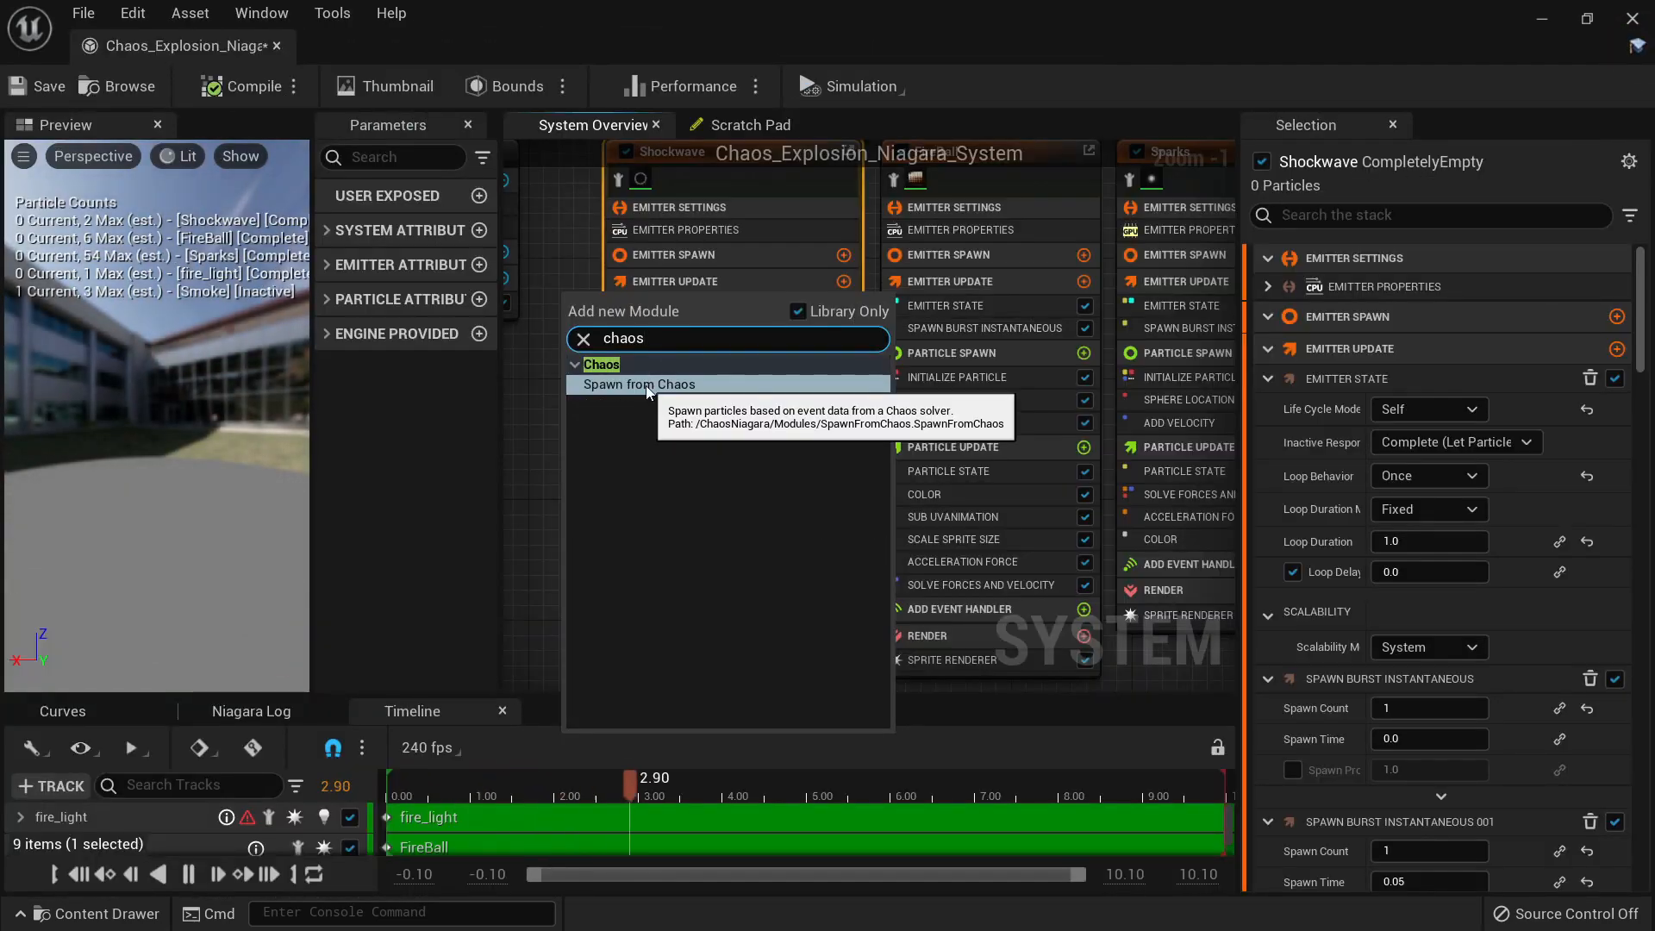
Step: Add the Spawn from Chaos module to the Shockwave emitter's update stage and disable its first Spawn Burst Instantaneous module
left_click(645, 385)
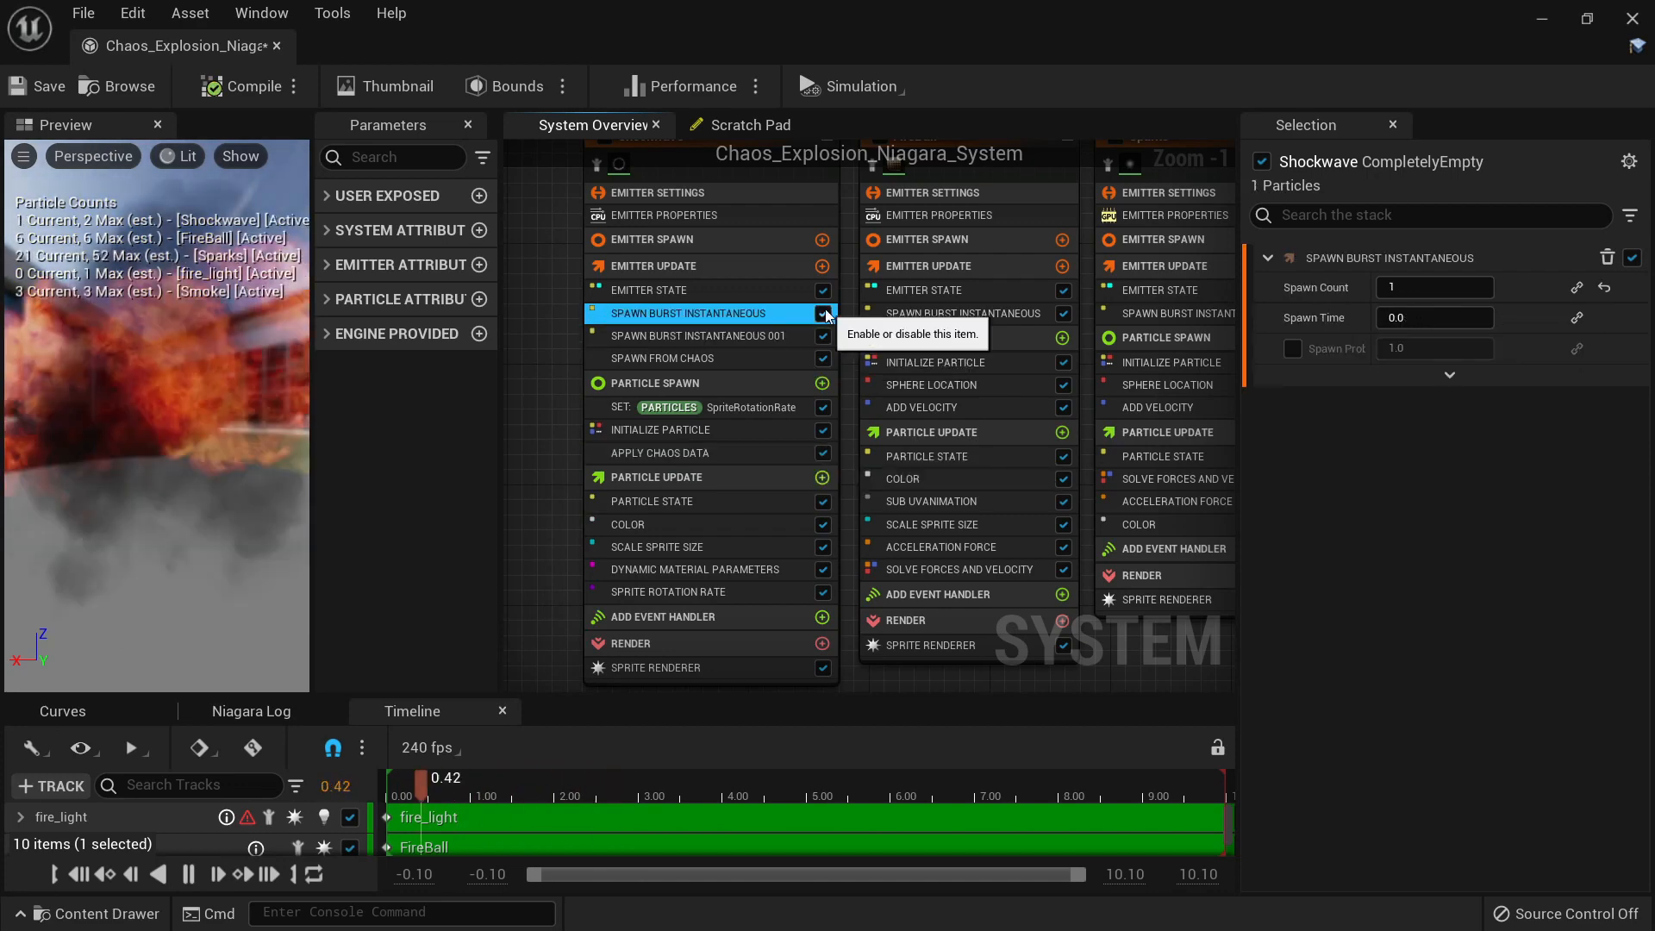
left_click(823, 314)
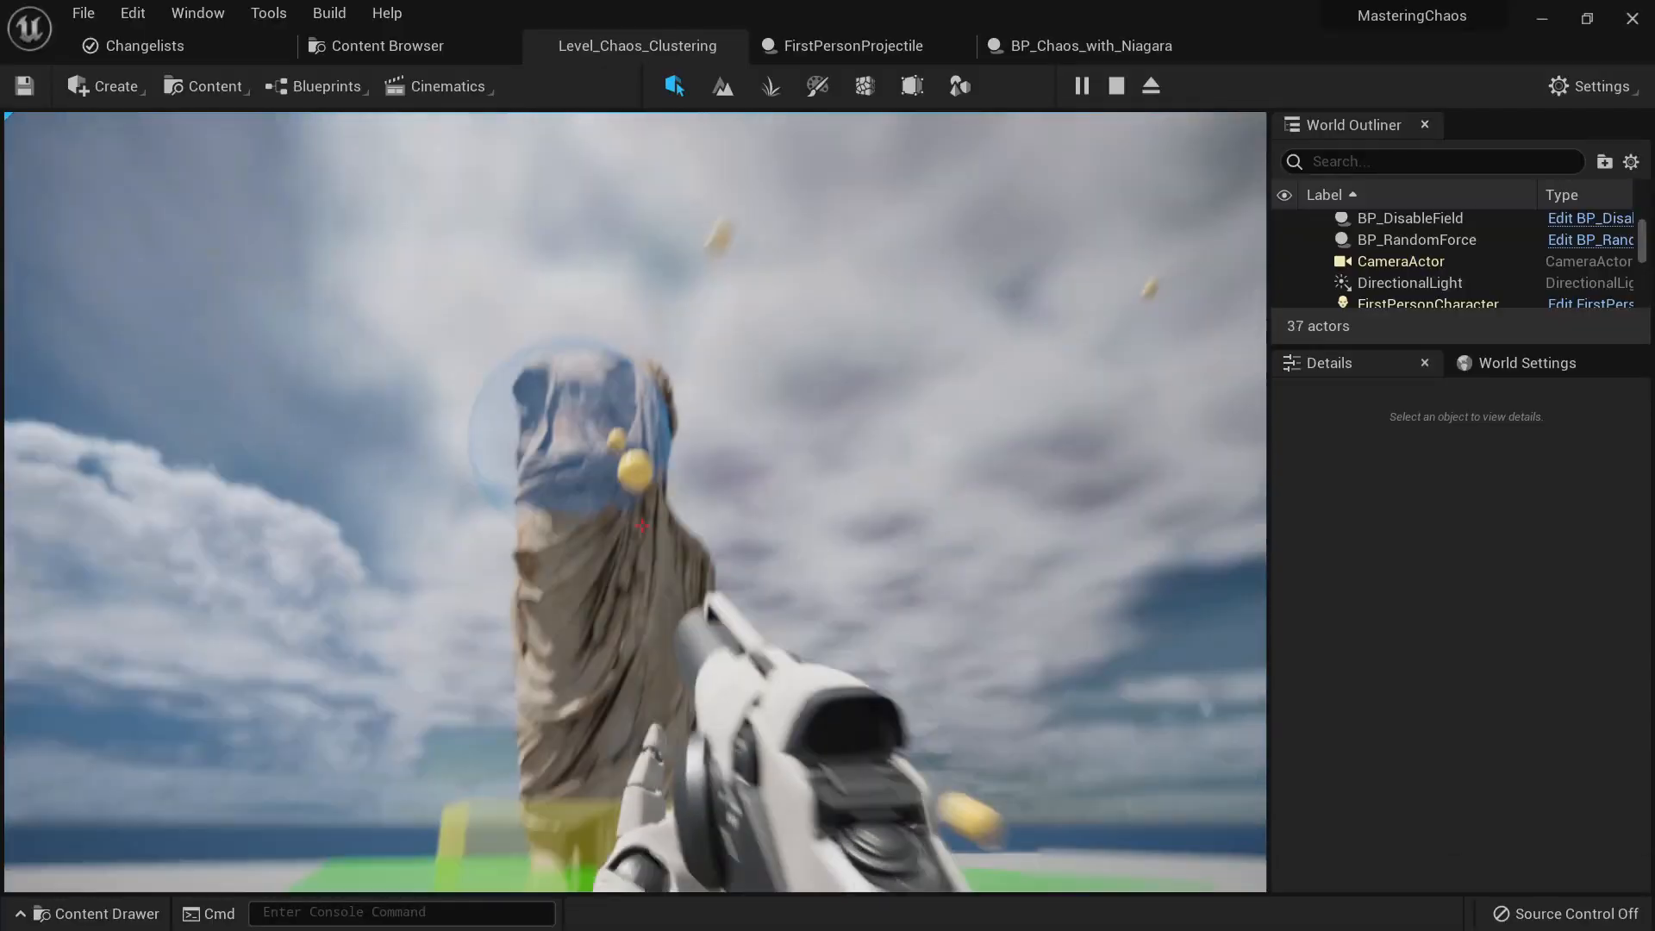
key("Escape")
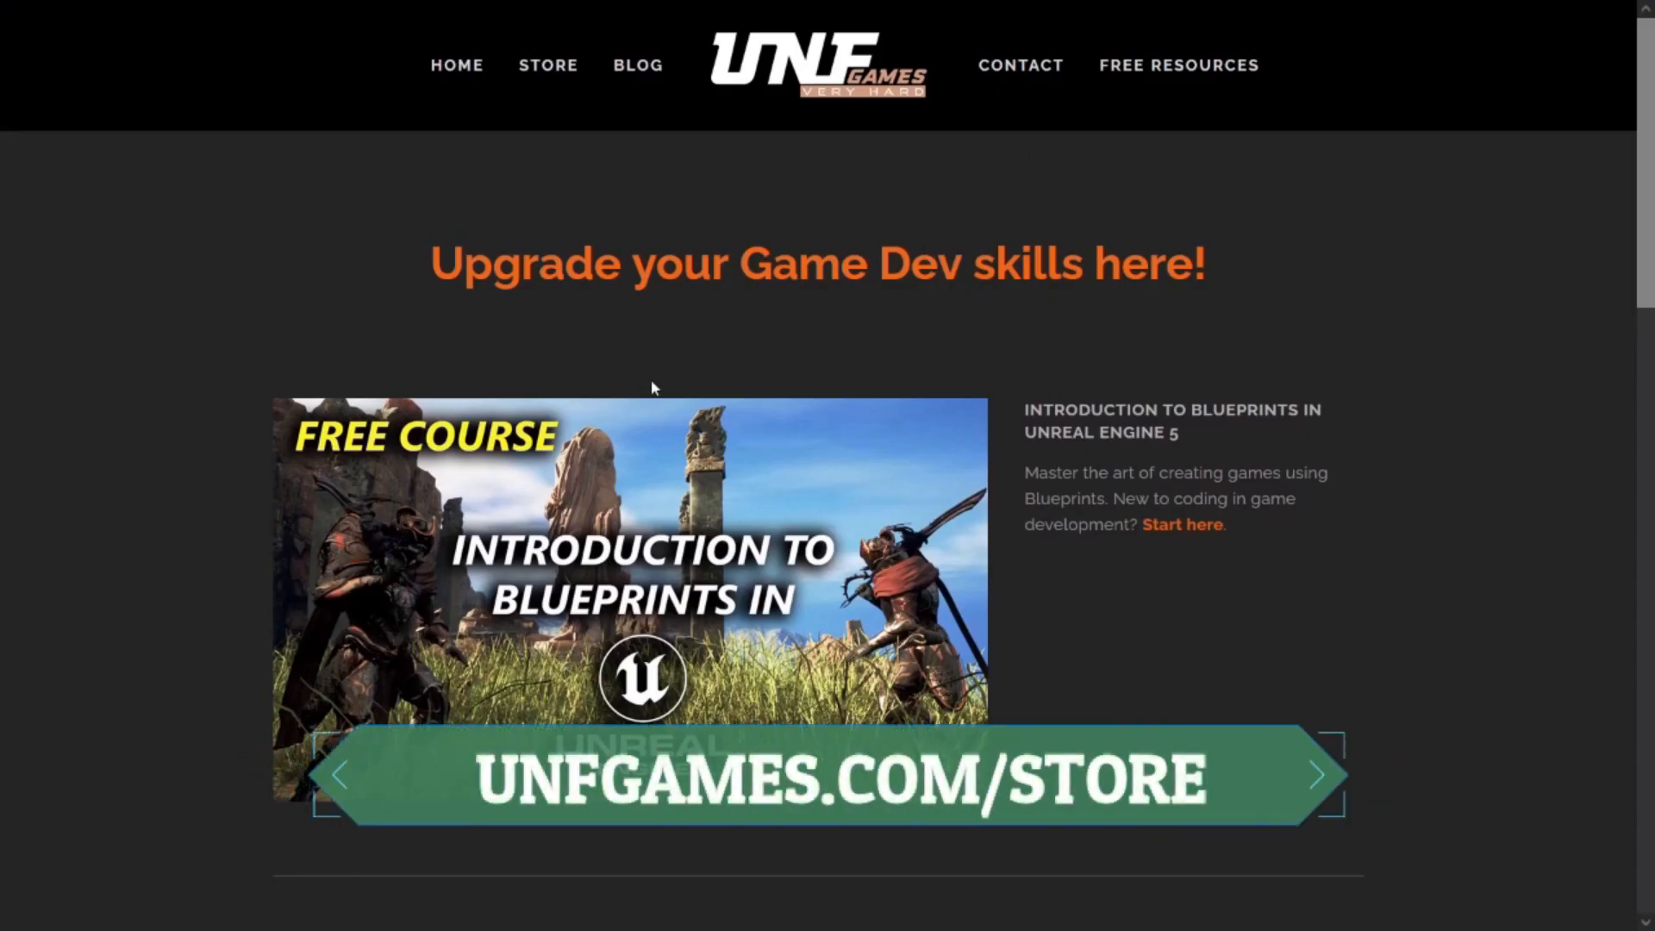
scroll(651, 345, "down", 3)
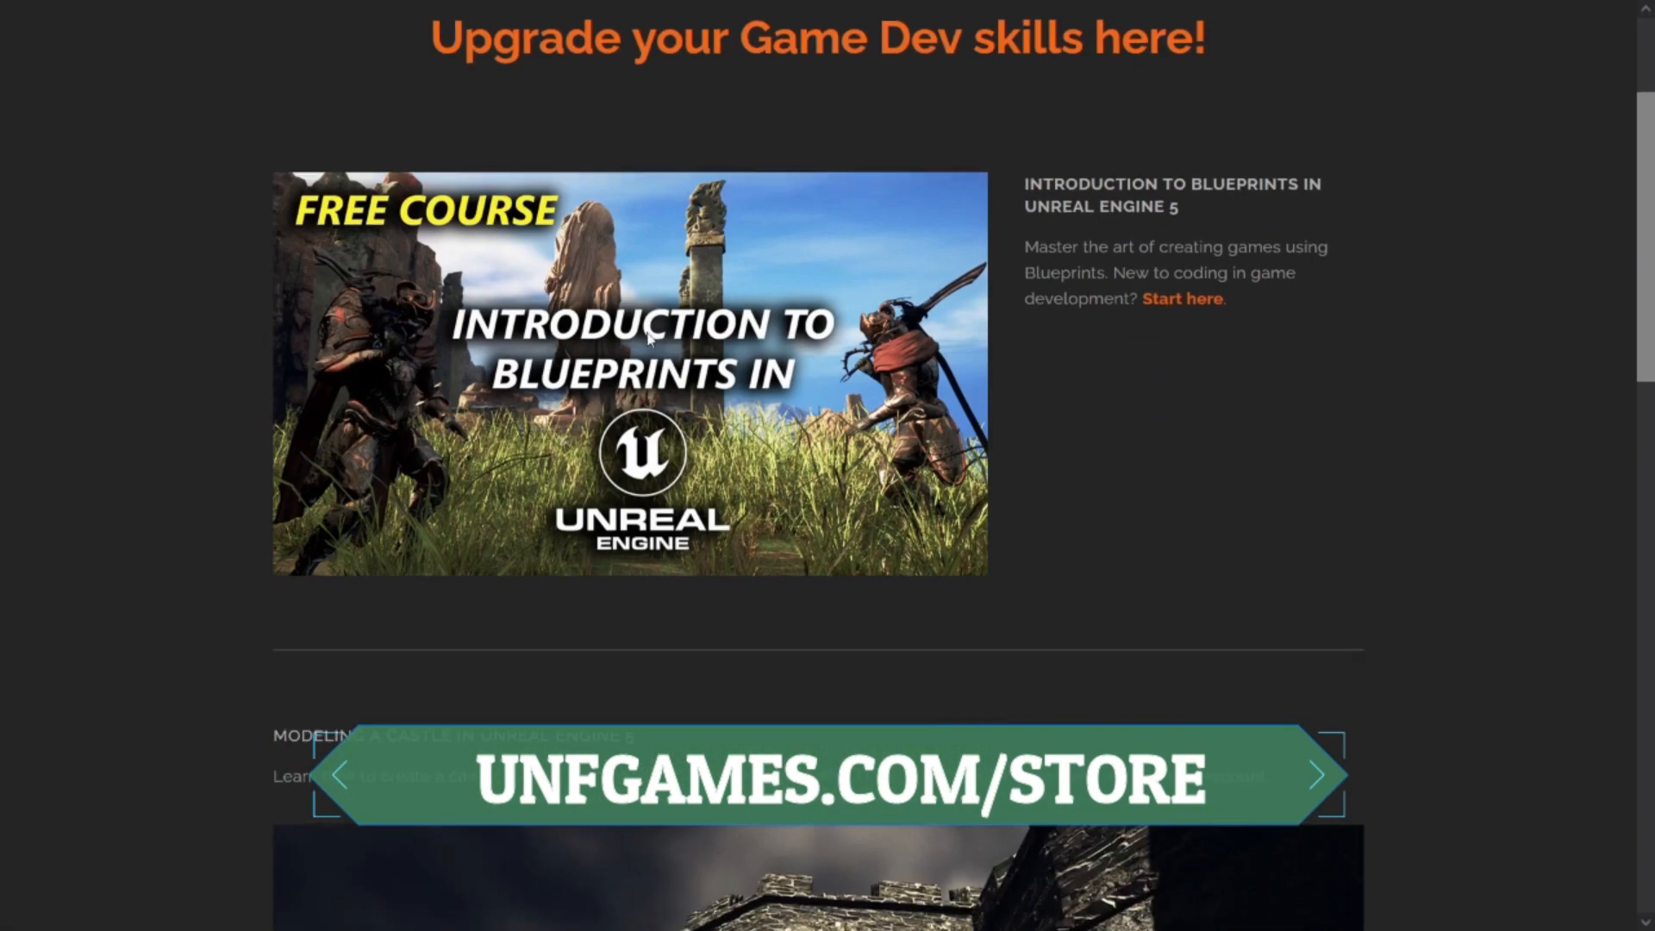
scroll(664, 379, "down", 10)
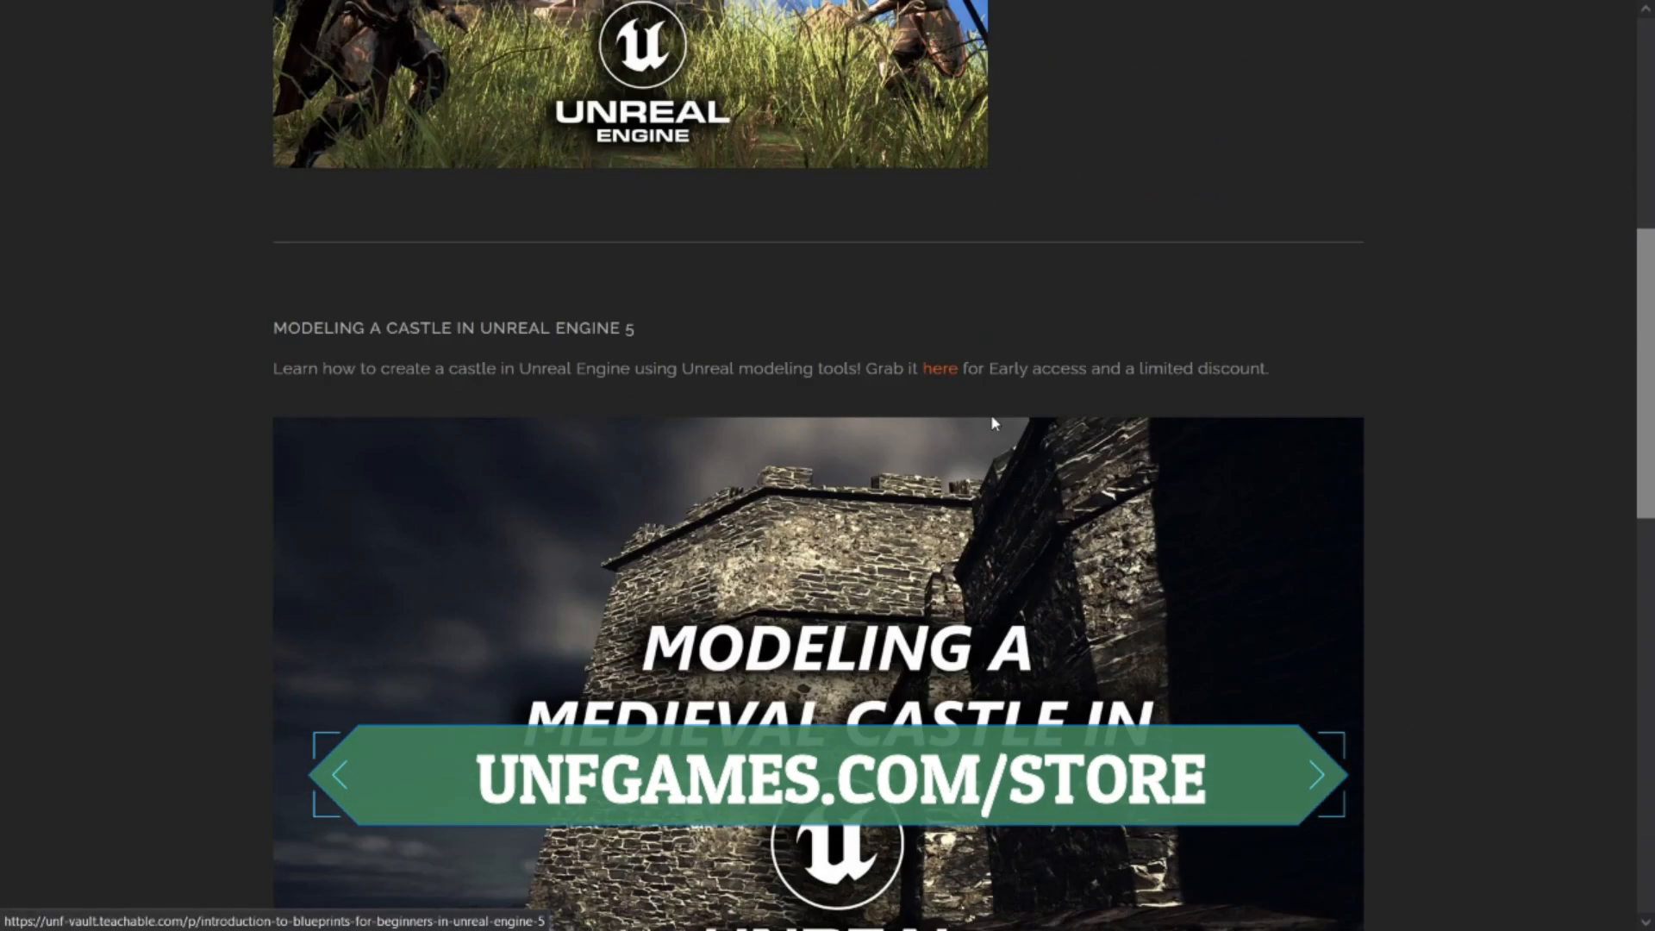
scroll(922, 321, "down", 5)
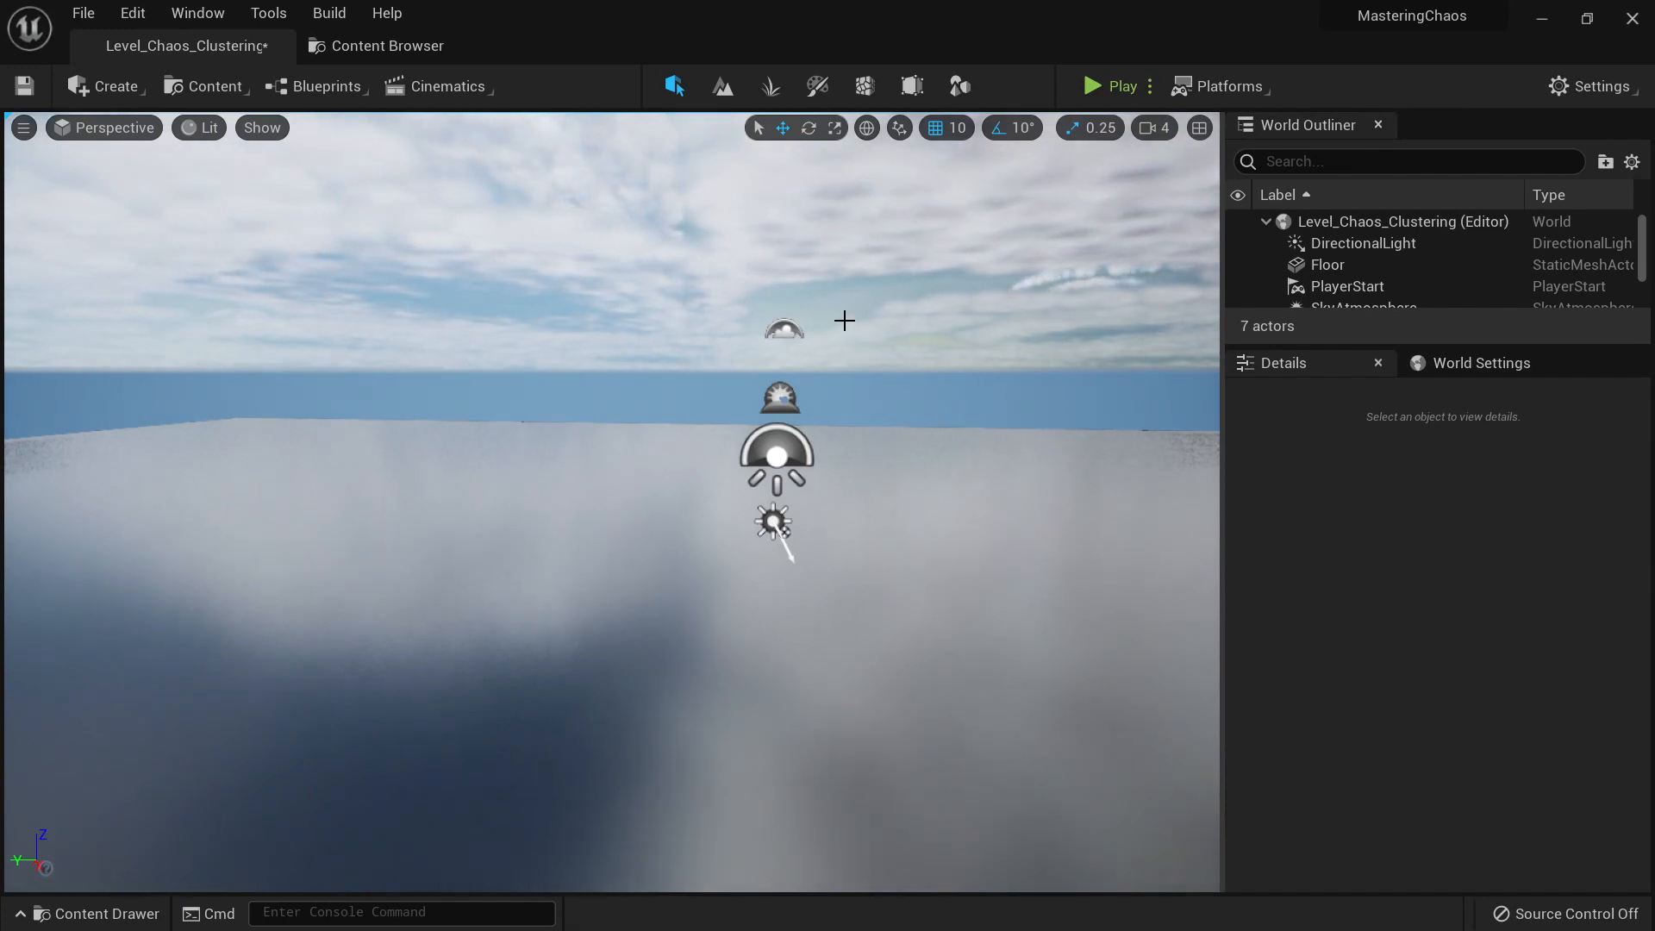
Step: Switch to Fracture mode and examine the available fracture tools and the Uniform Voronoi fracture settings
left_click(869, 90)
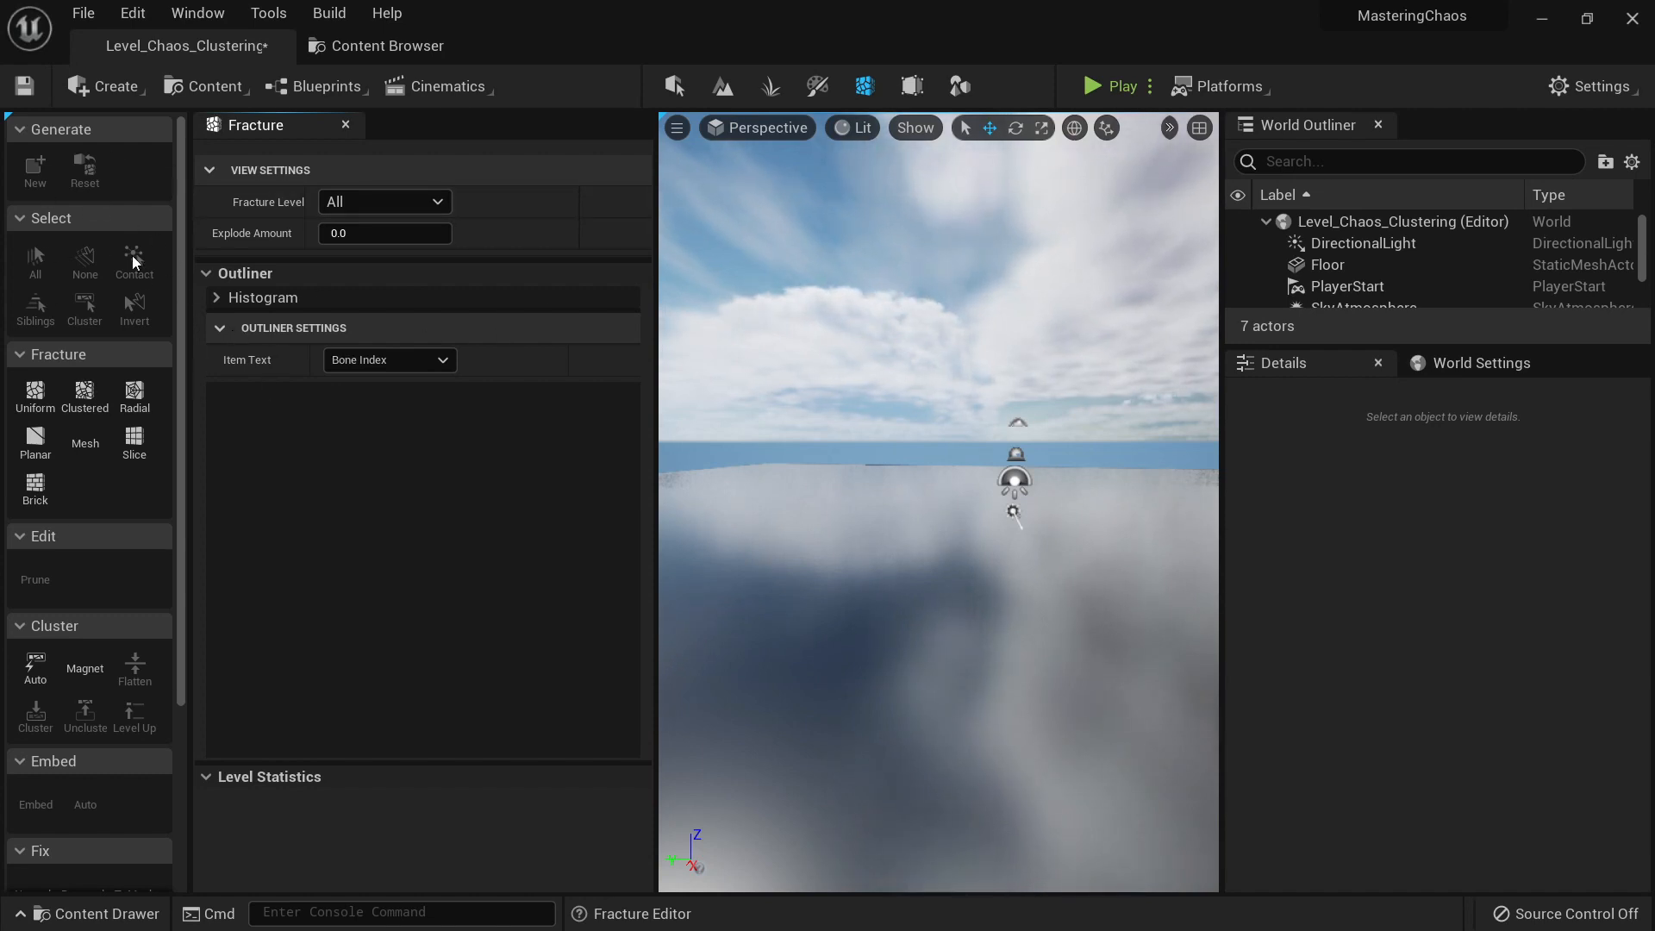
scroll(119, 245, "down", 5)
scroll(121, 265, "up", 5)
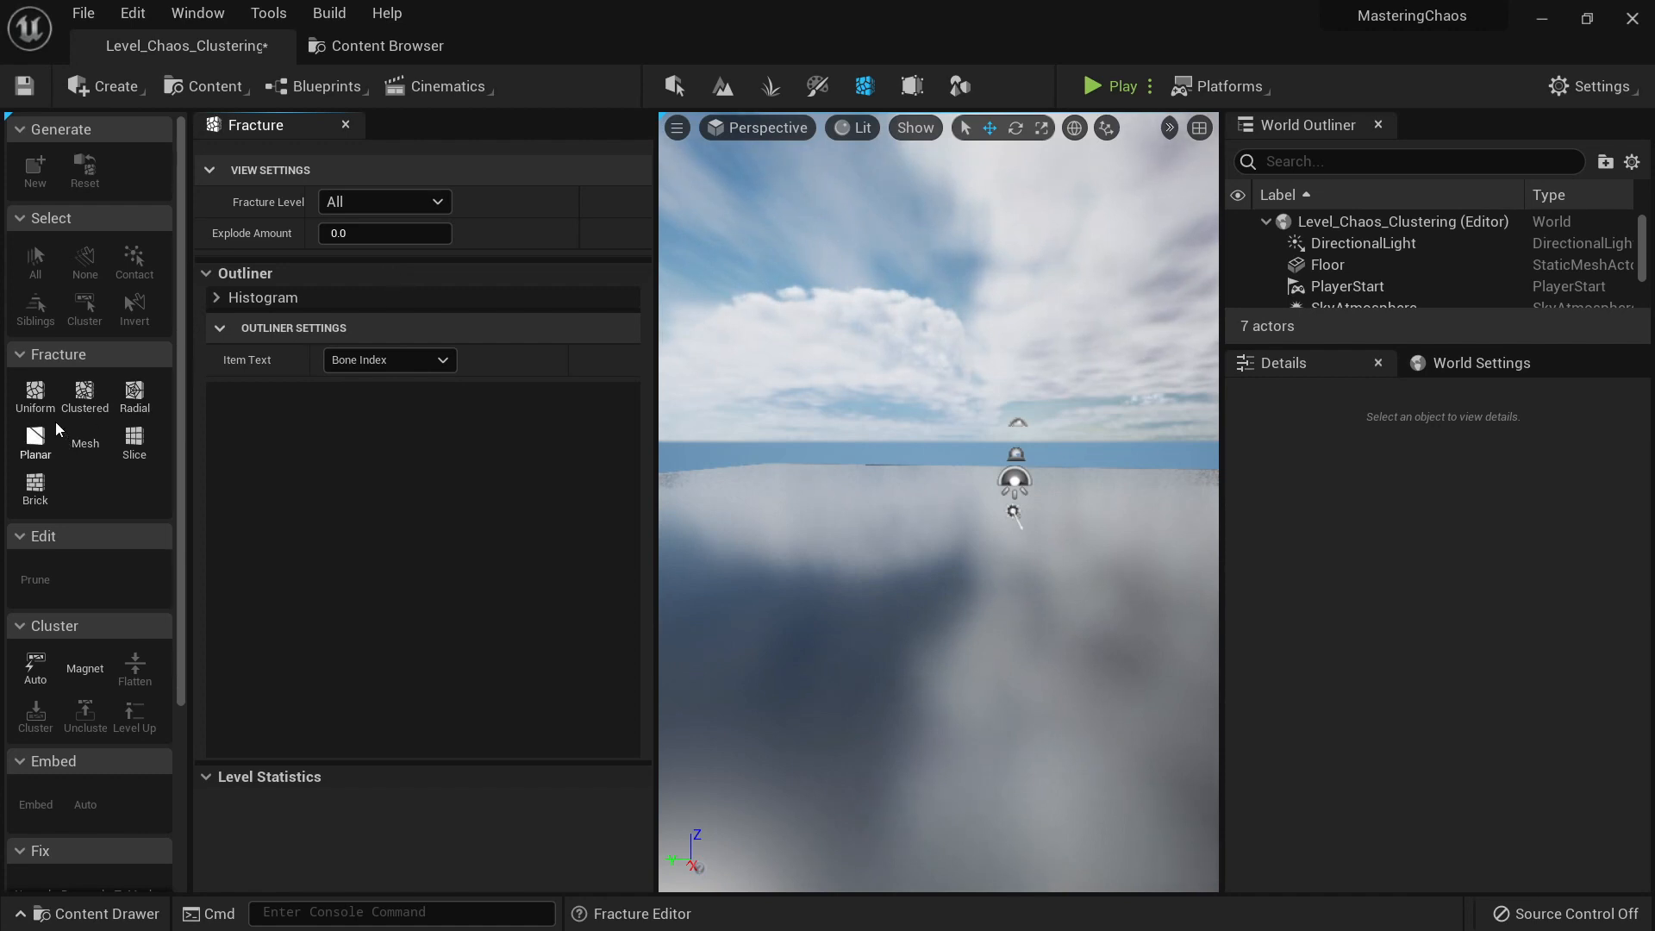
left_click(47, 396)
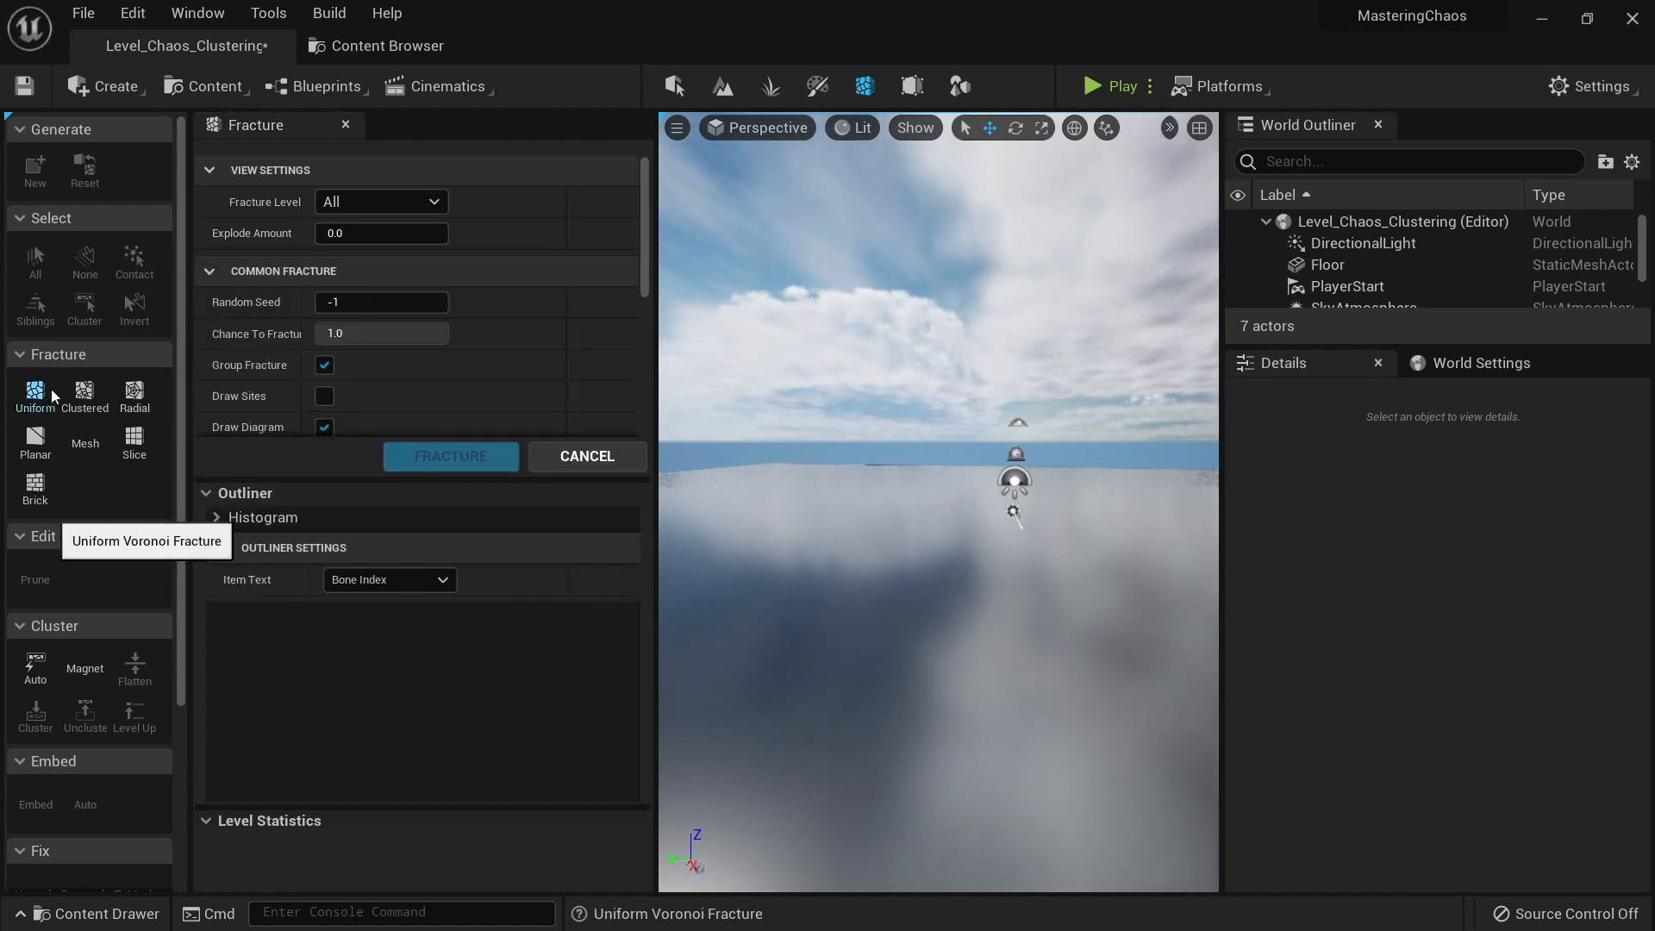
scroll(414, 259, "down", 1)
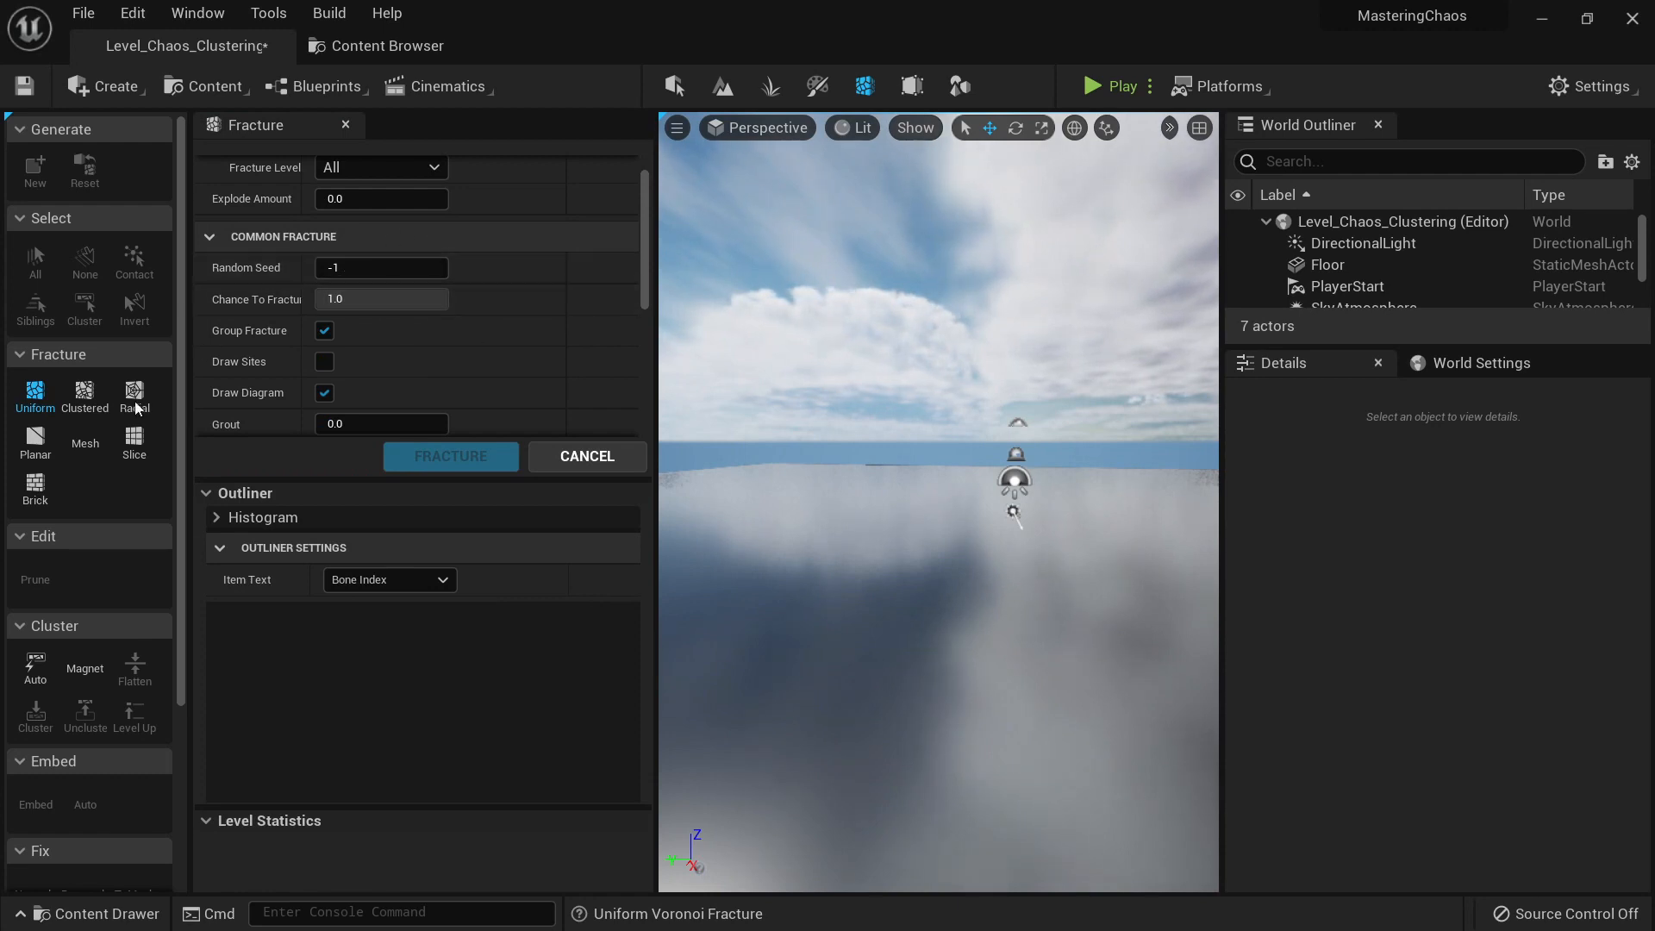
scroll(413, 233, "down", 5)
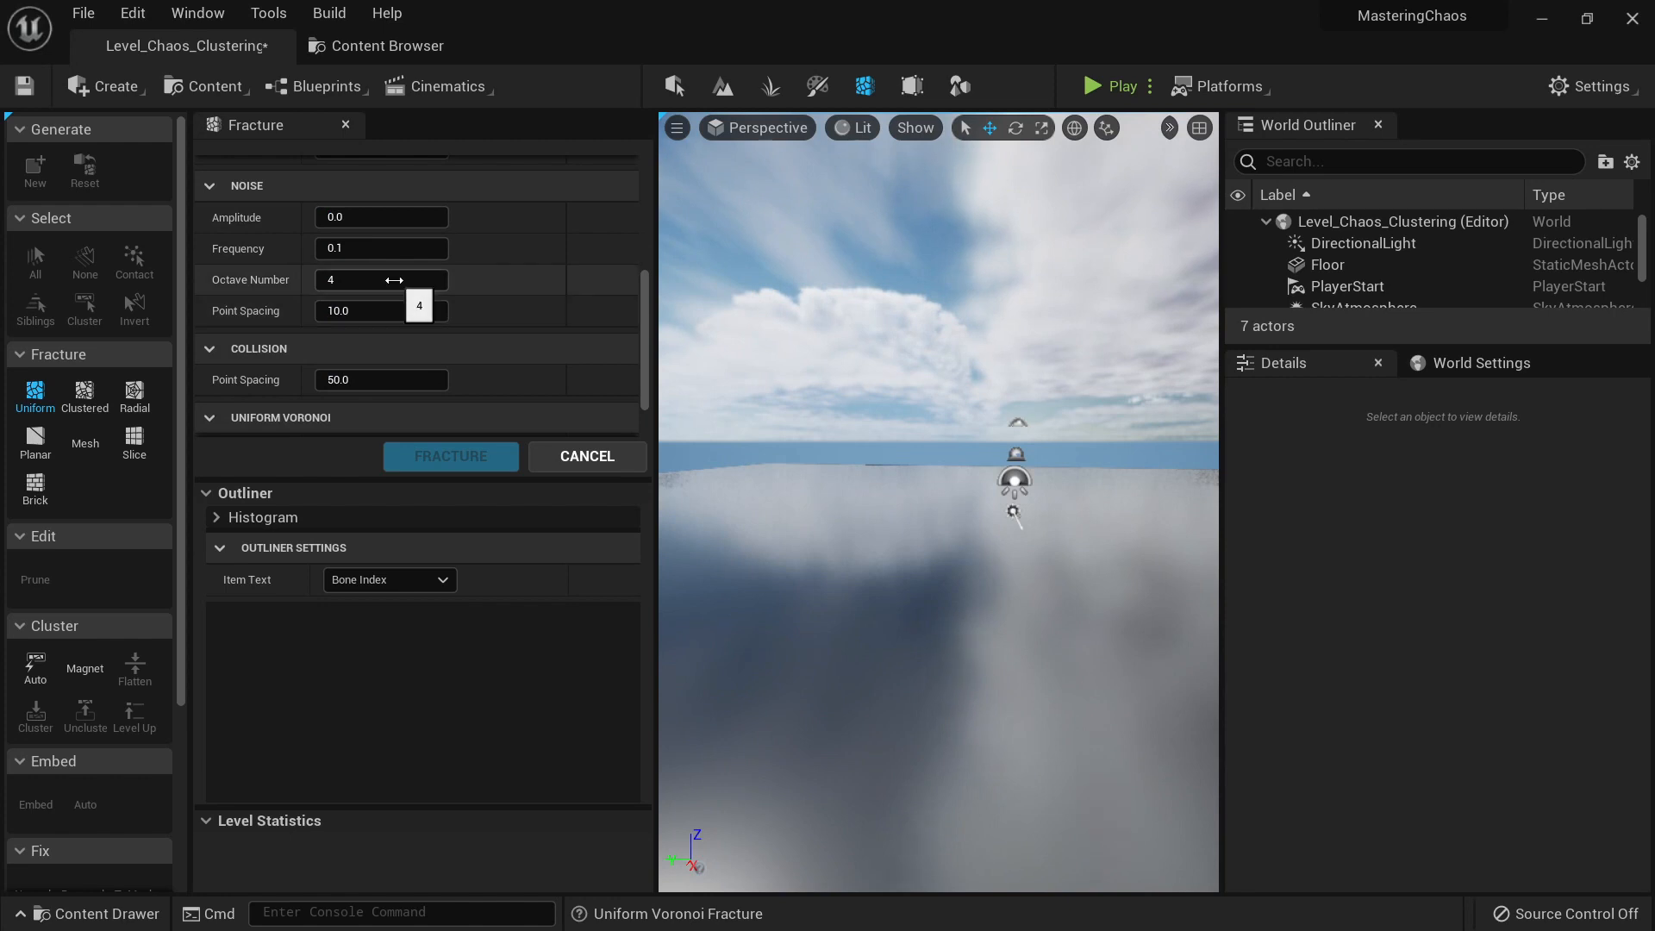
scroll(88, 350, "down", 5)
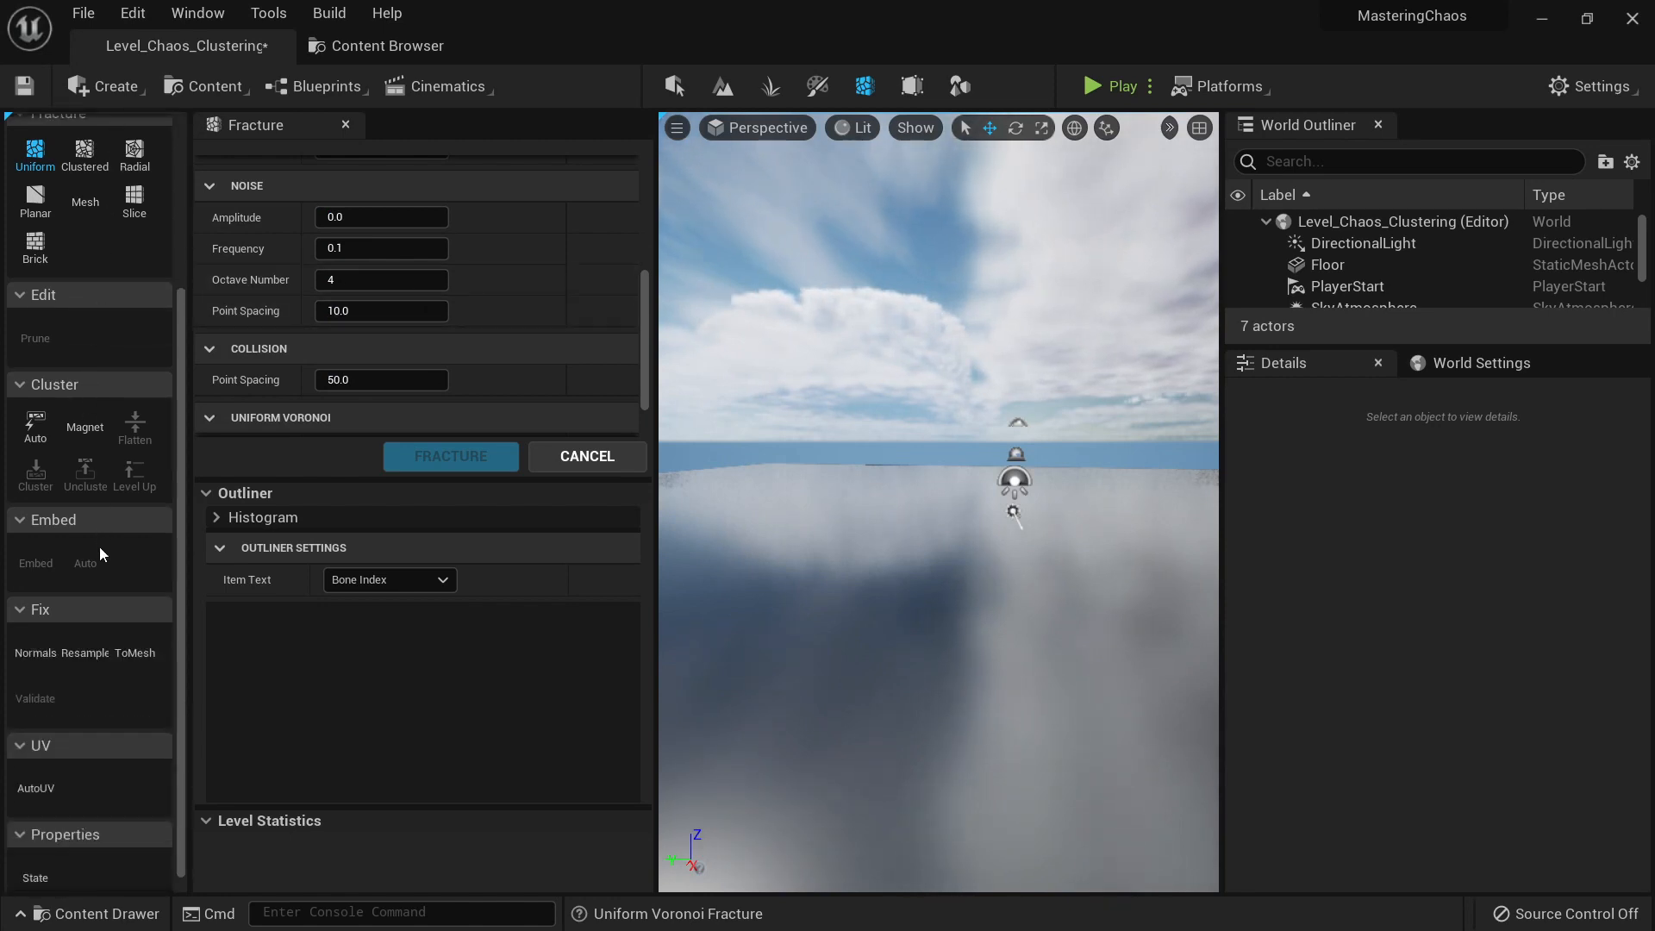
scroll(104, 603, "up", 5)
scroll(494, 314, "up", 4)
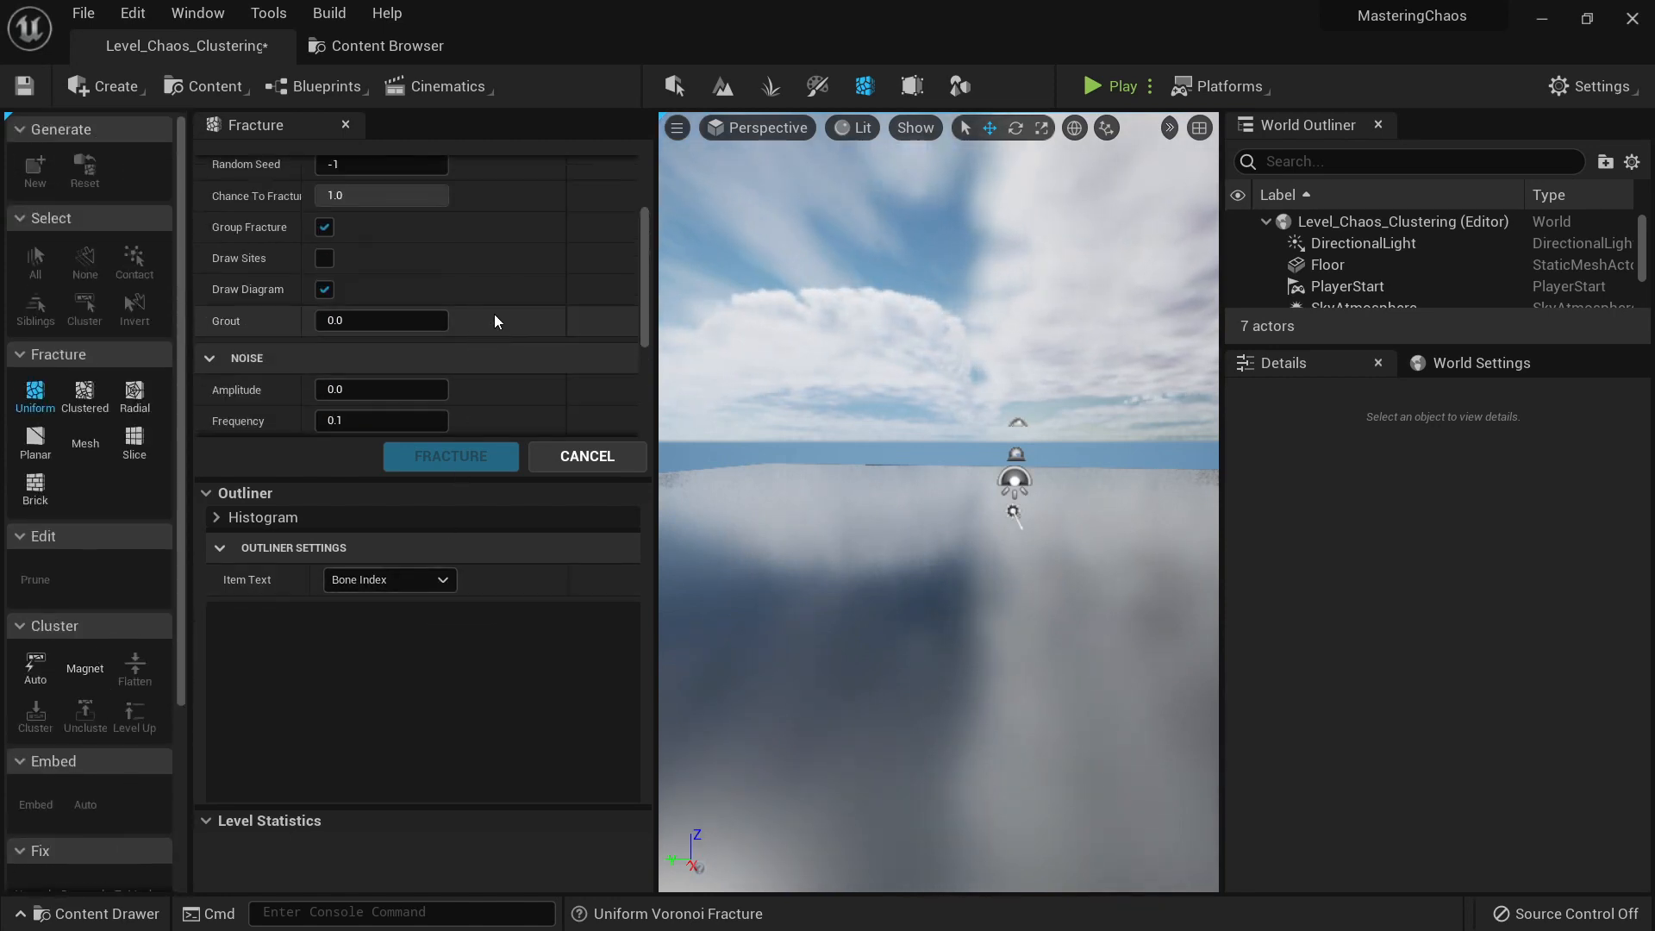
scroll(496, 322, "up", 3)
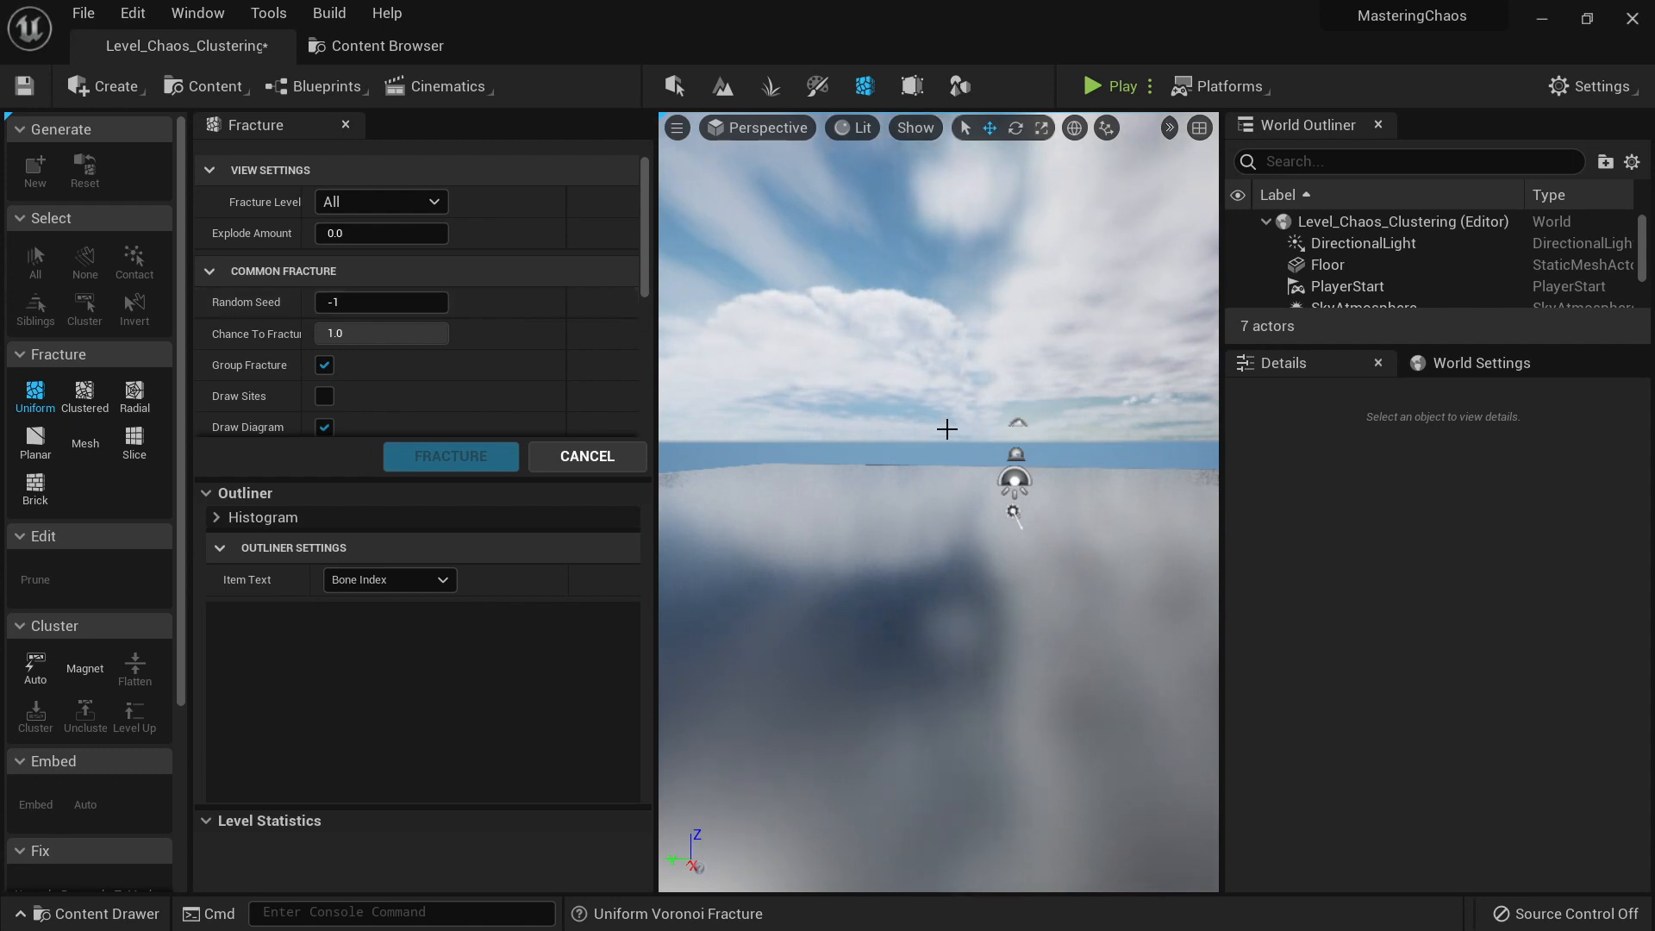
right_click_drag(947, 429, 979, 414)
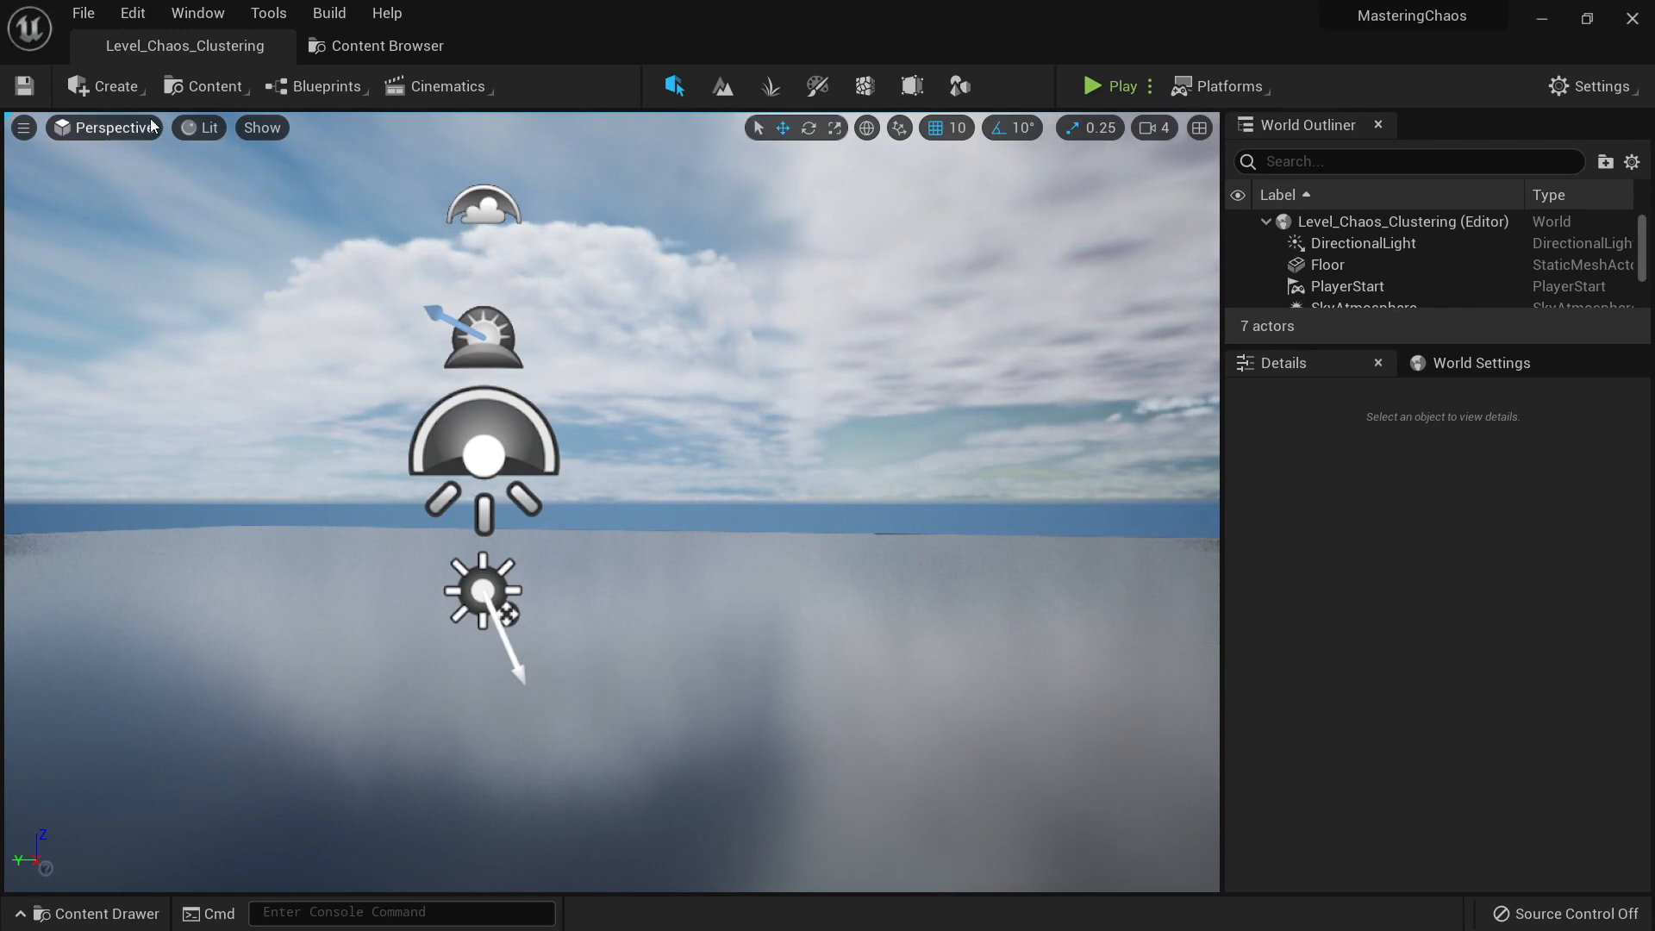
Step: Place a cube shape in the level and raise it above the floor to a Z location of about 210
left_click(101, 89)
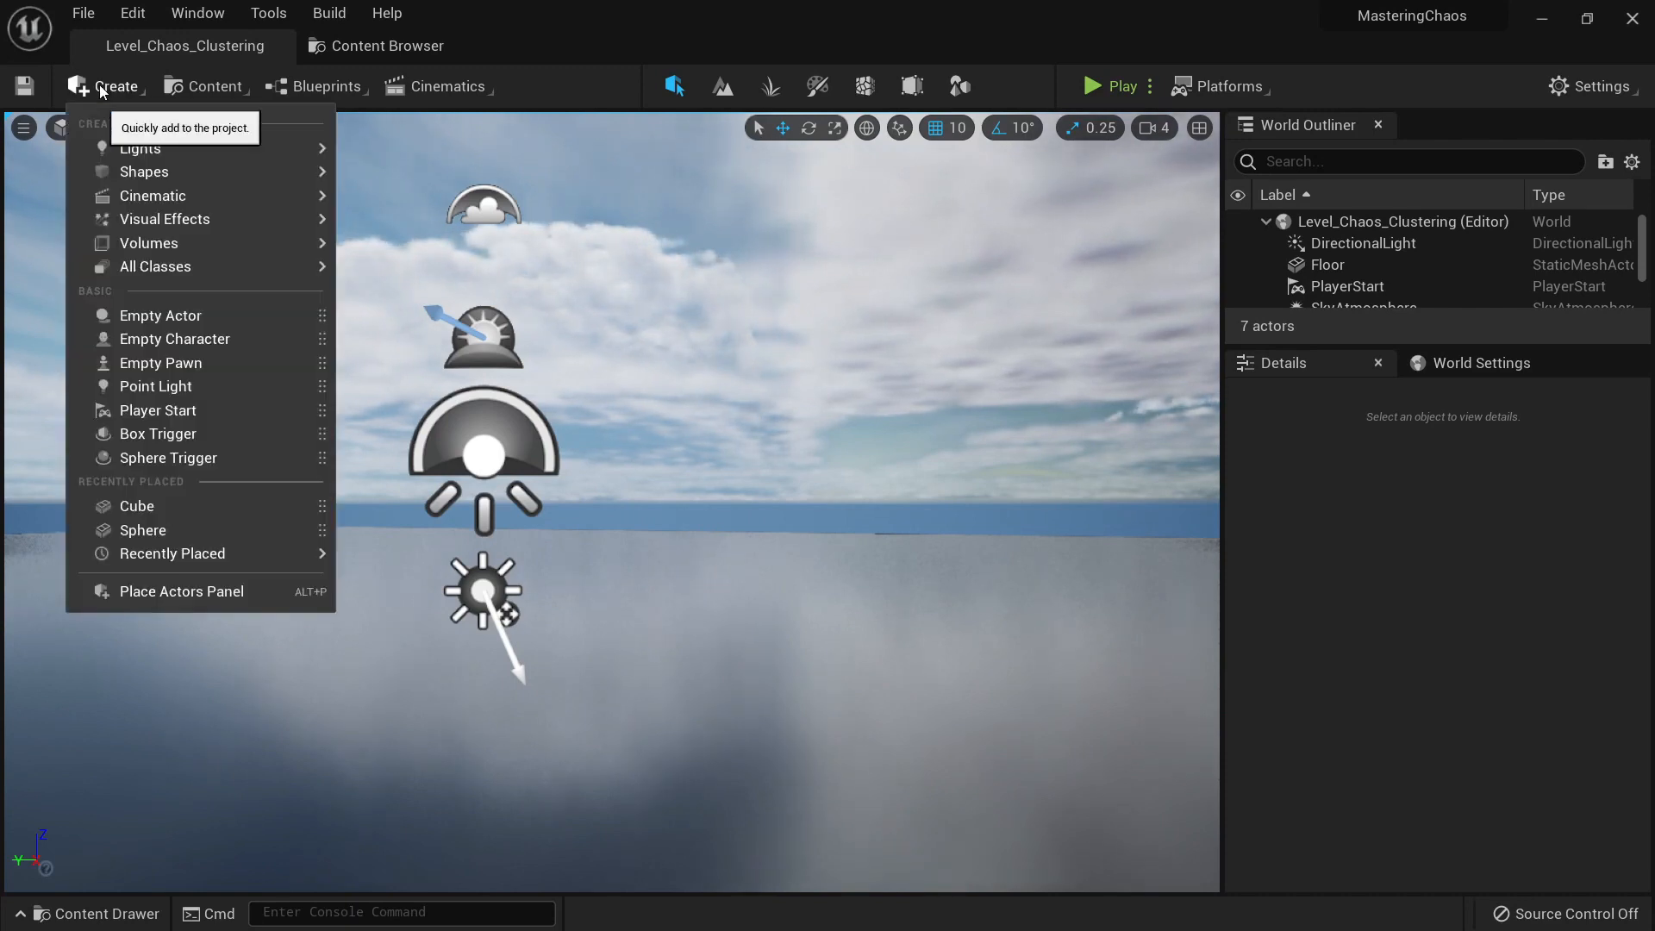
mouse_move(220, 174)
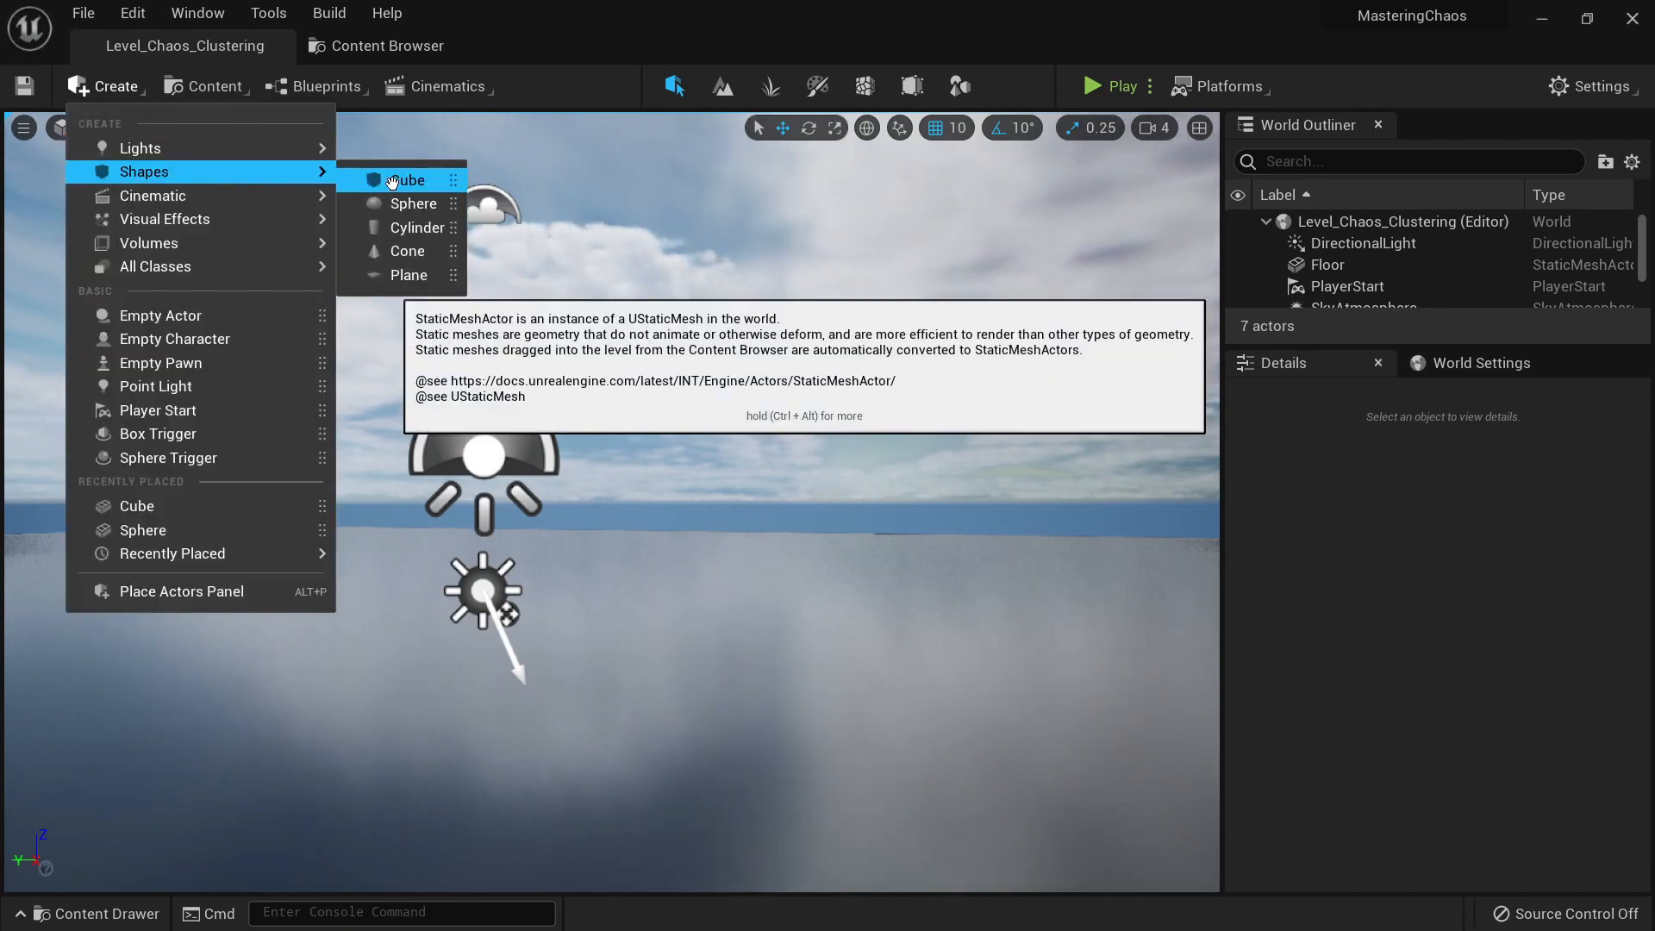
left_click_drag(392, 182, 666, 664)
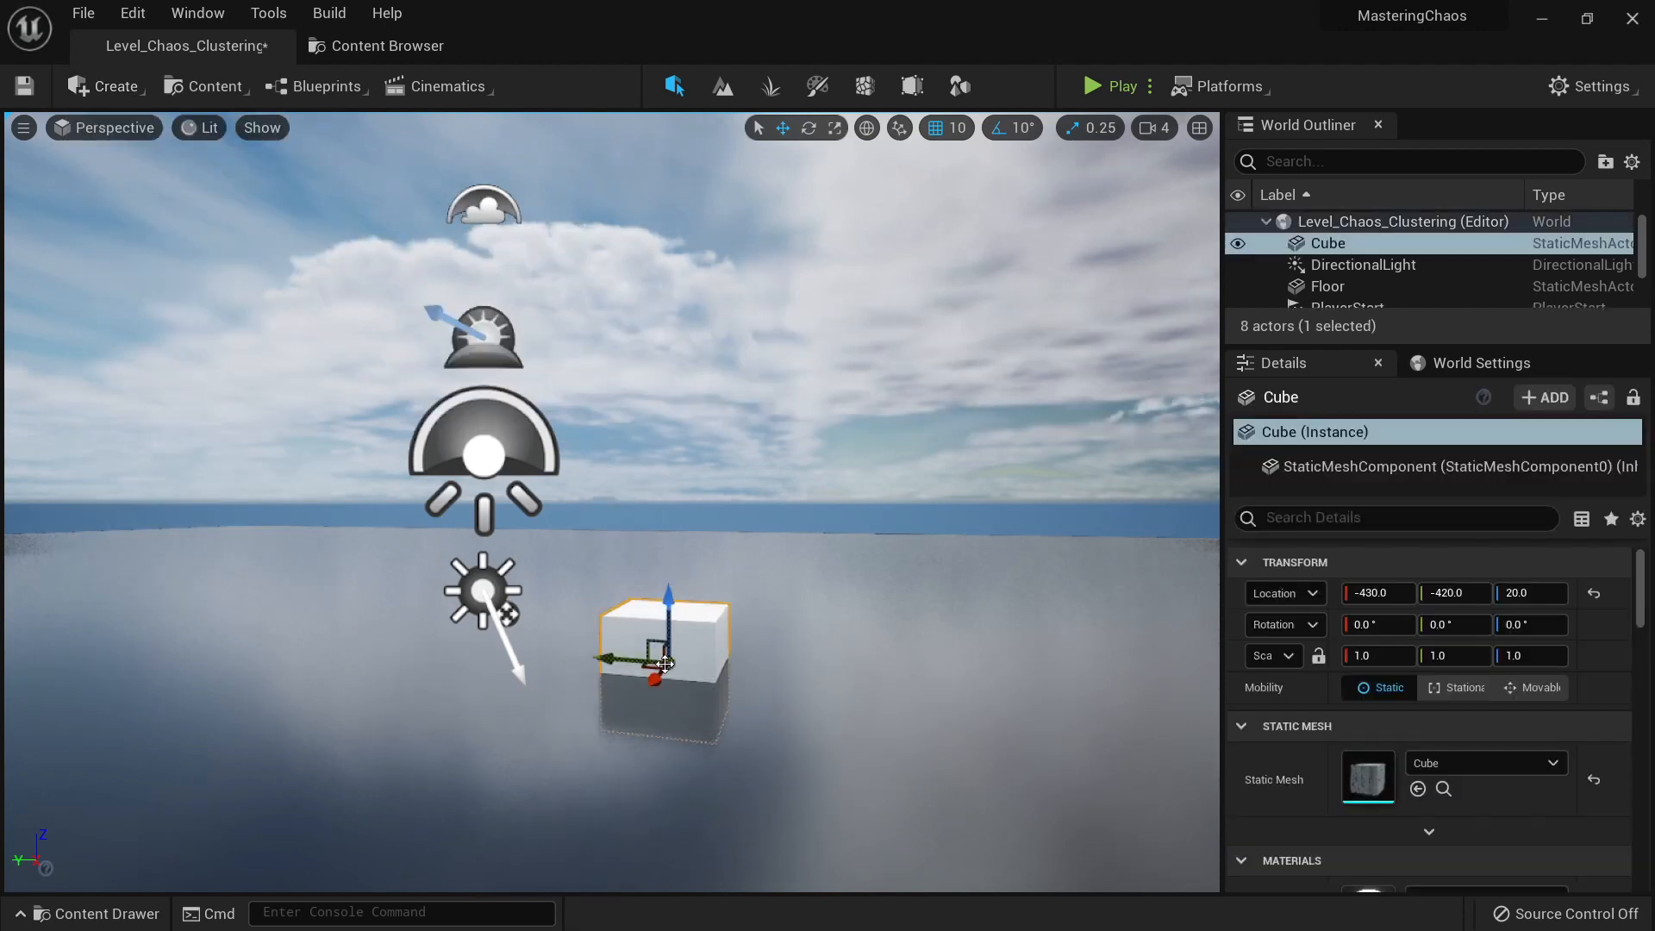
left_click_drag(669, 603, 647, 402)
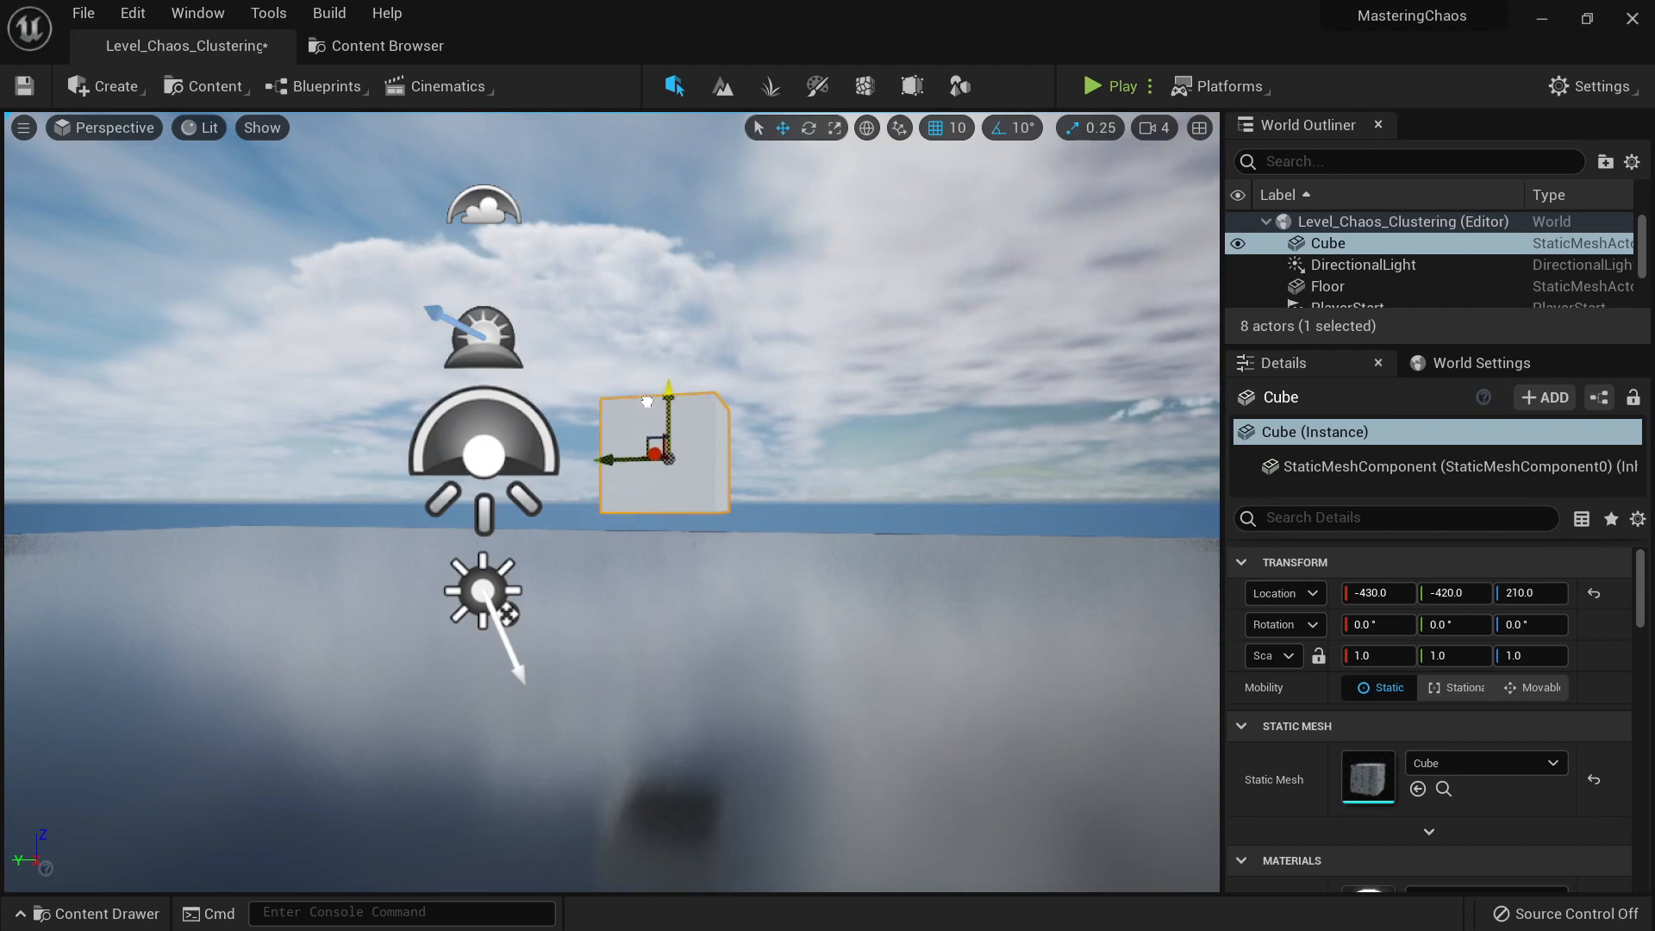
mouse_move(656, 408)
right_mouse_down()
mouse_move(667, 395)
mouse_move(663, 436)
right_mouse_up()
key("w")
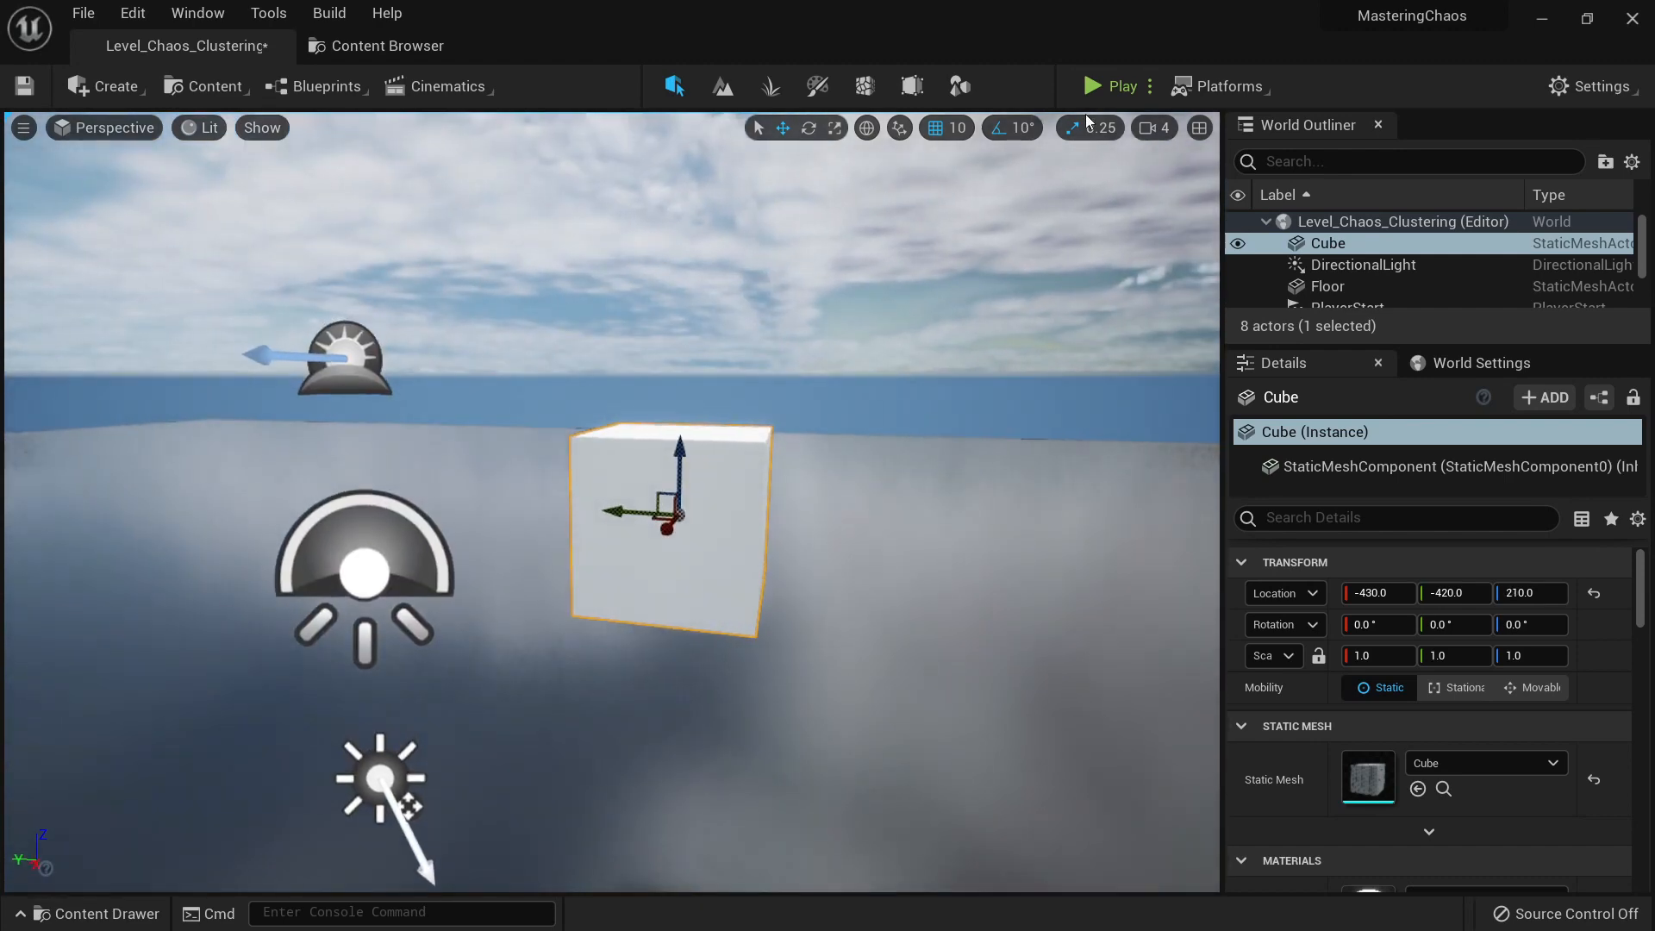
Step: Play-test the level by running the character toward the floating cube, and stop the session
left_click(1091, 87)
key("w")
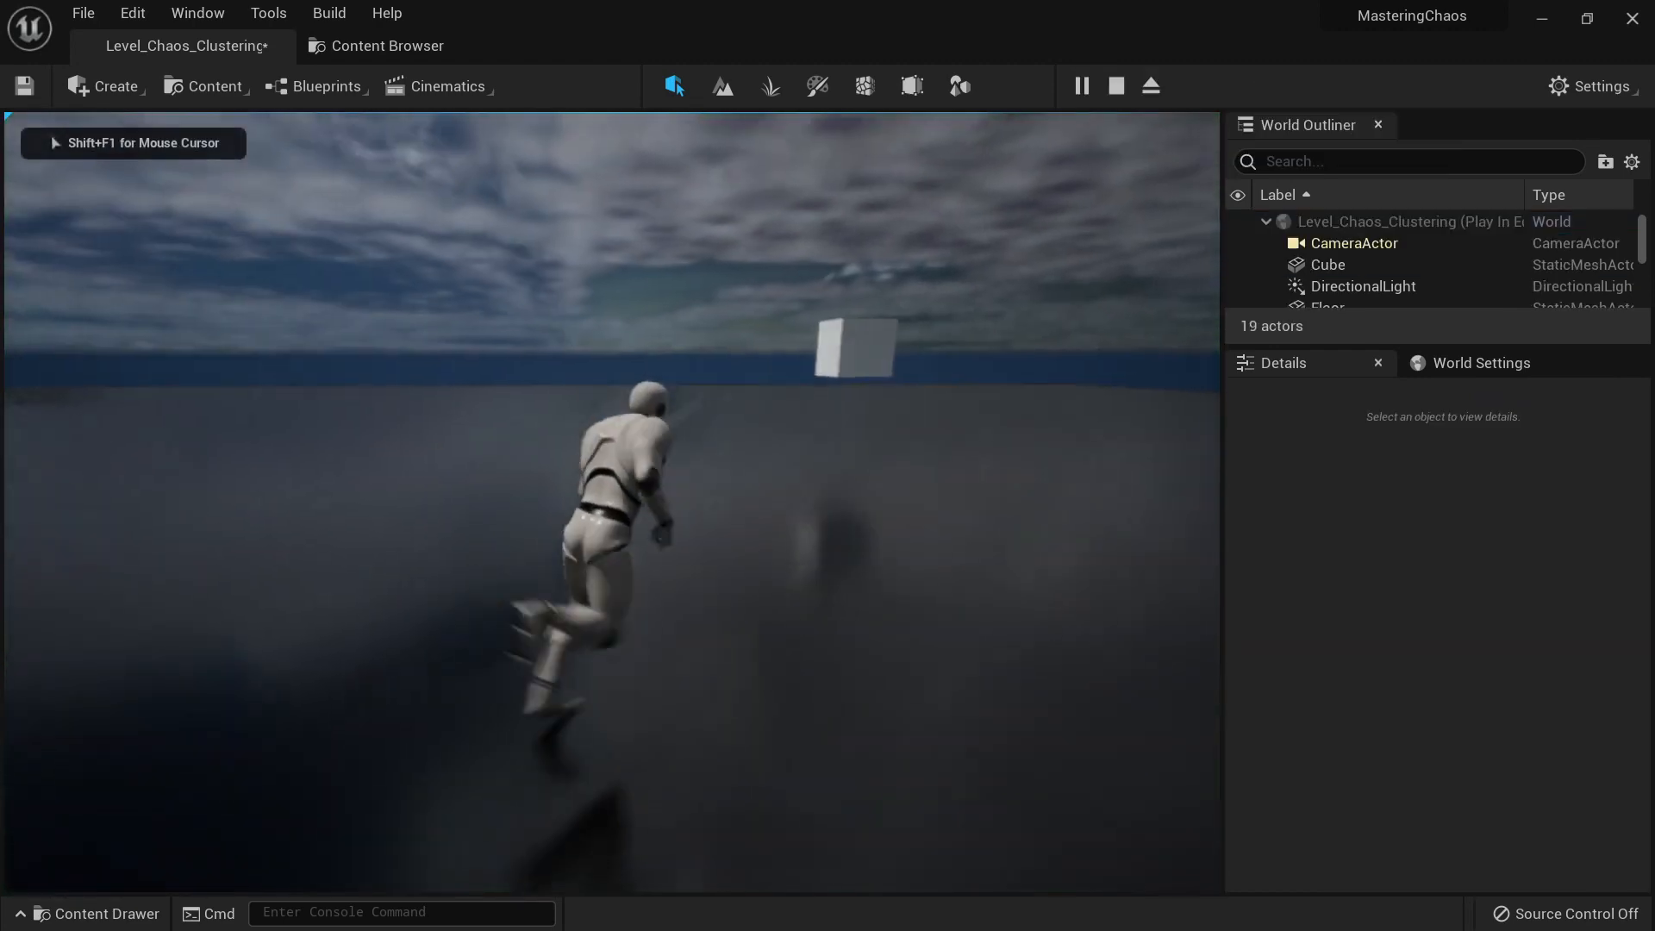
key("Escape")
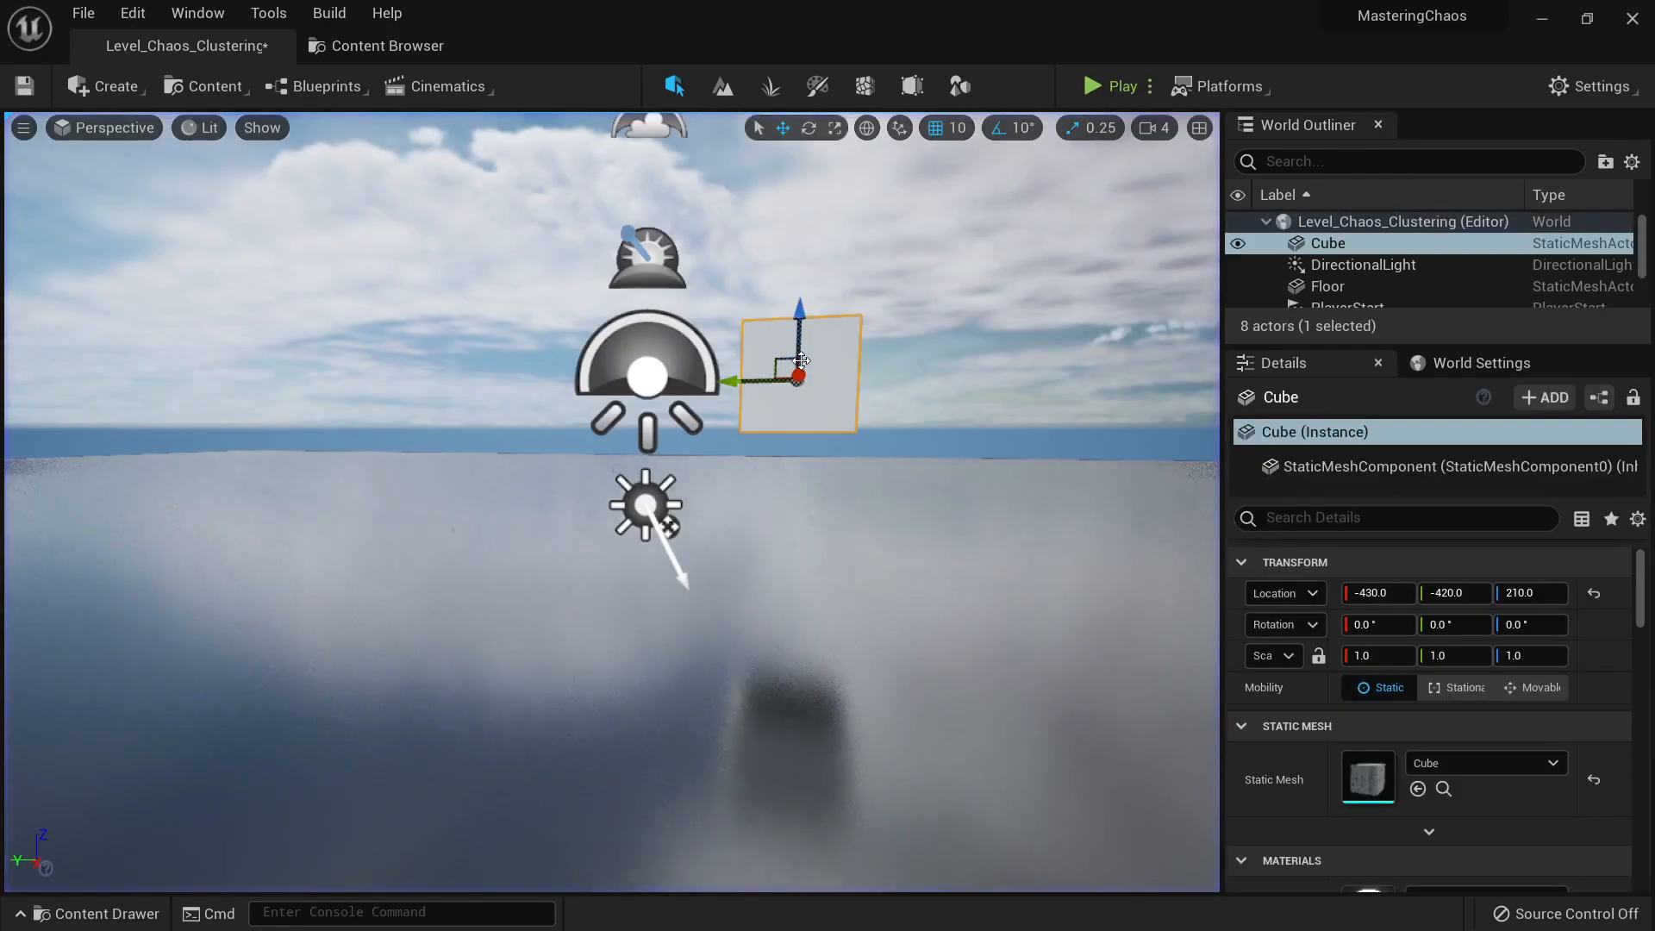
Step: Switch to Fracture mode with the floating cube kept selected
key("w")
key("d")
right_click_drag(660, 414, 637, 466)
key("e")
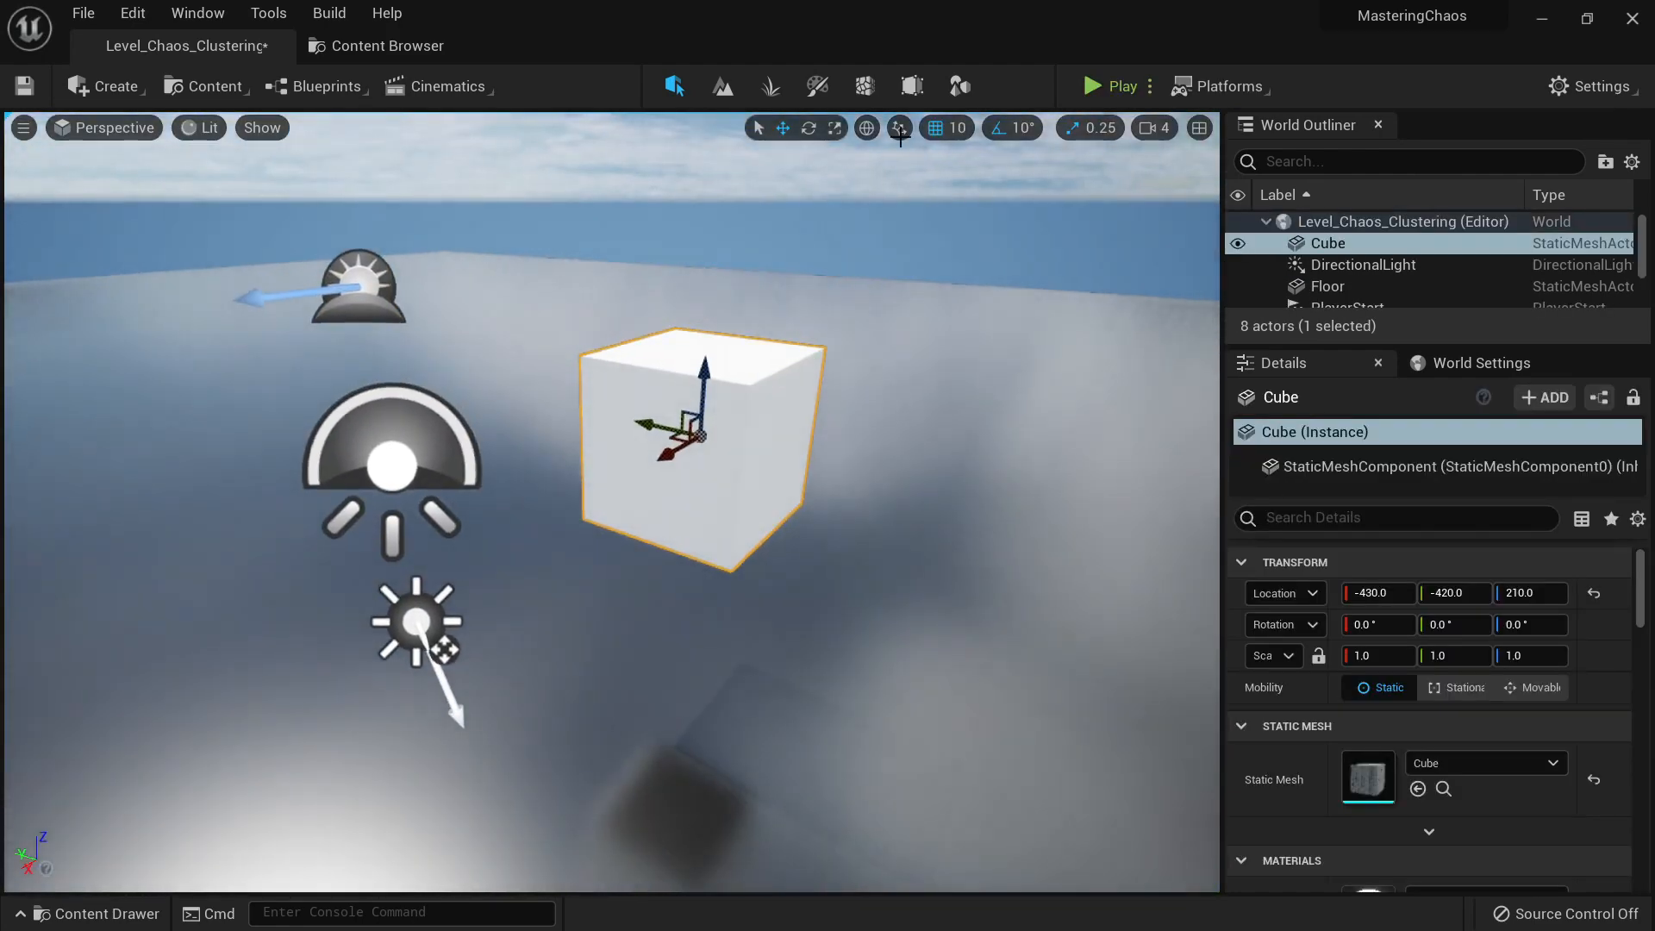
left_click(865, 86)
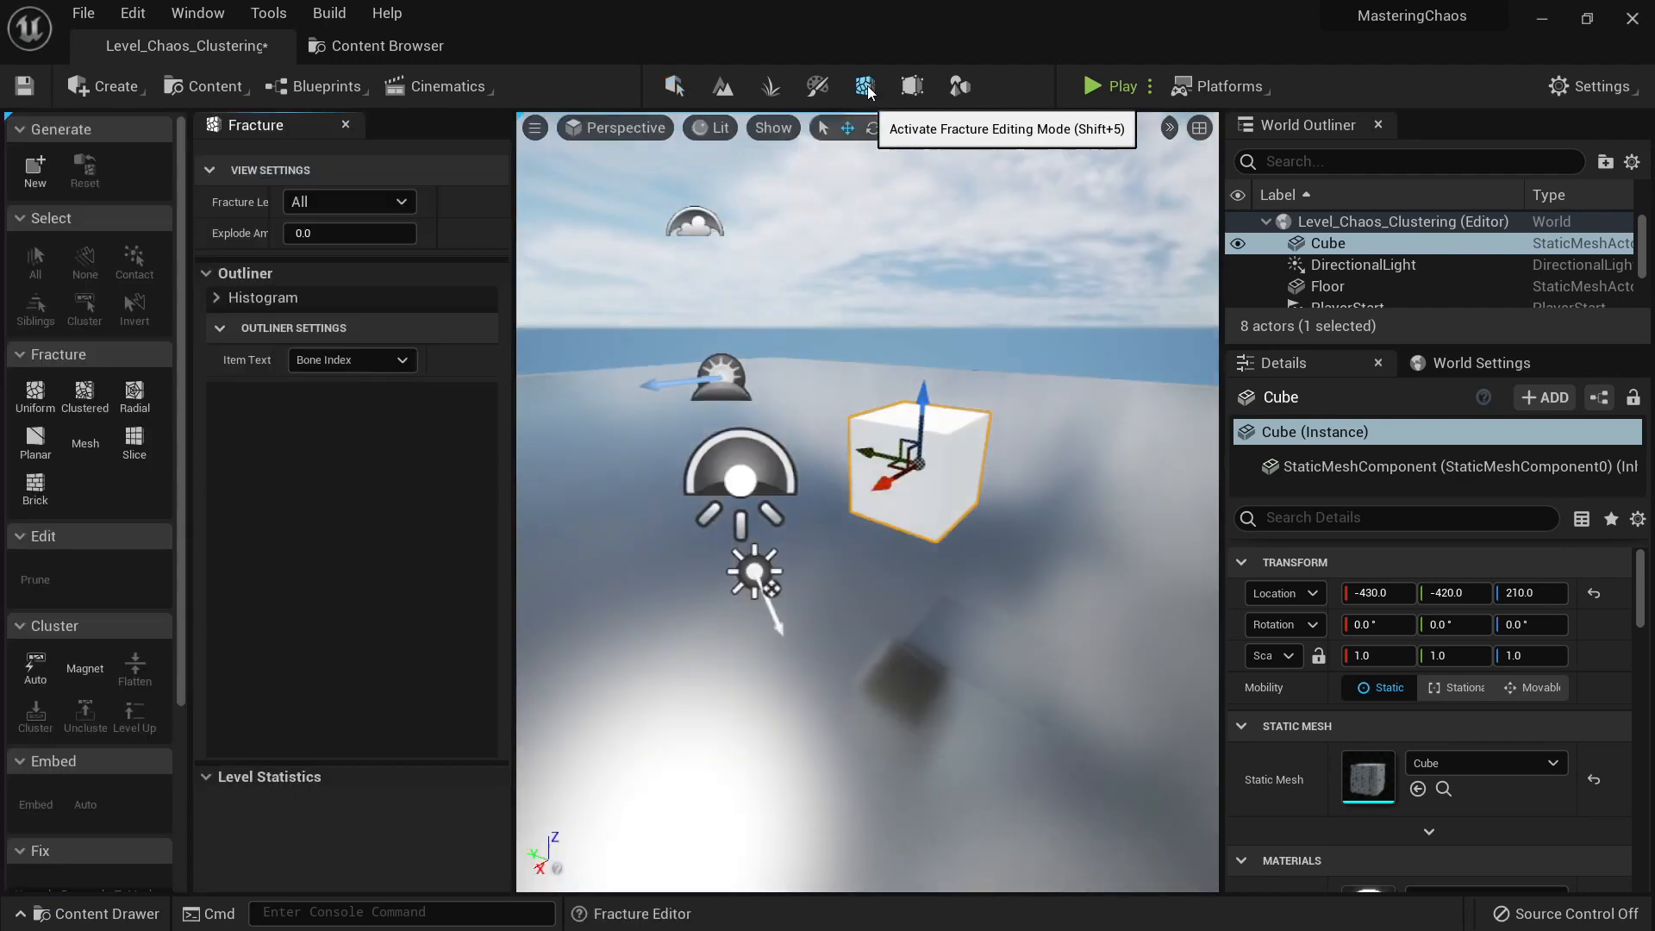
right_click_drag(915, 392, 948, 358)
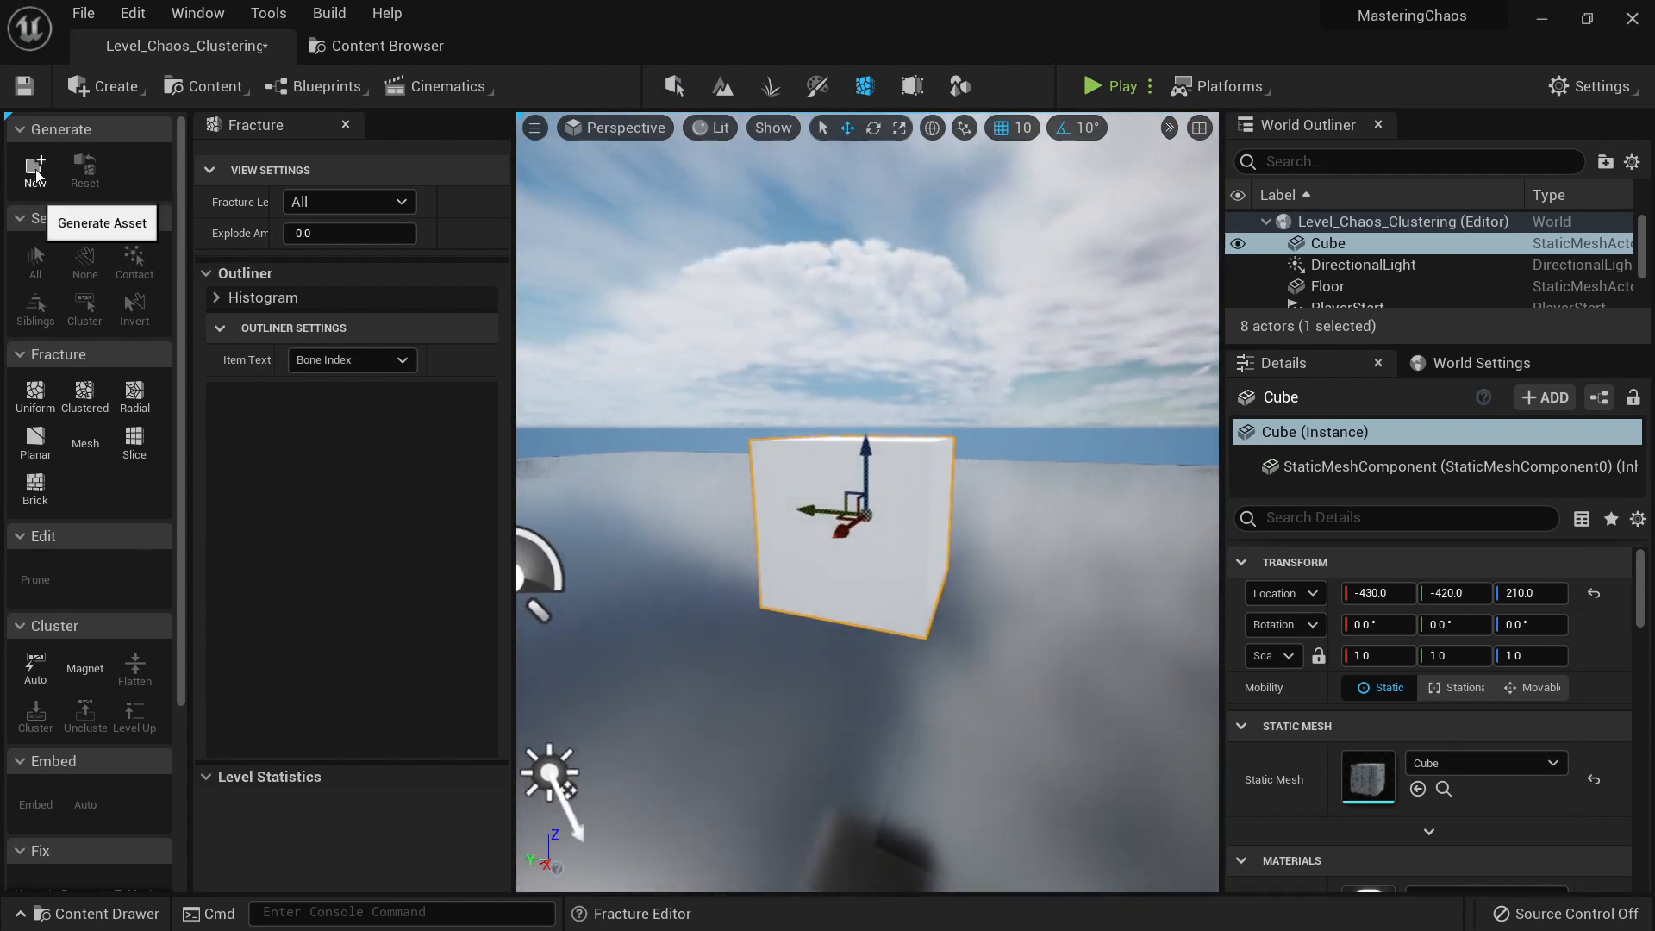
Step: Annotate a screen capture with an intact box labelled SM, a fractured box labelled C and an arrow to the cube, and discard it
key("ctrl+Print")
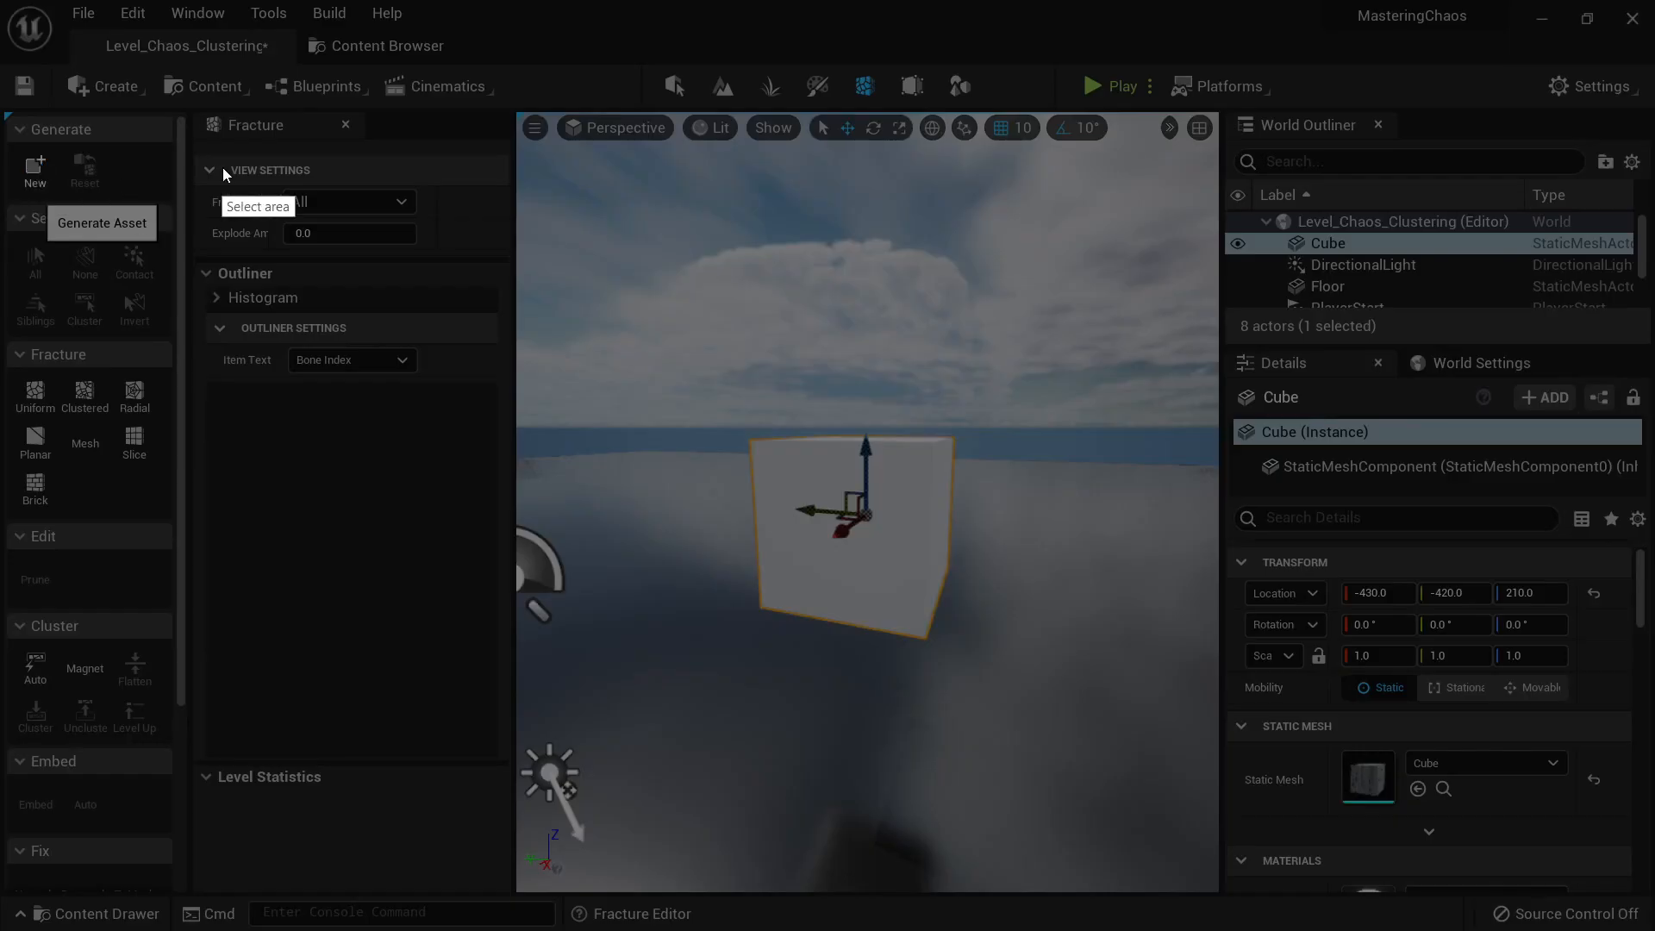
left_click_drag(180, 97, 1523, 891)
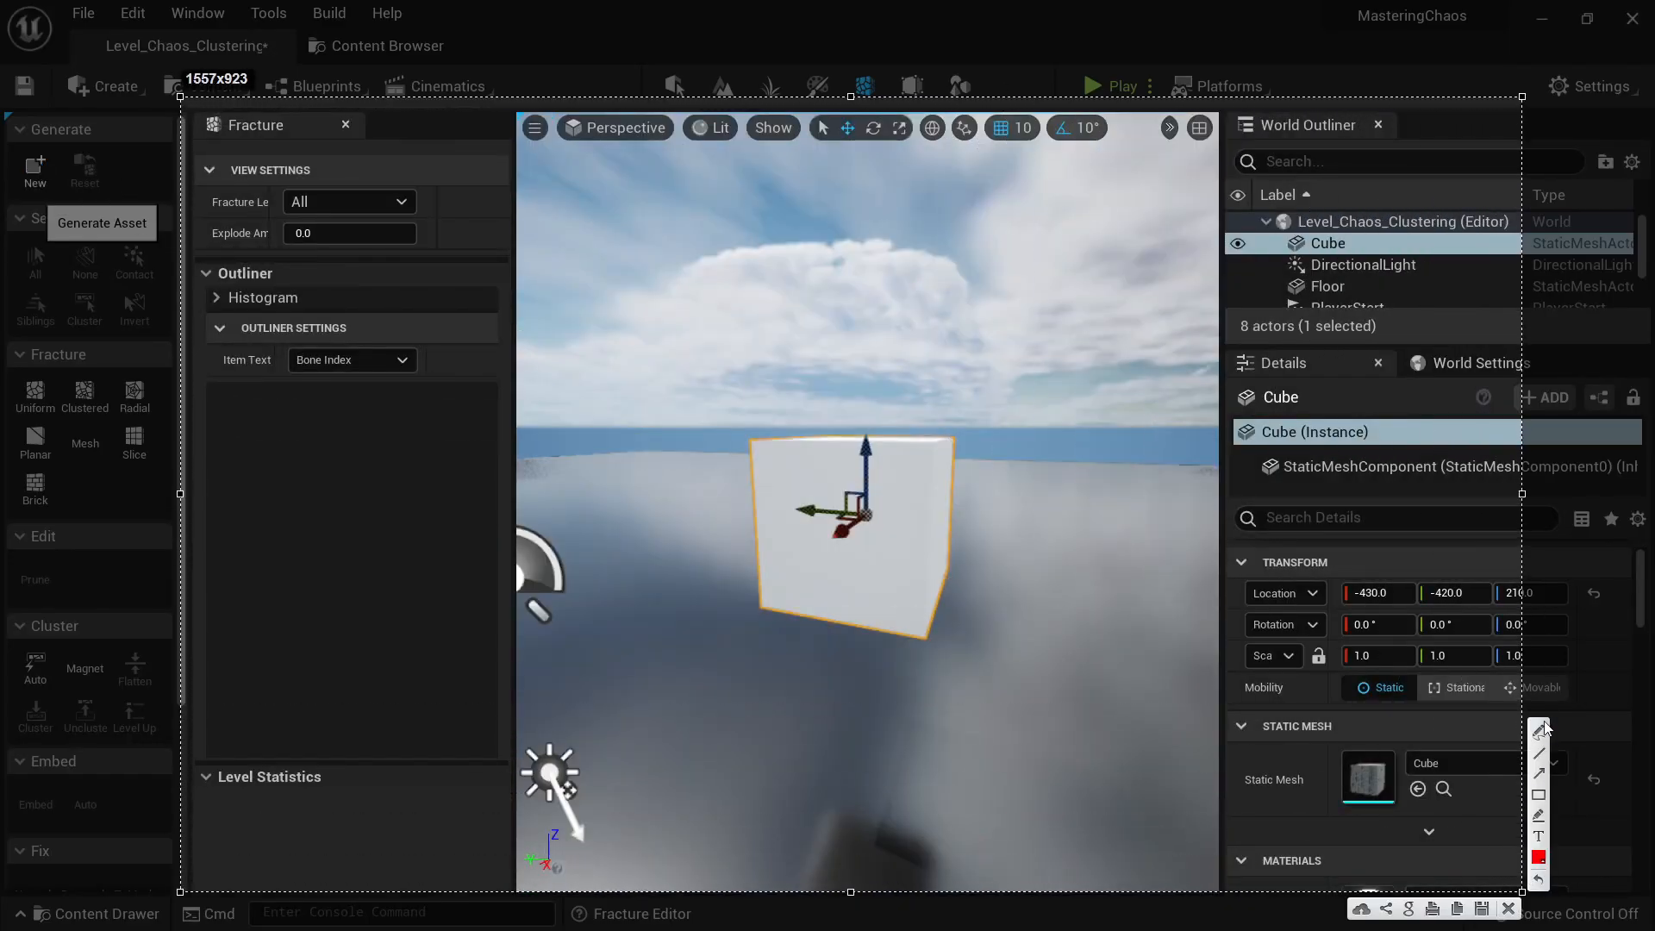
mouse_move(616, 384)
left_mouse_down()
mouse_move(617, 256)
mouse_move(712, 280)
left_mouse_up()
left_click_drag(636, 392, 610, 394)
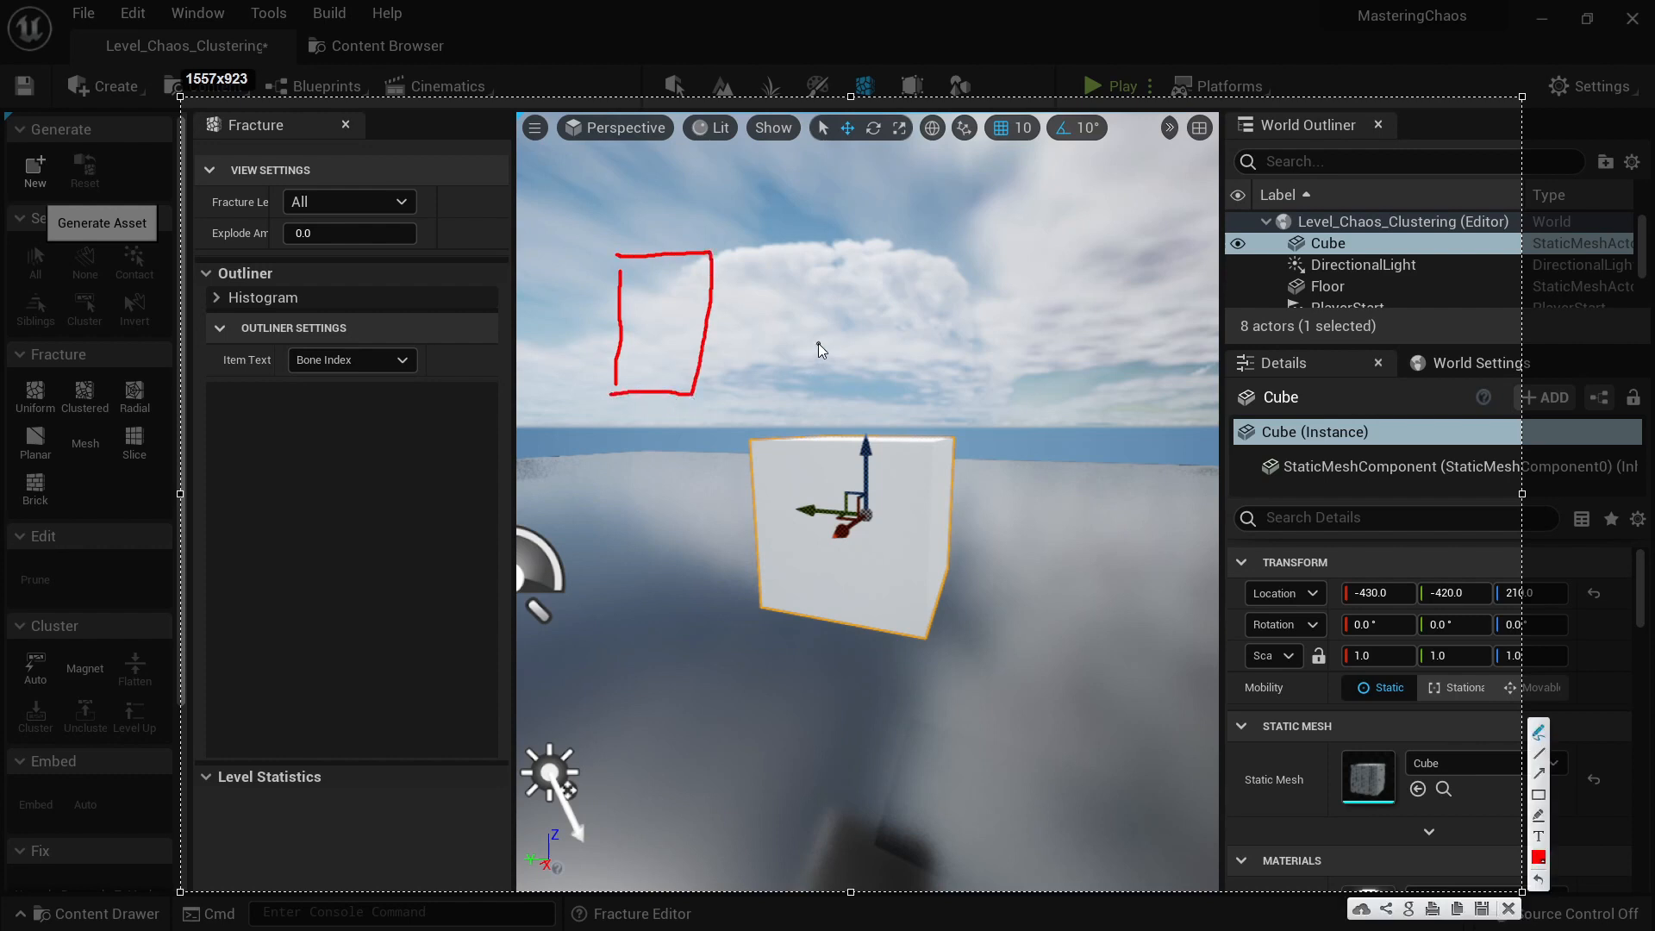
left_click_drag(834, 246, 836, 386)
left_click_drag(904, 429, 905, 428)
left_click_drag(834, 247, 914, 429)
mouse_move(838, 302)
left_mouse_down()
mouse_move(894, 311)
mouse_move(910, 263)
mouse_move(949, 352)
mouse_move(843, 367)
mouse_move(908, 419)
left_mouse_up()
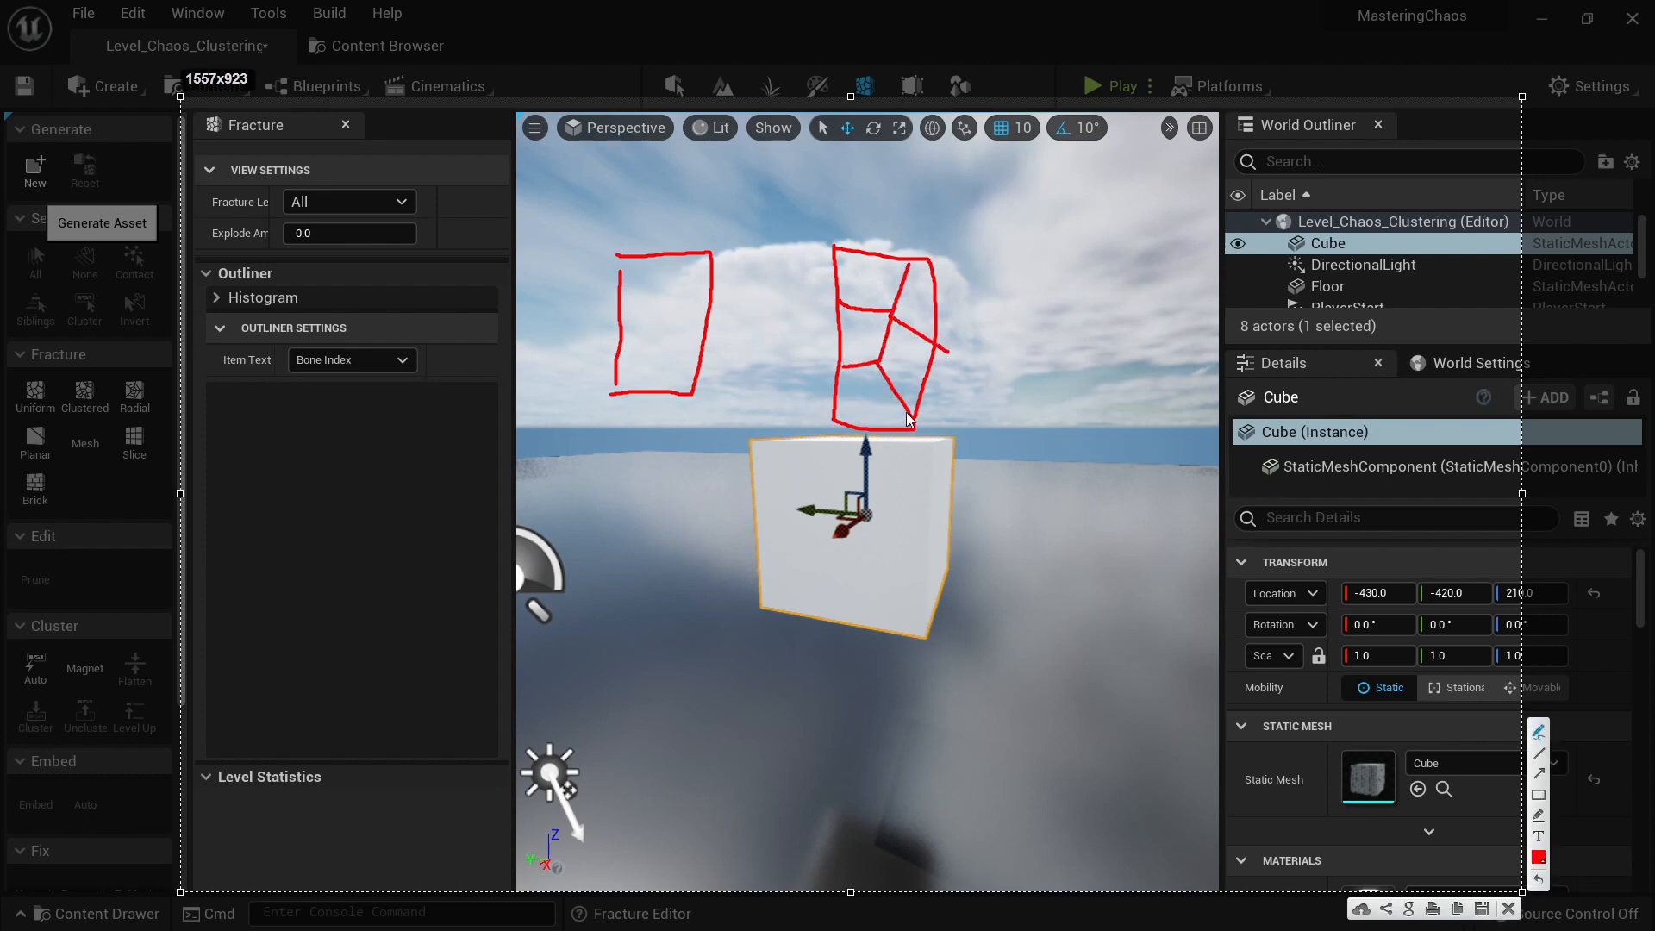
mouse_move(645, 213)
left_mouse_down()
mouse_move(637, 227)
mouse_move(688, 231)
left_mouse_up()
mouse_move(867, 207)
left_mouse_down()
mouse_move(851, 221)
mouse_move(885, 235)
left_mouse_up()
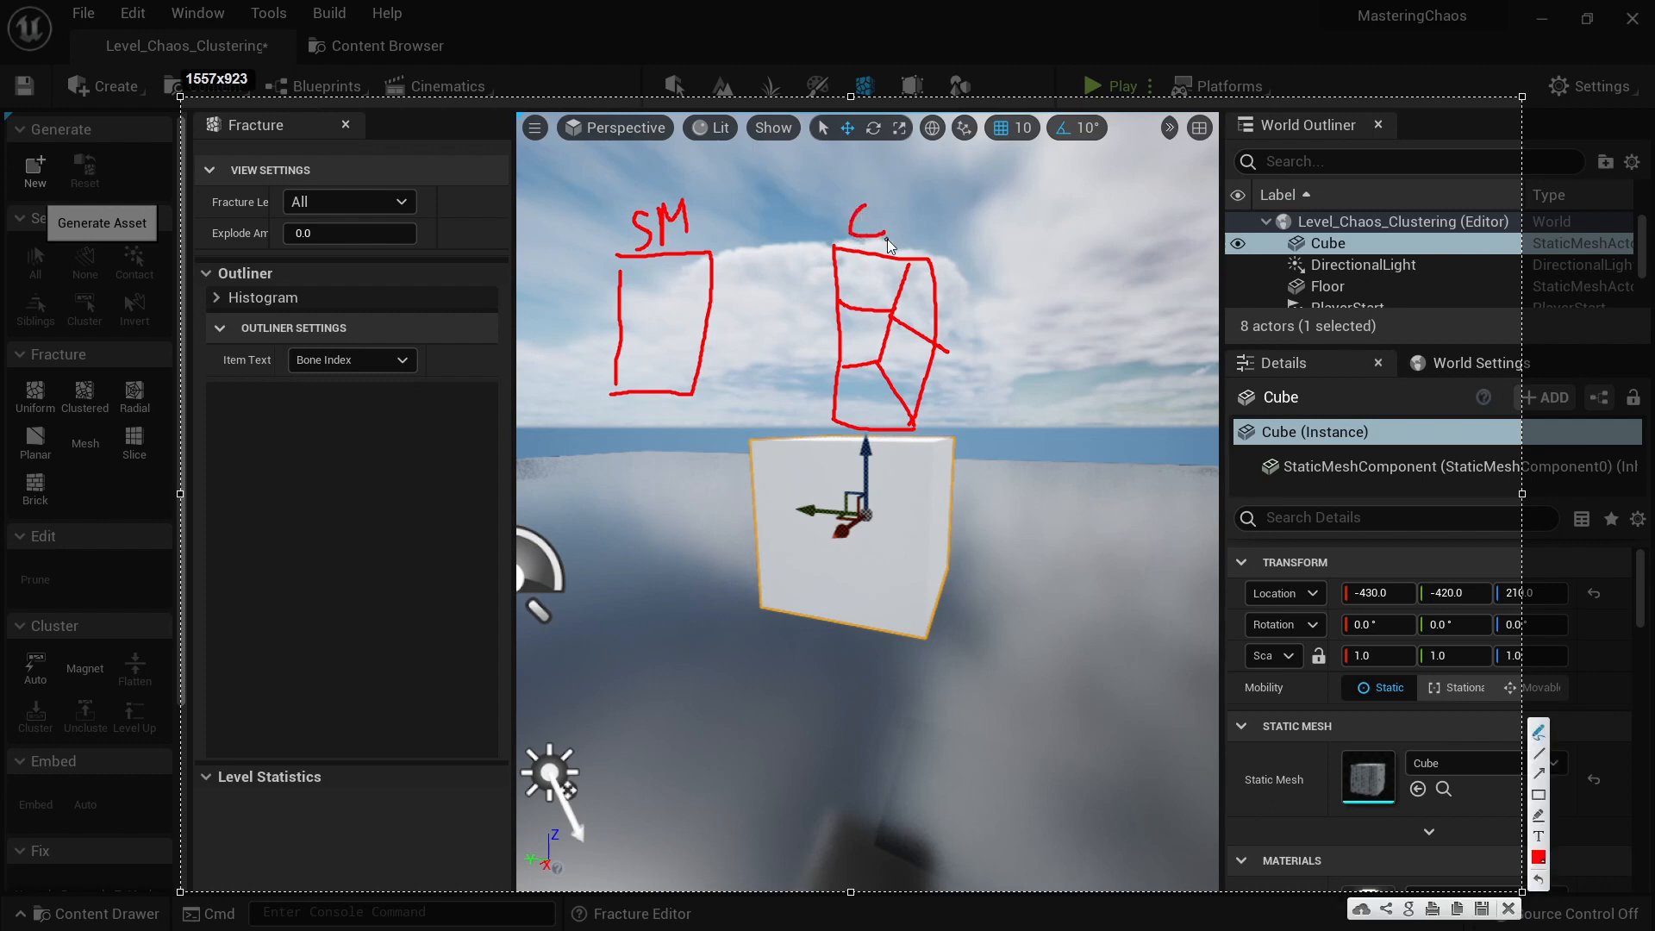
left_click_drag(668, 395, 756, 527)
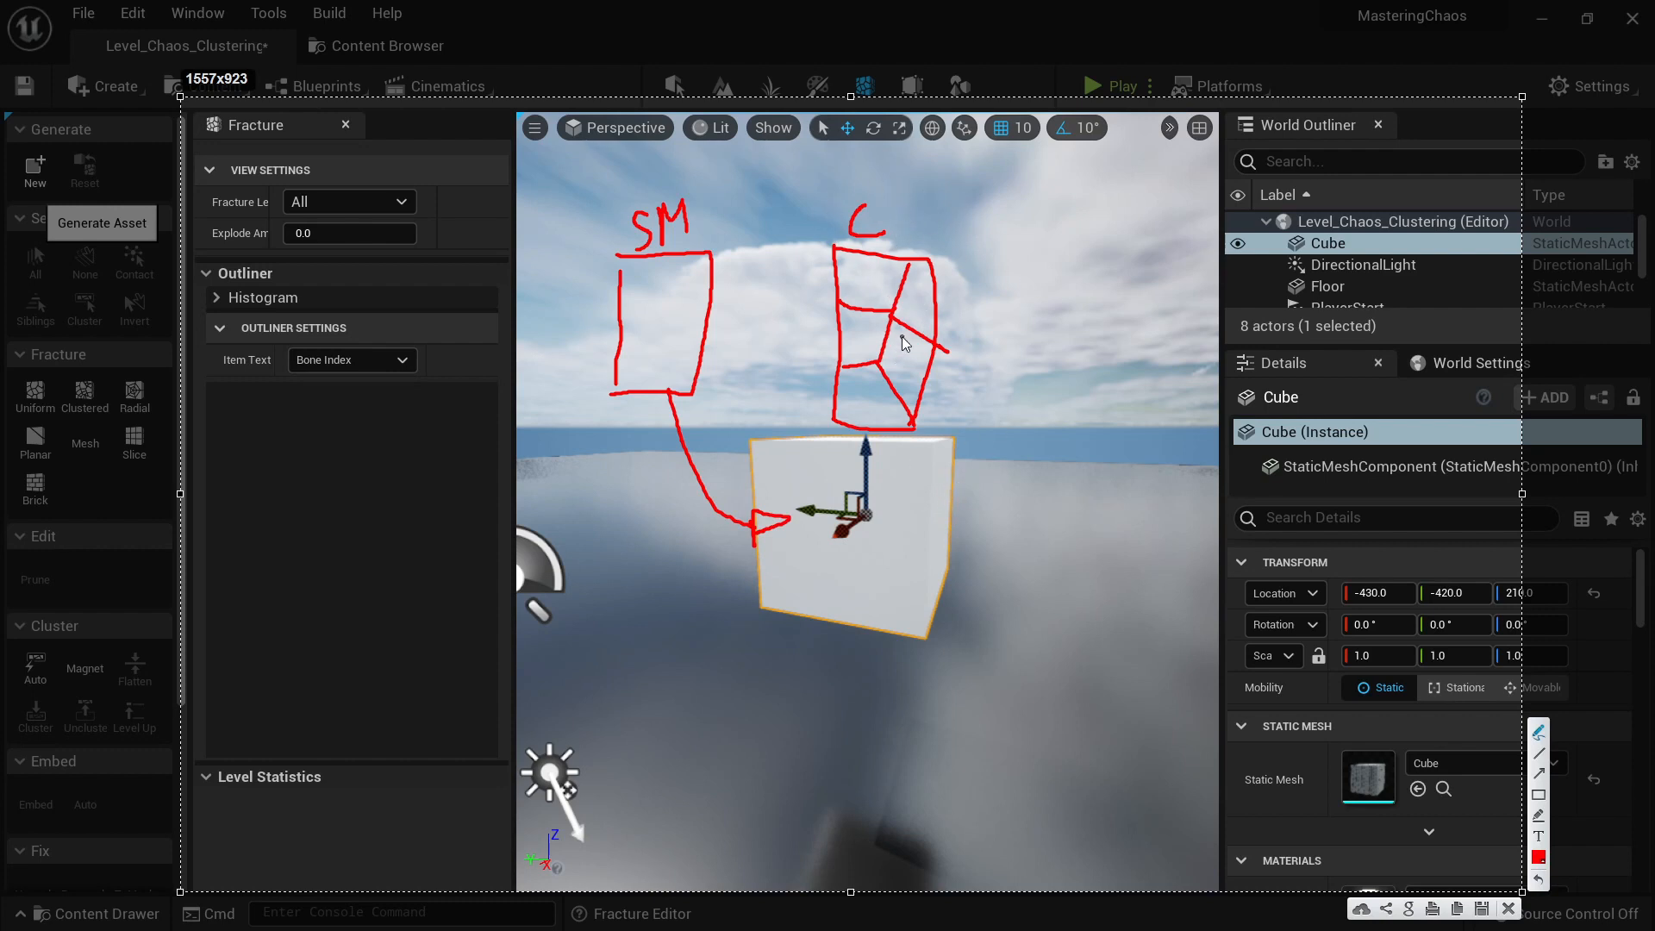
left_click(1509, 910)
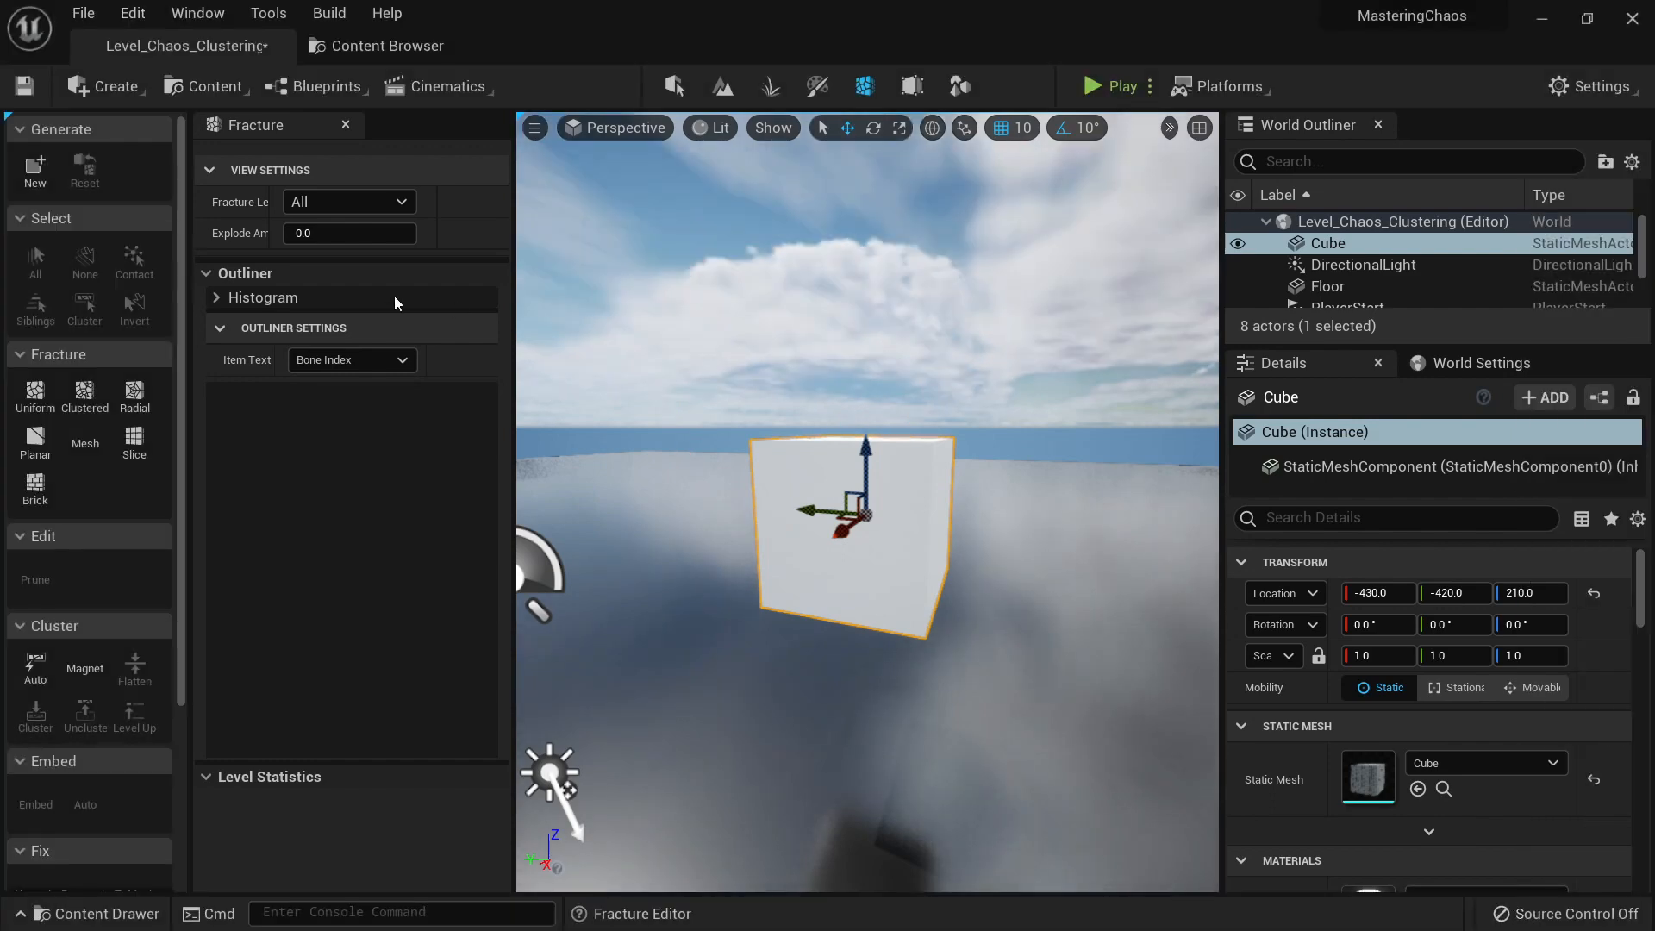
Step: Generate a geometry collection named MyNew_Cube_Collection from the cube in the MasteringChaos/GeometryCollections folder
left_click(35, 169)
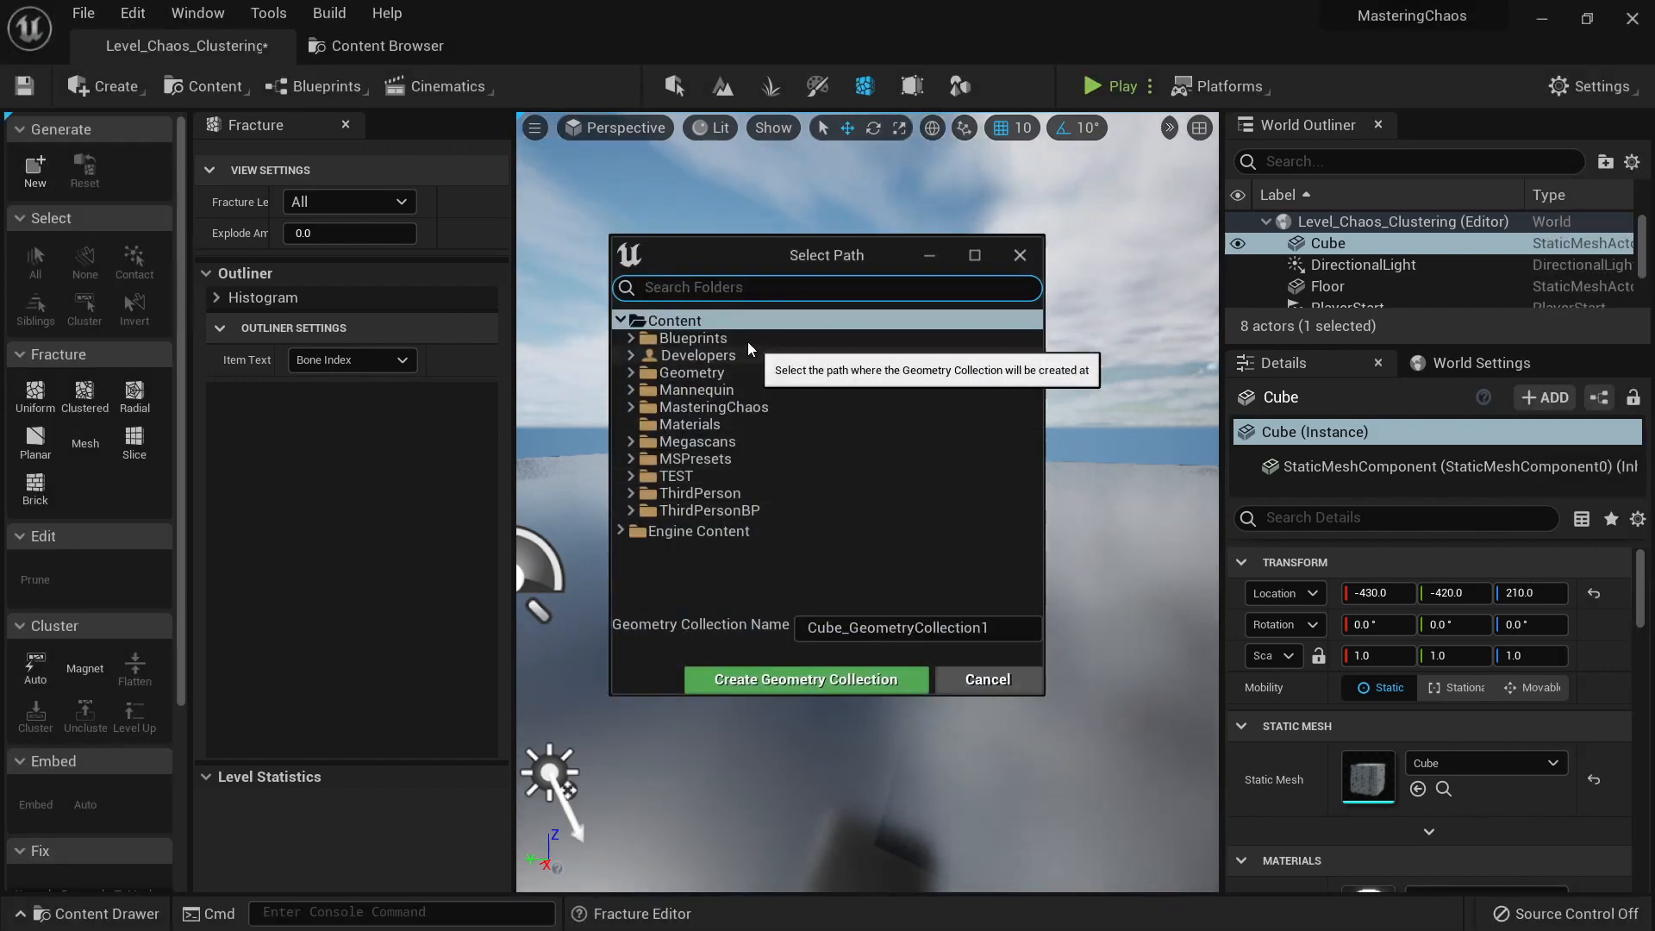
left_click_drag(789, 264, 800, 225)
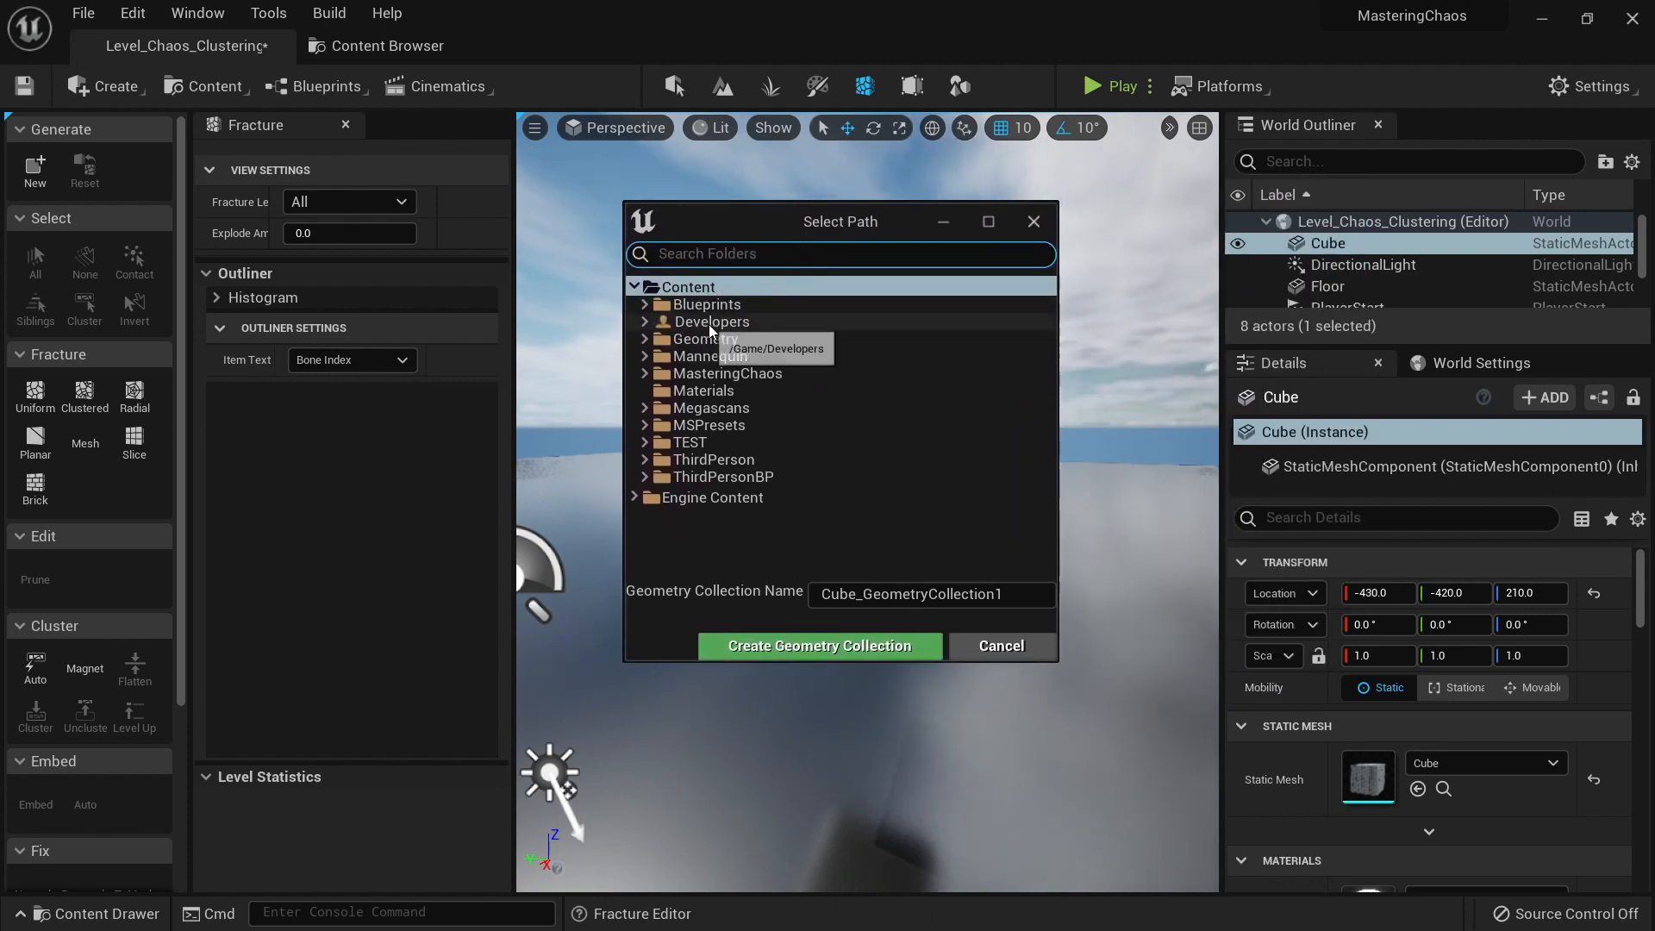
double_click(753, 373)
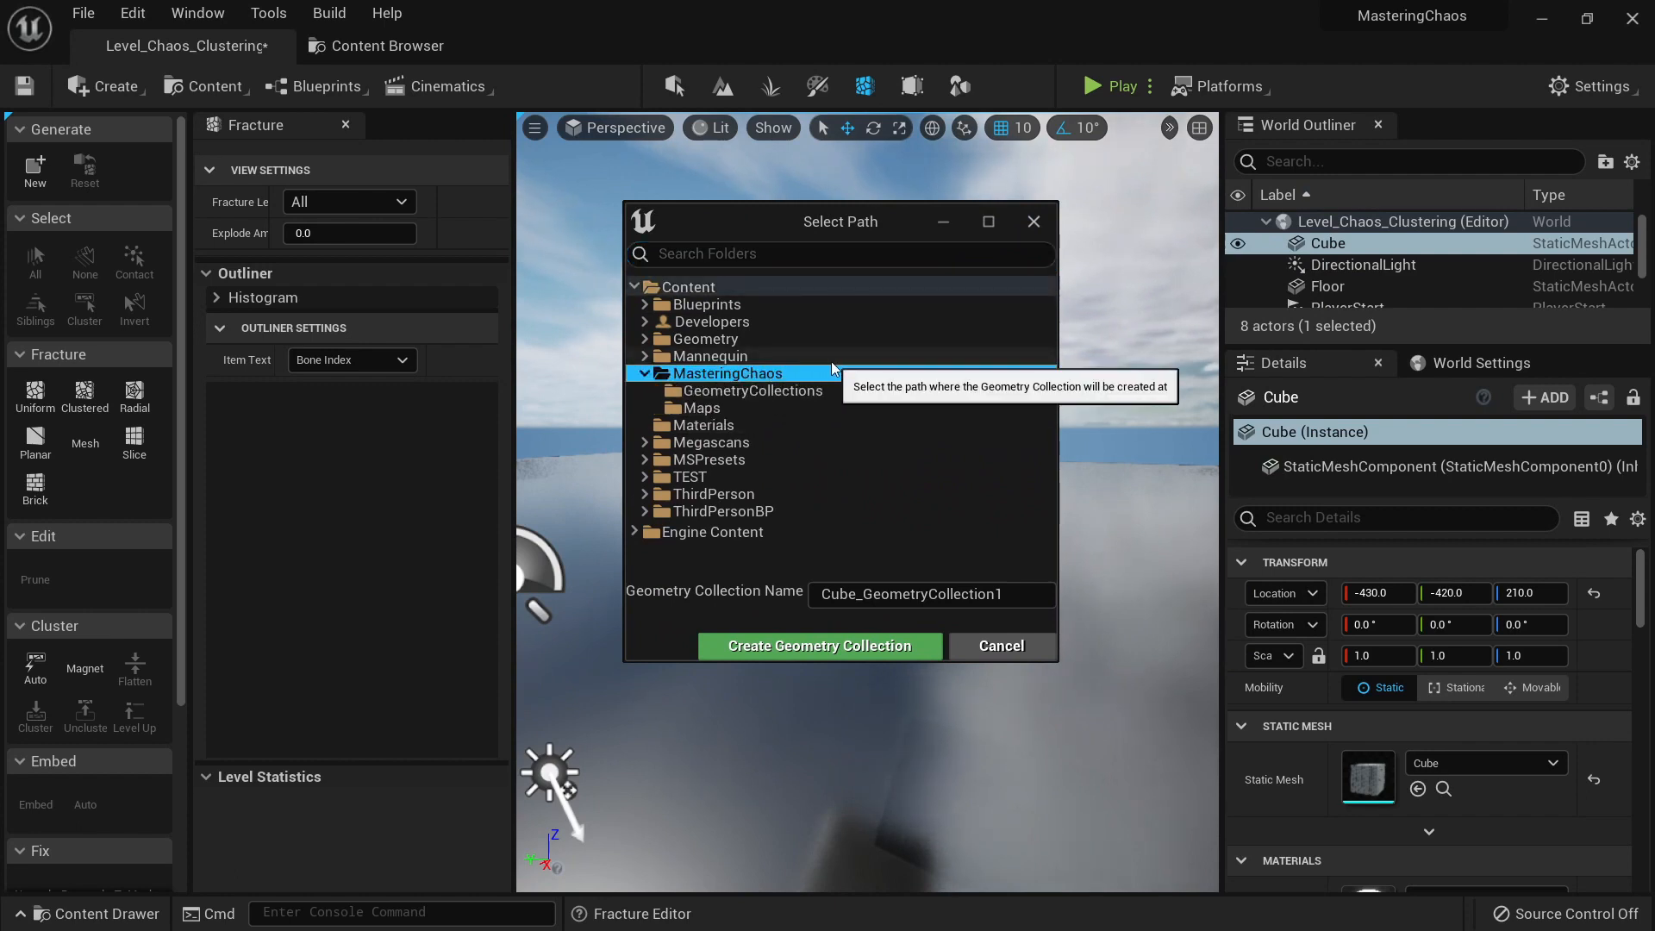
left_click(776, 391)
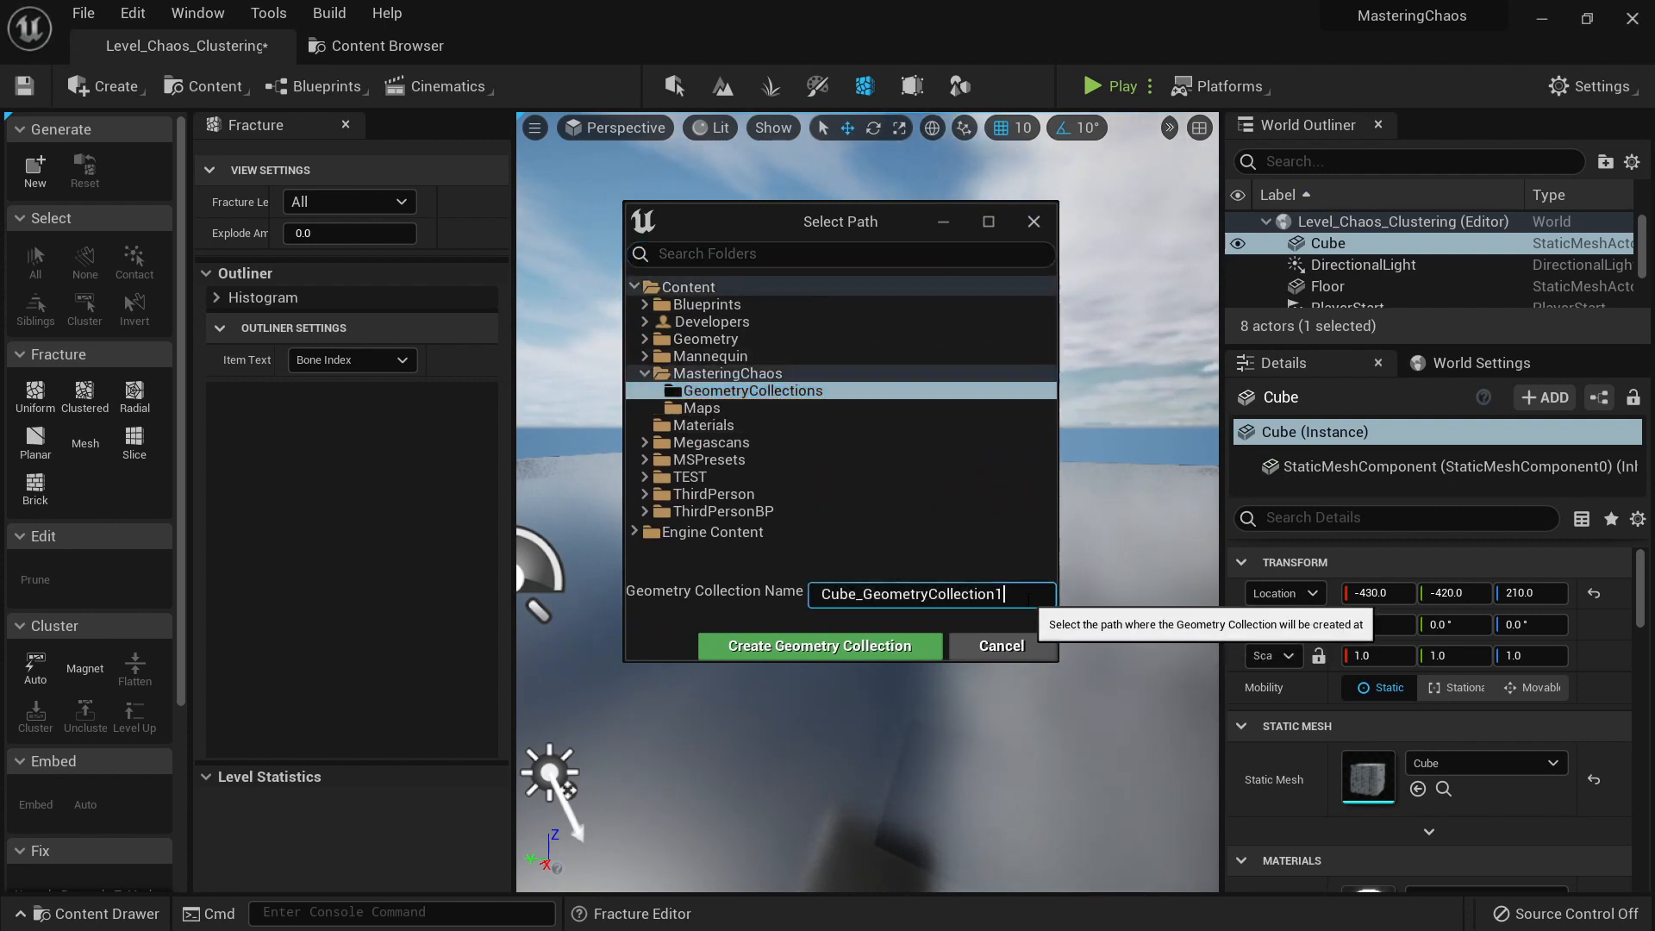
left_click(828, 594)
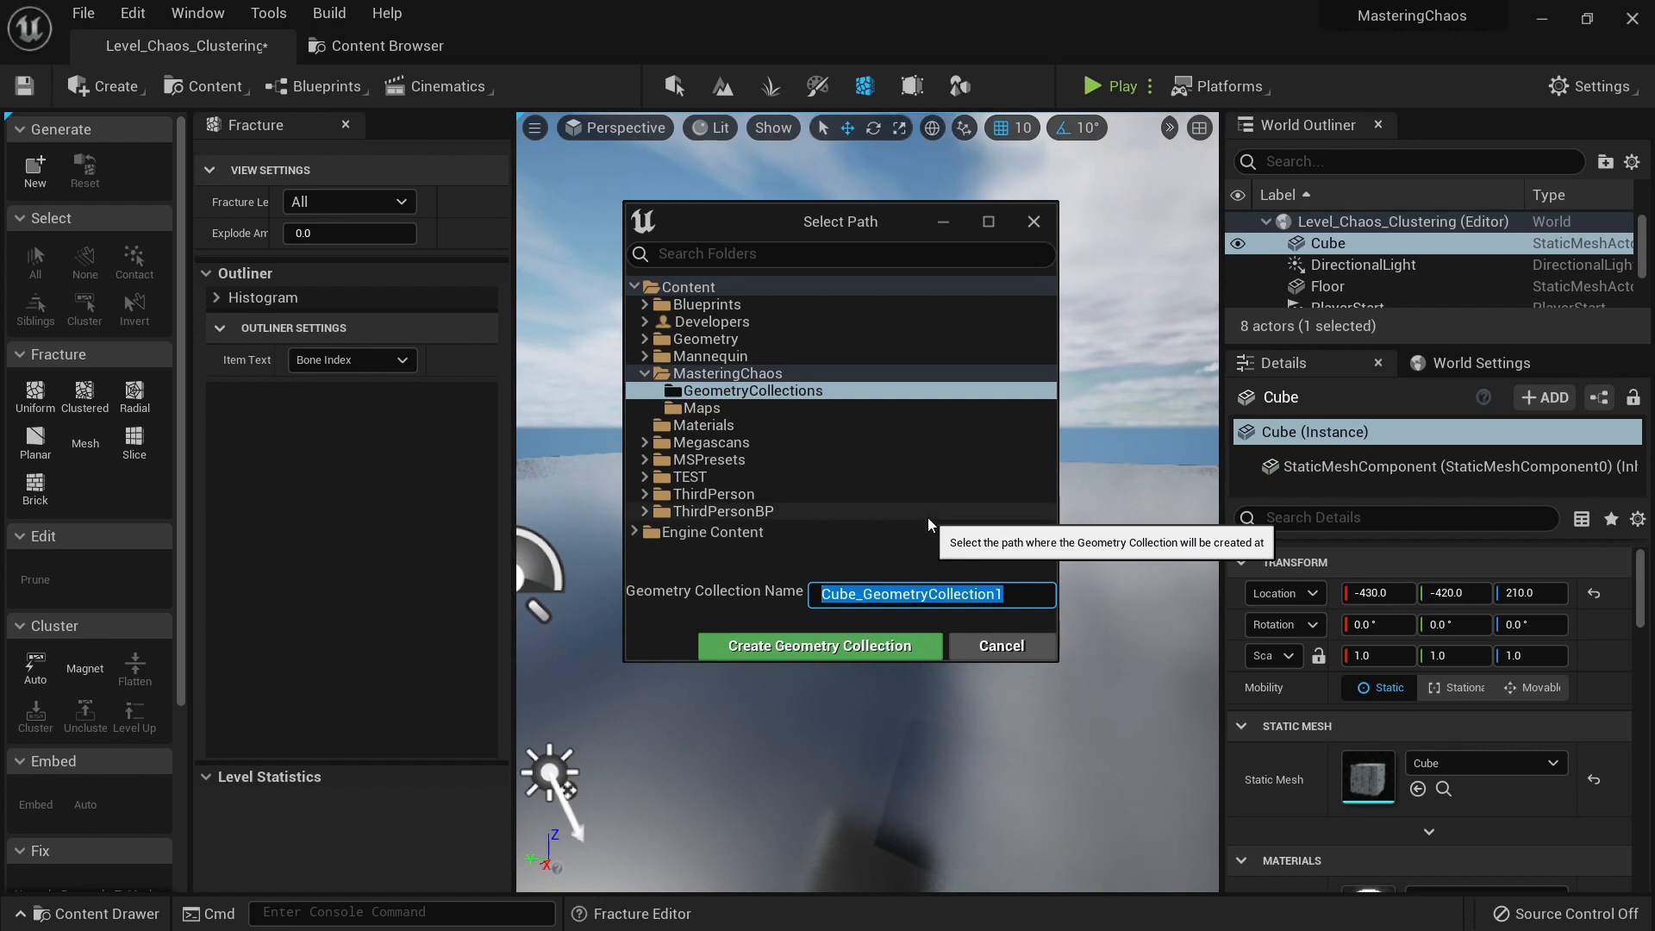
type("MyNew")
type("_")
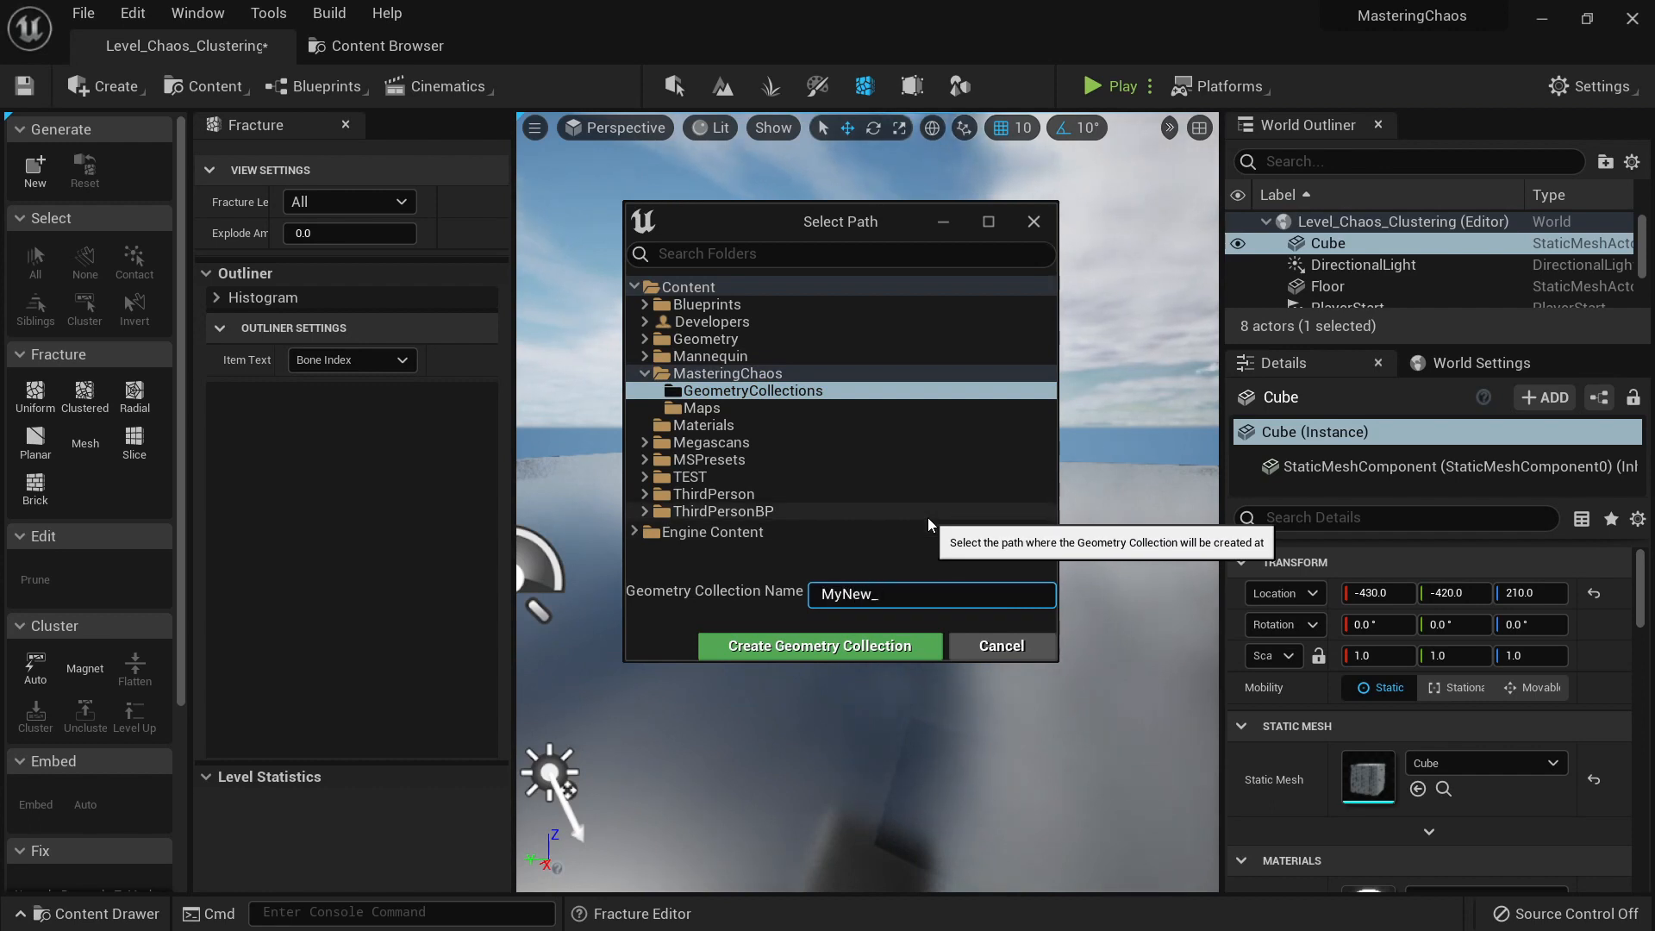
type("Cube_Collection")
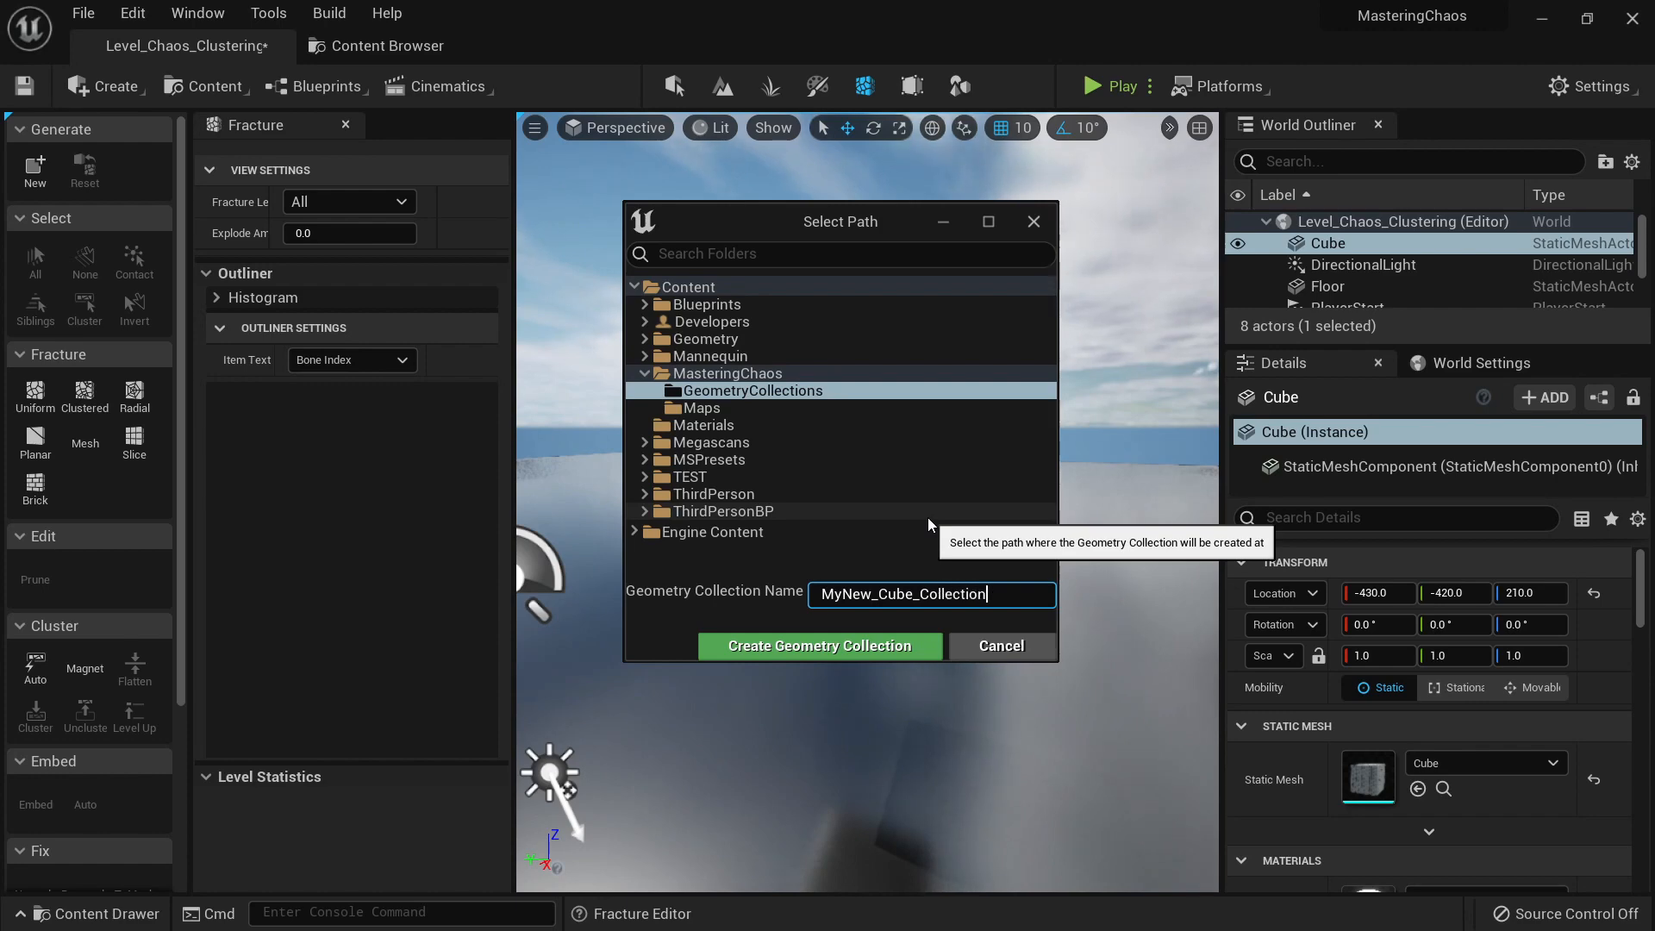
left_click(820, 646)
Step: Inspect the new cube collection up close from another angle and return to Selection mode
left_click(857, 595)
left_click(887, 558)
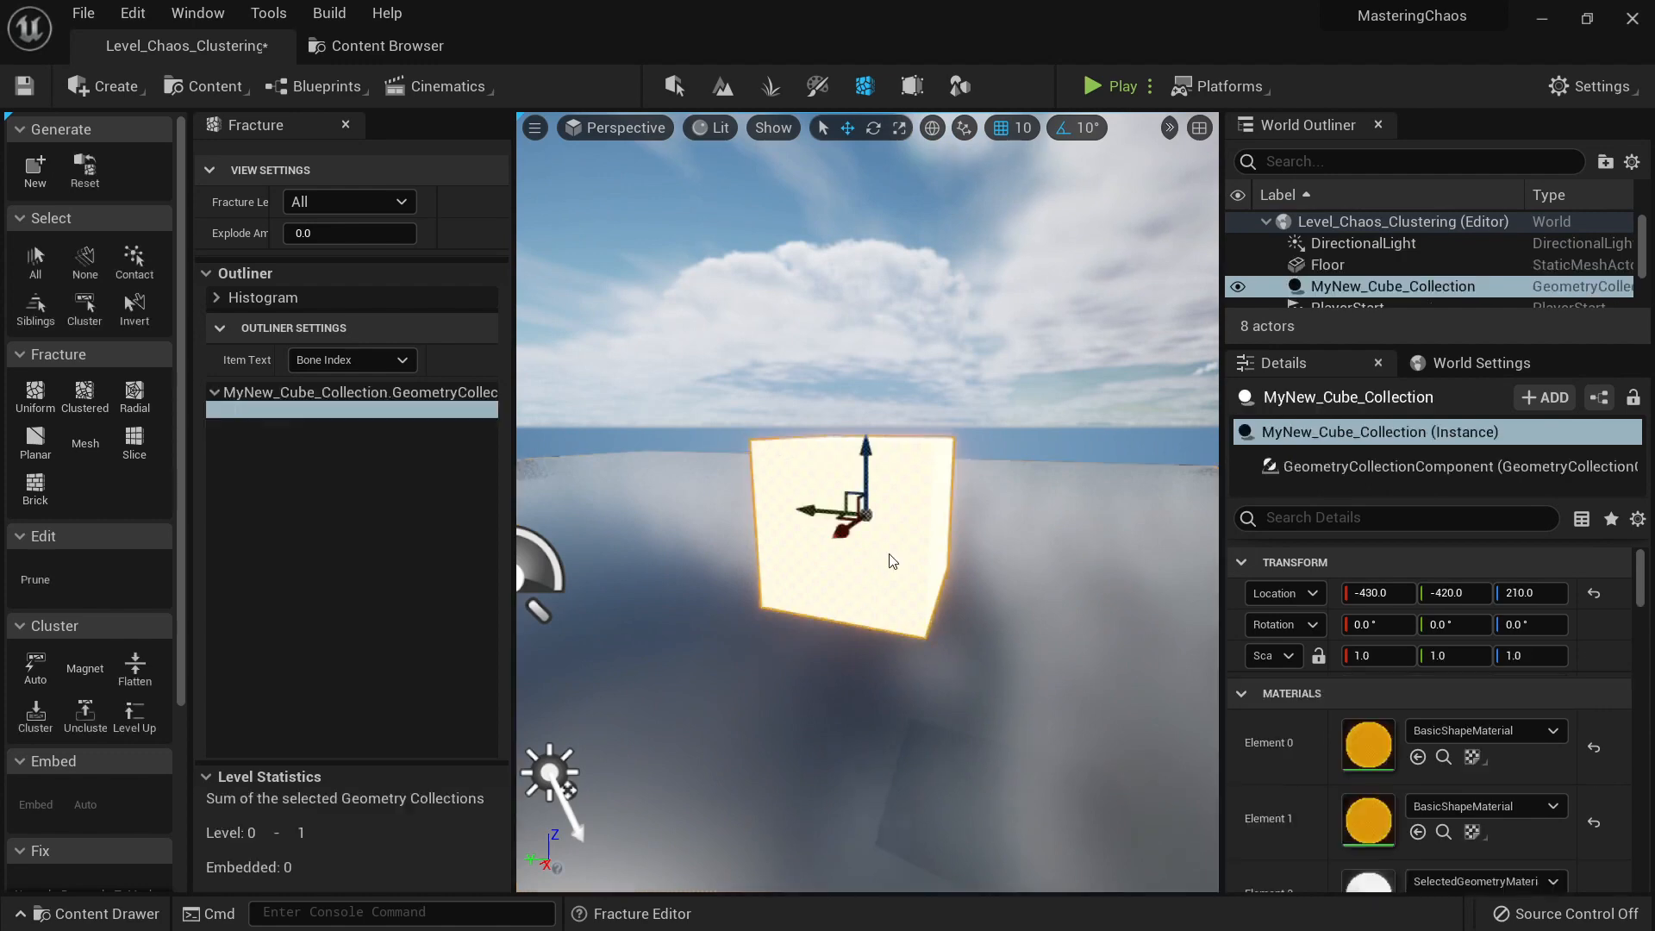
key("f")
right_click_drag(887, 558, 1022, 580)
key("f")
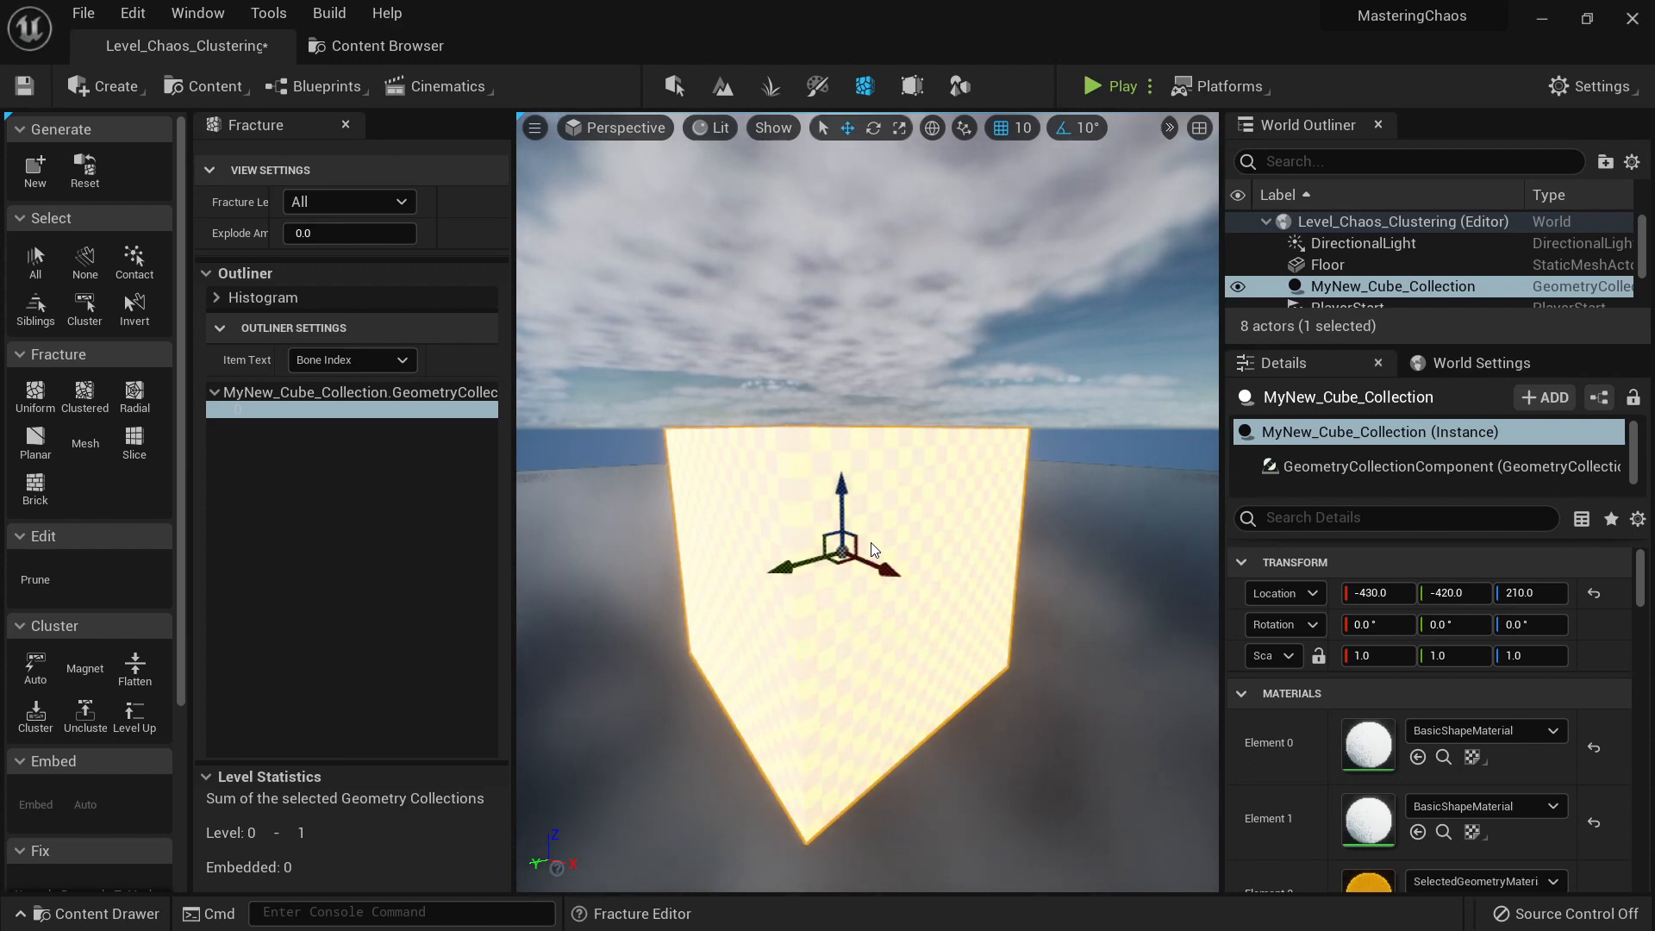
mouse_move(889, 544)
right_mouse_down()
mouse_move(870, 531)
mouse_move(903, 557)
mouse_move(889, 544)
right_mouse_up()
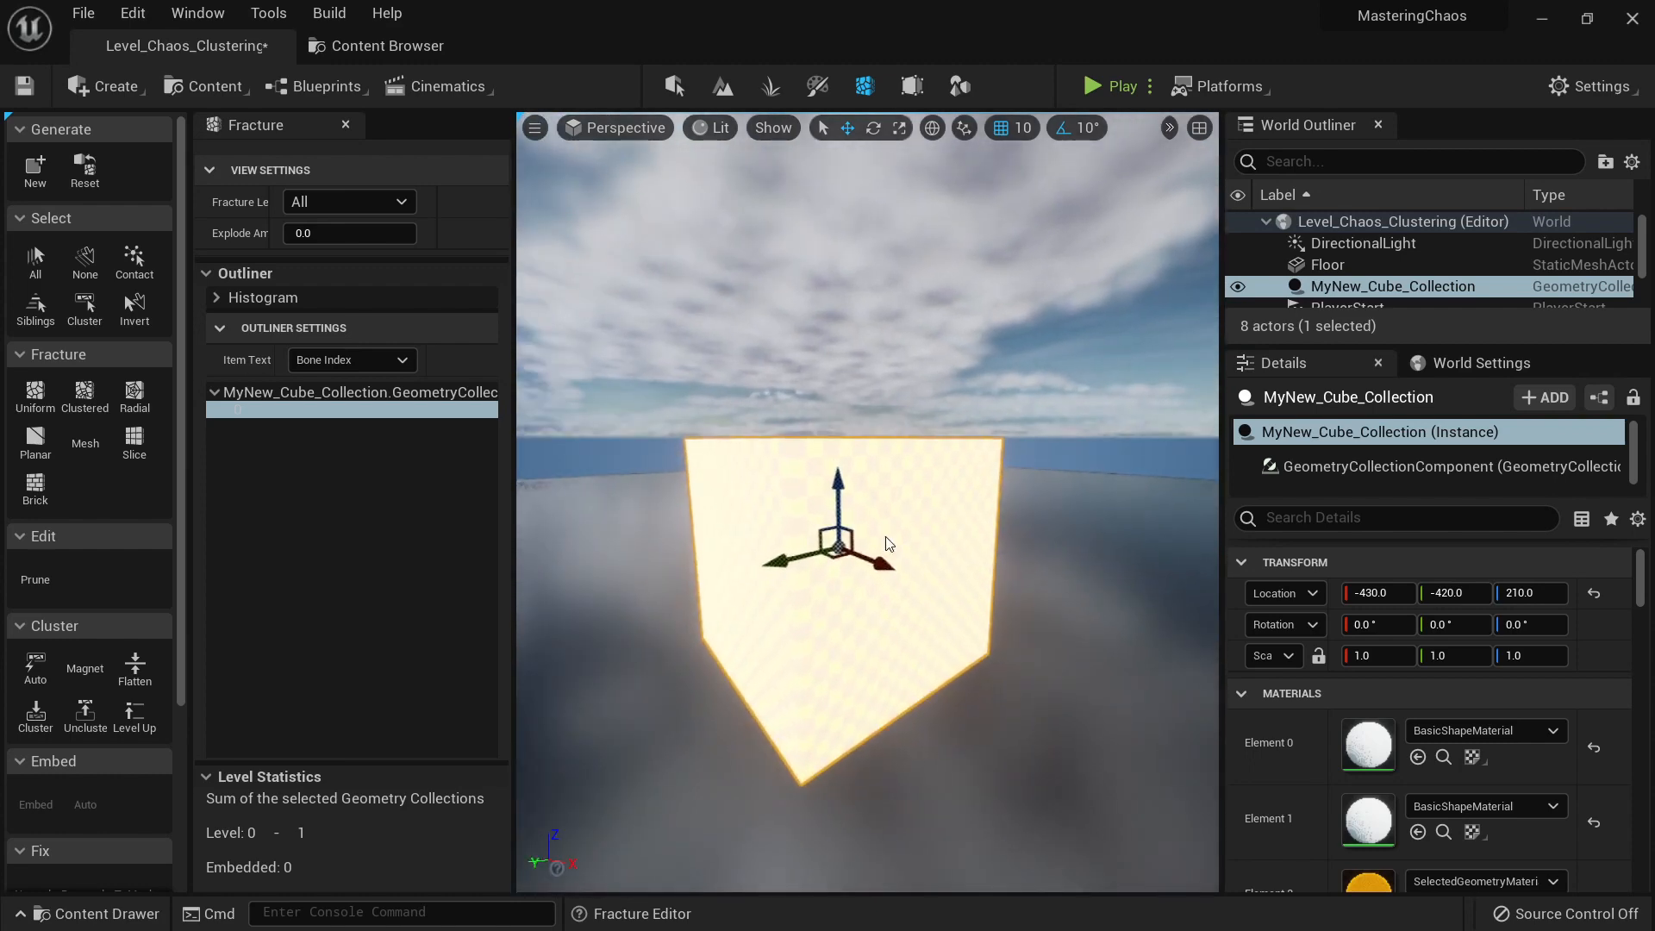
key("shift+1")
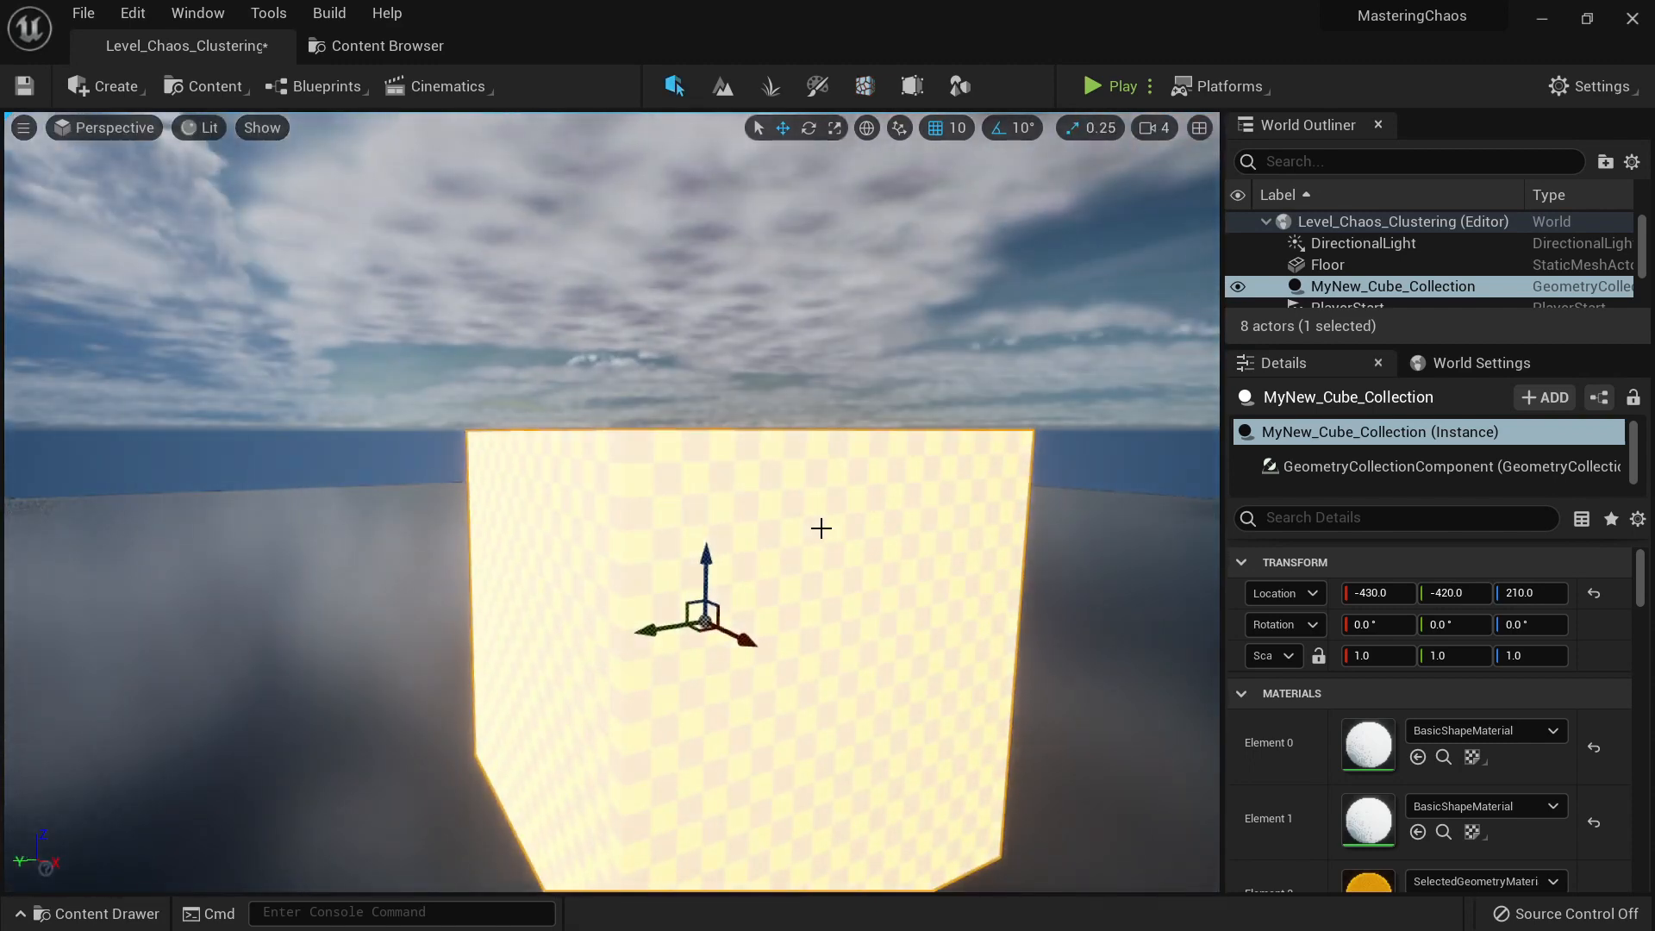
Step: Create a new level and reopen Level_Chaos_Clustering from the recent levels
left_click(84, 13)
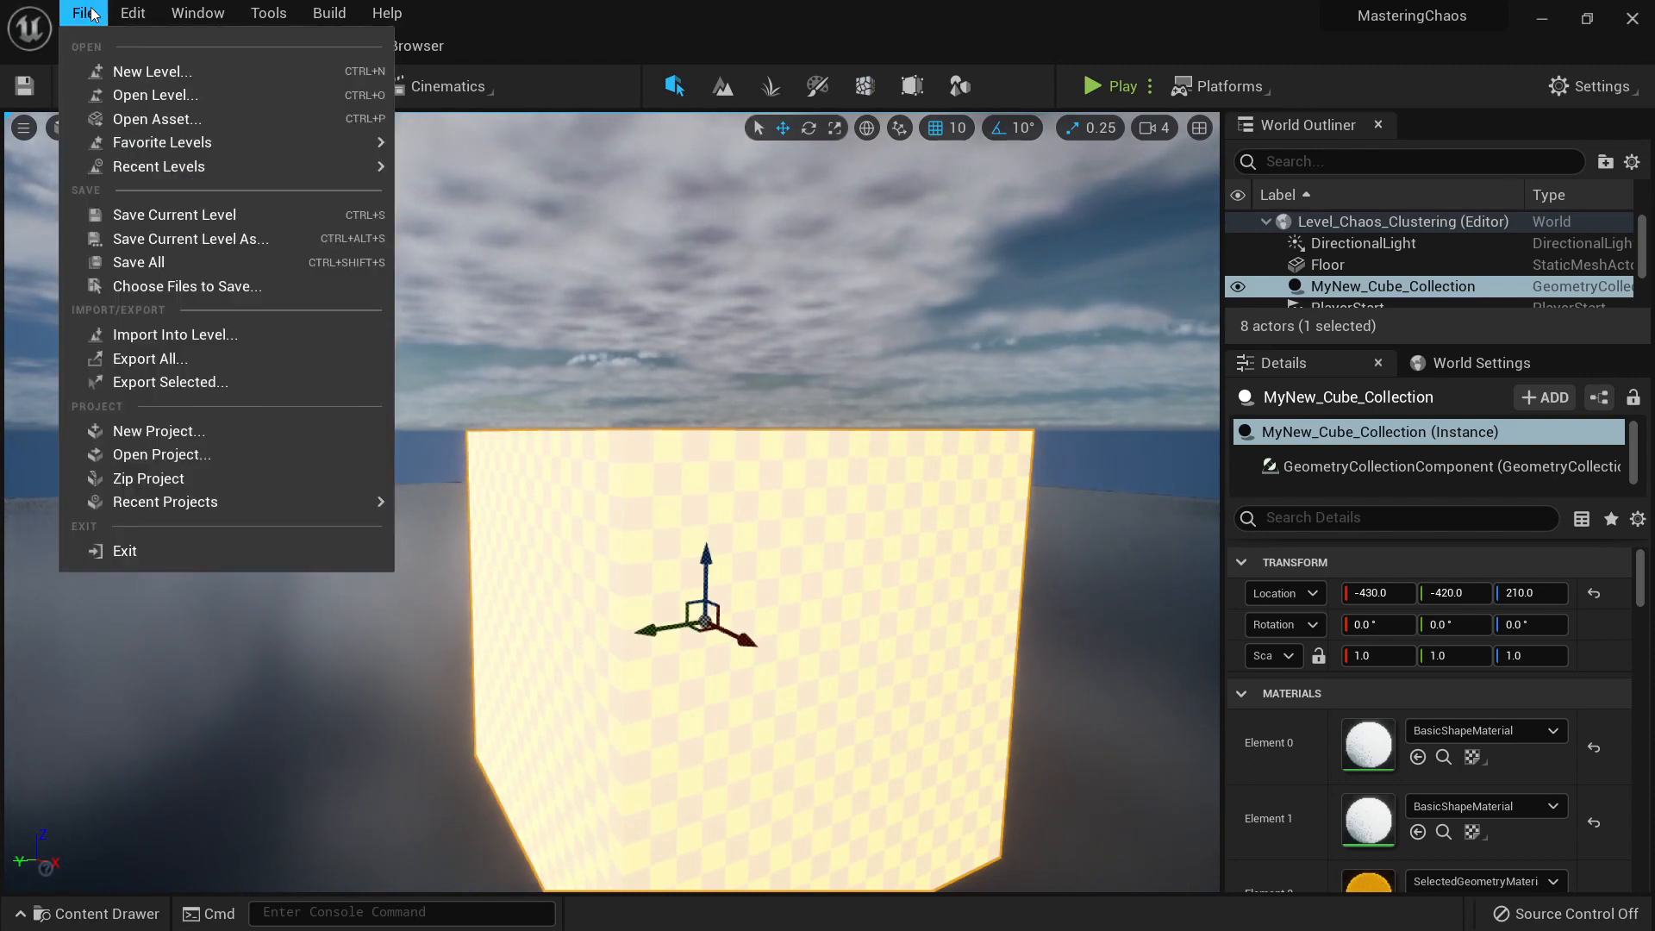
left_click(126, 74)
left_click(608, 385)
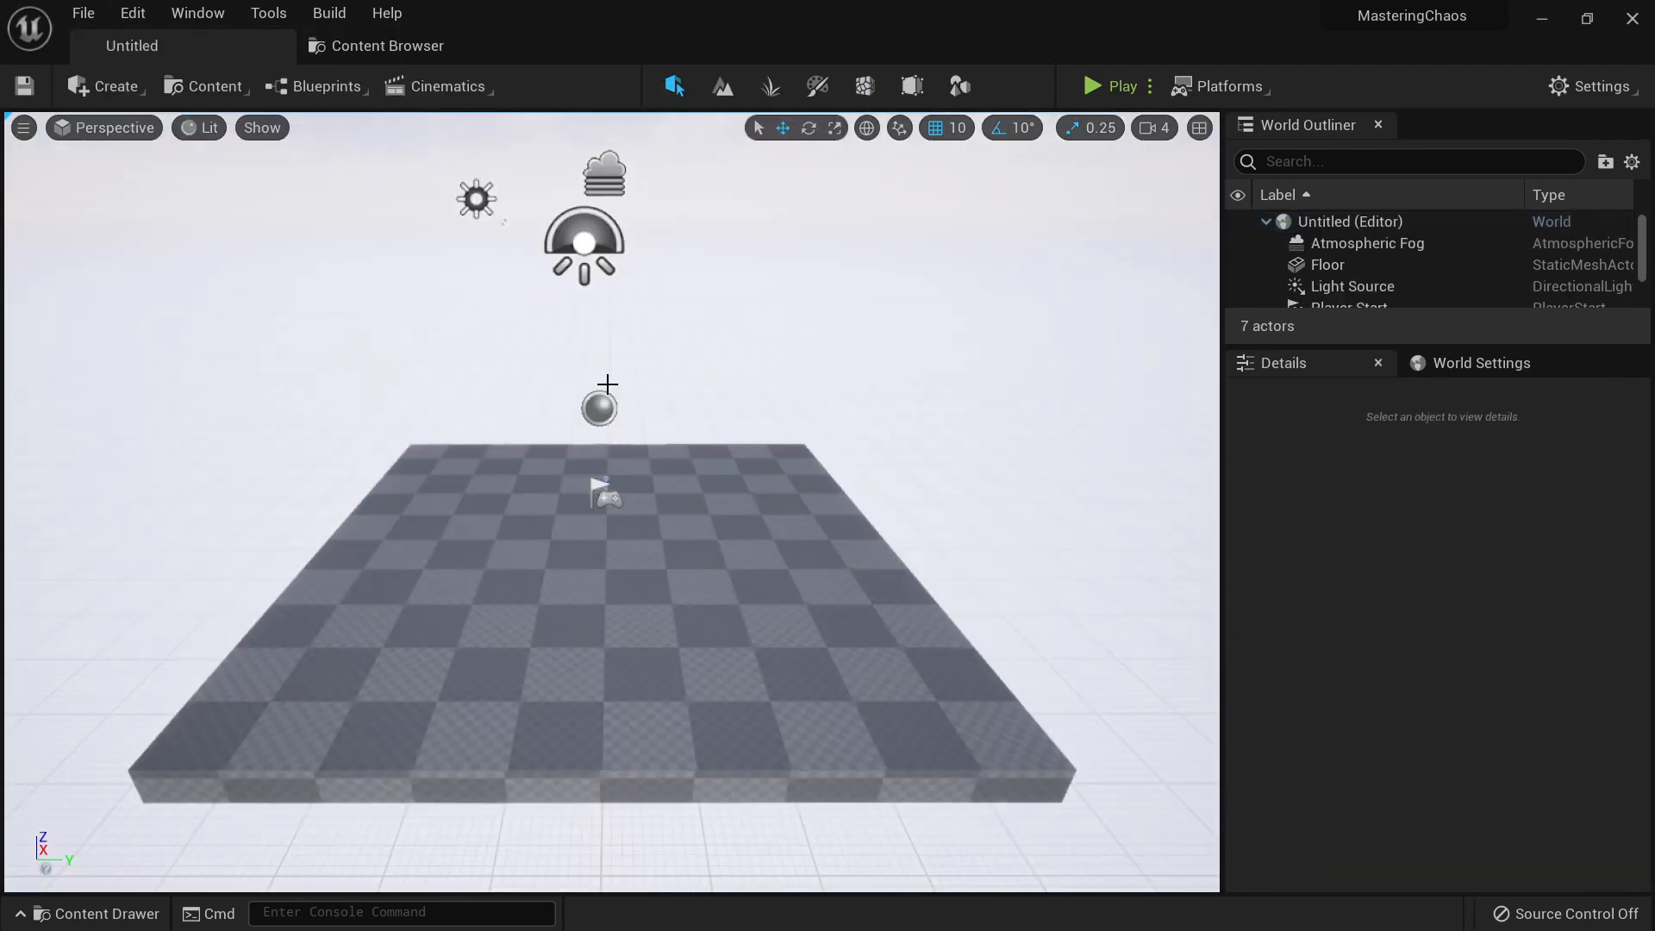
left_click(82, 15)
mouse_move(345, 166)
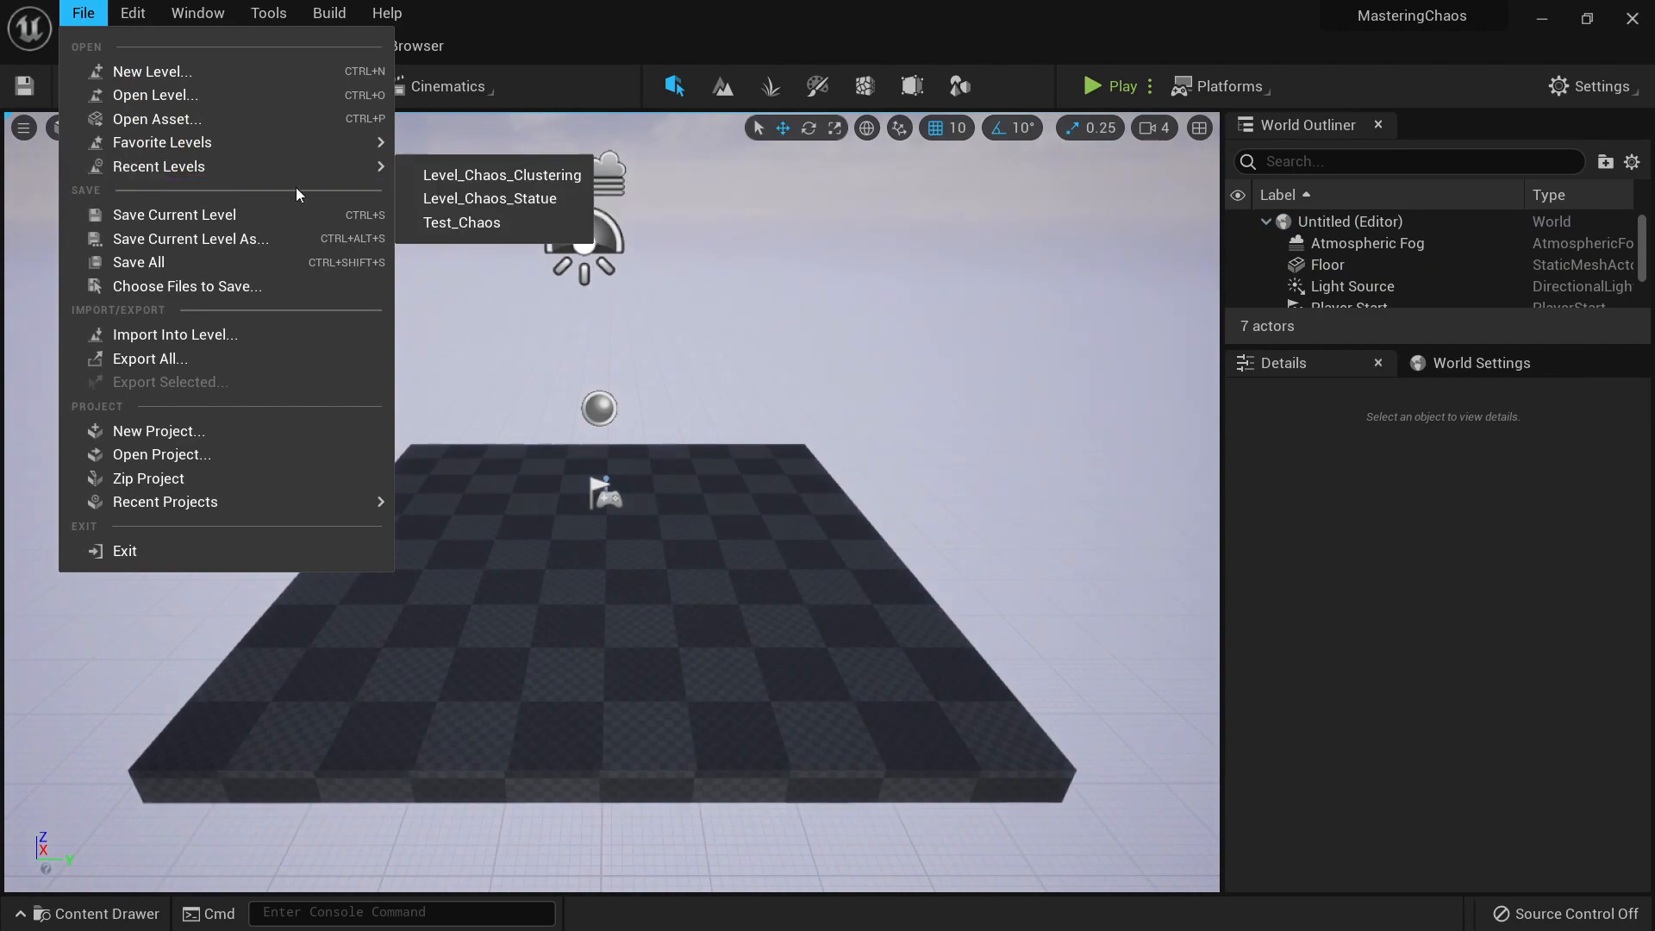
left_click(509, 170)
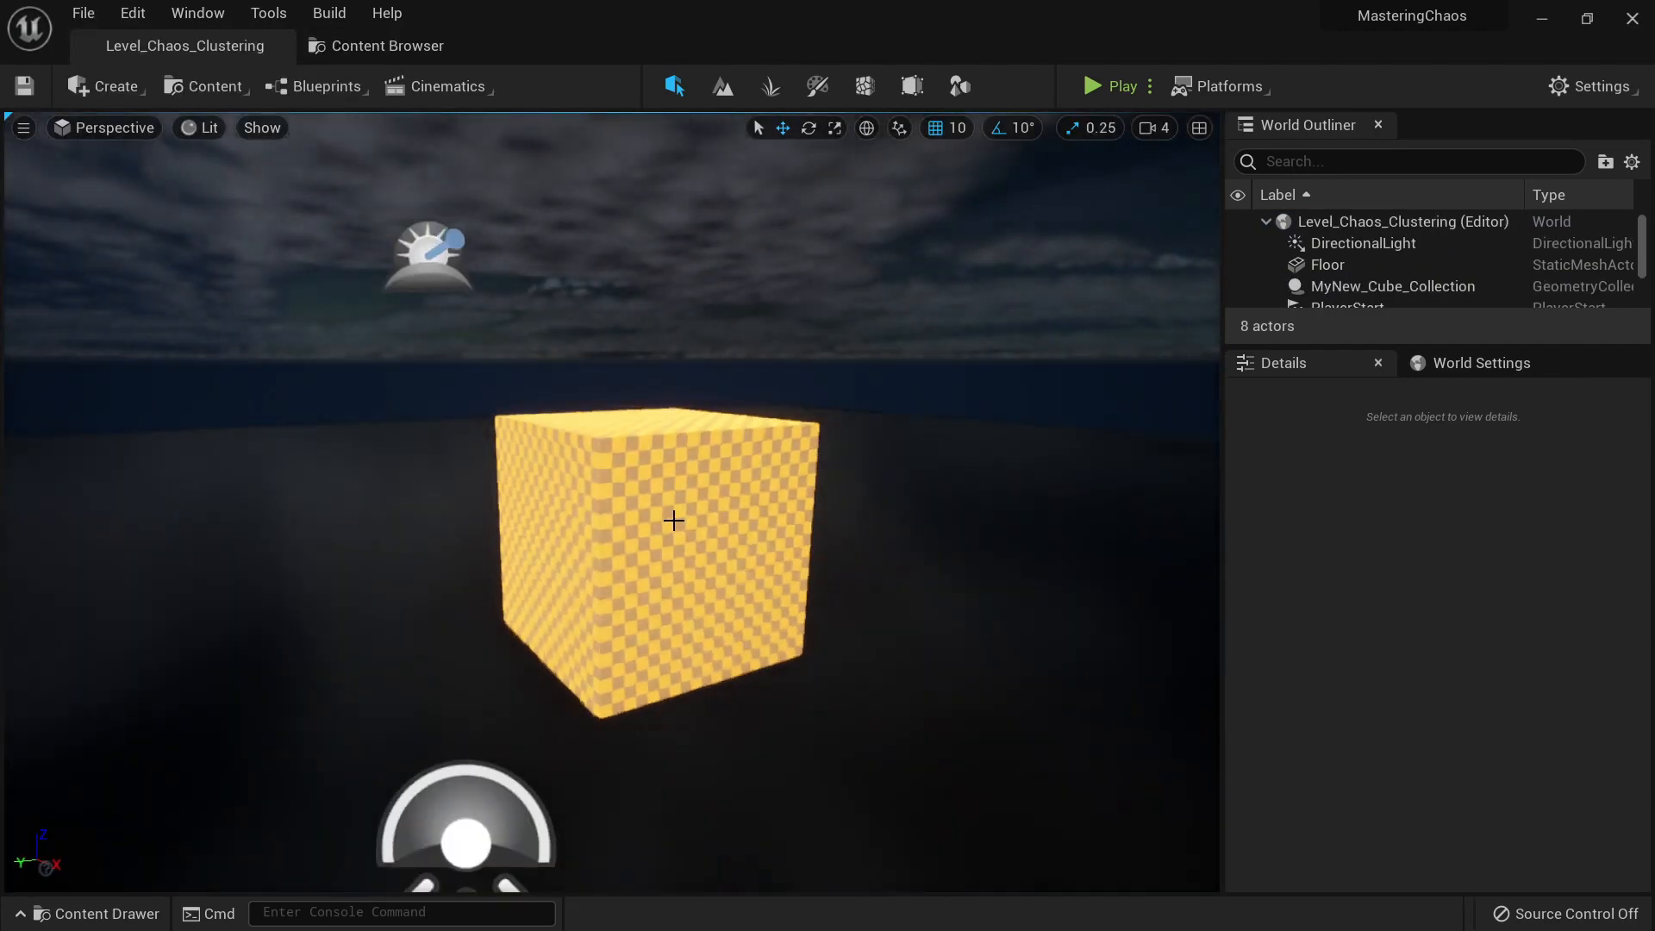
Step: Select the MyNew_Cube_Collection cube and switch to Fracture mode to inspect it from several sides
left_click(673, 517)
key("f")
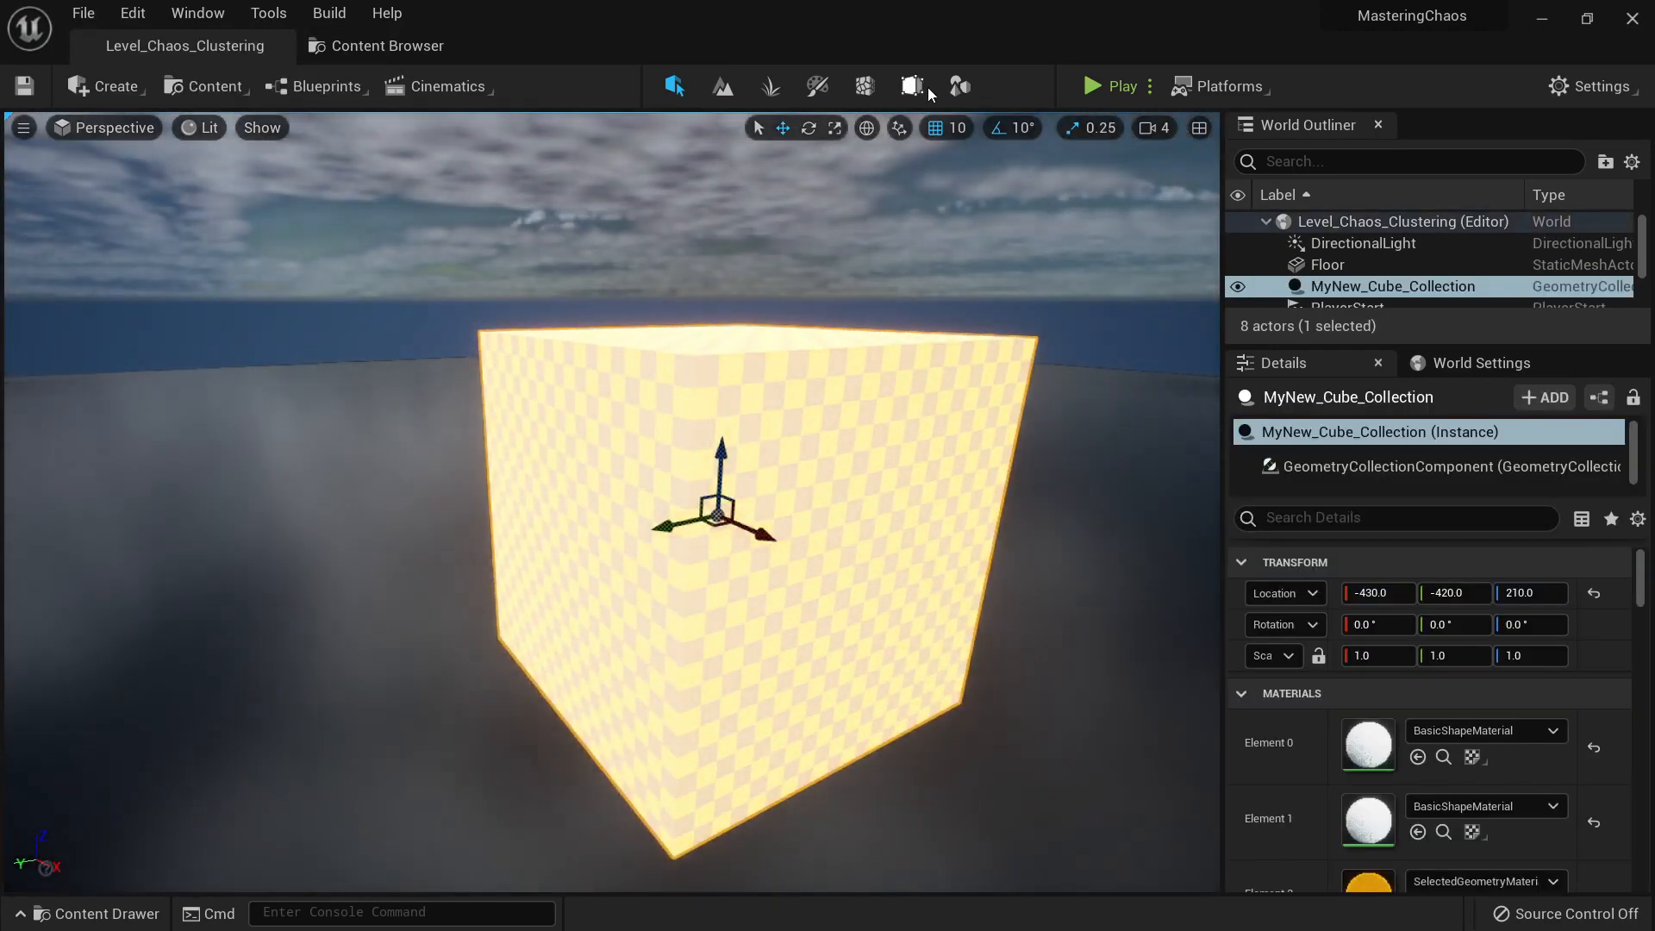
left_click(867, 86)
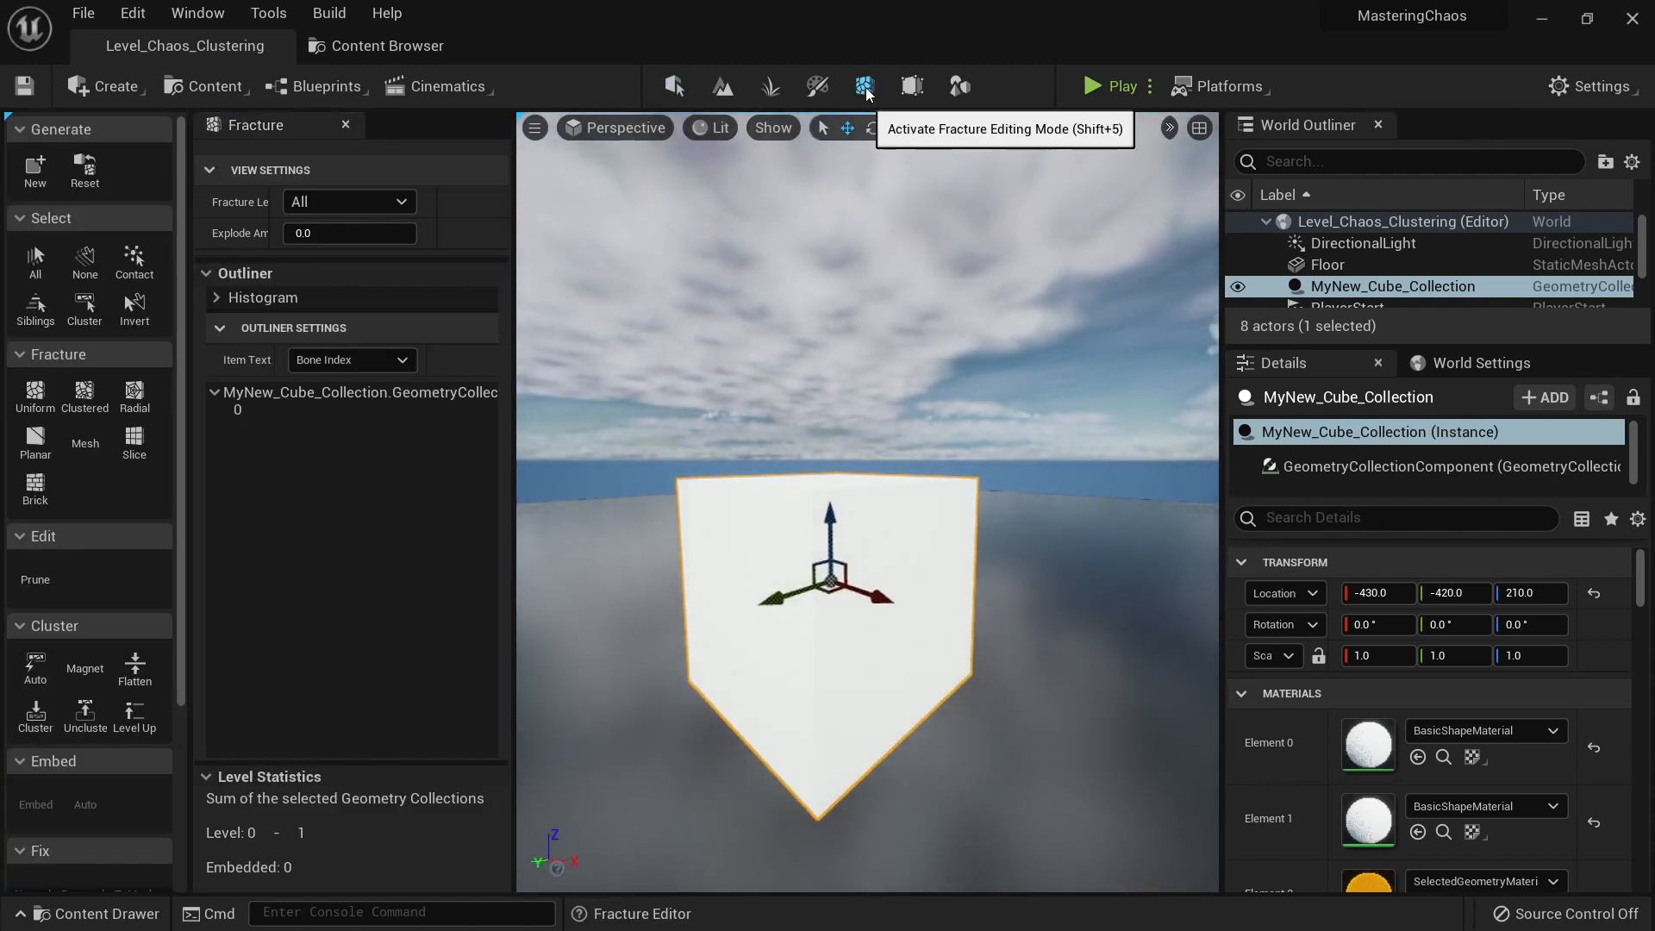
right_click_drag(842, 547, 885, 576)
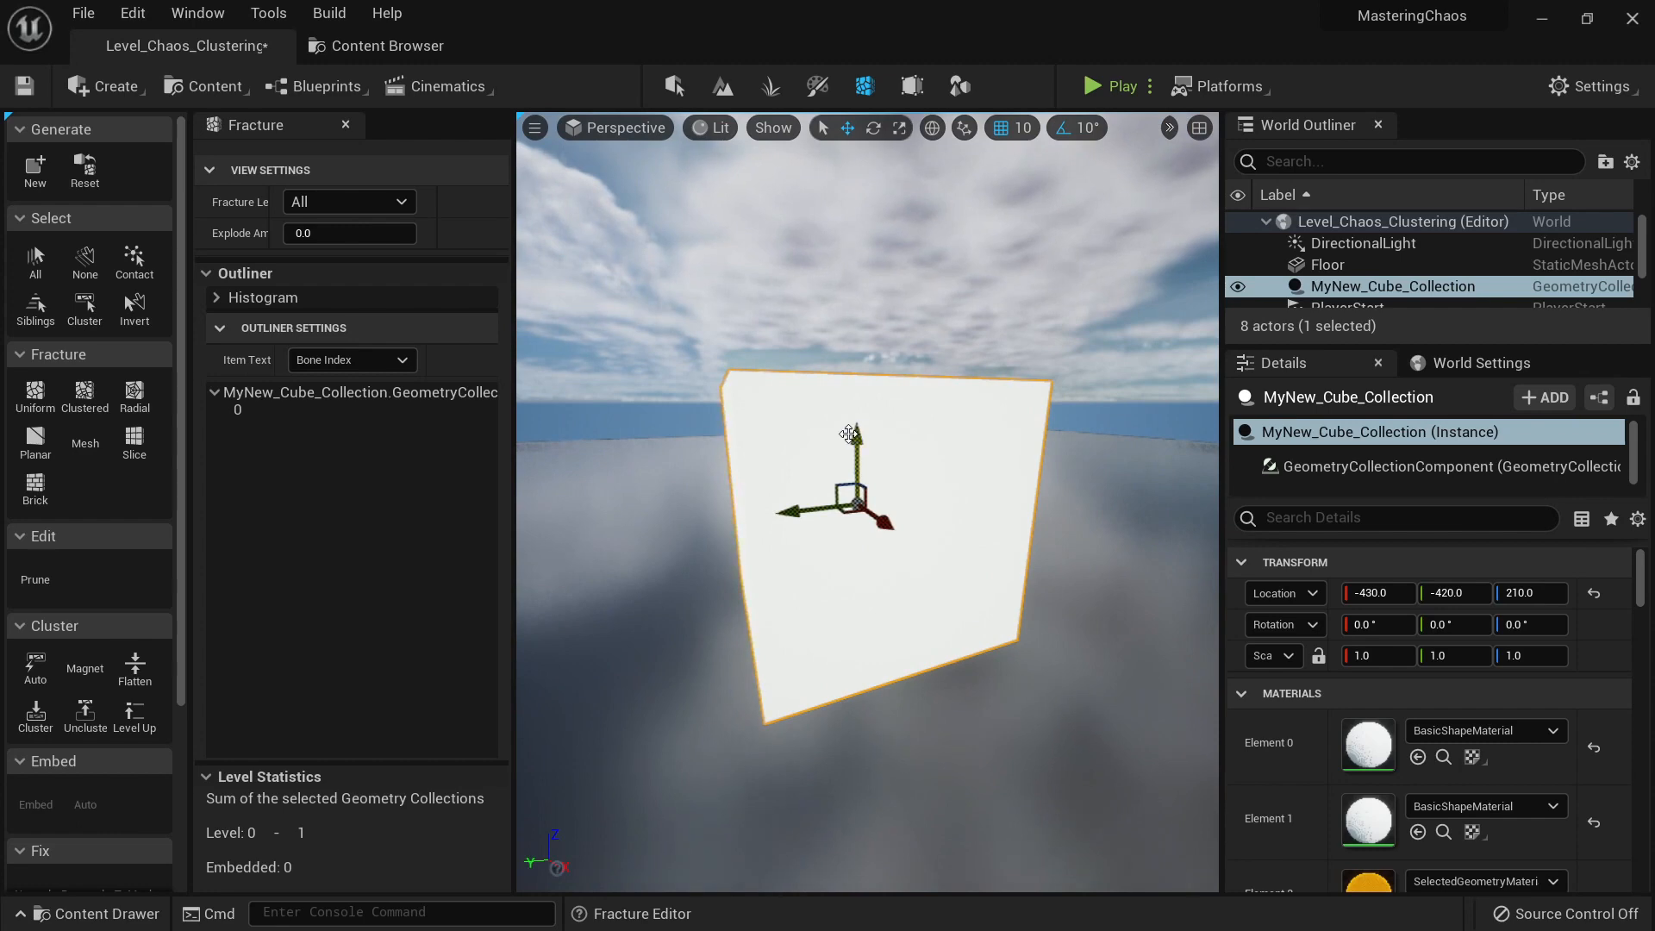
right_click_drag(885, 577, 852, 514)
Step: Return to Selection mode, play-test the level briefly with the cube collection, and stop the session
key("shift+1")
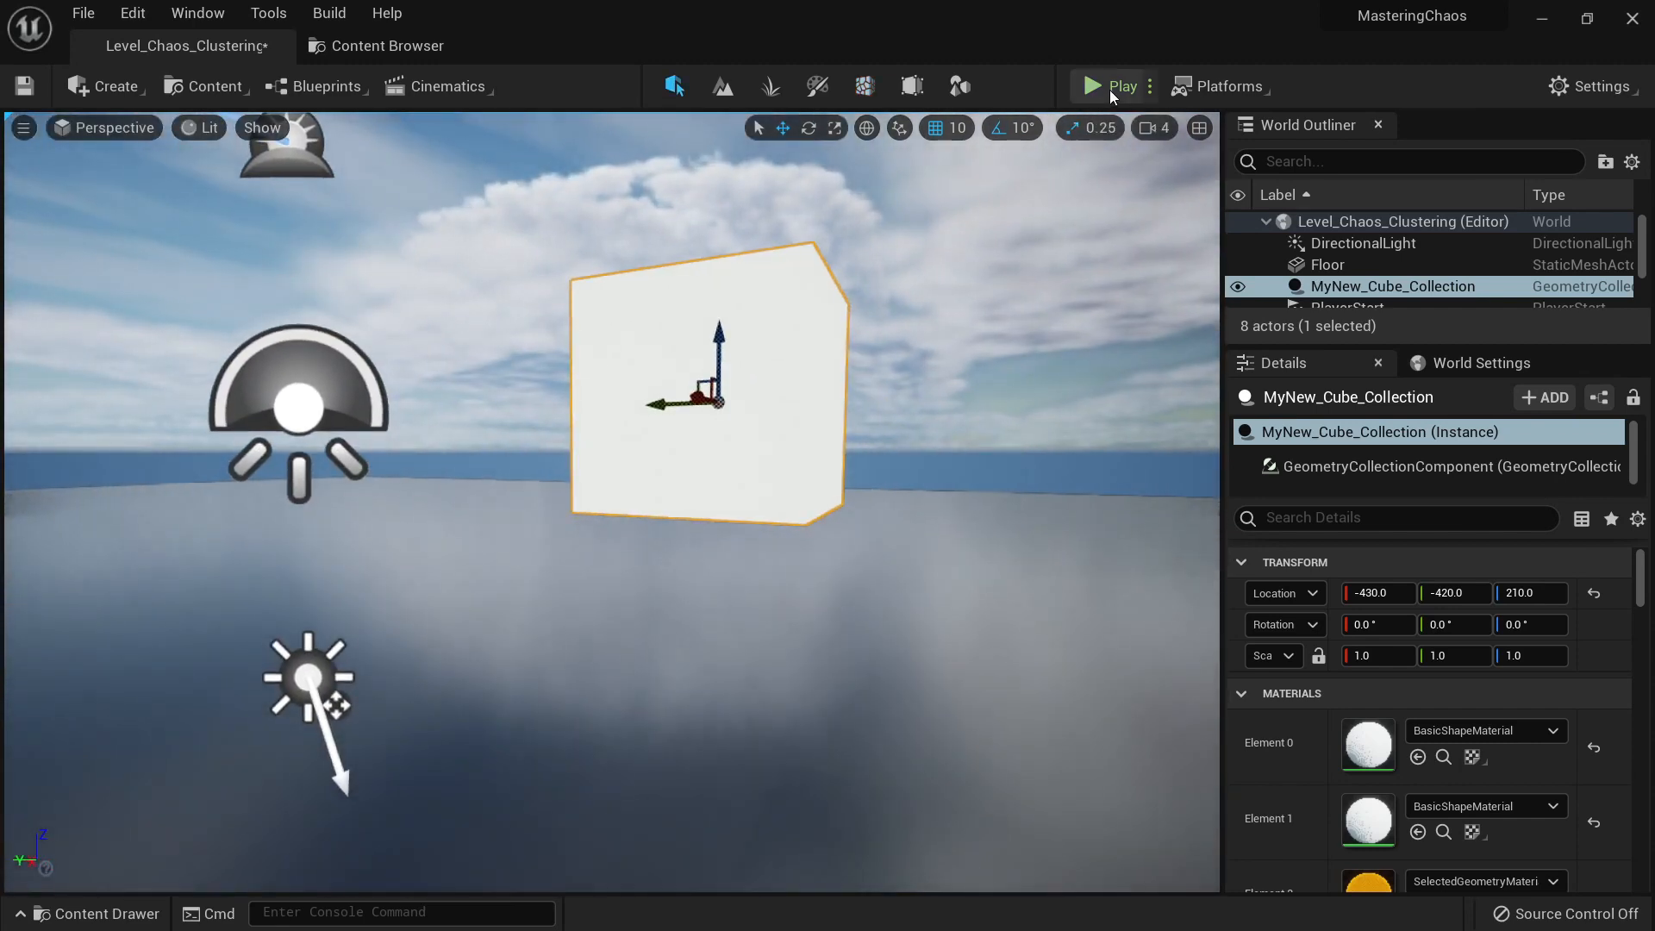
left_click(1109, 90)
key("w")
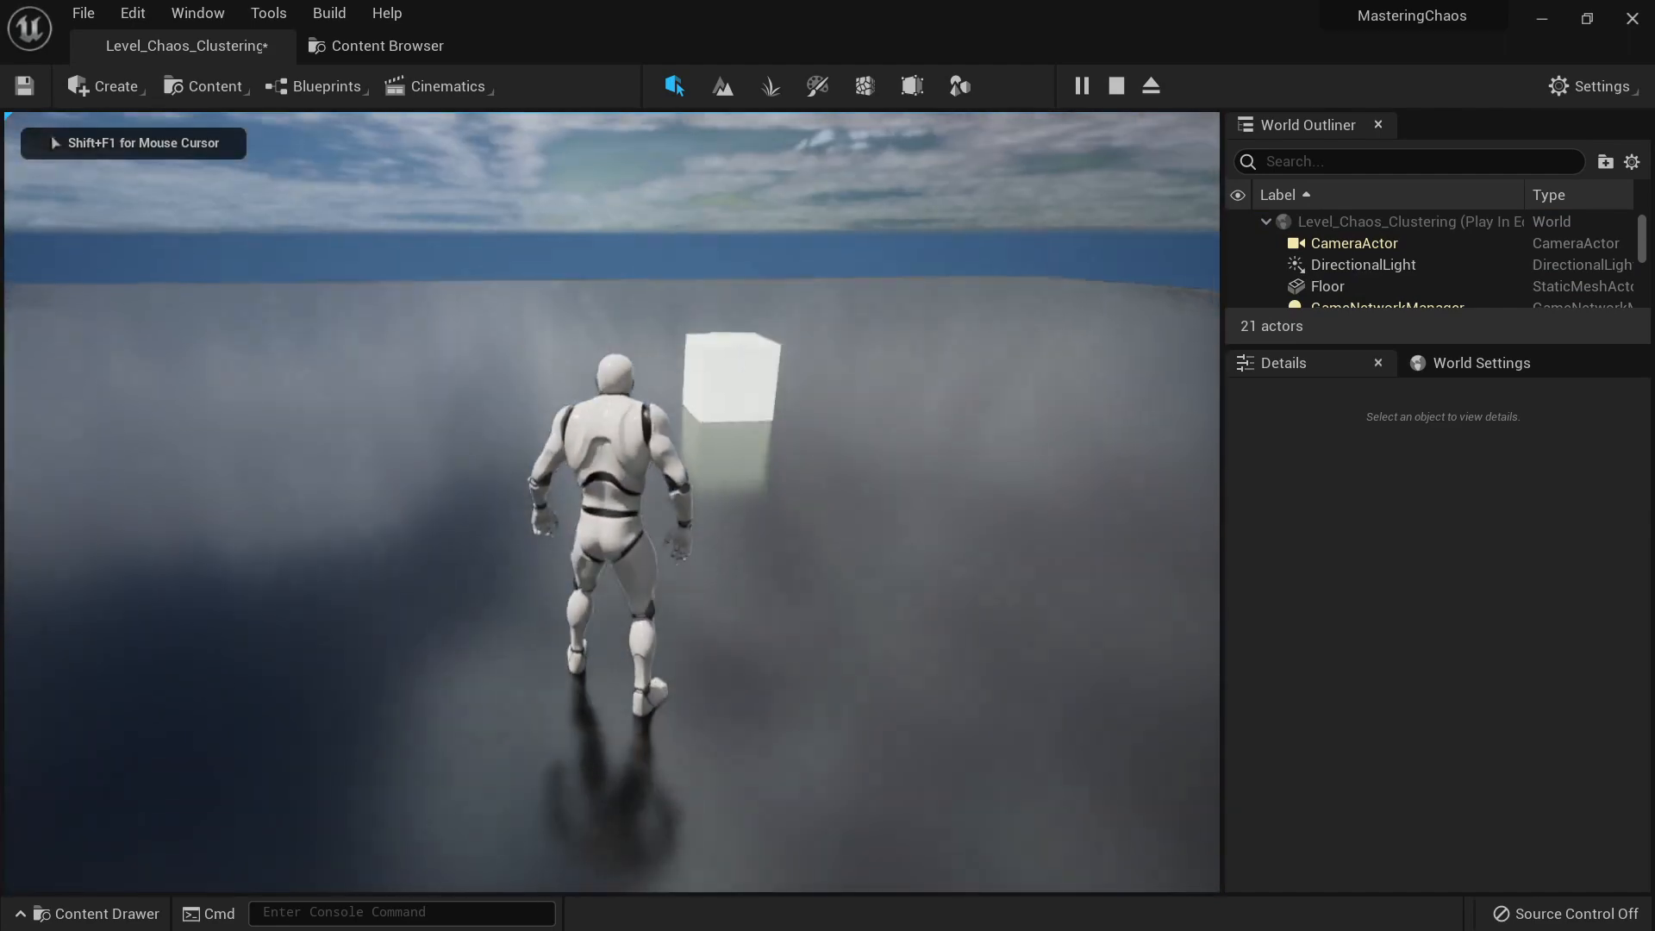
key("Escape")
Step: Move the PlayerStart closer to the cube, to a location of about X -89, Y -404
right_click_drag(813, 581, 733, 560)
key("s")
left_click(348, 590)
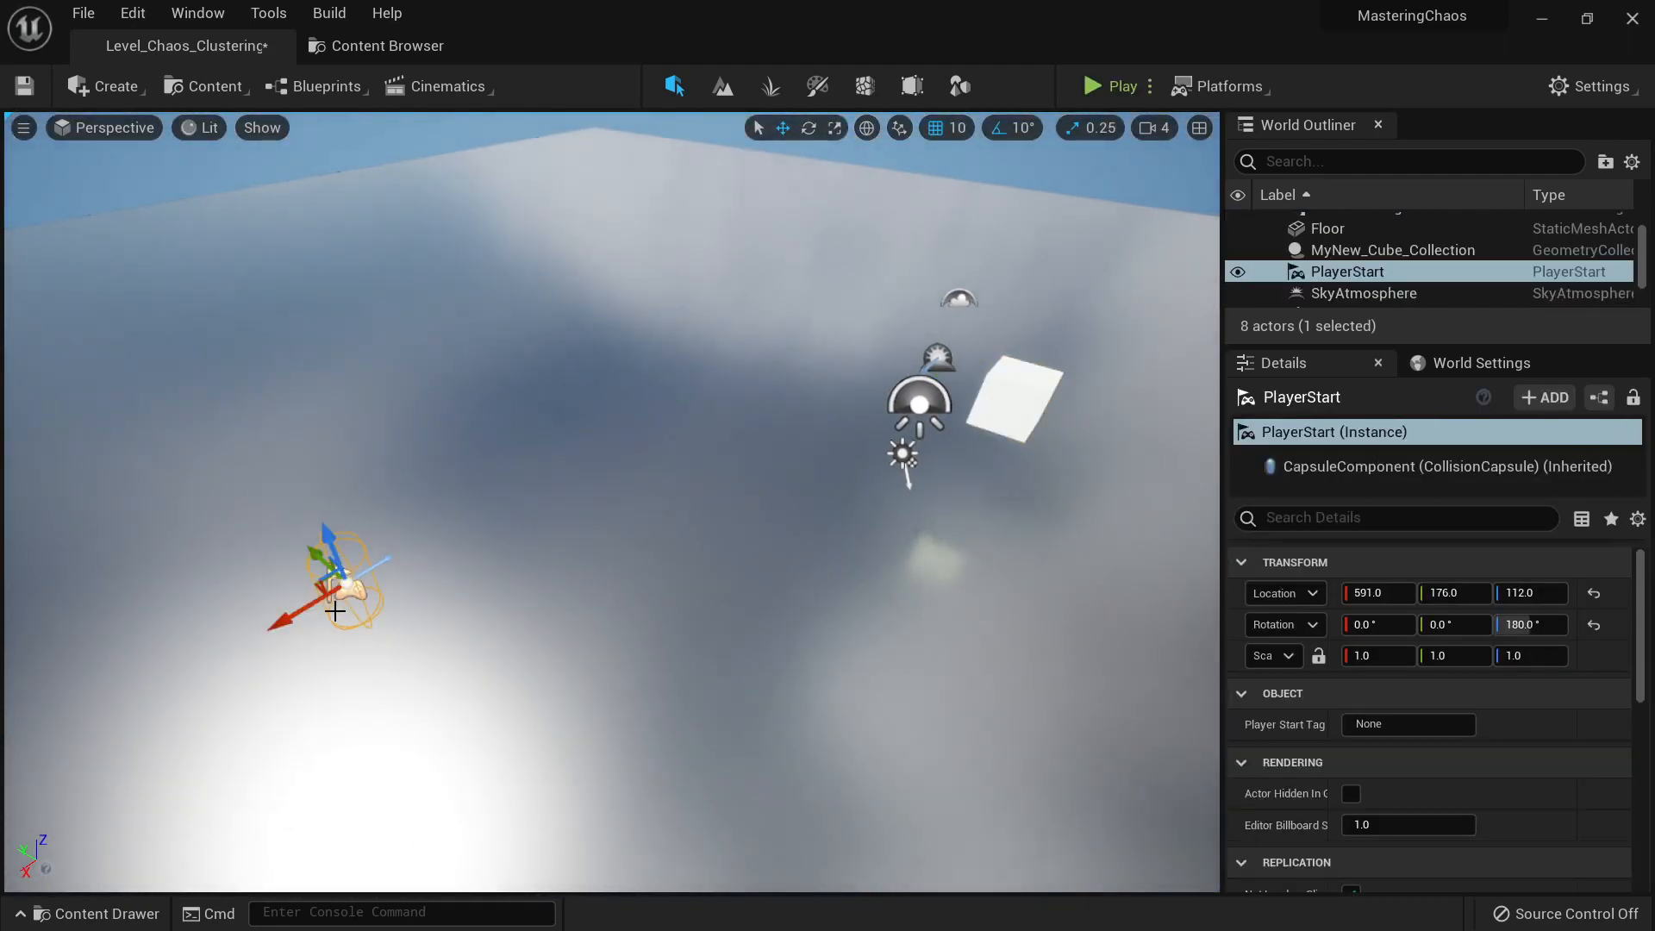
right_click_drag(307, 597, 410, 642)
left_click_drag(210, 682, 623, 437)
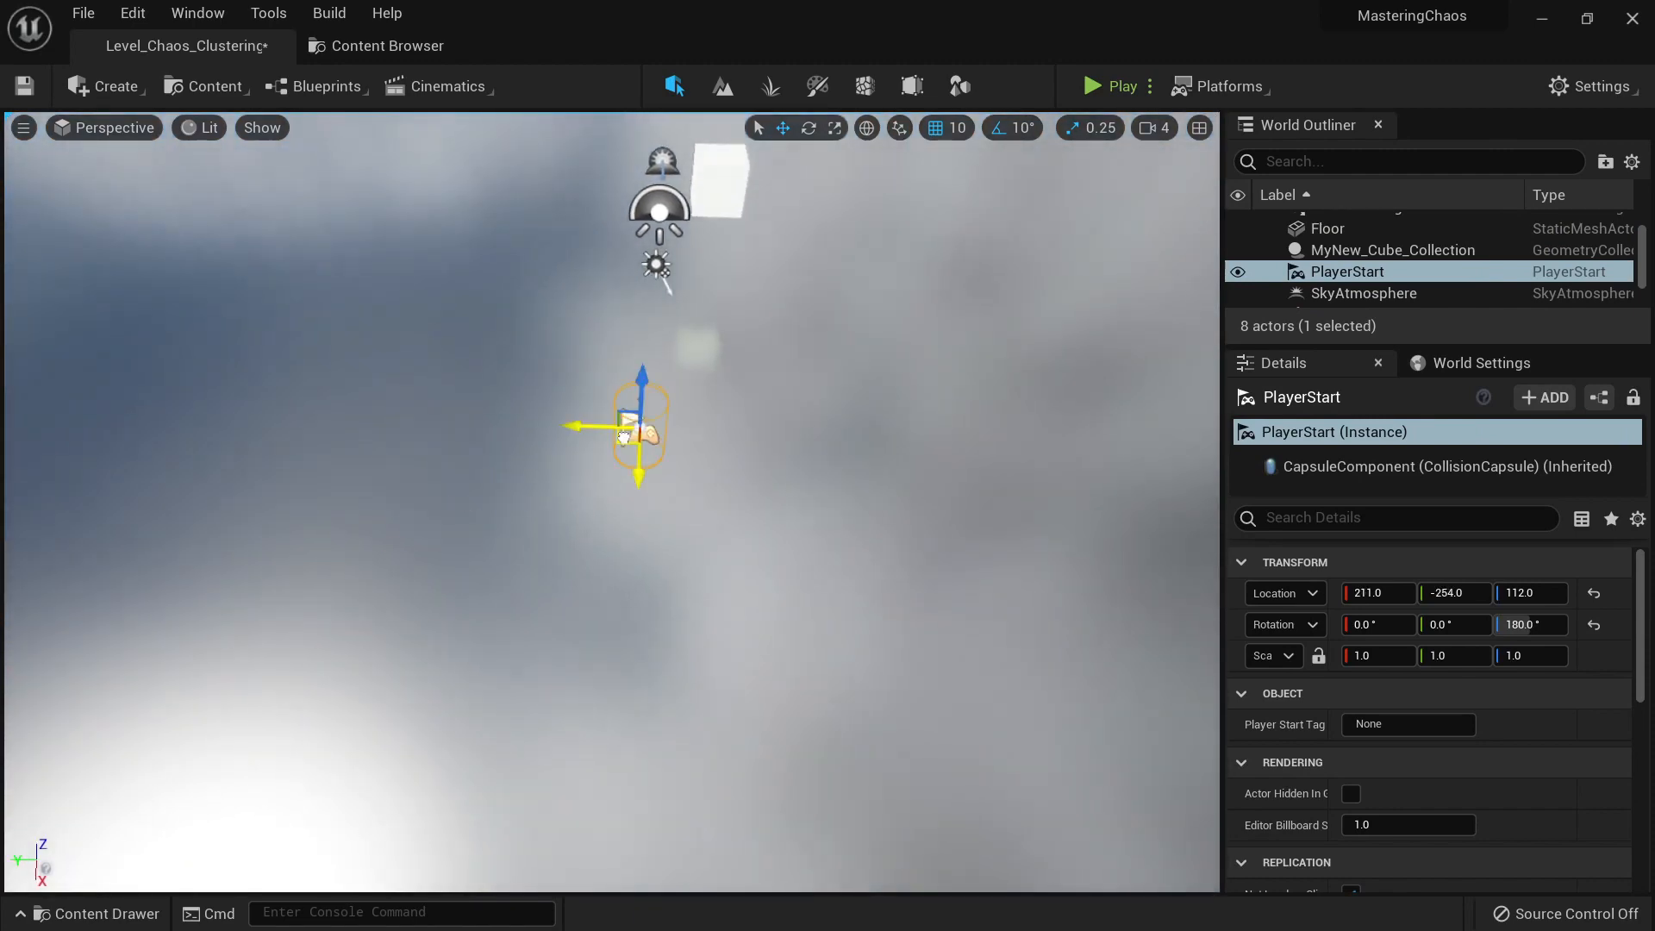
Step: Play-test the level by running the character around the cube collection, and stop the session
left_click(1088, 86)
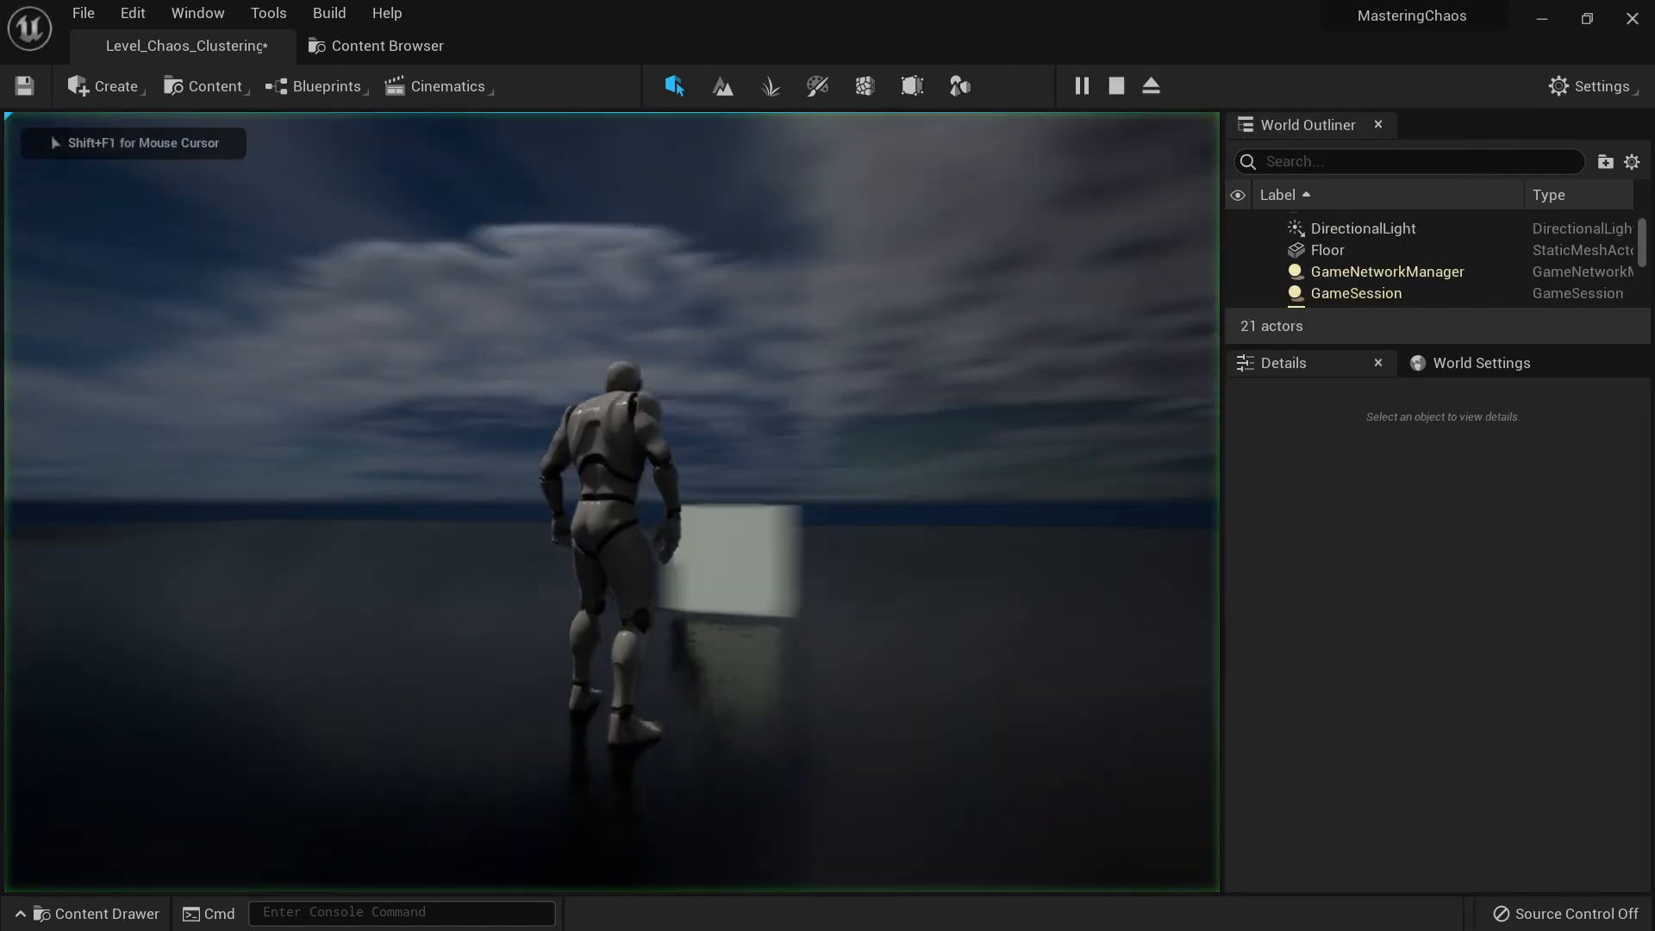
key("s")
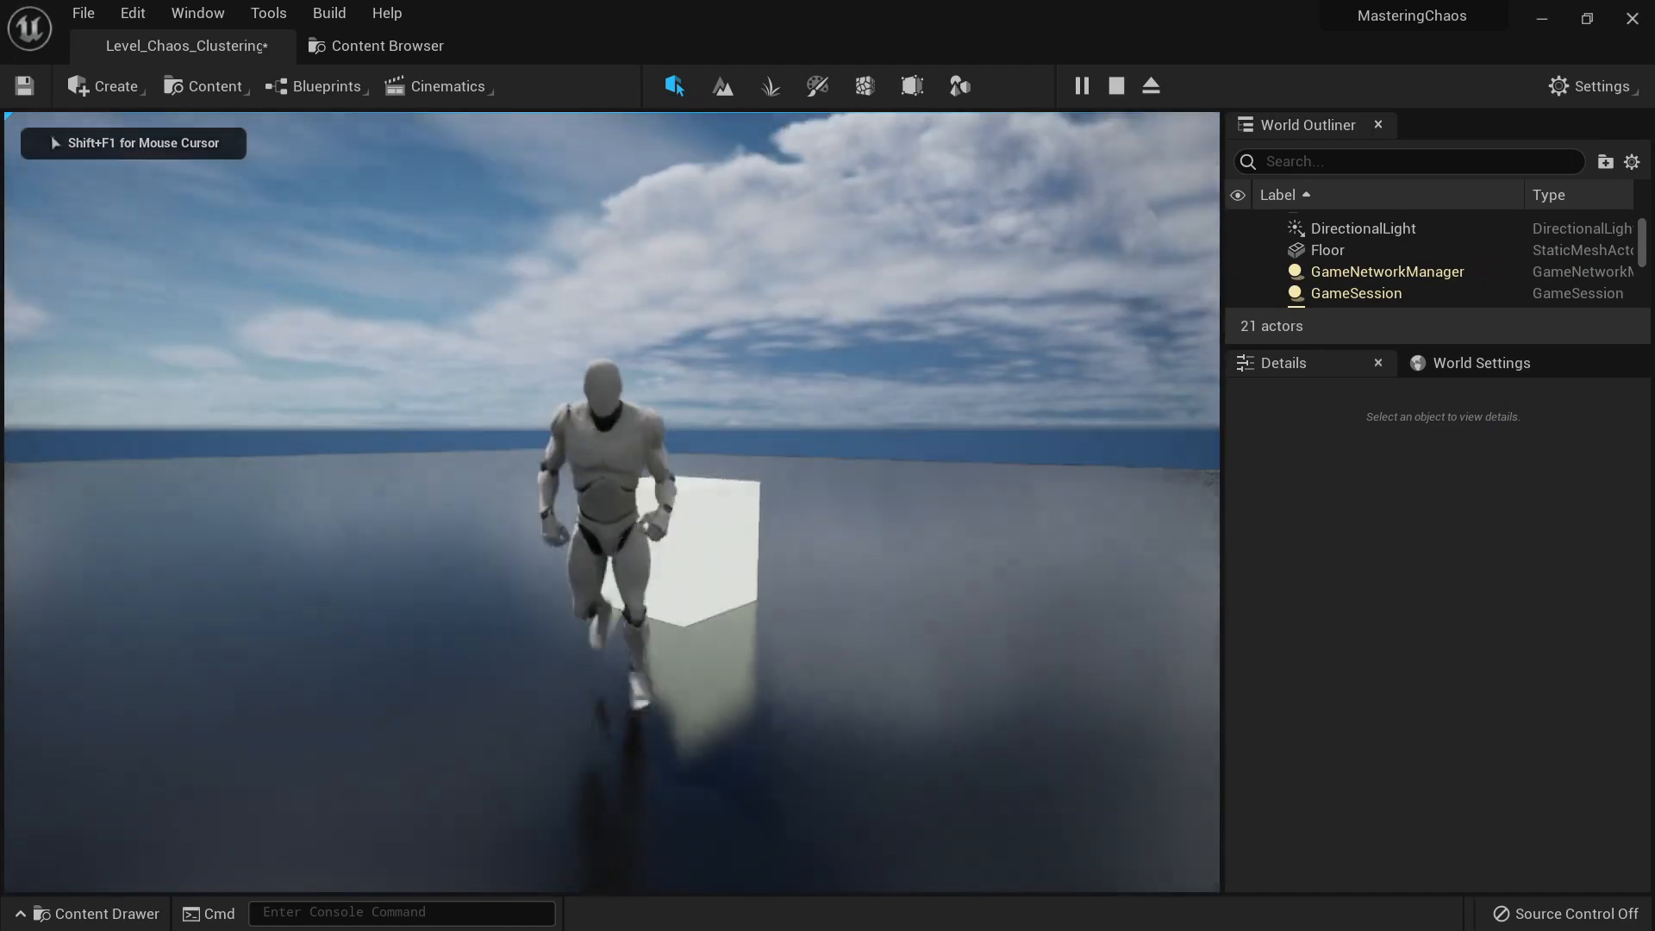
key("d")
key("w")
key("a")
key("s")
key("d")
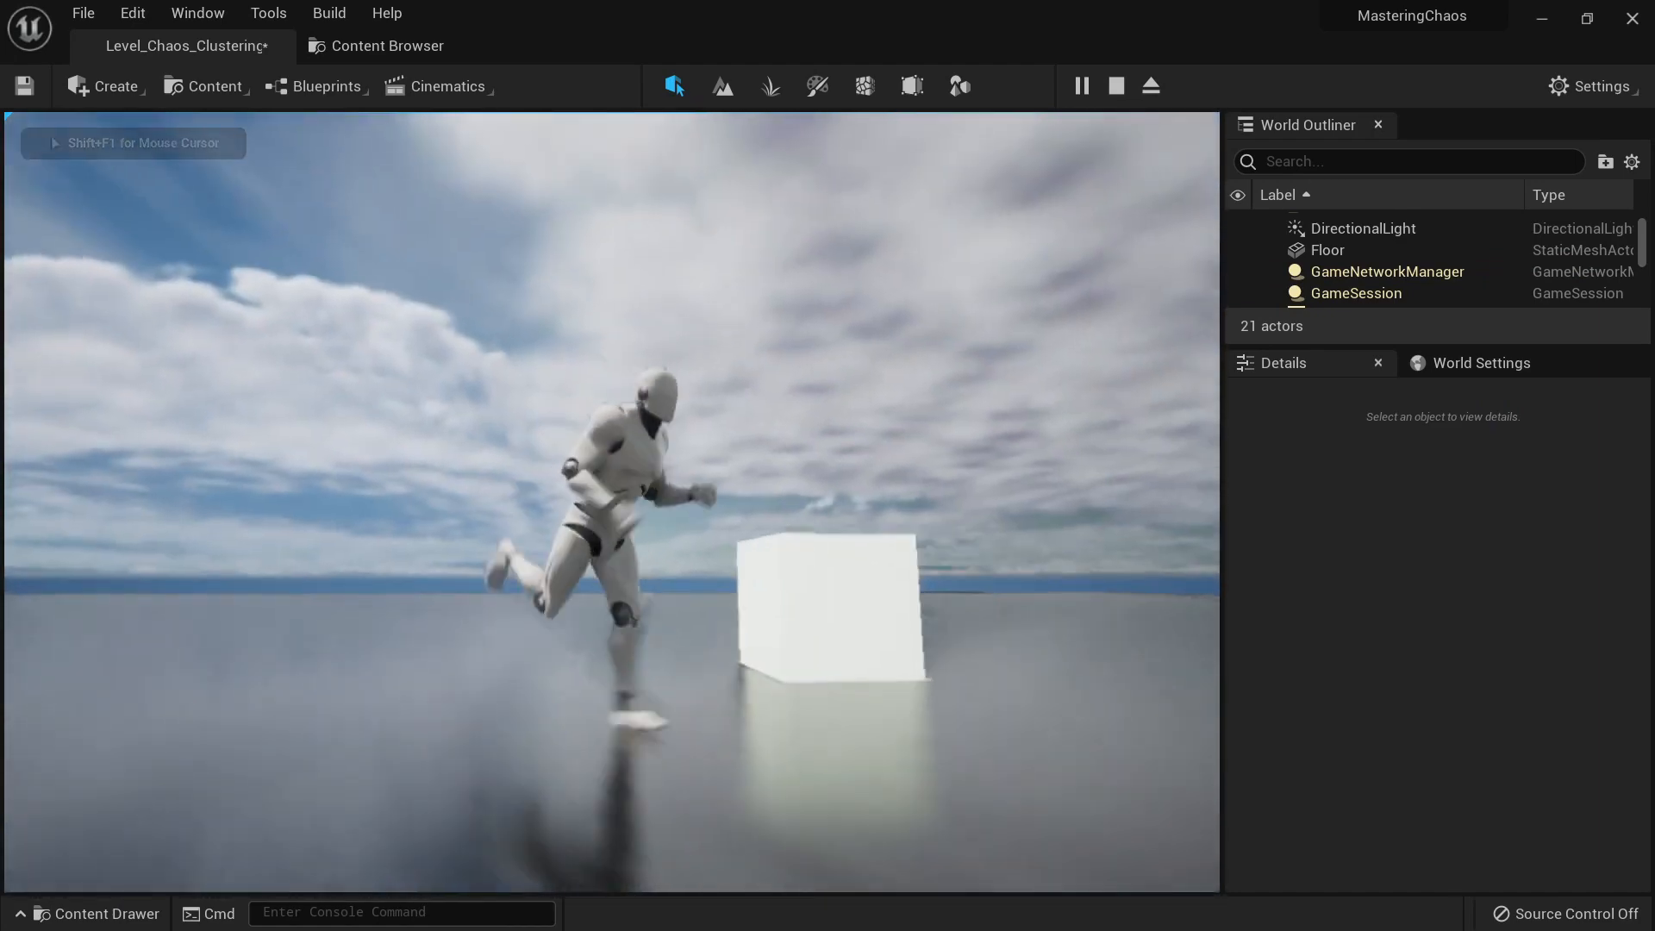
key("w")
key("s")
key("d")
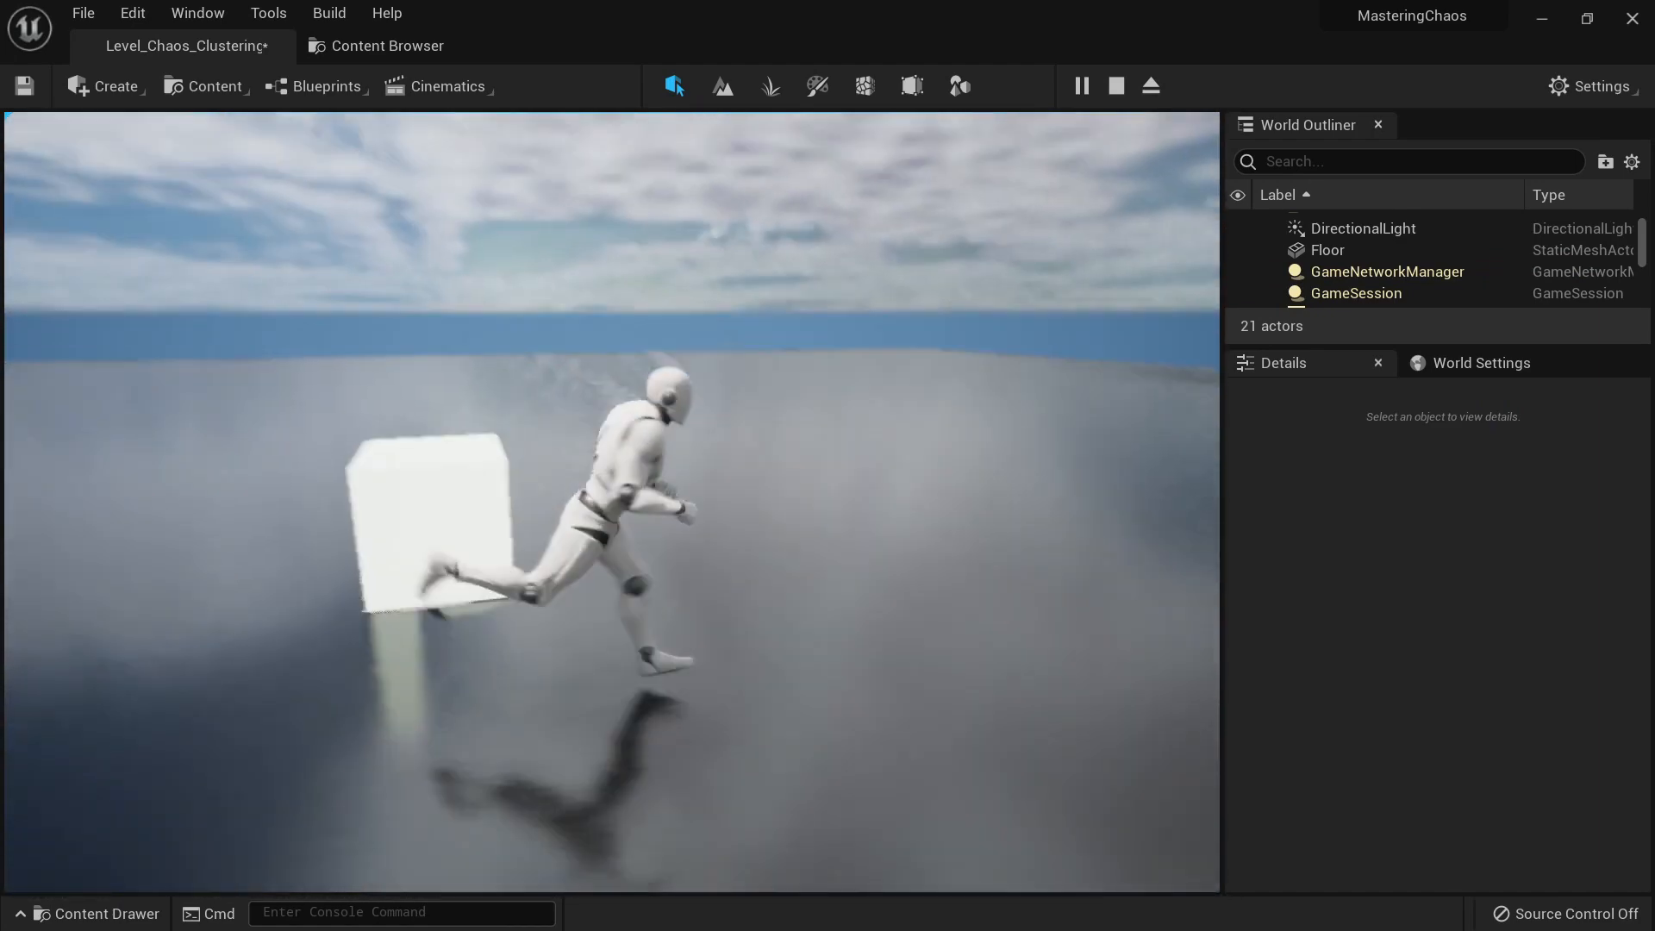
key("w")
key("s")
key("w")
key("Escape")
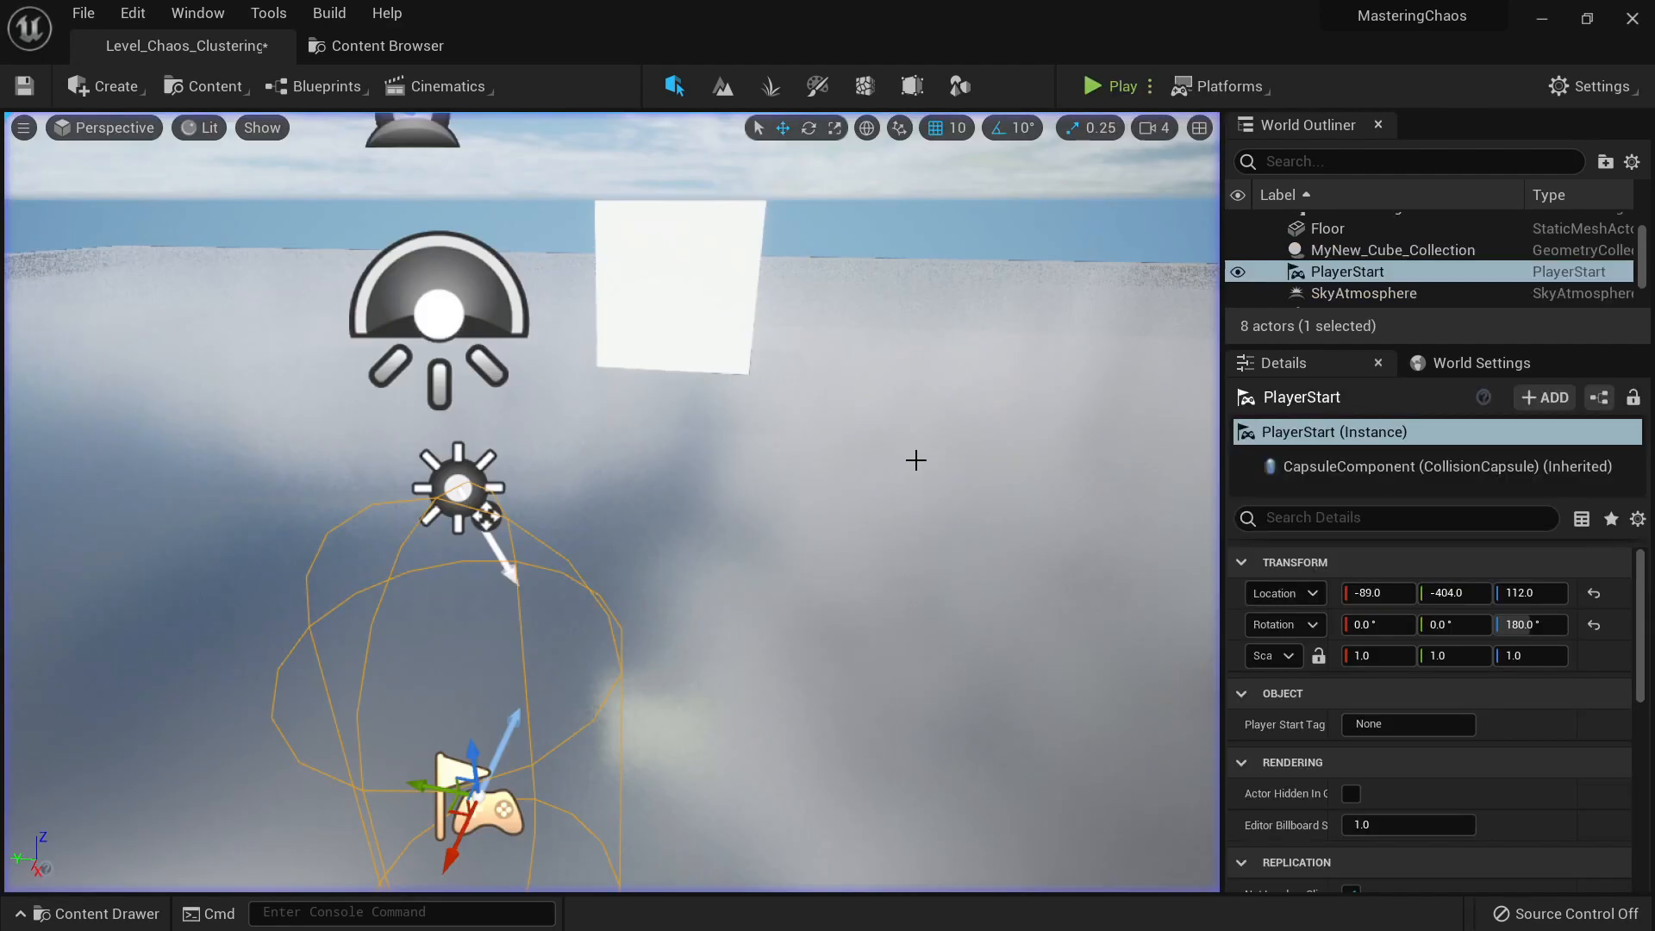
Step: Select the cube collection in the level, switch to Fracture mode and look through the available fracture tools
mouse_move(644, 446)
right_mouse_down()
mouse_move(638, 380)
mouse_move(645, 446)
right_mouse_up()
key("w")
left_click(645, 445)
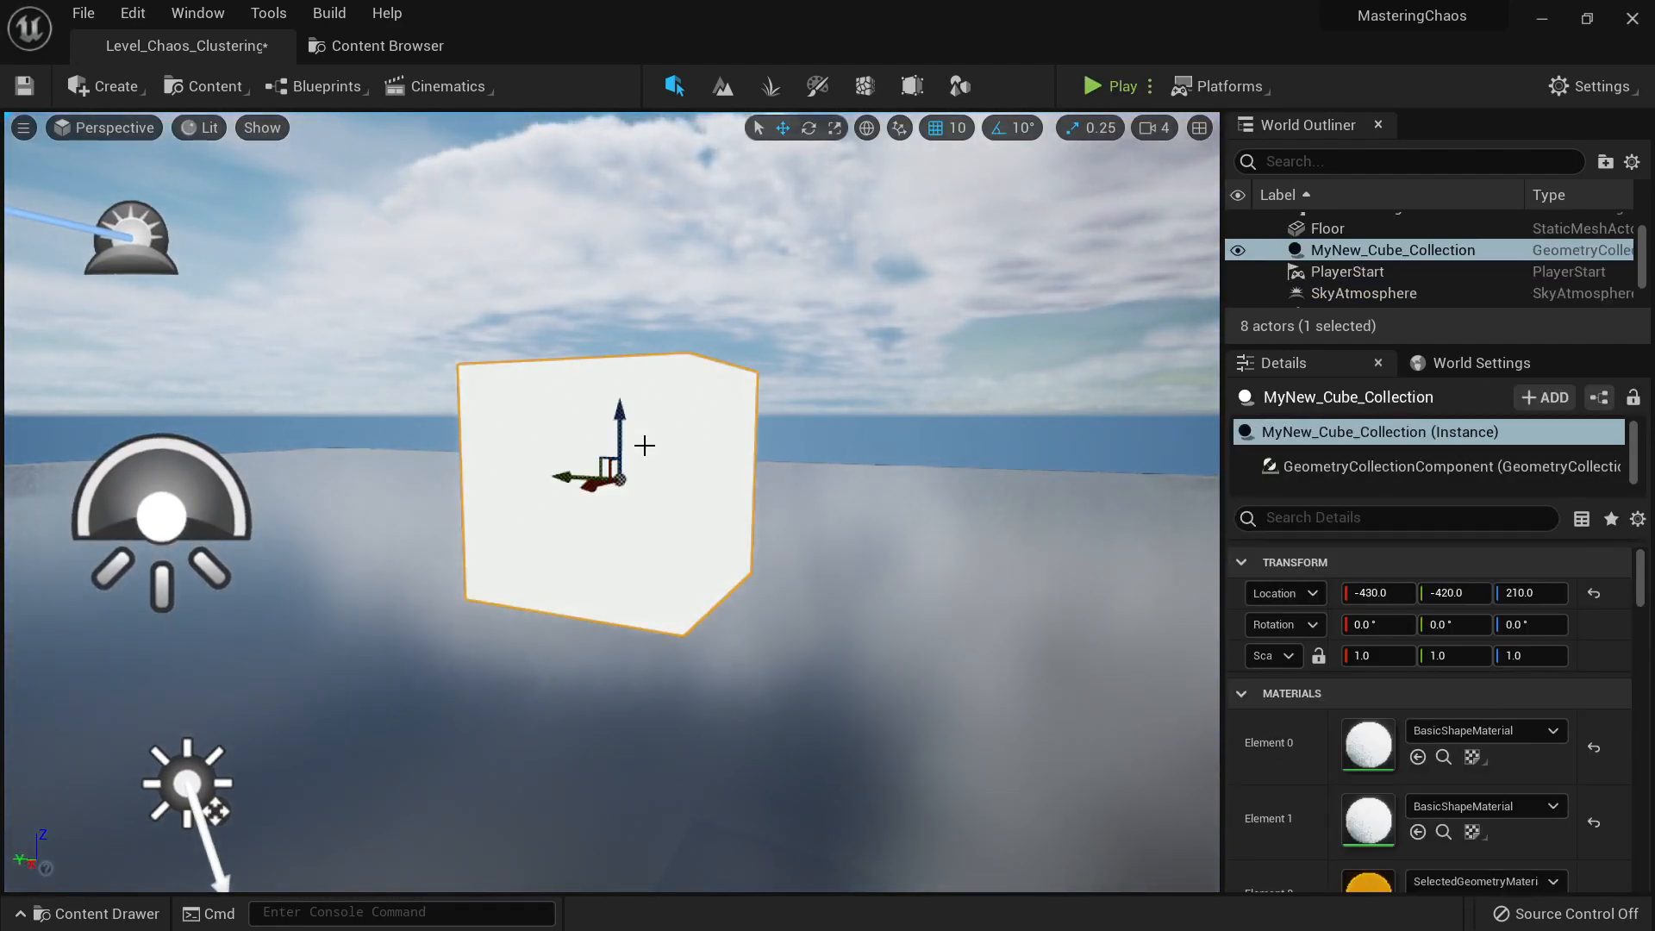
key("e")
right_click_drag(713, 624, 748, 616)
key("a")
key("q")
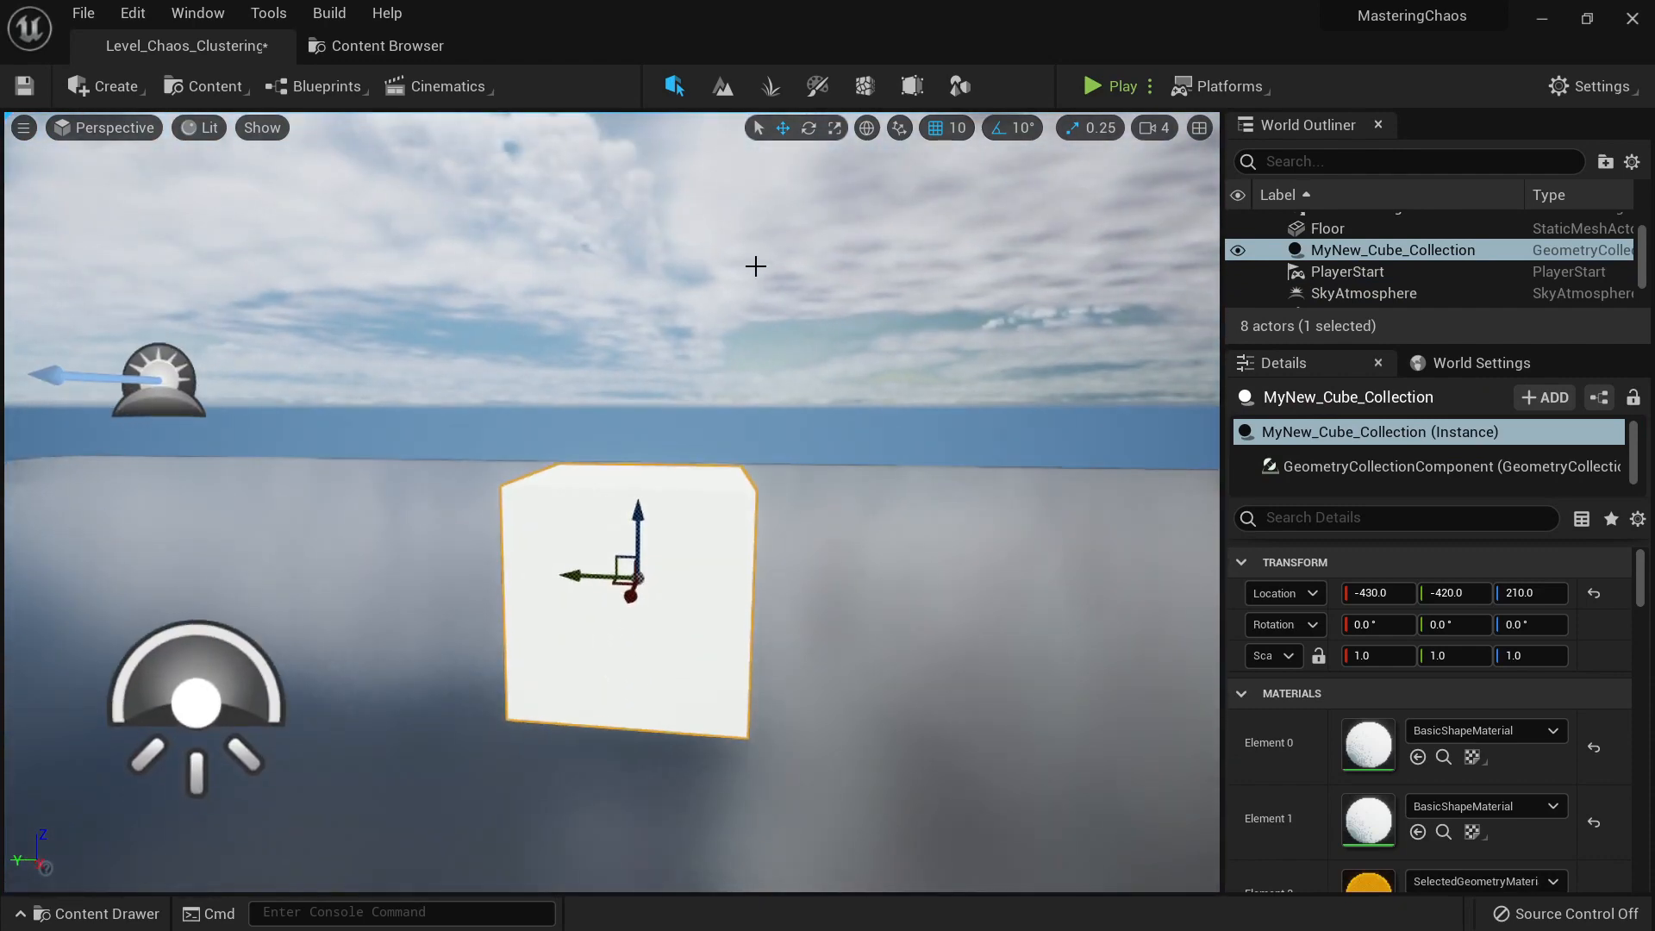
left_click(865, 86)
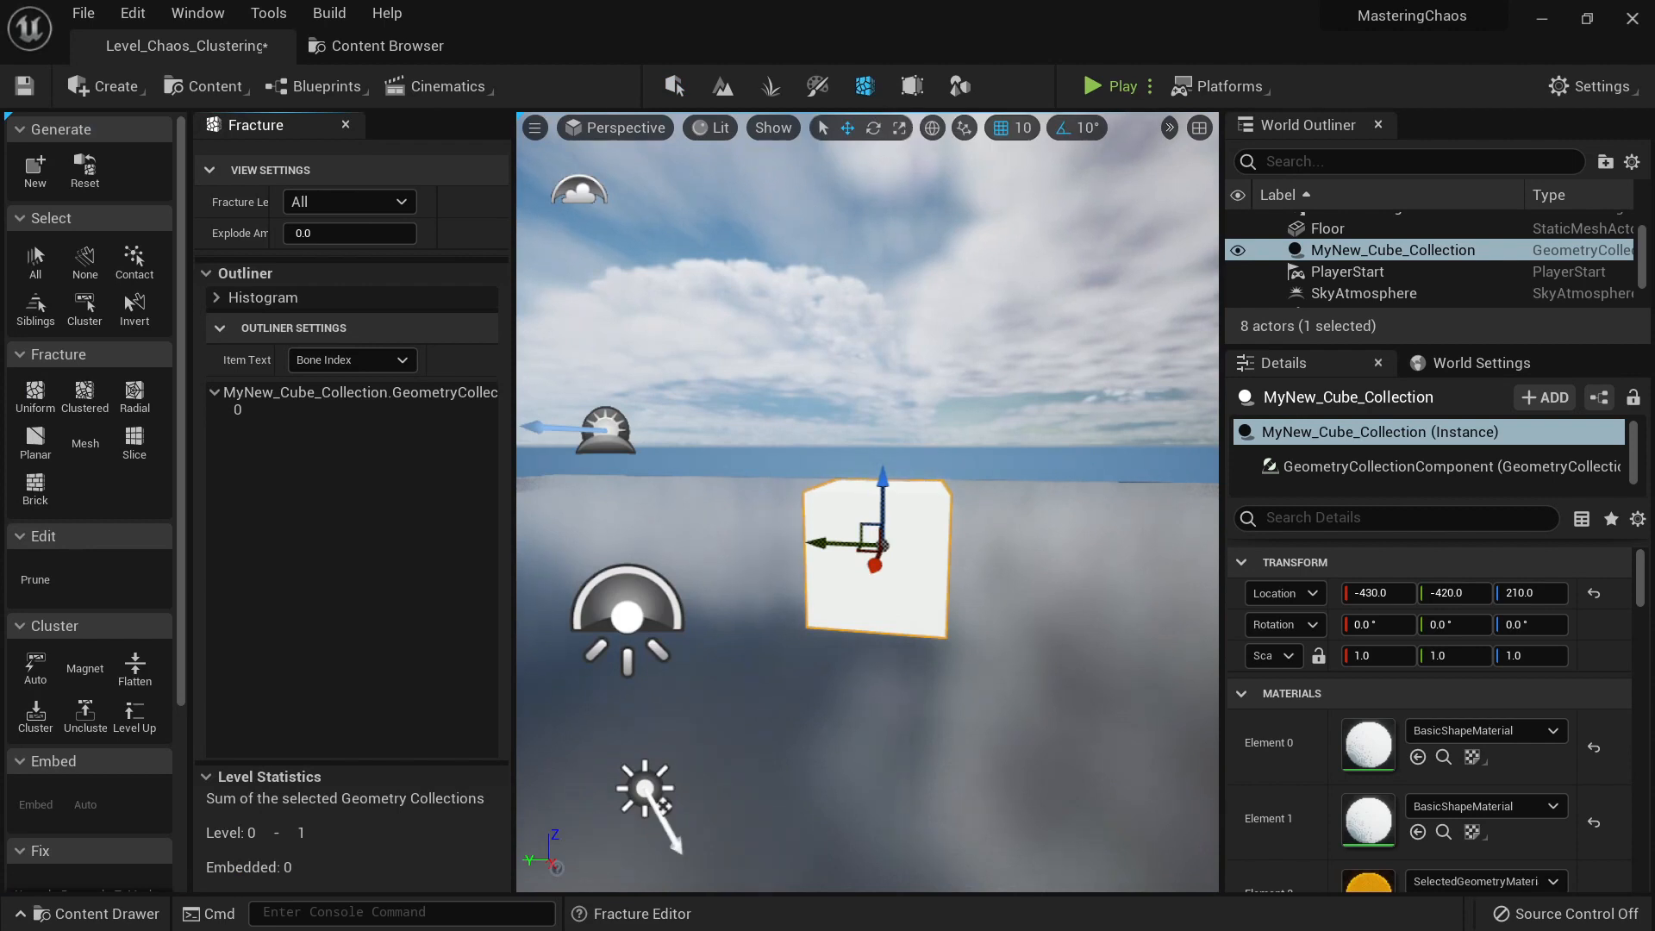
right_click_drag(849, 401, 835, 409)
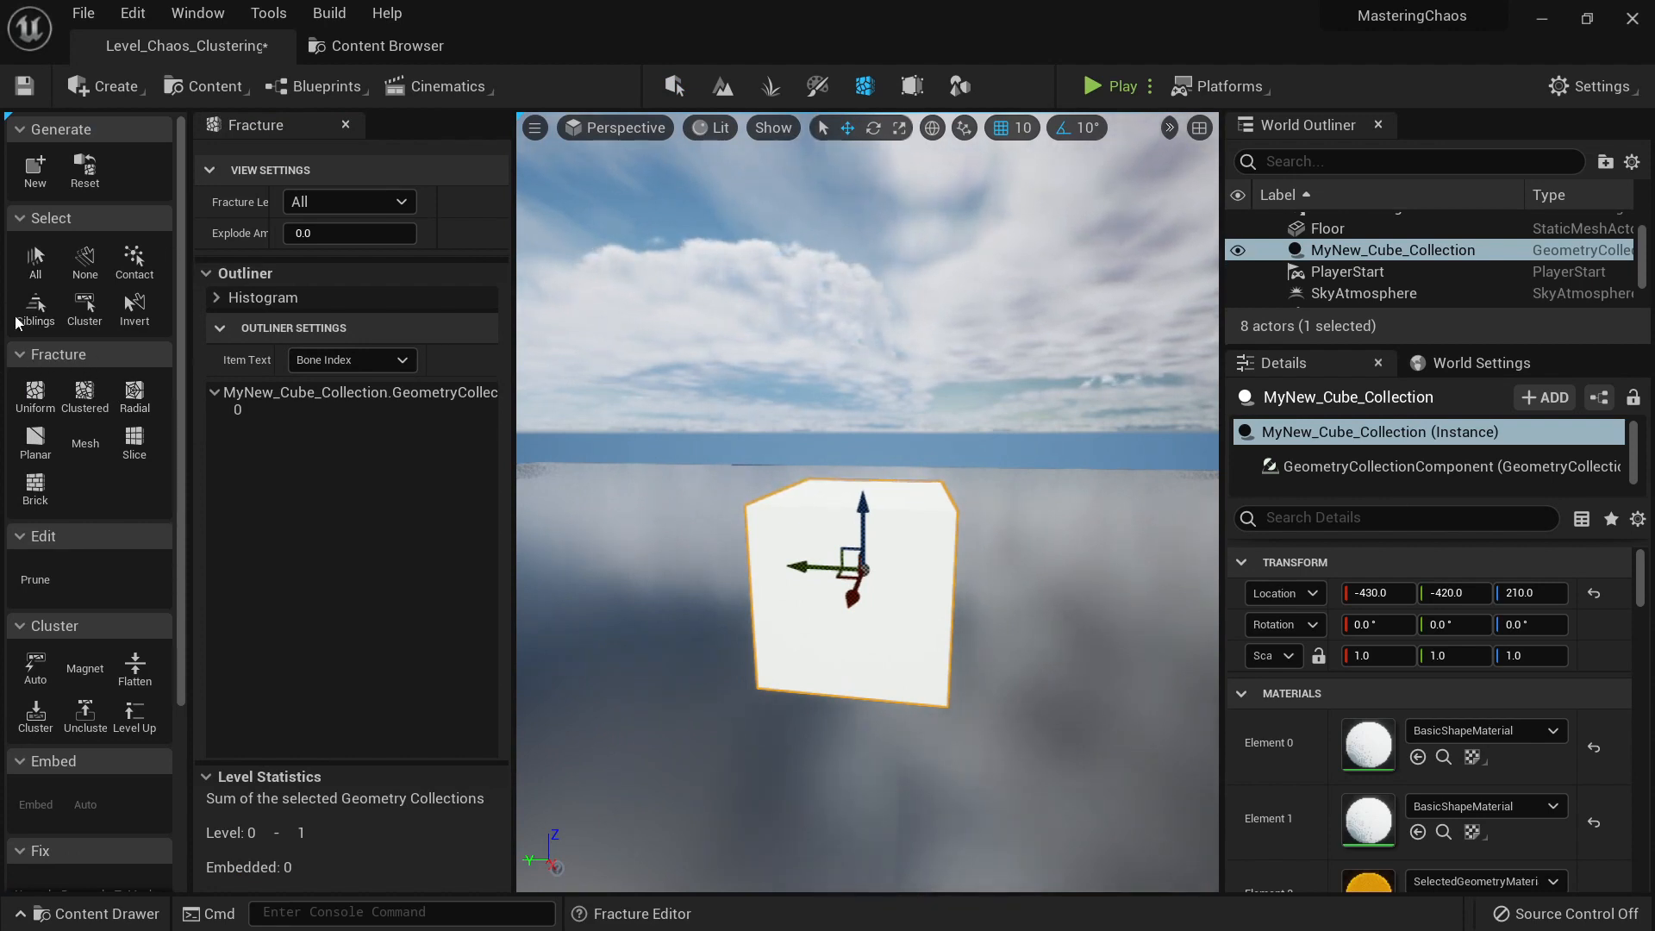
scroll(108, 447, "down", 5)
scroll(112, 603, "up", 5)
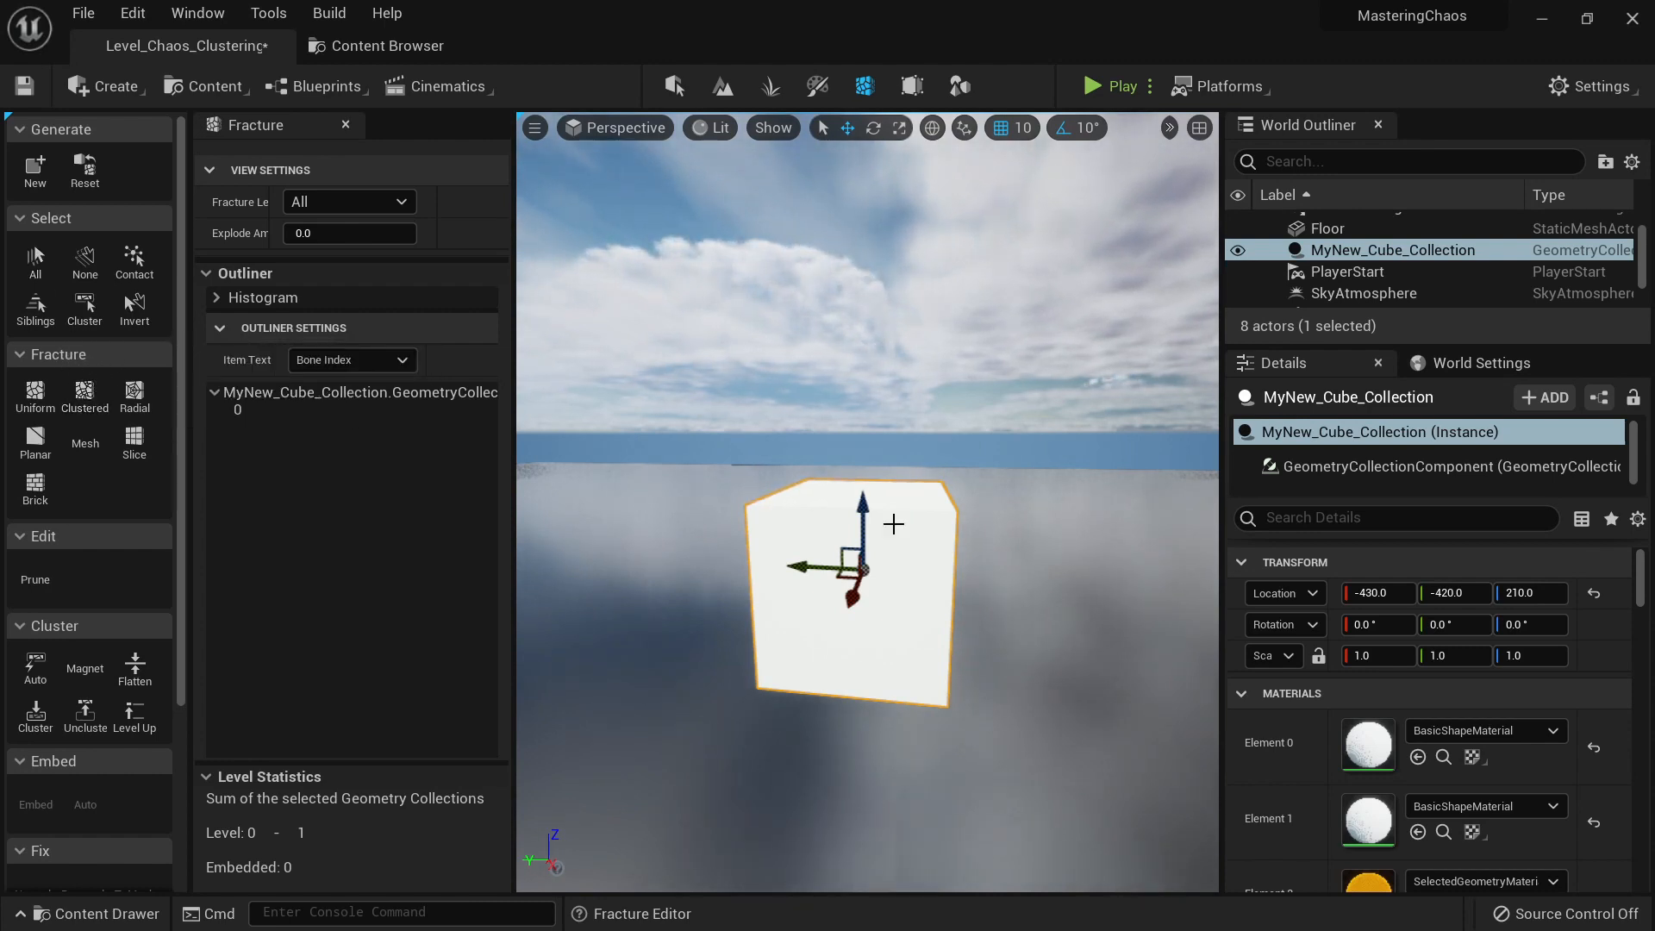
Step: Start the Uniform Voronoi fracture tool and select the cube's piece to preview the fracture pattern
mouse_move(891, 521)
right_mouse_down()
mouse_move(957, 526)
mouse_move(890, 506)
right_mouse_up()
key("q")
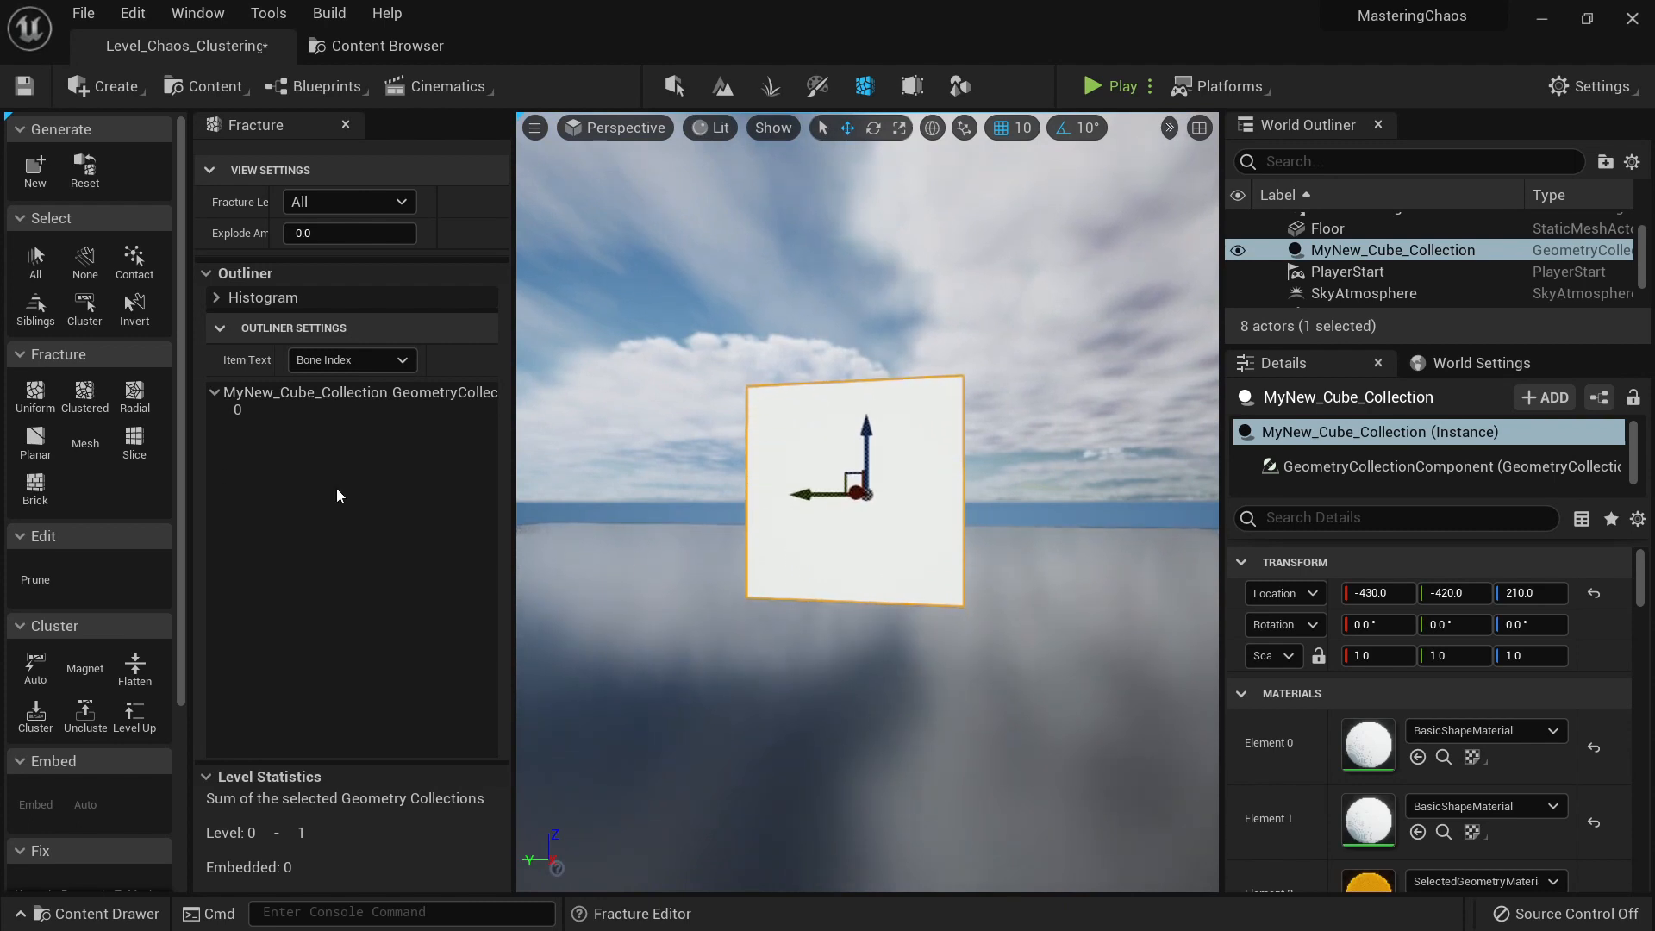
left_click(43, 397)
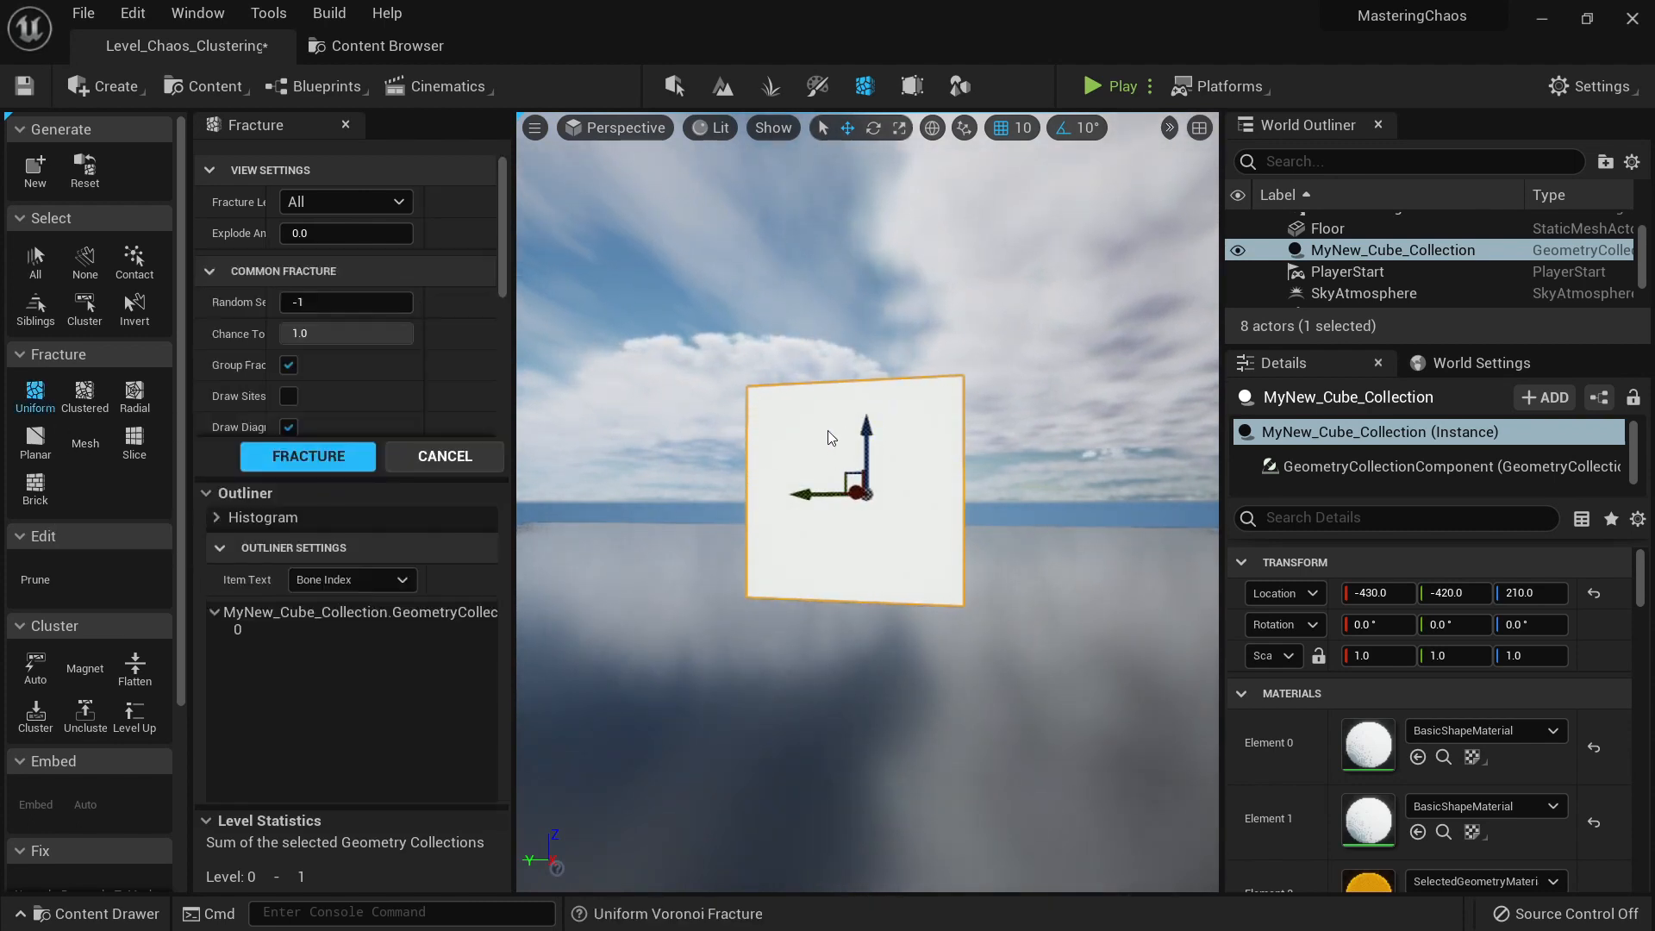
right_click_drag(827, 438, 1005, 457)
key("w")
key("a")
left_click(828, 438)
key("a")
key("e")
key("s")
key("a")
key("d")
key("q")
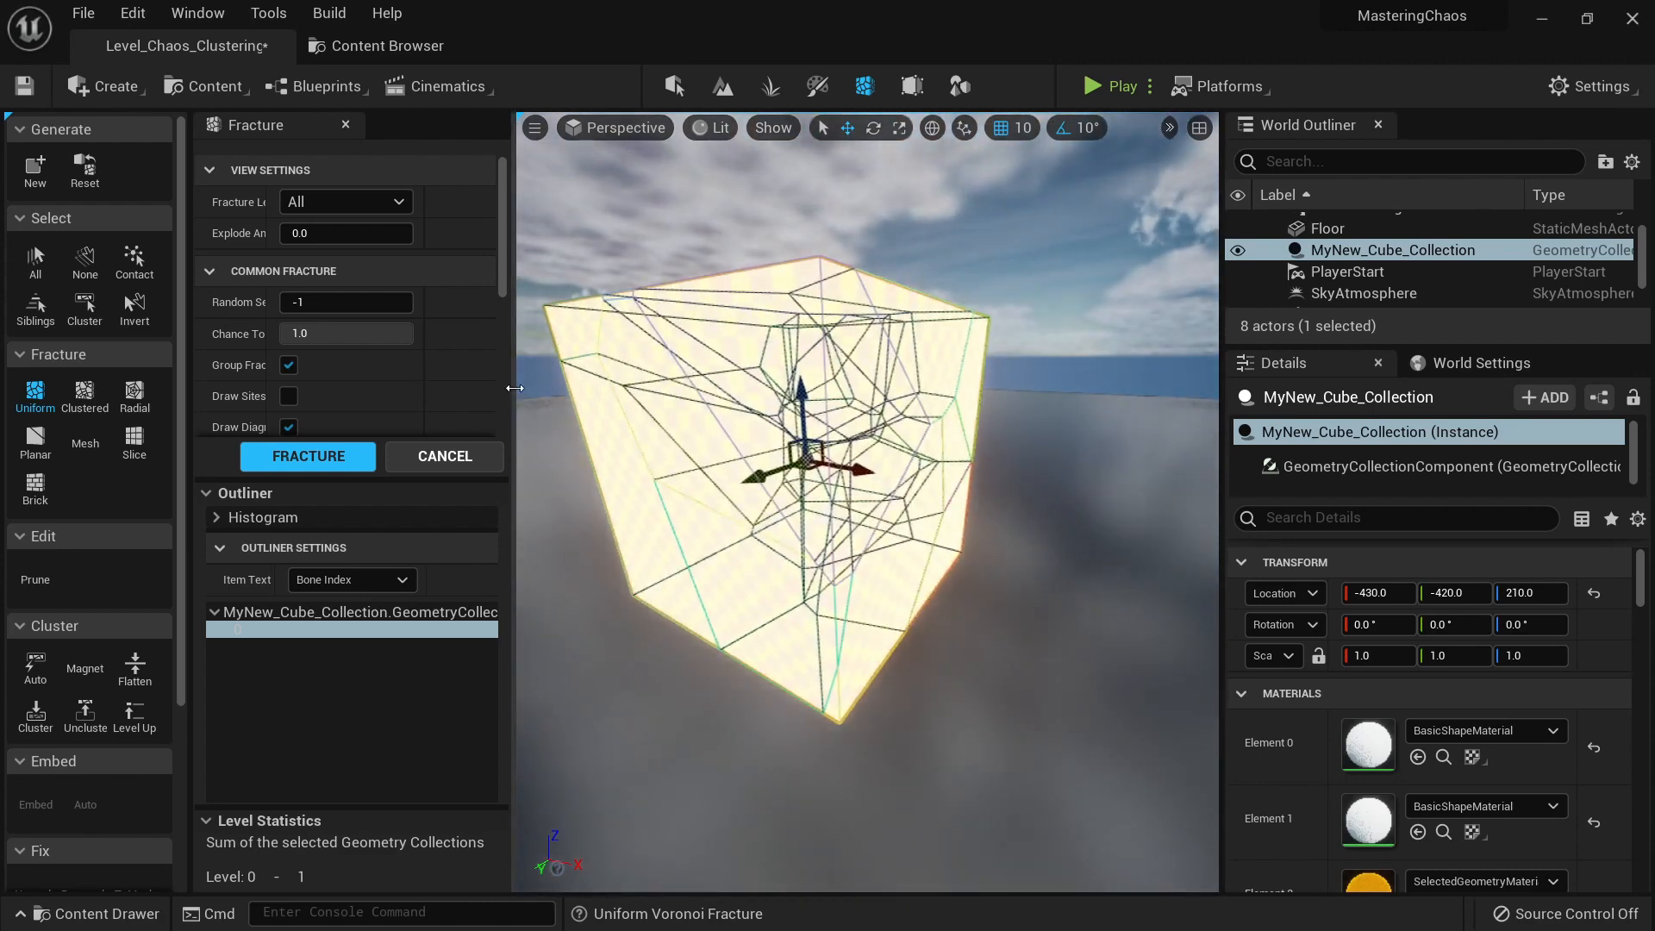
Step: Widen the Fracture settings panel, try a random seed of 531 on the cube's pattern, and return the seed to -1
left_click_drag(515, 388, 582, 387)
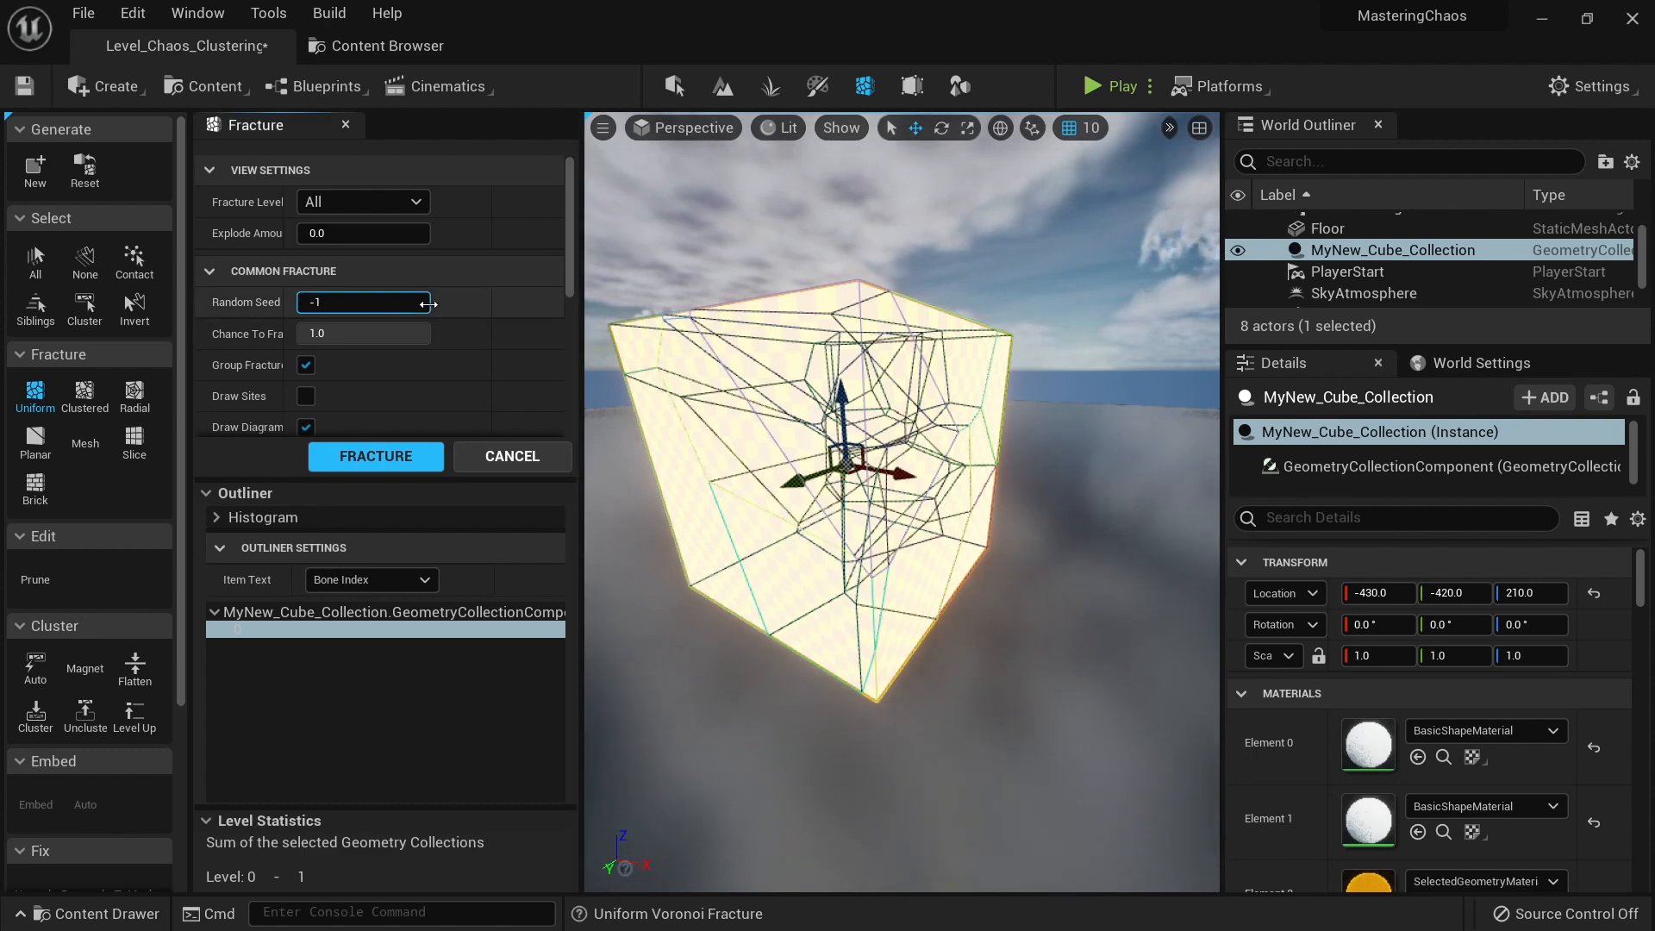
left_click_drag(429, 304, 630, 303)
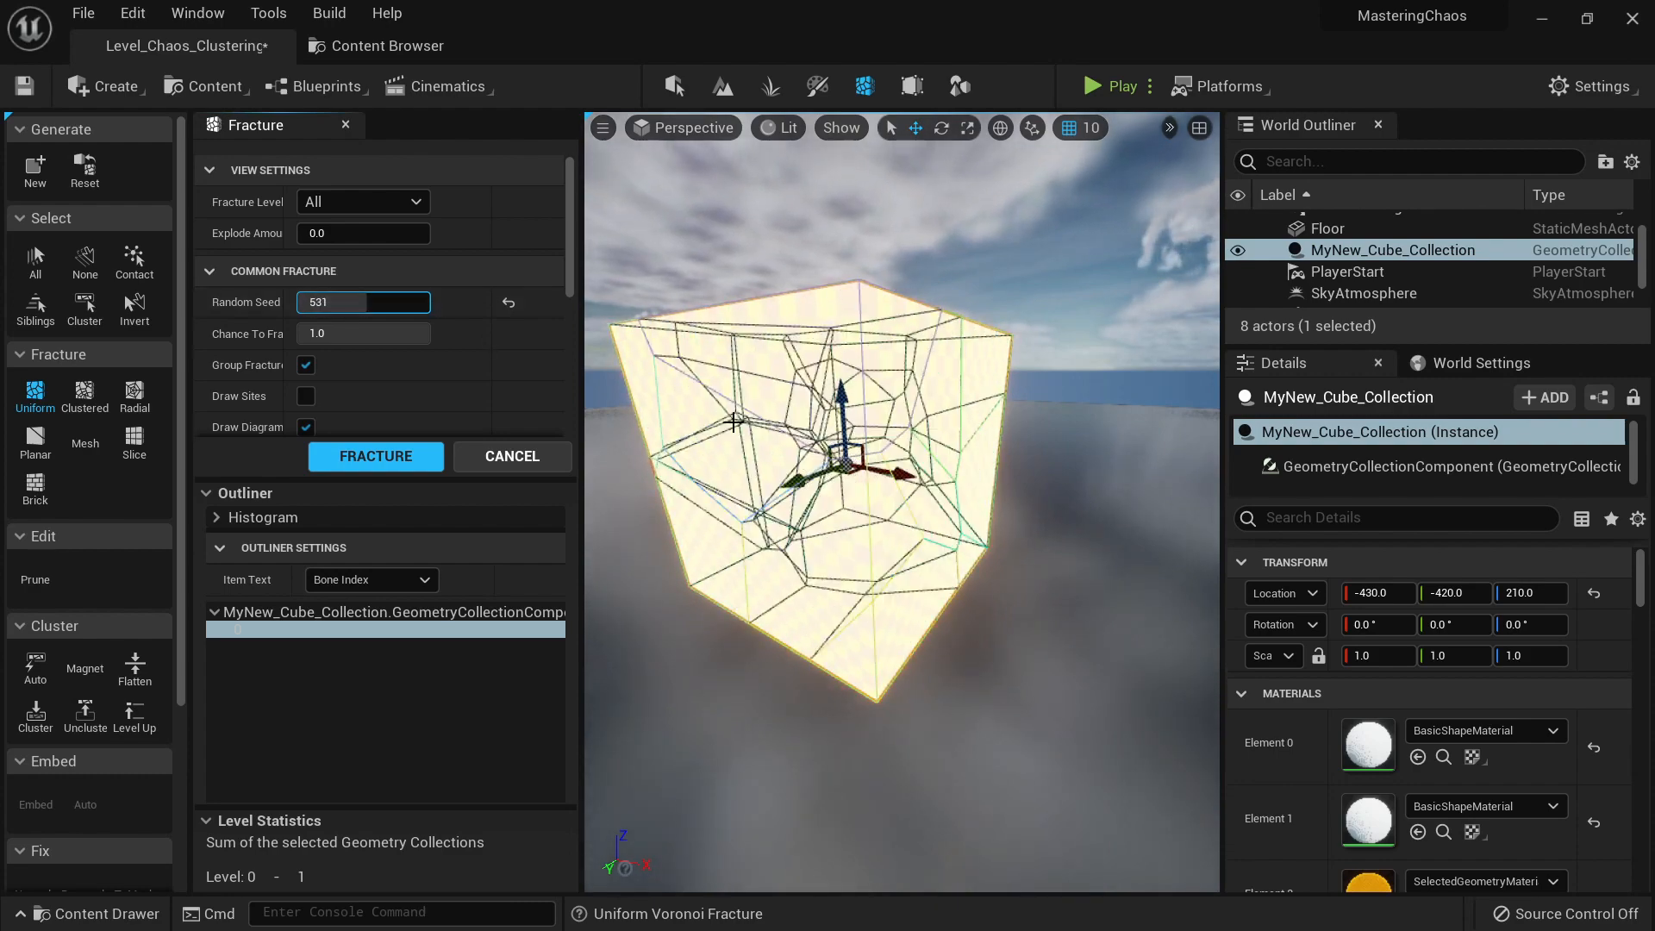
right_click_drag(733, 423, 605, 401)
key("d")
key("w")
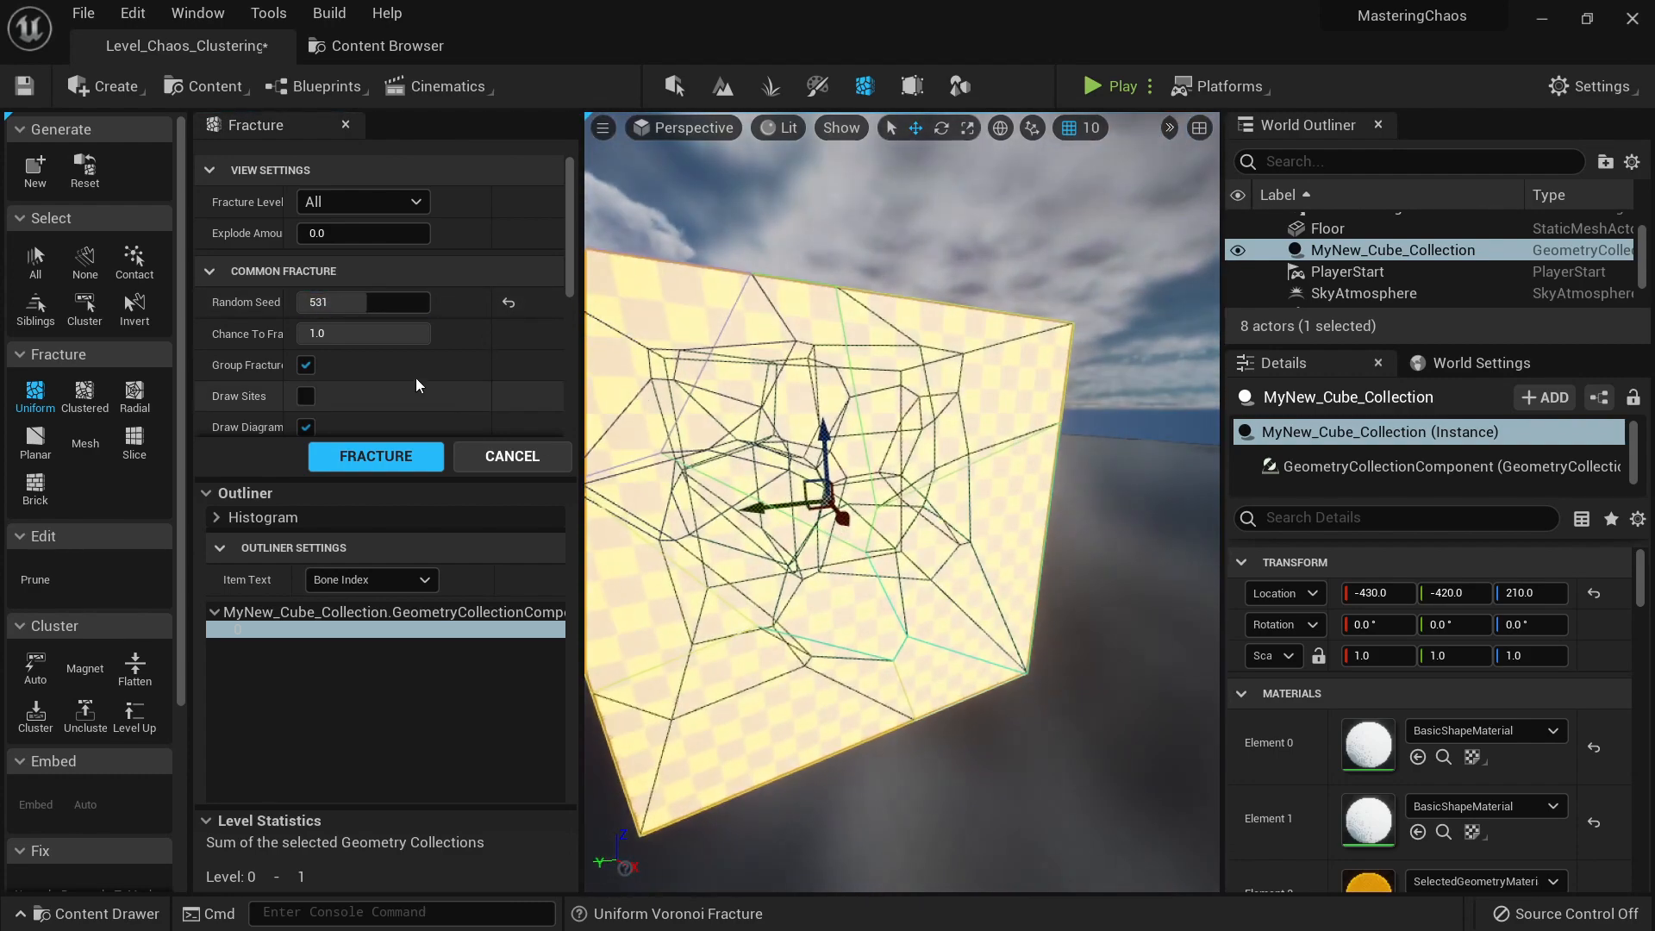
left_click_drag(397, 303, 298, 303)
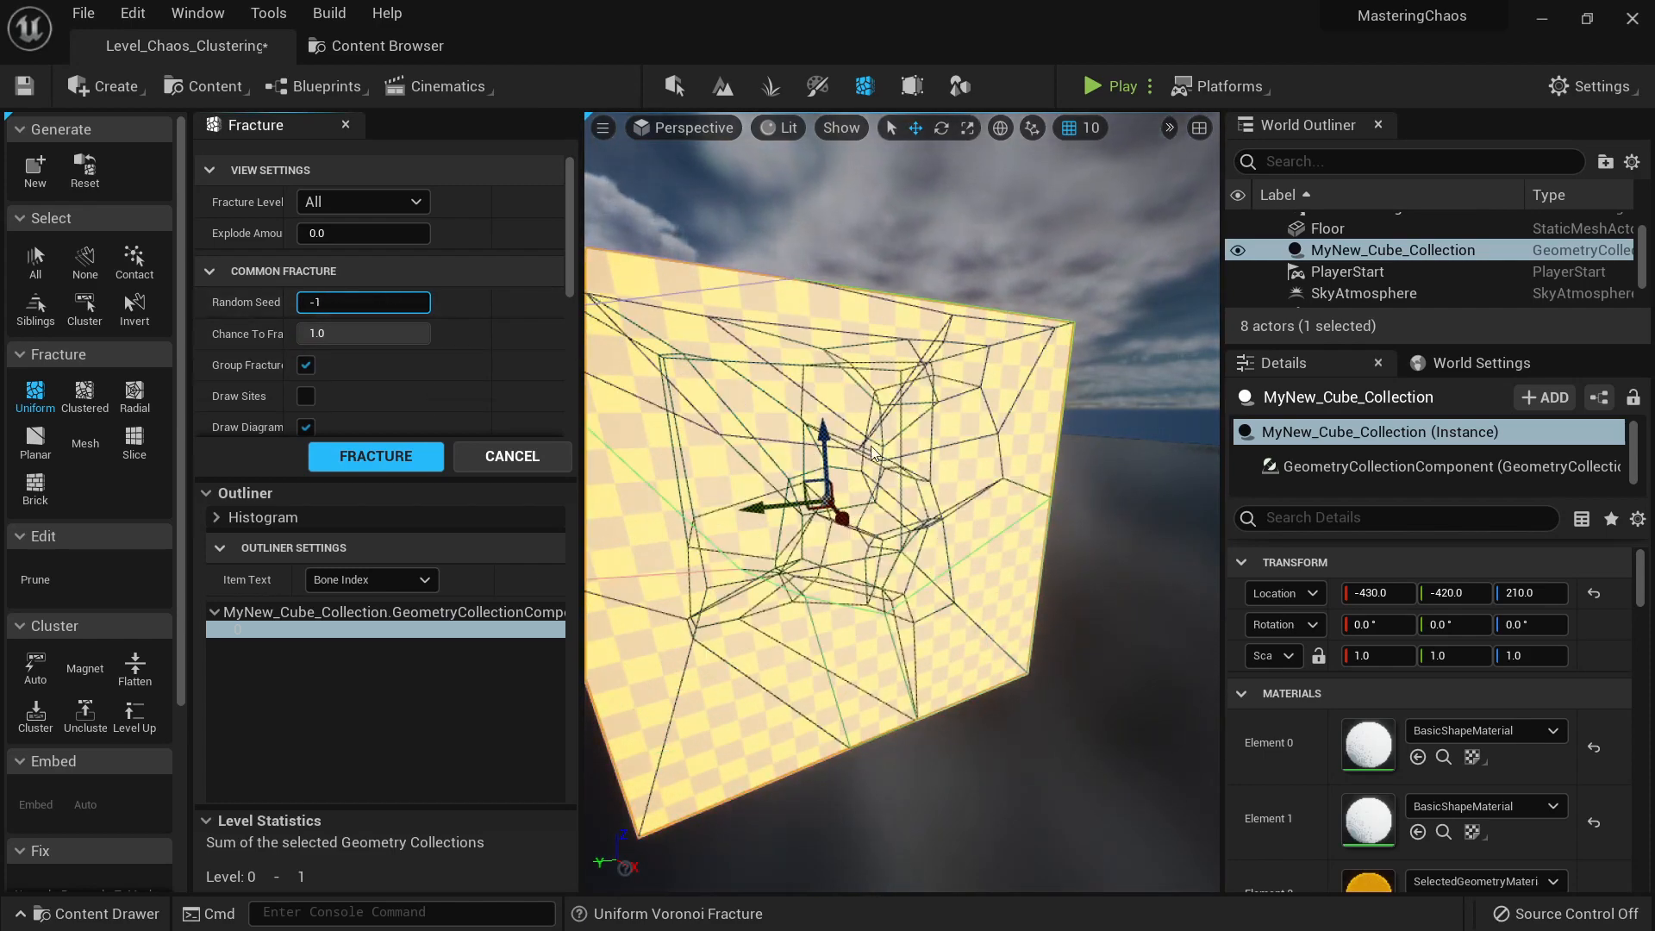
key("s")
right_click_drag(776, 449, 871, 448)
key("a")
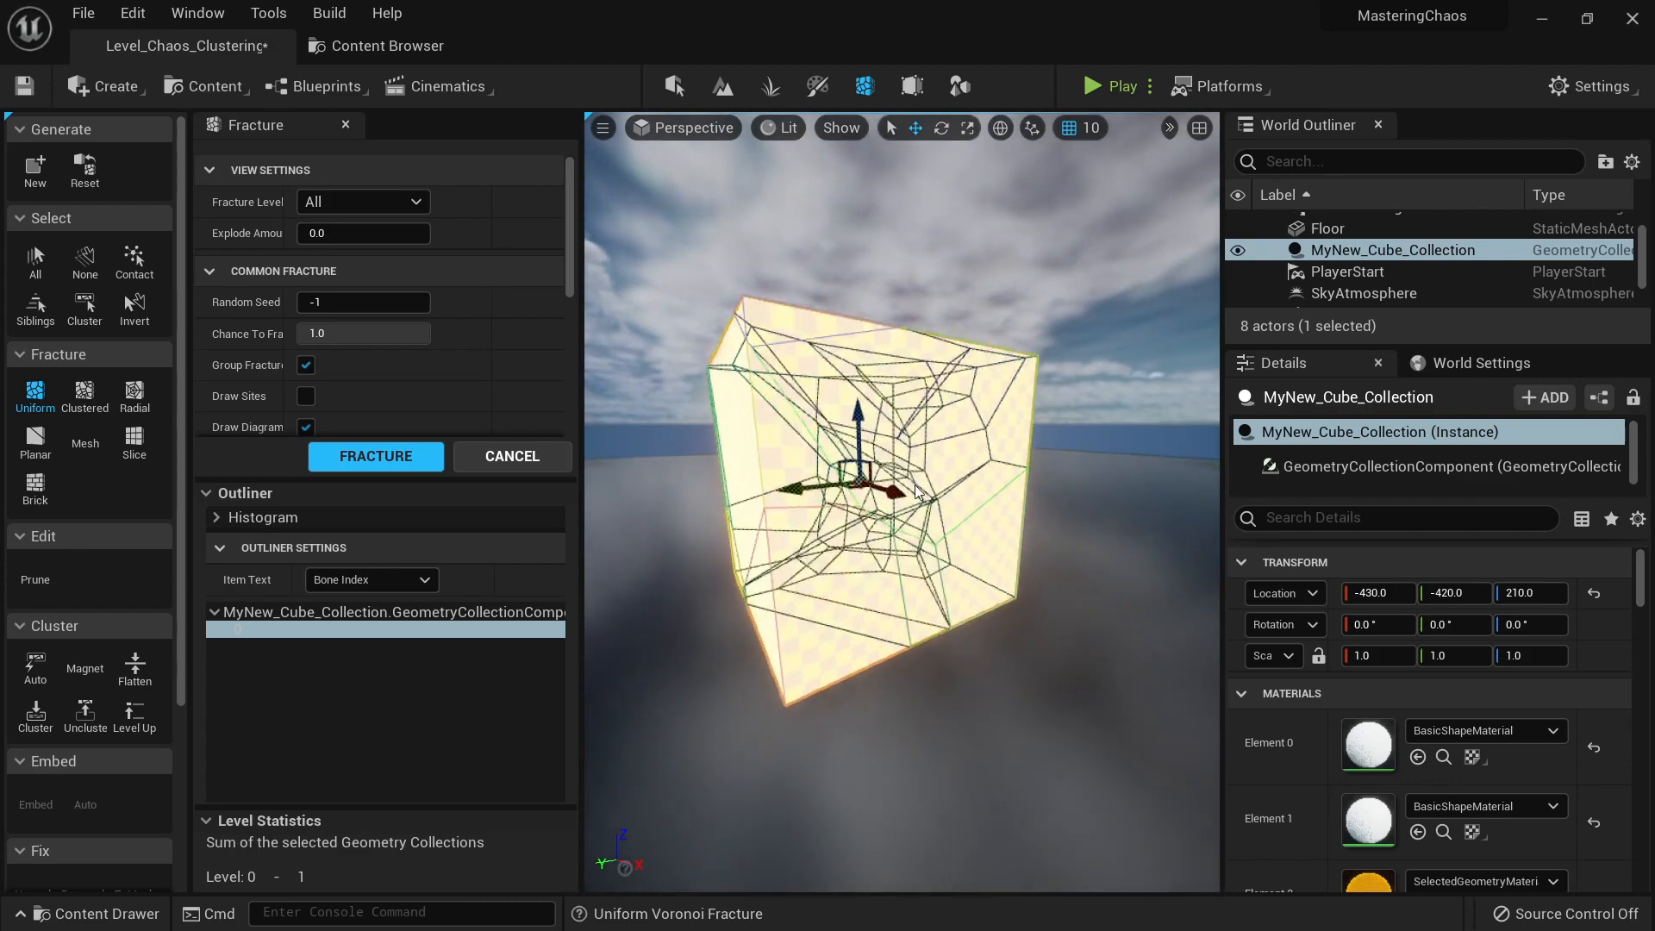
Step: Set the noise amplitude of the uniform fracture to 50
left_click_drag(406, 334, 444, 333)
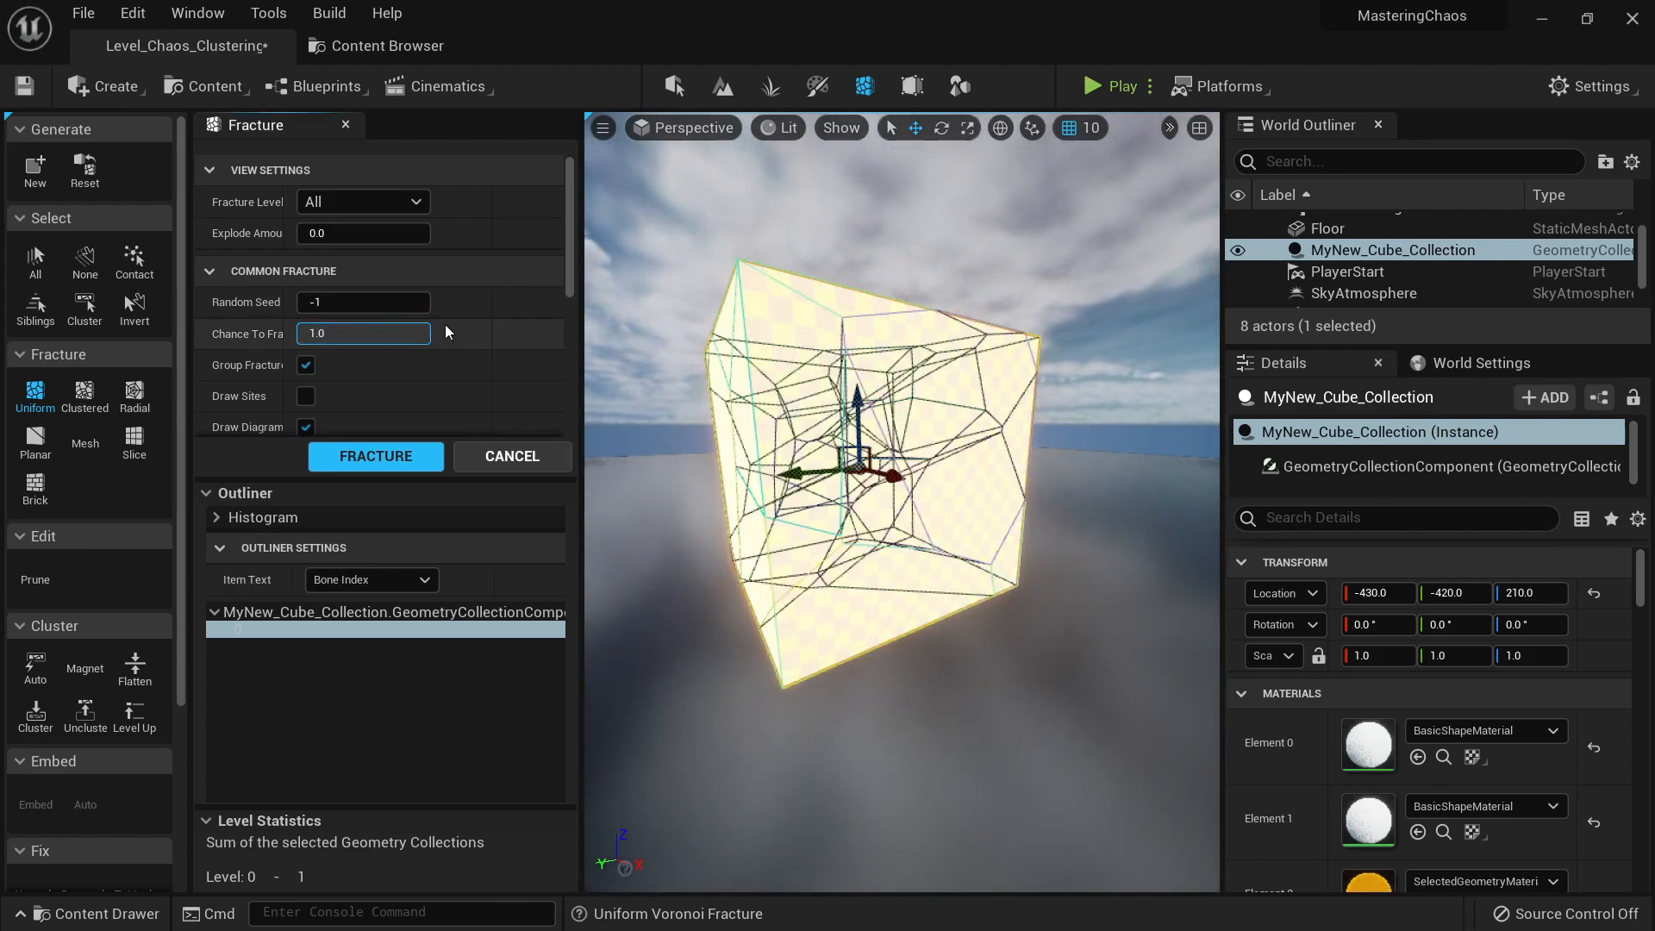
scroll(457, 304, "down", 4)
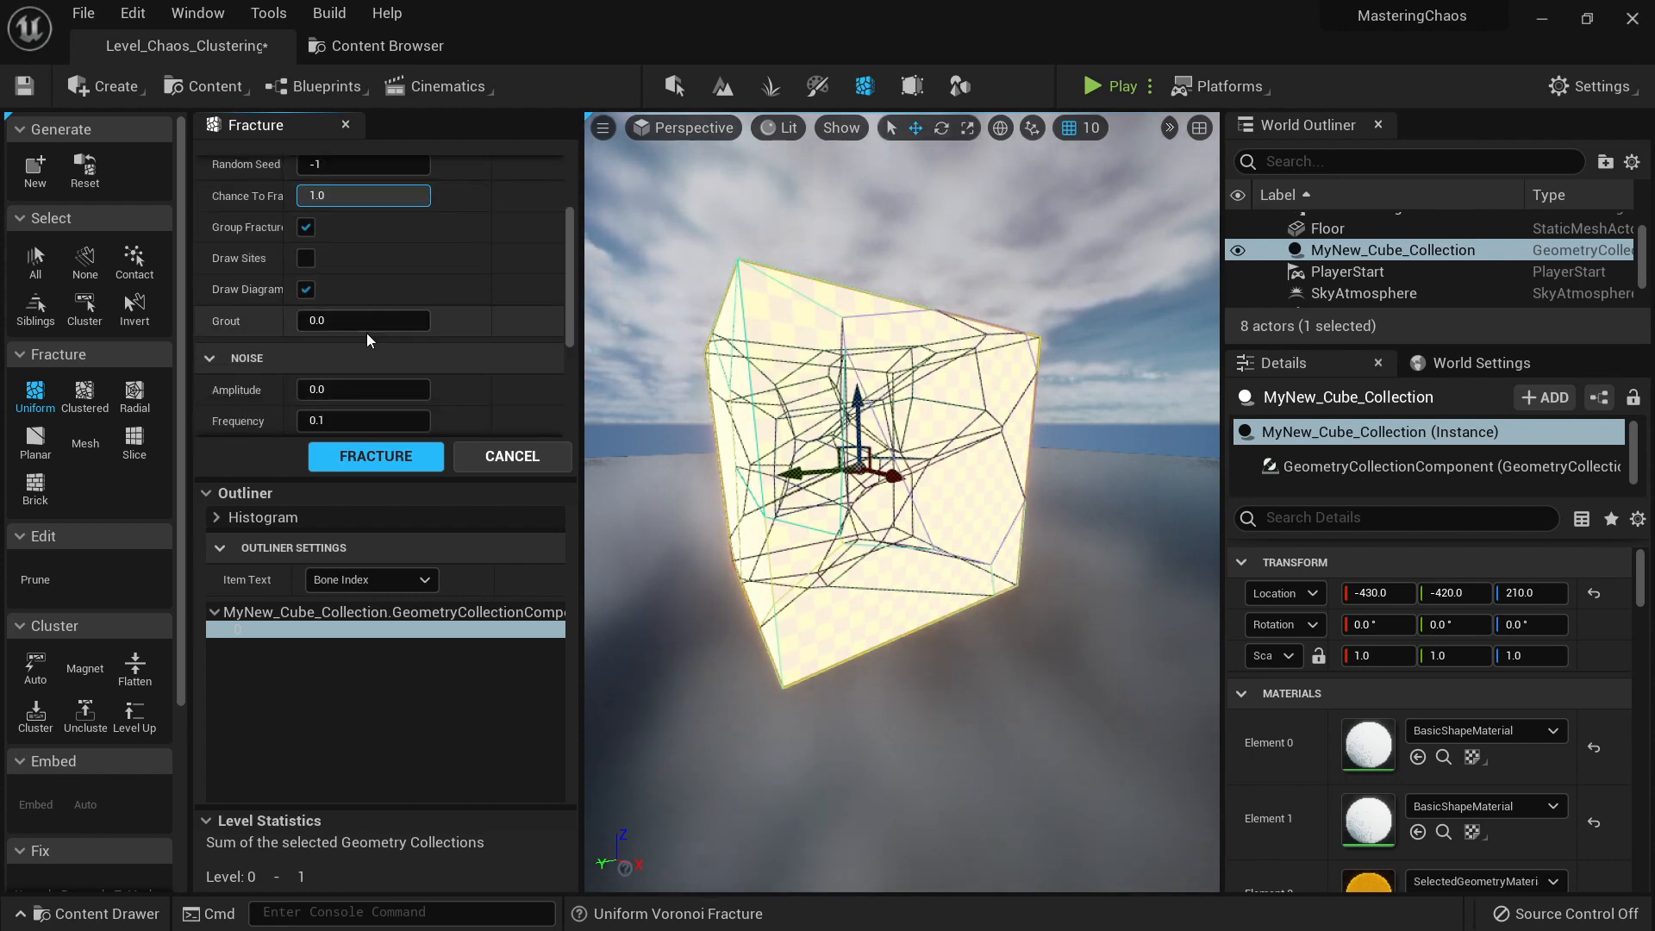
scroll(419, 334, "down", 2)
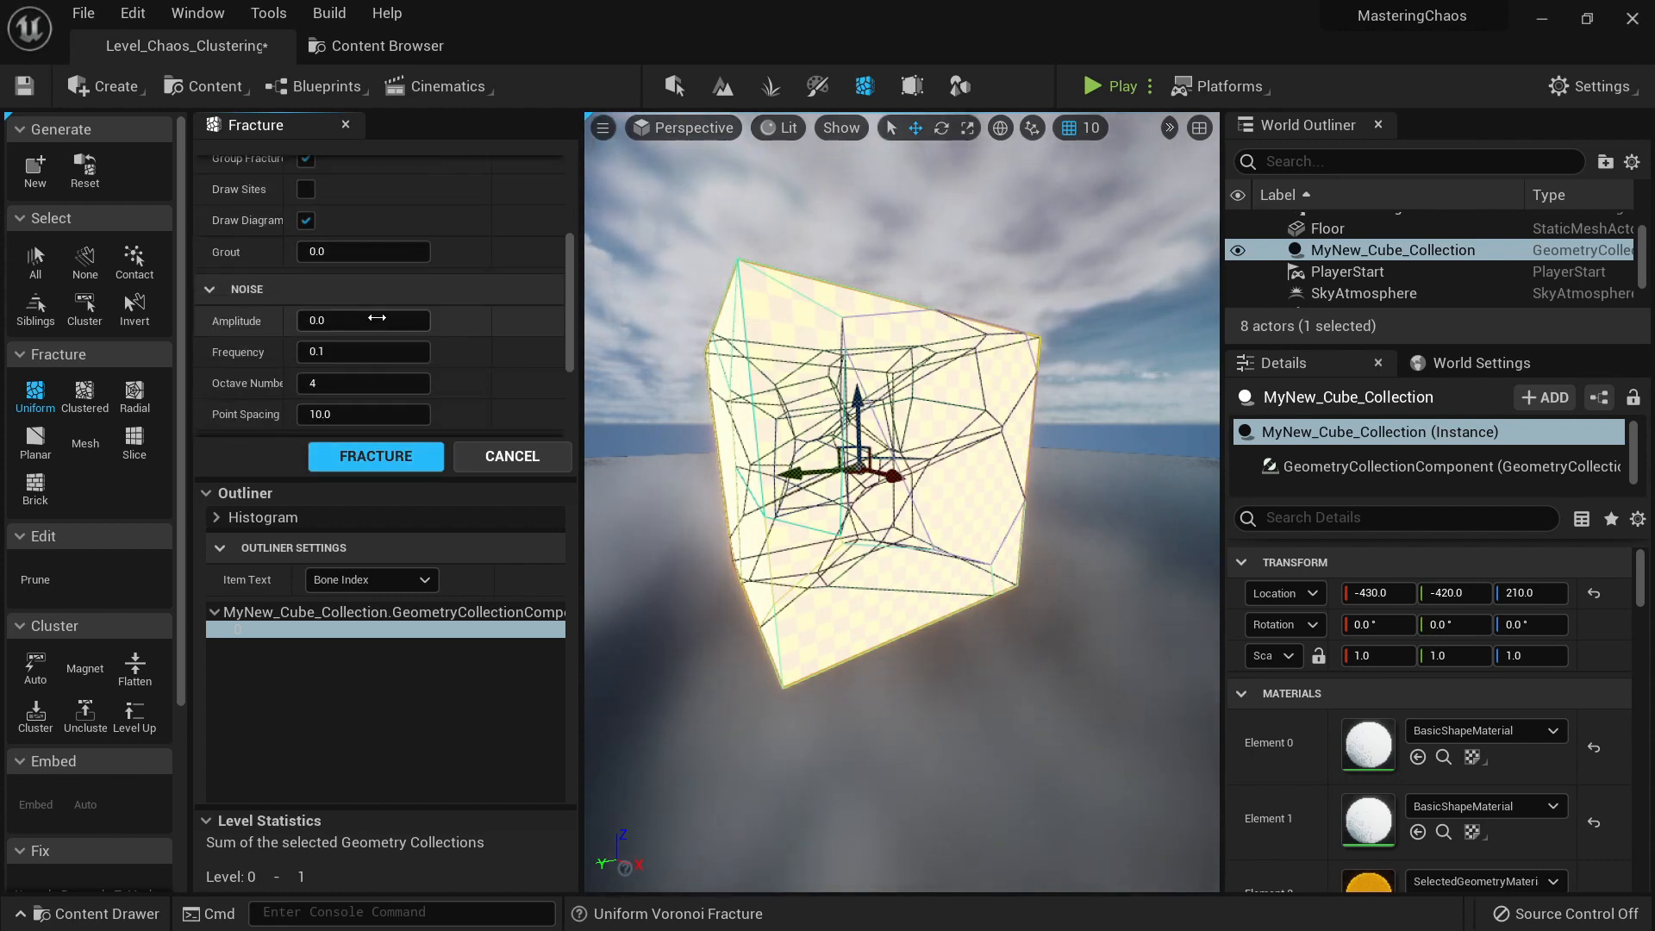
left_click_drag(380, 321, 449, 322)
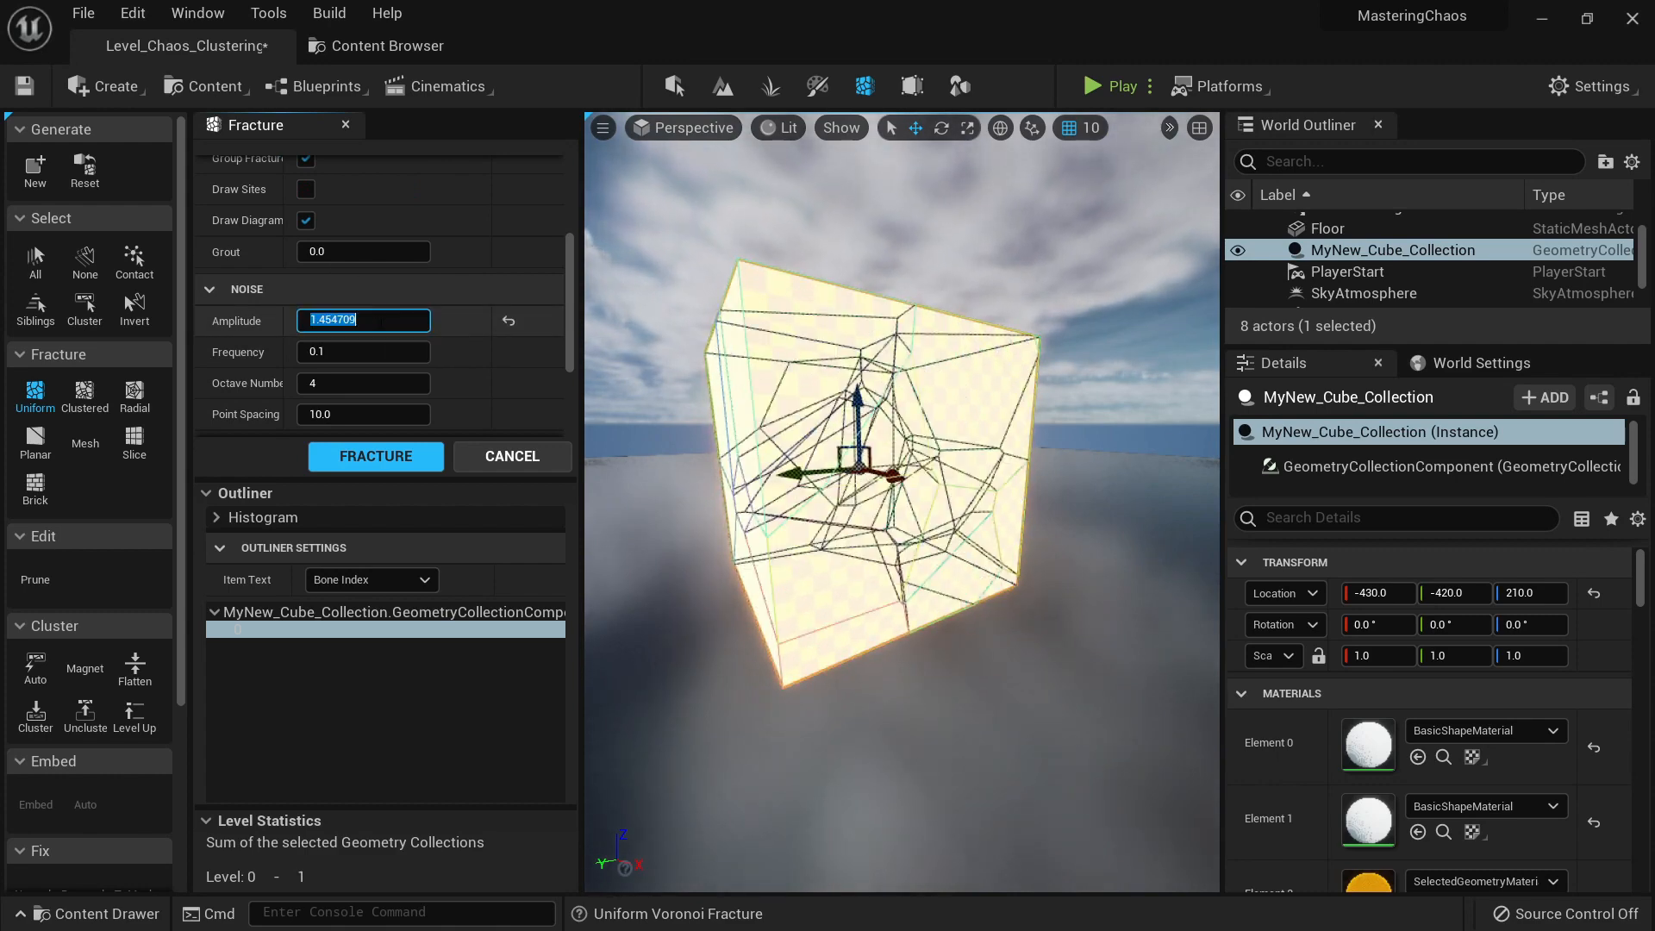
type("50")
key("Return")
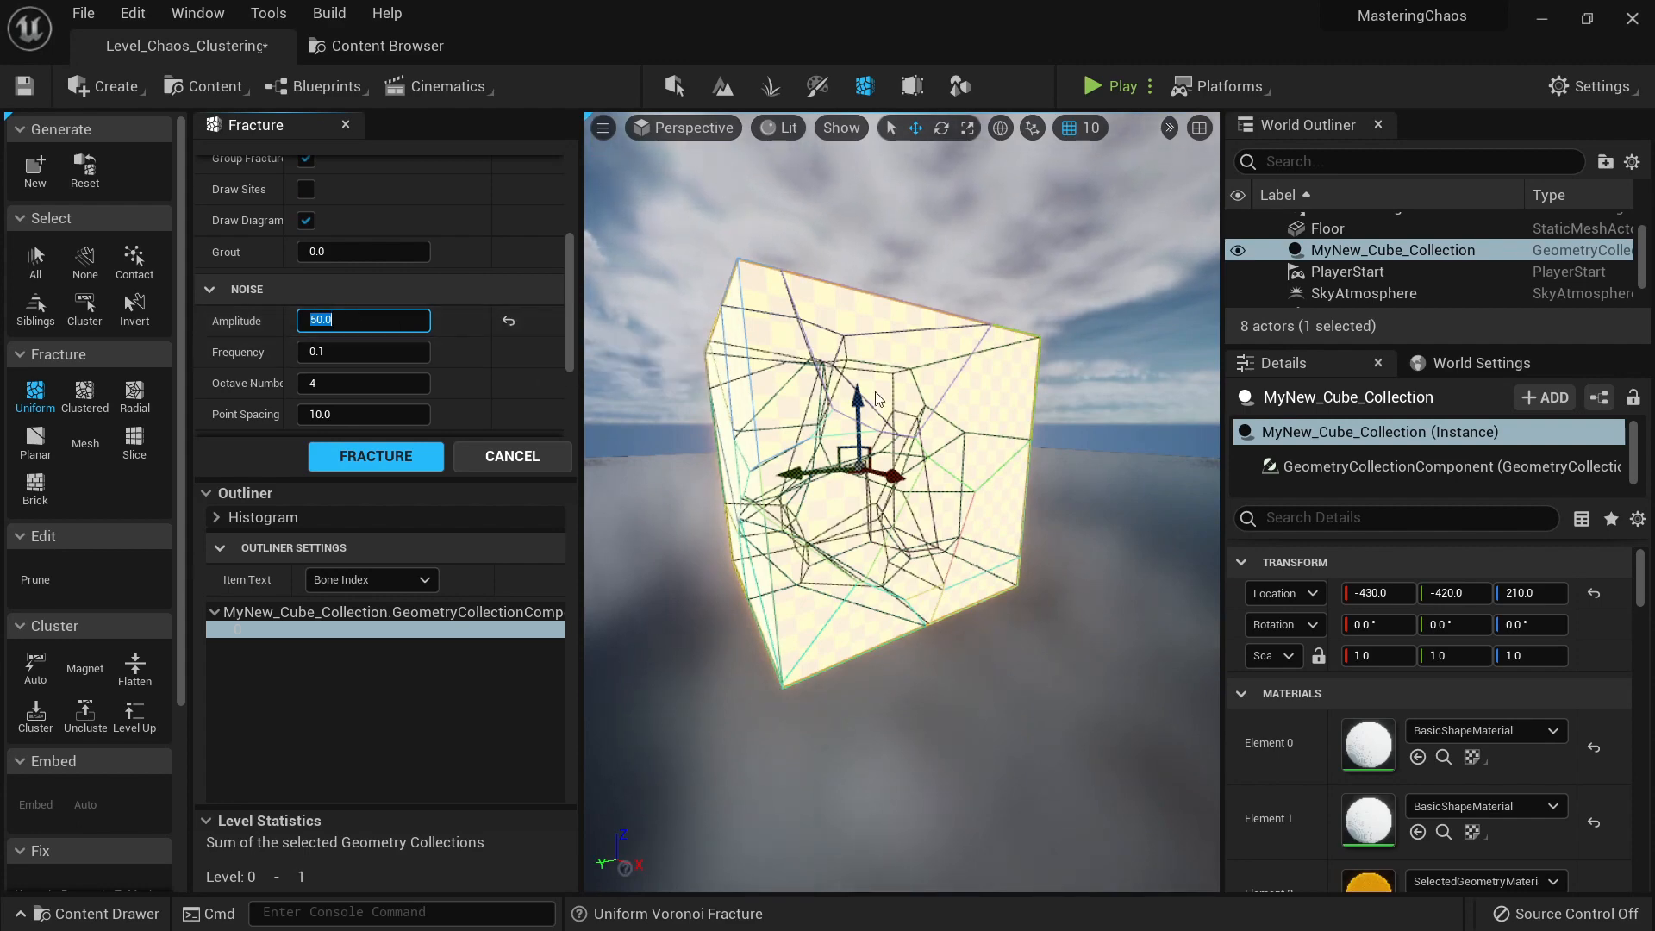
Step: Try noise frequencies of 1, 2, 3, 50, 1 and 0, and reset frequency and amplitude to their defaults
left_click(323, 350)
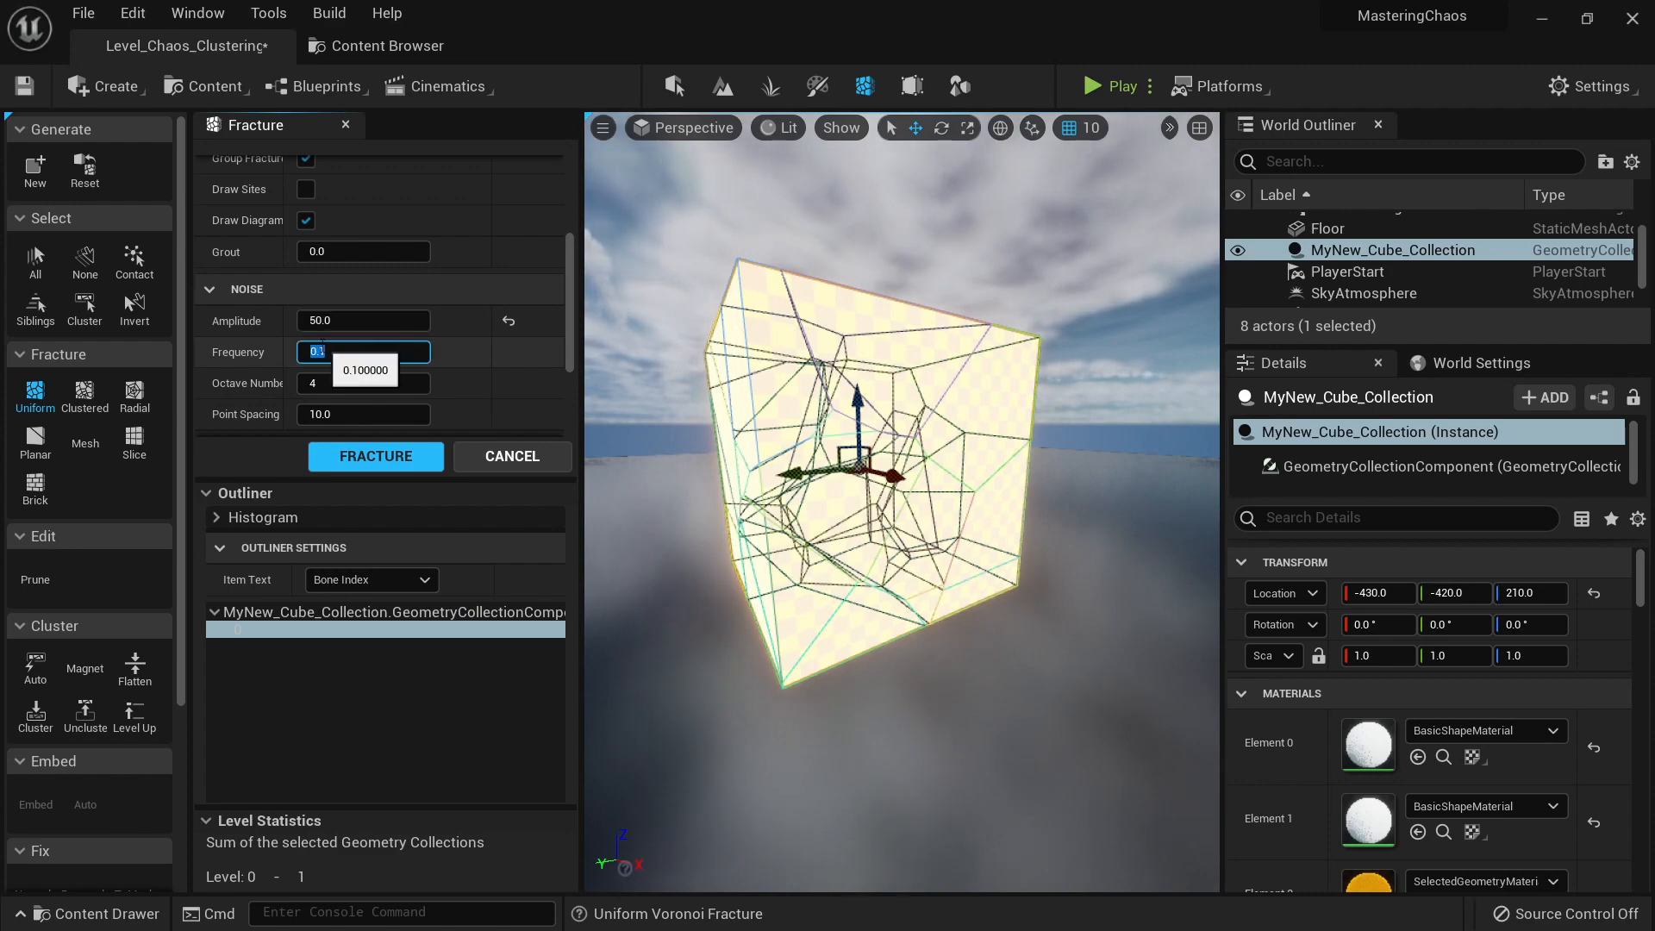
type("1")
key("Return")
type("2")
key("Return")
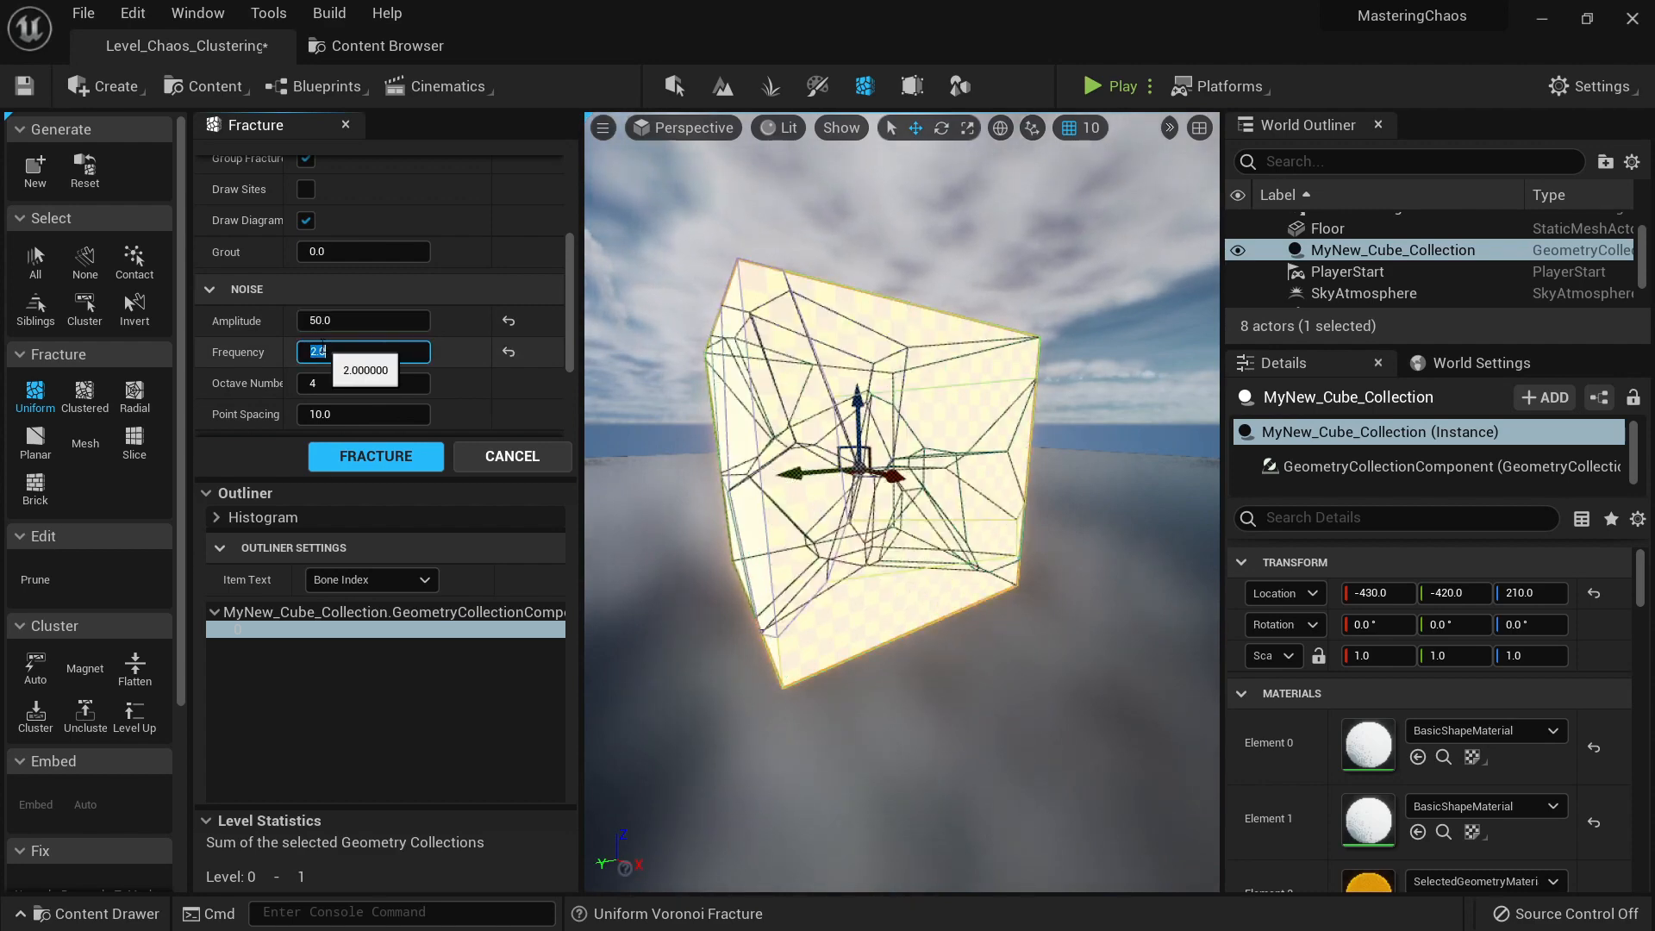
type("3")
key("Return")
type("5")
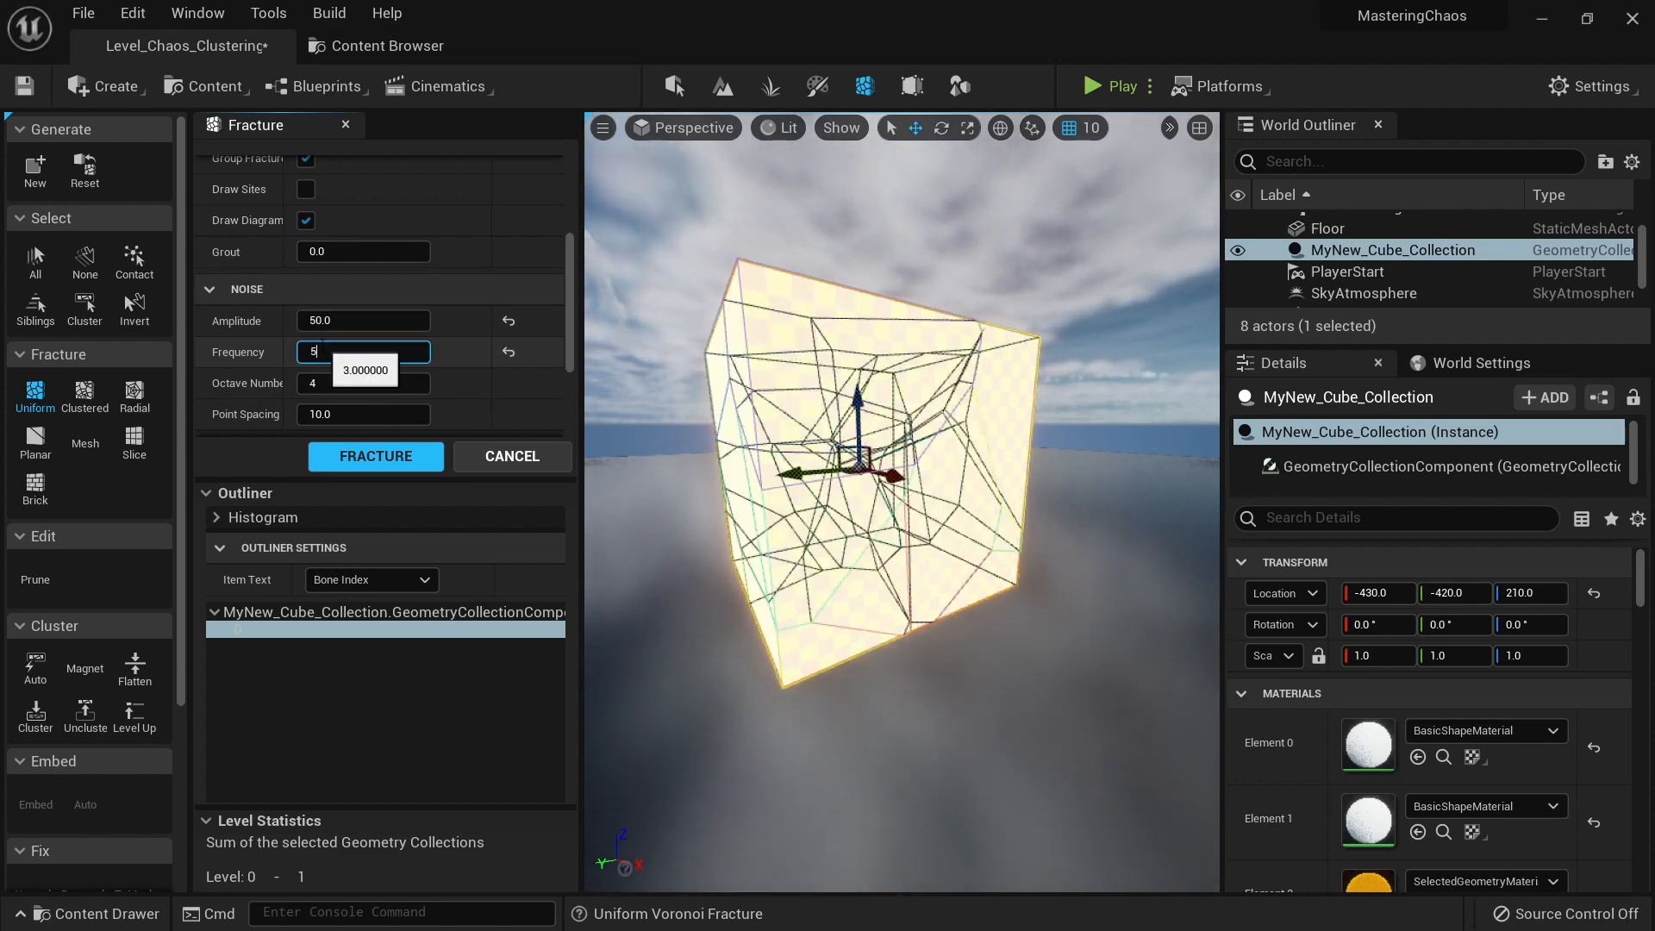
type("0")
key("Return")
type("1")
key("Return")
type("0")
key("Return")
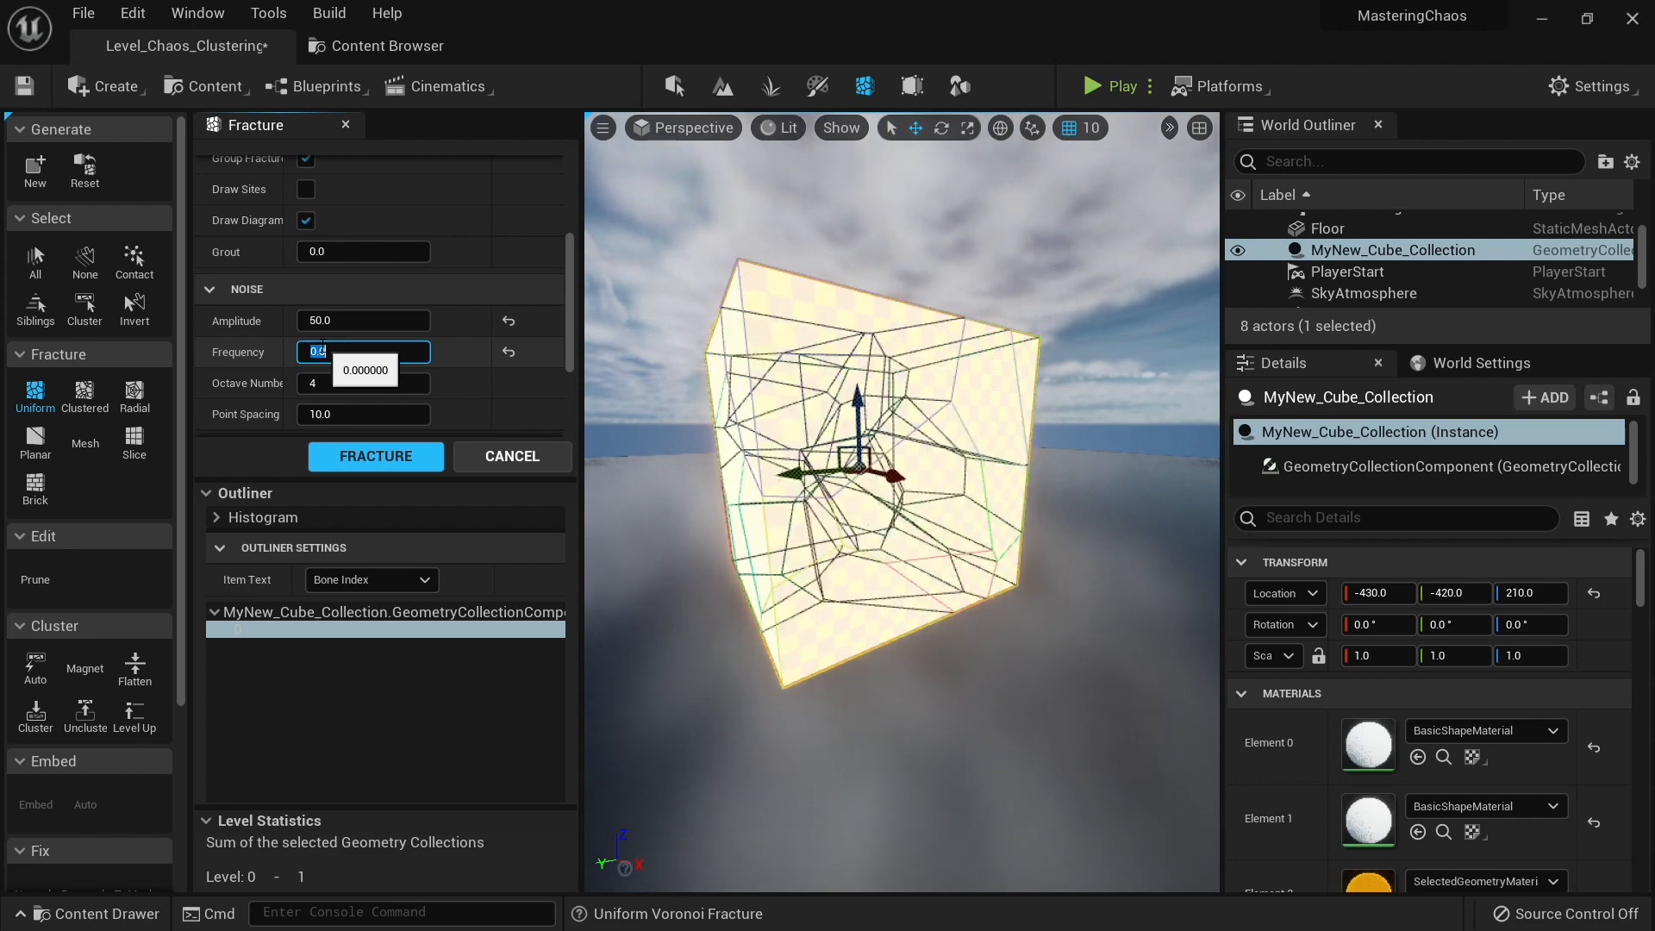
left_click(508, 354)
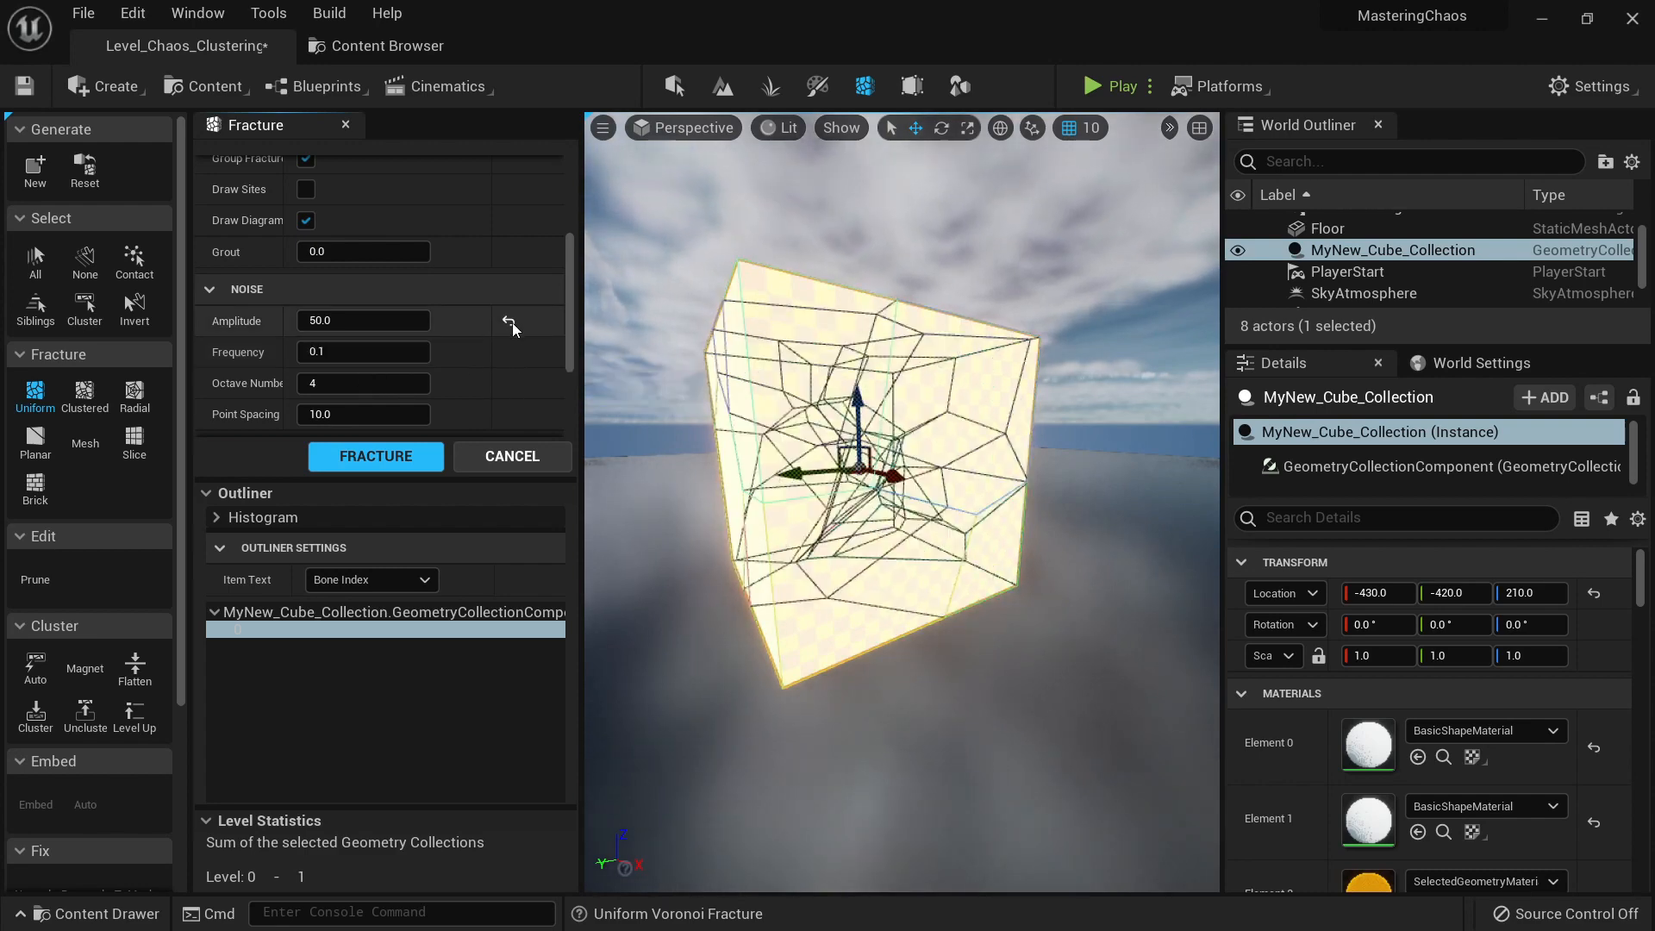
left_click(509, 321)
Step: Widen the setting names column and set the maximum Voronoi sites to 50
scroll(411, 329, "down", 5)
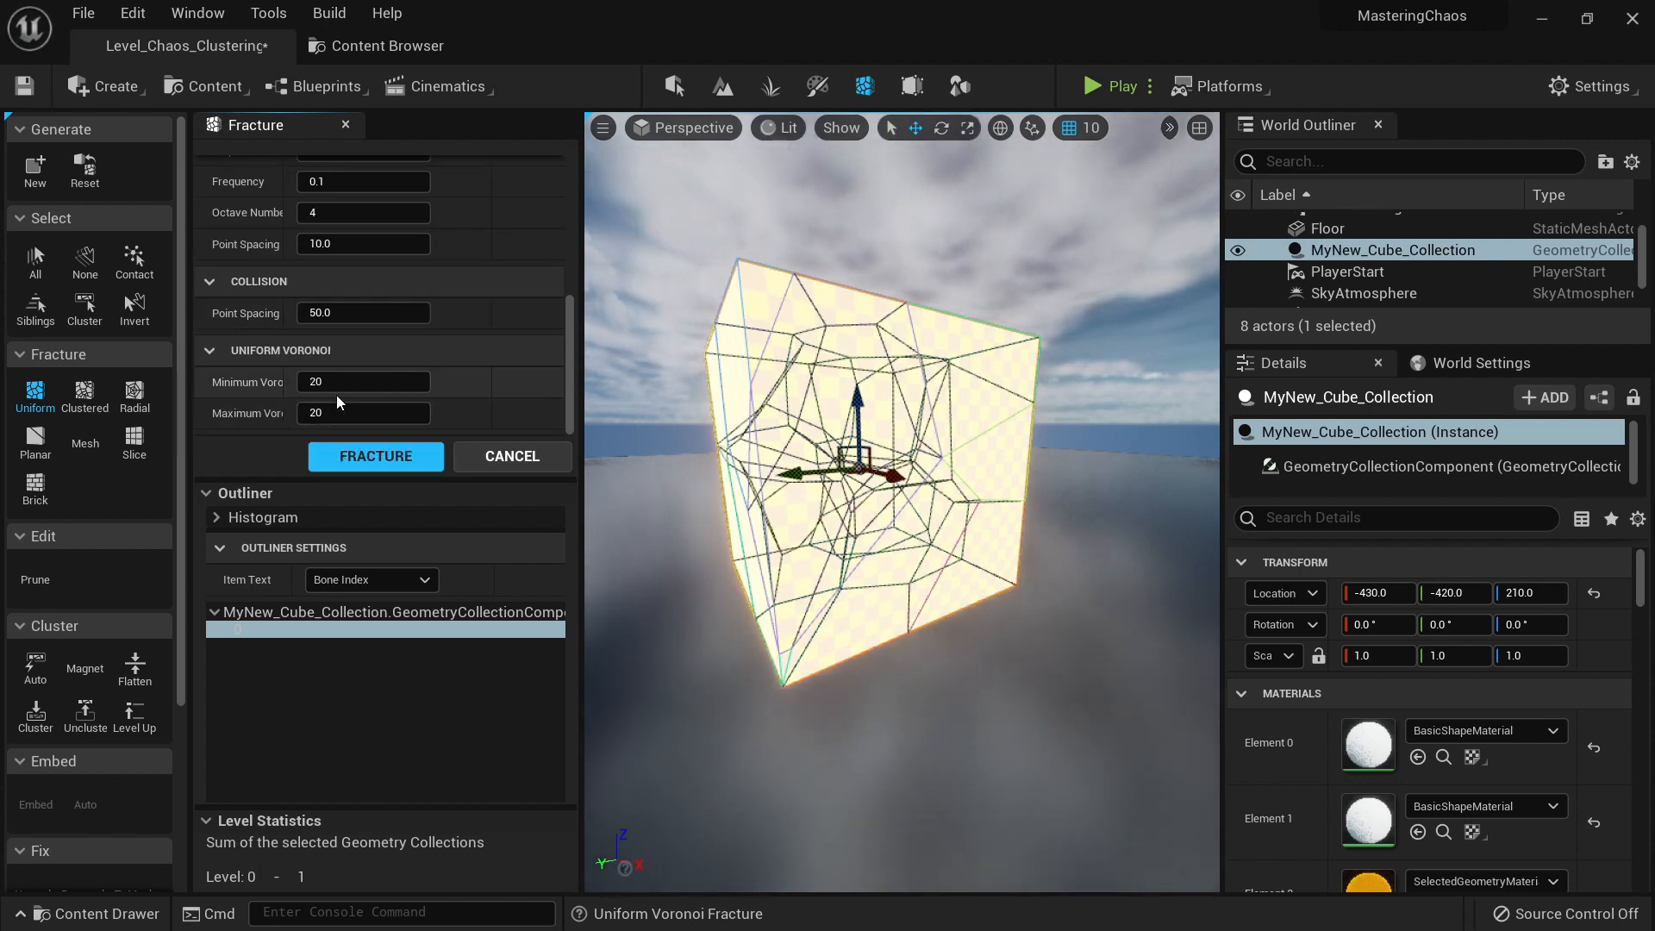
left_click_drag(291, 398, 319, 396)
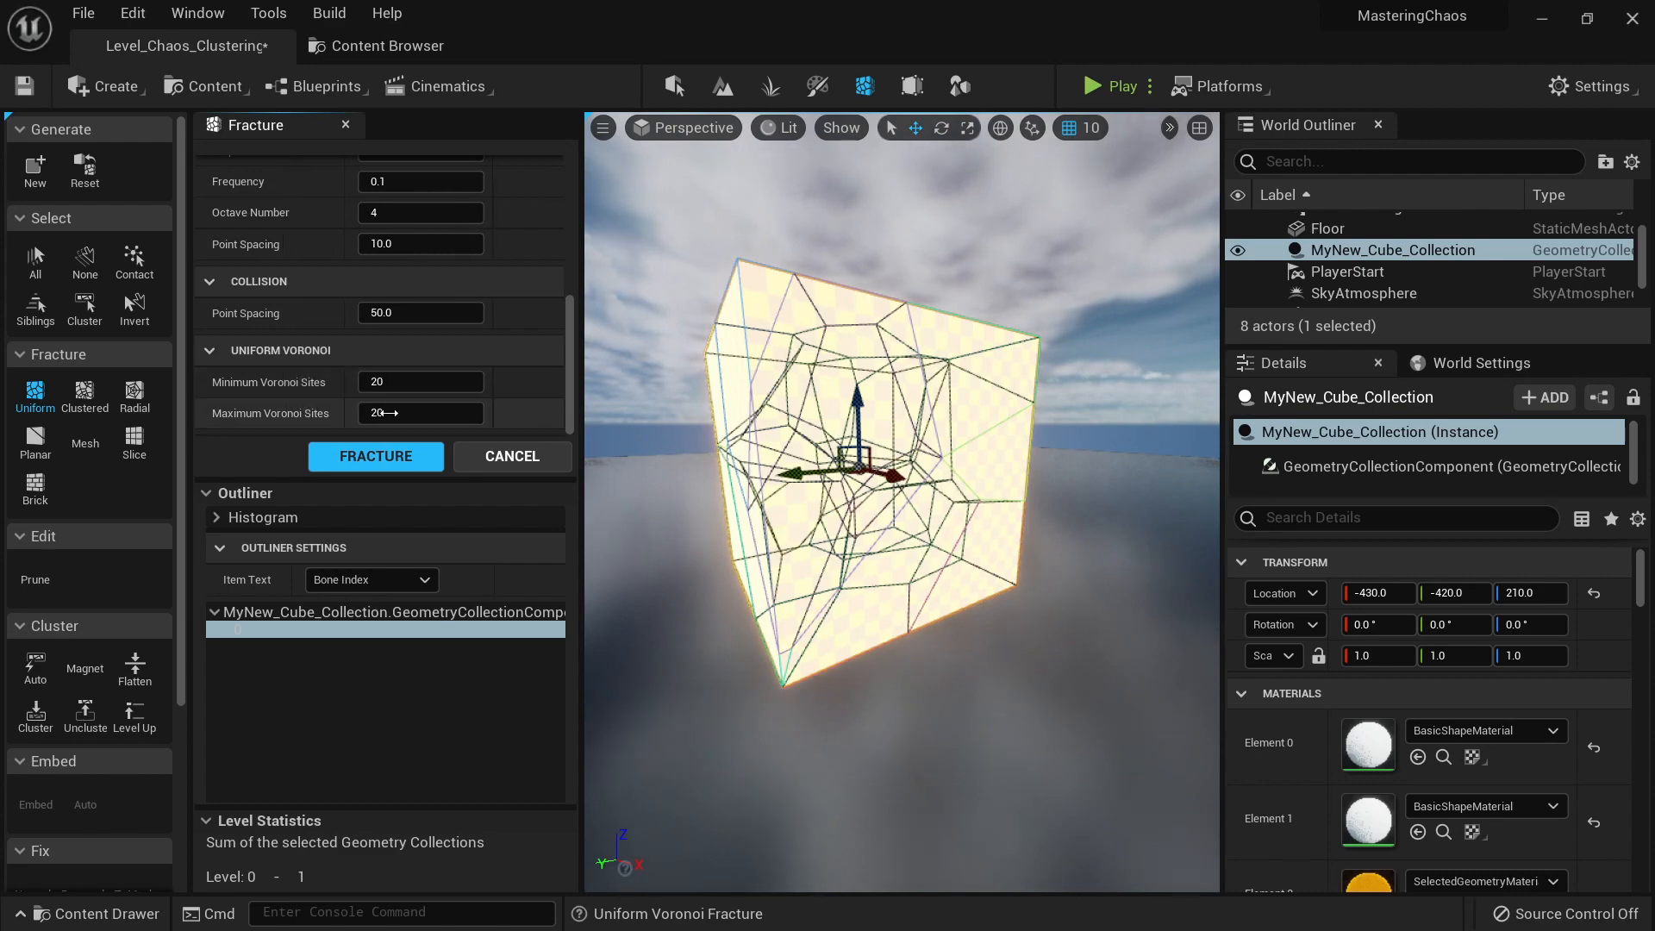
type("50")
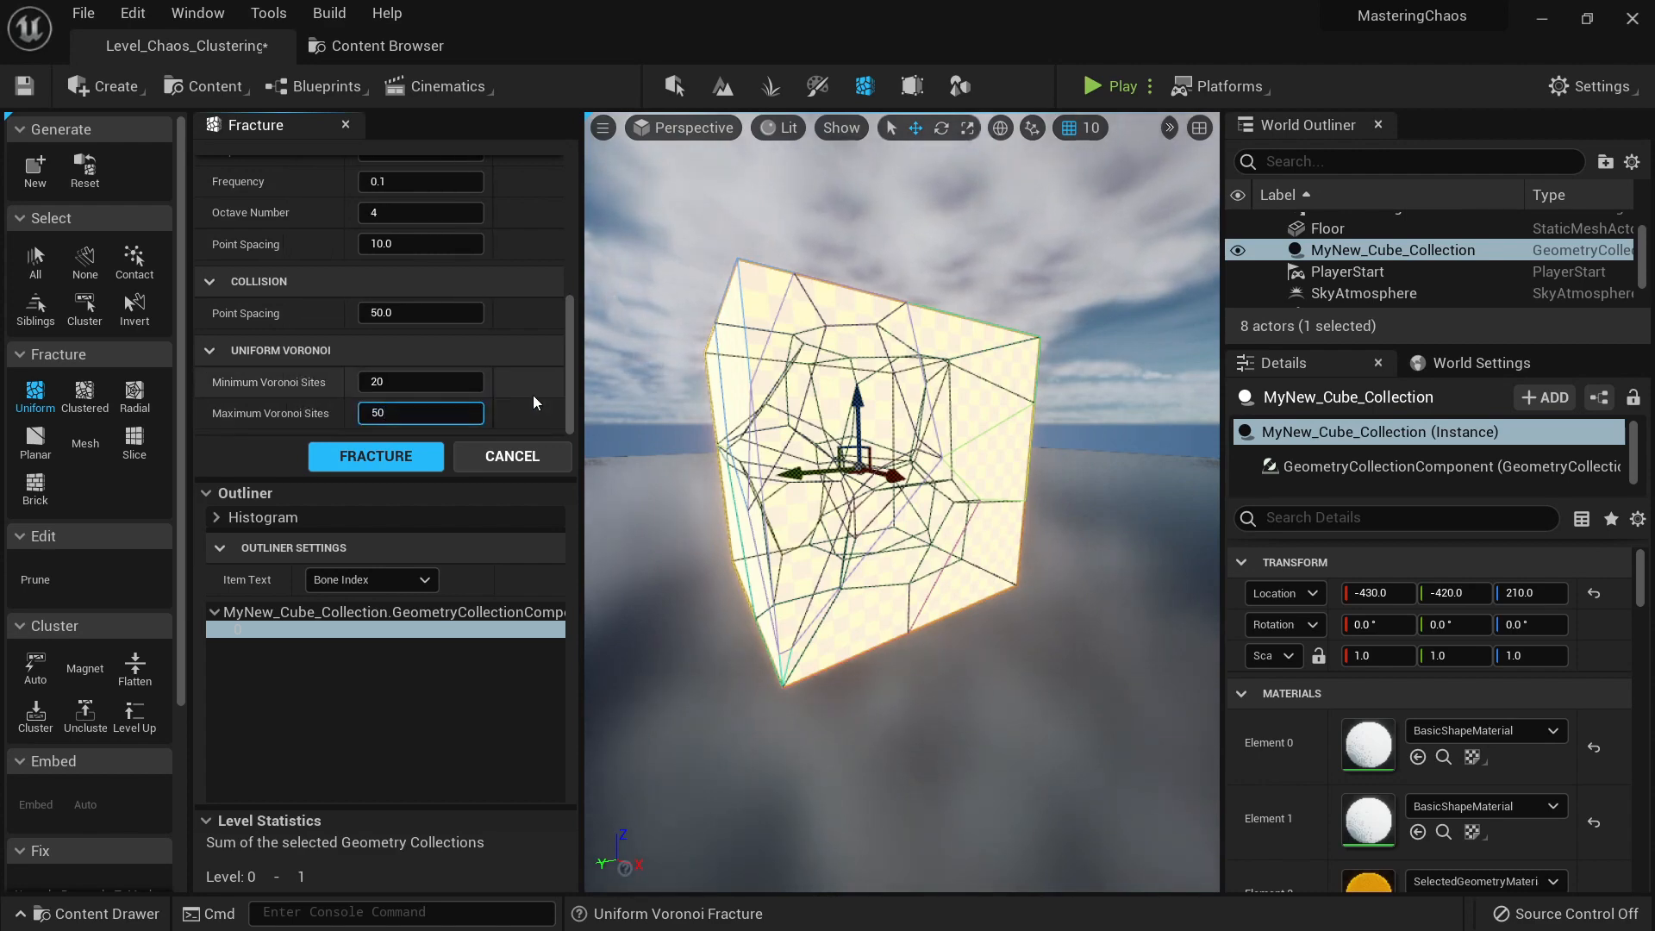
key("Return")
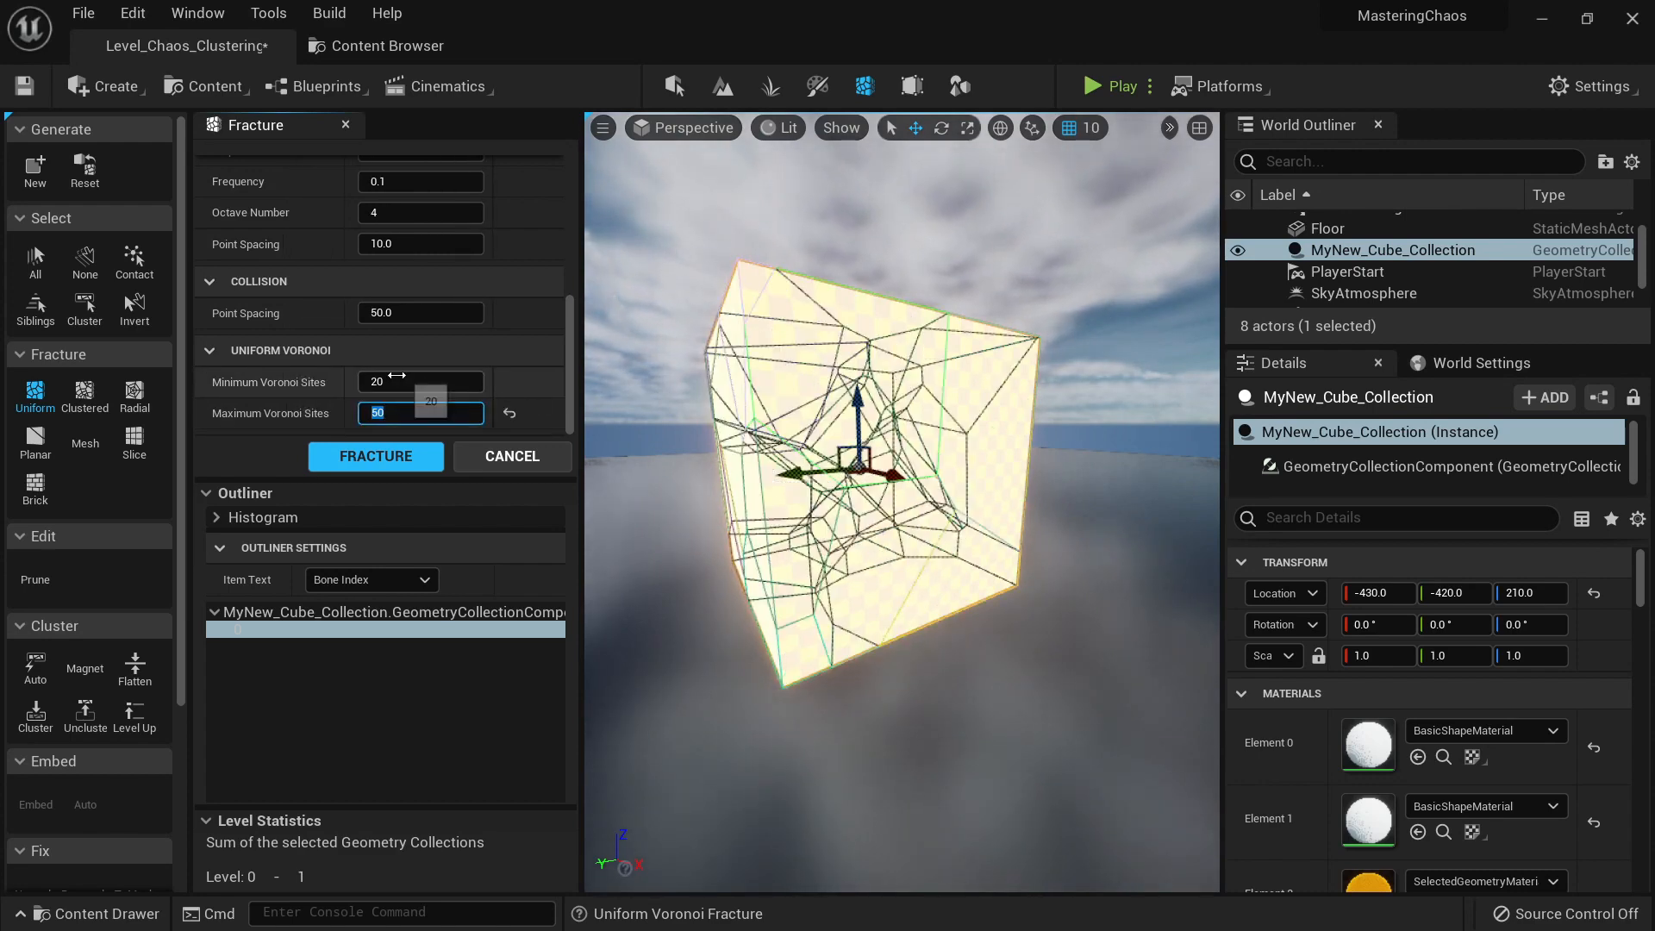
Step: Set the random seed of the fracture to 340 and inspect the denser pattern on the cube
scroll(468, 365, "up", 5)
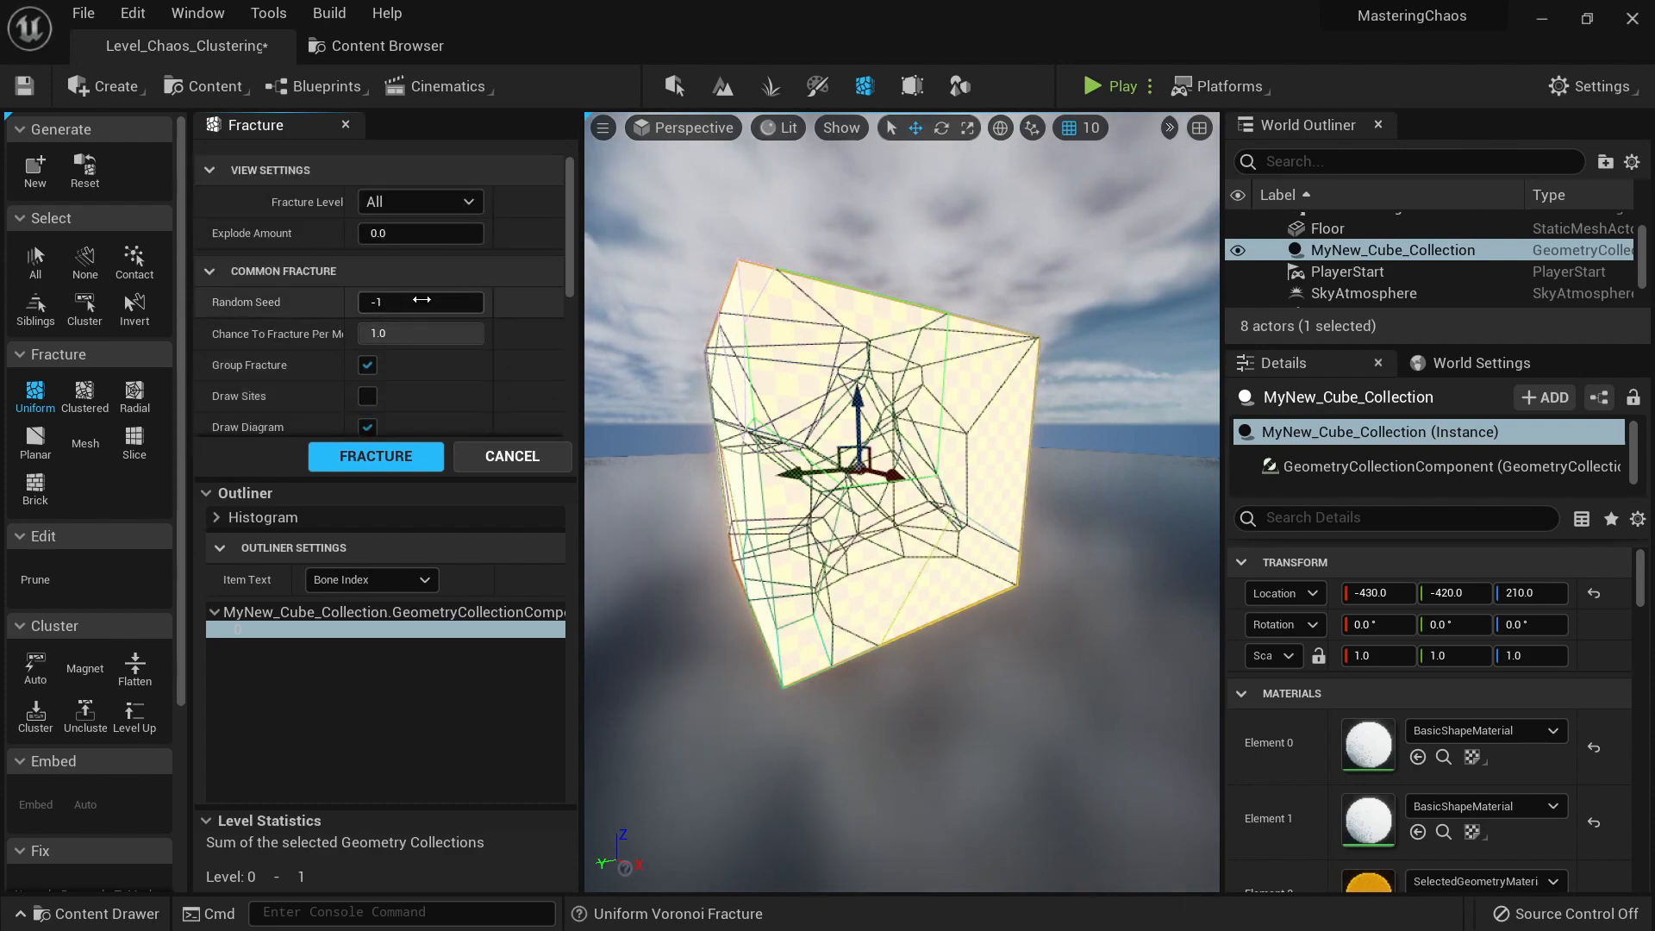
left_click_drag(419, 302, 462, 301)
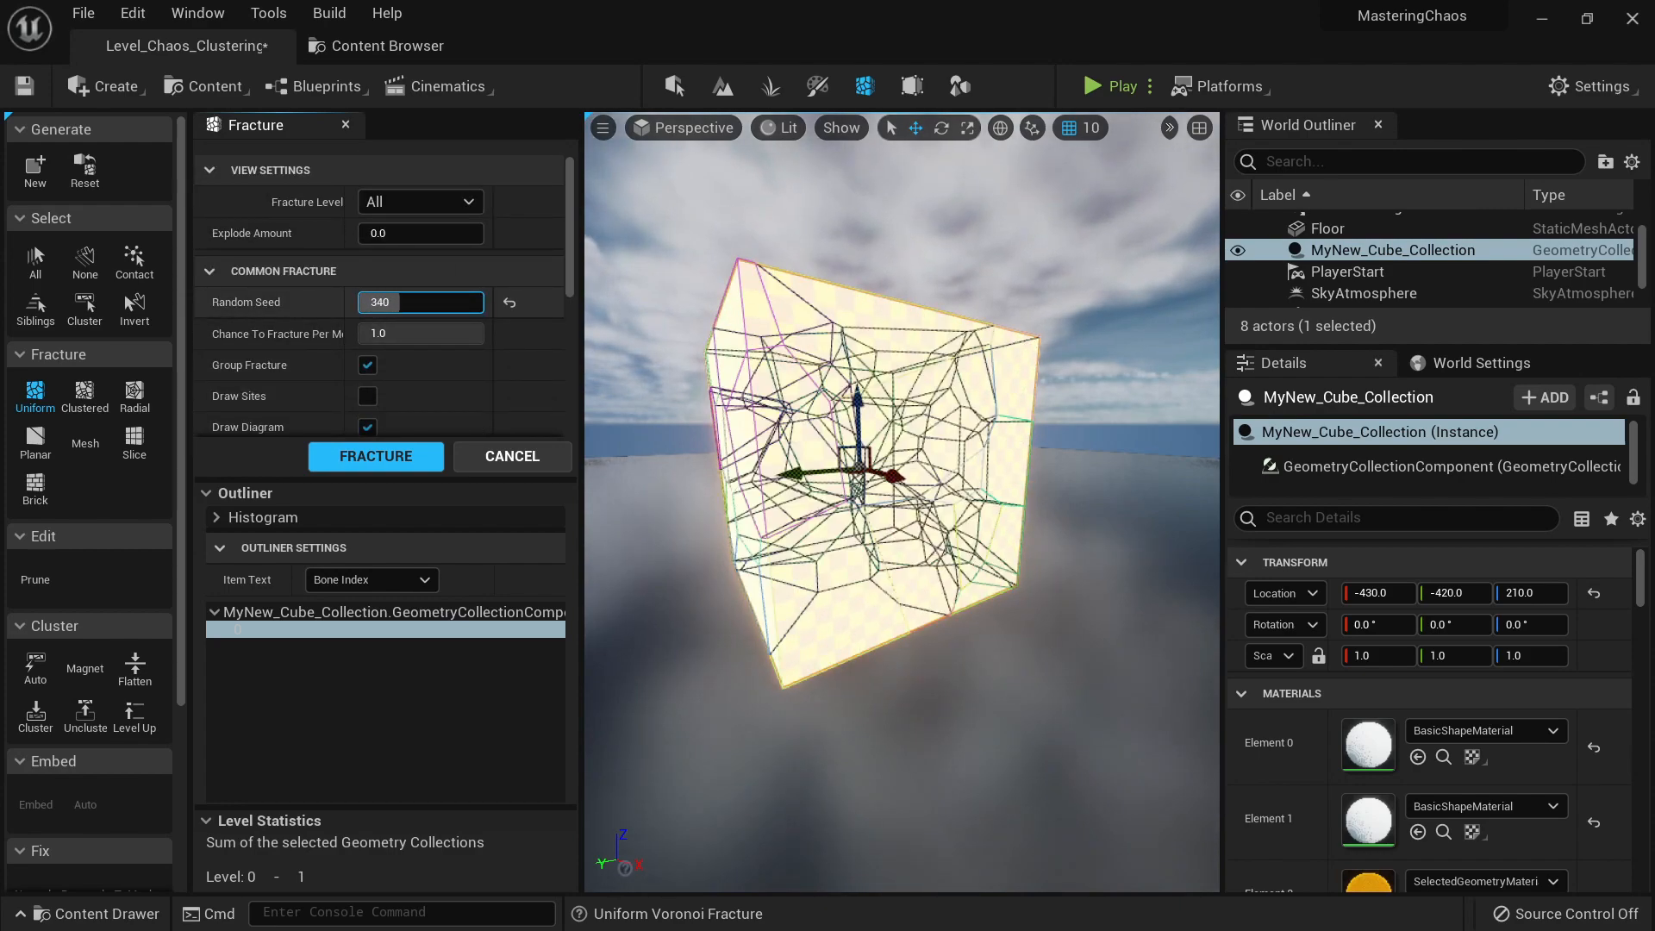
mouse_move(654, 397)
right_mouse_down()
mouse_move(634, 474)
mouse_move(654, 397)
right_mouse_up()
scroll(509, 328, "down", 5)
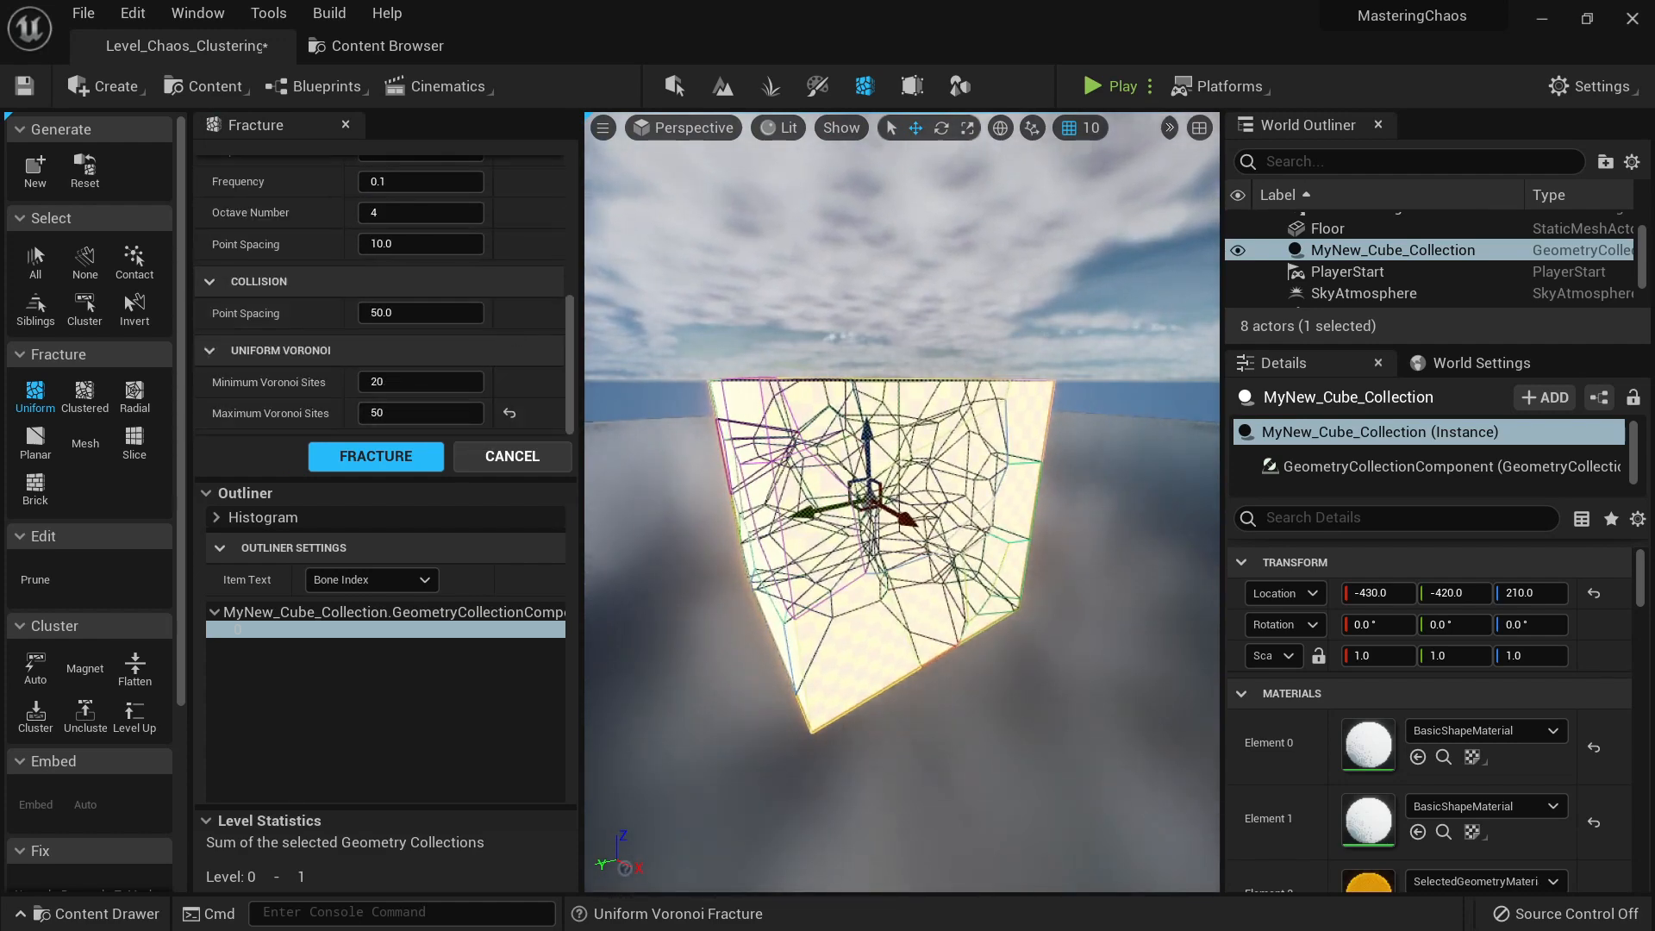
right_click_drag(676, 481, 676, 457)
Step: Reset the maximum Voronoi sites to 20 and fracture the cube
left_click(508, 414)
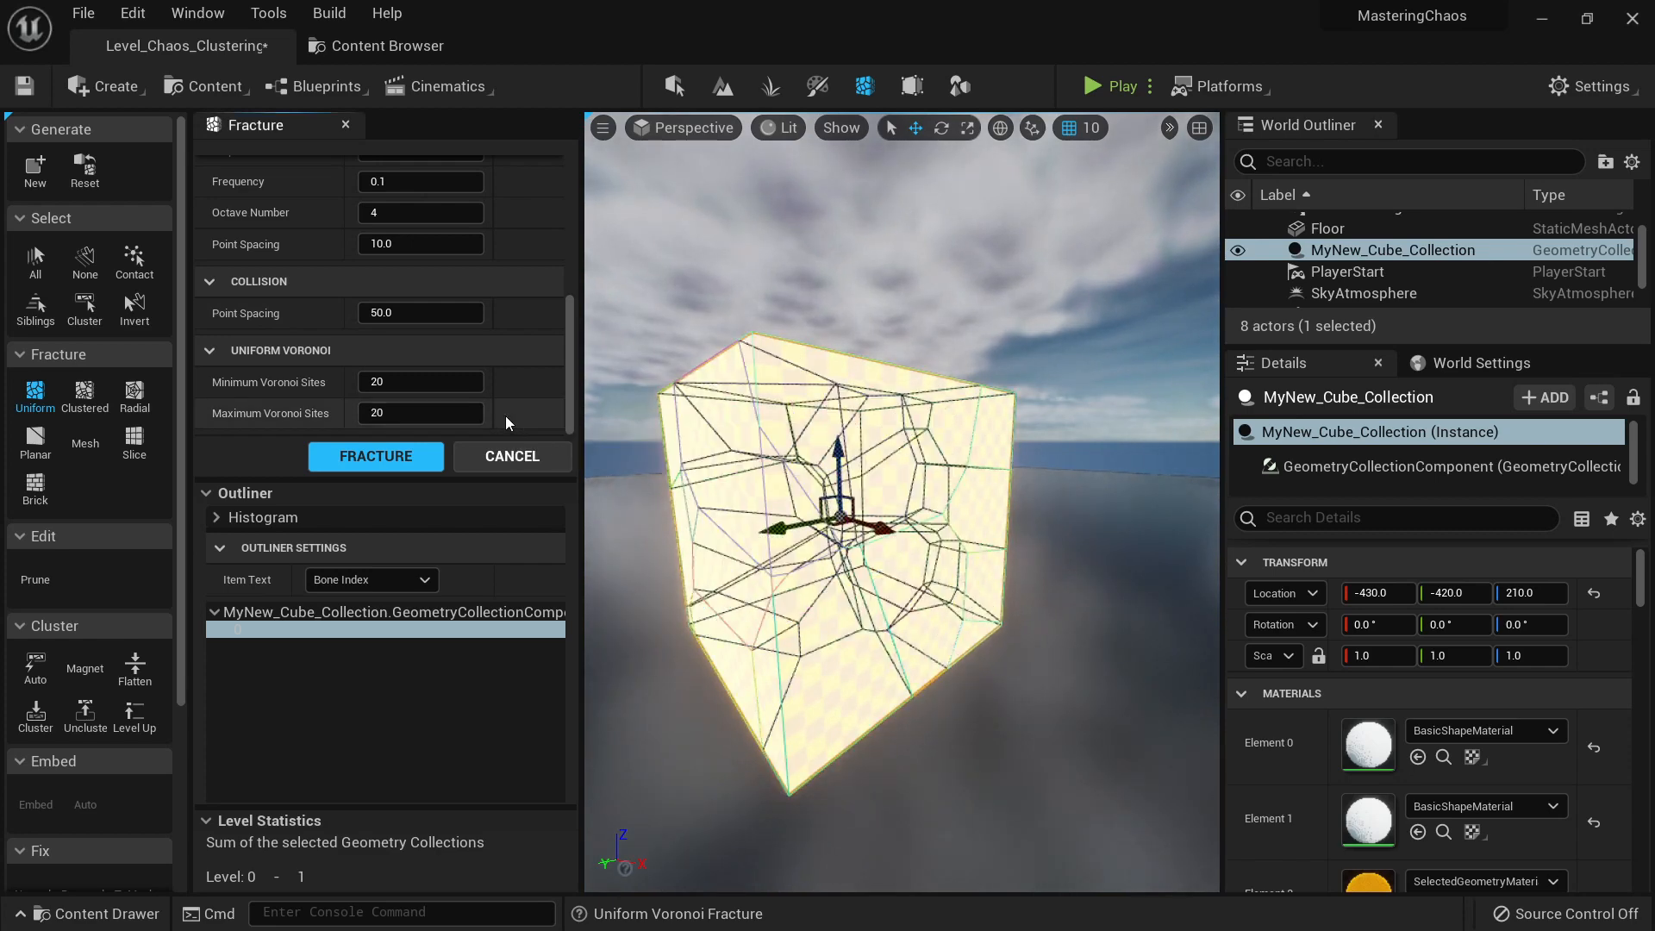
left_click(384, 454)
right_click_drag(830, 639, 789, 618)
key("s")
key("w")
key("s")
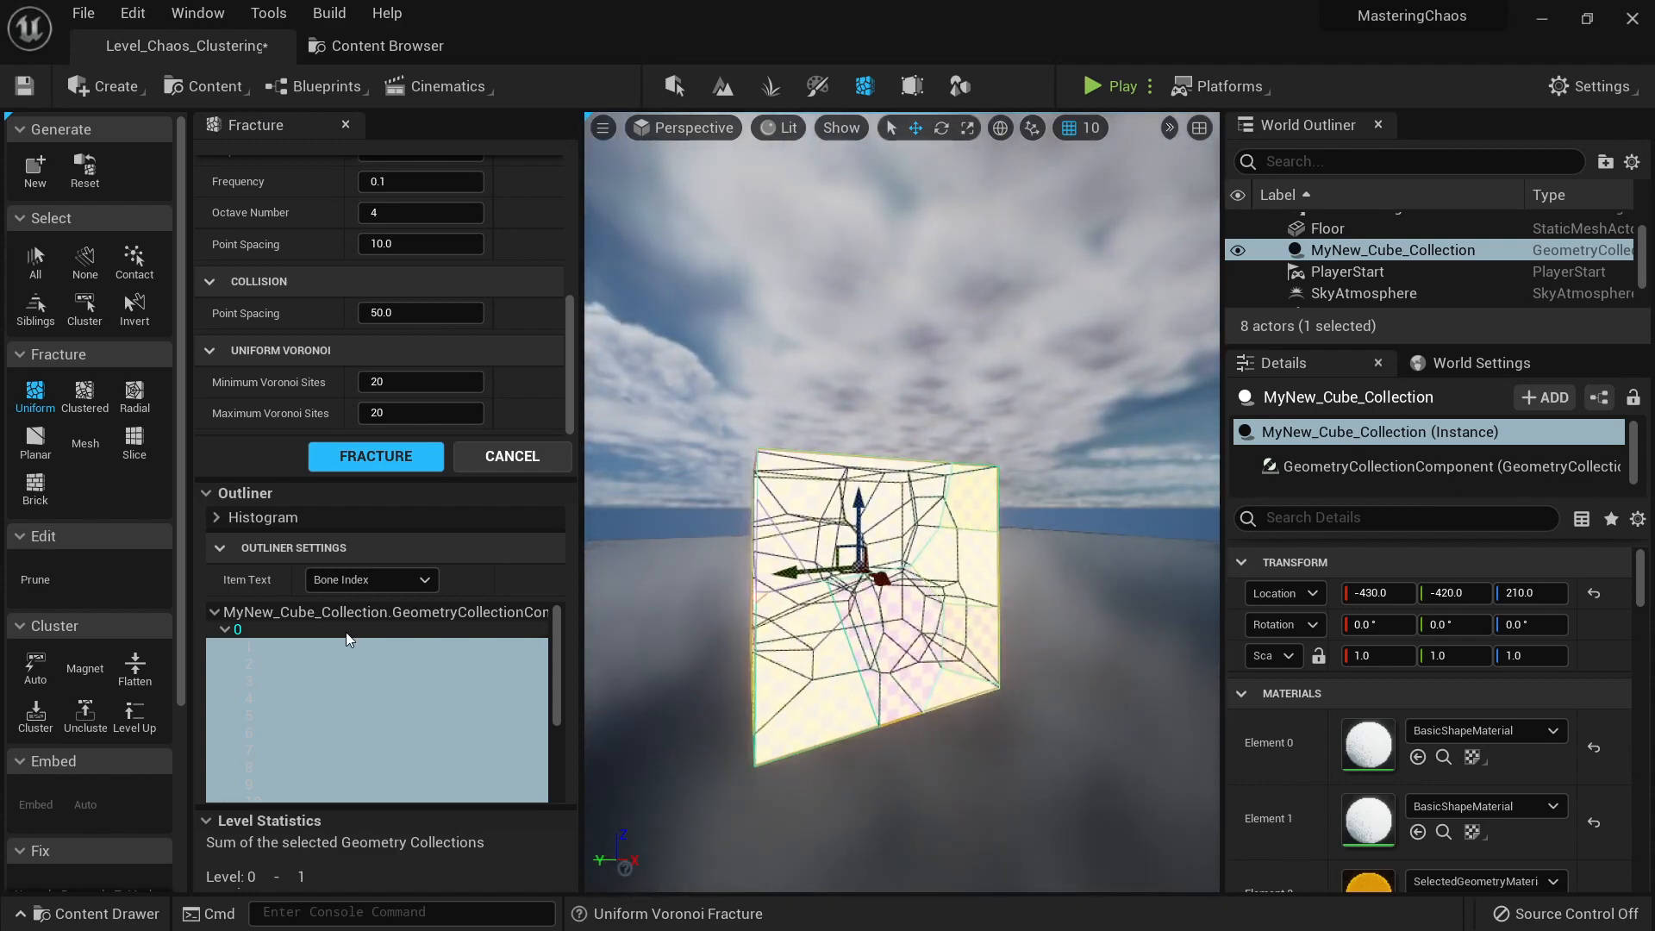
Step: Select the root bone 0 of the fractured cube collection in the bone hierarchy
left_click(343, 629)
scroll(446, 312, "up", 10)
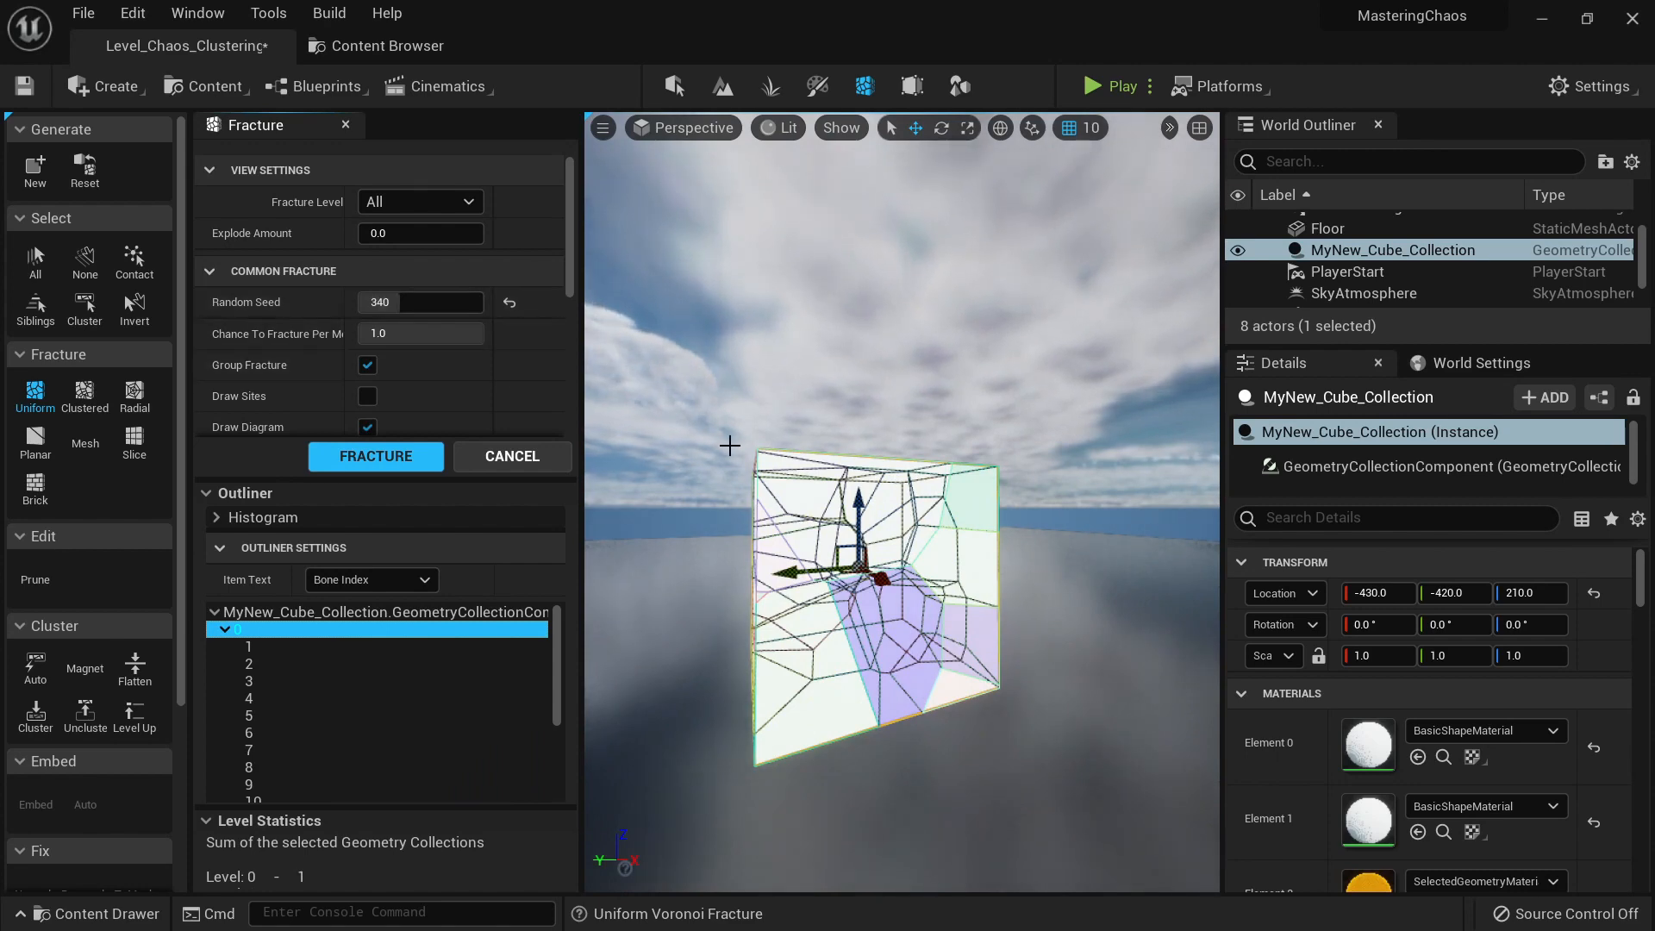
right_click_drag(728, 447, 819, 474)
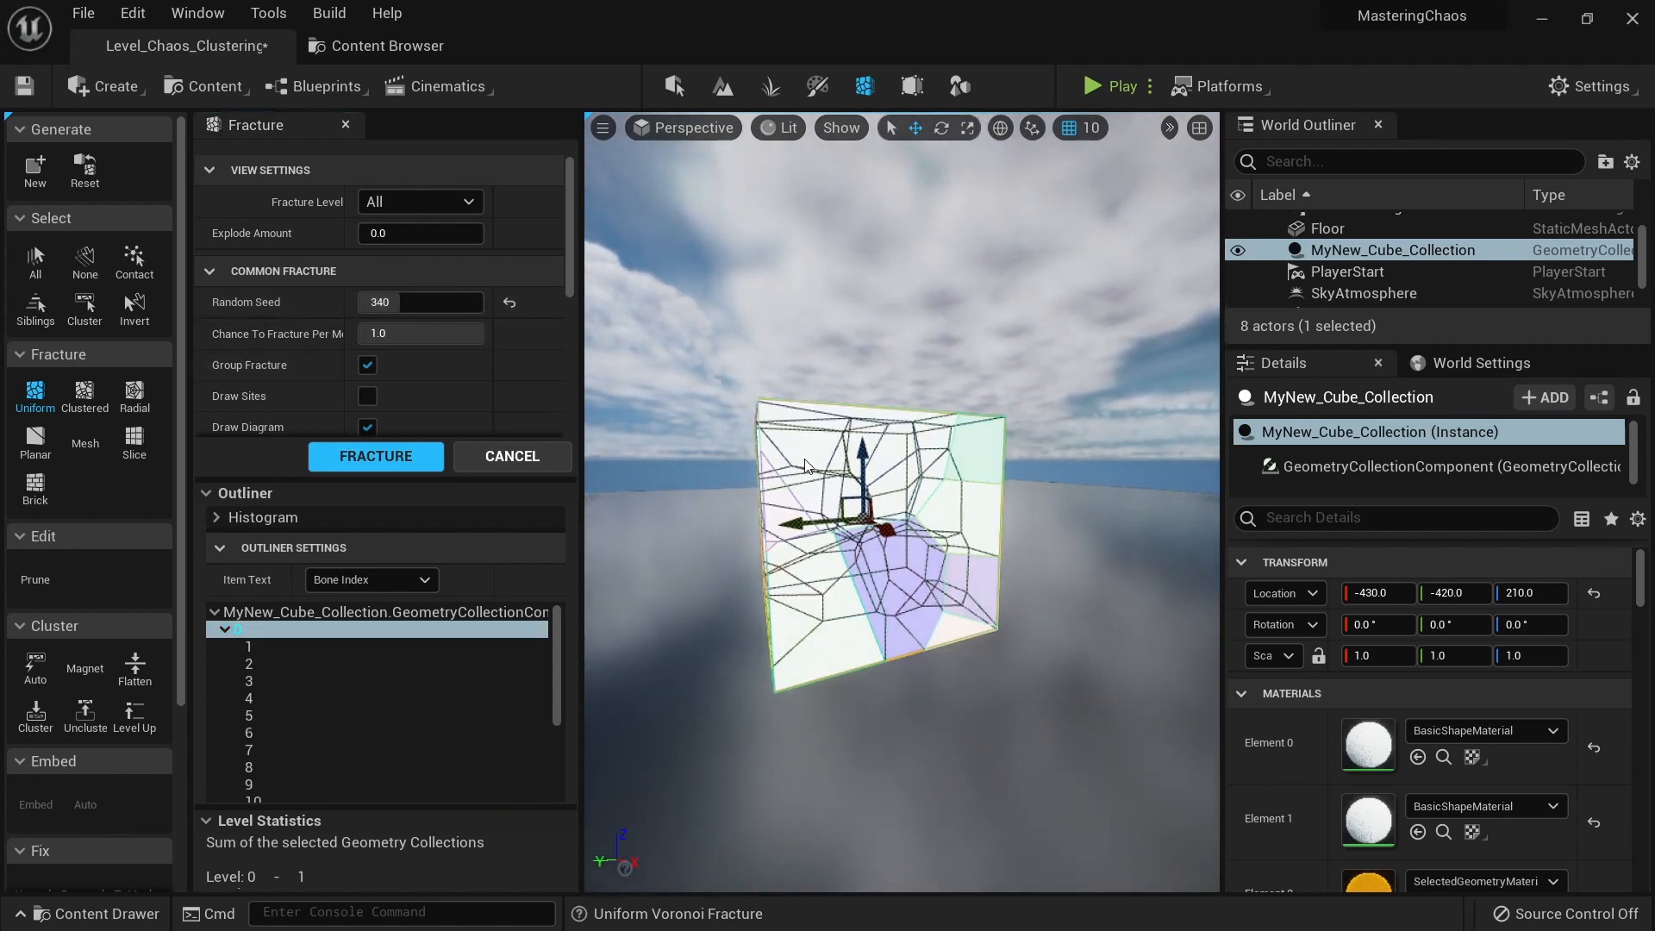
Step: Explode the fractured pieces step by step to examine them, and collapse them back to an explode amount of 0
key("shift+e")
key("shift+e")
key("shift+e")
key("shift+e")
key("shift+e")
key("shift+e")
key("shift+e")
key("shift+e")
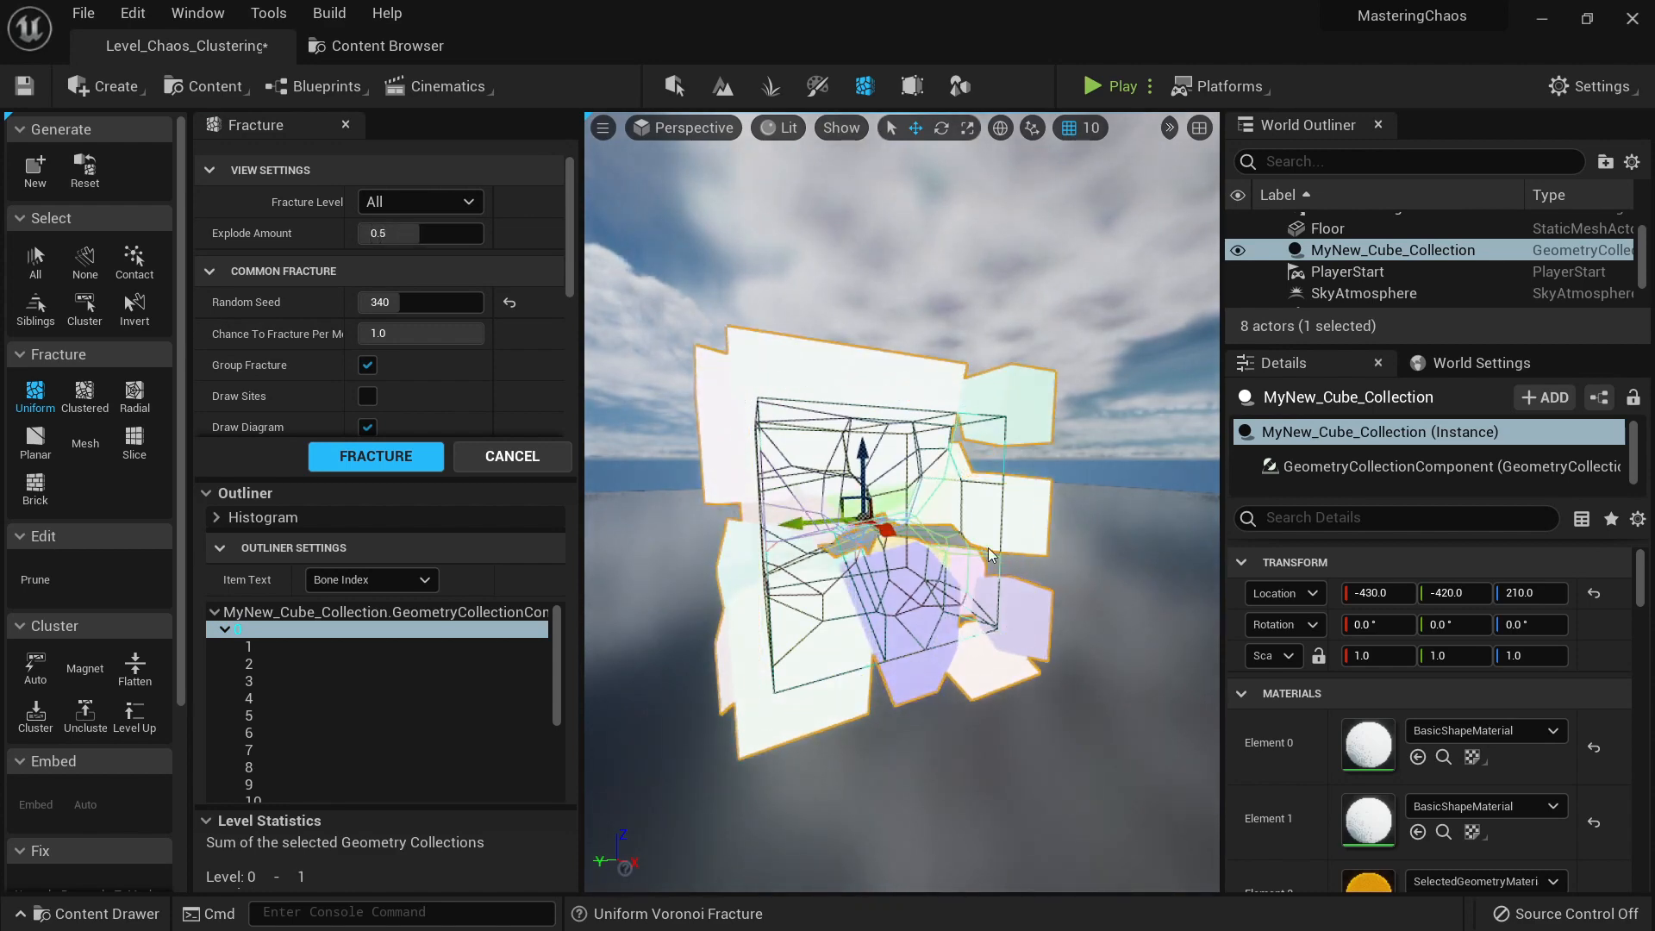
key("shift+e")
key("shift+e")
key("shift+q")
key("shift+q")
key("shift+q")
key("shift+q")
key("shift+q")
key("shift+q")
key("shift+q")
key("shift+q")
key("shift+q")
key("shift+q")
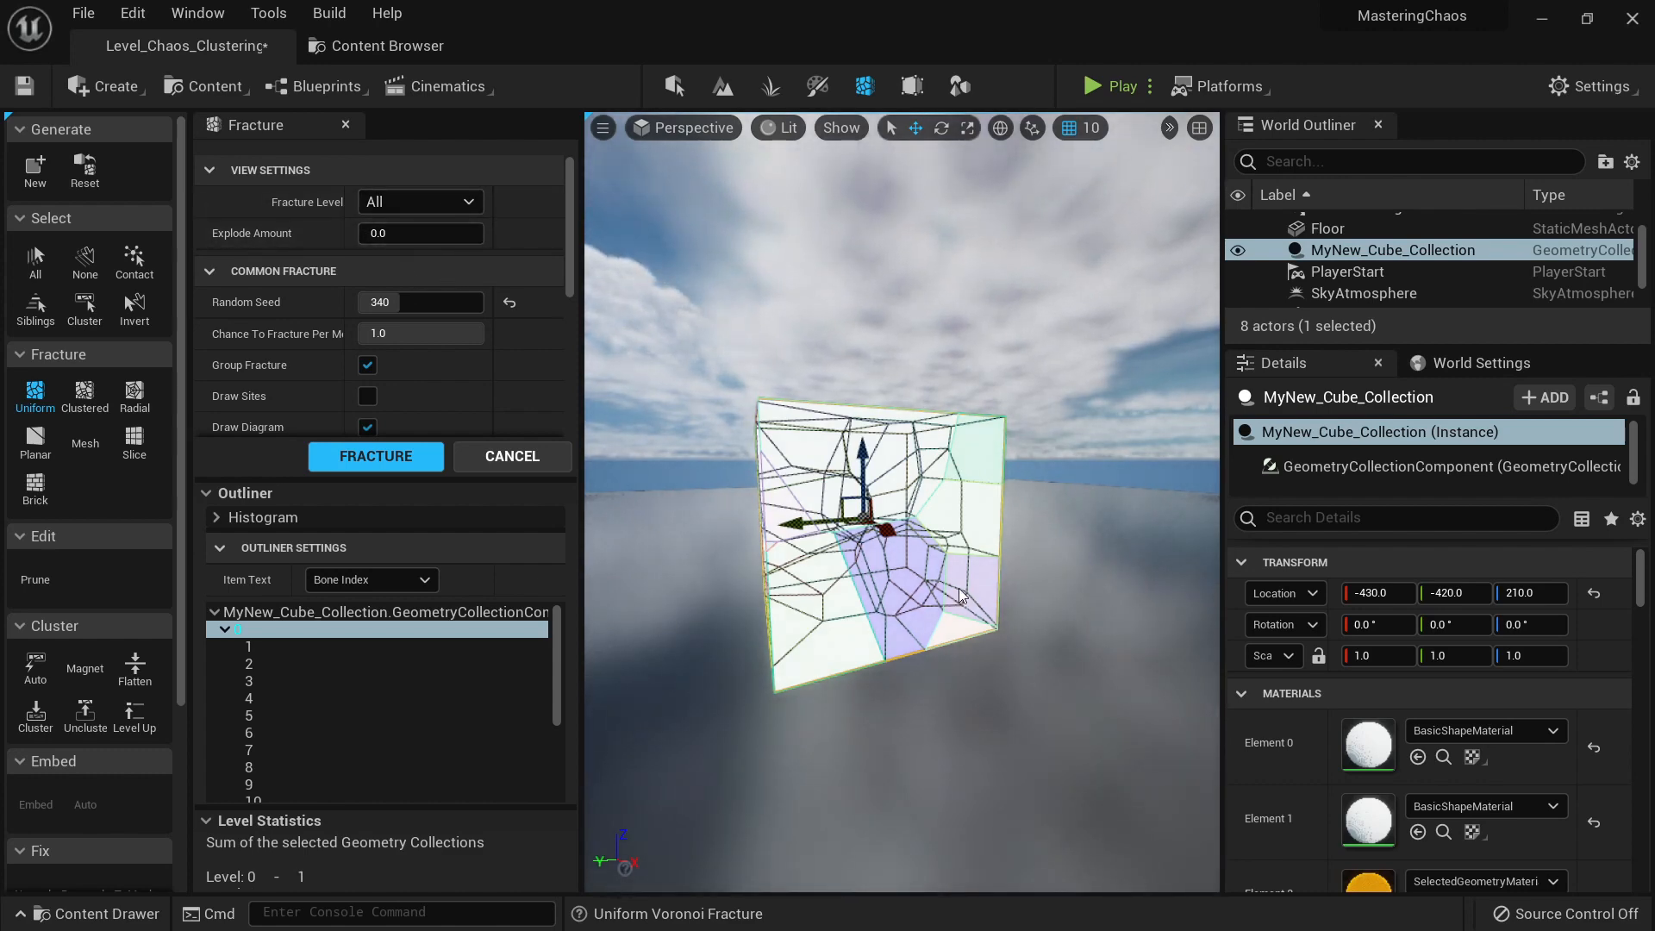
Step: Close the Uniform Voronoi tool, switch out of Fracture mode and return to it with the cube in view
right_click_drag(963, 597, 983, 614)
key("s")
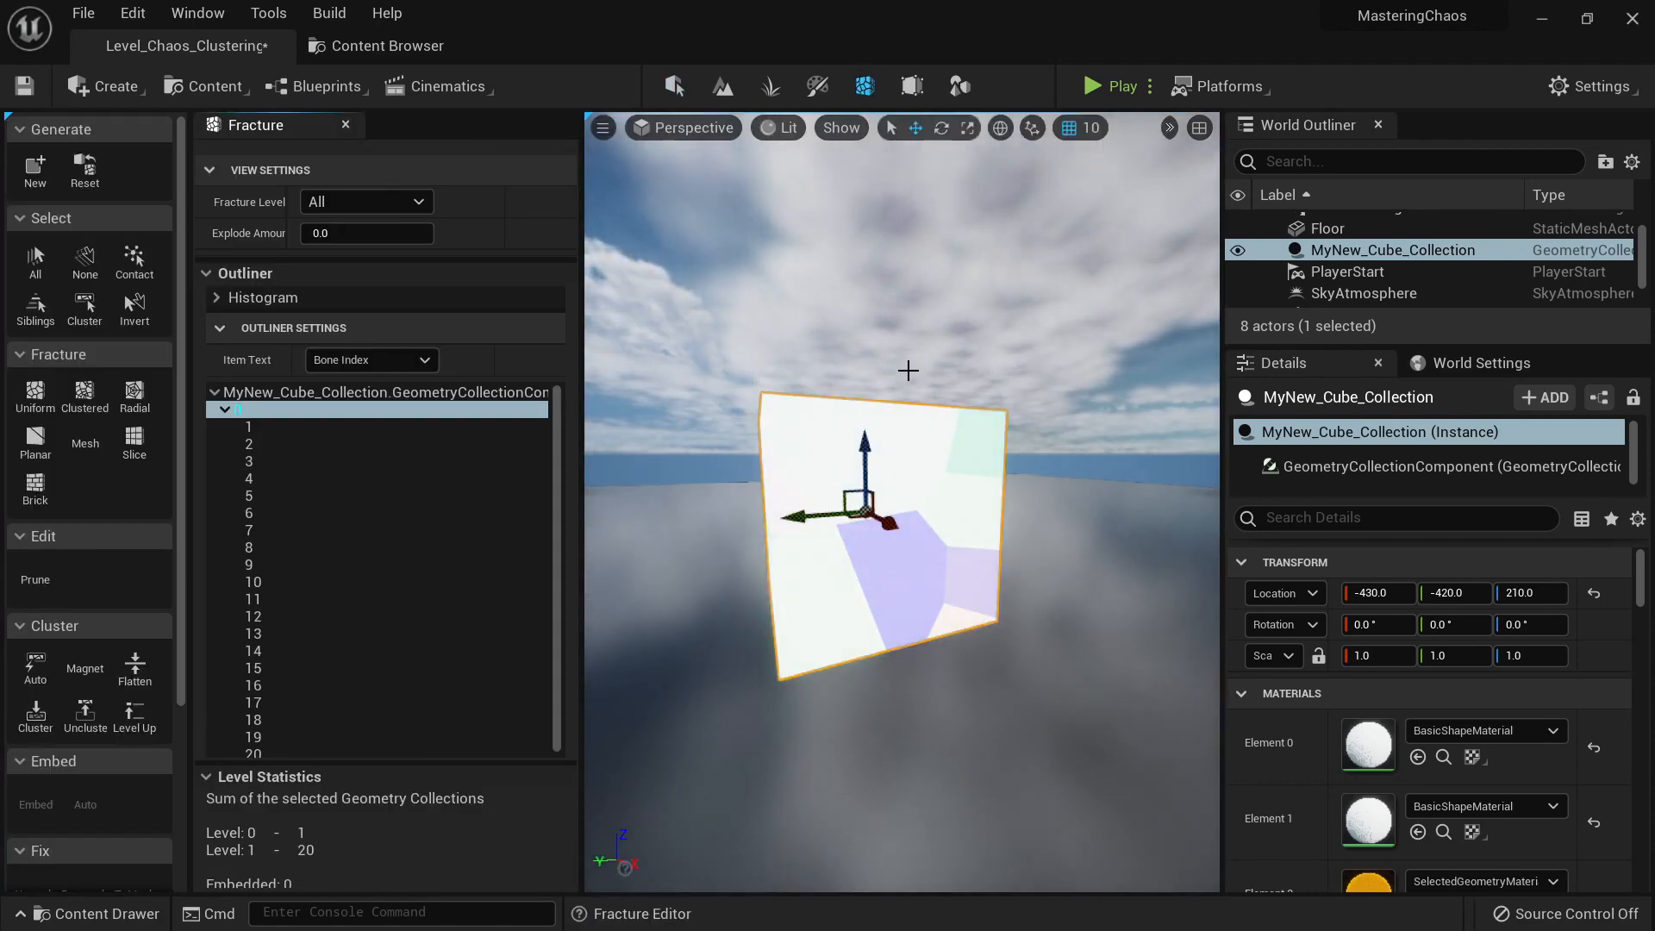
key("w")
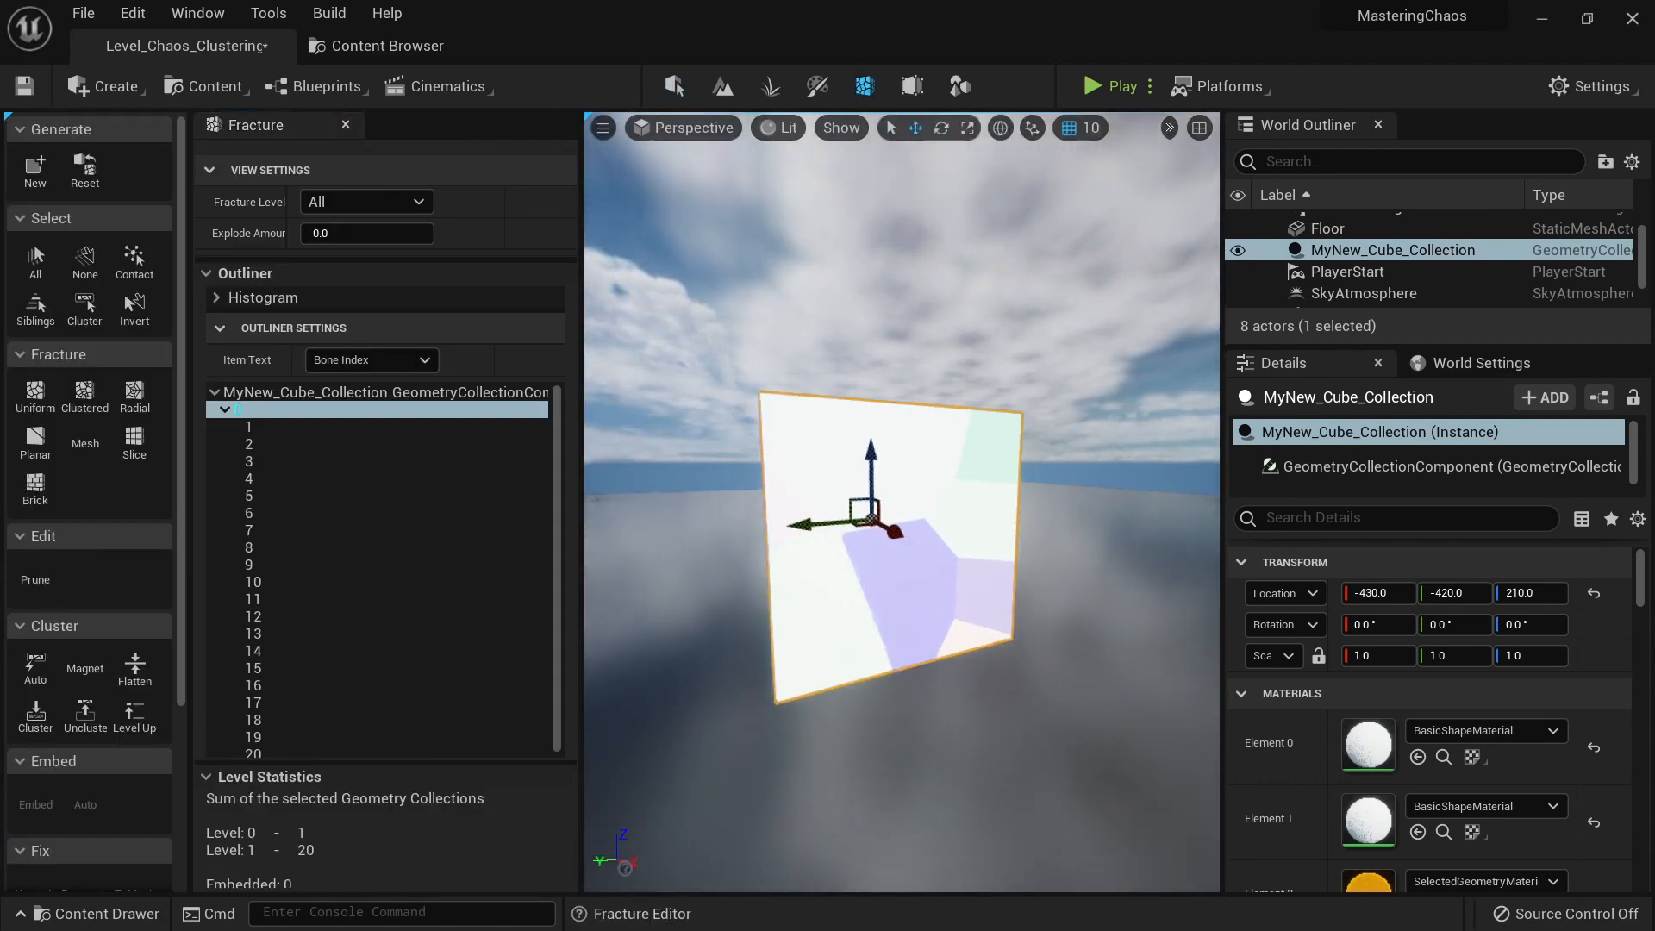
left_click(865, 85)
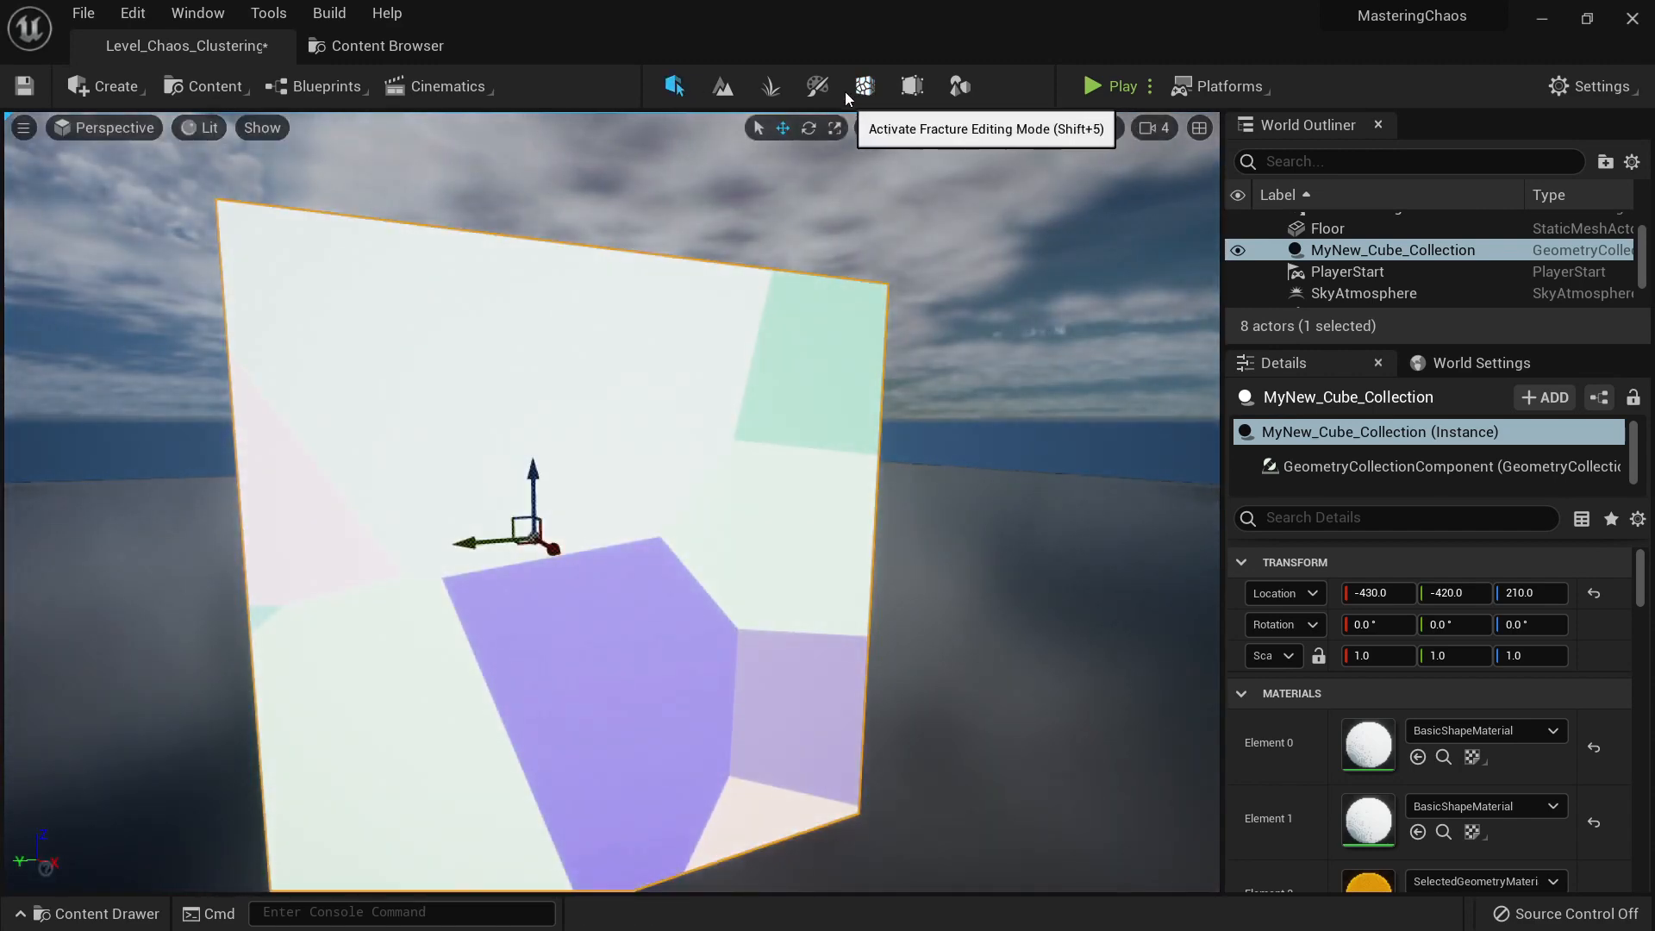
left_click(864, 87)
right_click_drag(908, 424, 724, 424)
key("s")
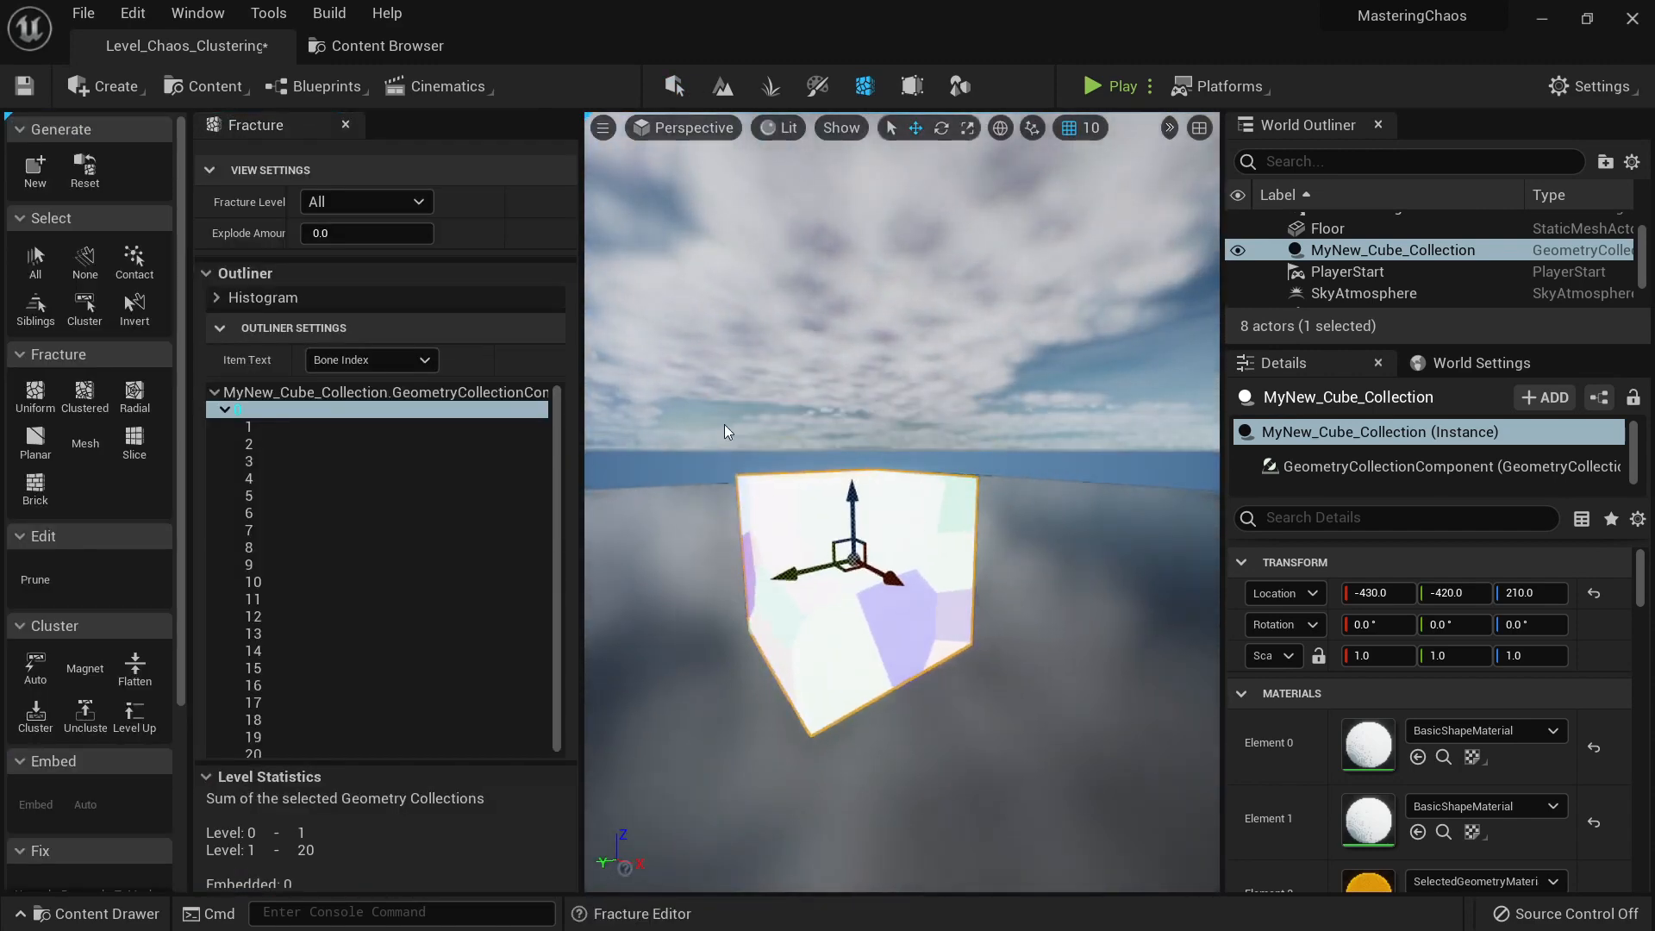
Step: Check the fracture level options and set the explode amount to 0.84 to spread the cube's pieces
left_click(405, 201)
left_click(406, 200)
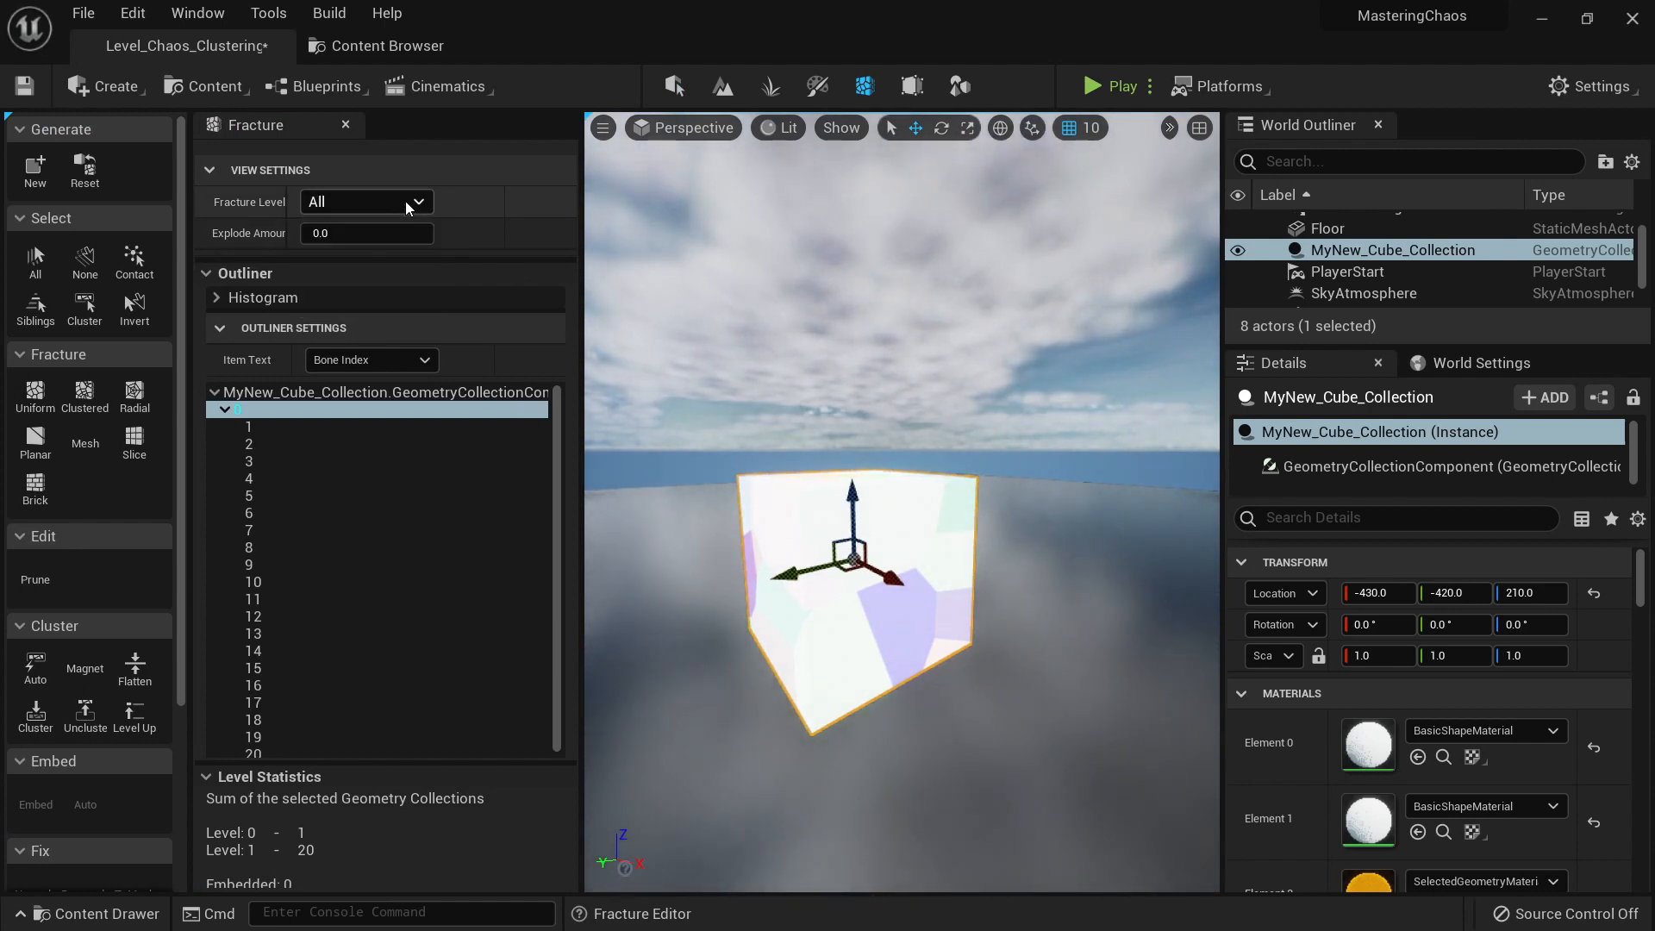
left_click_drag(366, 233, 302, 233)
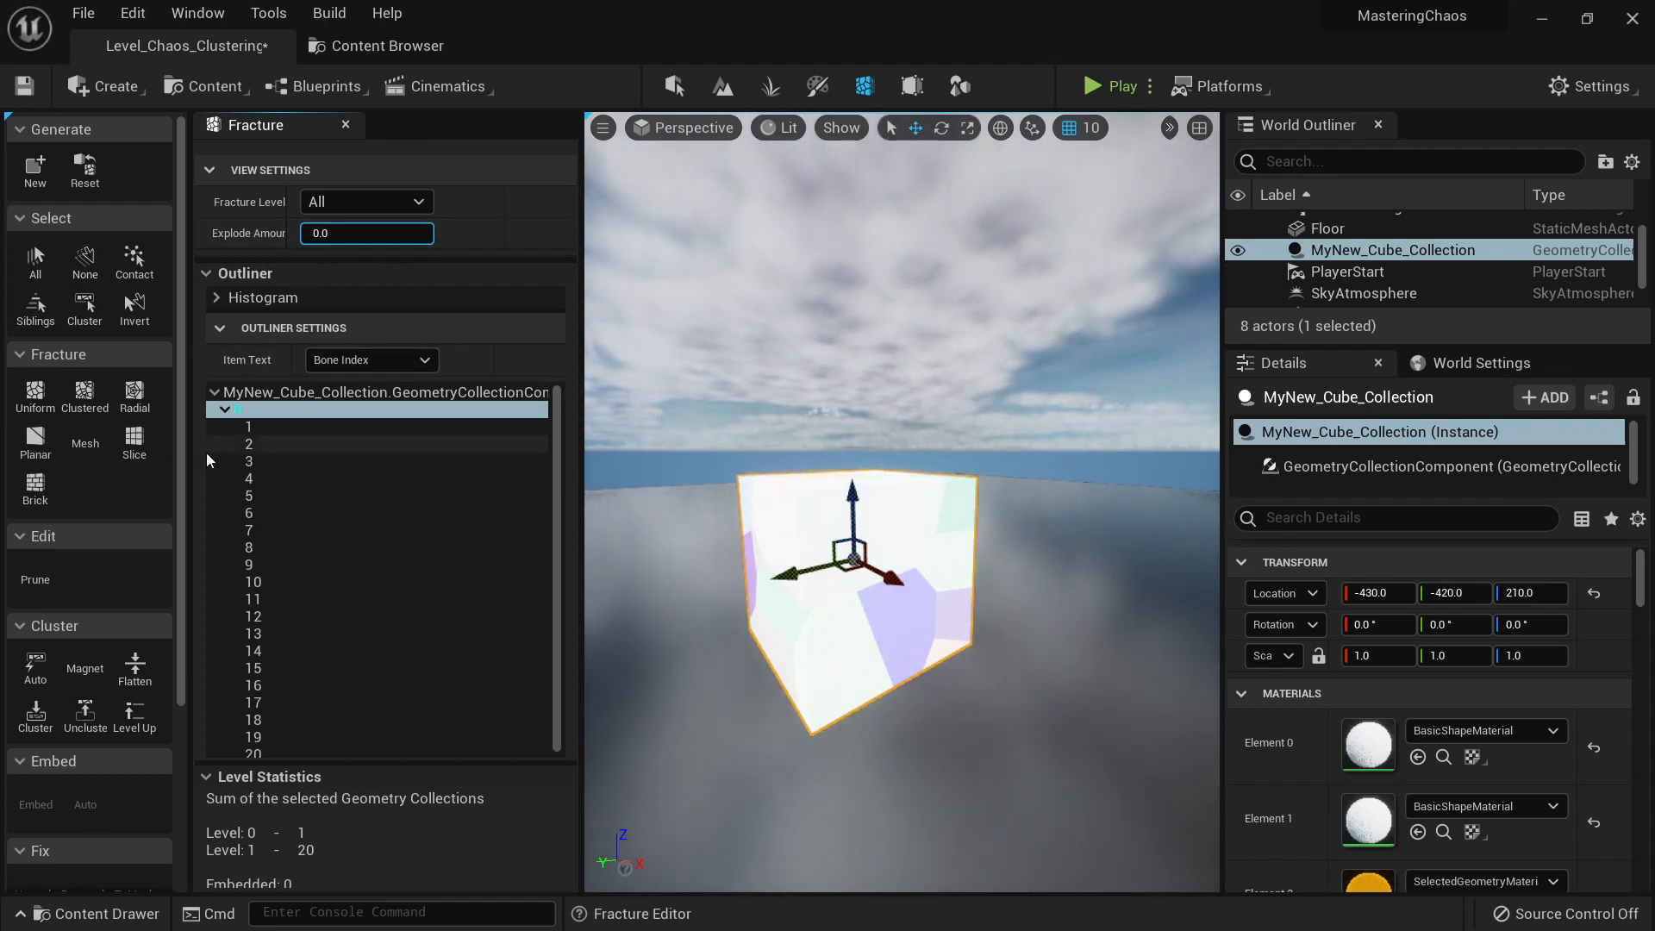
left_click_drag(303, 233, 411, 233)
right_click_drag(834, 597, 733, 612)
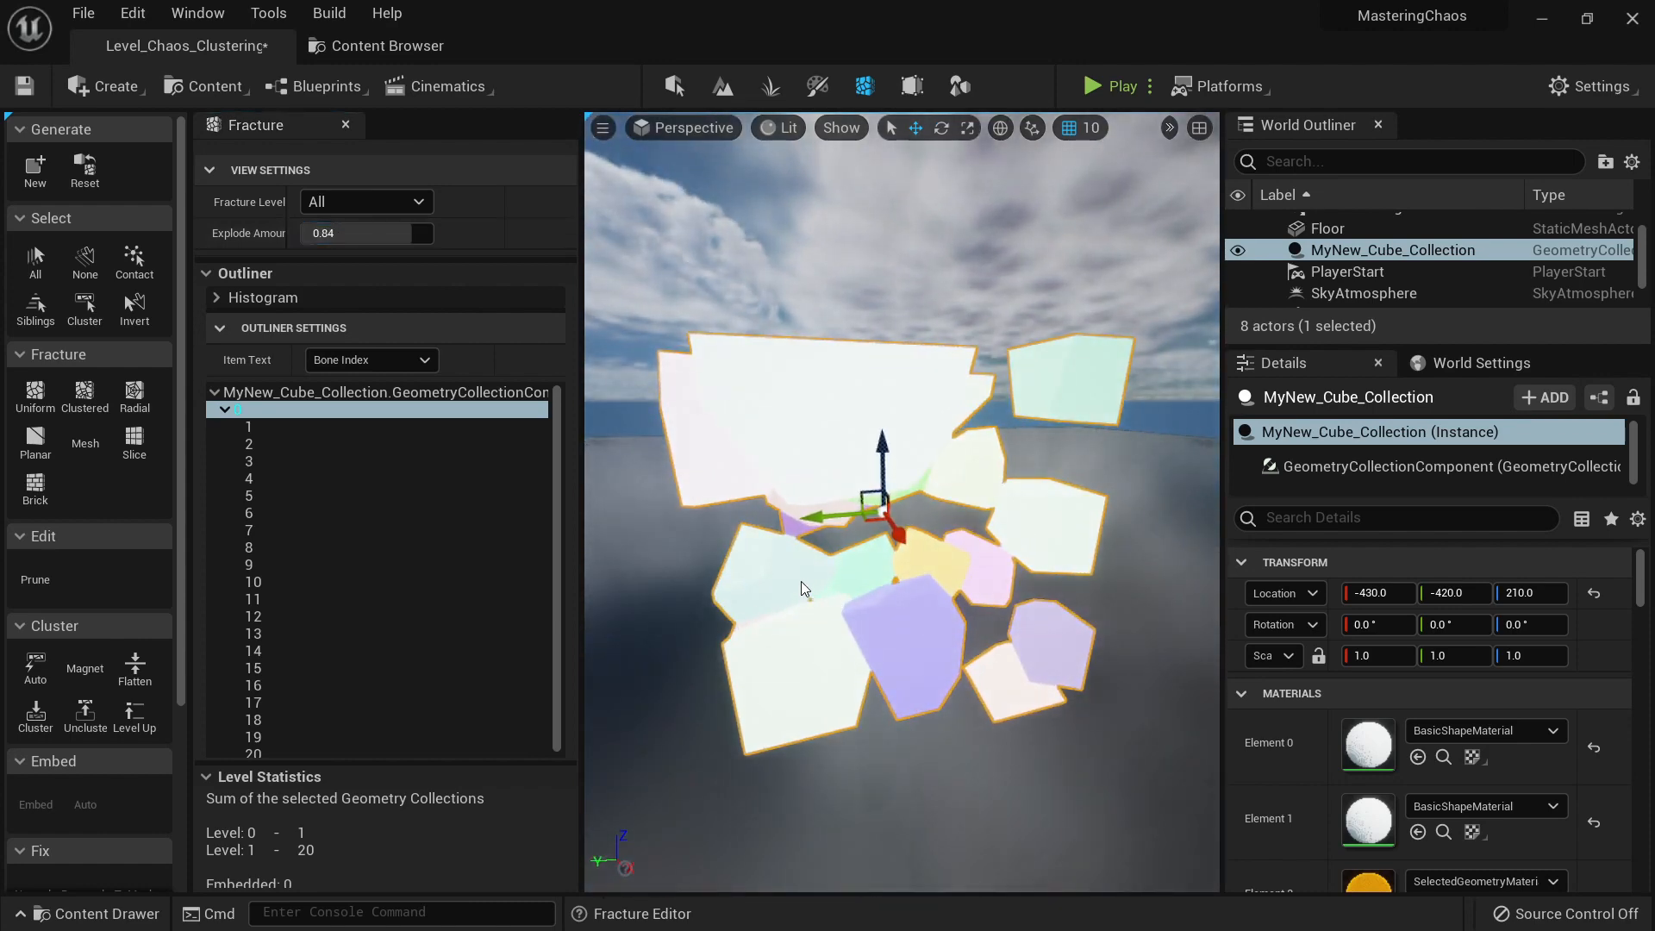
key("ctrl+b")
left_click(201, 38)
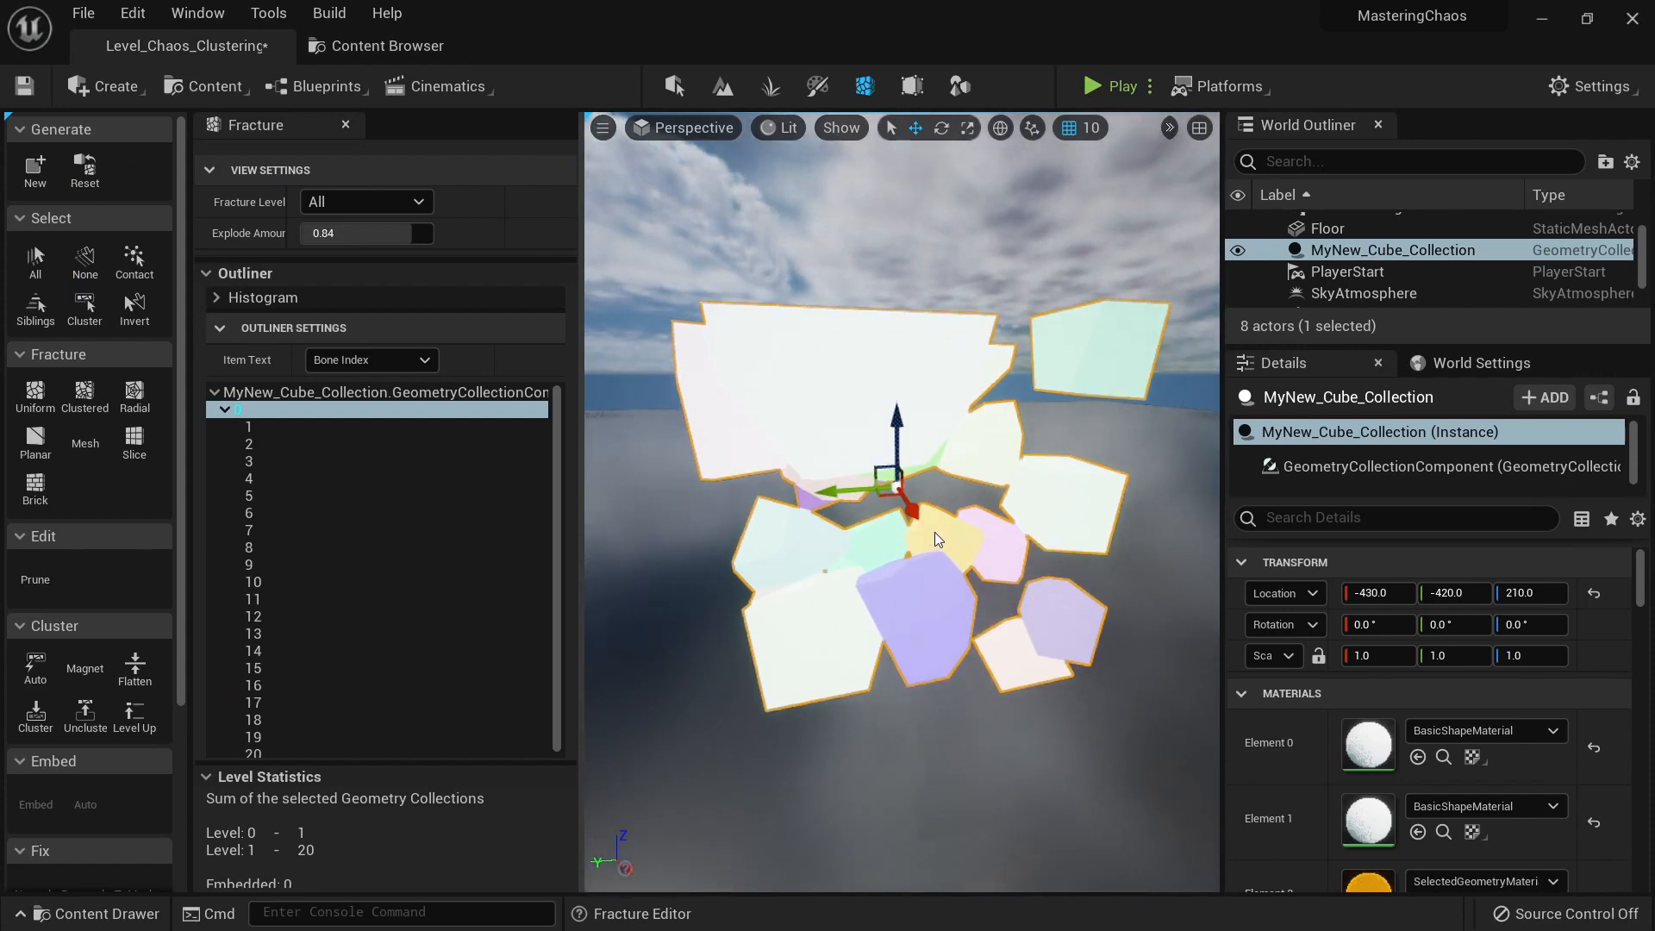
key("ctrl+n")
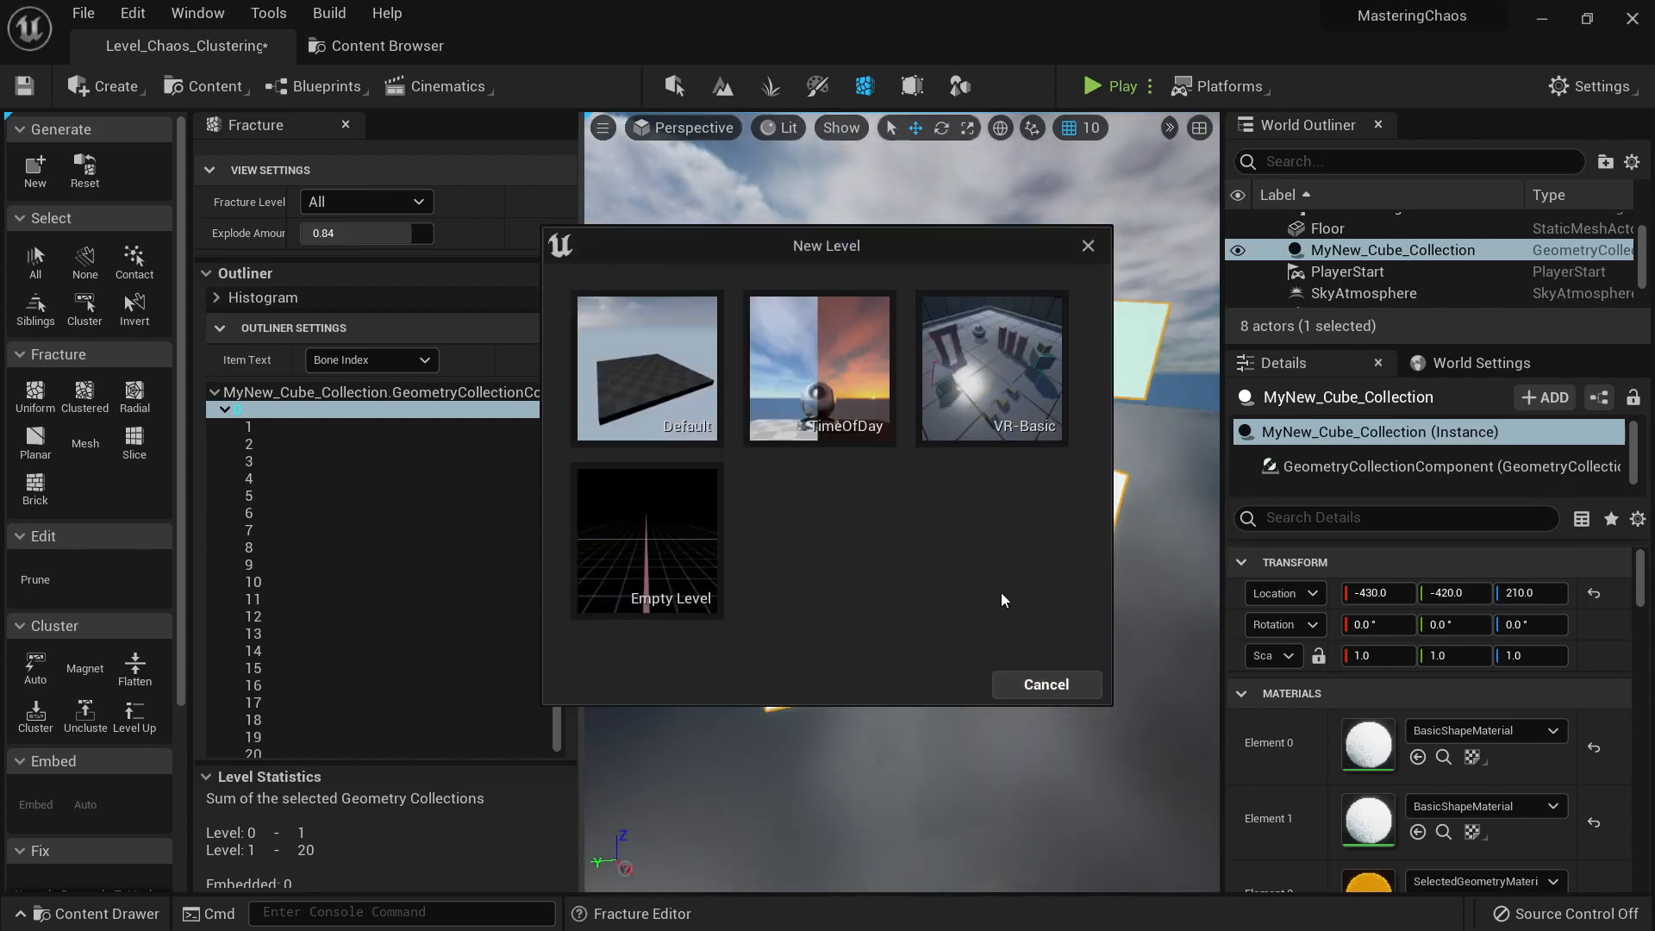
left_click(1043, 684)
mouse_move(1043, 684)
right_mouse_down()
mouse_move(1087, 683)
mouse_move(1069, 702)
right_mouse_up()
key("s")
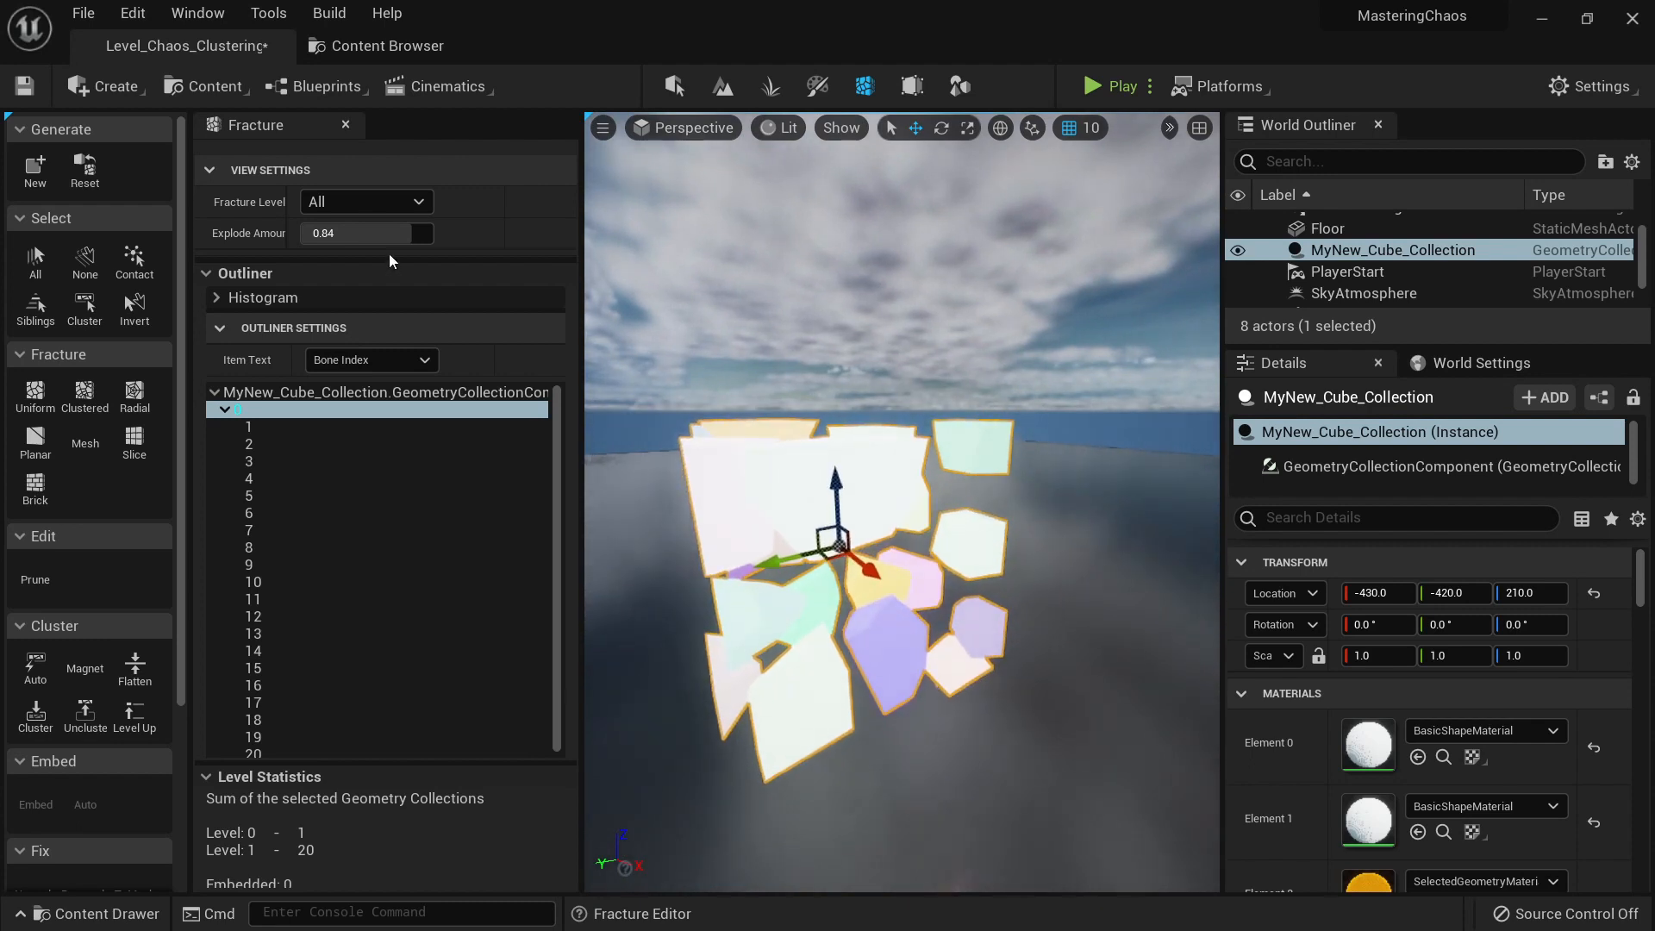
Step: Reduce the explode amount to about 0.69 and view the cube collection at fracture Level 0
left_click_drag(408, 234, 380, 208)
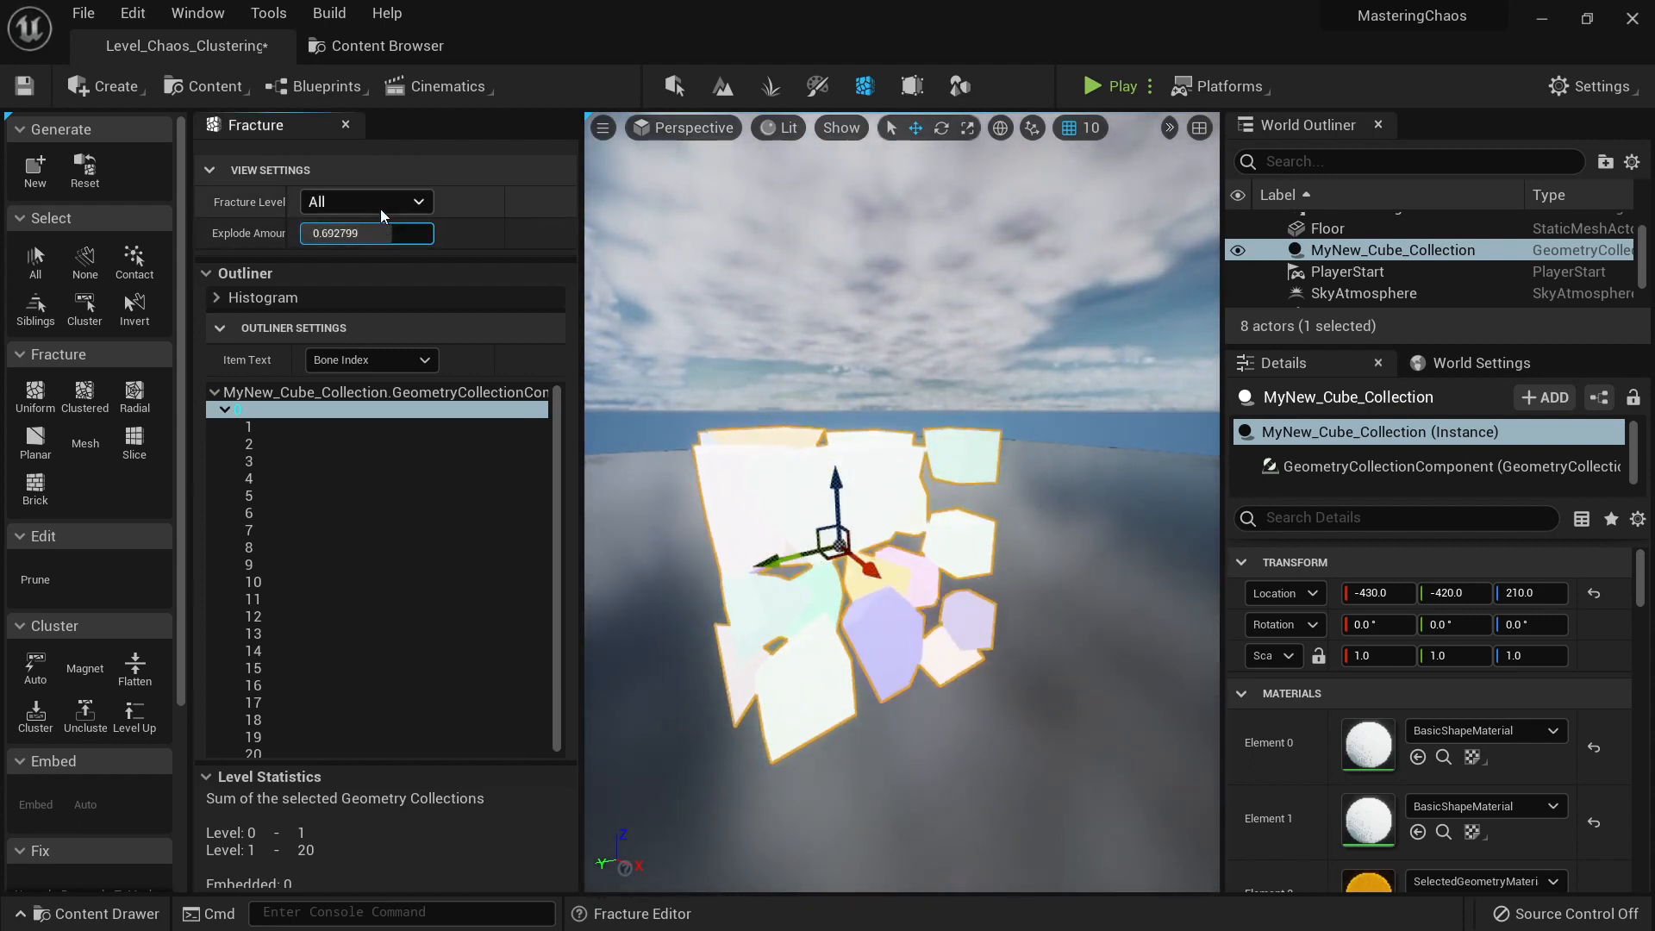
left_click(380, 207)
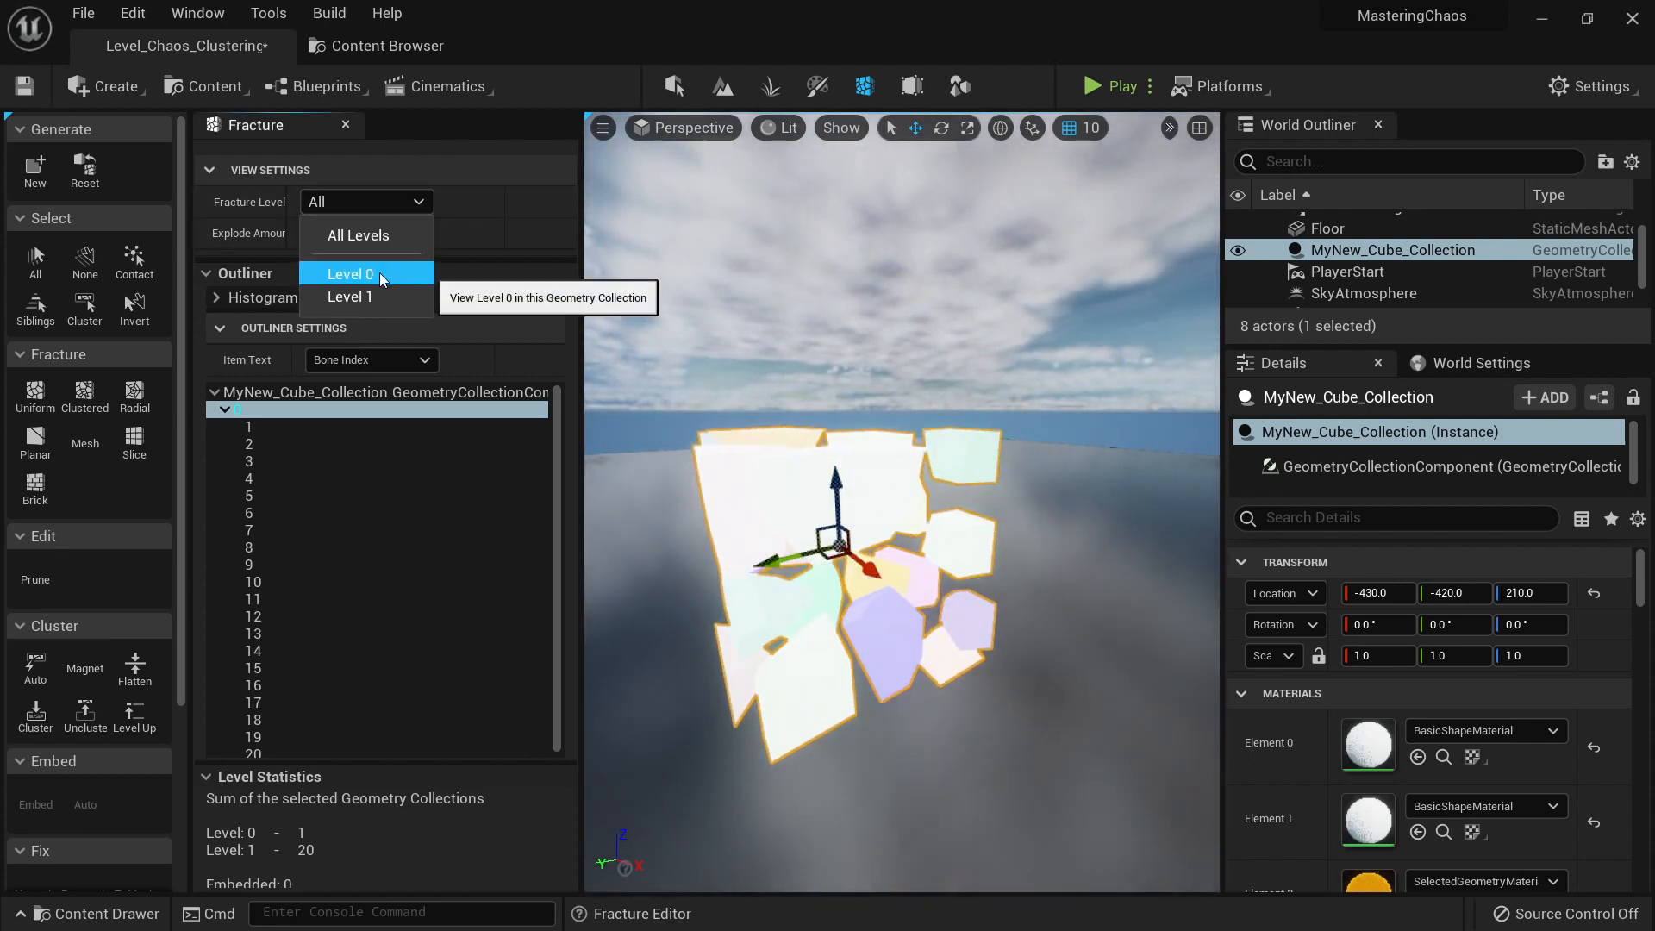
left_click(379, 272)
right_click_drag(863, 538, 937, 440)
key("w")
key("s")
Step: Set the fracture level to Level 1 and examine the cube's individual pieces
left_click(364, 207)
left_click(375, 293)
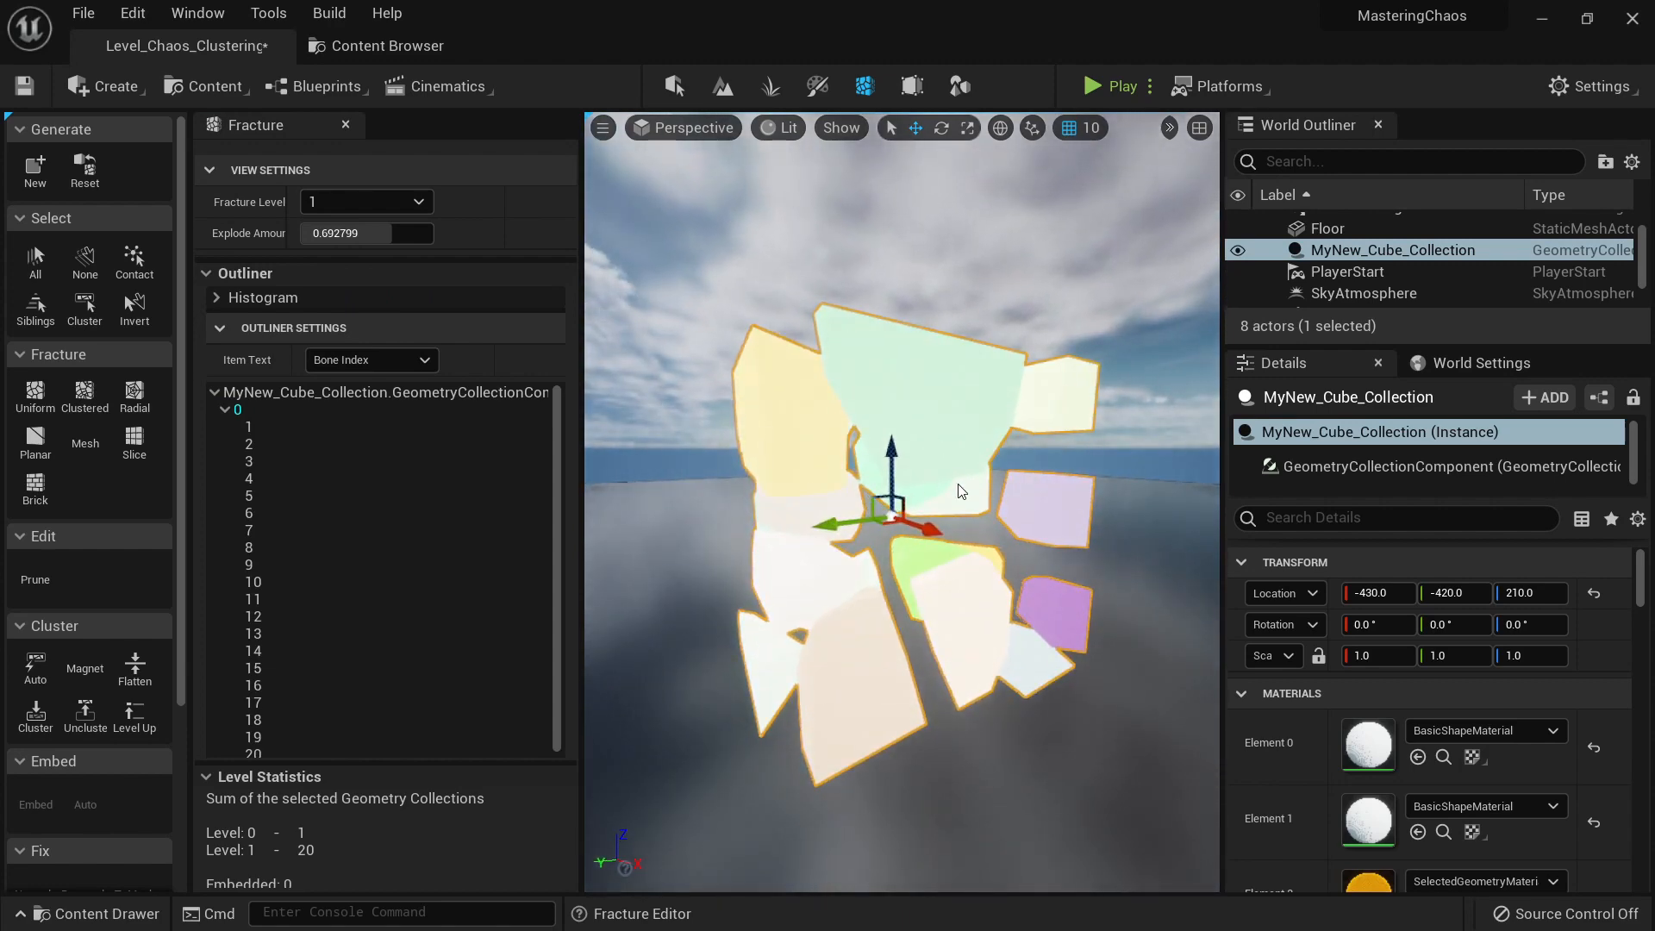
right_click_drag(946, 481, 937, 519)
key("s")
key("d")
Step: Switch to Selection mode, play the level, run the character around the fractured cube's pieces, and stop playing
key("shift+1")
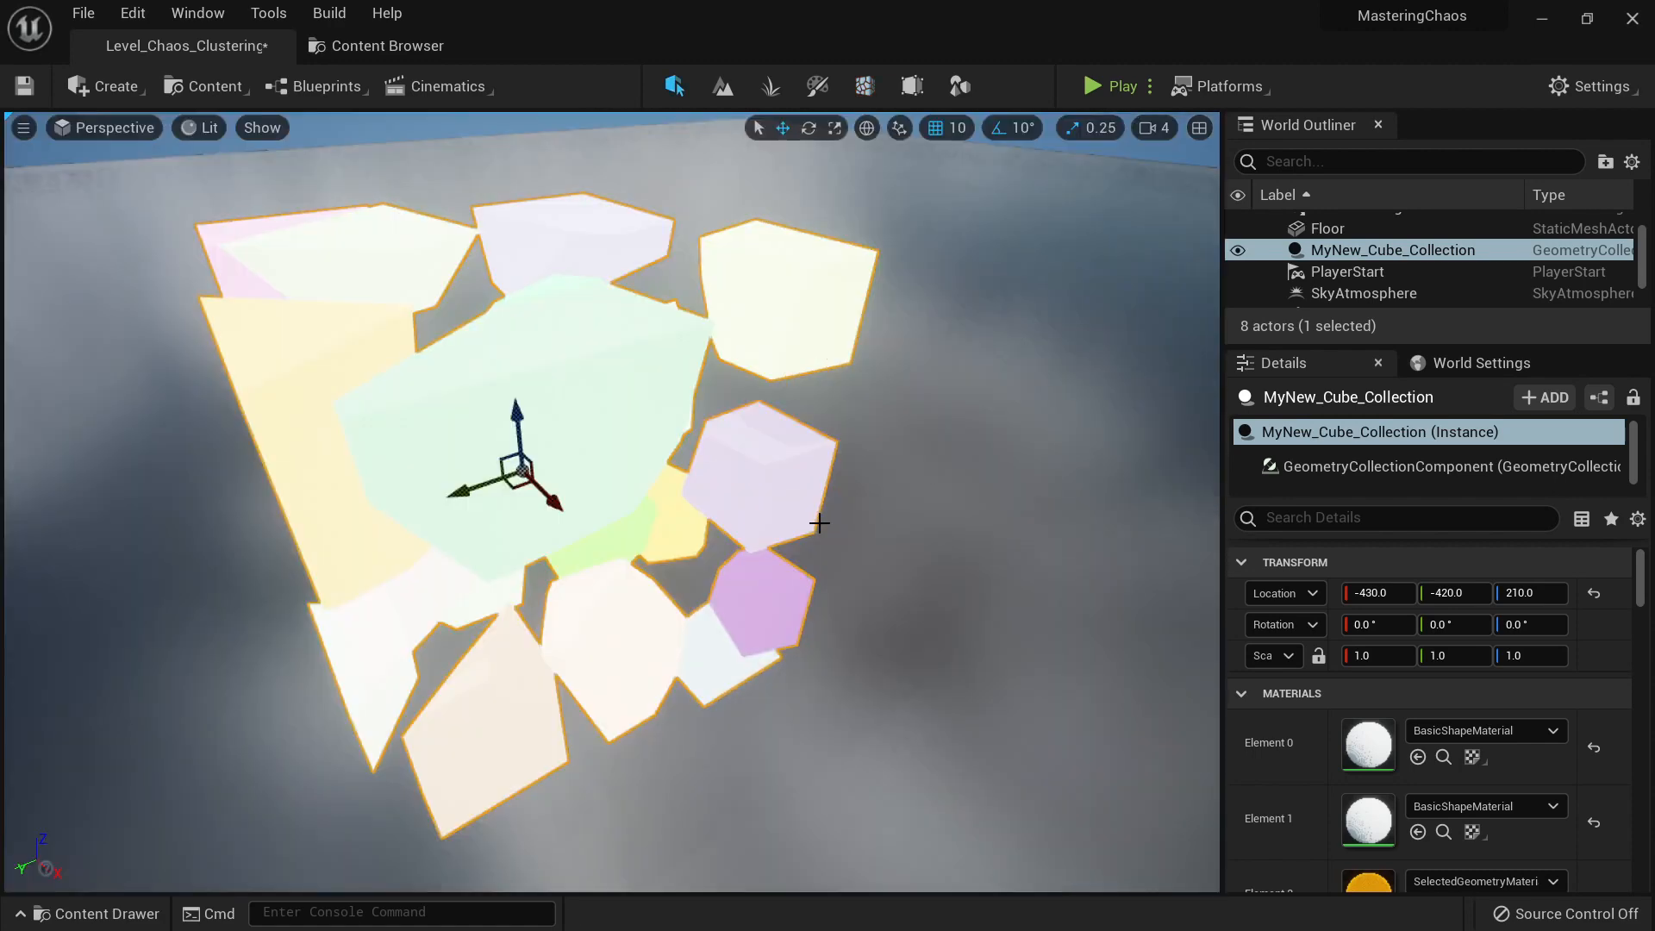
key("s")
right_click_drag(817, 522, 798, 490)
left_click(1105, 83)
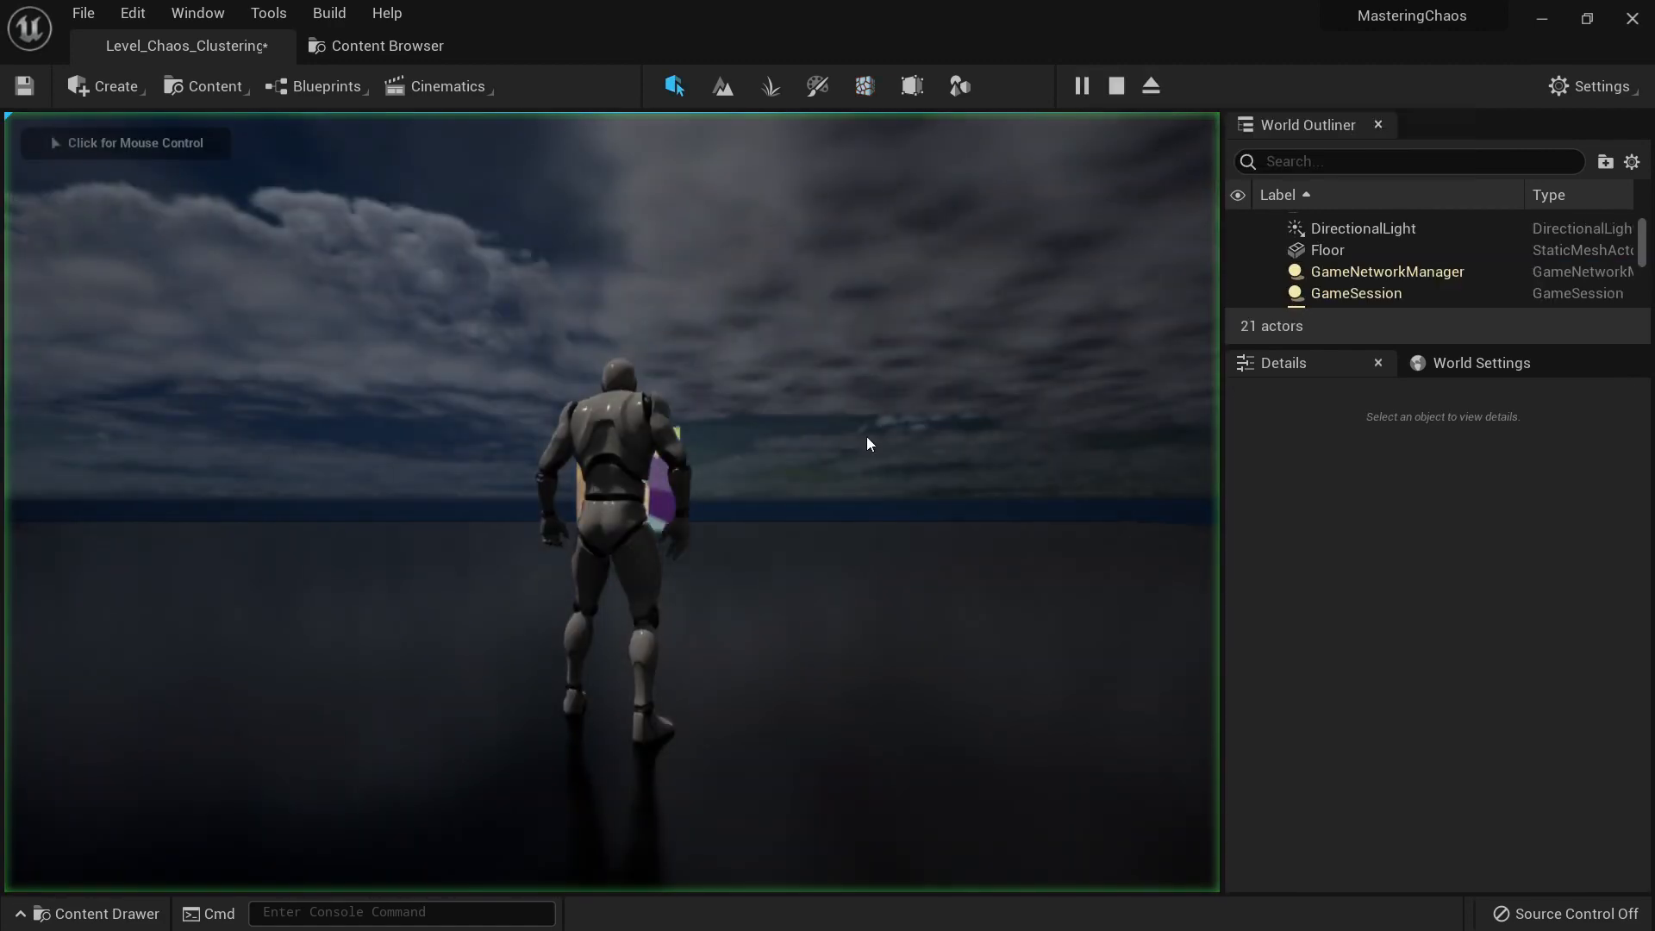
key("w")
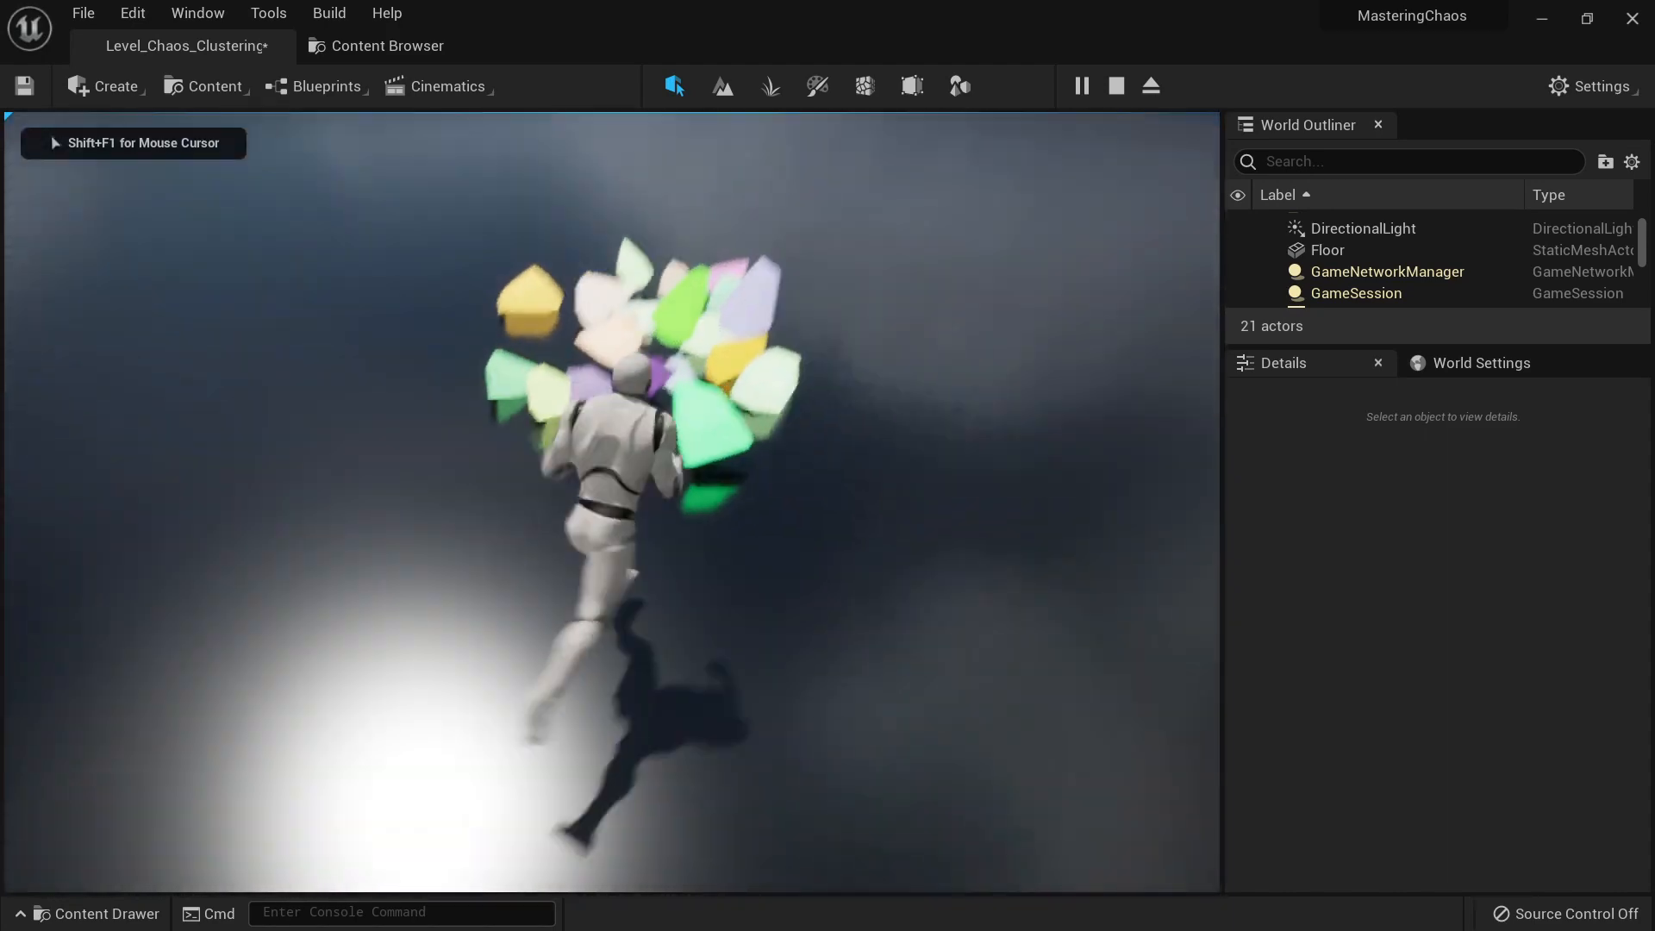
key("w")
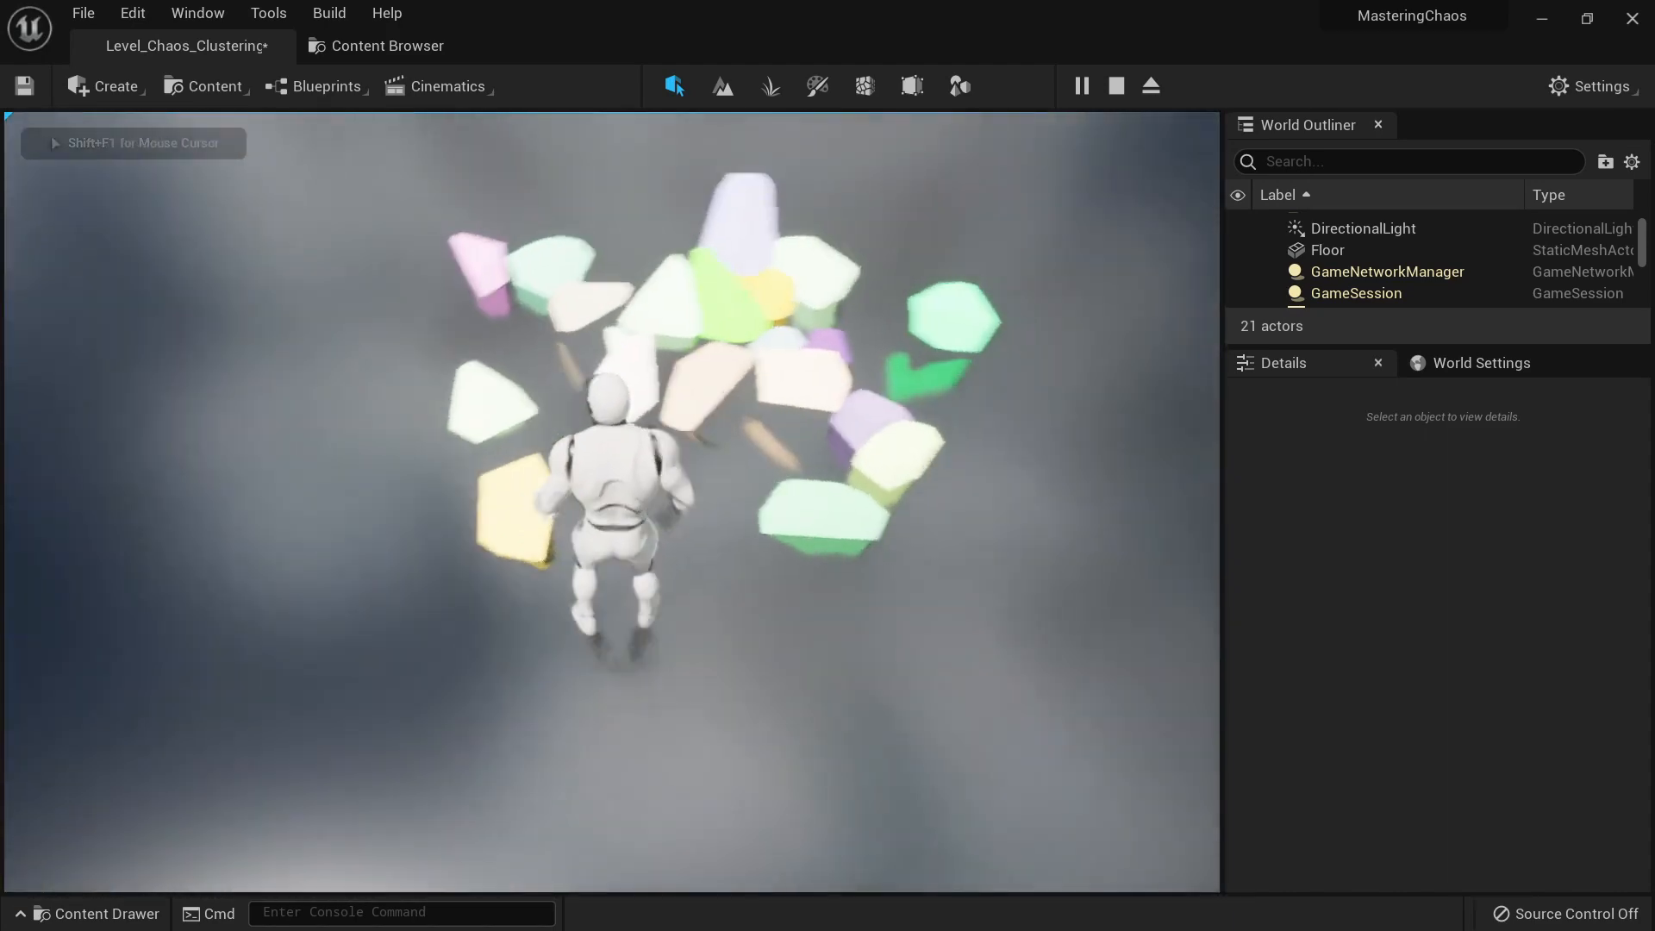
key("d")
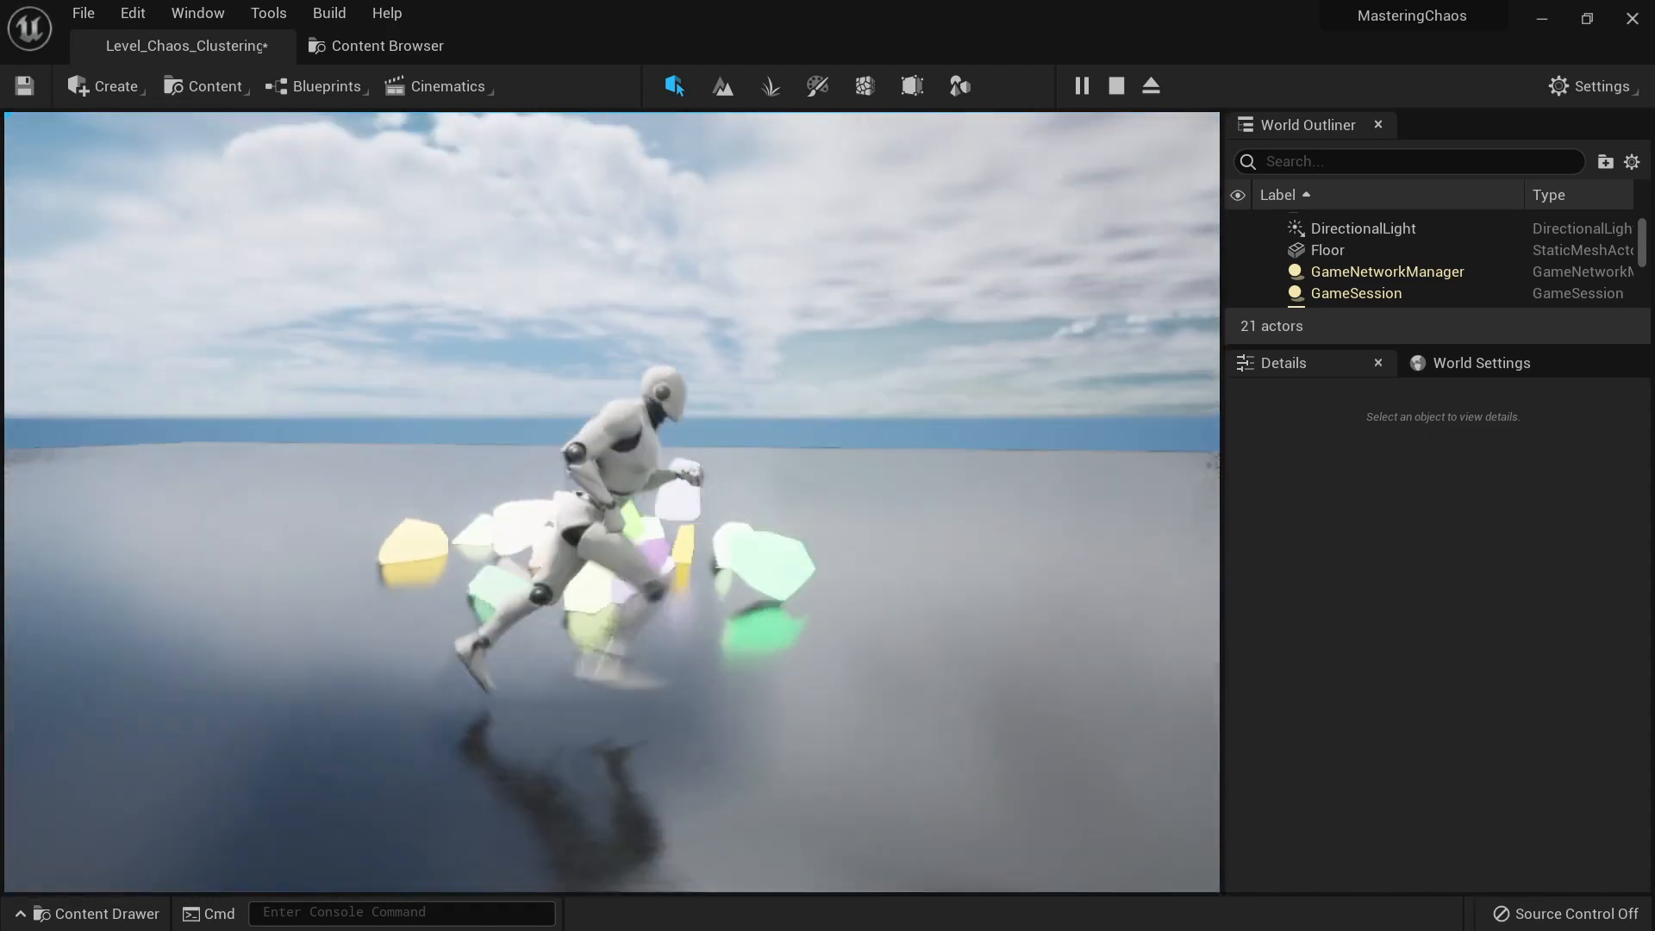
key("w")
key("a")
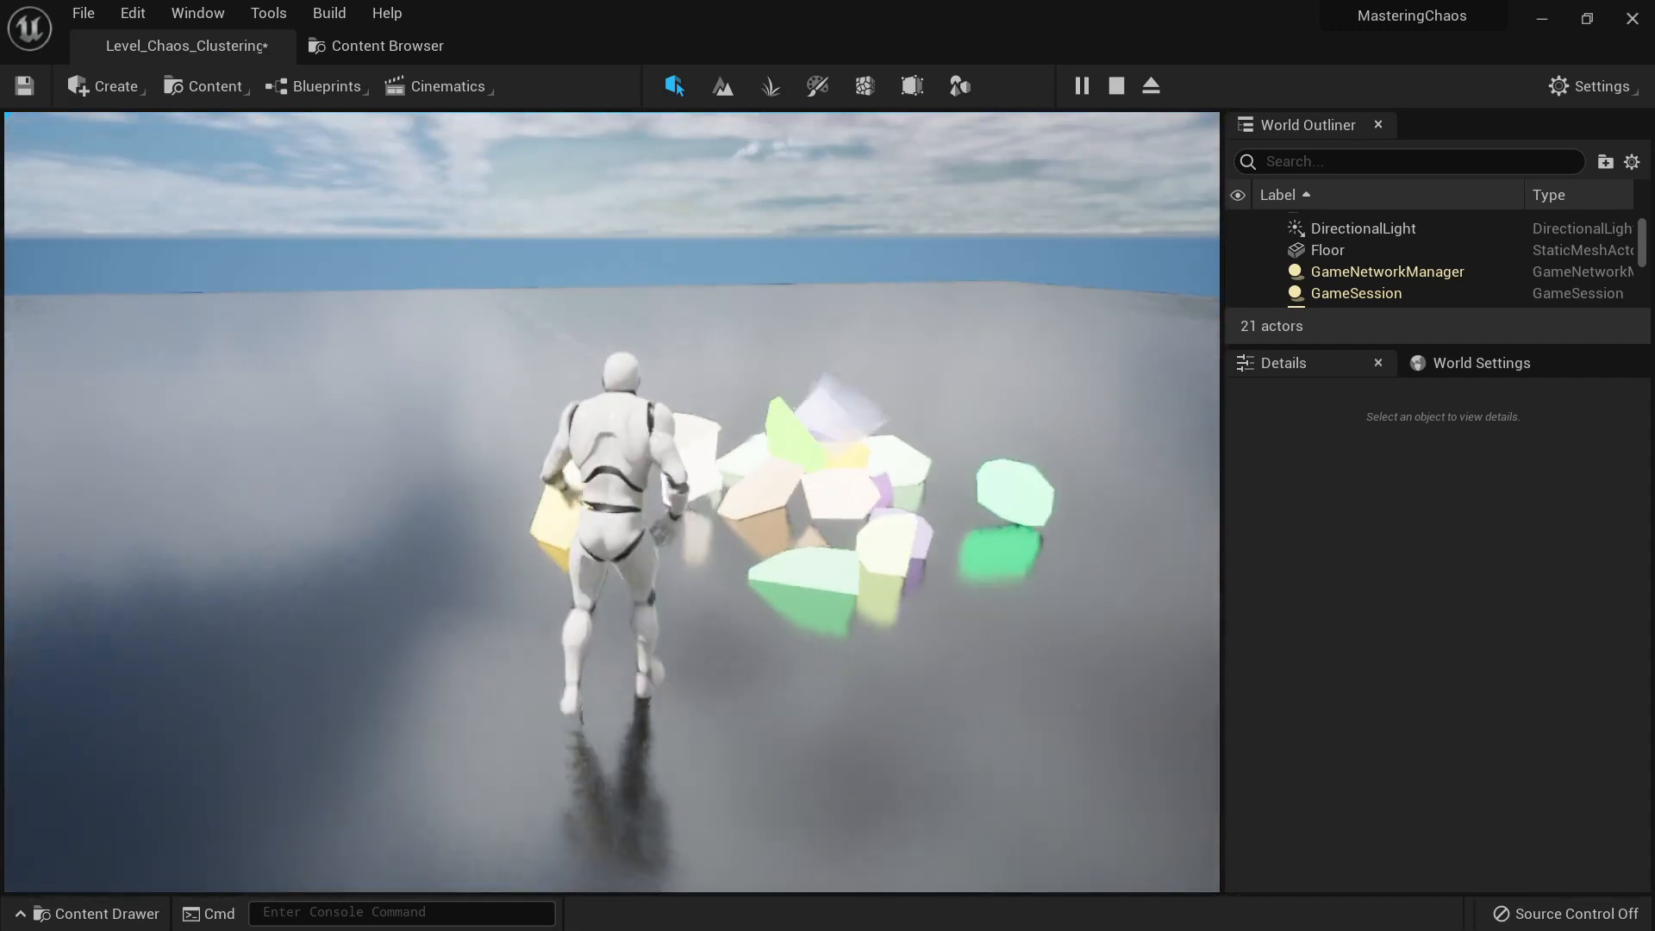
key("Escape")
Step: Return to Fracture mode with the exploded cube collection in view
right_click_drag(789, 516, 769, 458)
key("d")
key("w")
key("a")
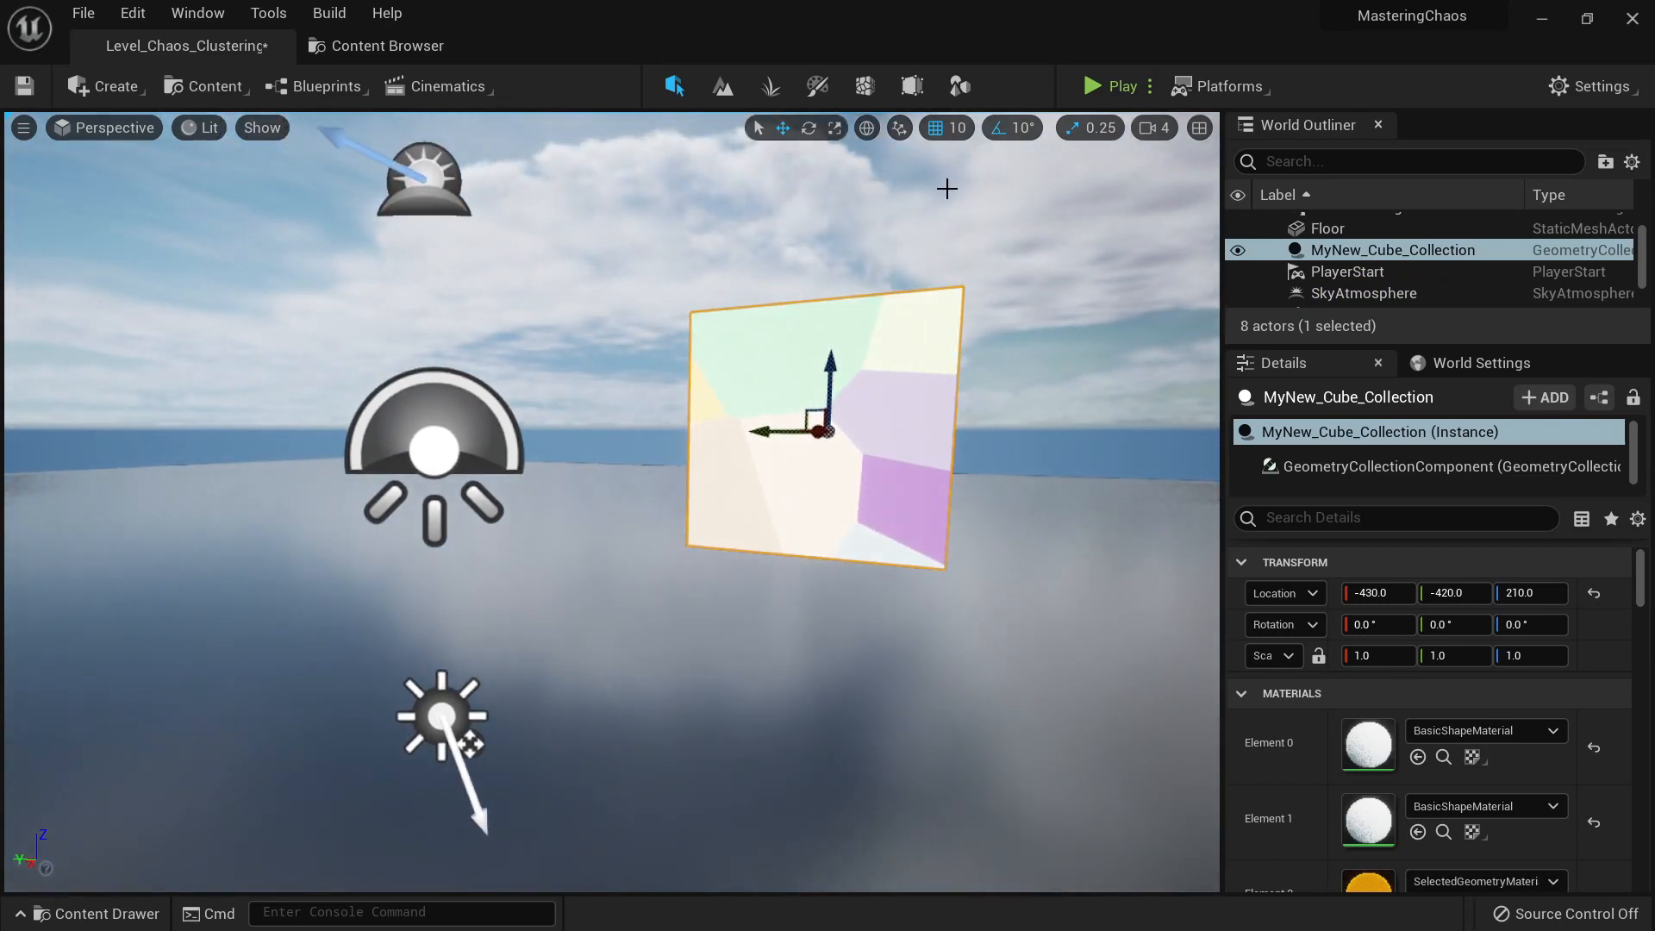
left_click(865, 85)
right_click_drag(862, 483, 928, 447)
key("w")
key("s")
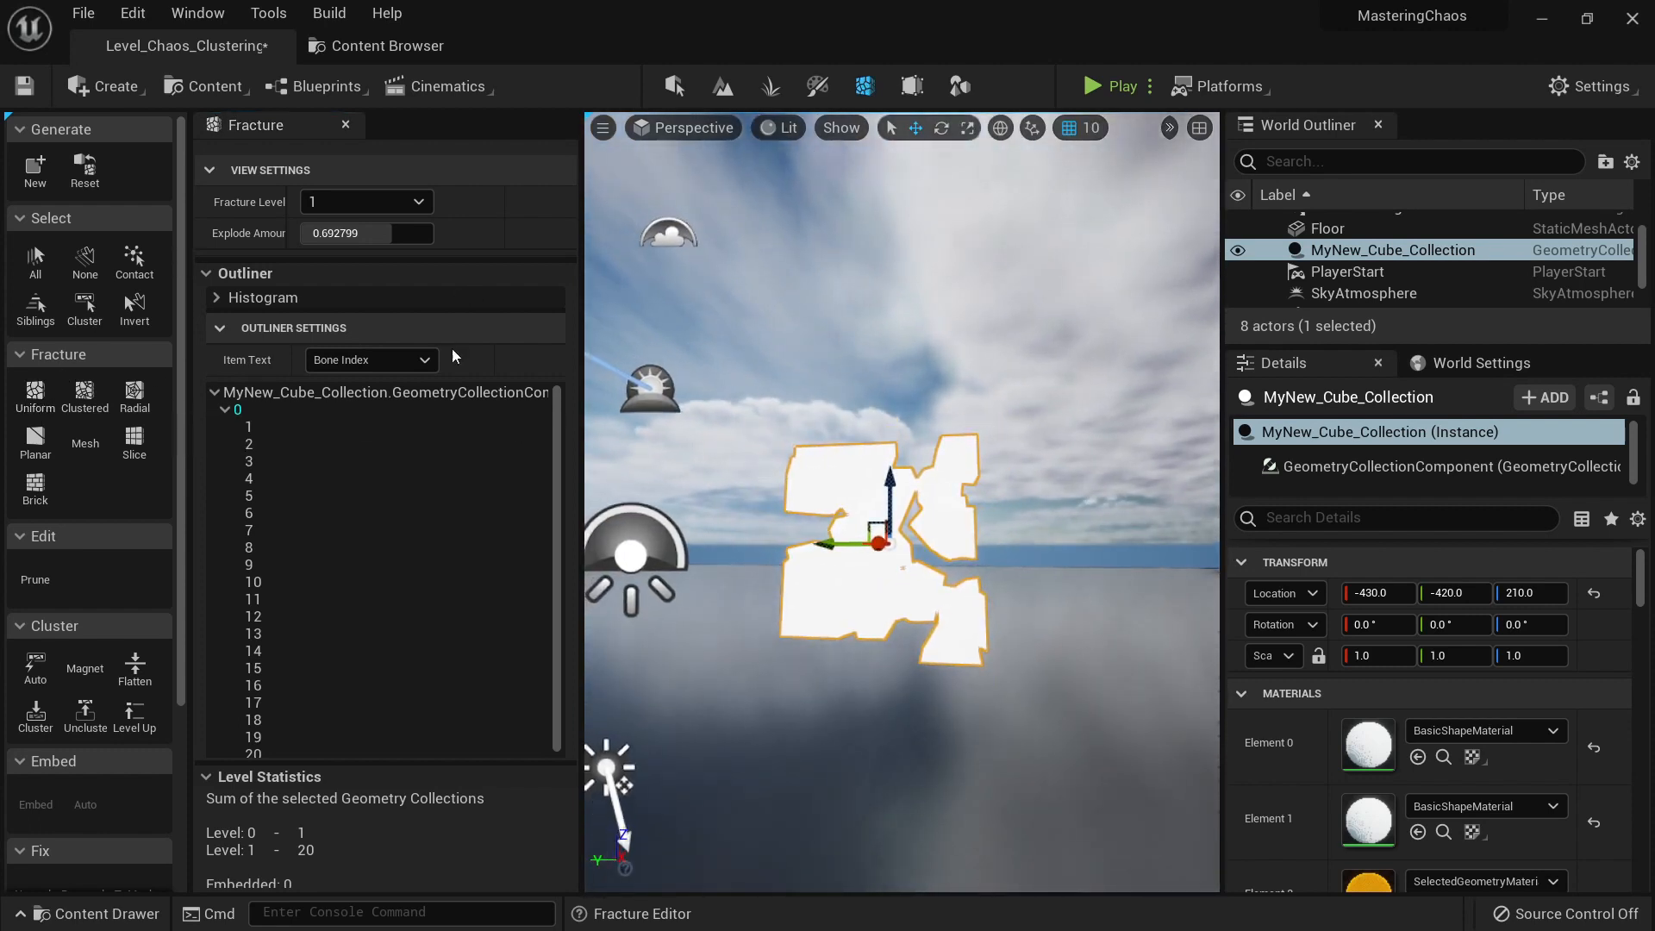
mouse_move(973, 525)
right_mouse_down()
mouse_move(960, 548)
mouse_move(980, 517)
mouse_move(954, 547)
mouse_move(943, 526)
right_mouse_up()
key("w")
key("s")
Step: Start a screen capture around the viewport and sketch a level 0 box branching into three child boxes
key("Print")
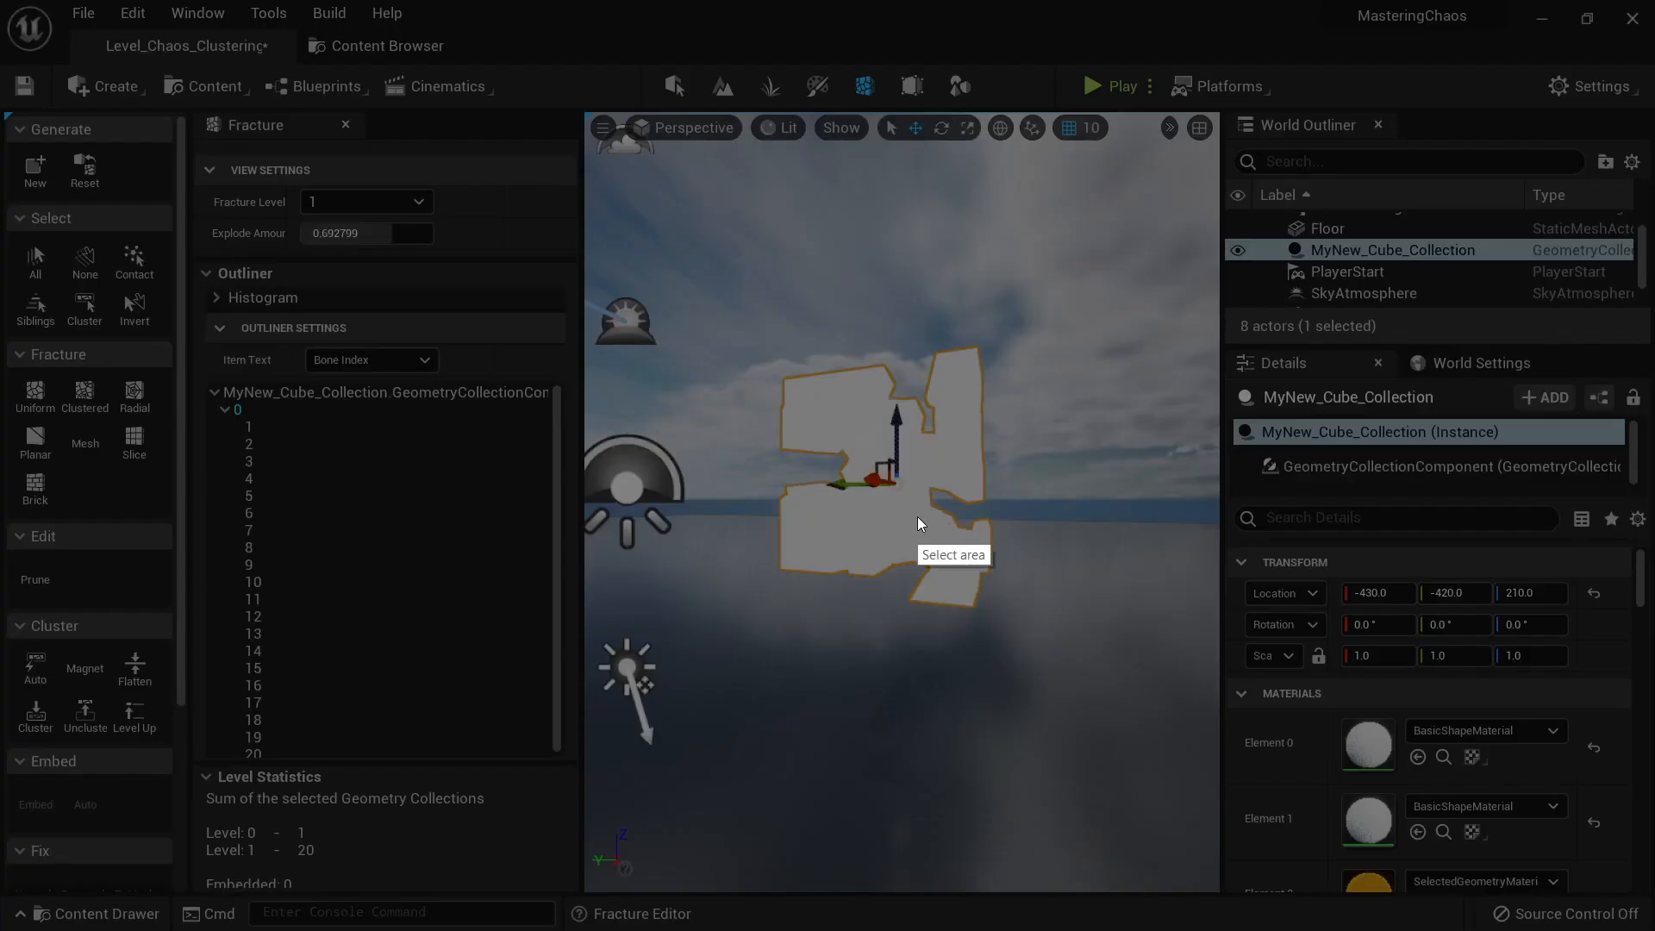
left_click_drag(553, 95, 1368, 892)
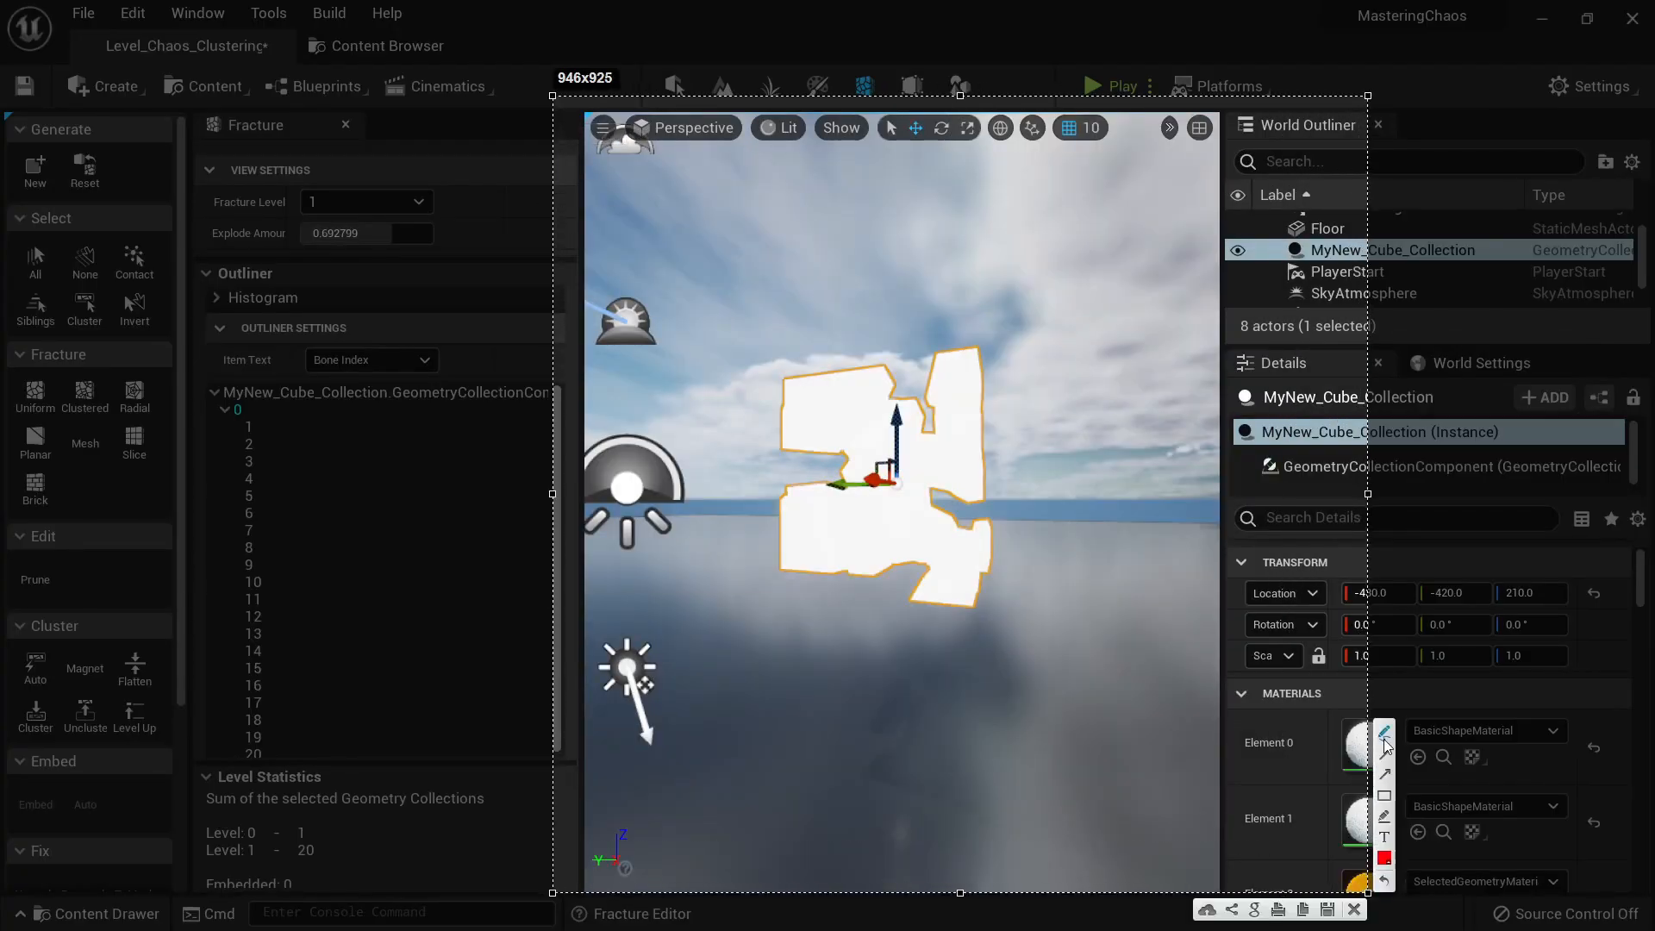
mouse_move(916, 216)
left_mouse_down()
mouse_move(917, 167)
mouse_move(994, 183)
mouse_move(904, 214)
left_mouse_up()
mouse_move(683, 178)
left_mouse_down()
mouse_move(690, 223)
mouse_move(672, 185)
left_mouse_up()
mouse_move(951, 221)
left_mouse_down()
mouse_move(957, 245)
mouse_move(794, 273)
mouse_move(800, 299)
mouse_move(956, 278)
mouse_move(1086, 229)
mouse_move(1092, 269)
left_mouse_up()
left_click_drag(796, 324, 801, 363)
mouse_move(792, 327)
left_mouse_down()
mouse_move(821, 321)
mouse_move(798, 364)
left_mouse_up()
left_click_drag(937, 309, 940, 336)
mouse_move(927, 308)
left_mouse_down()
mouse_move(974, 305)
mouse_move(943, 337)
left_mouse_up()
left_click_drag(1060, 328, 1062, 298)
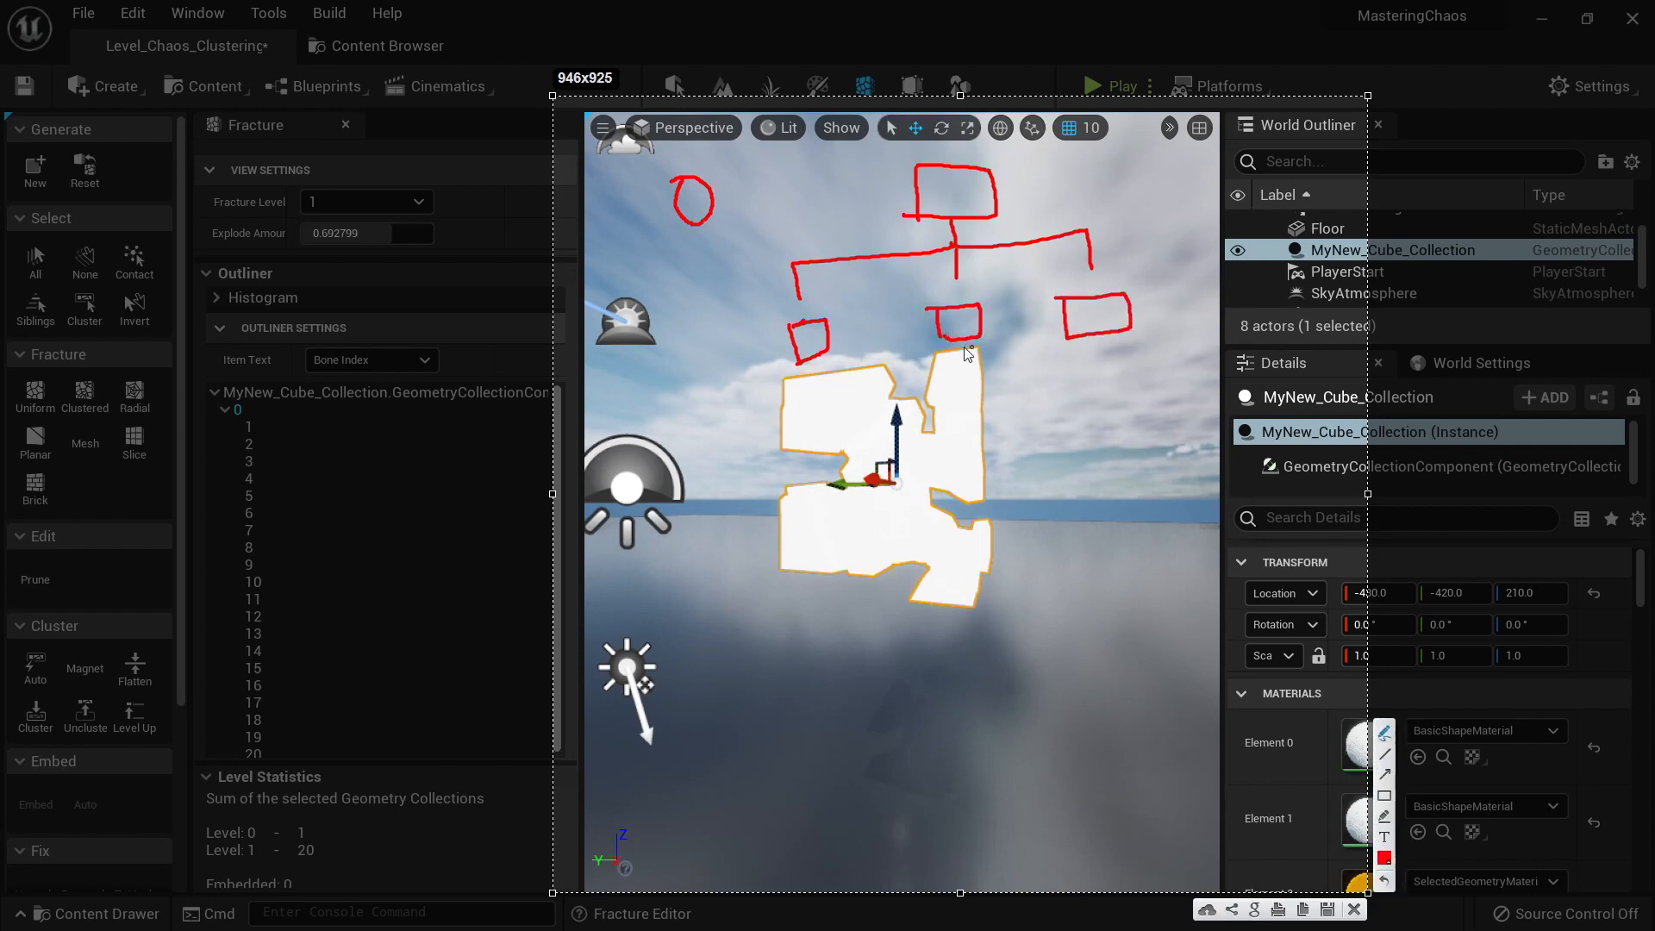
Step: Label levels 1 and 2 on the sketch, draw branches to the third row of boxes, and close the capture
mouse_move(679, 338)
left_mouse_down()
mouse_move(702, 312)
mouse_move(702, 355)
mouse_move(717, 356)
left_mouse_up()
left_click_drag(816, 366, 818, 398)
left_click_drag(716, 457, 713, 463)
mouse_move(816, 398)
left_mouse_down()
mouse_move(817, 453)
mouse_move(877, 412)
mouse_move(879, 454)
left_mouse_up()
mouse_move(716, 467)
left_mouse_down()
mouse_move(695, 464)
mouse_move(710, 493)
mouse_move(734, 466)
left_mouse_up()
mouse_move(799, 484)
left_mouse_down()
mouse_move(796, 454)
mouse_move(830, 459)
mouse_move(801, 485)
mouse_move(876, 483)
left_mouse_up()
mouse_move(970, 349)
left_mouse_down()
mouse_move(978, 442)
mouse_move(936, 482)
mouse_move(1006, 433)
mouse_move(1013, 461)
left_mouse_up()
left_click_drag(997, 466, 998, 489)
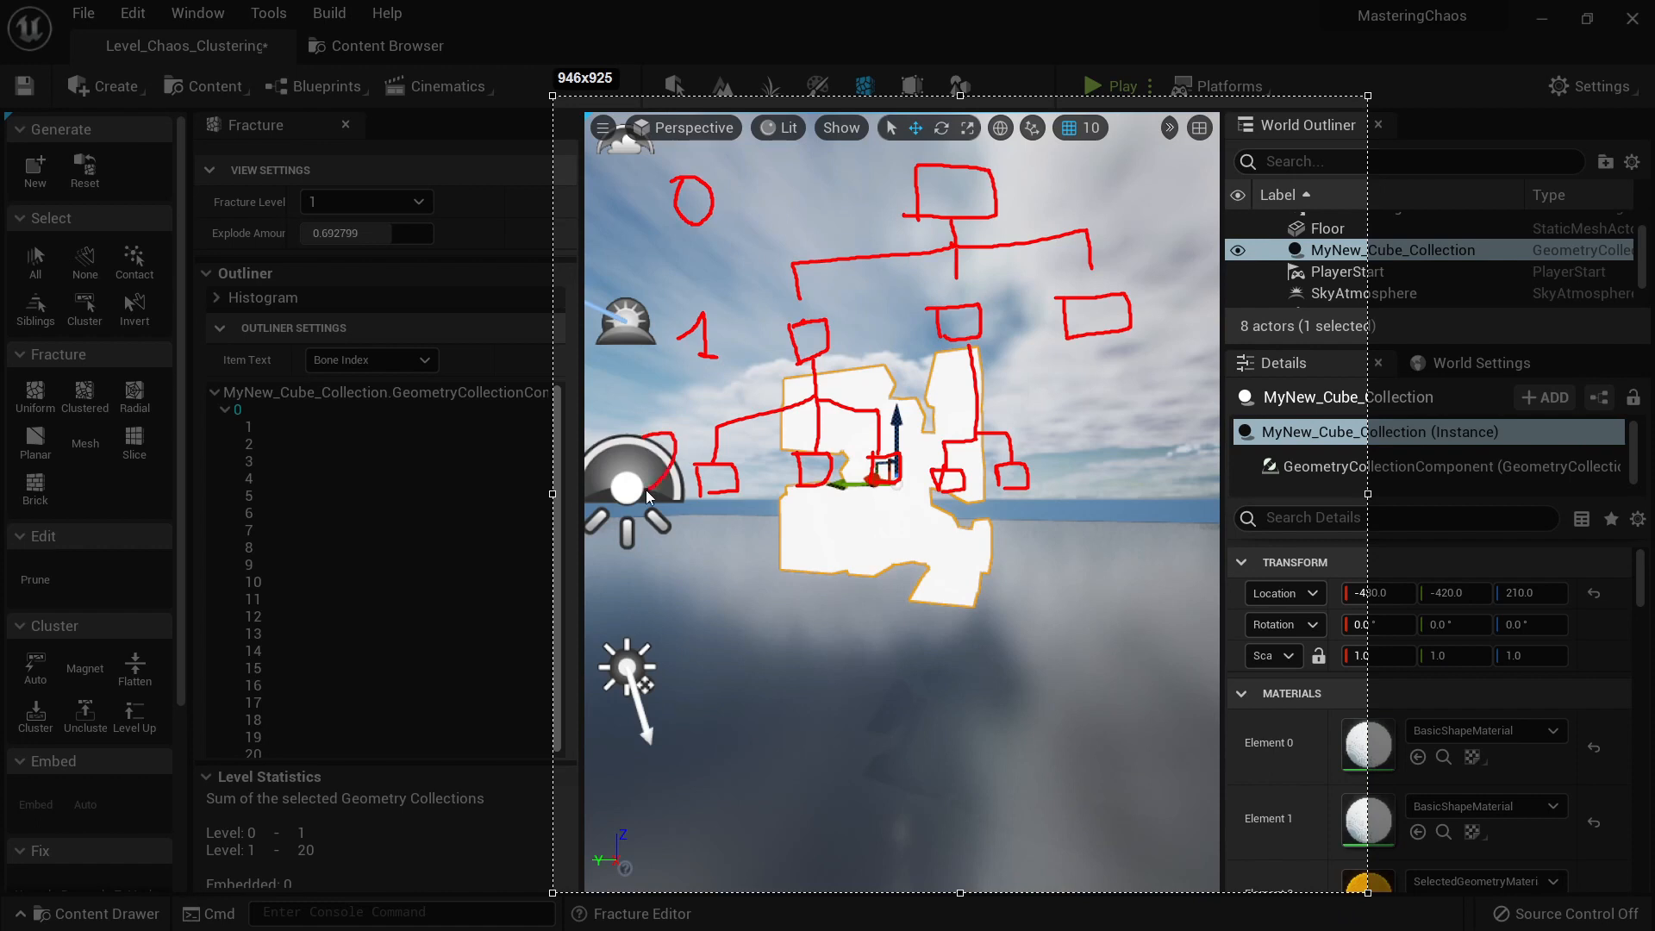
left_click_drag(647, 496, 682, 491)
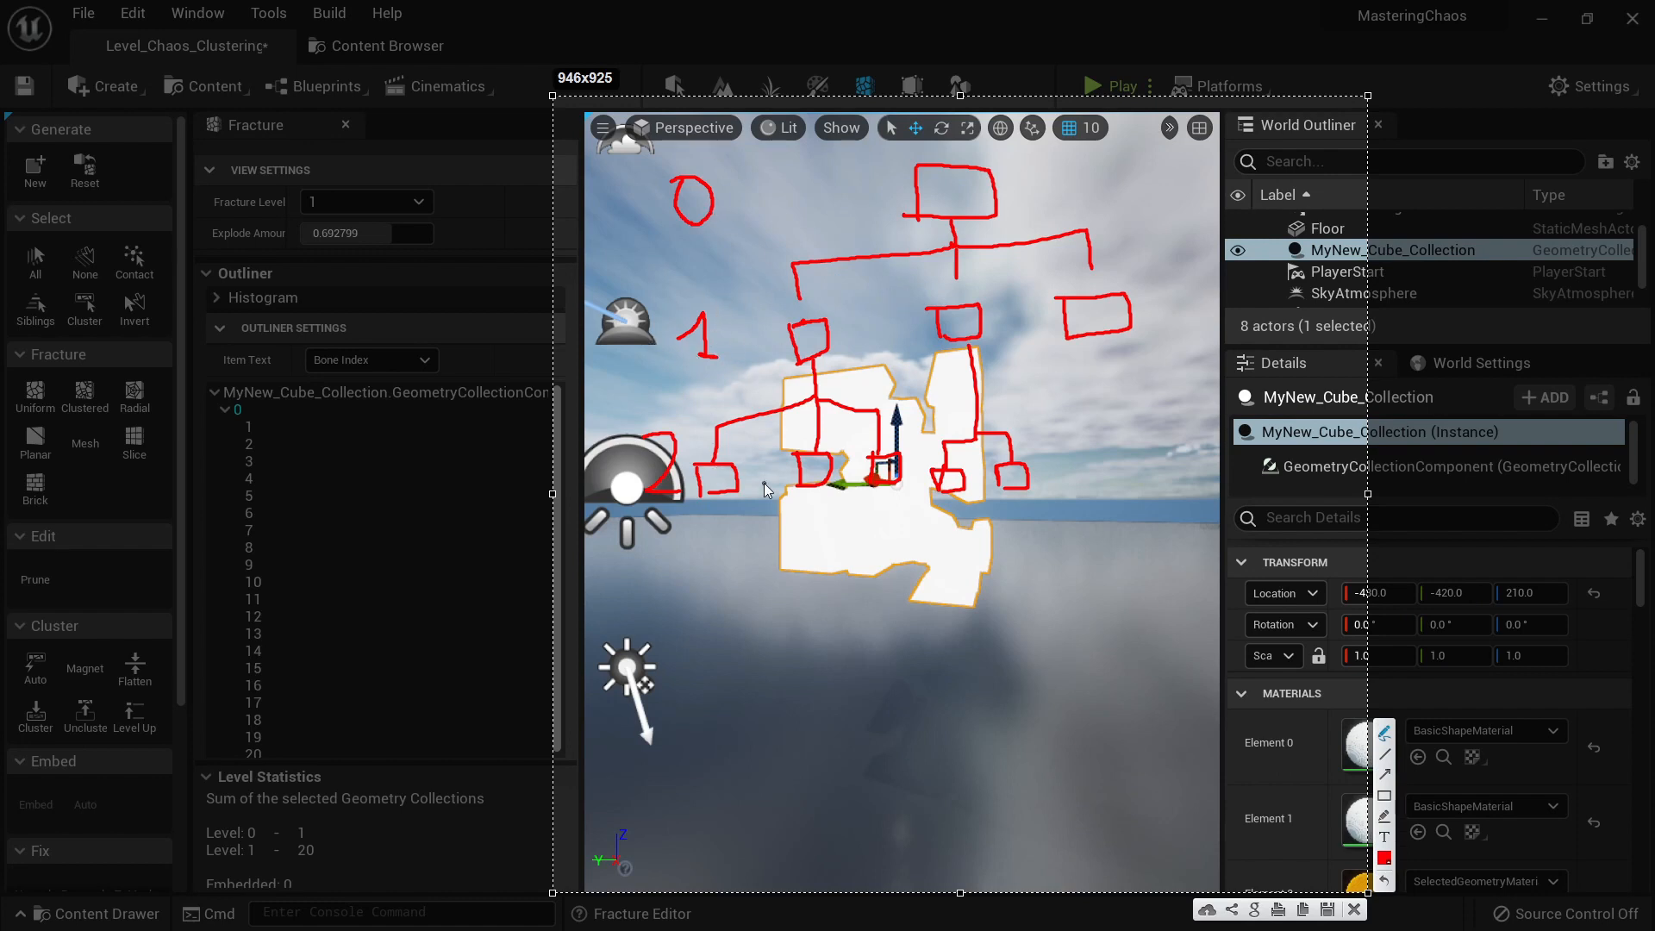
left_click(1355, 910)
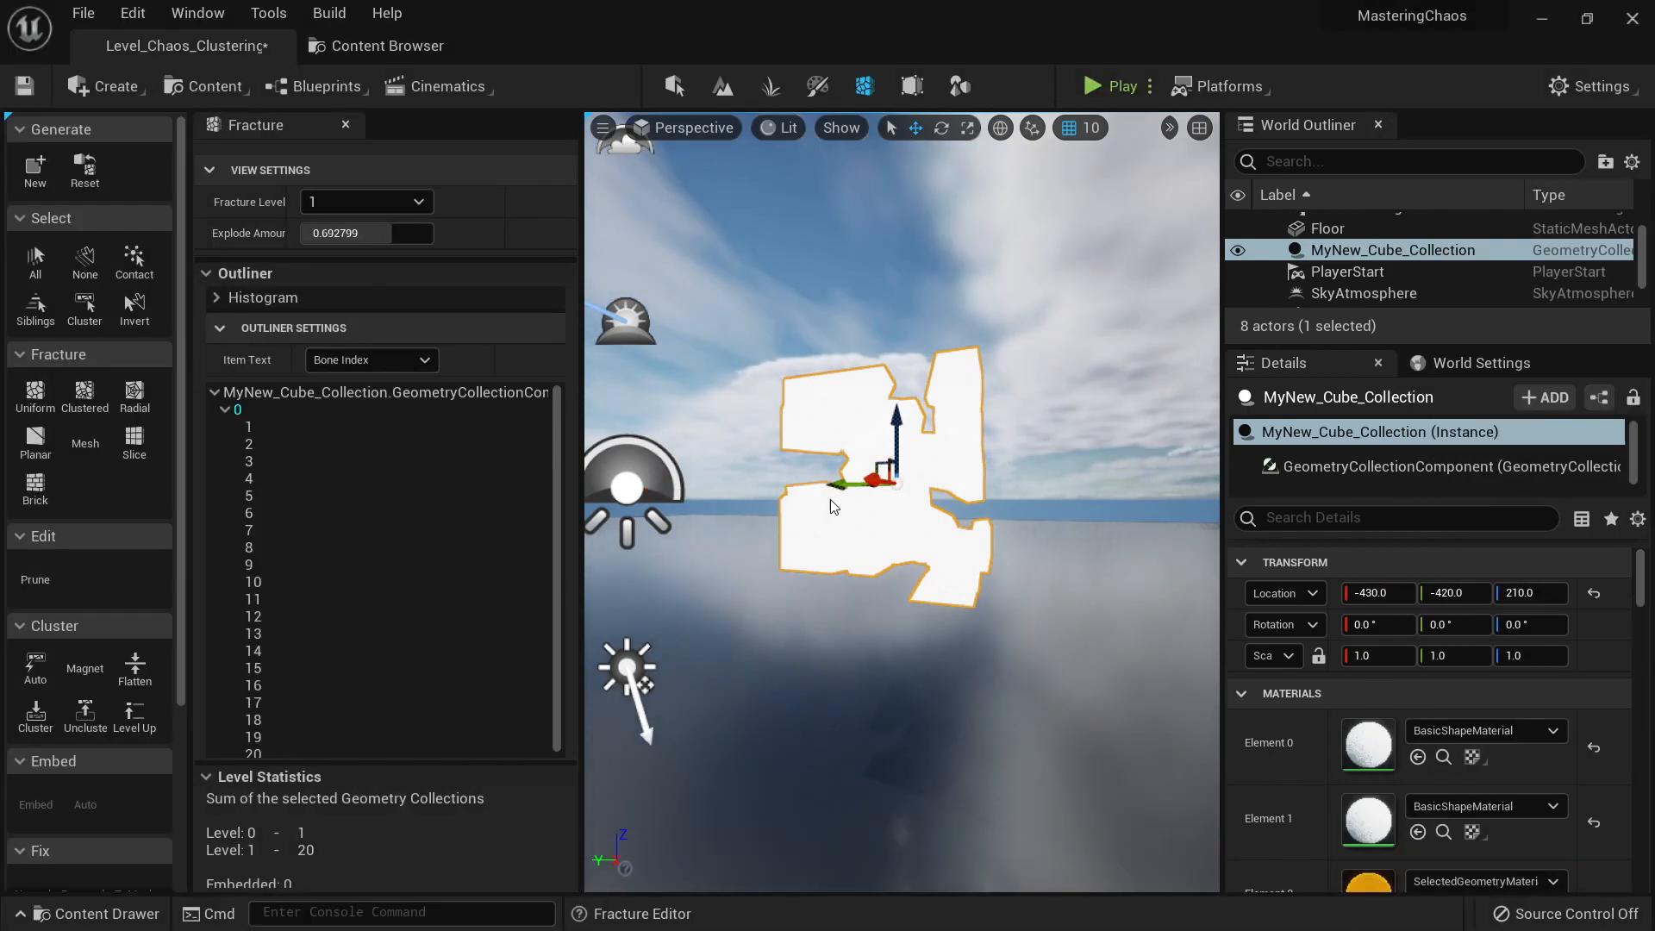
Step: Set the fracture level to All Levels for the cube collection
right_click_drag(870, 529, 828, 569)
left_click(386, 205)
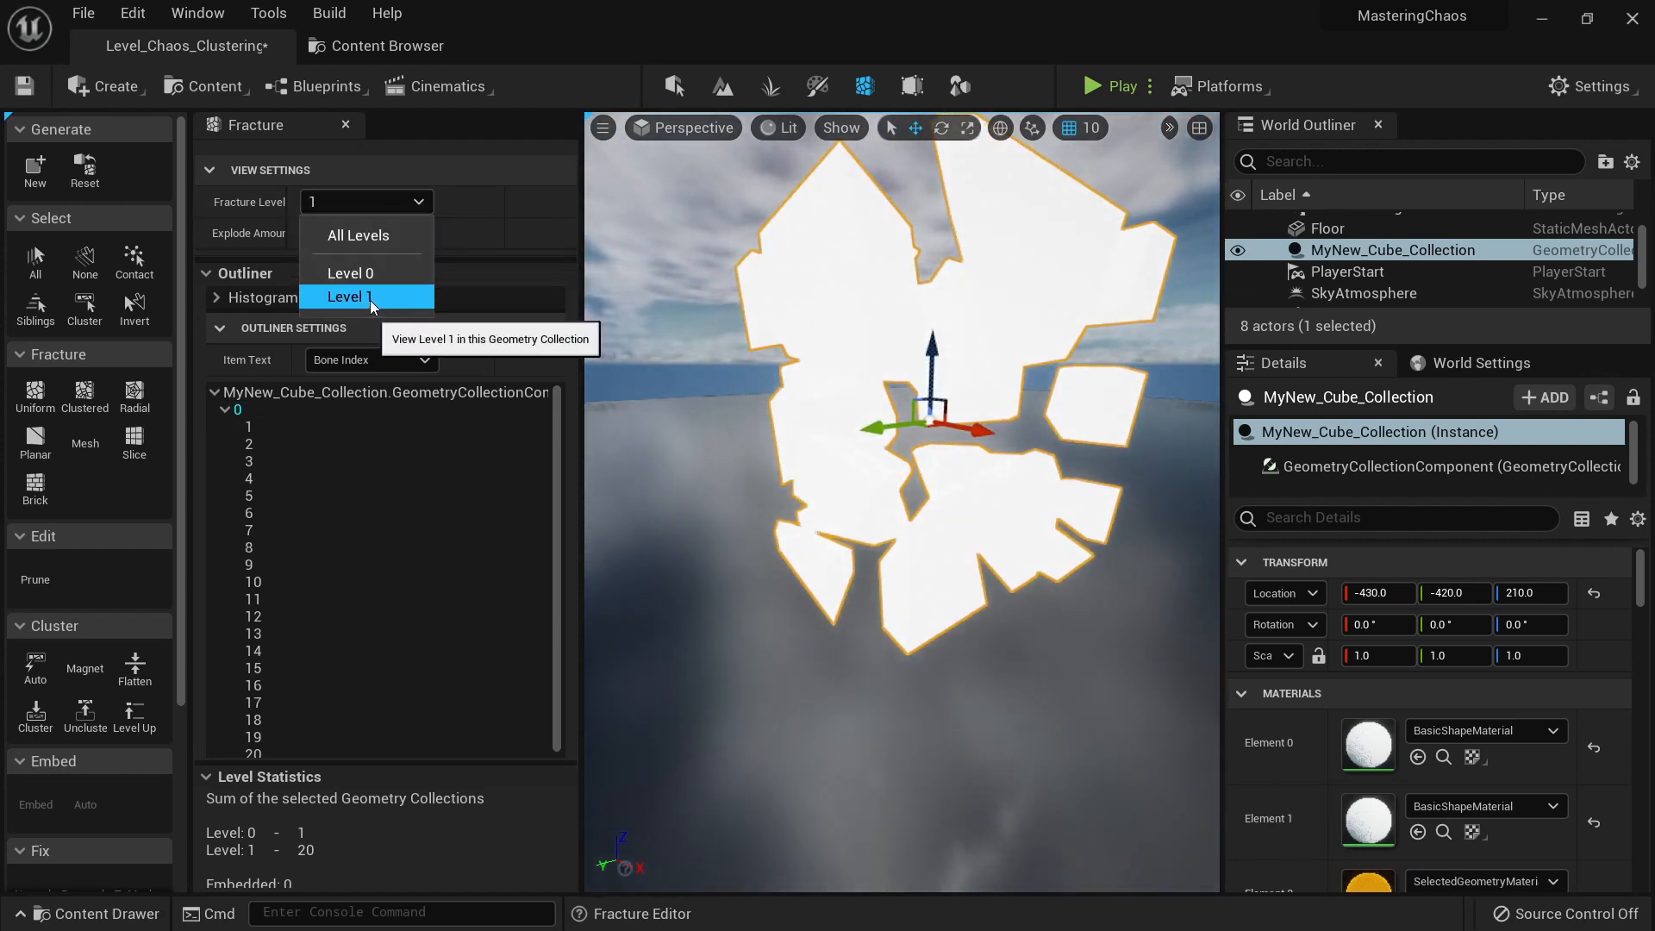
left_click(369, 236)
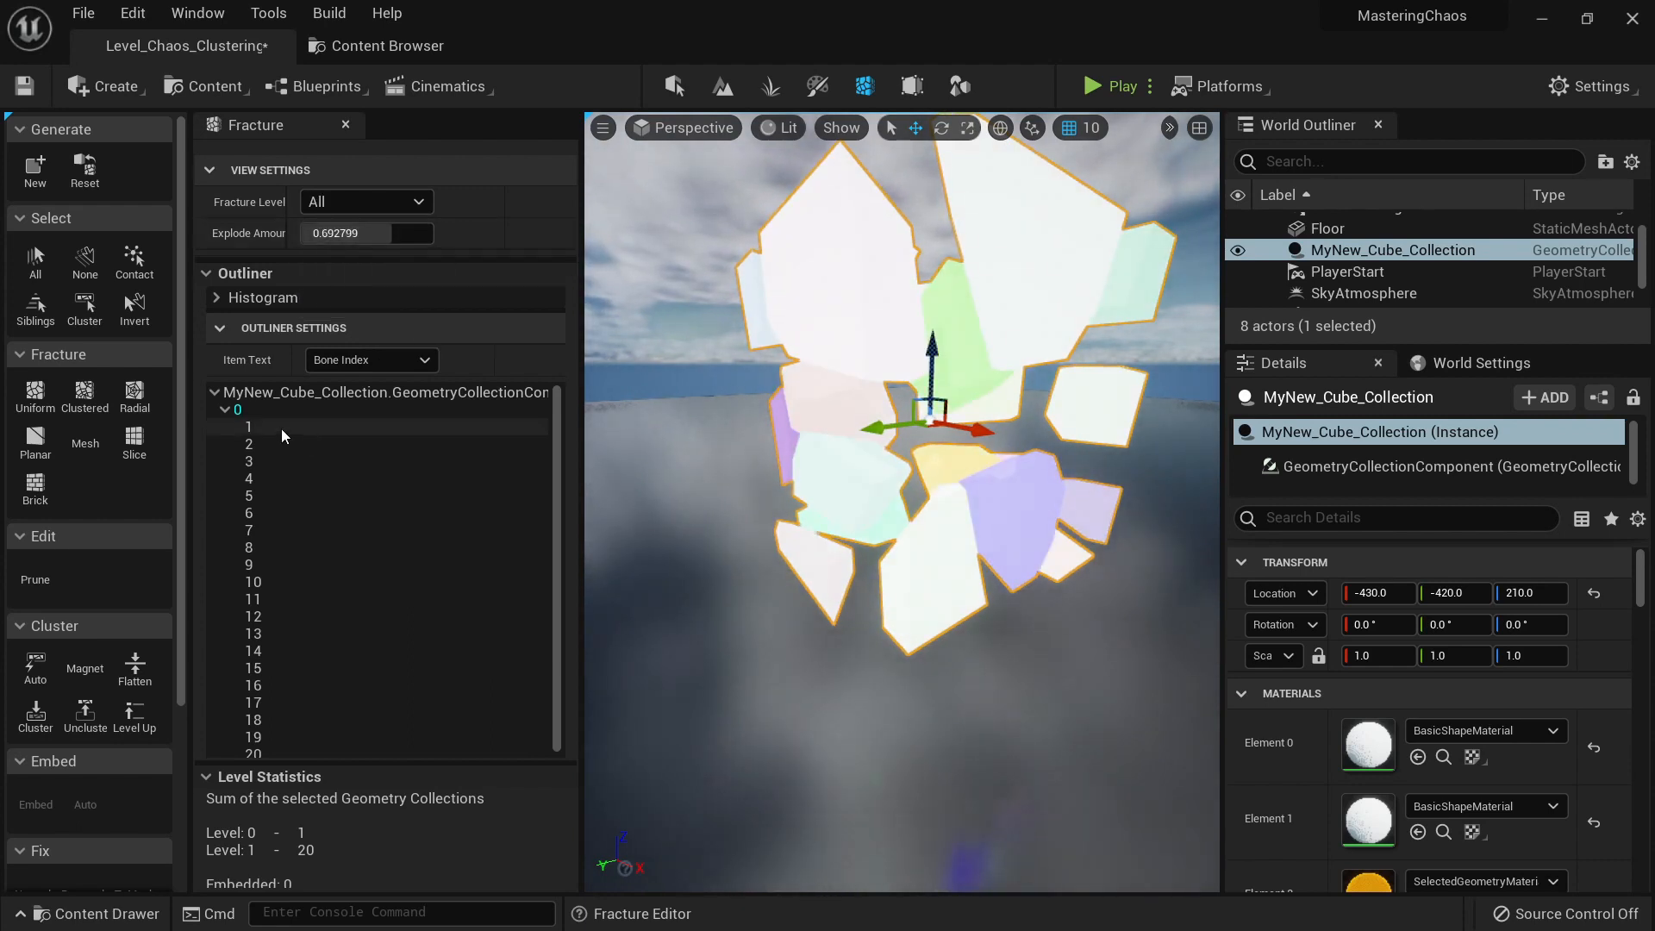
Step: Select several exploded pieces one by one in the viewport to find their bones in the hierarchy
left_click(857, 250)
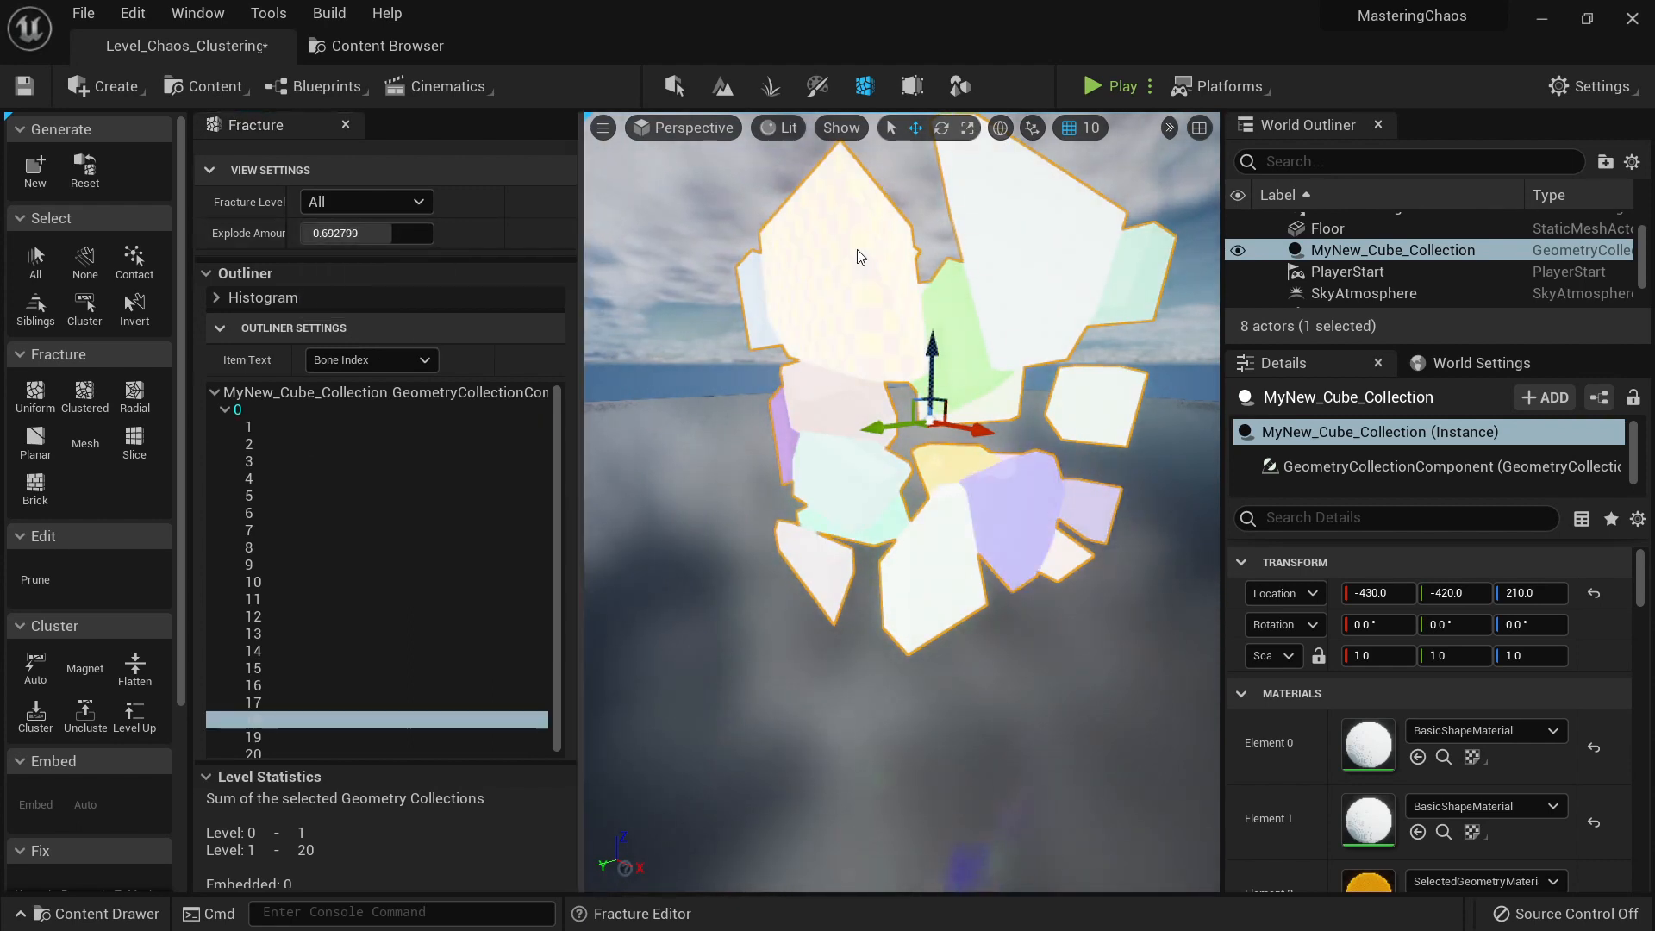
left_click(1066, 274)
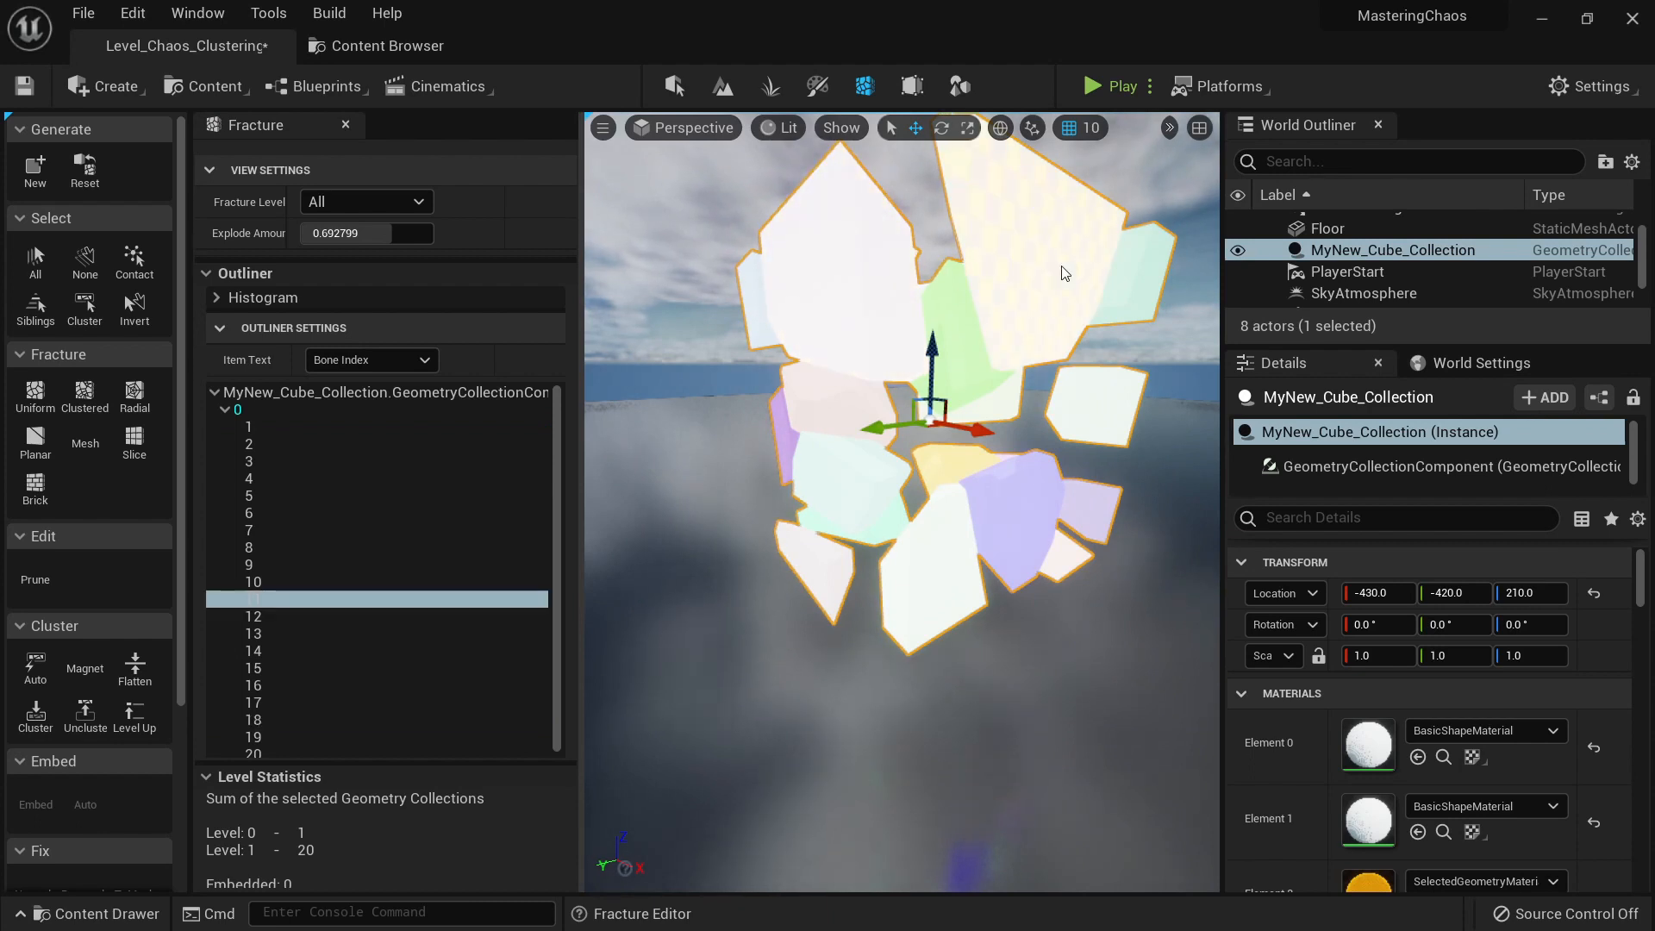
left_click(856, 337)
Step: Select bones 10 through 14 in the hierarchy and start the Uniform Voronoi tool on them
left_click(262, 581)
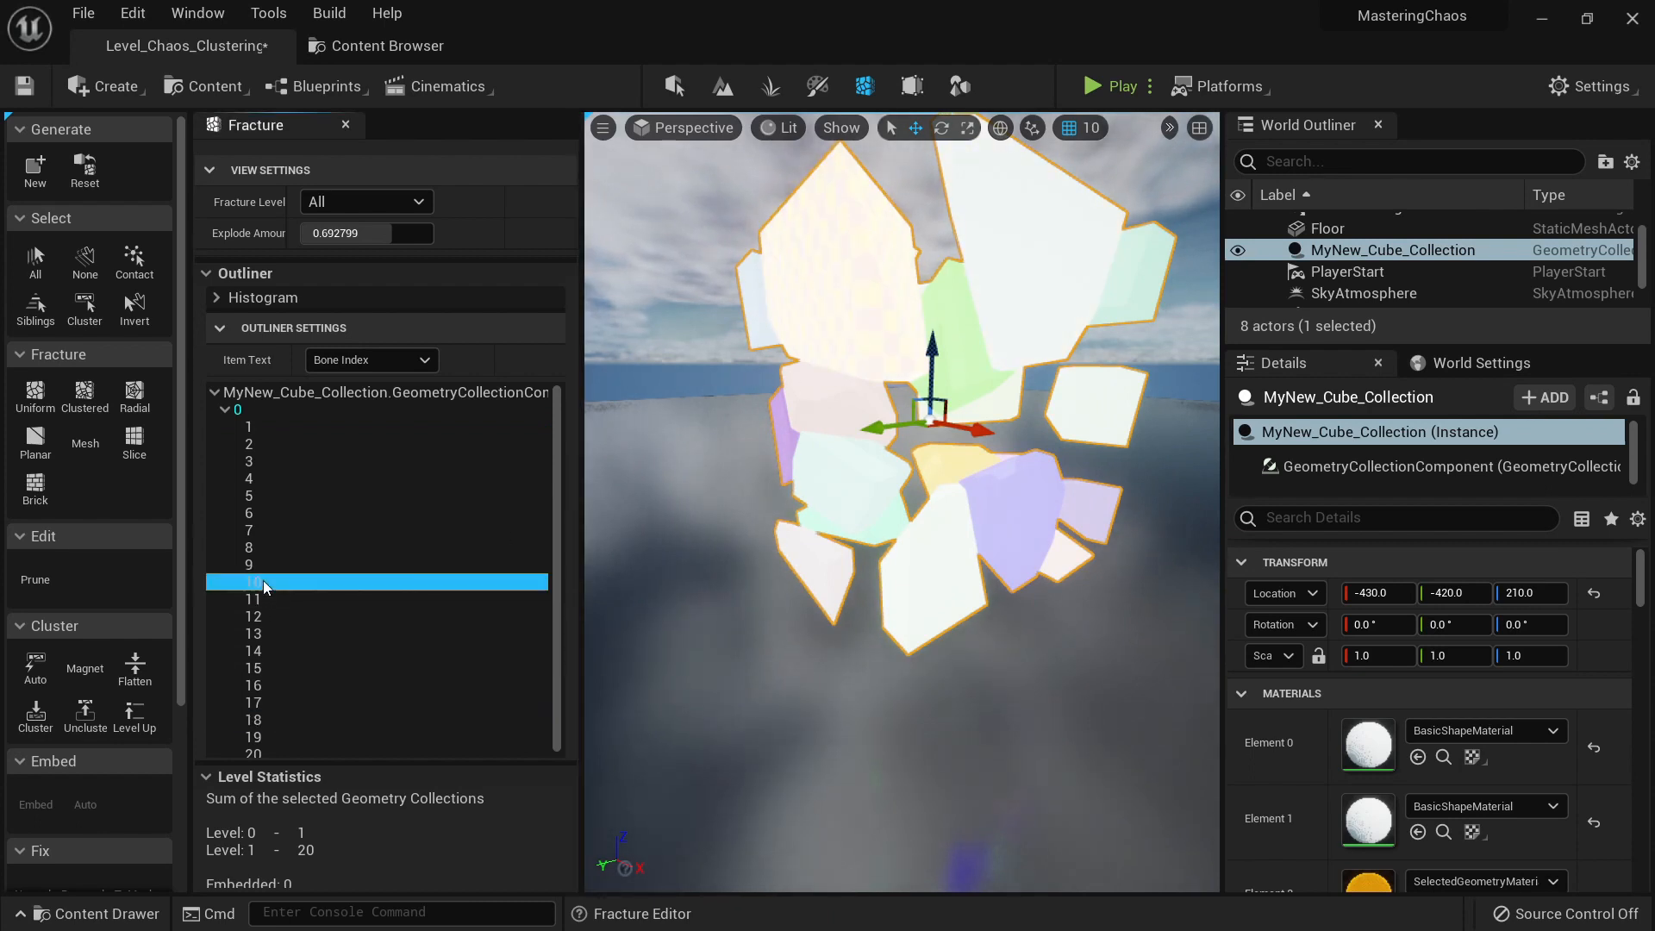
left_click(264, 651, "shift")
left_click_drag(828, 552, 707, 604, "alt")
right_click_drag(707, 603, 733, 578)
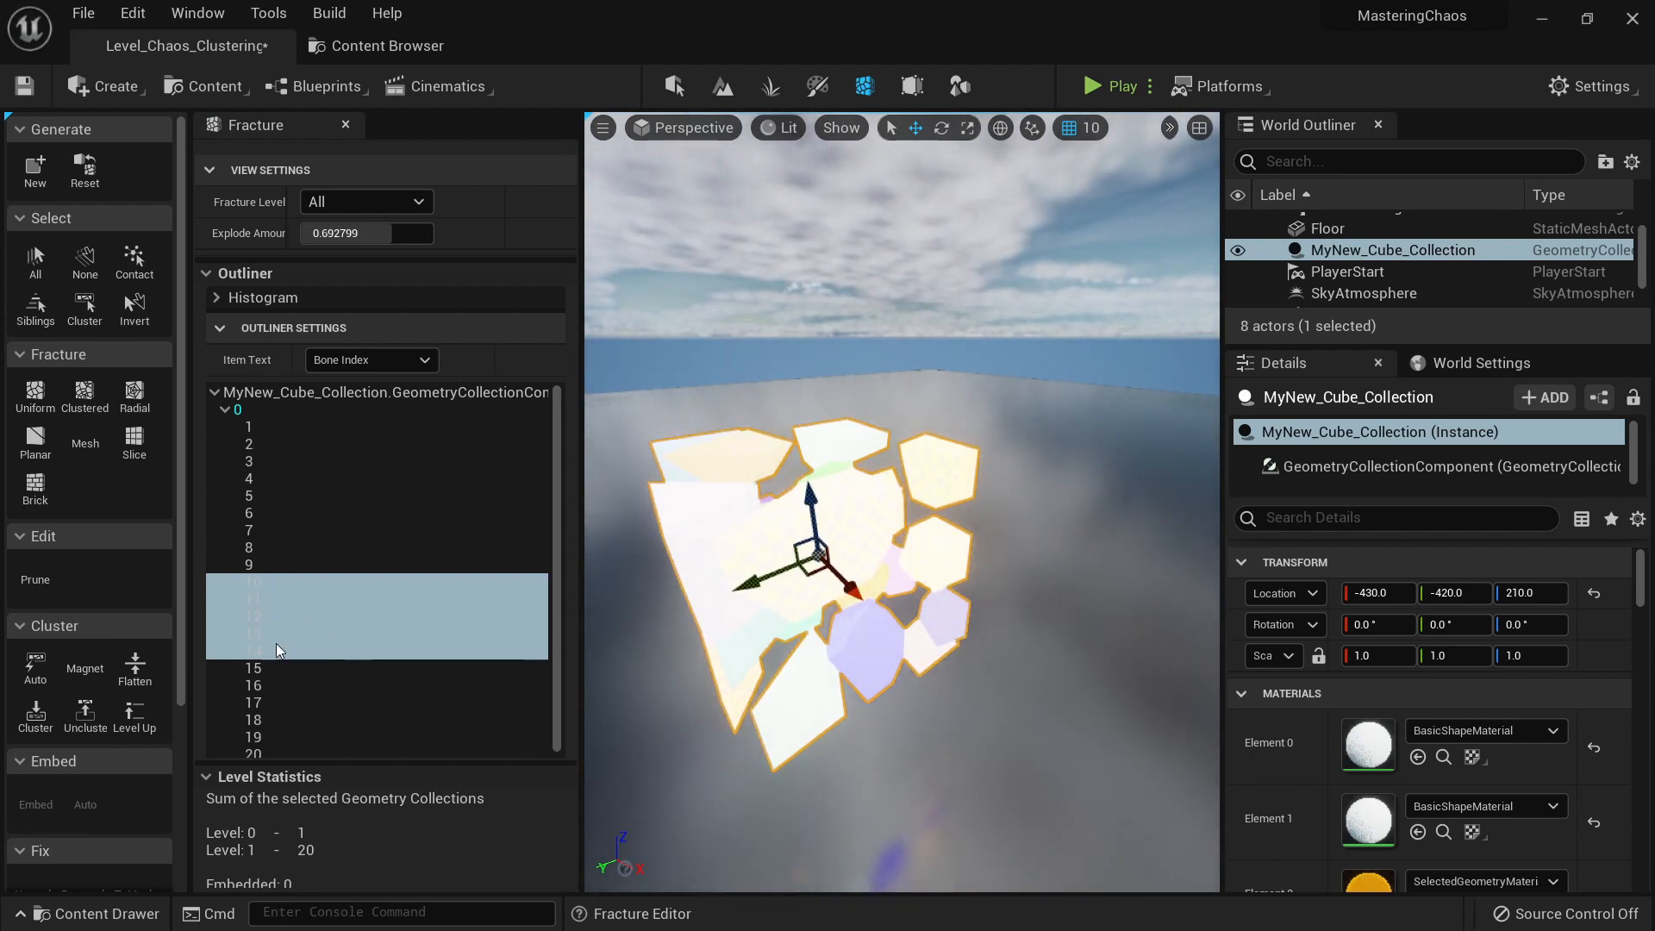
scroll(357, 566, "down", 1)
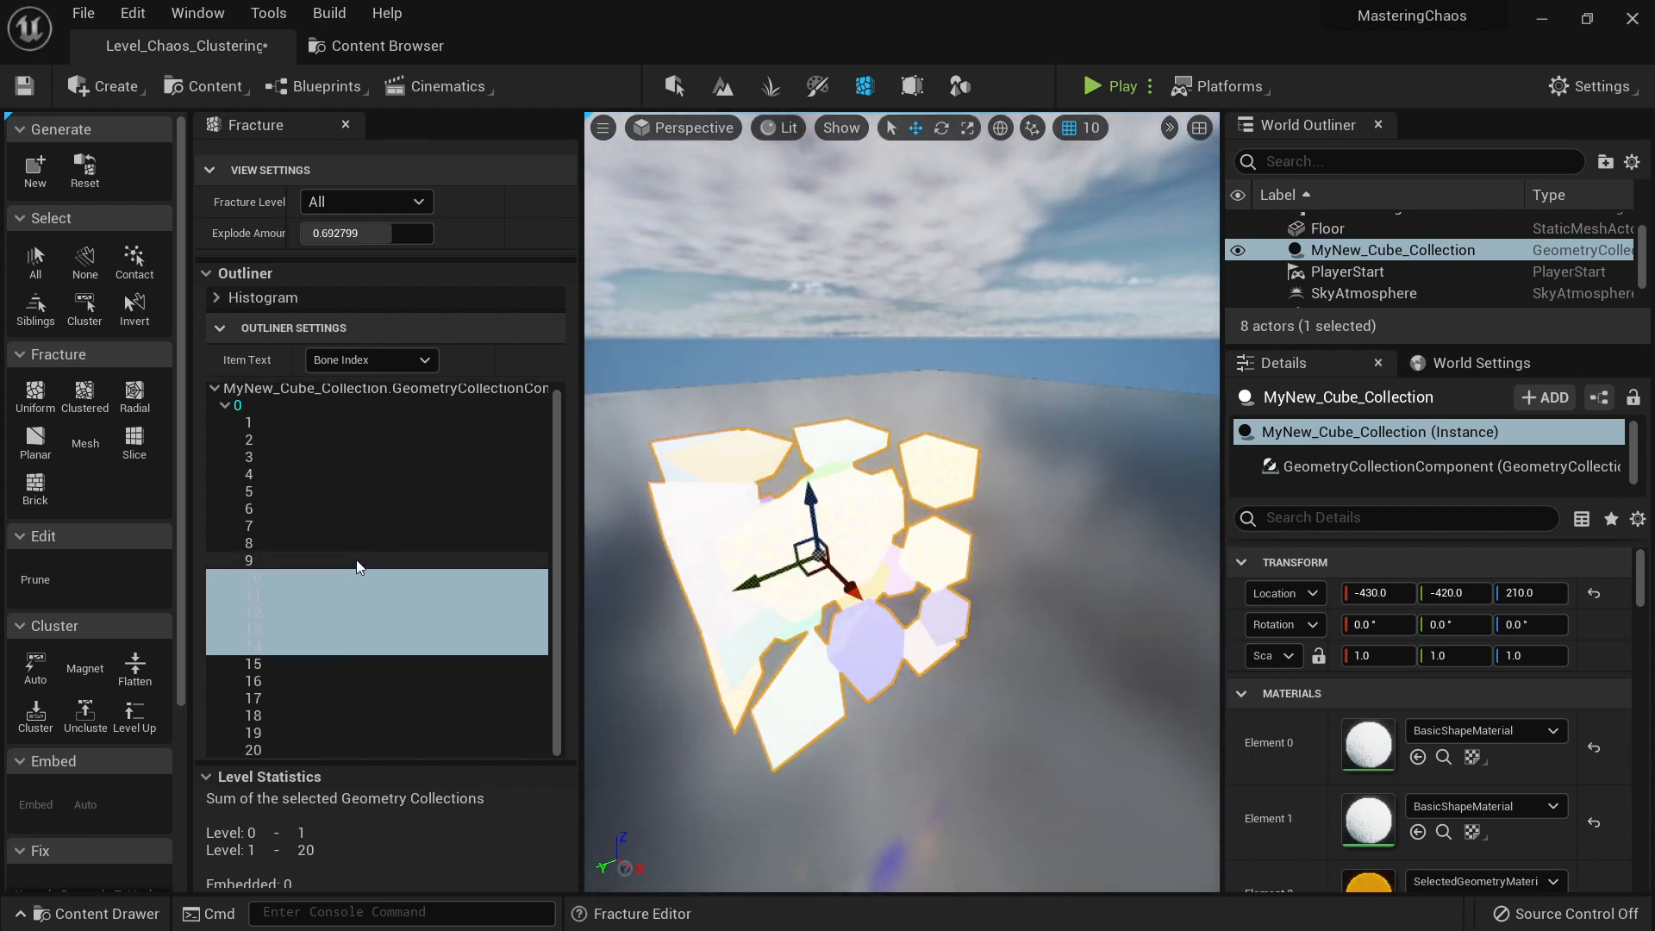
left_click(38, 392)
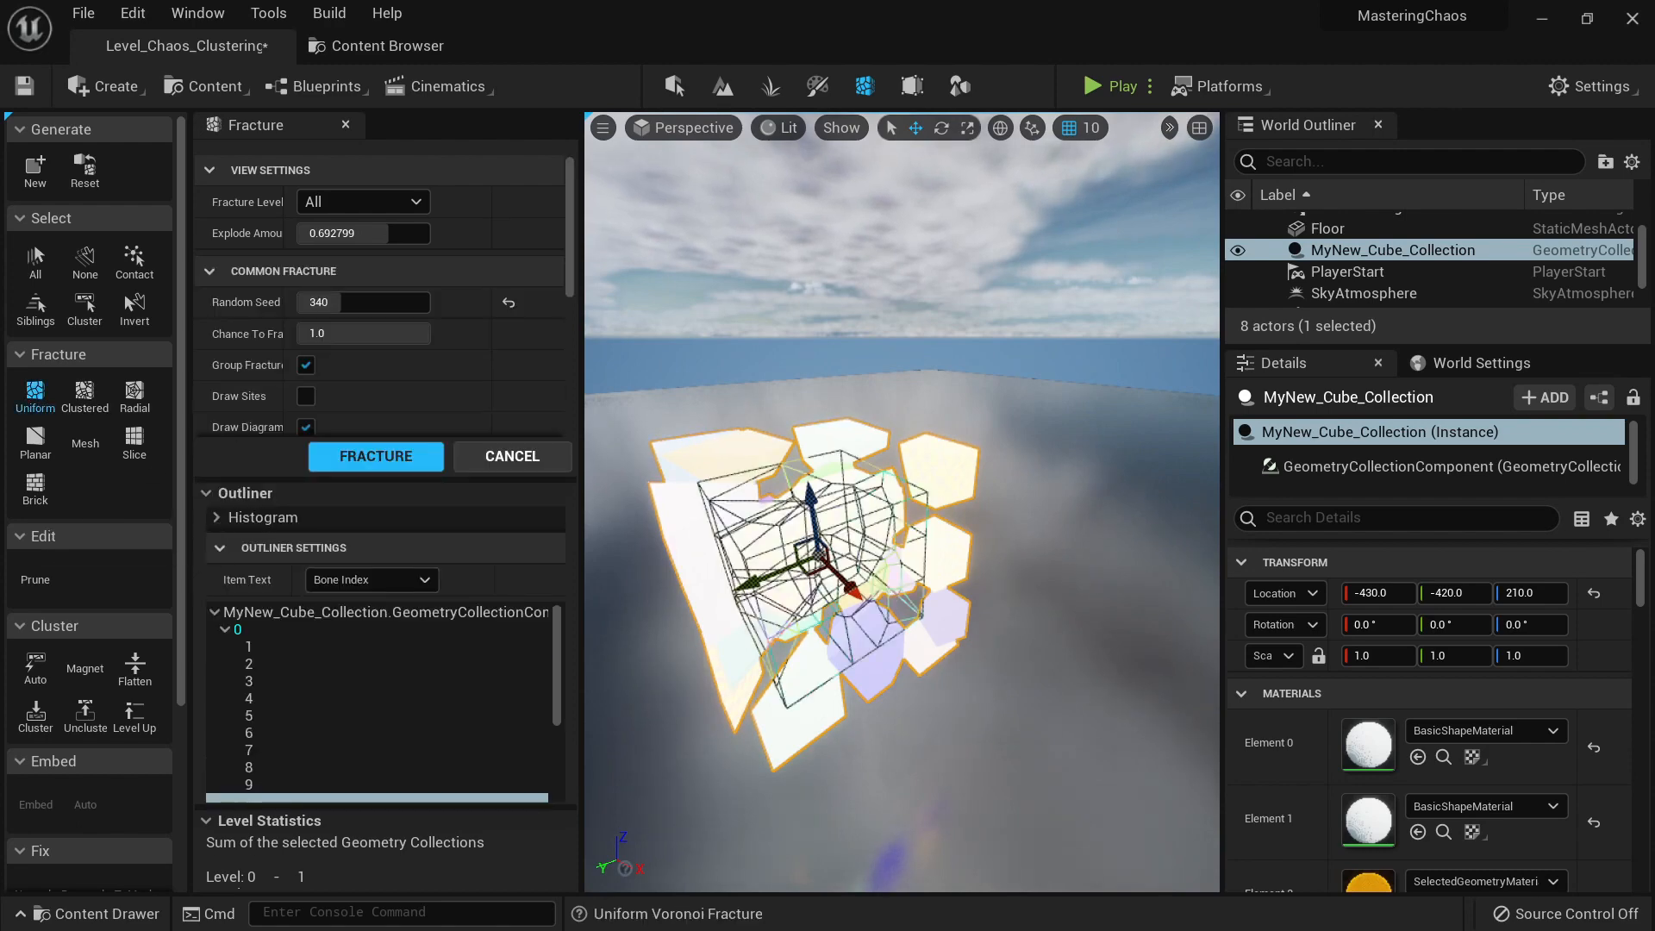
right_click_drag(776, 586, 879, 577)
scroll(302, 712, "down", 5)
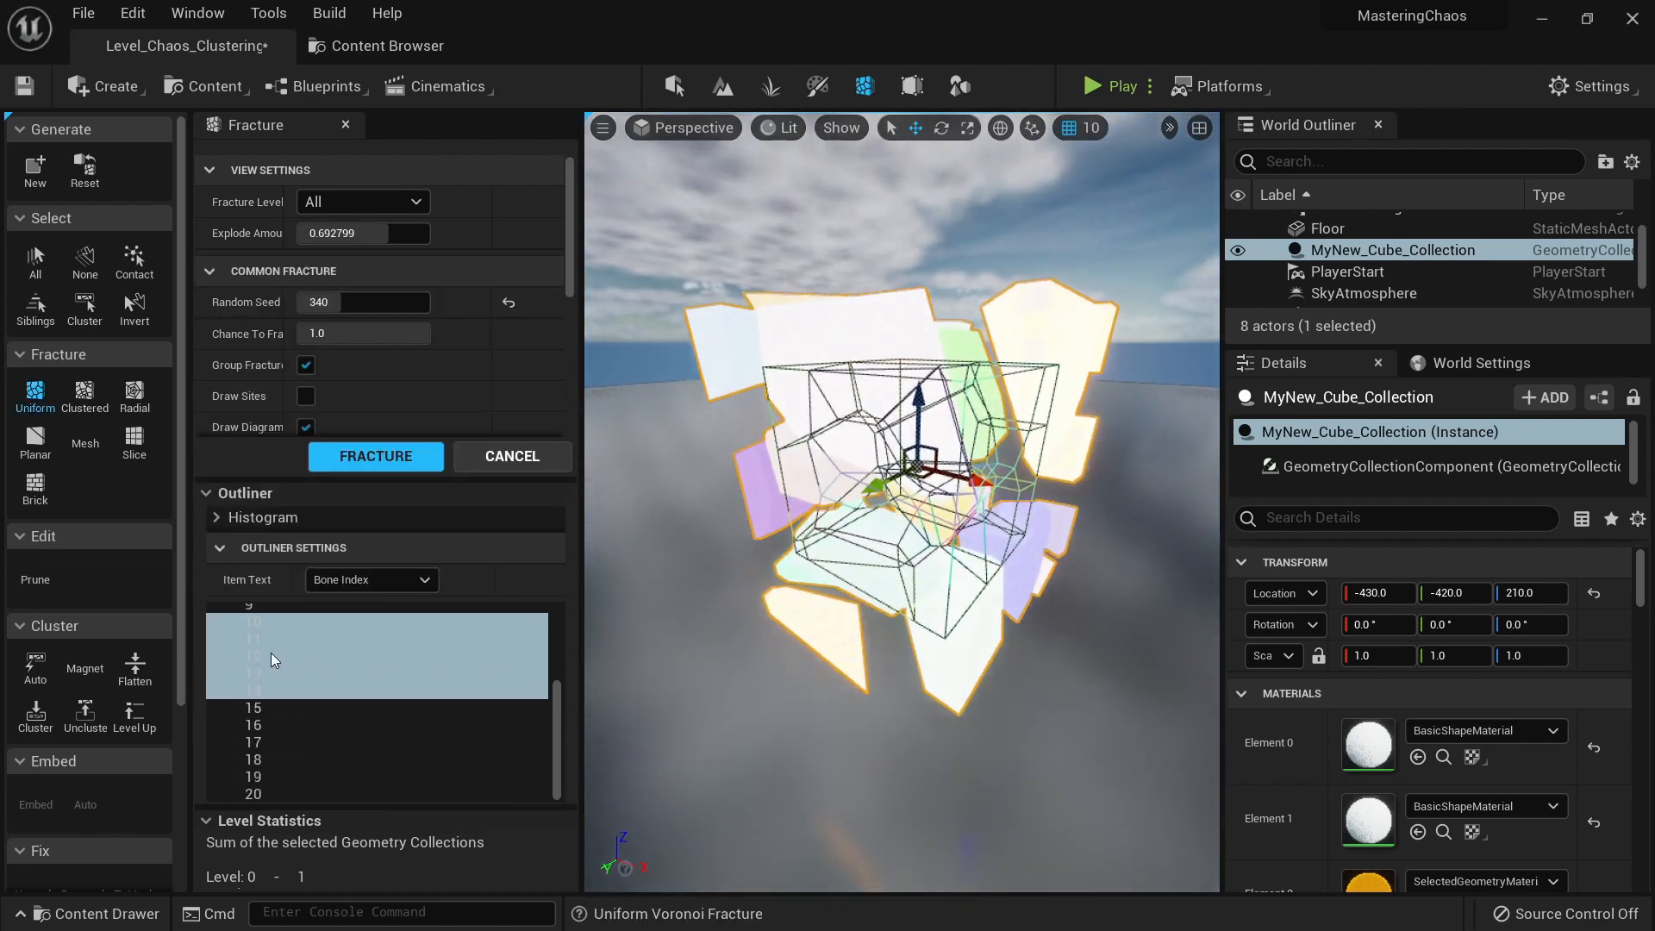
Step: Select bones 10 through 15 and examine their Voronoi fracture preview on the cube
scroll(263, 690, "up", 3)
left_click(265, 727)
scroll(266, 727, "down", 2)
left_click(269, 743, "shift")
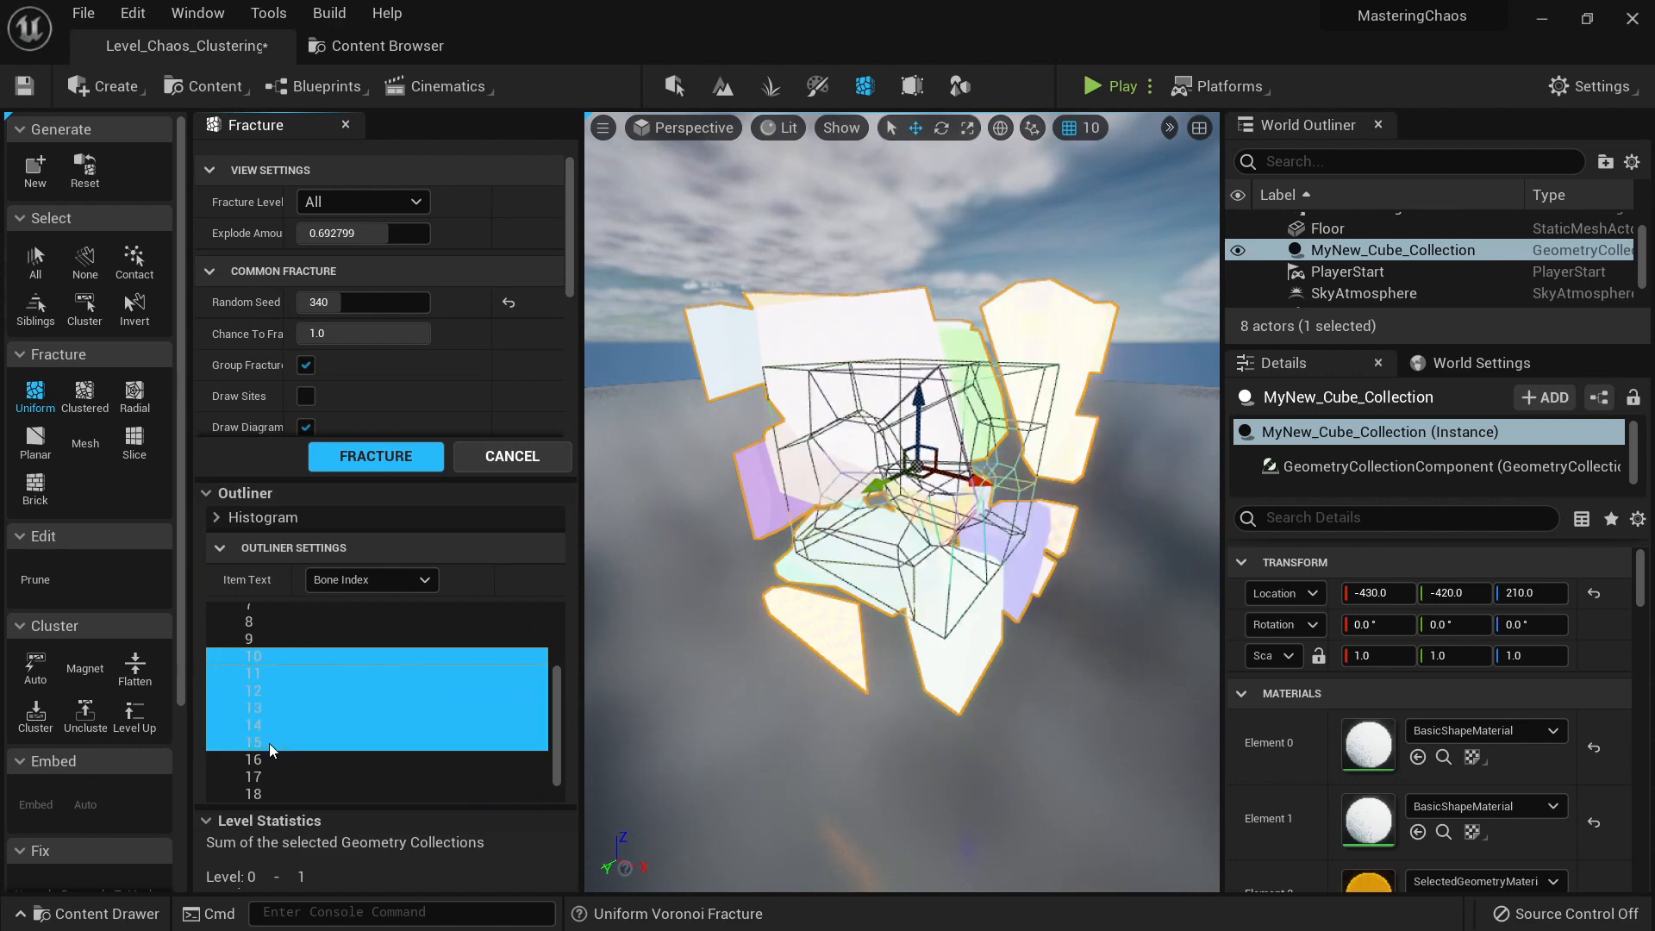
mouse_move(732, 534)
right_mouse_down()
mouse_move(827, 561)
mouse_move(776, 569)
mouse_move(759, 534)
right_mouse_up()
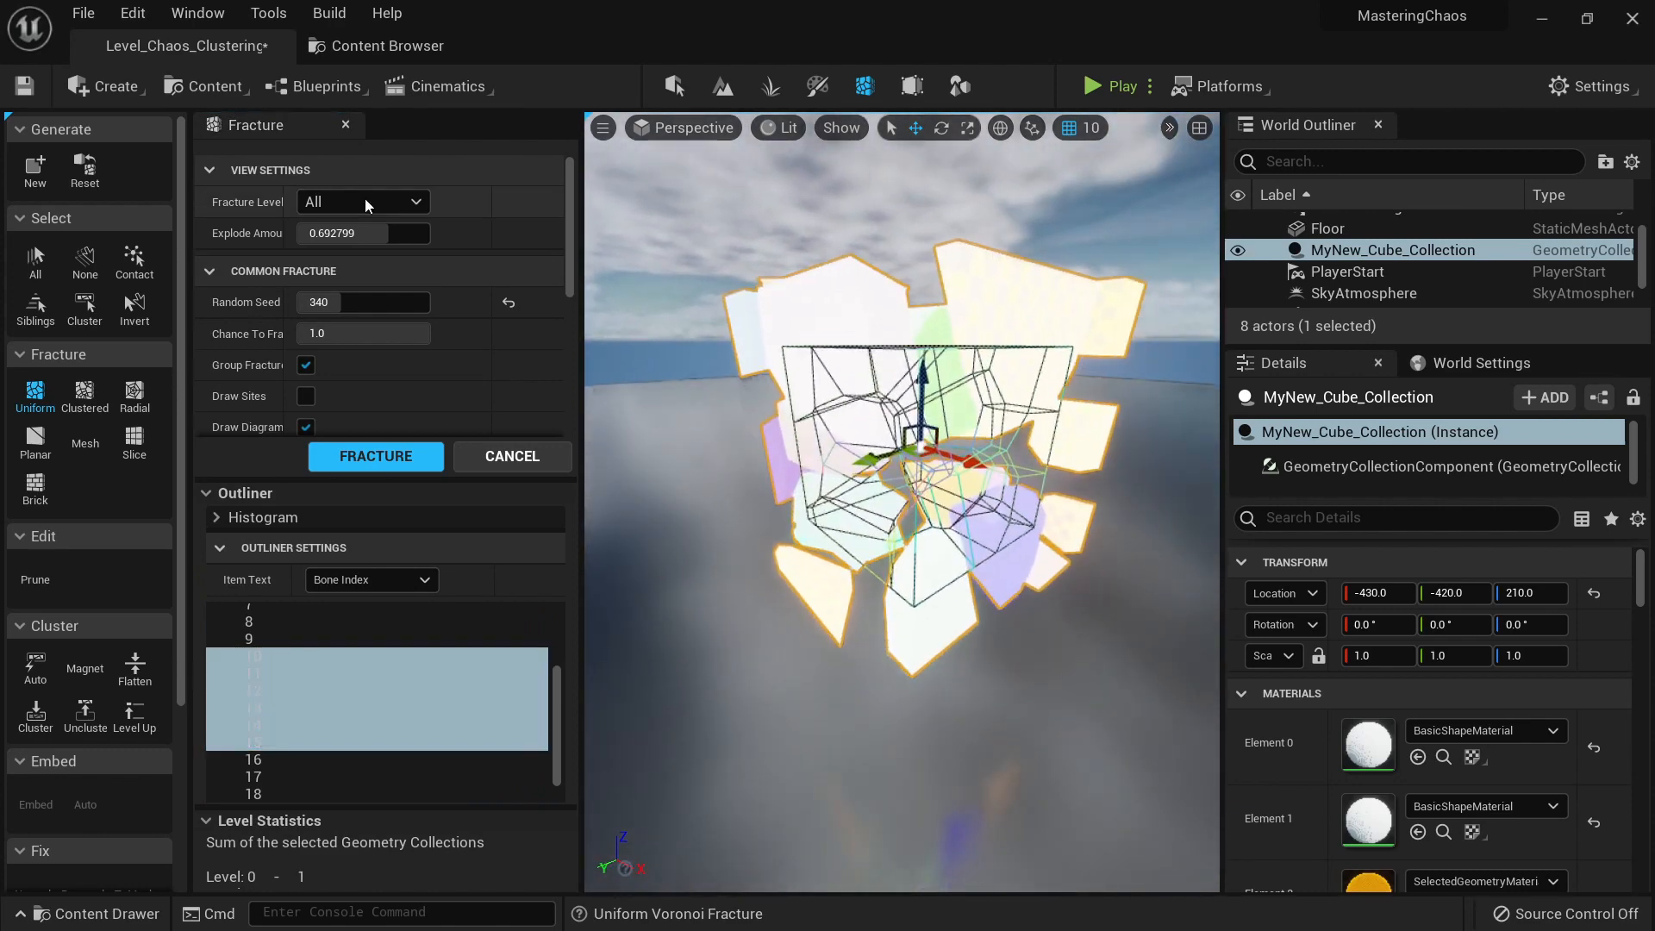
Step: Show all fracture levels and collapse the pieces to an explode amount of 0
left_click(366, 205)
left_click(373, 242)
right_click_drag(742, 413, 784, 426)
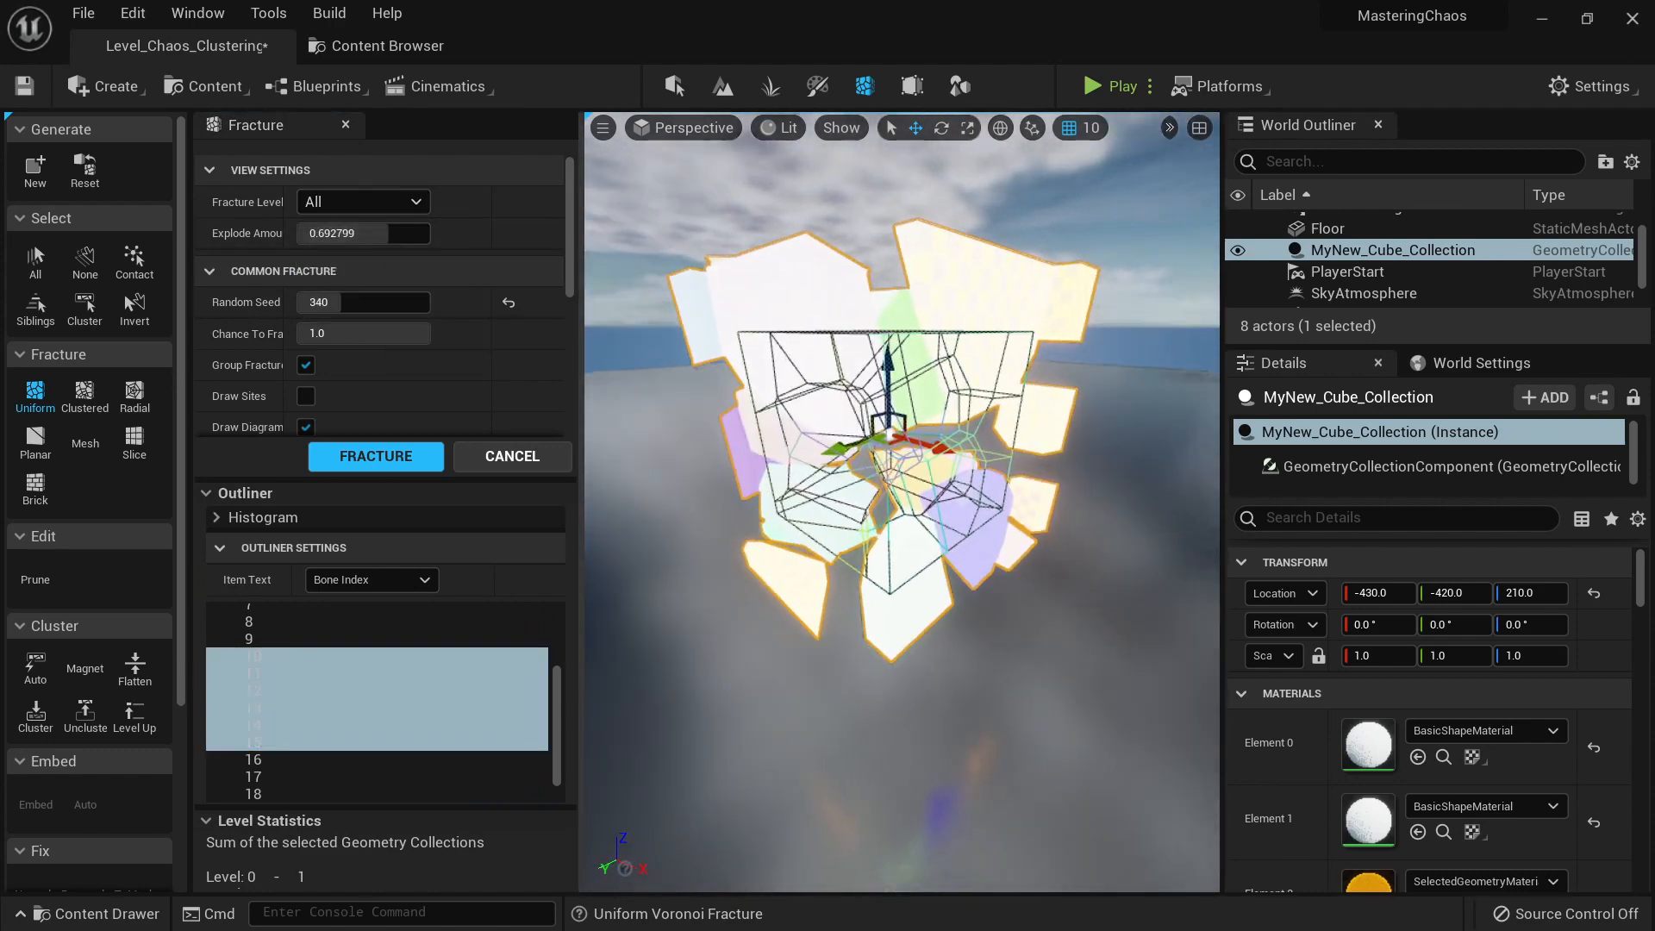
left_click_drag(388, 234, 299, 234)
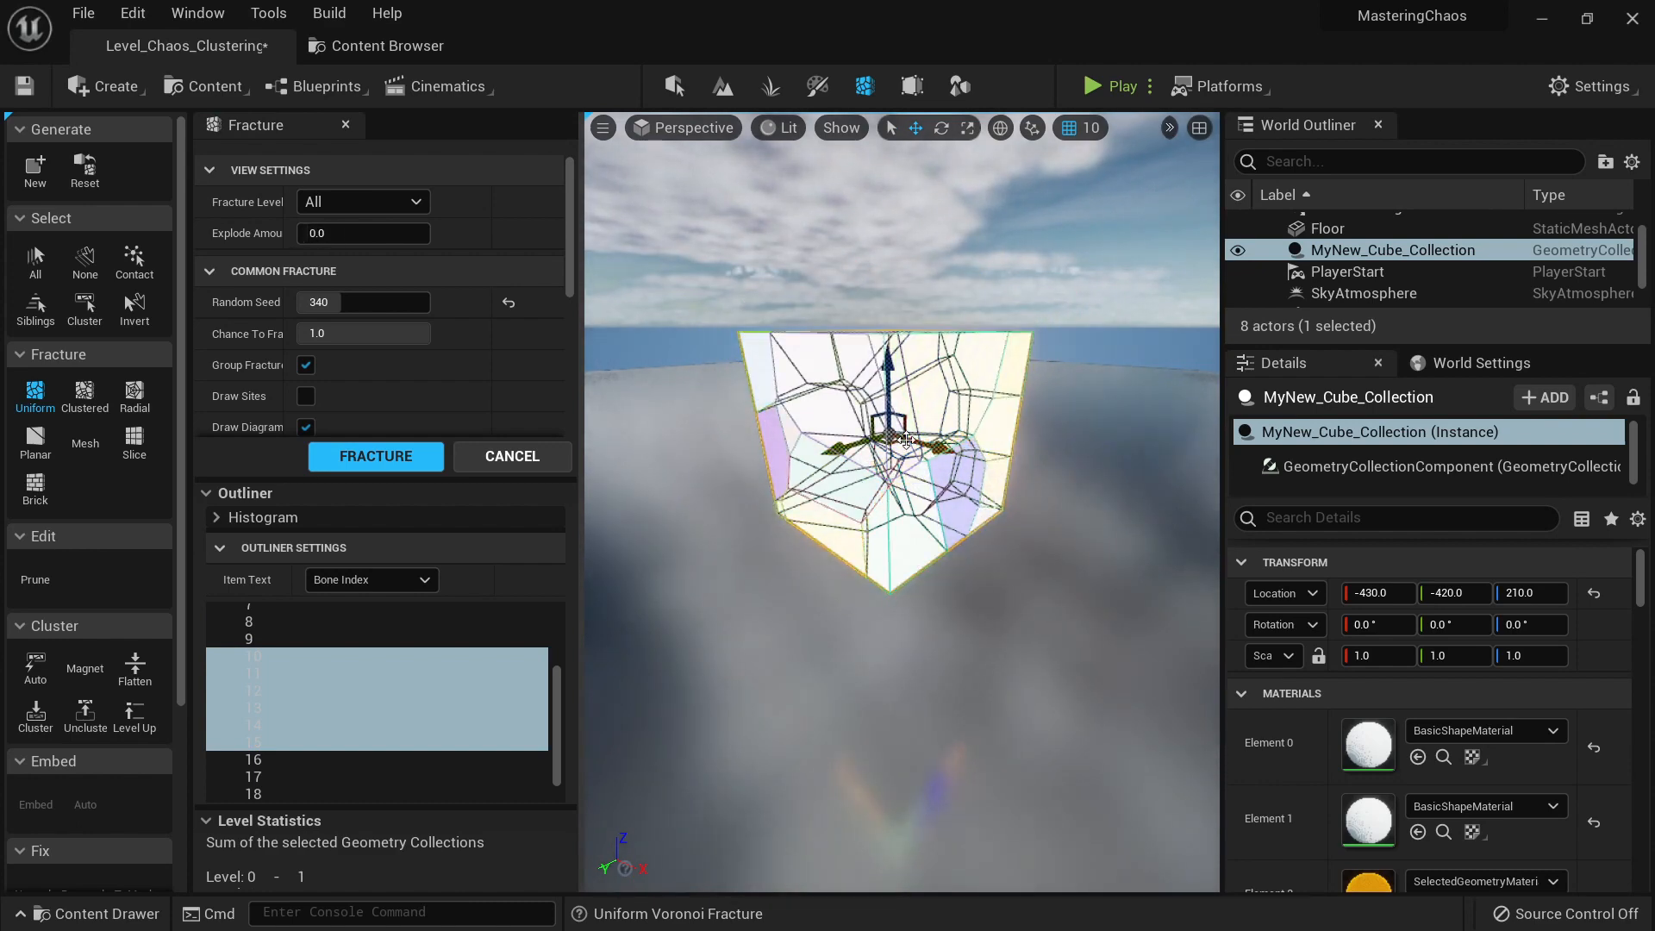
Step: Select only bones 10 and 11 in the hierarchy for the Uniform Voronoi fracture
left_click(273, 655)
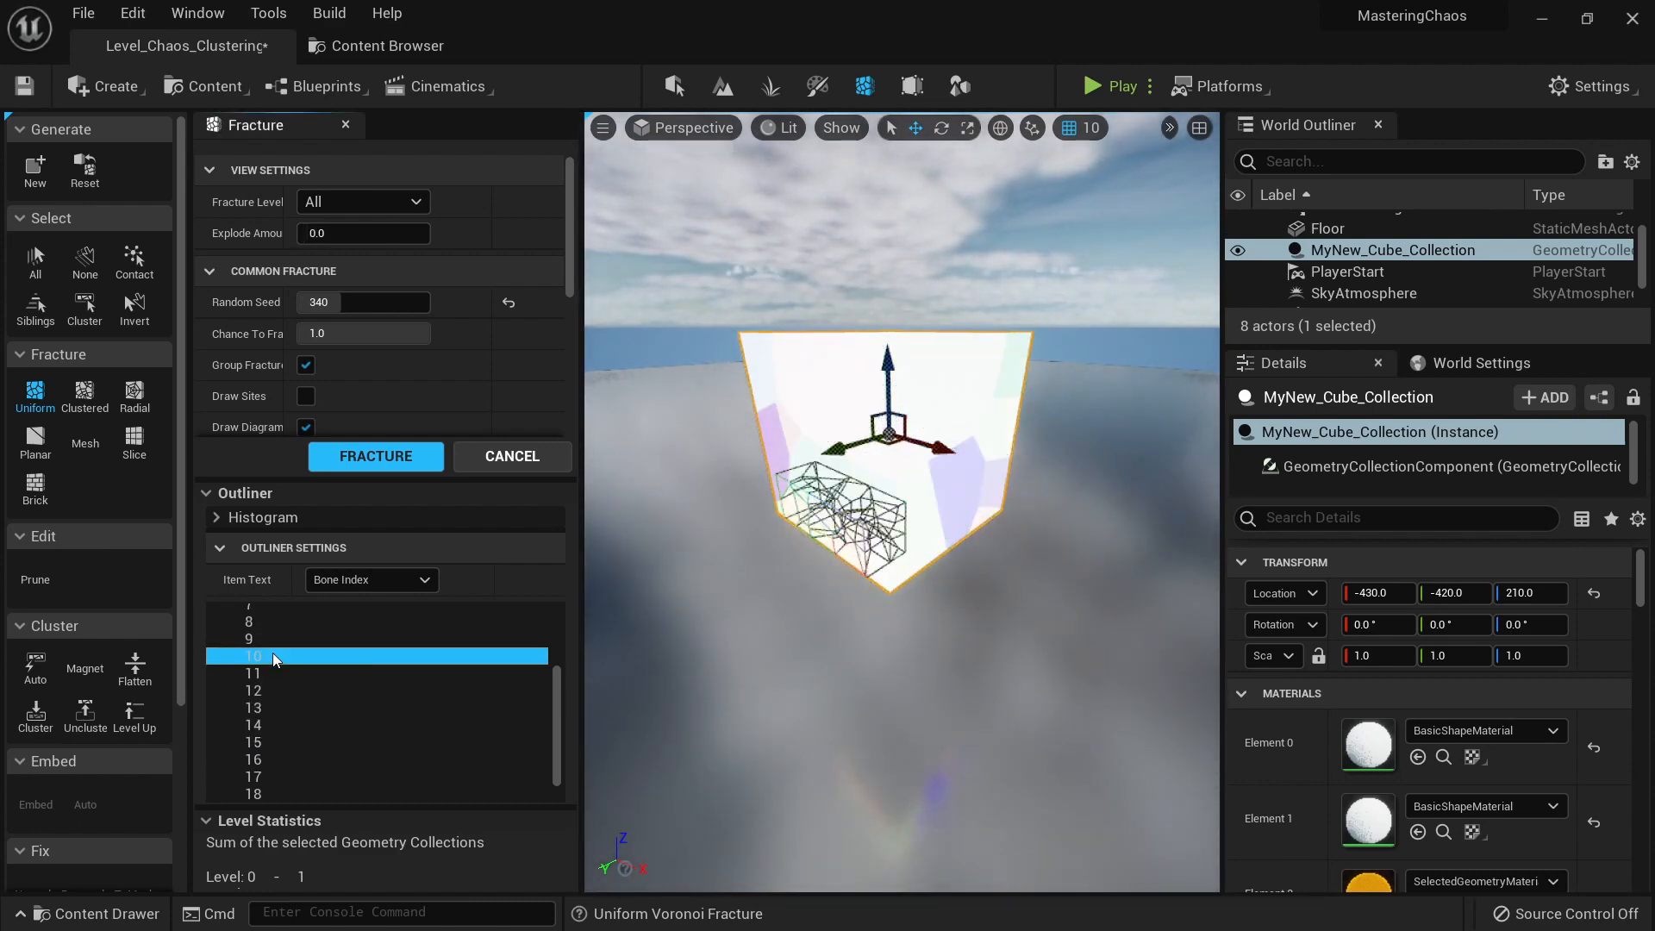
left_click(265, 672, "shift")
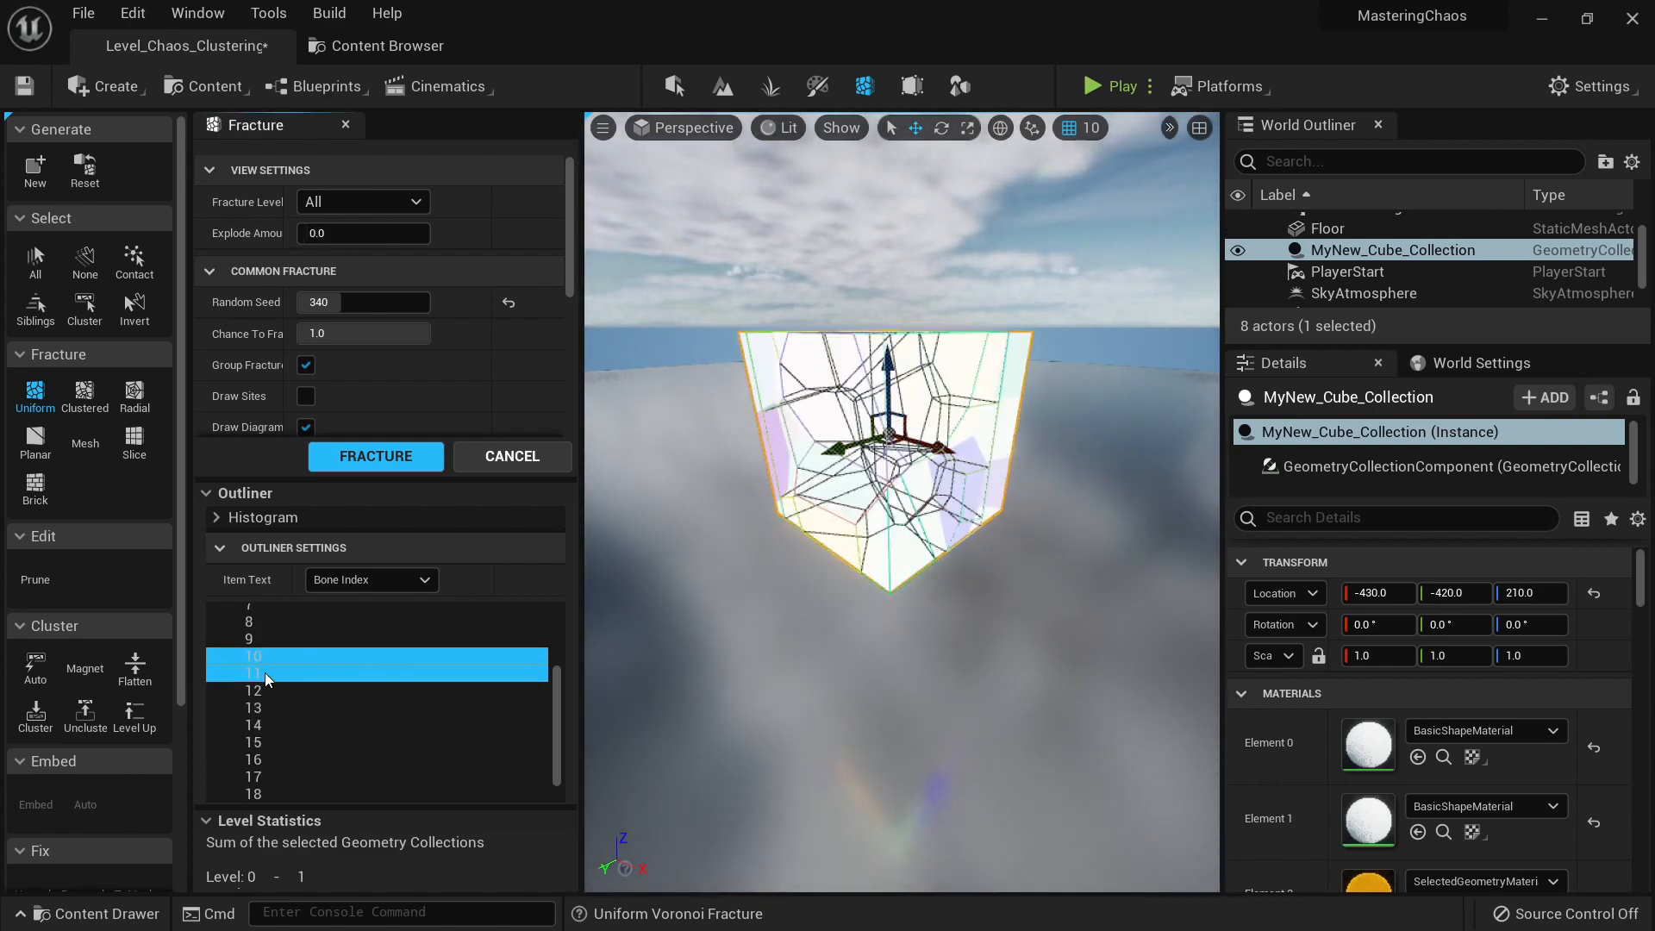
Step: Select bones 9 and 10 in the hierarchy and apply the Uniform Voronoi fracture to them with random seed 340
left_click(267, 651)
left_click(260, 639, "shift")
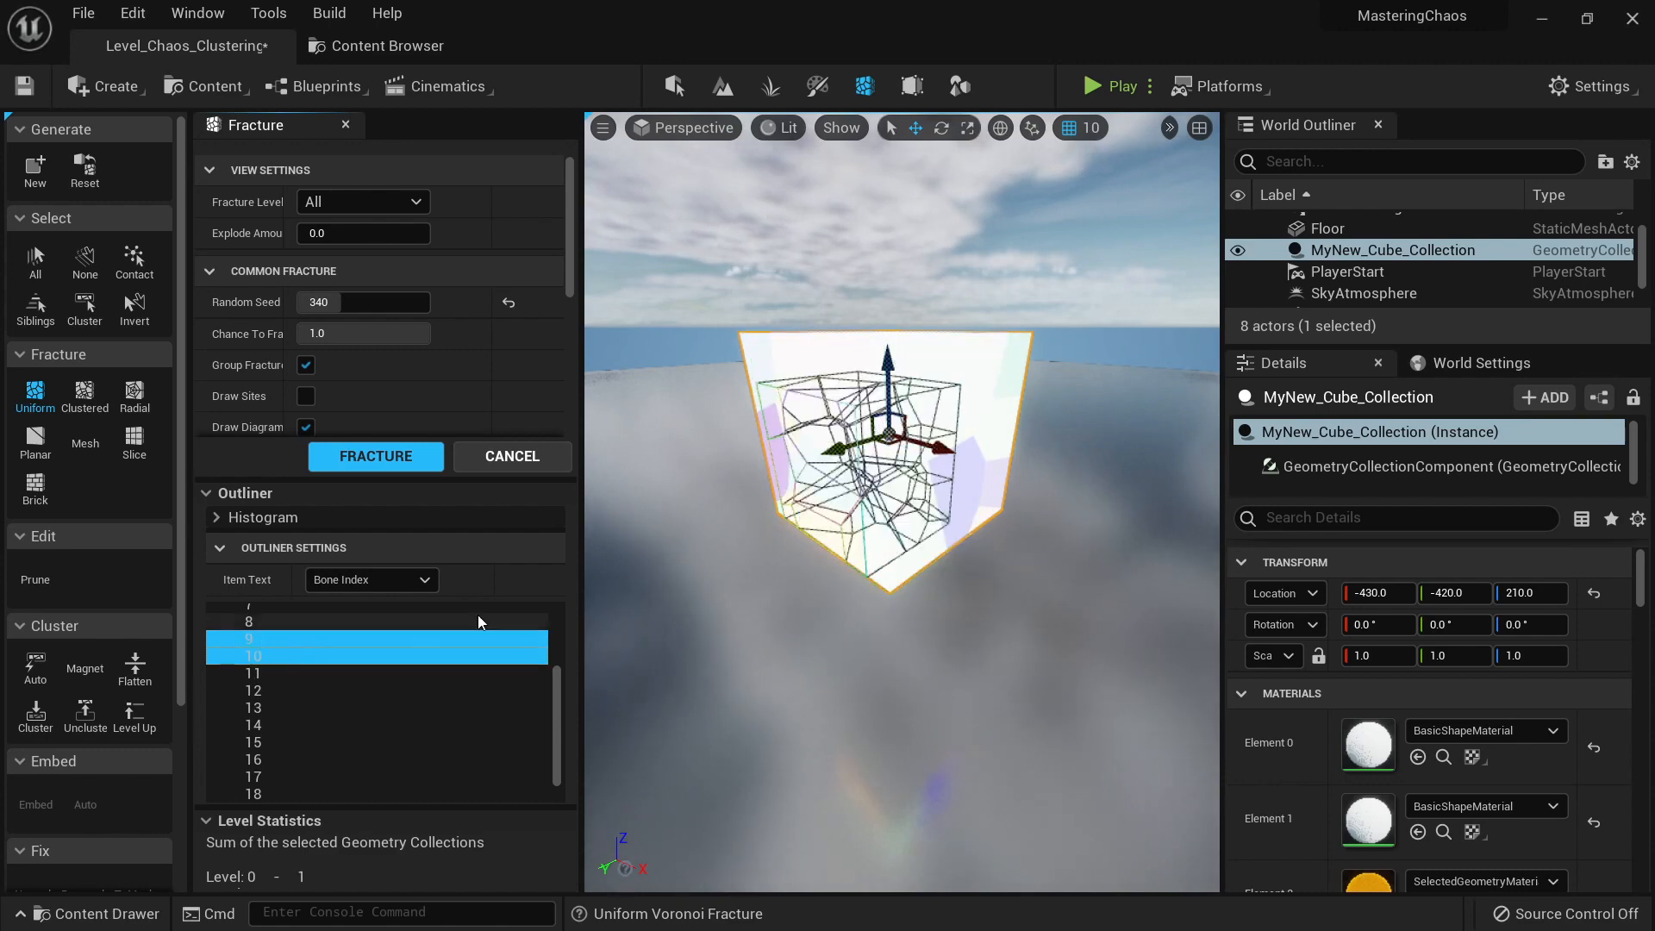
right_click_drag(733, 552, 845, 525)
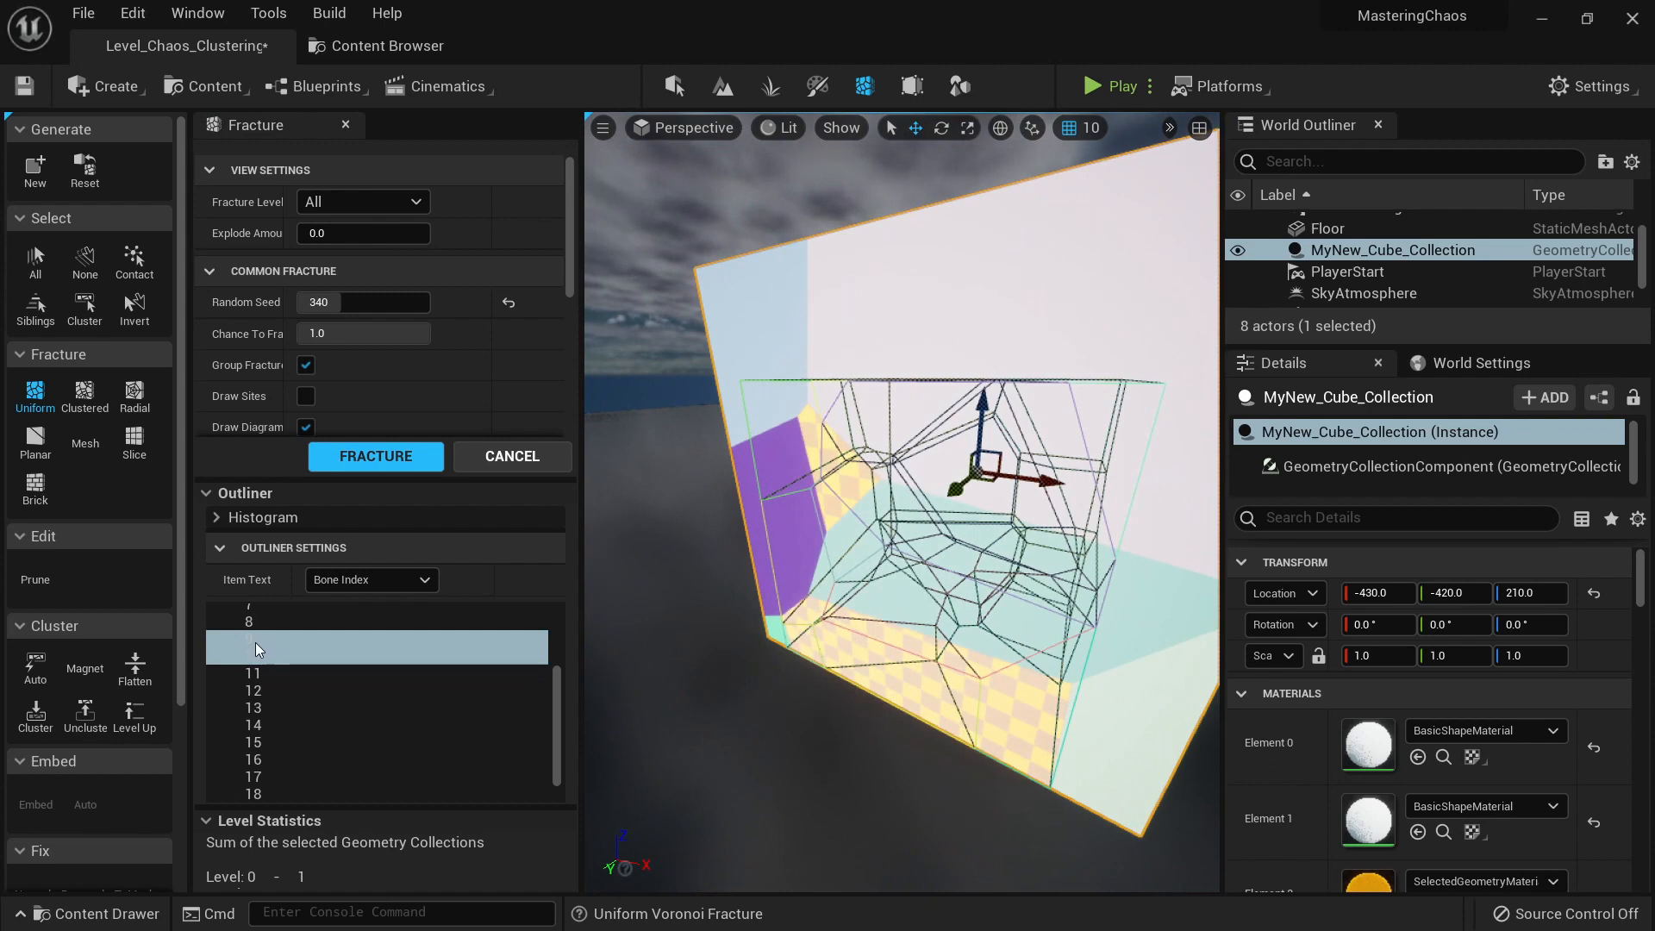
scroll(268, 645, "down", 2)
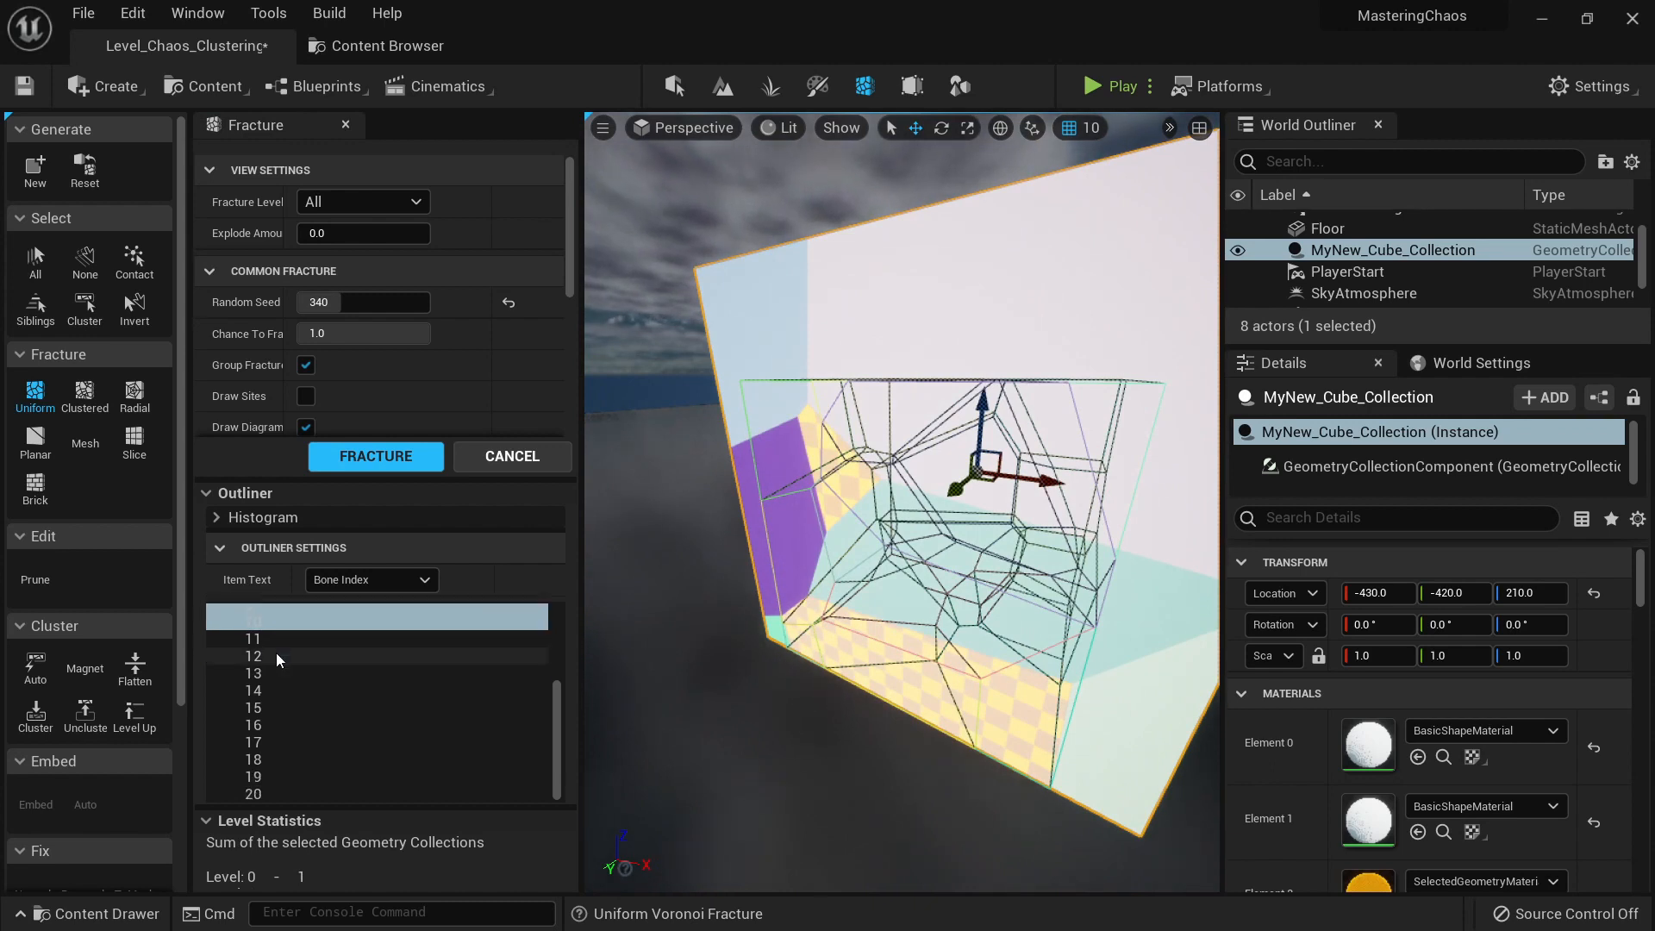
scroll(281, 652, "up", 5)
scroll(283, 652, "down", 5)
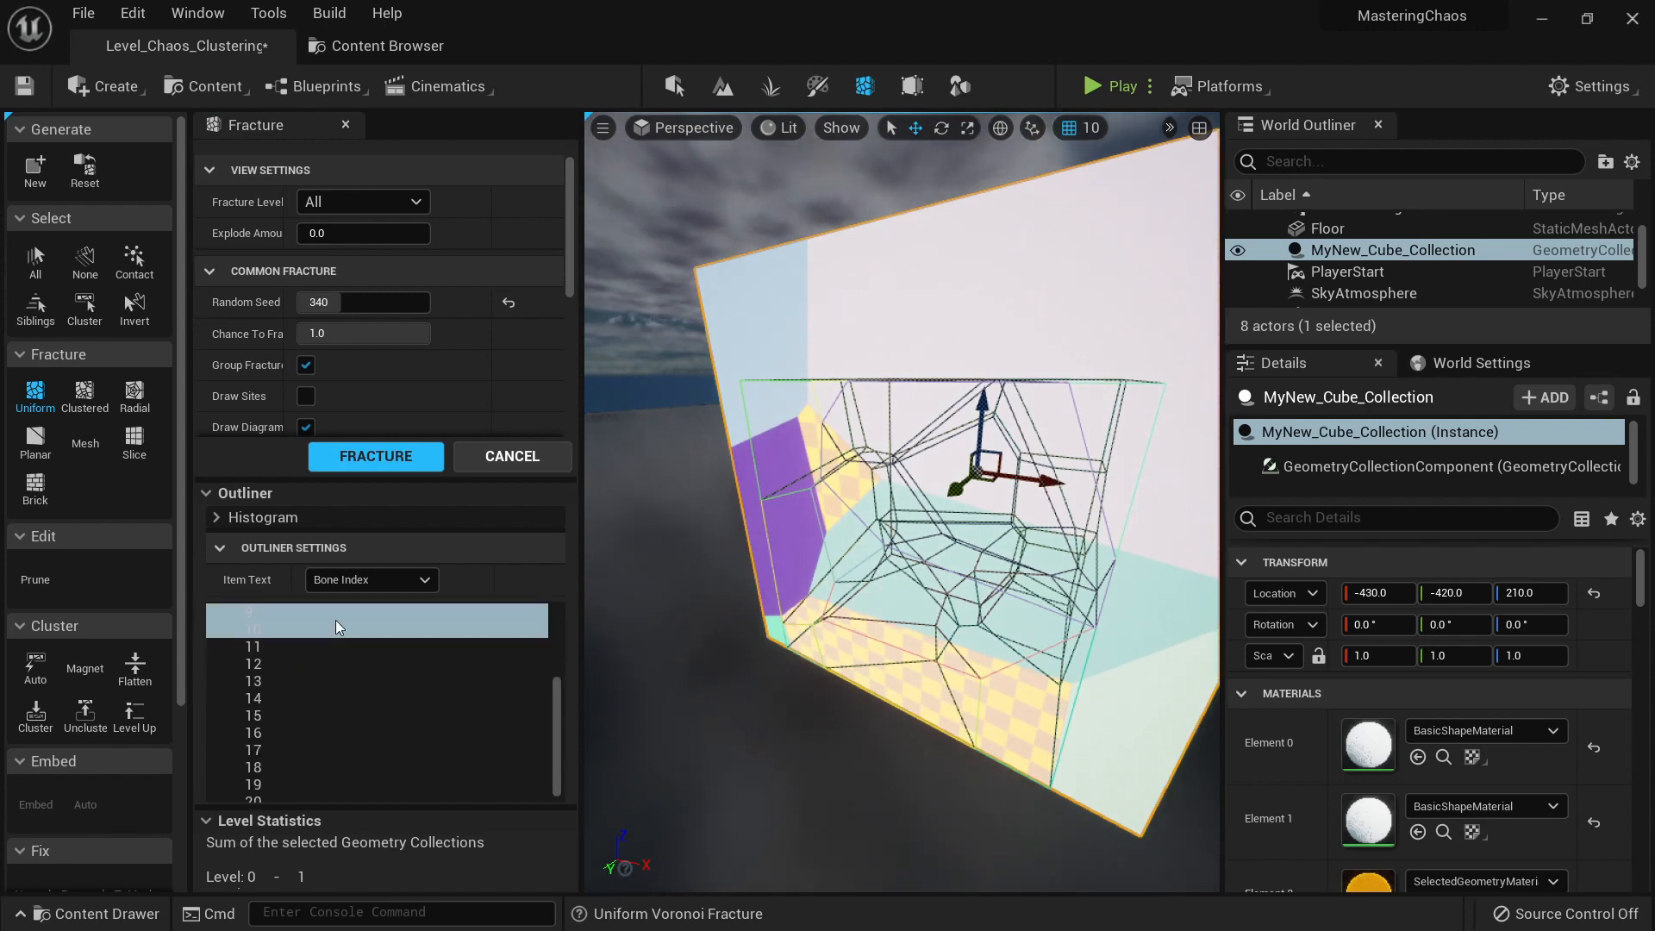
left_click(379, 464)
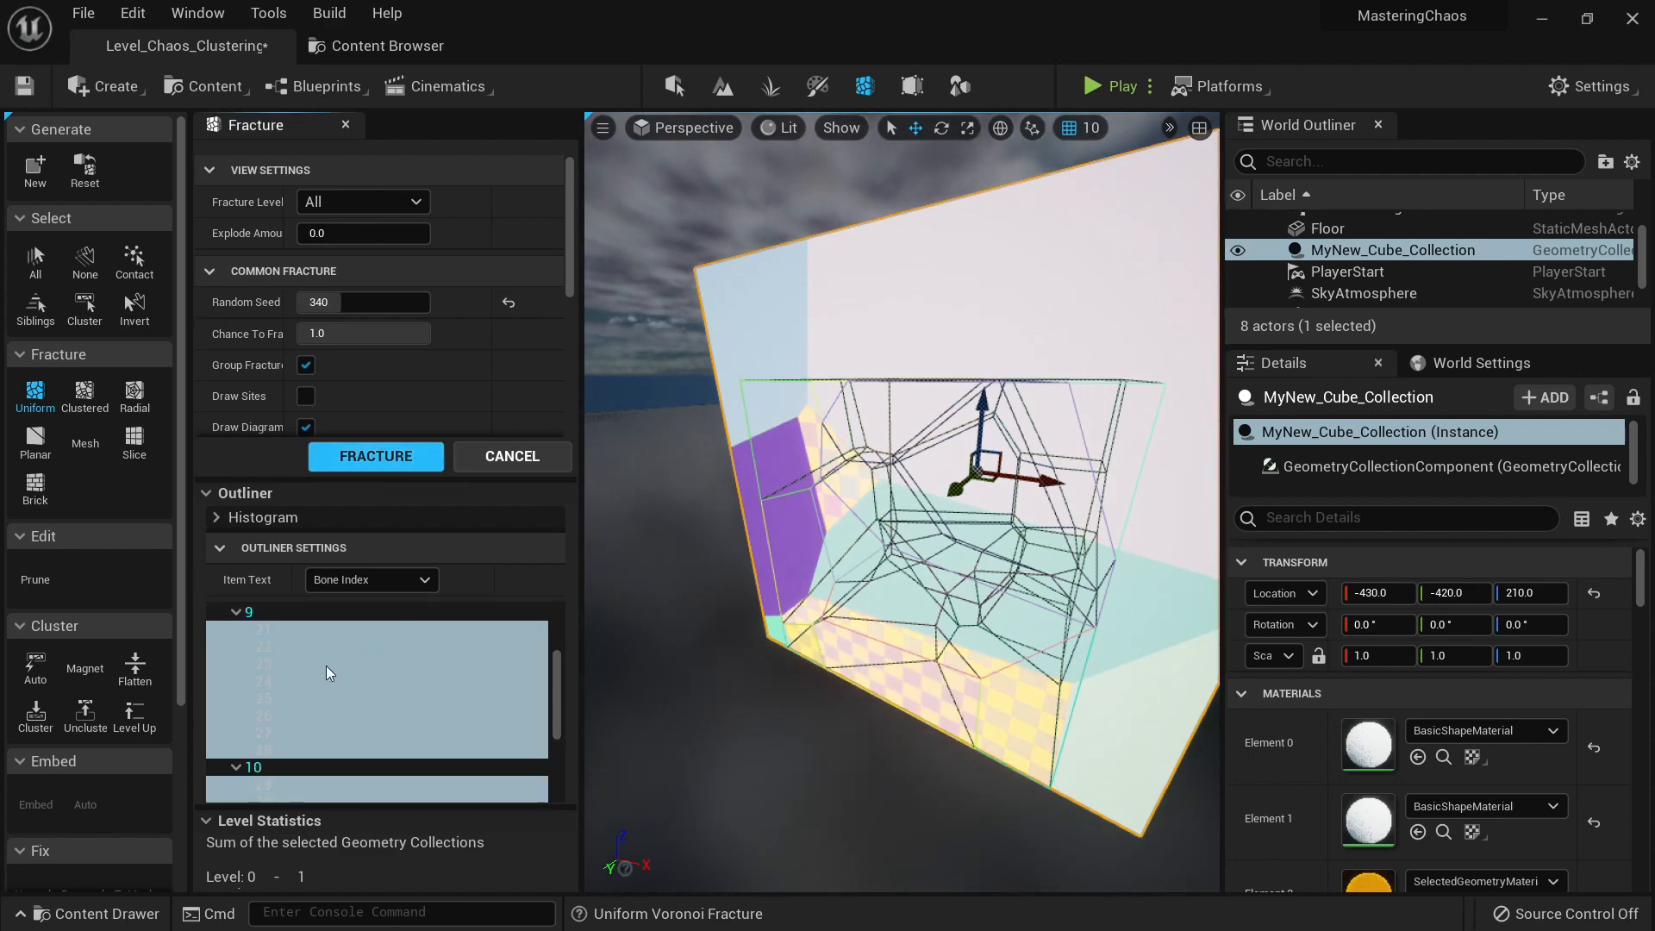
Step: Examine bone 9 with its child bones 21 to 28, and the first child of bone 10, in the hierarchy
left_click(250, 612)
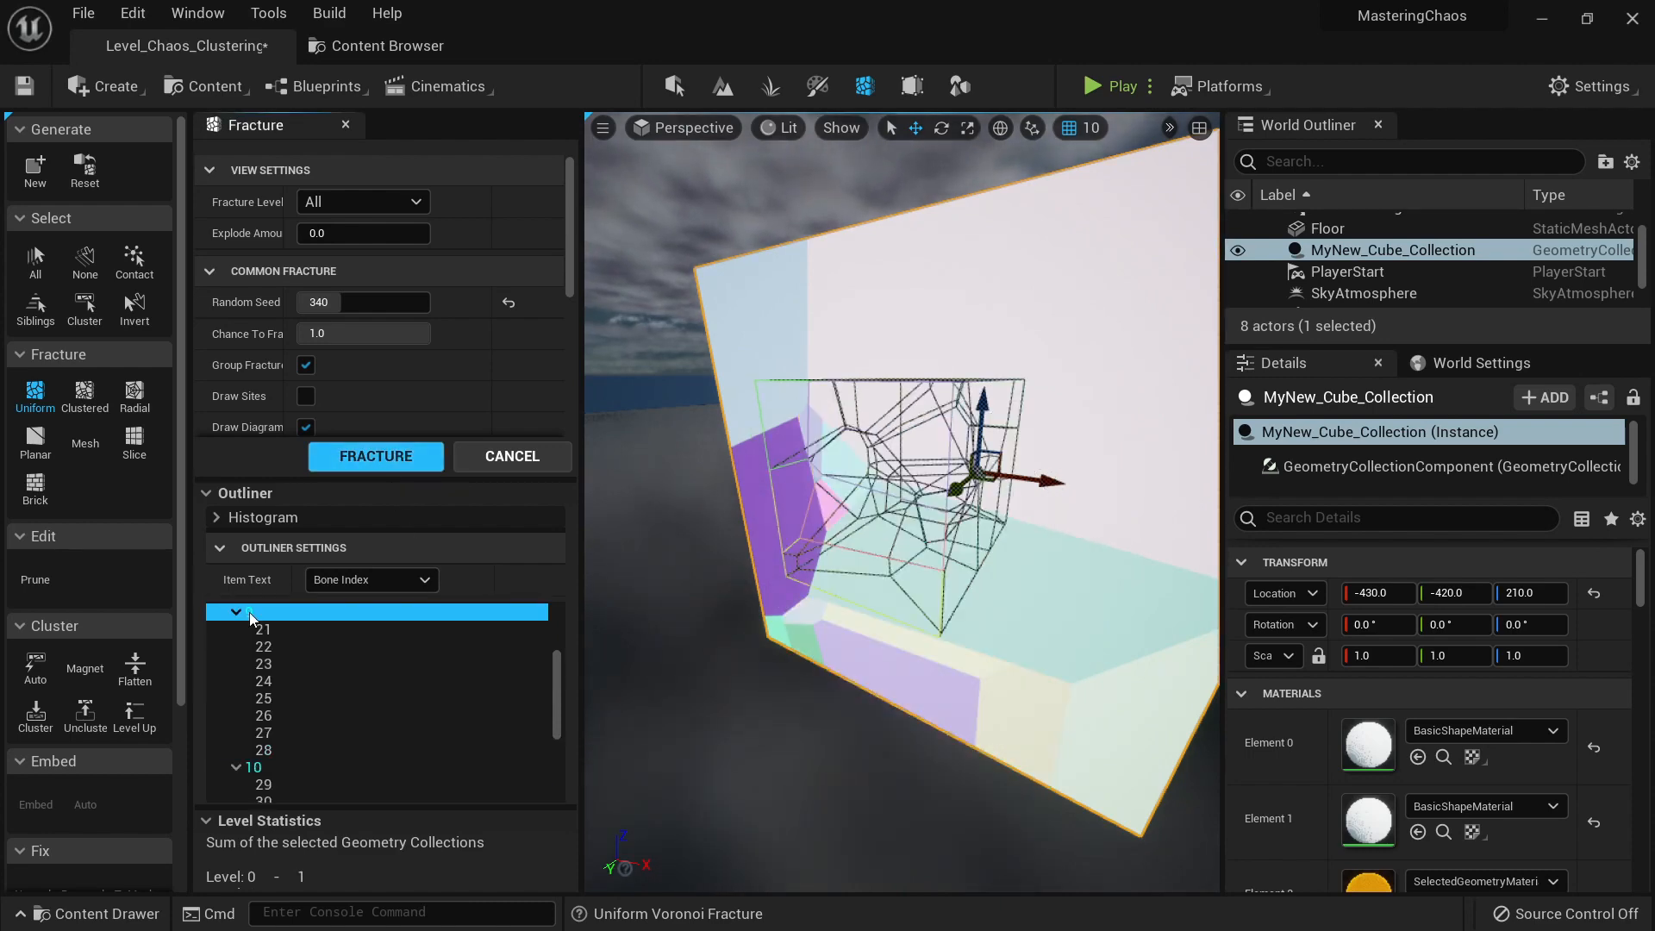
left_click(281, 630)
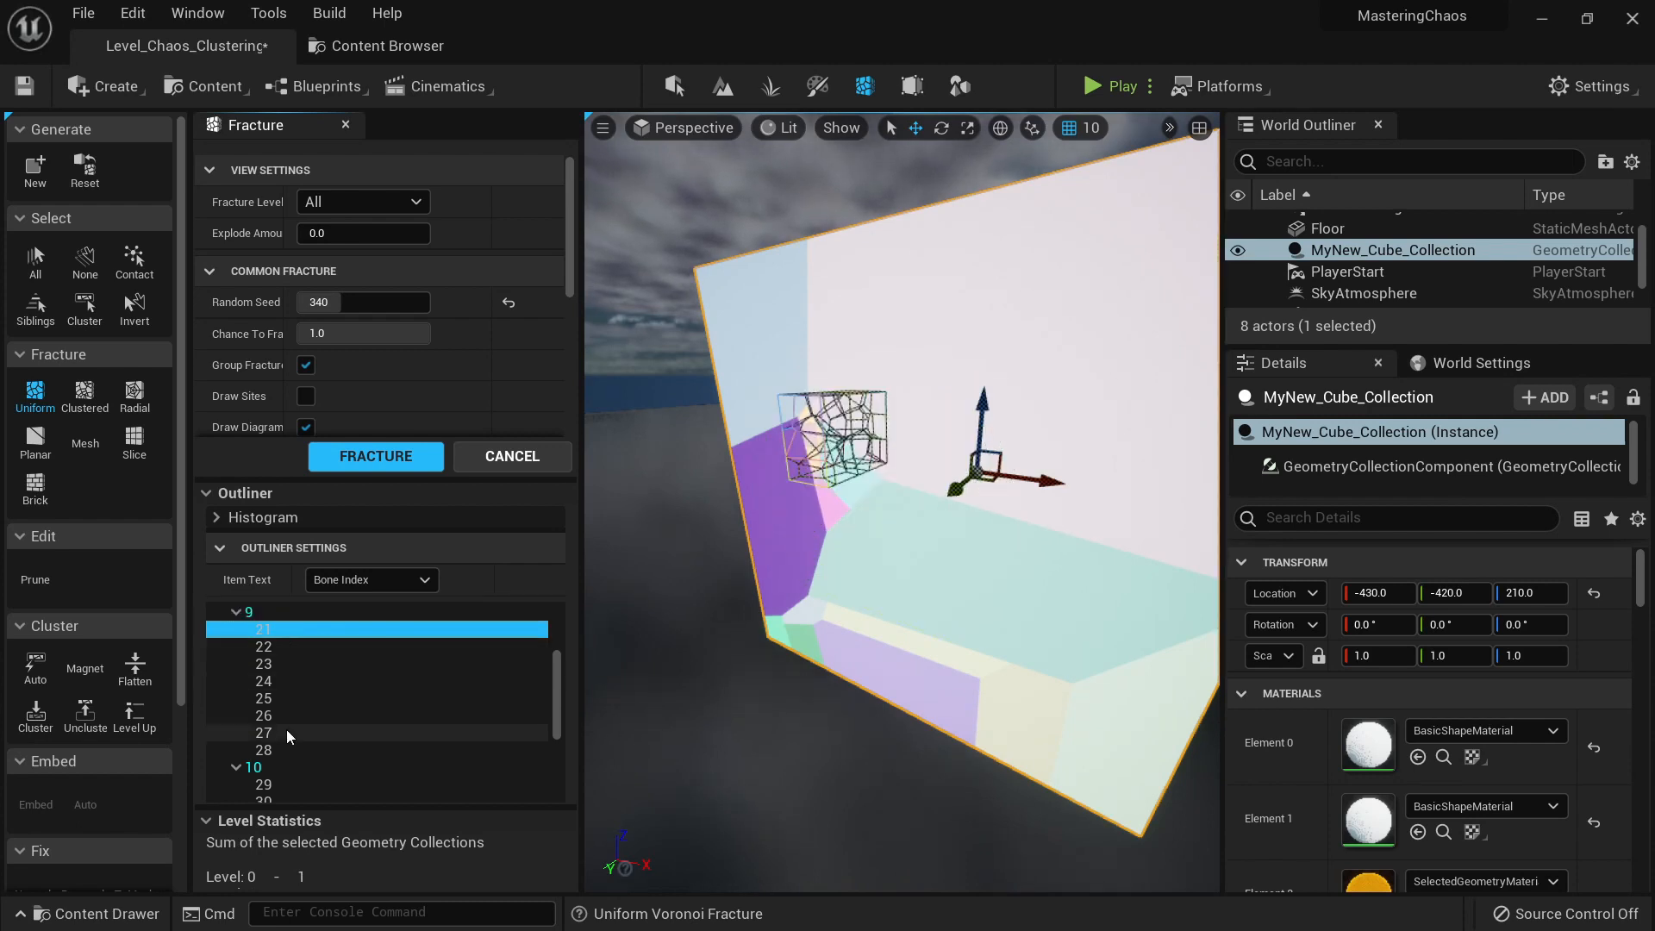
left_click(279, 750, "shift")
left_click(266, 613)
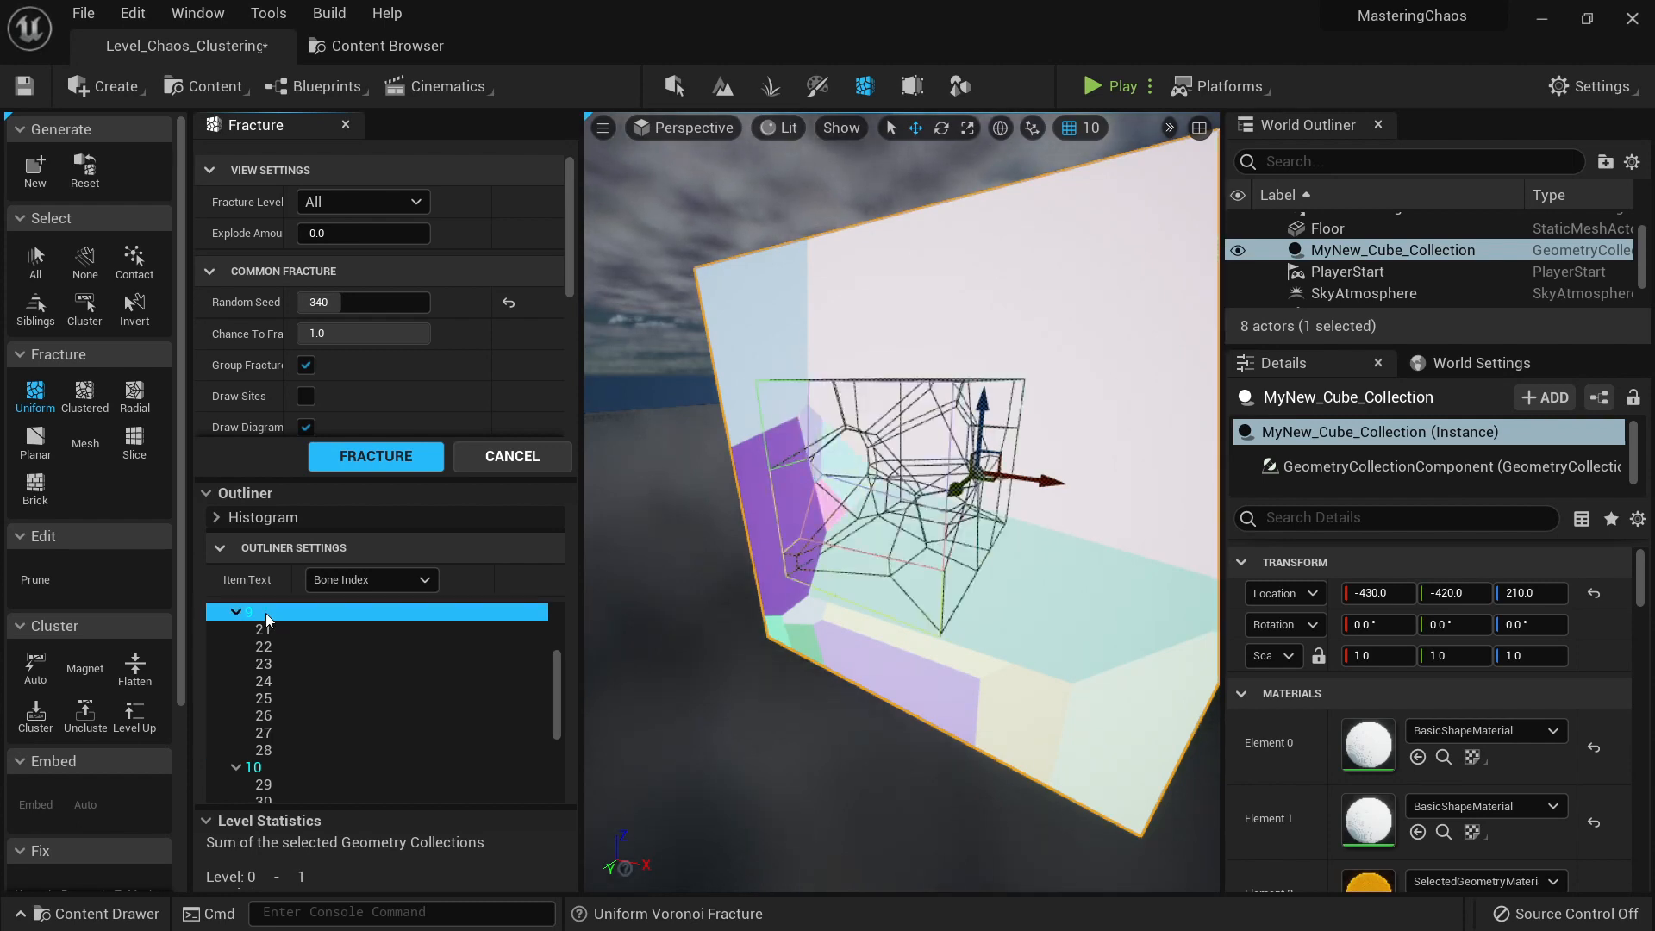
scroll(286, 736, "down", 2)
left_click(274, 701)
left_click(277, 717)
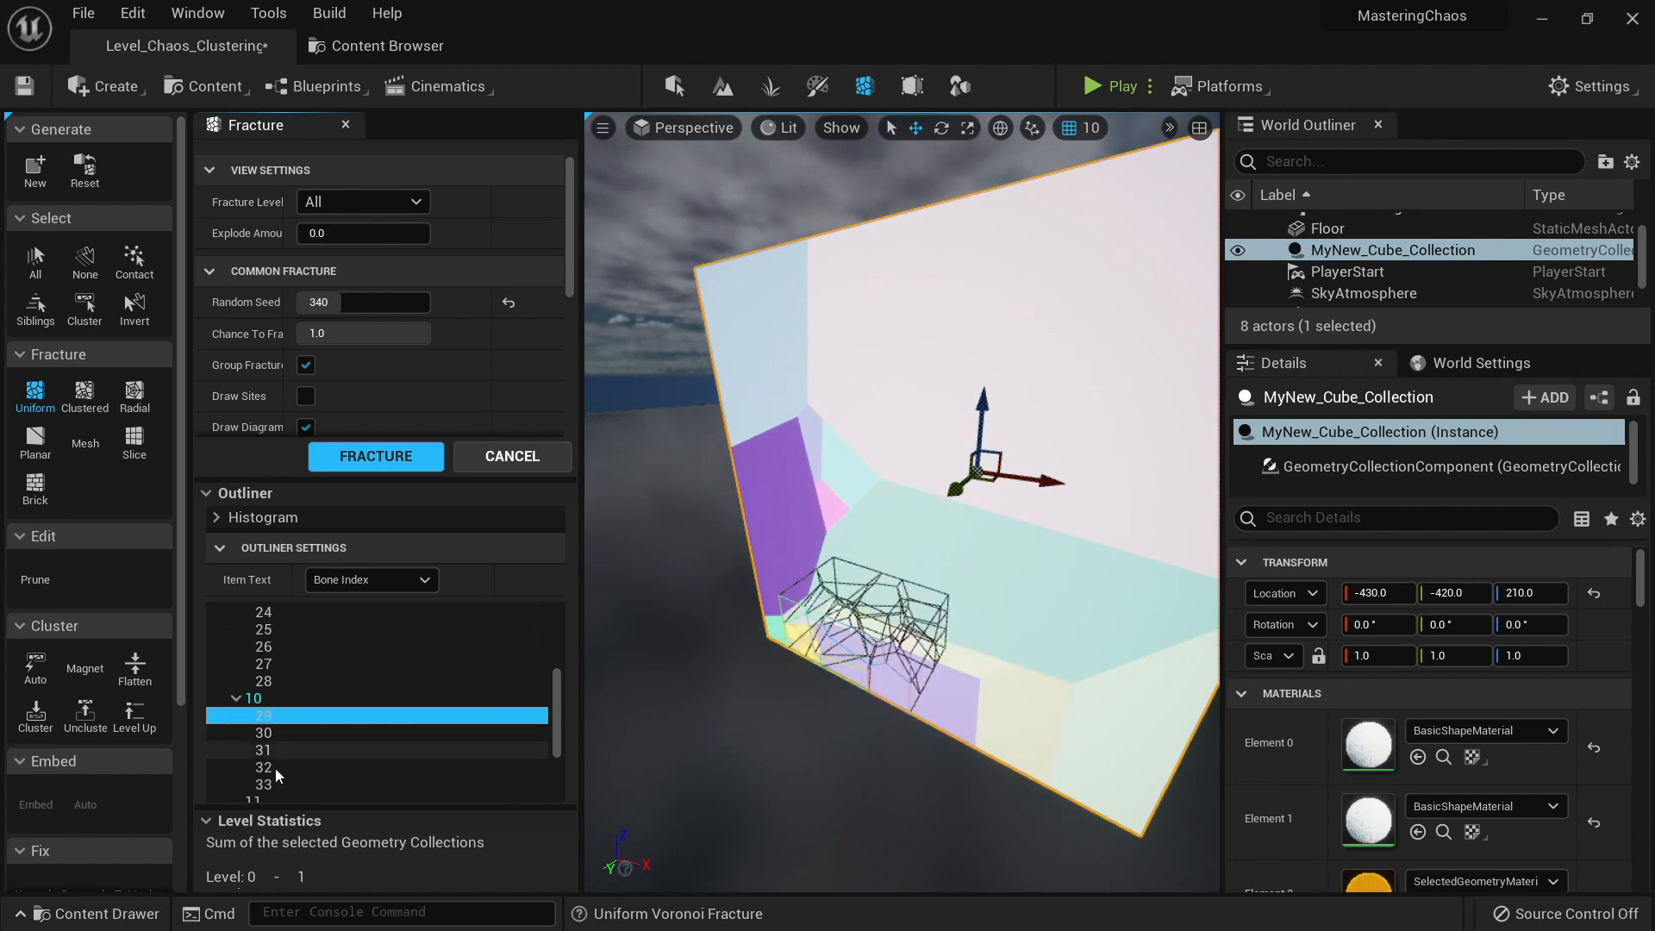
Step: Spread the cube's pieces apart to an explode amount of 1.0
scroll(297, 765, "down", 5)
key("s")
right_click_drag(715, 569, 845, 560)
key("w")
key("s")
key("shift+e")
key("shift+e")
key("shift+e")
key("shift+e")
key("shift+e")
key("shift+e")
key("shift+e")
key("shift+e")
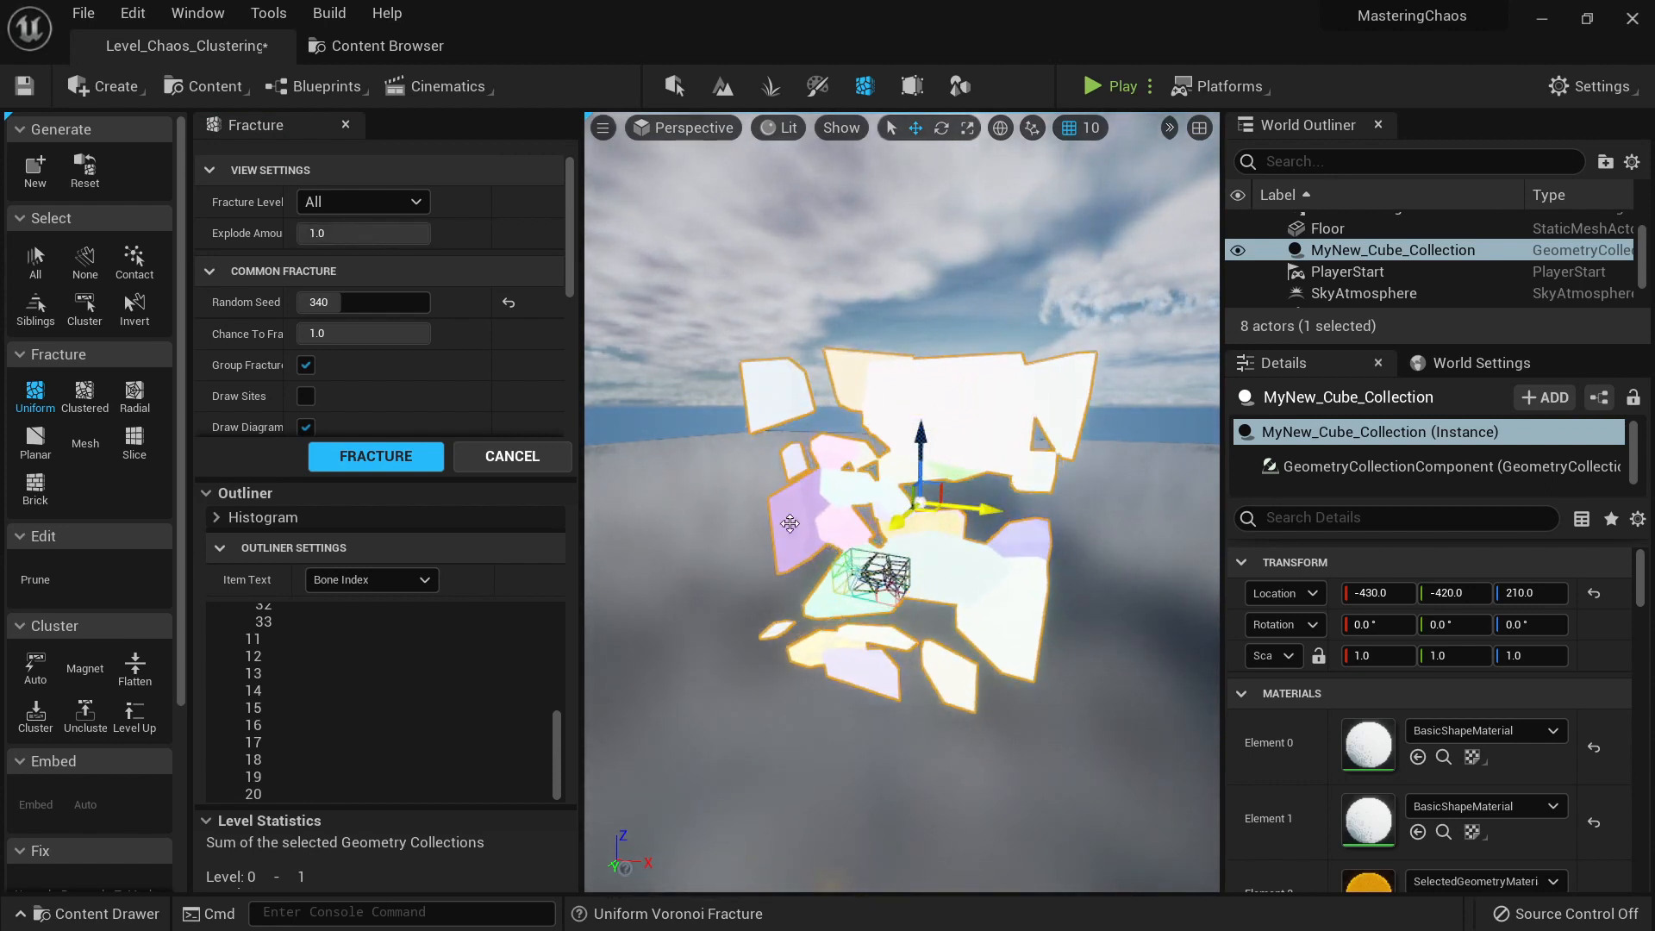
Step: View the cube at fracture Level 0 and at Level 1 to compare their pieces
left_click(385, 201)
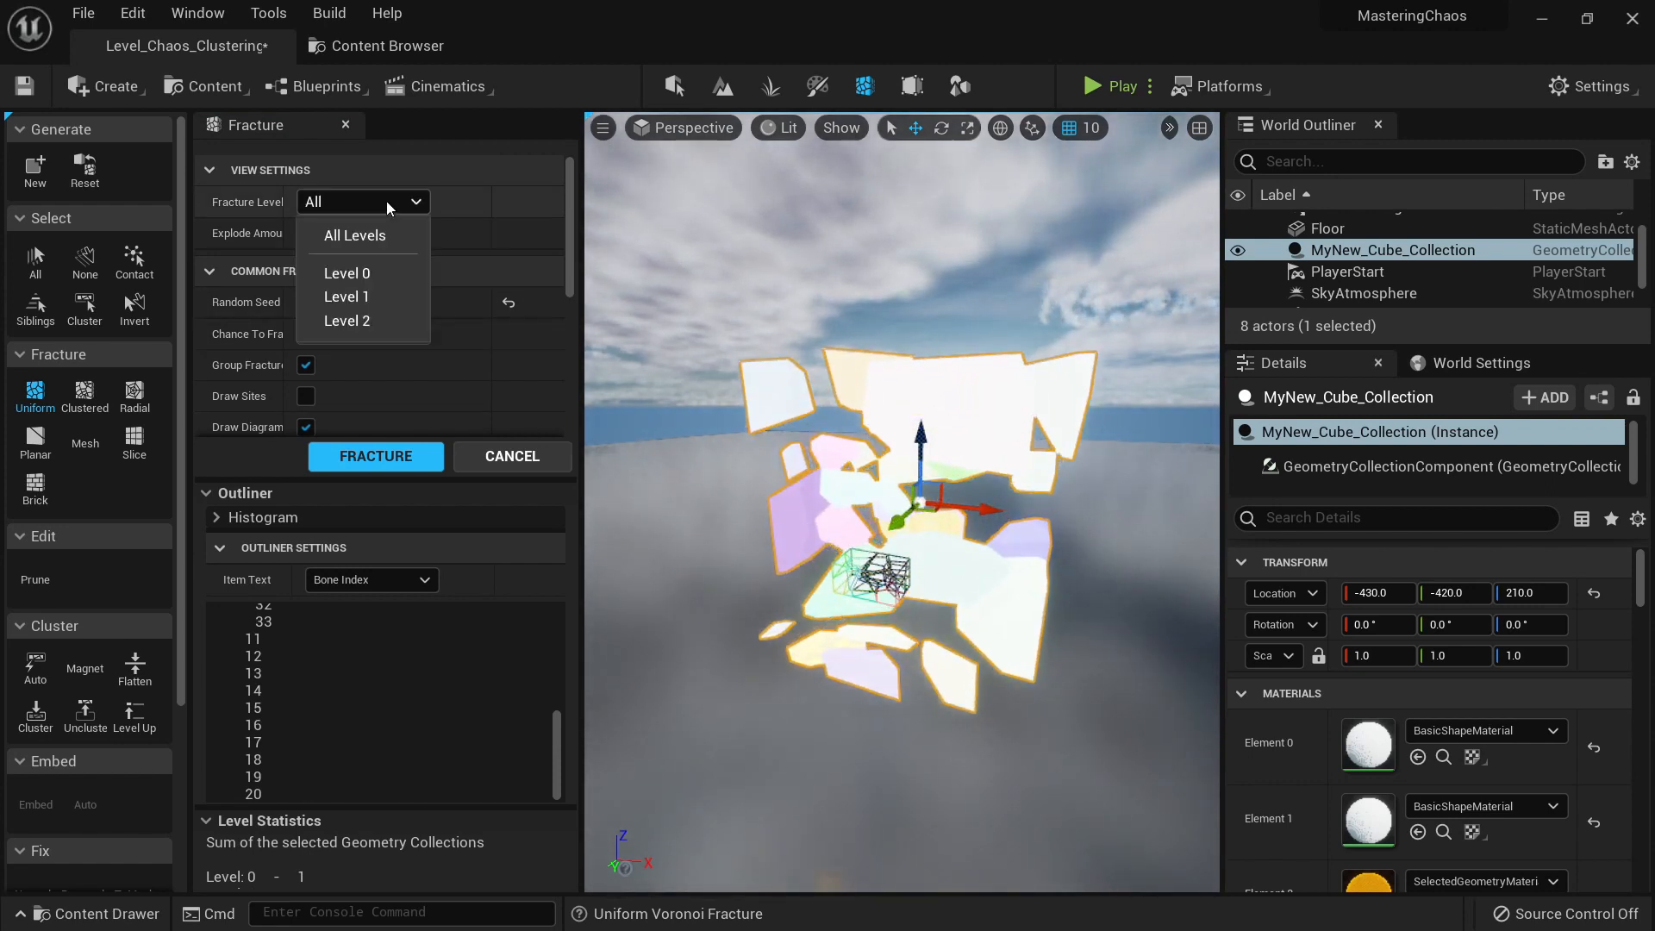
left_click(371, 278)
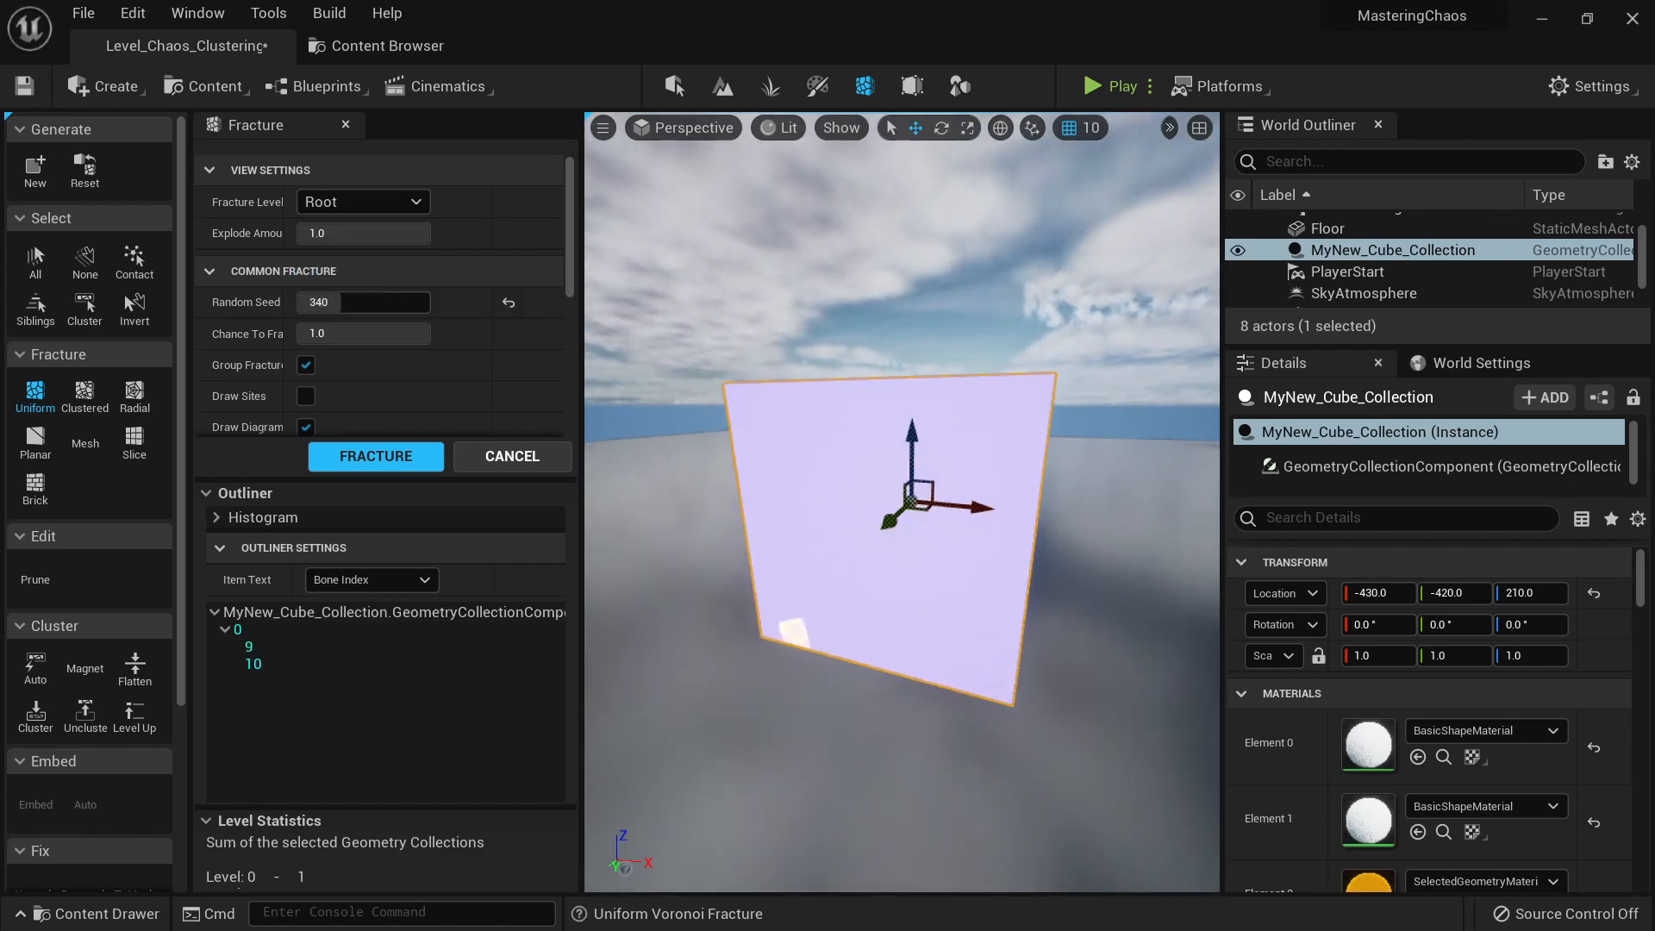
mouse_move(902, 501)
right_mouse_down()
mouse_move(1043, 513)
mouse_move(914, 508)
right_mouse_up()
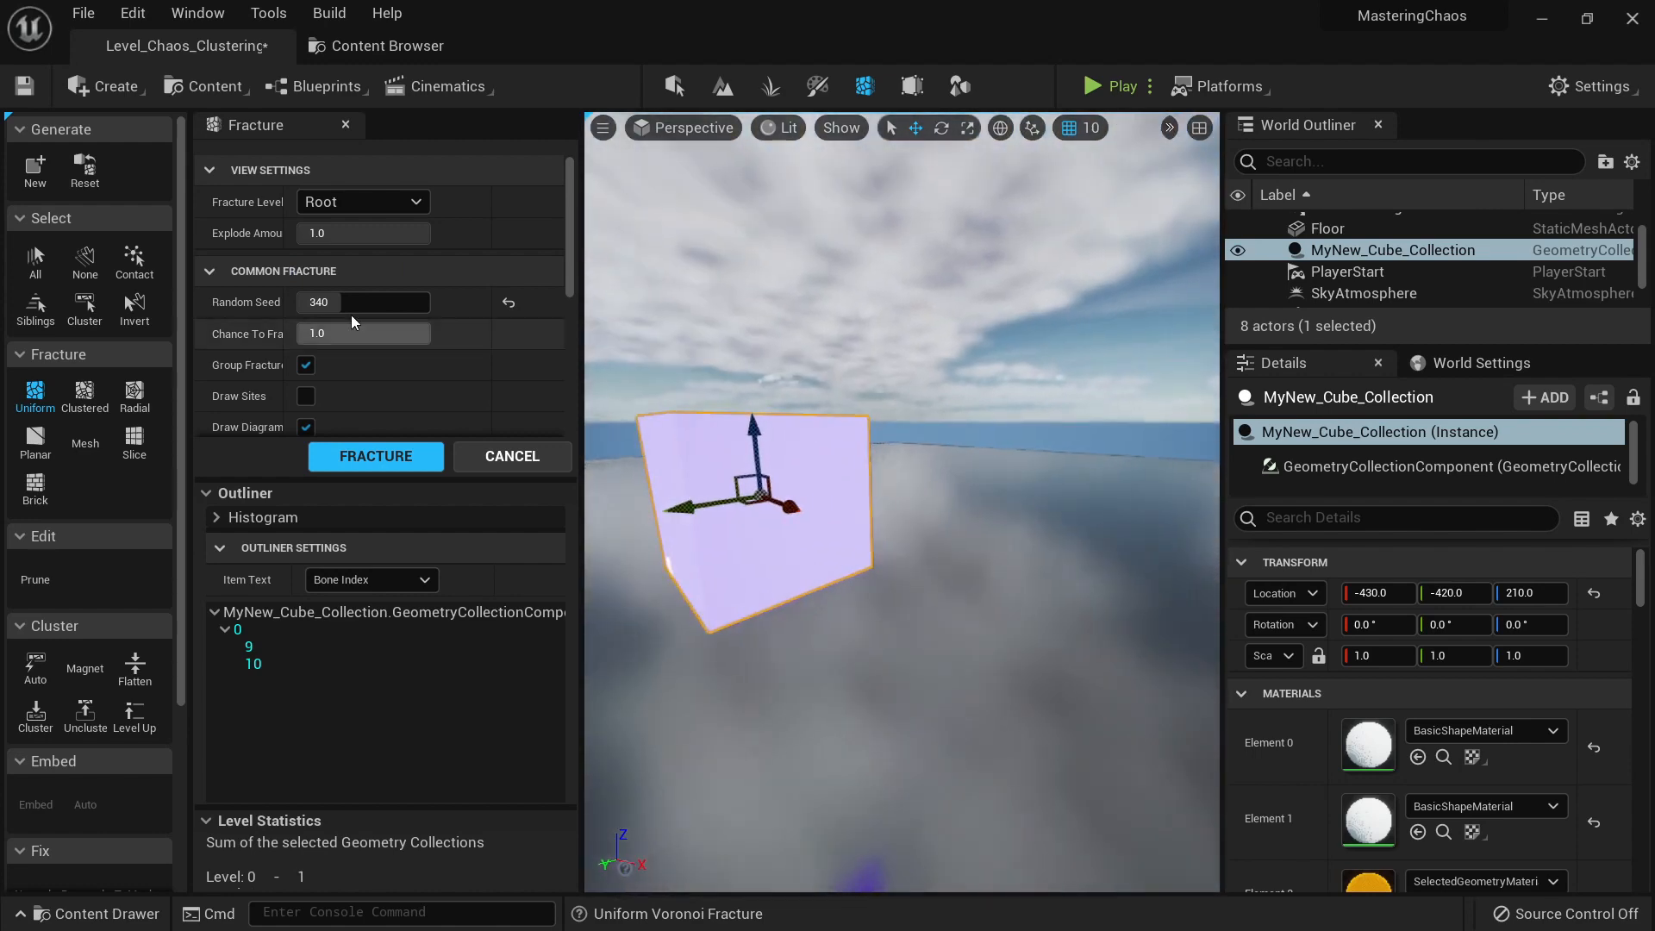
left_click(398, 202)
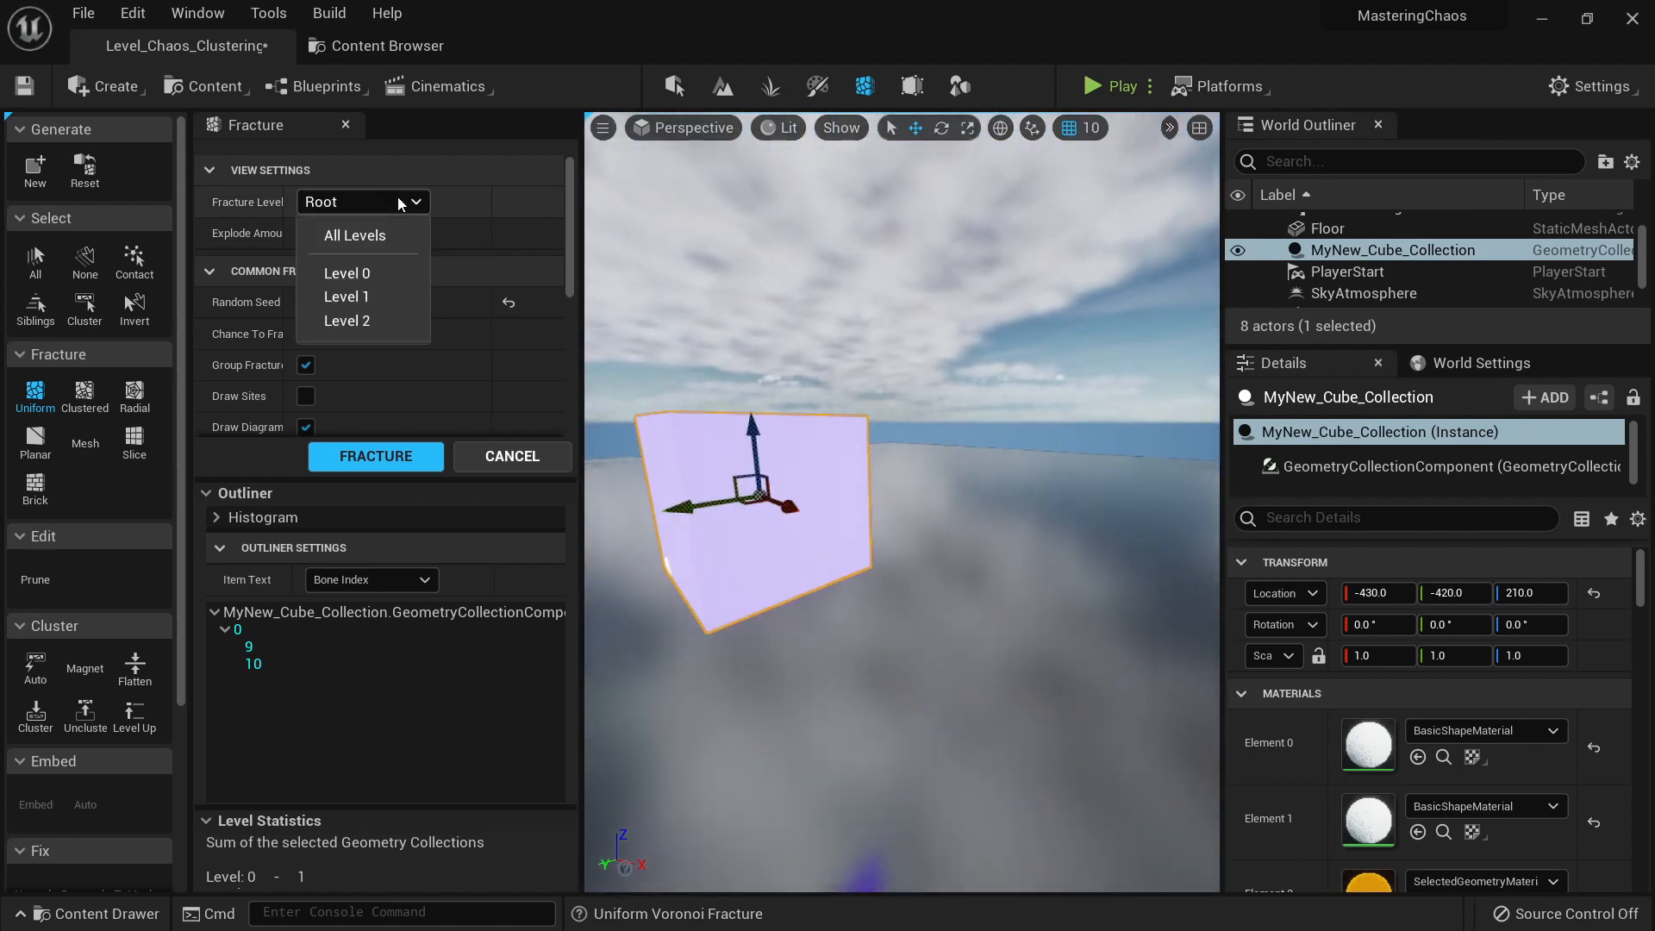
left_click(369, 296)
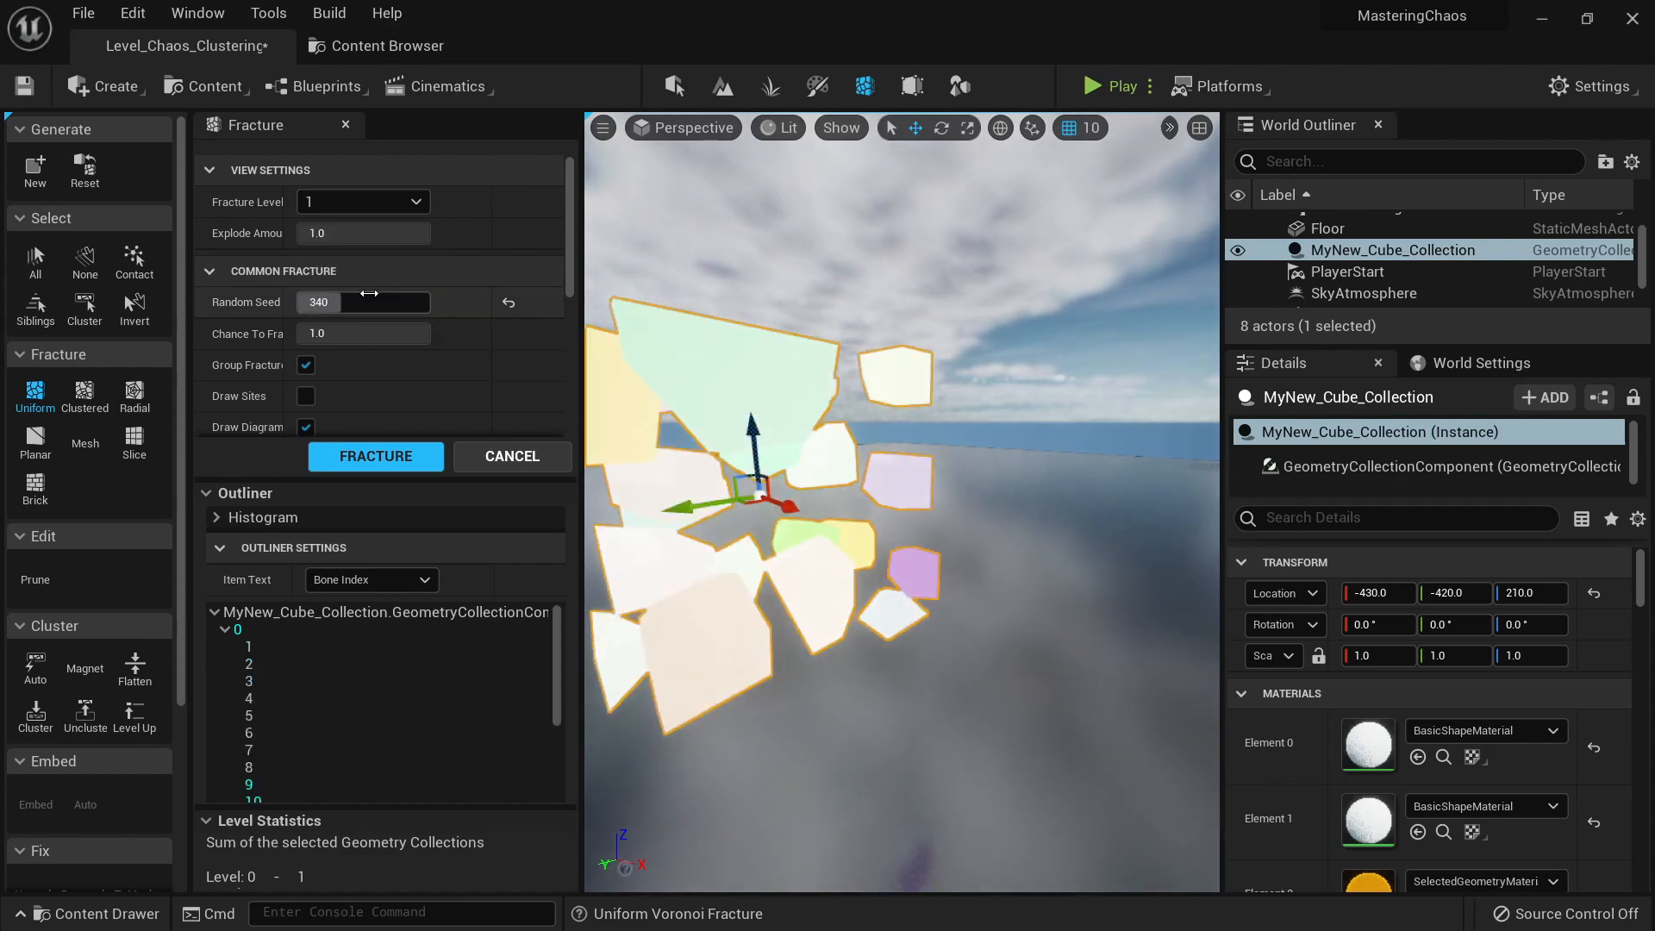
right_click_drag(902, 501, 823, 372)
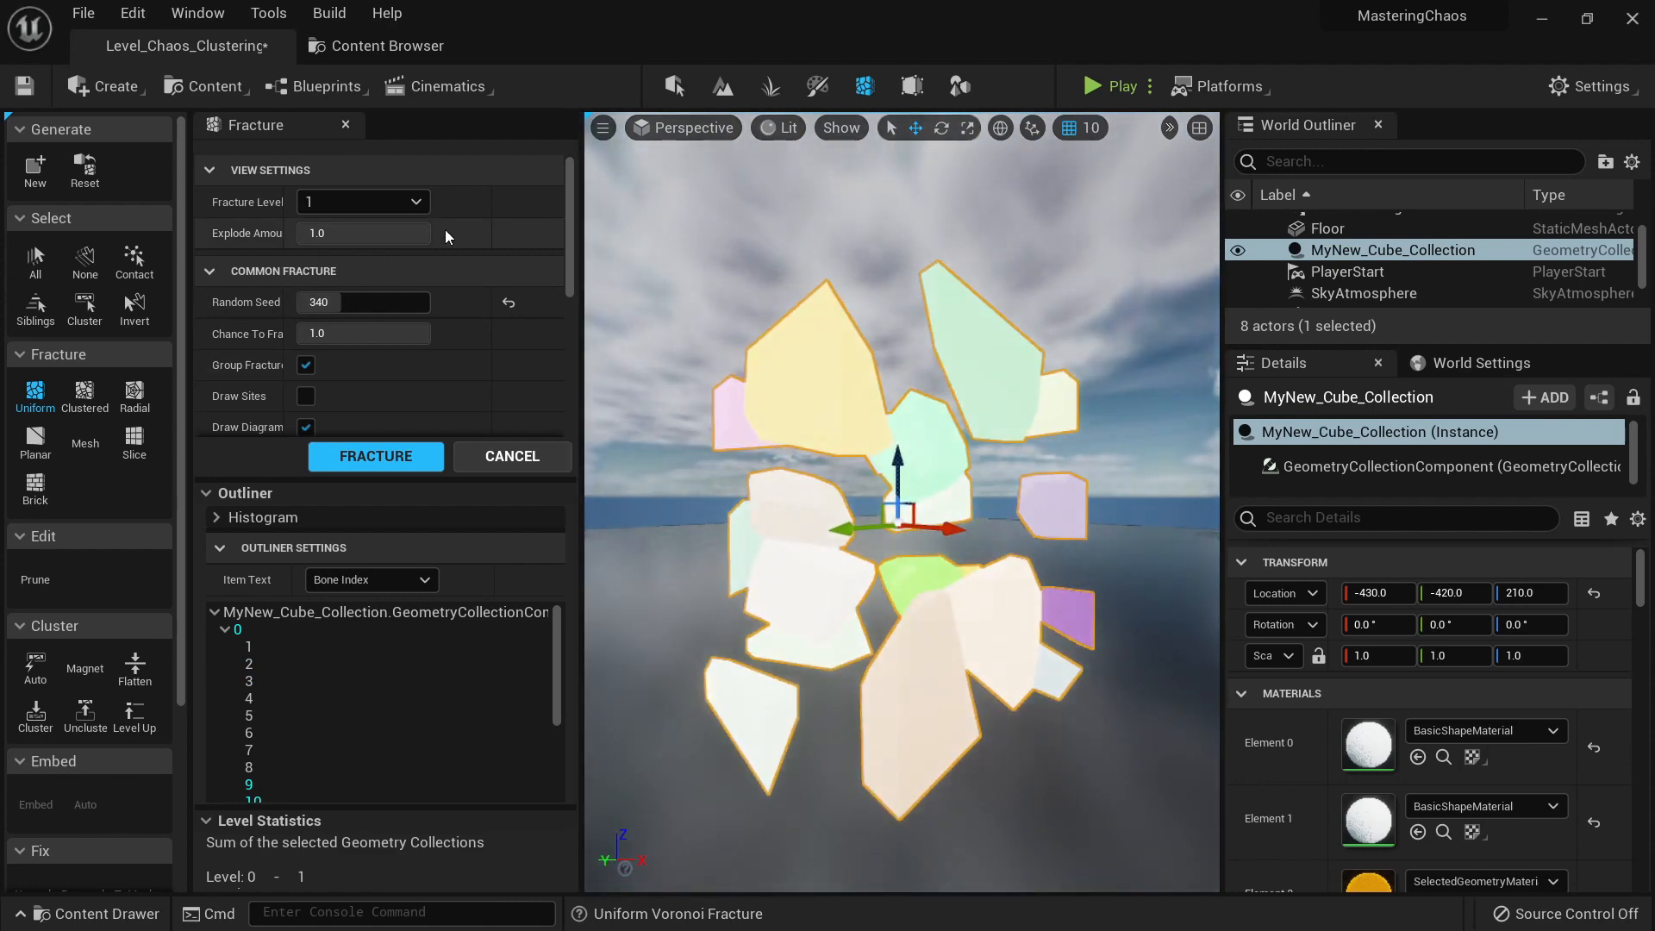
Step: Show fracture Level 2 and examine the child pieces of bones 9 and 10
left_click(404, 203)
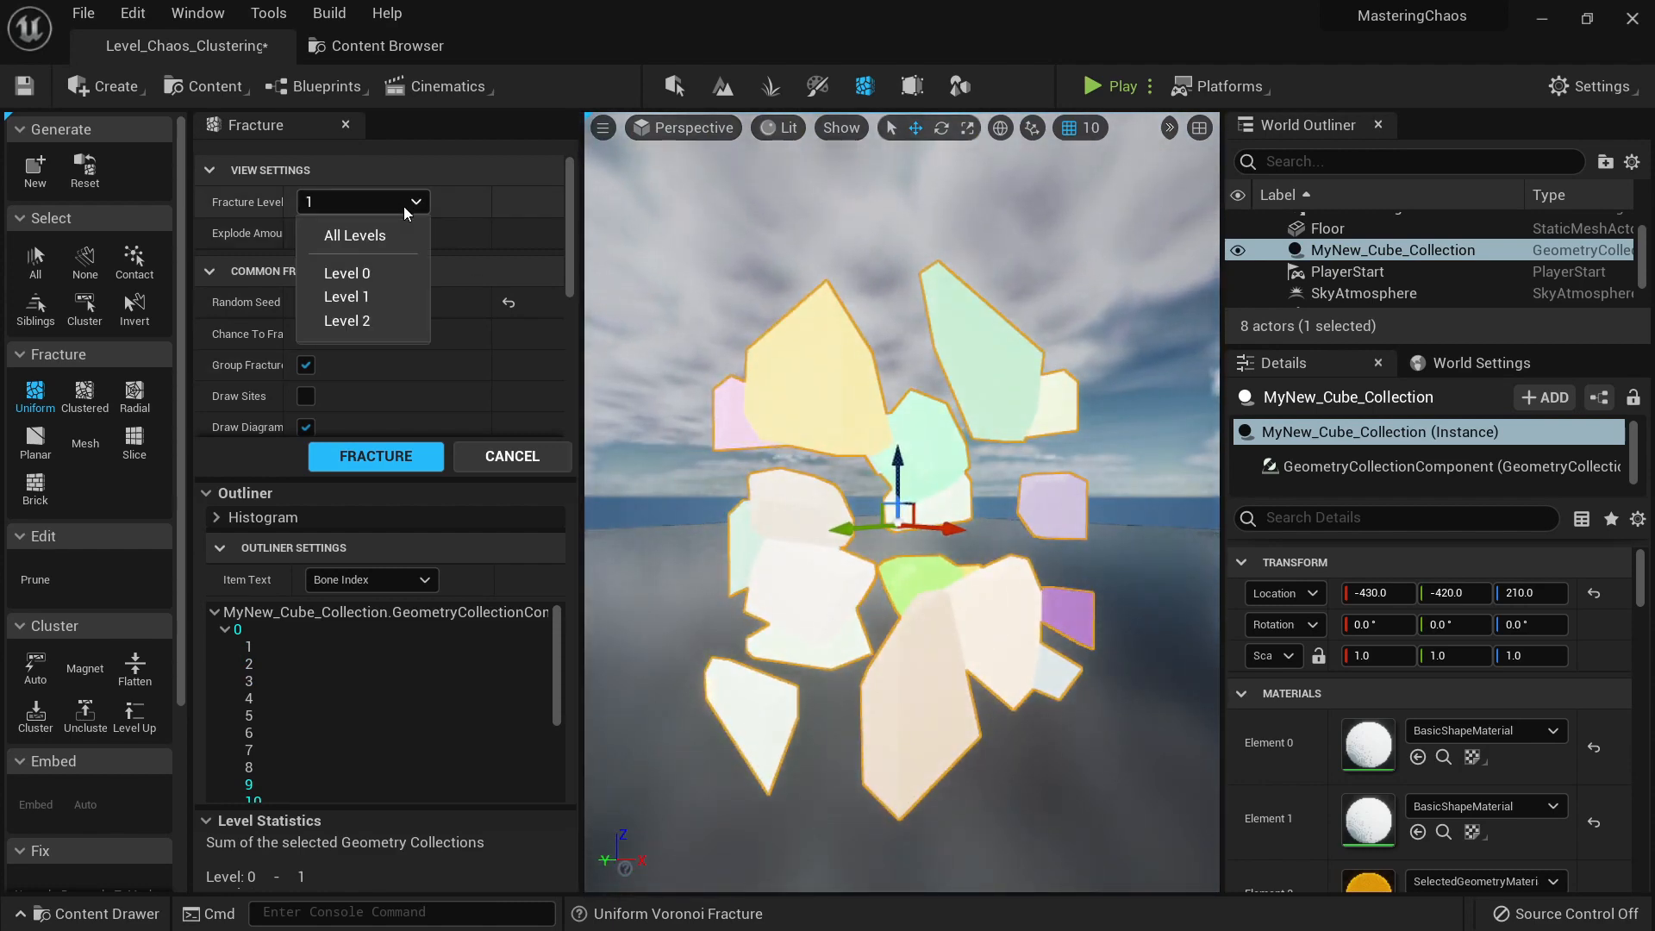
left_click(366, 323)
right_click_drag(742, 517, 871, 569)
scroll(433, 677, "down", 3)
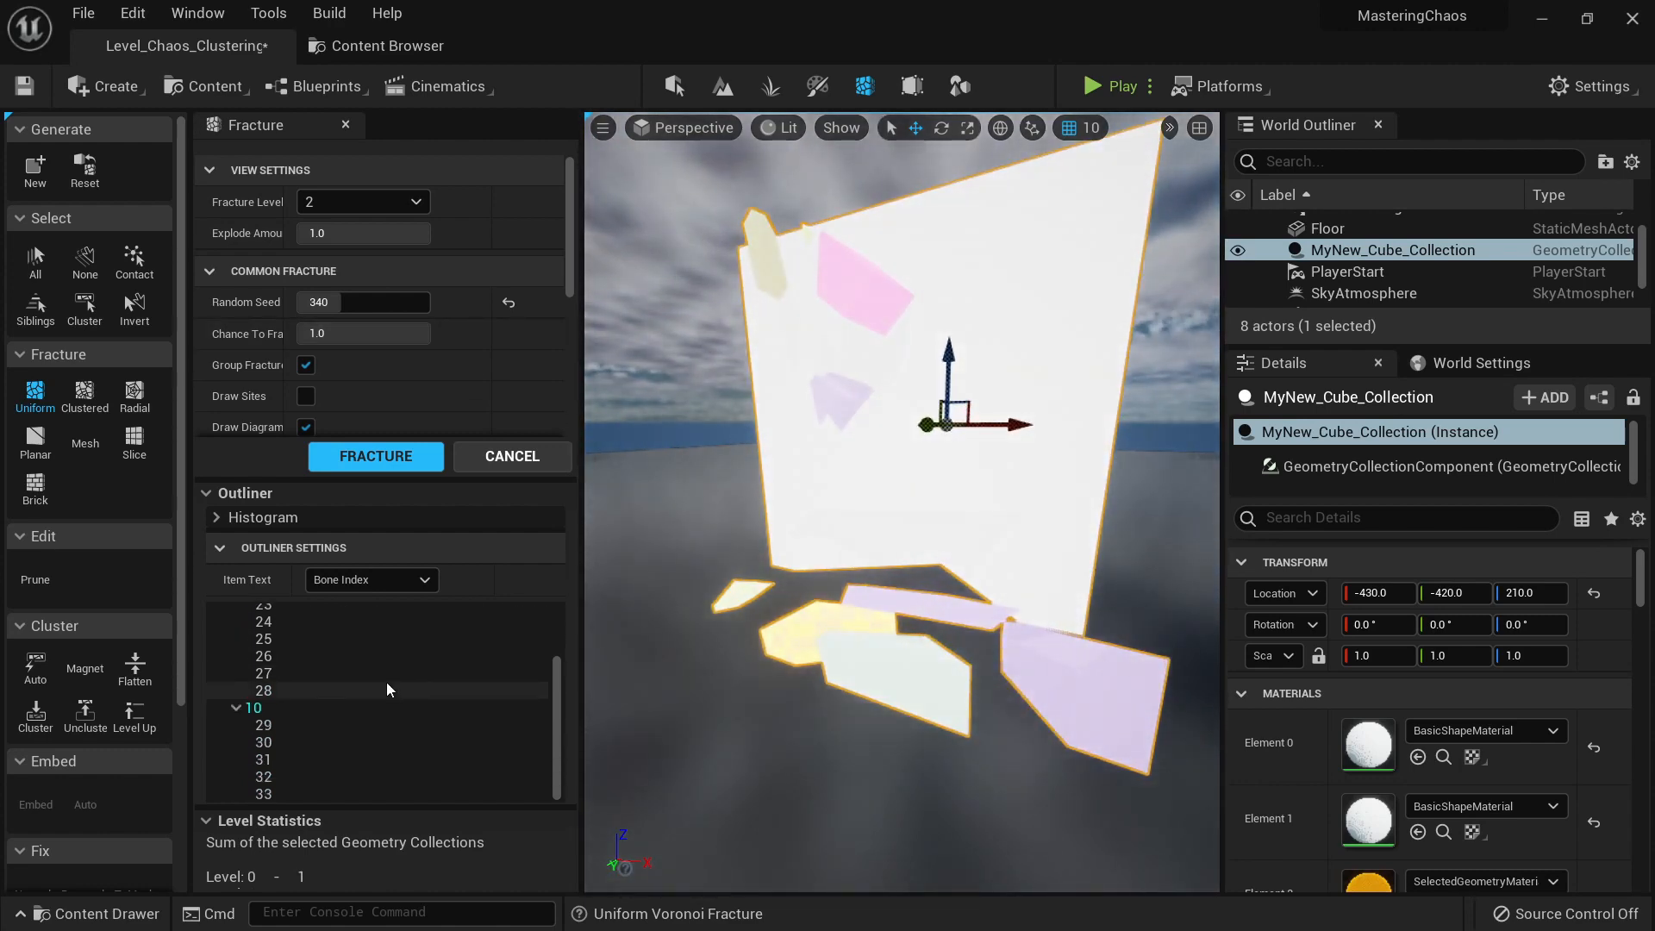
right_click_drag(893, 472, 664, 483)
Step: Collapse the Level 2 pieces to an explode amount of 0.0 and look at the cube
key("shift+q")
key("shift+q")
key("shift+q")
key("shift+q")
key("shift+q")
key("shift+q")
key("shift+q")
key("shift+q")
key("shift+q")
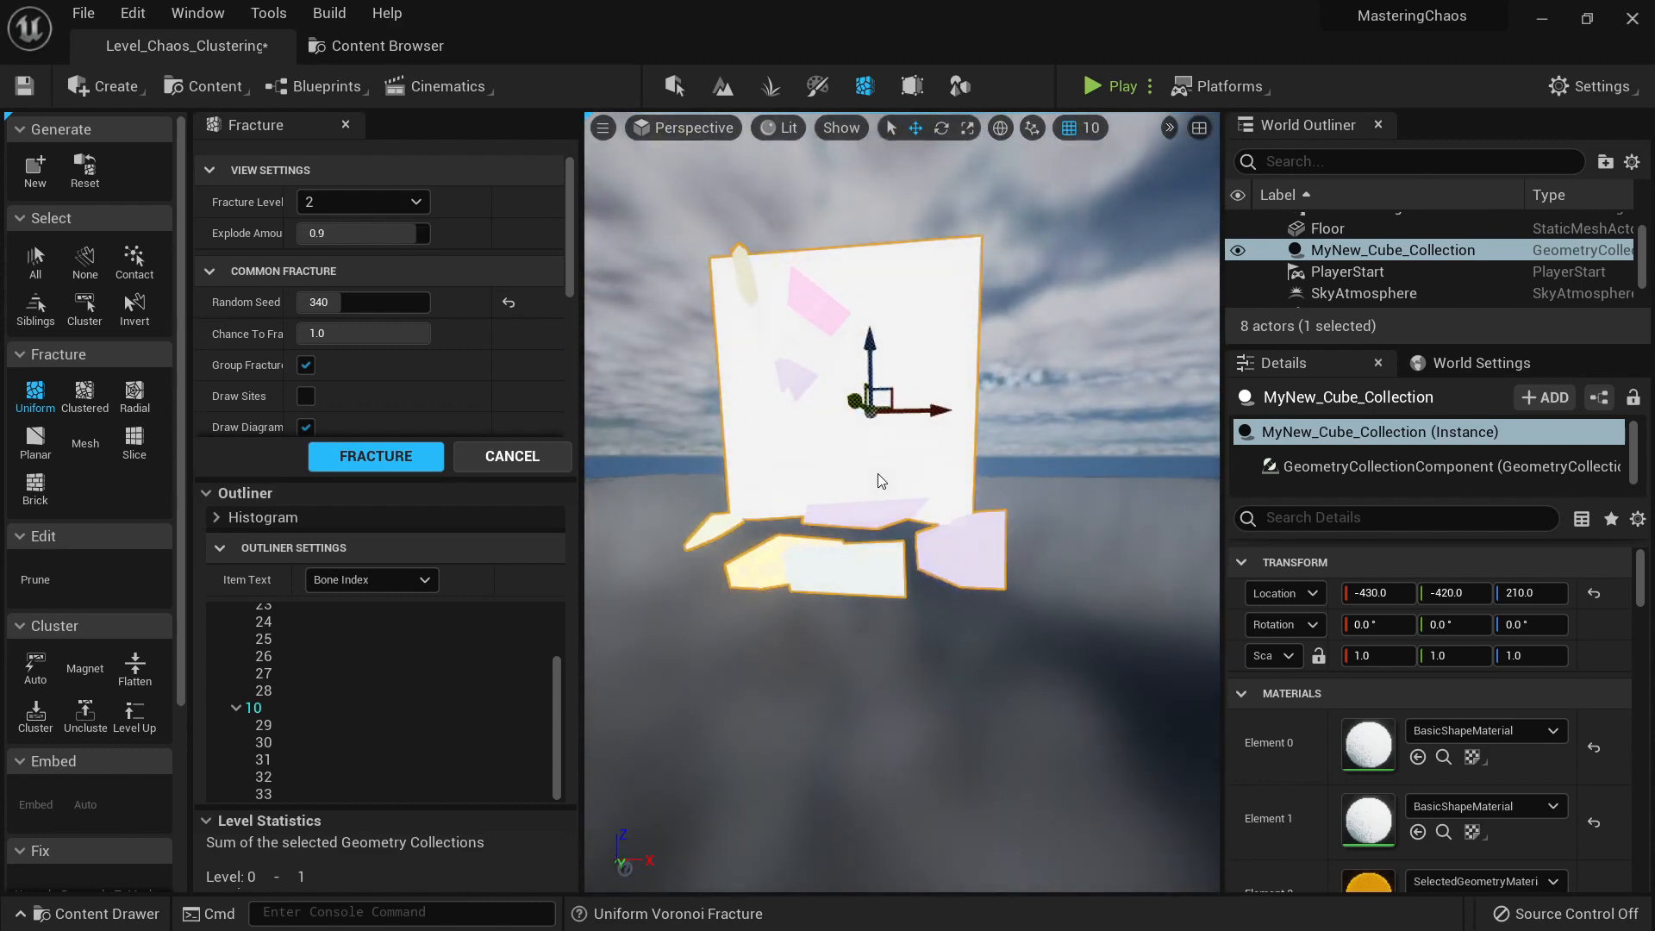
key("shift+q")
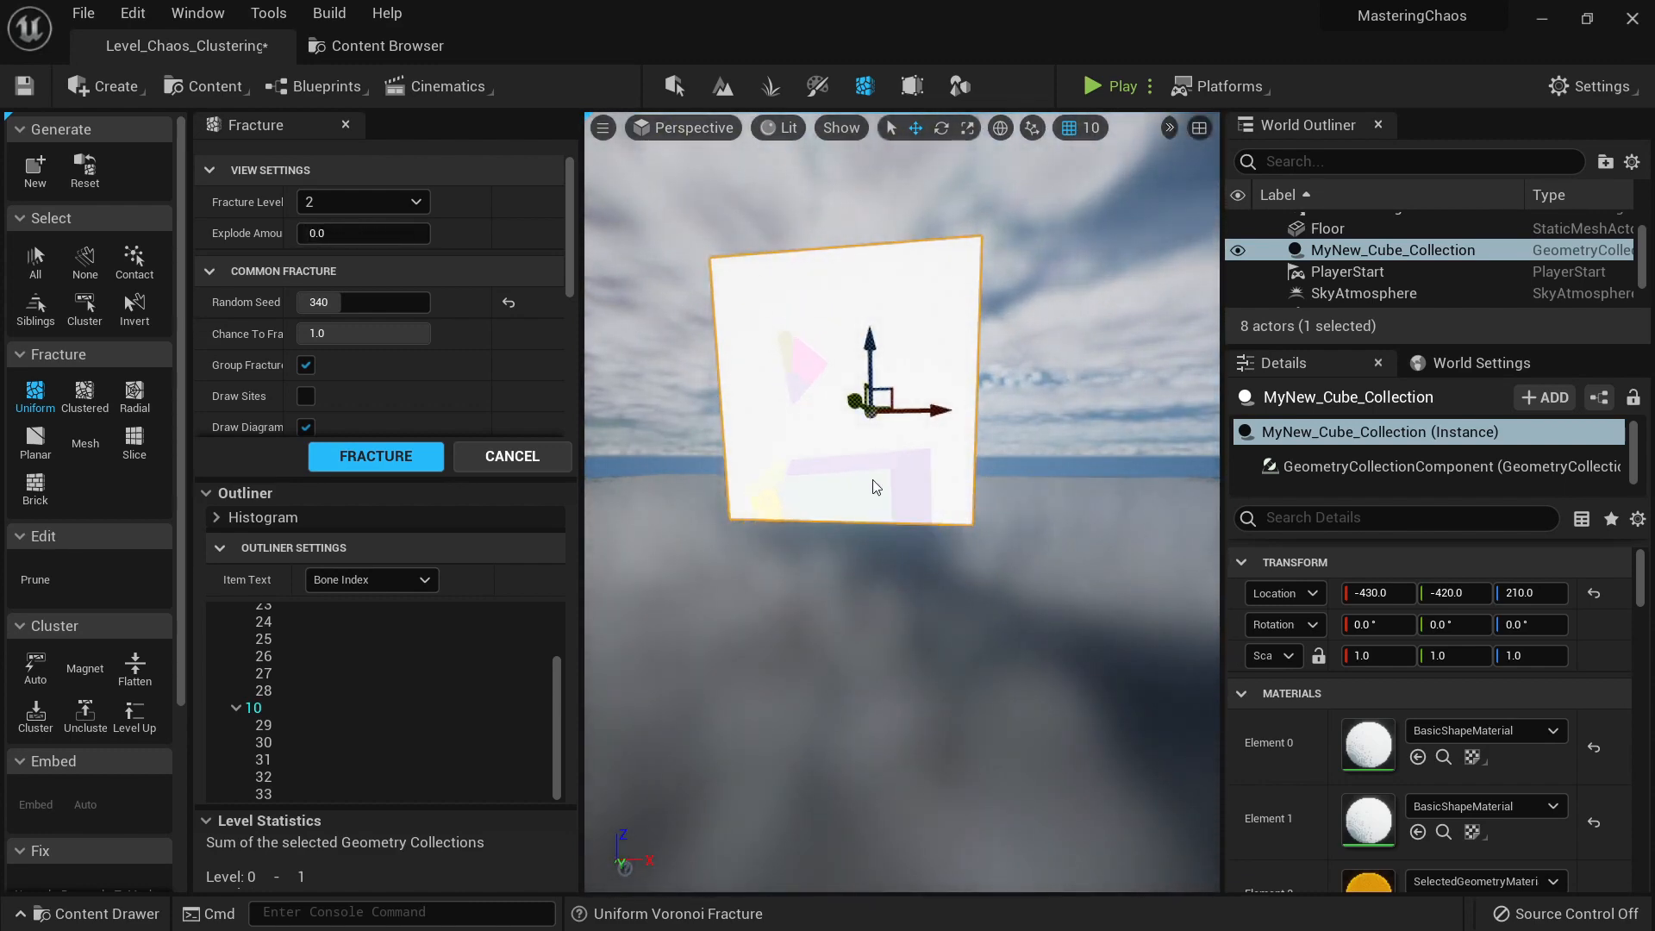
right_click_drag(872, 479, 681, 484)
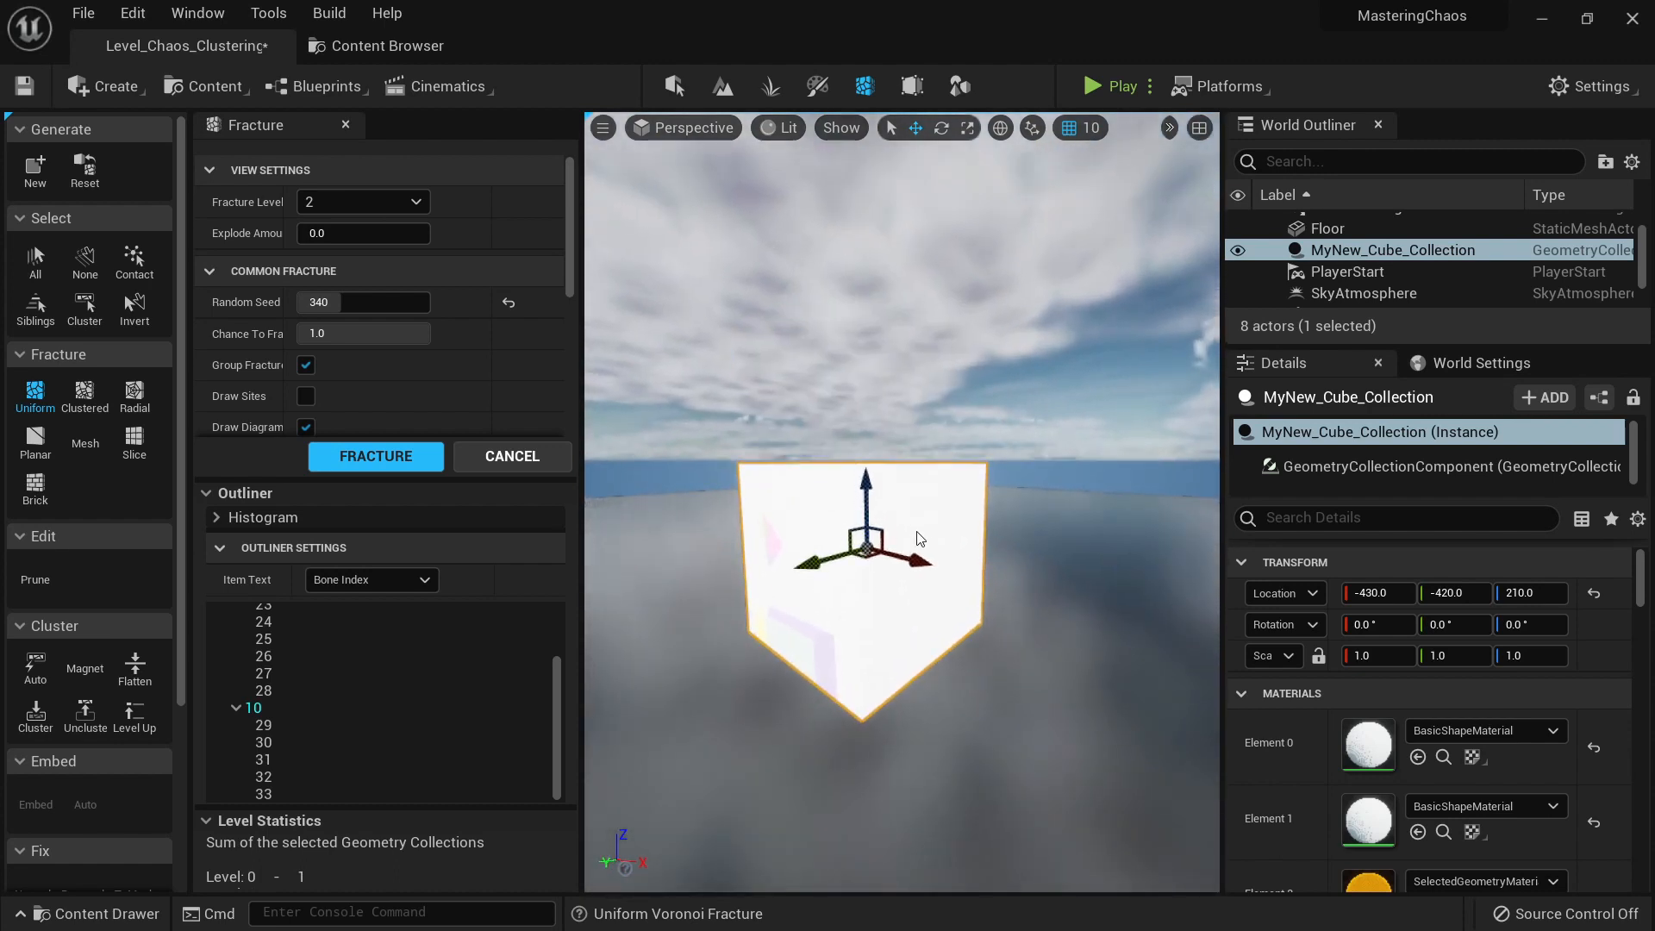
Step: Show all fracture levels and spread the pieces to an explode amount of 1.0
left_click(362, 202)
left_click(341, 233)
key("shift+e")
key("shift+e")
key("shift+e")
key("shift+e")
key("shift+e")
key("shift+e")
key("shift+e")
key("shift+e")
key("shift+e")
key("shift+e")
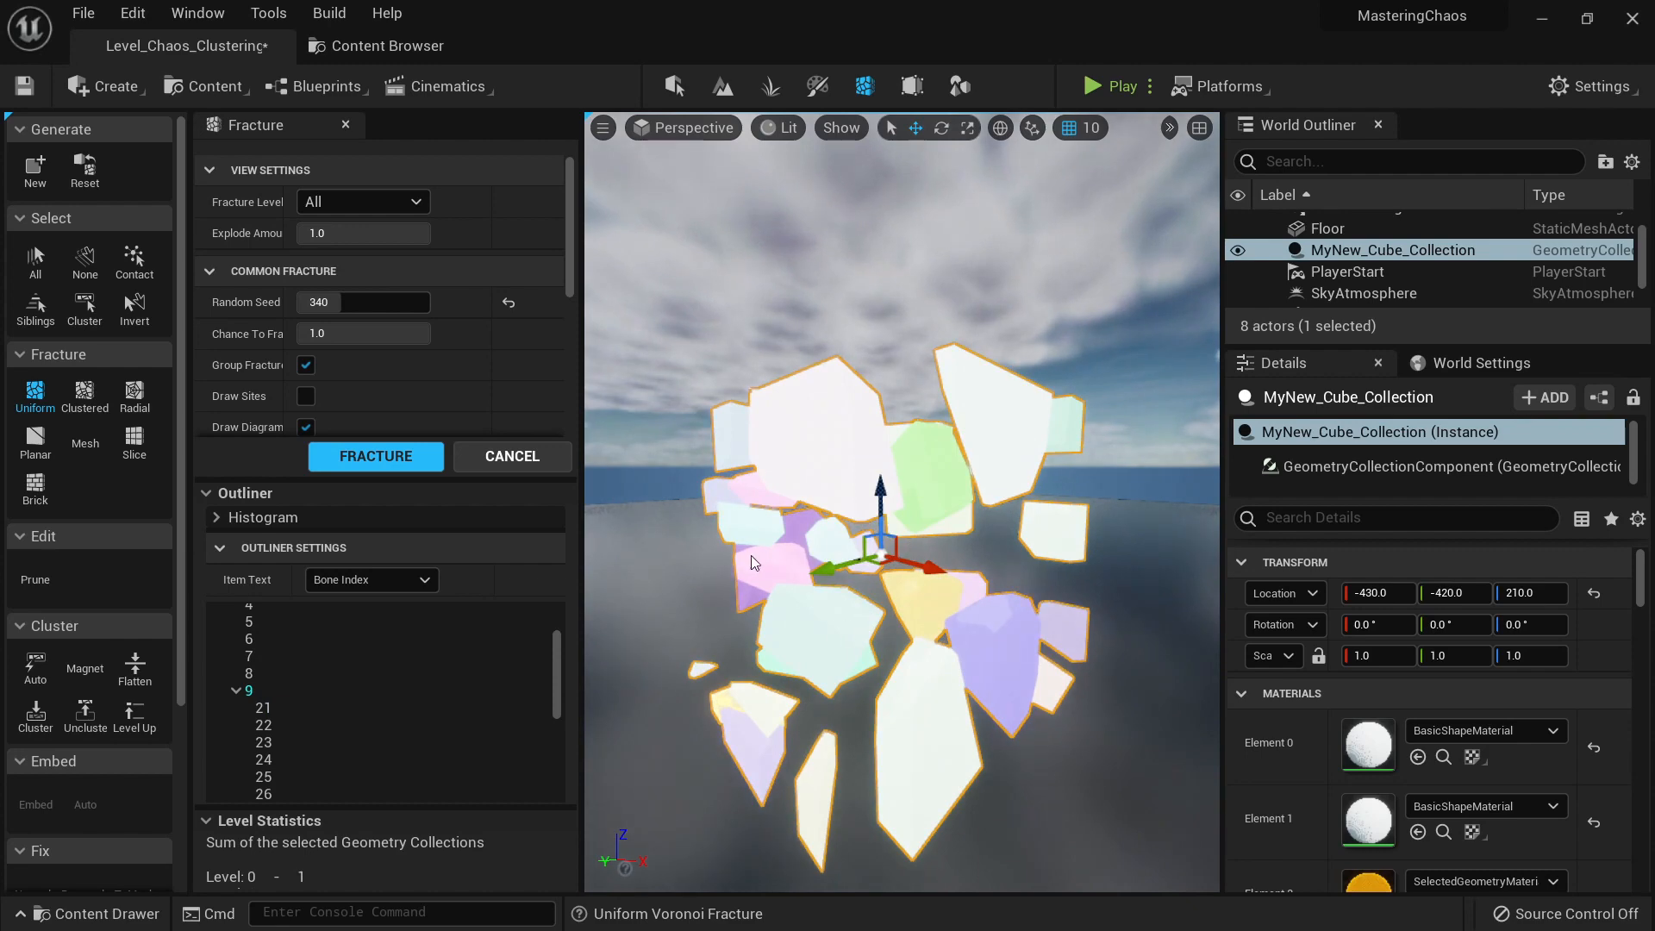
right_click_drag(752, 555, 836, 607)
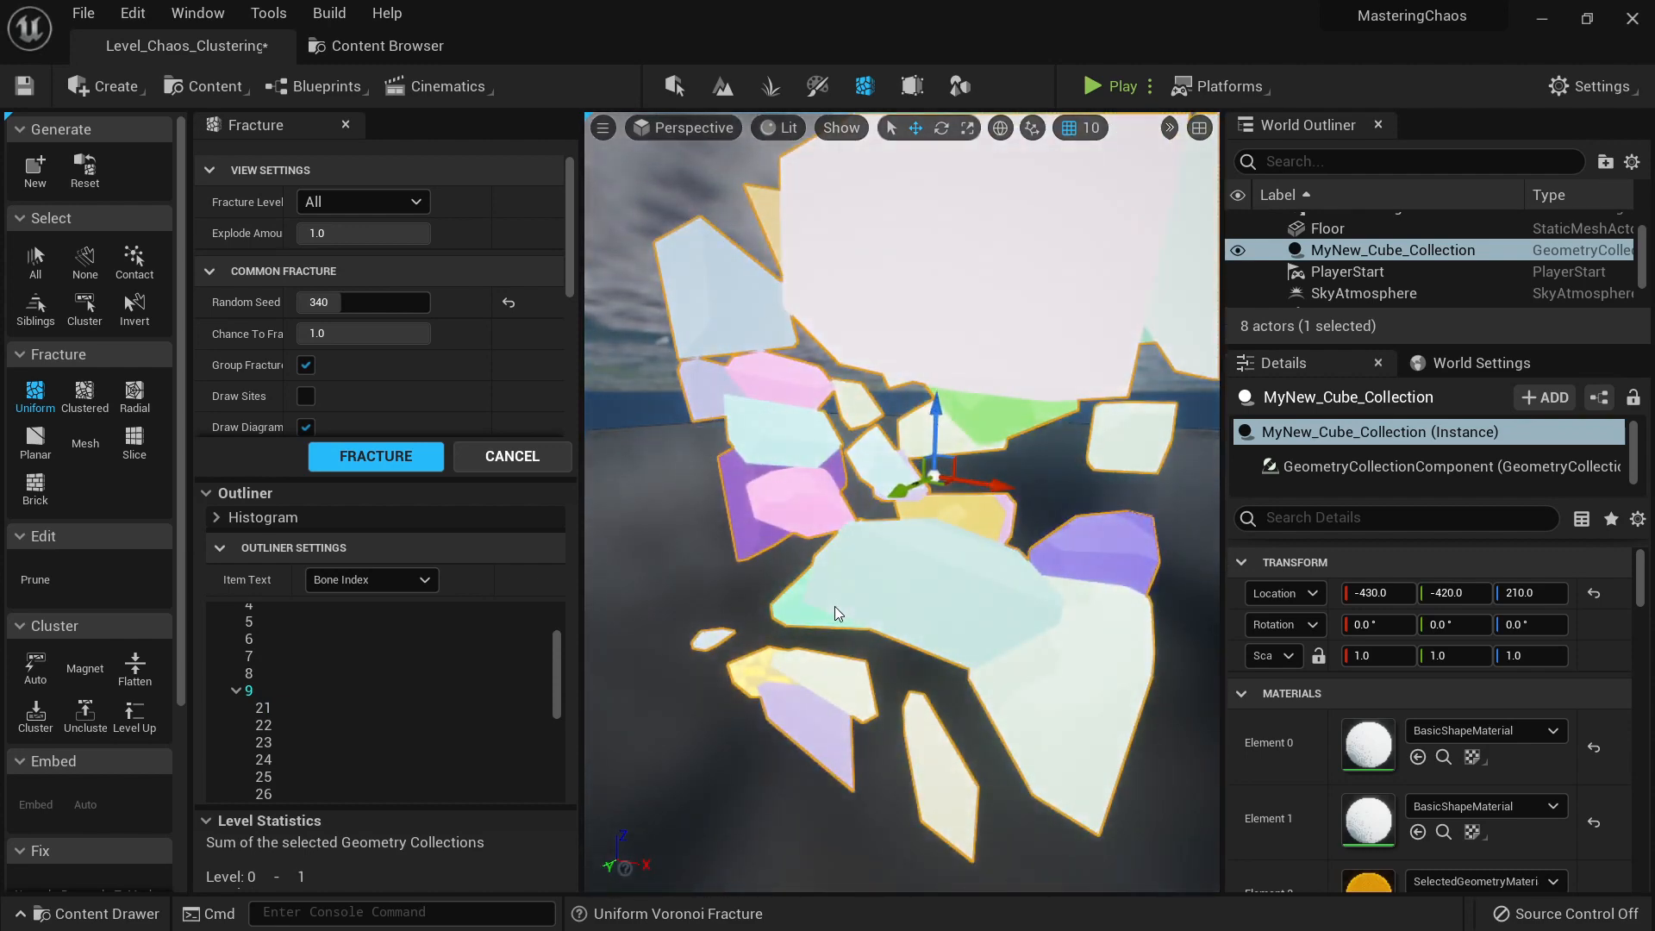
key("shift+w")
key("shift+s")
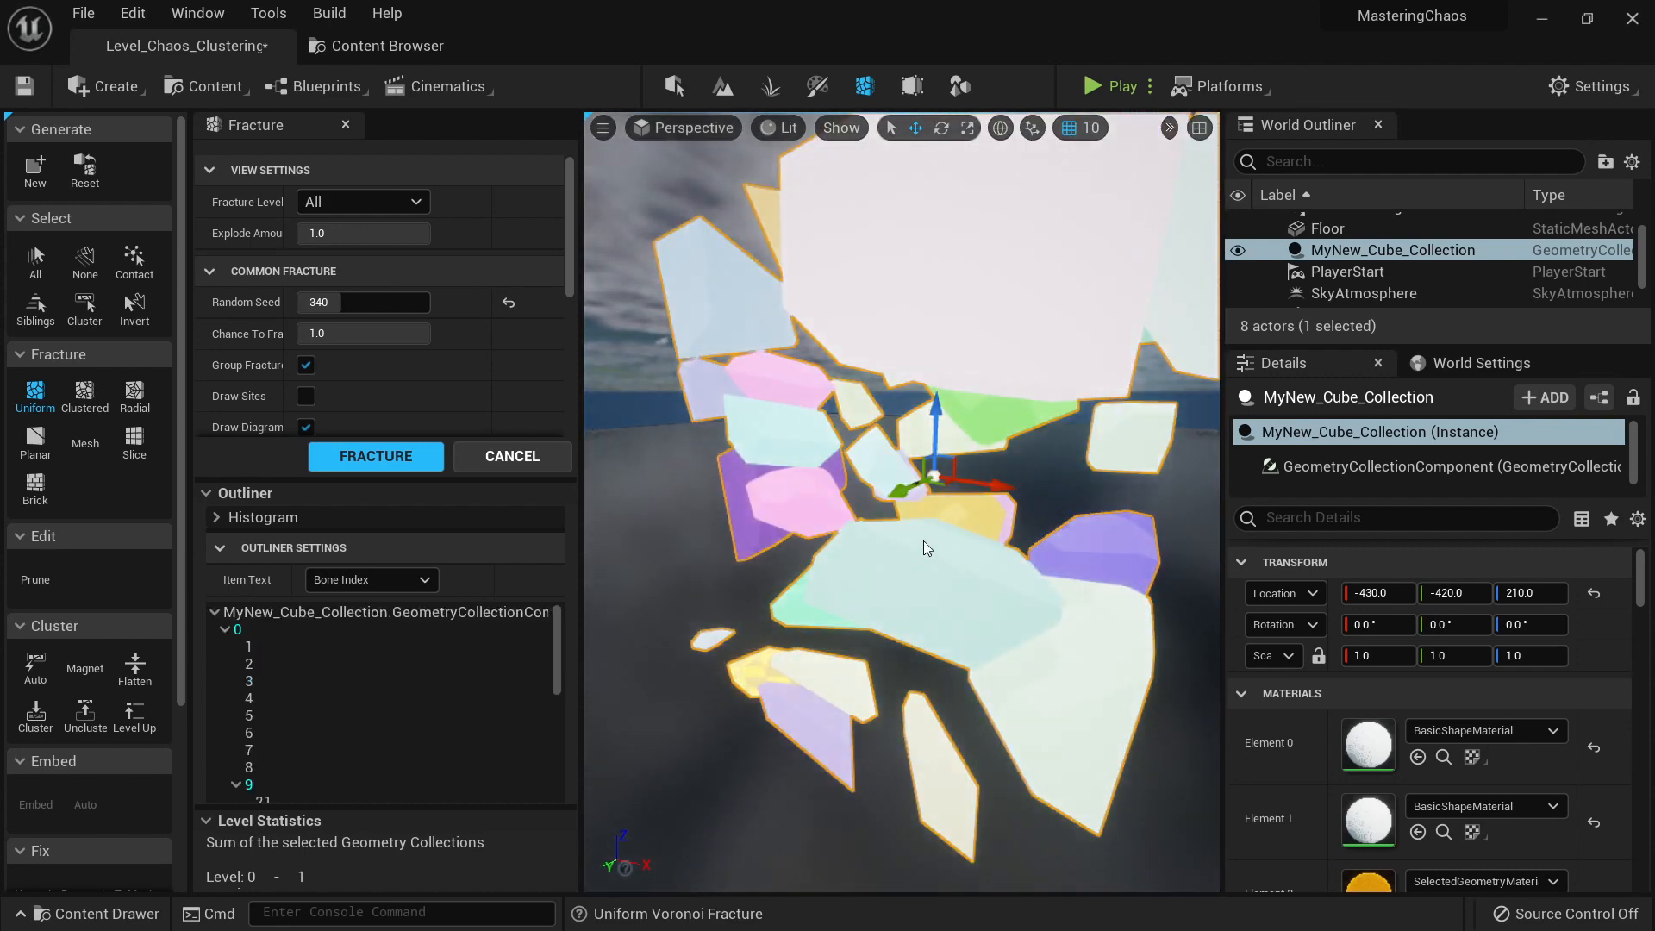
Step: Compare the Level 2 pieces of the cube with the view of all fracture levels
left_click(401, 204)
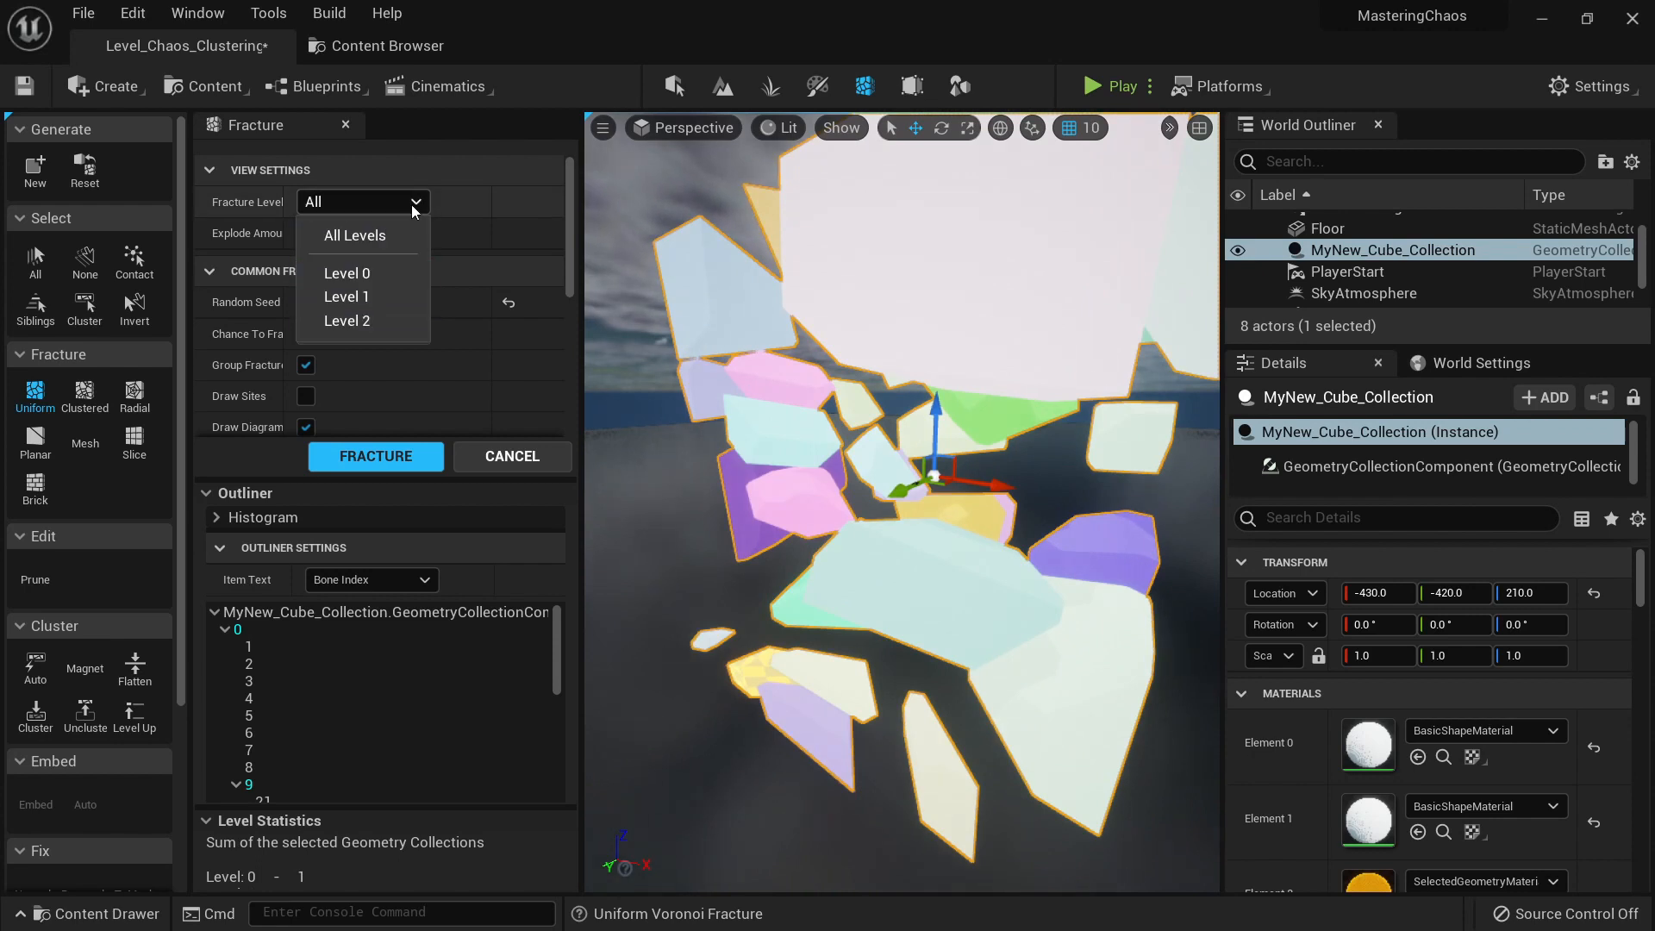
left_click(415, 210)
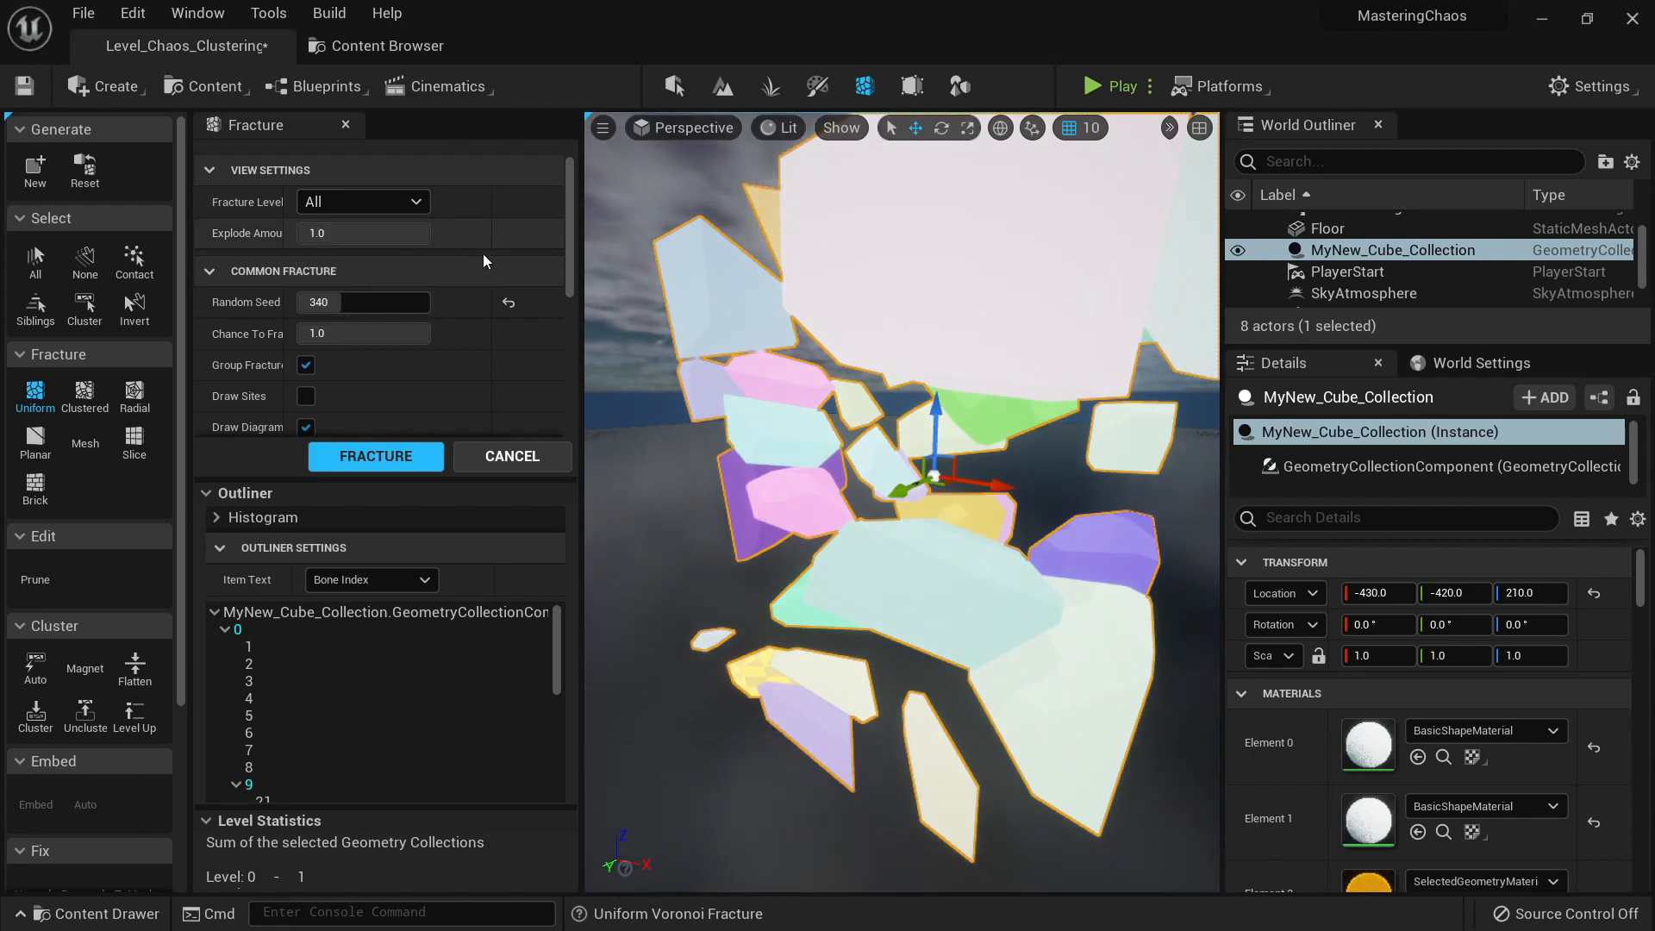
right_click_drag(964, 305, 967, 298)
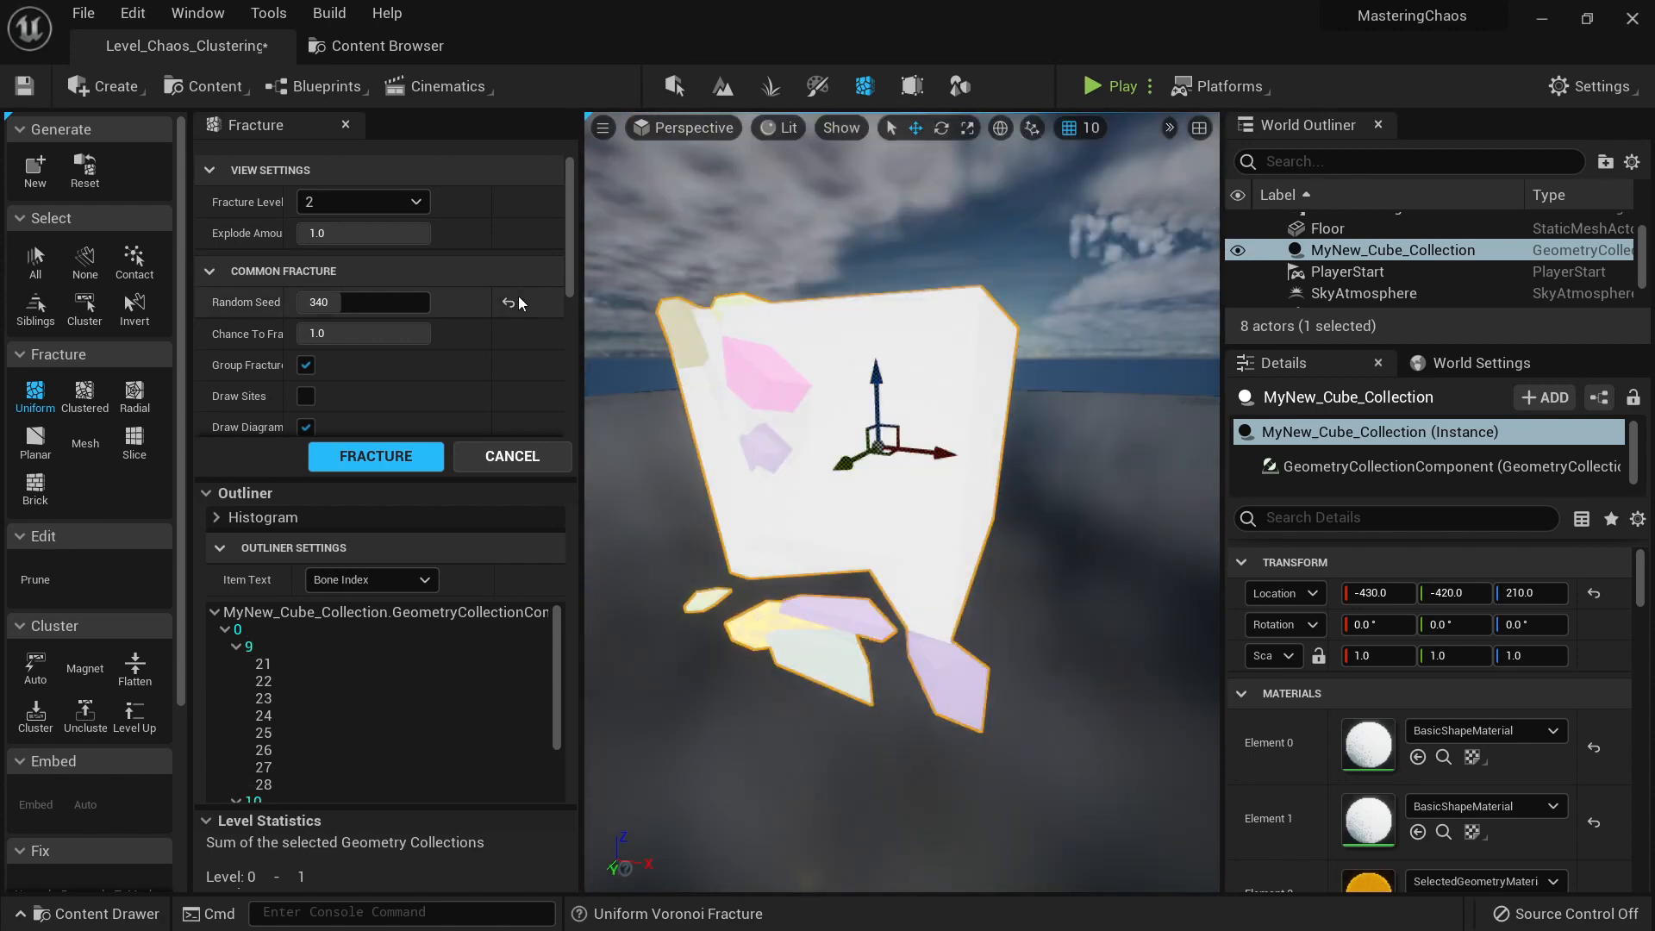
right_click_drag(951, 408, 950, 409)
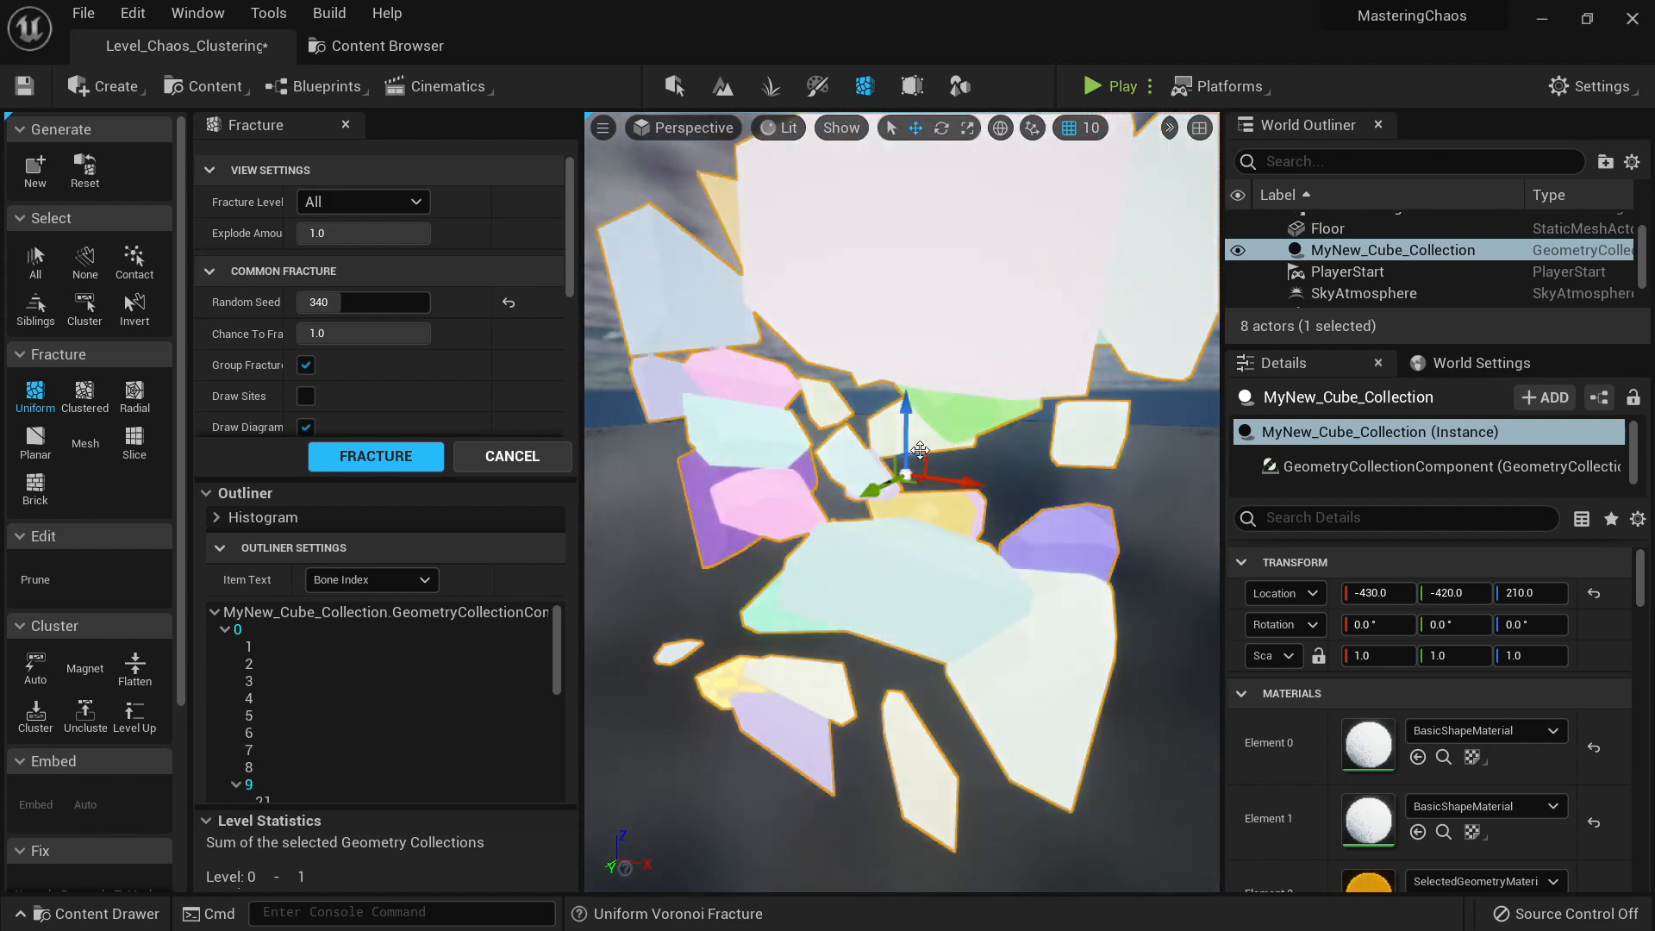
right_click_drag(970, 414, 891, 406)
Step: View the Level 1 pieces up close and return to showing all fracture levels
left_click(362, 201)
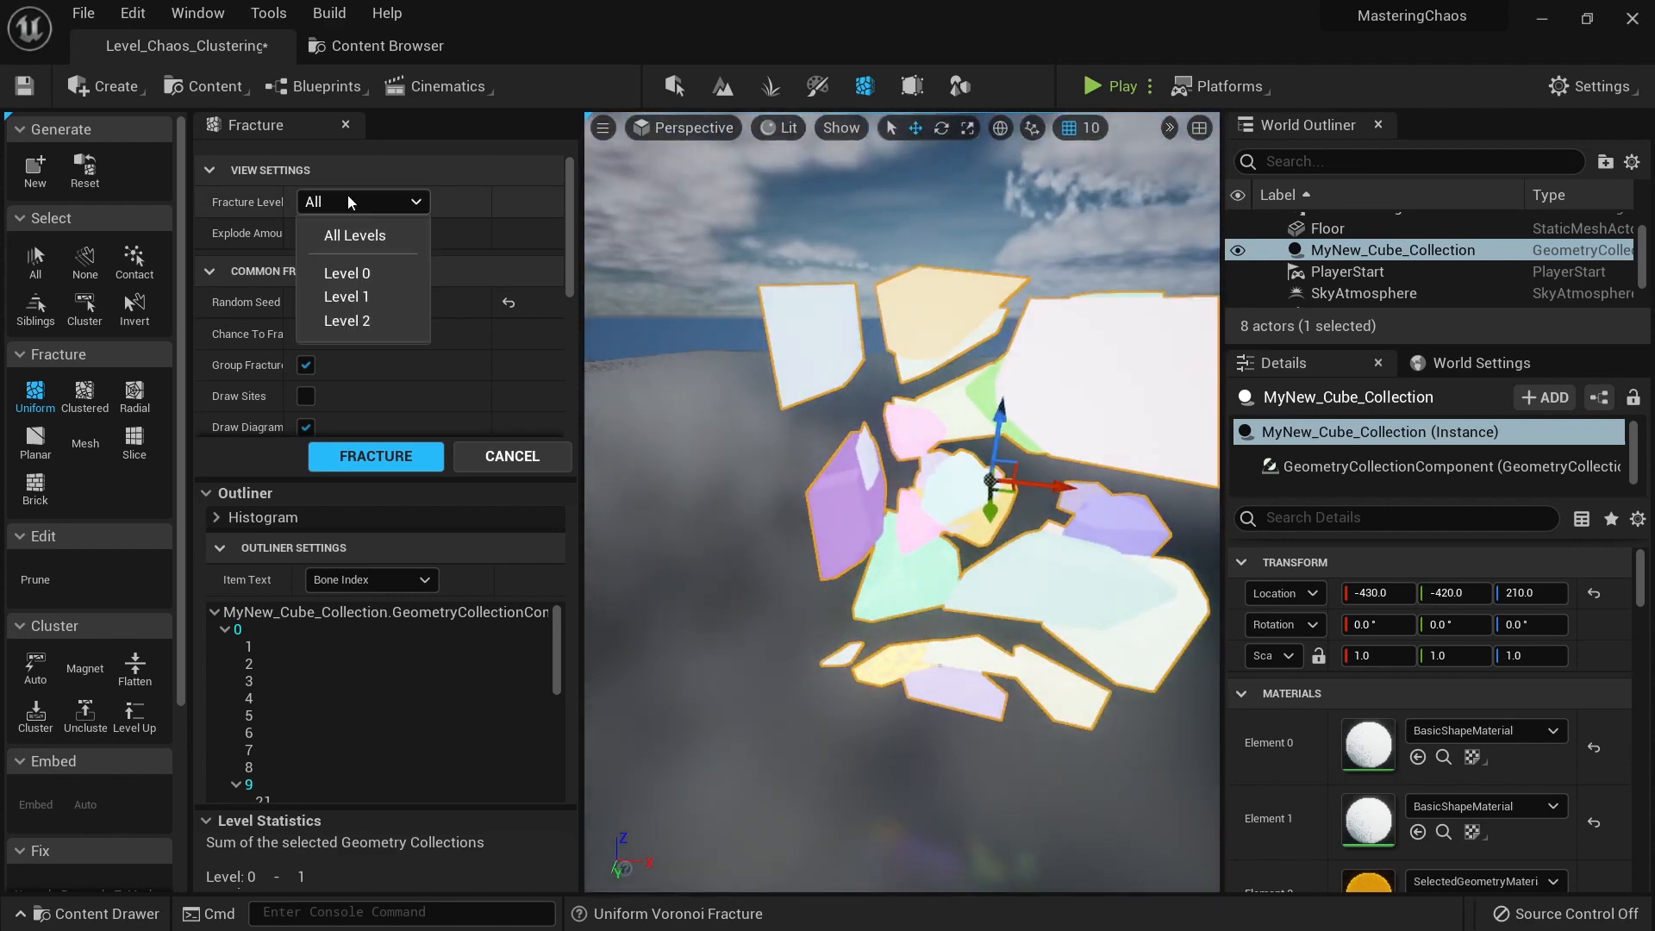
left_click(377, 299)
right_click_drag(956, 492, 955, 492)
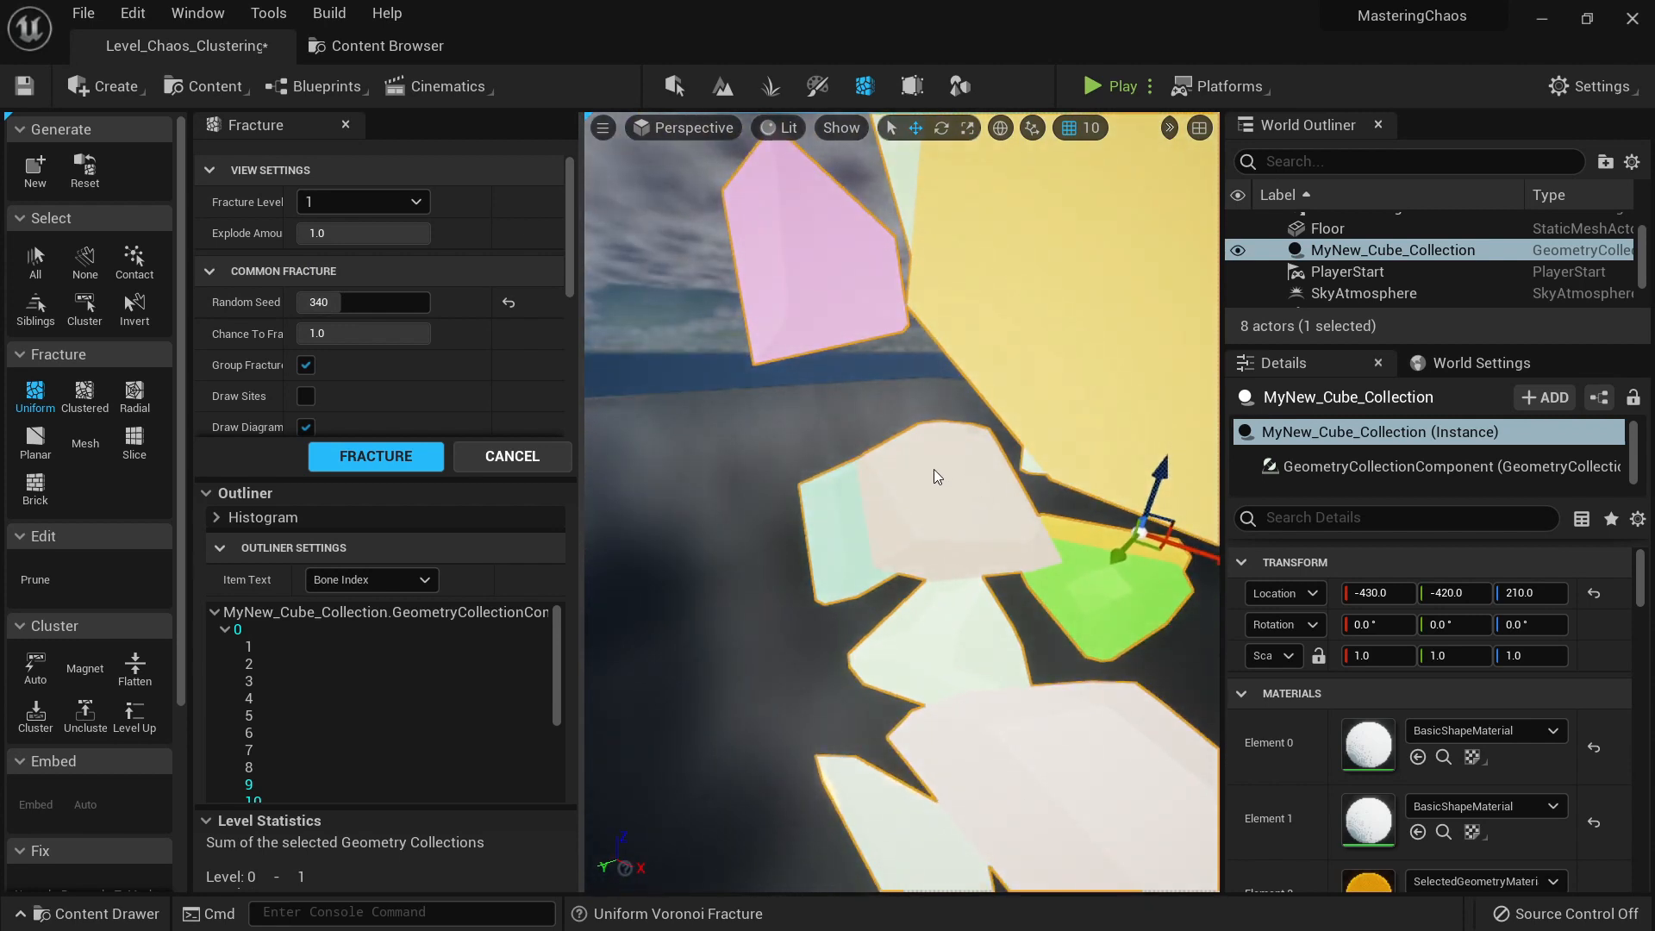
left_click(360, 204)
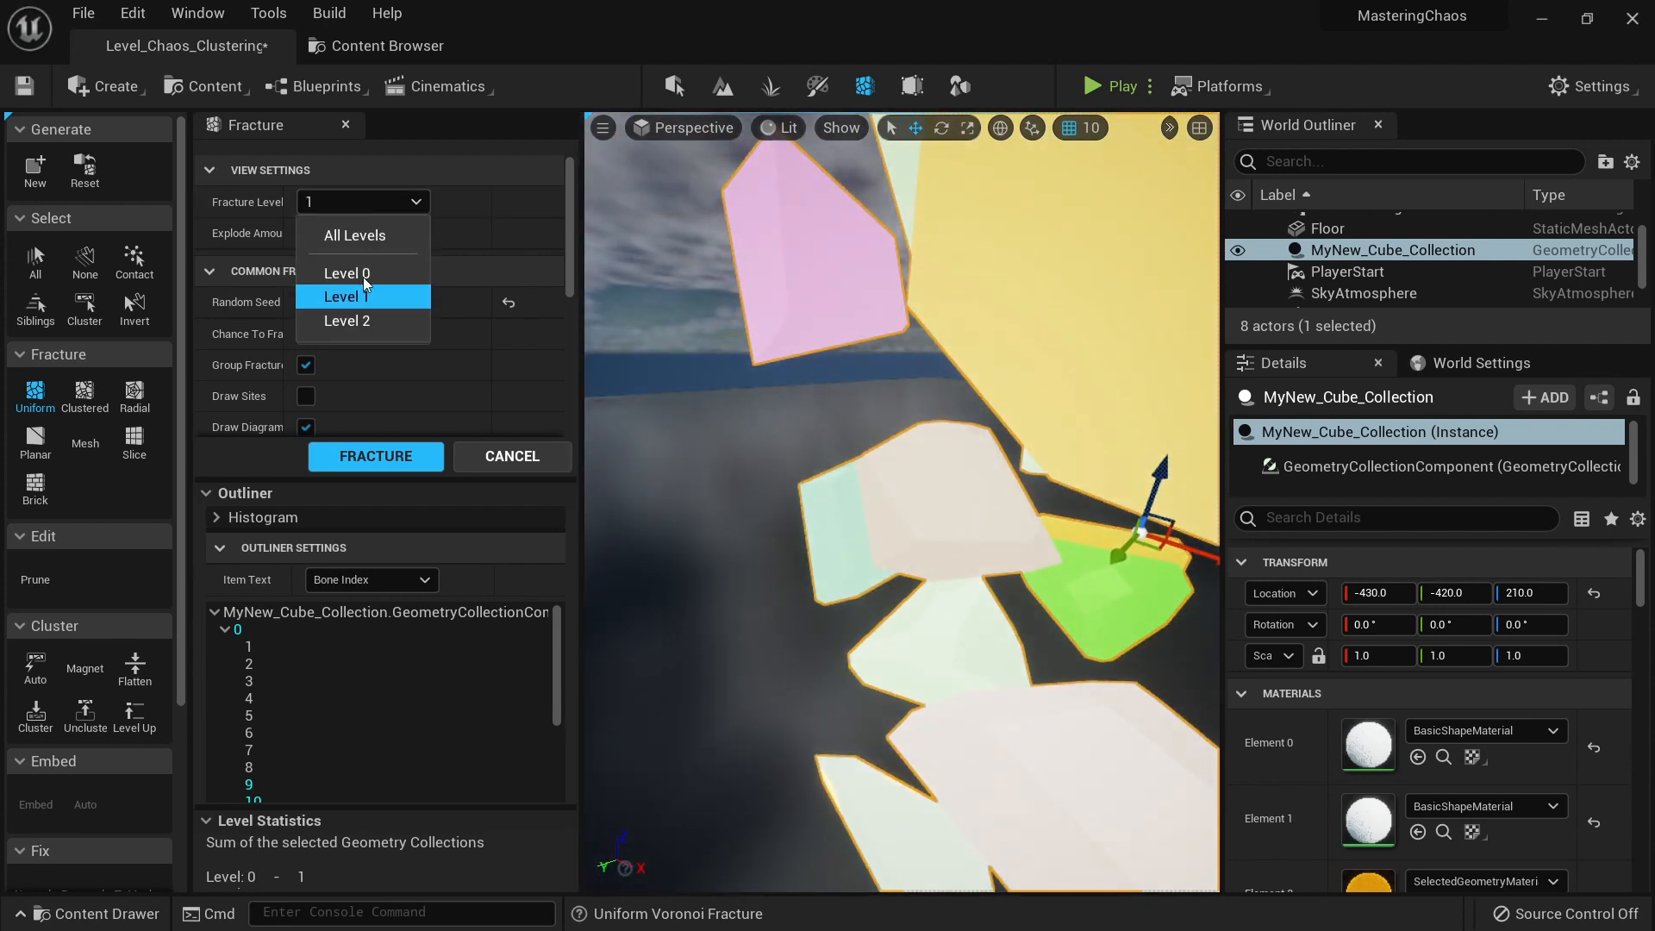
left_click(364, 238)
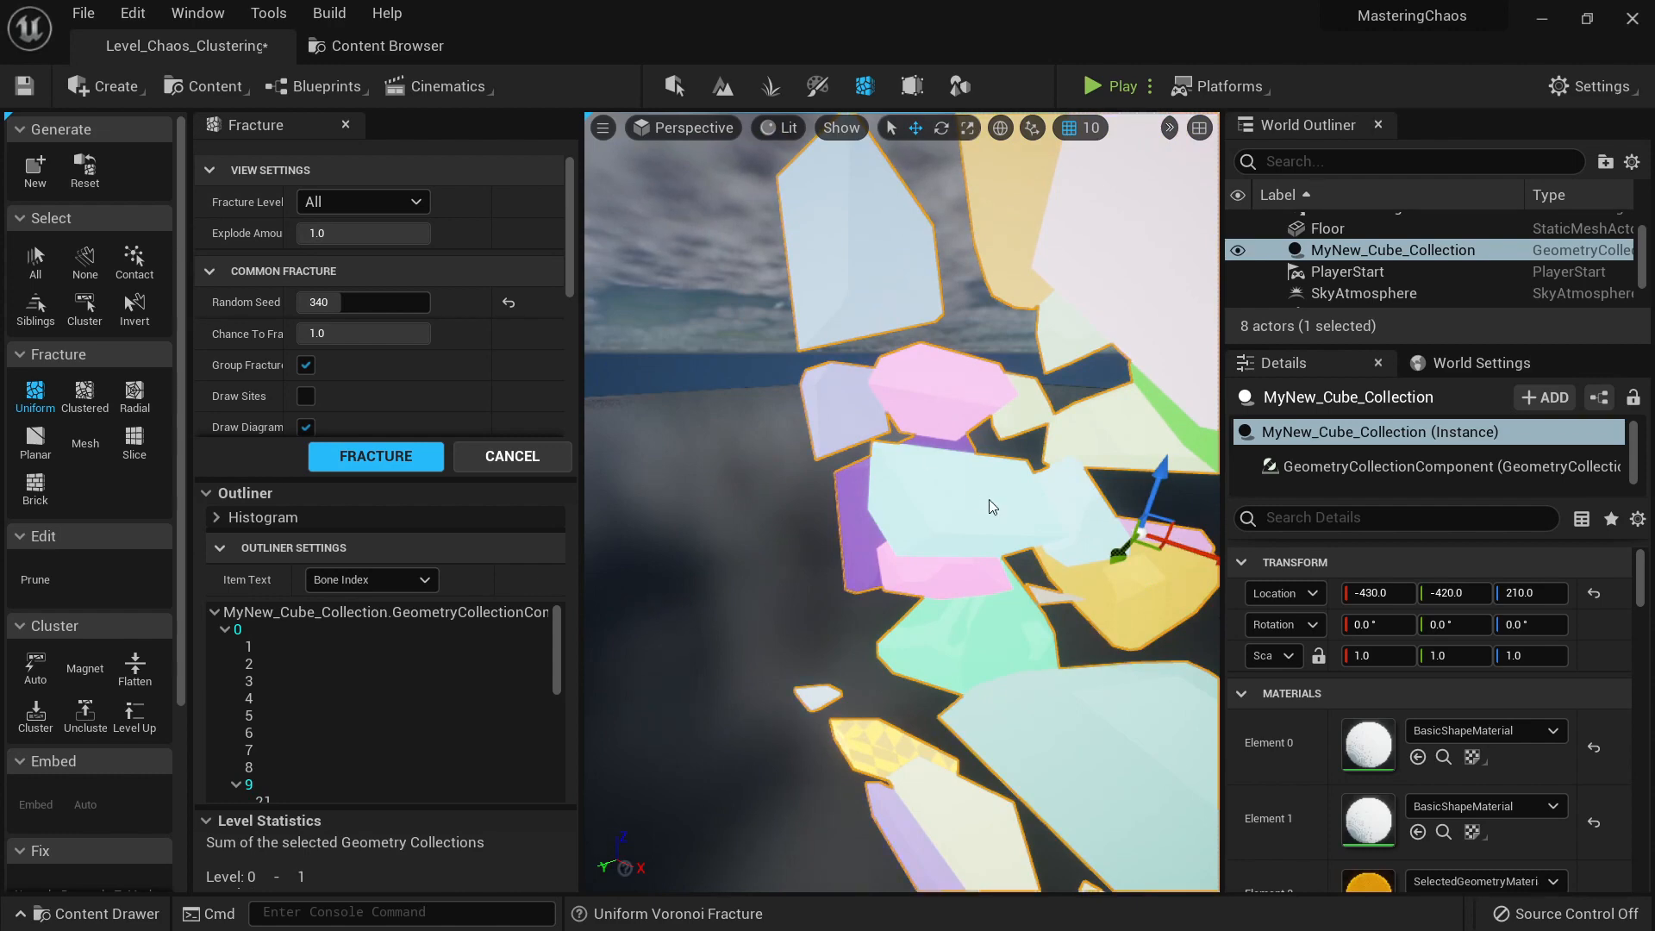
Step: Look over the exploded cube and switch the editor from fracture mode to selection mode
key("s")
right_click_drag(952, 408, 999, 540)
key("s")
key("d")
key("w")
key("shift+1")
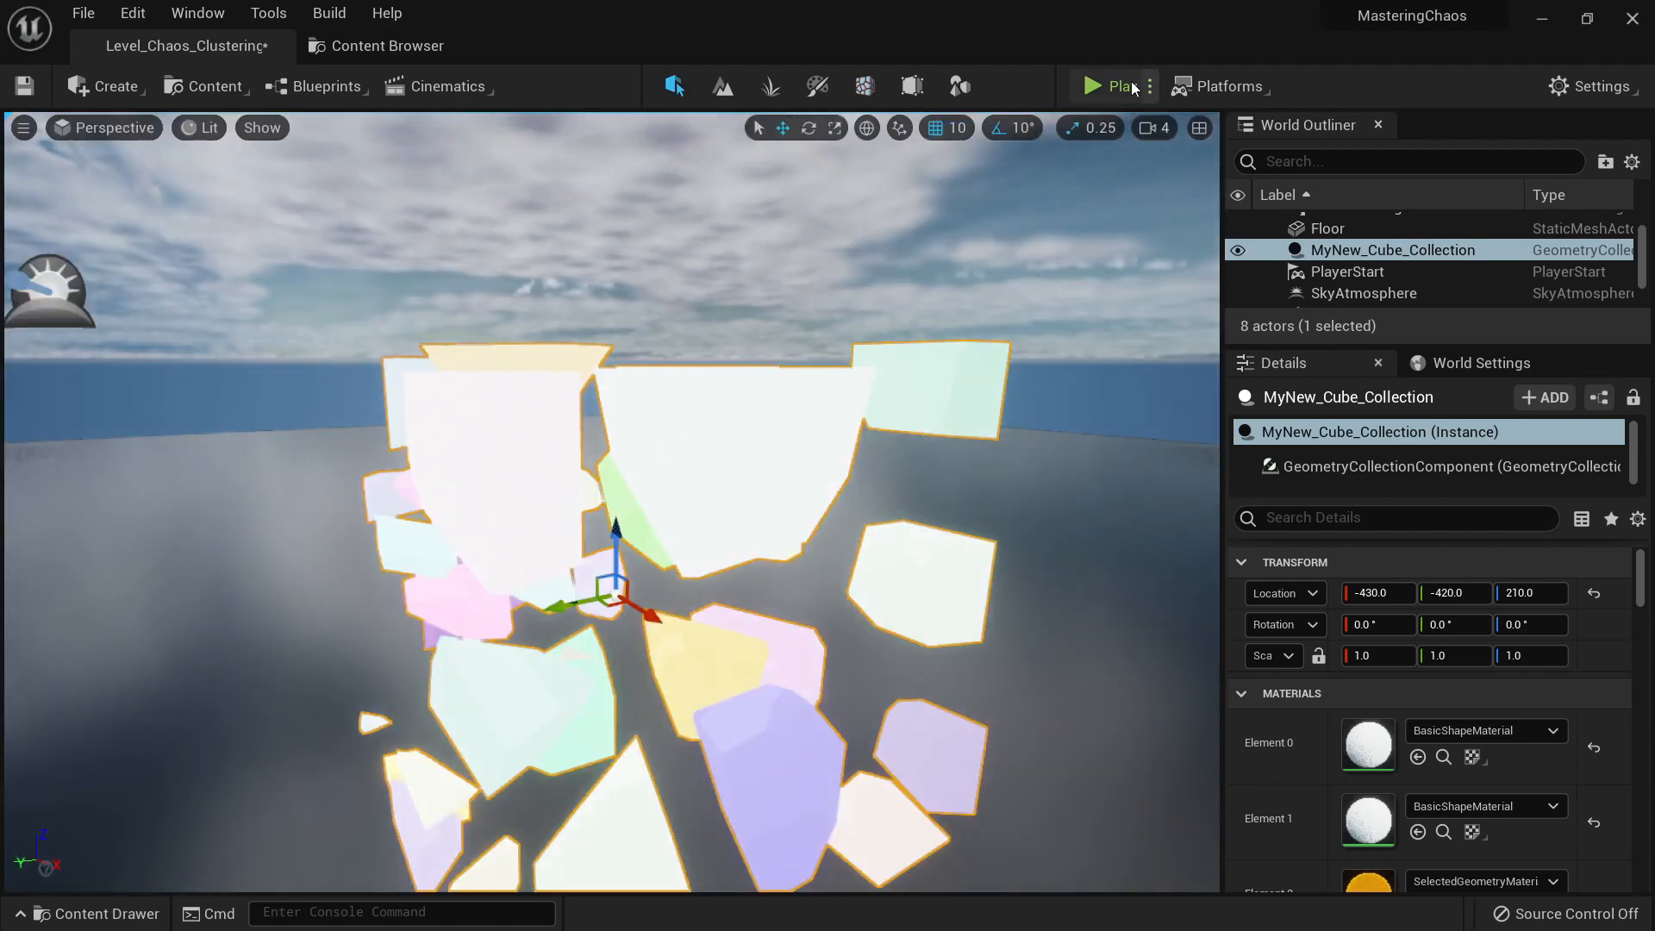
Step: Play the level and walk the character up to the fractured cube to test how it breaks
left_click(1088, 85)
key("w")
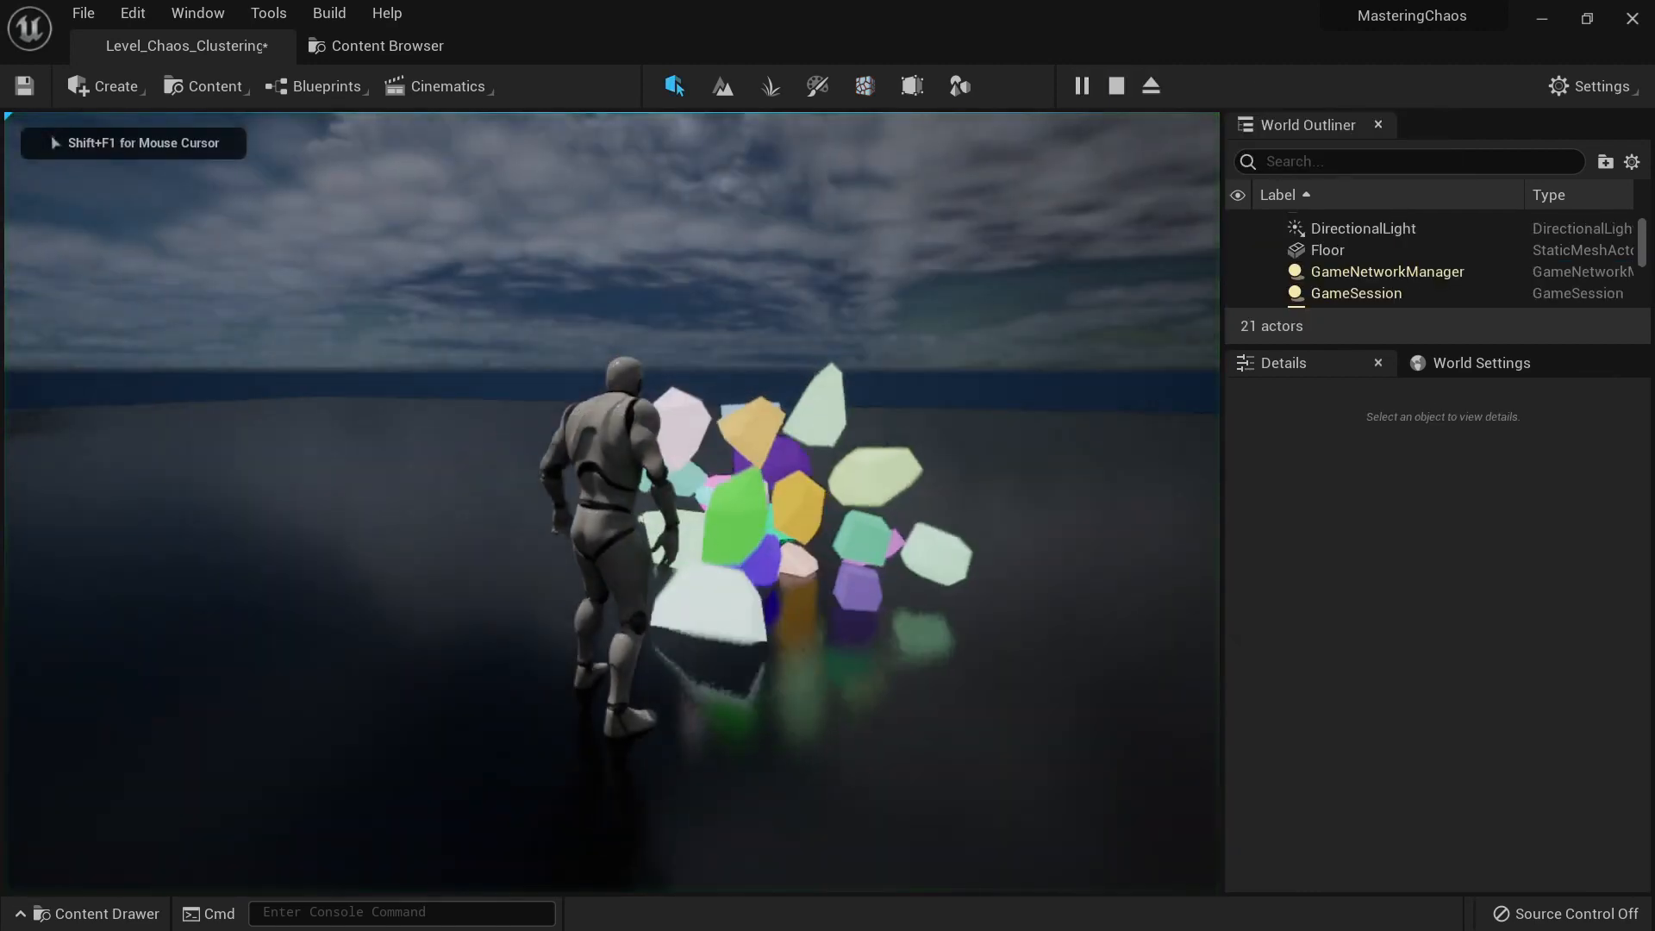
key("w")
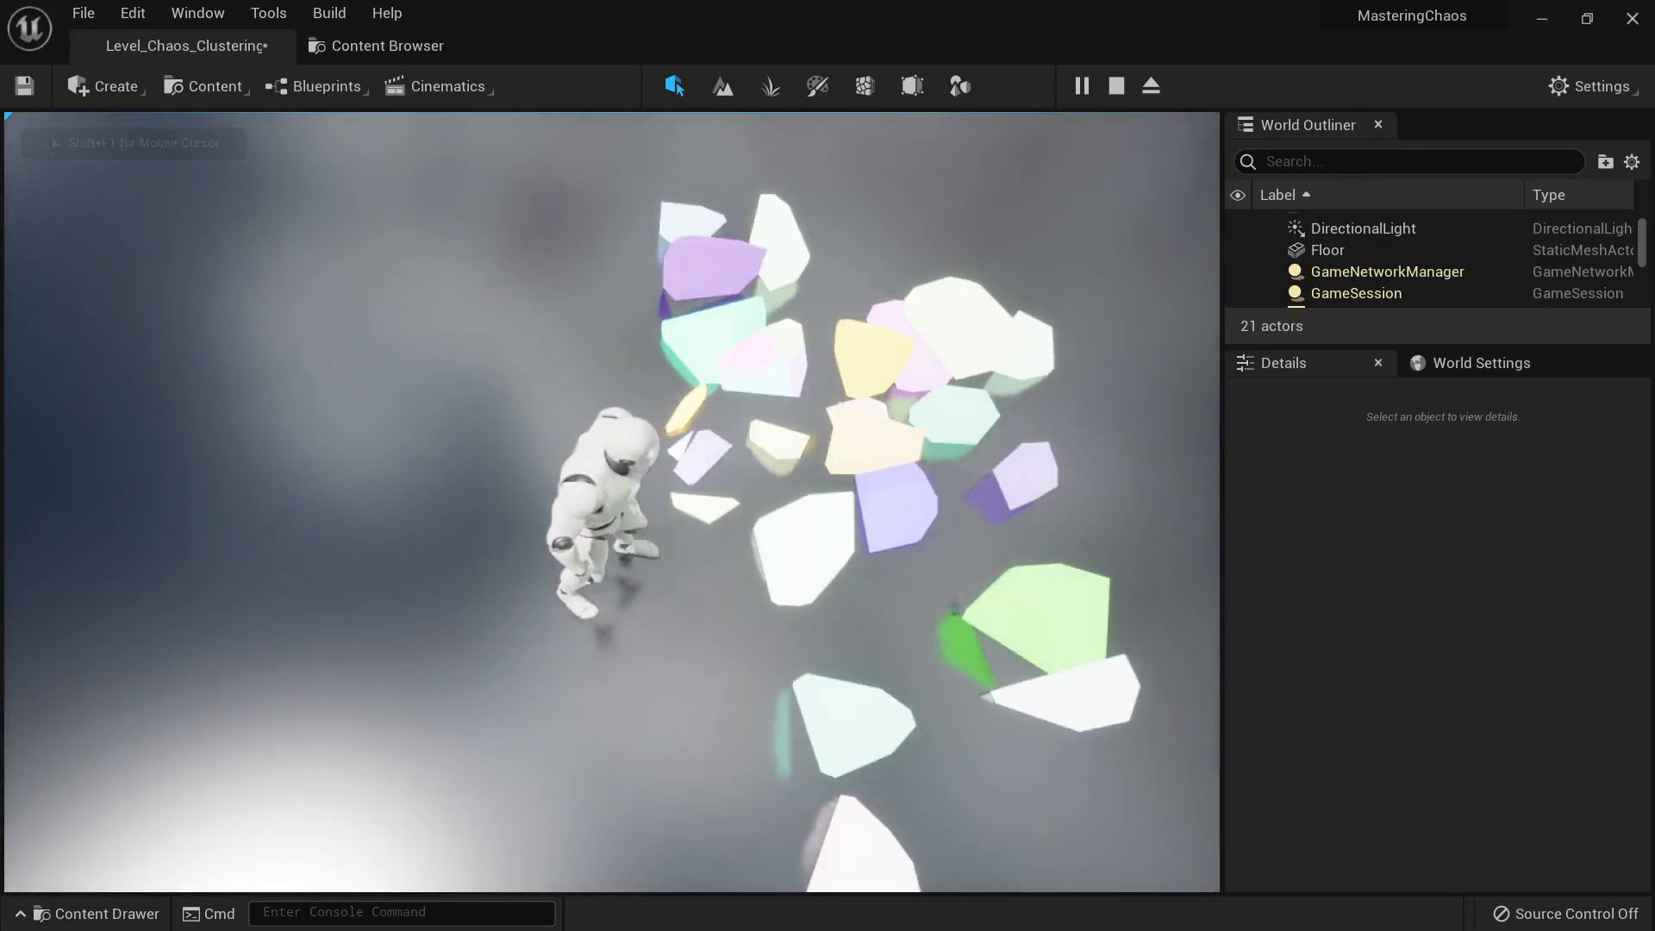
Step: Freeze the play view in a screenshot overlay and outline the small group and the larger group of broken pieces in red
key("ctrl+Print")
left_click_drag(75, 96, 1240, 924)
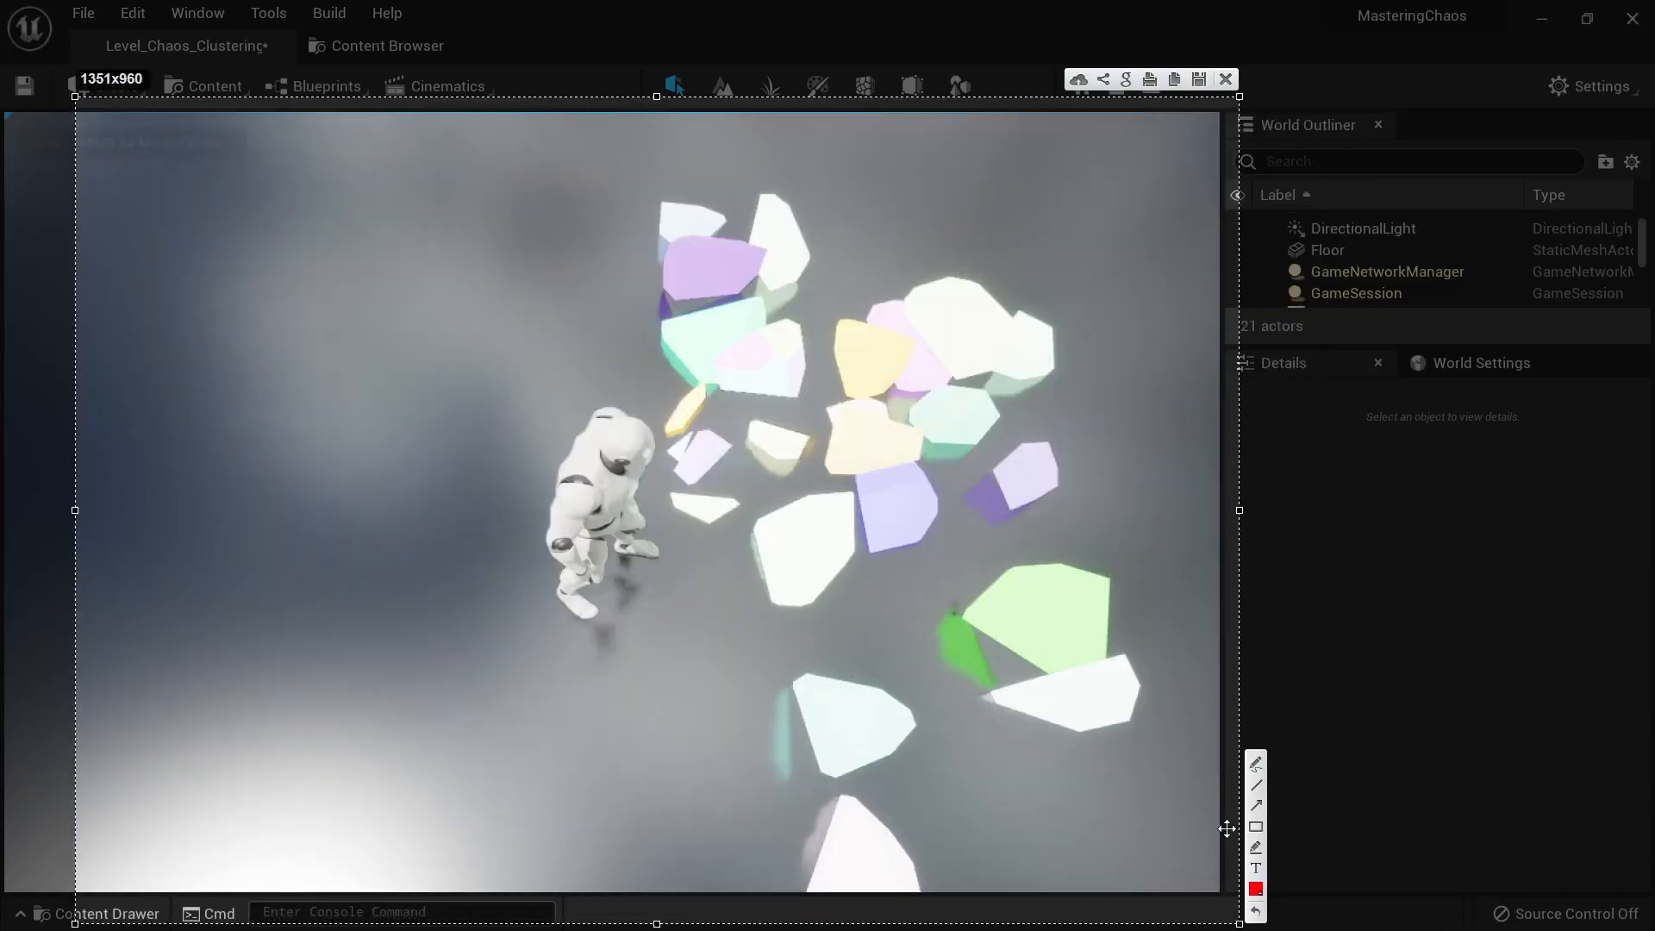
left_click_drag(800, 423, 681, 390)
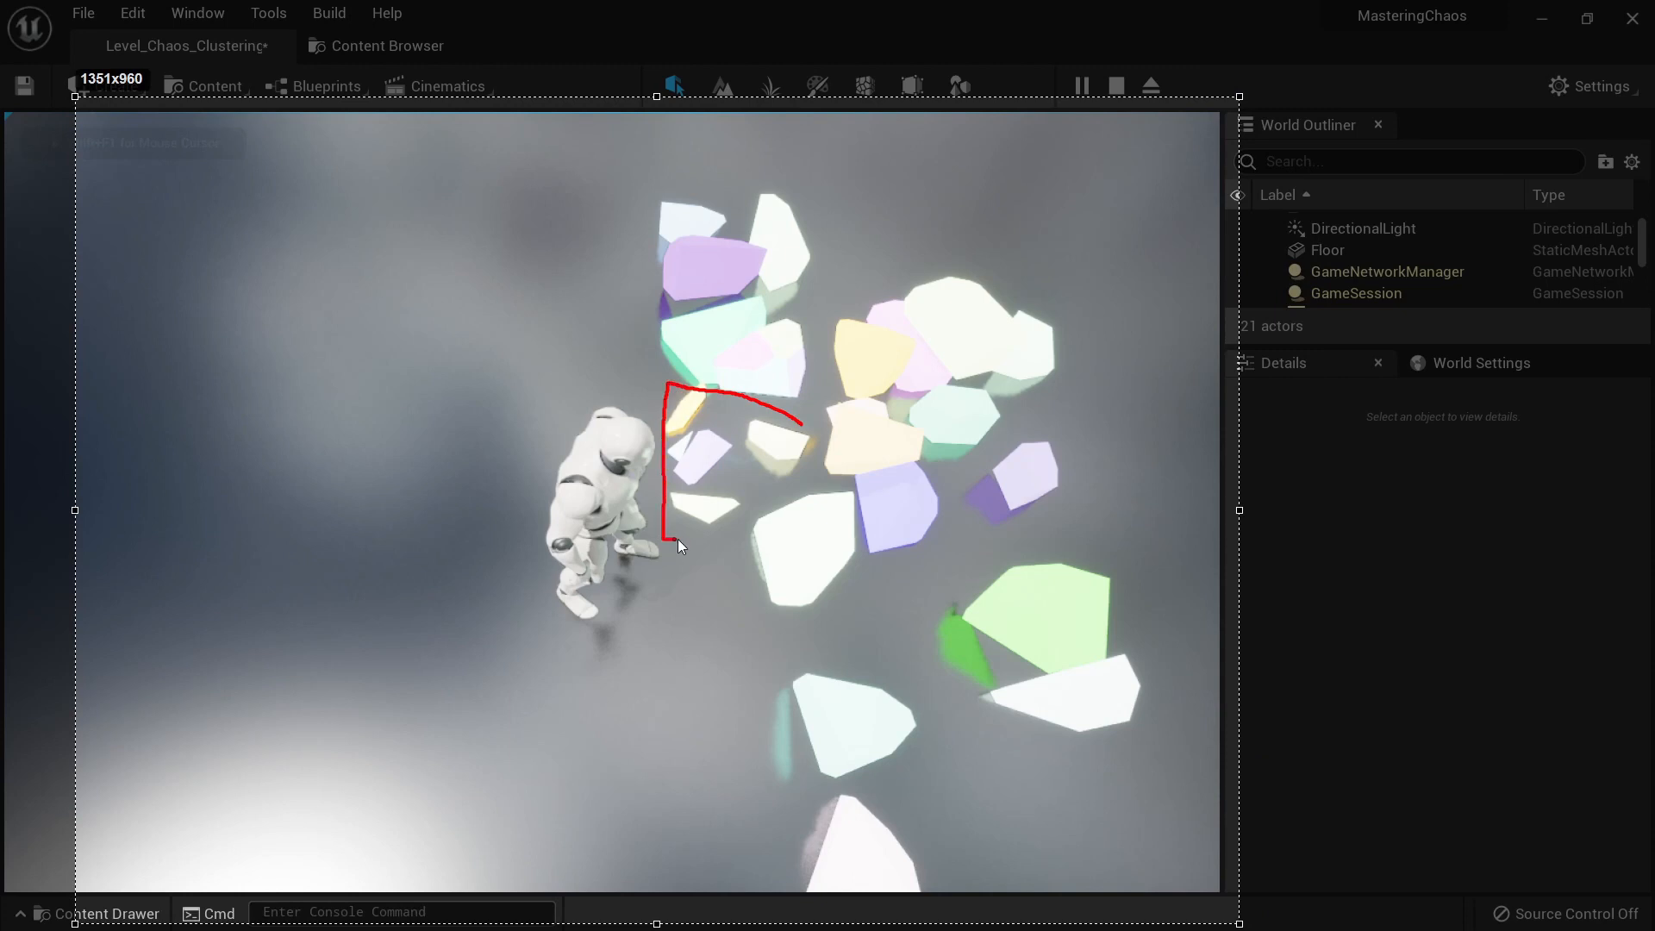
left_click_drag(678, 540, 804, 436)
mouse_move(1034, 273)
left_mouse_down()
mouse_move(825, 340)
mouse_move(737, 631)
mouse_move(1253, 759)
mouse_move(1061, 273)
left_mouse_up()
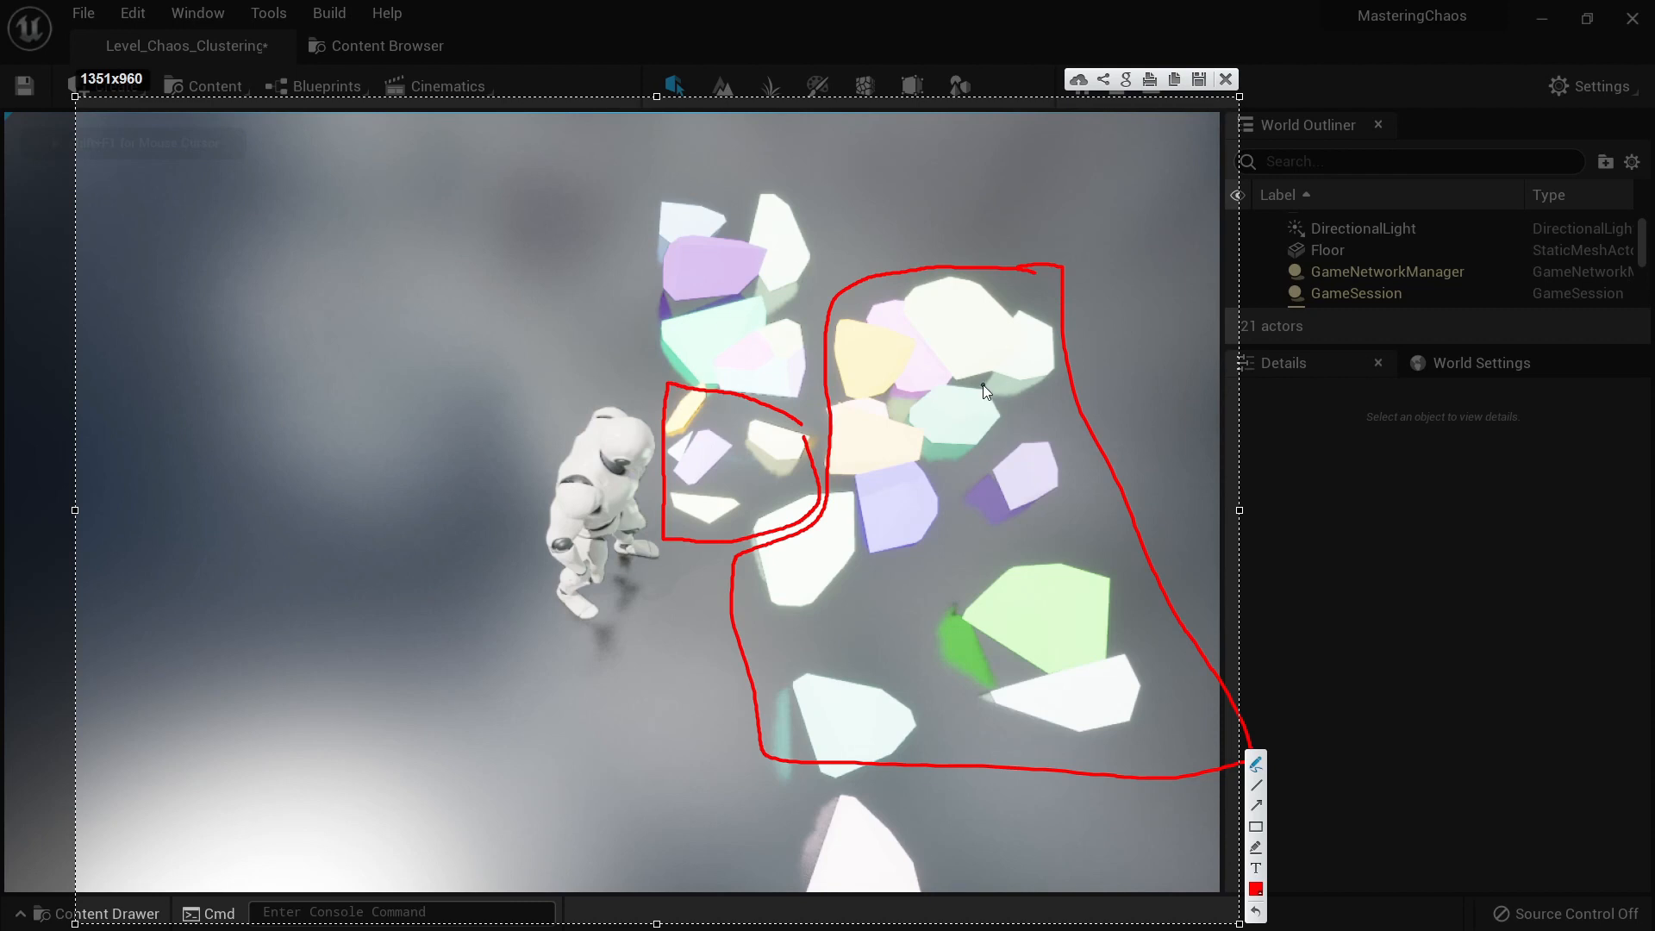
Step: Sketch one big block and several smaller fragments, circle two clusters of broken pieces, and discard the annotated screenshot
mouse_move(177, 183)
left_mouse_down()
mouse_move(180, 276)
mouse_move(285, 254)
mouse_move(167, 276)
left_mouse_up()
mouse_move(308, 181)
left_mouse_down()
mouse_move(344, 216)
mouse_move(419, 189)
mouse_move(437, 222)
left_mouse_up()
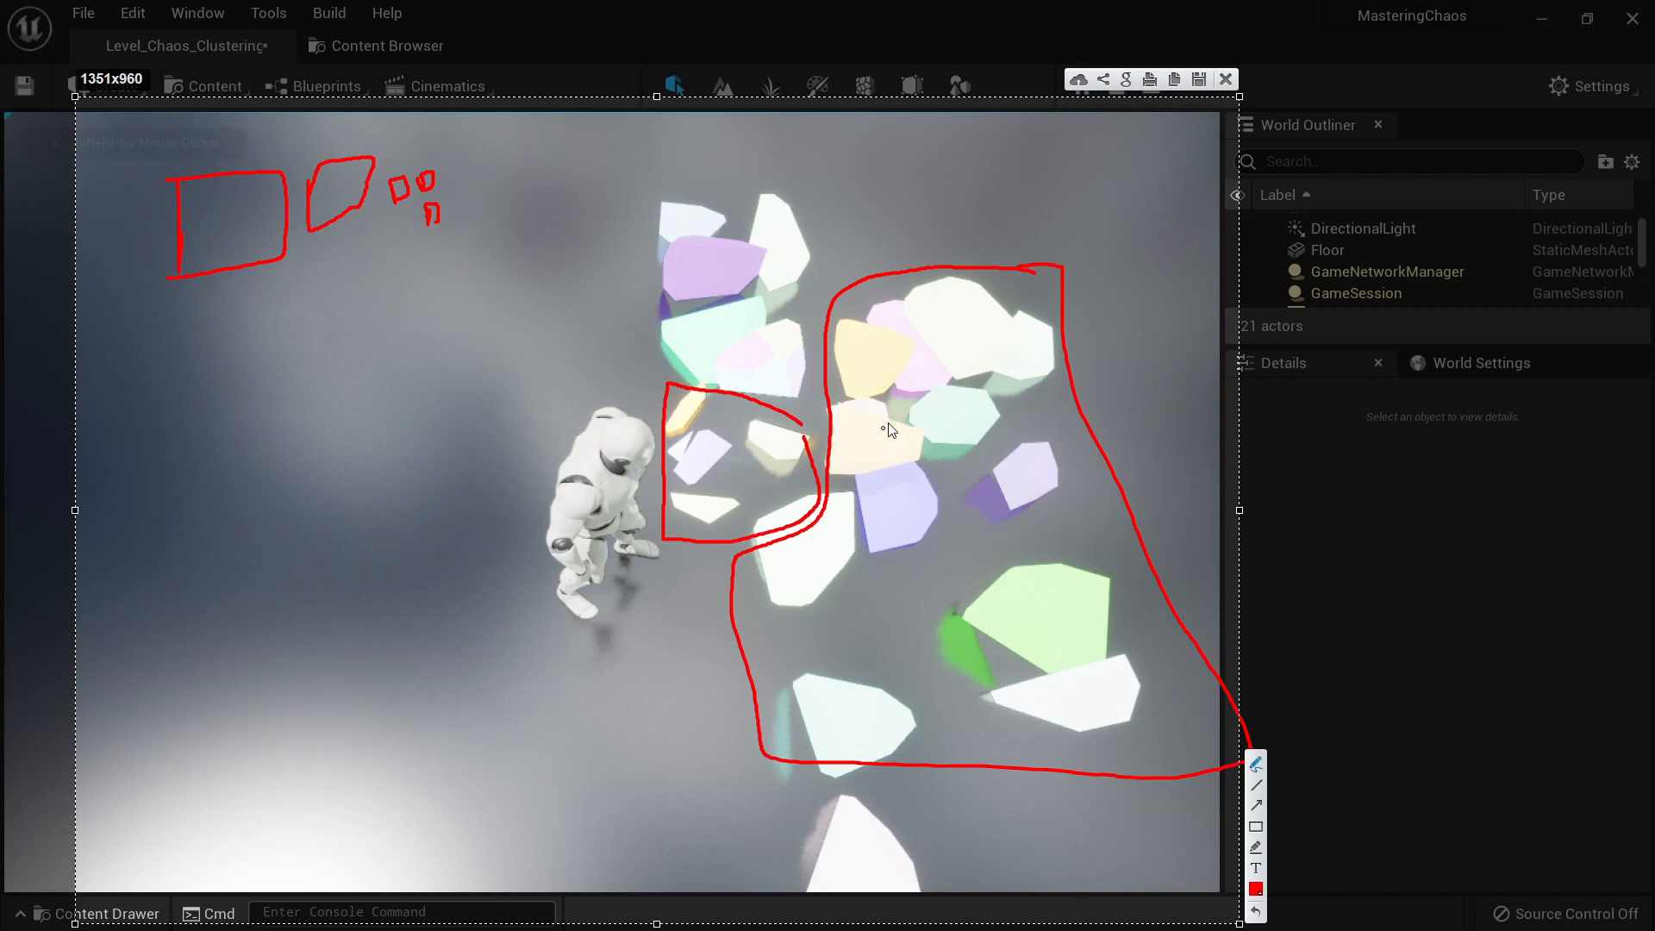
mouse_move(890, 314)
left_mouse_down()
mouse_move(1037, 395)
mouse_move(880, 377)
left_mouse_up()
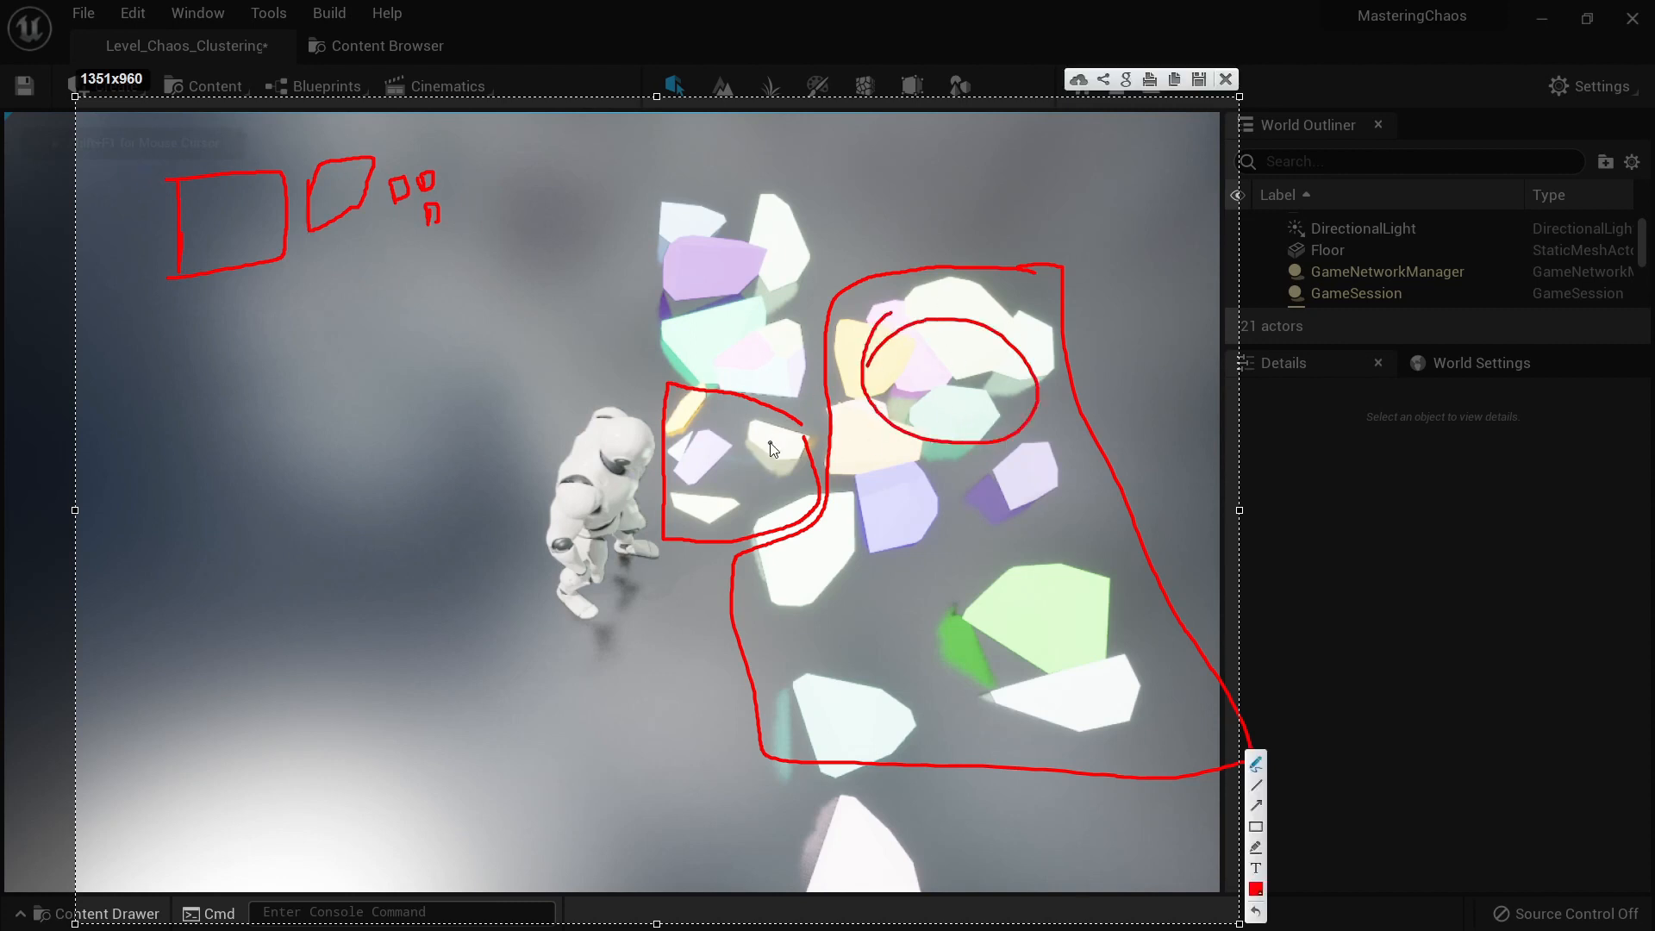
mouse_move(773, 449)
left_mouse_down()
mouse_move(666, 491)
mouse_move(705, 392)
left_mouse_up()
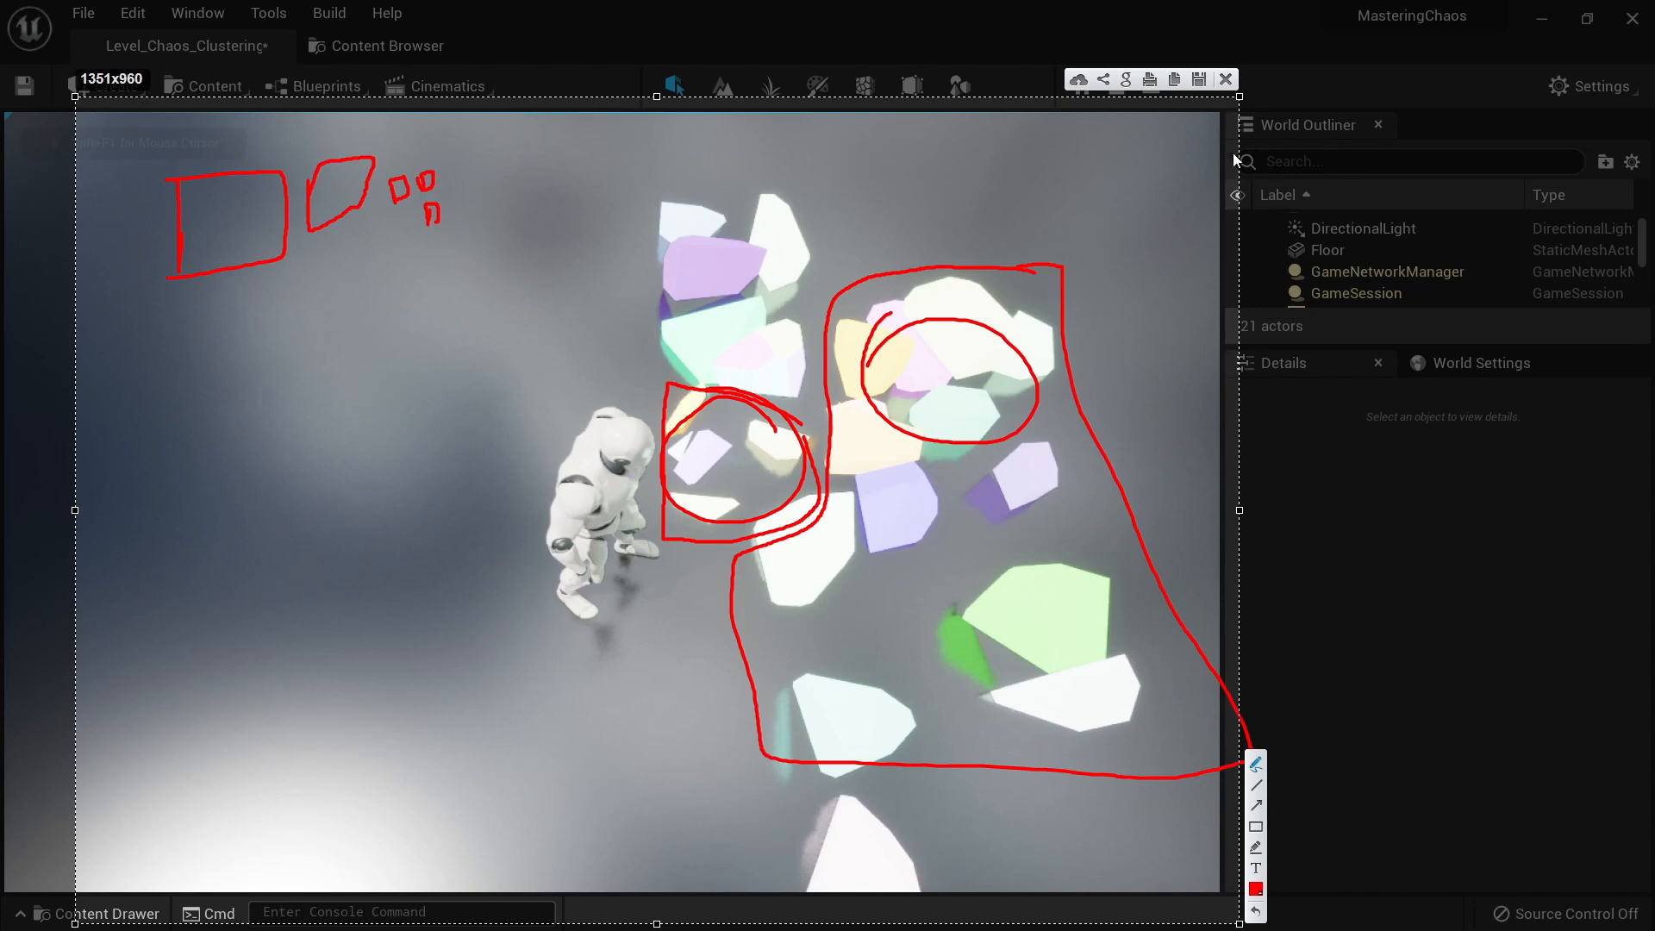
left_click(1226, 79)
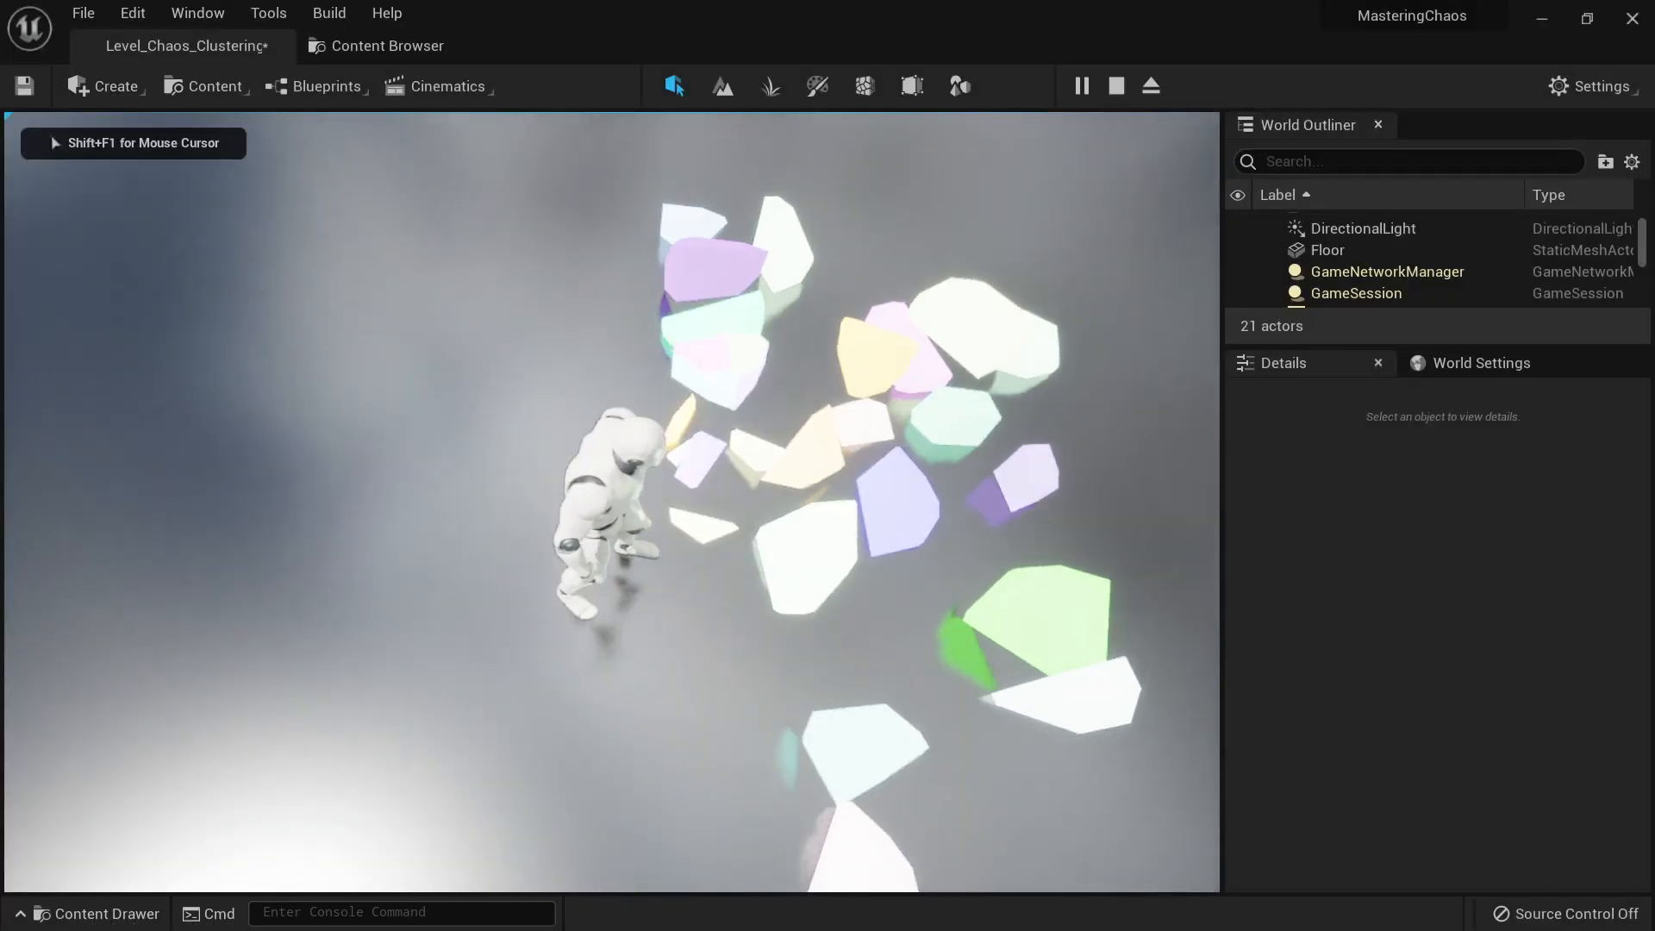
Step: Walk the character past the scattered pieces and stop the play session to view the intact cube
key("w")
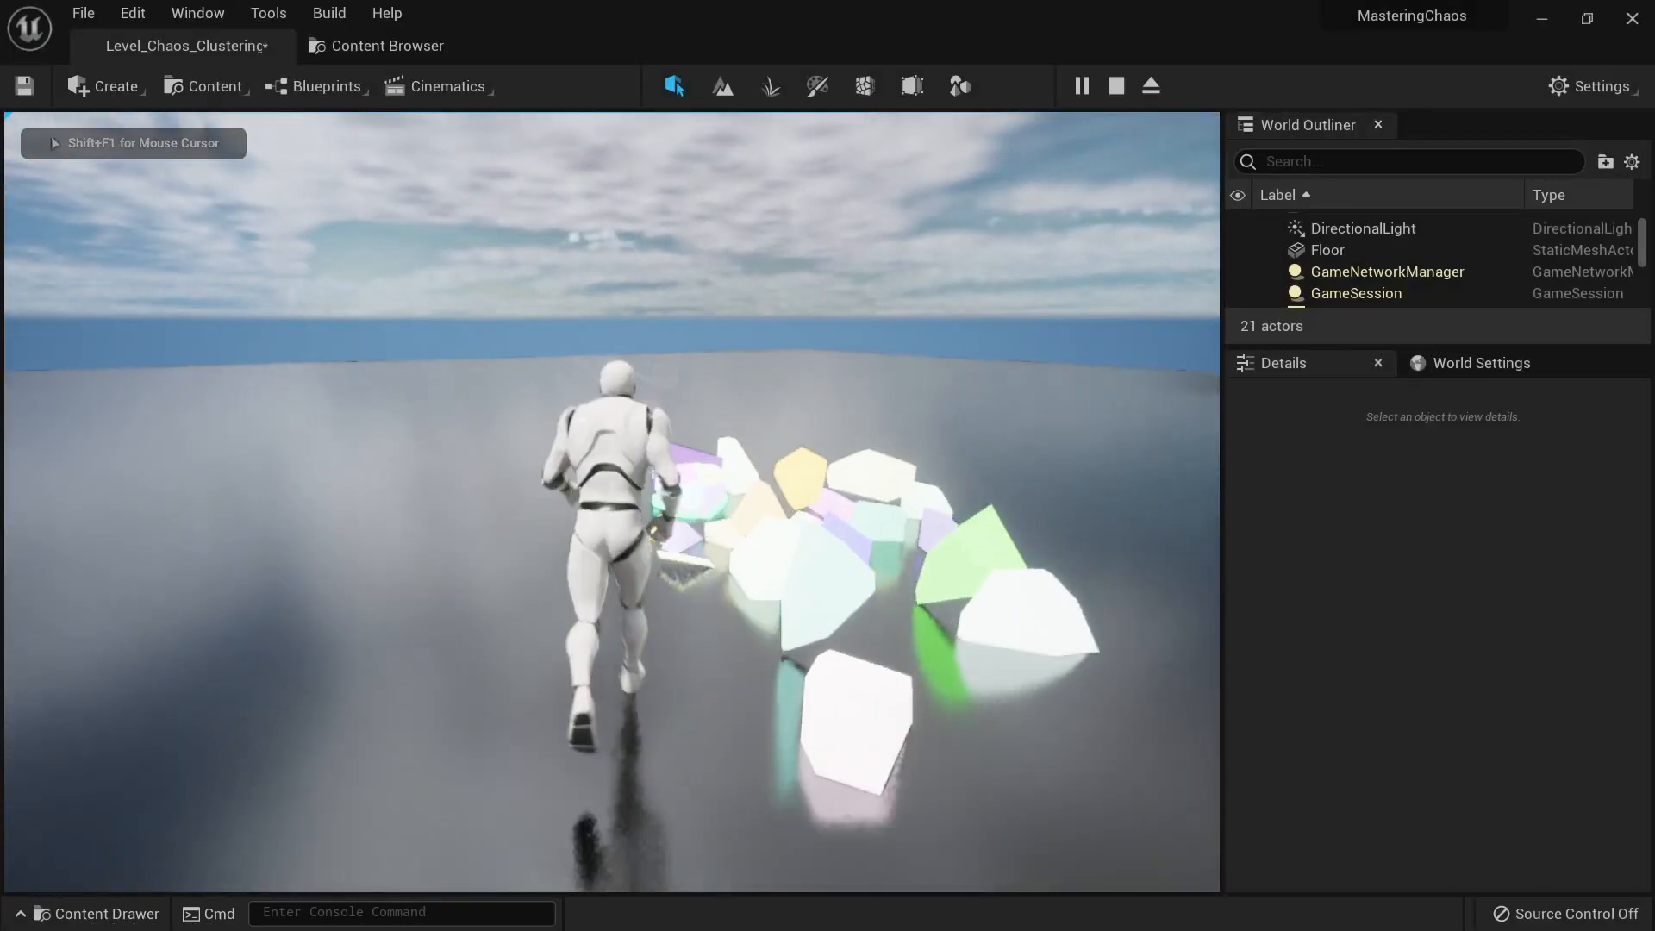
key("Escape")
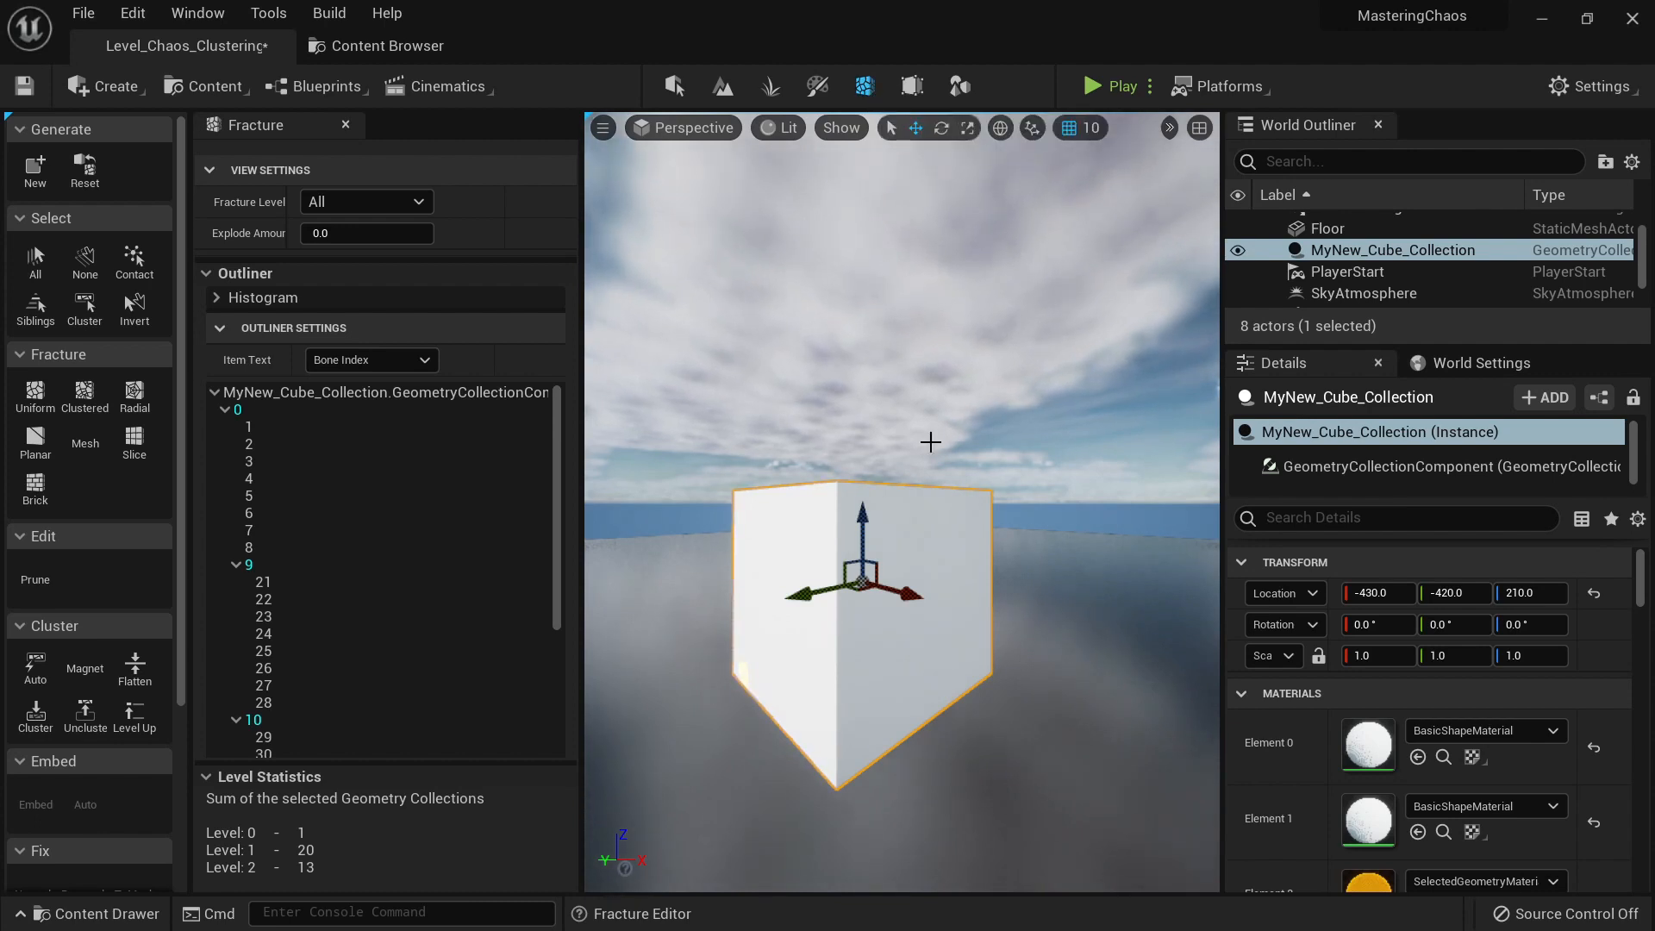
mouse_move(930, 442)
right_mouse_down()
mouse_move(949, 448)
mouse_move(938, 441)
right_mouse_up()
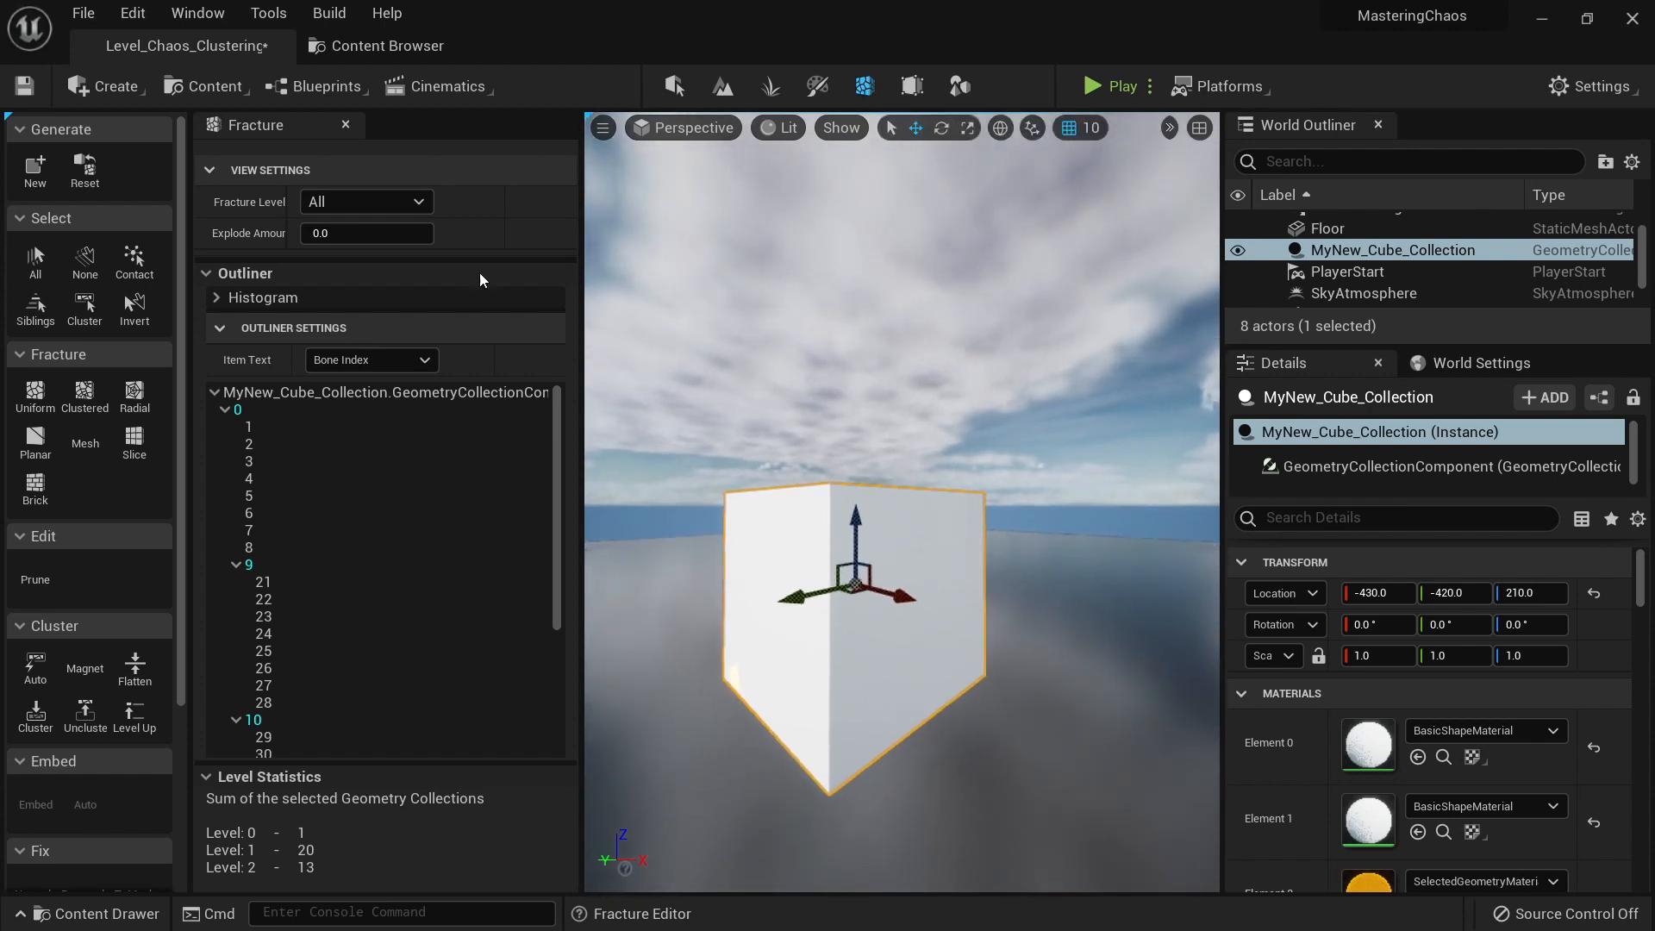
Step: Keep all fracture levels shown and raise the cube's explode amount to 1.0
left_click(375, 204)
left_click(356, 241)
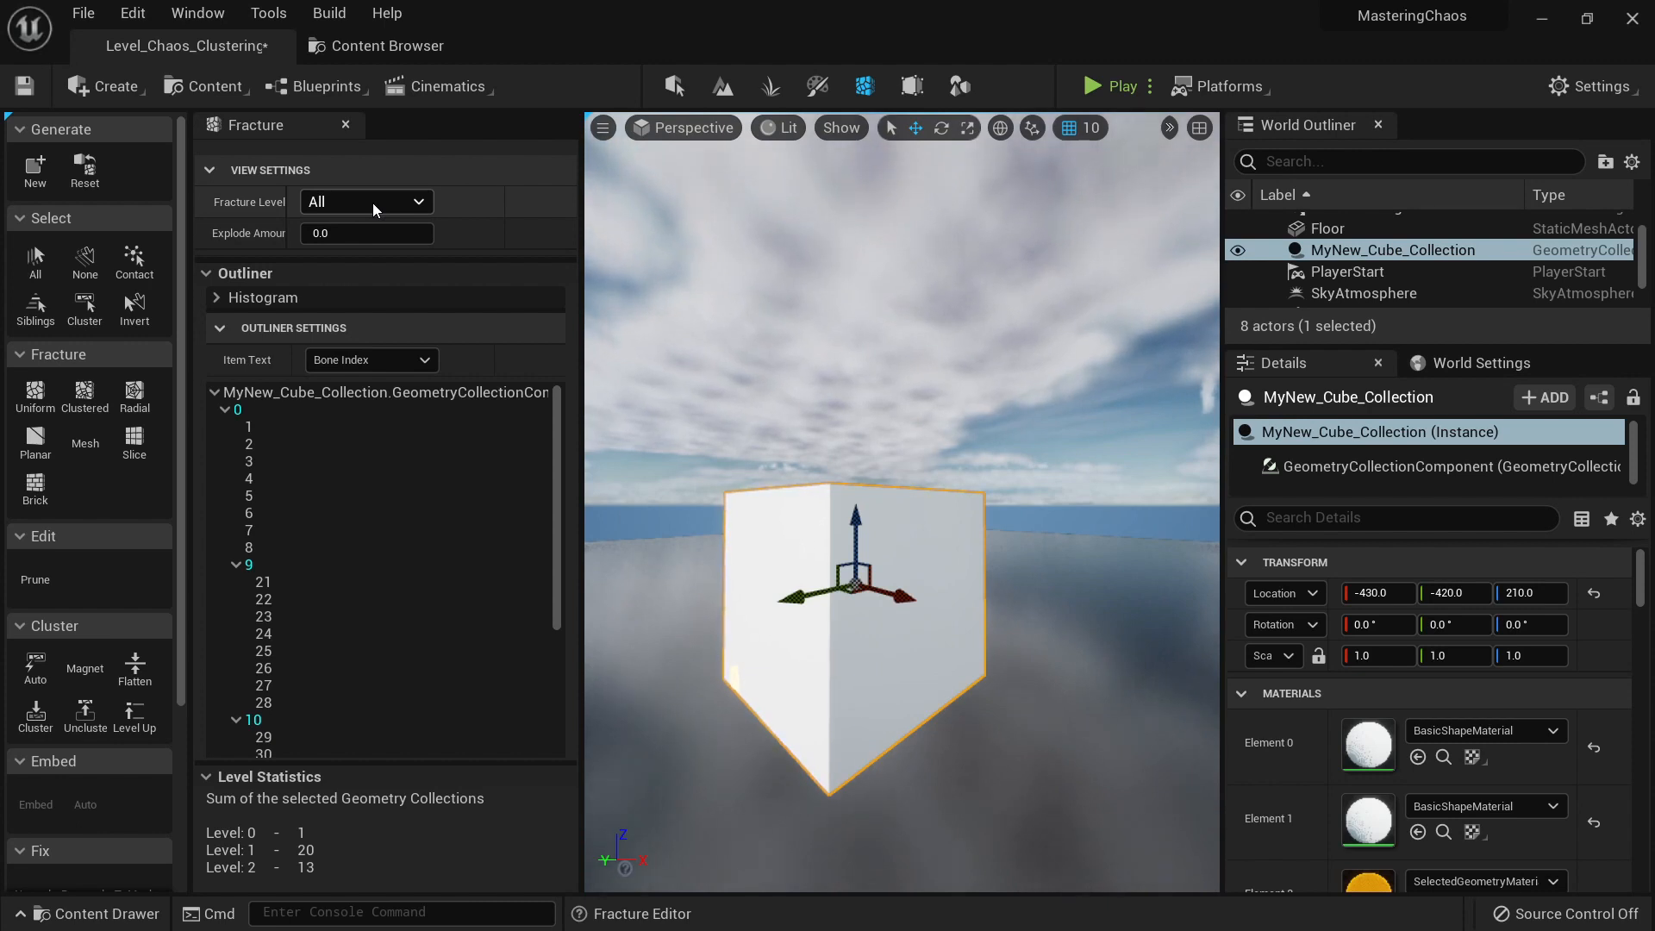
right_click_drag(693, 396, 681, 391)
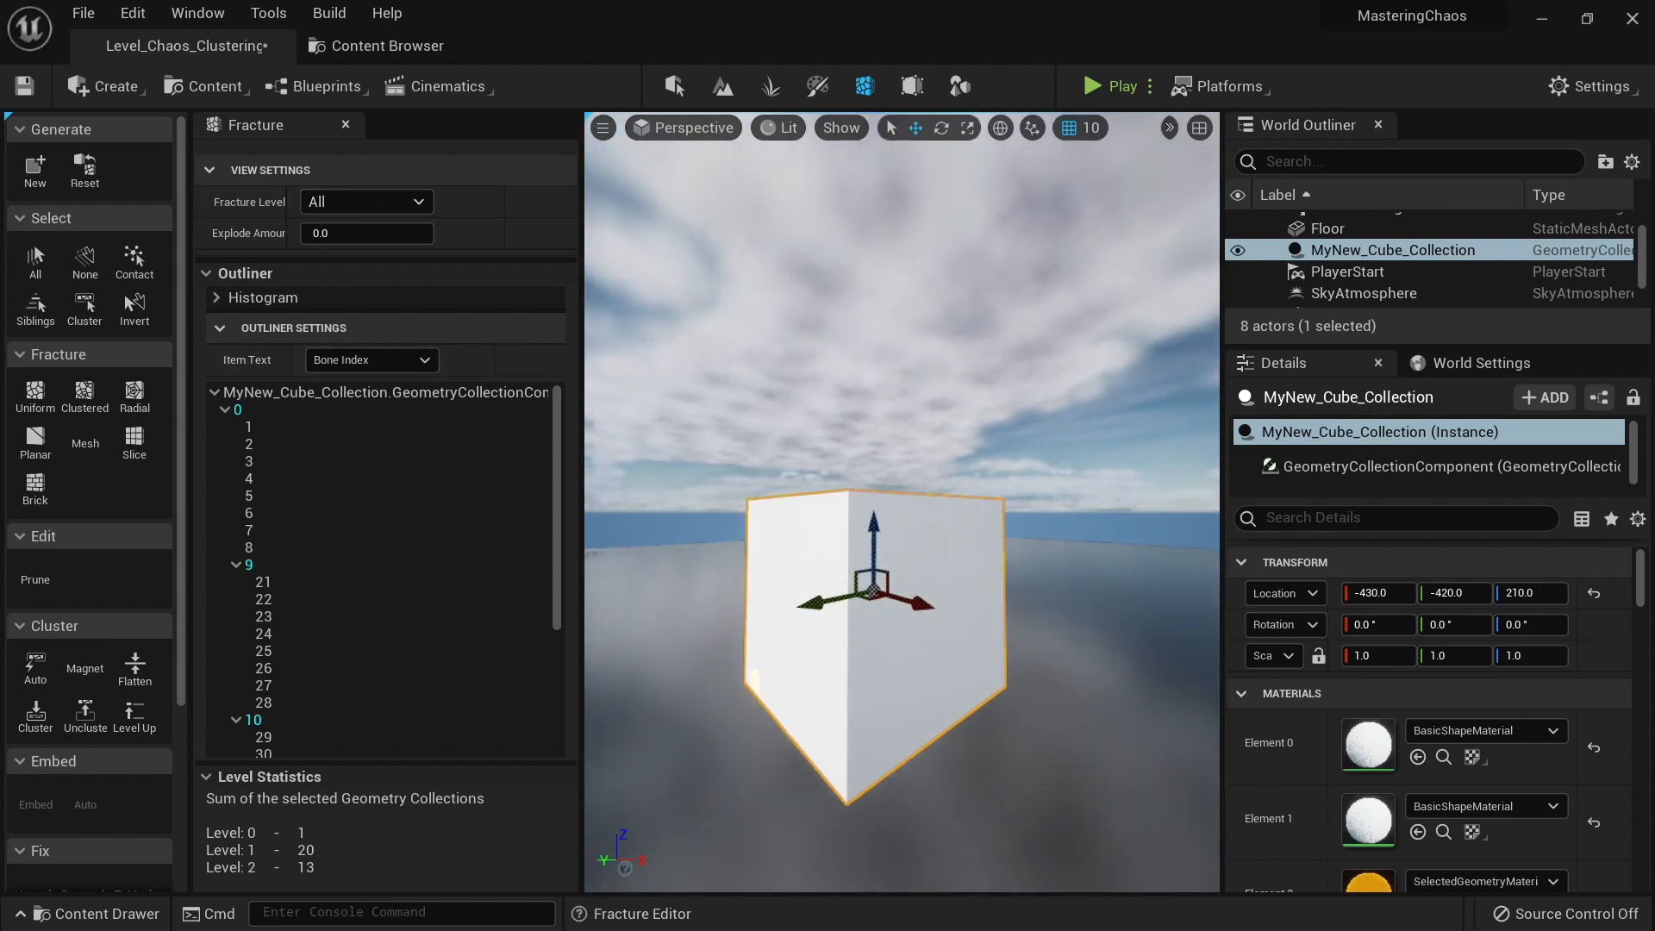
key("shift+e")
key("shift+e")
key("shift+e")
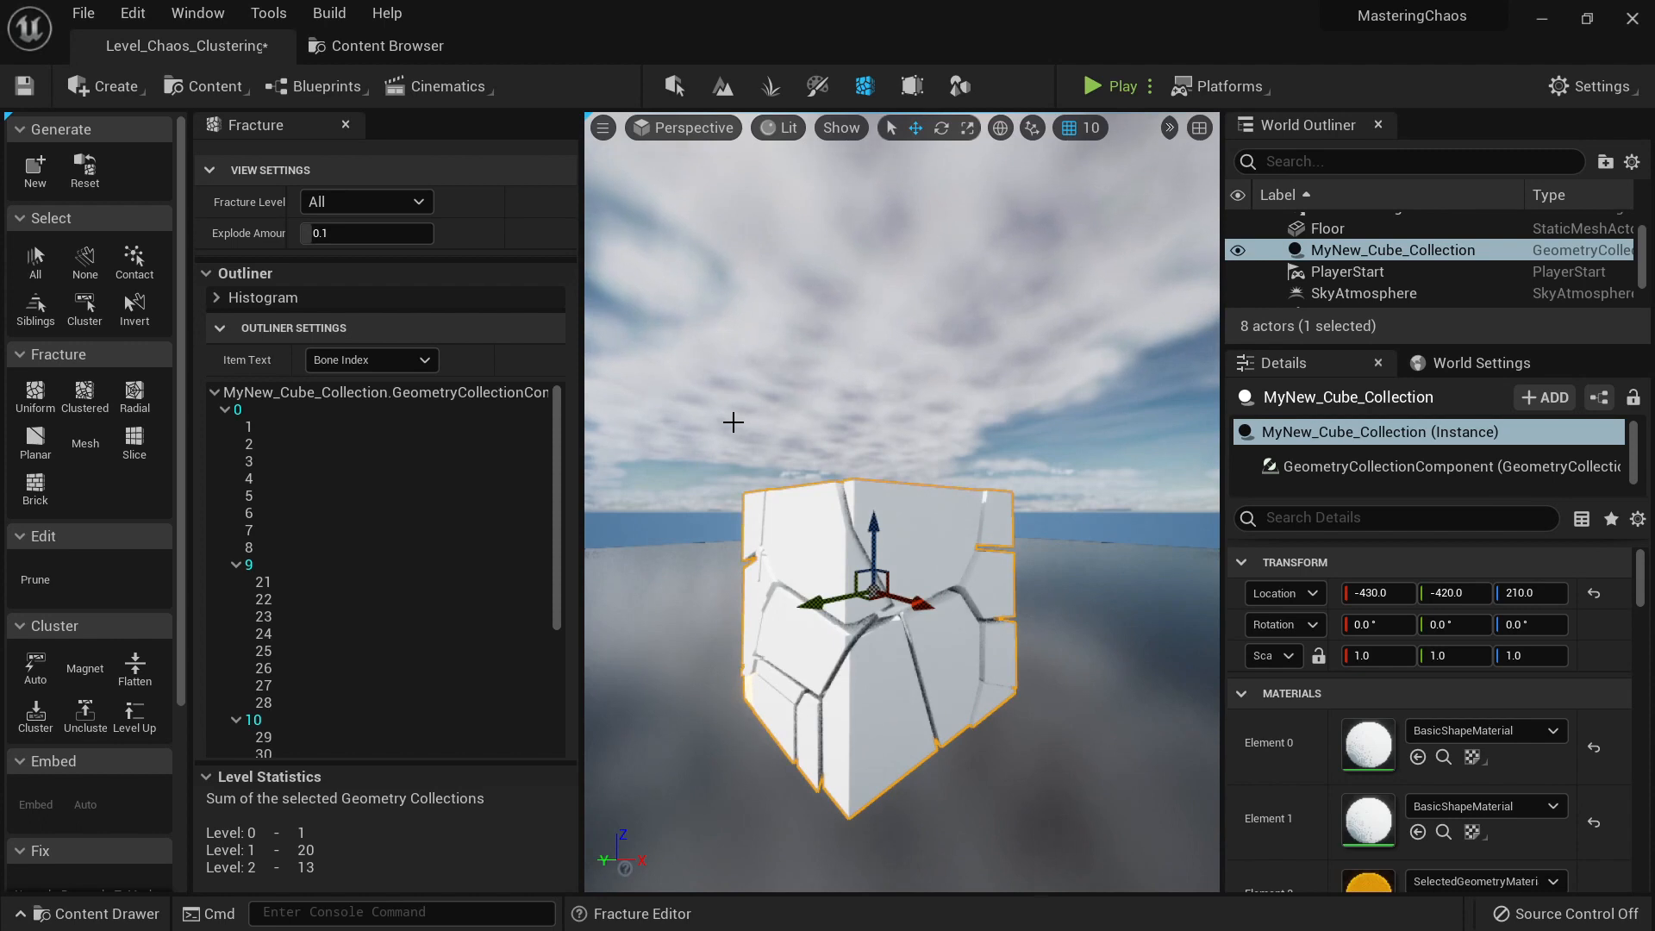
key("shift+e")
key("shift+e")
key("shift+e")
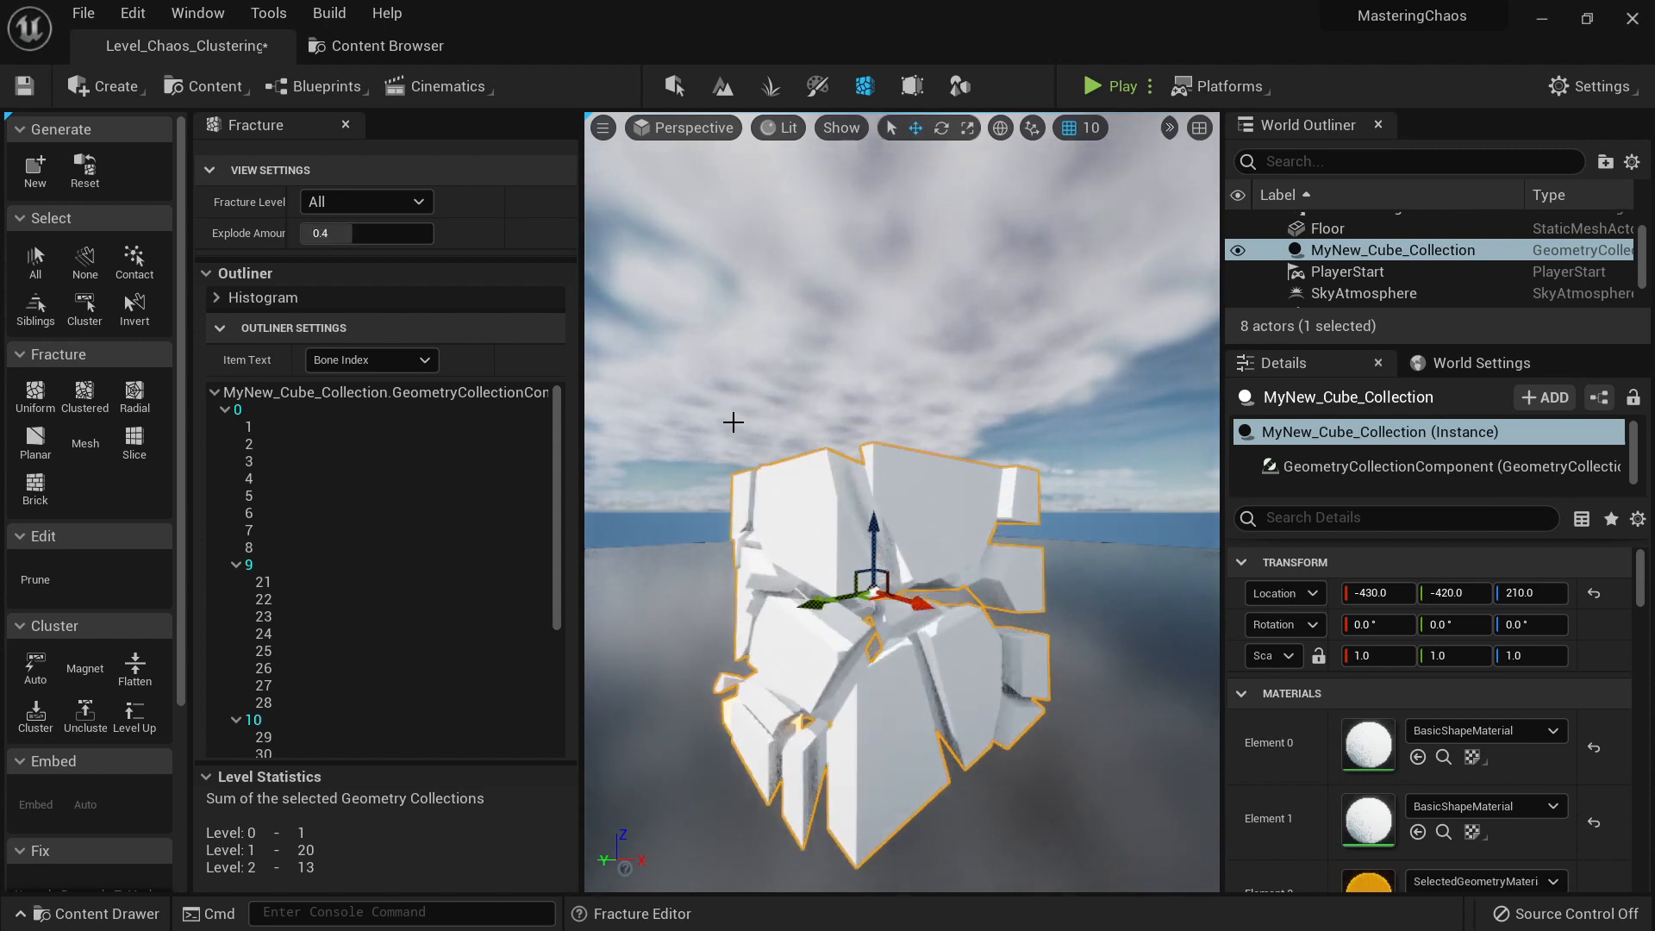
key("shift+e")
key("shift+e")
key("shift+e")
key("shift+e")
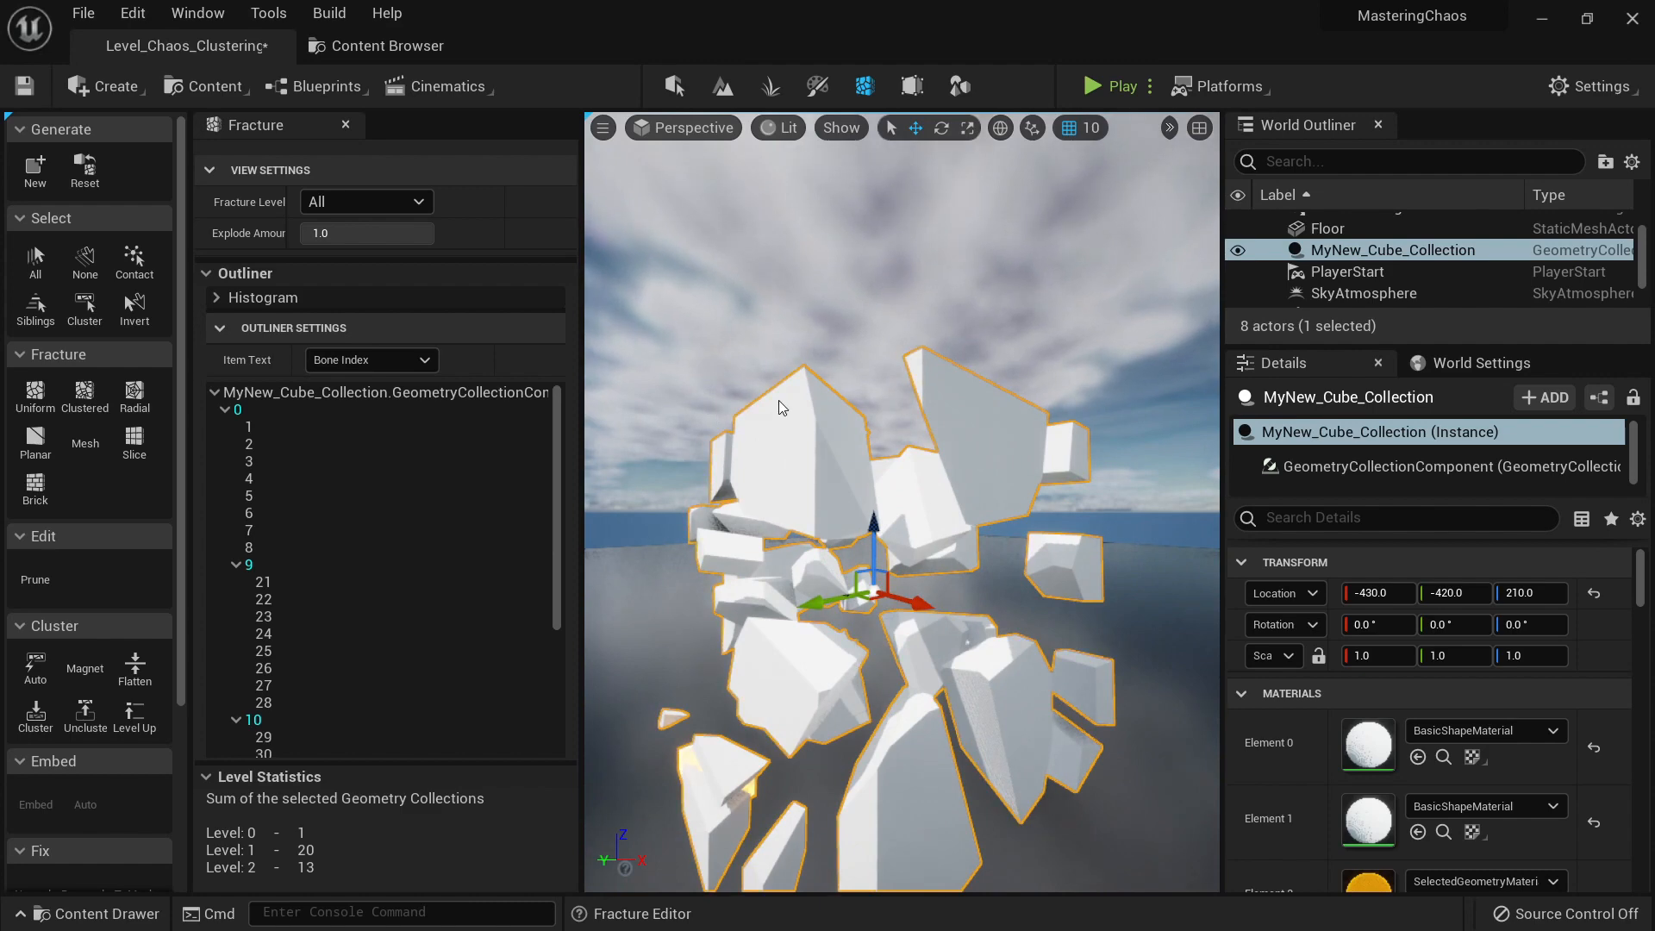
Step: Lower the cube's explode amount to 0.0 so the pieces close up
key("shift+q")
key("shift+q")
key("shift+q")
key("shift+q")
key("shift+q")
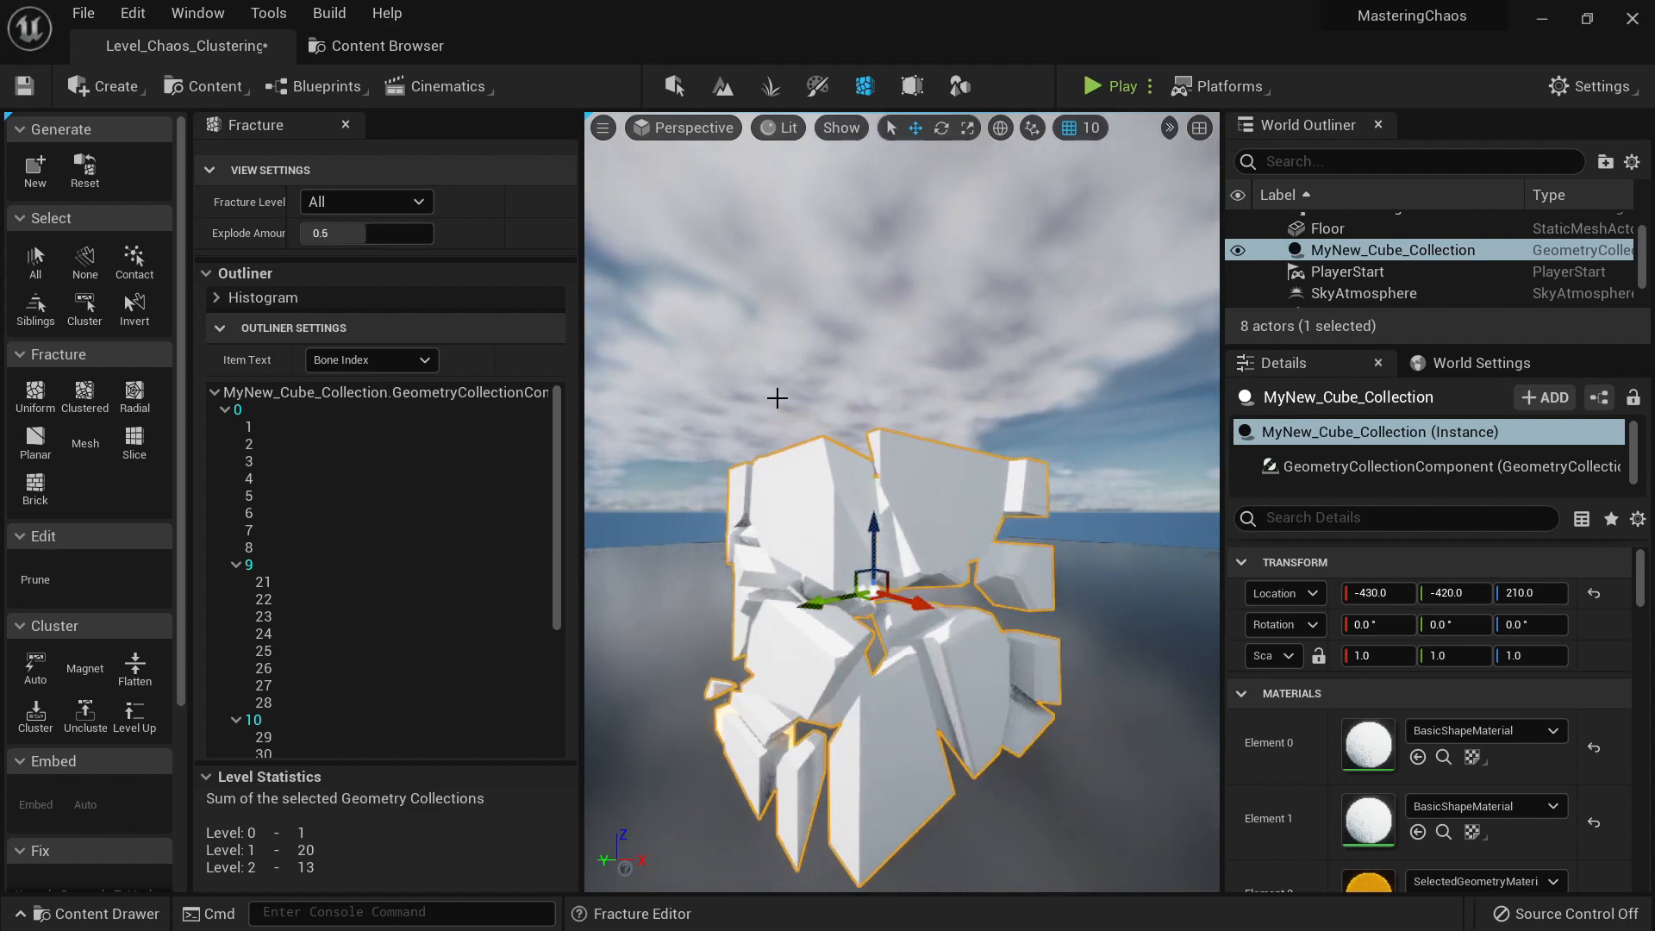
key("shift+q")
key("shift+q")
key("shift+q")
key("shift+q")
key("shift+q")
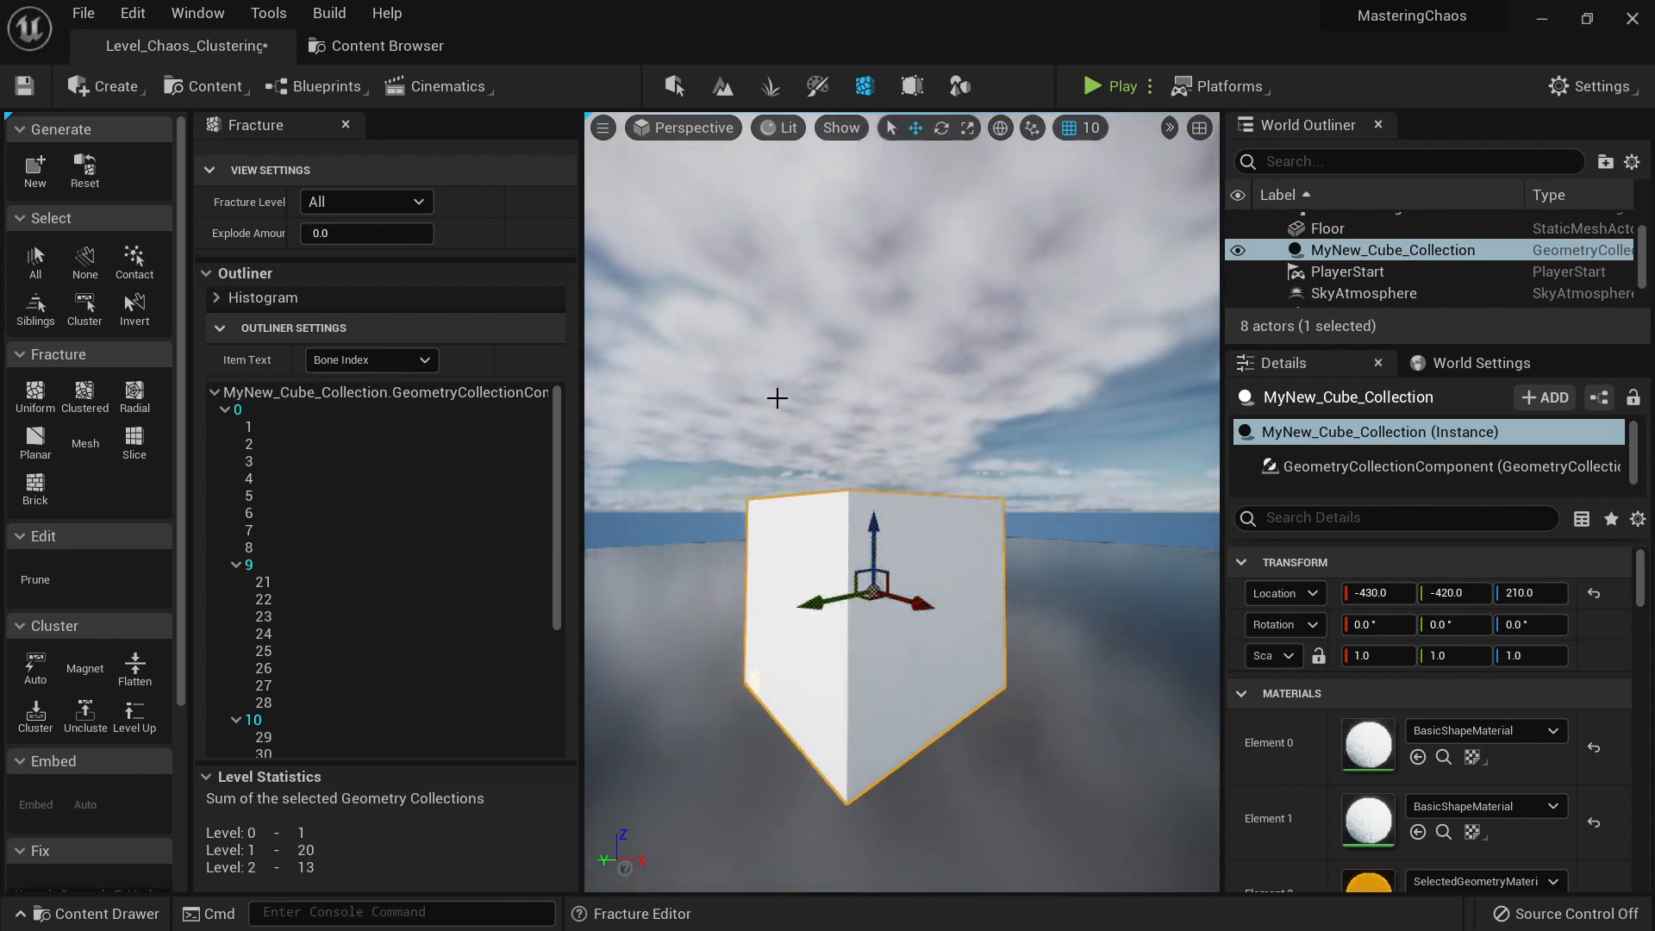
left_click_drag(361, 234, 301, 234)
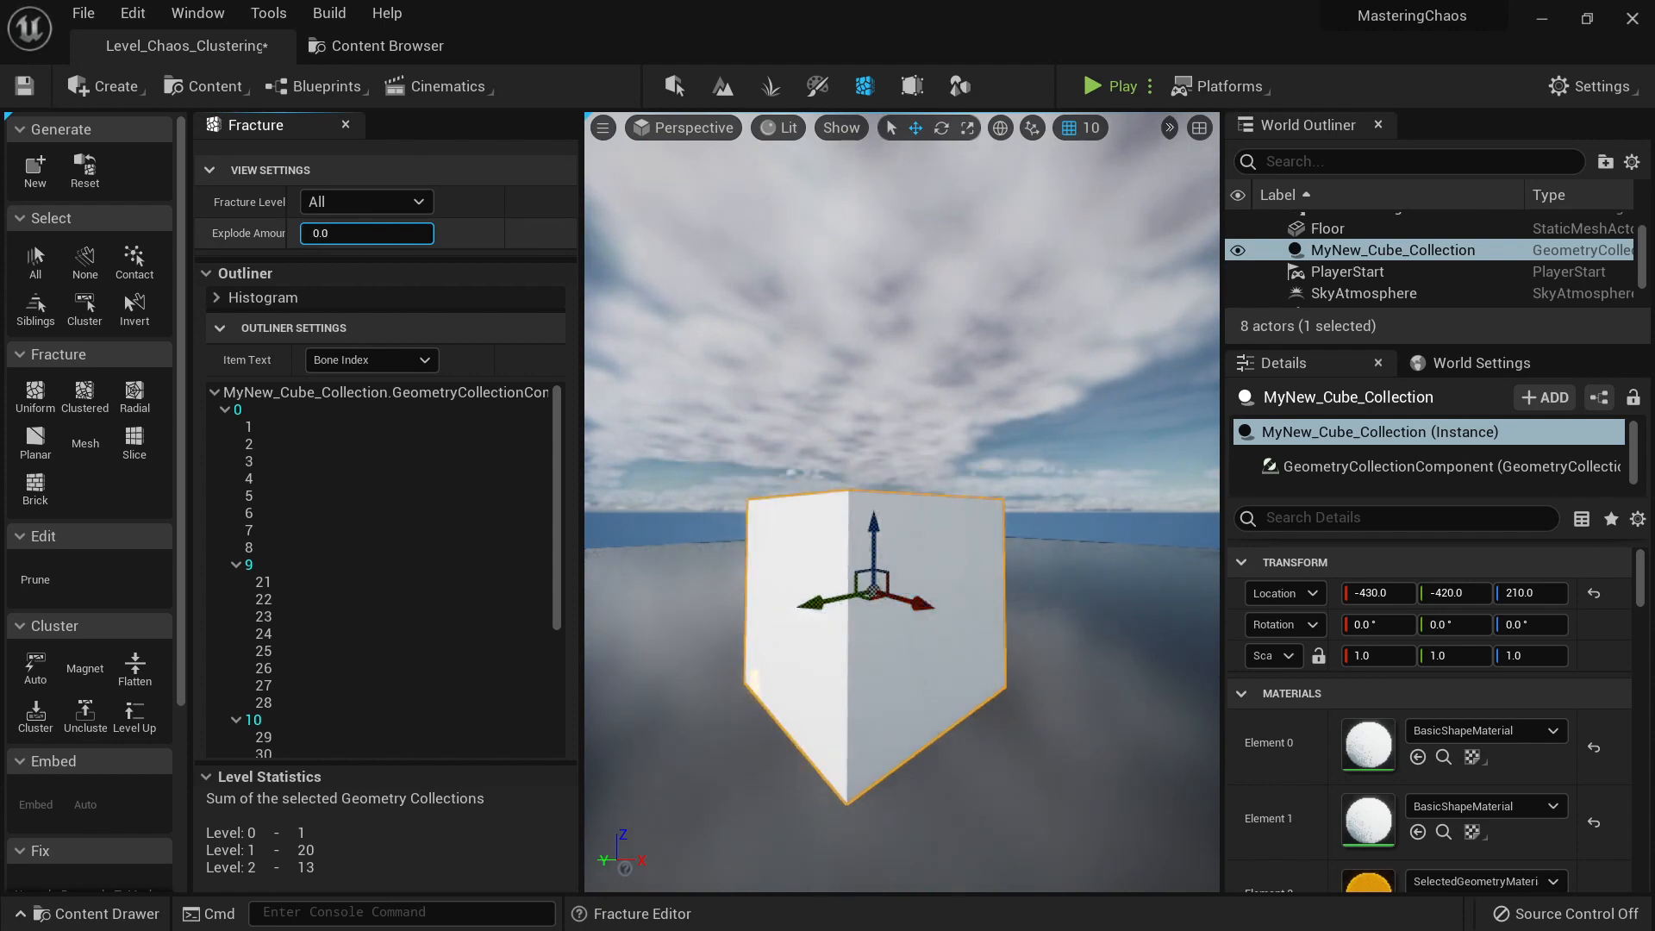
Step: Set the explode amount to 1.0 and look at the separated pieces of the cube
mouse_move(944, 526)
right_mouse_down()
mouse_move(983, 545)
mouse_move(1069, 517)
mouse_move(944, 526)
right_mouse_up()
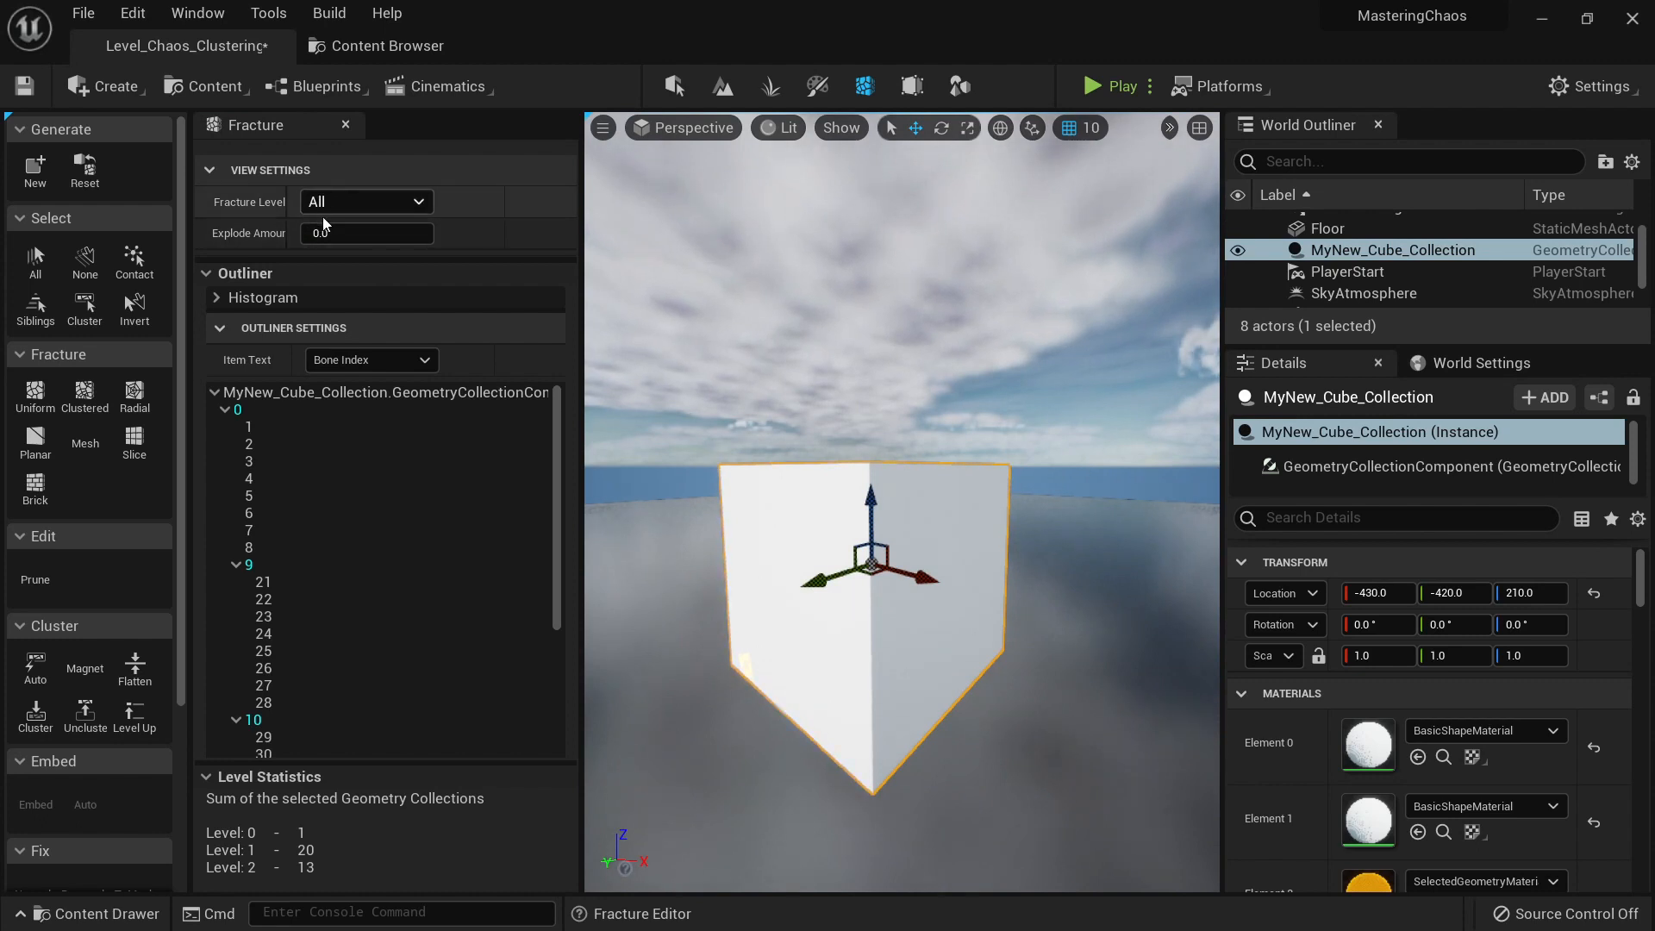
left_click_drag(322, 233, 433, 233)
key("s")
right_click_drag(980, 412, 983, 432)
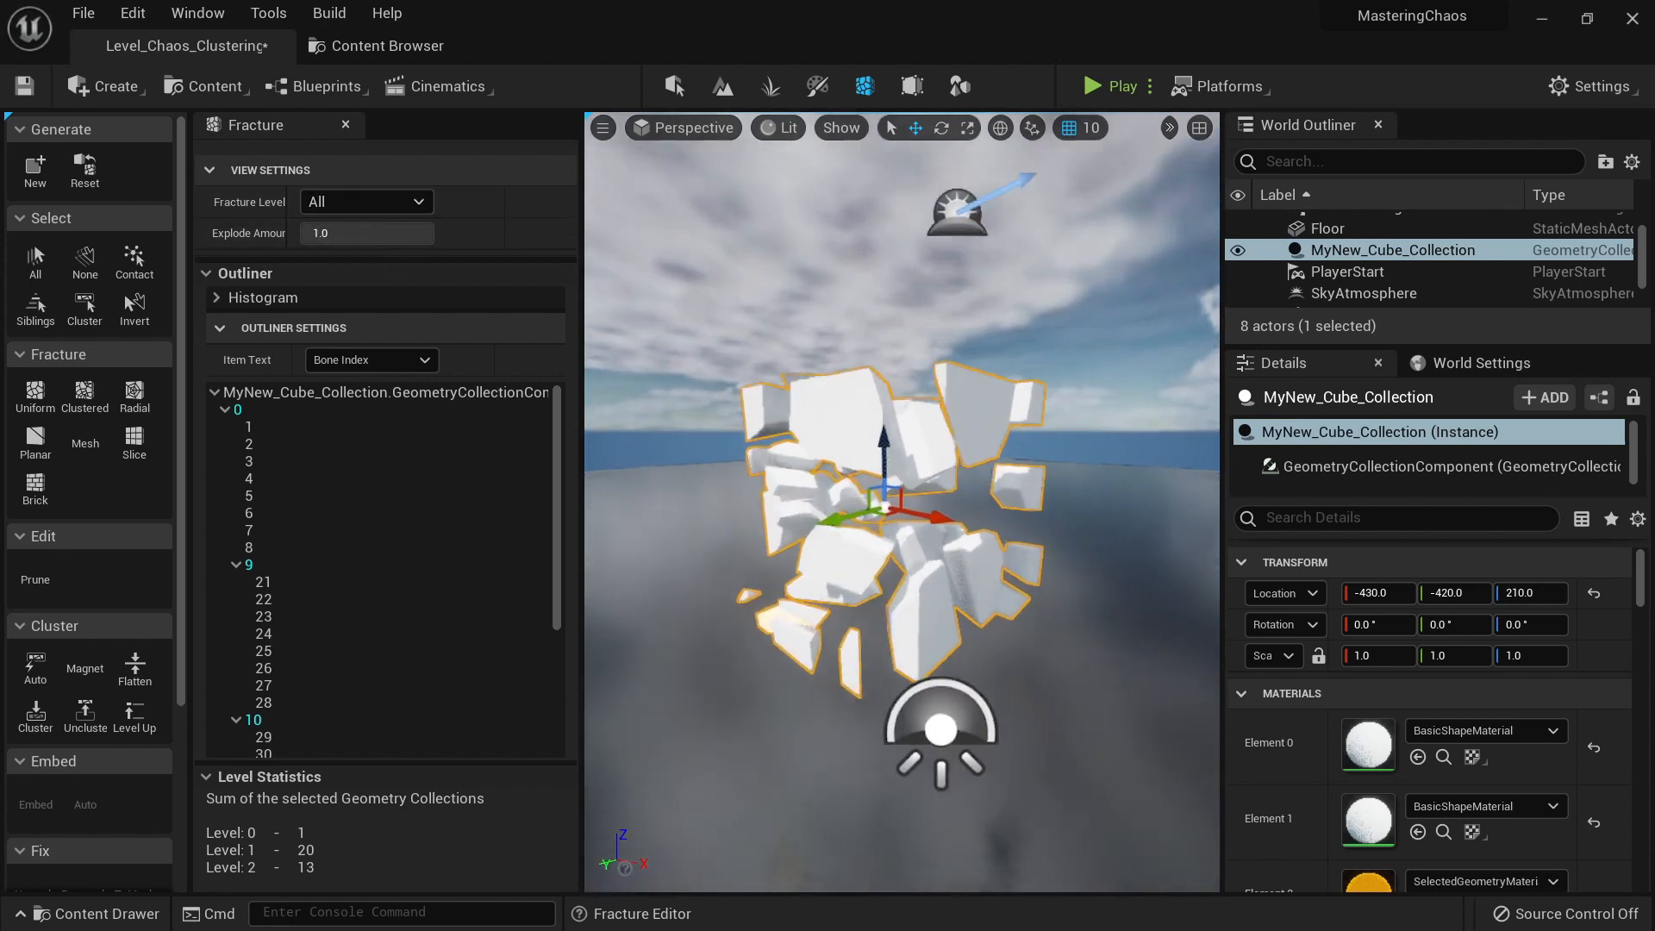
key("w")
Step: Cycle the cube's fracture level display through Root, 1 and All in both directions, finishing on Root
key("shift+s")
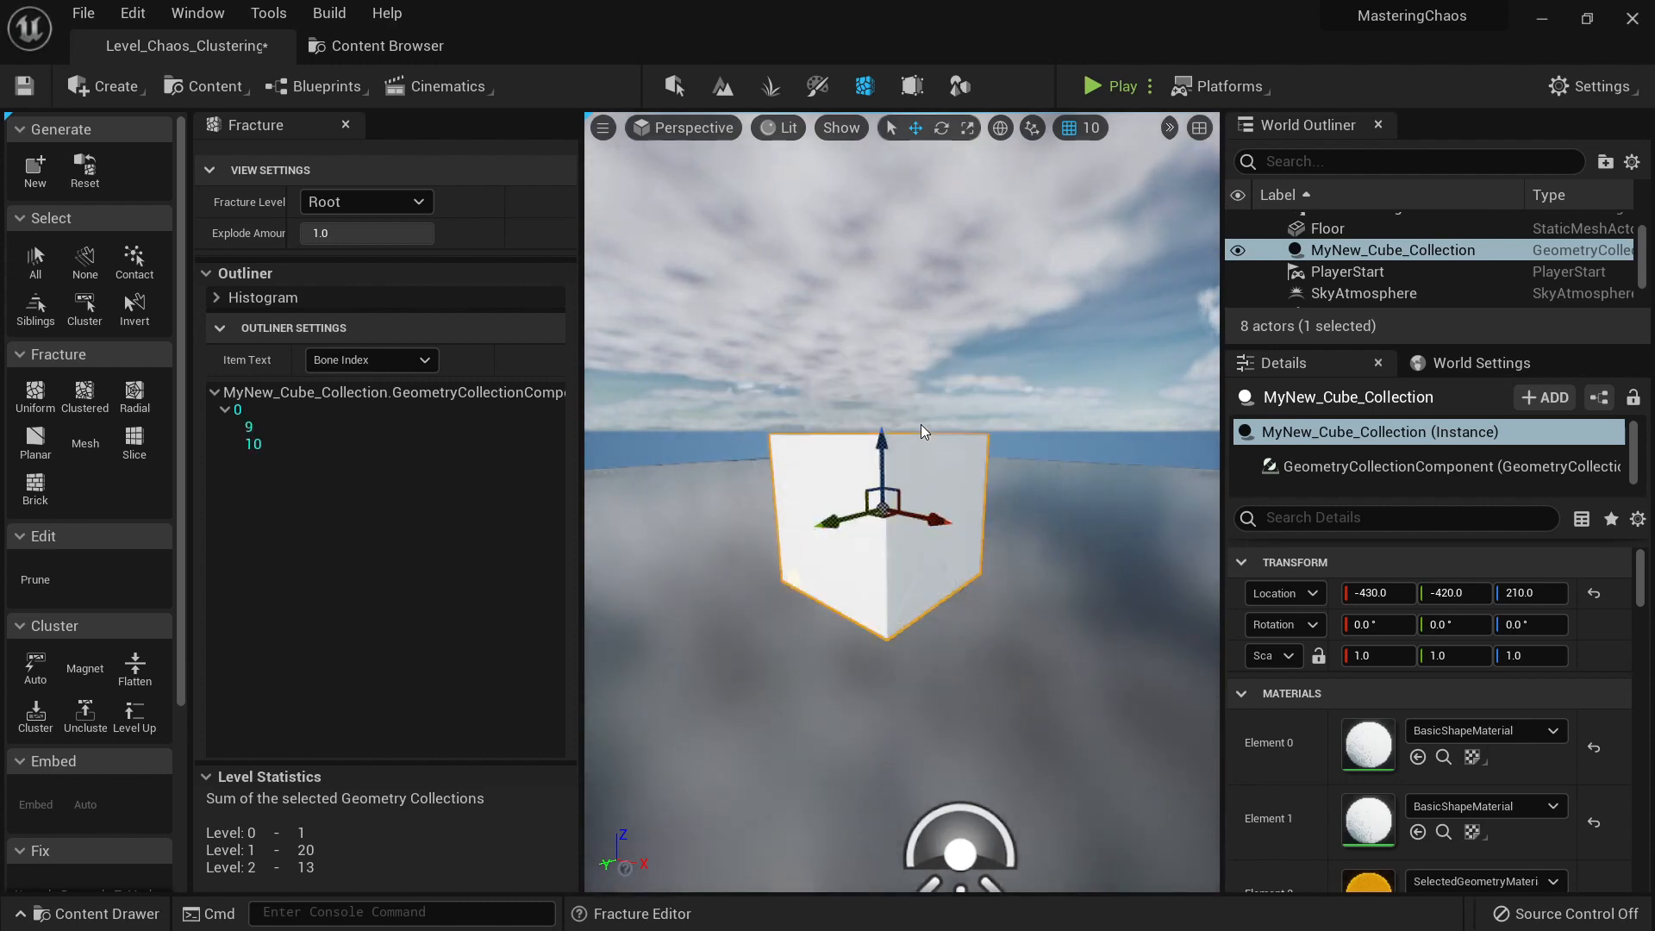
key("shift+s")
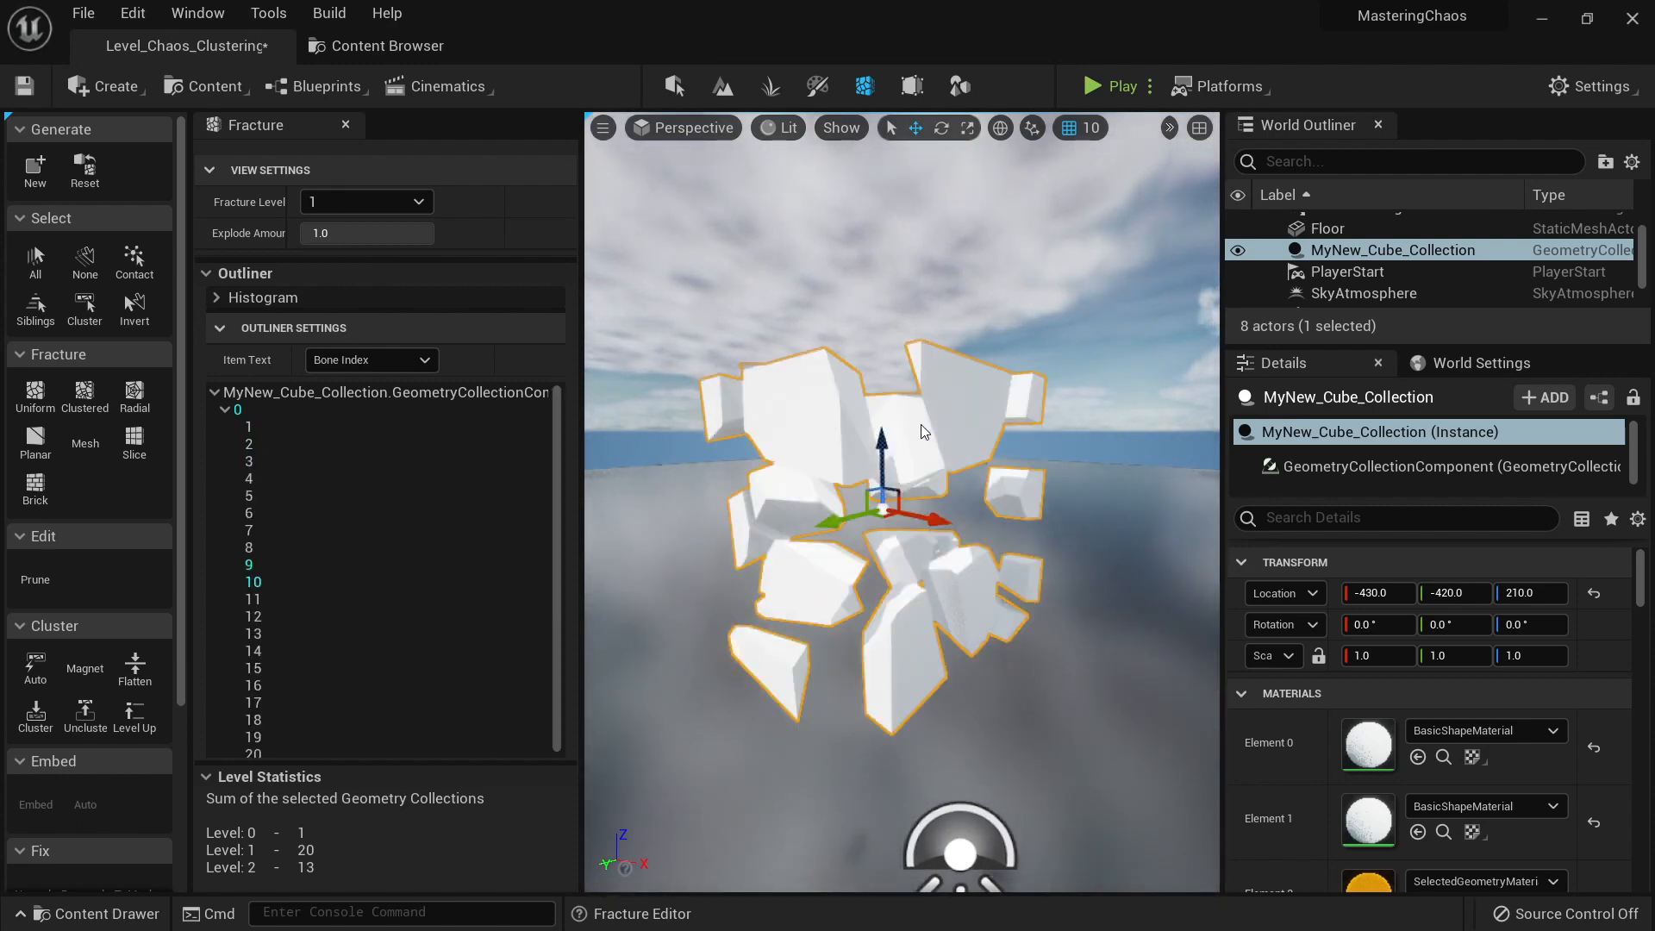
key("shift+s")
key("shift+w")
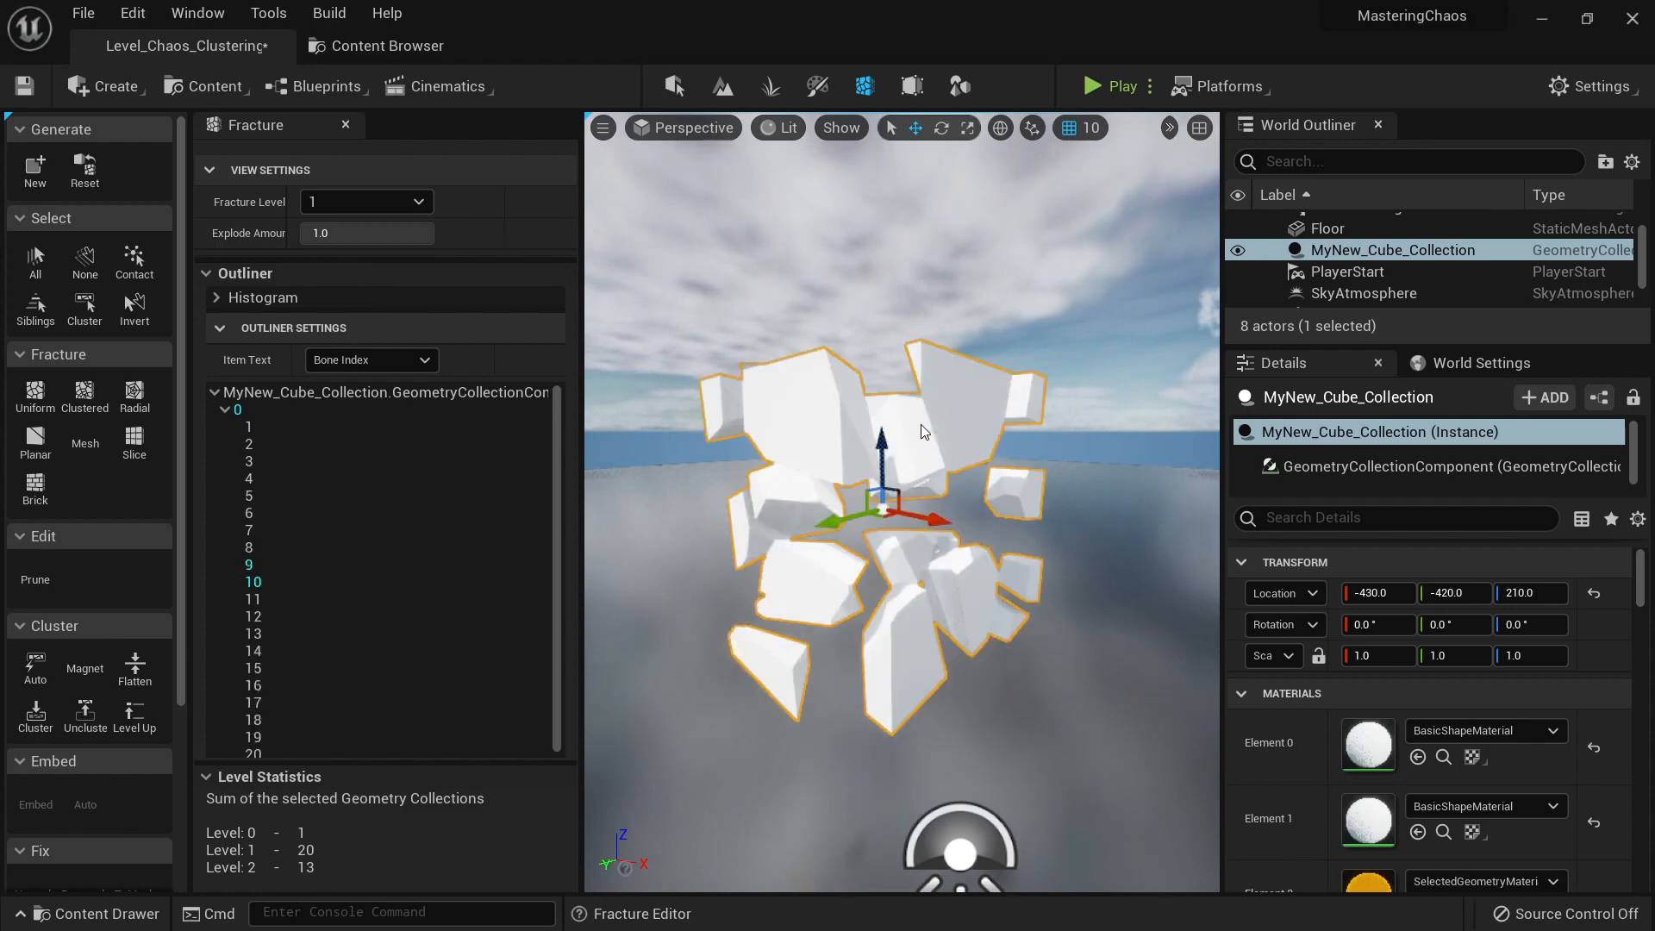
key("shift+s")
key("shift+s")
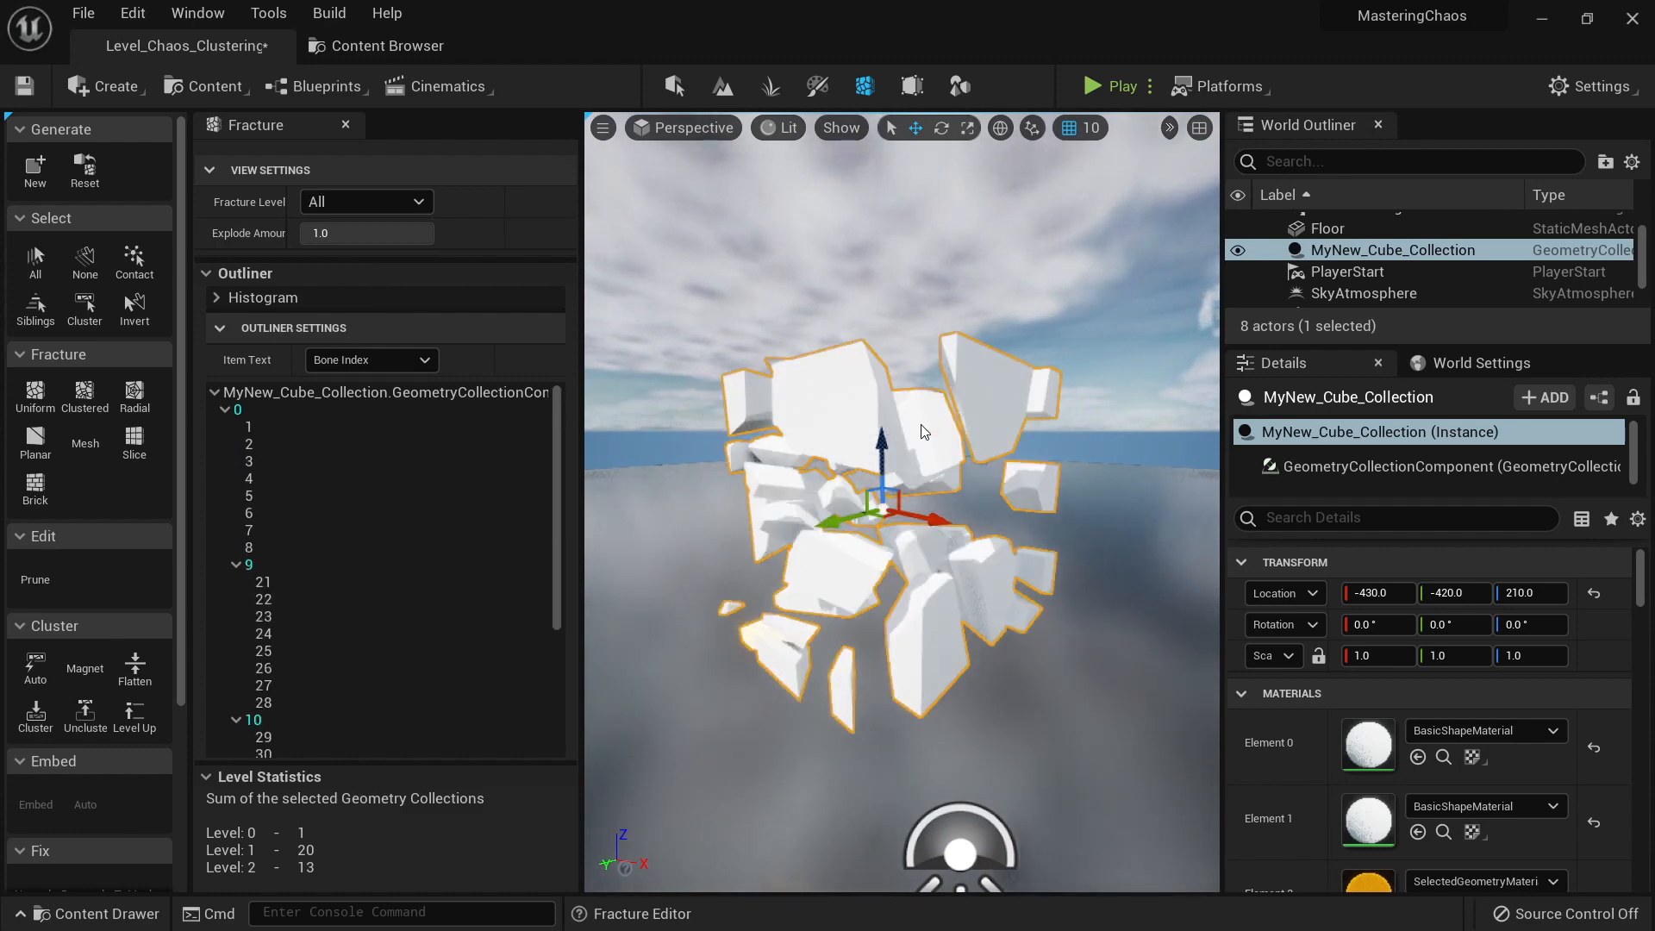
key("shift+w")
key("shift+w")
key("shift+w")
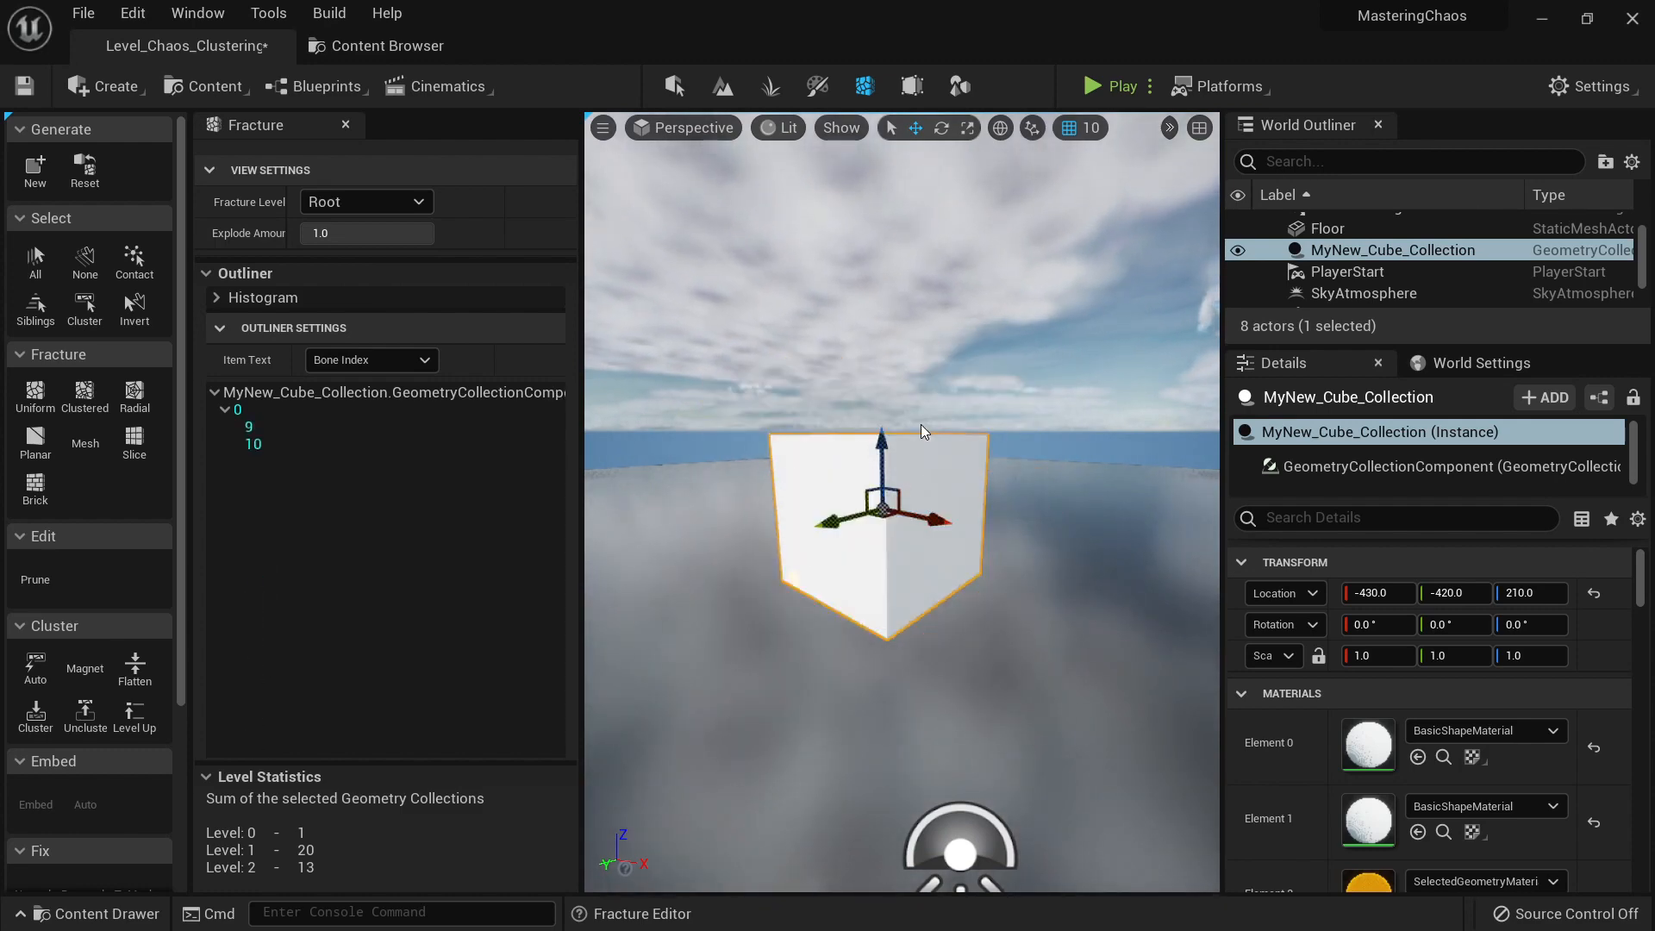
key("shift+s")
key("shift+s")
key("shift+w")
key("shift+w")
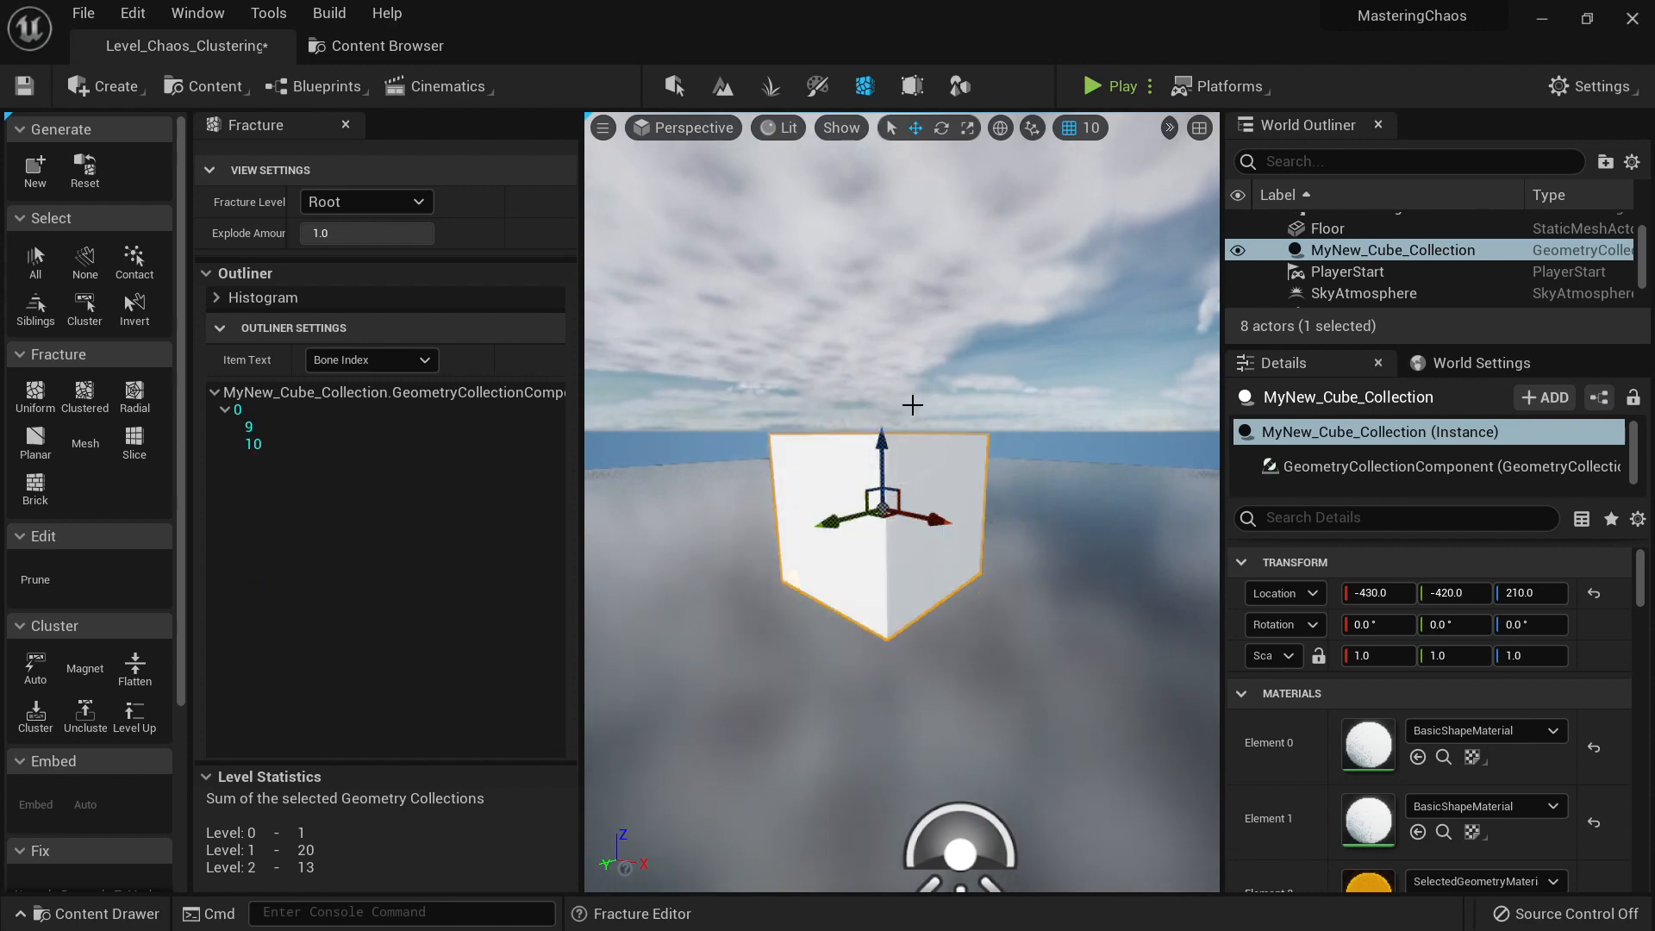
Step: Toggle the bone colors of the root-level cube on and off repeatedly, leaving them off
right_click_drag(933, 445, 946, 440)
left_click(947, 442)
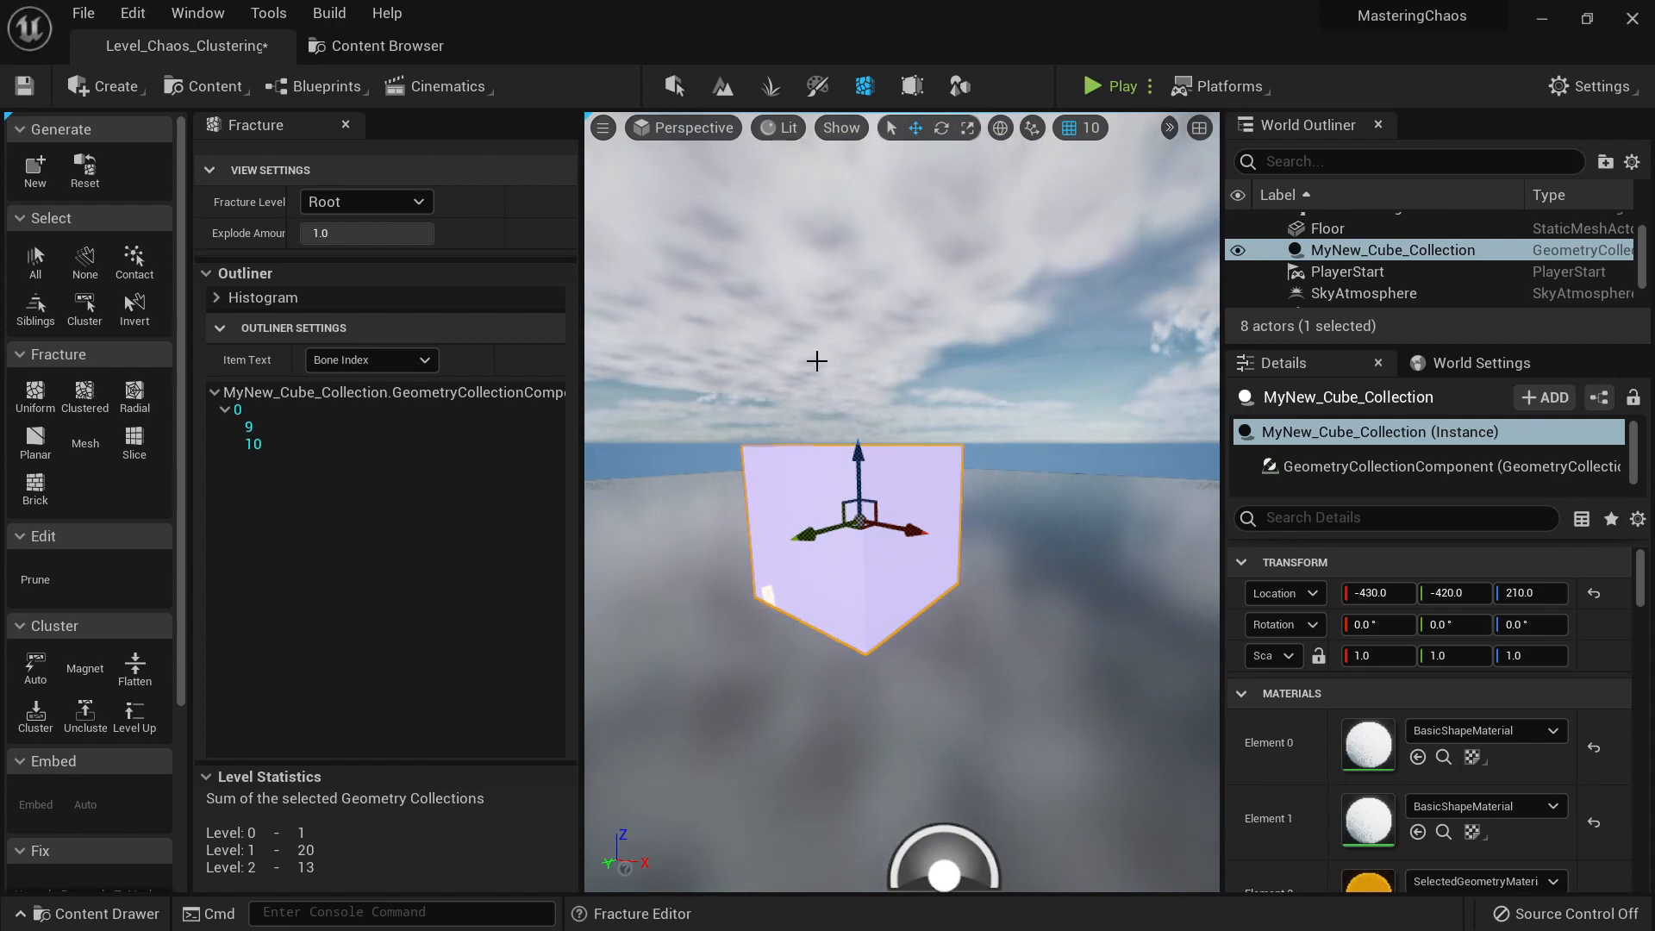
key("shift+b")
key("shift+b")
mouse_move(860, 466)
right_mouse_down()
mouse_move(992, 453)
mouse_move(841, 463)
right_mouse_up()
key("shift+b")
key("shift+b")
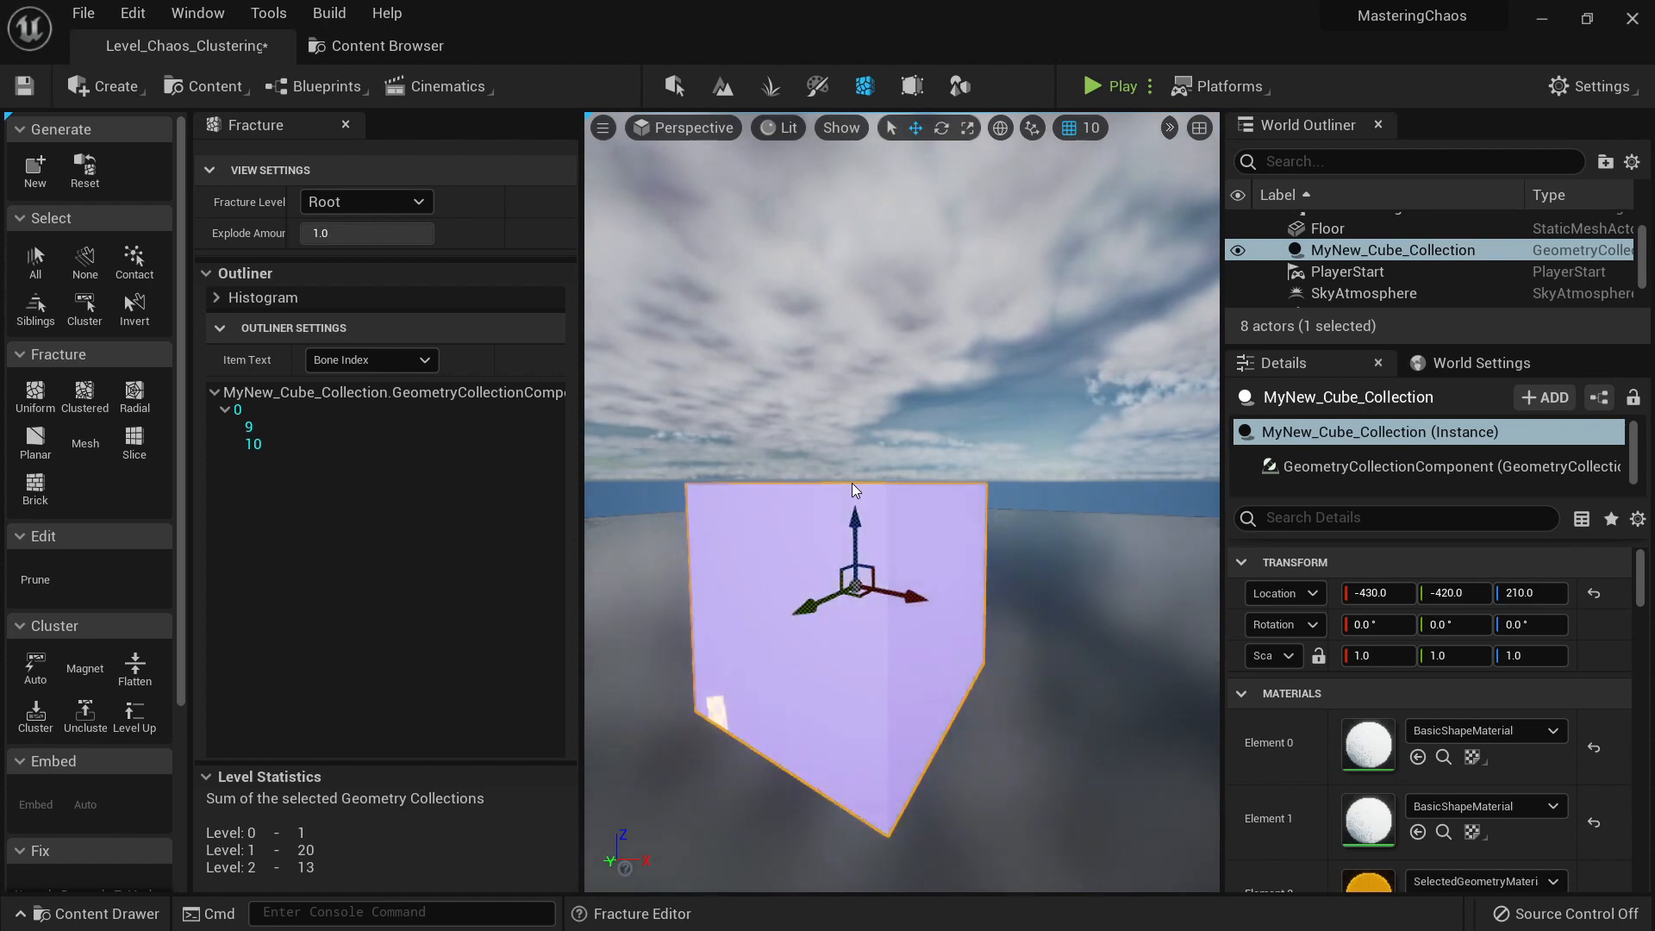
key("shift+b")
key("shift+b")
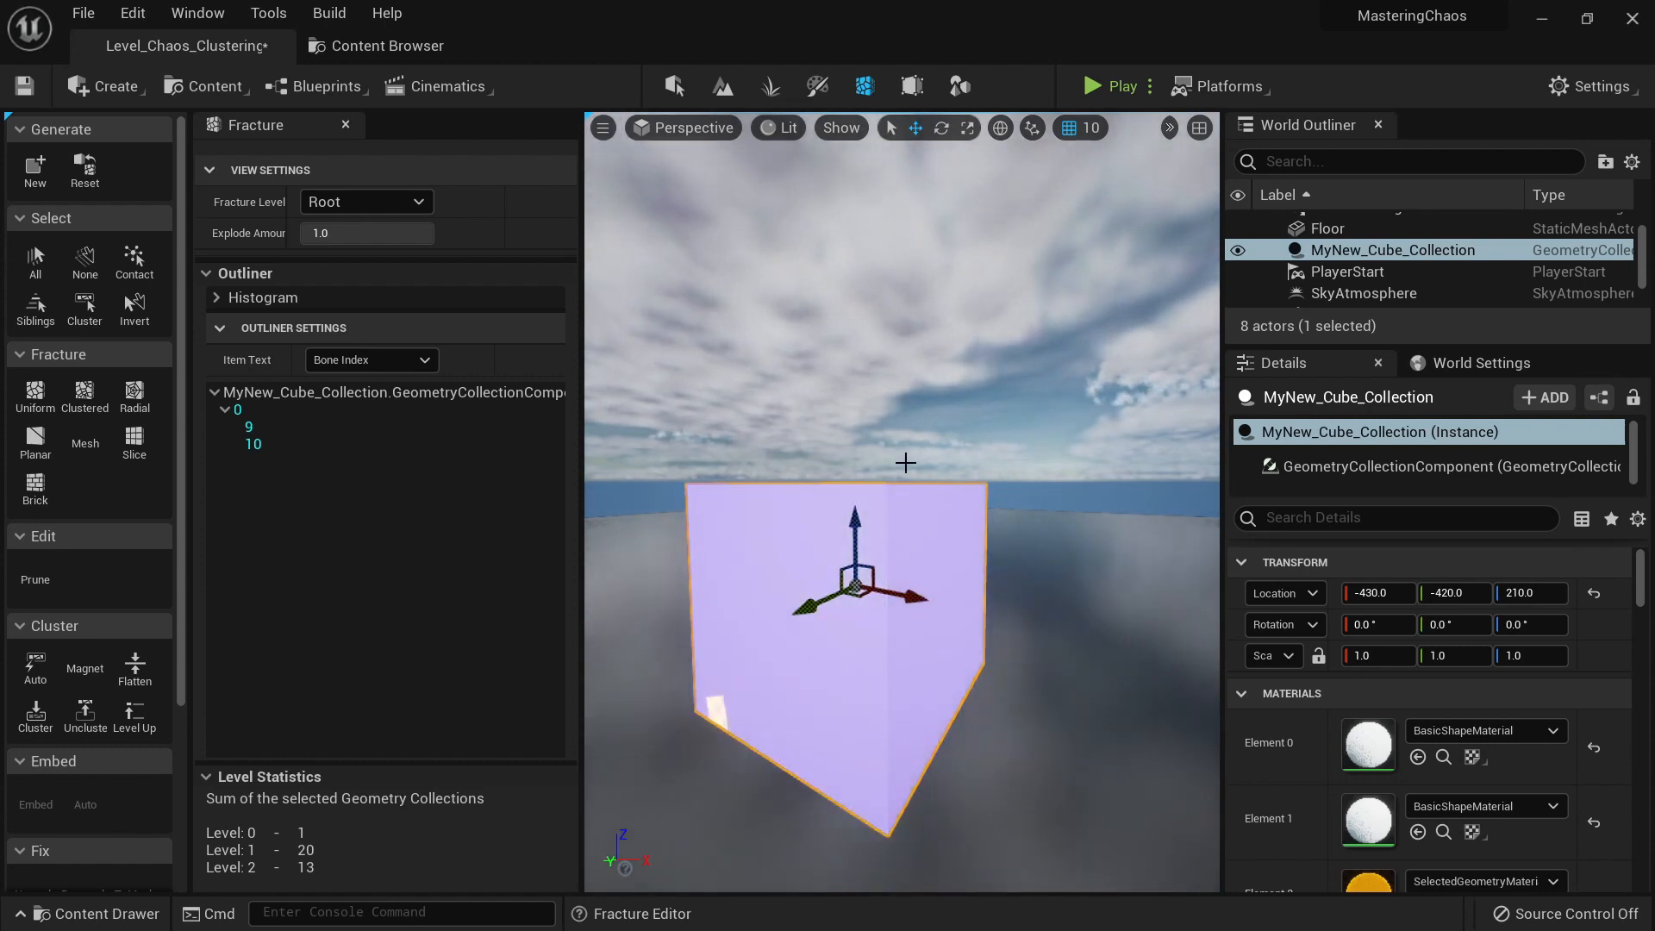
key("shift+b")
key("shift+b")
key("shift+b")
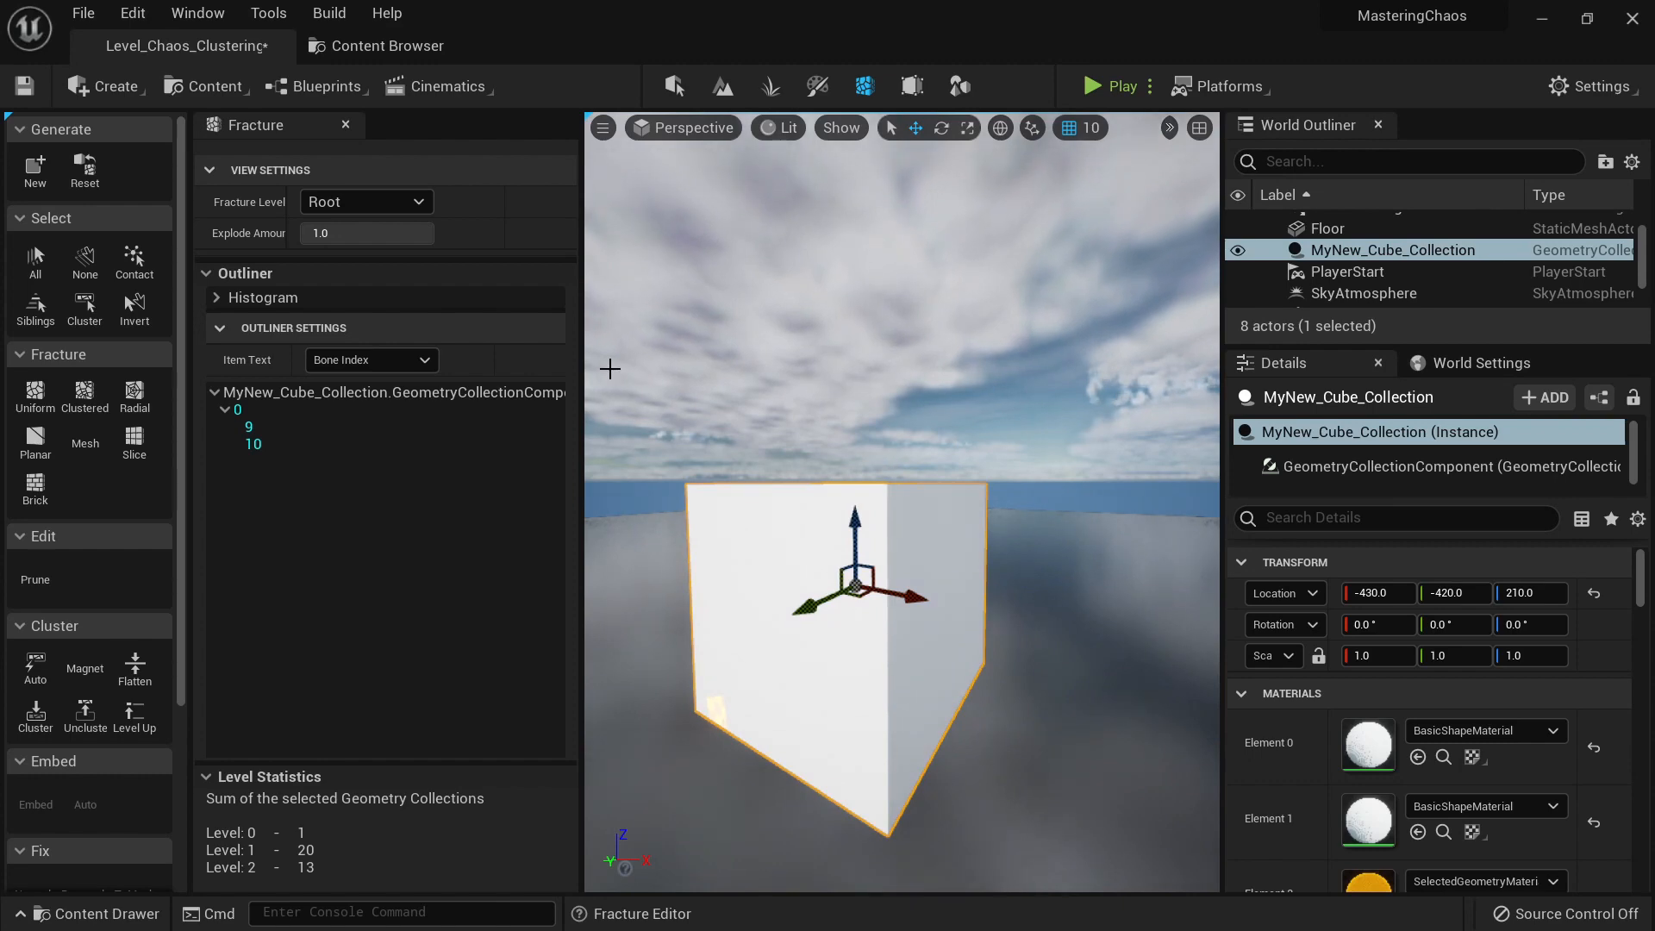
Step: Show all fracture levels of the cube and turn on bone colors to view the exploded pieces
key("shift+s")
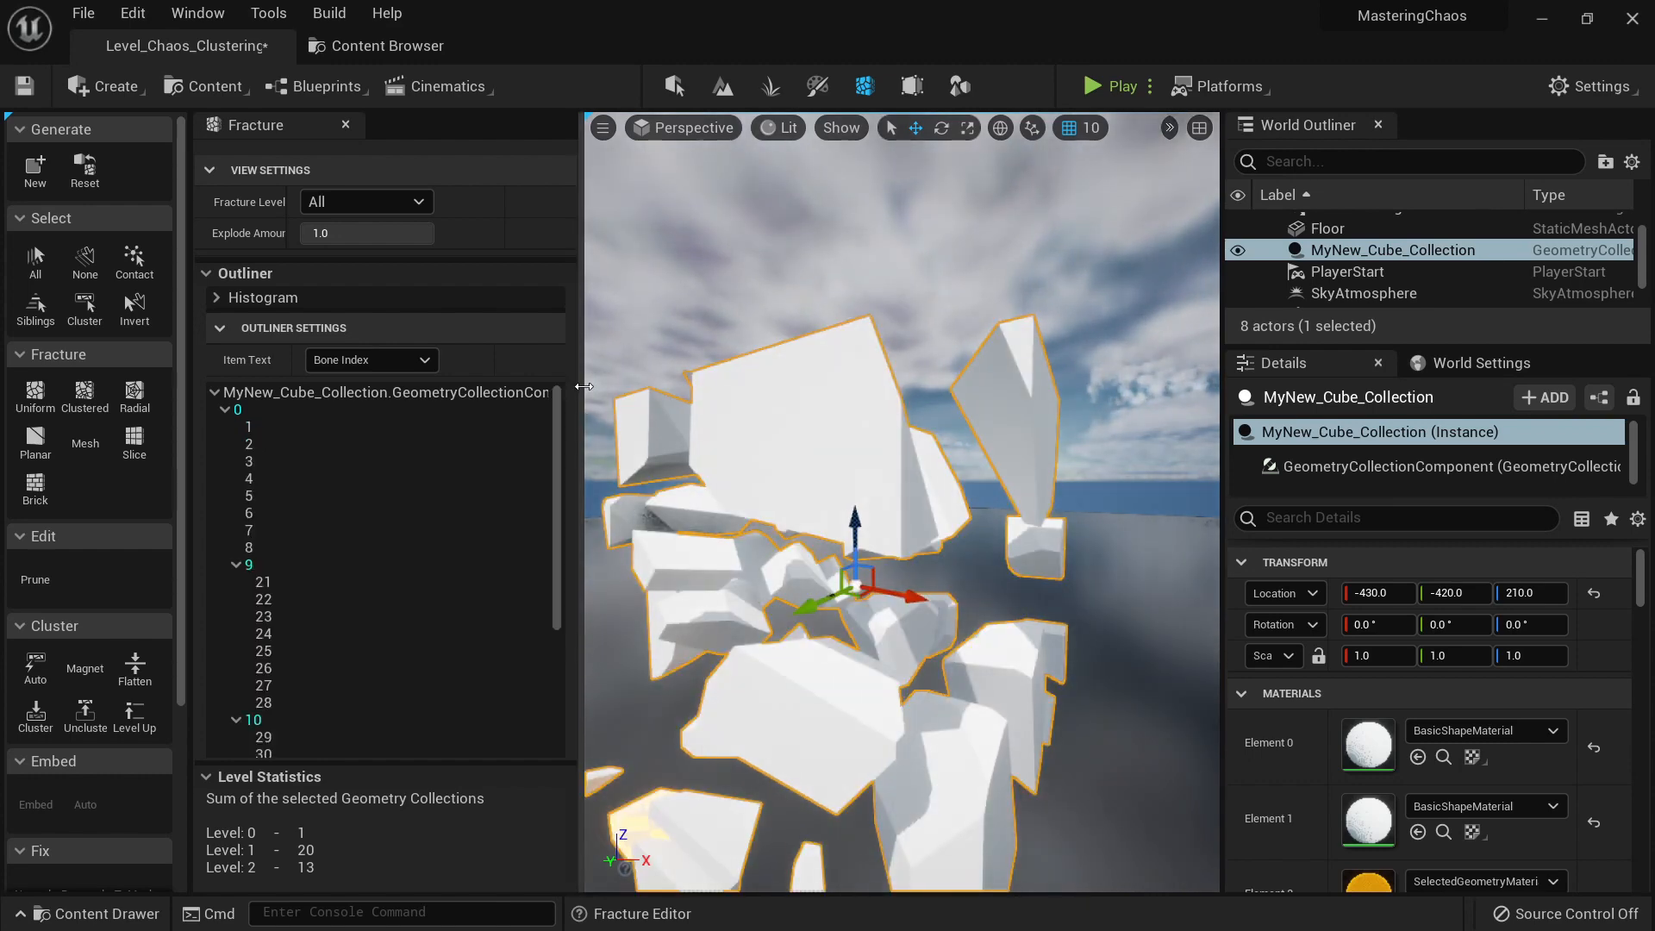
right_click_drag(783, 540, 948, 541)
key("shift+b")
mouse_move(771, 542)
right_mouse_down()
mouse_move(733, 542)
mouse_move(923, 526)
mouse_move(1026, 540)
mouse_move(1043, 517)
mouse_move(1026, 500)
mouse_move(1130, 517)
mouse_move(1190, 500)
mouse_move(1069, 543)
mouse_move(992, 496)
mouse_move(789, 550)
right_mouse_up()
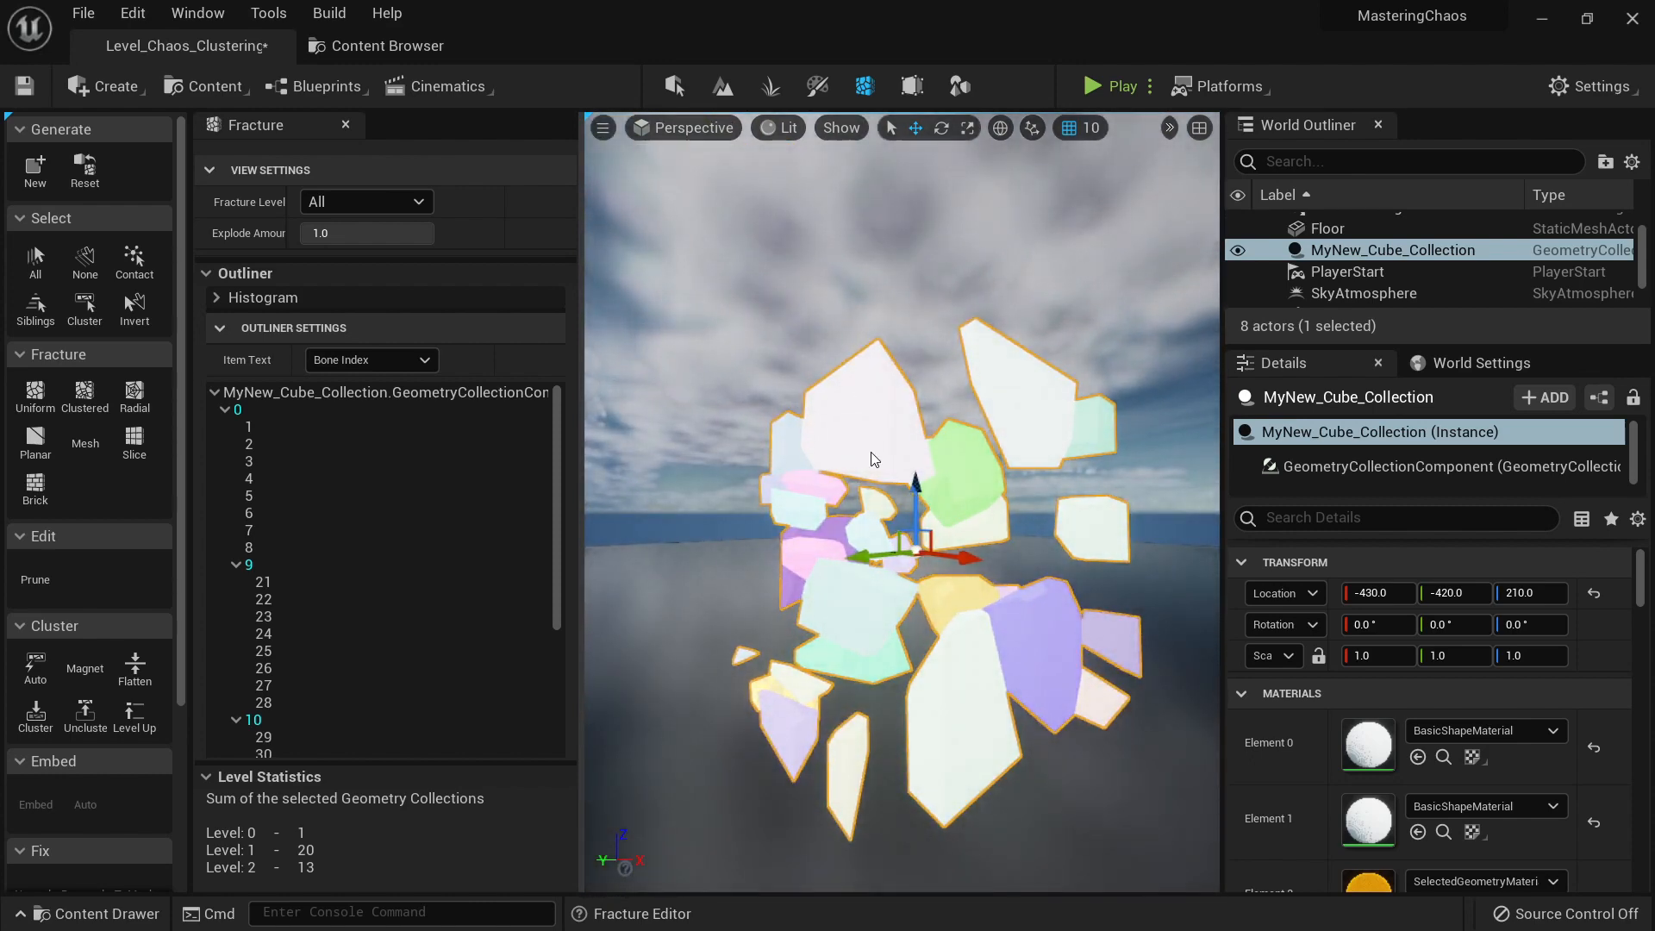
Step: Turn off the bone colors and play the level, running the character into the fractured cube
key("shift+r")
right_click_drag(977, 388, 1114, 103)
left_click(1102, 90)
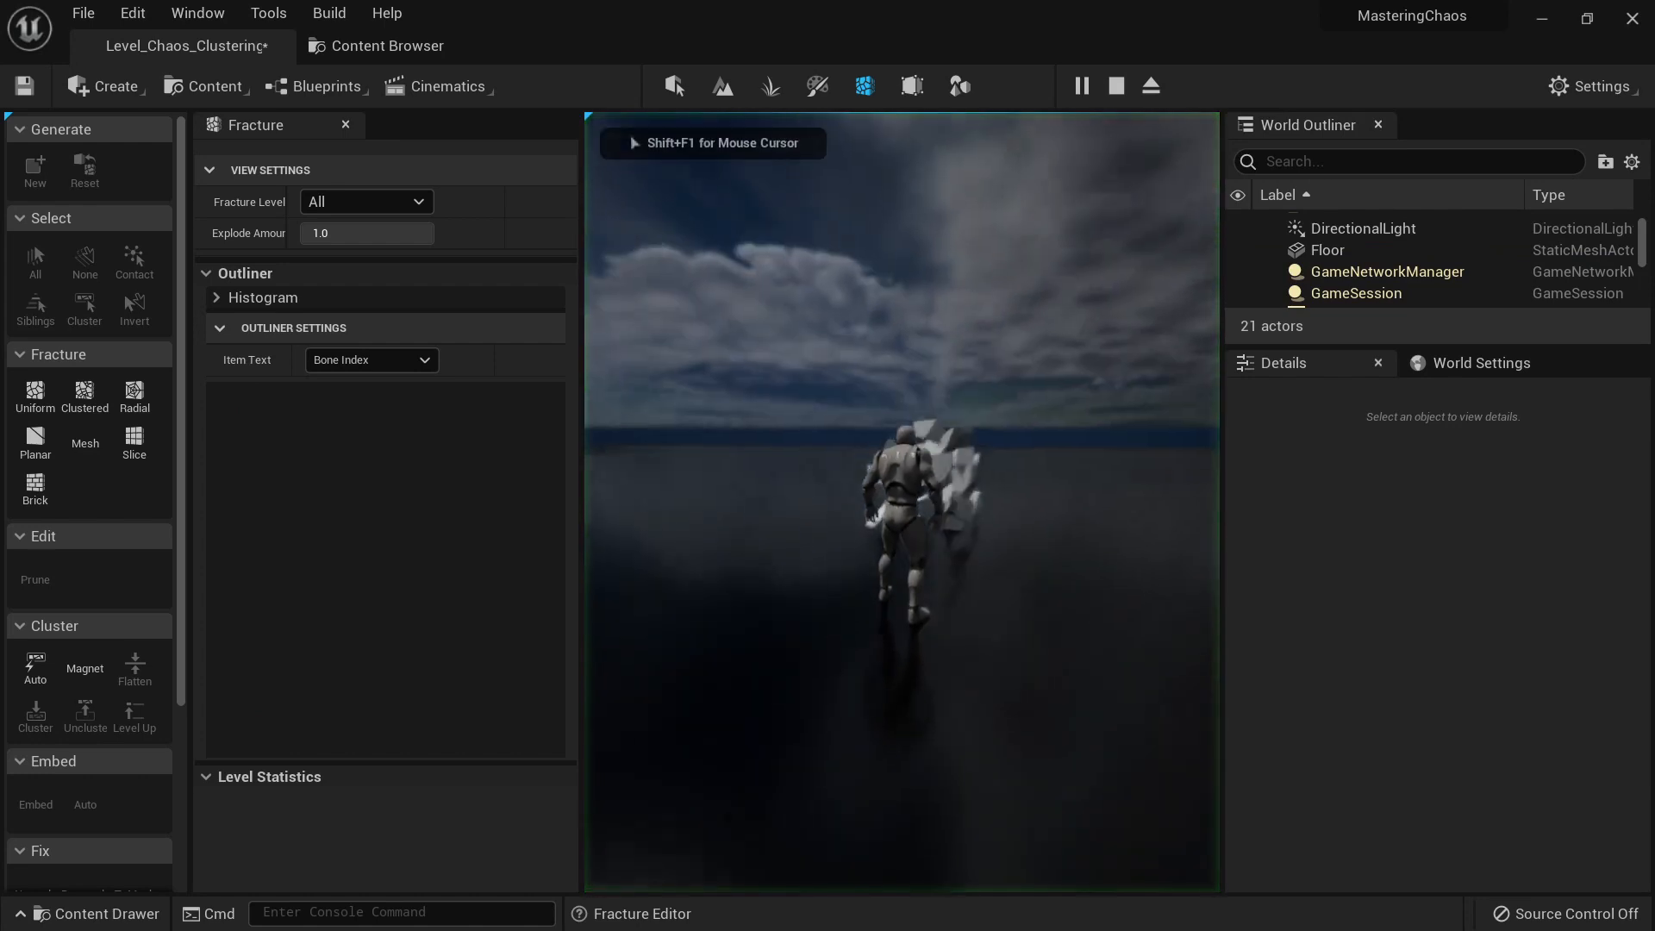
key("w")
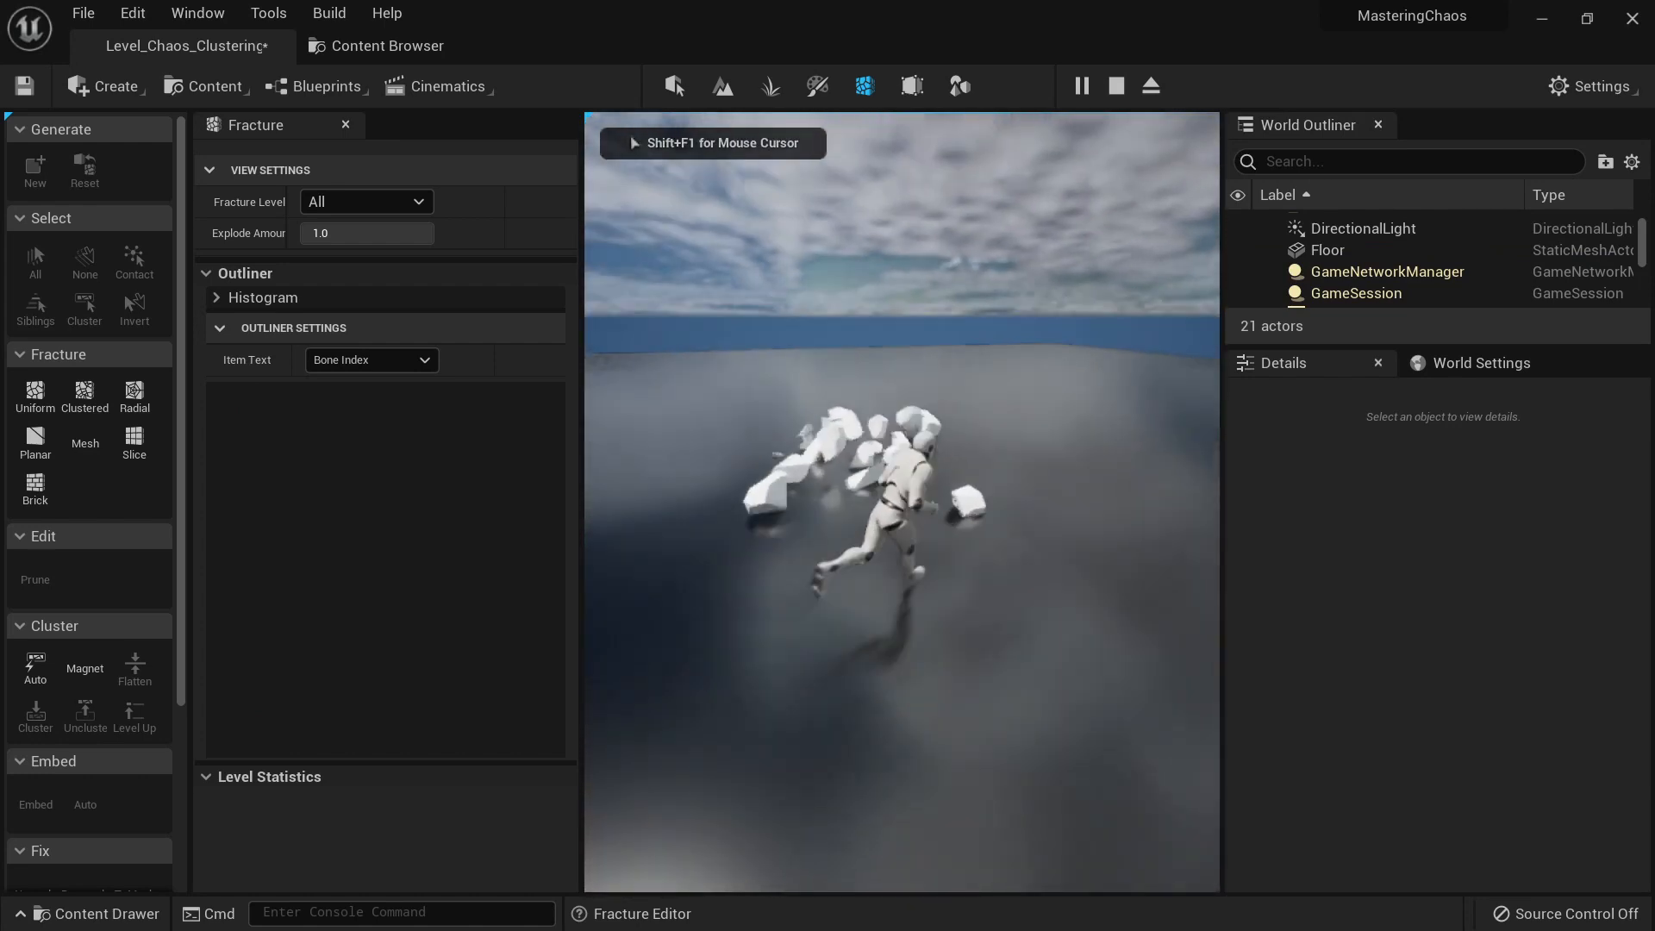
key("w")
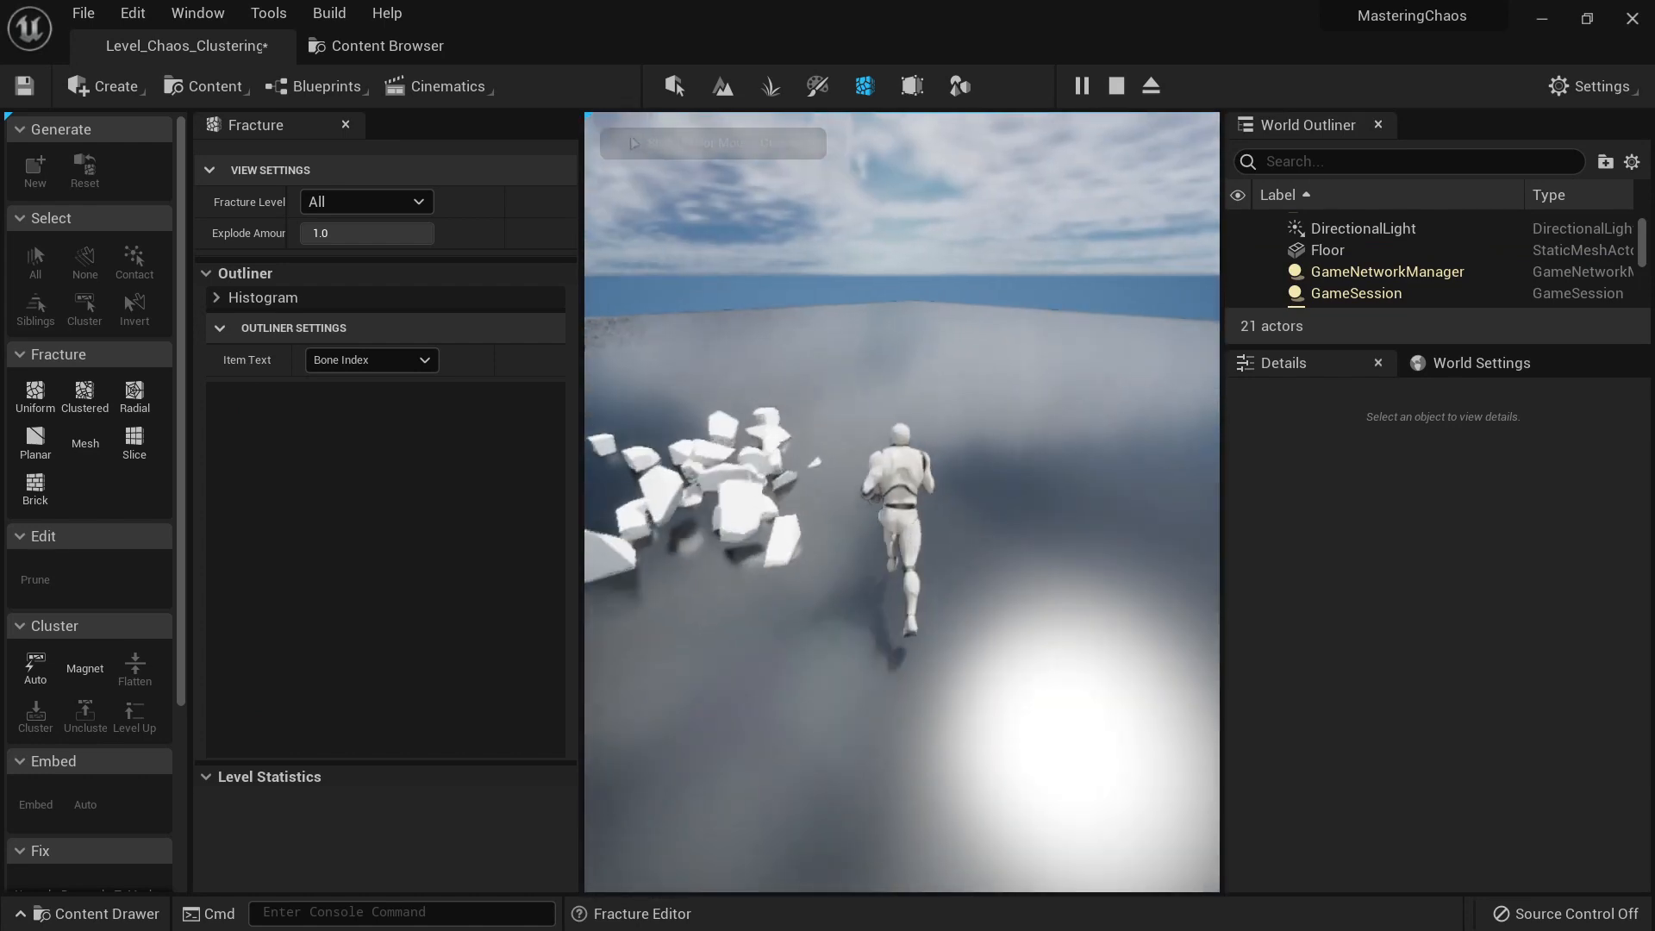
Step: Stop the play session and raise the fractured cube to a Z location of 290
key("Escape")
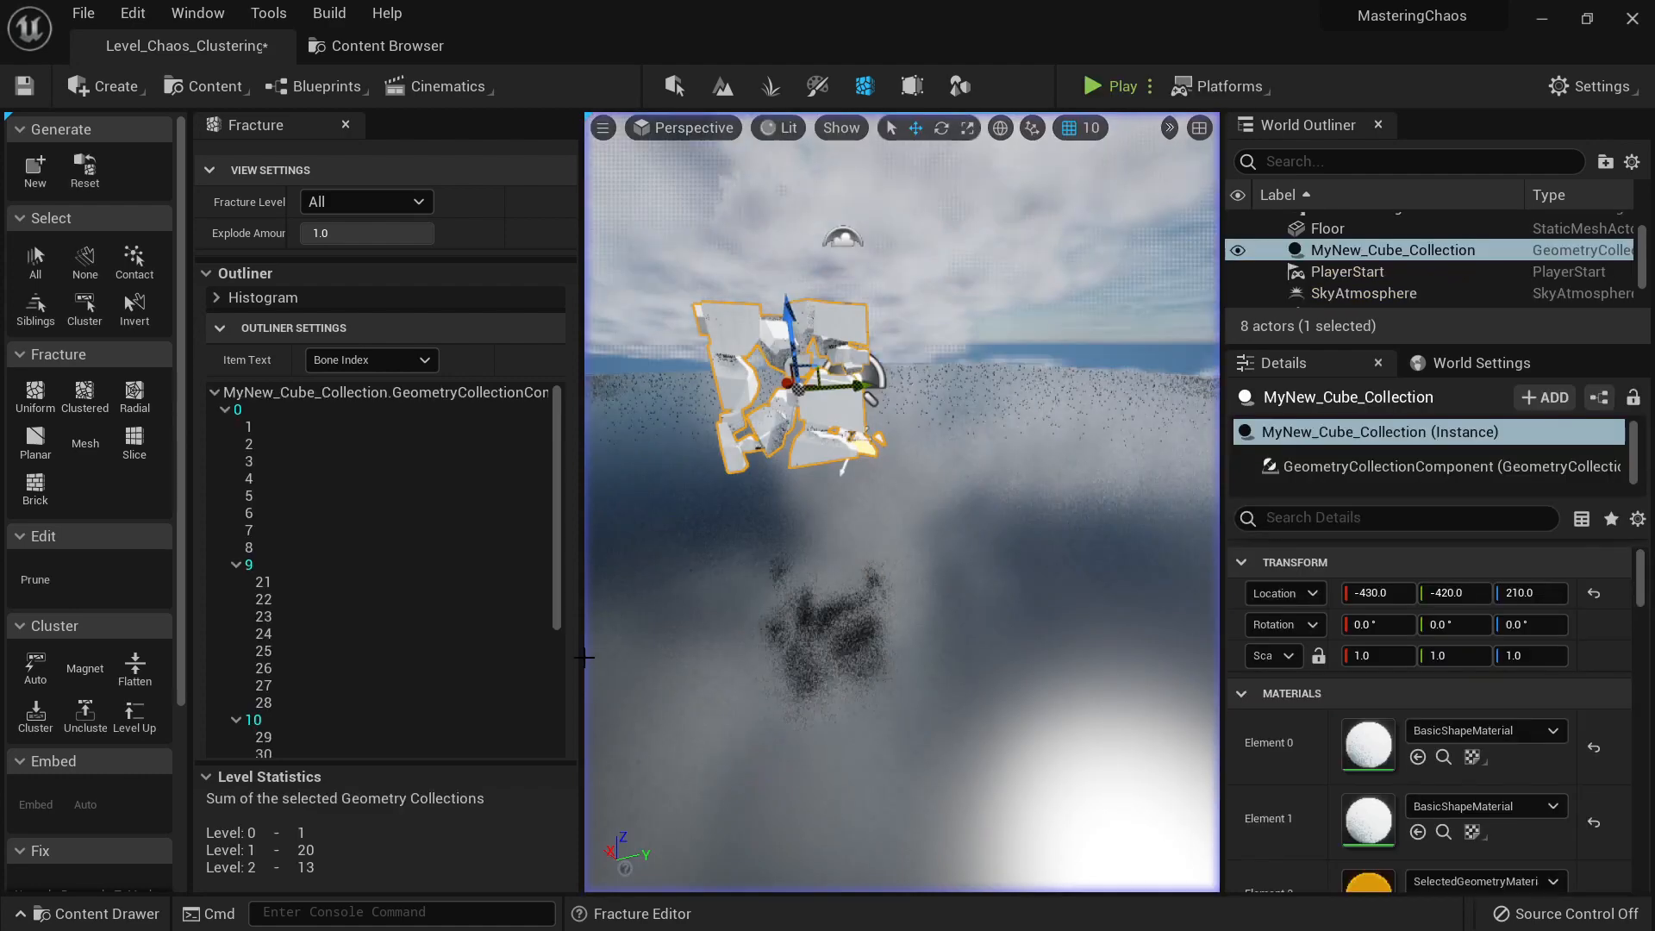
key("a")
right_click_drag(818, 566, 966, 565)
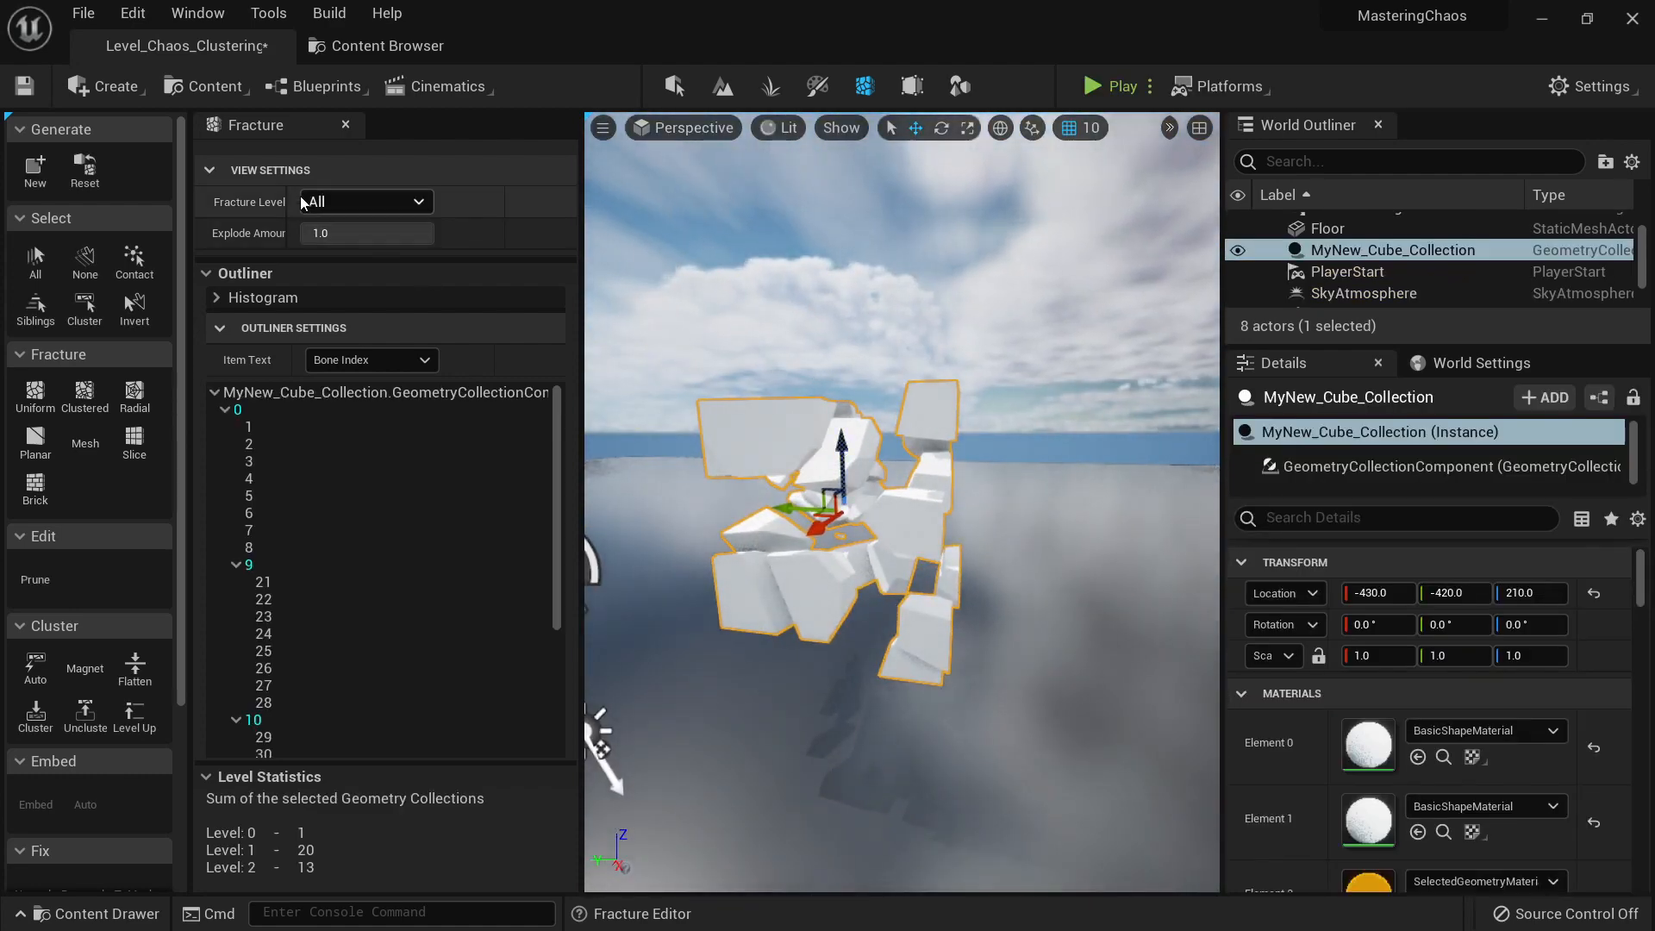
key("a")
right_click_drag(958, 502, 1035, 492)
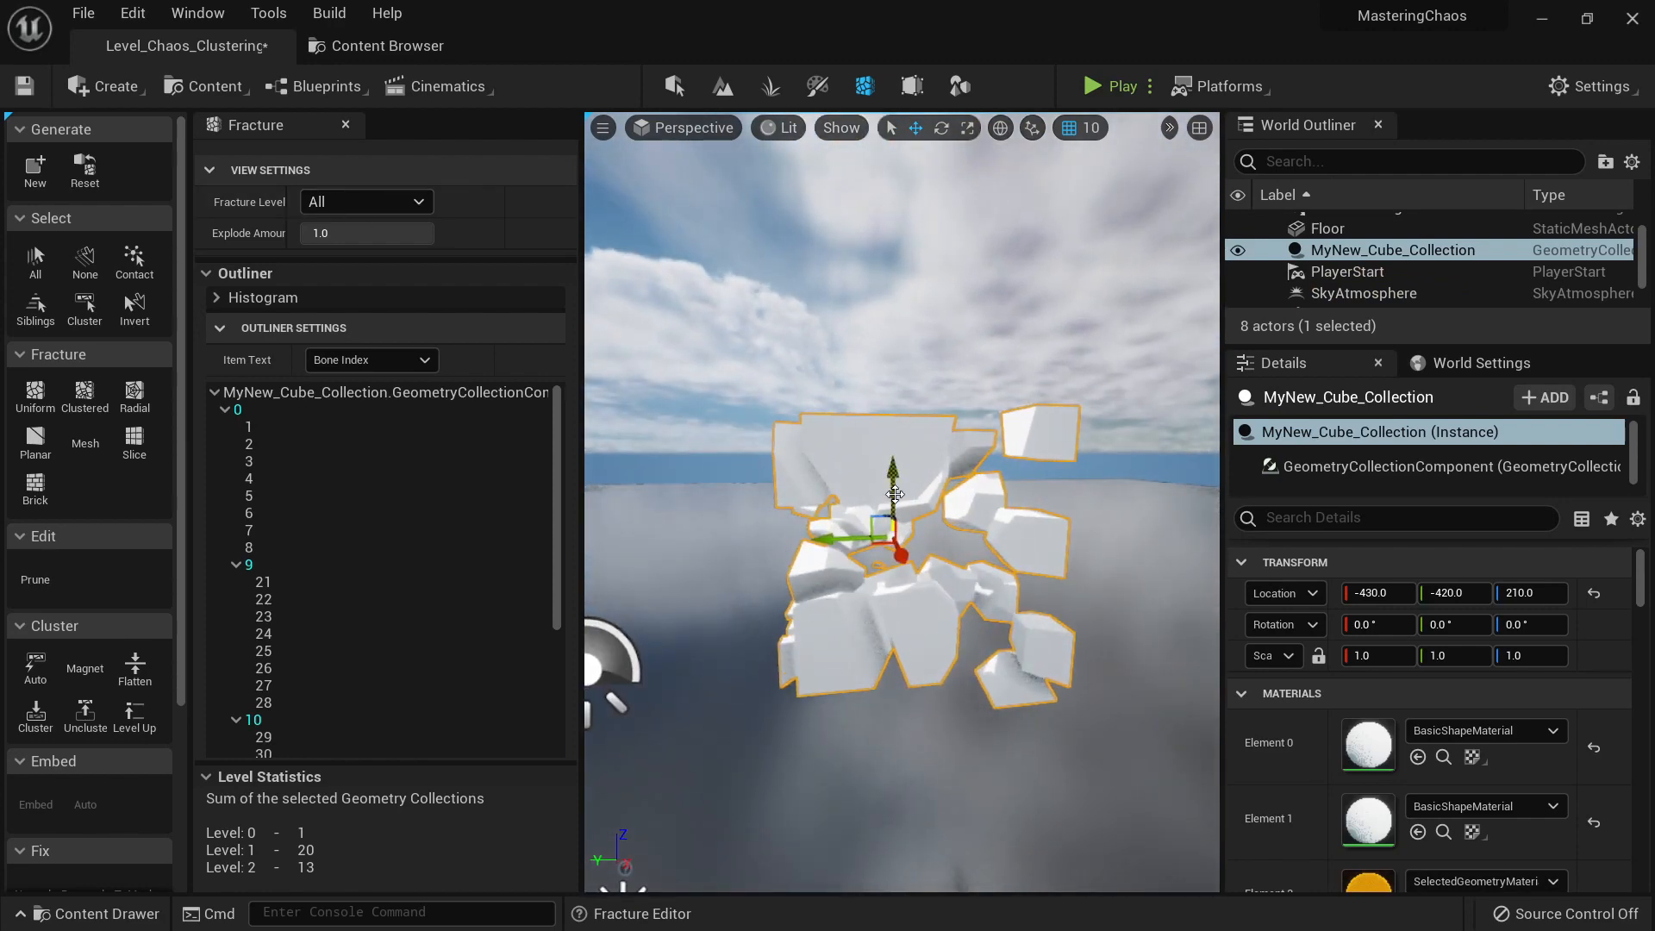
left_click_drag(892, 486, 892, 379)
Step: Play the level twice in brief runs to watch the raised cube drop, stopping each run
left_click(1111, 80)
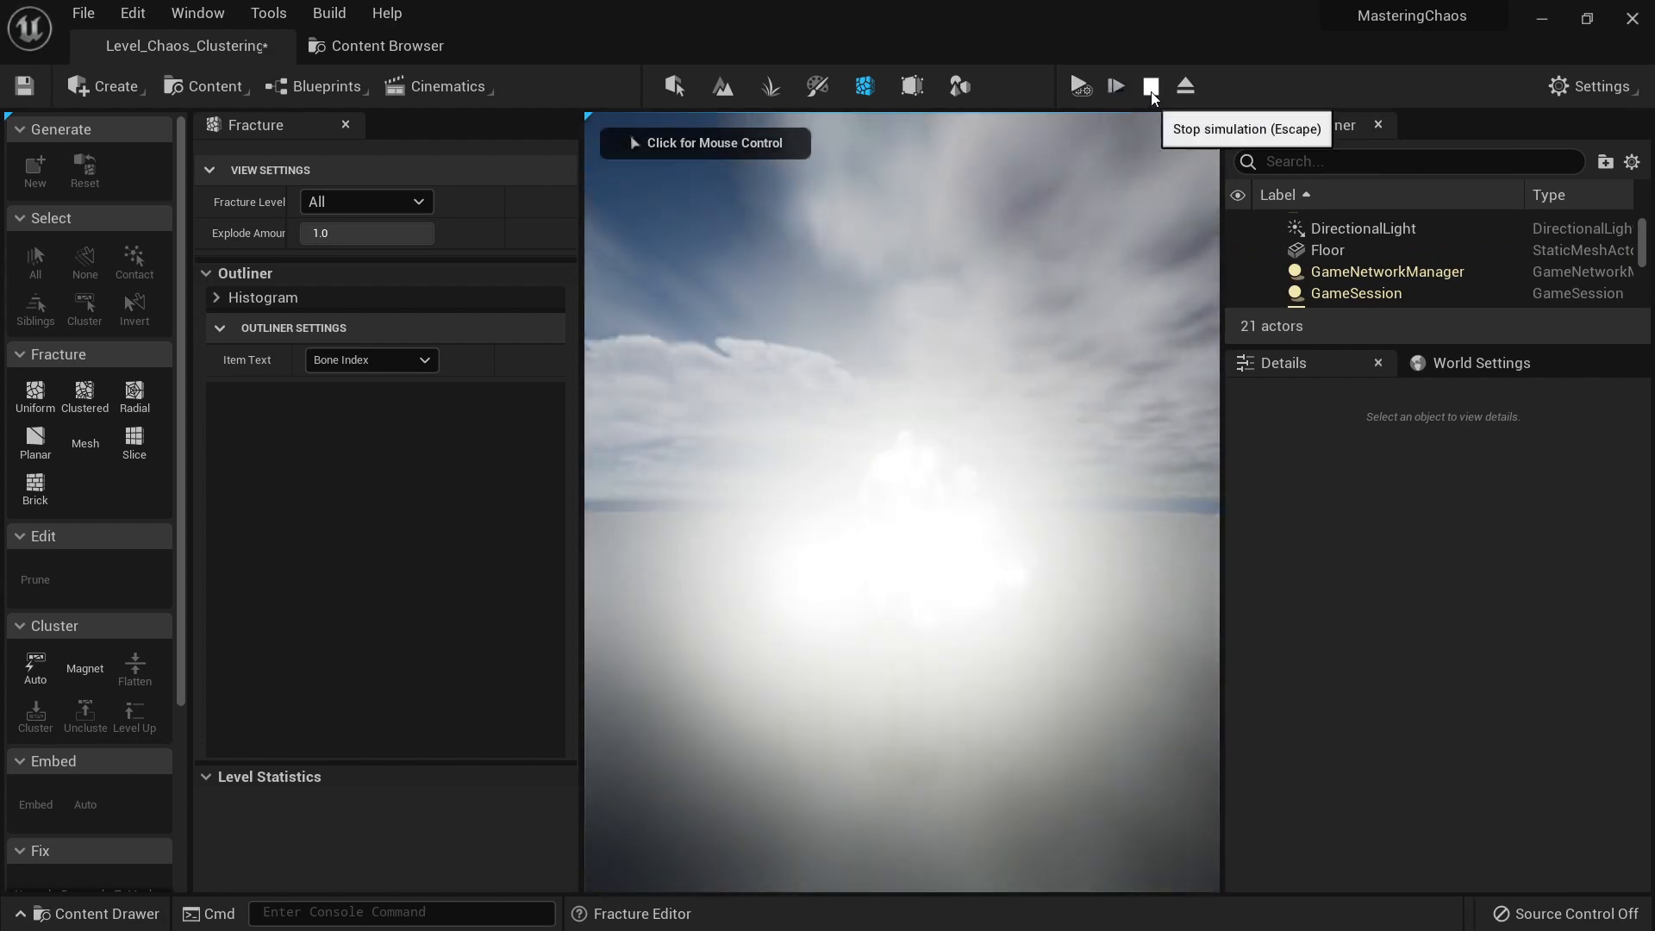
left_click(1149, 85)
left_click(1114, 86)
left_click(1039, 215)
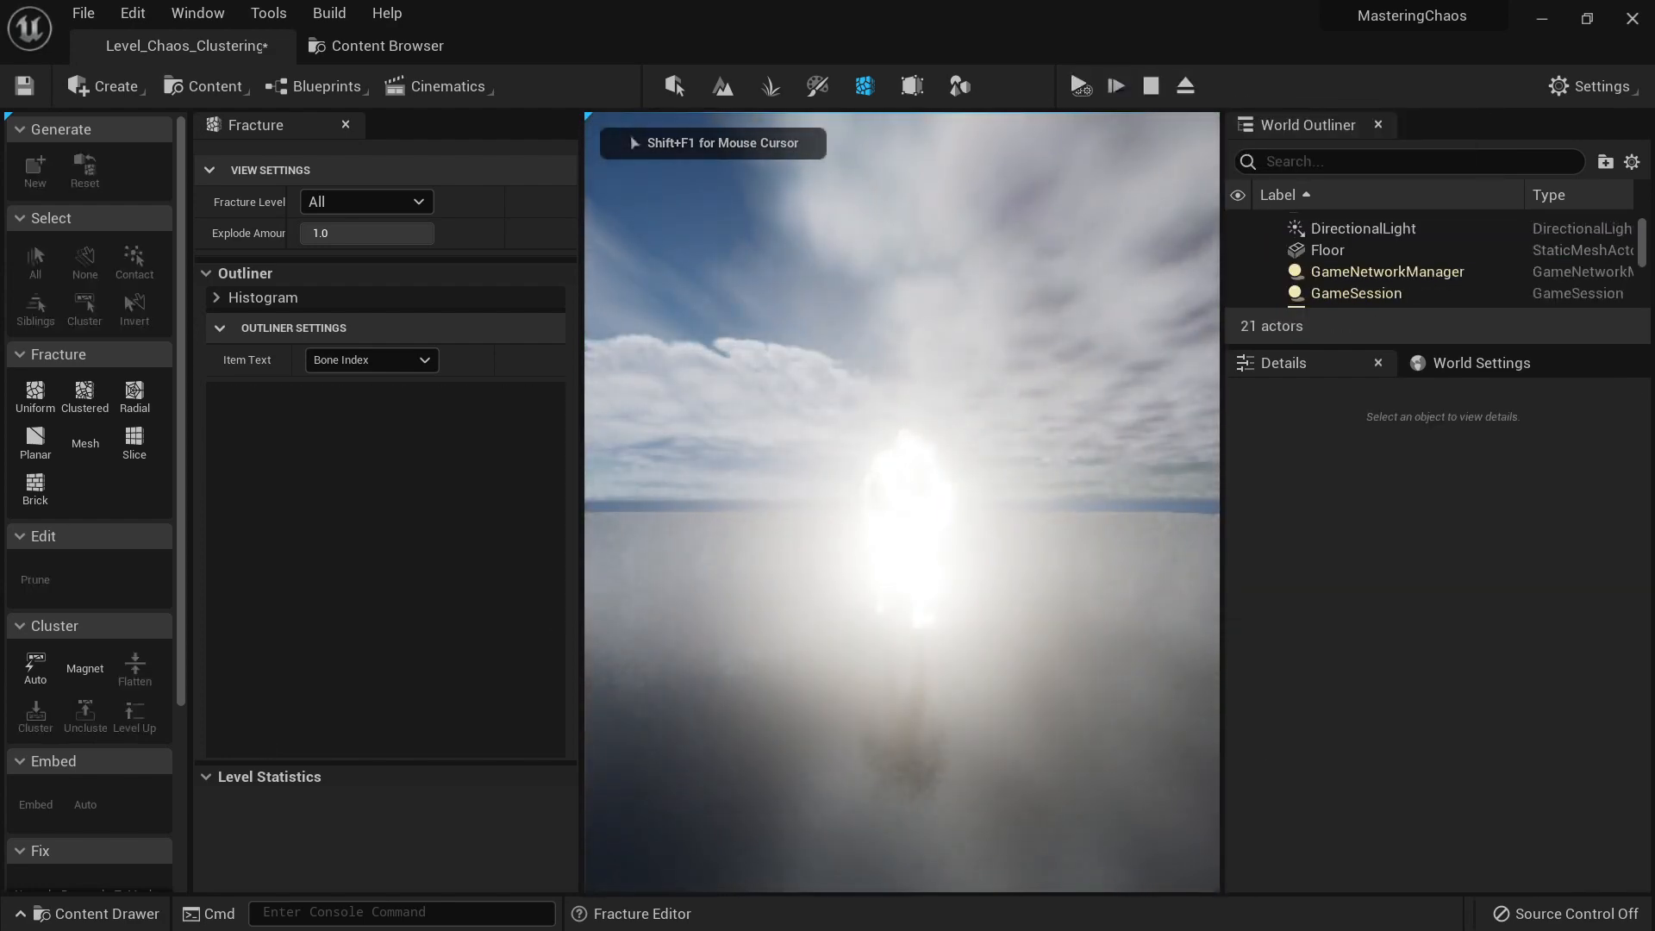
key("Escape")
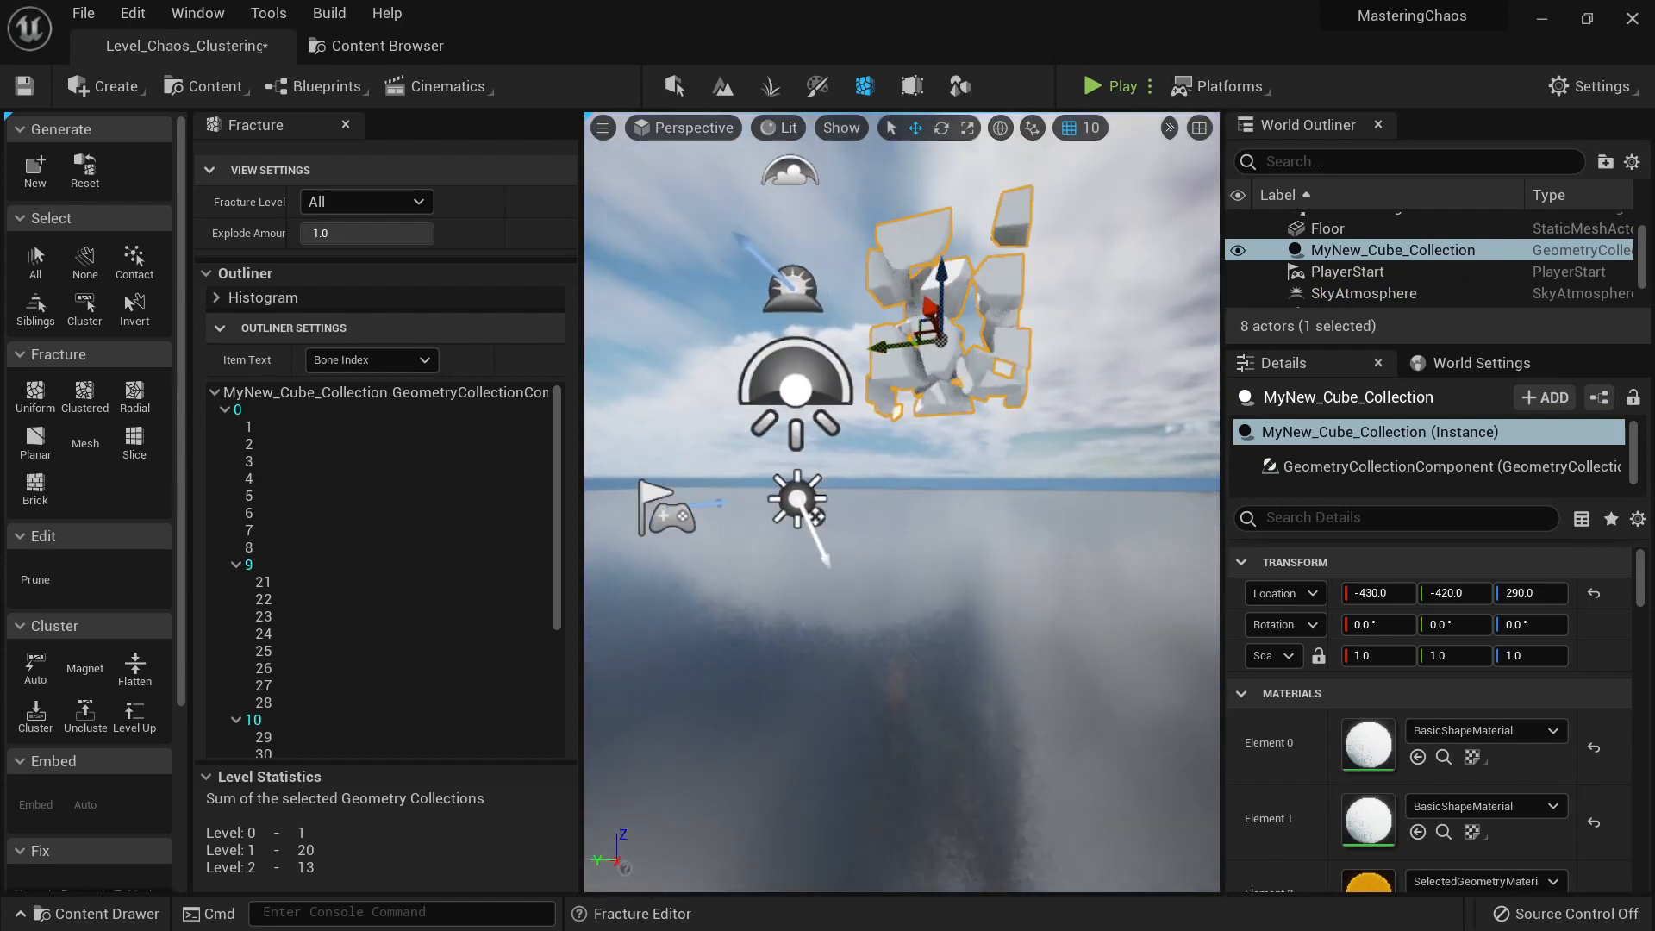
Step: Play the level and move the character up to the fallen cube's pieces, and end the session
key("alt+p")
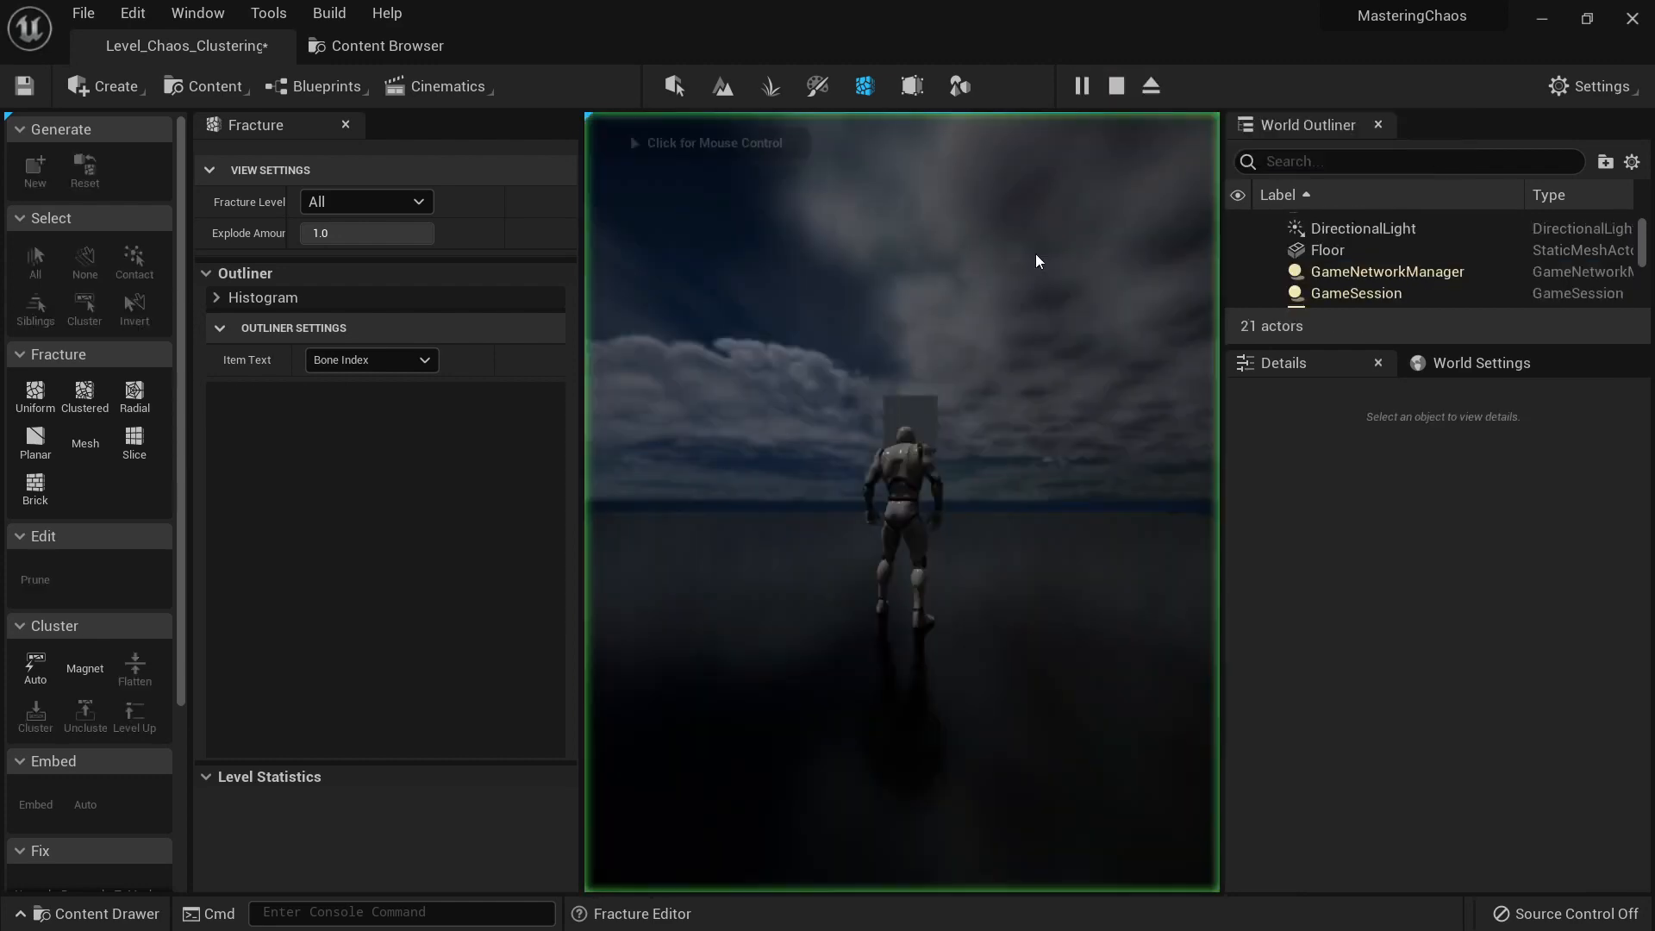
left_click(1037, 253)
key("w")
key("d")
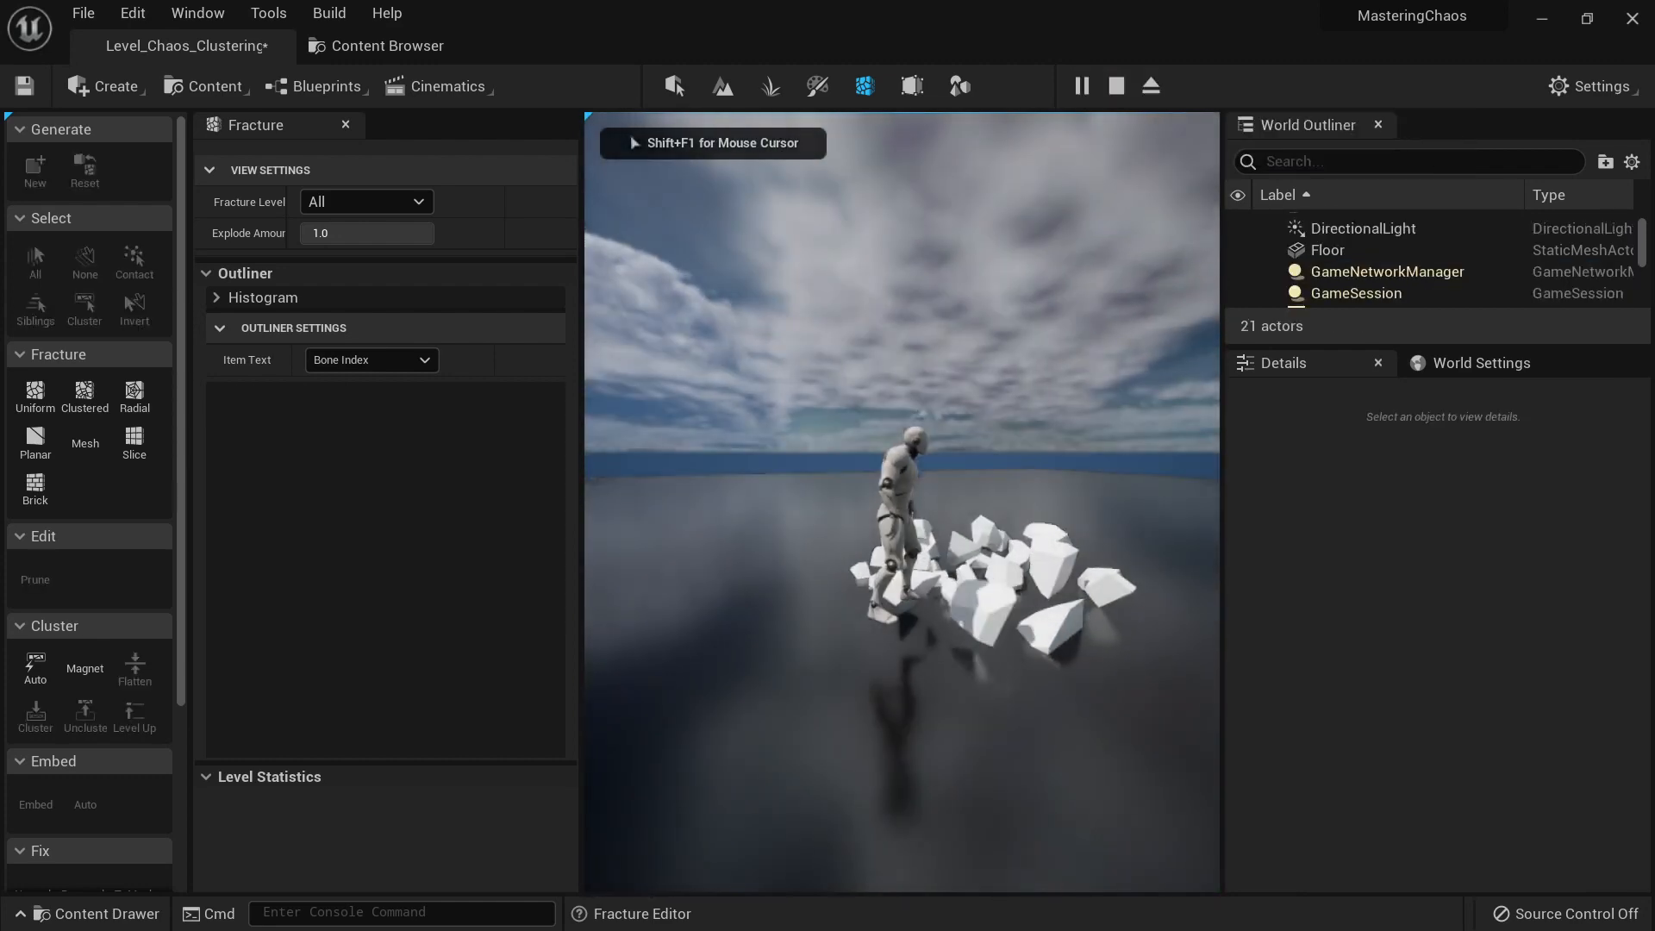
key("Escape")
Step: Switch to selection mode and play the level in the larger viewport, running the character around the breaking cube
left_click(674, 86)
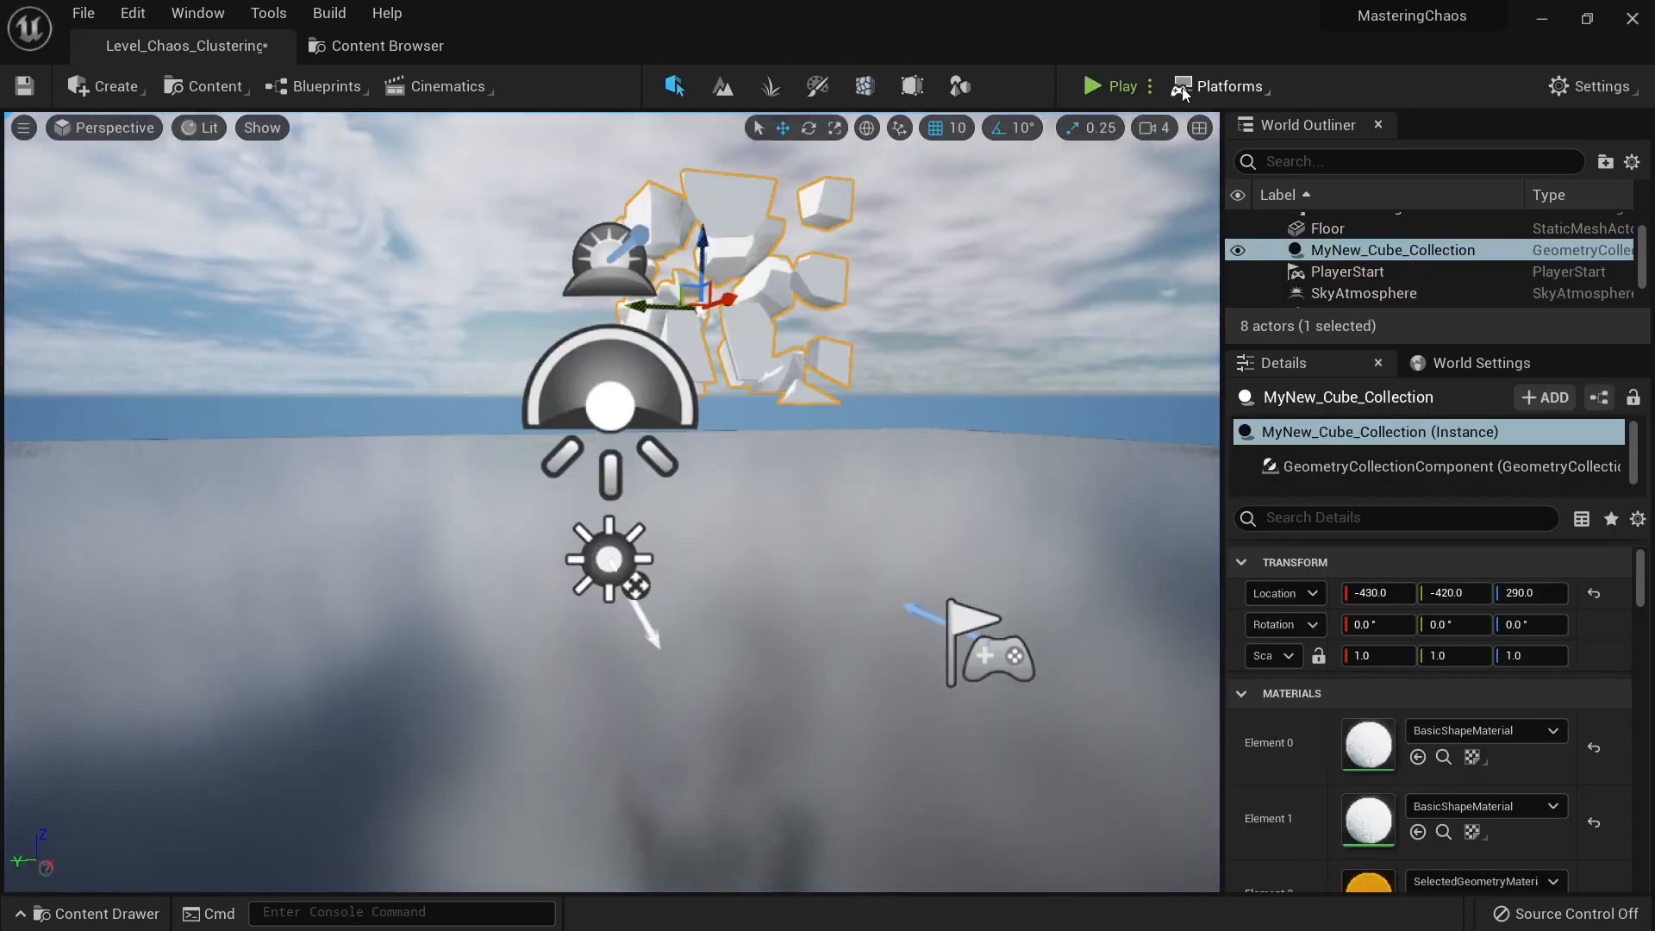
left_click(1111, 86)
key("w")
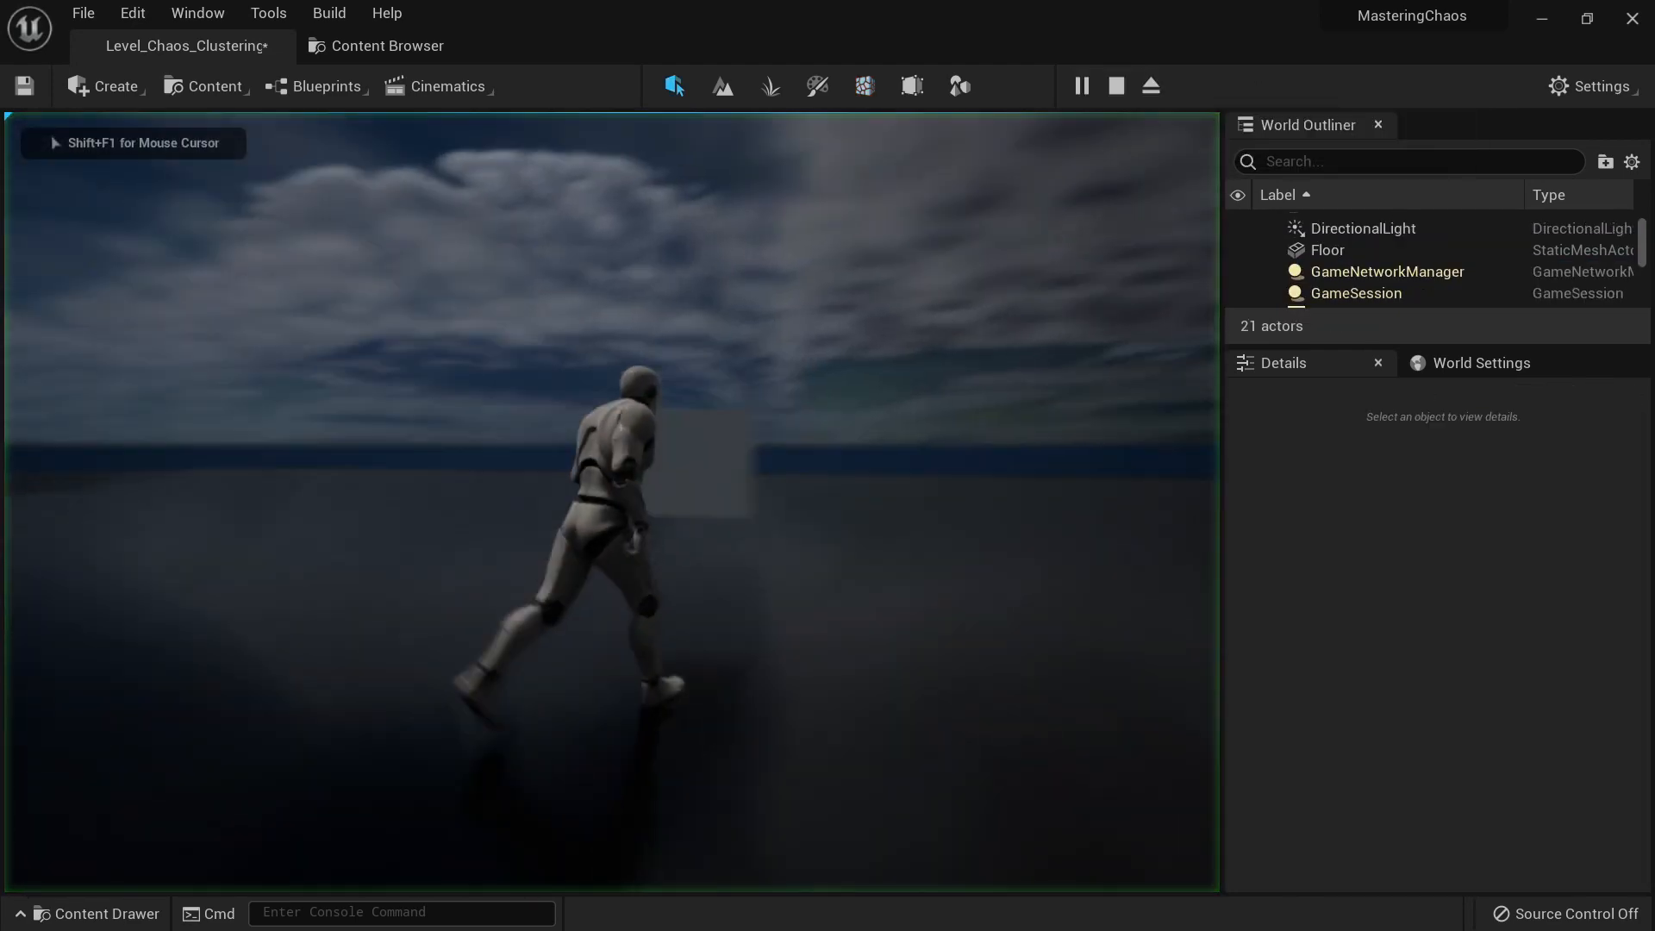
key("s")
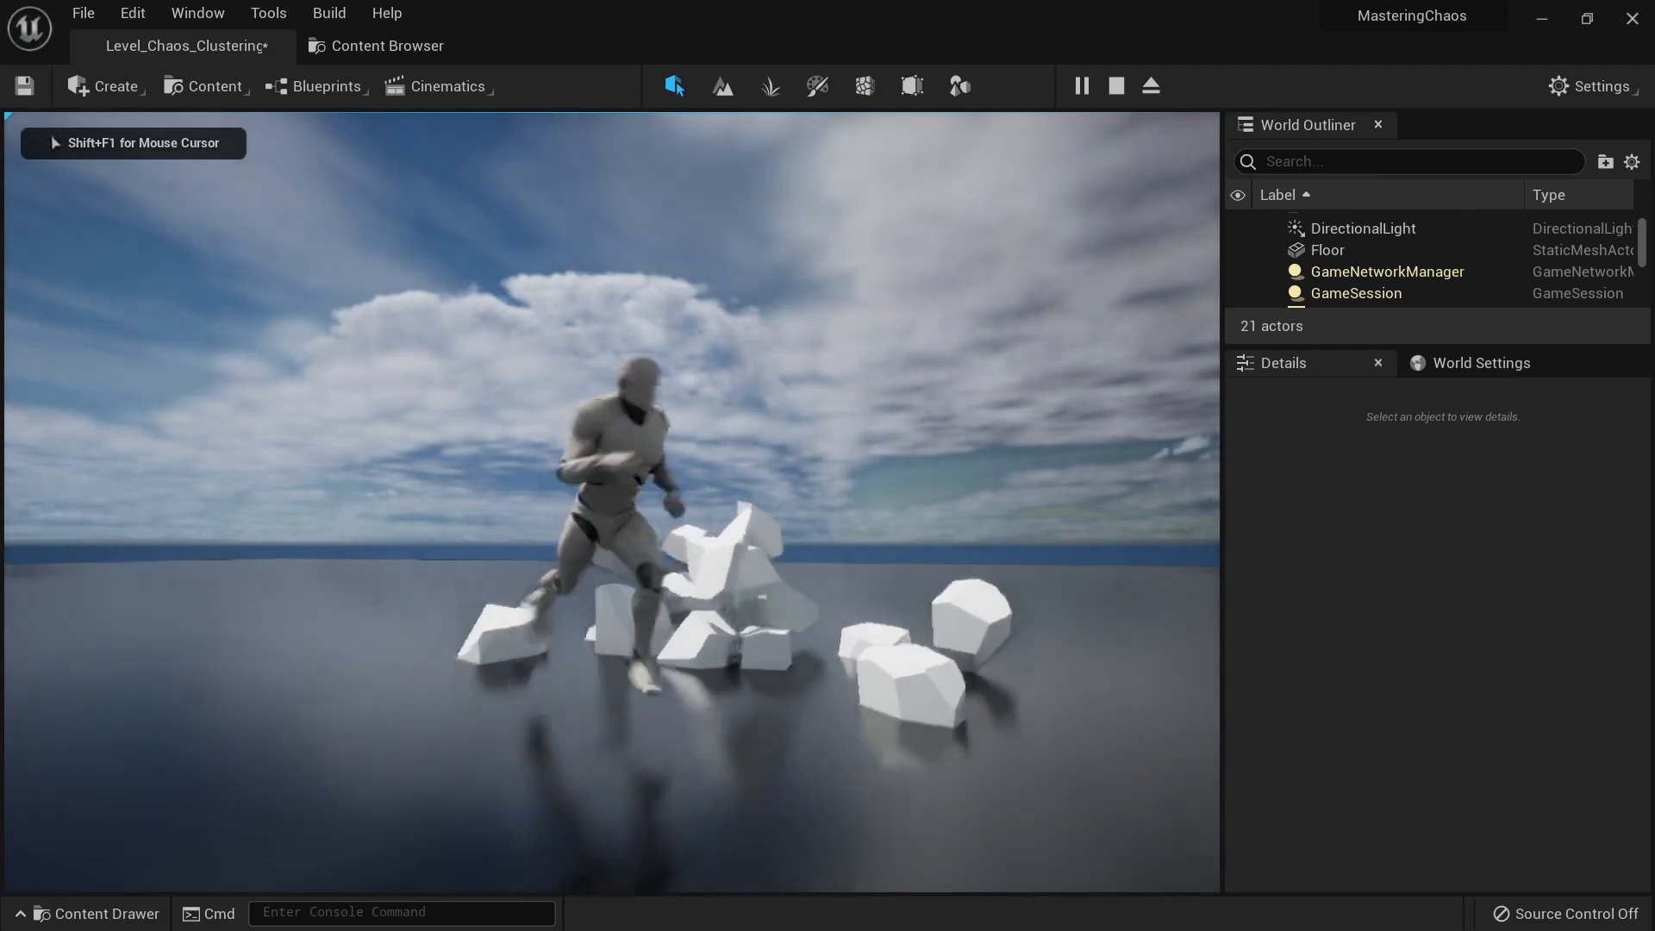
key("d")
key("w")
key("Escape")
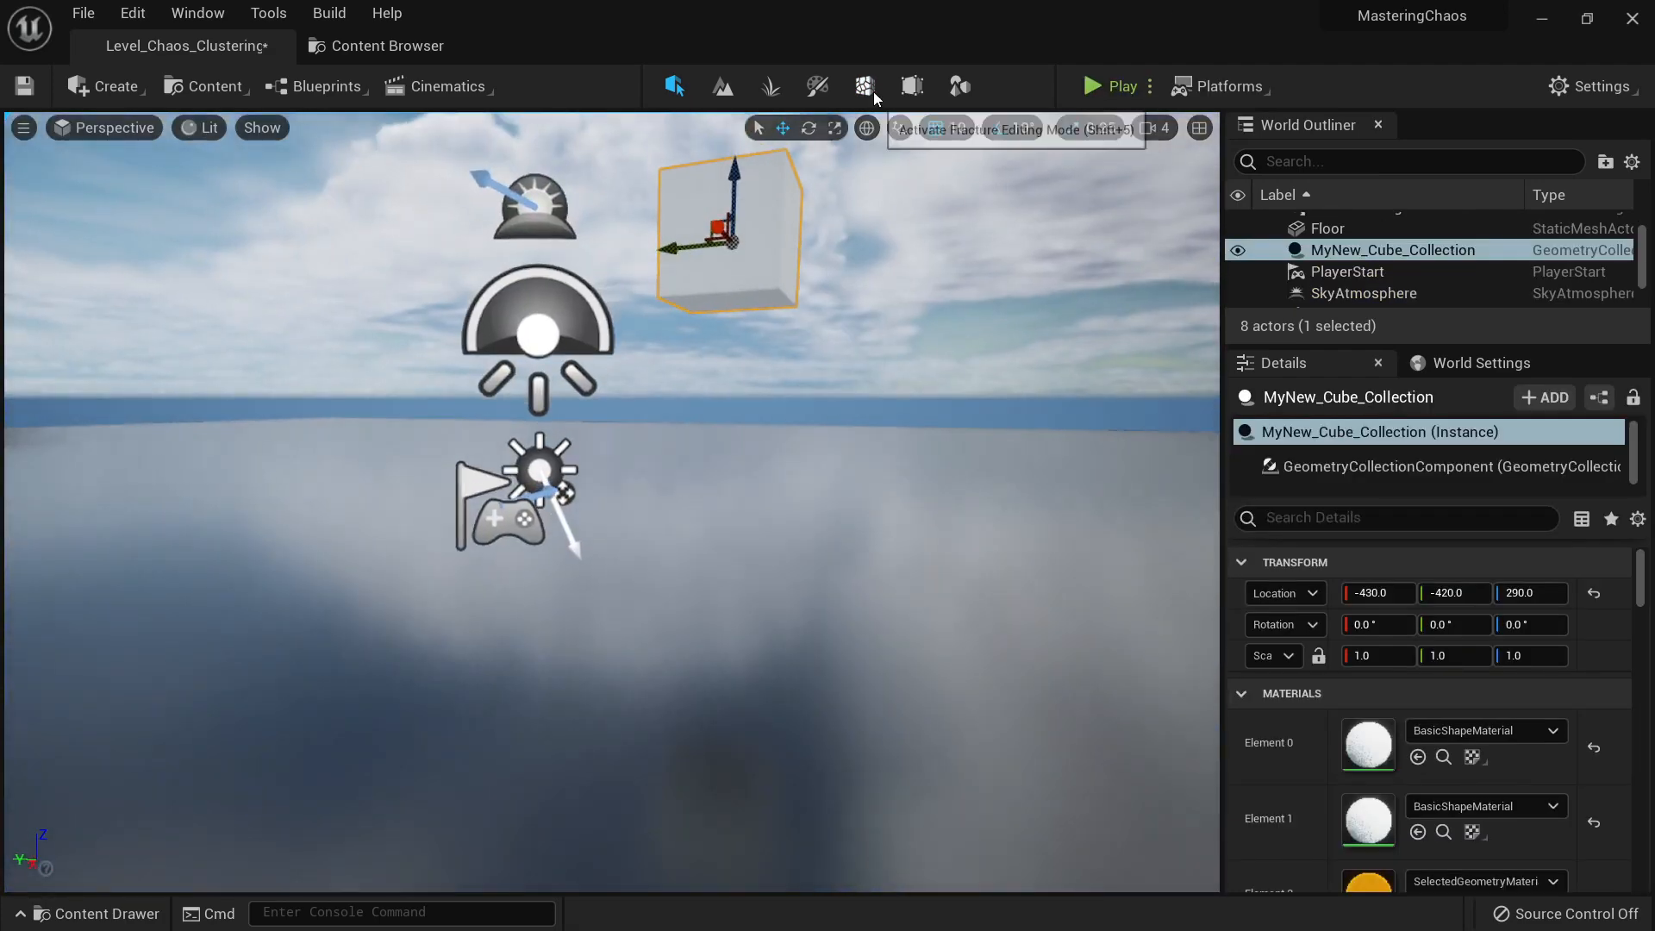
Step: View the raised cube's pieces up close in fracture mode, and play the level briefly from selection mode
left_click(870, 90)
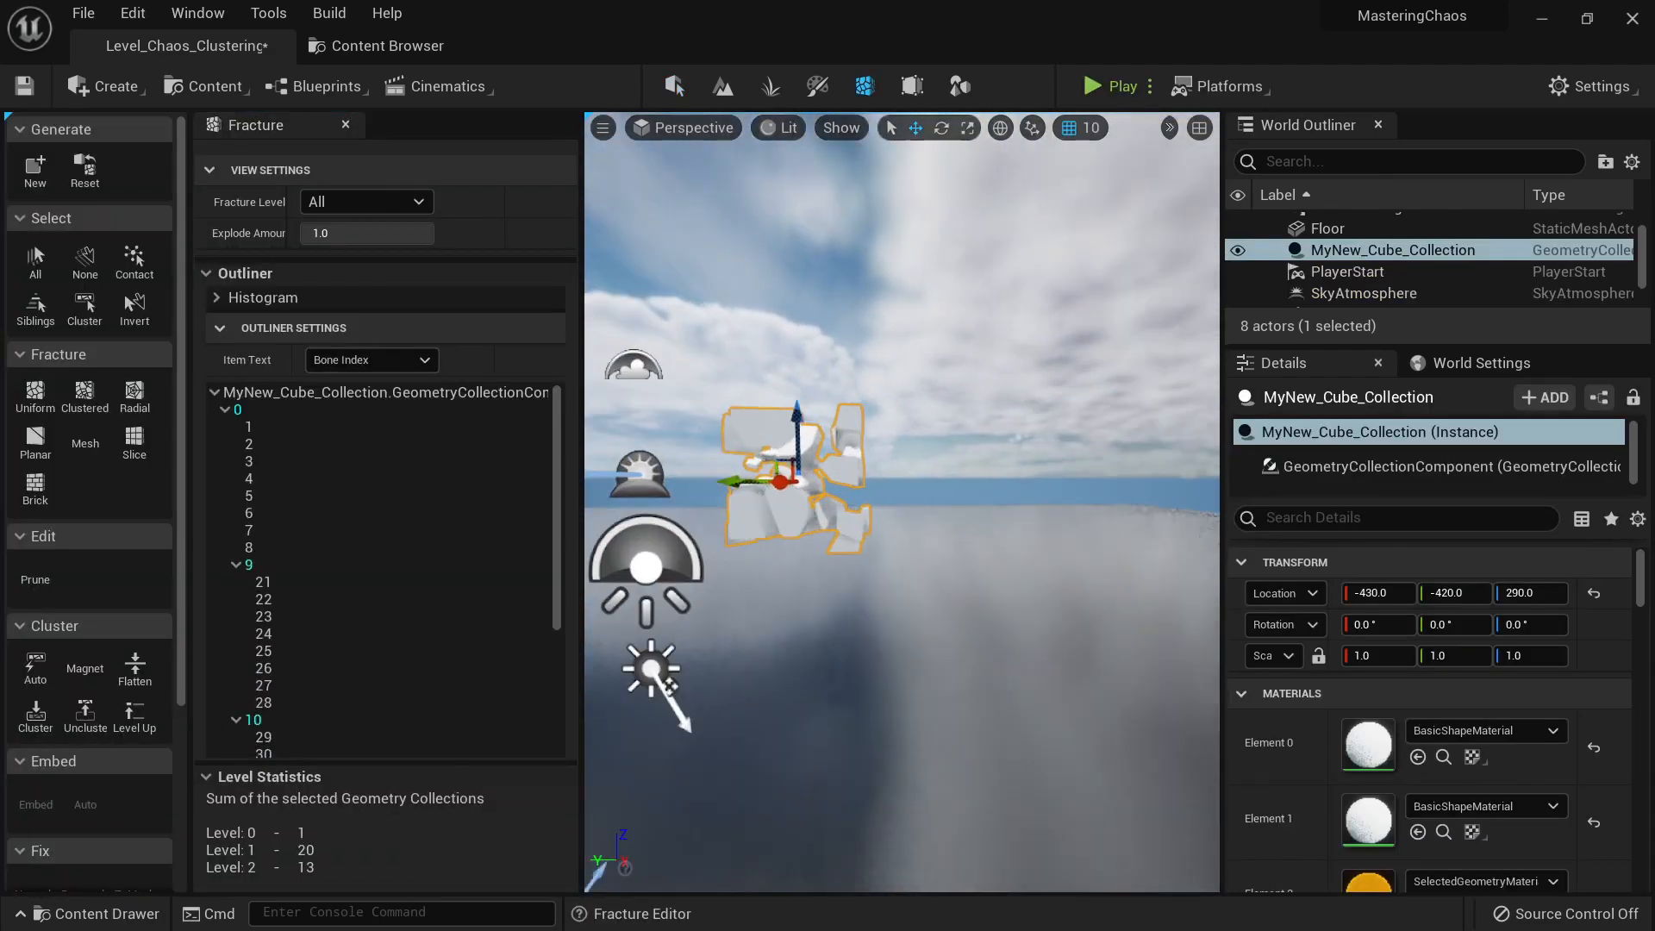
key("w")
left_click(673, 87)
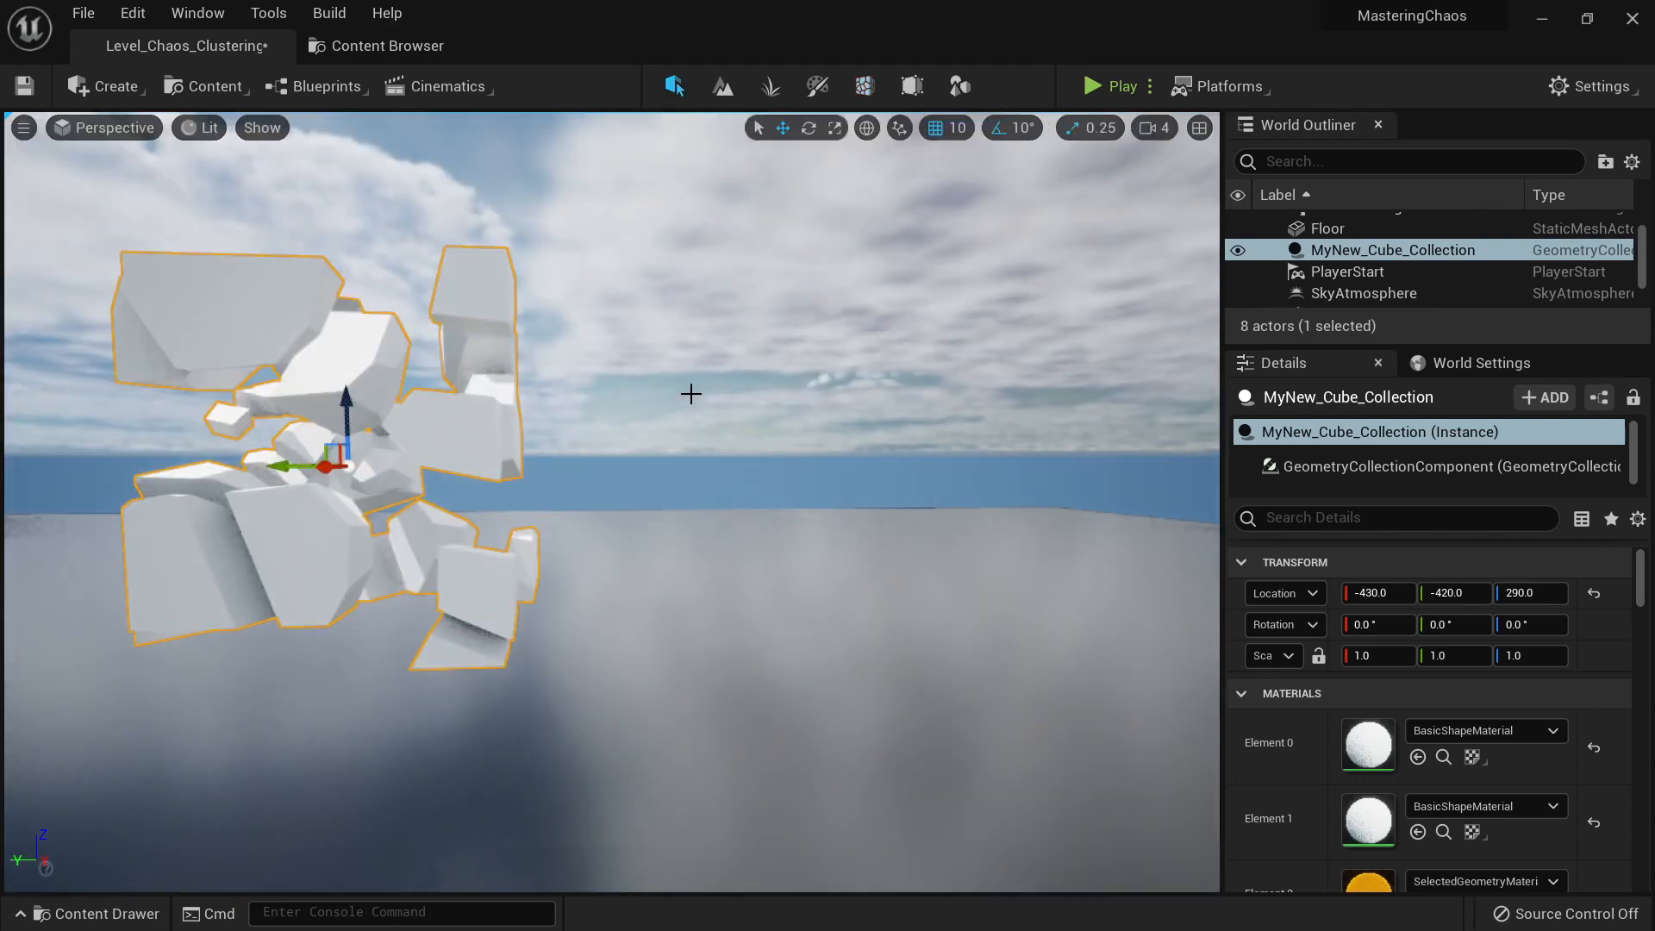
key("a")
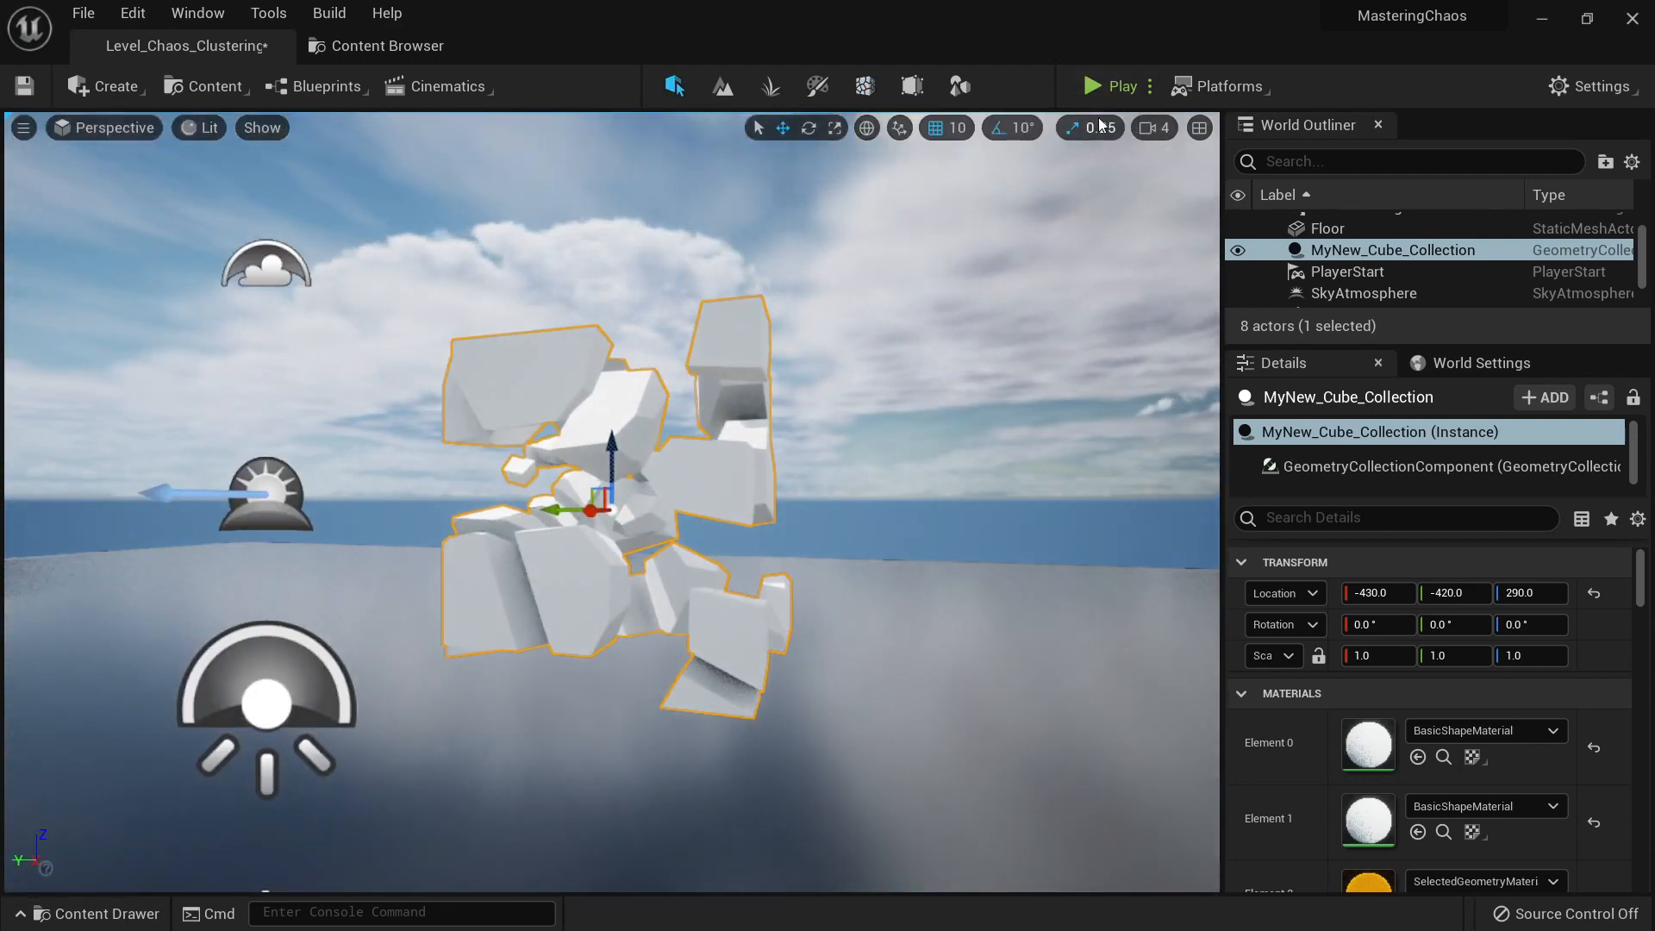
left_click(1104, 86)
key("Escape")
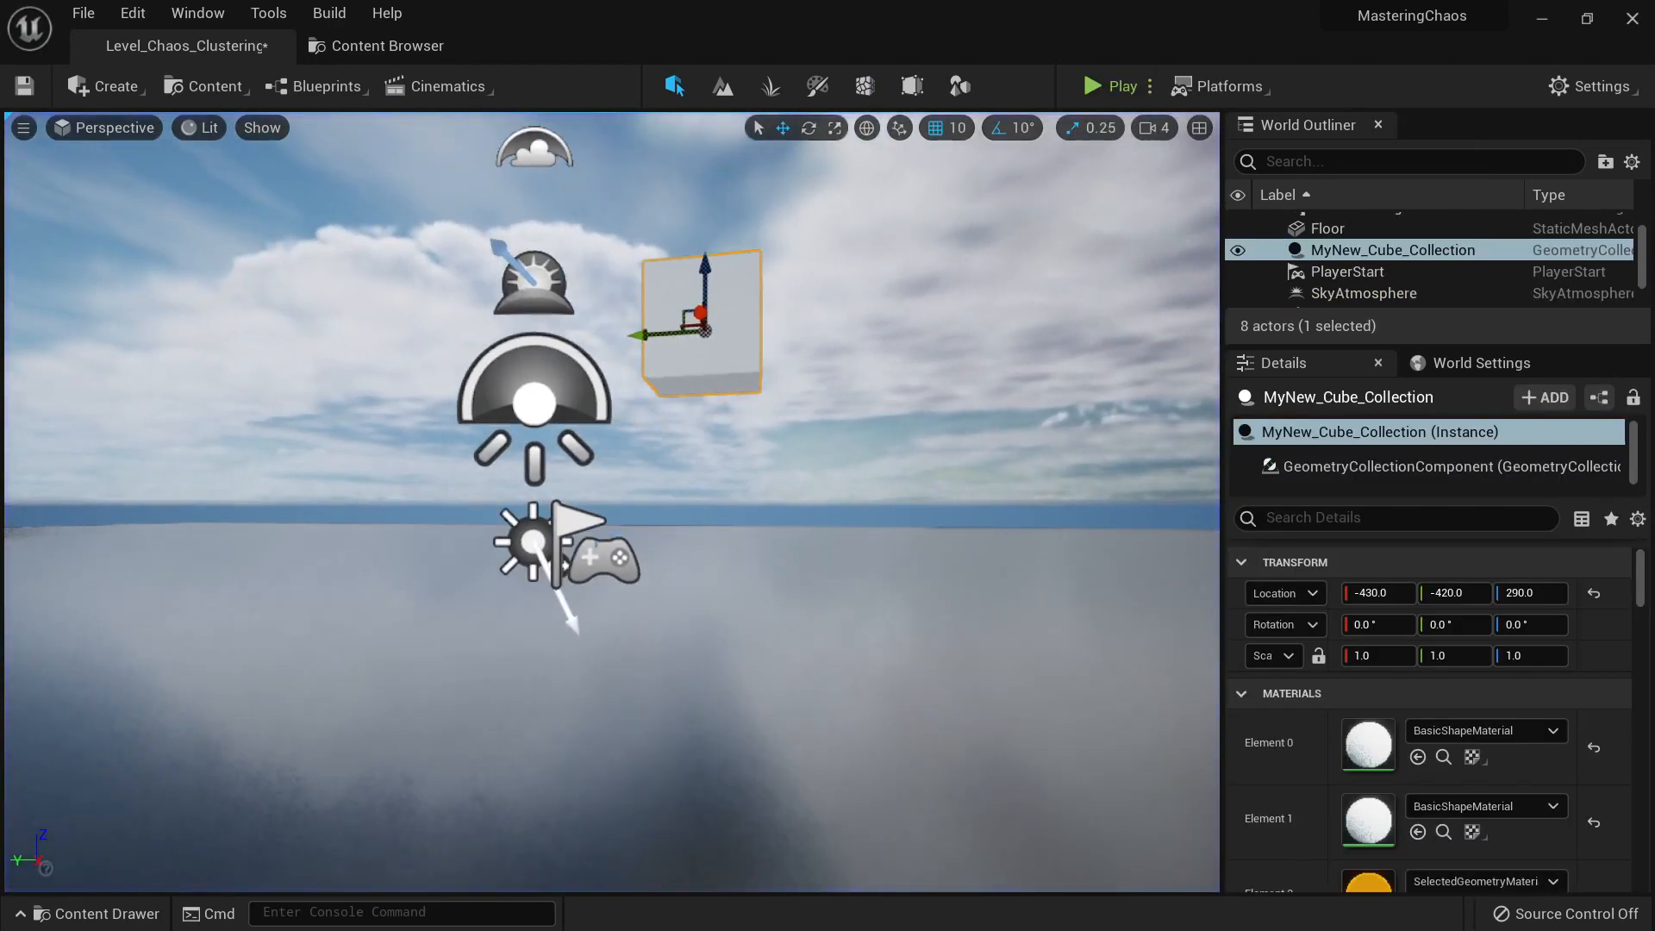
Step: Return to fracture mode and lower the cube's explode amount step by step to bring the pieces together
left_click(865, 86)
key("w")
right_click_drag(902, 502, 992, 500)
right_click_drag(892, 418, 867, 444)
key("s")
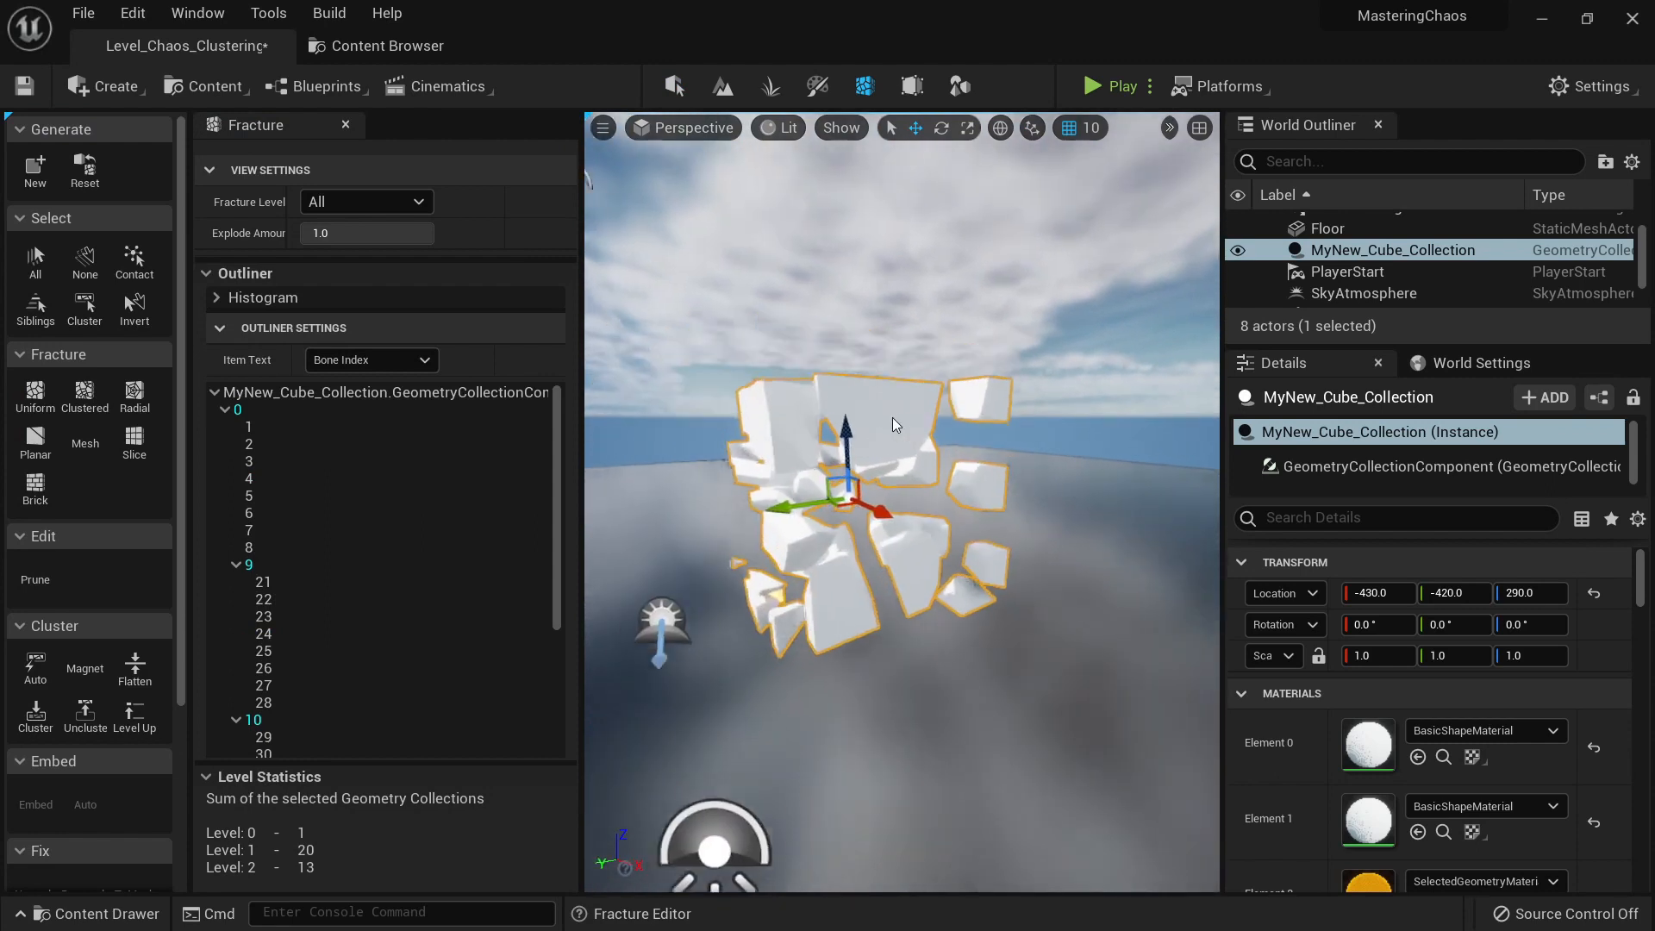
key("shift+q")
key("shift+q")
key("shift+q")
key("shift+q")
key("shift+q")
key("shift+q")
key("shift+q")
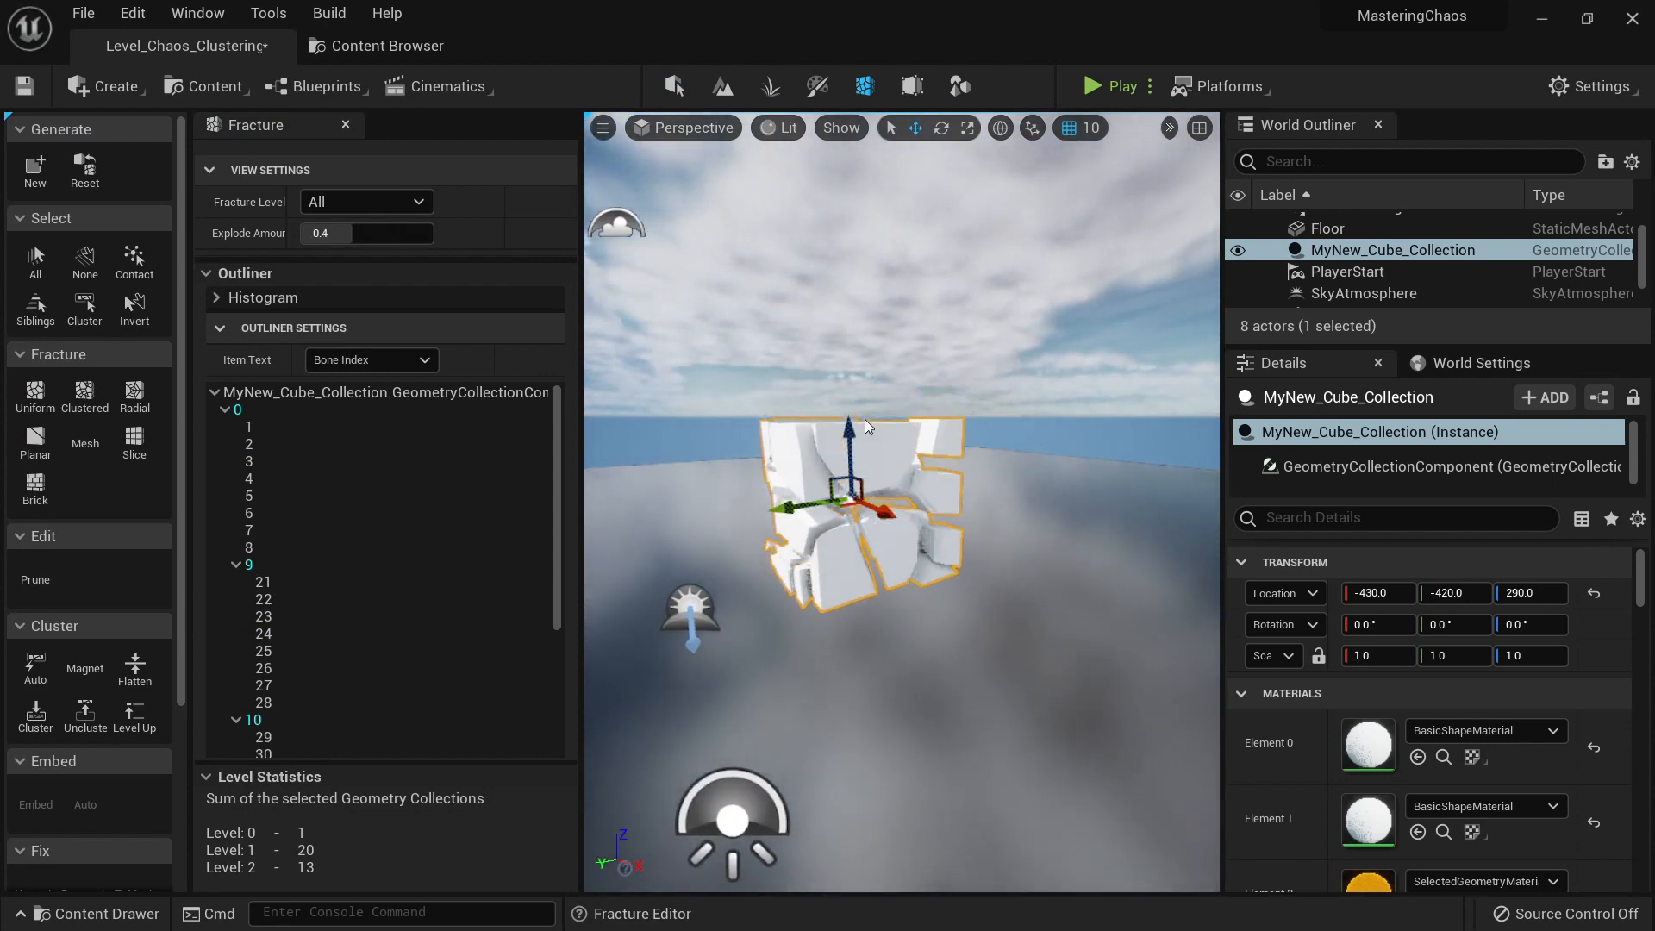
Step: Raise the cube's explode amount to 0.9
key("shift+e")
key("shift+e")
key("shift+e")
key("shift+e")
key("shift+e")
key("shift+e")
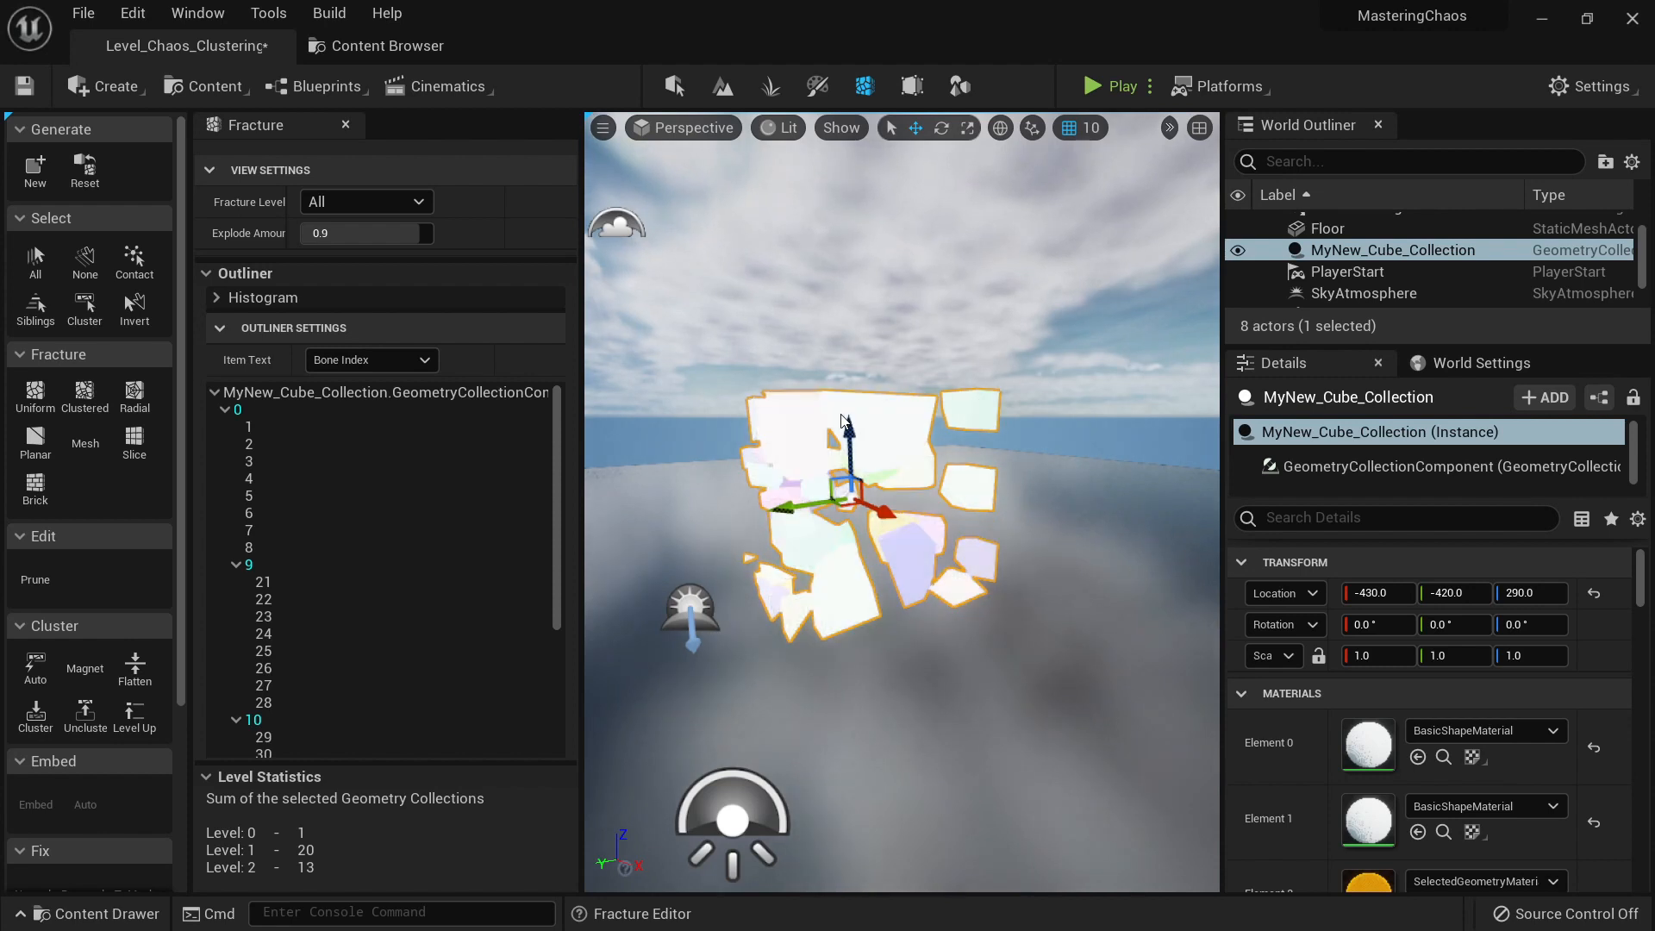
Step: Cycle the cube's fracture level display through 2, 1, Root and All in both directions, finishing on All
key("shift+w")
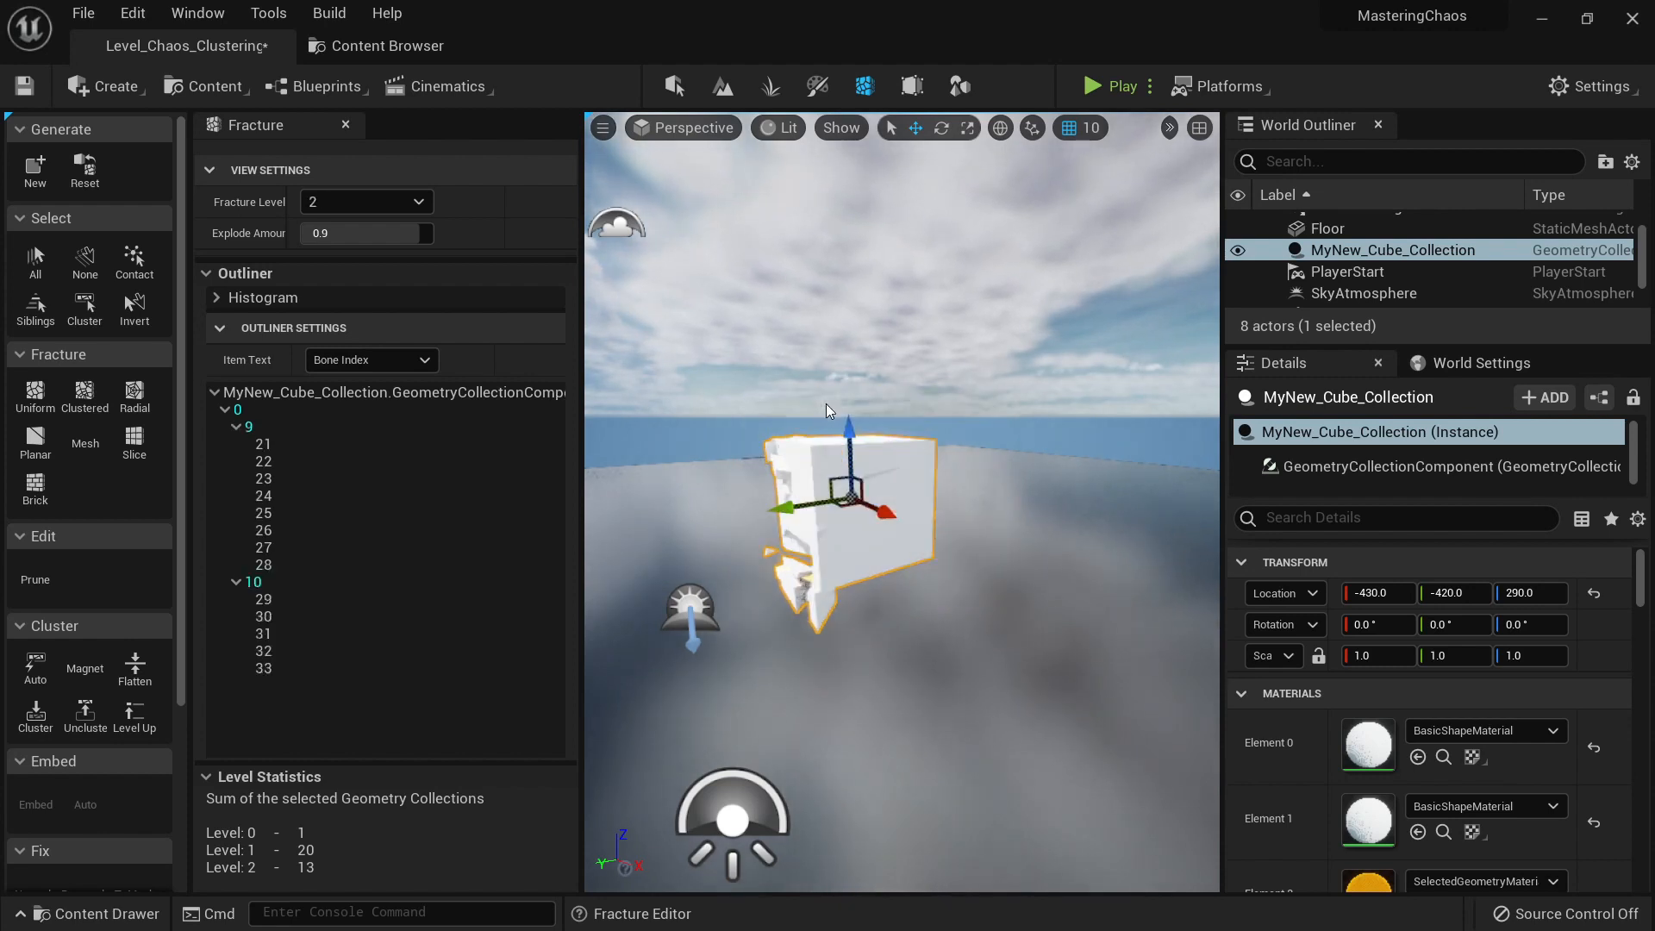
key("shift+w")
key("shift+w")
key("shift+s")
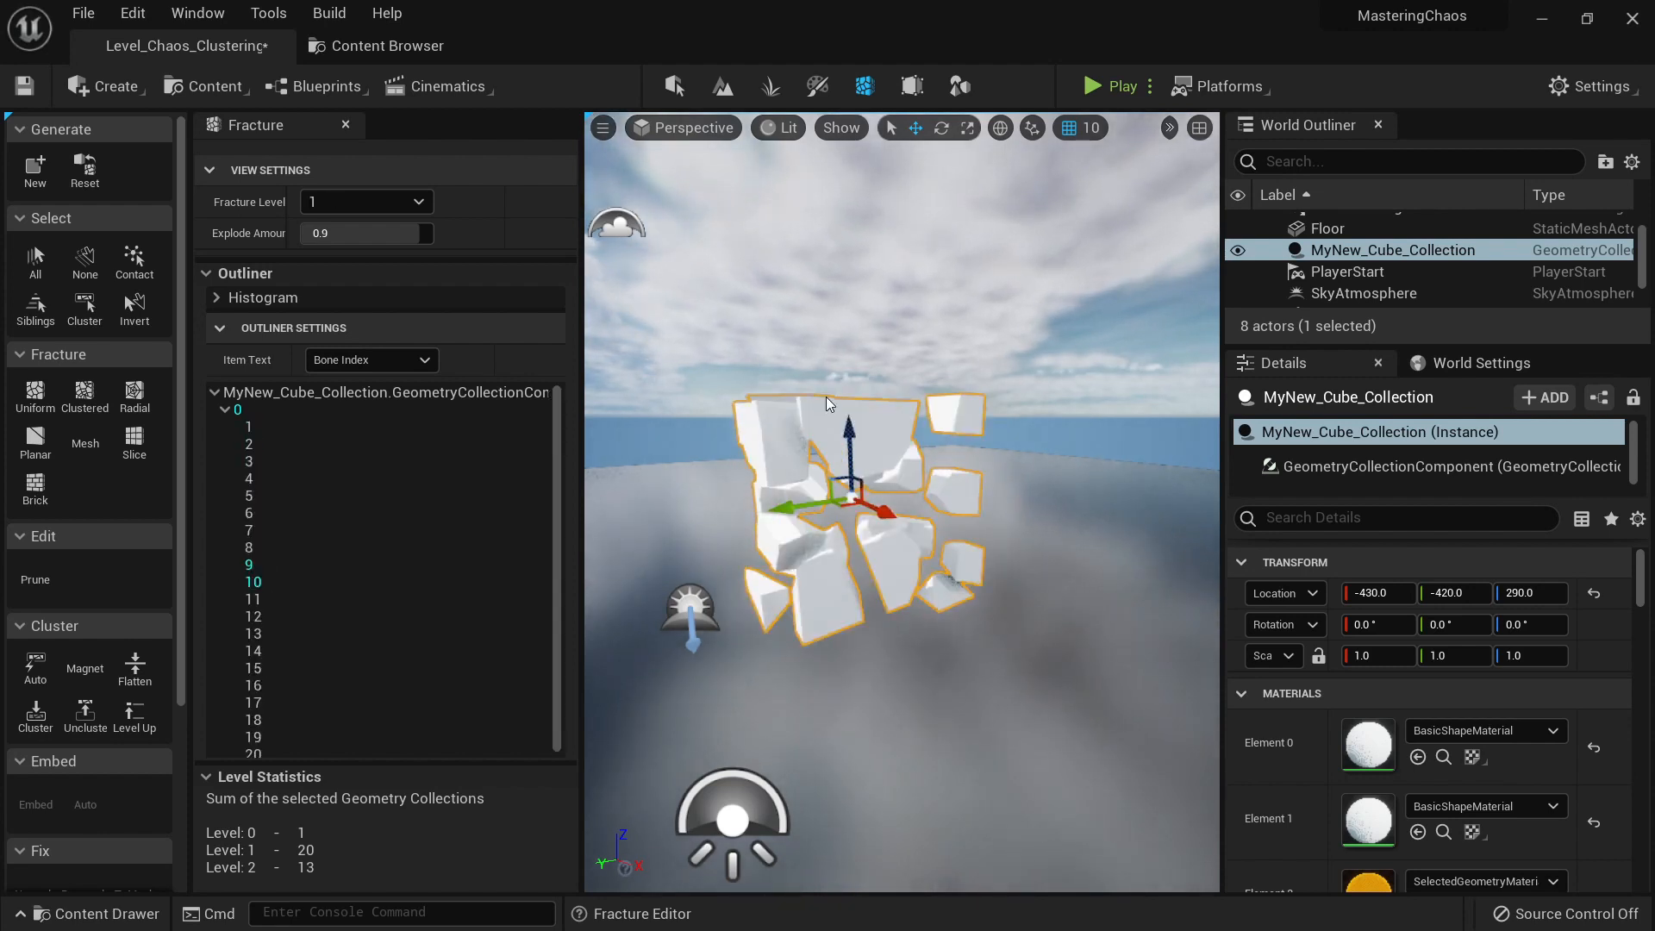
key("shift+s")
key("shift+s")
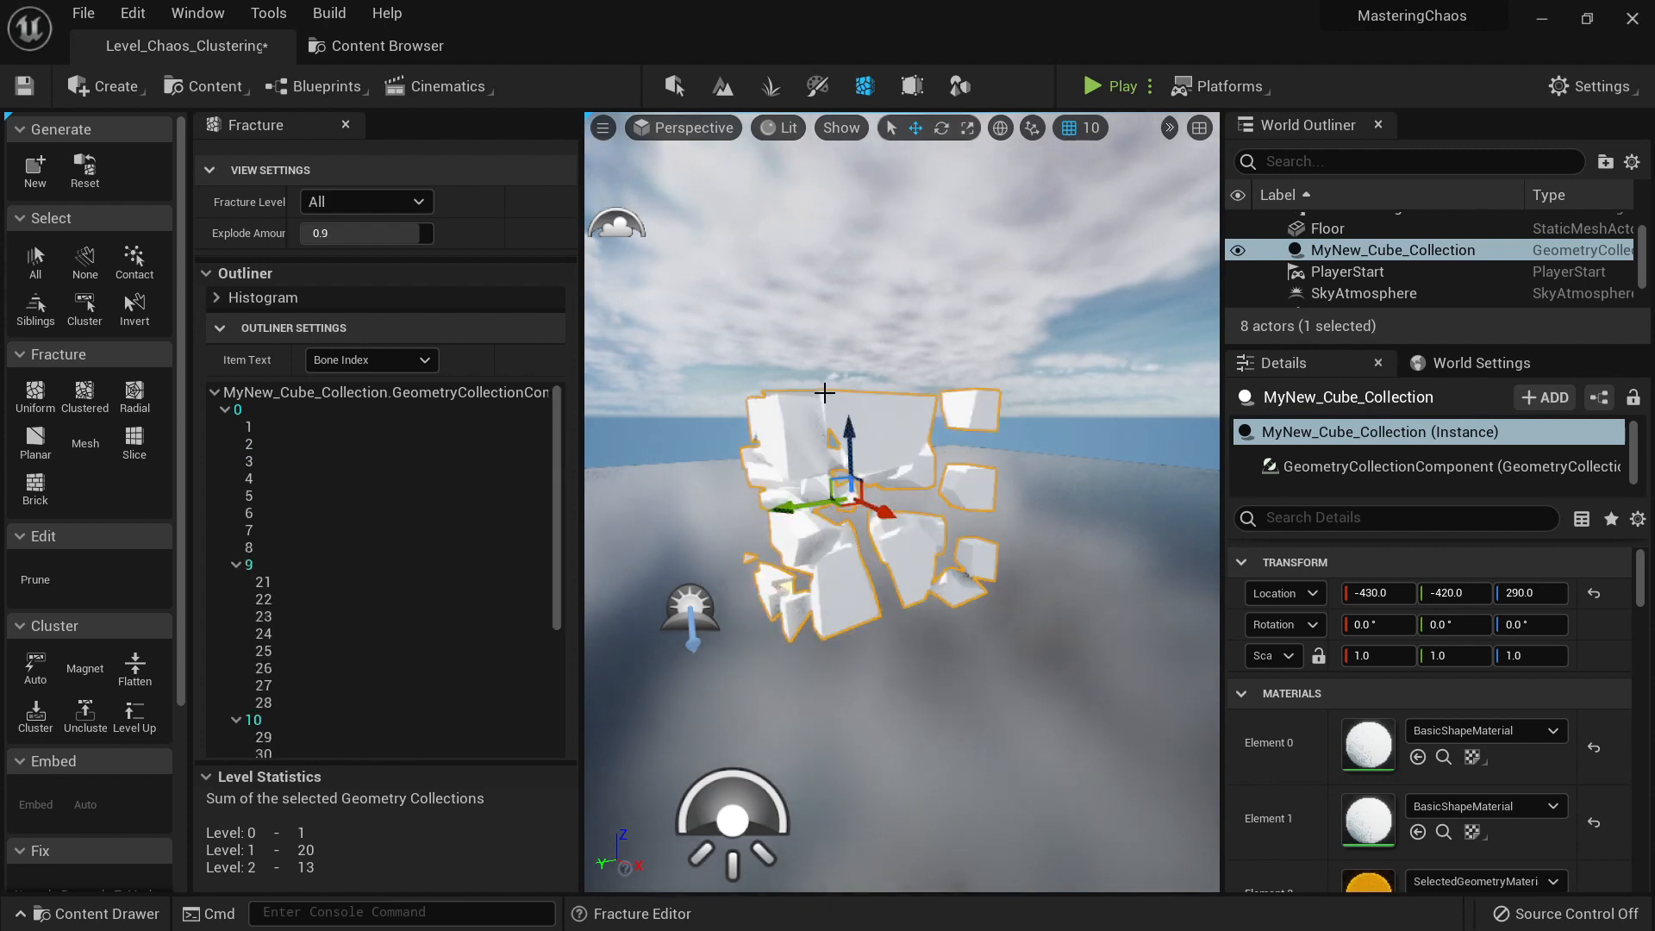
key("shift+s")
key("shift+s")
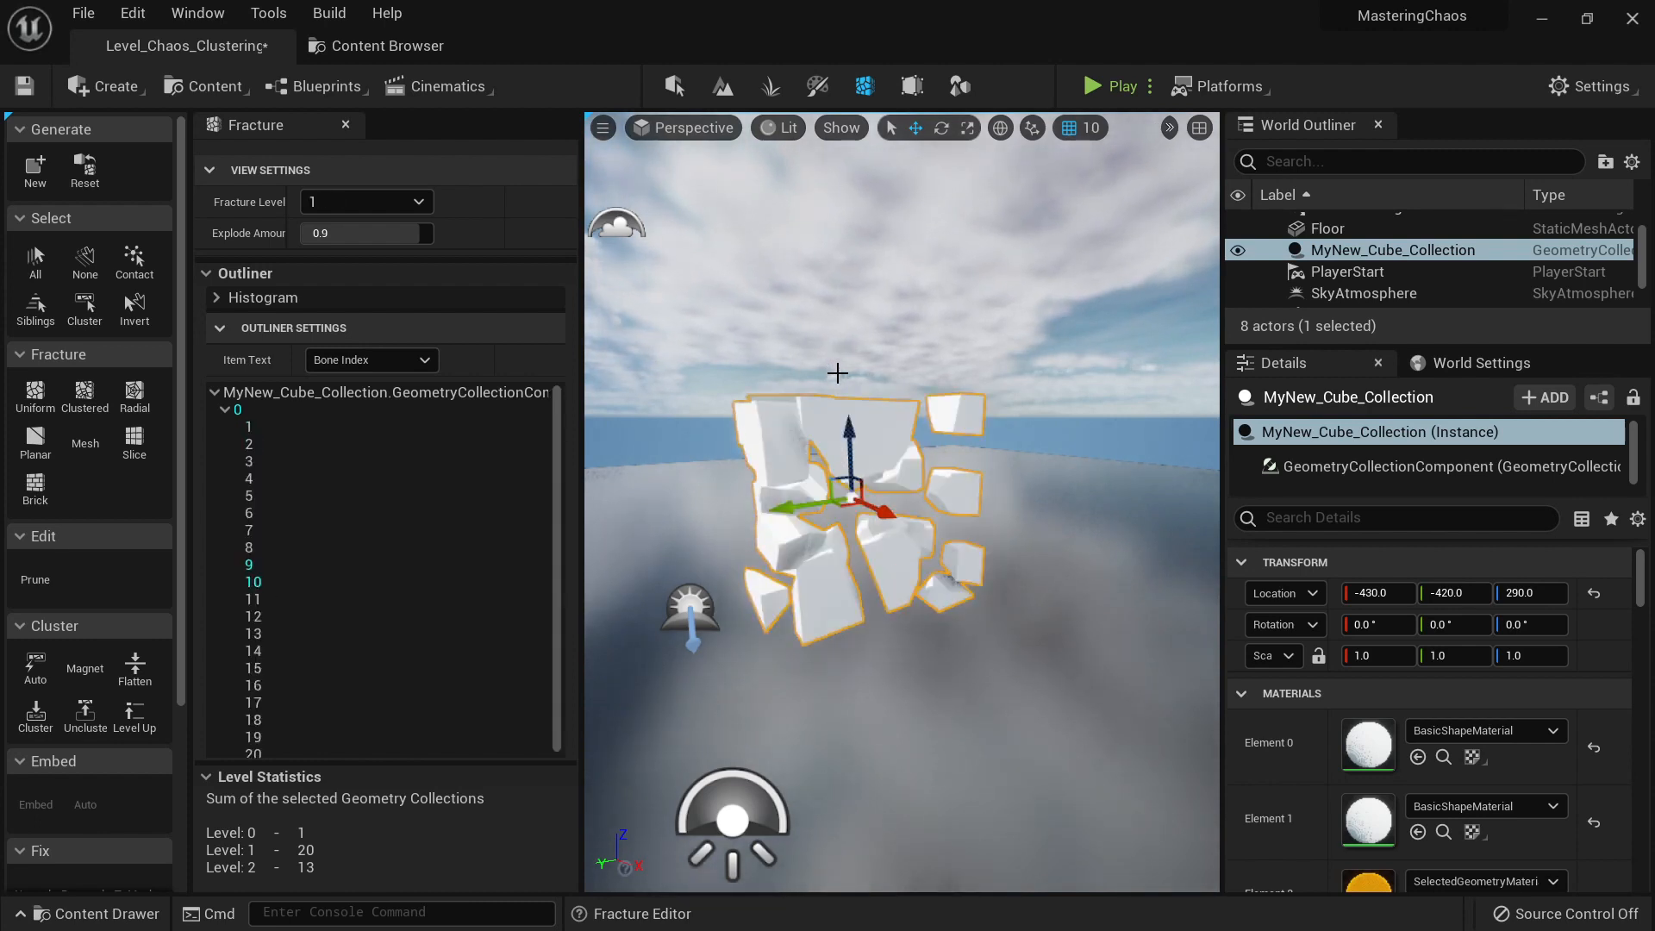
key("shift+s")
key("shift+s")
key("shift+s")
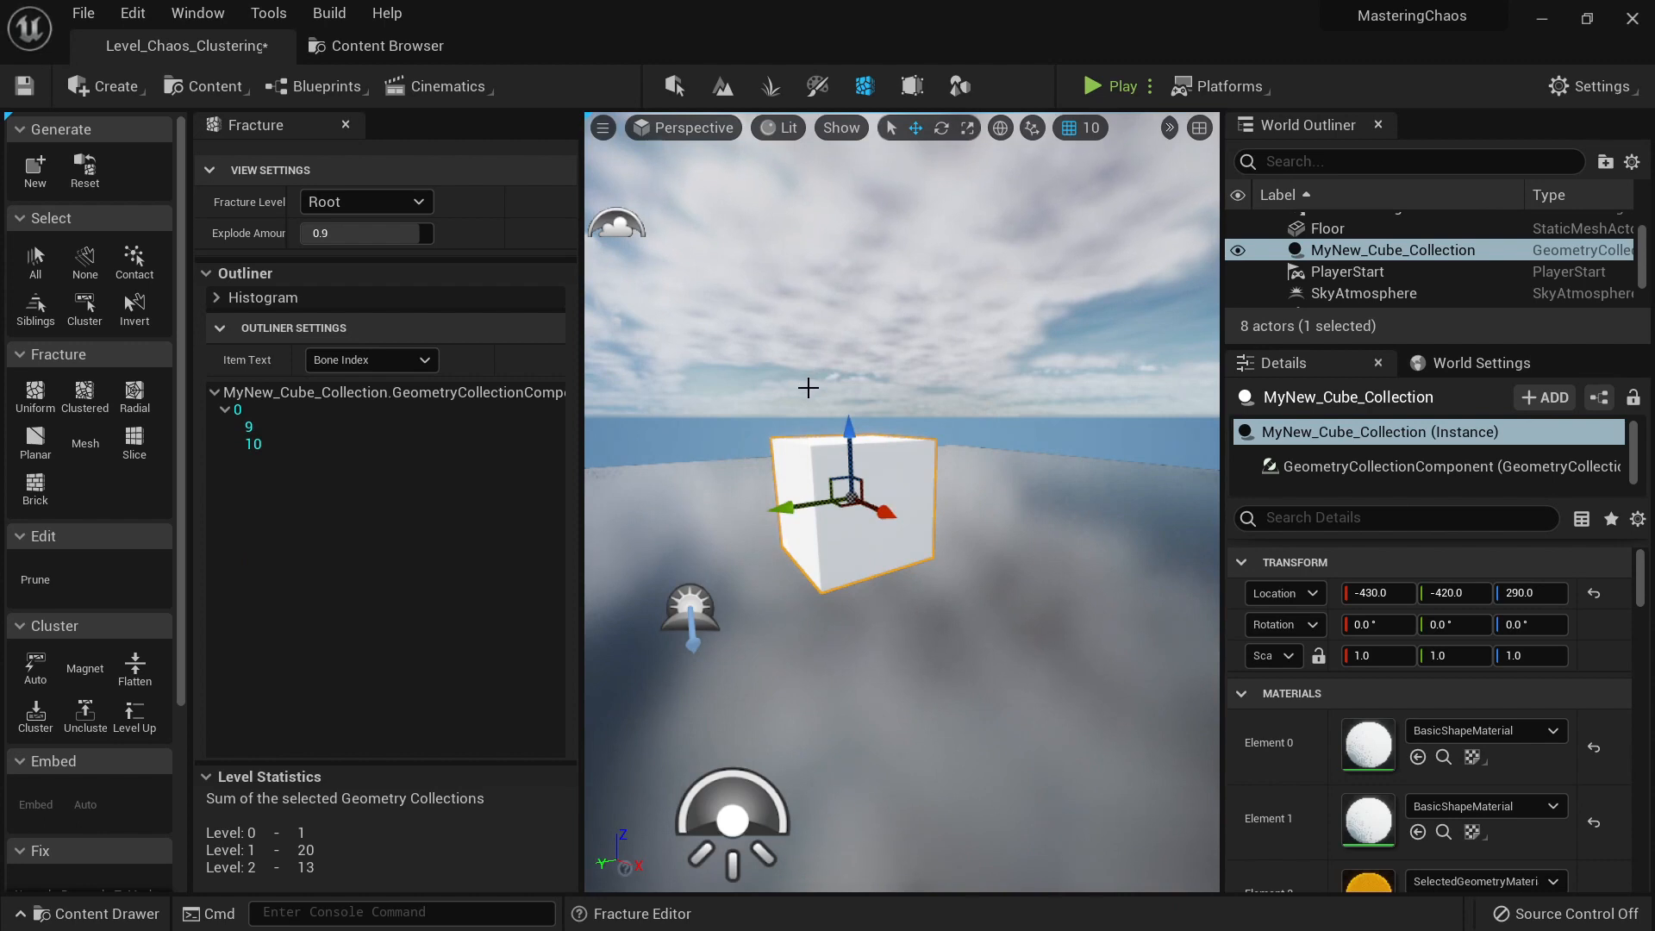
key("shift+s")
key("shift+s")
key("shift+s")
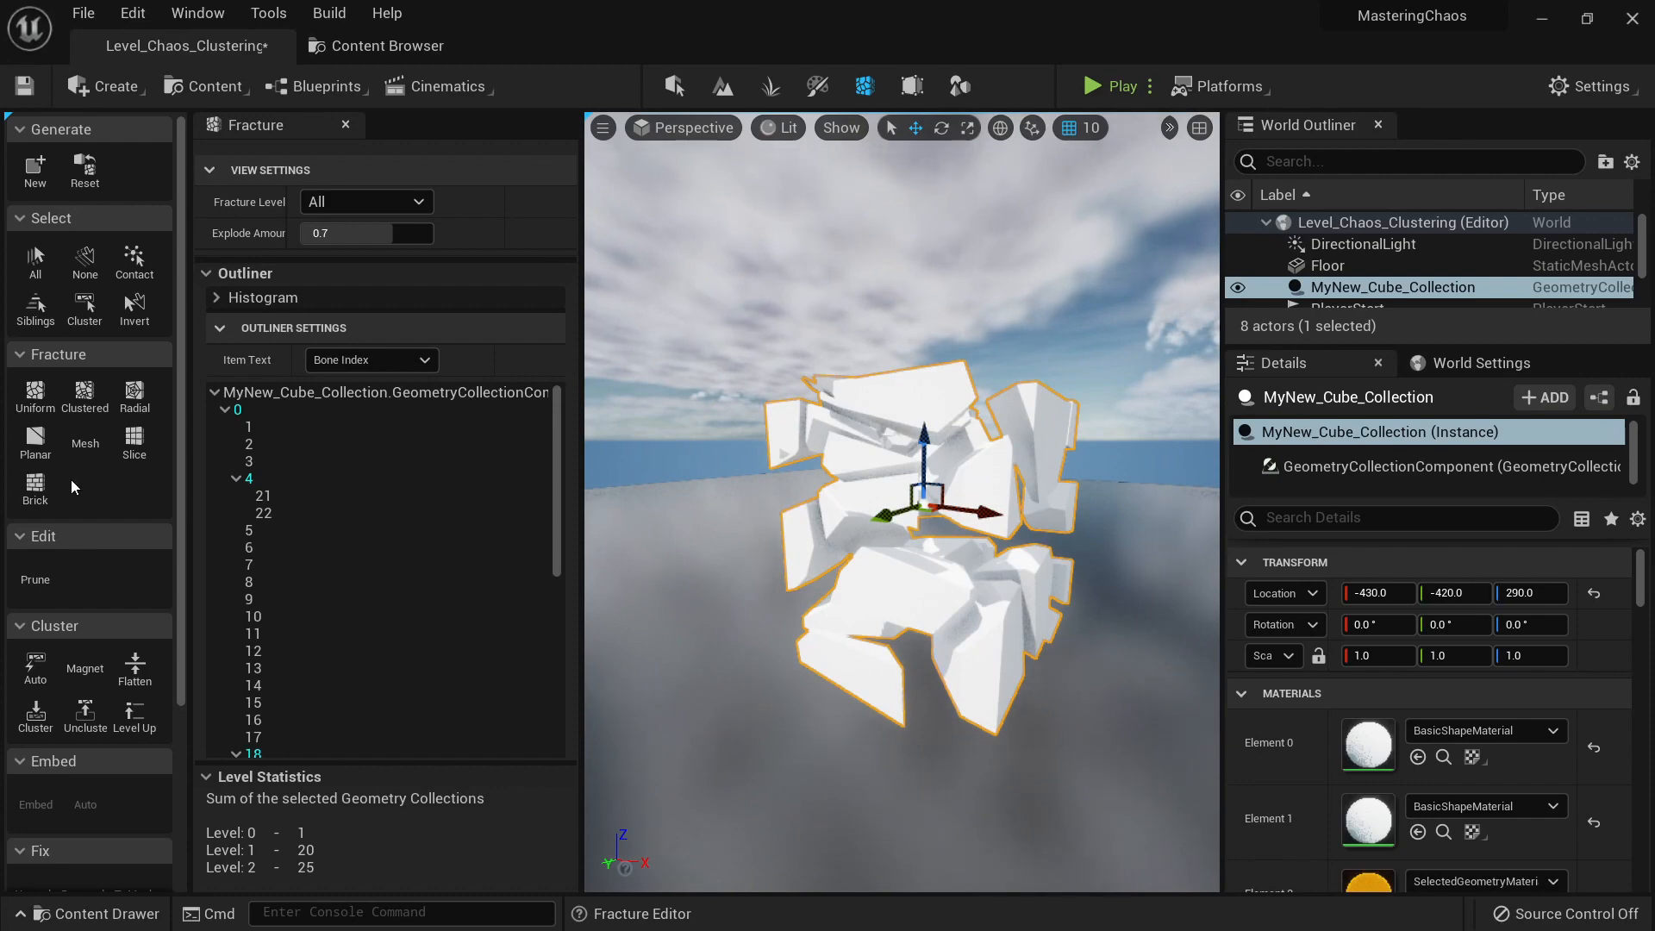
Step: Select a large upper corner piece of the exploded cube, add another upper piece to the selection, and inspect them from several sides
key("w")
right_click_drag(776, 548, 985, 577)
key("d")
key("s")
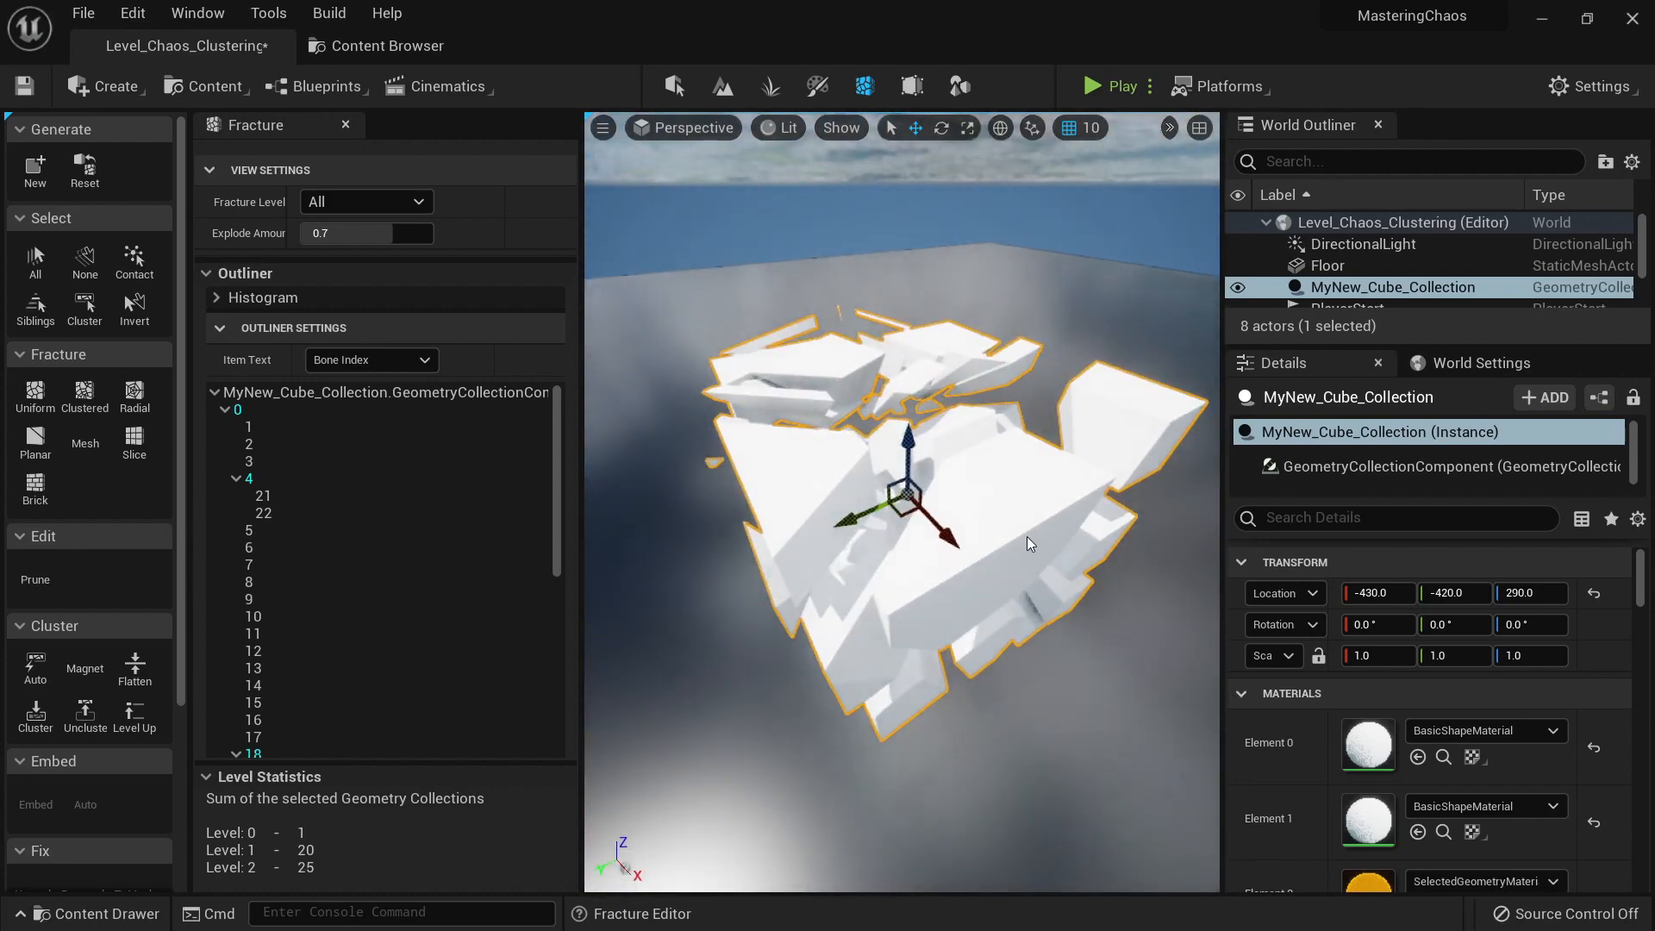
left_click(1028, 513)
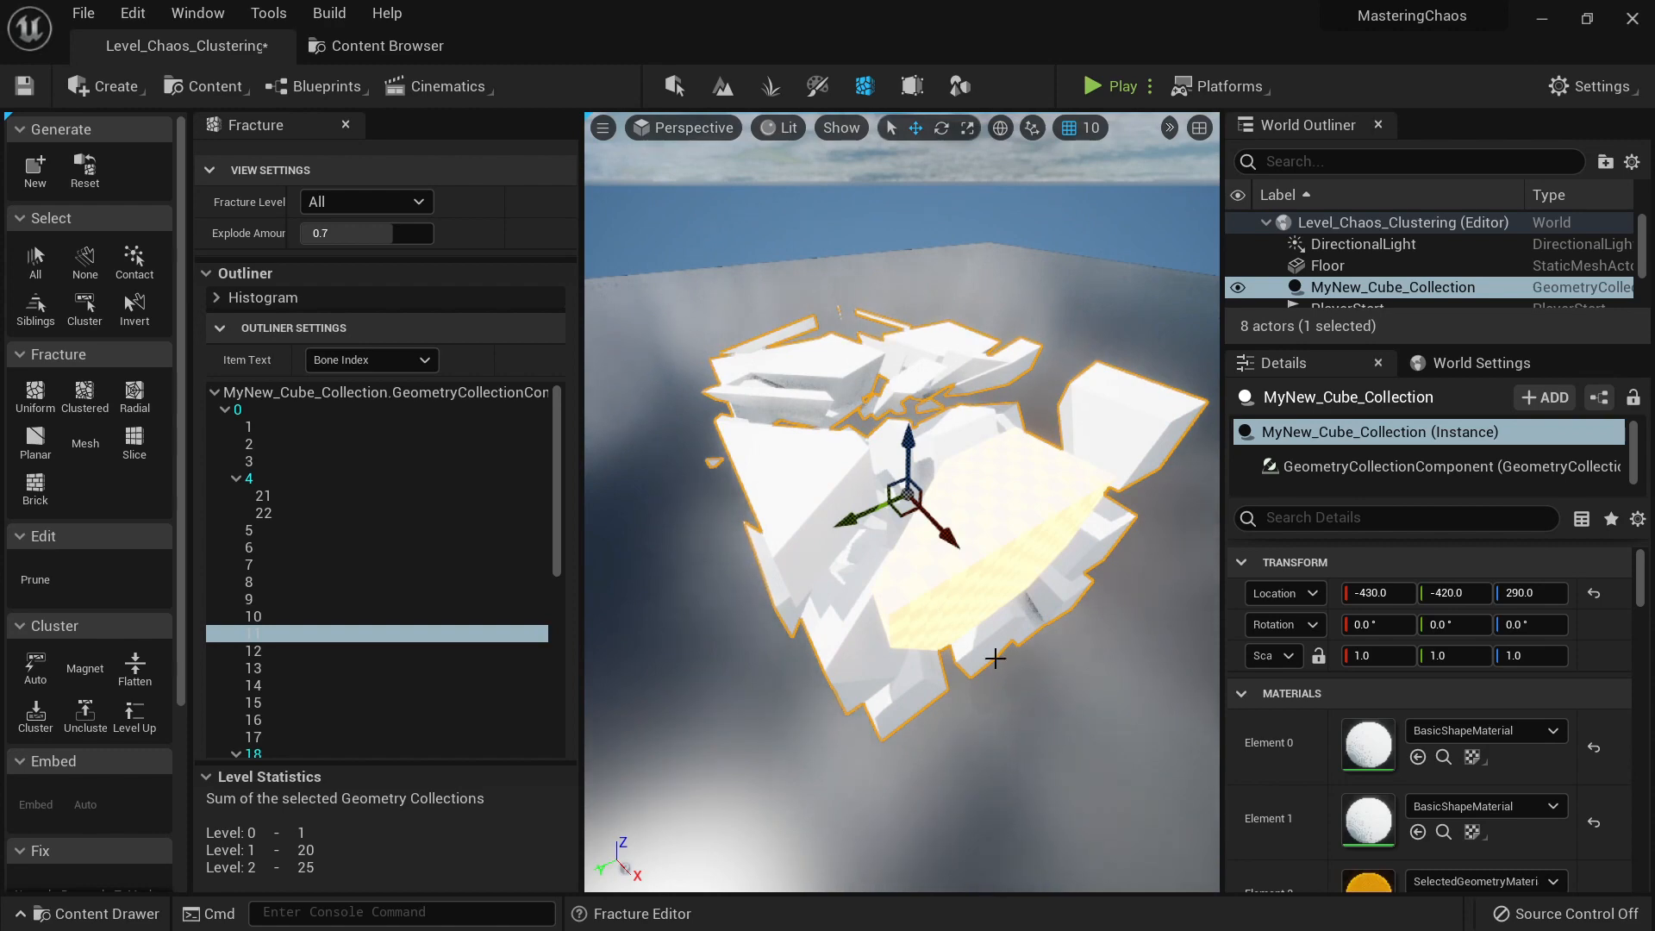
mouse_move(878, 508)
right_mouse_down()
mouse_move(881, 423)
mouse_move(871, 507)
right_mouse_up()
right_click_drag(888, 447, 907, 523)
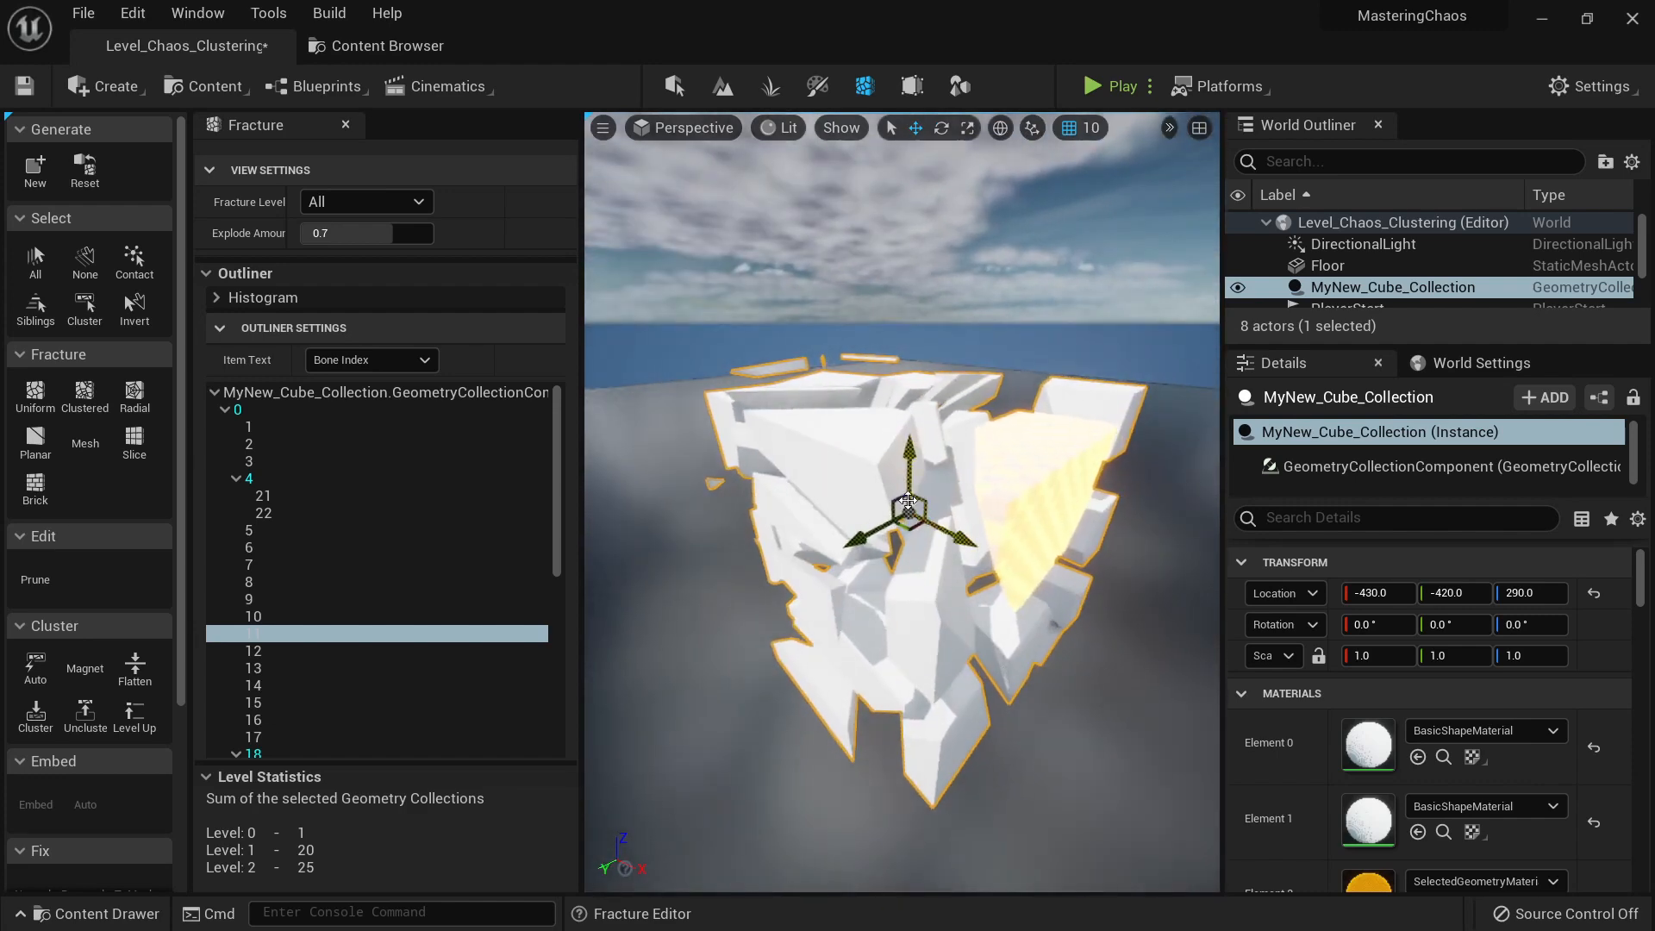
left_click(850, 451, "ctrl")
right_click_drag(850, 451, 885, 530)
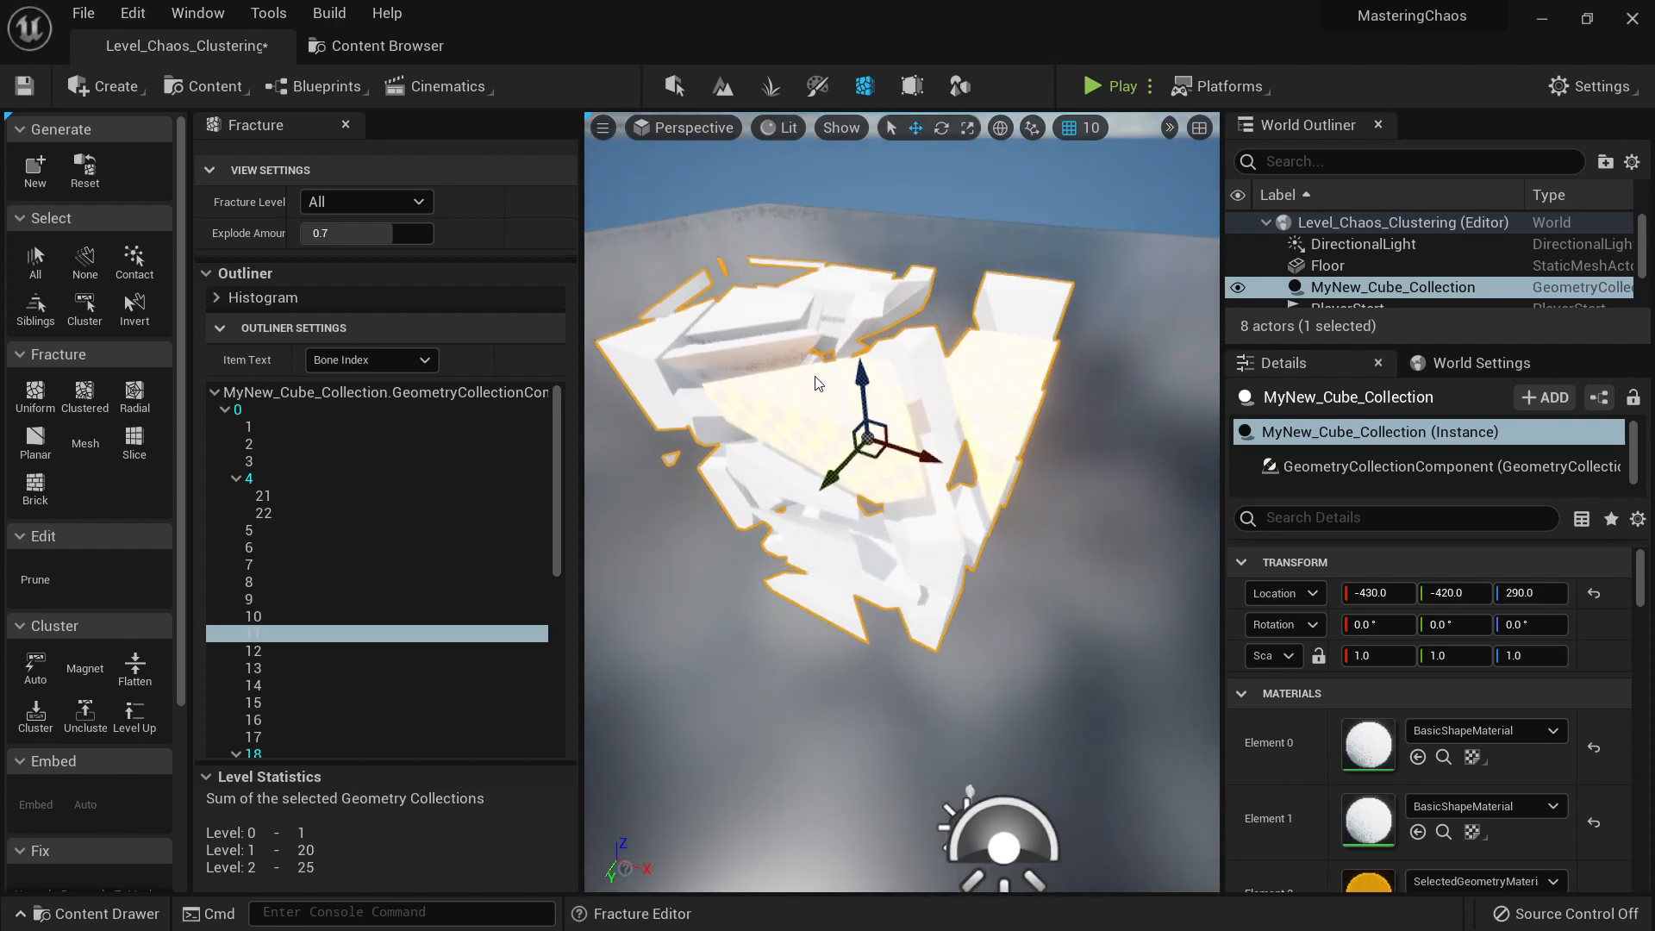
right_click_drag(787, 357, 798, 465)
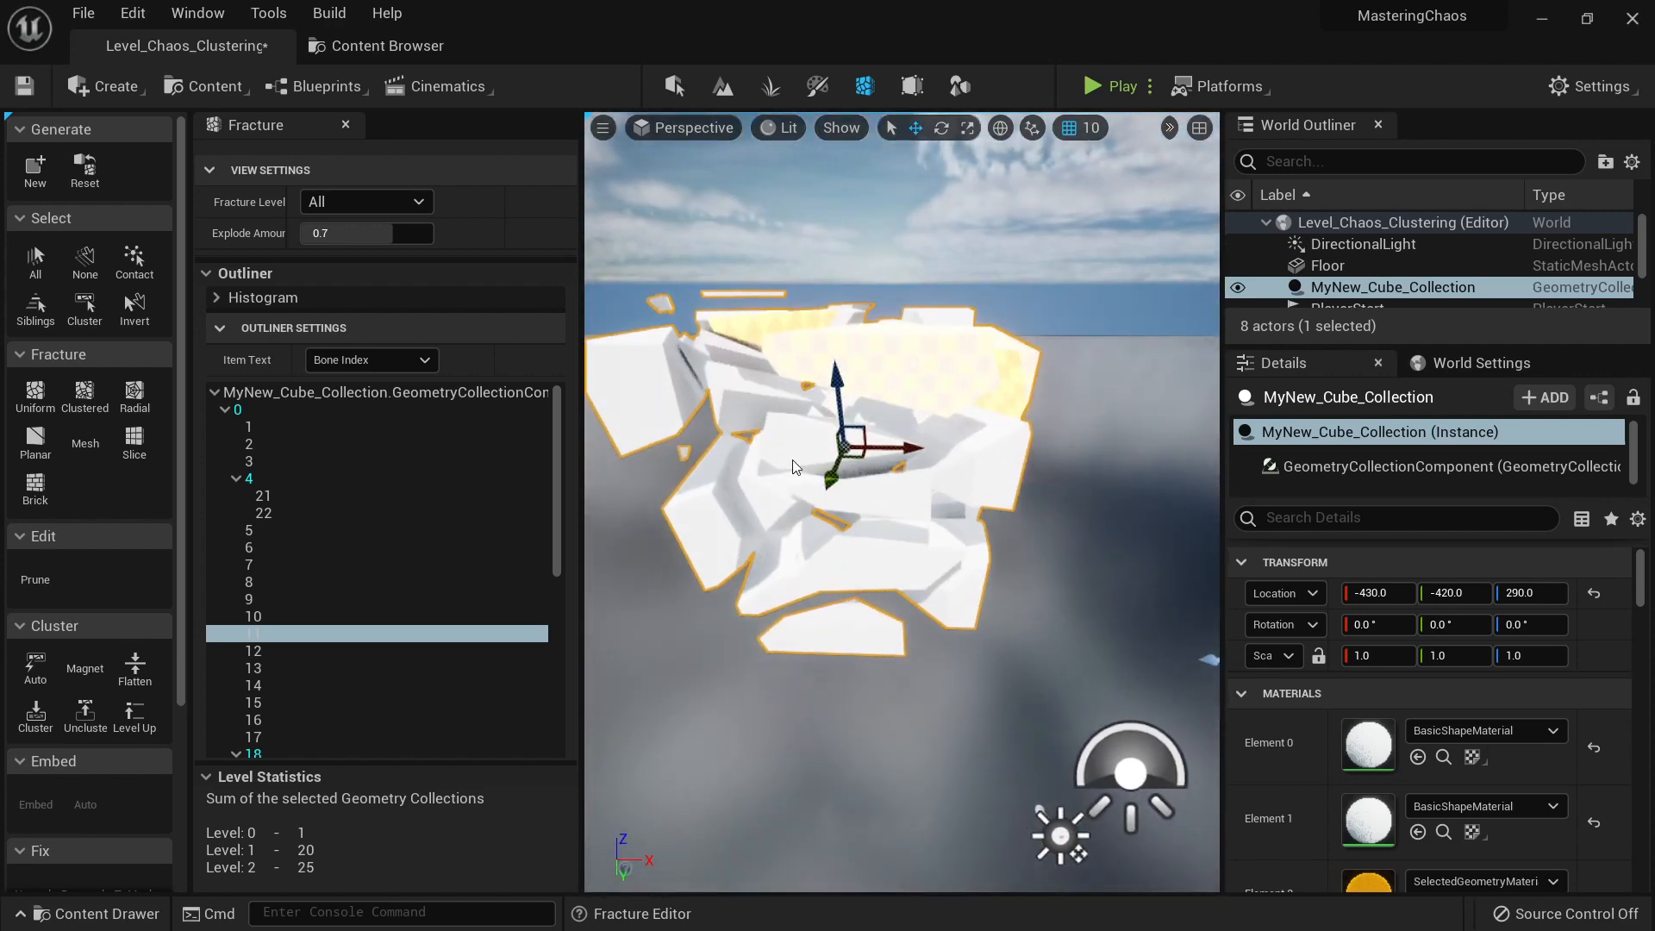
left_click_drag(797, 466, 873, 491, "alt")
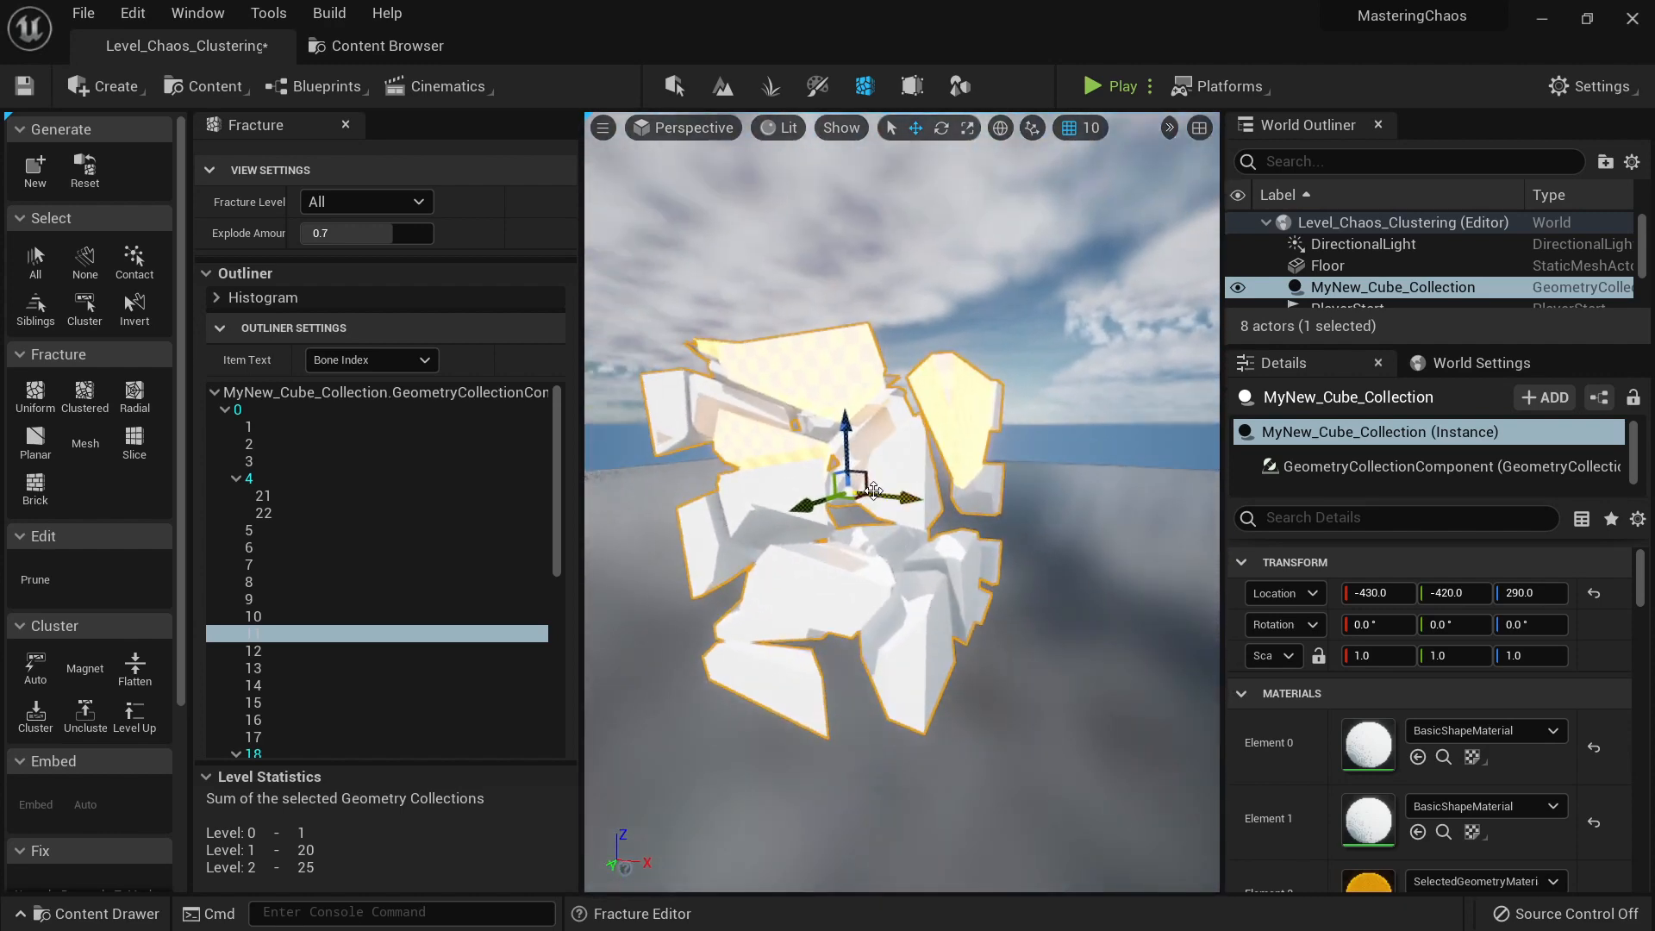
Step: Lower the explode amount to 0.0 to view the selected pieces on the closed cube
key("shift+q")
key("shift+q")
key("shift+q")
key("shift+q")
key("shift+q")
key("shift+q")
key("shift+q")
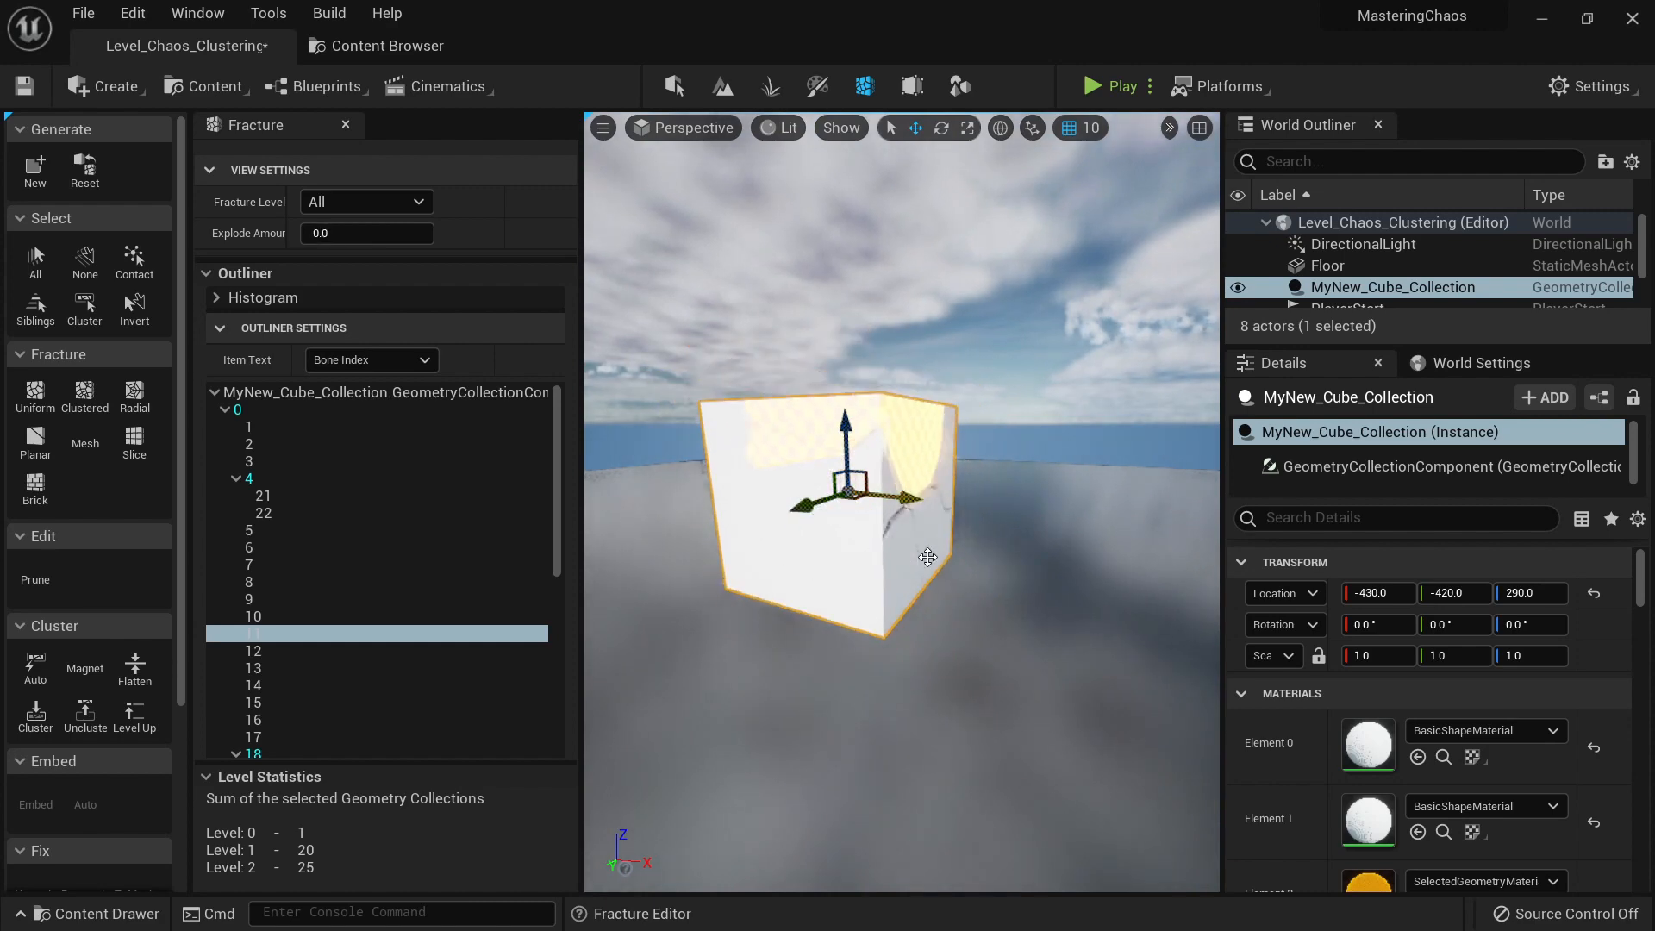
Step: Raise the cube's explode amount and reduce it again to compare the separated and closed pieces
right_click_drag(922, 551, 881, 556)
key("shift+e")
key("shift+e")
key("shift+e")
key("shift+e")
key("shift+e")
key("shift+q")
key("shift+q")
key("shift+q")
key("shift+q")
key("shift+q")
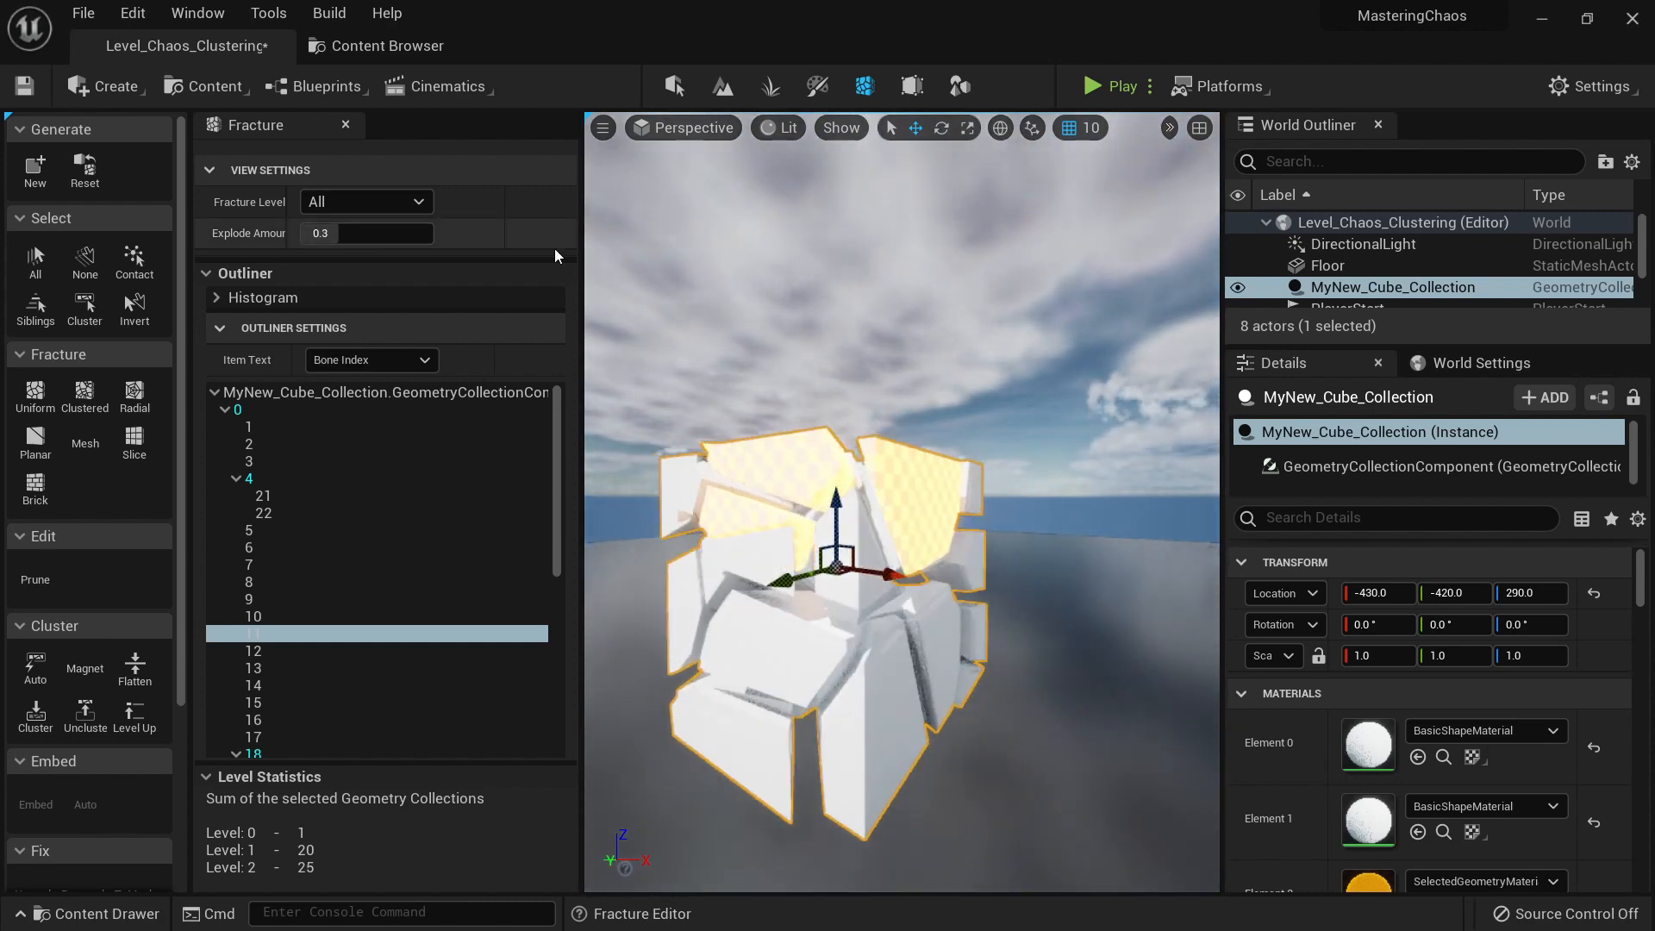
Step: Set the explode amount to 0.4 and select only the lower front corner piece of the cube
key("shift+e")
key("shift+e")
key("shift+e")
key("shift+e")
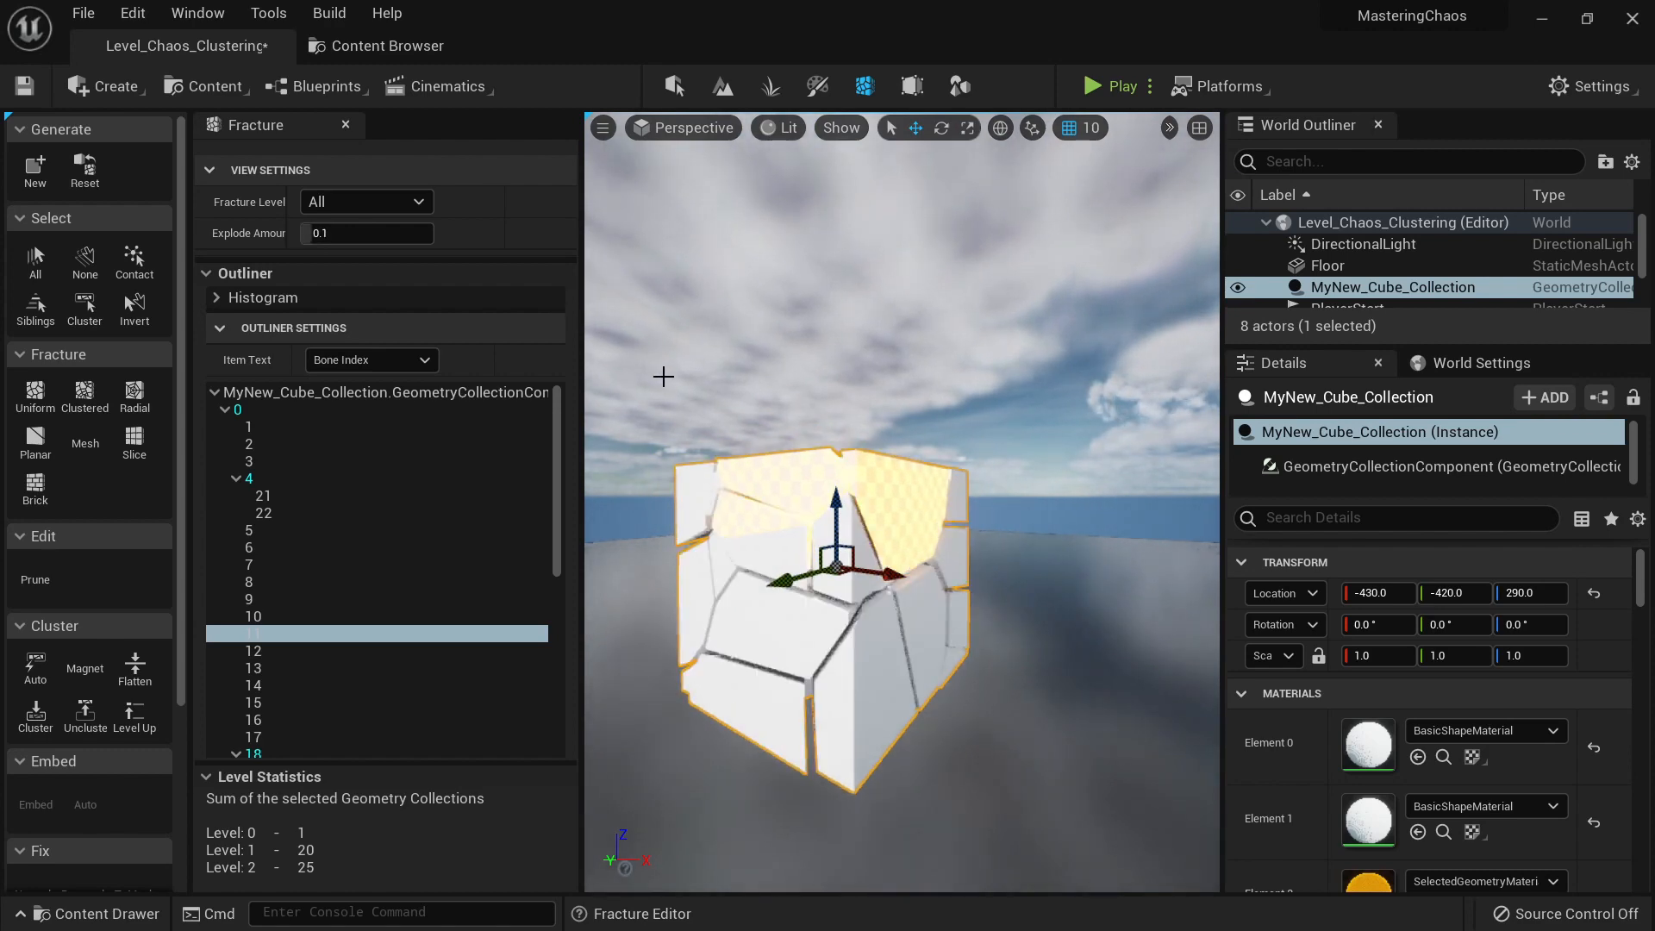
left_click(845, 717)
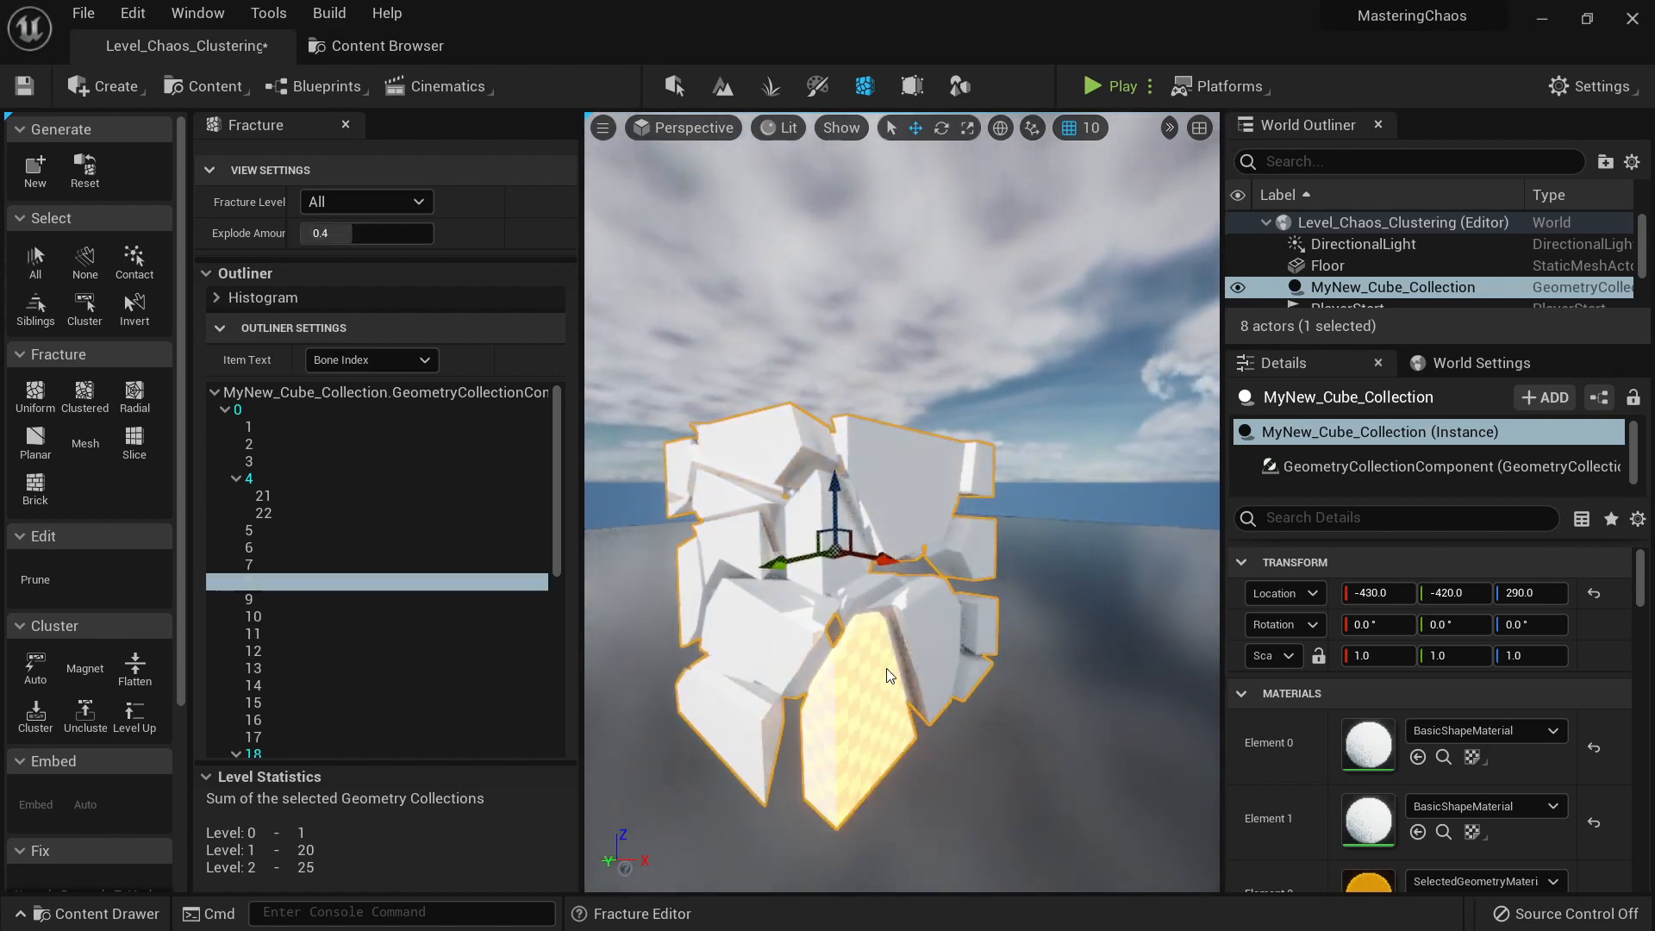
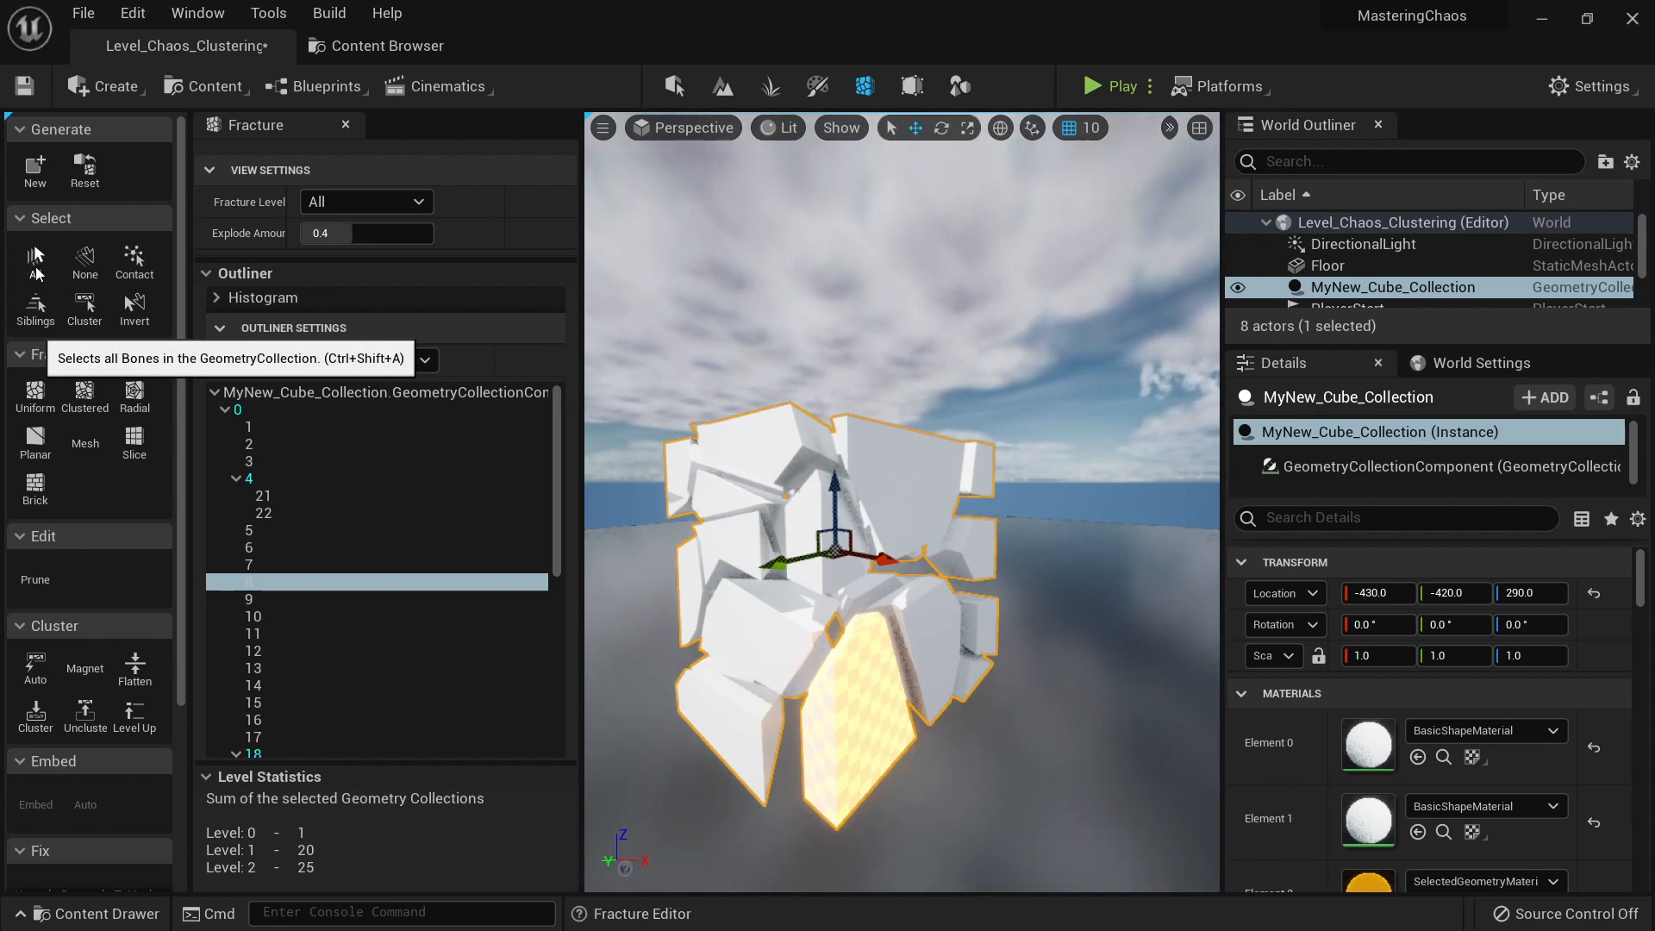
Step: Select all bones of the cube collection, review them in the bone list, and clear the selection
left_click(35, 259)
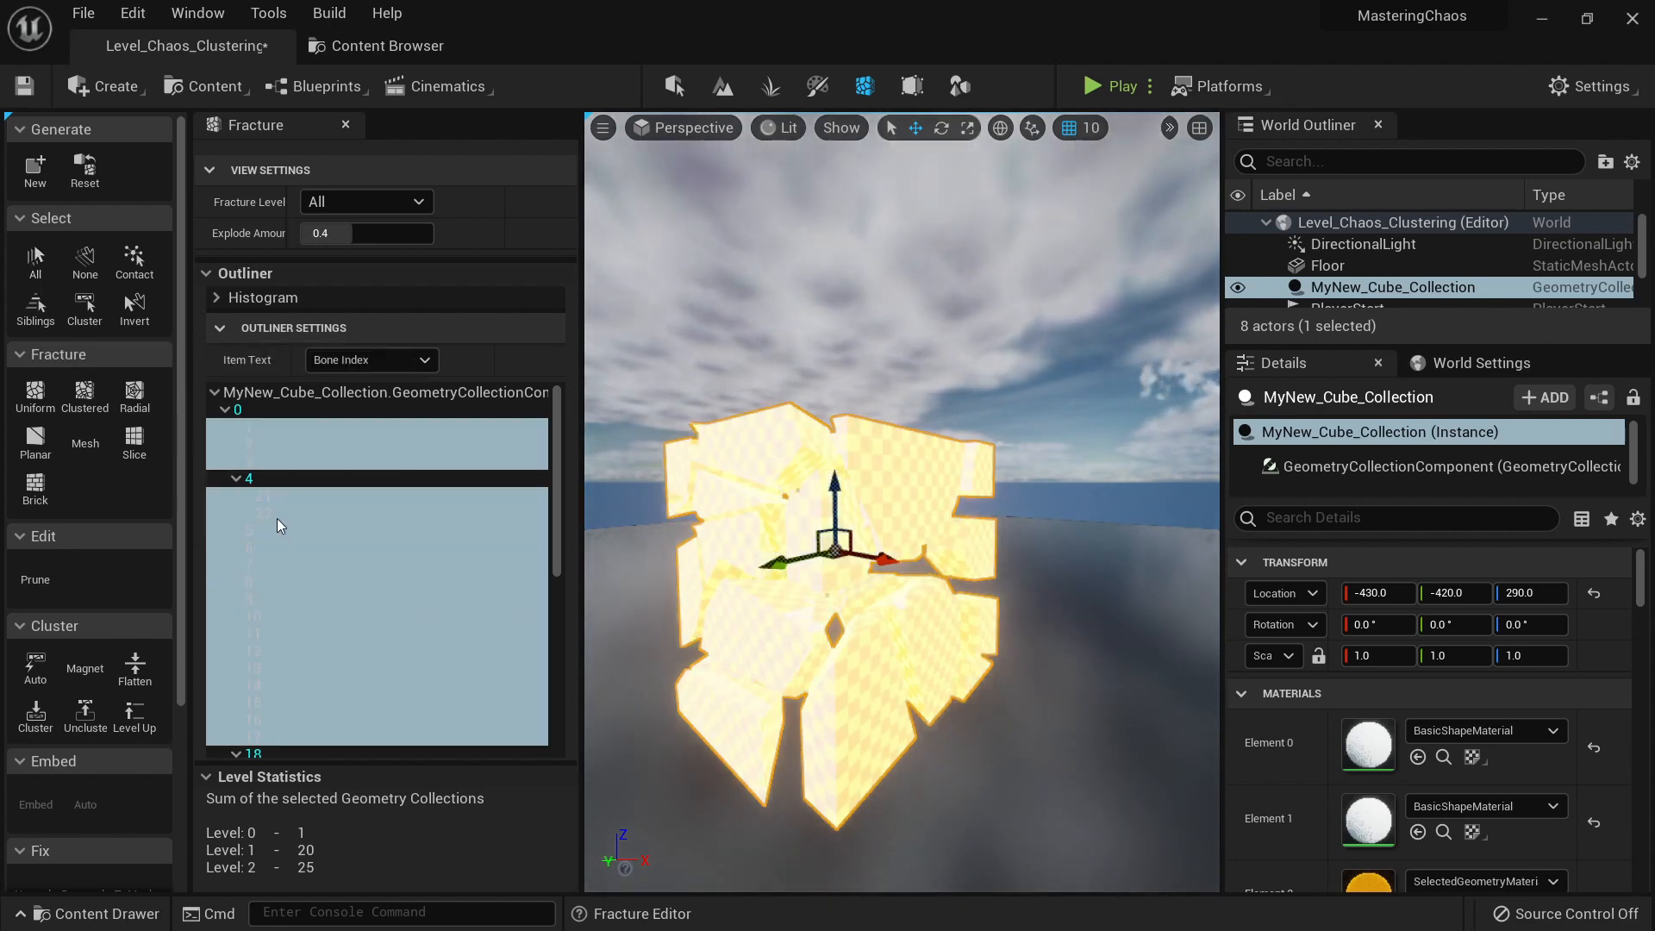
scroll(468, 522, "down", 3)
scroll(468, 521, "up", 4)
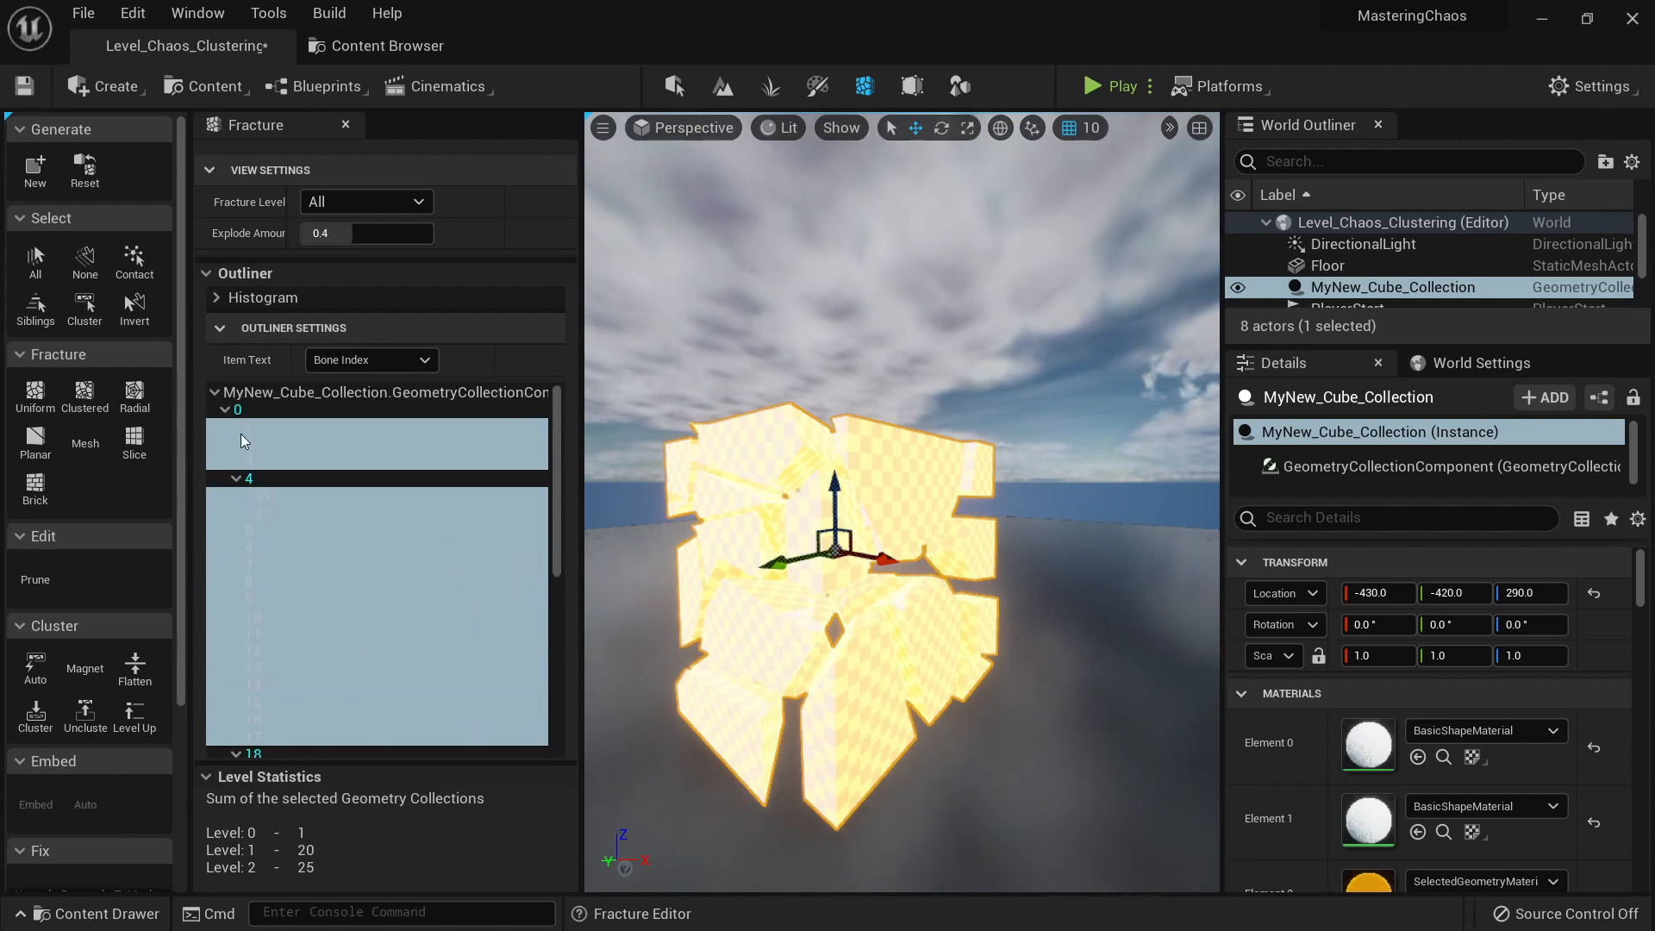
left_click(93, 259)
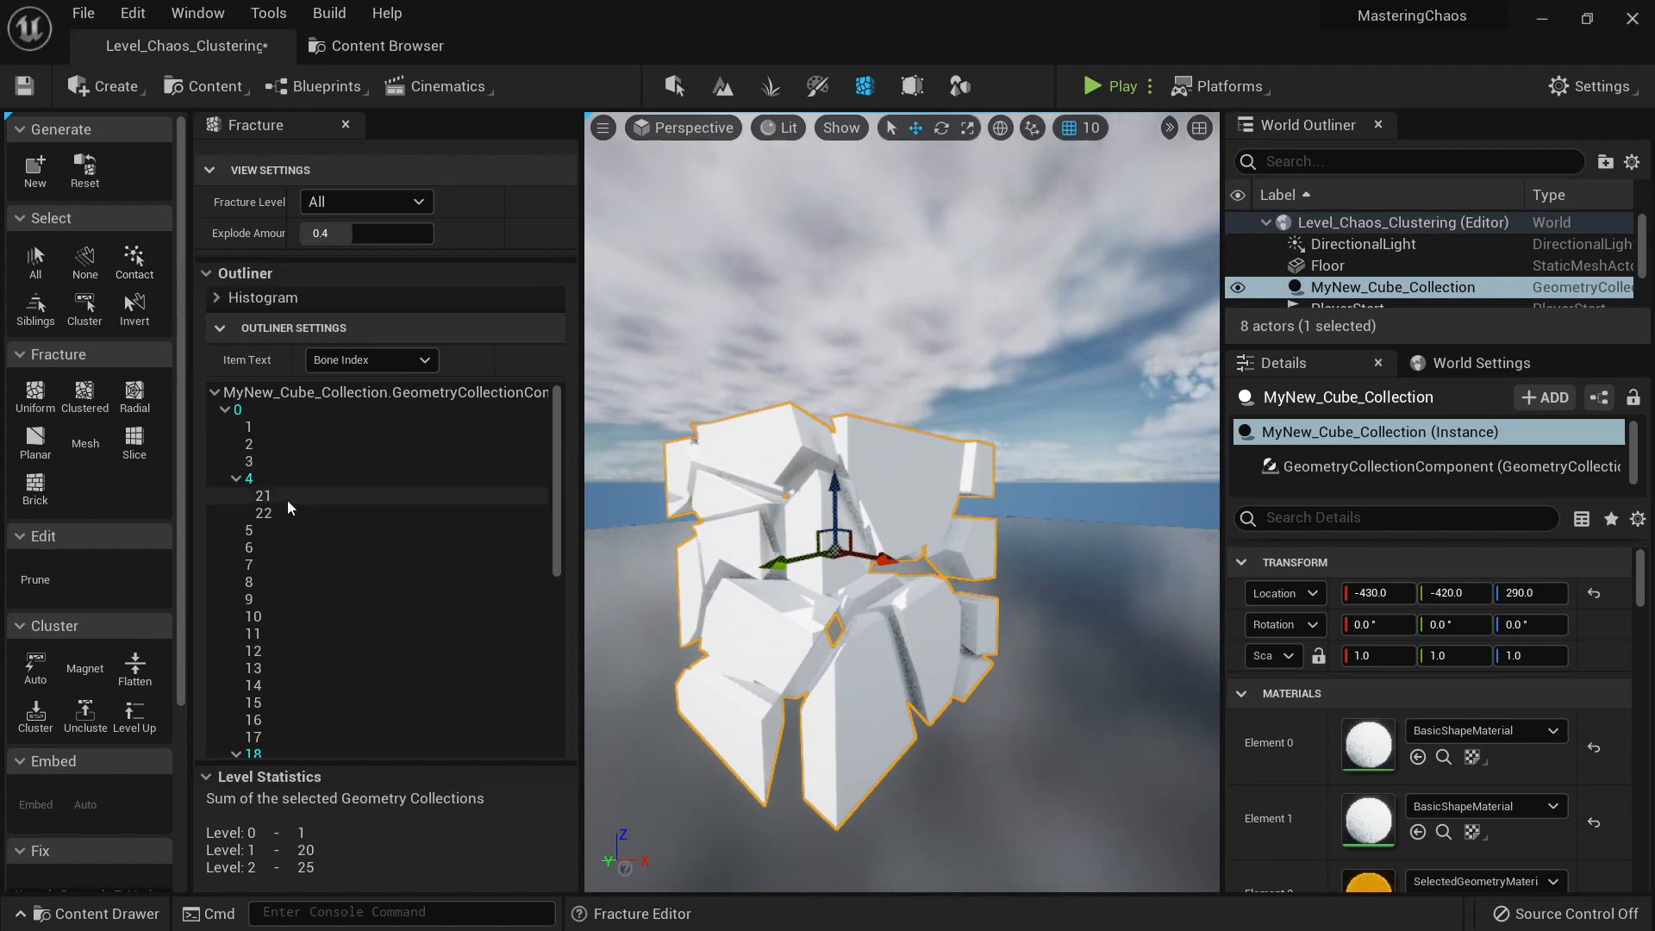
Step: Select bones 23 and 25 under bone 18, extend the selection to all adjacent bones, and inspect it on the cube
scroll(293, 517, "down", 4)
left_click(278, 567)
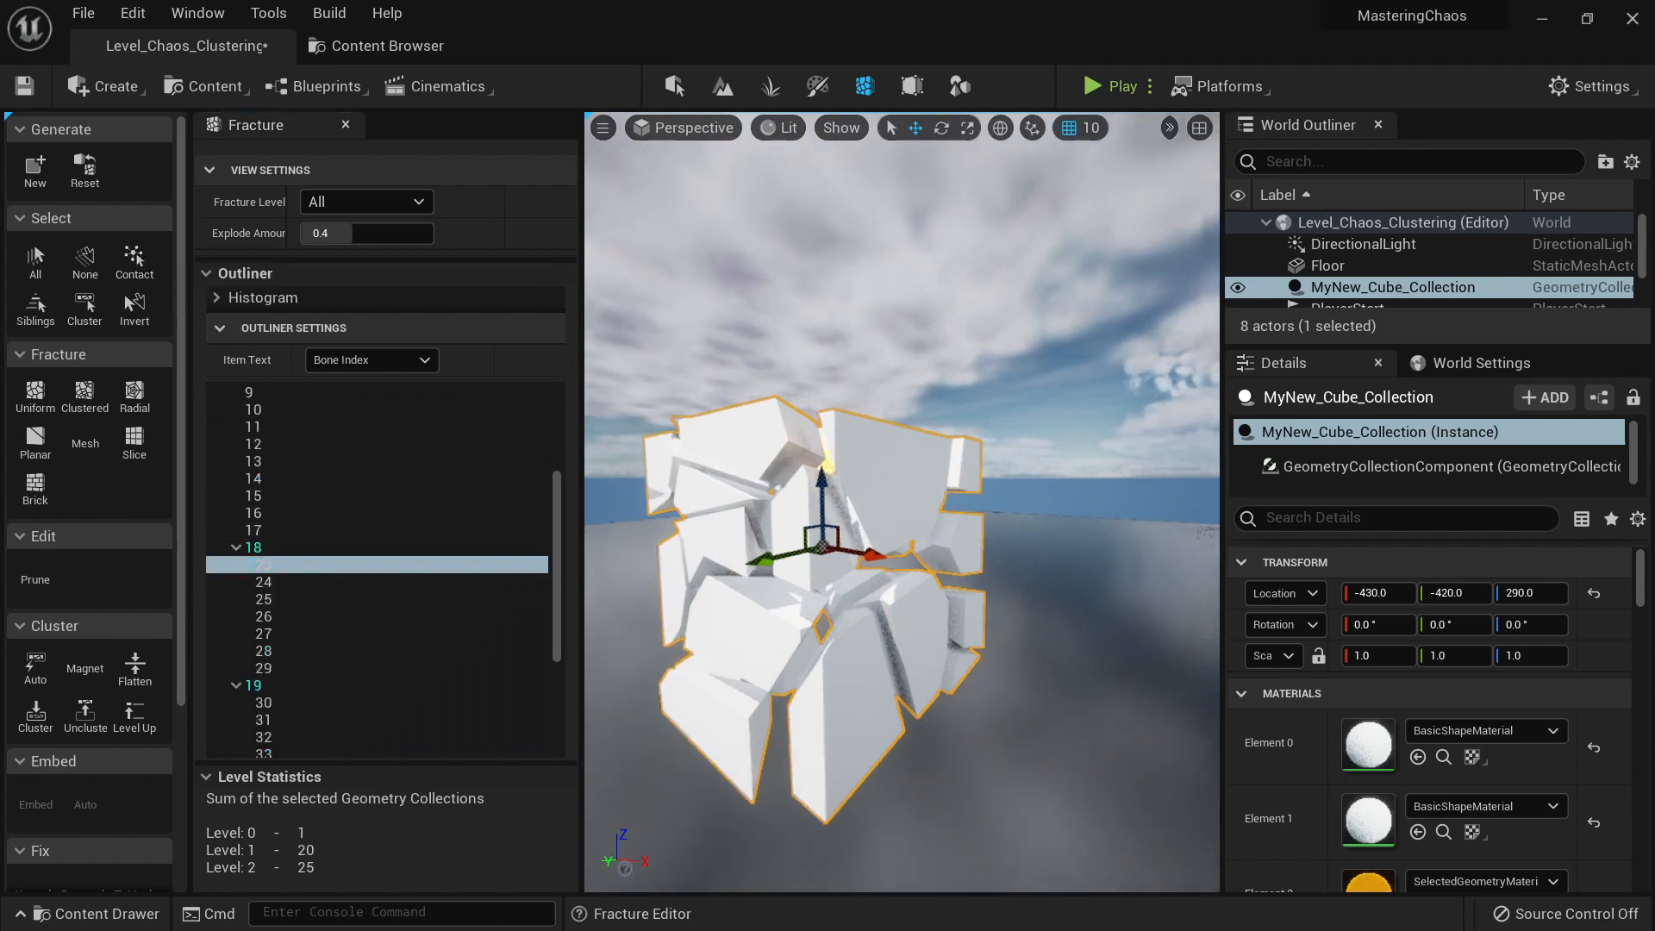
right_click_drag(897, 517, 897, 560)
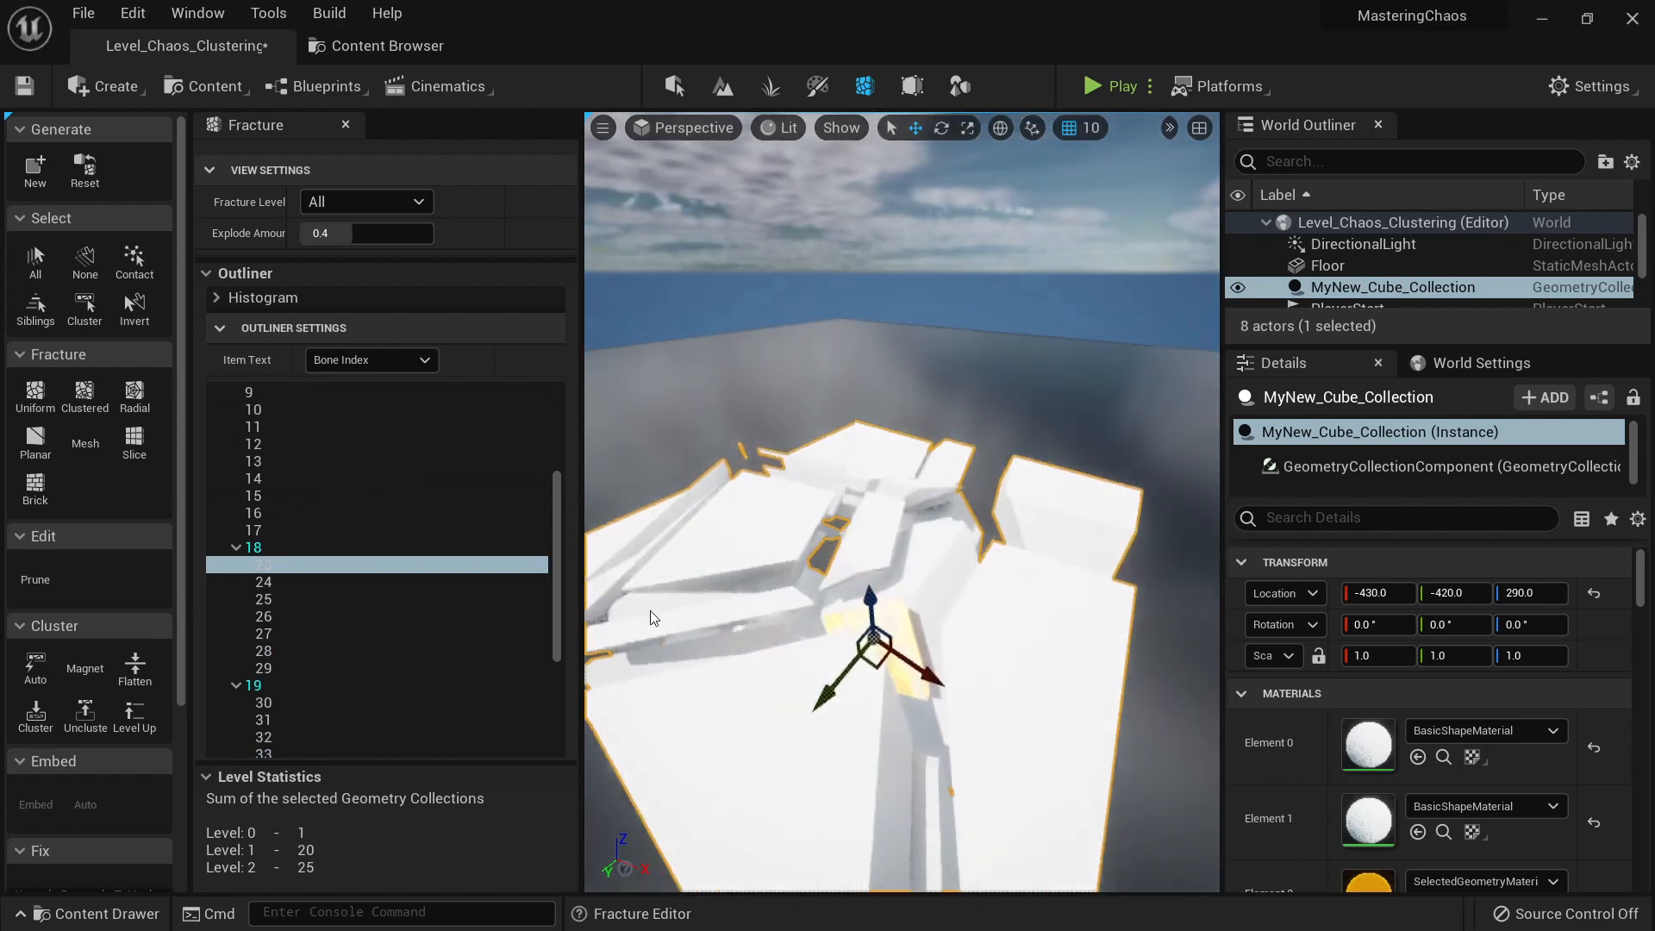
left_click(271, 598, "ctrl")
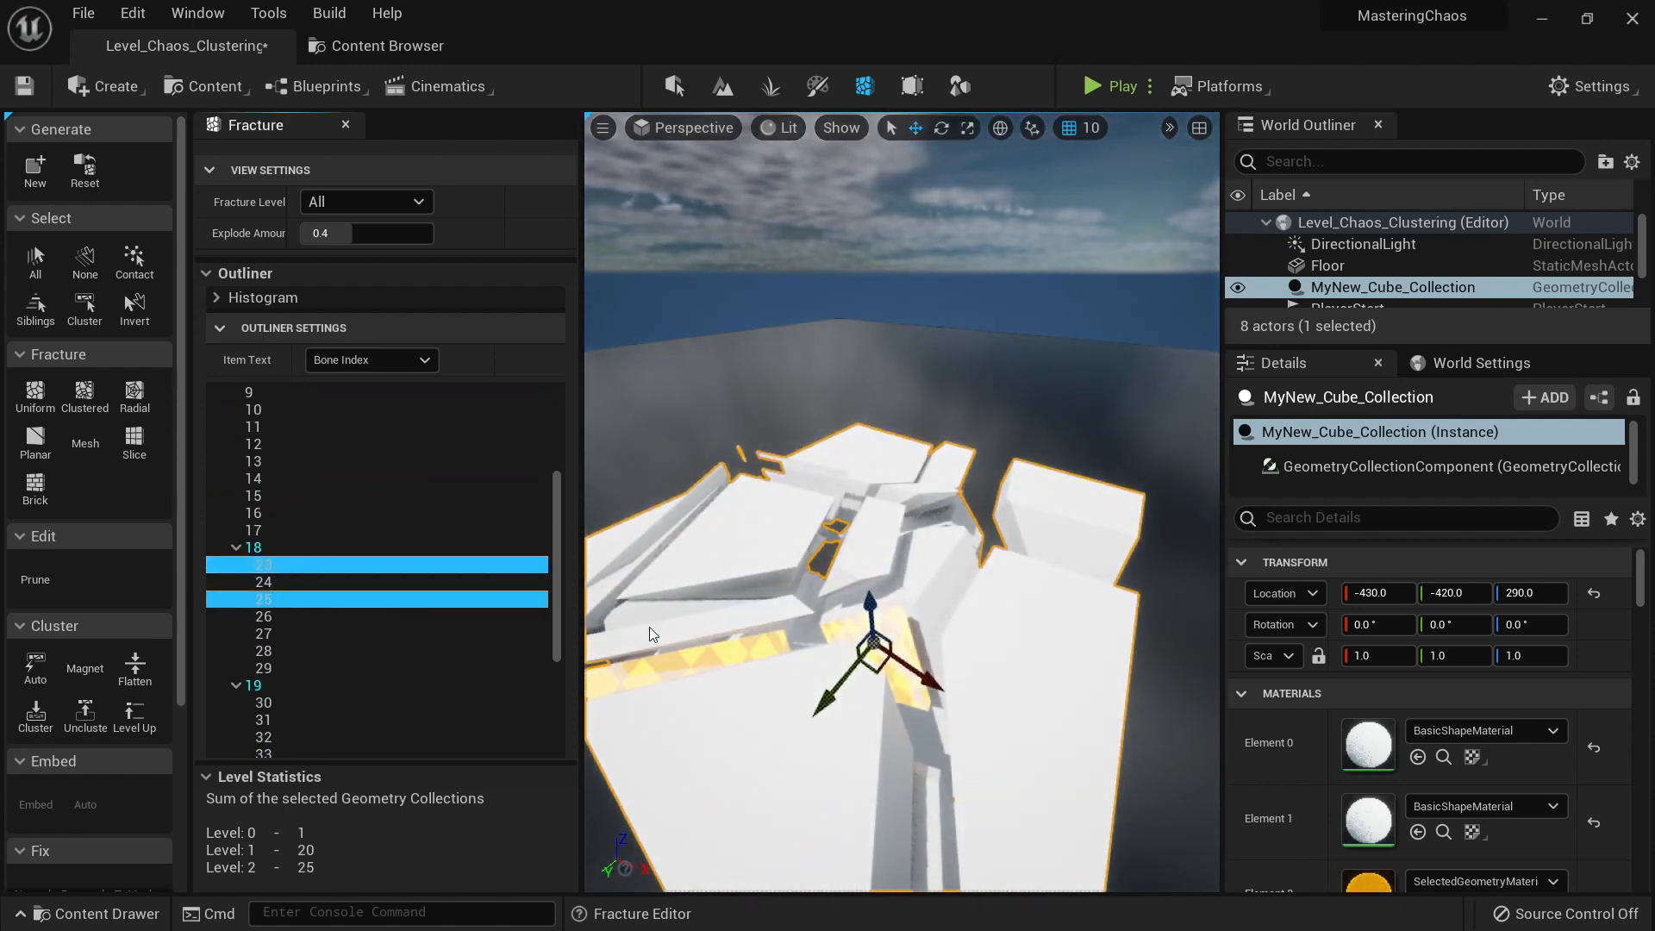
left_click(133, 258)
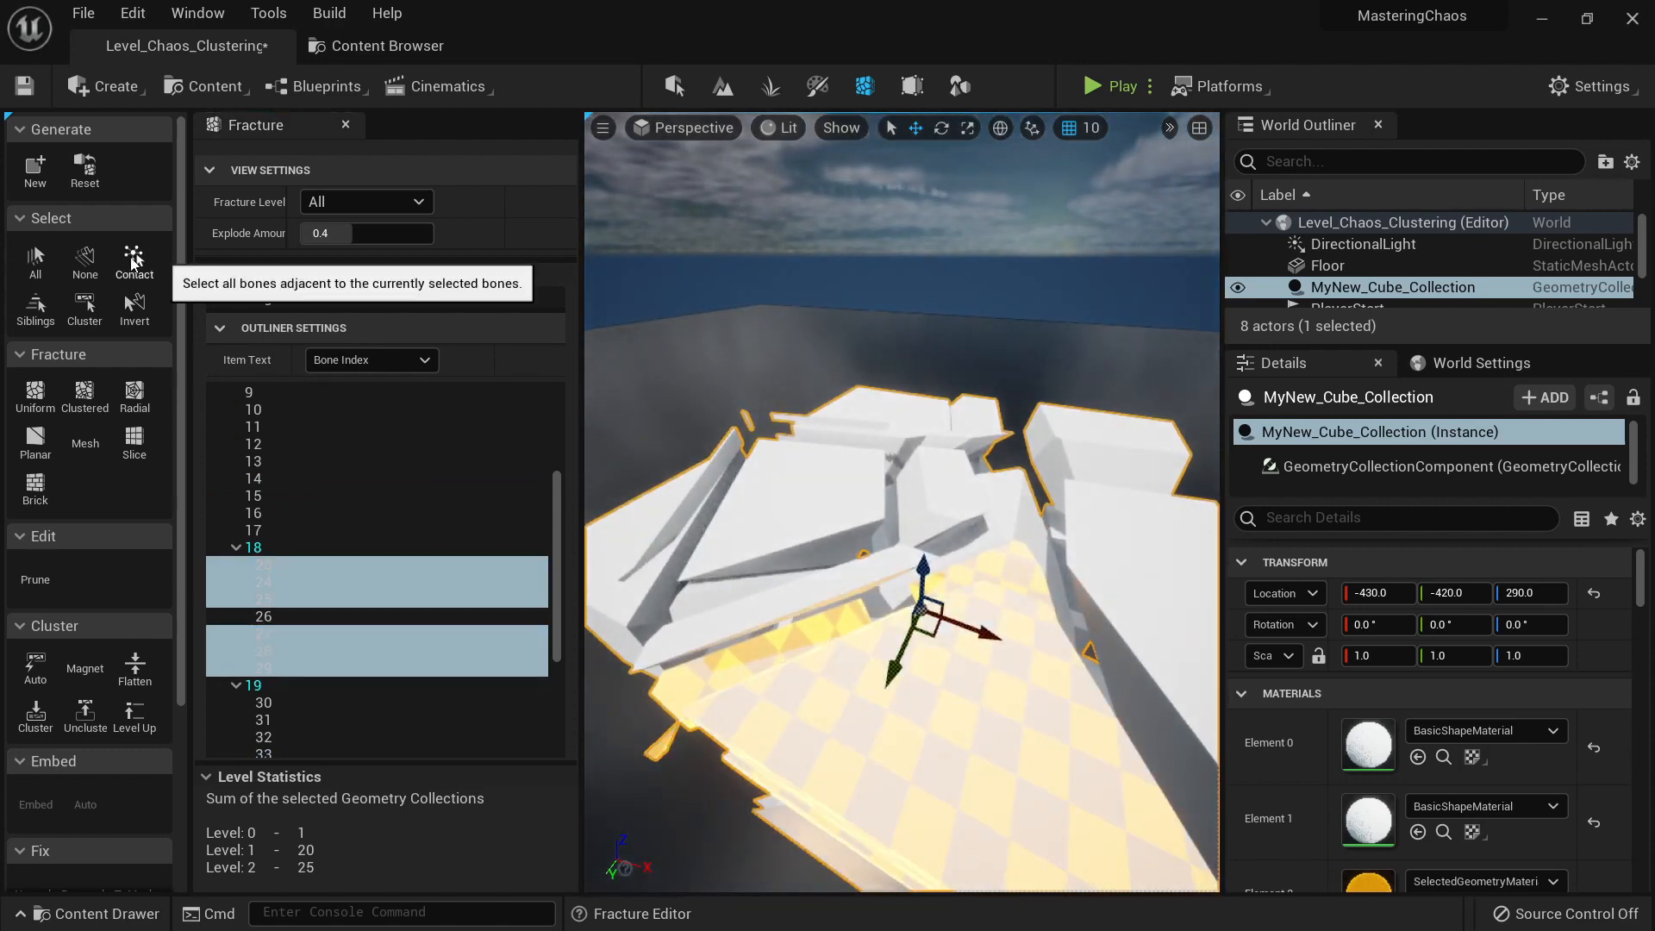
right_click_drag(896, 517, 901, 466)
right_click_drag(902, 502, 897, 551)
right_click_drag(762, 583, 761, 584)
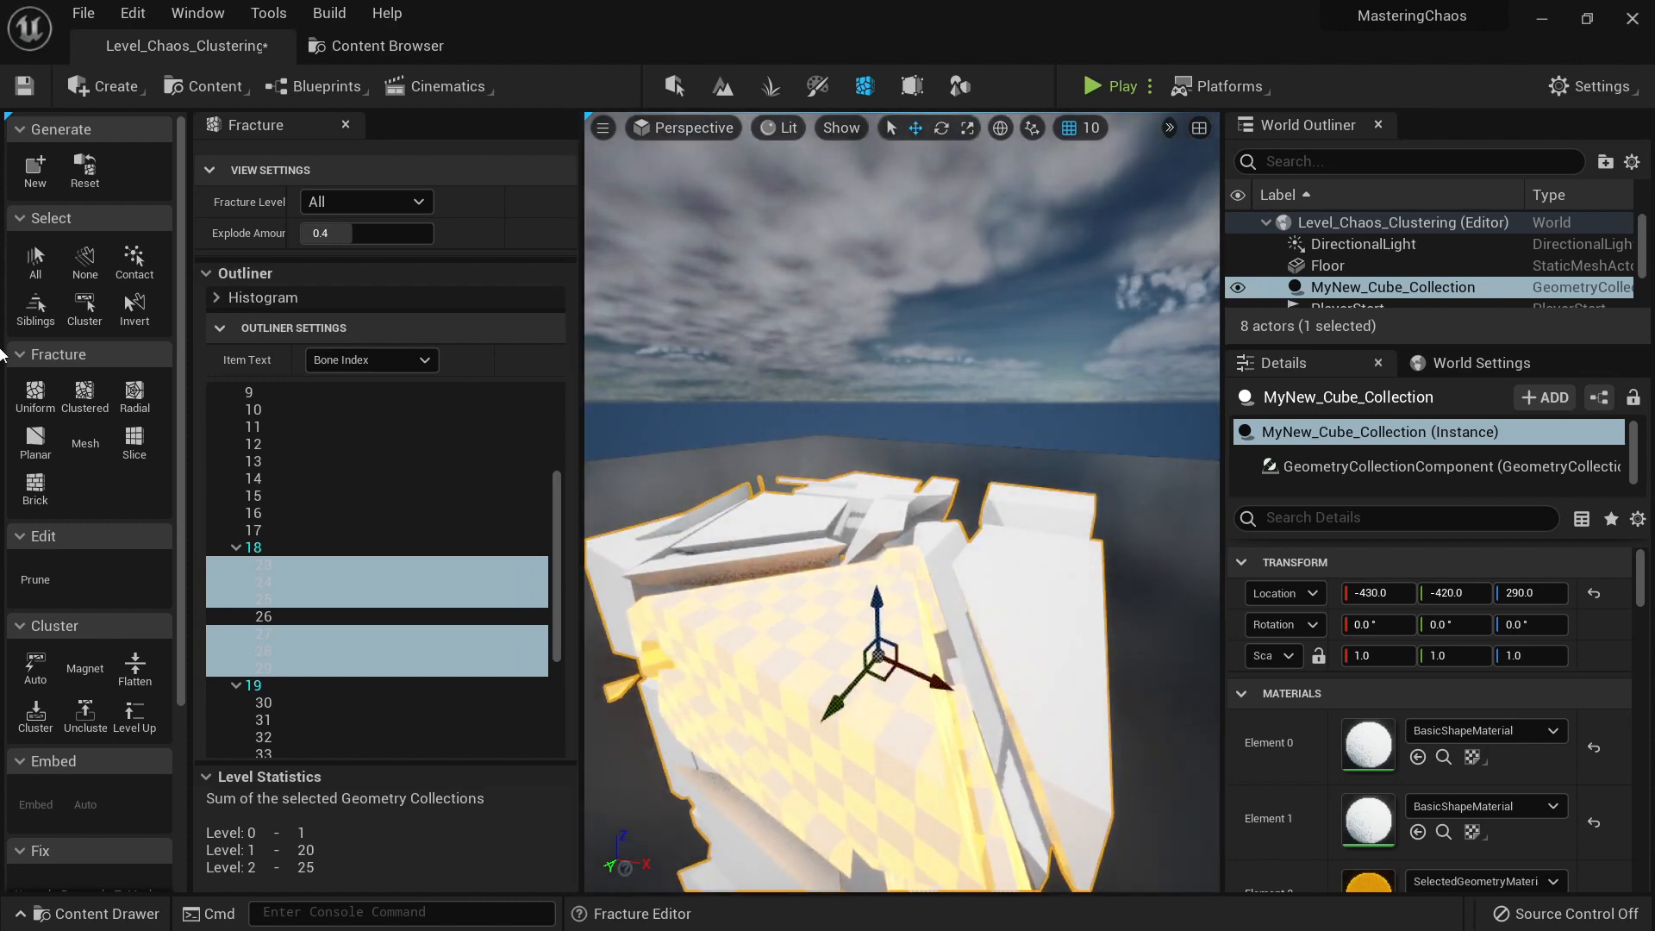
Step: Select bone 7, extend the selection to its siblings on the same level, and review the selected bones
left_click(269, 460)
scroll(273, 466, "up", 4)
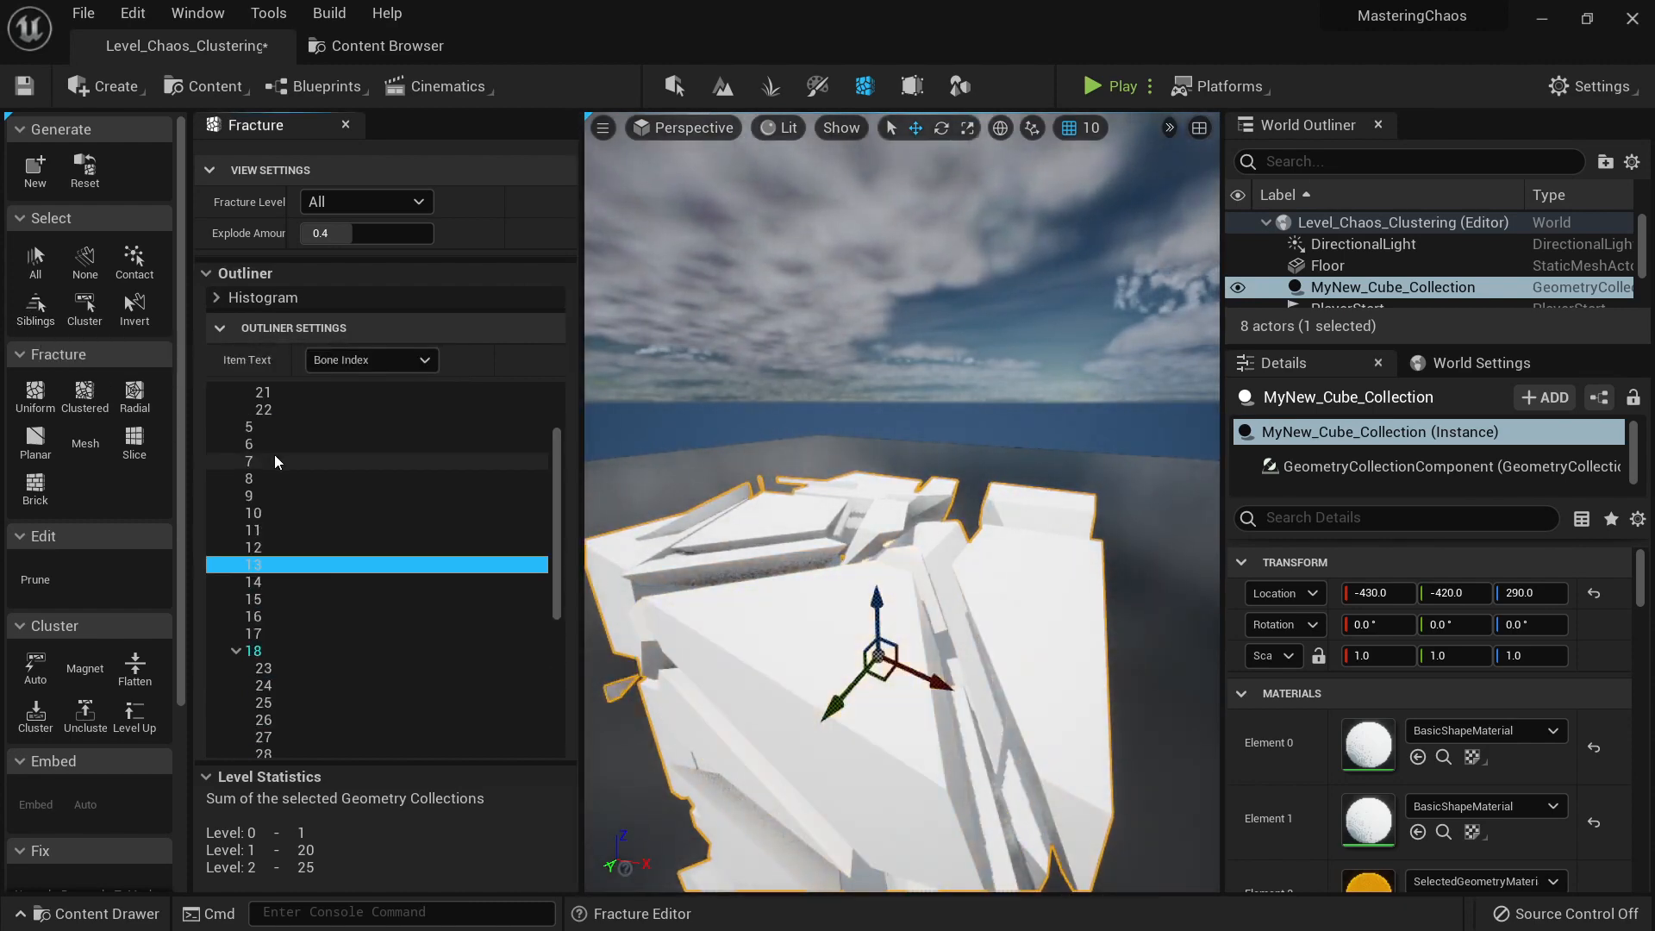
left_click(263, 564)
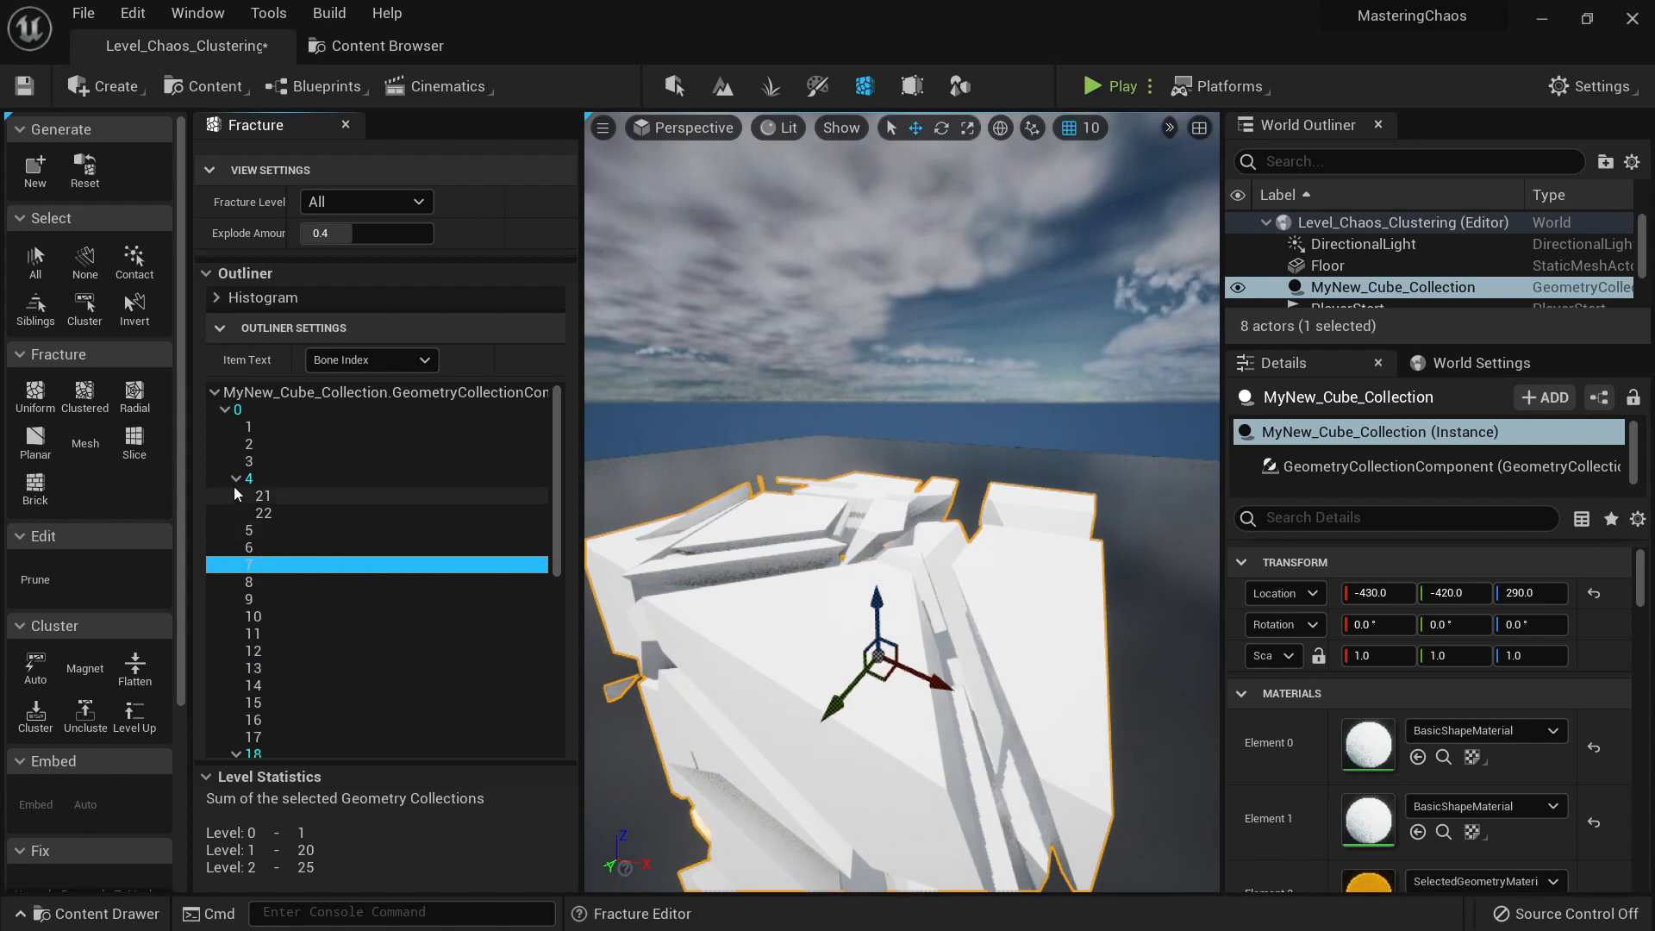
left_click(26, 319)
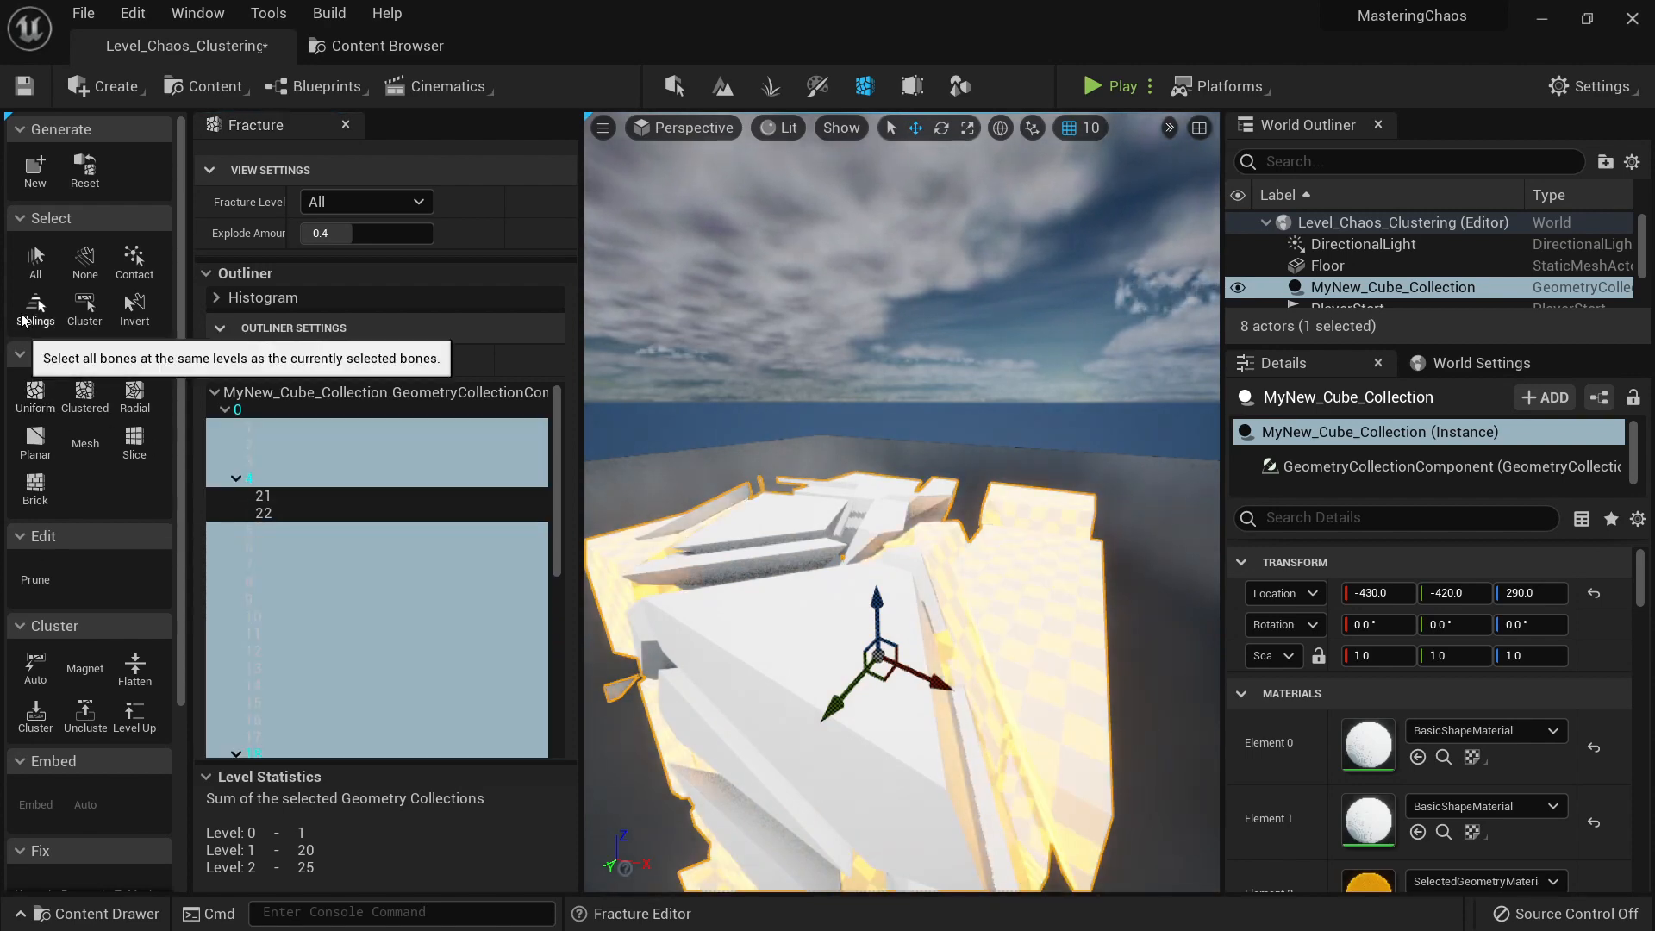
scroll(388, 503, "down", 5)
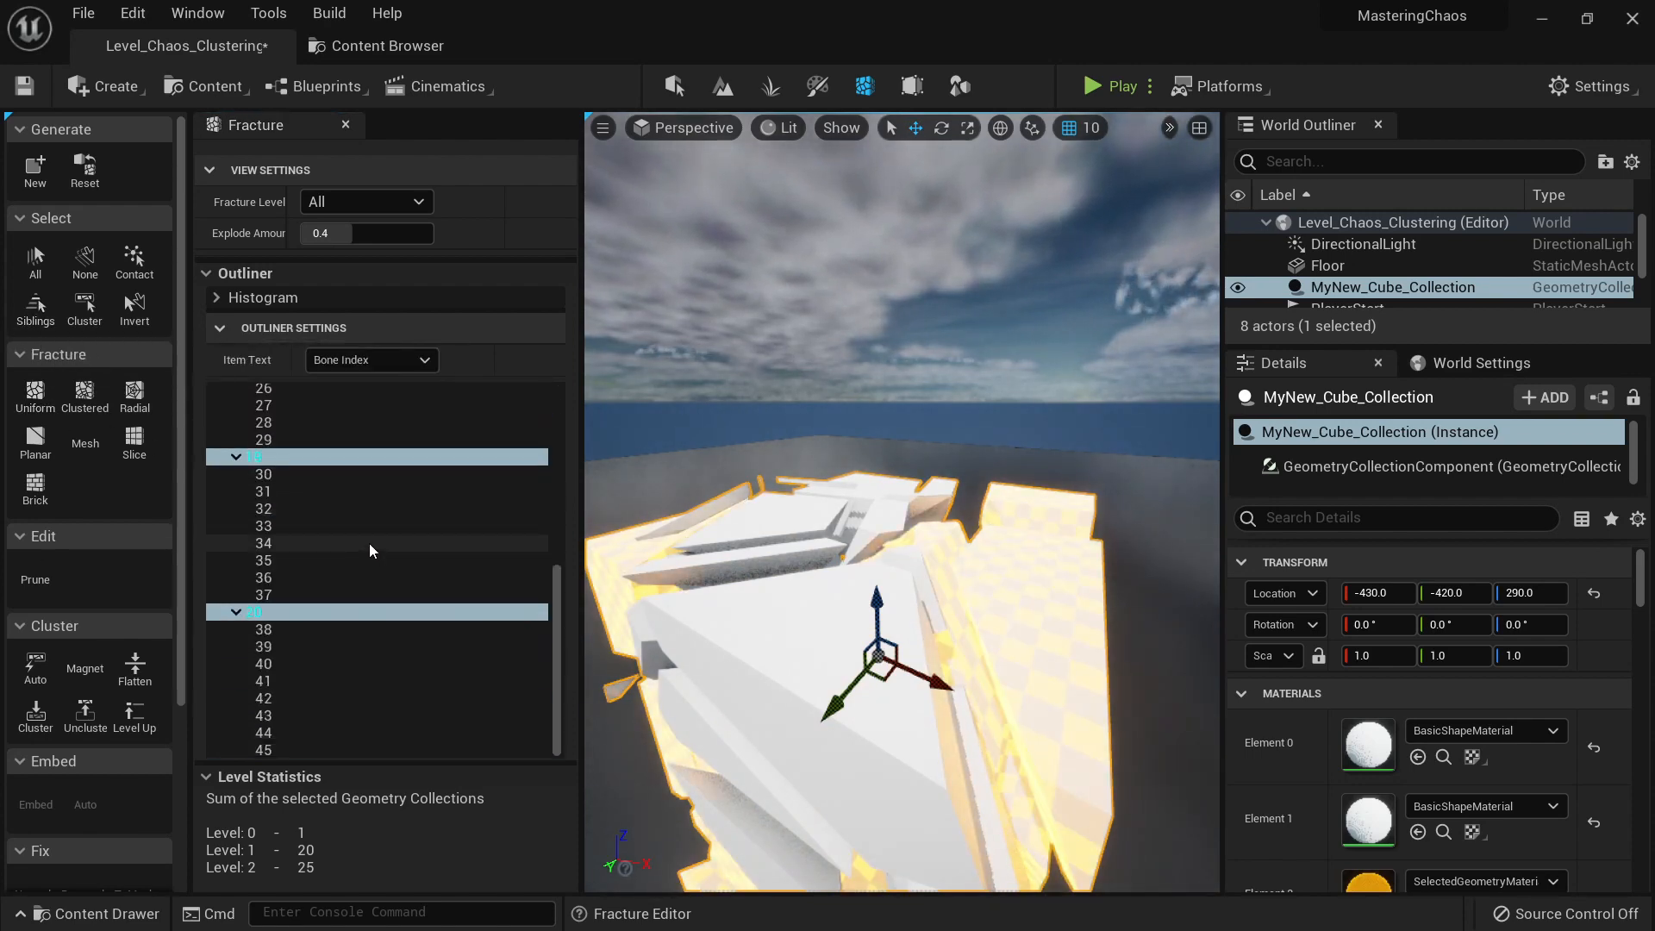
scroll(370, 528, "up", 5)
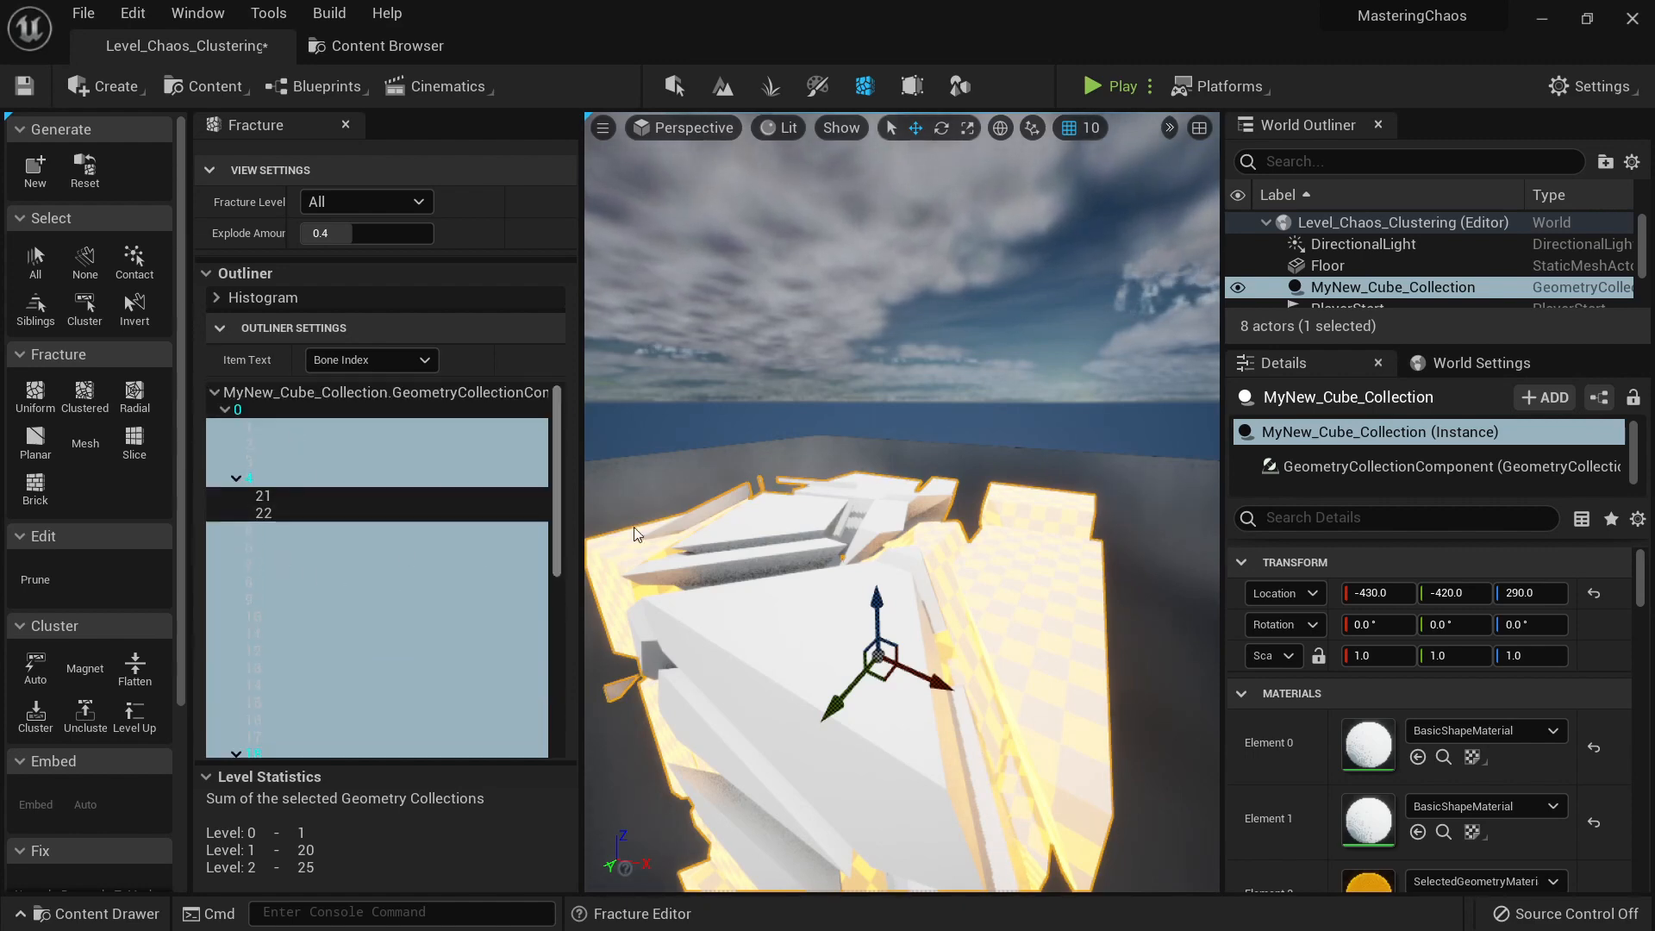
right_click_drag(750, 545, 740, 534)
left_click(400, 207)
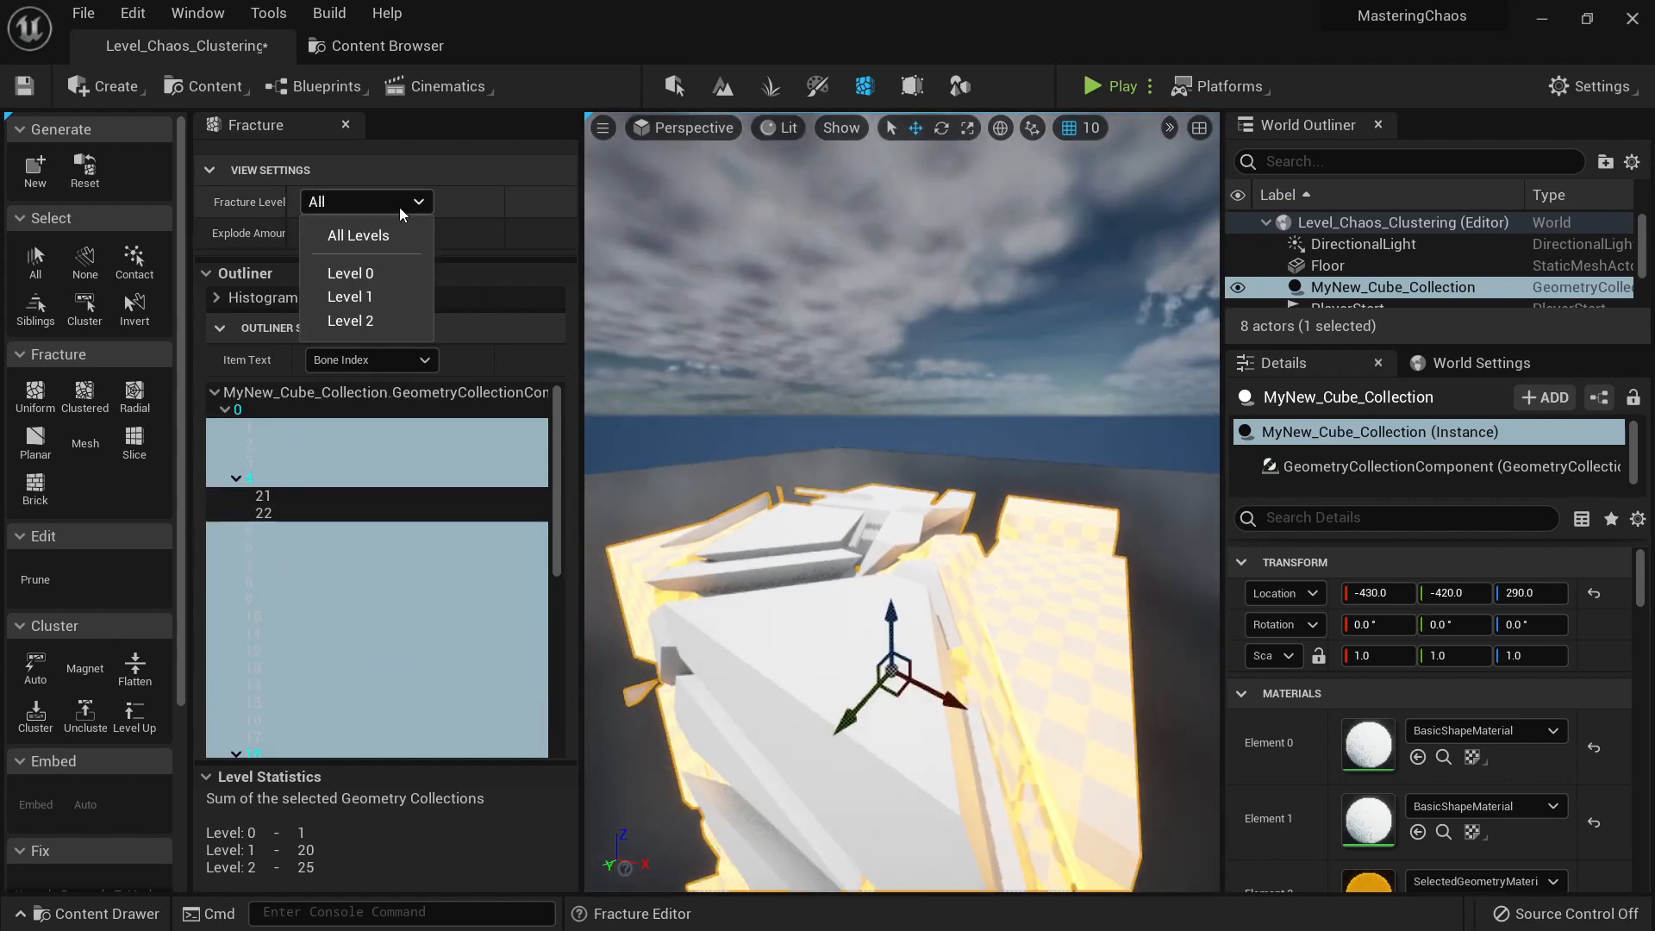
left_click(417, 201)
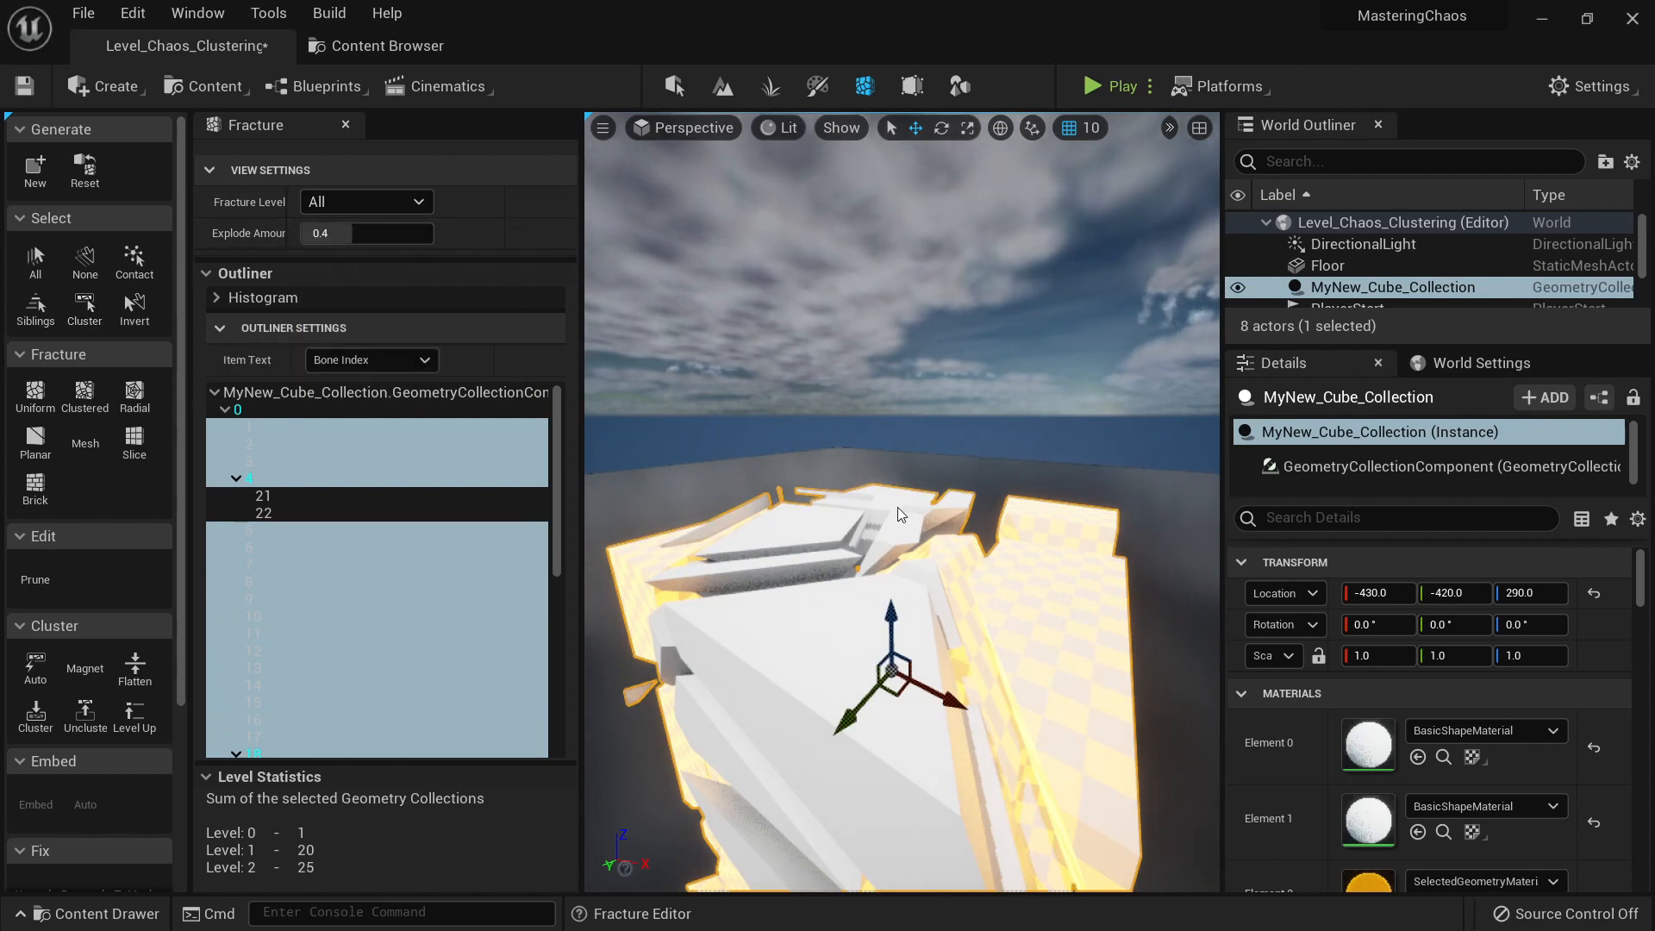
Step: Select bone 25 and extend the selection to all bones of its cluster, checking them in the bone list
right_click_drag(897, 507, 924, 488)
scroll(335, 576, "down", 6)
left_click(278, 597)
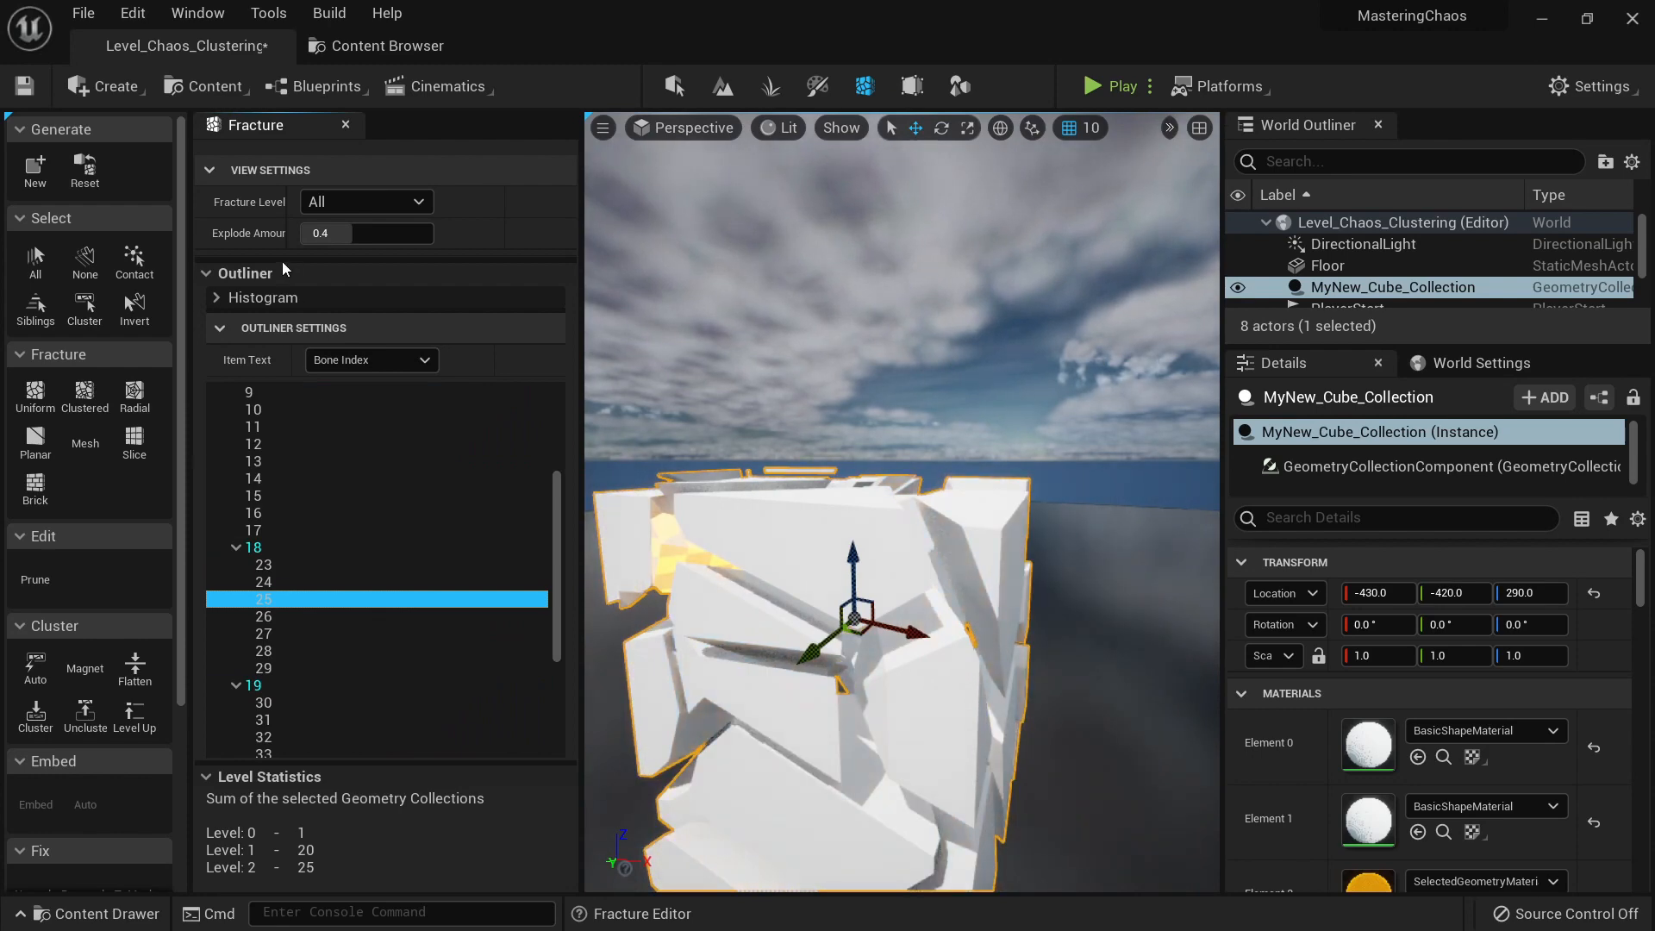
left_click(91, 313)
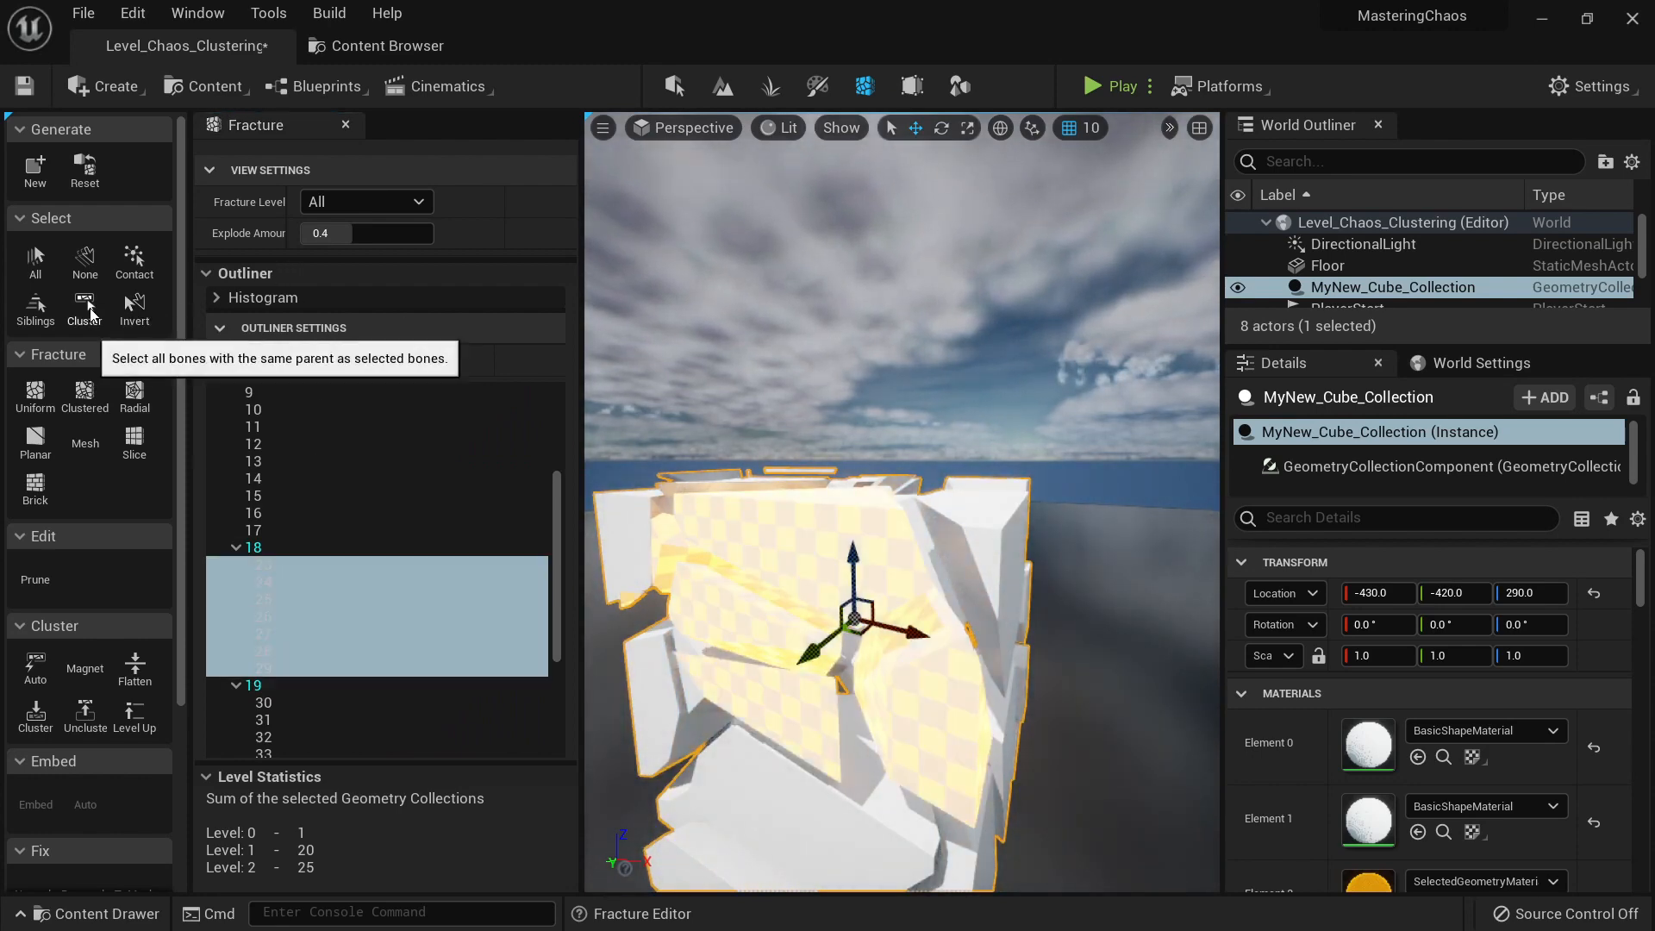
scroll(264, 547, "down", 1)
scroll(271, 550, "down", 4)
scroll(324, 530, "up", 2)
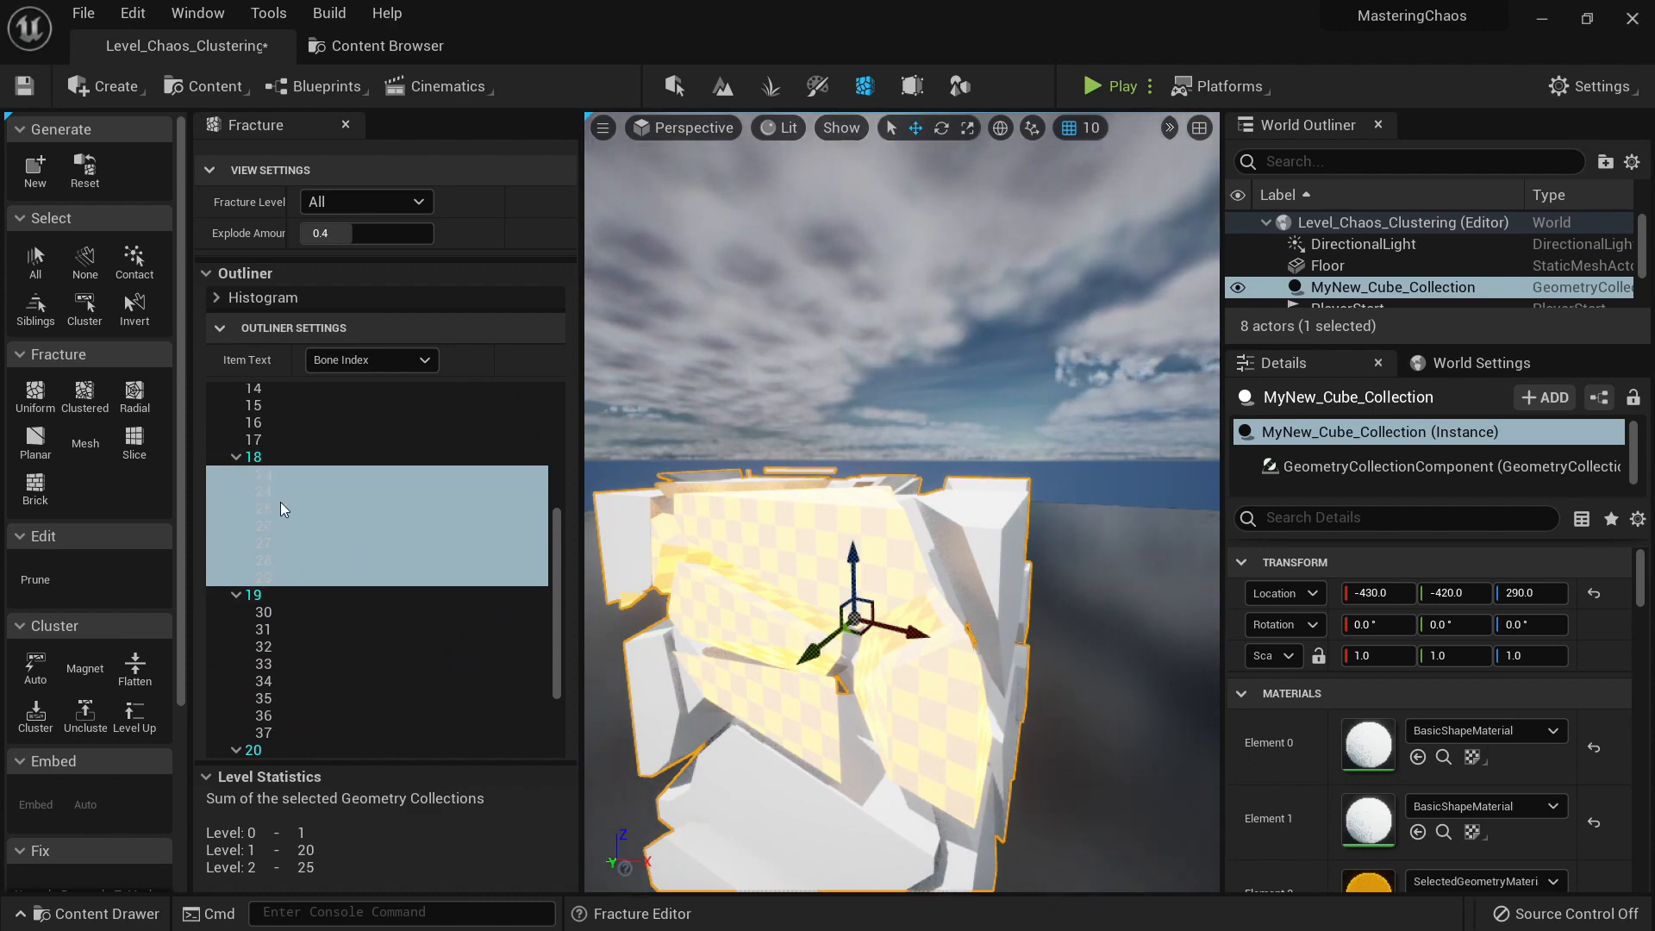
Step: Select parent bone 18, replace it with its child bone 27, and expand that selection to the whole cluster
left_click(260, 459)
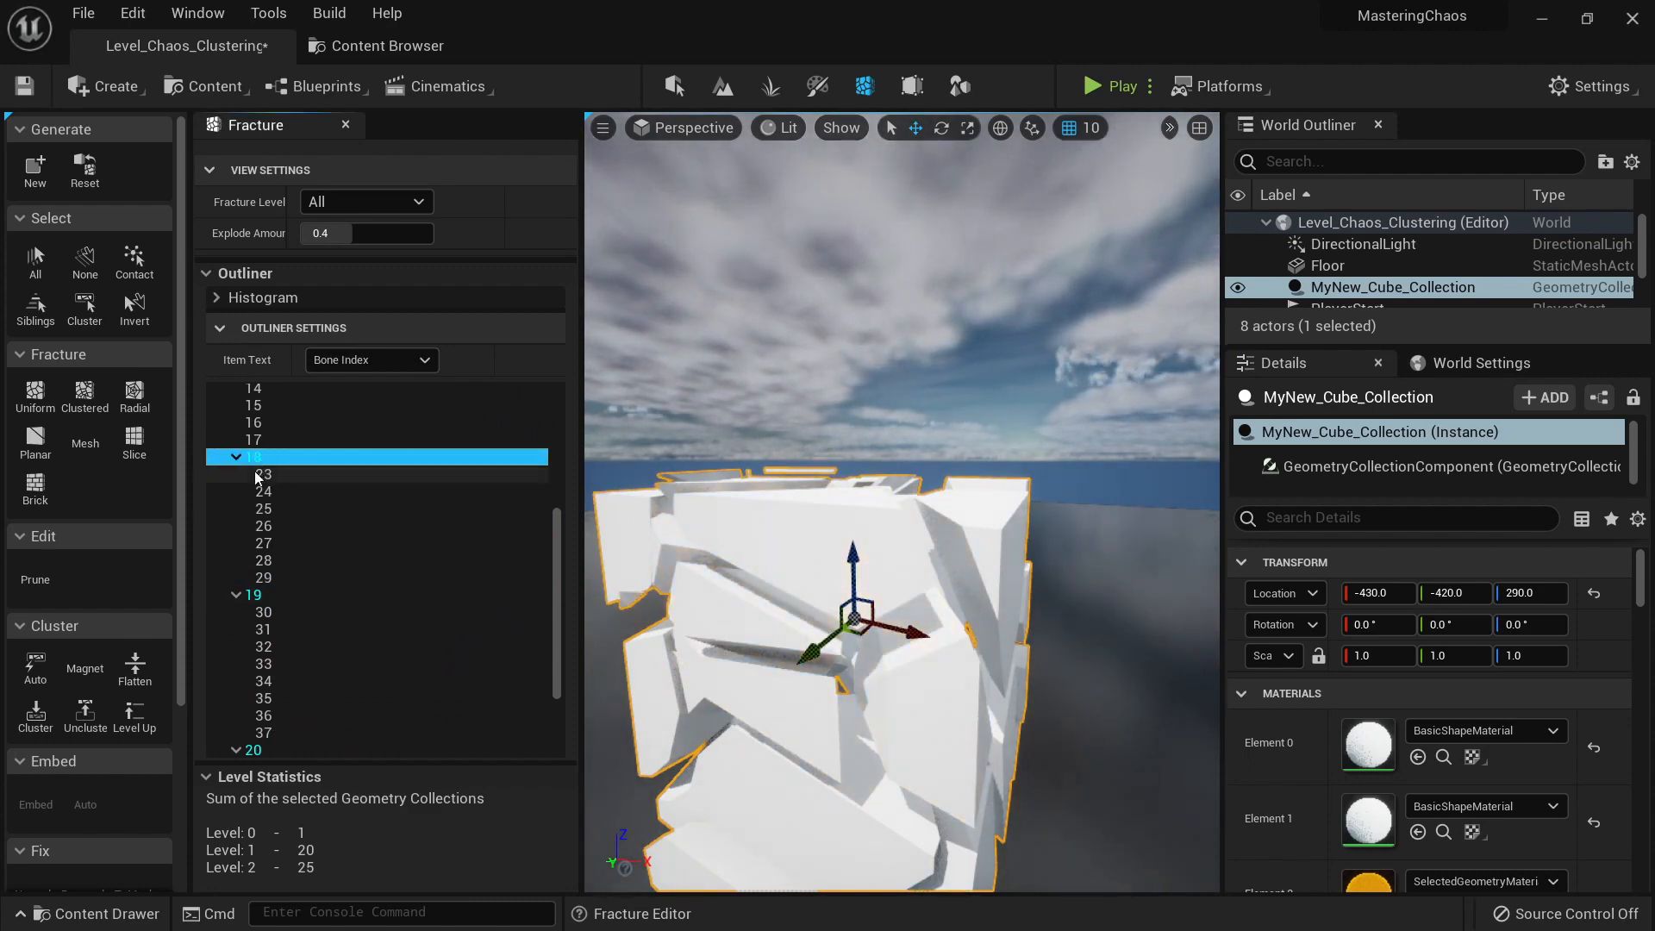
left_click(271, 476)
left_click(283, 540)
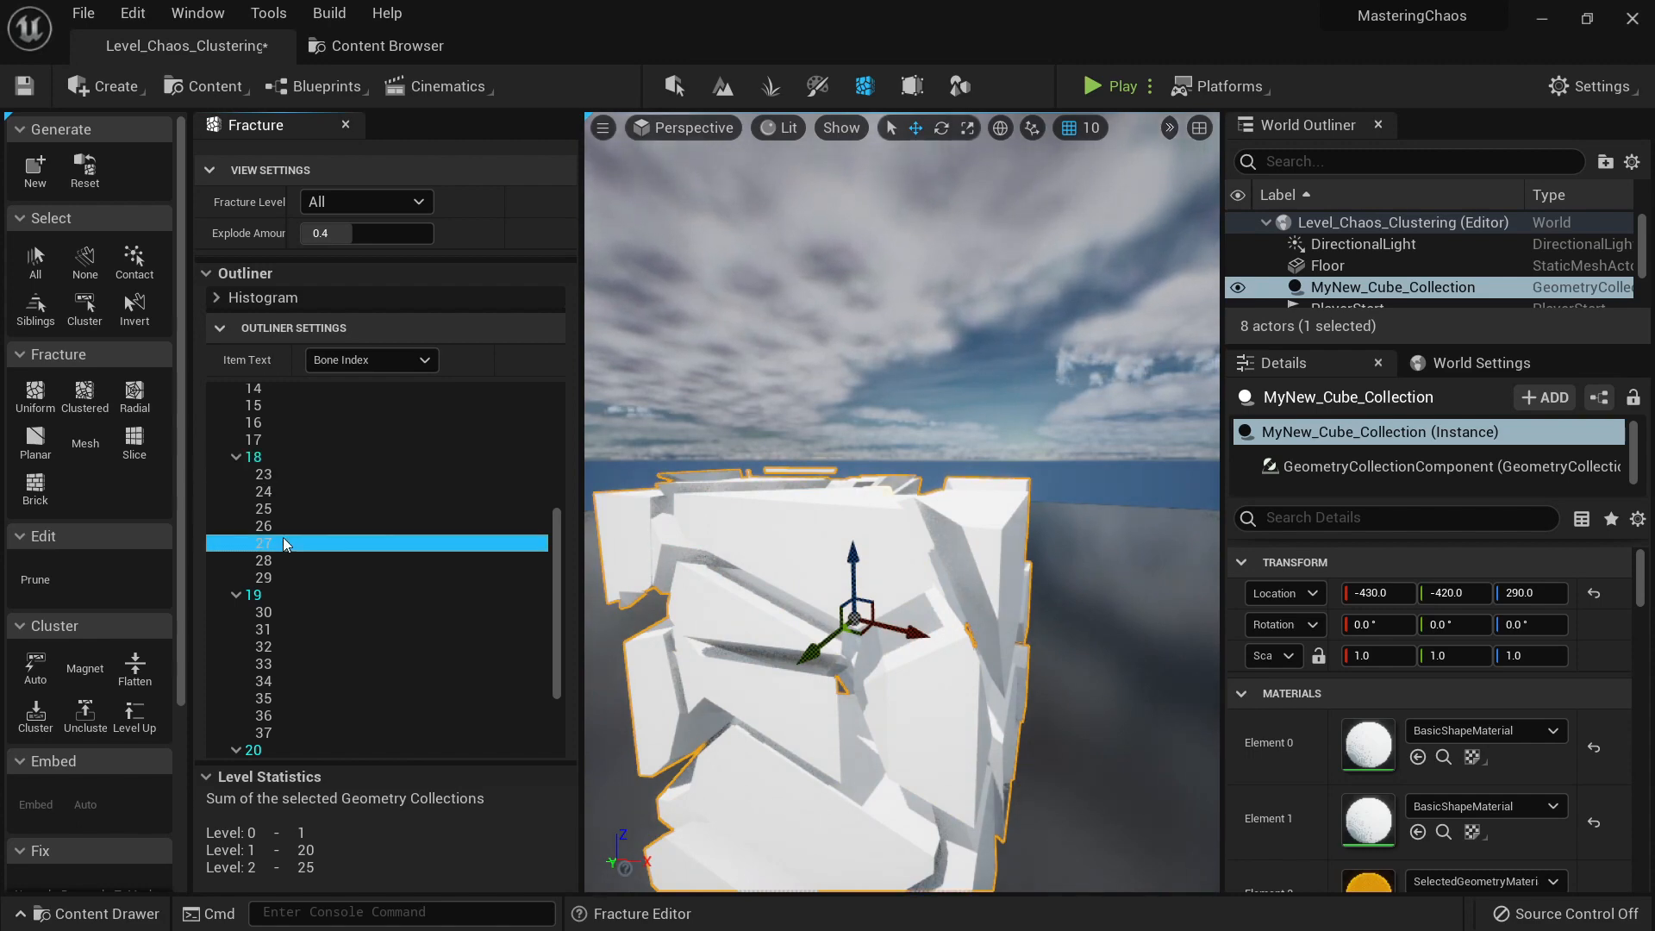
left_click(85, 306)
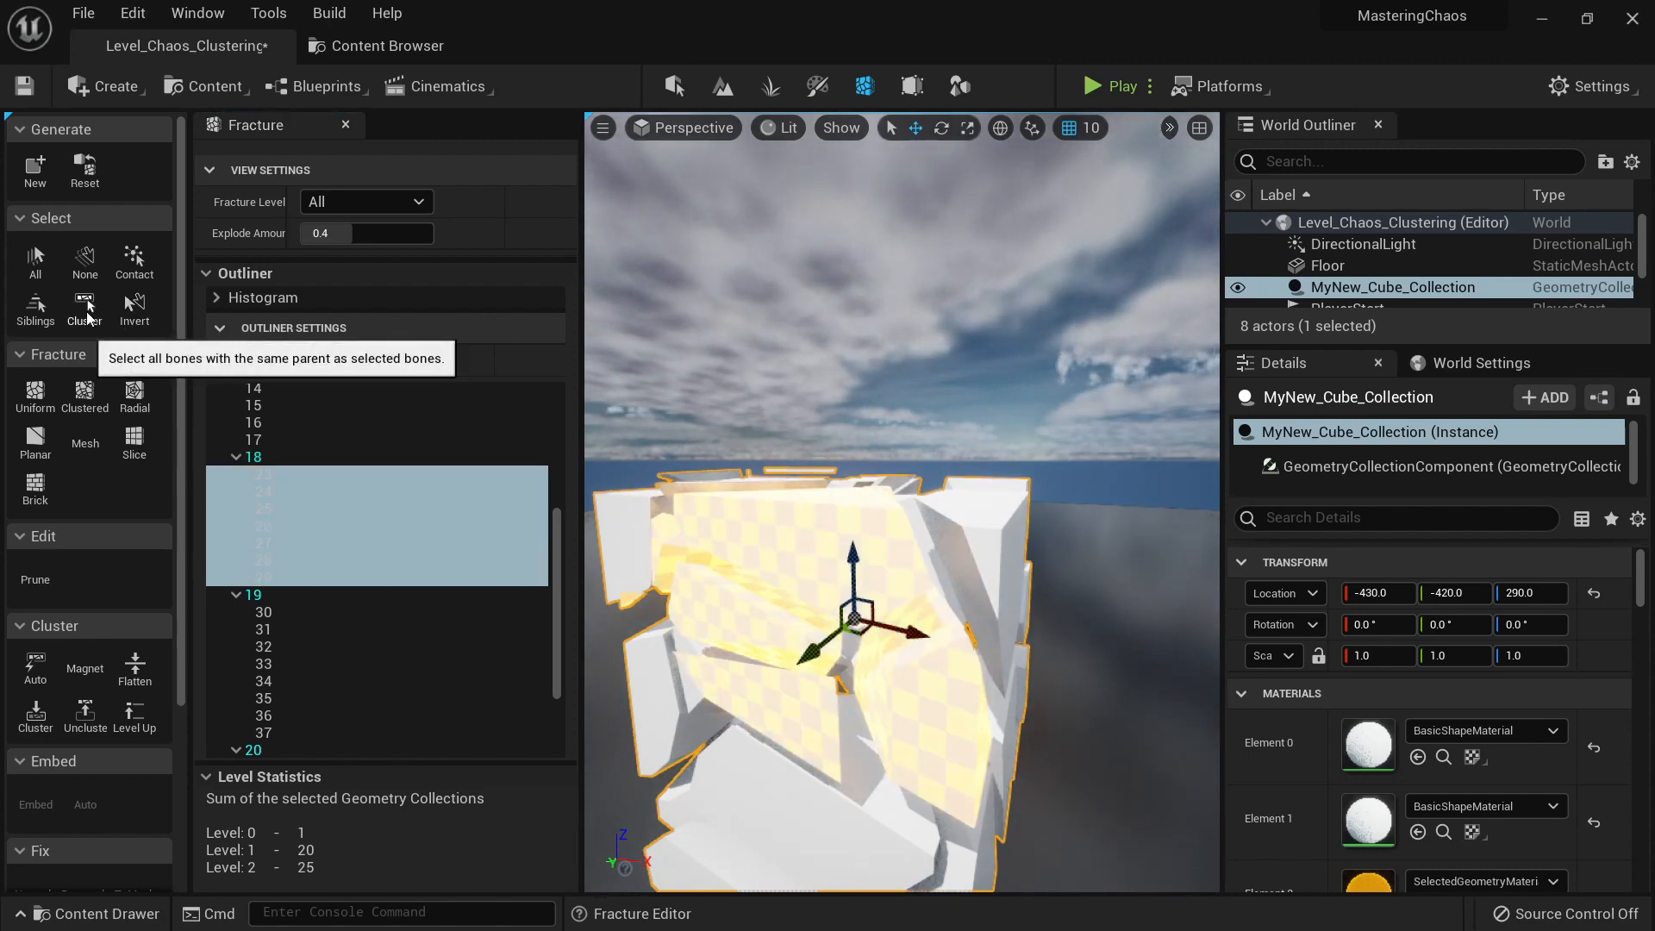
Step: Select the range of bones 23 to 29 under bone 18 and add bones 30 to 34 under bone 19
left_click(272, 473)
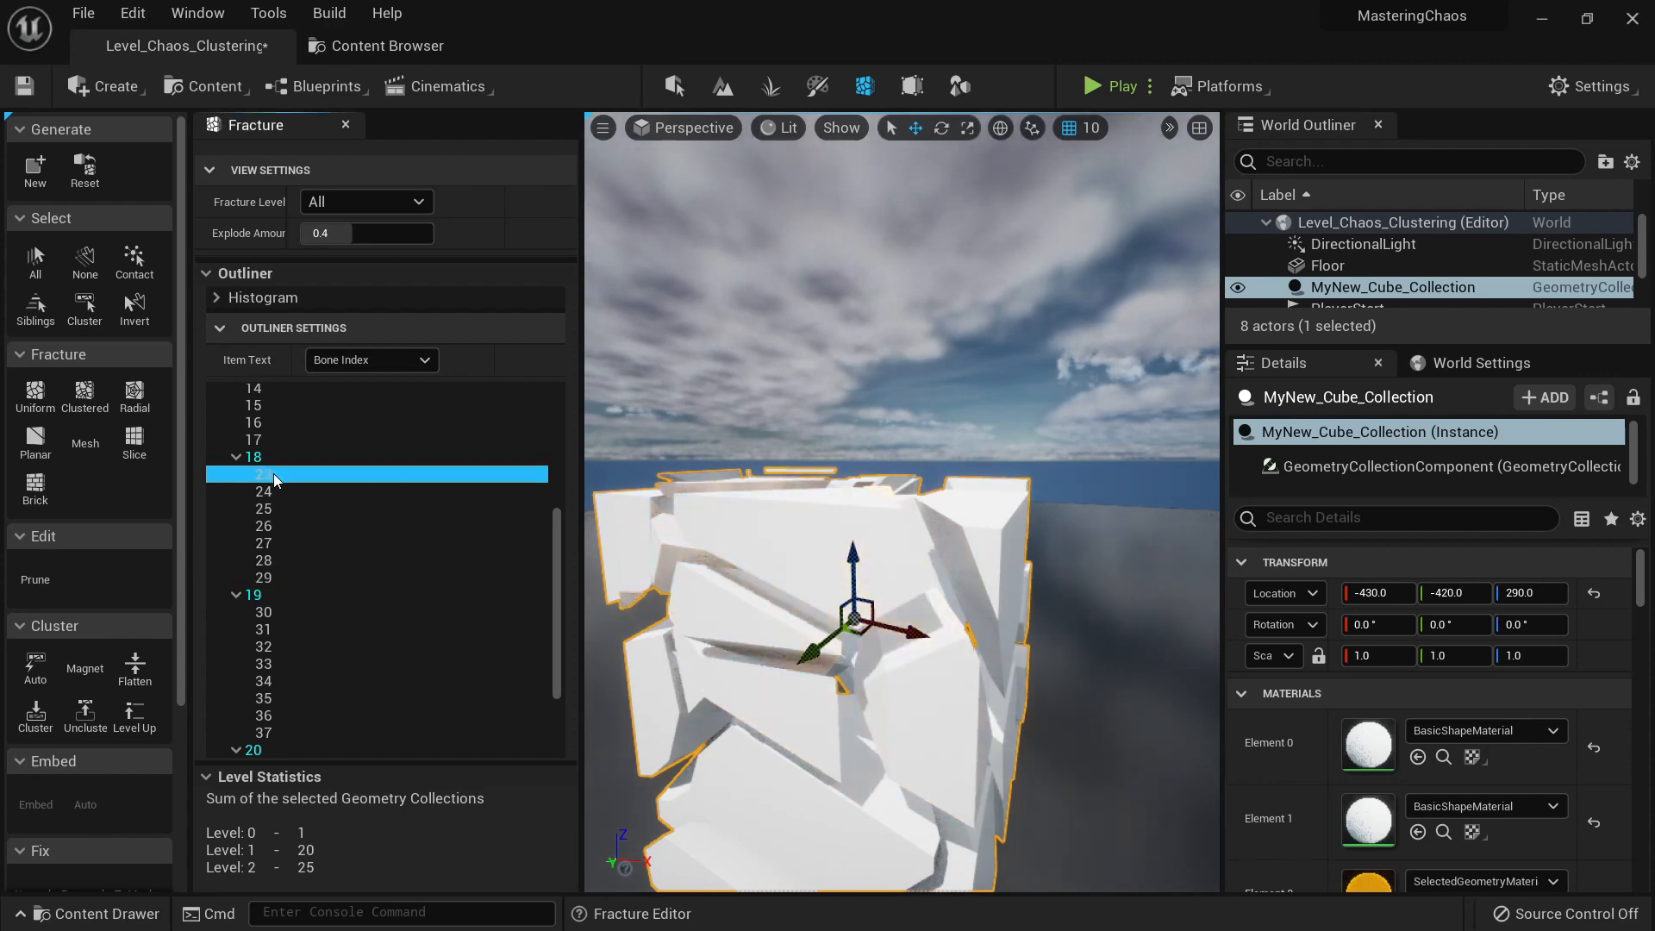
left_click(270, 576, "shift")
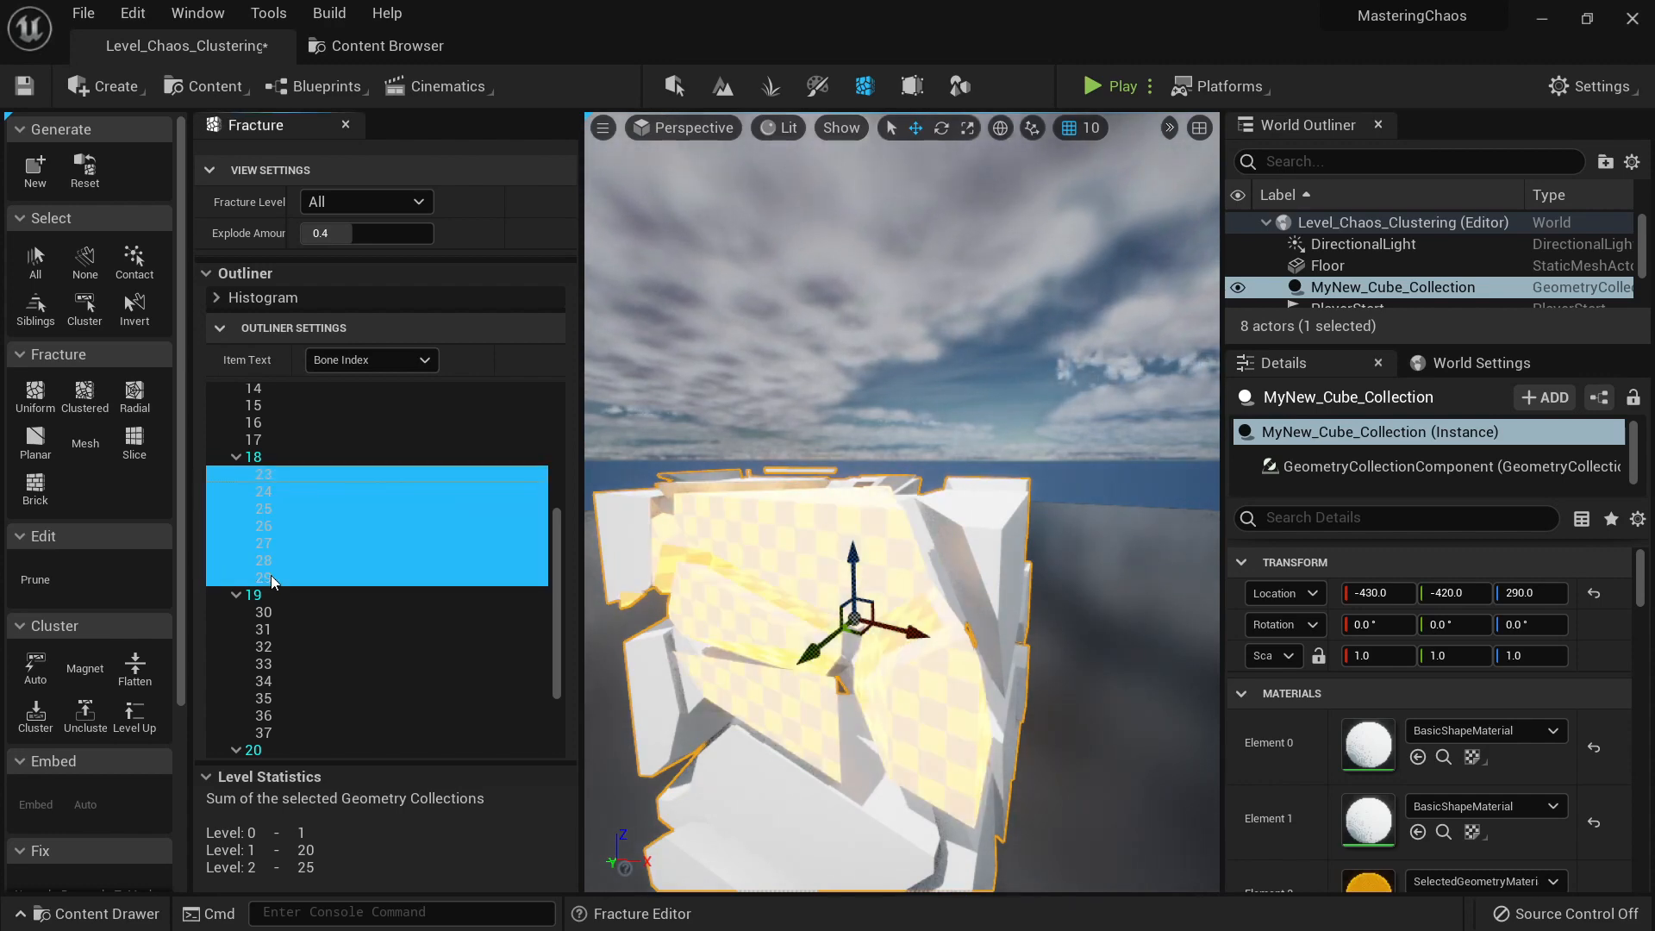
left_click(281, 612, "ctrl")
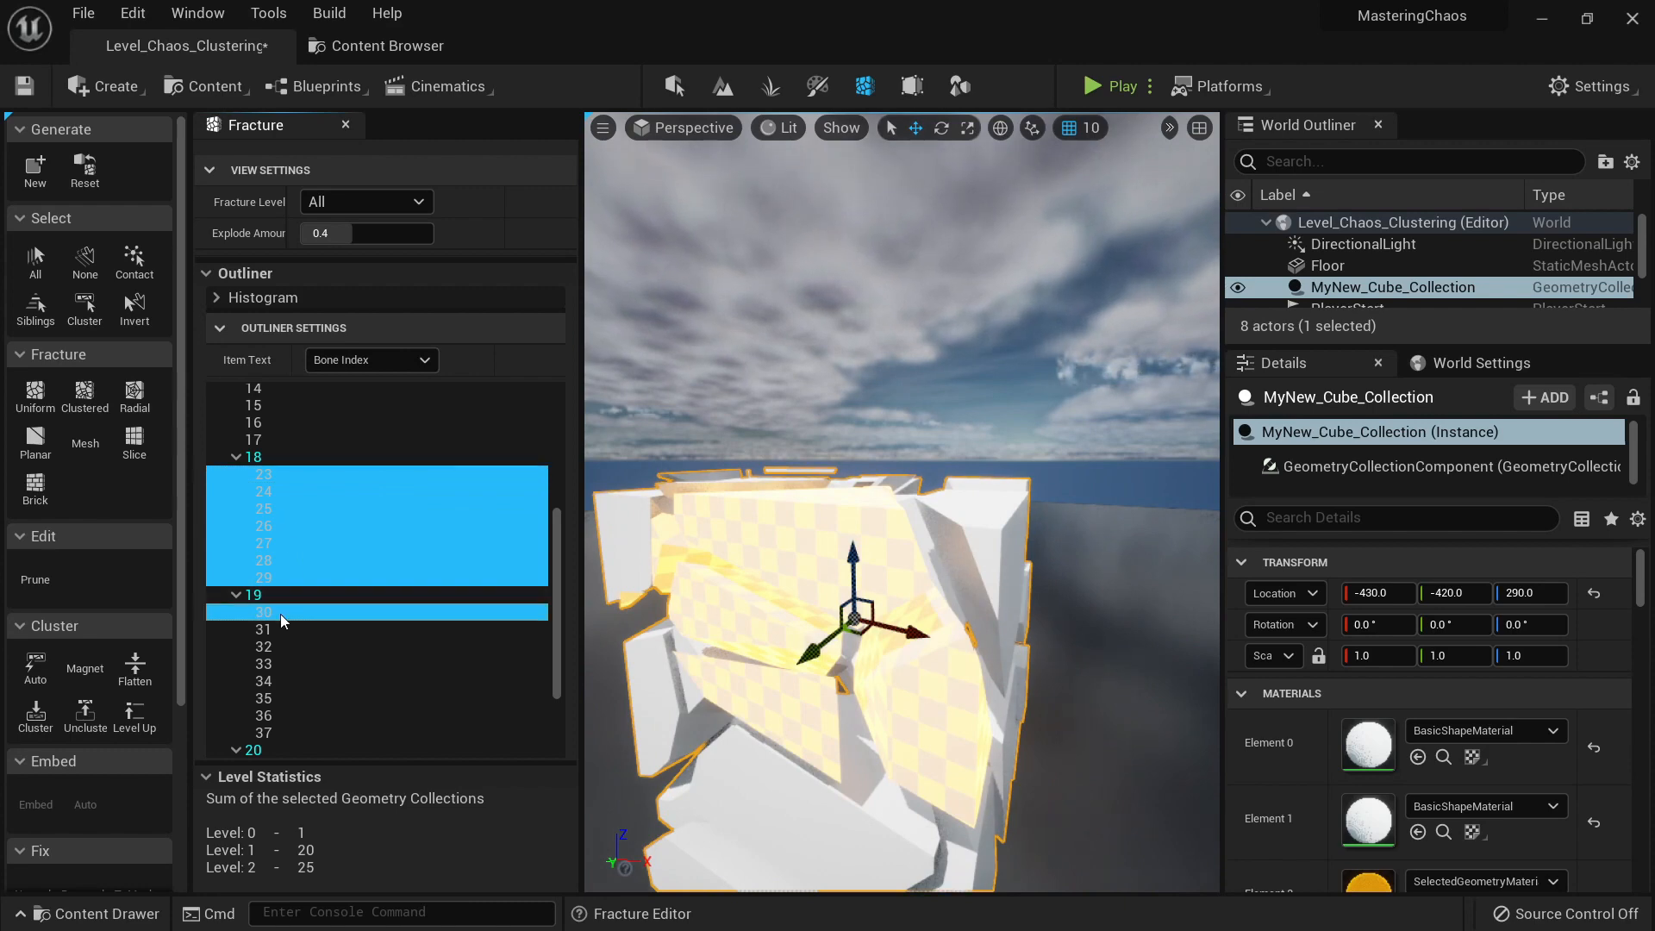
left_click(271, 628, "ctrl")
left_click(267, 666, "ctrl")
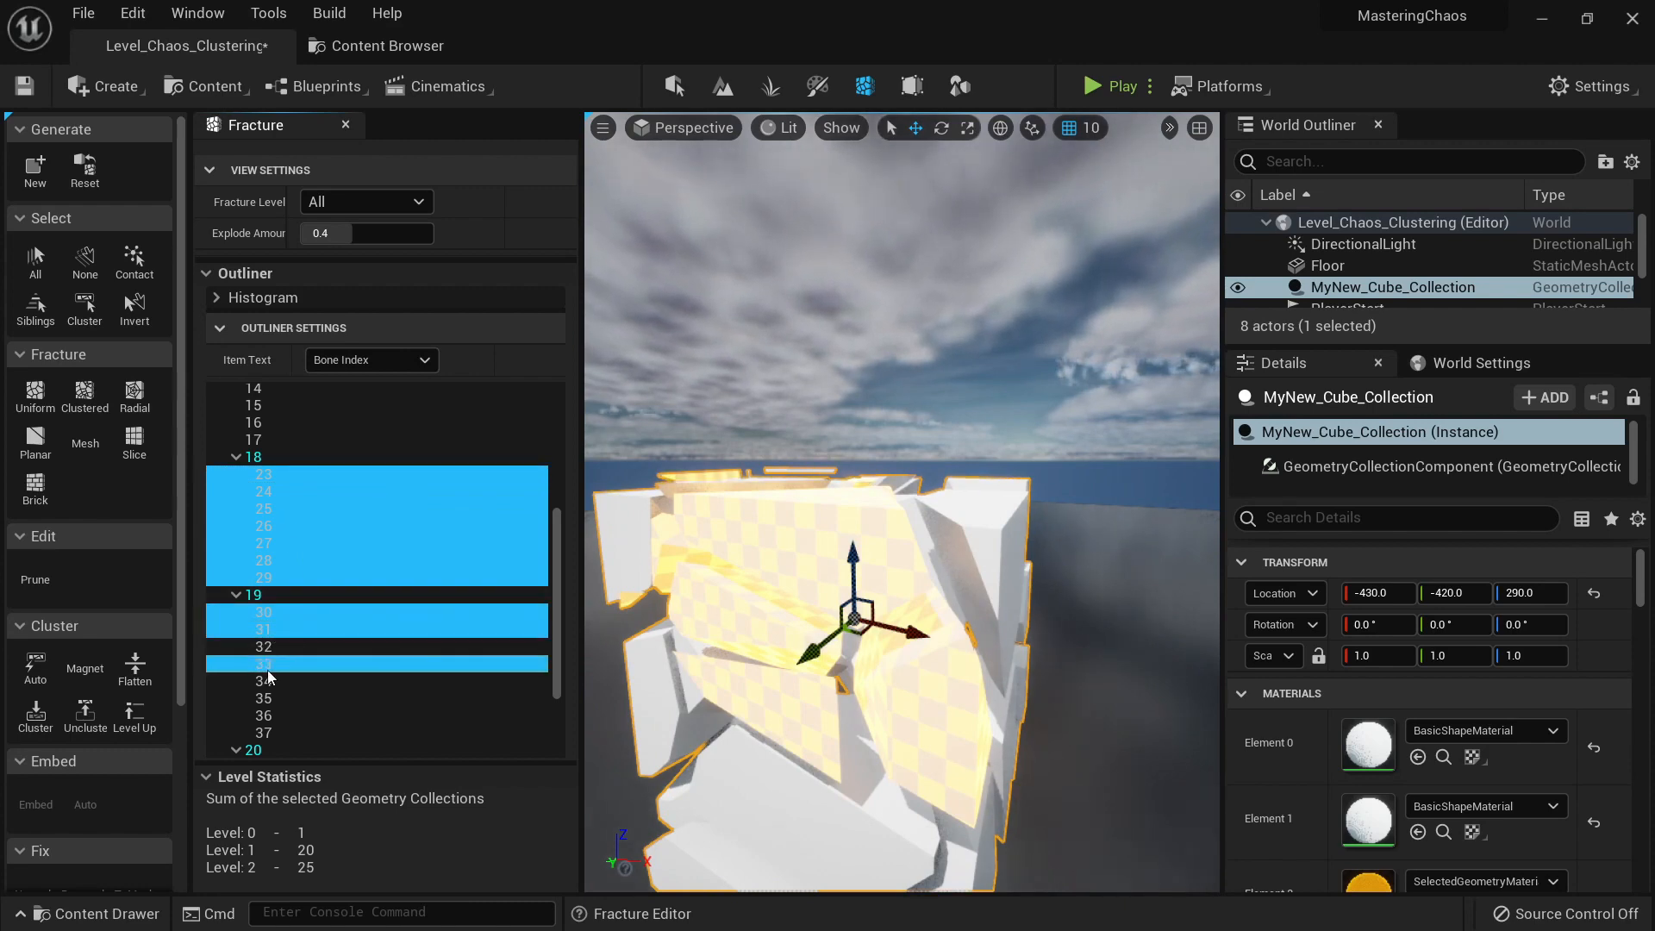
left_click(267, 665, "ctrl")
left_click(272, 632, "ctrl")
left_click(272, 683, "shift")
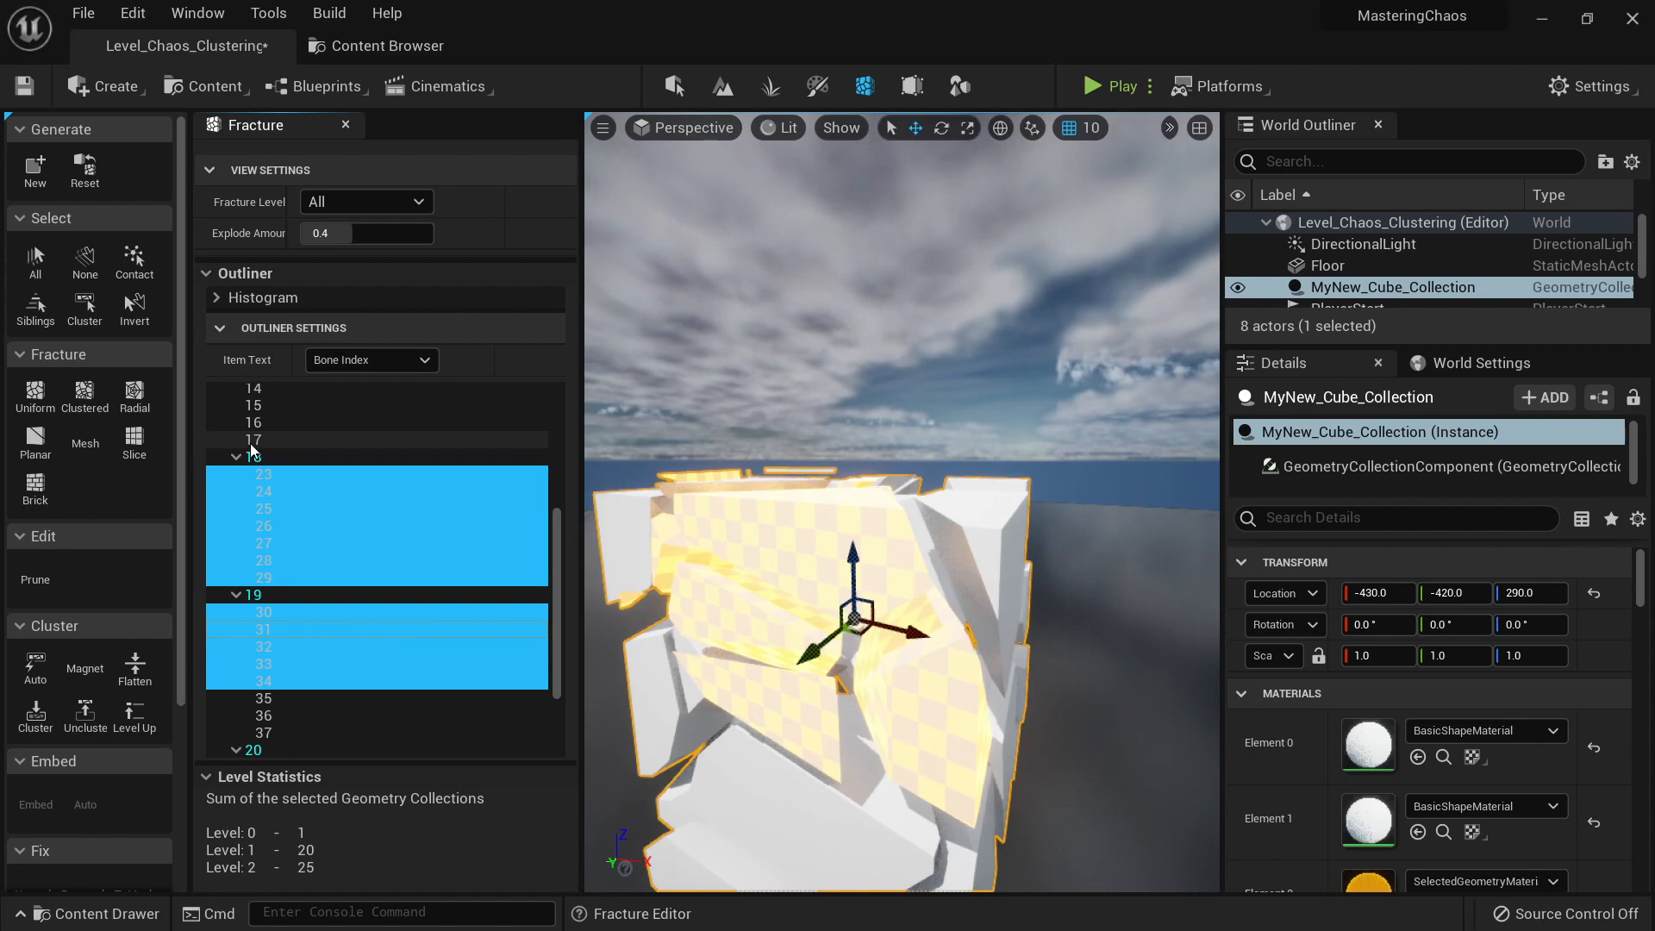
Step: Invert the bone selection and inspect the inverted selection on the cube from several sides
left_click(140, 313)
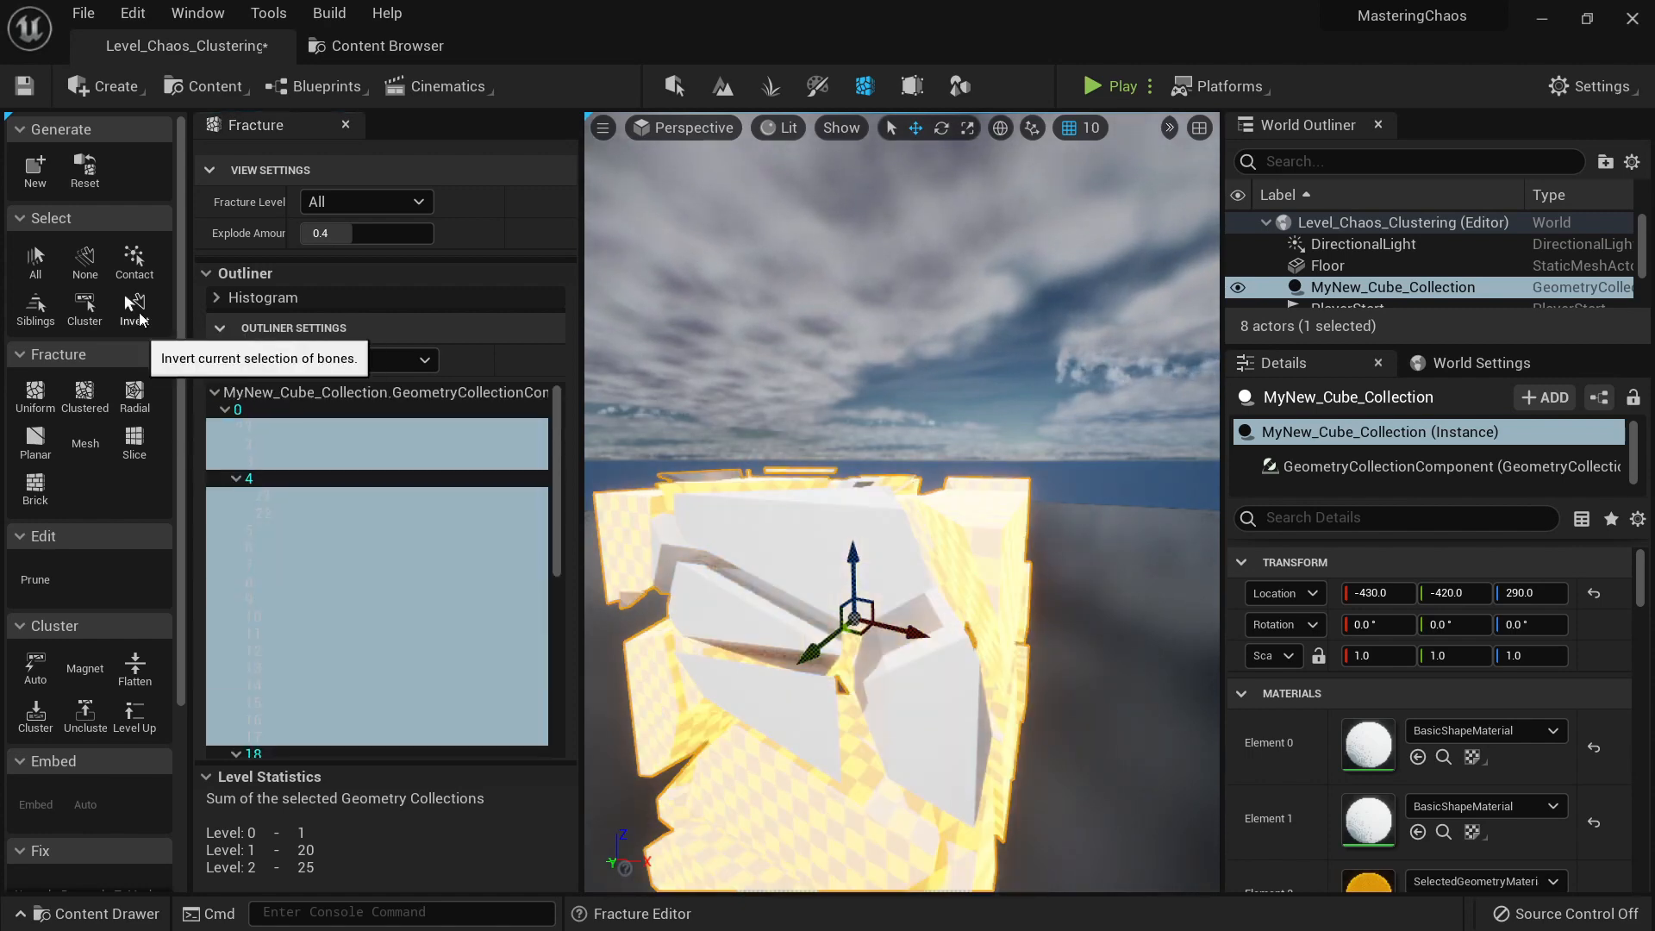
mouse_move(892, 644)
right_mouse_down()
mouse_move(889, 617)
mouse_move(871, 681)
mouse_move(892, 644)
right_mouse_up()
key("s")
key("d")
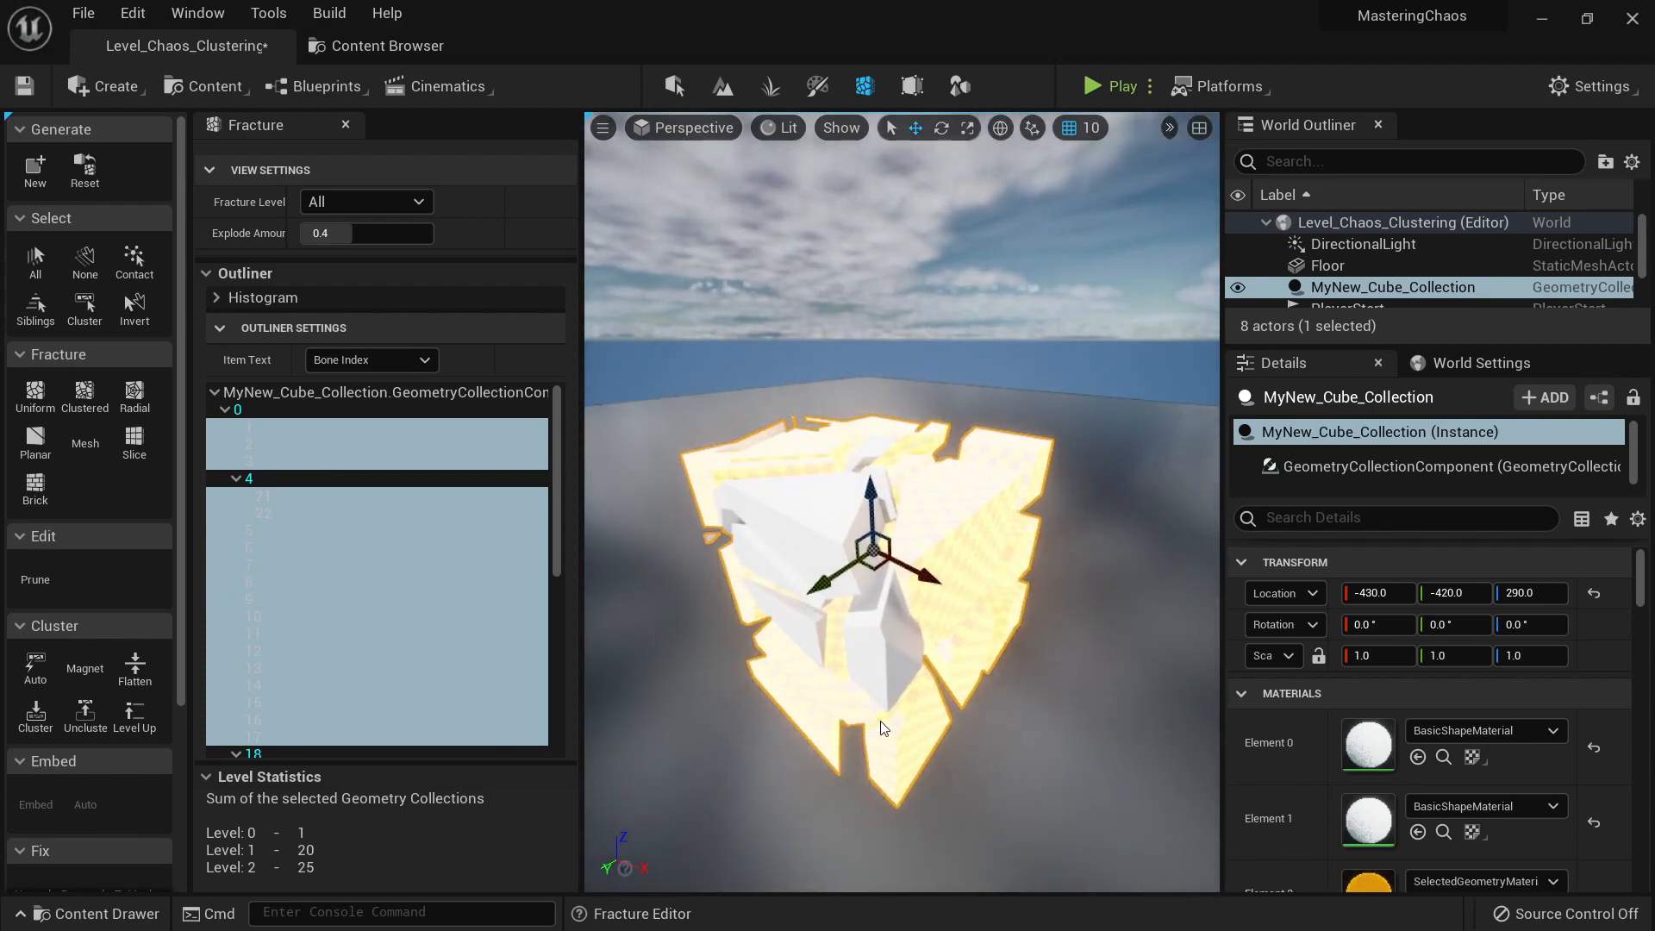
right_click_drag(883, 728, 880, 681)
Step: Select the large upper piece, bone 29, in the scene and extend the selection to all bones sharing its parent
left_click(748, 471)
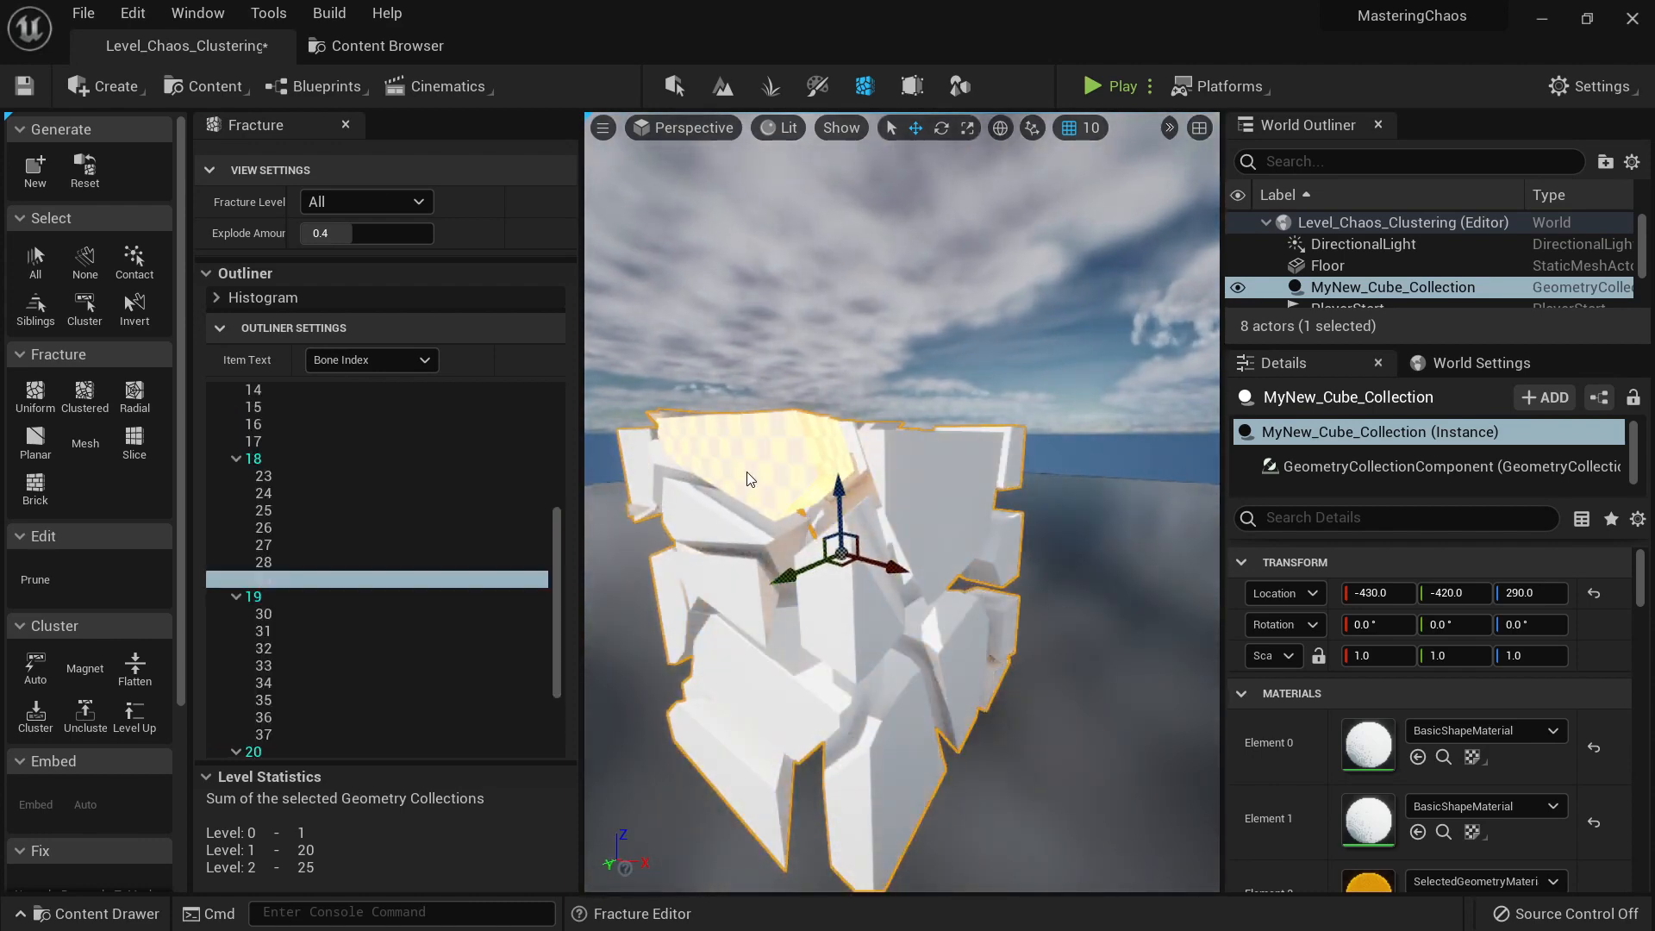
key("a")
mouse_move(738, 576)
right_mouse_down()
mouse_move(772, 608)
mouse_move(776, 582)
mouse_move(725, 603)
mouse_move(712, 581)
right_mouse_up()
key("e")
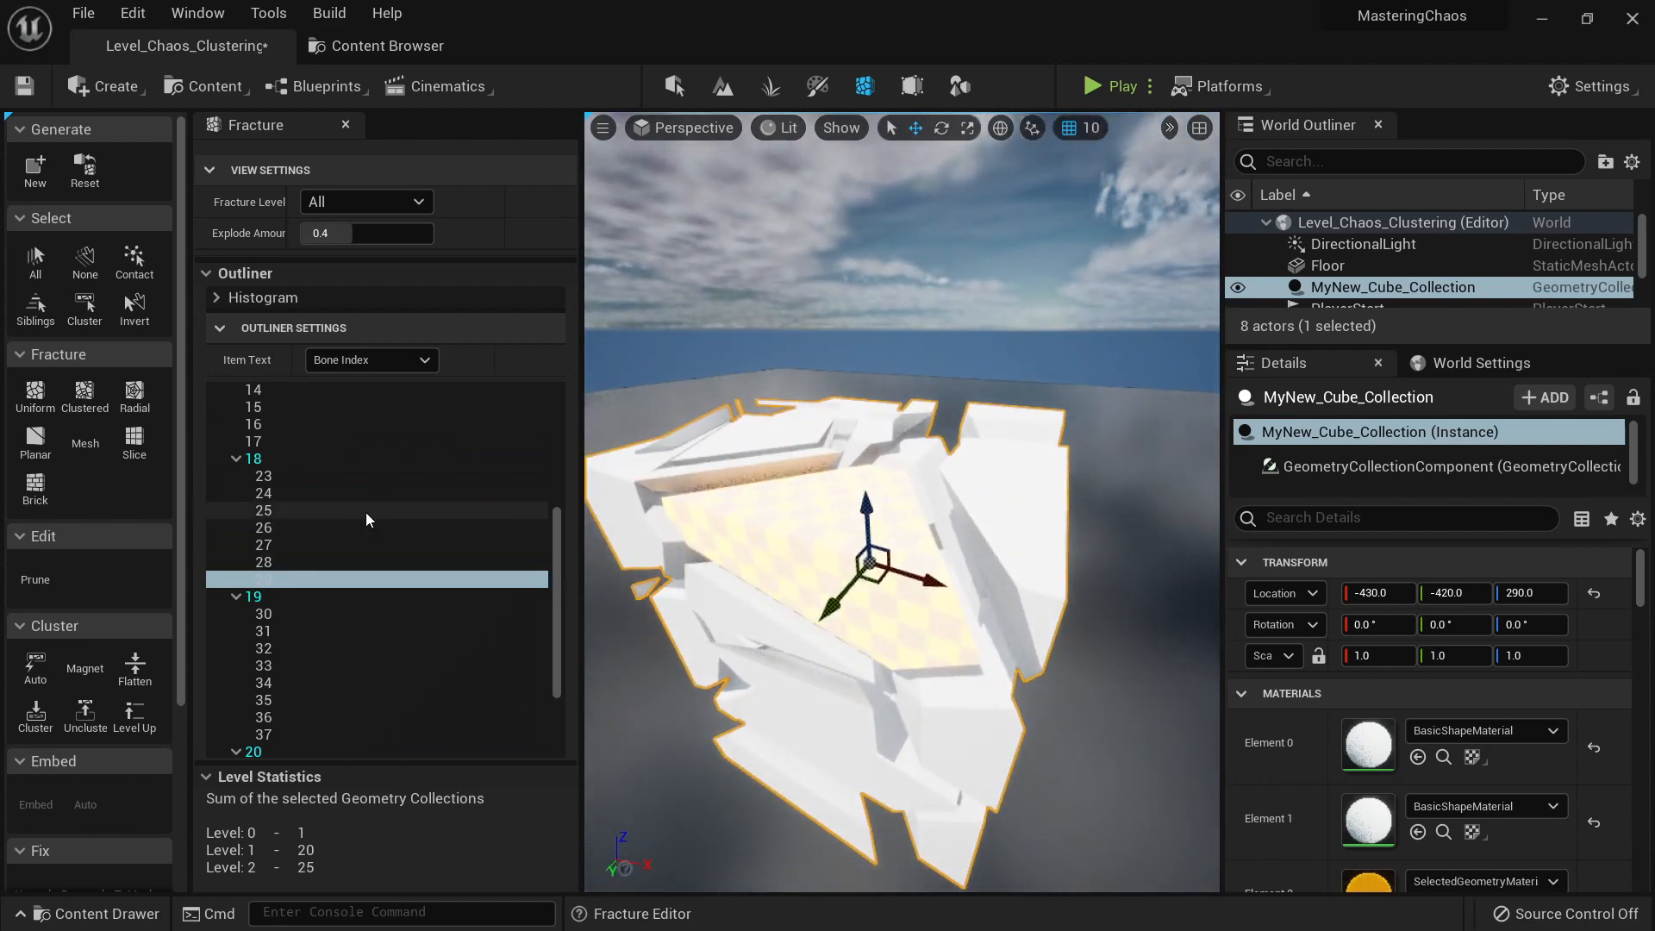
left_click(90, 316)
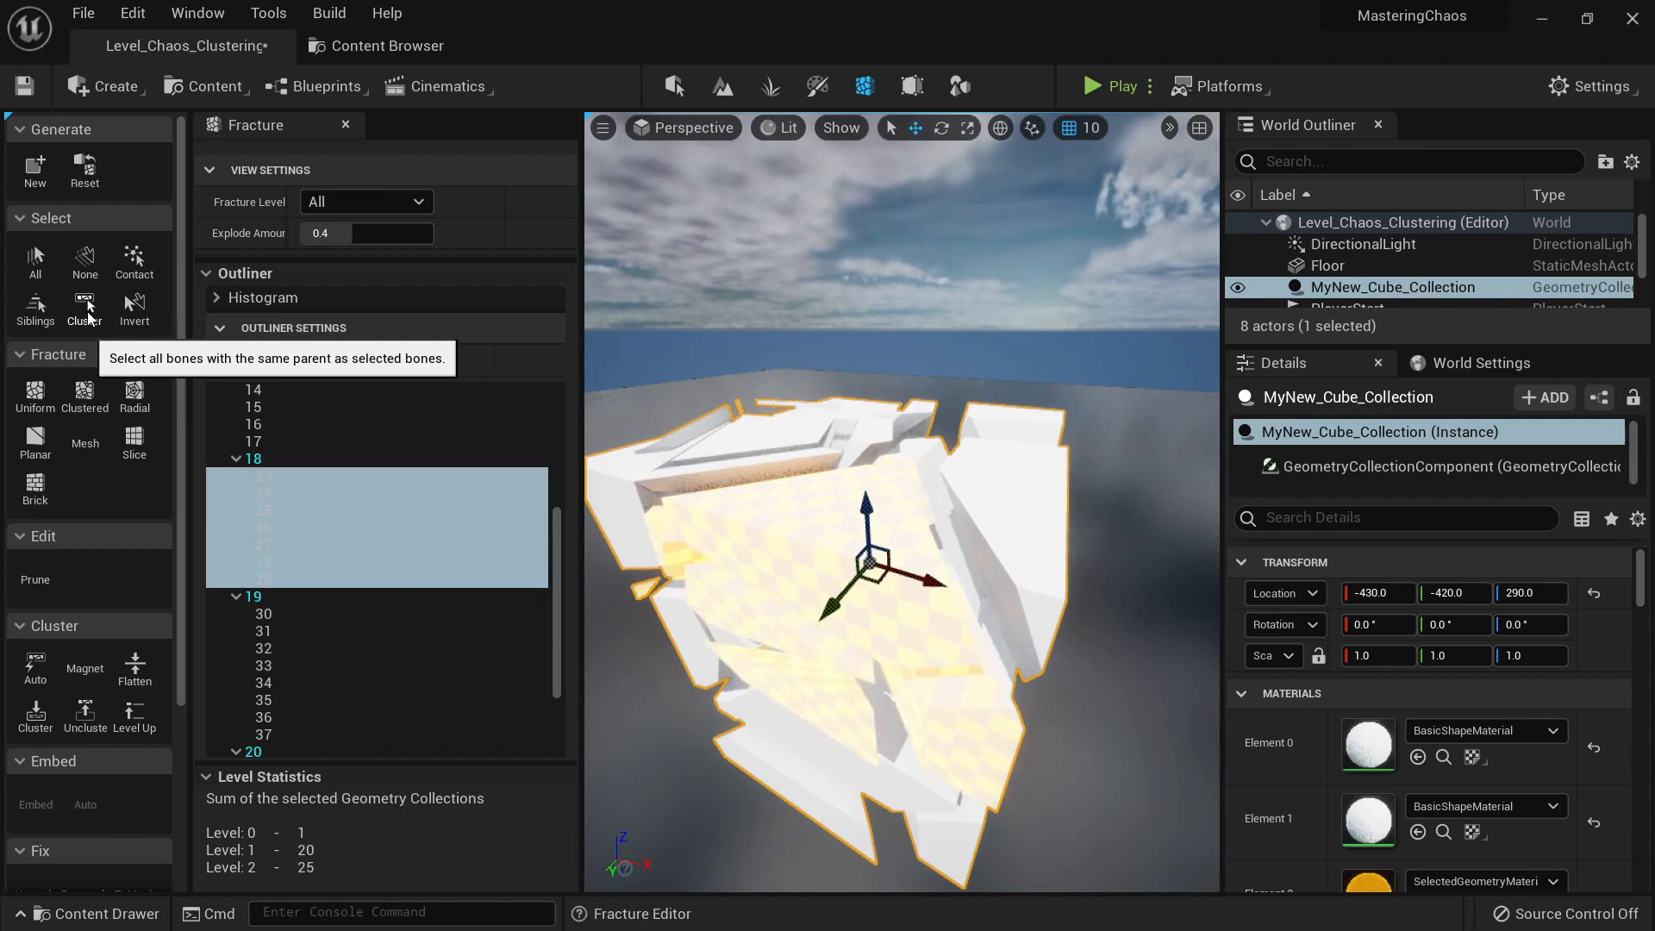
Step: Fracture the selected bones of cluster 18 with a Uniform Voronoi fracture using minimum and maximum site counts of 5
left_click(42, 397)
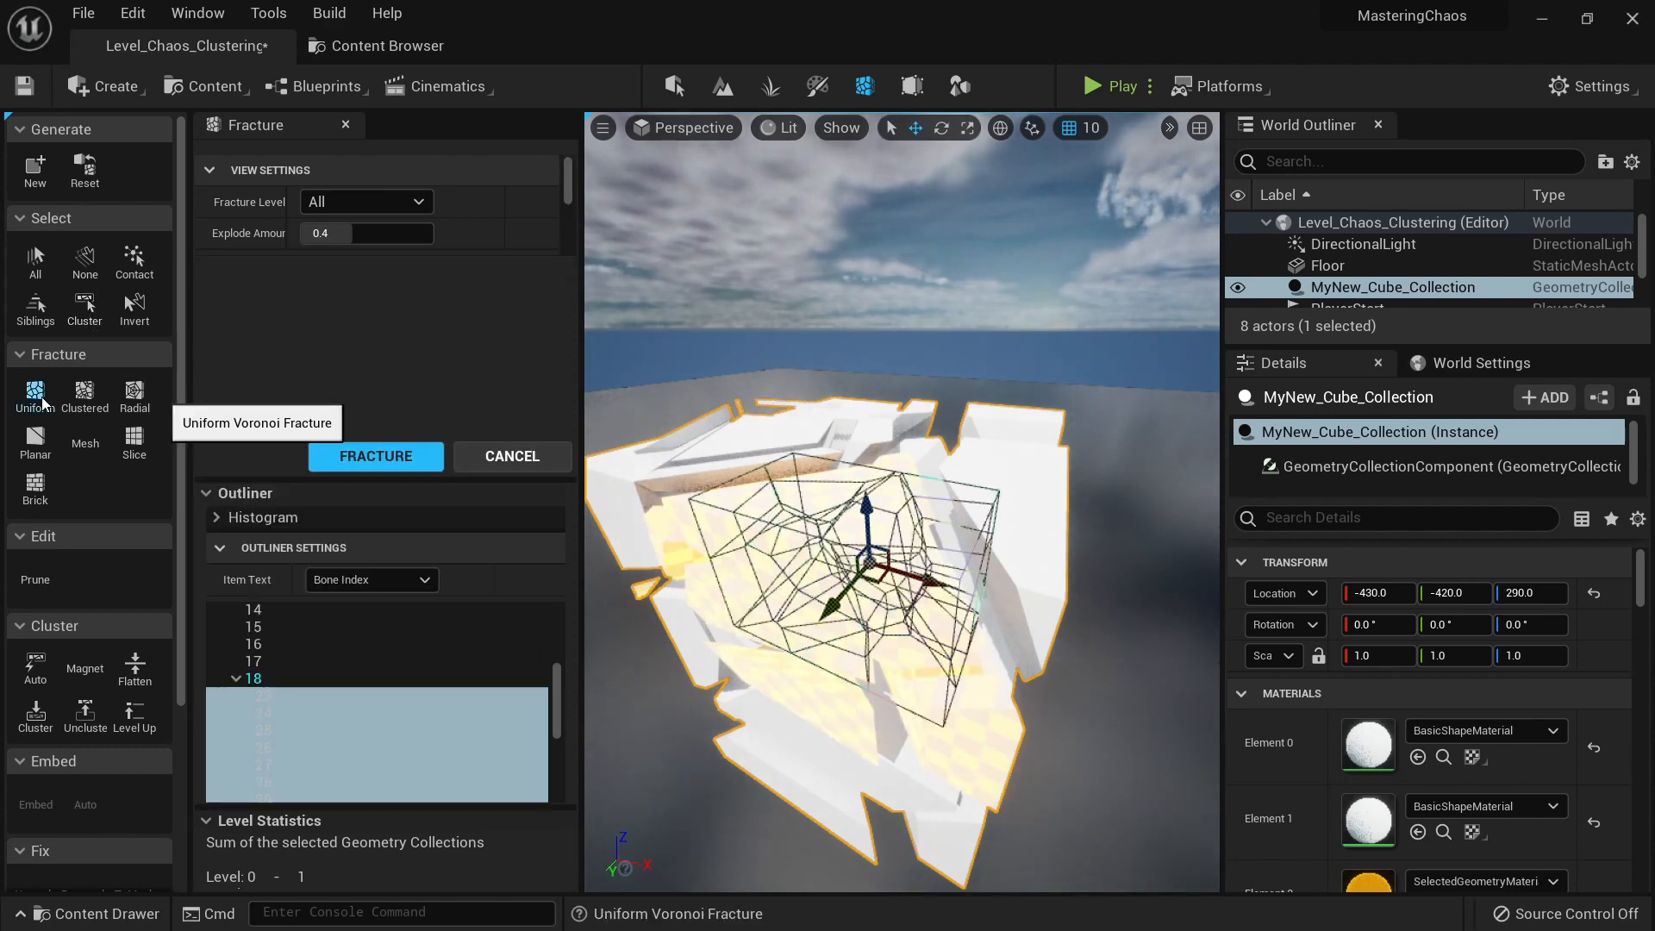
scroll(386, 326, "down", 5)
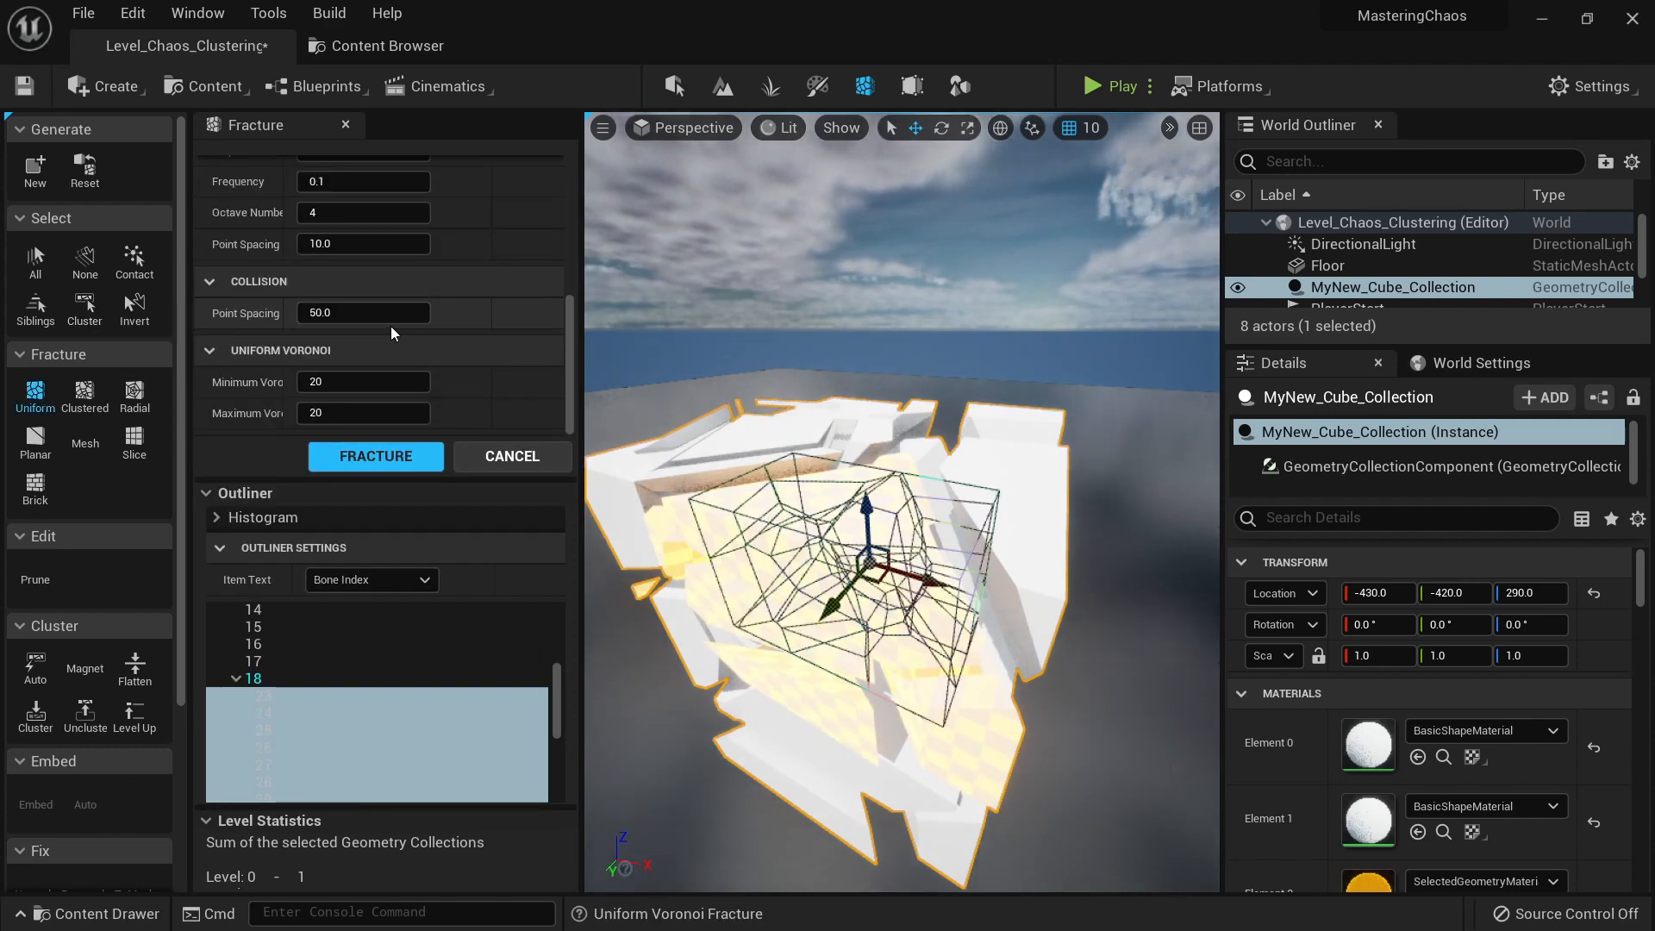
left_click(381, 376)
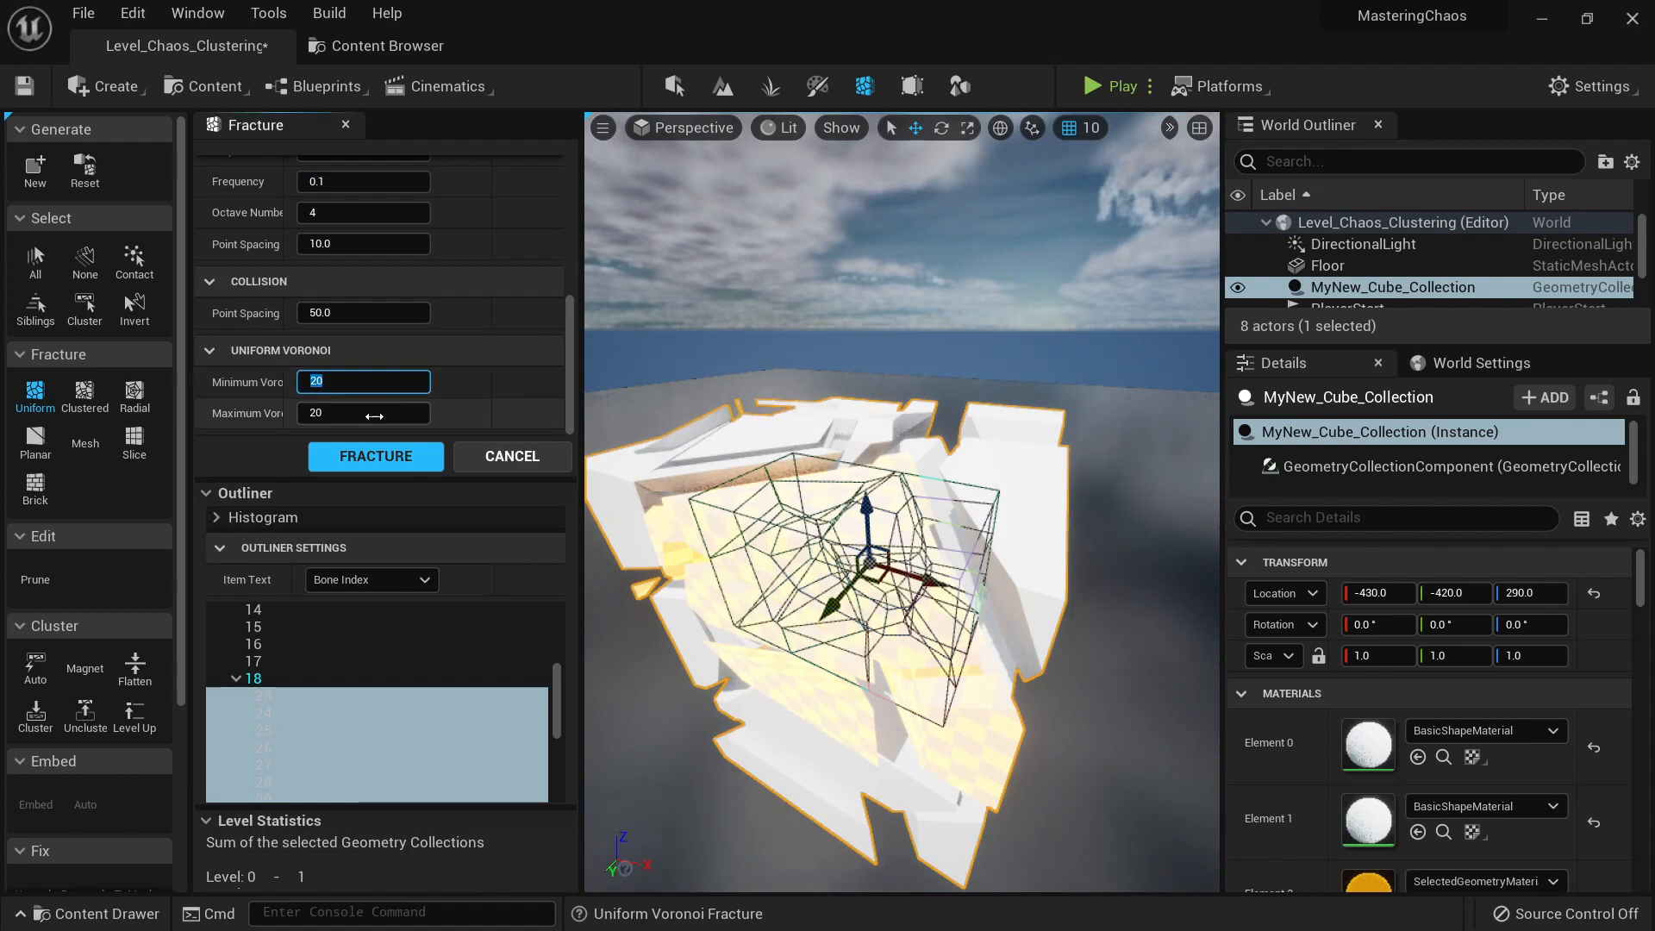
type("5")
left_click(374, 417)
type("5")
key("Return")
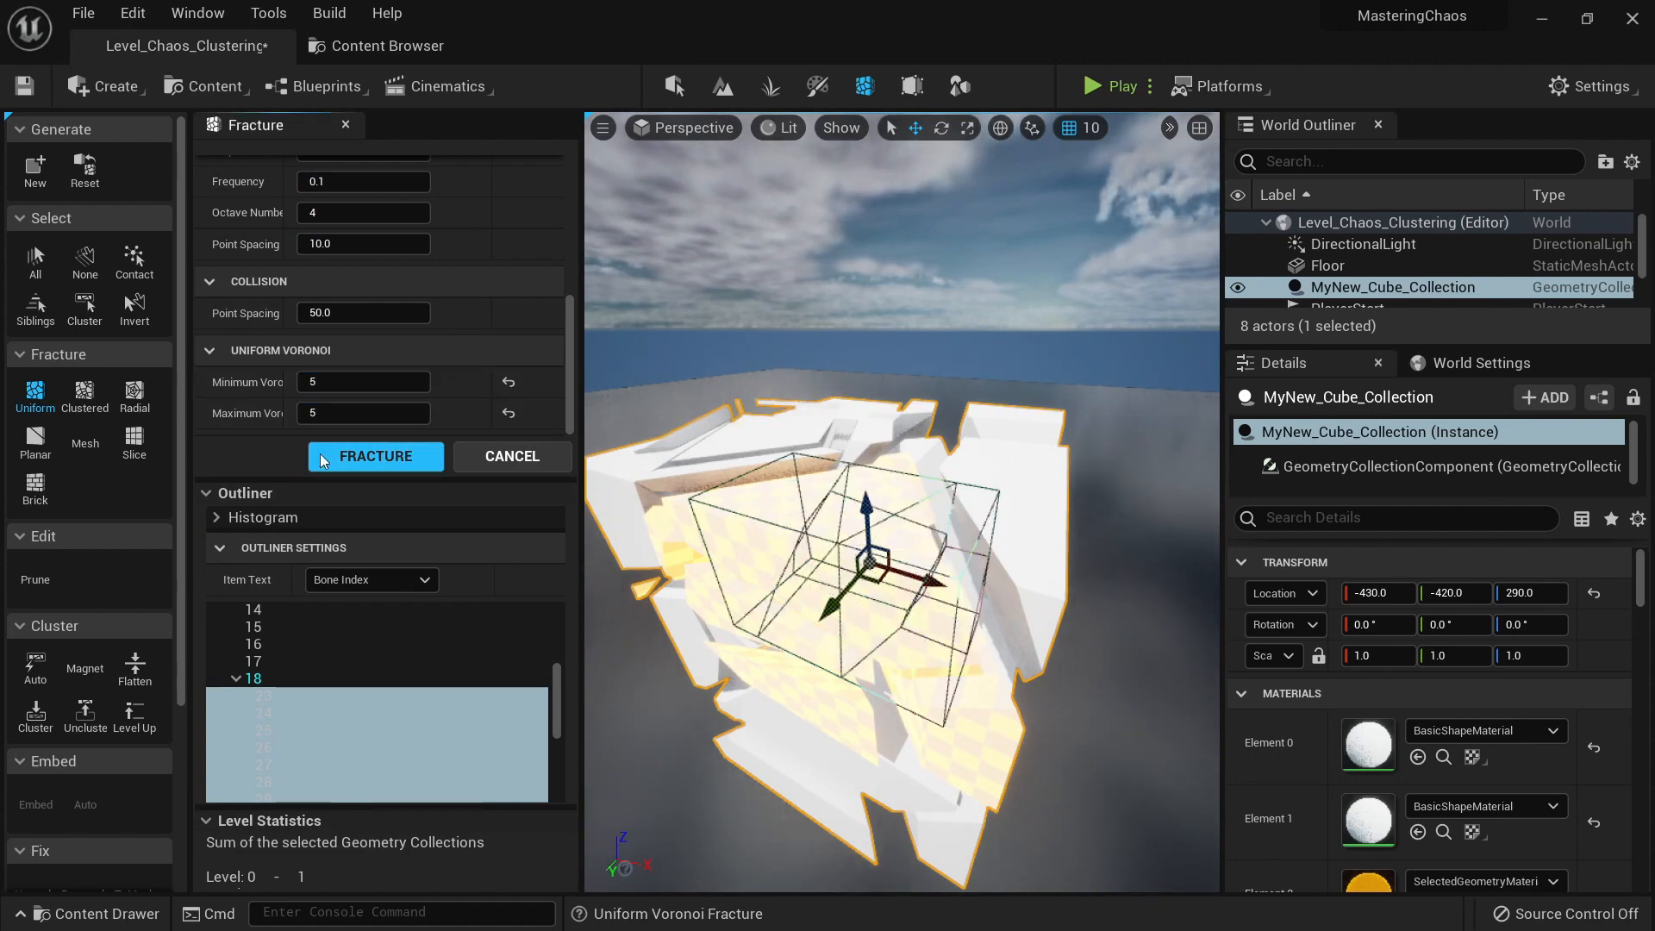
left_click(355, 453)
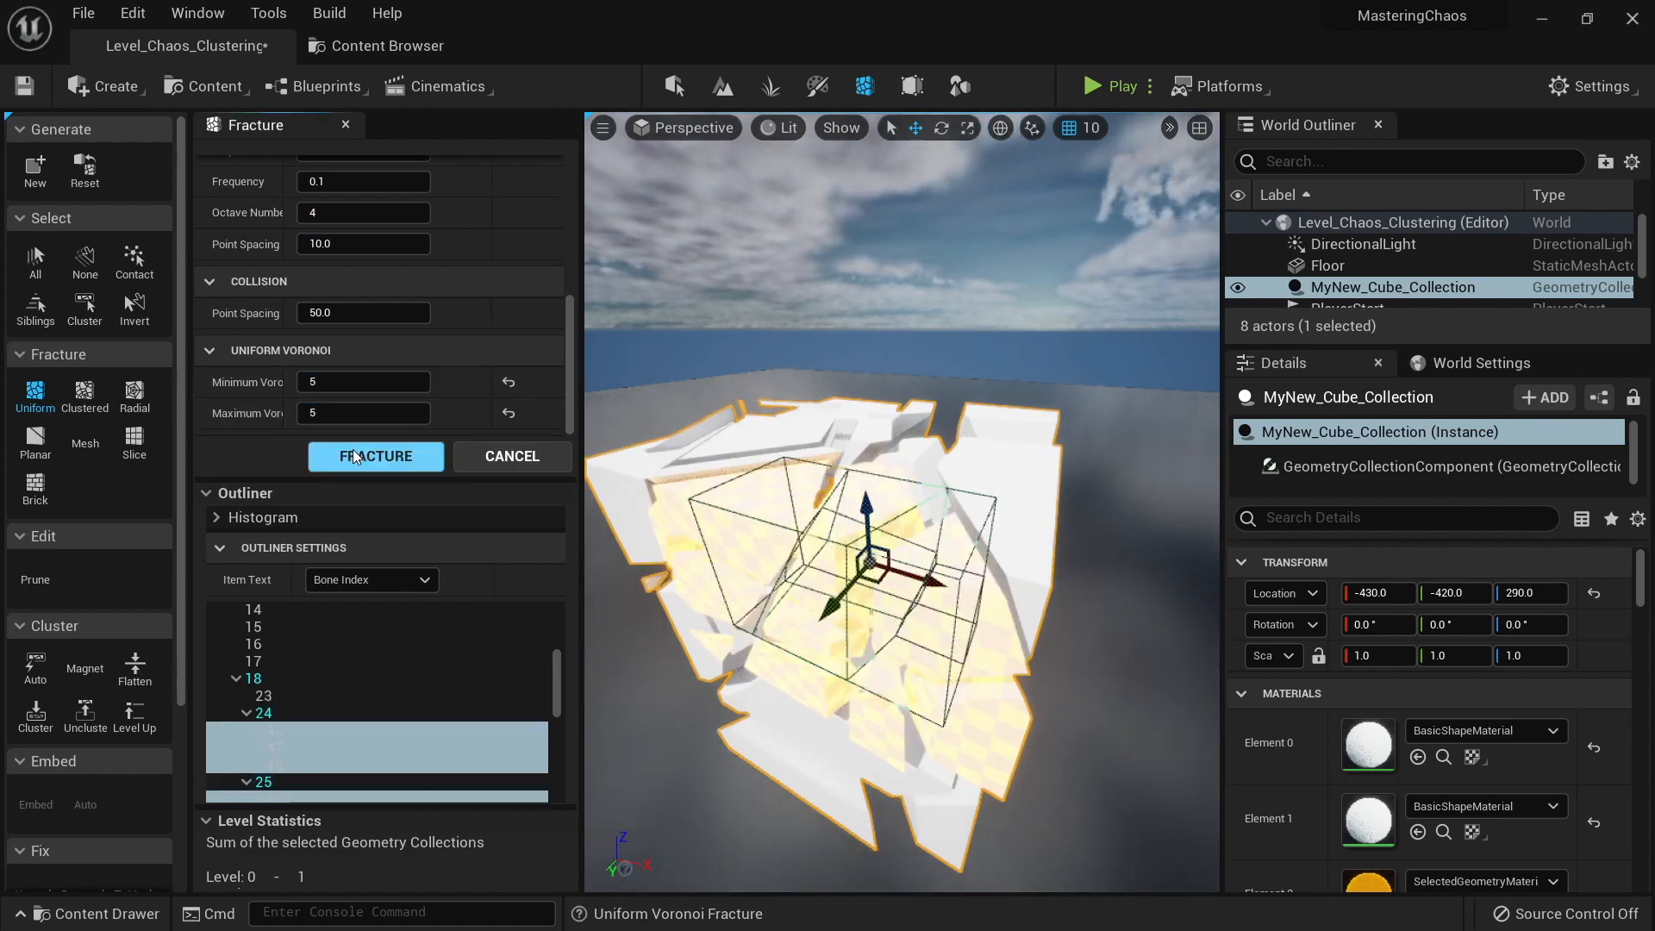
Step: Examine the fractured bone hierarchy under bone 18 in the outliner, select bone 47, and look through the available fracture levels
scroll(303, 672, "down", 2)
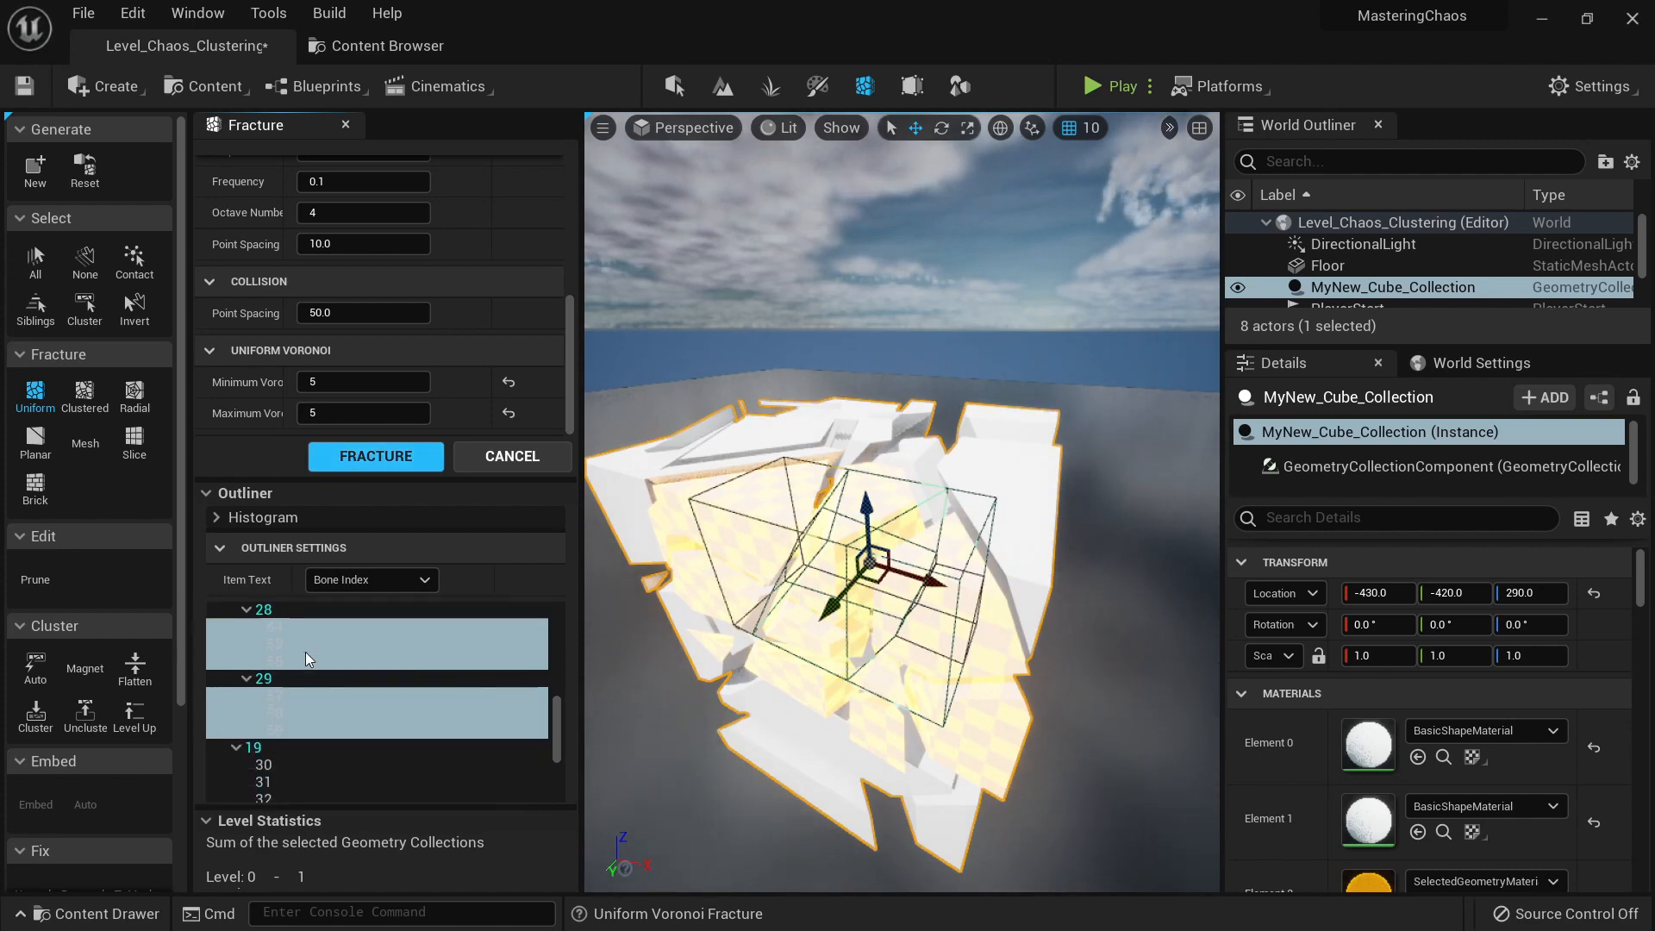
scroll(301, 664, "up", 2)
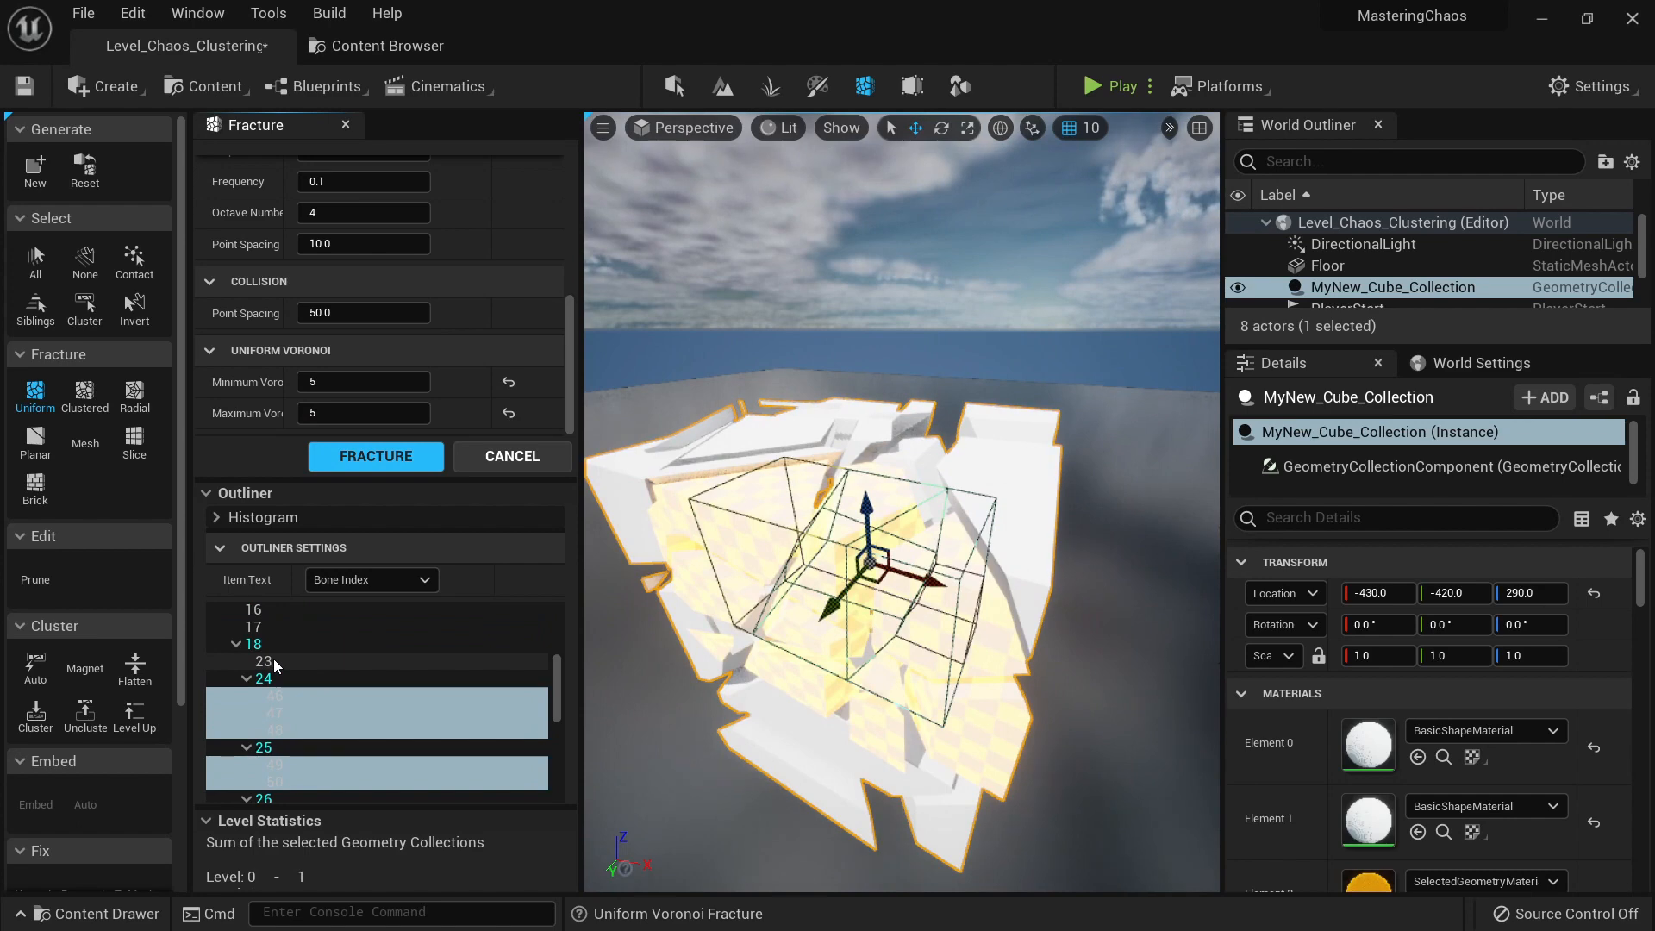
scroll(278, 677, "down", 1)
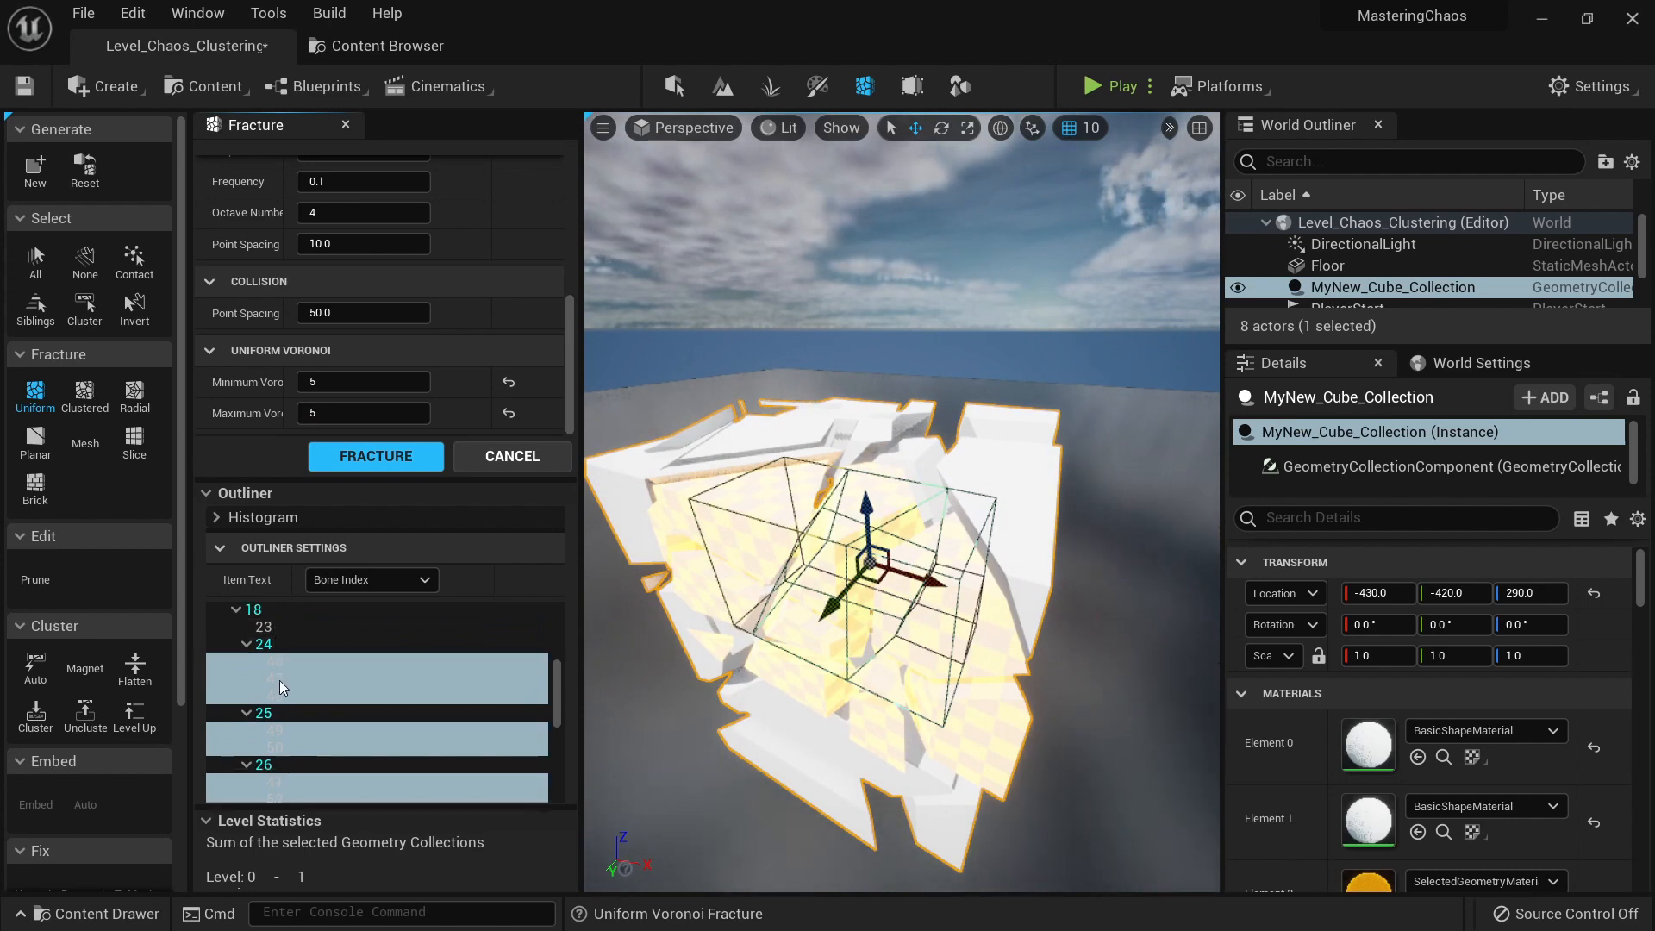
scroll(287, 671, "down", 1)
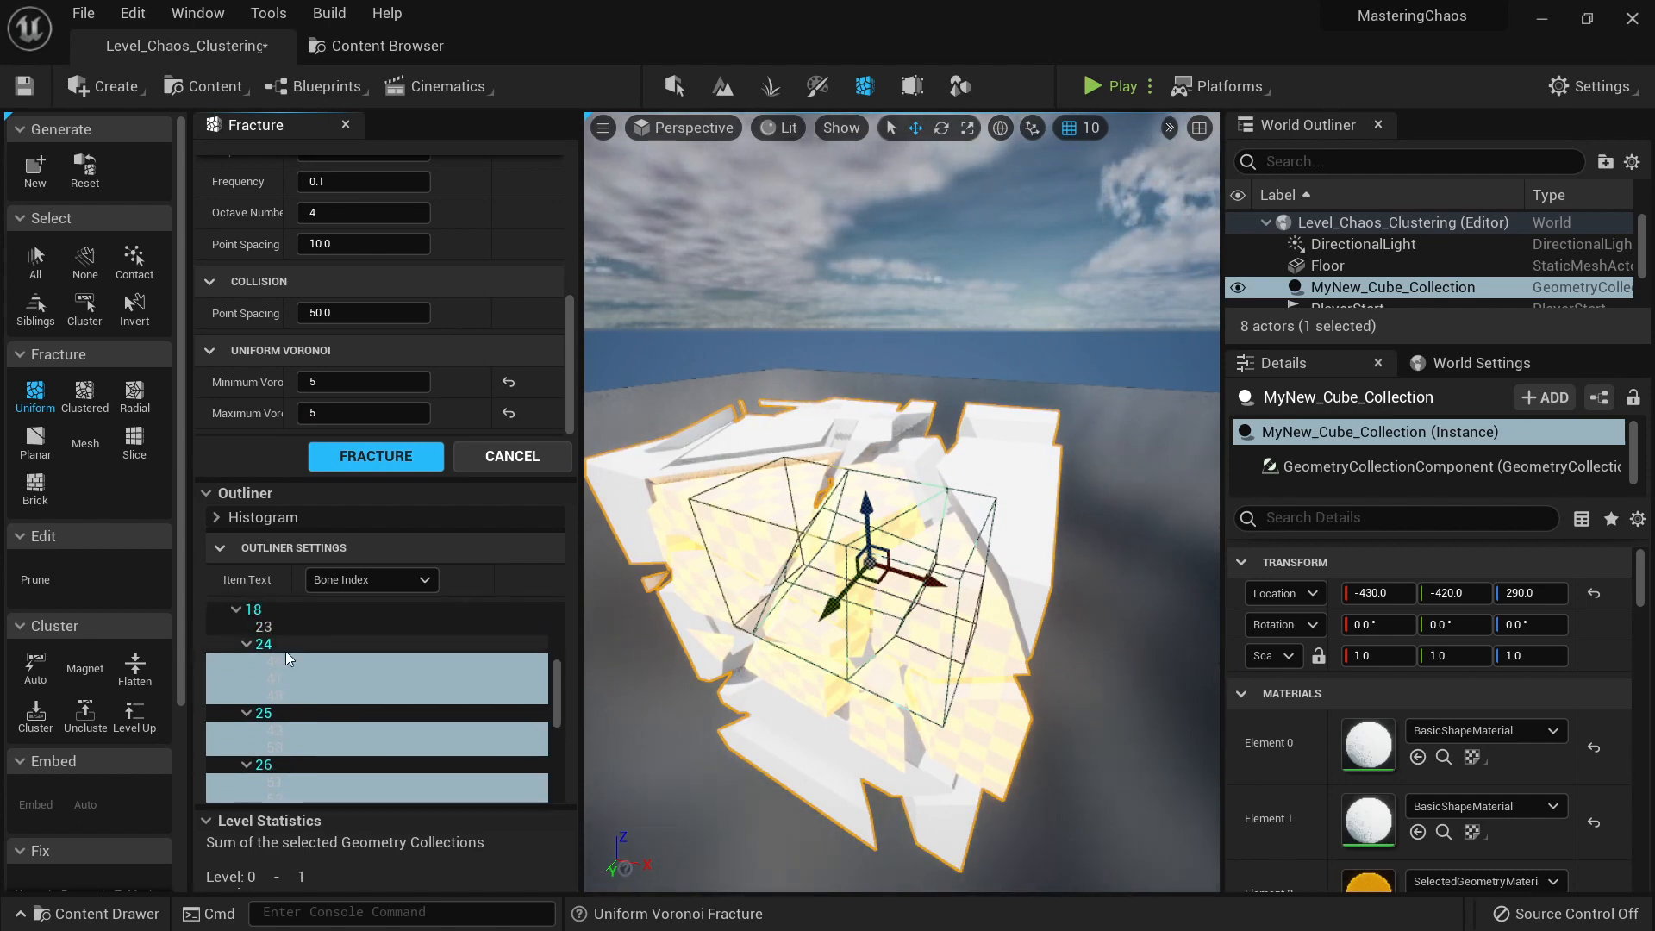
scroll(284, 694, "down", 3)
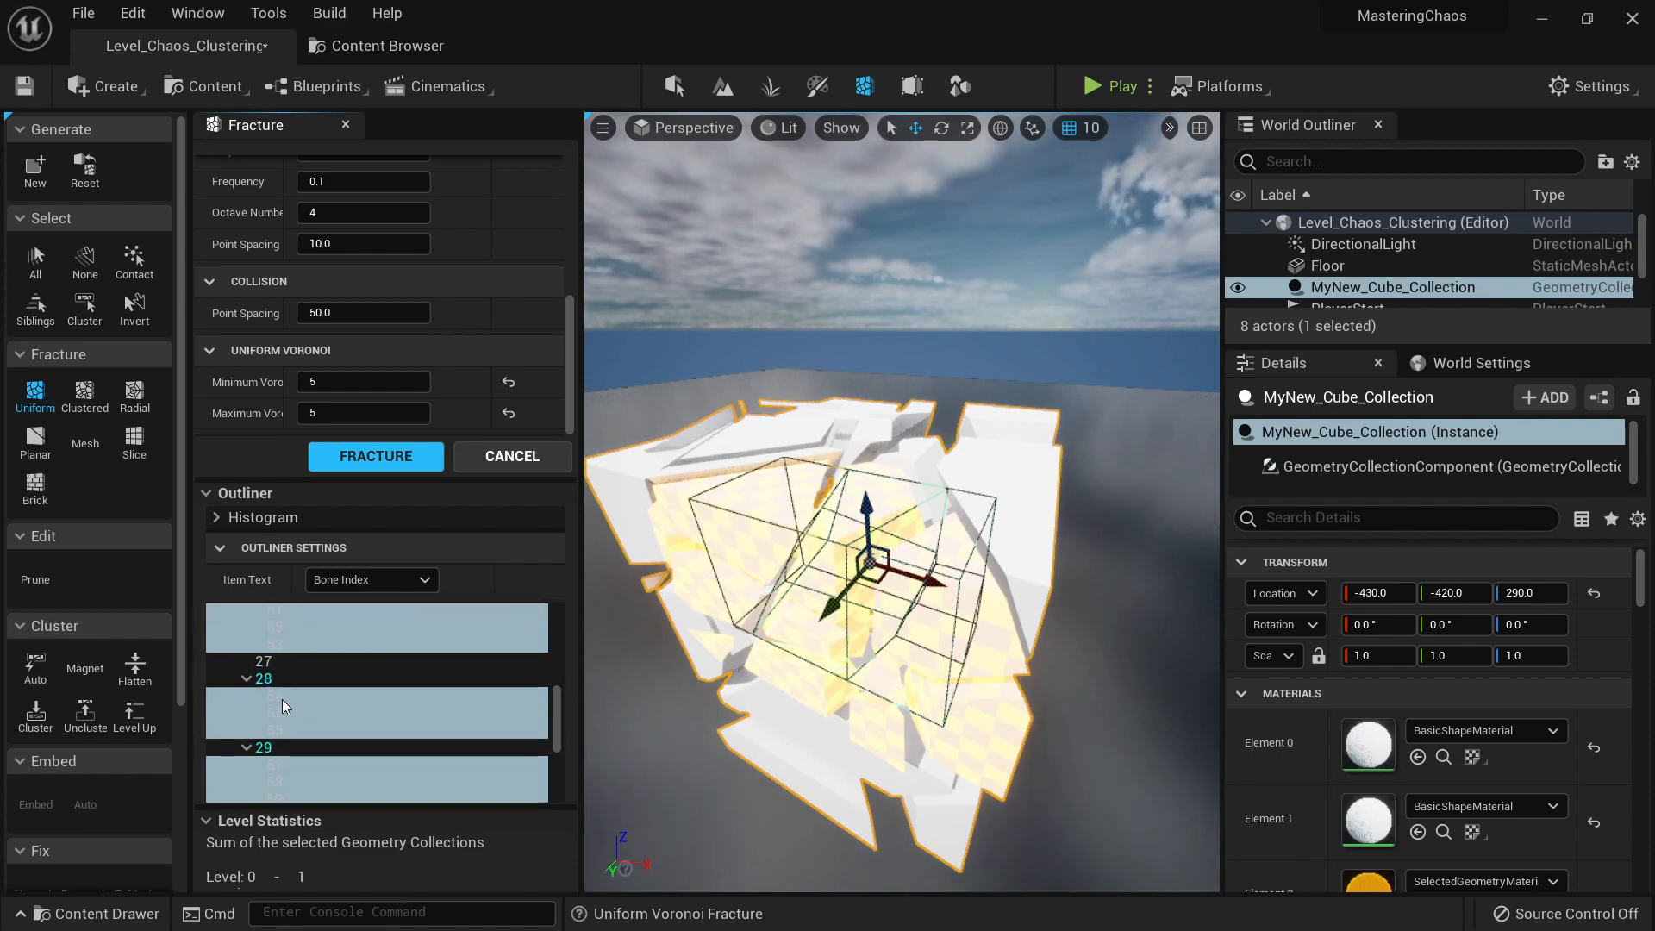
scroll(283, 700, "down", 2)
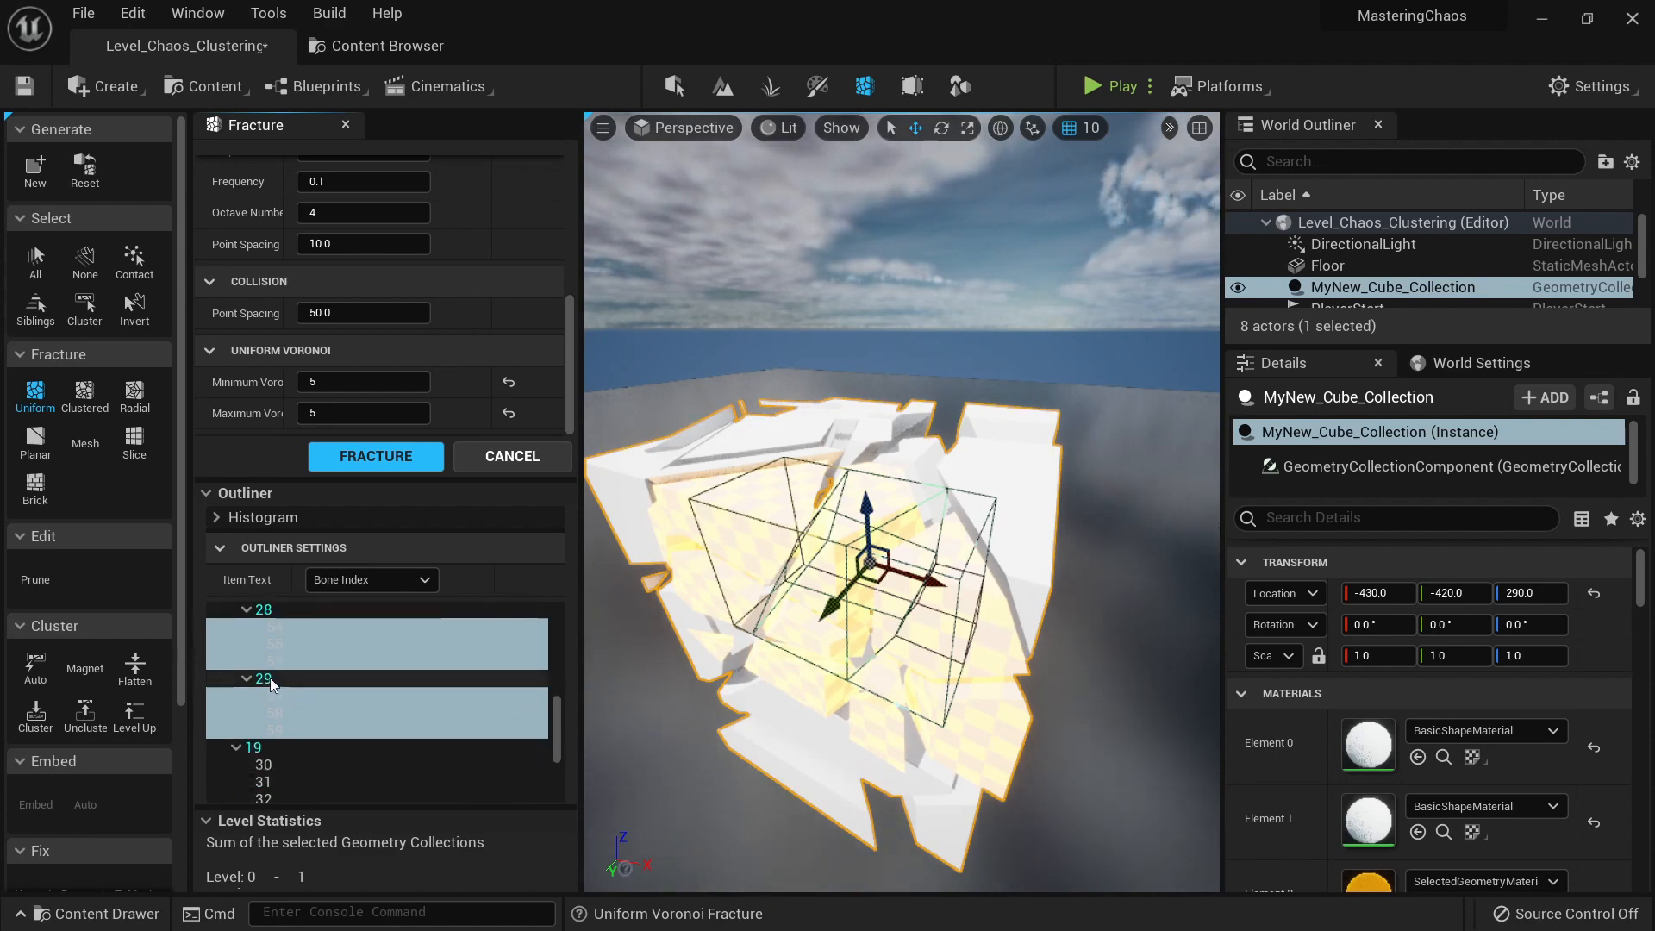
scroll(292, 673, "up", 5)
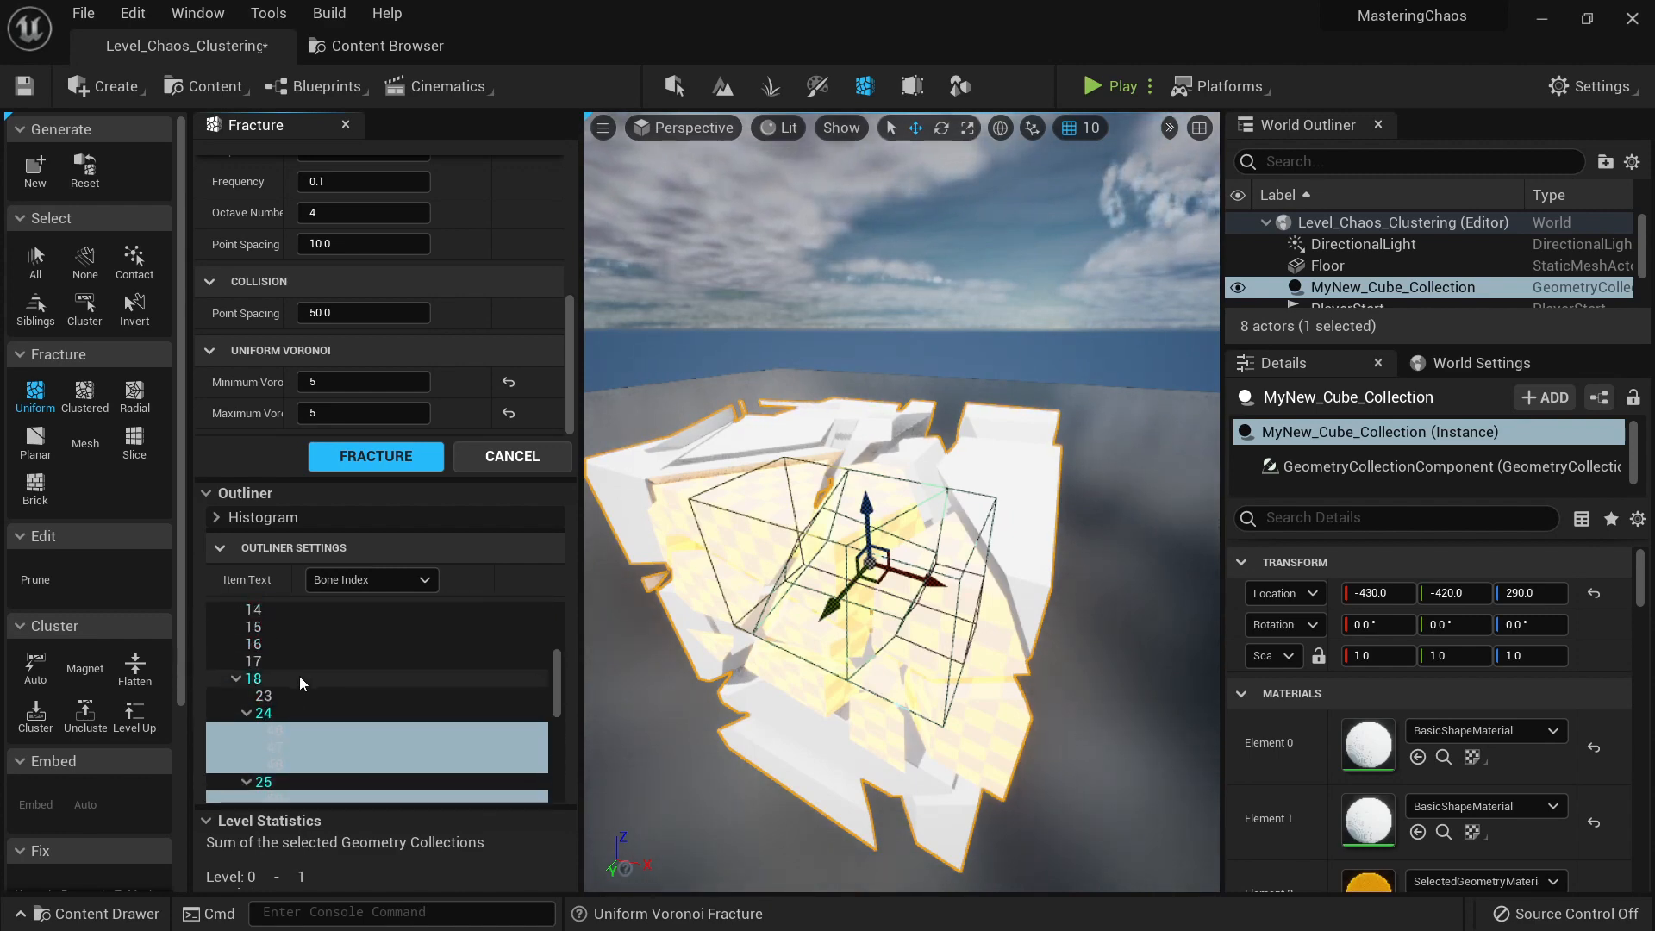
left_click(295, 679)
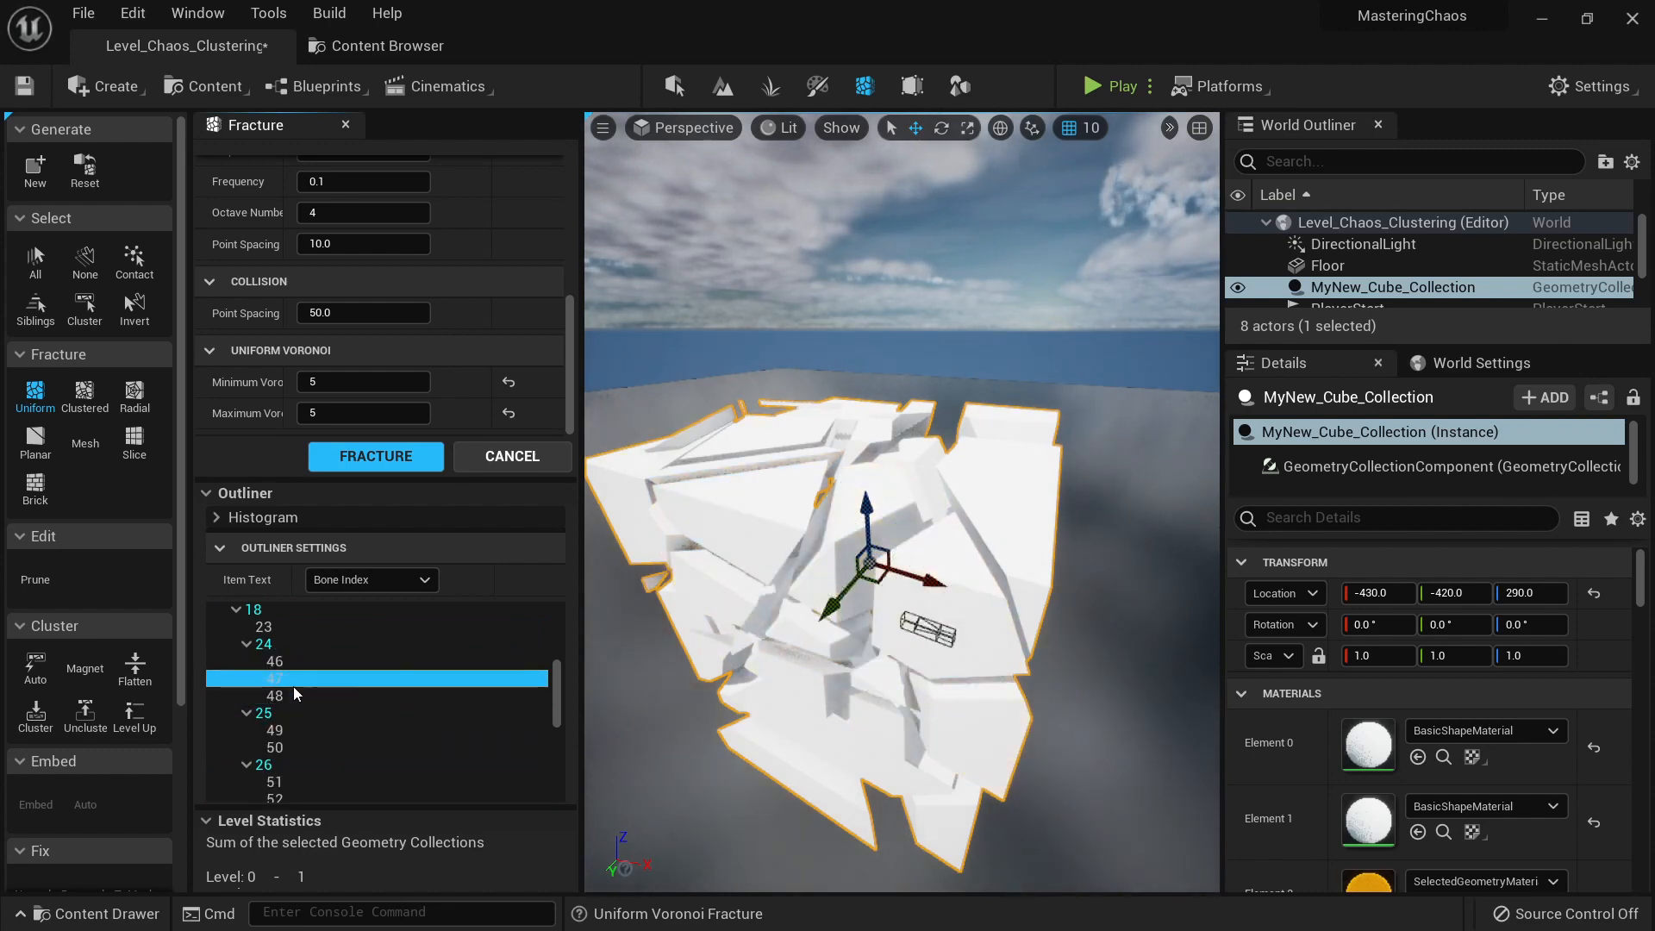
scroll(407, 298, "up", 8)
left_click(385, 204)
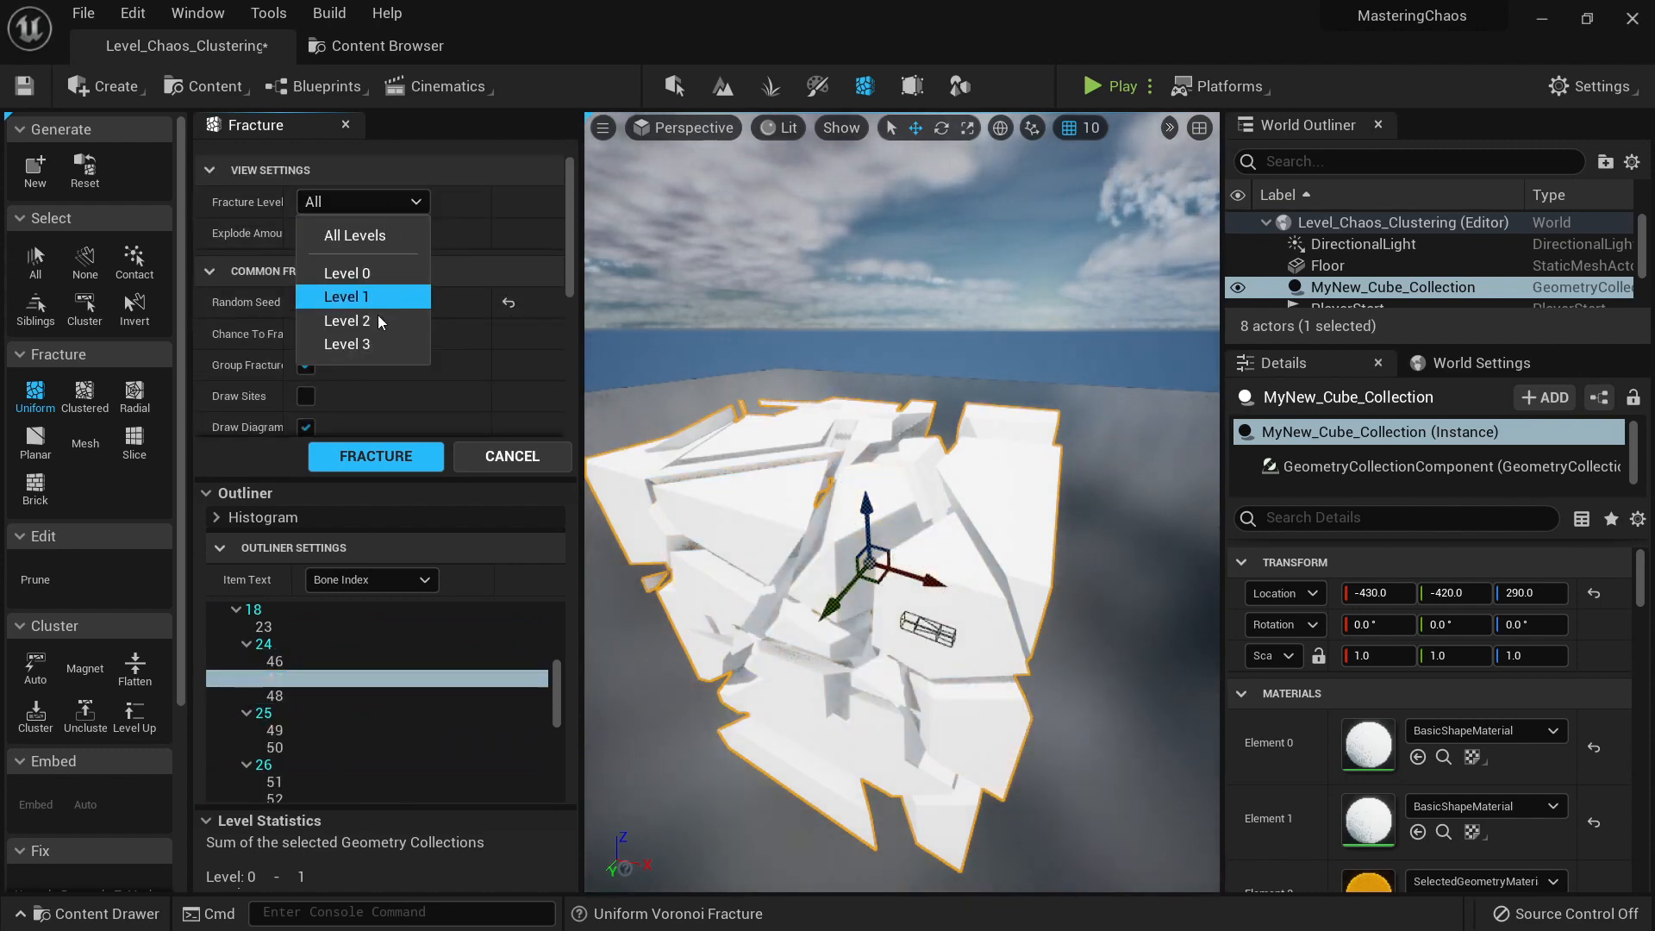
Step: Select bone 1 on another side of the cube and fracture it with the same Uniform Voronoi settings
key("q")
right_click_drag(1007, 559, 897, 676)
left_click(926, 657)
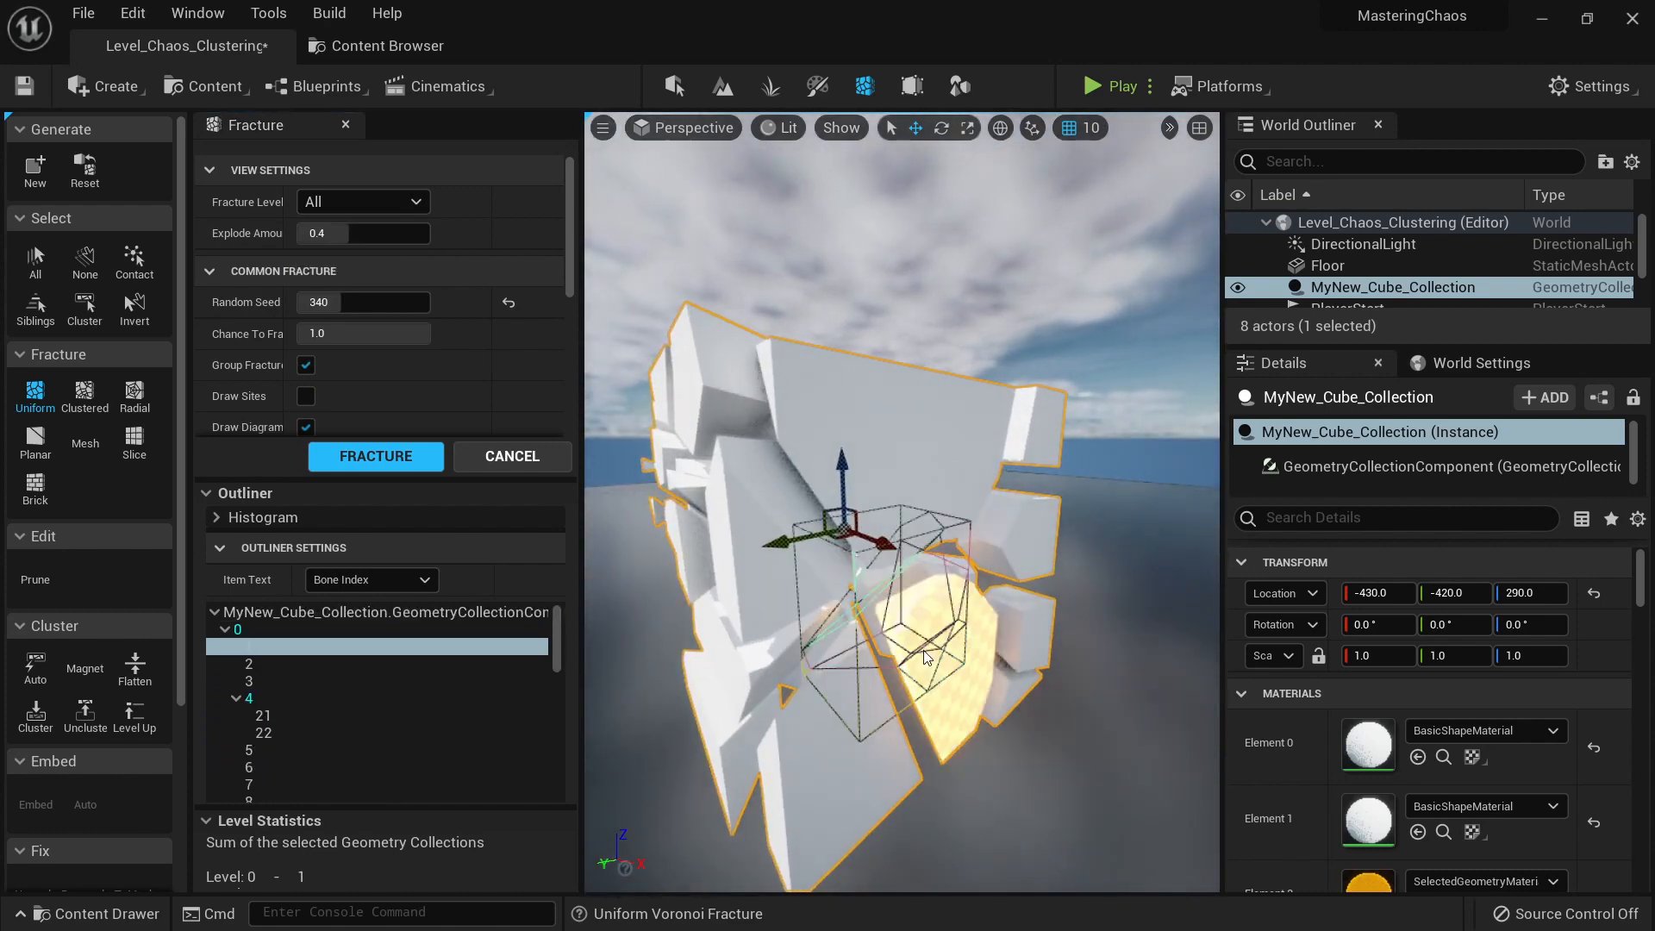
left_click(386, 454)
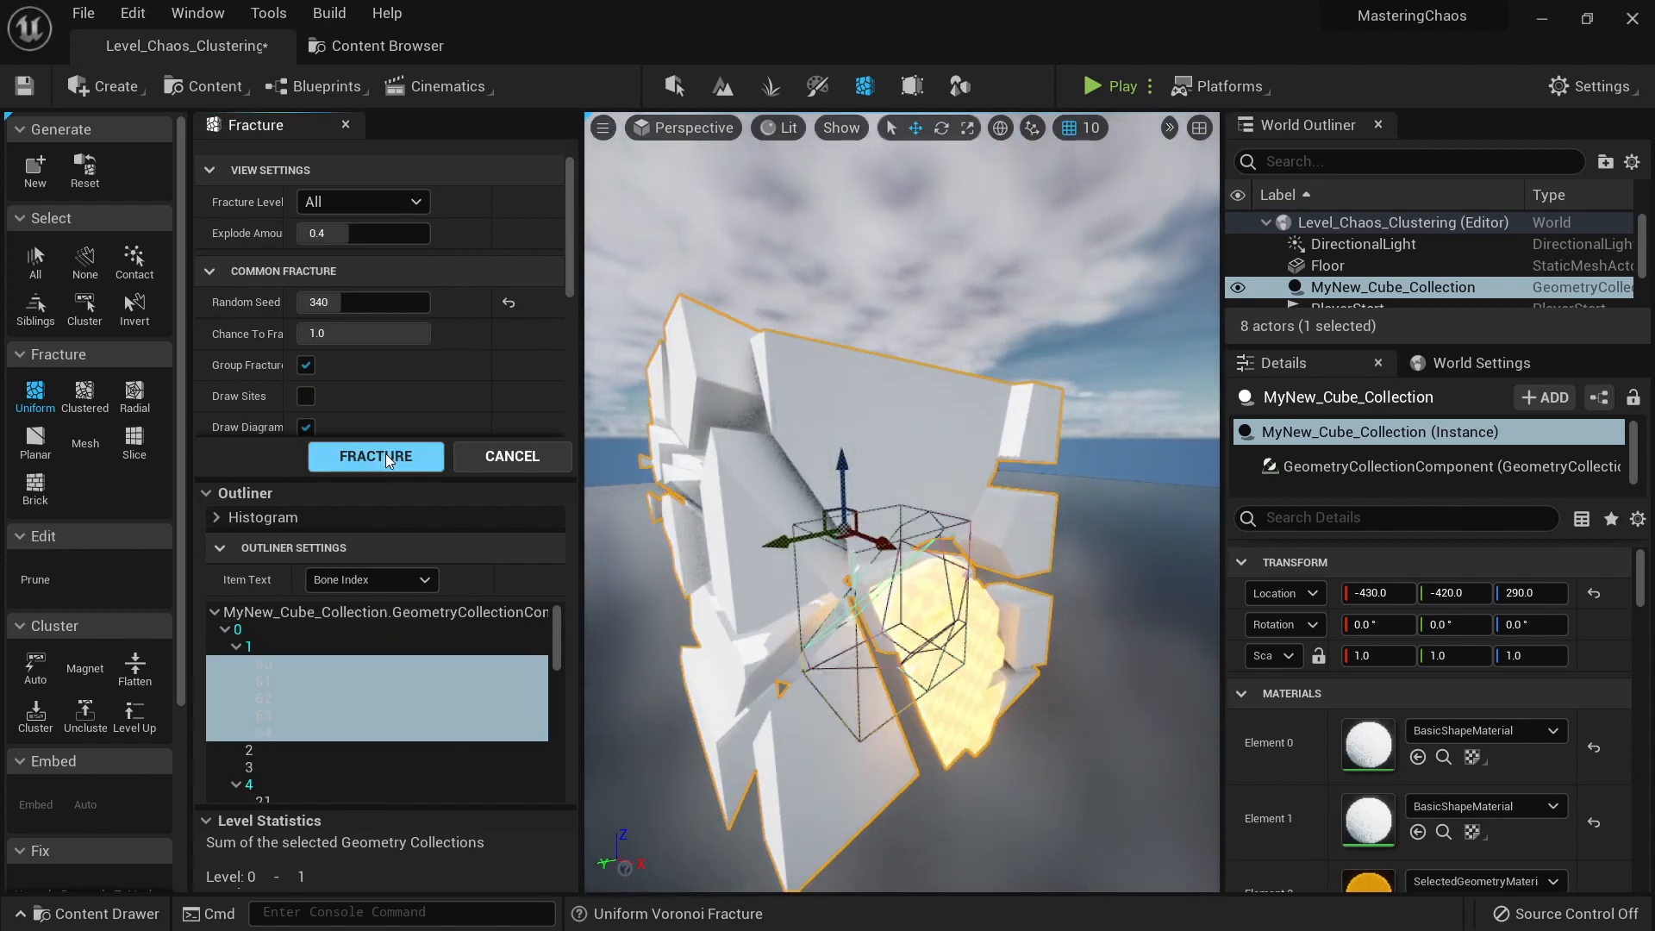
right_click_drag(784, 616, 898, 602)
Step: Capture the viewport area and outline in red the large lower piece, the newly fractured bone, and the neighbouring column of pieces
key("F1")
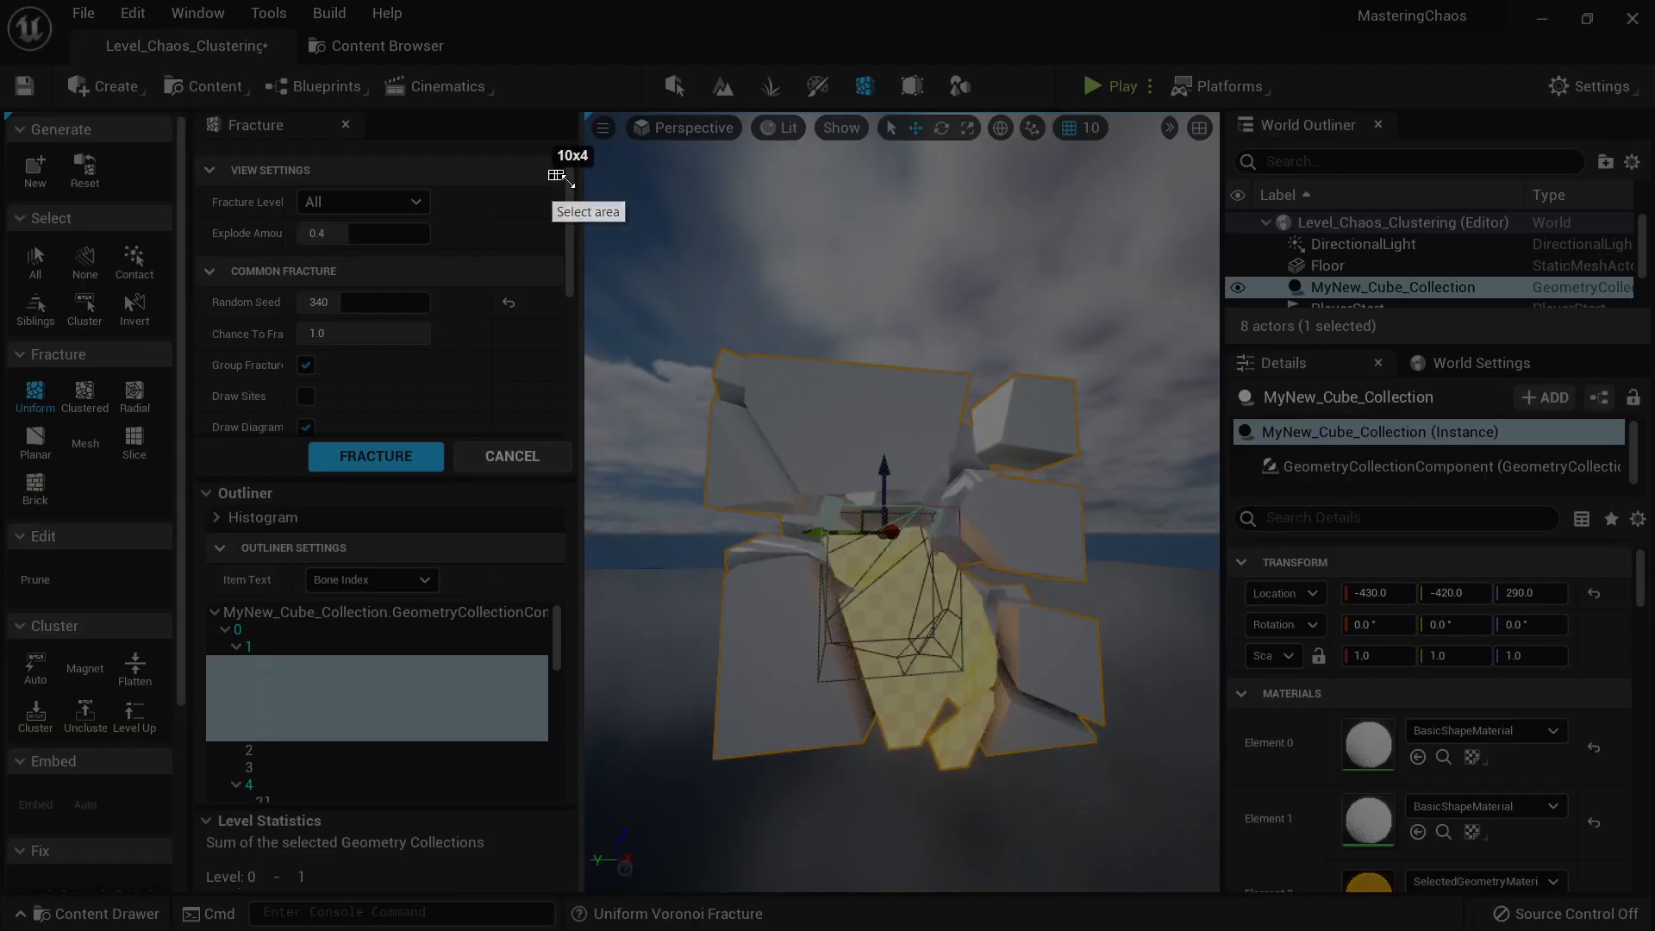
left_click_drag(552, 173, 1198, 858)
mouse_move(690, 768)
left_mouse_down()
mouse_move(747, 765)
mouse_move(716, 762)
left_mouse_up()
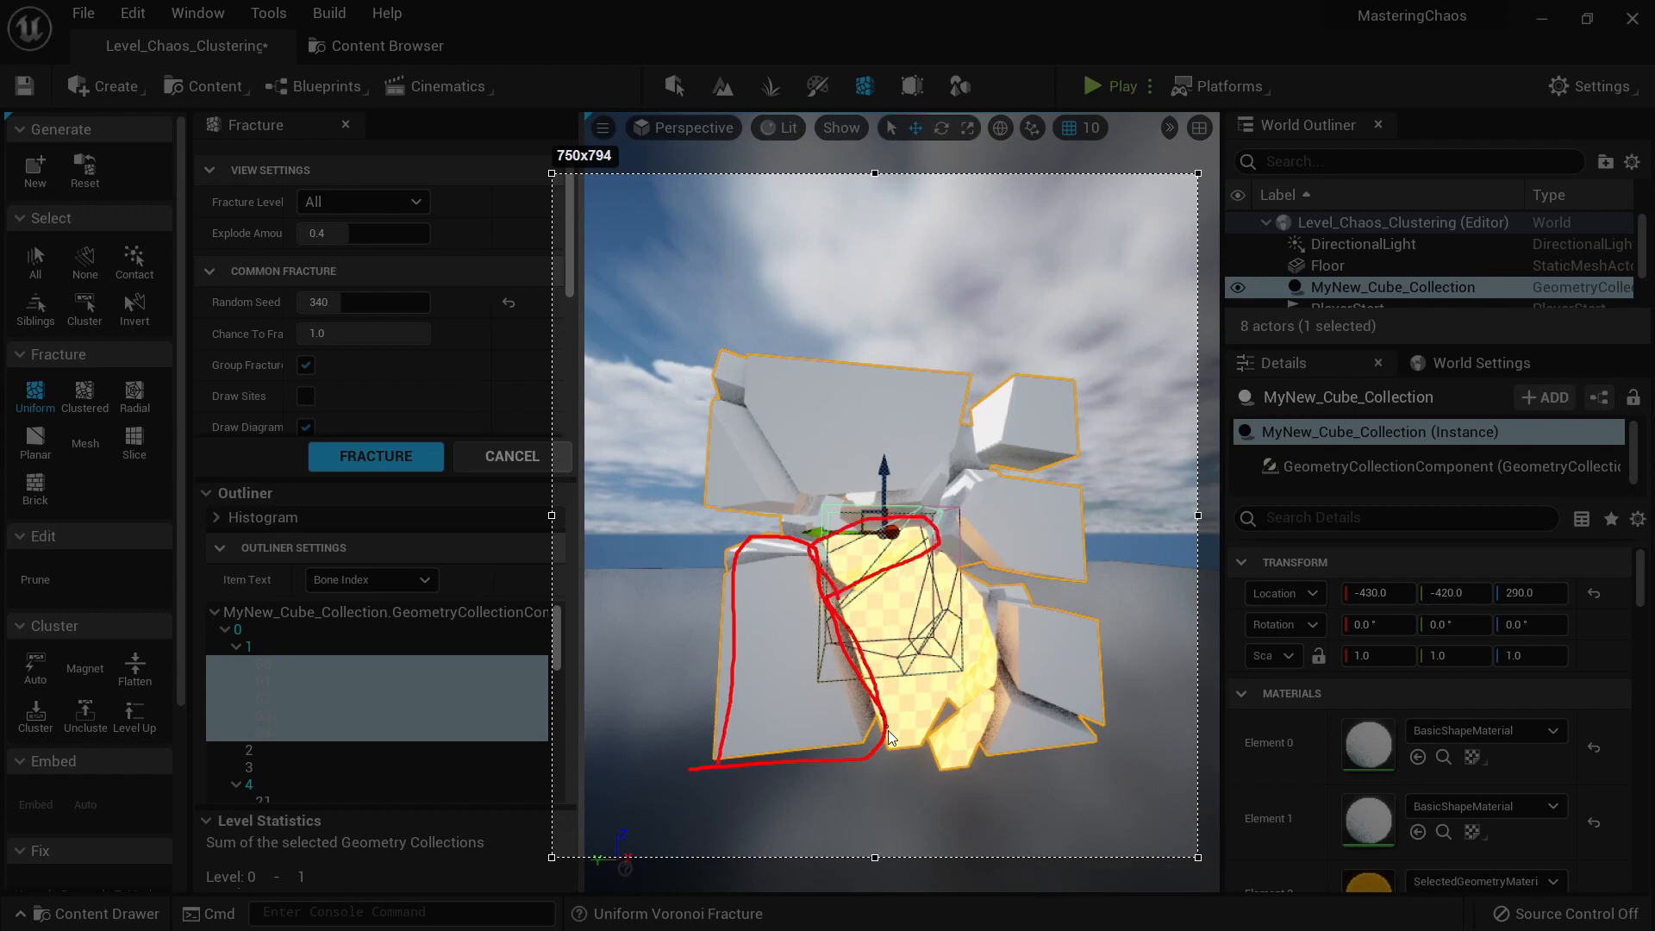
left_click_drag(980, 592, 871, 673)
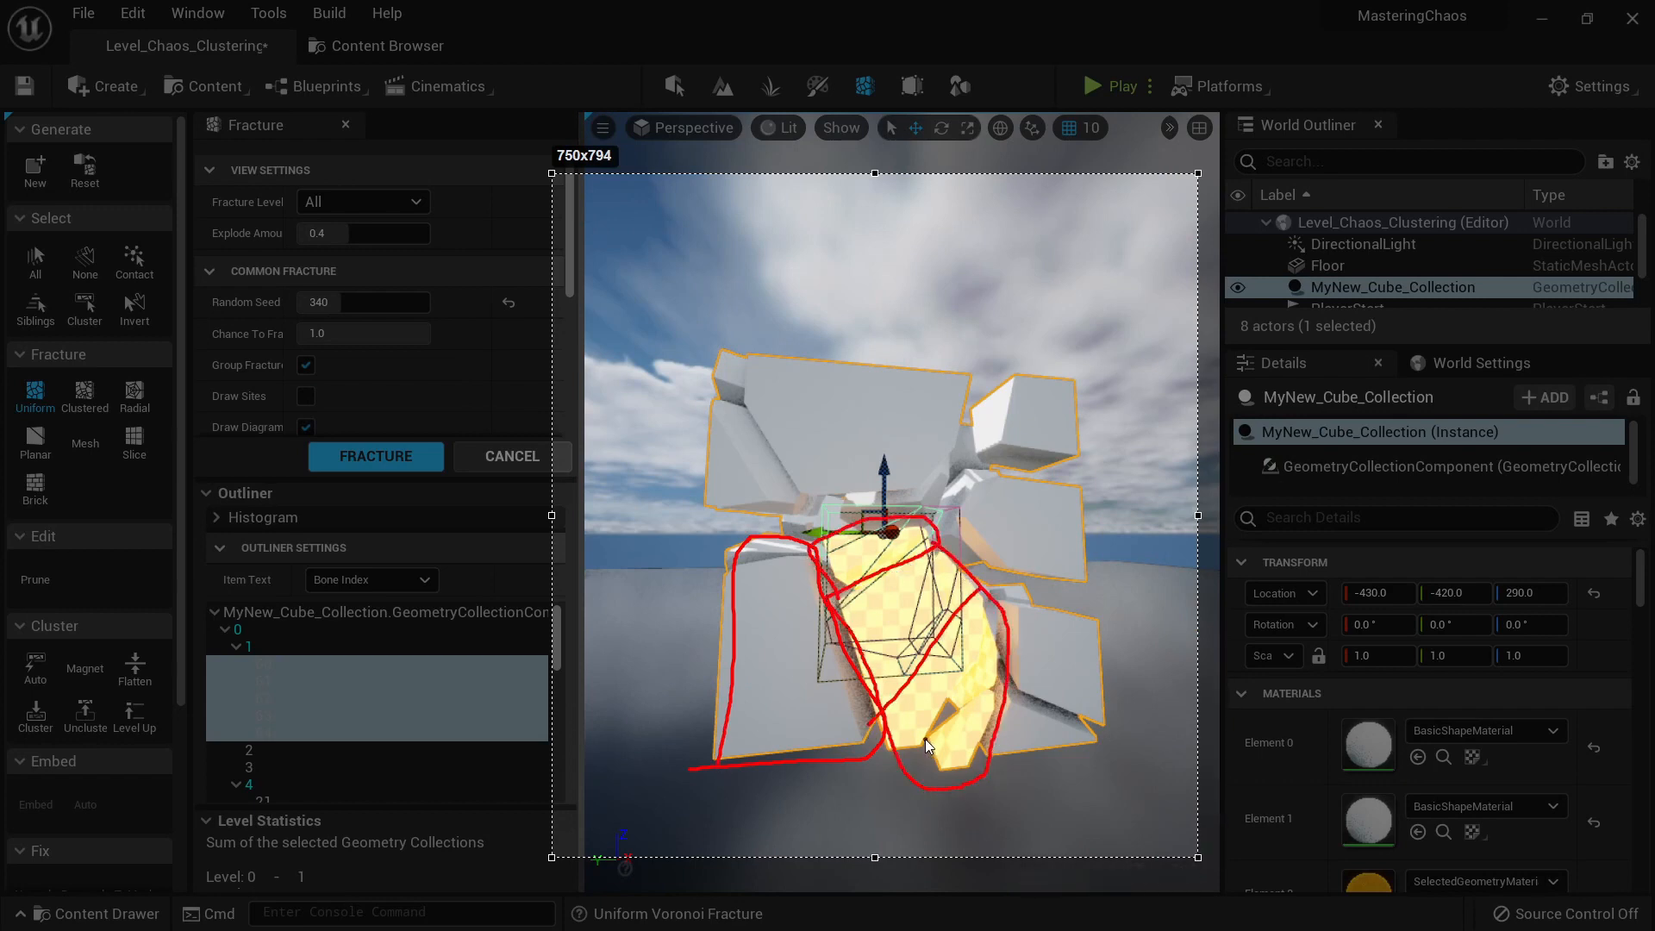
left_click_drag(925, 738, 994, 653)
left_click_drag(989, 758, 1112, 690)
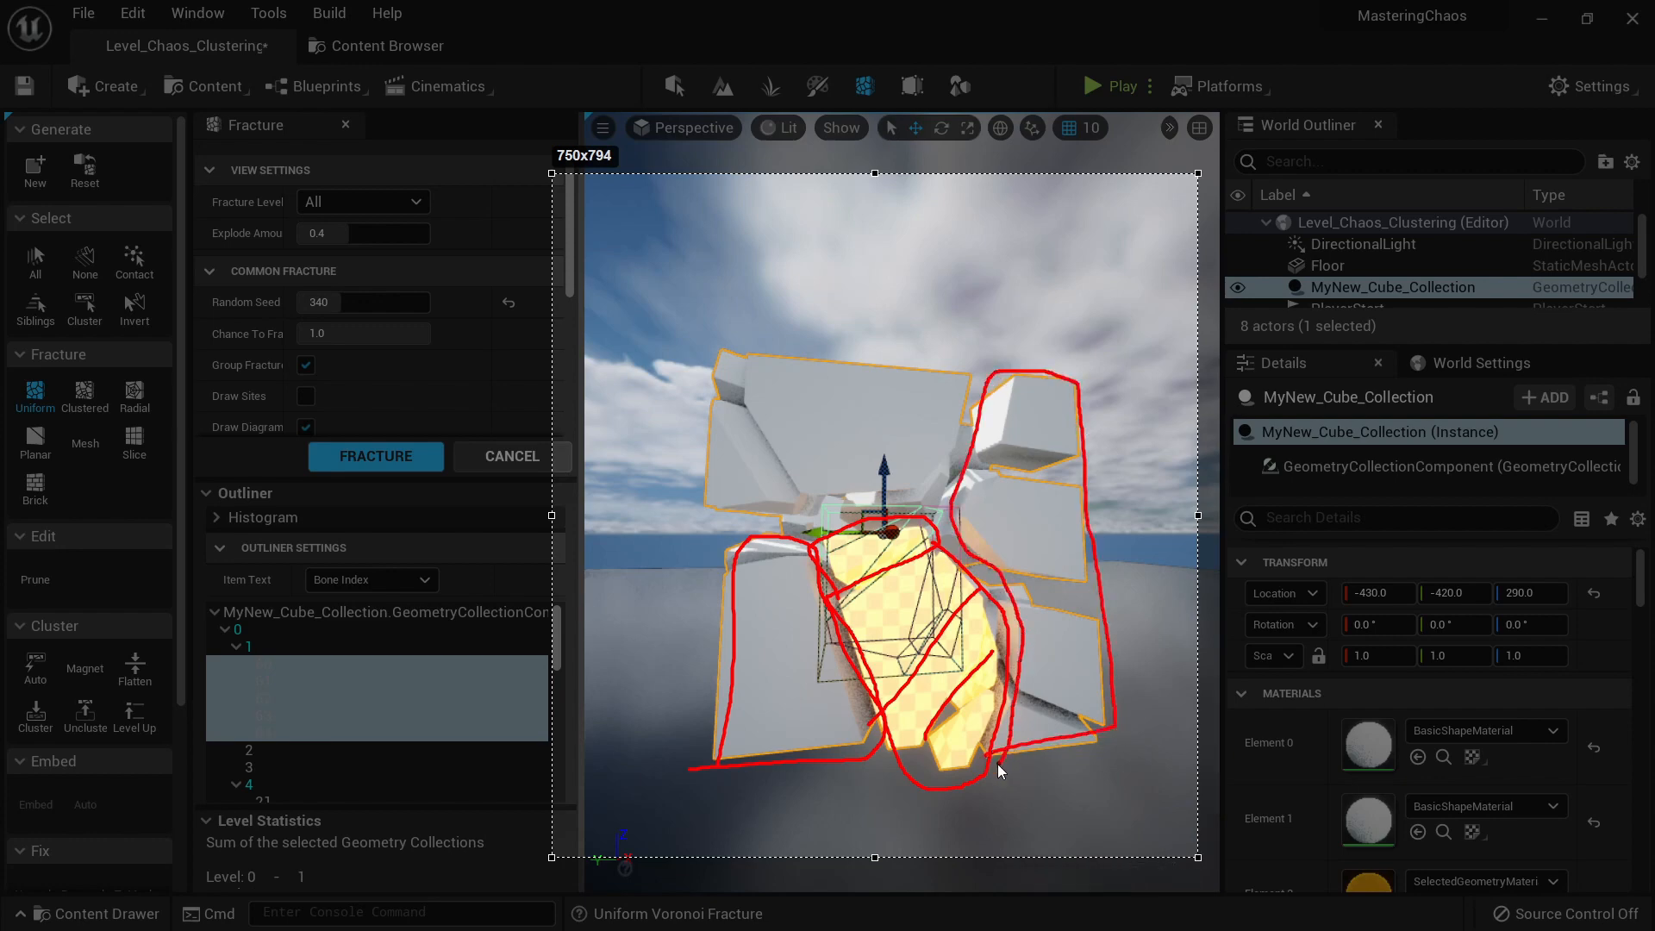
left_click(1184, 873)
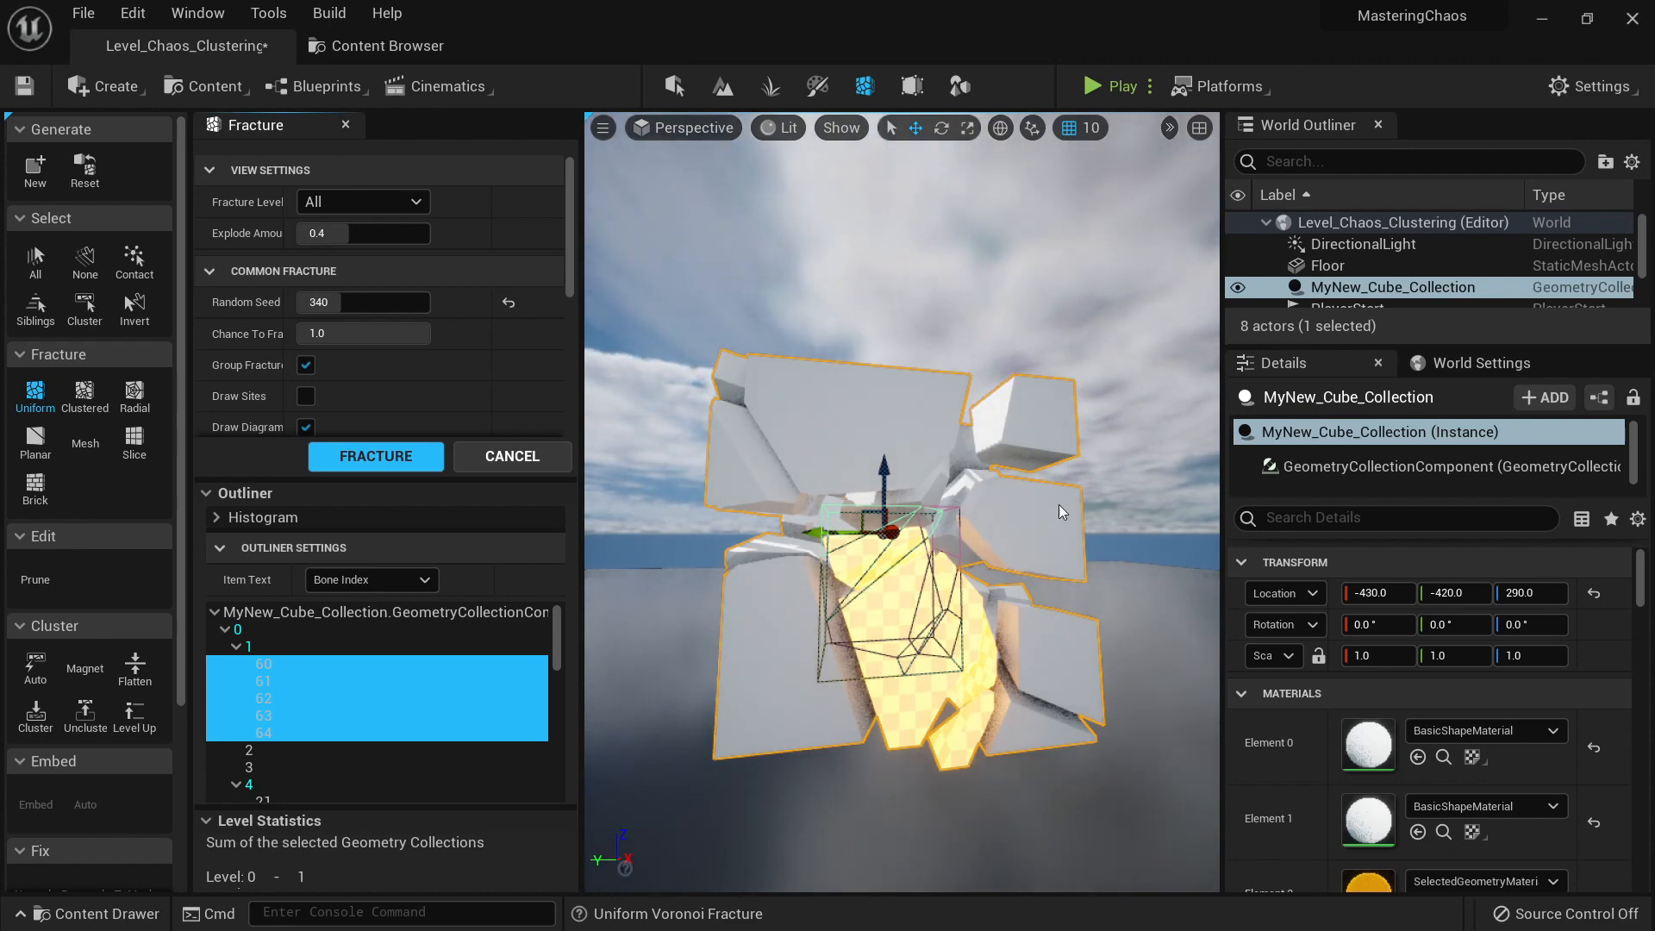
right_click_drag(966, 496, 965, 503)
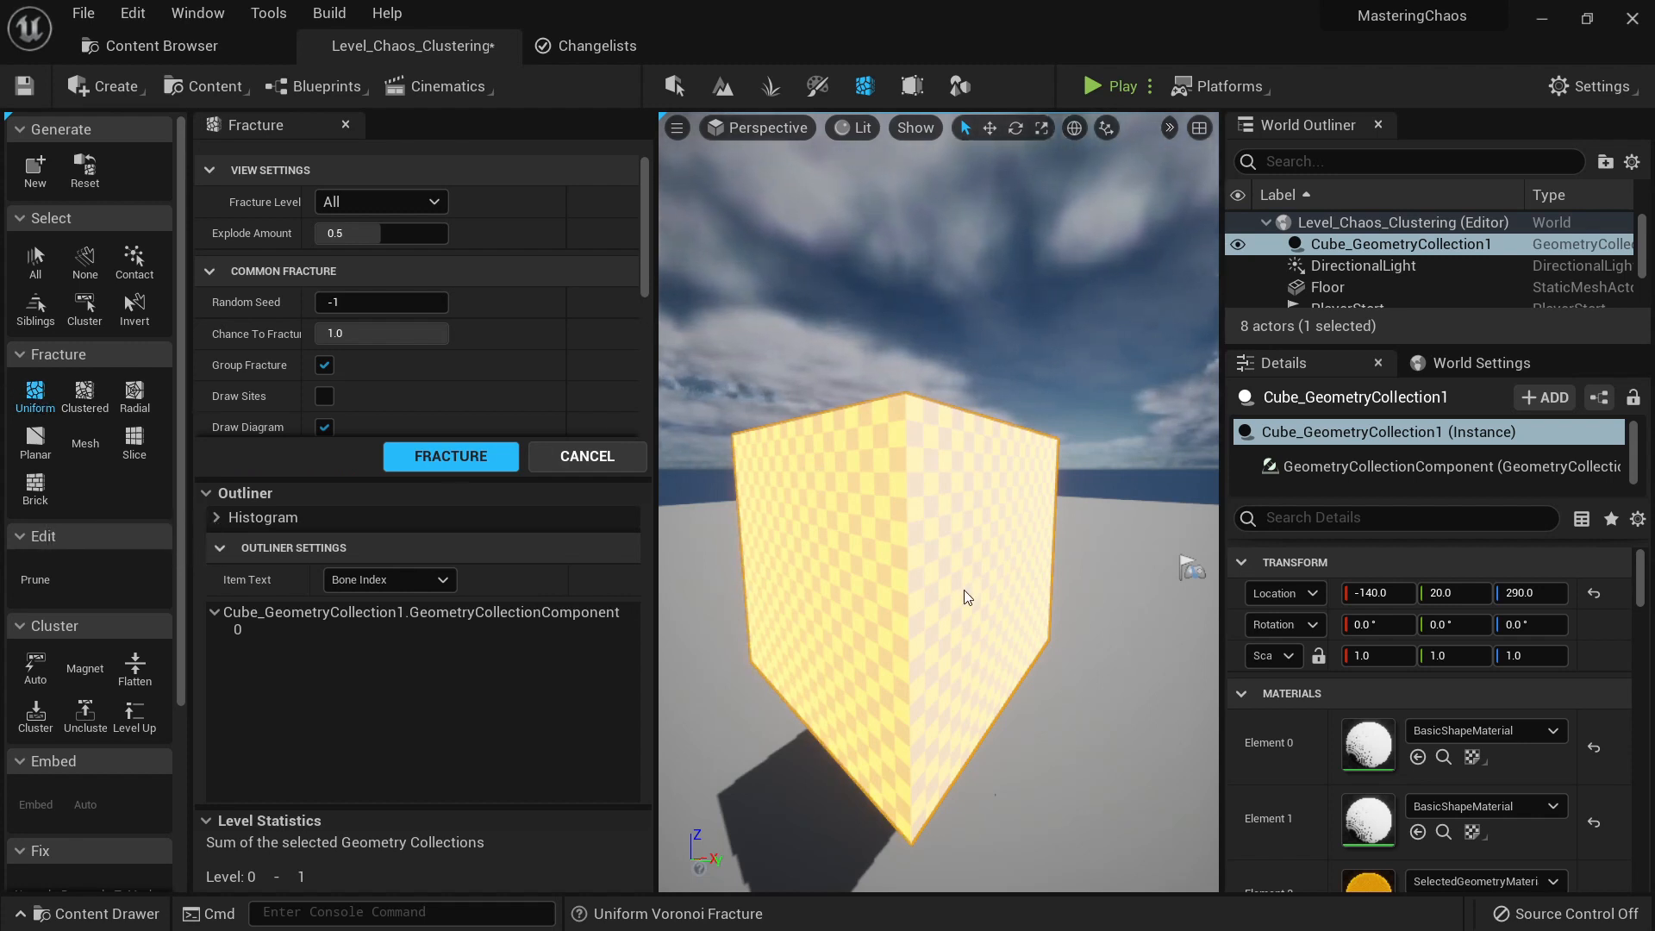
Step: Inspect the unfractured cube of Cube_GeometryCollection1 from several sides
key("d")
right_click_drag(968, 597, 922, 597)
key("w")
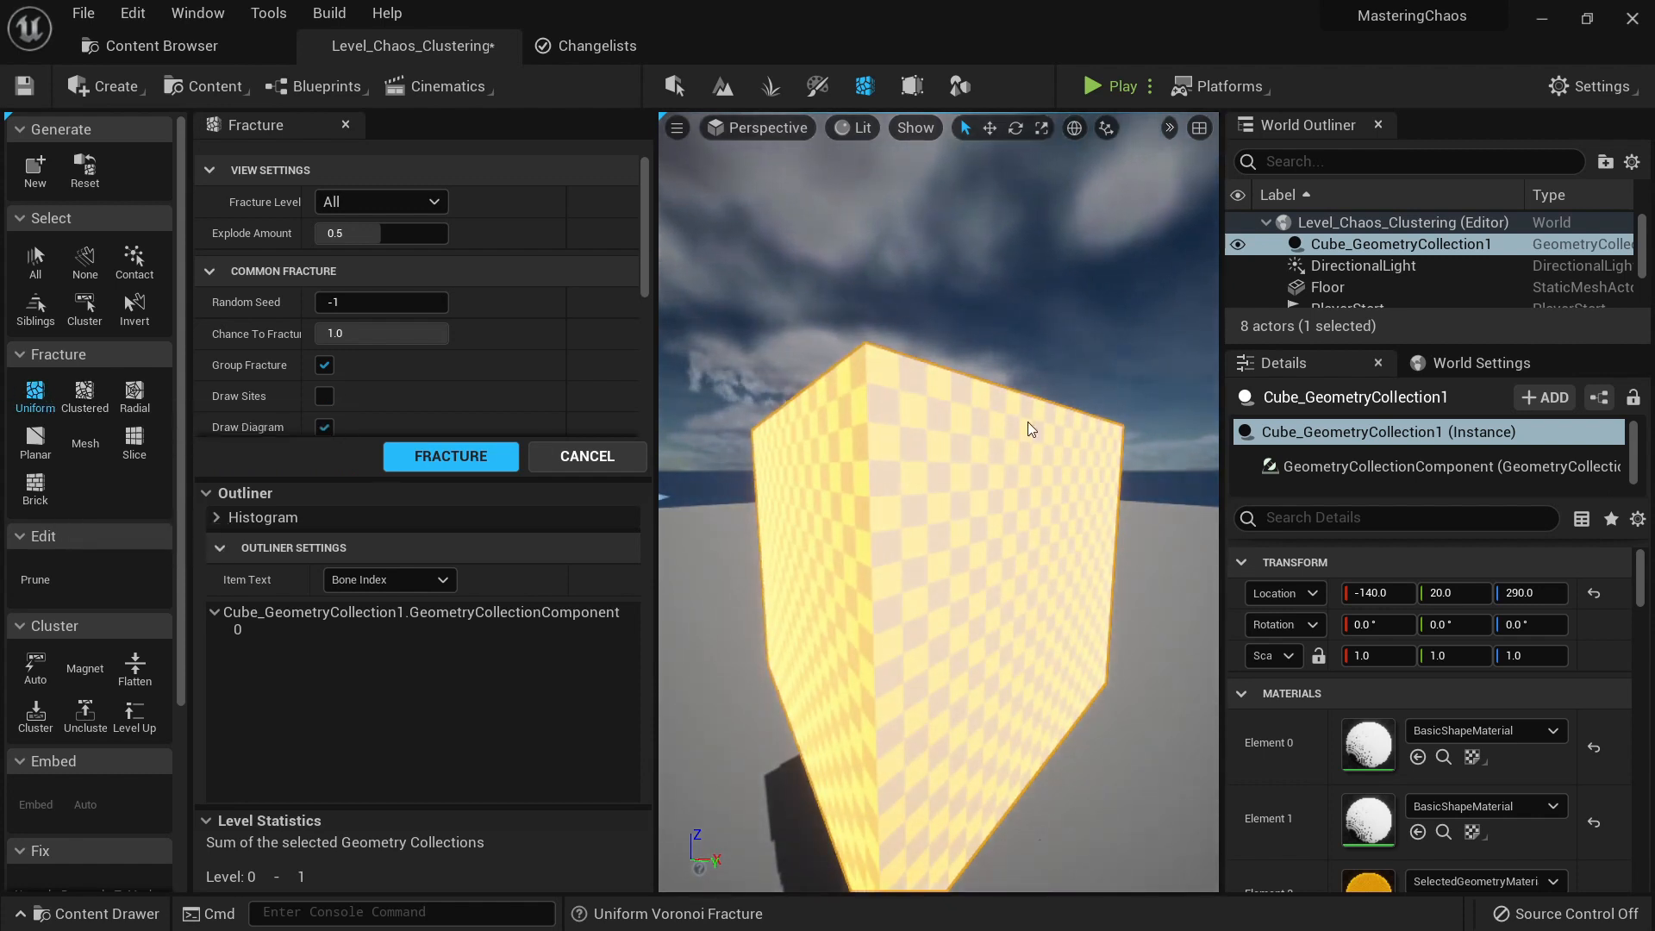
right_click_drag(959, 489, 959, 489)
key("e")
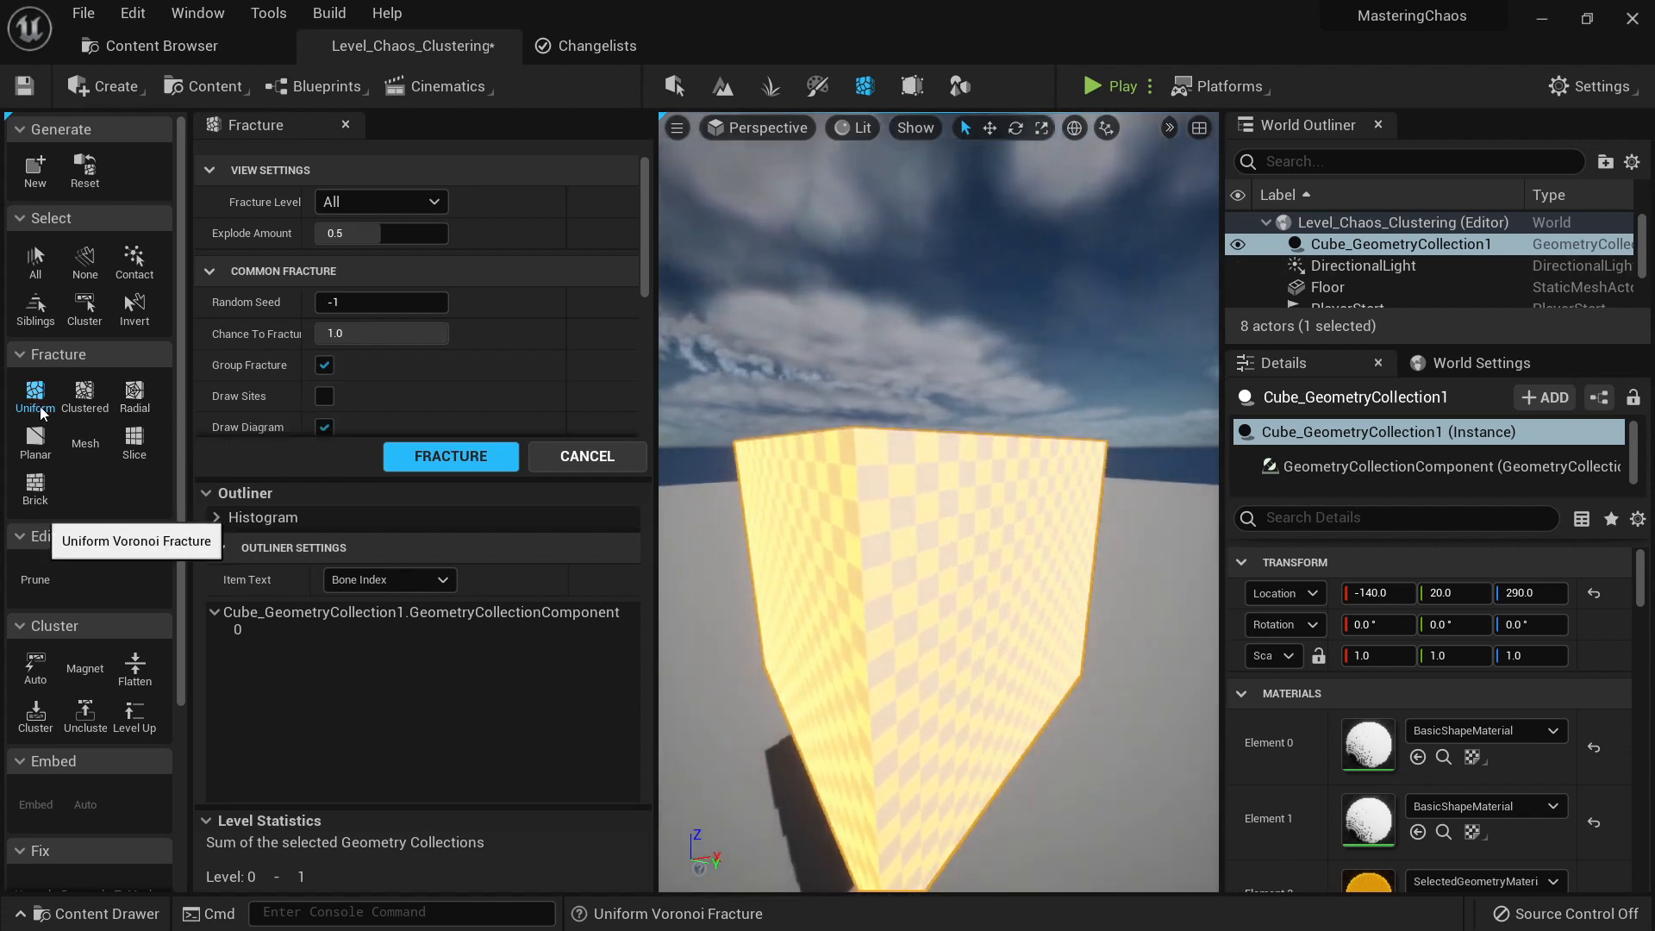
key("s")
right_click_drag(949, 577, 939, 557)
key("w")
key("q")
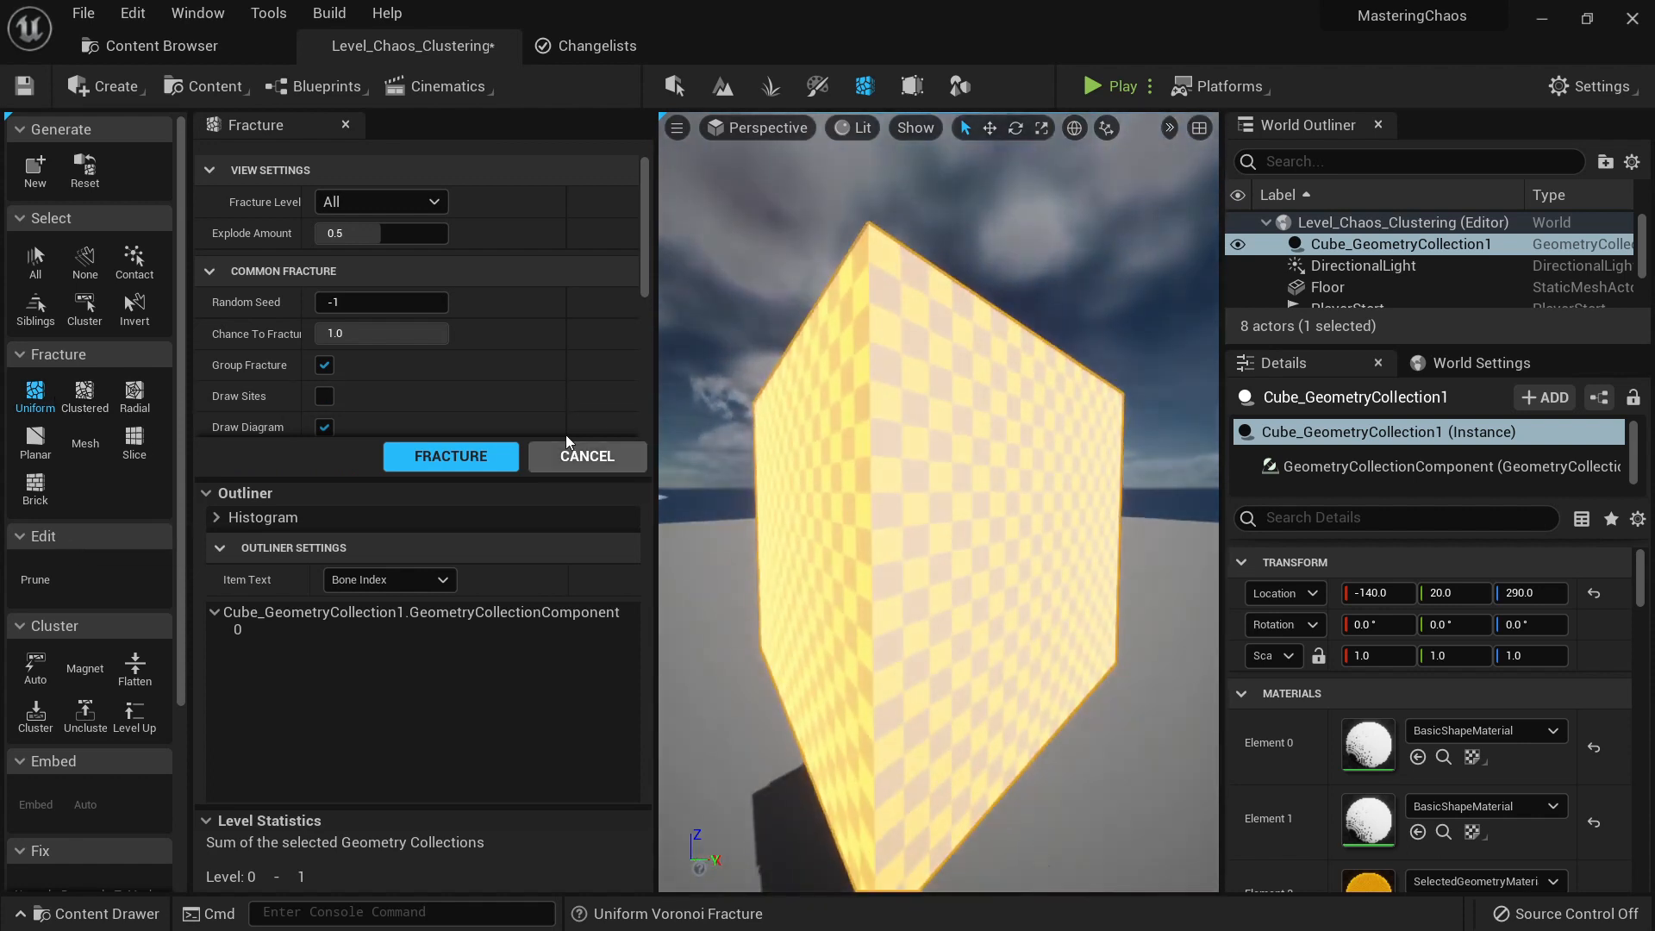
Step: Enlarge the fracture settings area, then deselect and reselect bone 0 to display the Uniform Voronoi preview on the cube
left_click_drag(374, 476, 375, 581)
right_click_drag(963, 508, 963, 508)
key("e")
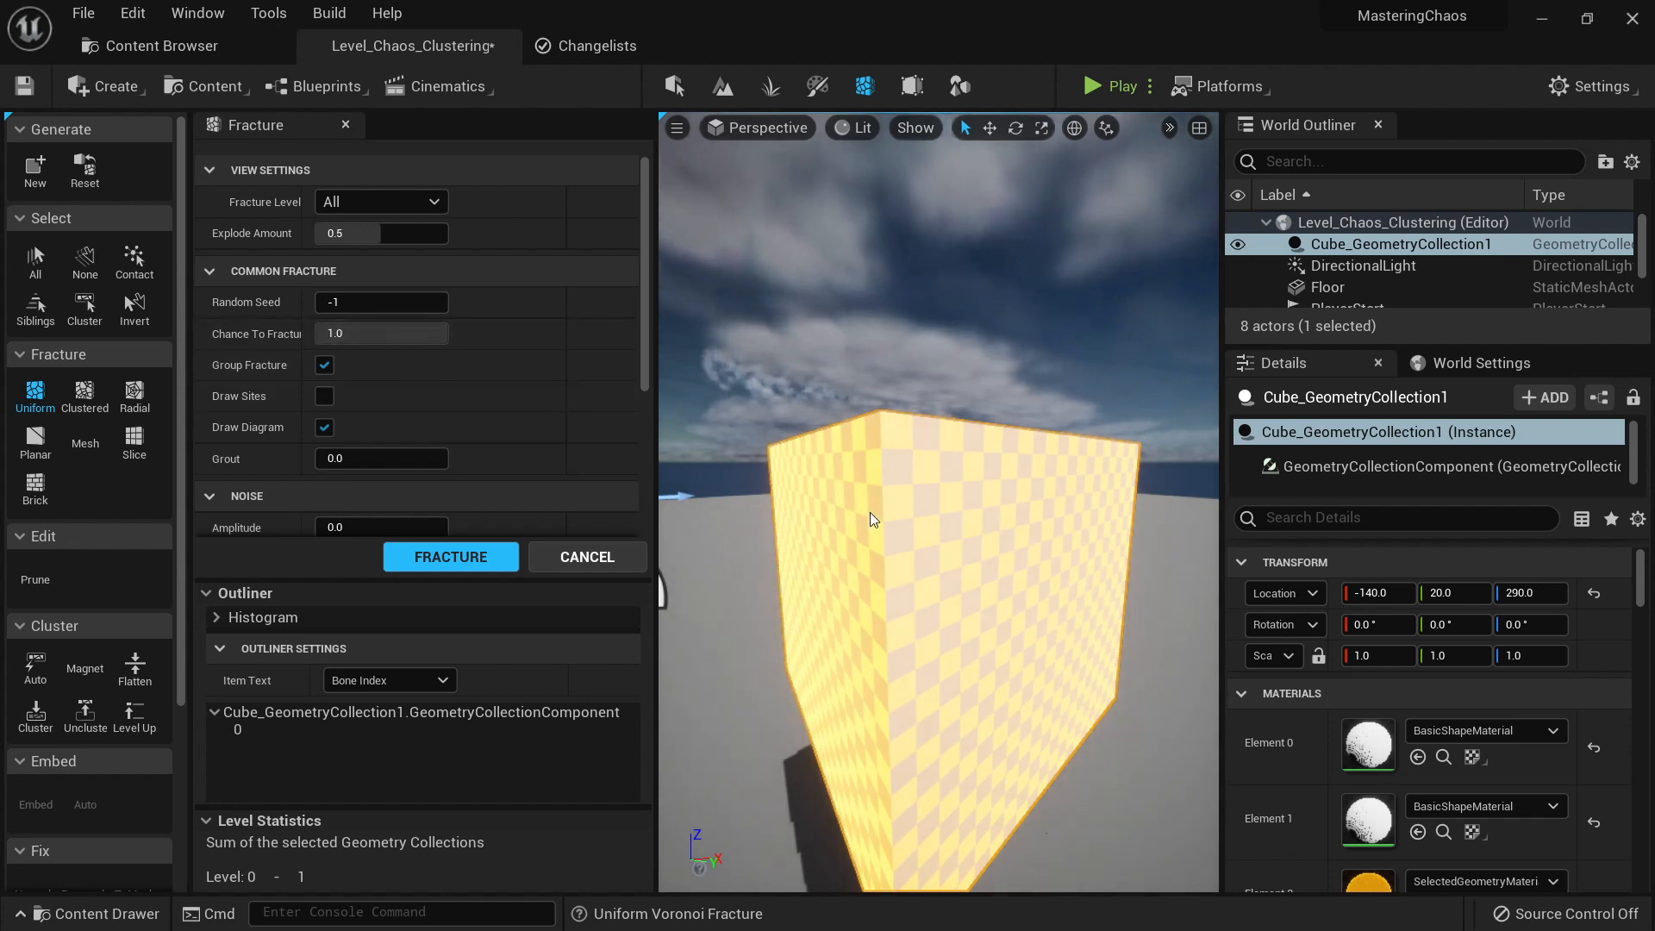
left_click(236, 732)
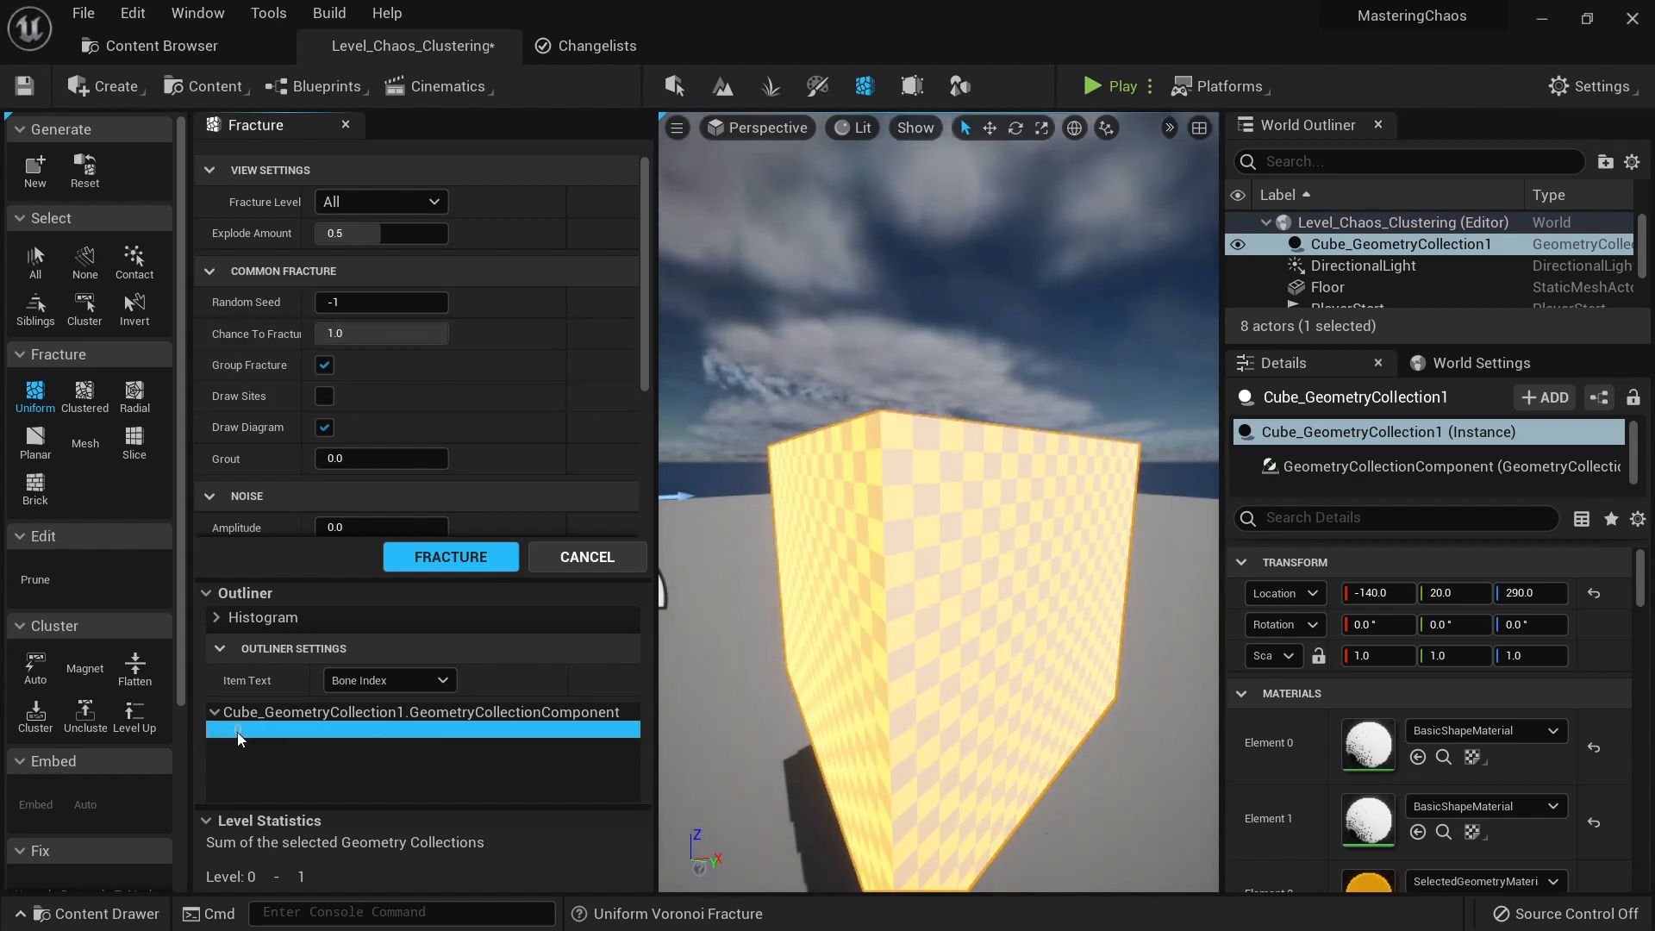
left_click(262, 755)
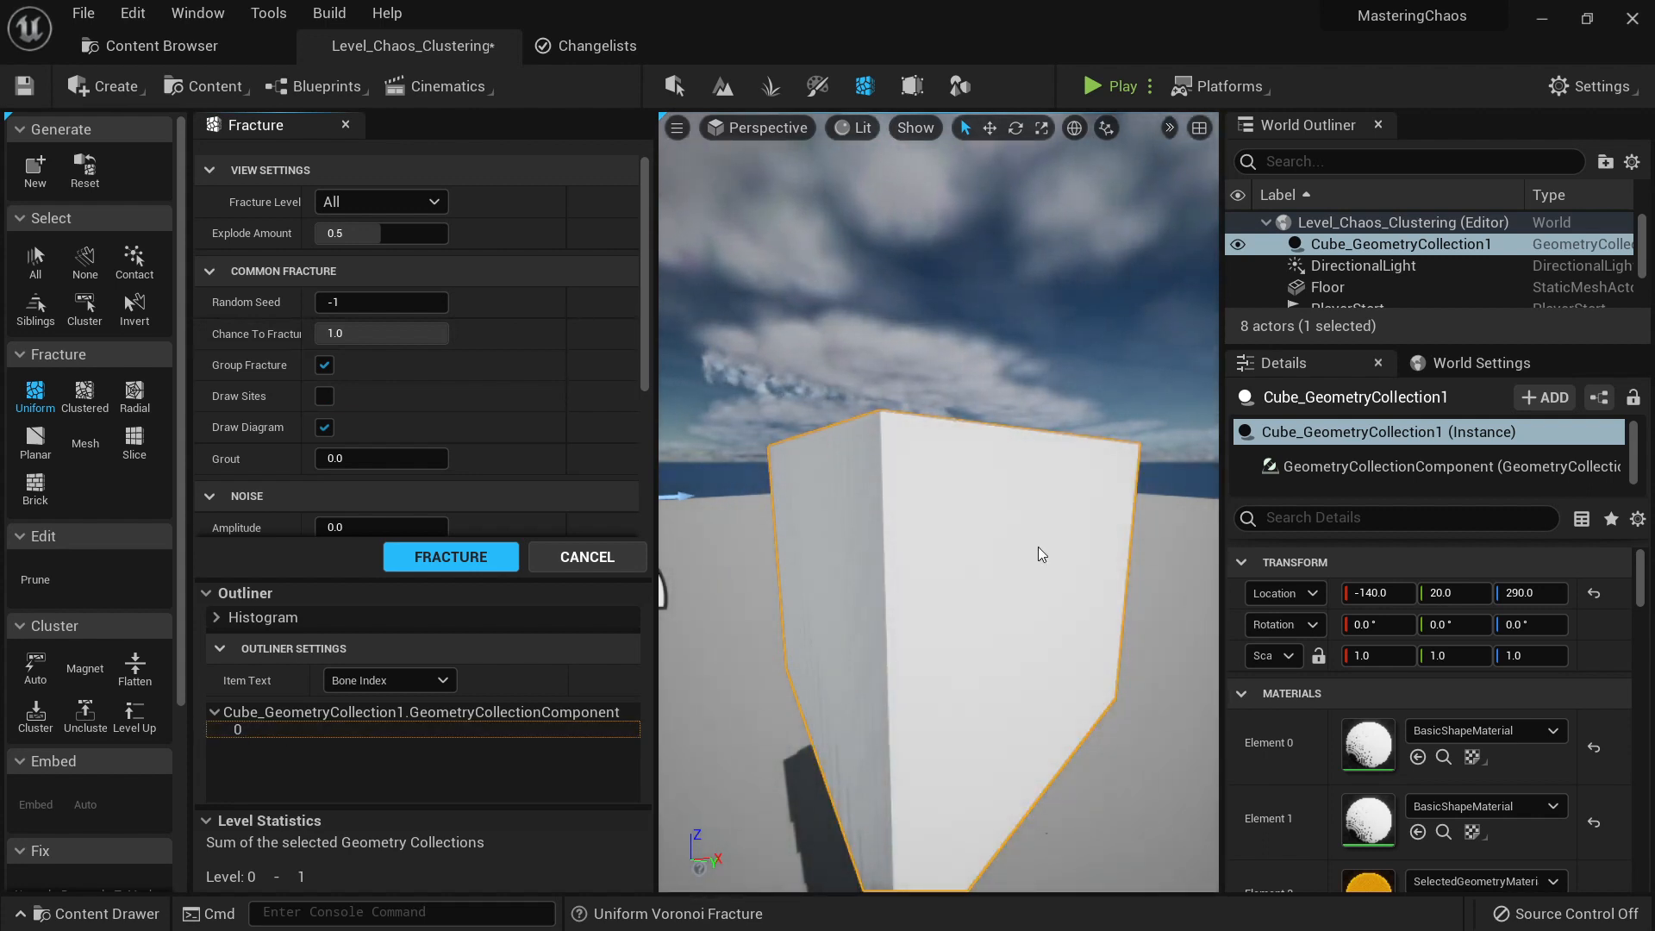
left_click(271, 733)
right_click_drag(1027, 567, 1032, 567)
key("shift+e")
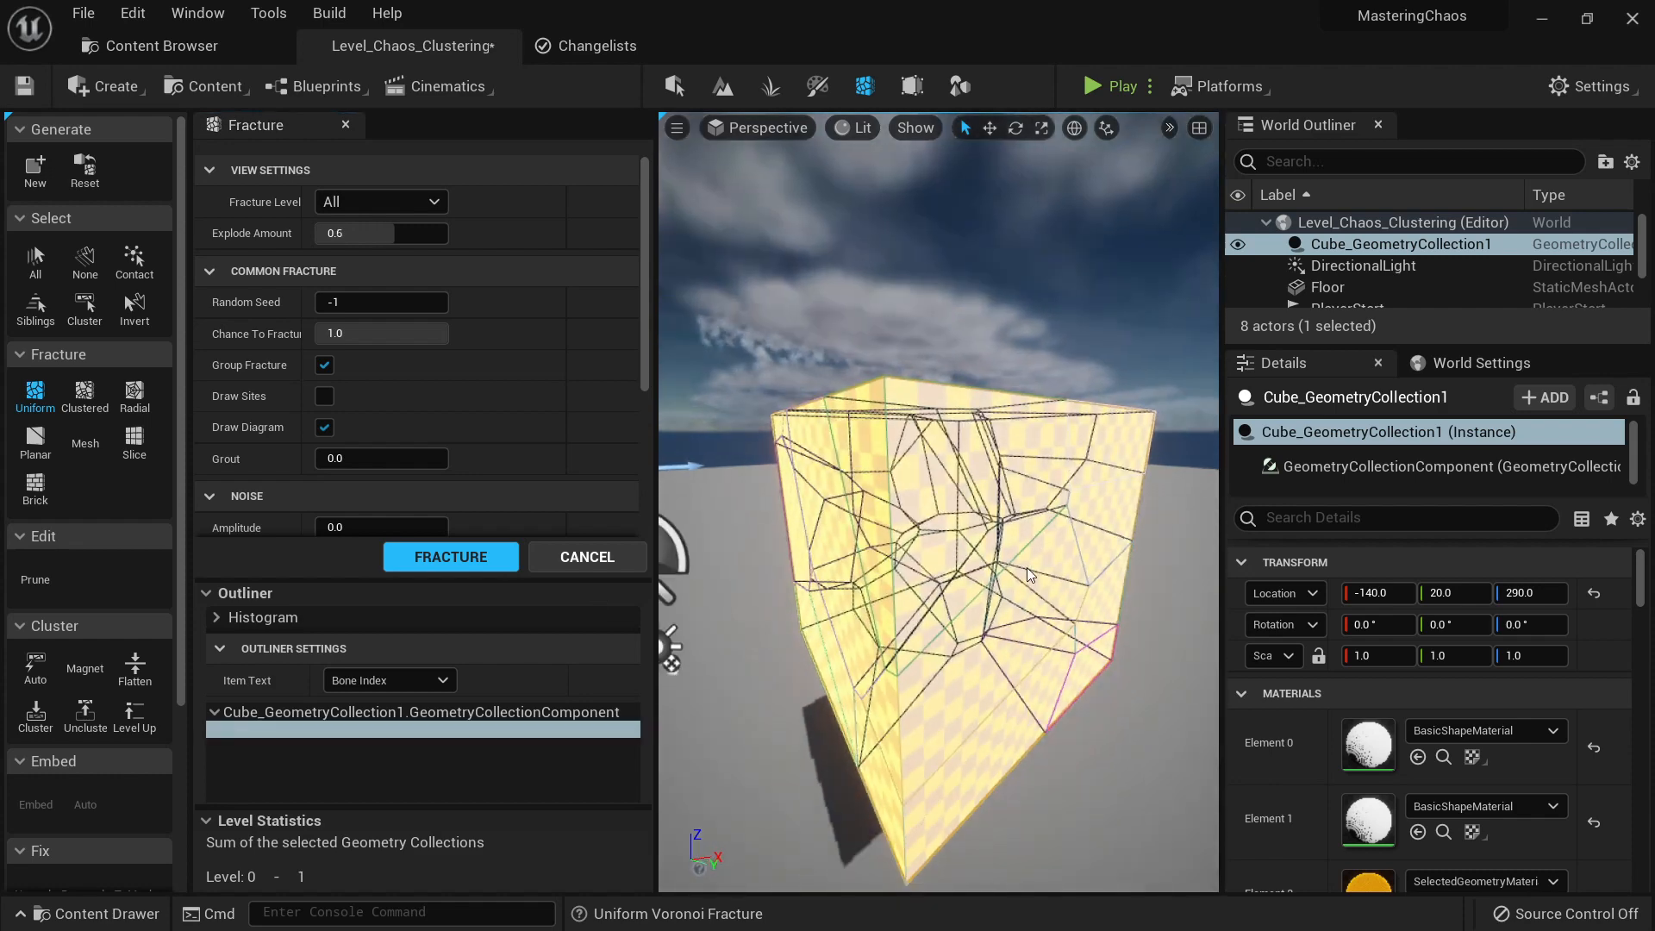
key("shift+e")
mouse_move(830, 619)
right_mouse_down()
mouse_move(776, 625)
mouse_move(862, 647)
right_mouse_up()
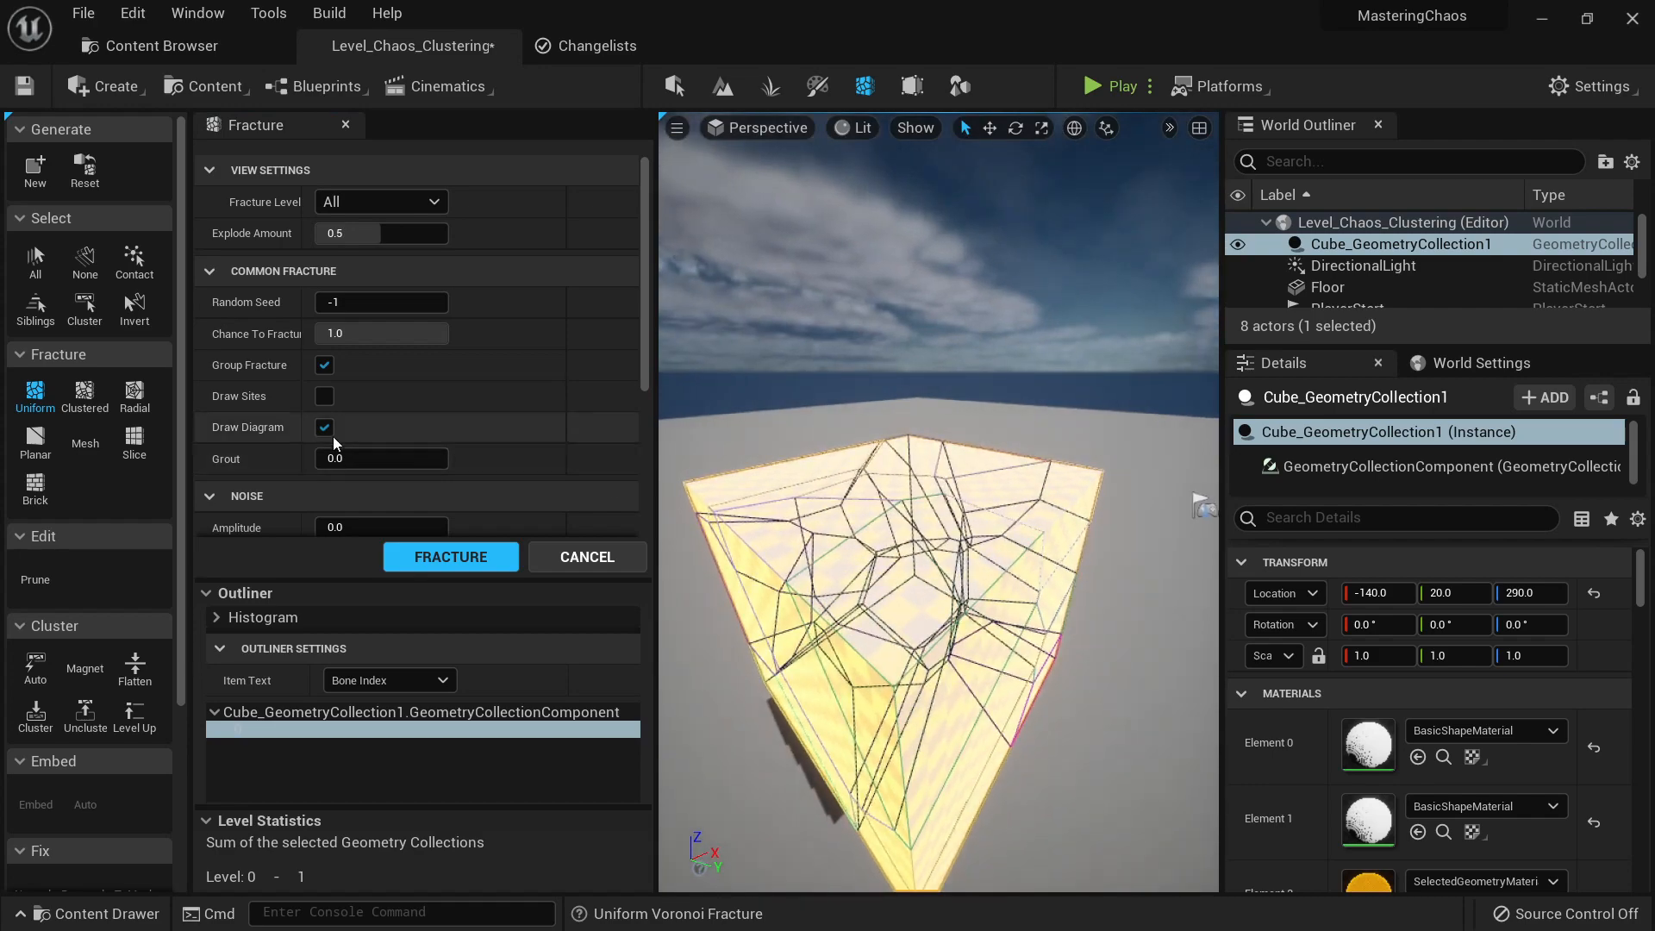
Step: Enable Draw Sites for the Uniform Voronoi fracture and inspect the site points on the cube from several sides
left_click(324, 401)
mouse_move(828, 604)
right_mouse_down()
mouse_move(888, 560)
mouse_move(1023, 632)
right_mouse_up()
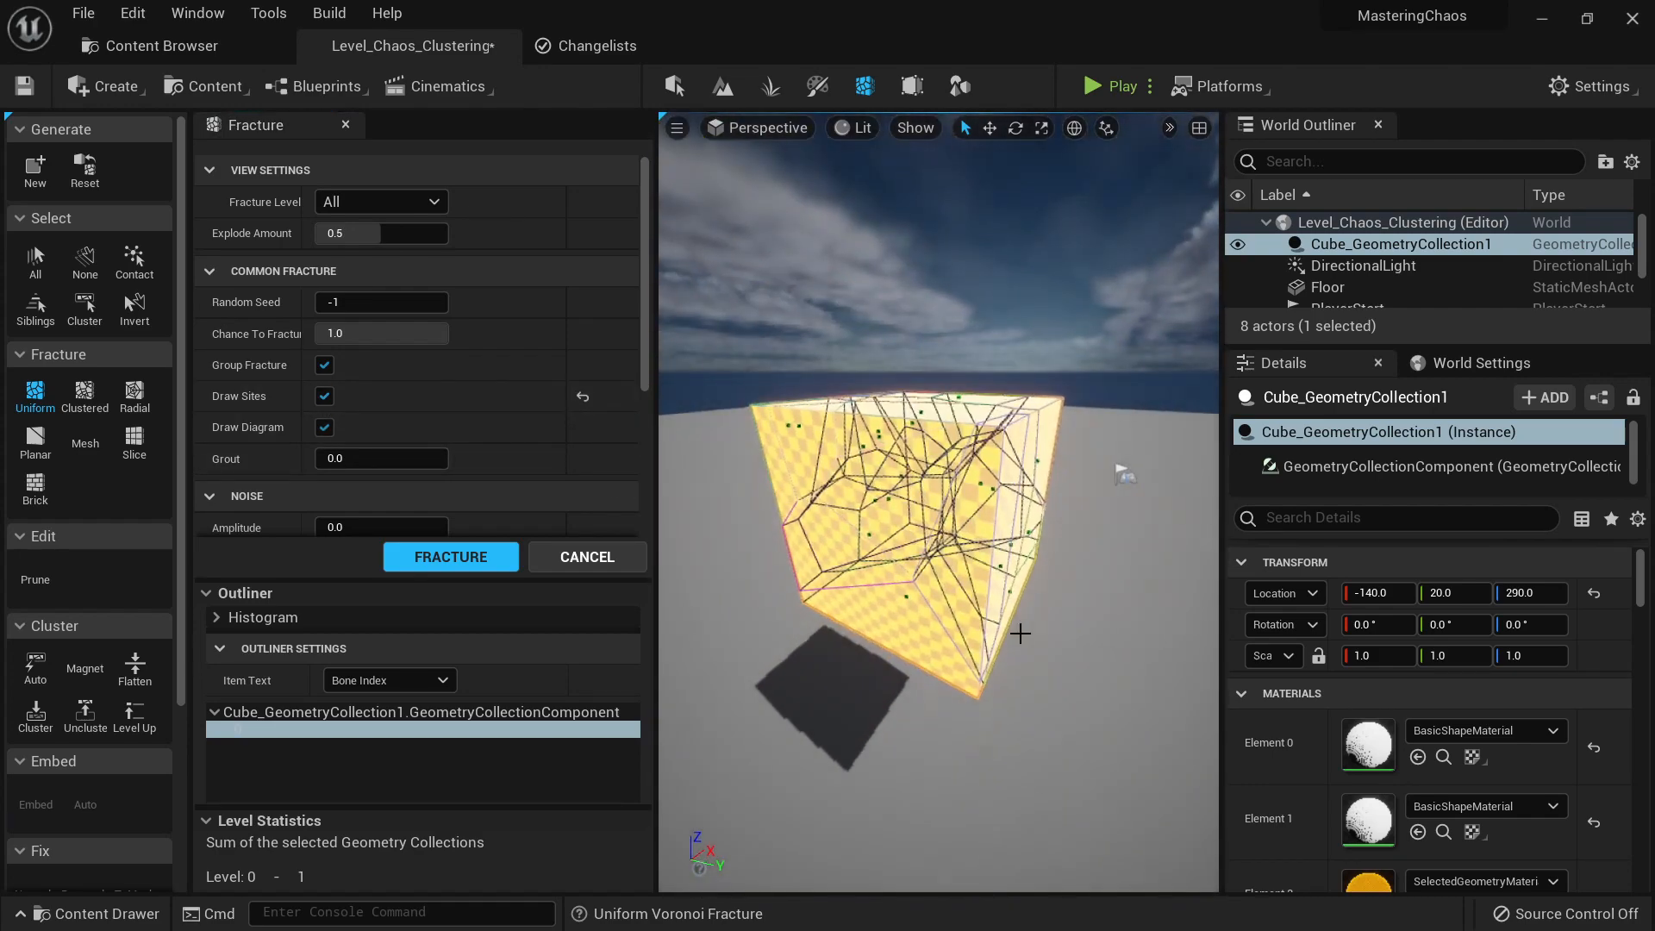
mouse_move(906, 608)
right_mouse_down()
mouse_move(862, 569)
mouse_move(889, 560)
mouse_move(927, 591)
right_mouse_up()
key("w")
right_click_drag(939, 518, 931, 510)
key("d")
mouse_move(918, 569)
right_mouse_down()
mouse_move(768, 560)
mouse_move(923, 543)
right_mouse_up()
key("s")
key("w")
key("a")
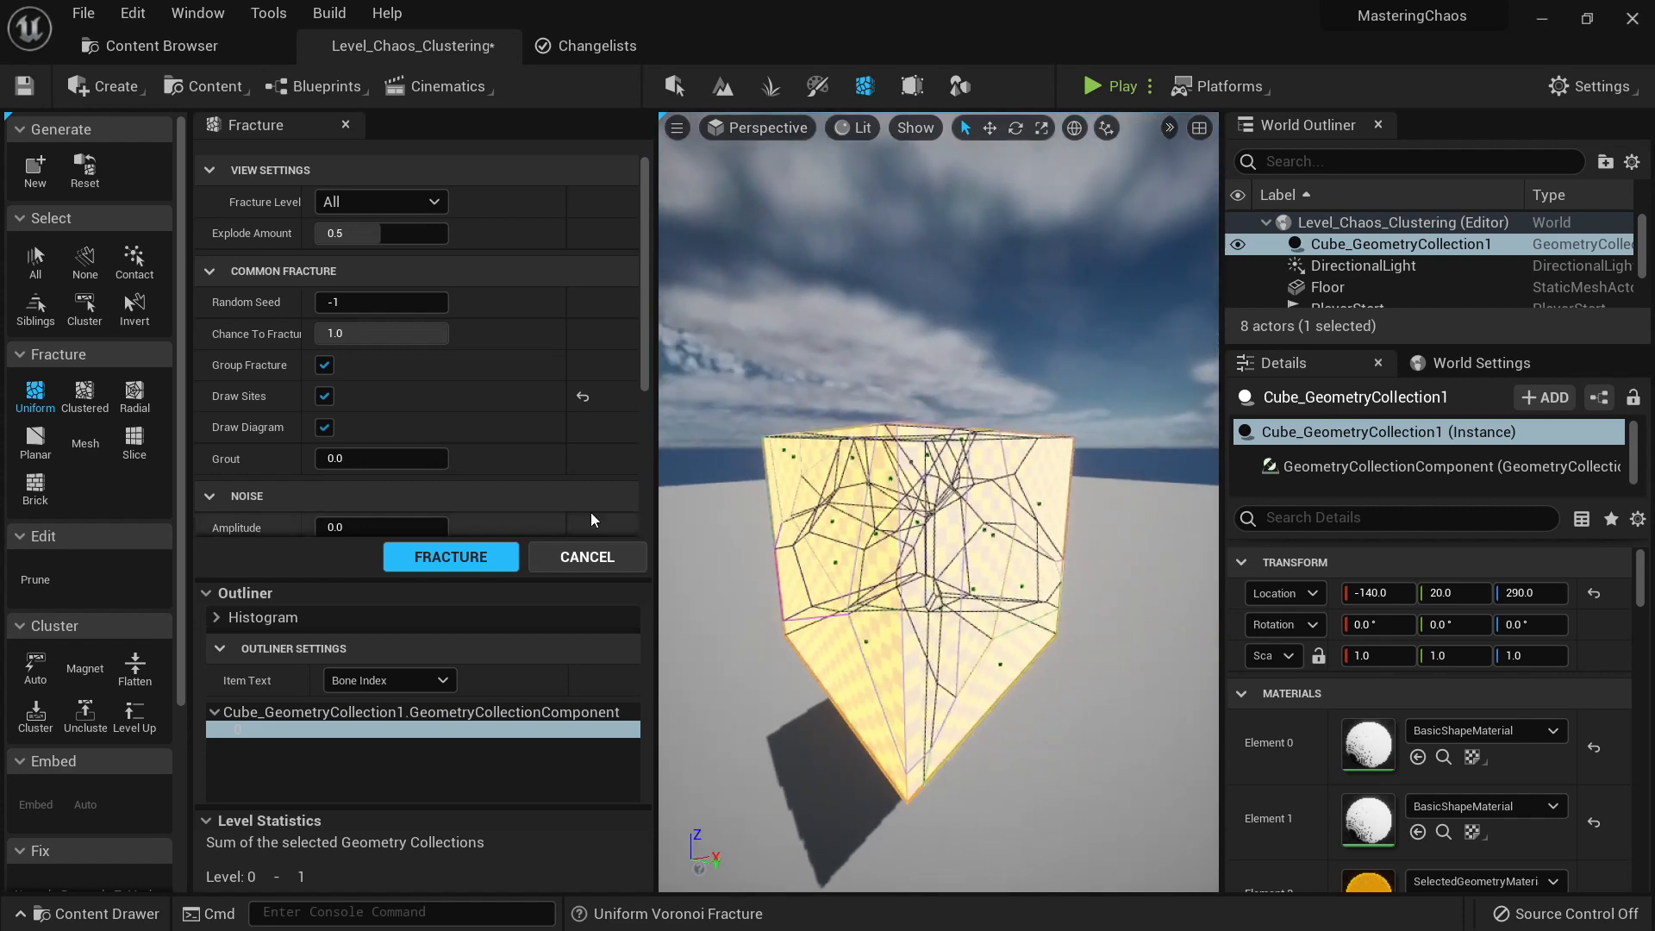
Step: Set the Grout spacing between cut pieces to 500 and check the fracture preview on the cube
scroll(421, 433, "down", 2)
scroll(397, 394, "down", 3)
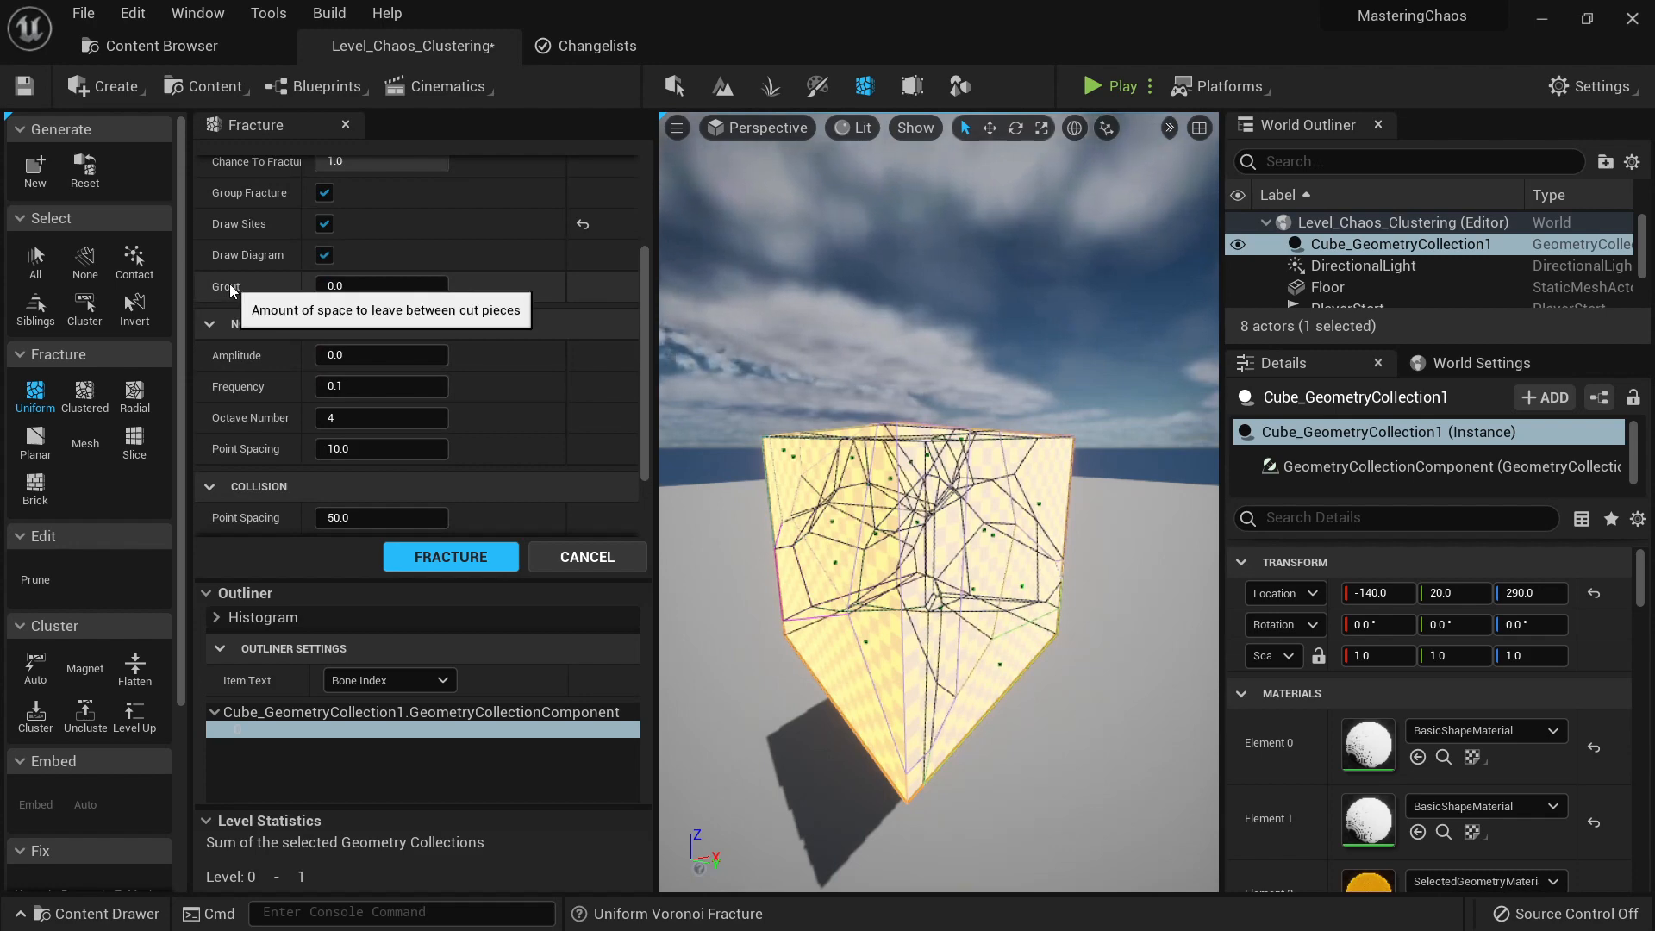
left_click_drag(373, 287, 402, 286)
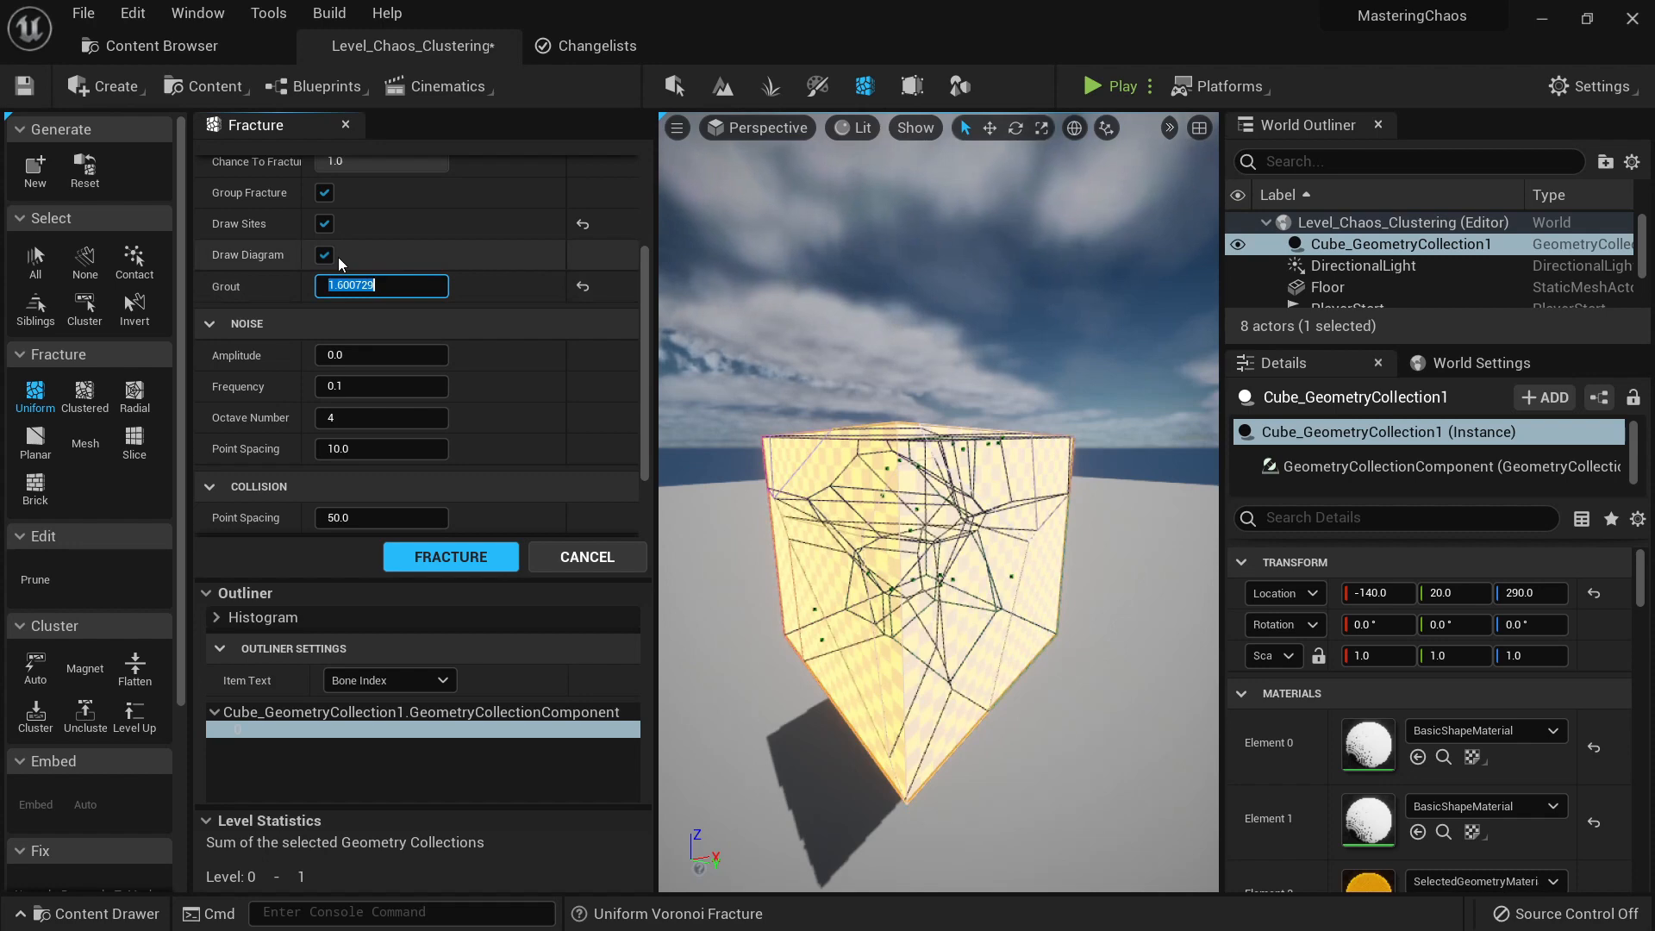
type("500")
right_click_drag(940, 521, 1039, 487)
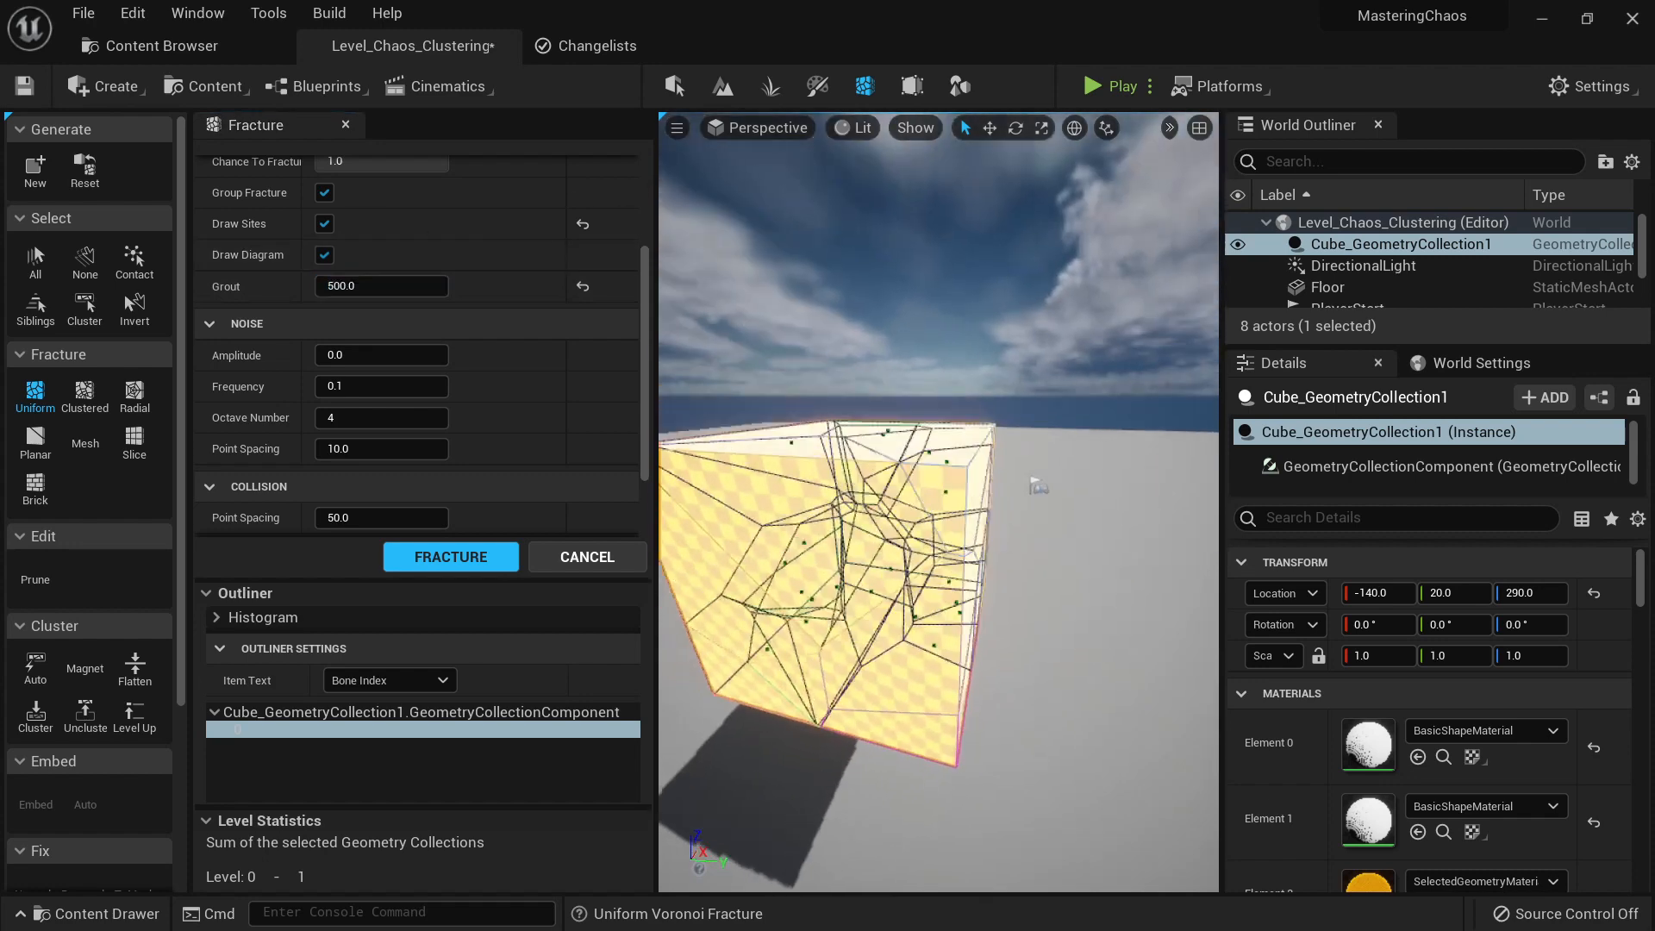
Step: Reset Grout to its default of 0.0, and try a noise Octave Number of 8 before returning it to 4
right_click_drag(914, 603, 733, 590)
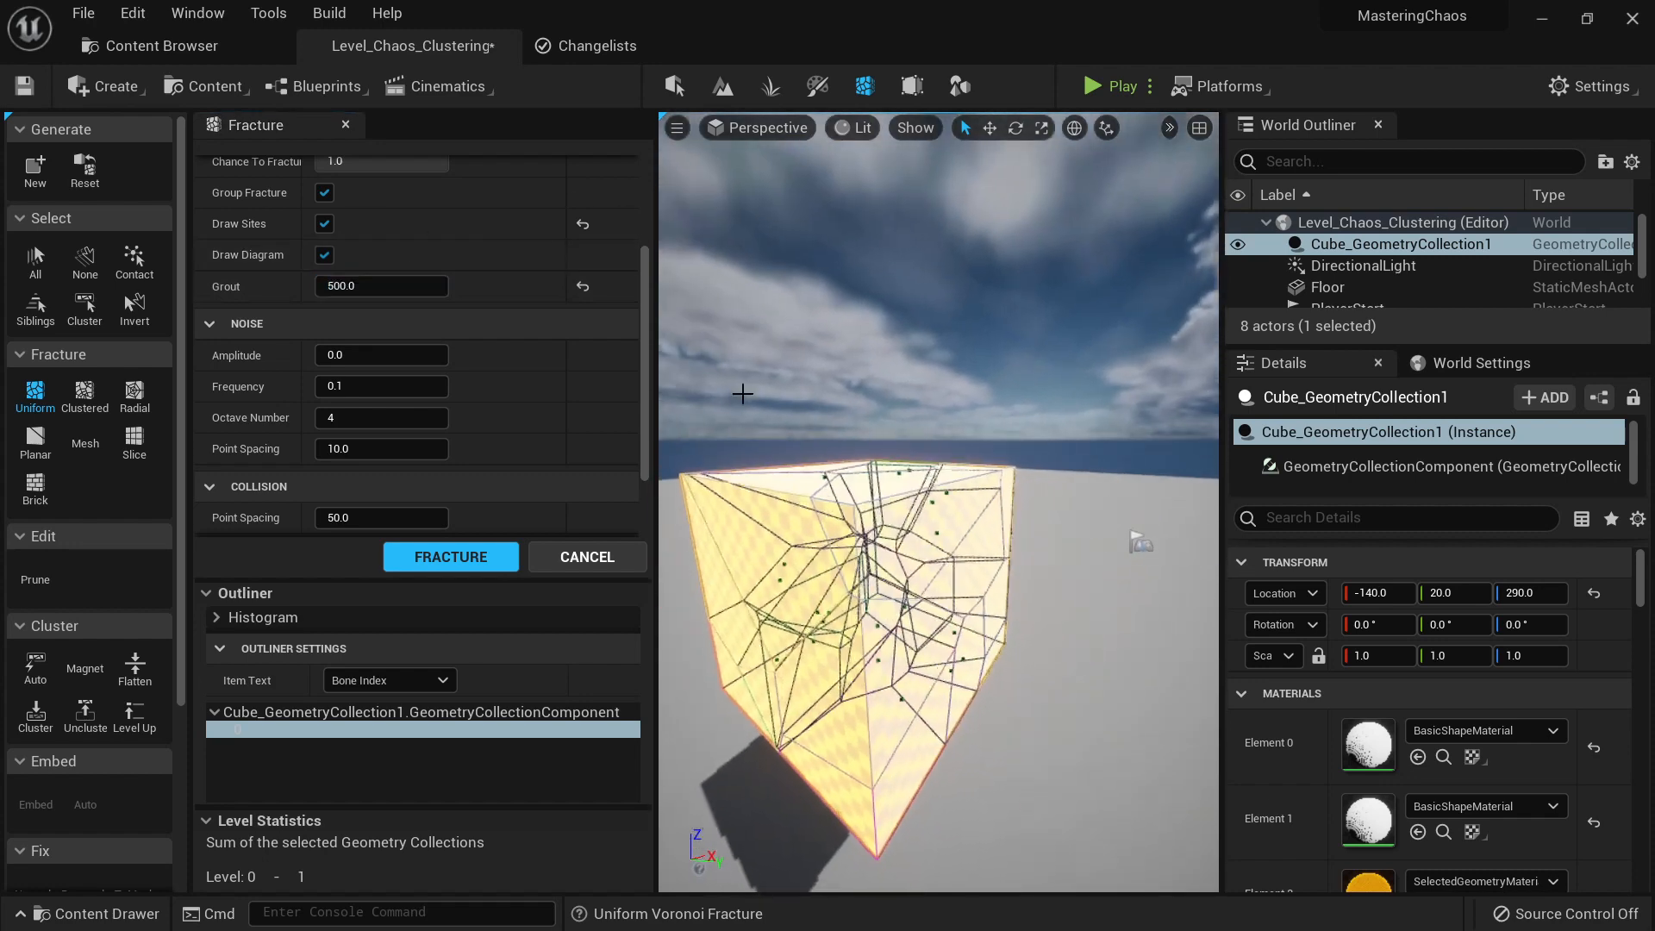
left_click(583, 285)
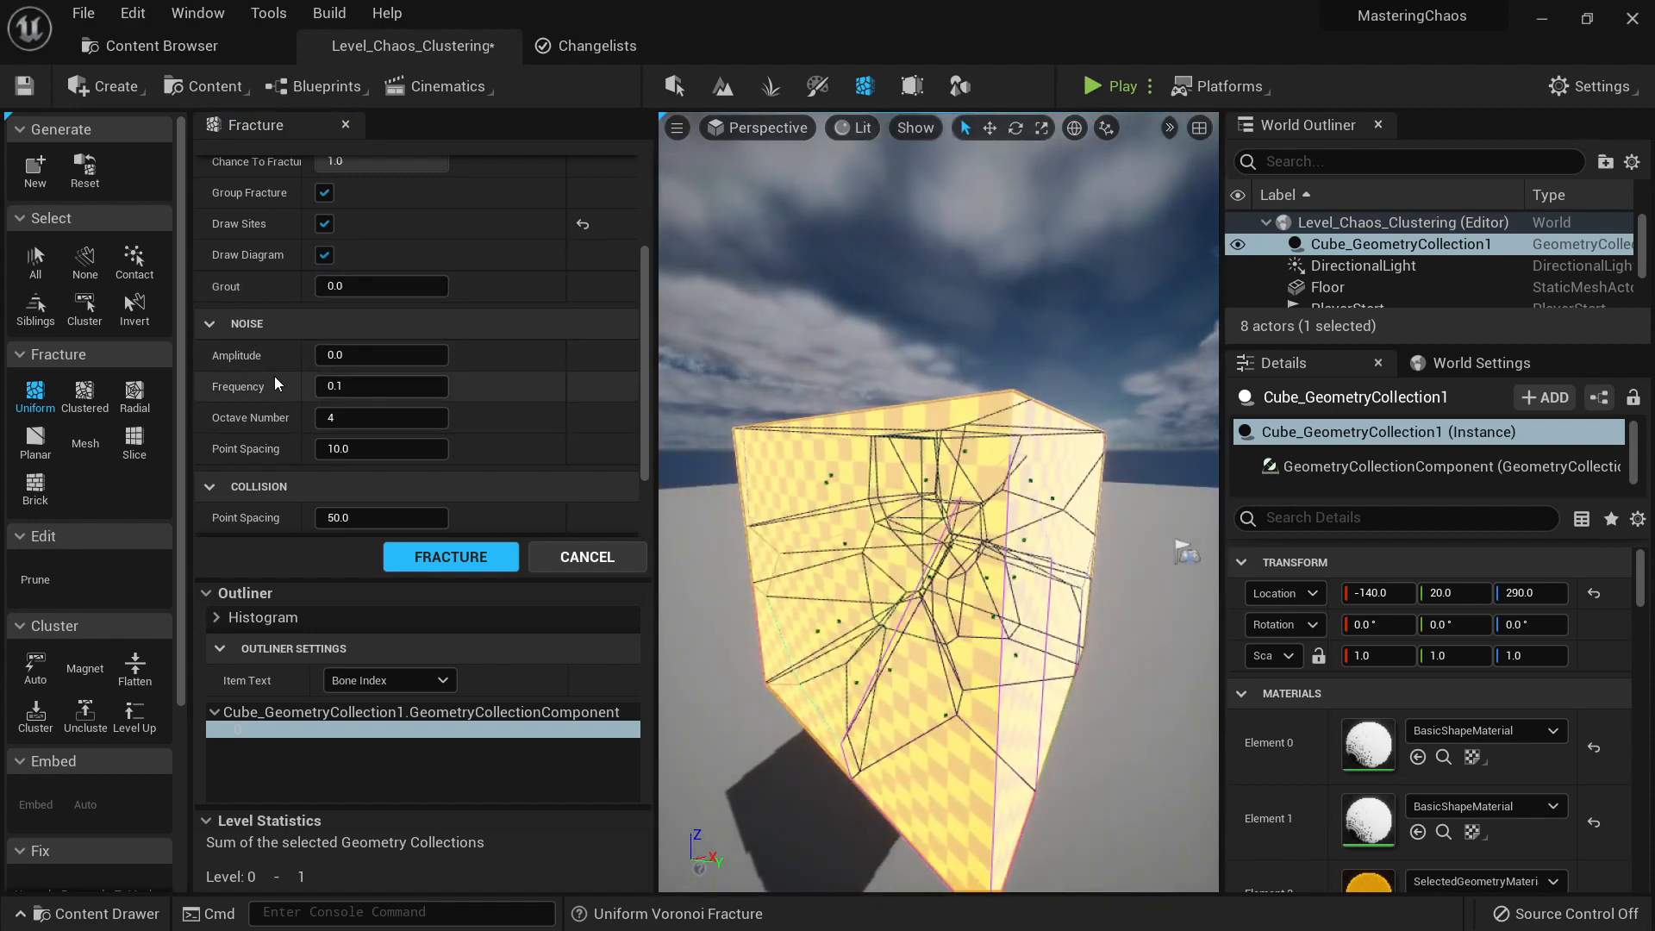
left_click(355, 422)
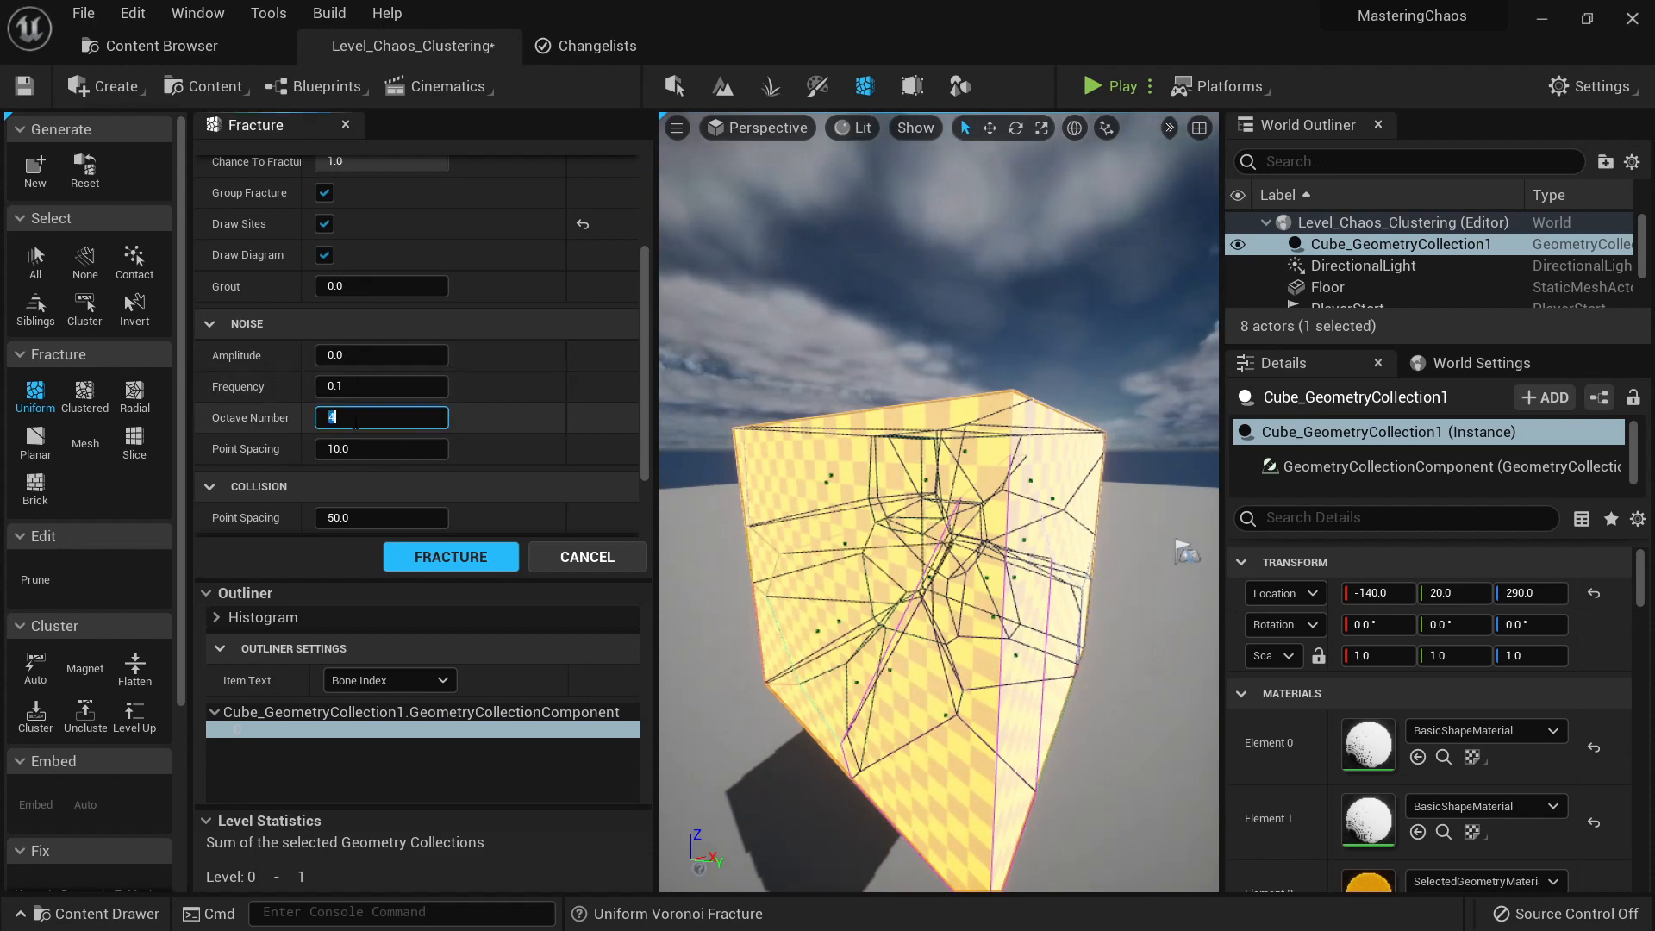
type("8")
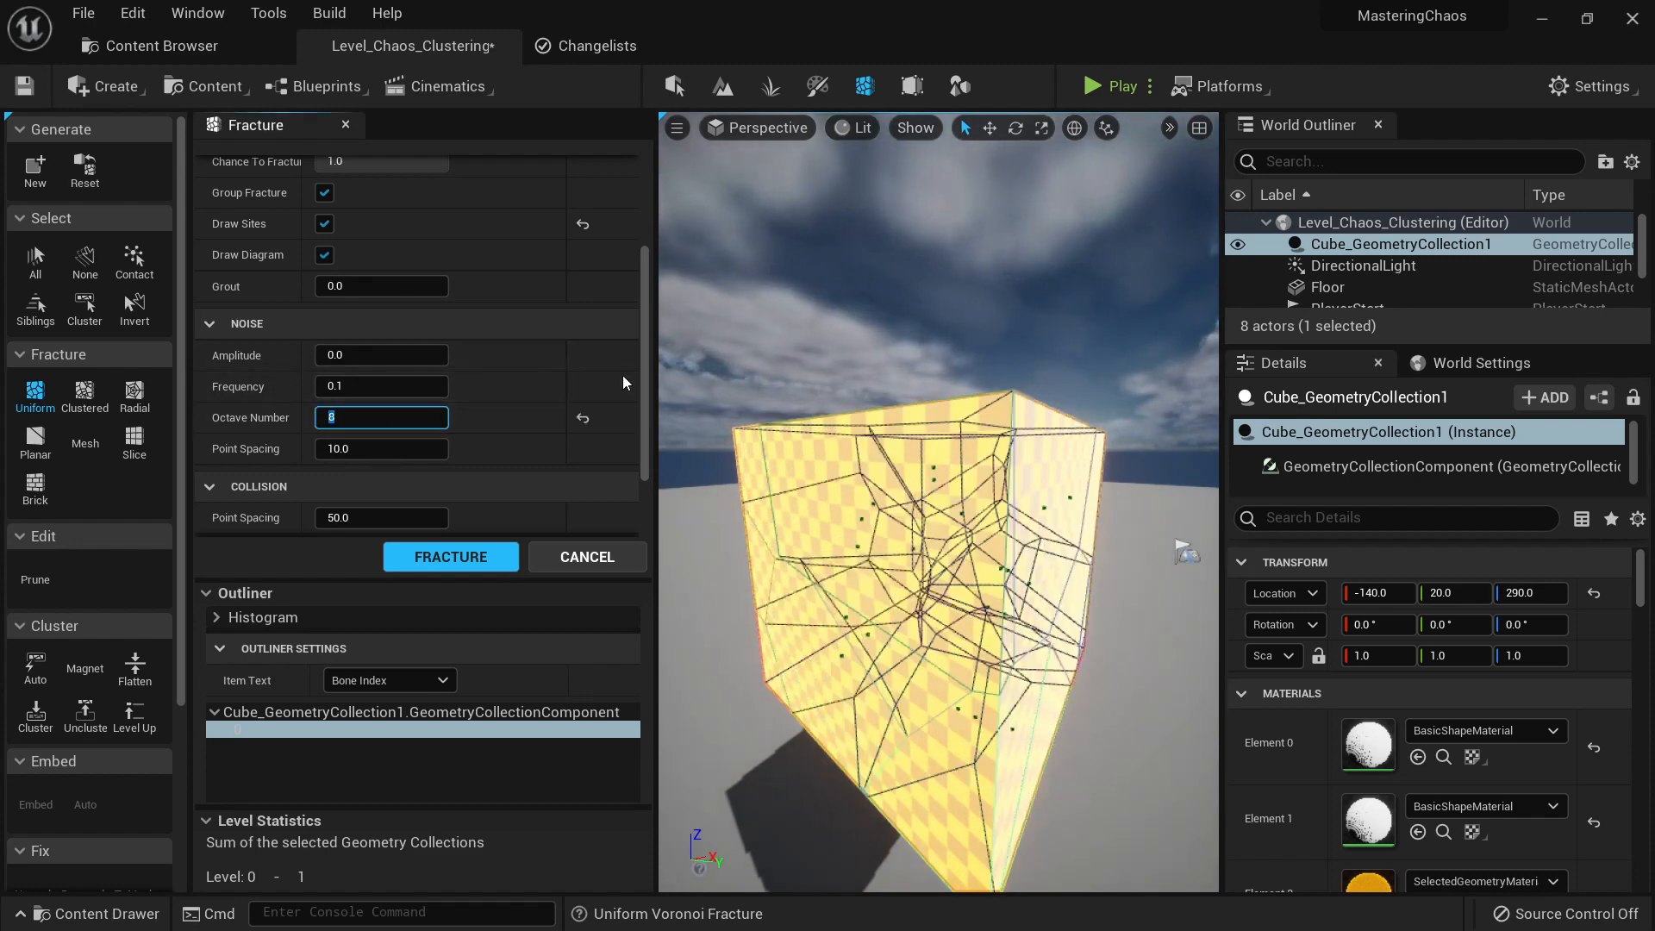
type("4")
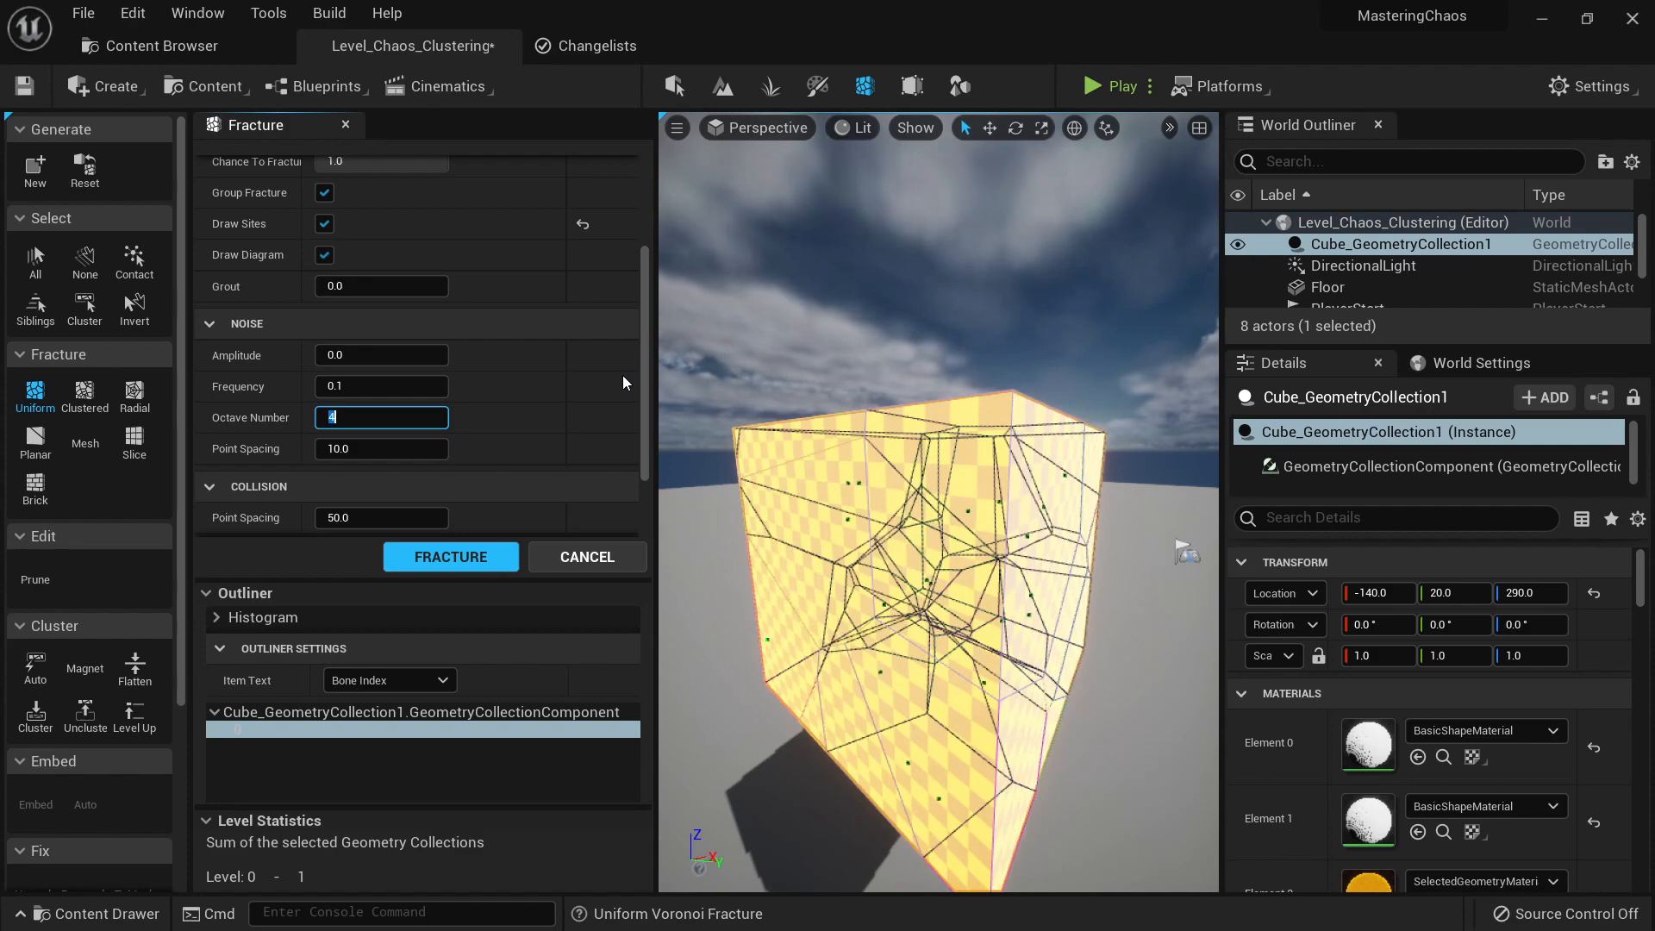
Step: Raise the noise Amplitude to about 2.47 and the Frequency to about 36.1, and check the fracture preview on the cube
left_click_drag(428, 355, 519, 355)
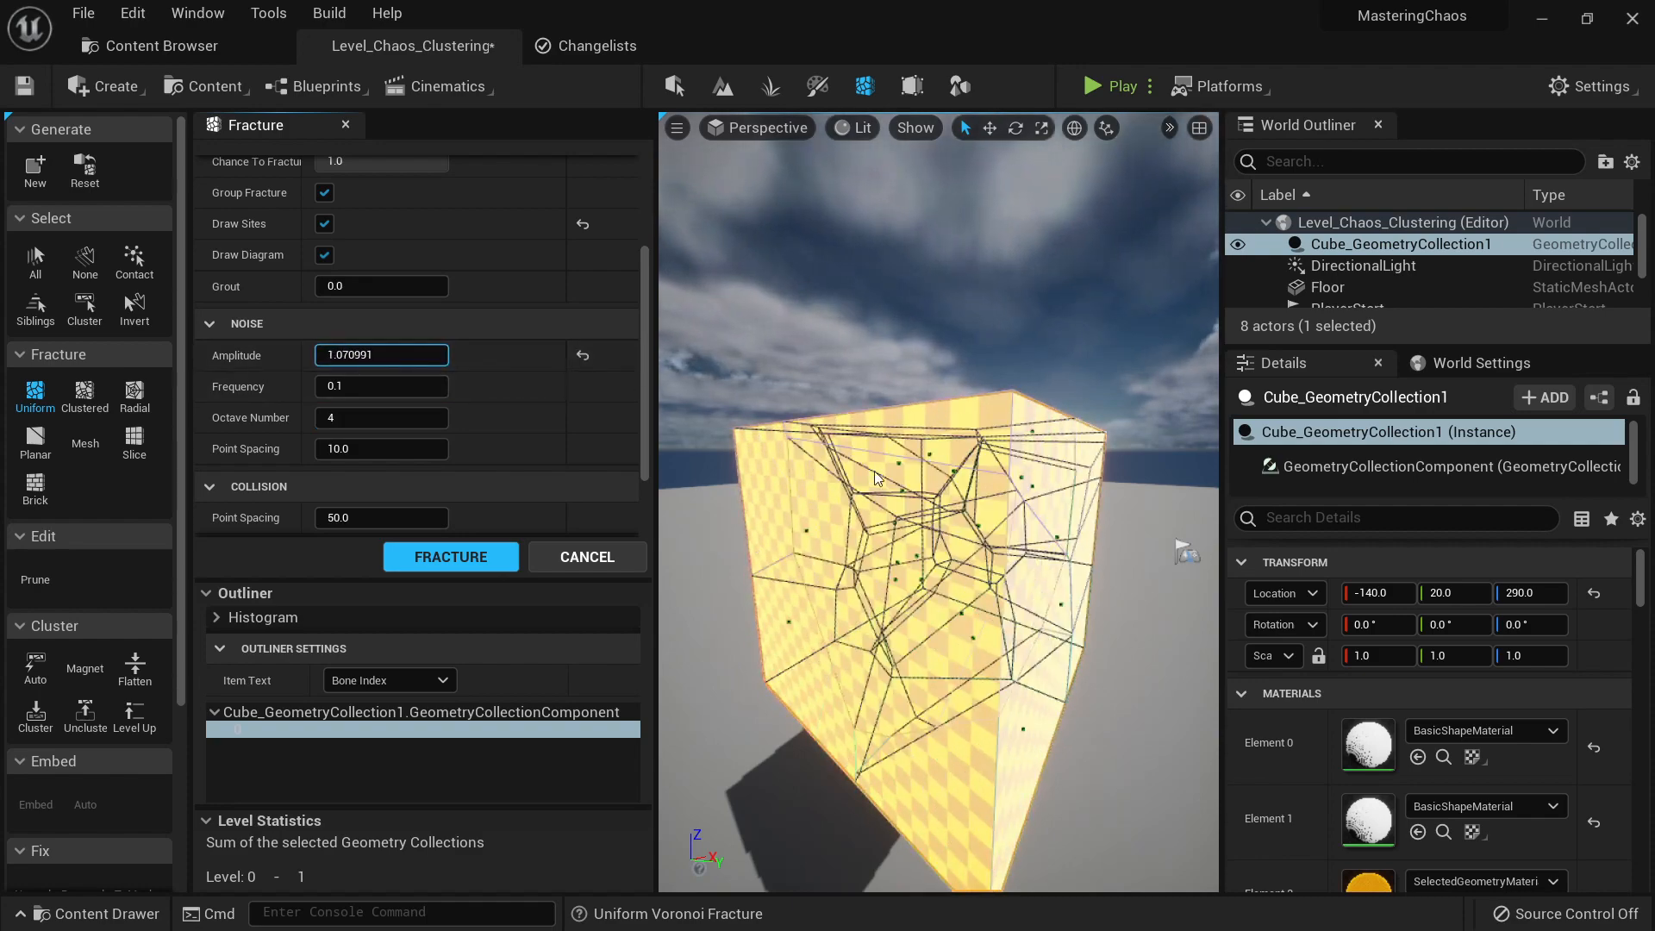
right_click_drag(875, 470, 758, 471)
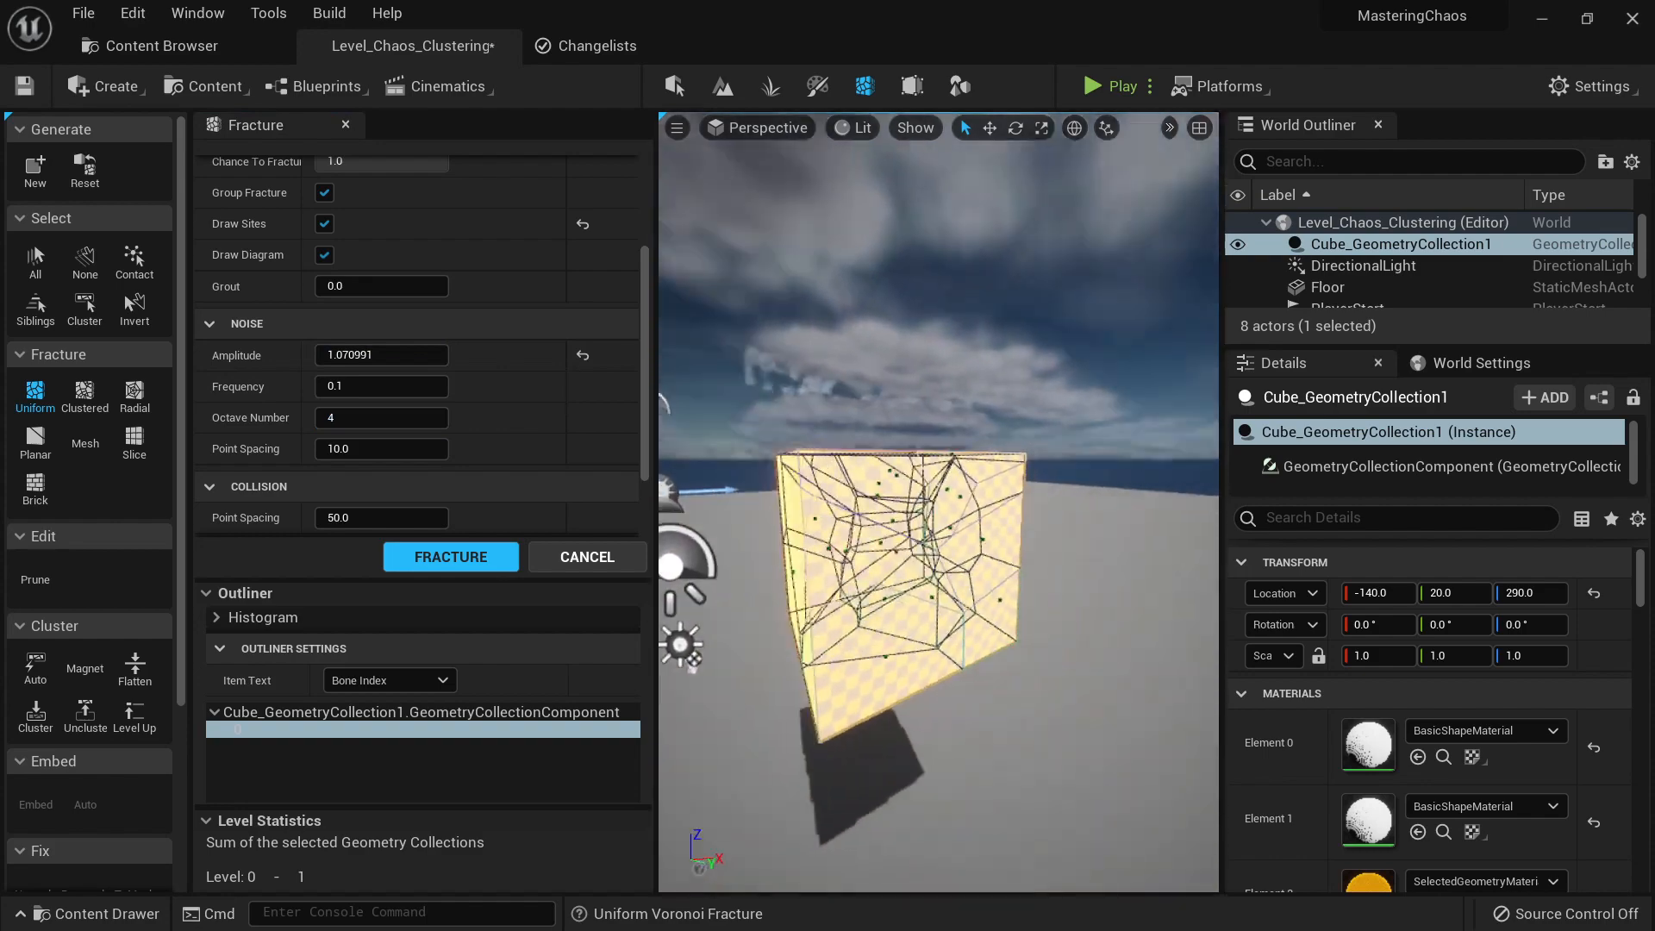
left_click_drag(377, 355, 483, 355)
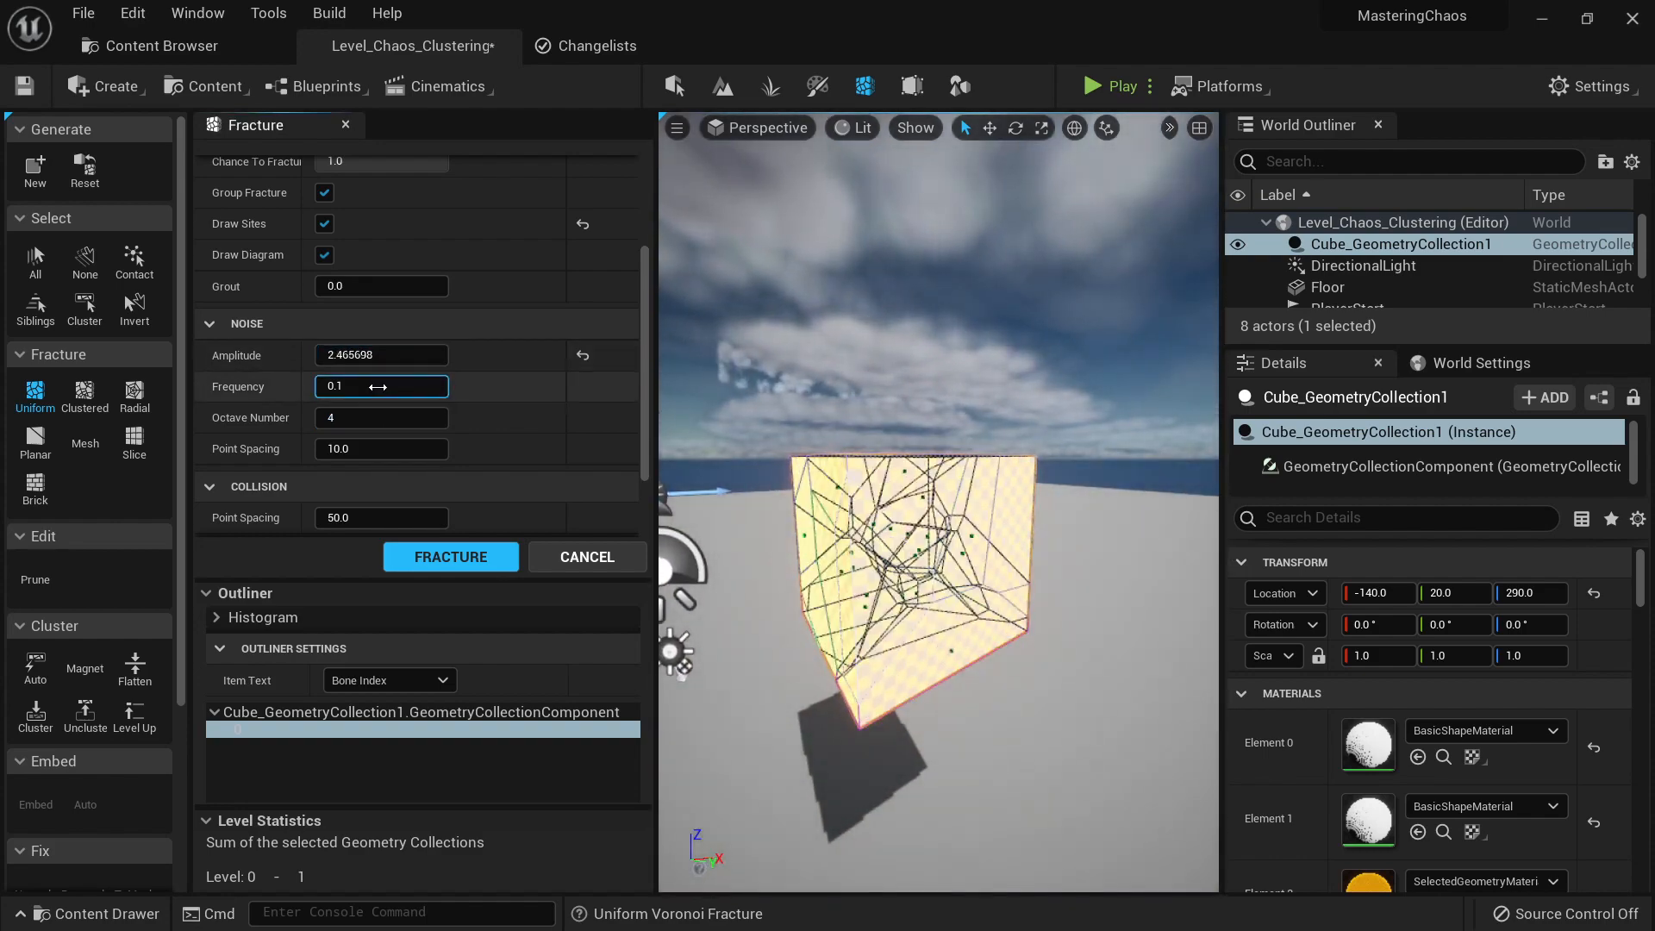
left_click_drag(377, 386, 483, 387)
right_click_drag(826, 561, 764, 472)
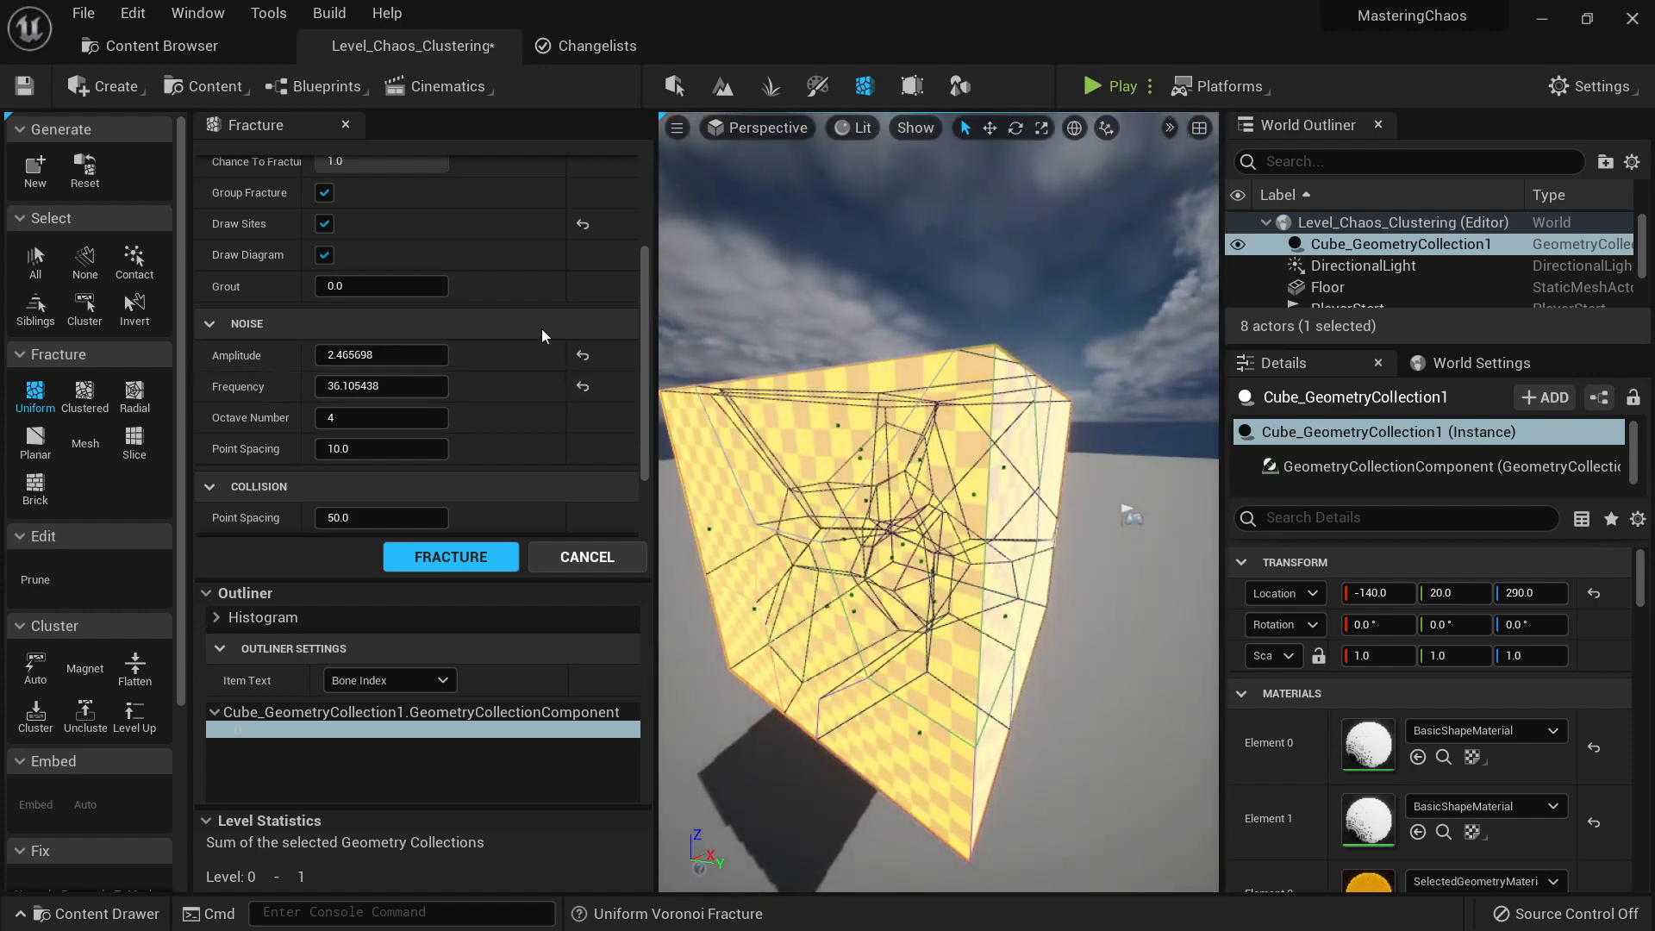
Step: Reset the noise Frequency and Amplitude to their default values
scroll(431, 397, "down", 3)
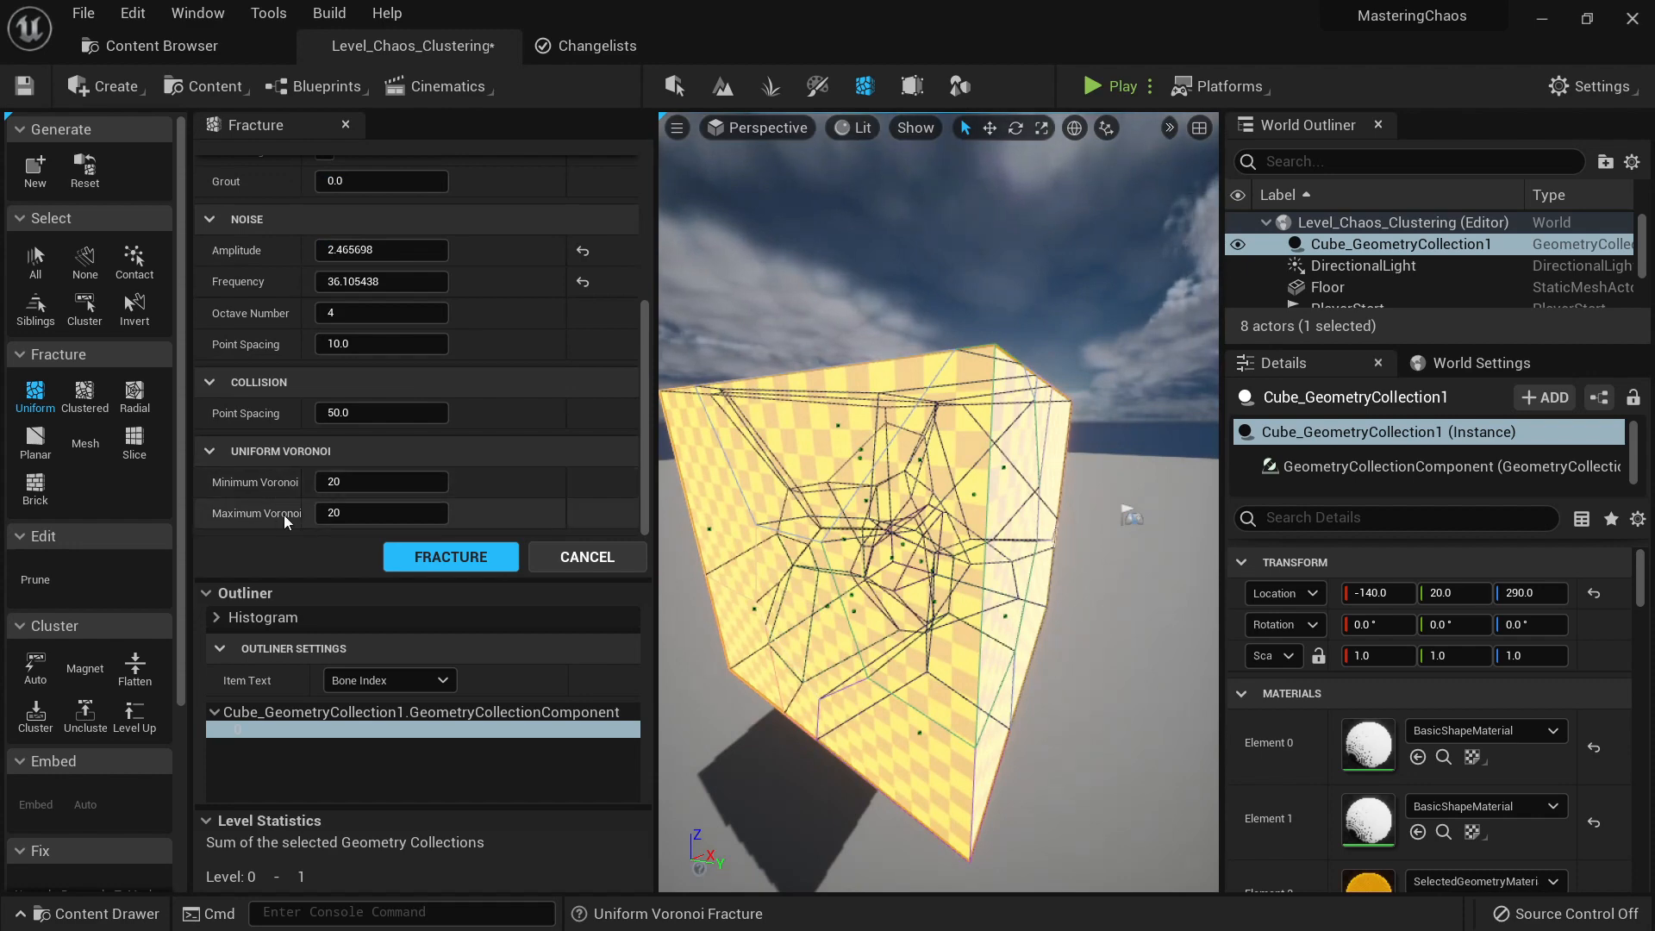
scroll(494, 457, "up", 2)
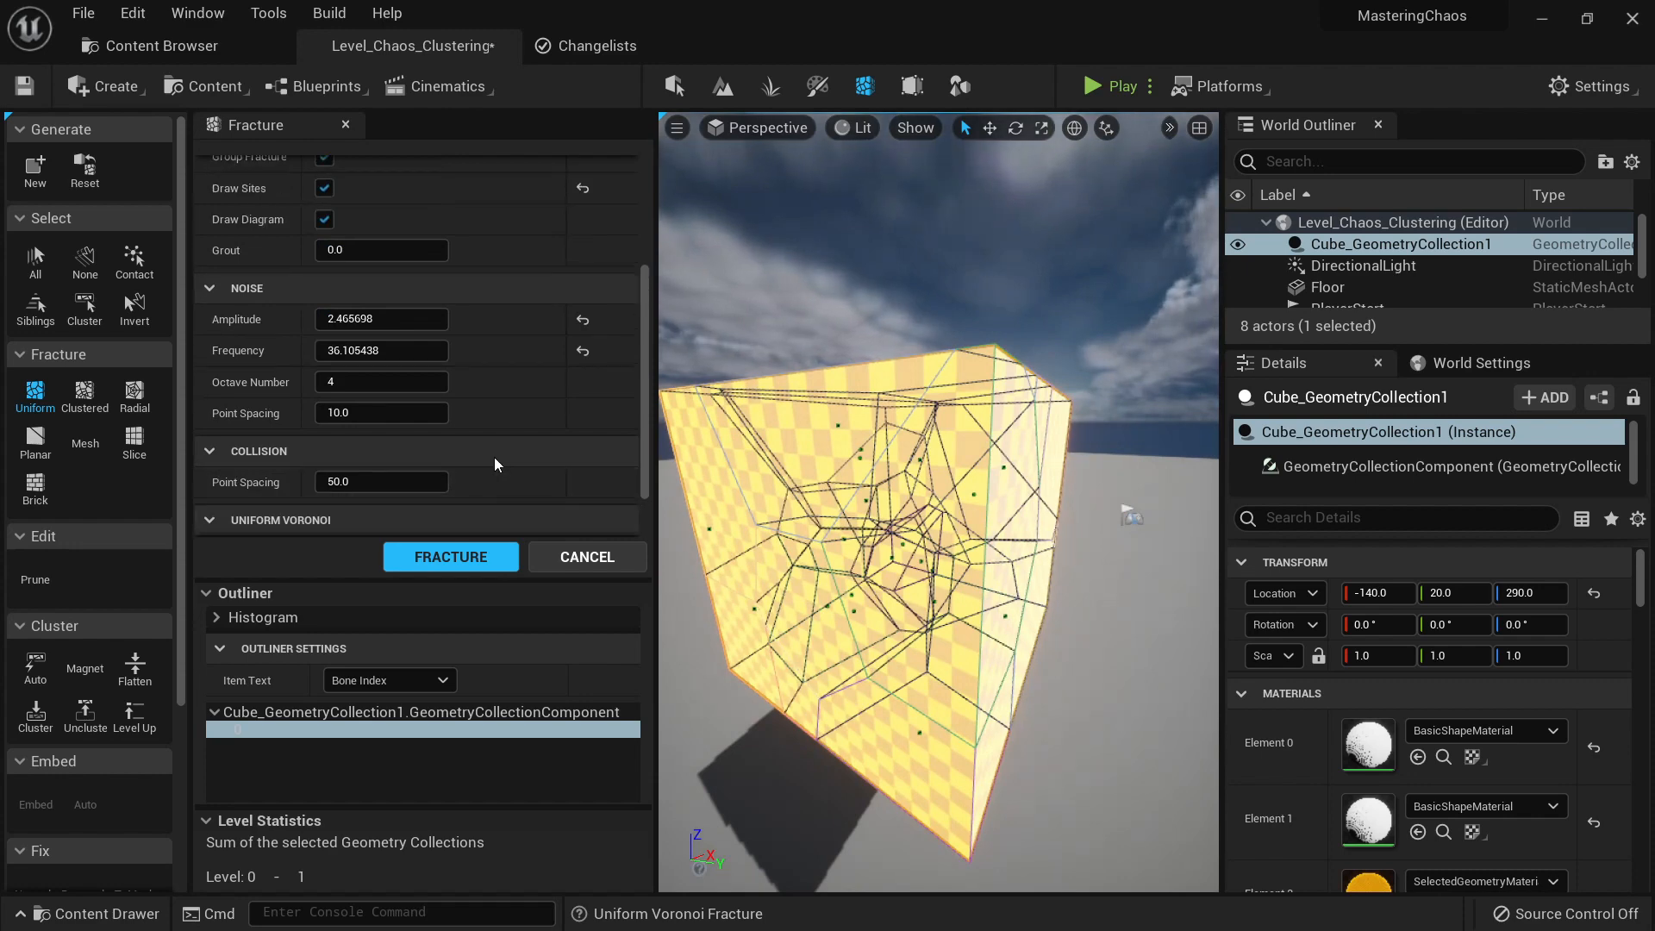
left_click(583, 353)
left_click(583, 320)
Step: Set both the maximum and minimum Voronoi site counts to 50 and inspect the denser preview on the cube
scroll(287, 421, "down", 2)
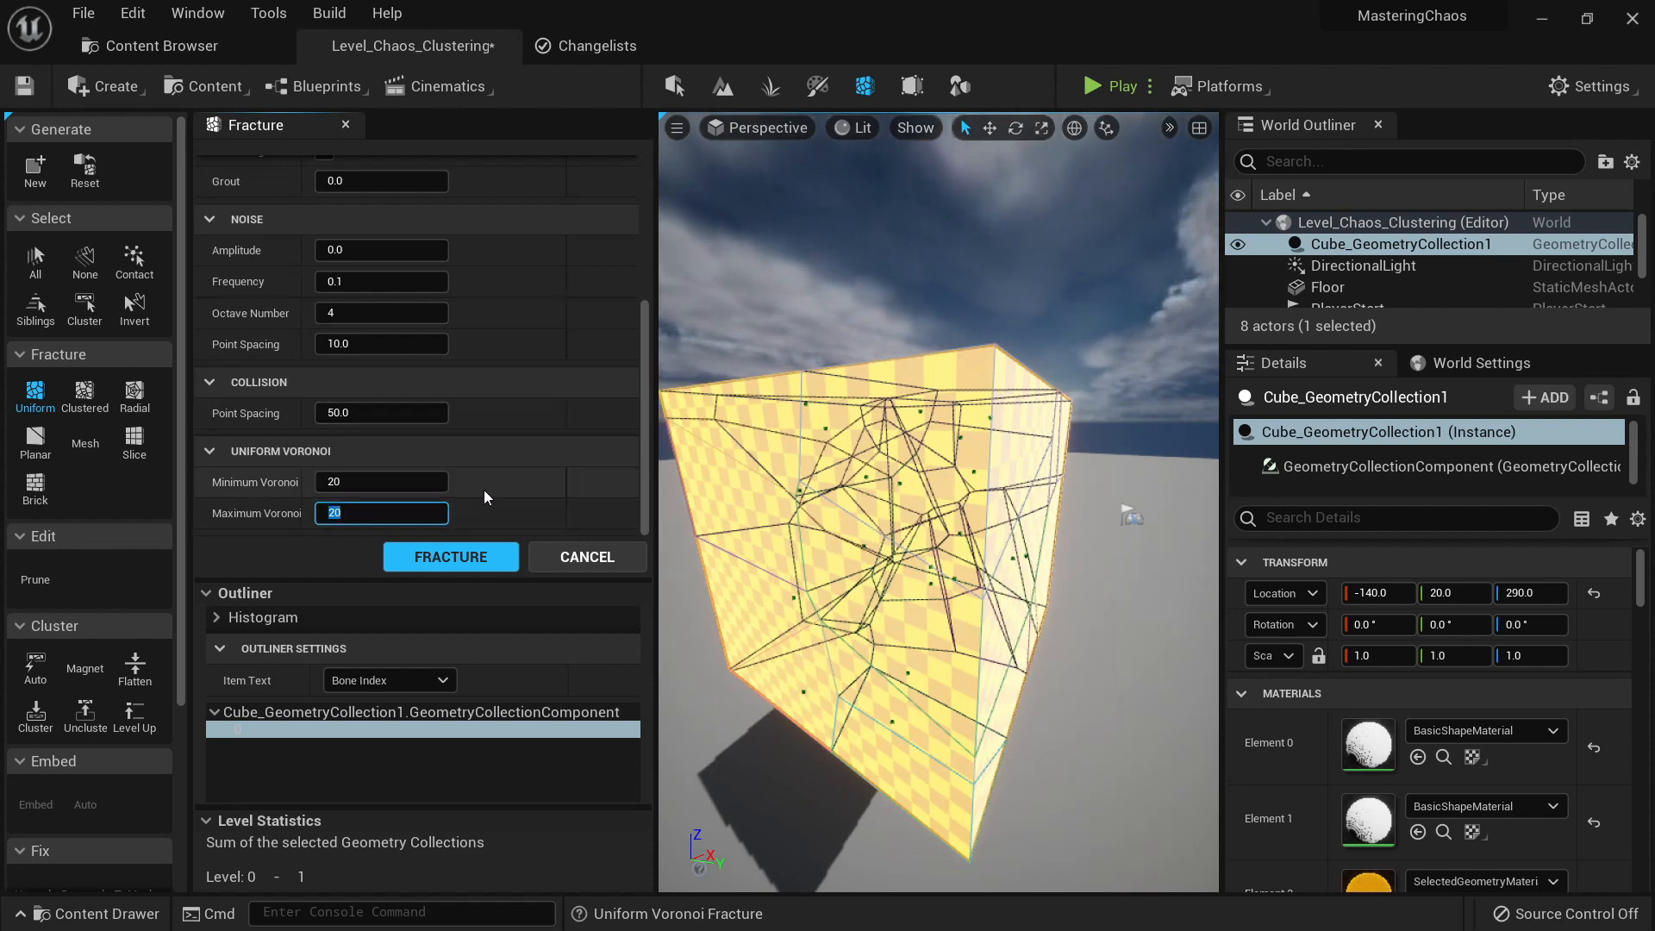
type("50")
key("Return")
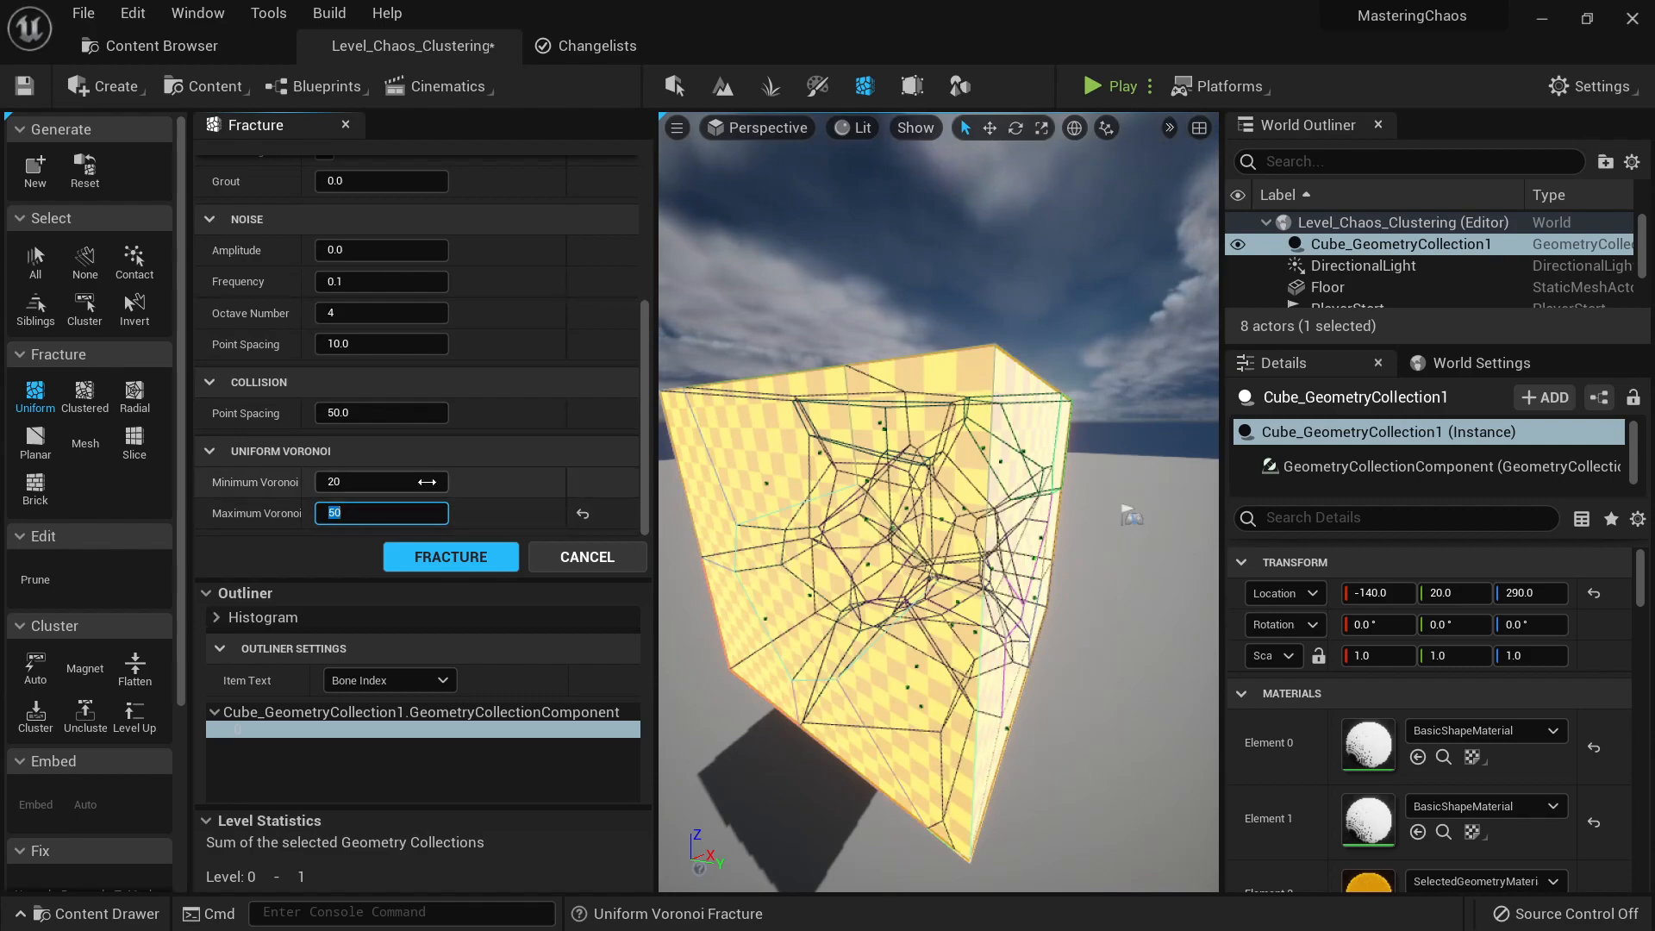
type("50")
key("Return")
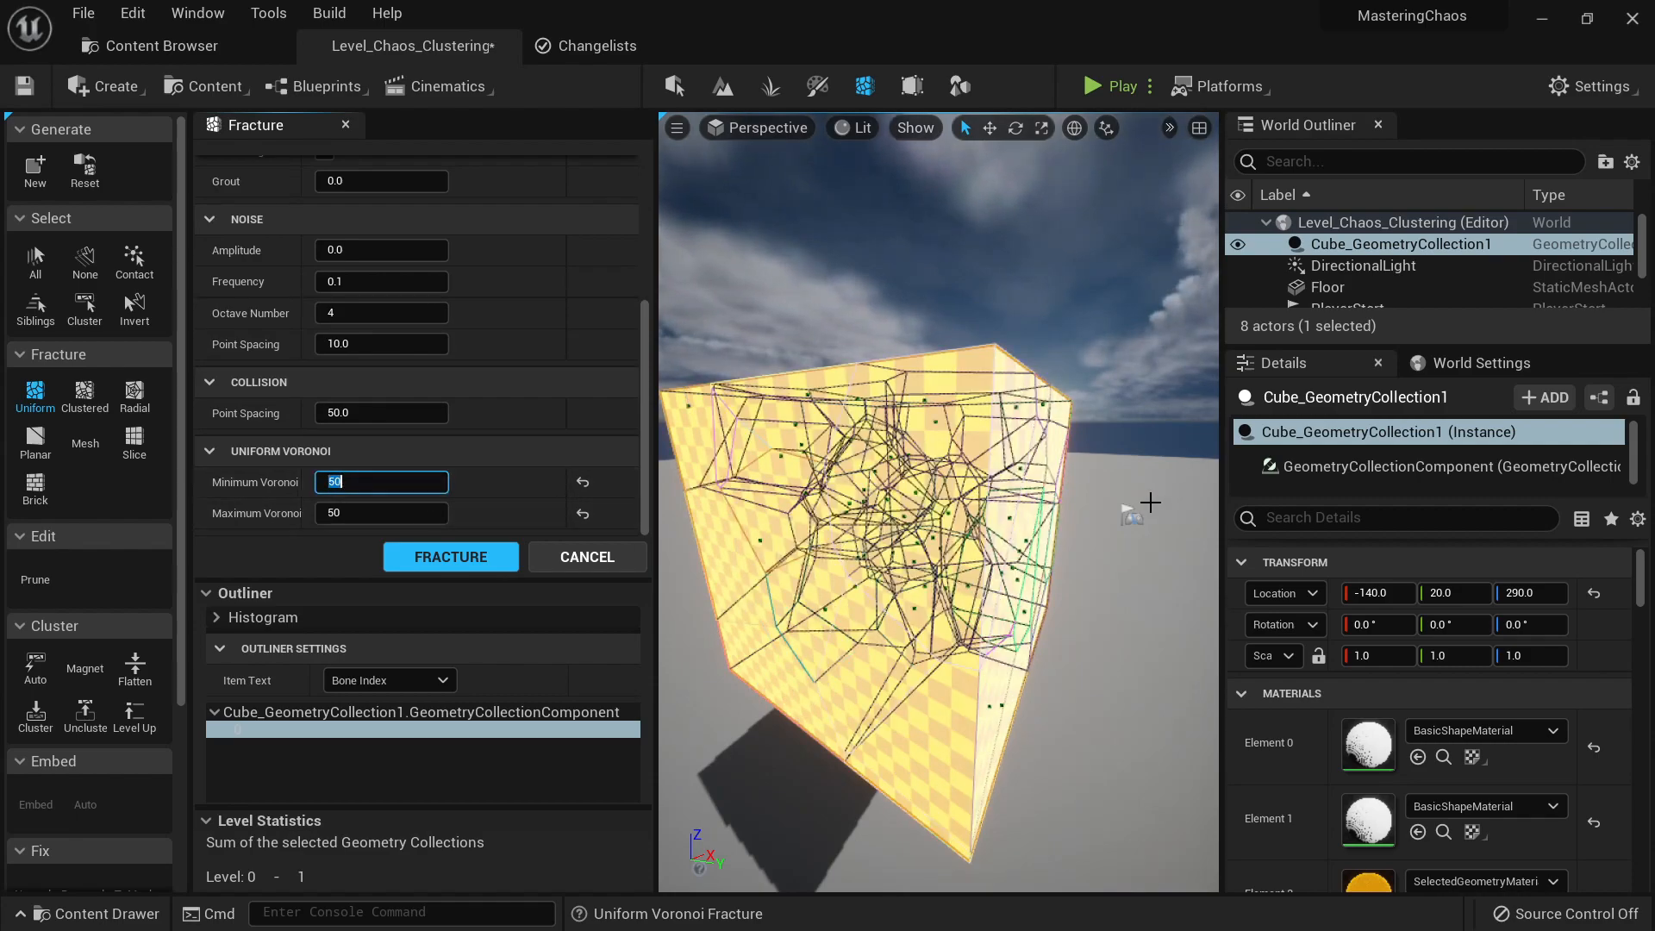
right_click_drag(1151, 503, 1077, 471)
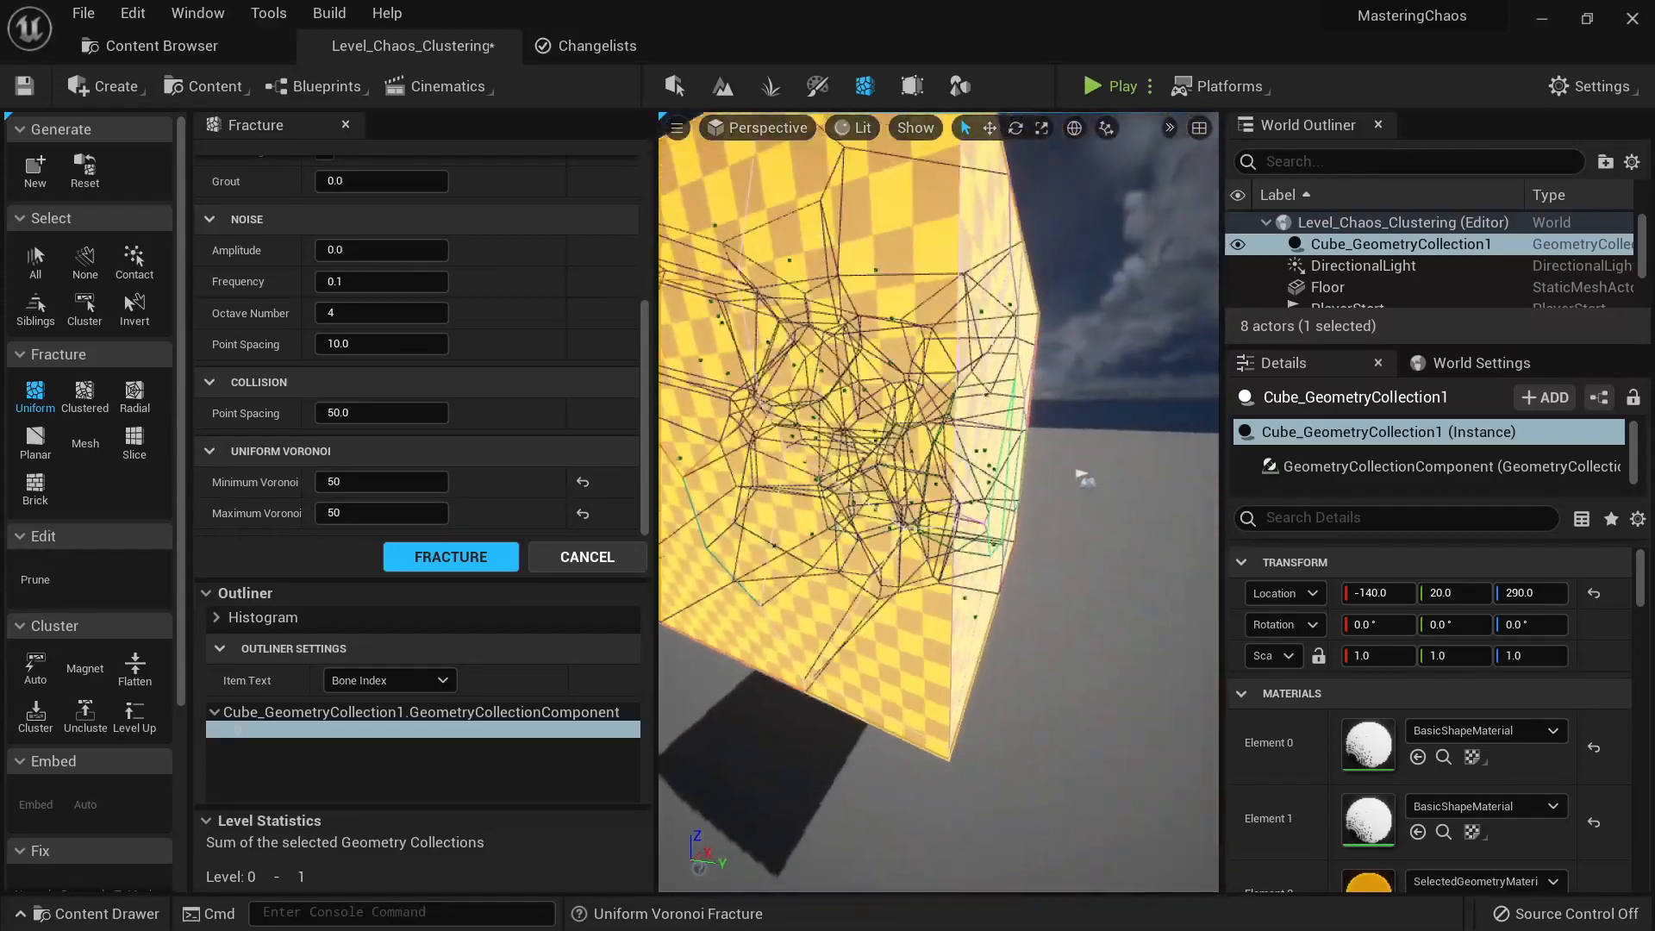
key("f")
Step: Set both the minimum and maximum Voronoi site counts to 1 and inspect the cube preview from several sides
left_click(362, 482)
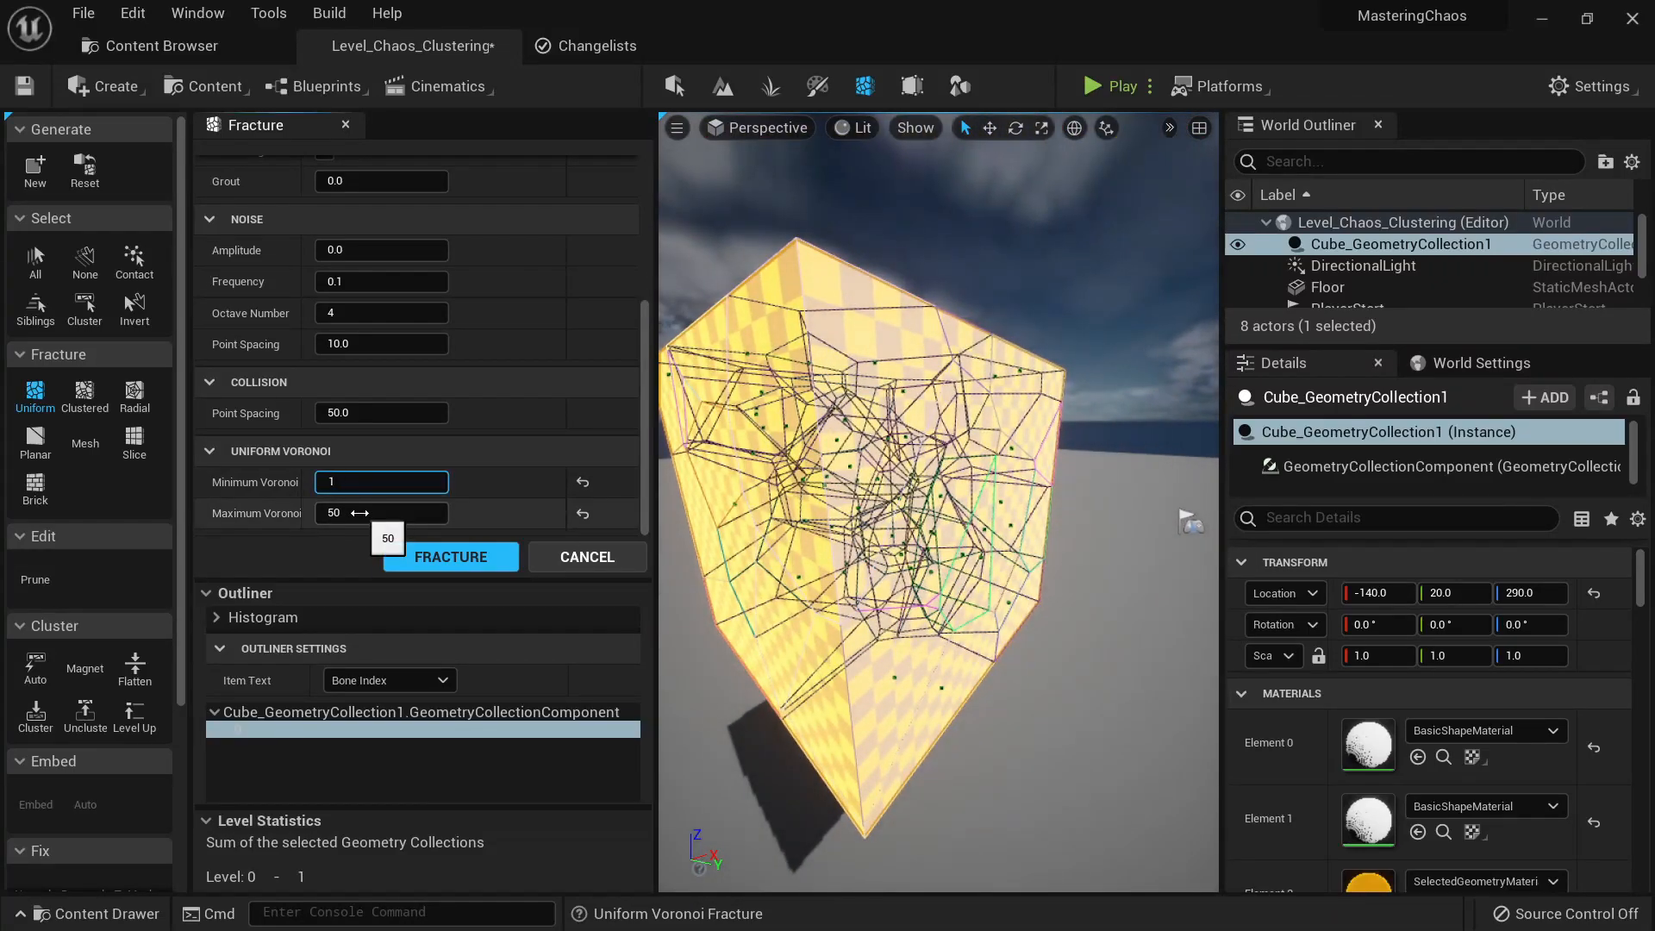
left_click(360, 513)
type("1")
key("Return")
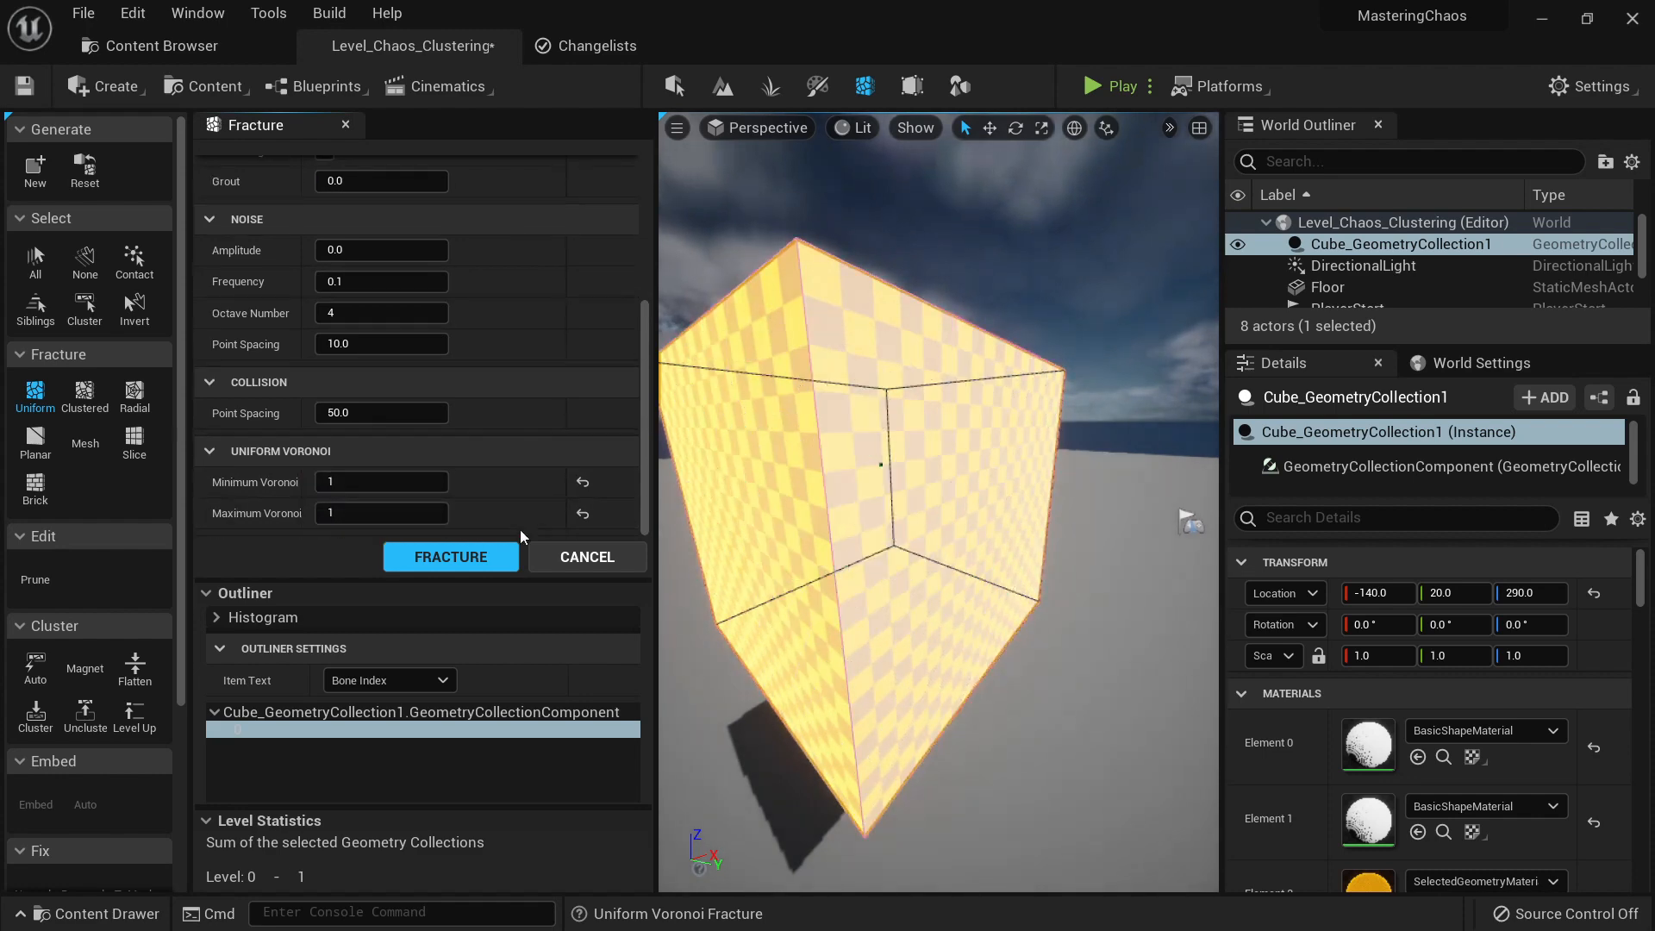
right_click_drag(908, 532, 768, 532)
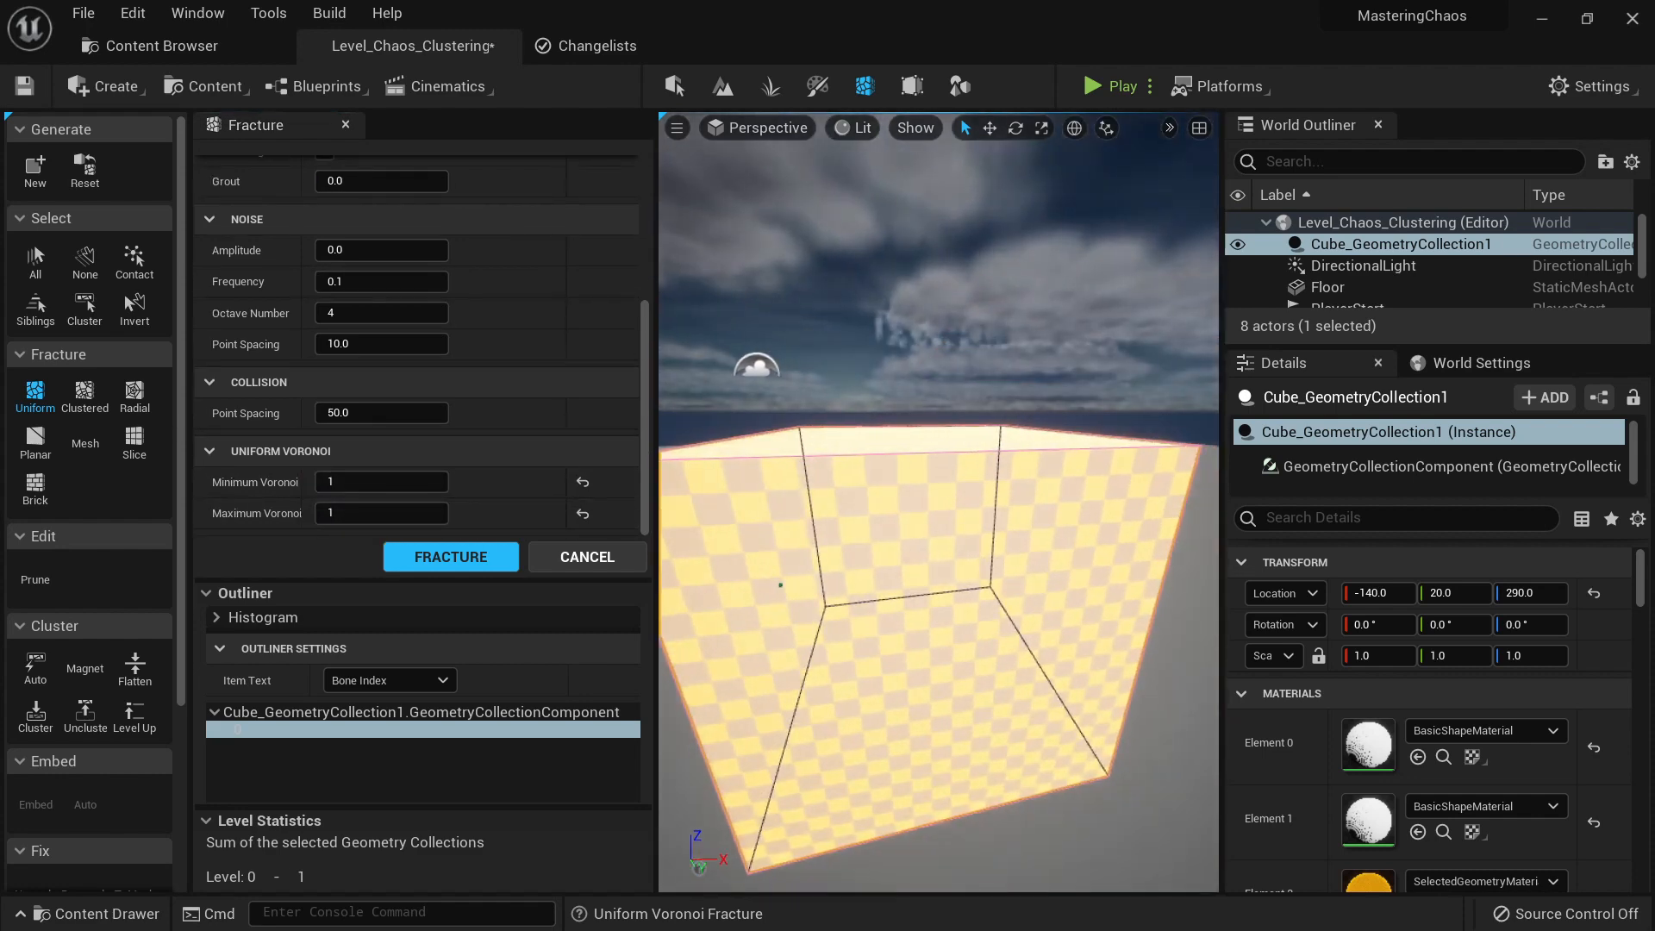
right_click_drag(892, 578, 1022, 577)
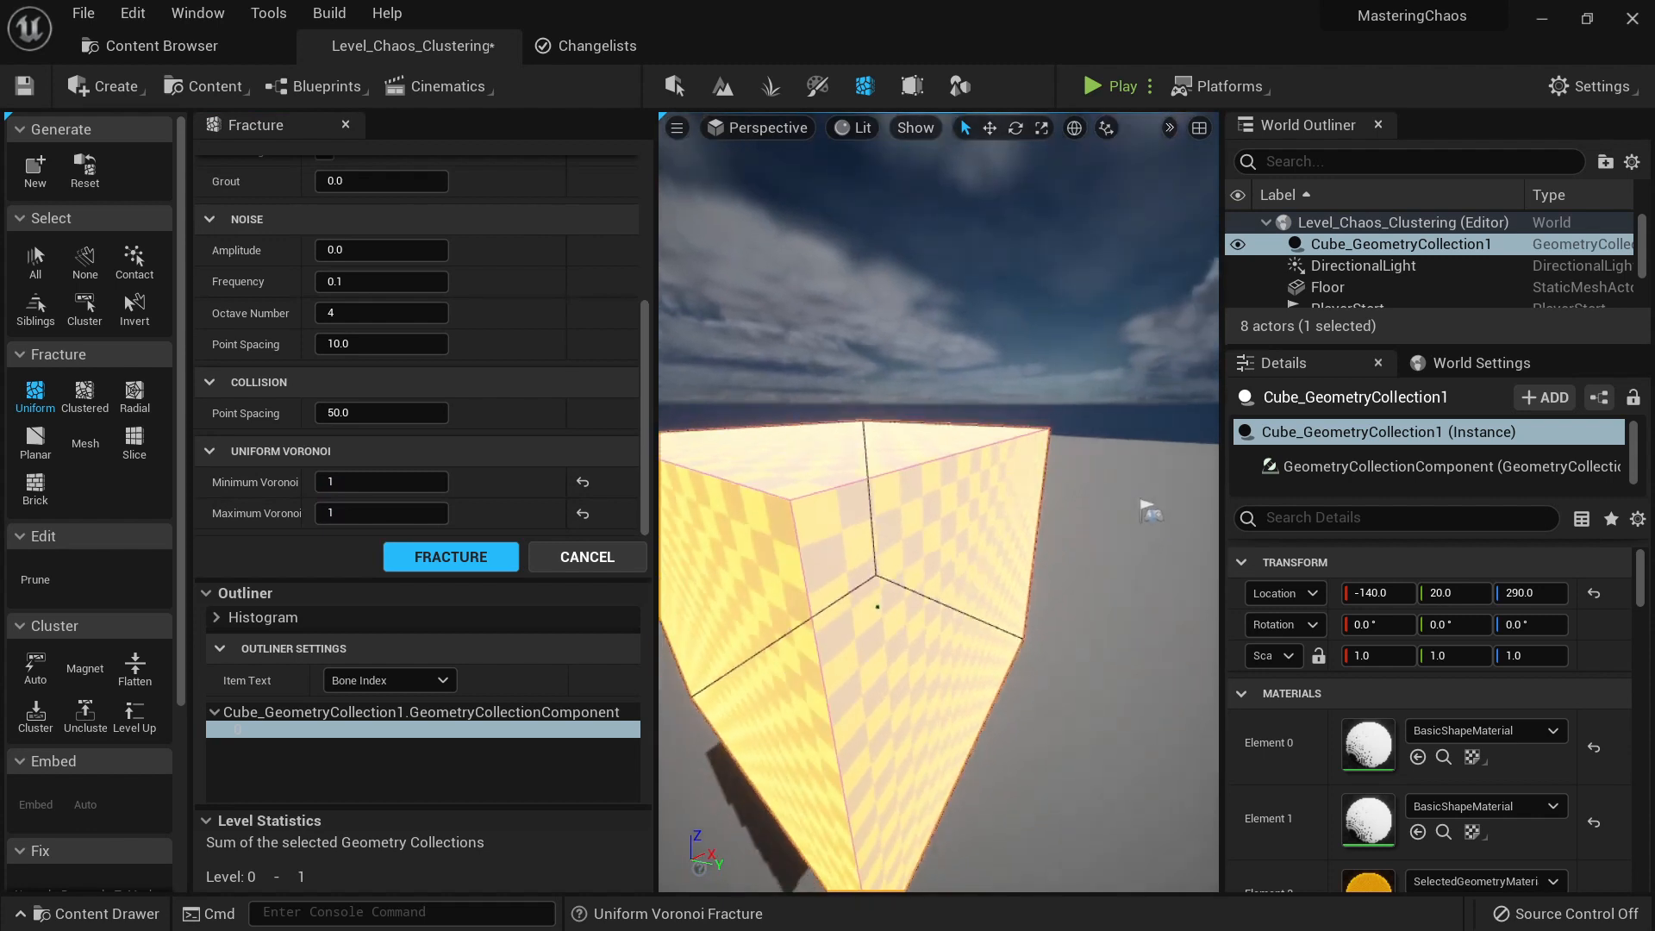
Step: Compare minimum Voronoi site counts of 2 and 1, returning to 2, and inspect the cuts on the cube
left_click(380, 482)
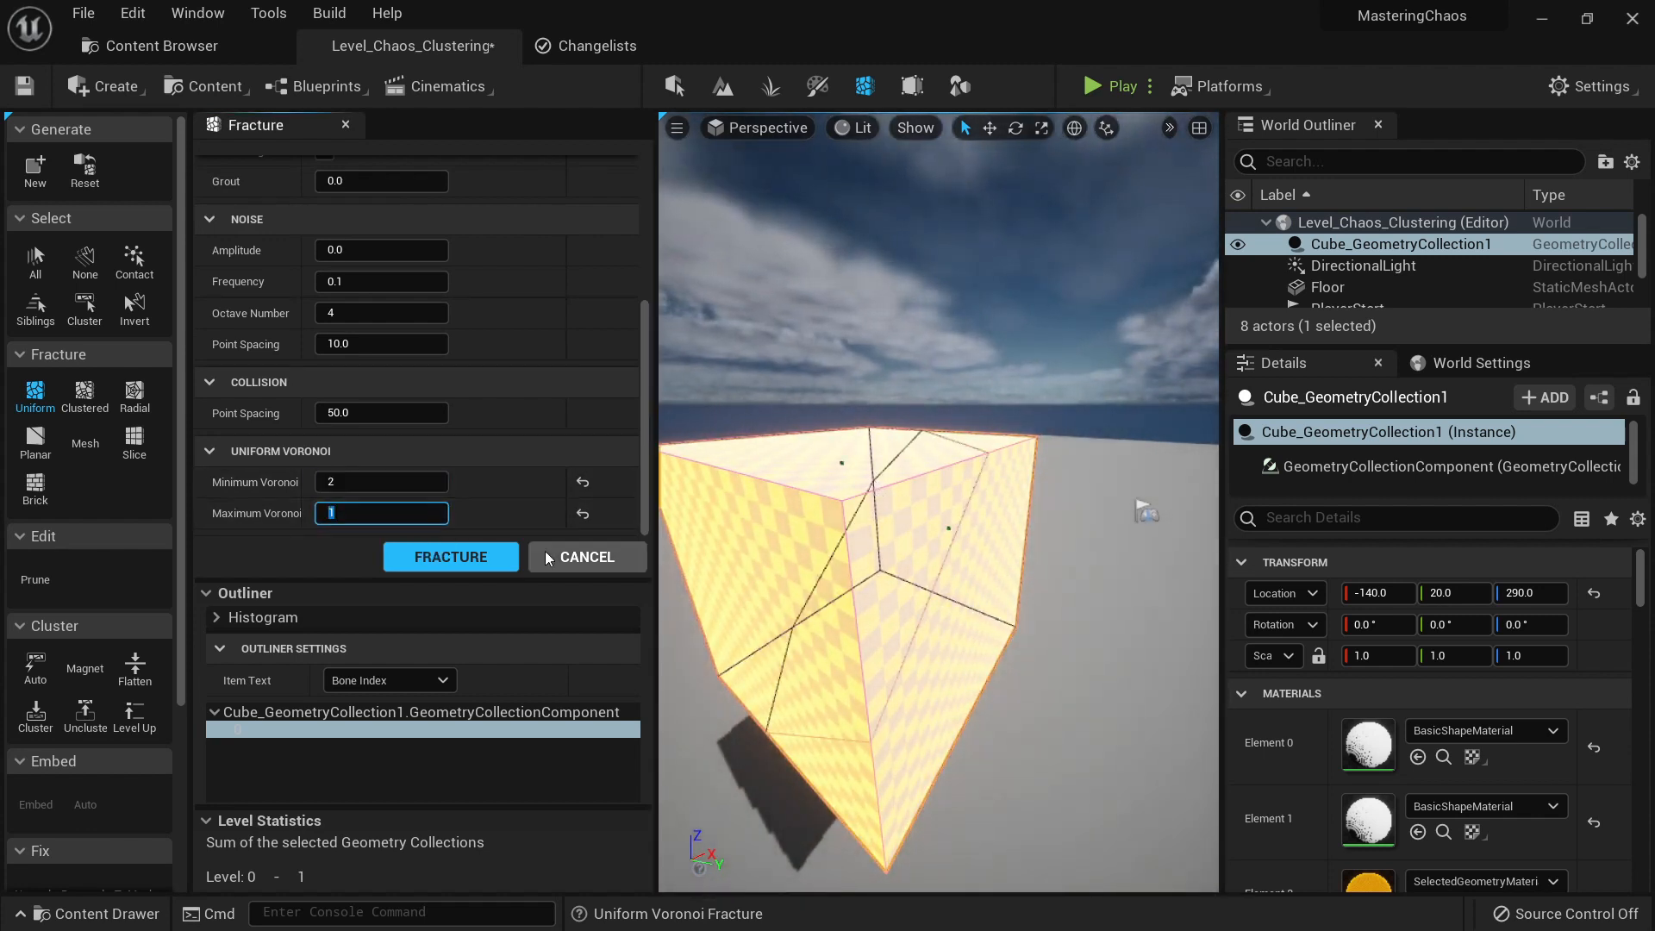
left_click(354, 482)
type("1")
key("Return")
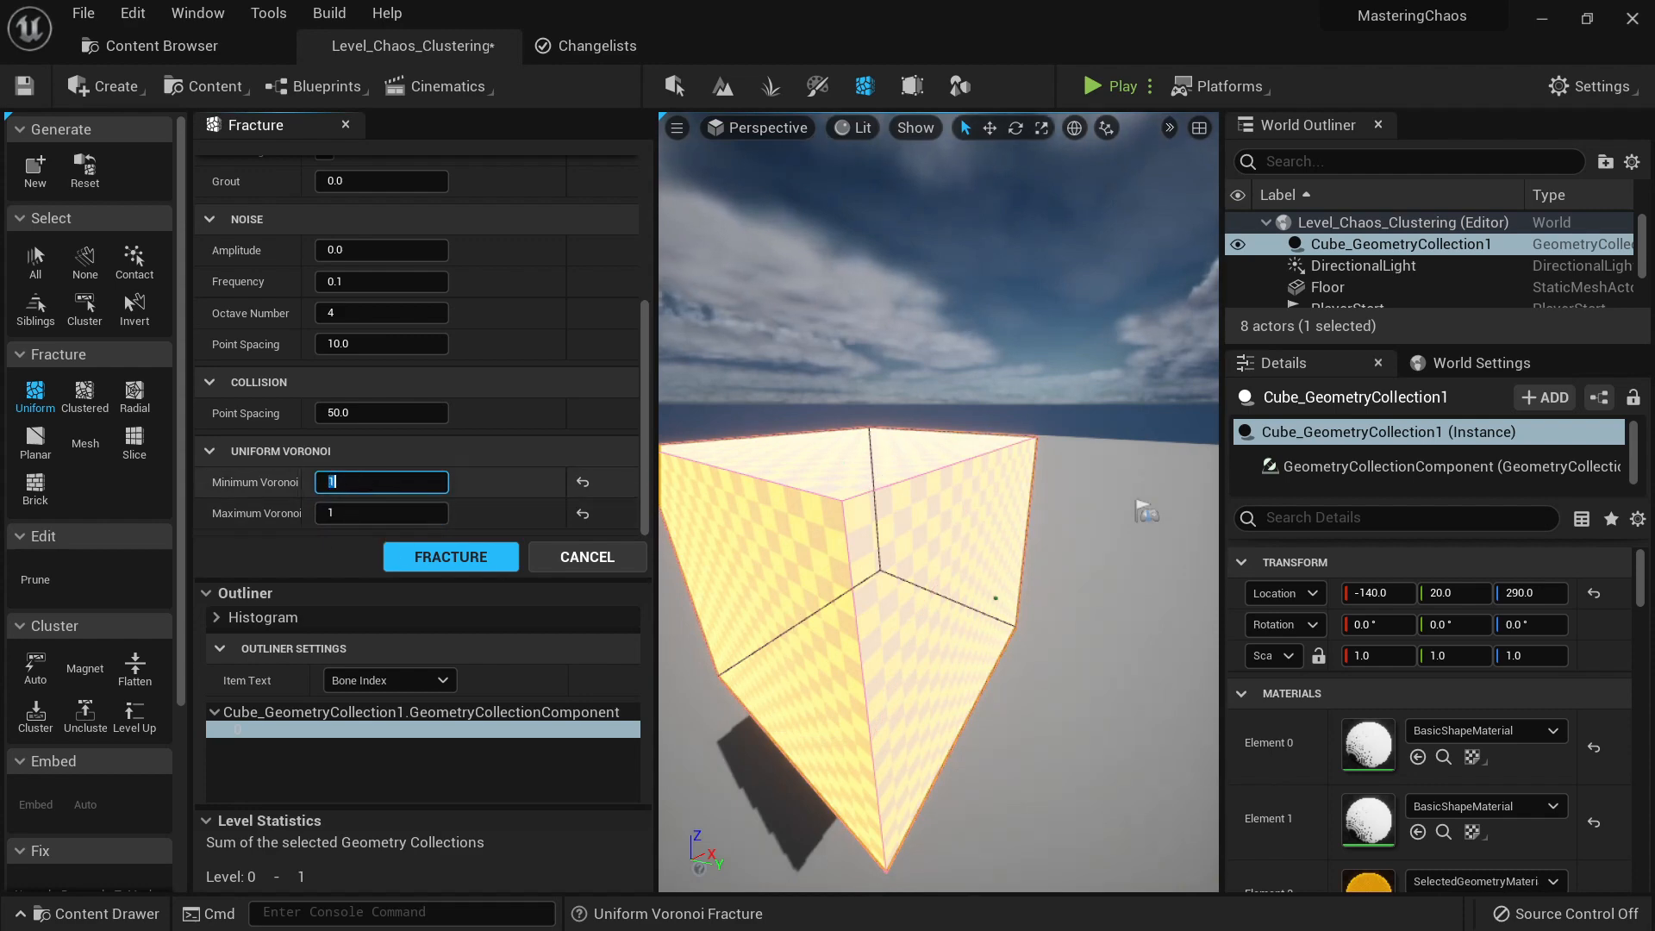
key("Return")
right_click_drag(1097, 553, 858, 442)
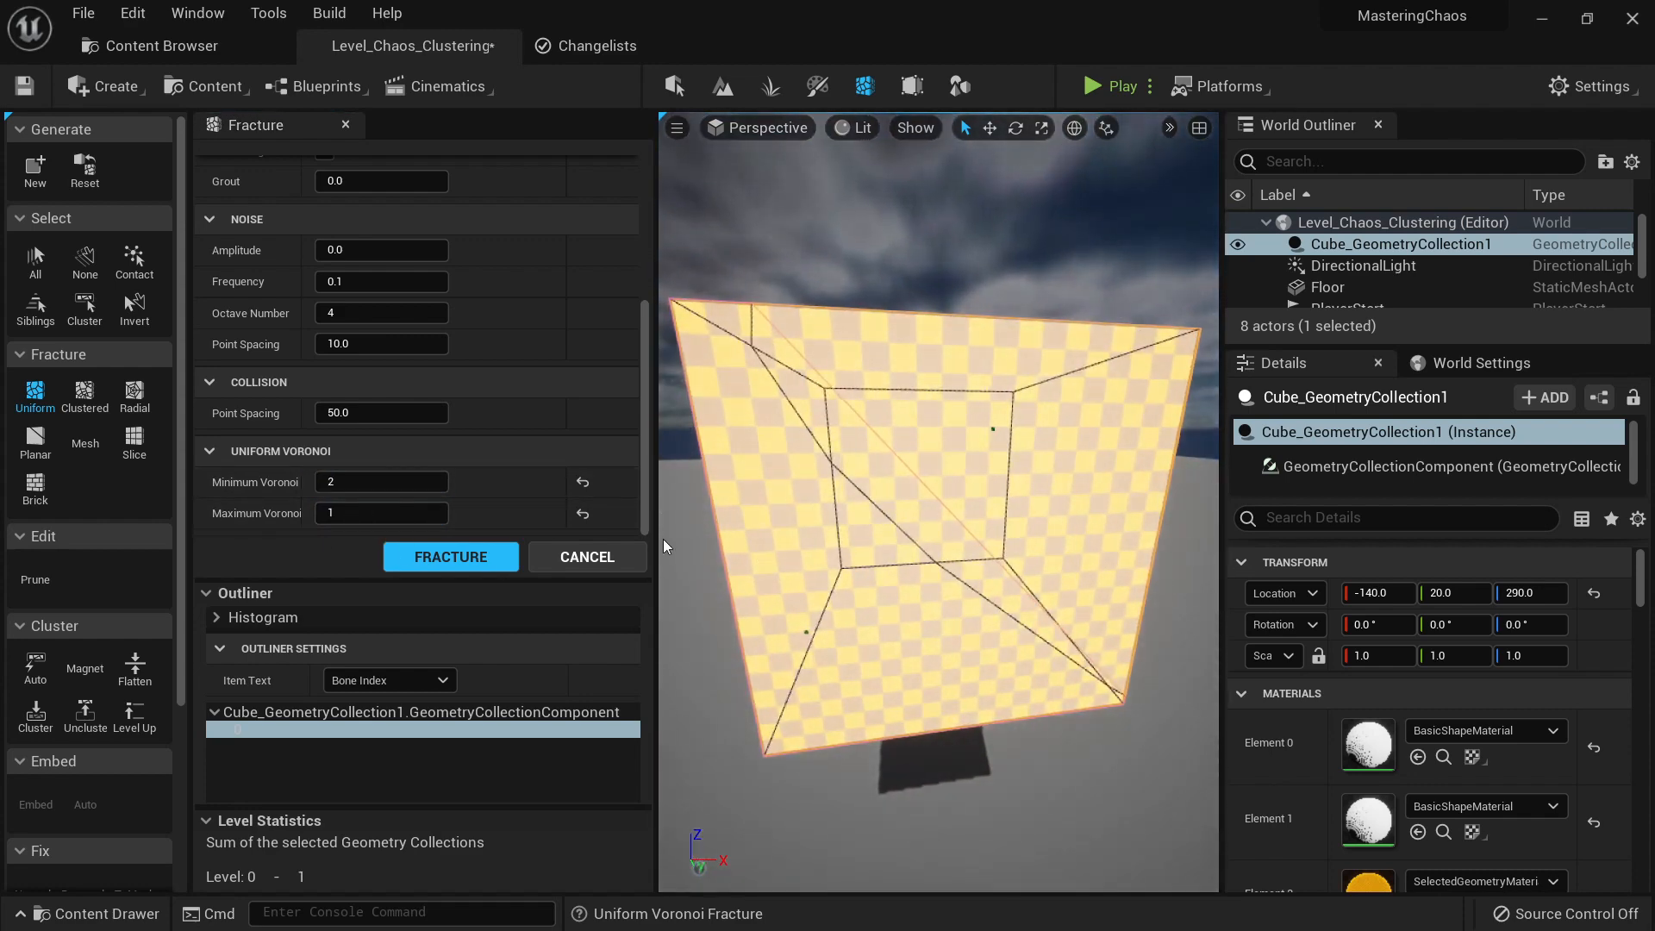
Step: Raise the minimum Voronoi site count stepwise to 5 and inspect the resulting cuts on the cube
scroll(438, 481, "up", 1)
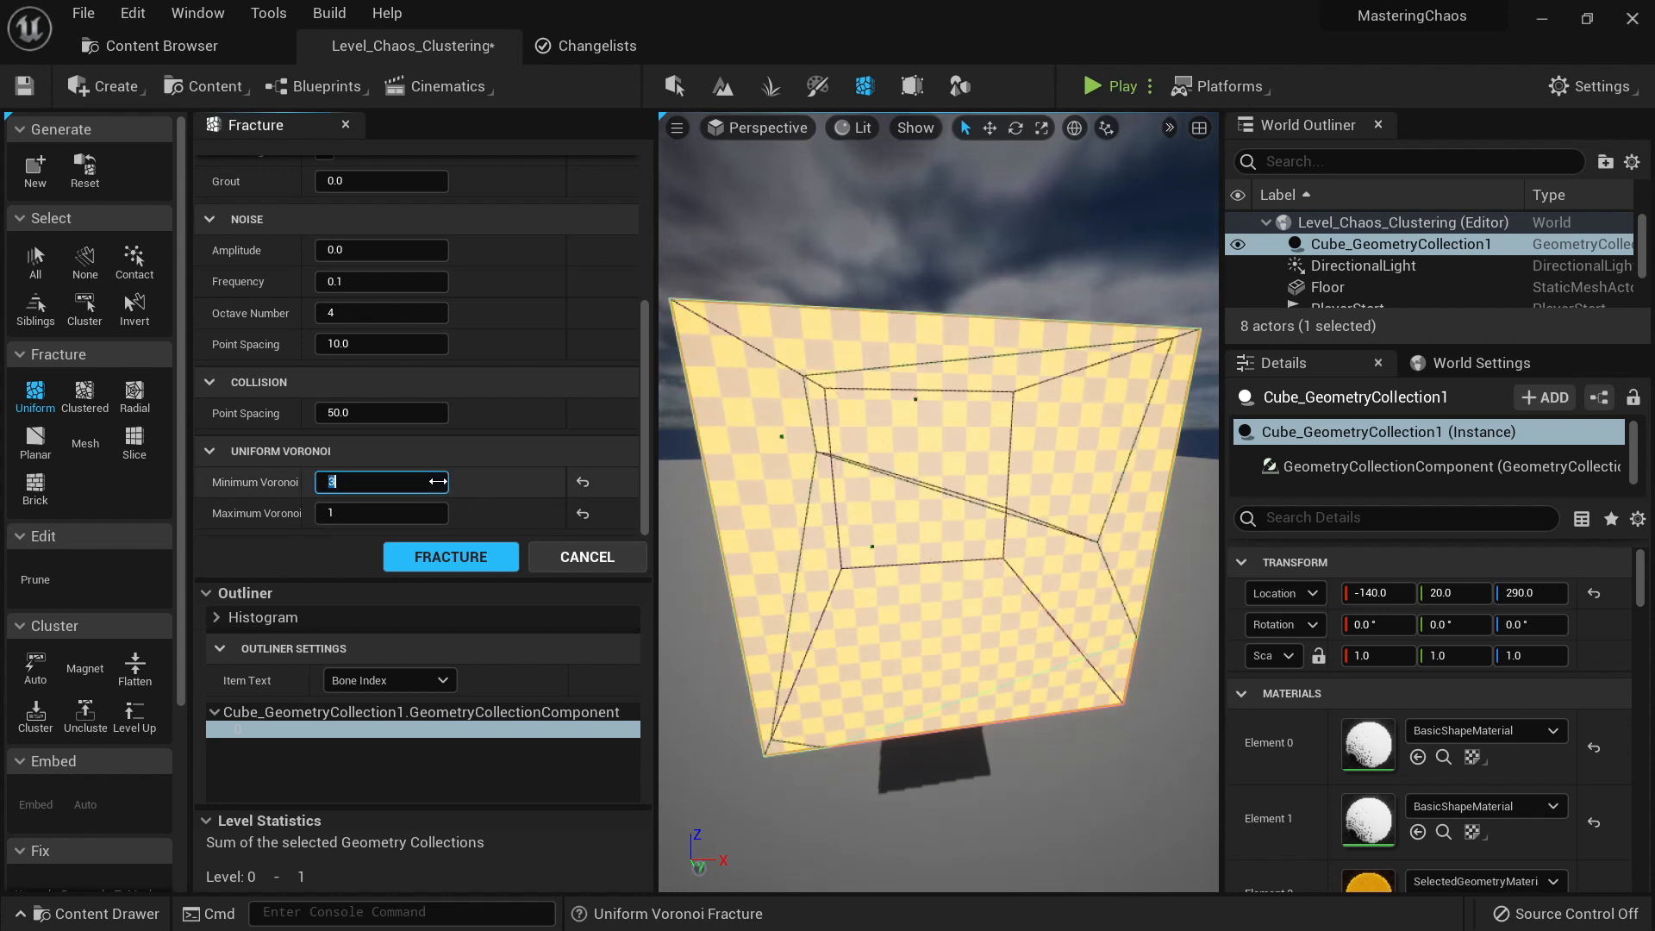
key("Return")
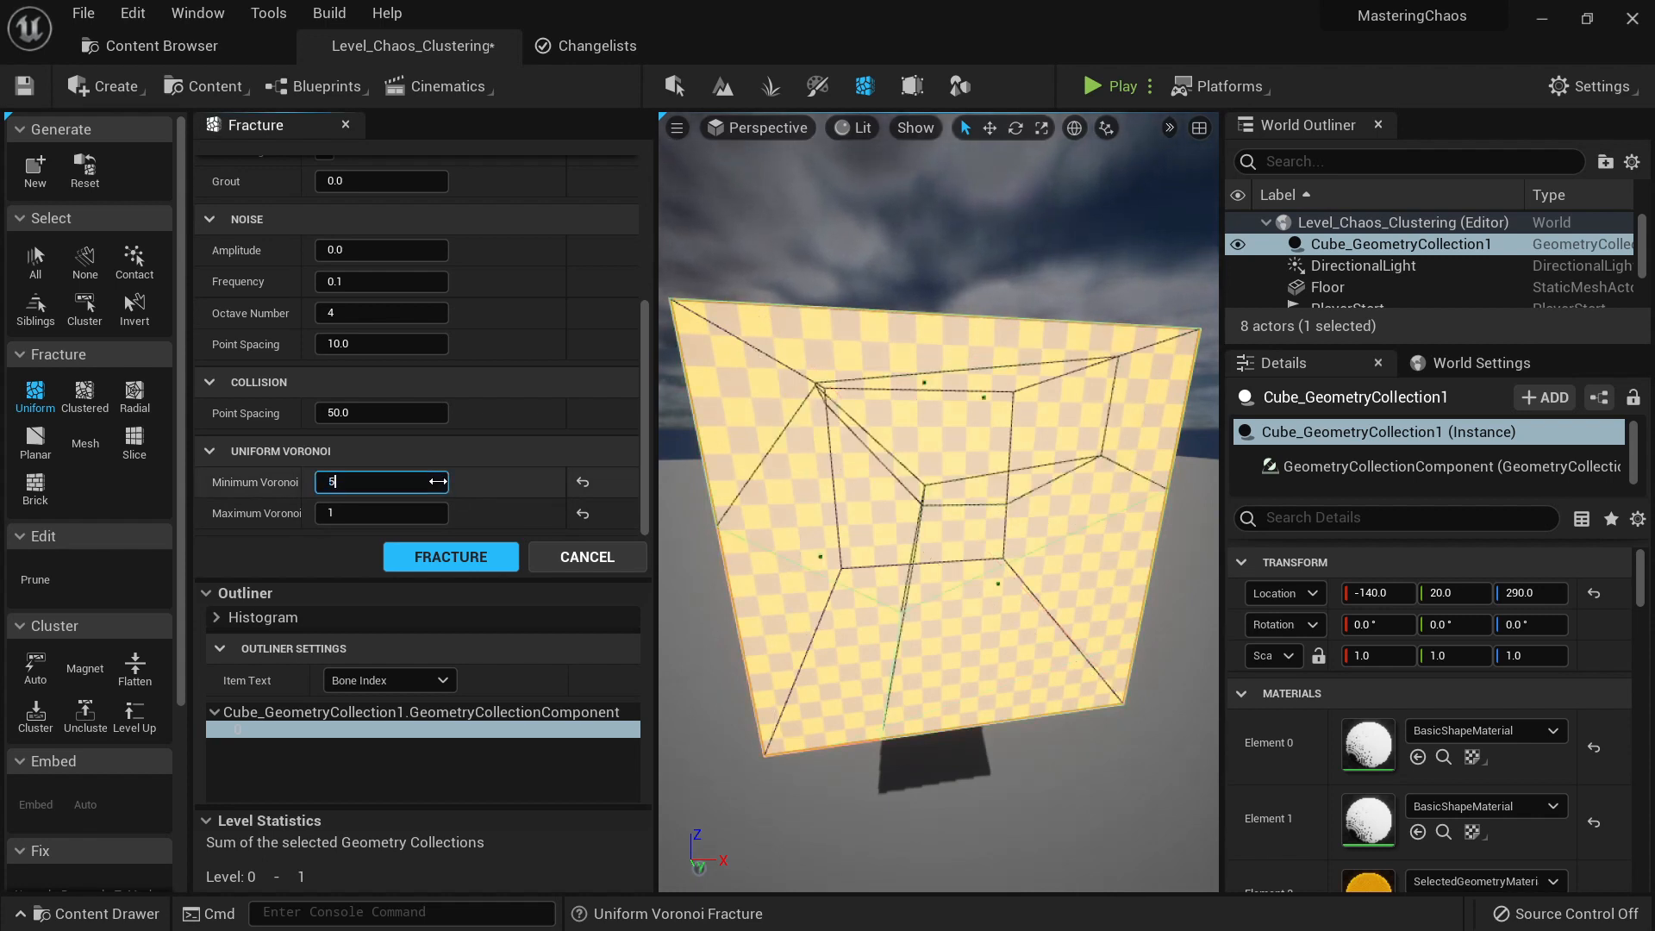
key("Return")
right_click_drag(794, 595, 845, 552)
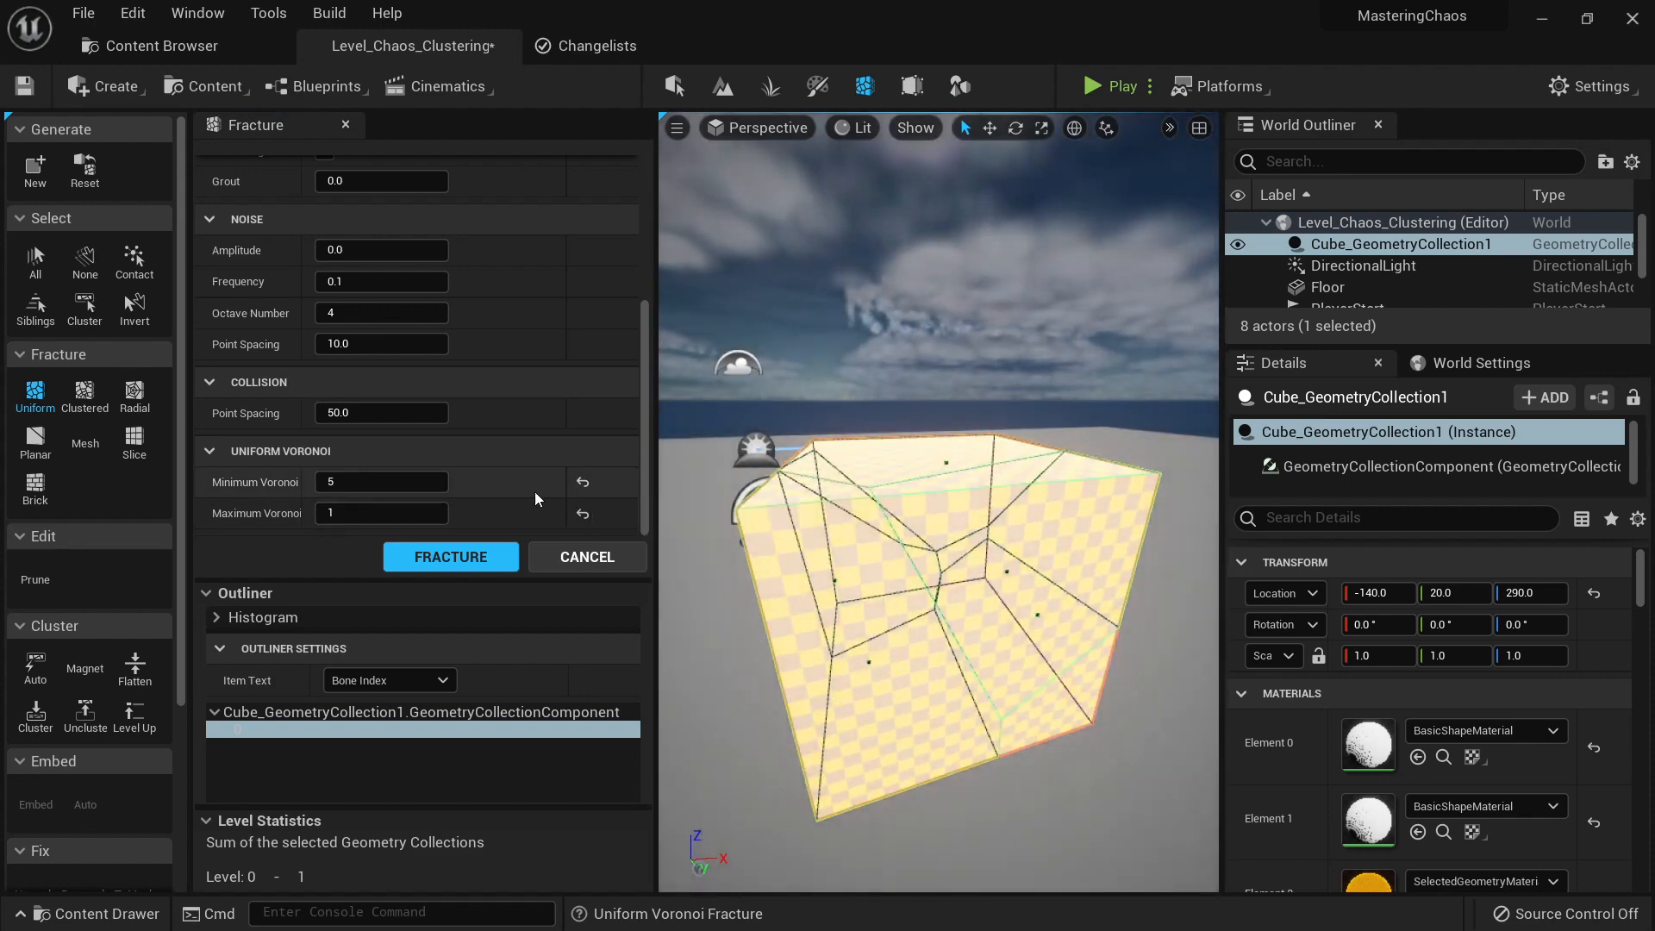
Step: Set the maximum Voronoi site count to 35 and the minimum to 15, and inspect the preview around the cube
left_click(388, 513)
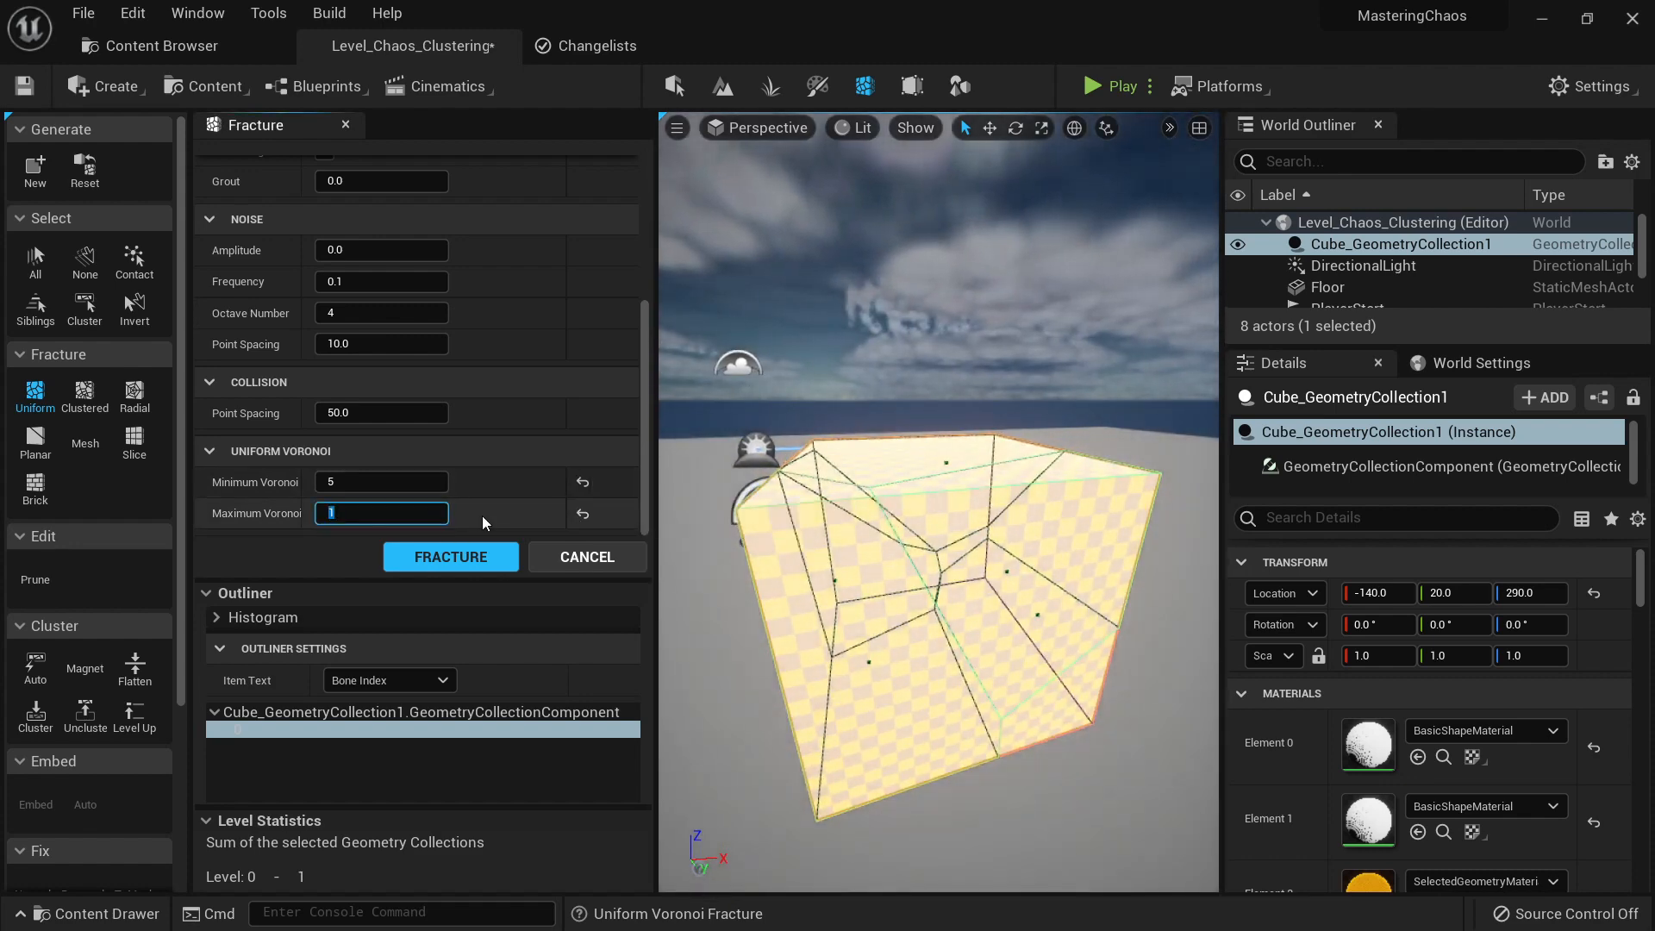
type("35")
key("Return")
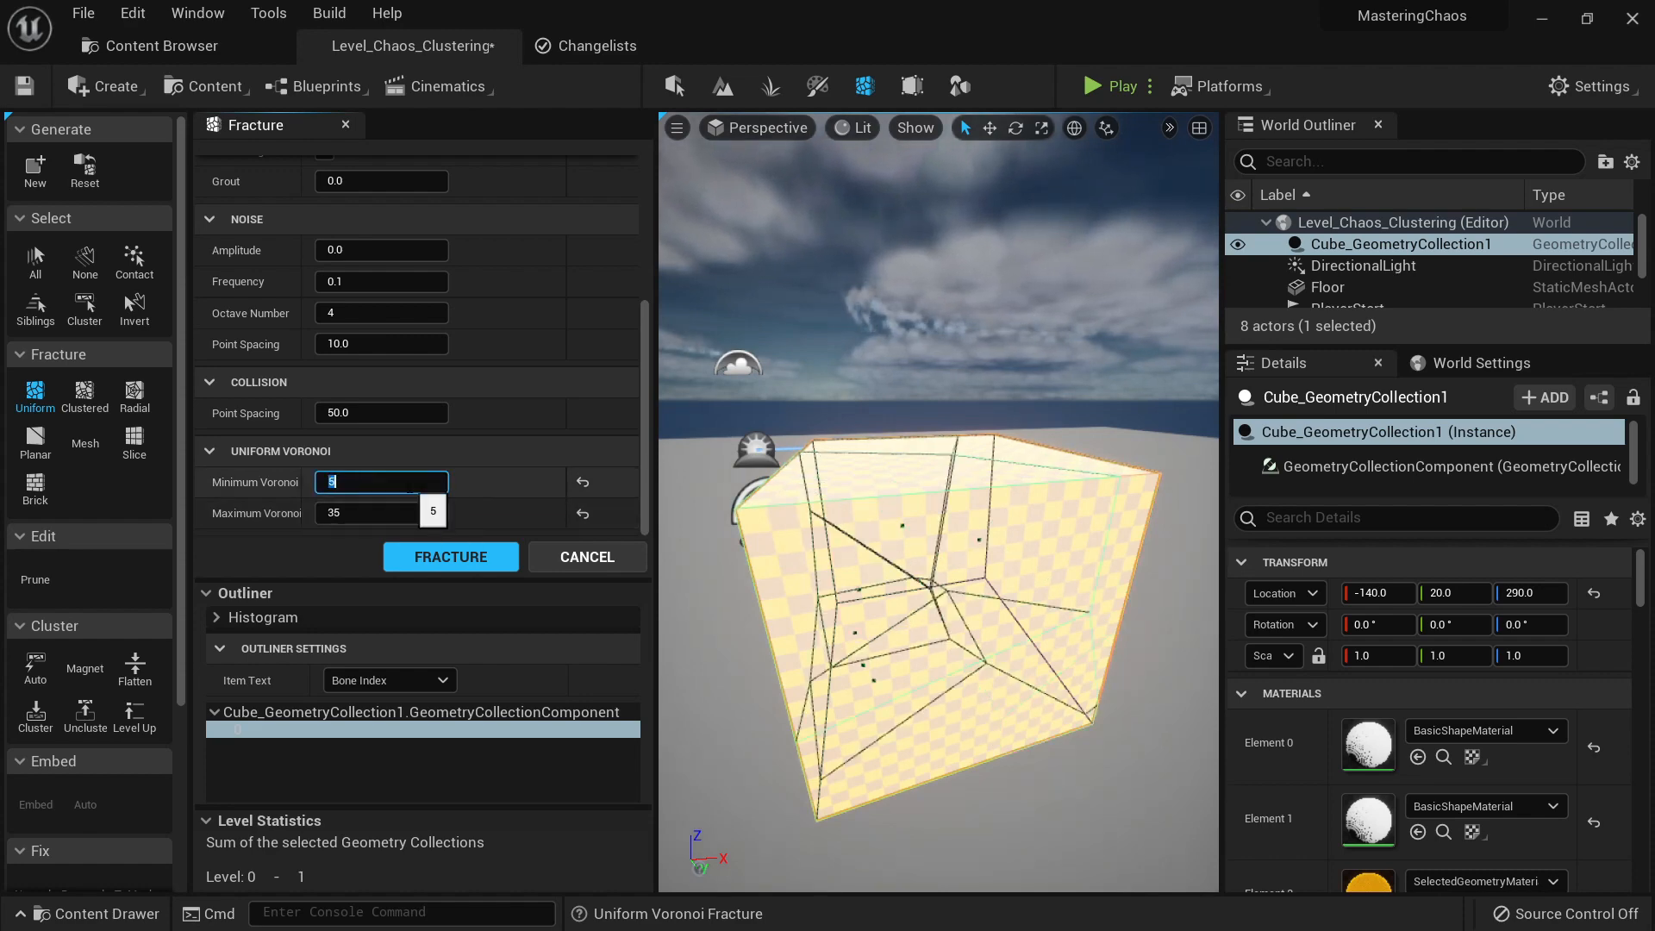
type("15")
key("Return")
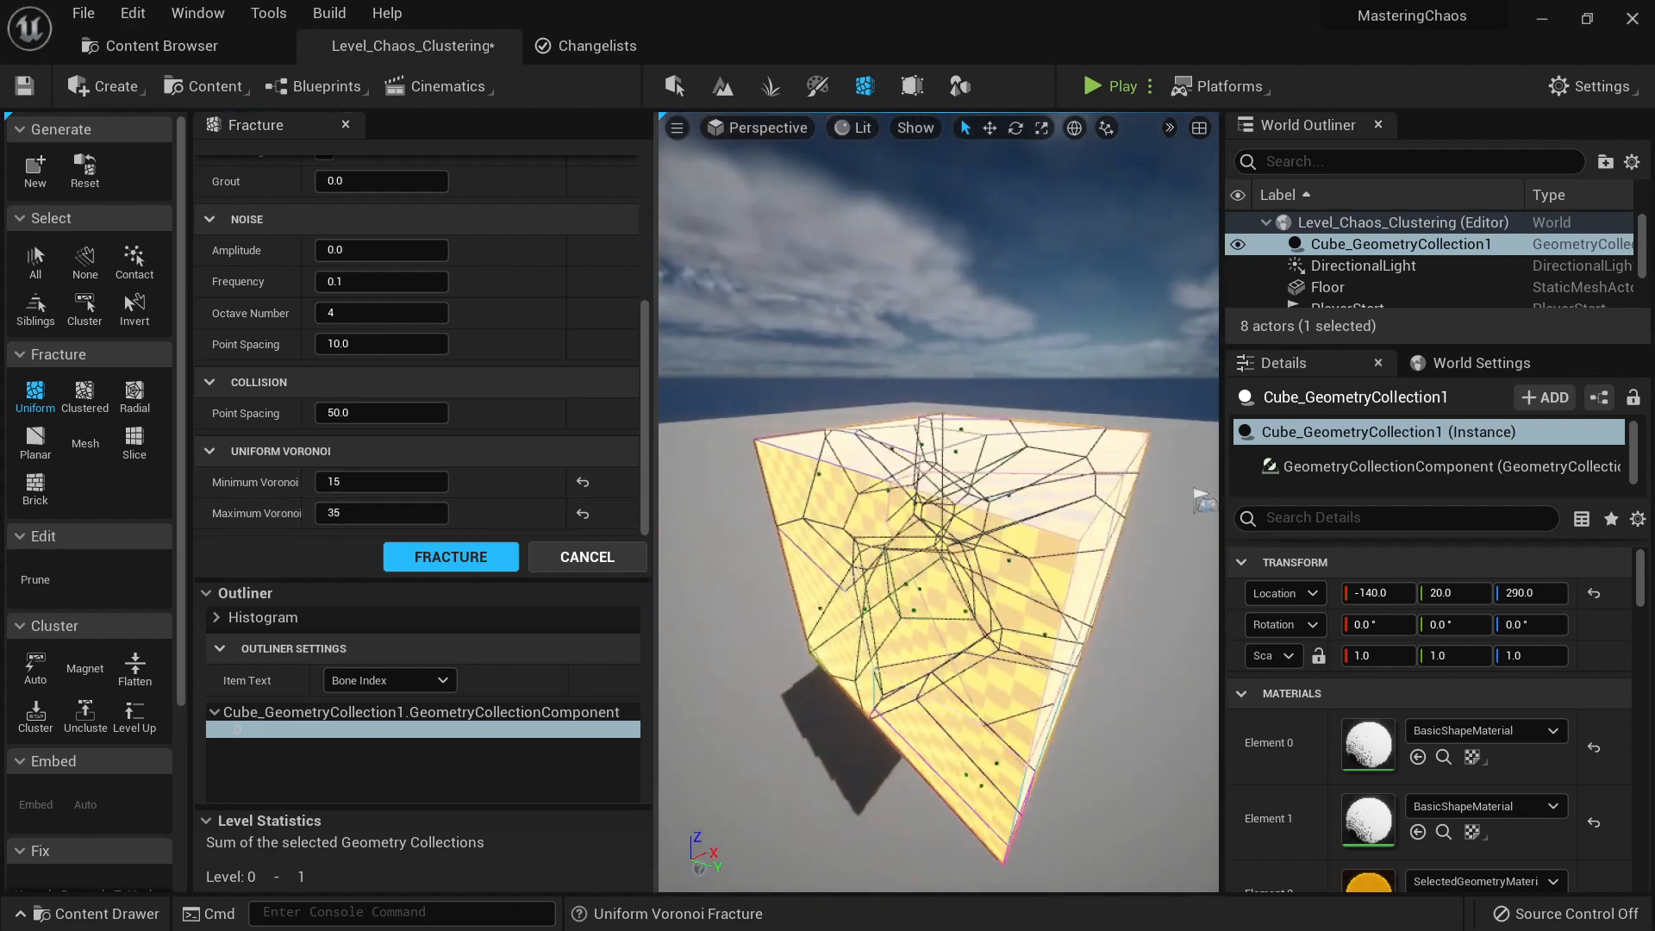
mouse_move(862, 534)
right_mouse_down()
mouse_move(1138, 500)
mouse_move(850, 550)
right_mouse_up()
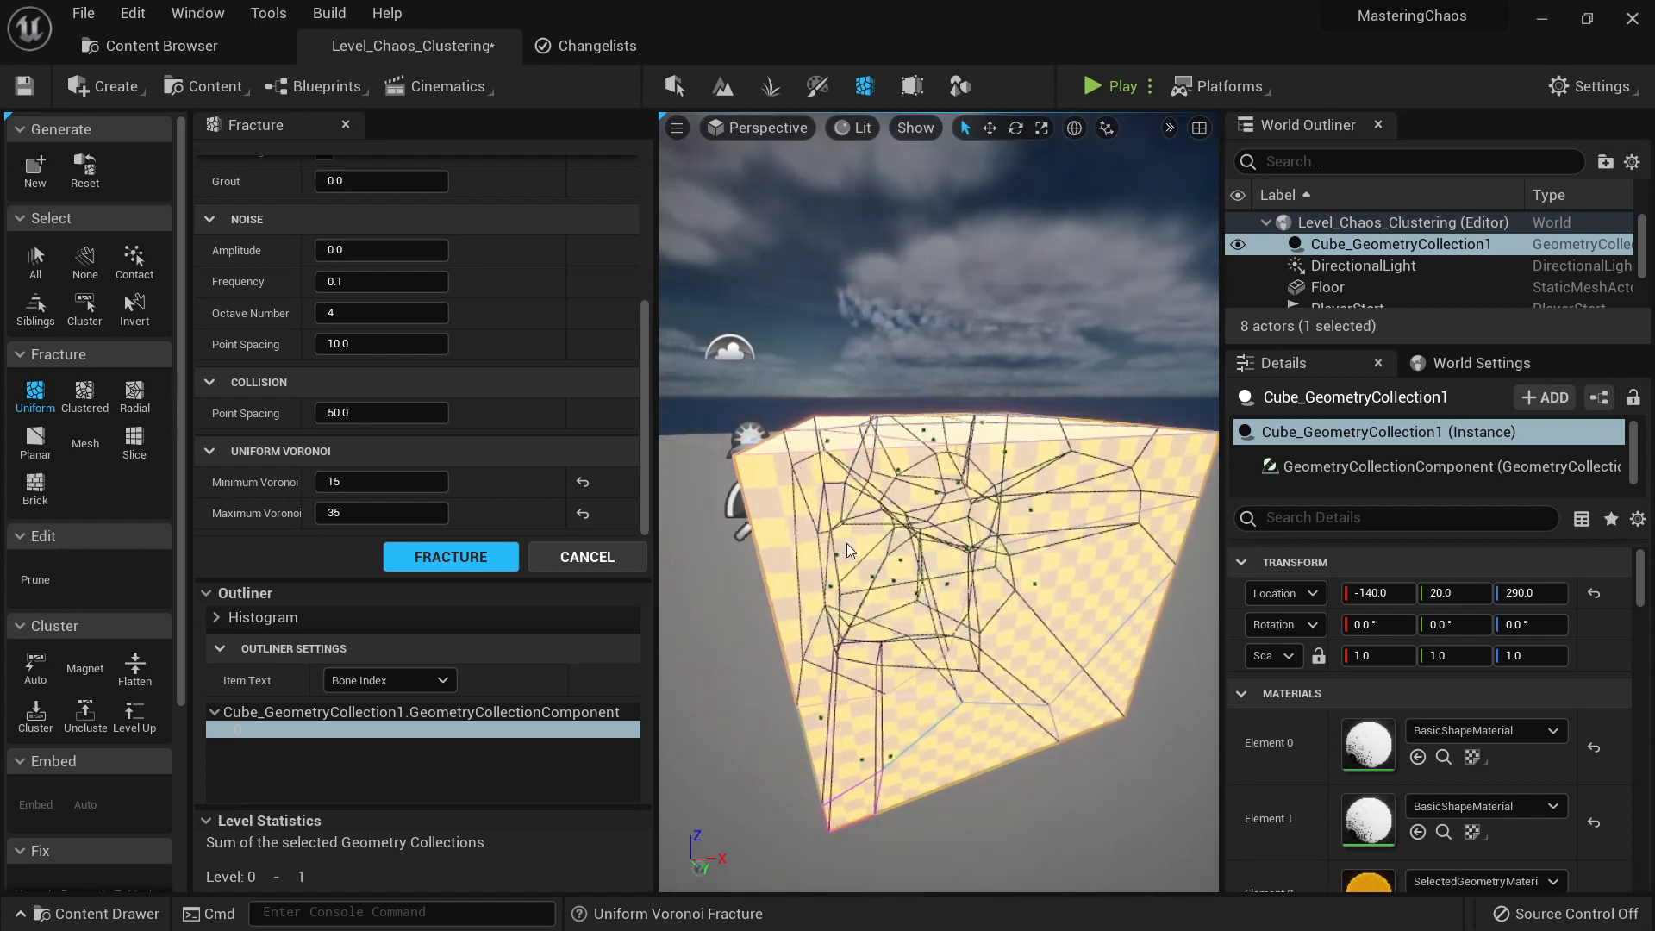
key("f")
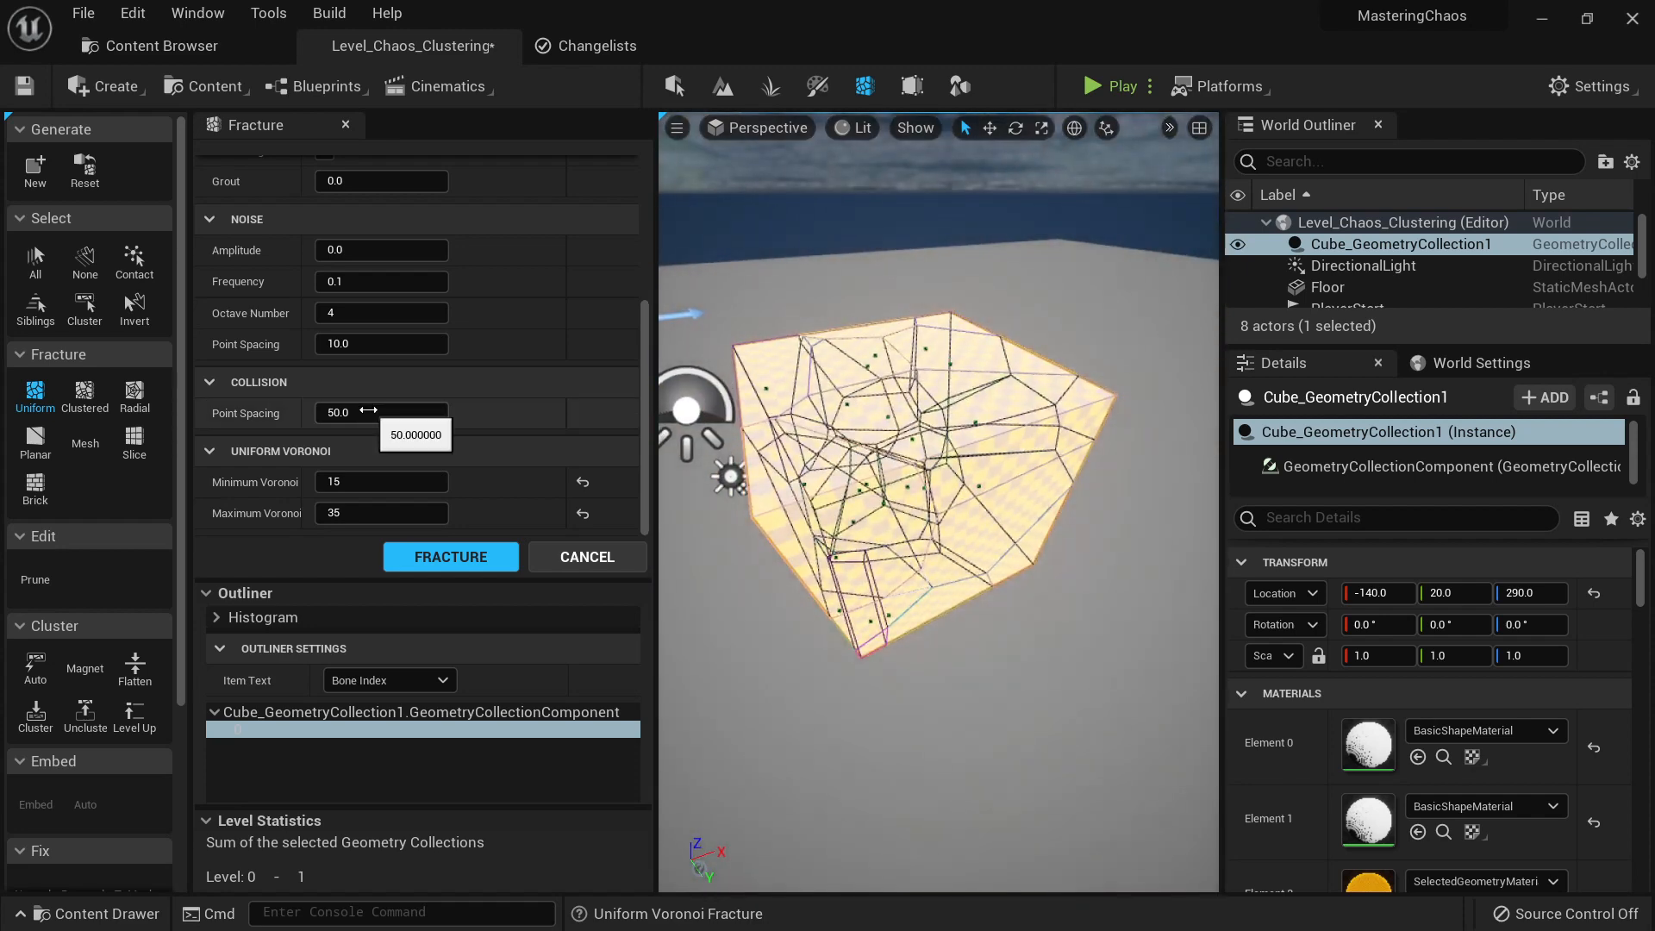
Step: Try collision Point Spacing values of 500 and 5000 and check the cube's fracture preview
left_click(368, 411)
type("500")
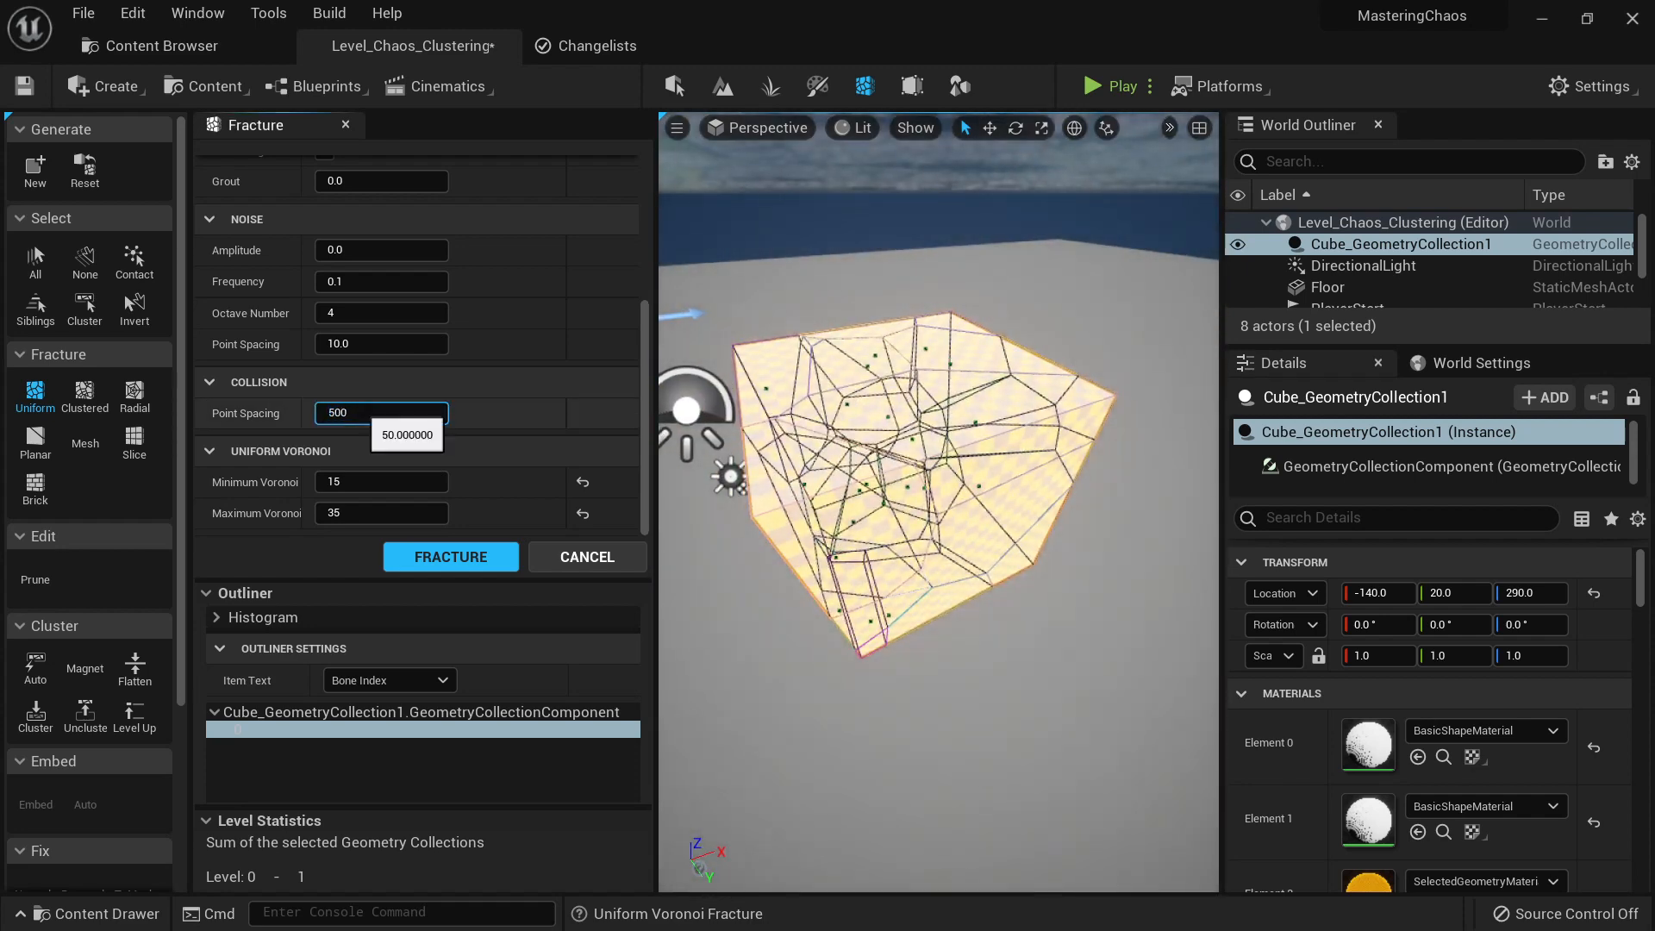
key("Return")
type("5000")
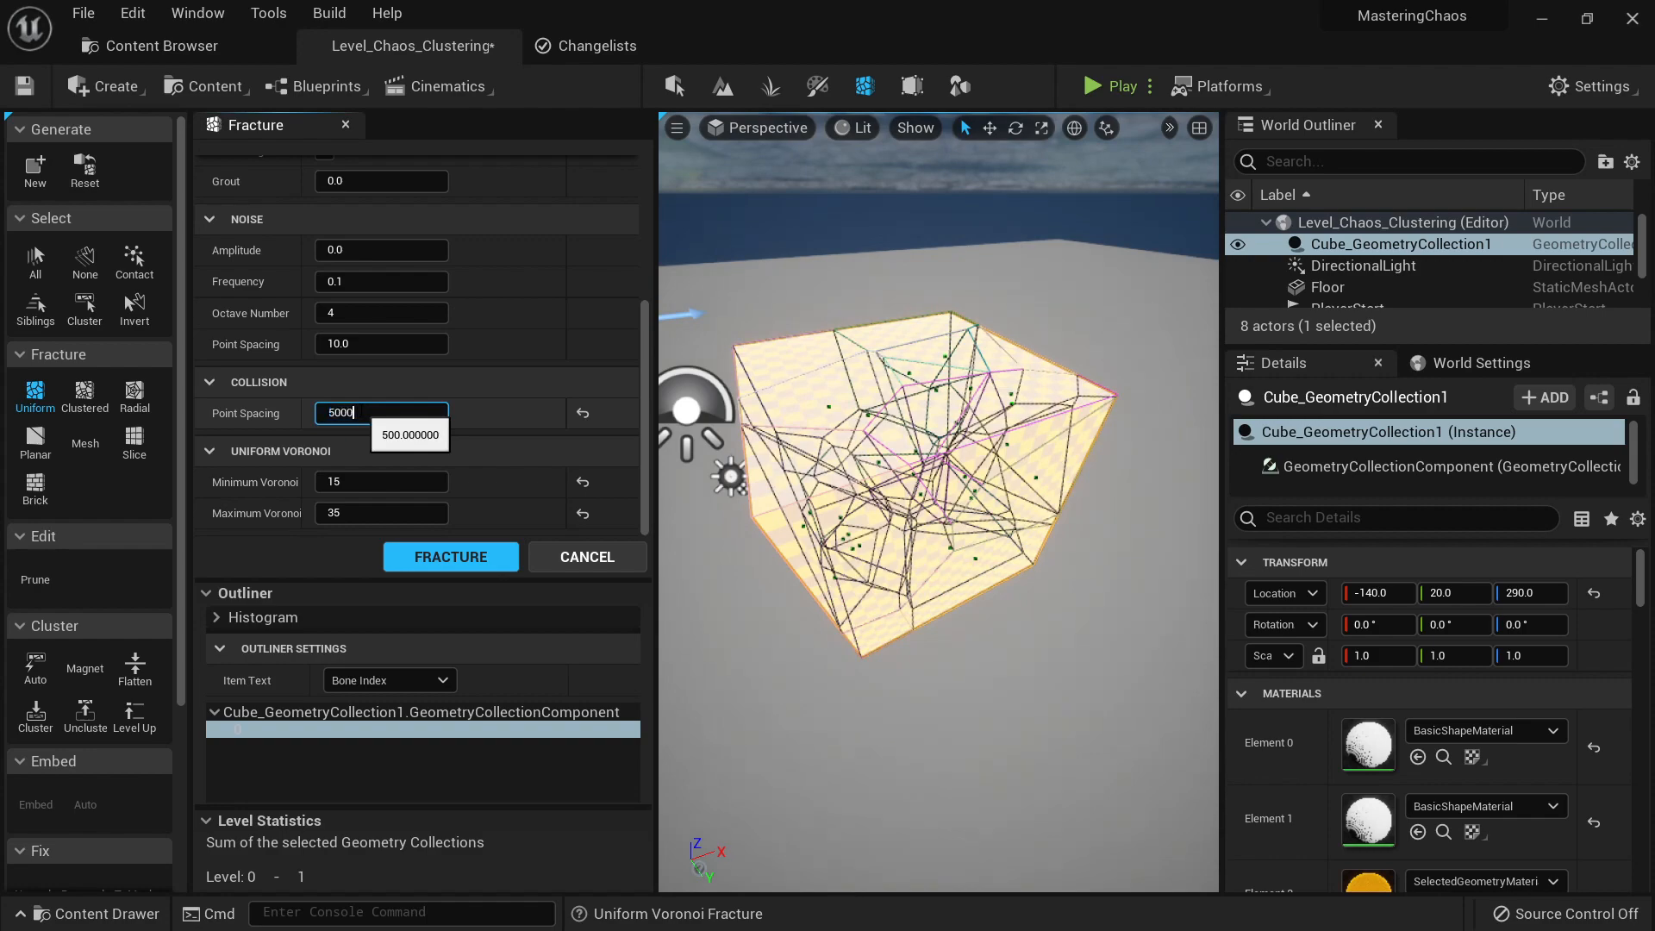
key("Return")
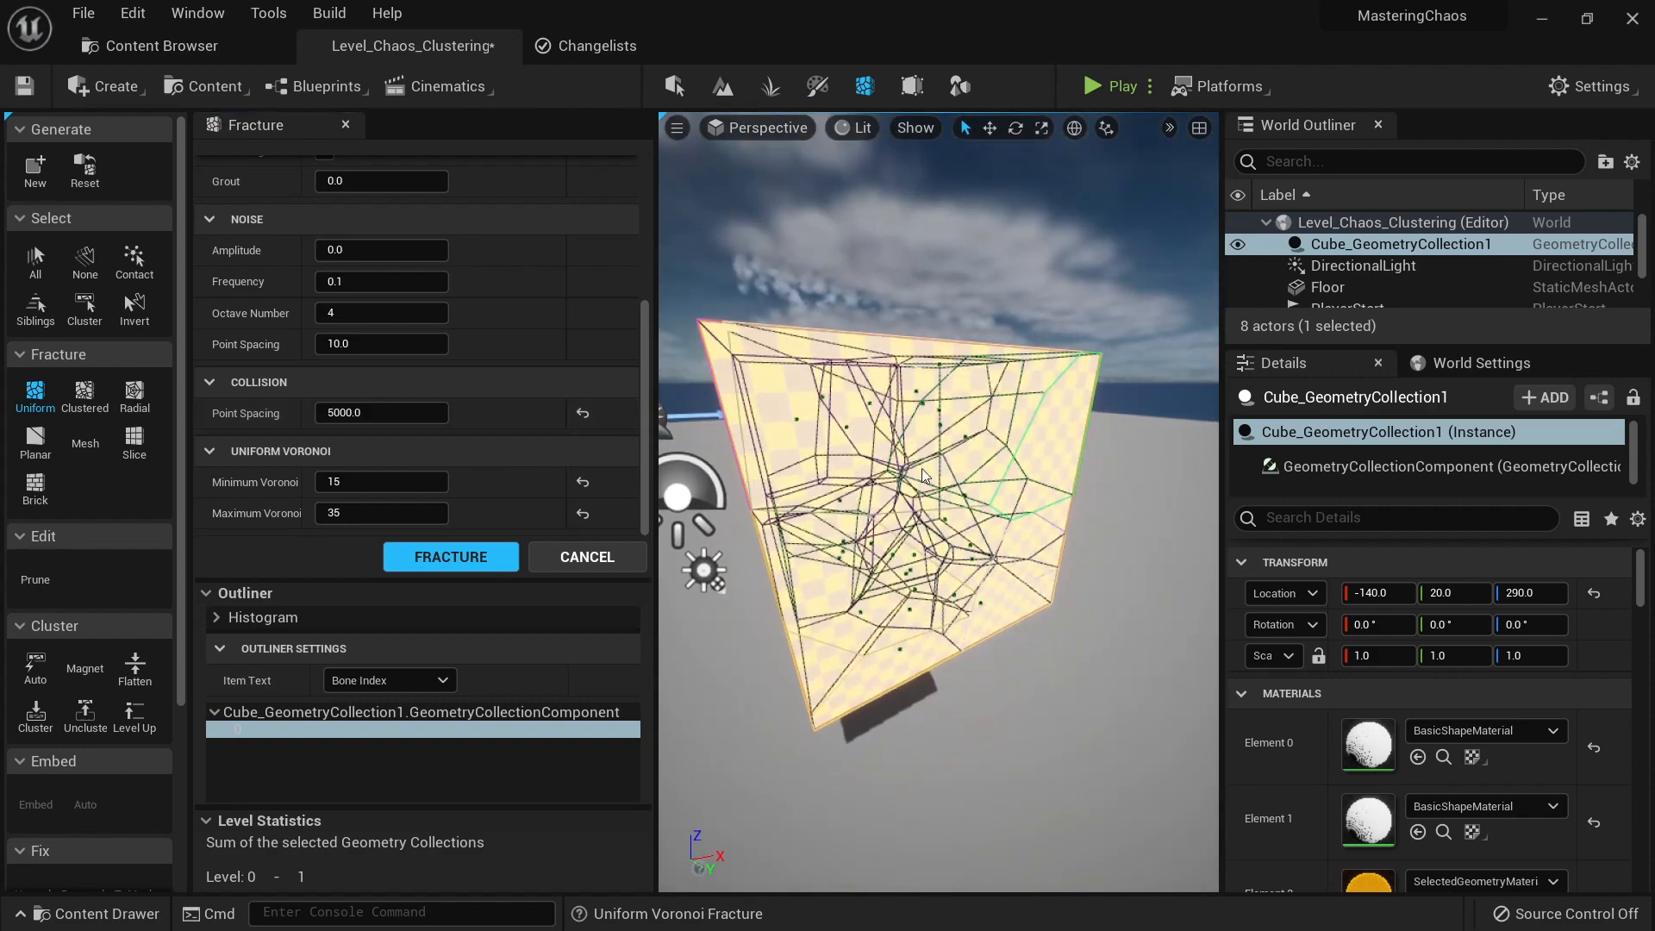
Step: Reset the collision Point Spacing and set it to 1.0, checking the fracture preview up close
left_click(582, 412)
left_click(382, 413)
type("1.0")
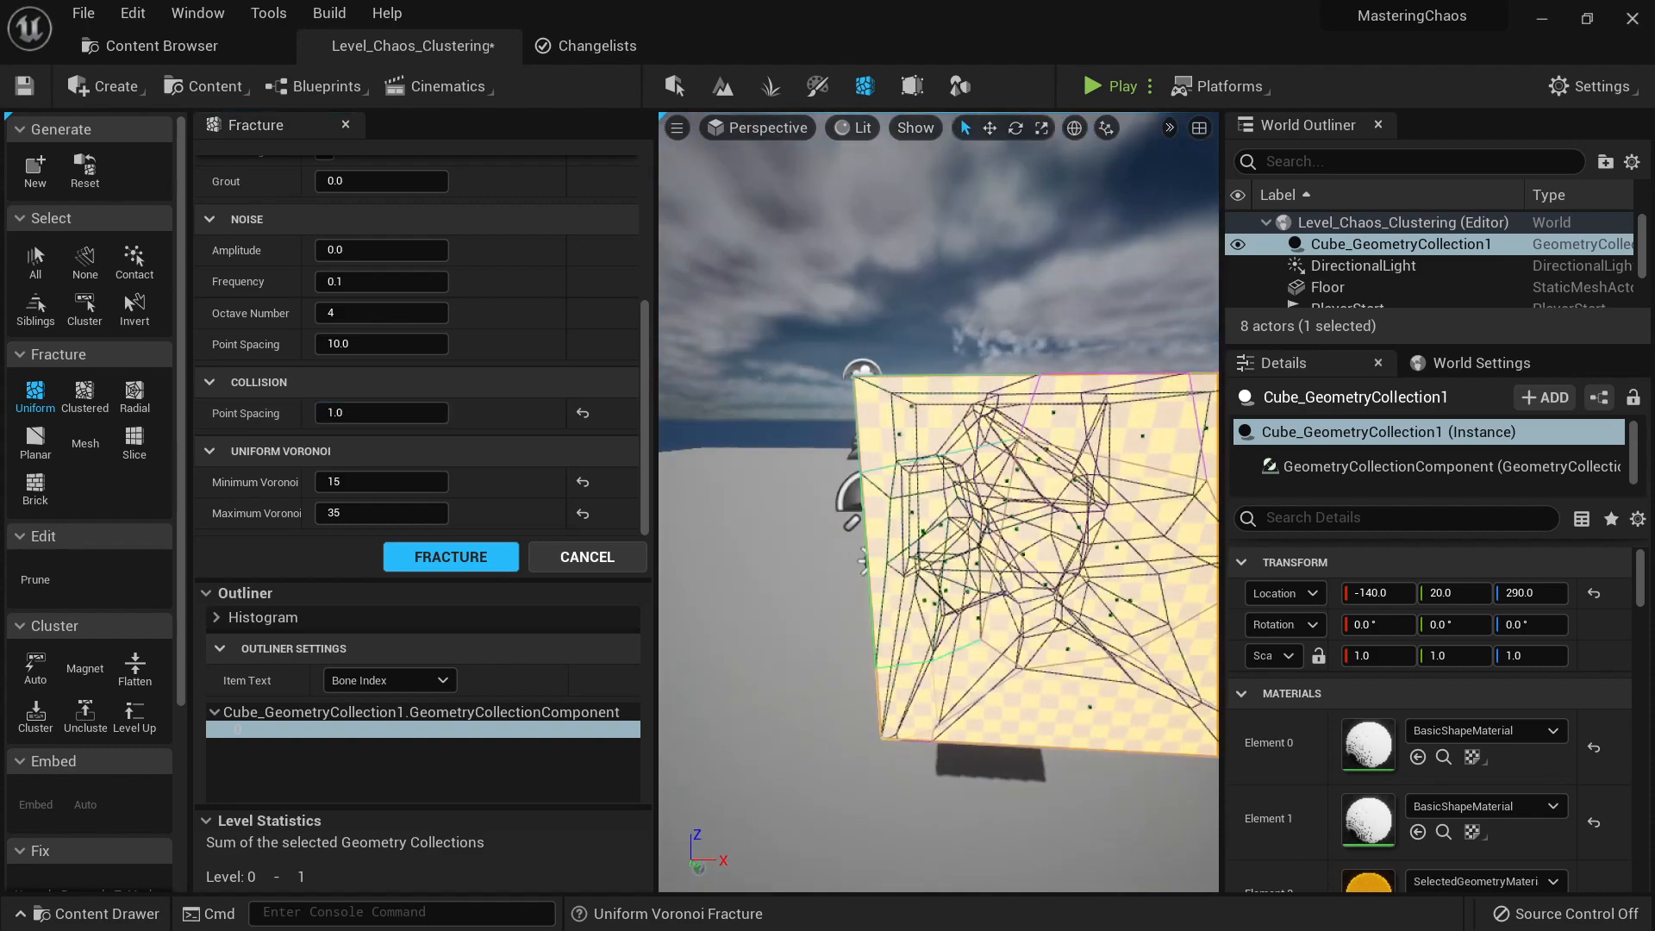
key("Return")
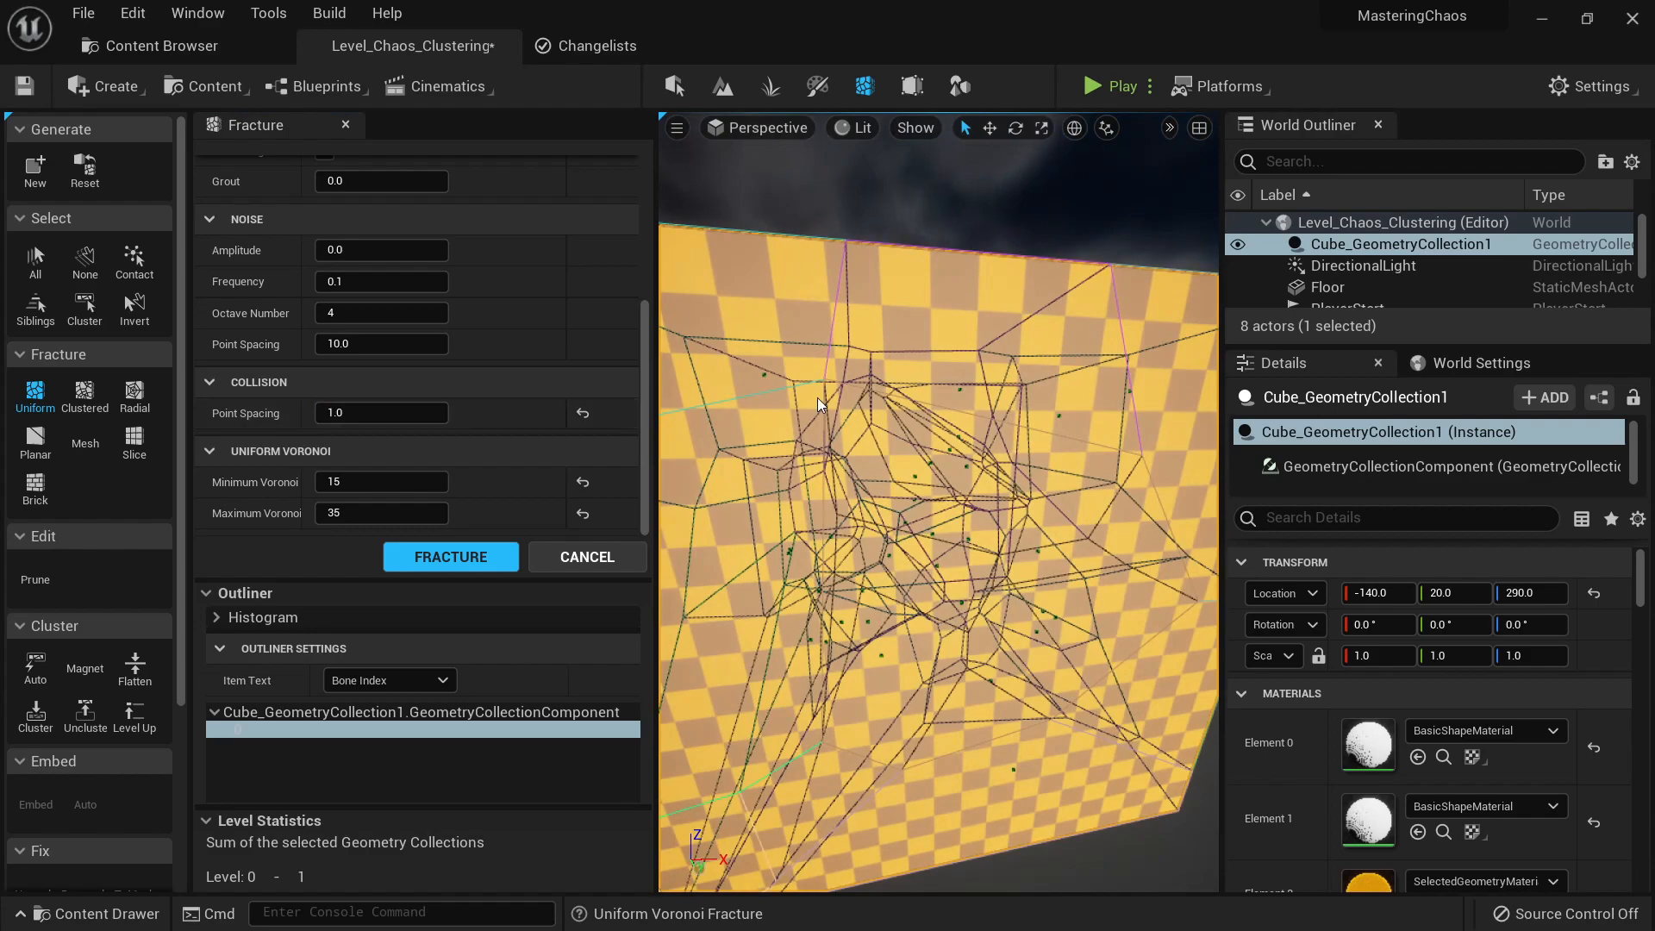
Step: Reset the collision Point Spacing to its default and inspect the fracture preview around the cube
left_click_drag(854, 398, 844, 355, "alt")
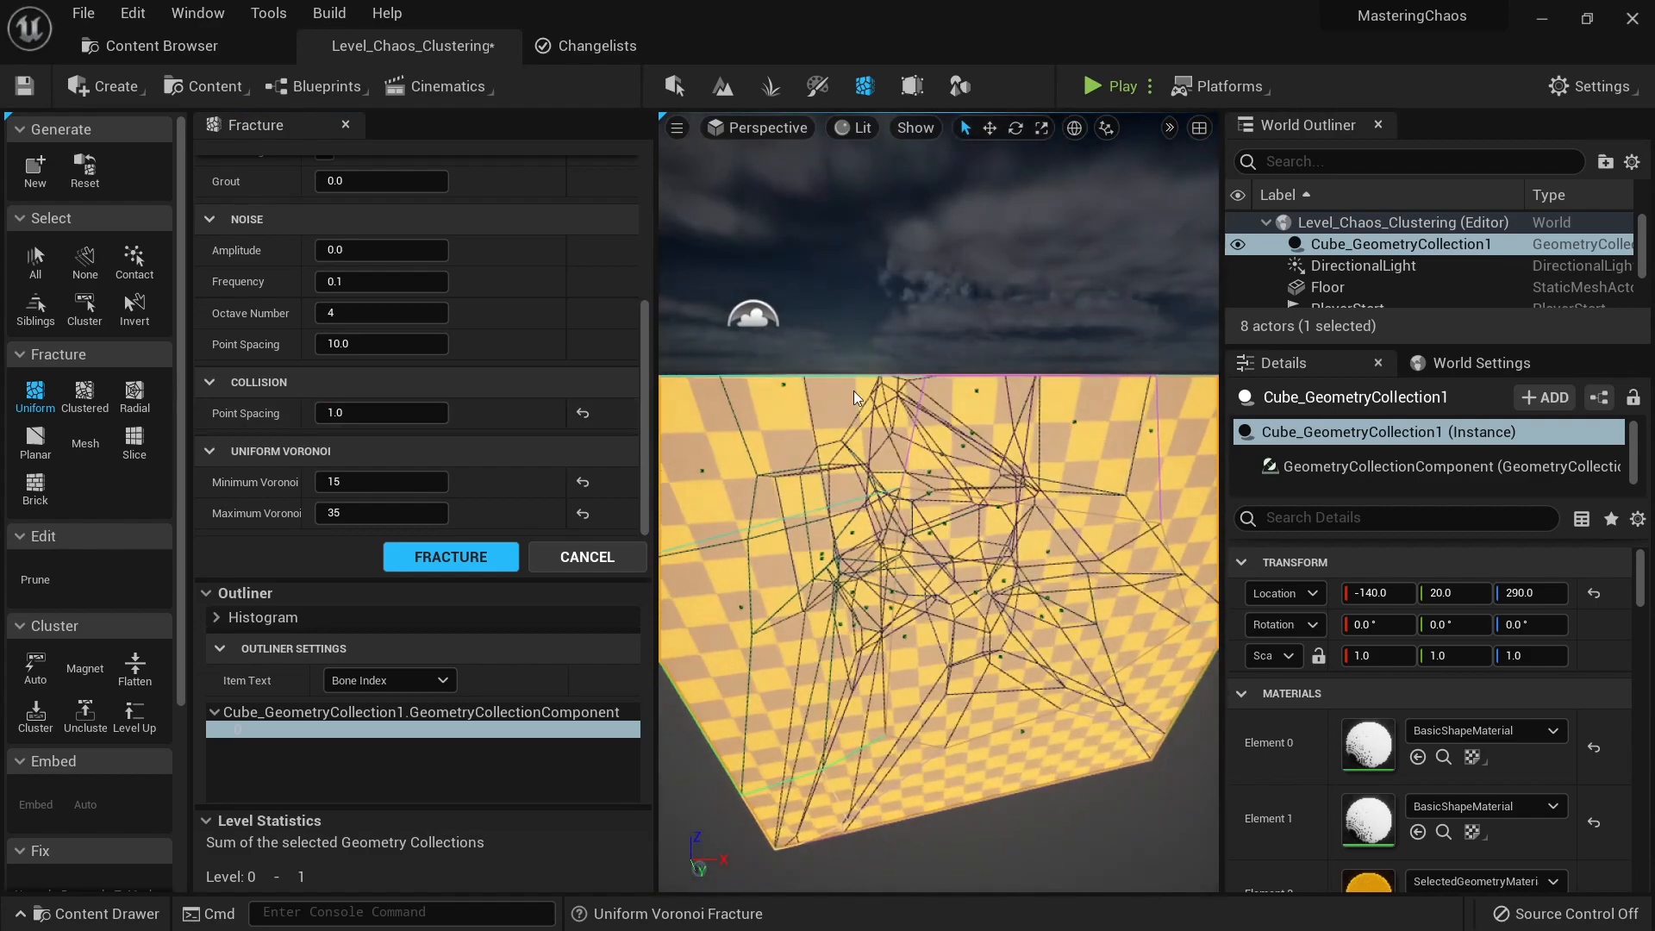
left_click(583, 413)
right_click_drag(940, 500, 940, 552)
left_click_drag(939, 319, 974, 414, "alt")
left_click_drag(802, 367, 781, 346, "alt")
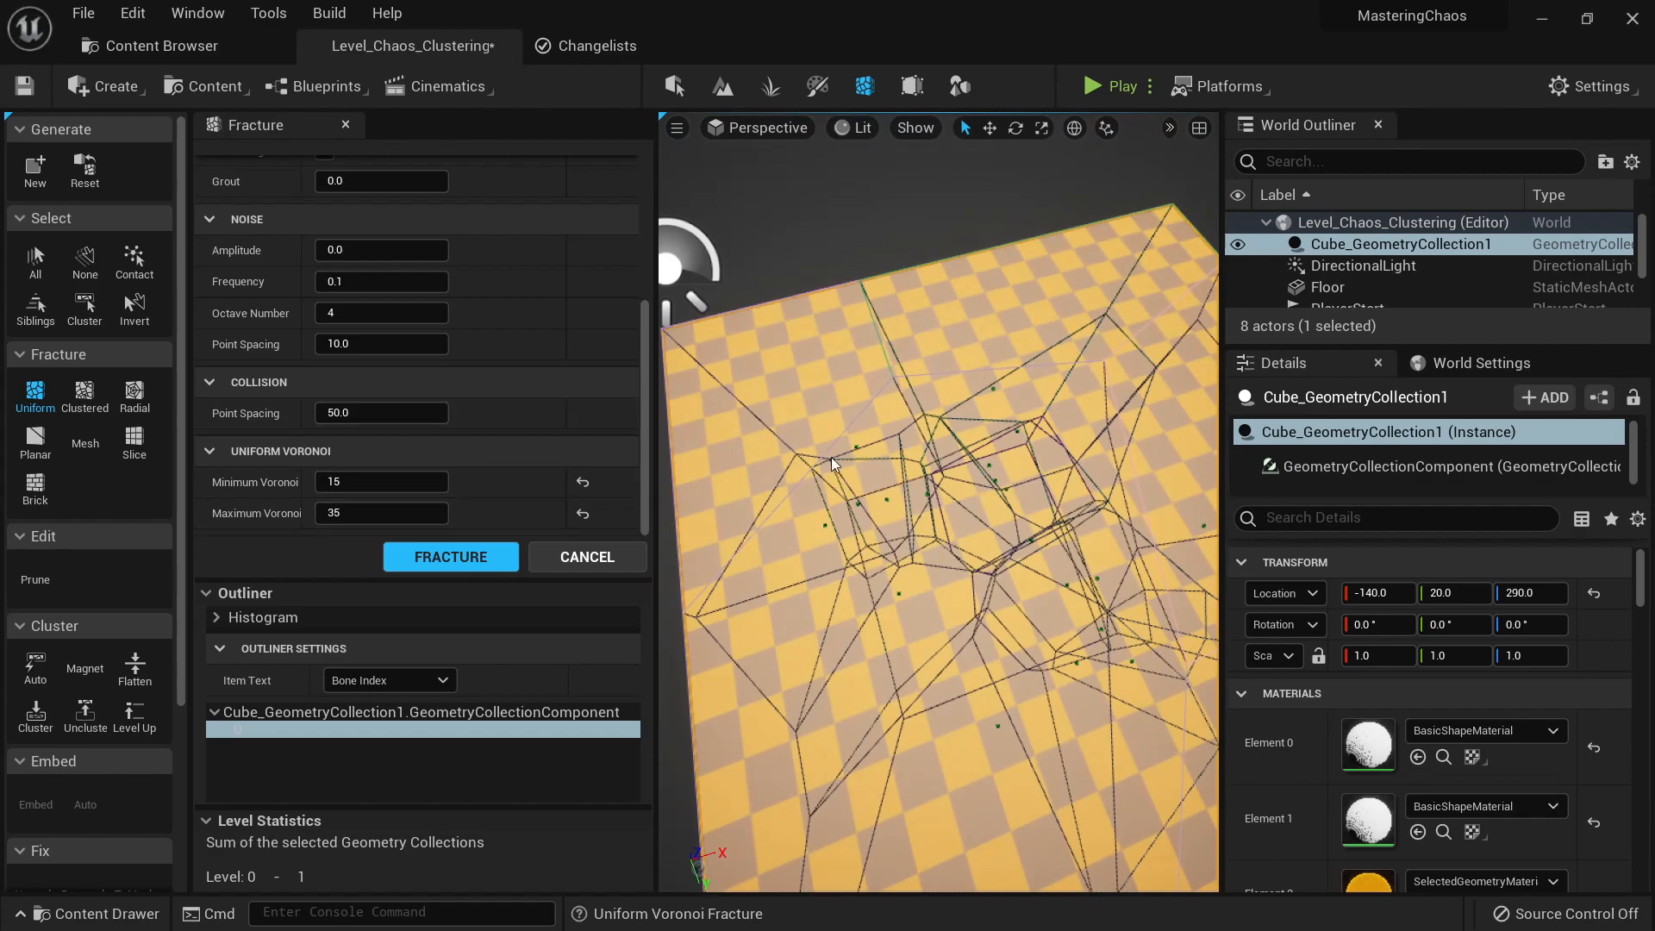
left_click_drag(793, 422, 793, 345, "alt")
Step: Set Grout to 0.2624 and Random Seed to 730, checking the preview around the cube
scroll(410, 389, "up", 5)
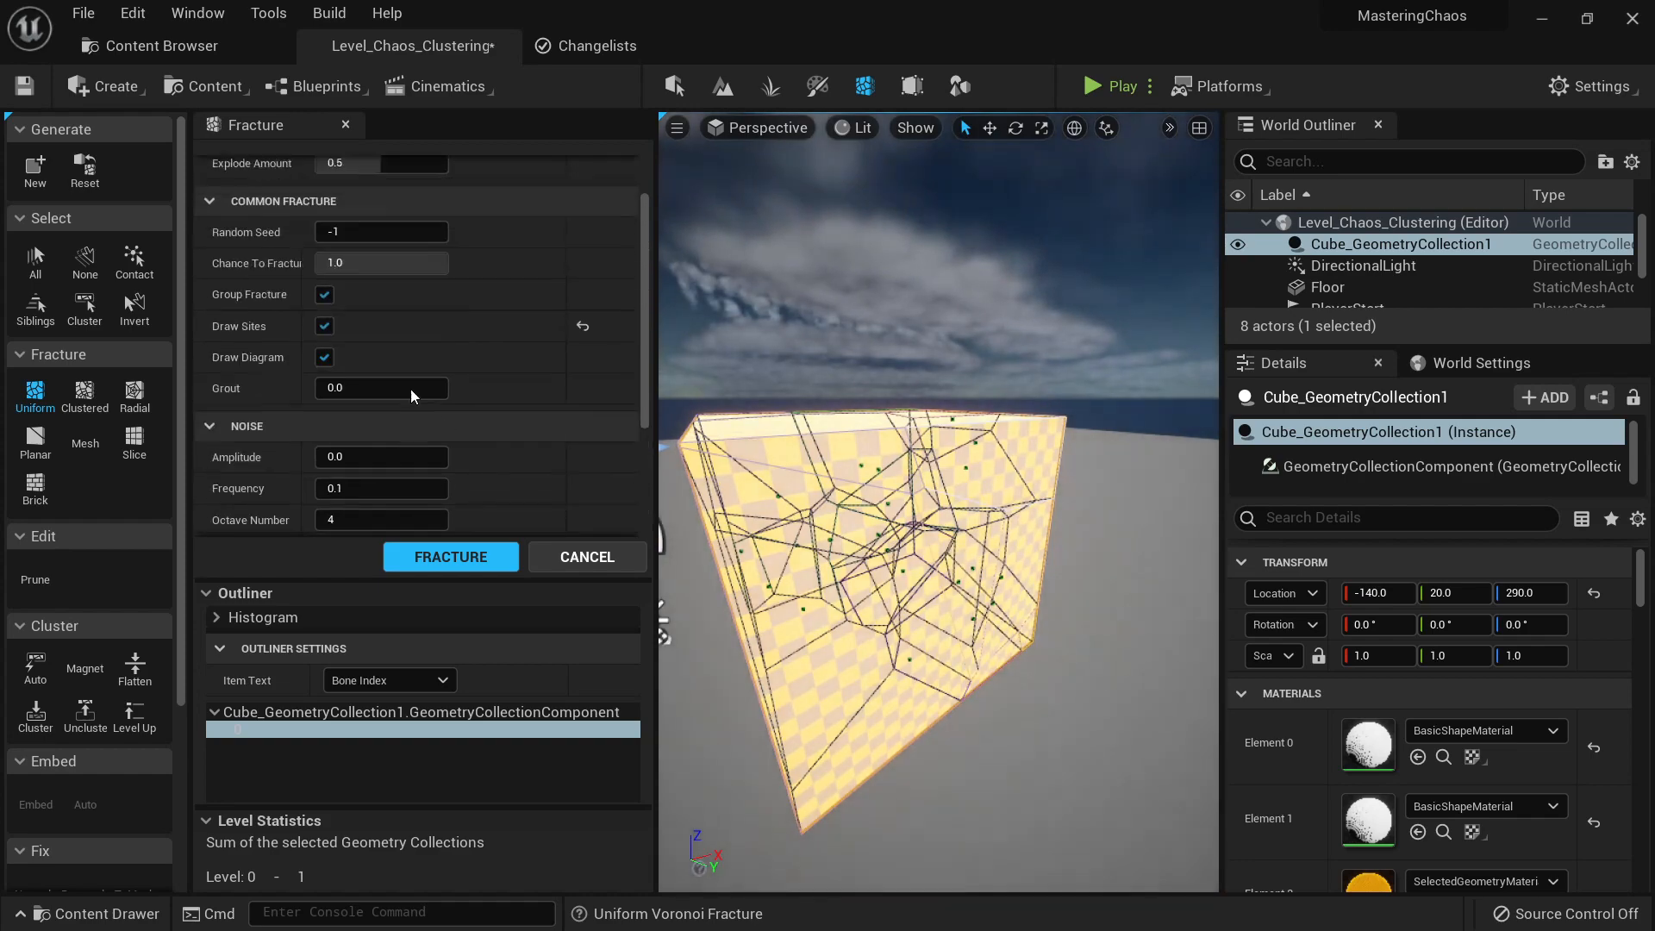
left_click_drag(405, 466, 491, 467)
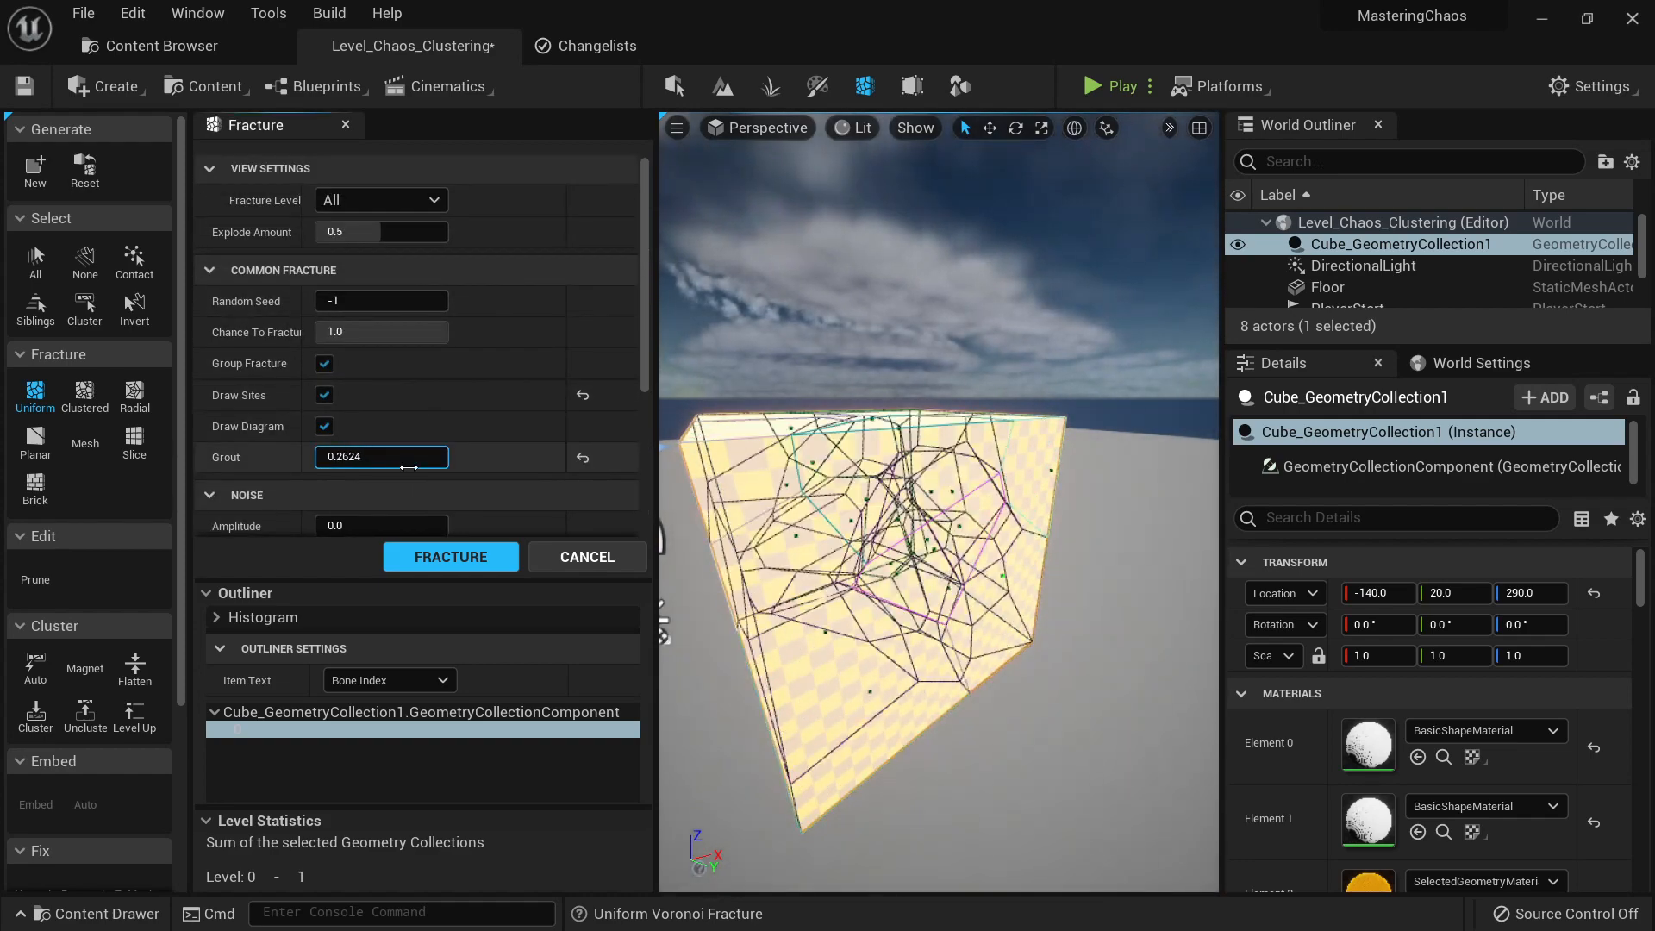
mouse_move(358, 300)
left_mouse_down()
mouse_move(403, 300)
mouse_move(371, 301)
left_mouse_up()
left_click_drag(776, 388, 836, 328, "alt")
right_click_drag(836, 328, 830, 352)
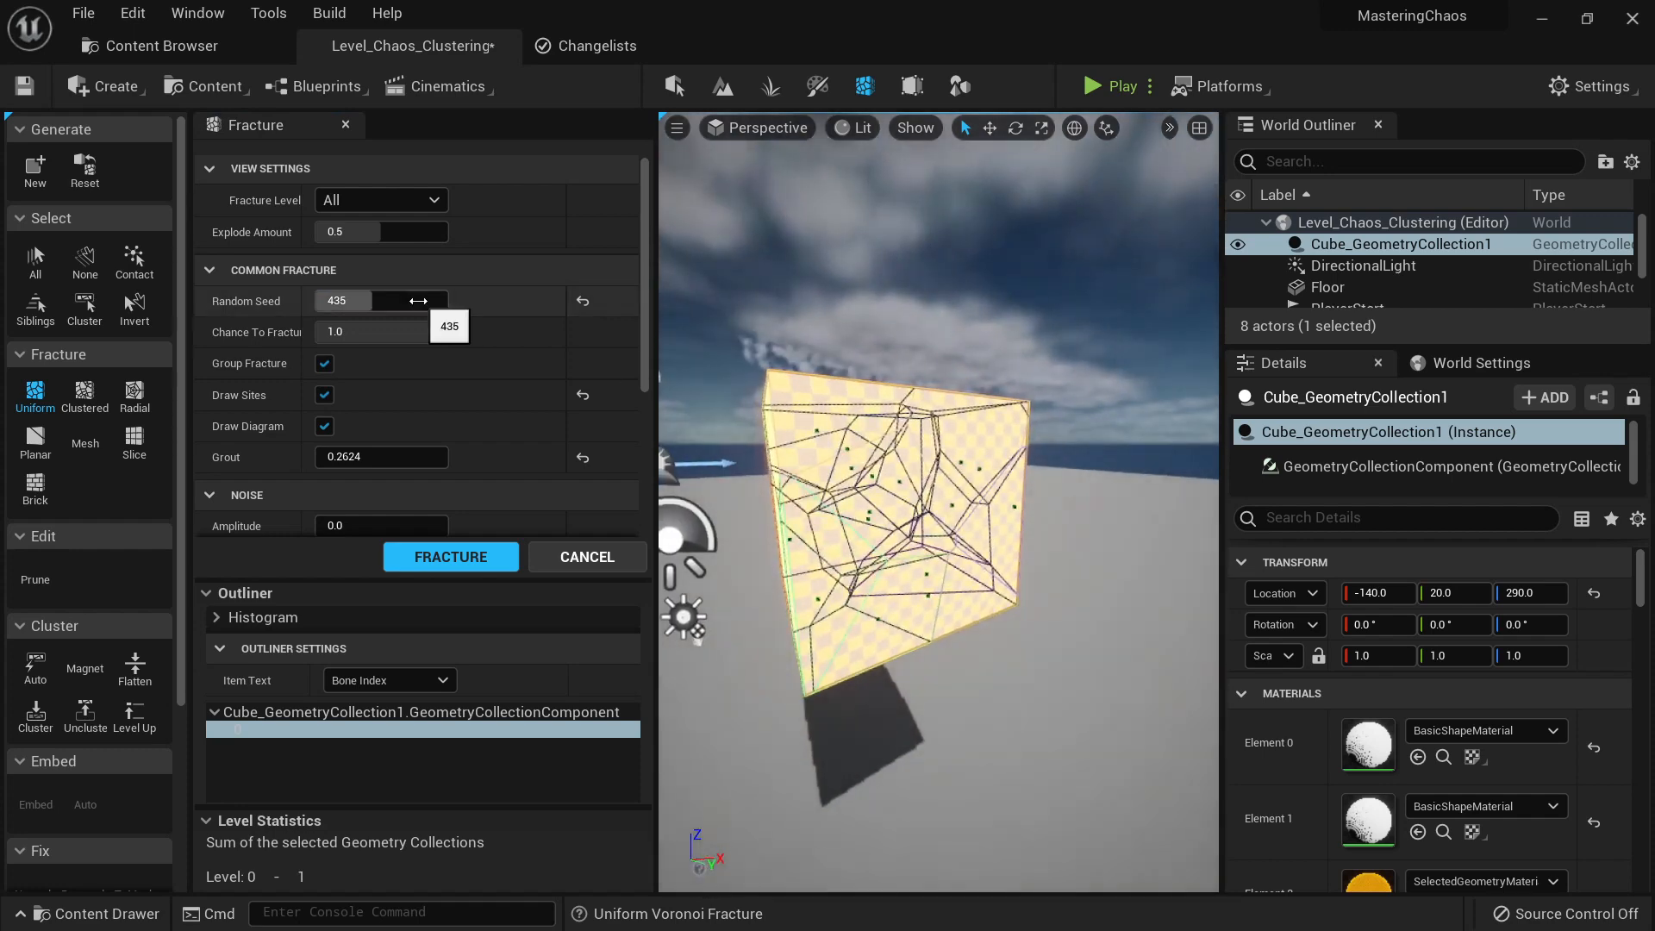
left_click_drag(418, 303, 430, 308)
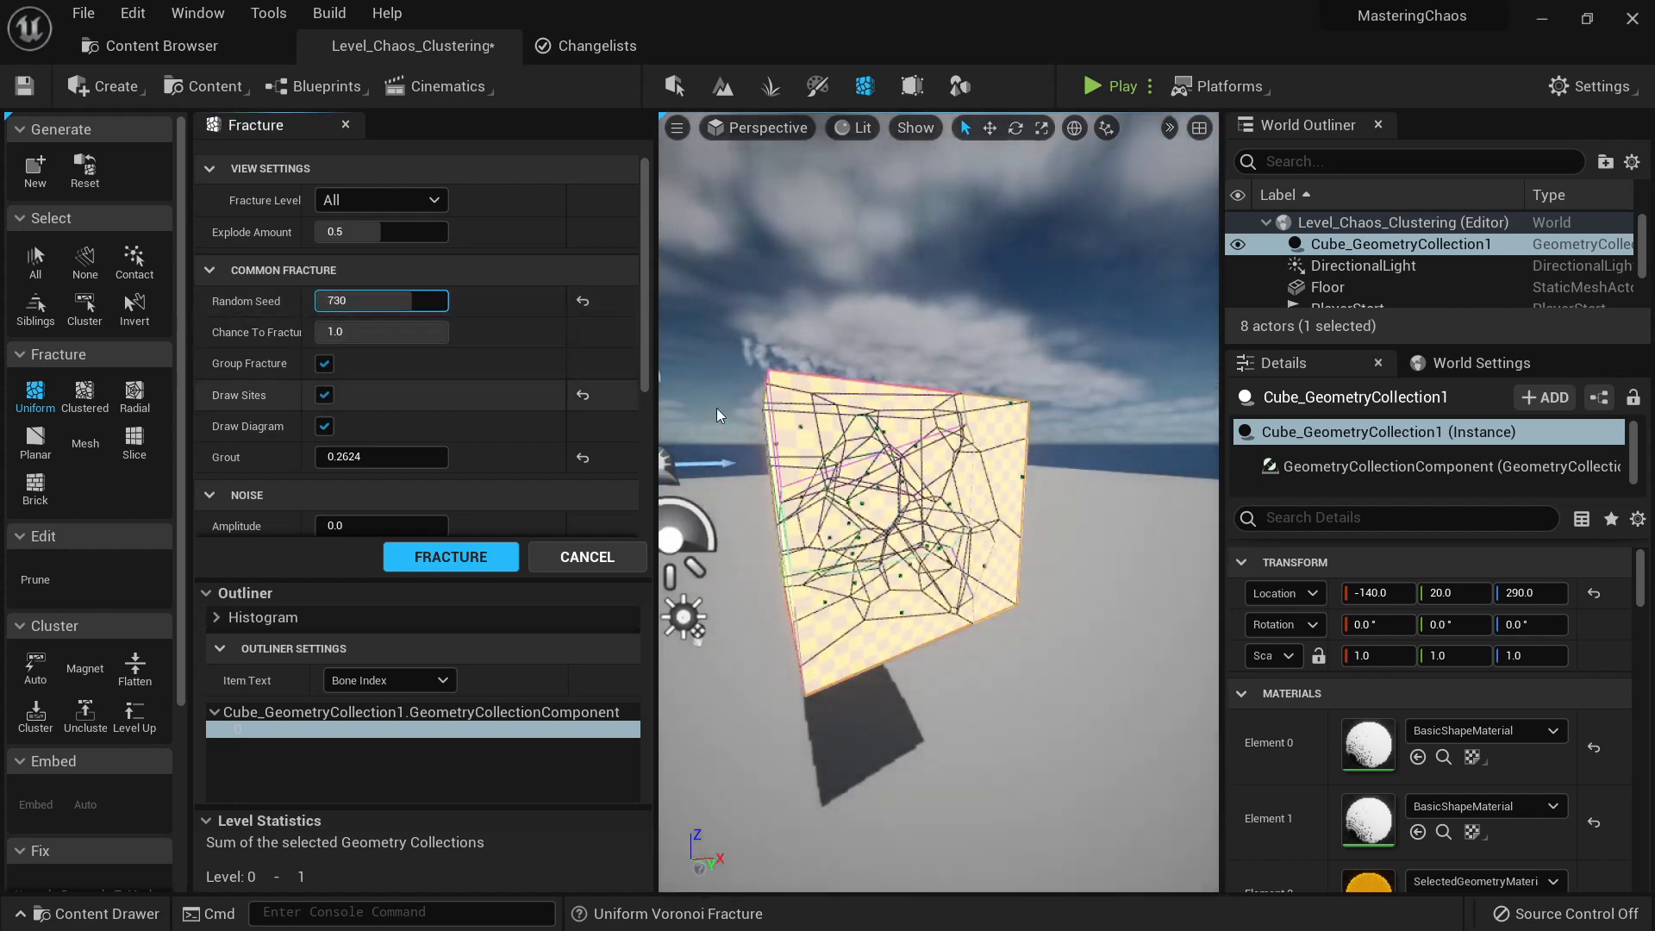
left_click_drag(725, 413, 827, 404, "alt")
right_click_drag(924, 521, 905, 513)
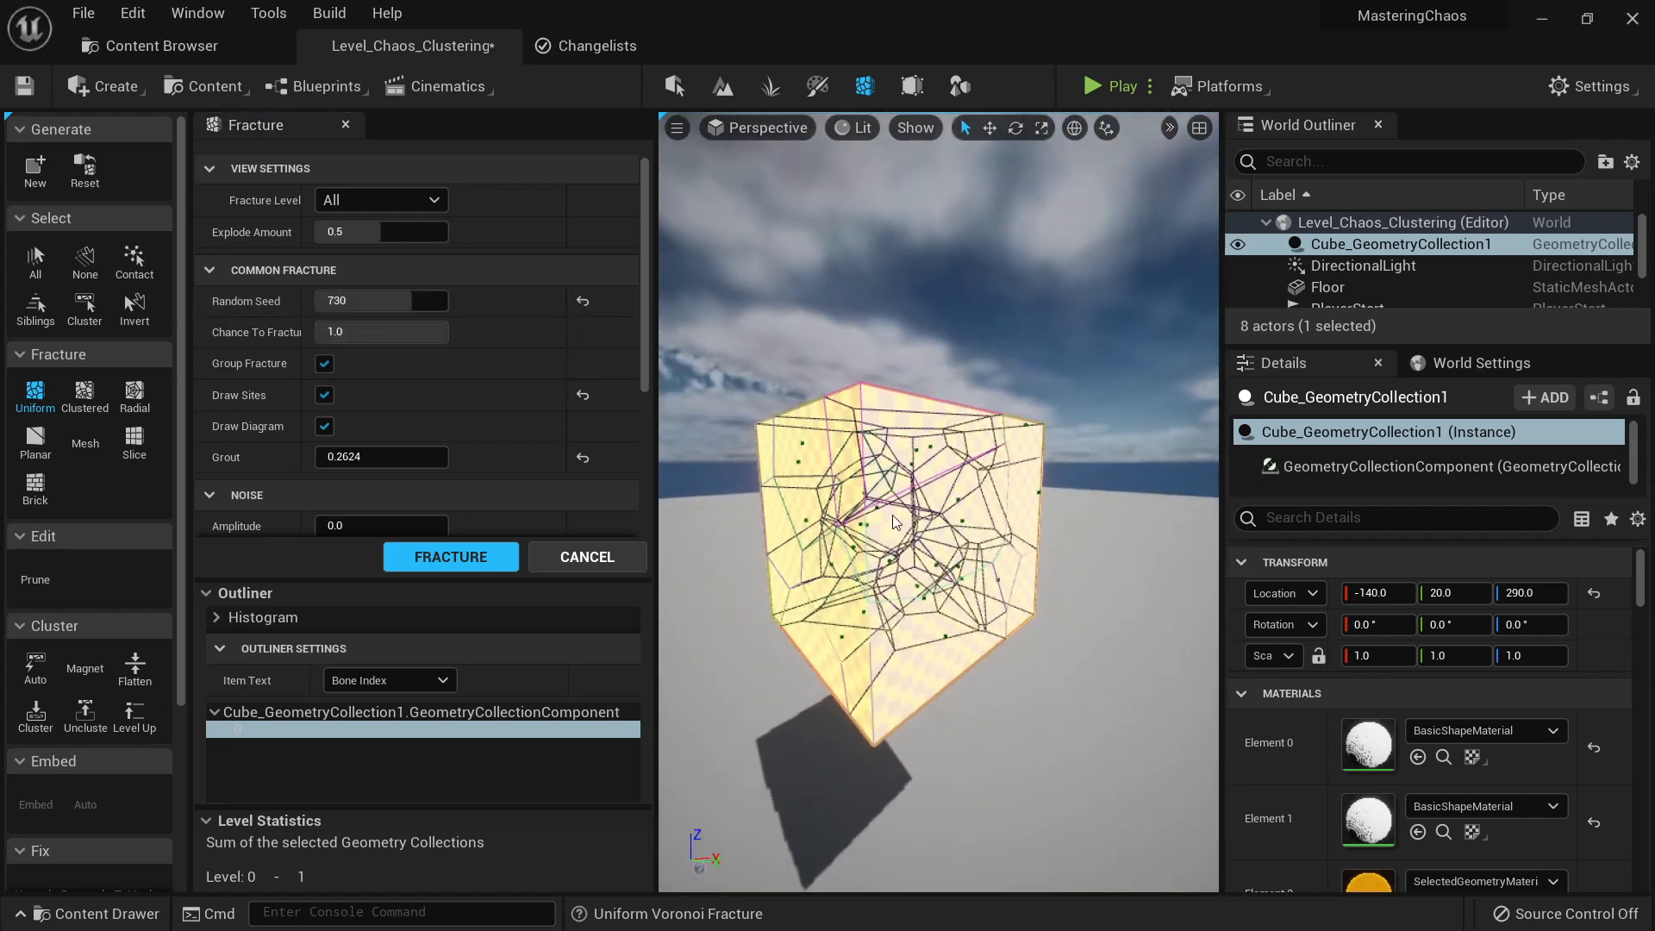
Step: Fracture the cube with the current Uniform Voronoi settings and select the first resulting piece to view it
scroll(525, 425, "down", 3)
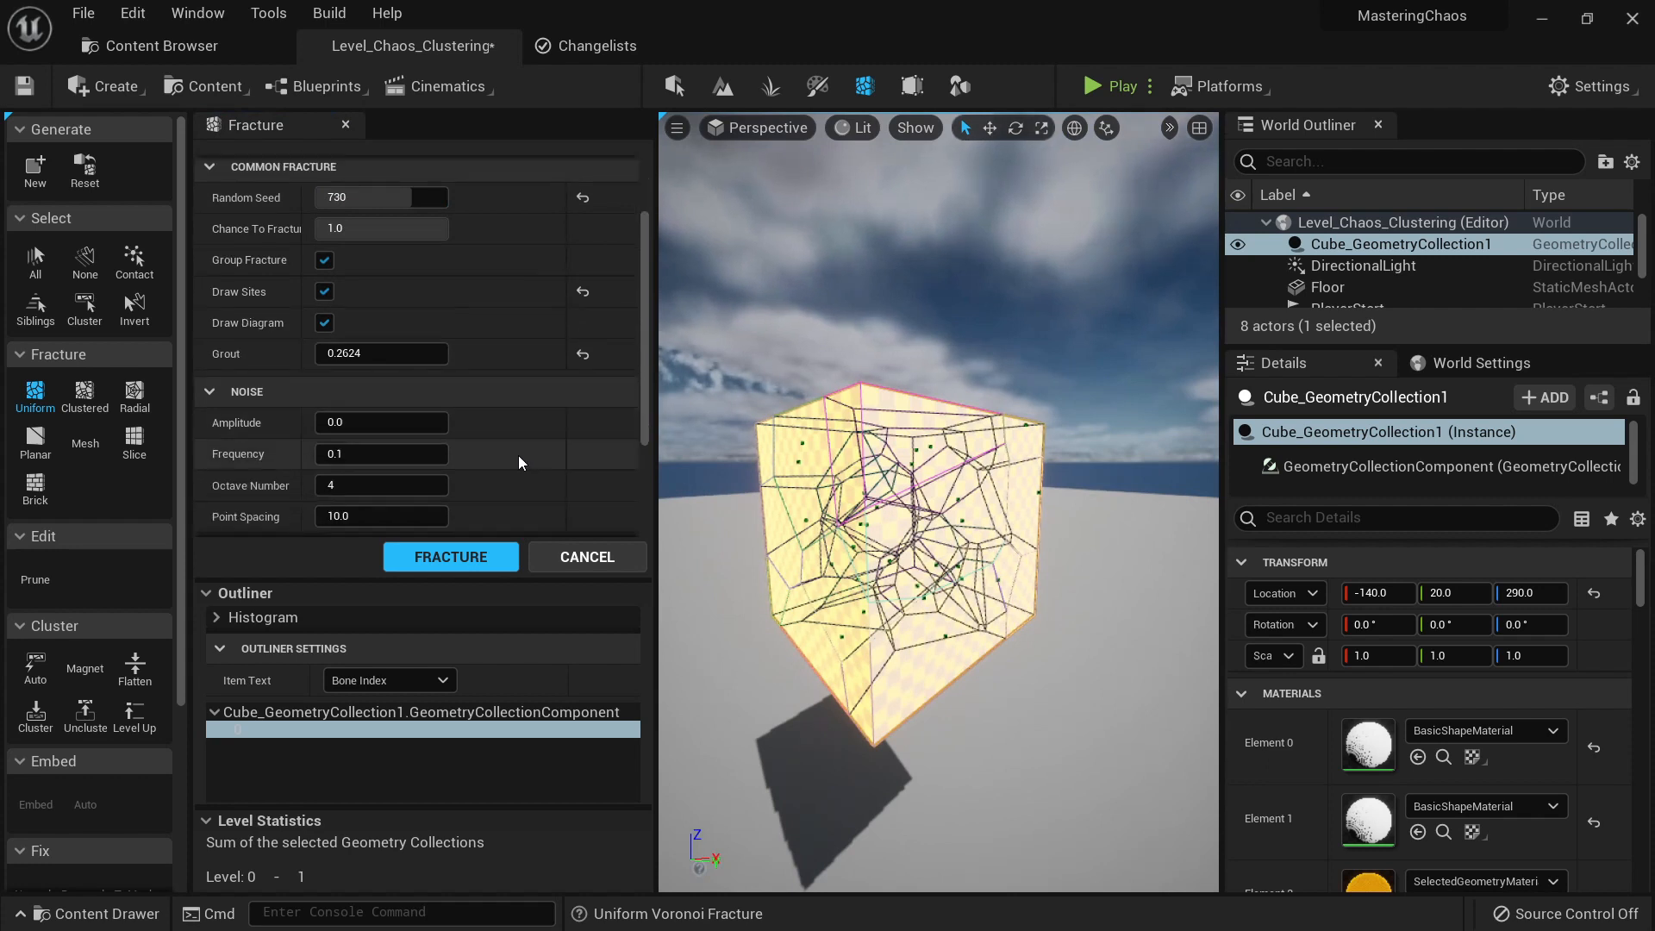
left_click(463, 560)
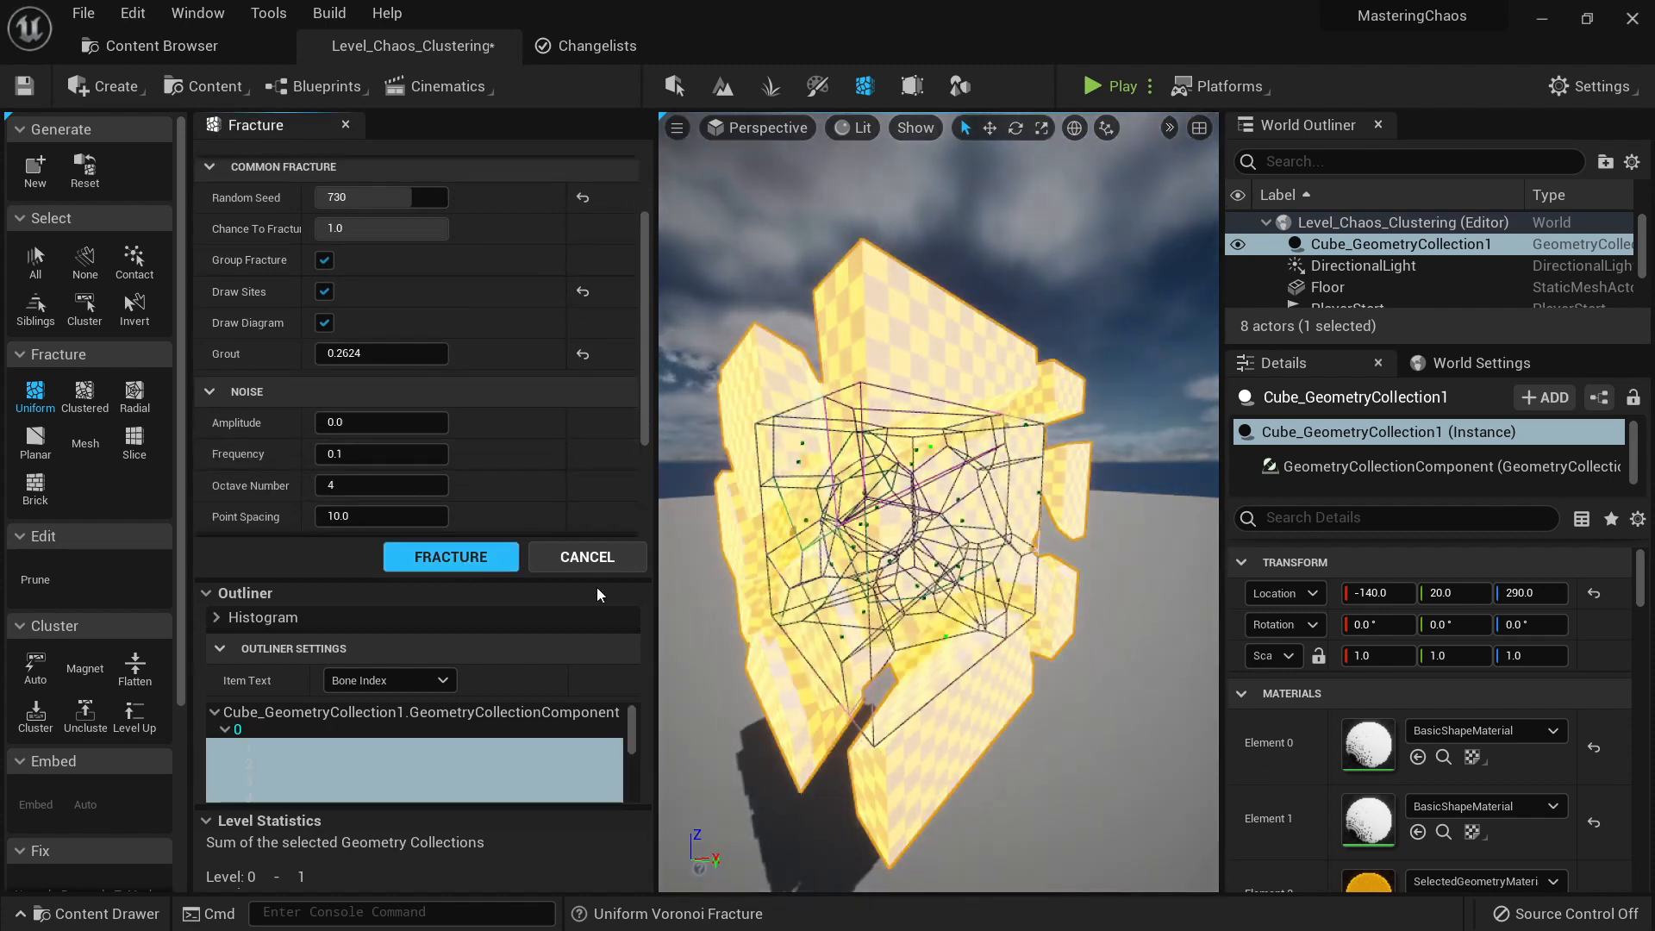
left_click(273, 747)
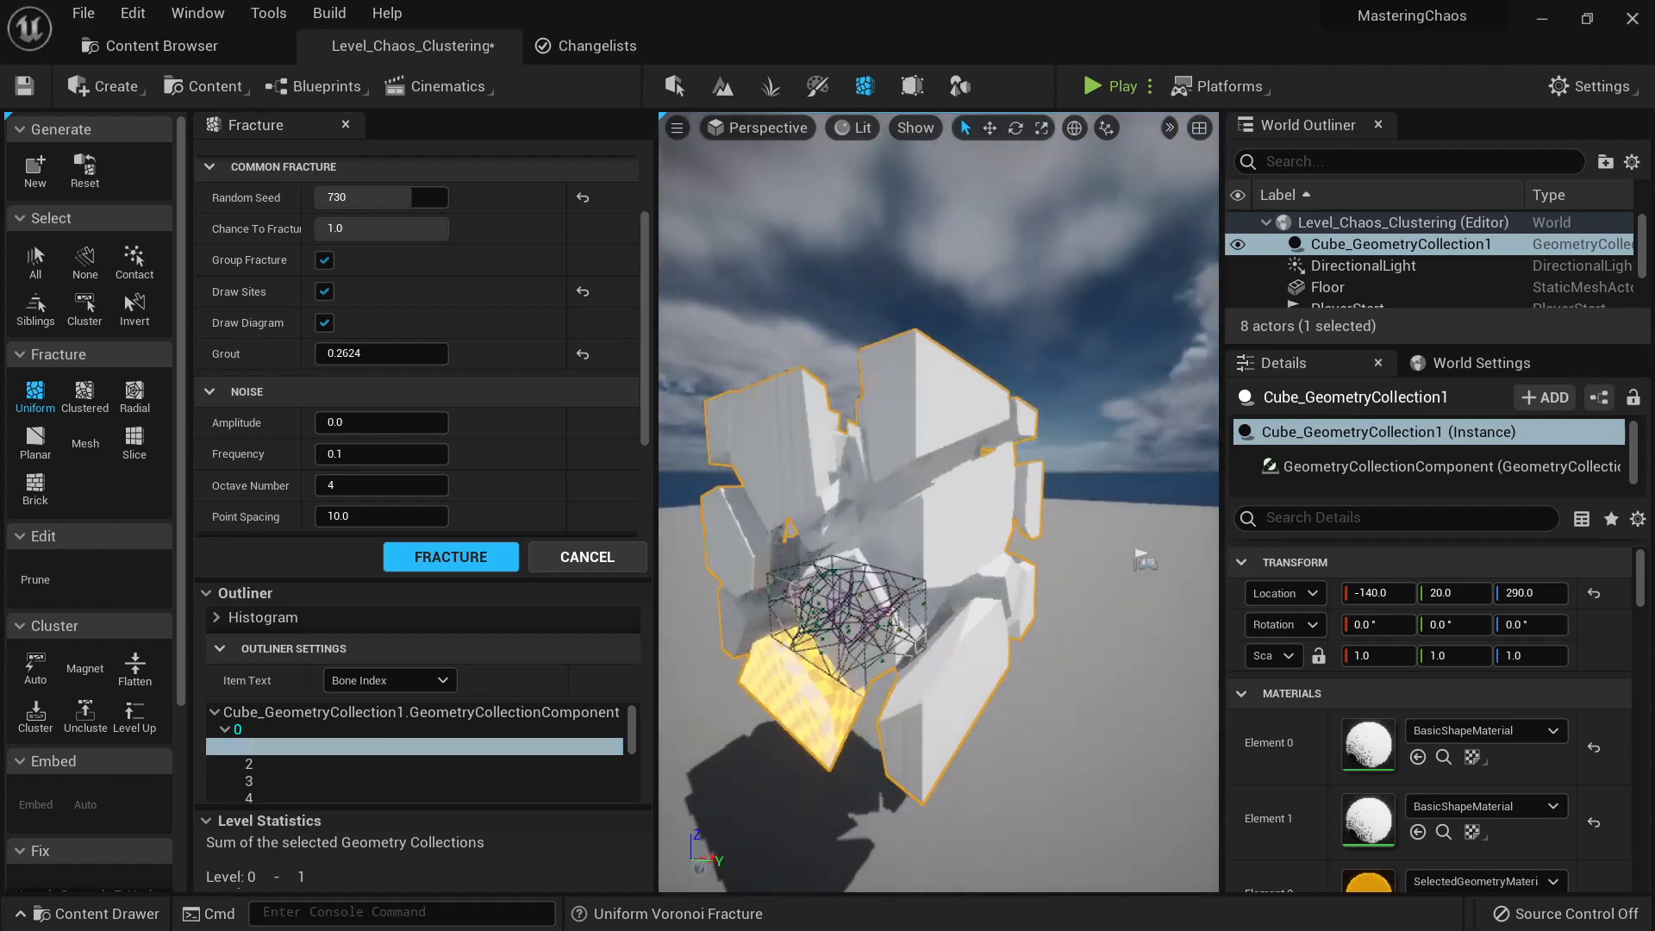
mouse_move(825, 579)
right_mouse_down()
mouse_move(871, 586)
mouse_move(828, 603)
mouse_move(825, 580)
right_mouse_up()
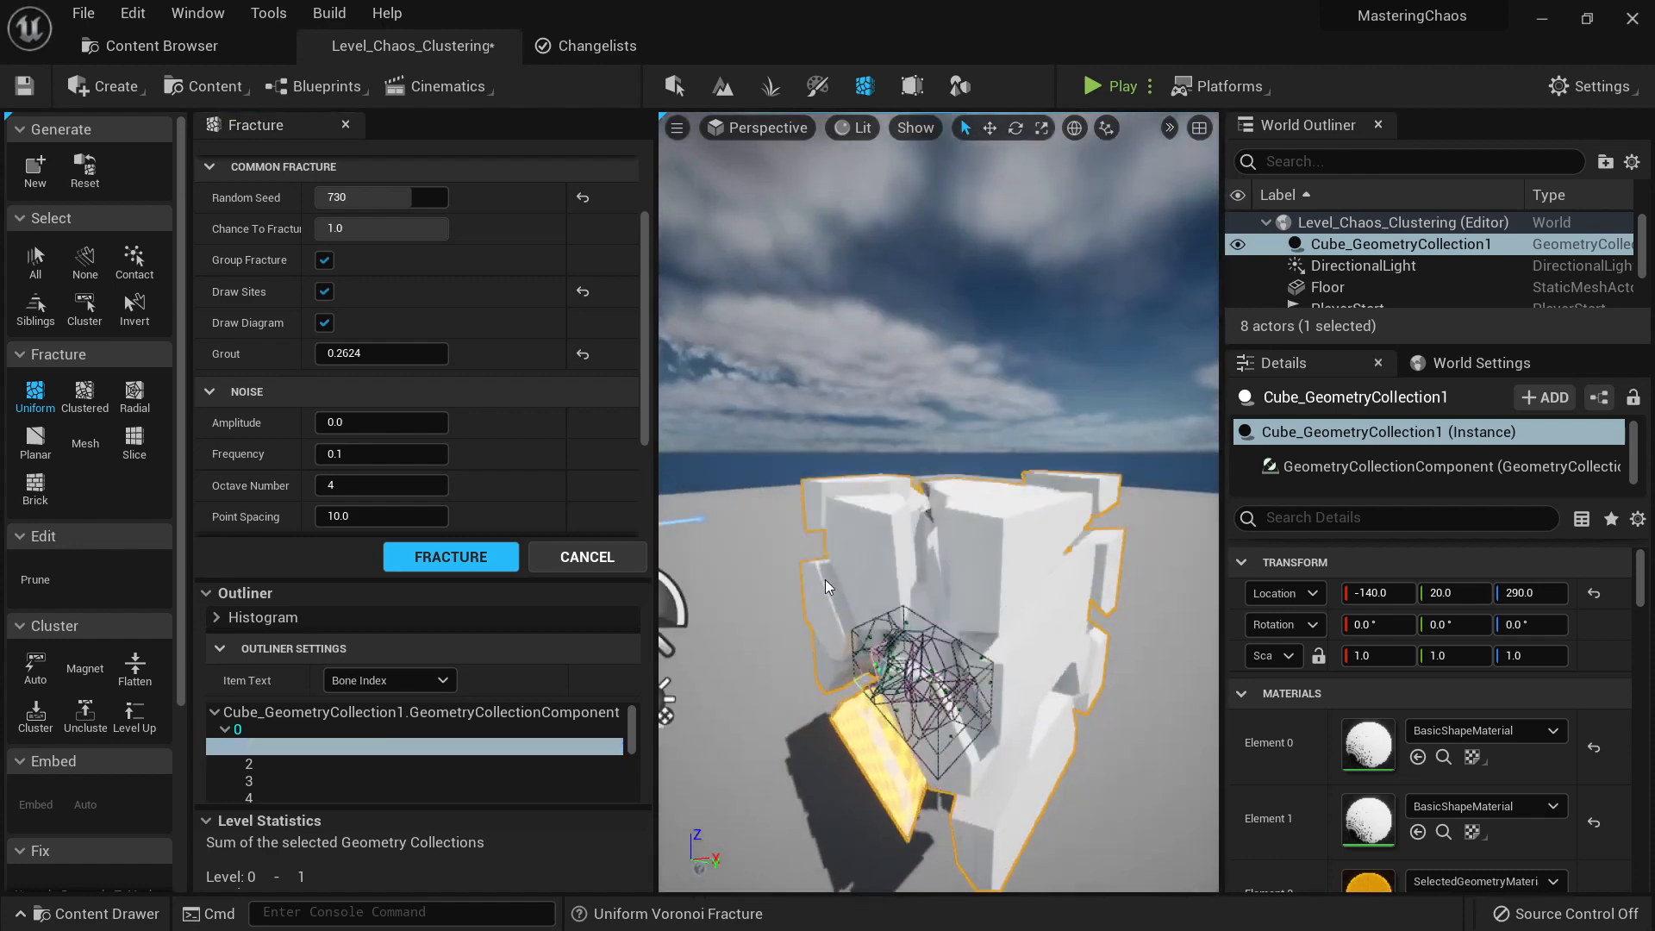
Step: Reduce the Explode Amount to 0.3776 and look over the separated pieces
scroll(486, 366, "up", 3)
mouse_move(380, 233)
left_mouse_down()
mouse_move(315, 233)
mouse_move(402, 233)
mouse_move(365, 233)
left_mouse_up()
mouse_move(1046, 524)
right_mouse_down()
mouse_move(1030, 496)
mouse_move(1046, 524)
mouse_move(1028, 529)
right_mouse_up()
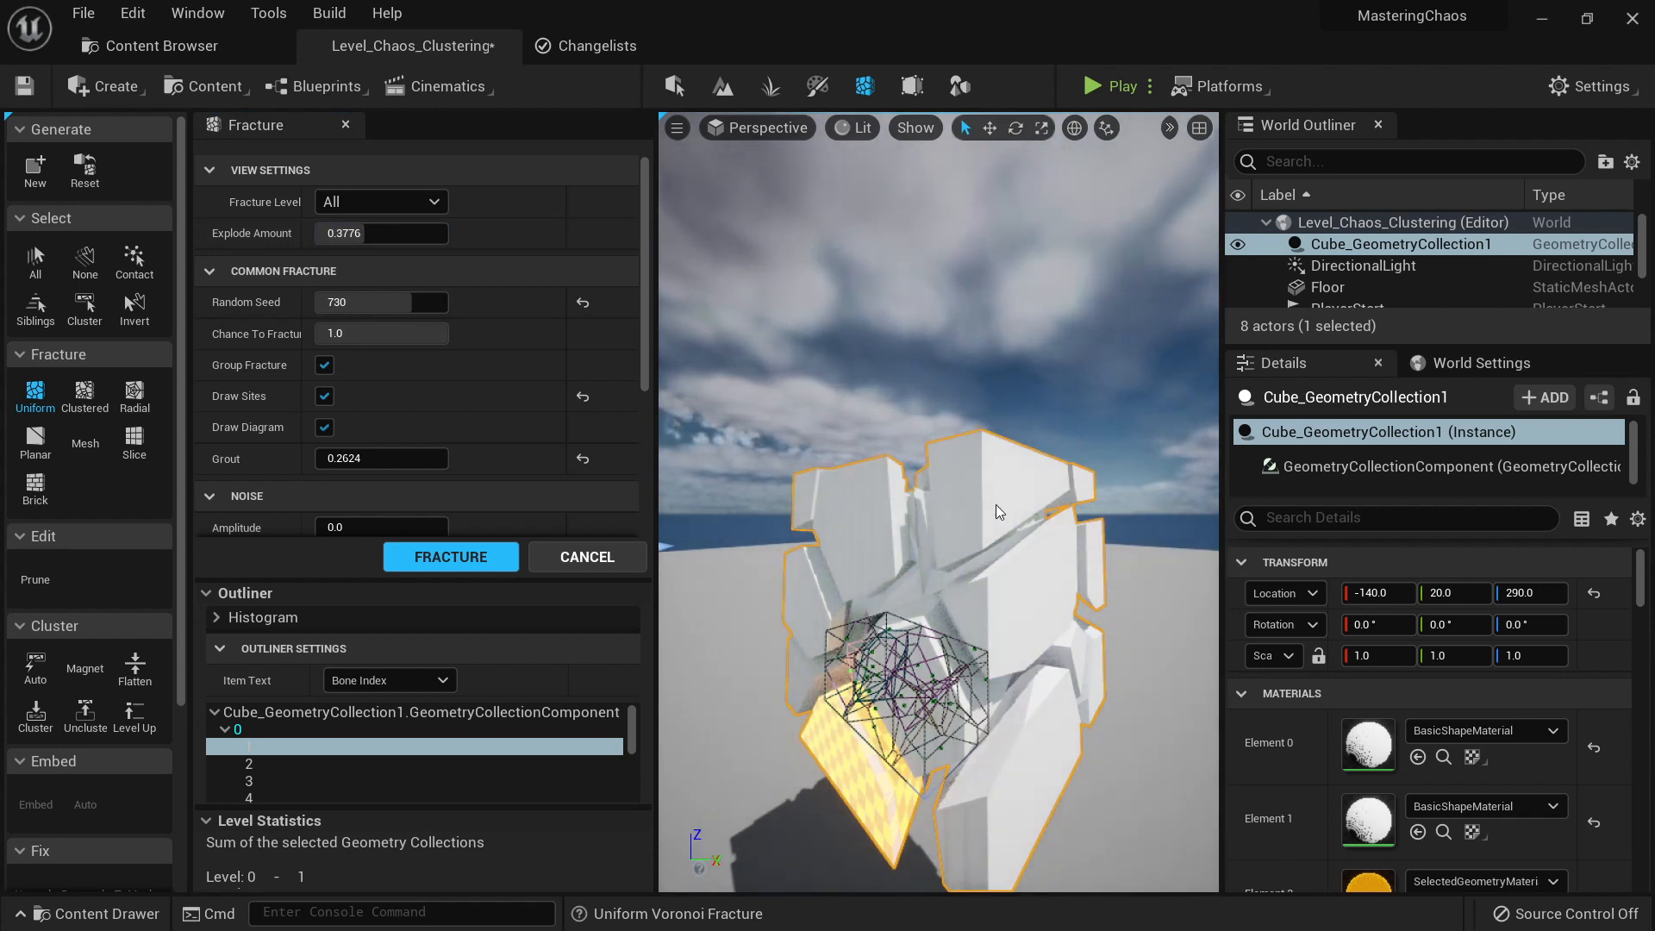
right_click_drag(996, 510, 1039, 511)
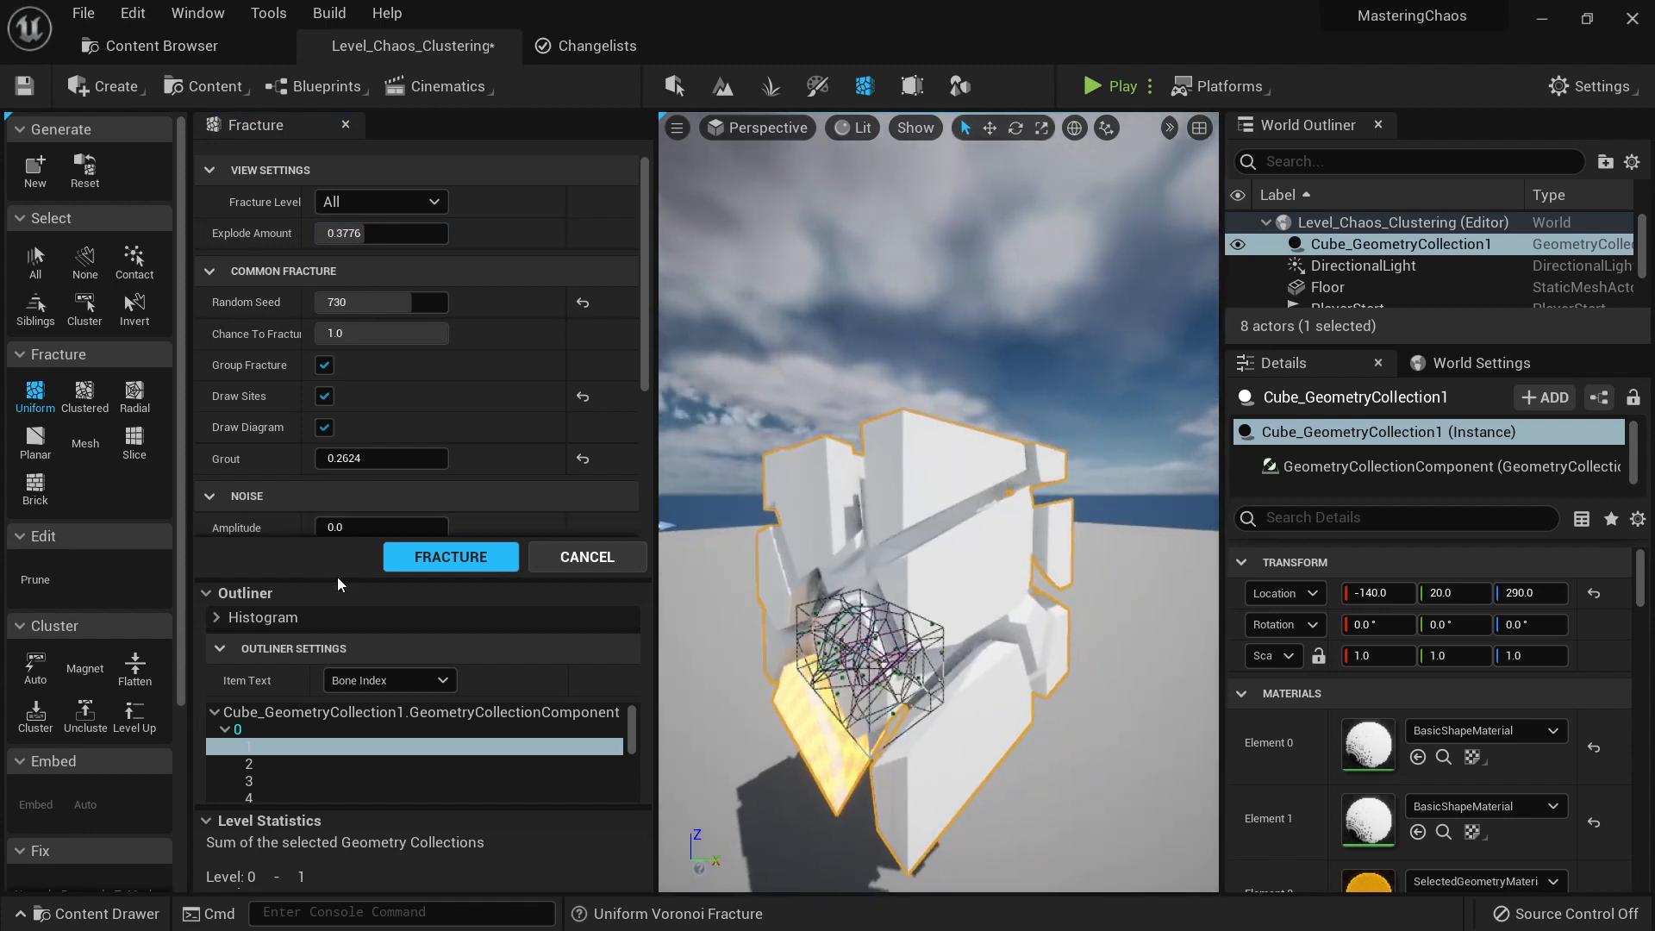
Step: Enlarge the fracture outliner area and select the large upper piece of the cube, bone 26
mouse_move(349, 580)
left_mouse_down()
mouse_move(360, 517)
mouse_move(355, 548)
left_mouse_up()
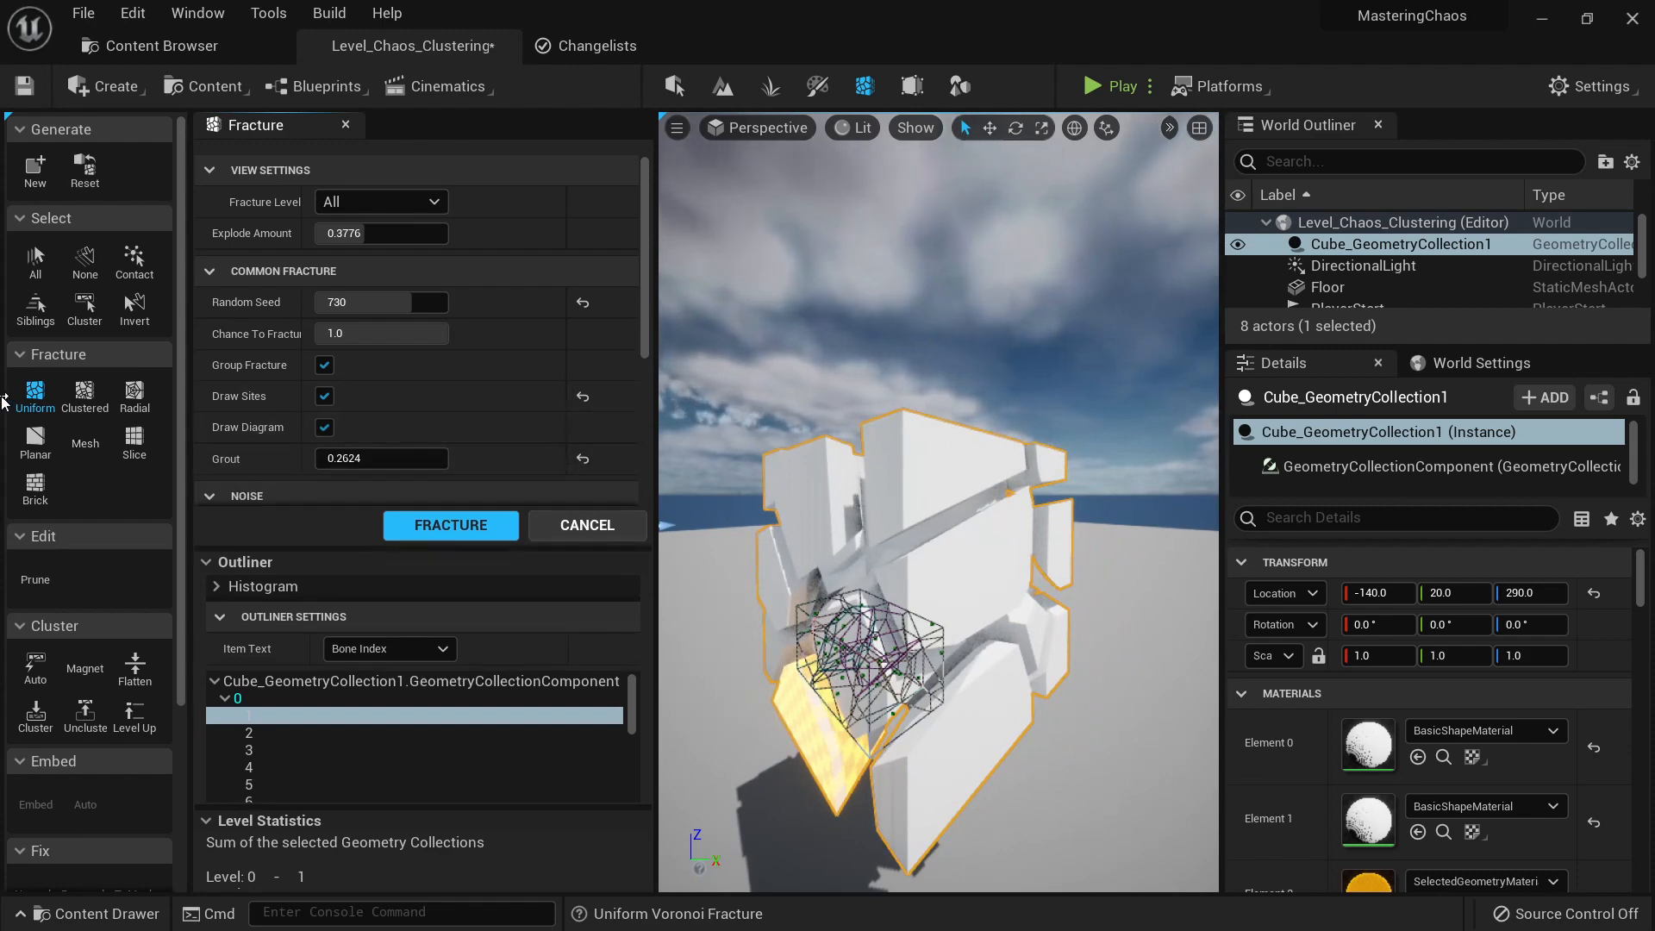
scroll(452, 384, "down", 5)
right_click_drag(938, 537, 975, 536)
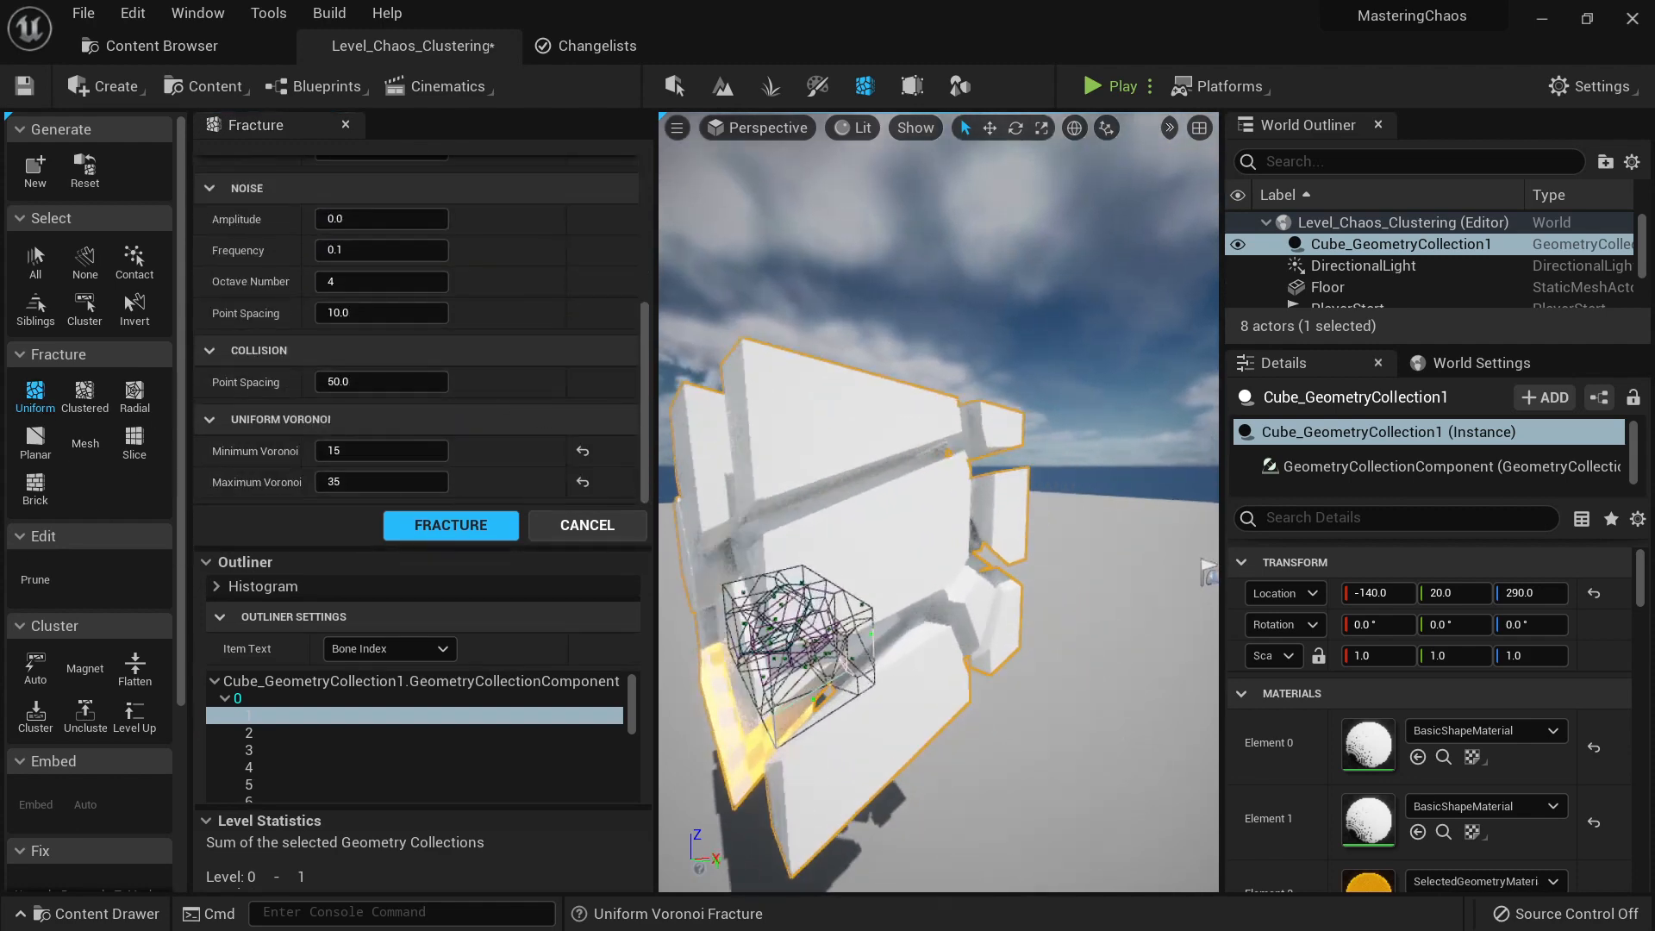
key("w")
right_click_drag(773, 416, 766, 506)
left_click(770, 410)
key("s")
key("e")
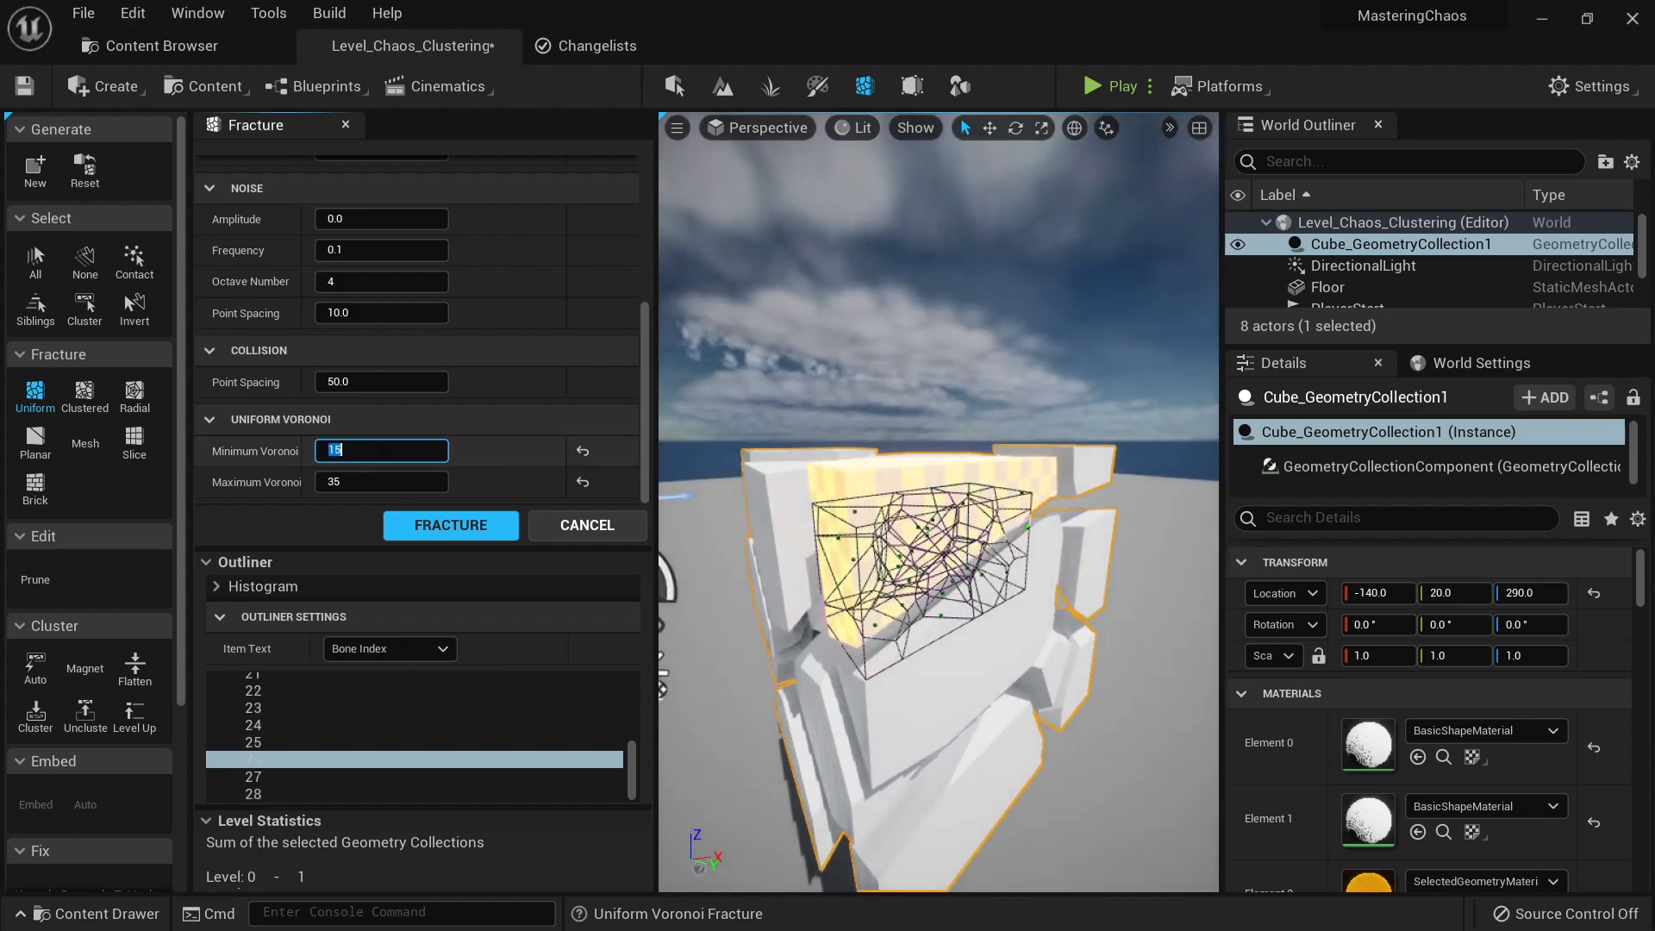
Step: Set both the minimum and maximum Voronoi site counts to 2 for the selected piece
type("2")
left_click(381, 482)
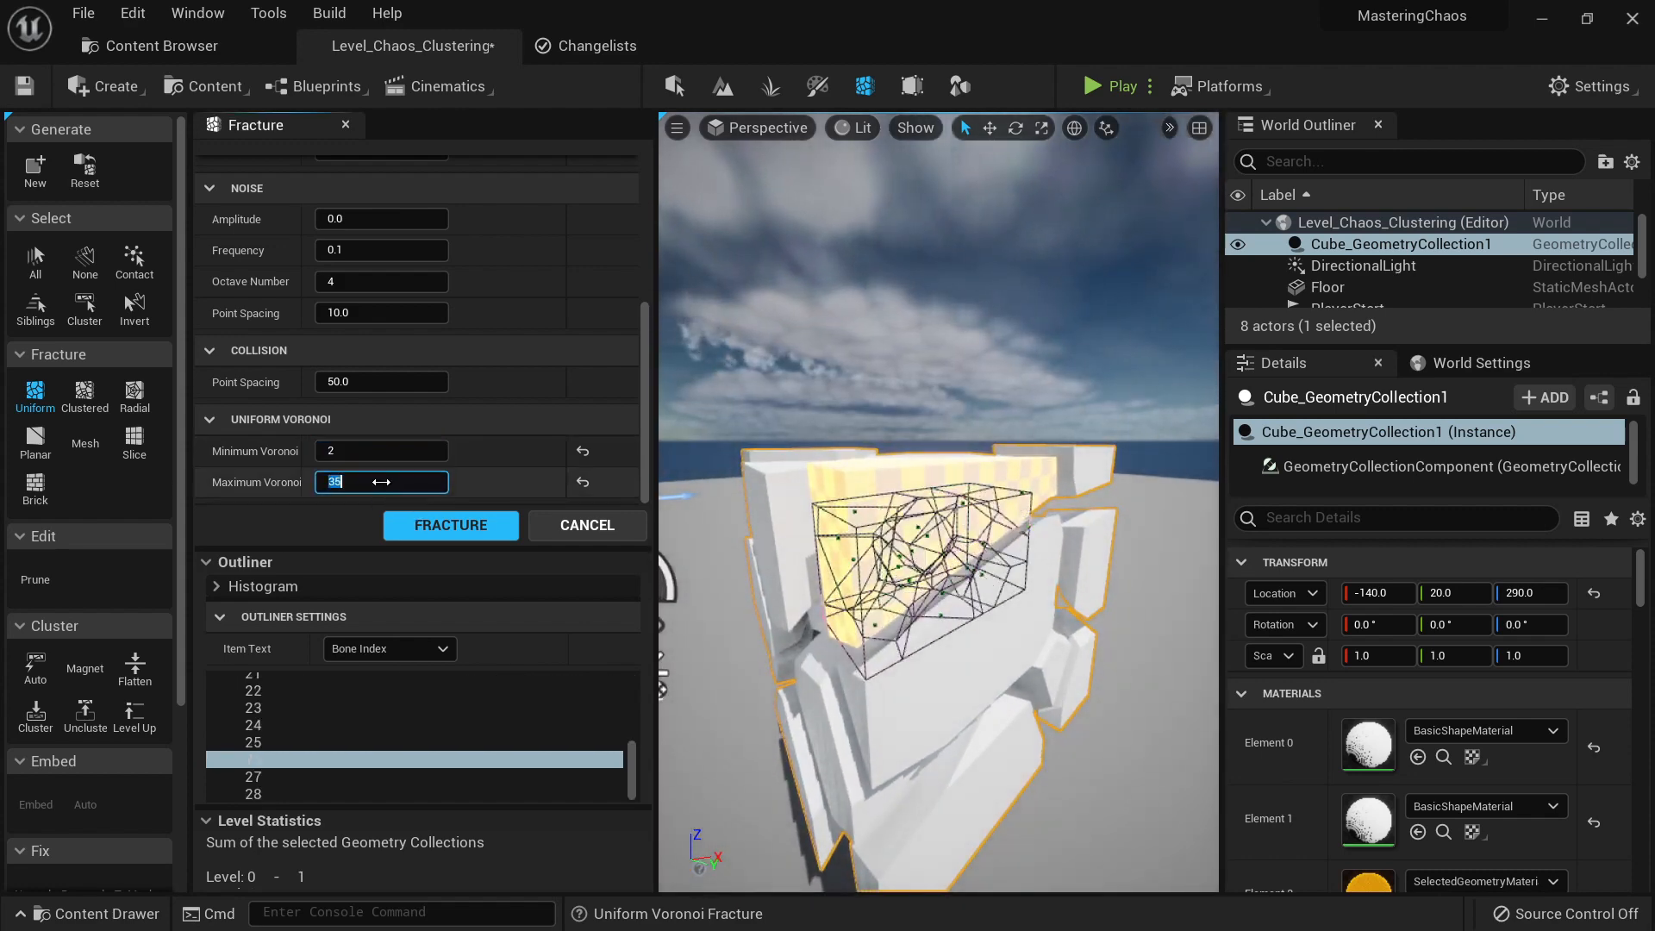
type("2")
right_click_drag(741, 491, 699, 528)
key("w")
Step: Set noise Amplitude to 2.769259, Frequency to 0.8872 and Random Seed to 993, and fracture the selected piece
scroll(400, 344, "up", 1)
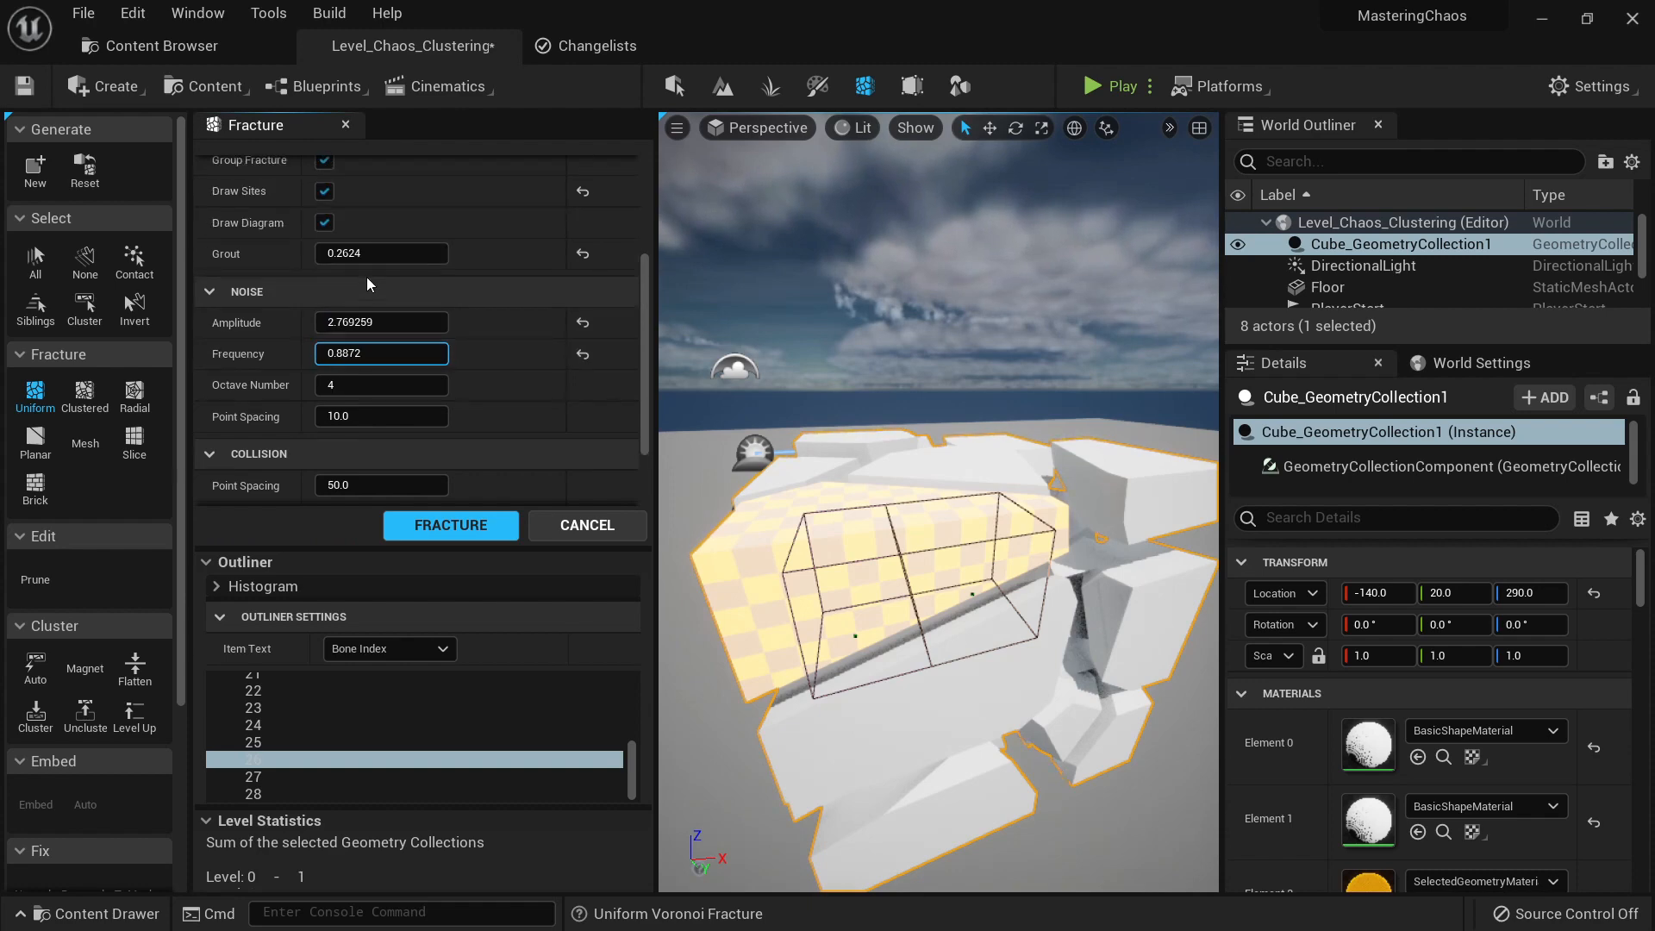
scroll(388, 274, "up", 4)
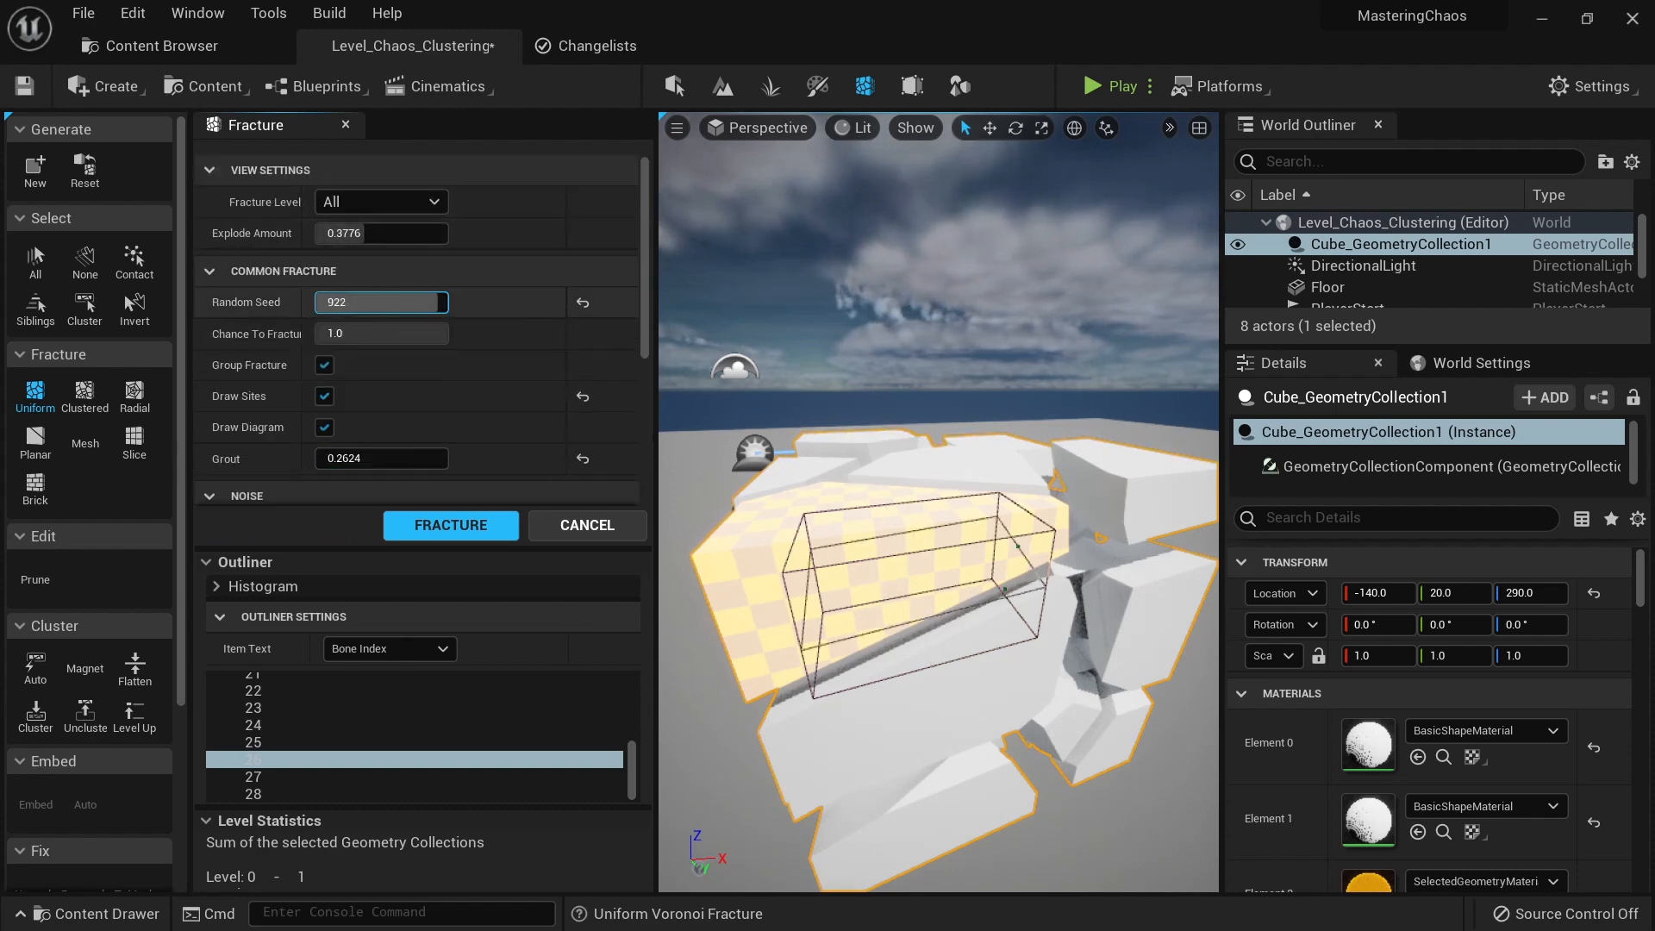
right_click_drag(758, 586, 769, 505)
left_click(464, 526)
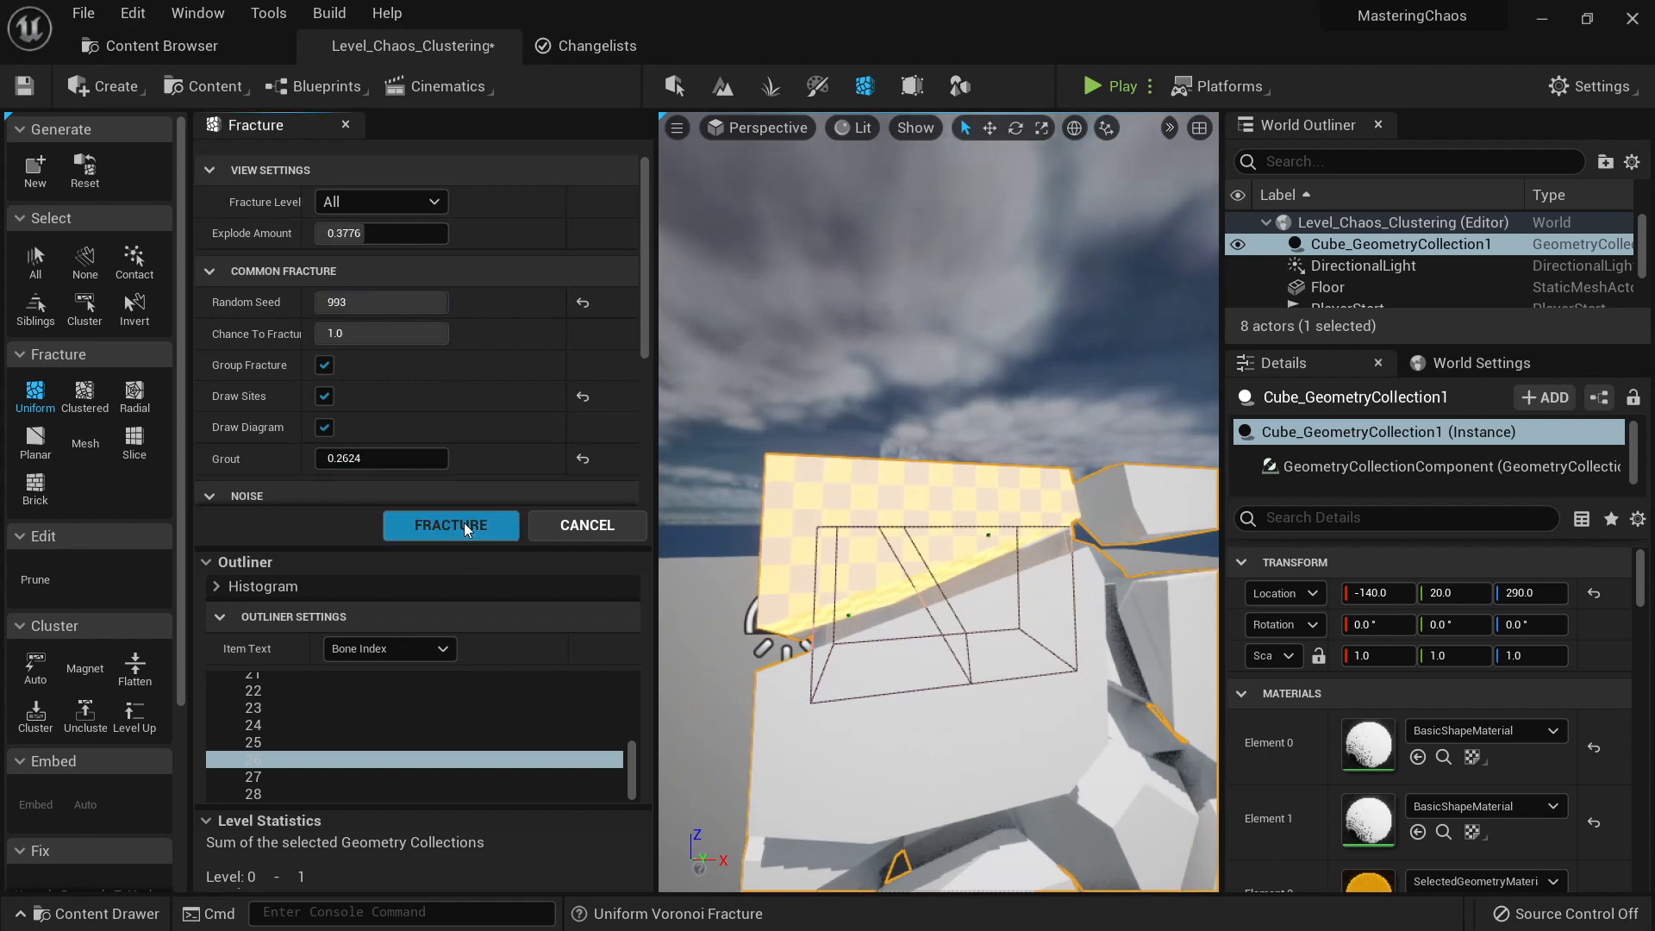
mouse_move(877, 627)
right_mouse_down()
mouse_move(849, 612)
mouse_move(880, 623)
mouse_move(866, 614)
right_mouse_up()
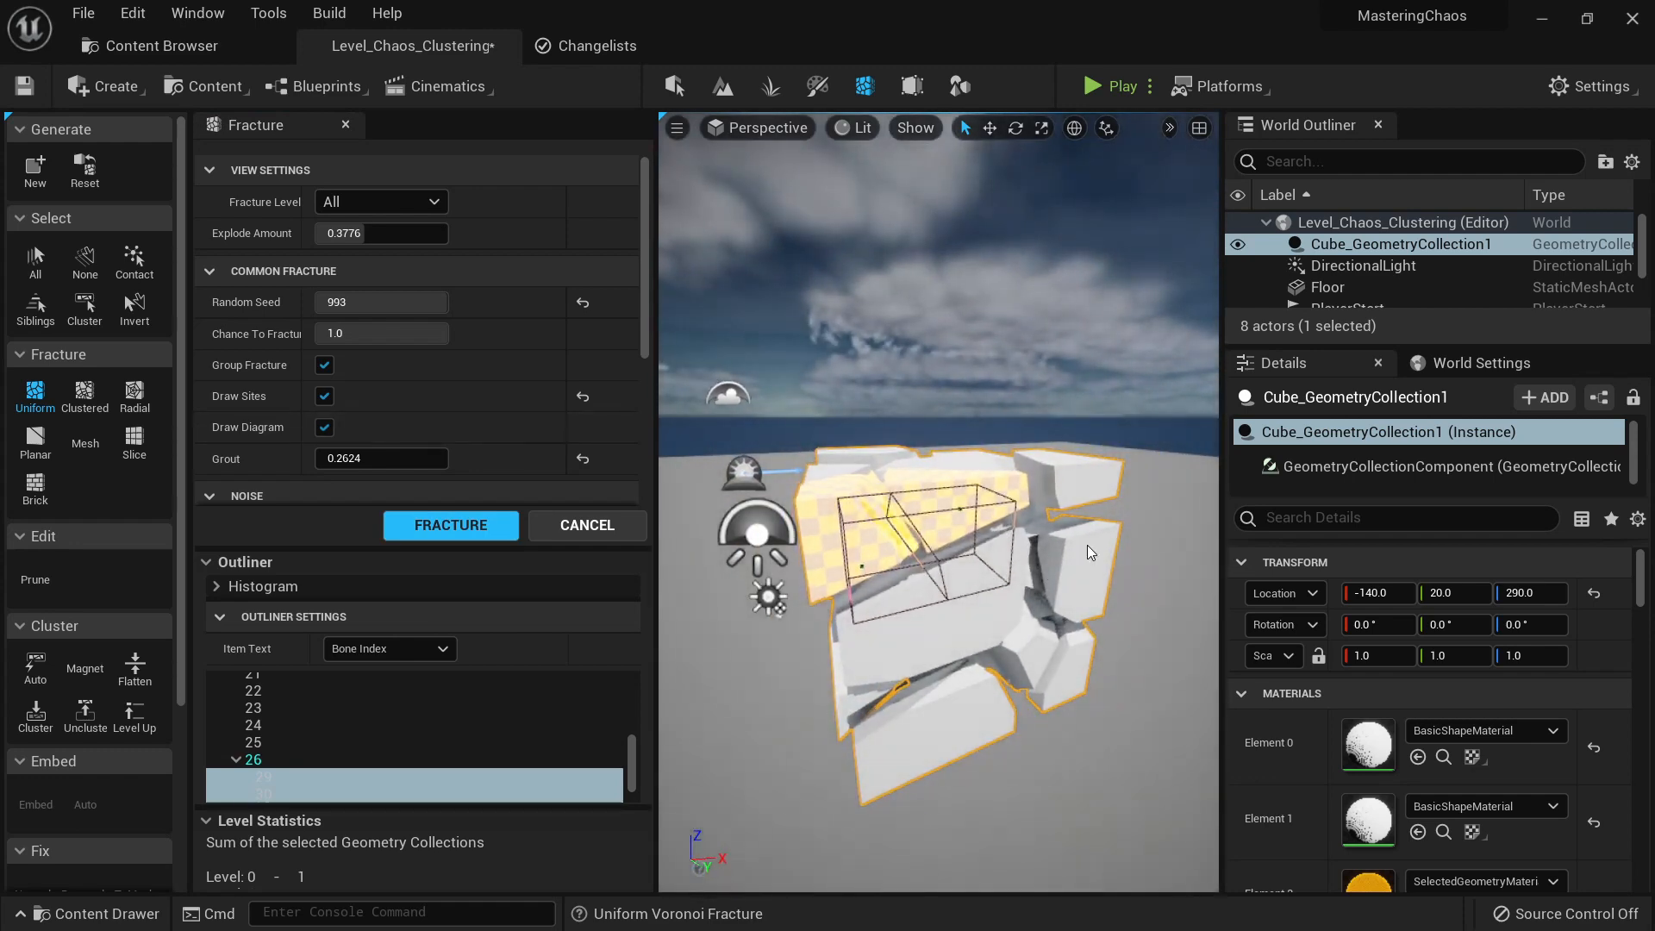
Step: Reset the minimum and maximum Voronoi site counts to 20 and select another piece of the cube for its fracture preview
scroll(458, 354, "down", 5)
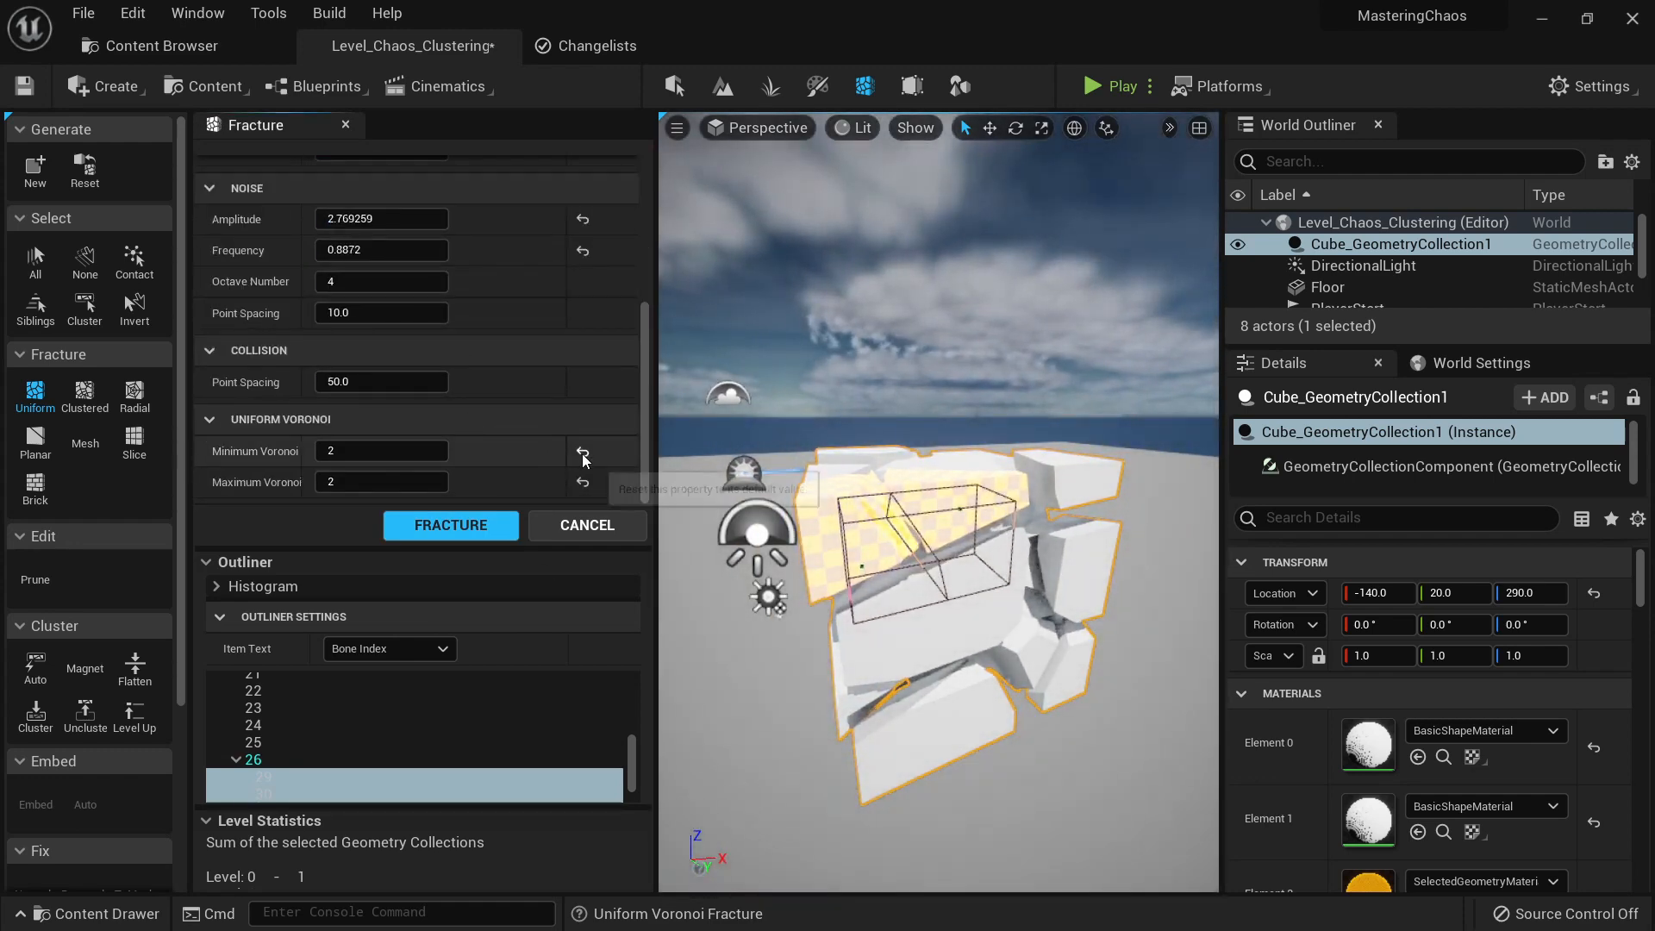
left_click(582, 453)
left_click(582, 481)
mouse_move(1022, 560)
right_mouse_down()
mouse_move(1061, 534)
mouse_move(1034, 543)
right_mouse_up()
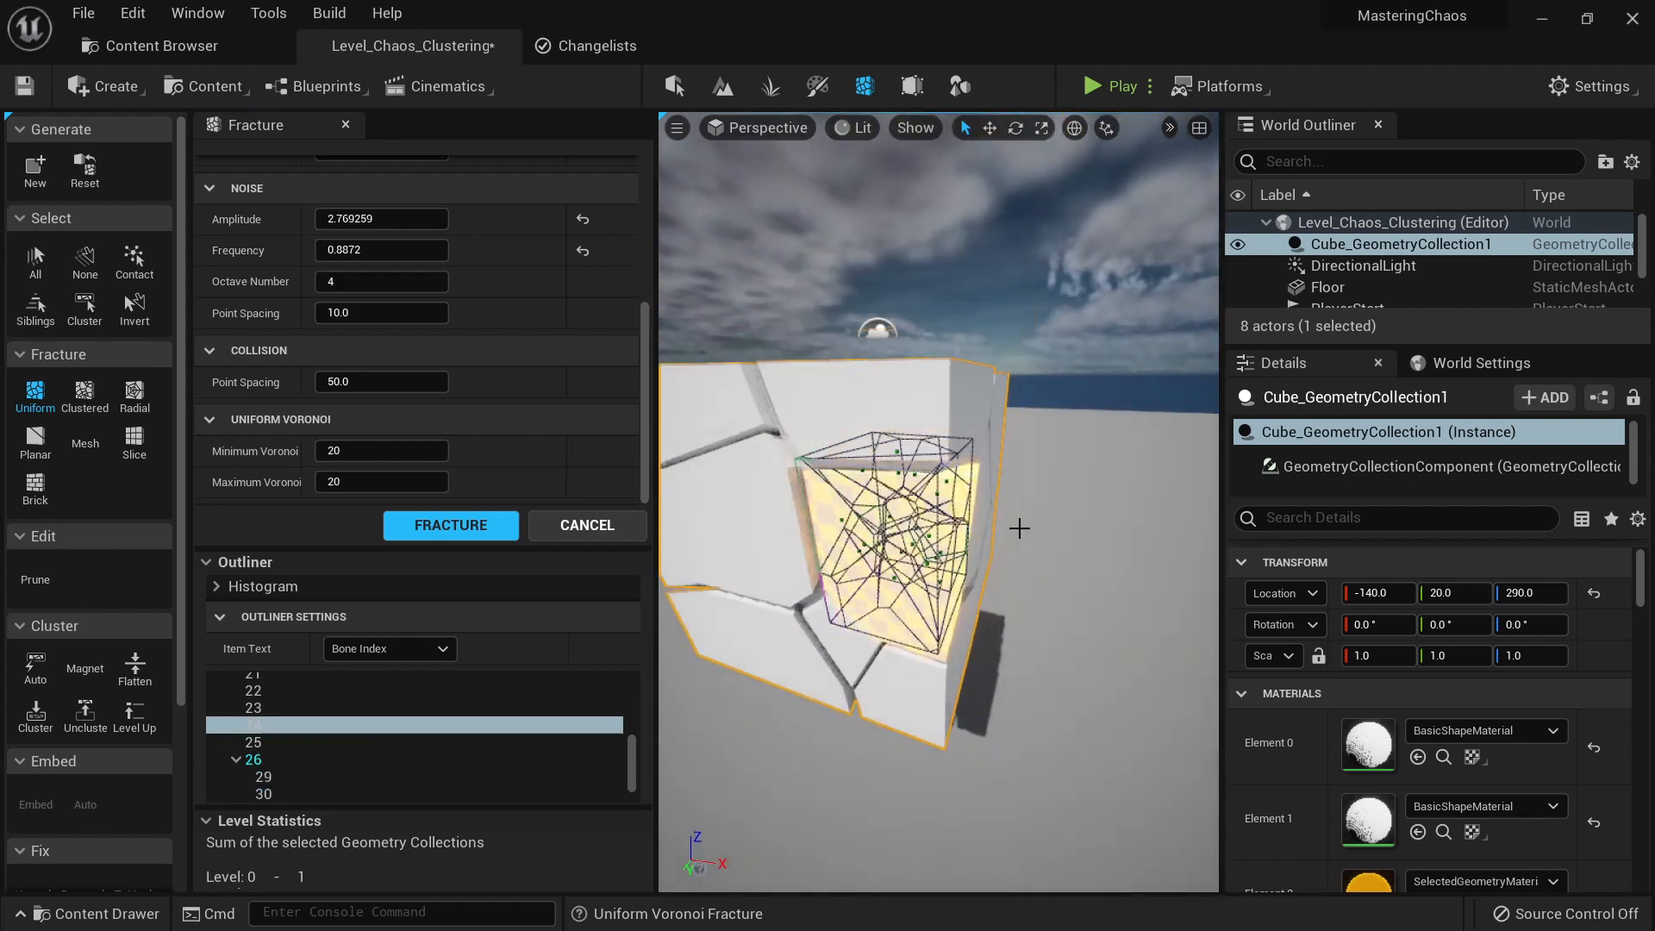
key("shift+s")
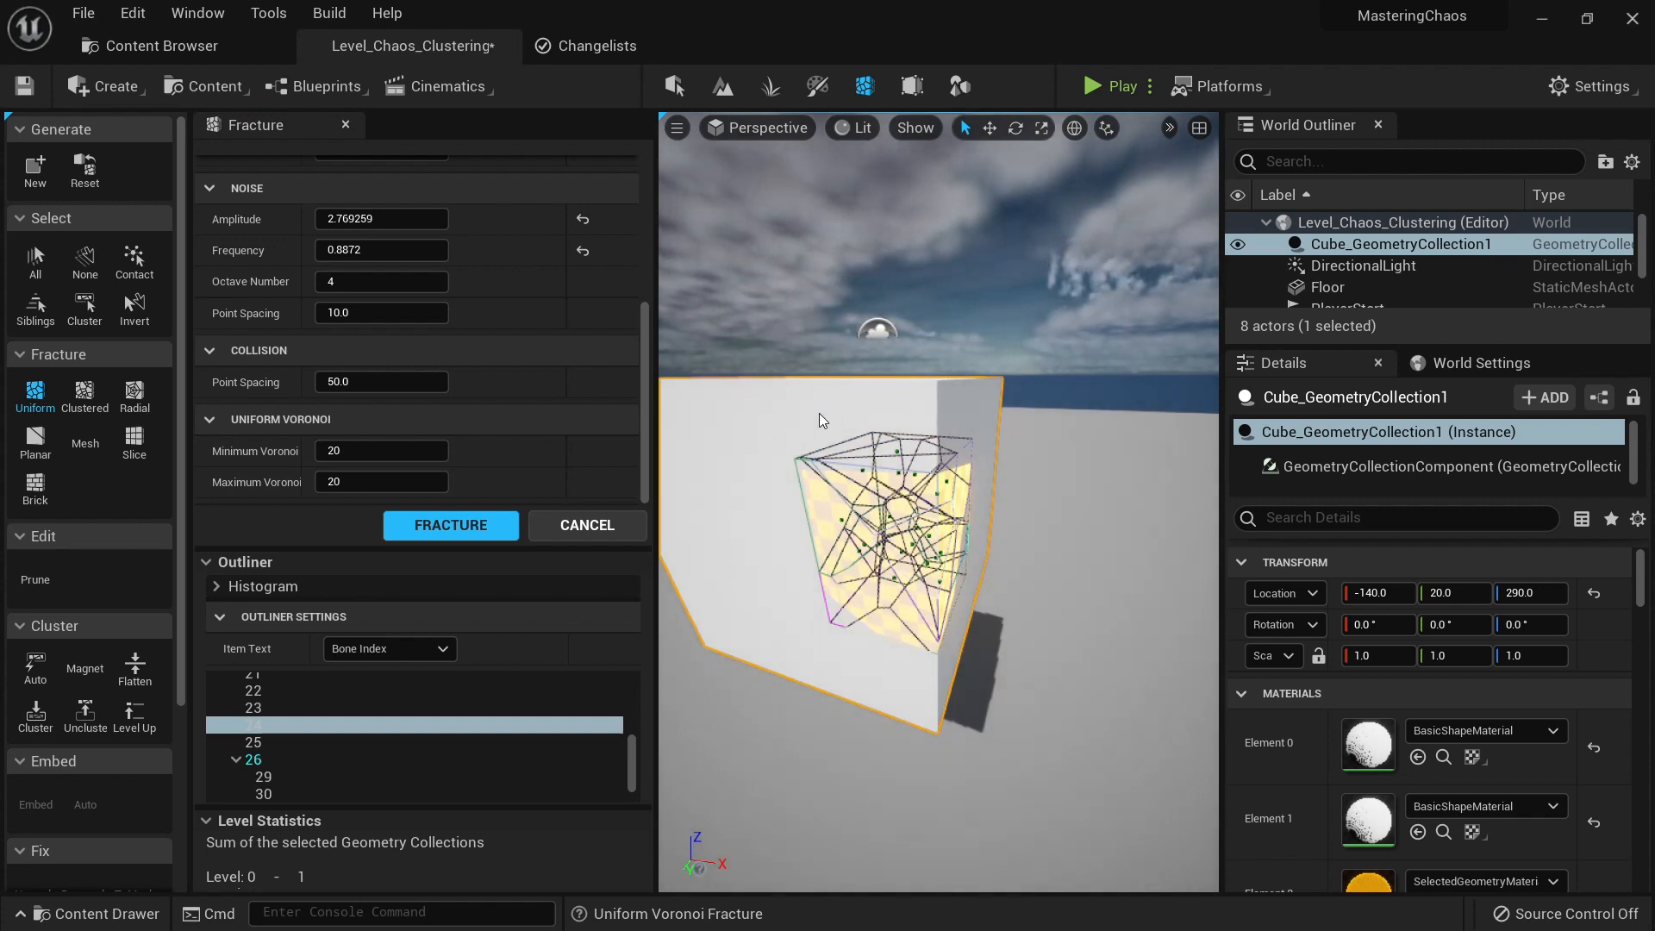
Step: Spread the cube's fractured pieces apart to an explode amount of 0.5
key("shift+e")
key("shift+e")
key("shift+e")
key("shift+q")
key("shift+q")
key("shift+s")
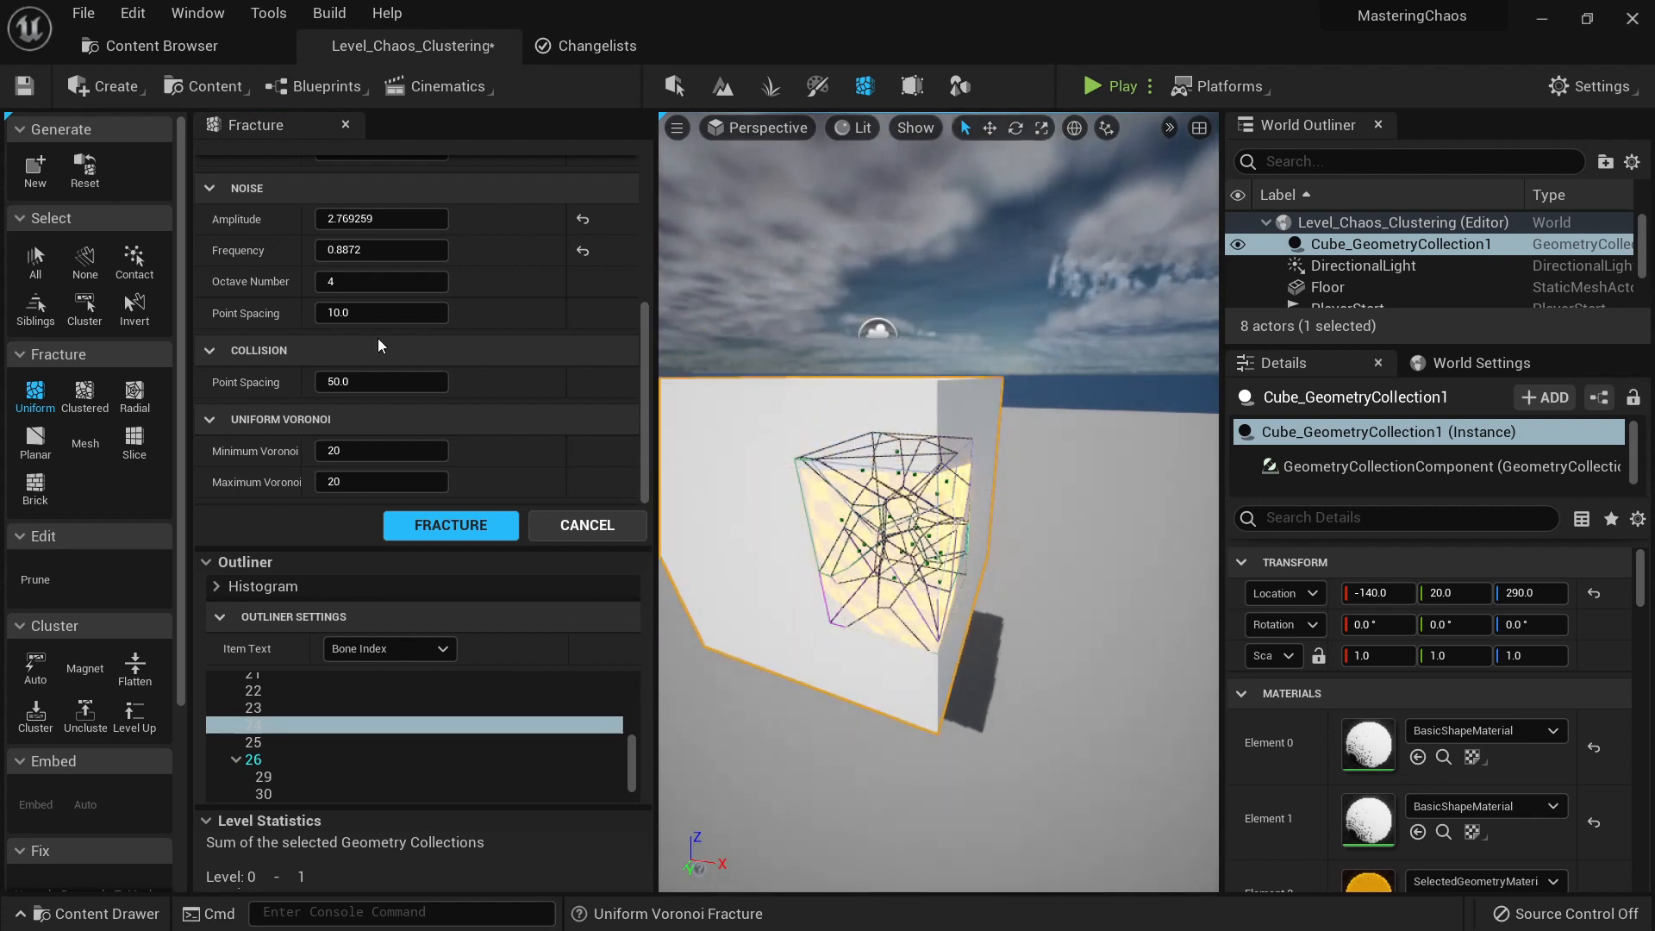
scroll(378, 338, "up", 5)
key("shift+e")
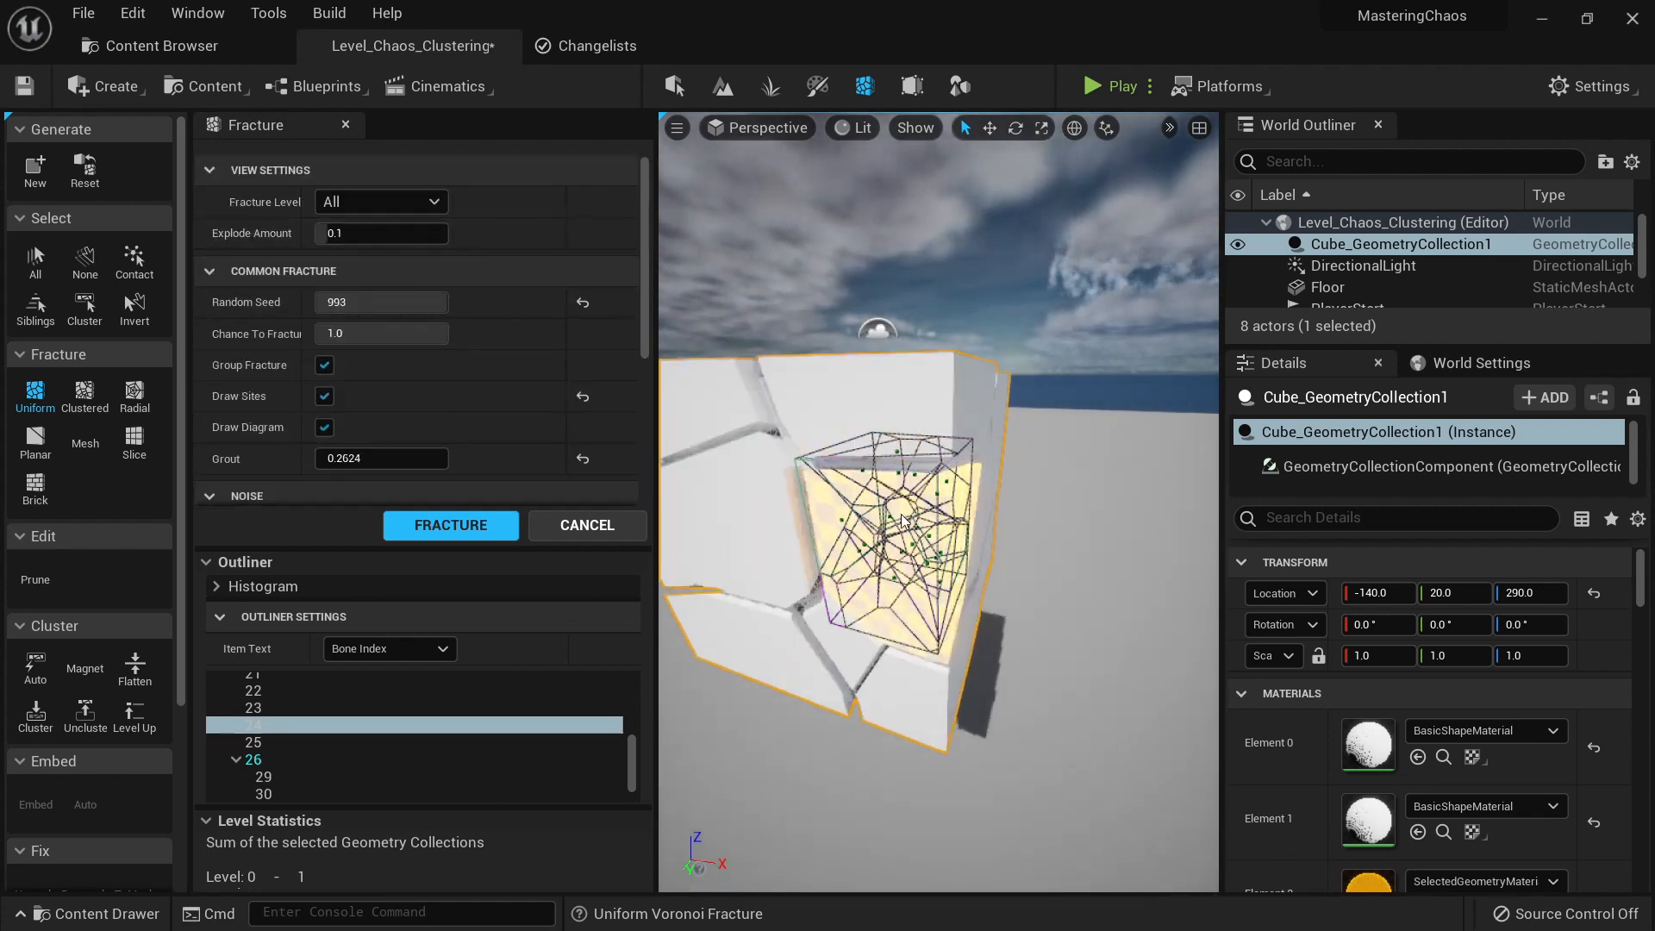
key("shift+e")
key("shift+q")
key("shift+q")
left_click_drag(903, 518, 824, 551, "alt")
key("shift+e")
key("shift+e")
key("shift+e")
key("shift+e")
key("shift+e")
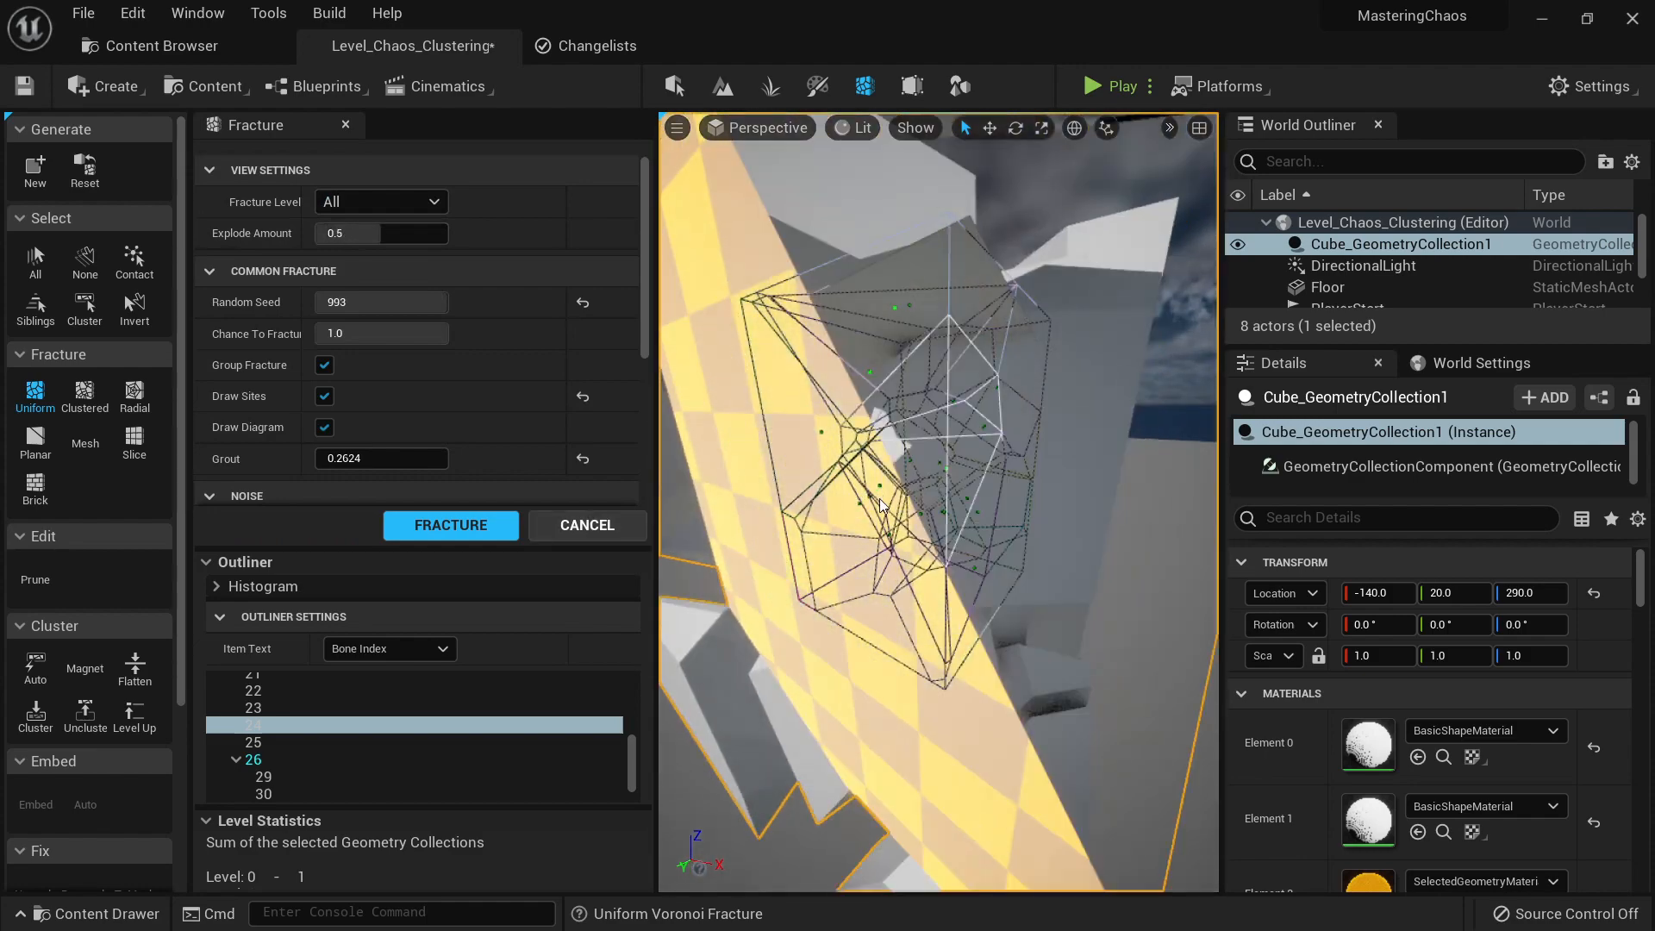
Step: Fracture the selected chunk with the current Uniform Voronoi settings
mouse_move(880, 498)
left_mouse_down("alt")
mouse_move(938, 518)
mouse_move(1036, 466)
mouse_move(897, 496)
left_mouse_up("alt")
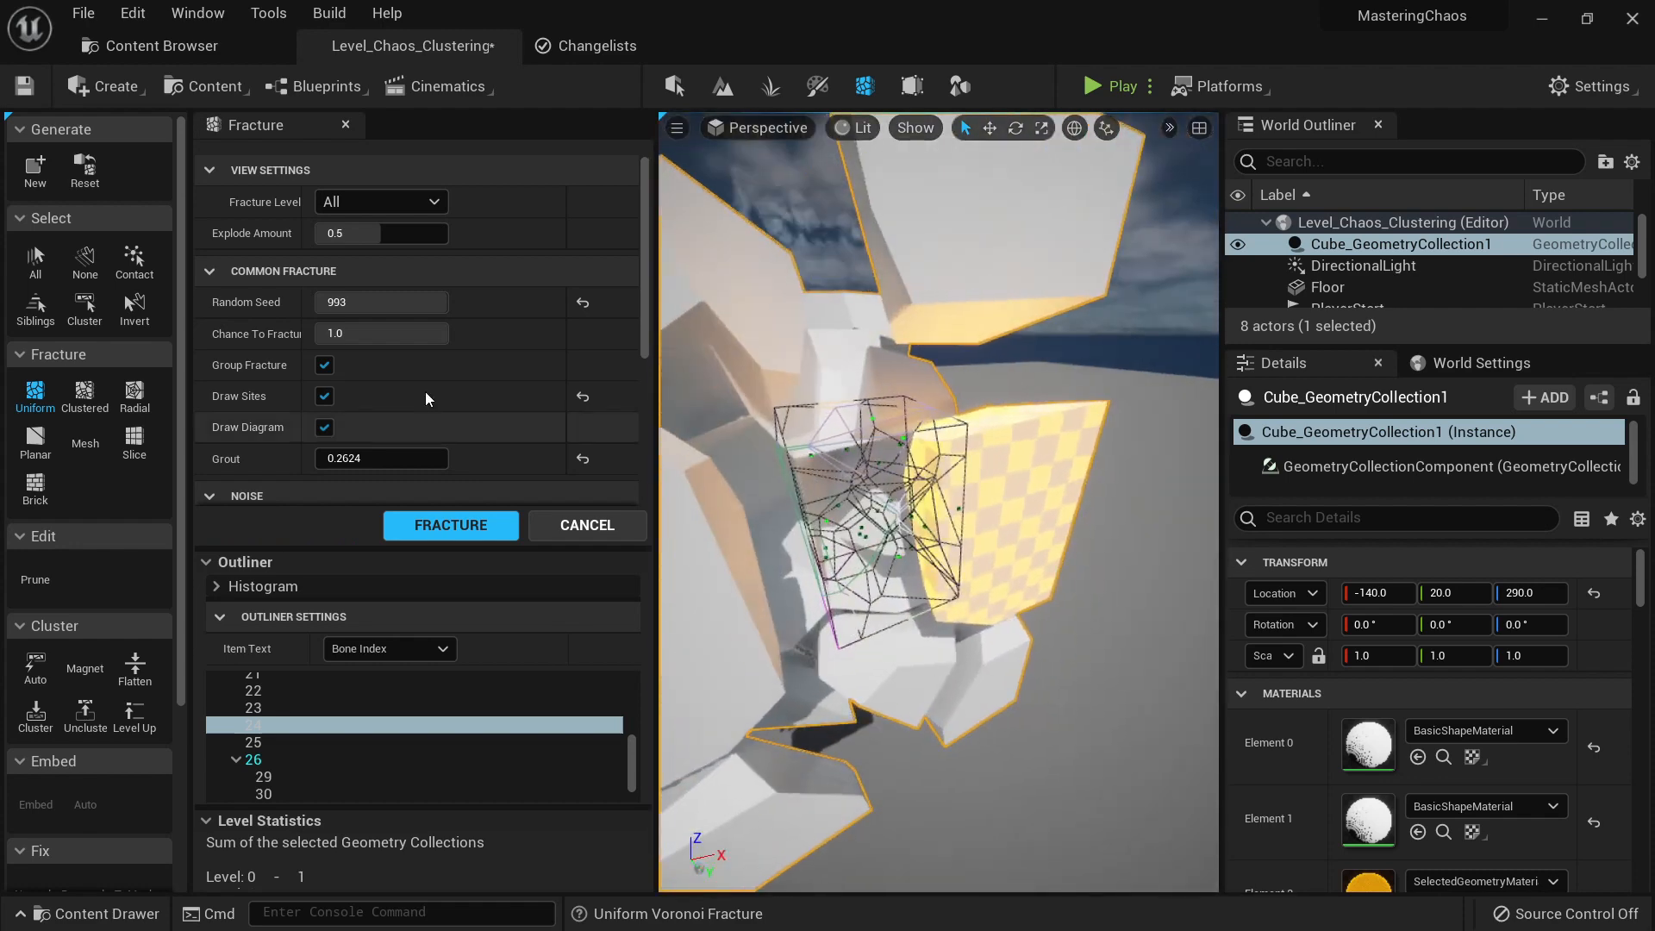
scroll(461, 391, "down", 5)
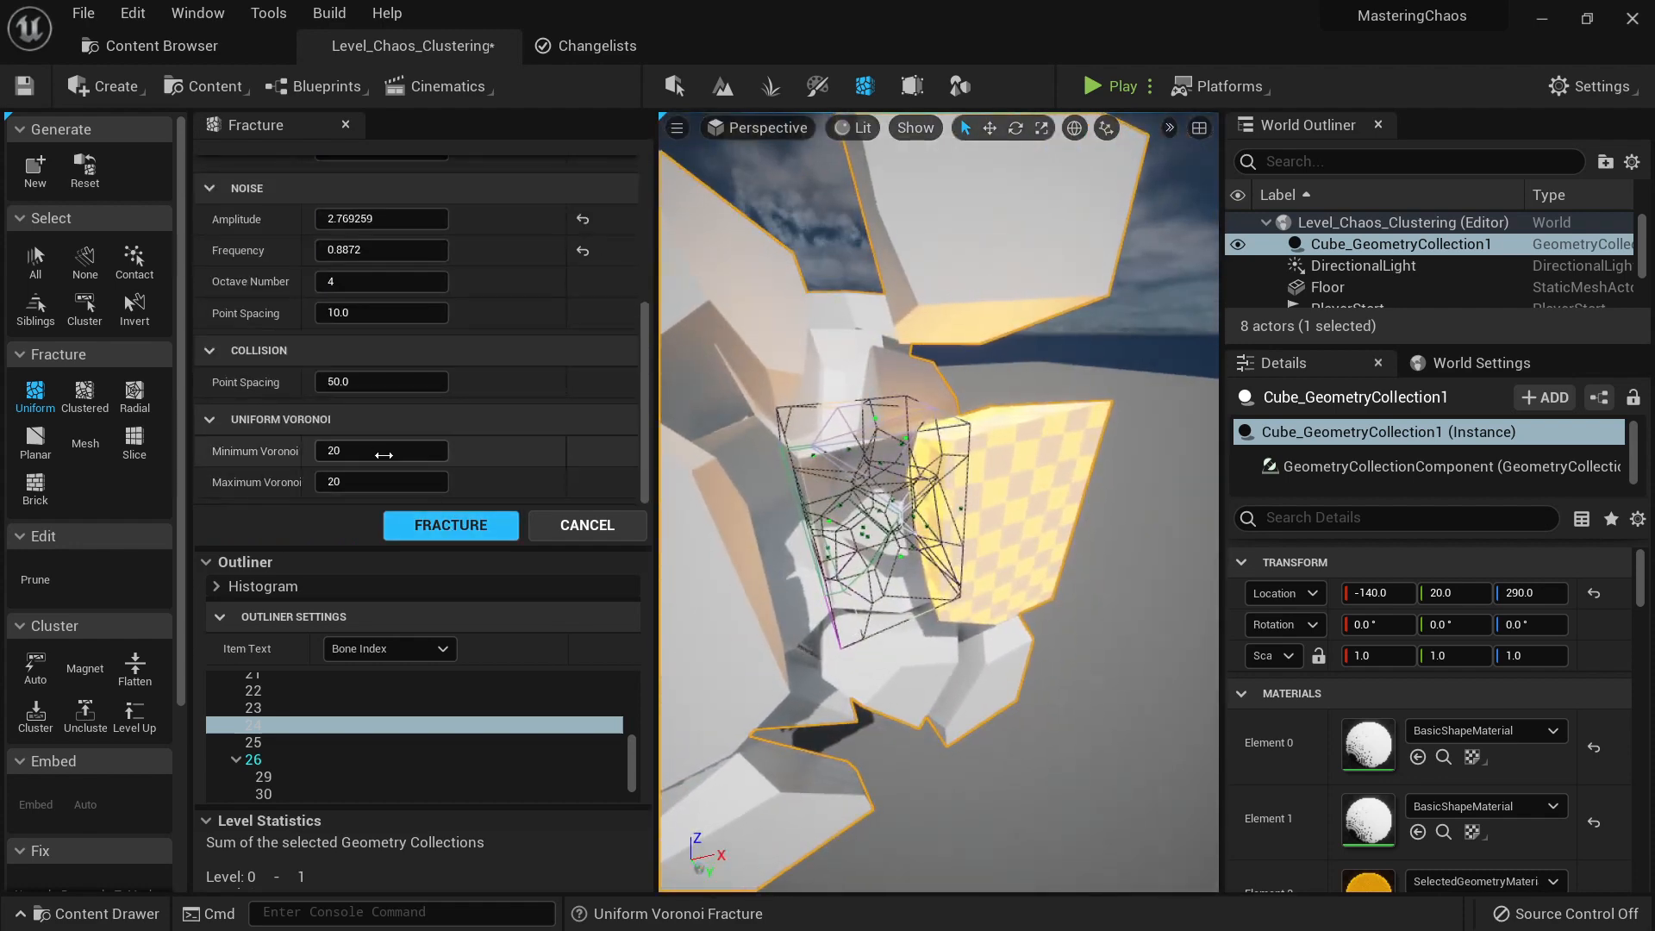
left_click(436, 527)
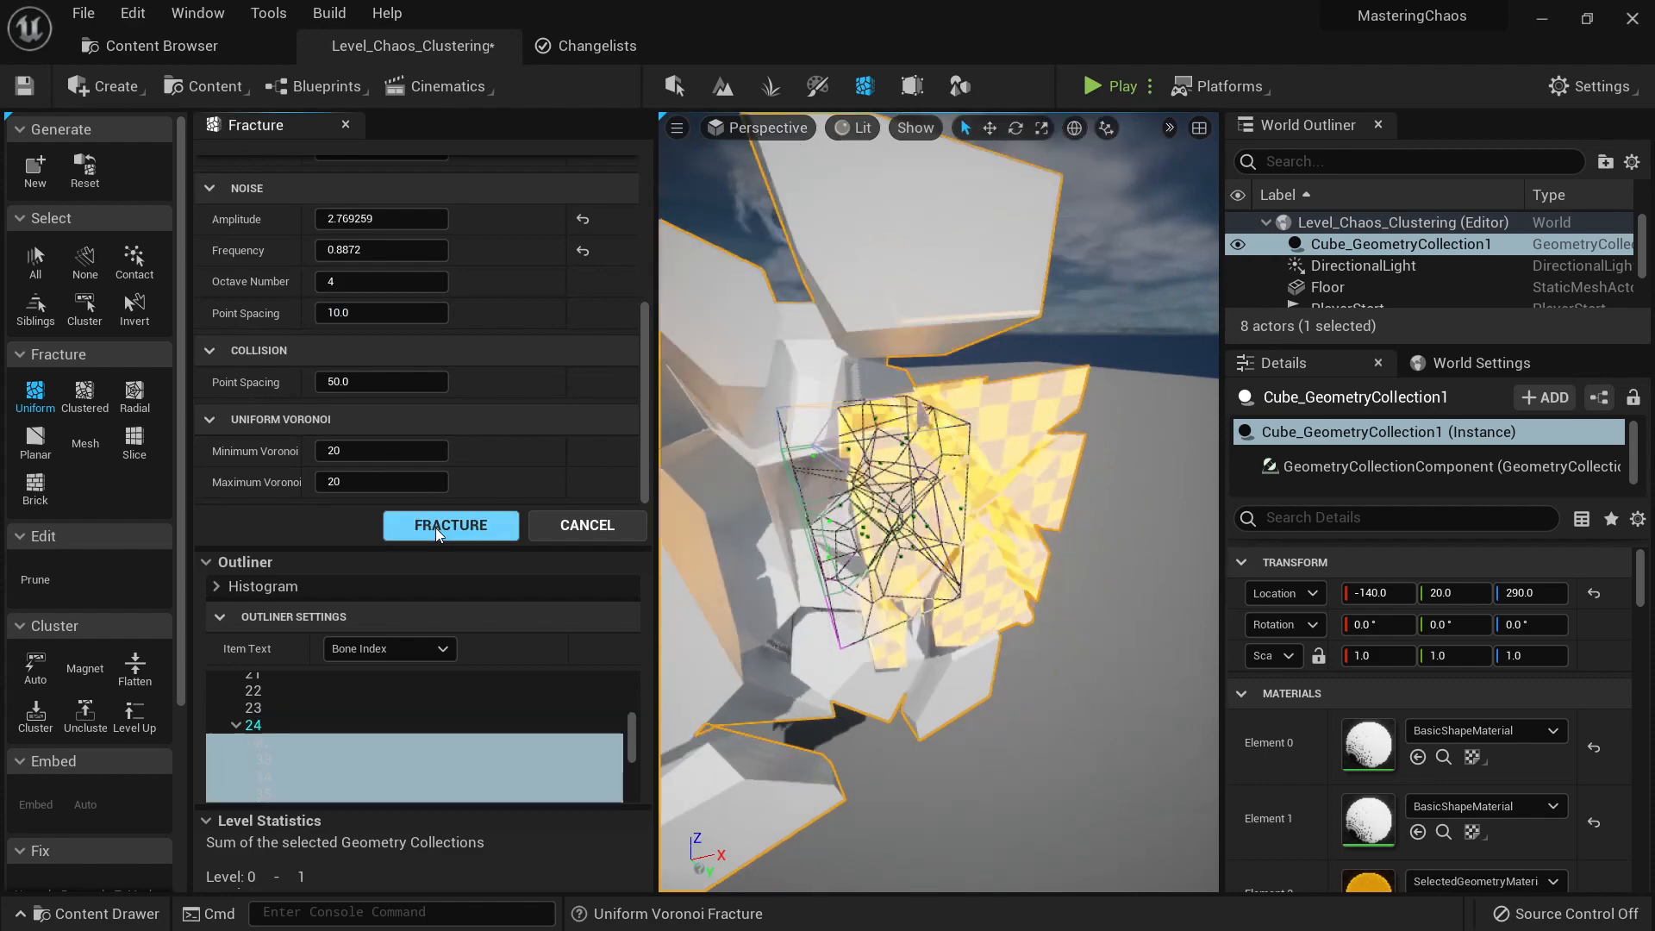
Step: Select only the uppermost fragment of the newly fractured chunk and fracture it again with Uniform Voronoi
left_click_drag(974, 631, 821, 602, "alt")
scroll(307, 707, "down", 1)
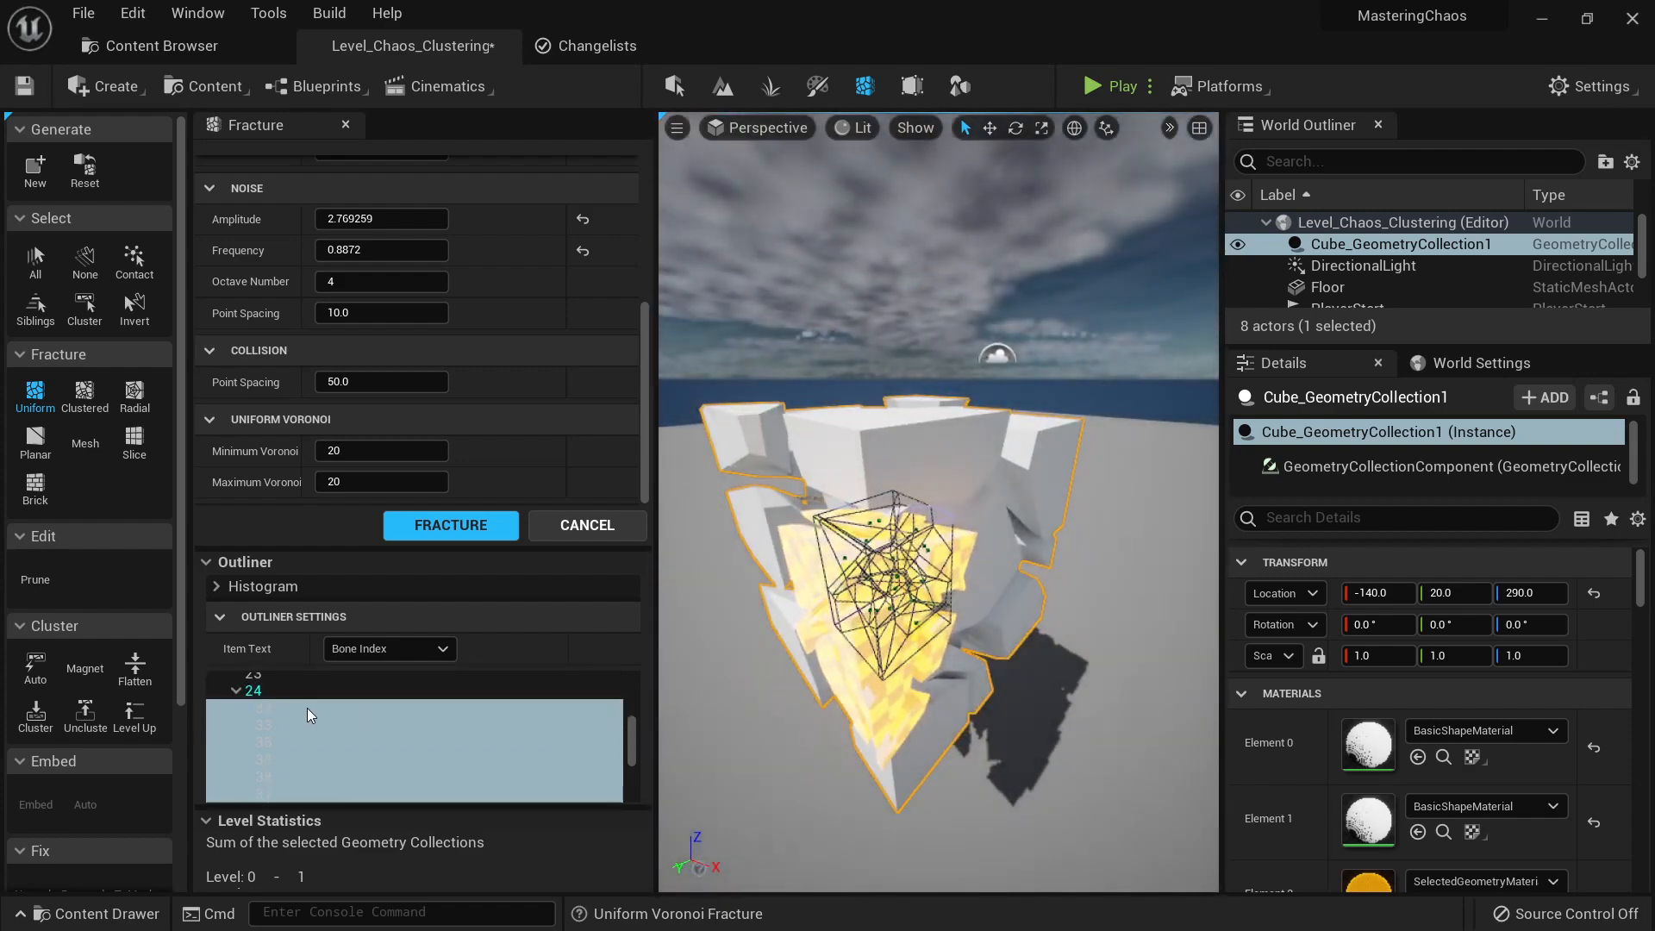
right_click_drag(914, 552, 906, 481)
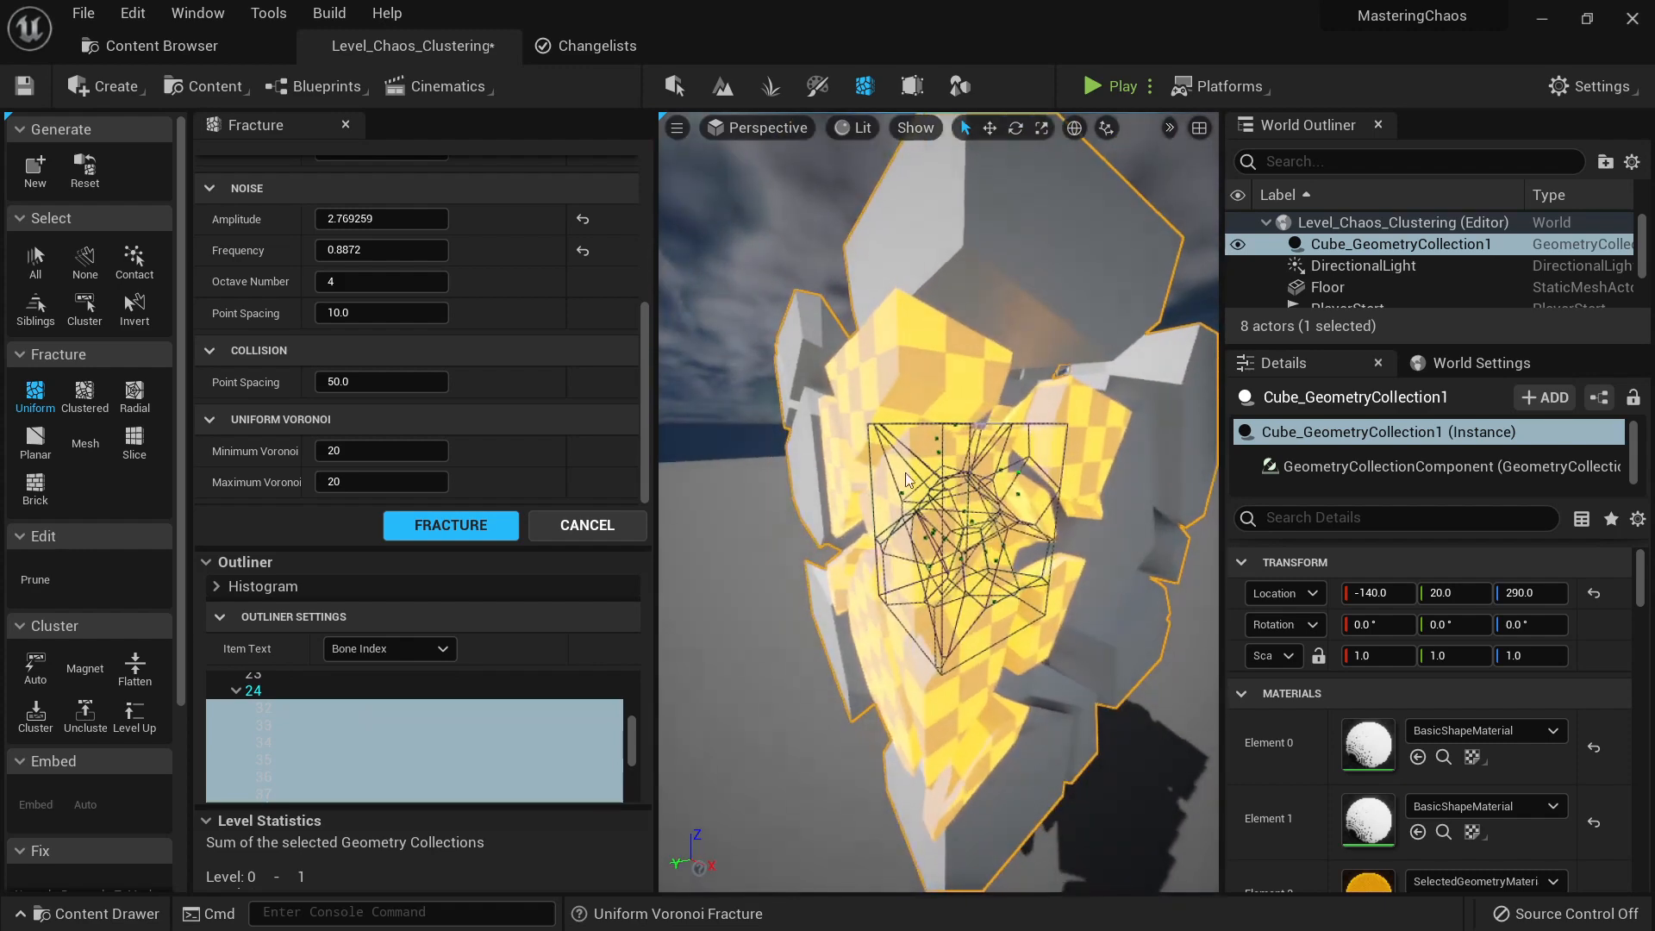
left_click(919, 338)
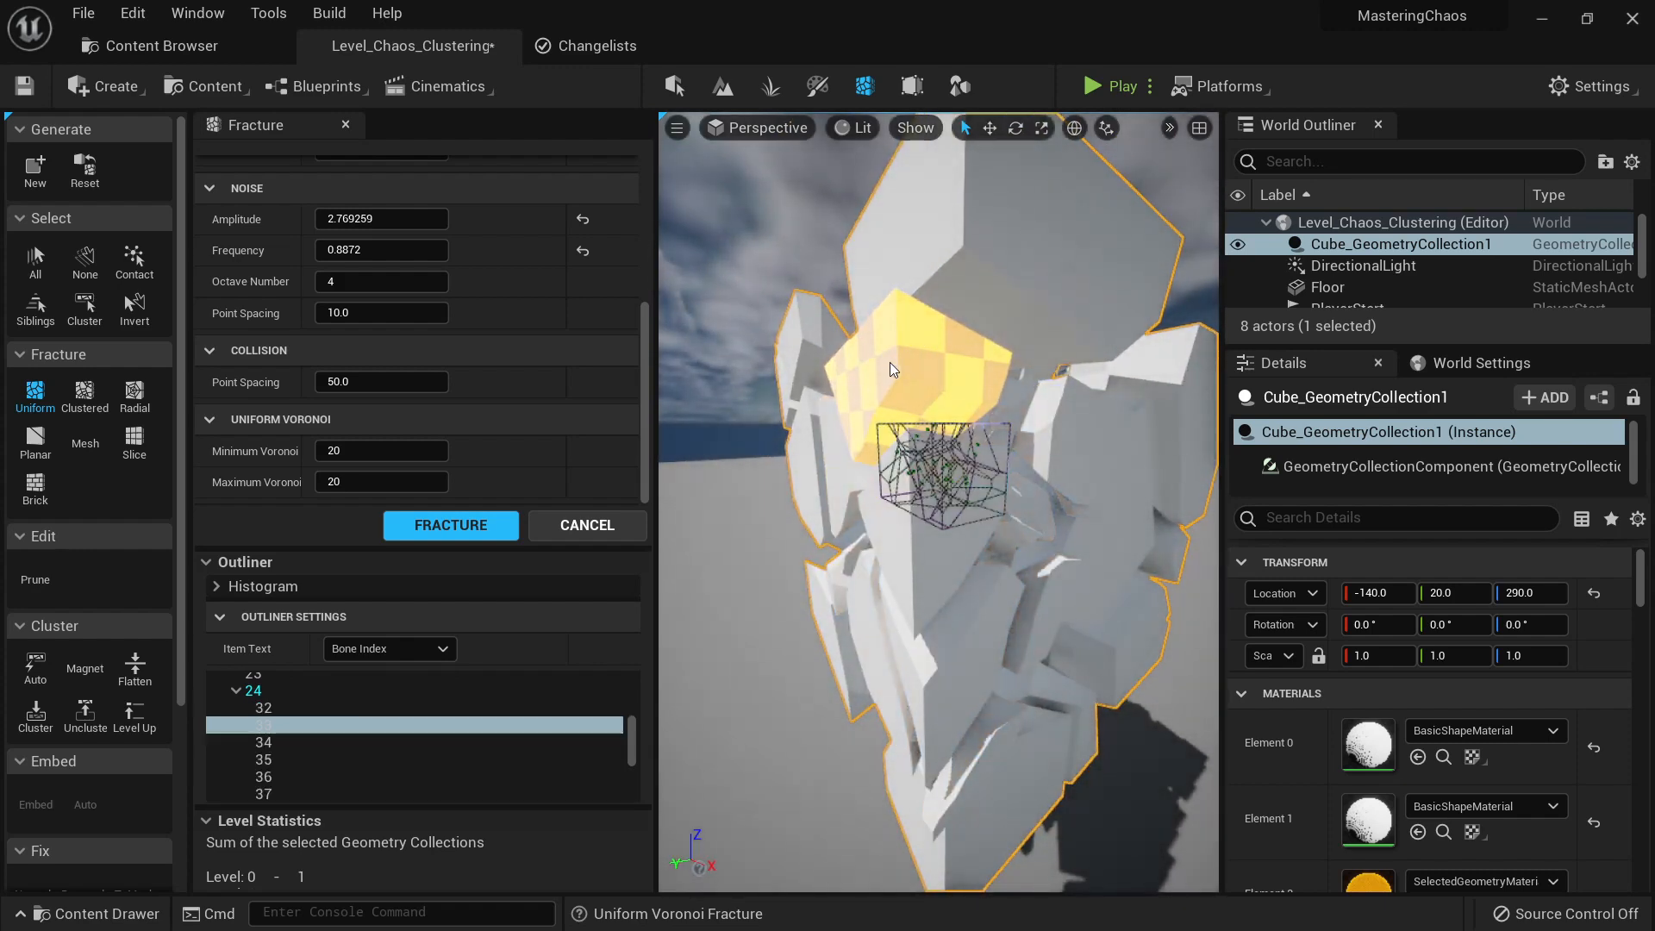
right_click_drag(952, 376, 925, 381)
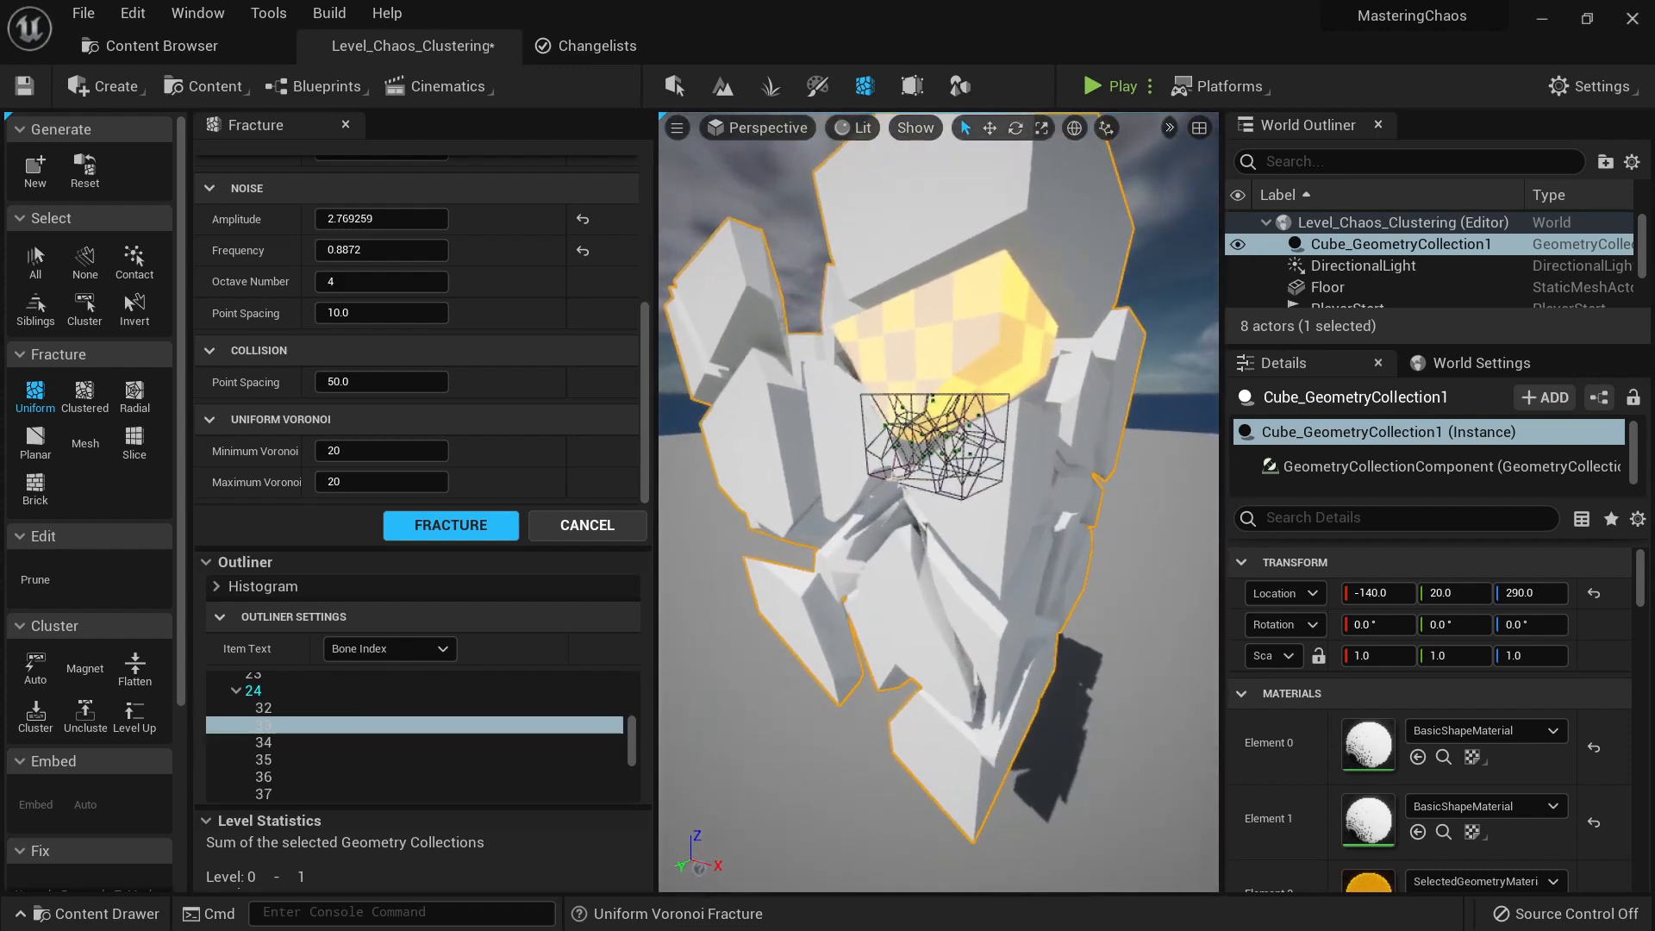
left_click(433, 525)
Step: Select one of the small fragments inside the piece that was just fractured
right_click_drag(949, 357, 976, 400)
left_click(950, 357)
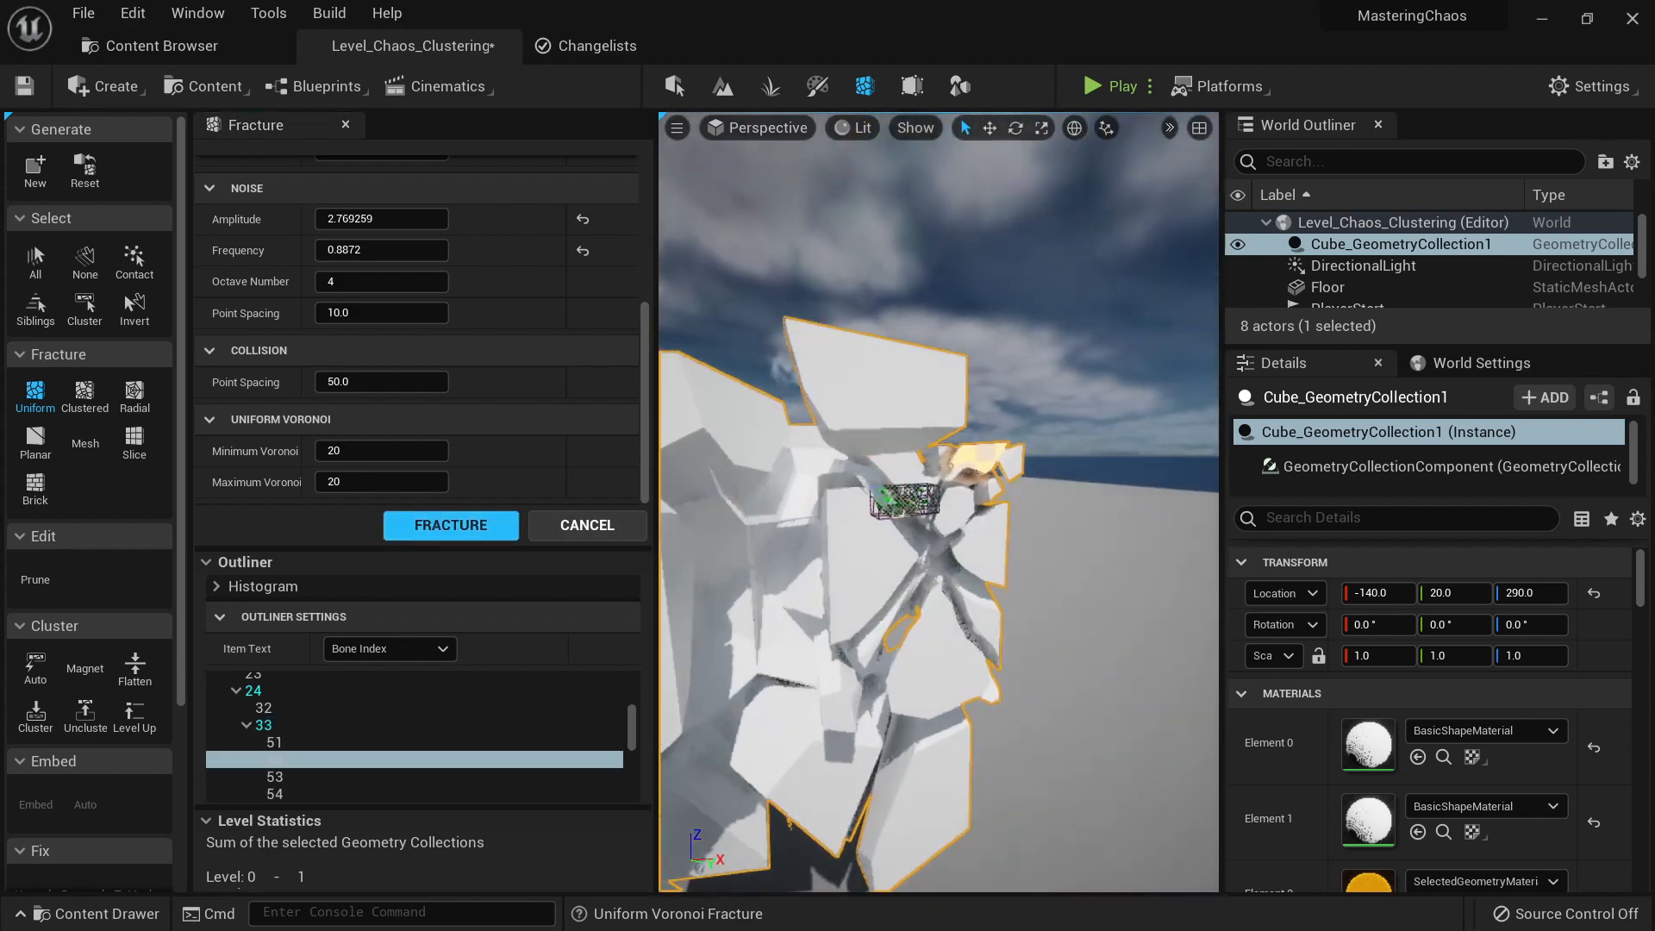
right_click_drag(965, 485, 965, 484)
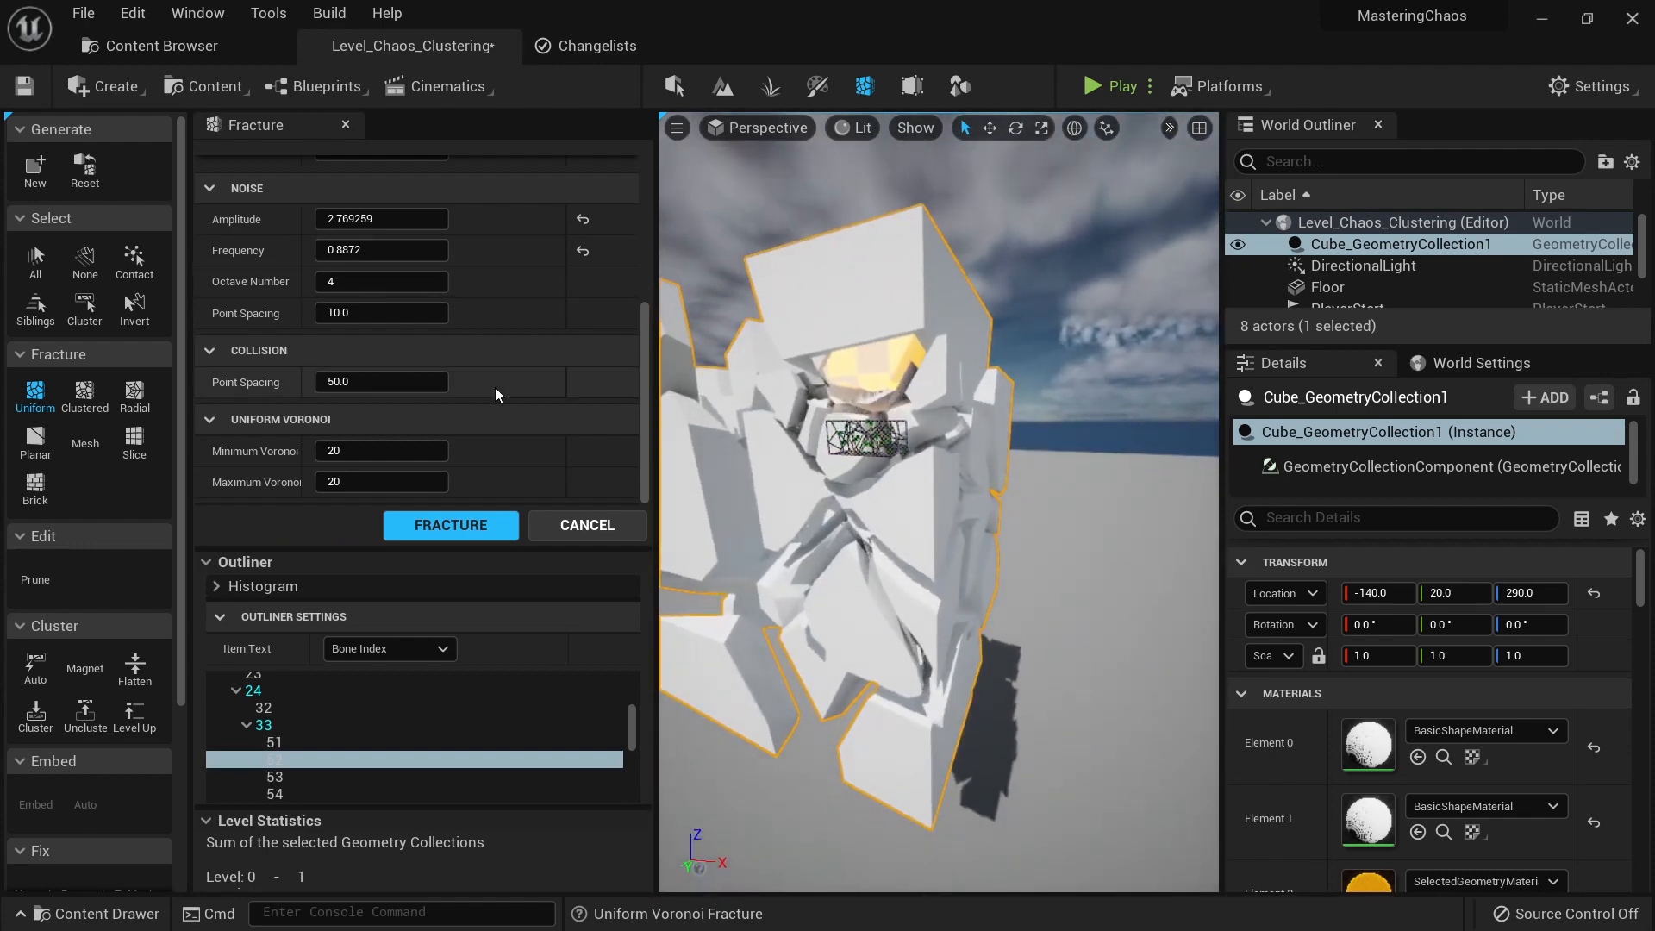
Step: Check which fracture levels can be viewed for the geometry collection
scroll(431, 220, "up", 5)
left_click(431, 201)
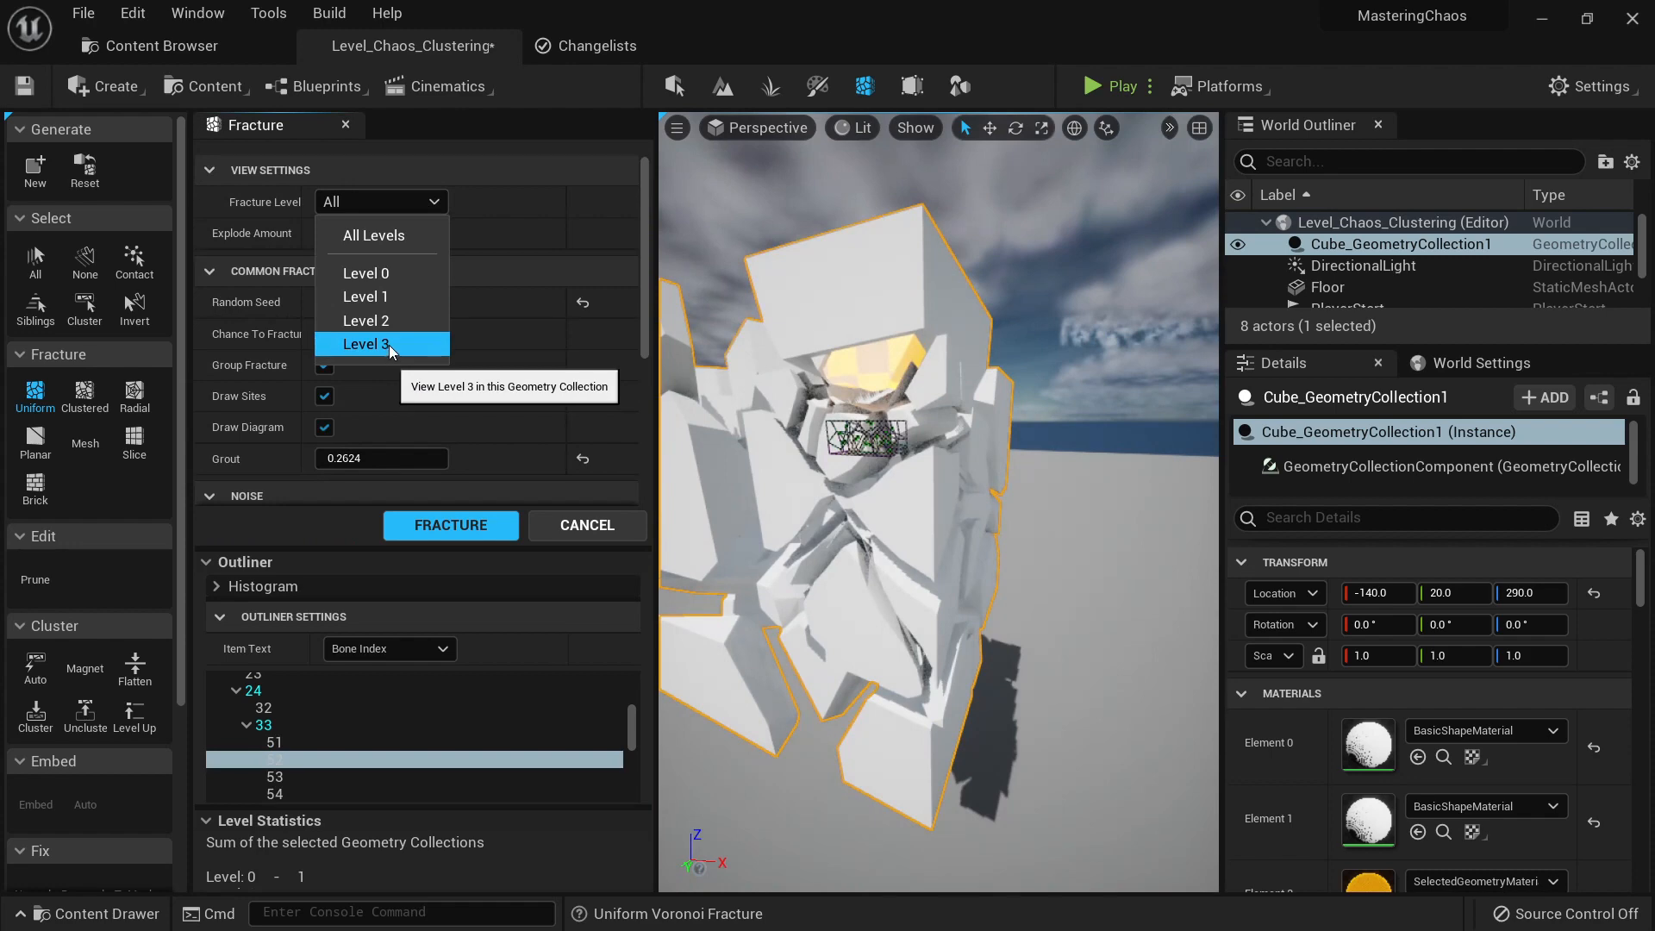
right_click_drag(862, 431, 919, 434)
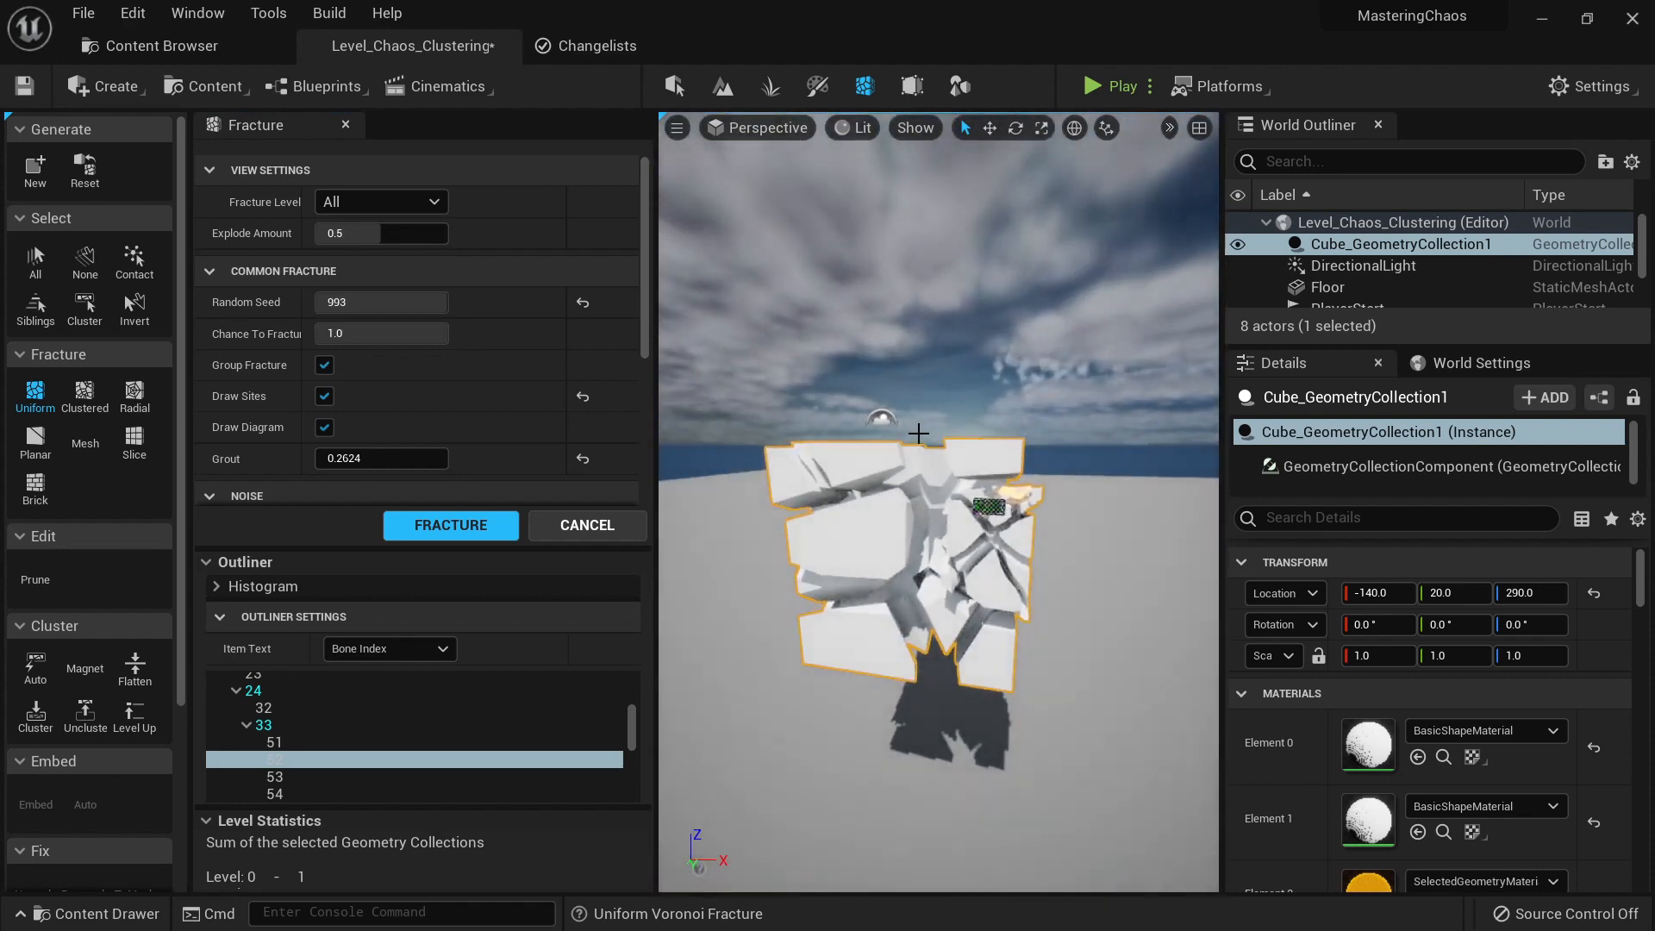
Step: Bring the explode amount back to 0.0 and switch to Selection mode
key("shift+q")
key("shift+q")
key("shift+q")
key("shift+q")
key("shift+q")
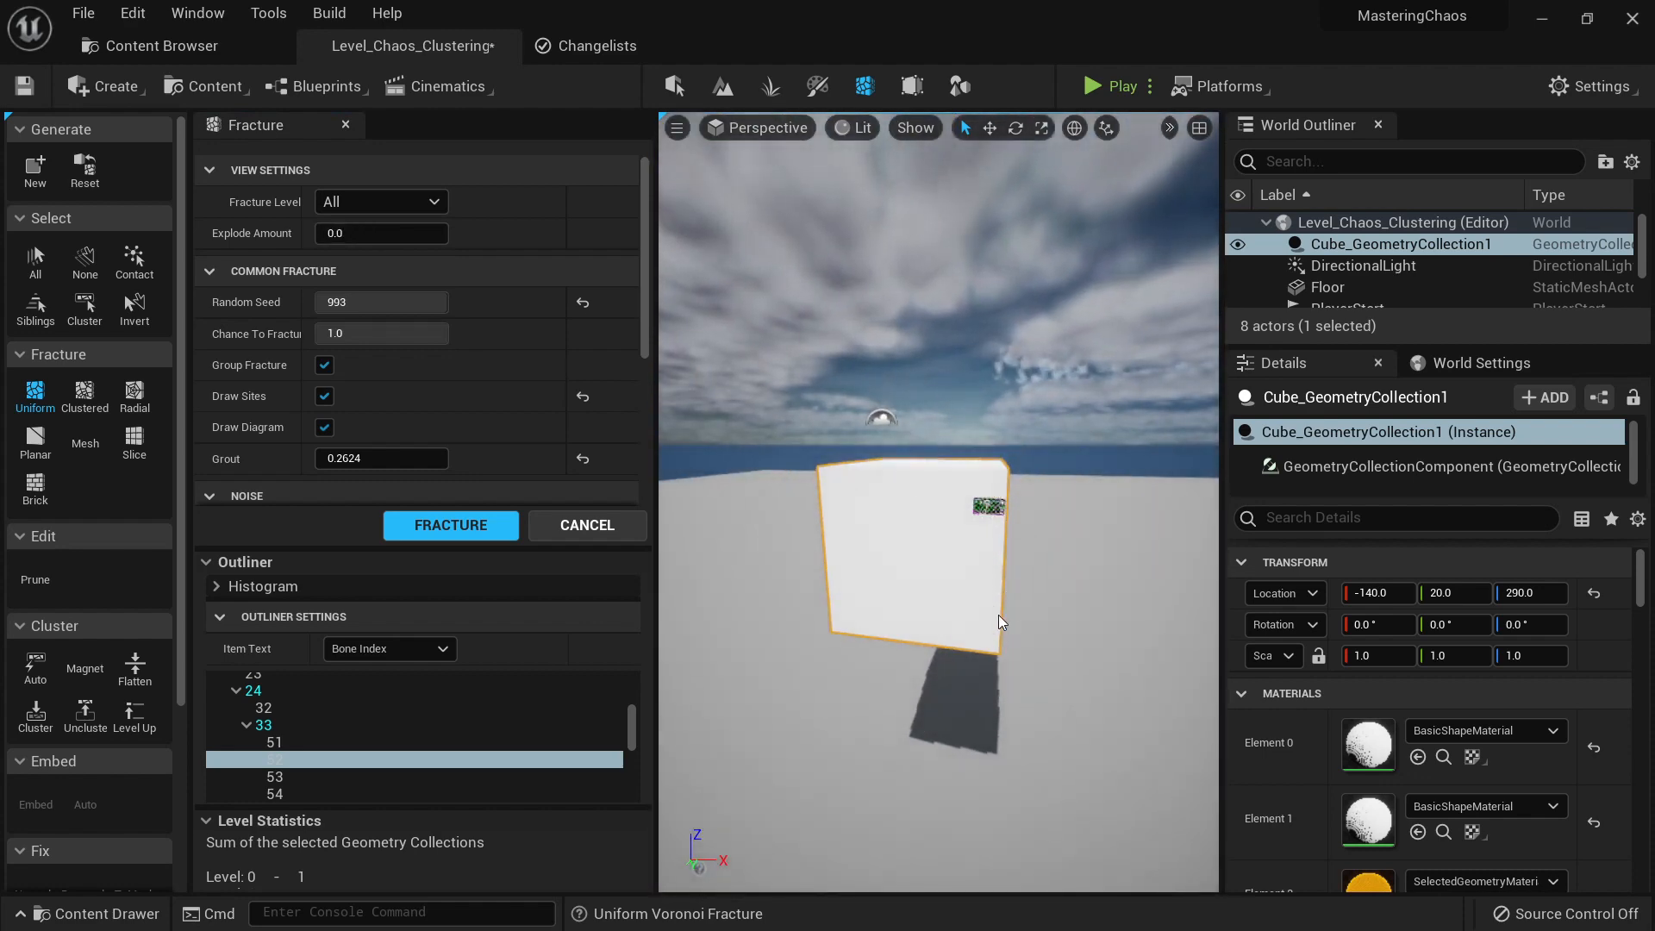
key("shift+1")
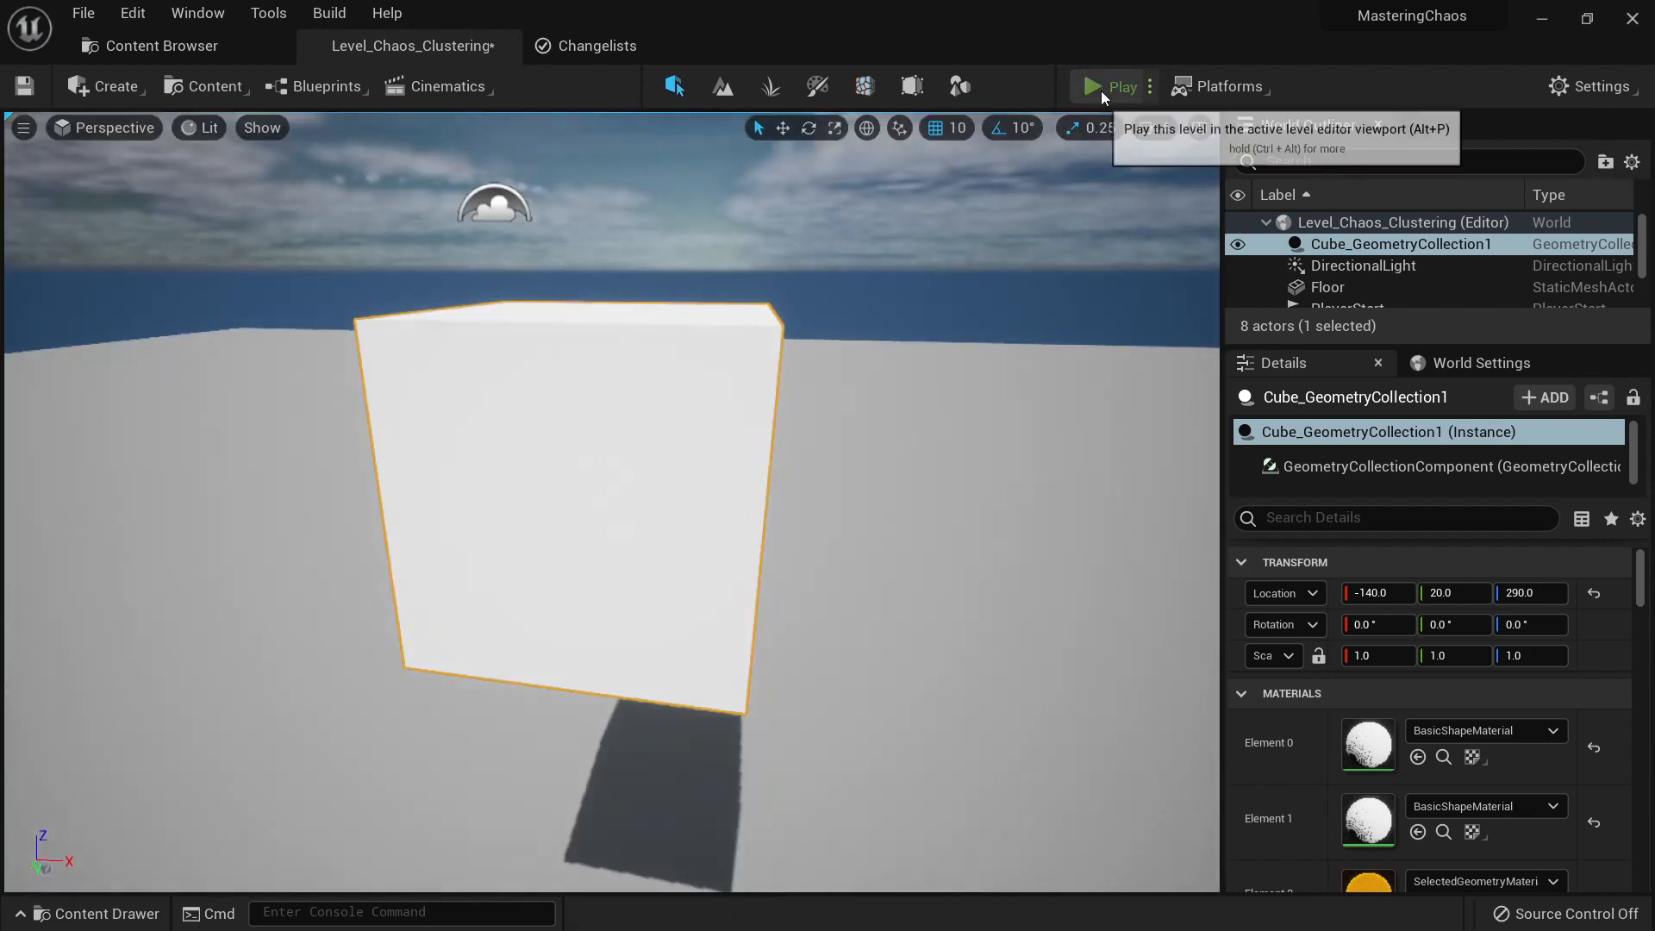
Step: Play-test the level by running the character around and through the shattered cube pieces, ending the session when done
left_click(1100, 87)
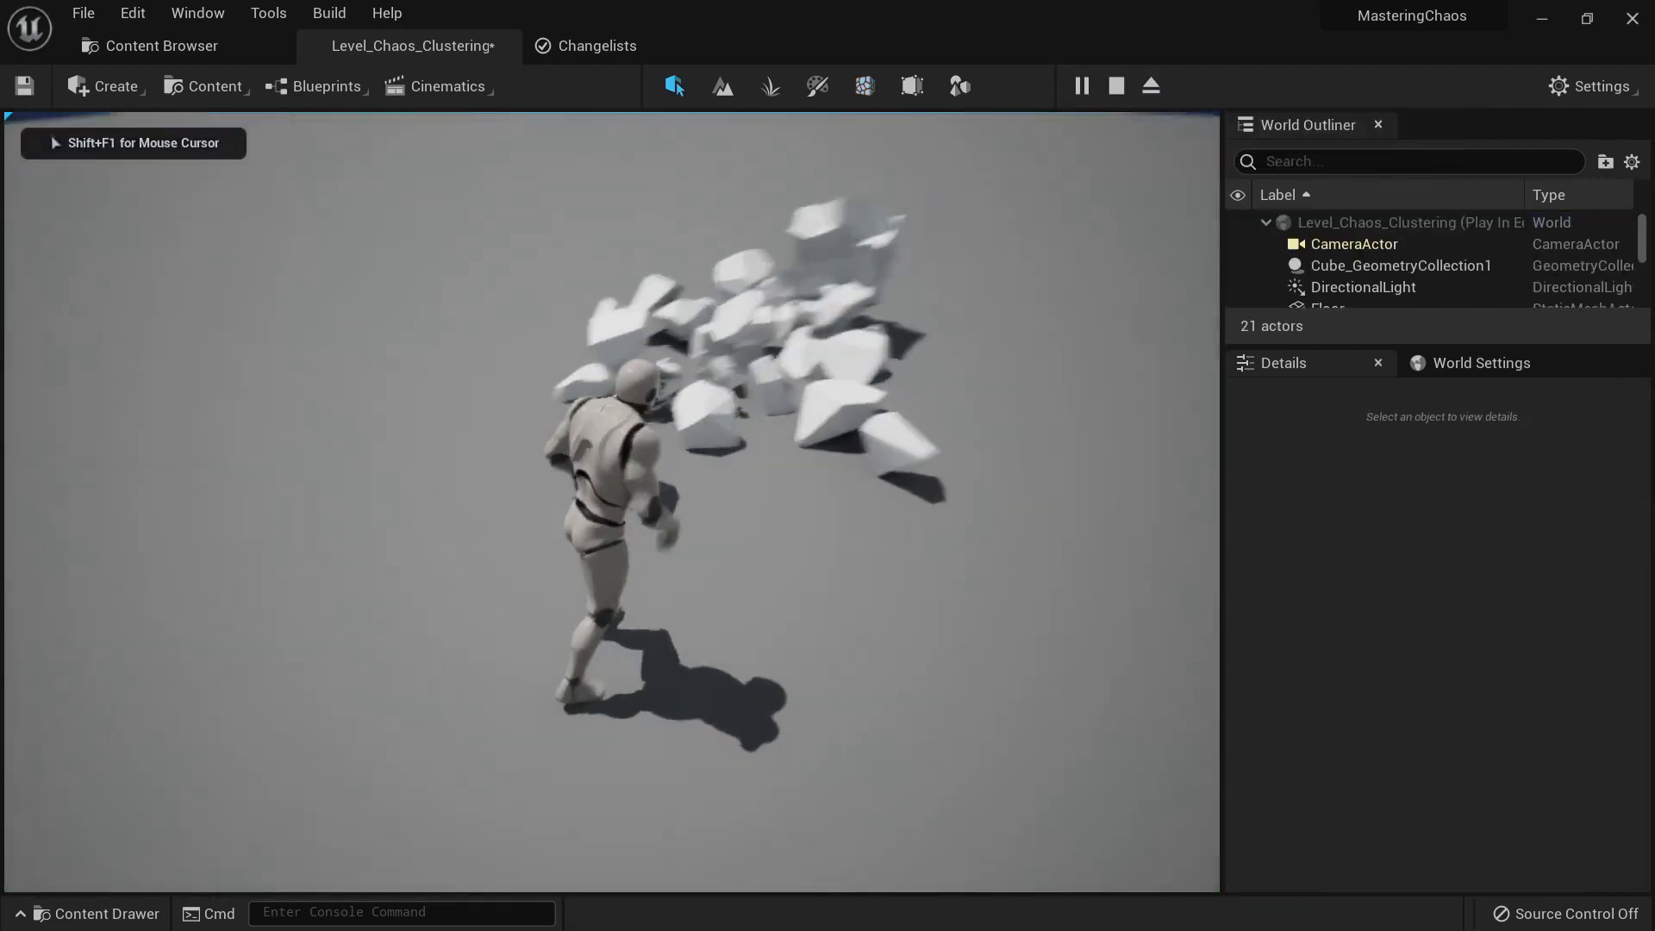
key("a")
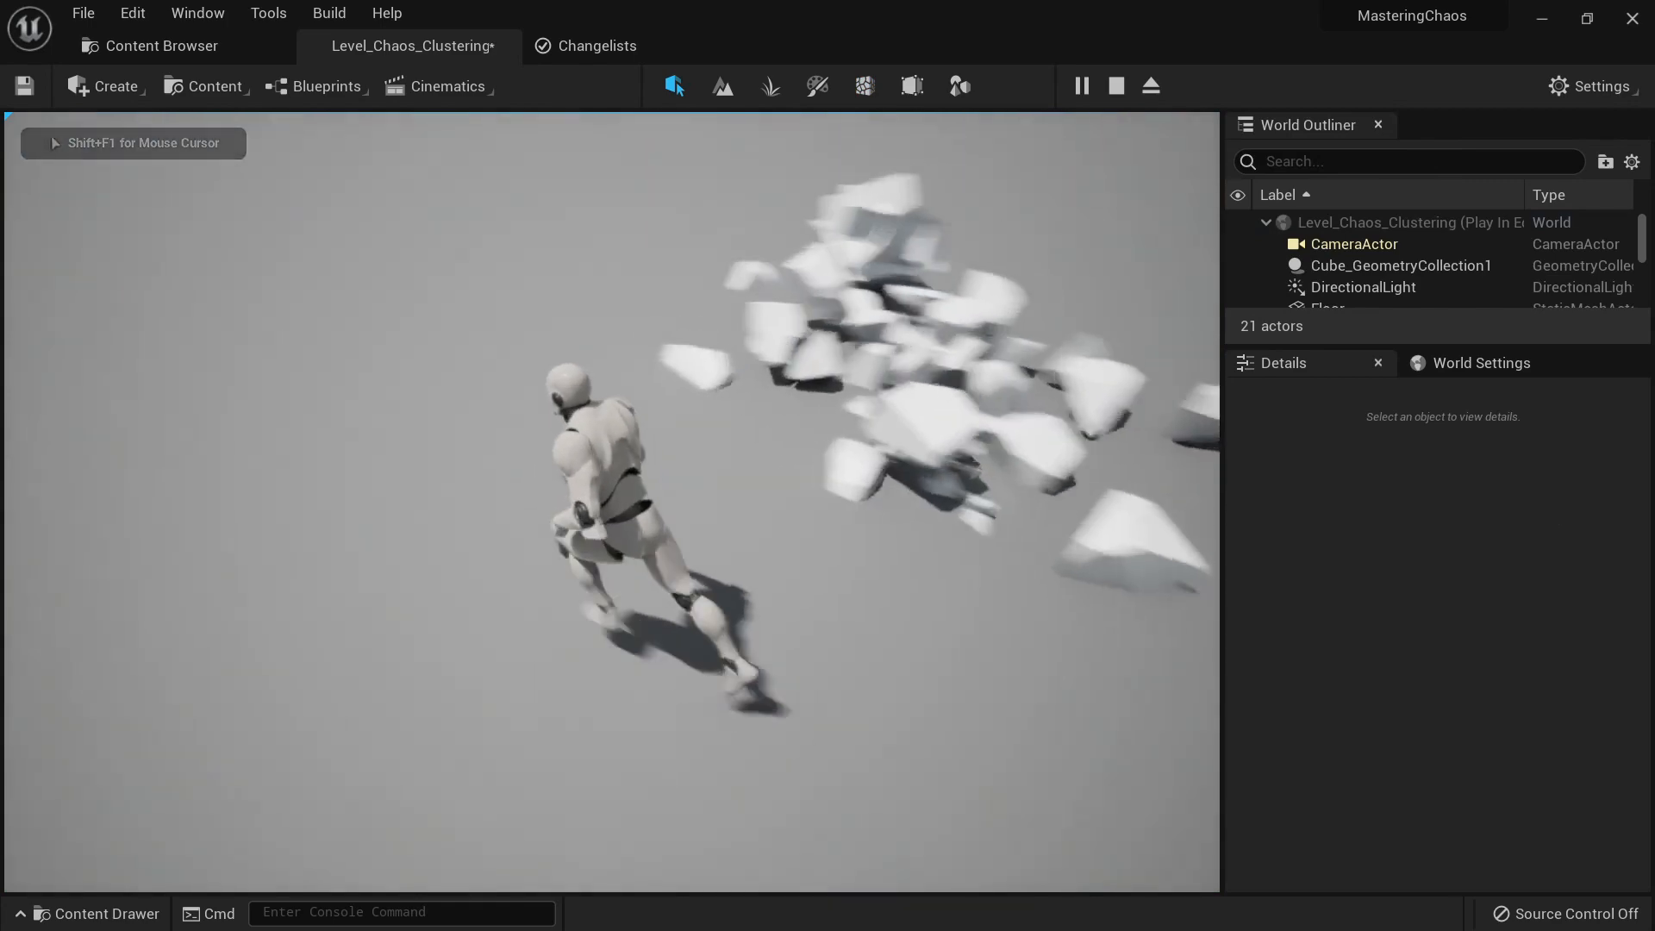
key("w")
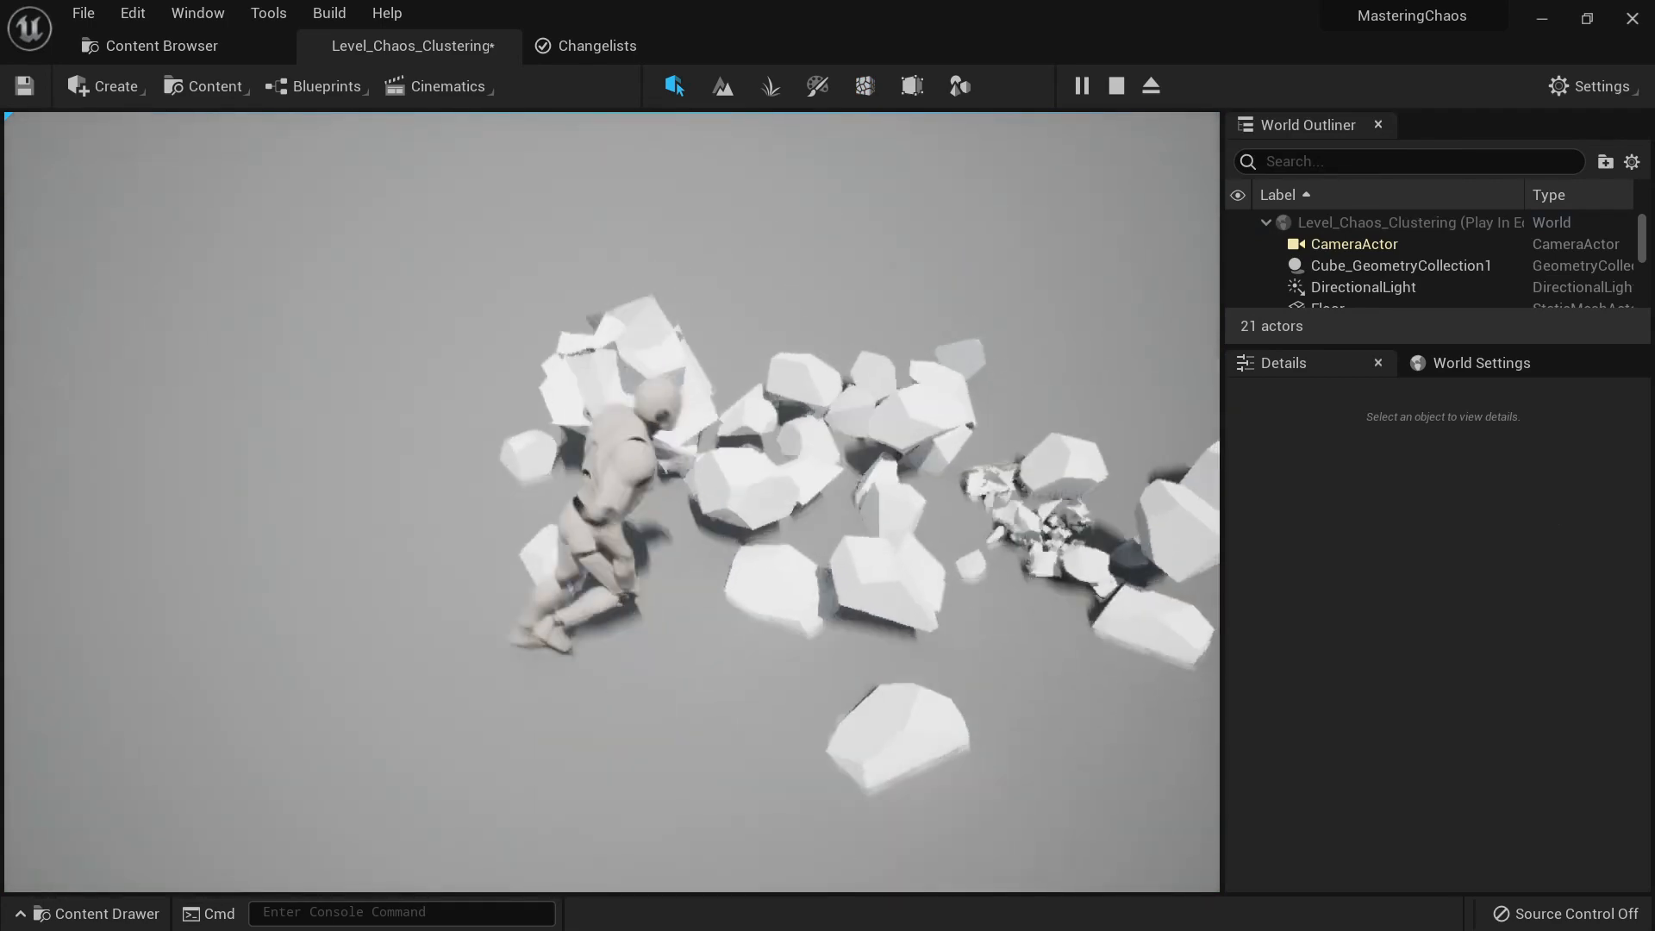
key("s")
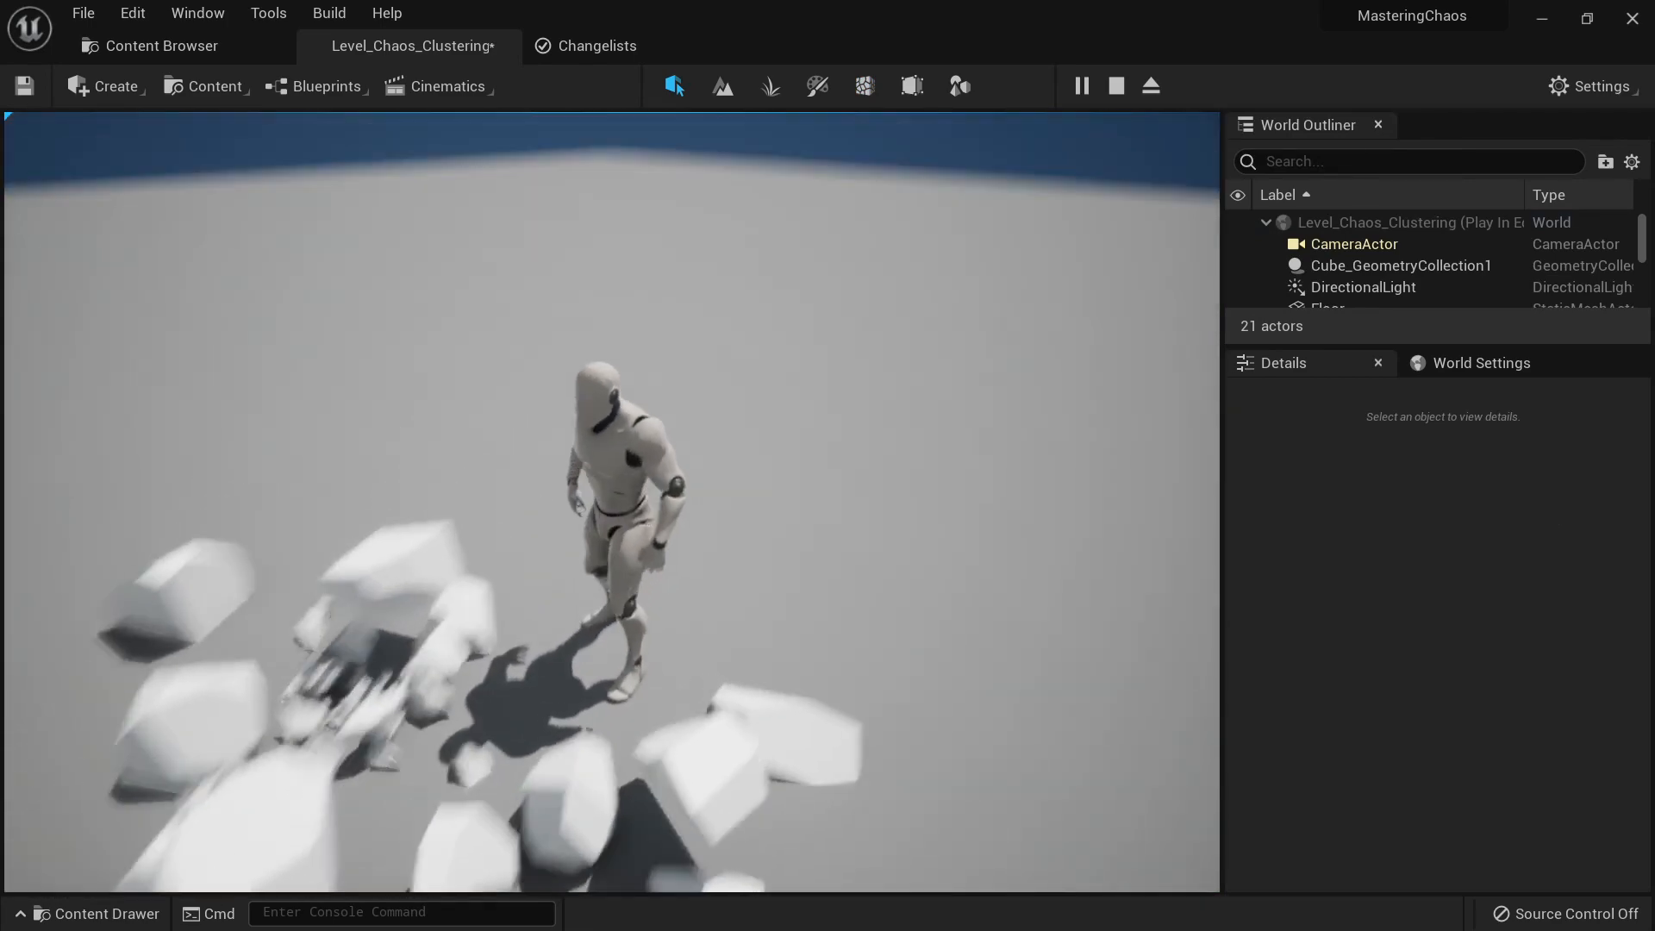
key("a")
key("s")
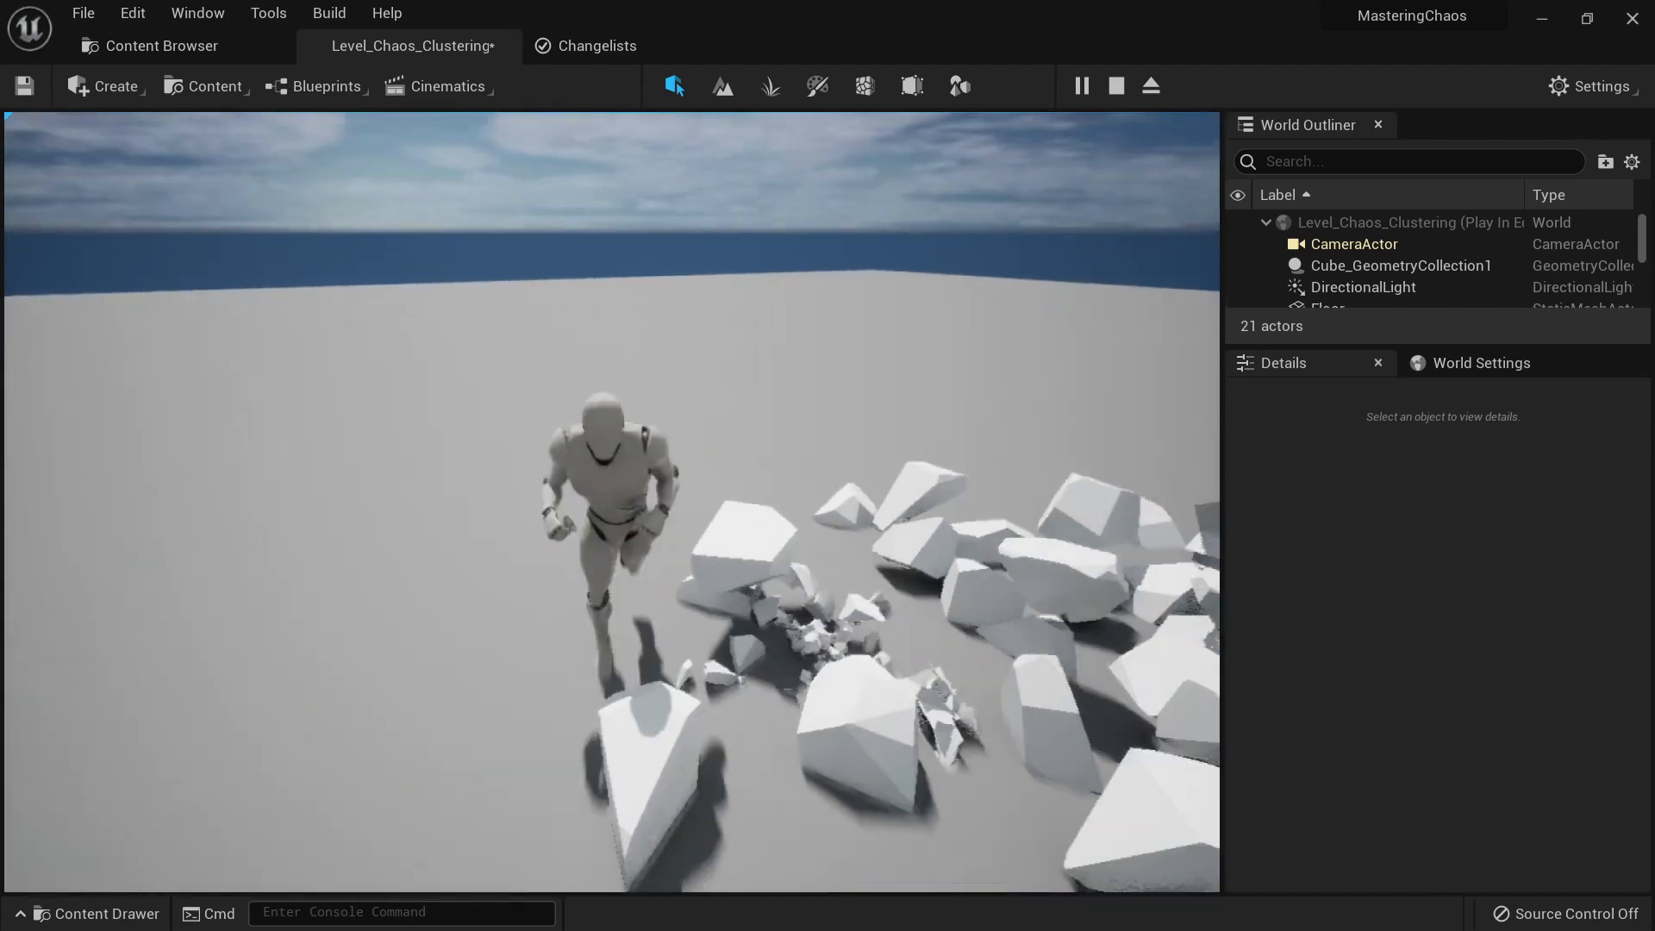
key("d")
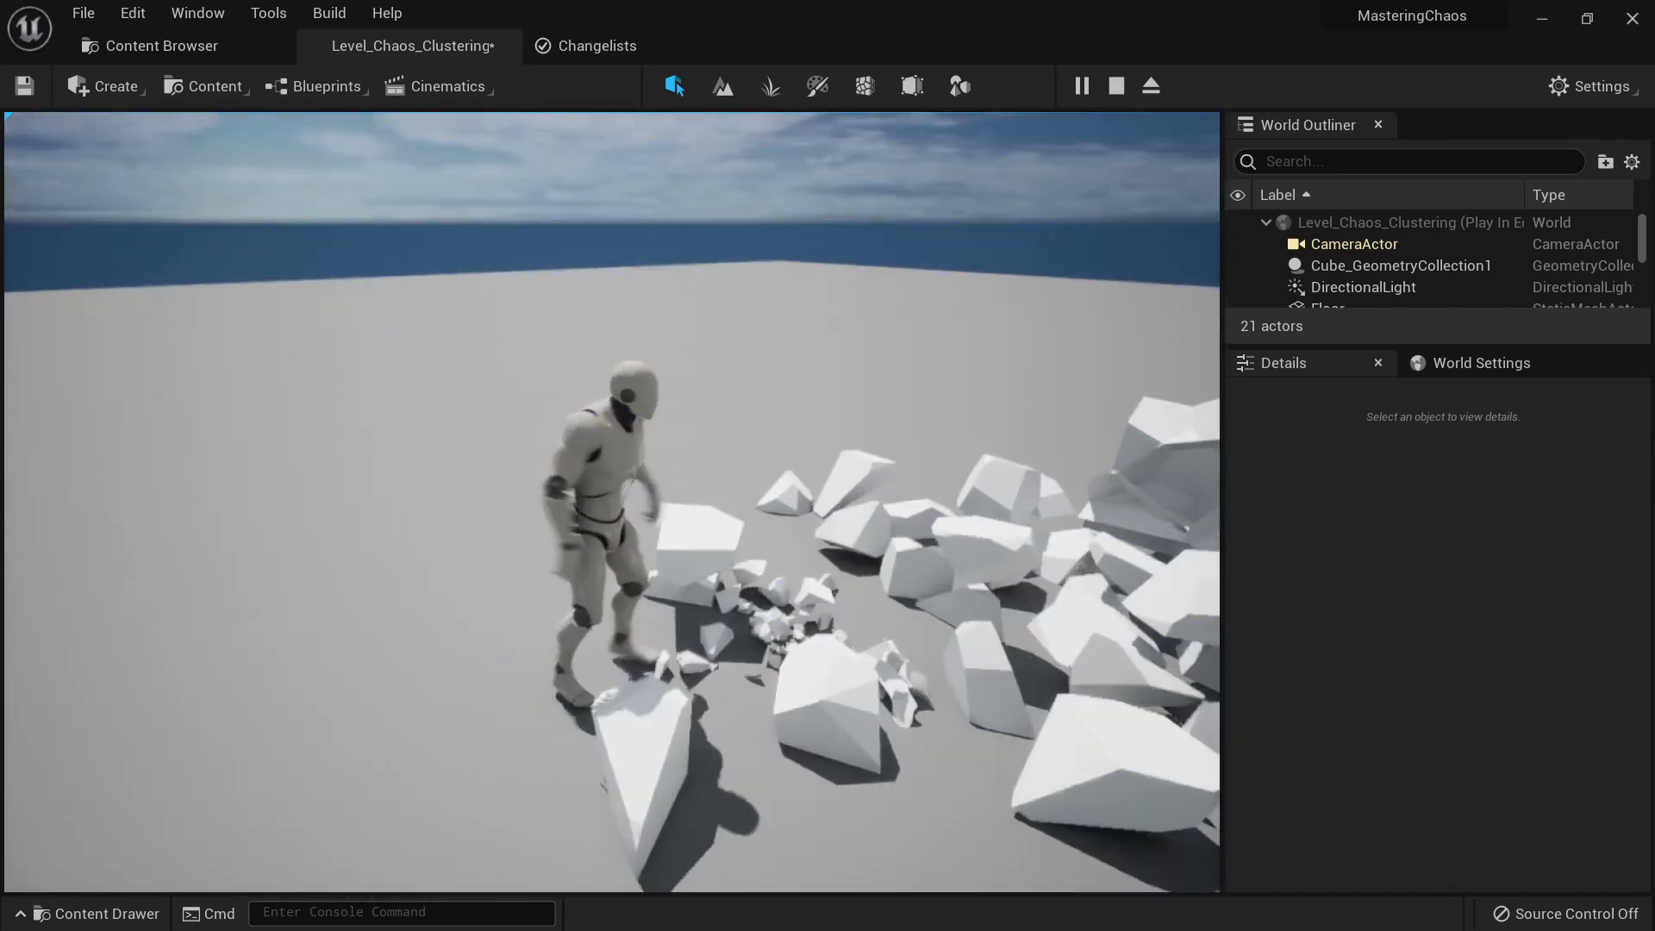
key("s")
key("w")
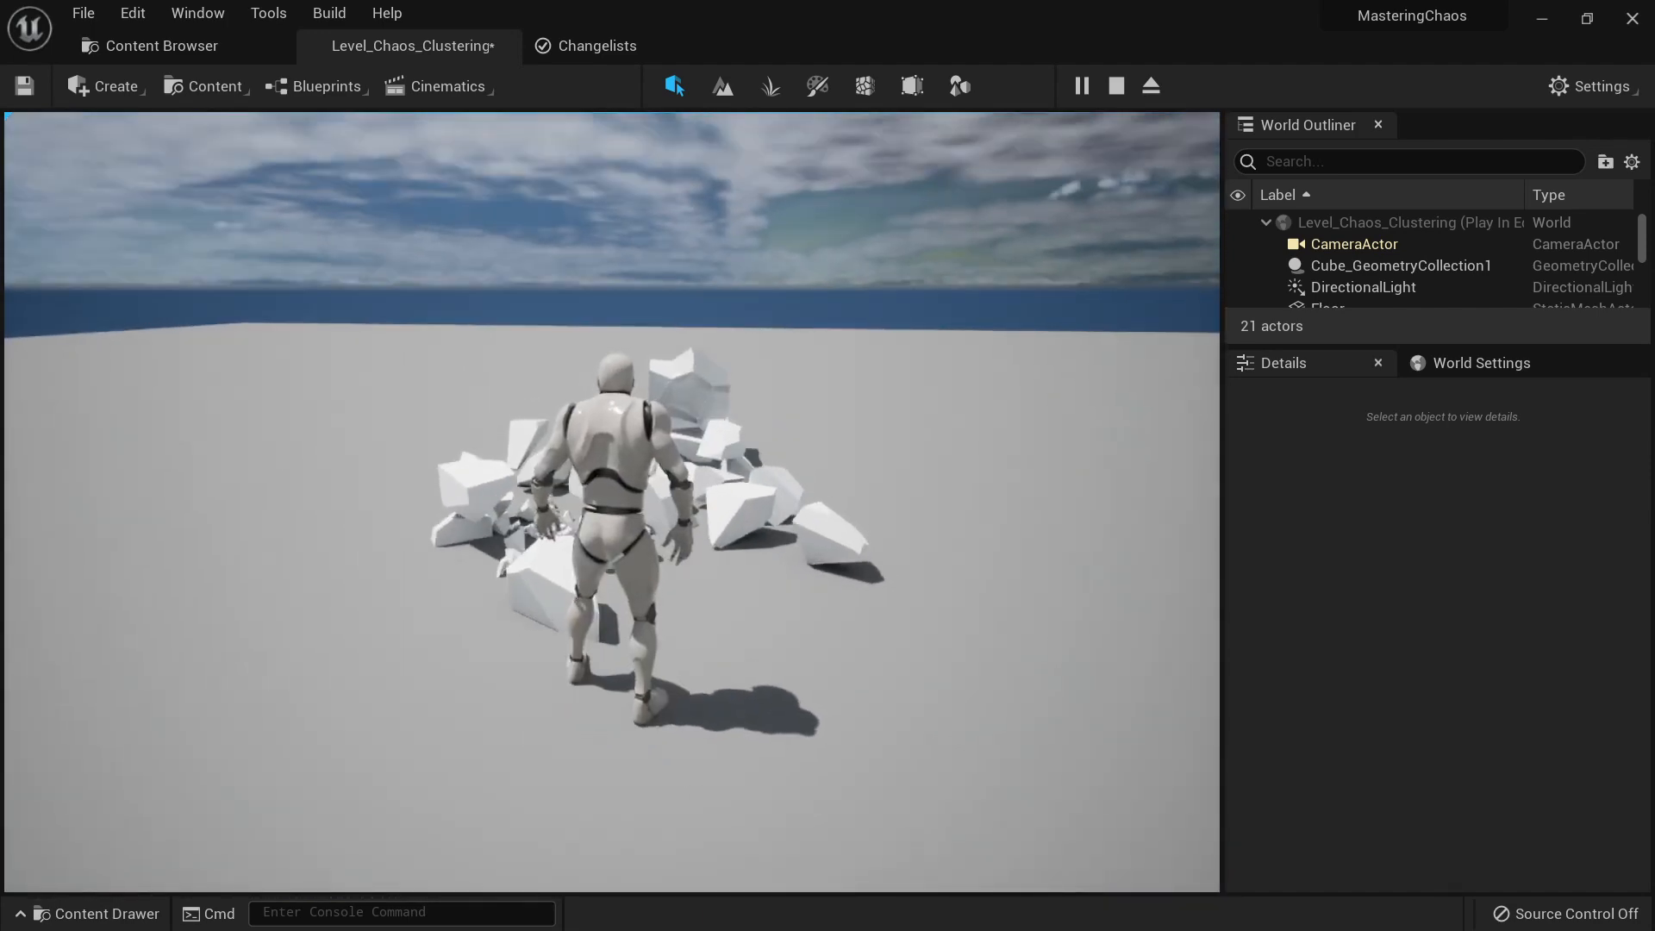
key("Escape")
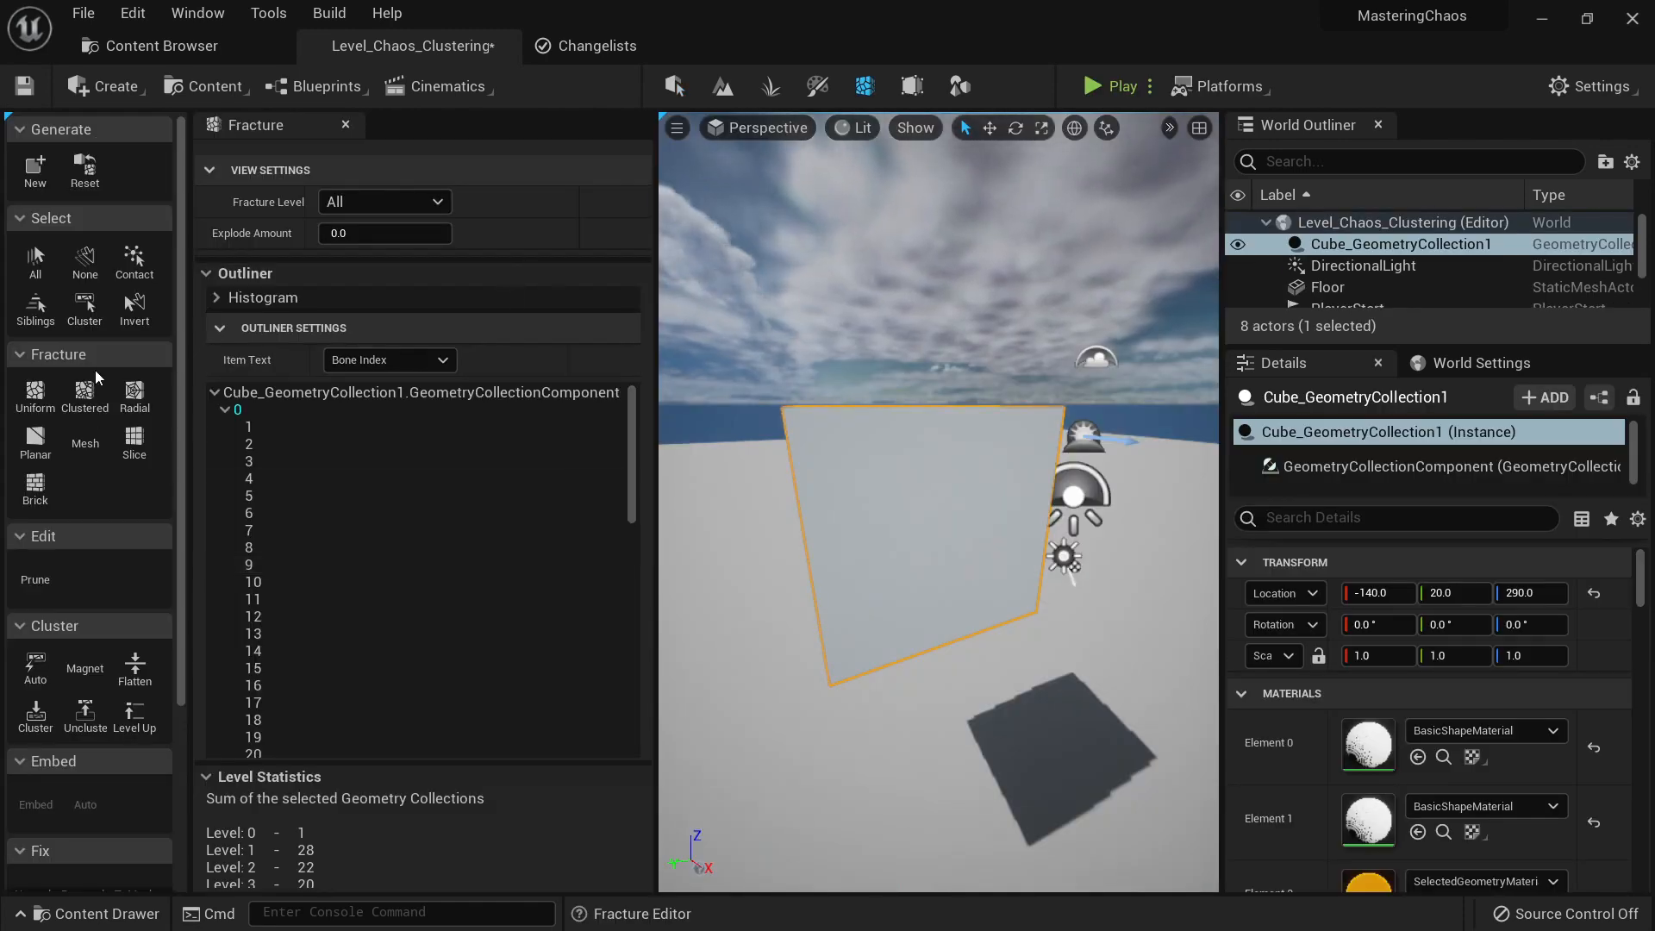
Step: Review the fractured cube's bone hierarchy in the fracture outliner
scroll(383, 478, "down", 3)
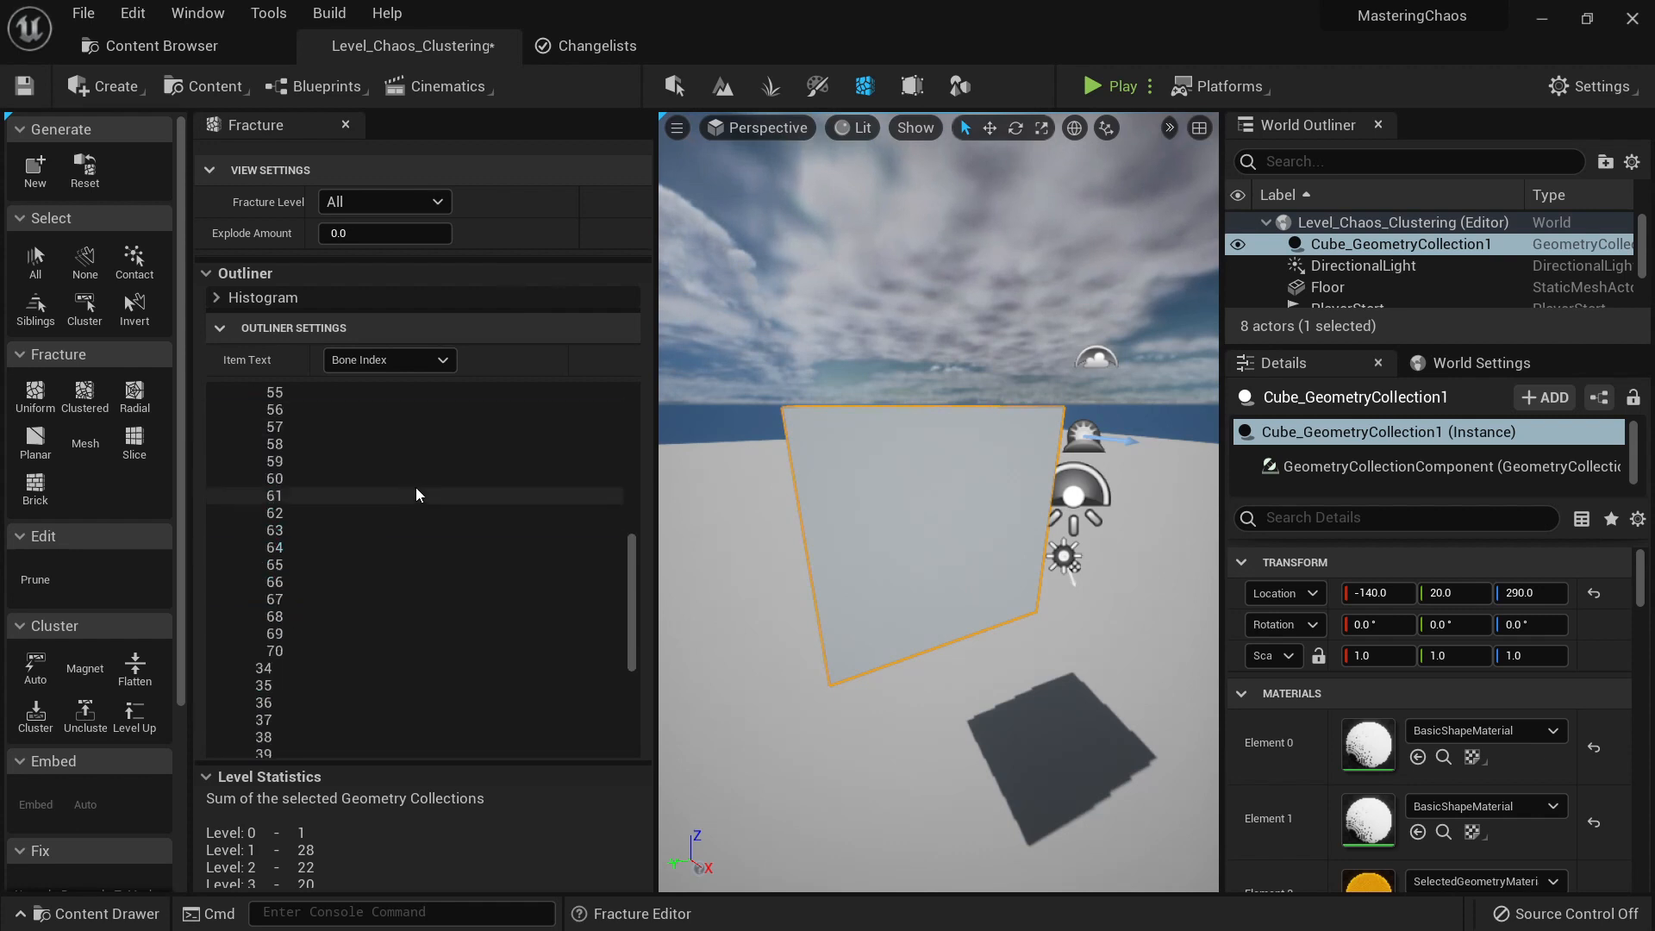
scroll(519, 513, "up", 3)
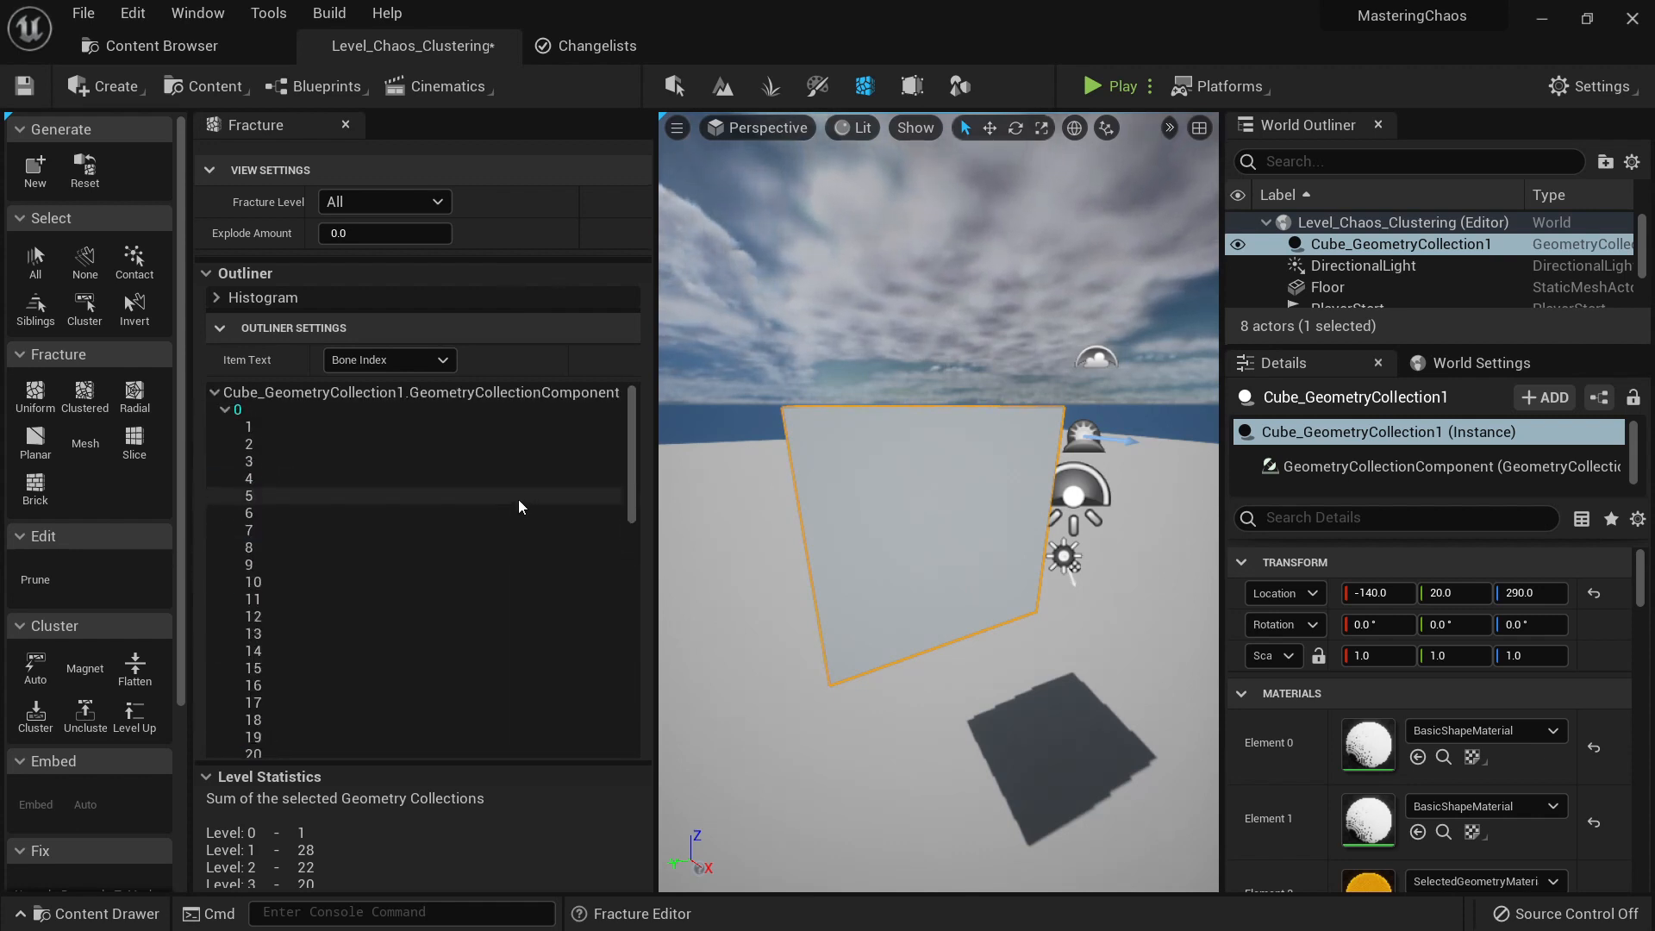
mouse_move(828, 527)
right_mouse_down()
mouse_move(897, 518)
mouse_move(853, 517)
right_mouse_up()
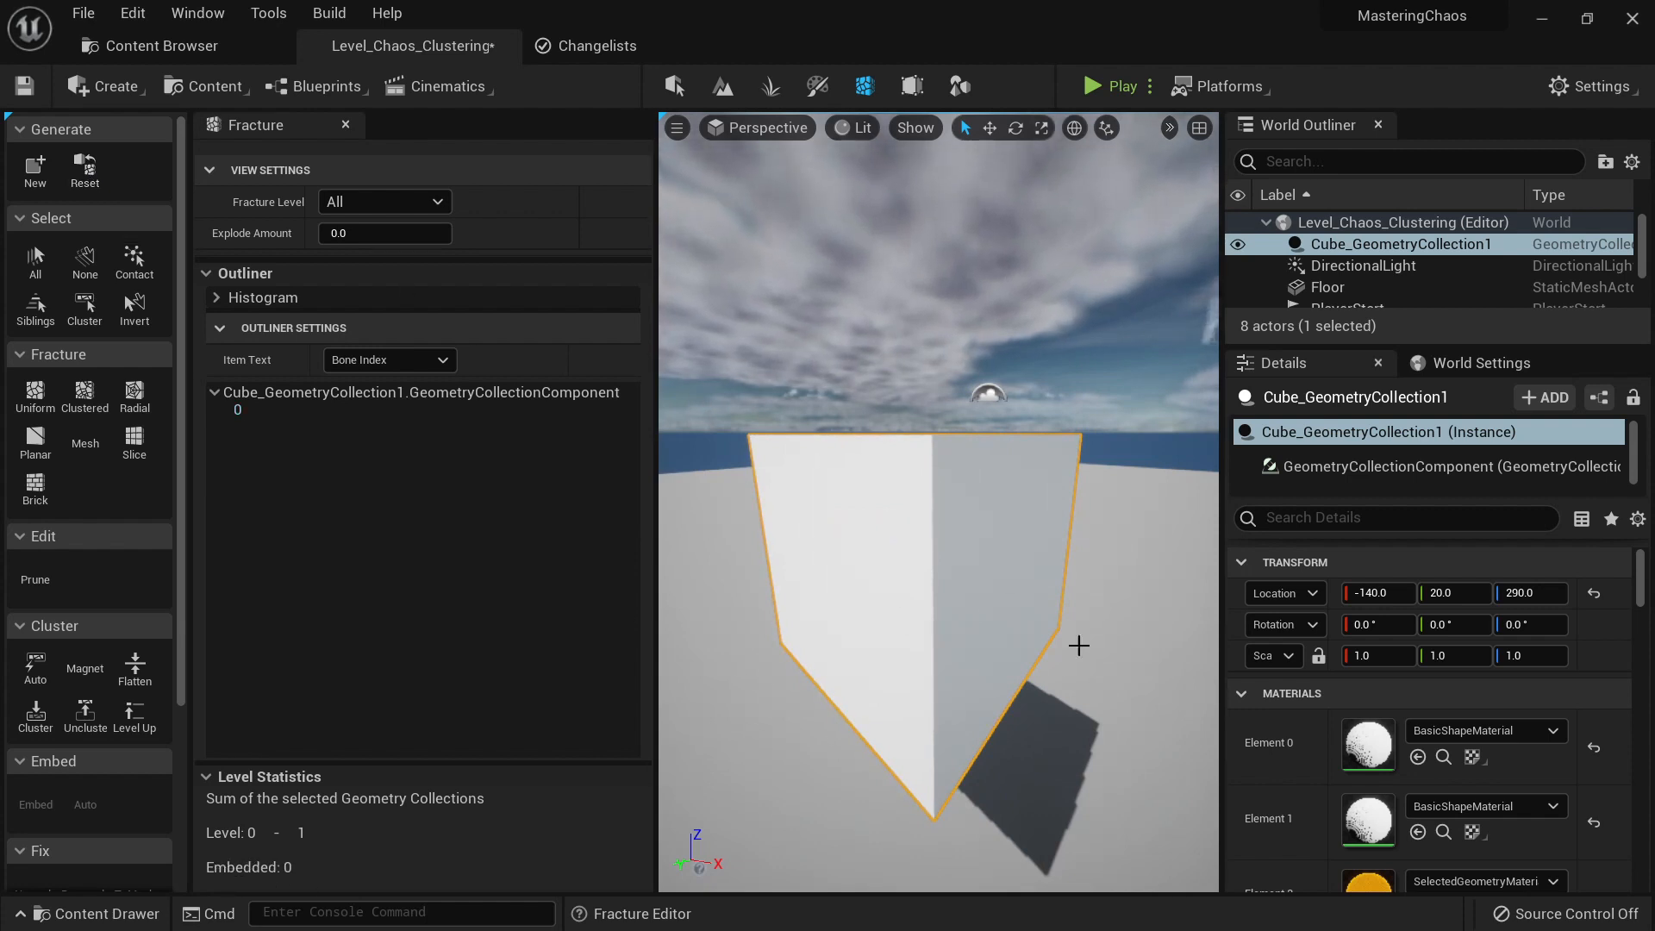
Step: Try a higher explode amount on the unfractured cube
right_click_drag(967, 548, 962, 538)
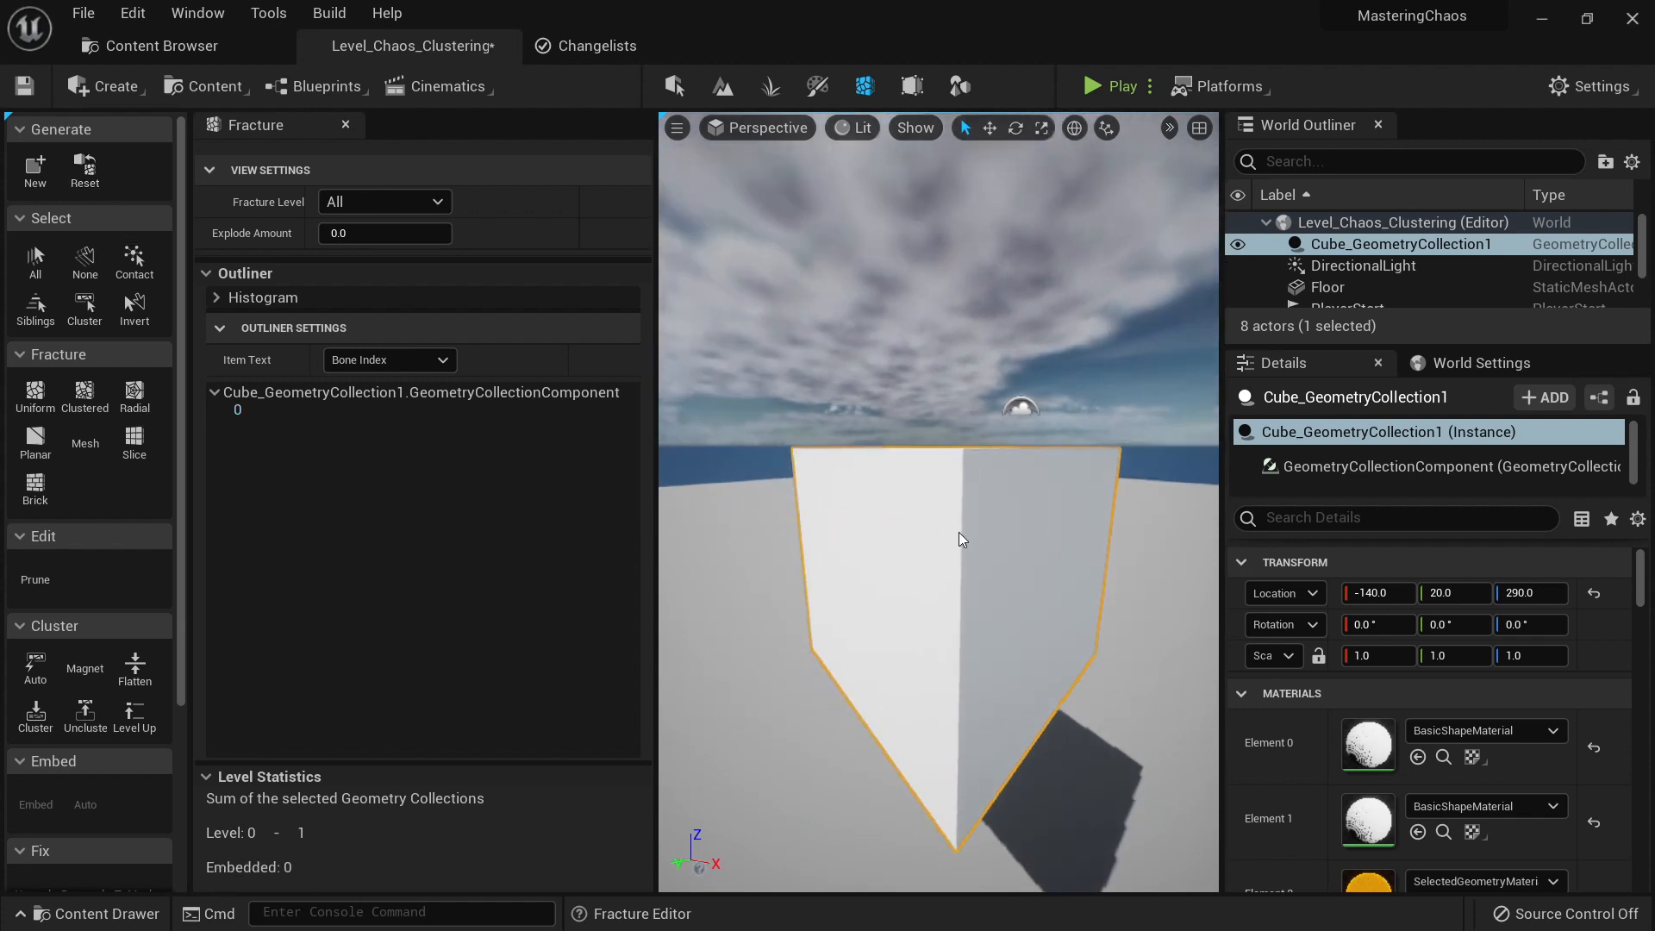
left_click(419, 231)
type("1.0")
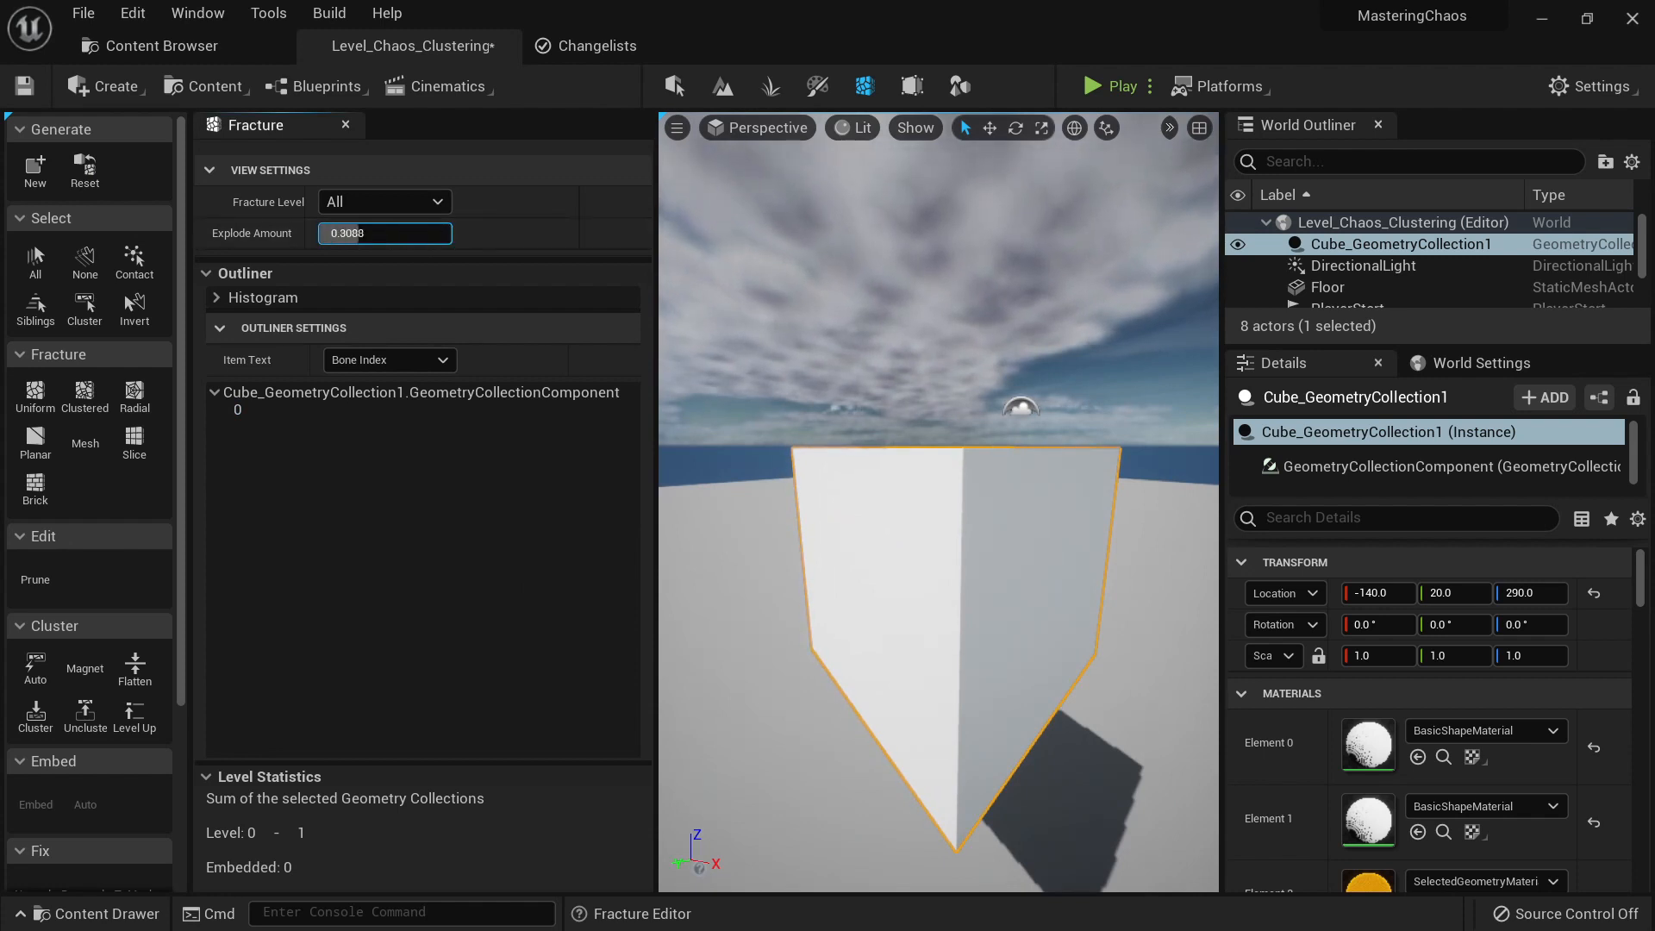
Step: Start a Clustered Voronoi fracture and select the cube's root bone 0 to preview its pattern
left_click(86, 394)
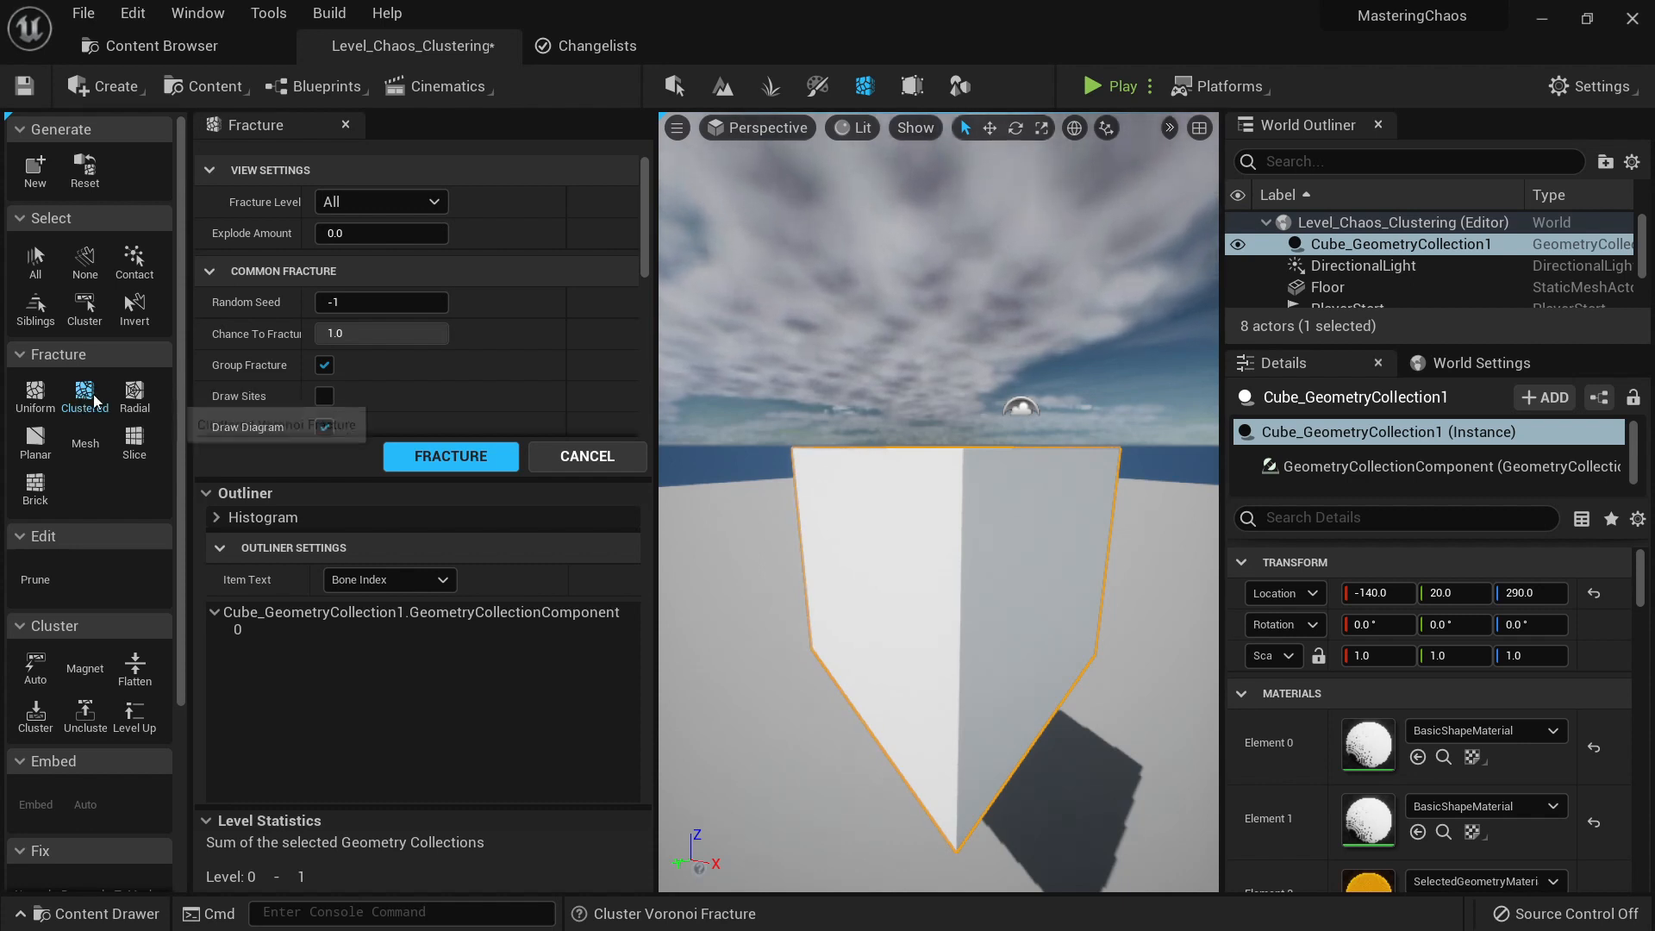
left_click(240, 631)
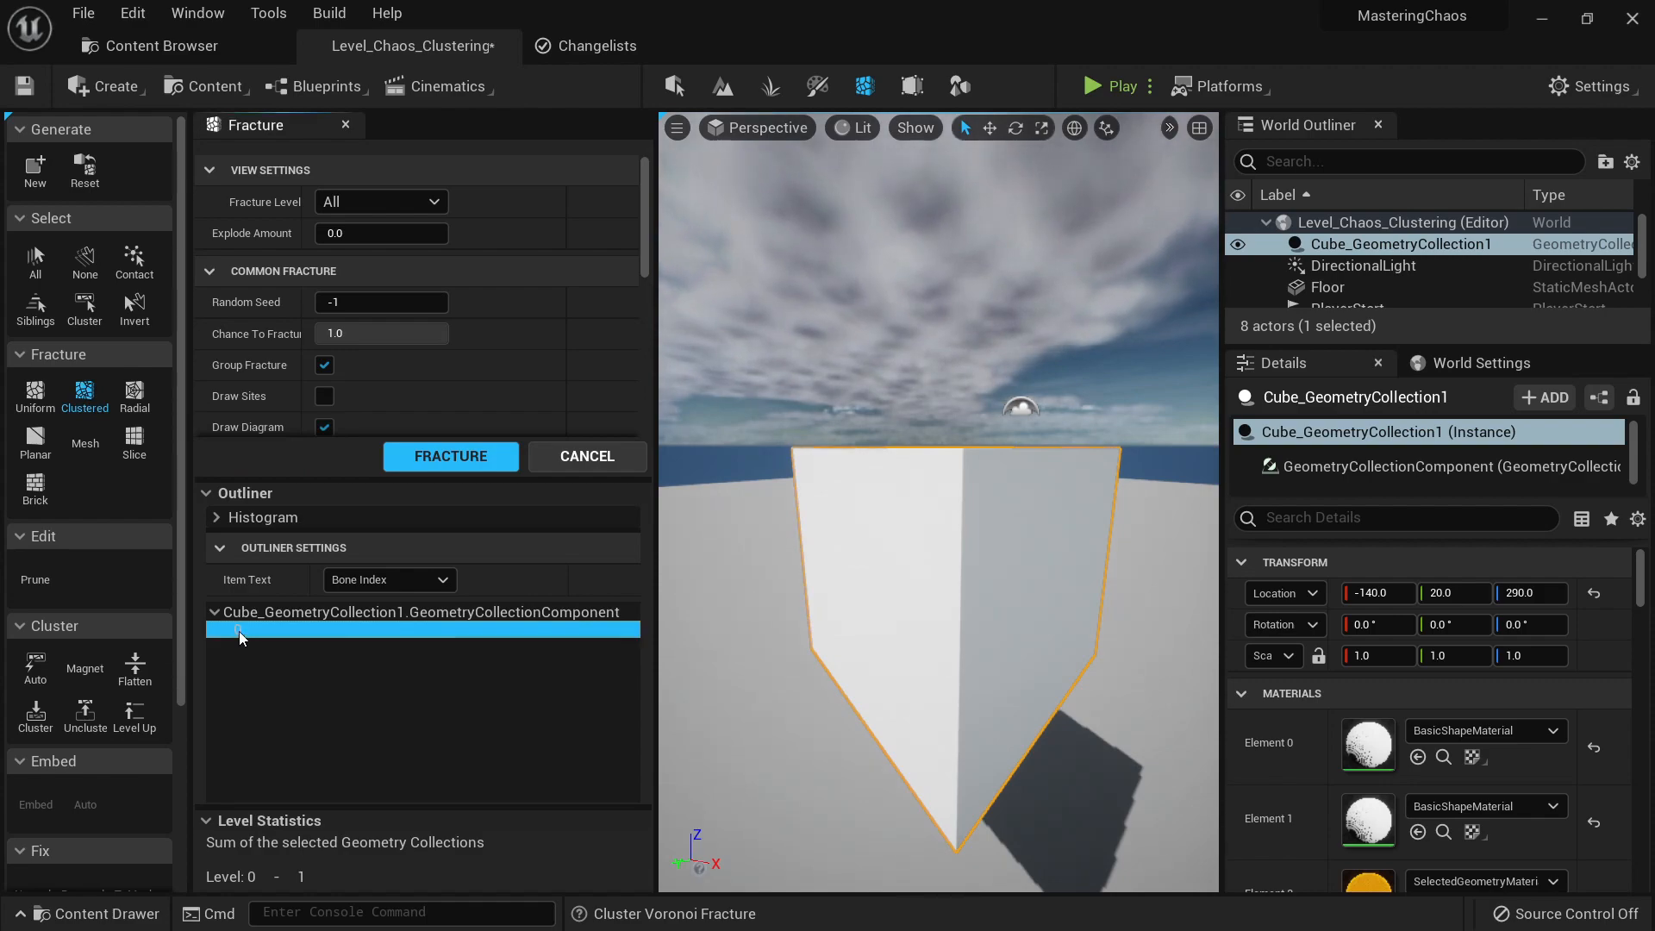
right_click_drag(919, 584, 954, 604)
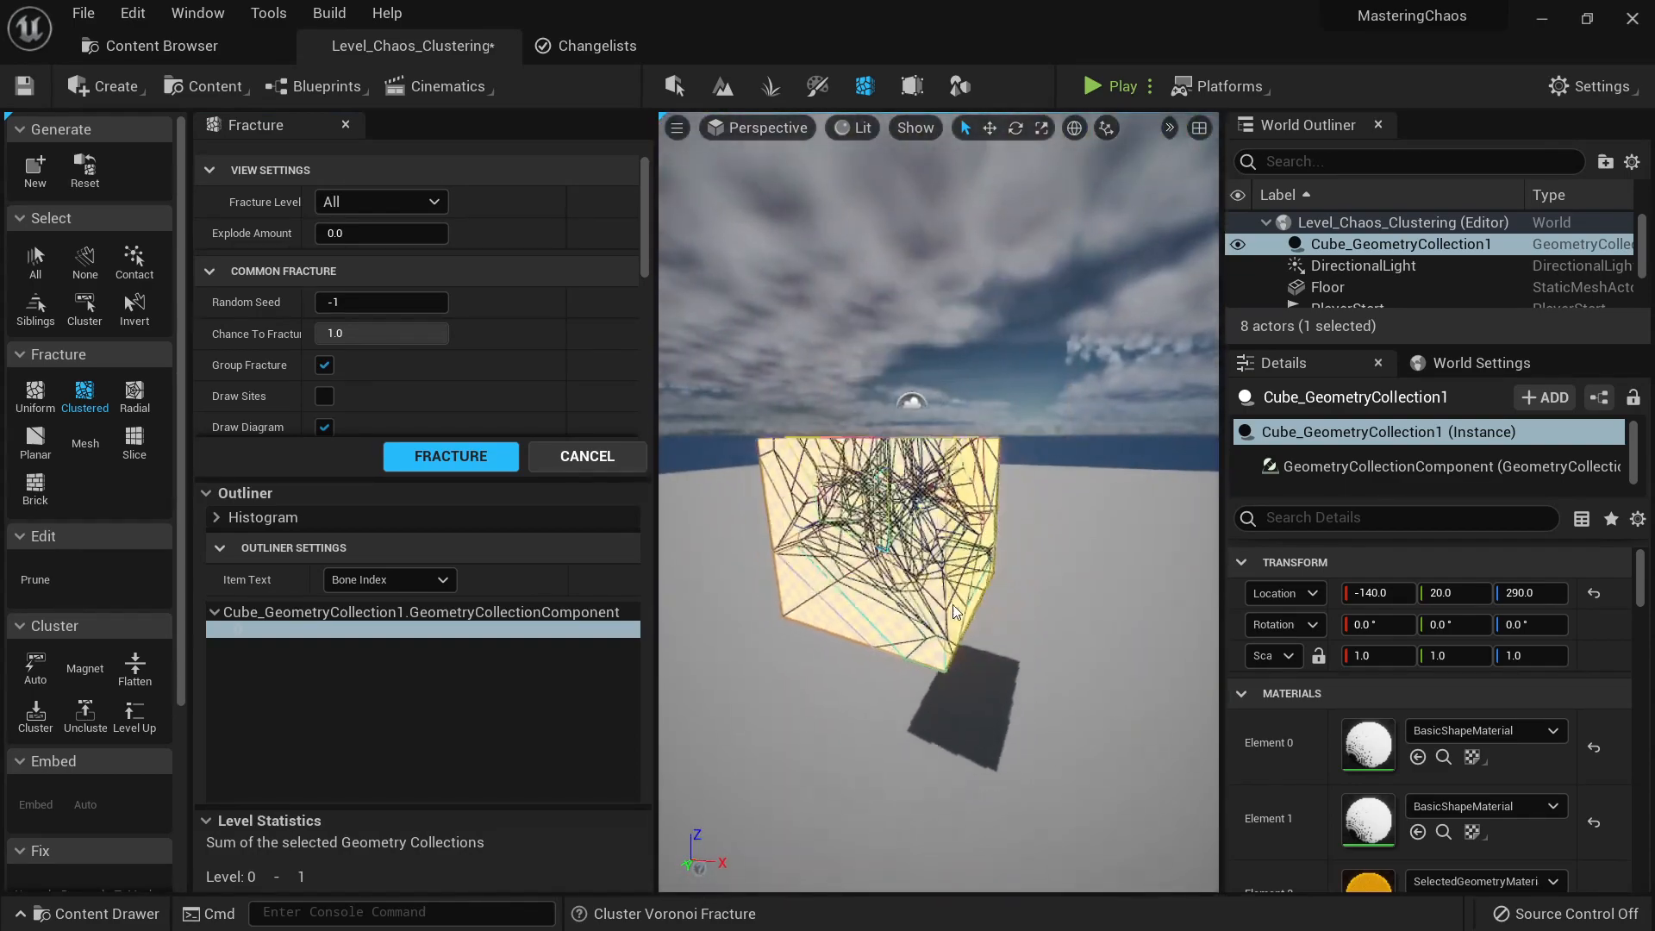
Step: Try noise amplitude 0.6784, frequency 1.88255 and octave number 1 for the clustered fracture, and reset all three to their defaults
scroll(504, 307, "down", 2)
scroll(503, 300, "down", 5)
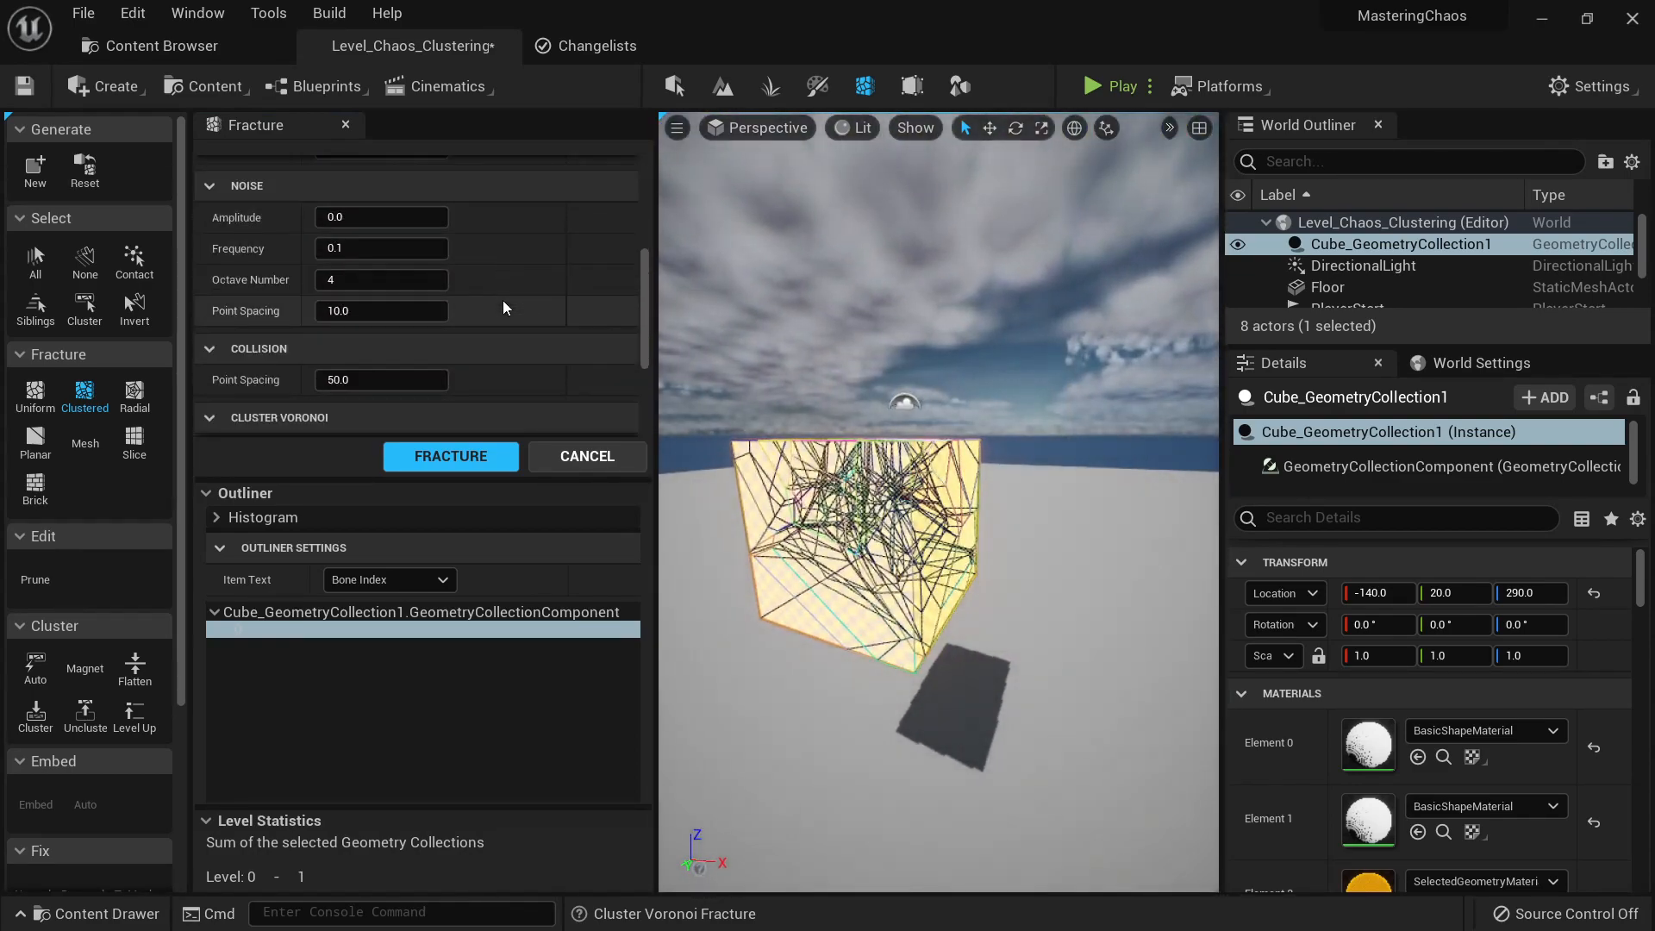
left_click_drag(350, 213, 410, 283)
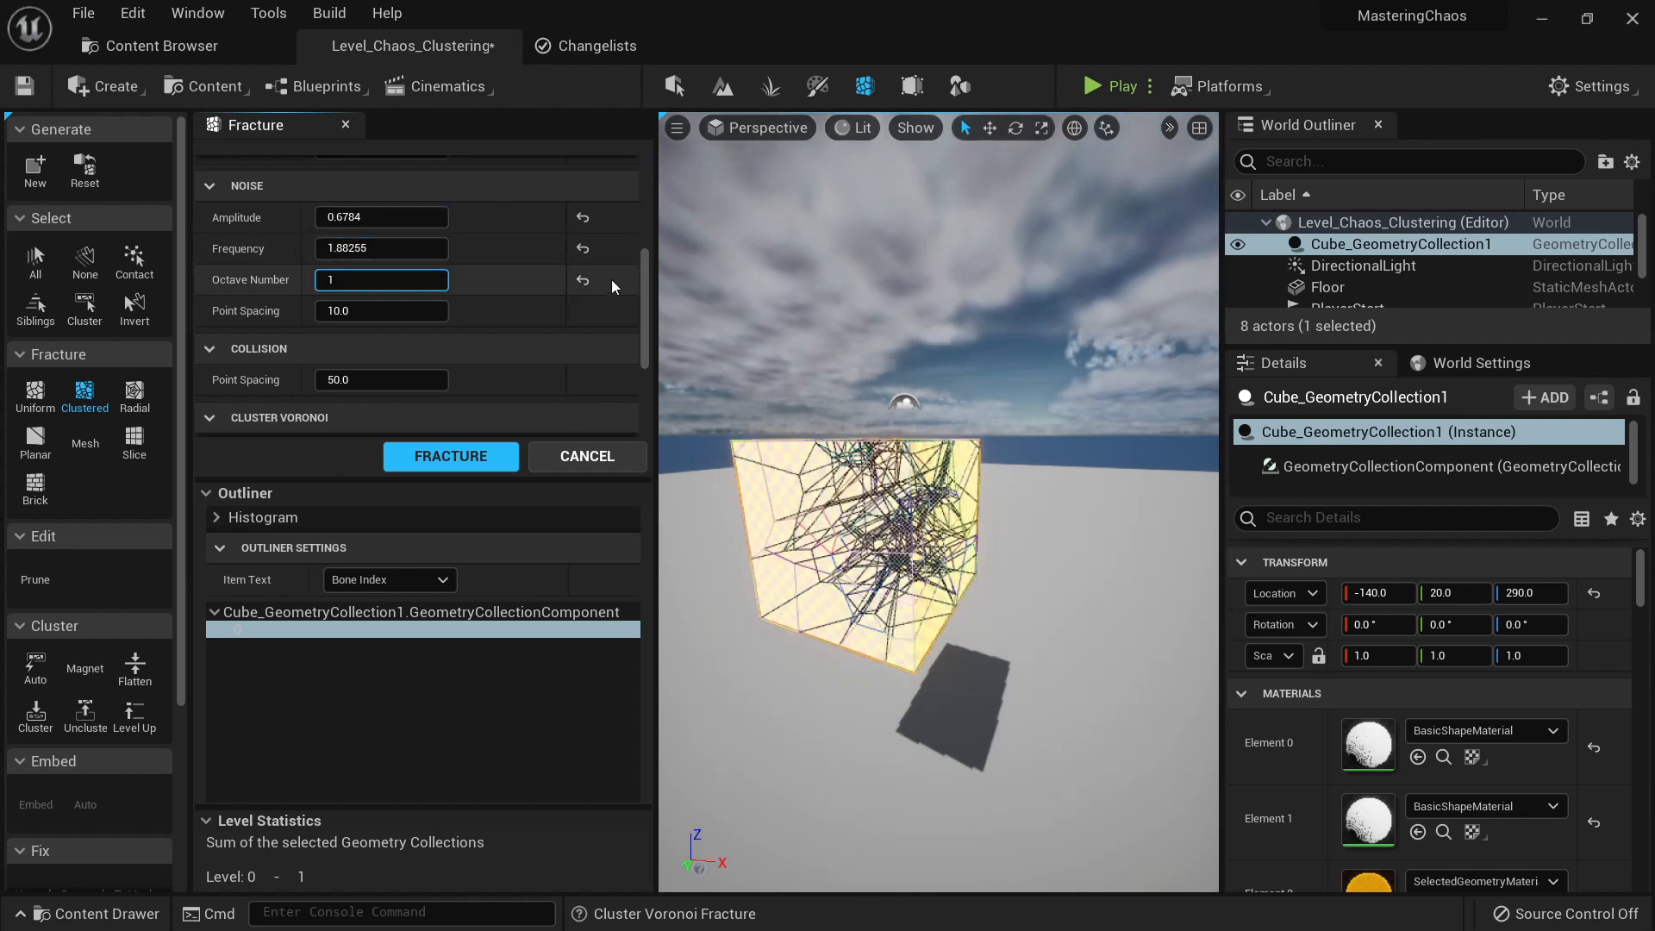
left_click(583, 281)
left_click(584, 248)
left_click(585, 217)
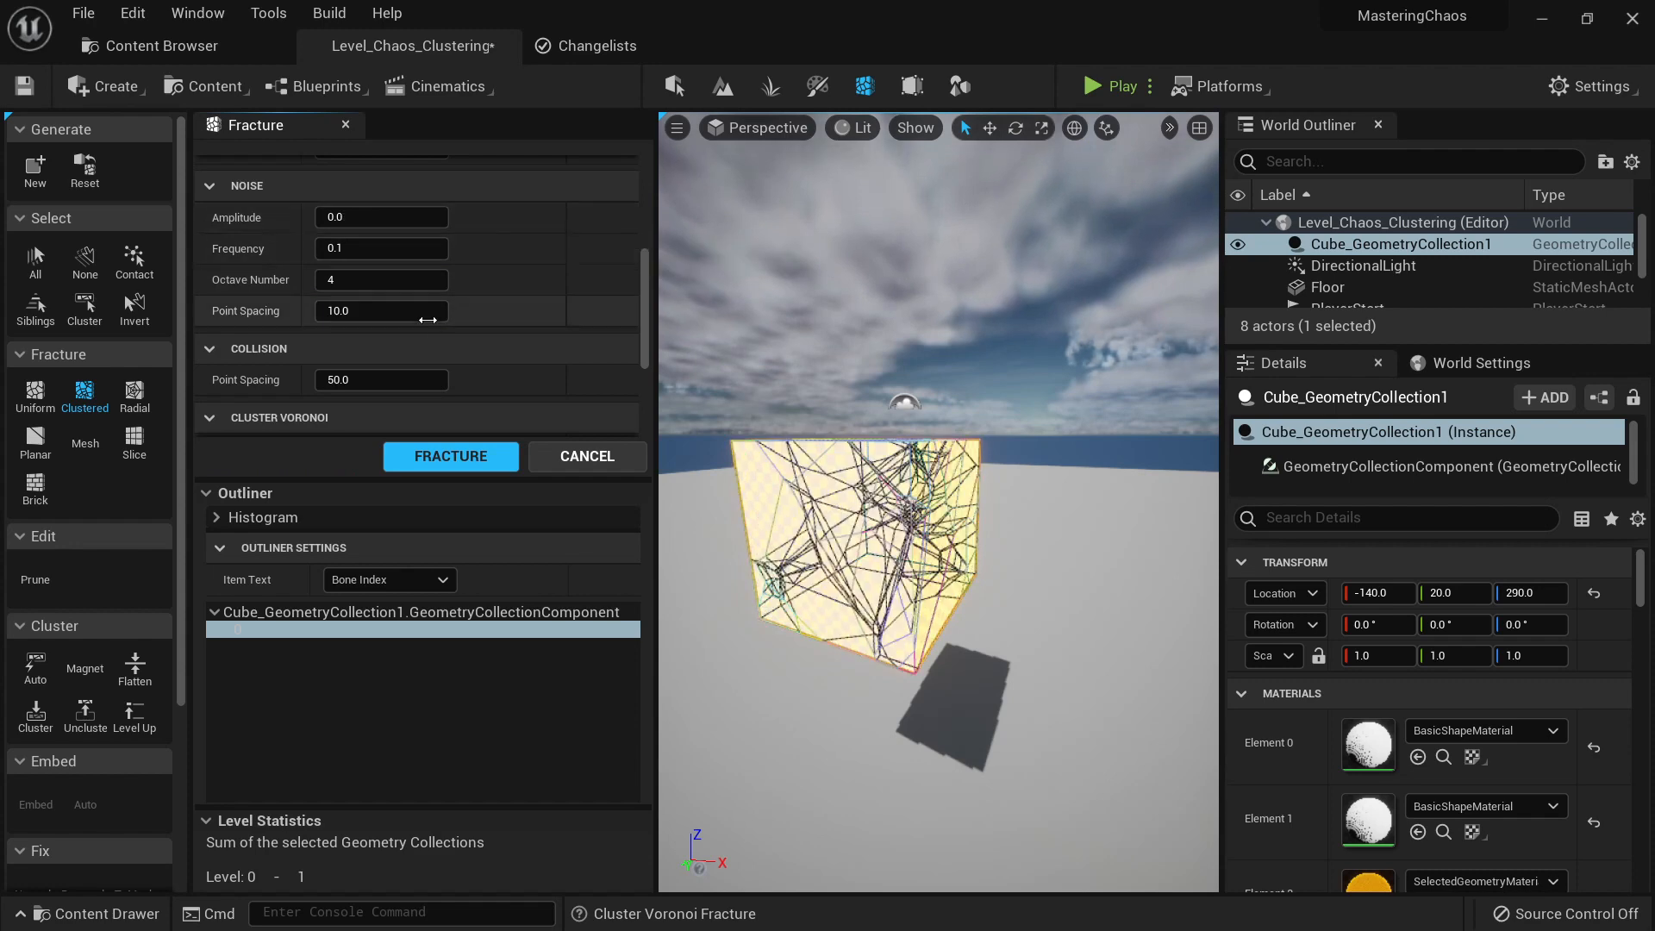
Step: Enable Draw Sites for the clustered fracture preview
mouse_move(484, 307)
left_mouse_down()
mouse_move(517, 307)
mouse_move(496, 307)
left_mouse_up()
scroll(388, 259, "up", 3)
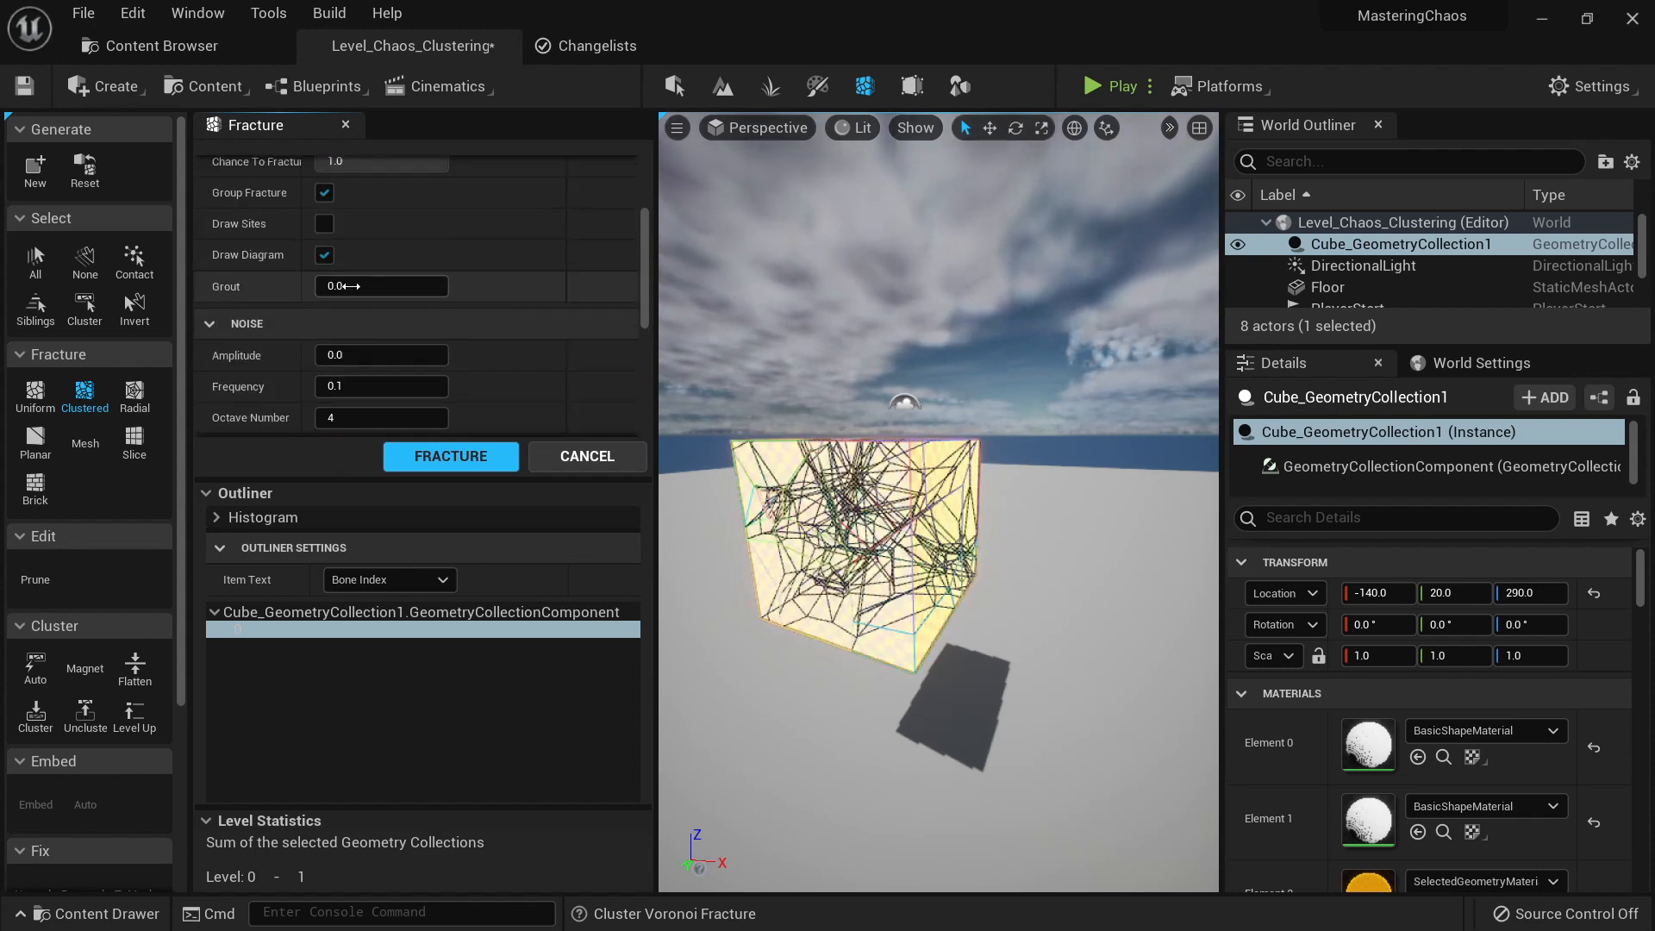
scroll(400, 340, "down", 2)
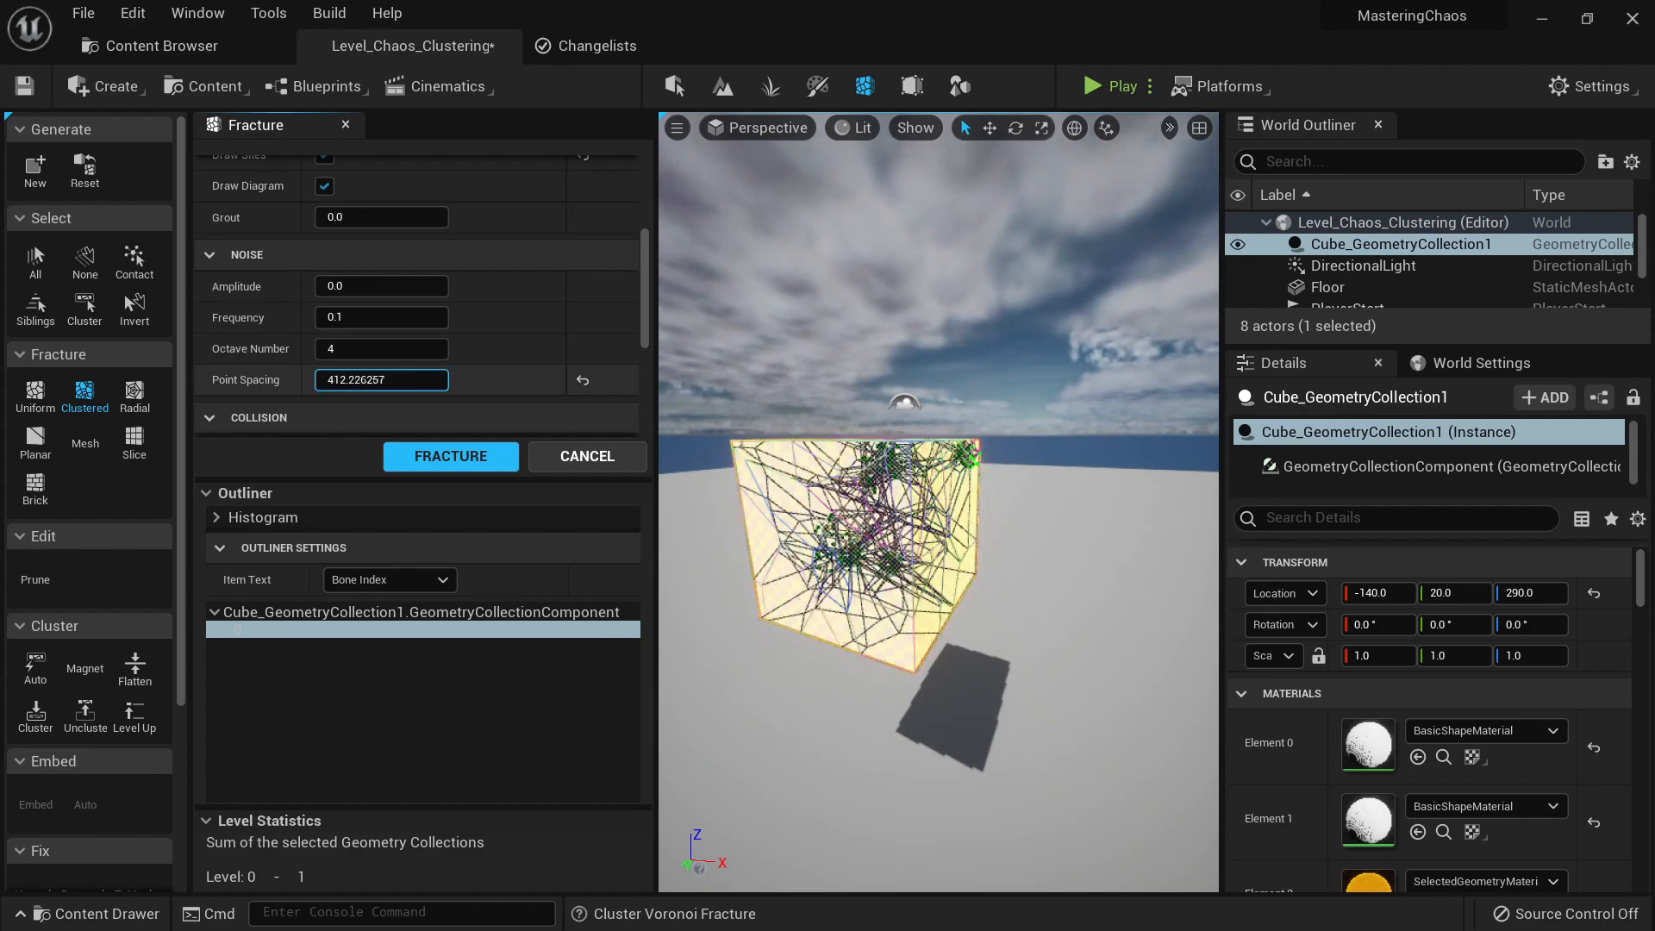
Step: Try noise point spacings of 412.226257 and 48.596733 for the clustered fracture, resetting the spacing to its default after each
left_click_drag(400, 380, 422, 380)
right_click_drag(931, 508, 707, 500)
left_click(583, 379)
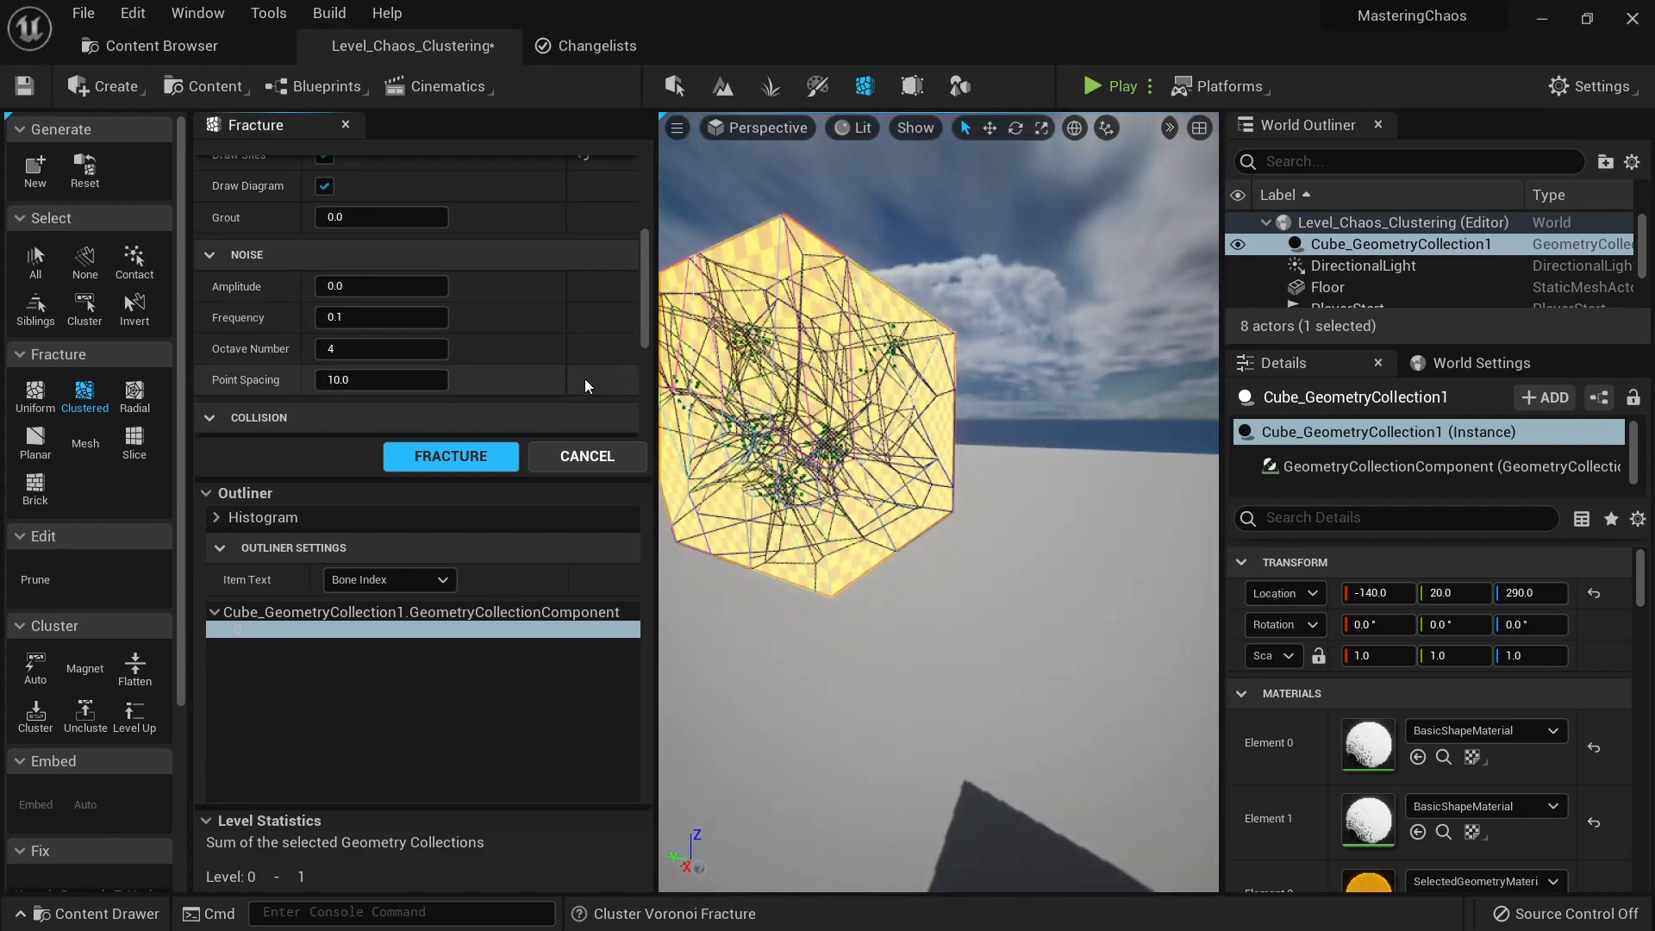
right_click_drag(802, 448, 897, 470)
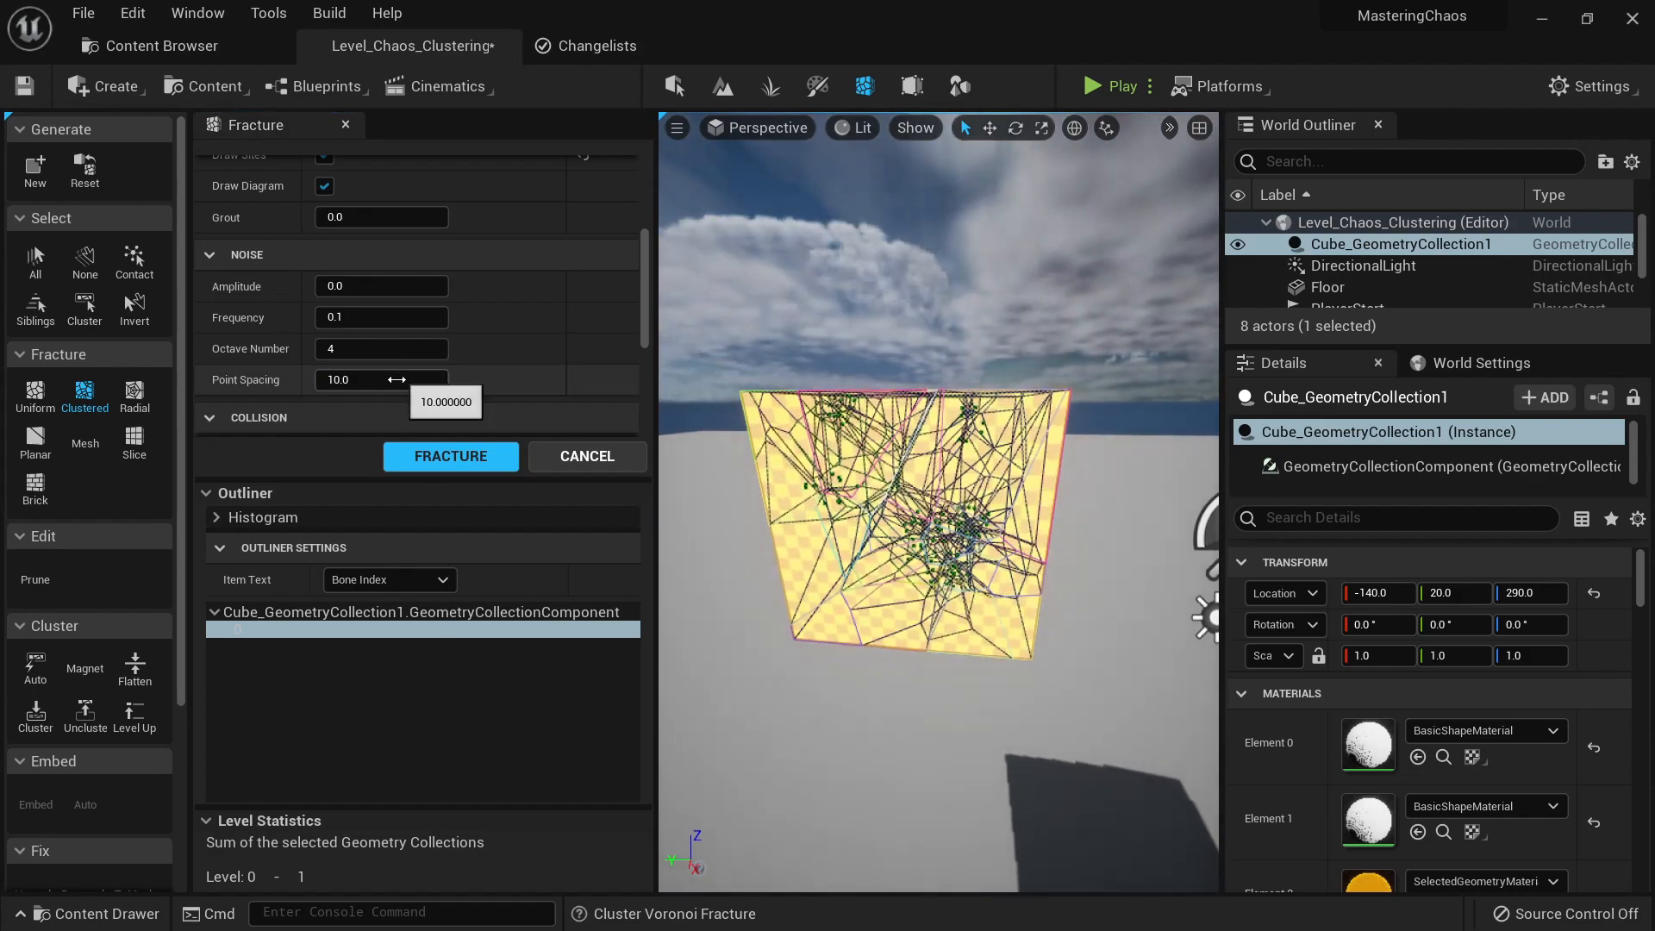
left_click_drag(397, 379, 431, 379)
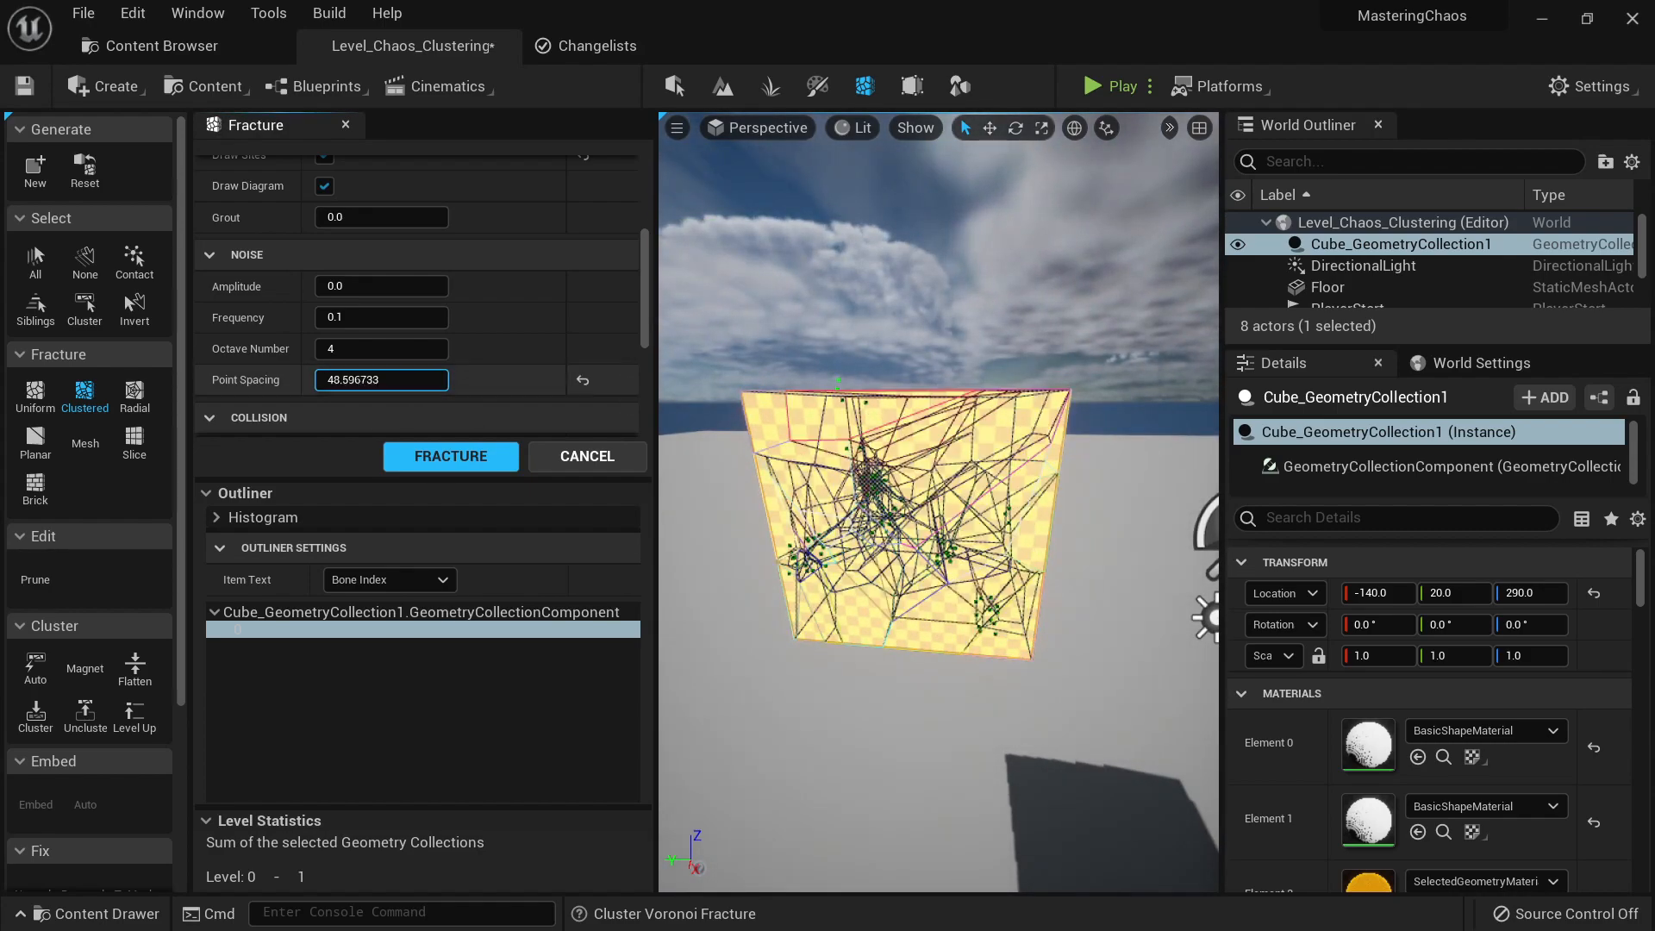
right_click_drag(776, 449, 957, 444)
left_click(582, 379)
Step: Widen the settings' name column and review the Collision and Cluster Voronoi parameters
scroll(545, 307, "down", 3)
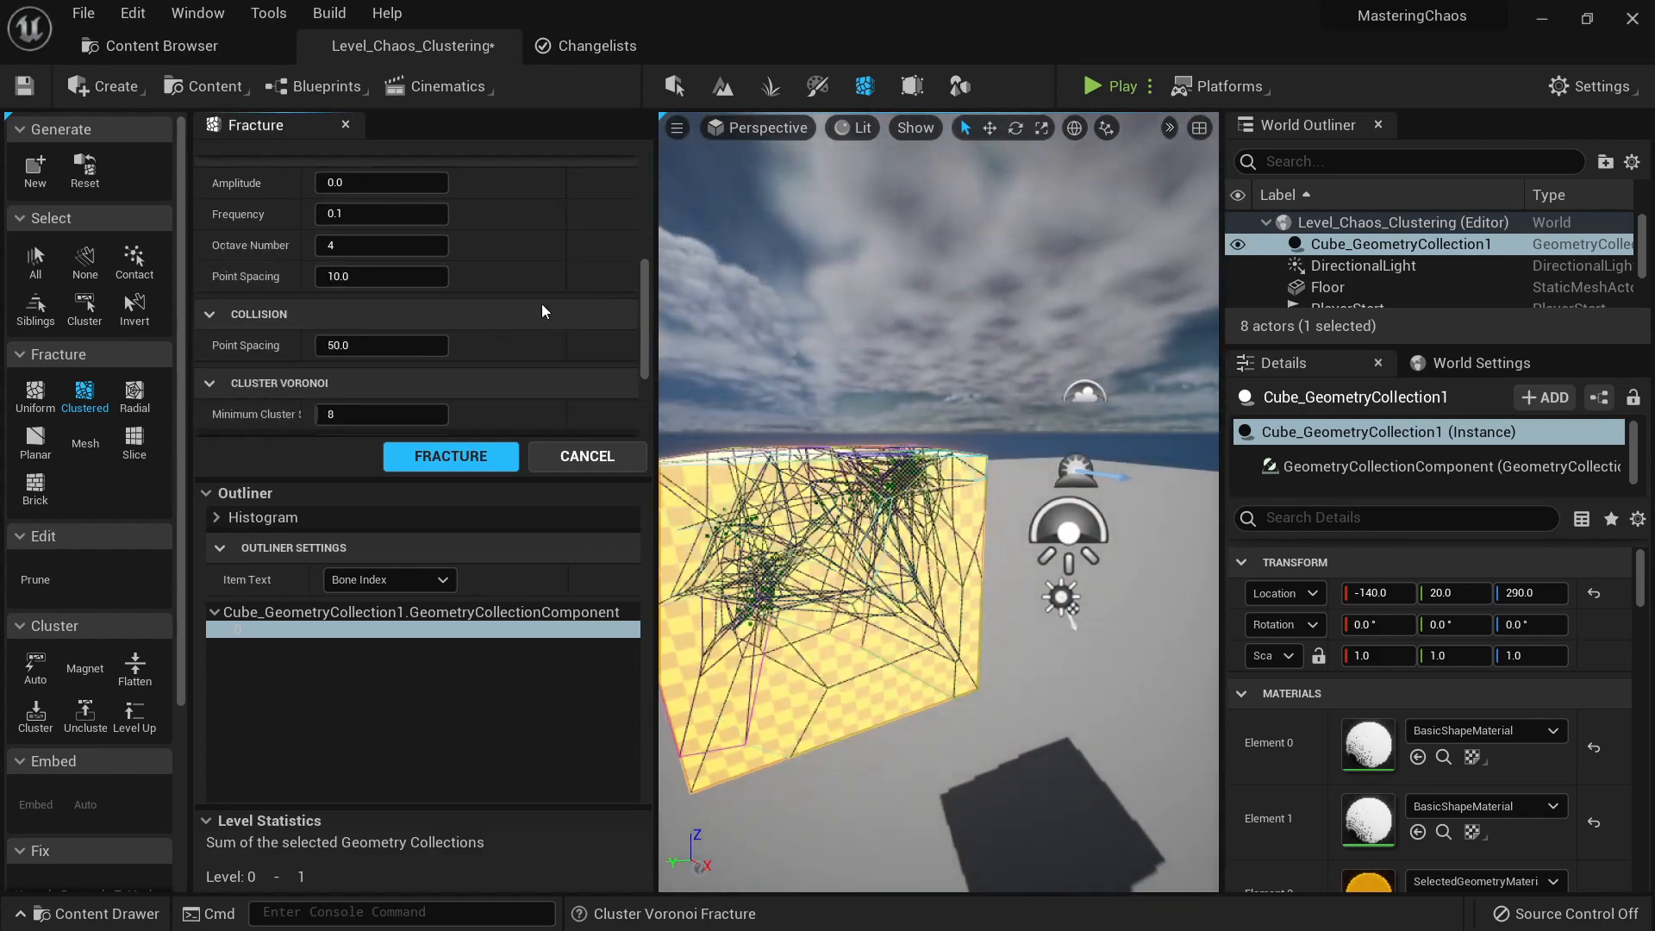
scroll(539, 303, "down", 1)
scroll(536, 302, "down", 1)
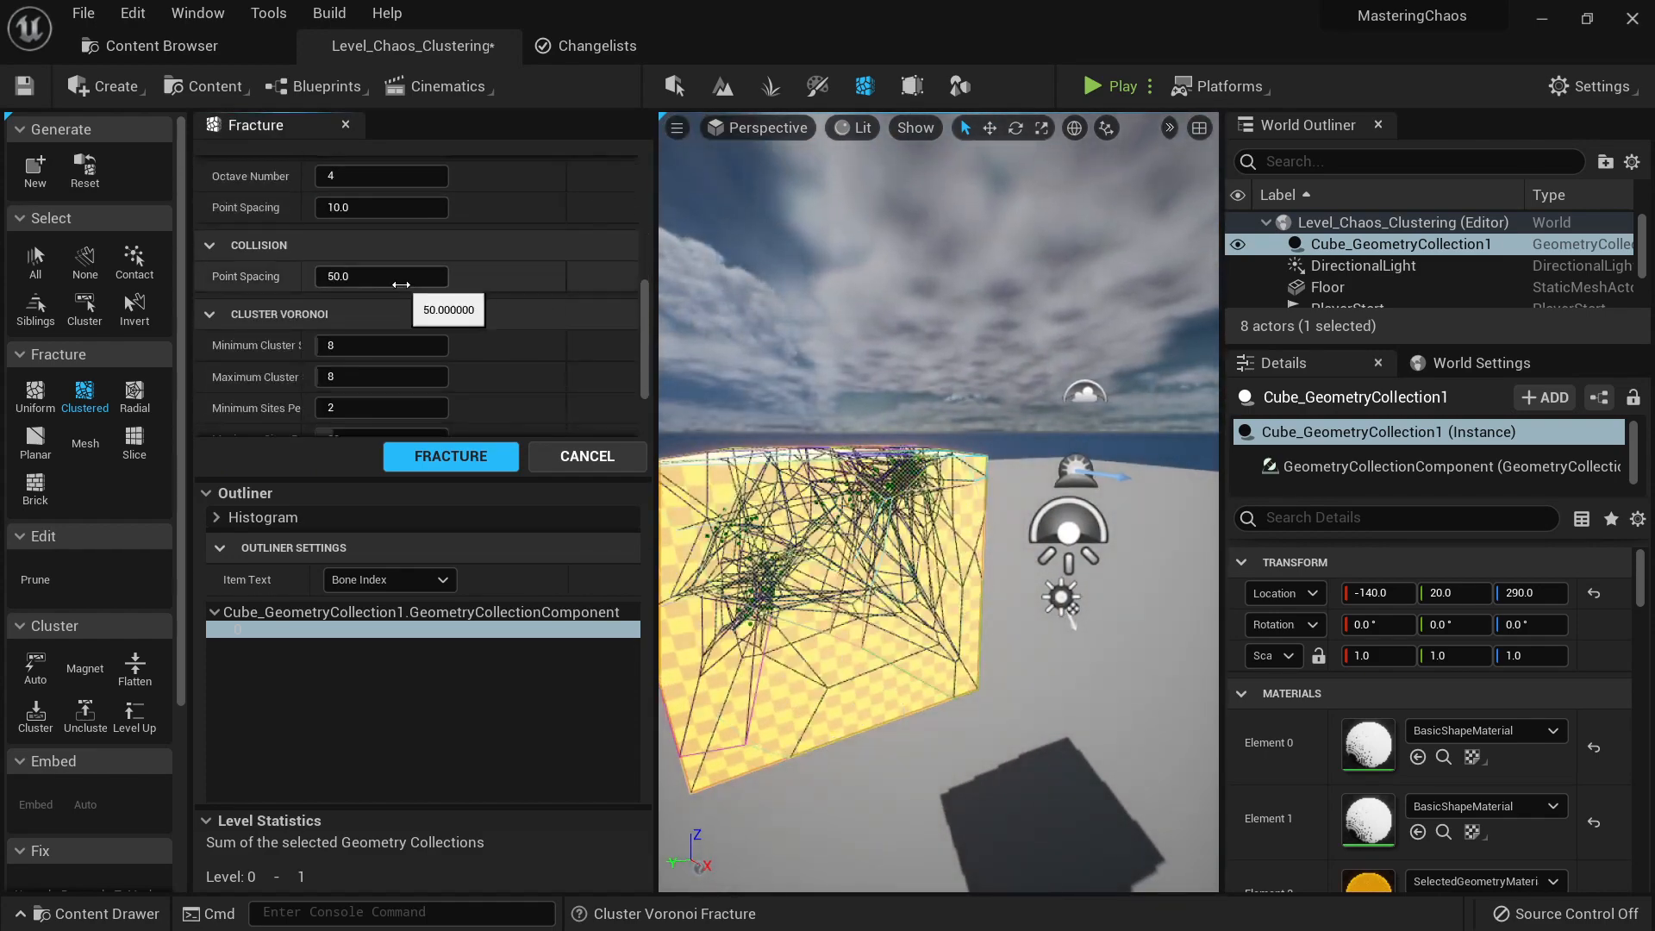
scroll(446, 305, "down", 2)
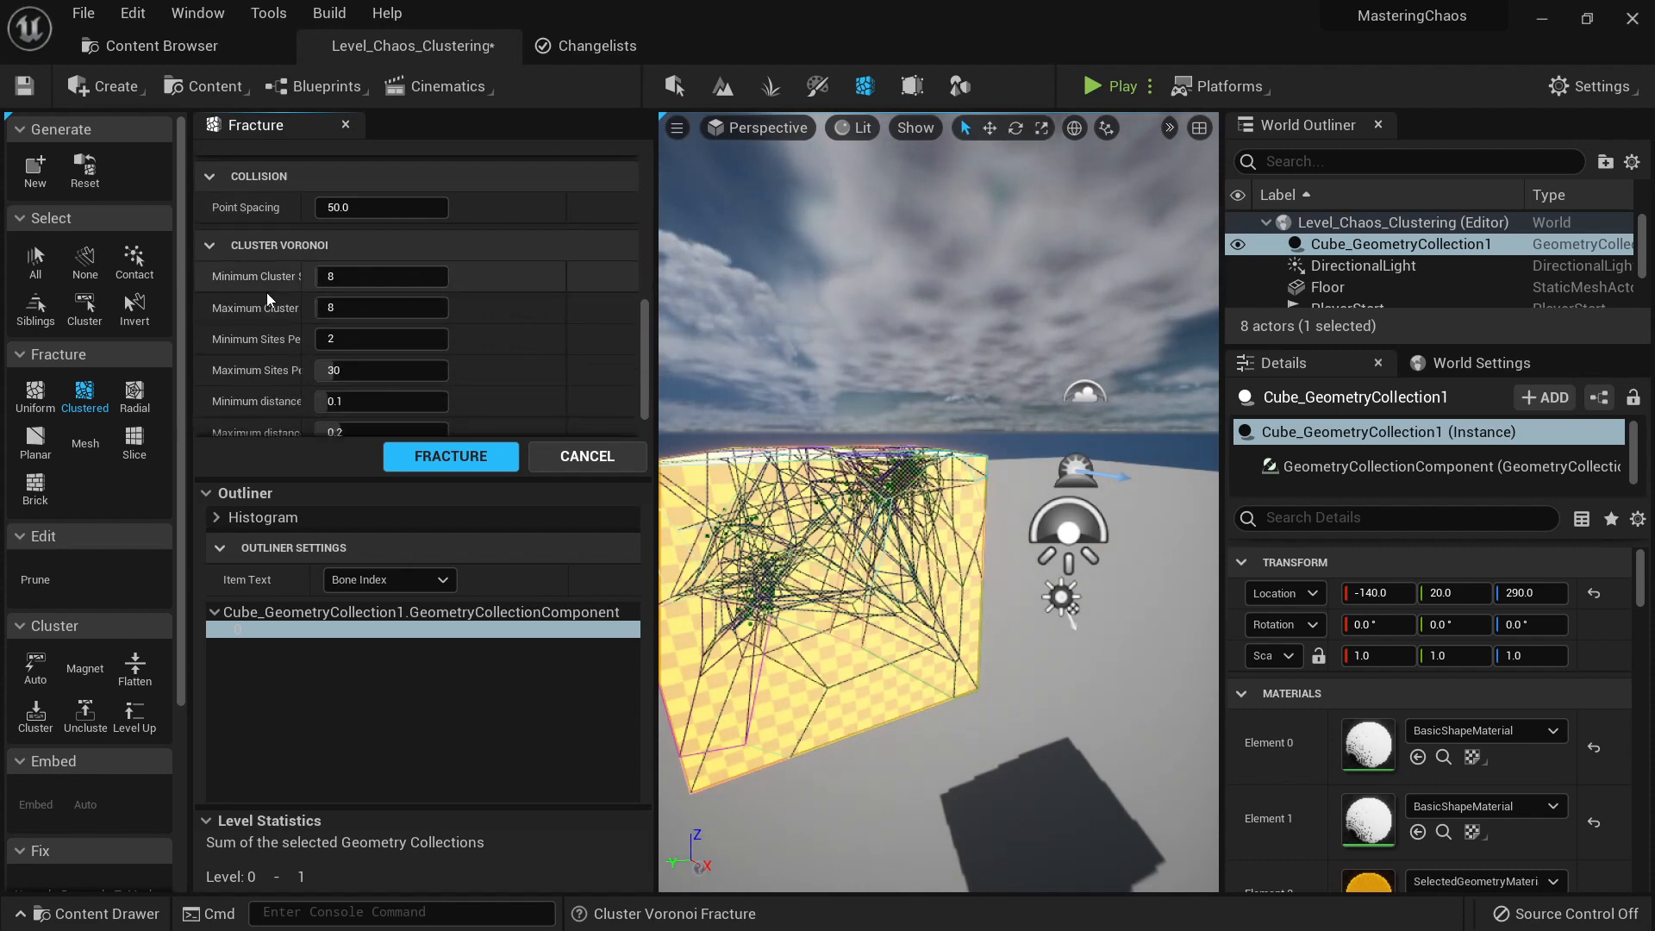
left_click_drag(307, 300, 353, 298)
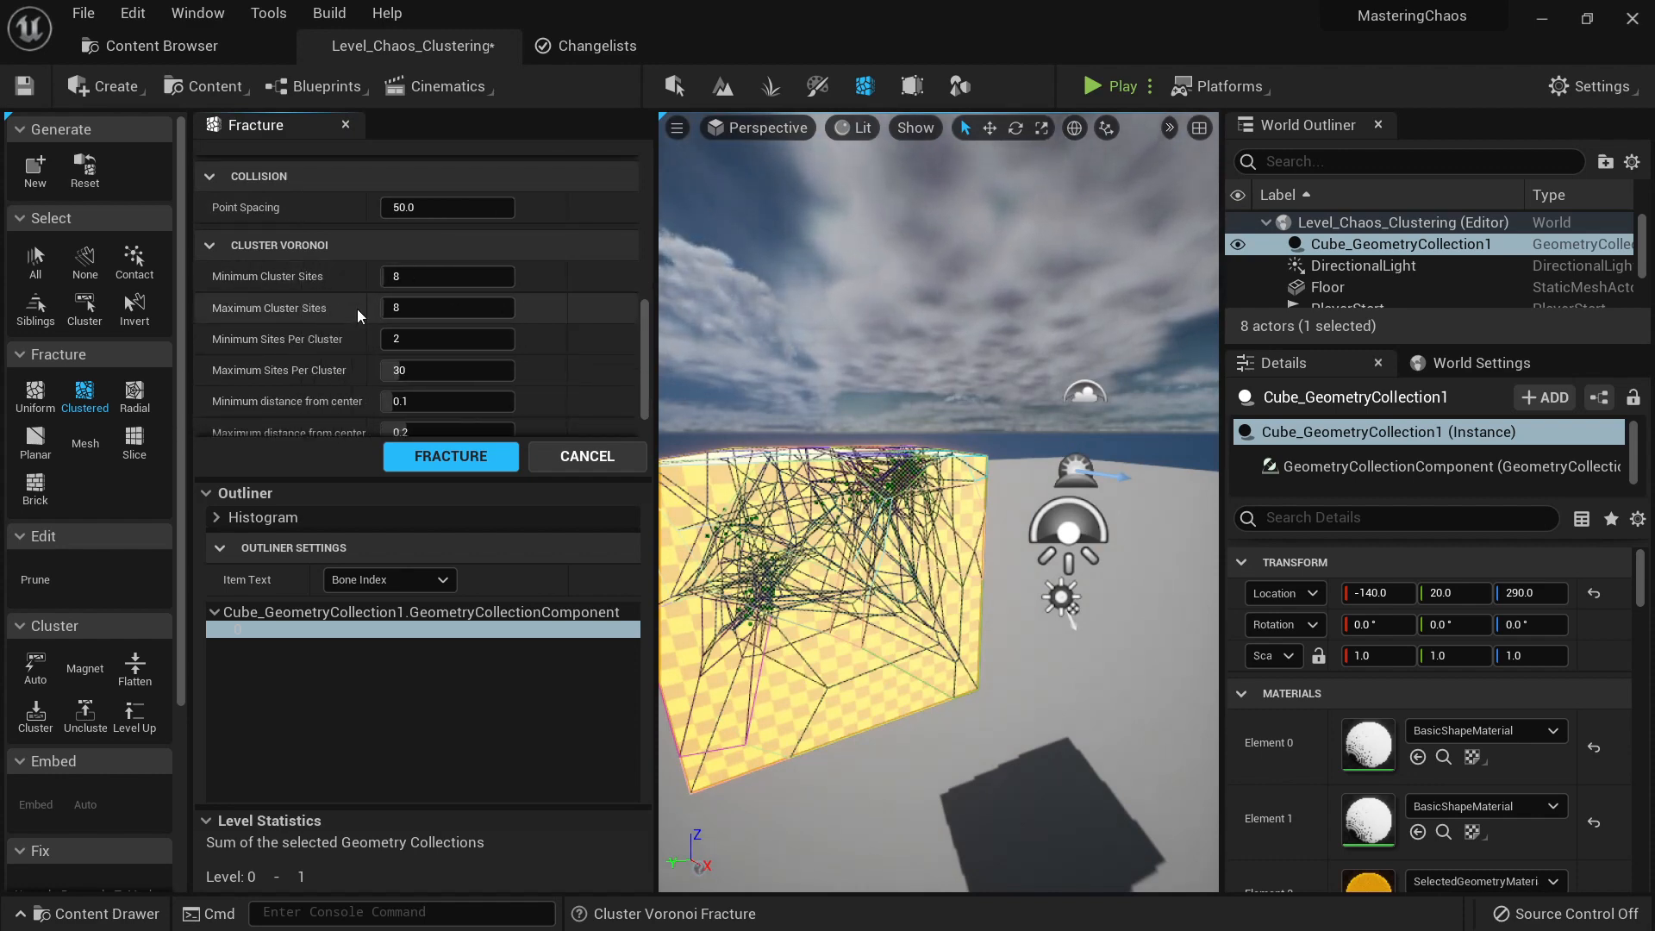
scroll(323, 331, "down", 2)
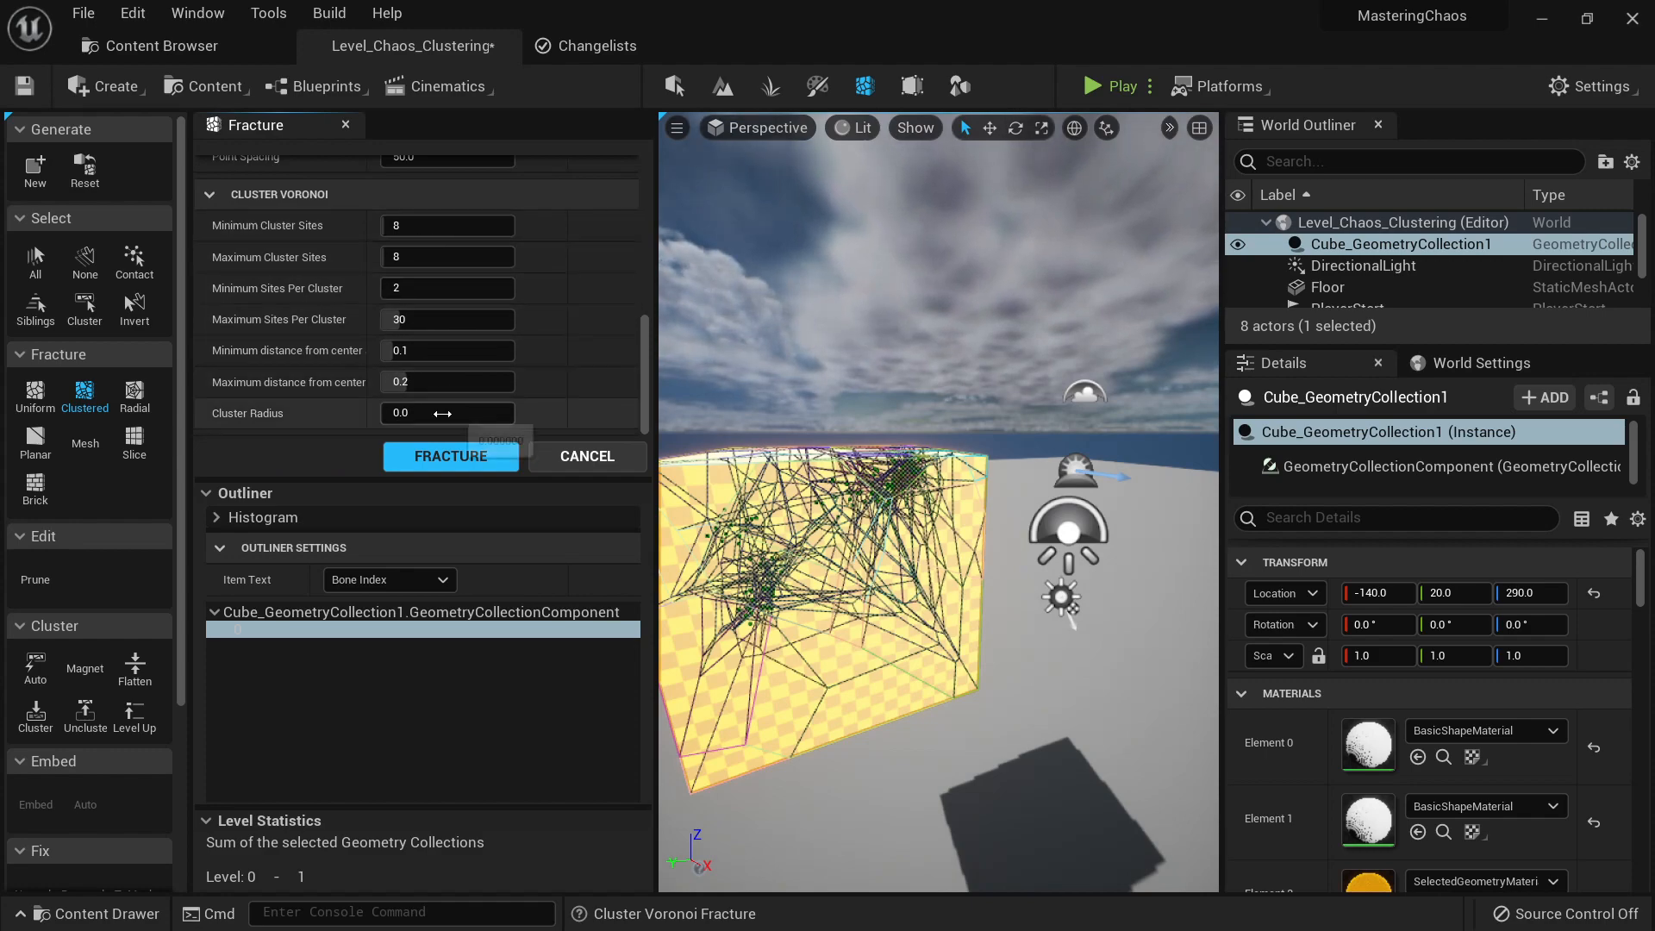
Step: Try a cluster radius of 500, inspect the spread of the sites around the cube, and reset the radius to its default
mouse_move(506, 411)
left_mouse_down()
mouse_move(586, 411)
mouse_move(475, 413)
left_mouse_up()
type("0")
key("Return")
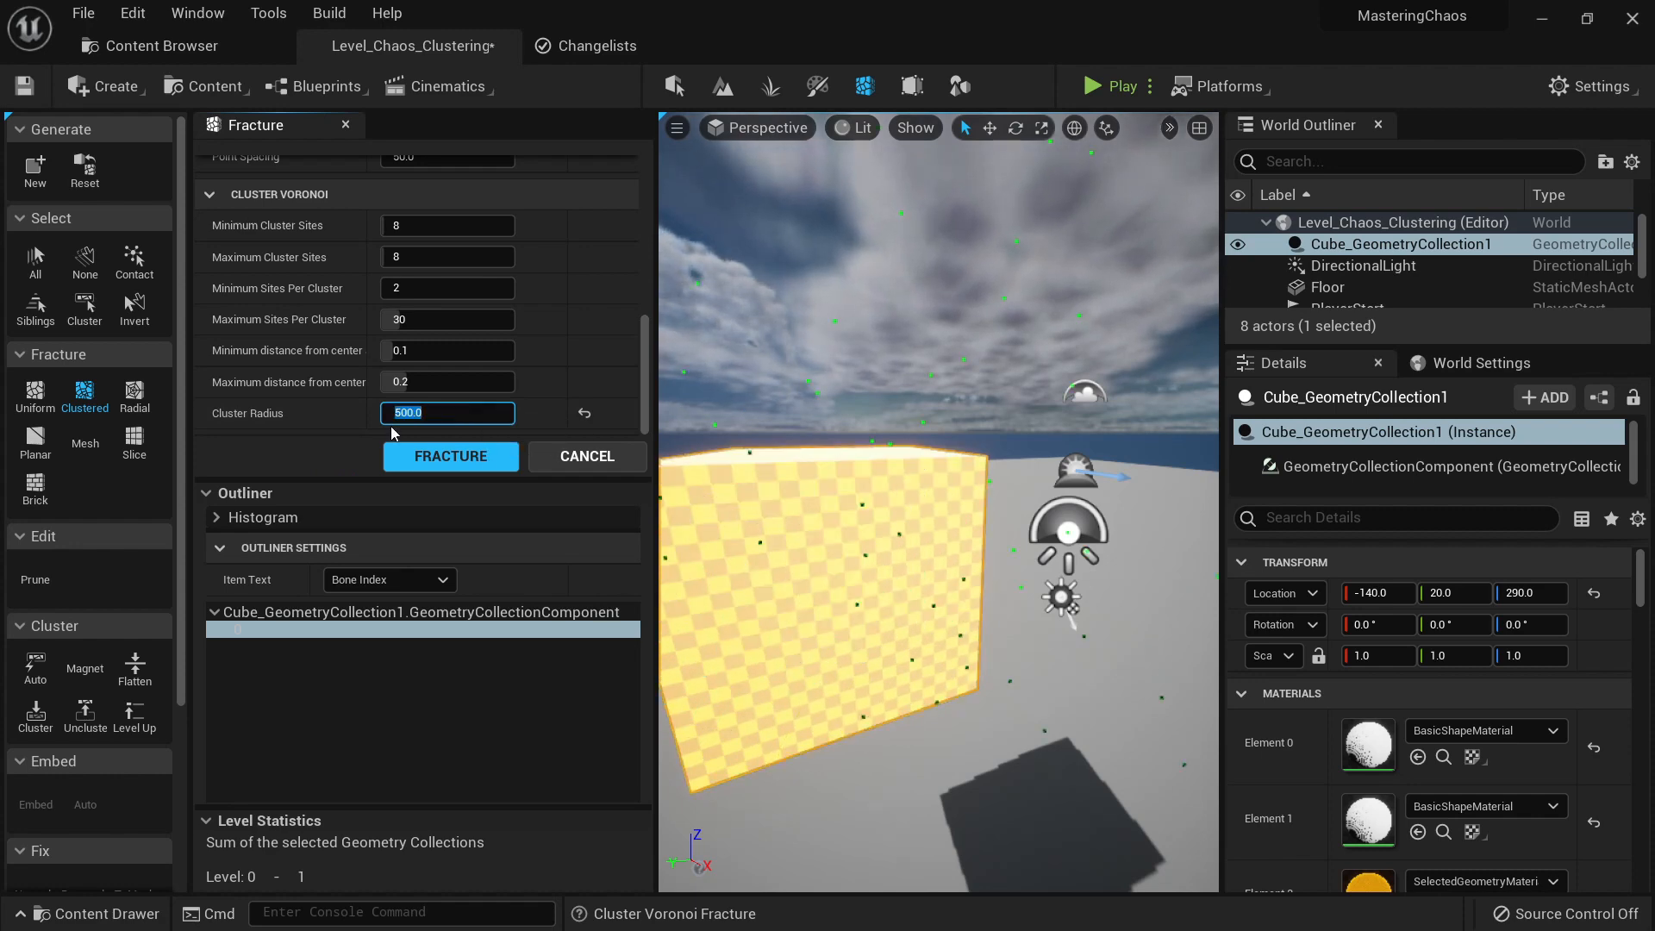
key("s")
mouse_move(913, 307)
right_mouse_down()
mouse_move(888, 312)
mouse_move(914, 306)
mouse_move(910, 289)
right_mouse_up()
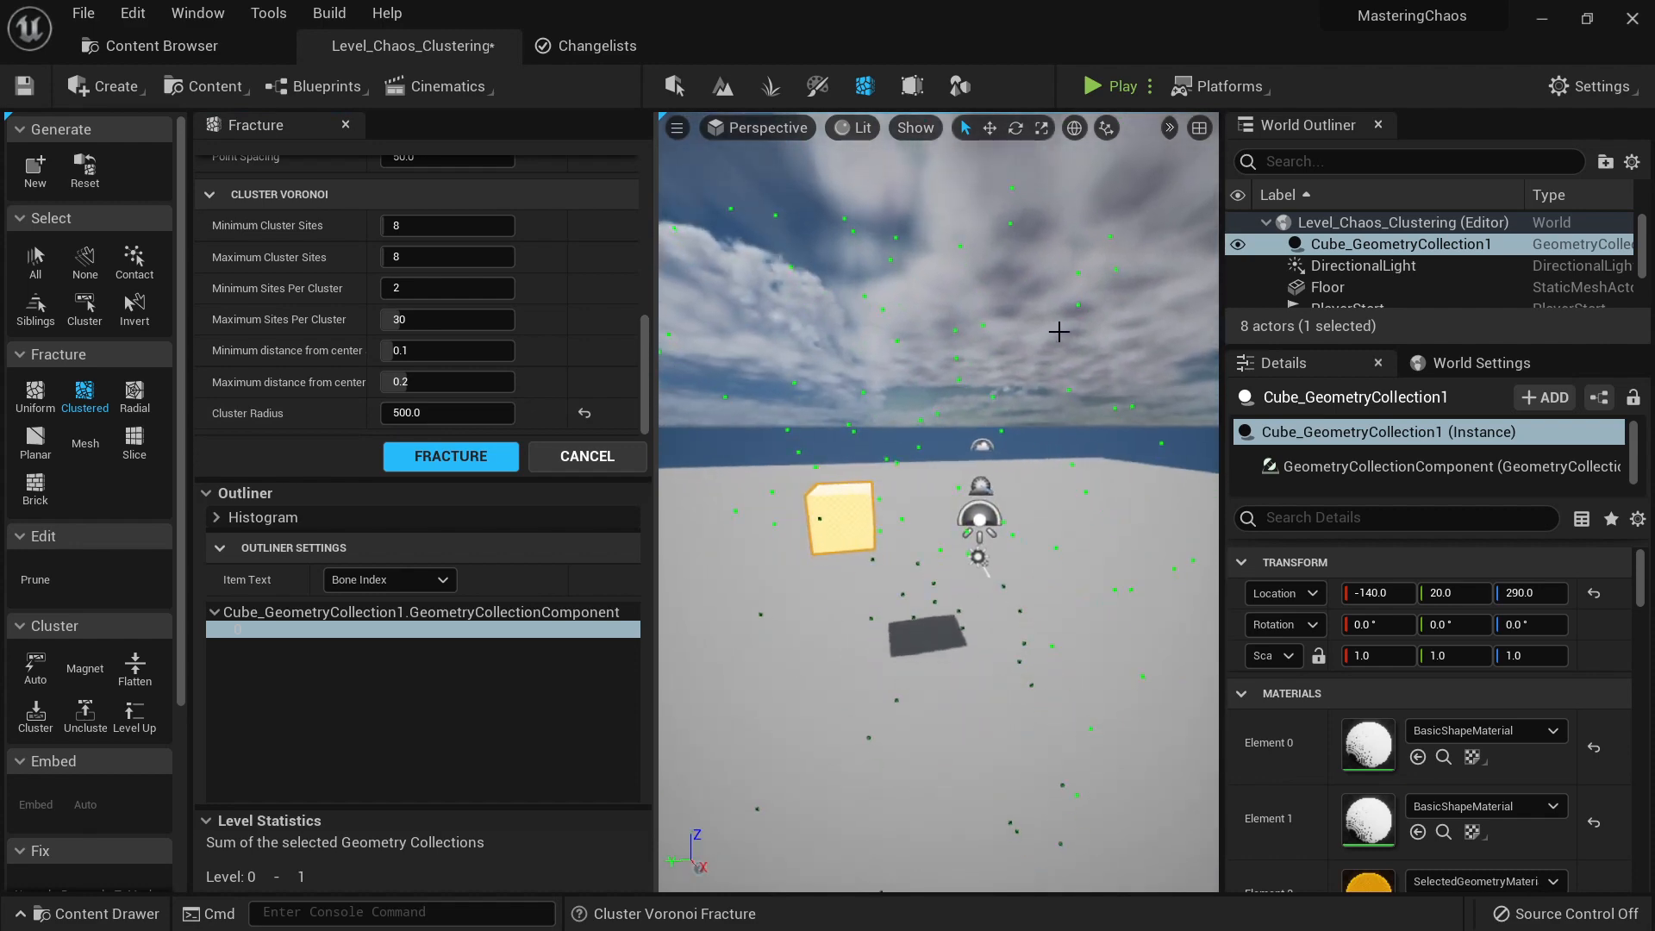
key("w")
right_click_drag(792, 588, 861, 614)
key("e")
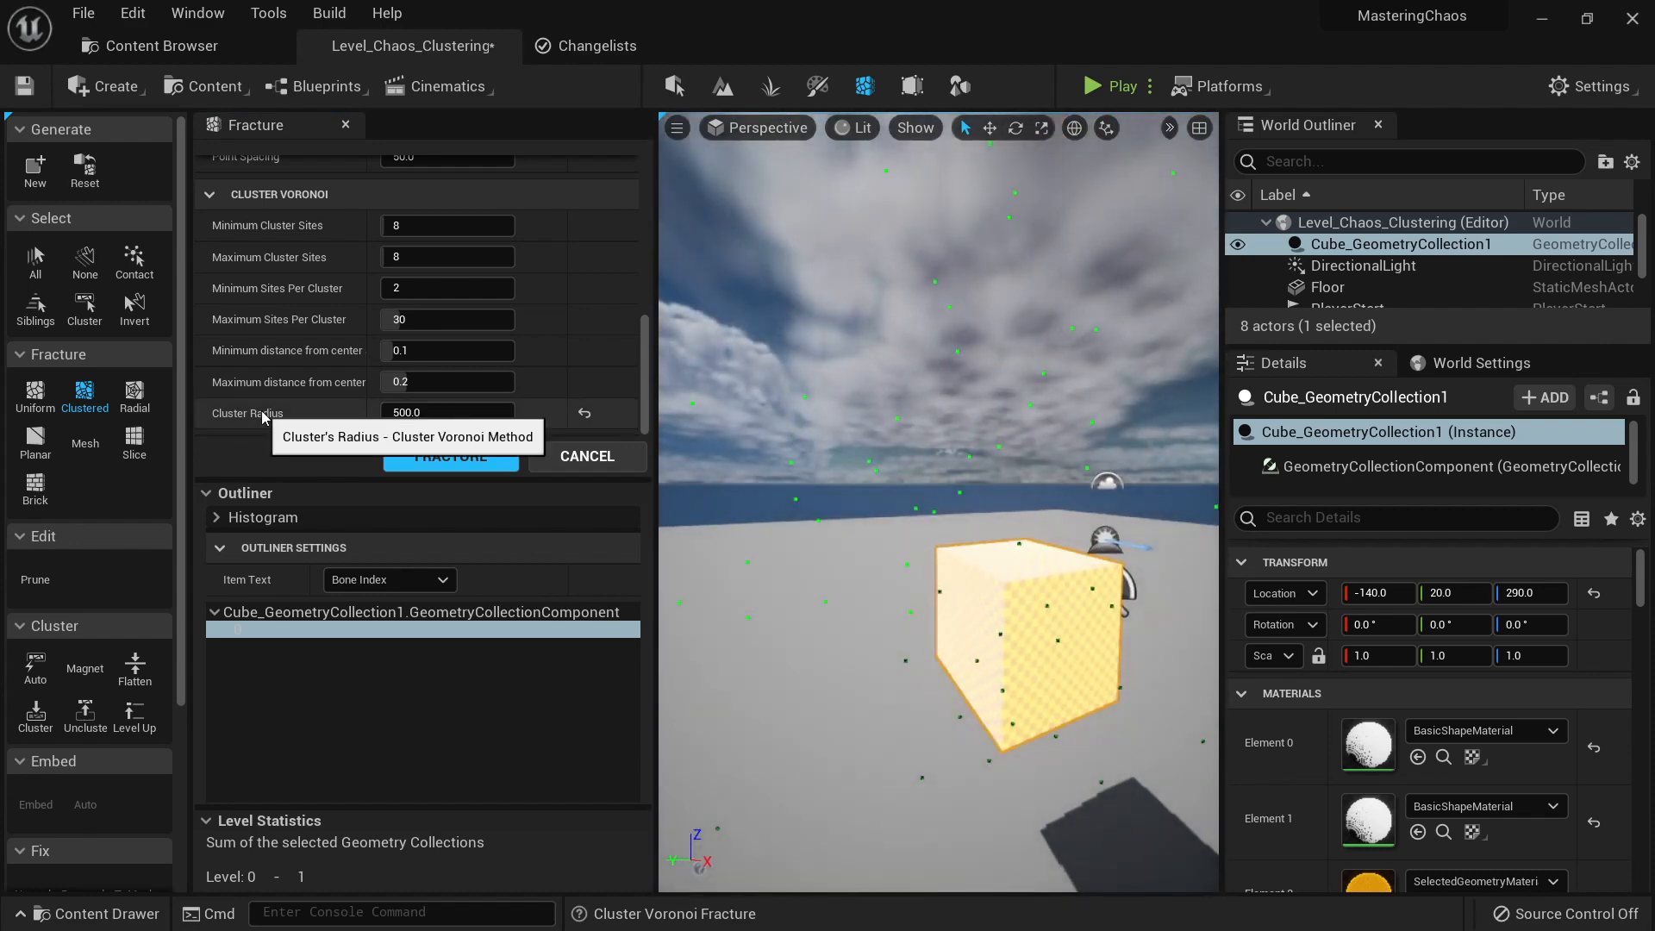
left_click(587, 417)
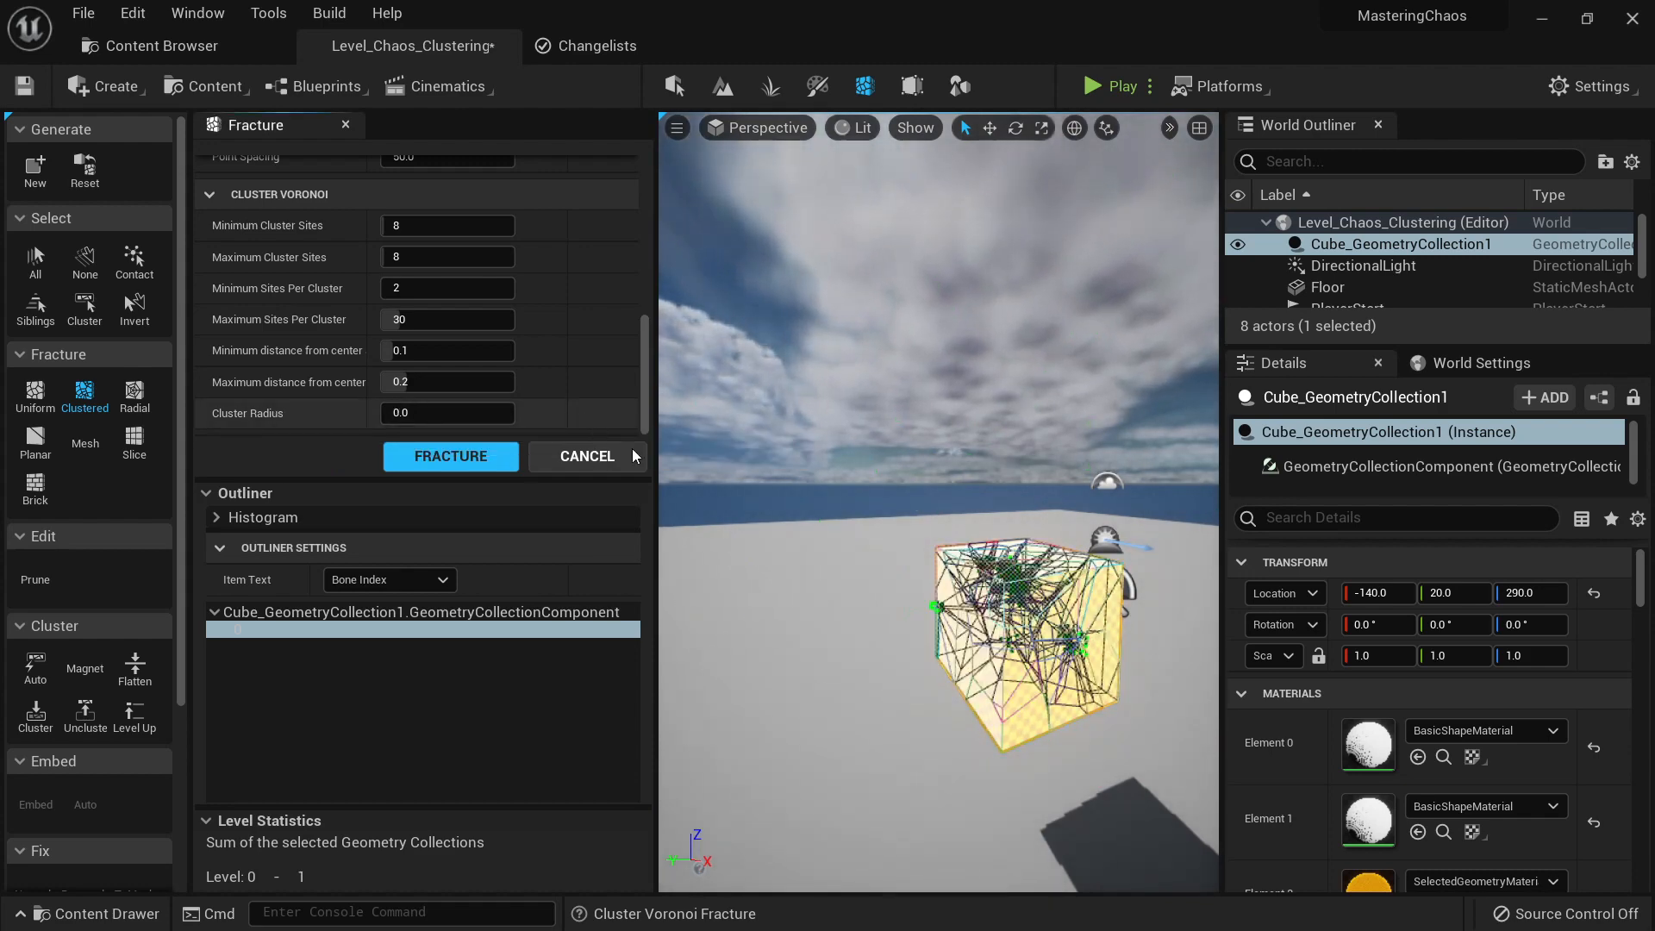
Step: Try cluster radii of 50 and 90 on the cube's fracture preview, and reset the radius to its default
right_click_drag(793, 509, 961, 548)
key("w")
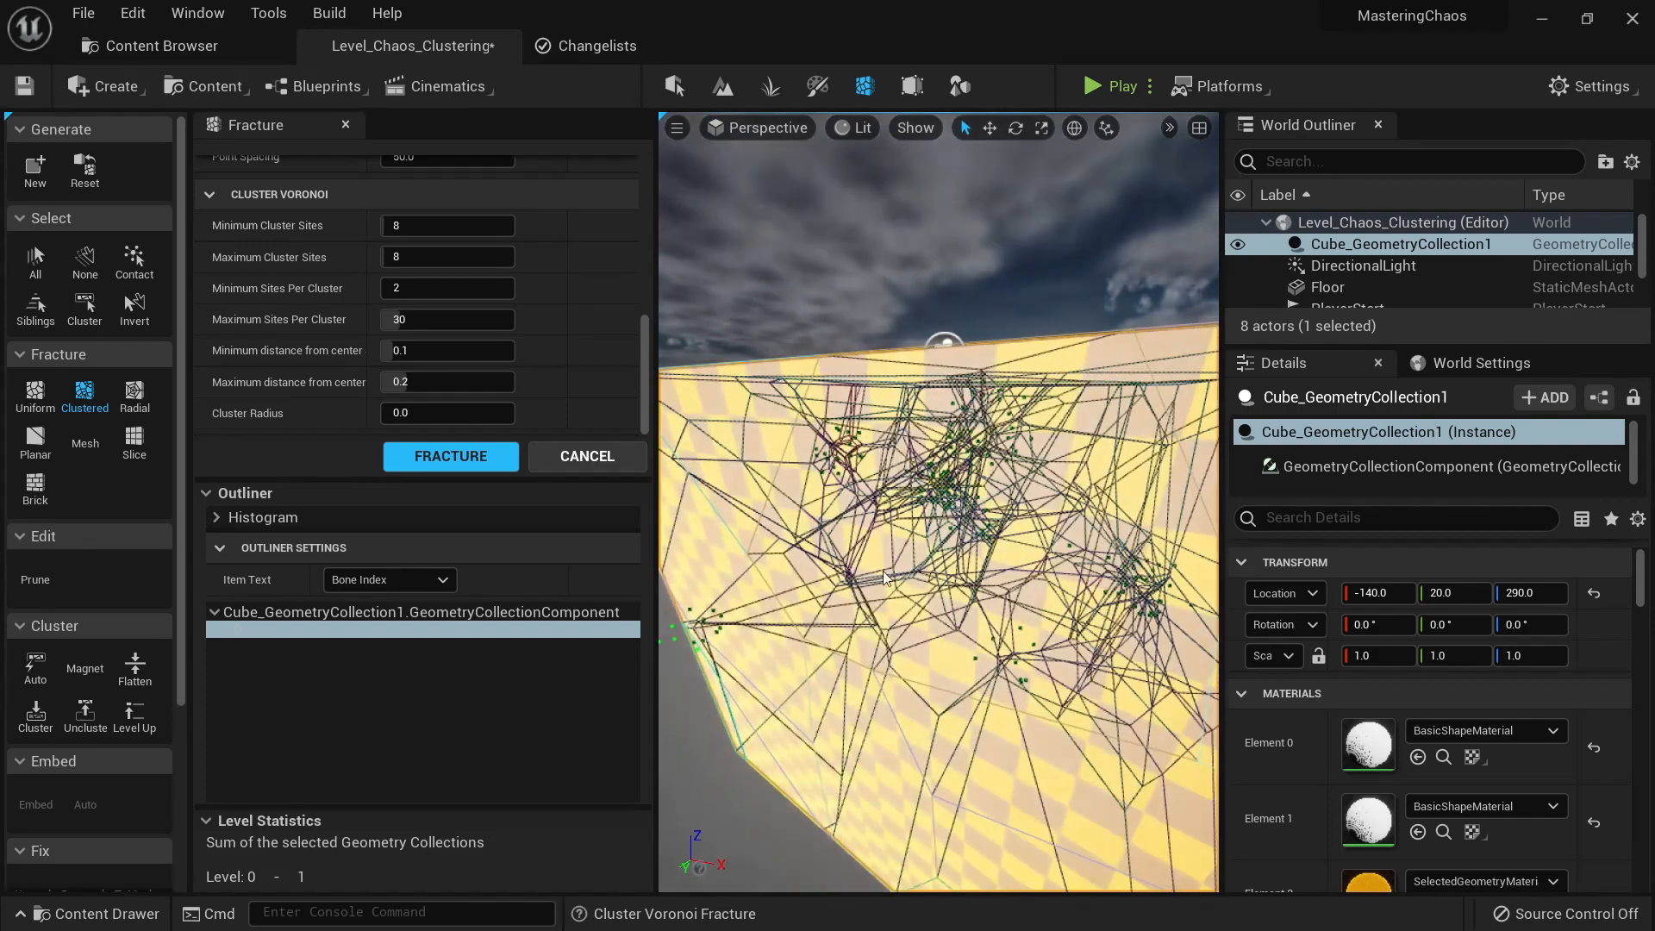
key("s")
right_click_drag(776, 492, 744, 500)
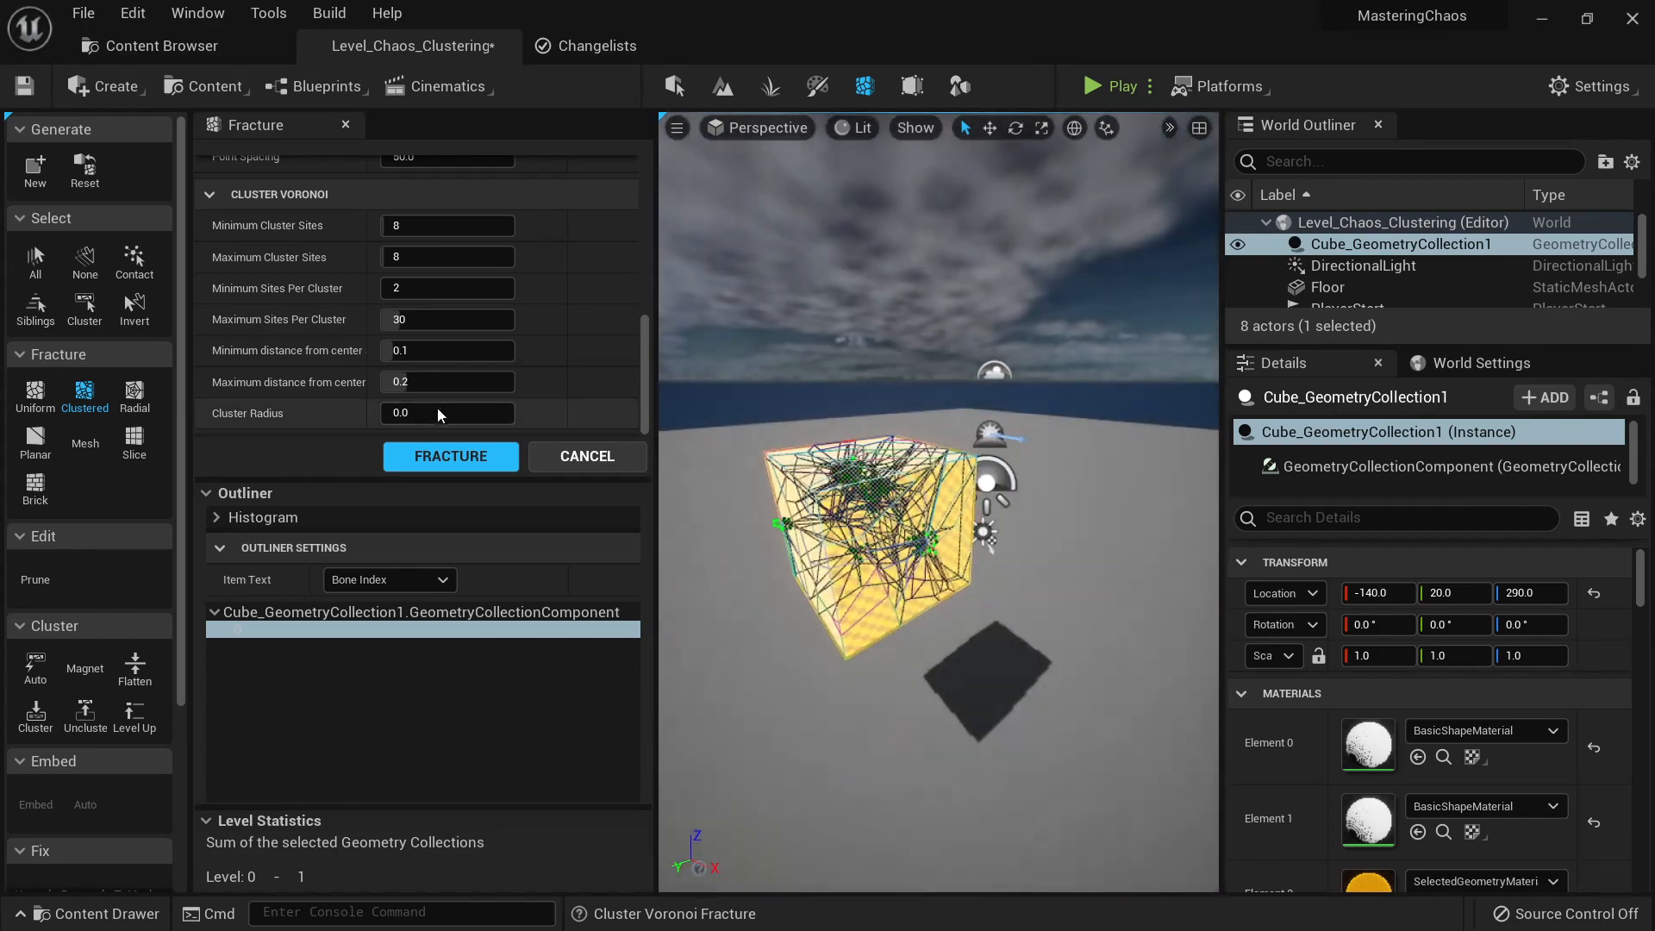
left_click(428, 415)
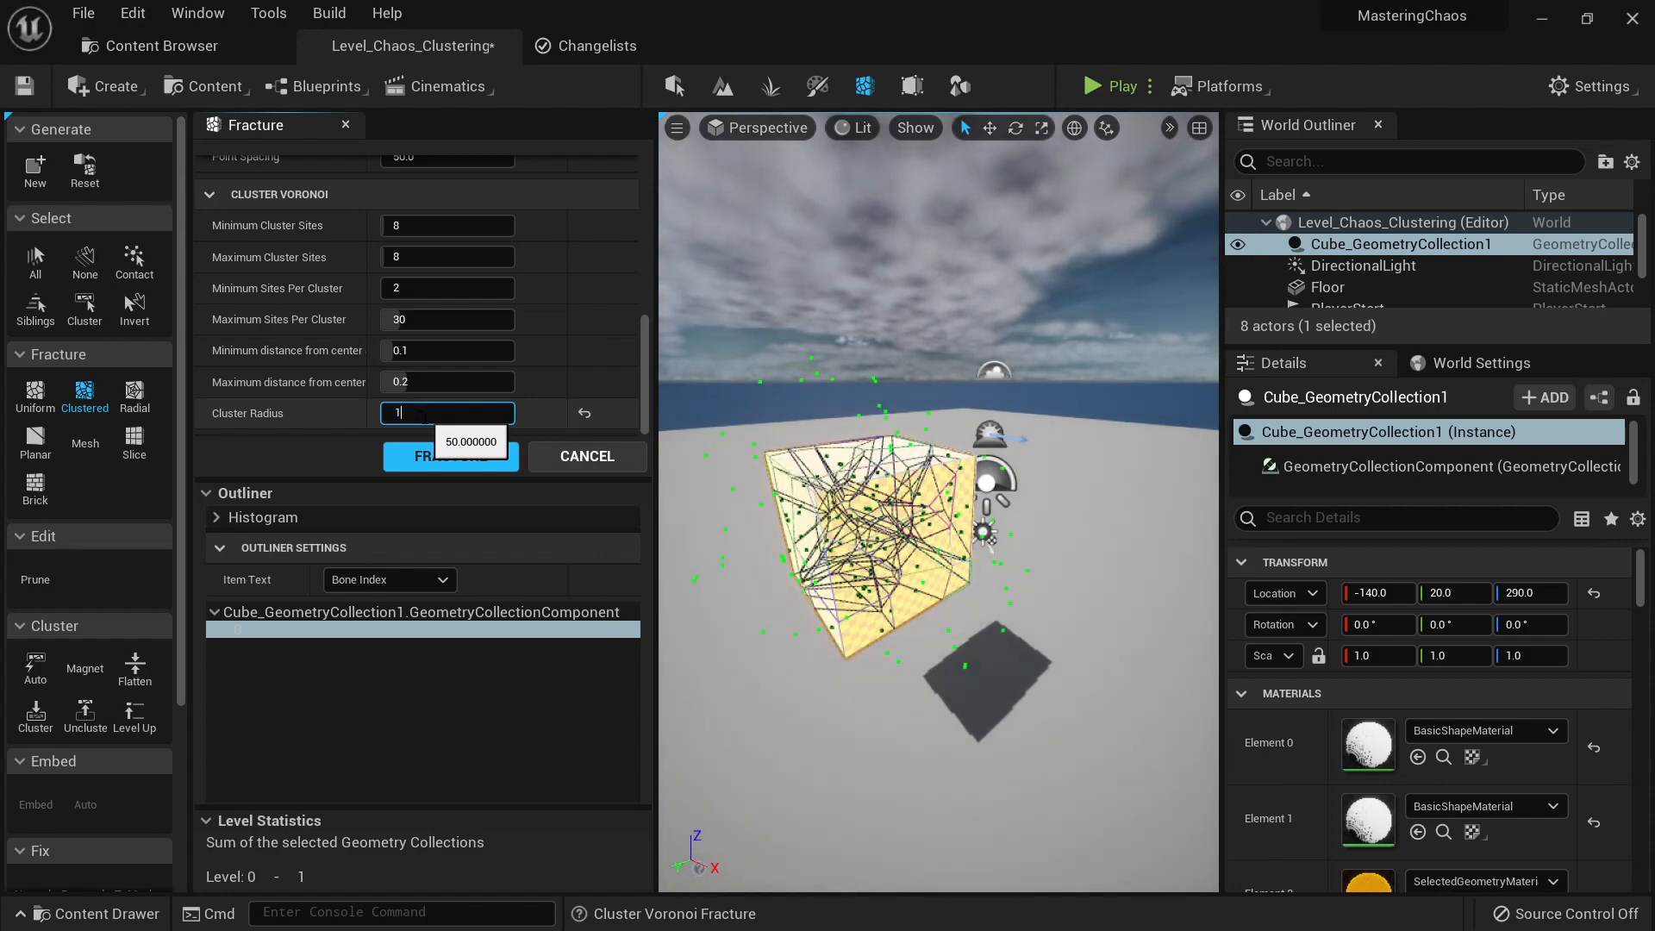
right_click_drag(774, 458, 702, 428)
key("w")
key("s")
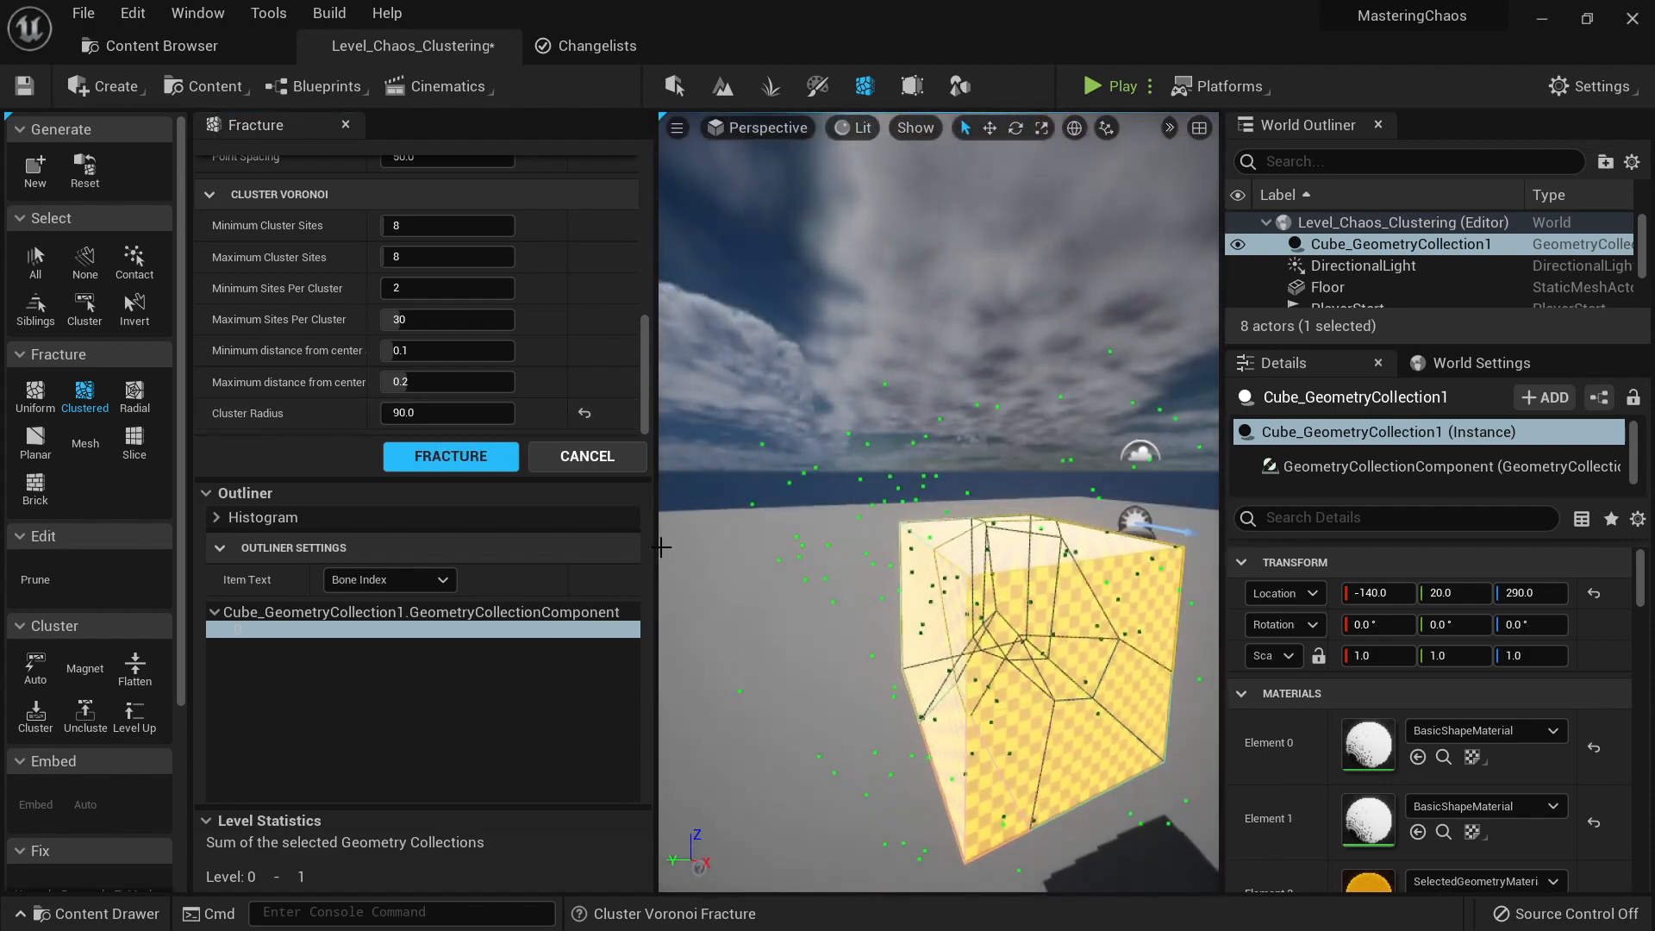
left_click(585, 414)
Step: Examine the clustered site pattern from several sides of the cube and review the noise, collision and Cluster Voronoi settings
key("w")
right_click_drag(996, 677, 1017, 720)
key("s")
key("w")
key("d")
key("w")
right_click_drag(939, 503, 888, 474)
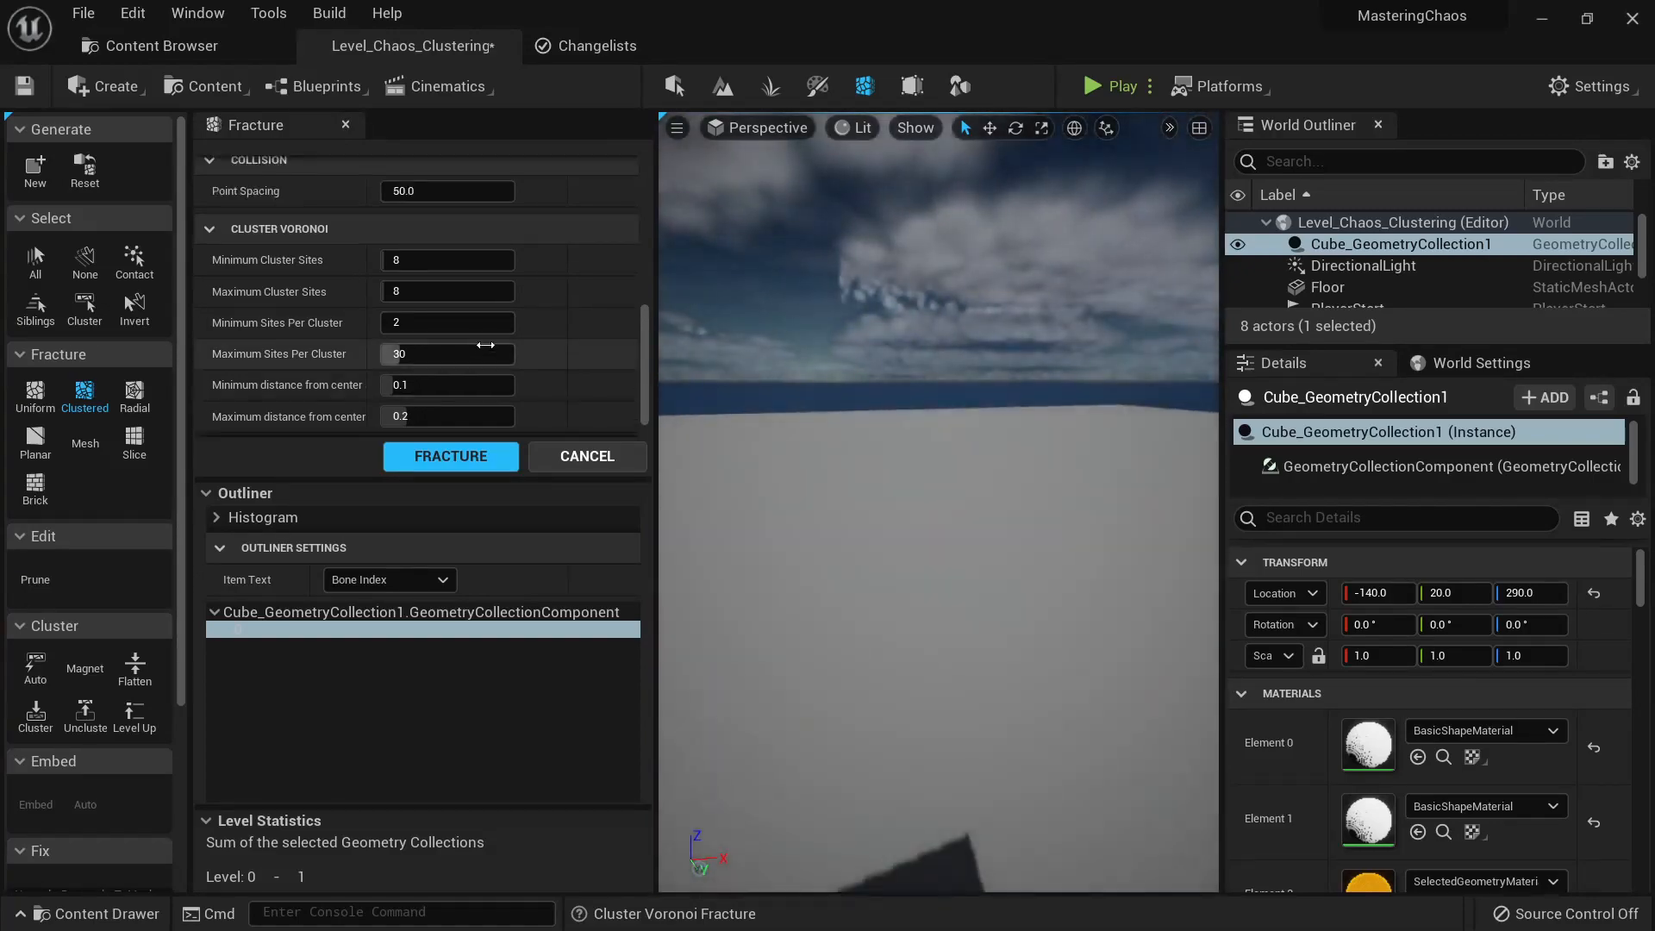
scroll(485, 345, "up", 5)
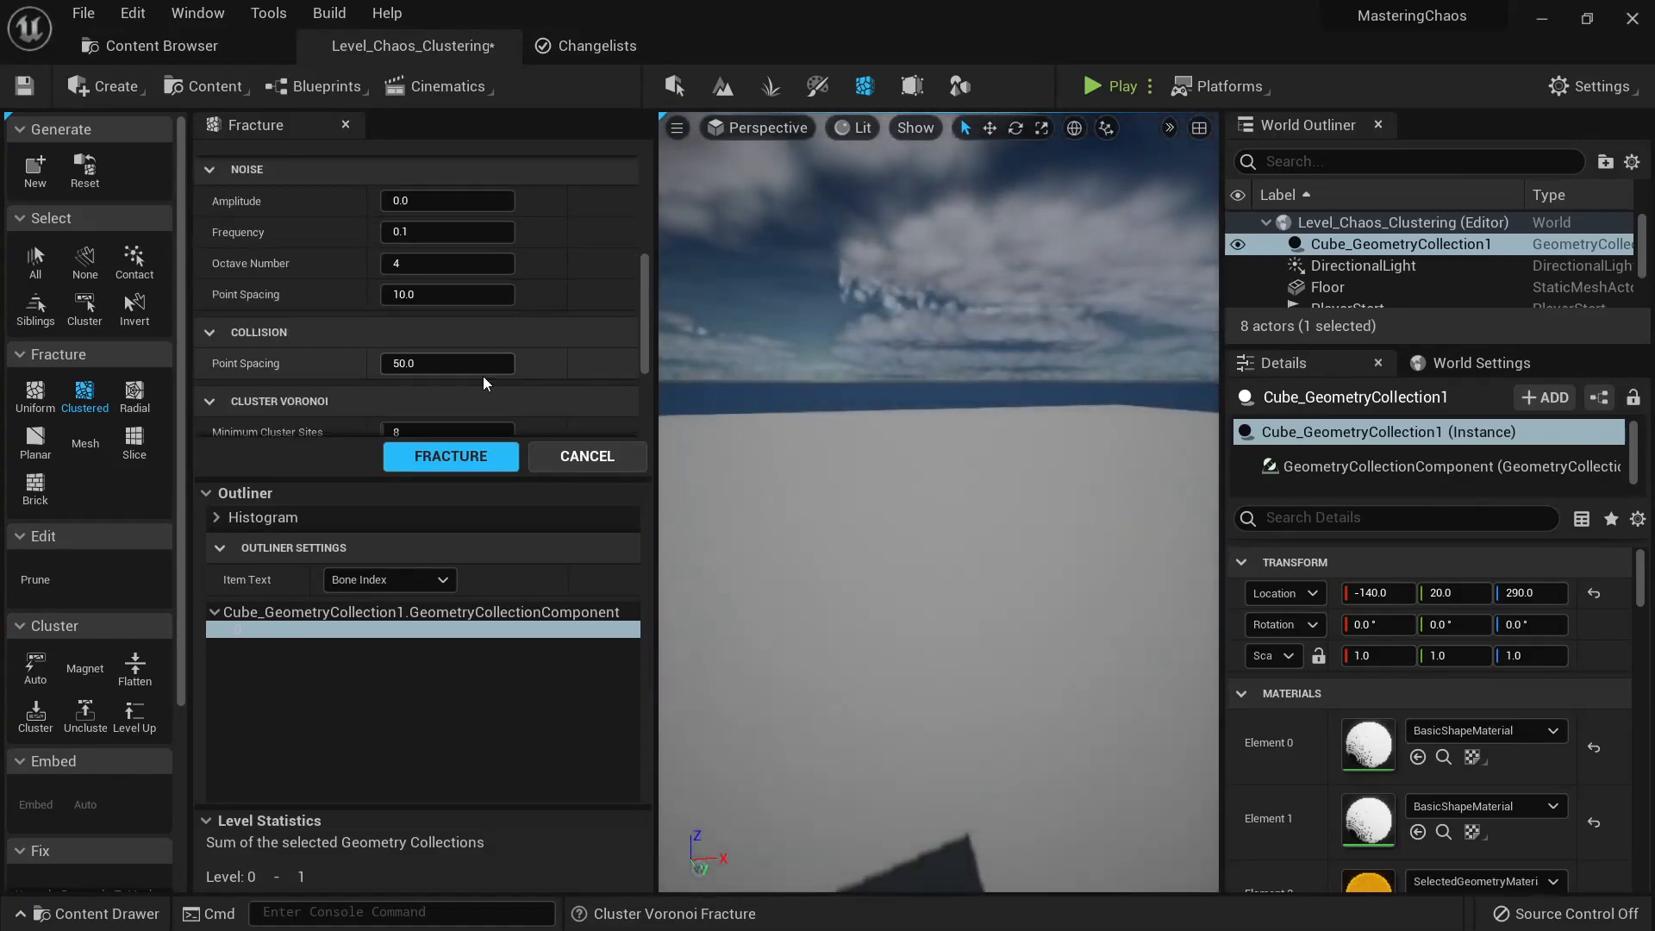
scroll(484, 380, "down", 2)
right_click_drag(939, 502, 1138, 516)
scroll(515, 395, "up", 10)
right_click_drag(1034, 392, 1130, 405)
scroll(498, 359, "down", 5)
scroll(498, 359, "down", 3)
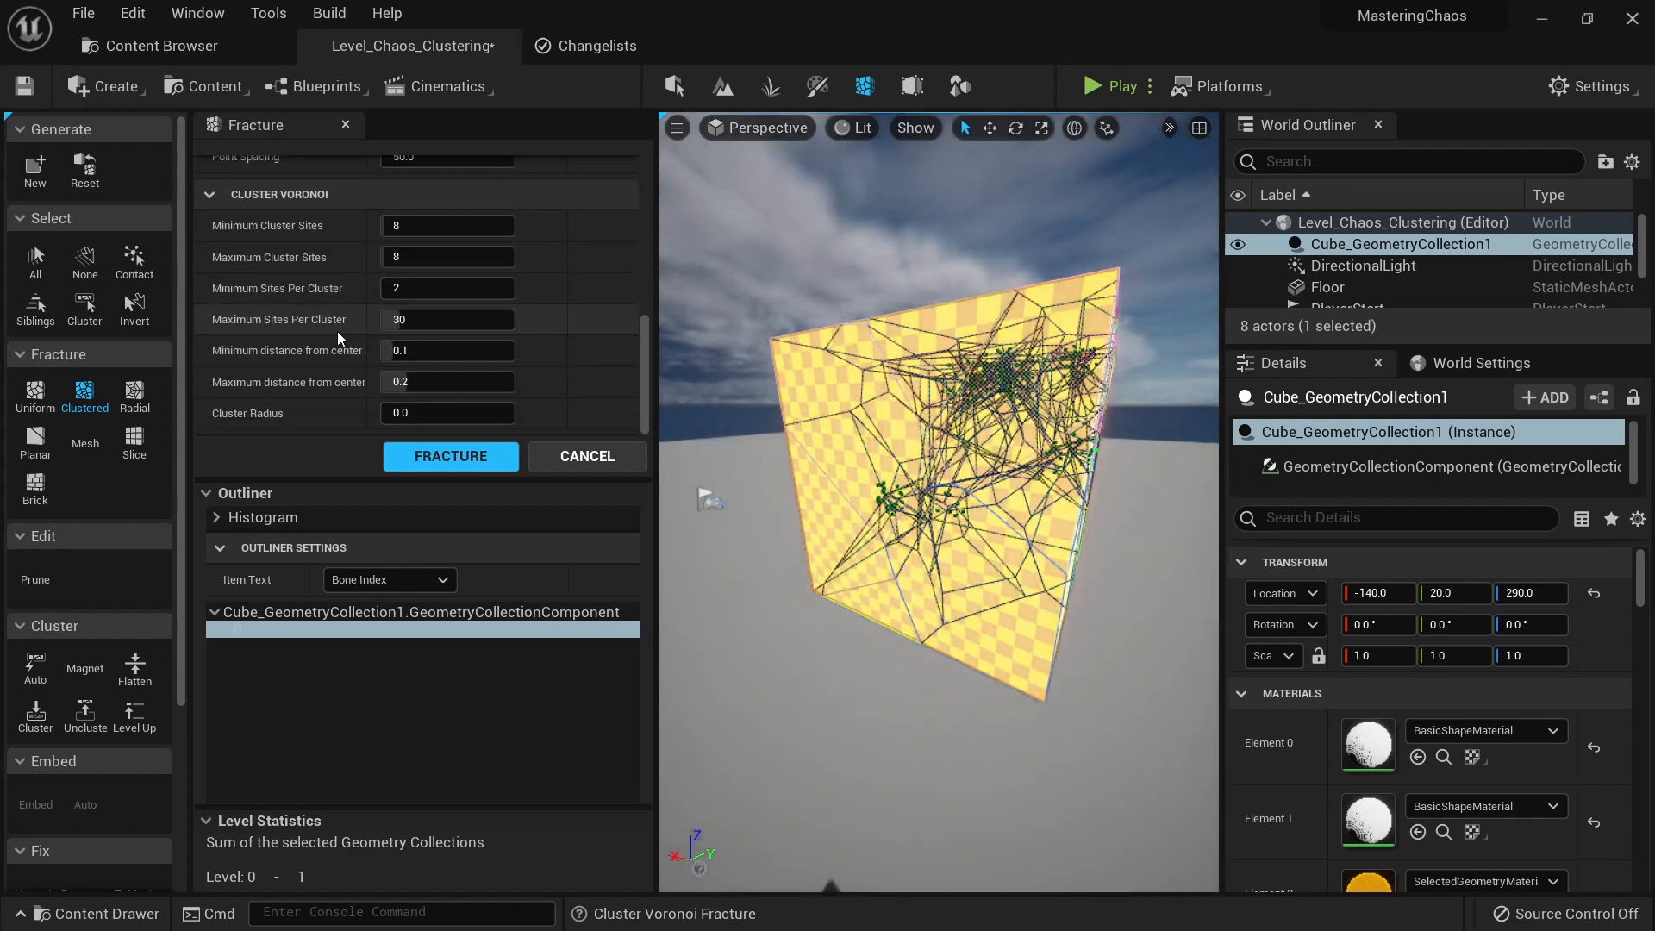
Step: Apply the Clustered Voronoi fracture to the cube with the default cluster settings and inspect the exploded pieces
left_click(458, 453)
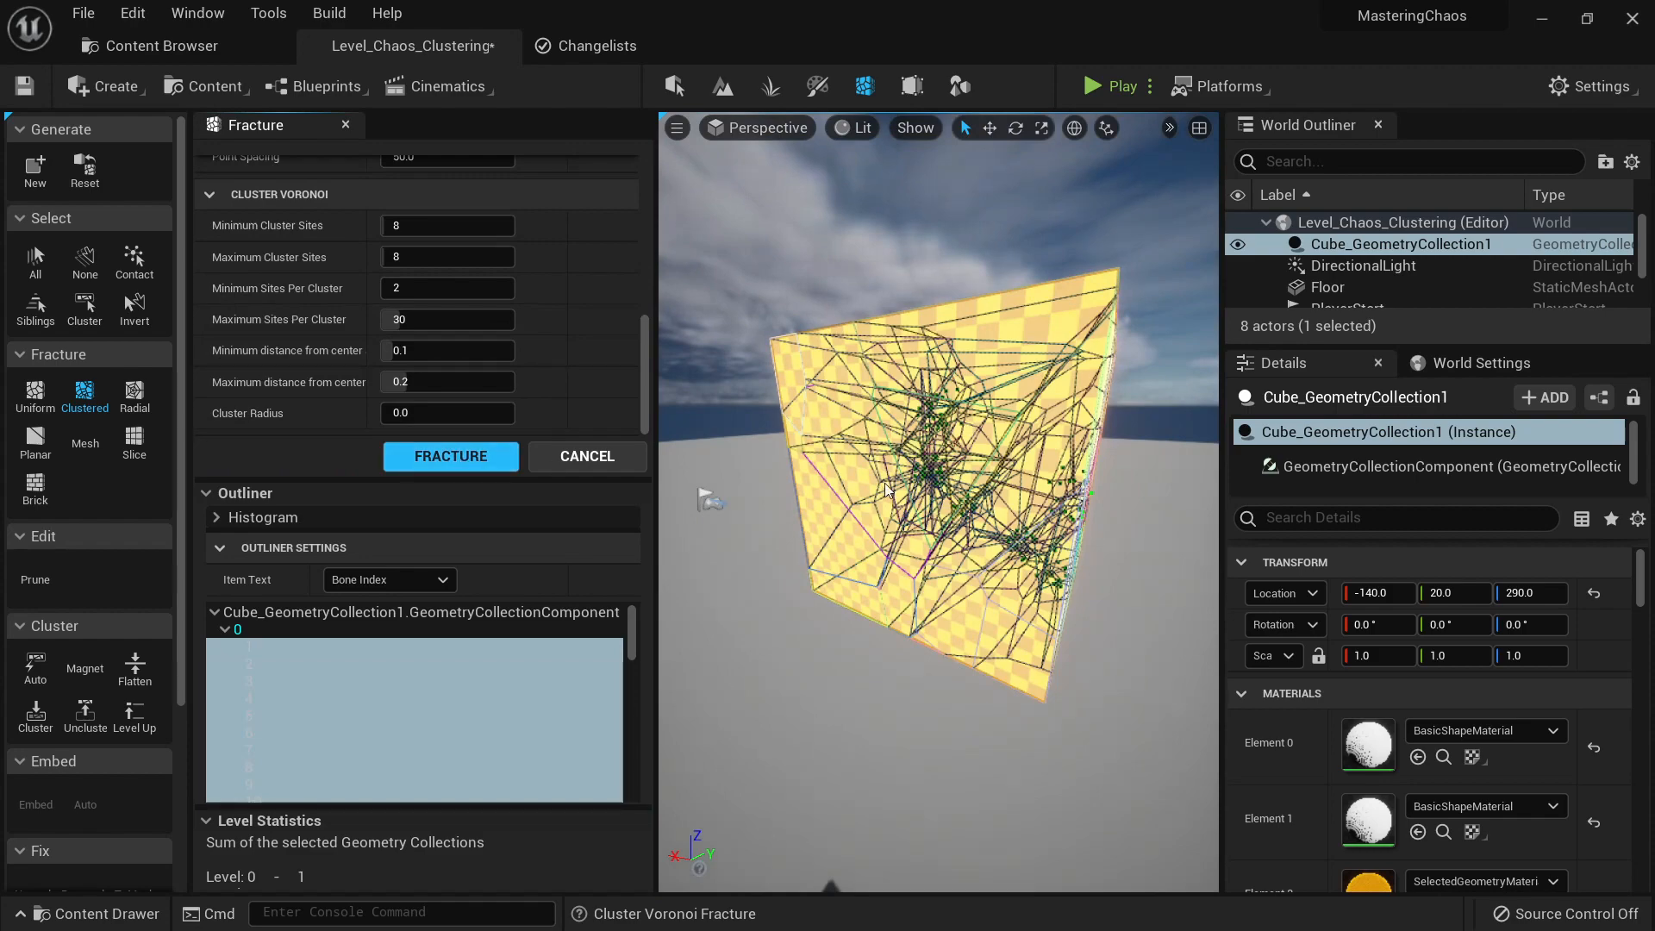
right_click_drag(888, 489, 867, 479)
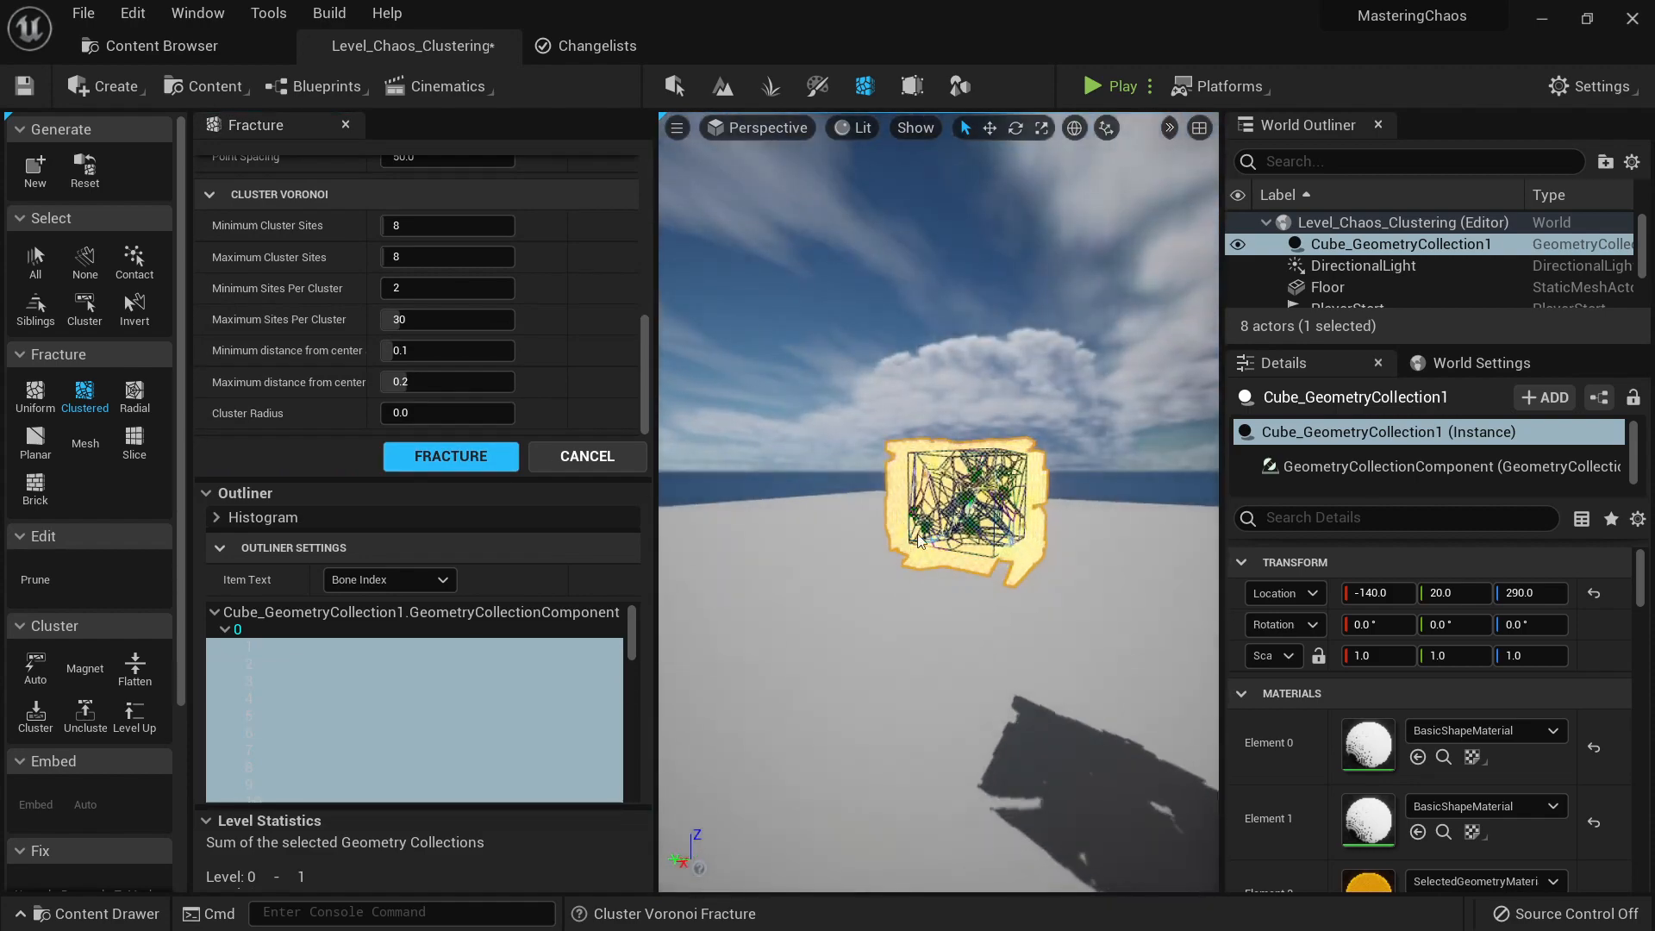
right_click_drag(950, 614, 999, 659)
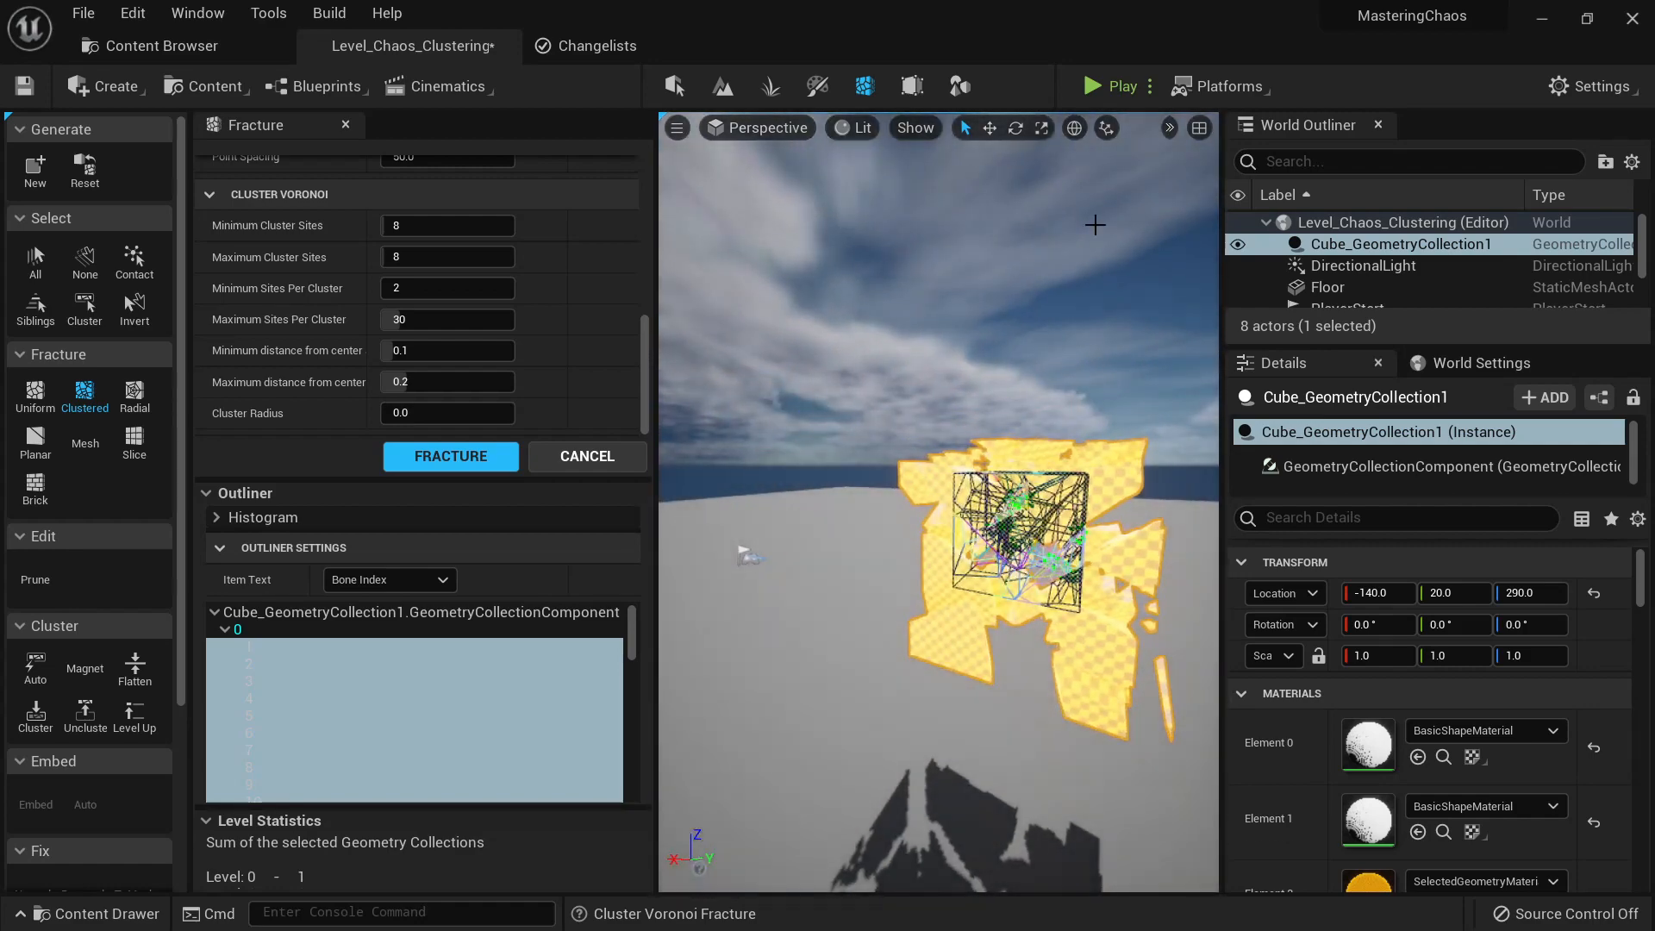
Step: Play-test the level in full screen, running the character around the fractured cube's debris, and return to the windowed view
left_click(1110, 85)
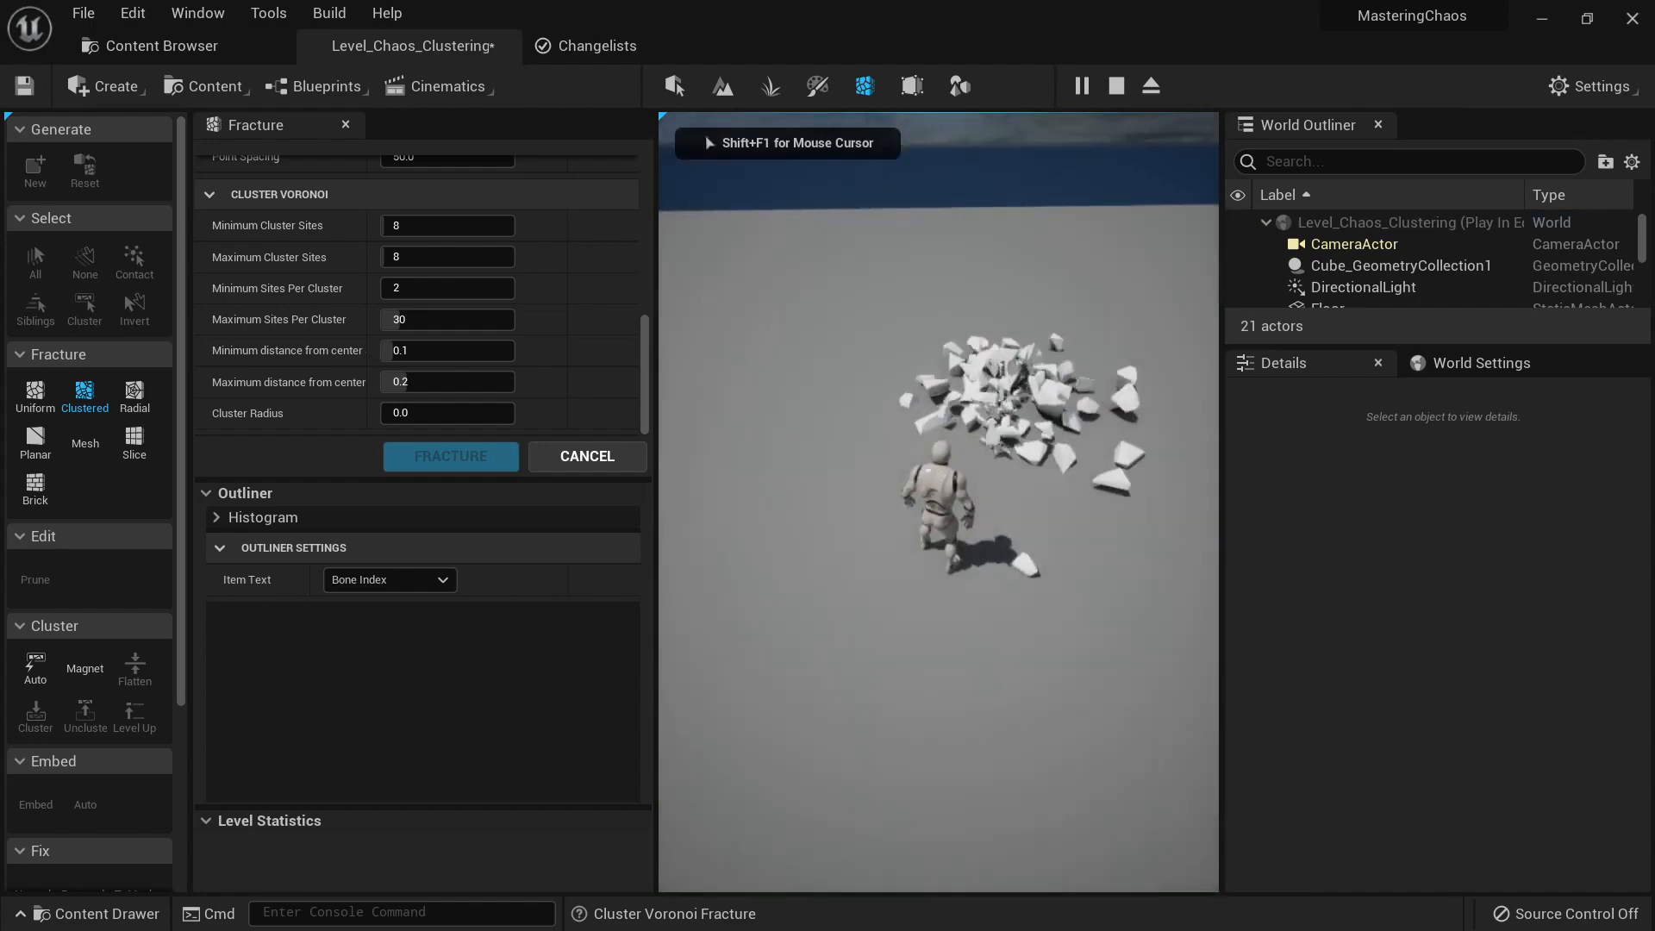
key("F11")
left_click(828, 465)
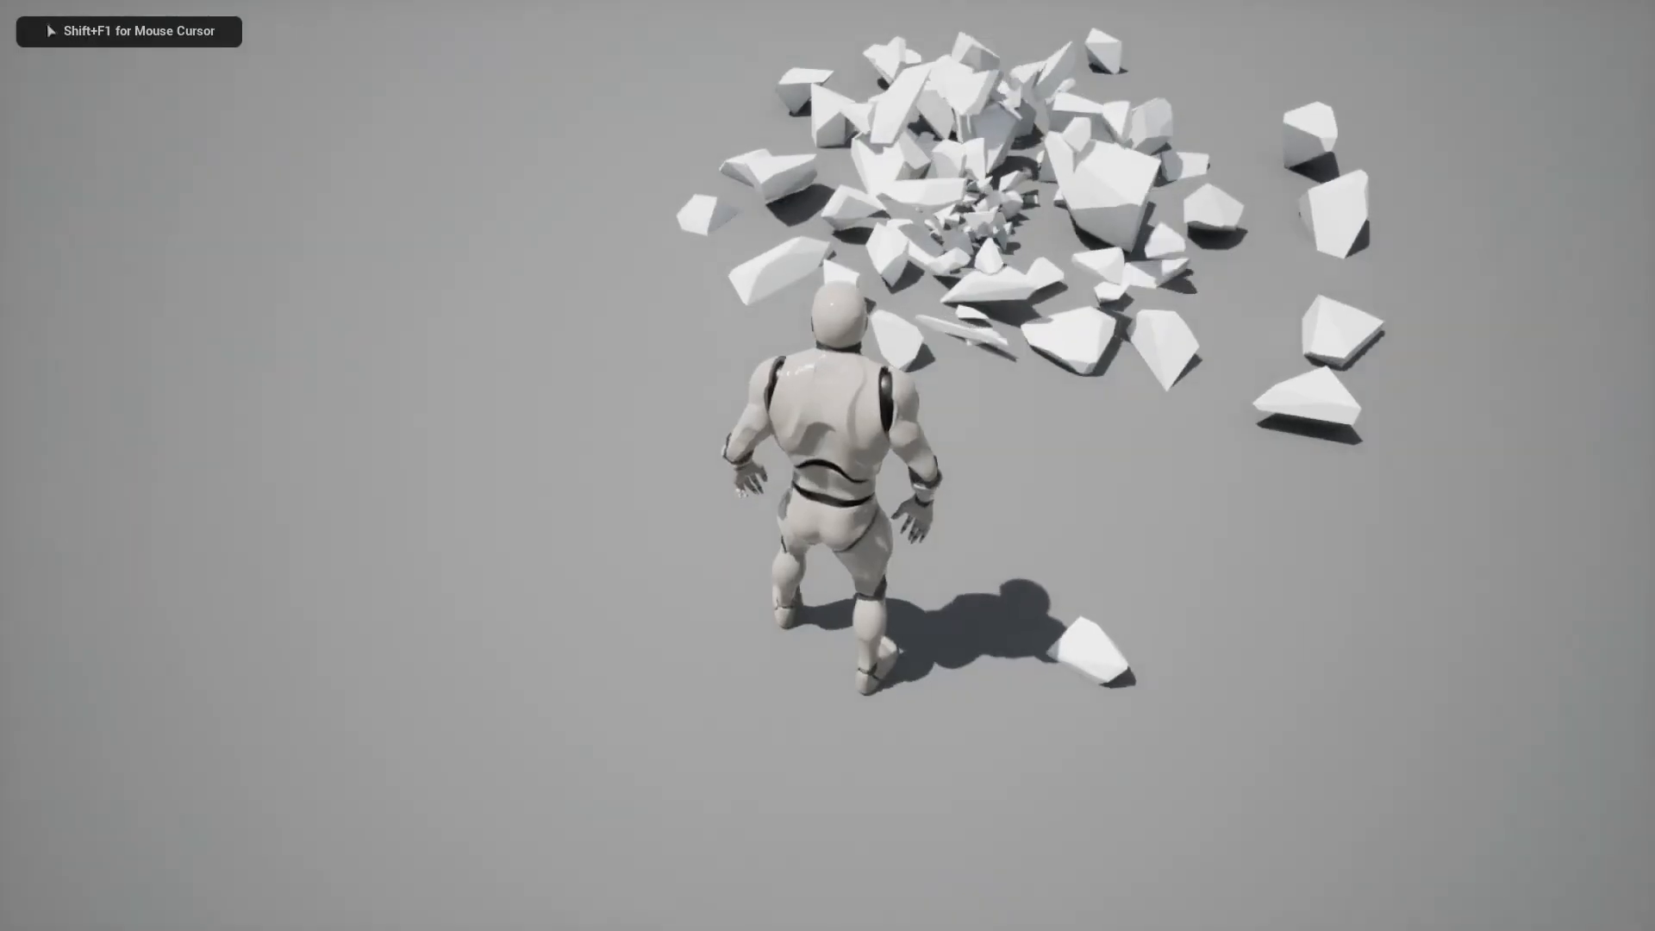
key("a")
key("w")
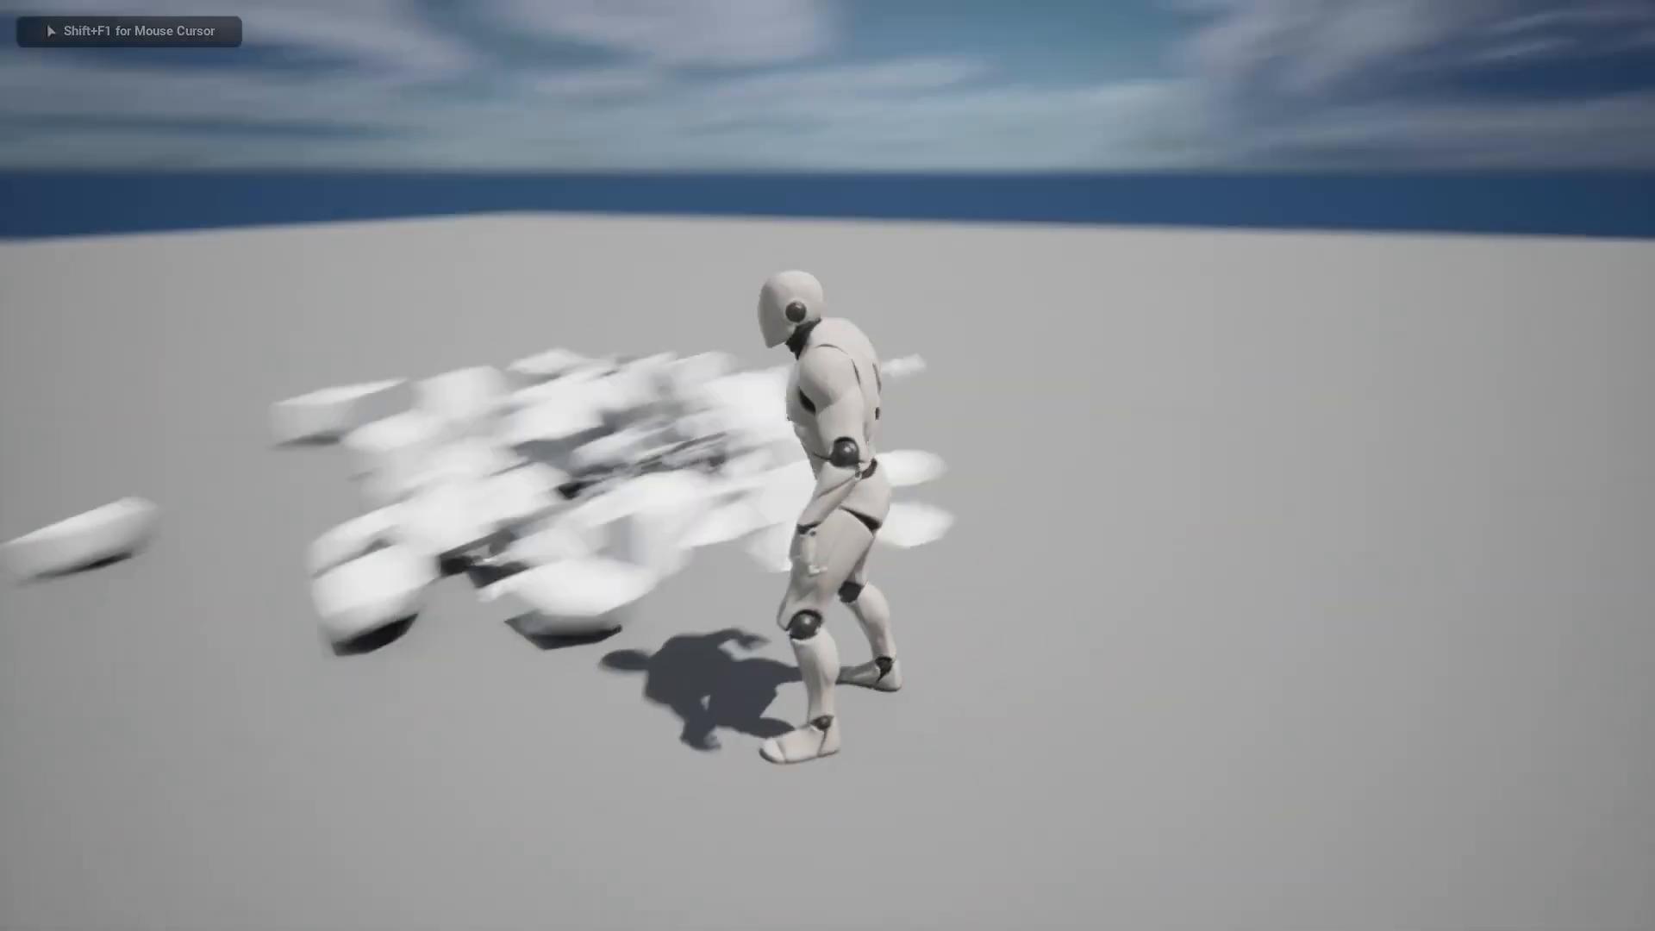
key("a")
key("w")
key("d")
key("w")
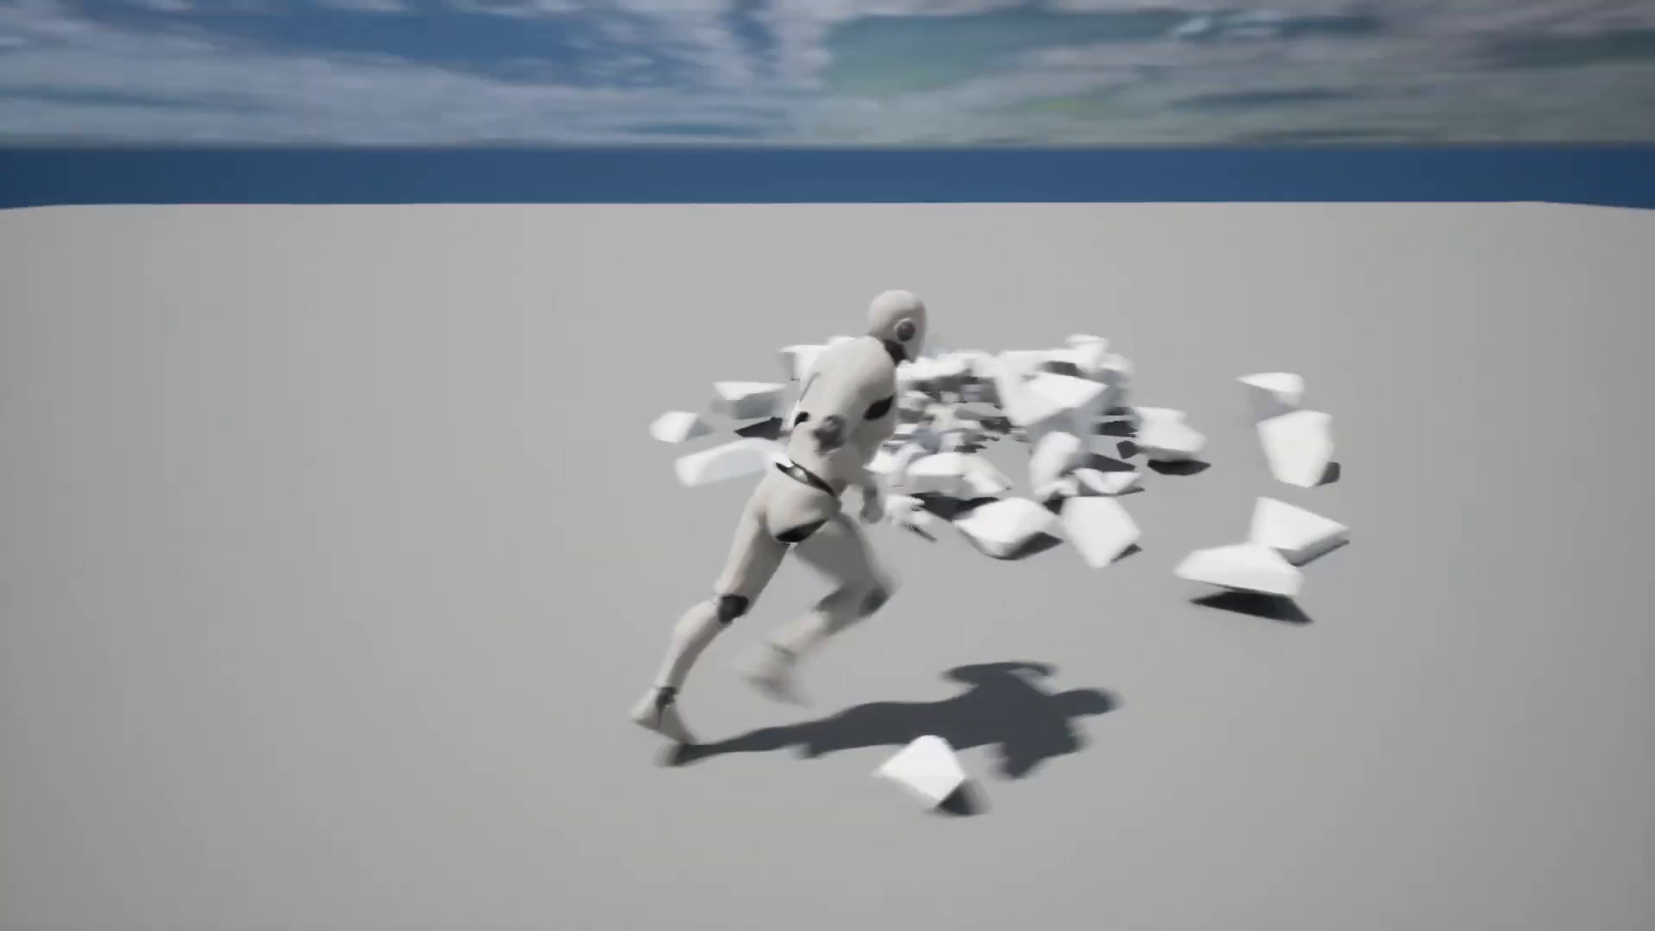
key("F11")
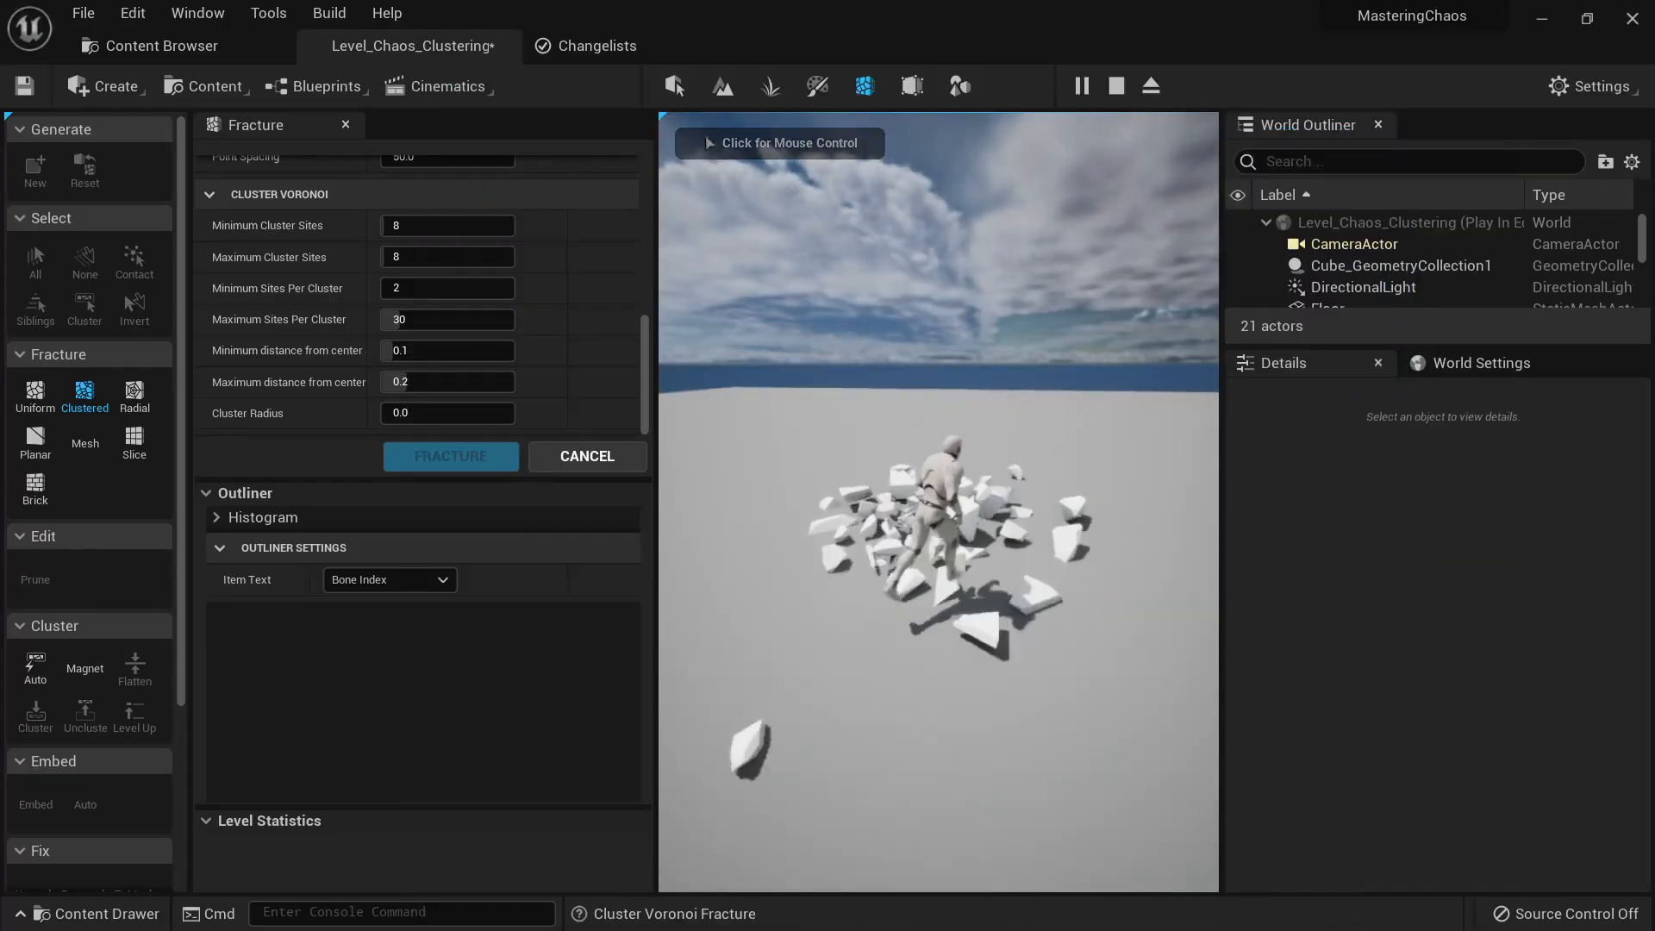
Step: Run and jump the character through the clustered cube pieces to inspect their sizes, and stop the play session
key("w")
key("space")
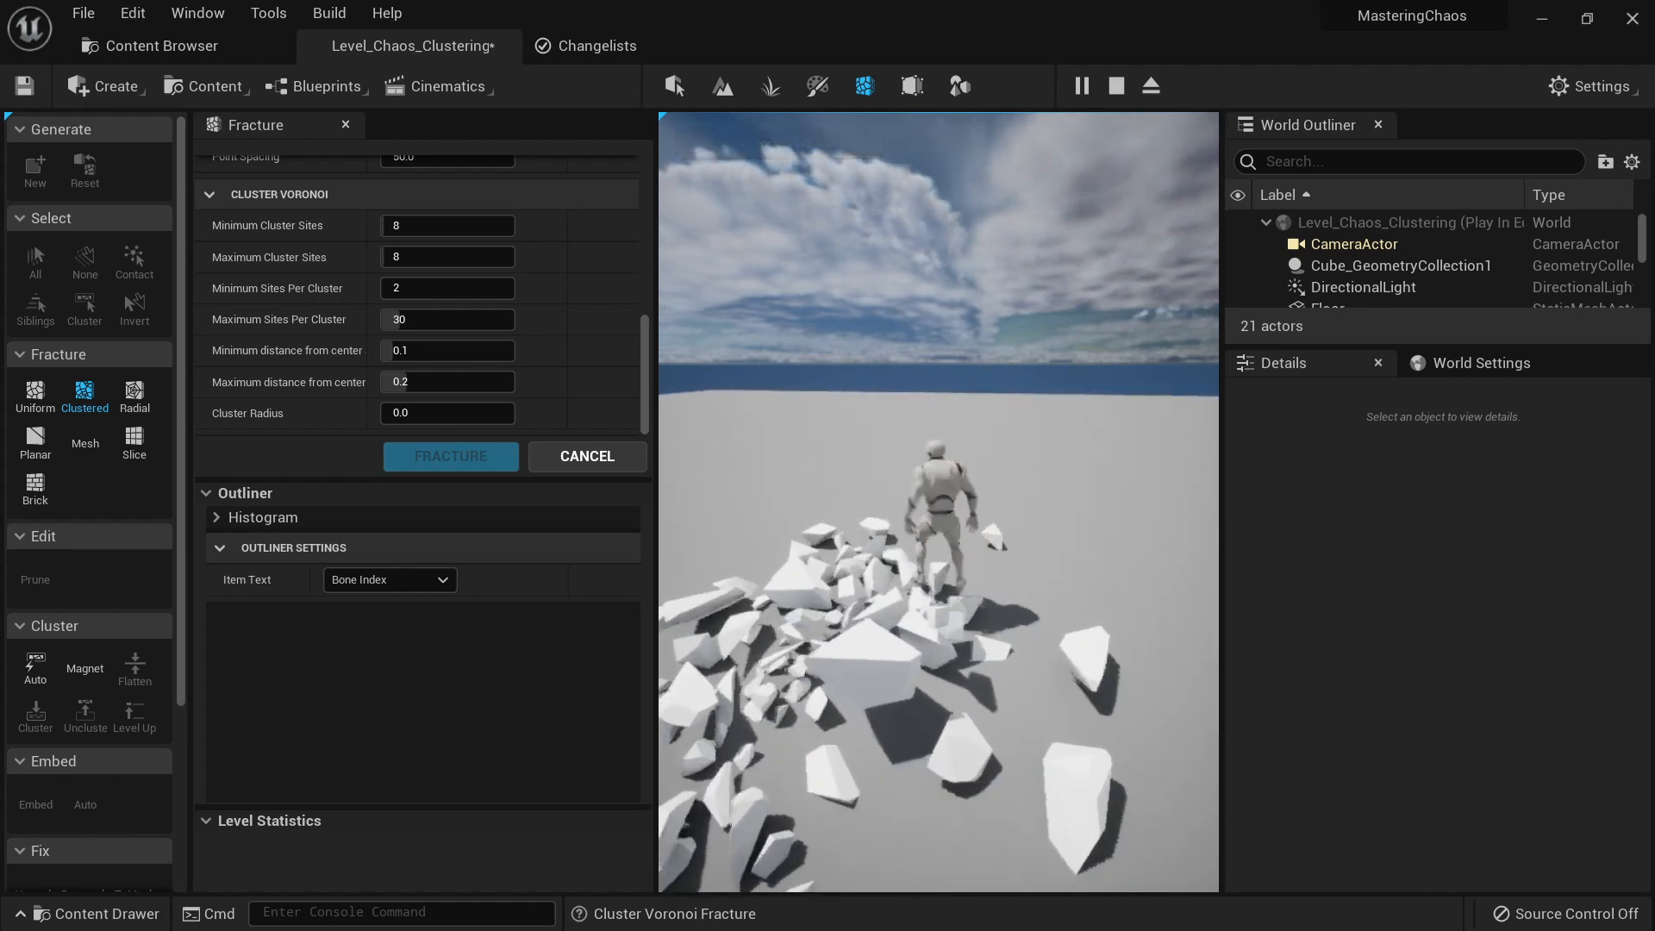
key("s")
key("space")
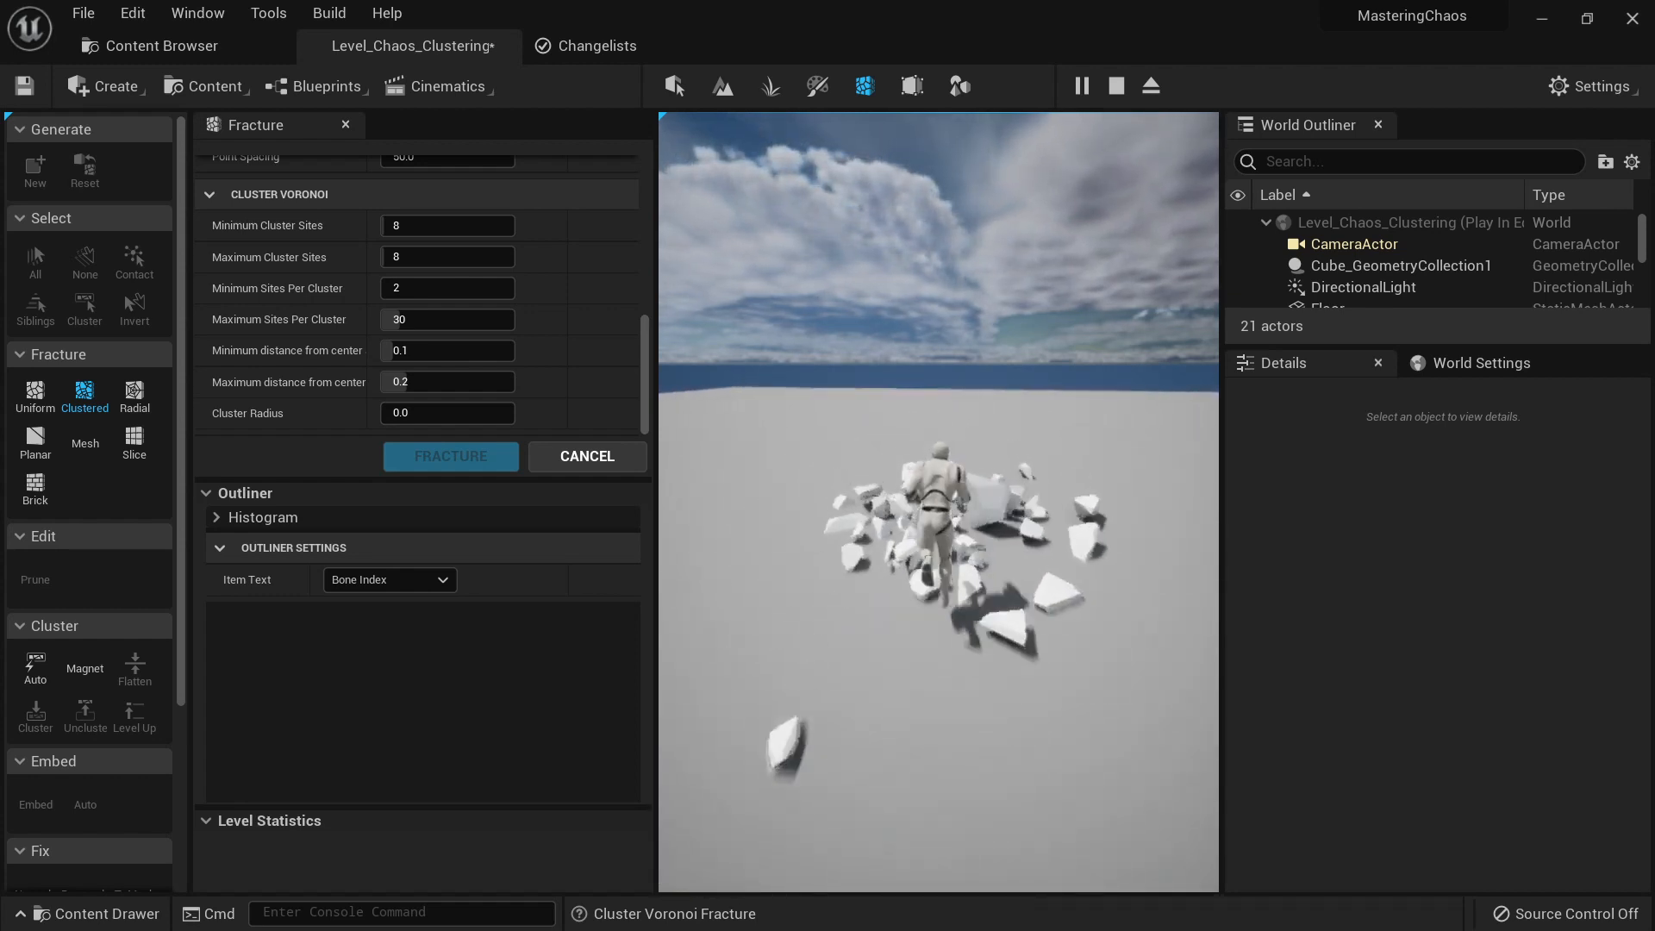
key("w")
key("w")
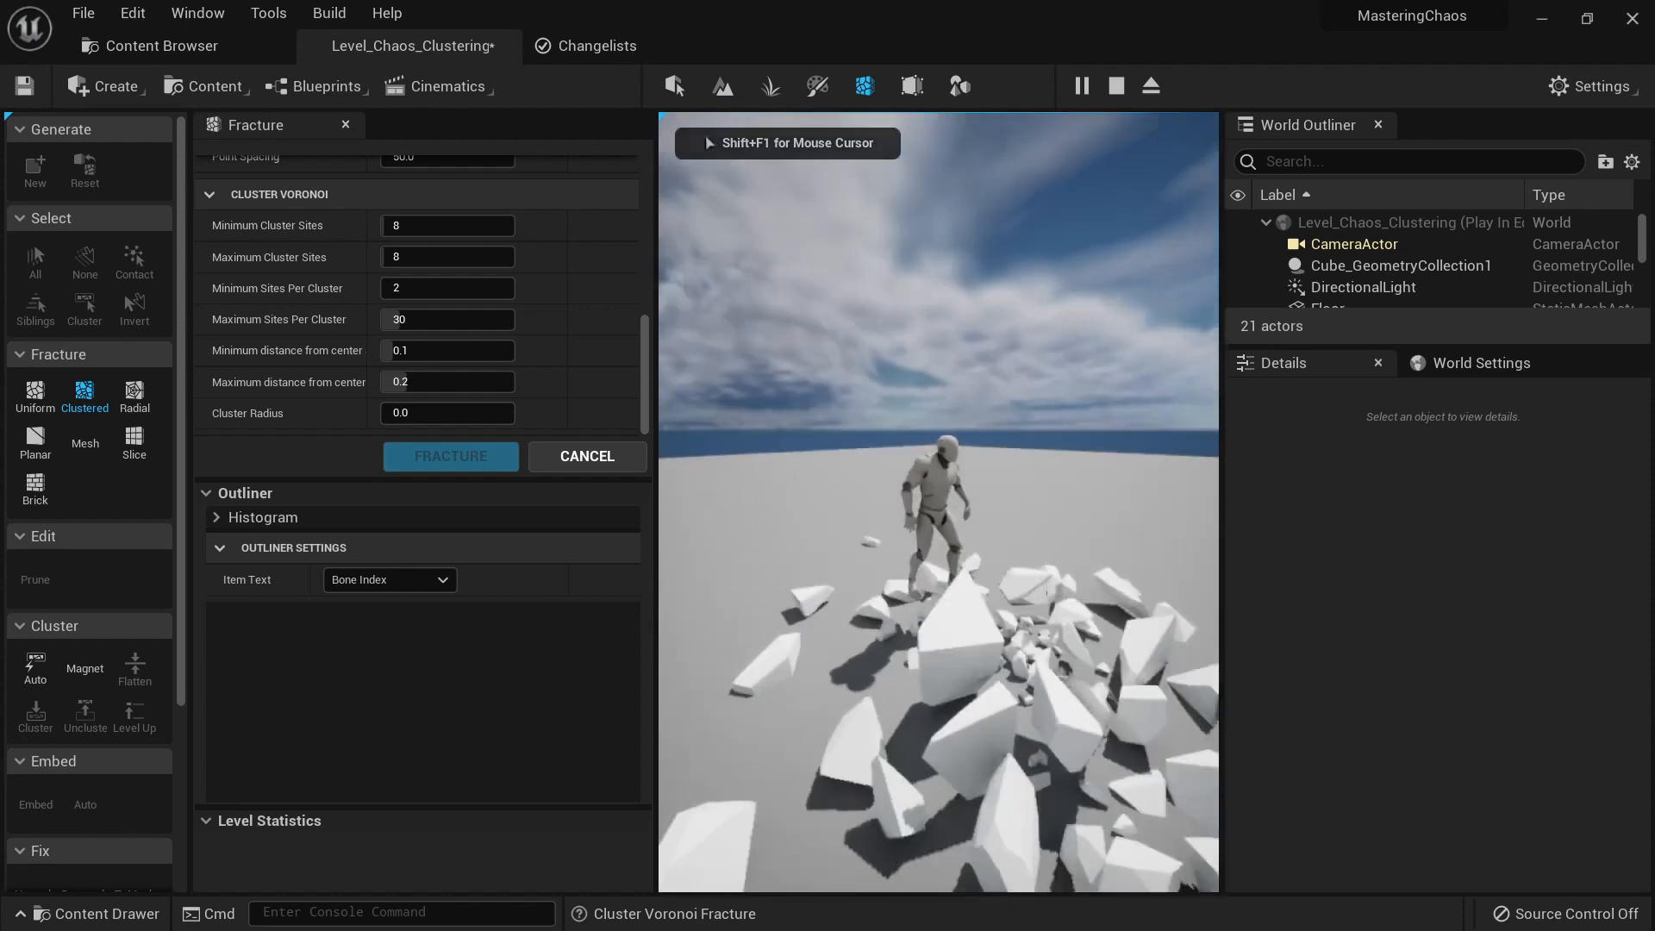
key("a")
key("w")
key("w")
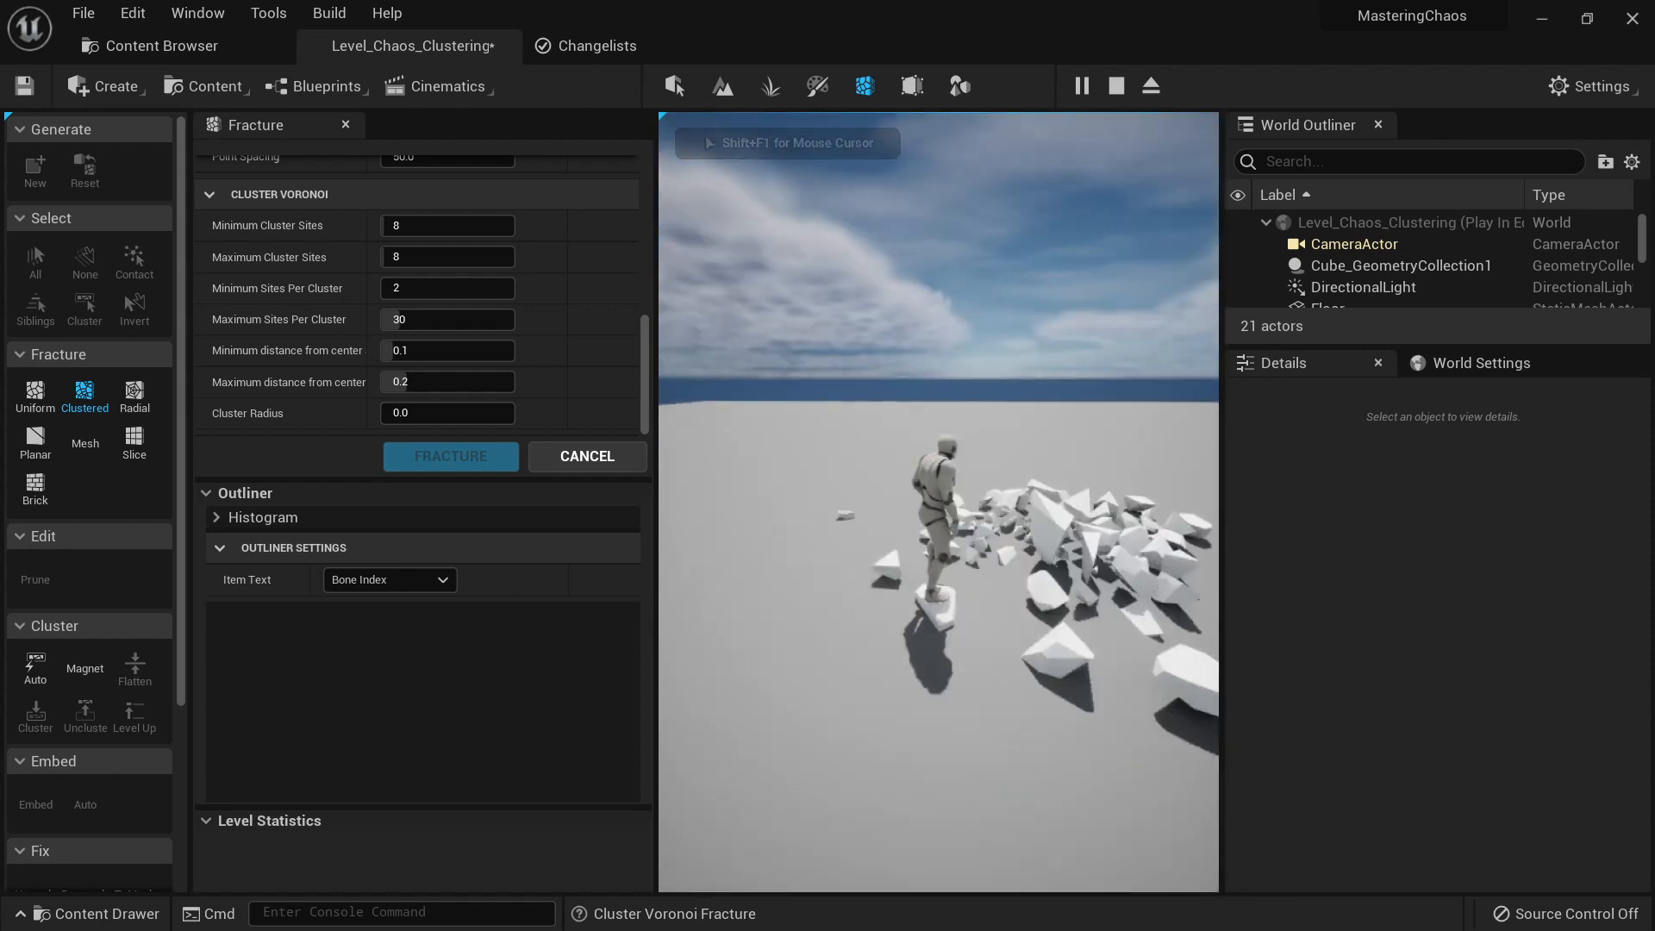
key("s")
key("w")
key("d")
key("s")
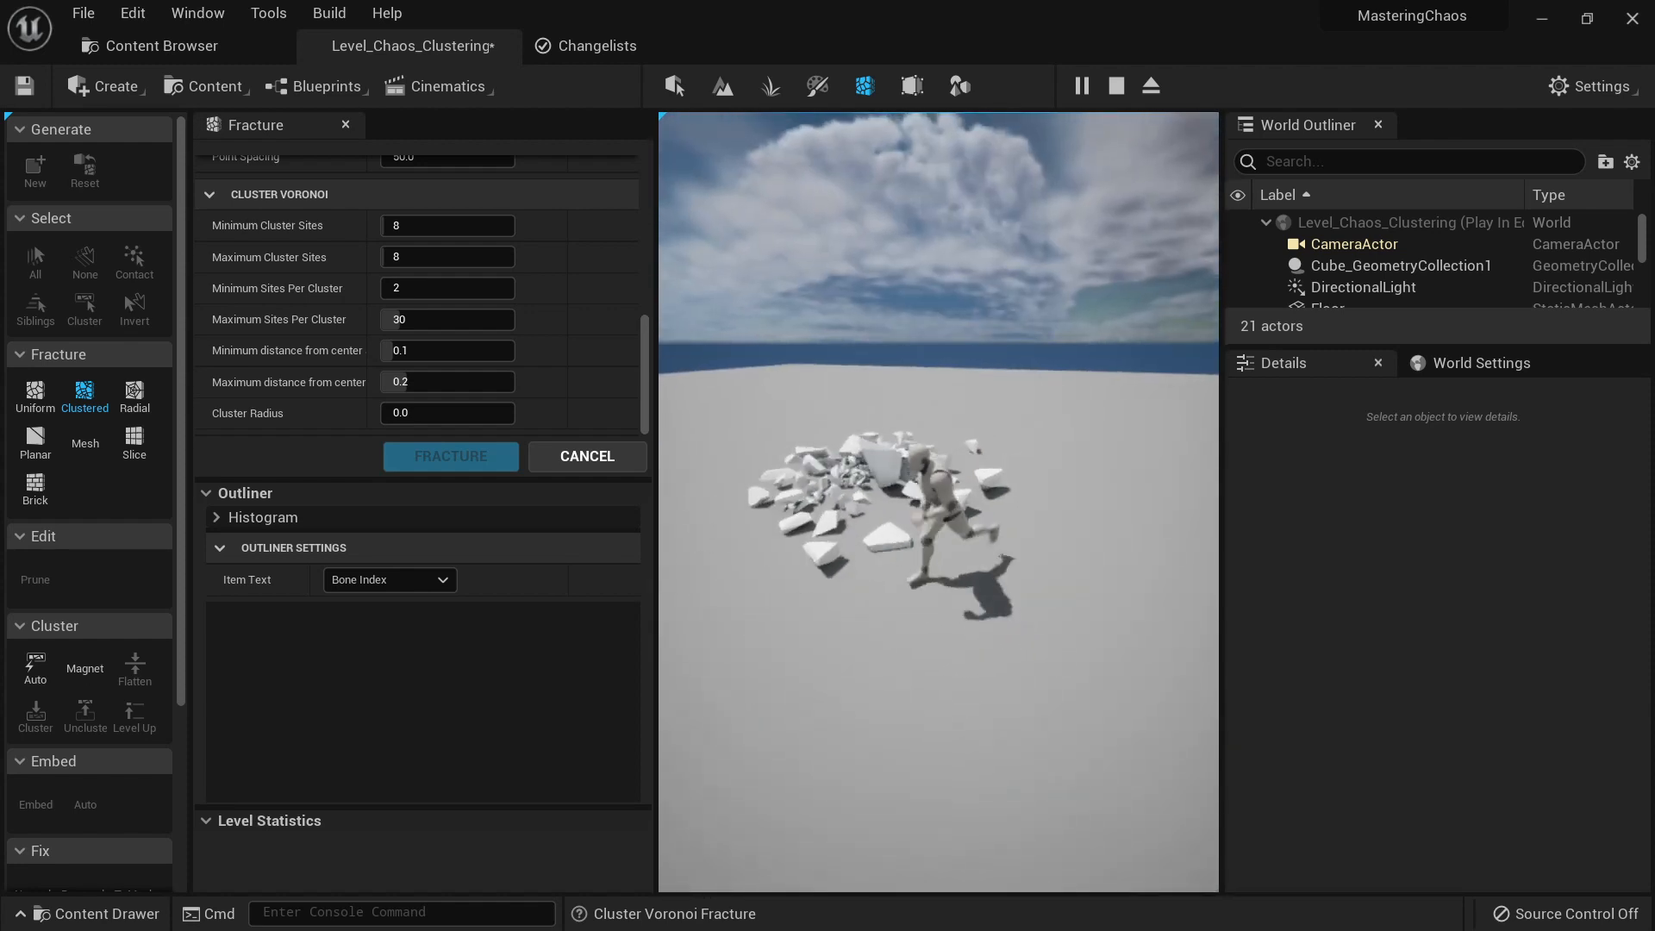
key("w")
key("Escape")
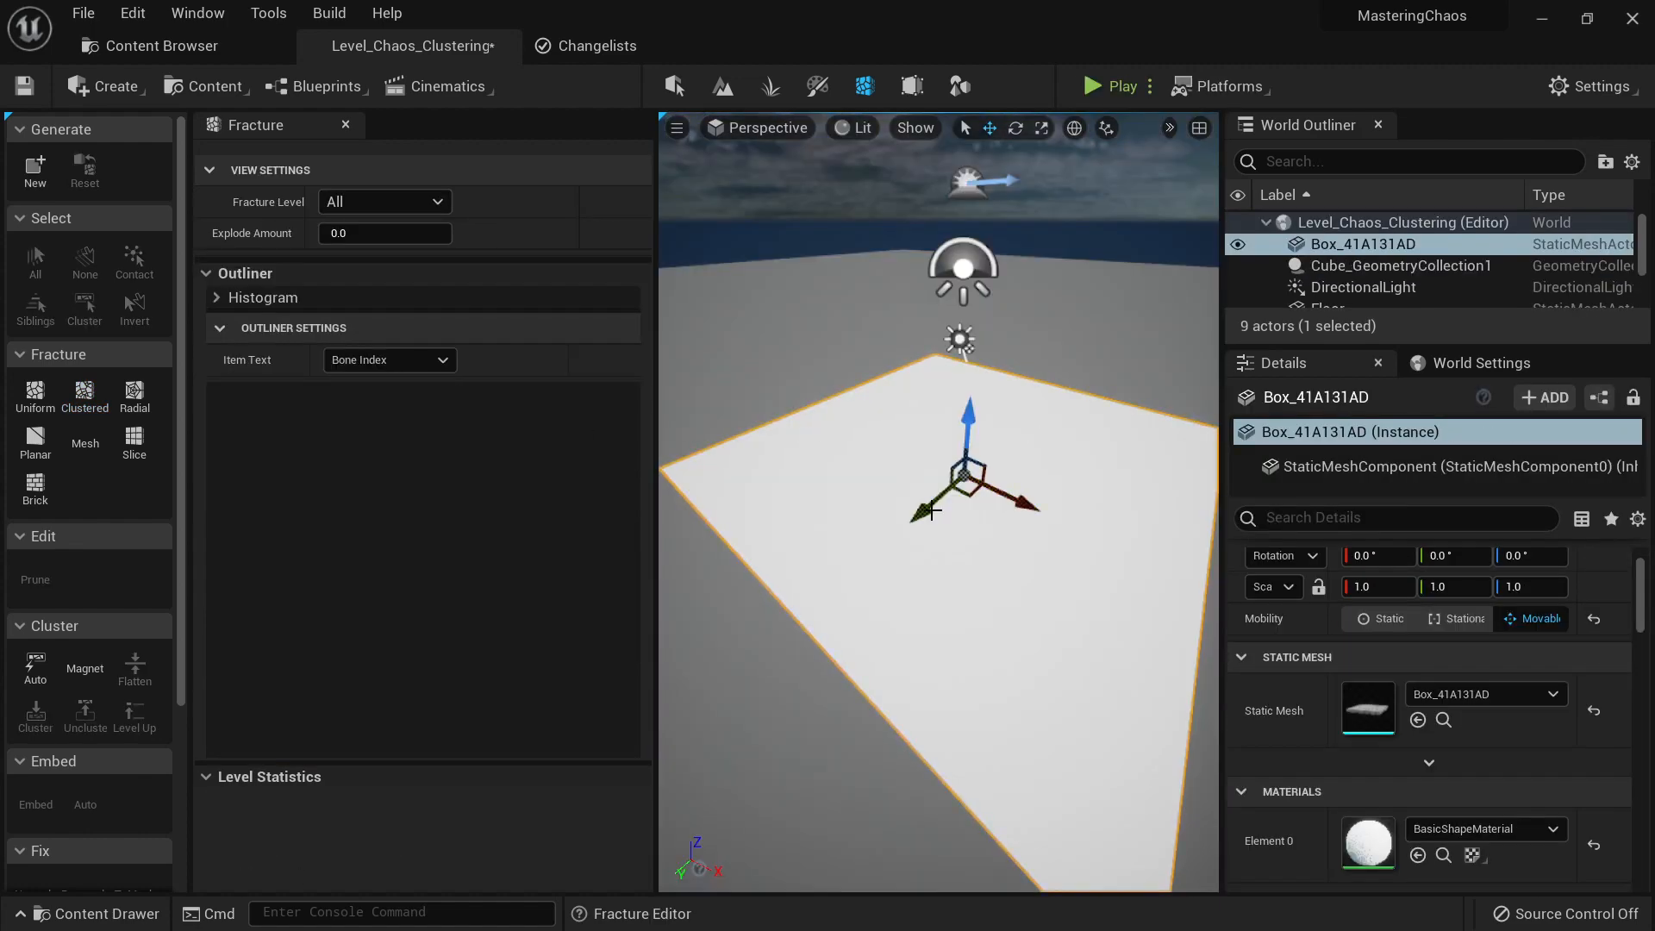
Step: Create a geometry collection from the flat box in the MasteringChaos/GeometryCollections folder, keeping the default name
key("f")
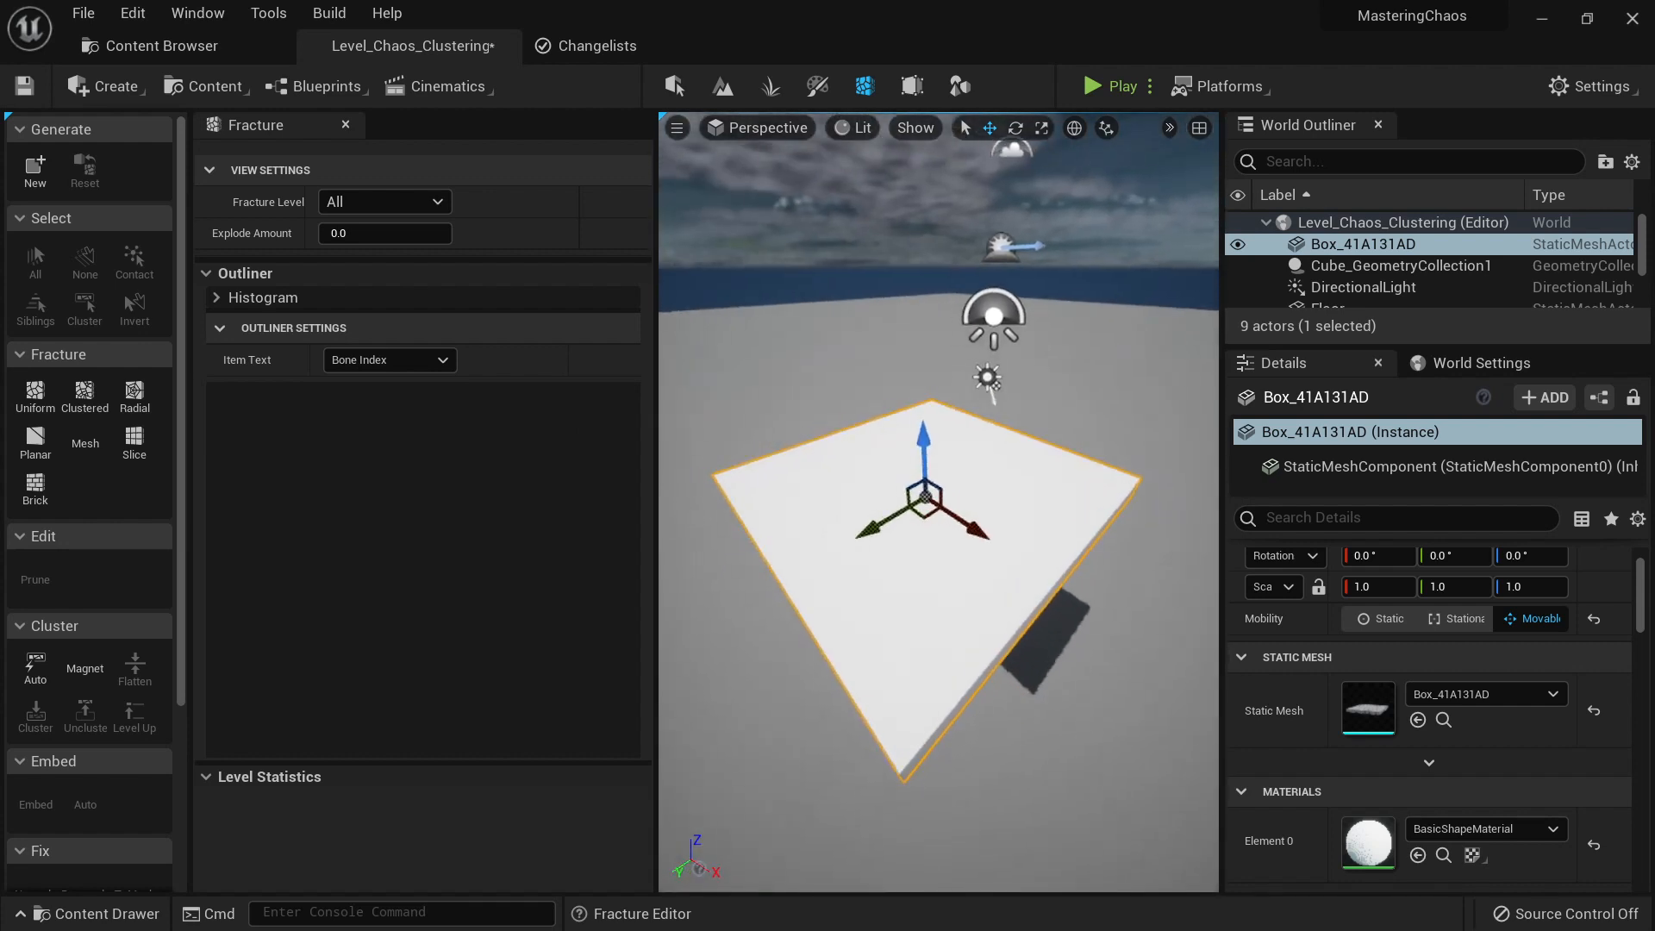
left_click(33, 172)
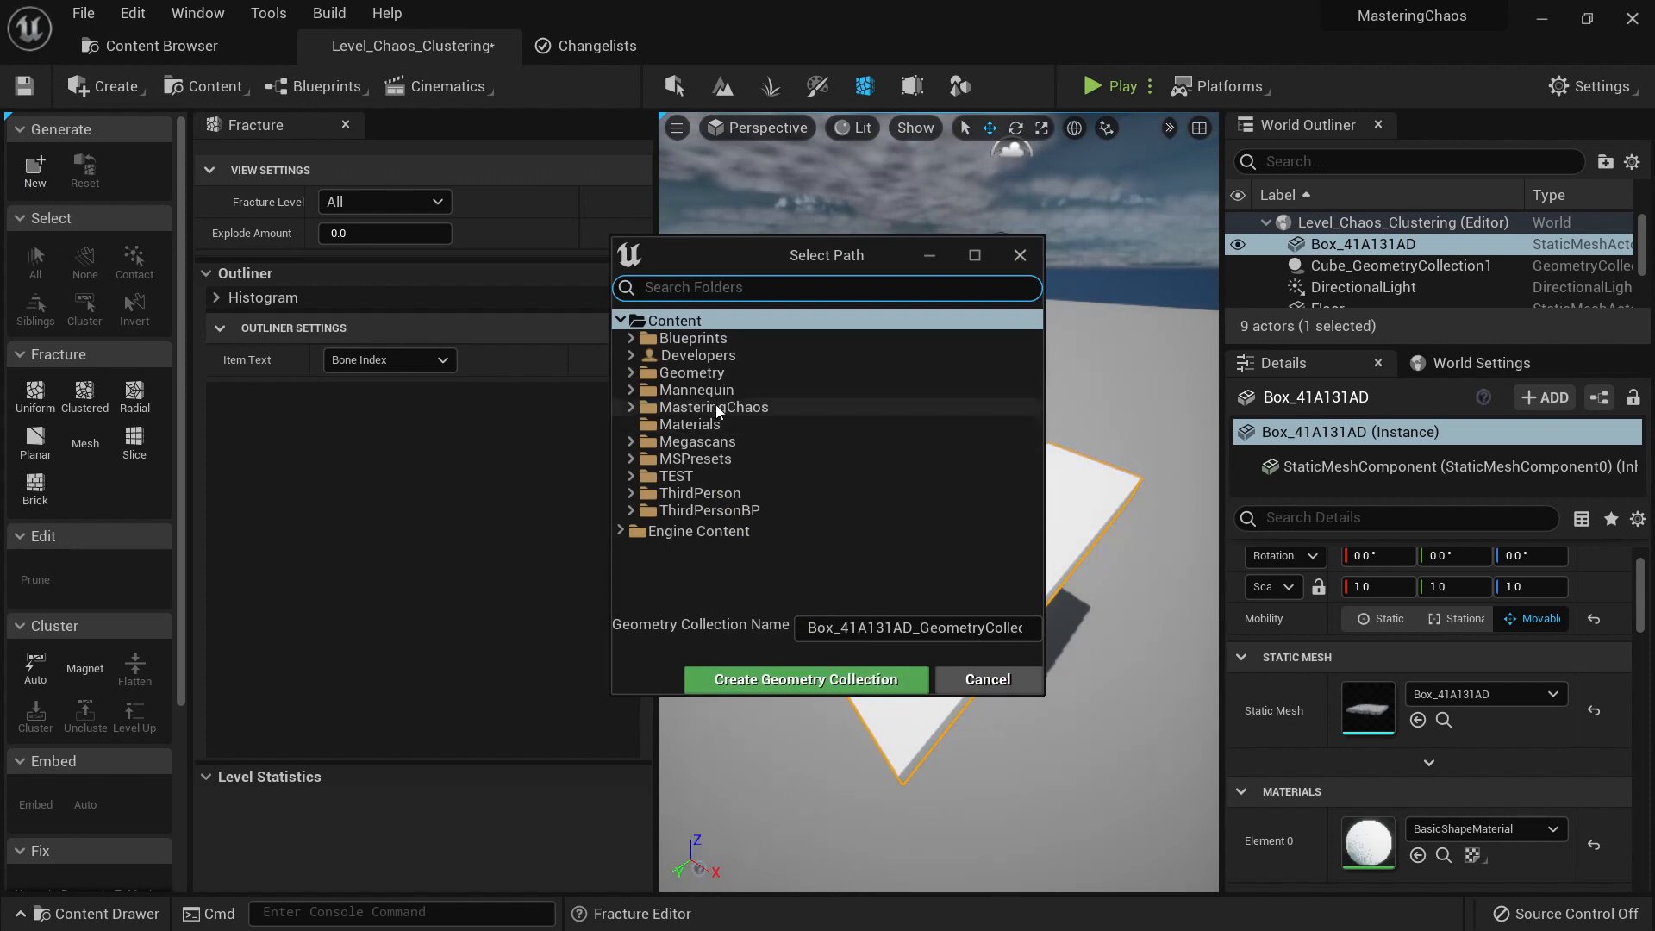
double_click(716, 405)
left_click(713, 440)
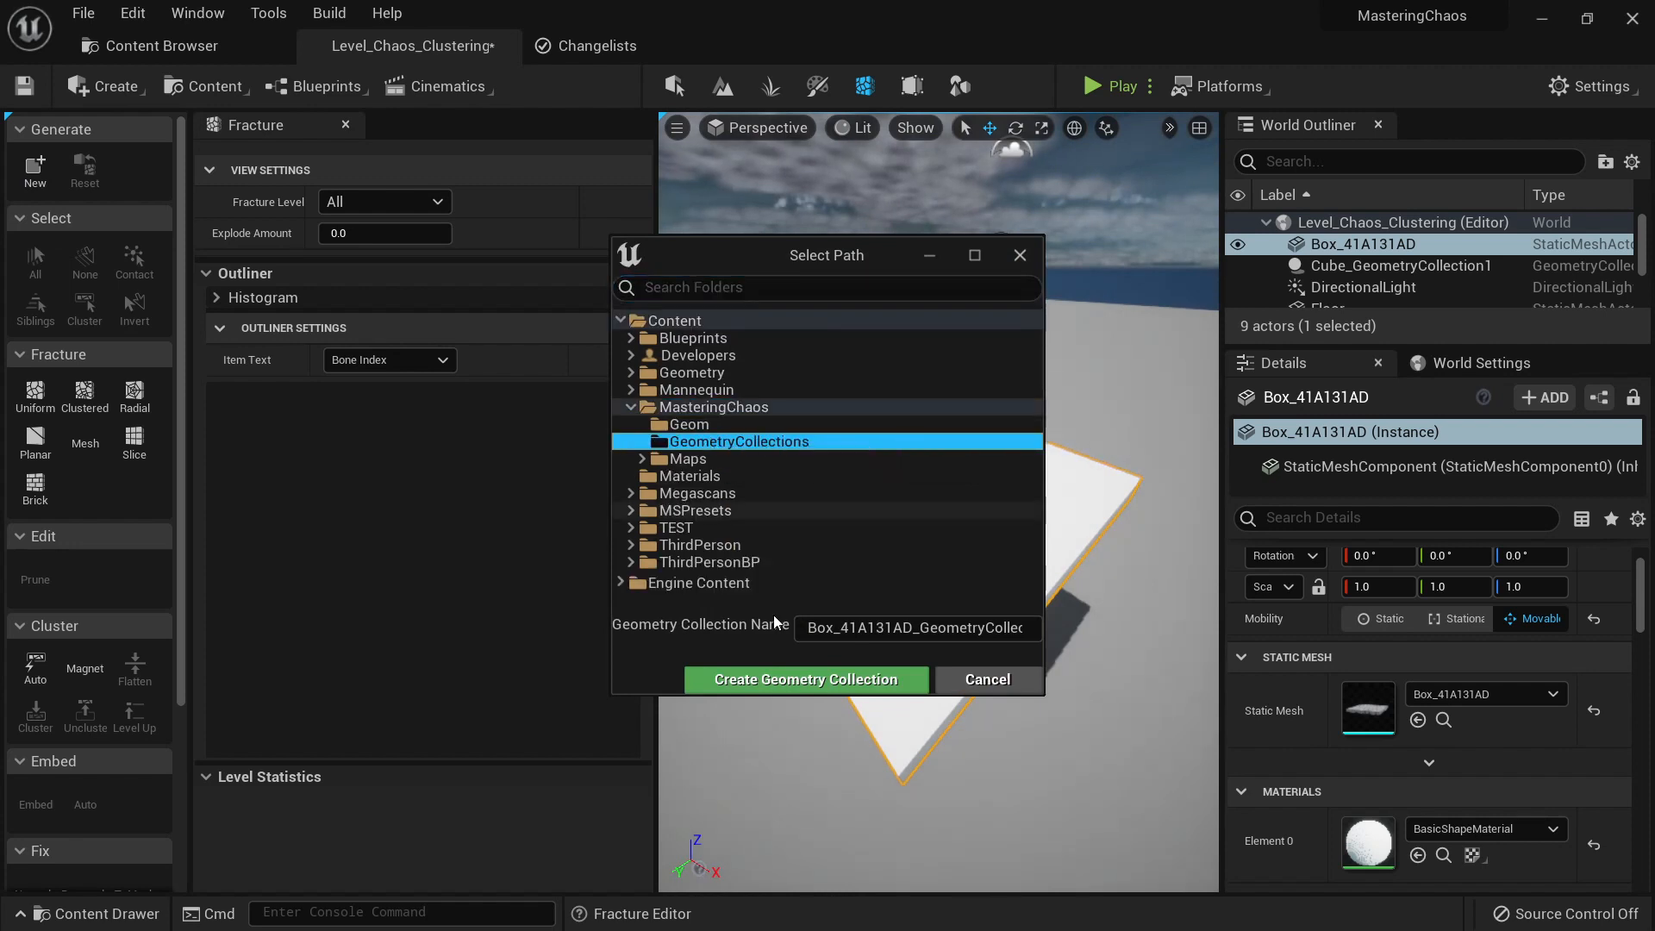
left_click(794, 679)
right_click_drag(721, 572, 721, 572)
key("w")
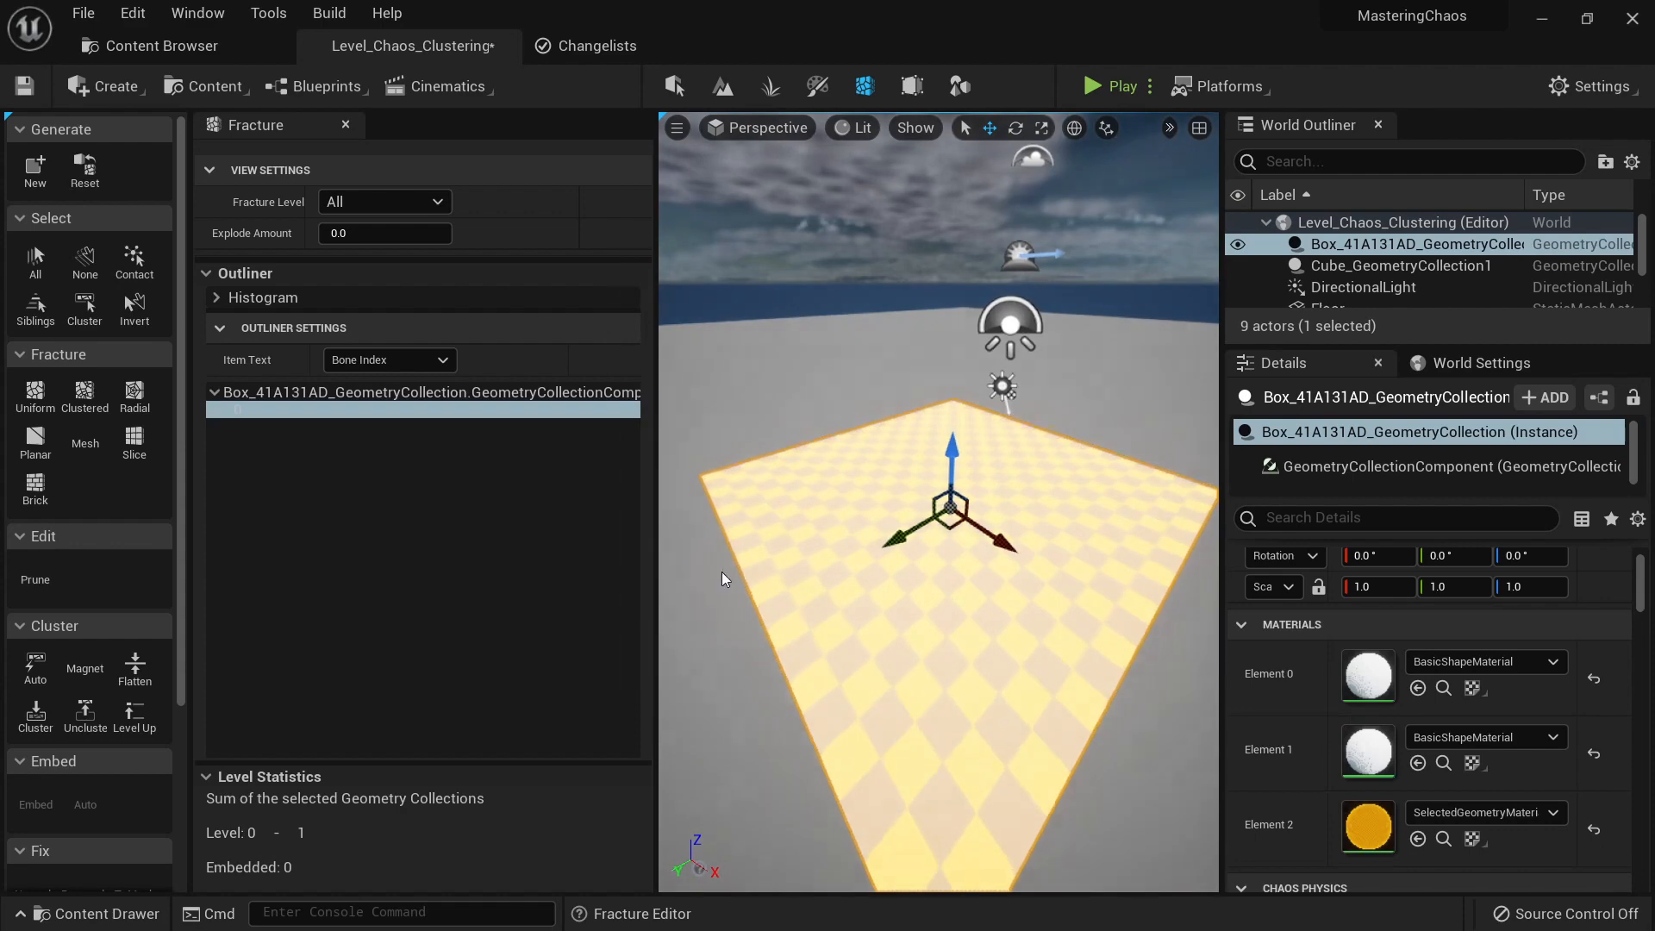
Step: Start a Radial Voronoi fracture on the box and examine its preview pattern, noise and collision settings
left_click(136, 396)
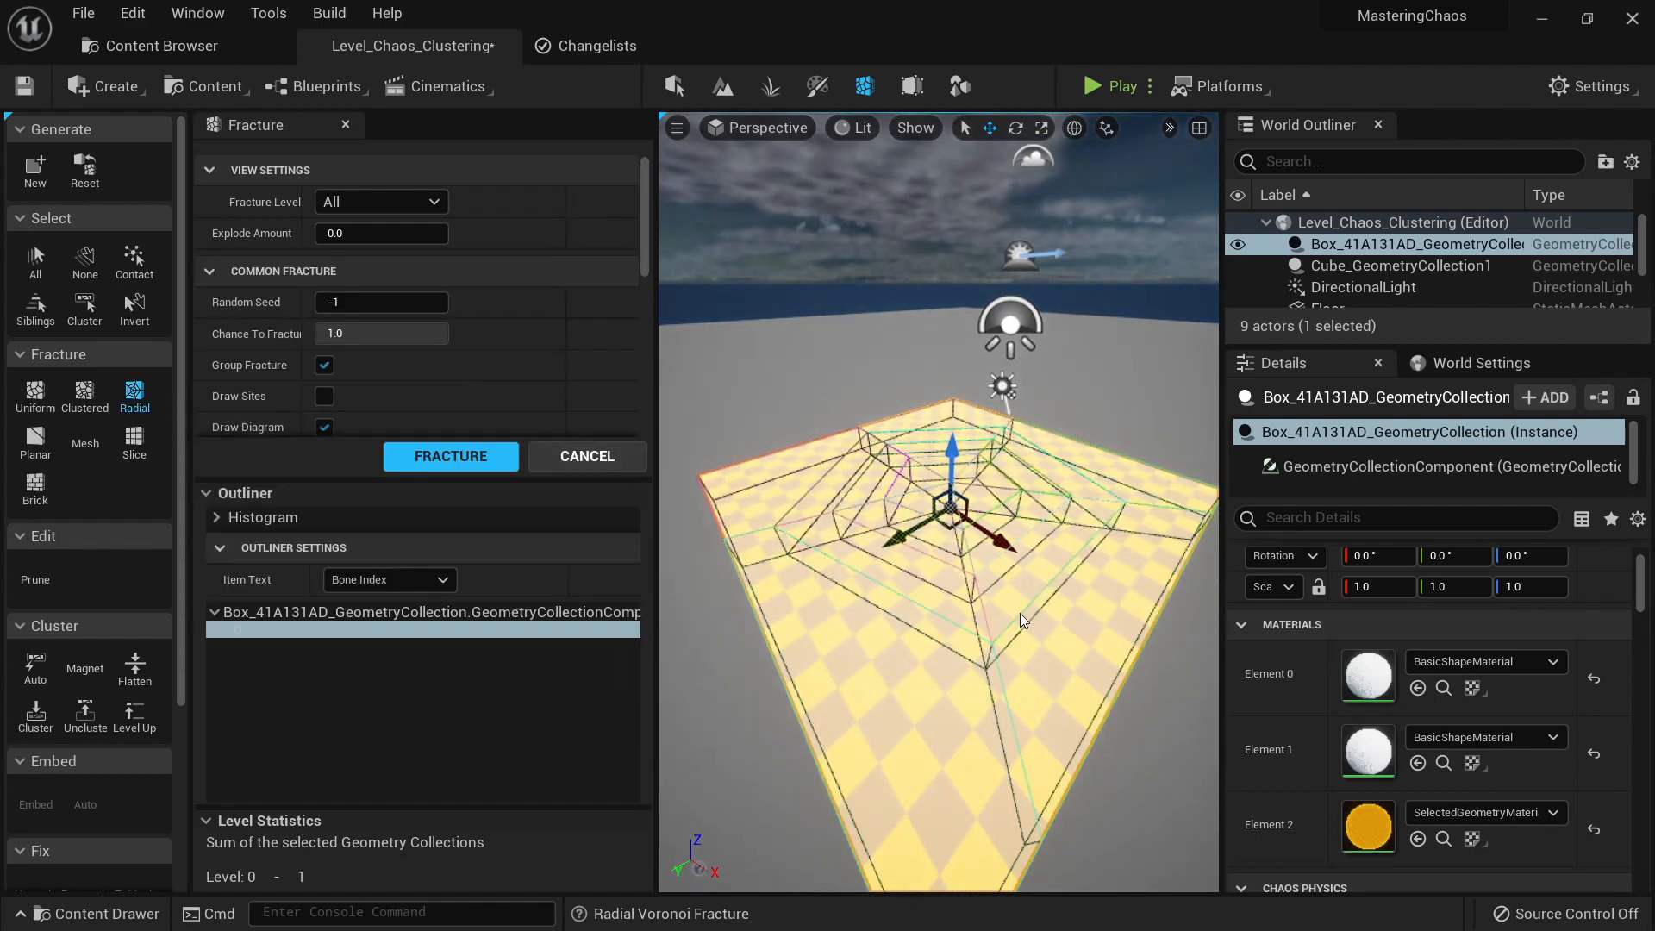
right_click_drag(1025, 588, 680, 444)
key("s")
key("a")
key("w")
key("d")
scroll(536, 365, "down", 6)
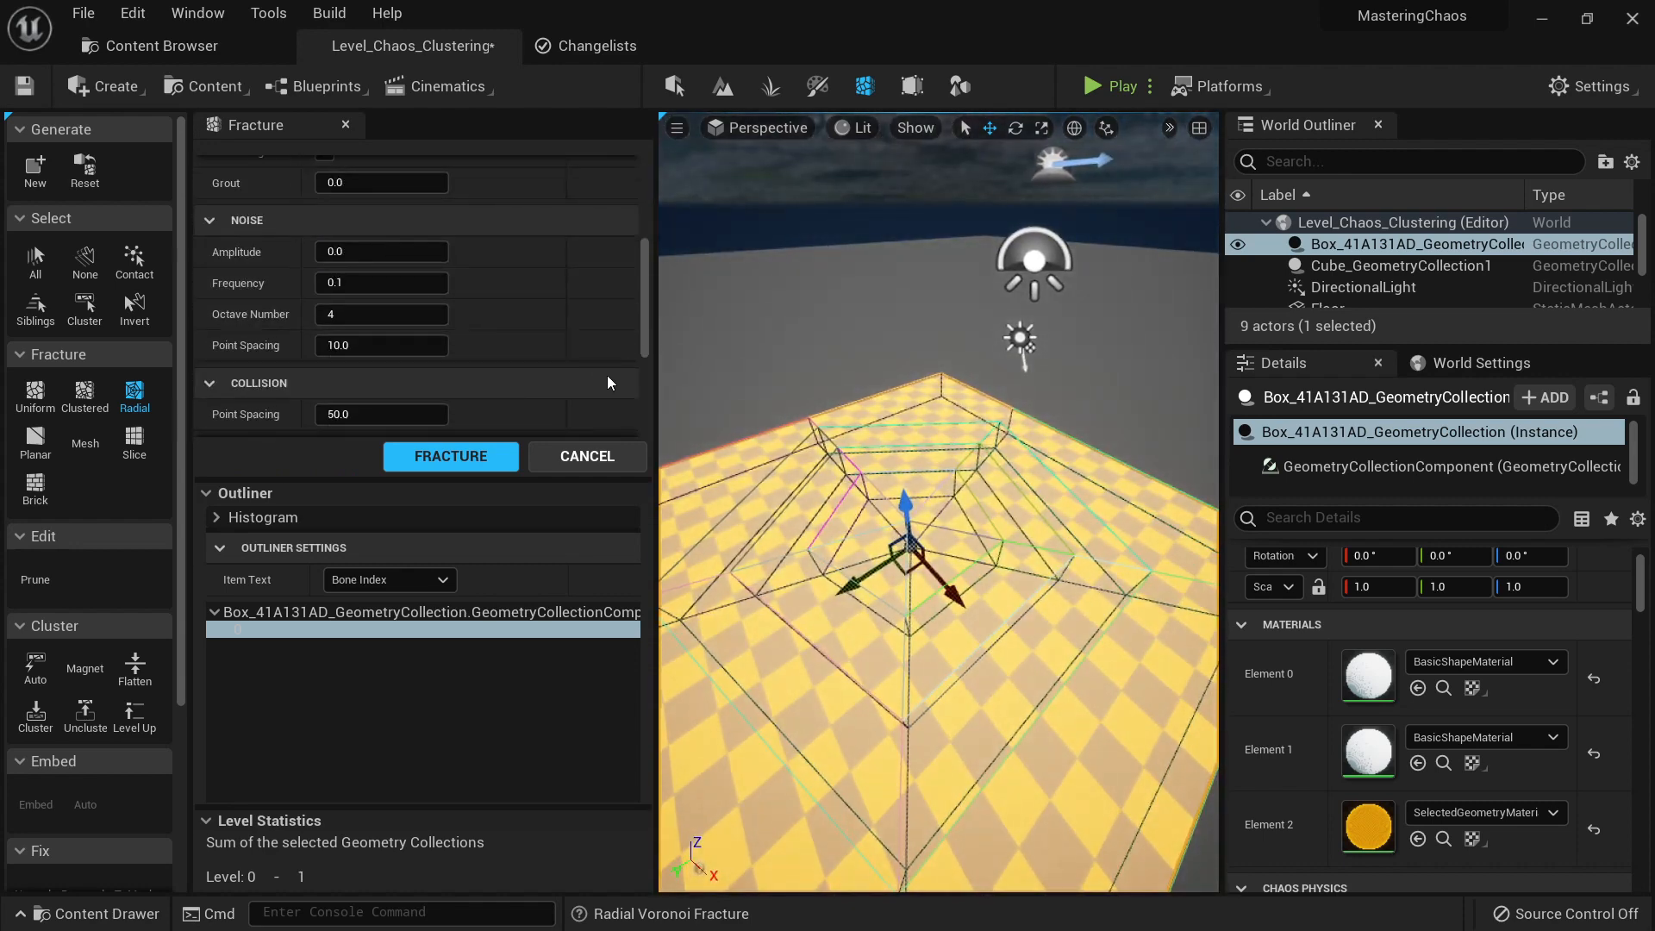
key("s")
right_click_drag(1038, 624, 1024, 639)
key("w")
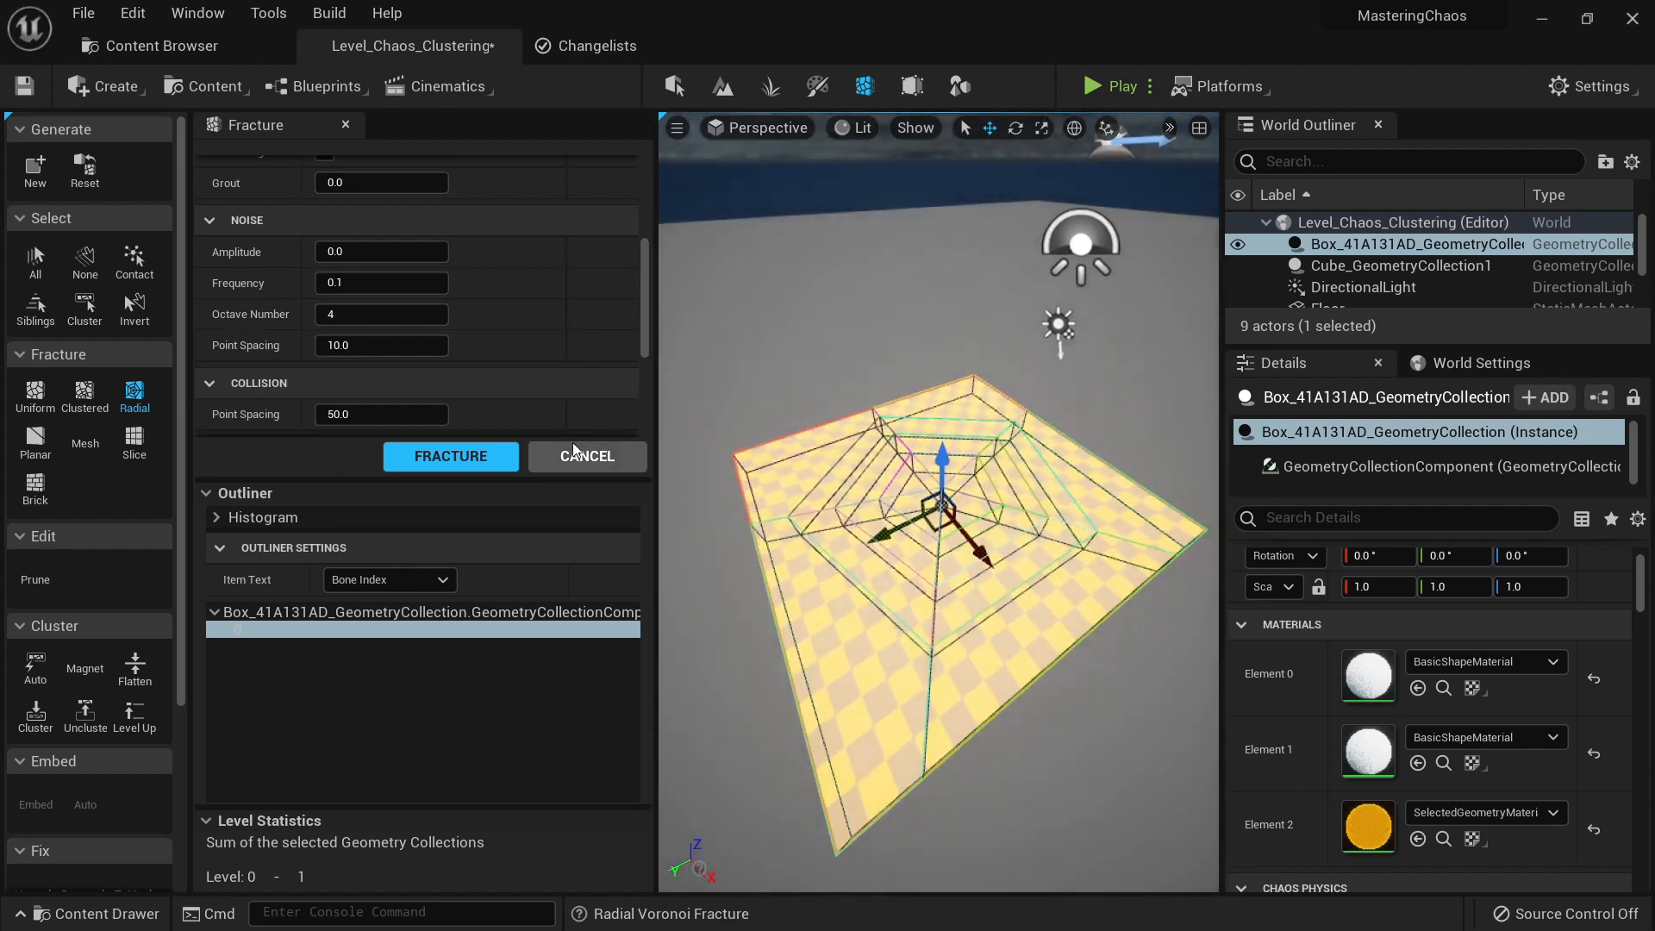
Step: Apply the Radial Voronoi fracture to the box with default settings and inspect the exploded pieces from above
left_click(470, 455)
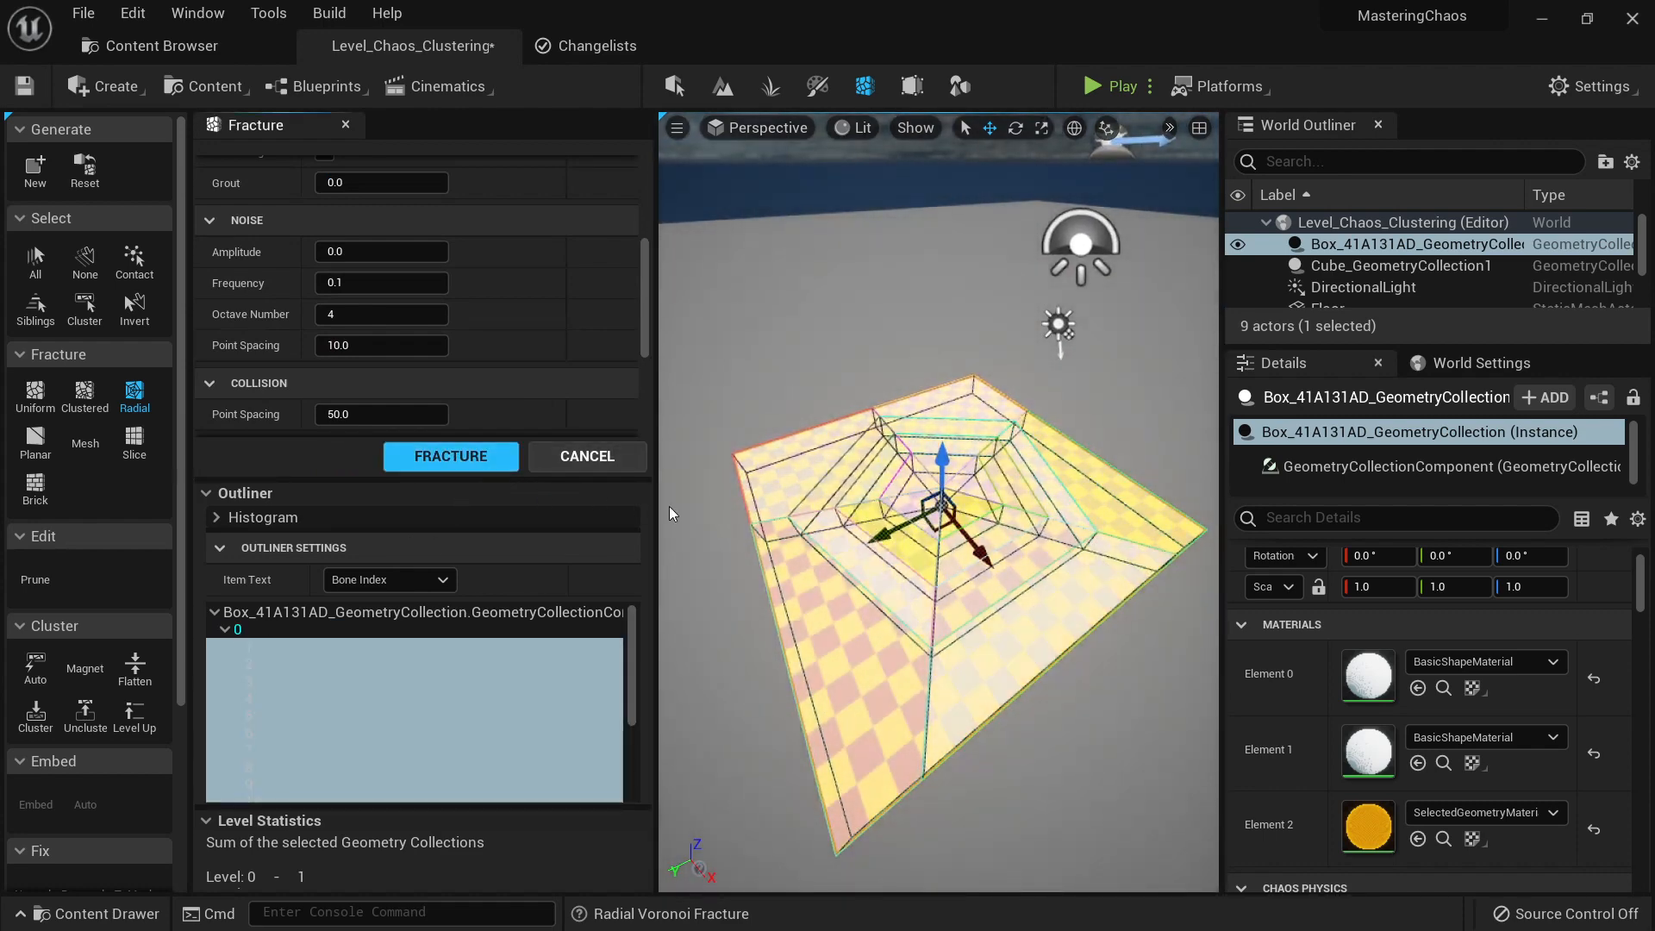
right_click_drag(1024, 667, 1059, 660)
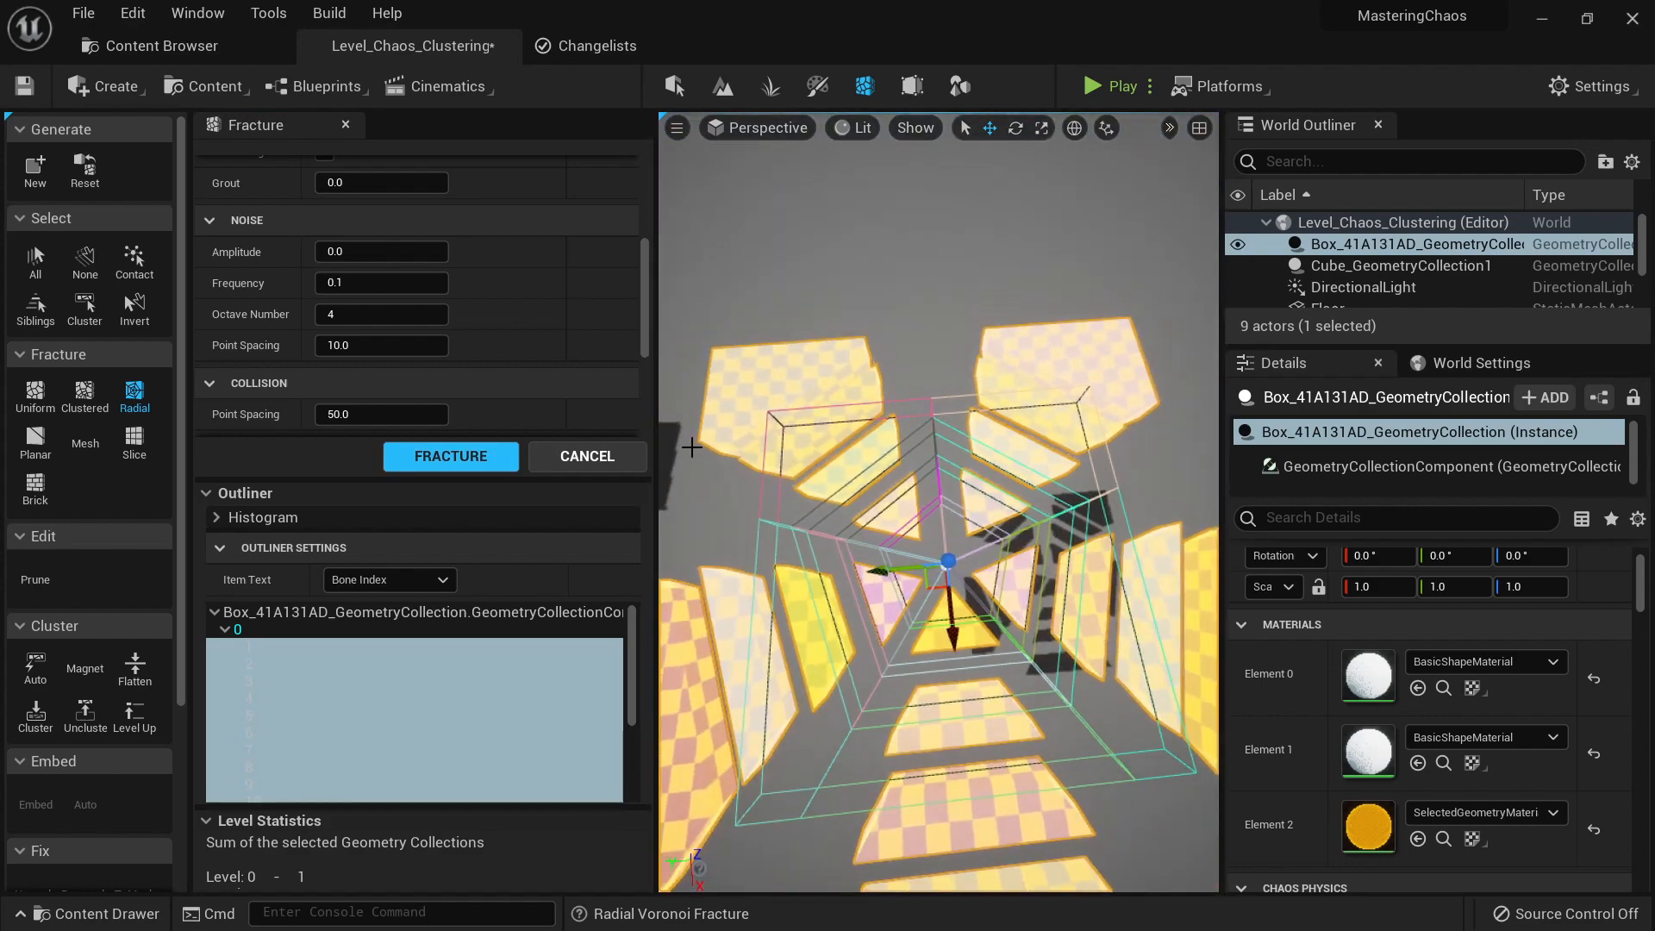
scroll(993, 510, "down", 6)
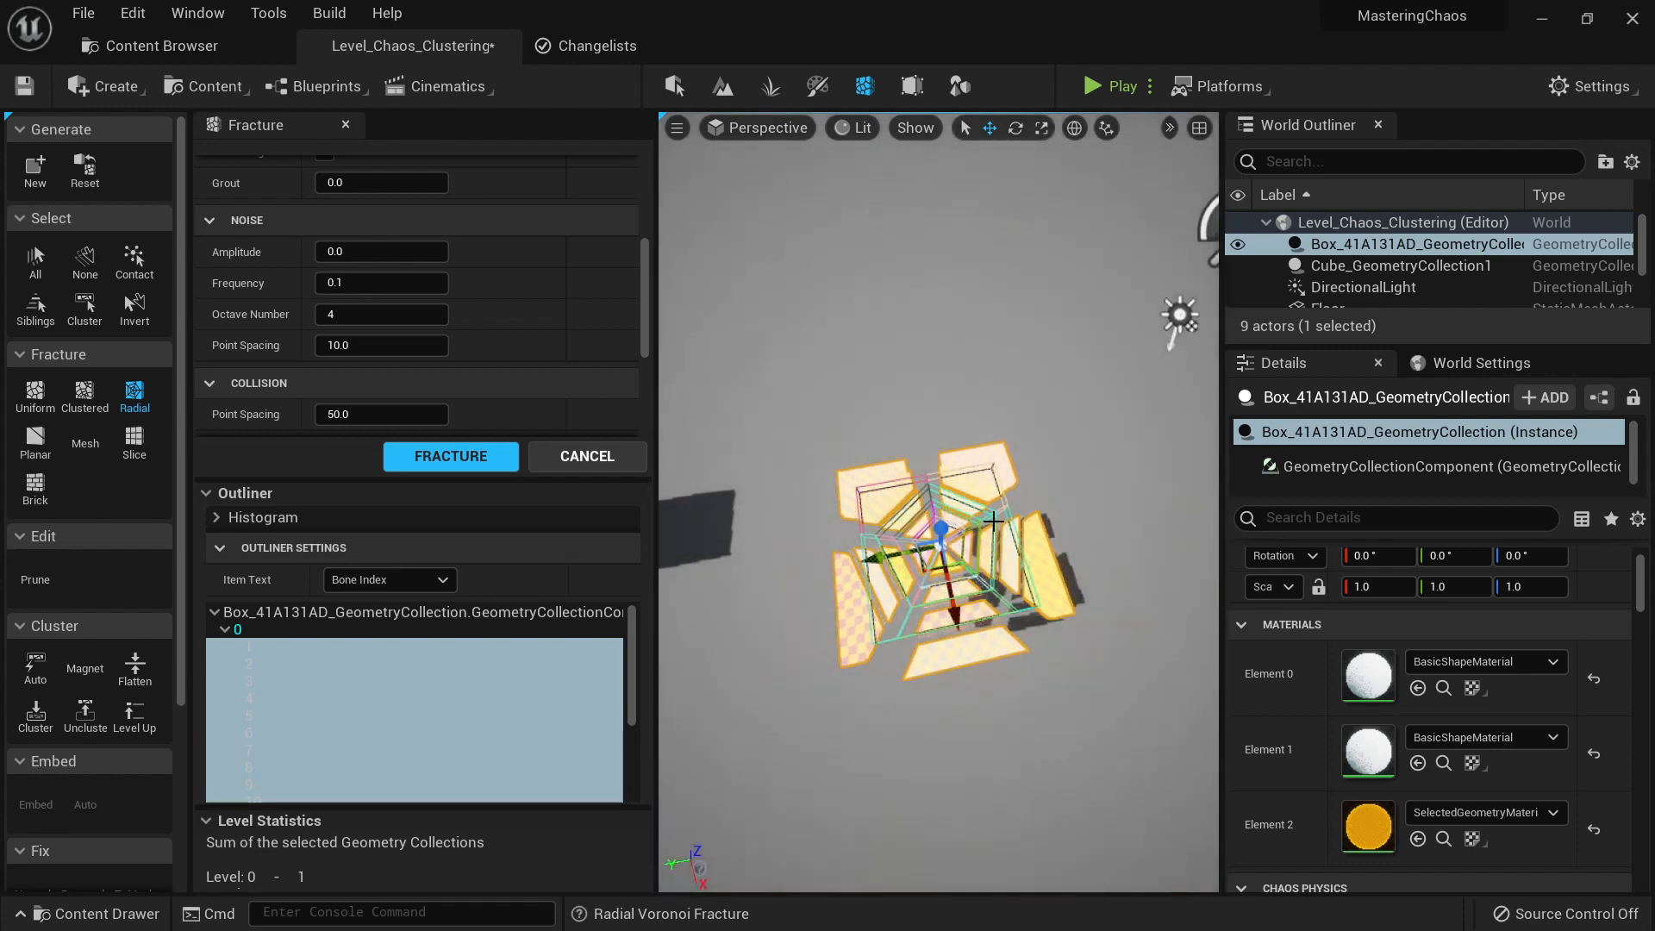
Step: Leave fracture mode and play-test the level, running the character up to the shattered box, and stop the session
key("shift+1")
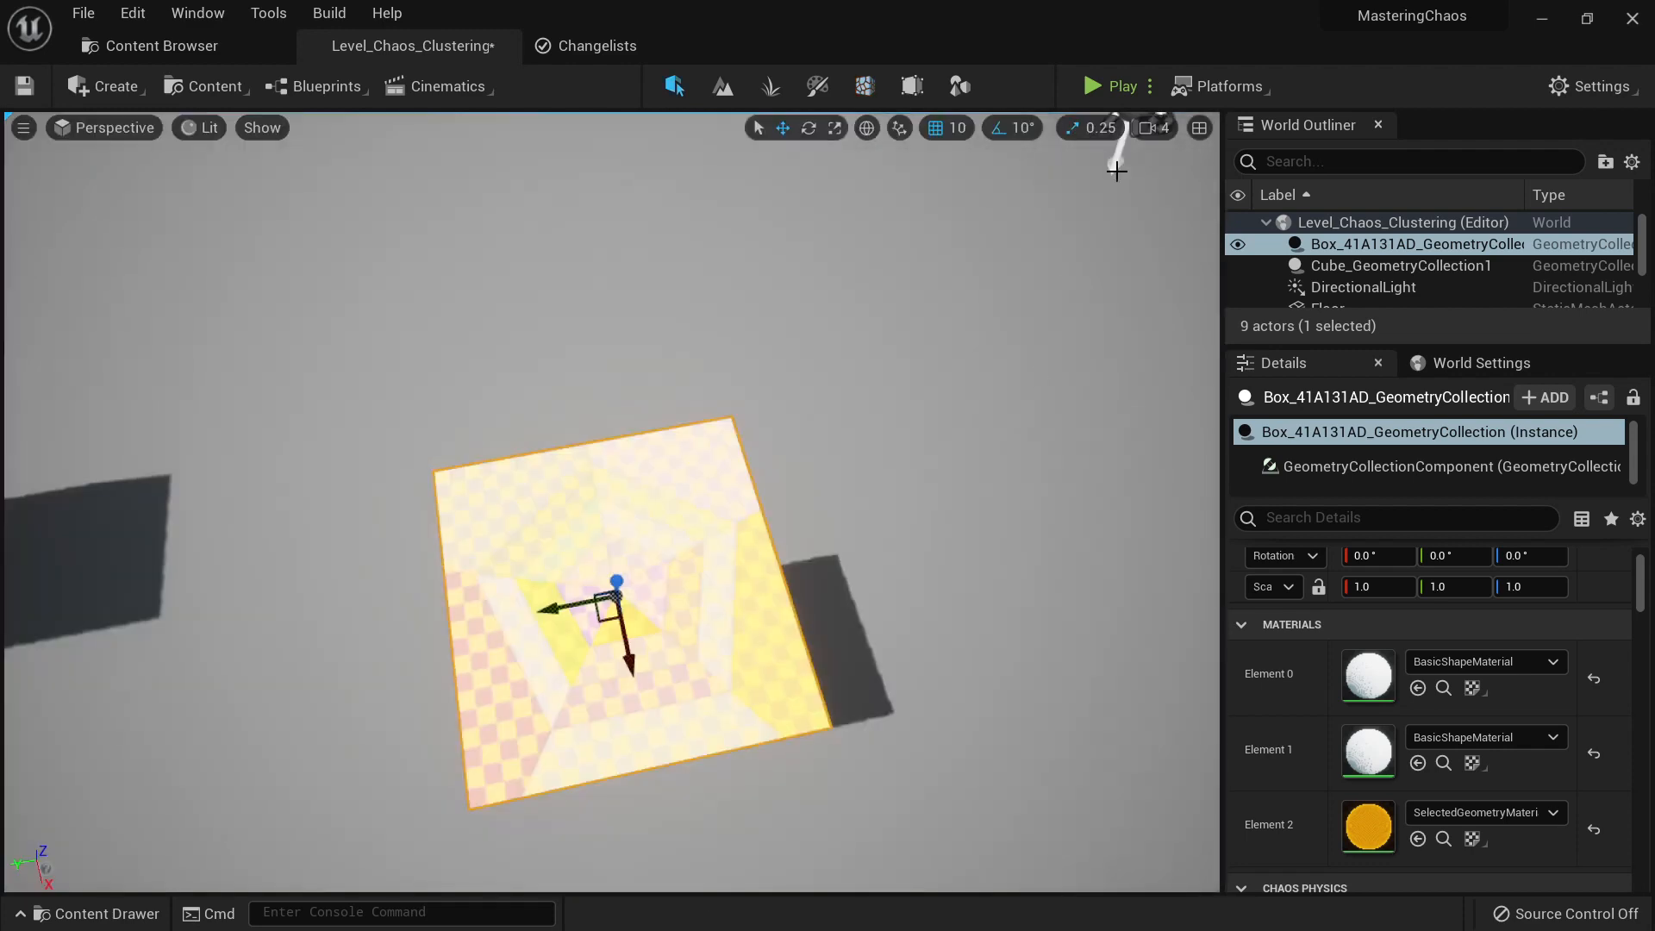
left_click(1114, 80)
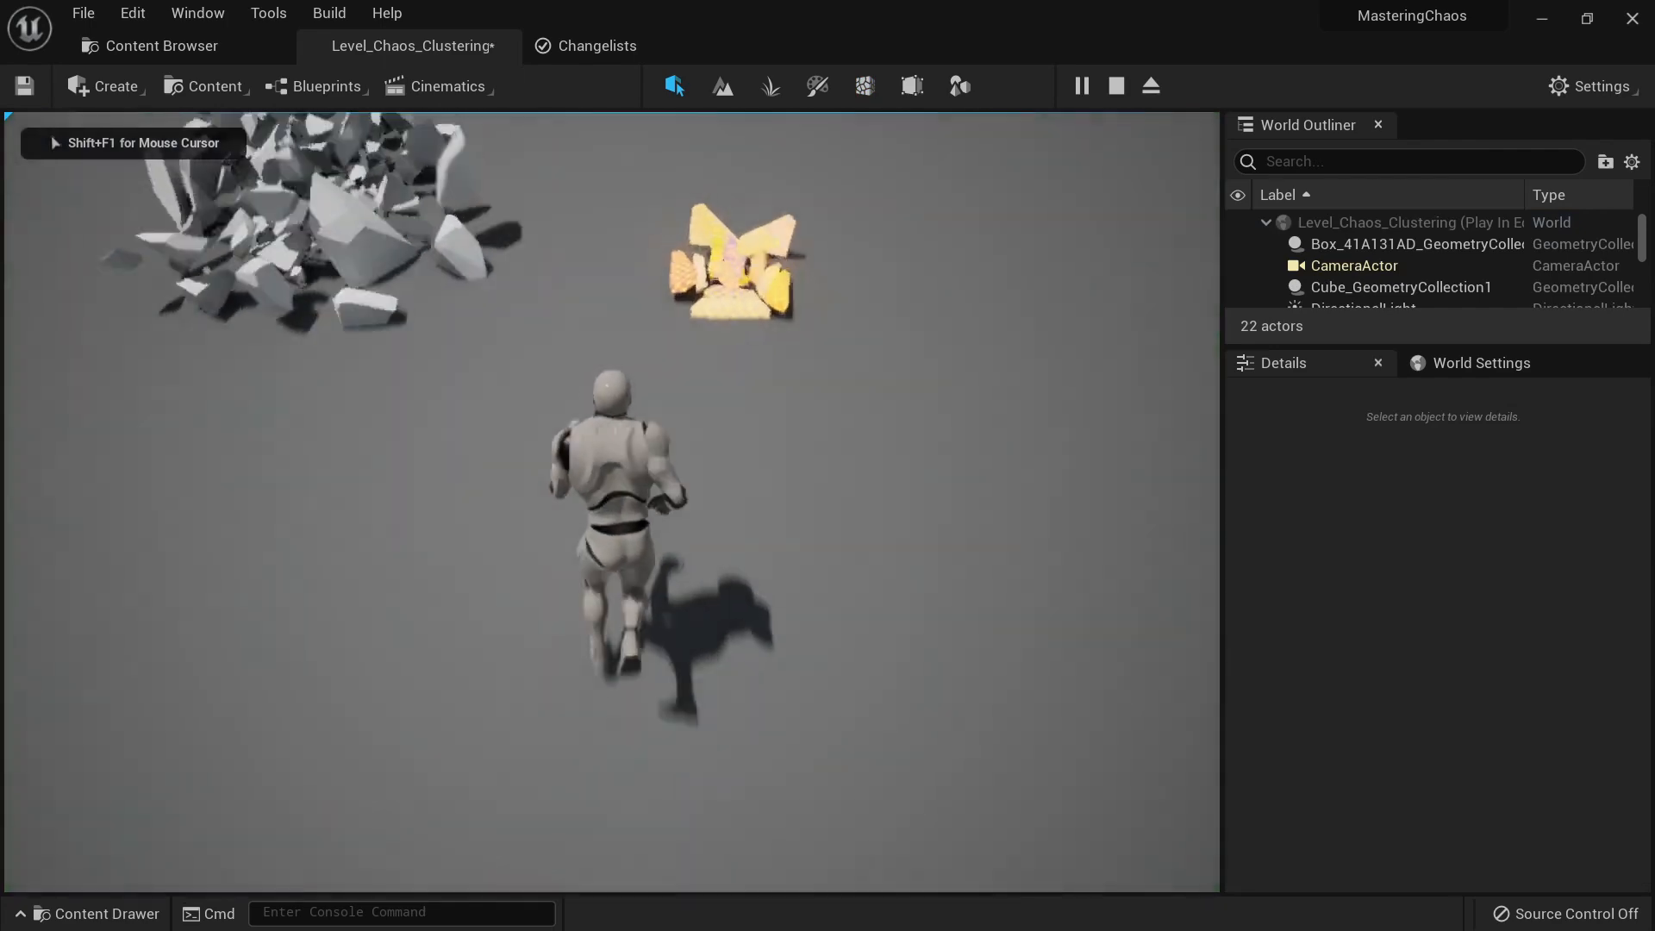
key("w")
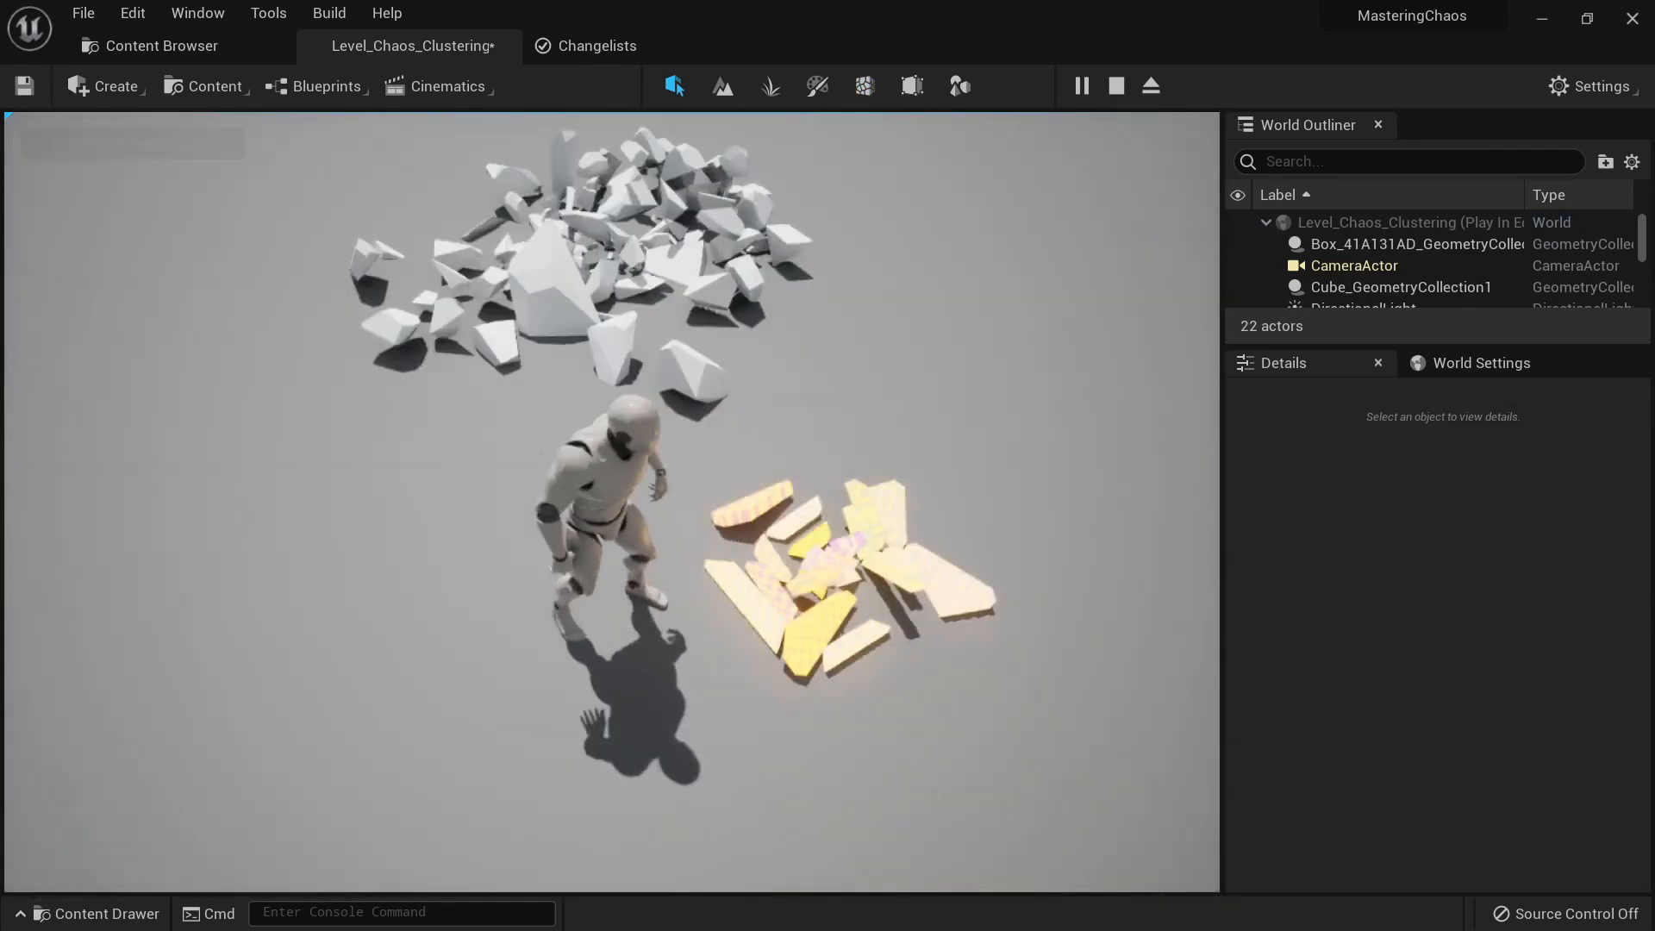
key("Escape")
Step: Return to fracture mode and reset the box's geometry collection to its unfractured state
right_click_drag(772, 360, 836, 361)
key("w")
key("a")
right_click_drag(868, 117, 868, 117)
left_click(865, 86)
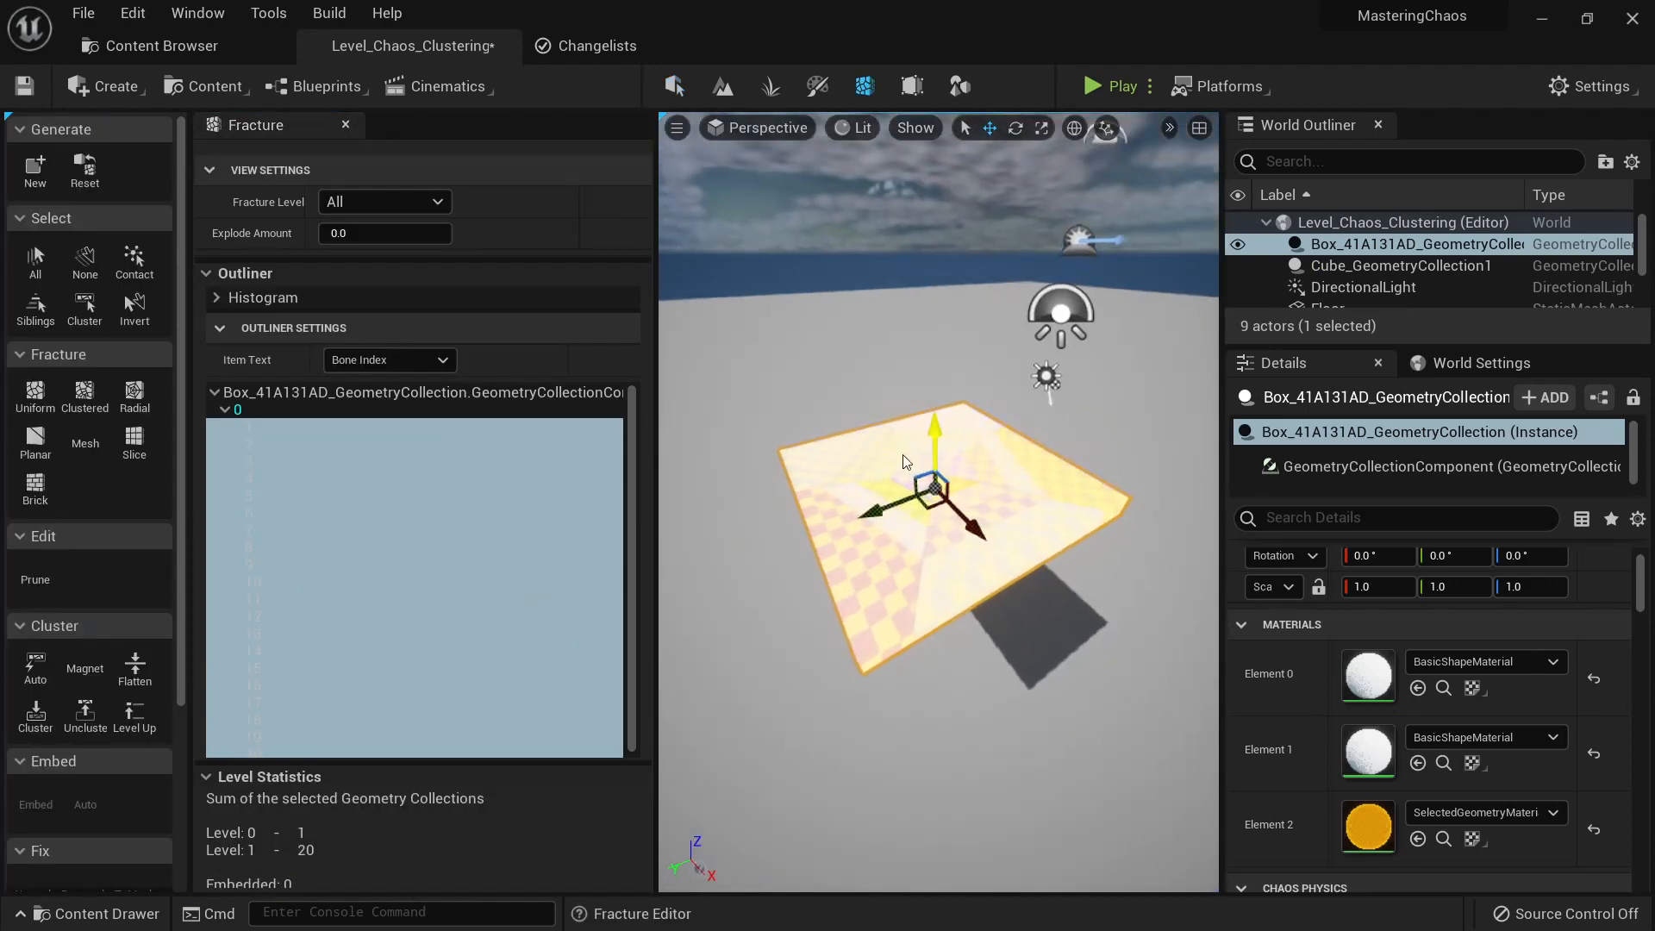
left_click(85, 168)
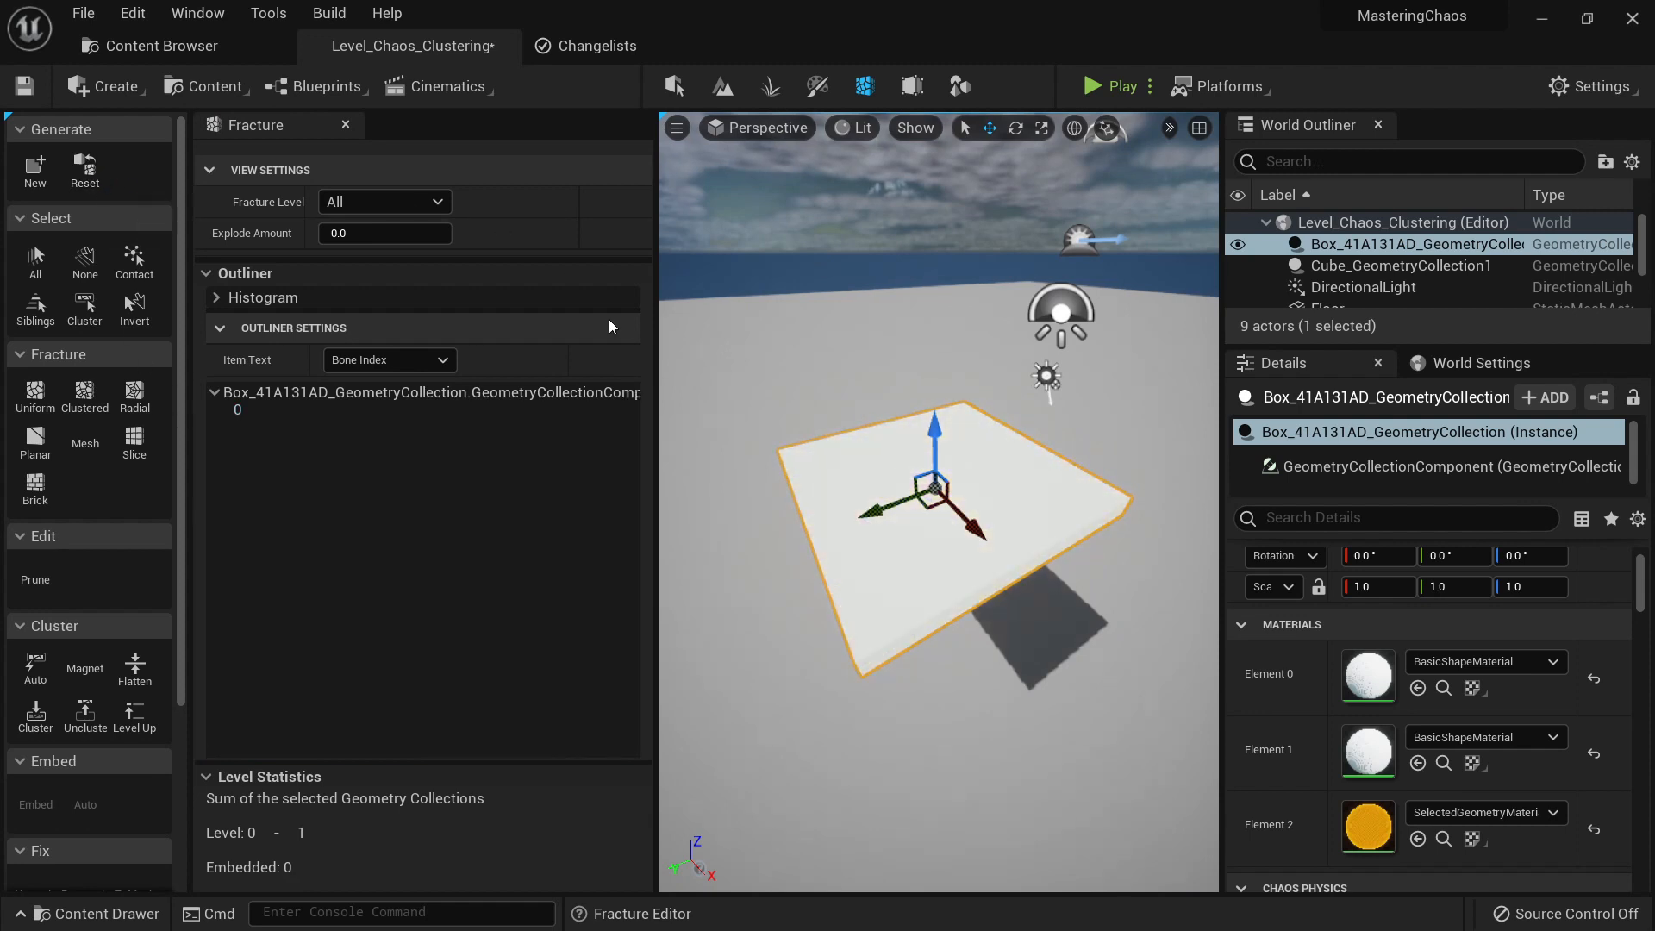
Step: Start a Radial Voronoi fracture on the box's root bone 0 and bring its Radial Voronoi settings into view
left_click(143, 398)
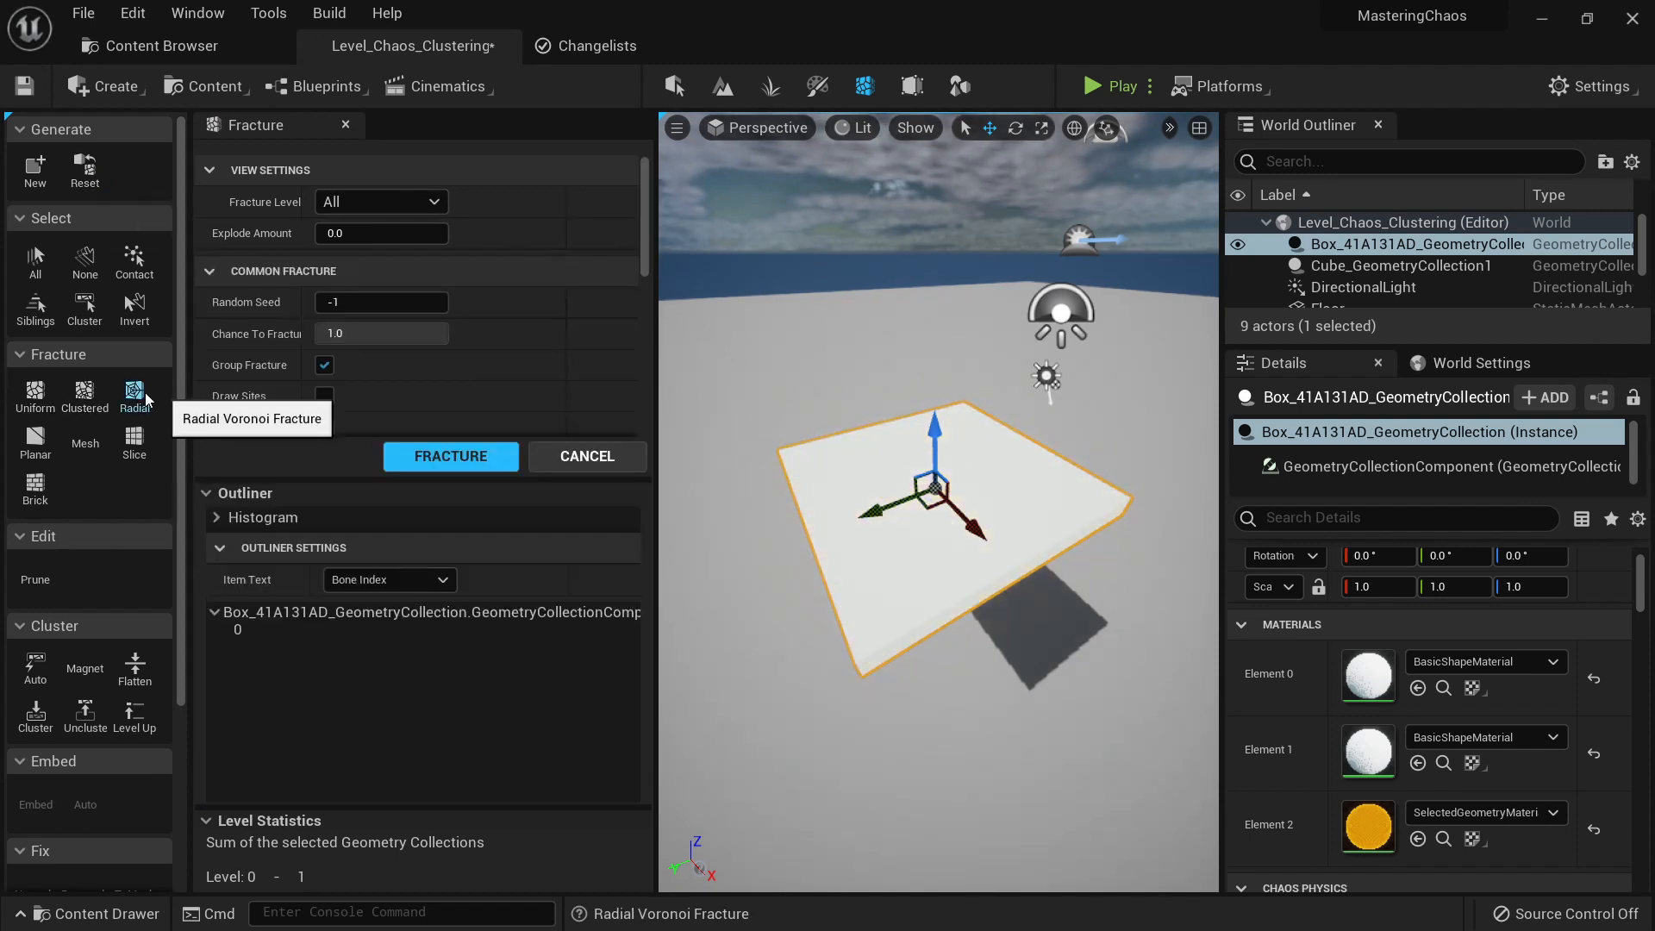
left_click(245, 629)
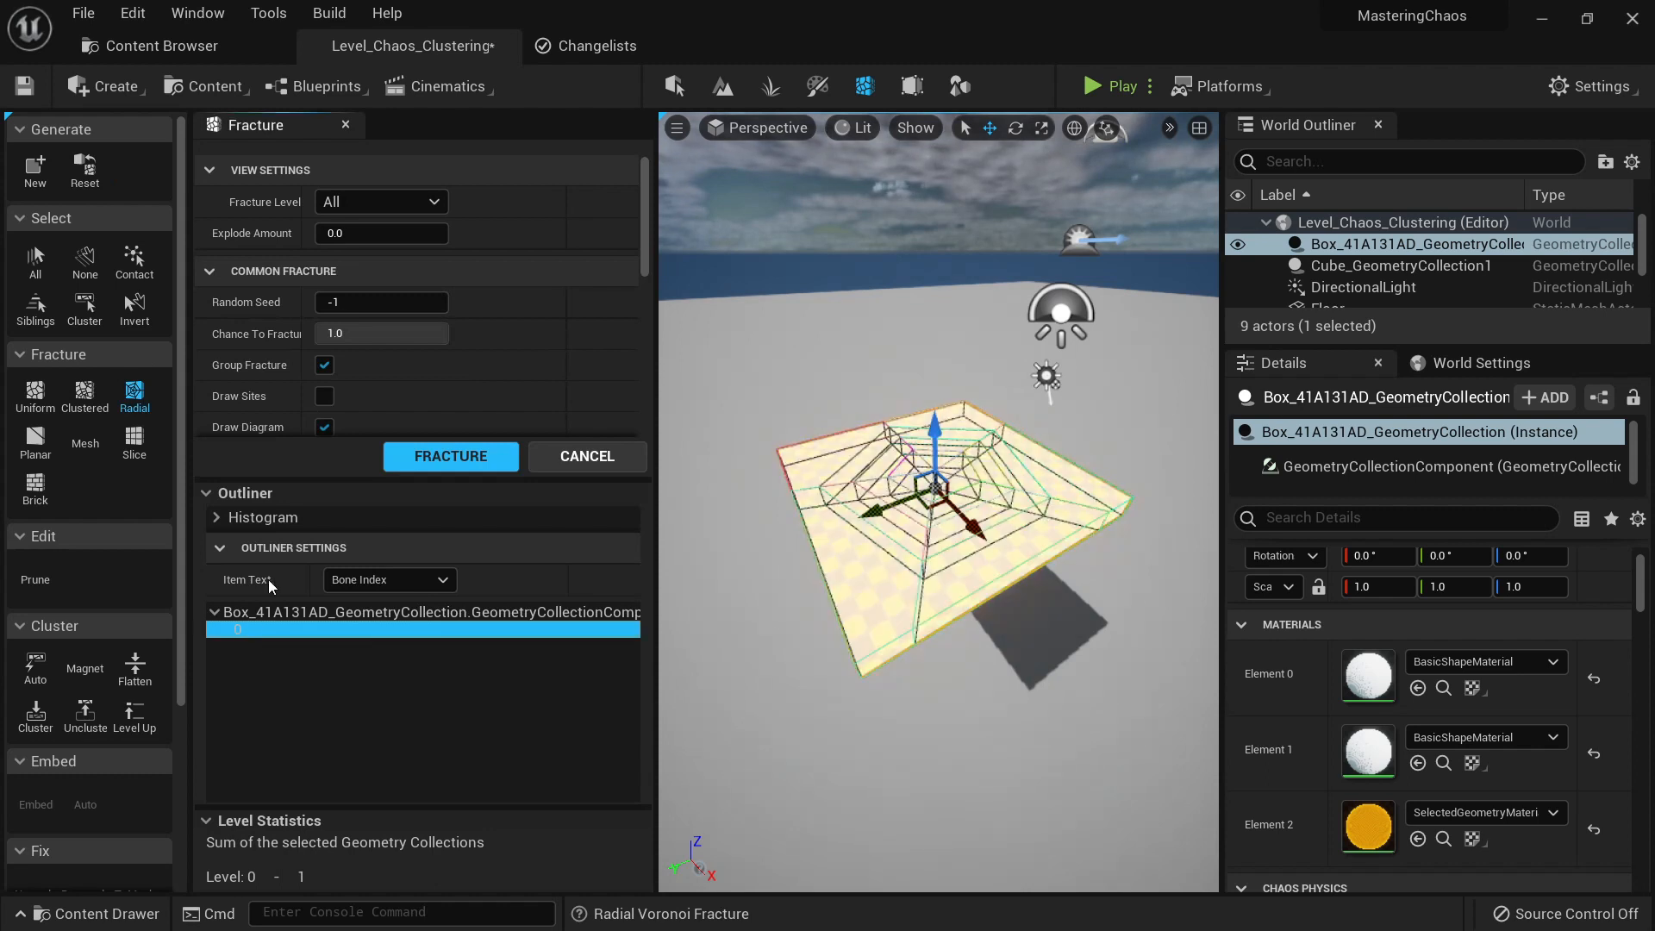
scroll(483, 310, "down", 6)
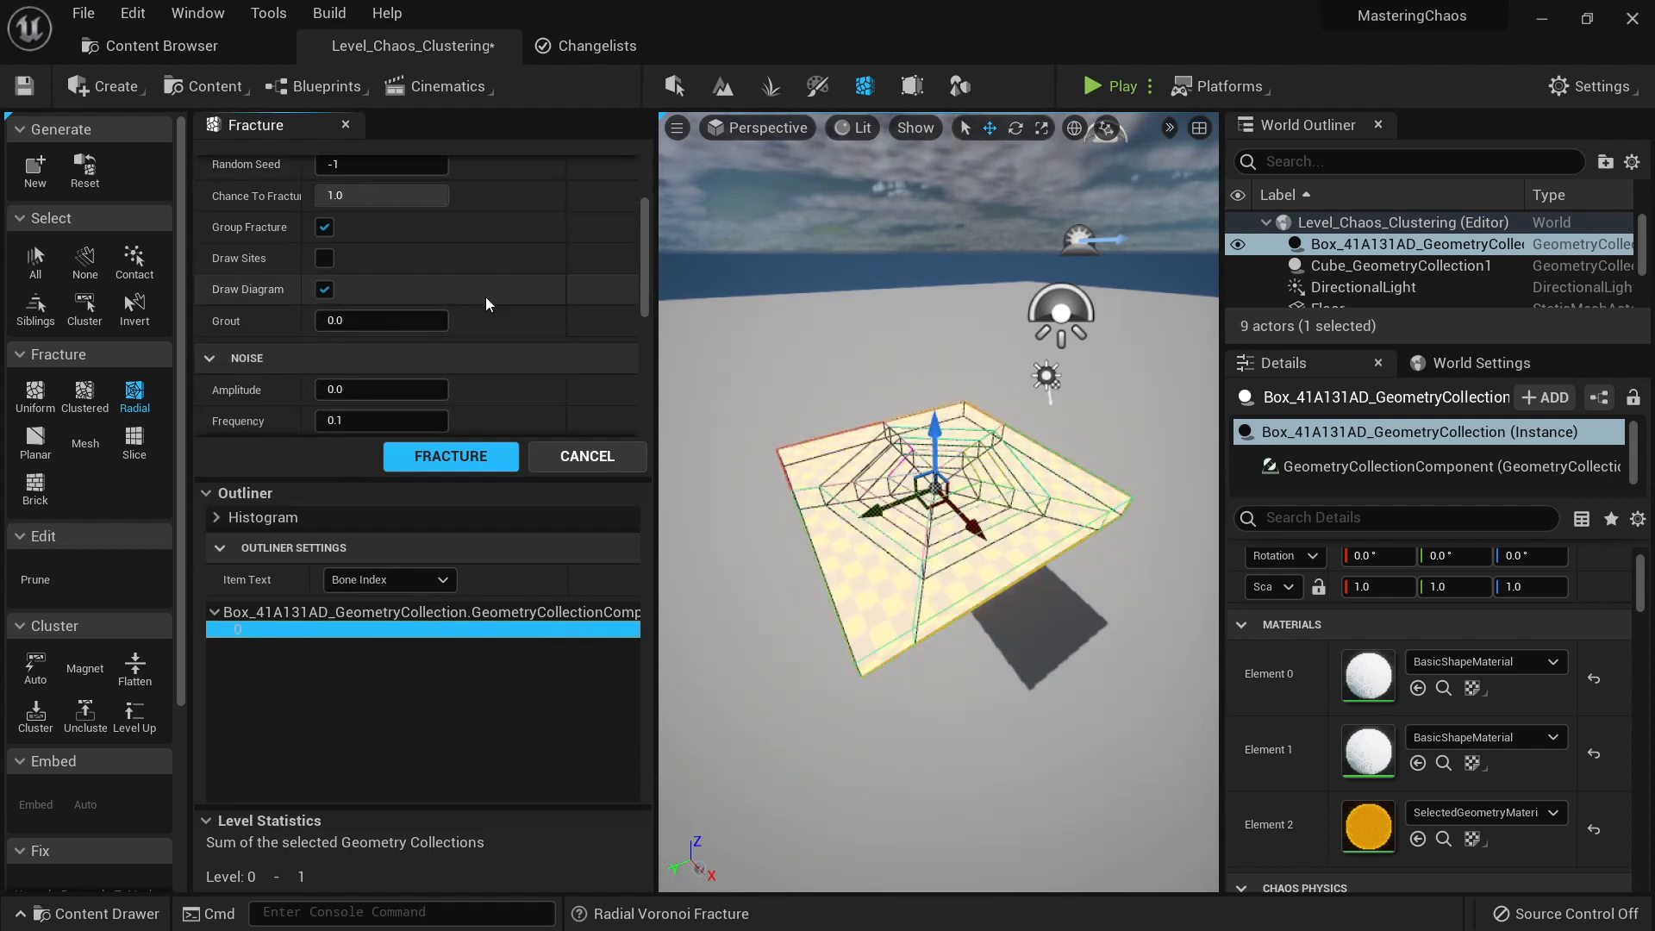
scroll(485, 296, "down", 6)
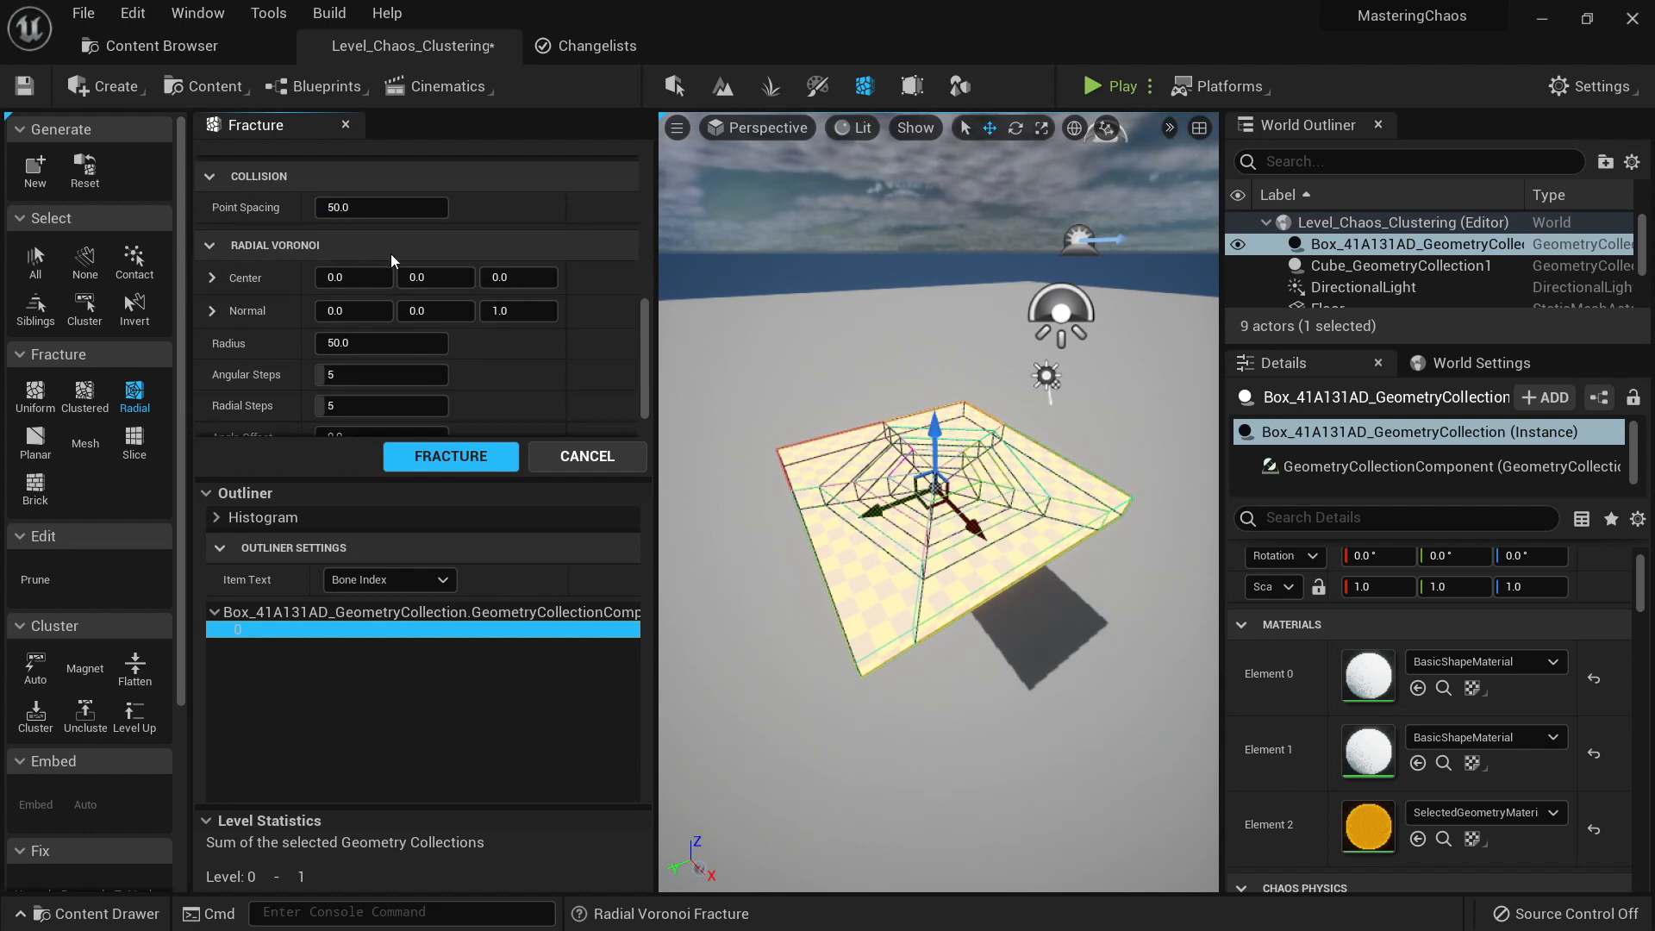
Step: Try shifting the radial pattern's Center to about -32 in X and about 2.2 in Y, restoring the default each time
right_click_drag(801, 371, 918, 500)
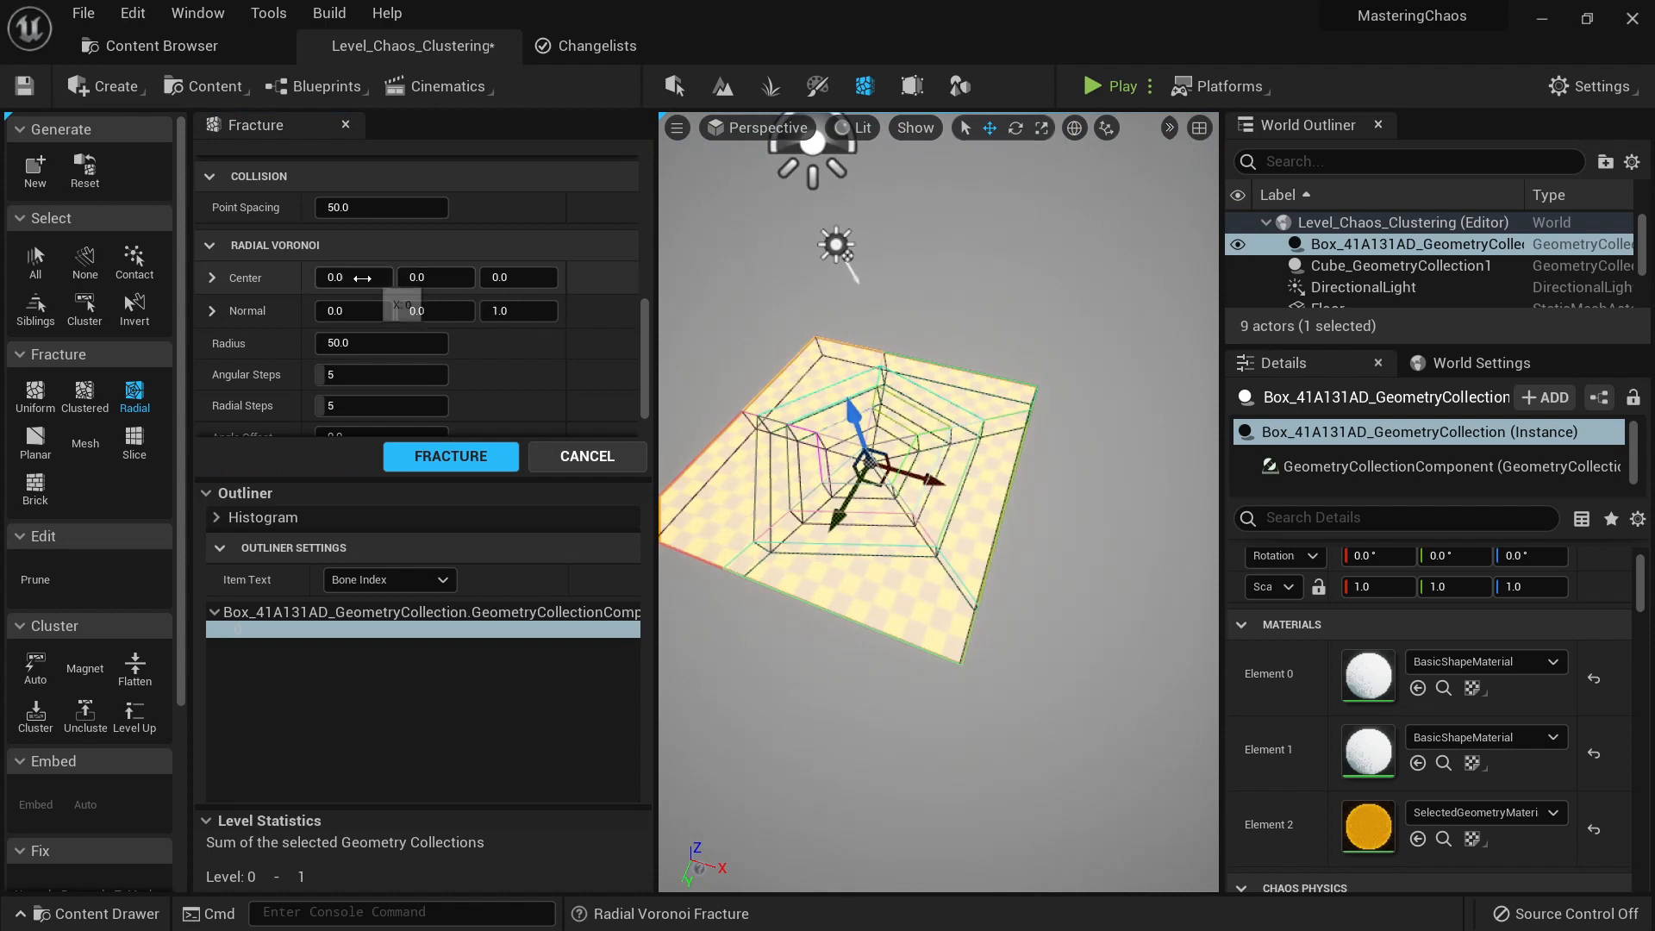
left_click_drag(362, 277, 315, 277)
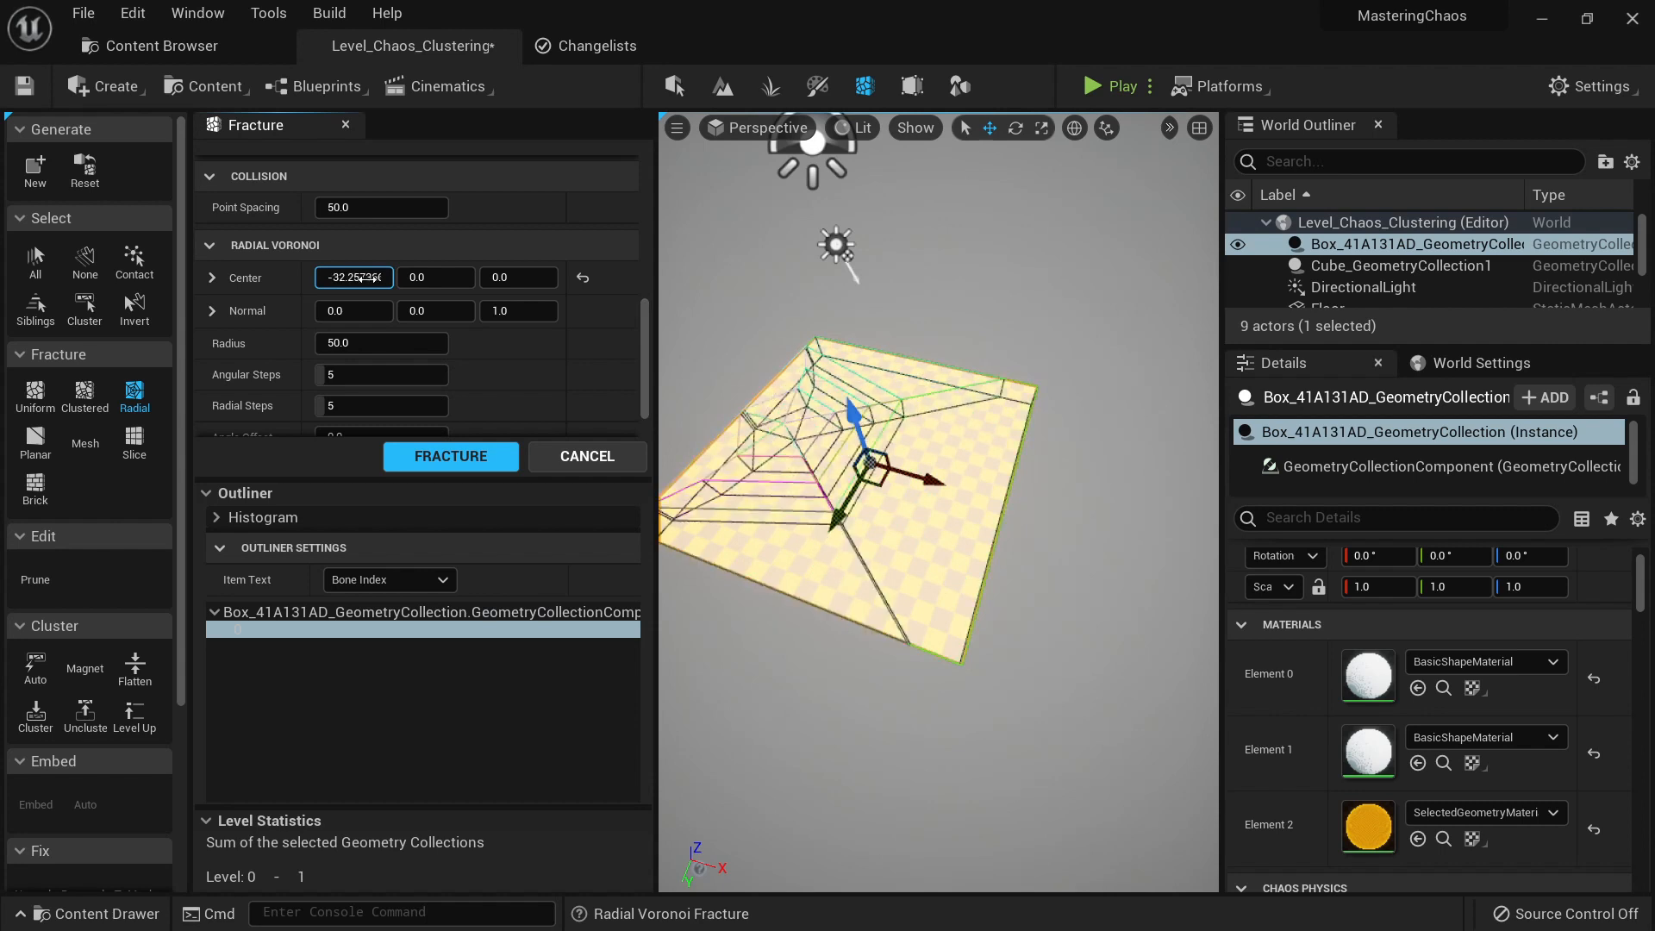
left_click(583, 278)
left_click_drag(435, 278, 509, 277)
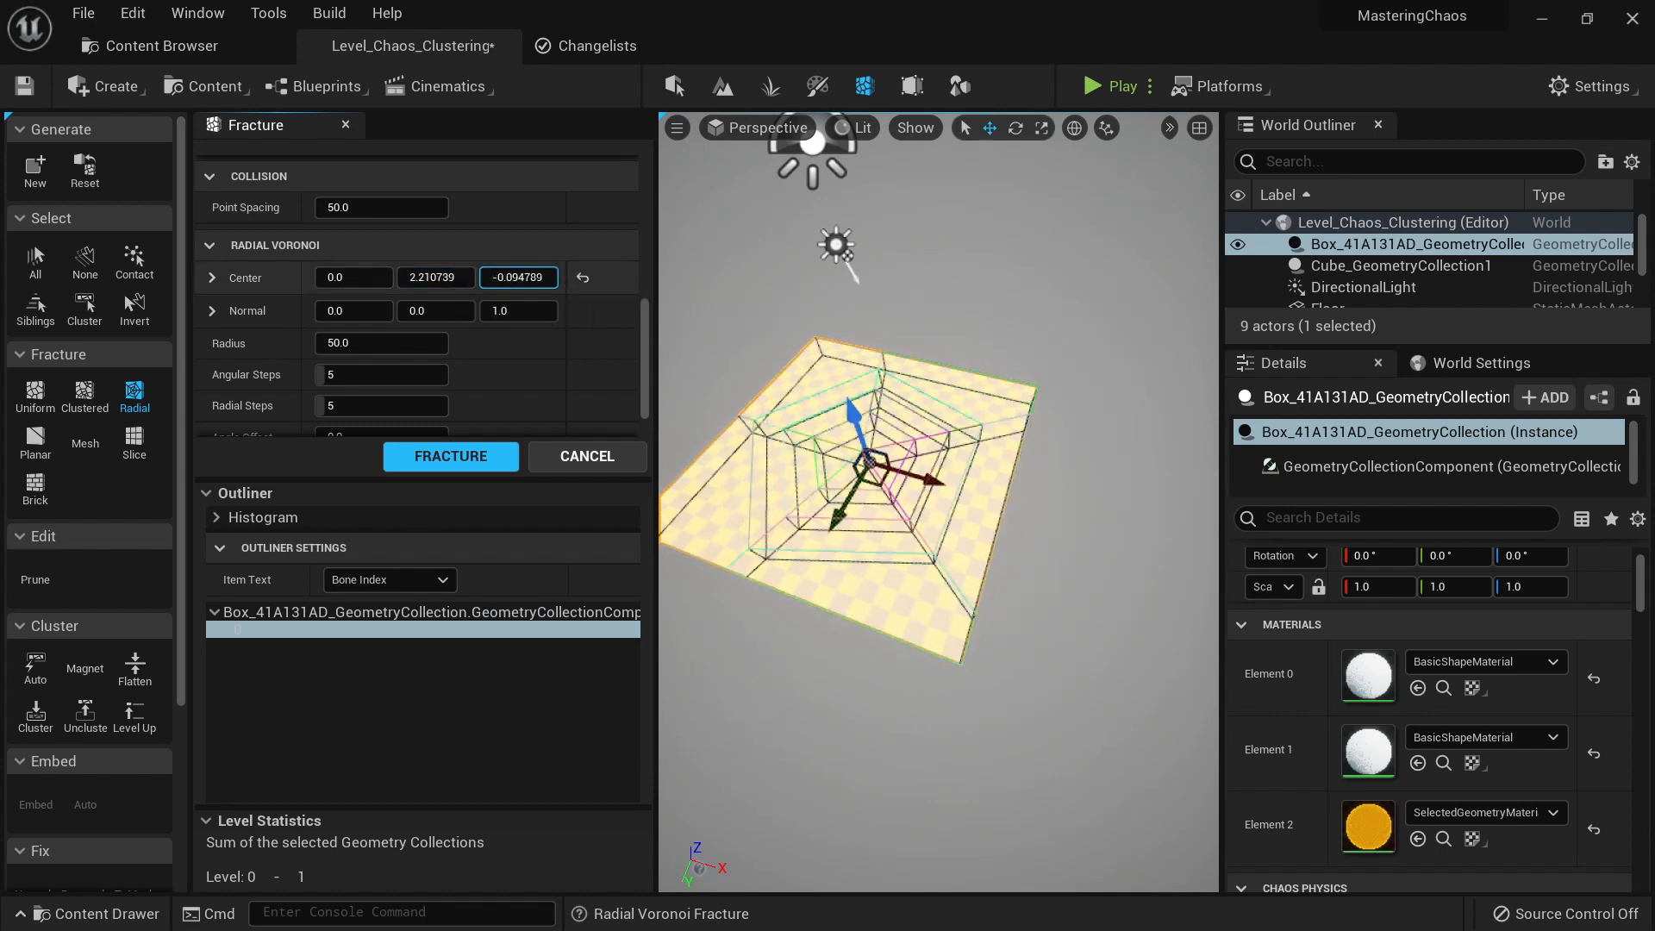
left_click(587, 277)
Step: Try tilting the radial pattern's Normal to about -0.32 in X and 1.95 in Y, and restore the default
right_click_drag(814, 438, 732, 438)
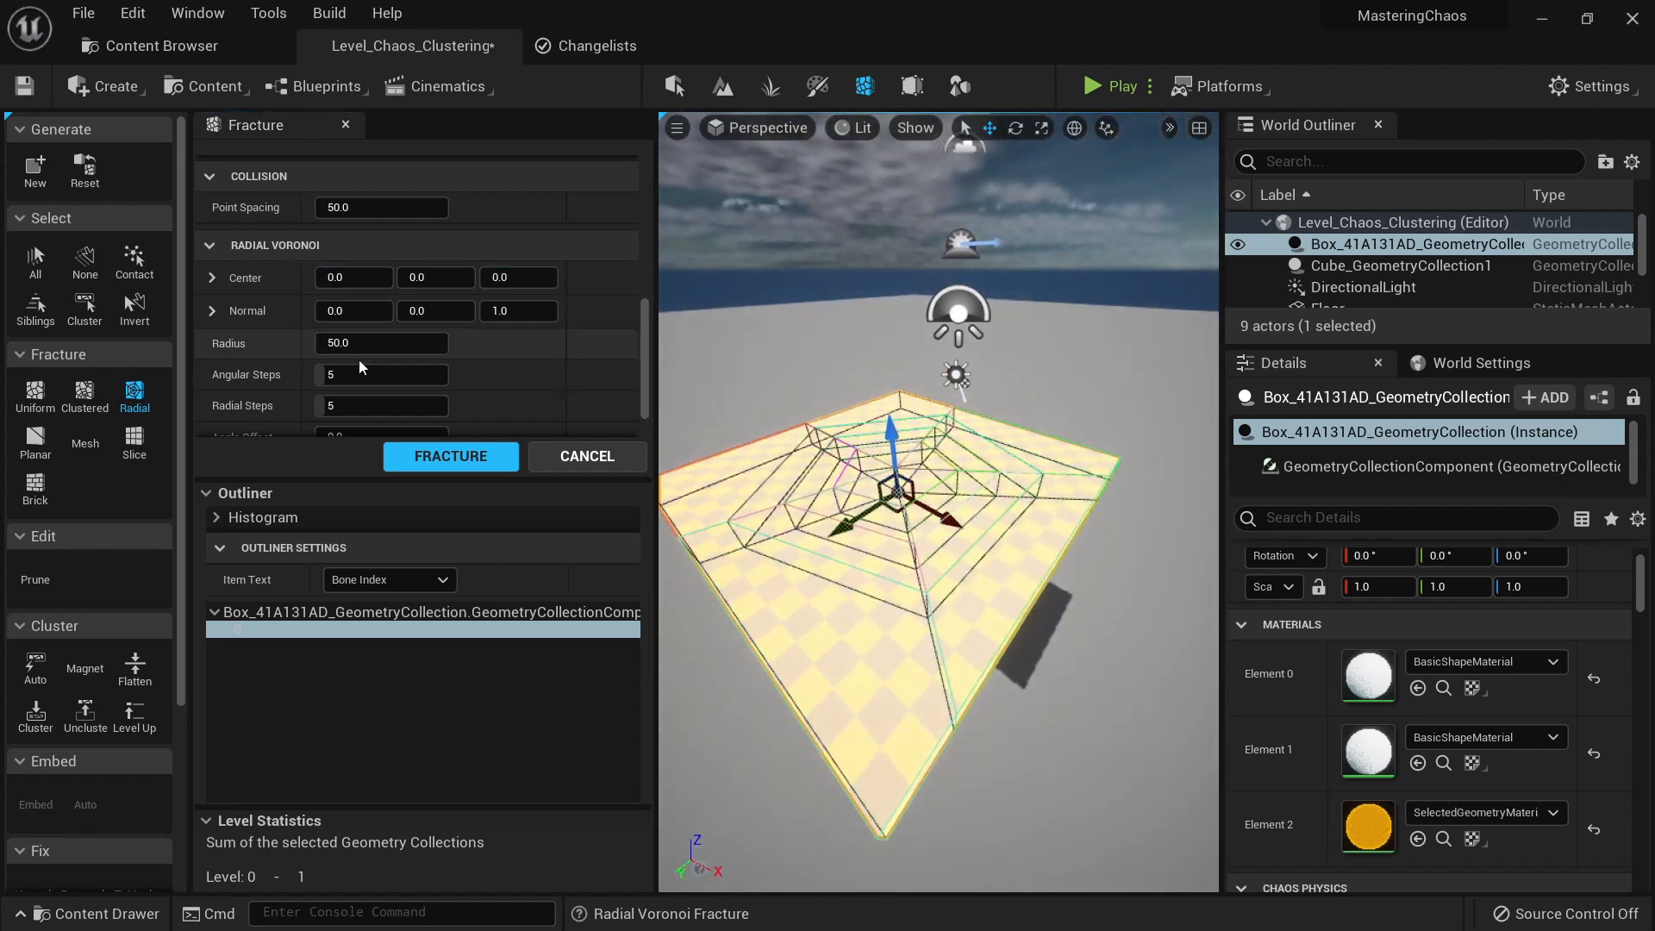
mouse_move(357, 311)
left_mouse_down()
mouse_move(335, 311)
mouse_move(400, 312)
mouse_move(333, 312)
left_mouse_up()
left_click_drag(438, 311, 518, 311)
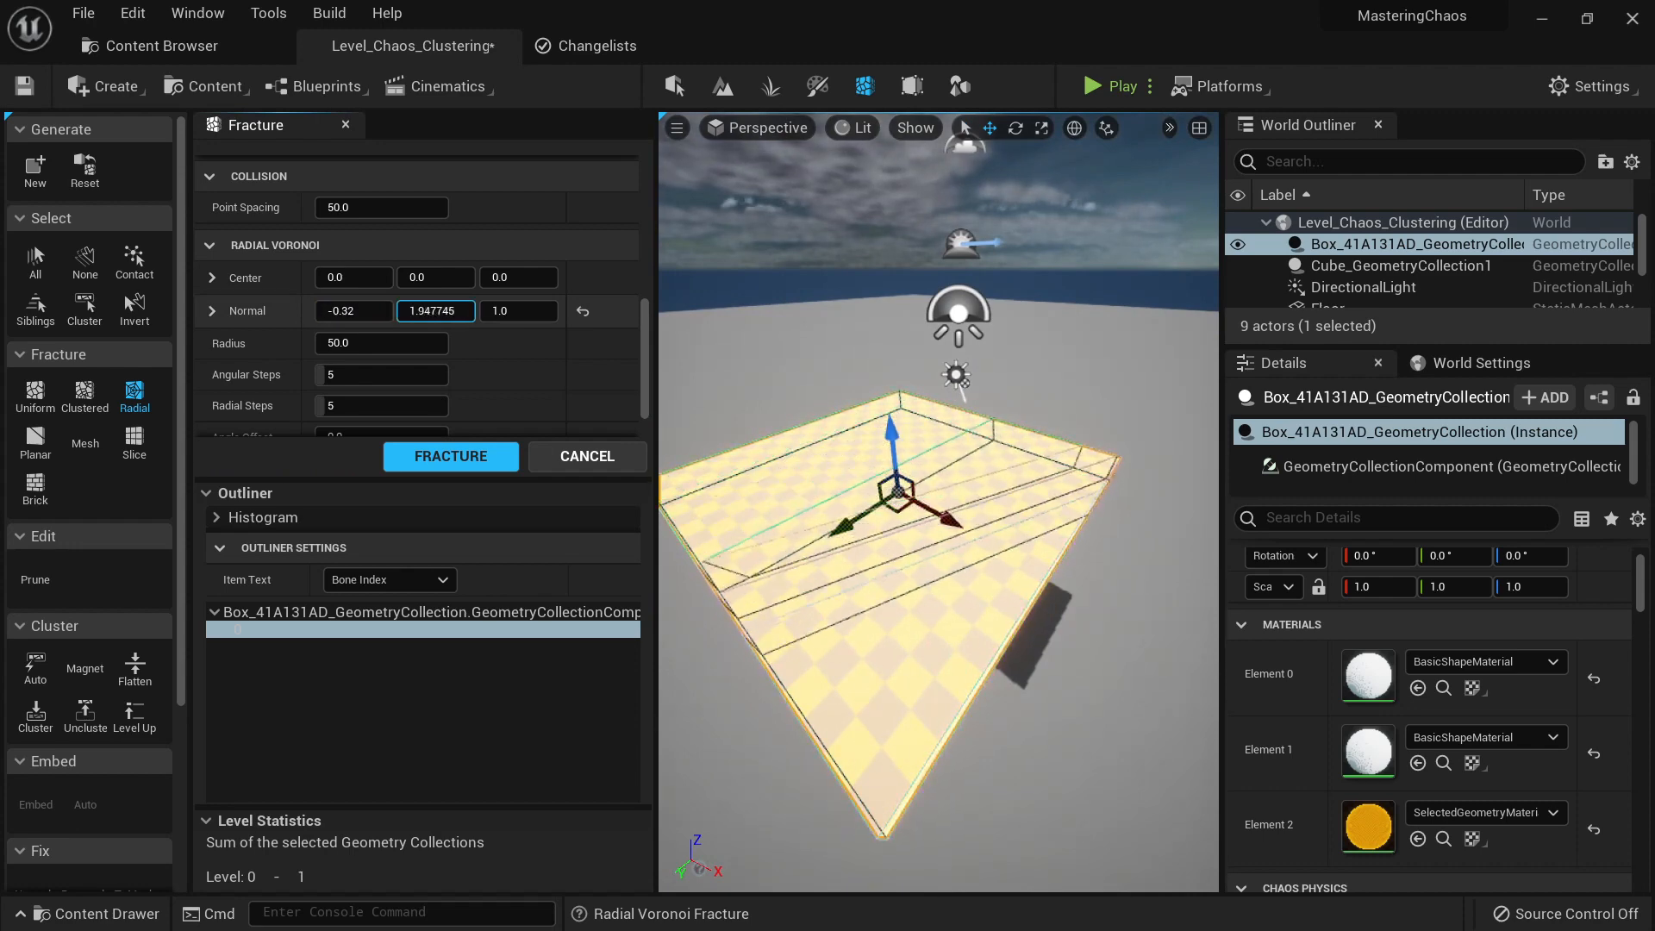
left_click(583, 310)
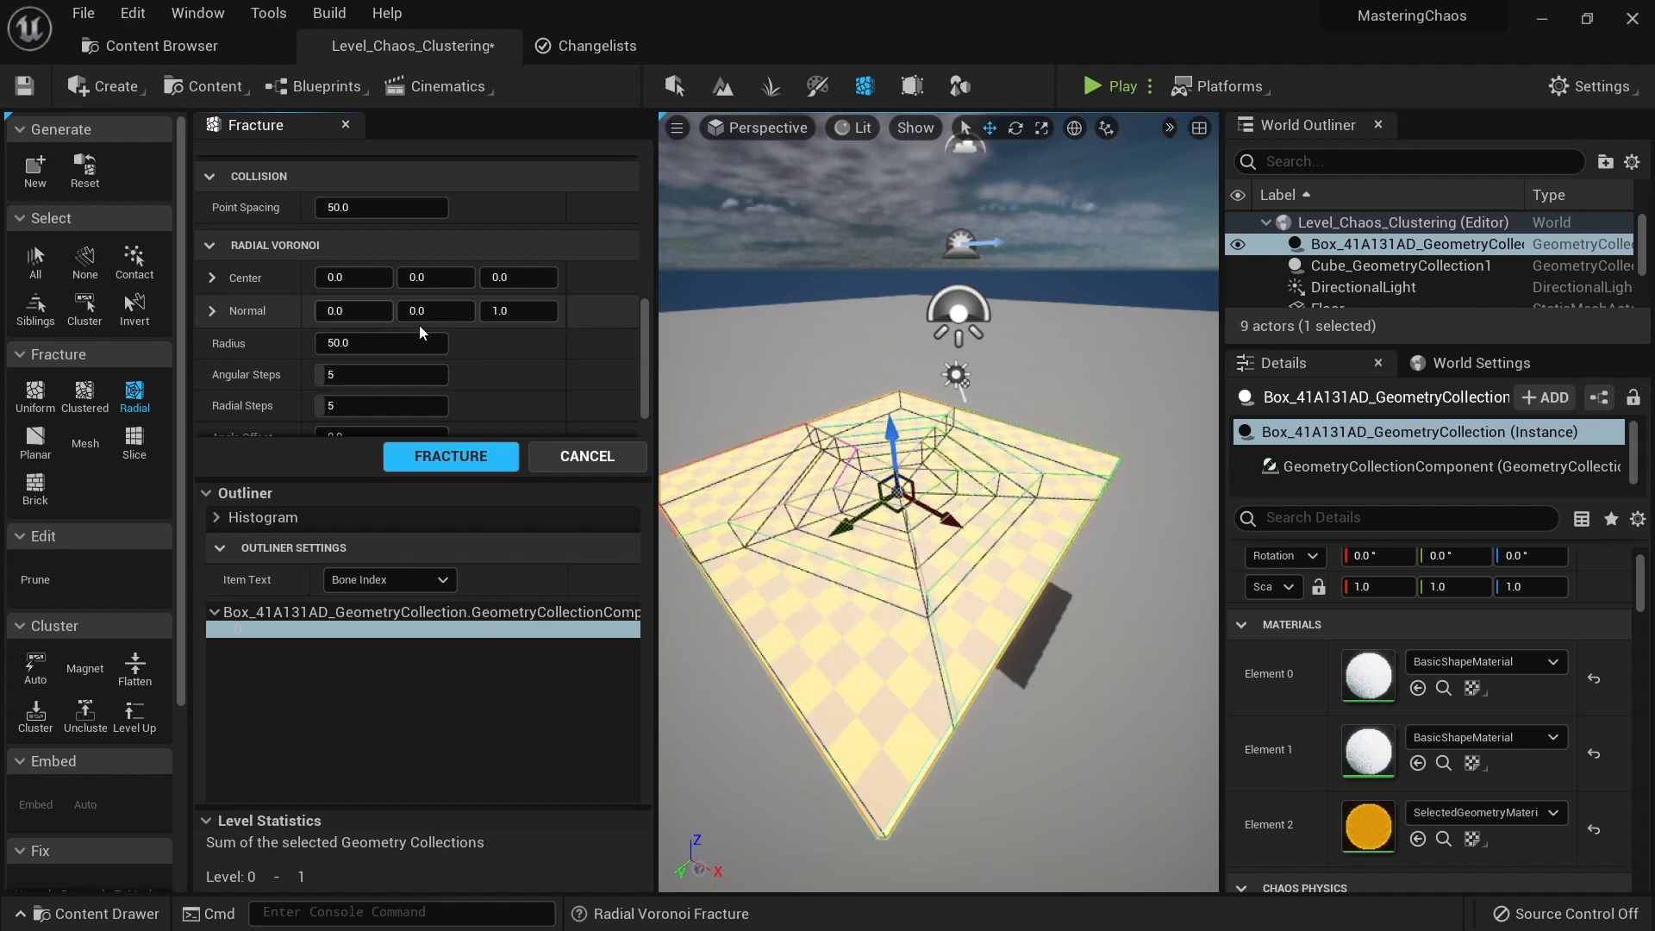
Step: Try shrinking the radial pattern's Radius to about 18 and restore the default
mouse_move(364, 355)
left_mouse_down()
mouse_move(405, 356)
mouse_move(355, 343)
left_mouse_up()
right_click_drag(817, 491, 853, 496)
left_click_drag(414, 340, 429, 340)
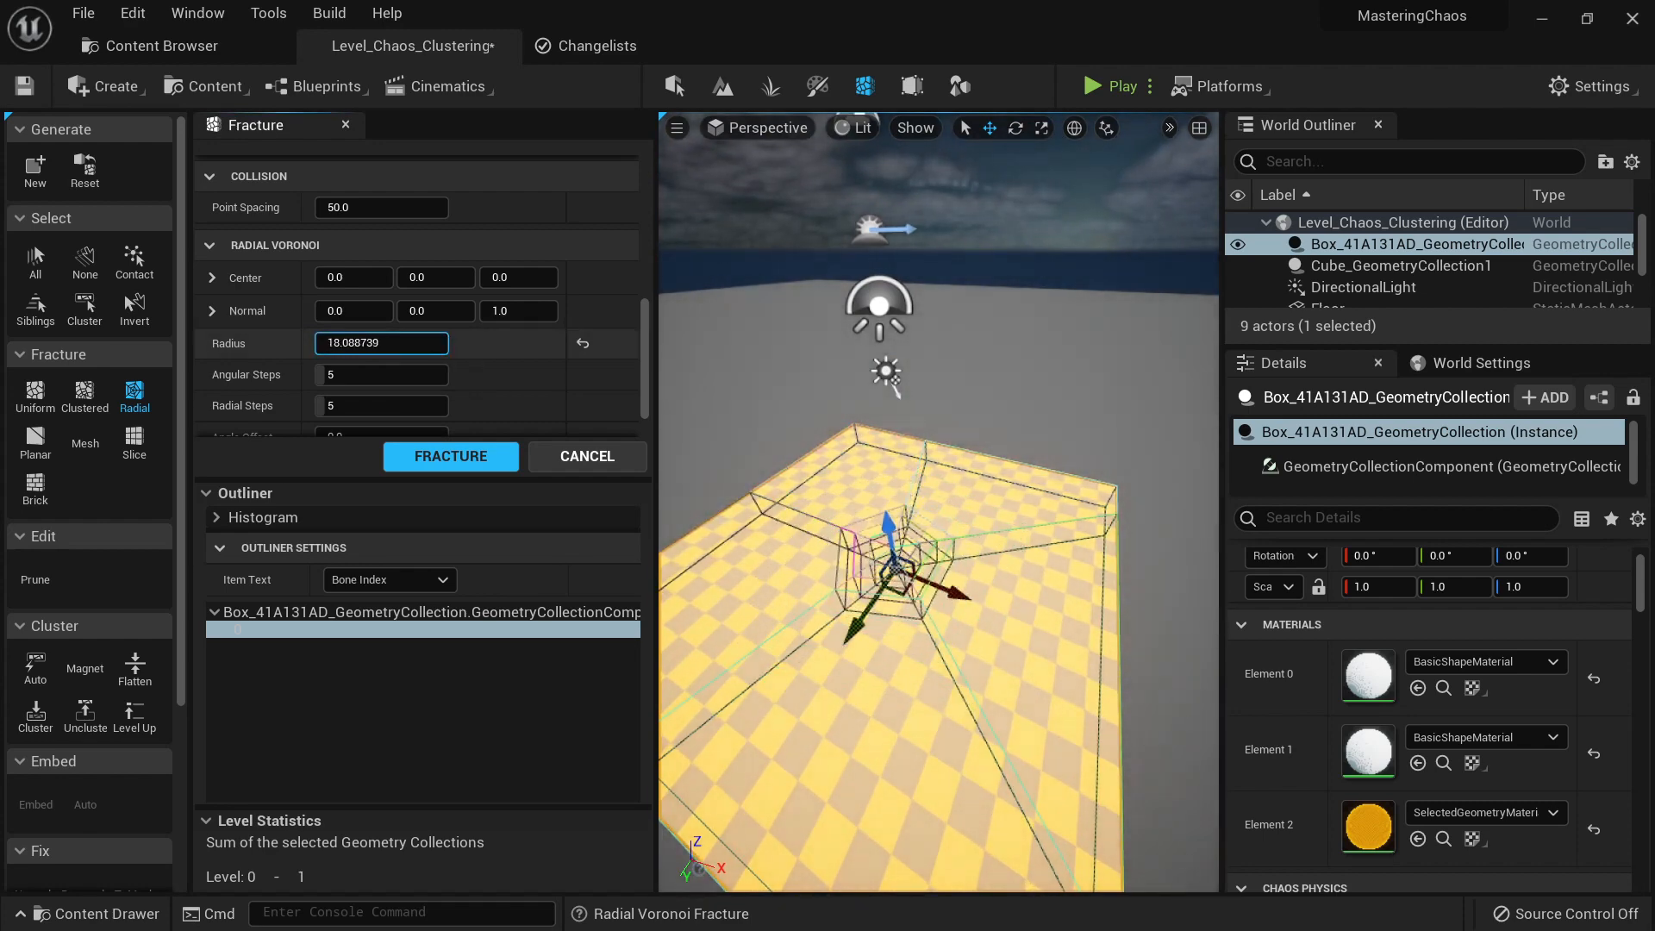
left_click(583, 343)
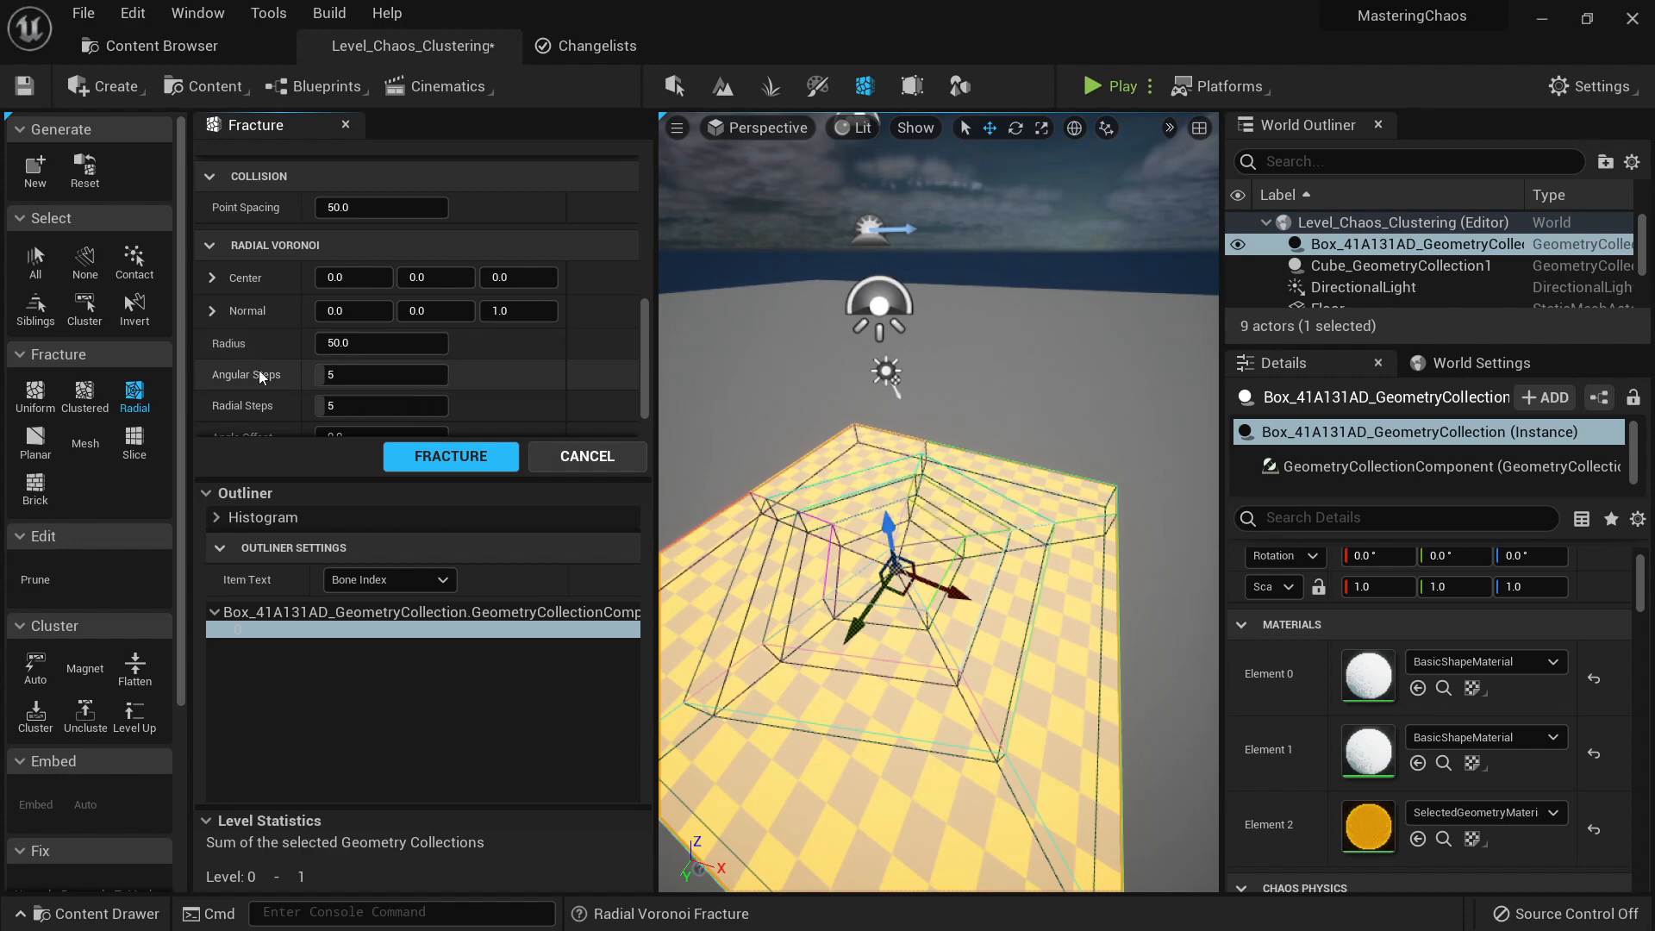
Step: Raise the radial pattern's Angular Steps to 13
left_click(388, 373)
type("8")
left_click_drag(396, 375, 409, 374)
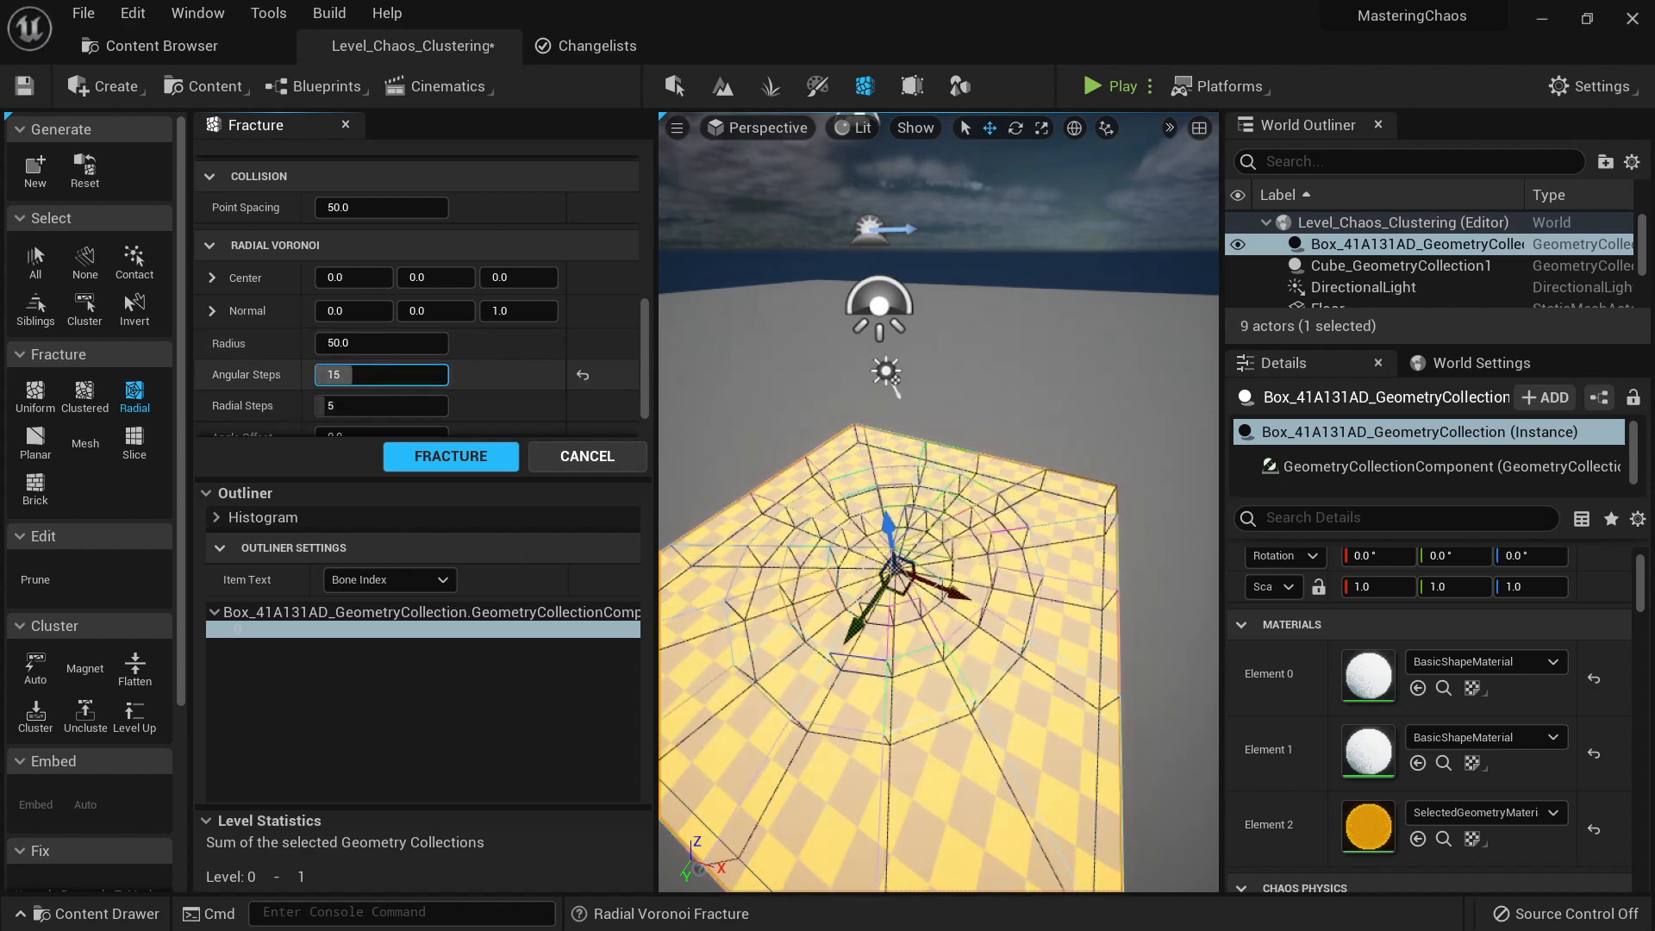
Step: Try Radial Steps values of 7 and 4 on the pattern, and restore the default
key("Tab")
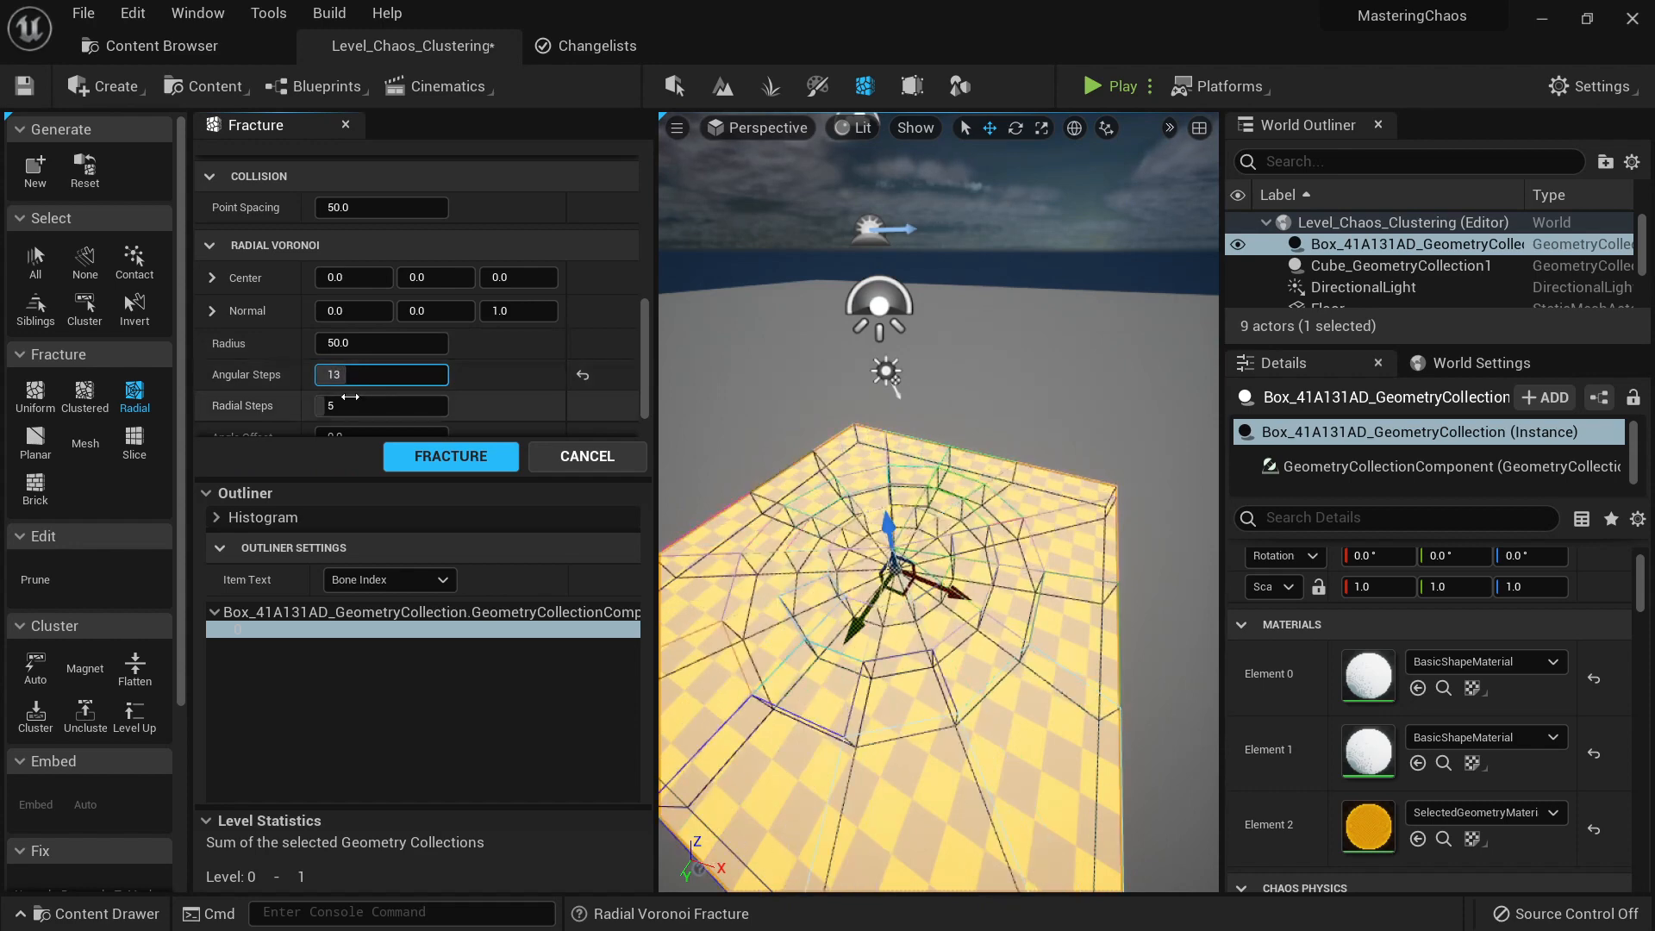
type("7")
key("BackSpace")
type("4")
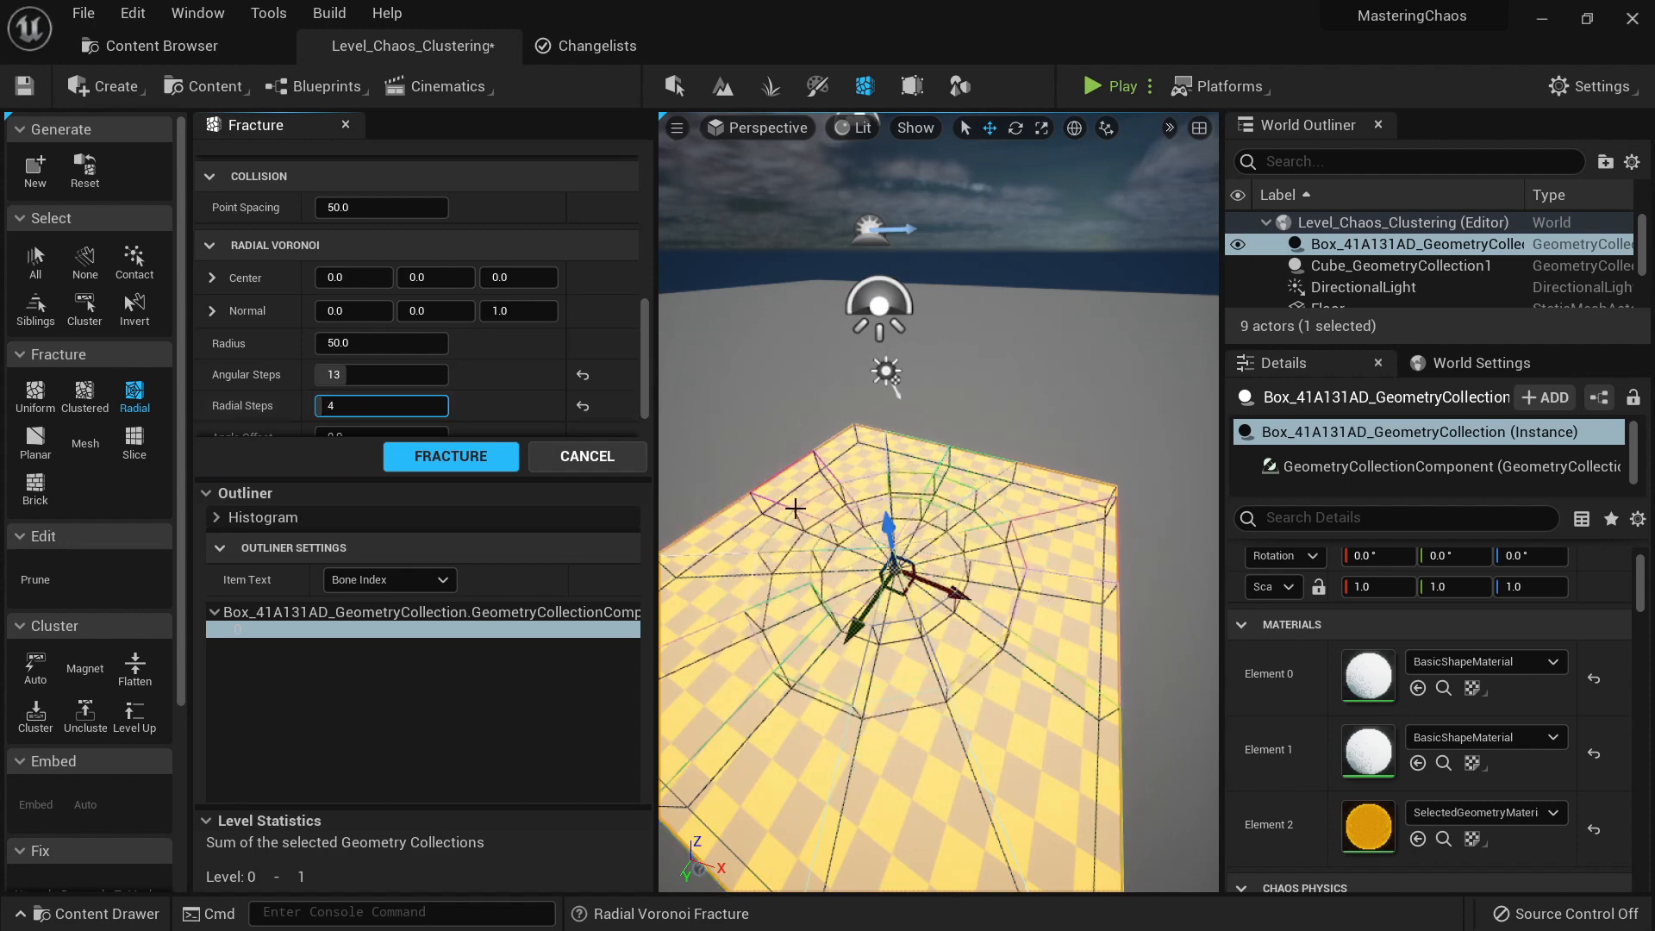
left_click(583, 405)
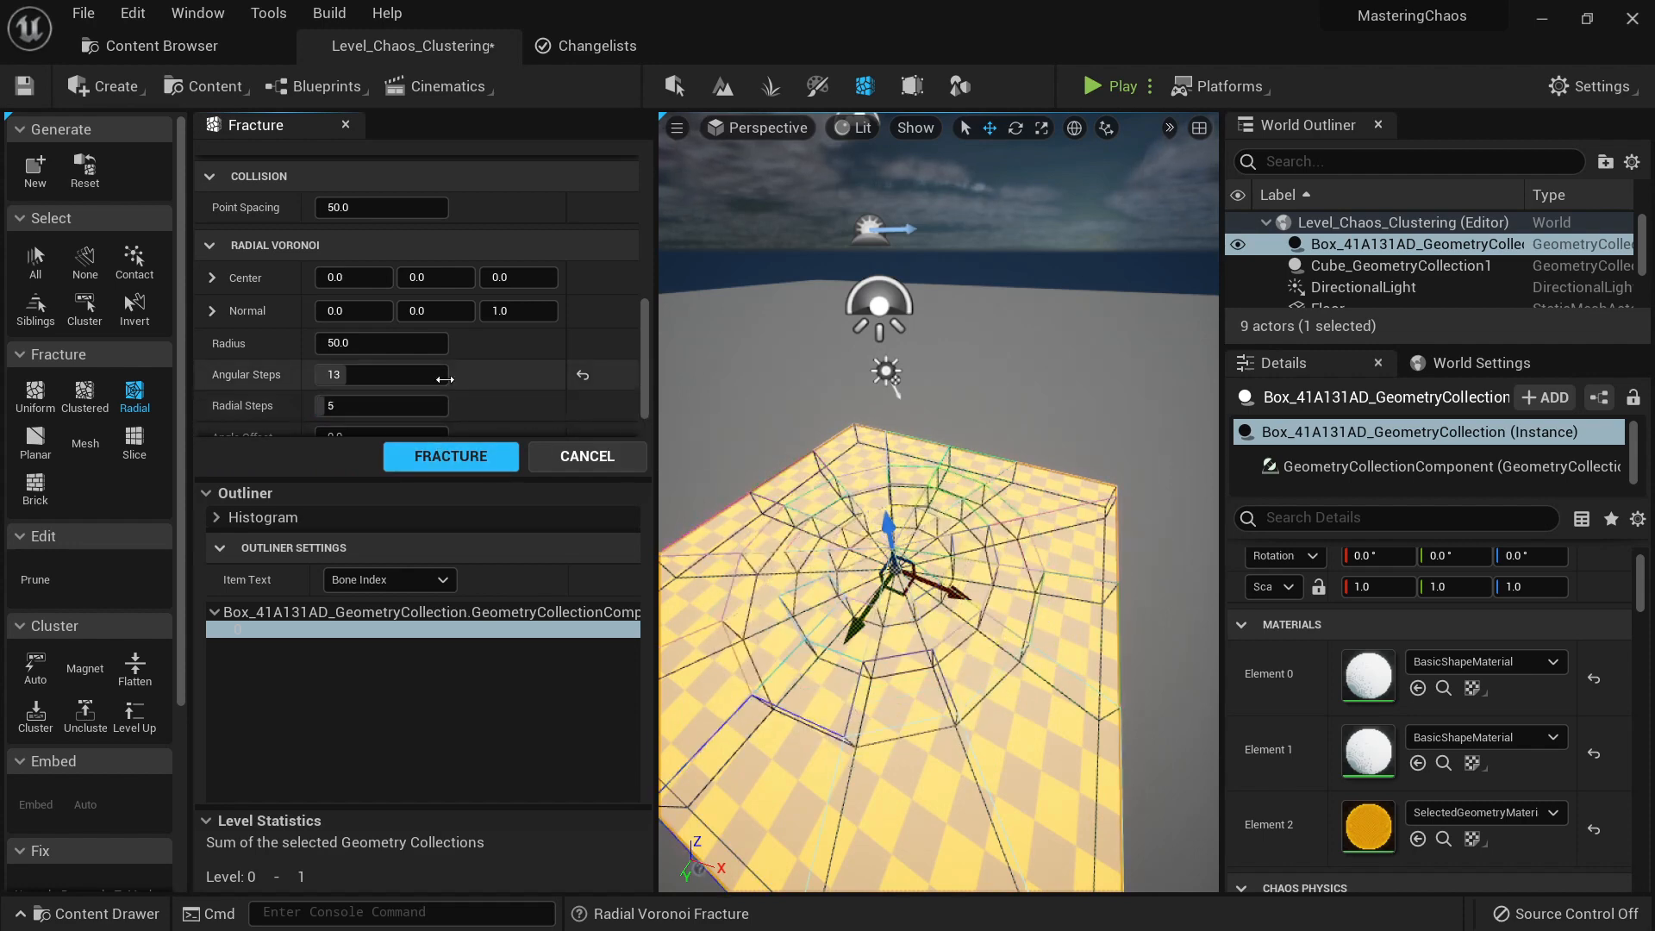
Step: Set the radial pattern's Angular Steps to 20 and its Angle Offset to about 18
mouse_move(445, 380)
left_mouse_down()
mouse_move(486, 379)
mouse_move(448, 375)
left_mouse_up()
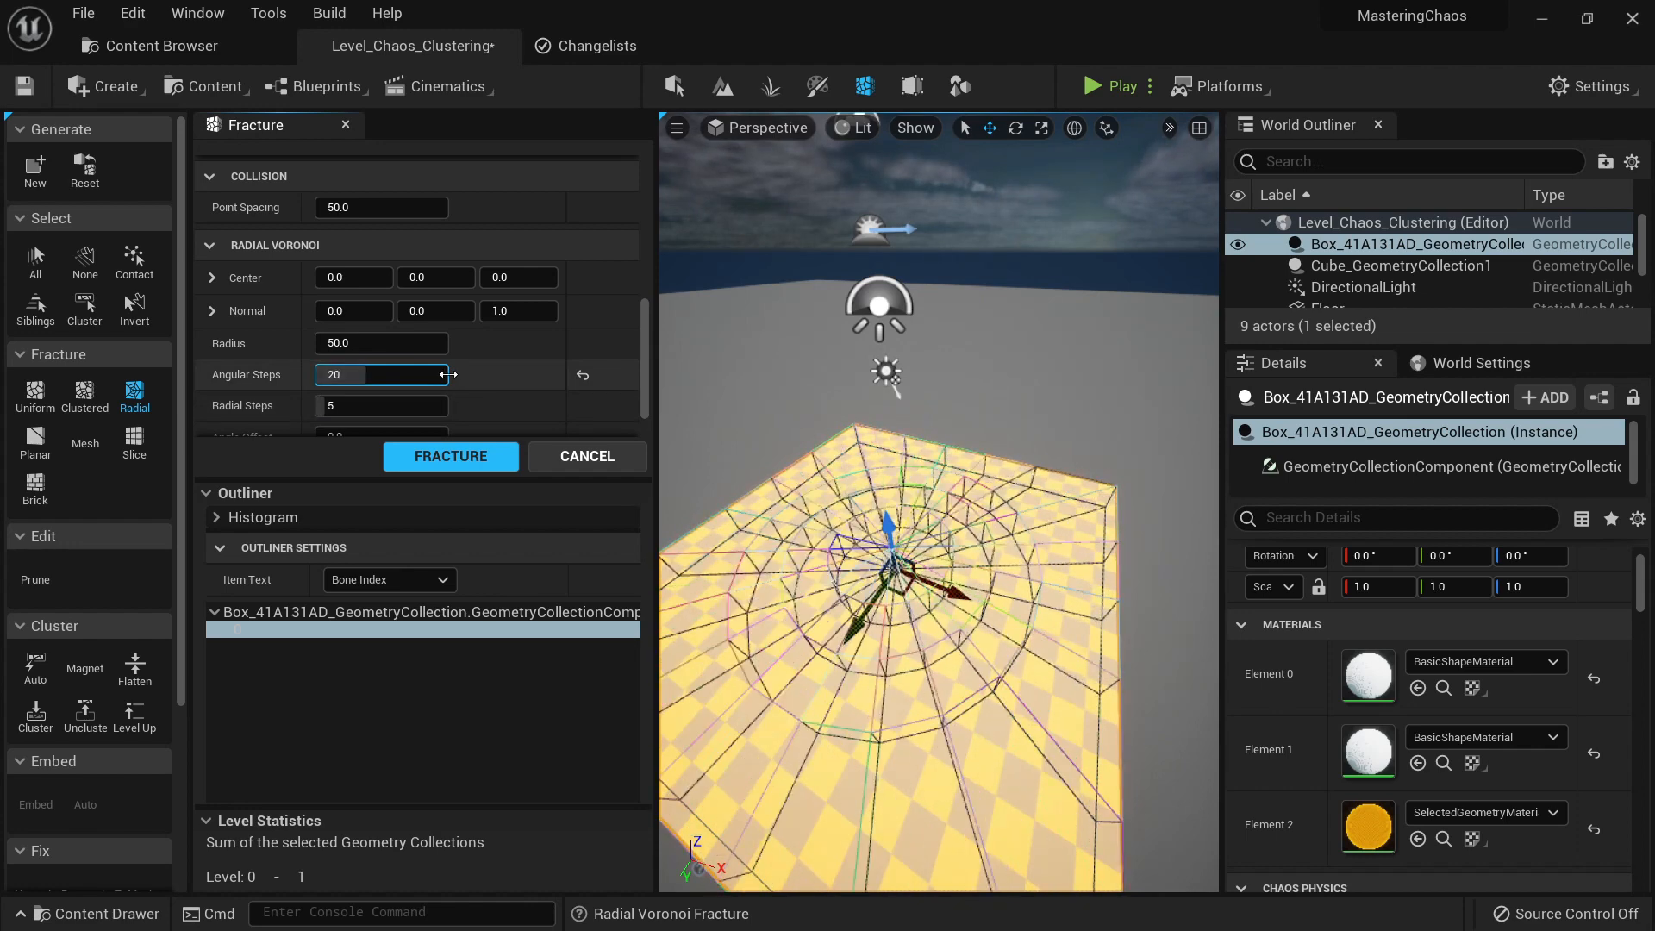
scroll(422, 354, "down", 1)
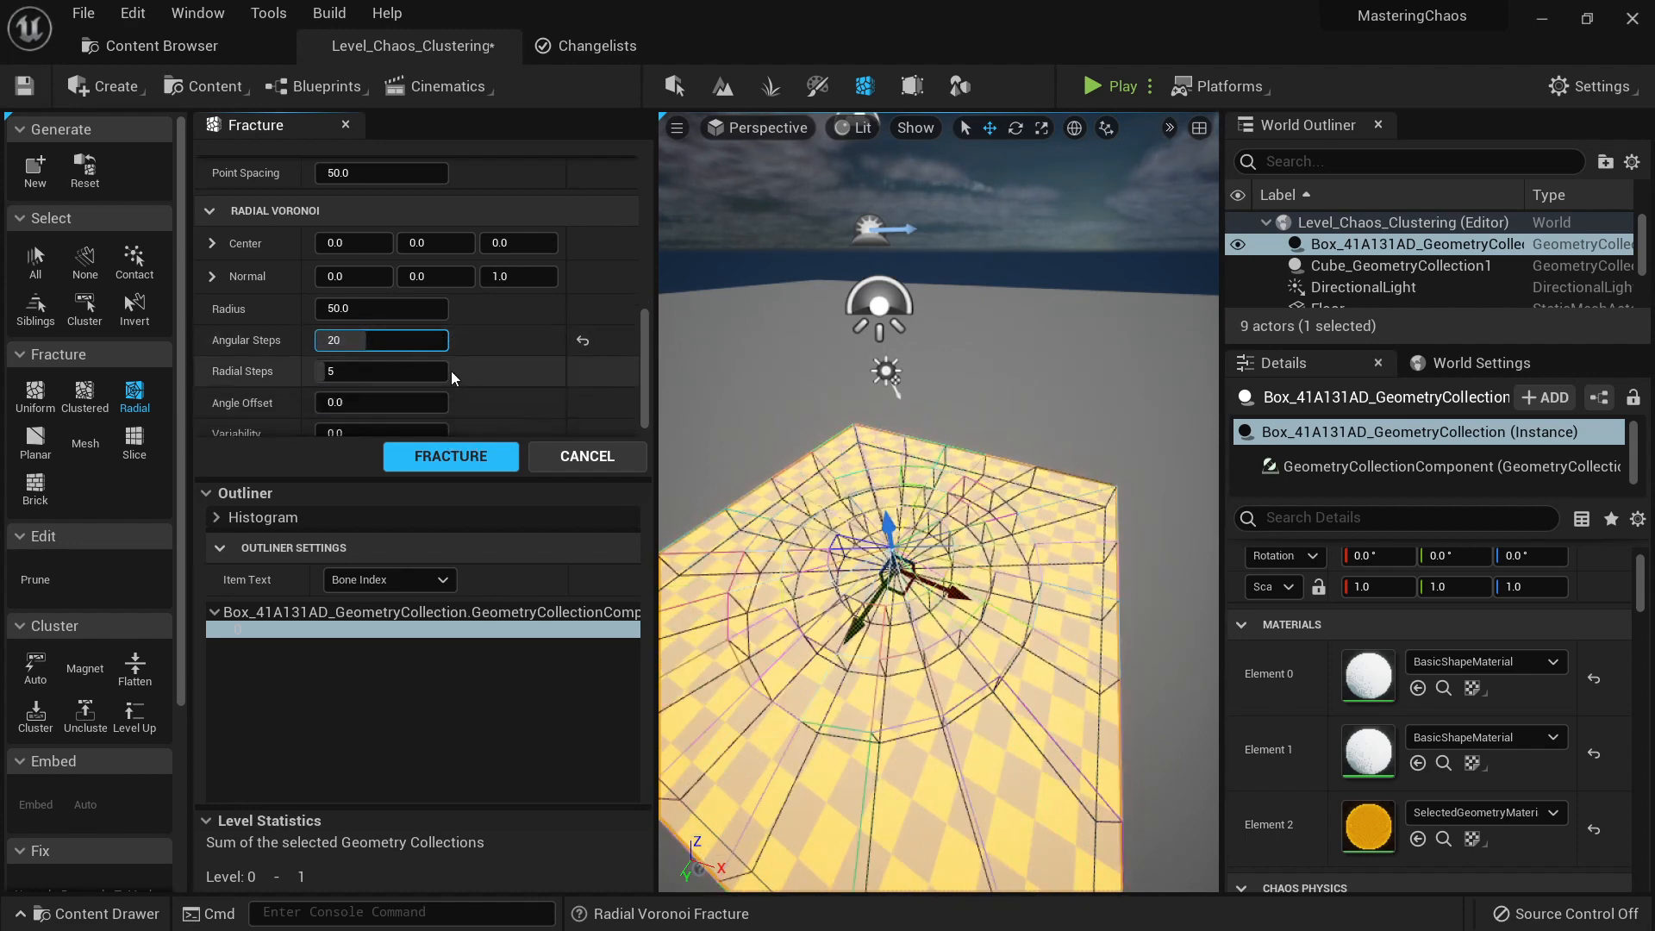
scroll(420, 340, "down", 1)
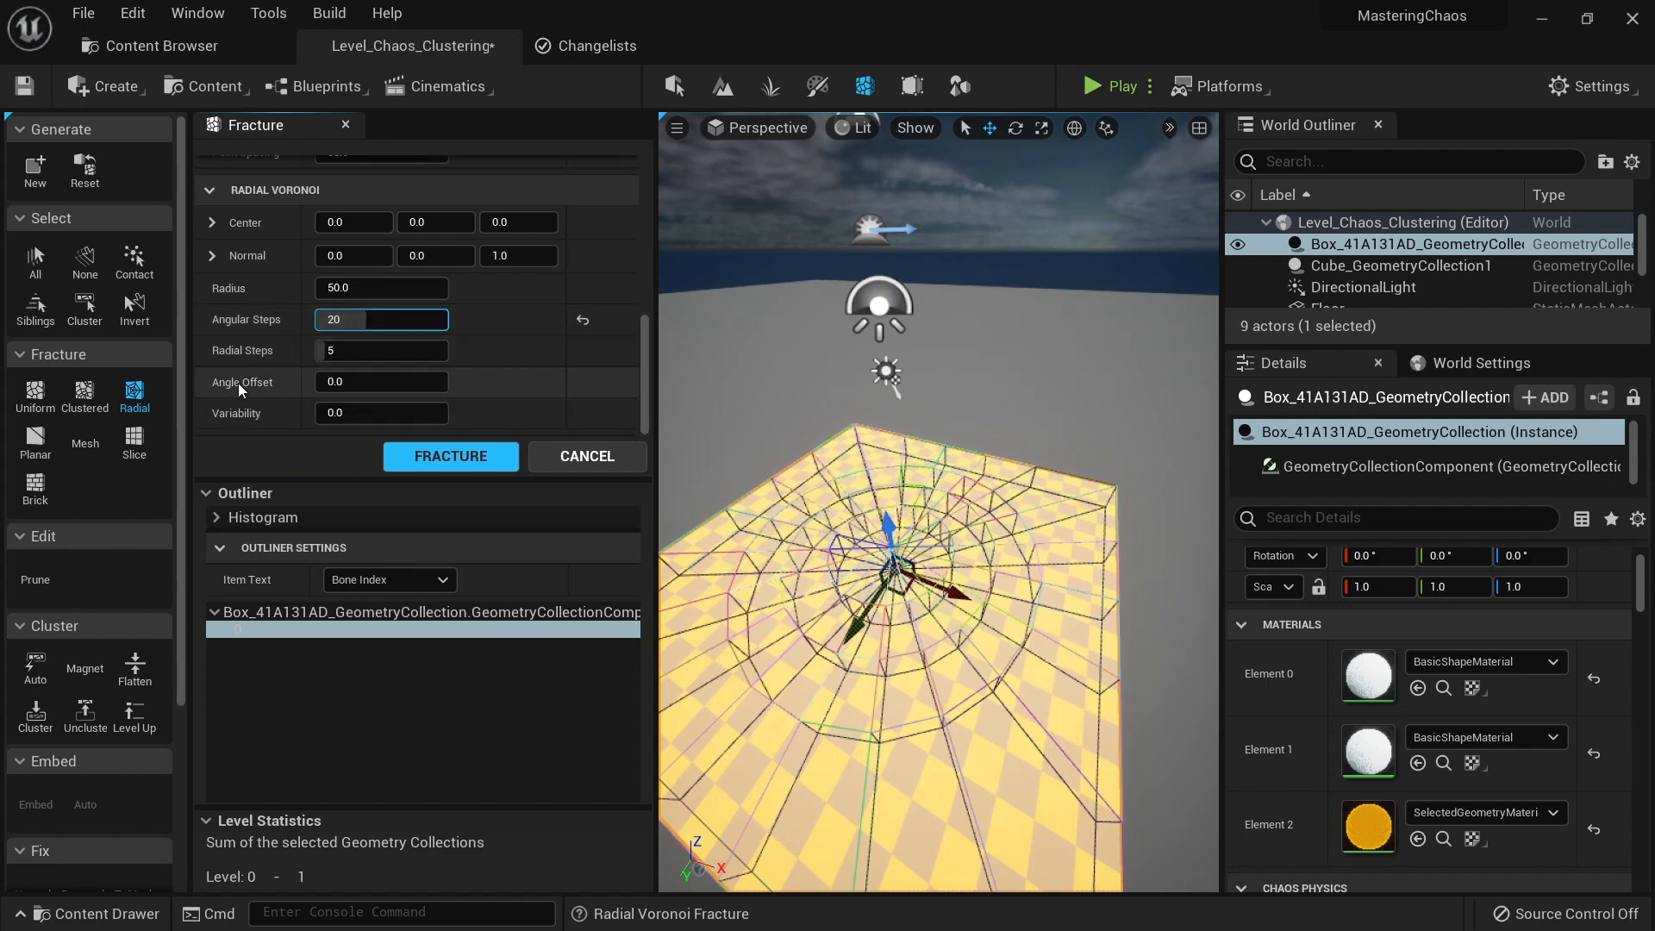
left_click_drag(336, 382, 353, 382)
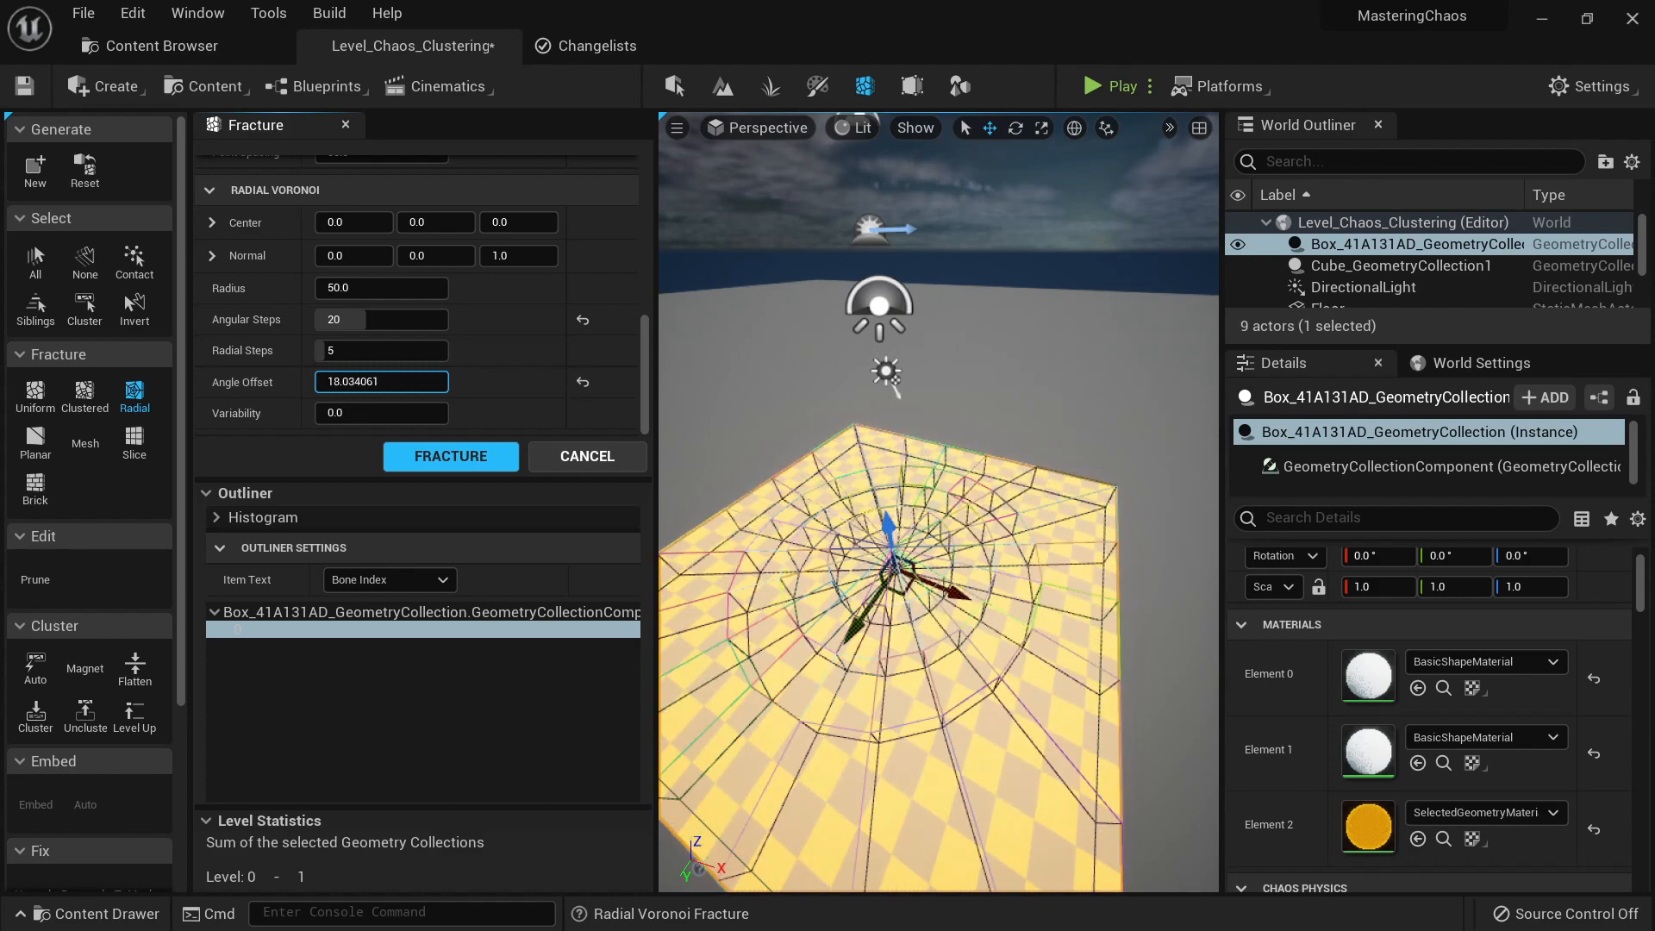
Step: Restore the radial pattern's default Angle Offset and try Variability values of 5, 50 and 2
left_click(583, 382)
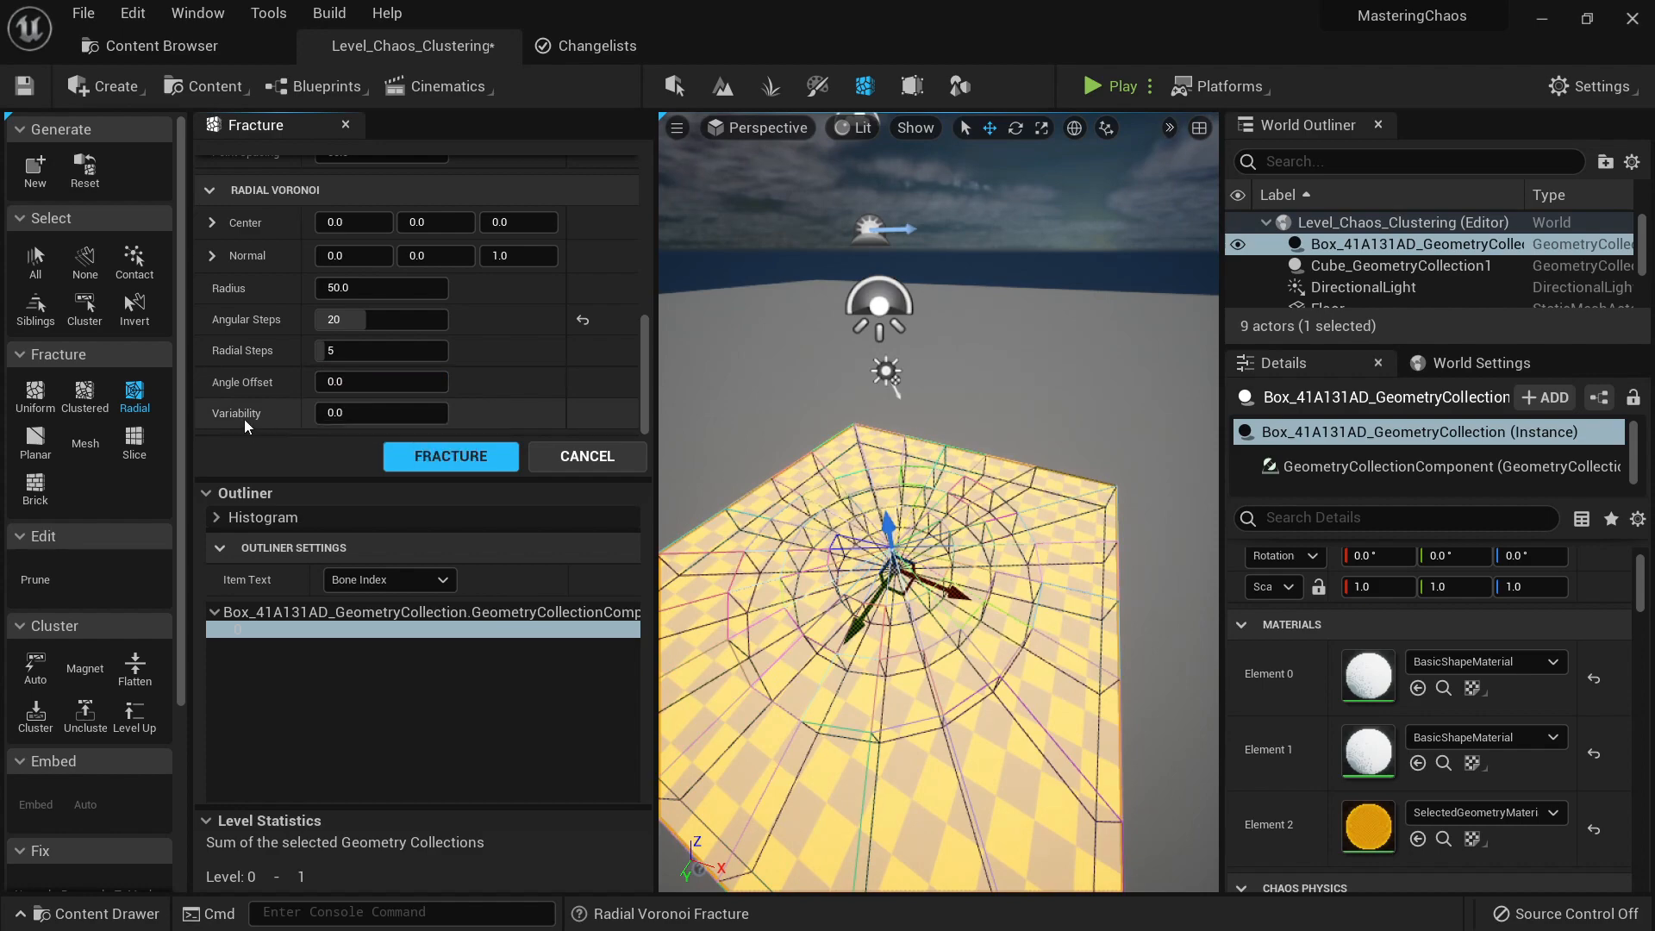
left_click_drag(353, 416, 419, 382)
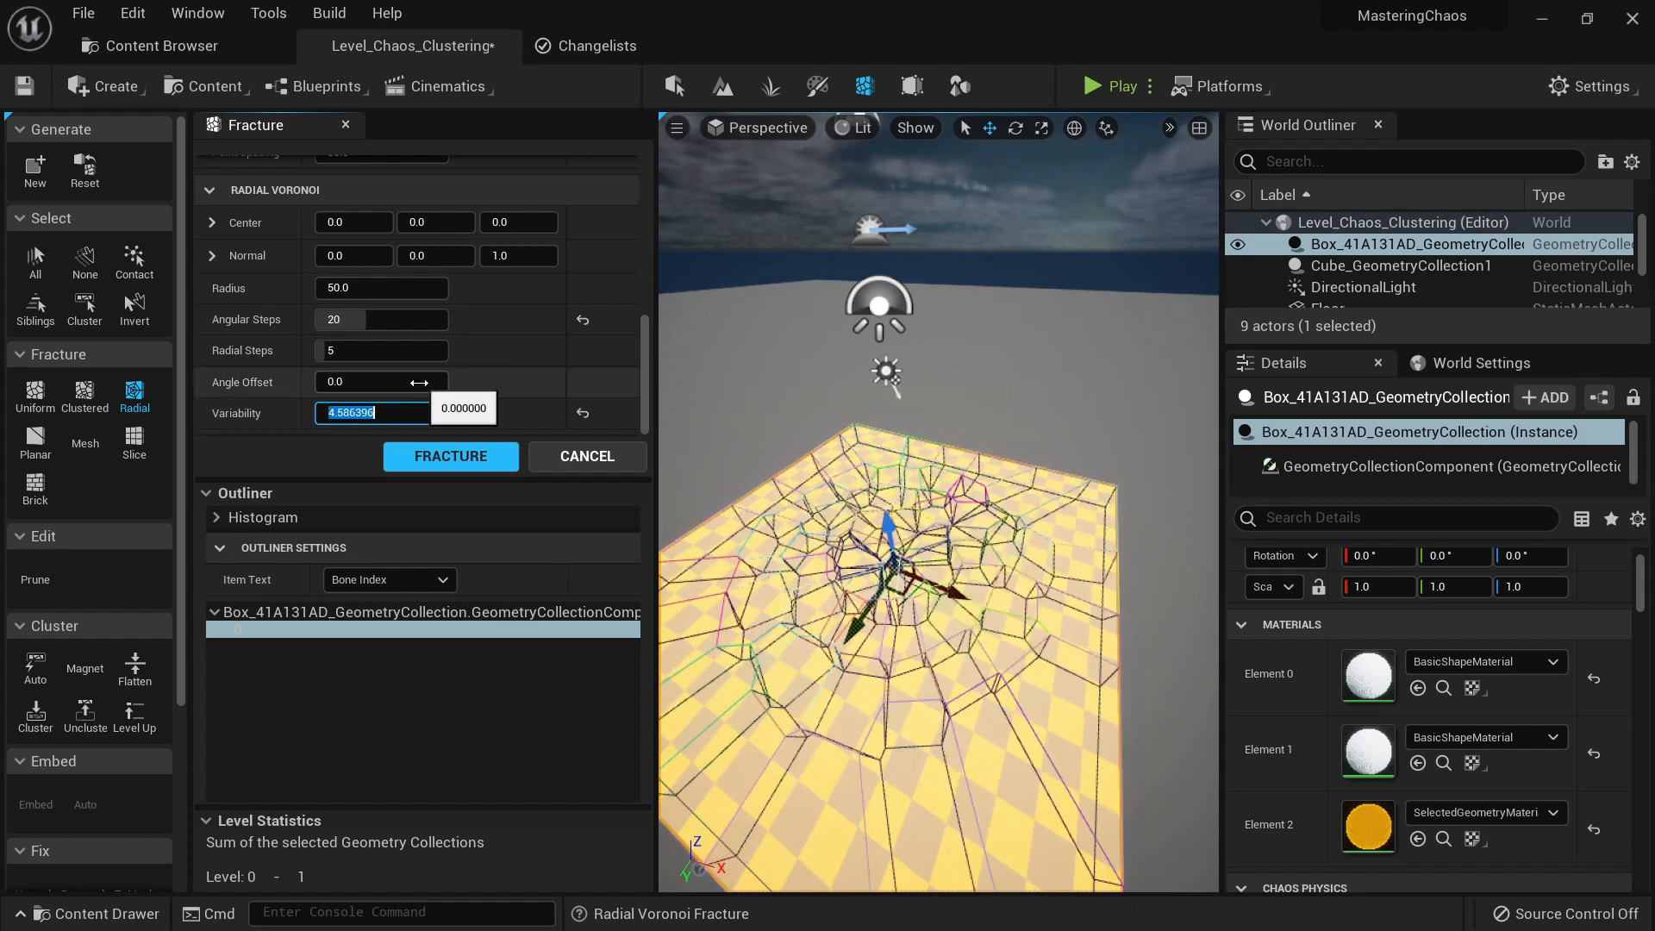
type("5")
key("Return")
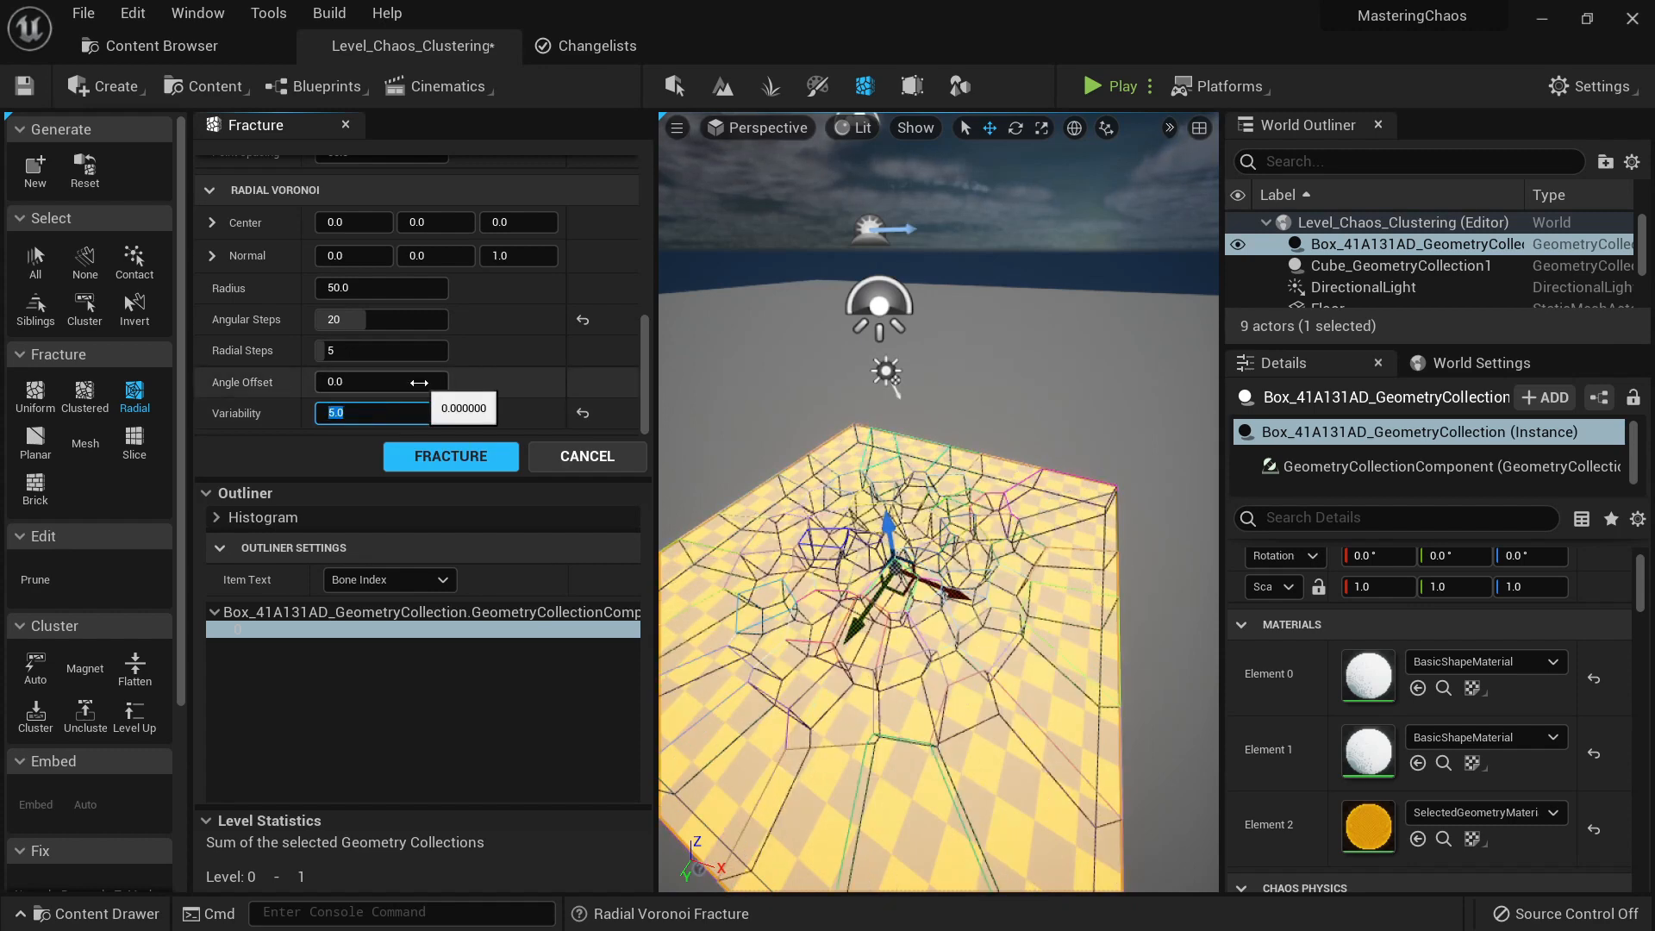
type("50")
key("Return")
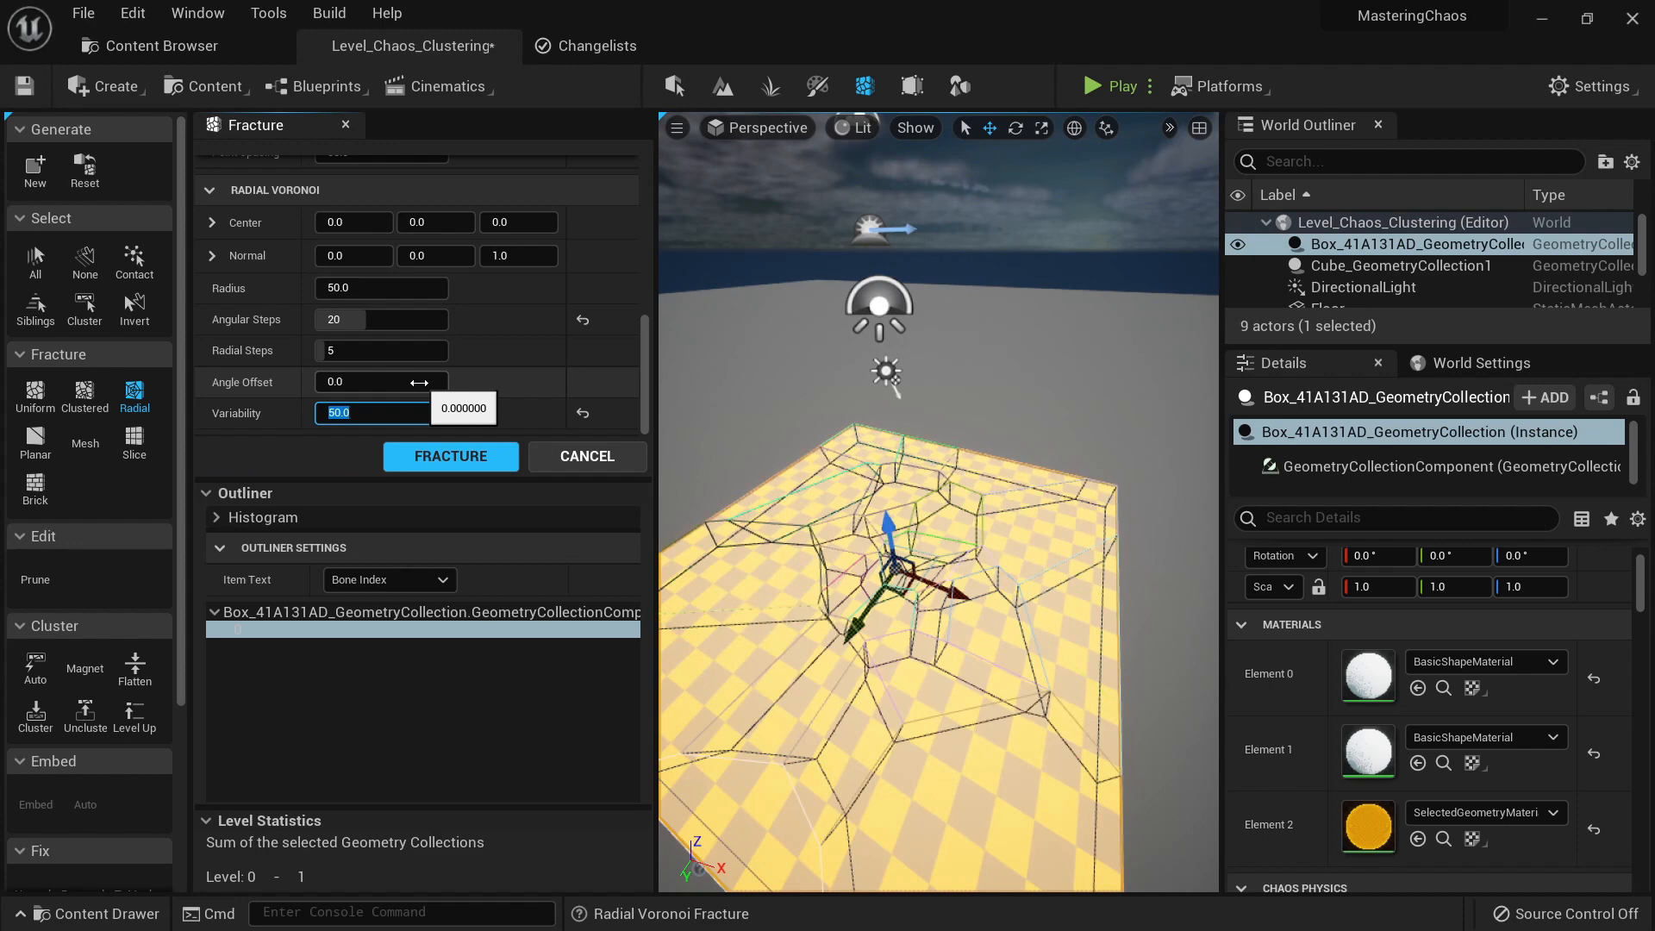
type("2")
key("Return")
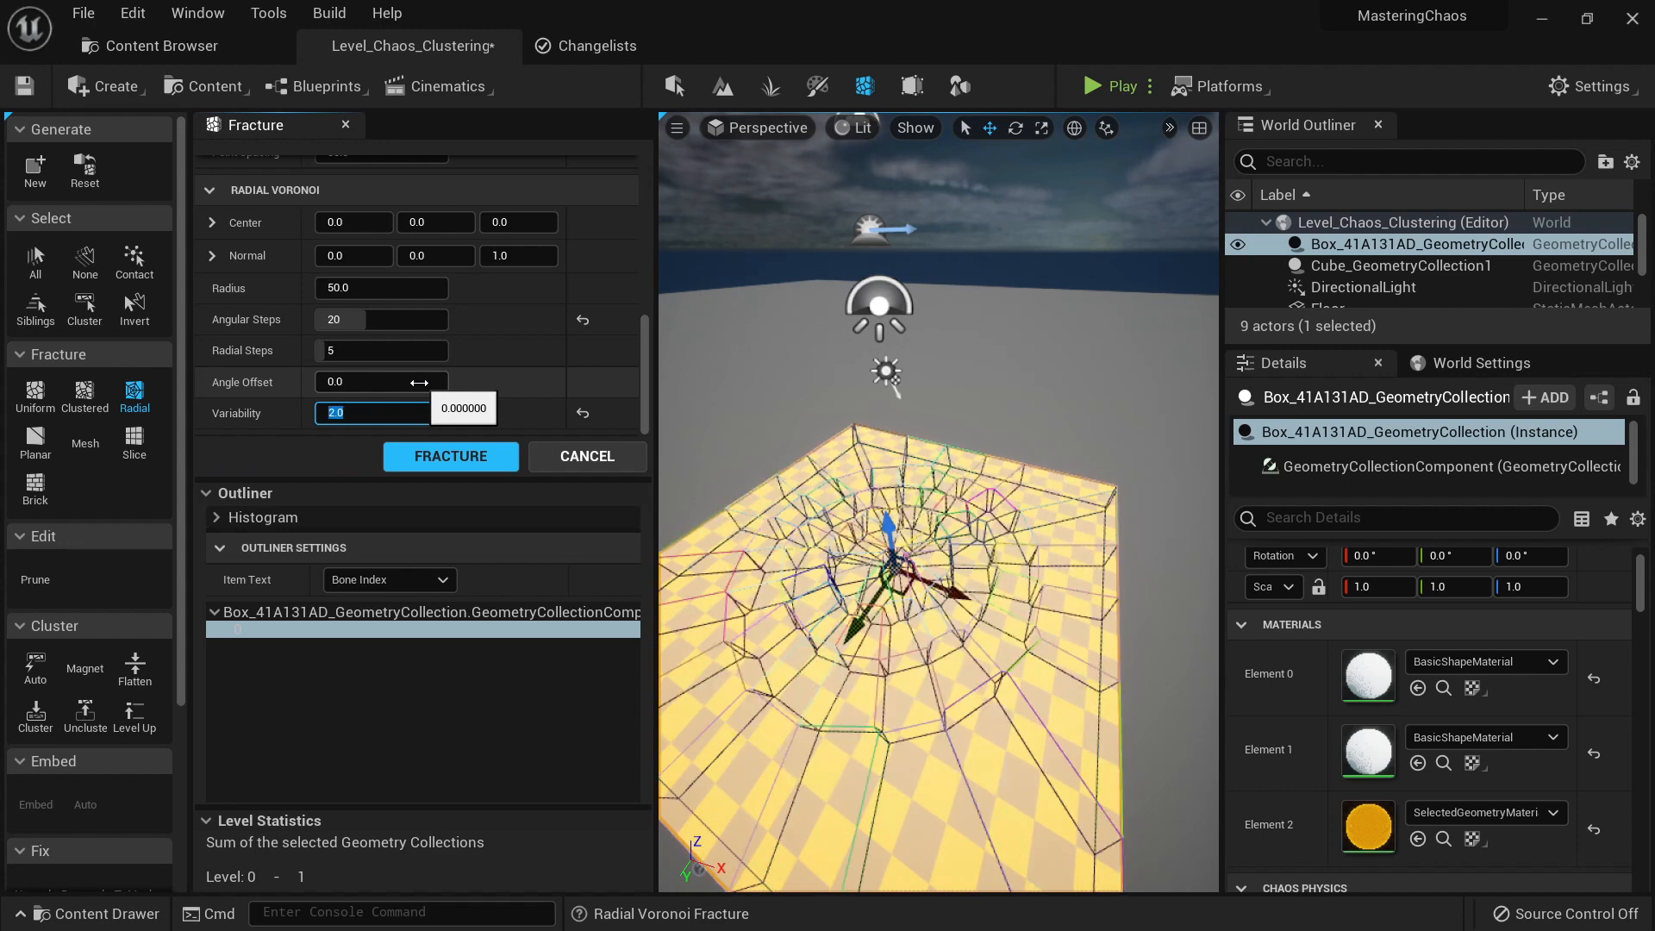
Step: Try a Variability of 5, set it to 6, and fracture the box with the radial pattern
type("5")
key("Return")
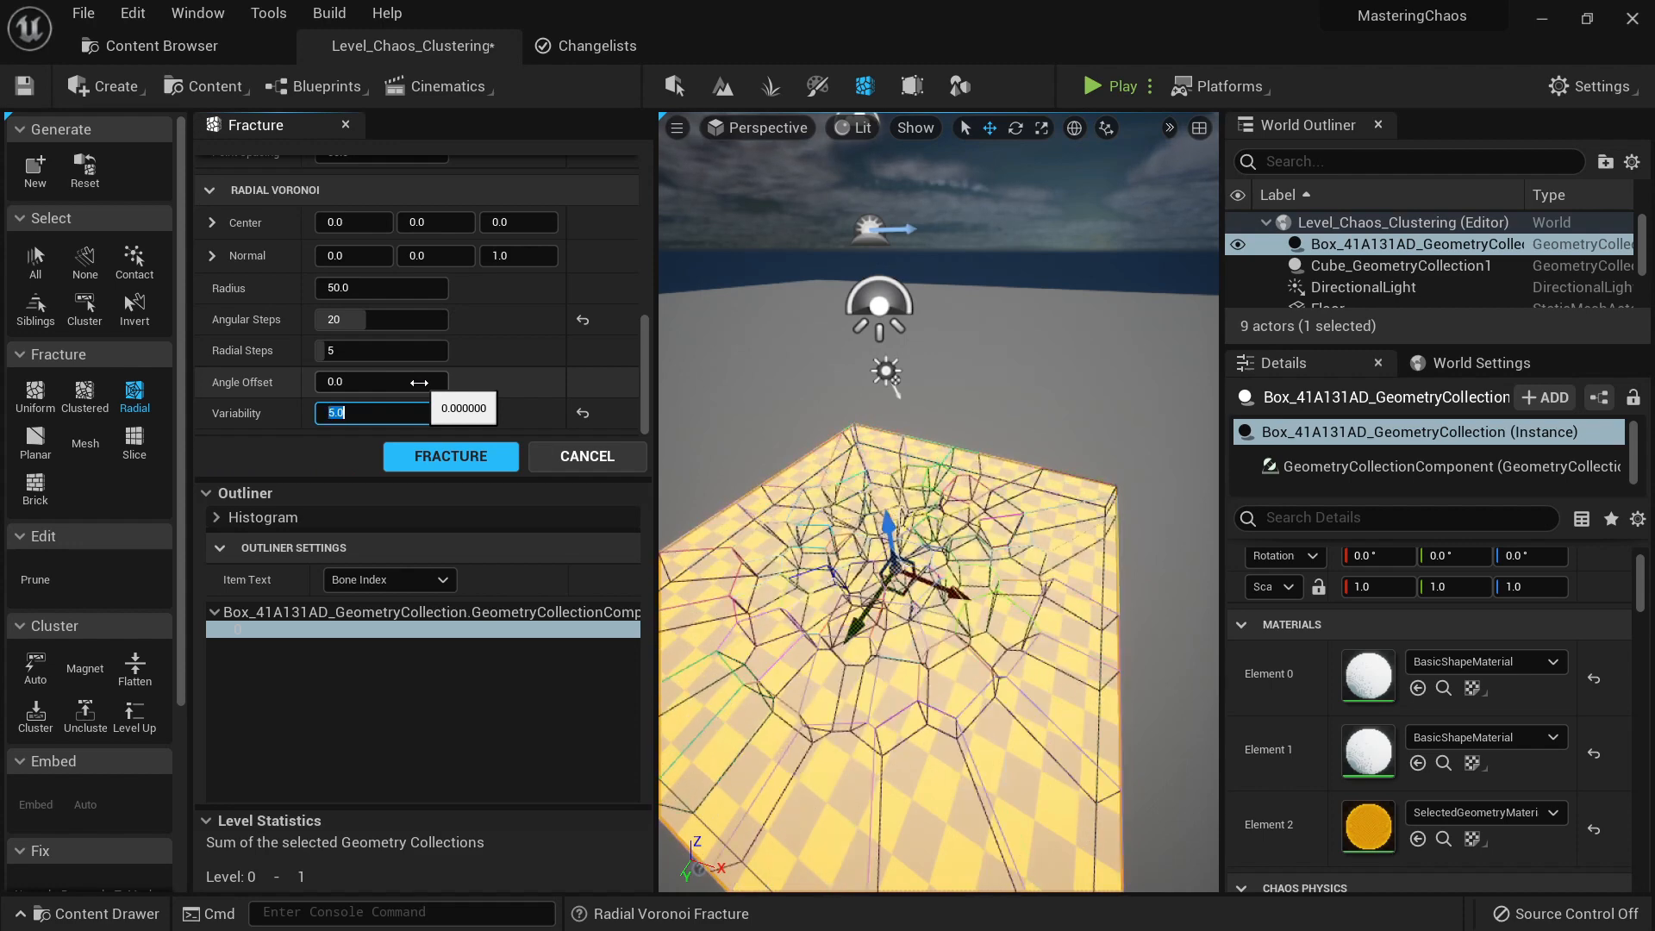
type("6")
key("Return")
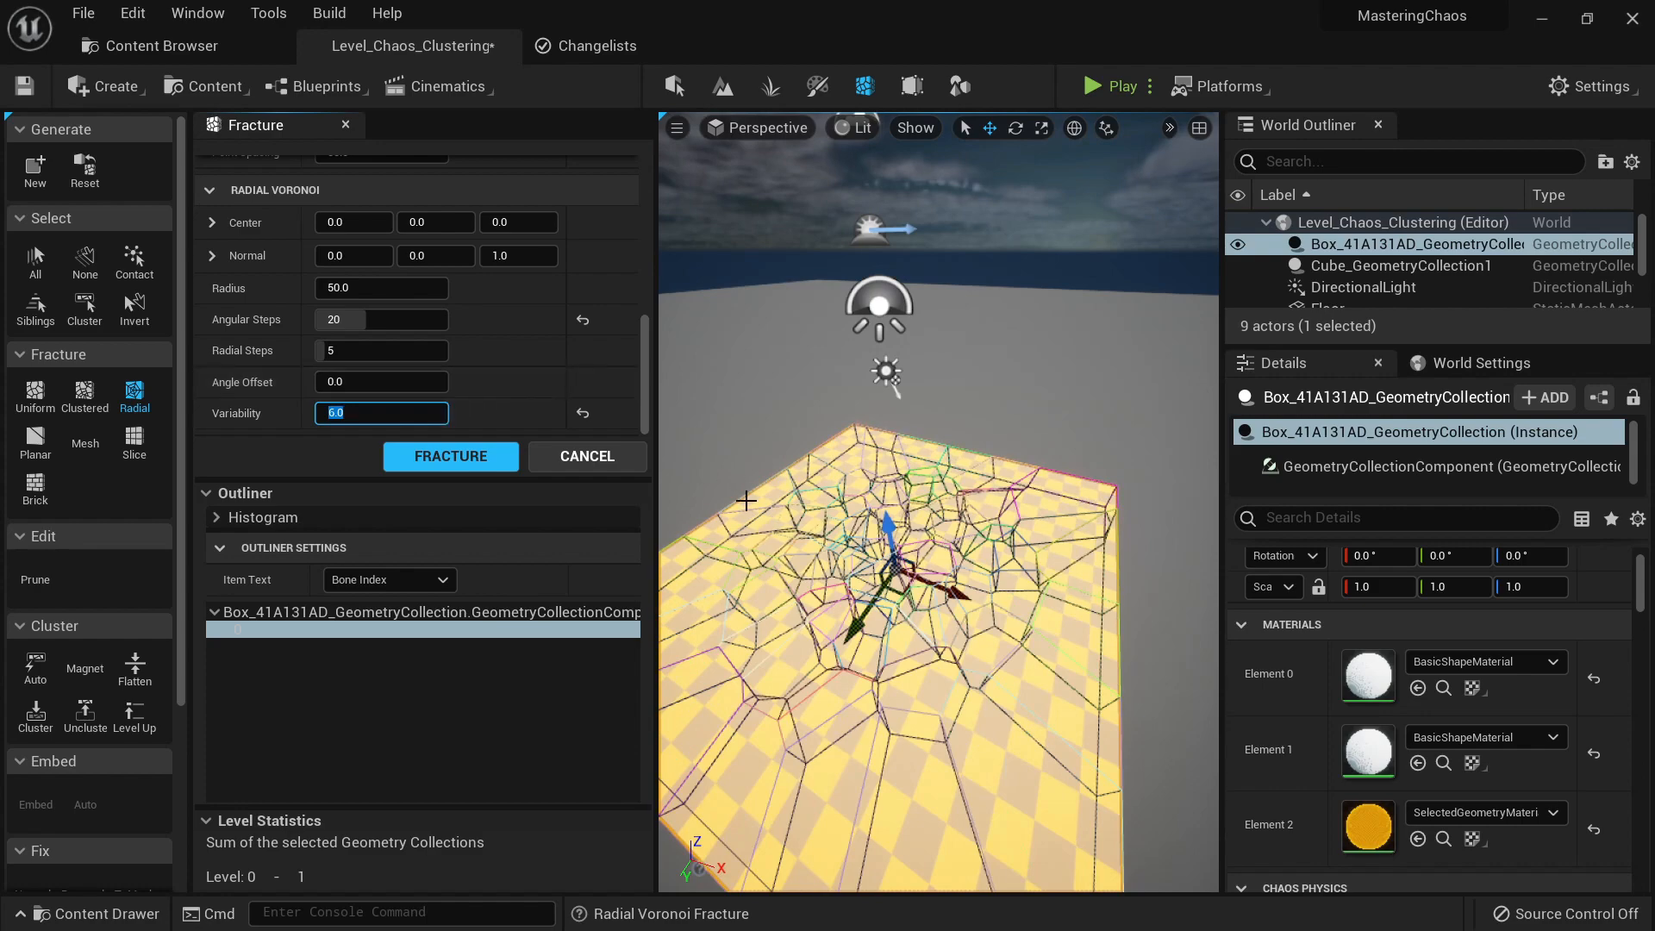
mouse_move(747, 498)
left_mouse_down("alt")
mouse_move(707, 522)
mouse_move(669, 509)
mouse_move(685, 560)
mouse_move(720, 509)
left_mouse_up("alt")
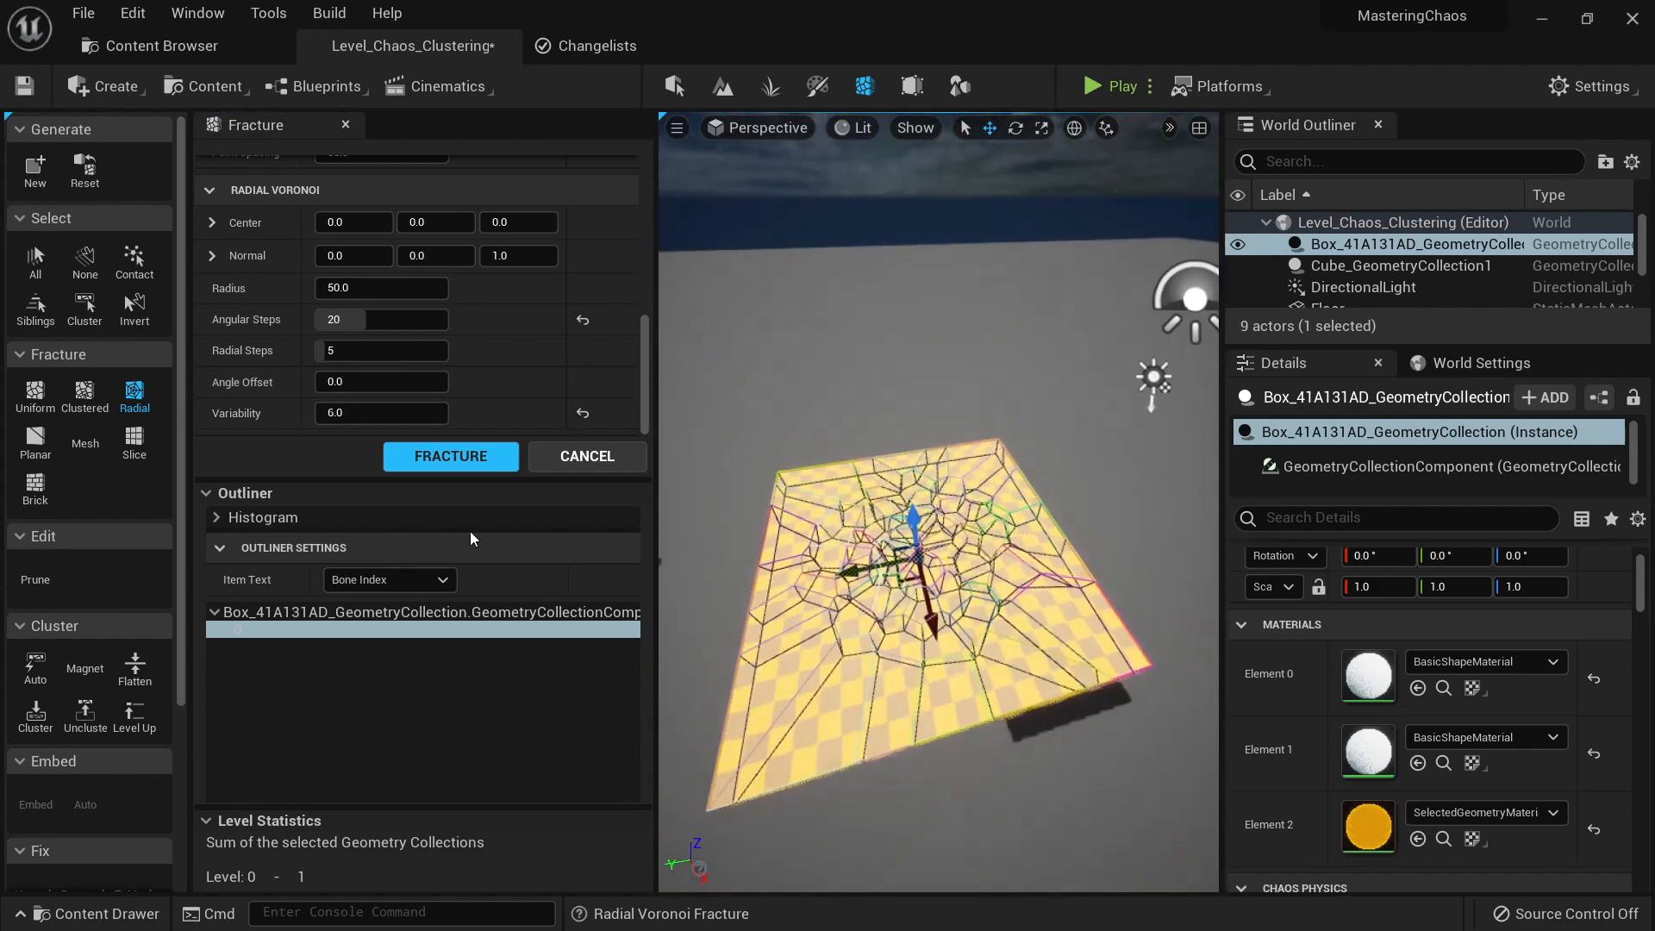
left_click(451, 456)
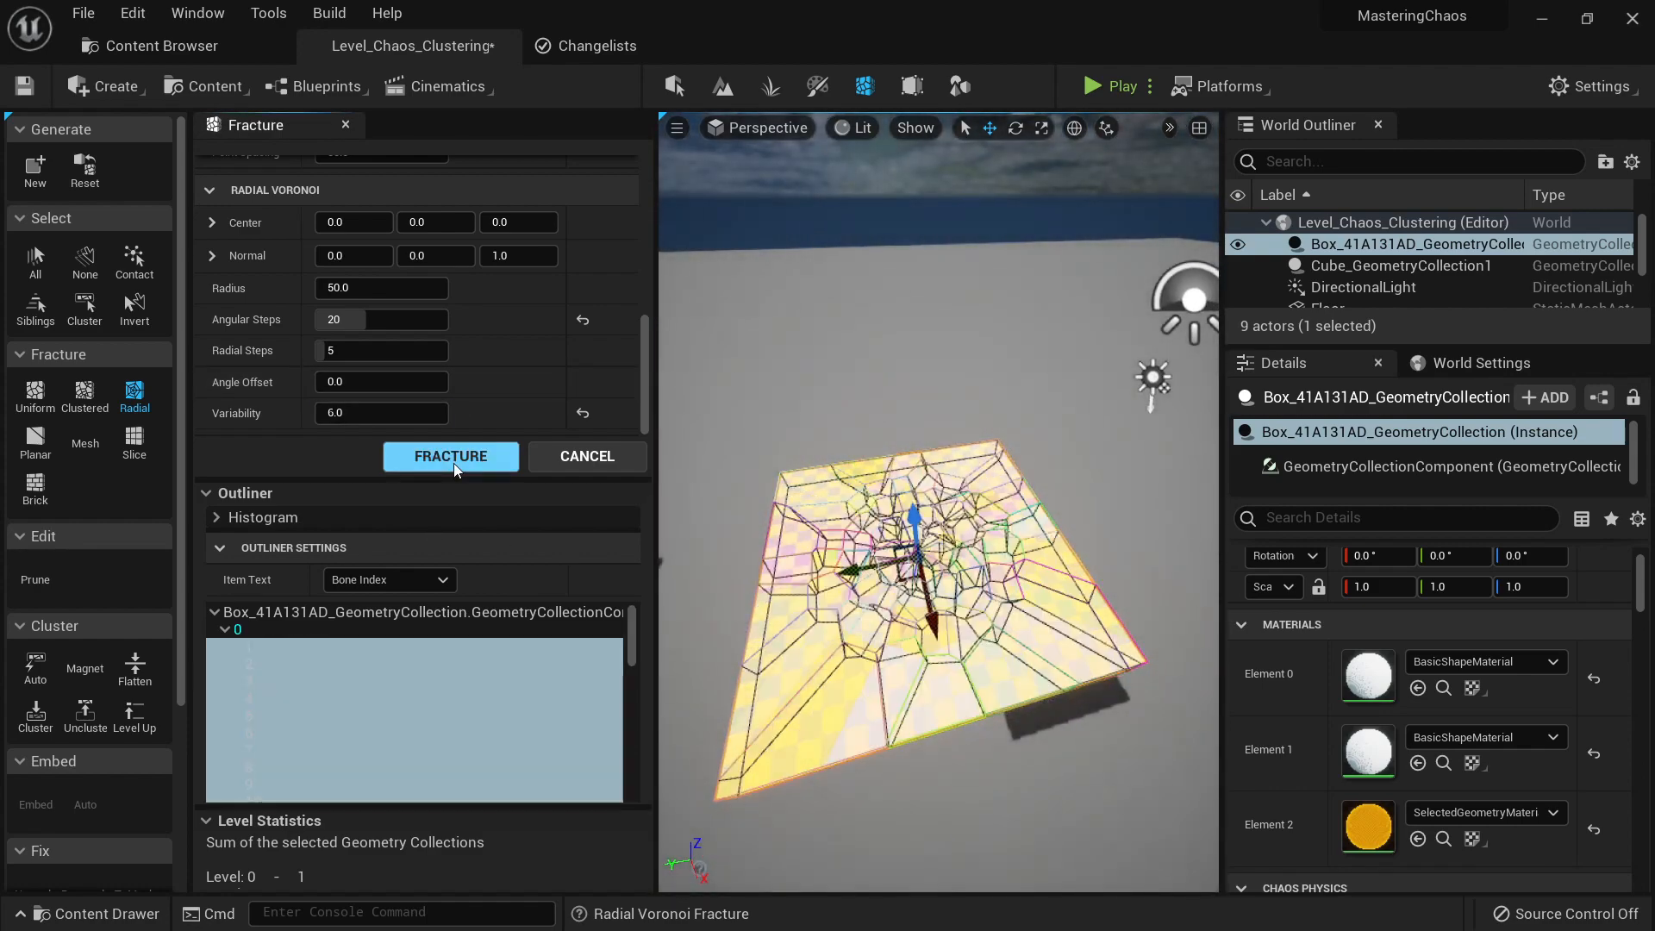
Step: Explode and collapse the radially fractured box several times to examine the shapes of its pieces
left_click_drag(949, 587, 972, 597, "alt")
key("shift+e")
key("shift+e")
key("shift+e")
key("shift+e")
key("shift+e")
key("shift+e")
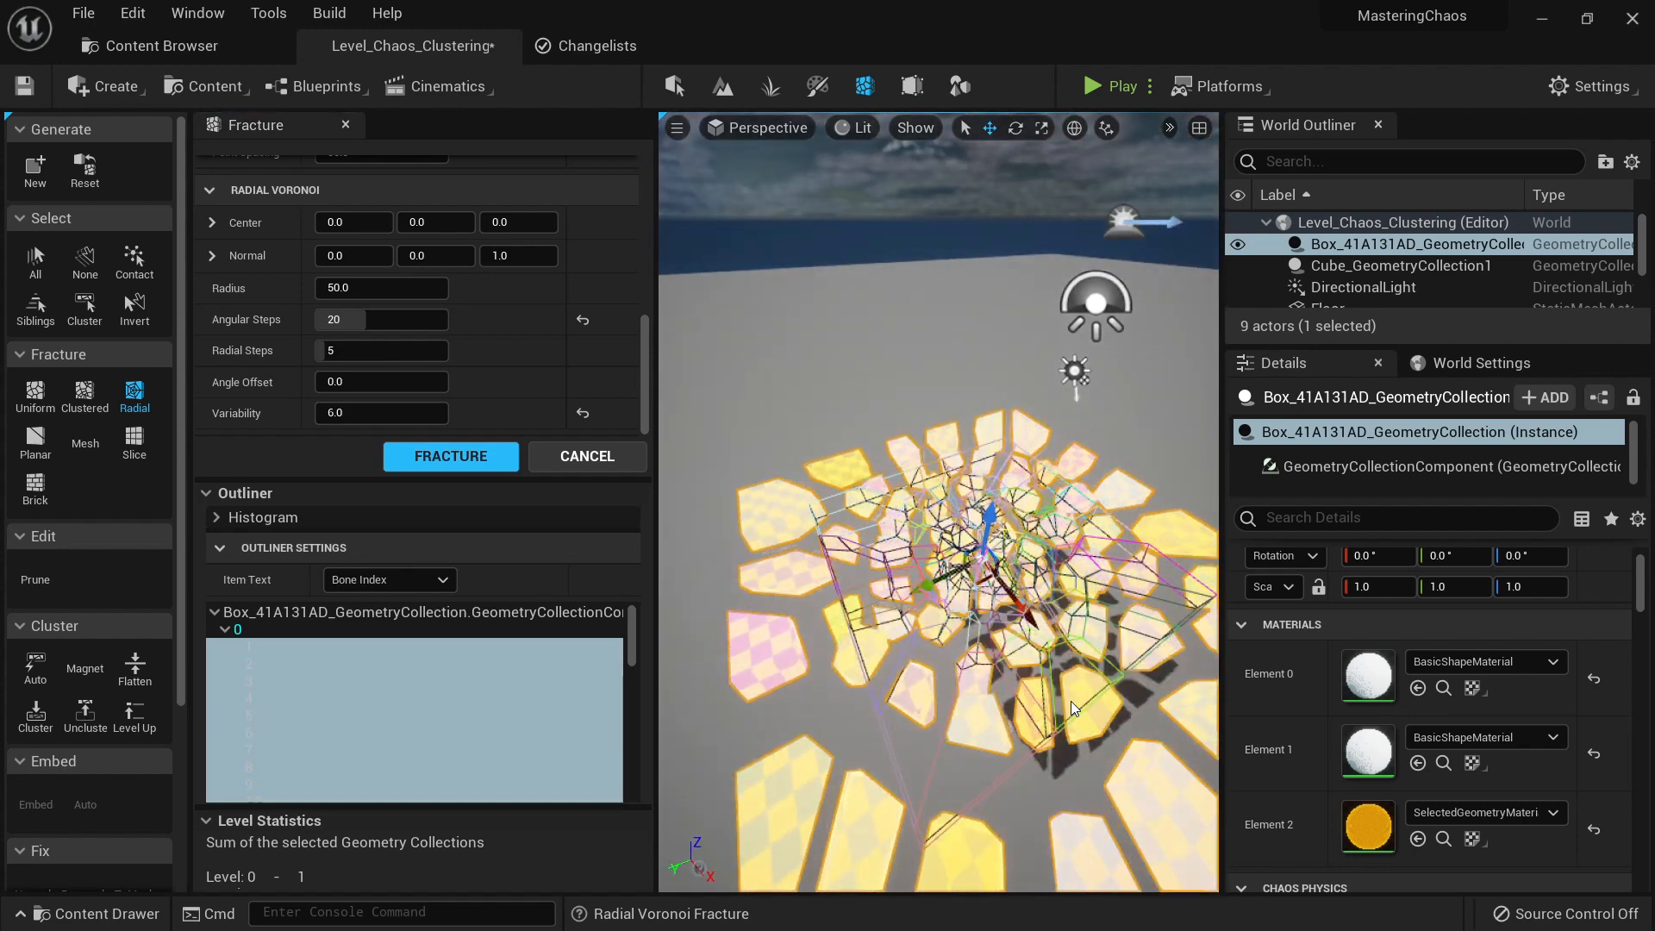
key("shift+q")
key("shift+q")
key("shift+q")
key("shift+q")
key("shift+q")
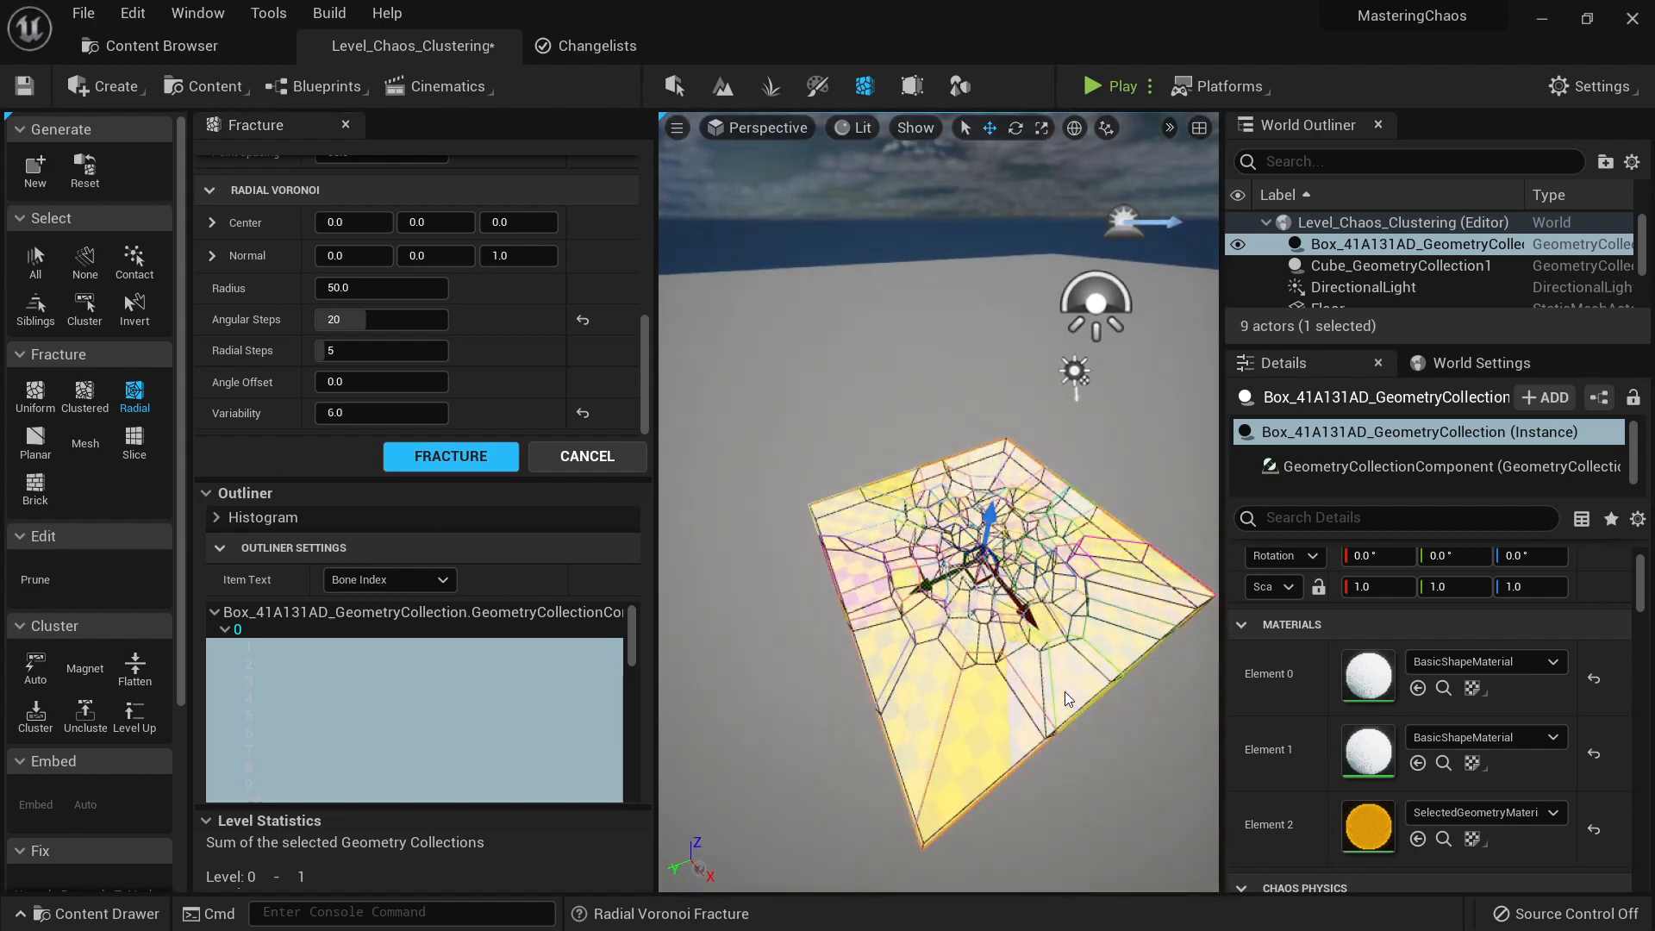
key("shift+e")
key("shift+e")
key("shift+e")
key("shift+e")
key("shift+e")
key("shift+q")
key("shift+q")
key("shift+q")
key("shift+q")
key("shift+q")
key("shift+q")
key("shift+e")
key("shift+e")
key("shift+e")
key("shift+q")
key("shift+q")
key("shift+q")
key("shift+q")
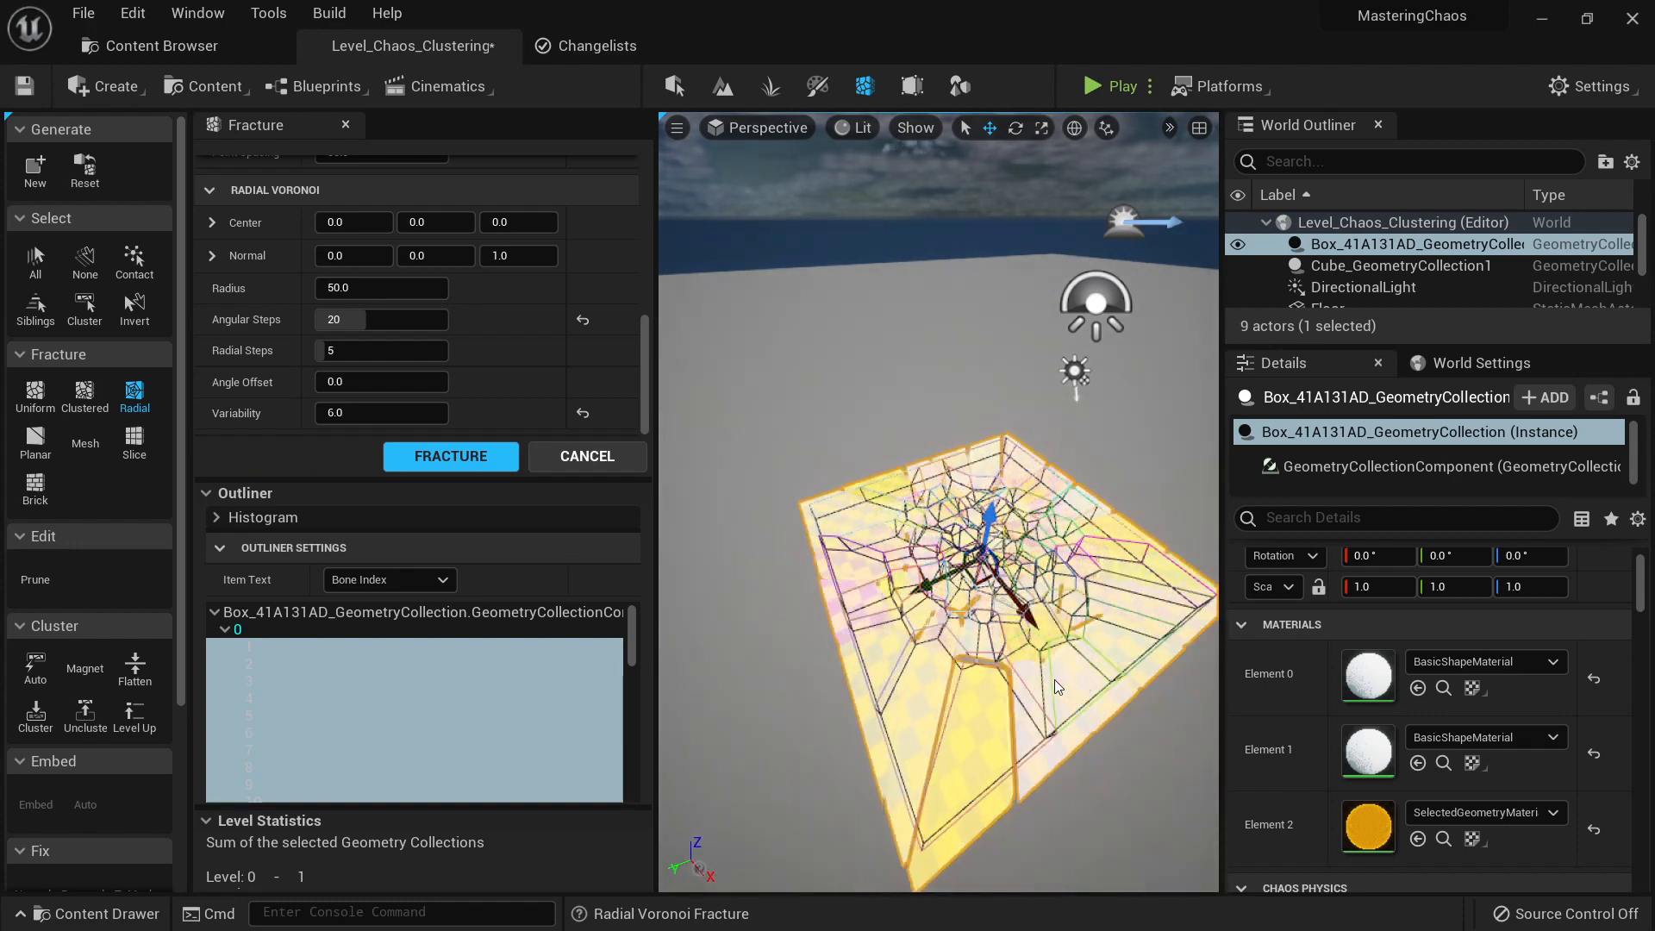
Step: Switch to Selection mode and play the level full screen to watch the fractured box break on the floor
key("shift+1")
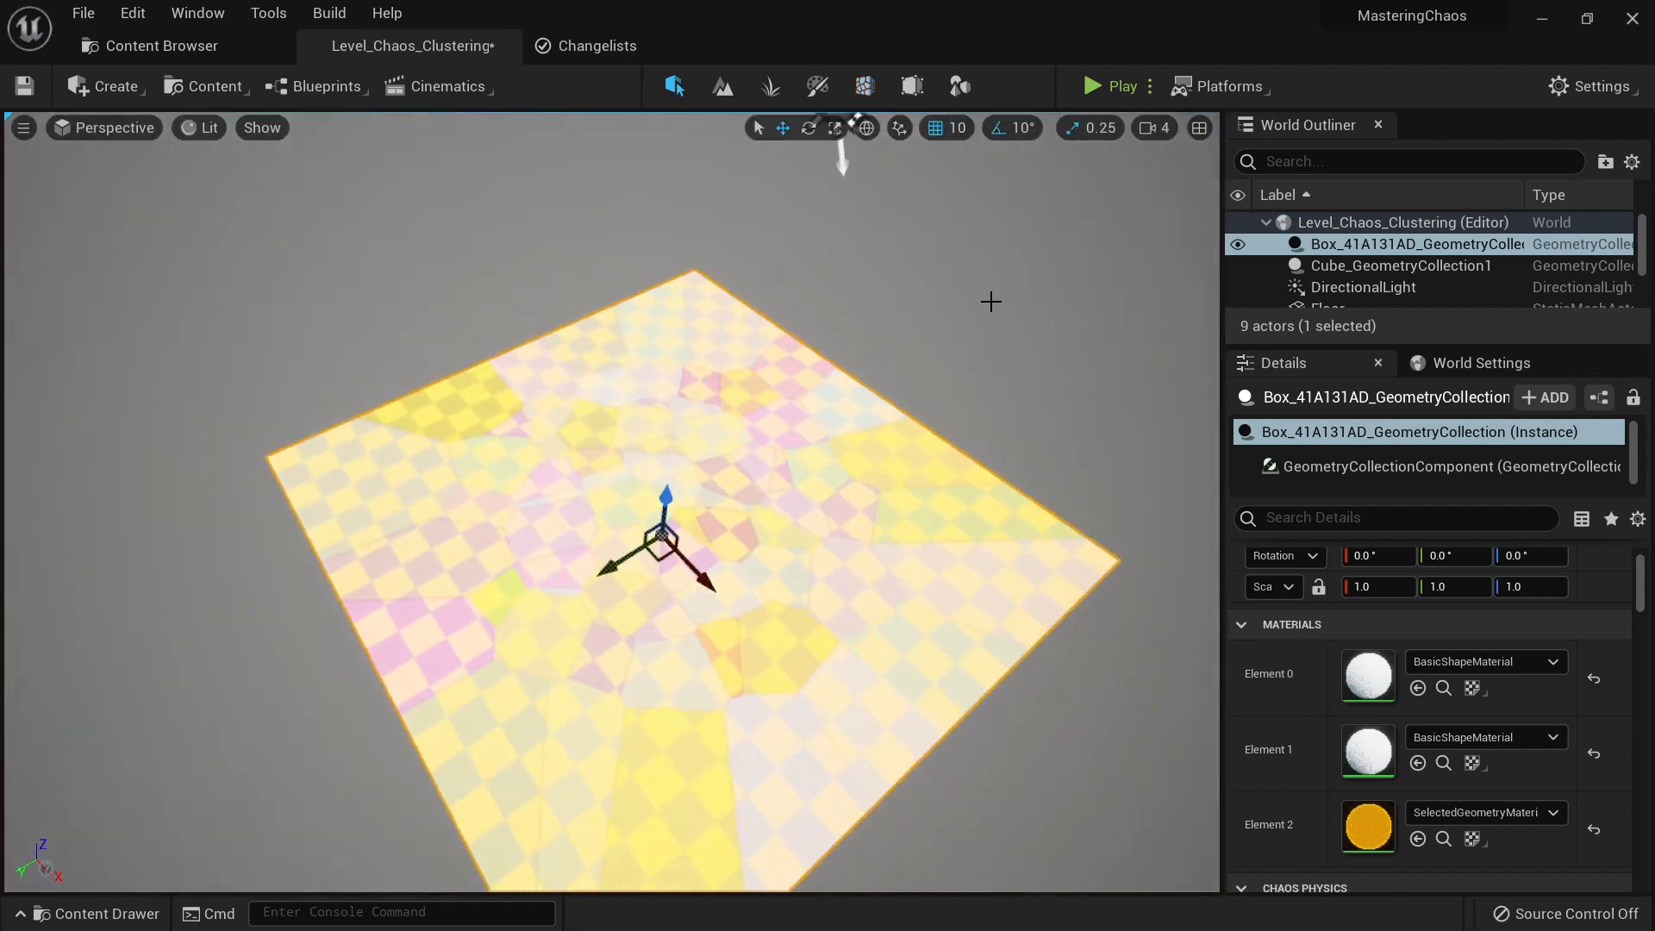
left_click(1117, 87)
key("w")
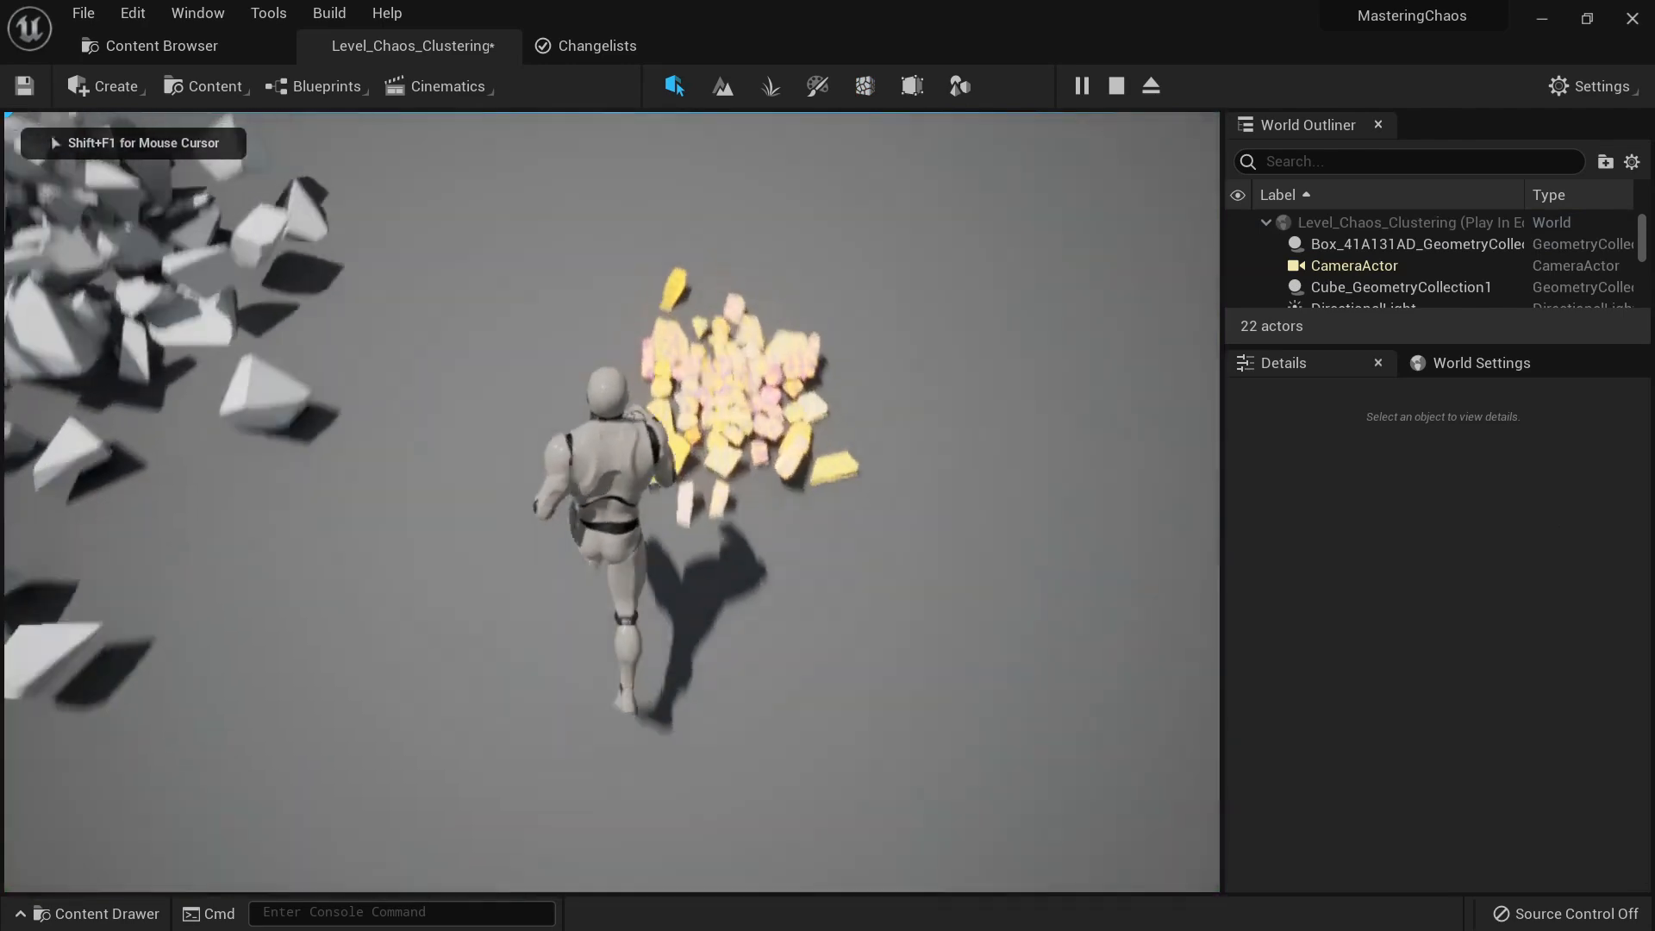
key("Escape")
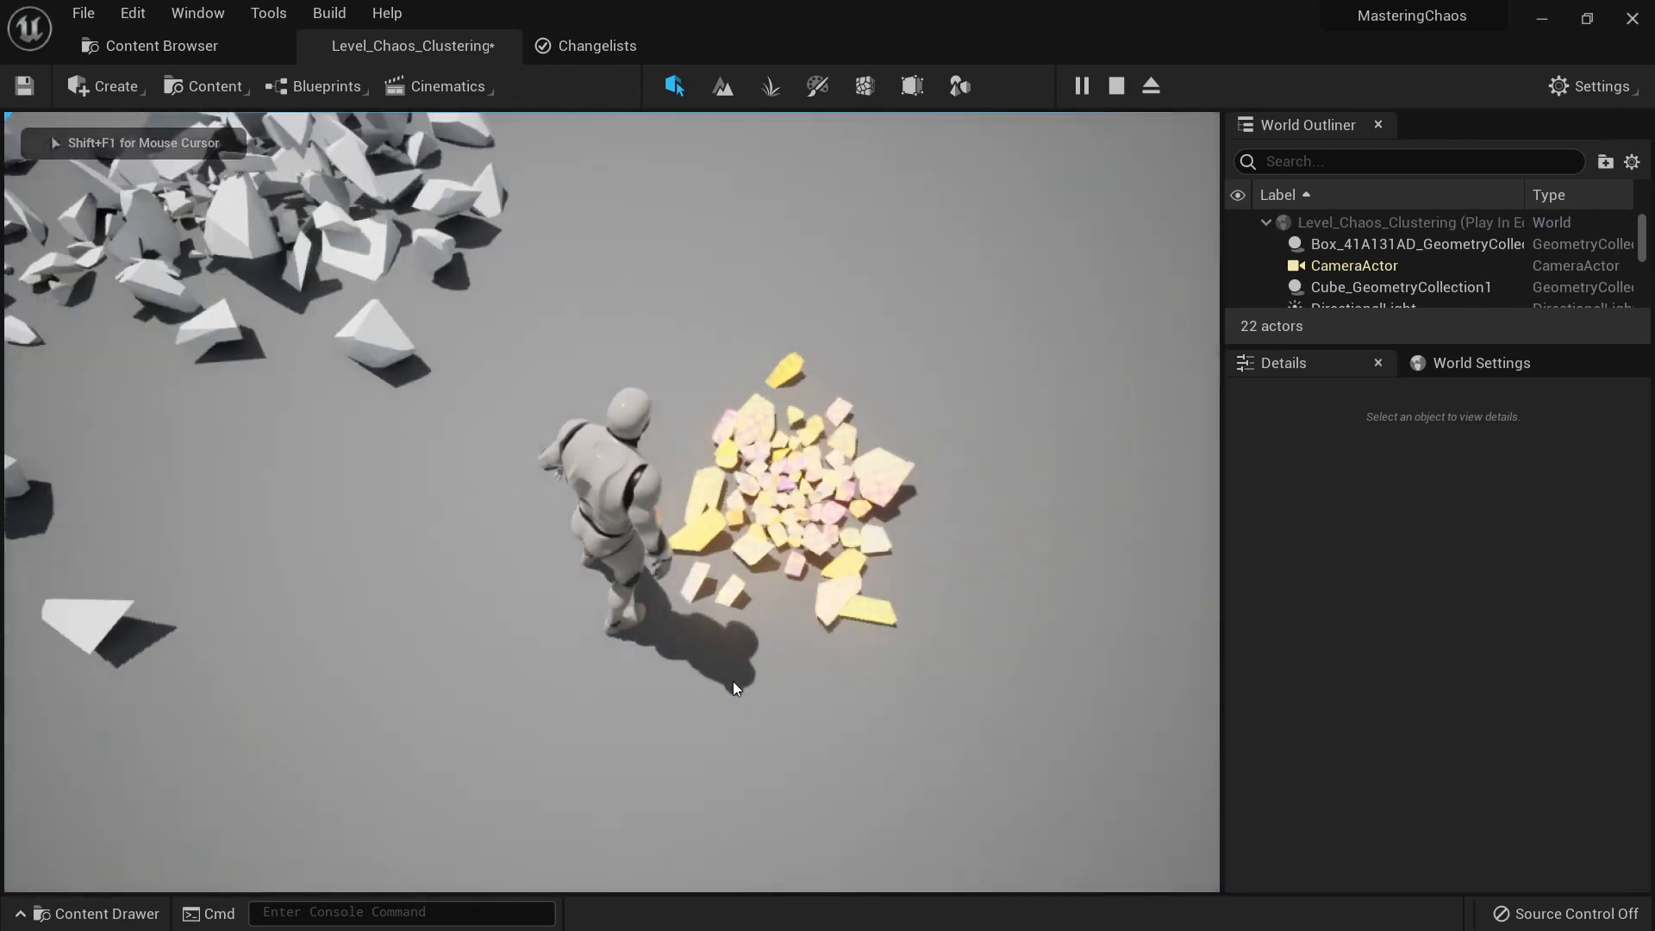
key("F11")
left_click(735, 687)
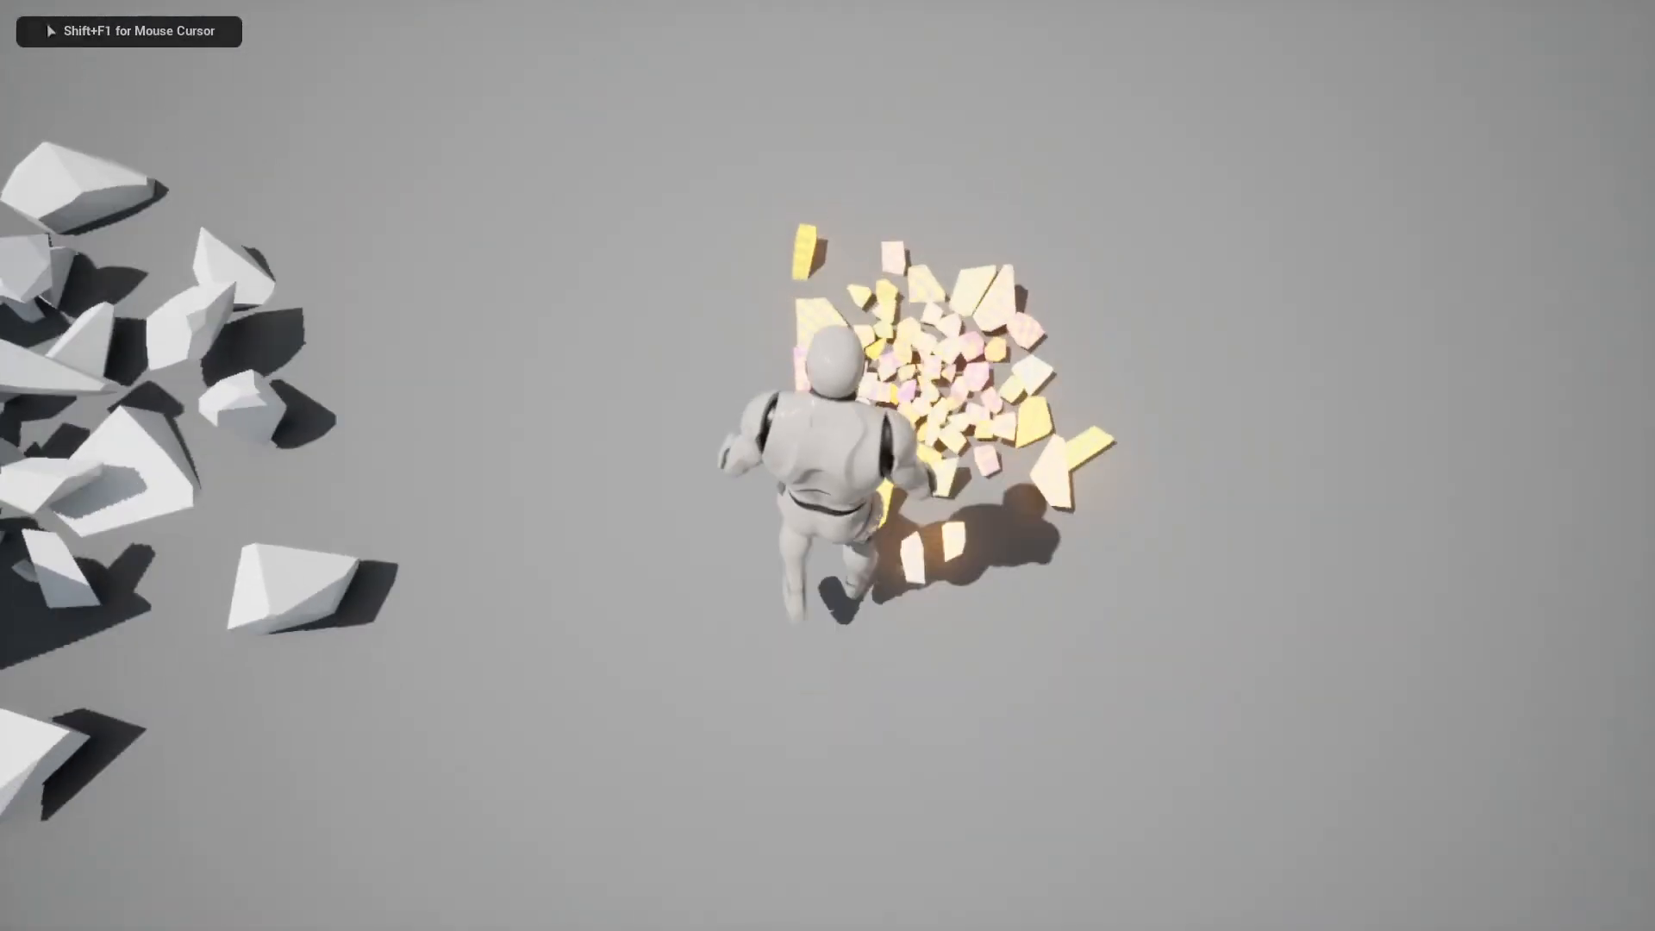
Step: Run the character around the broken box to examine the fragments, and end the play session
key("a")
key("s")
key("w")
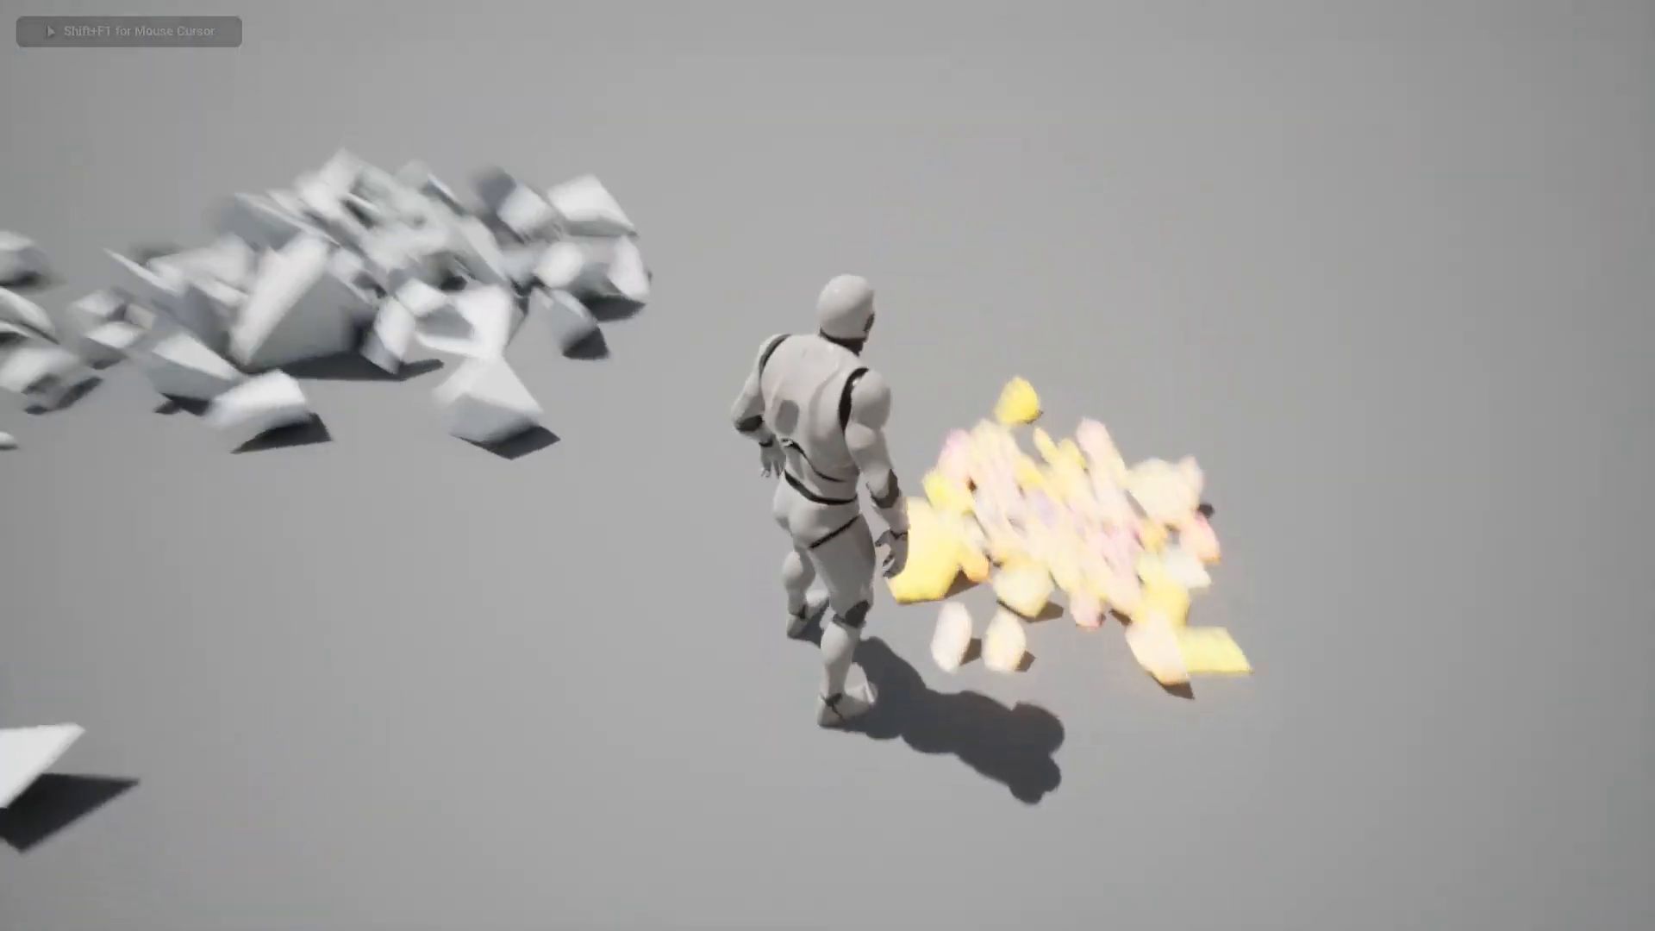
key("w")
key("d")
key("w")
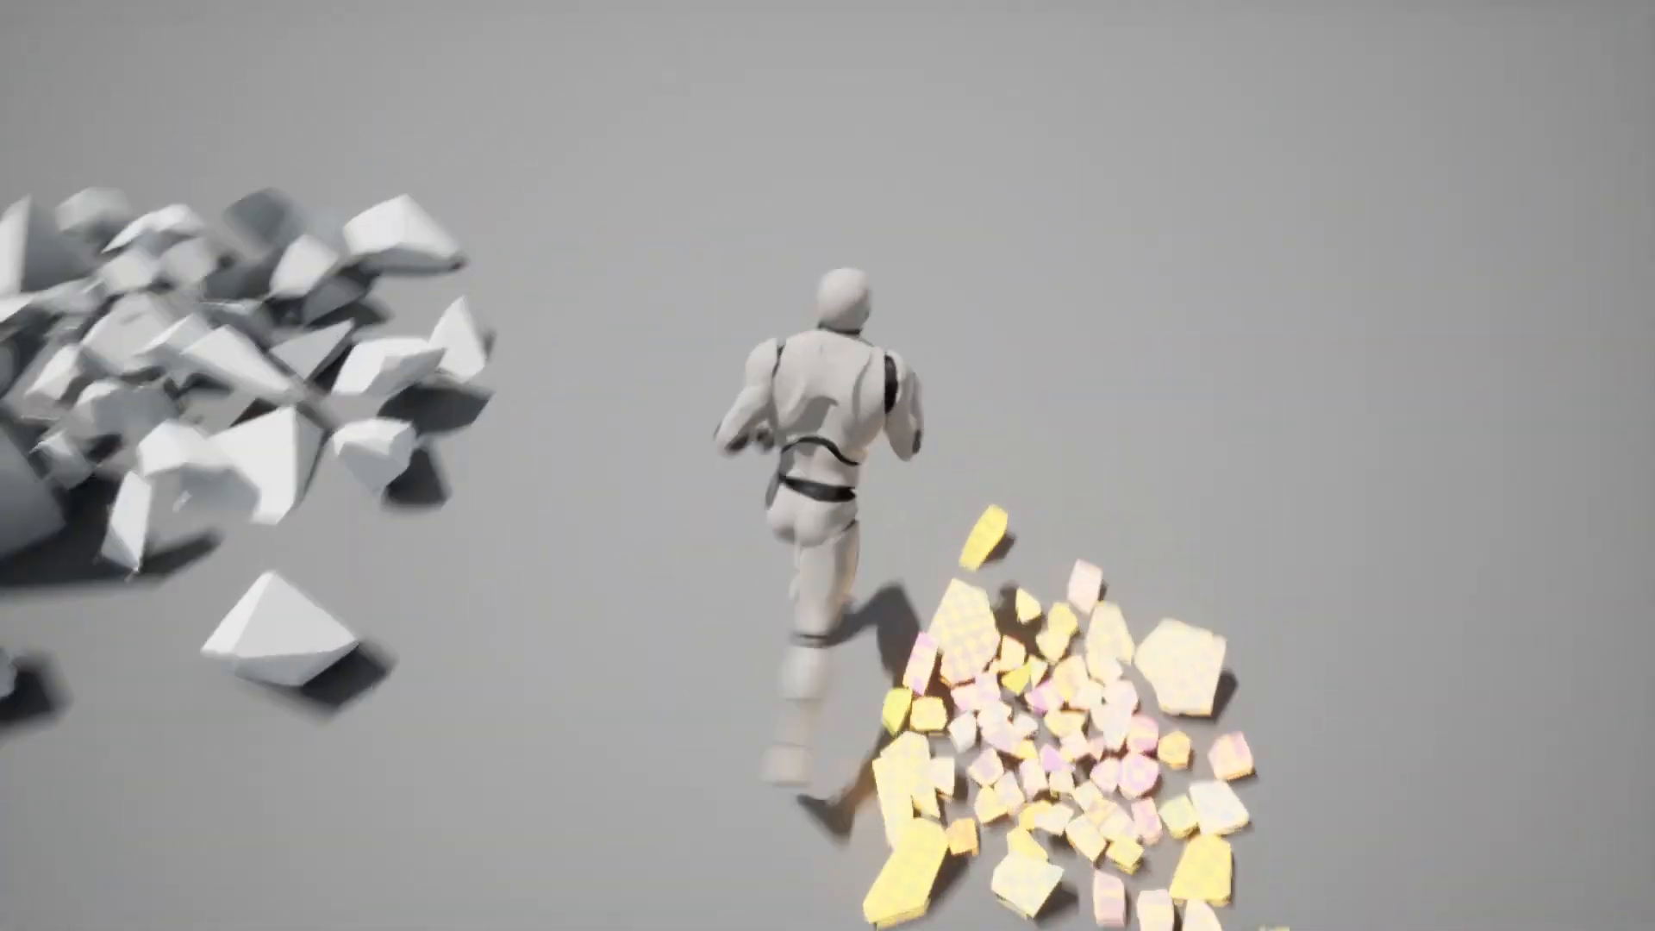
key("F11")
key("Escape")
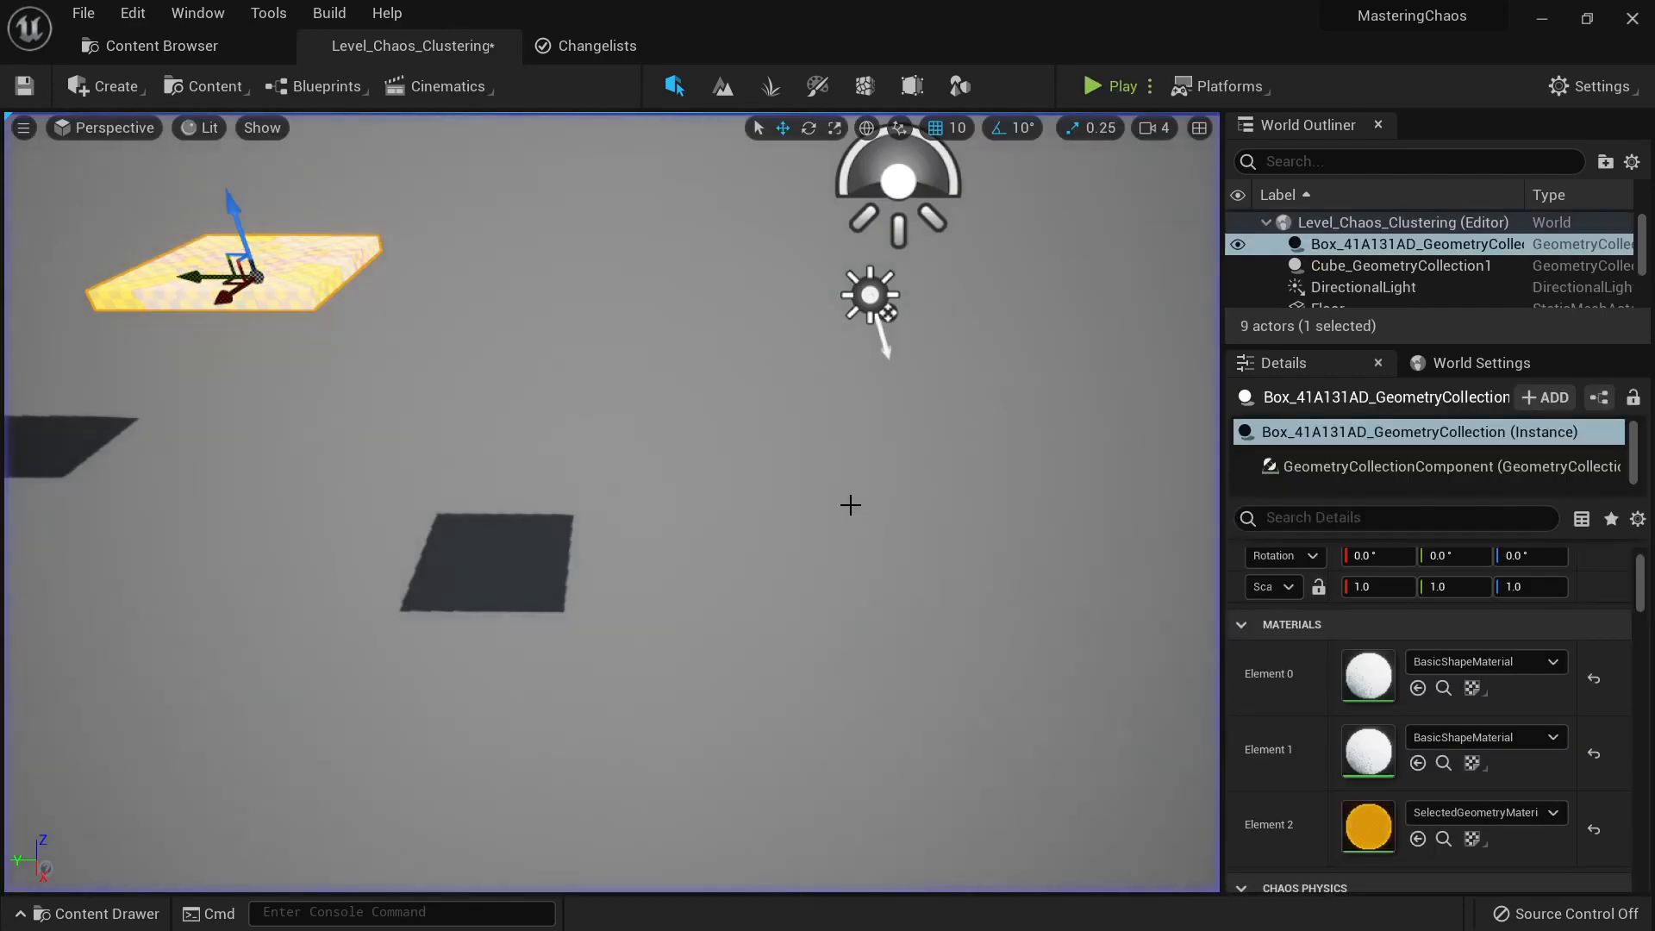
Step: Return to Fracture mode, reset the box geometry collection, and start a Radial Voronoi fracture on its root bone
key("a")
right_click_drag(851, 505, 929, 67)
key("w")
left_click(862, 88)
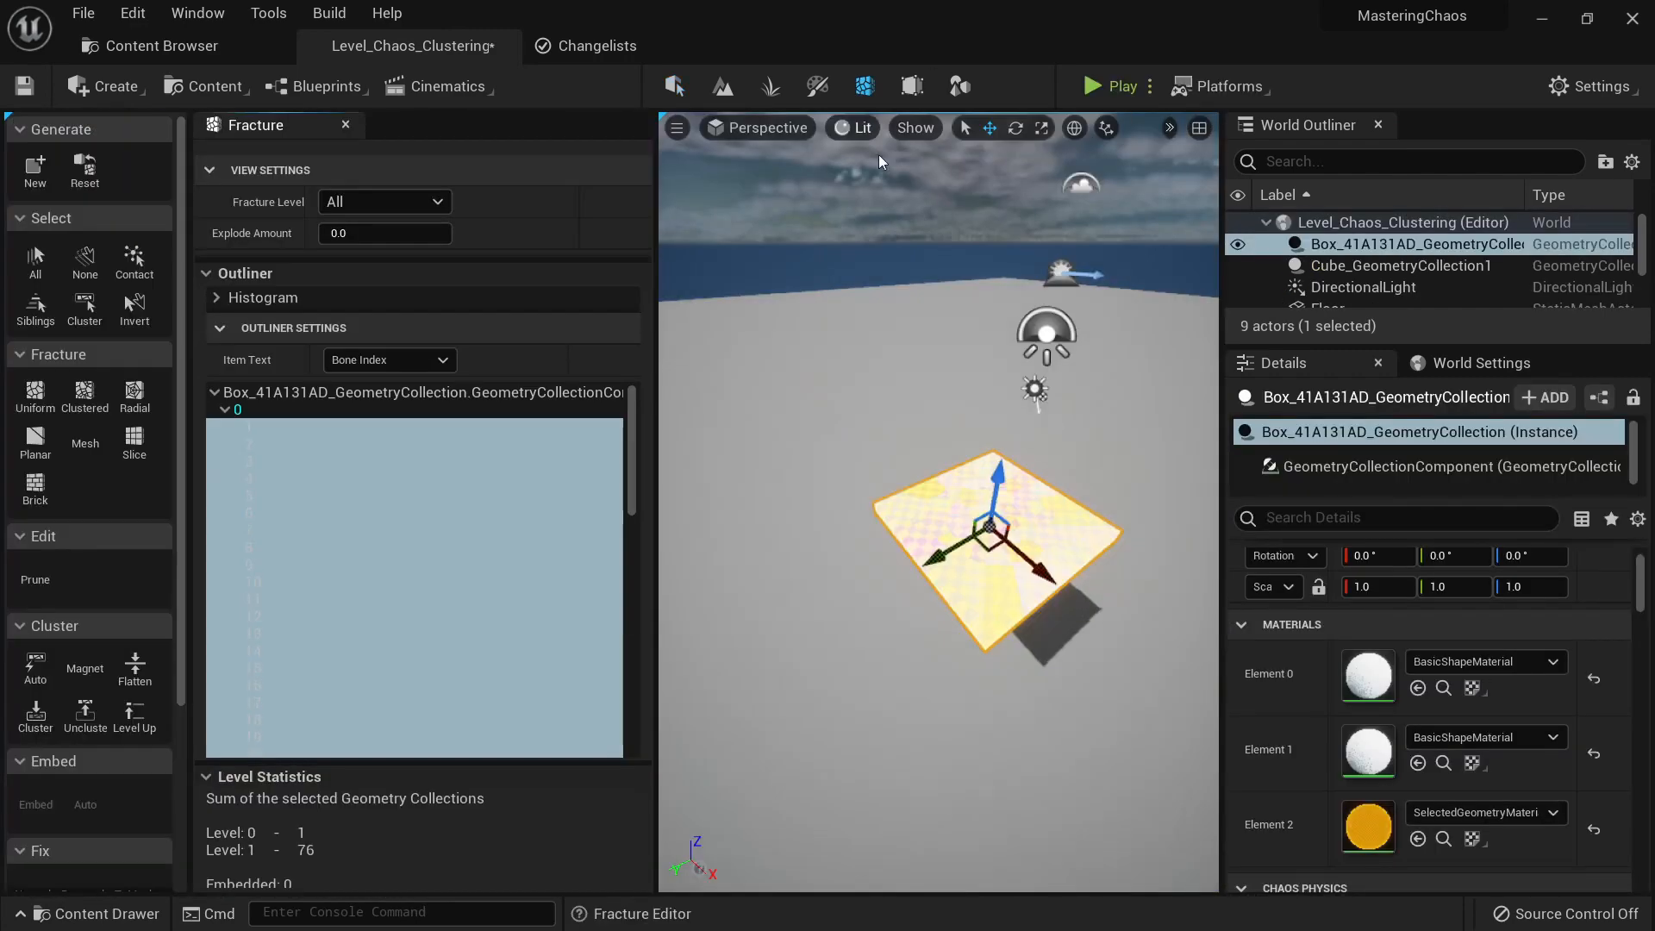
left_click(94, 177)
left_click(134, 398)
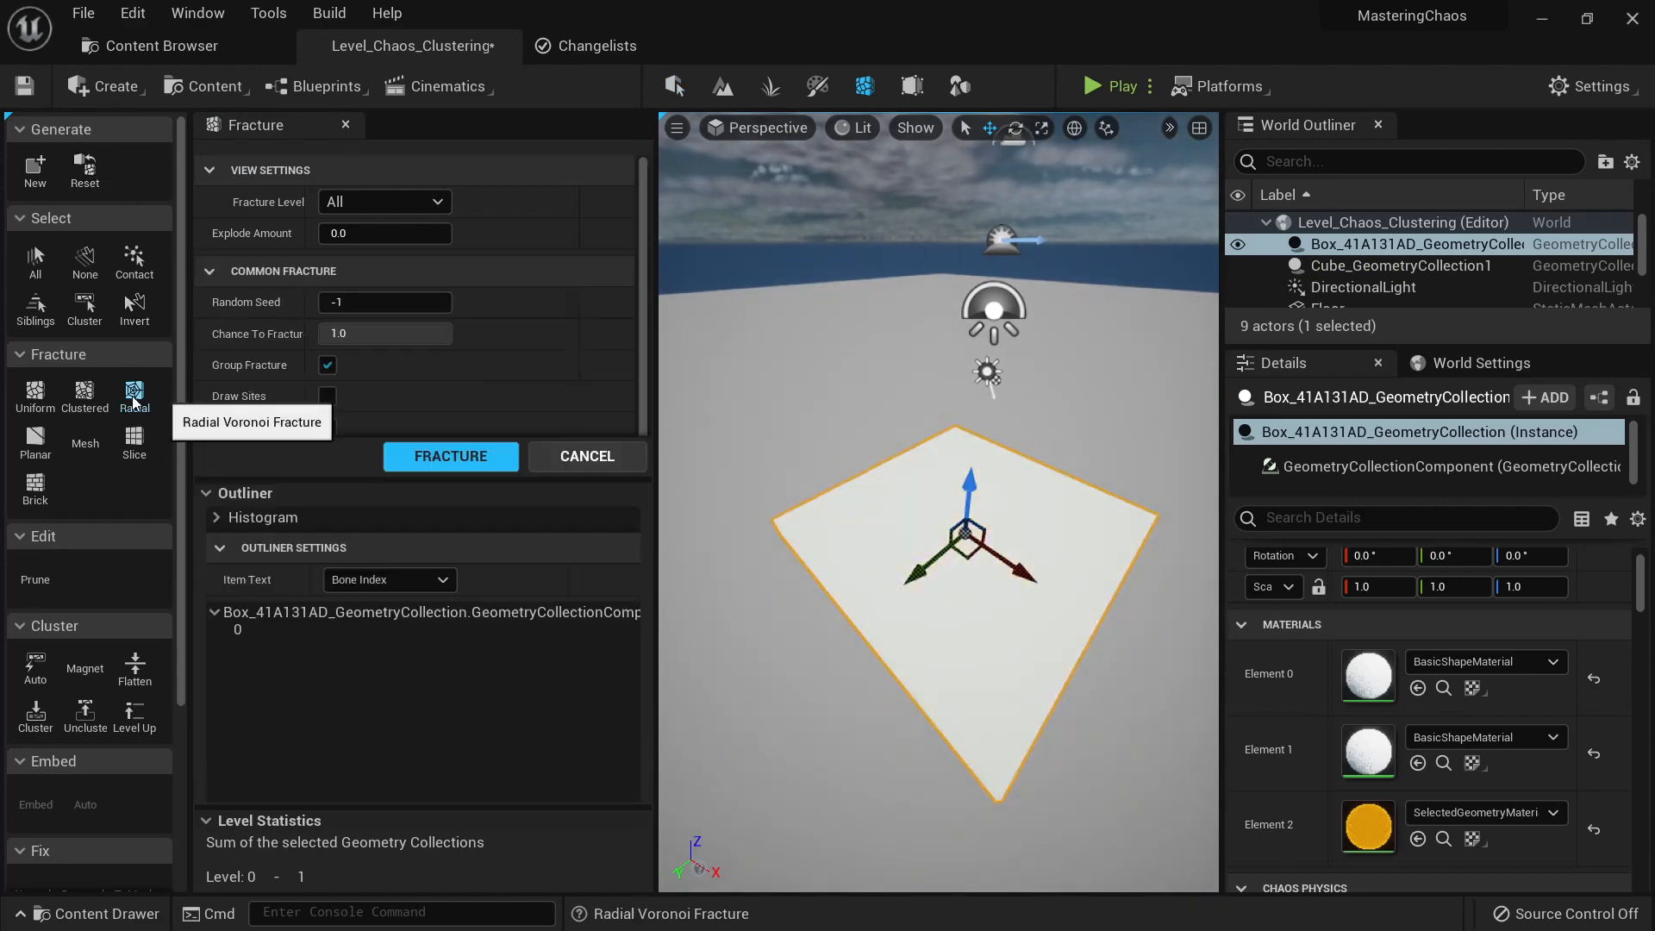
left_click(250, 630)
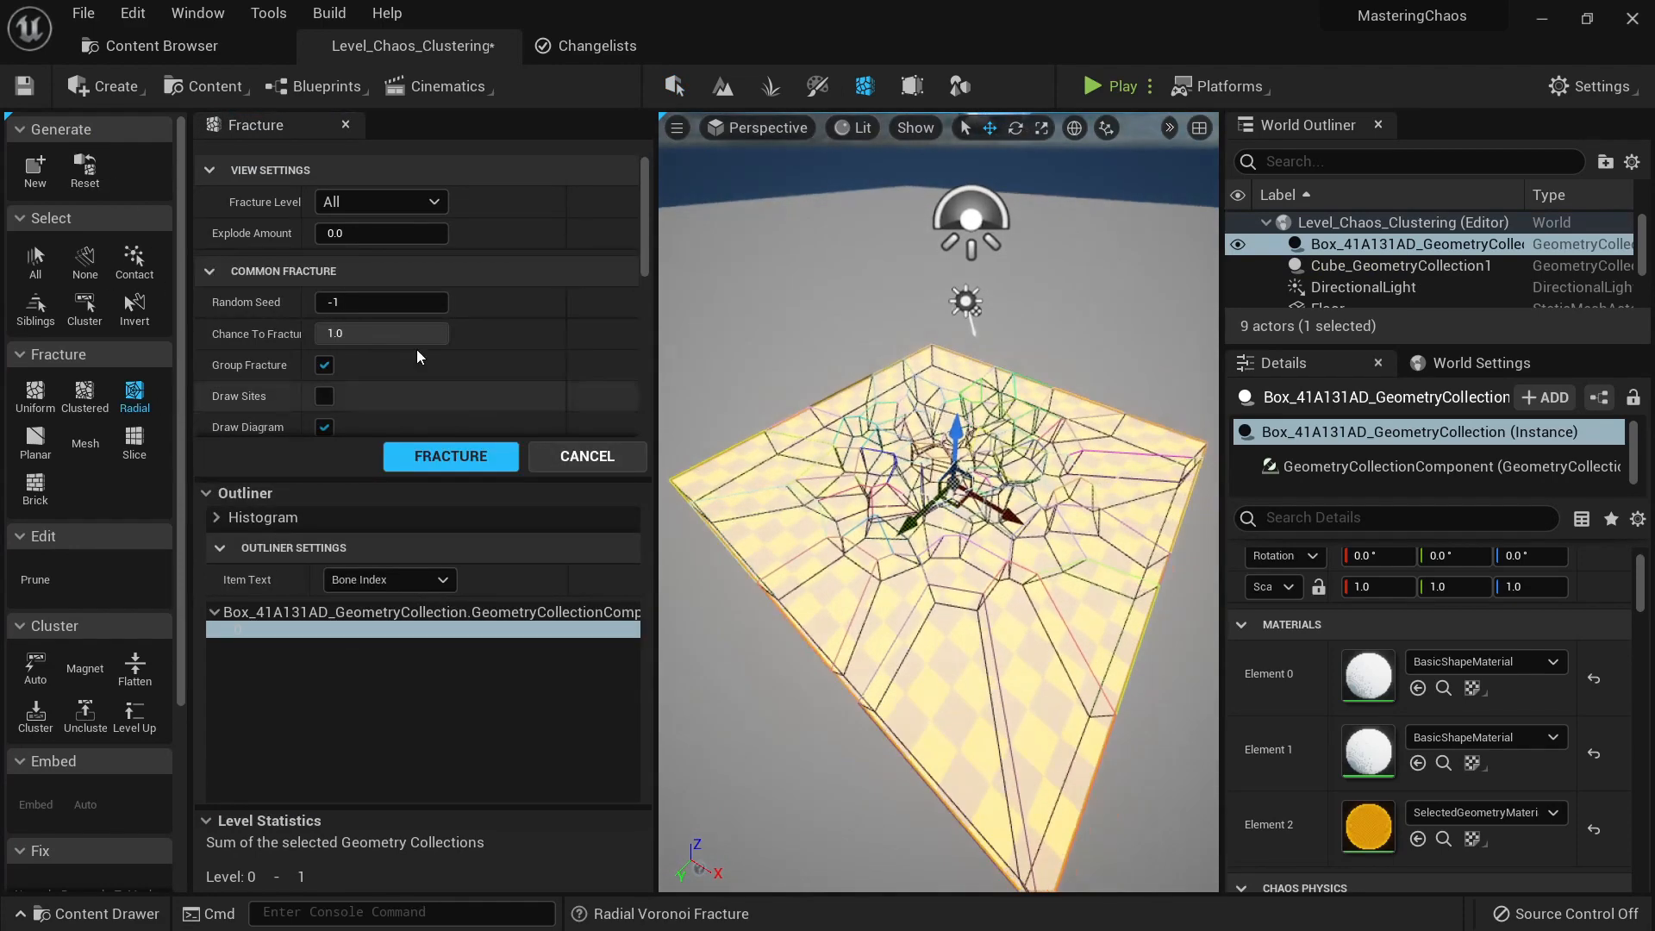
Step: Set the radial pattern's Radial Steps to 2
scroll(422, 353, "down", 8)
scroll(400, 306, "down", 6)
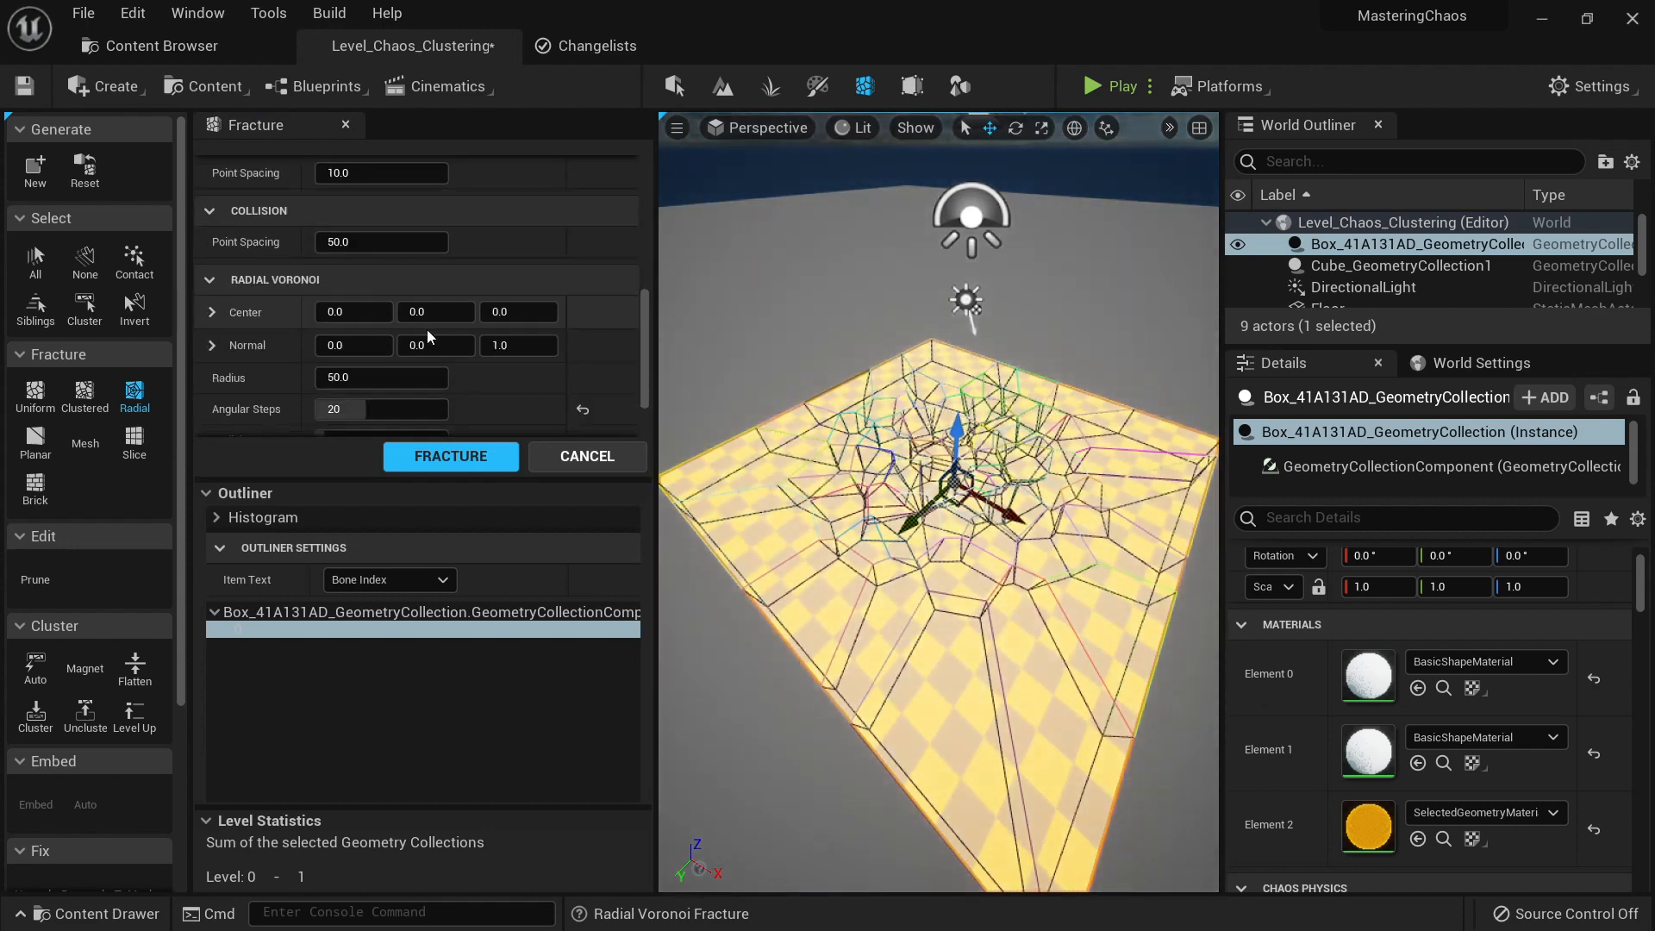
left_click(424, 356)
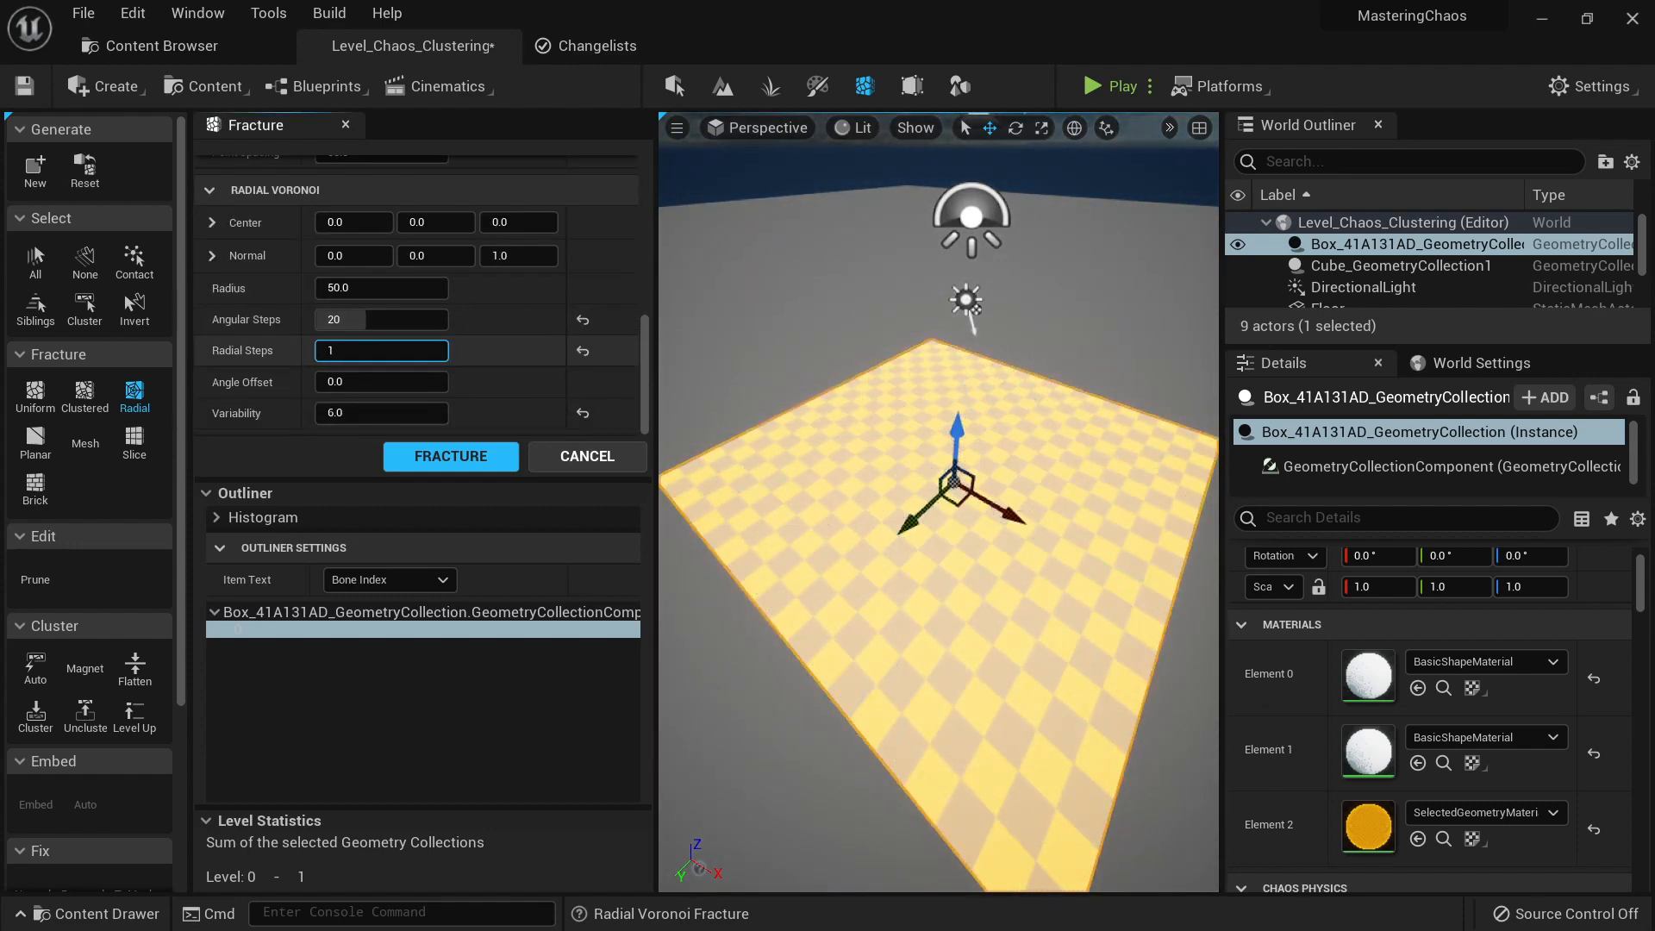
type("2")
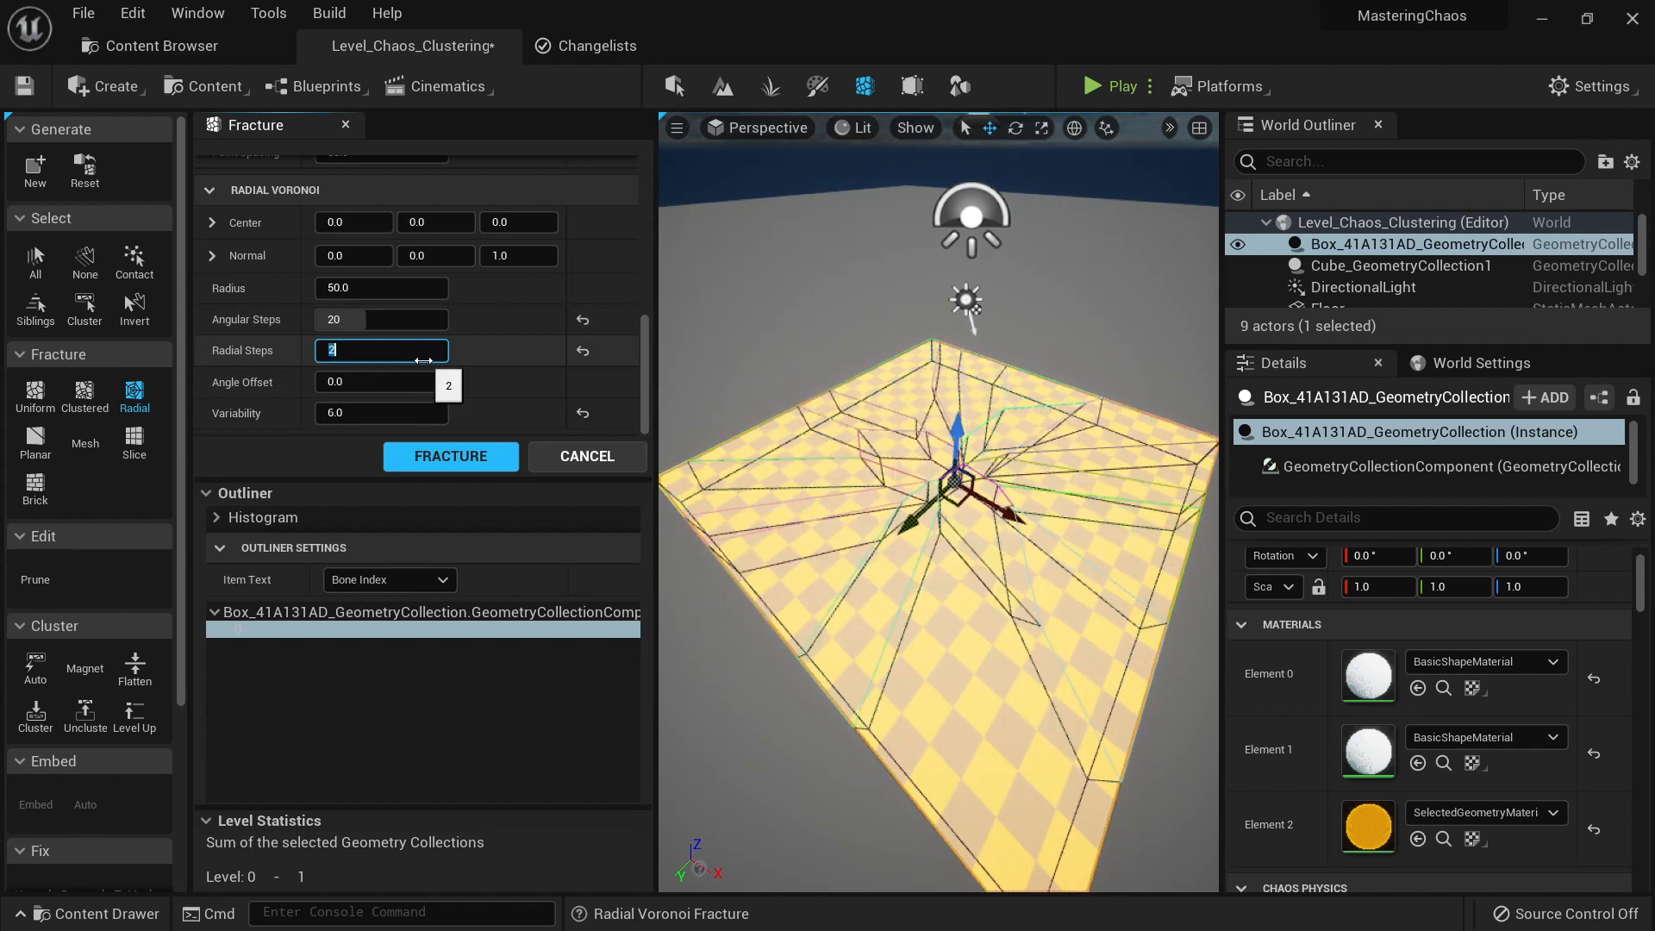
key("Return")
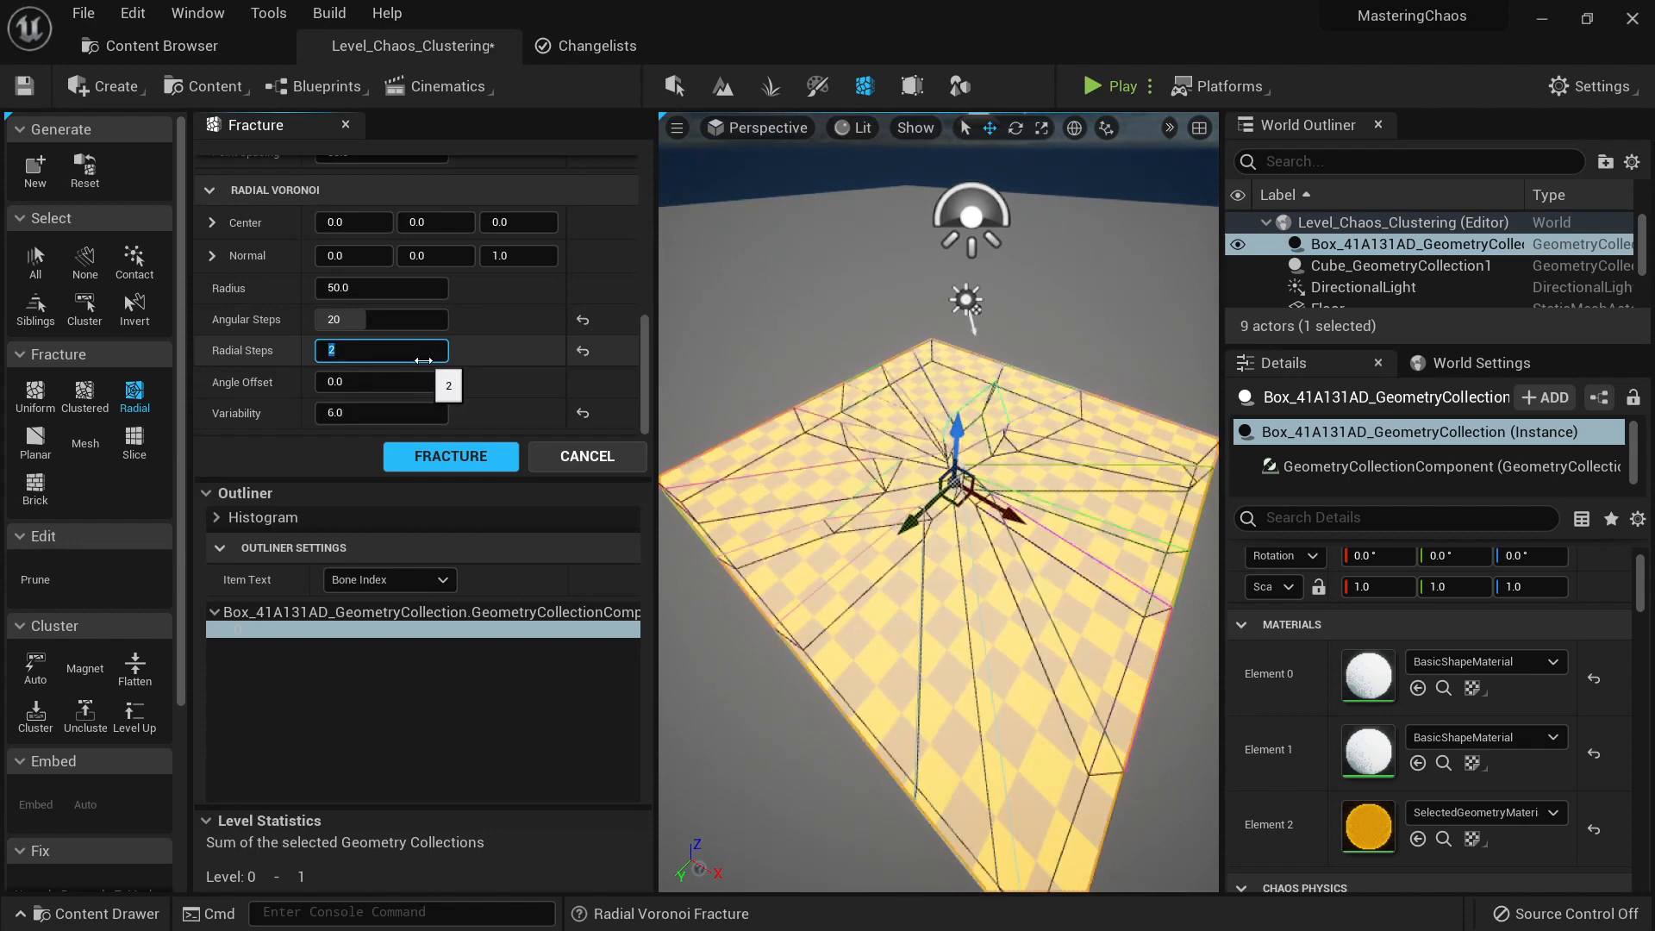
Step: Set the radial pattern's Angular Steps to 29 and Radius to about 22.7, and fracture the box
left_click_drag(373, 322, 349, 360)
scroll(467, 364, "up", 2)
right_click_drag(776, 406, 724, 474)
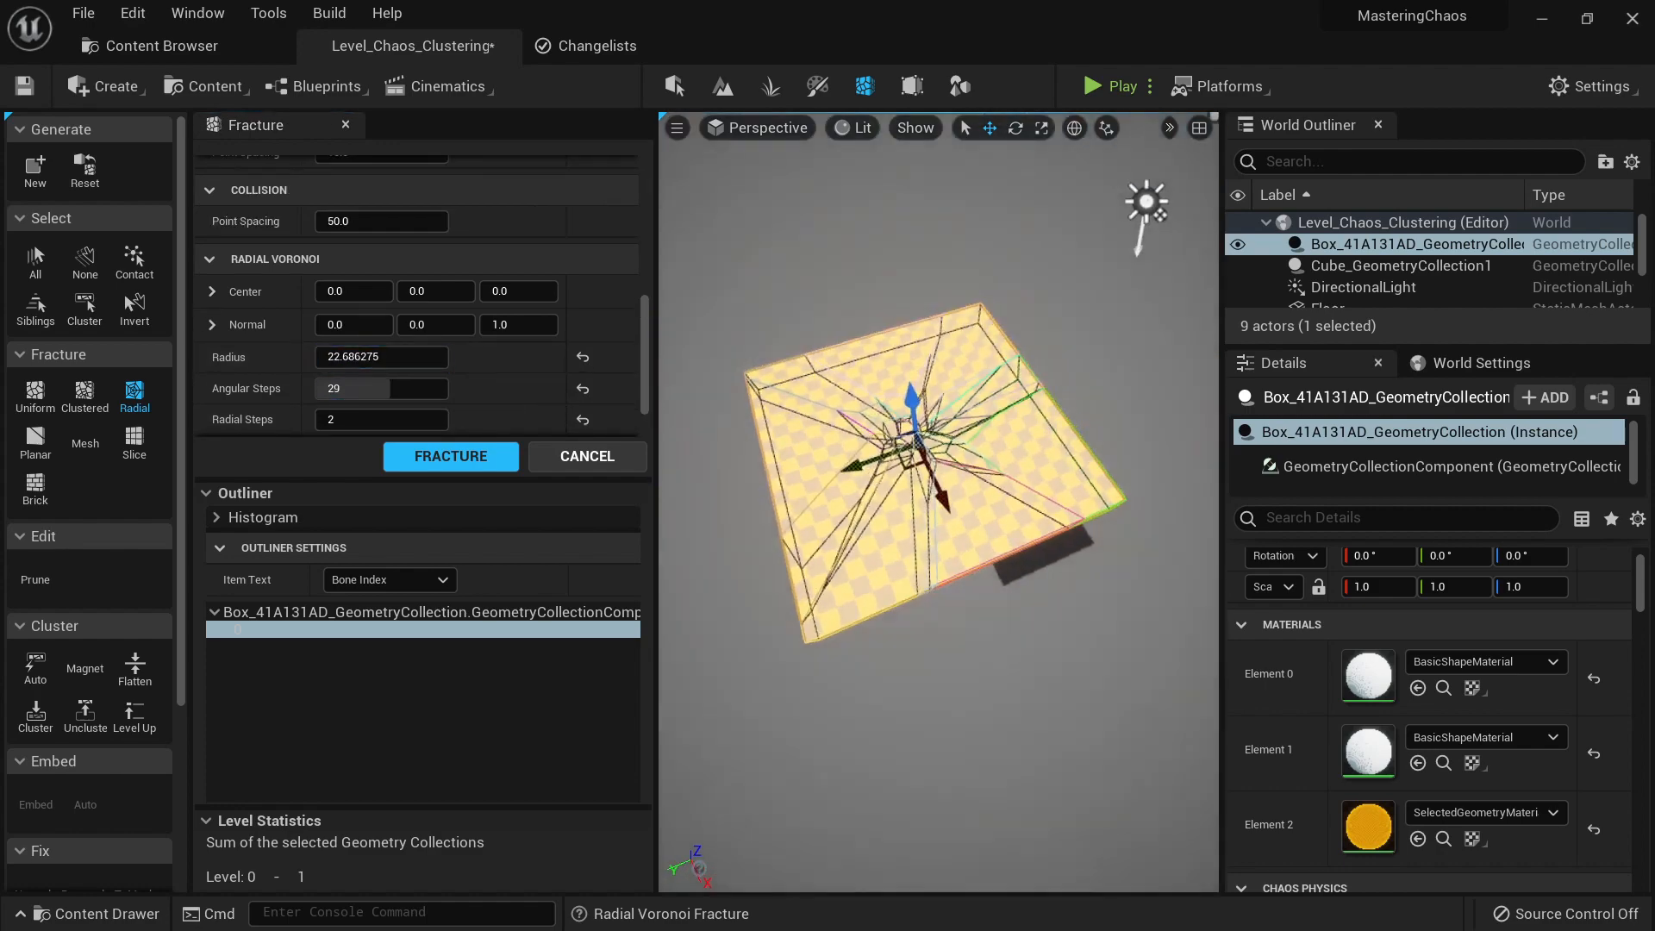
left_click(486, 464)
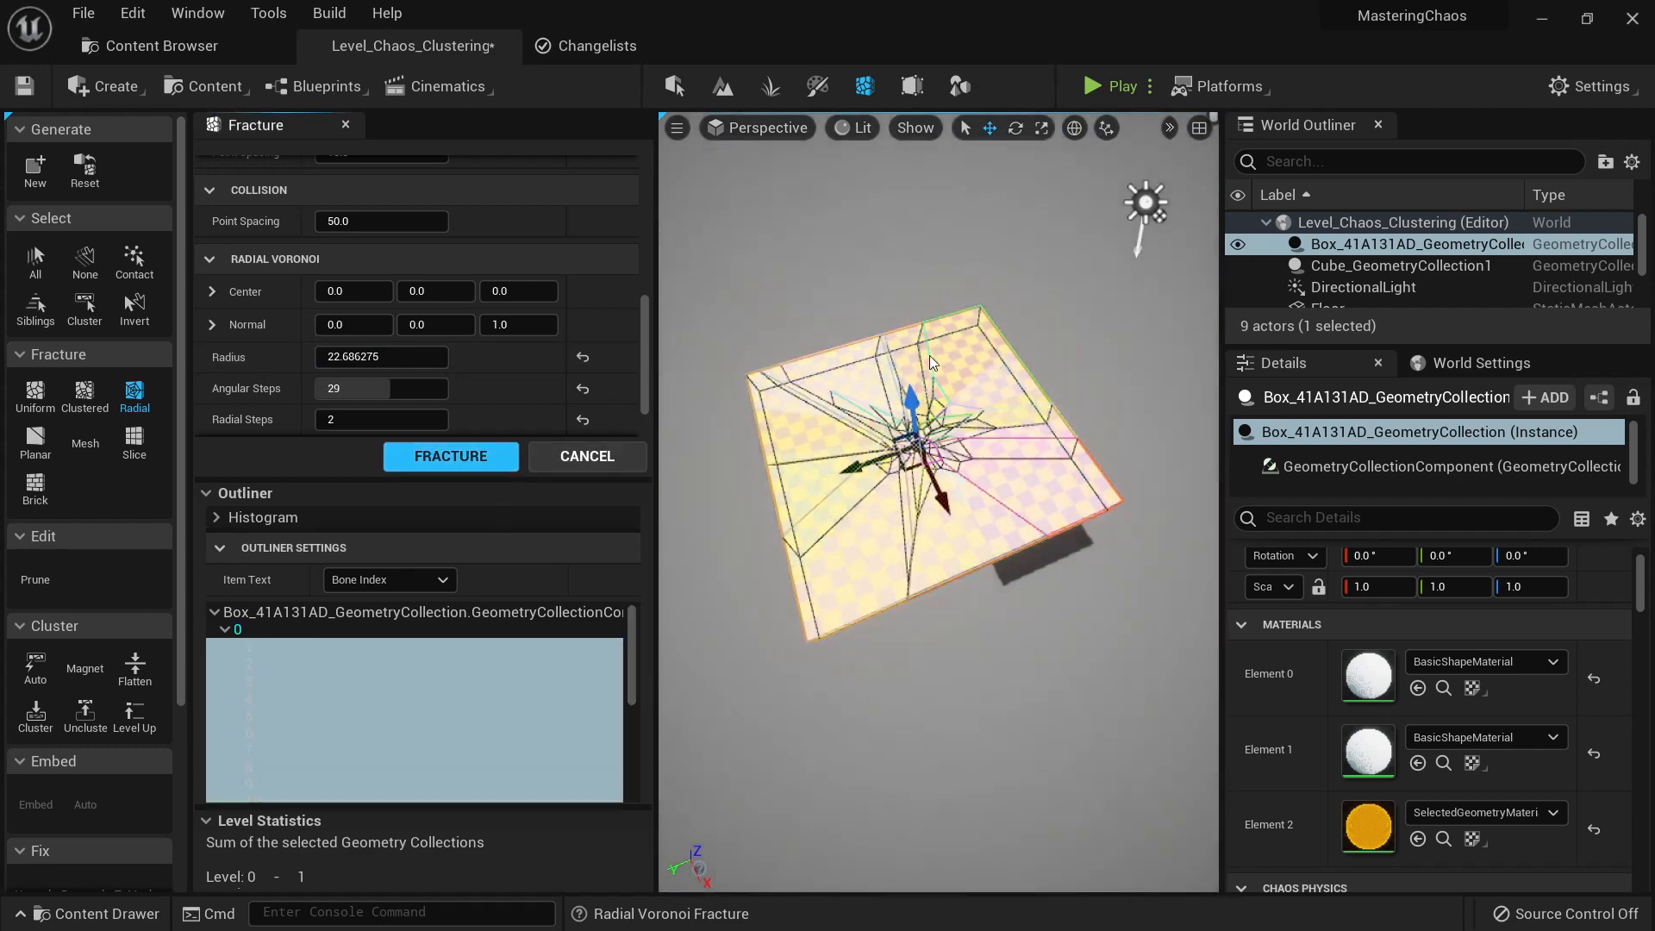
Step: Explode the newly fractured box to examine its long radial shards, and collapse it again
key("shift+e")
key("shift+e")
key("shift+e")
key("shift+e")
key("shift+e")
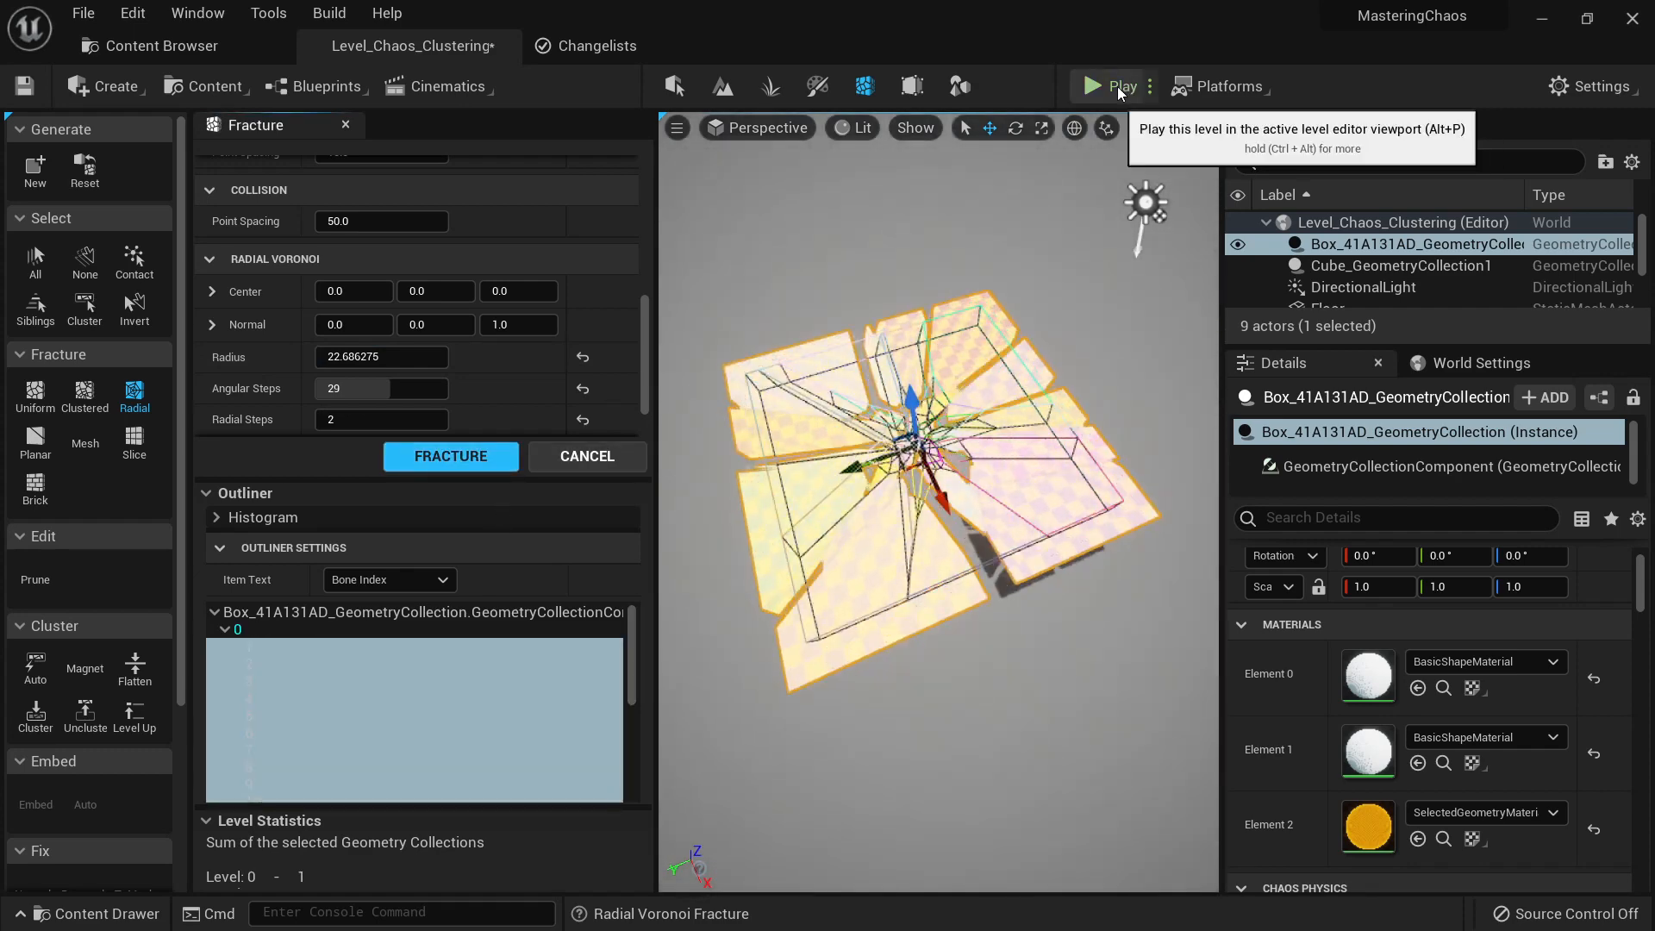
key("shift+e")
key("shift+e")
key("shift+e")
key("shift+q")
key("shift+q")
key("shift+q")
key("shift+q")
key("shift+q")
key("shift+q")
key("shift+q")
key("shift+q")
key("shift+q")
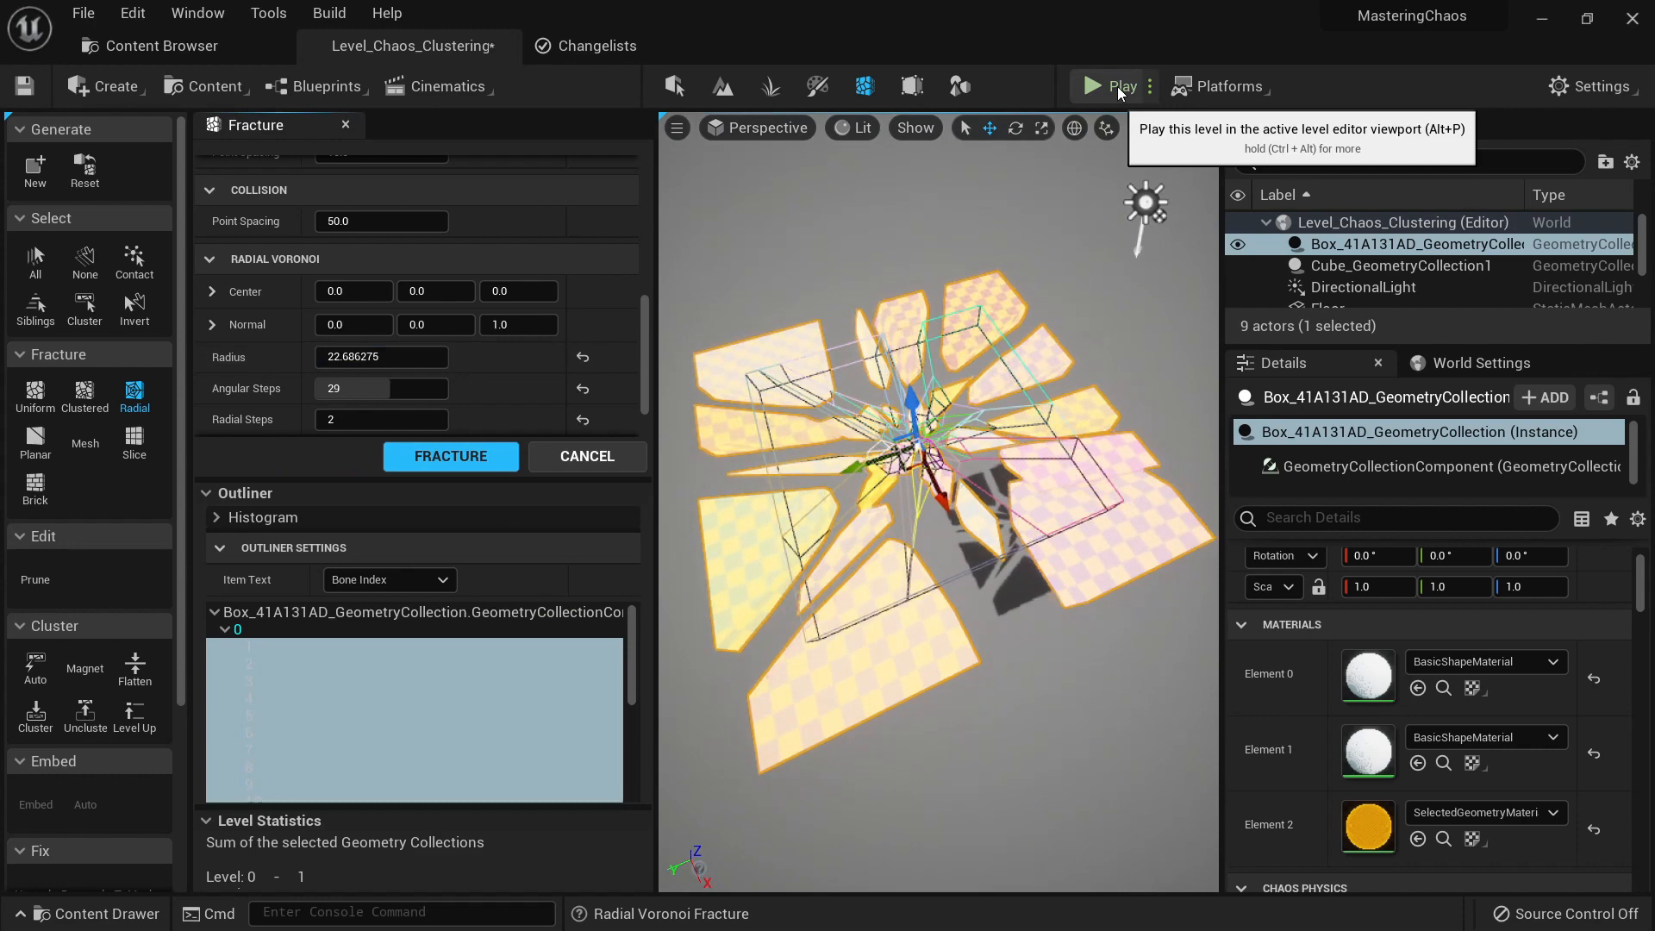
Step: Play the level full screen, run the character around the box's radial shards, and end the play session
left_click(1118, 86)
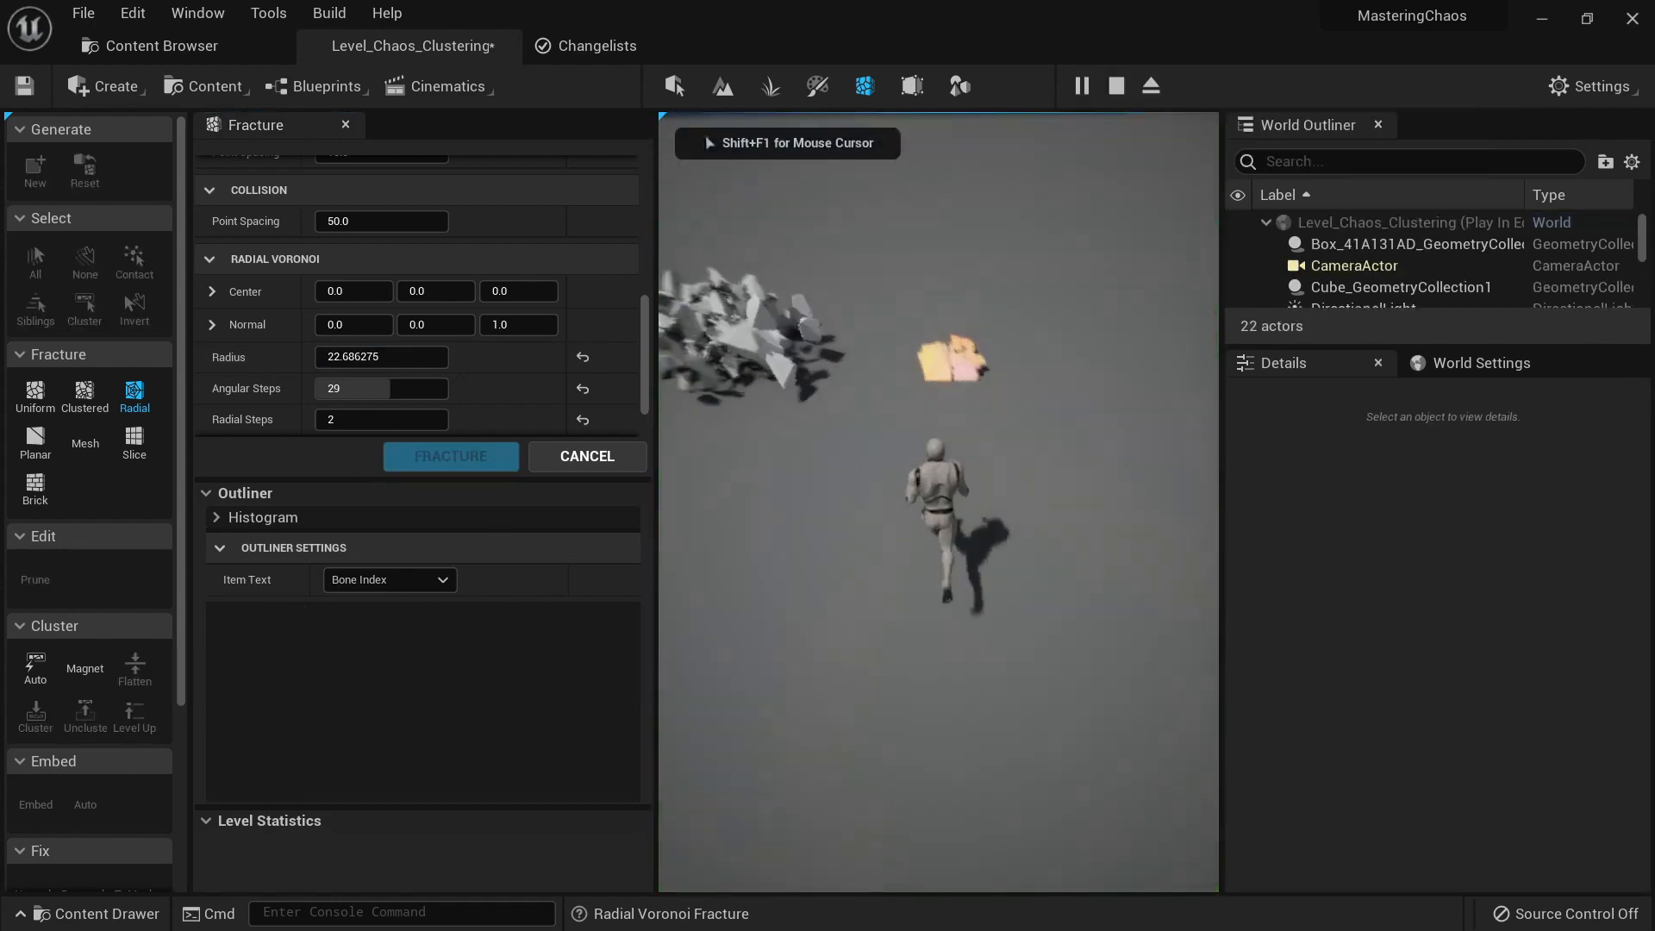
key("F11")
left_click(995, 663)
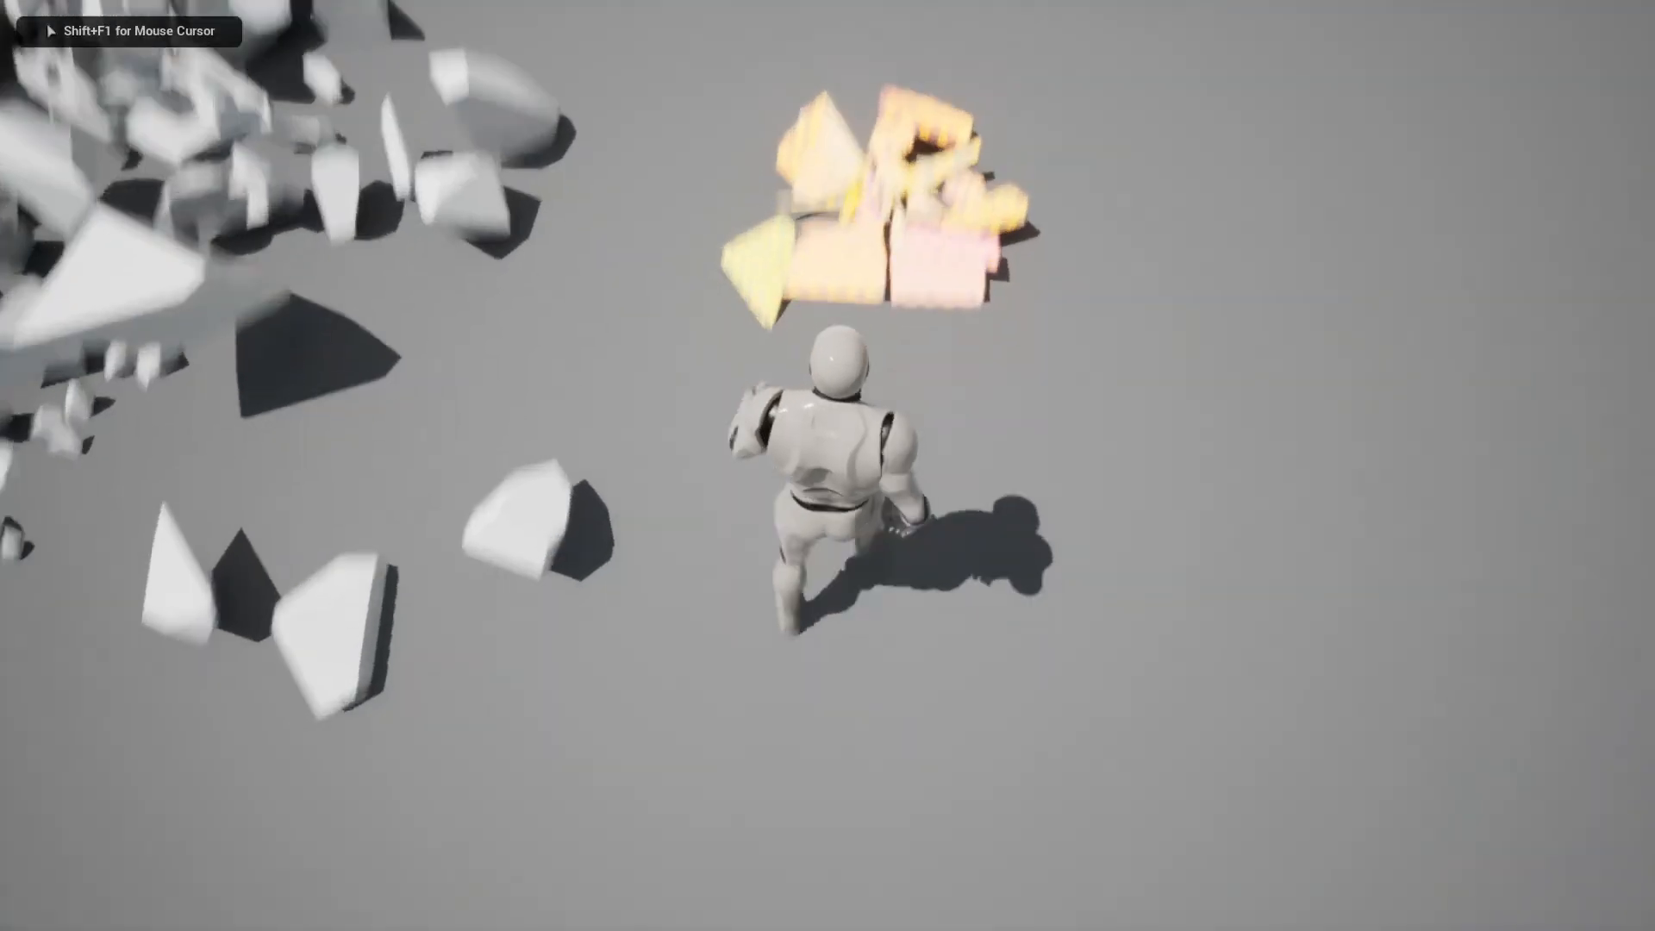
key("w")
key("d")
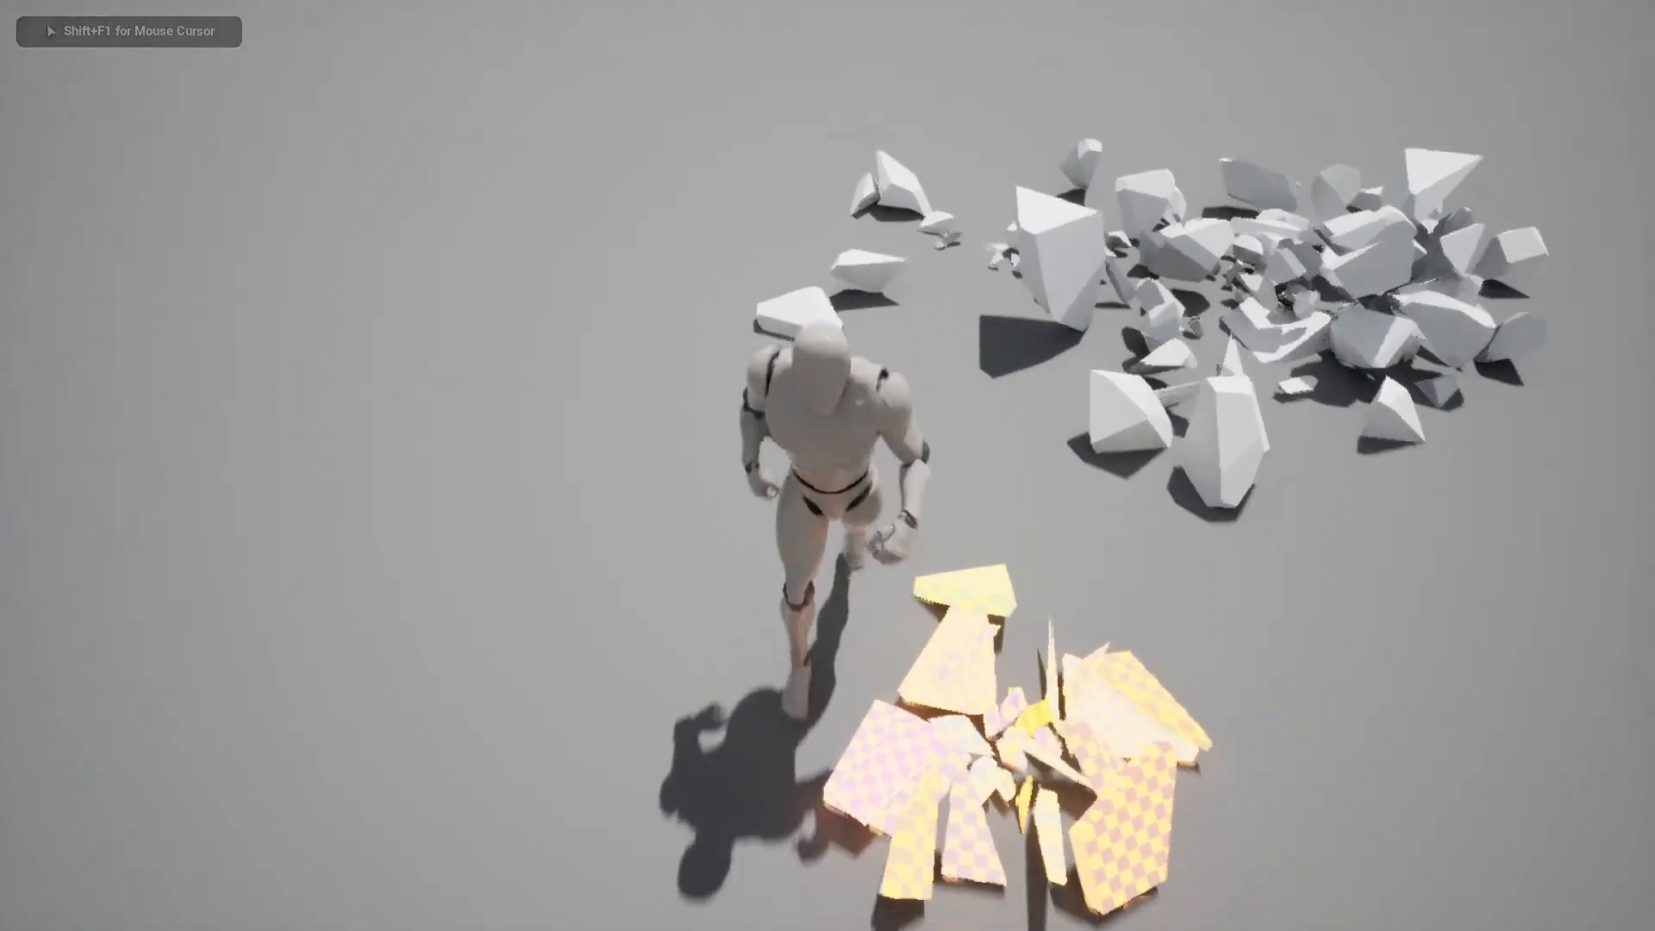
key("w")
key("a")
key("s")
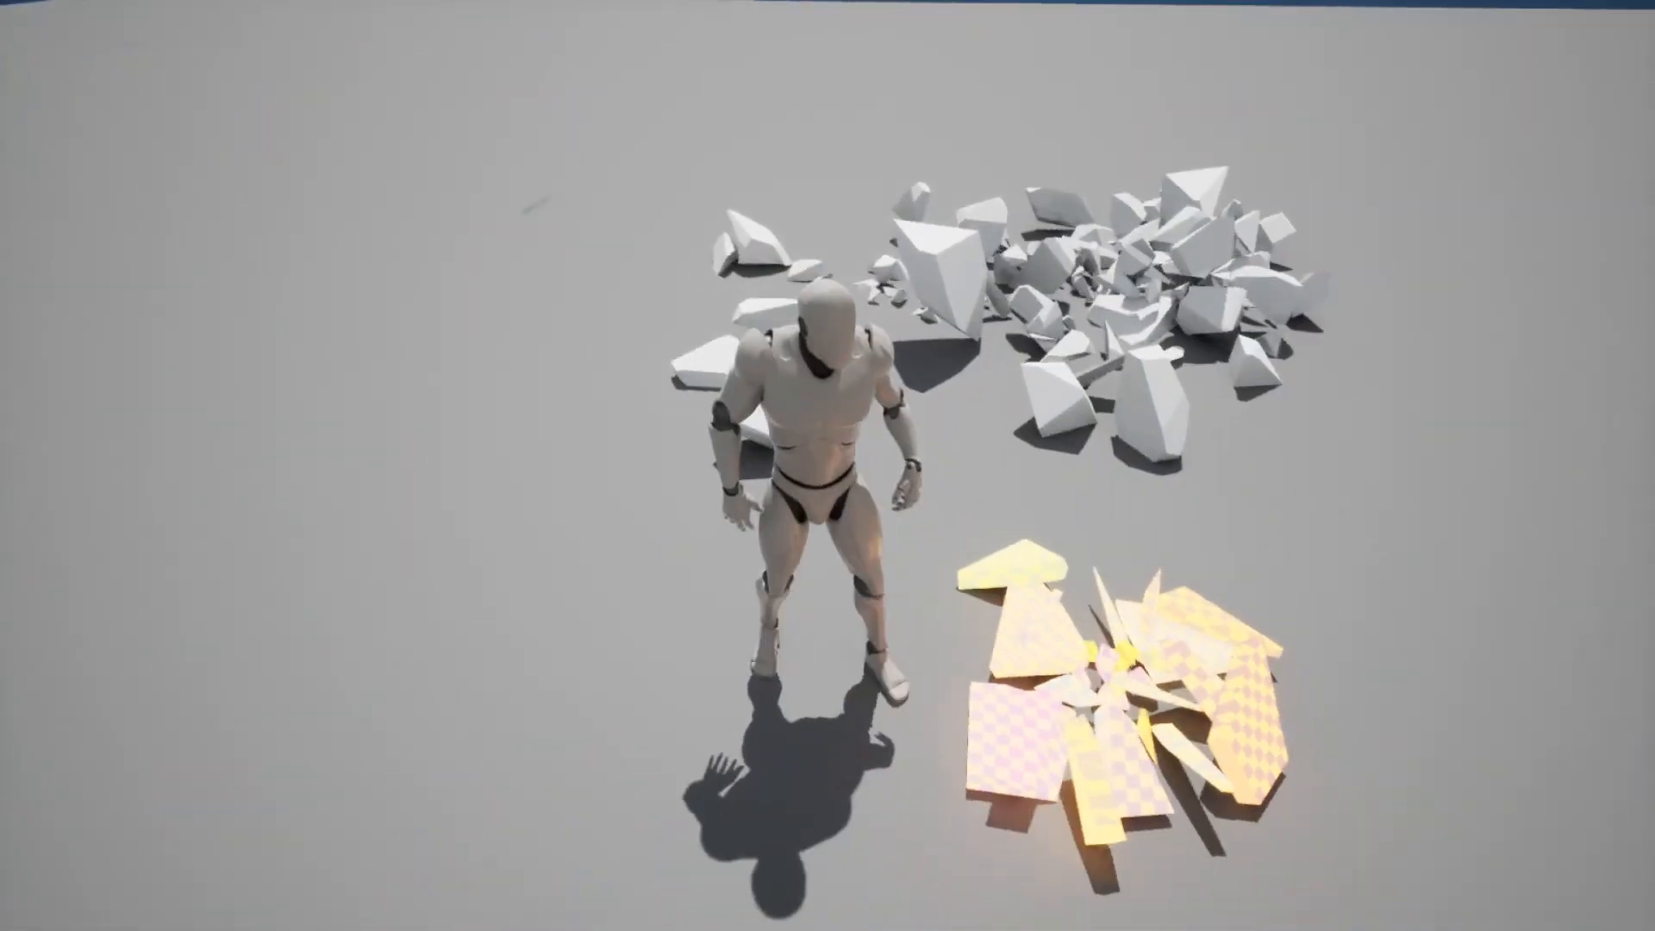
key("d")
key("a")
key("w")
key("Escape")
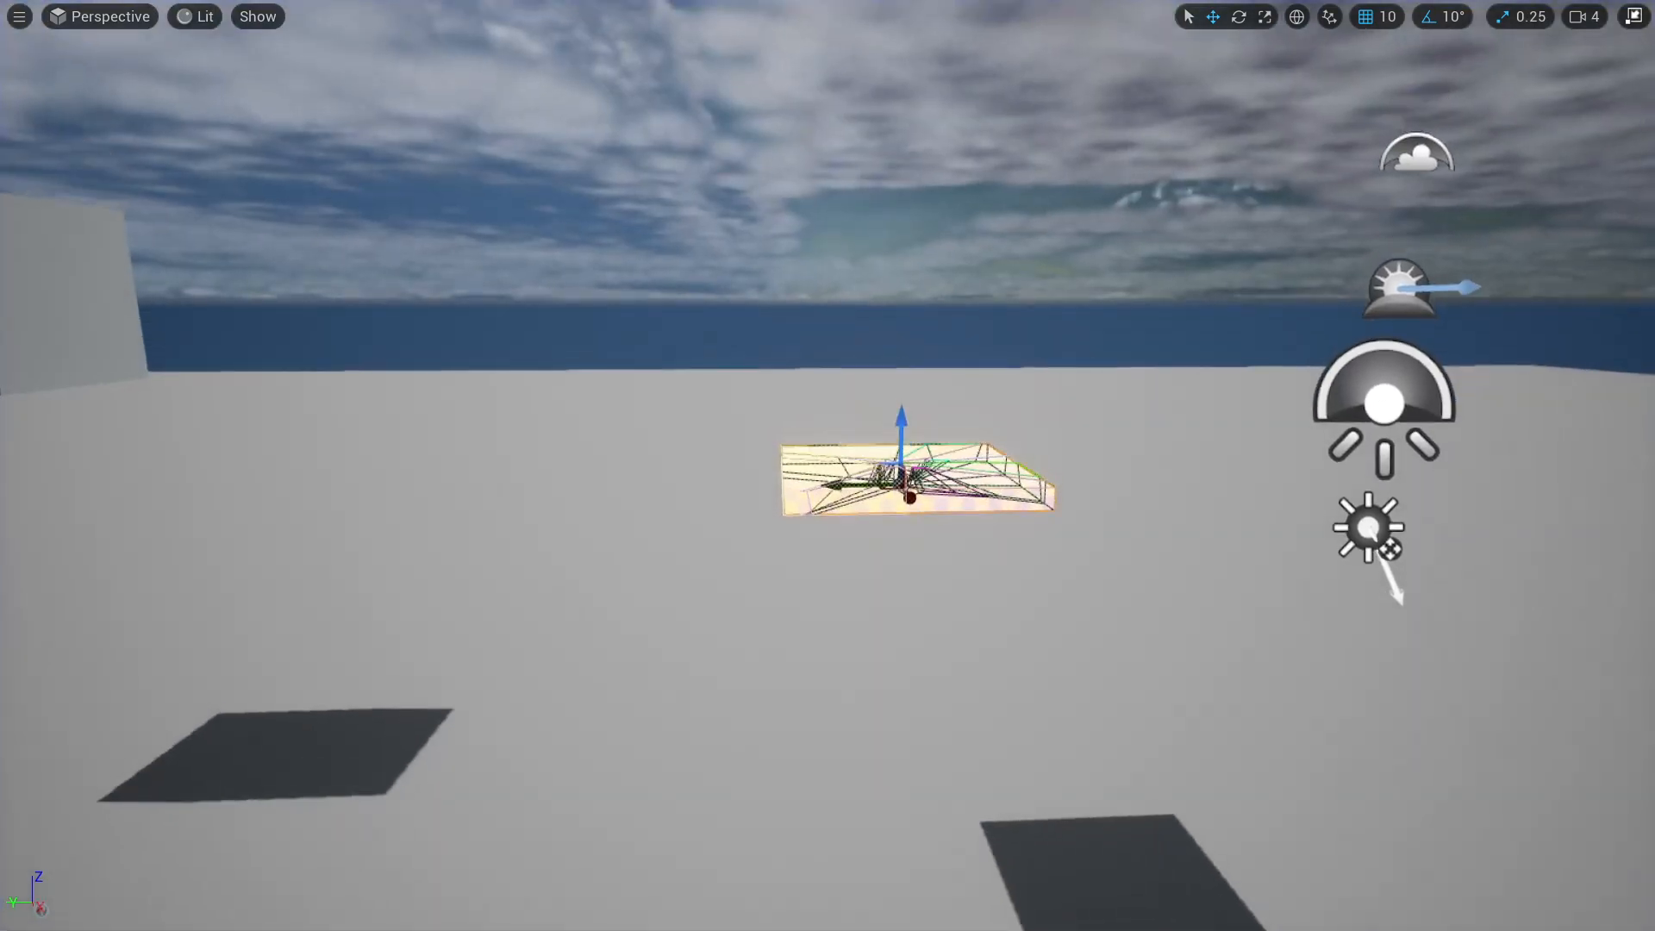
Step: Leave the full-screen viewport and reset the radially fractured box to its unfractured state
right_click_drag(554, 366, 582, 431)
key("w")
key("e")
key("w")
key("s")
key("F11")
key("a")
right_click_drag(717, 465, 862, 470)
key("w")
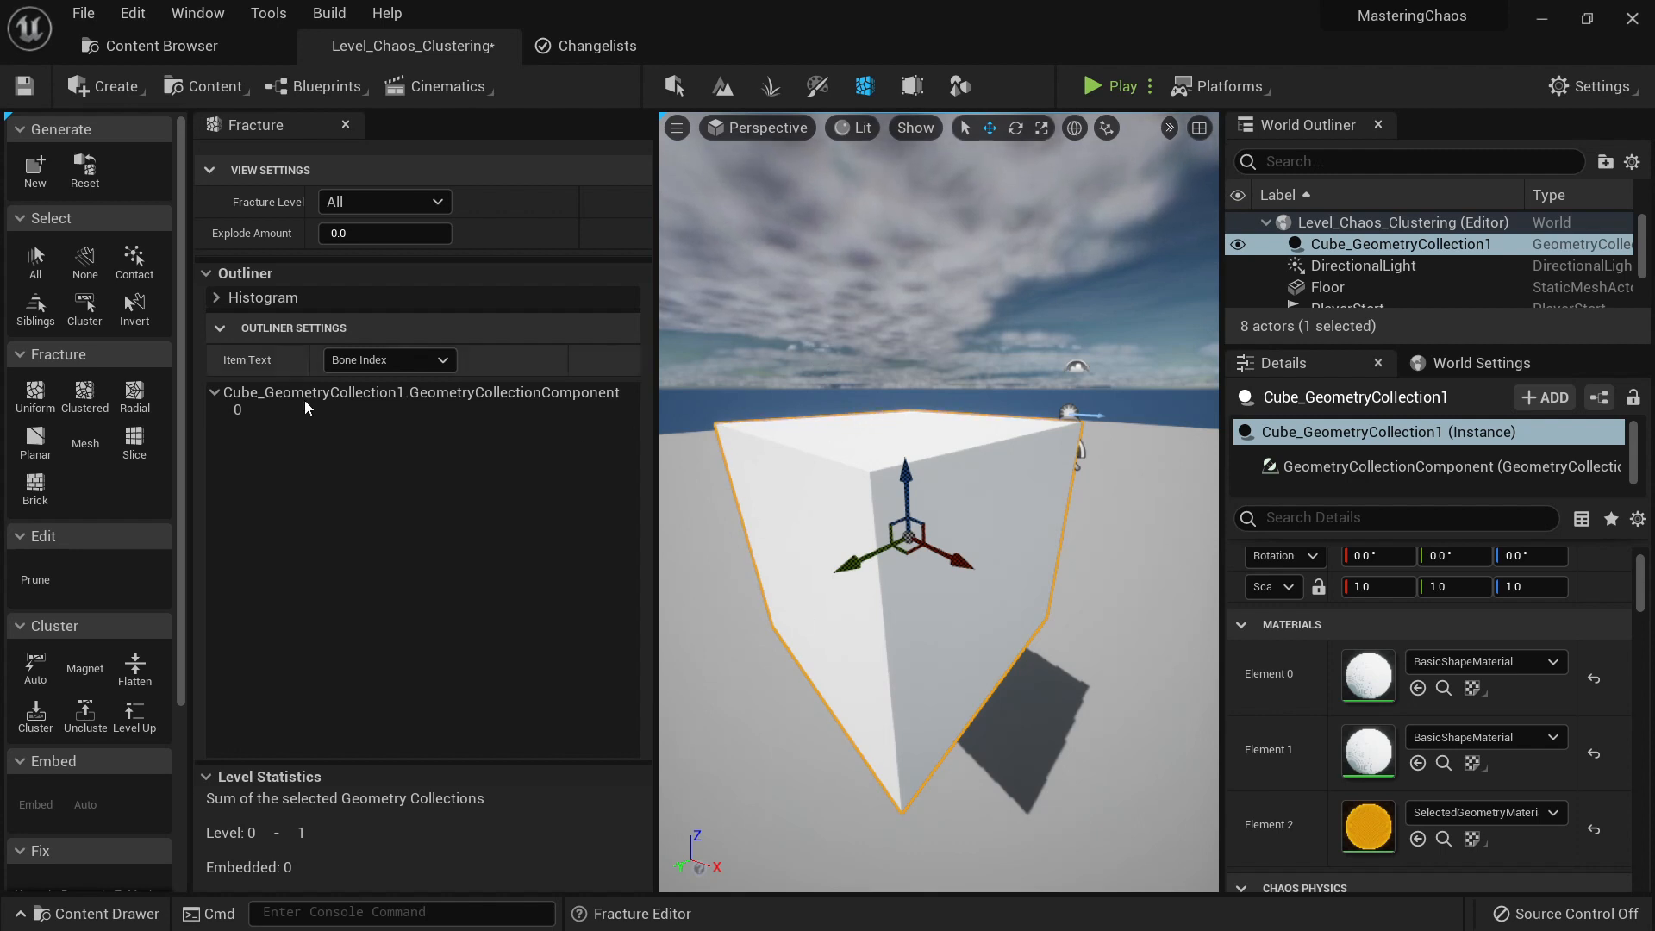
Step: Apply a Planar fracture with a single cut to the box's bone 0
left_click(34, 442)
key("d")
right_click_drag(707, 575, 604, 591)
left_click(293, 629)
right_click_drag(905, 509, 892, 509)
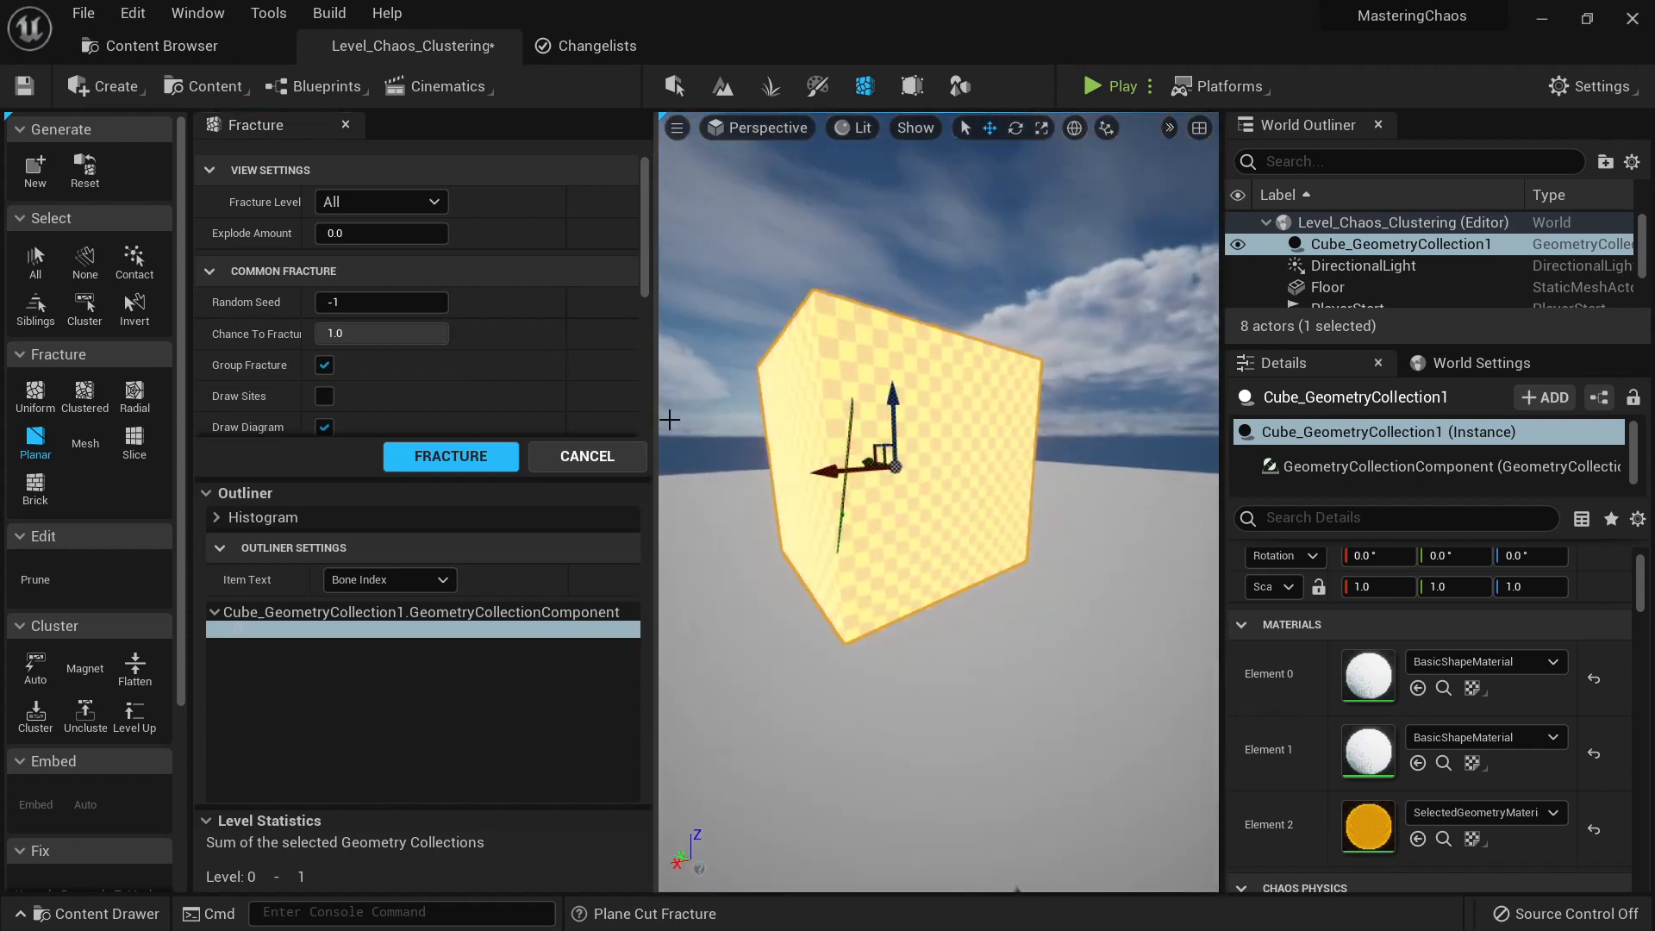
scroll(491, 350, "down", 6)
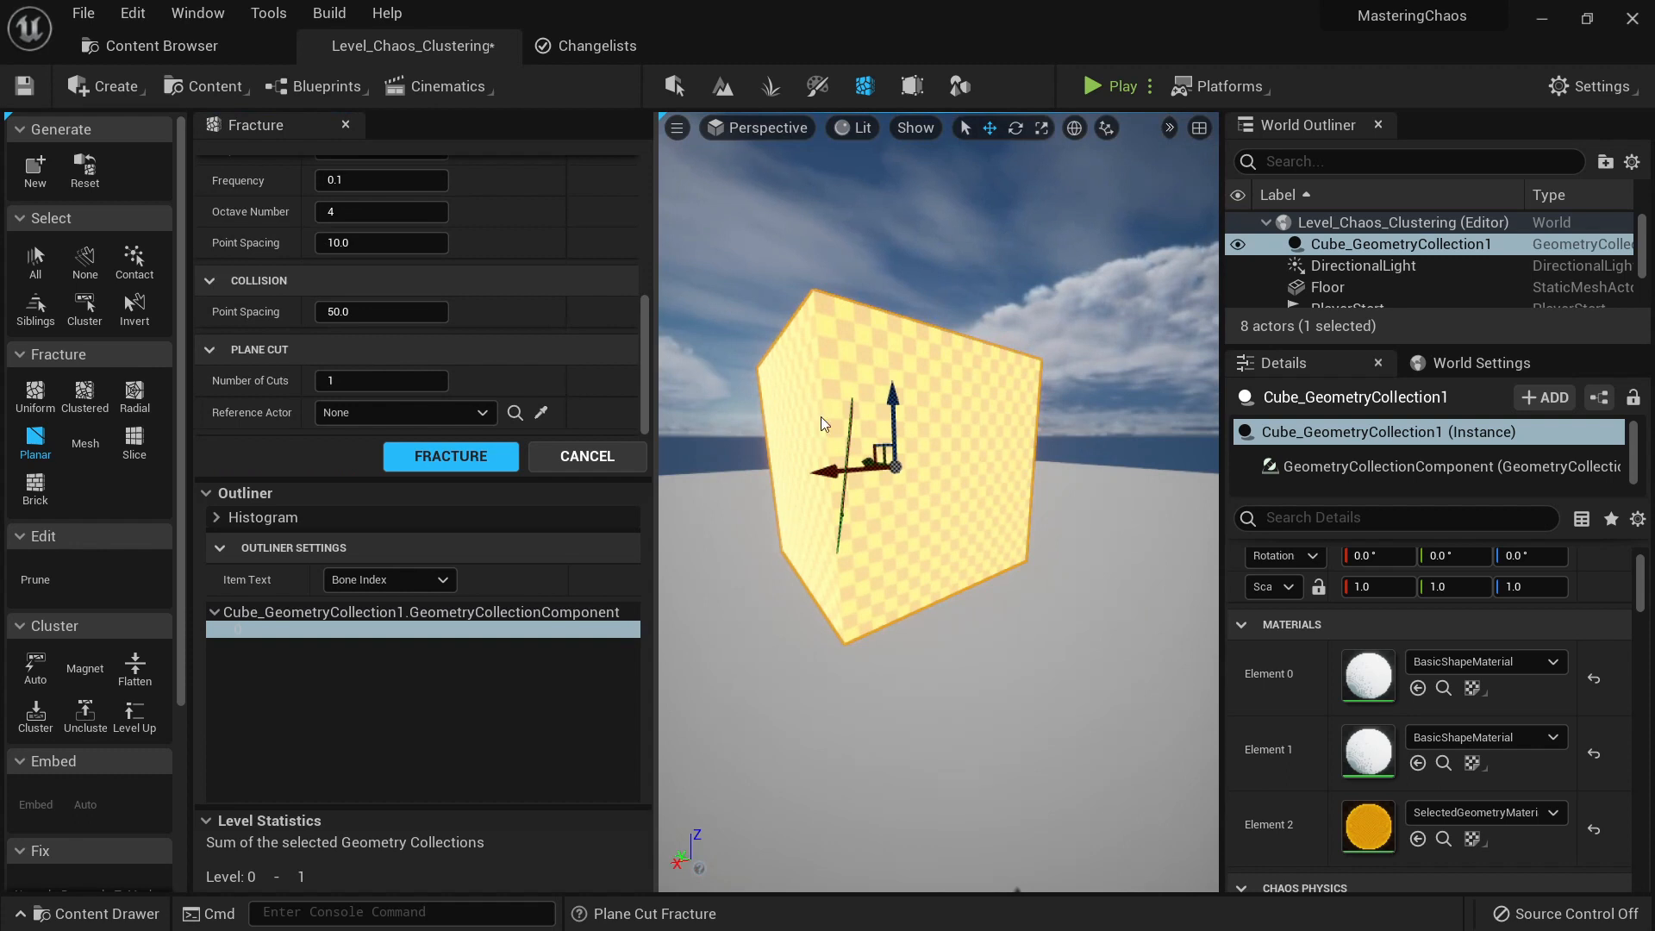
left_click(454, 463)
right_click_drag(908, 562, 914, 561)
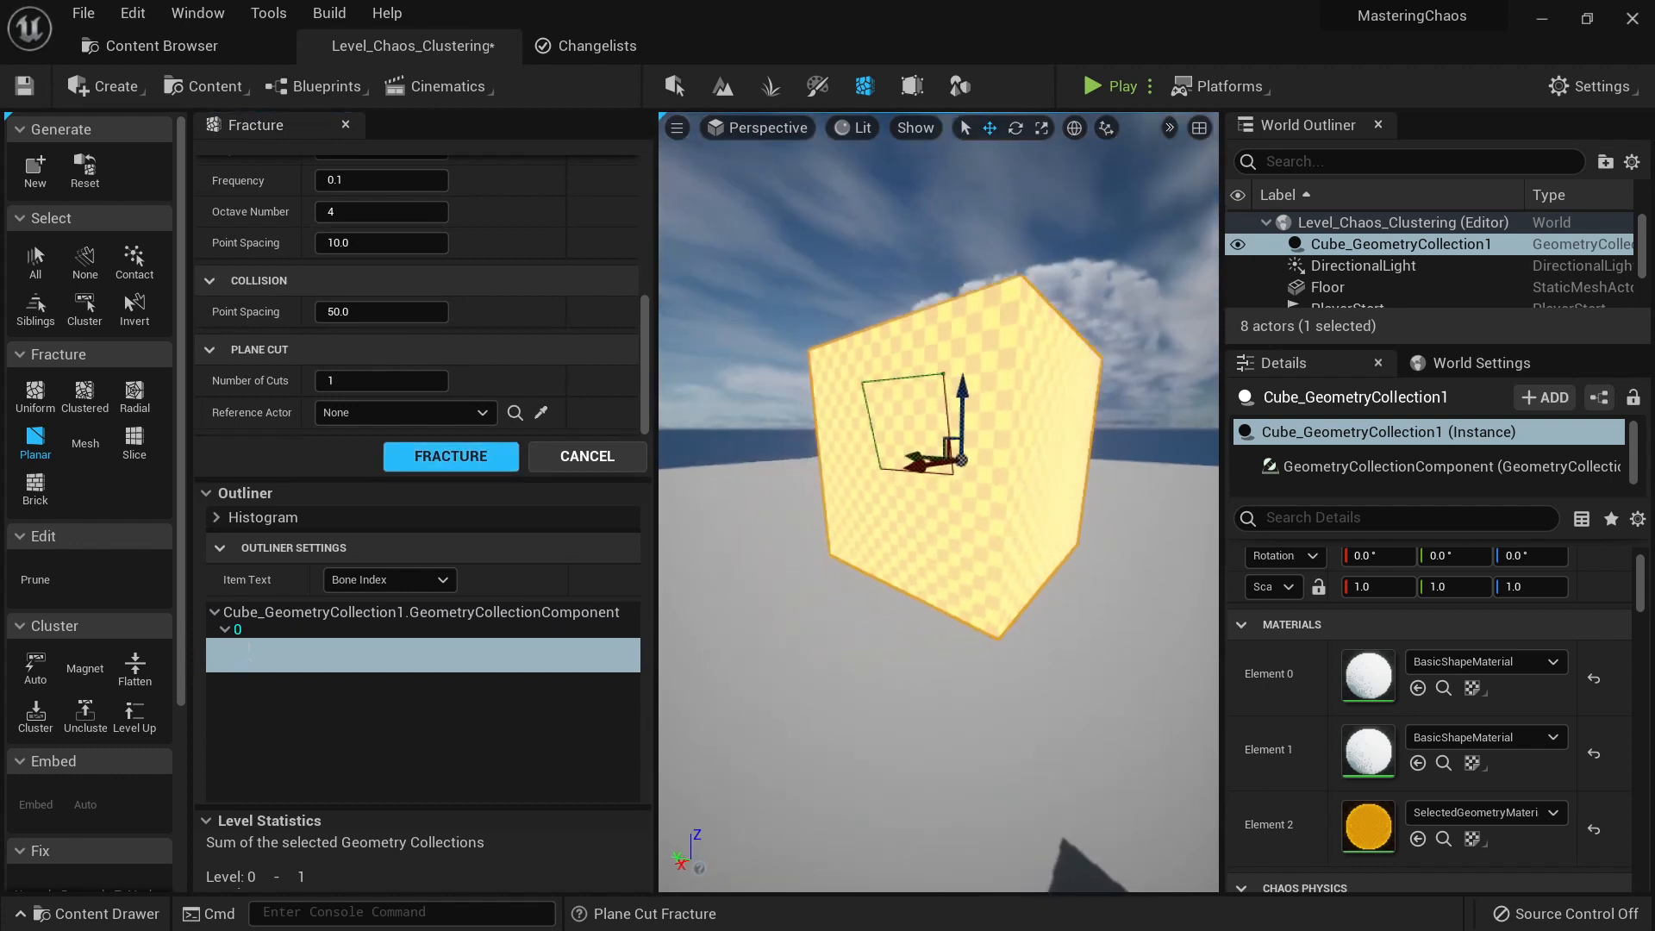
Step: Sketch a red diagonal line across the box on a temporary screen capture to illustrate the planar cut, and discard the capture
right_click_drag(982, 427, 991, 424)
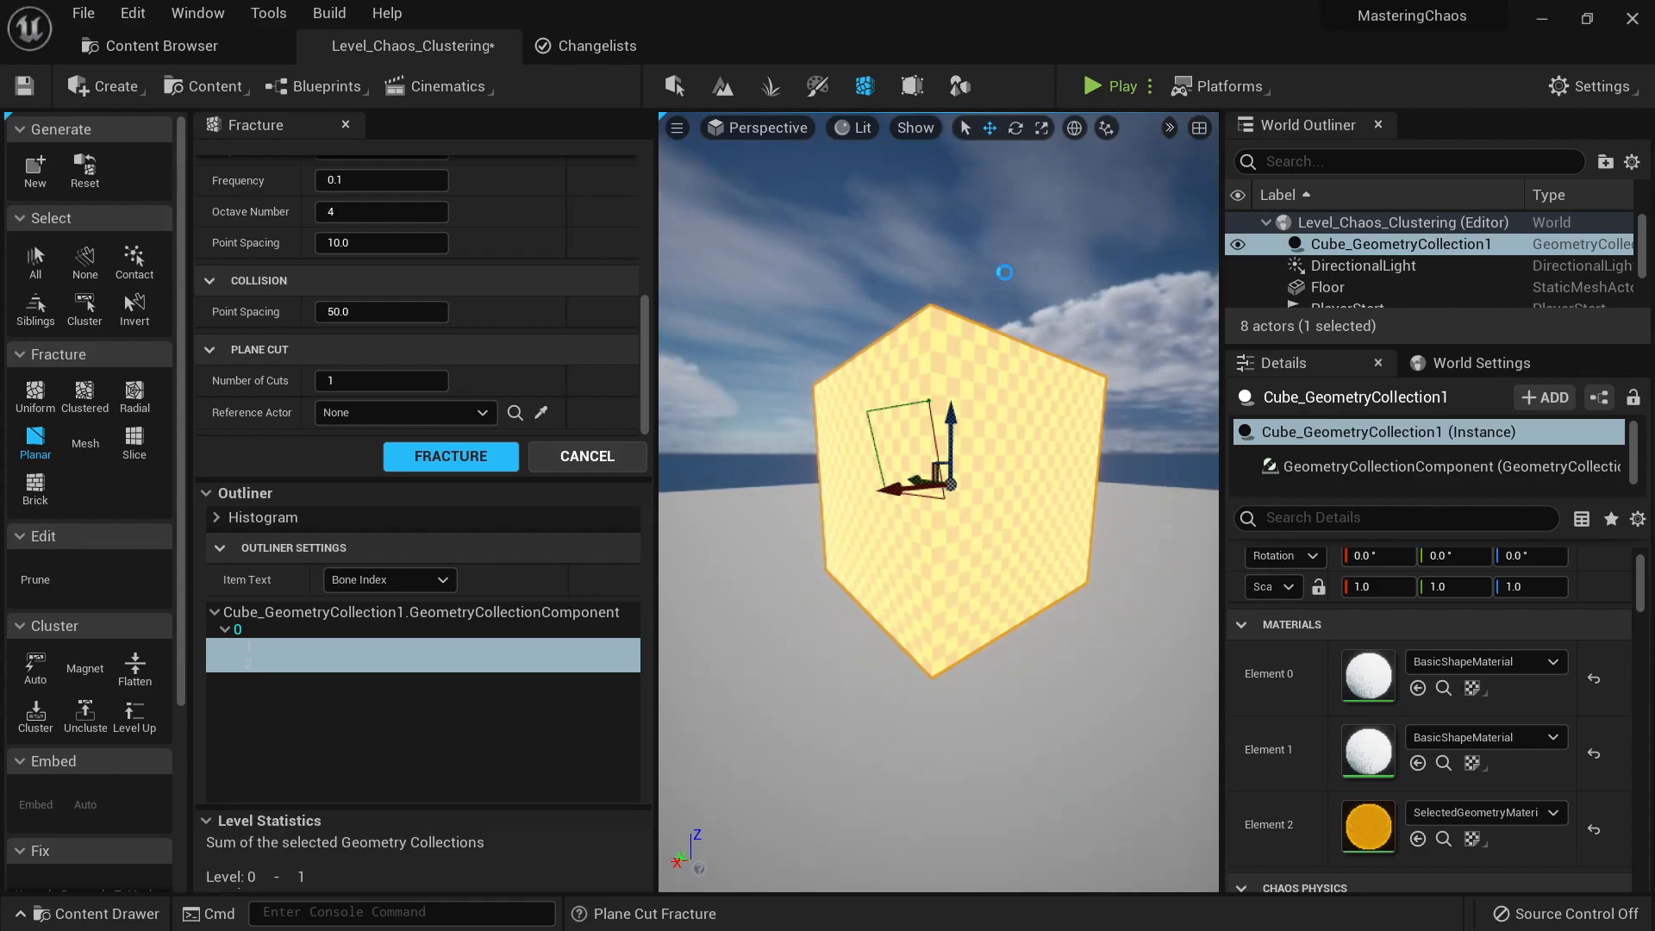
key("Print")
left_click_drag(539, 79, 1326, 876)
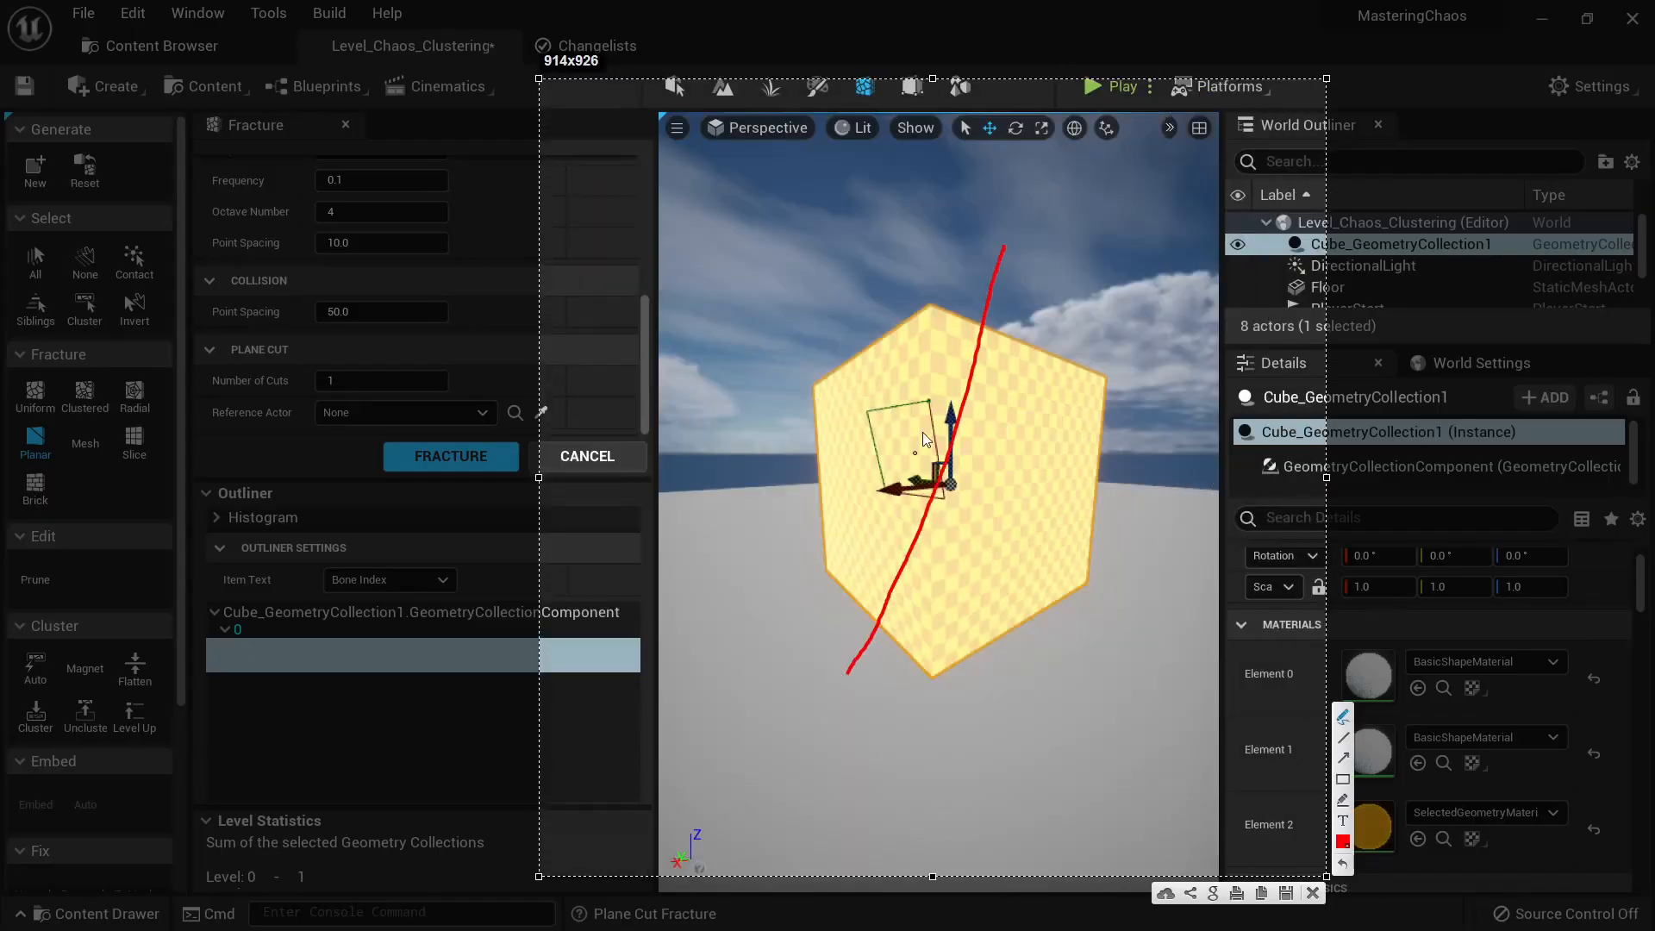
left_click(1313, 893)
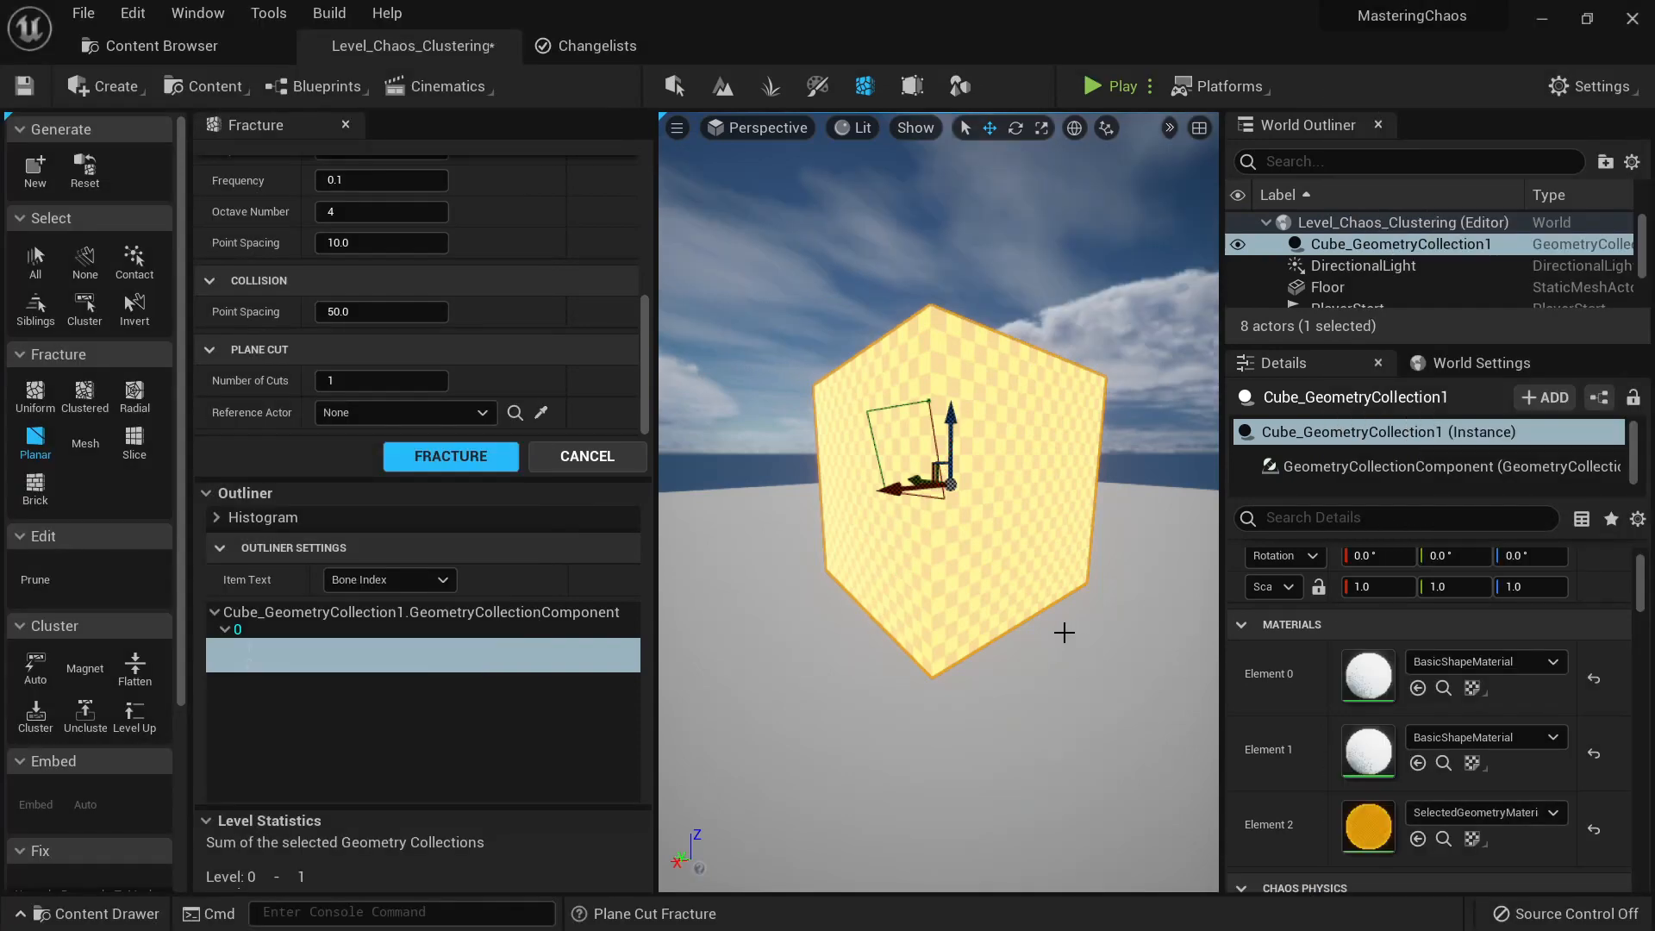
Step: Switch to Selection mode, play the level, run the character around the two halves of the box, and end the play session
key("shift+1")
scroll(1081, 156, "down", 5)
left_click(1102, 87)
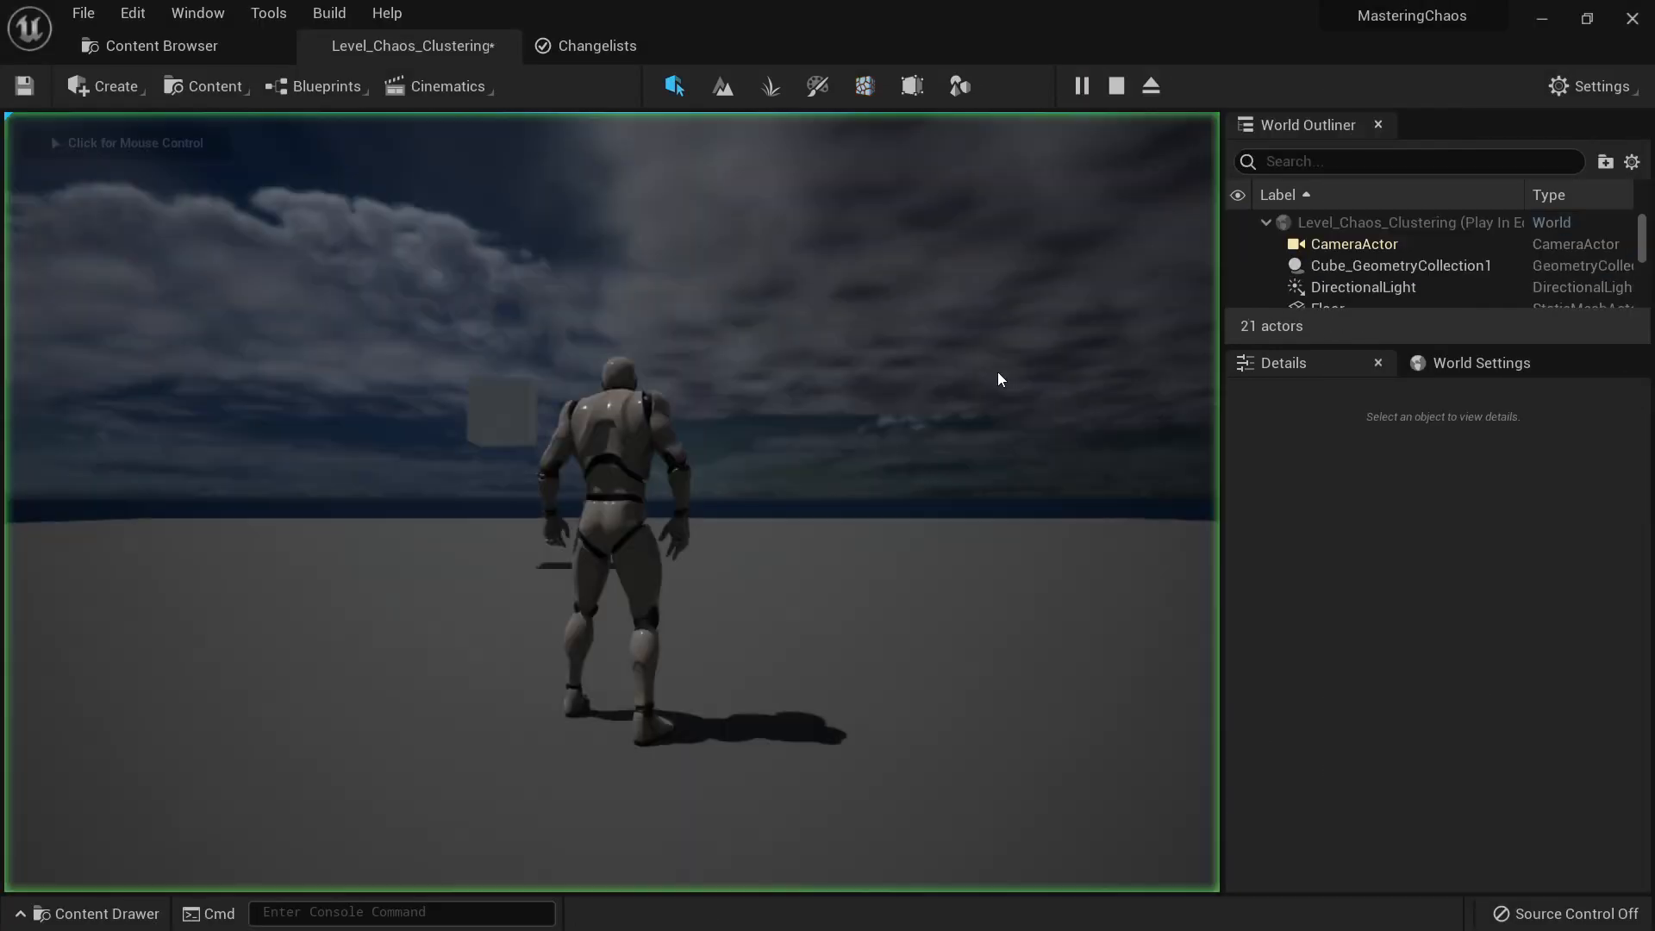
key("w")
key("w")
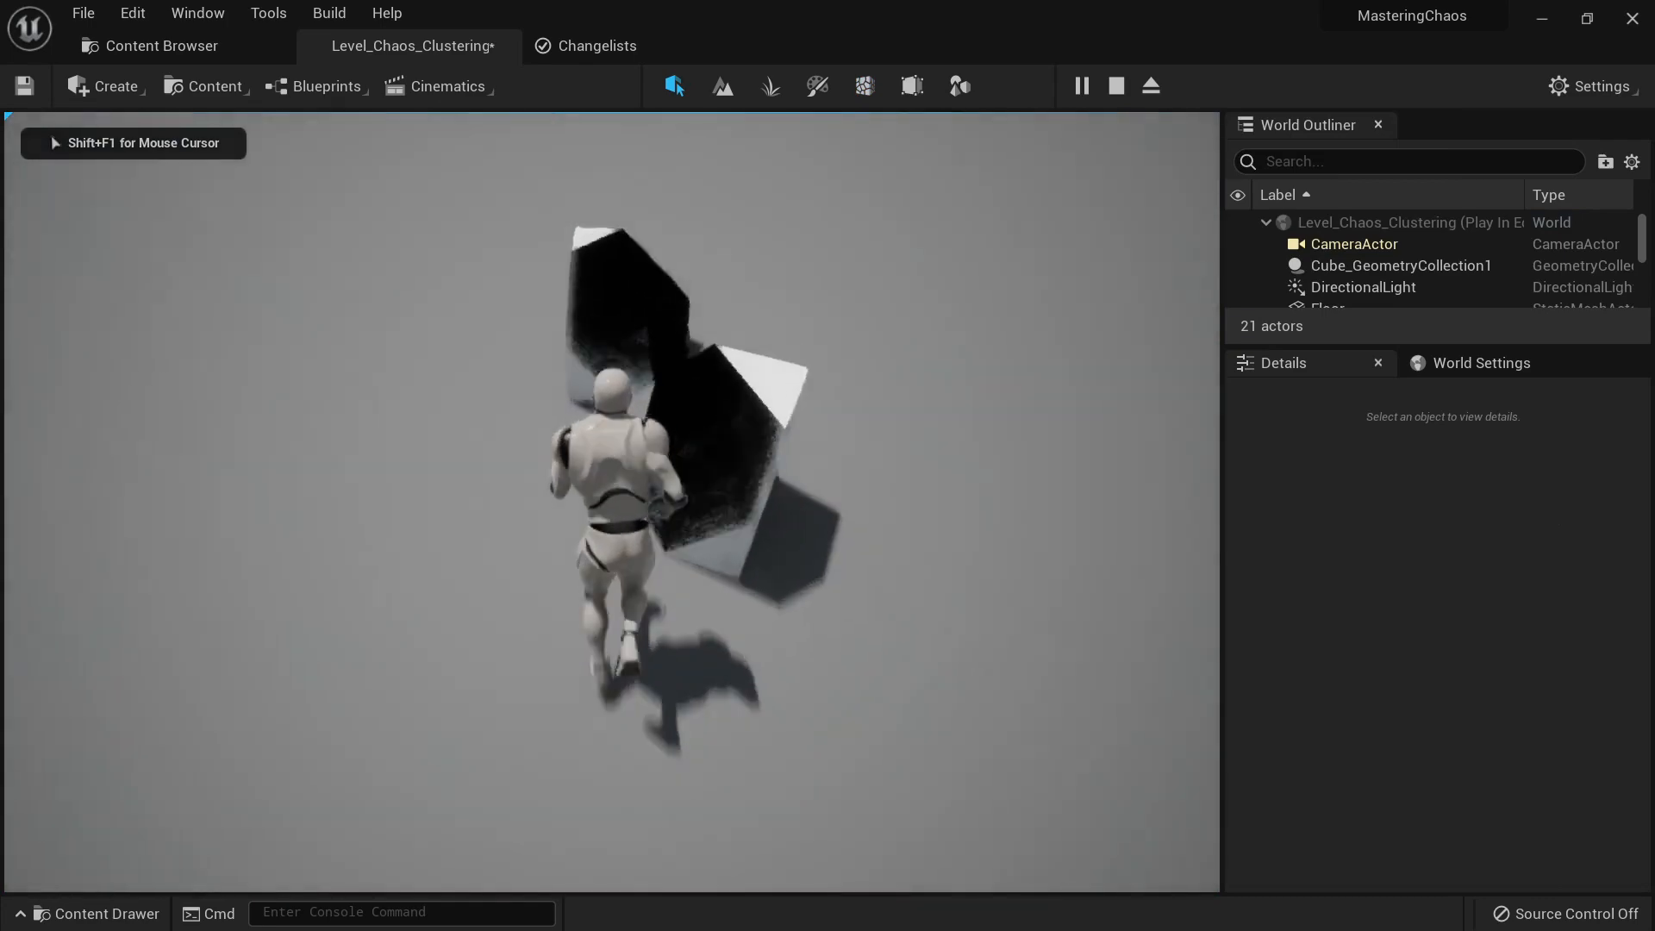
key("w")
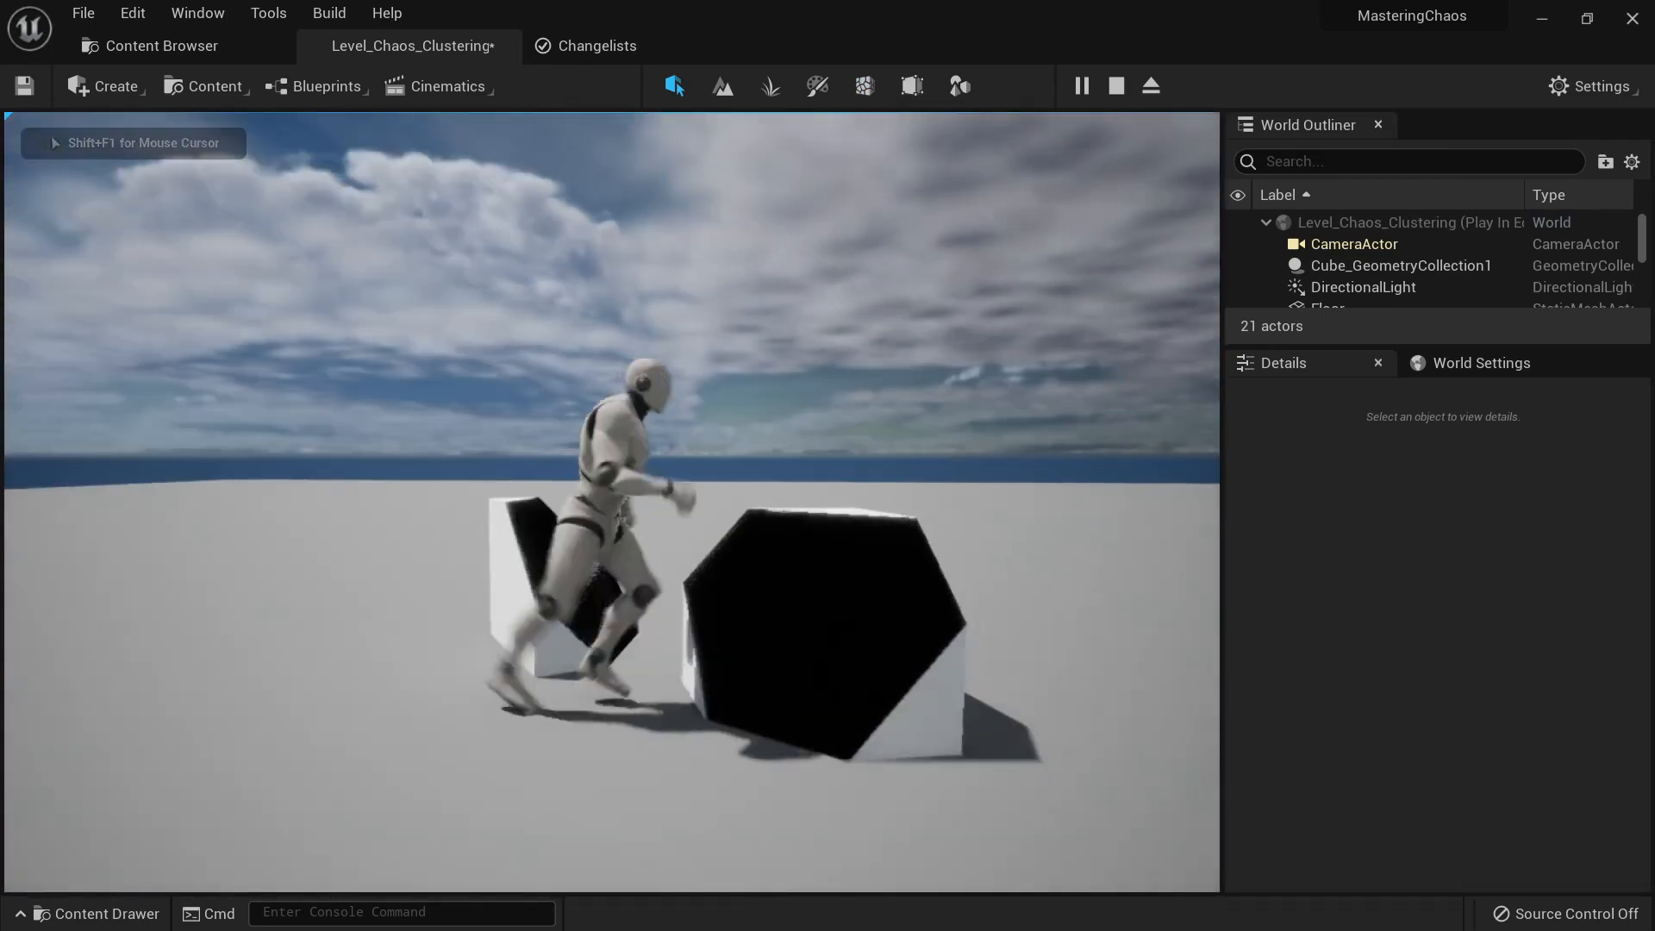
key("Escape")
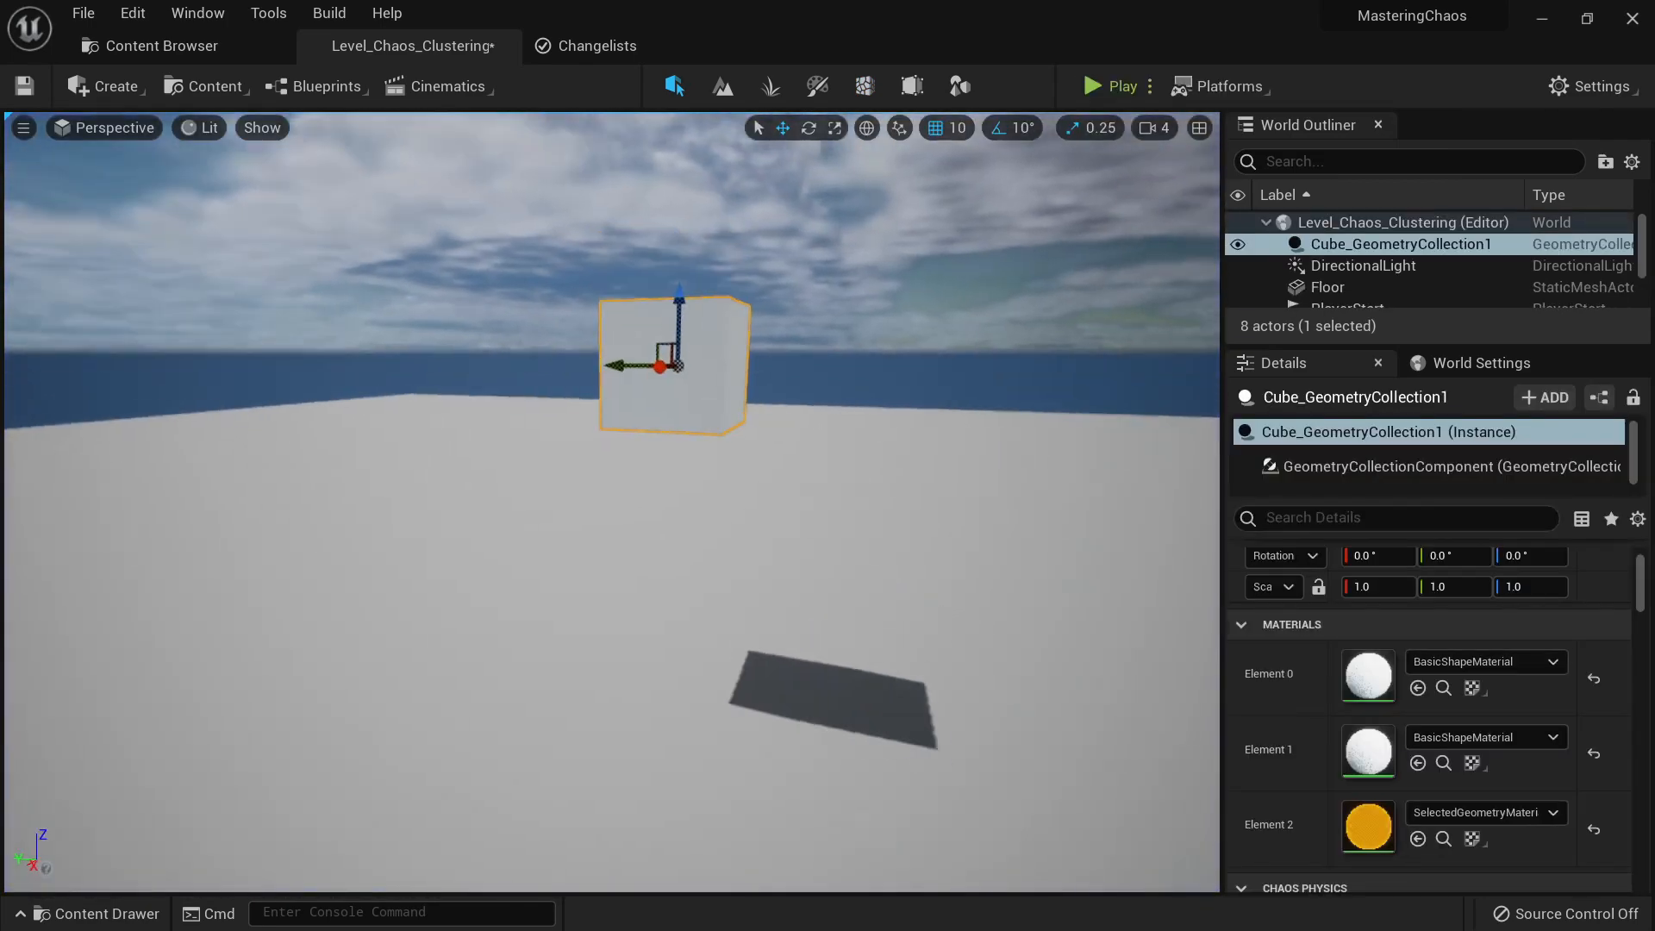
Step: Return to Fracture mode, reset the box to its unfractured state, and select its bone 0
left_click(864, 85)
key("w")
mouse_move(876, 395)
right_mouse_down()
mouse_move(889, 440)
mouse_move(876, 395)
right_mouse_up()
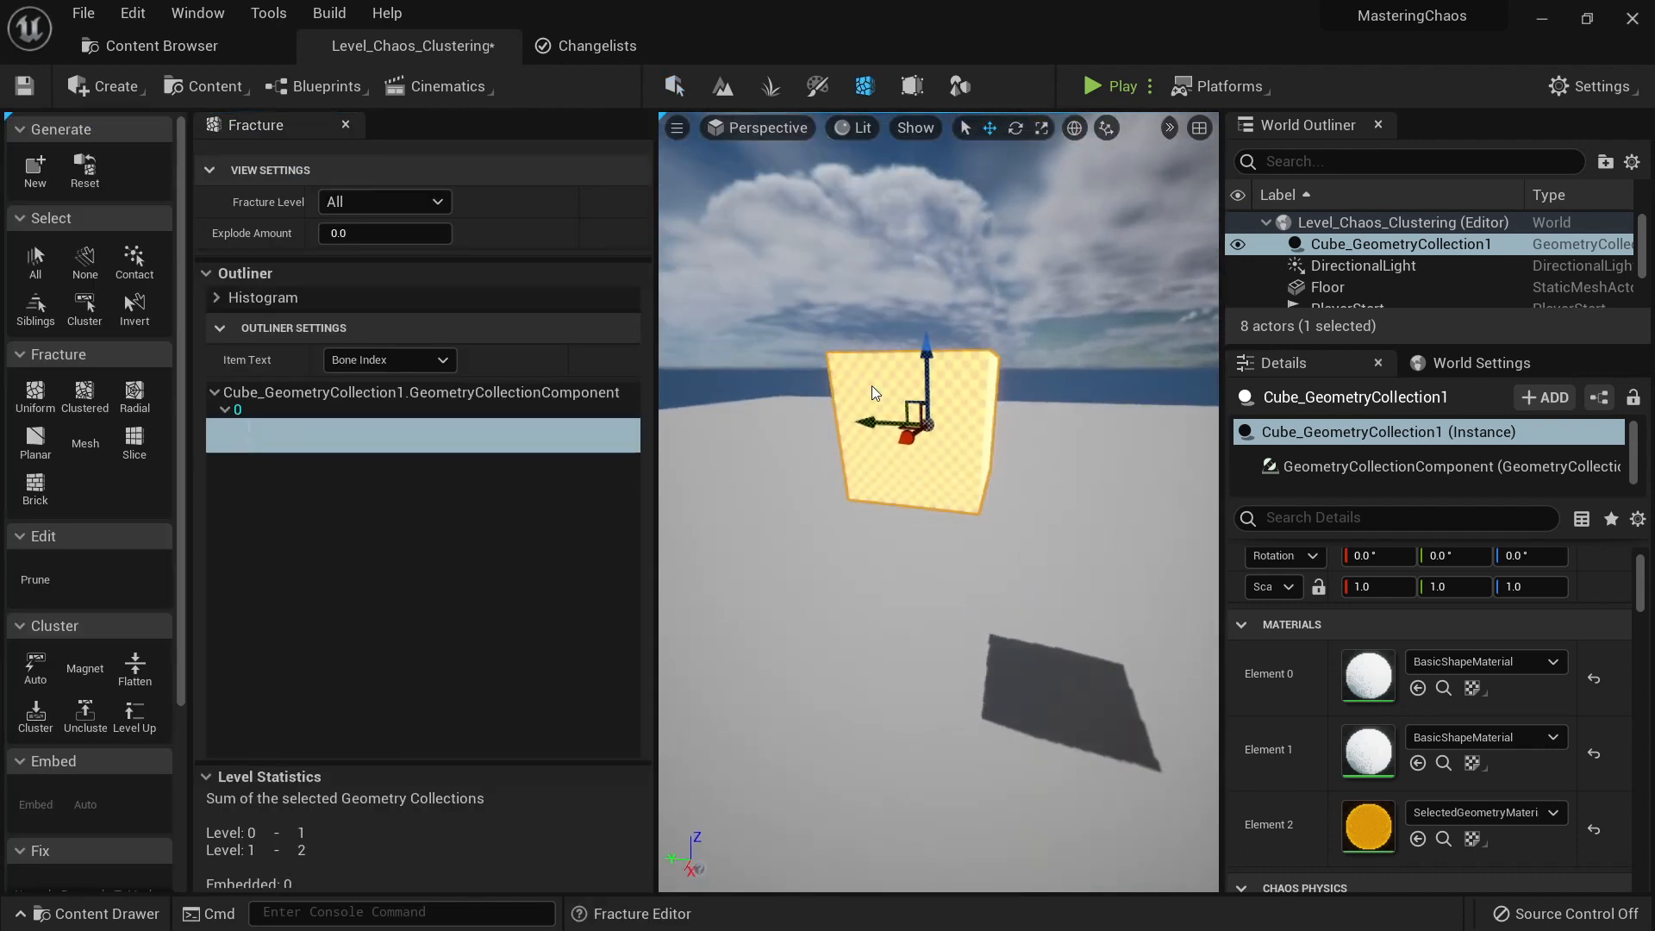
left_click(96, 179)
left_click(279, 412)
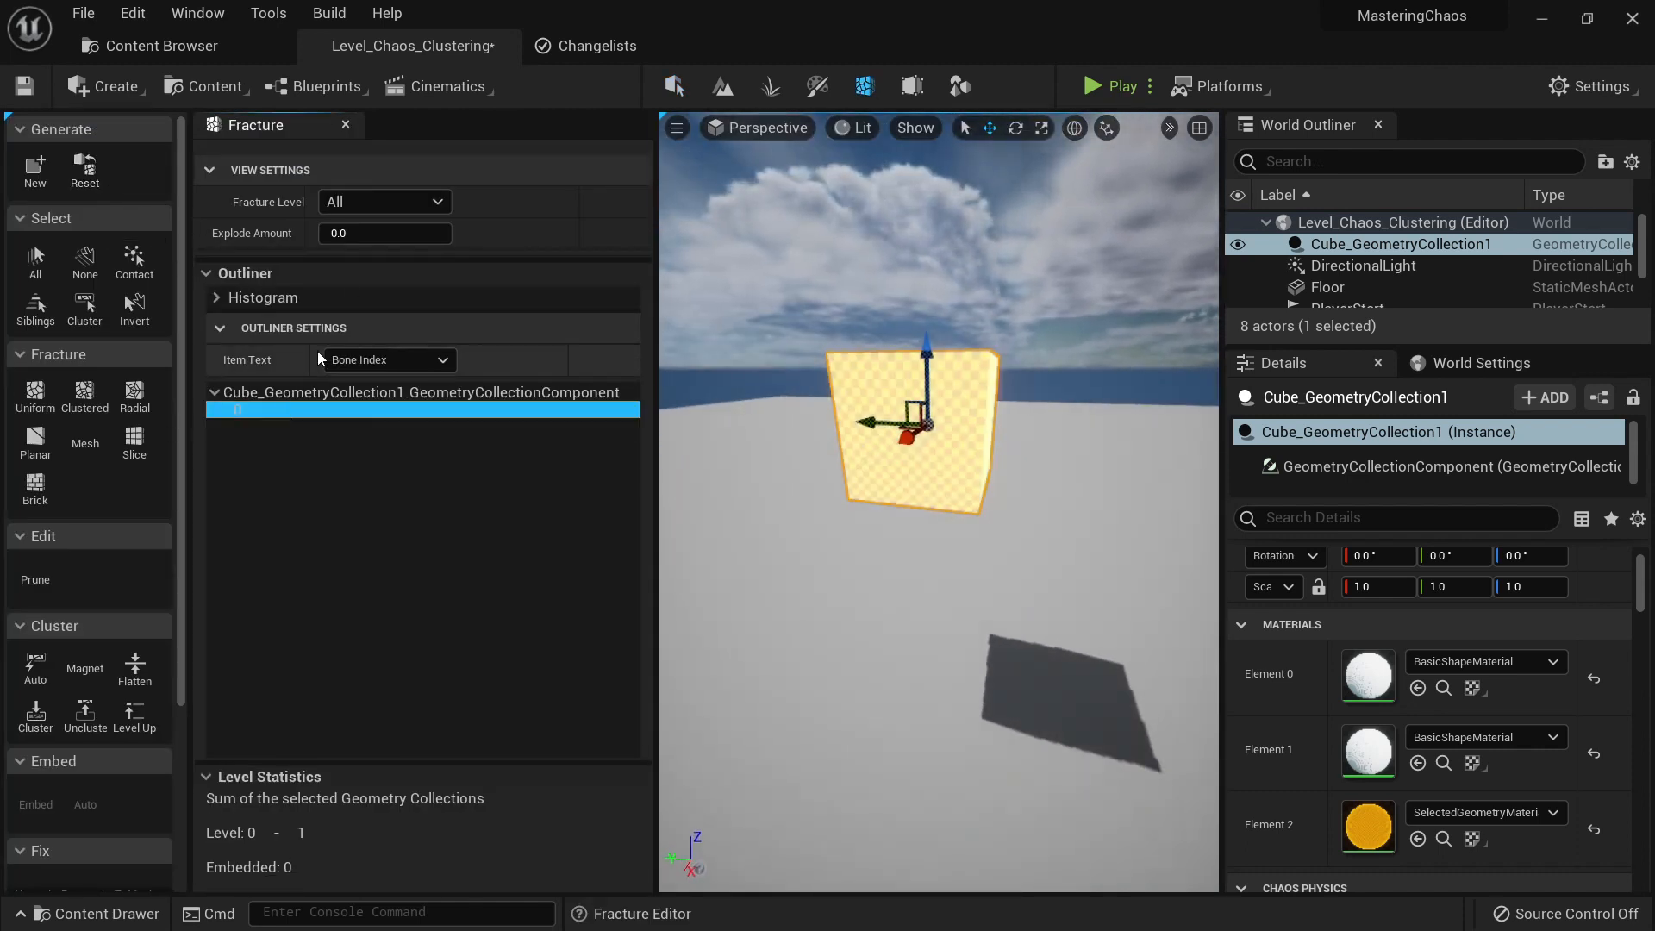
Step: Preview several cut counts for a Planar fracture, settle on 5 for Number of Cuts, and fracture the box
left_click(41, 444)
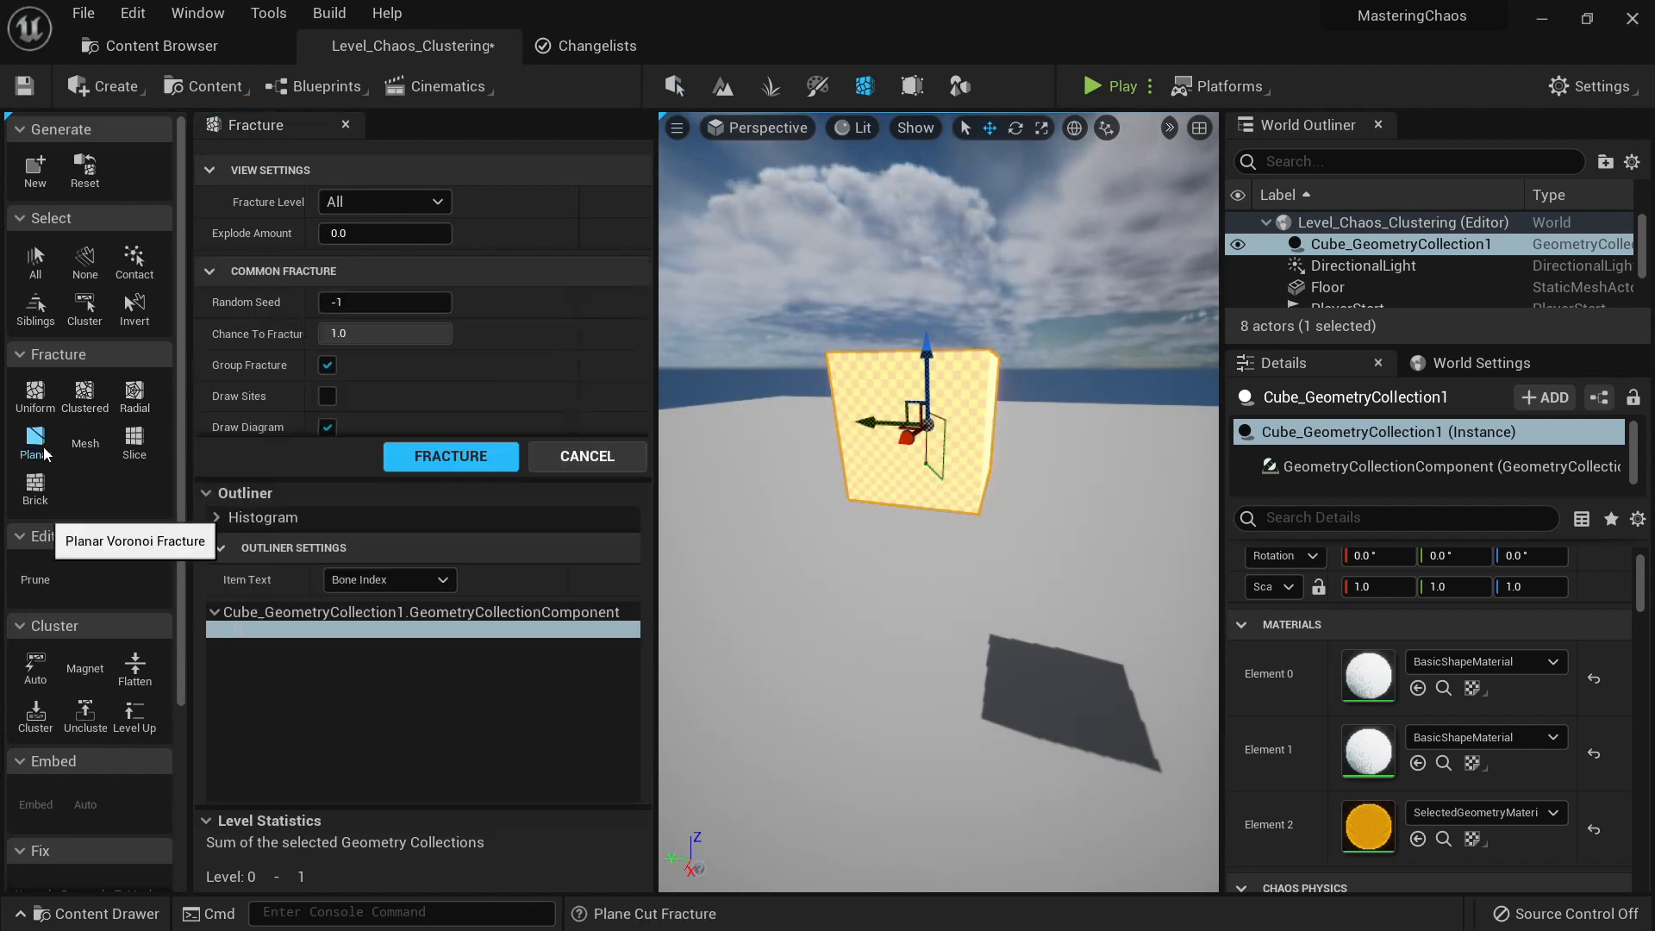
scroll(499, 307, "down", 5)
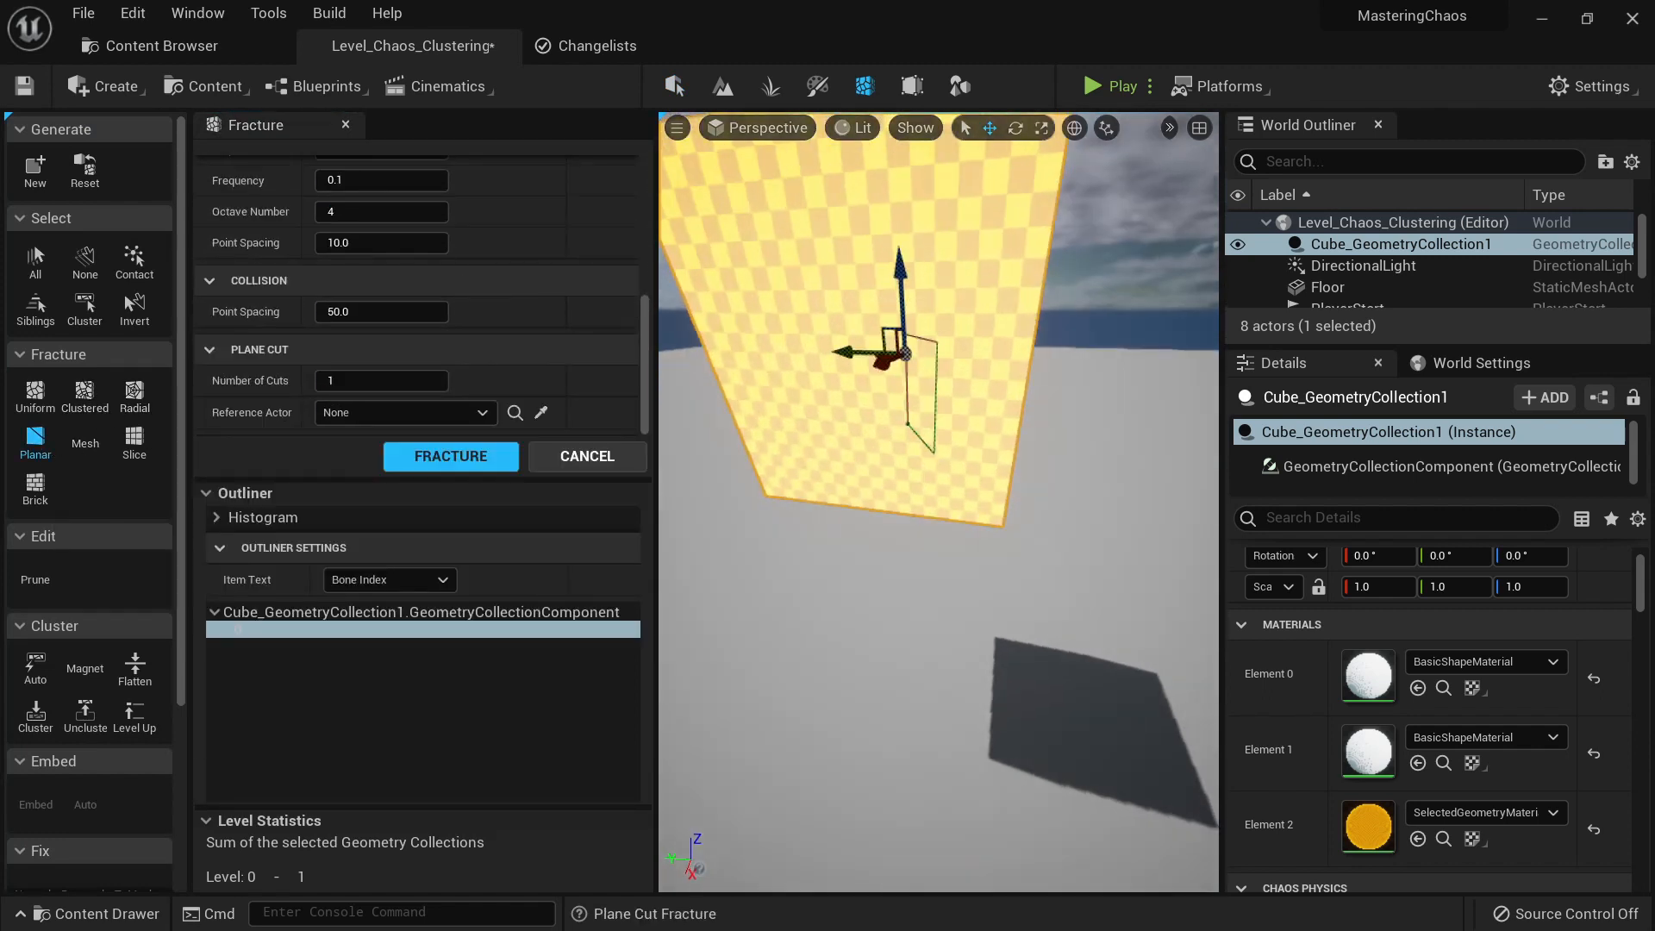
left_click(402, 380)
type("2")
key("Return")
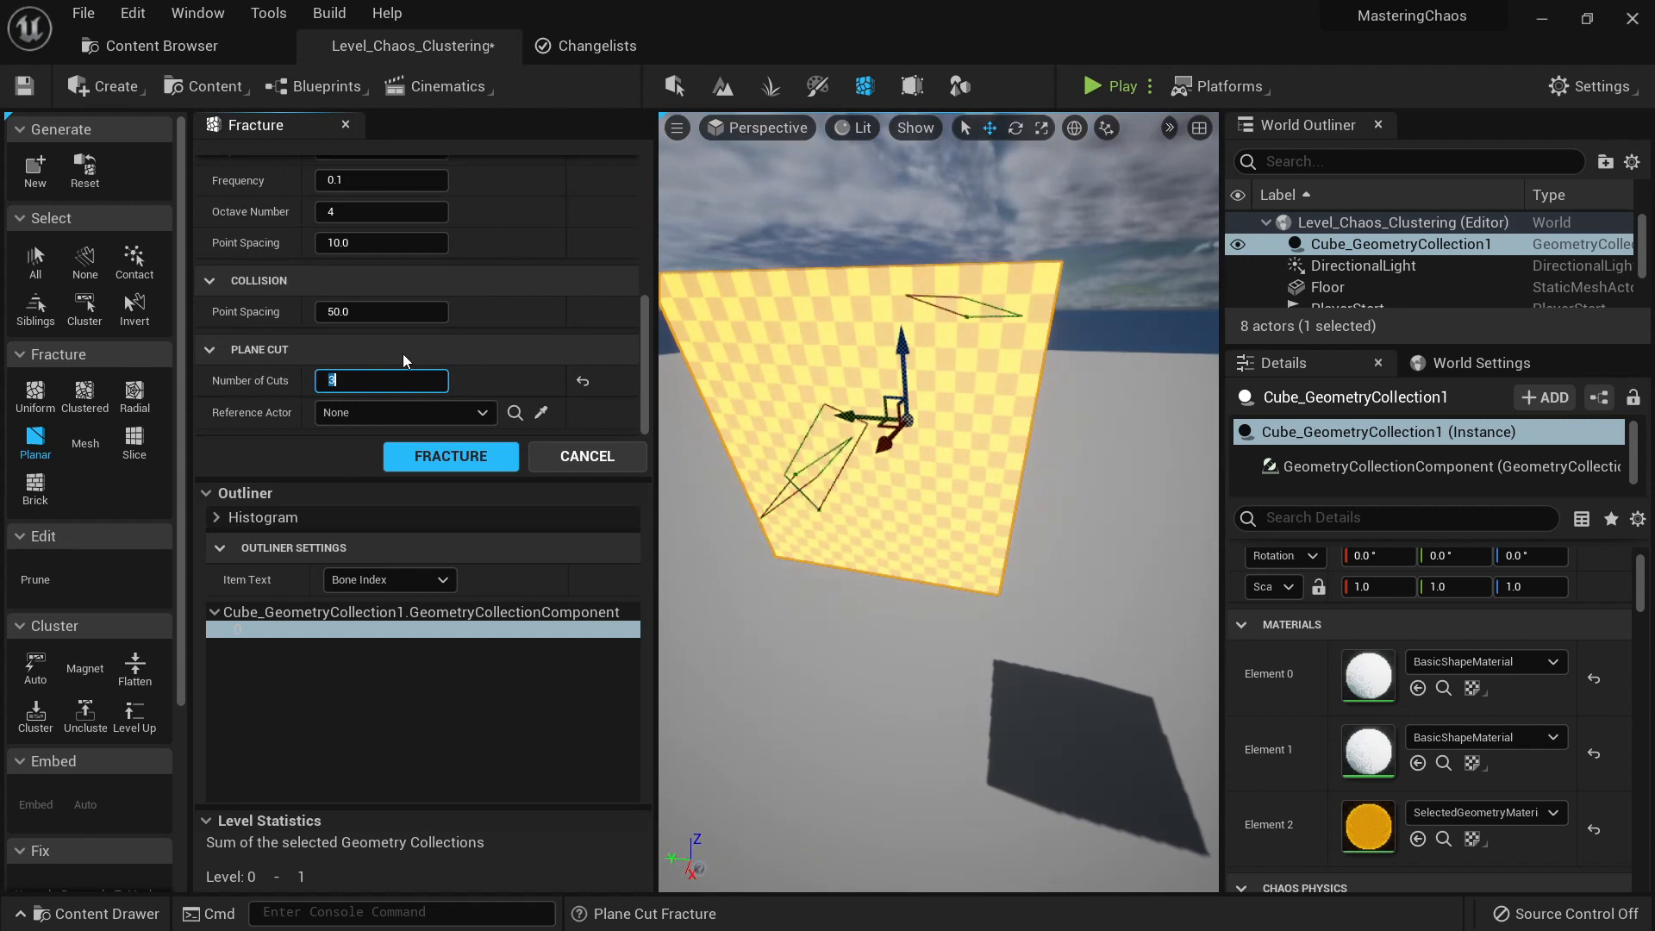
type("4")
key("Return")
type("1")
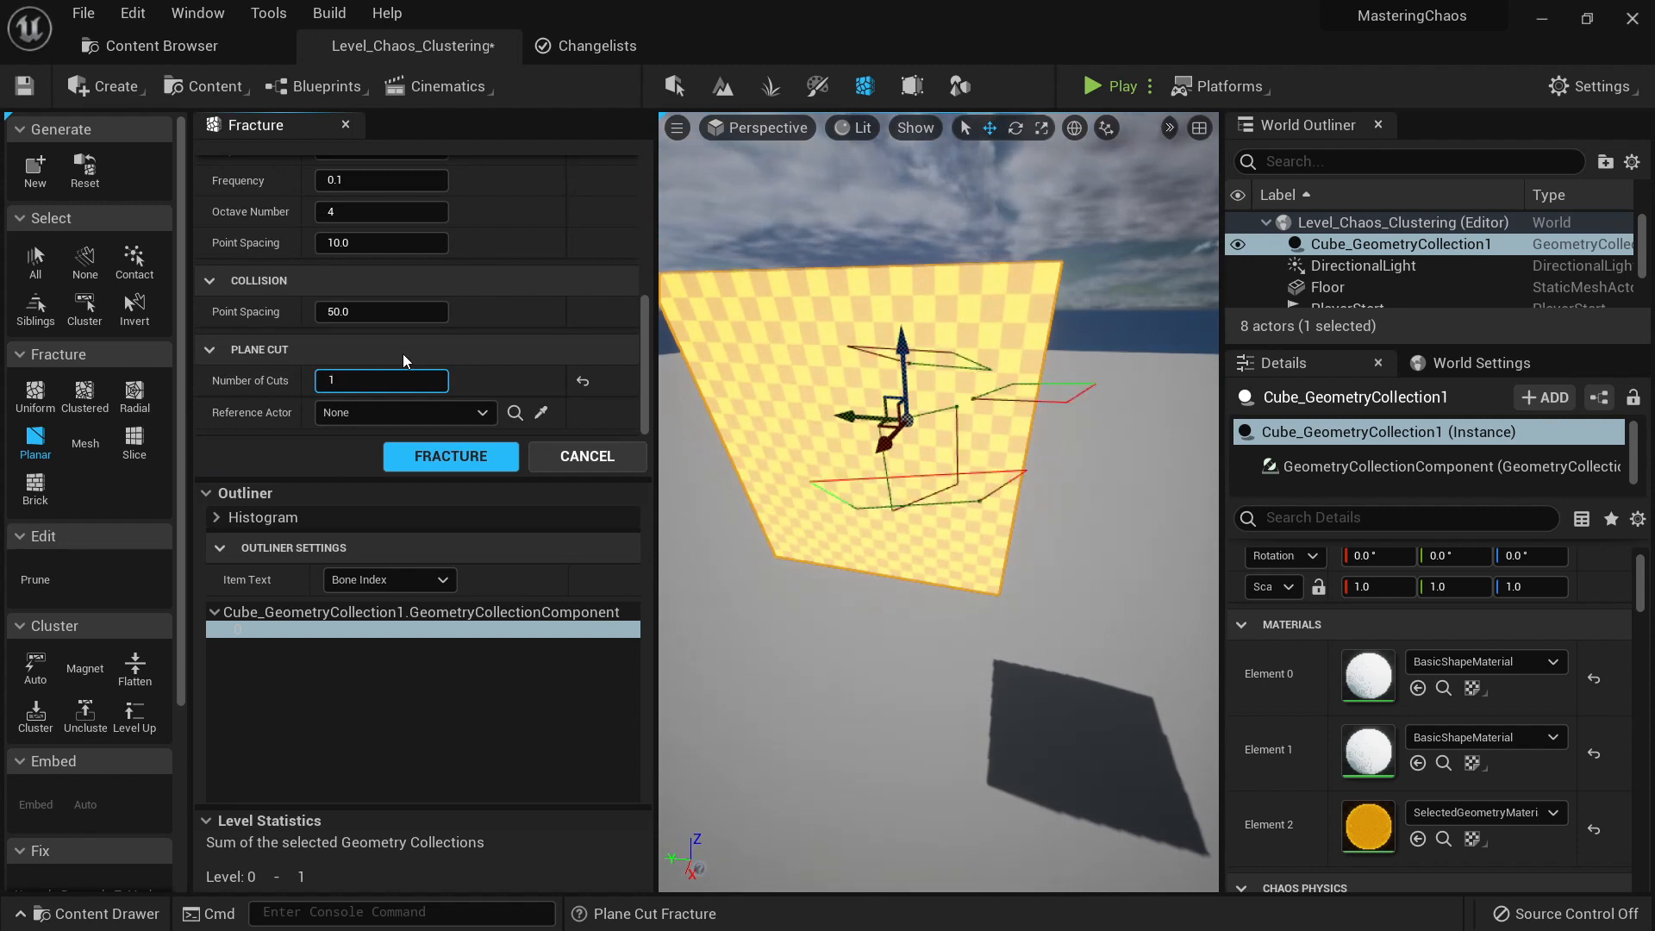
type("5")
key("Return")
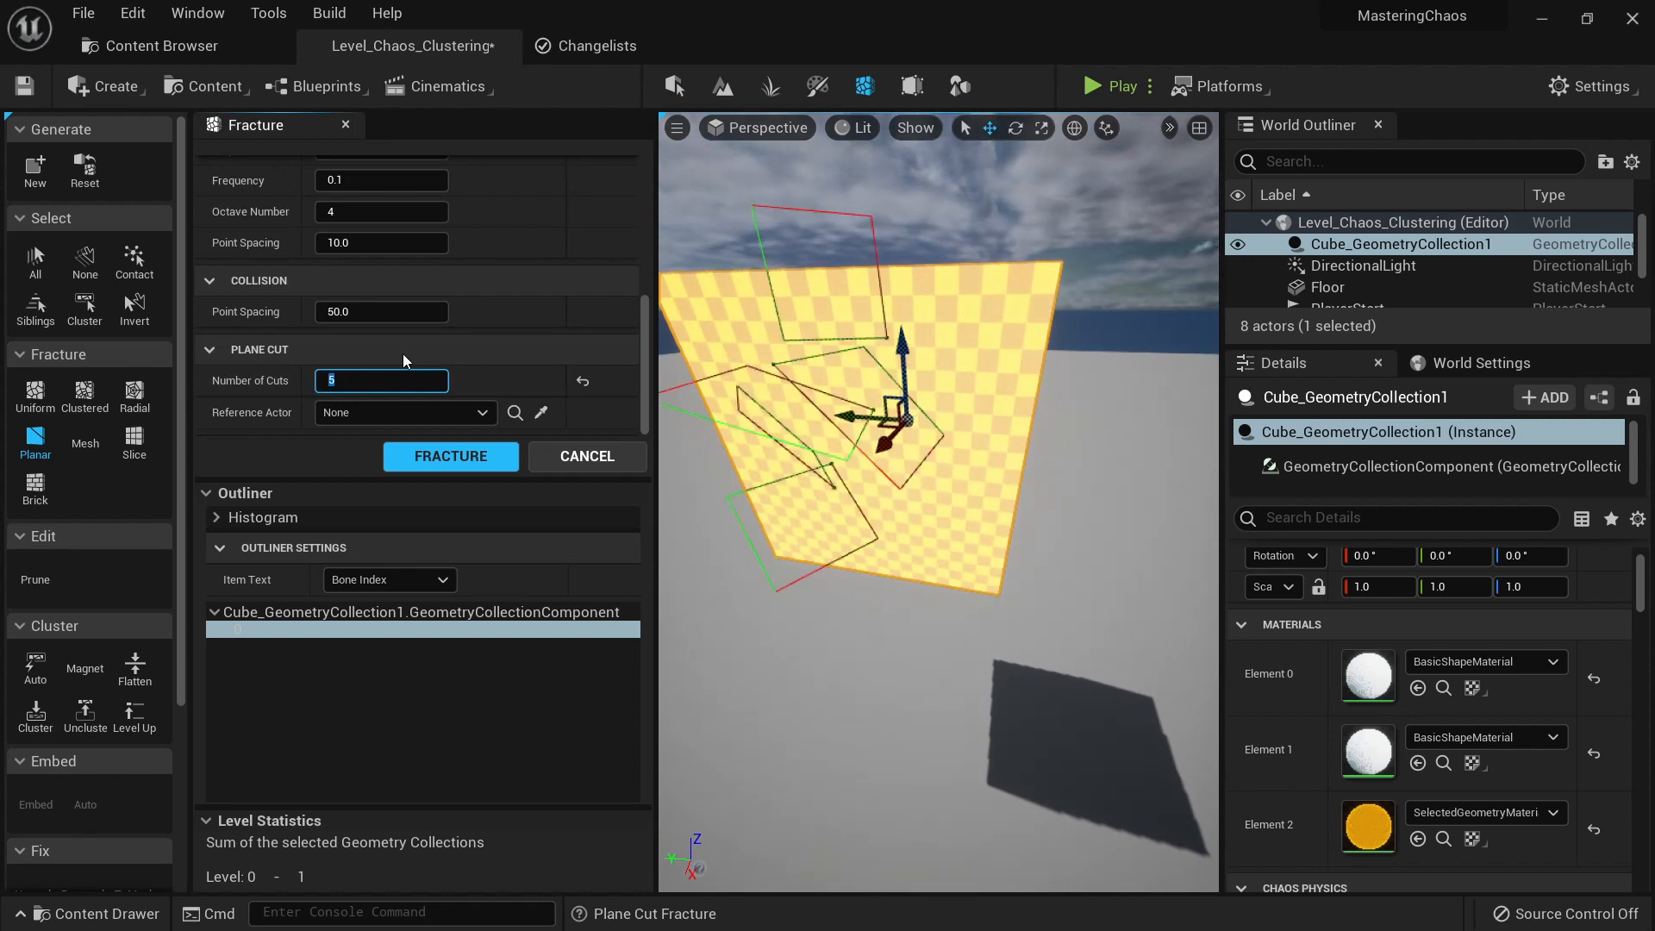
left_click(474, 457)
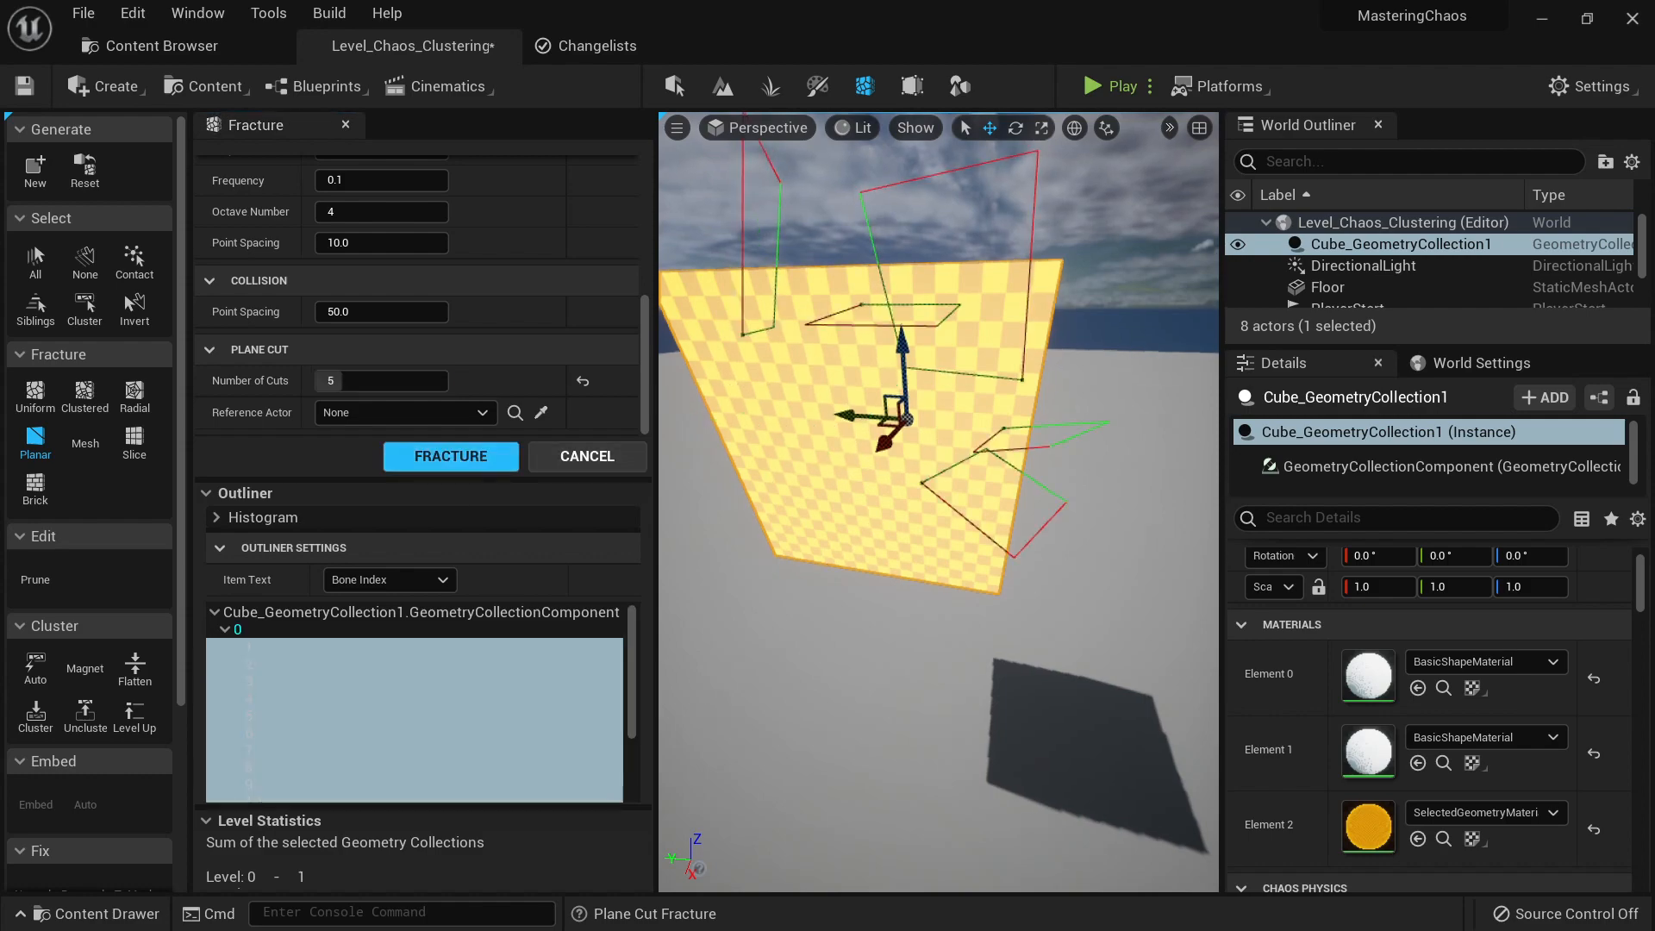
Step: Play the level in Selection mode, run the character through the planar-cut pieces of the box, and end the play session
right_click_drag(928, 471, 932, 431)
right_click_drag(918, 509, 985, 598)
key("shift+q")
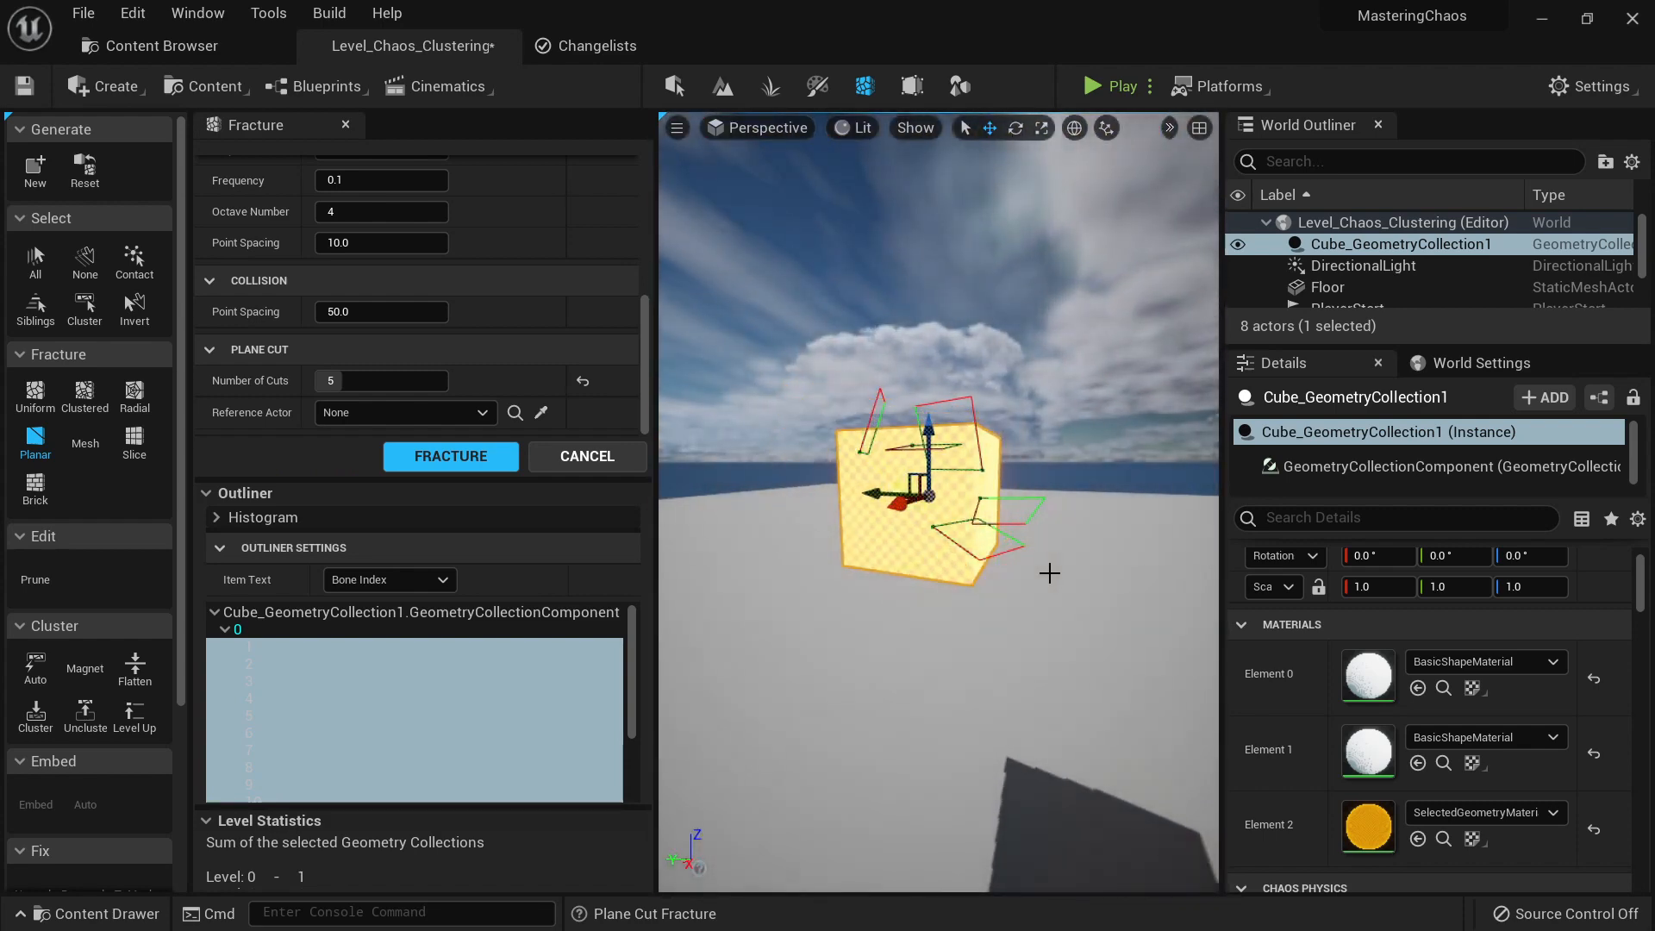
key("shift+1")
left_click(1113, 86)
key("w")
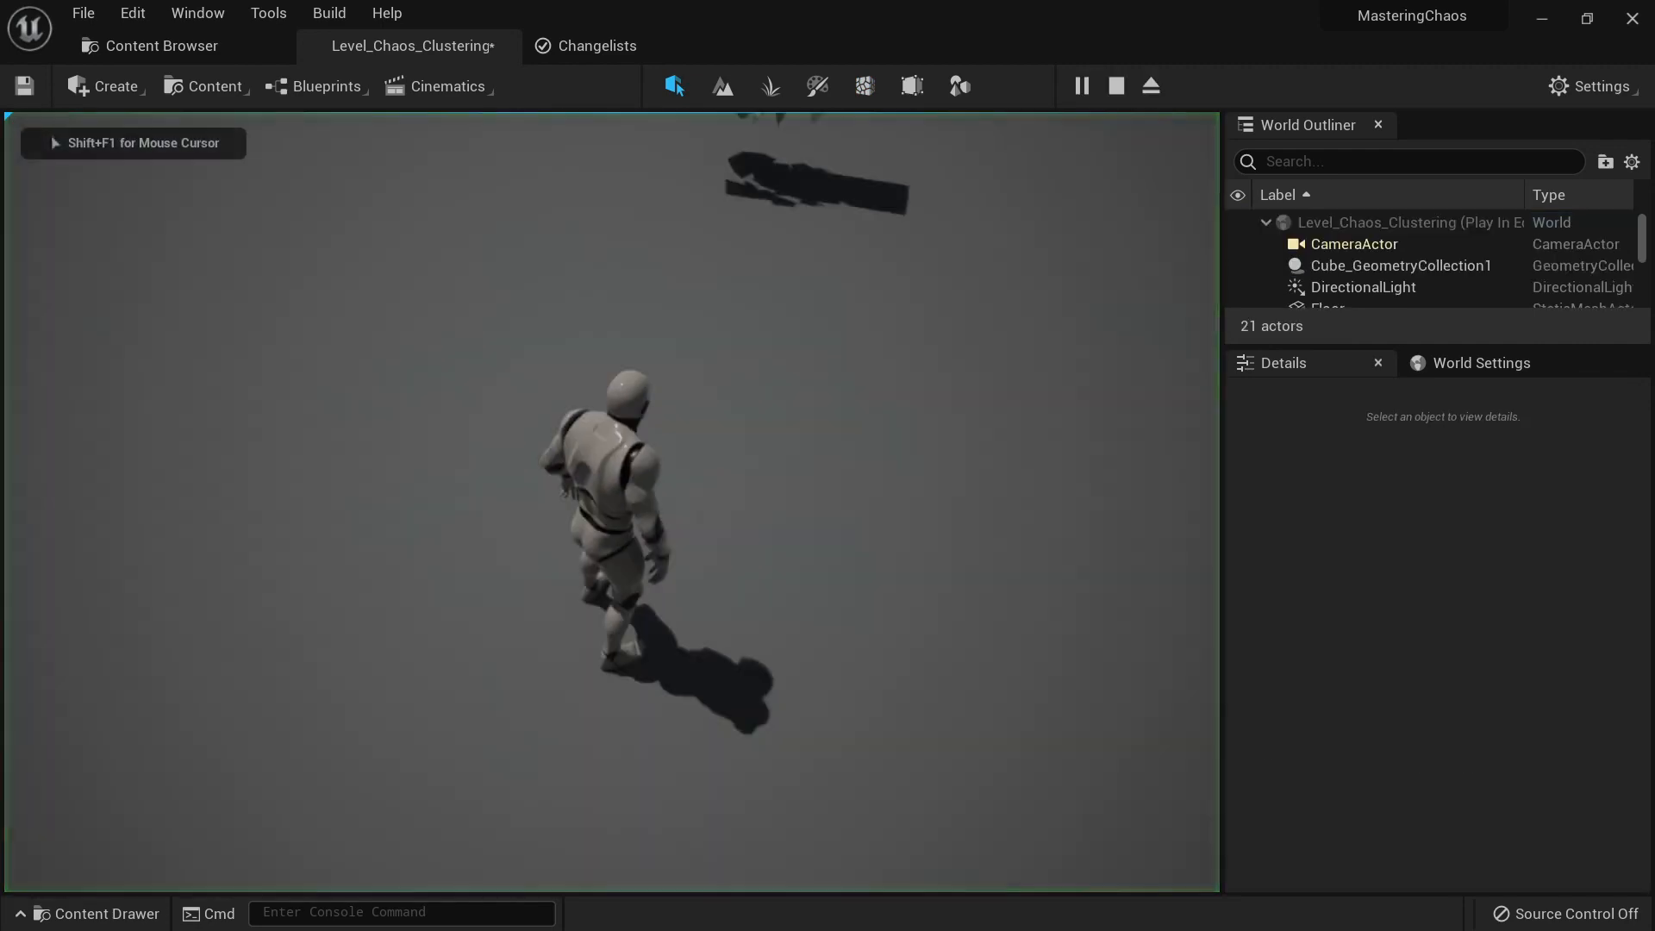
key("w")
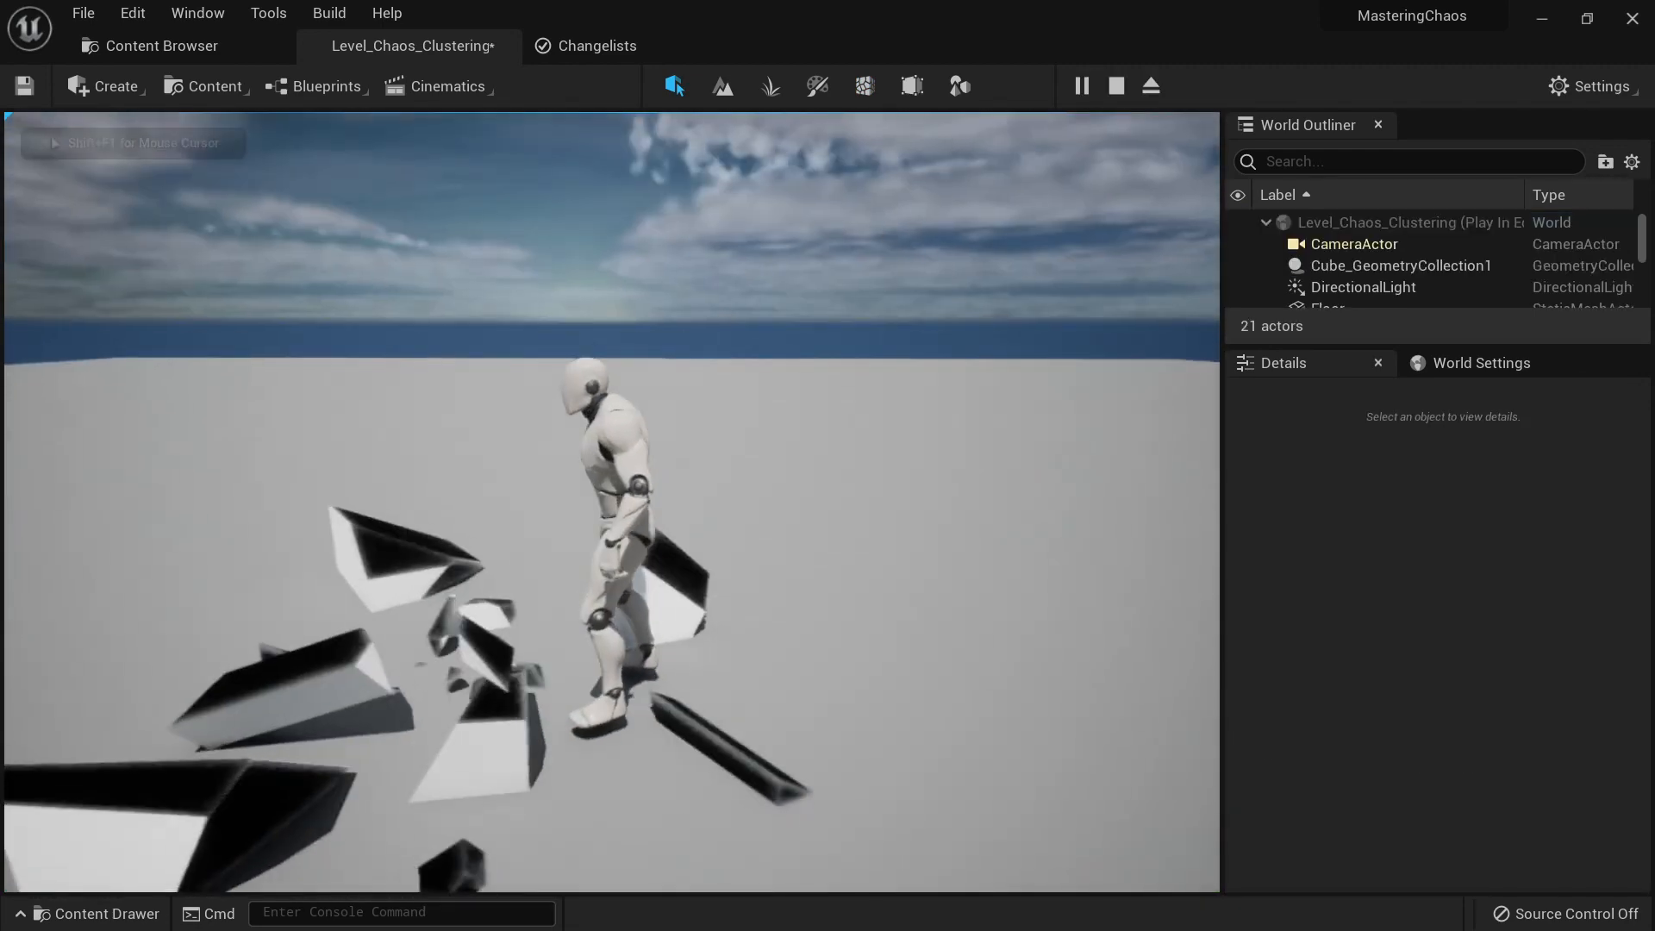
key("s")
key("d")
key("Escape")
Step: Return to Fracture mode and reset the planar-cut box to its unfractured state
mouse_move(875, 512)
right_mouse_down()
mouse_move(751, 381)
mouse_move(749, 406)
mouse_move(873, 504)
right_mouse_up()
key("w")
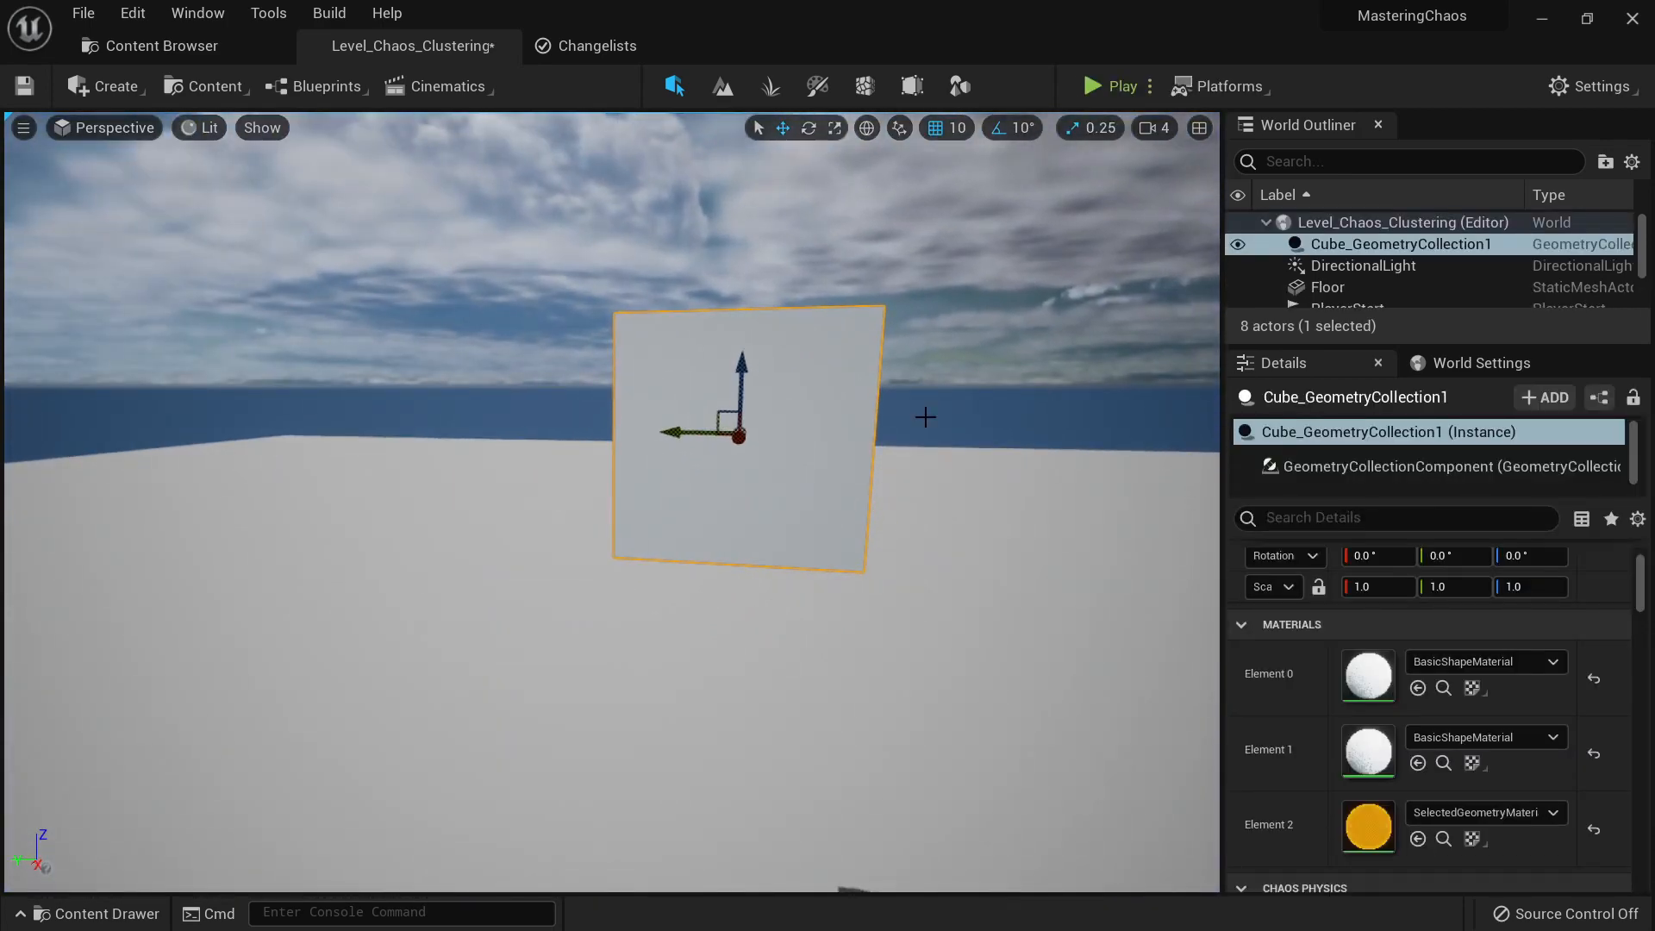
left_click(963, 86)
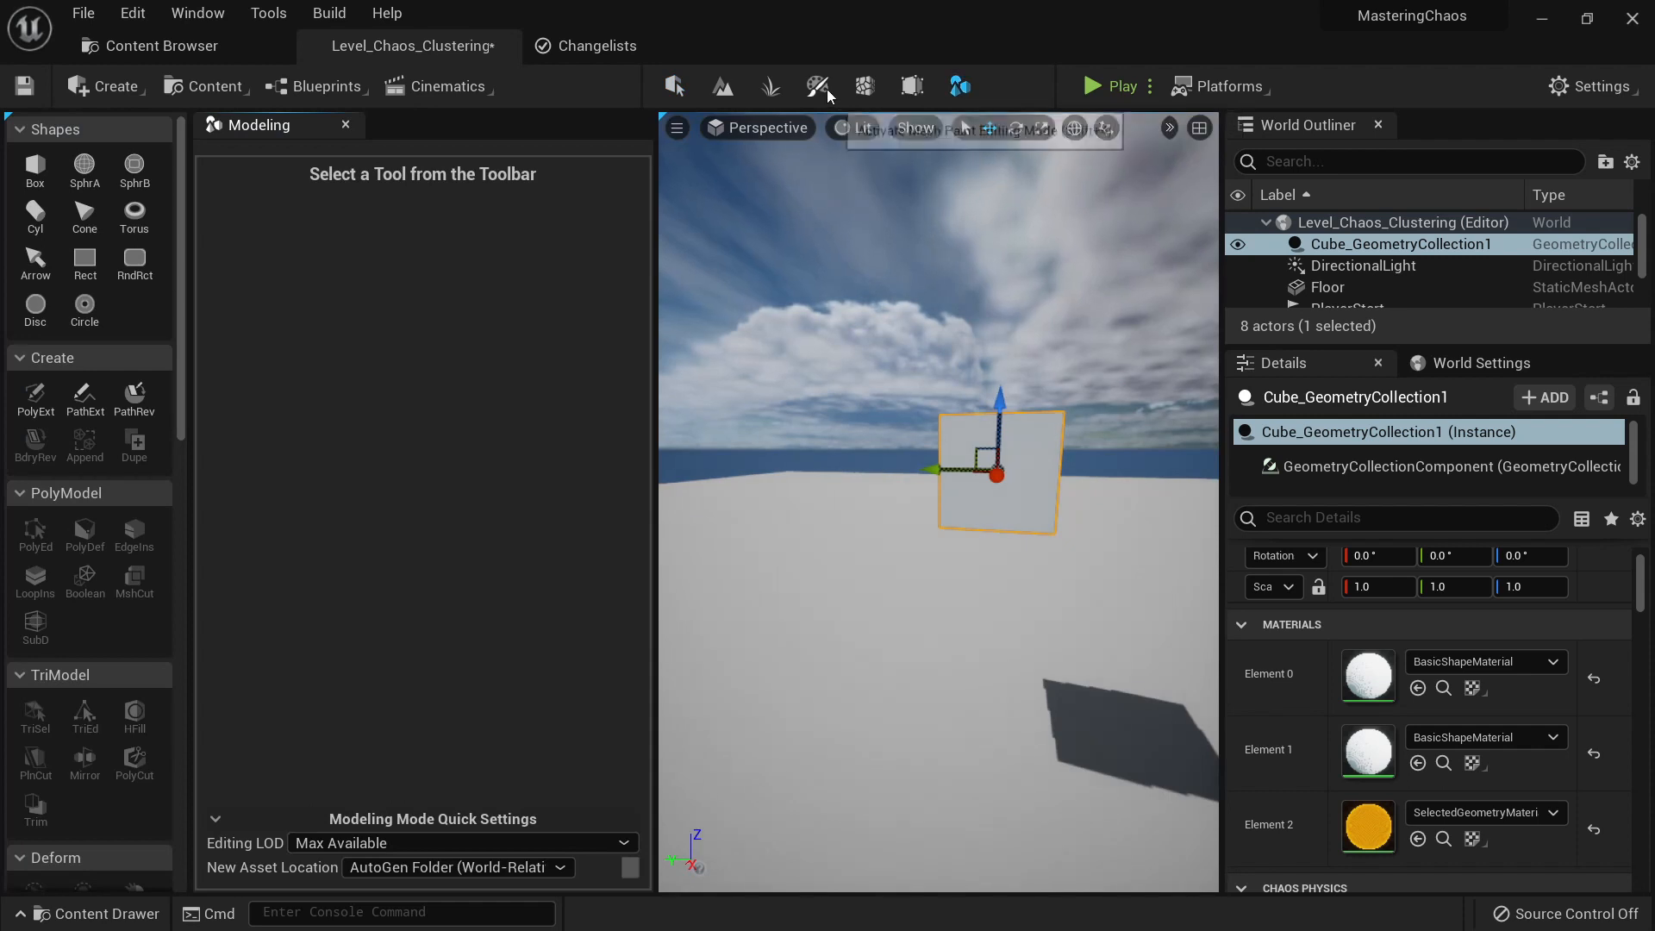
left_click(865, 86)
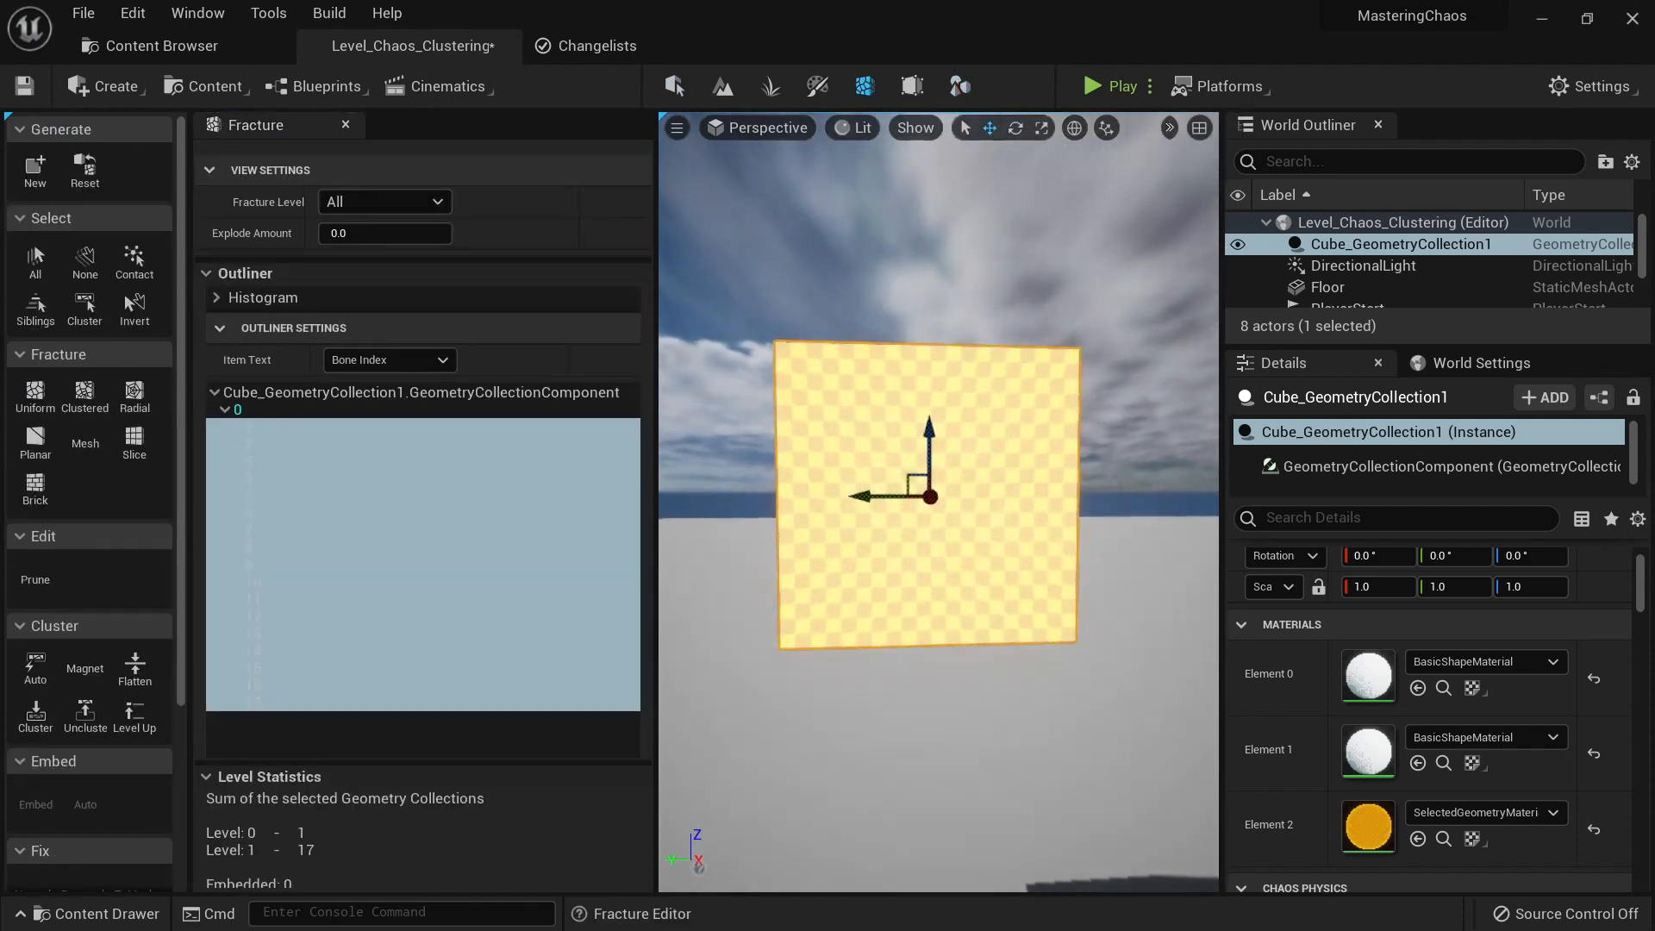
right_click_drag(1076, 227, 1076, 227)
key("a")
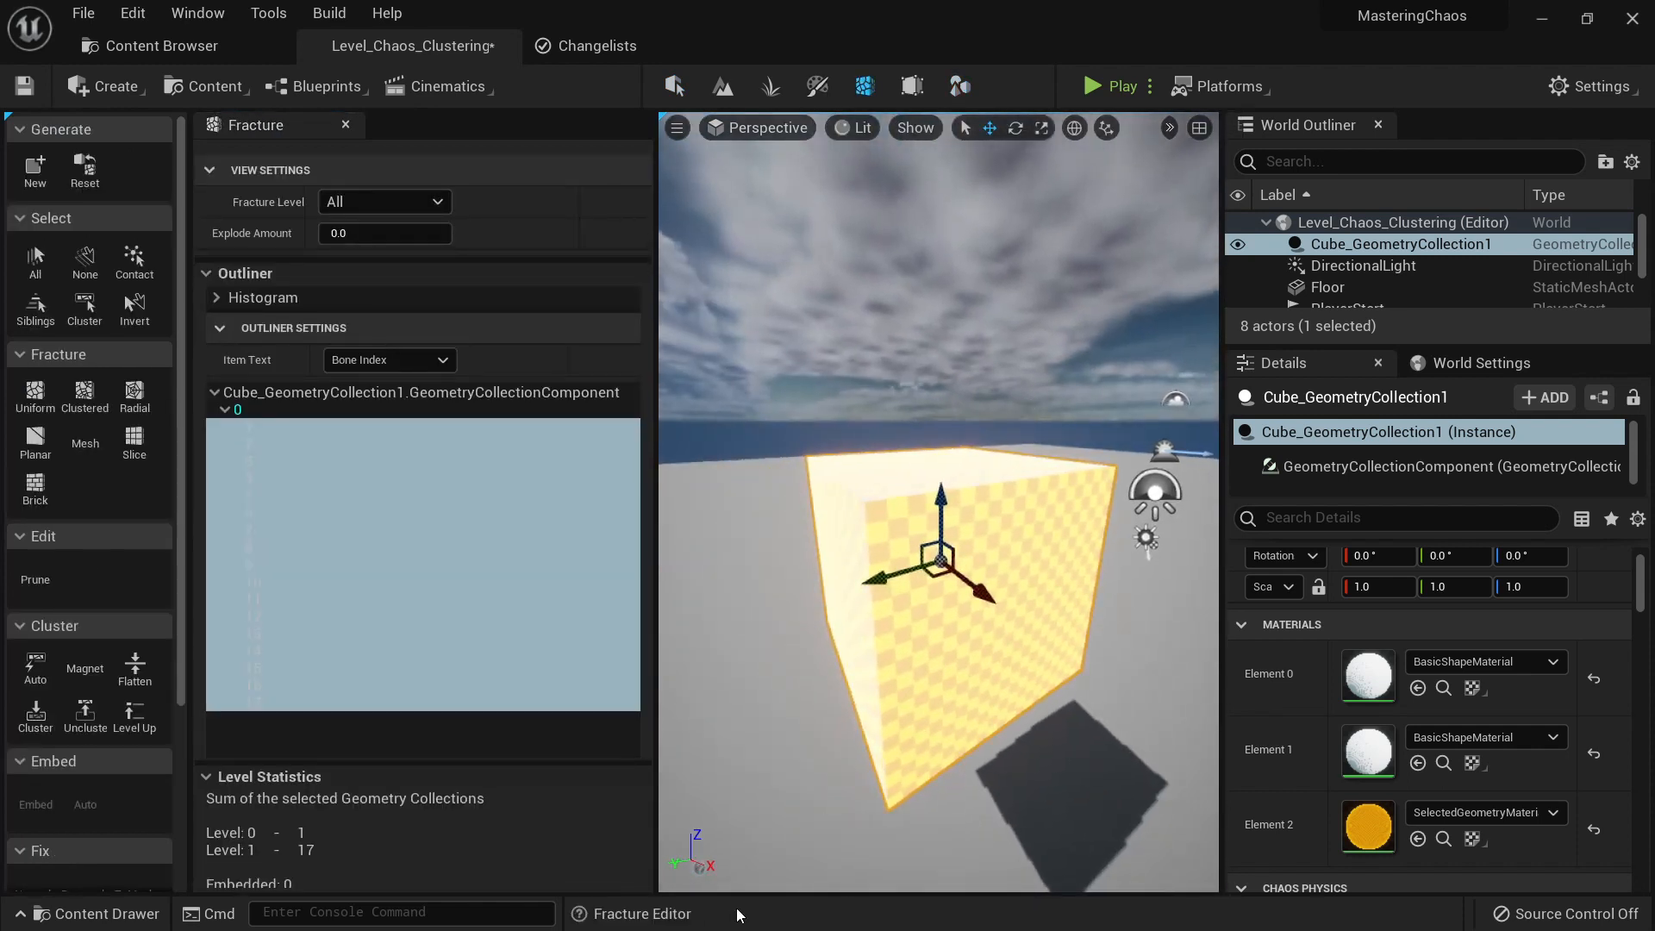
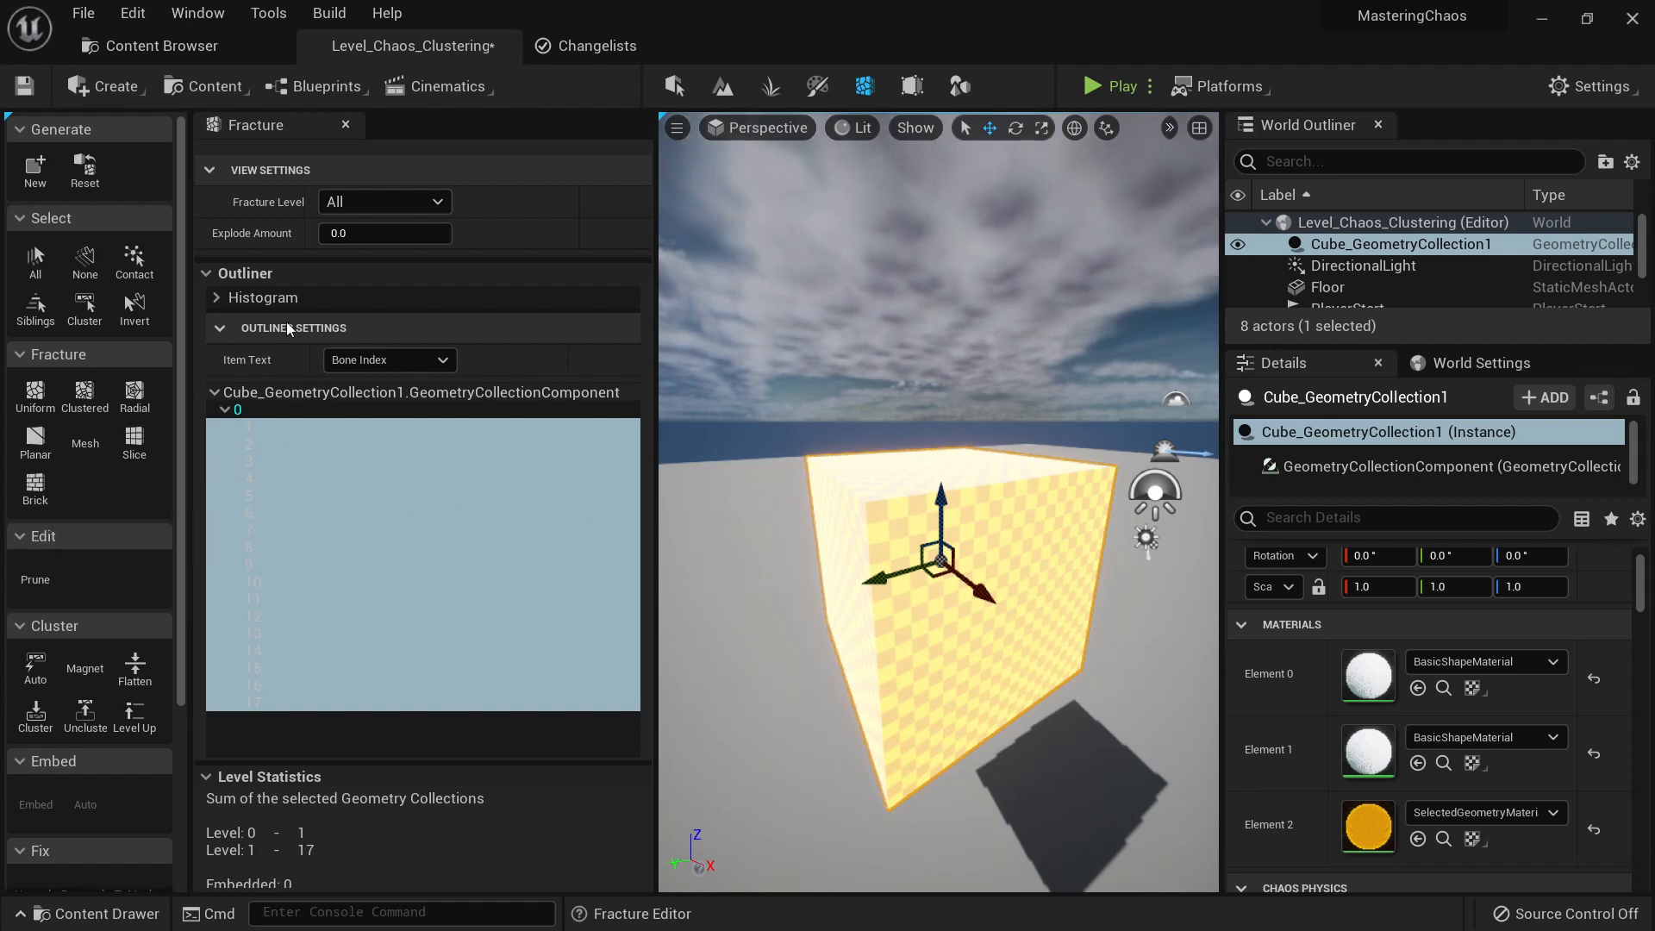
left_click(90, 185)
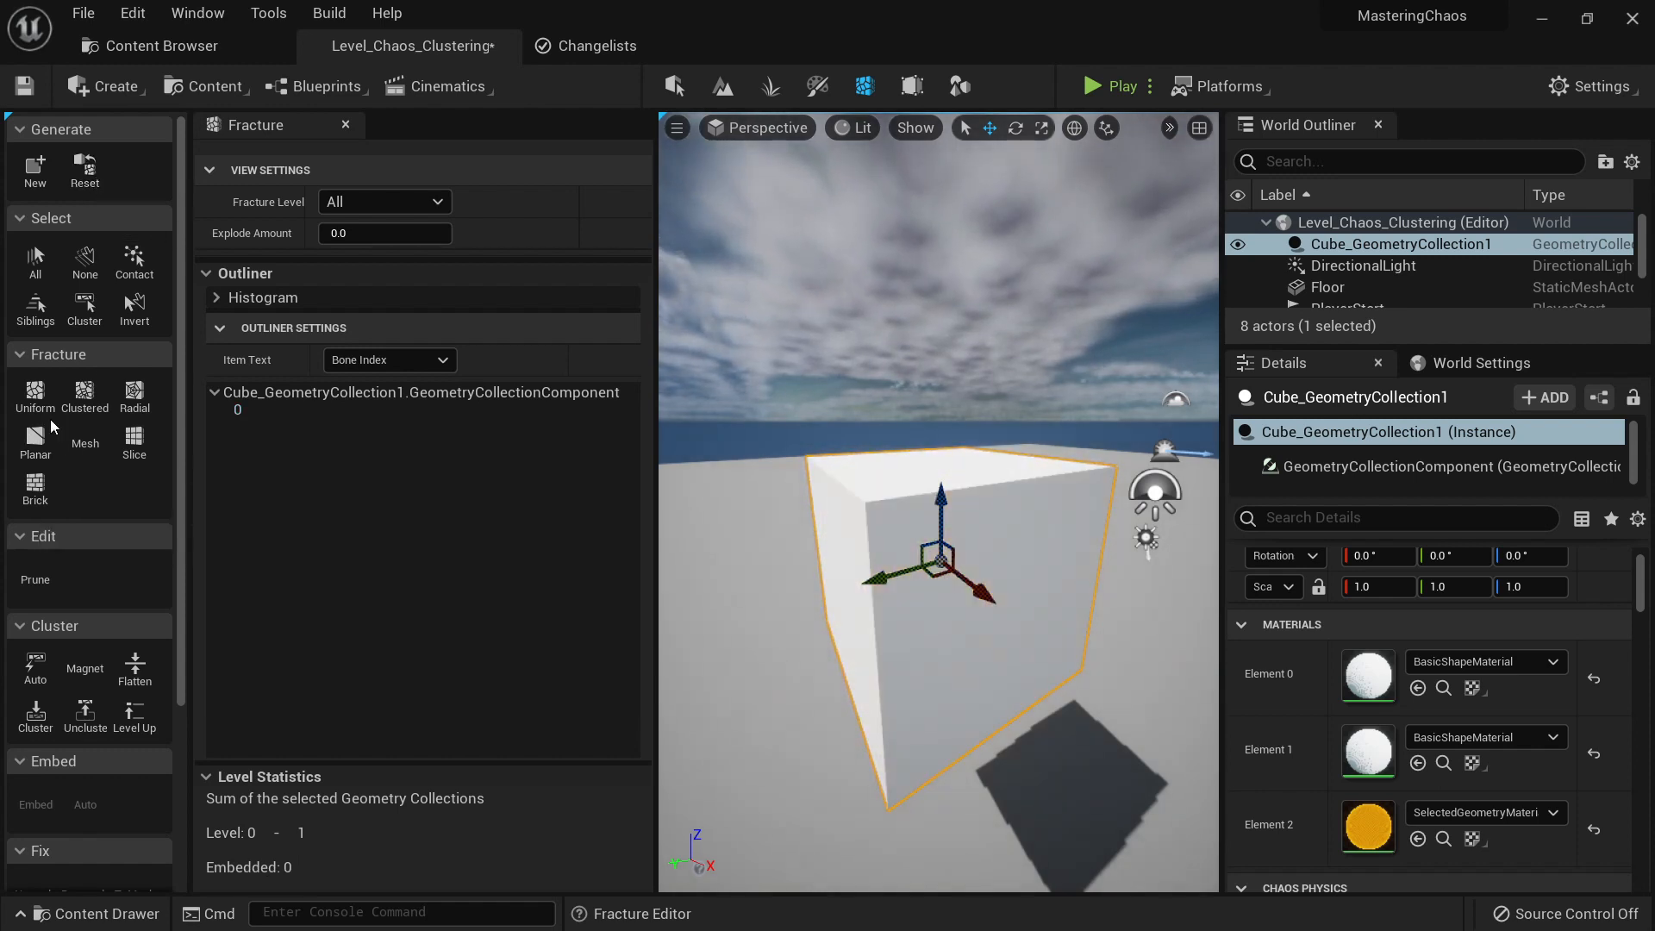
Step: Open the Planar fracture settings and restore Number of Cuts to its default of 1
left_click(36, 440)
scroll(471, 288, "down", 10)
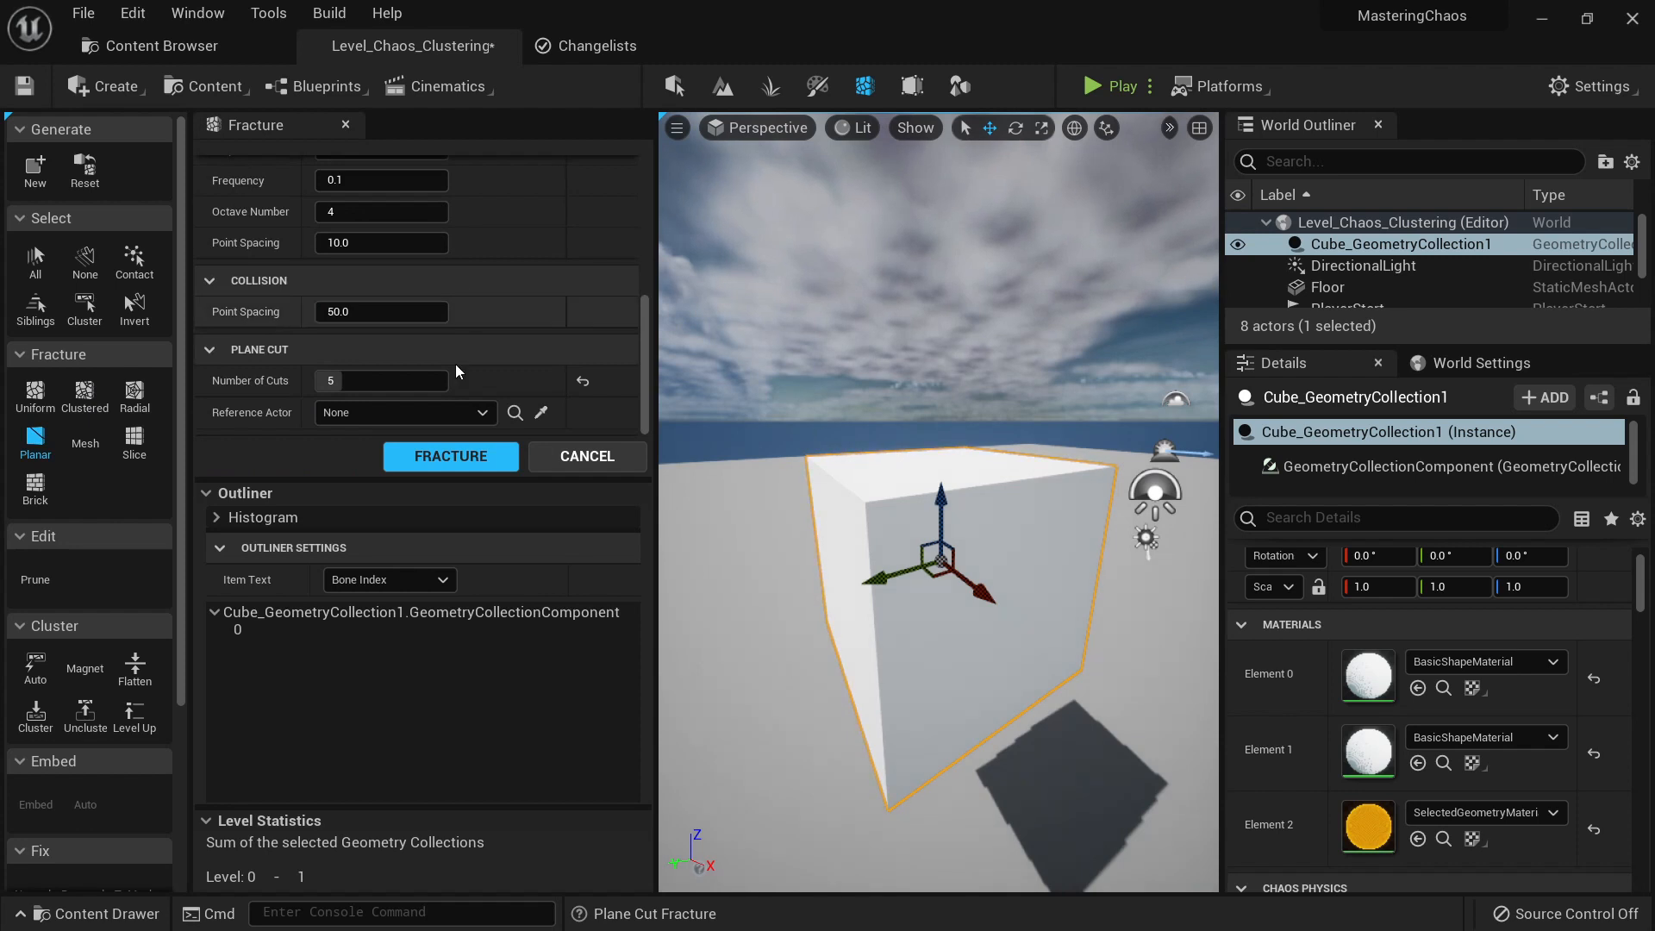
left_click(582, 381)
key("w")
right_click_drag(968, 568, 964, 573)
key("s")
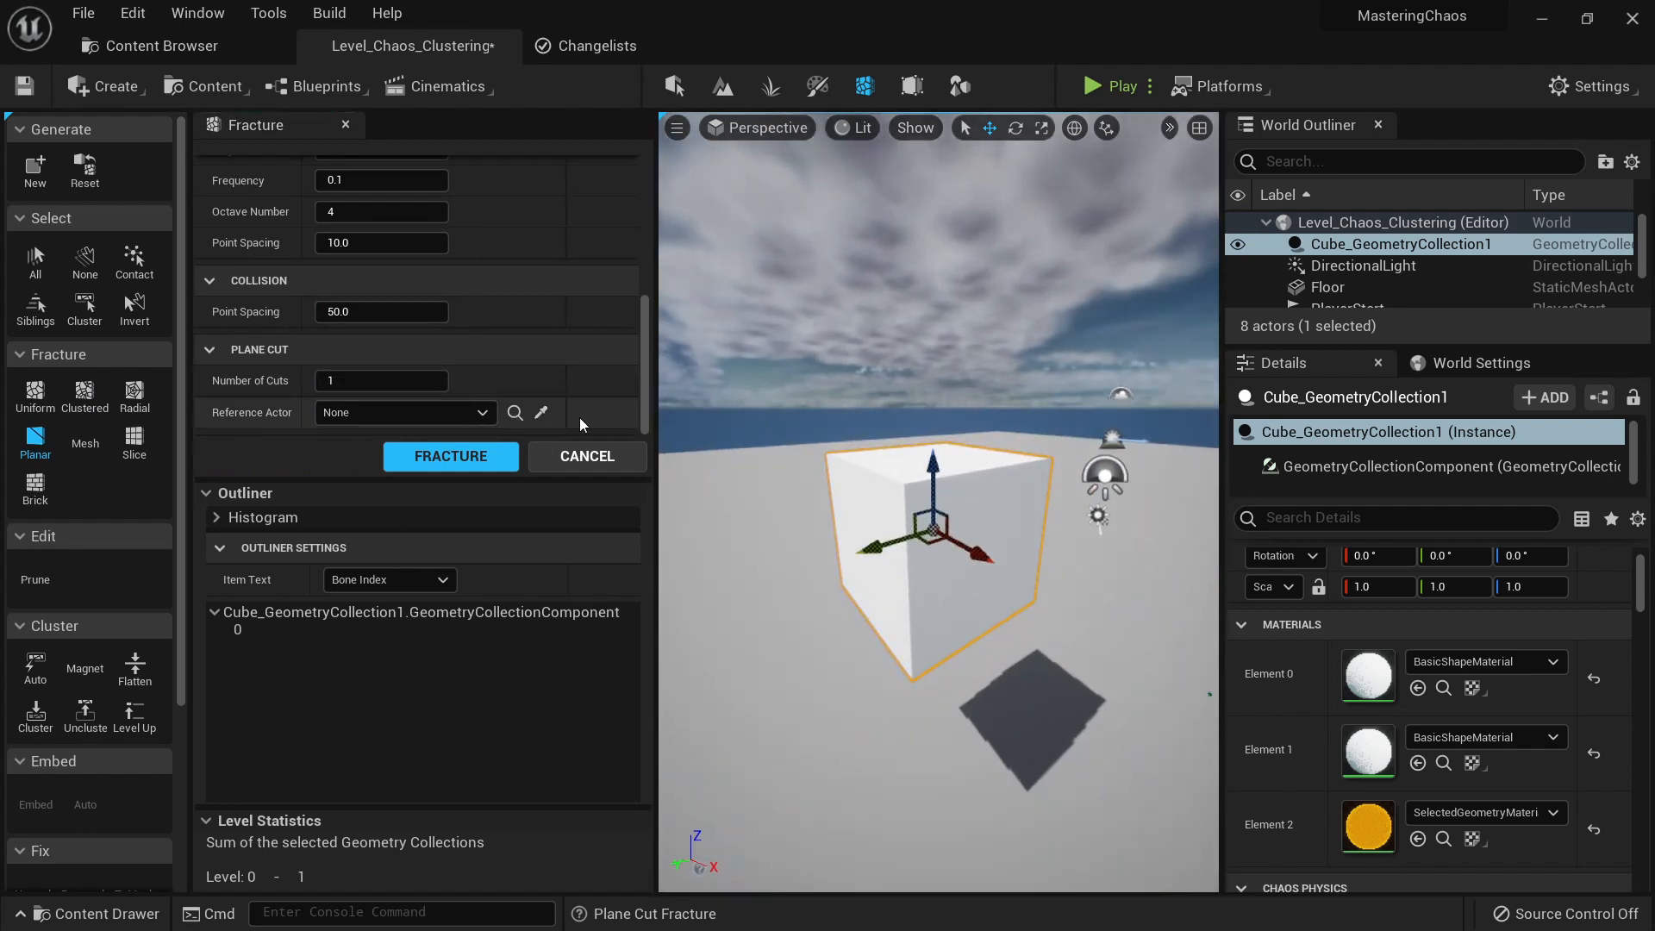
Step: Leave Fracture mode through Selection mode and switch to Modeling mode
key("shift+1")
key("s")
right_click_drag(879, 551, 914, 552)
key("a")
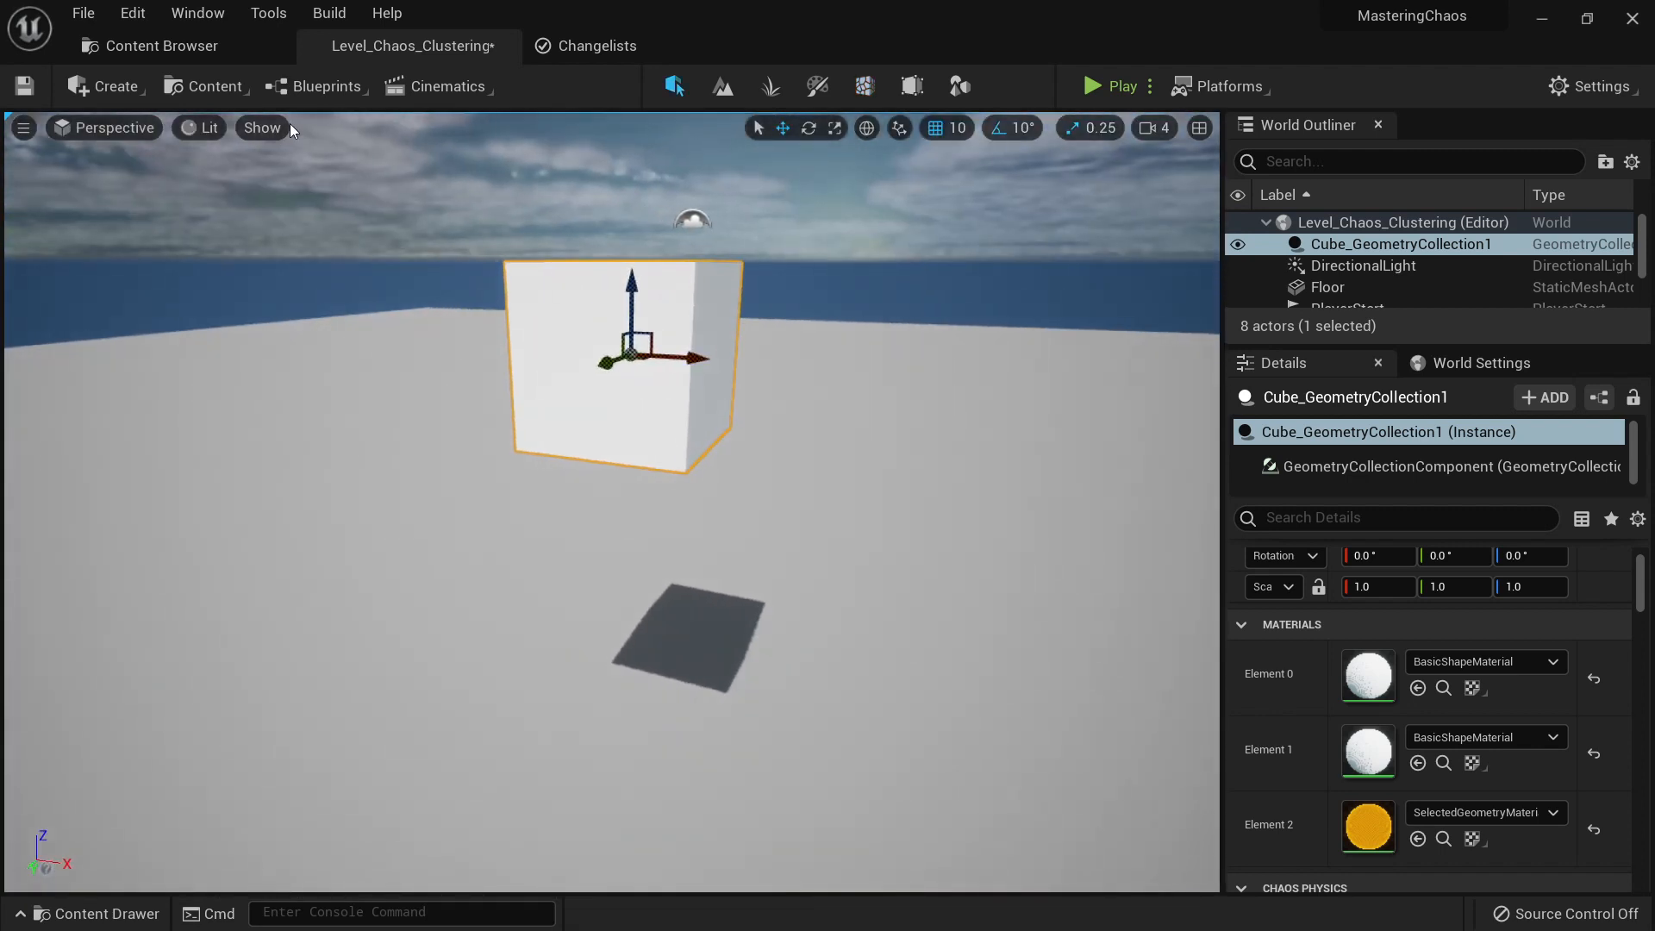
left_click(959, 93)
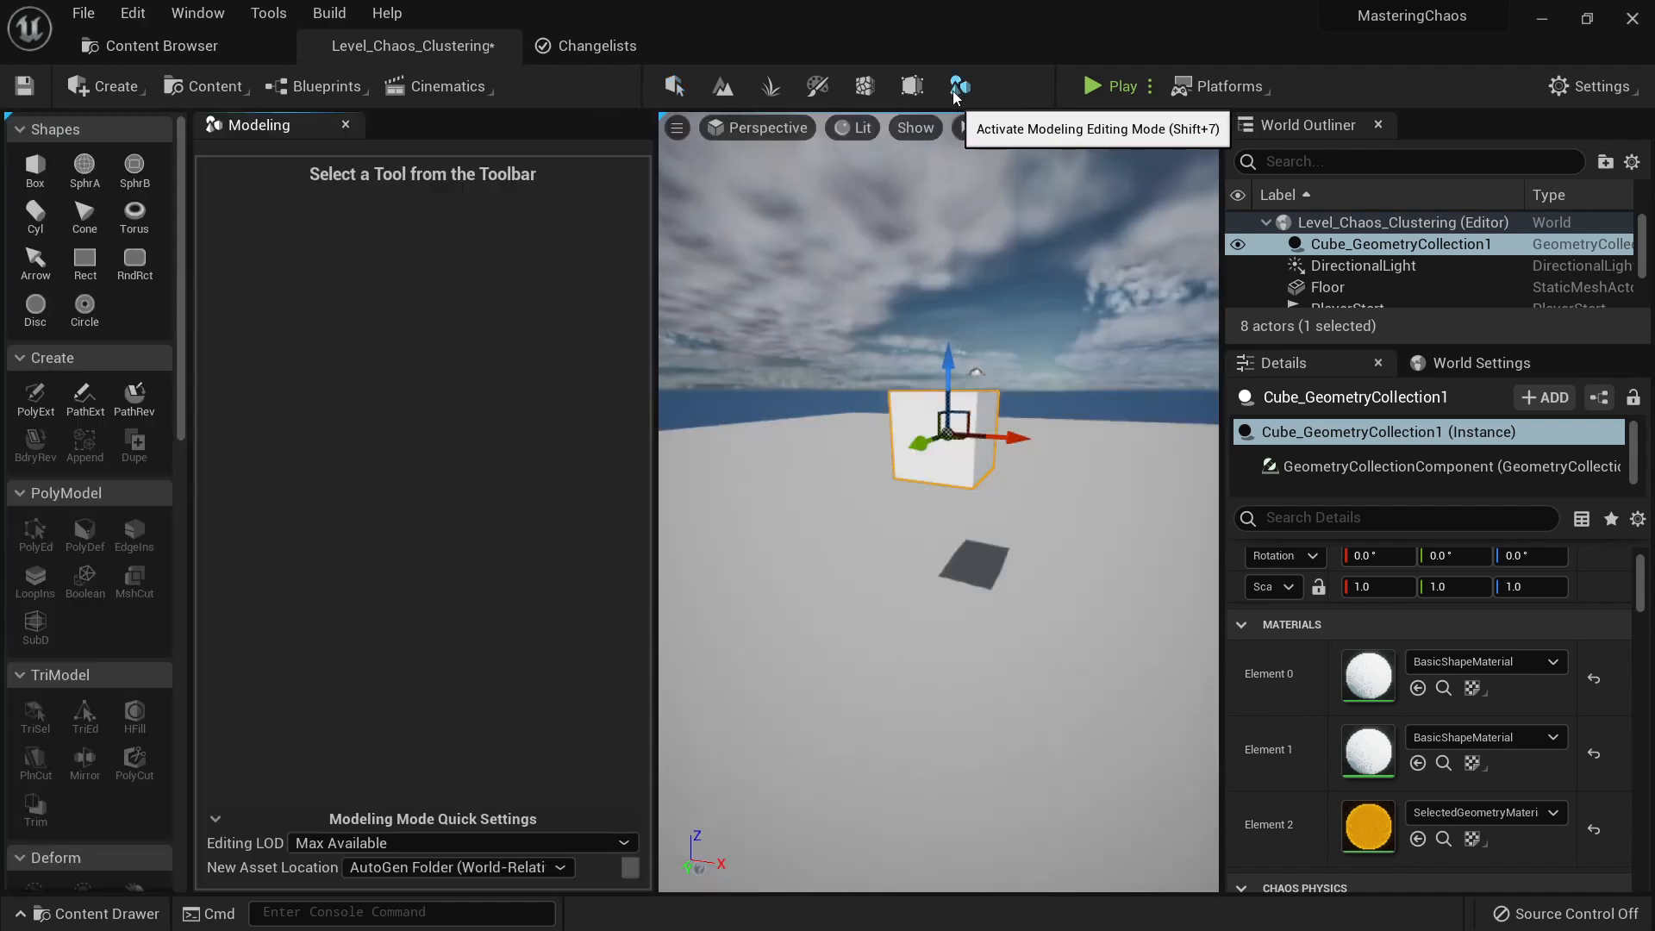
Step: Open the project's plugin list and search it for "modeling"
left_click(197, 13)
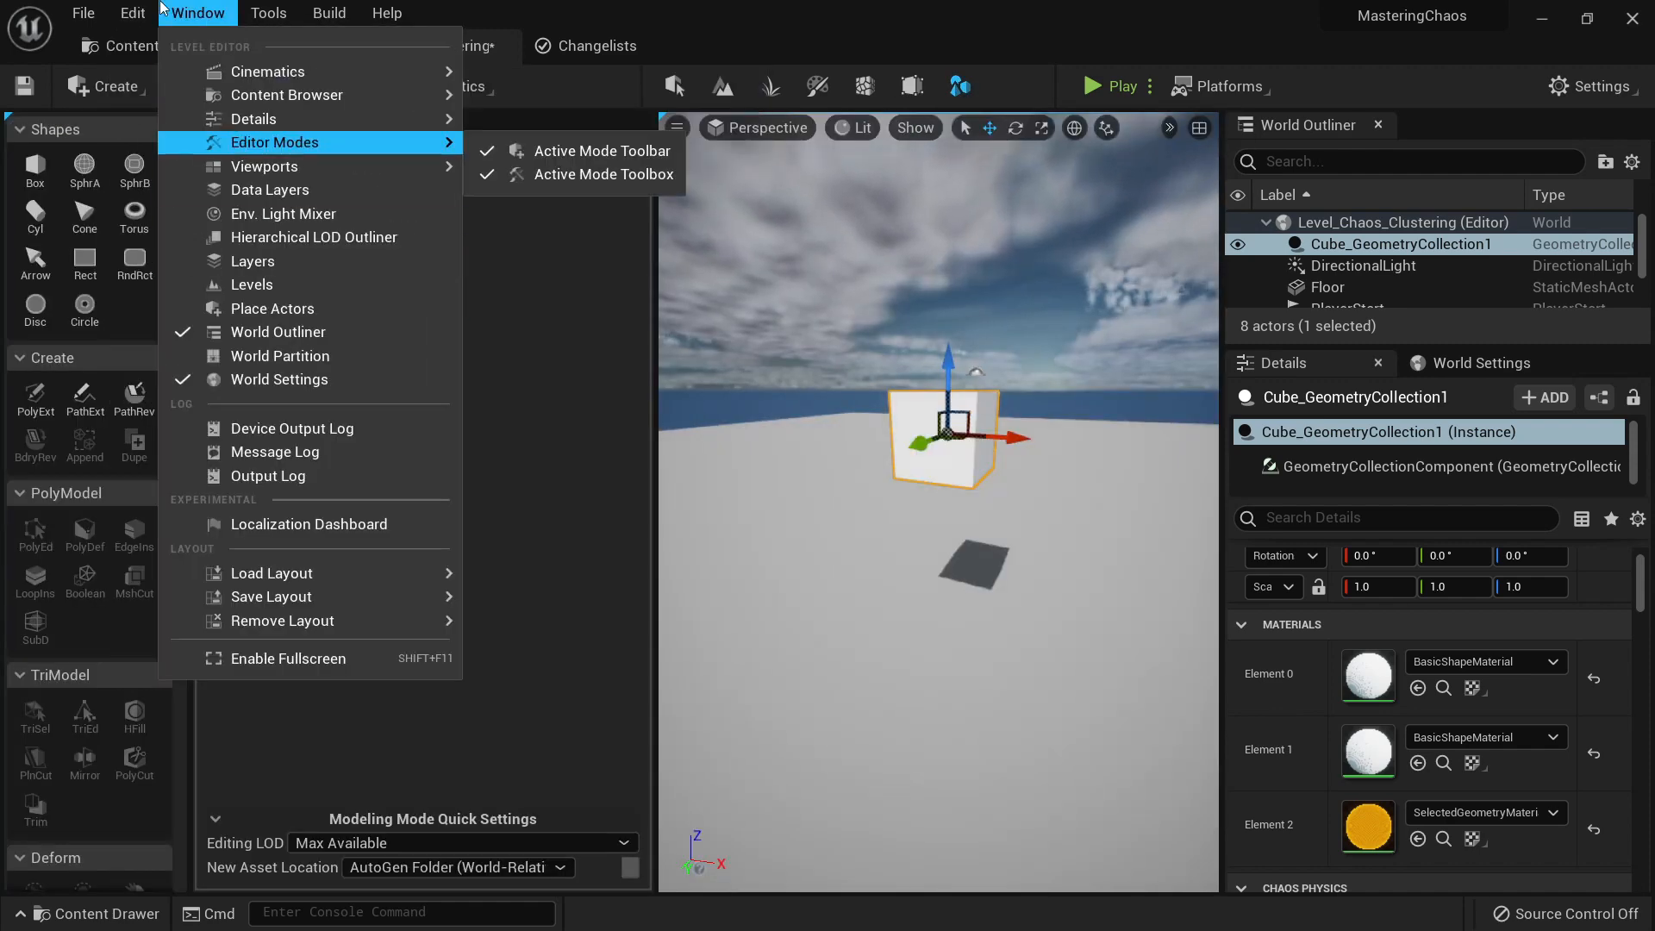
left_click(132, 13)
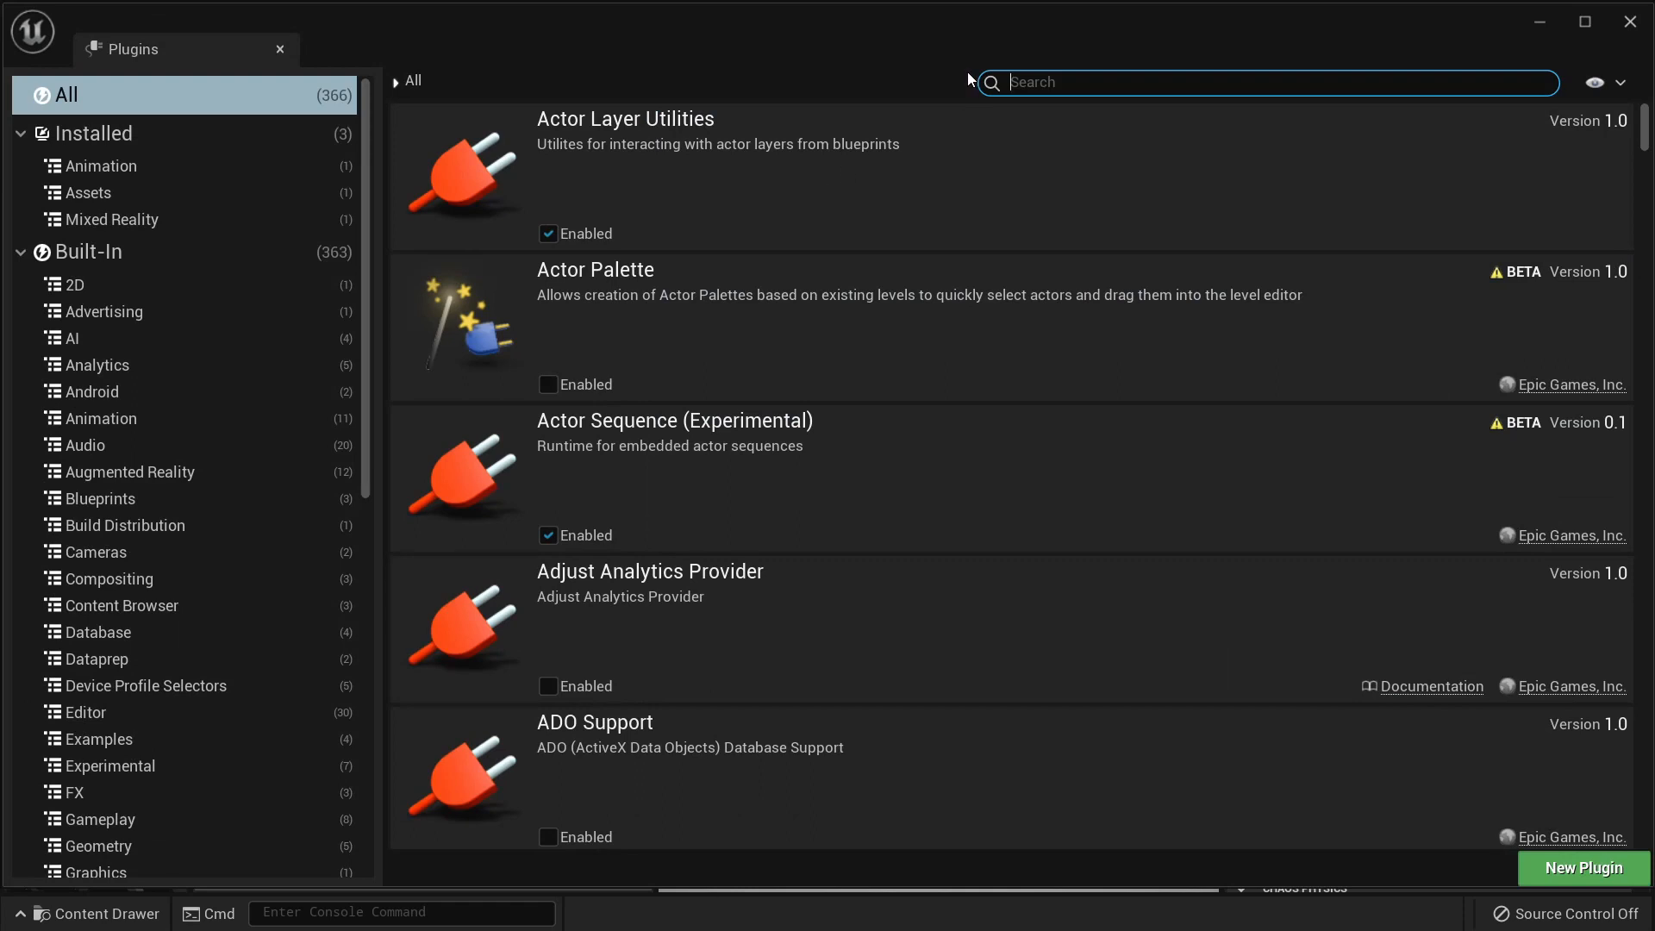
type("modeling")
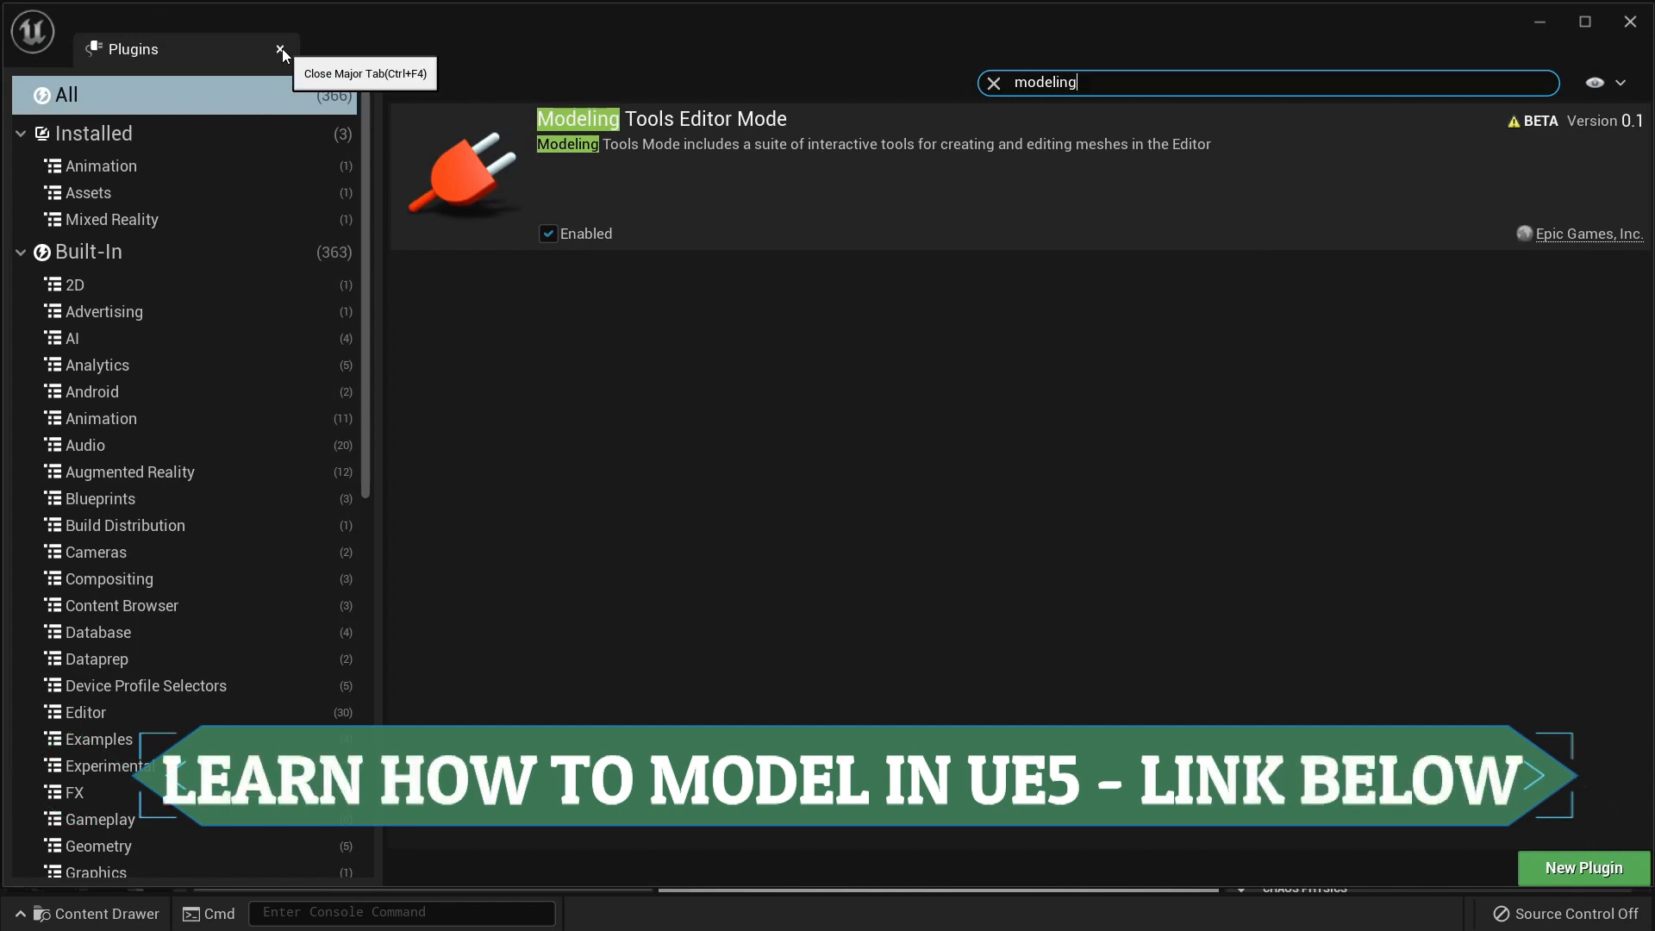
Step: Close the plugin list and create a rectangle mesh on the floor in front of the cube
left_click(281, 49)
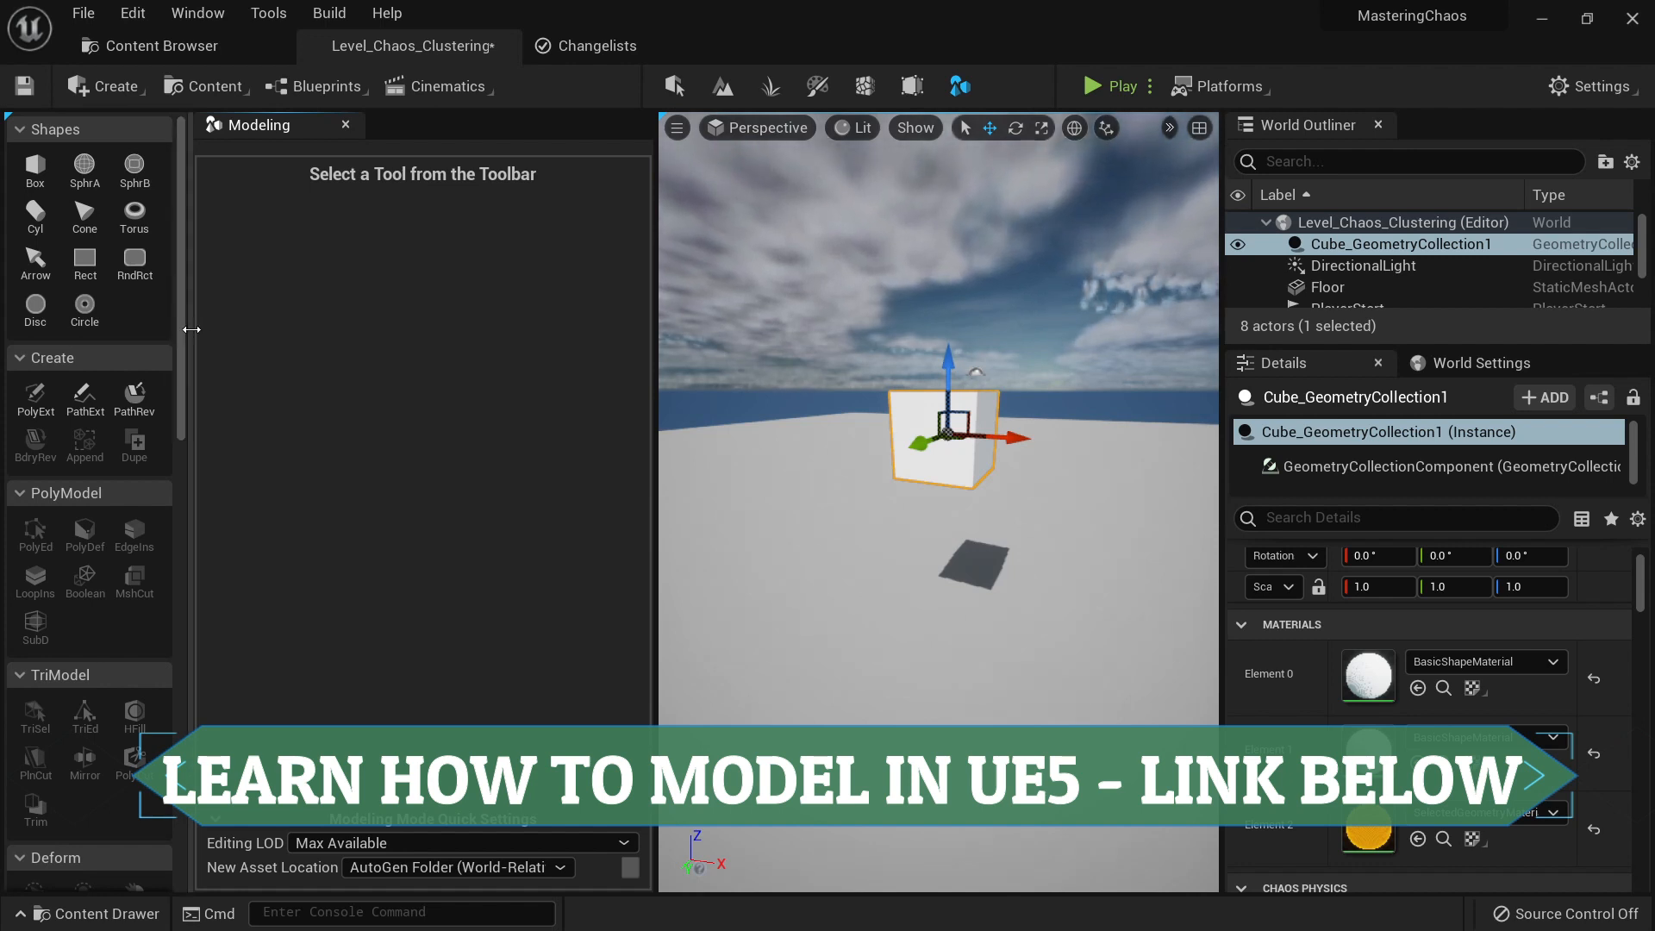
left_click_drag(192, 329, 188, 330)
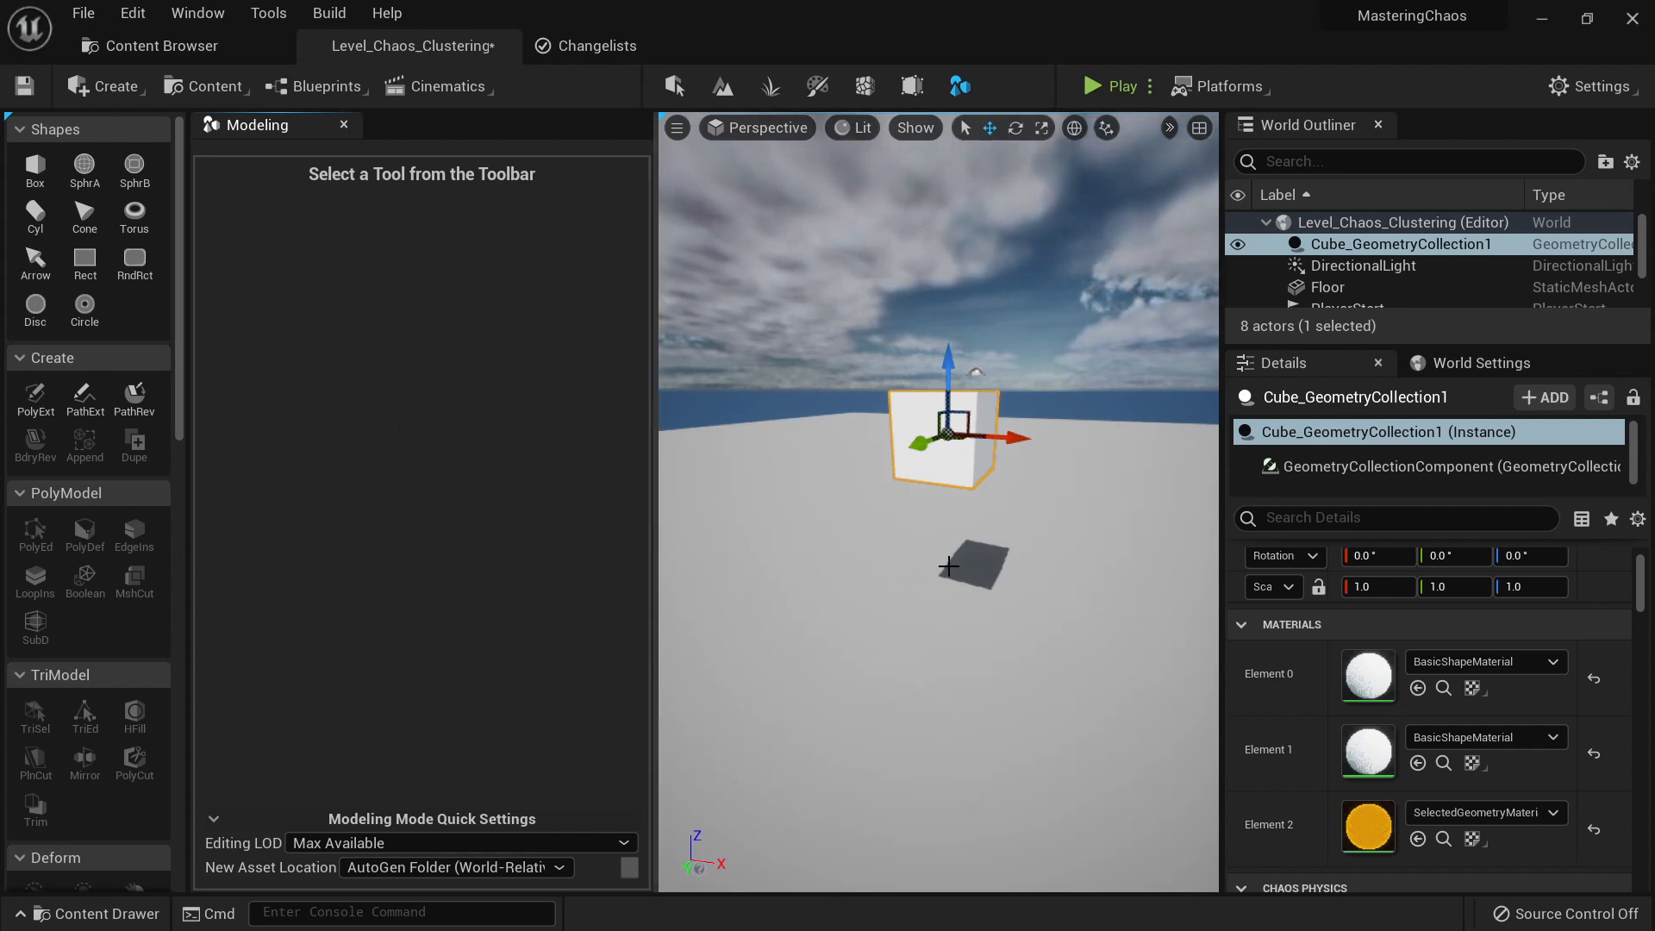
right_click_drag(949, 566, 790, 555)
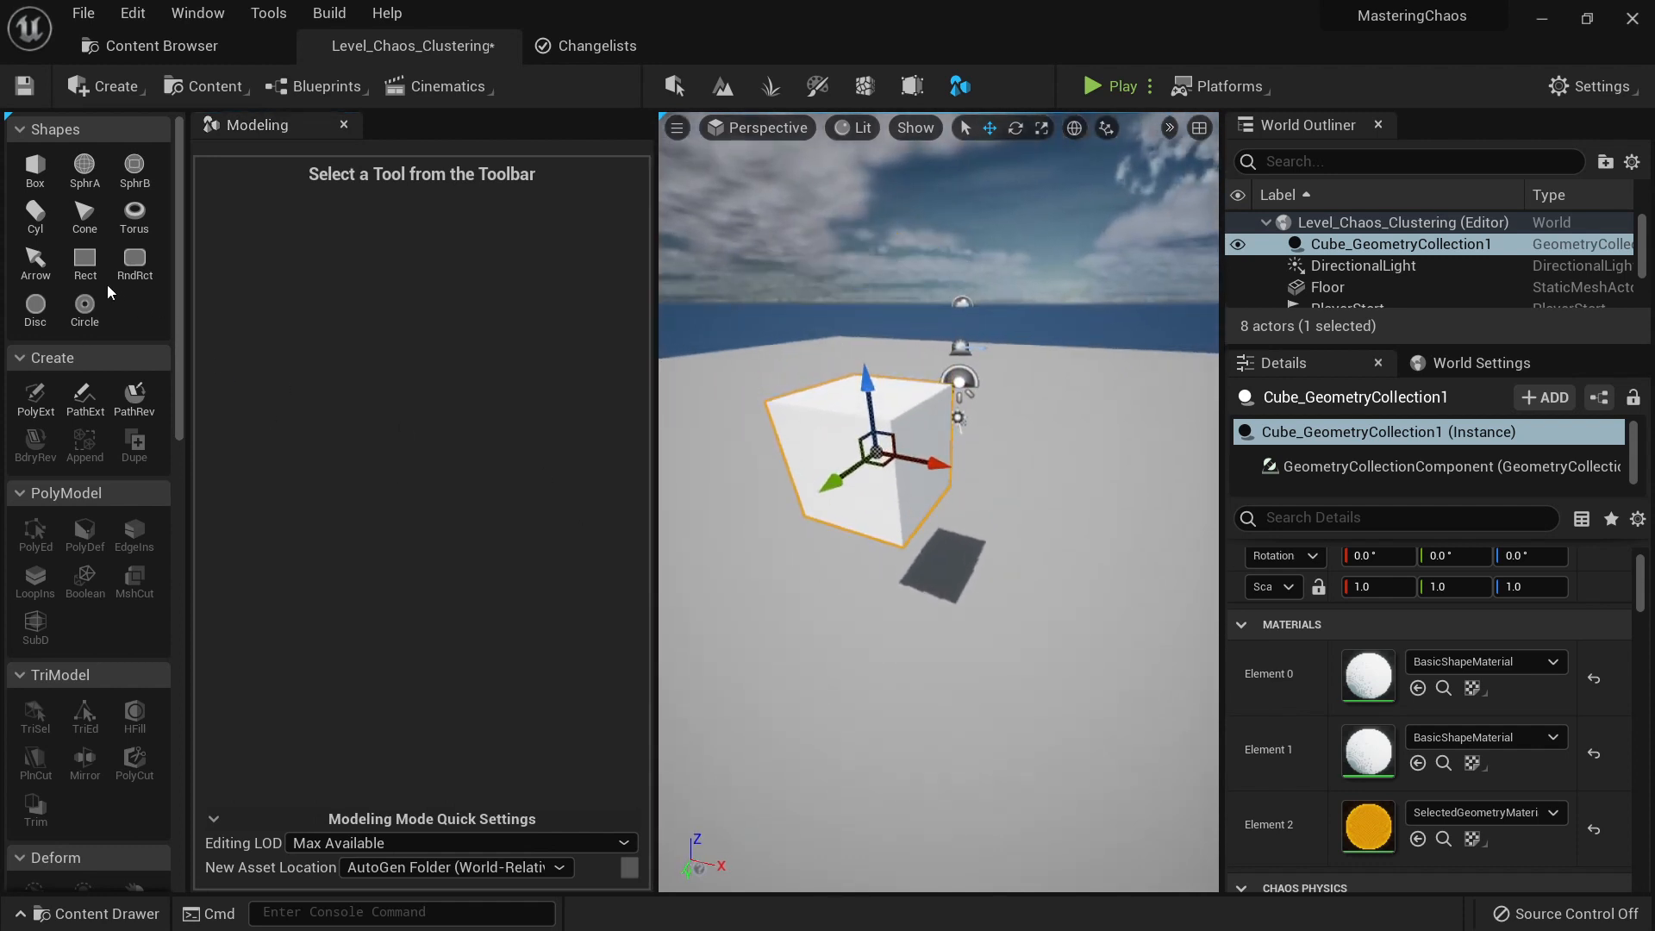
left_click(86, 263)
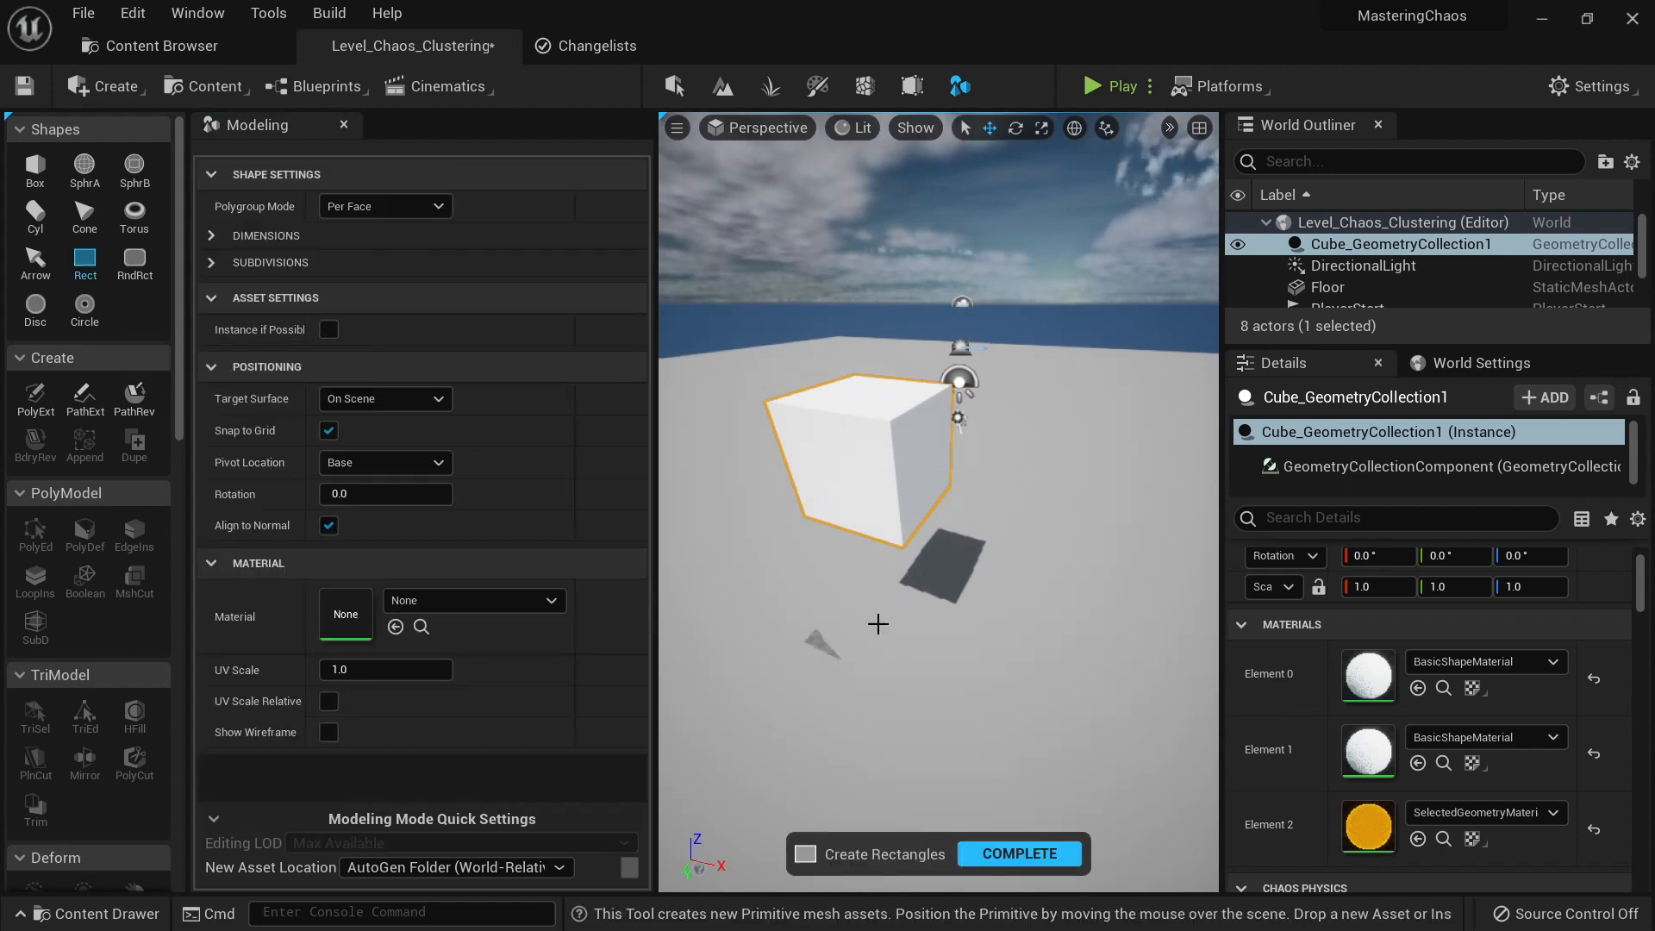
left_click(954, 615)
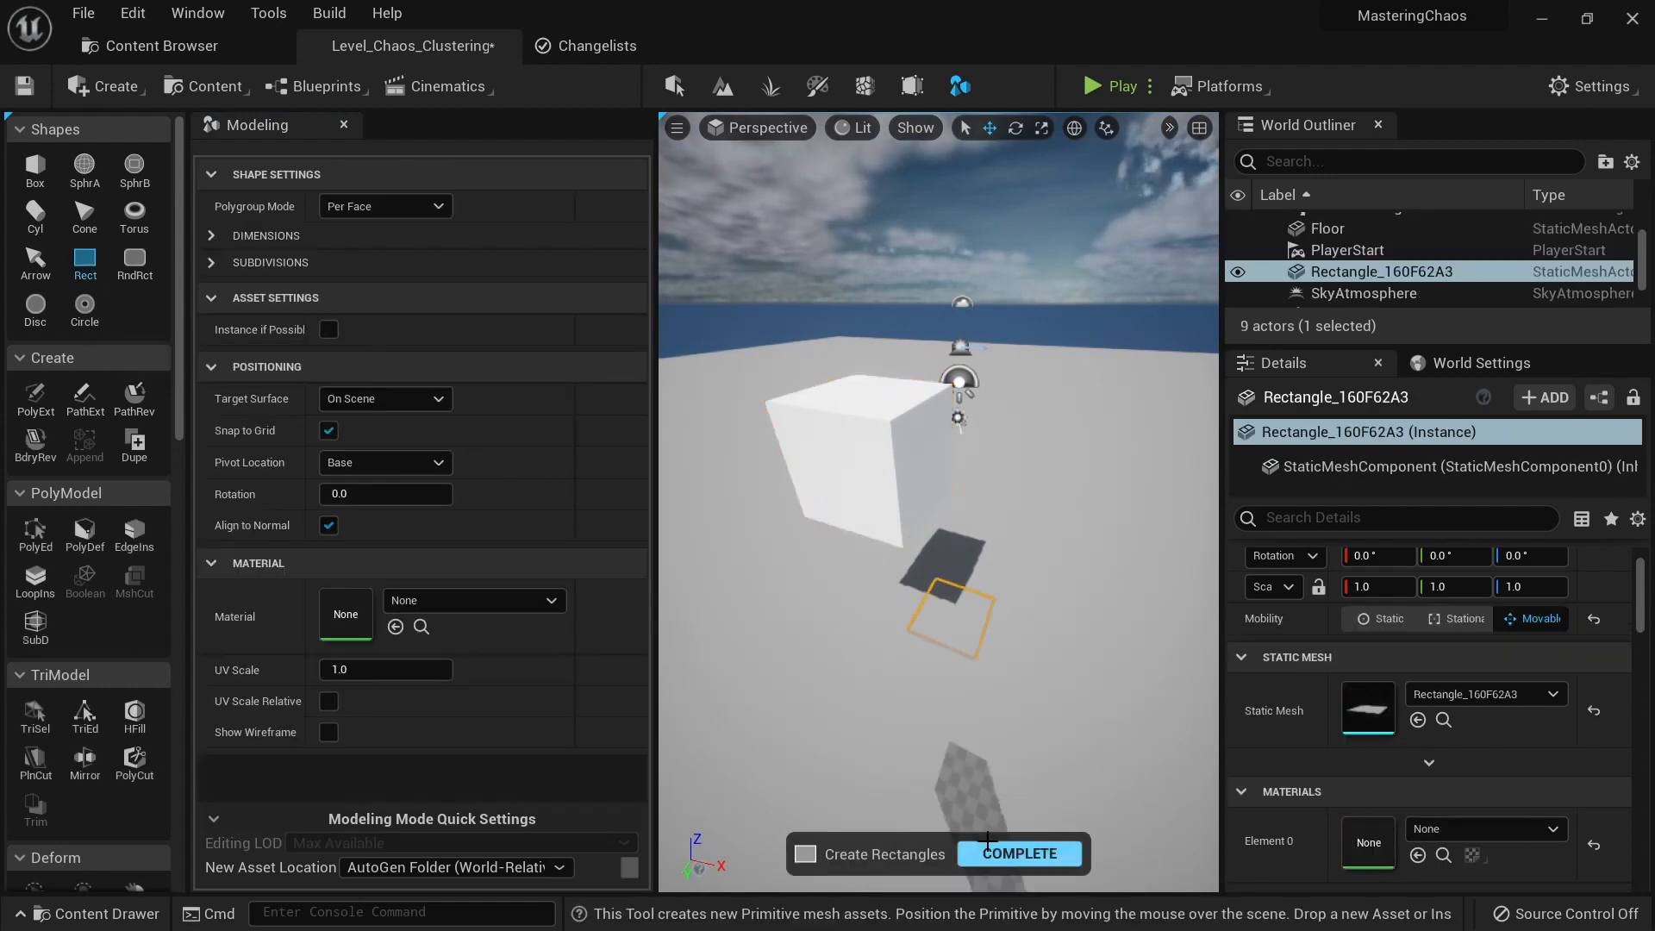
left_click(1001, 847)
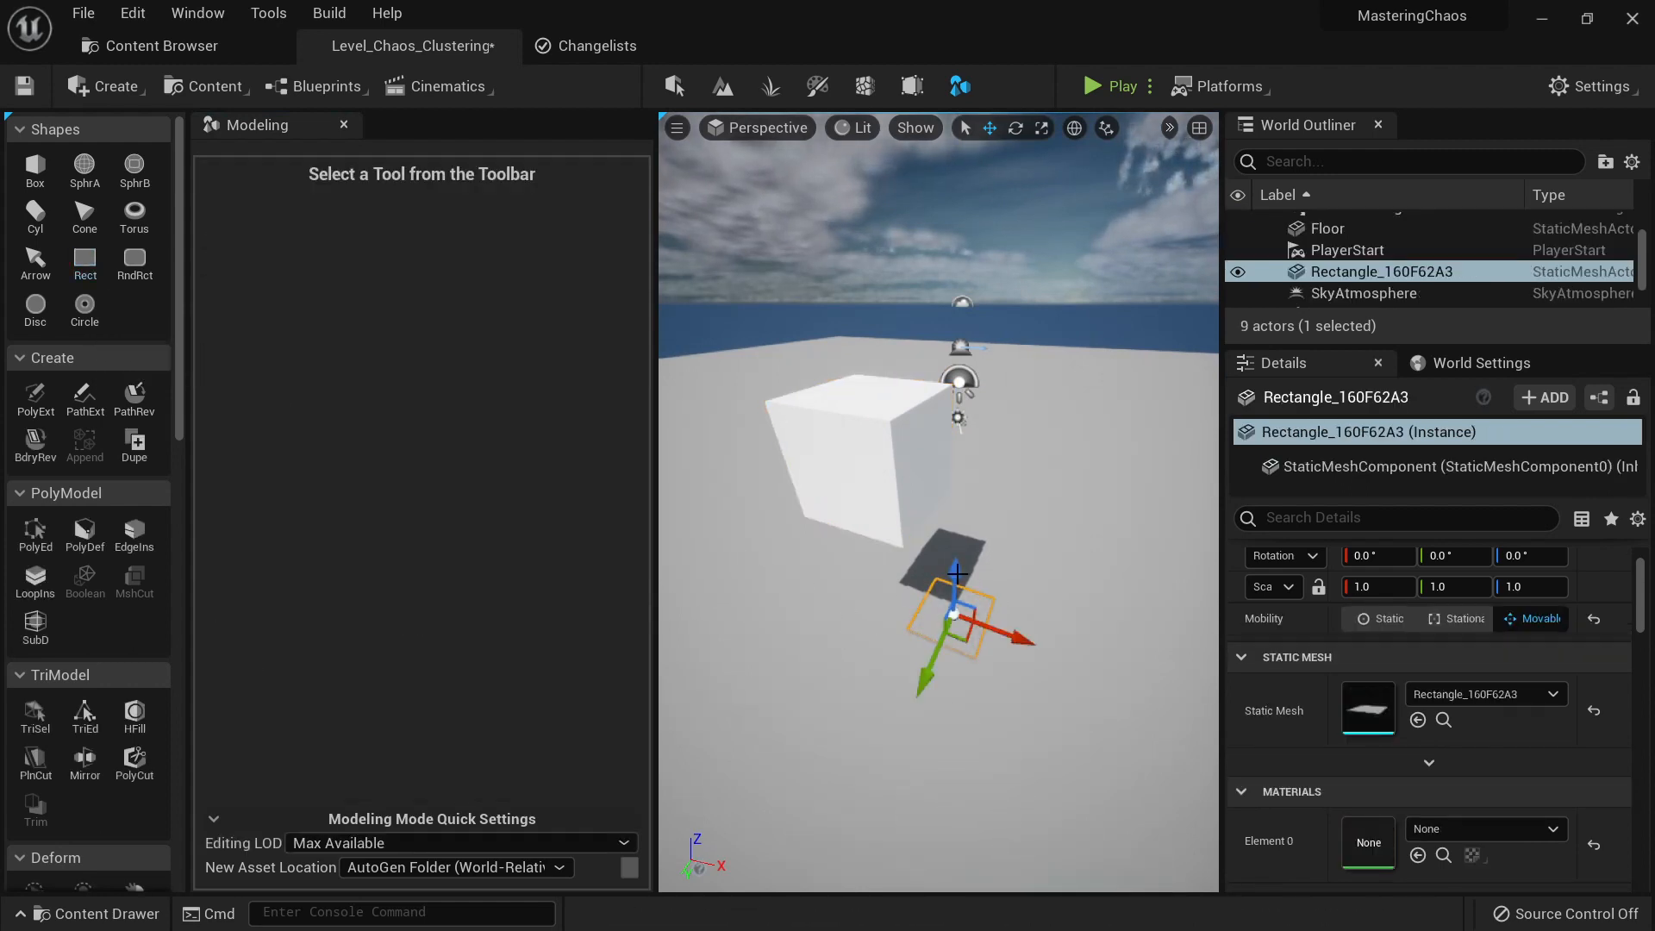
Step: Raise the rectangle off the floor and move it sideways so that it intersects the cube
left_click_drag(955, 586, 955, 402)
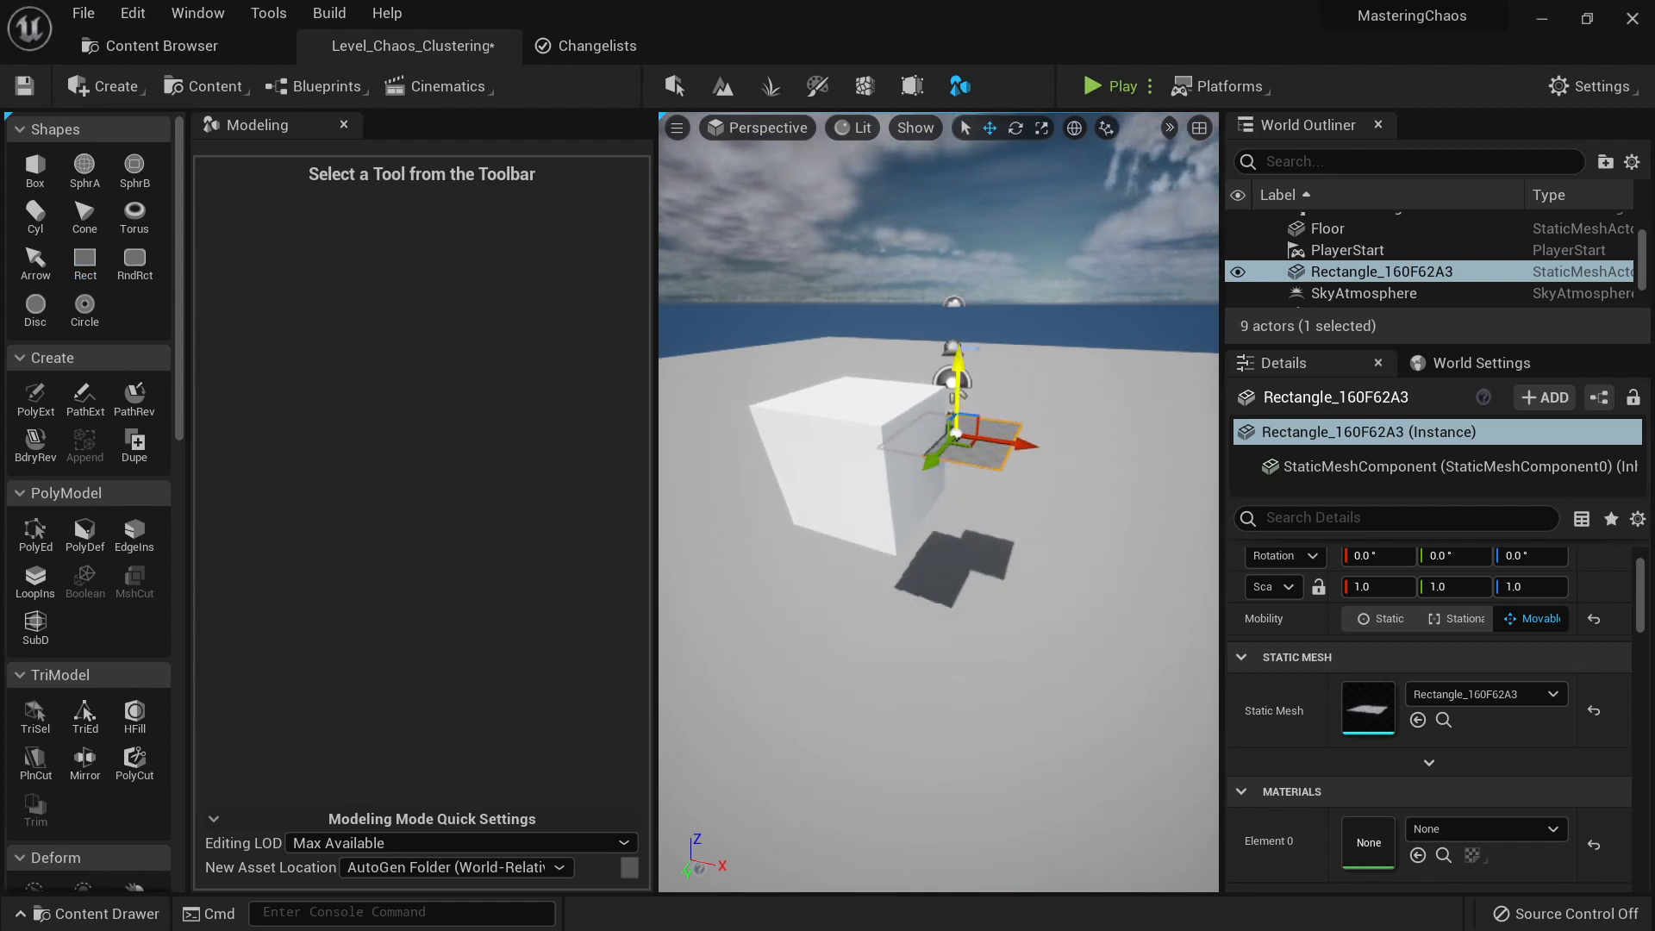
right_click_drag(957, 414, 827, 392)
left_click_drag(986, 496, 934, 476)
right_click_drag(934, 475, 1018, 448)
right_click_drag(946, 510, 836, 505)
Step: Rotate the rectangle 40° about its X axis and shift it so it passes diagonally through the cube
key("e")
left_click_drag(808, 408, 763, 475)
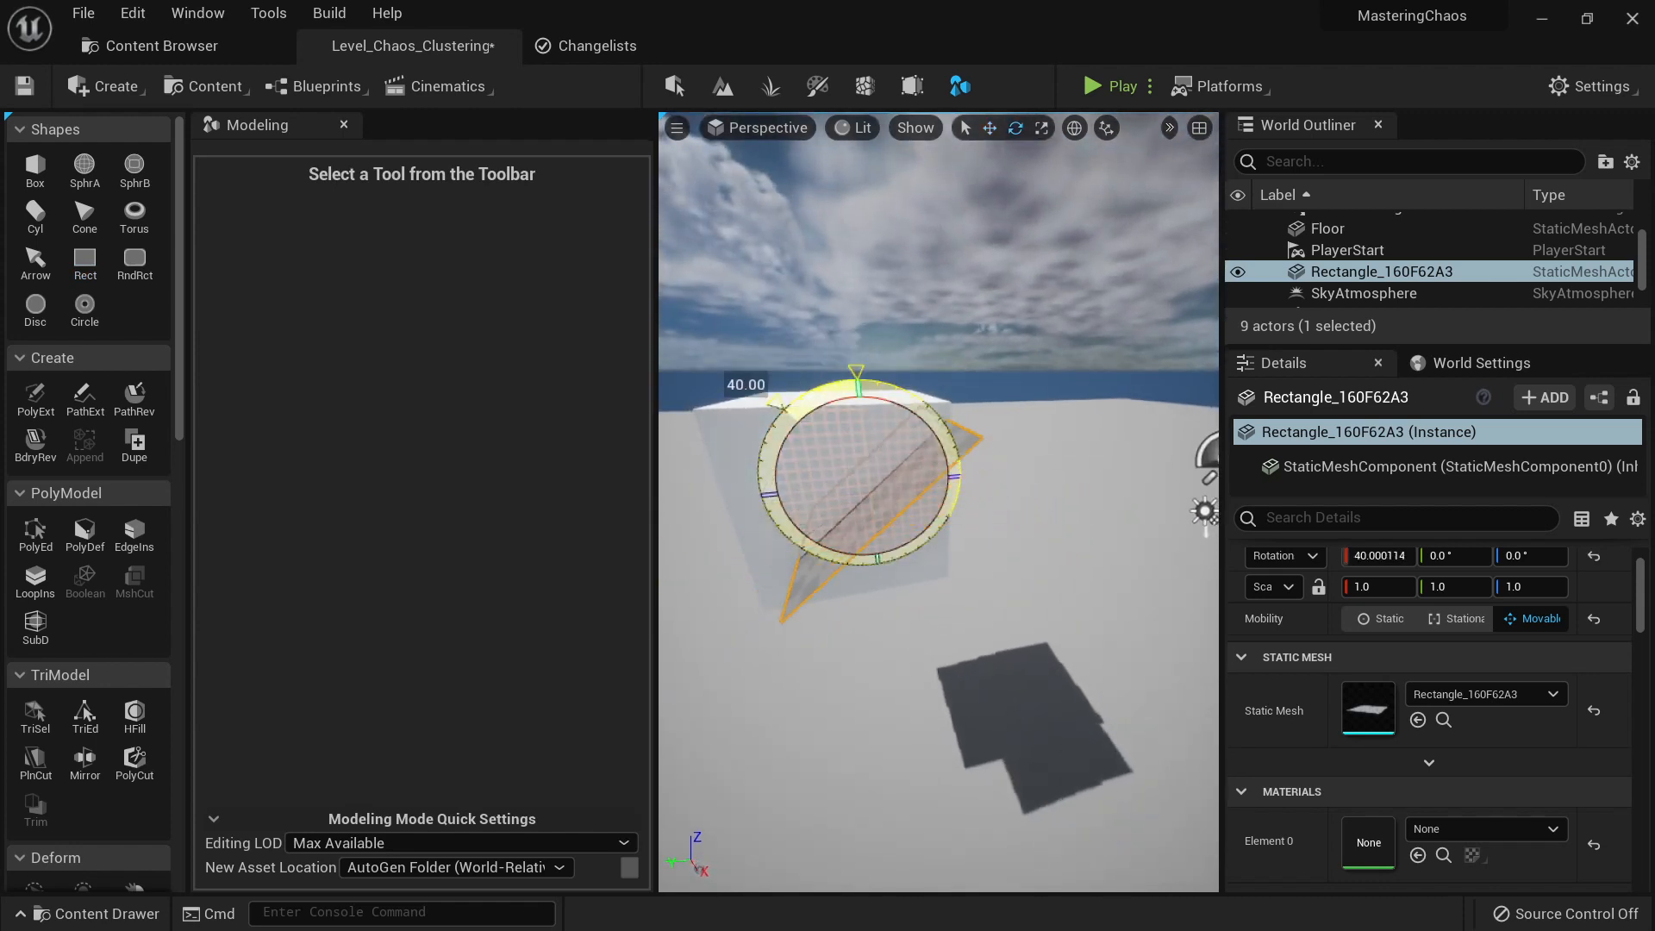
key("w")
right_click_drag(861, 491, 1001, 483)
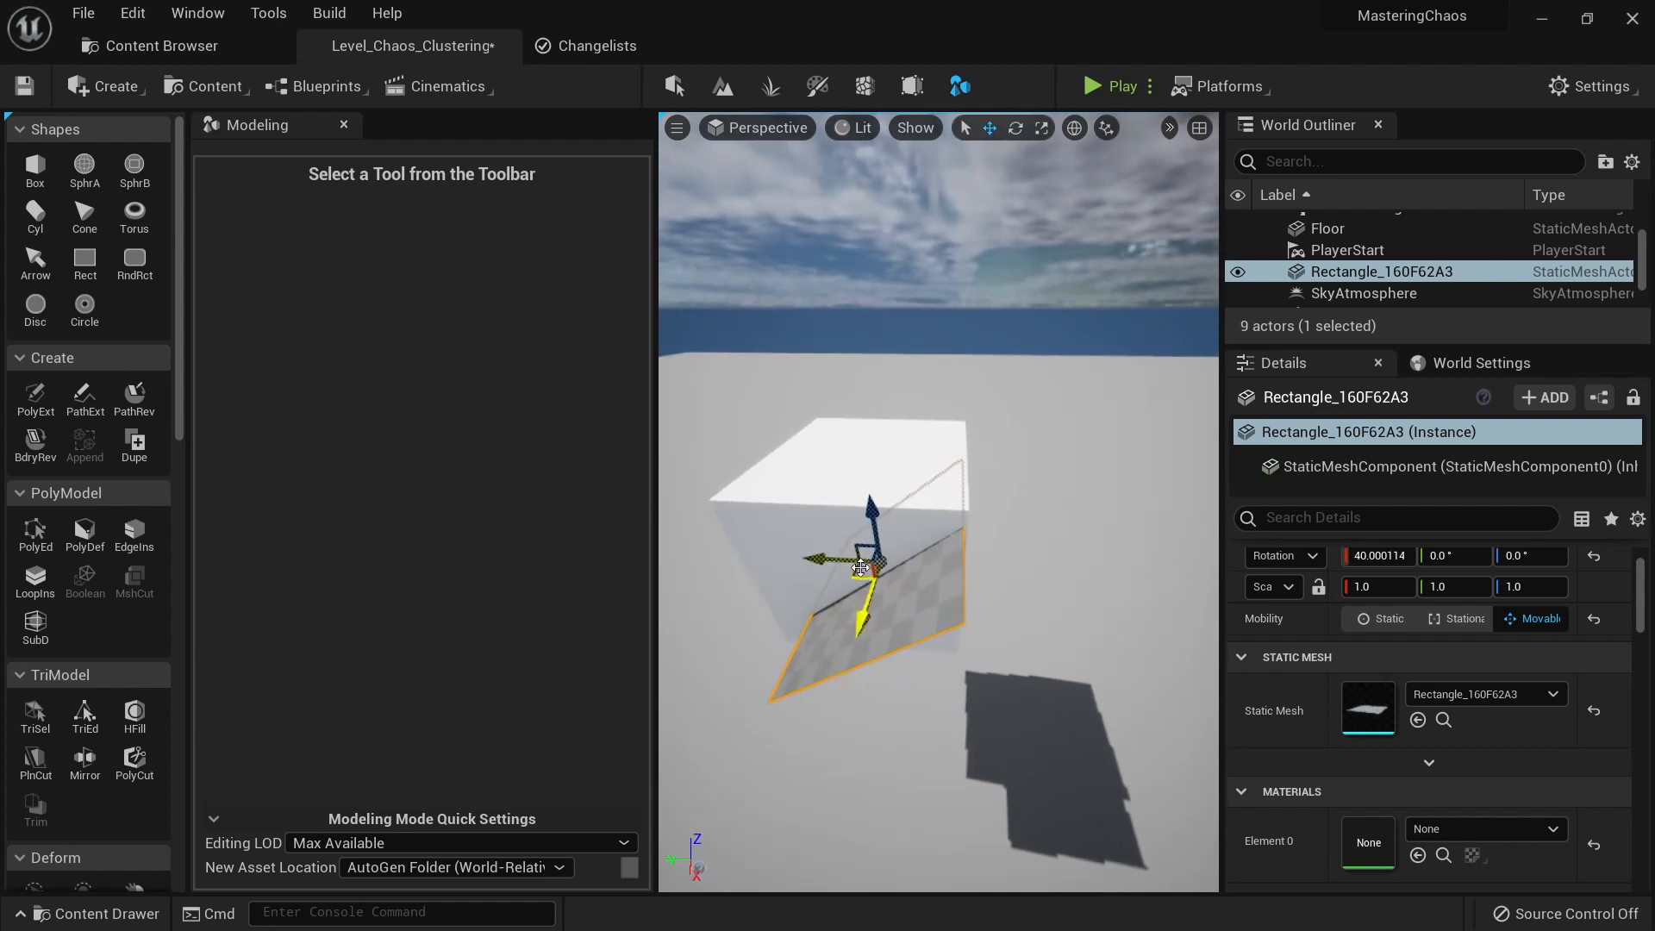
right_click_drag(861, 566, 847, 497)
left_click_drag(860, 483, 873, 480)
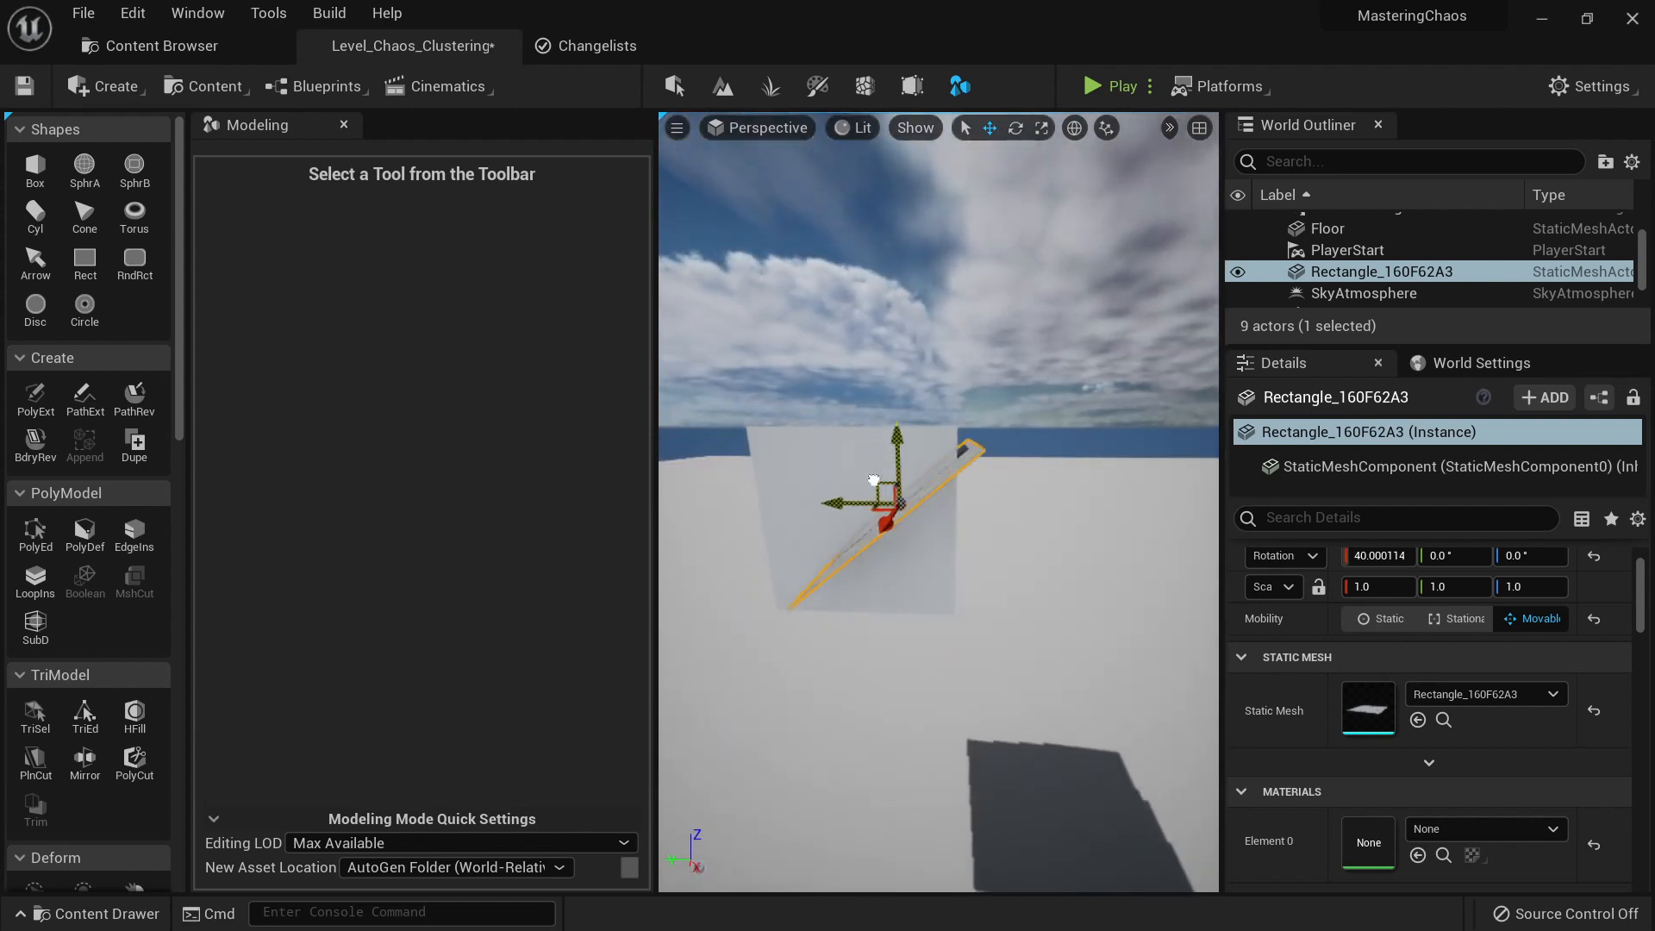
right_click_drag(846, 560, 949, 557)
Step: Try scaling the rectangle uniformly to 4.5 and undo the scaling
left_click_drag(1027, 536, 1083, 509)
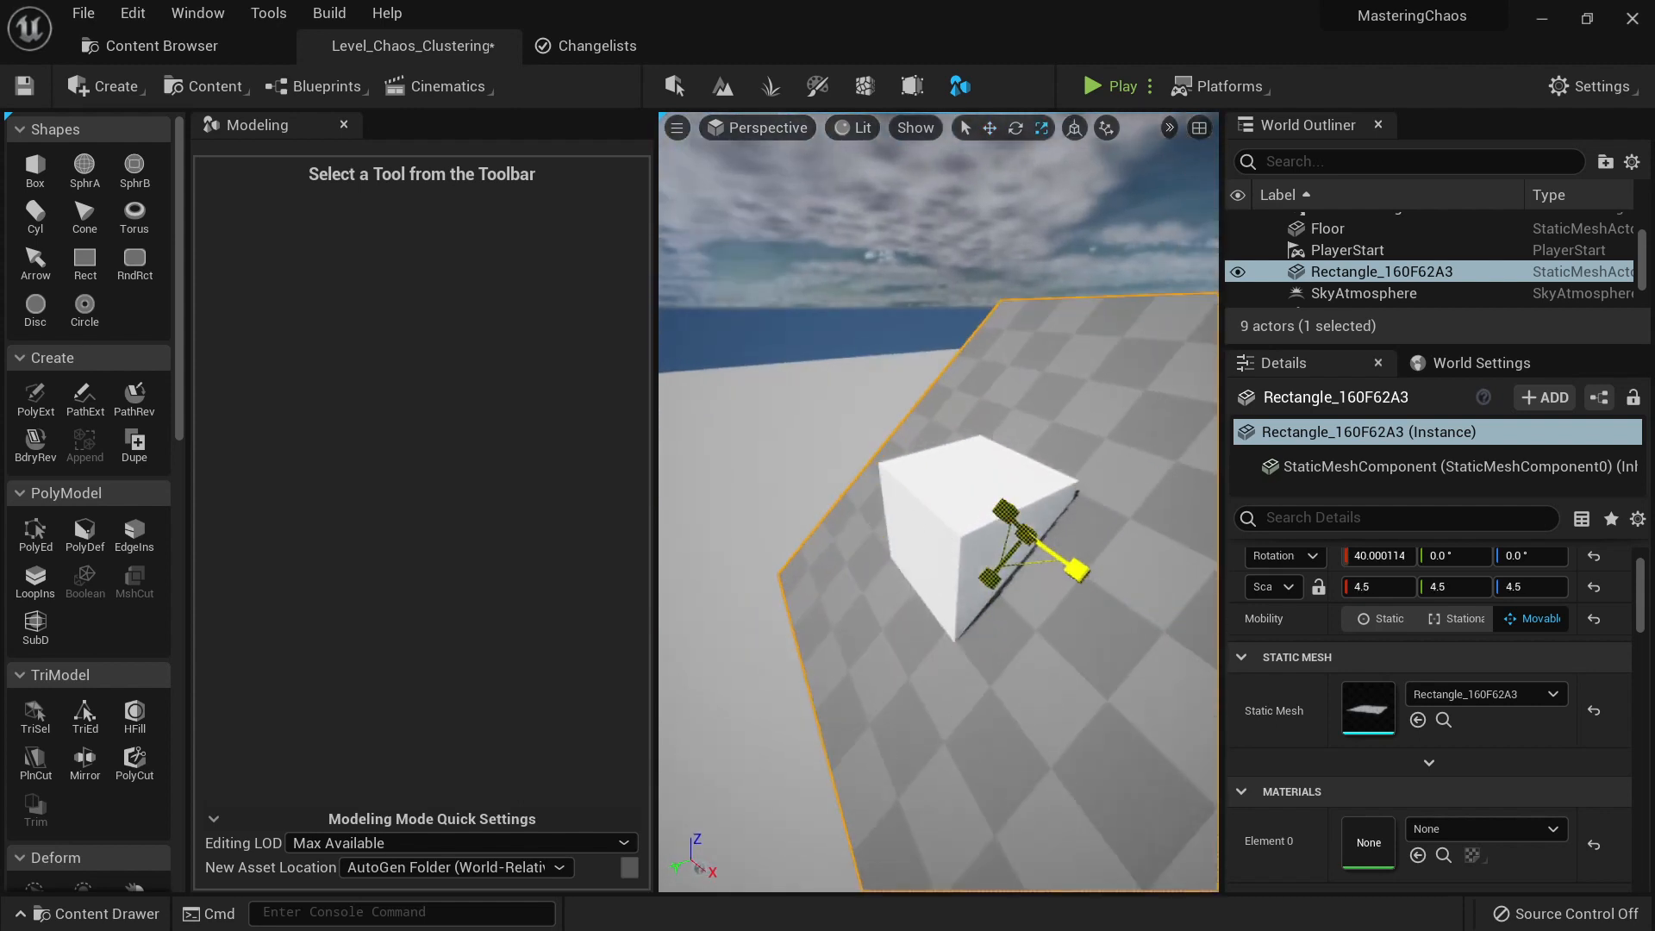
right_click_drag(1026, 552, 1046, 469)
key("ctrl+z")
key("w")
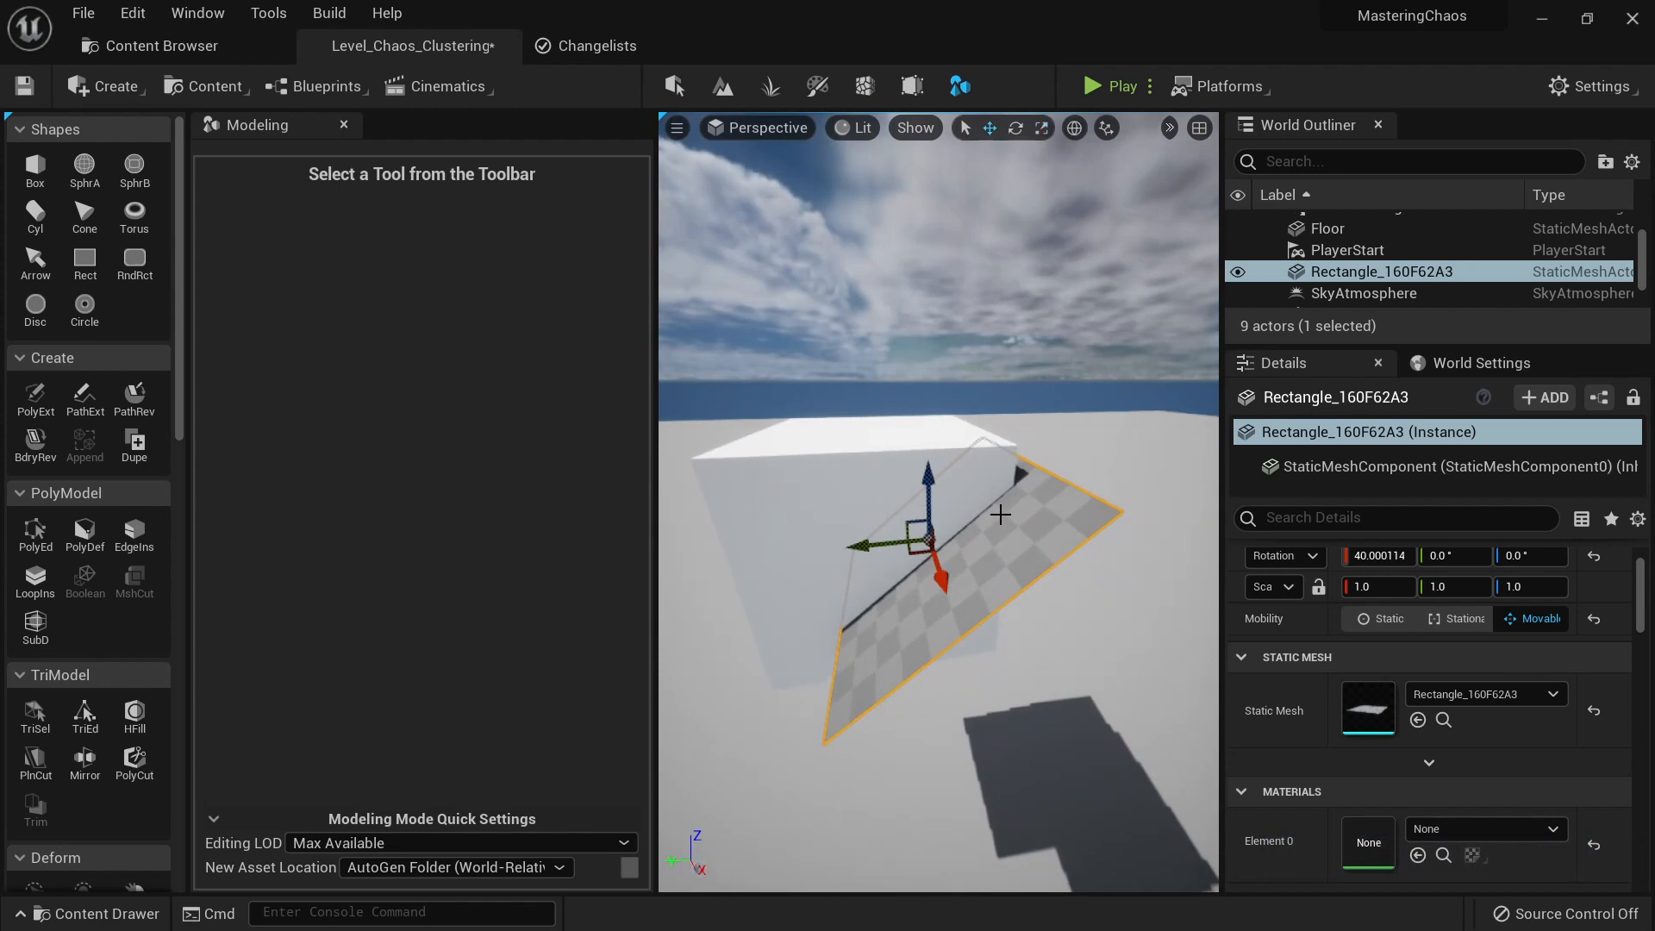
Step: Select the cube's geometry collection, switch to Fracture mode and start a Planar fracture on bone 0
right_click_drag(985, 545, 982, 536)
left_click(852, 528)
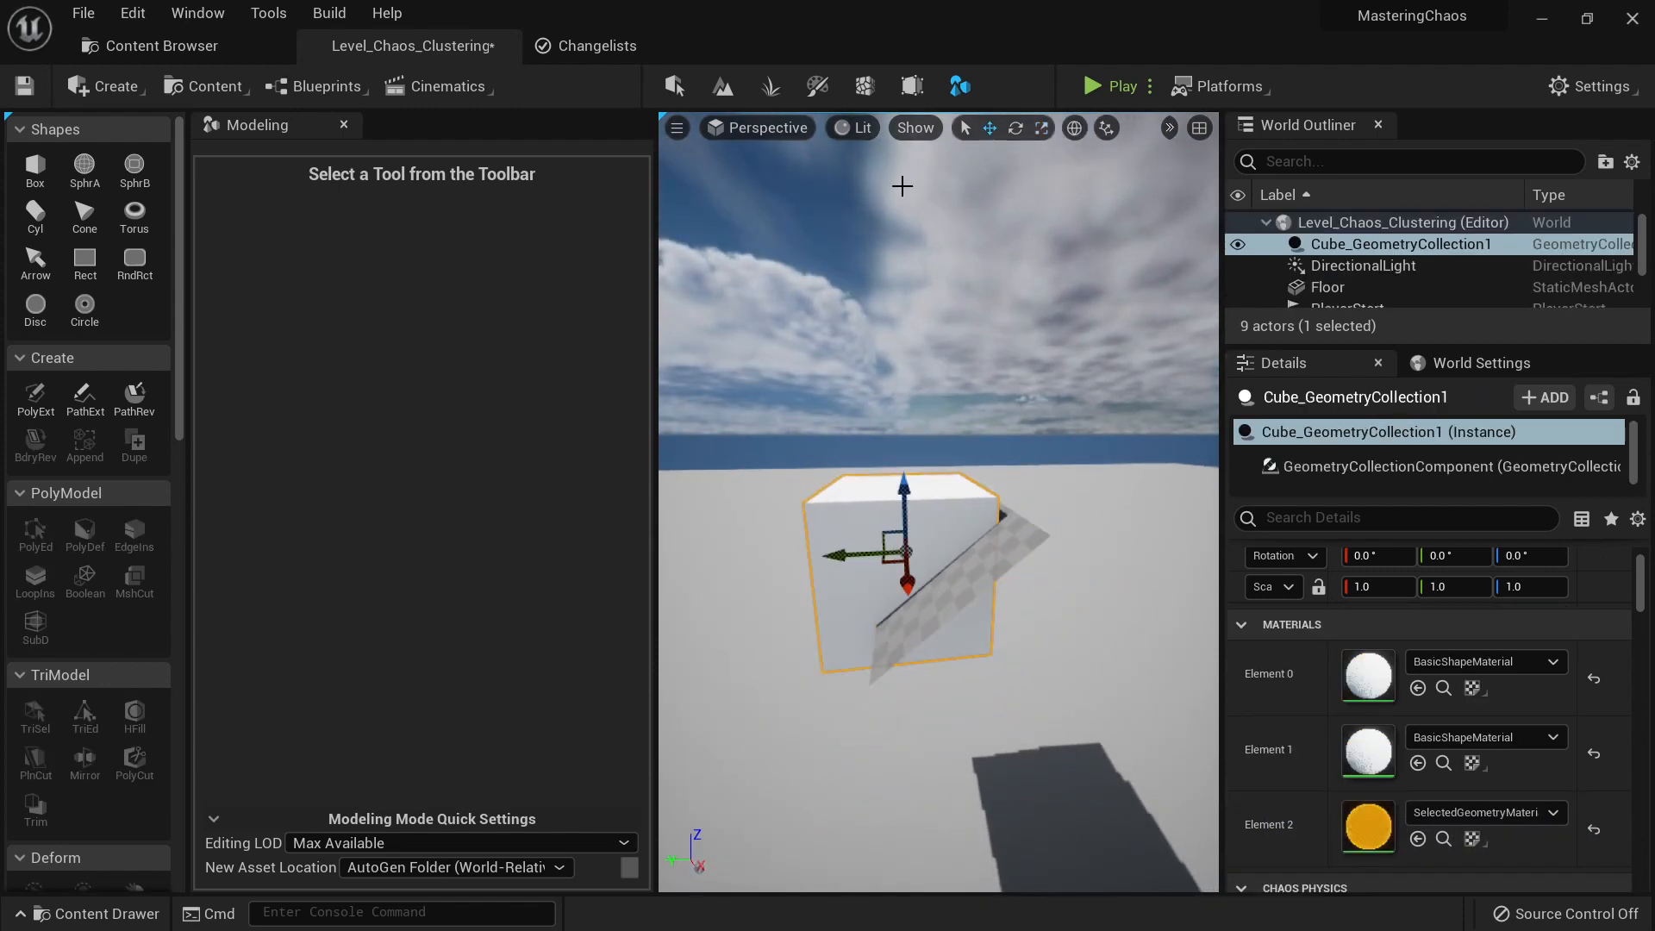
left_click(863, 86)
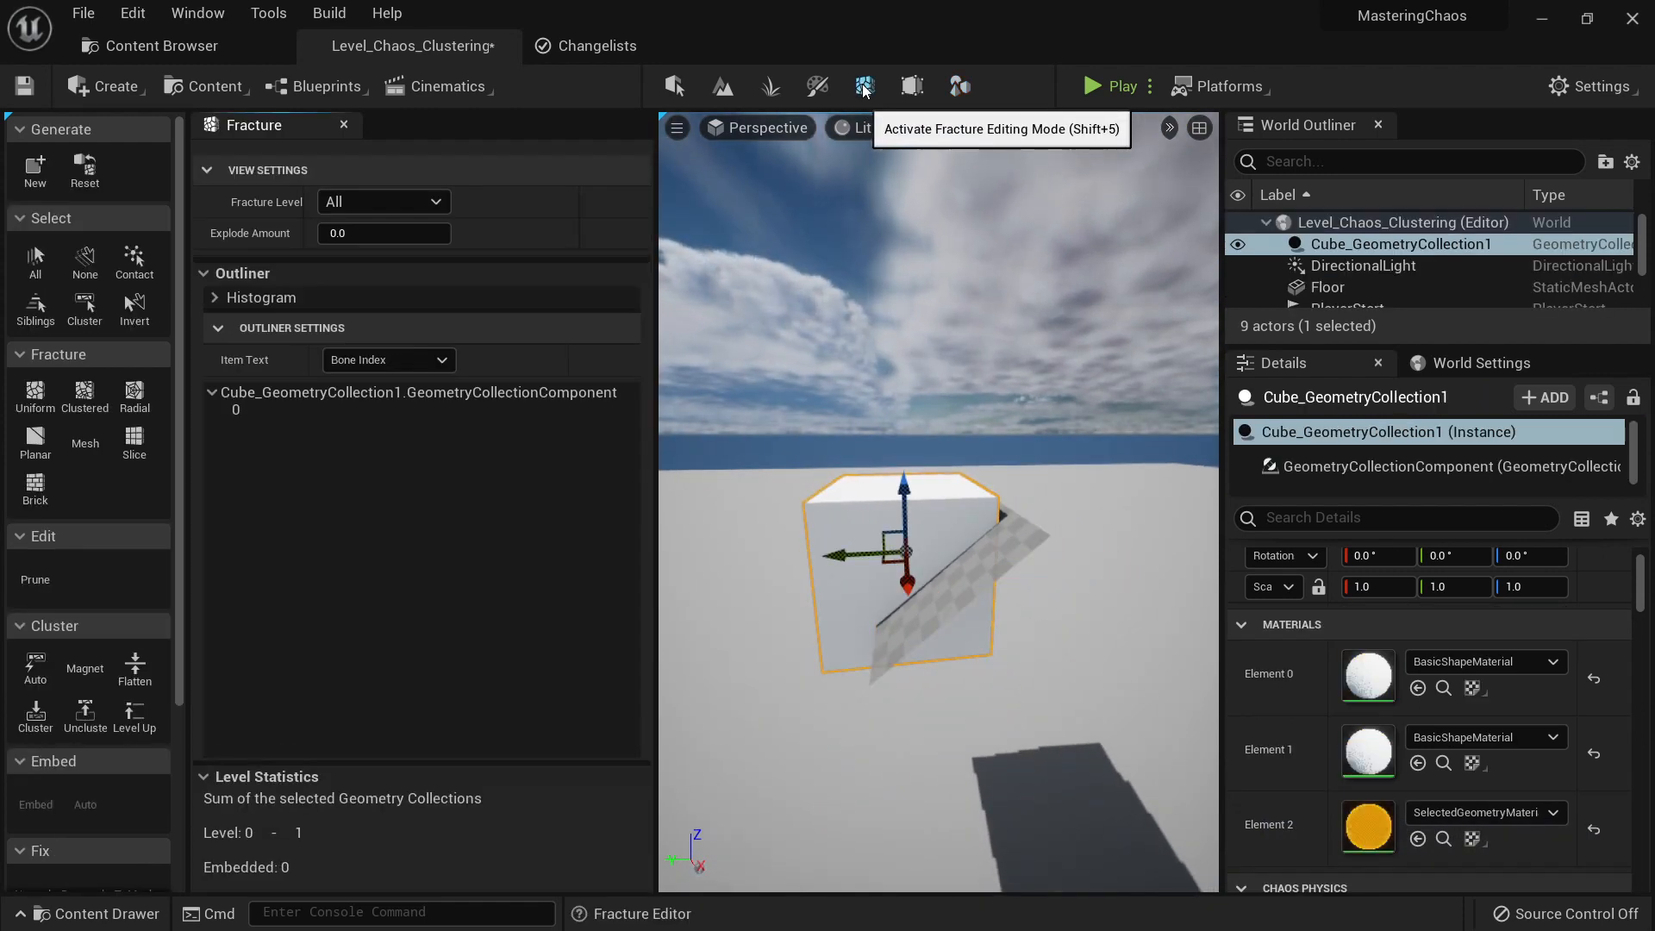
left_click(238, 410)
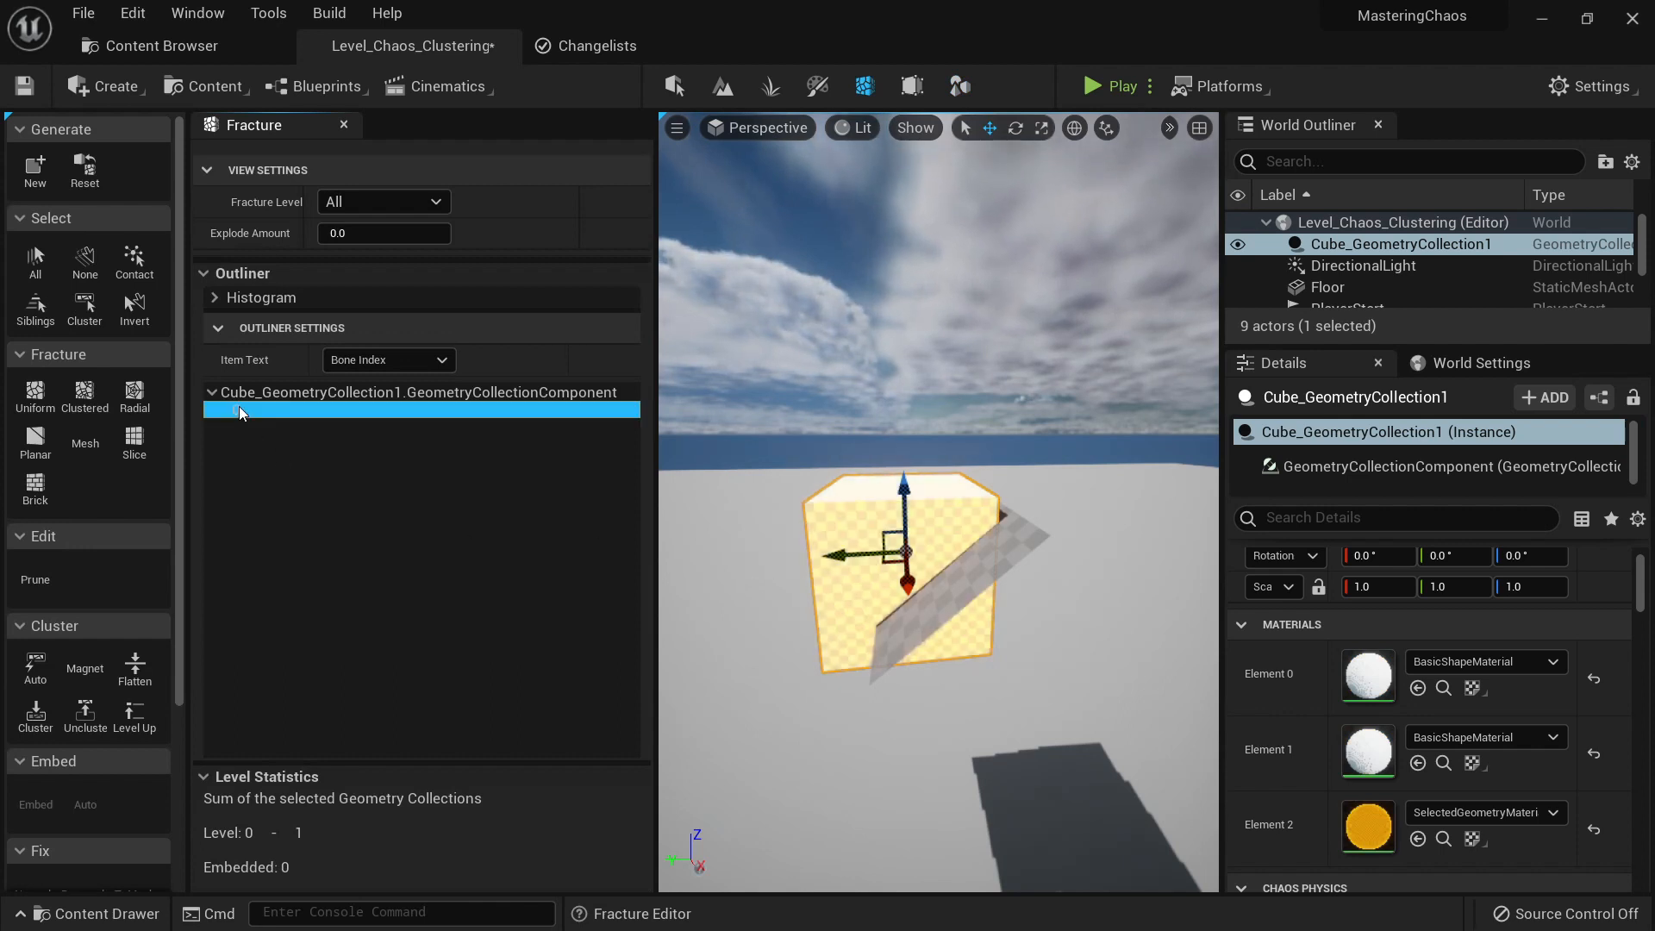
left_click(31, 446)
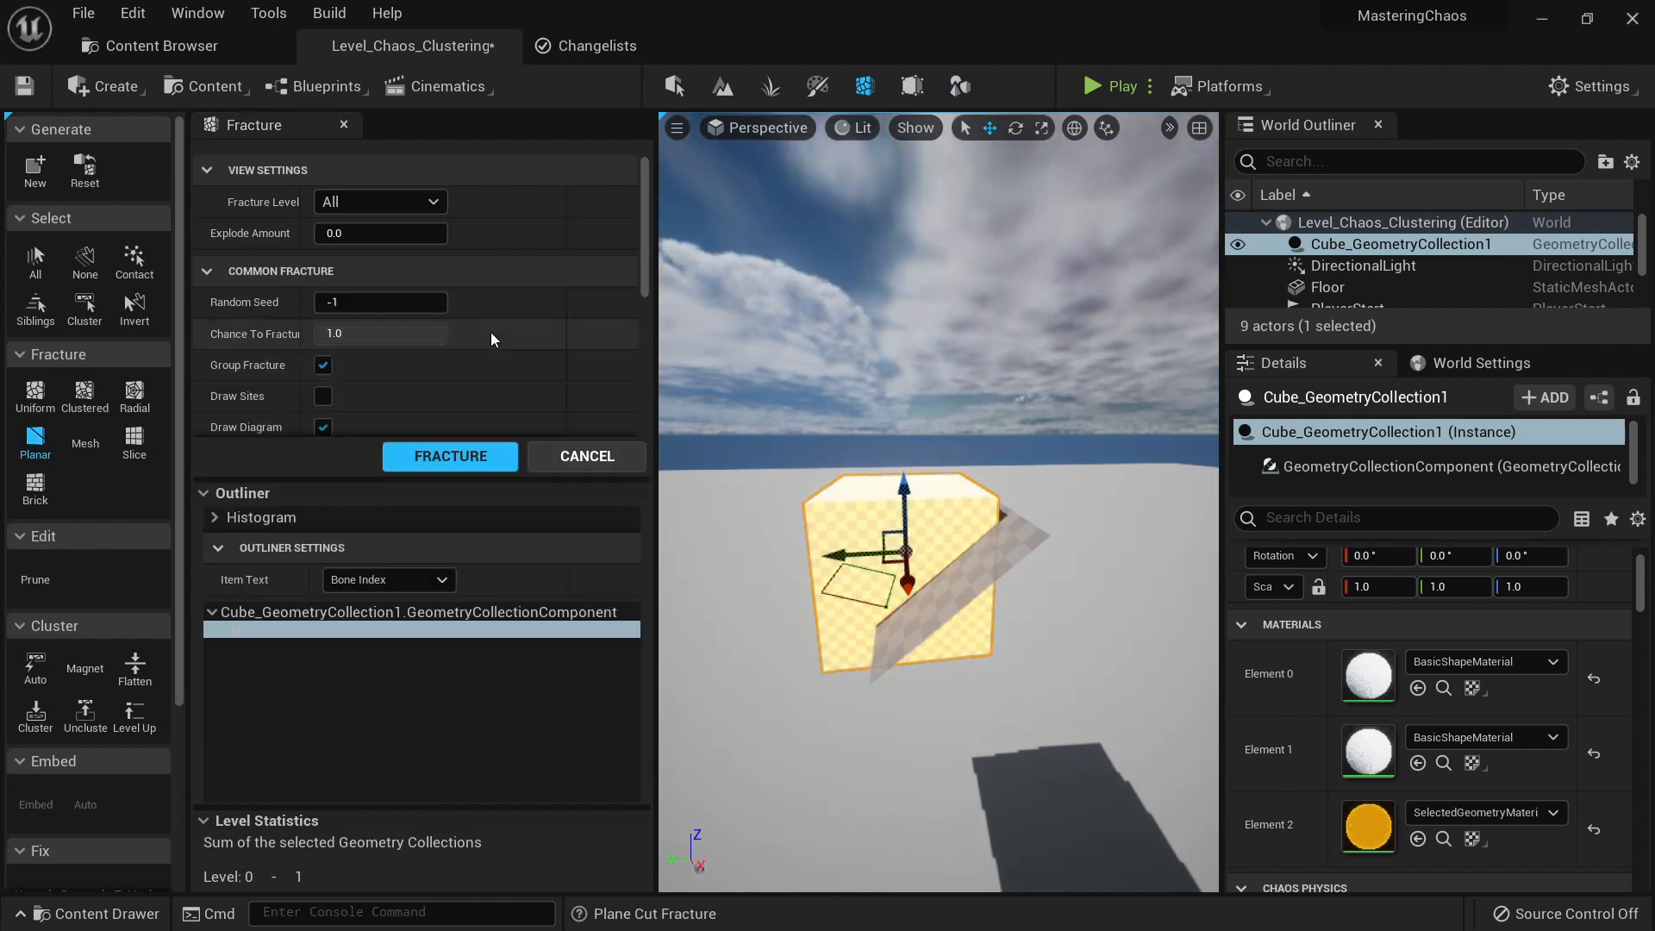
Step: Pick the tilted rectangle as the Reference Actor for the plane cut
scroll(516, 337, "down", 10)
key("a")
key("w")
right_click_drag(819, 552, 819, 552)
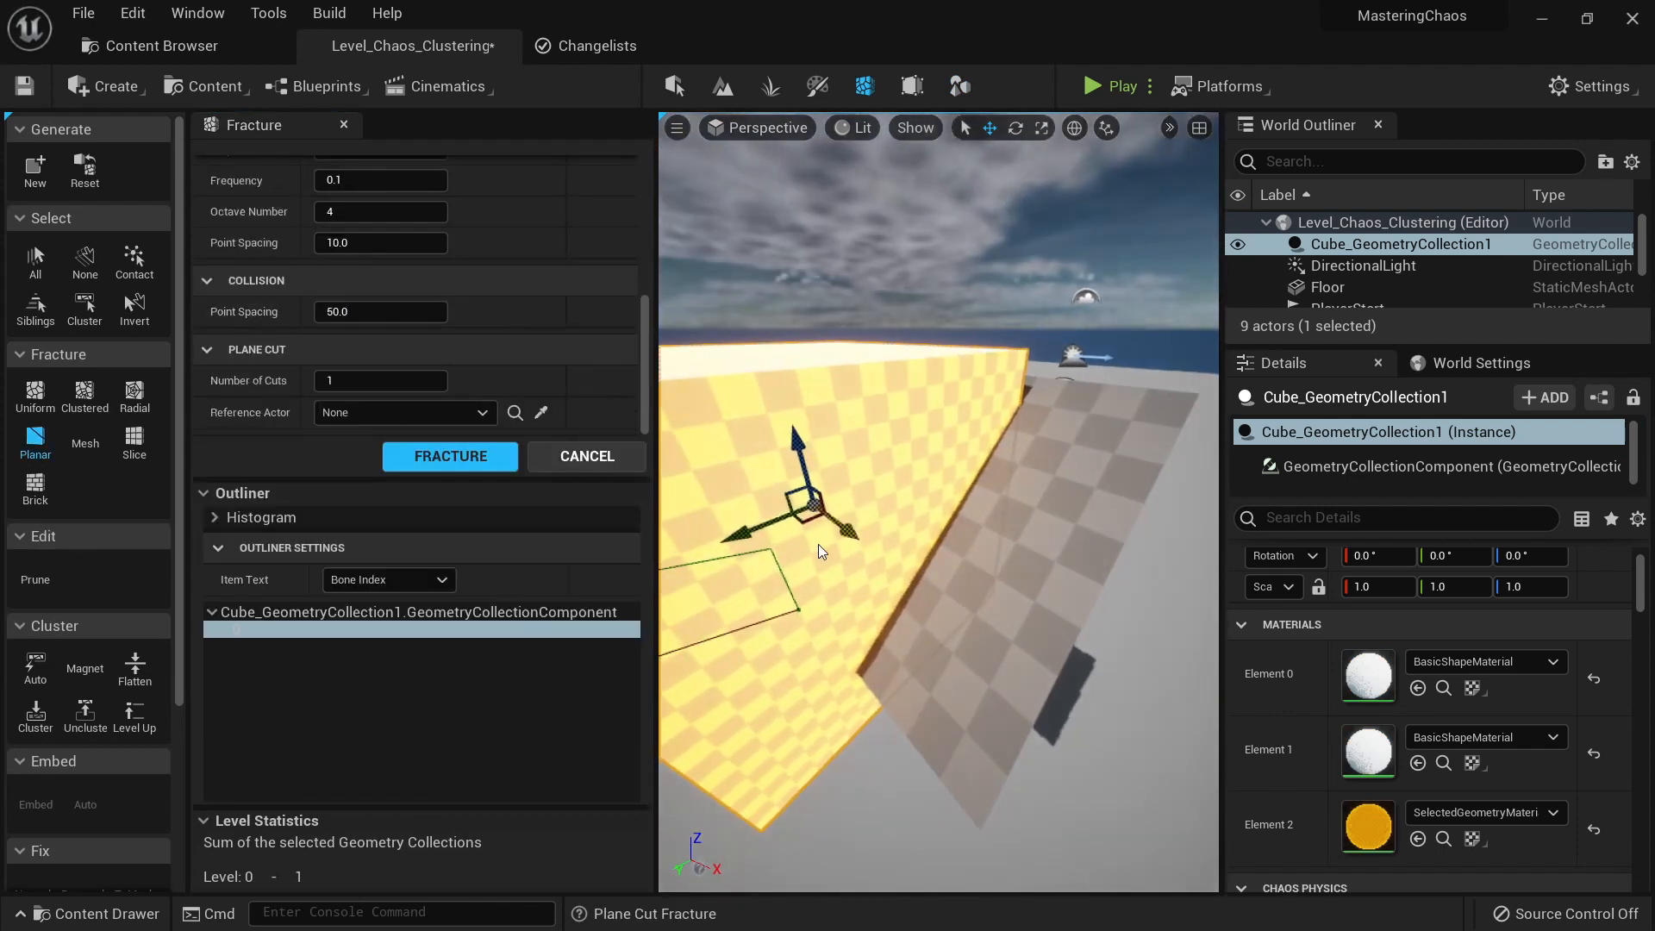
left_click(542, 412)
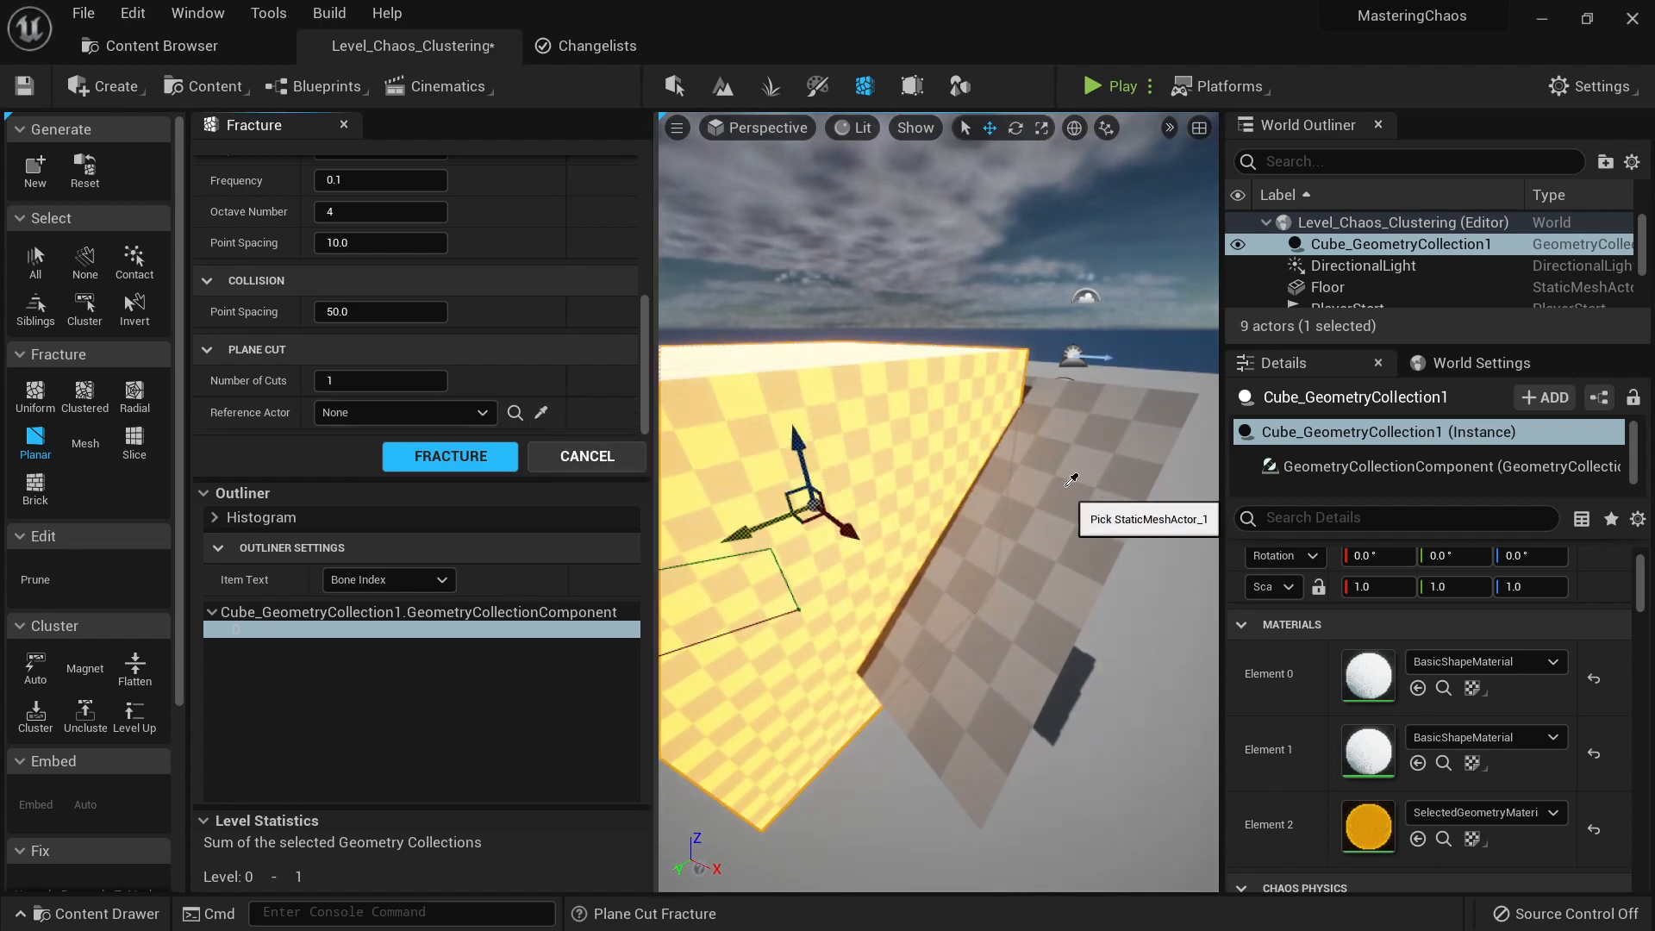
left_click(1082, 463)
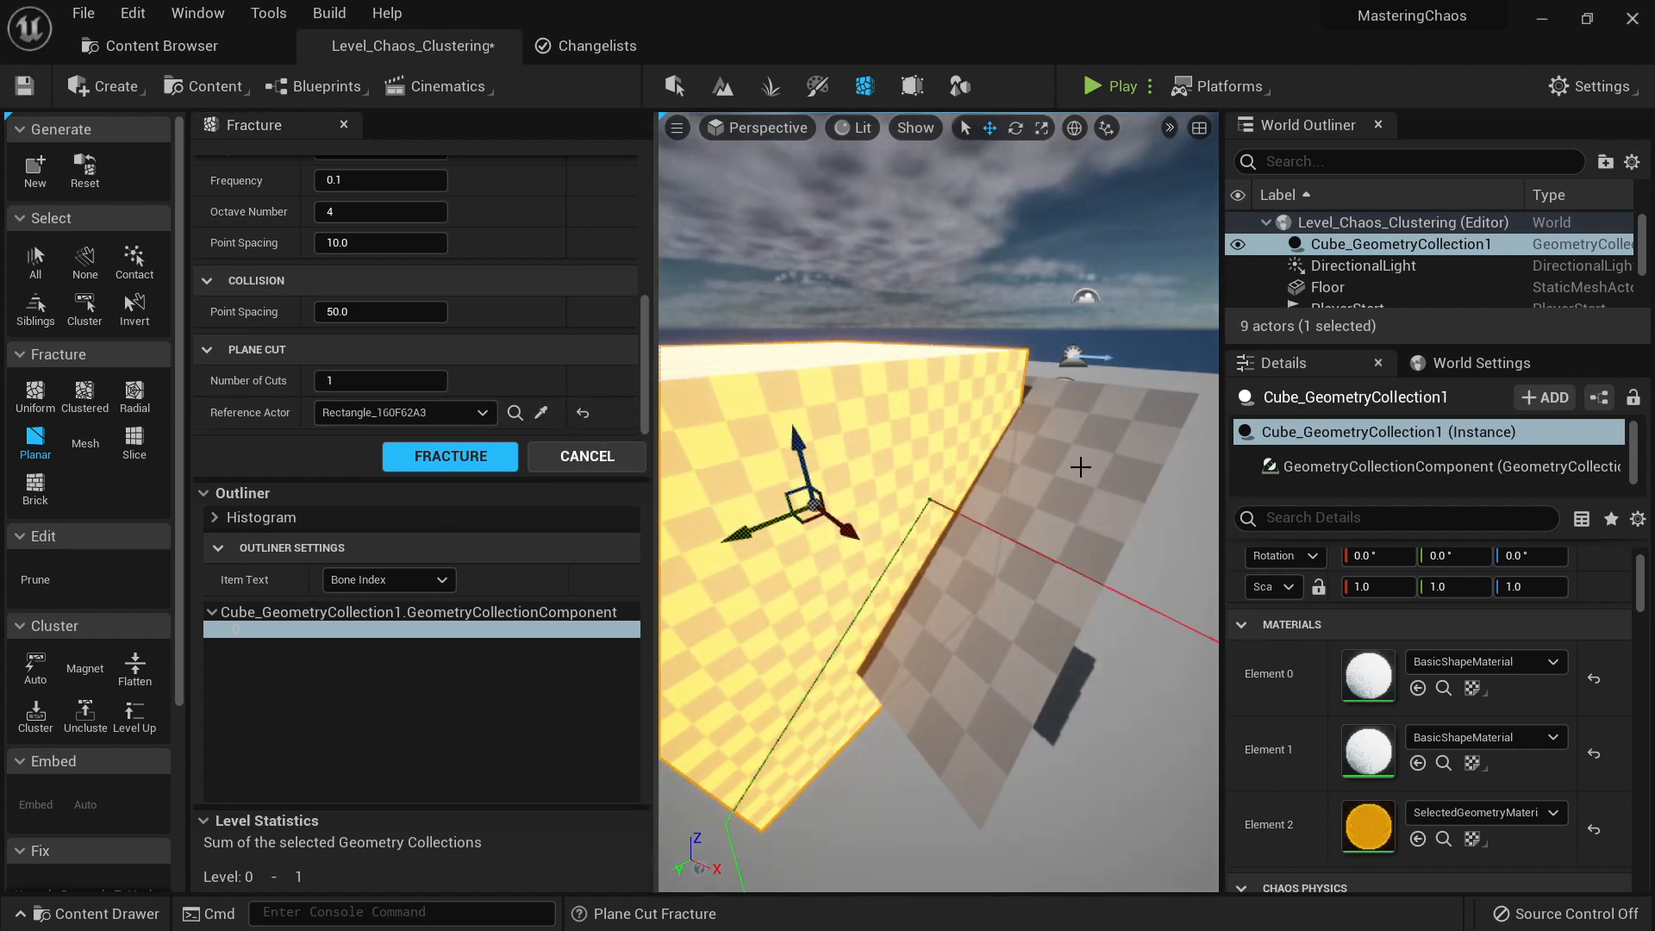
right_click_drag(1081, 467, 1018, 432)
key("s")
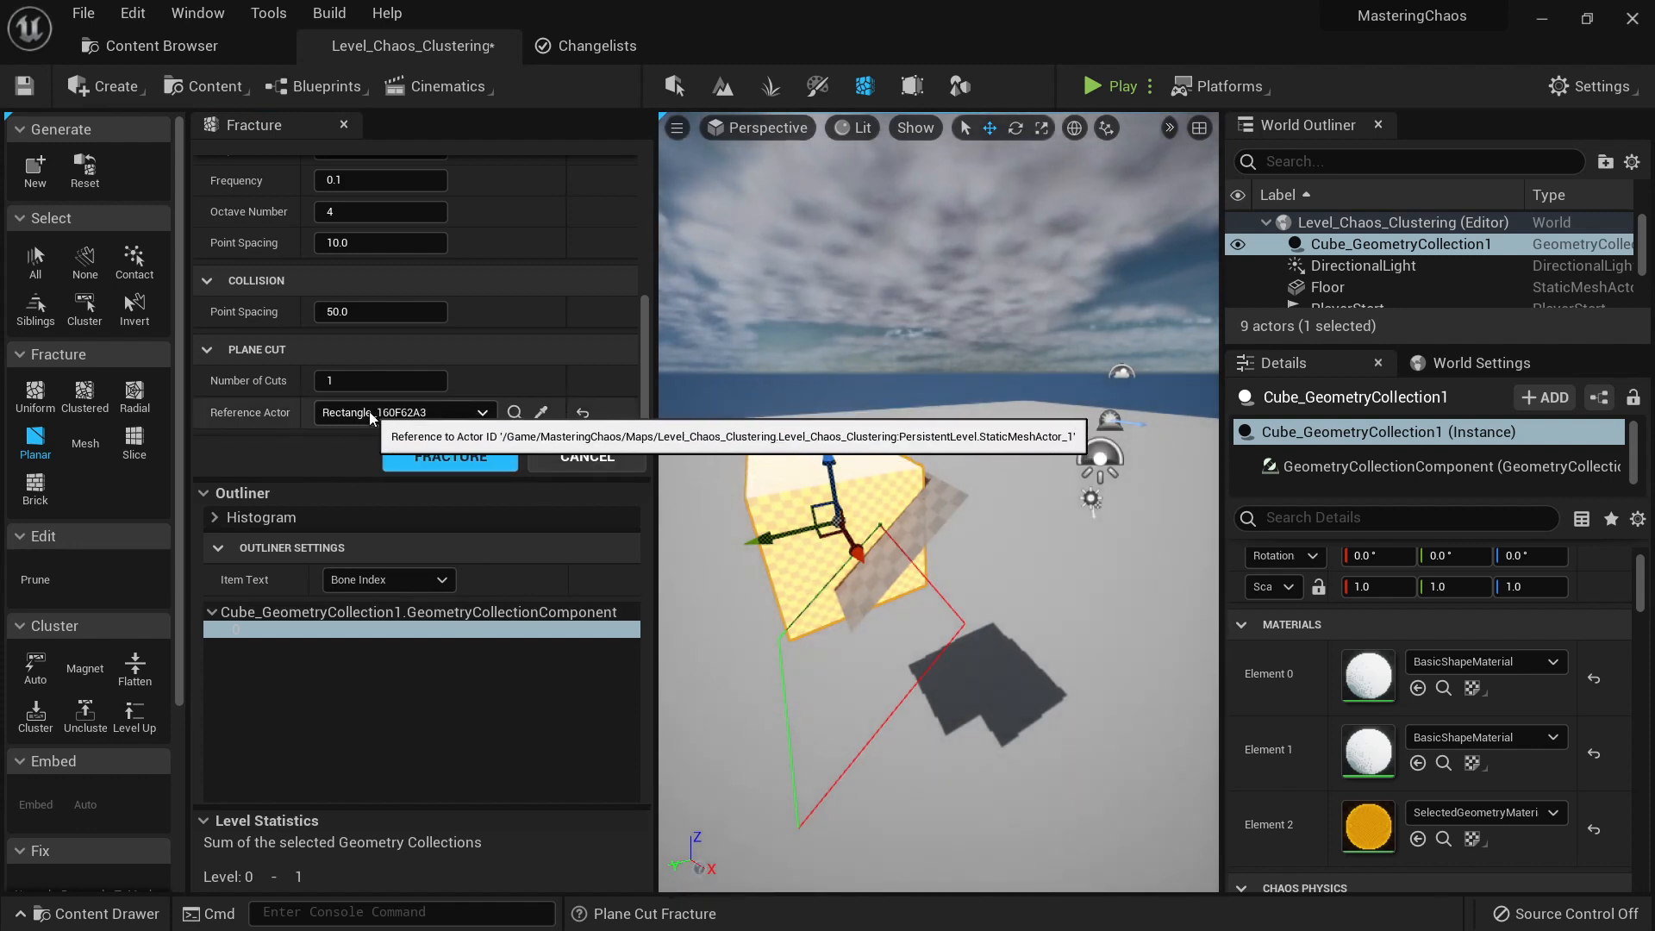
Step: Fracture the cube with a single planar cut along the reference rectangle
key("w")
right_click_drag(1045, 395, 955, 480)
key("s")
key("d")
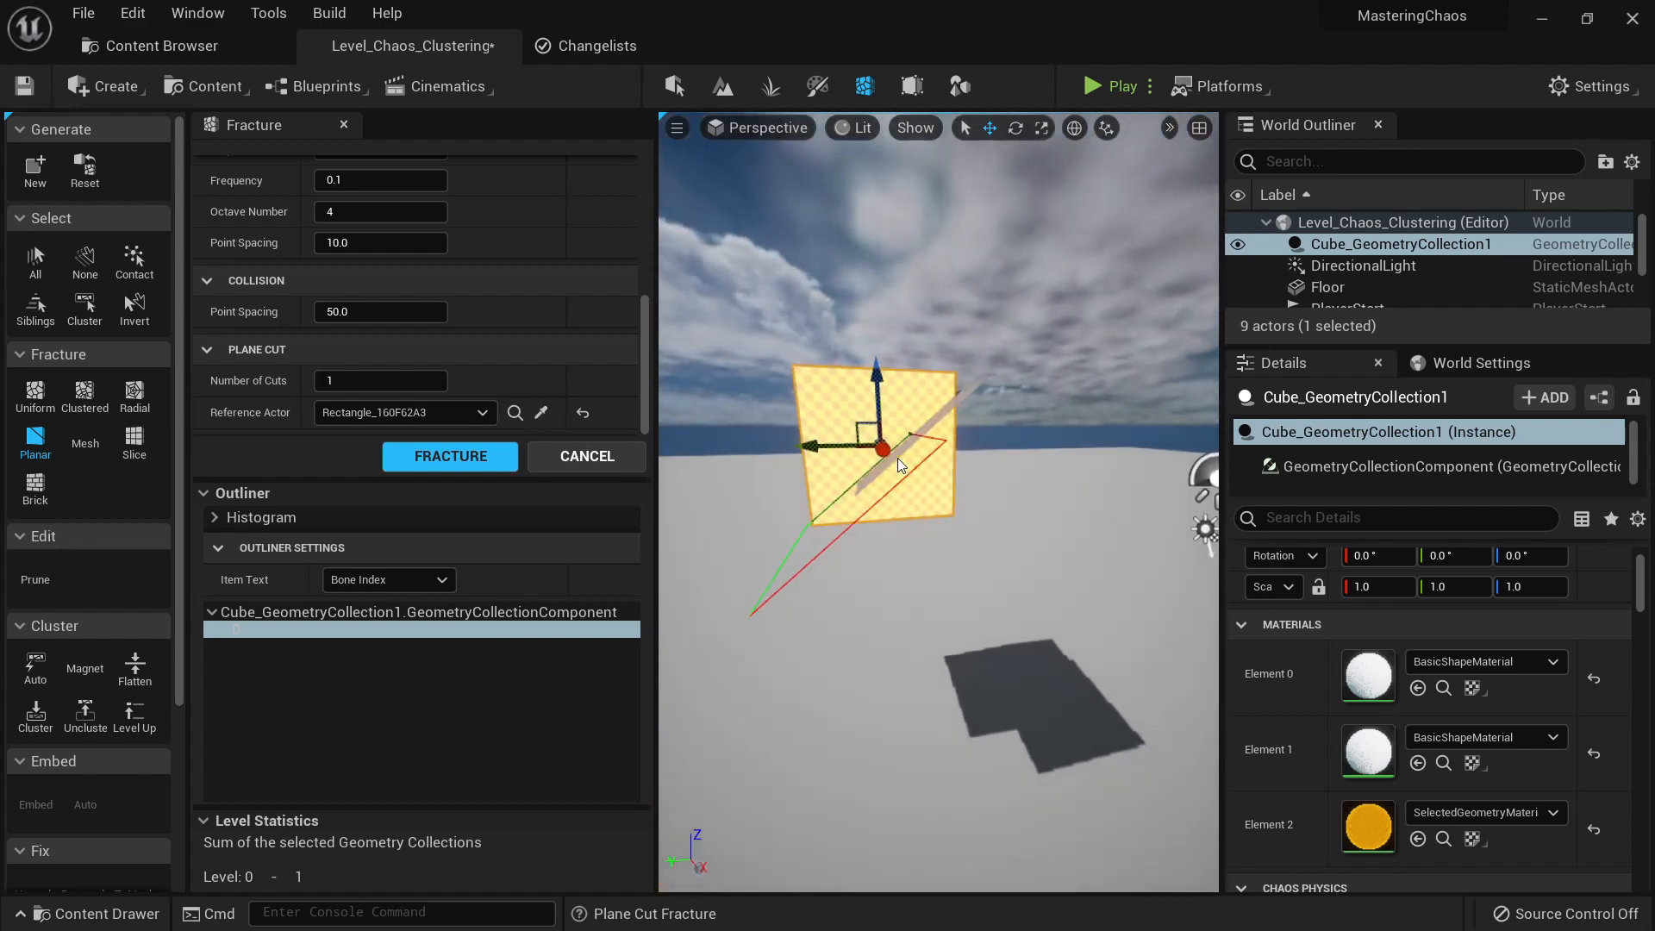
left_click(442, 461)
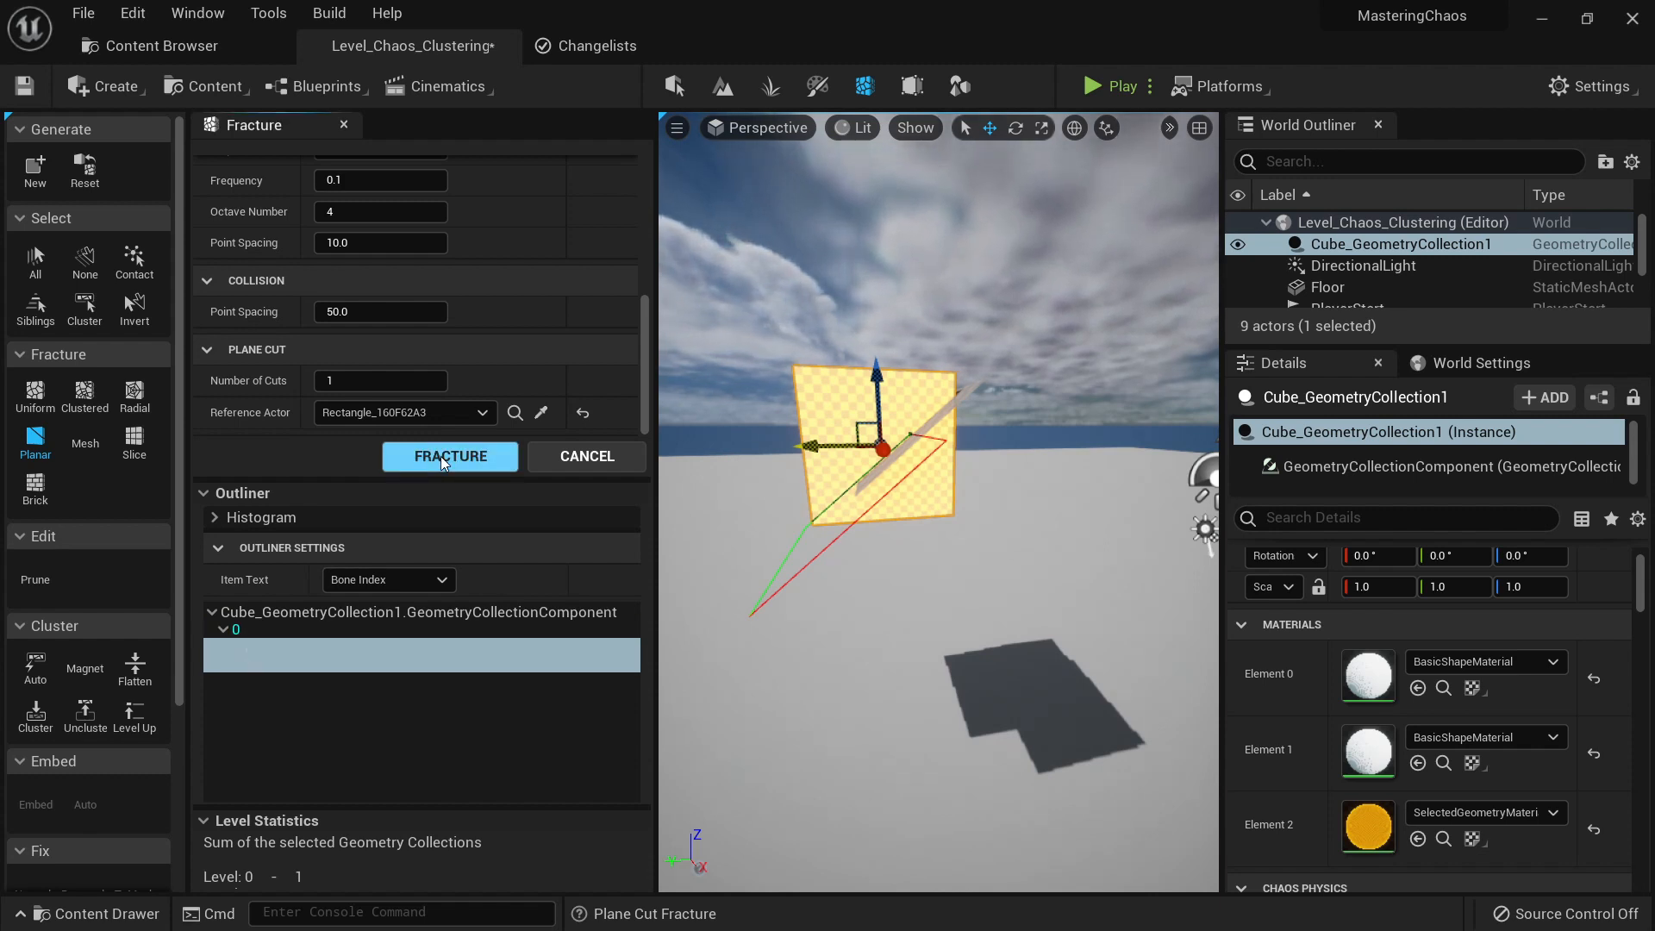
Step: Examine the fractured cube from several sides to compare the cut with the reference rectangle
left_click_drag(951, 617, 1095, 624, "alt")
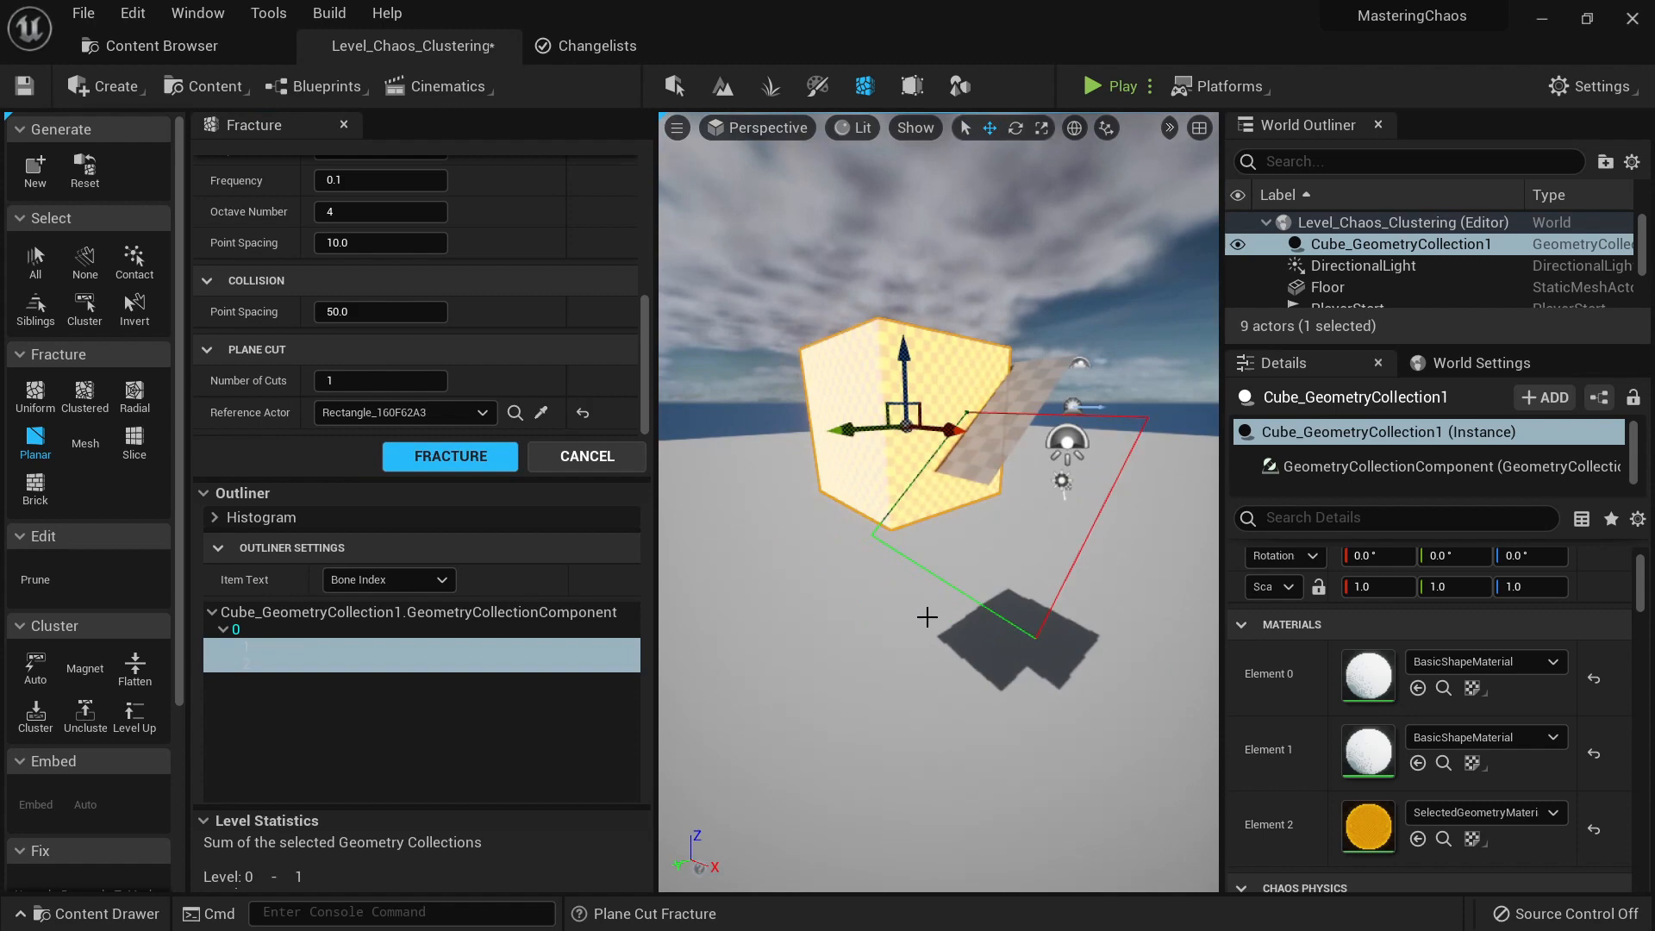
right_click_drag(933, 538, 922, 580)
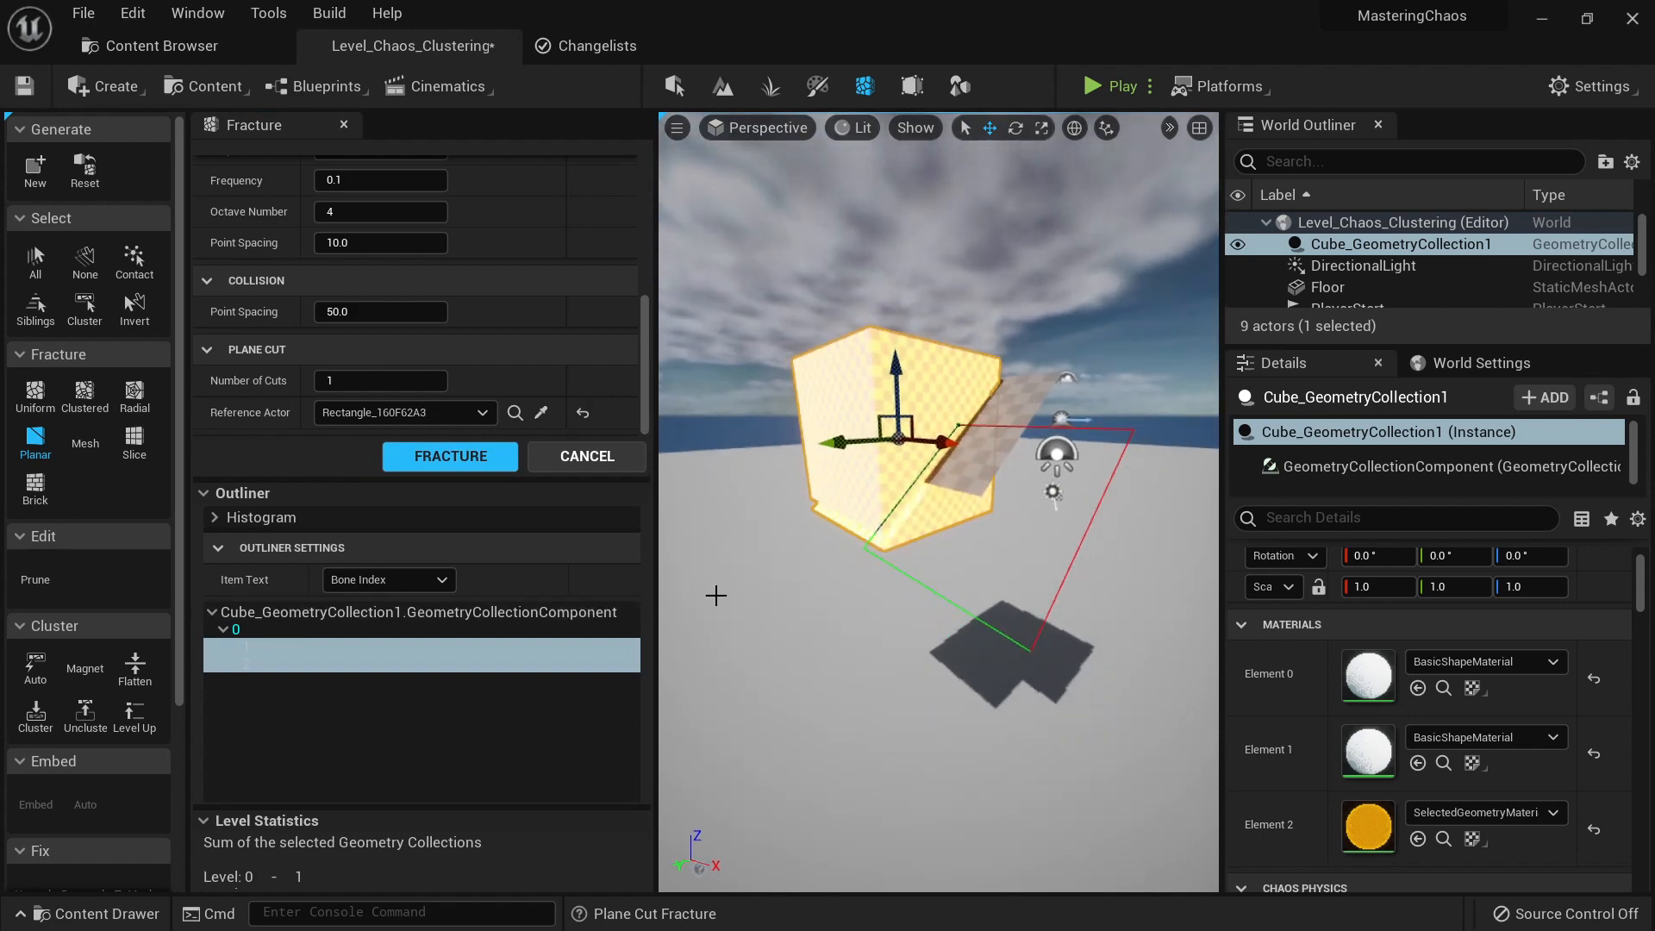
key("w")
right_click_drag(716, 595, 880, 528)
key("a")
key("d")
key("s")
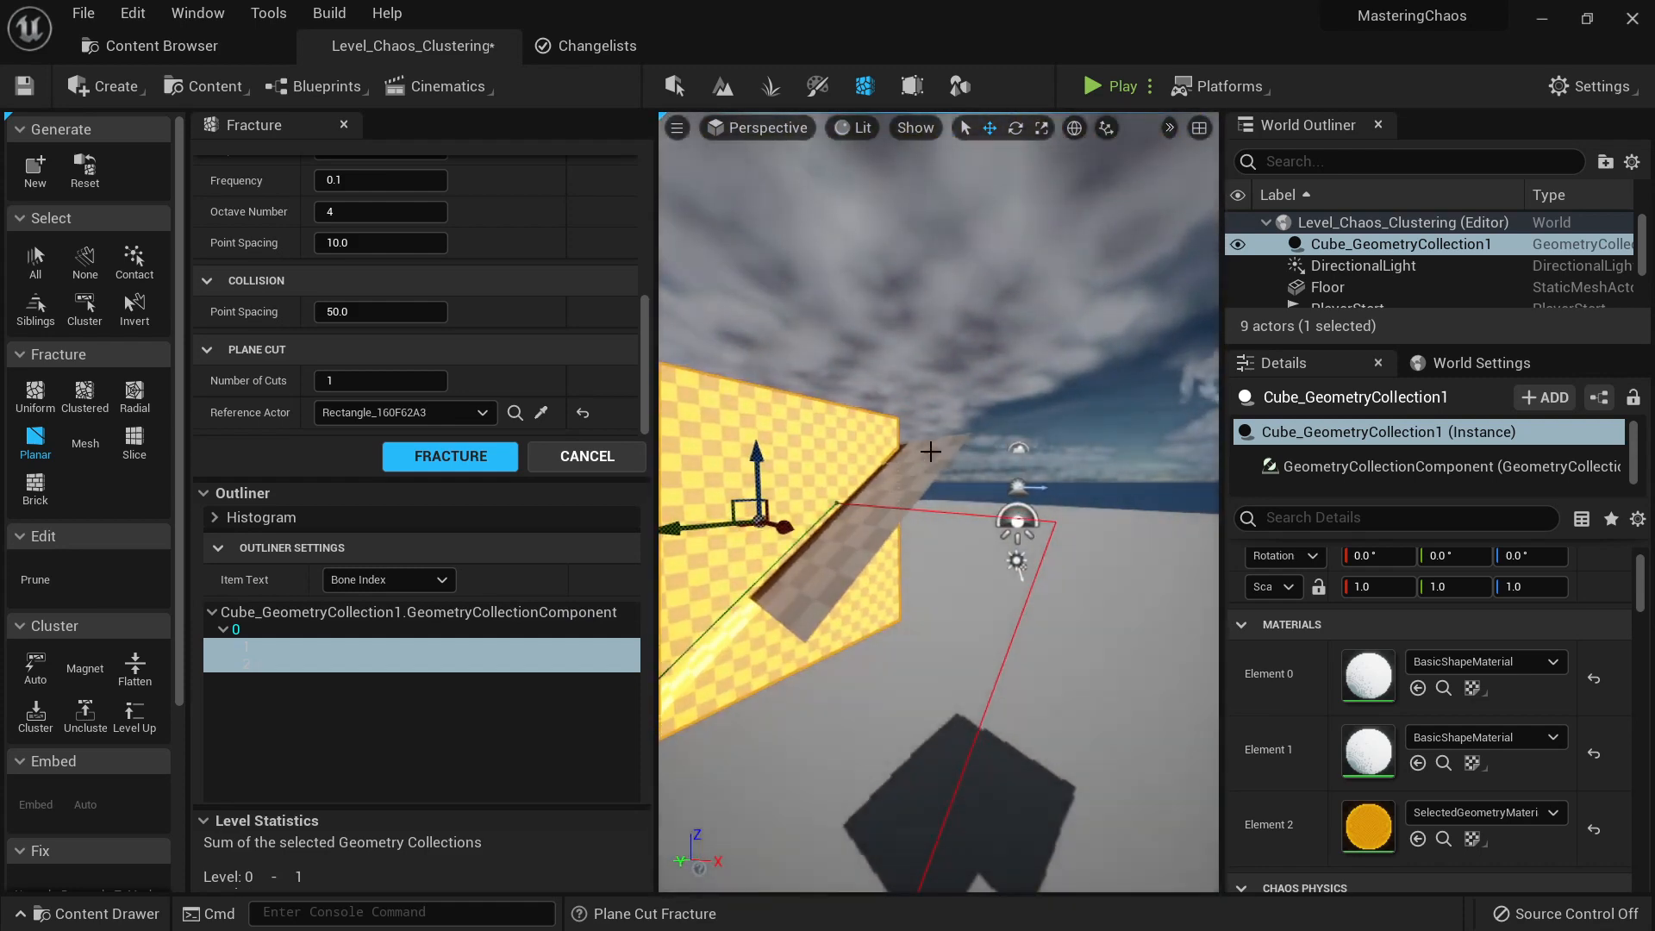
key("f")
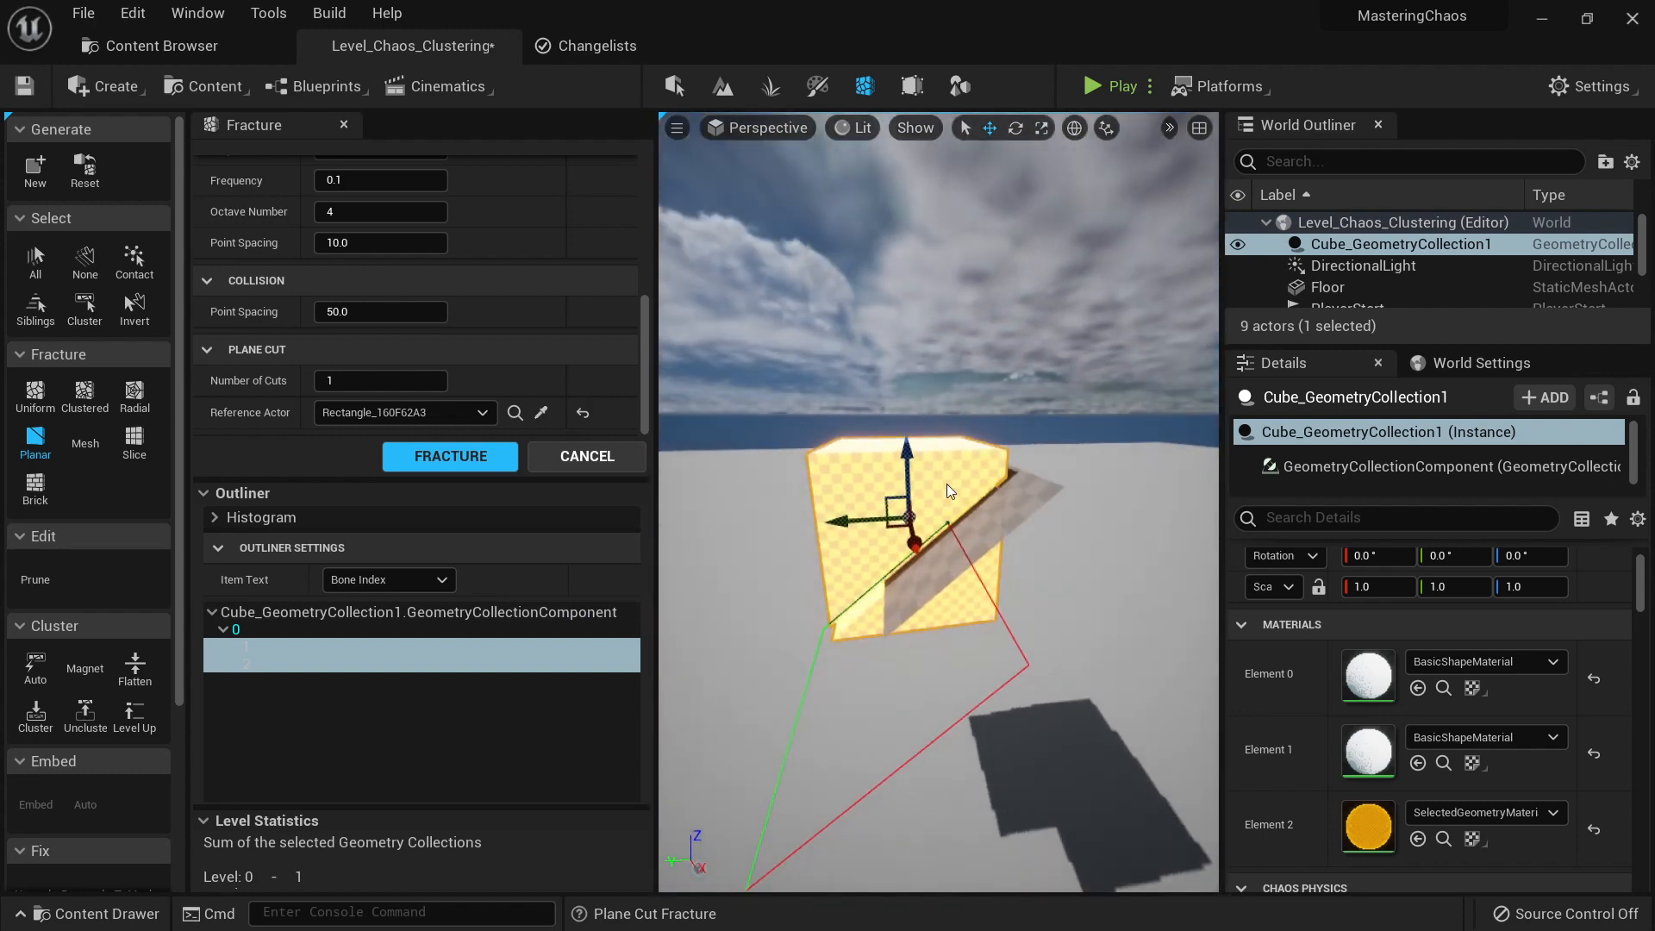
Step: Move the reference rectangle toward the cube's upper part and rotate it to lie horizontally
left_click(1011, 500)
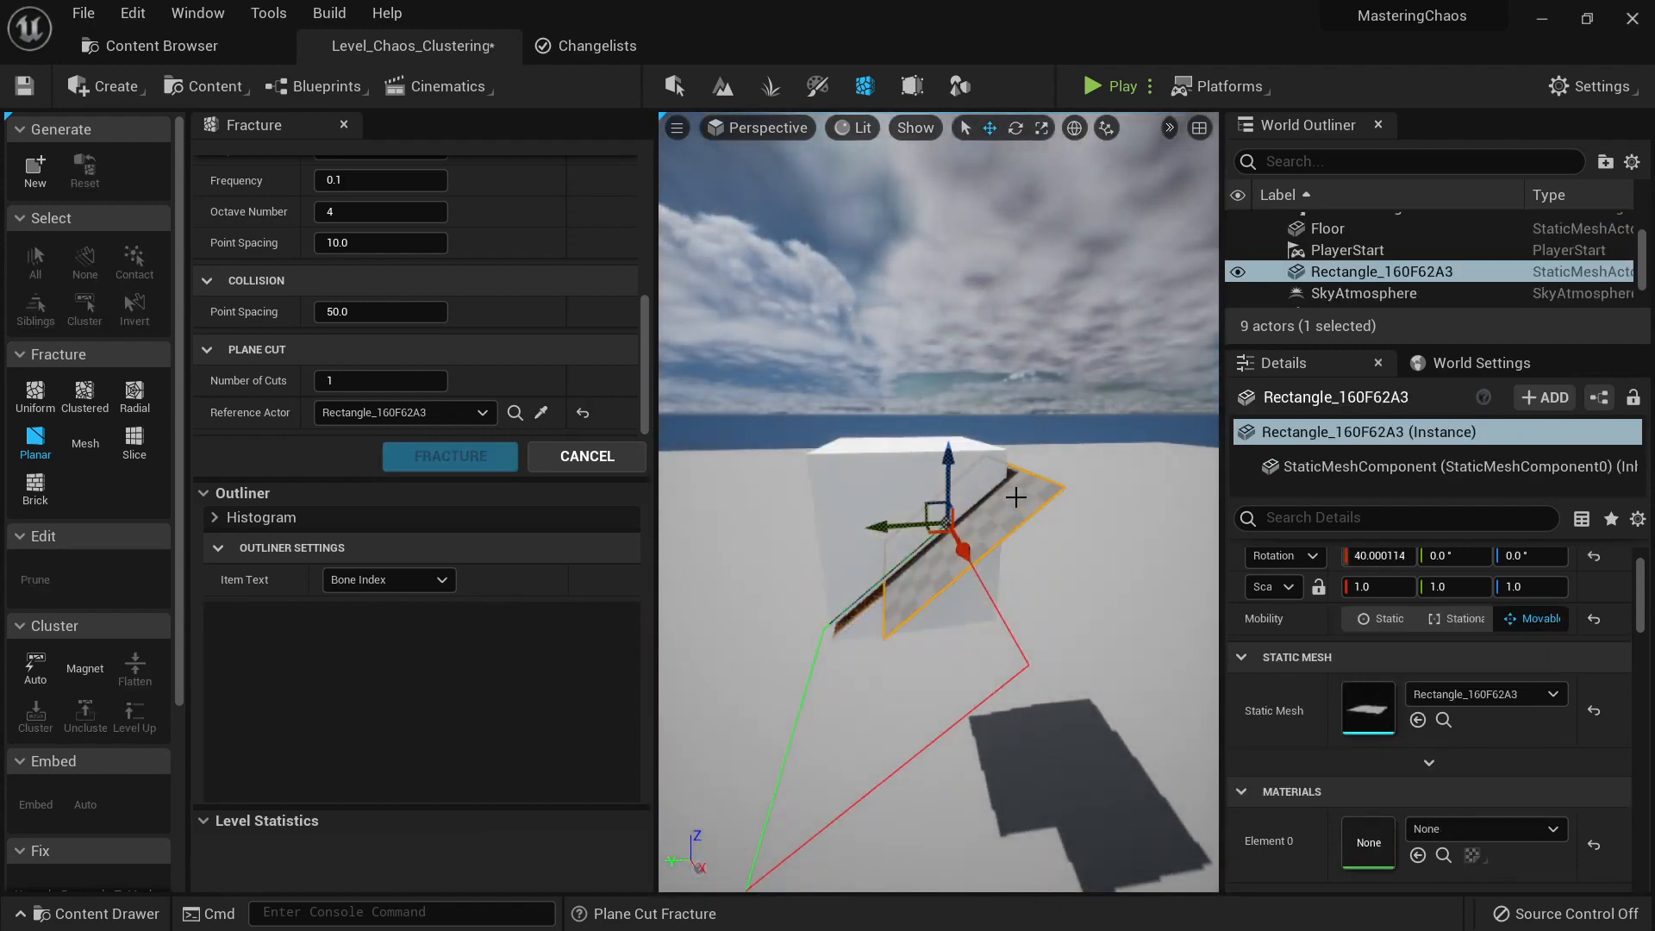
left_click_drag(933, 504, 826, 481)
key("e")
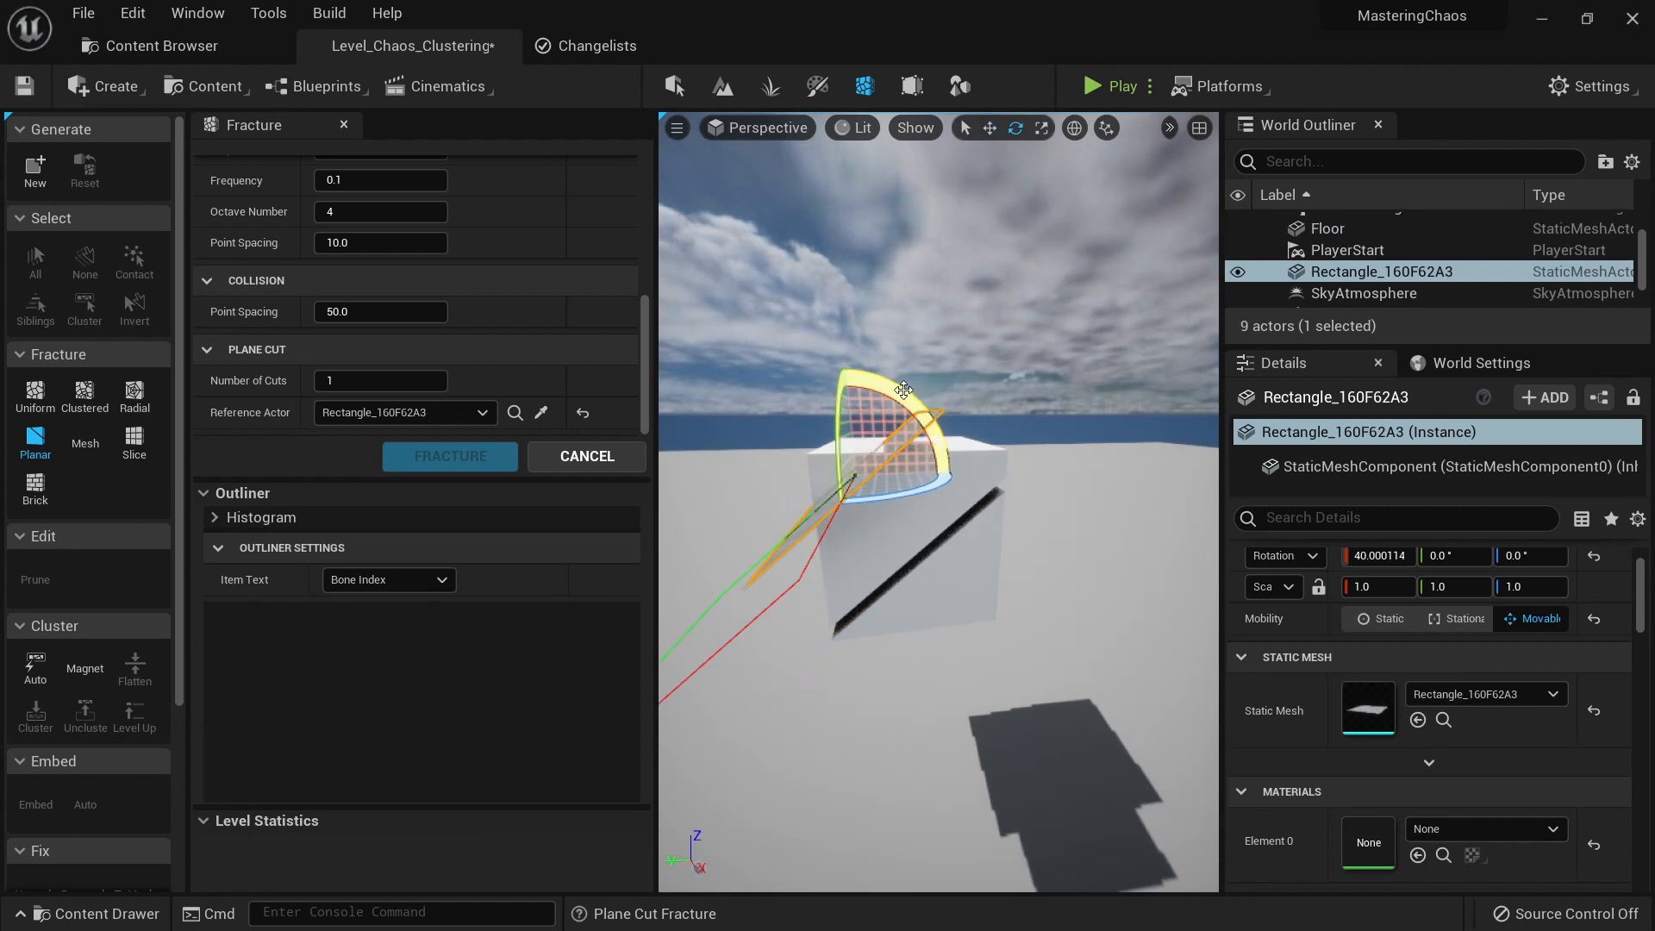
left_click_drag(903, 389, 916, 405)
key("w")
right_click_drag(905, 511, 839, 554)
Step: Select only the cube's upper diagonal piece and fracture it along the repositioned rectangle
left_click(909, 536)
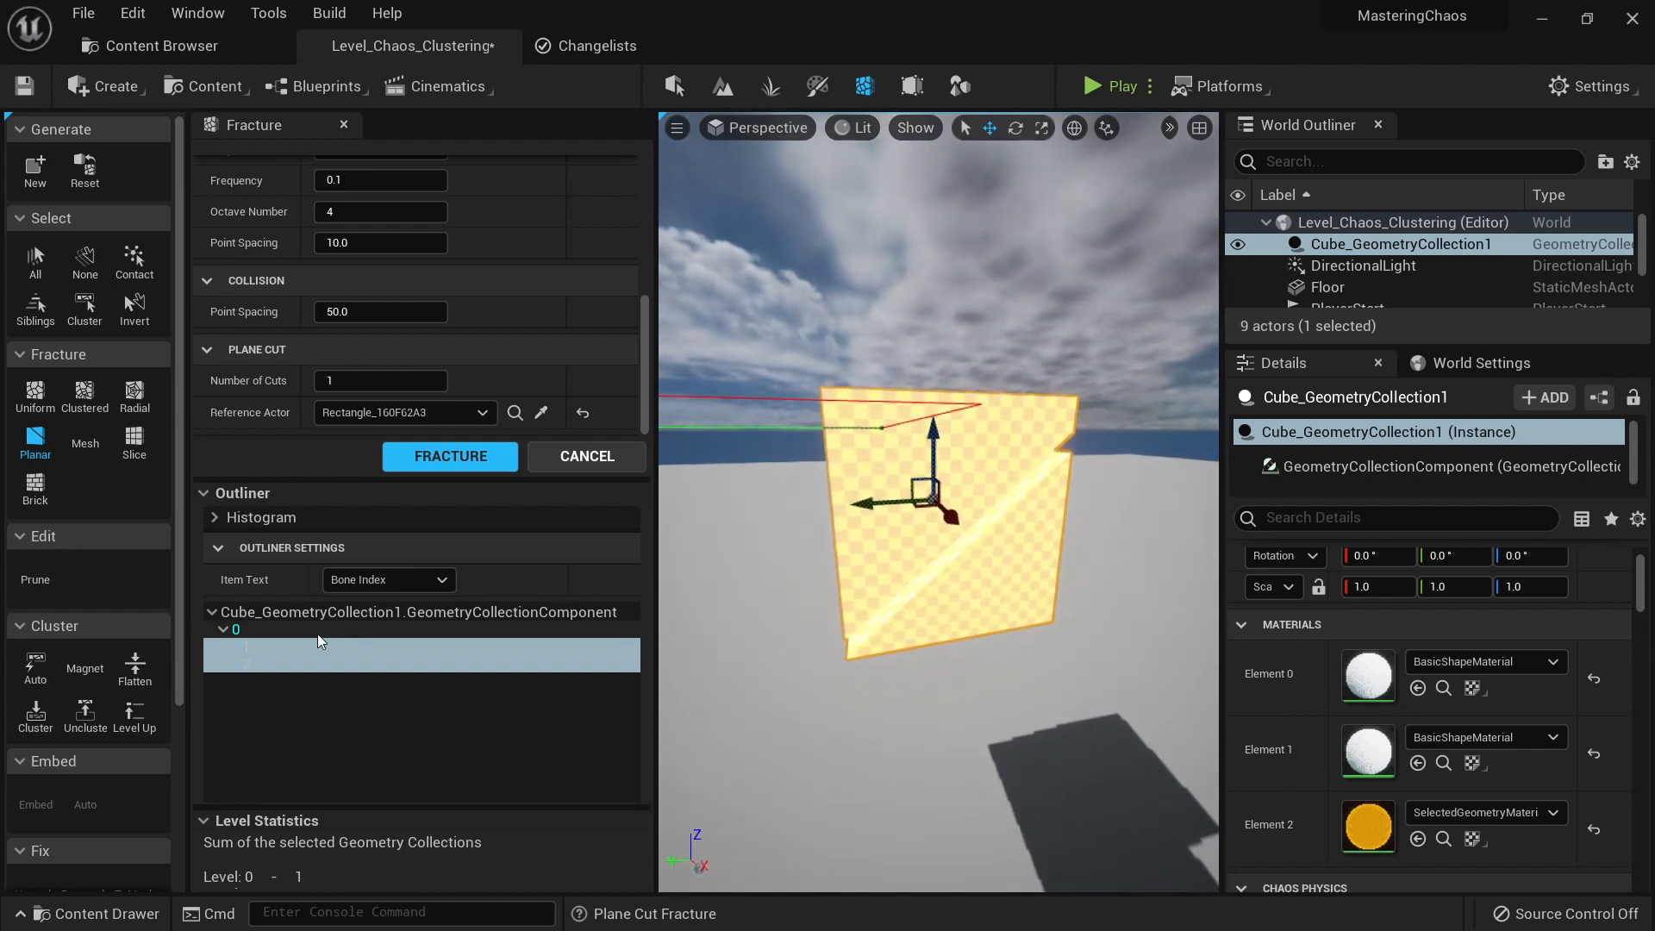
left_click(995, 421)
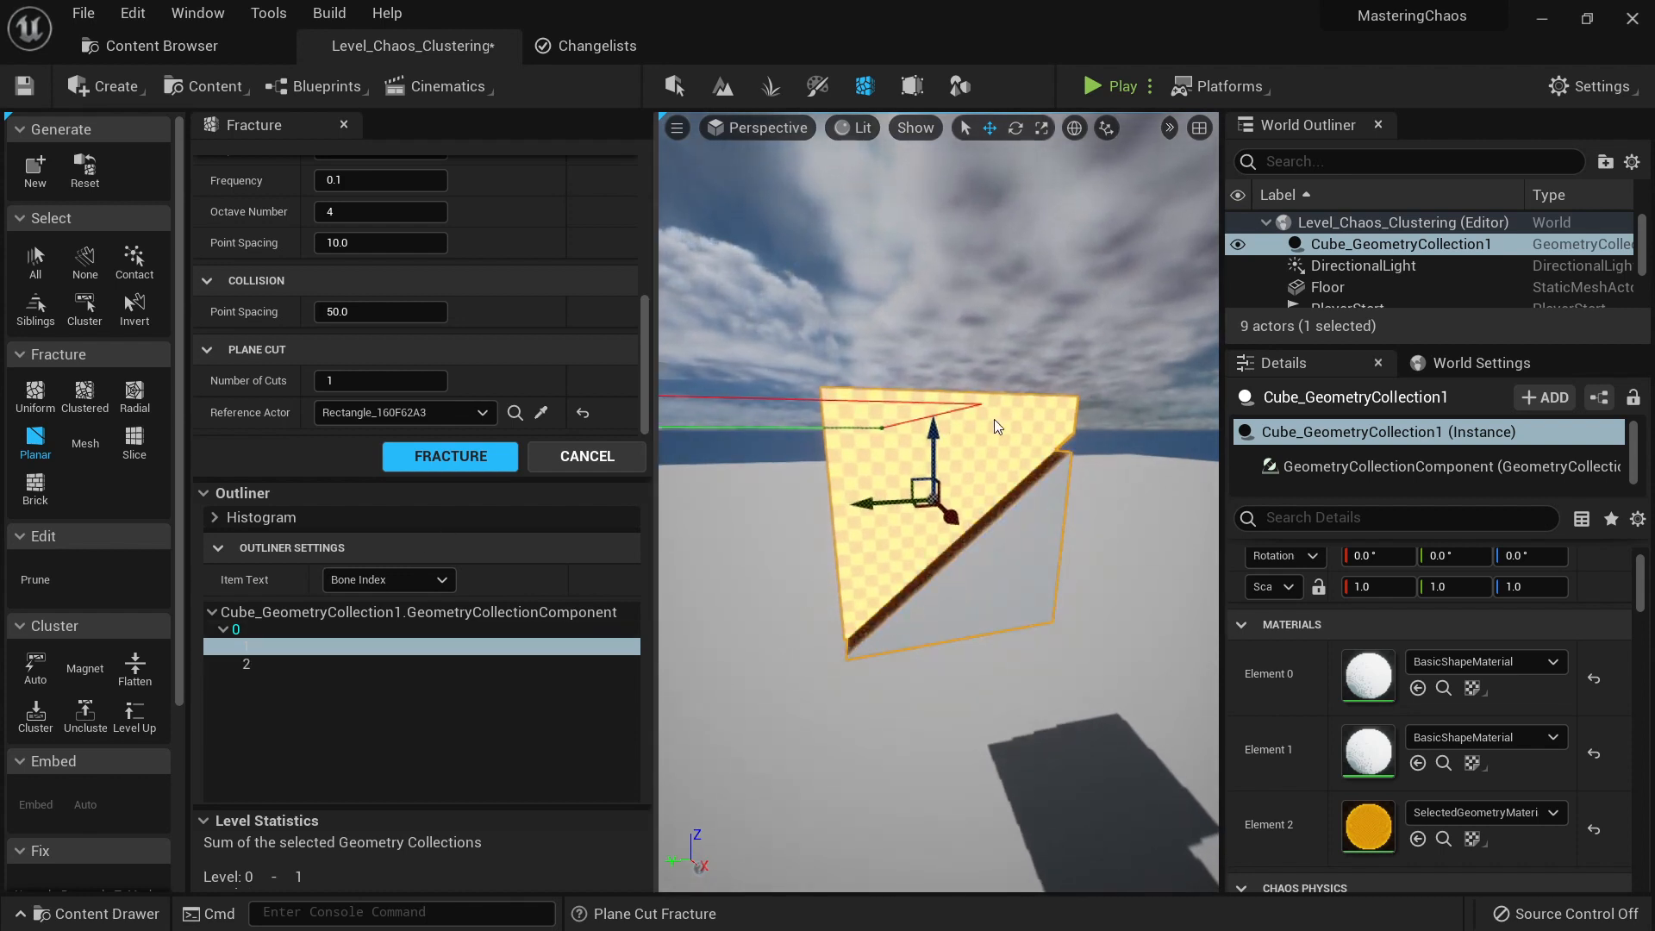
left_click(448, 459)
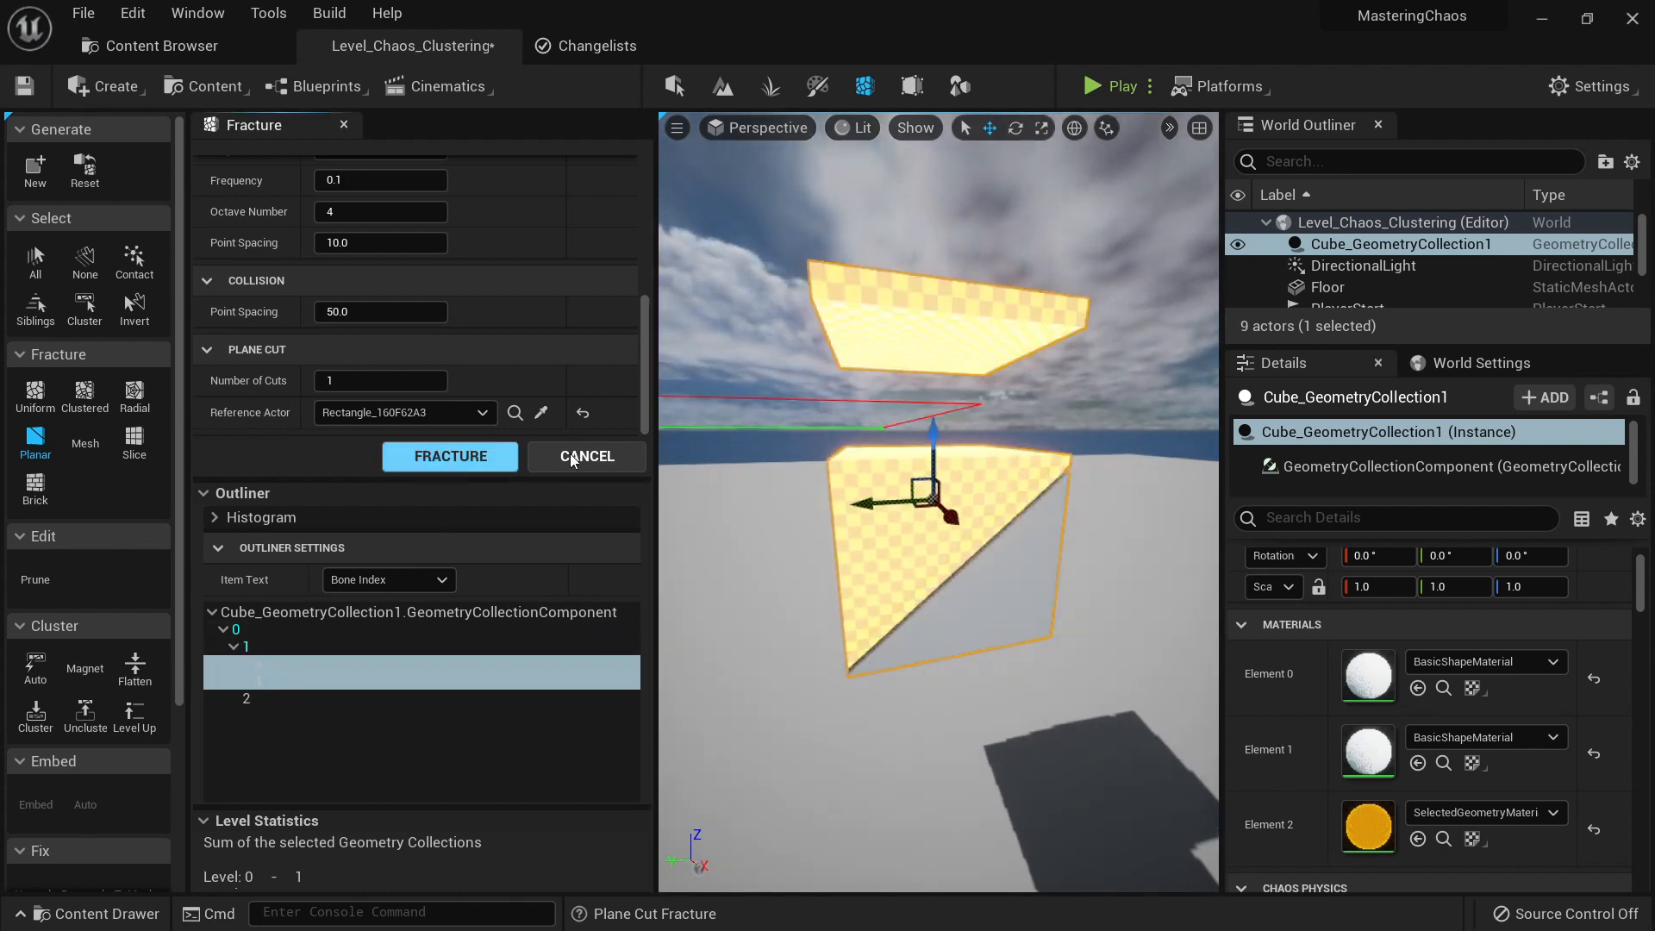
Step: Collapse the exploded view of the pieces and spread them apart again to examine the cuts
right_click_drag(976, 494, 957, 476)
key("shift+q")
key("shift+q")
key("shift+q")
key("shift+q")
key("shift+q")
key("shift+q")
key("shift+q")
key("shift+q")
key("shift+q")
key("shift+q")
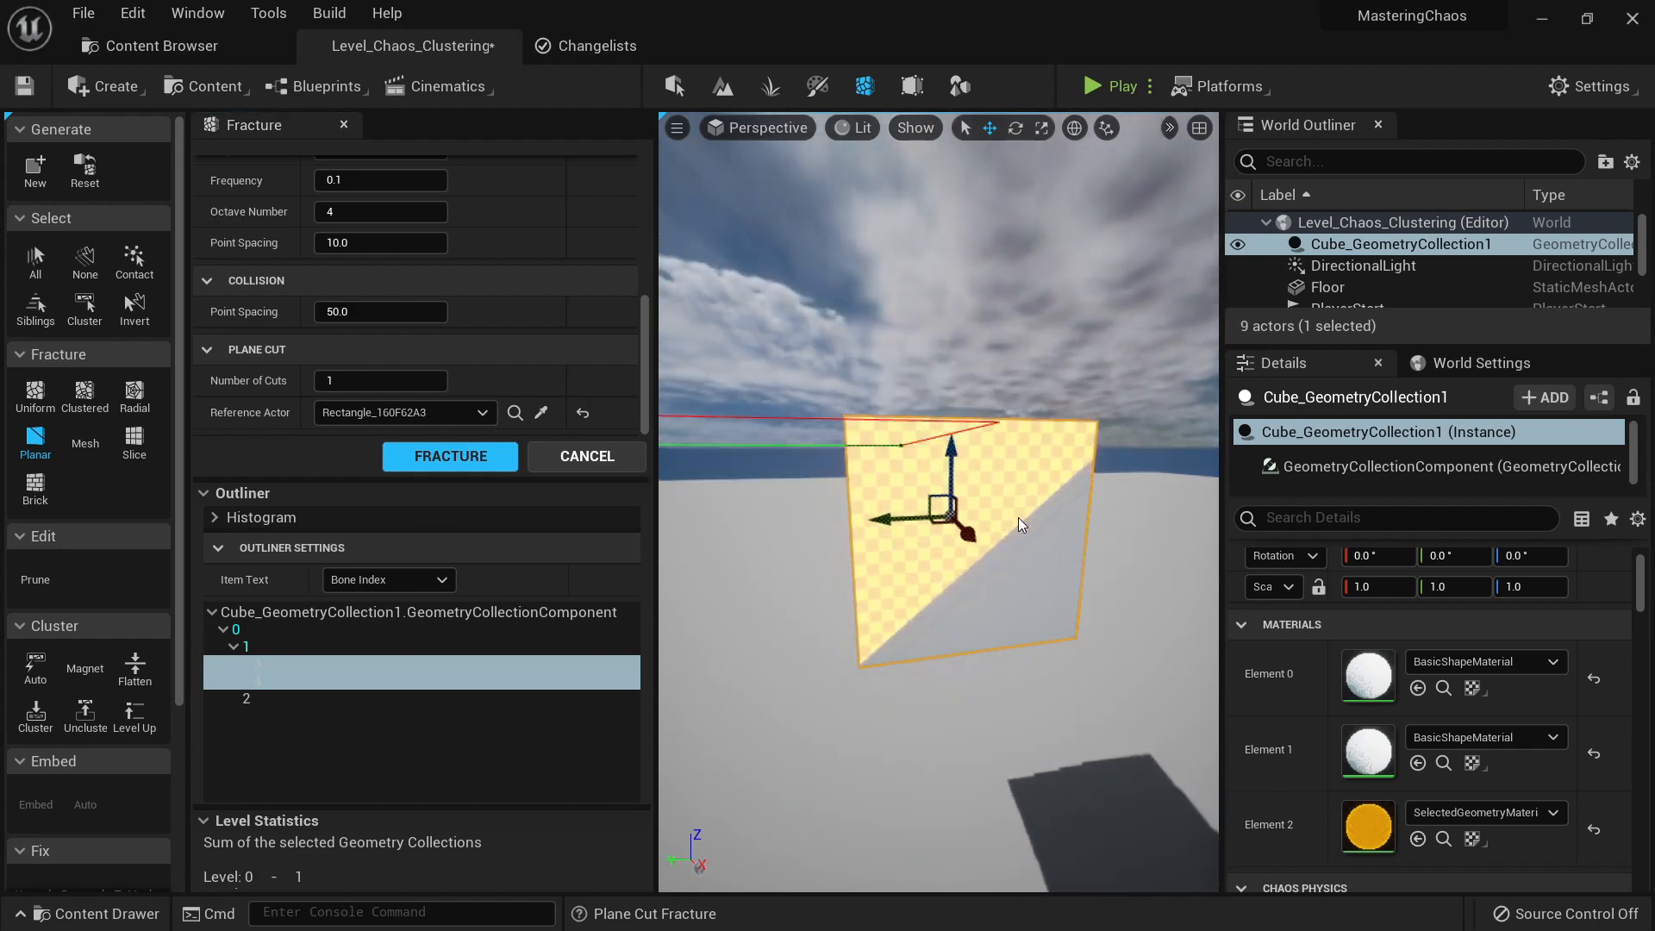
key("shift+e")
key("shift+e")
key("shift+e")
key("shift+e")
key("shift+e")
key("shift+e")
key("shift+e")
key("shift+e")
key("shift+e")
key("shift+e")
mouse_move(1059, 604)
right_mouse_down()
mouse_move(1073, 573)
mouse_move(1048, 595)
mouse_move(1062, 581)
right_mouse_up()
key("w")
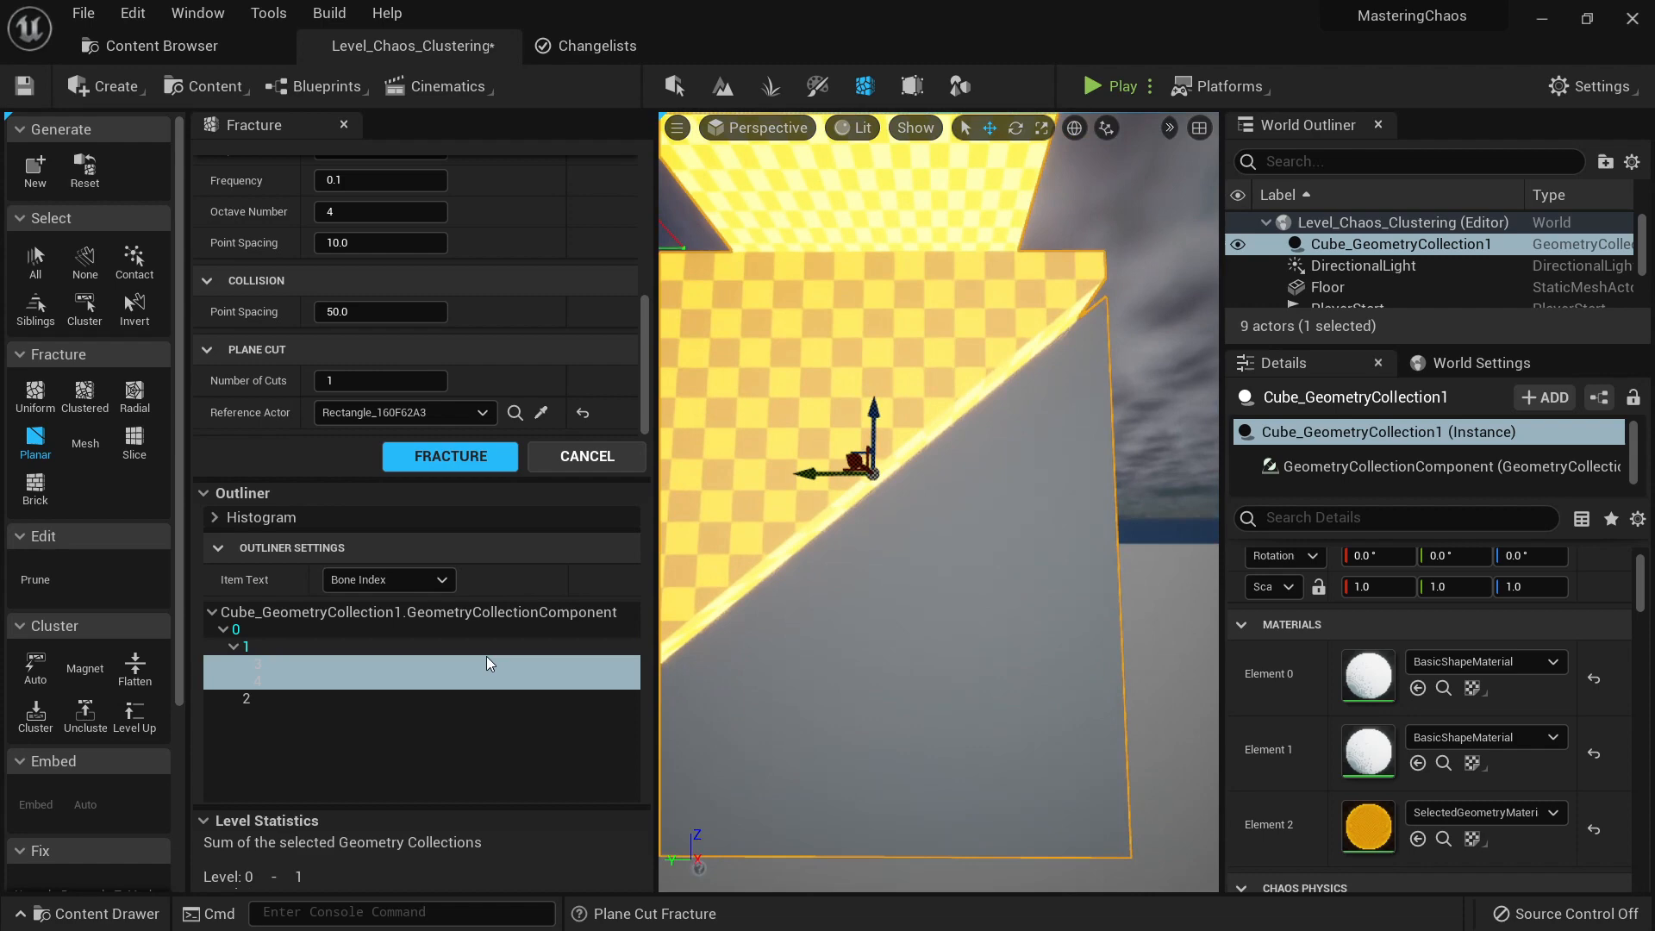
Step: Select only the uncut lower piece of the cube and examine the exploded pieces from several sides
left_click(271, 698)
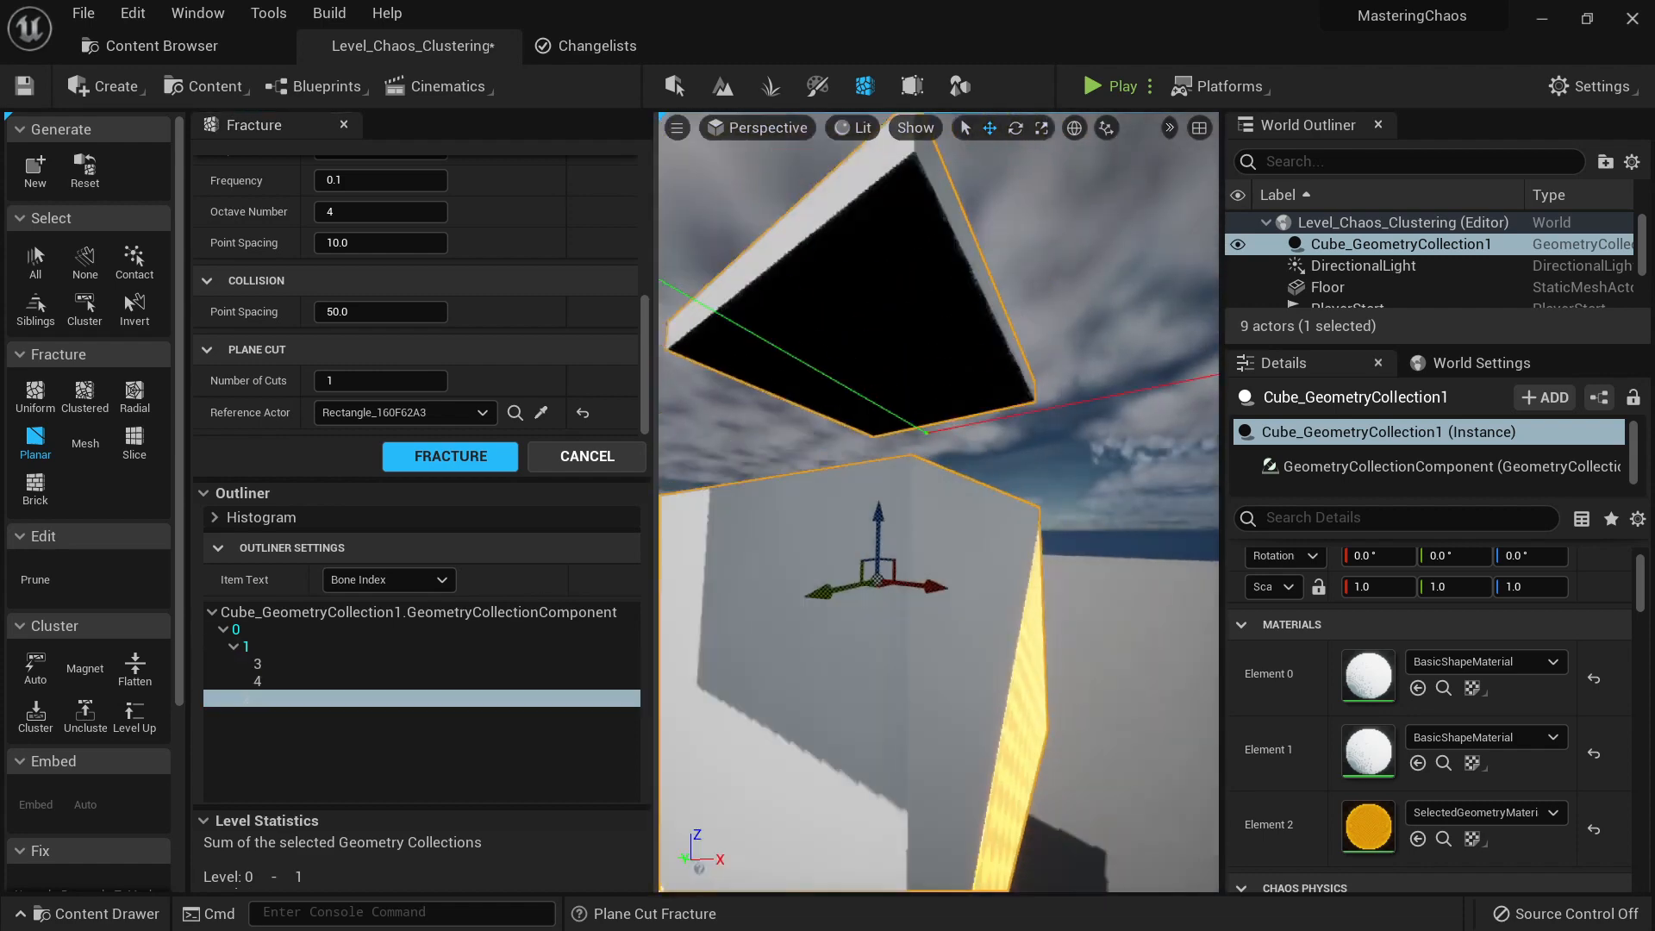
right_click_drag(940, 552, 914, 603)
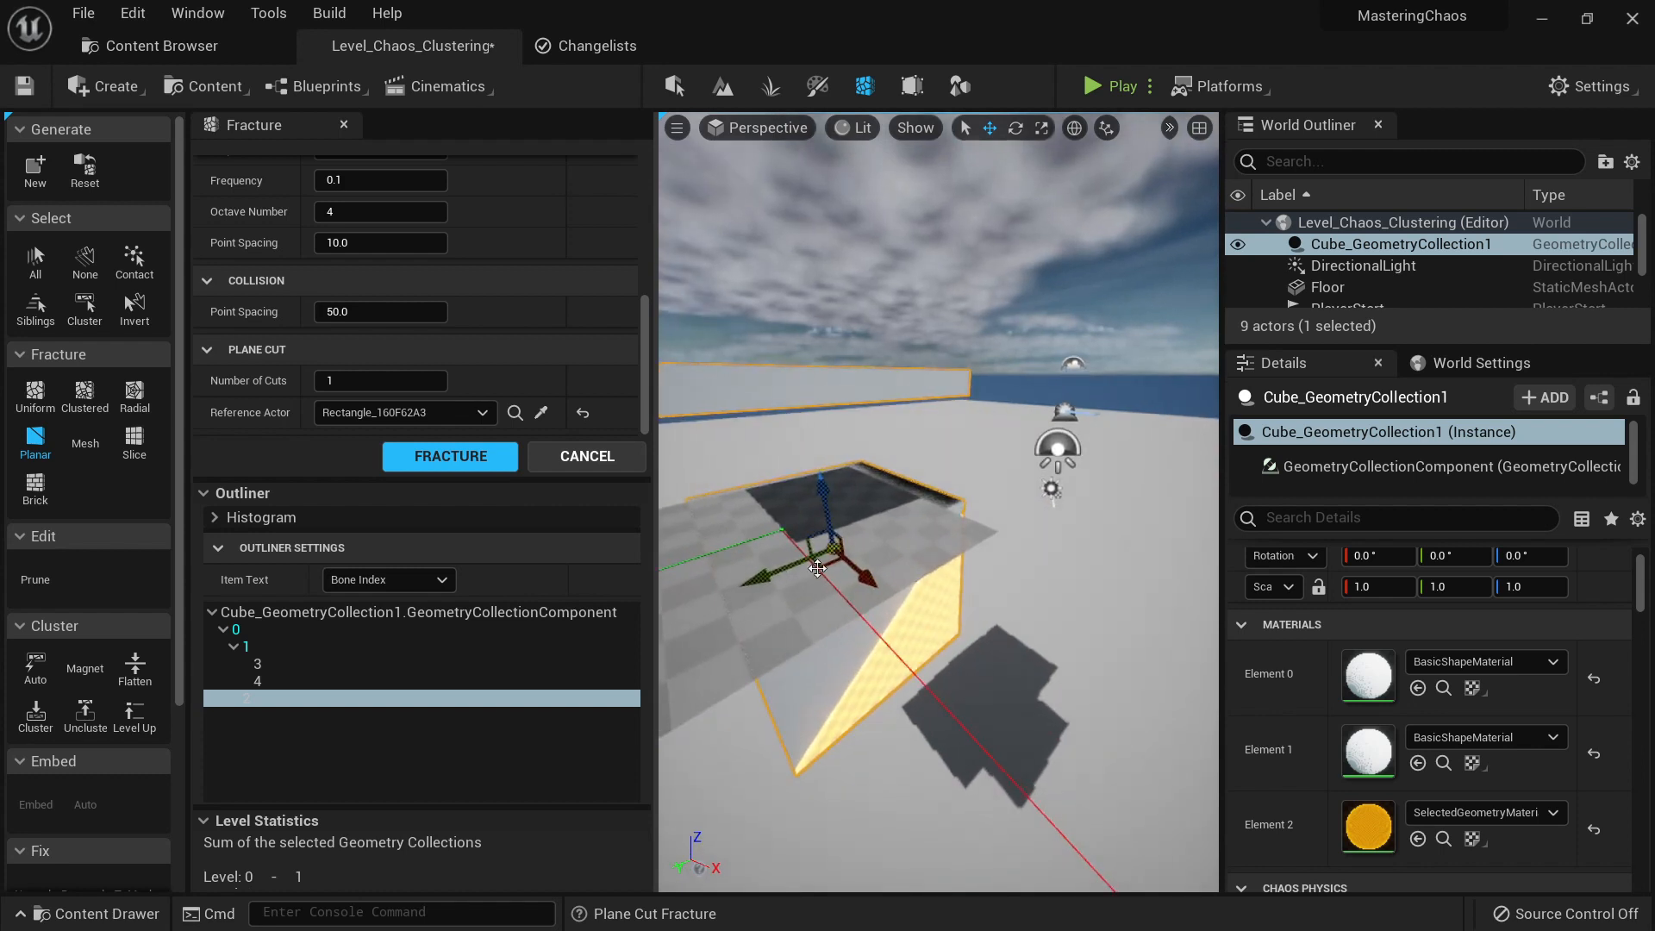
scroll(817, 567, "down", 3)
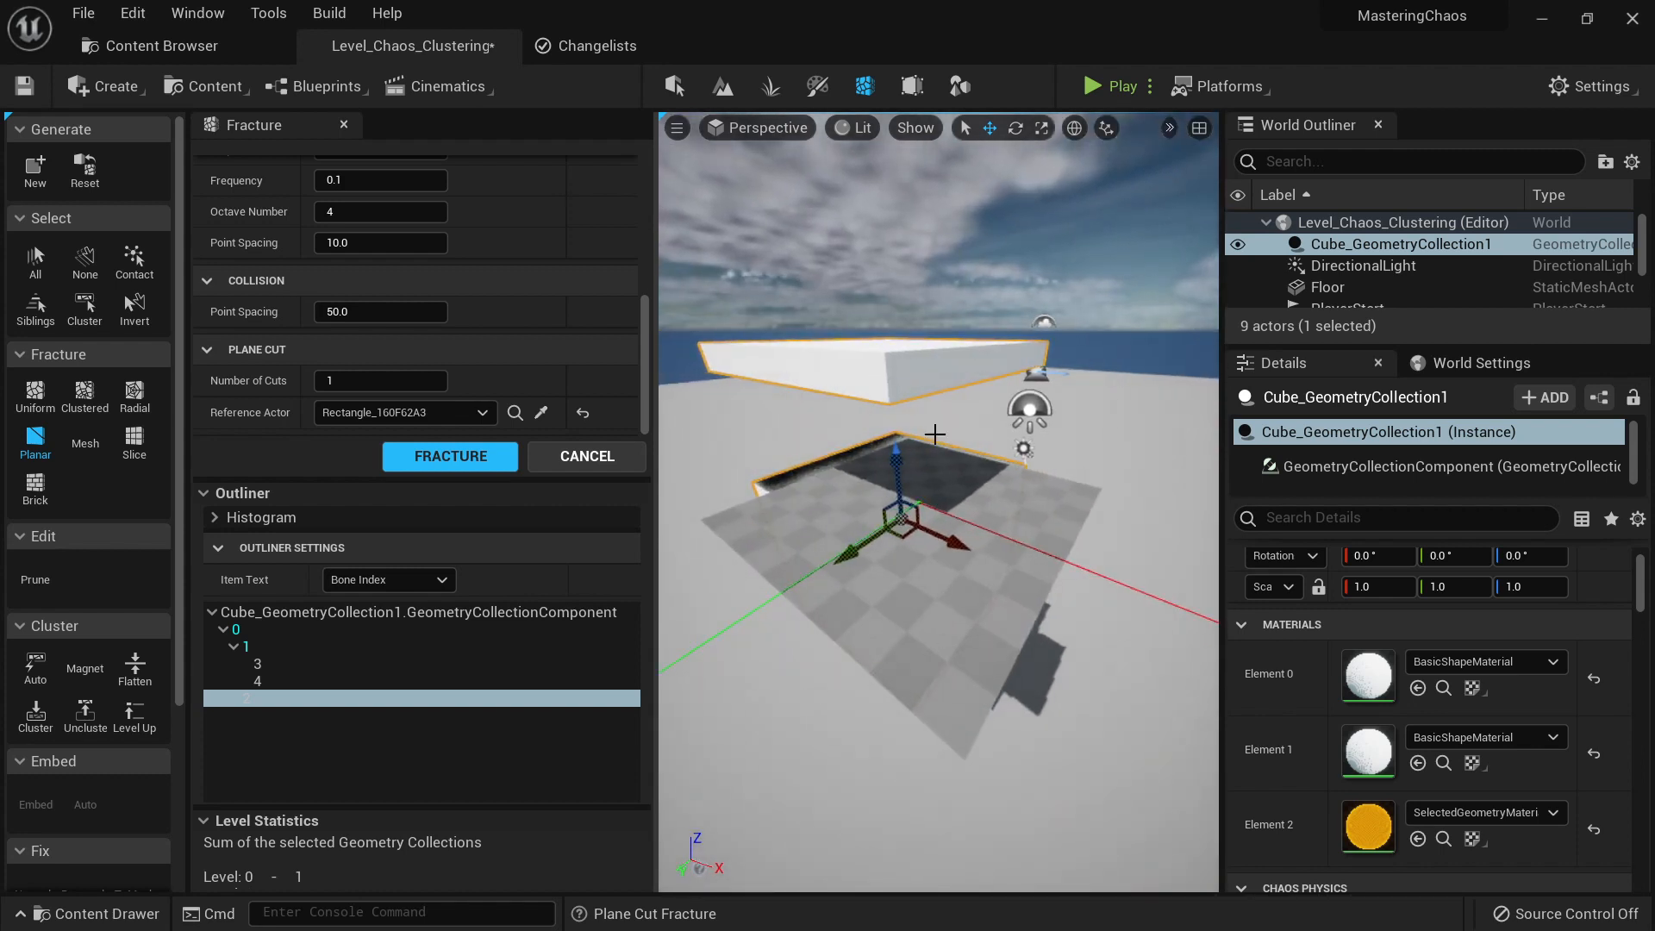
right_click_drag(935, 434, 1018, 512)
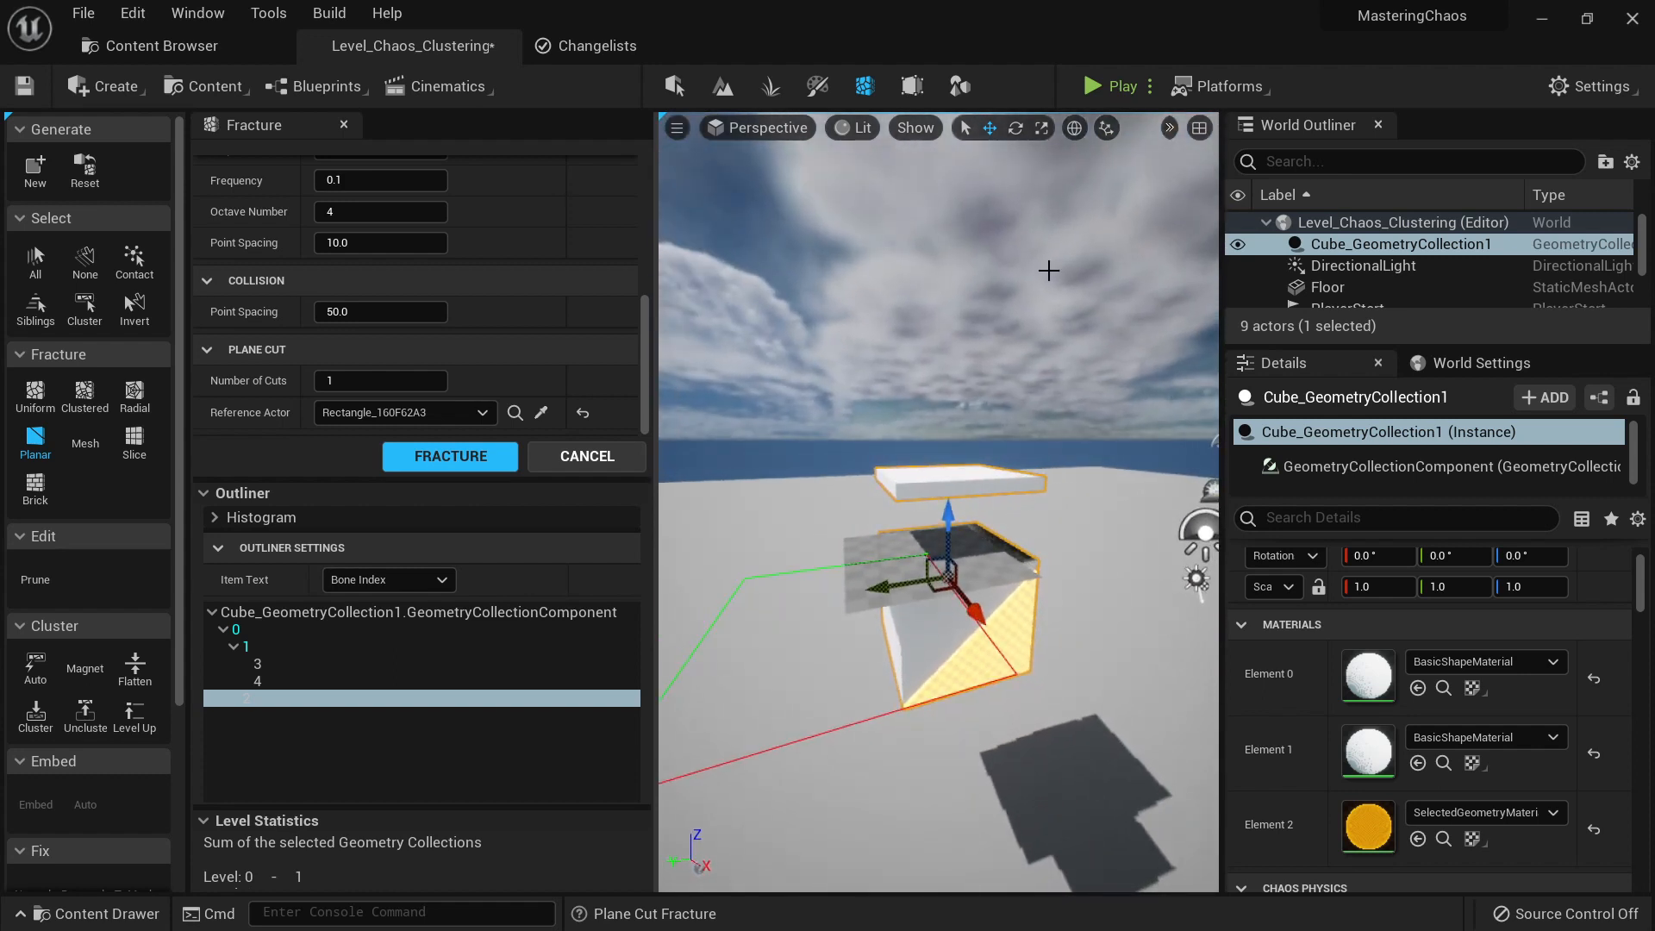
Step: Play the level in full screen and run the character around and between the planar-cut cube pieces
left_click(1088, 88)
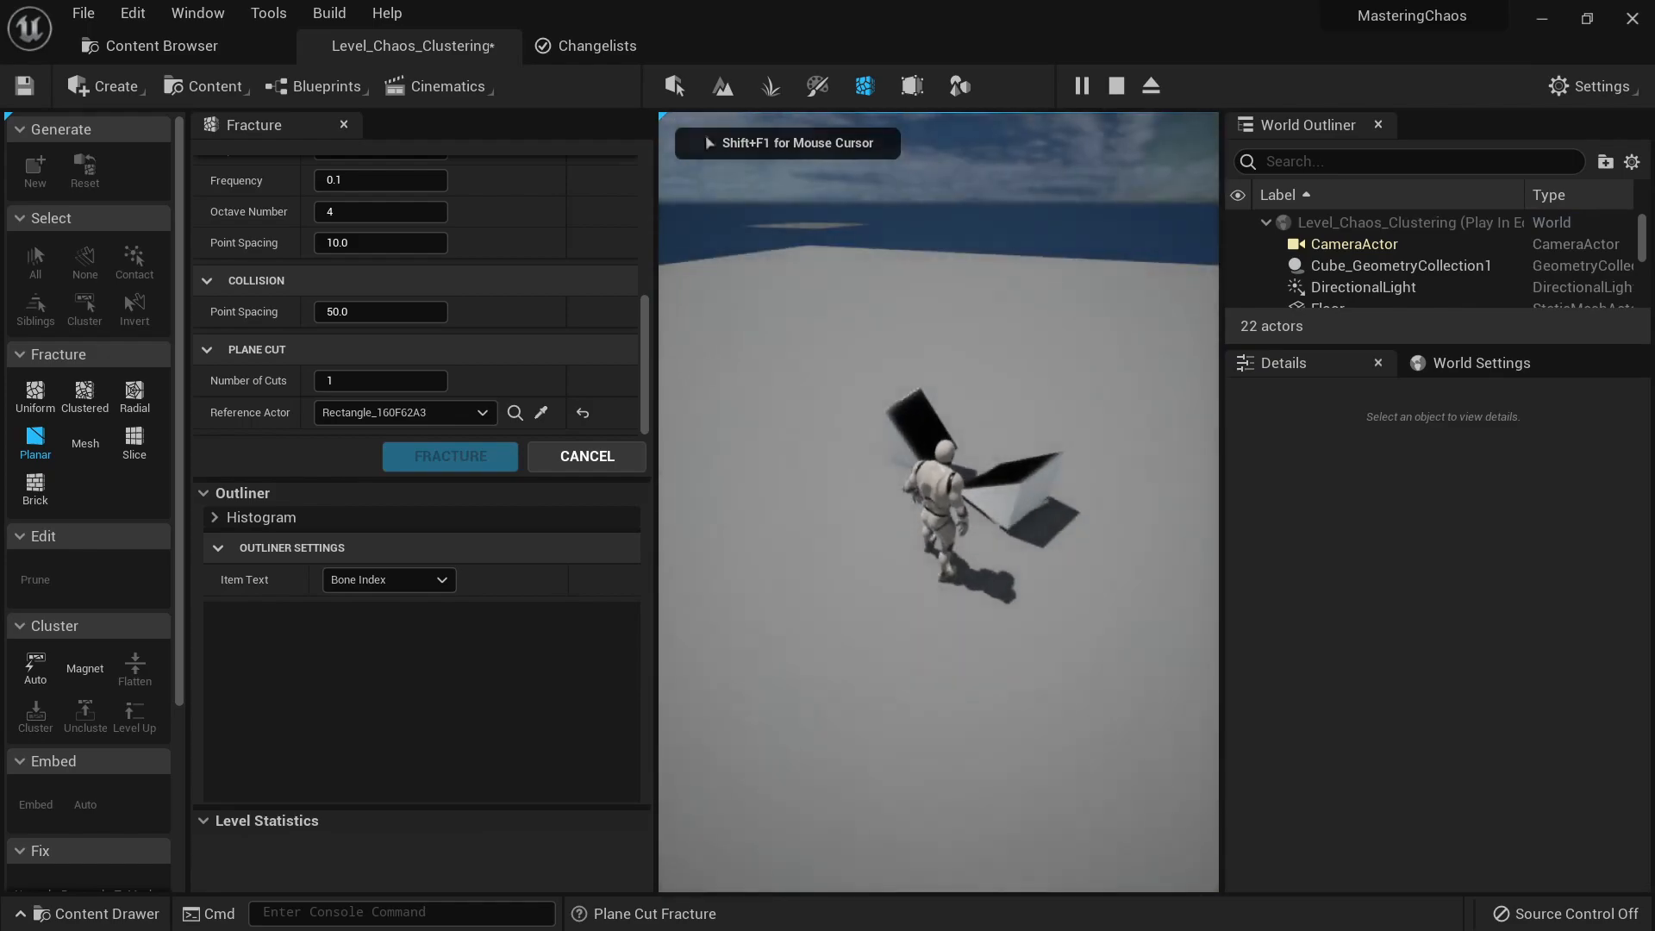
key("F11")
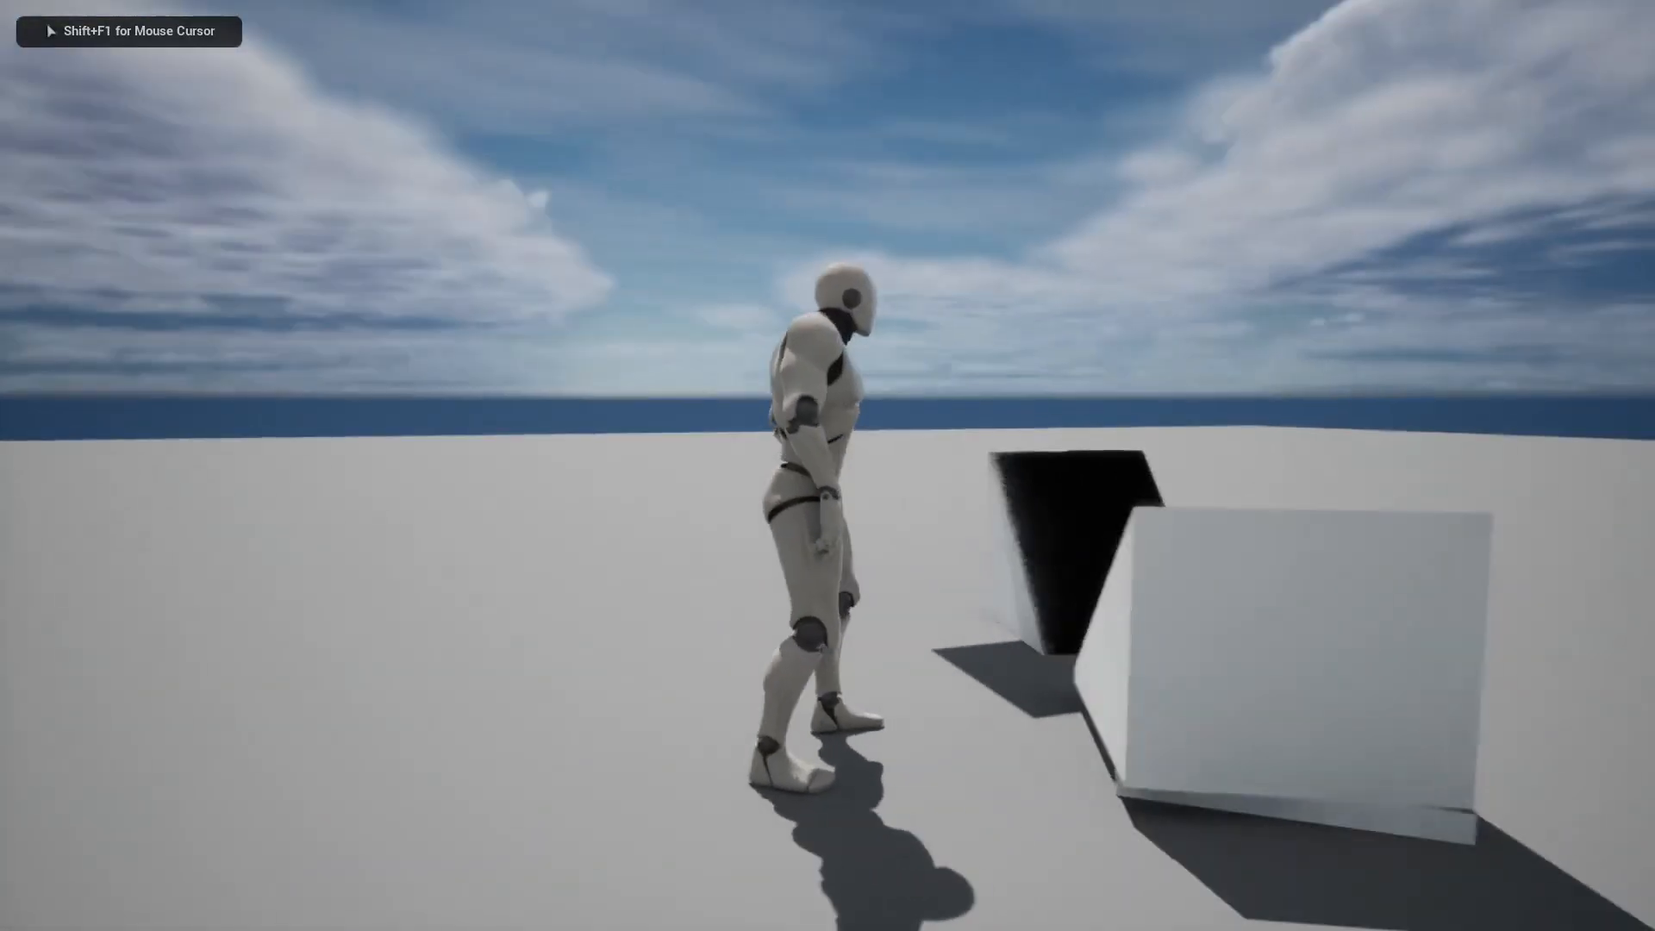
key("w")
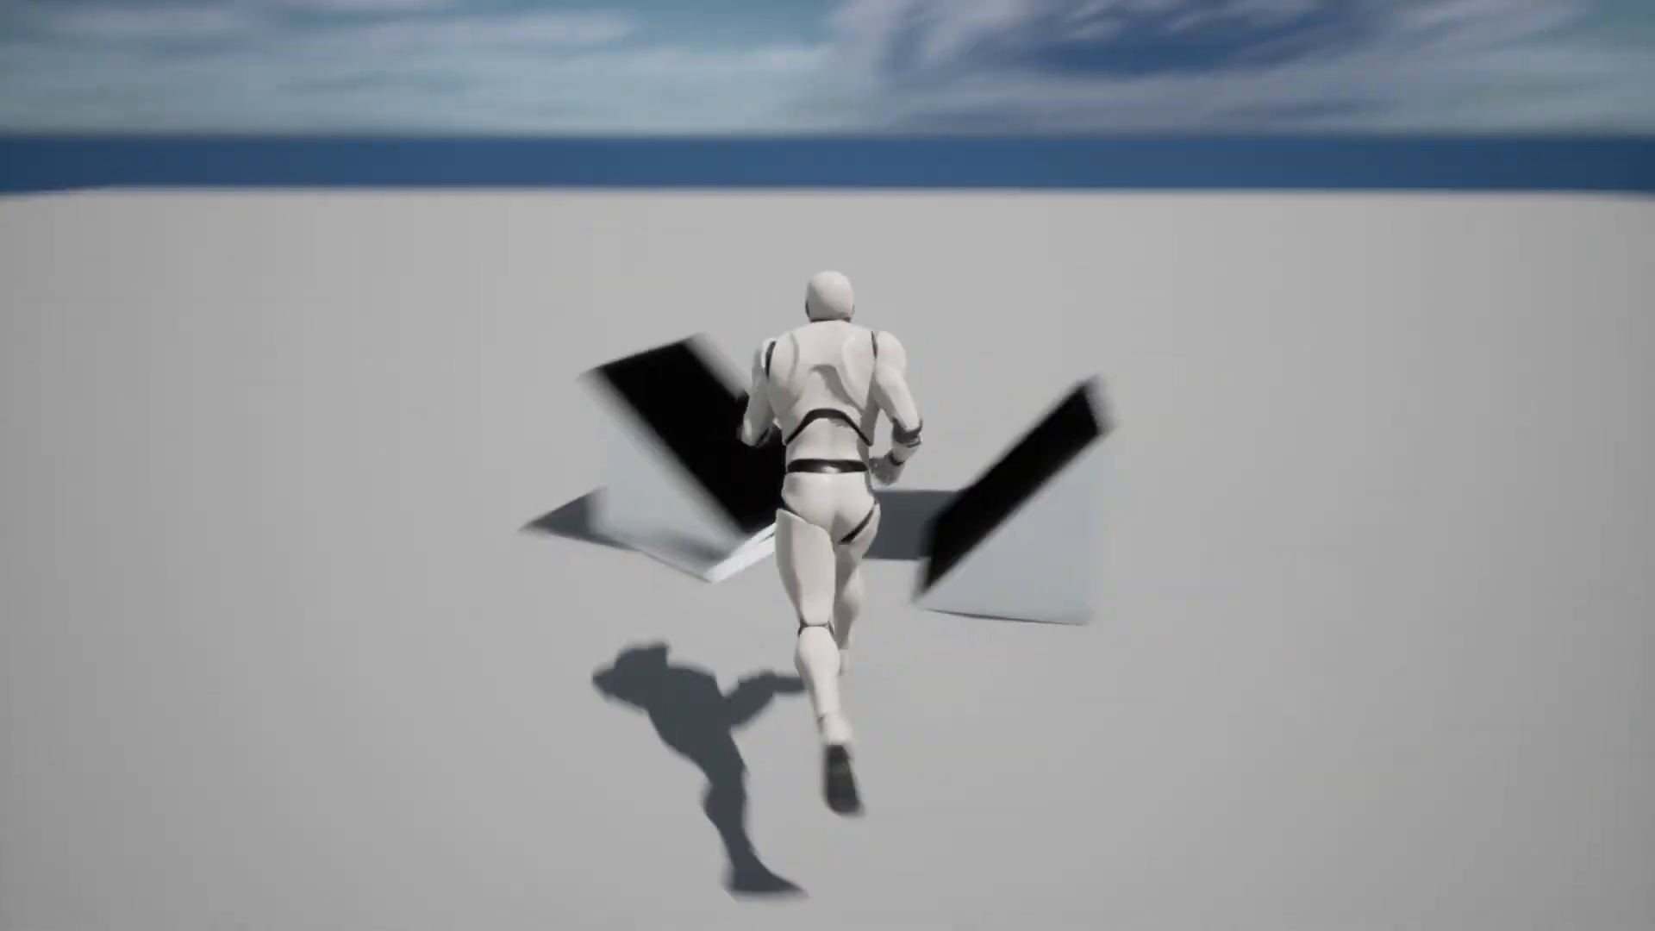
key("w")
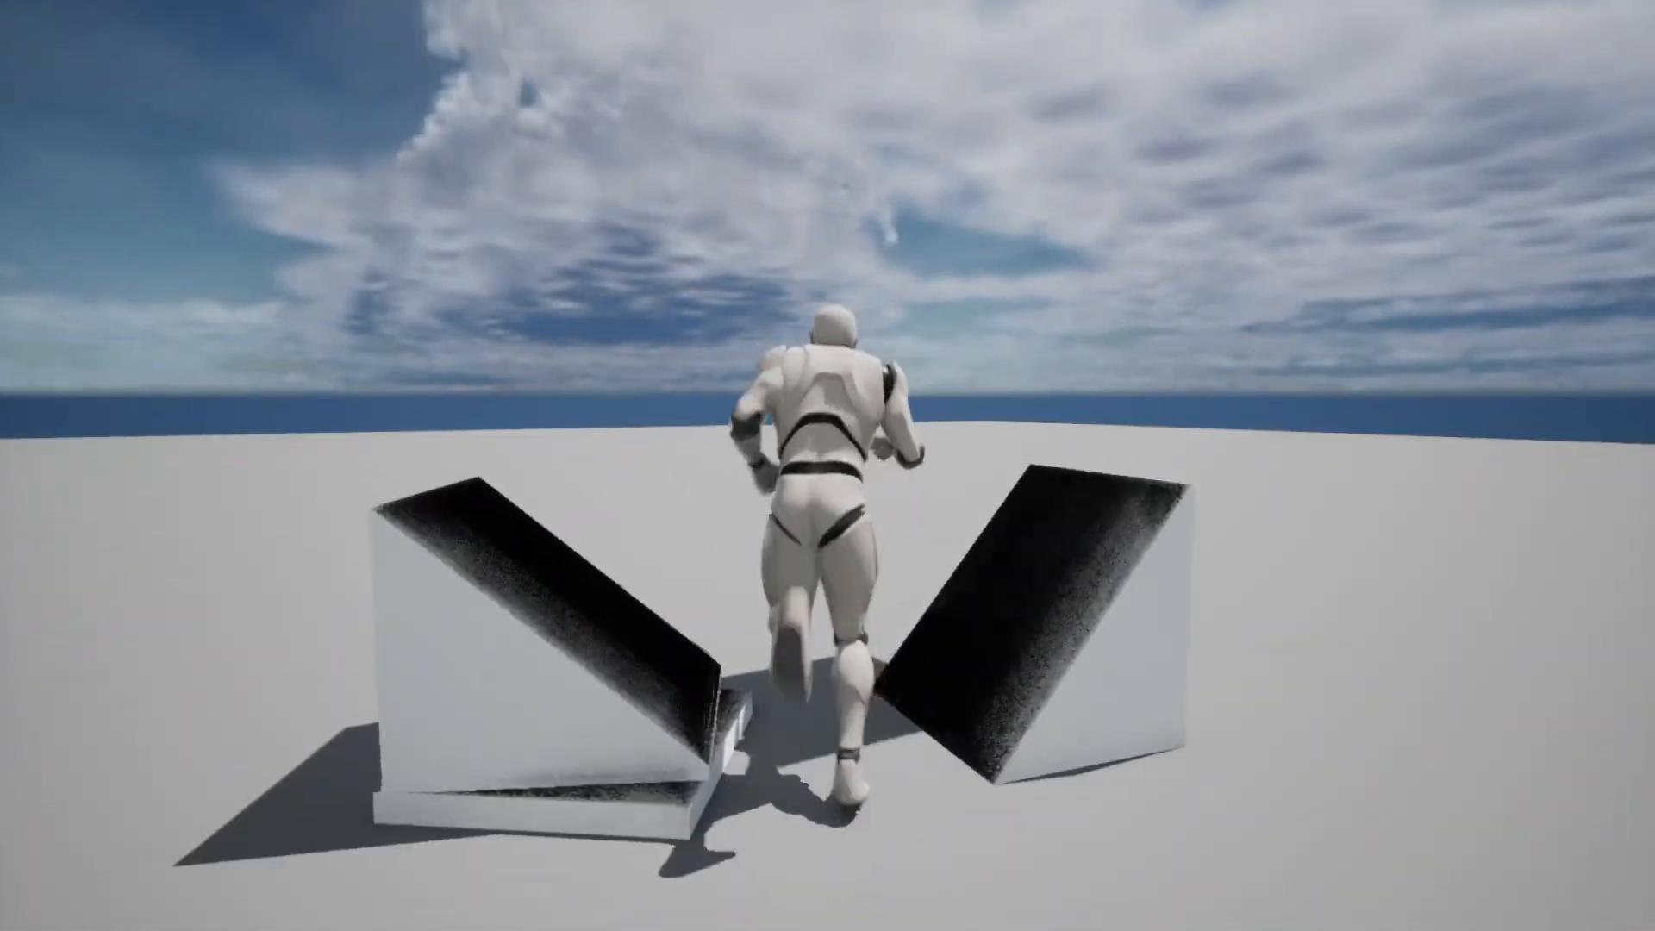
key("s")
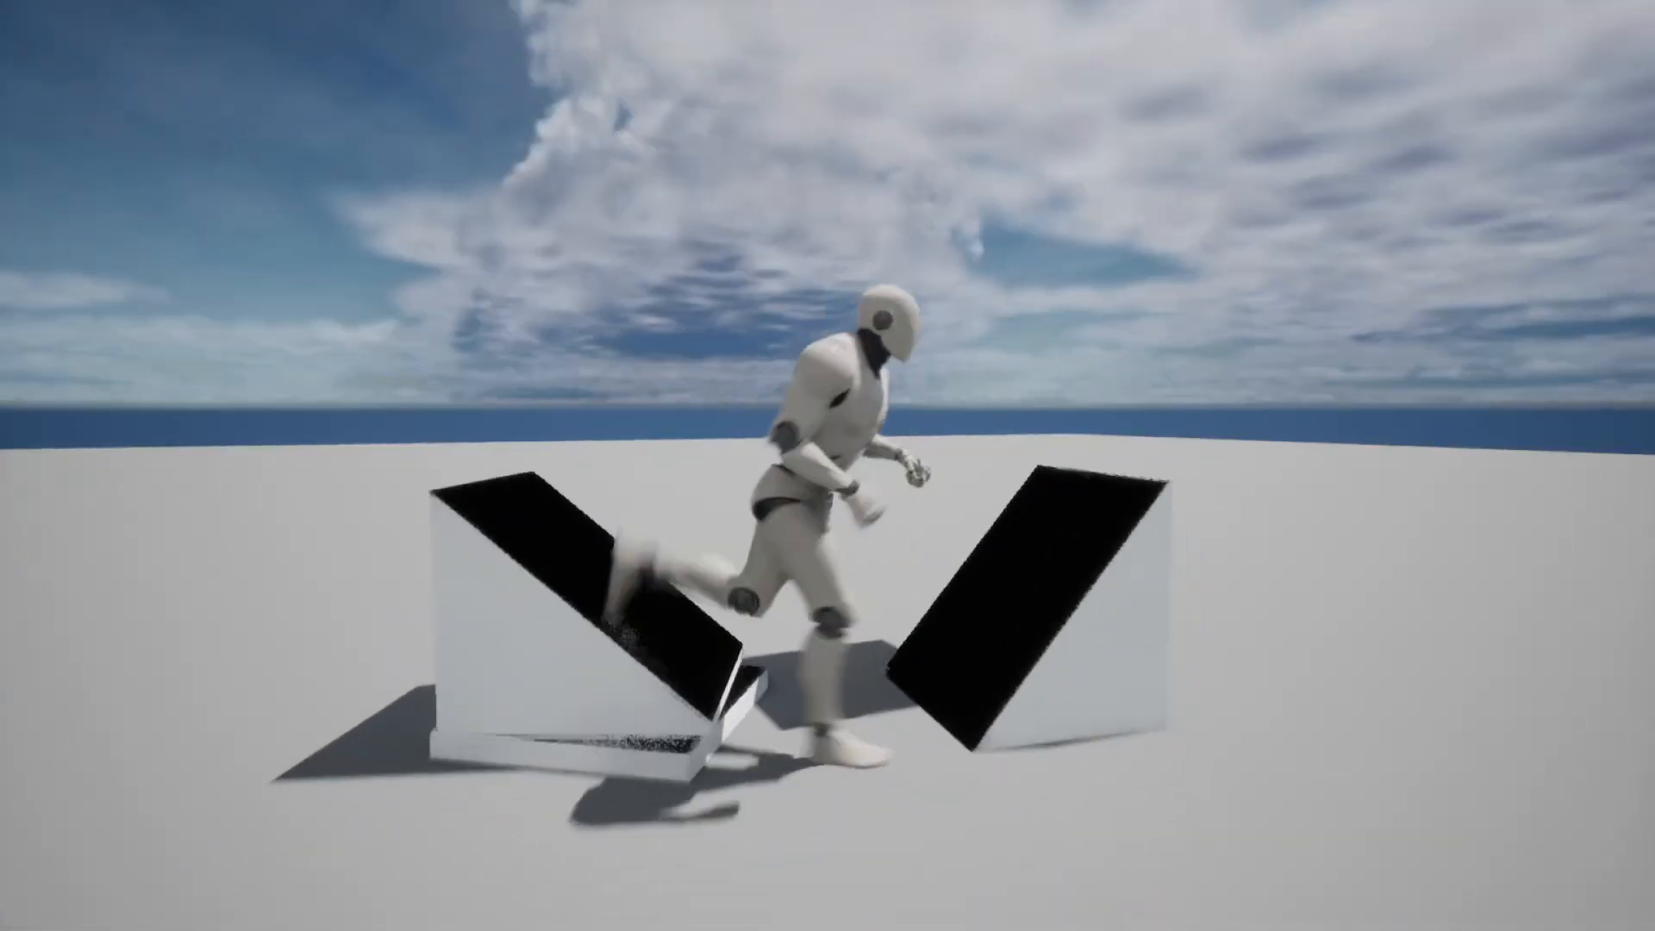
key("d")
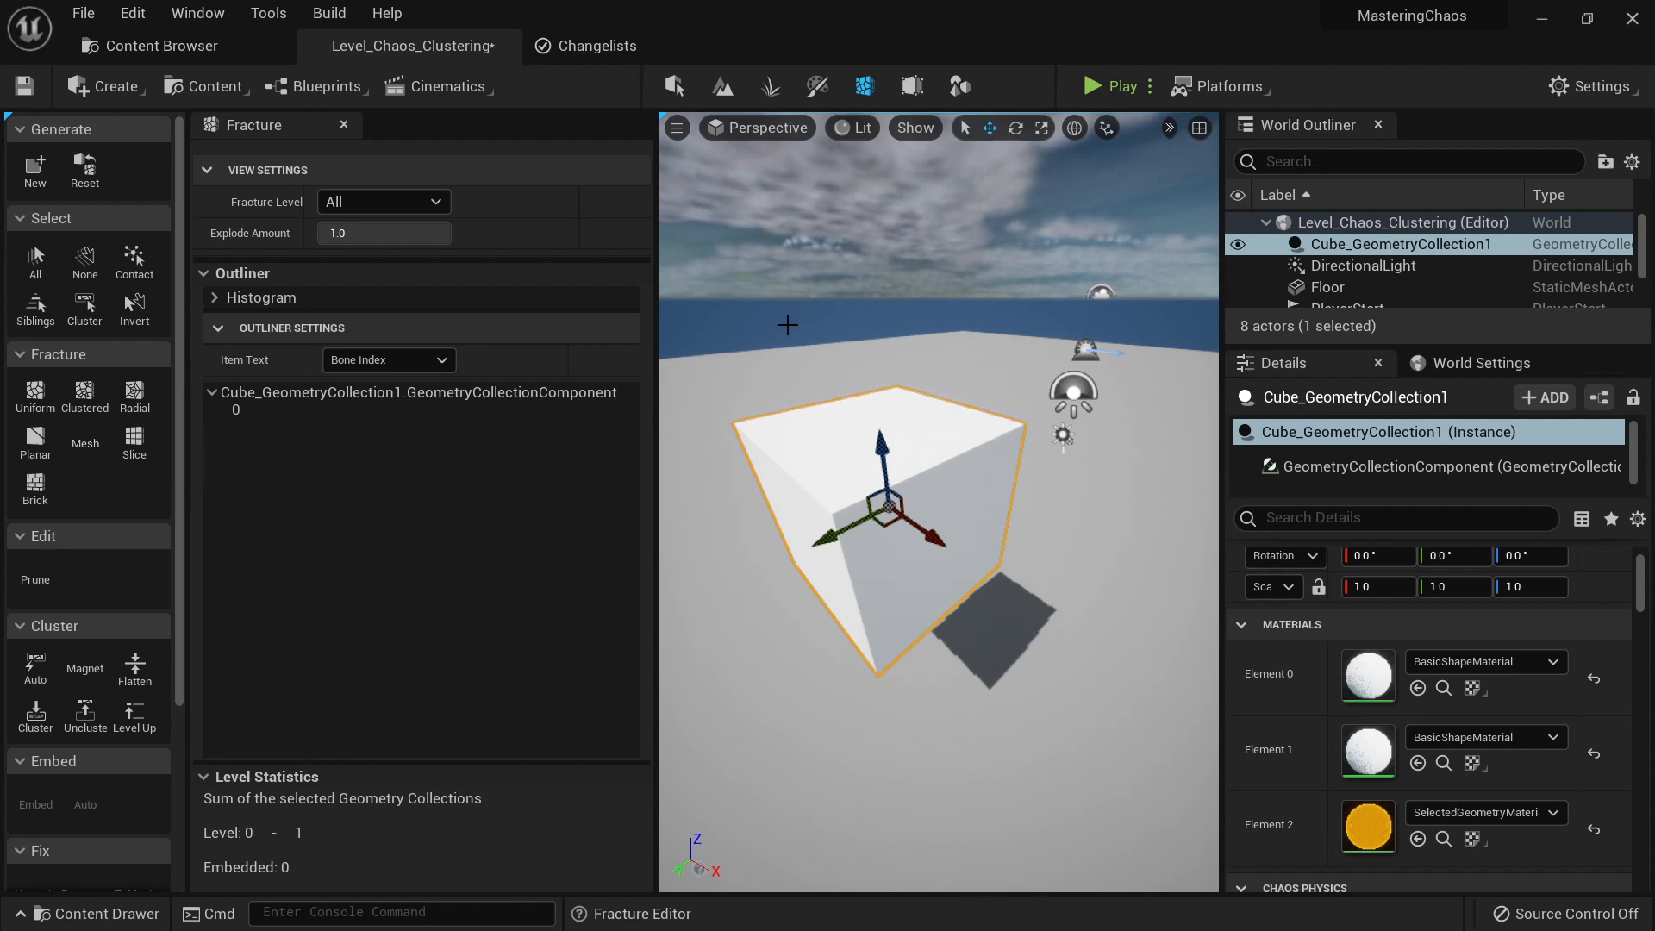
Step: Switch to Modeling mode and create a sphere mesh on the floor beside the unfractured cube
key("shift+1")
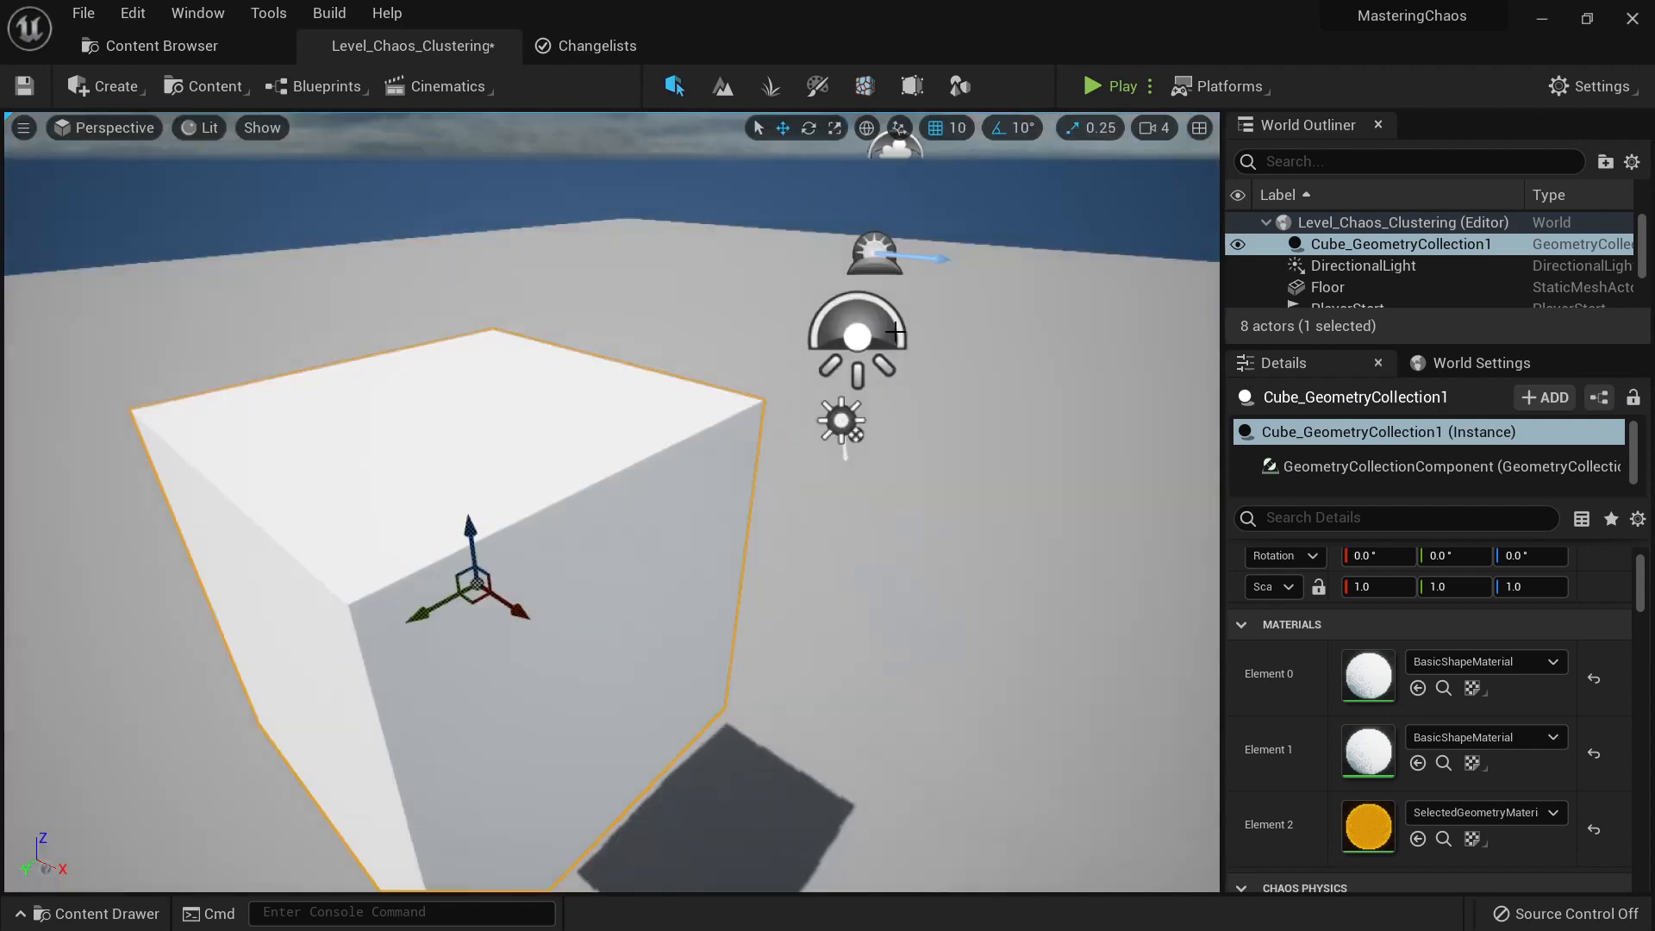
left_click(969, 84)
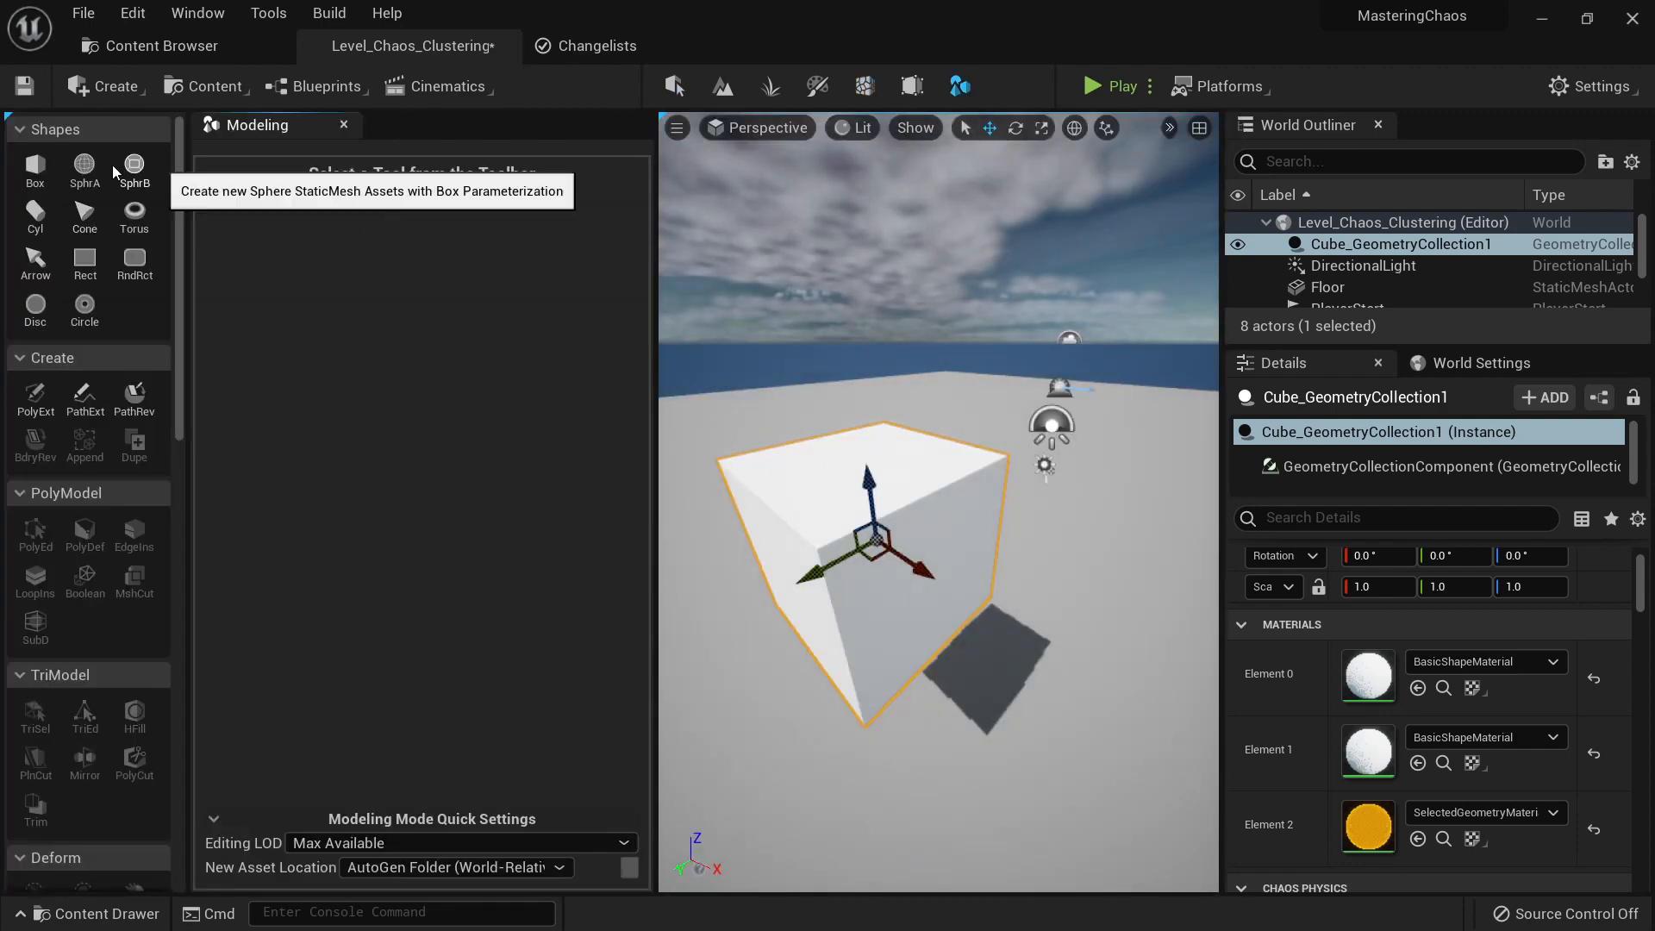
left_click(83, 167)
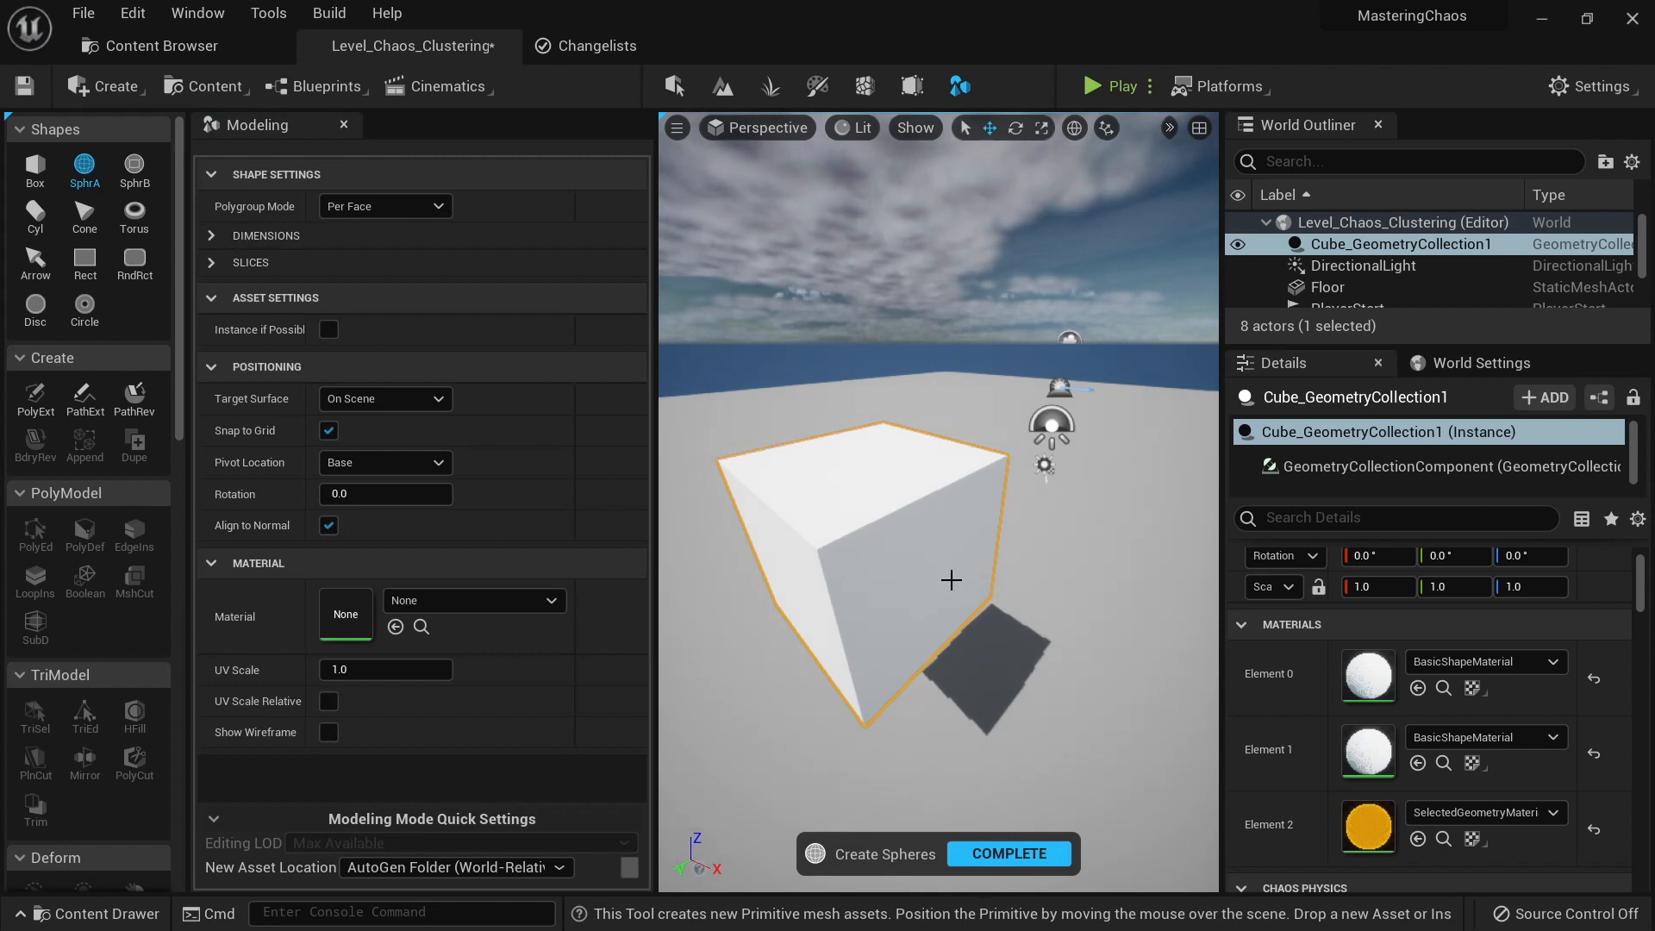
left_click(1047, 705)
left_click(1011, 853)
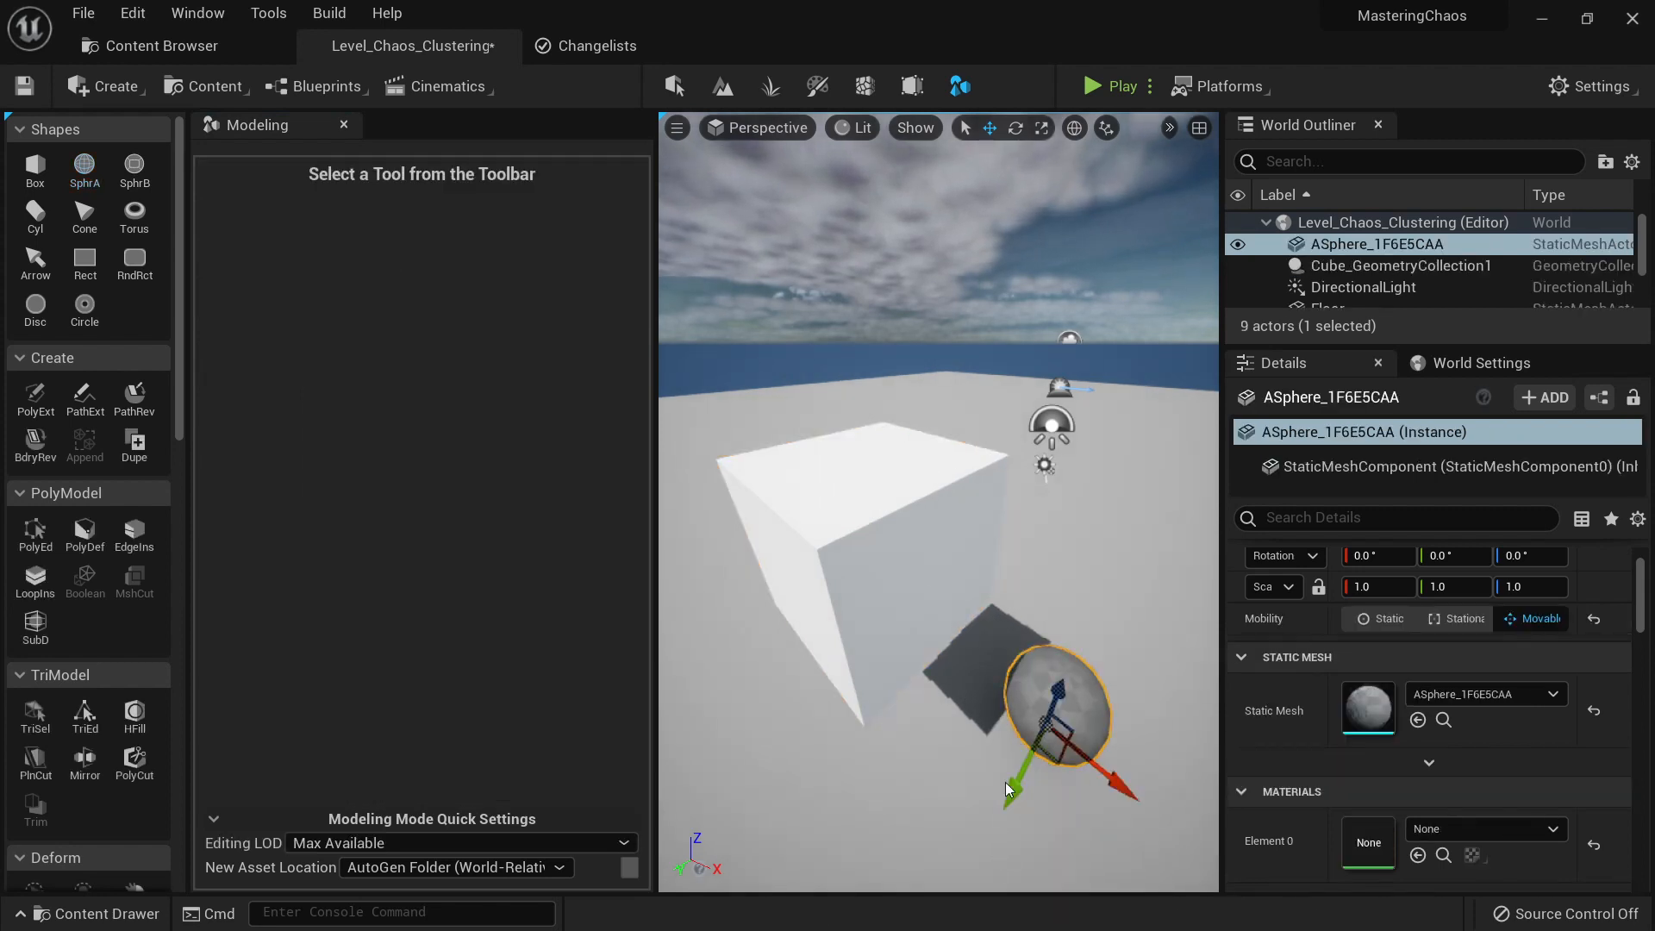
Step: Raise the sphere off the floor and move it toward the cube's upper corner
scroll(1057, 687, "down", 3)
left_click_drag(1050, 667, 1095, 440)
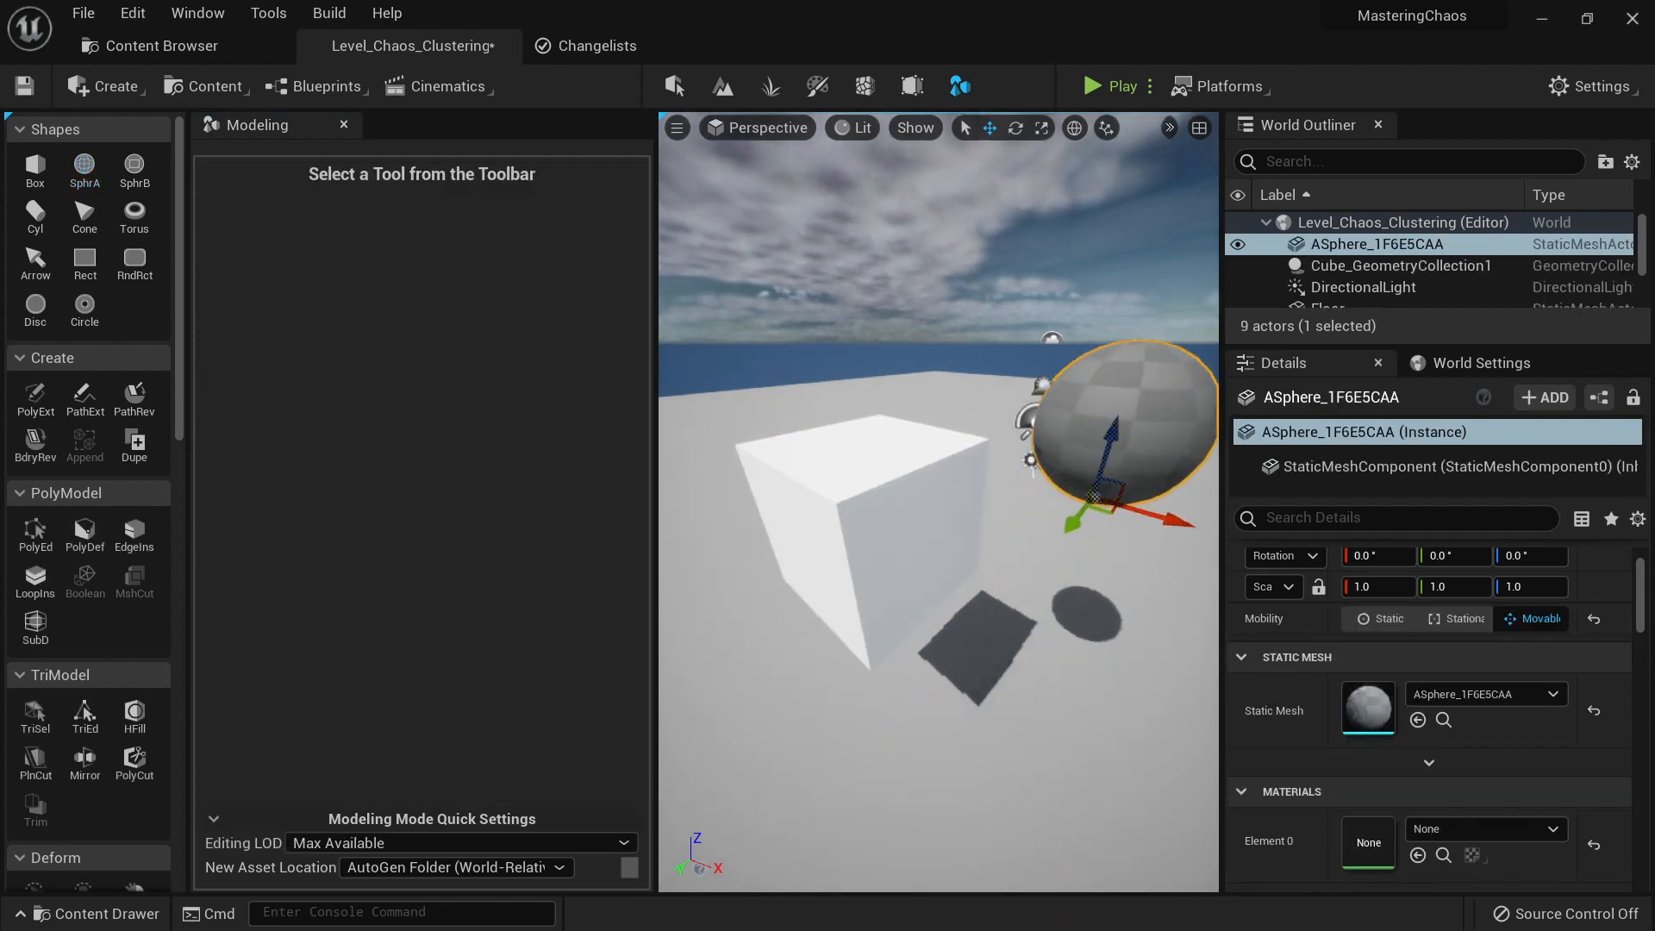
right_click_drag(1095, 440, 1113, 522)
scroll(1069, 383, "up", 1)
left_click_drag(1069, 384, 935, 397)
Step: Scale the sphere uniformly to 1.5 so that it overlaps the cube's upper corner
right_click_drag(934, 397, 954, 492)
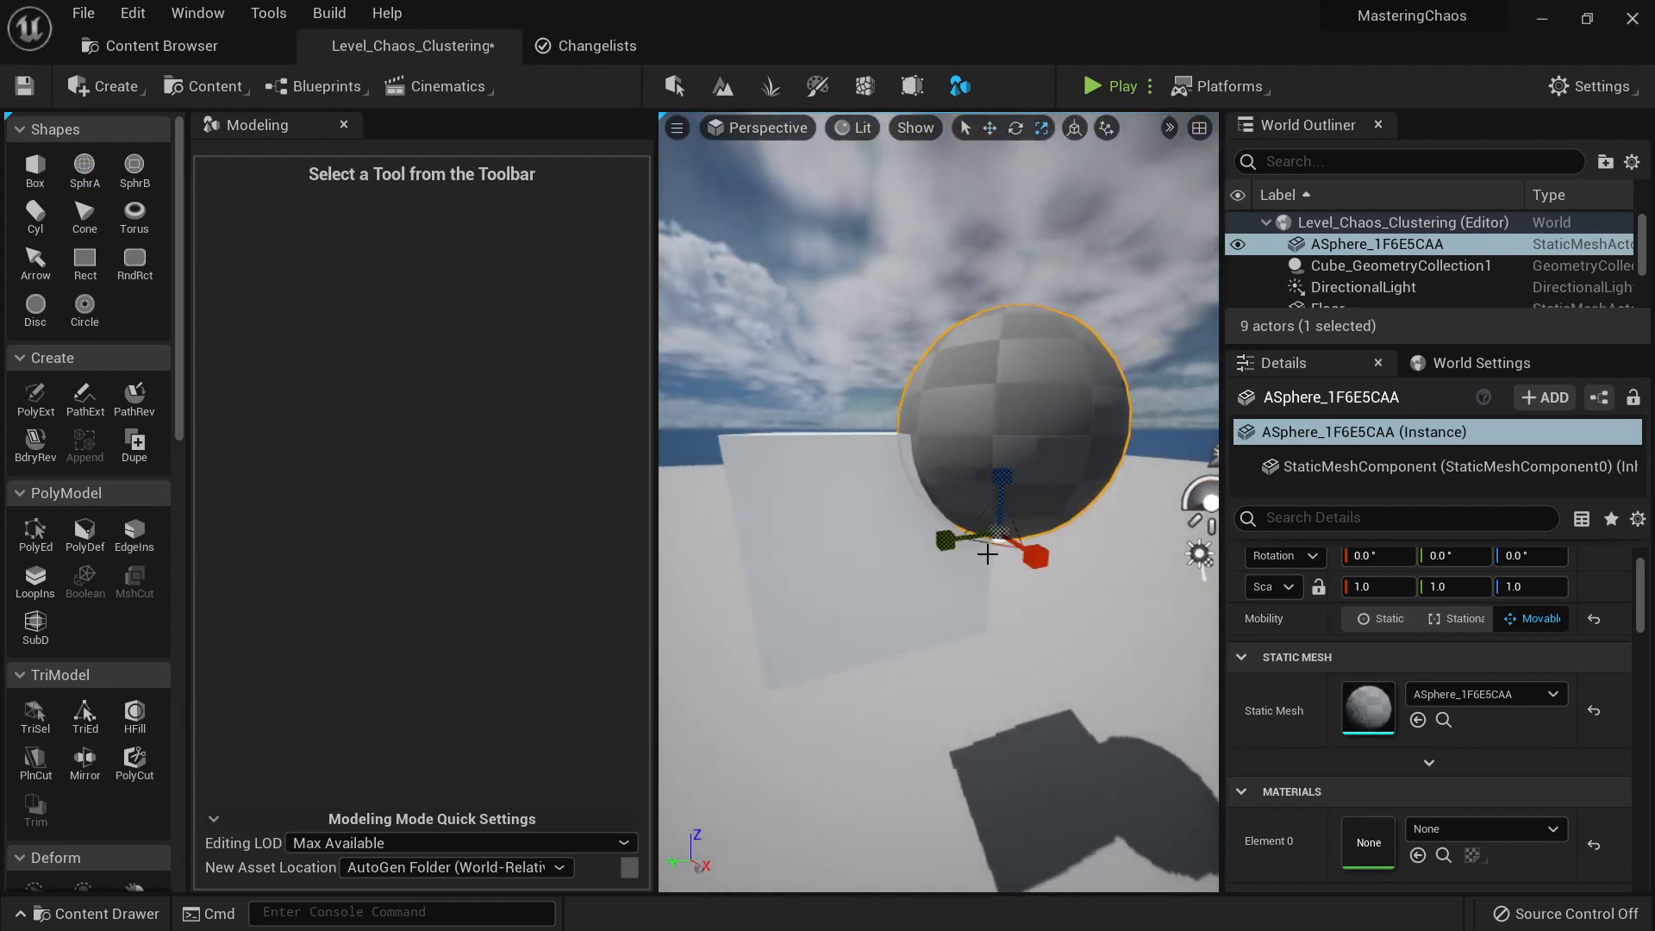
mouse_move(1001, 533)
left_mouse_down()
mouse_move(1001, 499)
mouse_move(996, 520)
left_mouse_up()
key("w")
mouse_move(996, 520)
right_mouse_down()
mouse_move(1002, 569)
mouse_move(993, 539)
right_mouse_up()
key("s")
key("s")
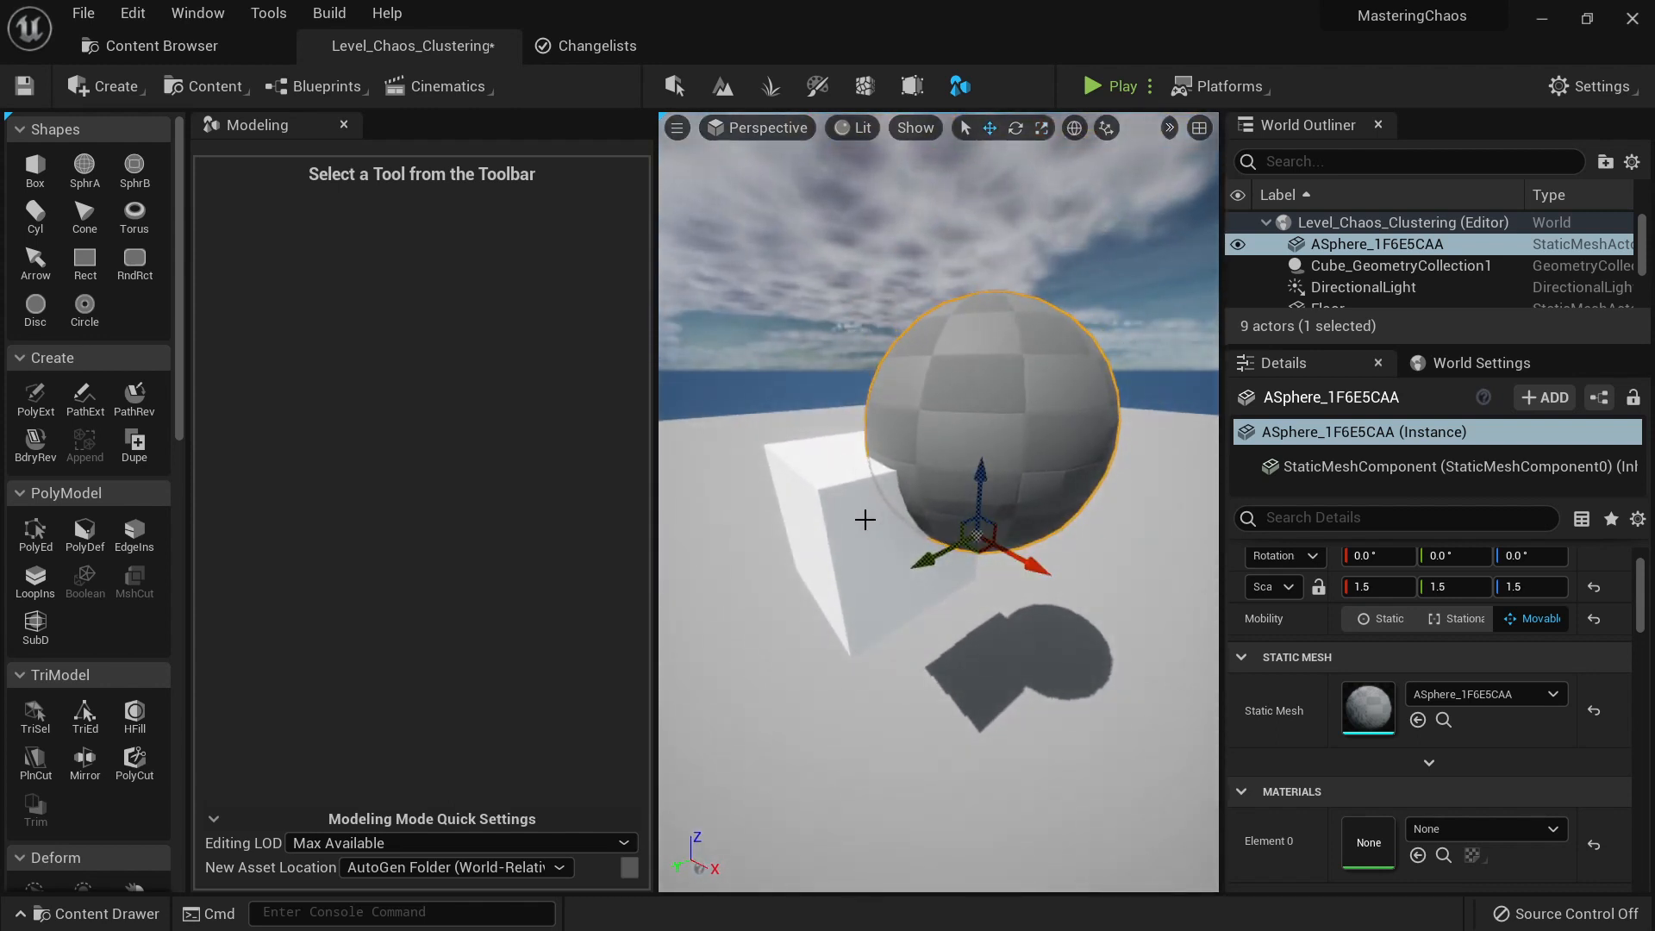
Step: Select the cube's geometry collection, switch to Fracture mode and select its root bone 0
left_click(860, 522)
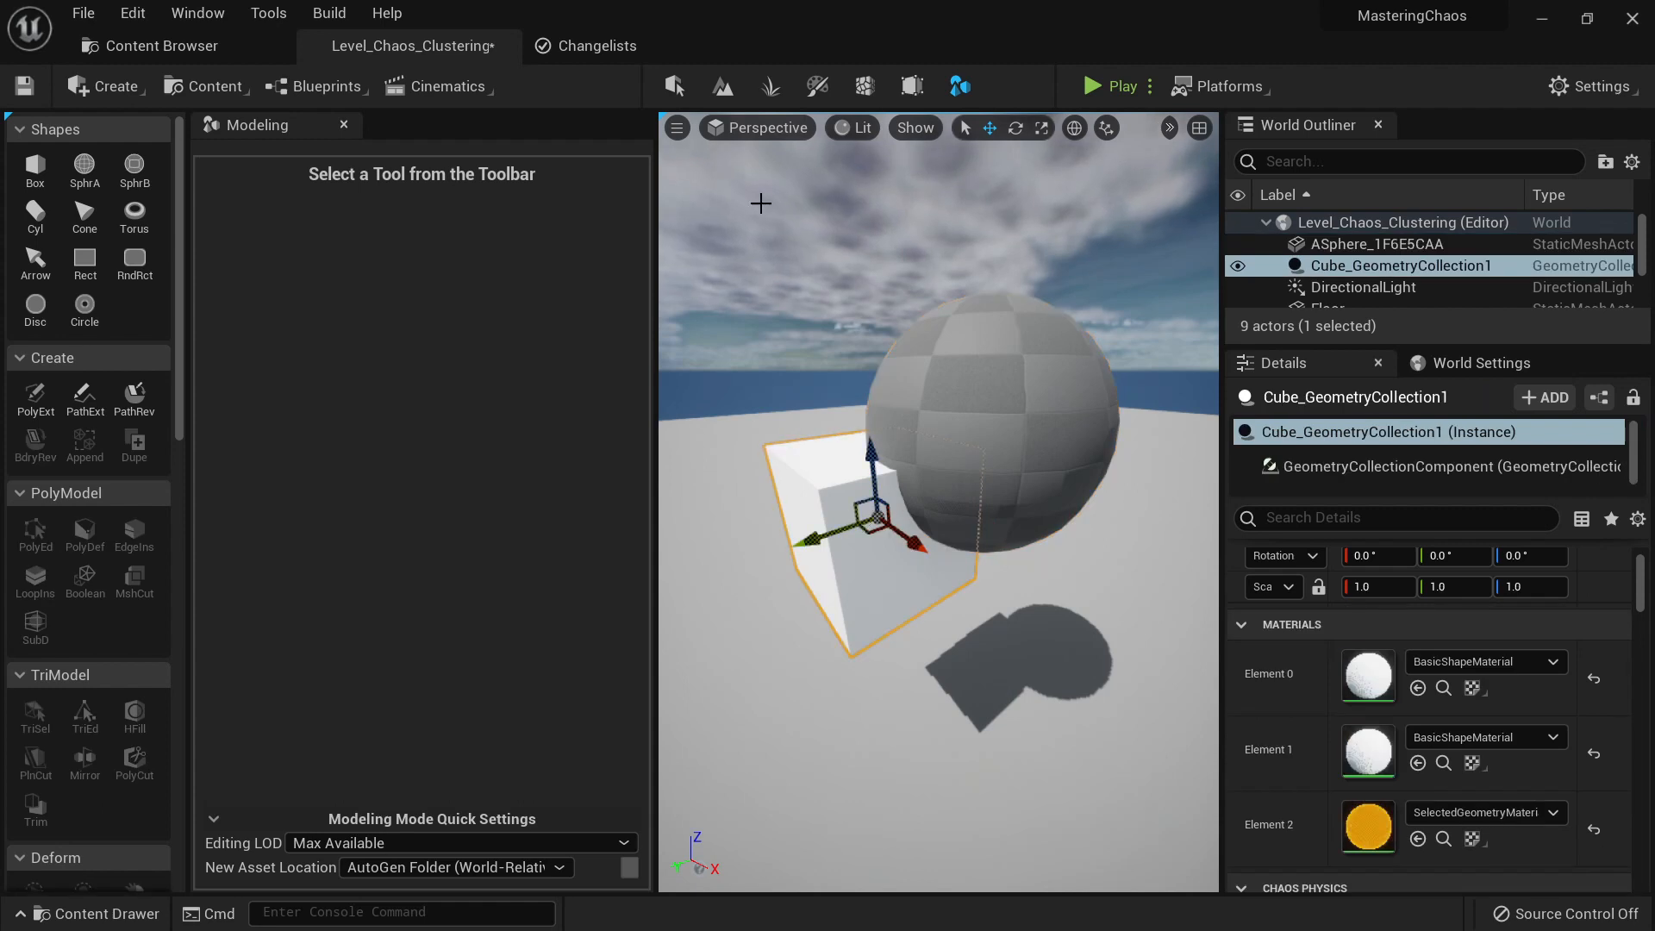
left_click(865, 86)
key("w")
right_click_drag(1000, 338, 1022, 330)
left_click(243, 410)
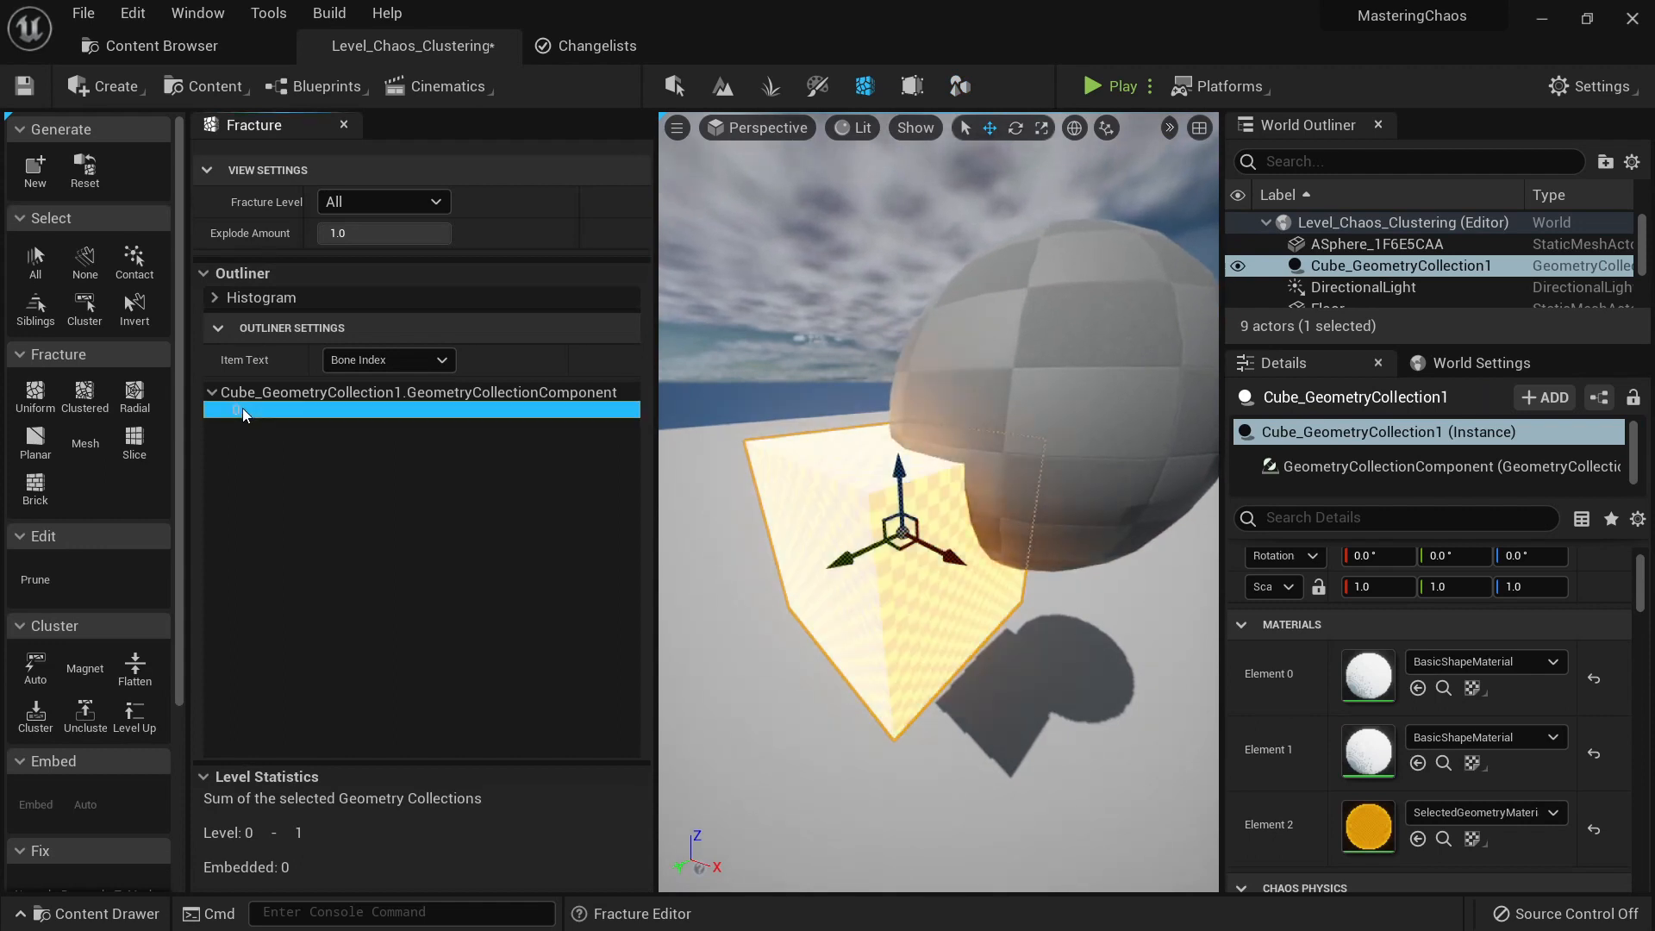
Step: Fracture the cube with the Mesh method, picking the sphere as the Cutting Actor
left_click(95, 438)
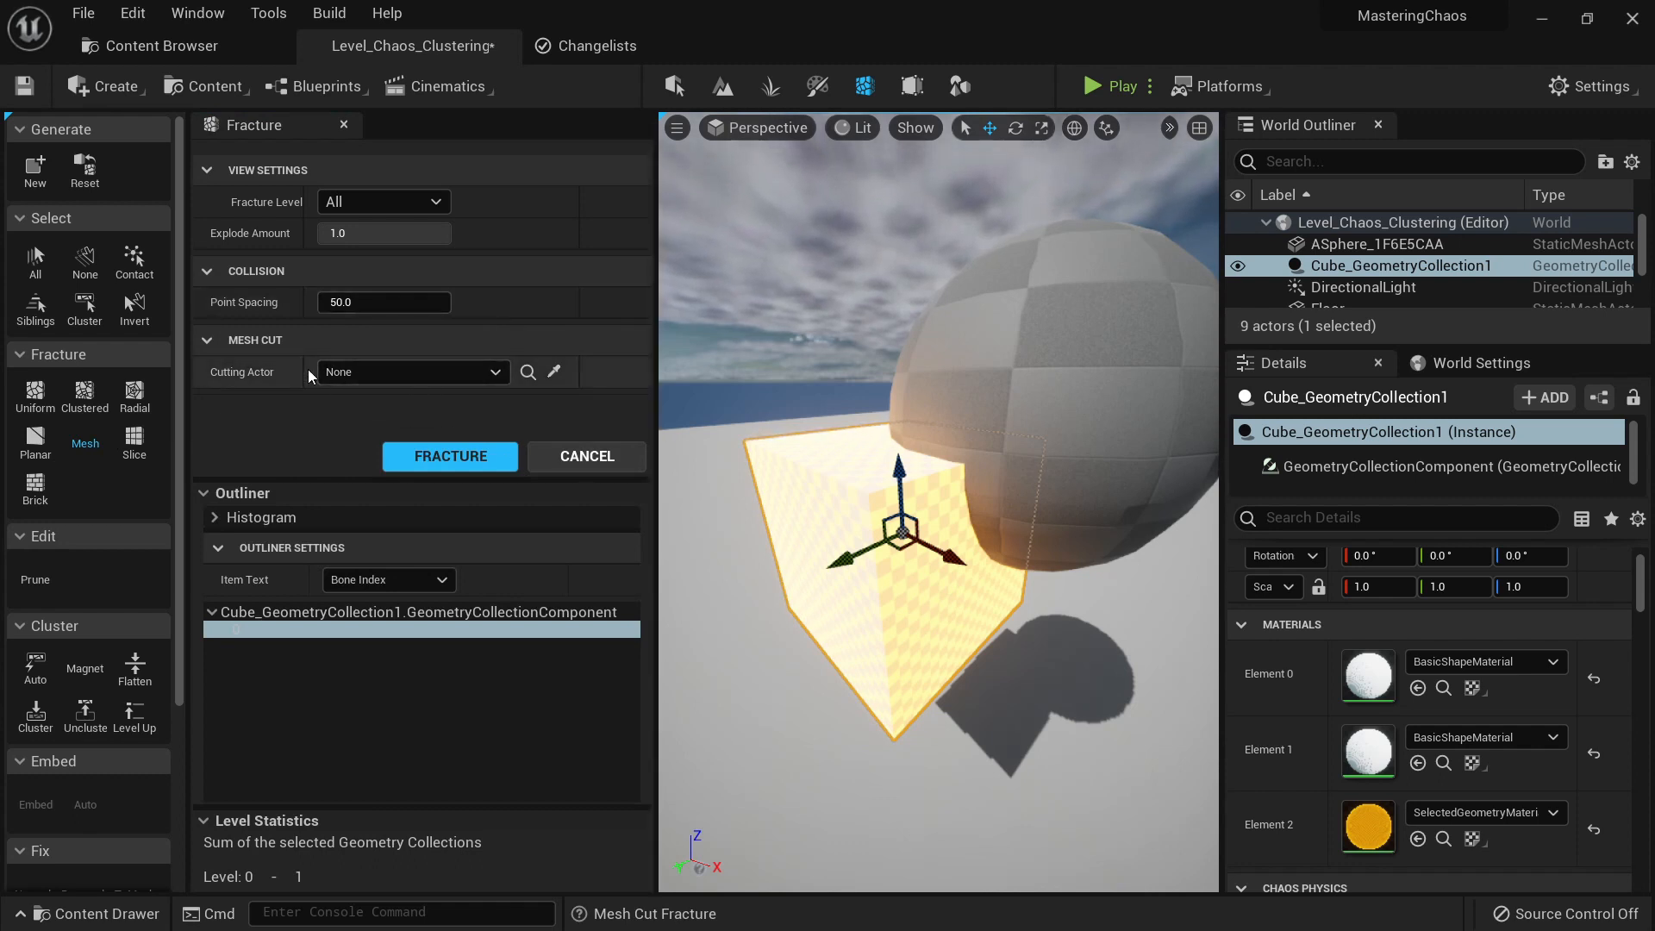
left_click(556, 370)
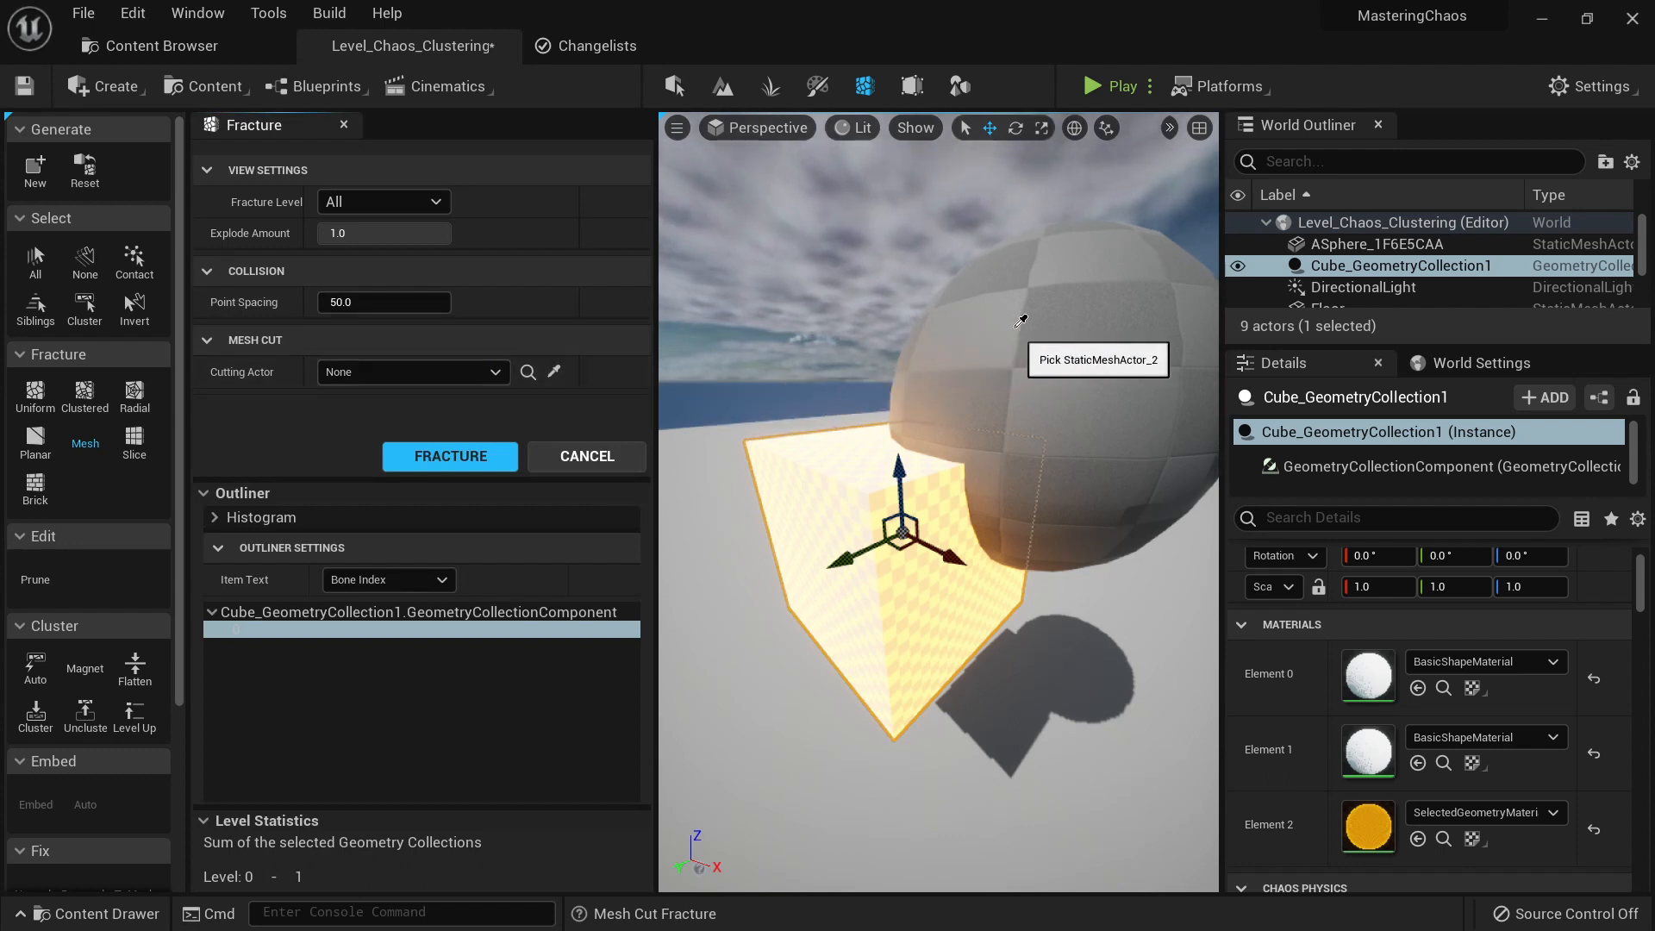
left_click(1016, 324)
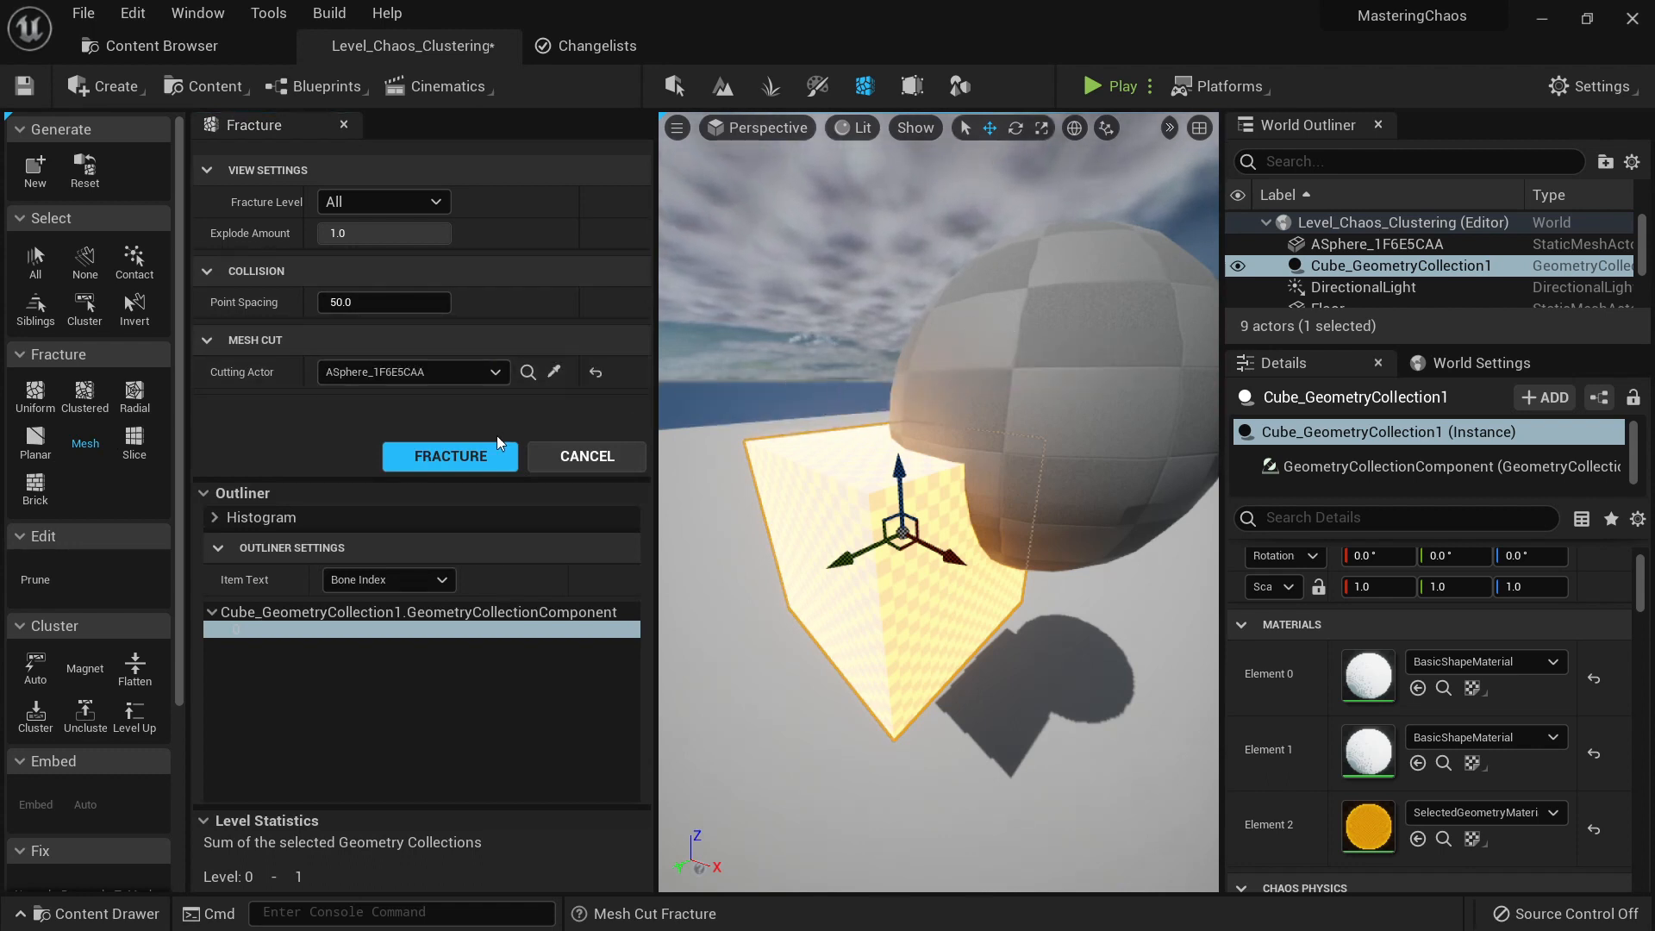
left_click(454, 457)
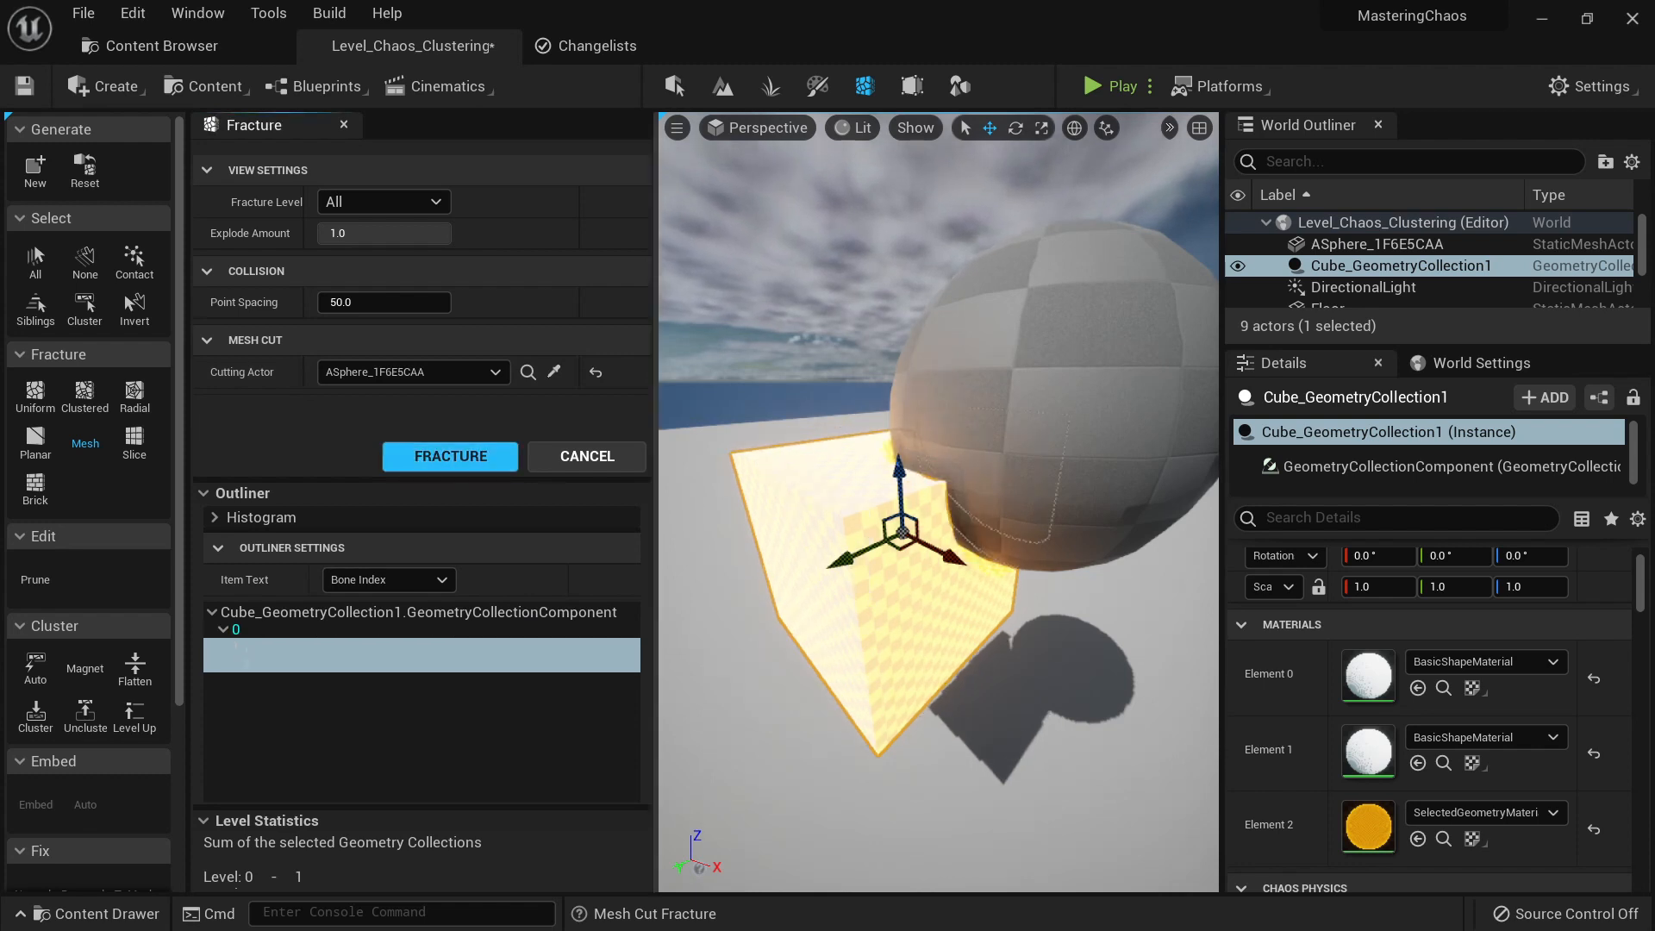
Step: Move the cutting sphere away from the fractured cube to expose the curved cut
right_click_drag(913, 489, 915, 489)
left_click(1058, 427)
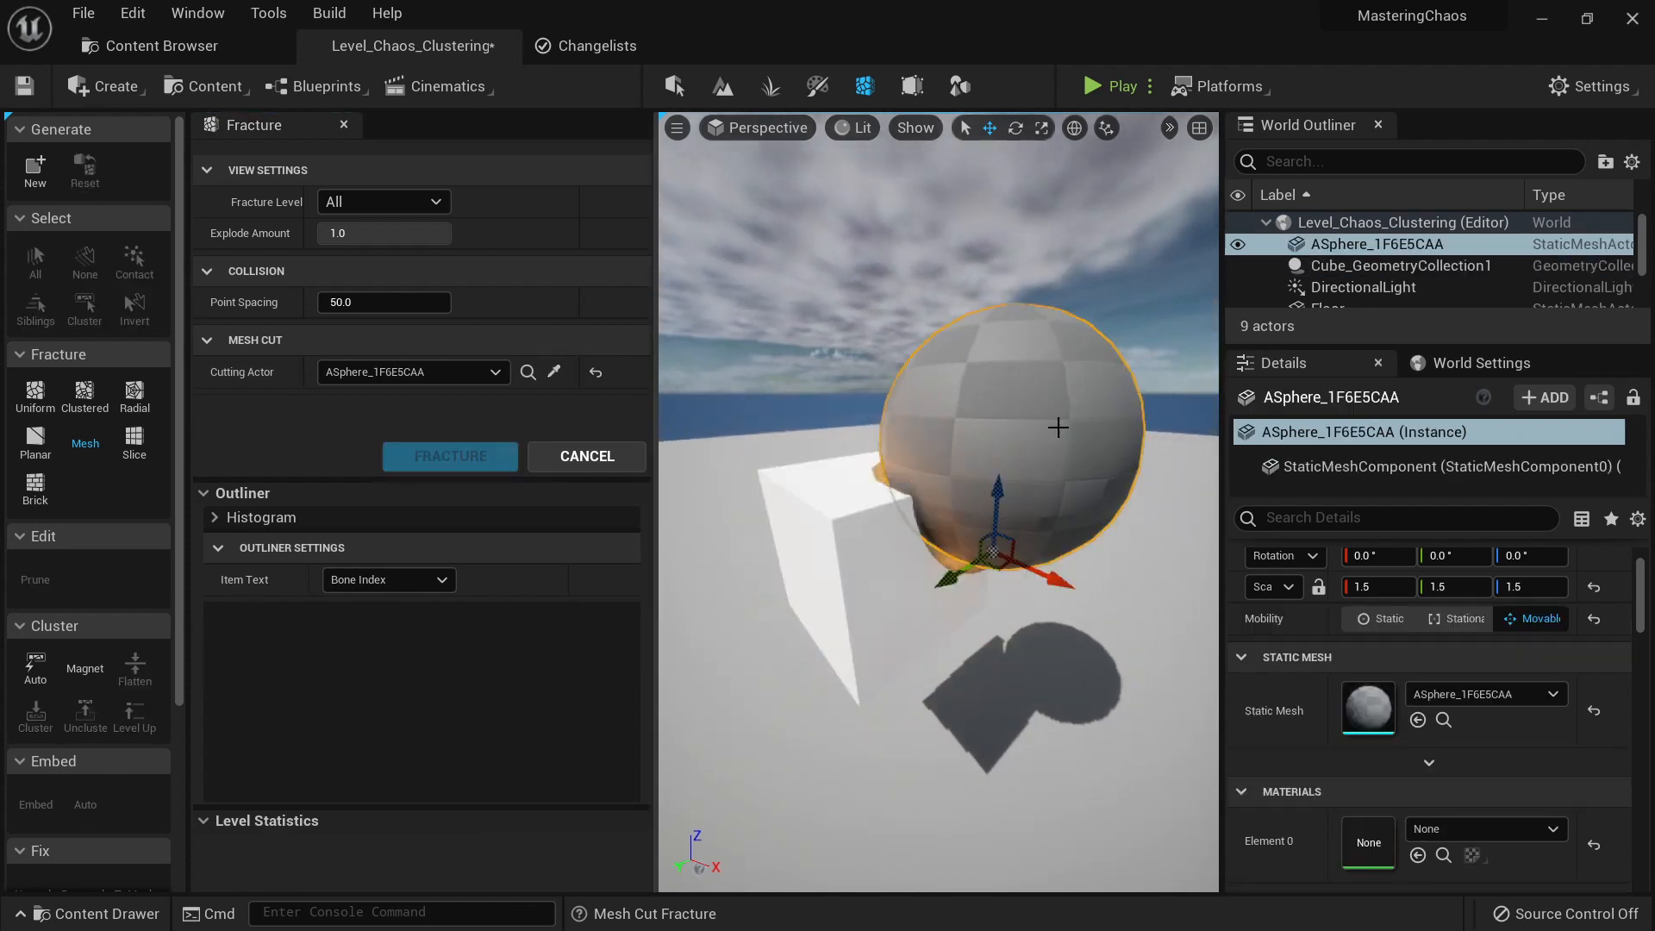
left_click_drag(955, 570, 1126, 484)
right_click_drag(1006, 471, 1021, 530)
Step: Select the cube collection, collapse the exploded view and spread the pieces again to an Explode Amount of 0.8
left_click(976, 512)
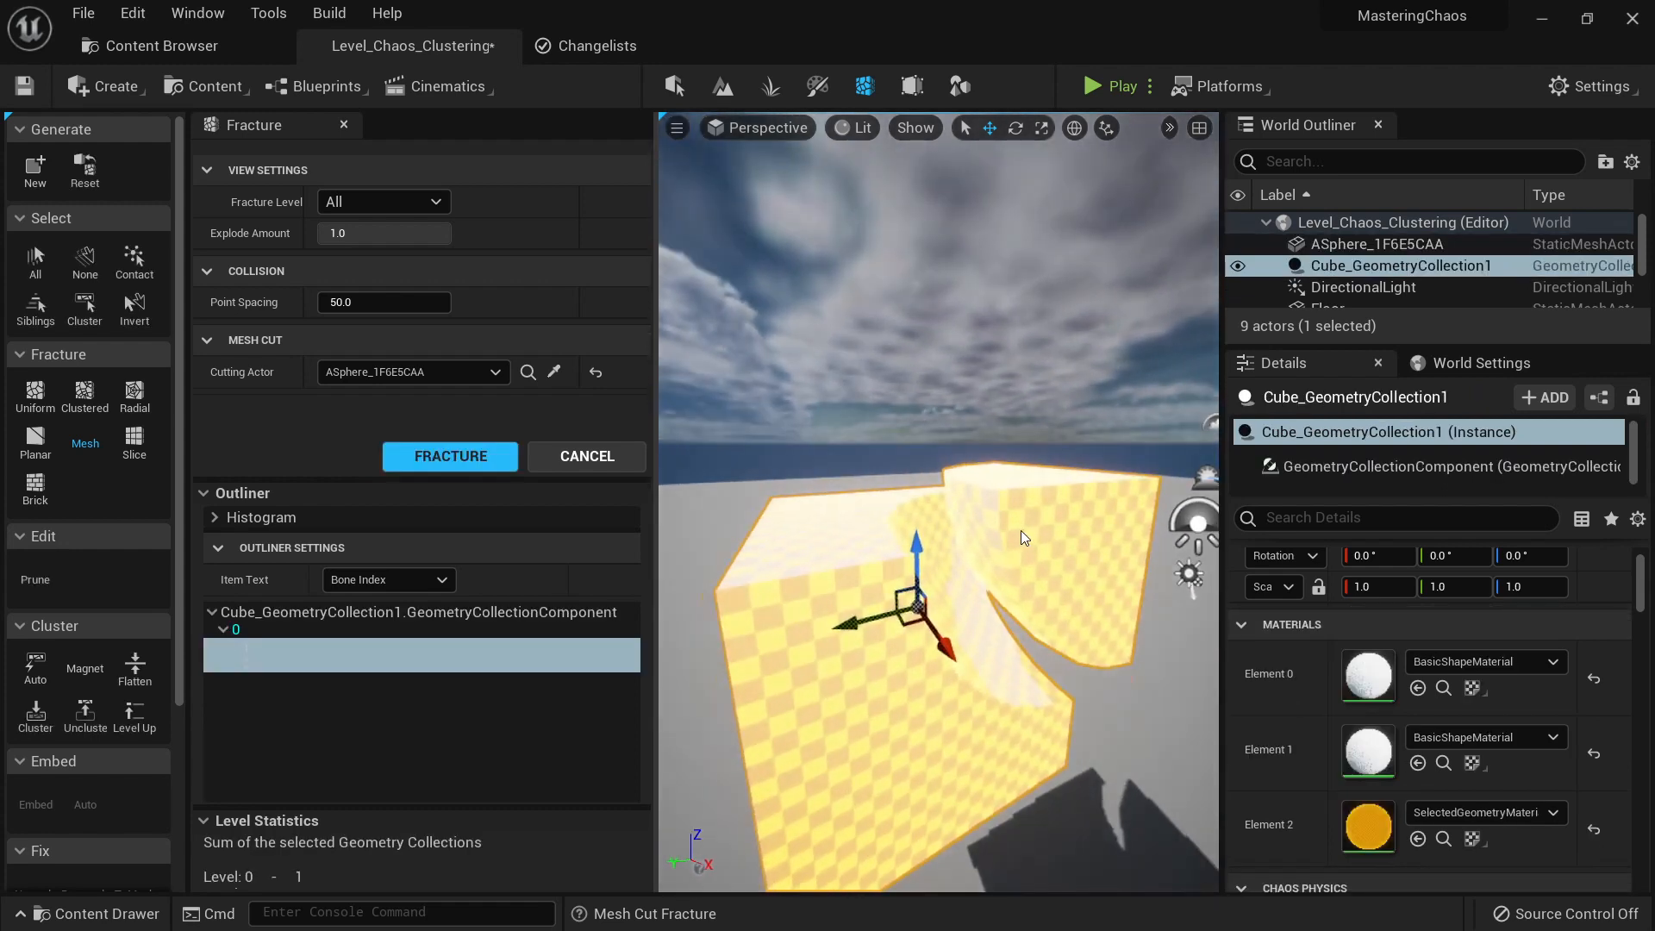
key("shift+q")
key("shift+q")
key("shift+q")
key("shift+q")
key("shift+q")
key("shift+q")
key("shift+q")
key("shift+q")
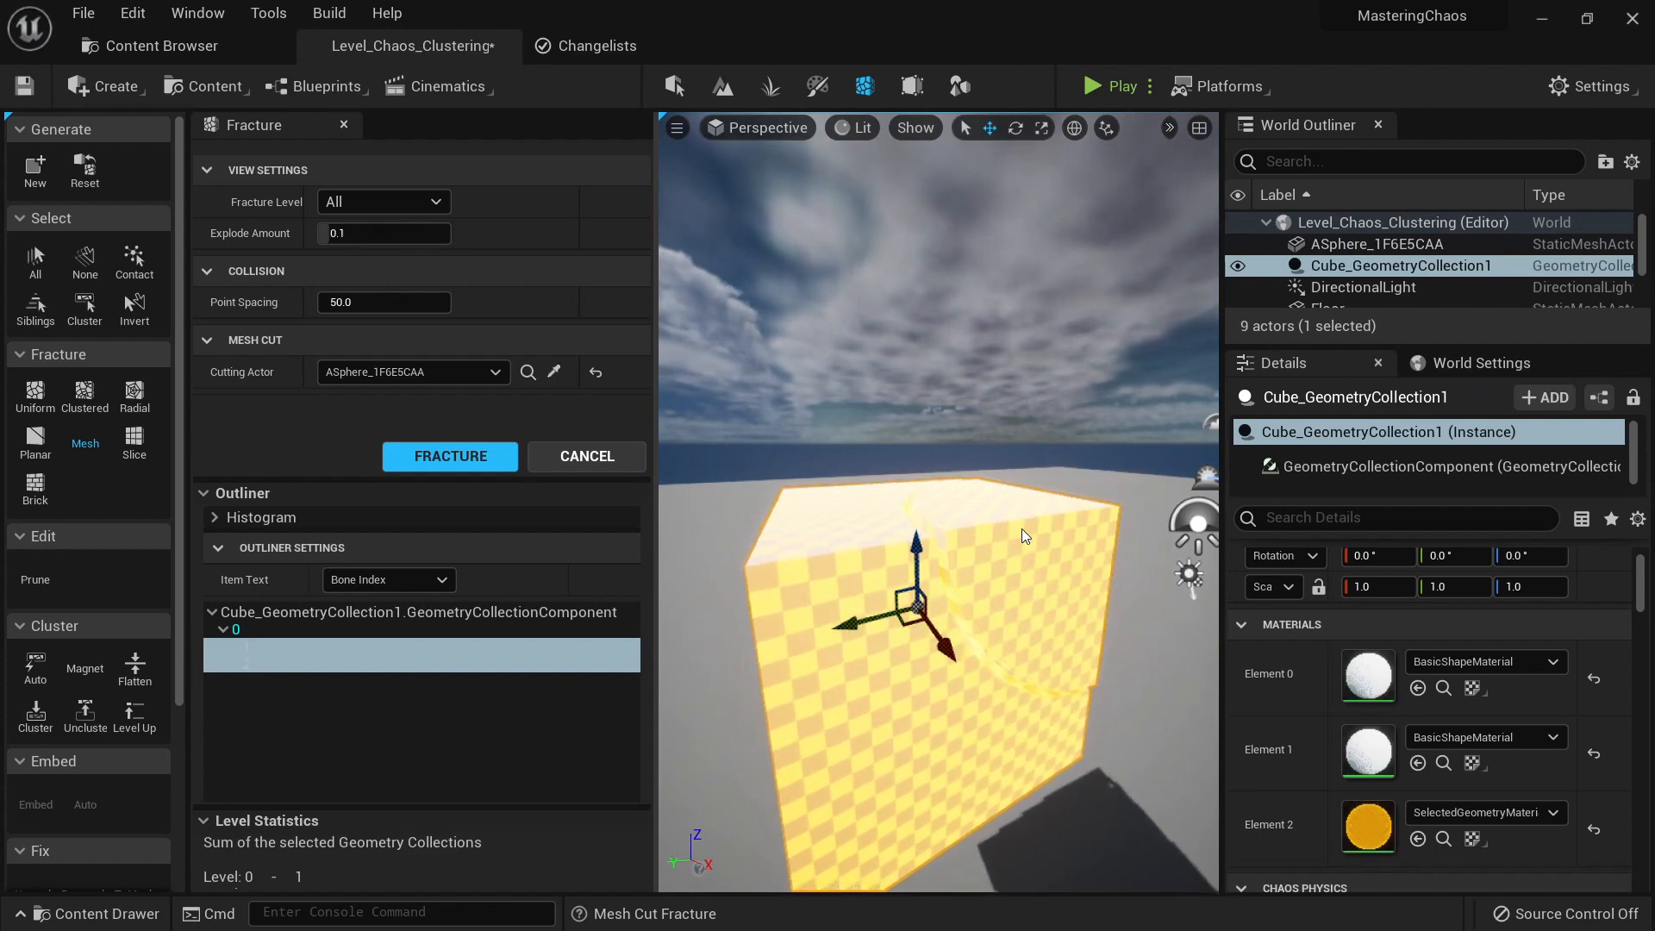
key("shift+e")
key("shift+e")
key("shift+e")
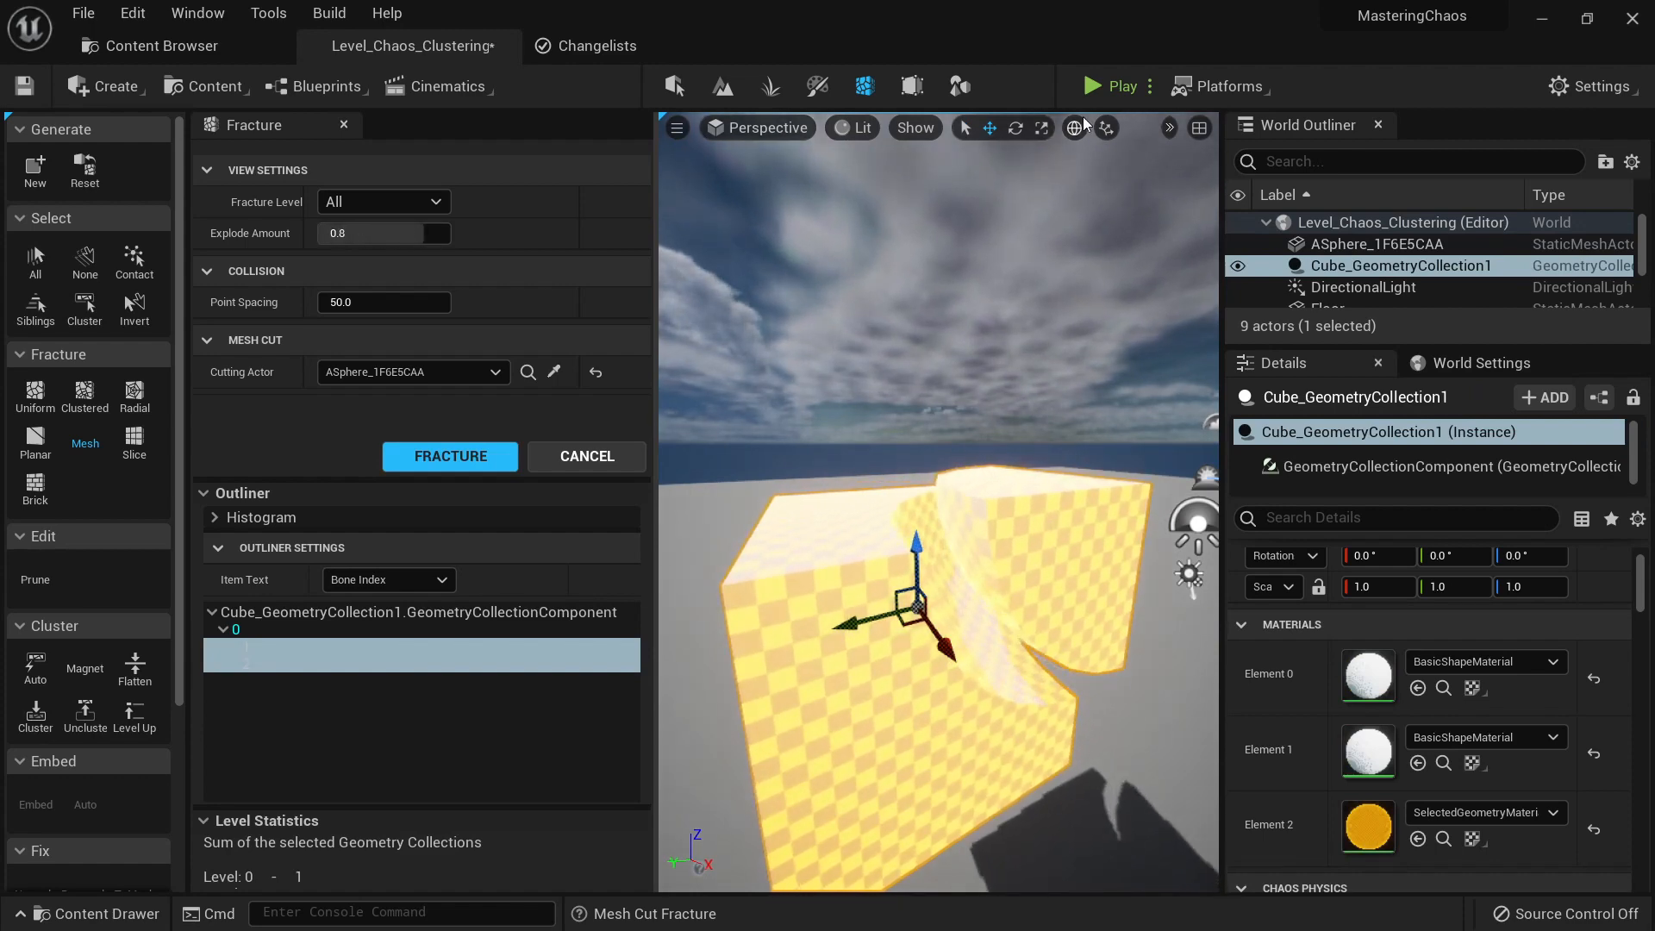
Step: Play the level in full screen, move the character around the sphere-cut cube pieces, and end the play session
left_click(1093, 90)
left_click(1068, 163)
key("w")
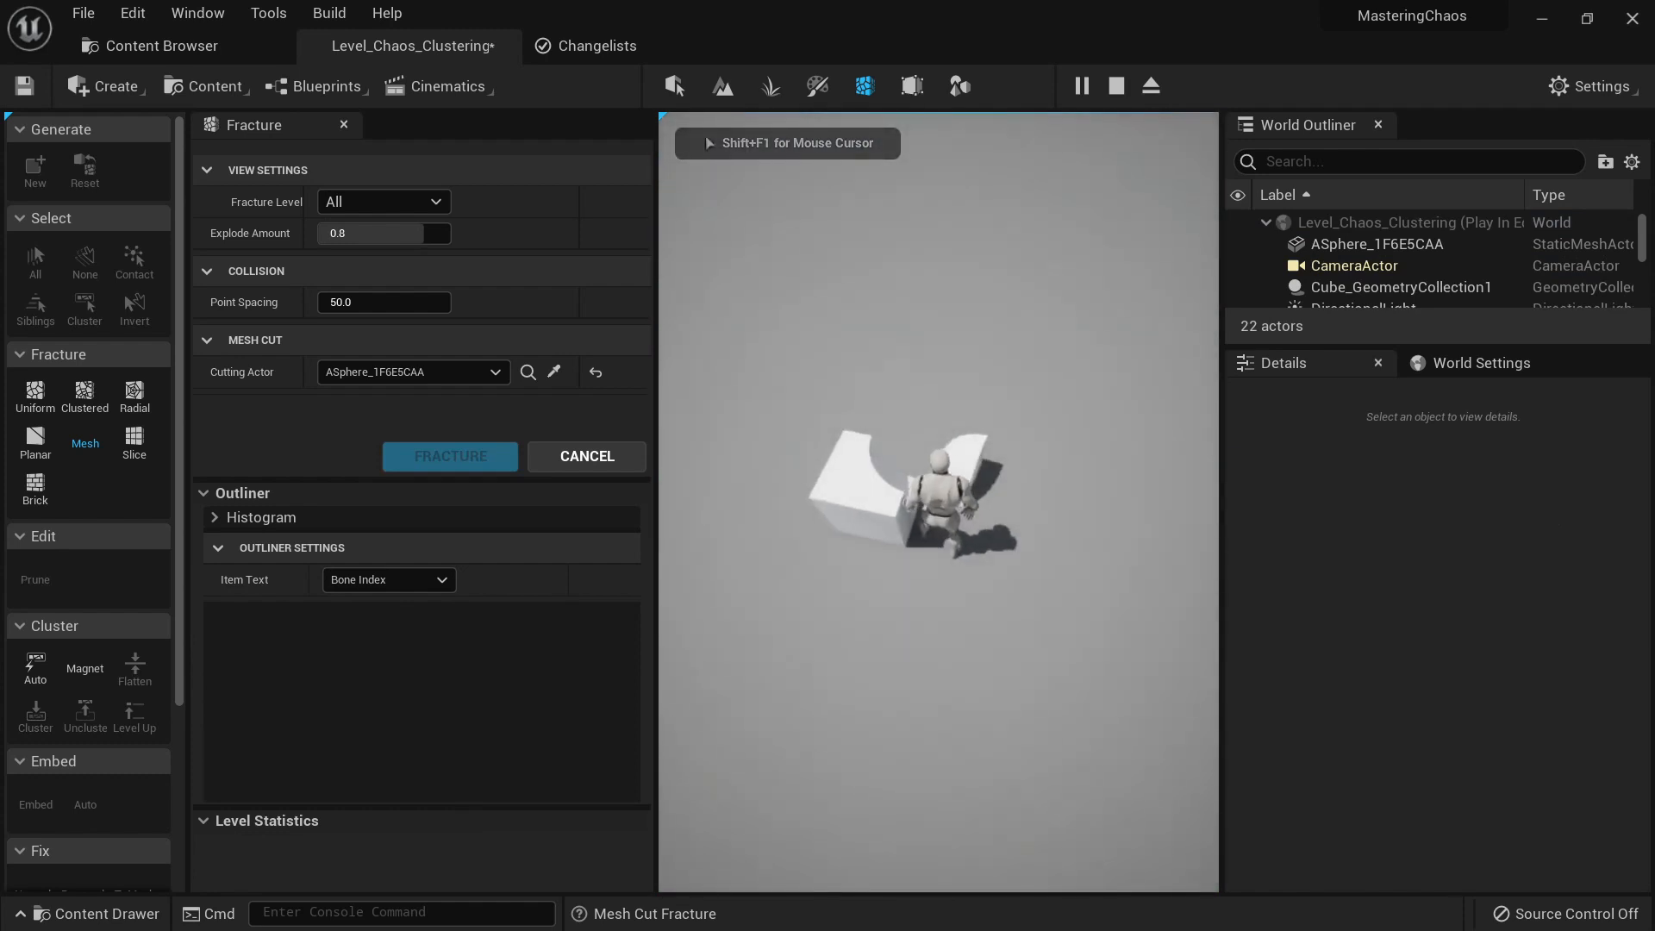
key("F11")
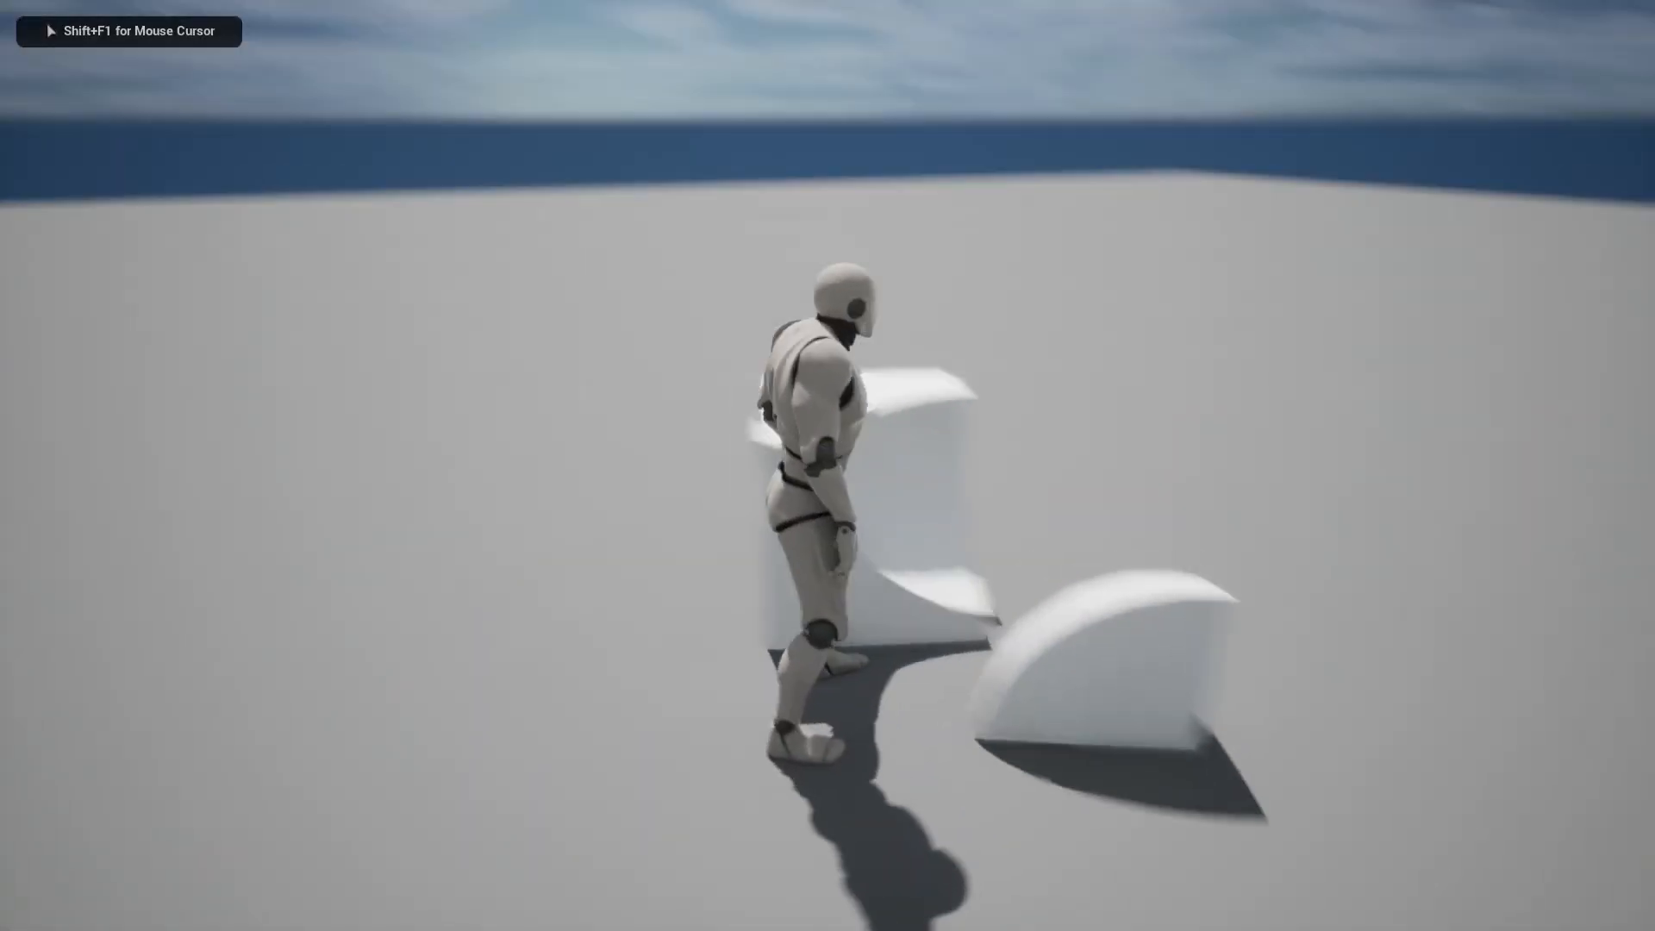
key("s")
key("w")
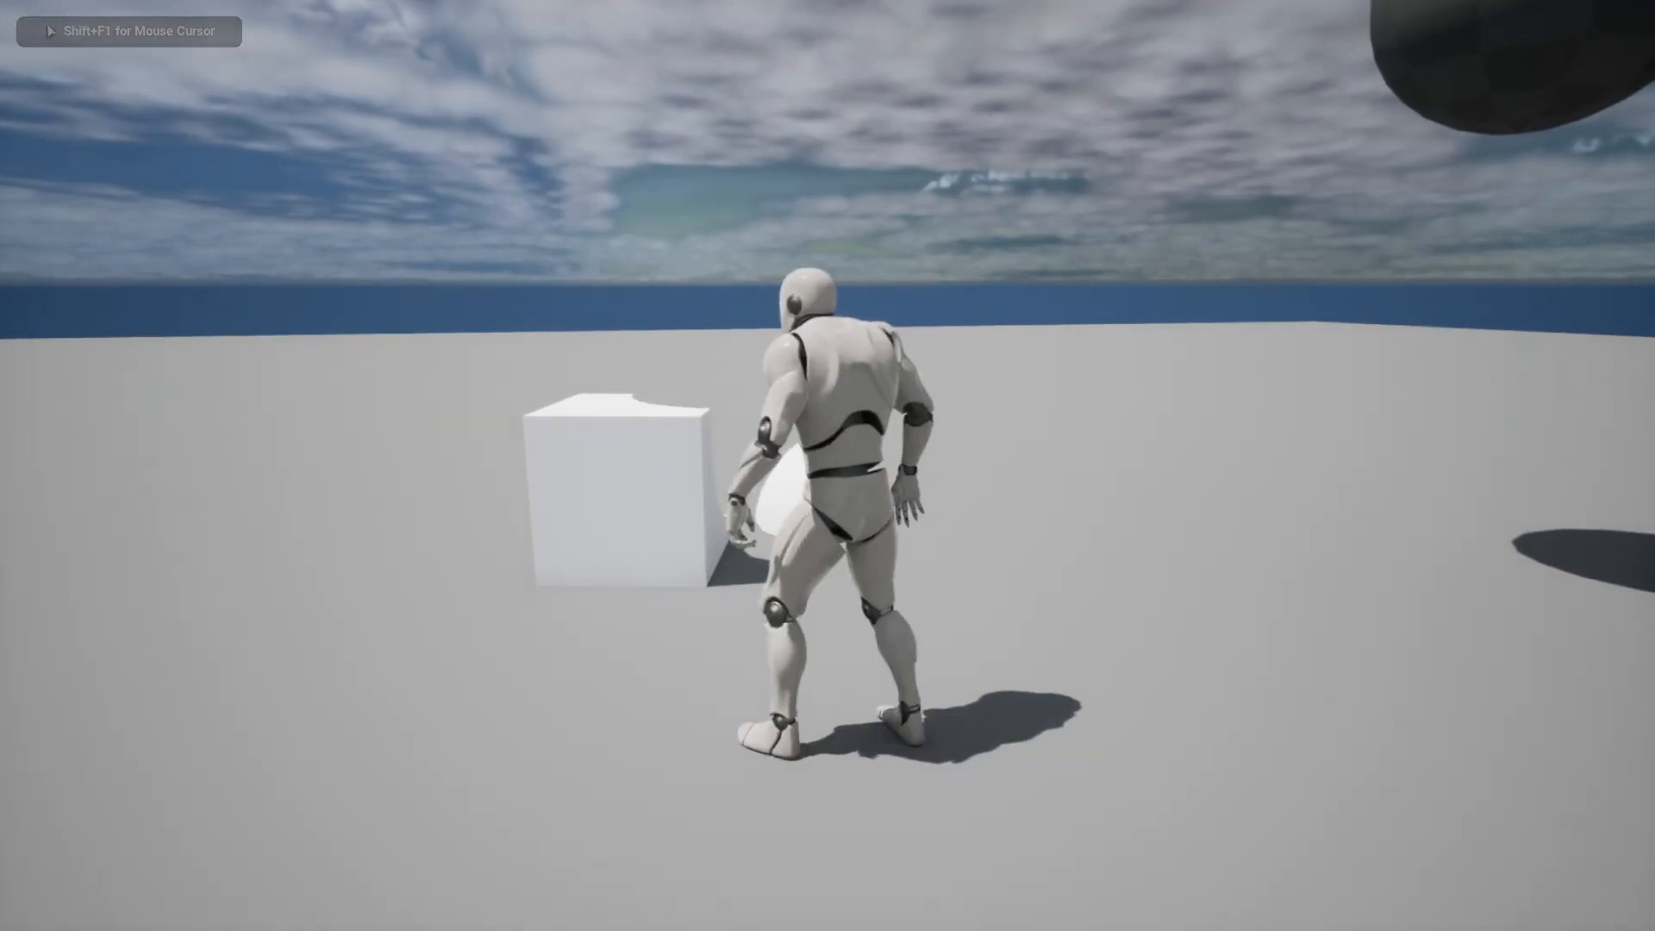
key("Escape")
Step: Leave the full-screen viewport and examine the sphere-shaped cut in the cube from several sides
key("f")
mouse_move(727, 326)
right_mouse_down()
mouse_move(767, 362)
mouse_move(828, 371)
mouse_move(820, 448)
mouse_move(727, 327)
right_mouse_up()
key("w")
key("a")
key("d")
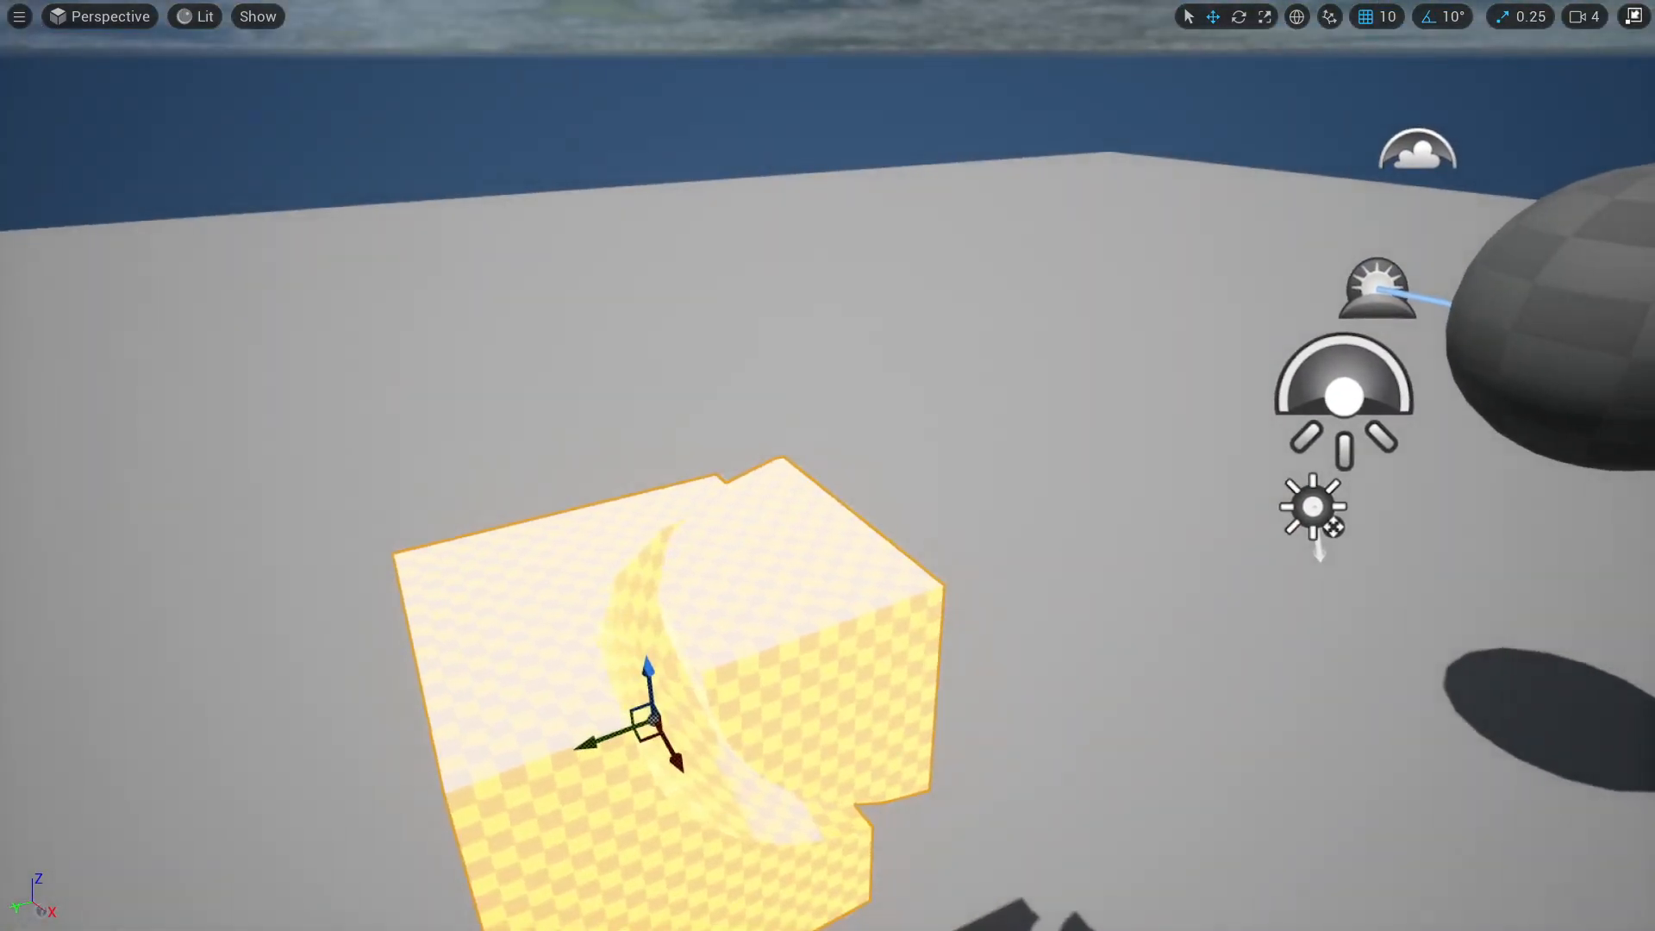
key("F11")
key("a")
right_click_drag(825, 424, 906, 423)
key("q")
right_click_drag(926, 560, 798, 507)
key("d")
key("q")
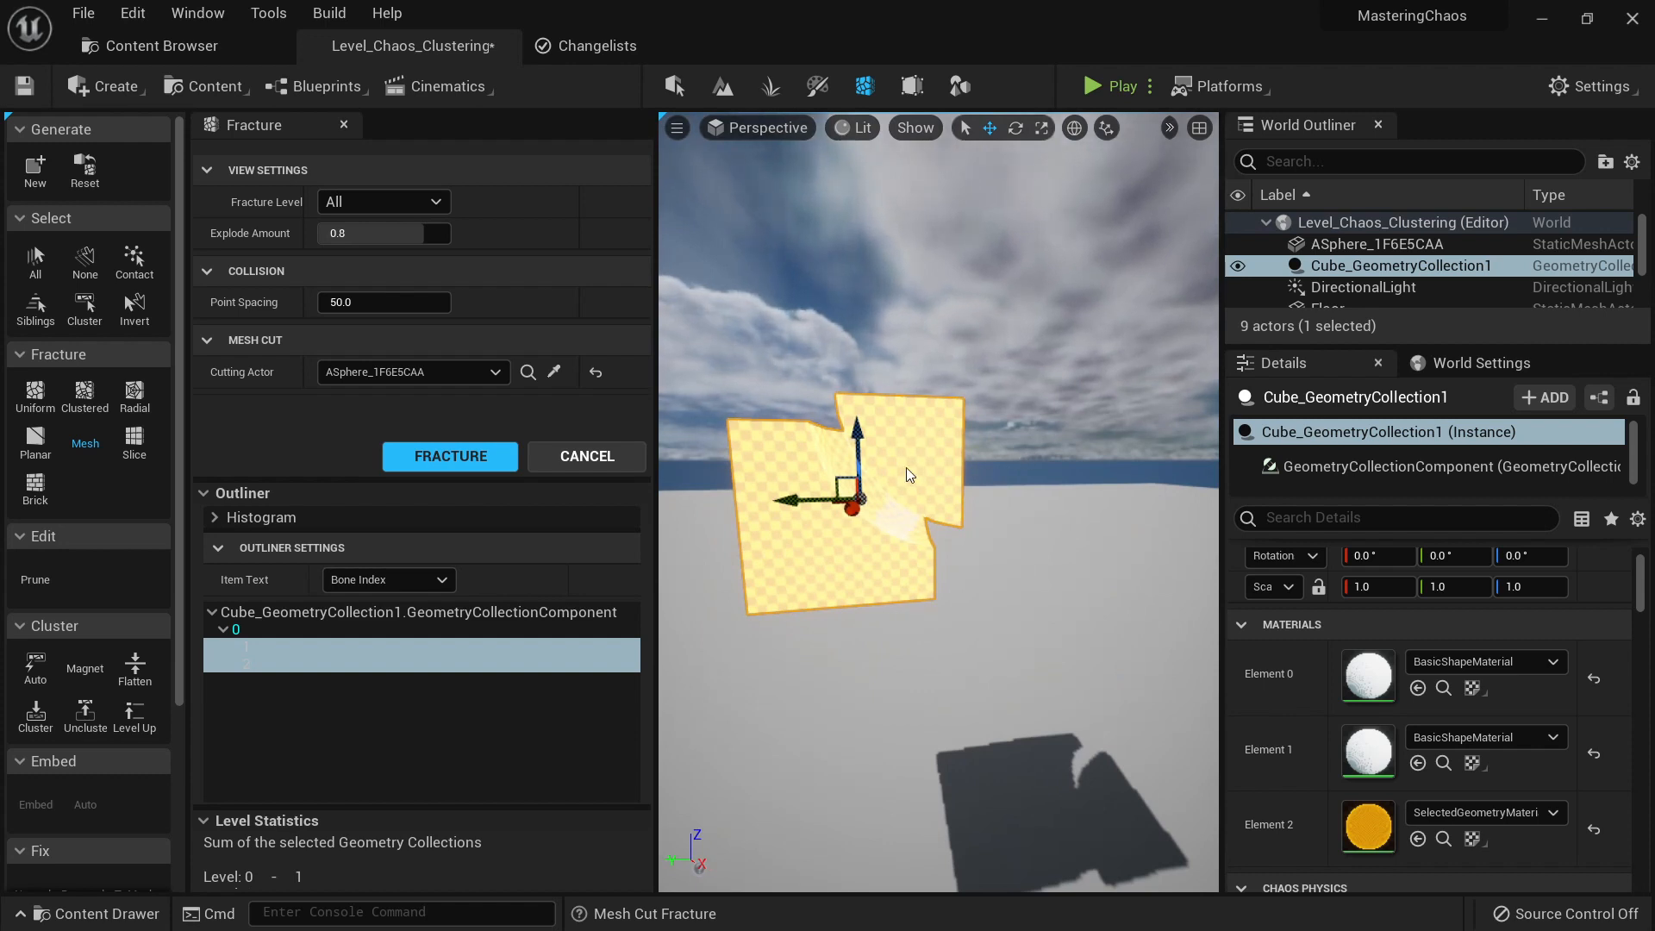
key("a")
key("e")
right_click_drag(933, 480, 981, 478)
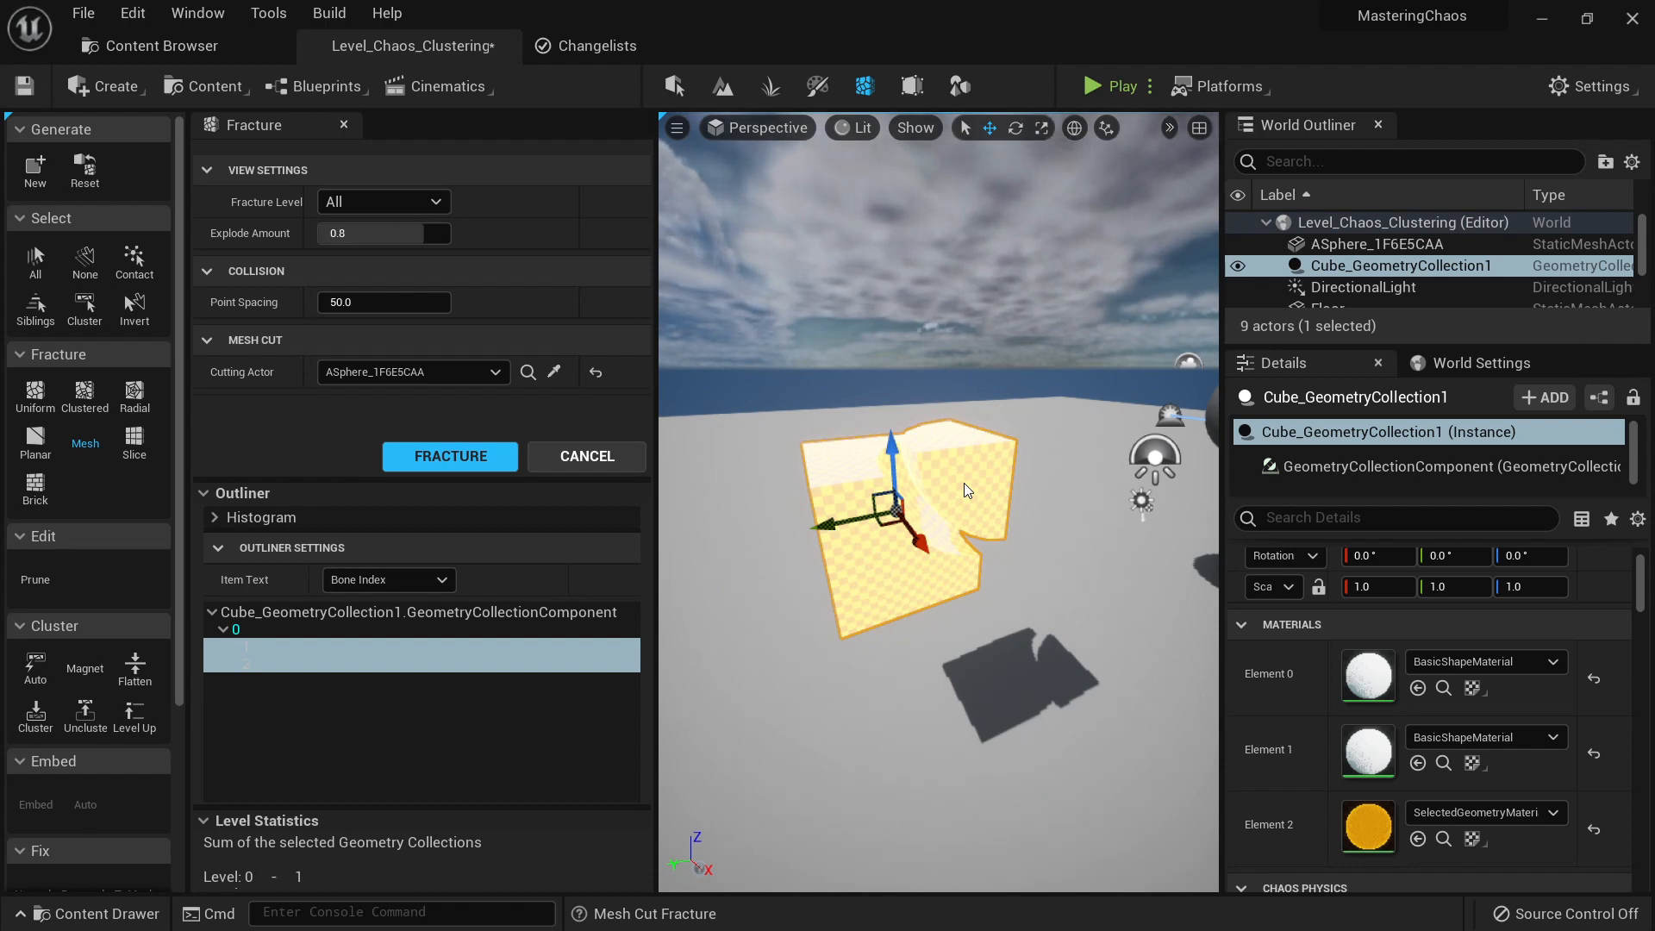
right_click_drag(964, 482, 1034, 488)
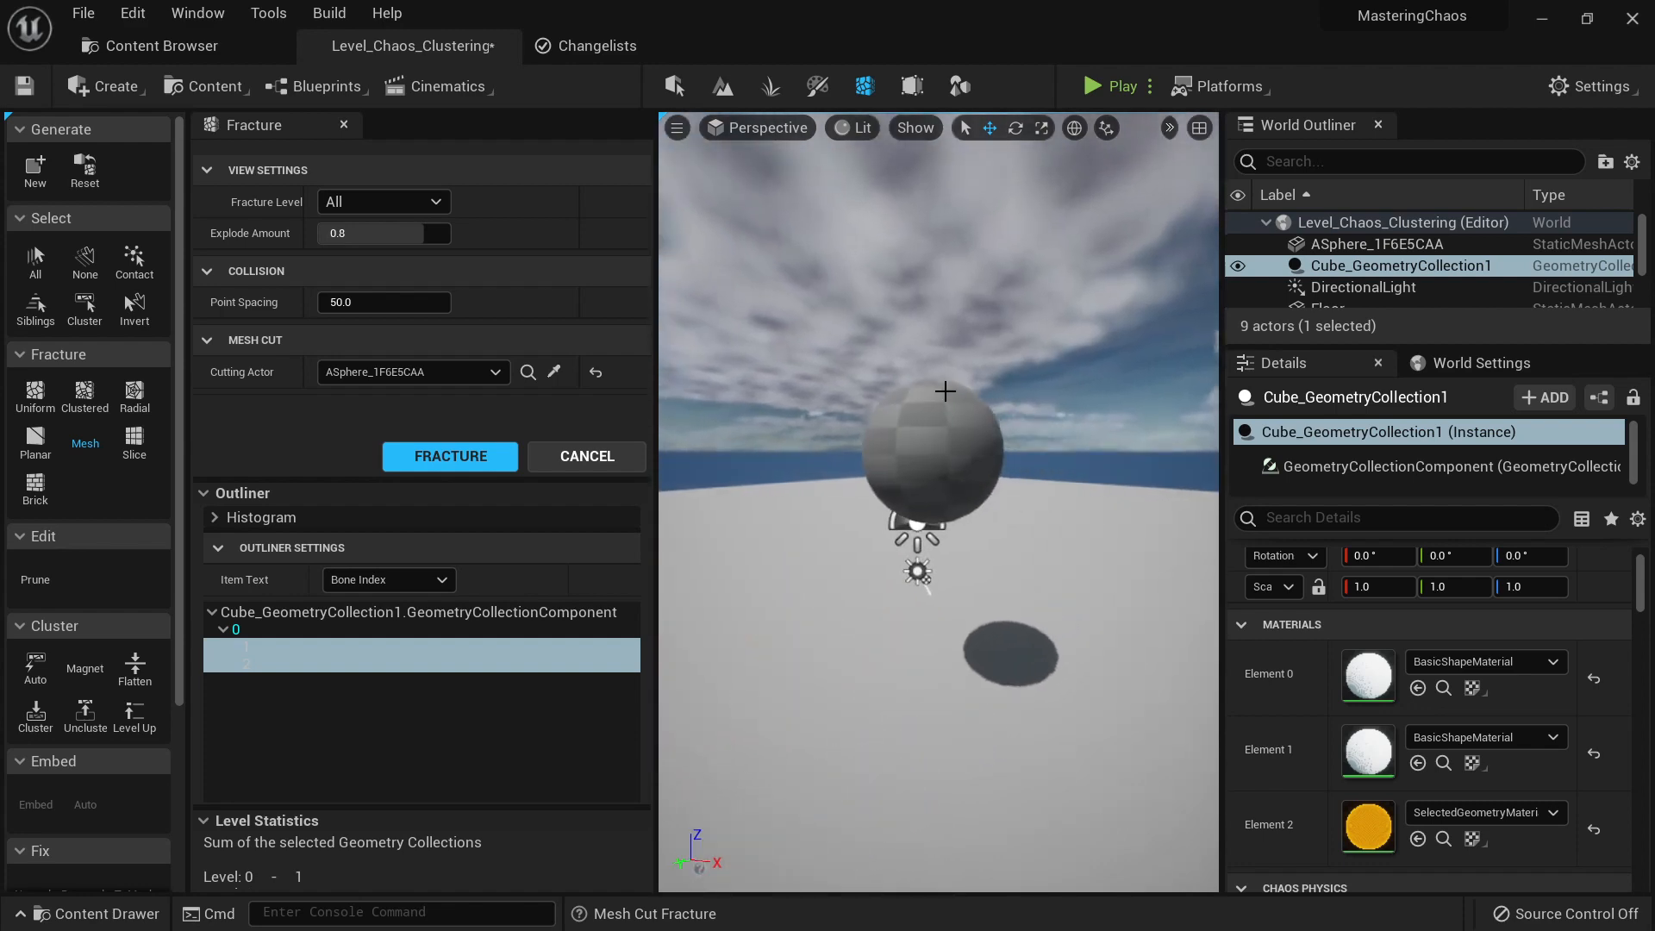
Step: Apply a Perlin Noise Displace to the cutting sphere in Modeling mode, with Subdivisions set to 1
left_click(950, 401)
key("f")
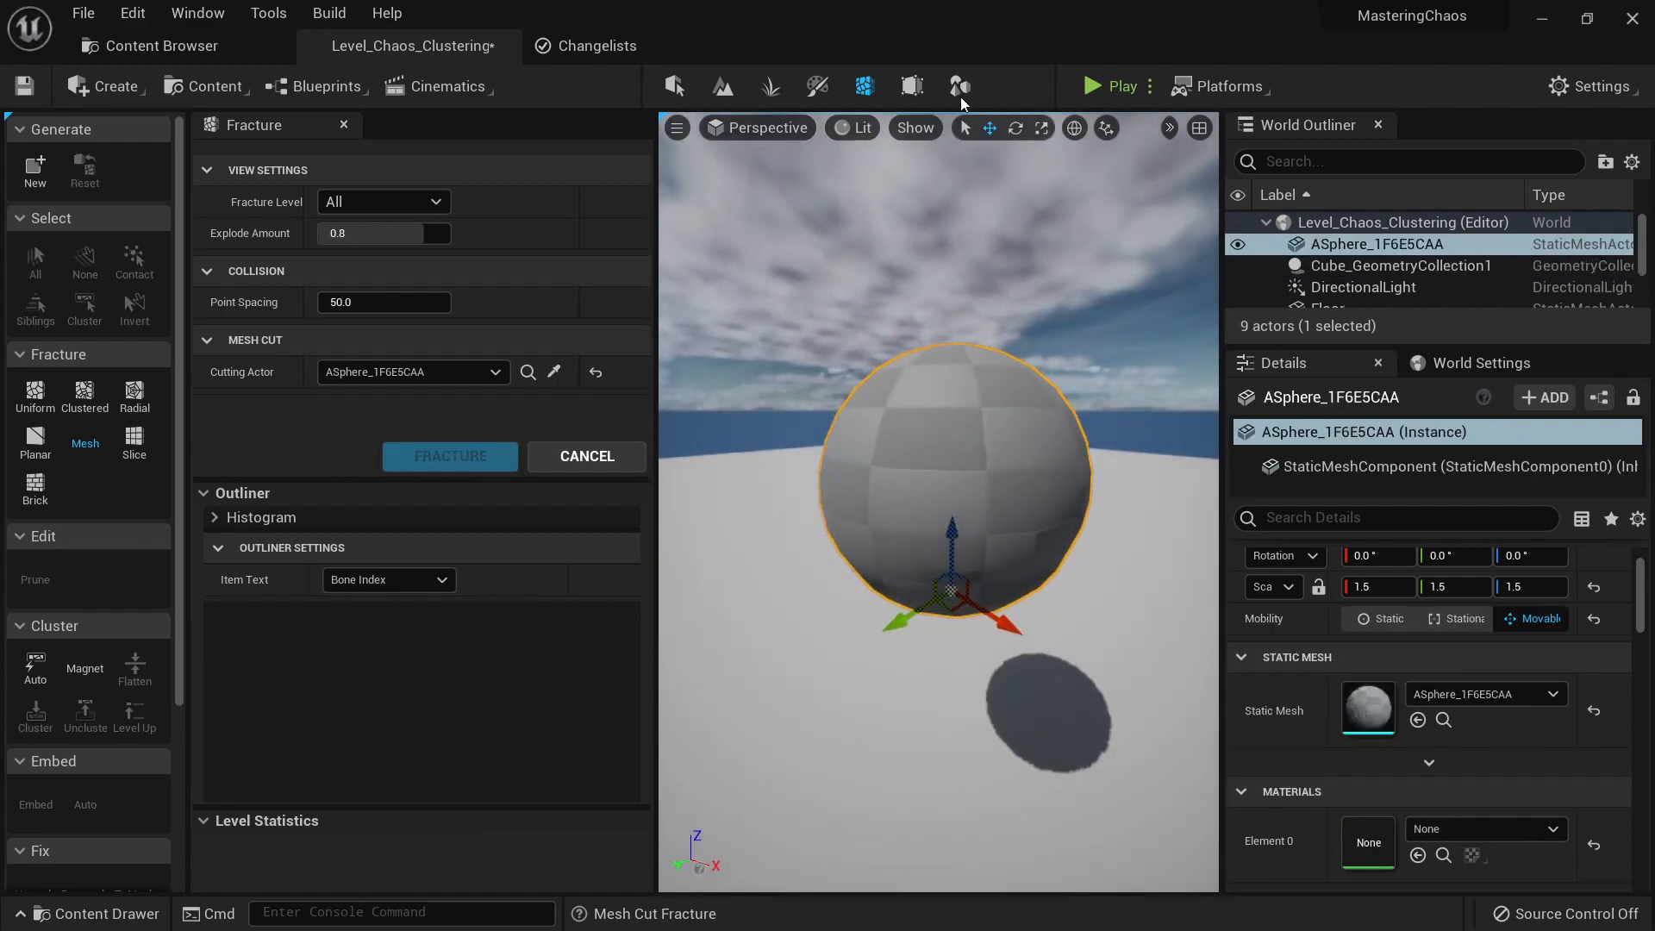
left_click(957, 86)
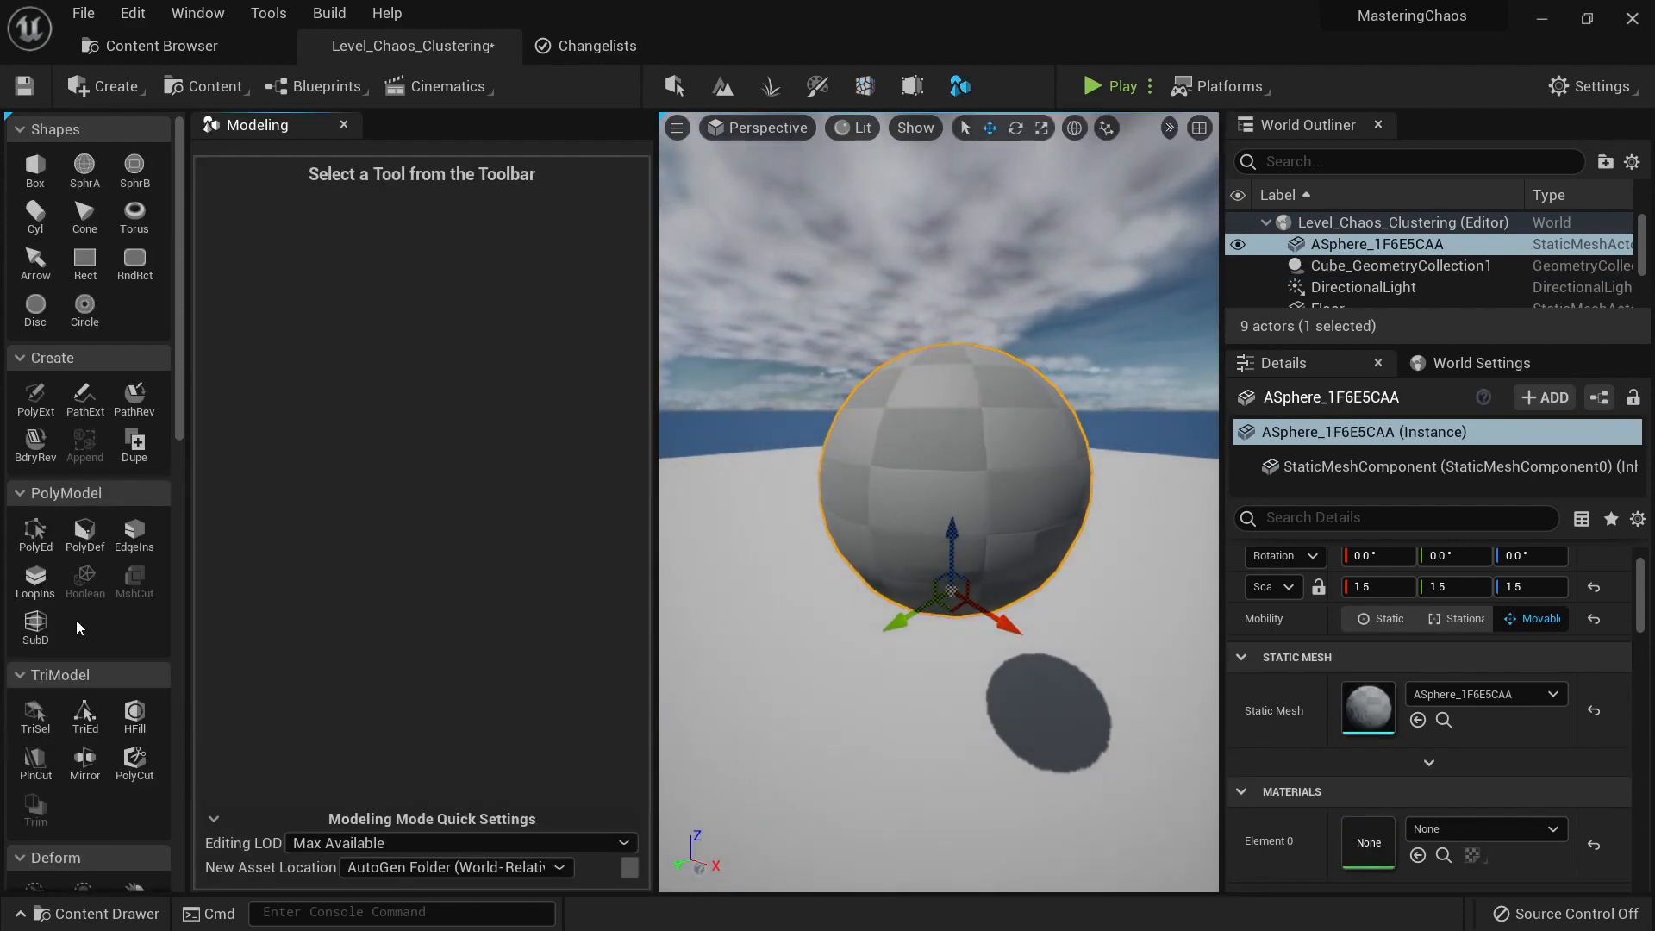
scroll(76, 619, "down", 5)
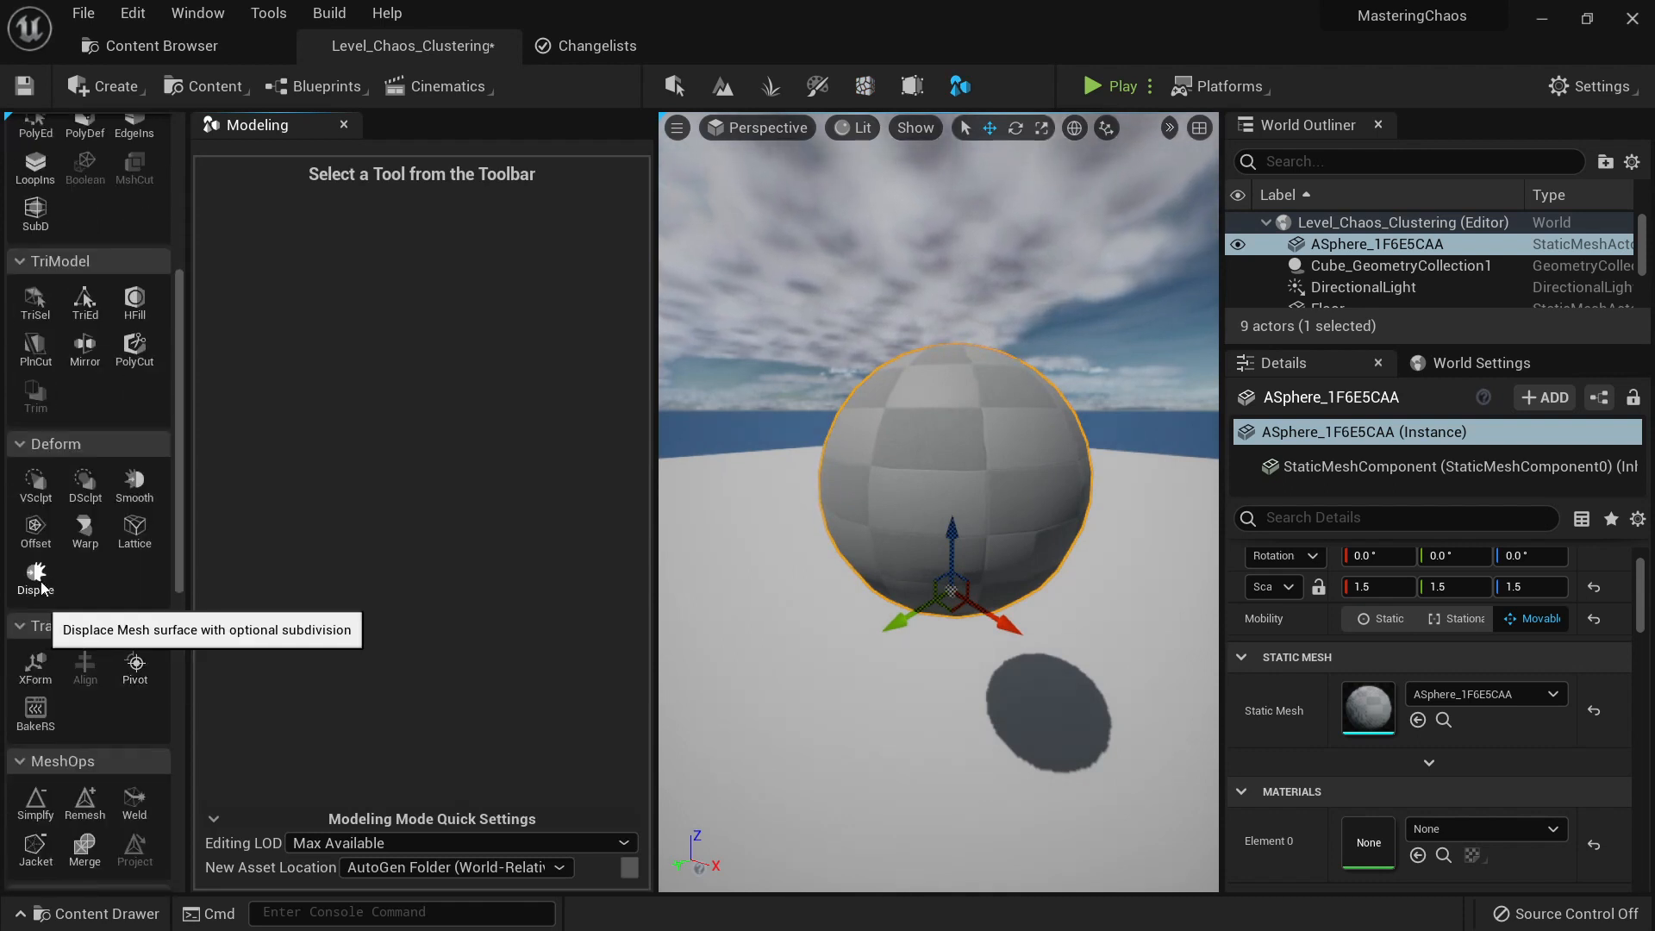
left_click(35, 576)
right_click_drag(764, 449, 778, 458)
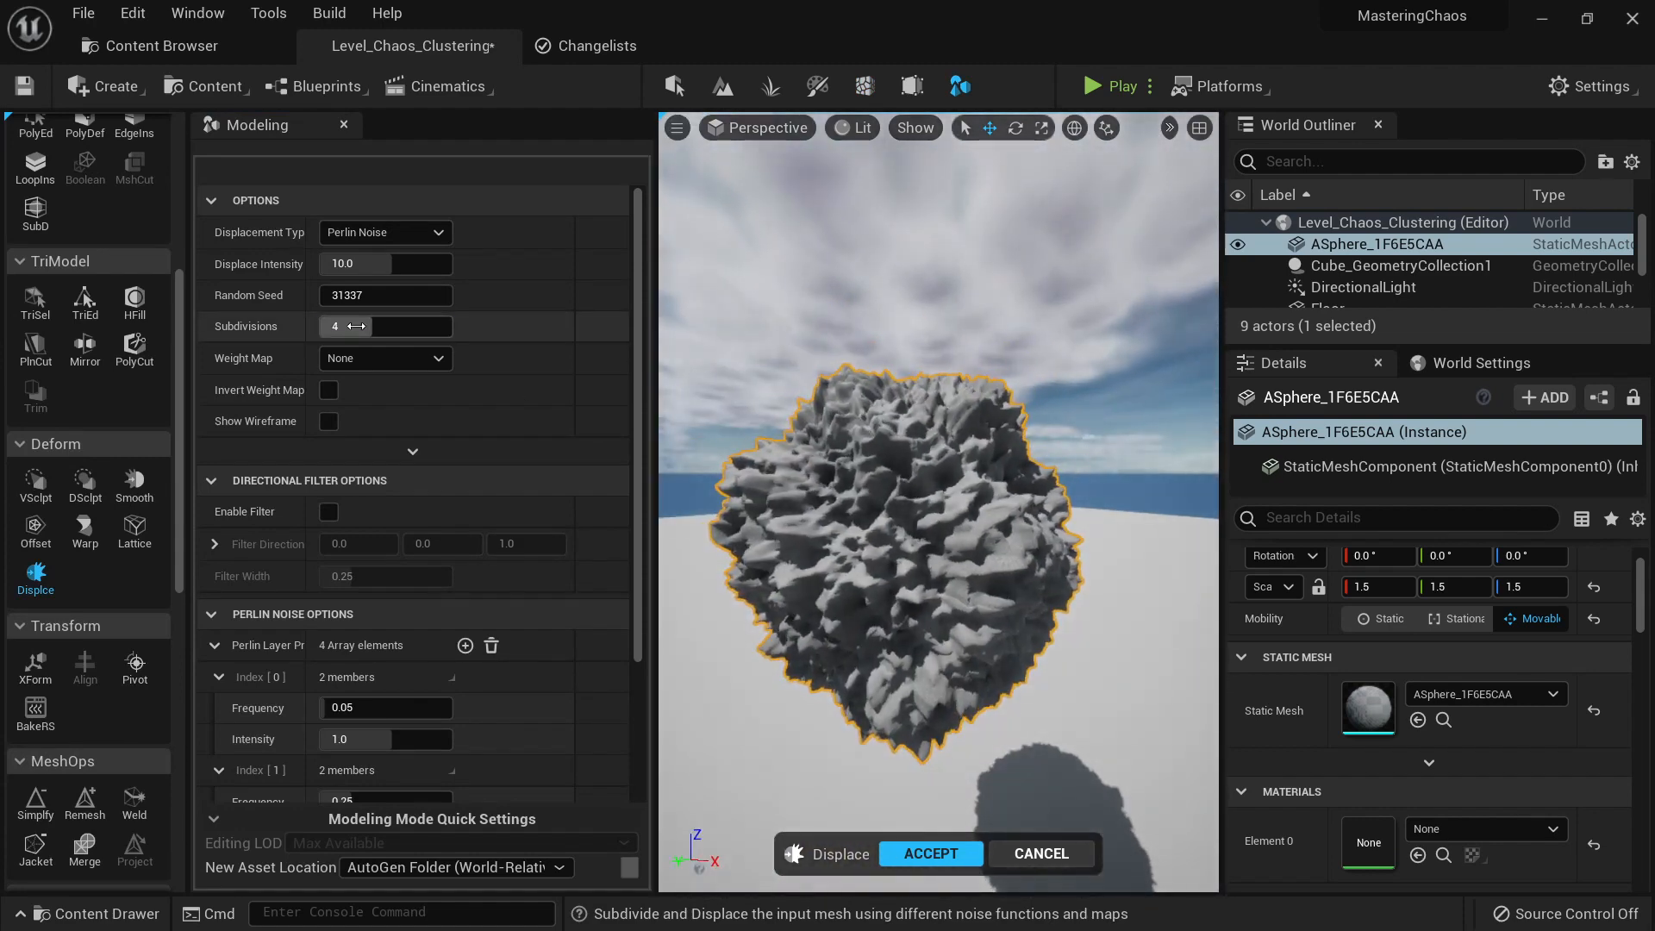
key("Return")
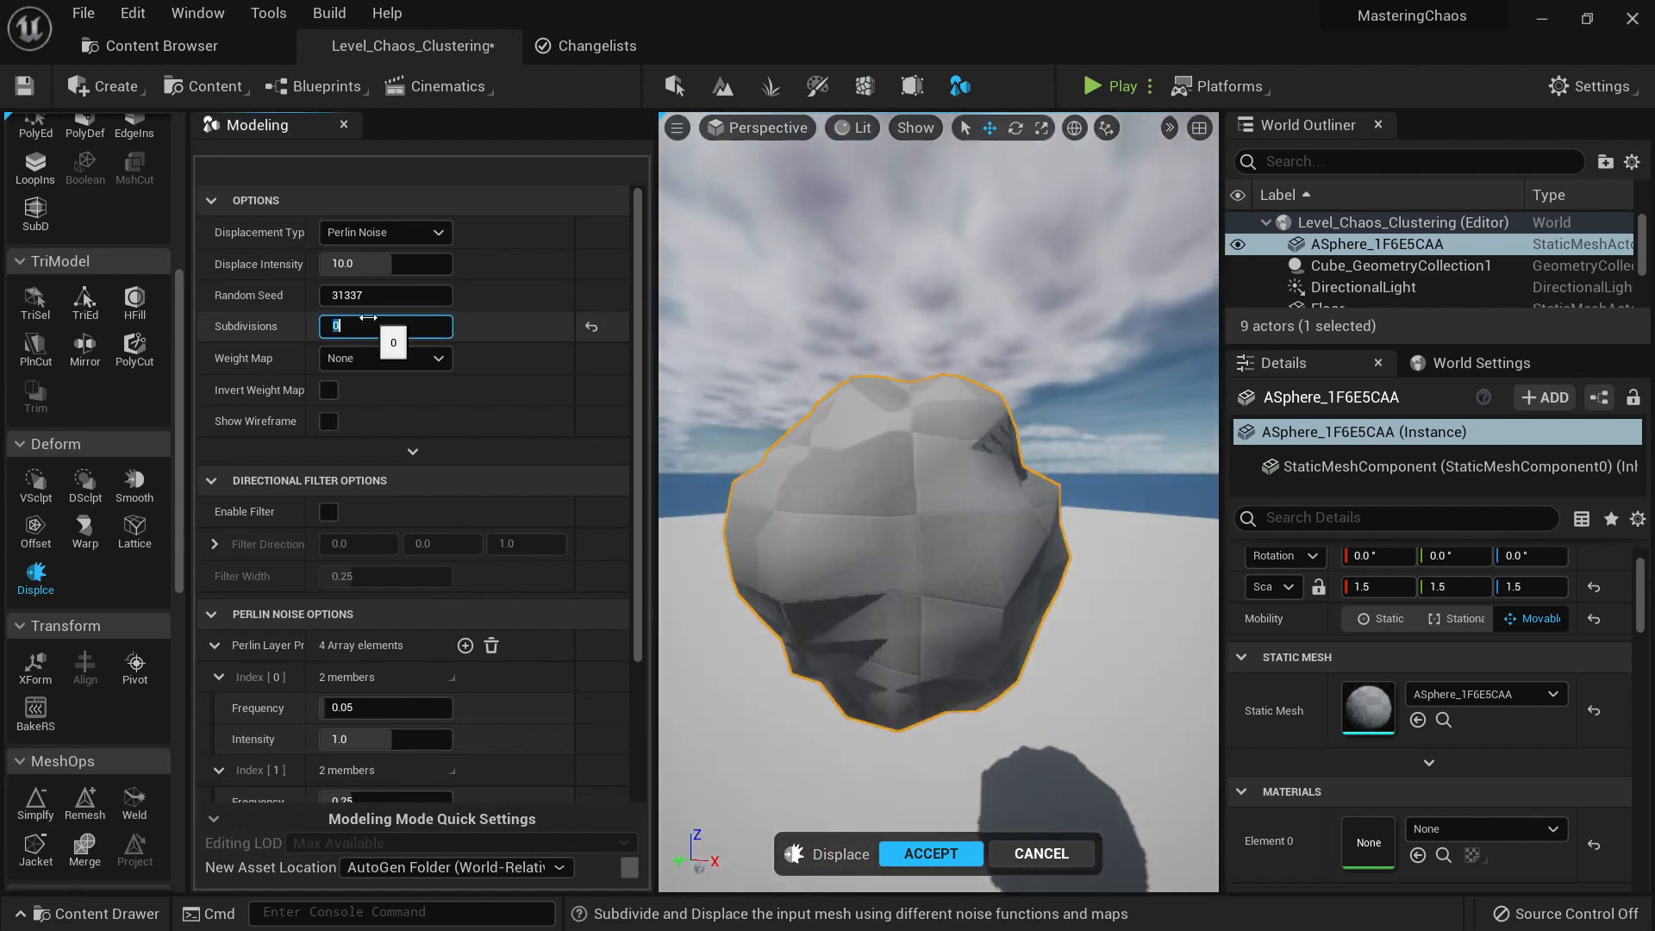
type("1")
key("Return")
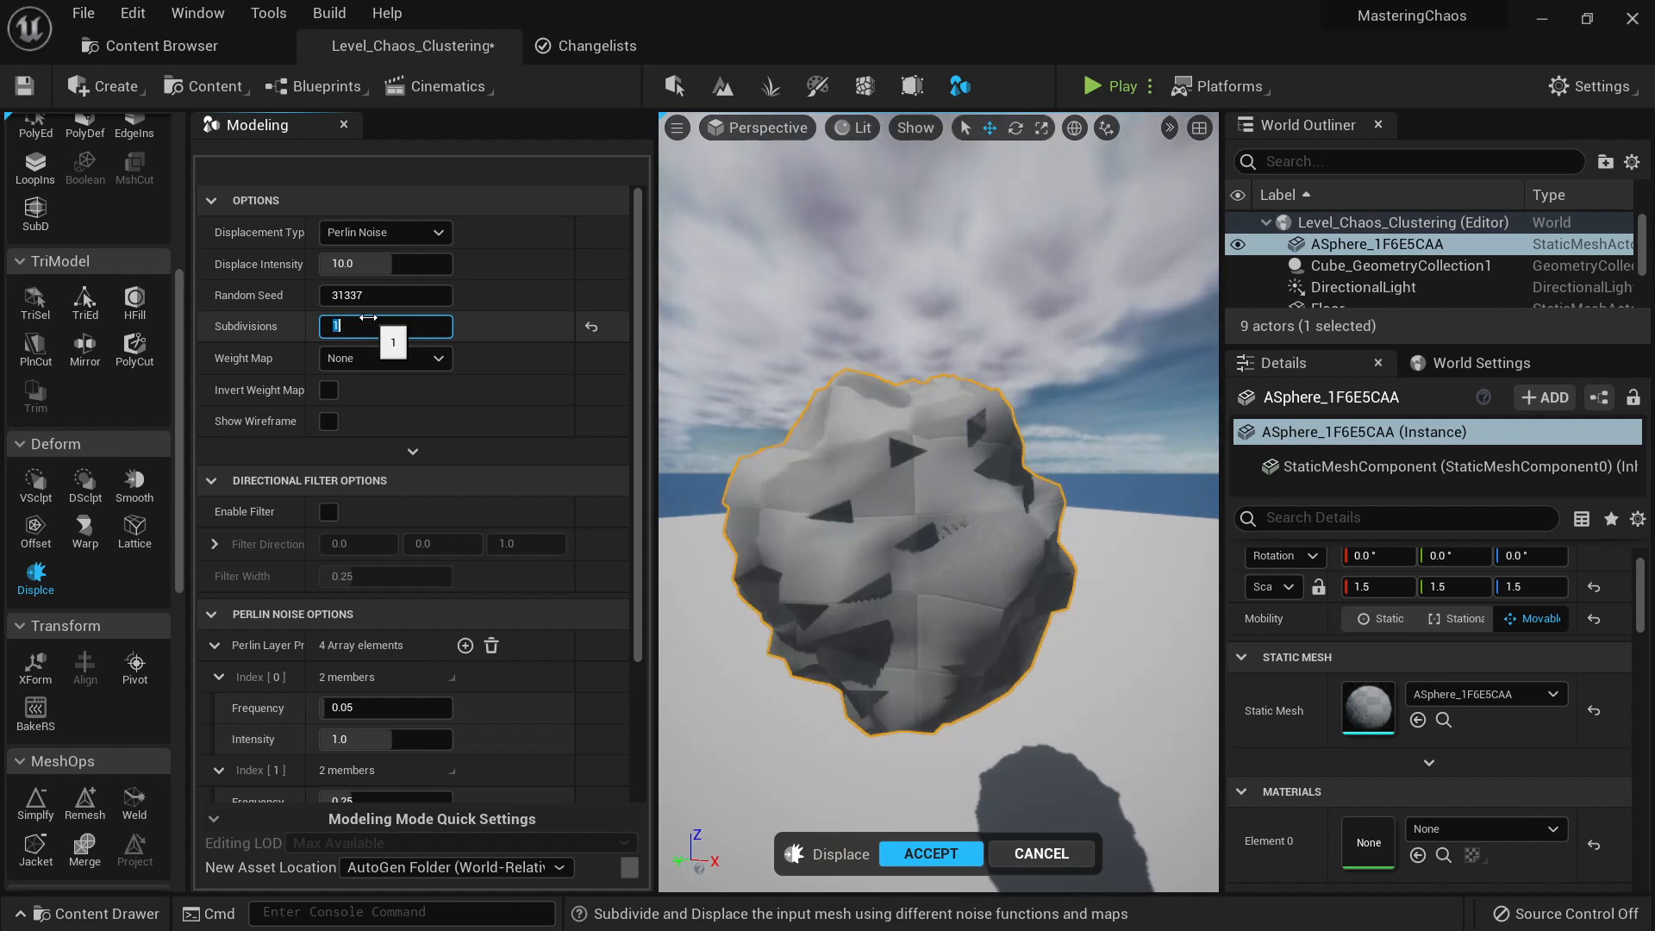
Step: Inspect the displaced sphere in wireframe, set the first Perlin layer's Frequency to 0.0768, and accept the displacement
right_click_drag(828, 449, 905, 449)
mouse_move(739, 549)
right_mouse_down()
mouse_move(703, 549)
mouse_move(711, 565)
mouse_move(738, 550)
right_mouse_up()
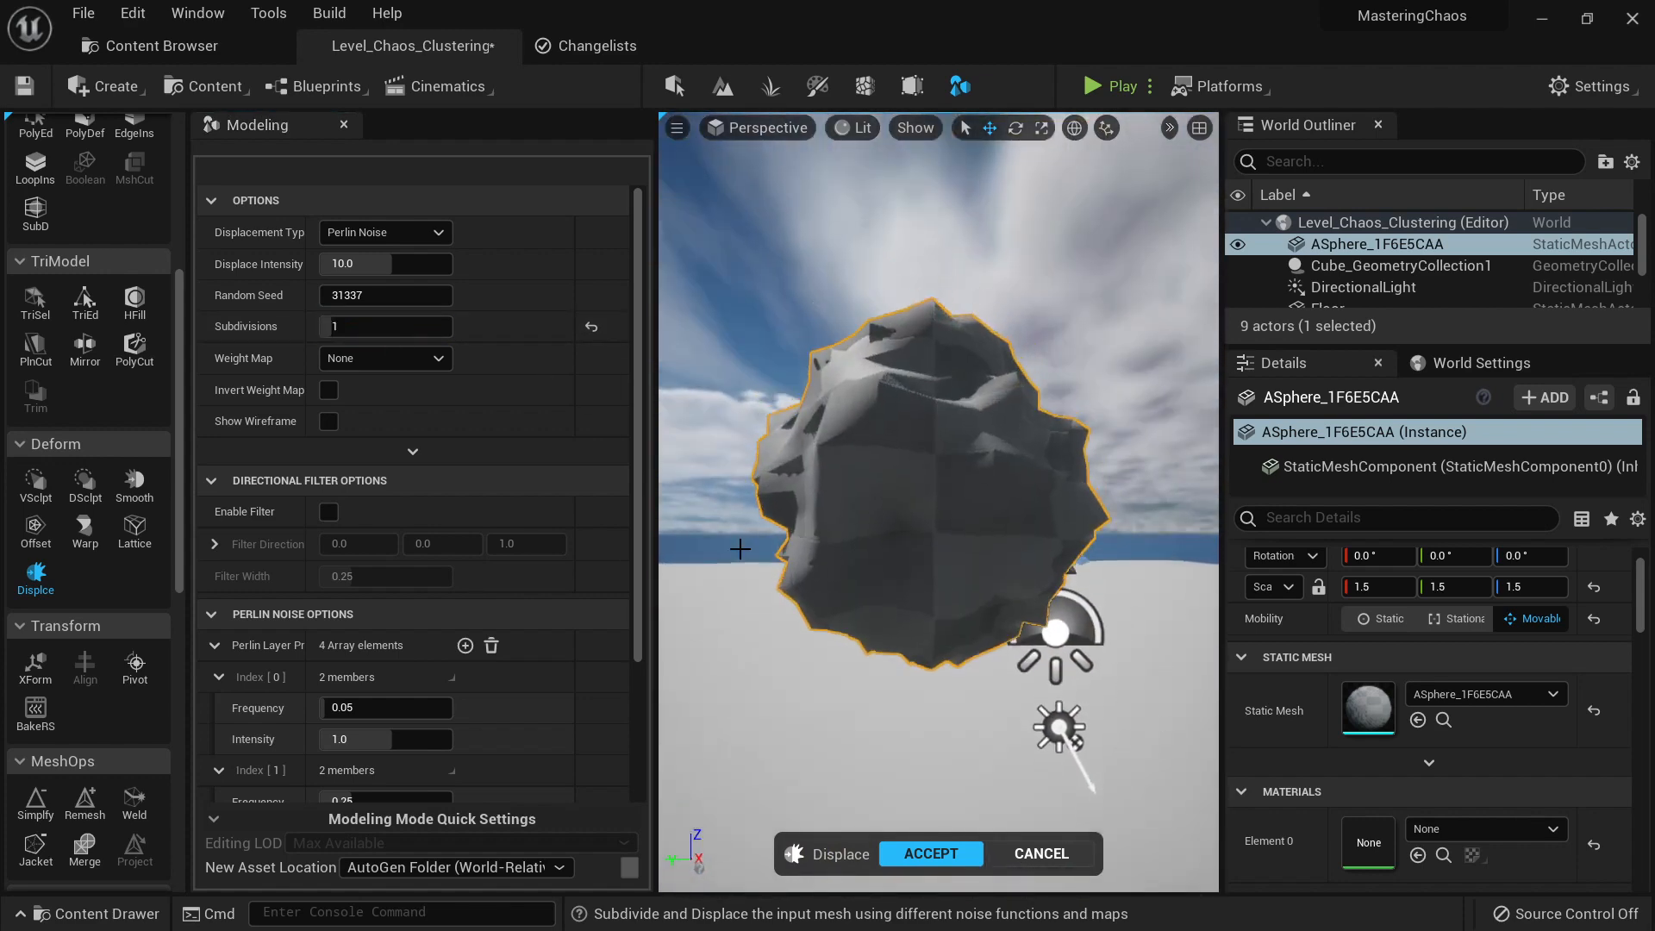
key("alt+2")
mouse_move(863, 483)
right_mouse_down()
mouse_move(797, 483)
mouse_move(854, 487)
right_mouse_up()
key("alt+4")
scroll(432, 633, "down", 4)
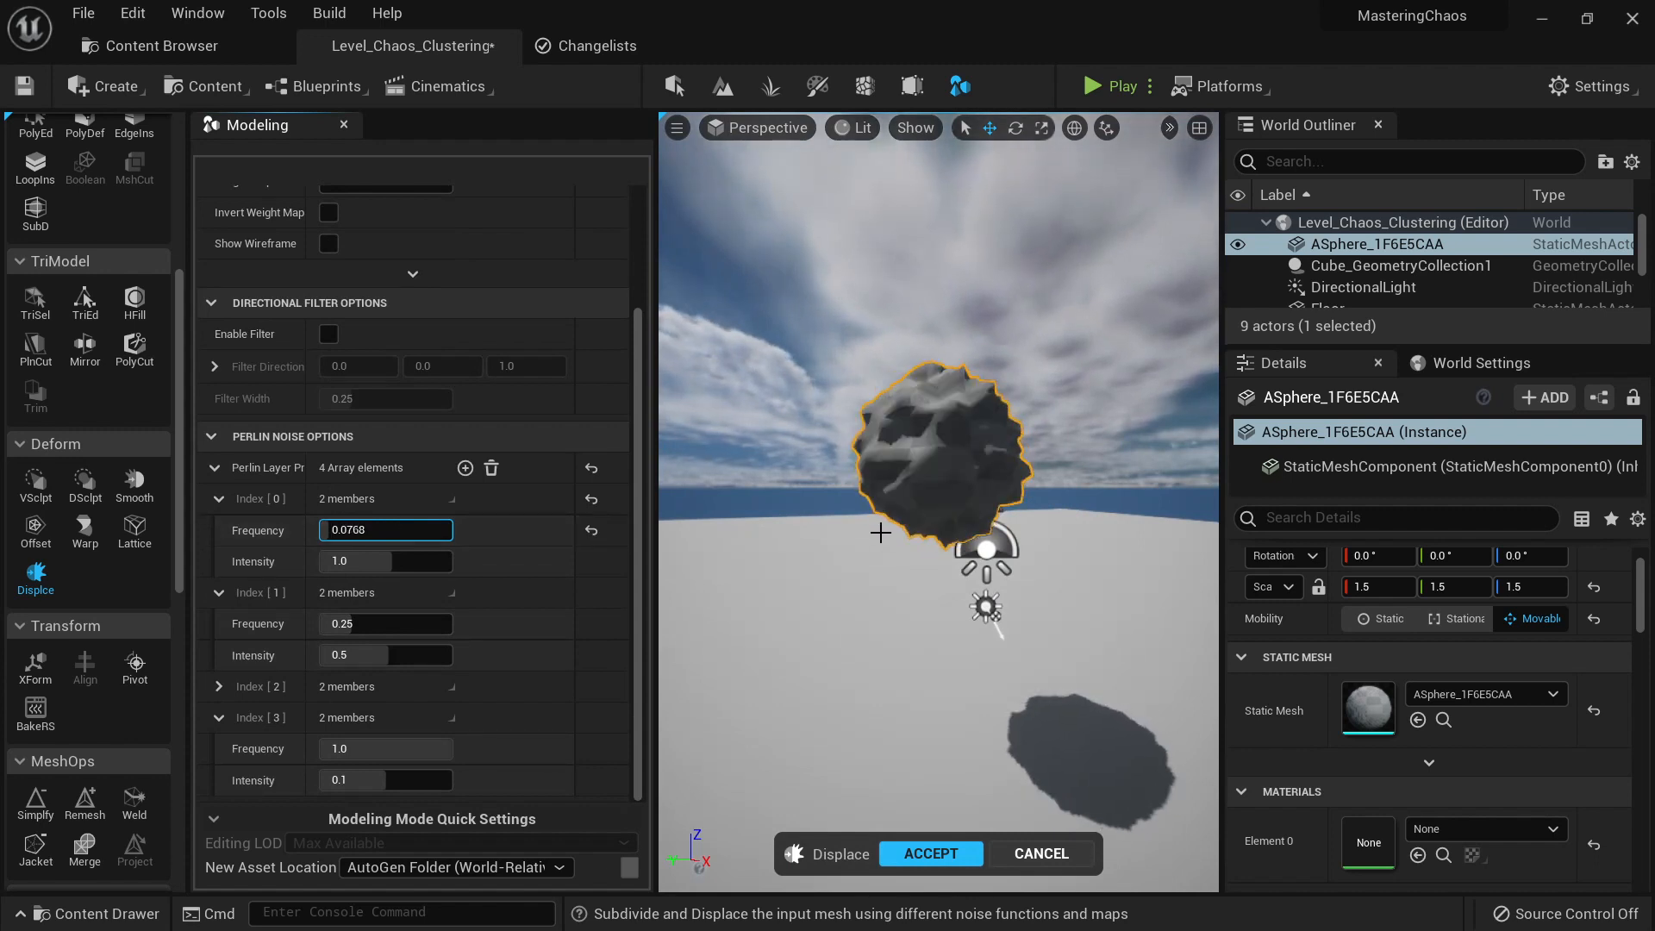
left_click(931, 857)
right_click_drag(1093, 243, 1065, 233)
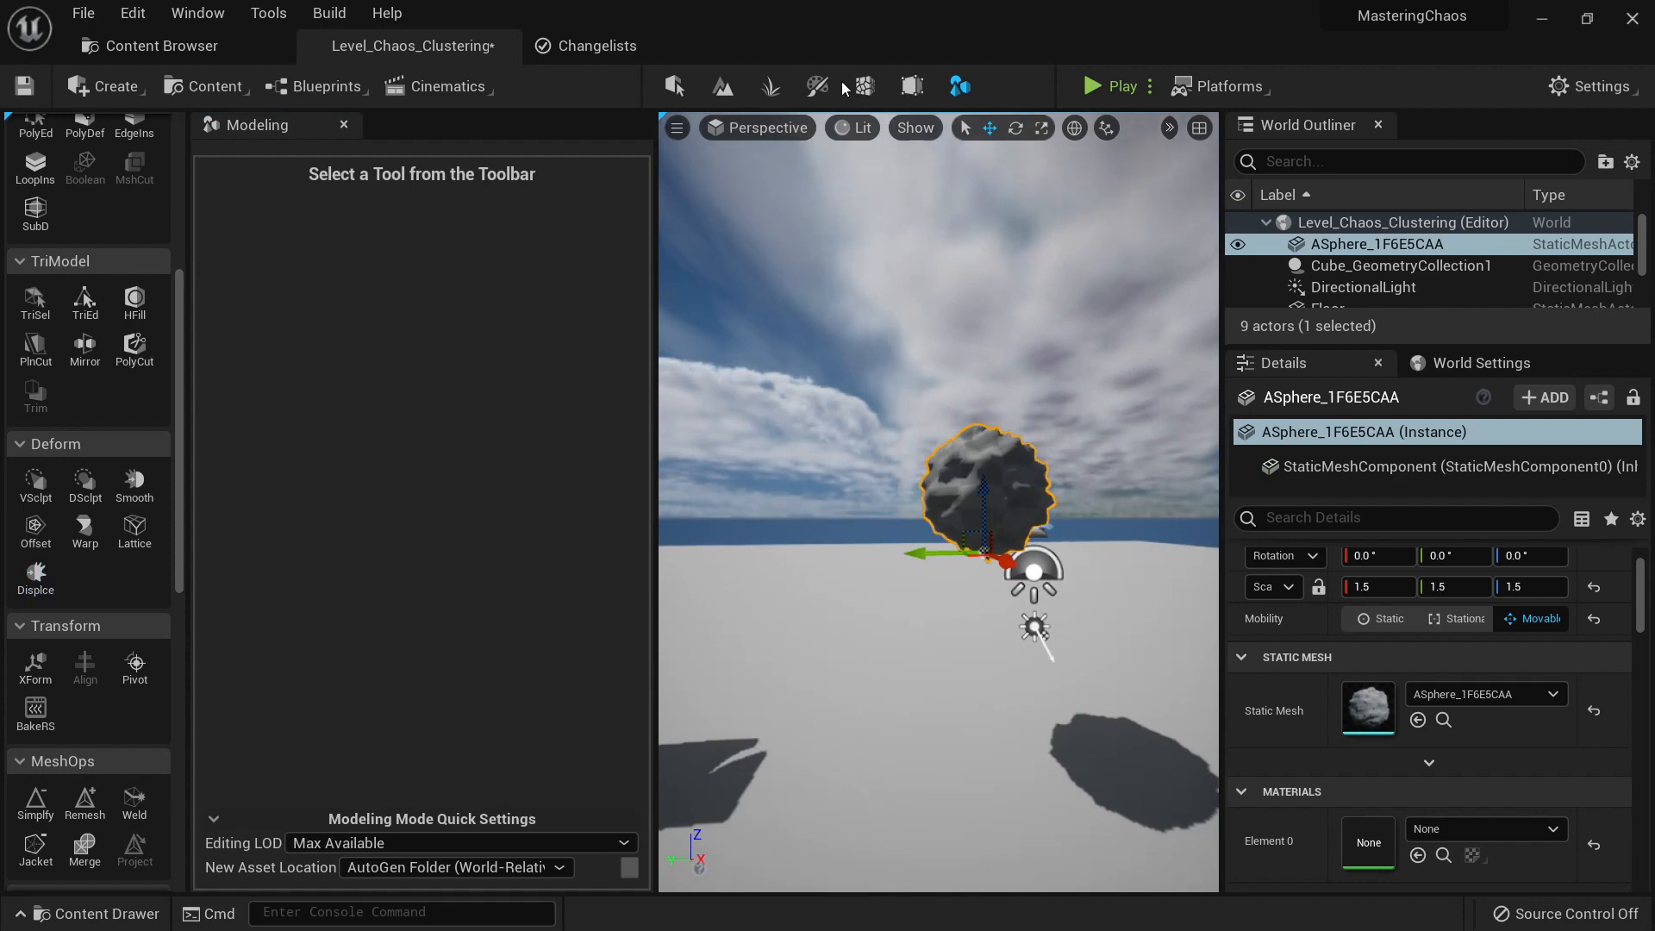
Step: Return to Selection mode and move the displaced sphere so it overlaps the upper corner of the fractured cube
key("shift+1")
right_click_drag(890, 310, 876, 502)
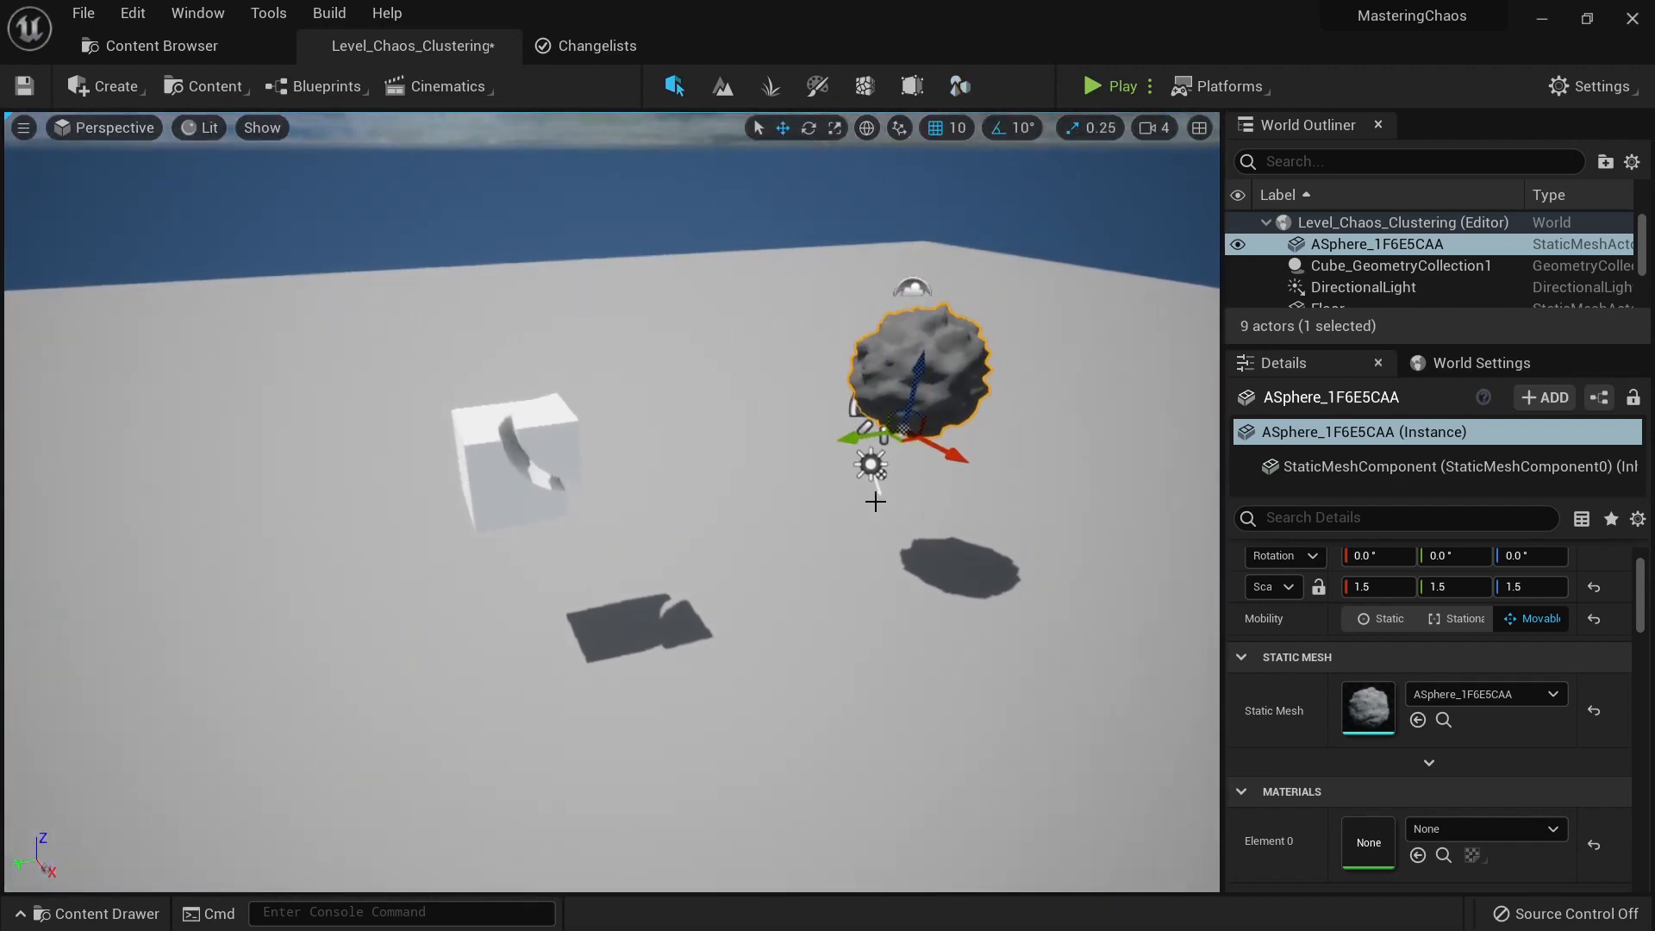
left_click_drag(903, 443, 550, 487)
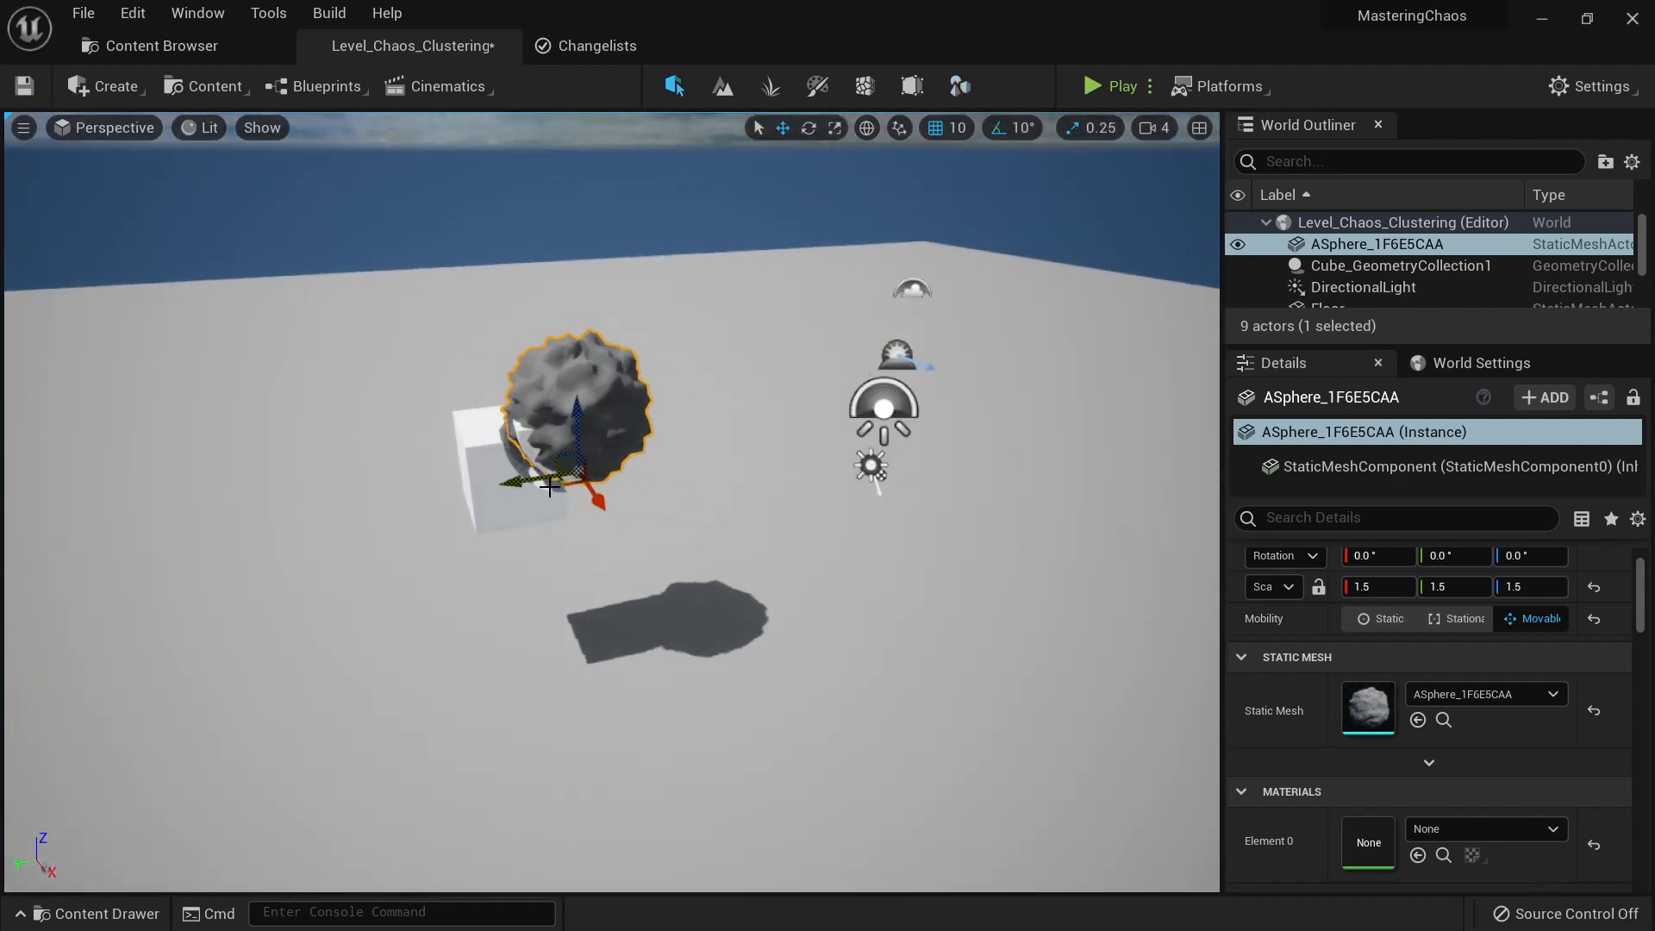
Step: Select the cube geometry collection and reset its fracture in Fracture mode
left_click(482, 461)
left_click(865, 87)
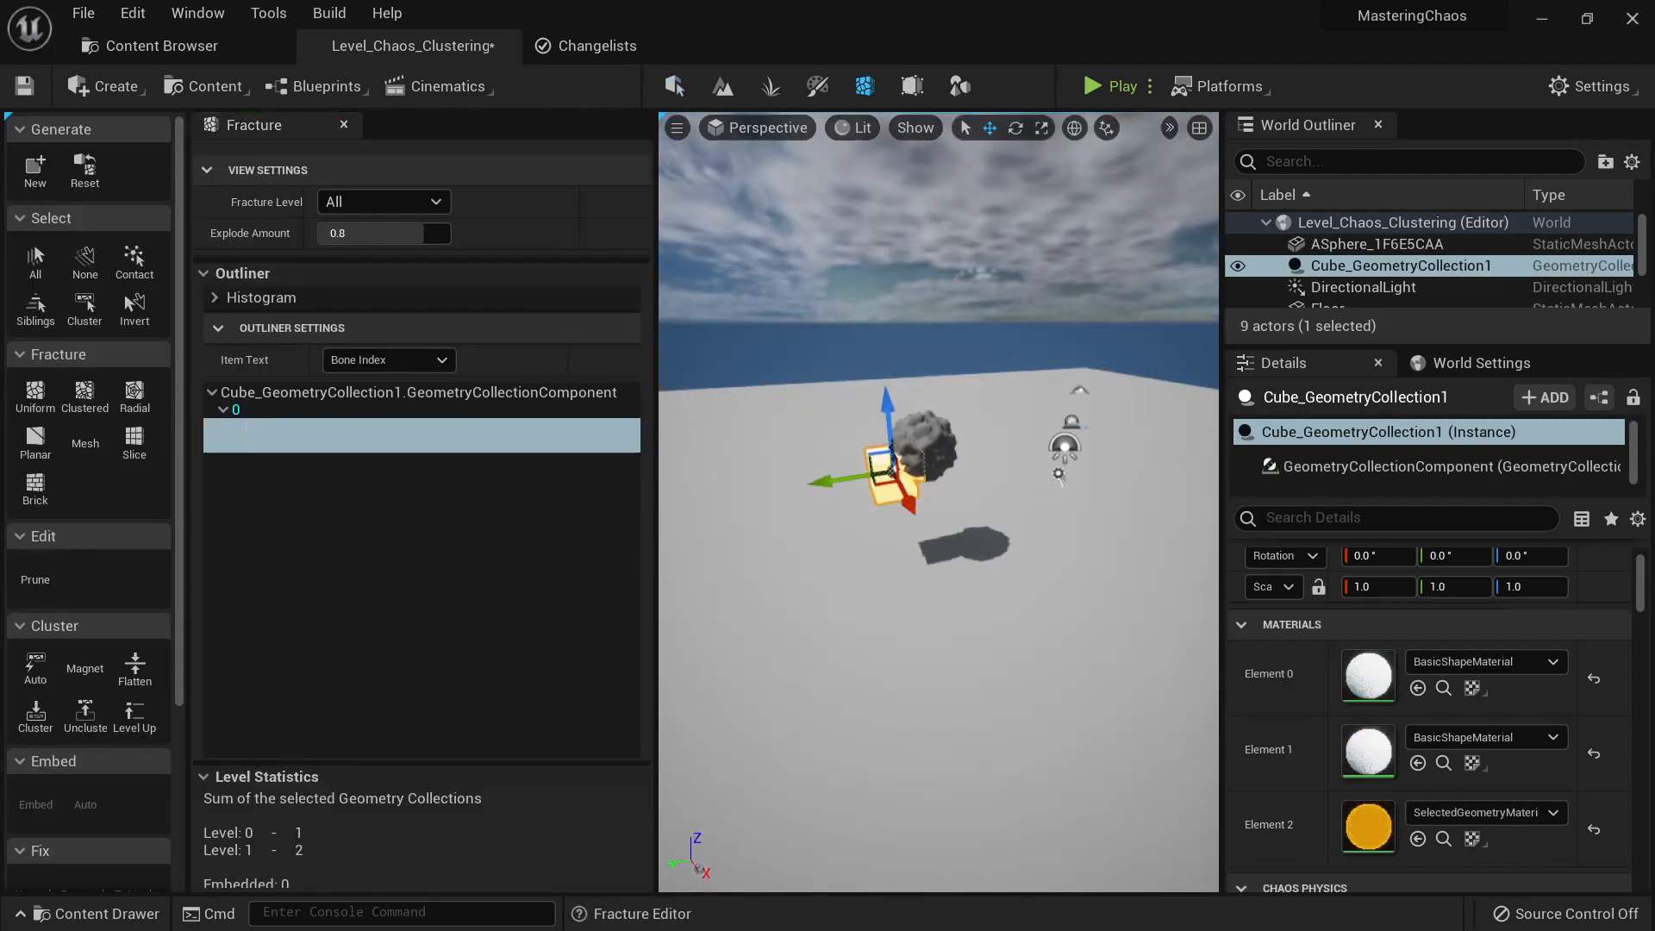
left_click(95, 170)
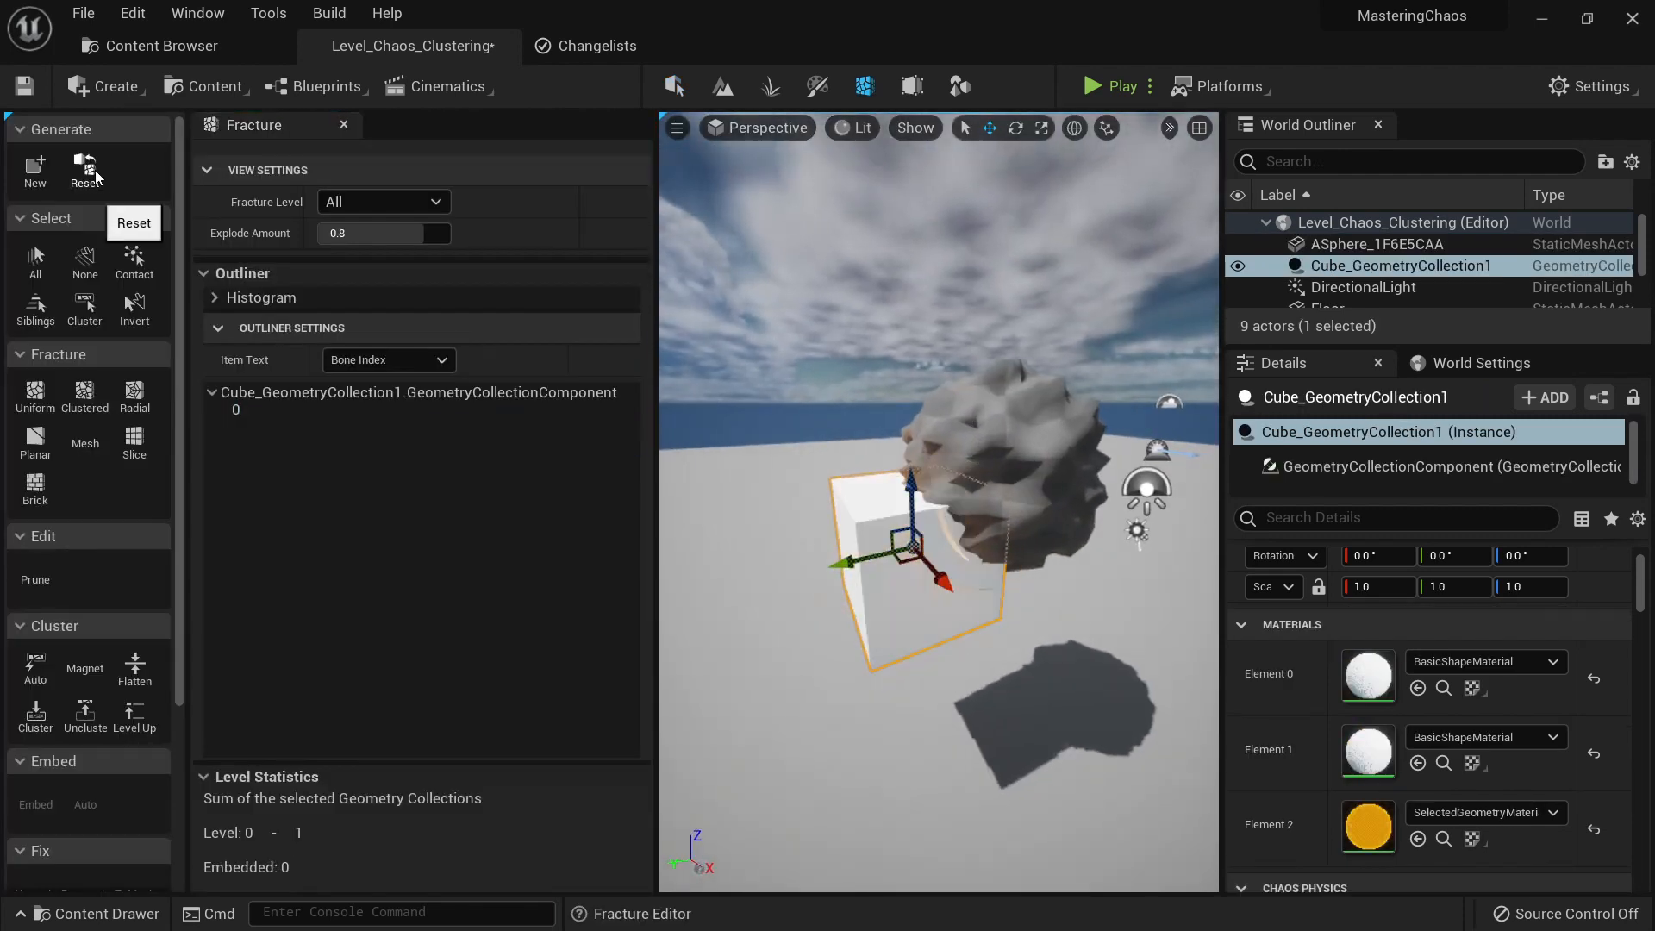
Step: Mesh-fracture the cube's root bone 0 using the displaced sphere ASphere_1F6E5CAA as the cutting actor
left_click(83, 435)
left_click(555, 373)
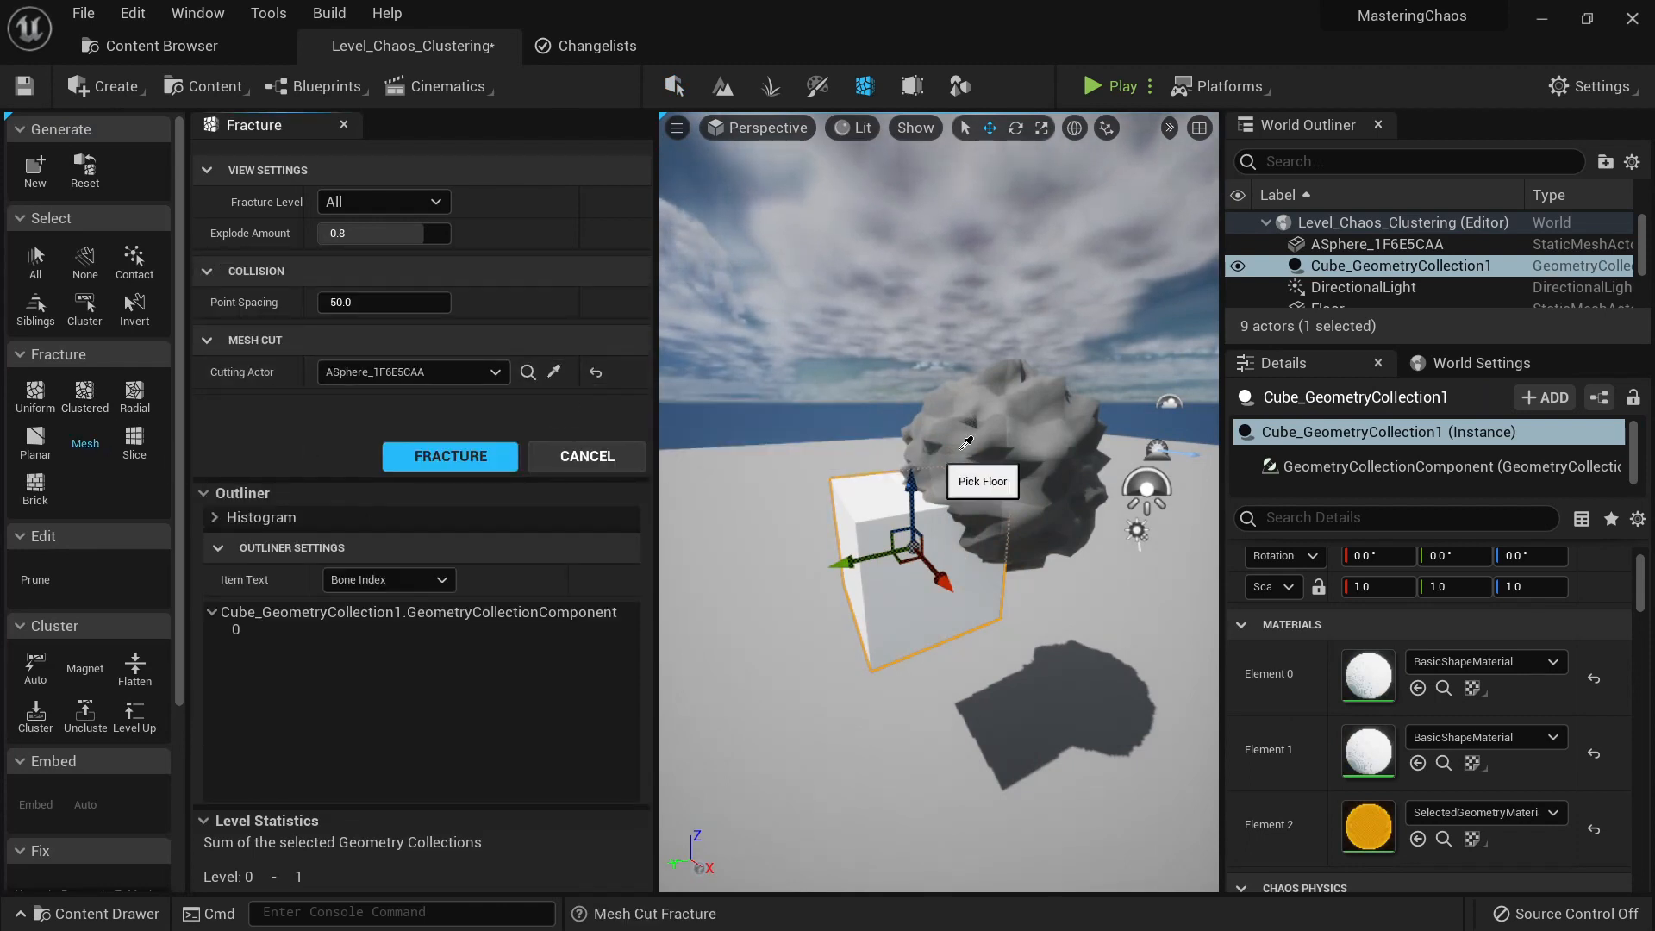
left_click(475, 458)
left_click(229, 638)
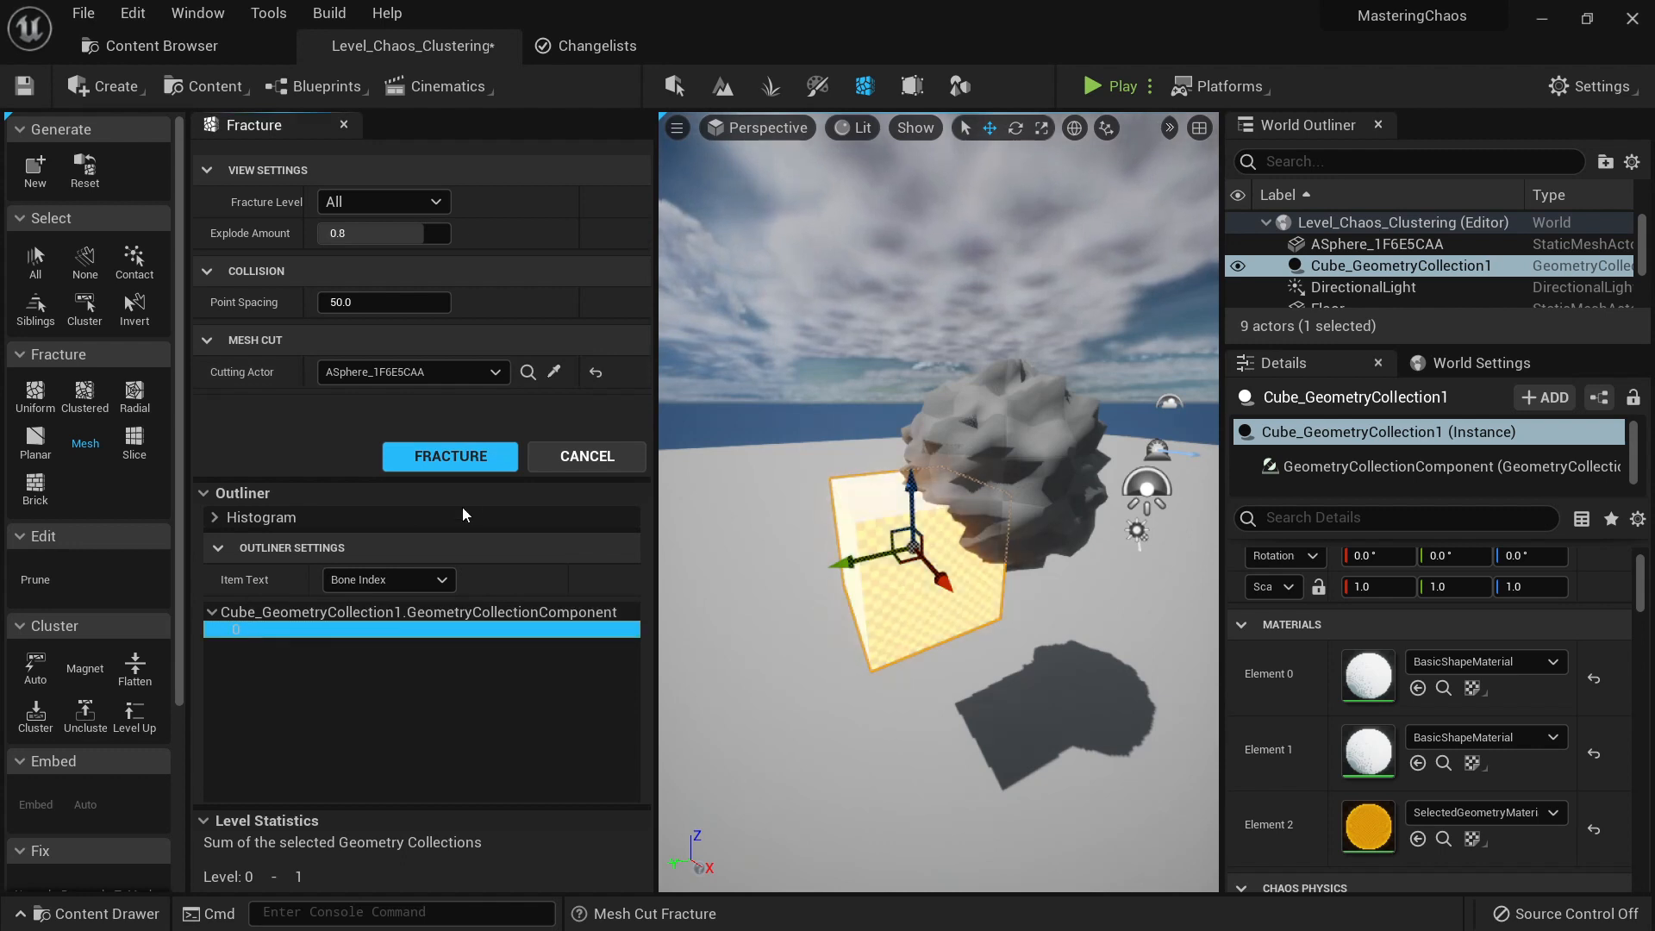
left_click(474, 458)
Step: Move the displaced sphere away from the cube to expose the rough cut
right_click_drag(785, 485, 758, 487)
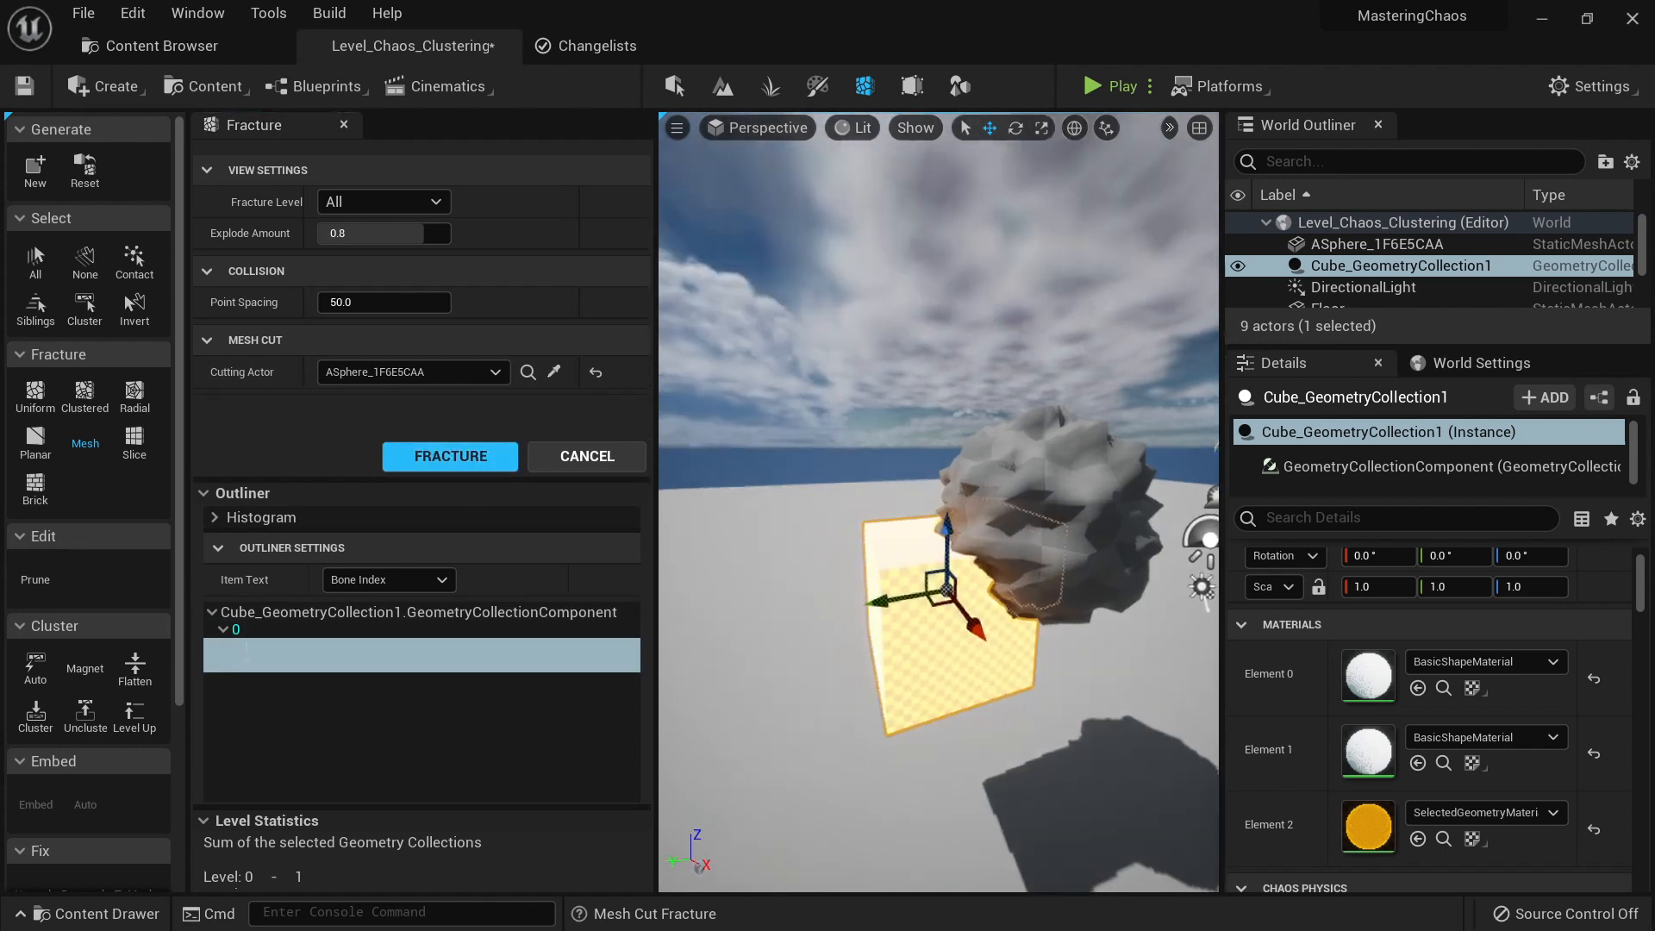
right_click_drag(977, 530, 980, 556)
left_click(1047, 438)
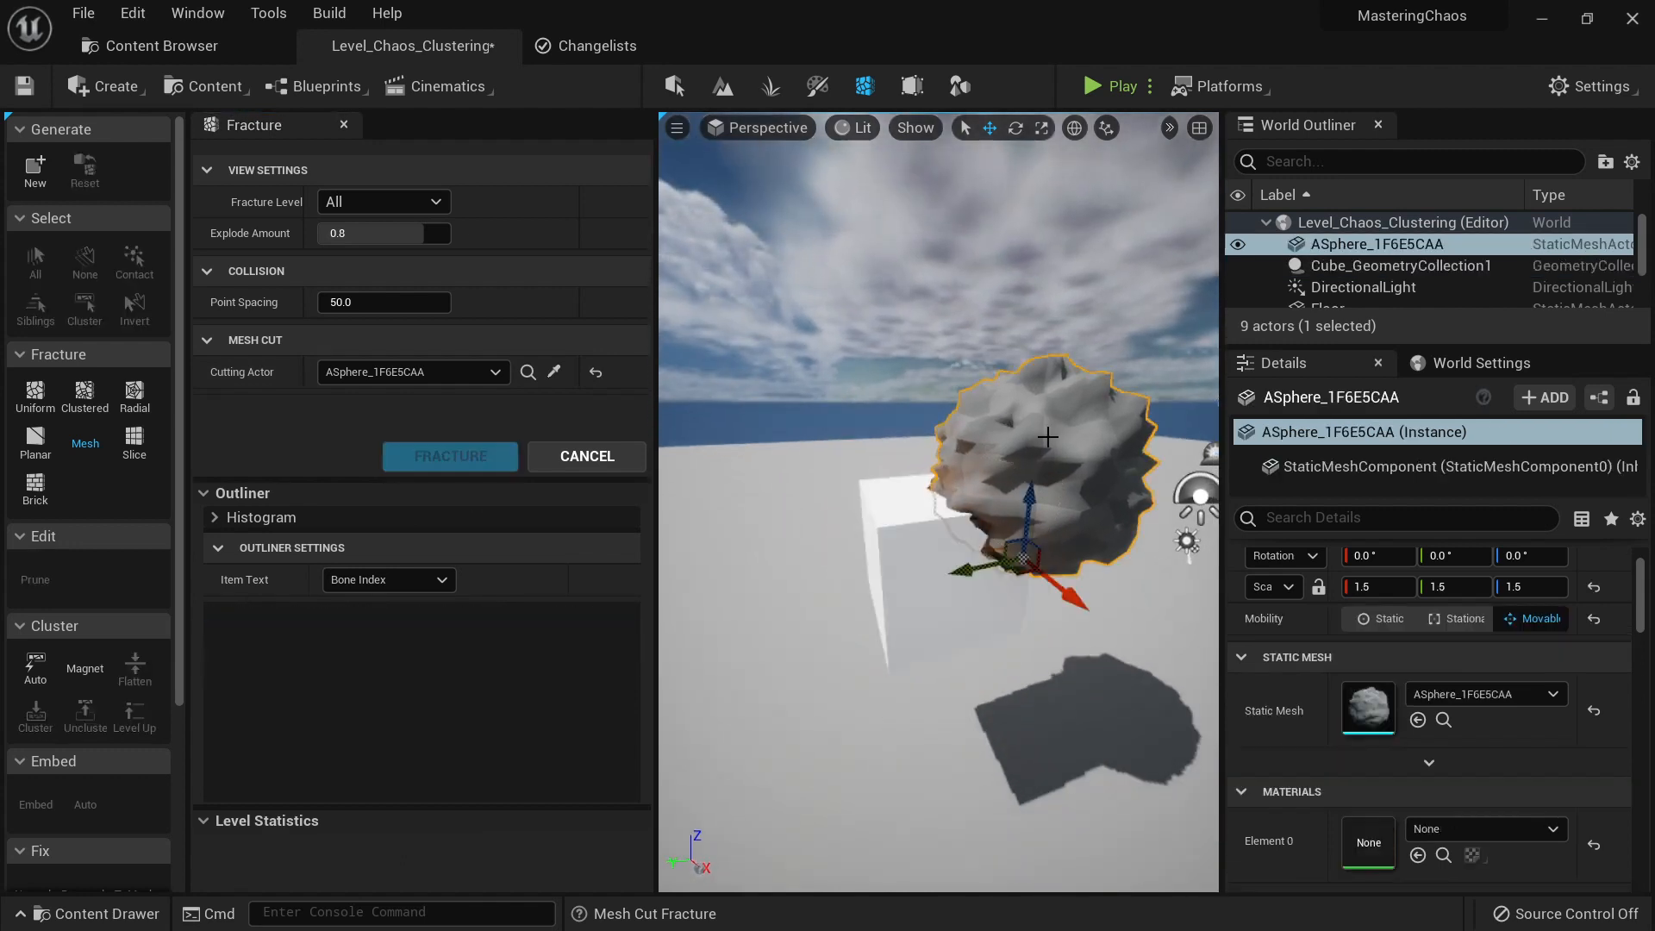
left_click_drag(970, 569, 1136, 543)
Step: Select the cube collection, collapse the exploded view and spread the pieces again to an Explode Amount of 0.6
right_click_drag(937, 529, 892, 527)
left_click(936, 529)
right_click_drag(864, 454, 967, 434)
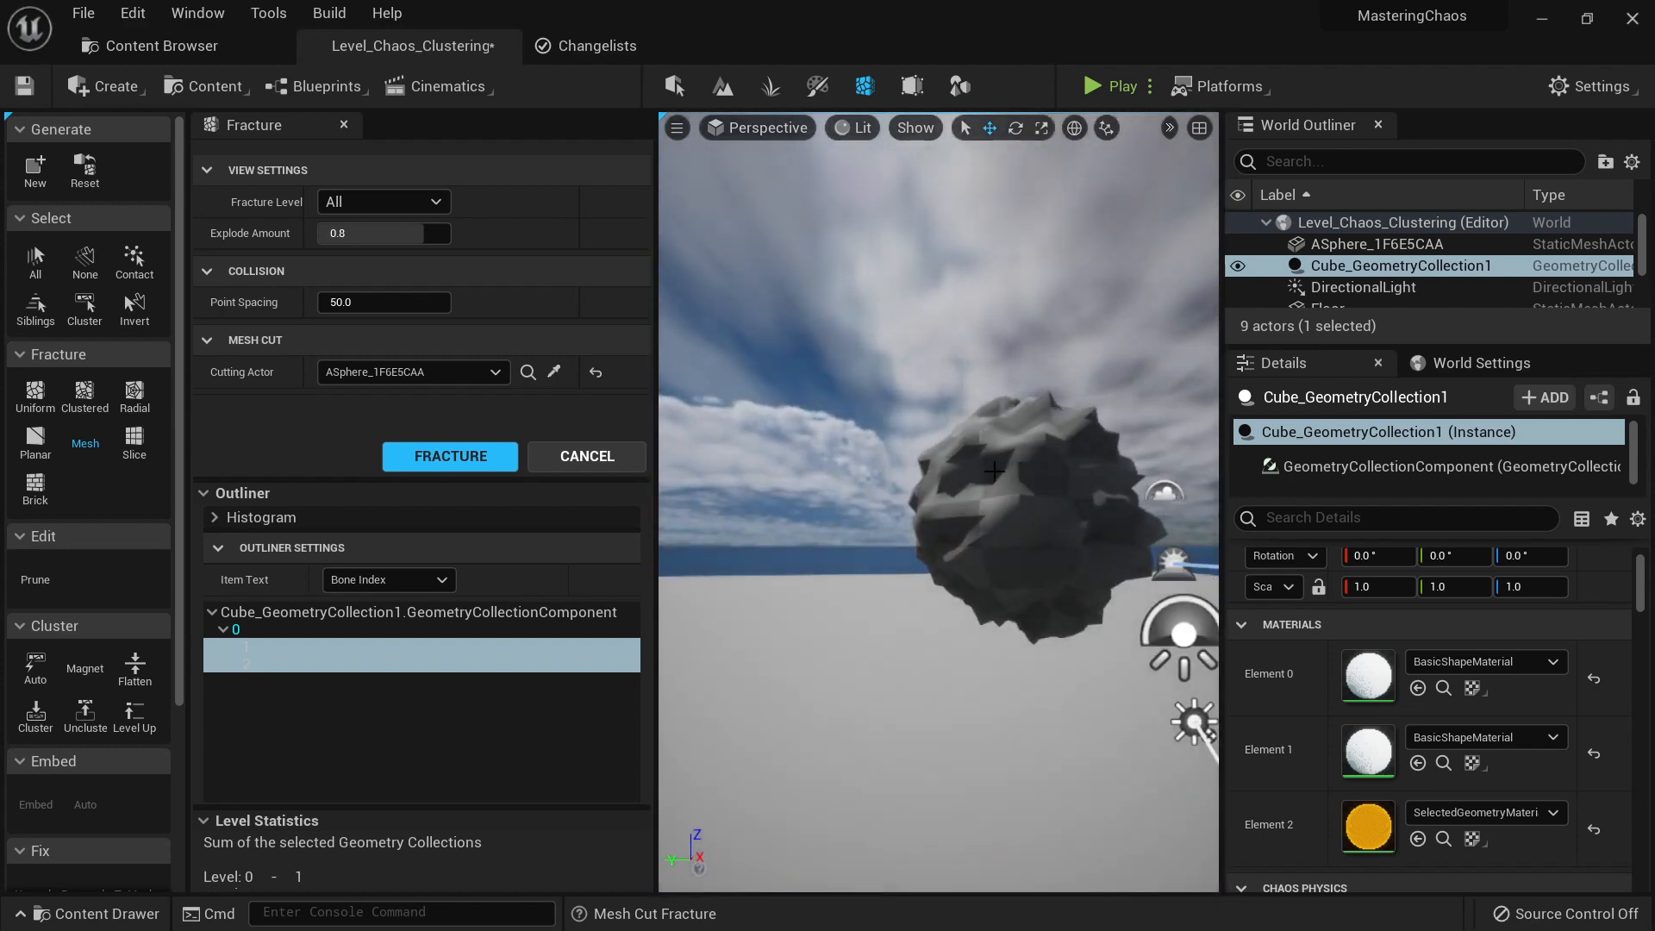
right_click_drag(1072, 520, 1108, 552)
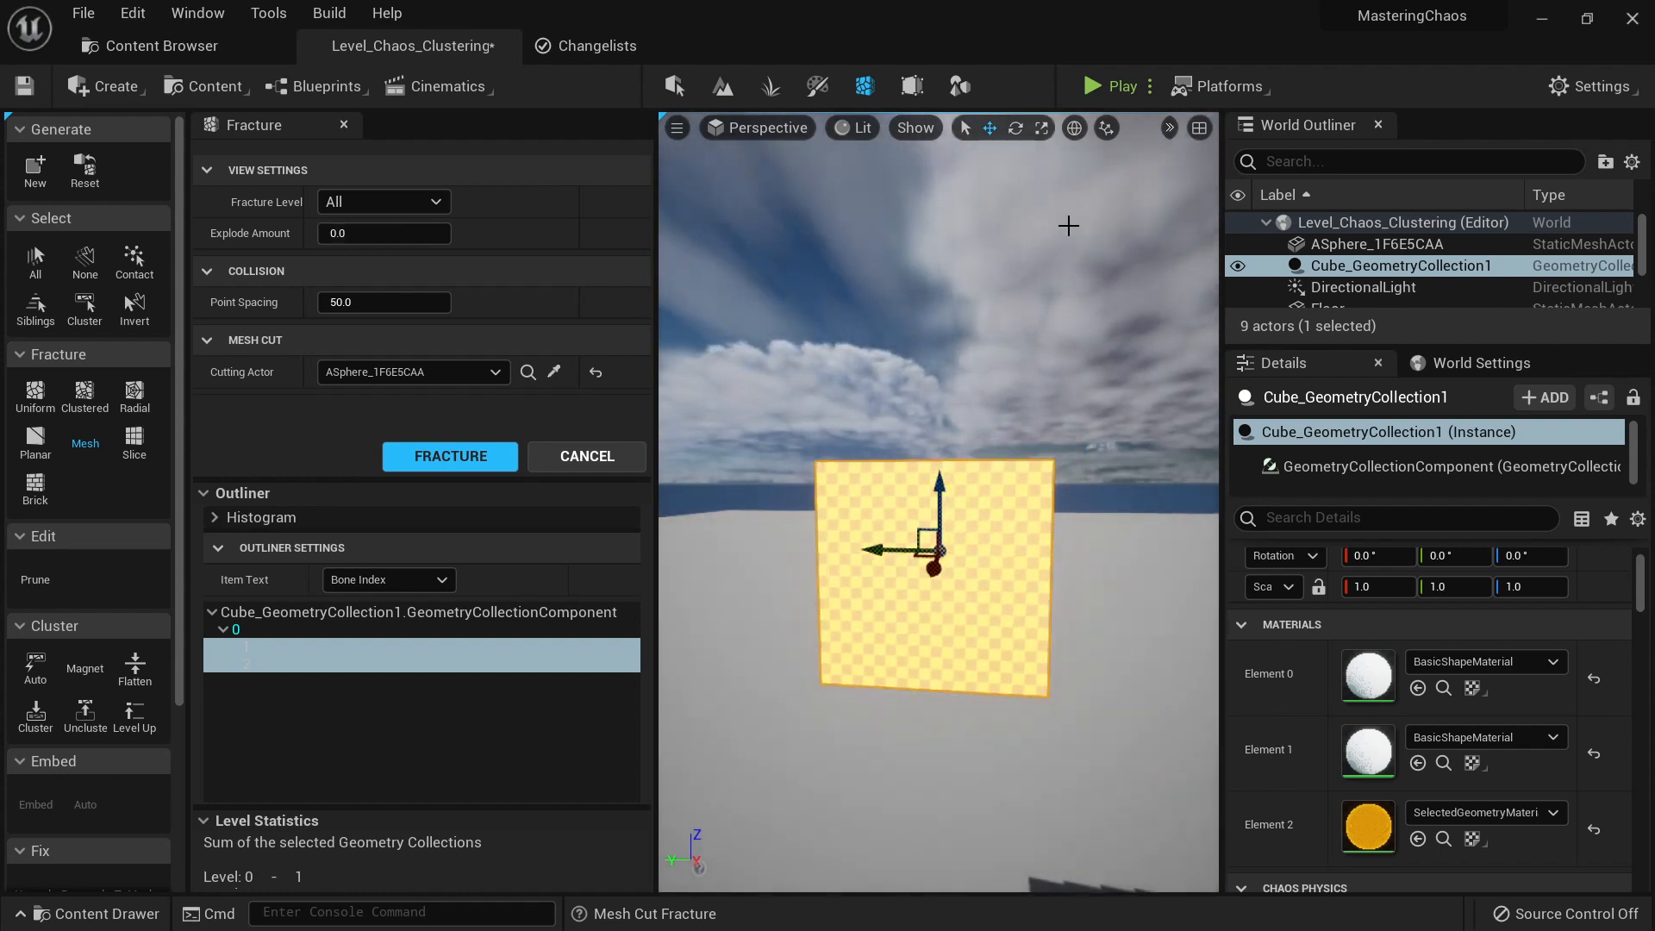
Step: Play the level in full screen, move the character around the roughly cut cube pieces, and end the play session
left_click(1103, 96)
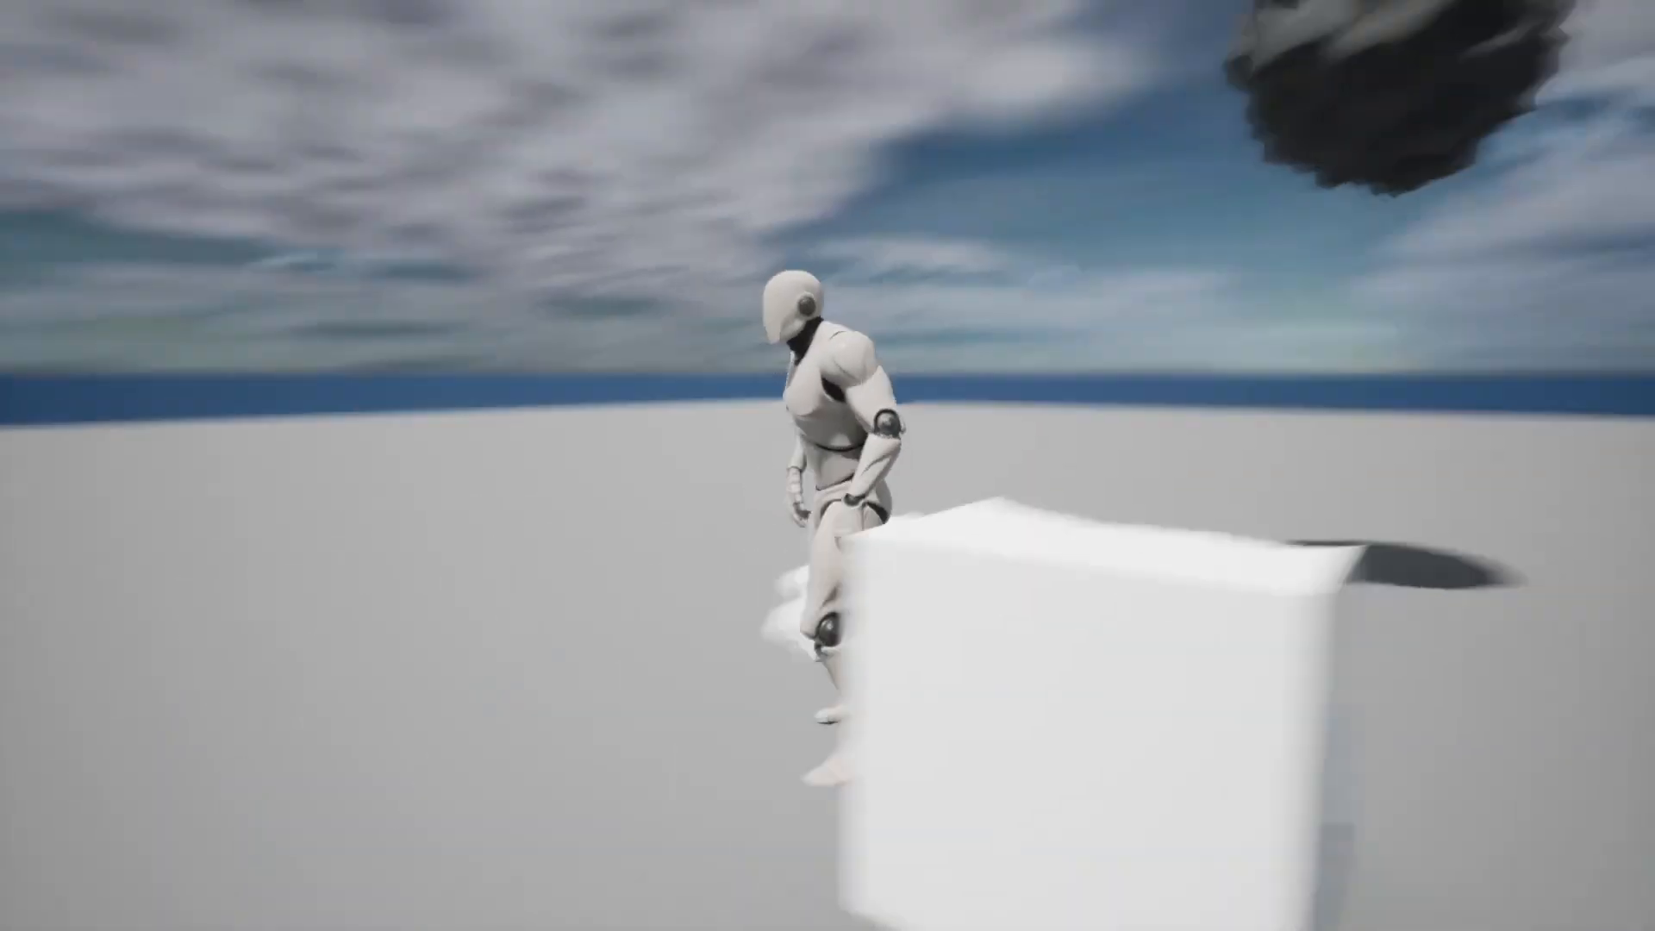
key("w")
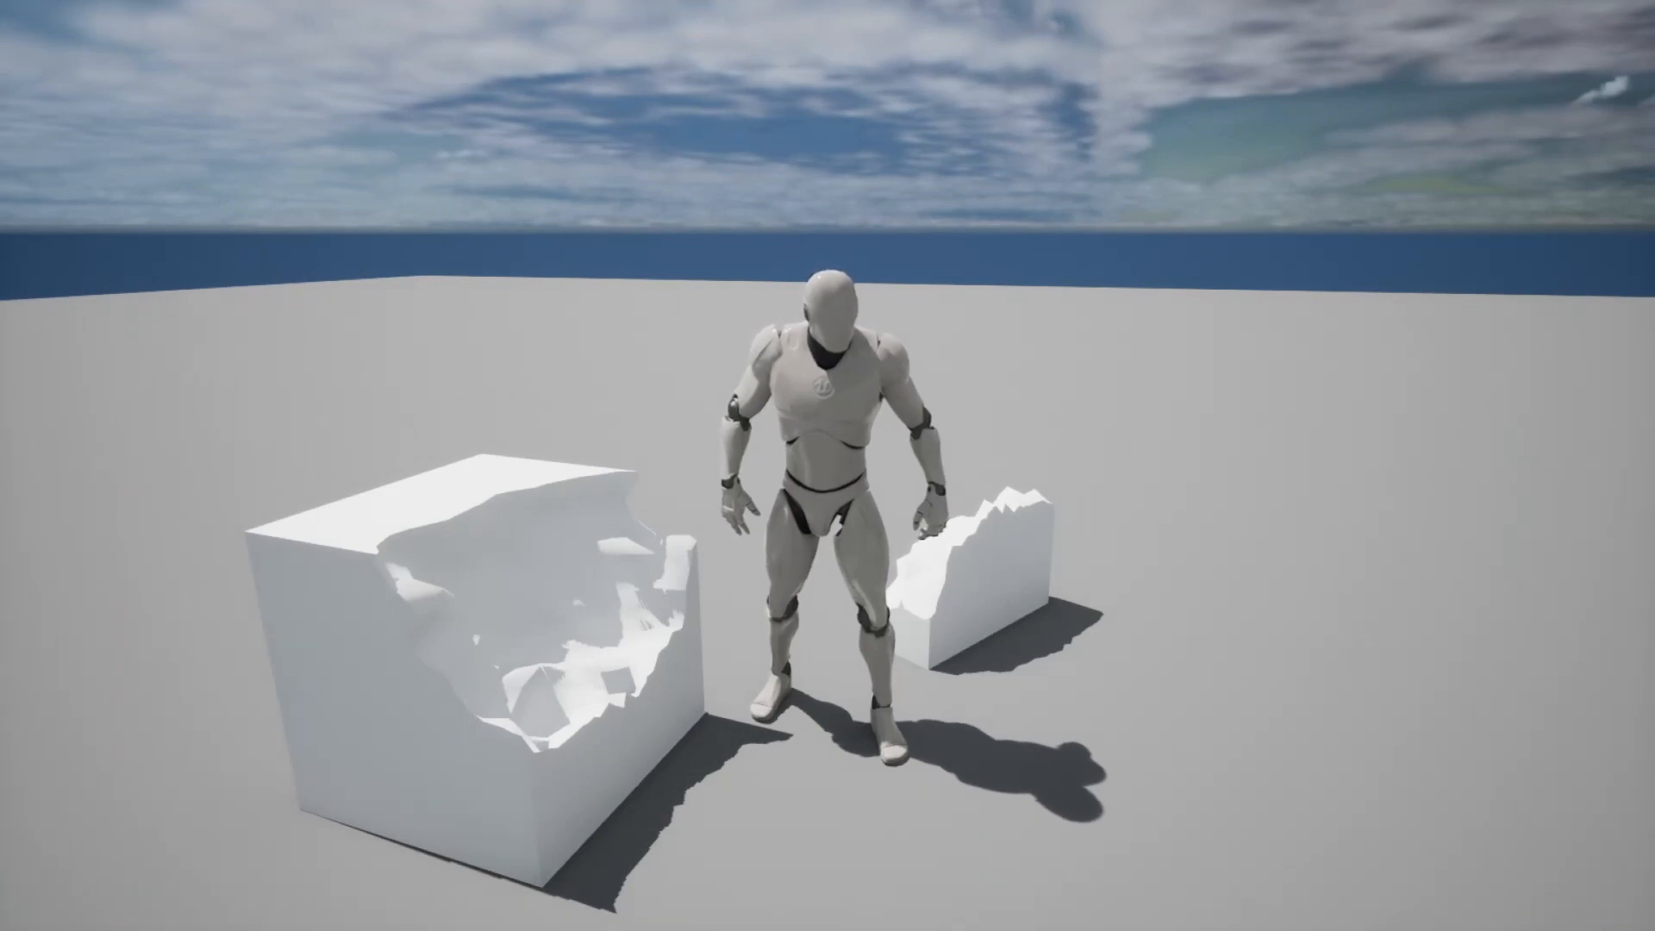
key("F11")
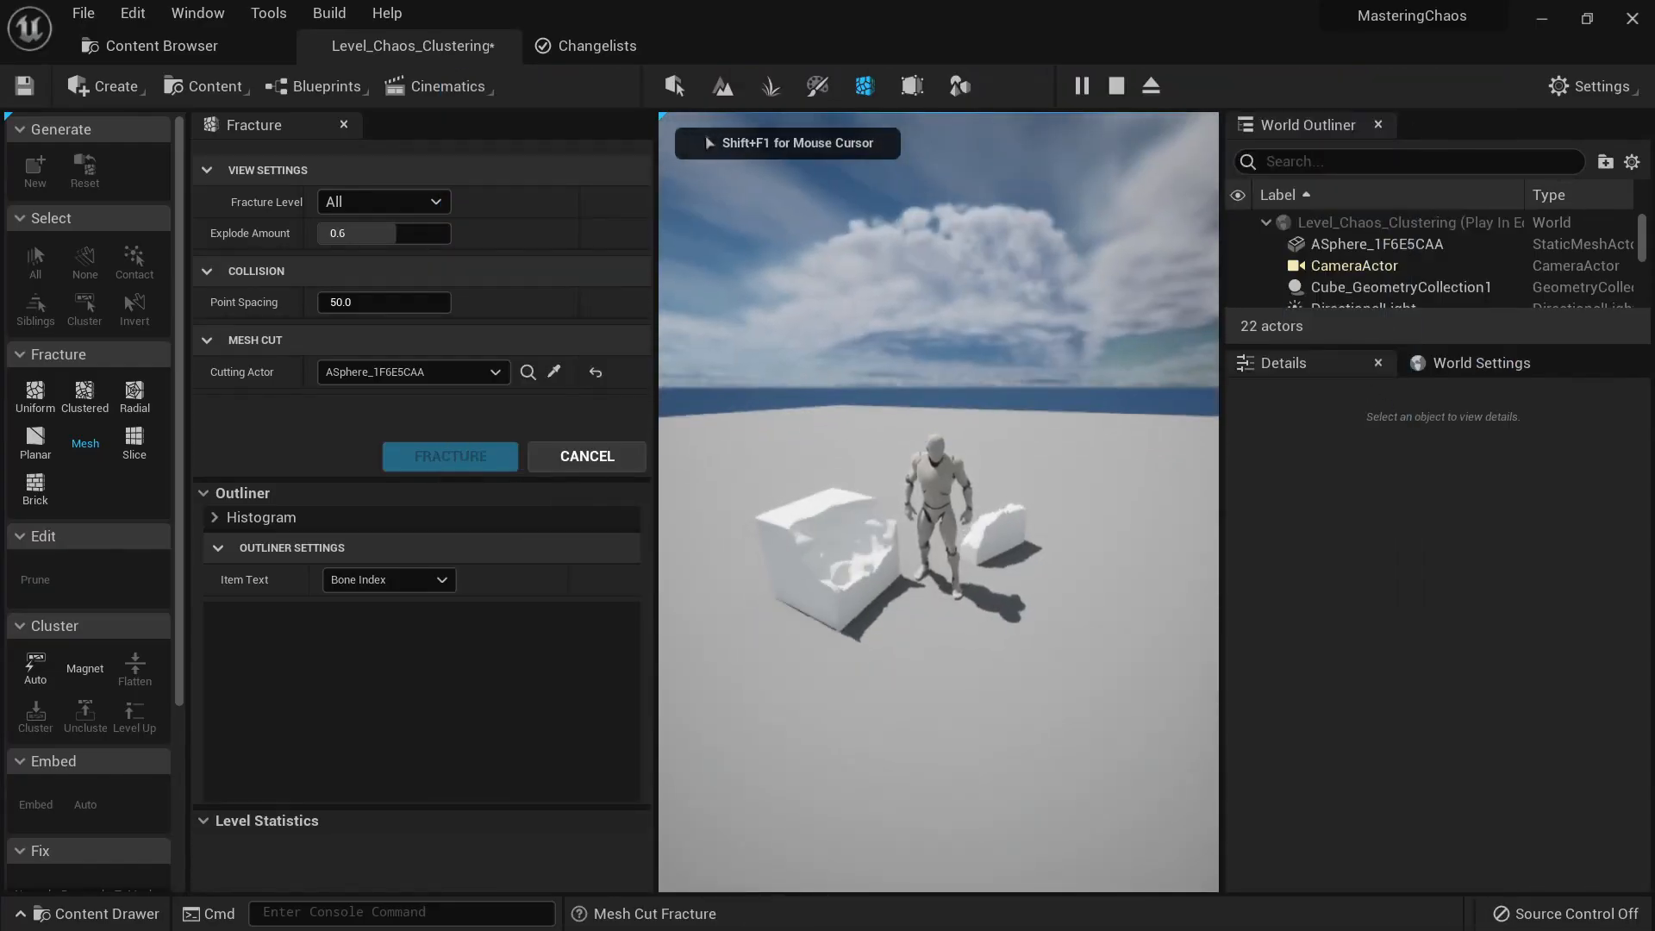
key("Escape")
Step: Examine the cube's rough mesh cut in wireframe and lit views from several sides
key("alt+2")
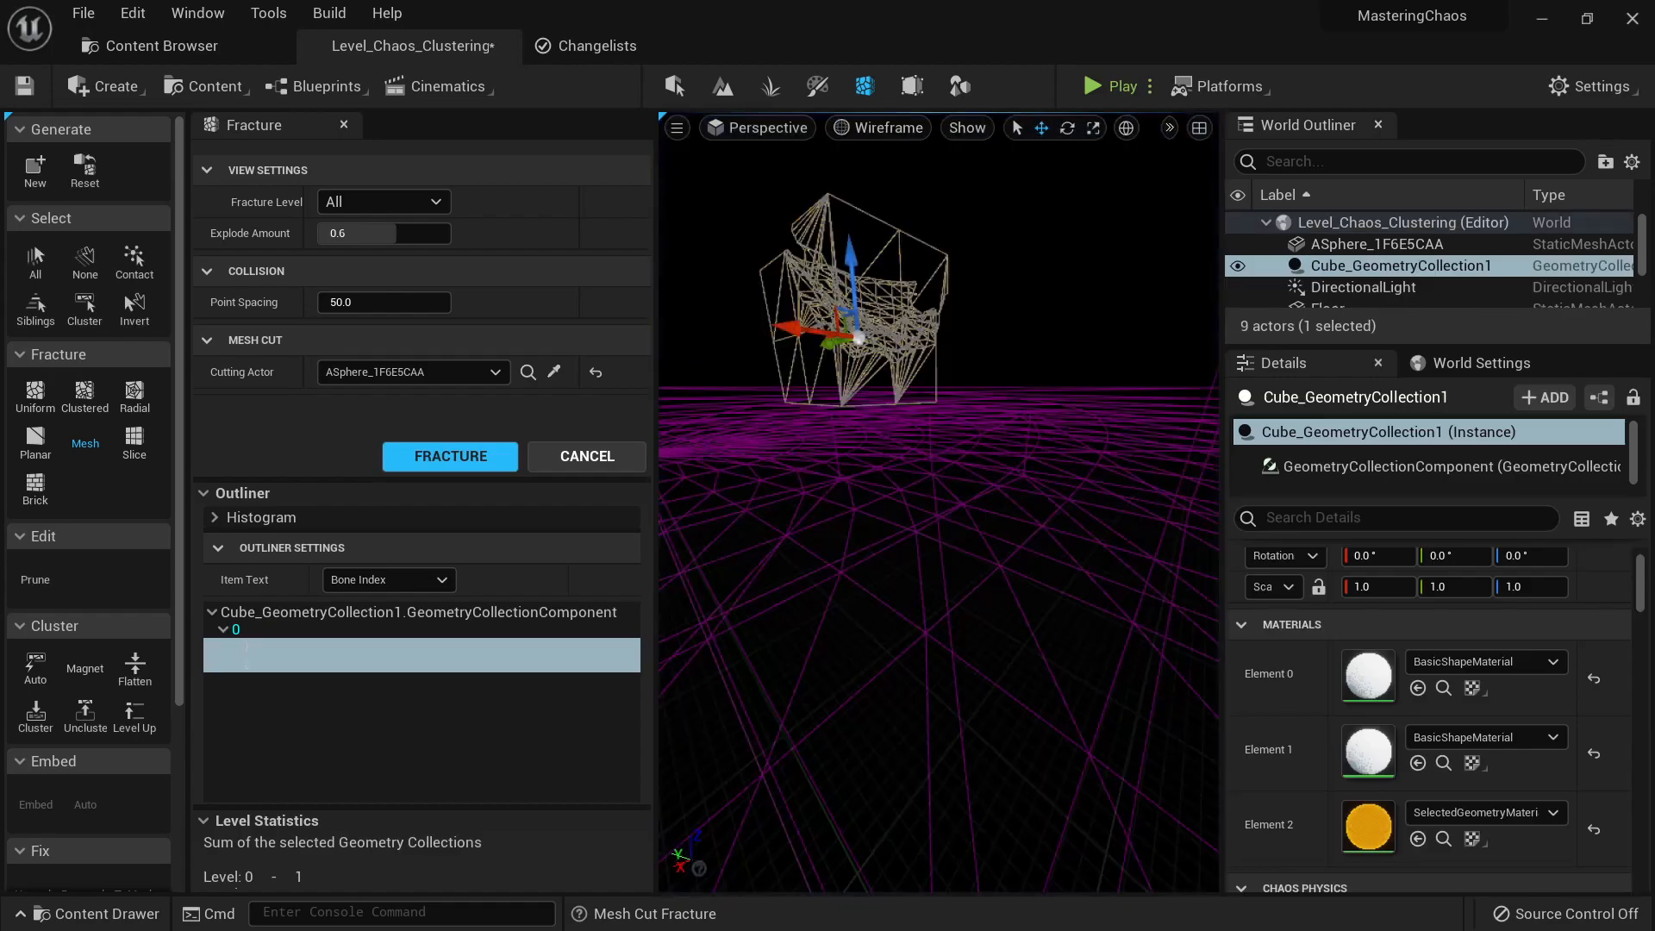
right_click_drag(995, 505, 1284, 539)
right_click_drag(1001, 536, 819, 552)
key("alt+4")
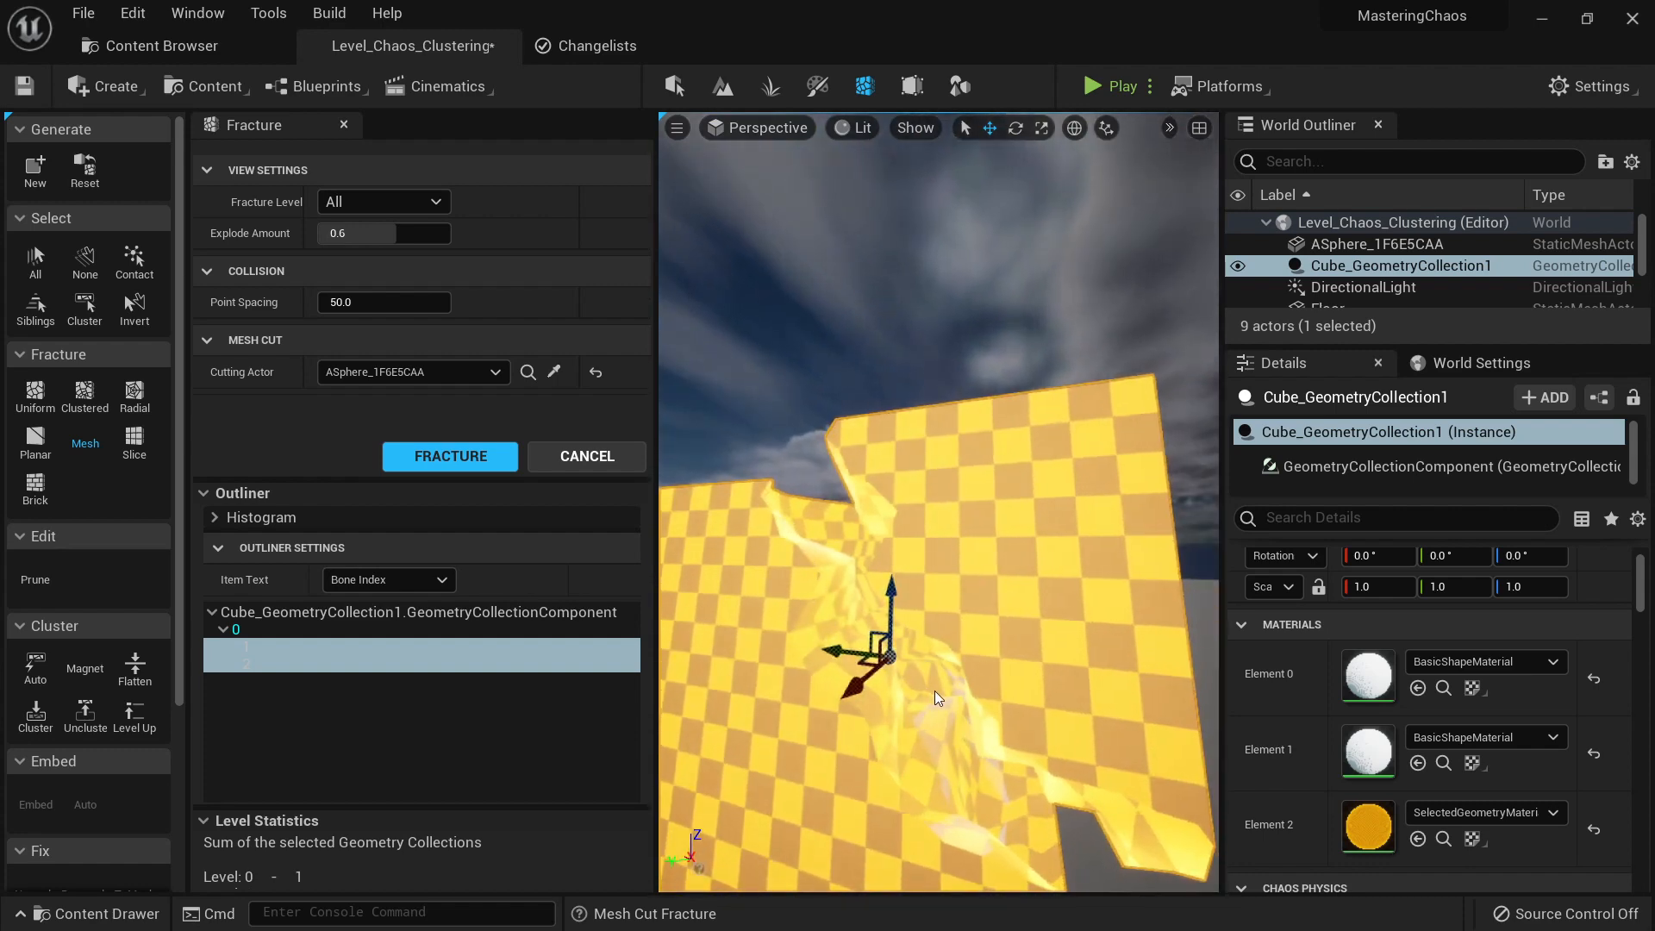
right_click_drag(959, 614, 866, 466)
mouse_move(906, 523)
right_mouse_down()
mouse_move(888, 560)
mouse_move(914, 579)
mouse_move(888, 586)
mouse_move(914, 515)
right_mouse_up()
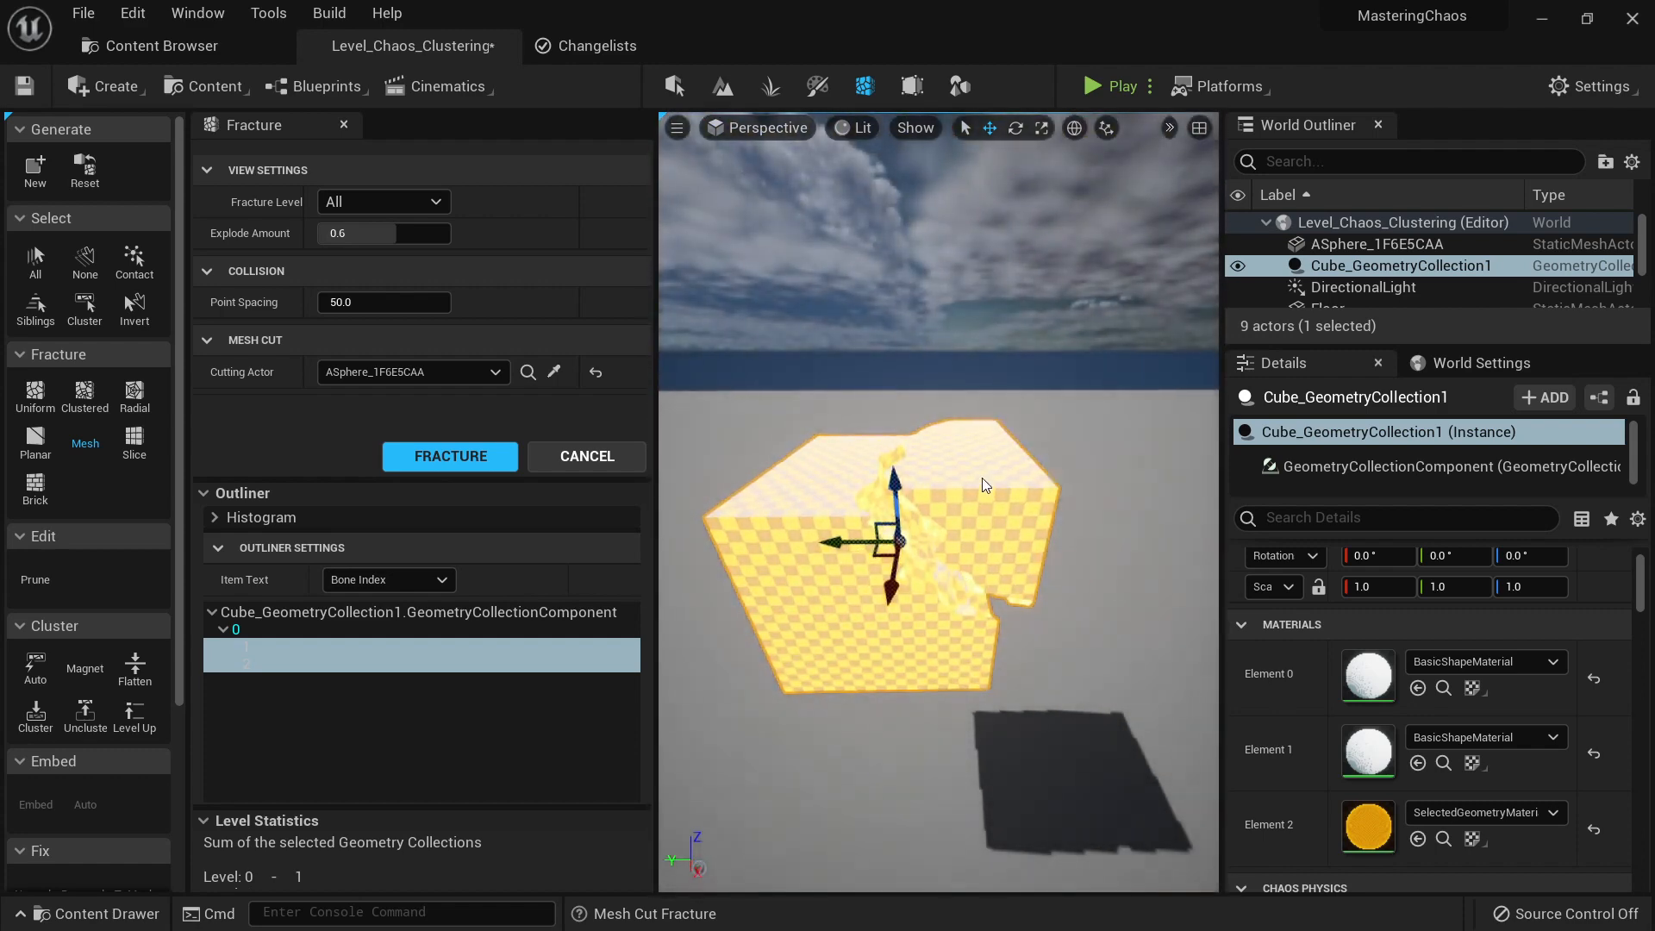
Step: Select the cube's cut-off corner piece, bone 1, and fracture it uniformly with 20 Voronoi sites
left_click(996, 496)
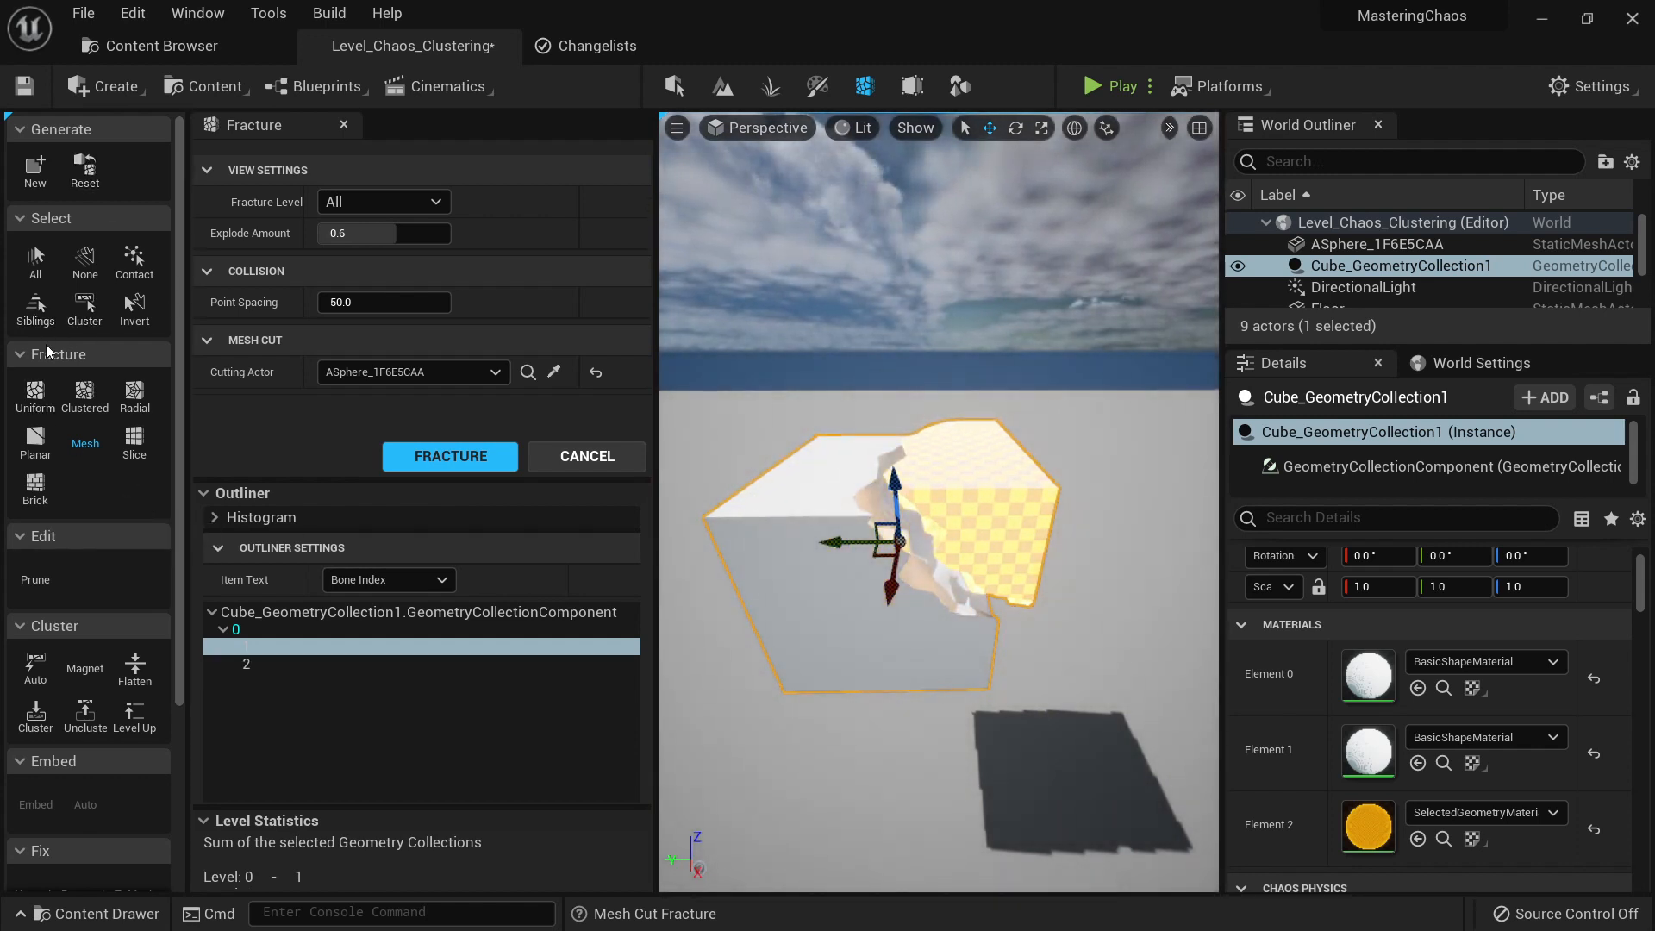
left_click(35, 395)
right_click_drag(739, 500, 754, 487)
key("s")
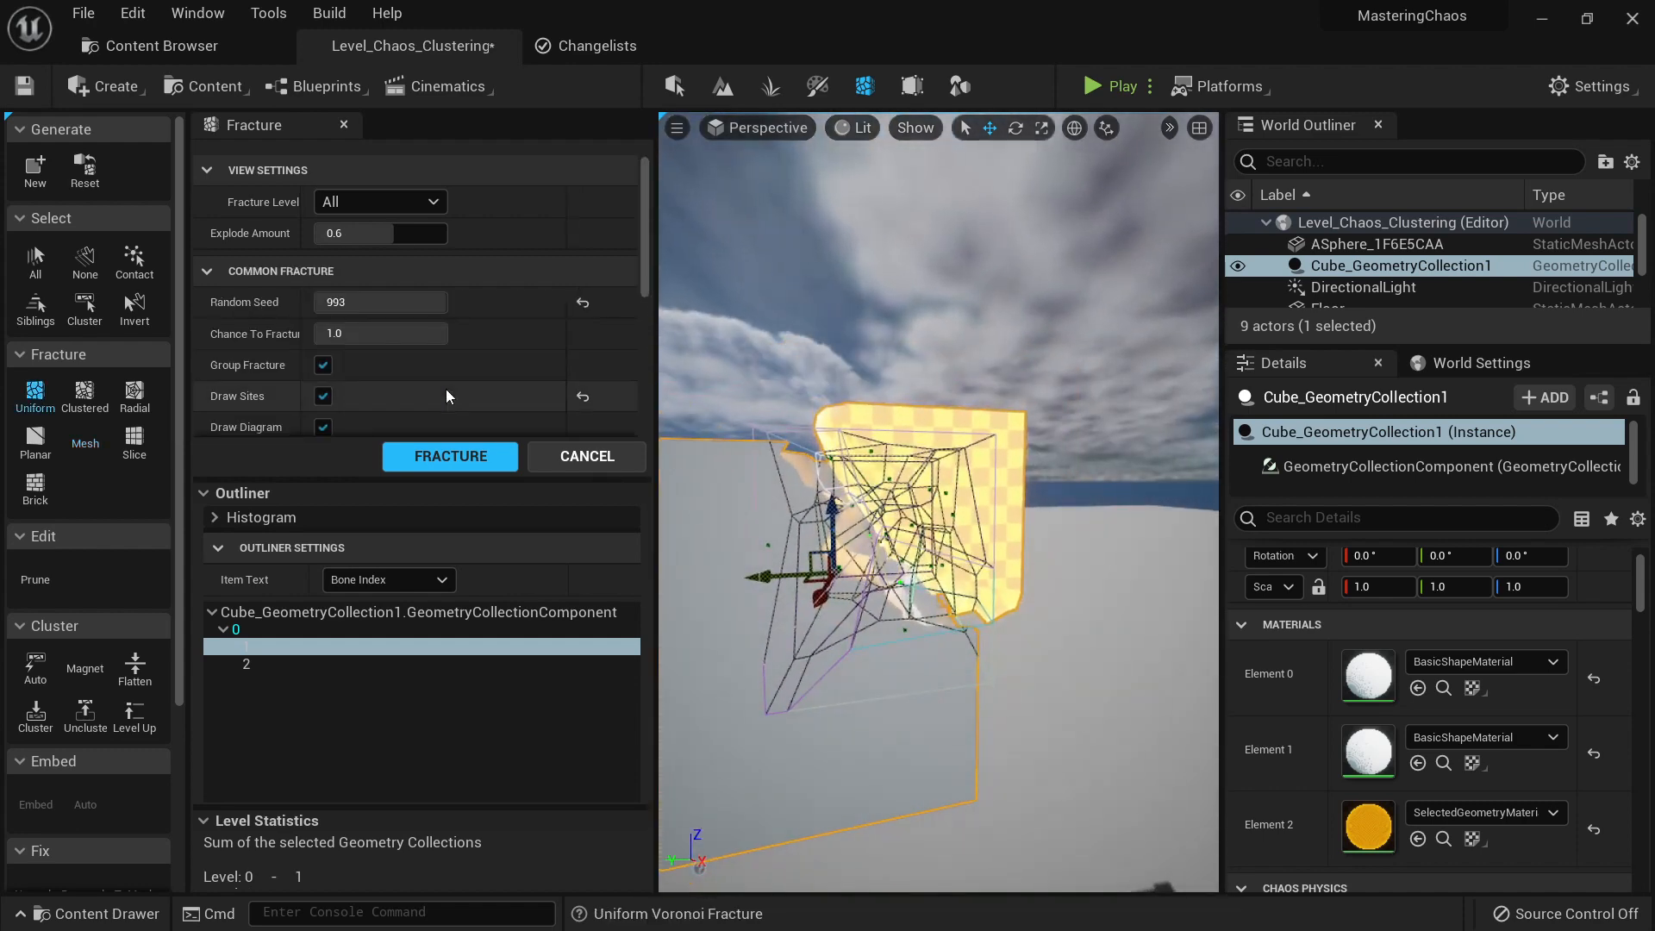
scroll(447, 389, "down", 5)
left_click(461, 455)
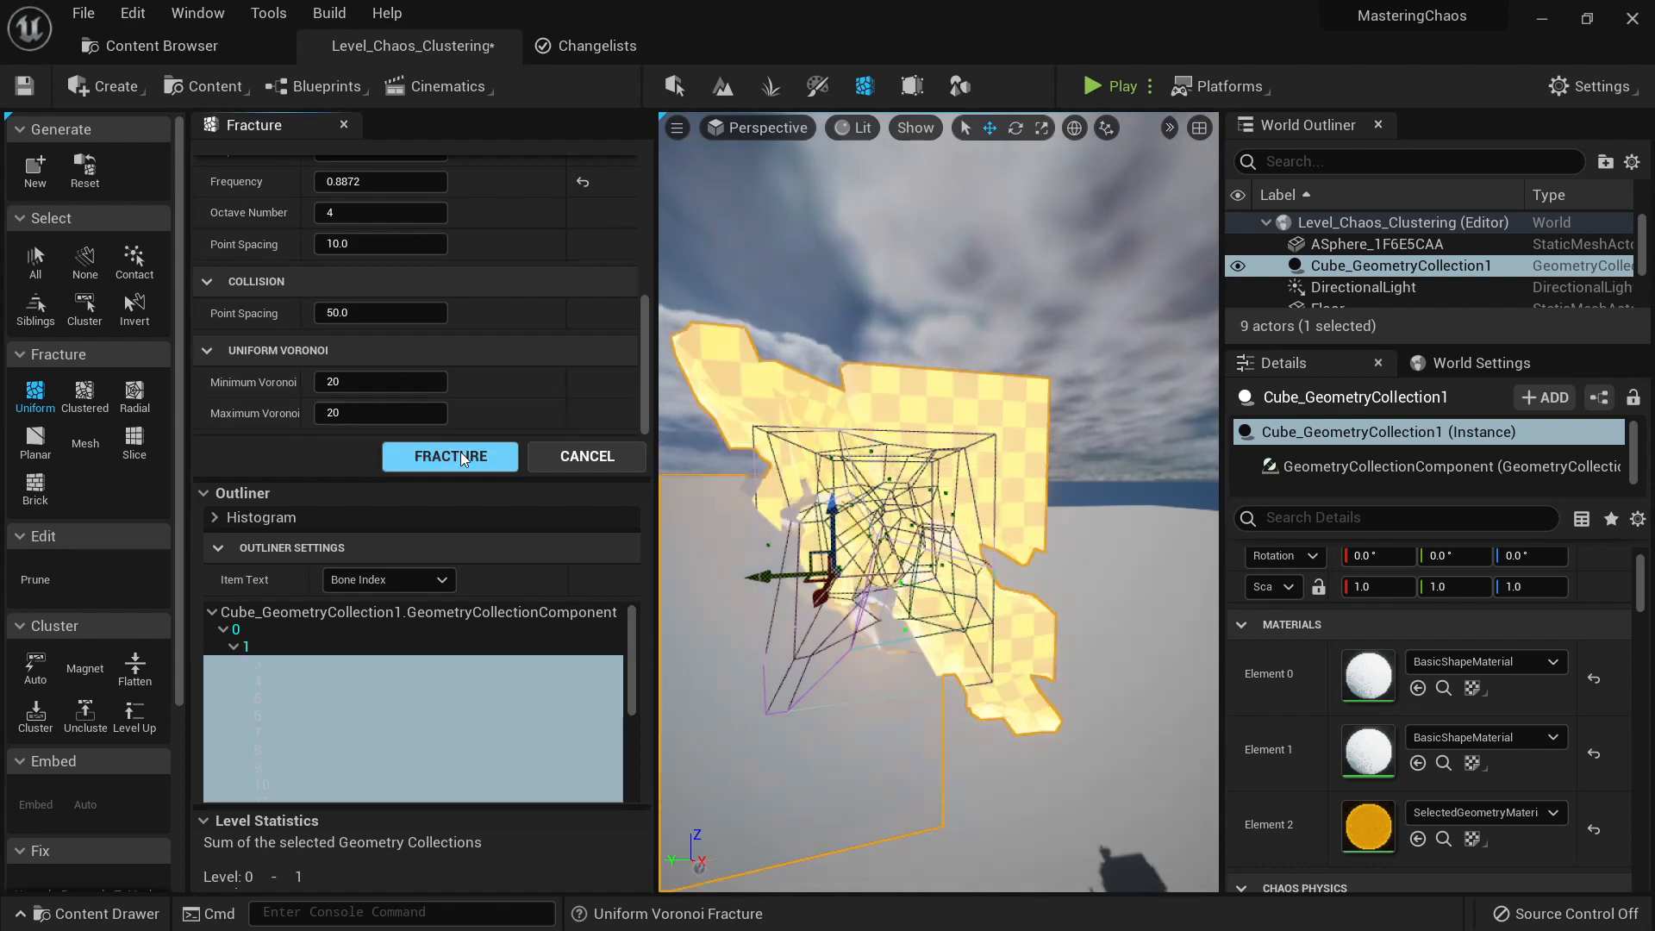
Step: Compare the cube's pieces at Fracture Level 1 and Level 2, and return the view to all levels
right_click_drag(966, 562, 947, 550)
key("s")
scroll(464, 372, "up", 5)
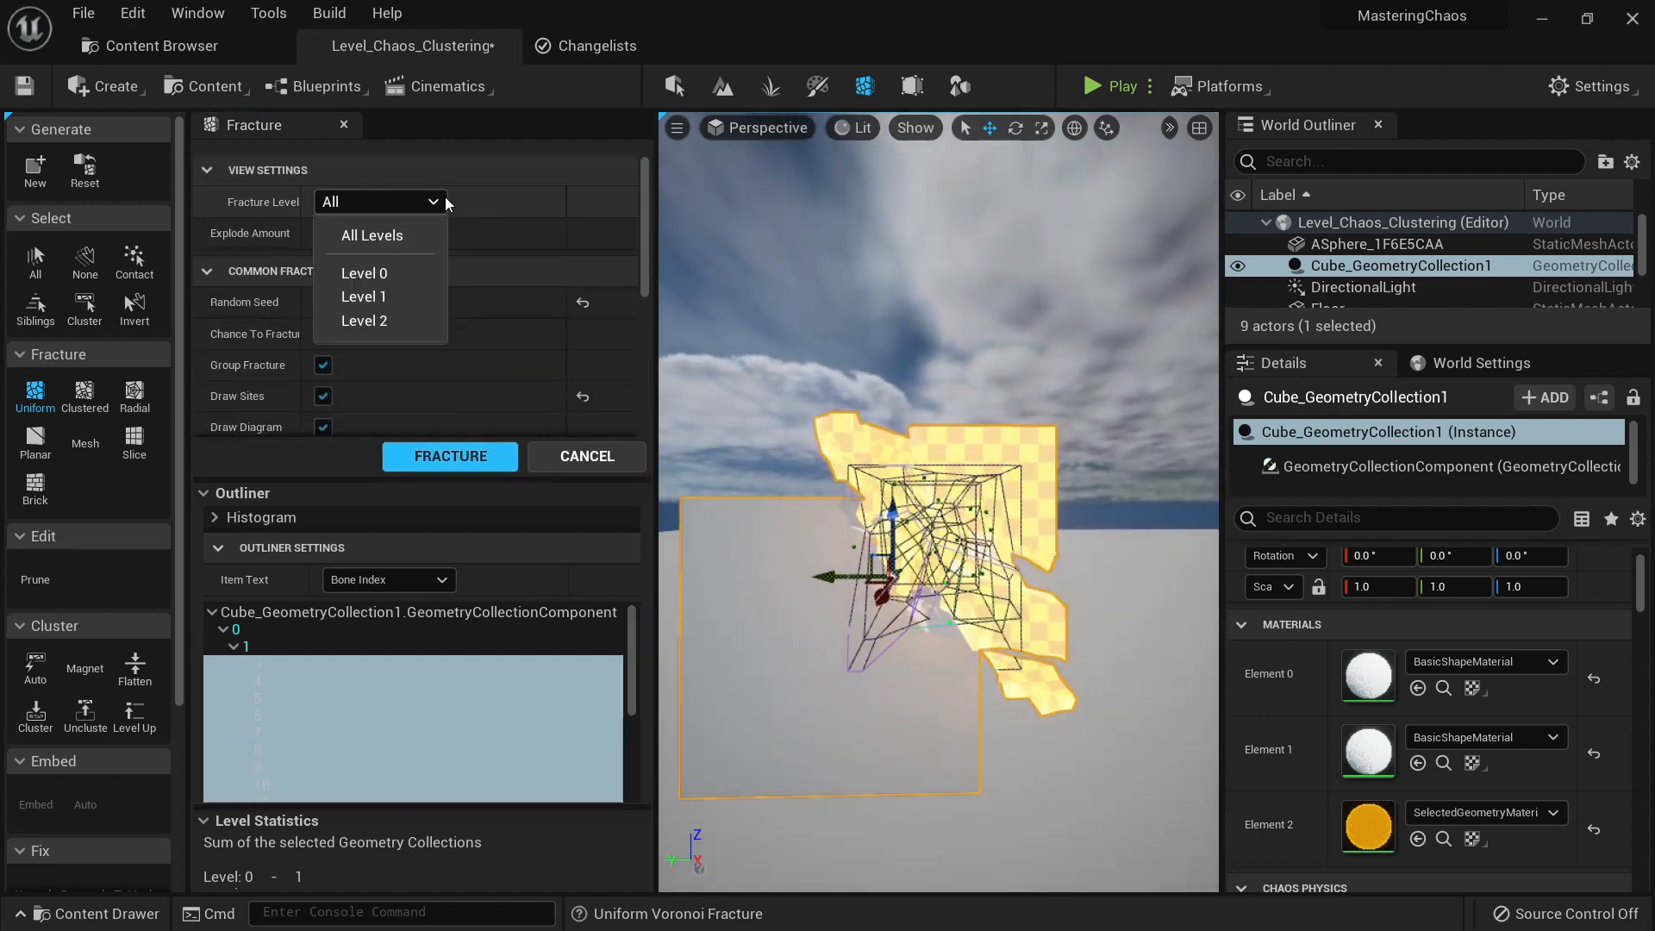
left_click(383, 297)
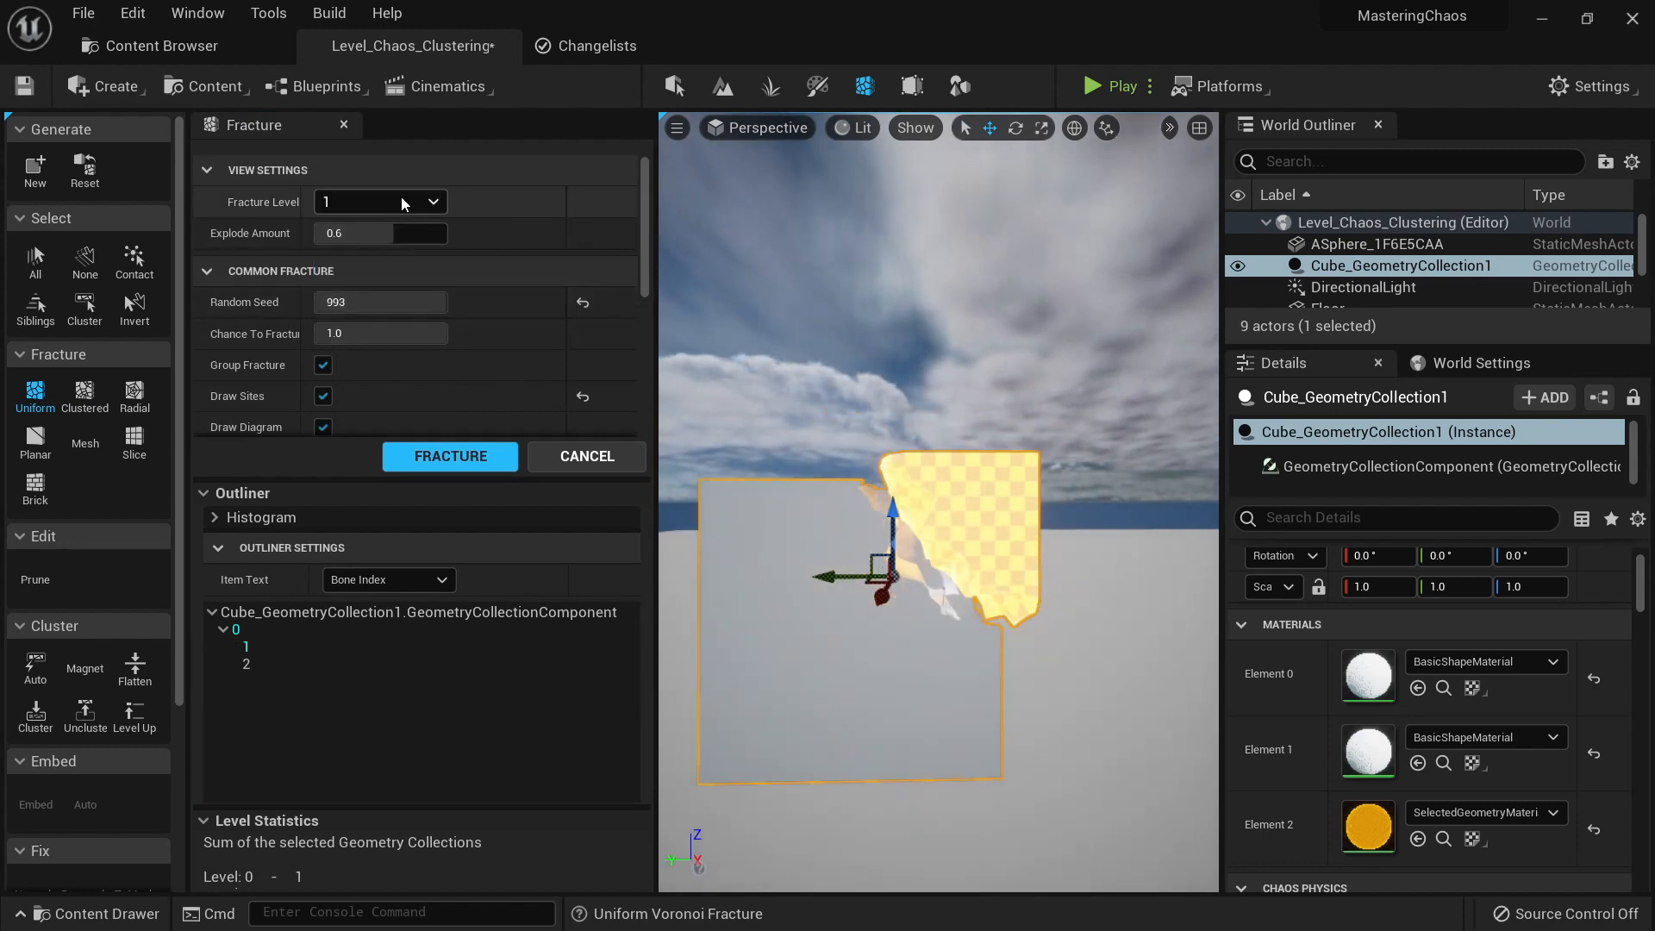
left_click(396, 320)
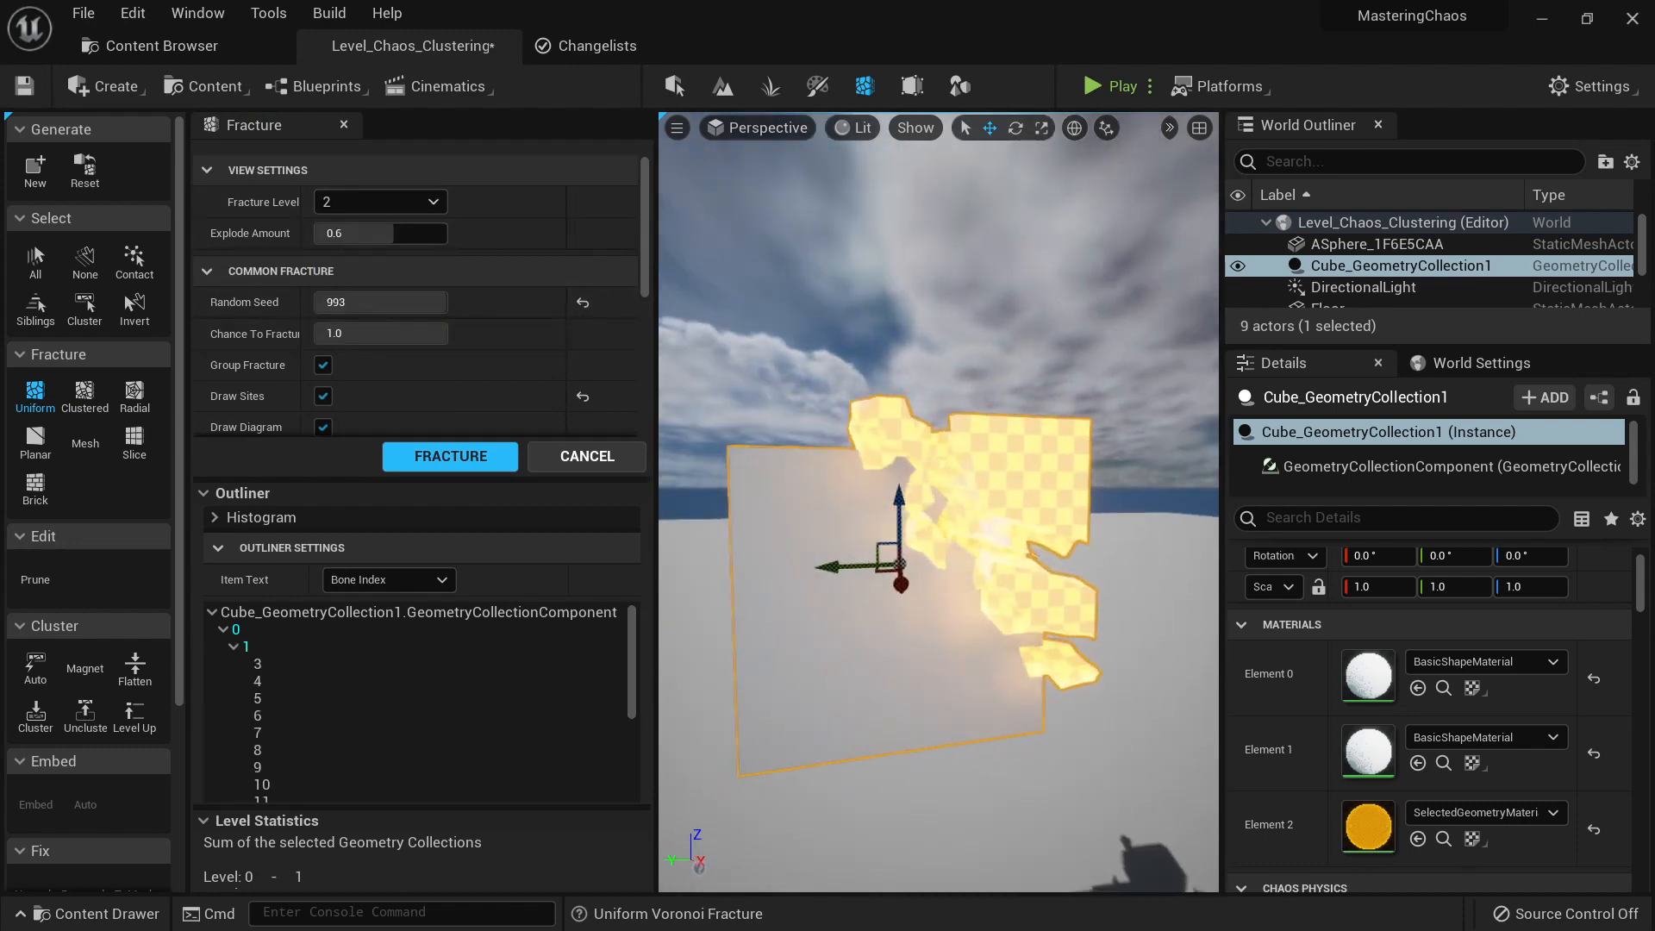
right_click_drag(939, 502, 892, 590)
left_click(373, 200)
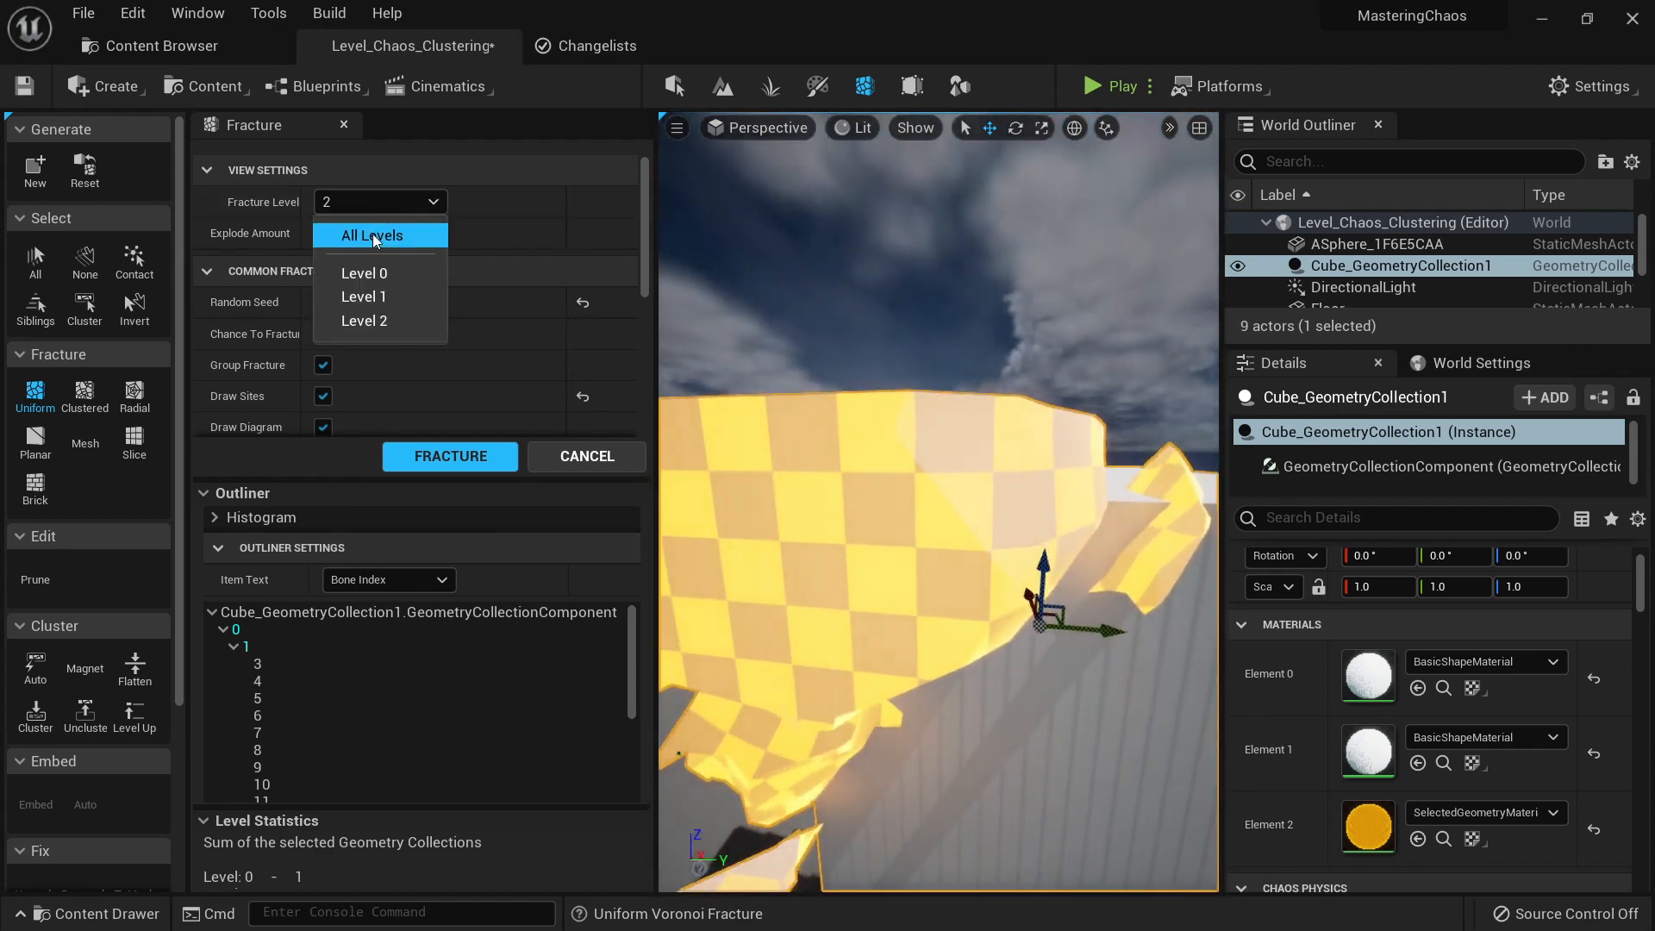
left_click(372, 235)
right_click_drag(862, 517, 948, 535)
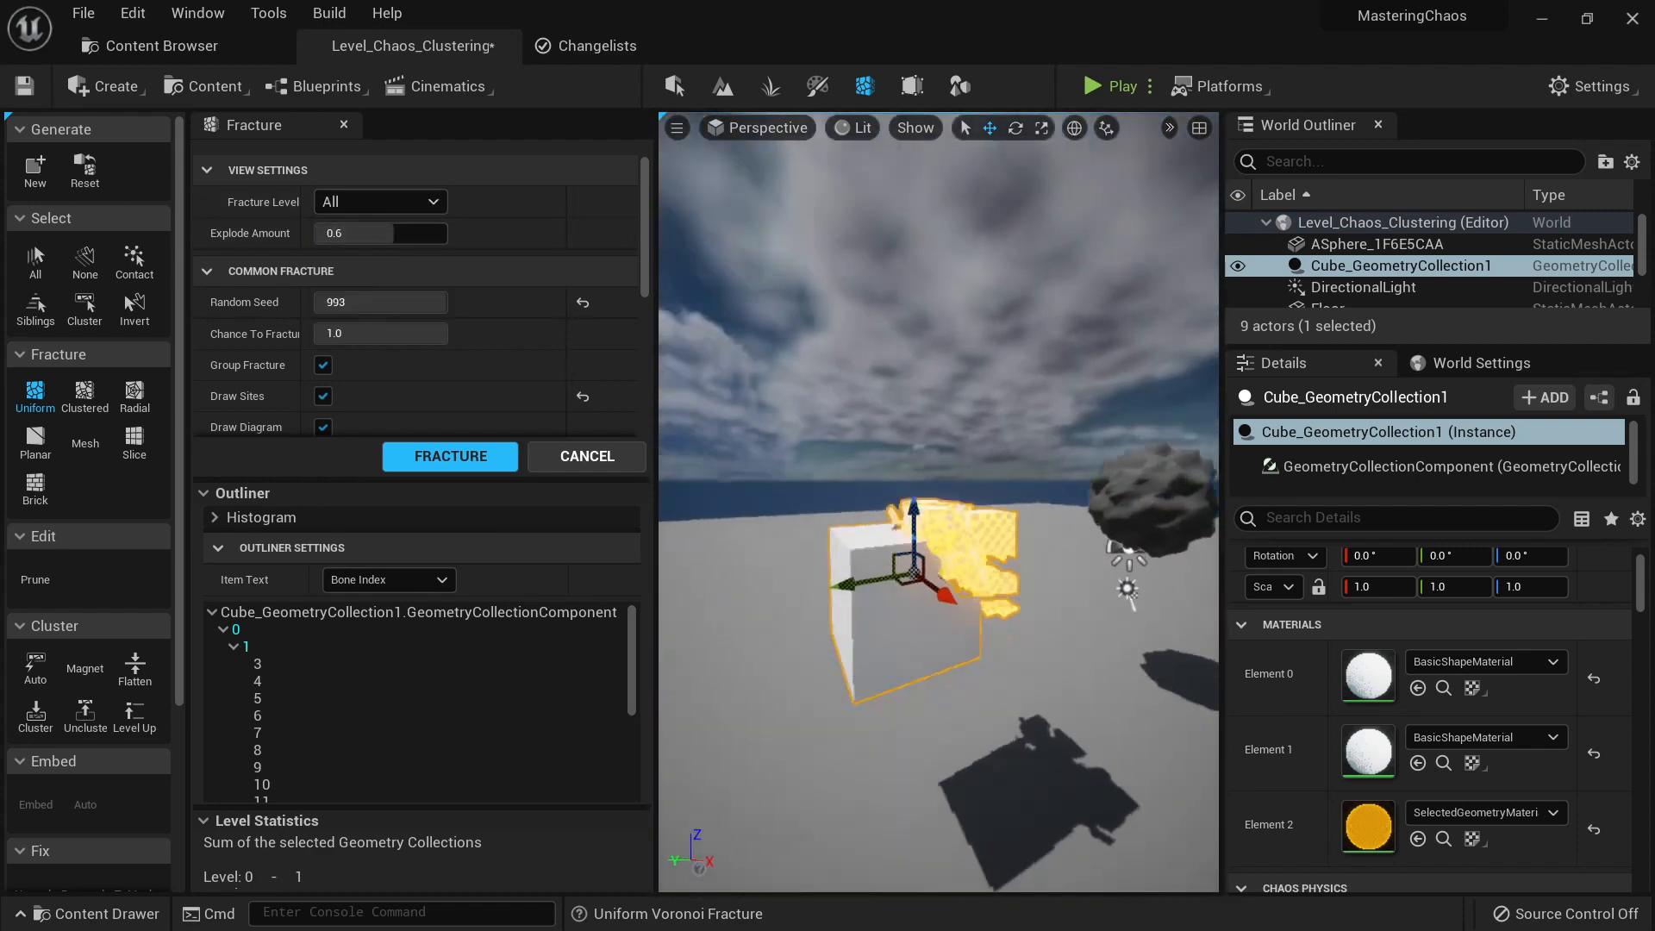
Step: Play the level in Selection mode, move the character around the shattered cube corner, and end the play session
mouse_move(1037, 175)
right_mouse_down()
mouse_move(992, 155)
mouse_move(1037, 175)
right_mouse_up()
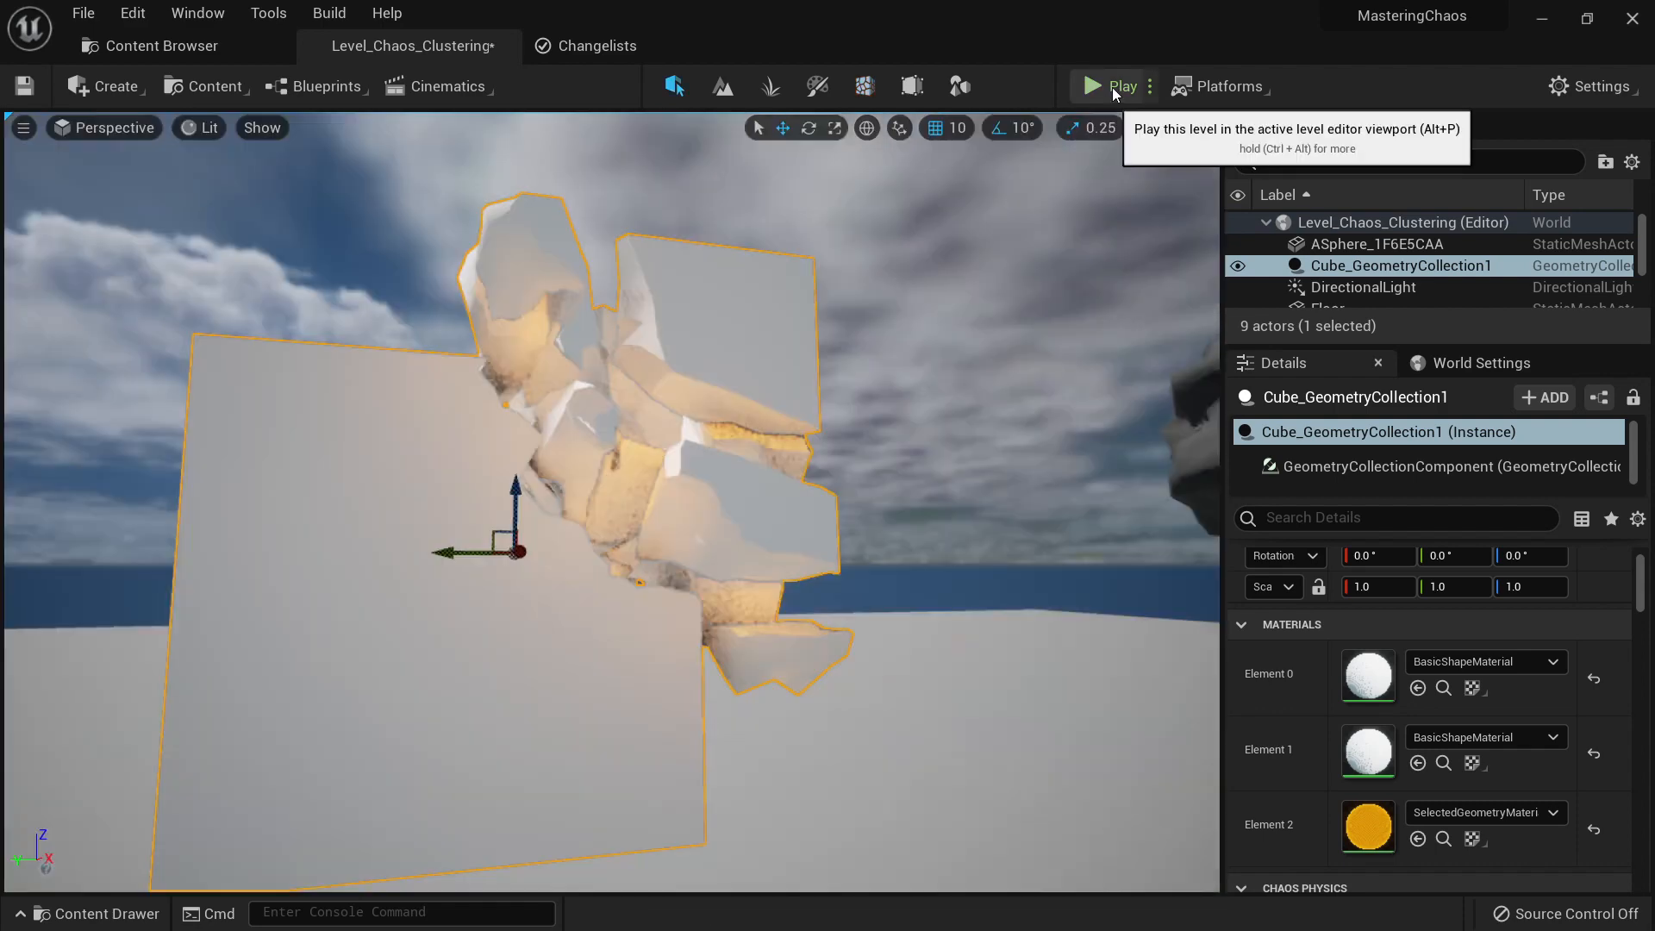
key("shift+1")
left_click(1116, 85)
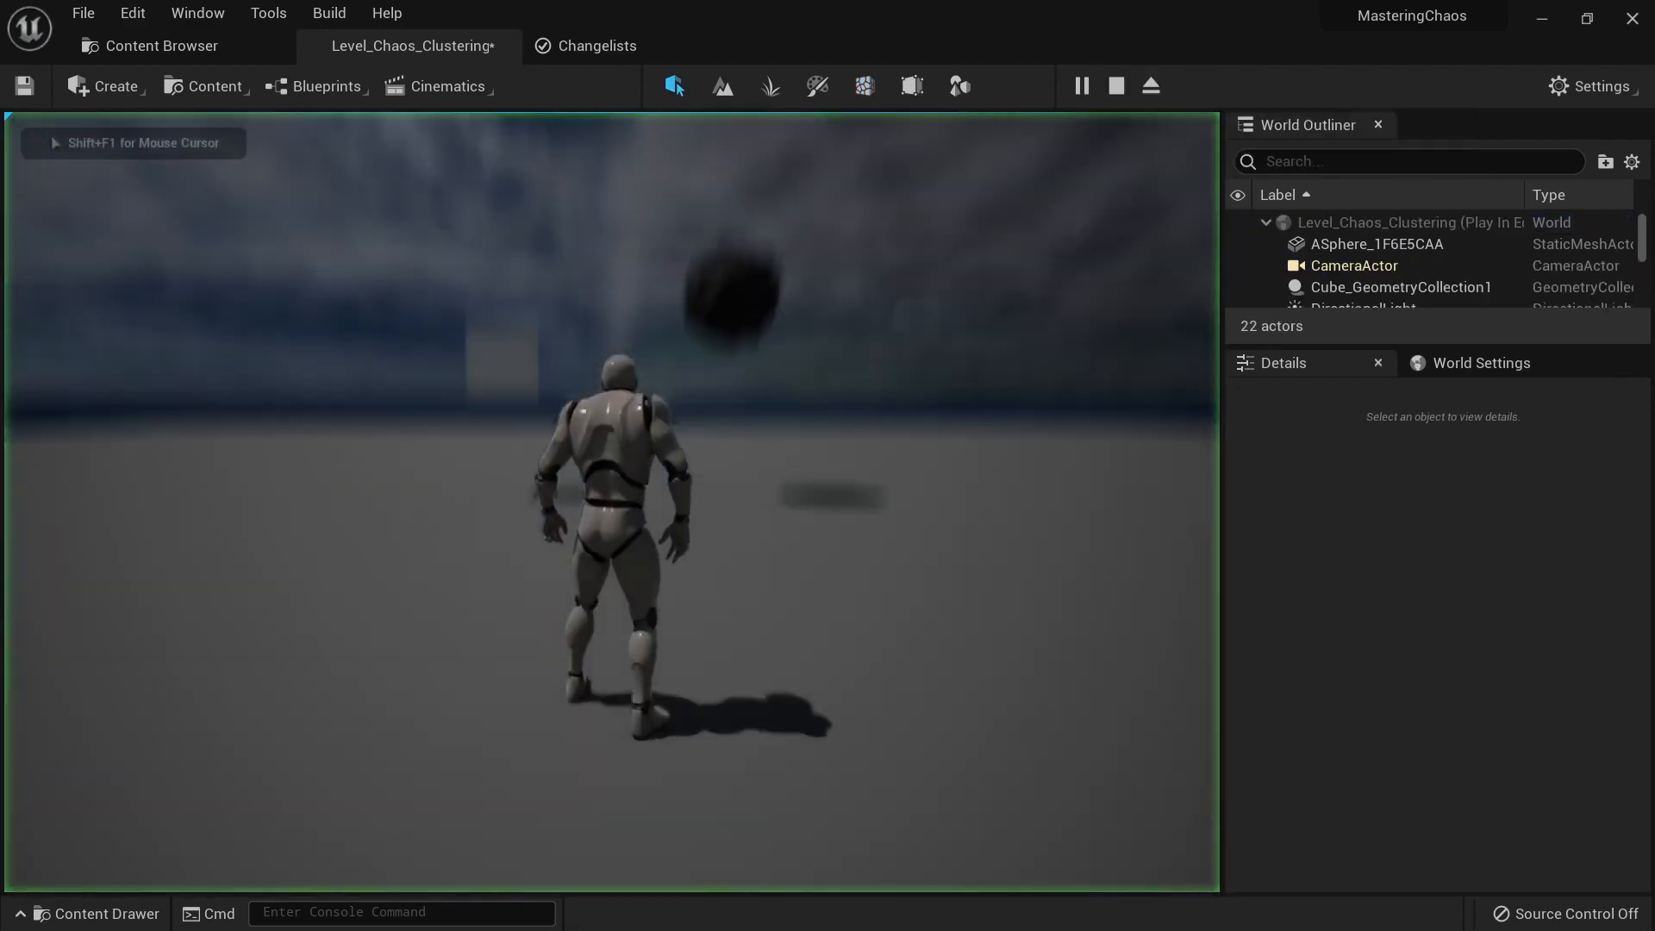
key("w")
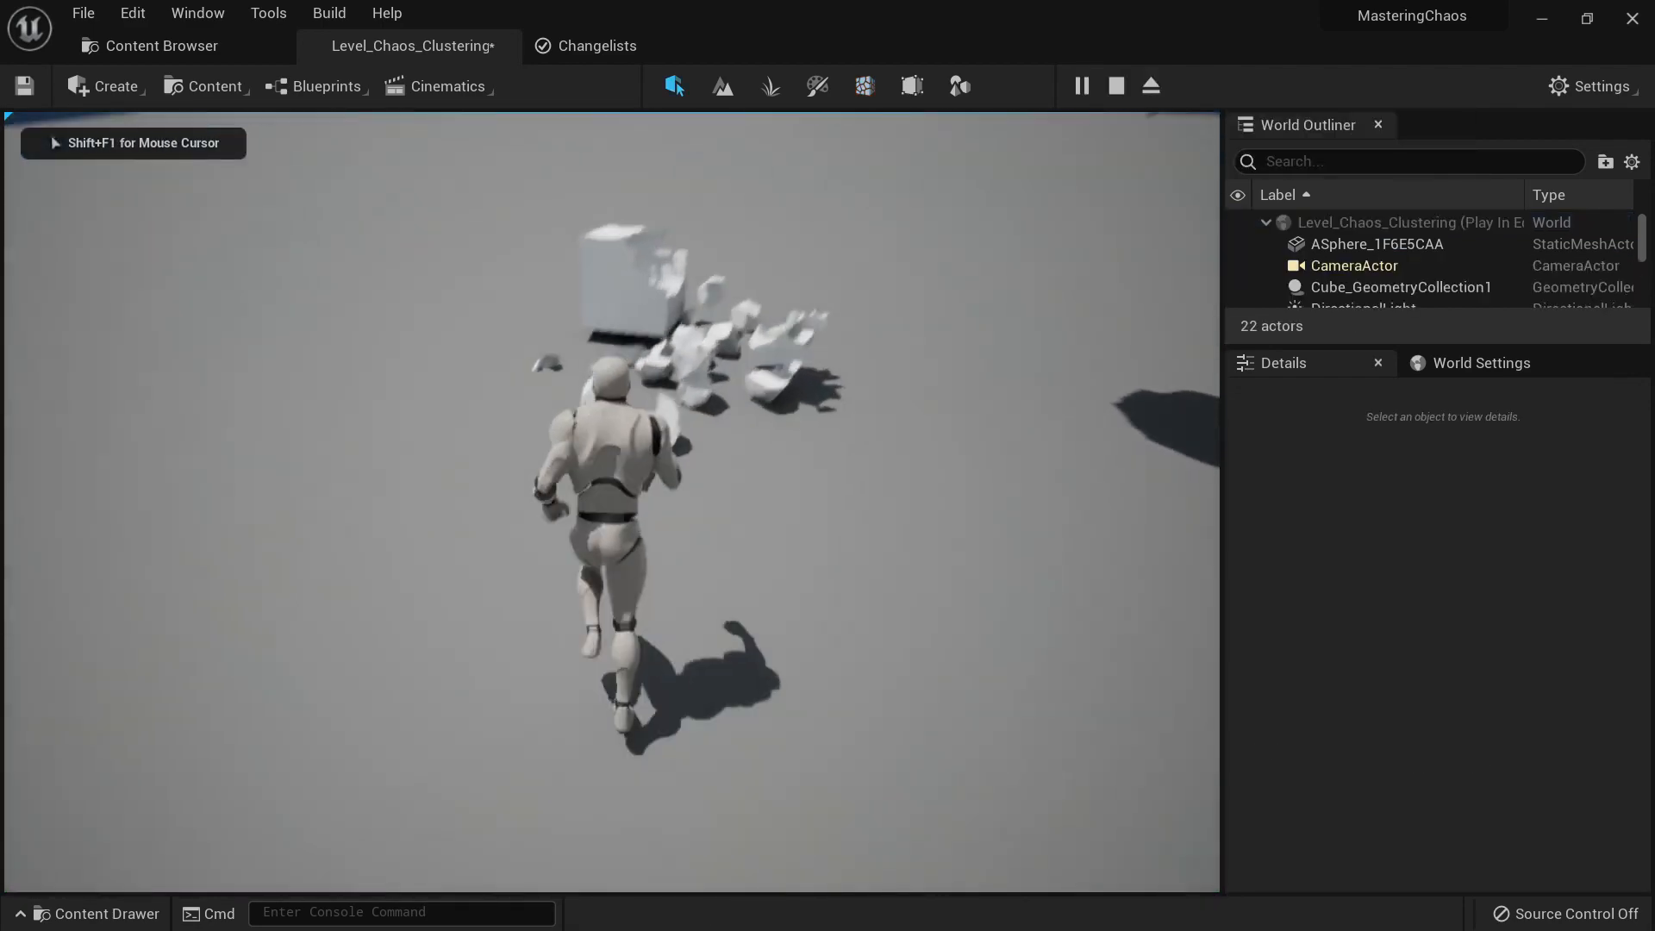
key("d")
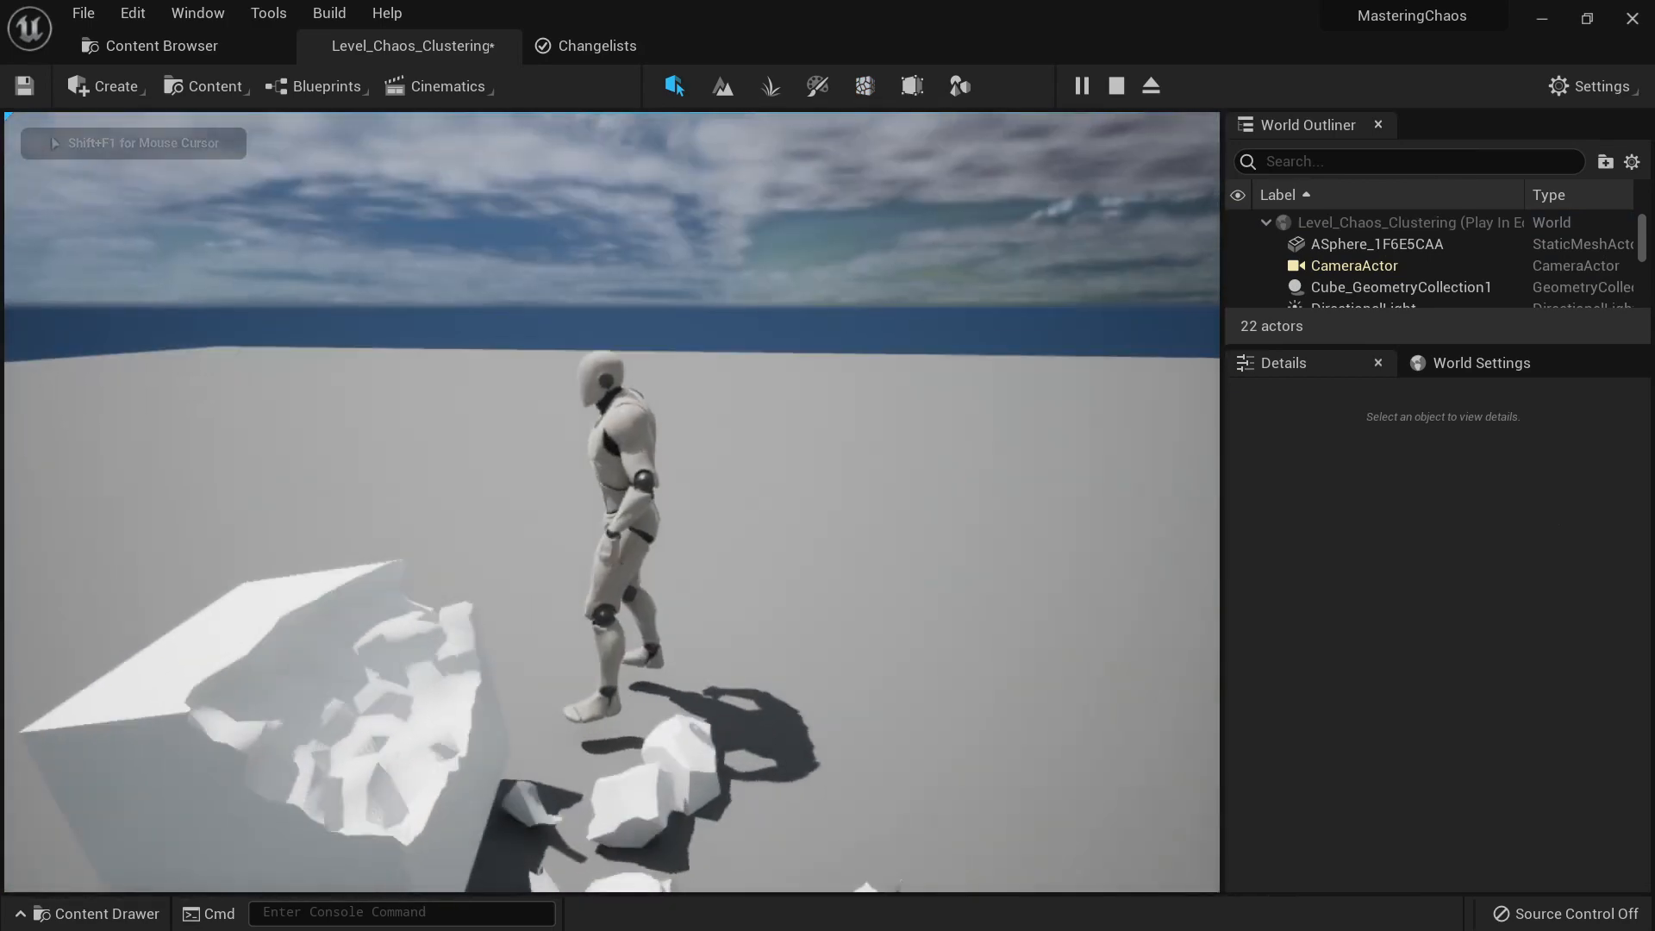
key("s")
key("d")
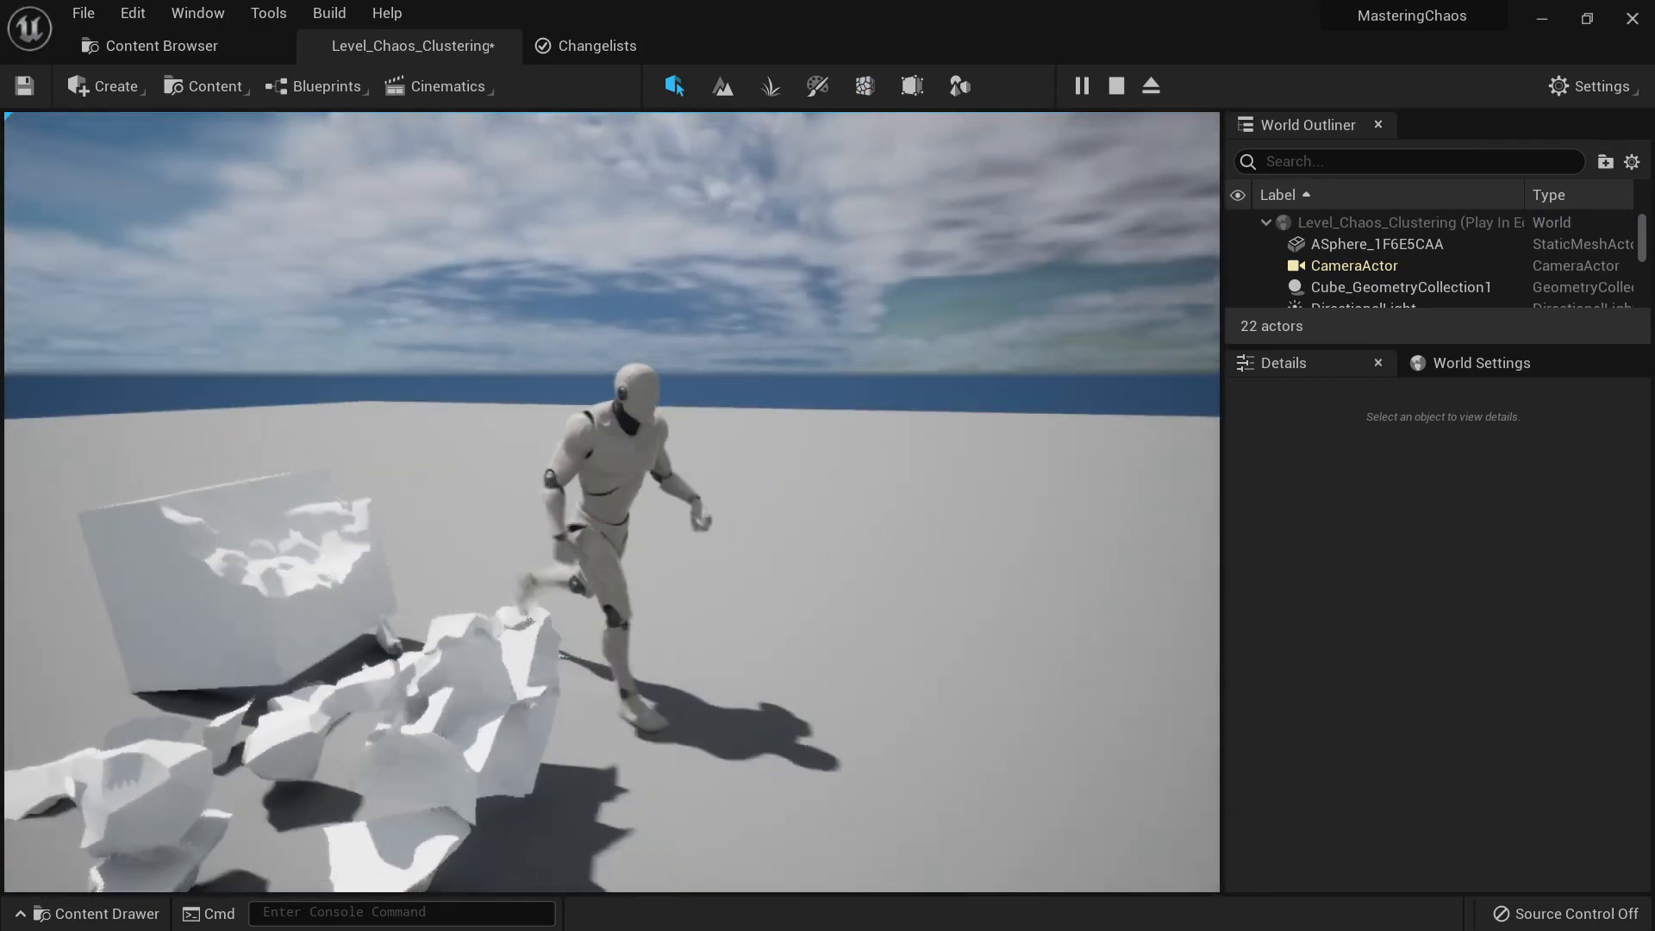
key("a")
key("w")
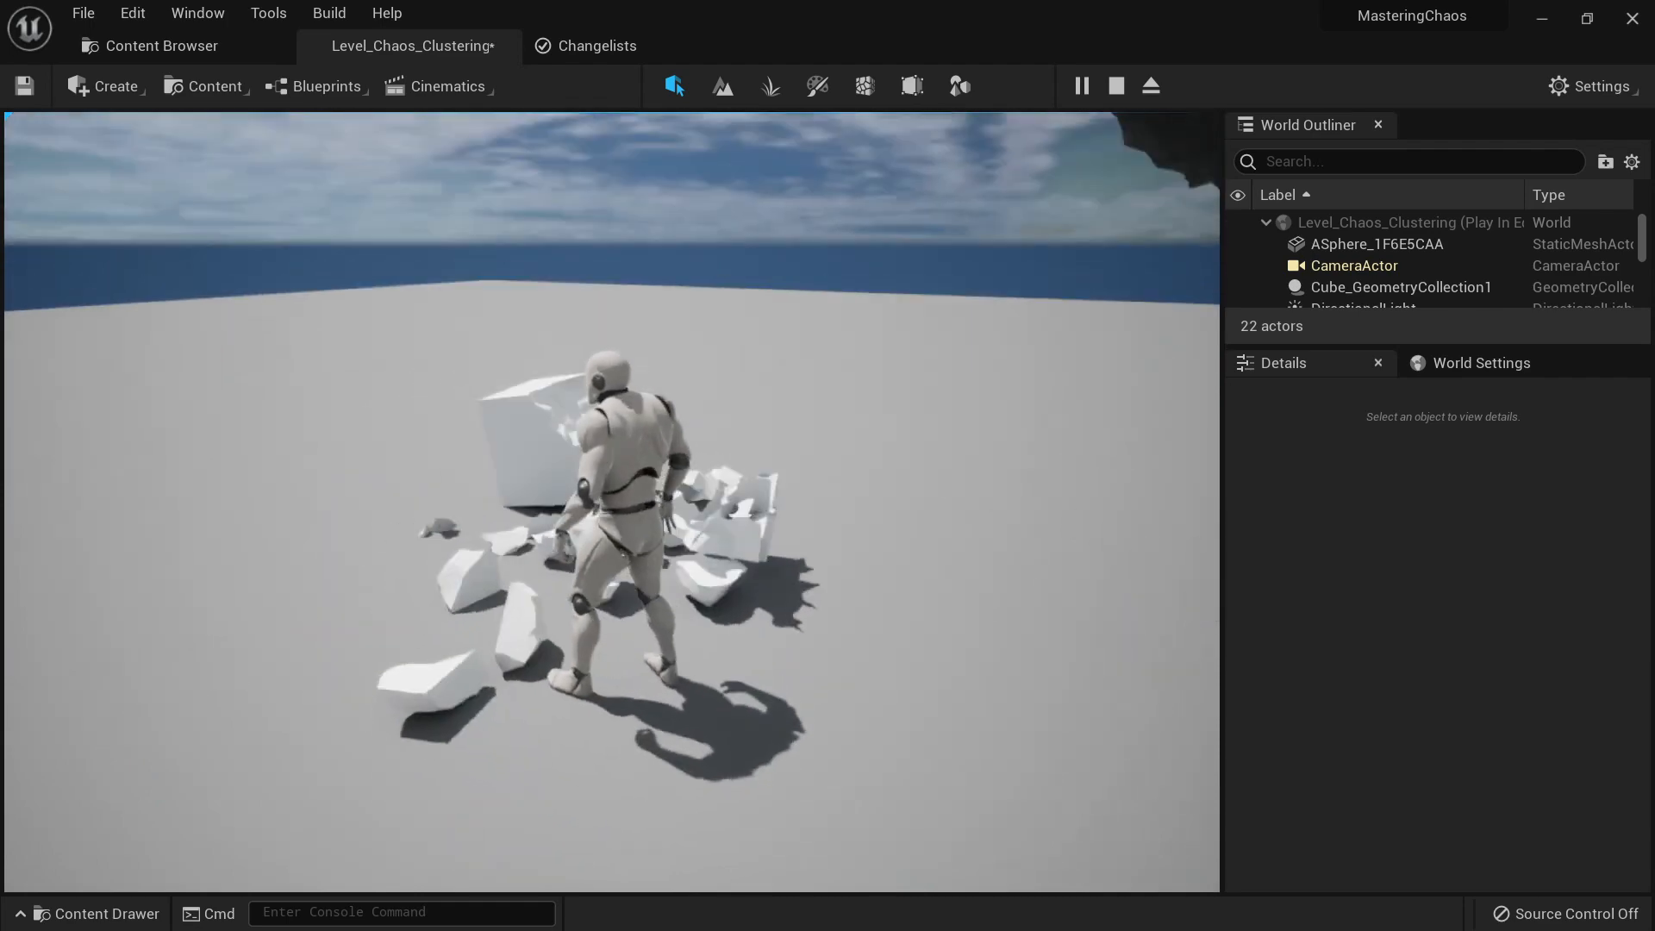
key("Escape")
Step: Return to Fracture mode and examine the cube's fractured corner piece from close up and from a distance
left_click(865, 87)
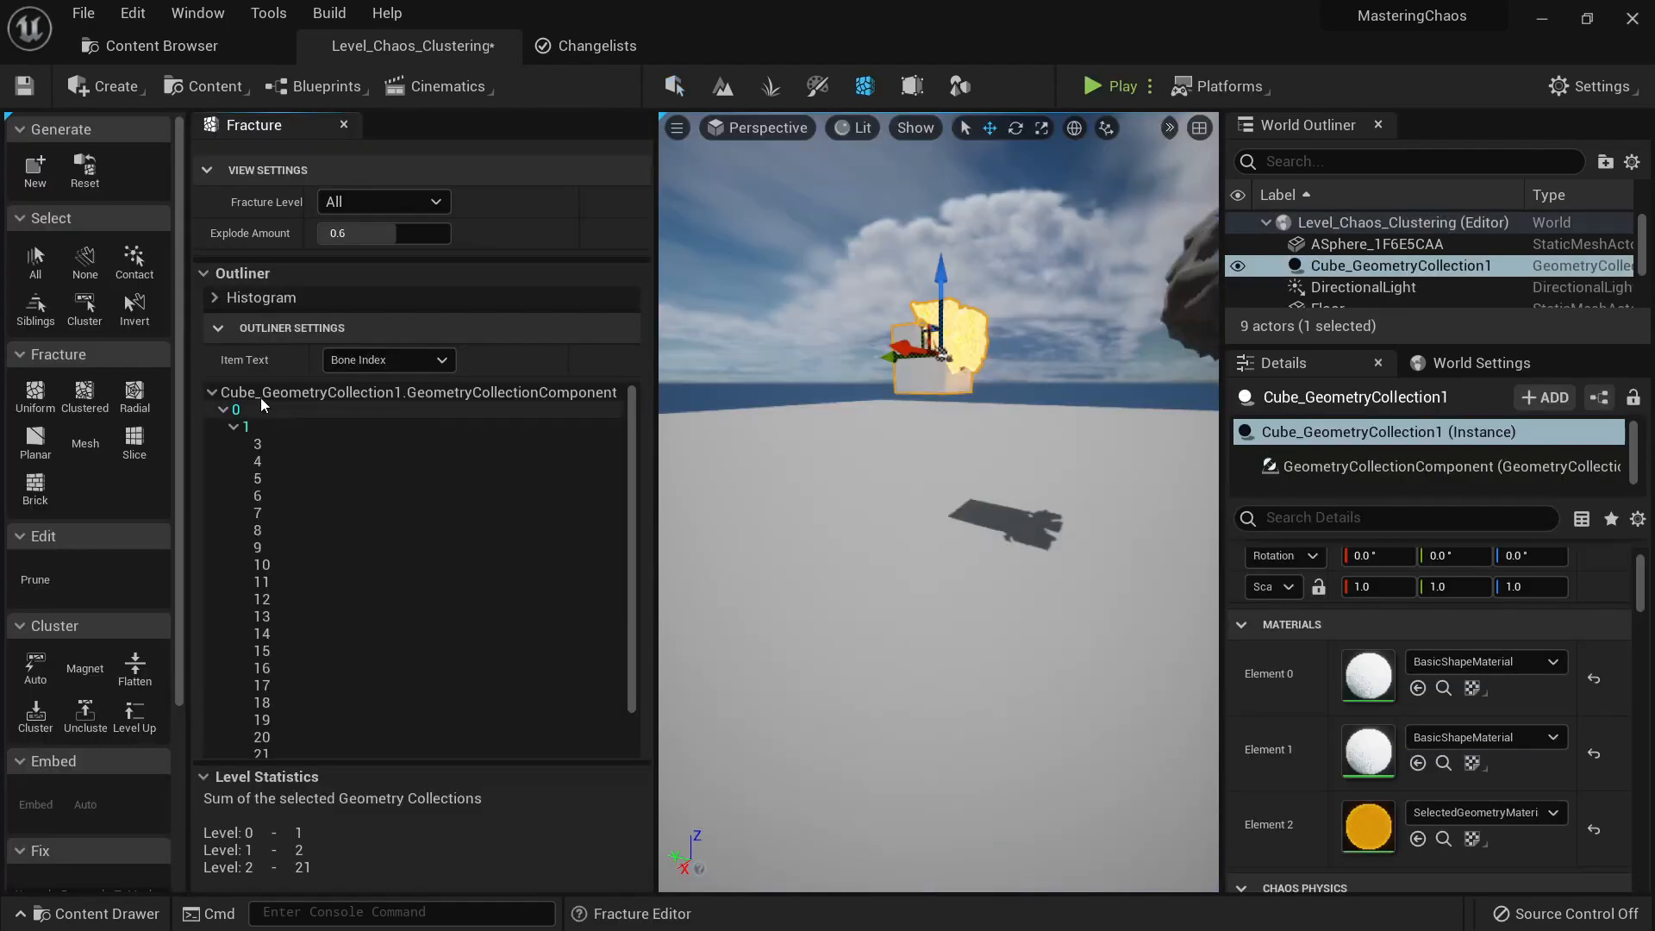
key("w")
right_click_drag(1083, 532, 1203, 539)
key("a")
right_click_drag(992, 508, 1048, 485)
key("d")
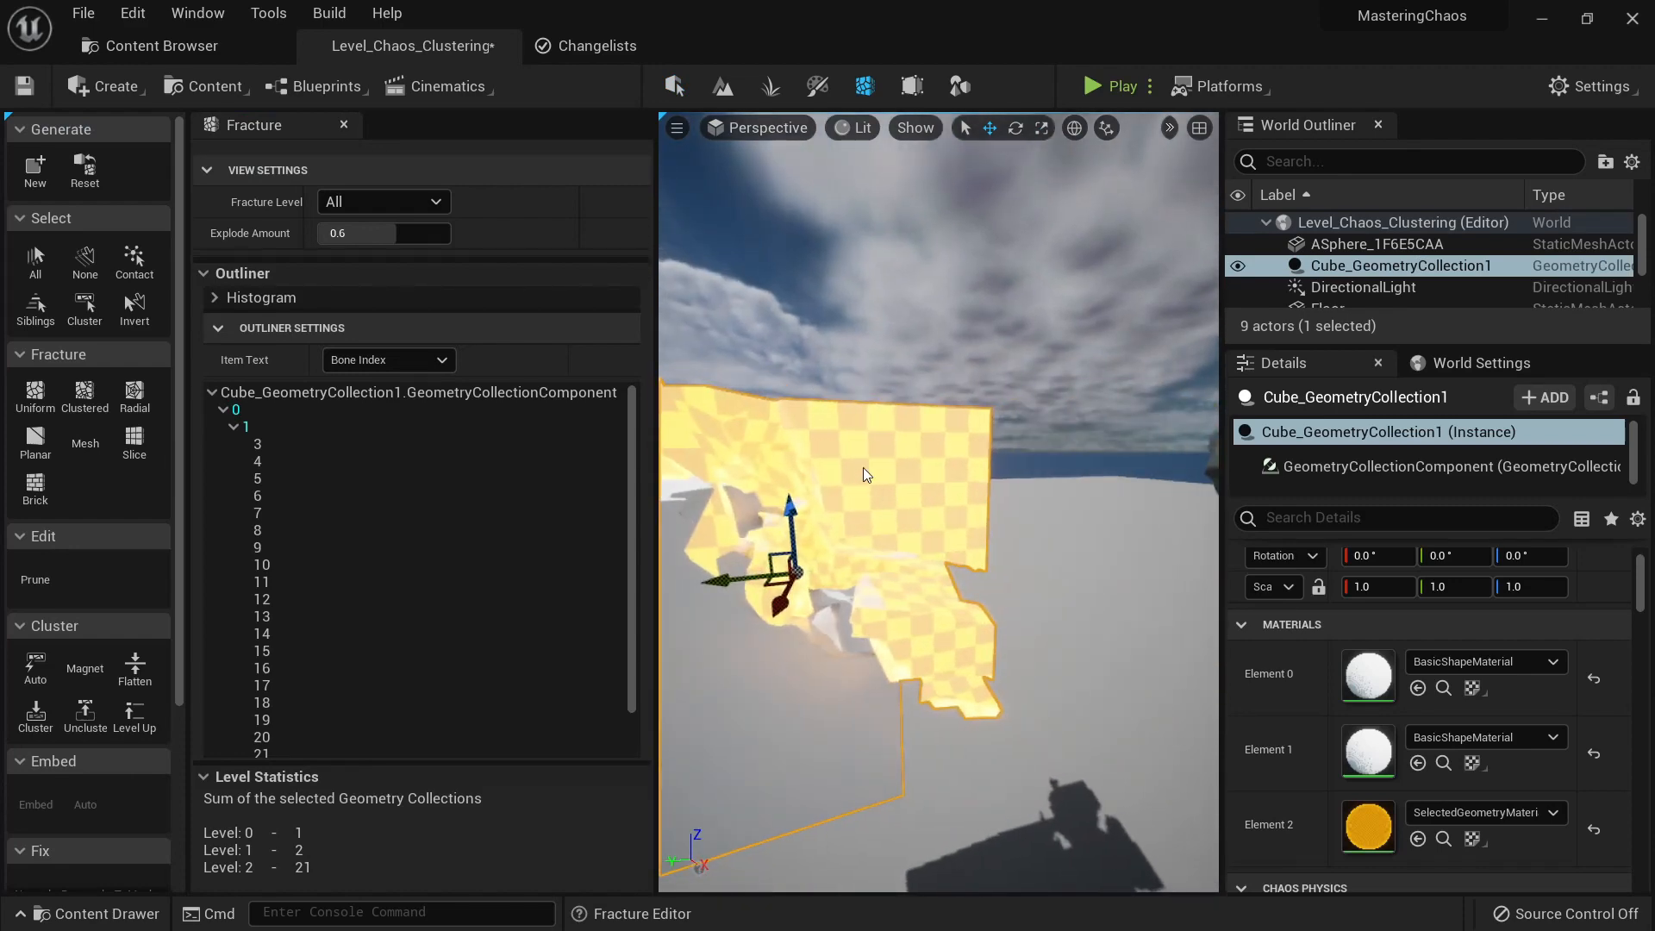
mouse_move(866, 584)
right_mouse_down()
mouse_move(823, 578)
mouse_move(871, 559)
mouse_move(881, 572)
right_mouse_up()
key("s")
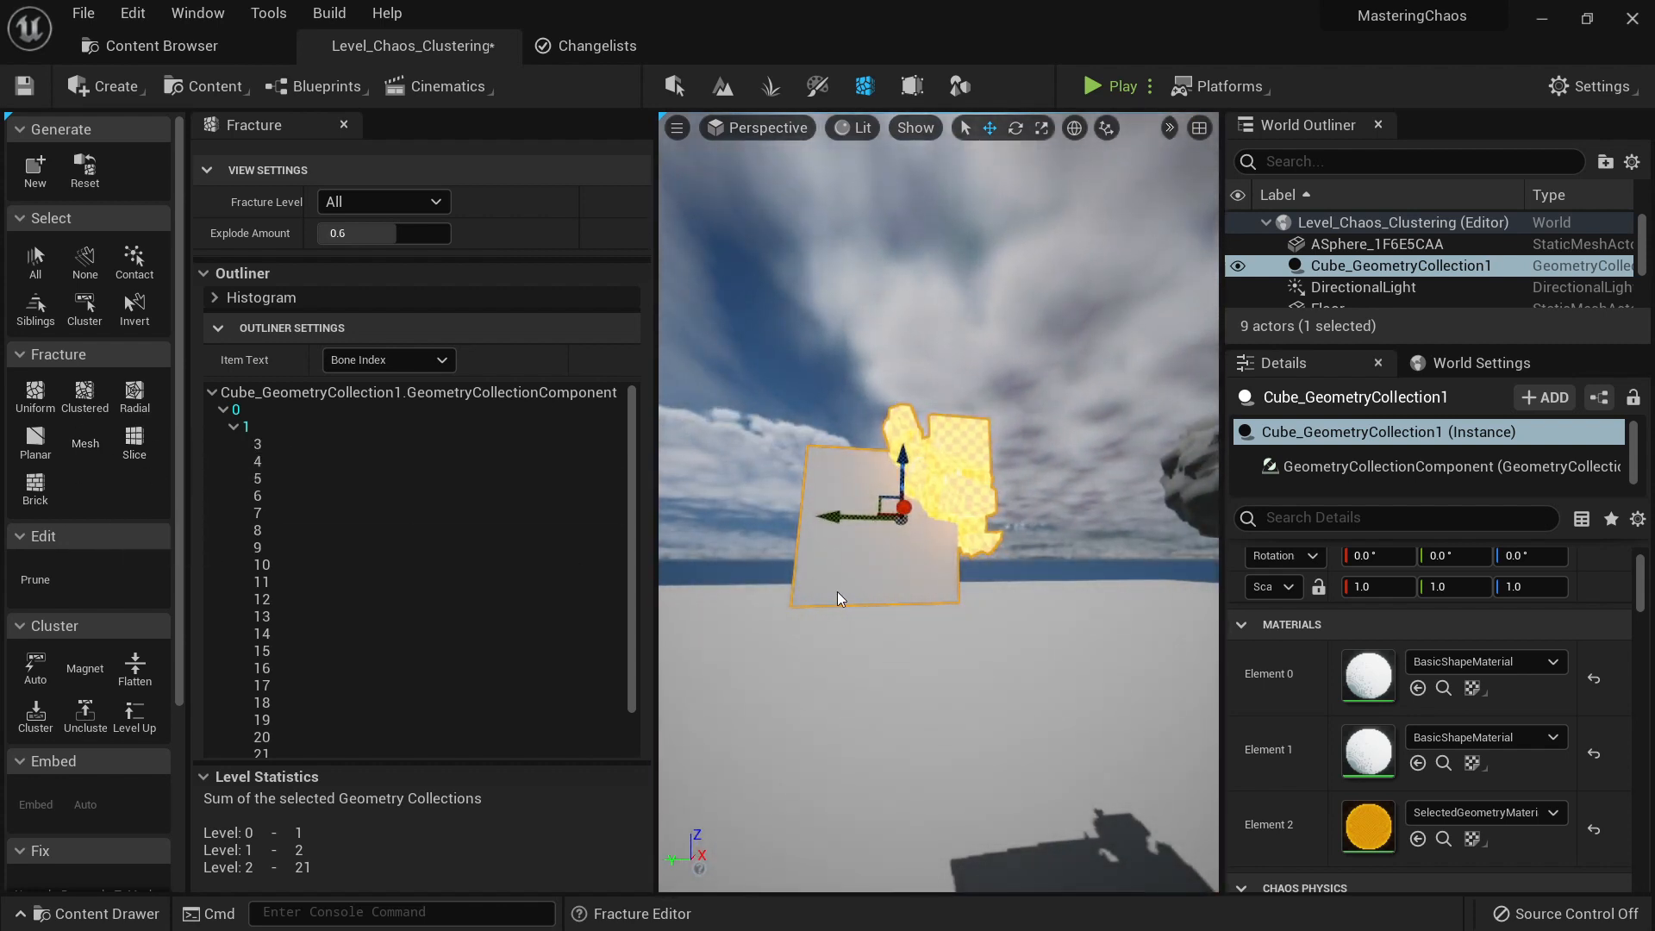
right_click_drag(856, 571, 856, 586)
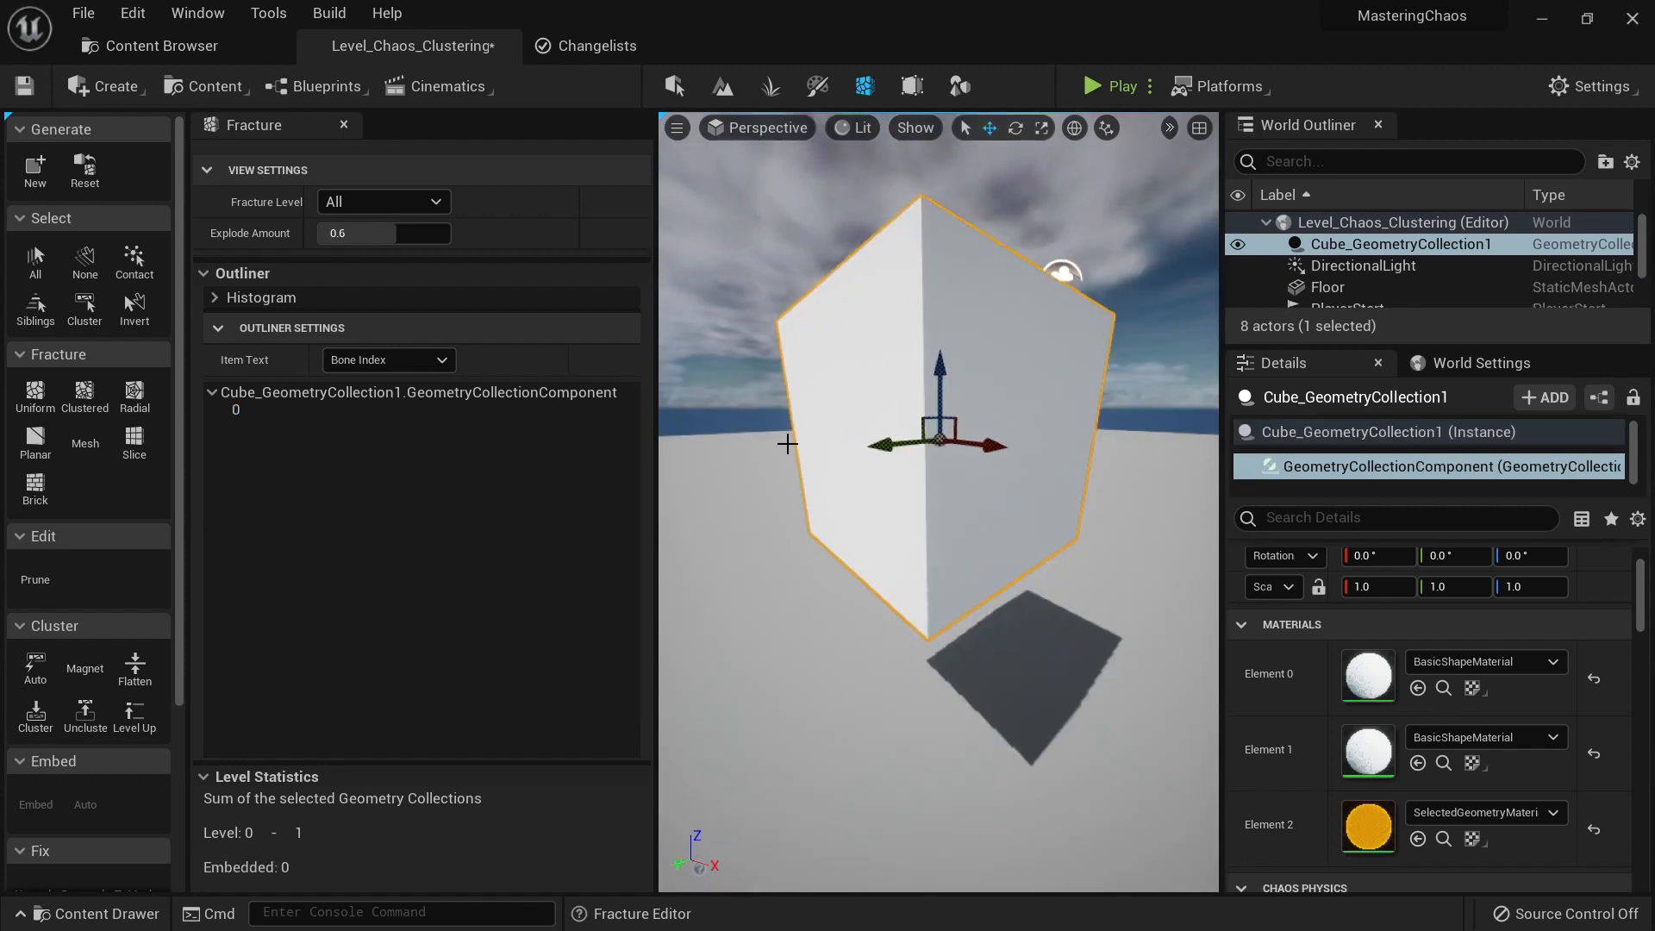
Step: Slice-fracture bone 0 of the intact cube with 3 slices in X, 3 in Y and 1 in Z
left_click(142, 450)
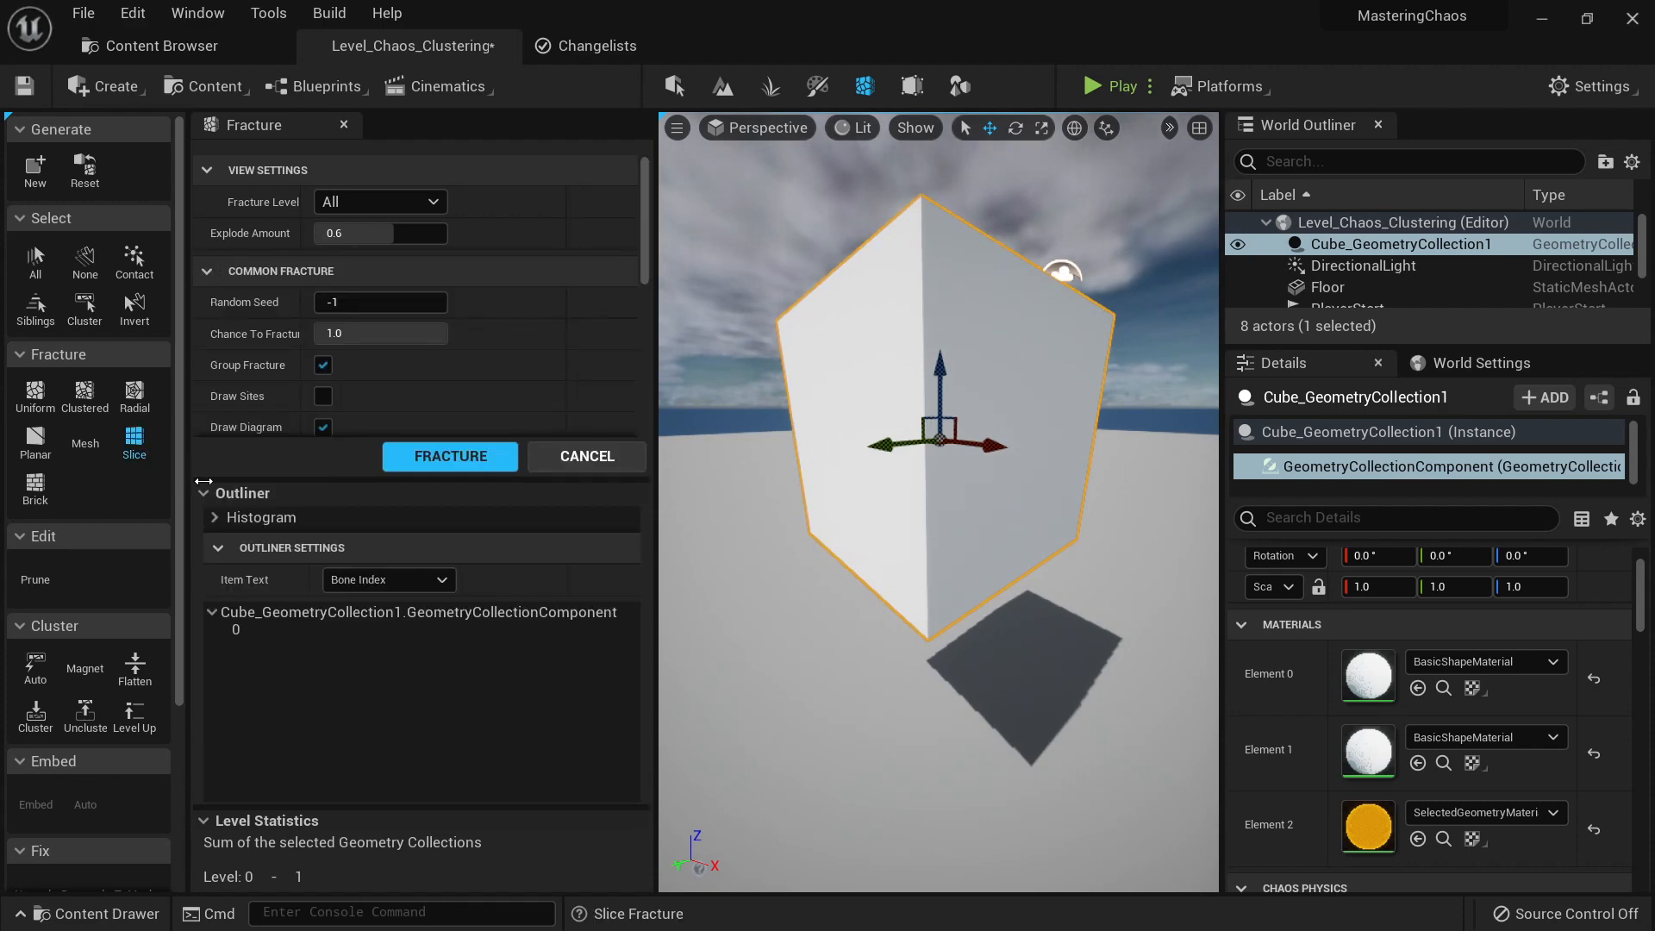
left_click(246, 631)
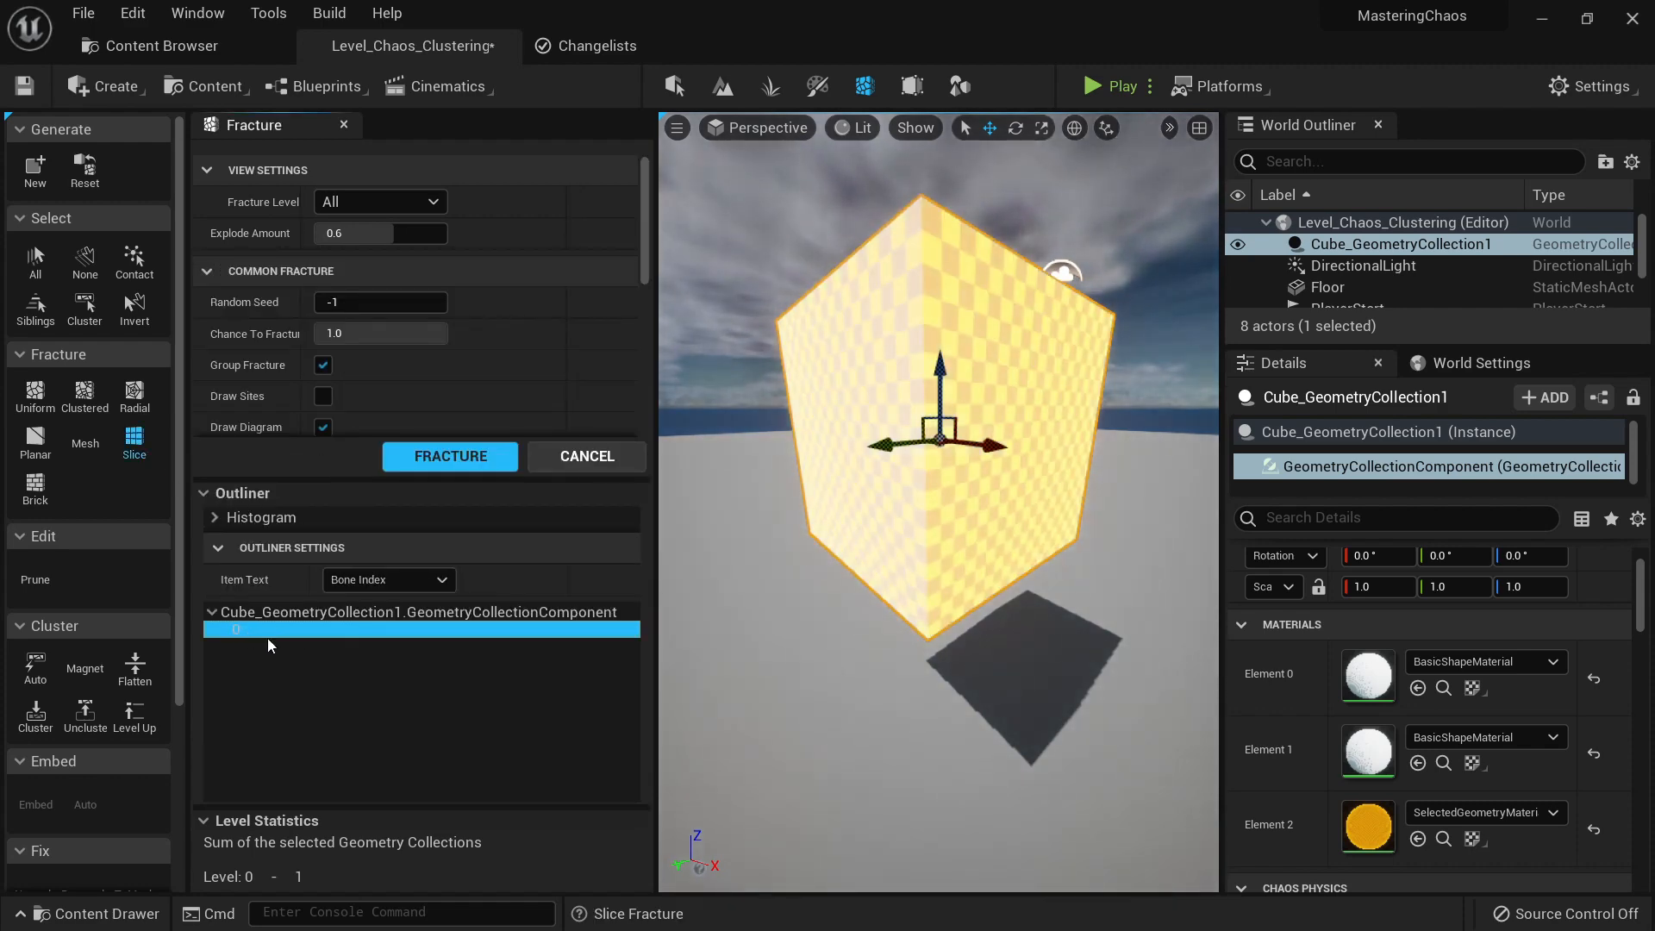
right_click_drag(996, 559, 829, 515)
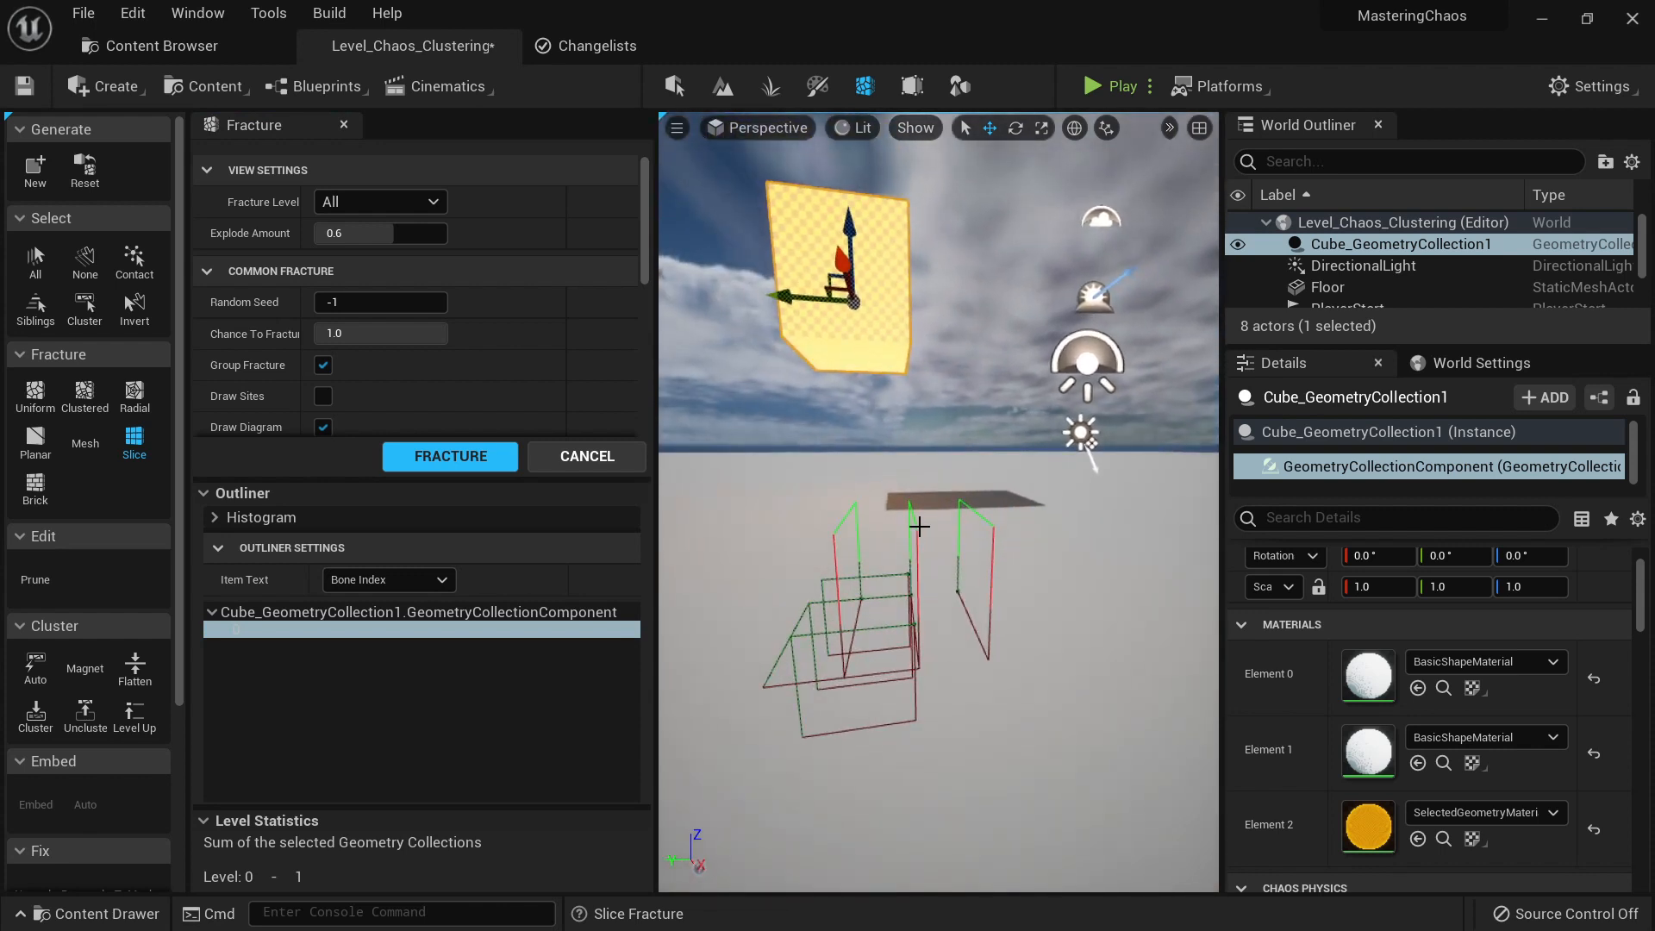
scroll(585, 389, "down", 5)
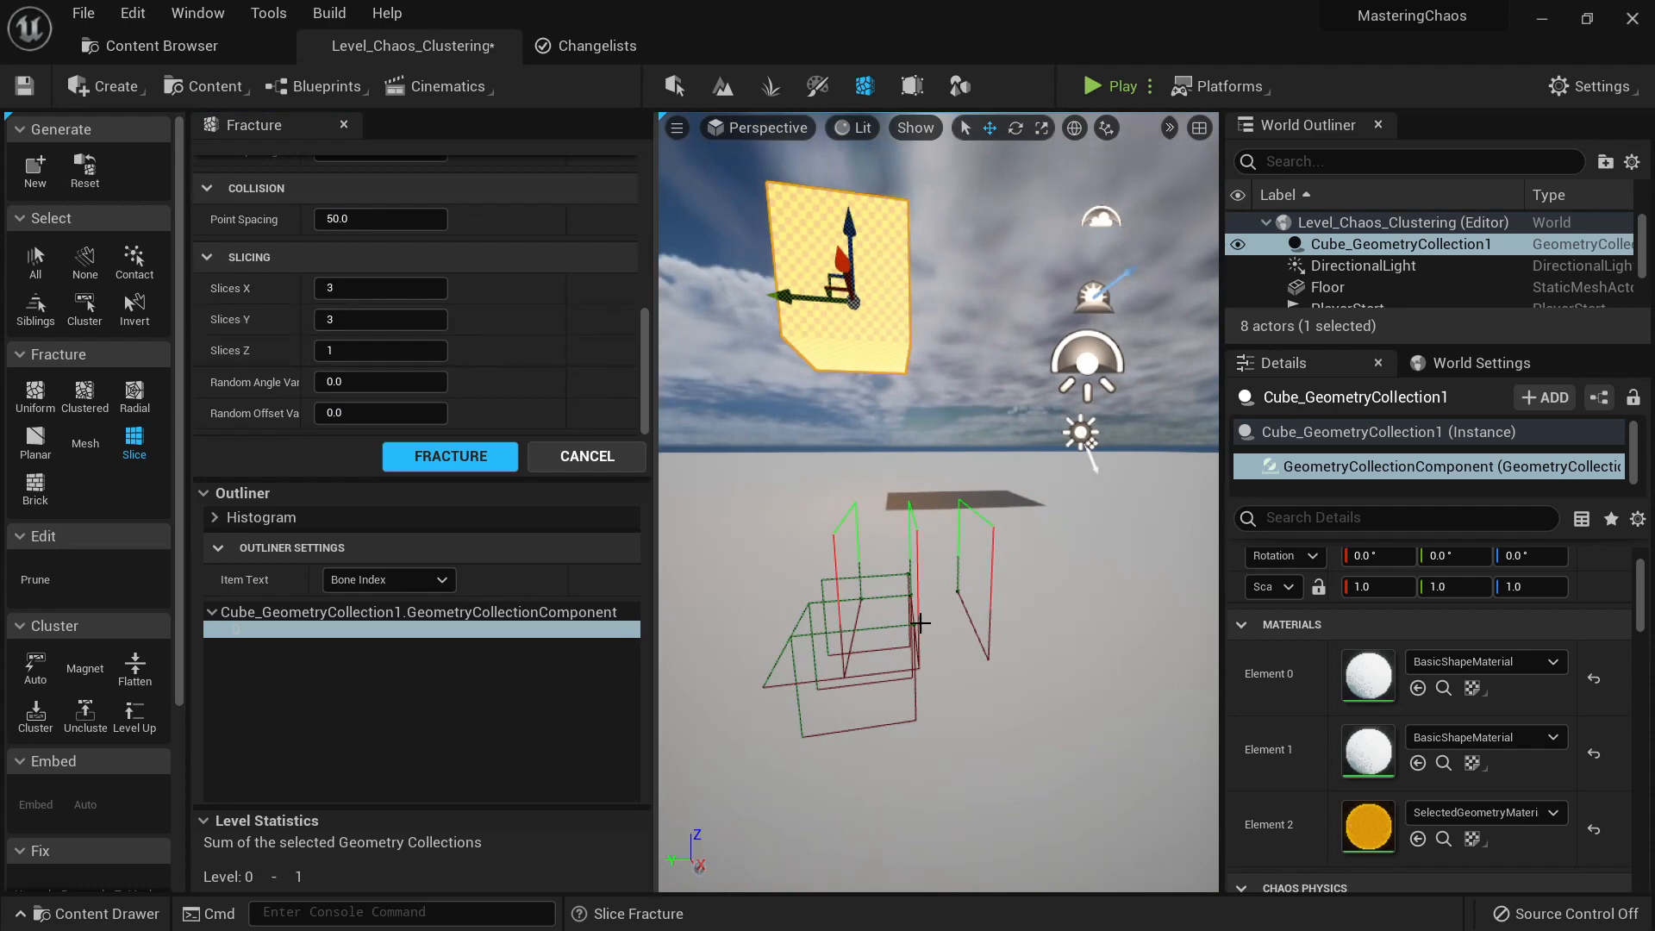
right_click_drag(921, 622, 875, 431)
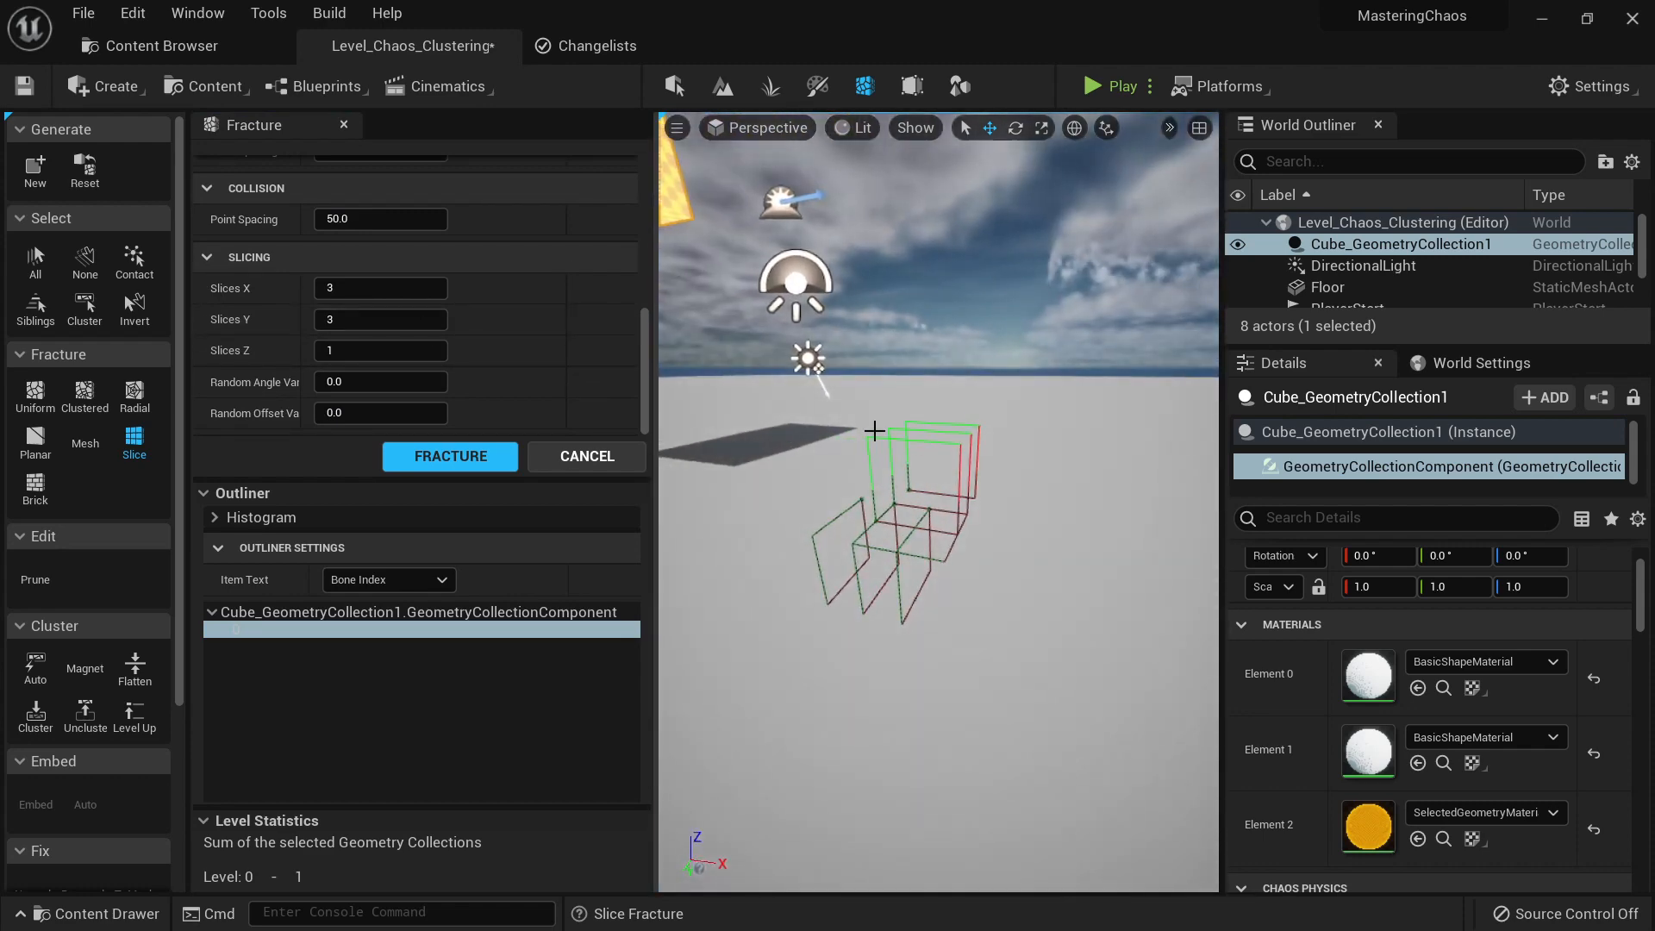
right_click_drag(967, 463, 750, 416)
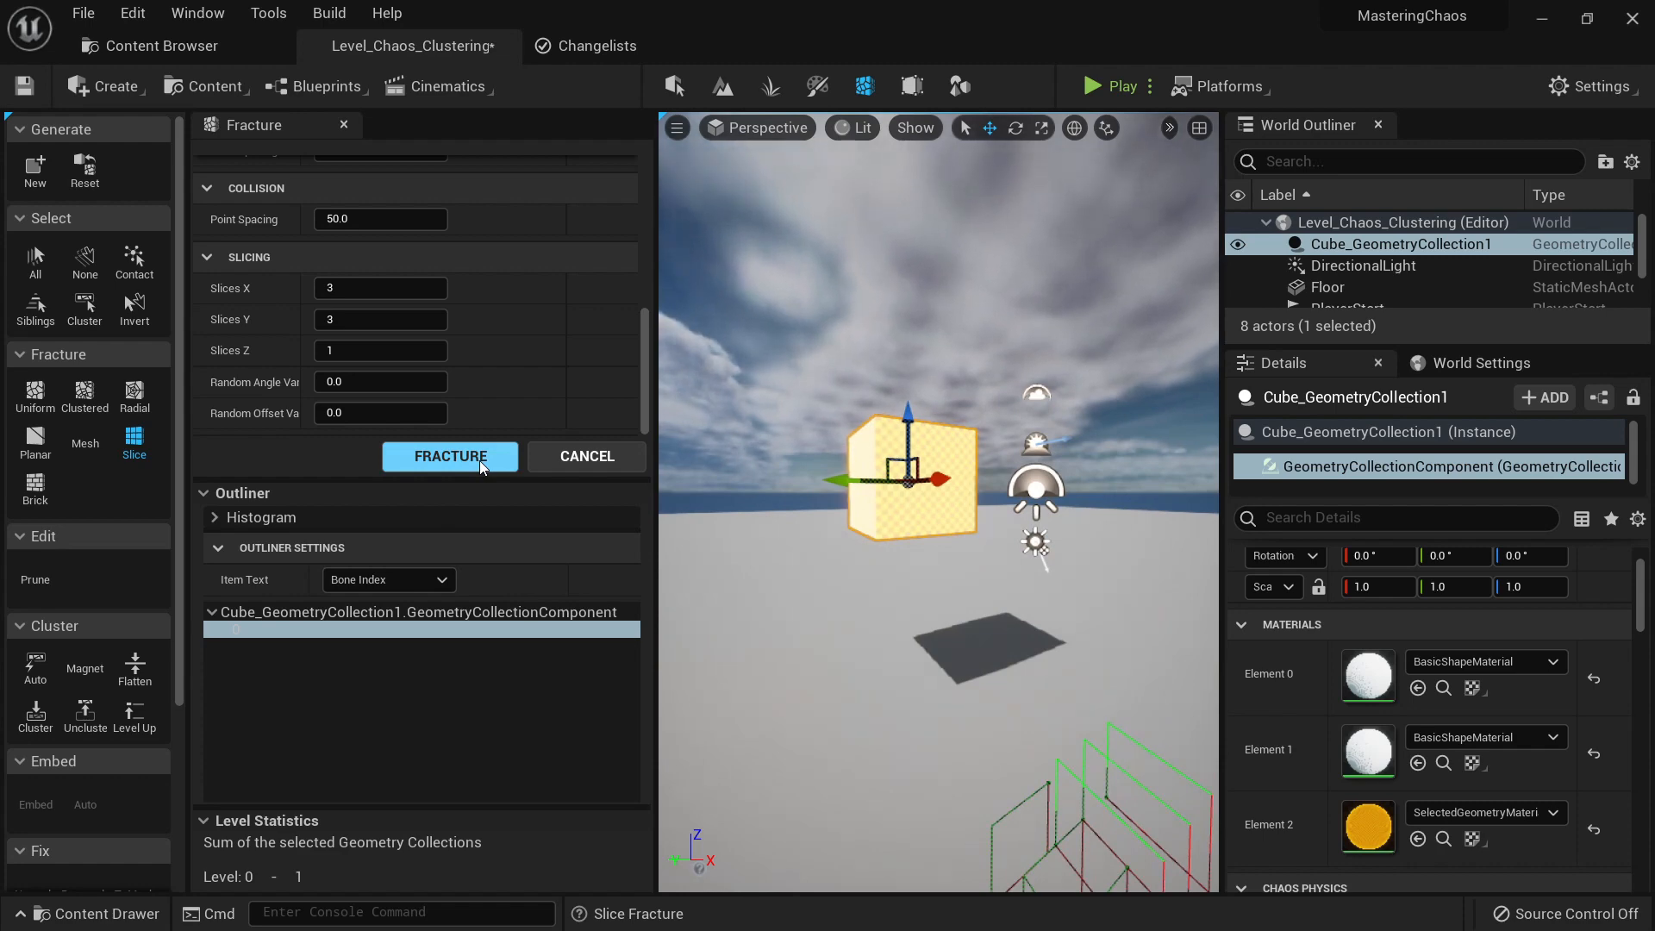
left_click(480, 457)
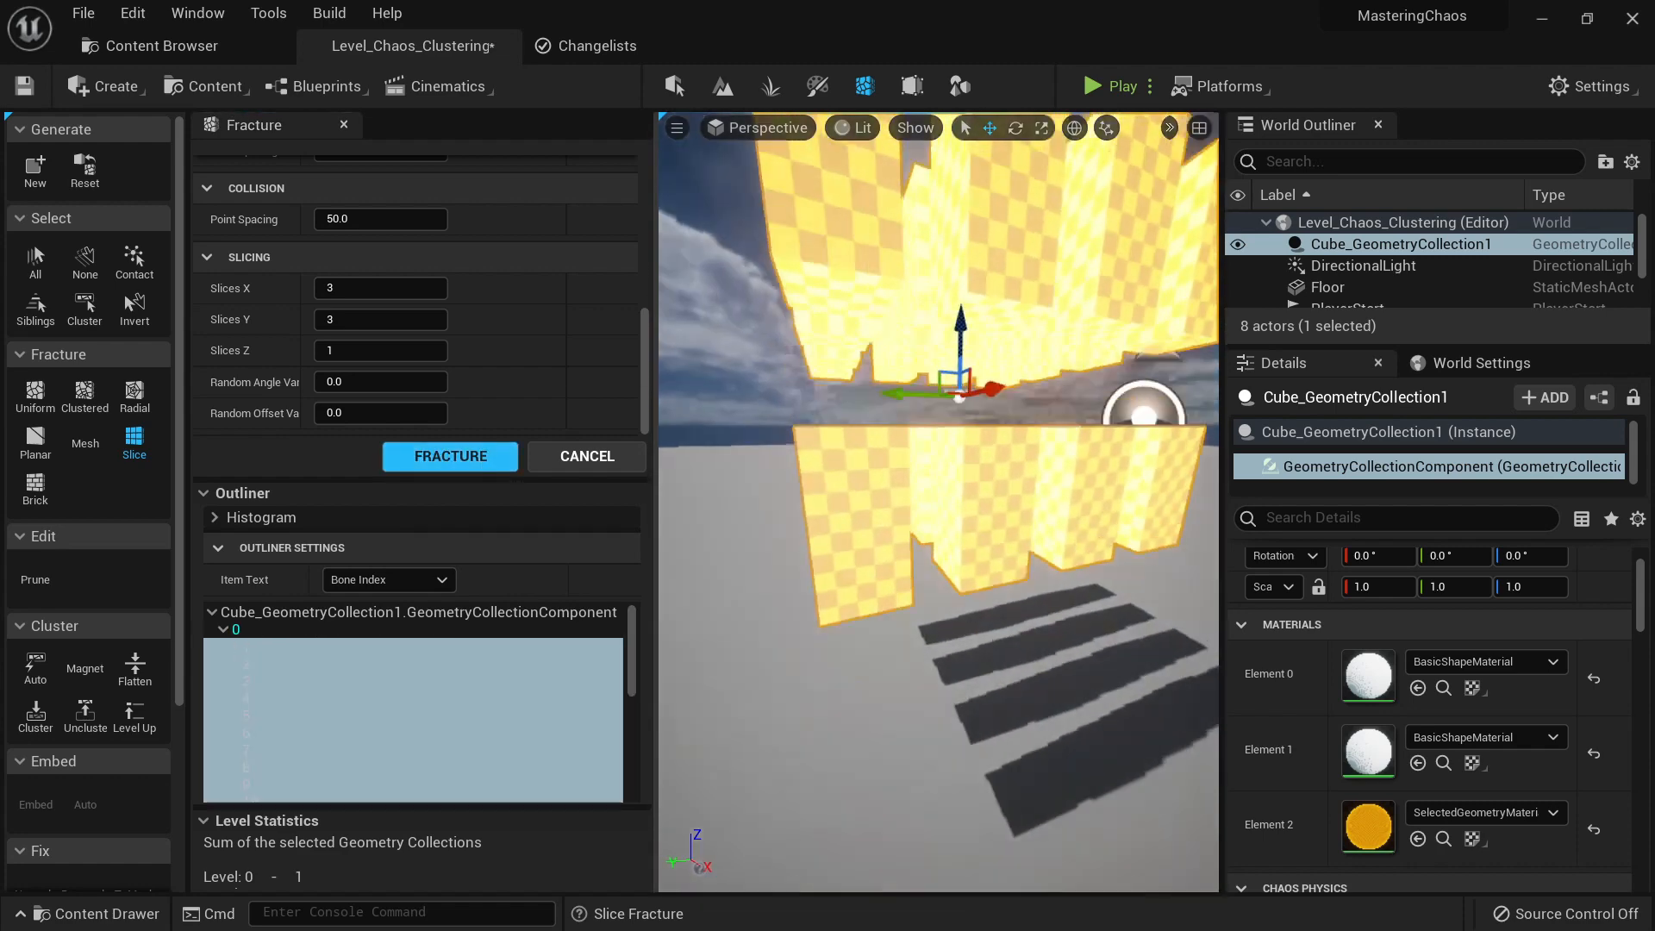
Step: Raise the explode amount to 0.7 and view the sliced cube from the side in Selection mode without fracture highlighting
right_click_drag(923, 581, 922, 607)
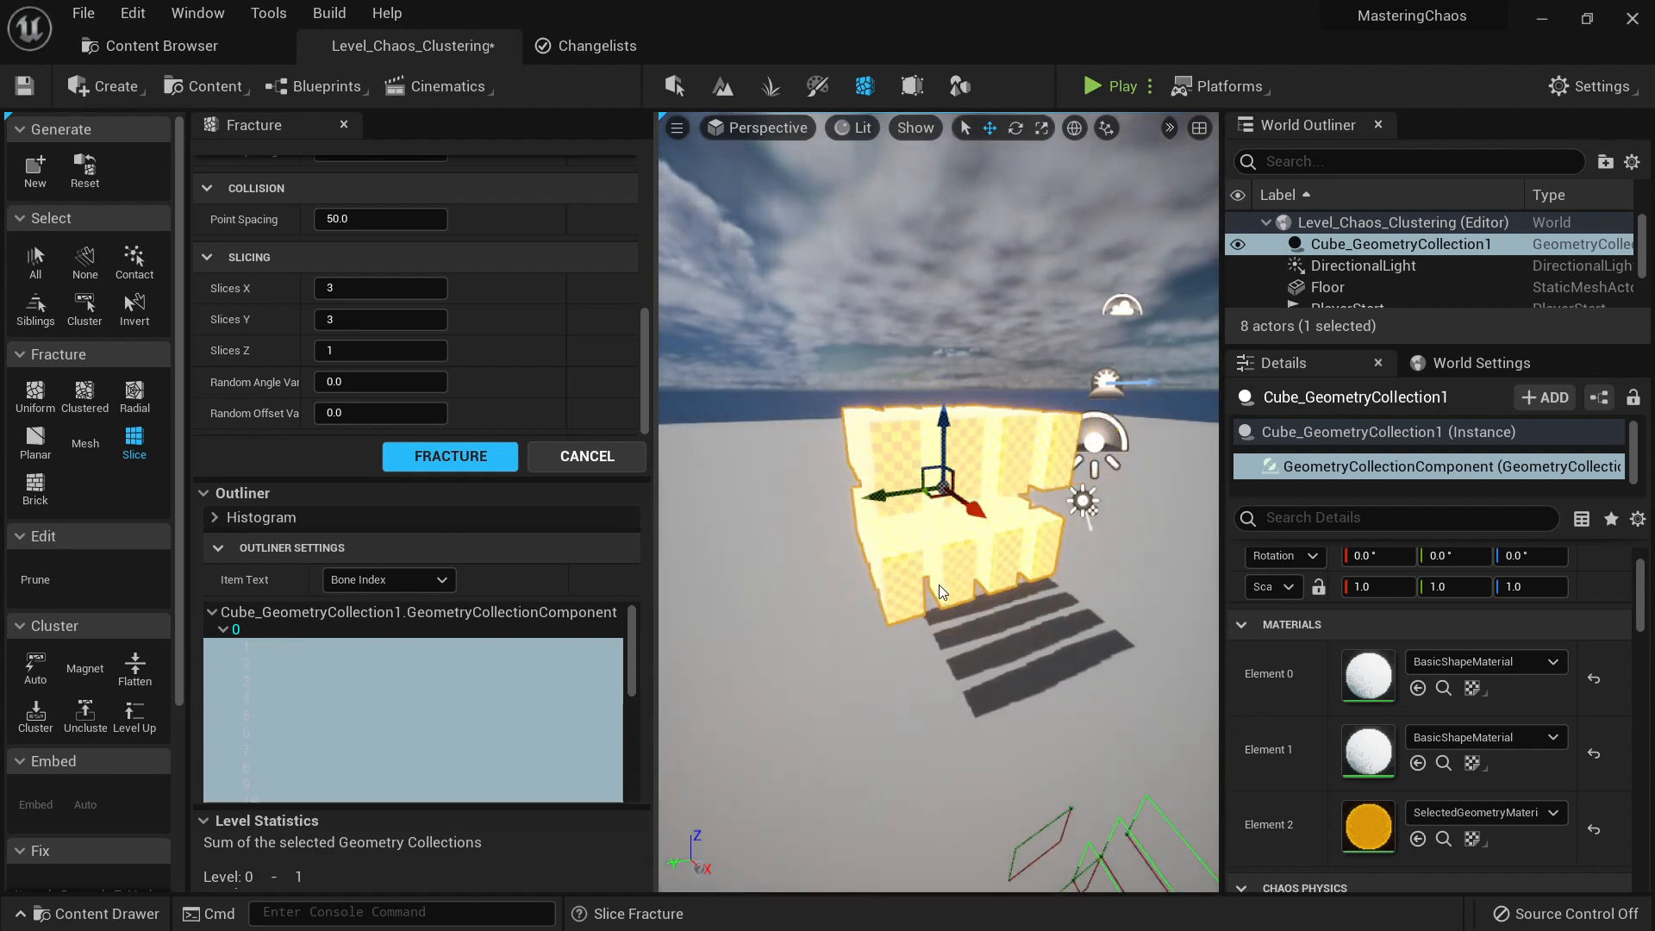
key("shift+e")
key("shift+e")
key("shift+e")
key("shift+e")
key("shift+e")
key("shift+e")
key("shift+e")
key("shift+e")
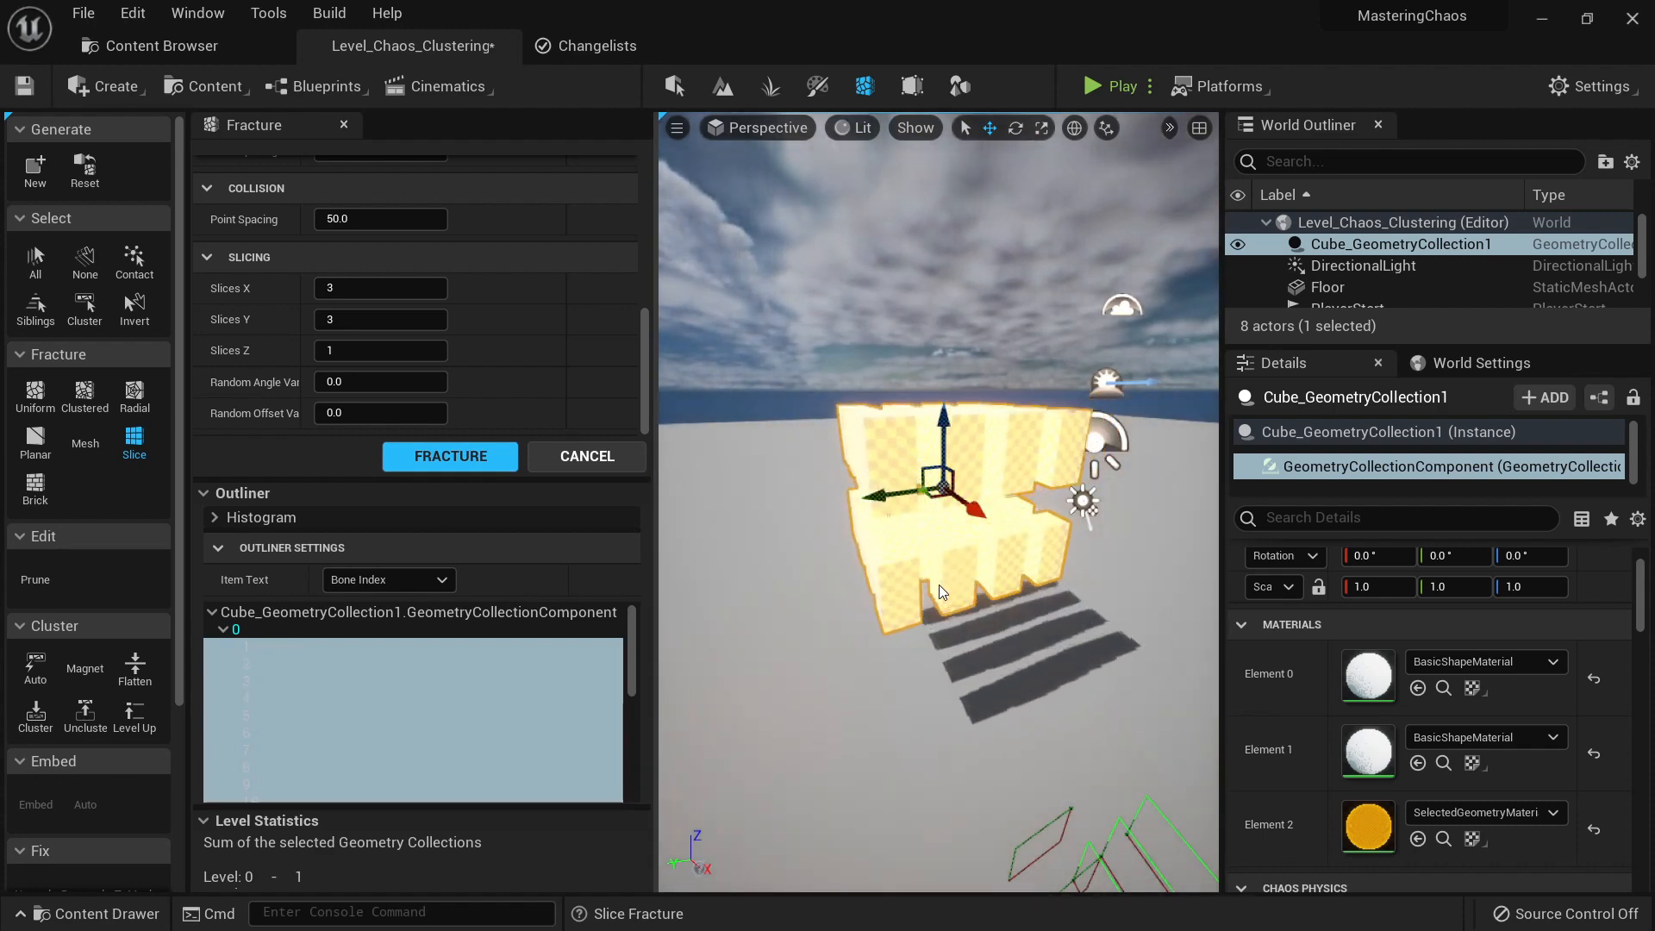
key("a")
right_click_drag(939, 584, 878, 612)
key("shift+1")
key("d")
Step: Capture the viewport area, mark the three vertical cuts and one horizontal cut with red lines, and discard the capture
key("Print")
left_click_drag(226, 156, 1248, 864)
left_click_drag(573, 238, 610, 733)
left_click_drag(709, 270, 734, 707)
left_click_drag(816, 282, 826, 730)
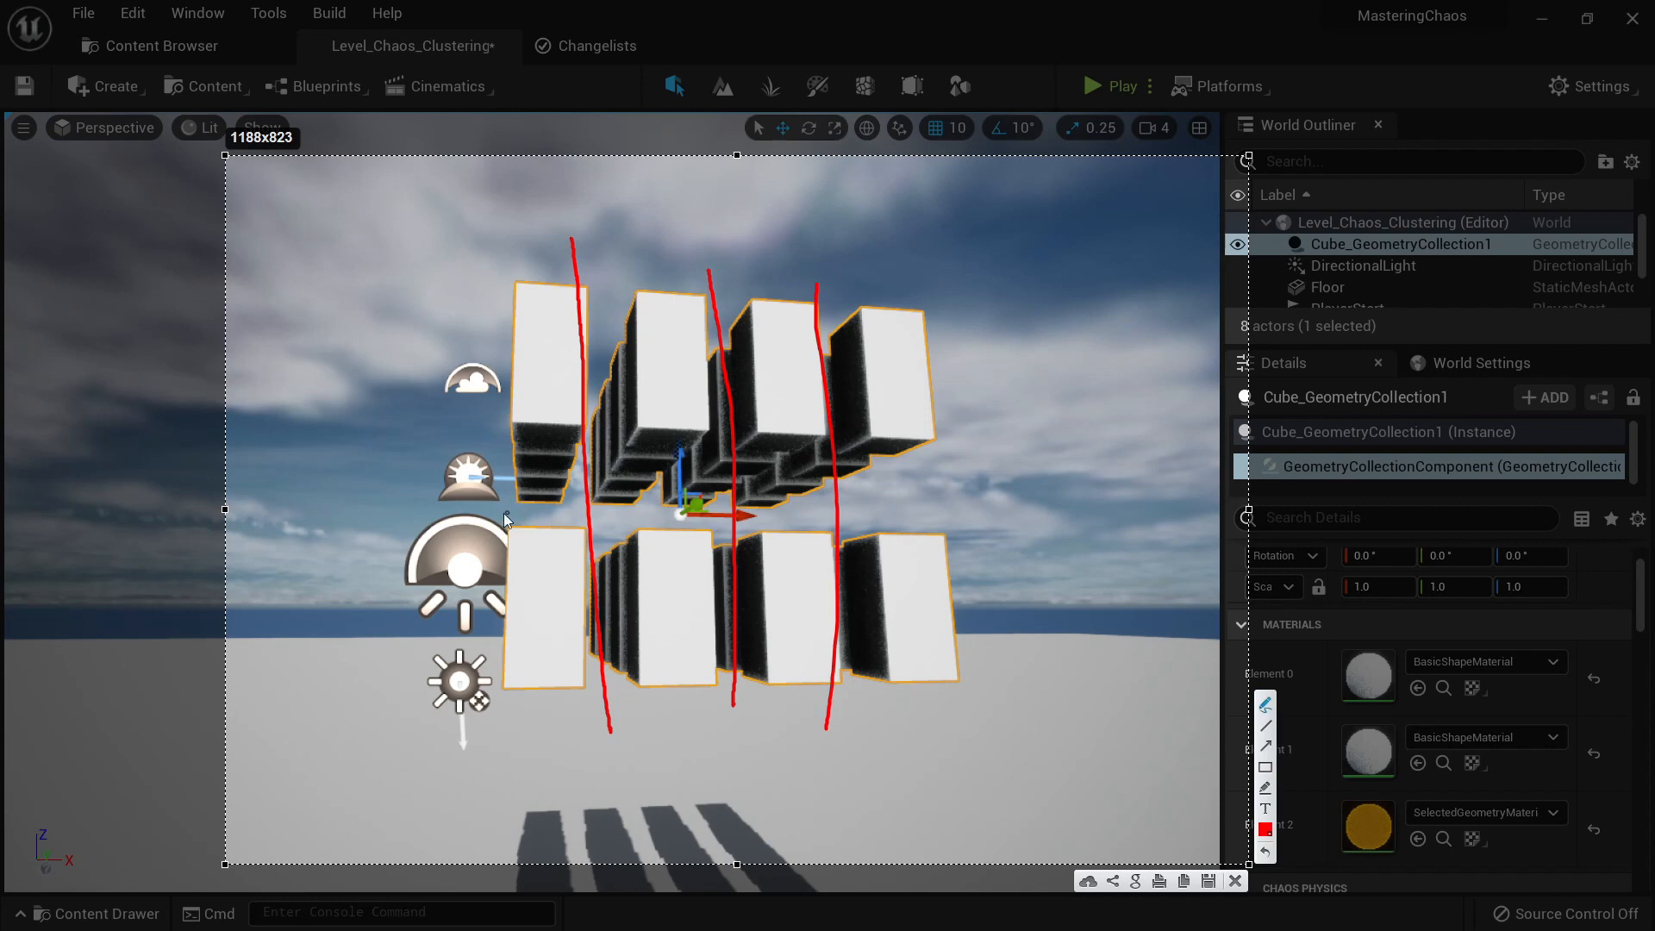
left_click_drag(441, 503, 458, 507)
left_click_drag(1107, 527, 1108, 526)
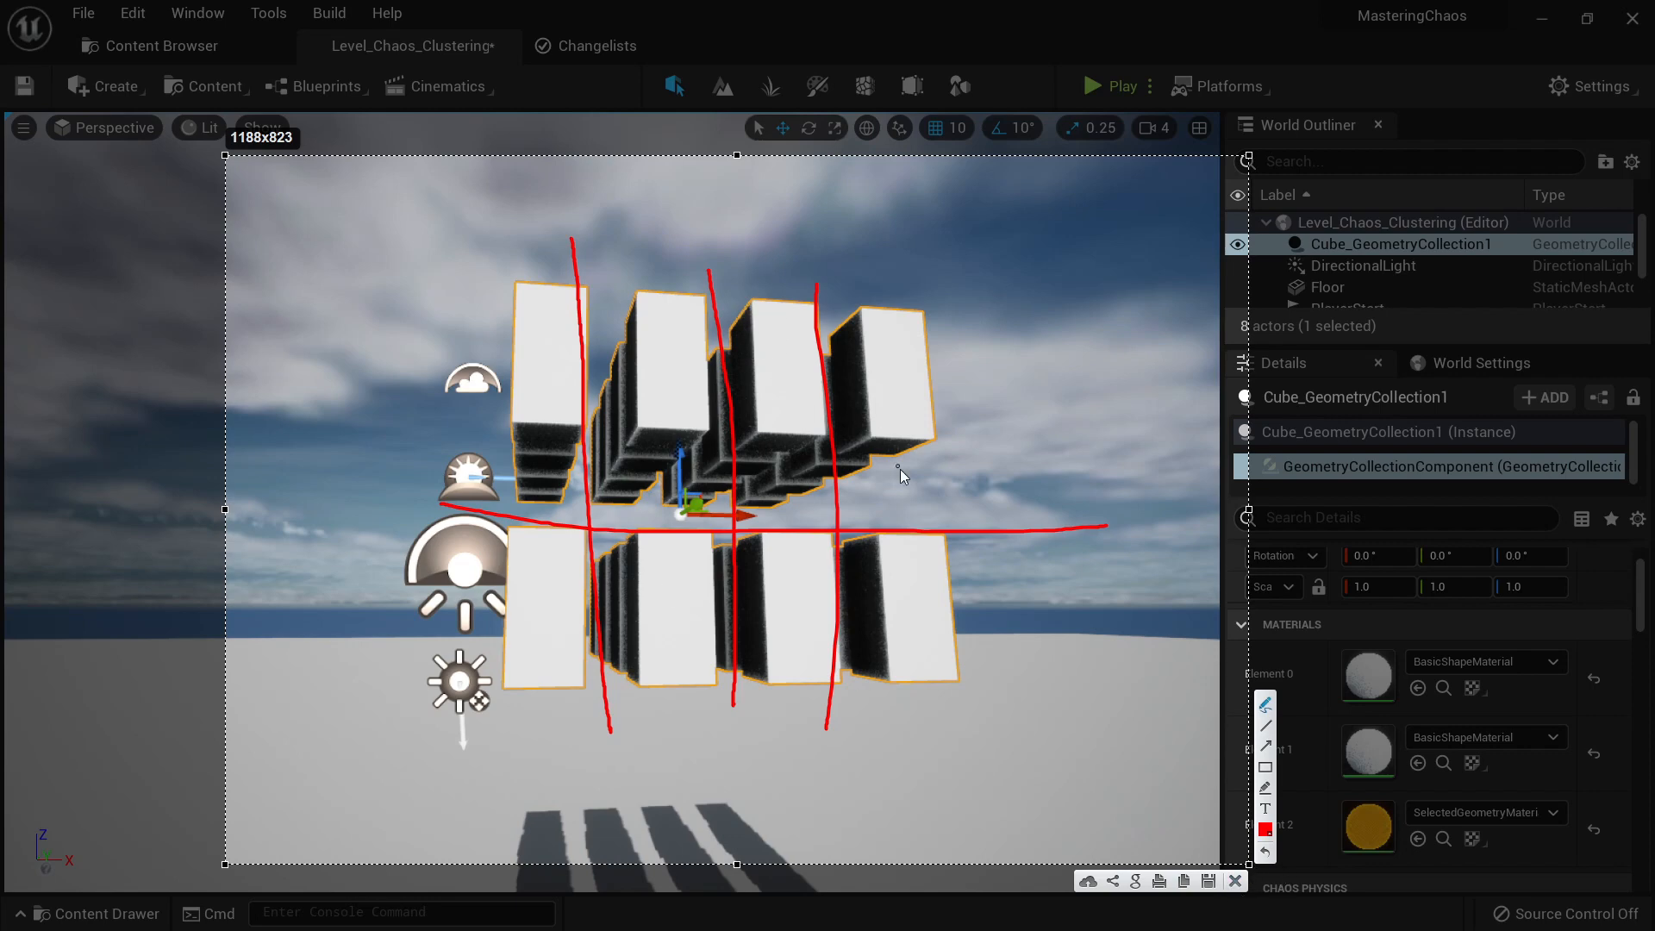
left_click(1242, 886)
Step: Play the level, walk the character to the collapsed sliced cube blocks, and end the play session
right_click_drag(992, 621, 789, 754)
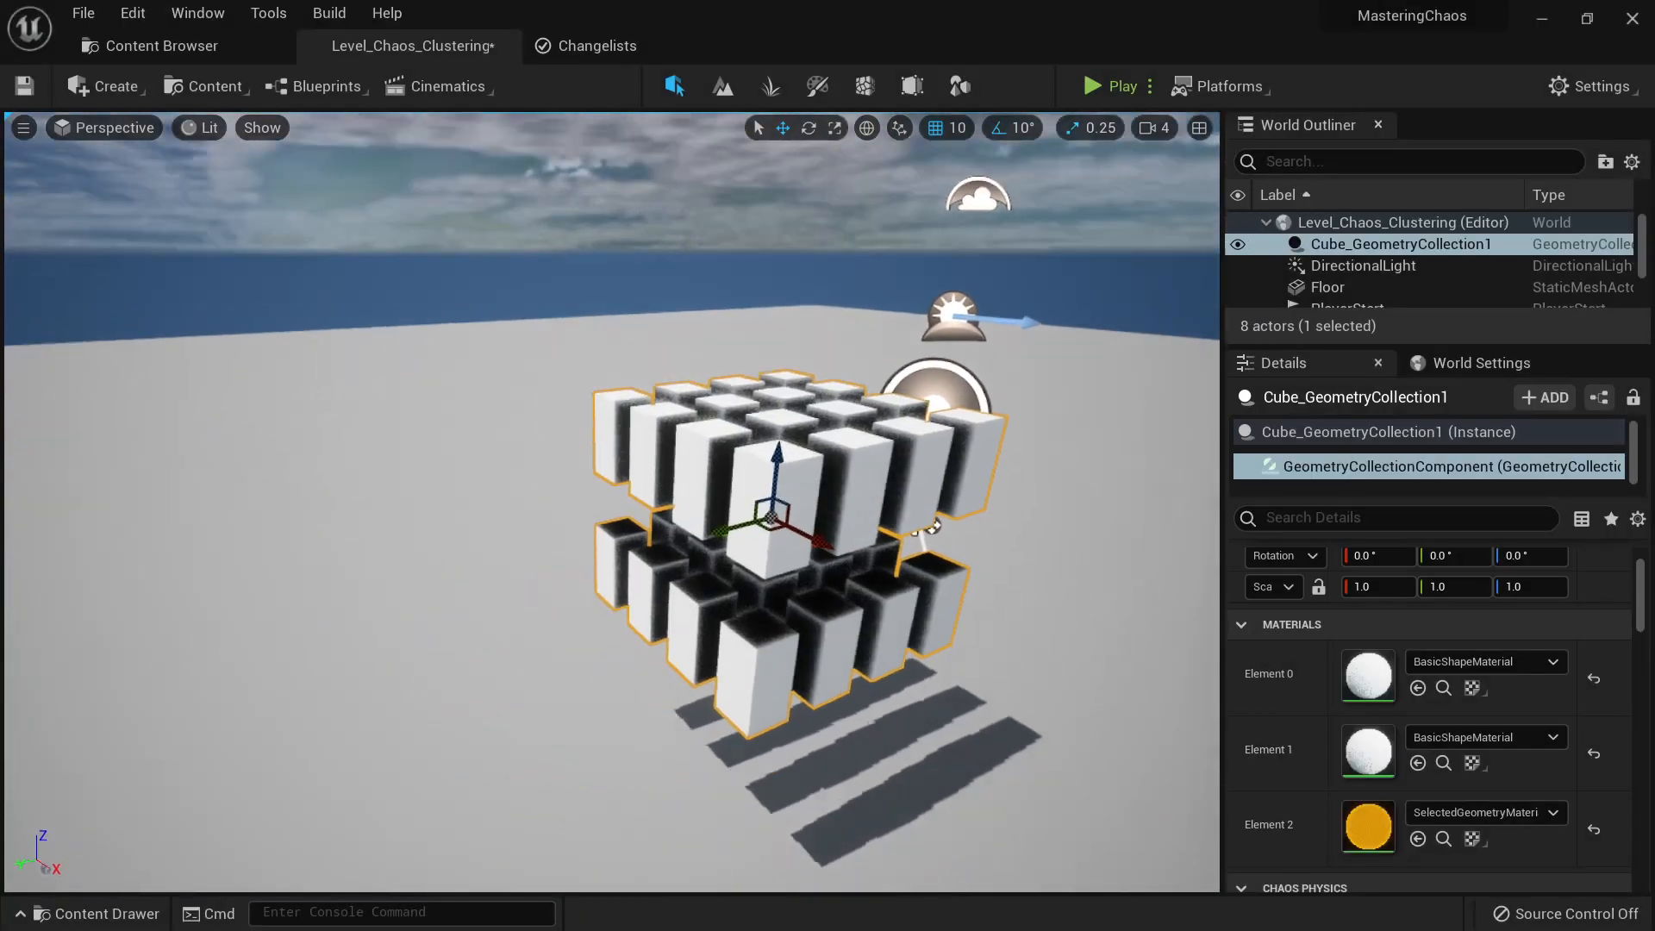
right_click_drag(968, 283, 967, 345)
key("alt+p")
key("w")
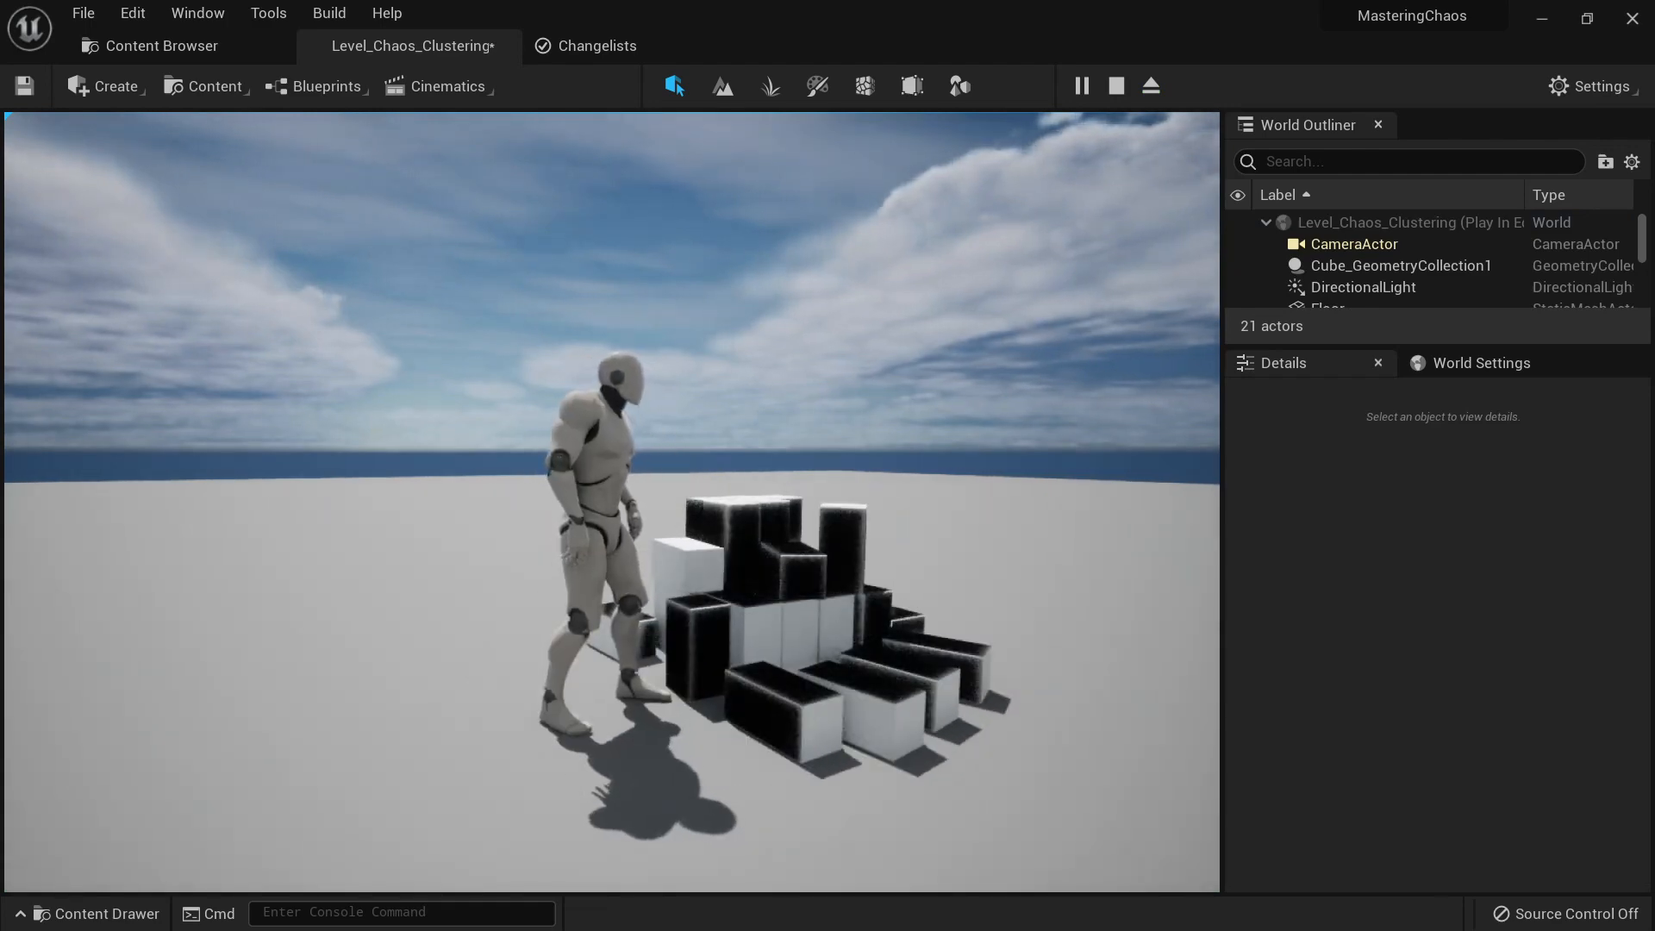
key("Escape")
Step: Reset the cube's geometry collection in Fracture mode and select bone 0 for a new Slice fracture
left_click(865, 85)
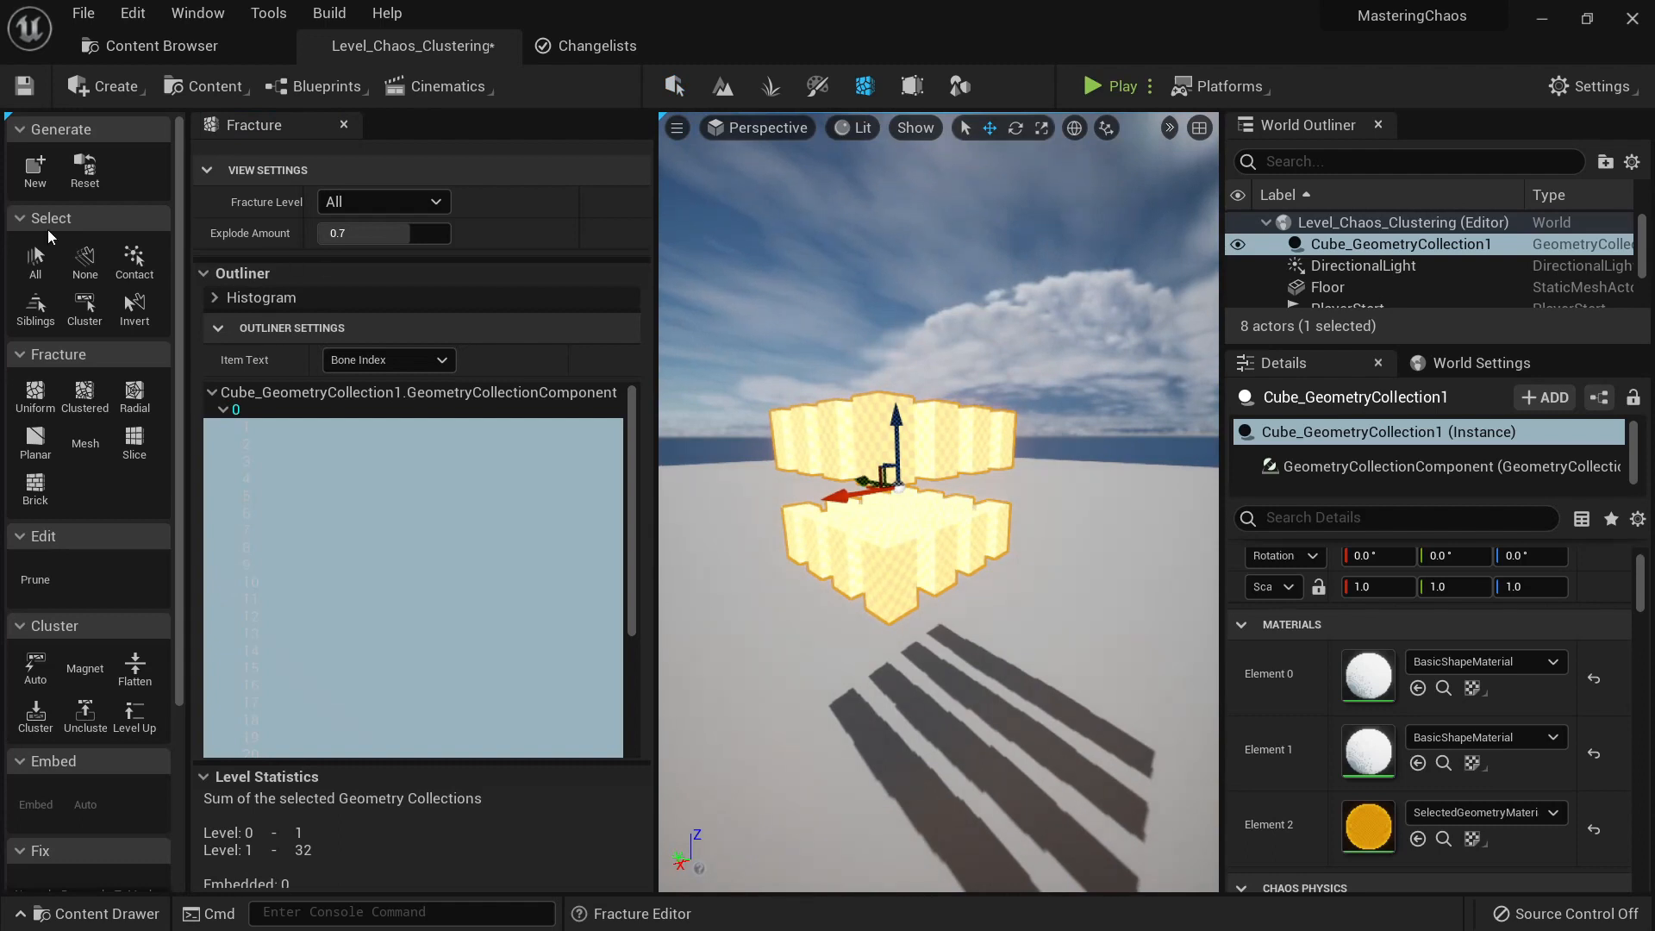
left_click(83, 174)
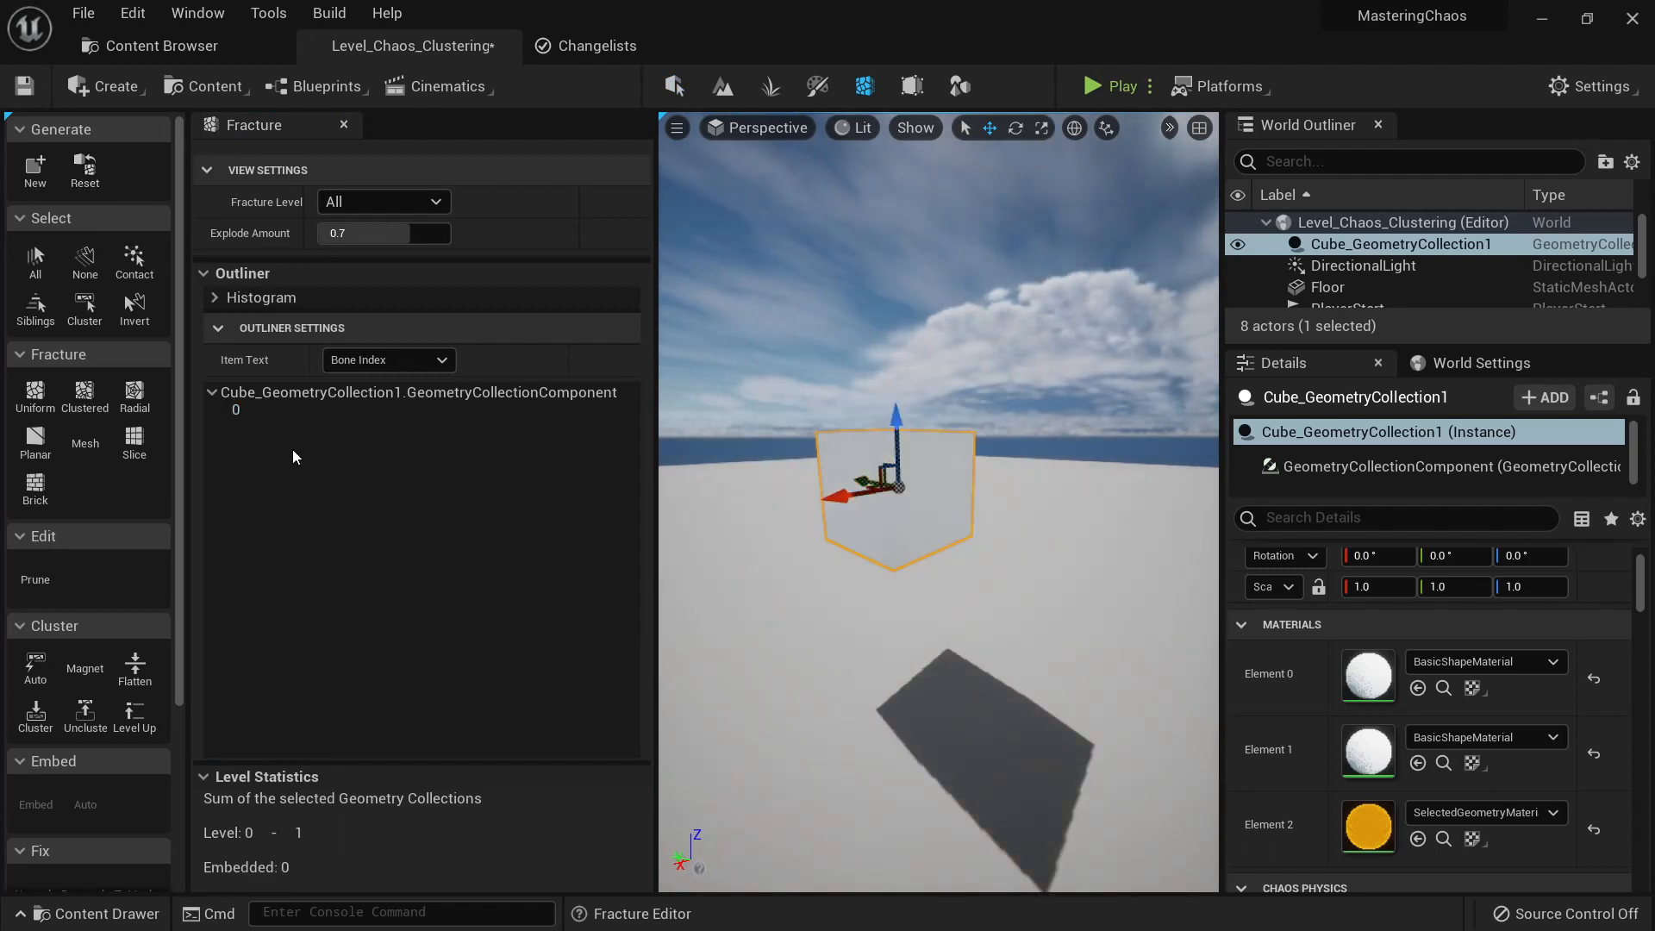
left_click(133, 440)
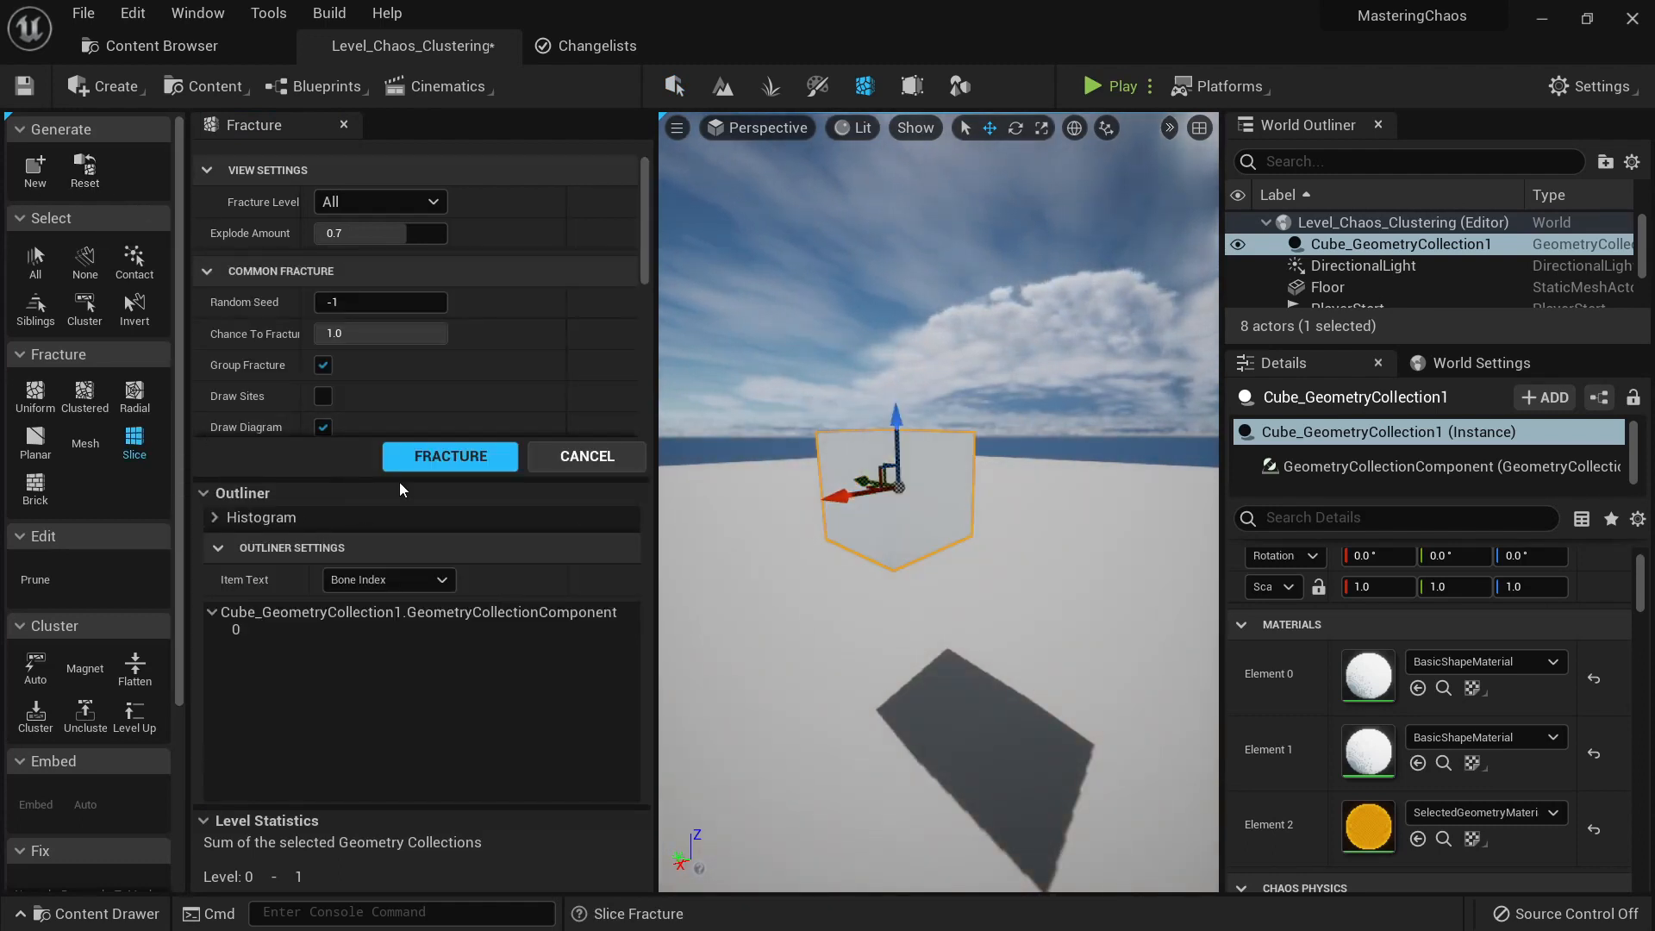
left_click(275, 630)
left_click_drag(776, 552, 940, 552, "alt")
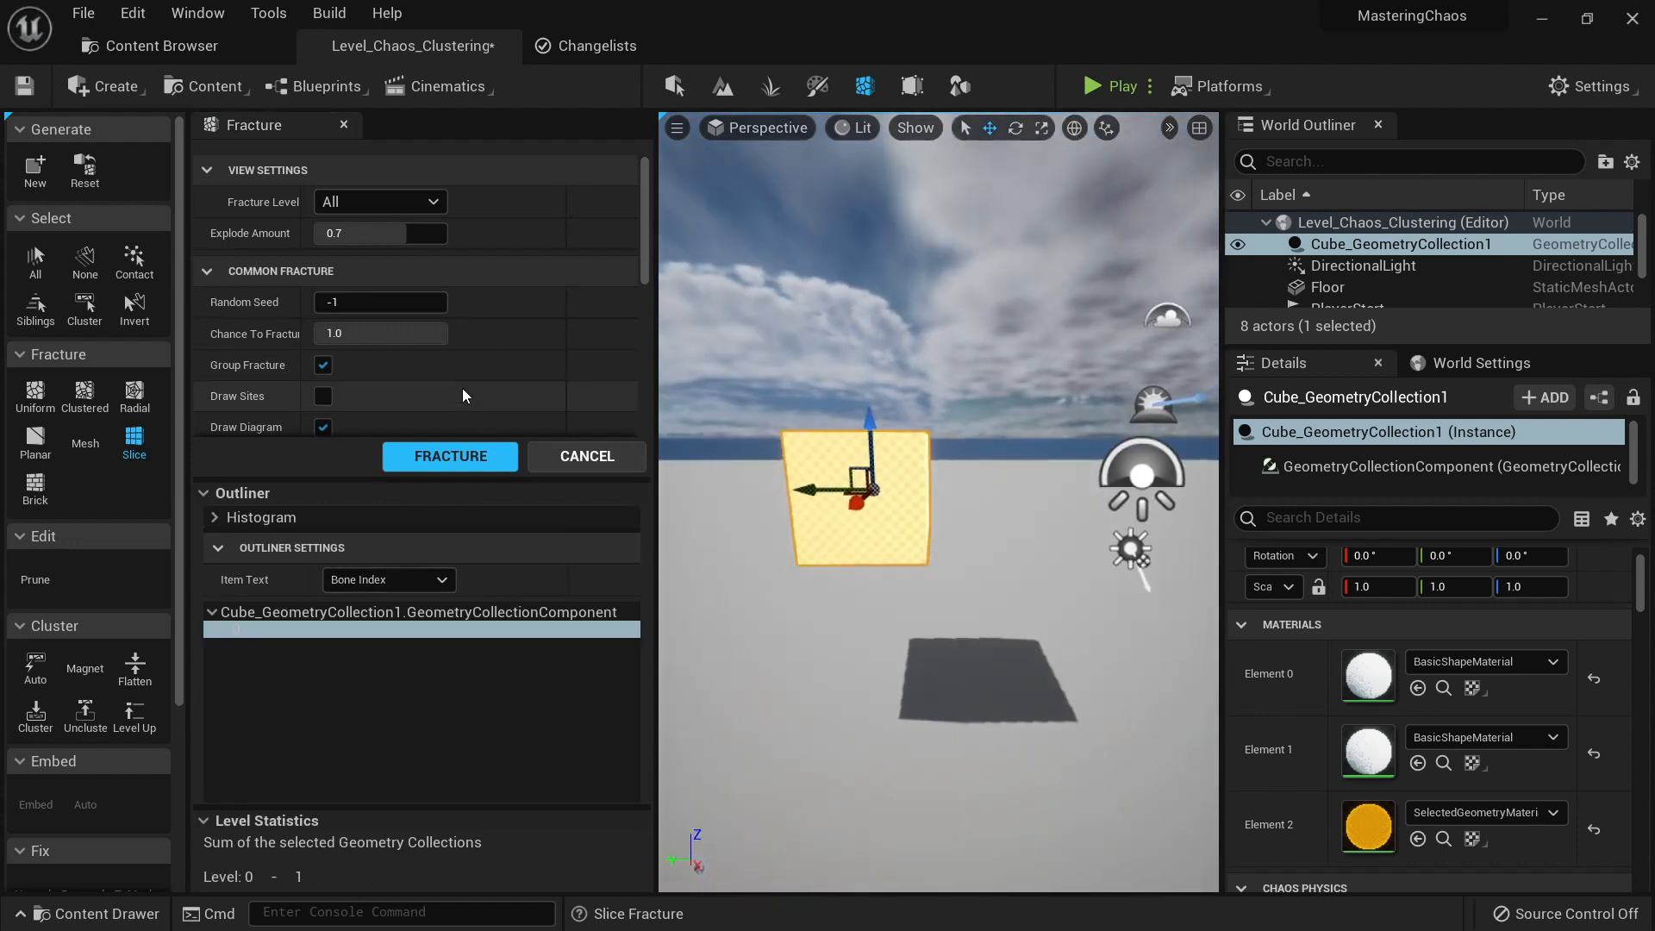
Step: Set the Slice fracture to 6 slices in X and 5 slices in Y
scroll(462, 393, "down", 6)
left_click_drag(776, 483, 966, 531, "alt")
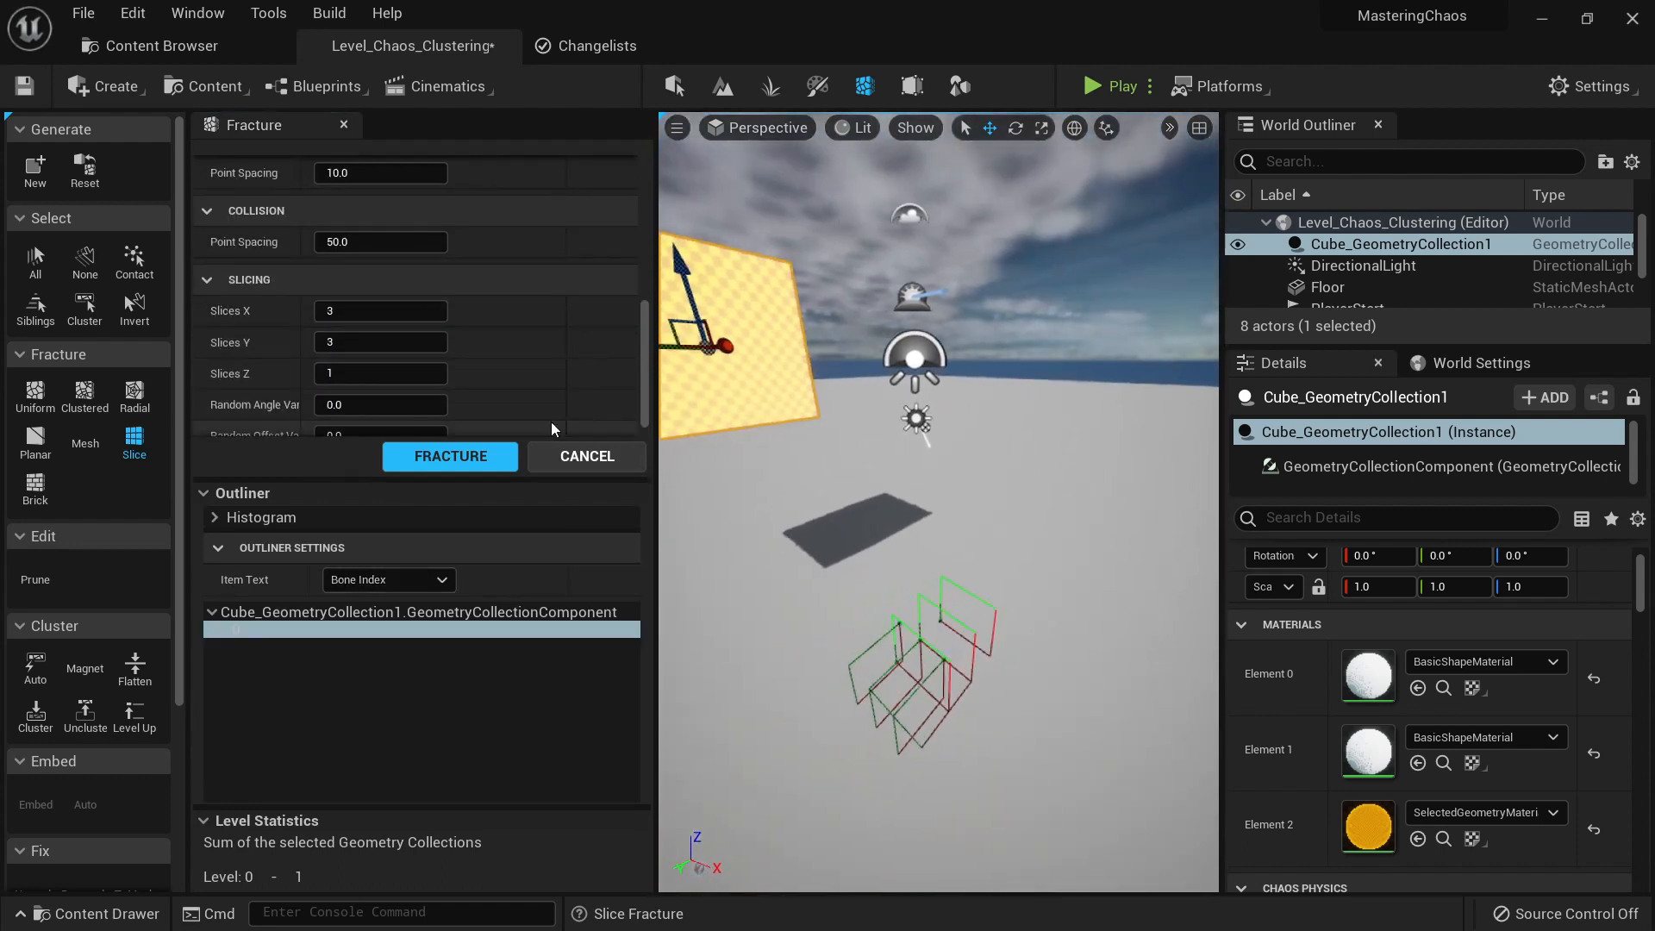
left_click_drag(833, 539, 880, 526, "alt")
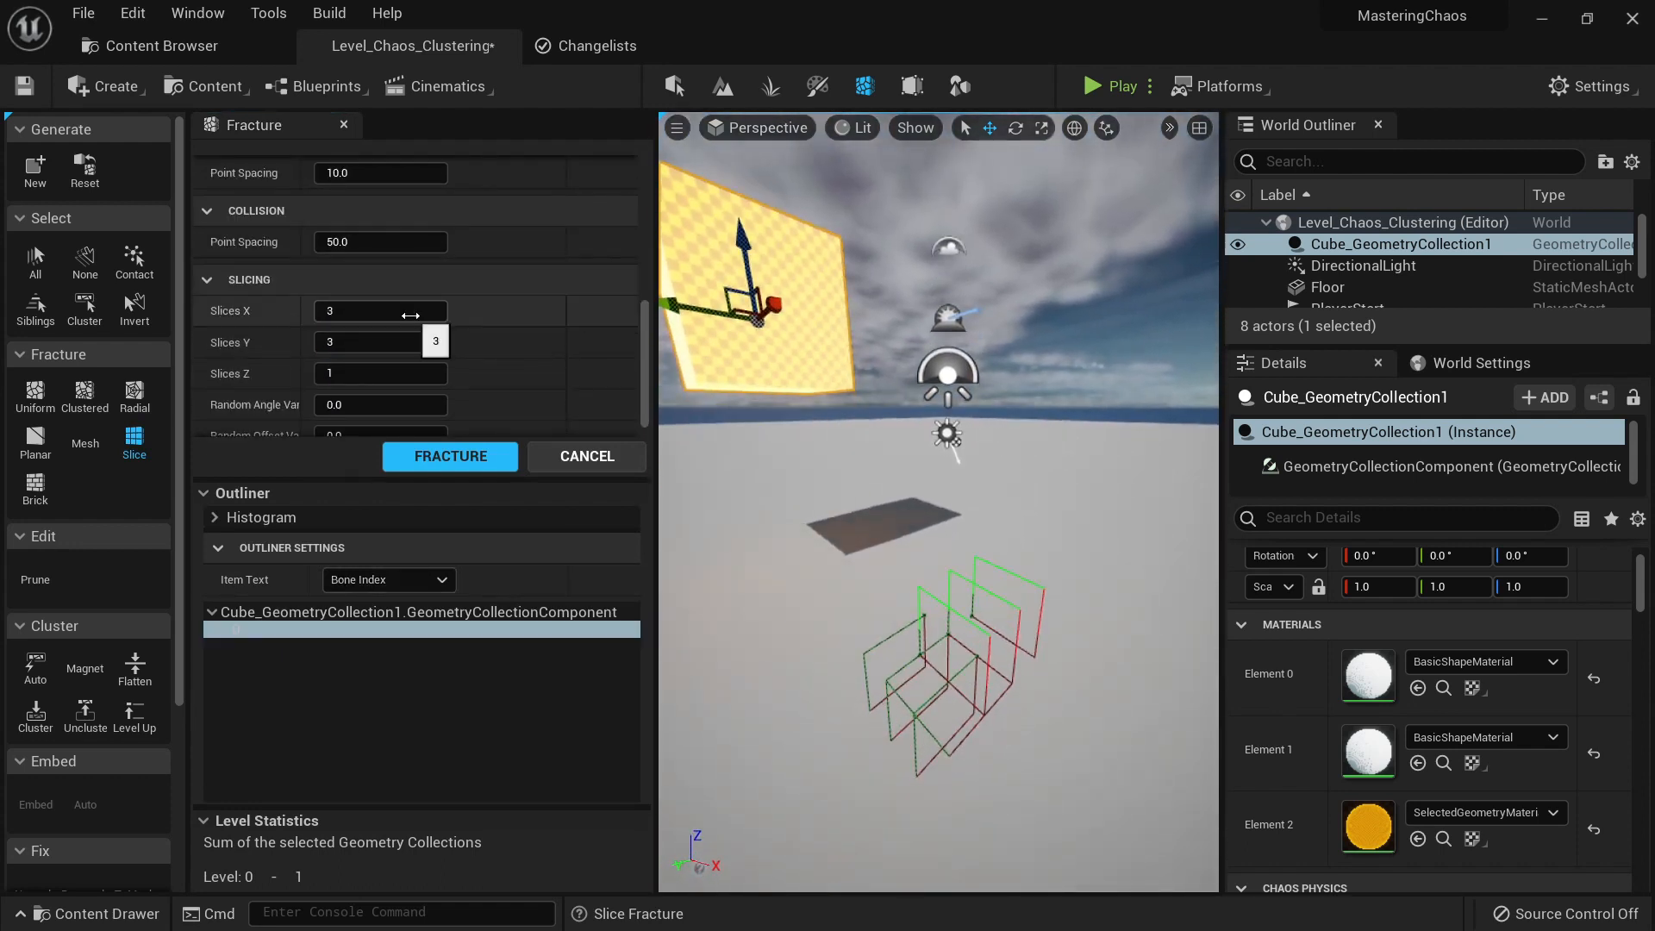
left_click_drag(776, 483, 871, 478, "alt")
right_click_drag(811, 504, 828, 517)
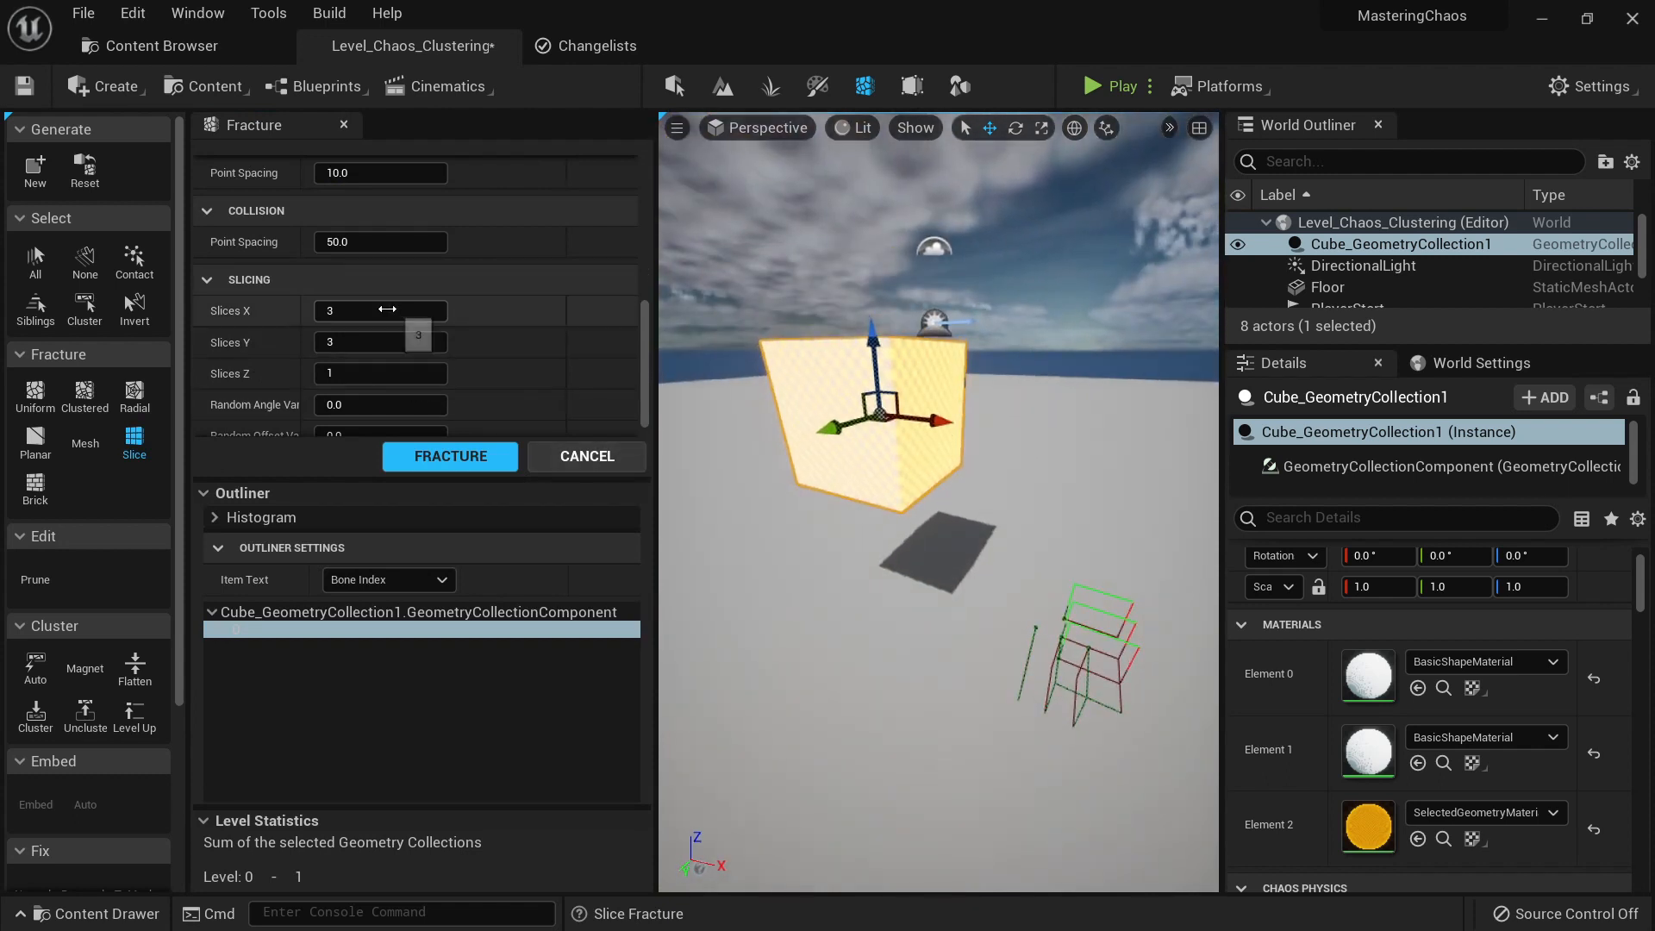
left_click(385, 310)
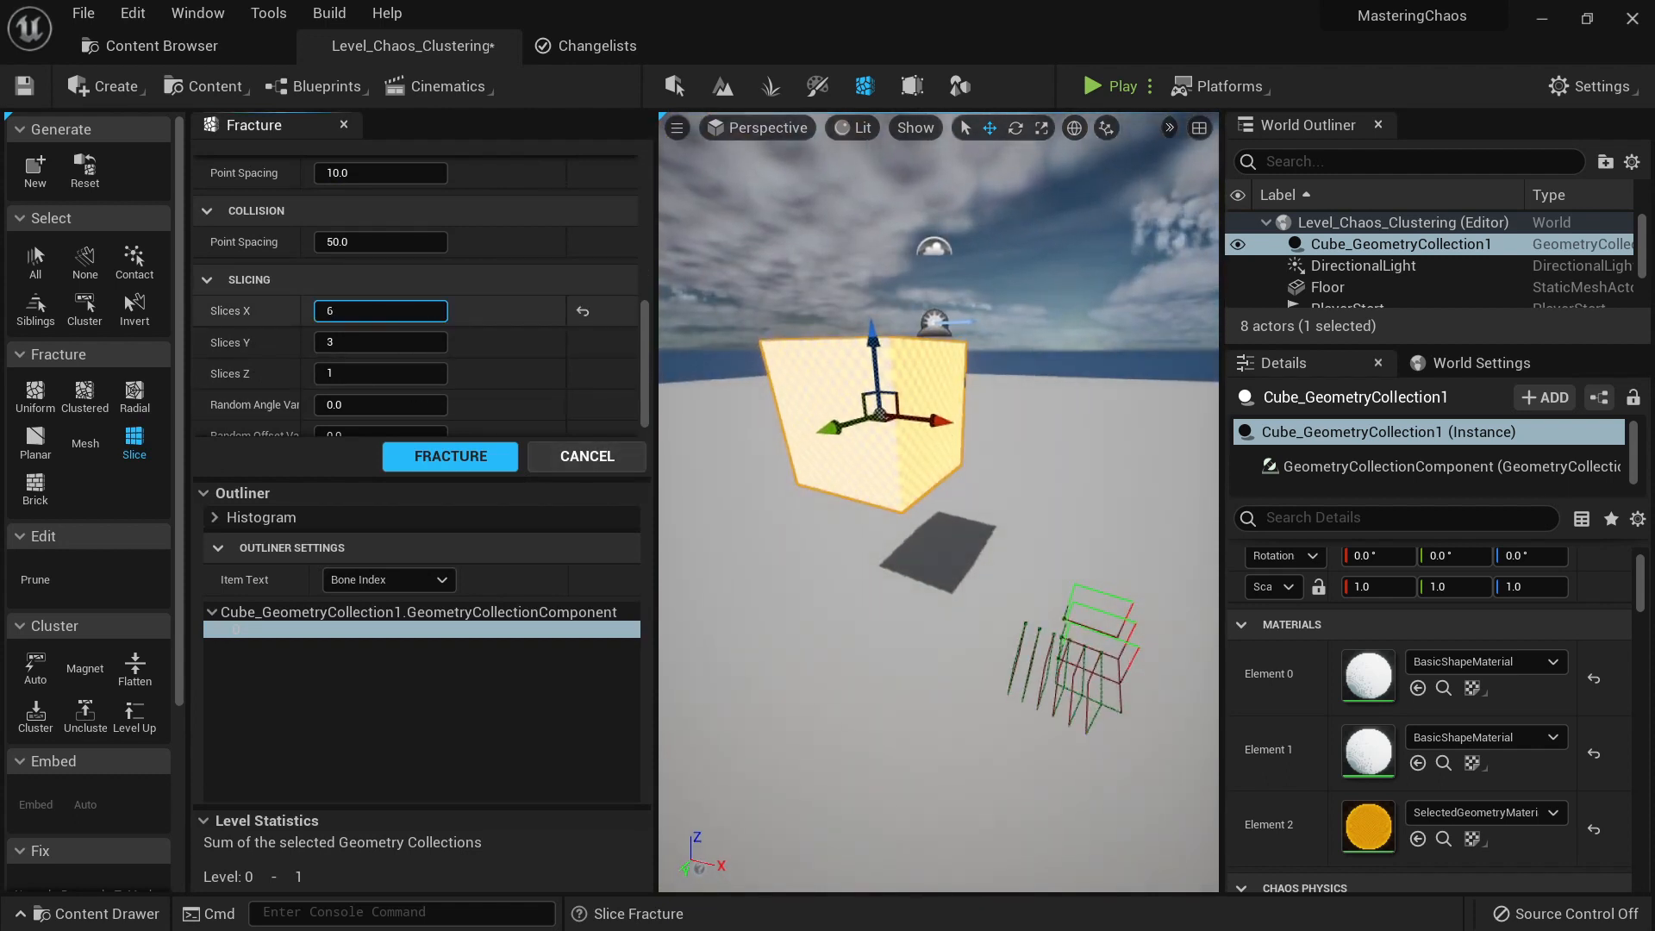
right_click_drag(869, 548, 914, 556)
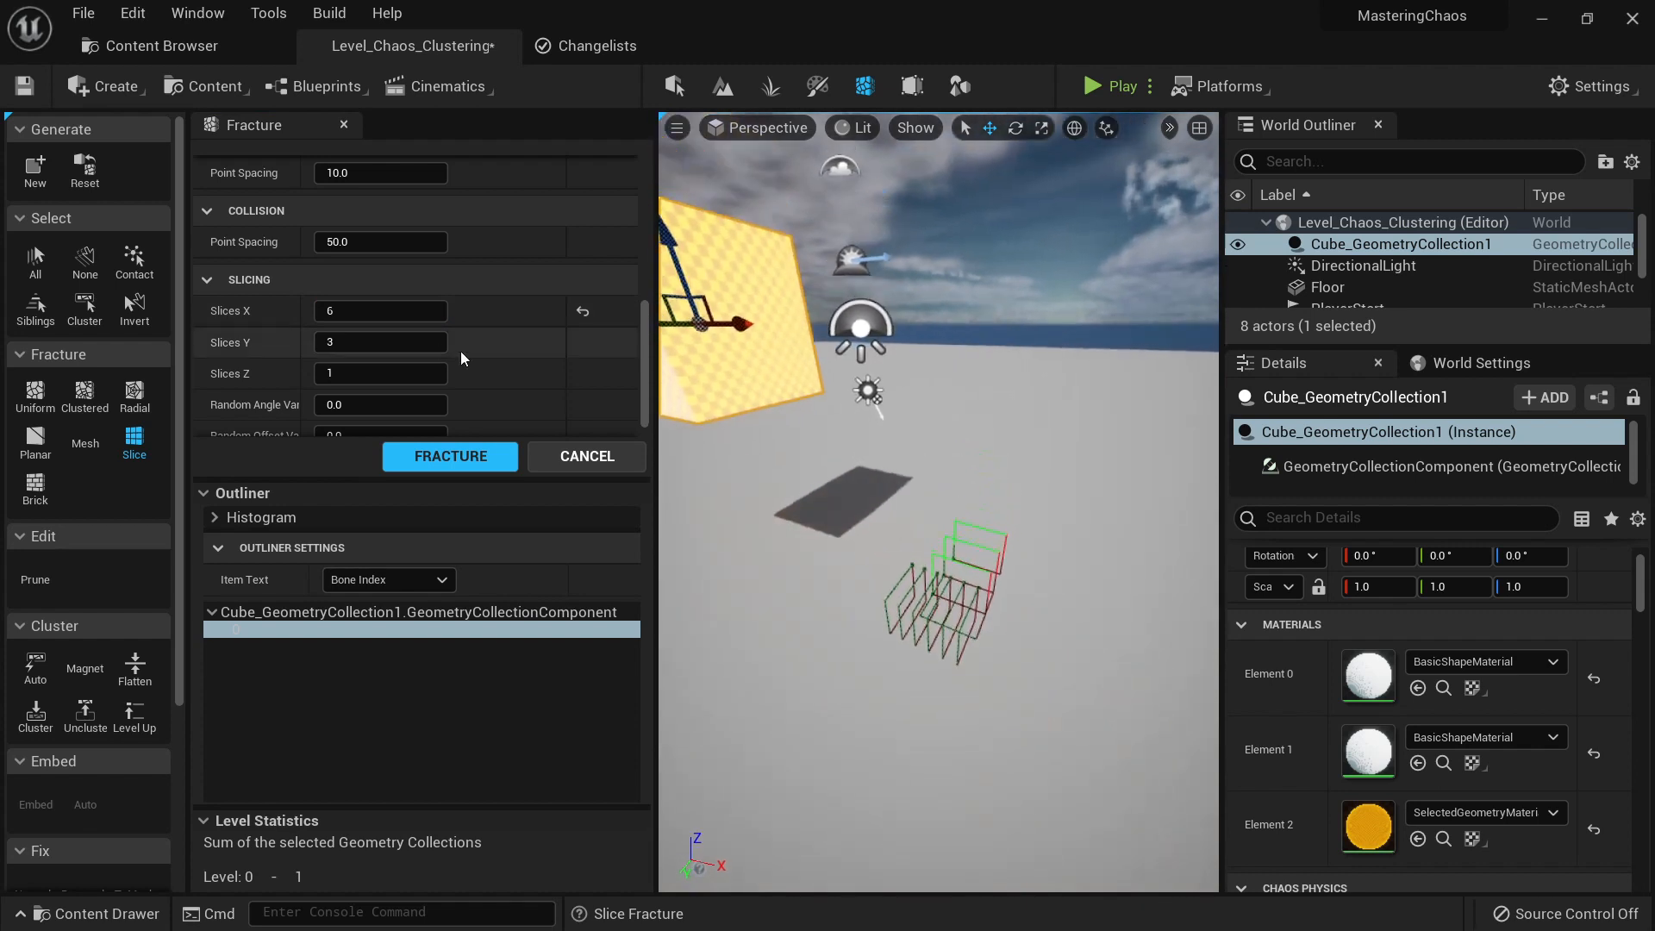
left_click(384, 341)
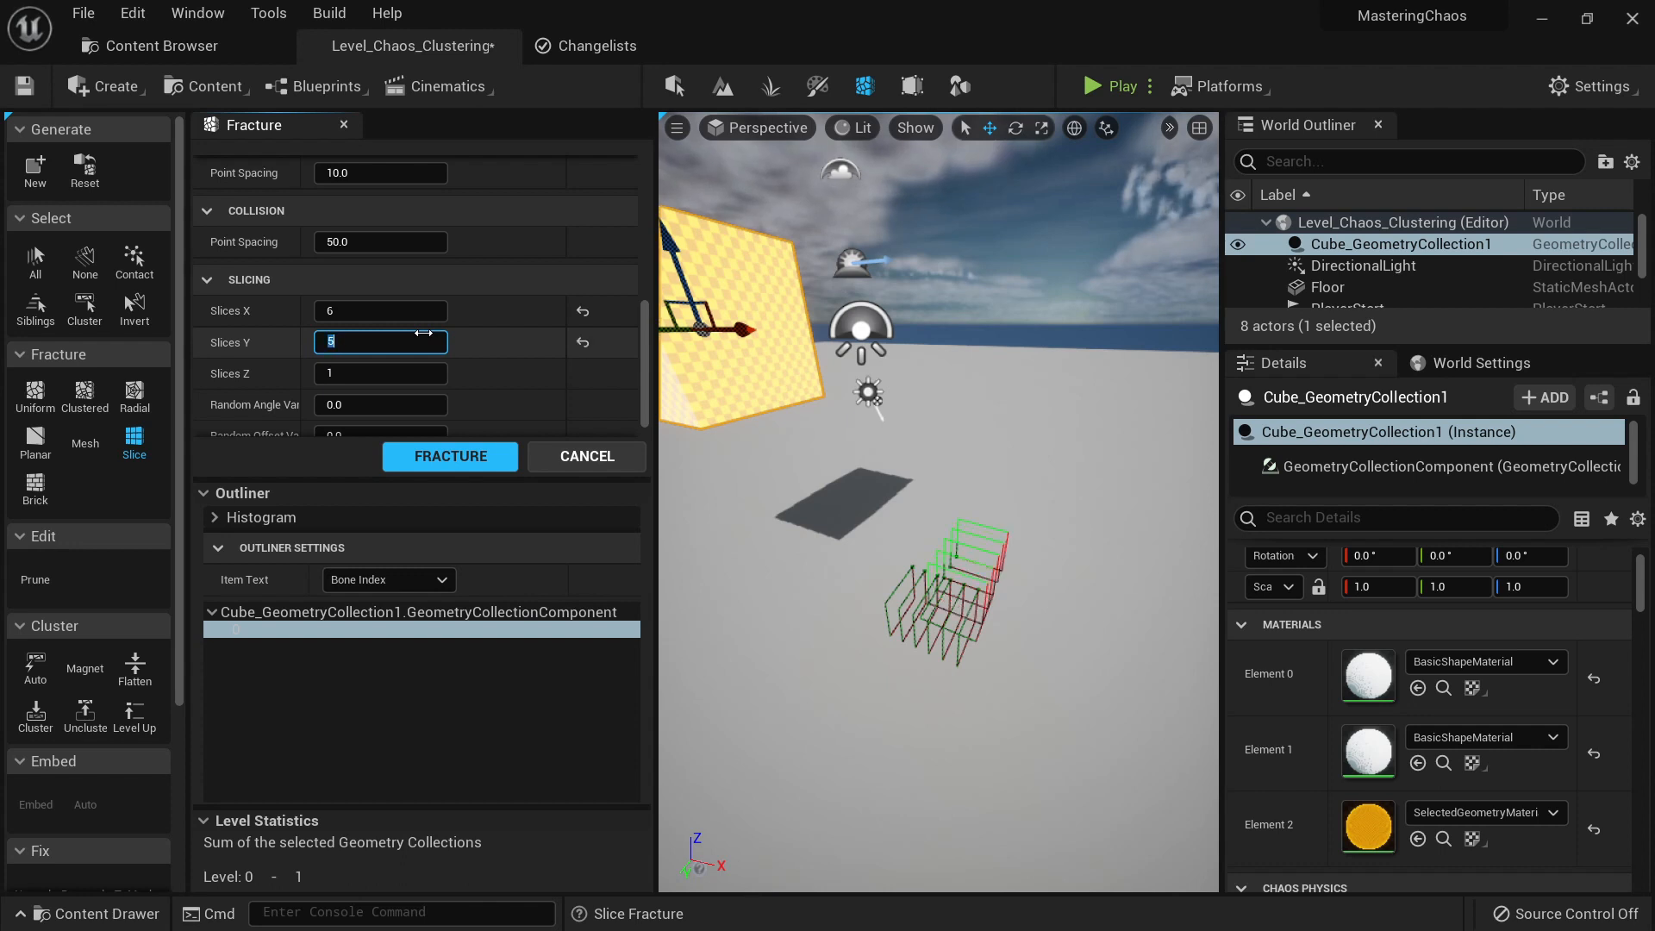
Step: Set the slicing random angle variation to about 9.2 and the random offset variation to about 2.23
scroll(394, 319, "down", 1)
left_click_drag(379, 381, 431, 381)
right_click_drag(940, 534, 1119, 506)
left_click_drag(438, 411, 472, 412)
right_click_drag(862, 517, 806, 496)
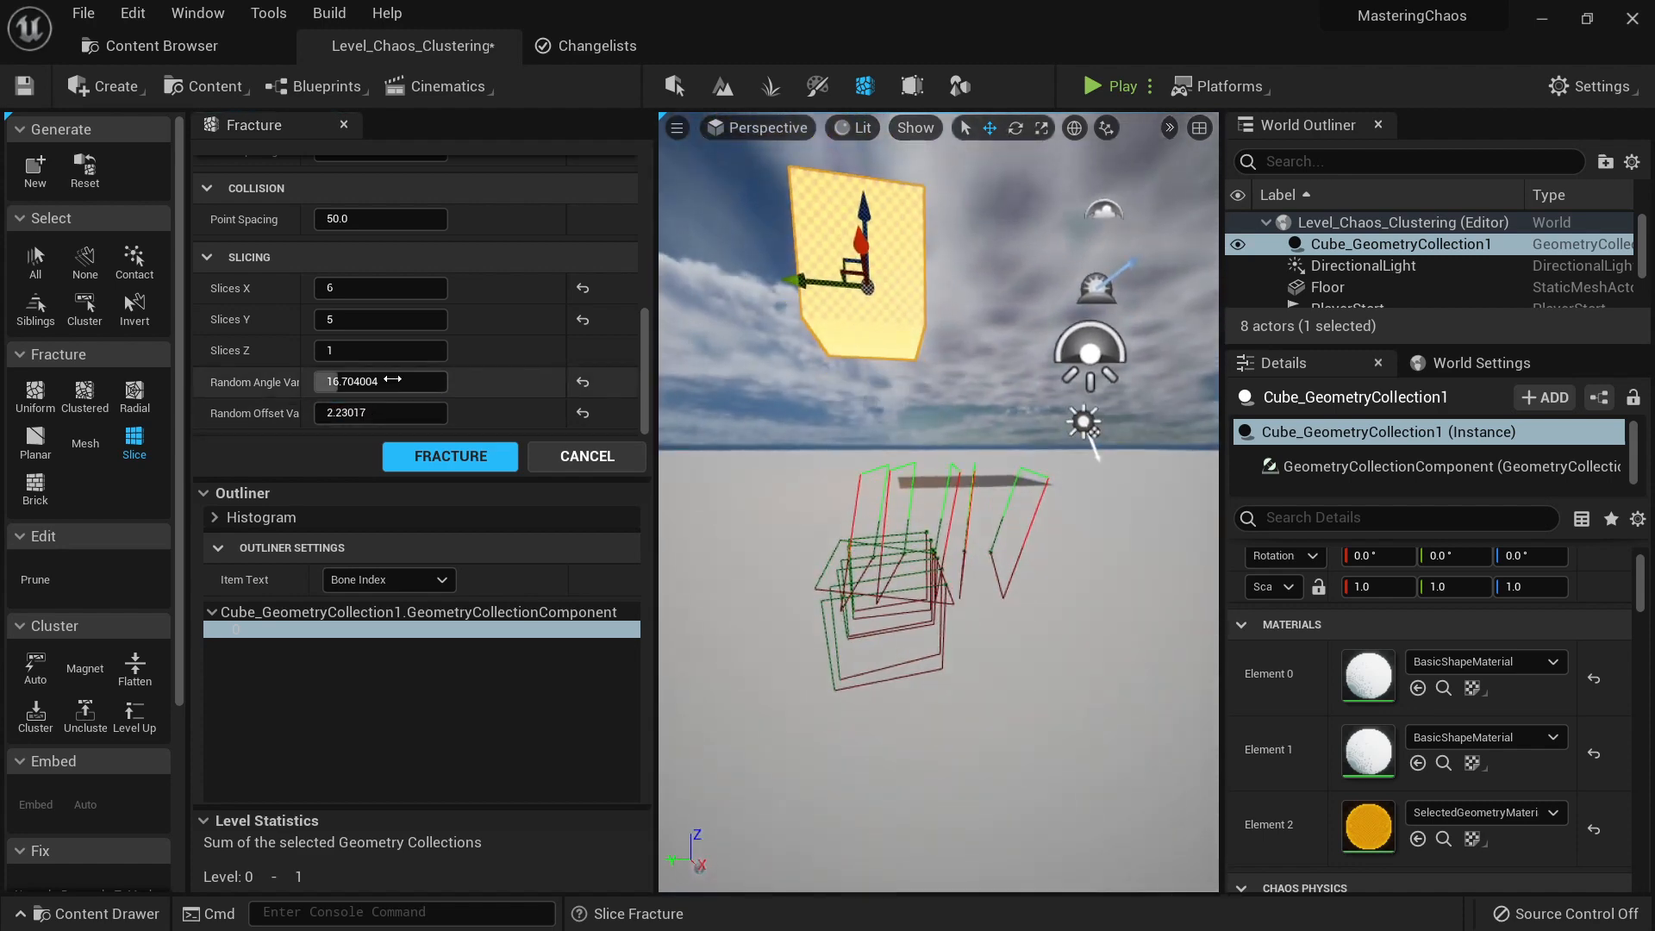
left_click_drag(394, 382, 503, 382)
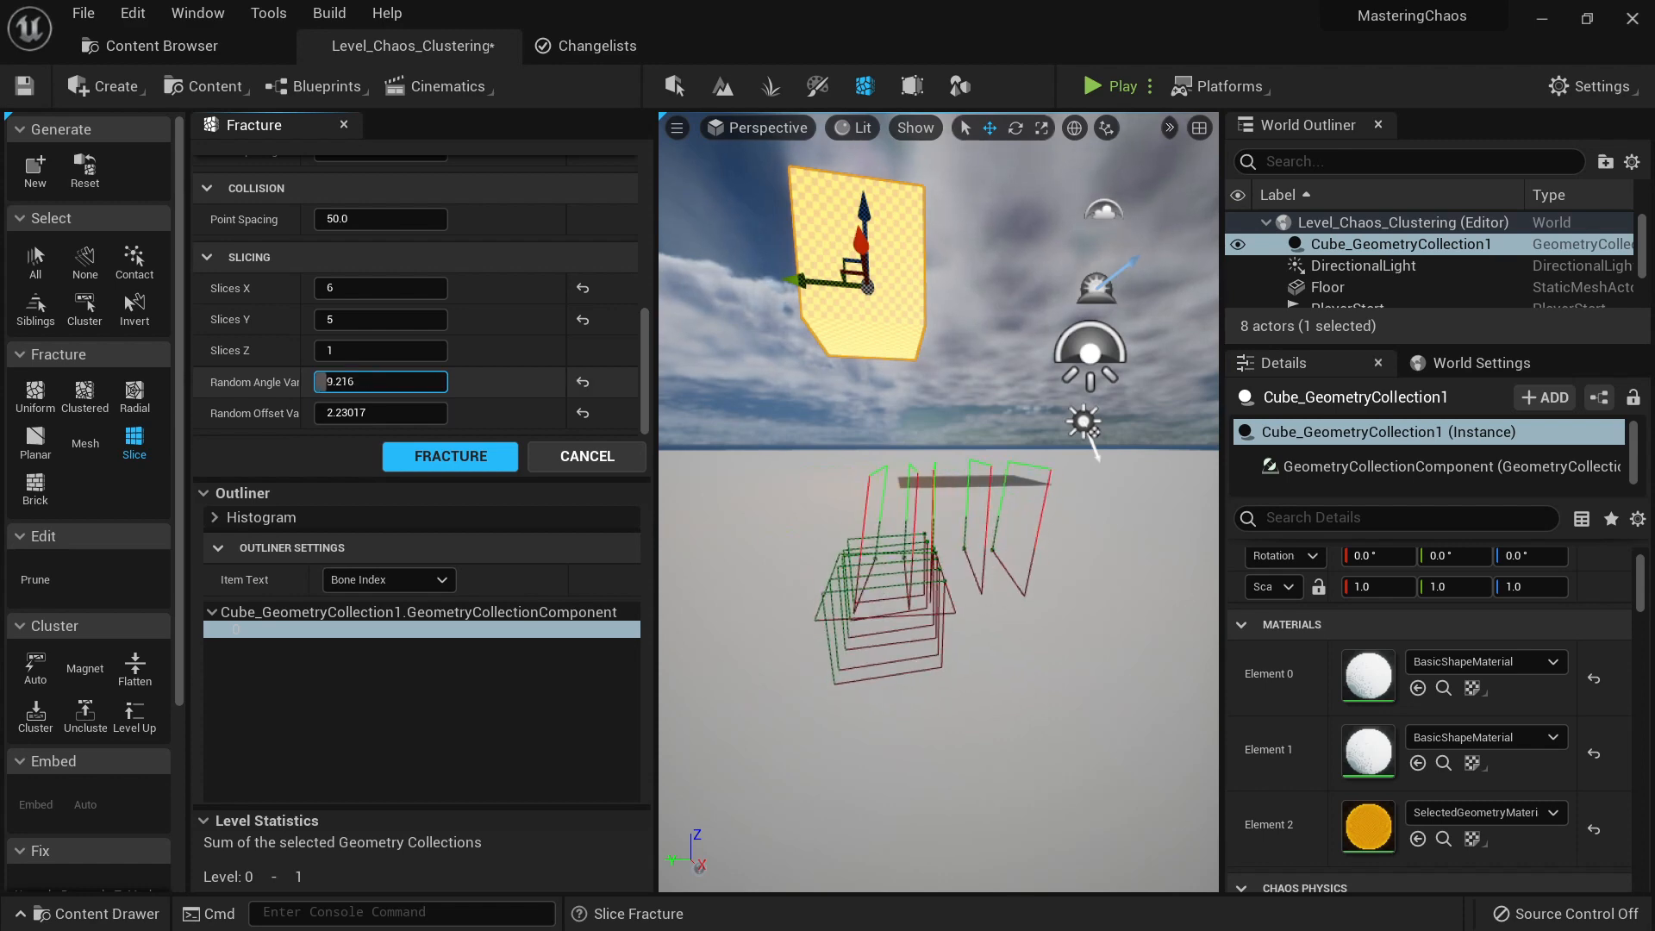
Step: Fracture the selected cube bone with the configured slices
left_click(459, 450)
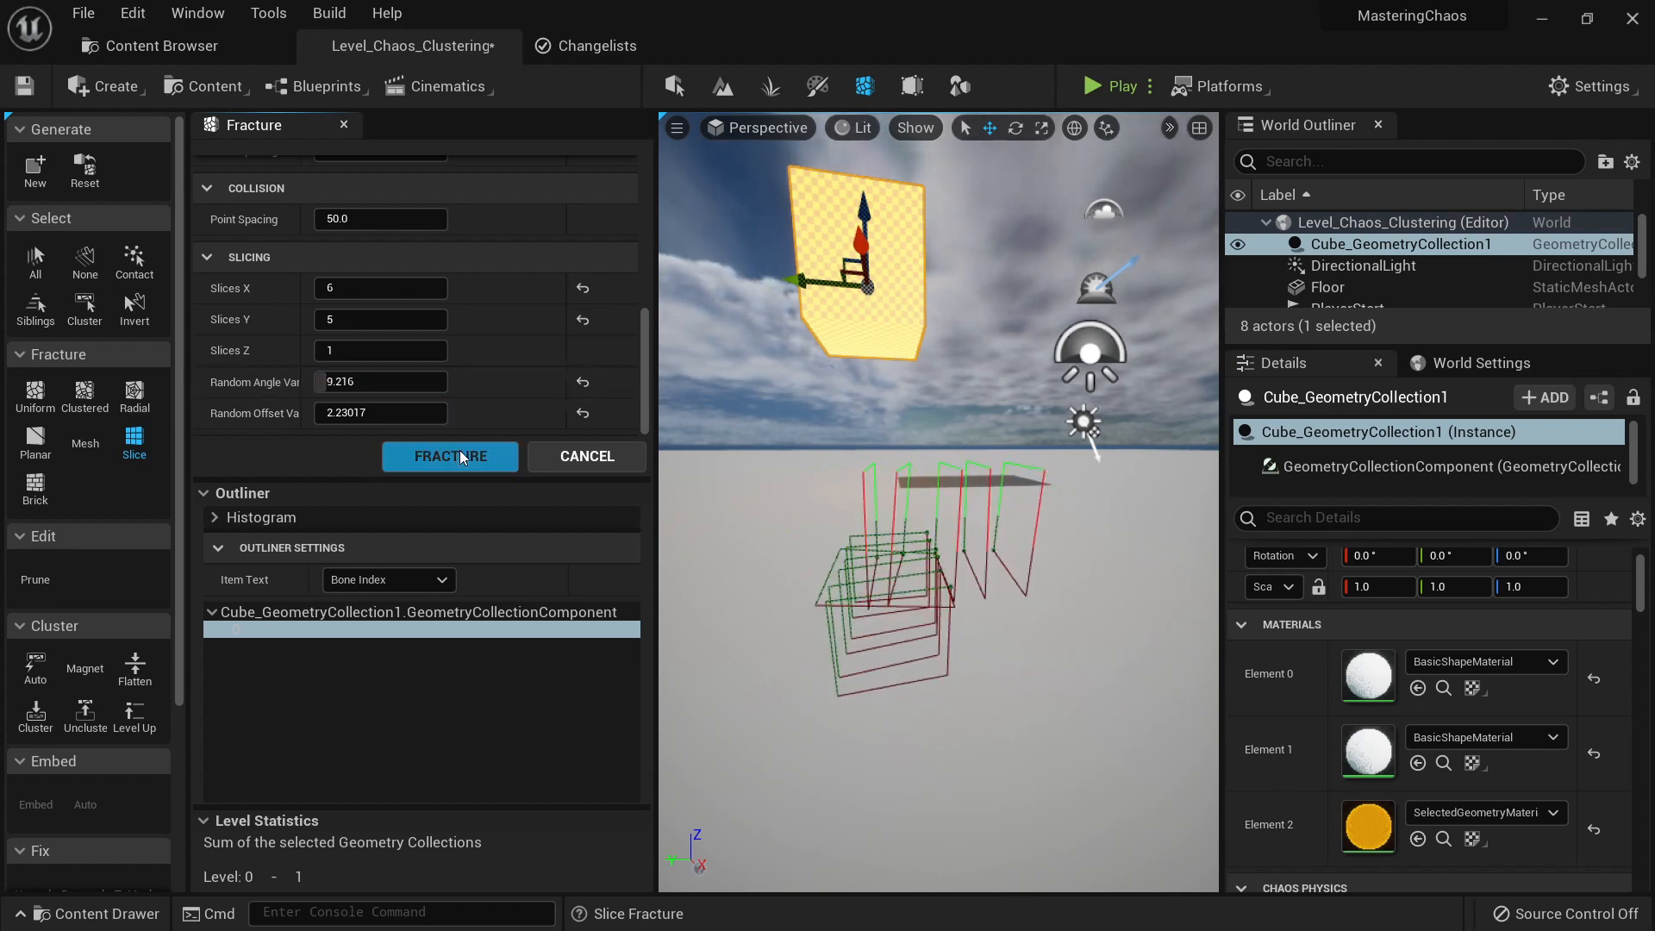
right_click_drag(862, 500, 1078, 500)
right_click_drag(960, 178, 785, 178)
Step: Play the level full screen, run the character through the collapsed sliced pieces, and end the play session
left_click(1099, 84)
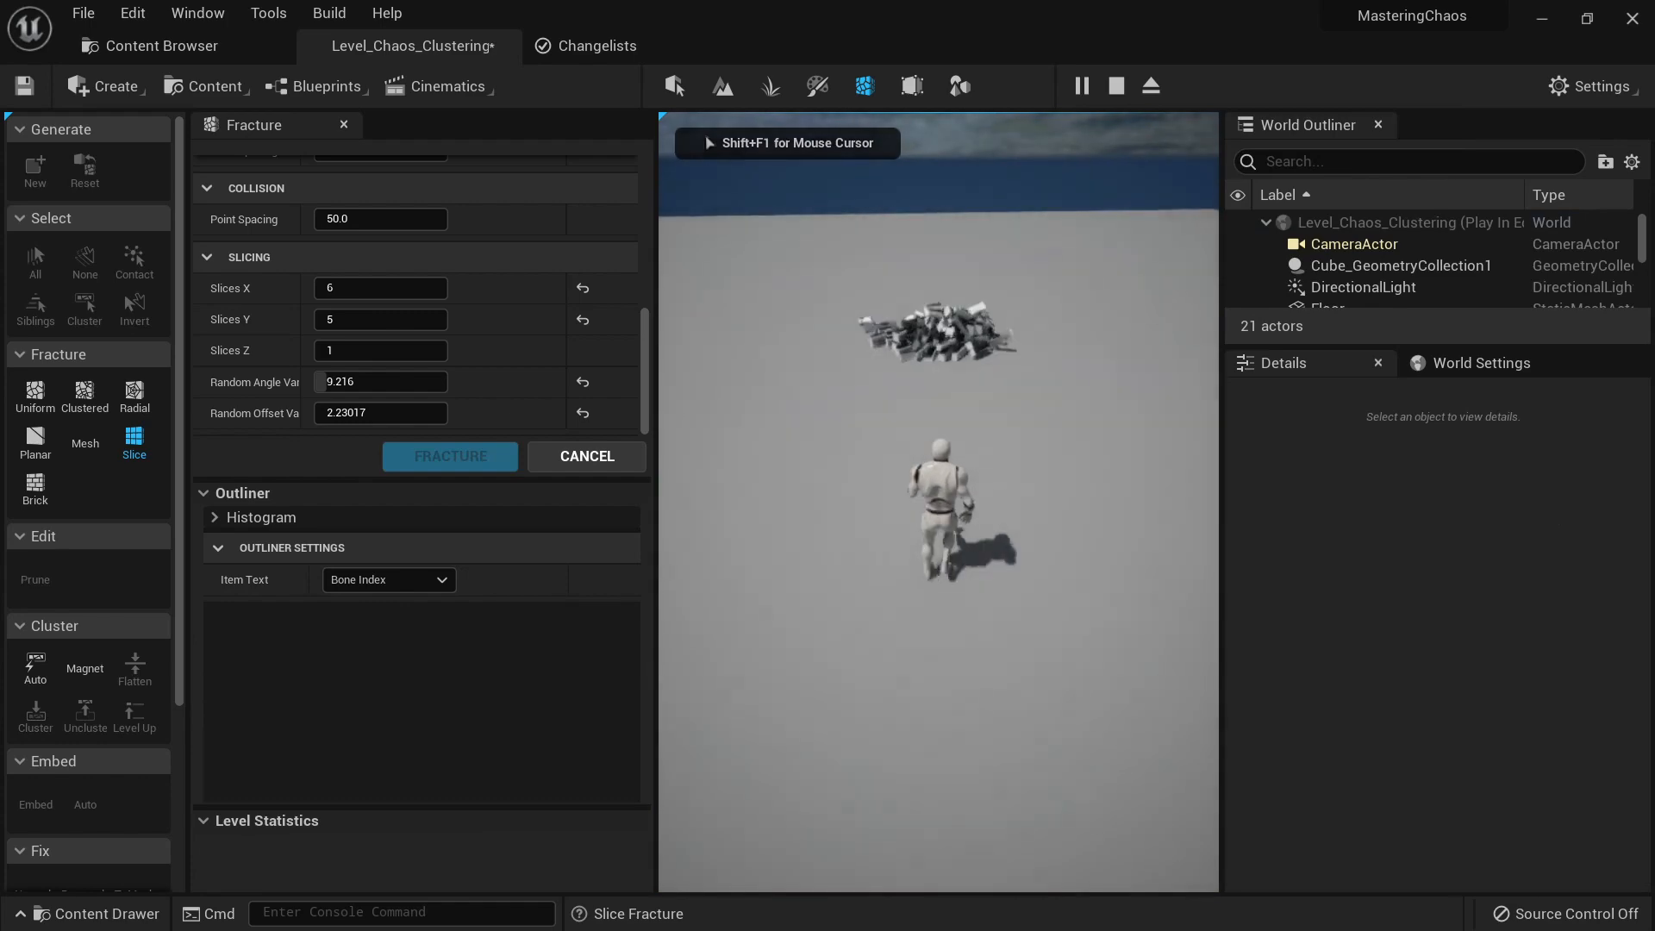
key("F11")
key("w")
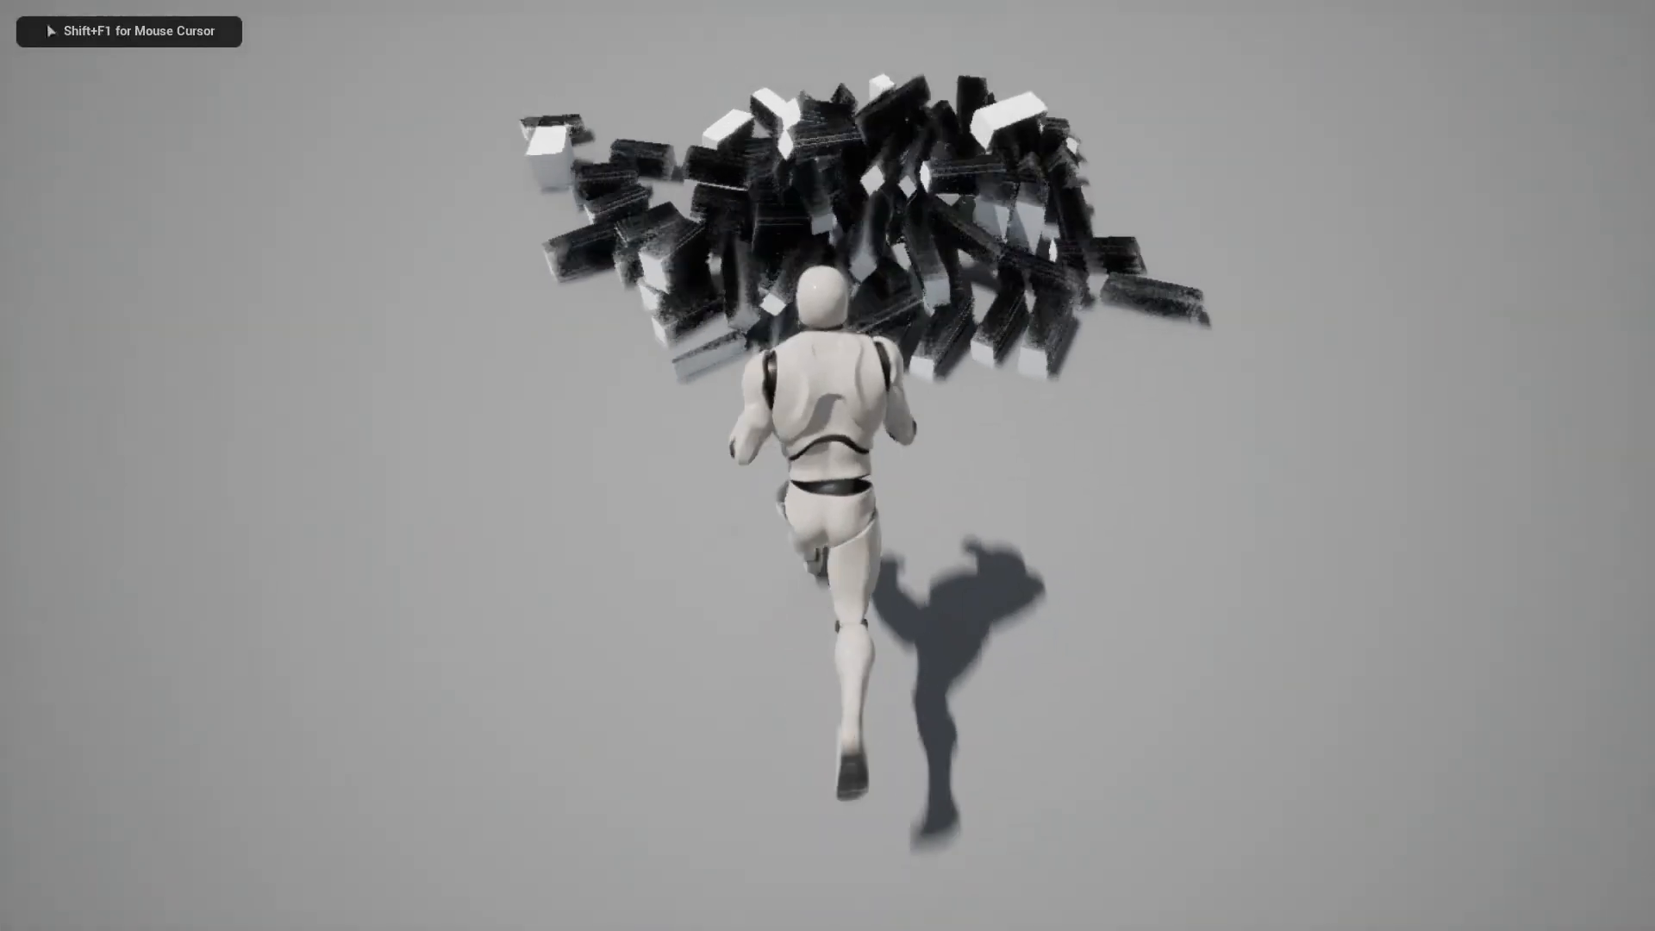
key("a")
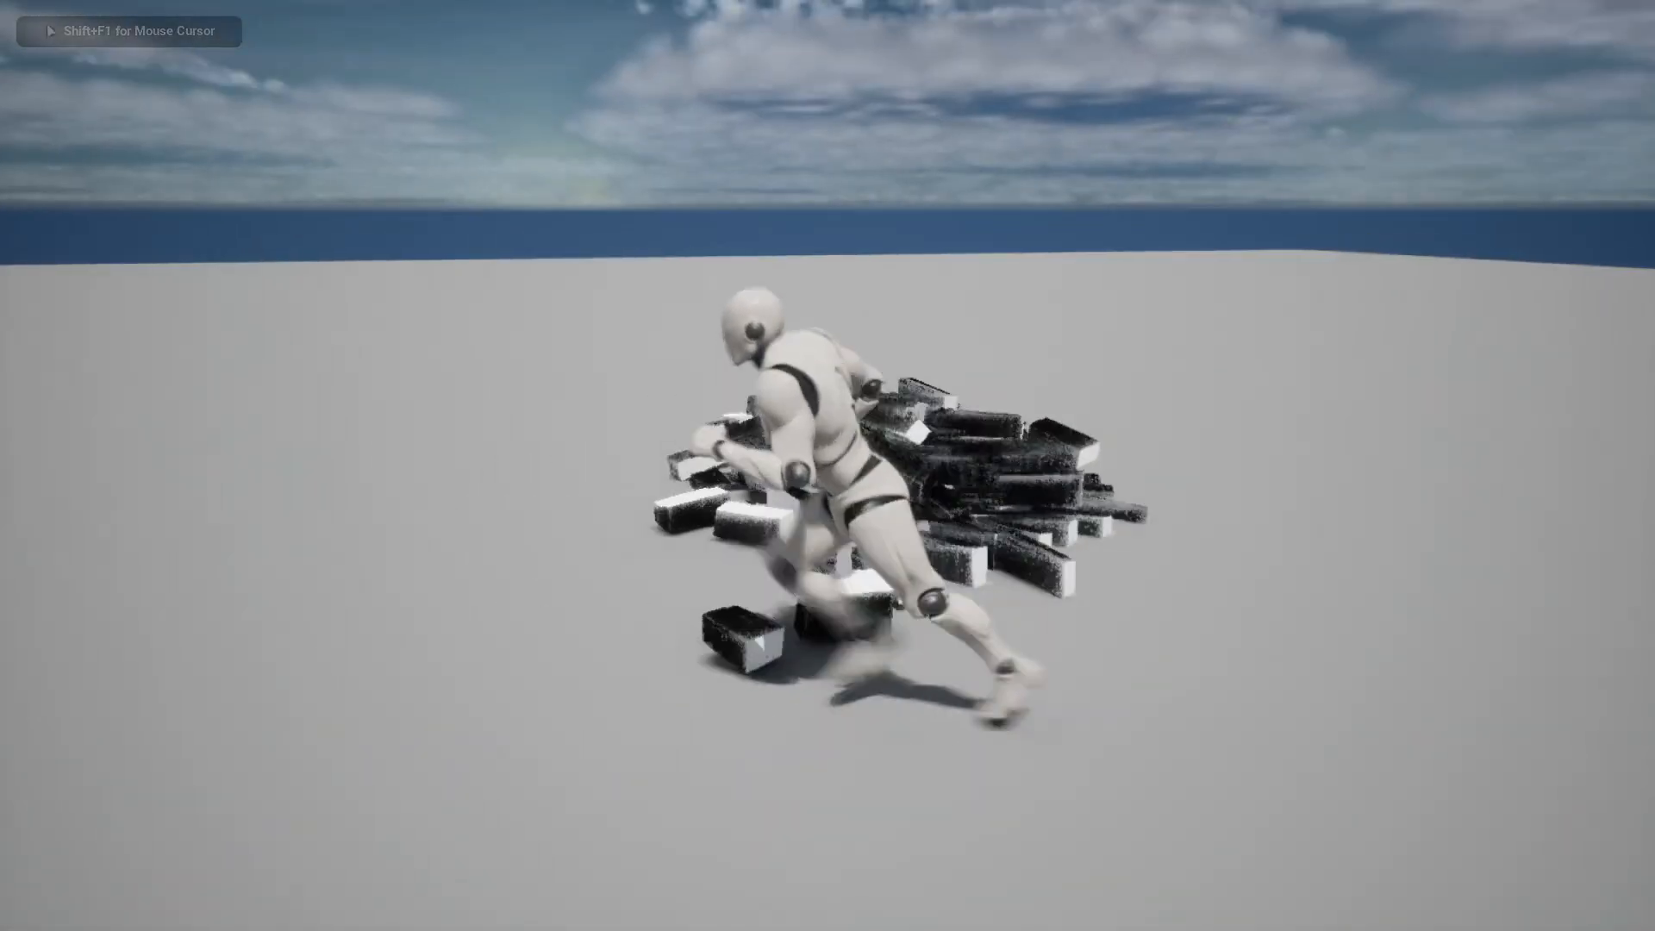
key("w")
key("s")
key("w")
key("d")
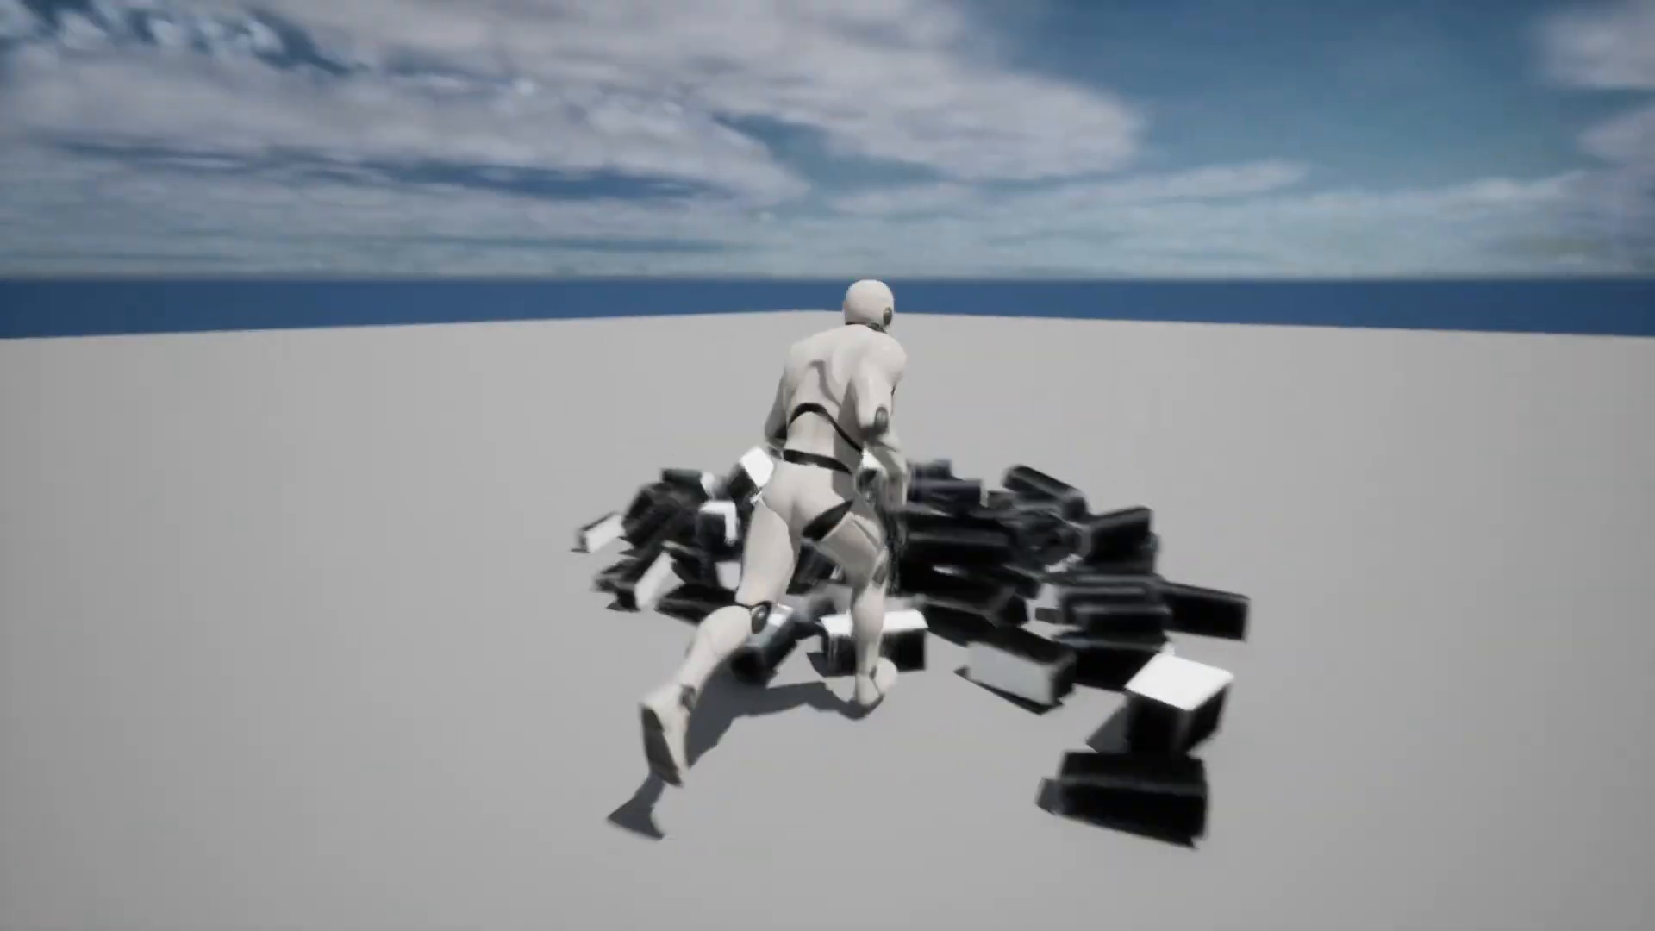
key("F11")
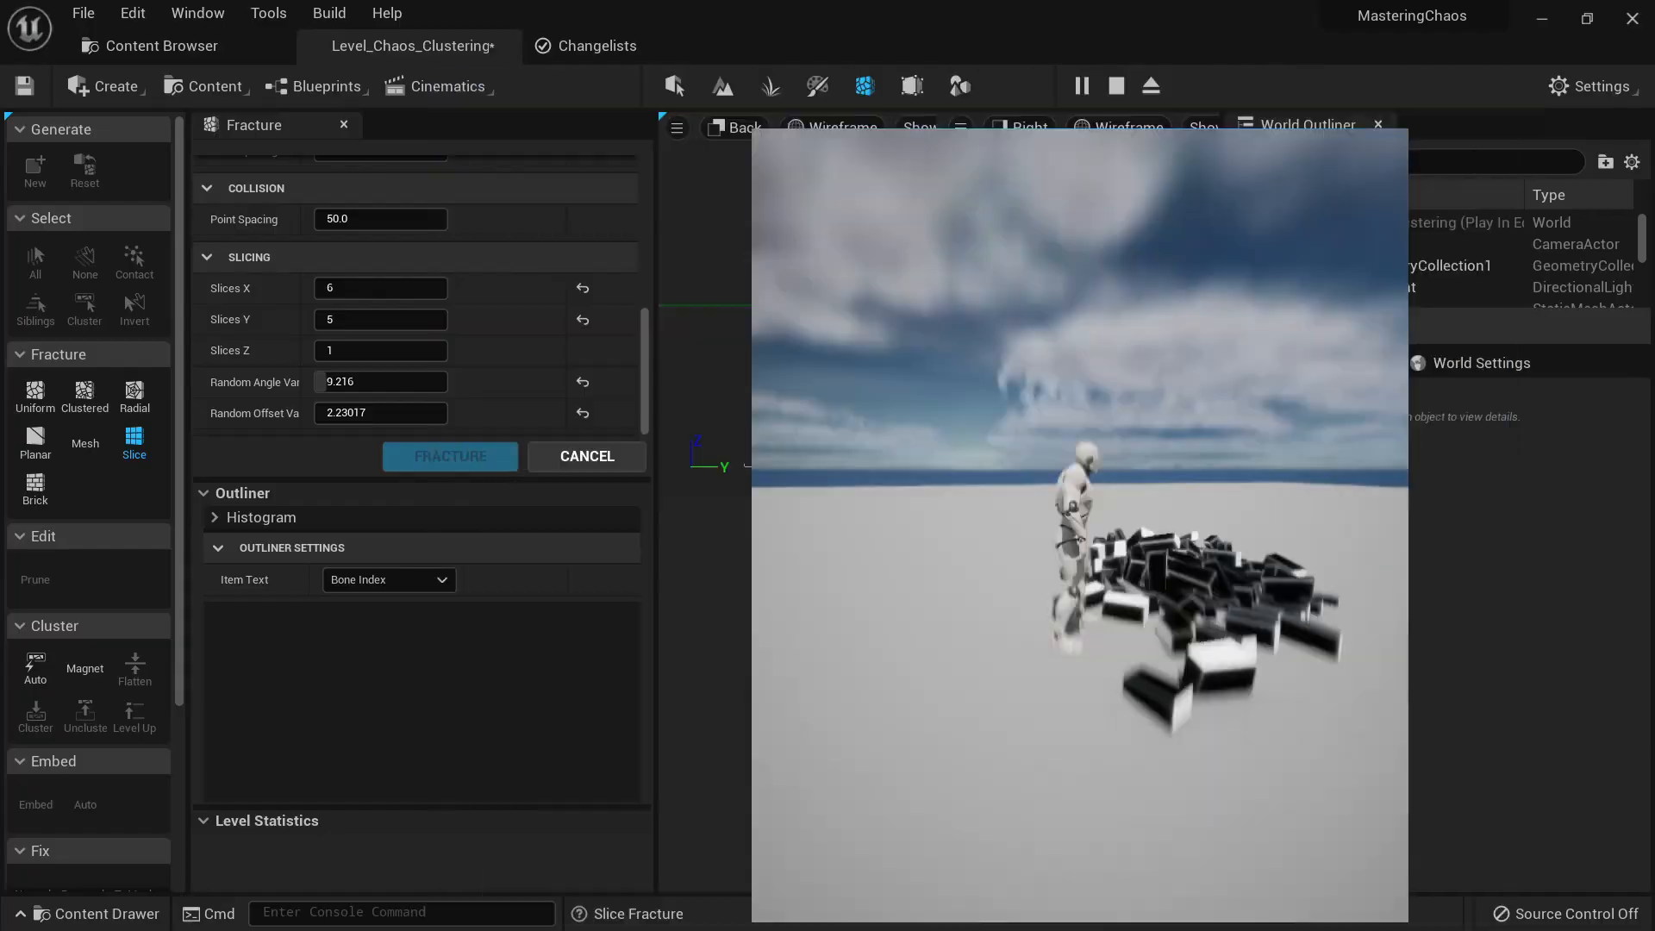
key("Escape")
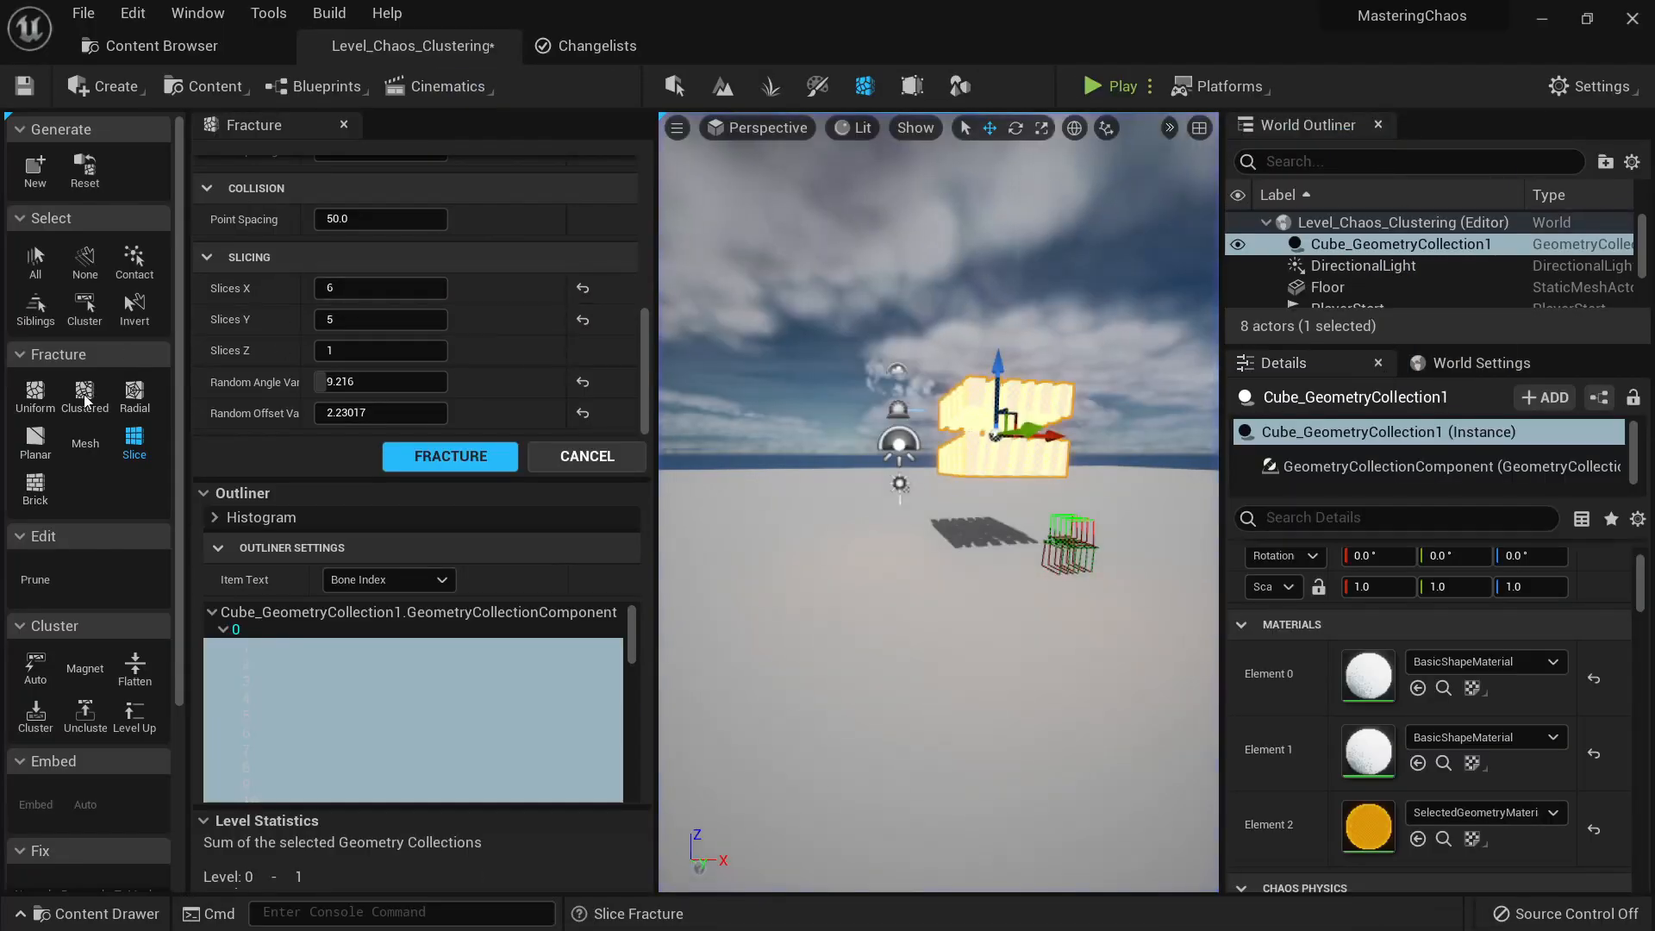
right_click_drag(998, 508, 776, 517)
key("d")
key("w")
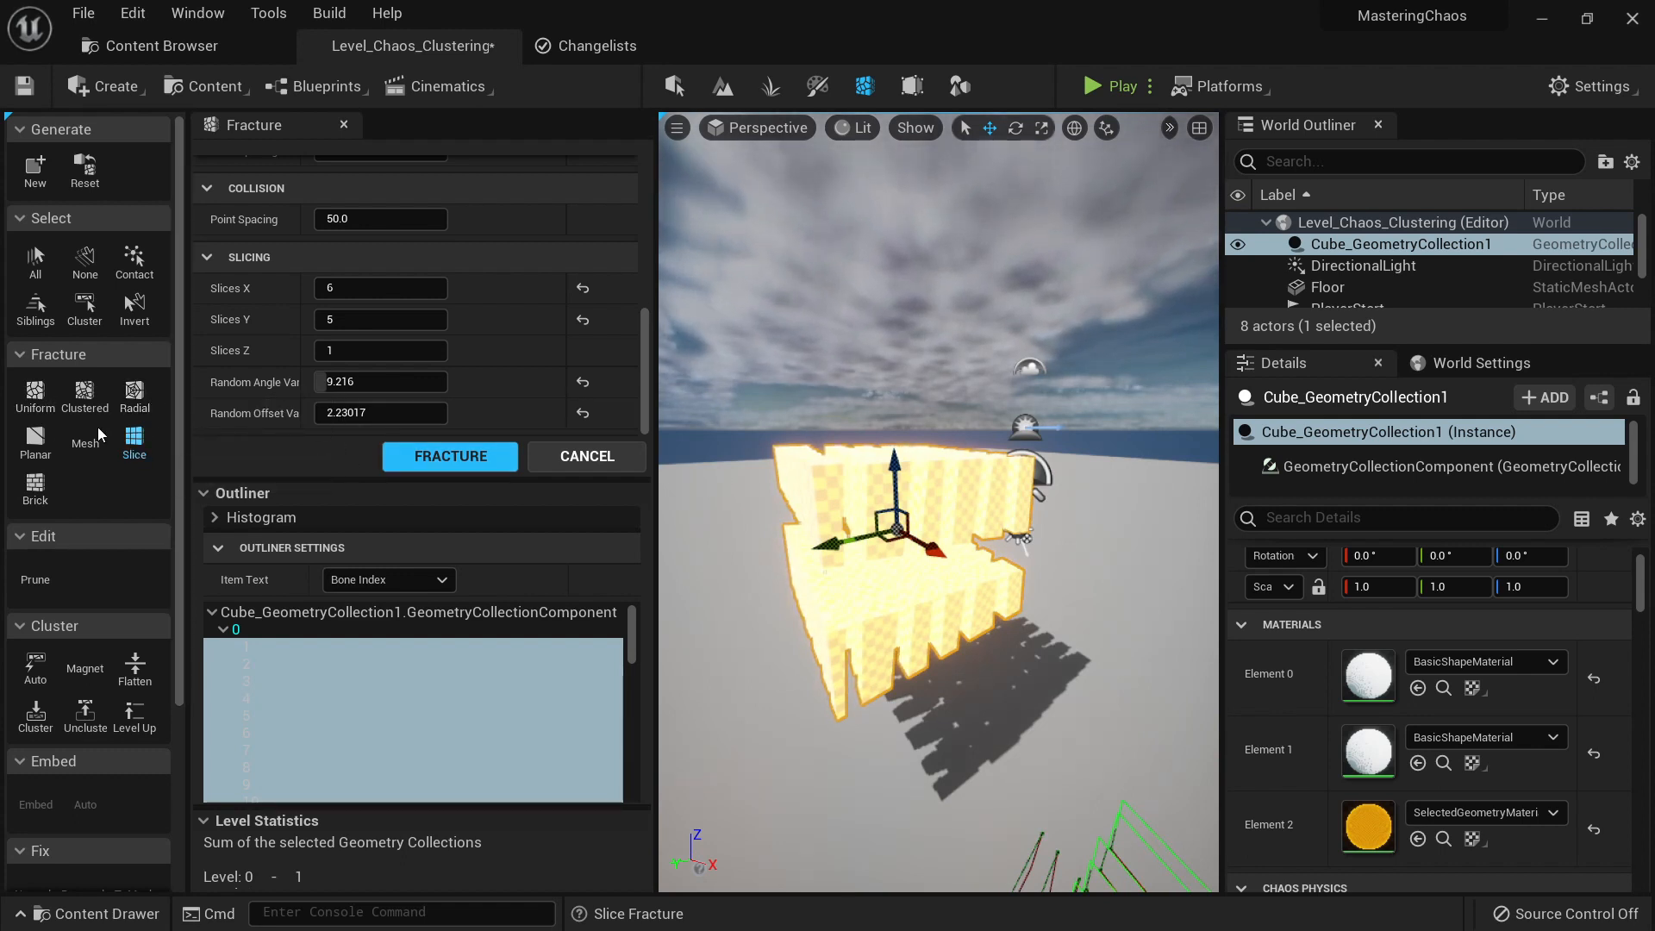
right_click_drag(863, 532, 860, 530)
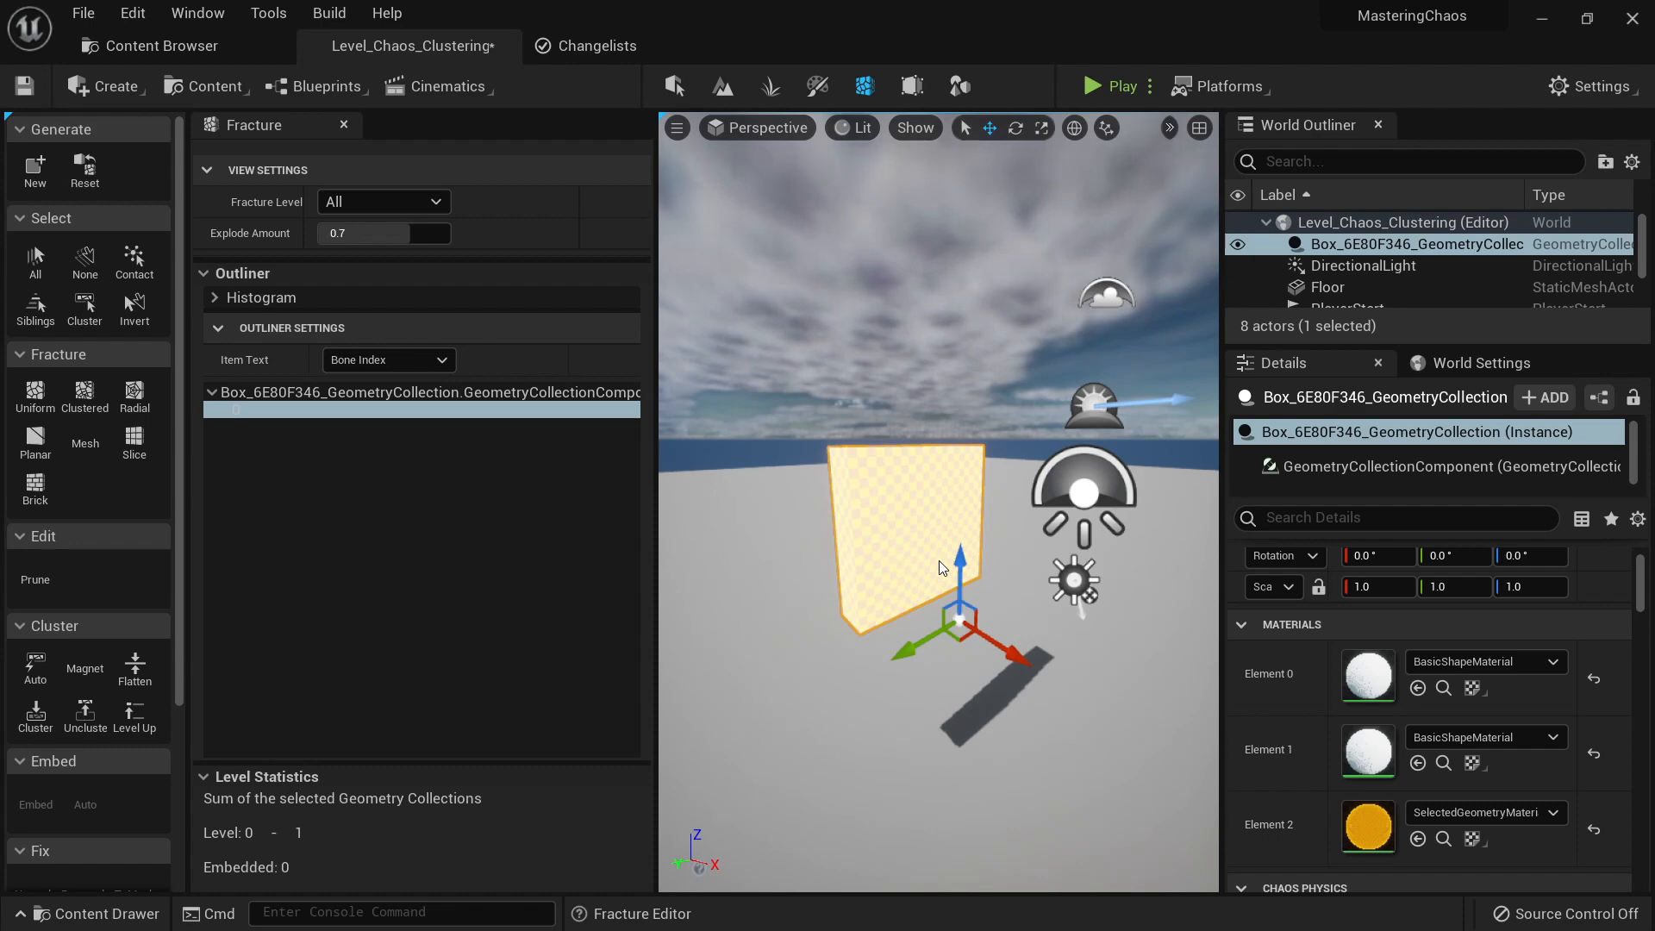
Step: Apply a Brick fracture with the current settings to bone 0 of the box geometry collection
left_click(36, 488)
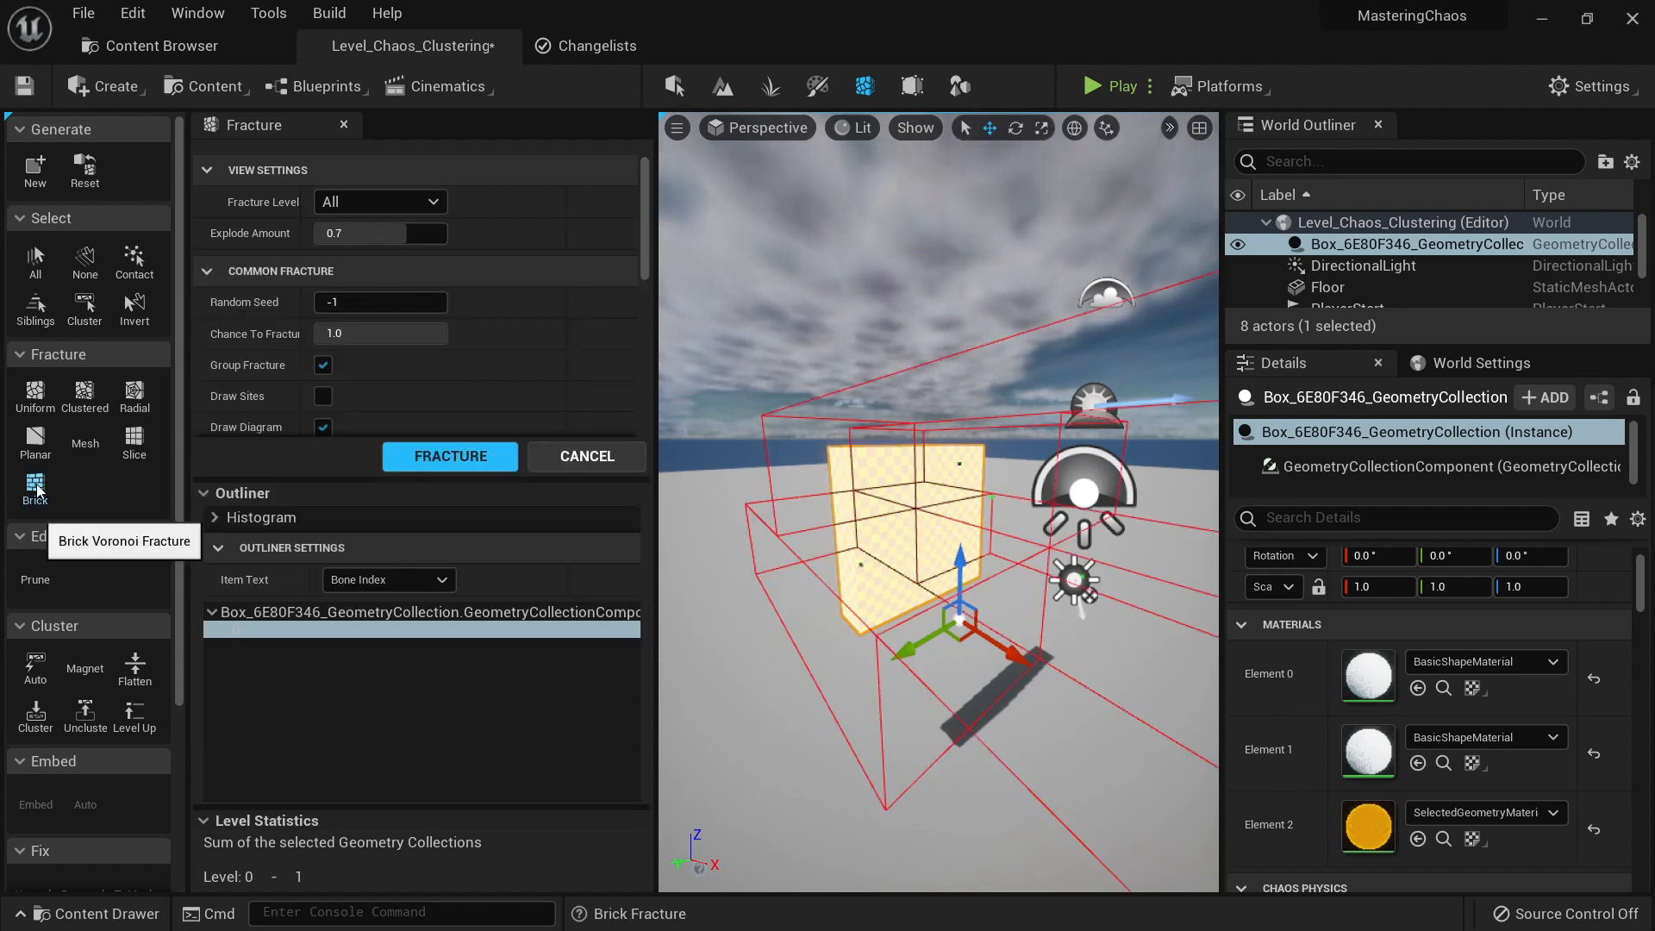
mouse_move(940, 531)
right_mouse_down()
mouse_move(914, 528)
mouse_move(941, 530)
right_mouse_up()
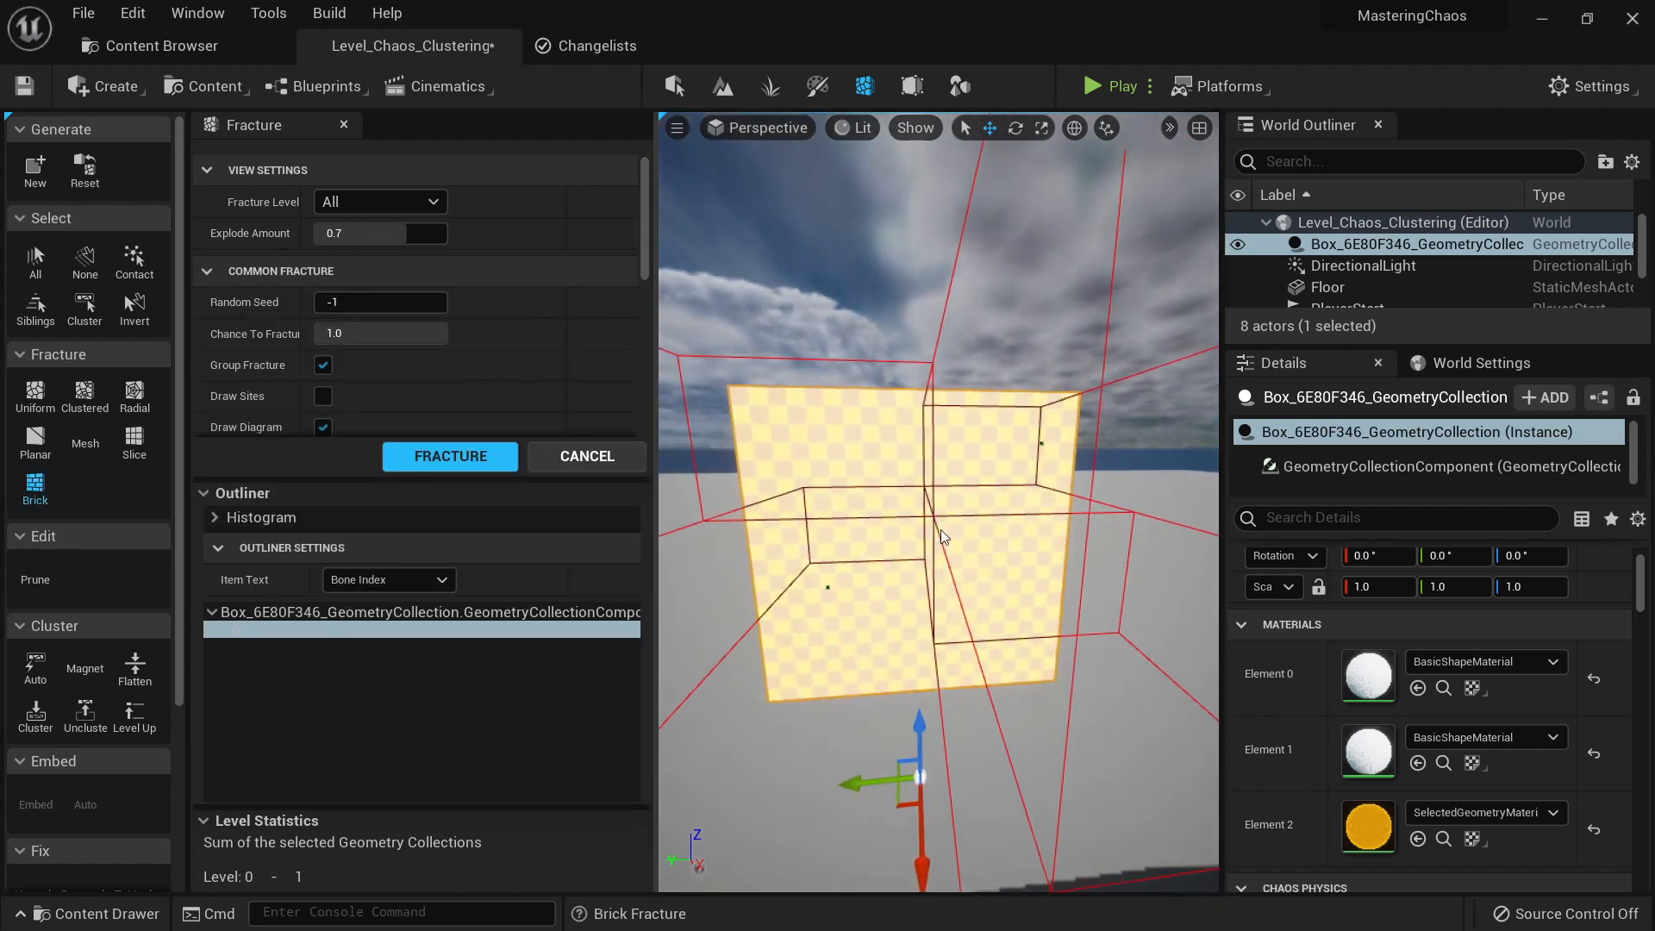
left_click(257, 630)
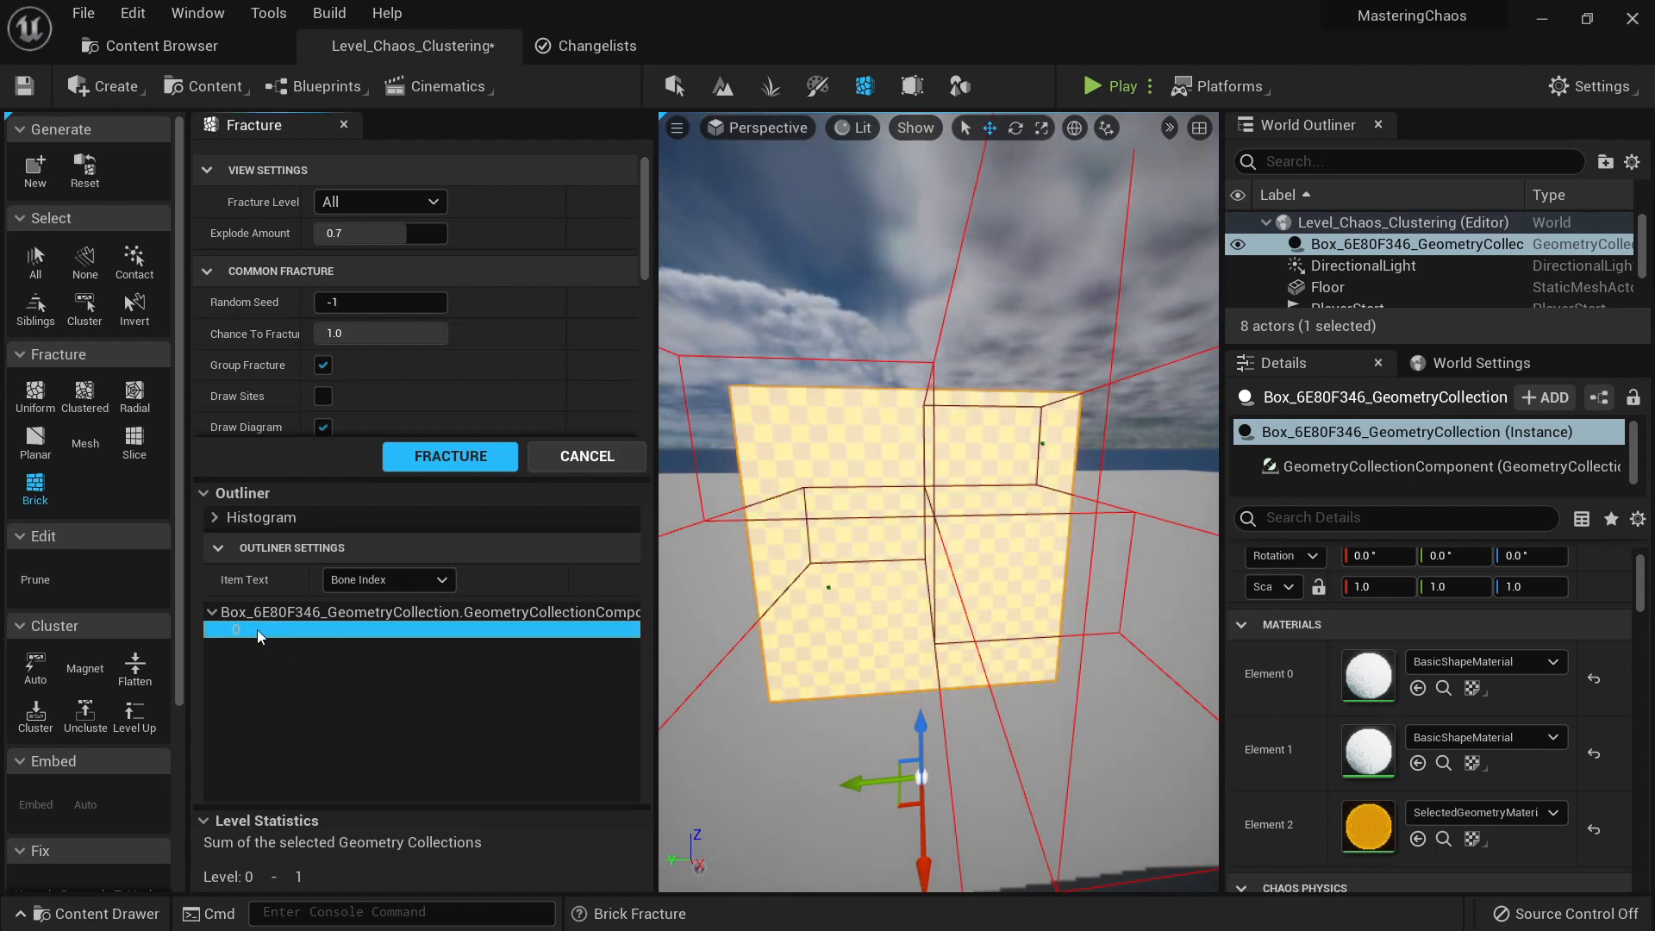
scroll(950, 614, "down", 5)
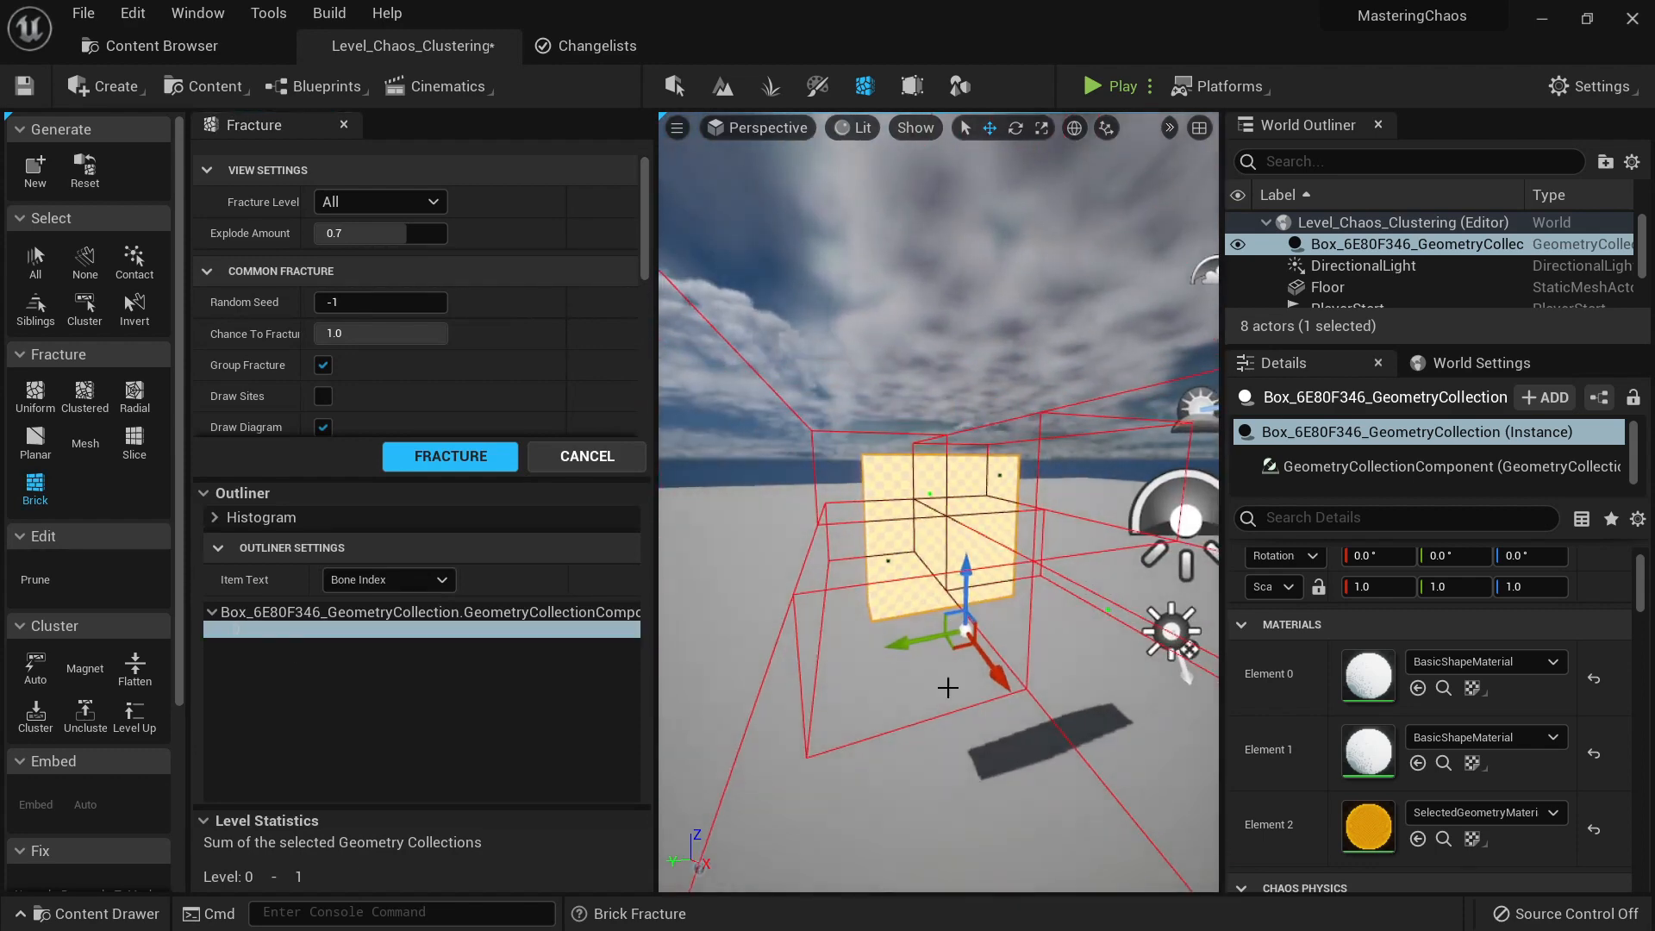
left_click(452, 457)
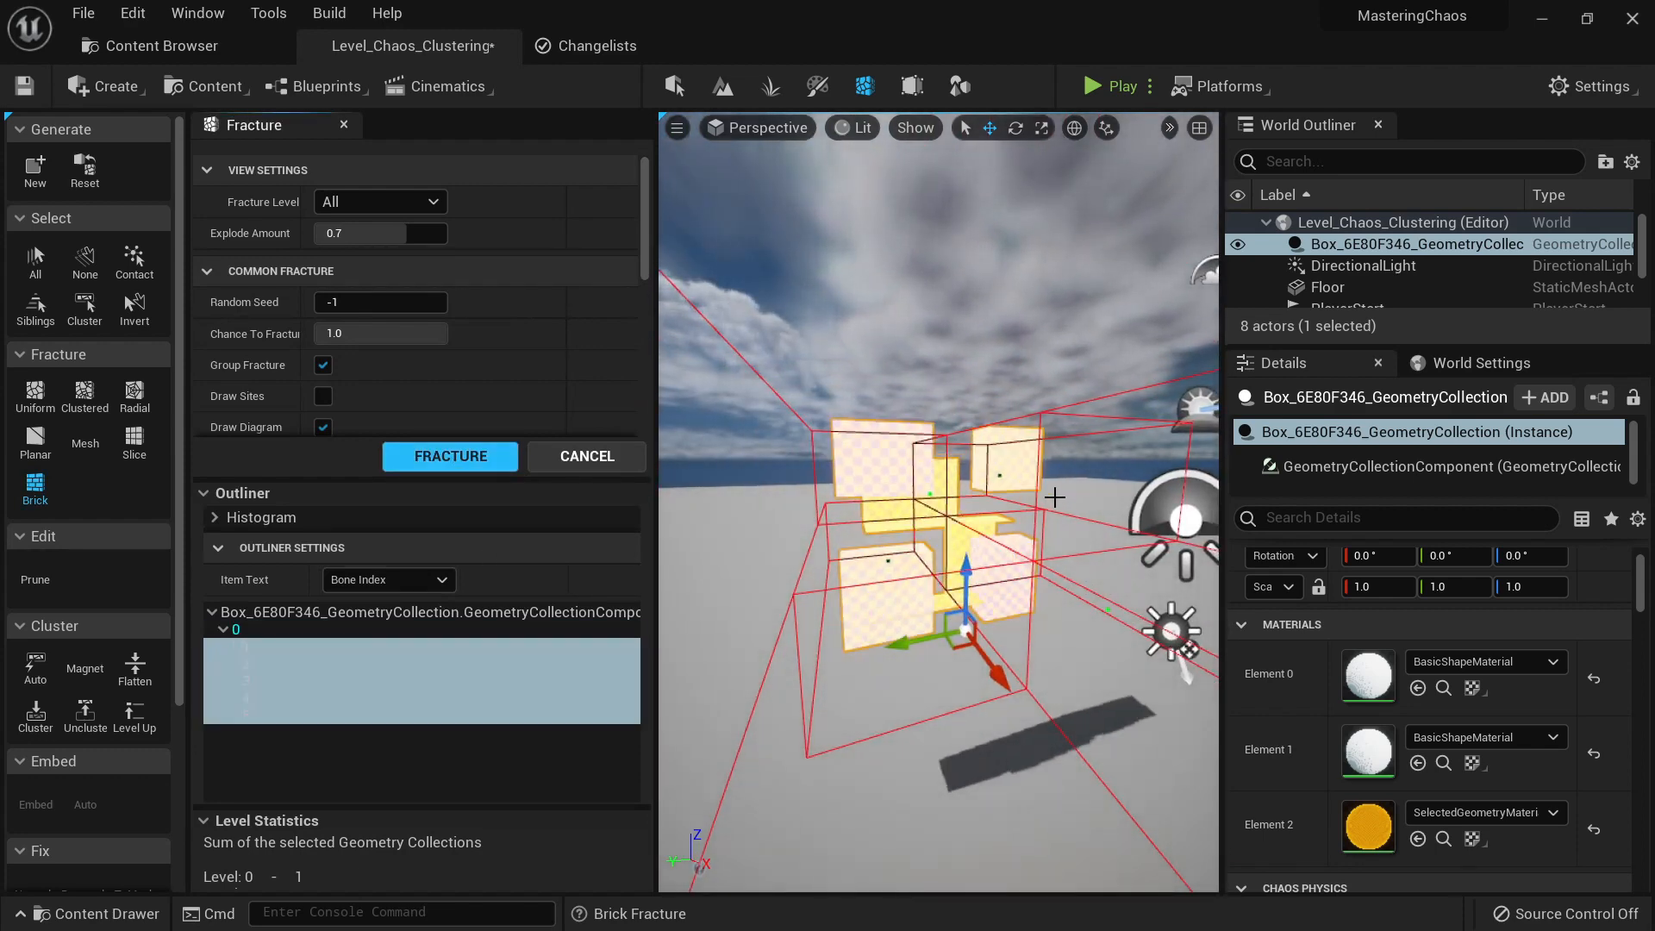
right_click_drag(940, 517, 1045, 500)
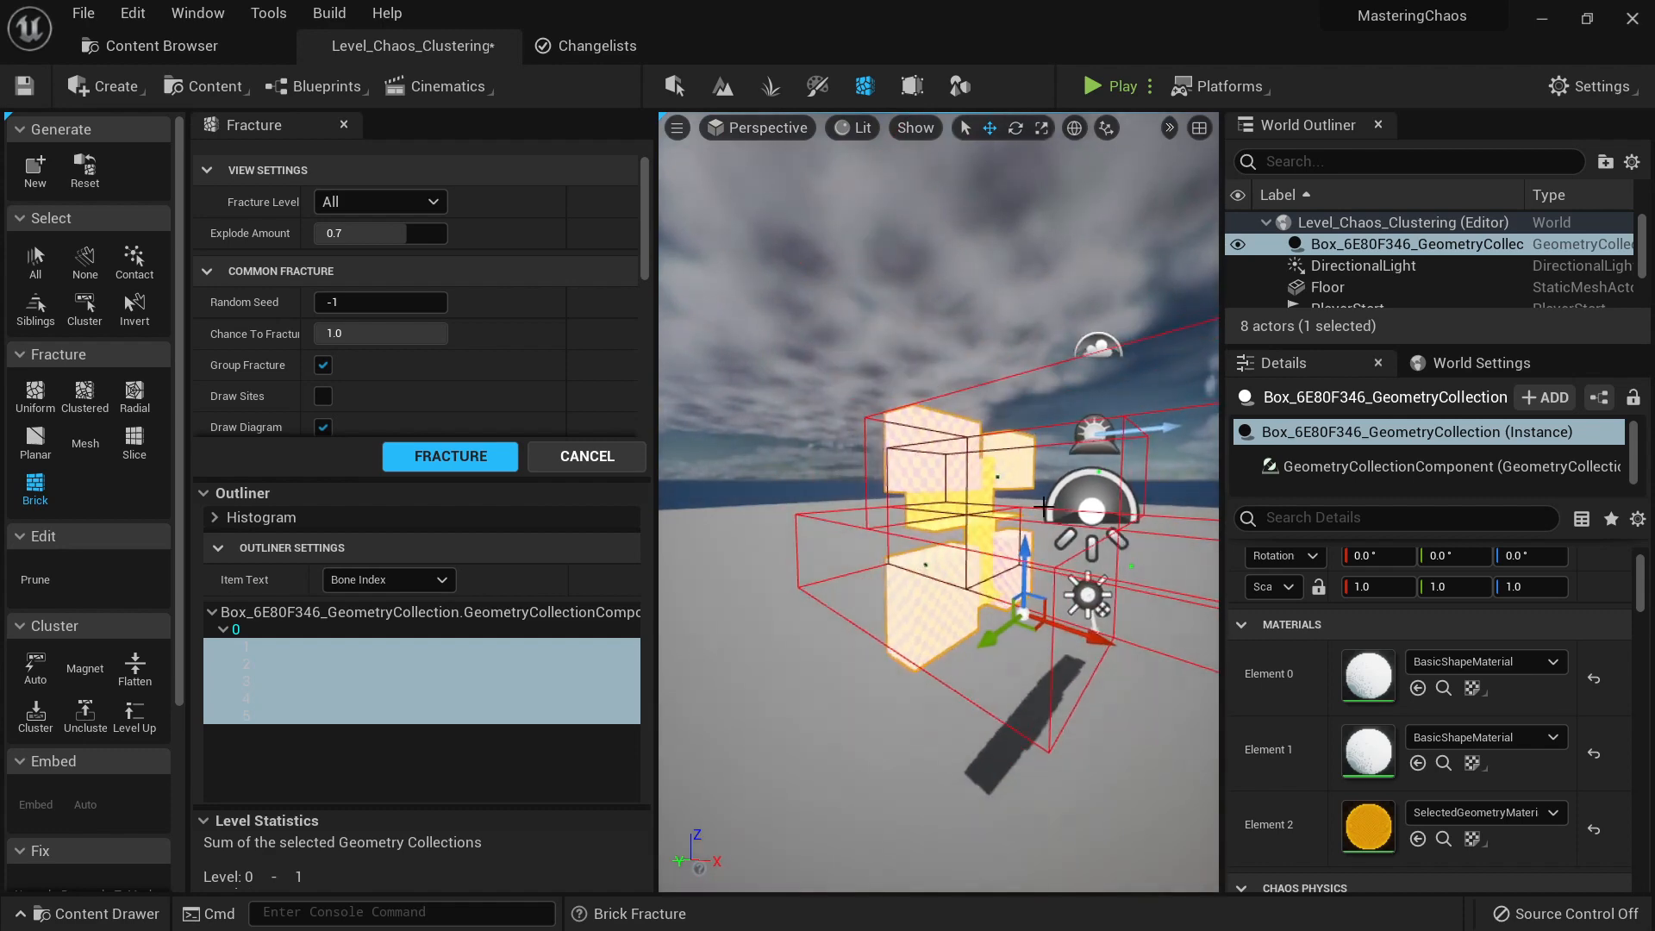
Step: Reduce the explode amount of the fractured box to 0.0
key("shift+q")
key("shift+q")
key("shift+q")
key("shift+q")
key("shift+q")
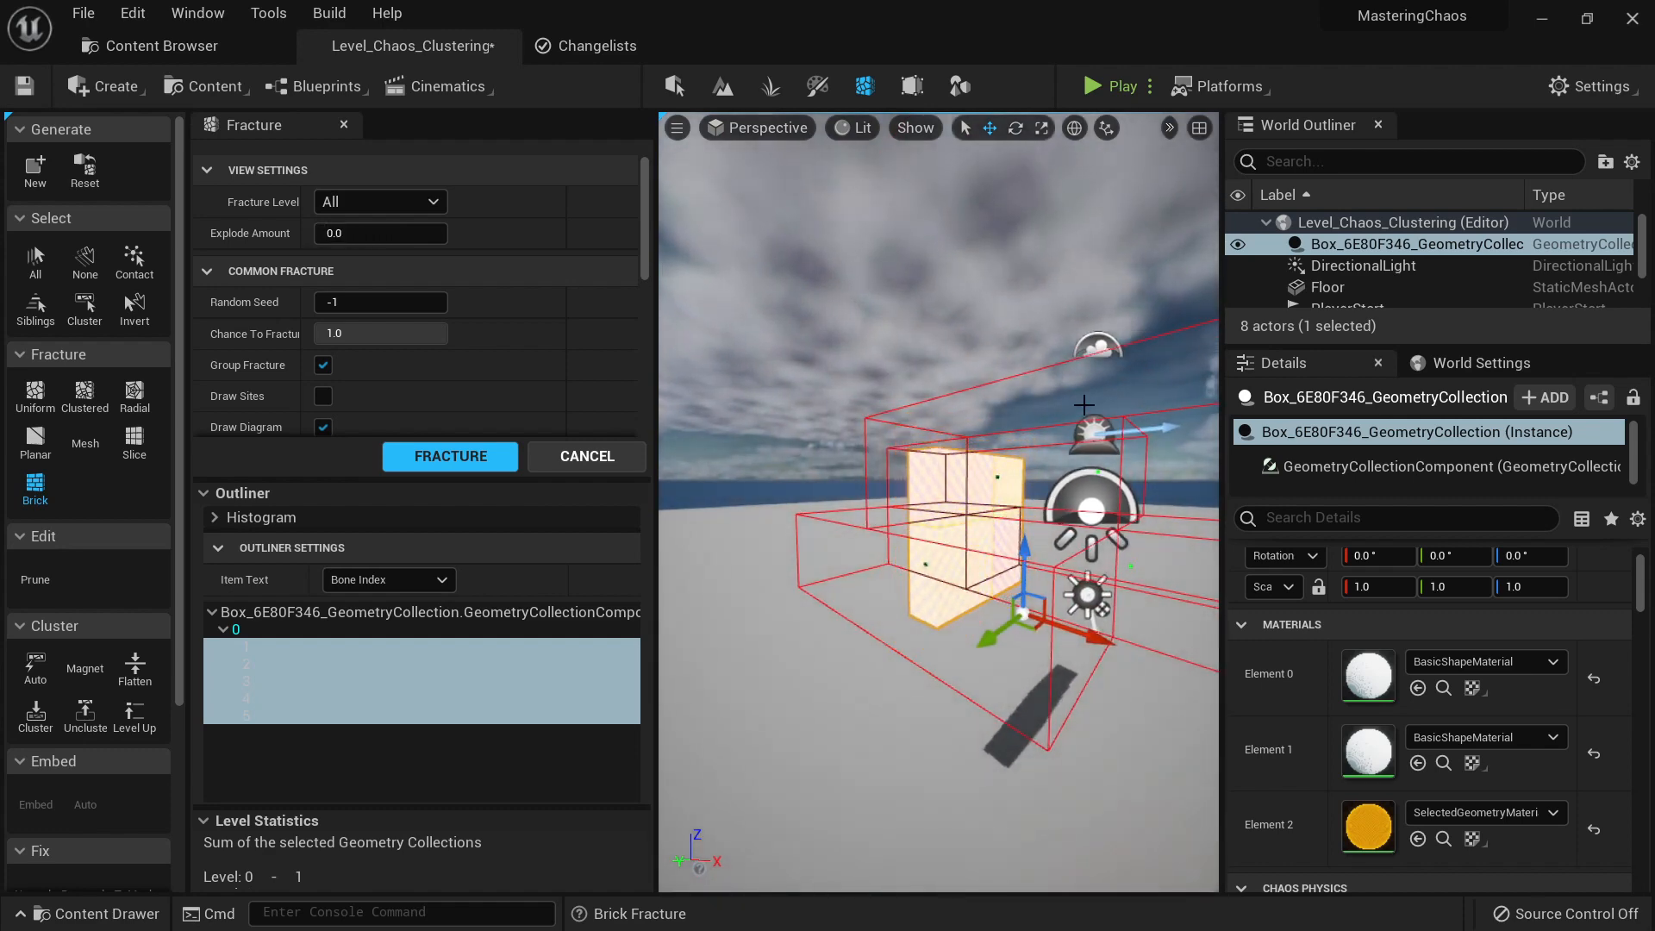
Step: Switch to Selection mode, play the level, run the character toward the fallen brick pieces, and end the play session
key("shift+1")
left_click(1096, 88)
left_click(1032, 259)
key("w")
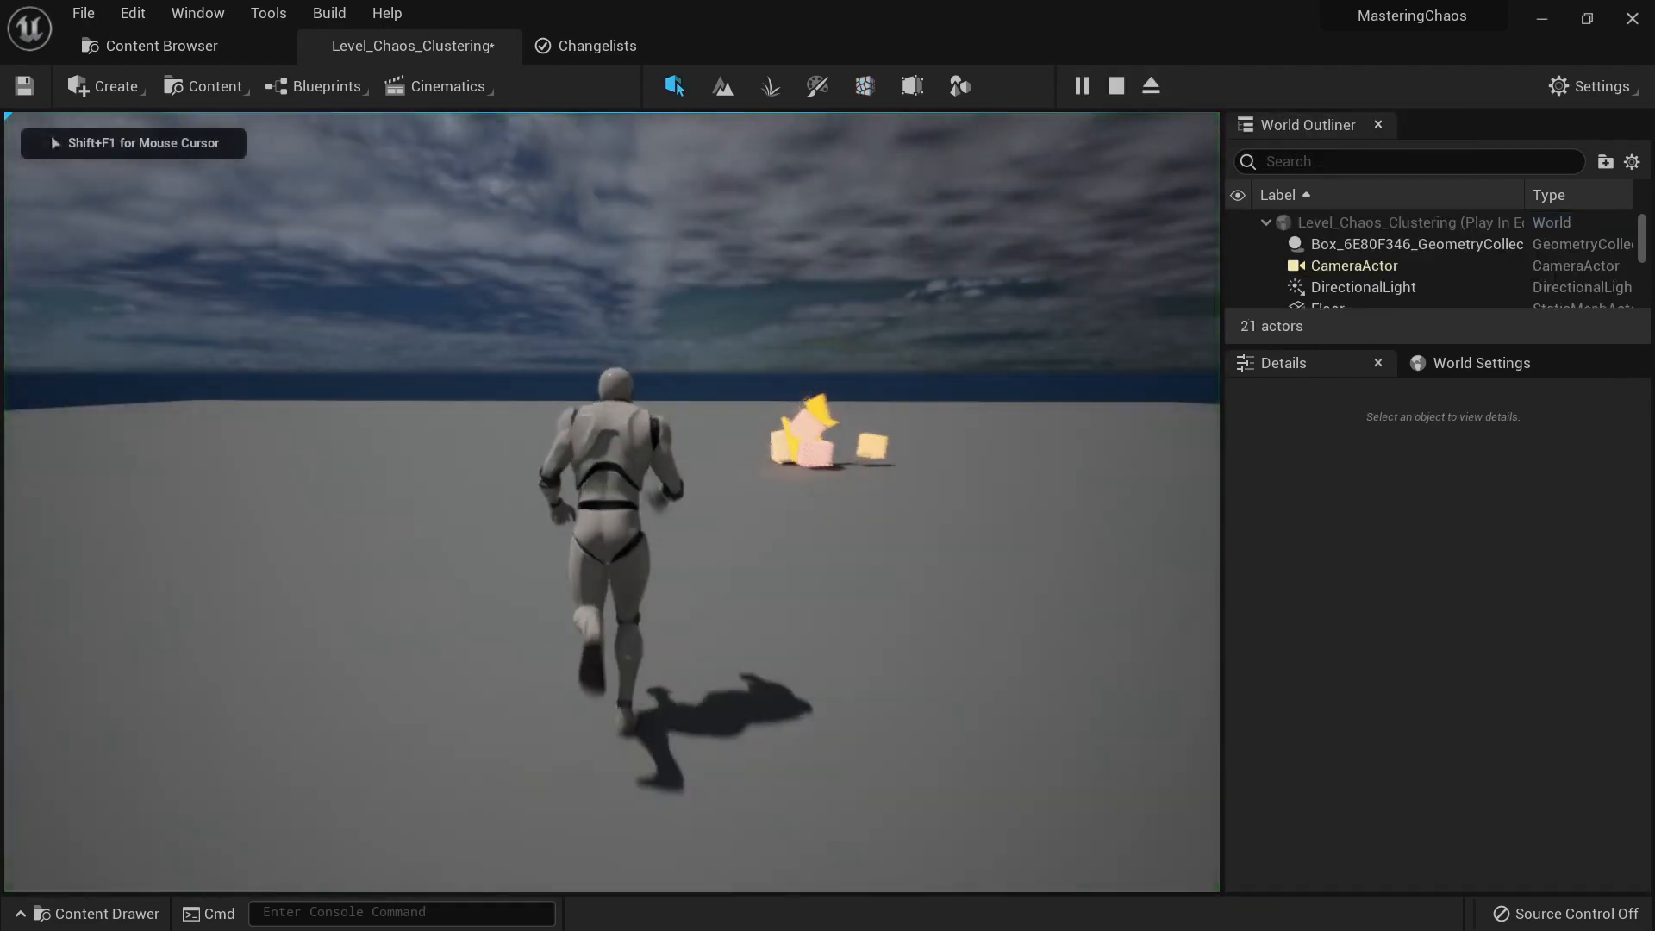
key("Escape")
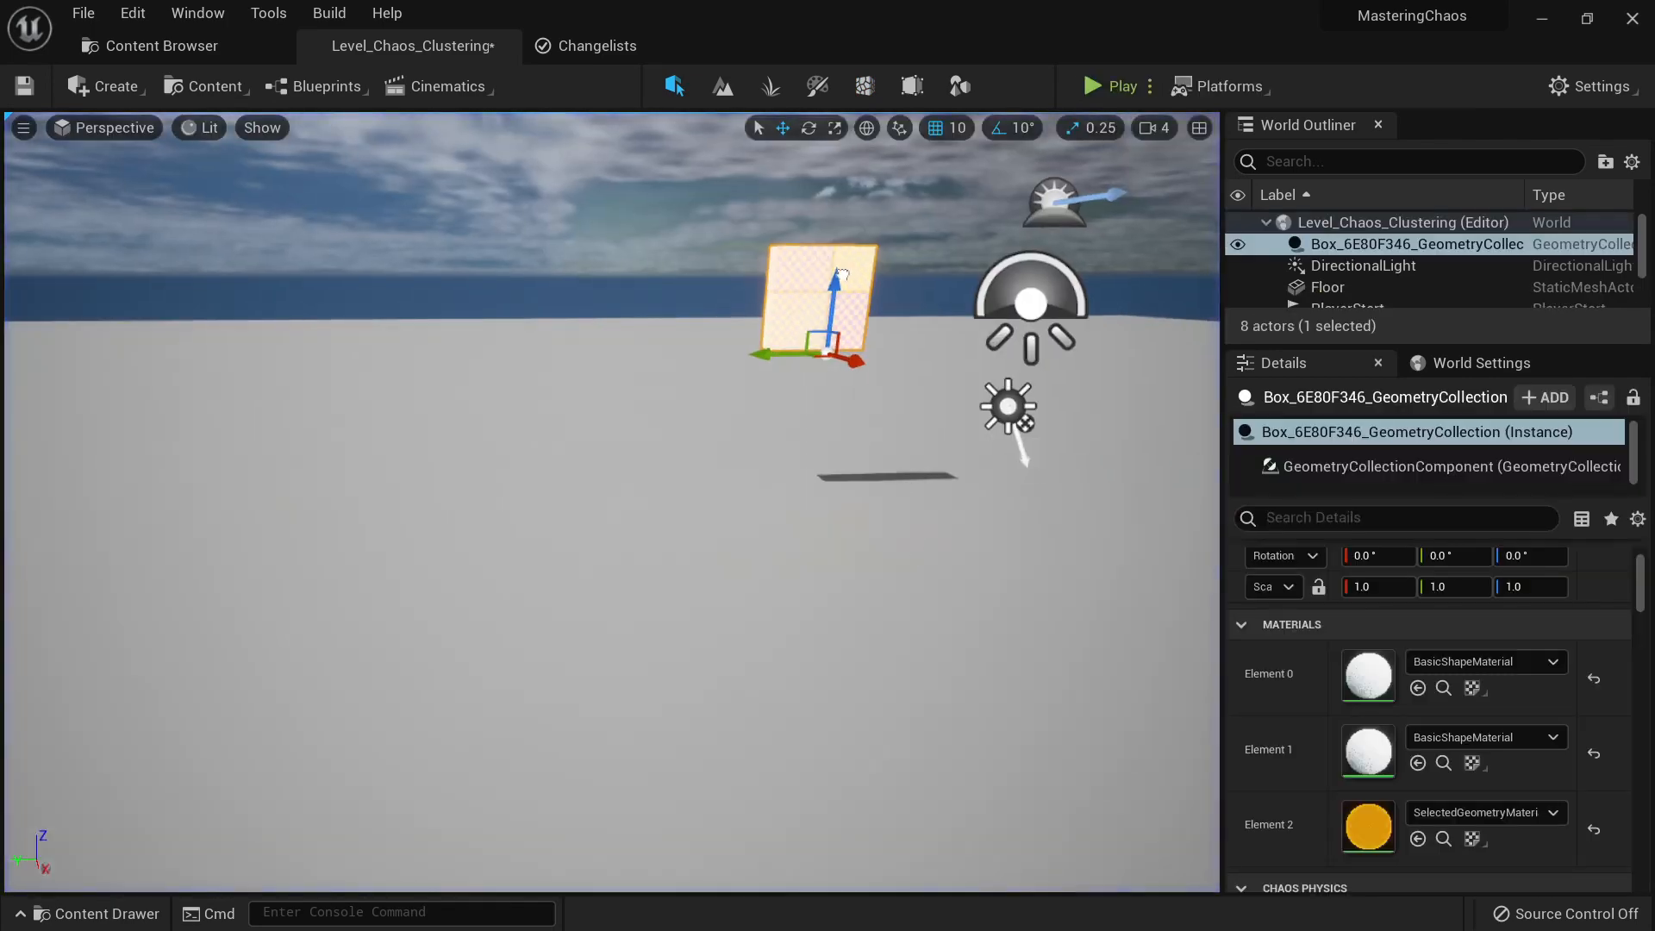
Step: Return to Fracture mode and reset the box's geometry collection to an unfractured state
right_click_drag(842, 274, 880, 200)
key("w")
mouse_move(518, 567)
right_mouse_down()
mouse_move(494, 564)
mouse_move(522, 572)
mouse_move(518, 595)
right_mouse_up()
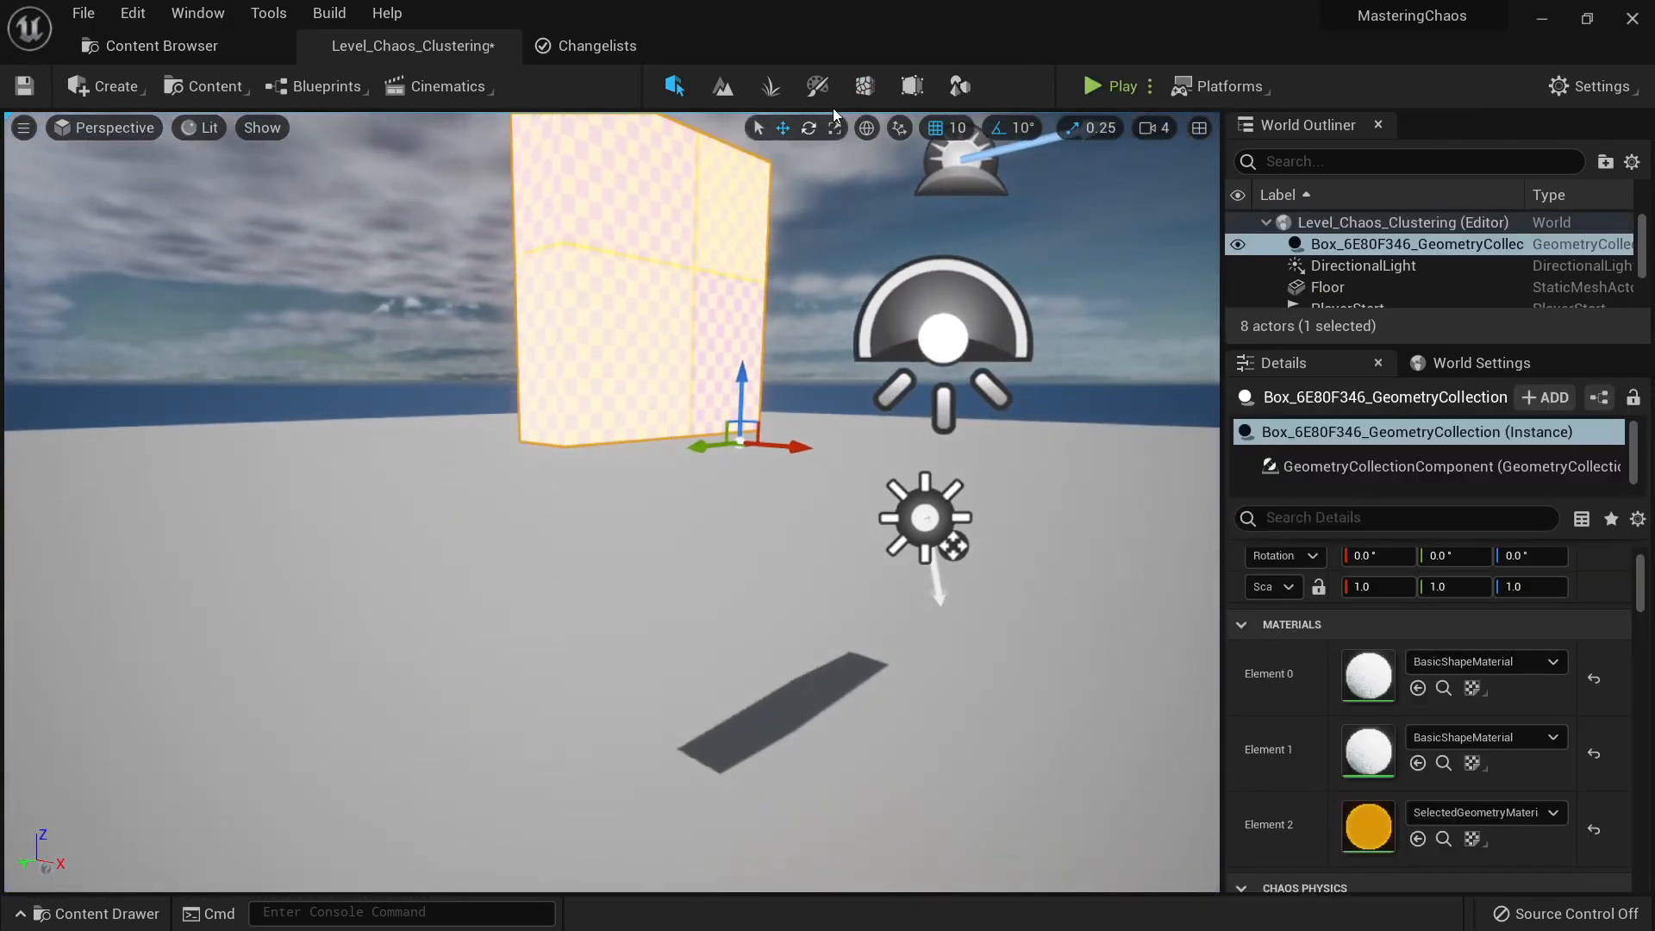
left_click(866, 85)
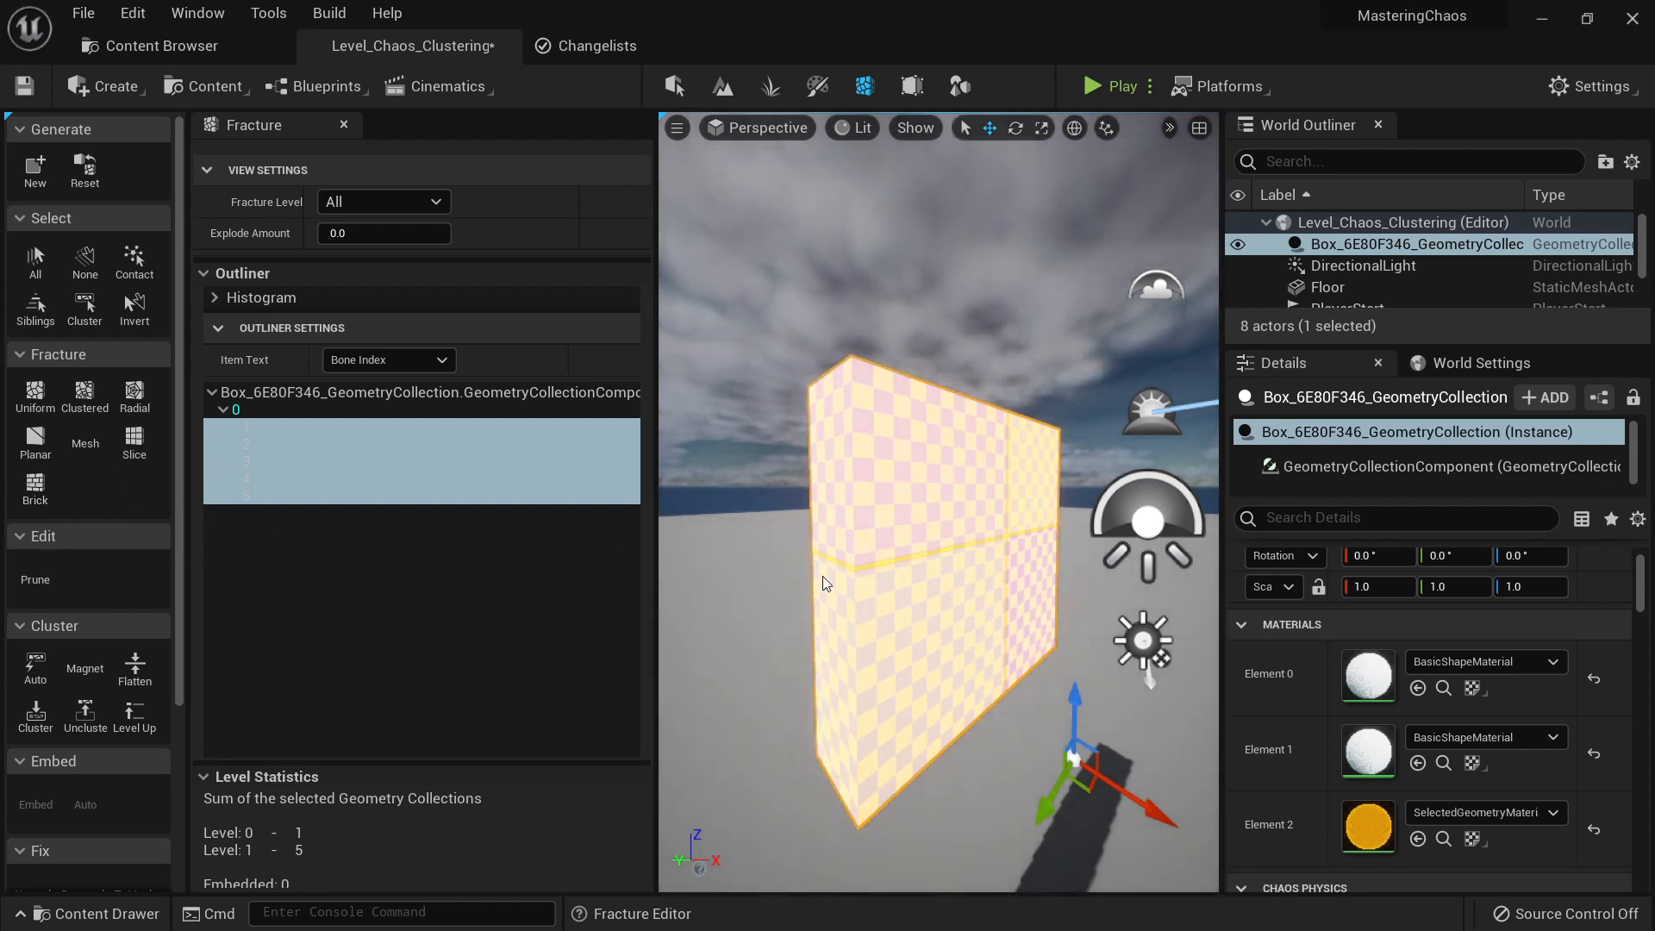
key("s")
right_click_drag(924, 573, 947, 569)
key("w")
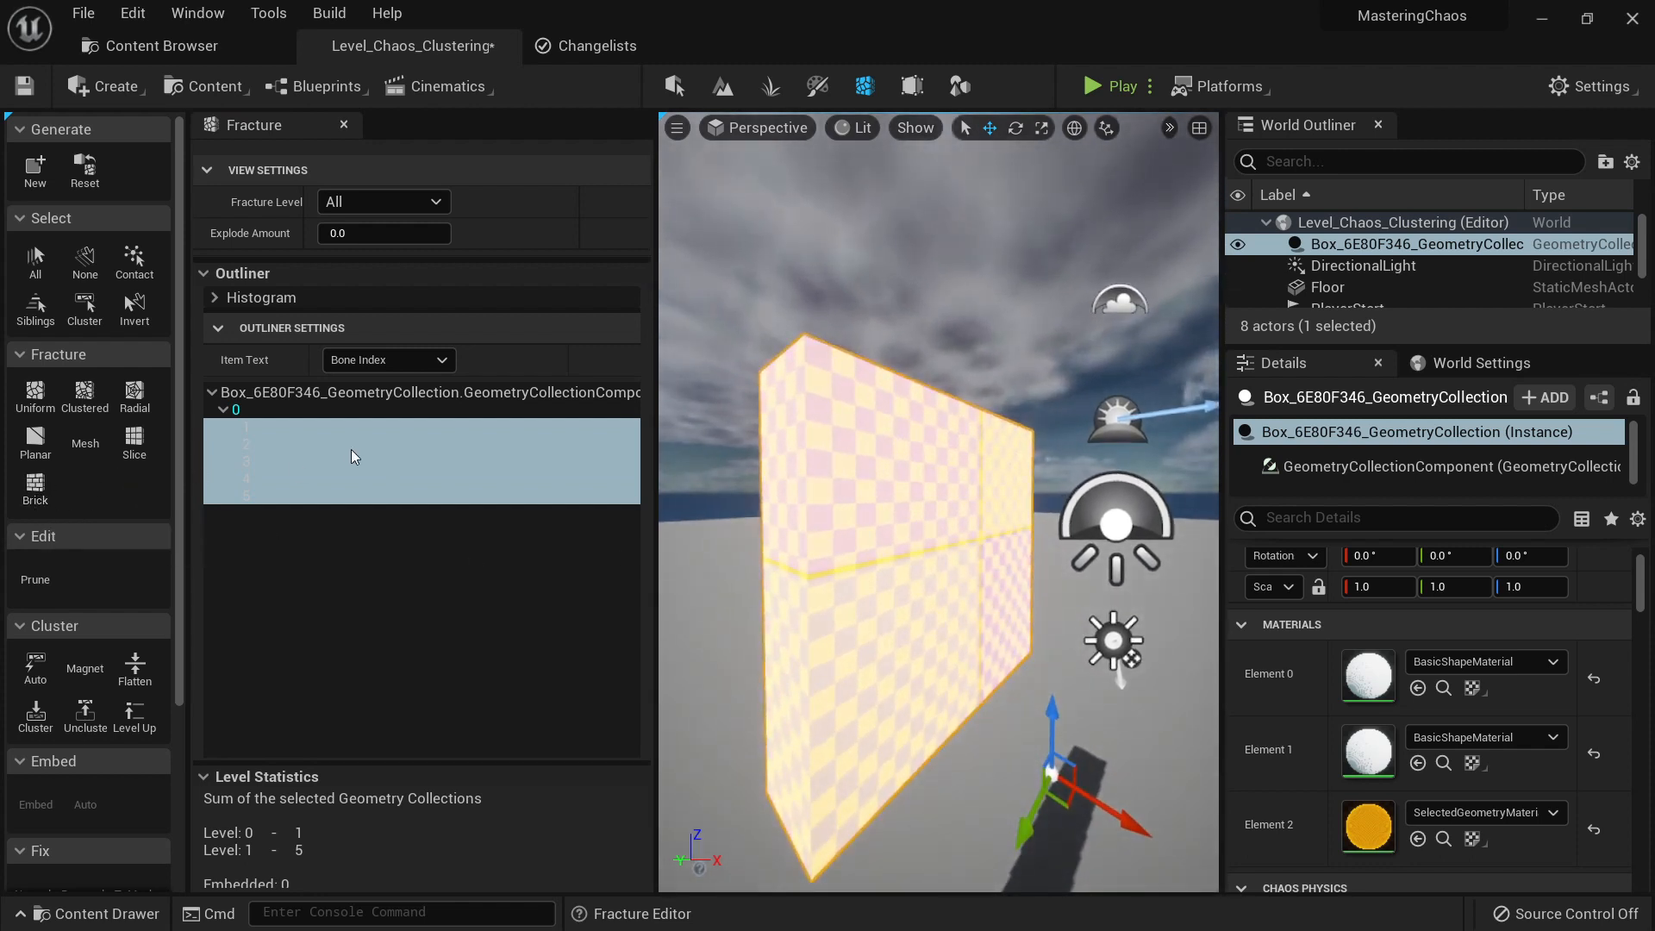
left_click(91, 175)
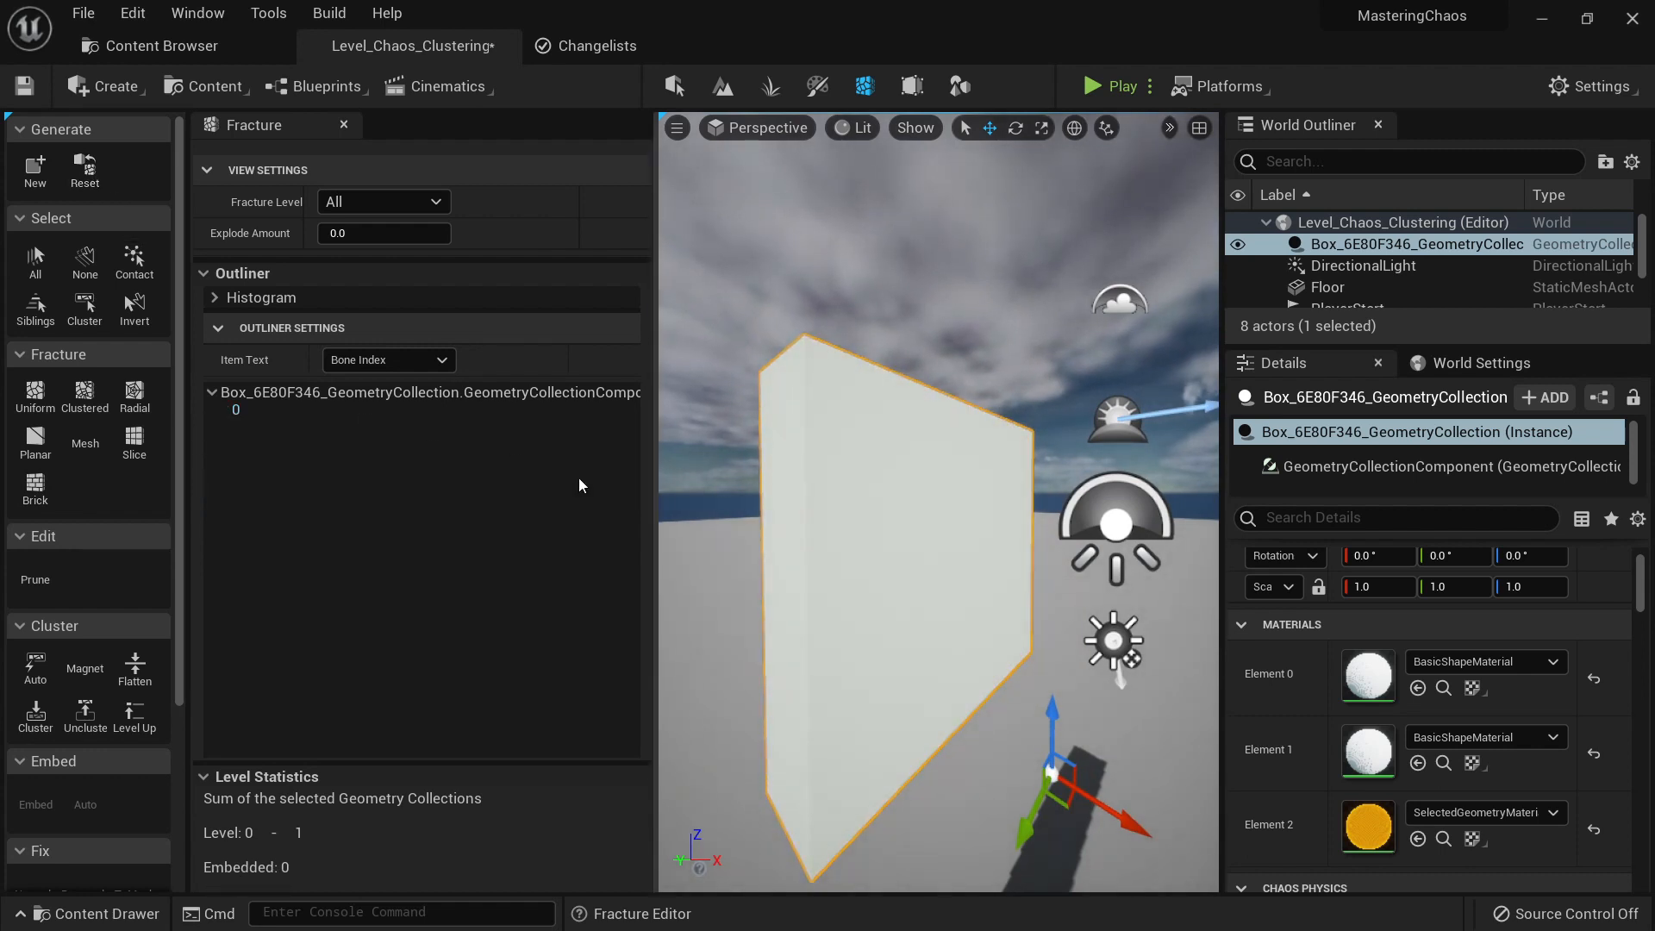
Step: Start a new Brick fracture on the box and try the Stack, Stretcher and English bonds in turn
left_click(34, 485)
scroll(422, 299, "down", 2)
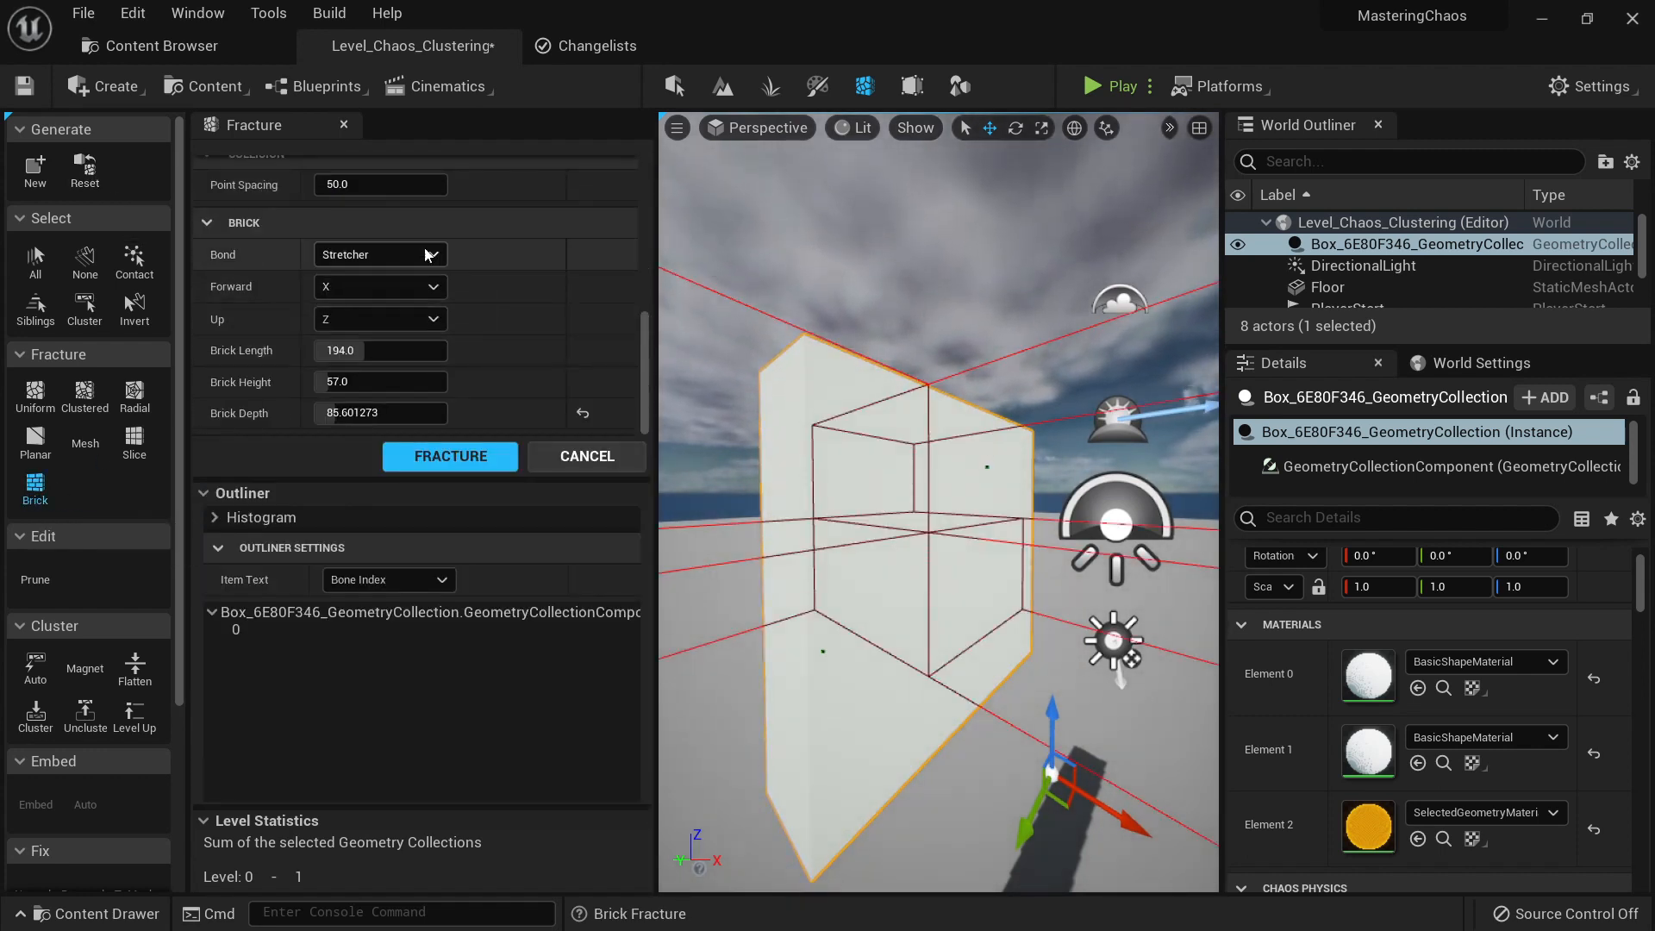
left_click(379, 254)
left_click(380, 297)
left_click(400, 253)
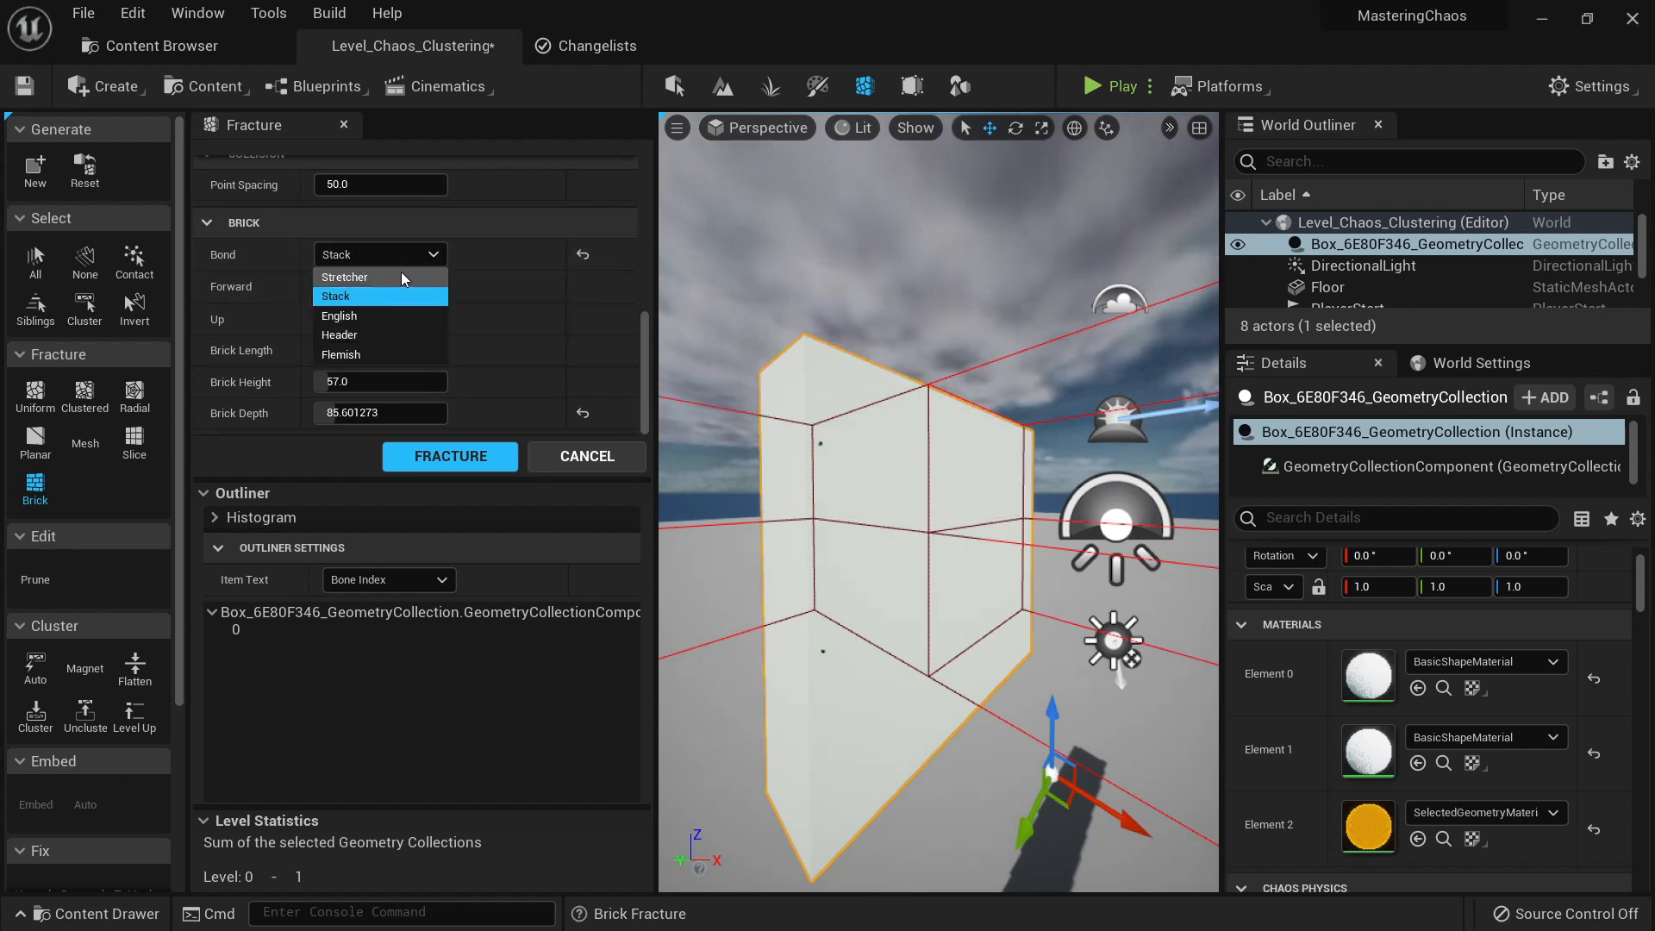
left_click(401, 272)
left_click(395, 256)
left_click(385, 312)
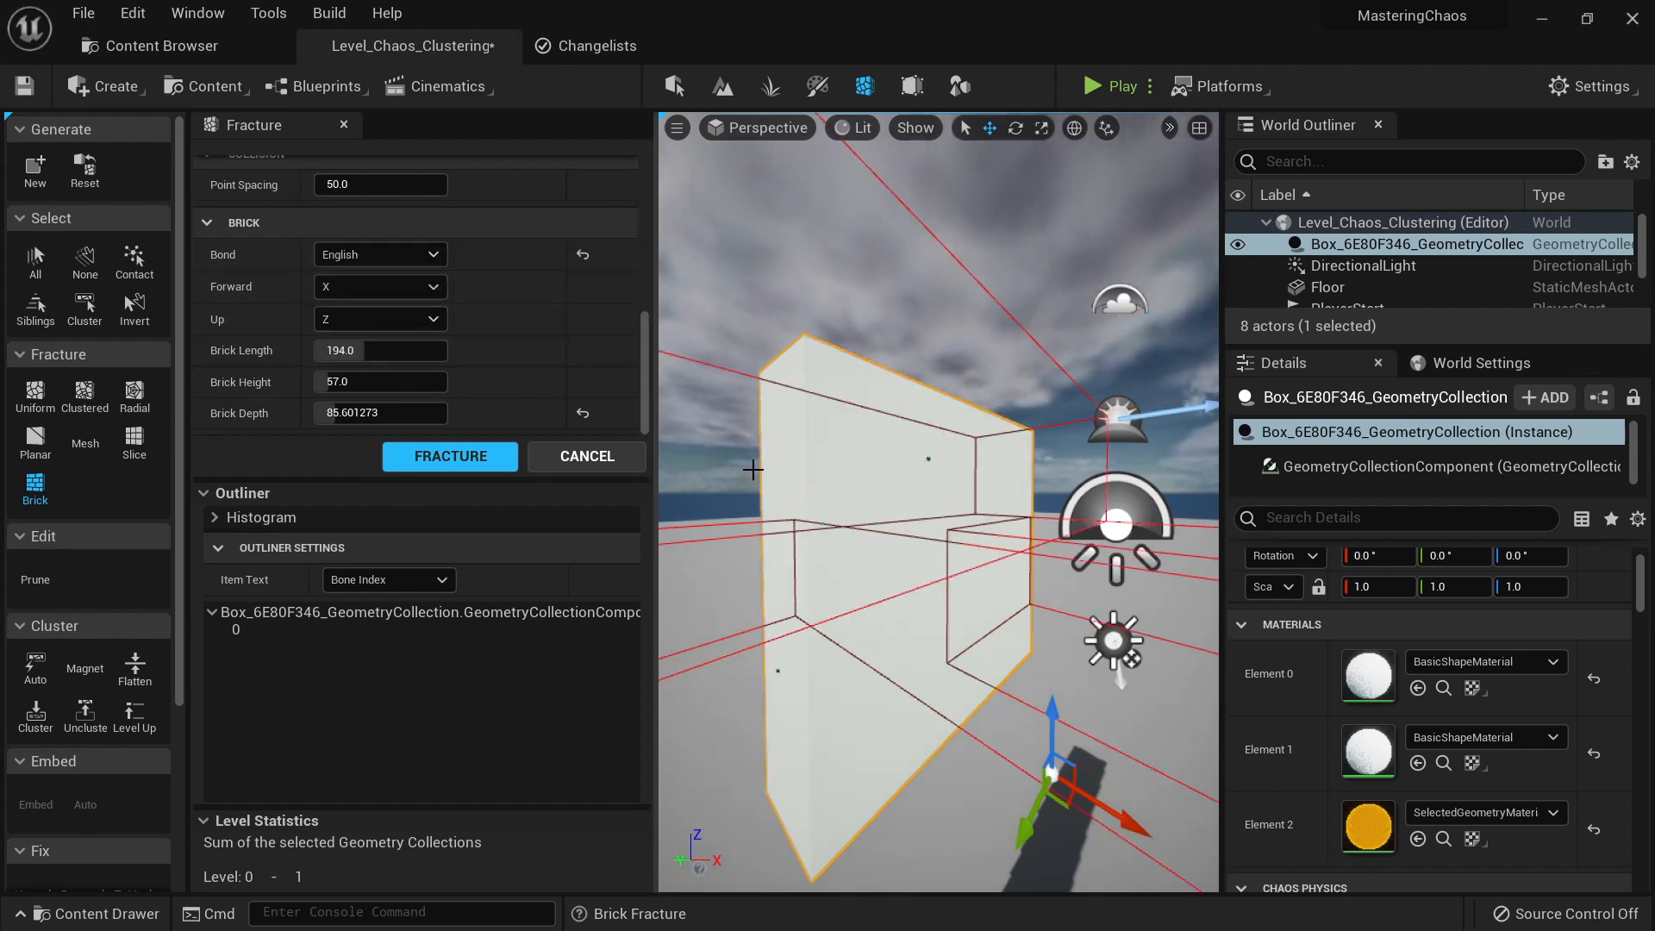
Step: Set the brick bond pattern to Header
key("s")
right_click_drag(754, 469, 780, 479)
key("d")
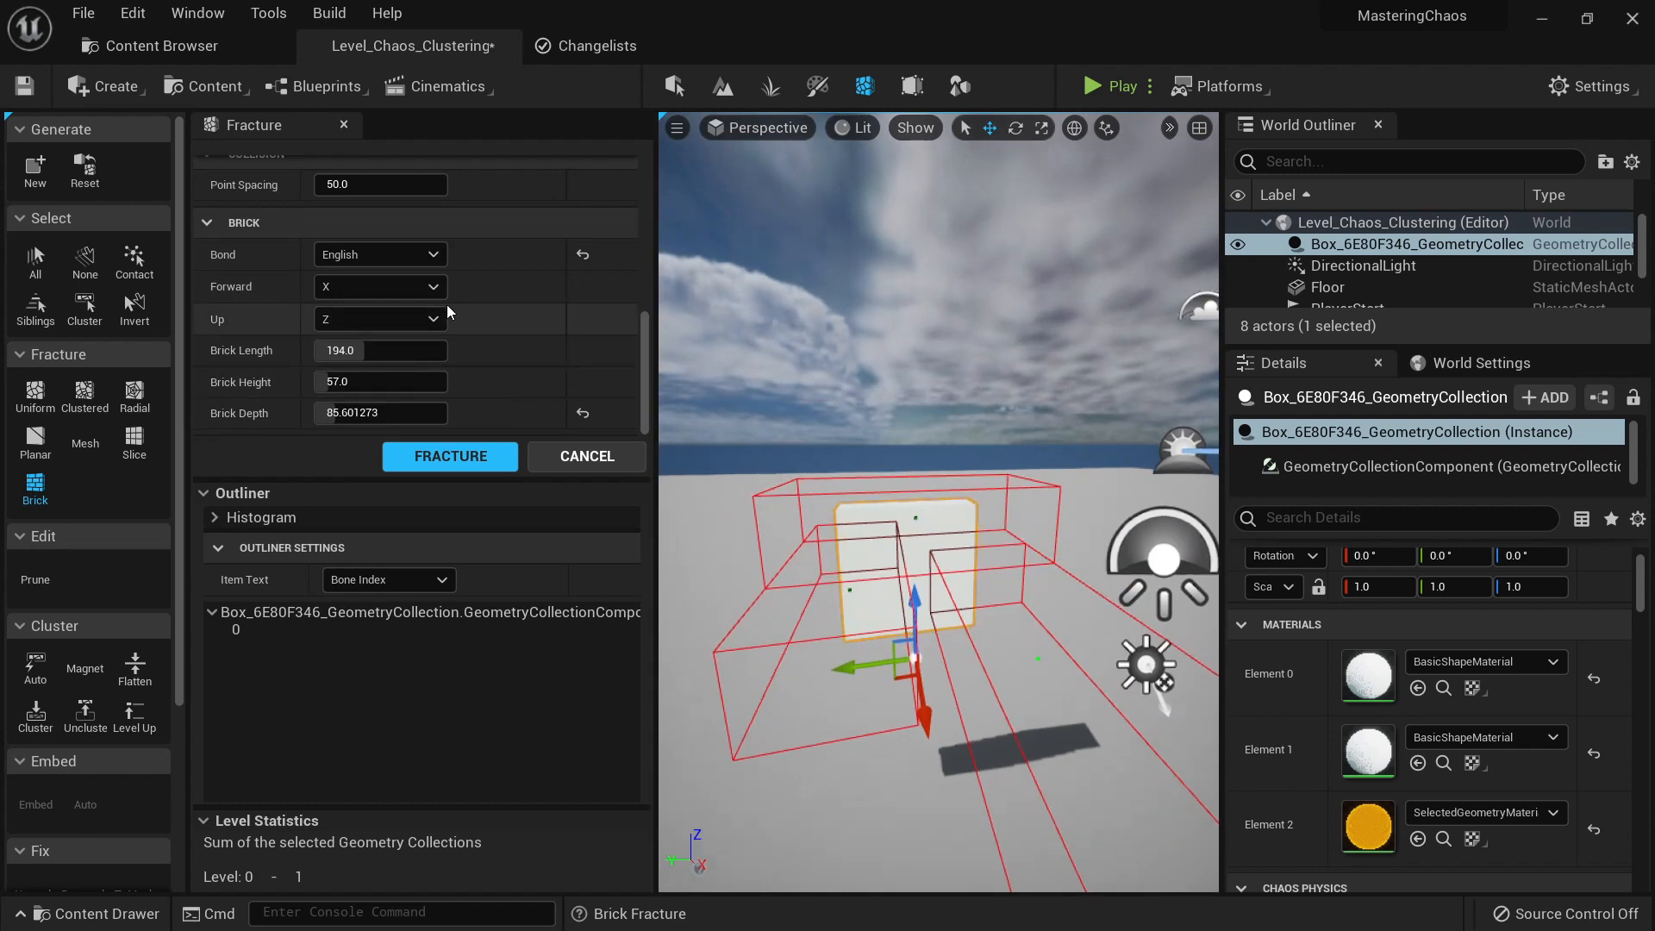
left_click(388, 254)
left_click(374, 334)
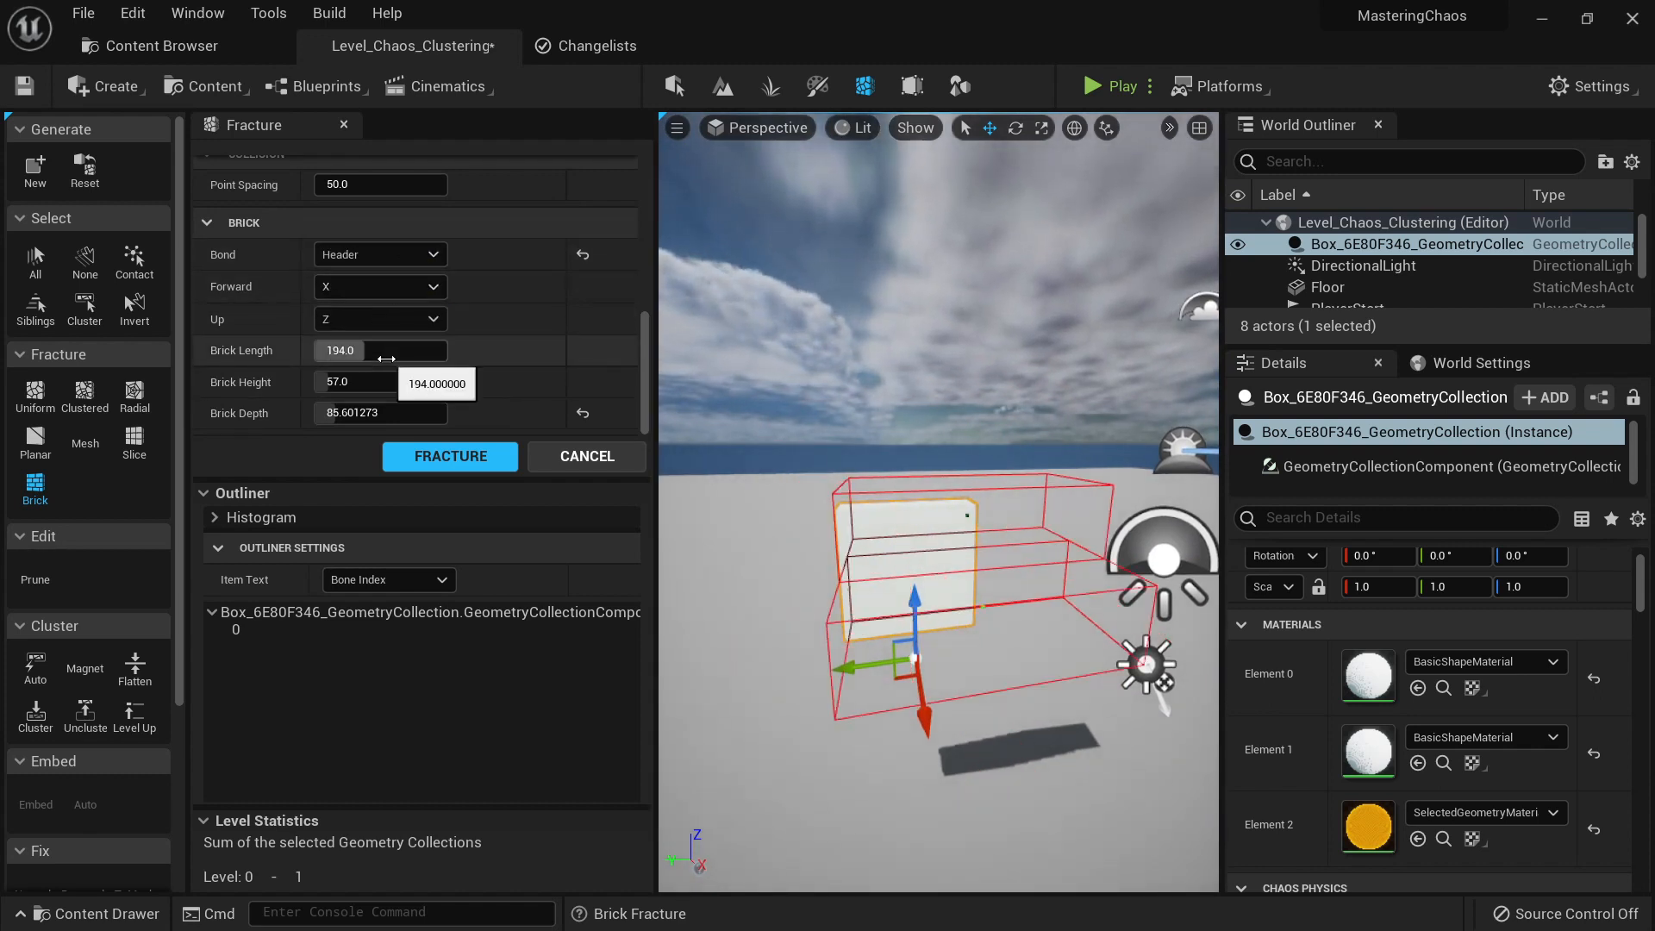
Step: Divide the brick dimensions by 4, giving length 48.5, height 14.25 and depth about 21.4
left_click(385, 355)
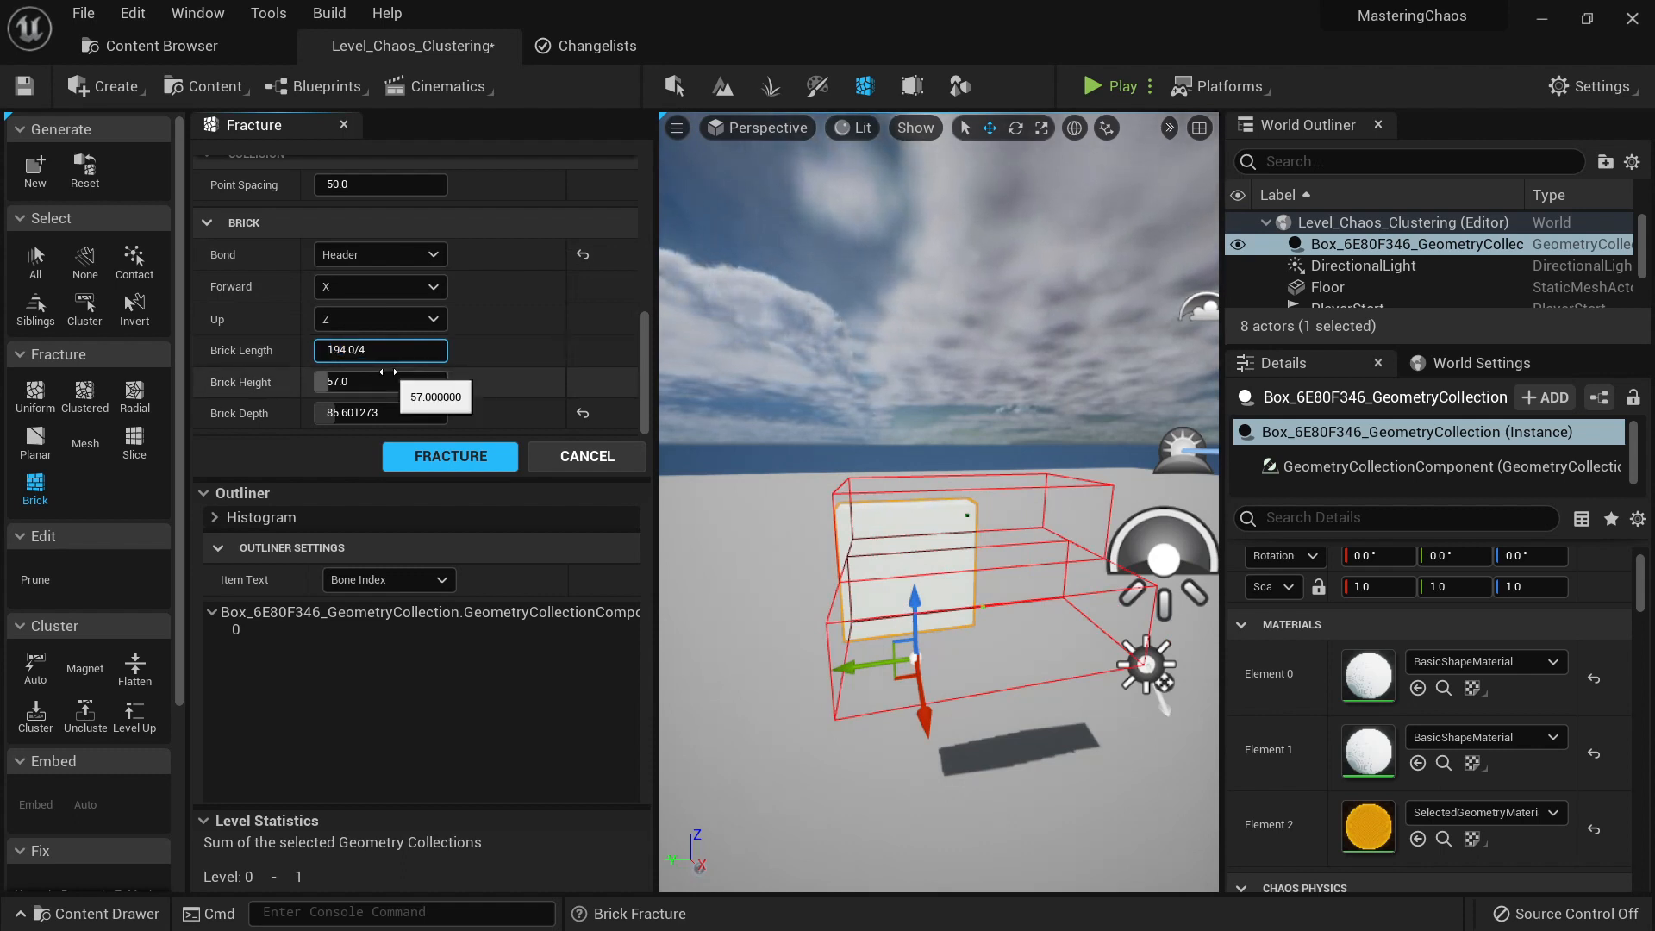
left_click(389, 380)
type("/4")
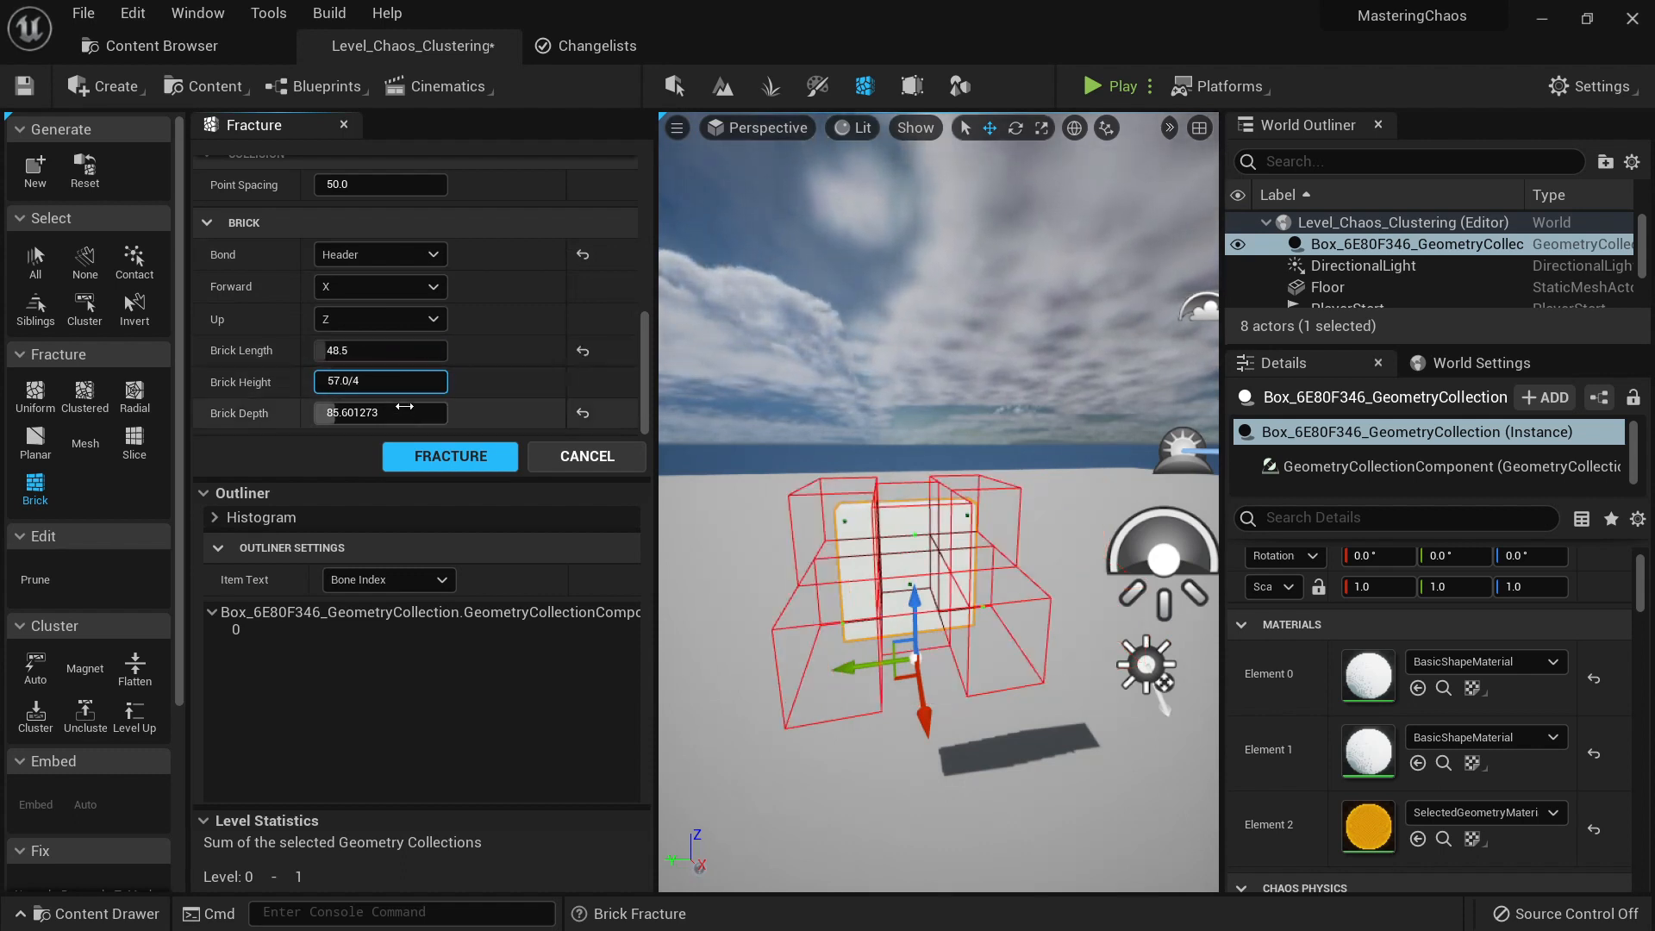
left_click(408, 413)
type("/4")
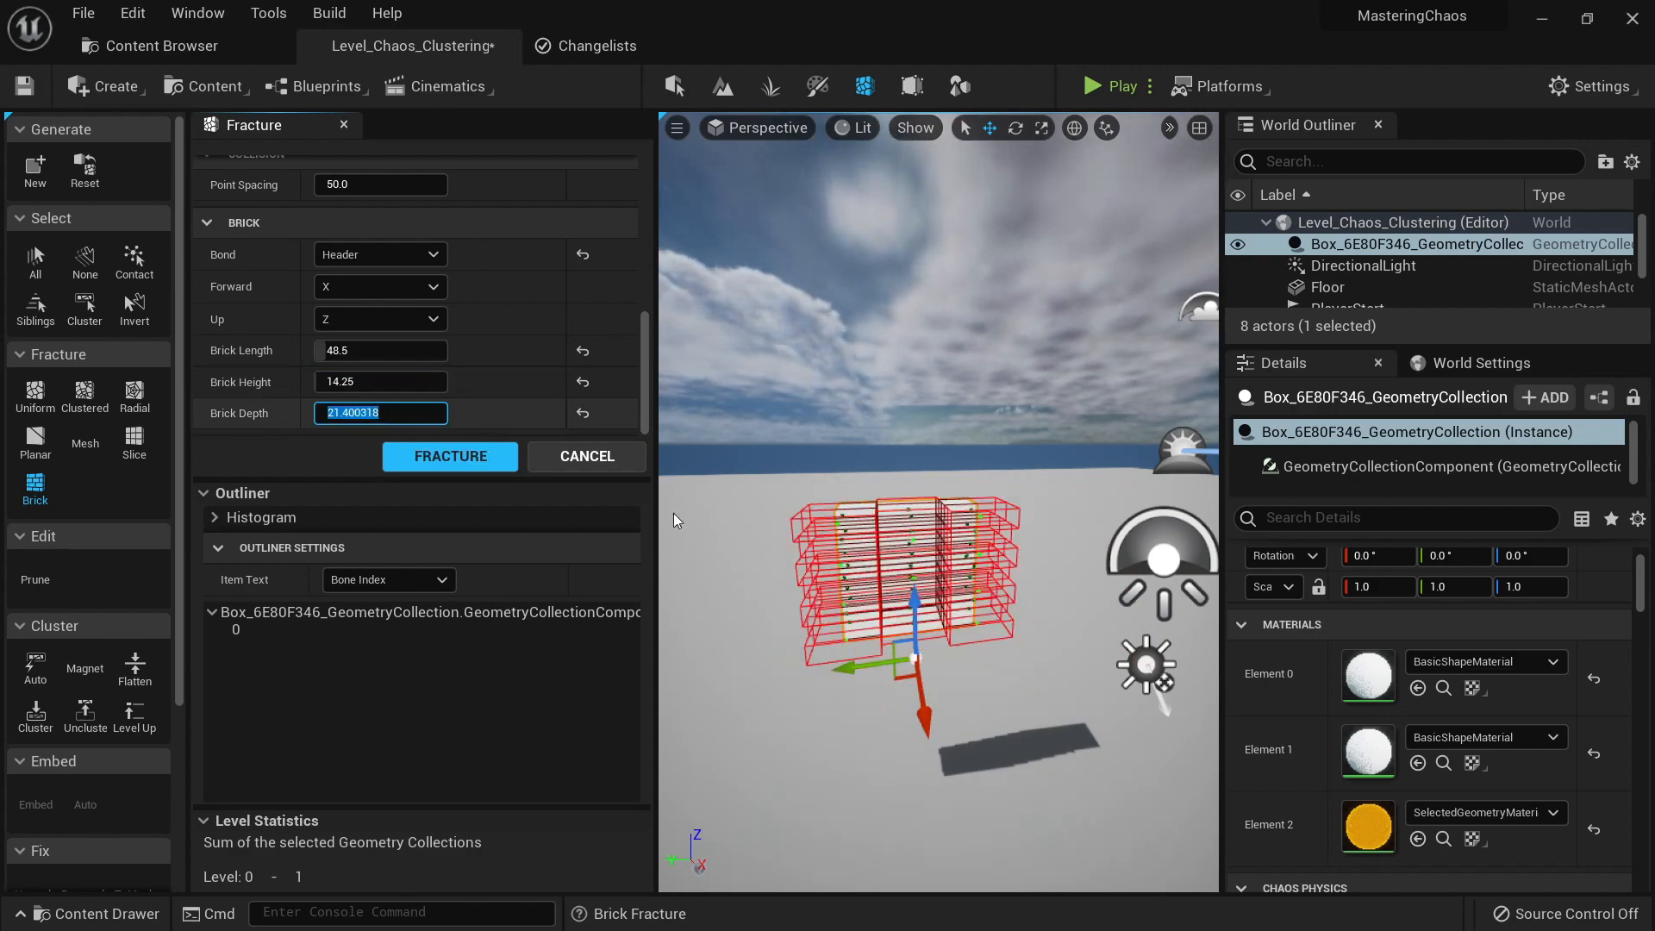
key("Return")
right_click_drag(966, 535, 845, 509)
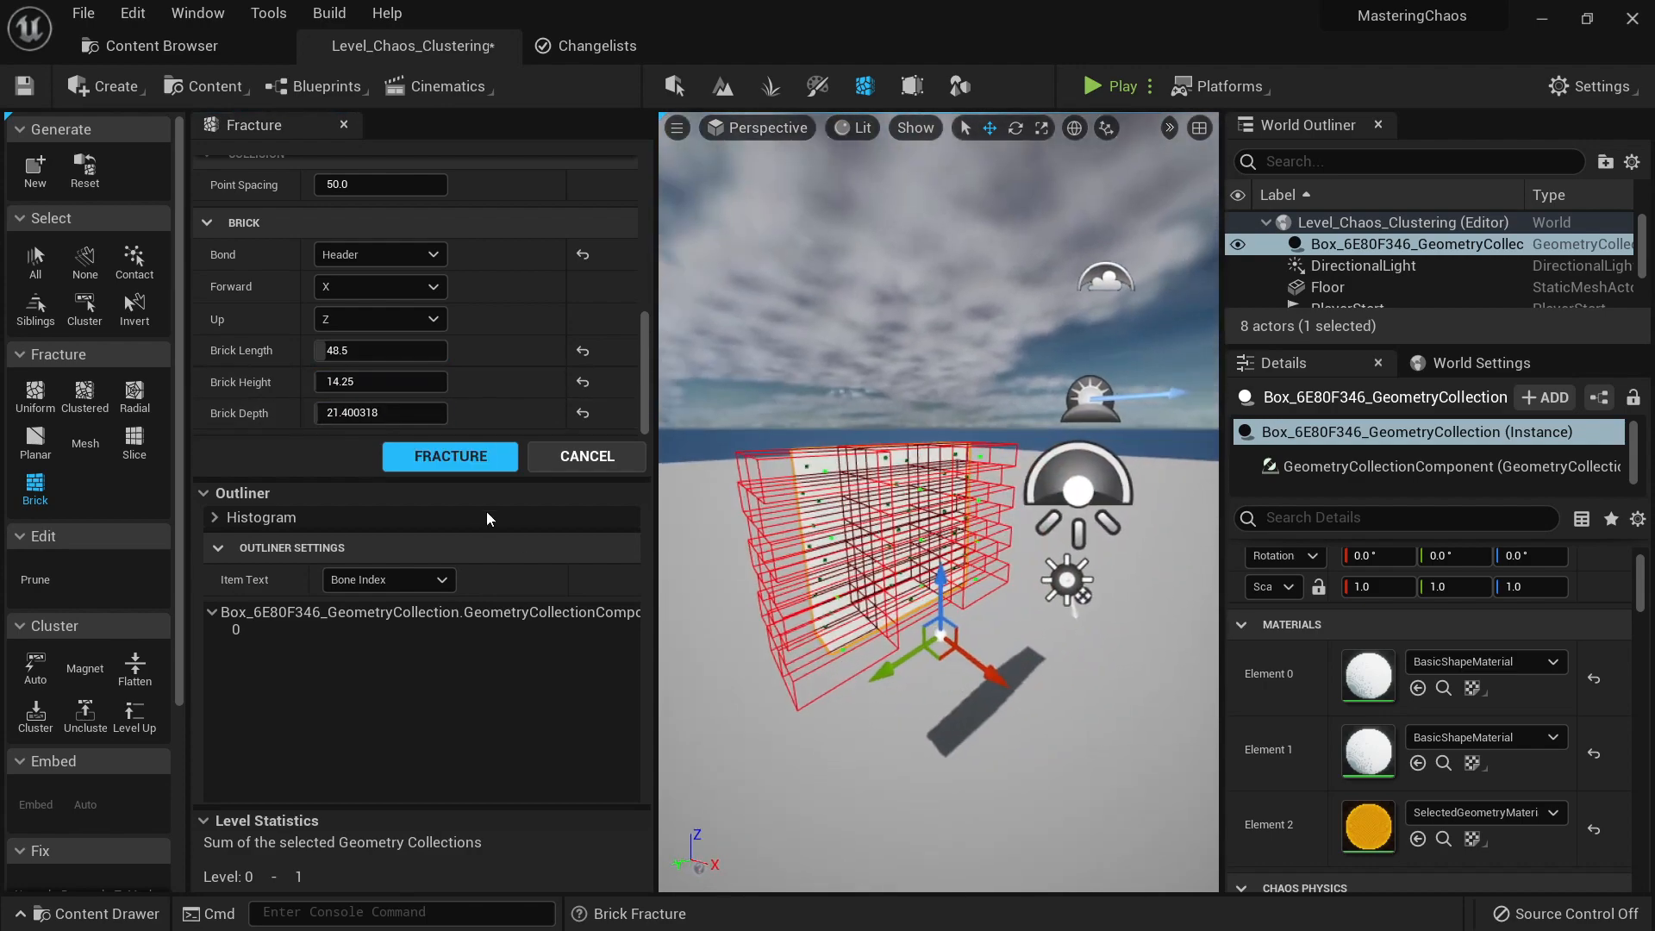
Step: Fracture bone 0 of the box into bricks with the collision point spacing set to 0.1
left_click(303, 624)
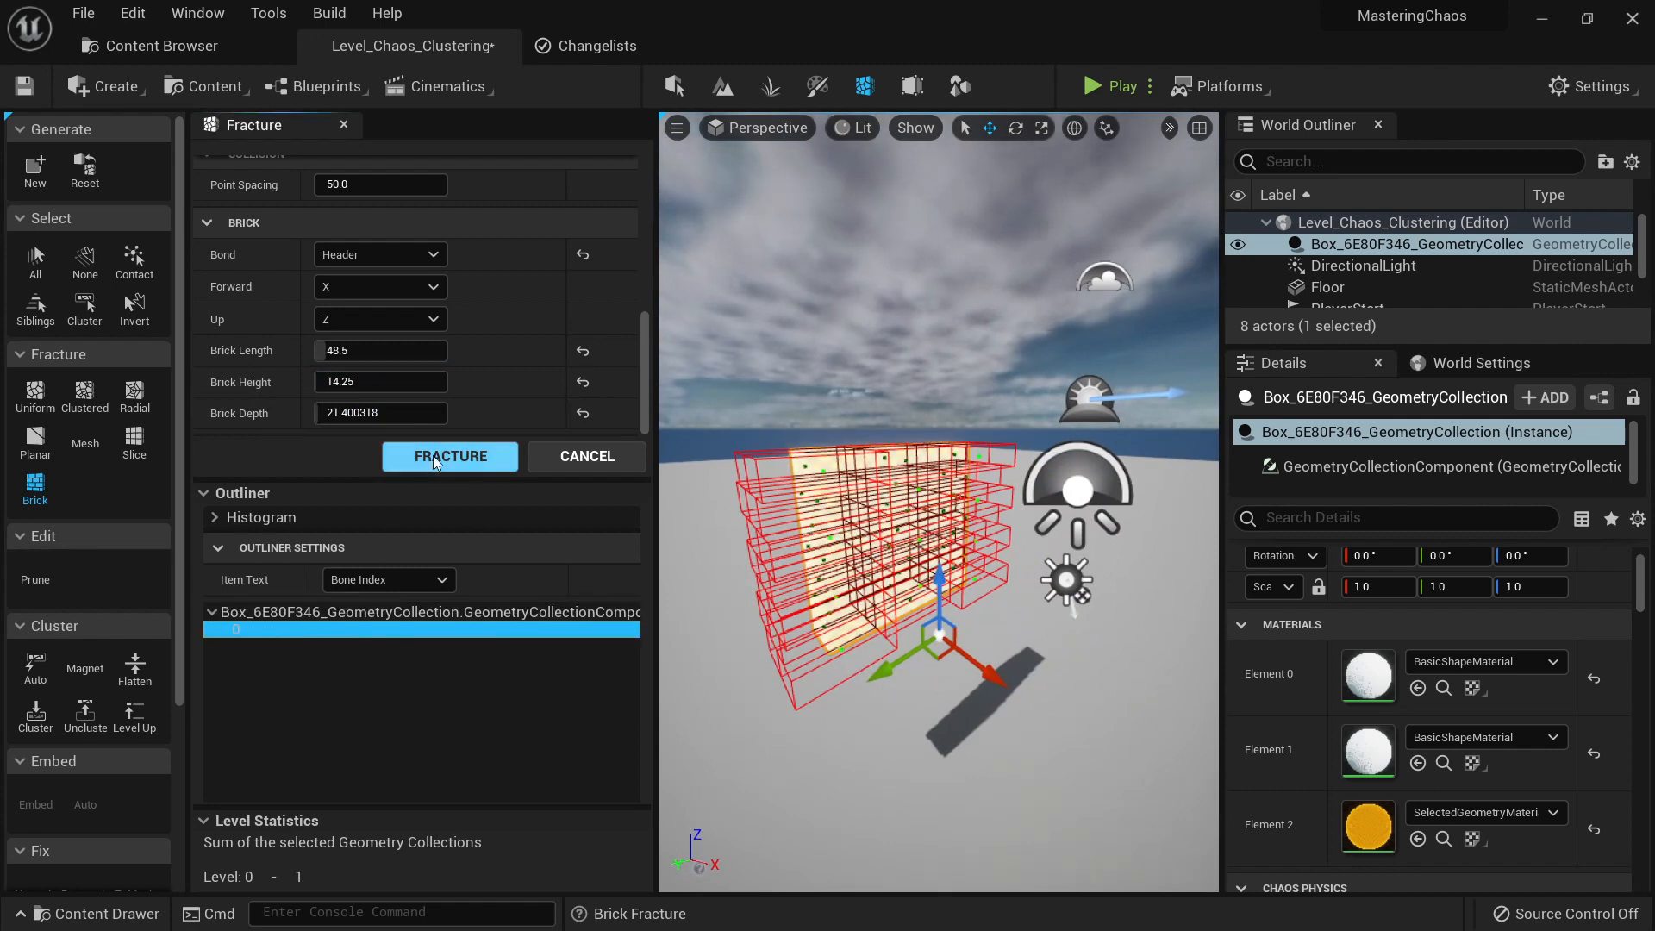
scroll(436, 297, "up", 2)
left_click_drag(379, 253, 267, 254)
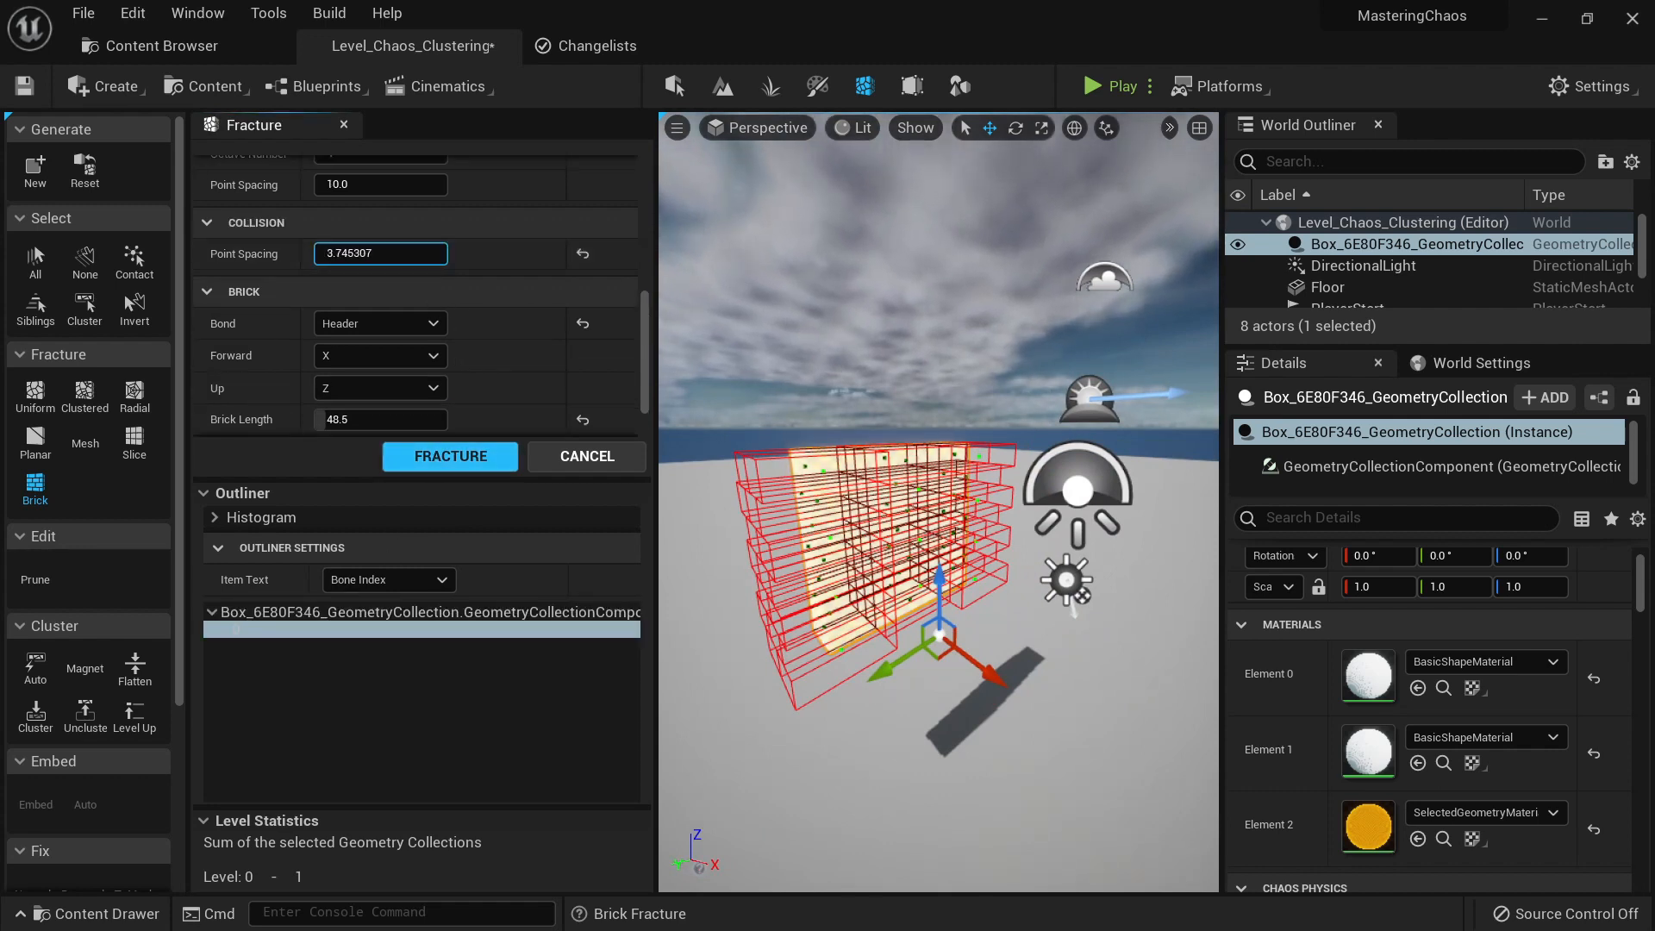
type("0")
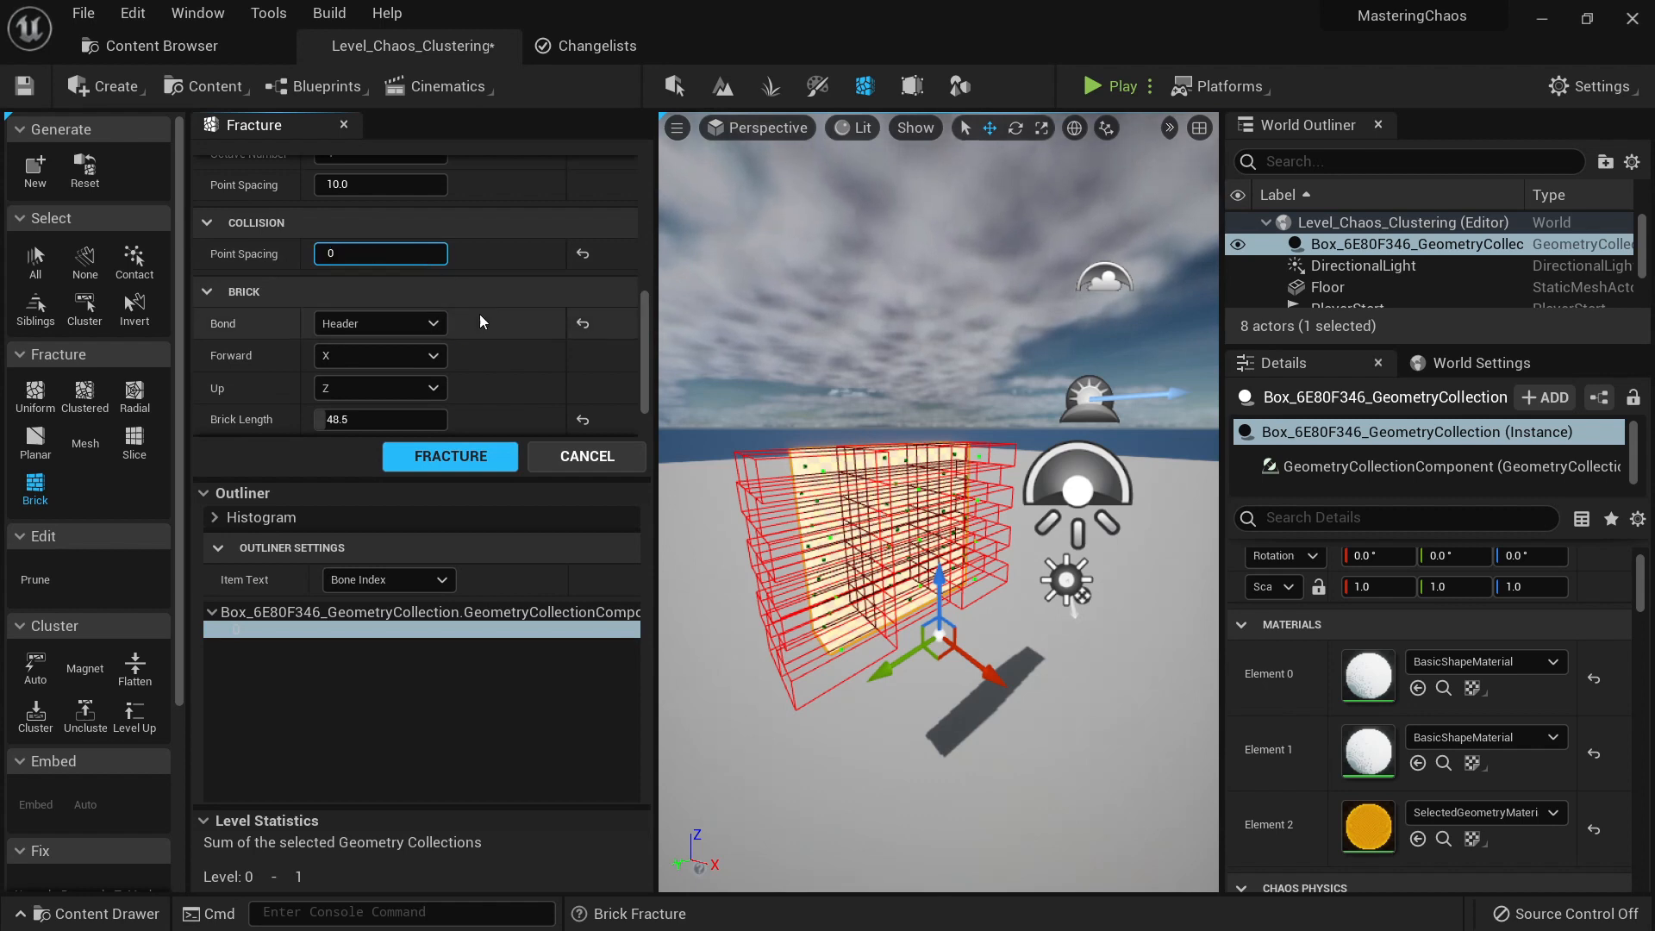
right_click(477, 319)
left_click(458, 452)
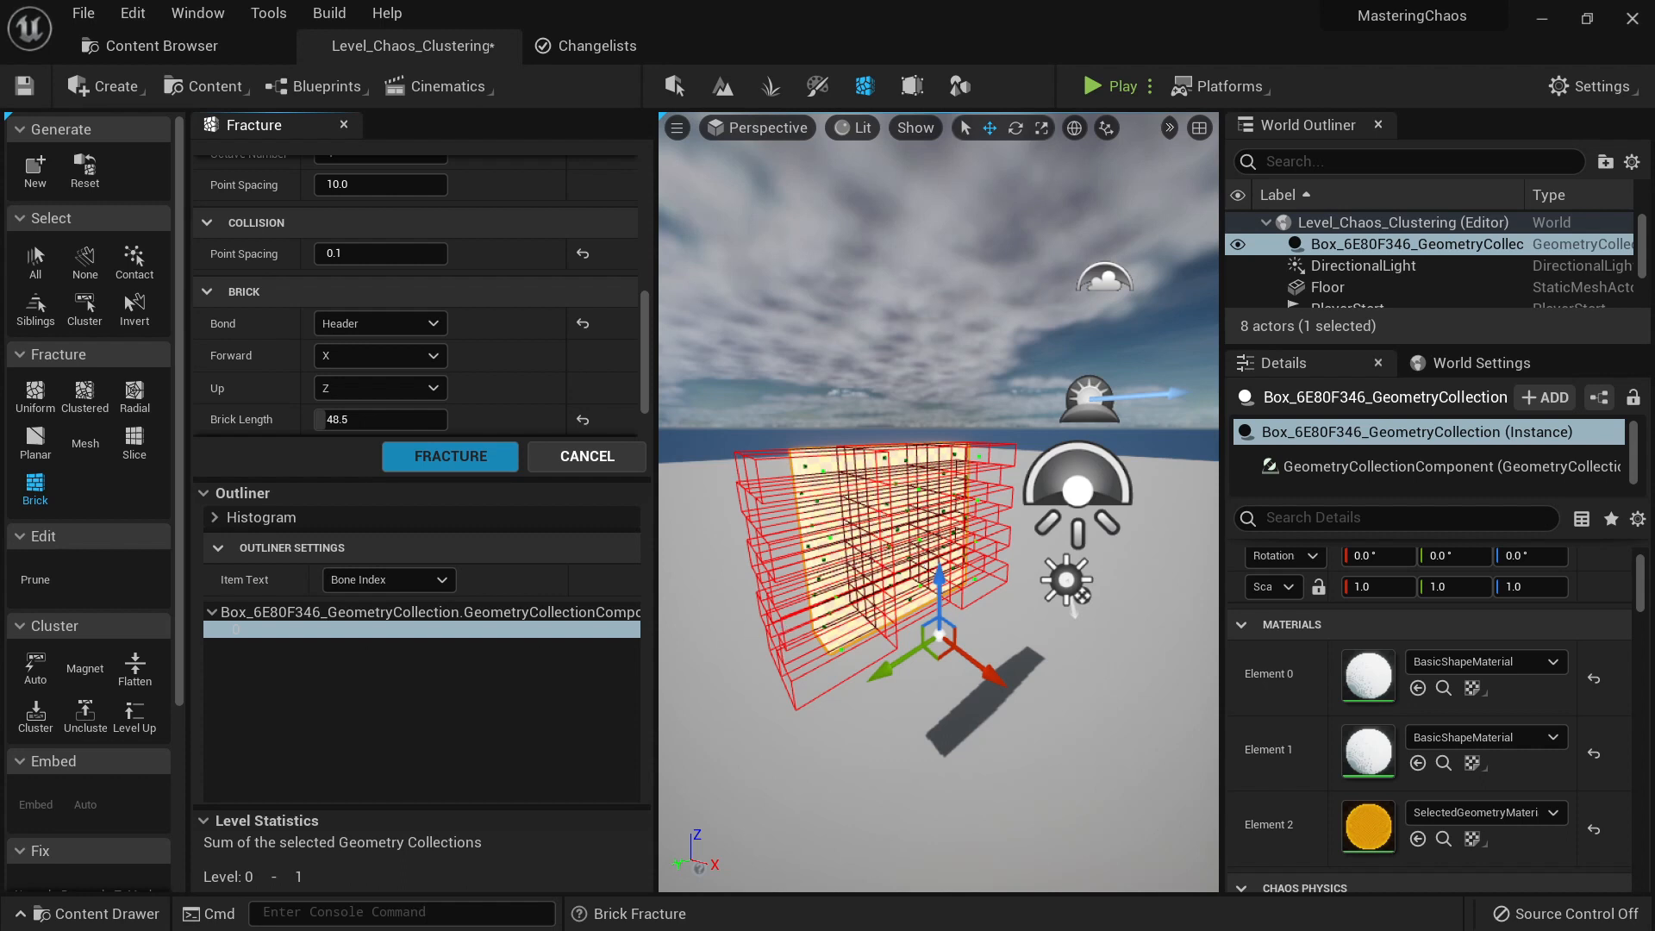
Step: Run the Header-bond brick fracture on the box and browse the resulting bones in the outliner
left_click(450, 456)
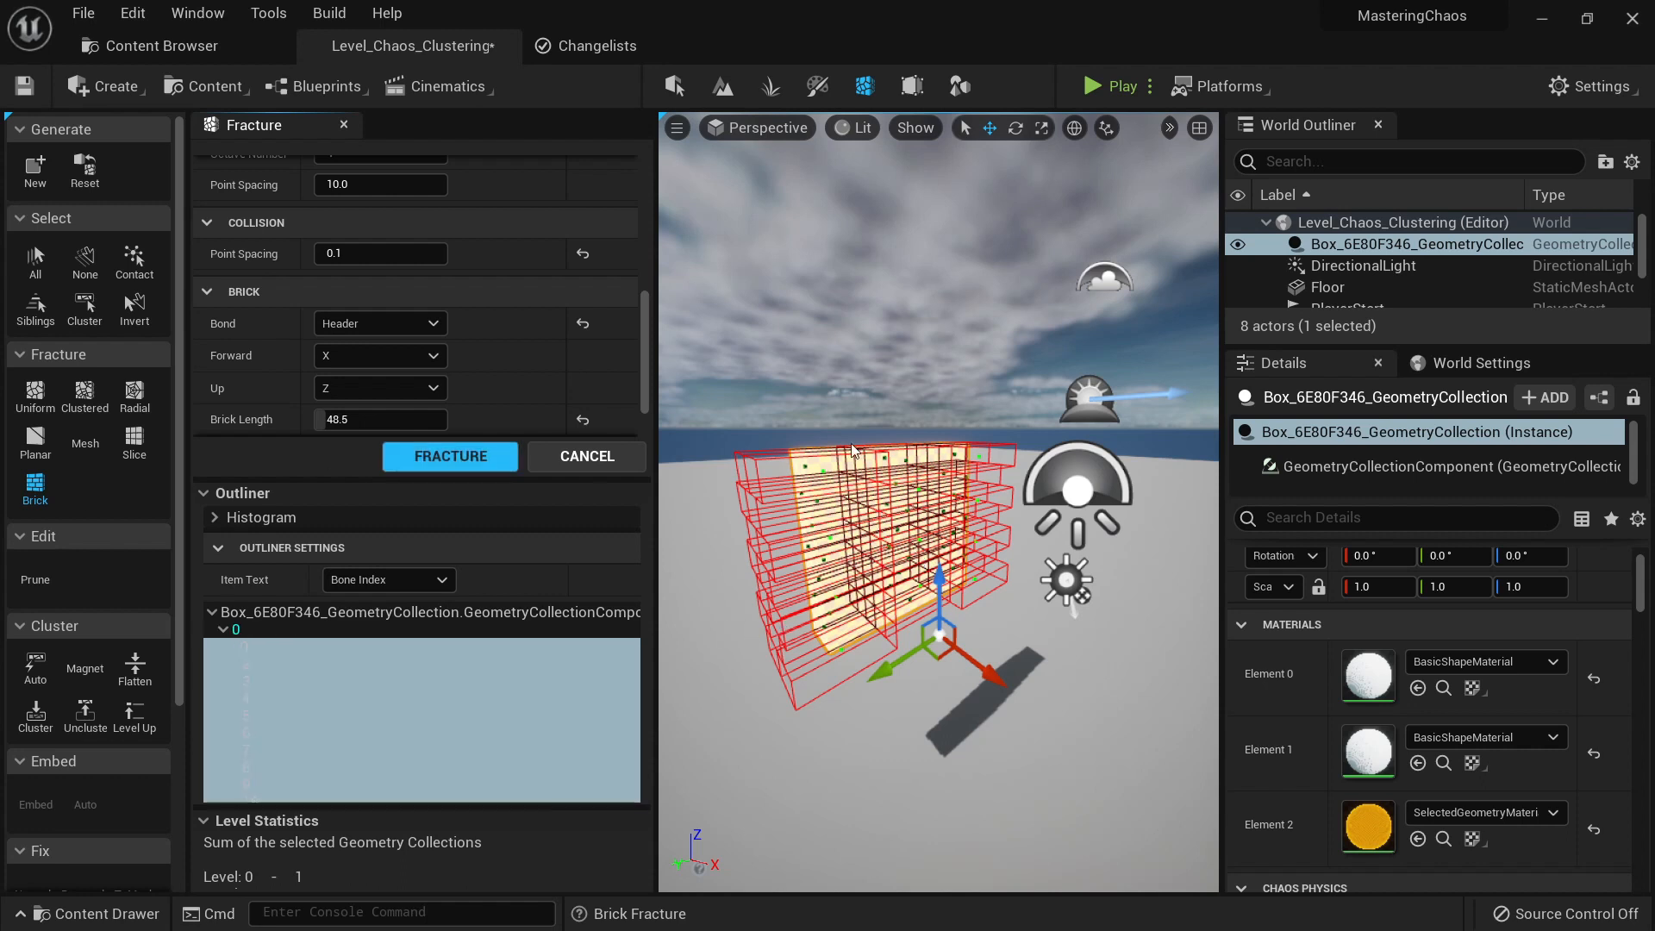
left_click(918, 498)
scroll(918, 497, "down", 5)
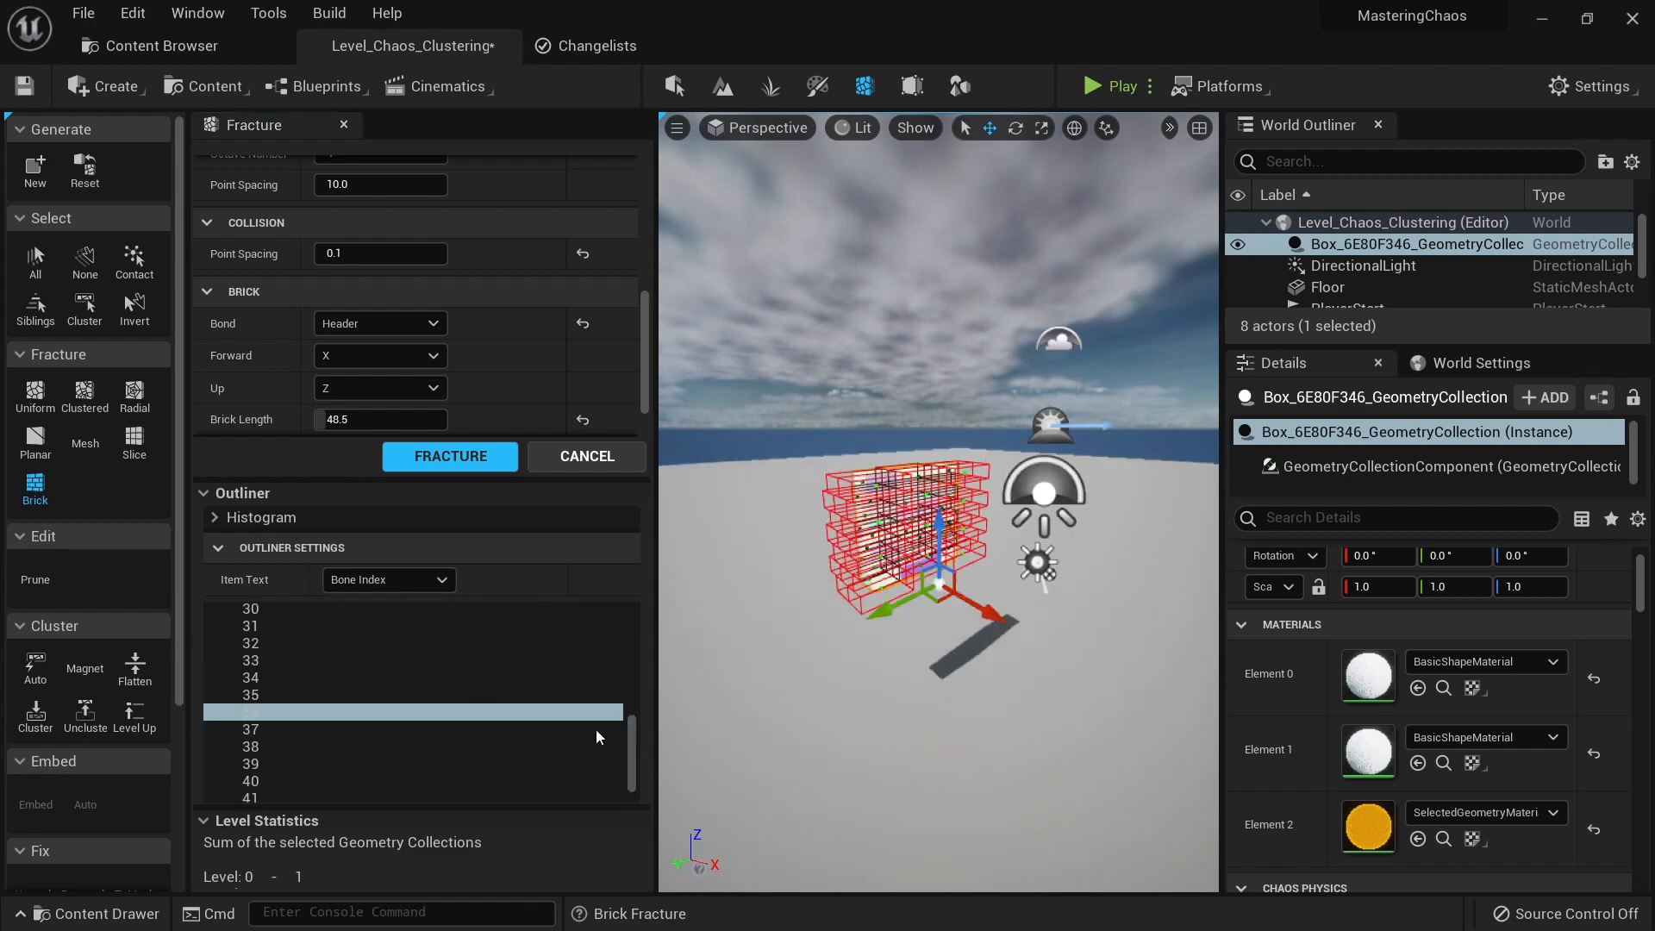
scroll(624, 758, "up", 4)
left_click(616, 766)
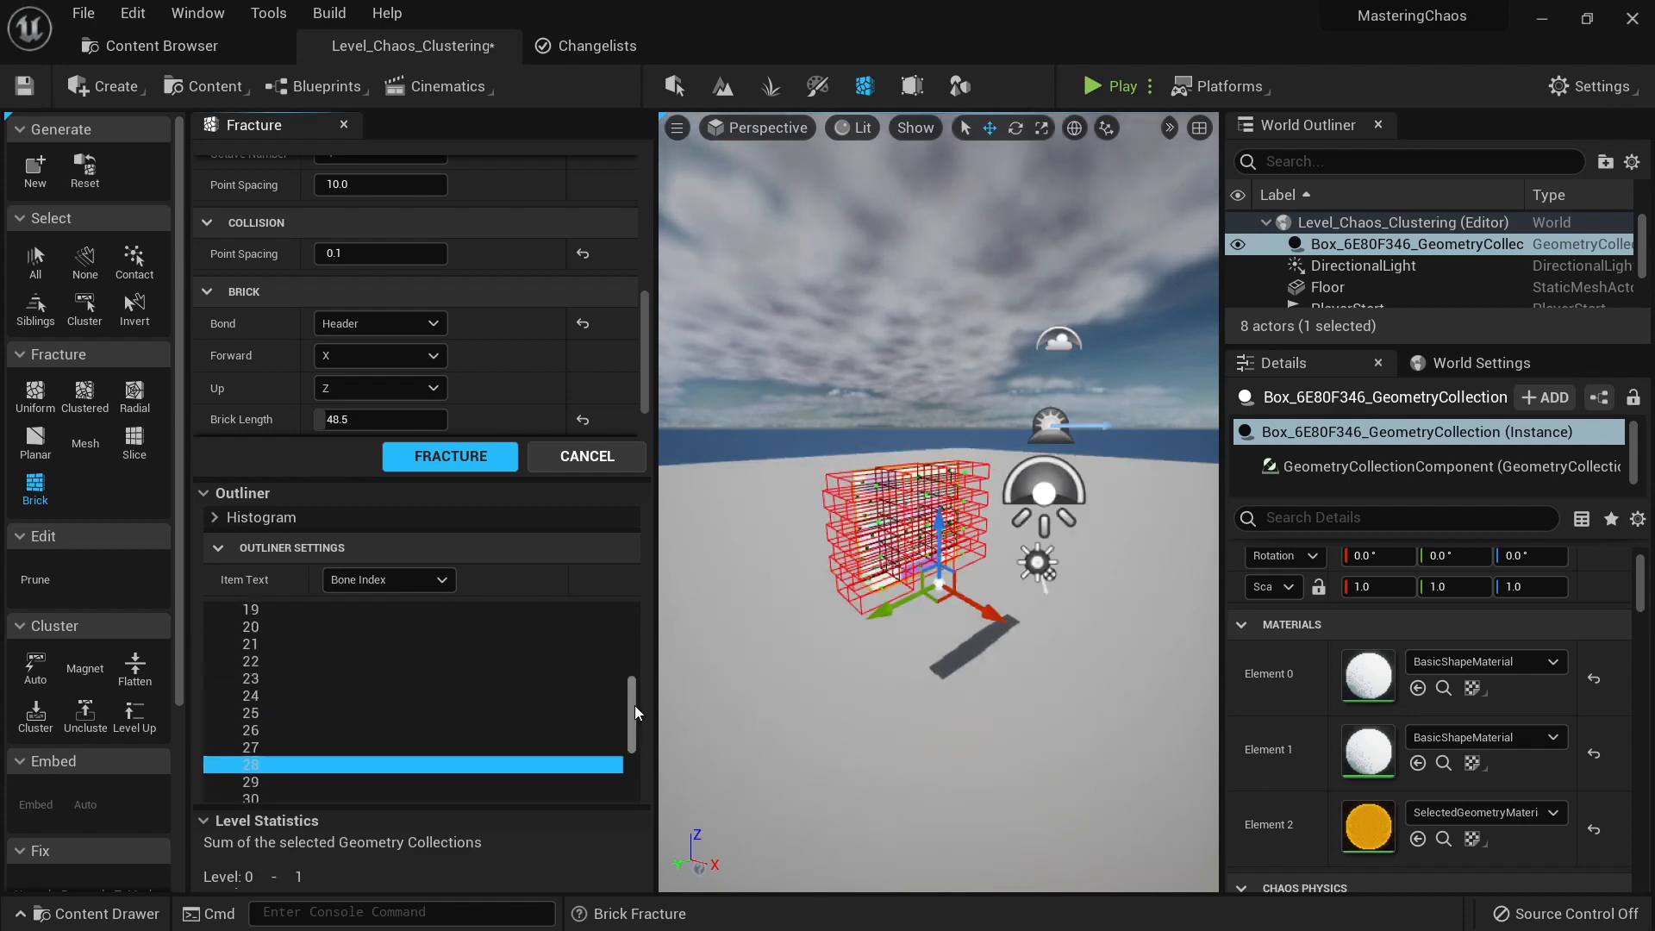
left_click_drag(635, 707, 620, 577)
scroll(970, 605, "up", 5)
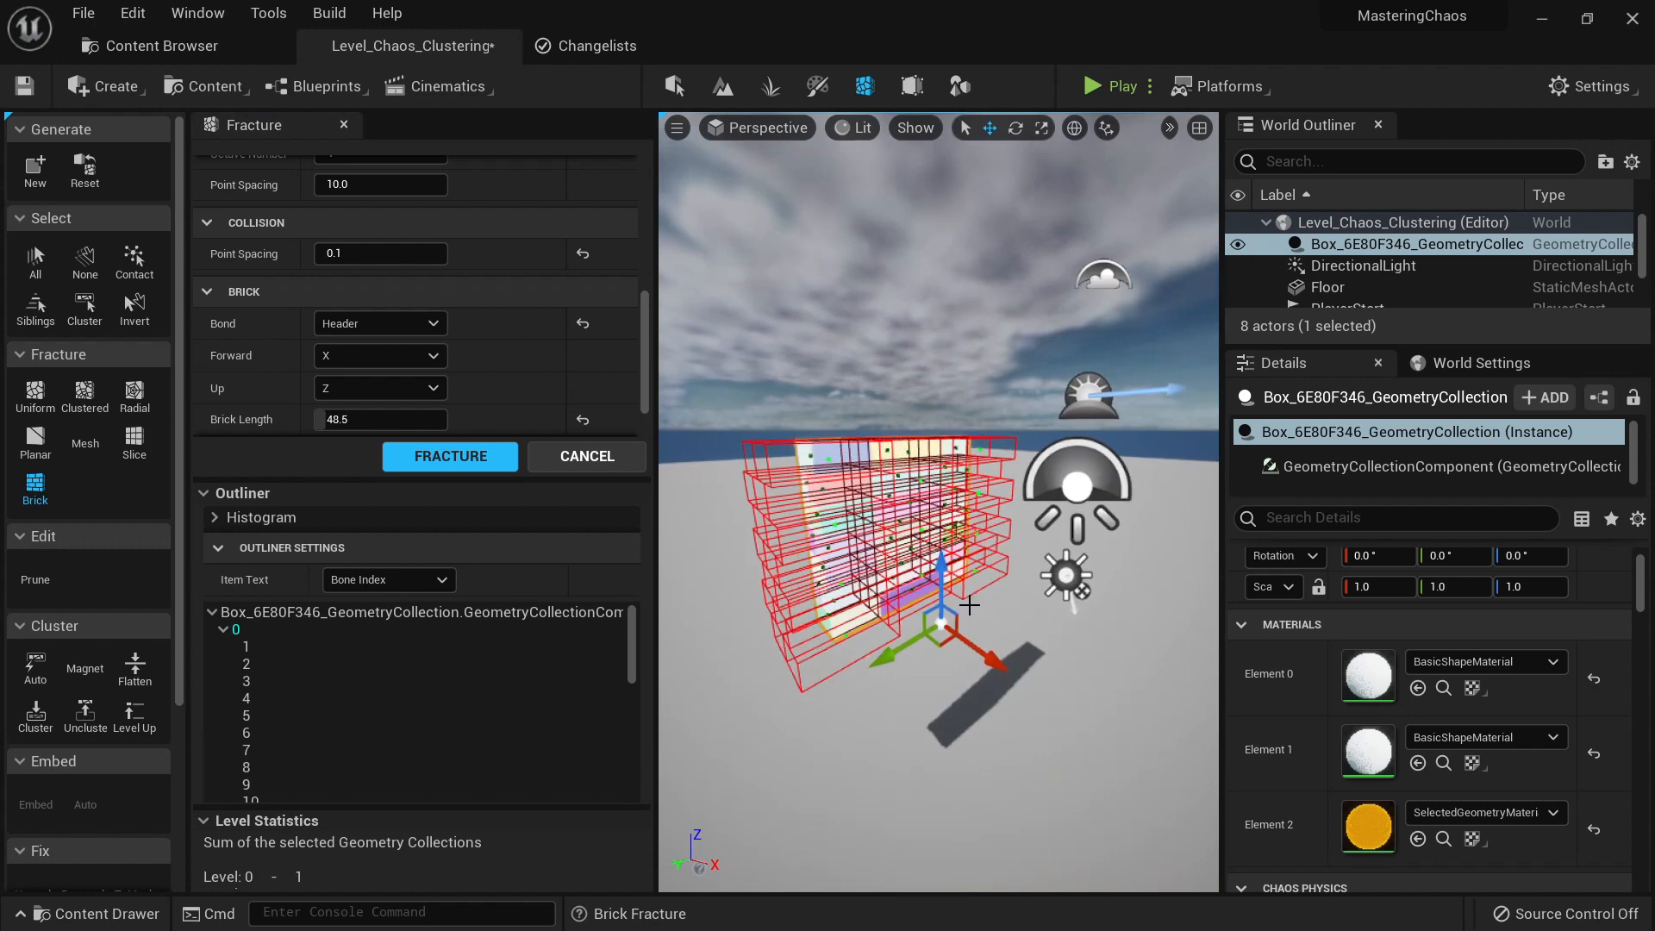
Step: Return to selection mode and play the level in full screen to test how the bricked box breaks
key("shift+1")
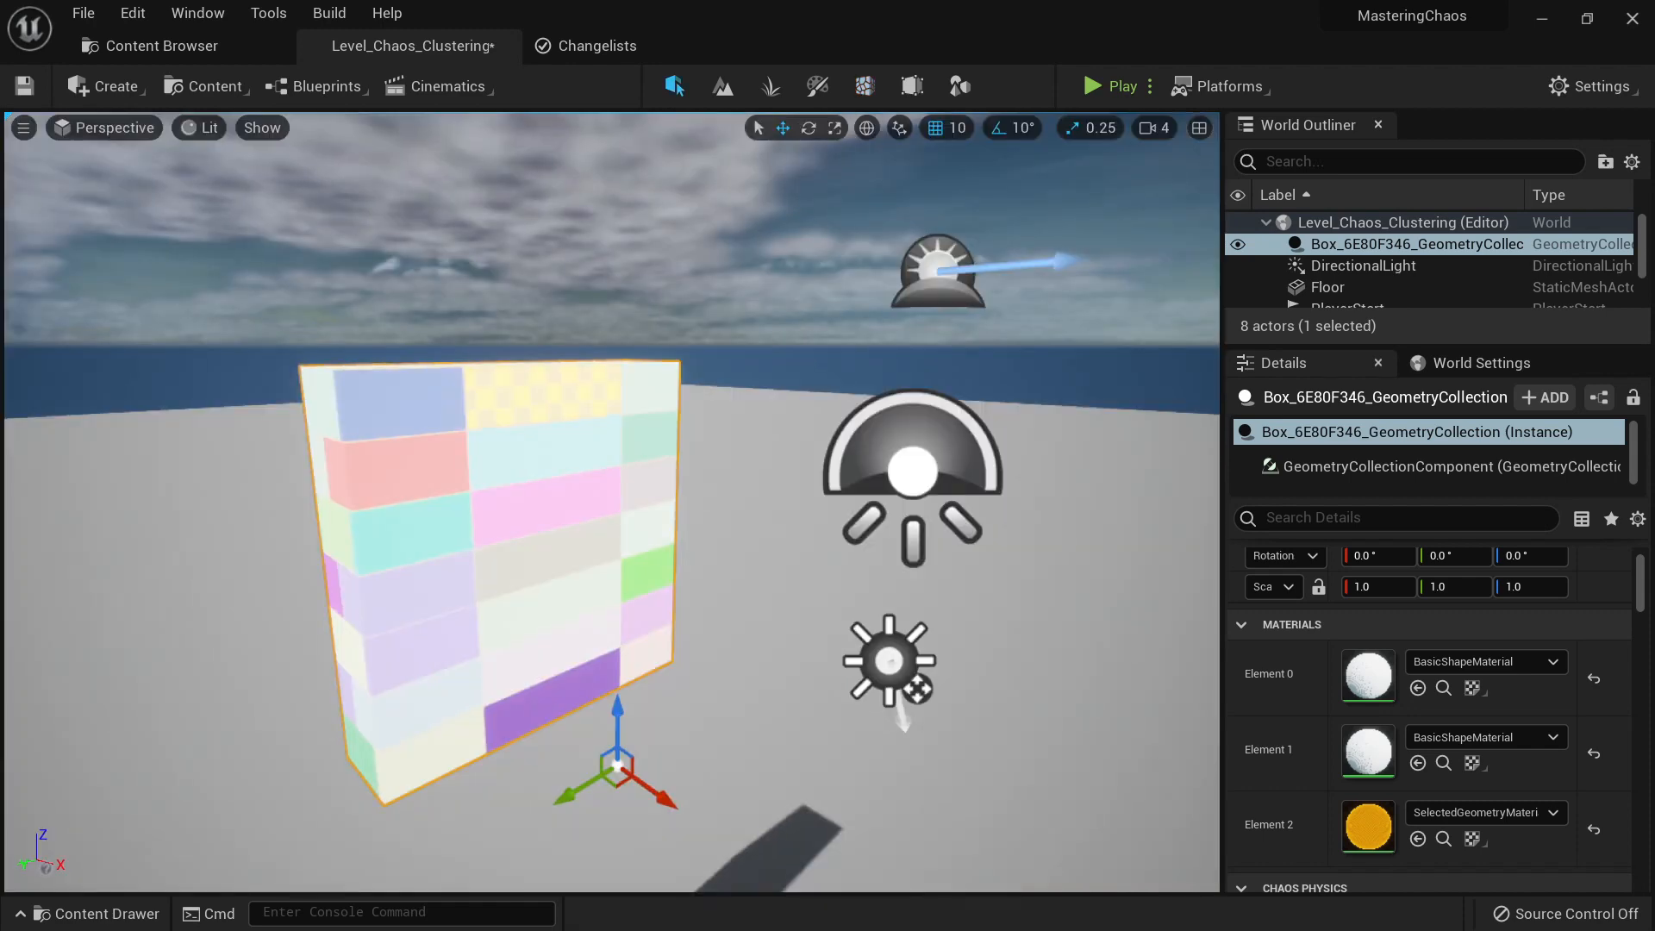
right_click_drag(944, 244, 916, 255)
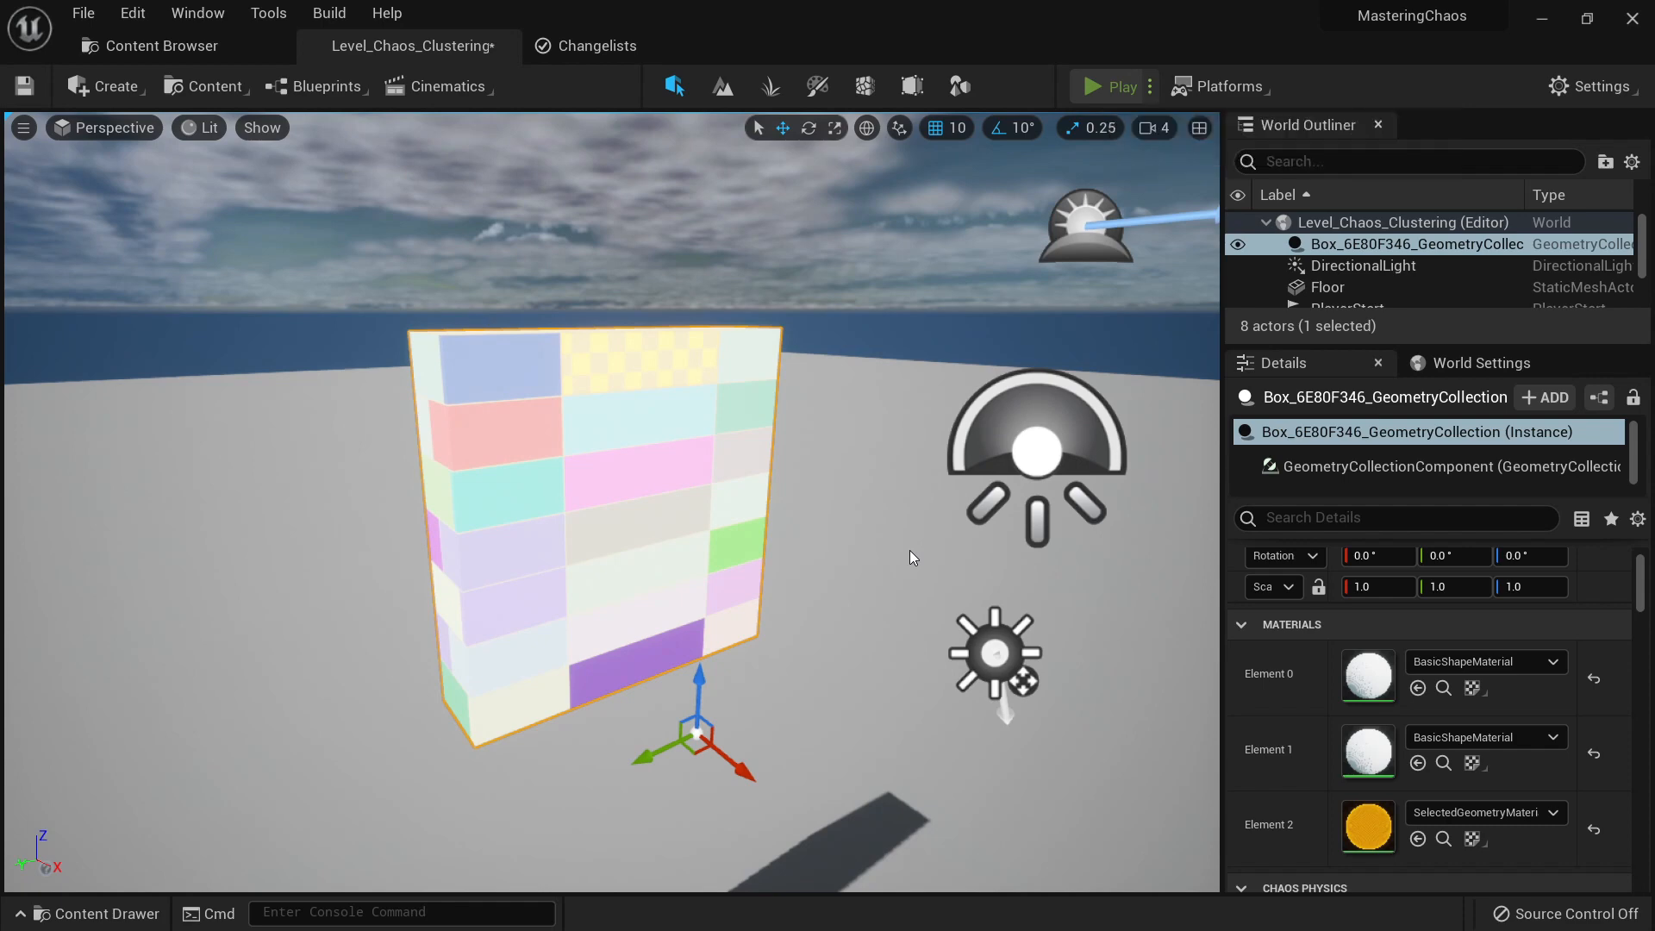
key("alt+p")
left_click(865, 560)
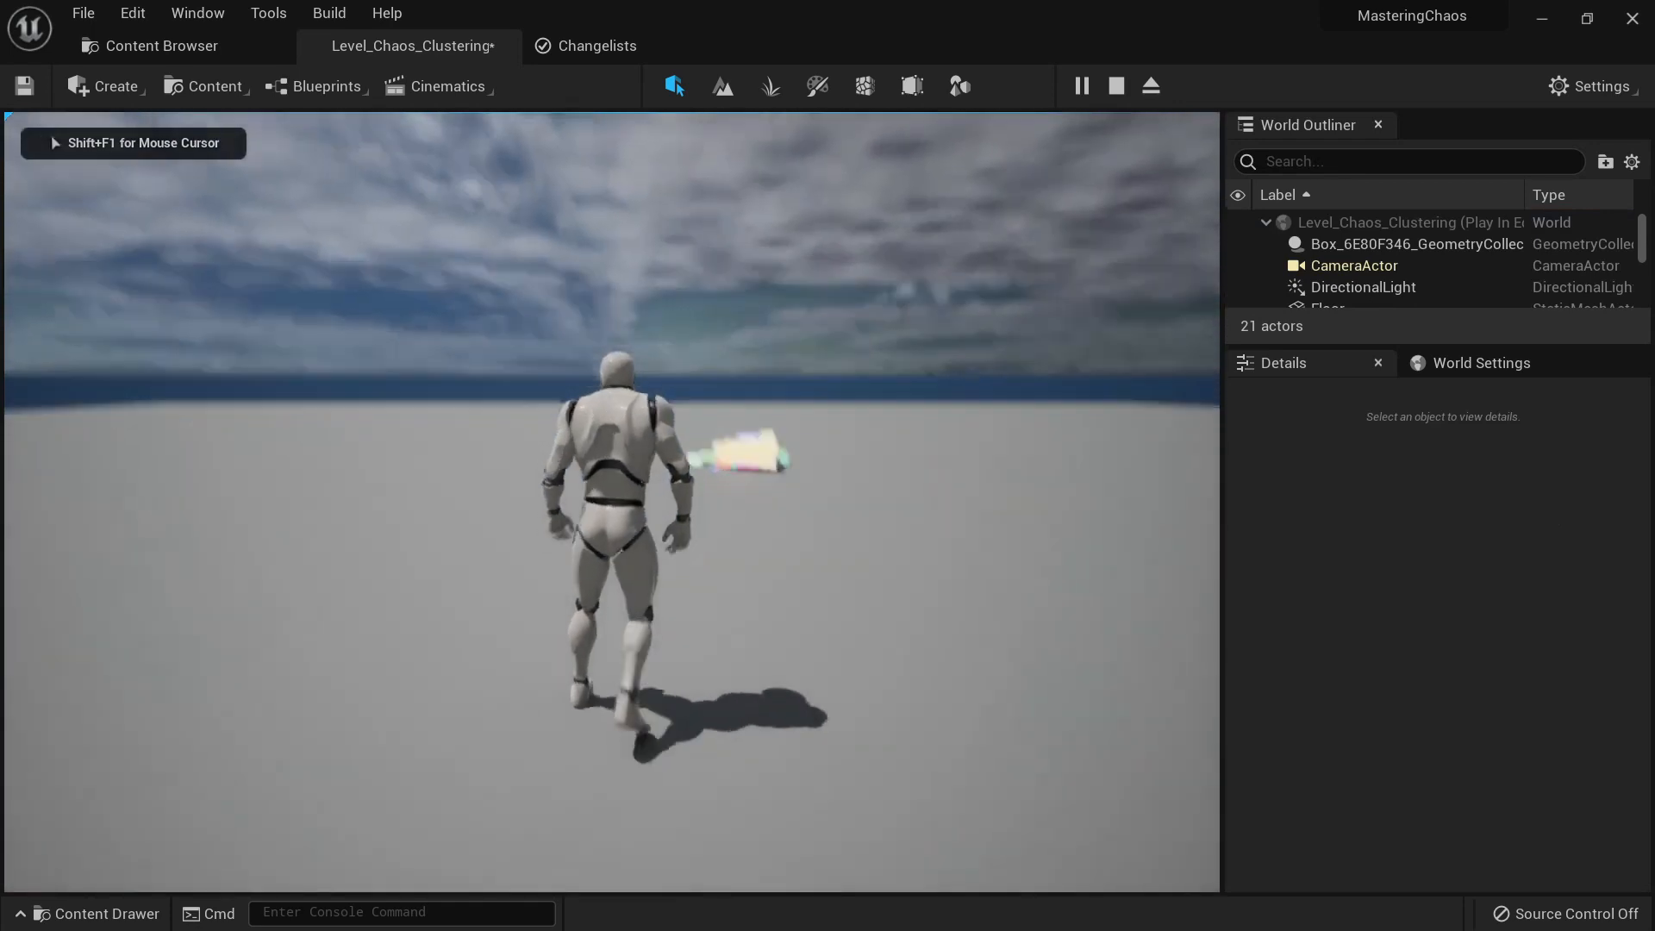
key("w")
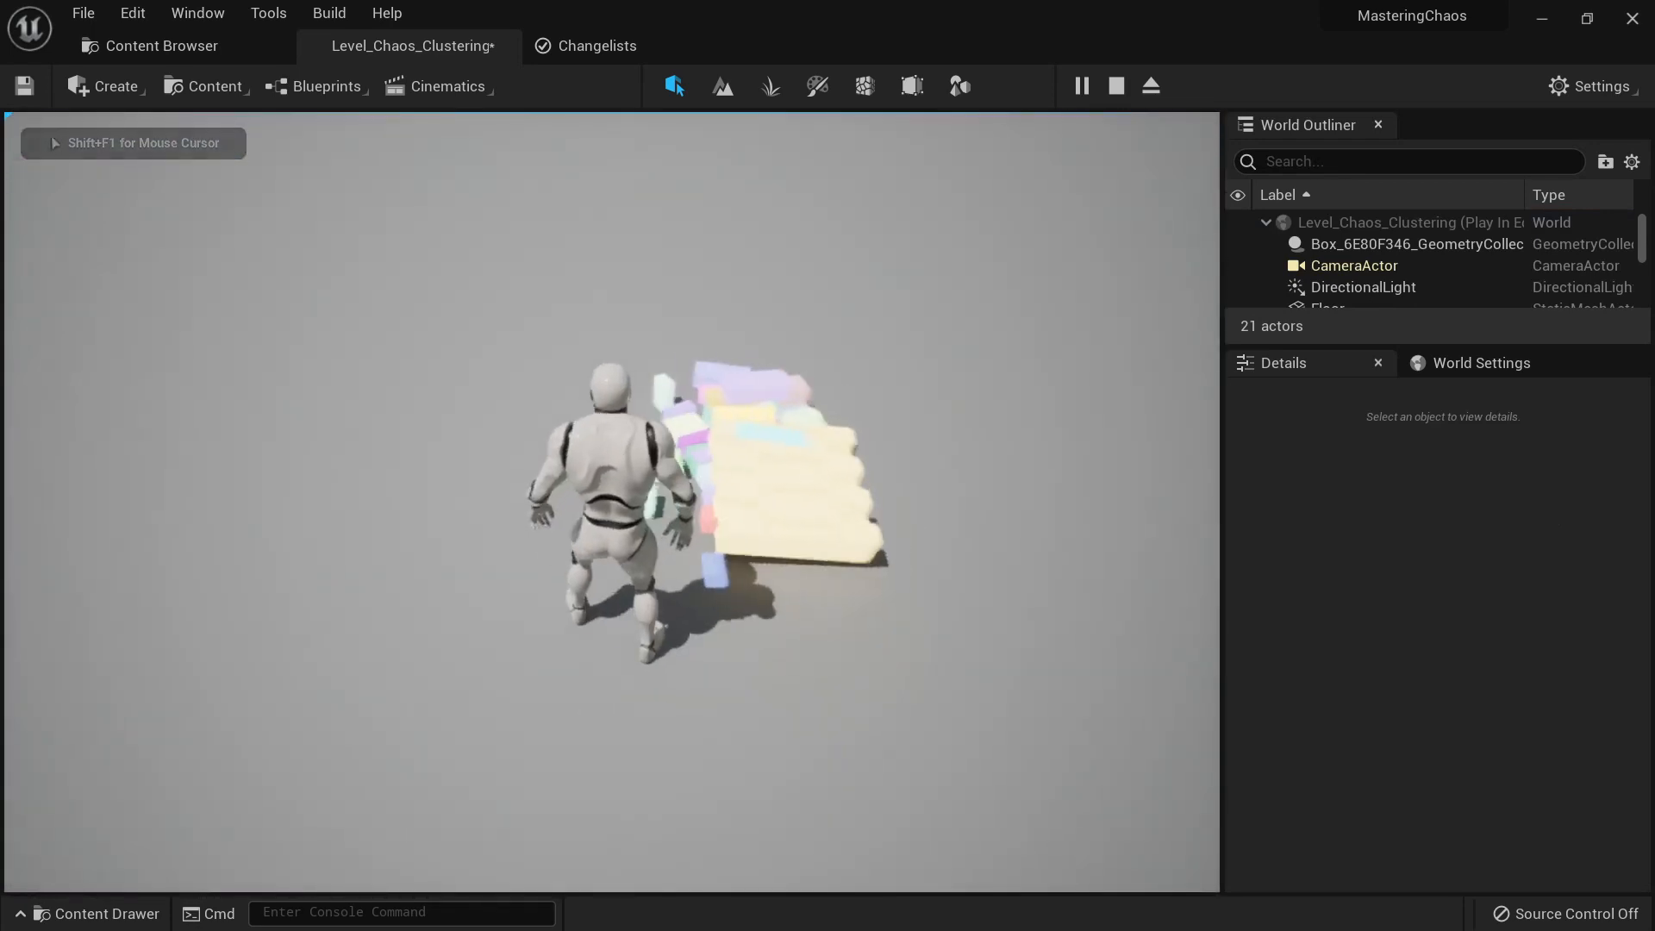
key("F11")
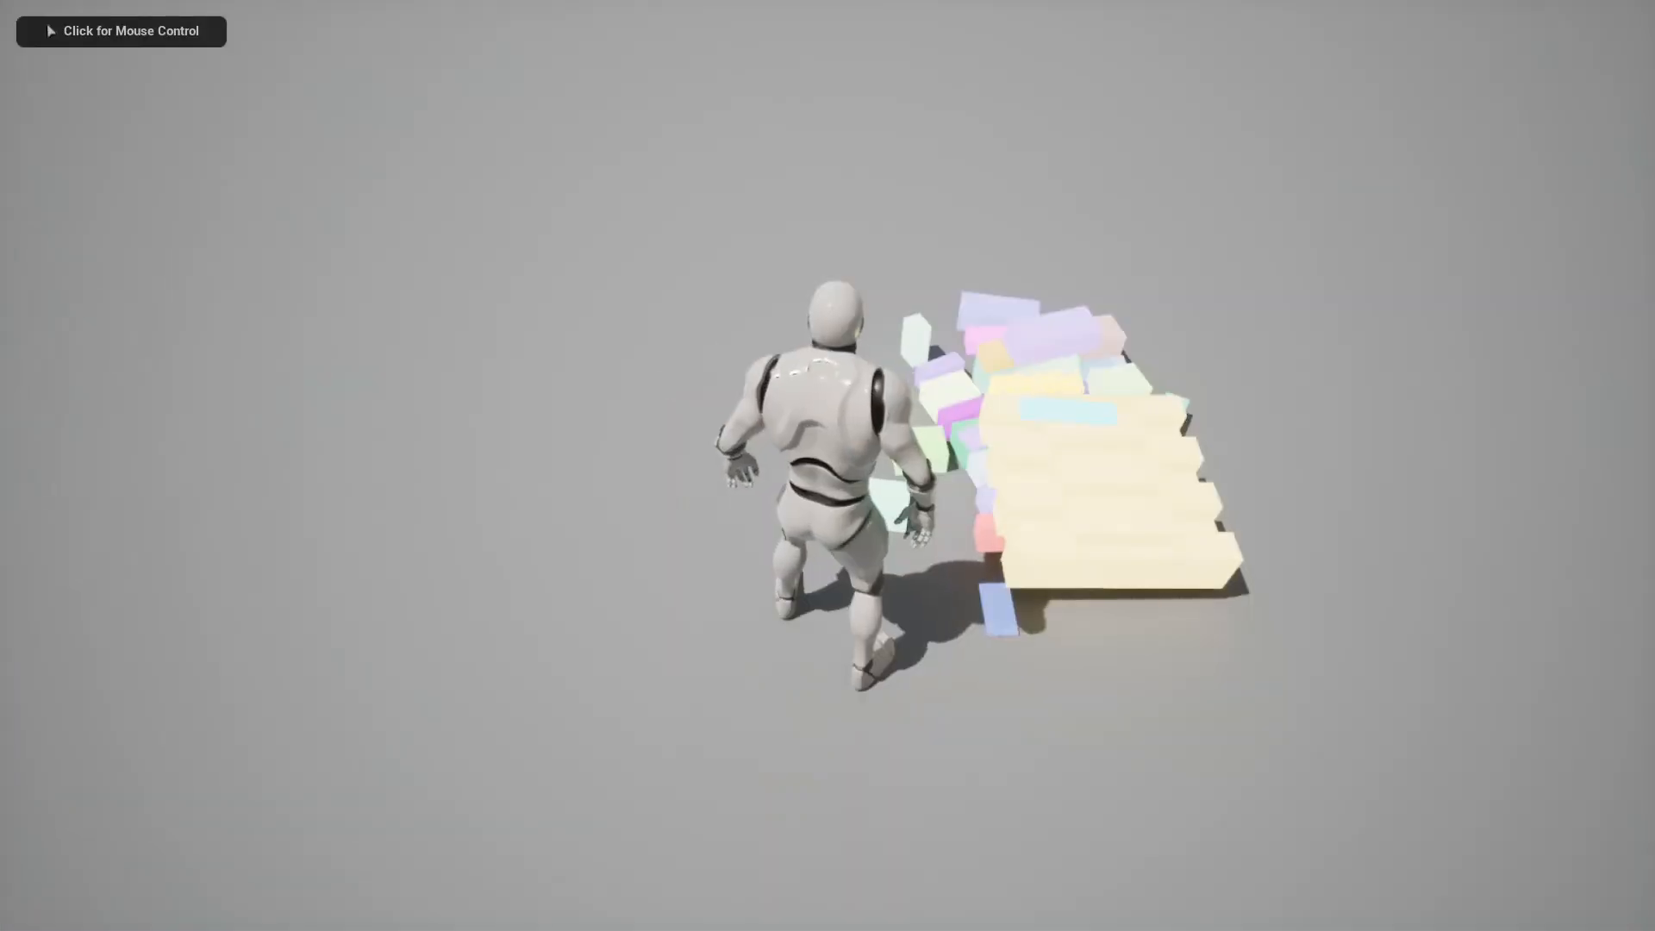
left_click(943, 811)
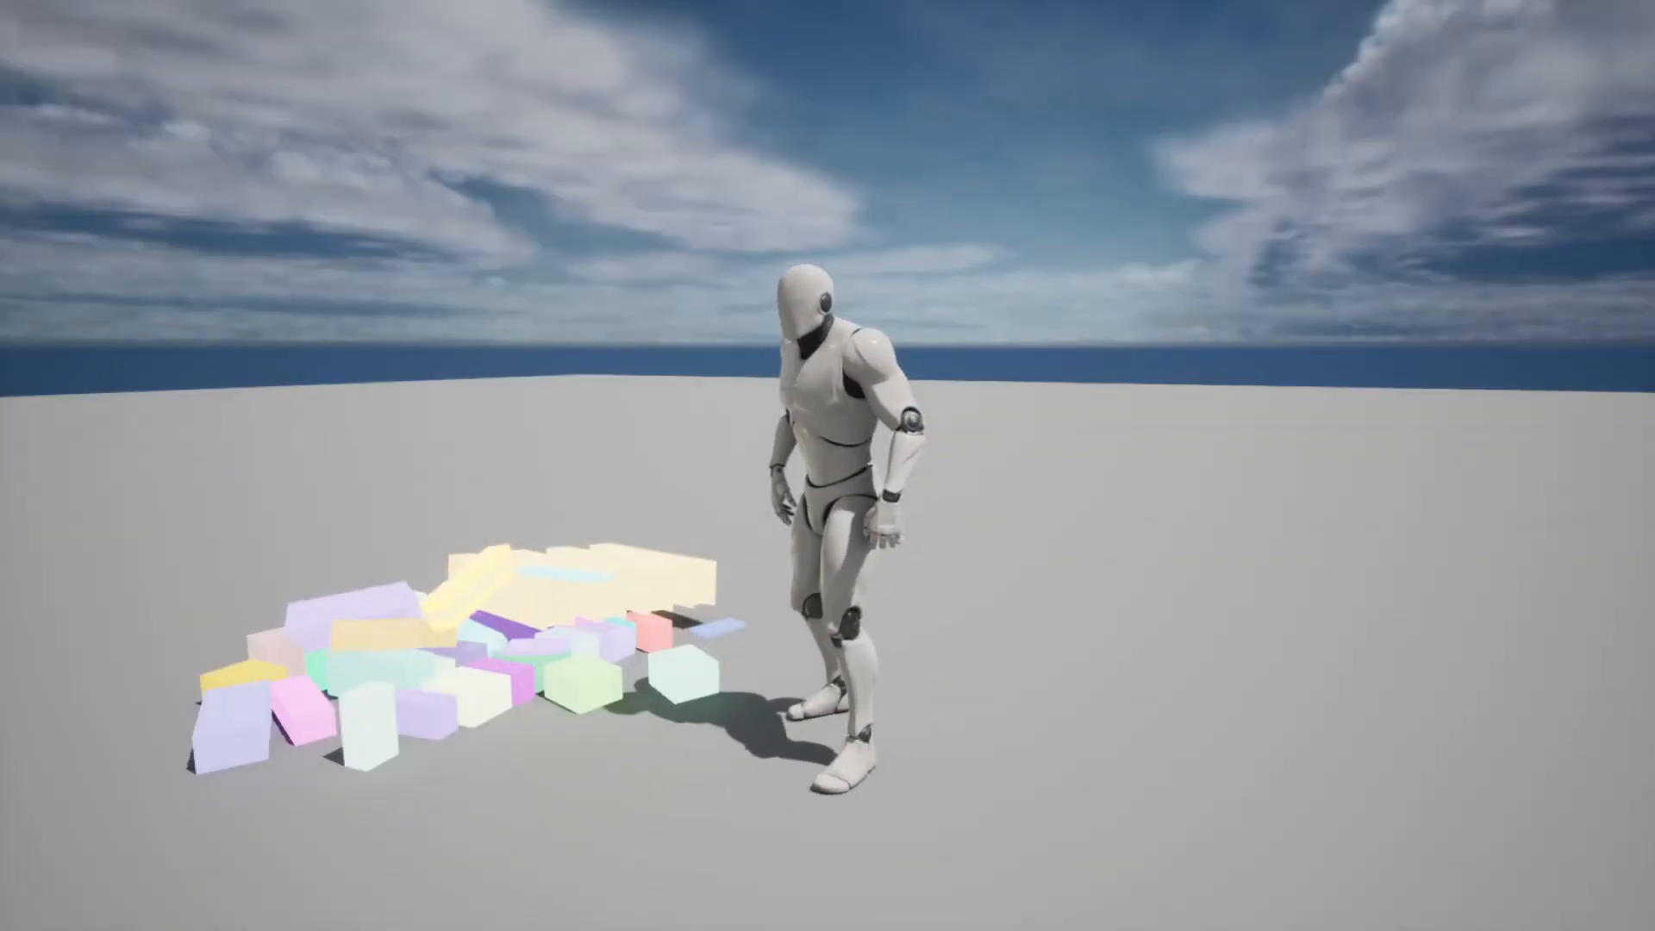
Step: Run the character around and over the fallen bricks to examine the pile from several sides
key("d")
key("w")
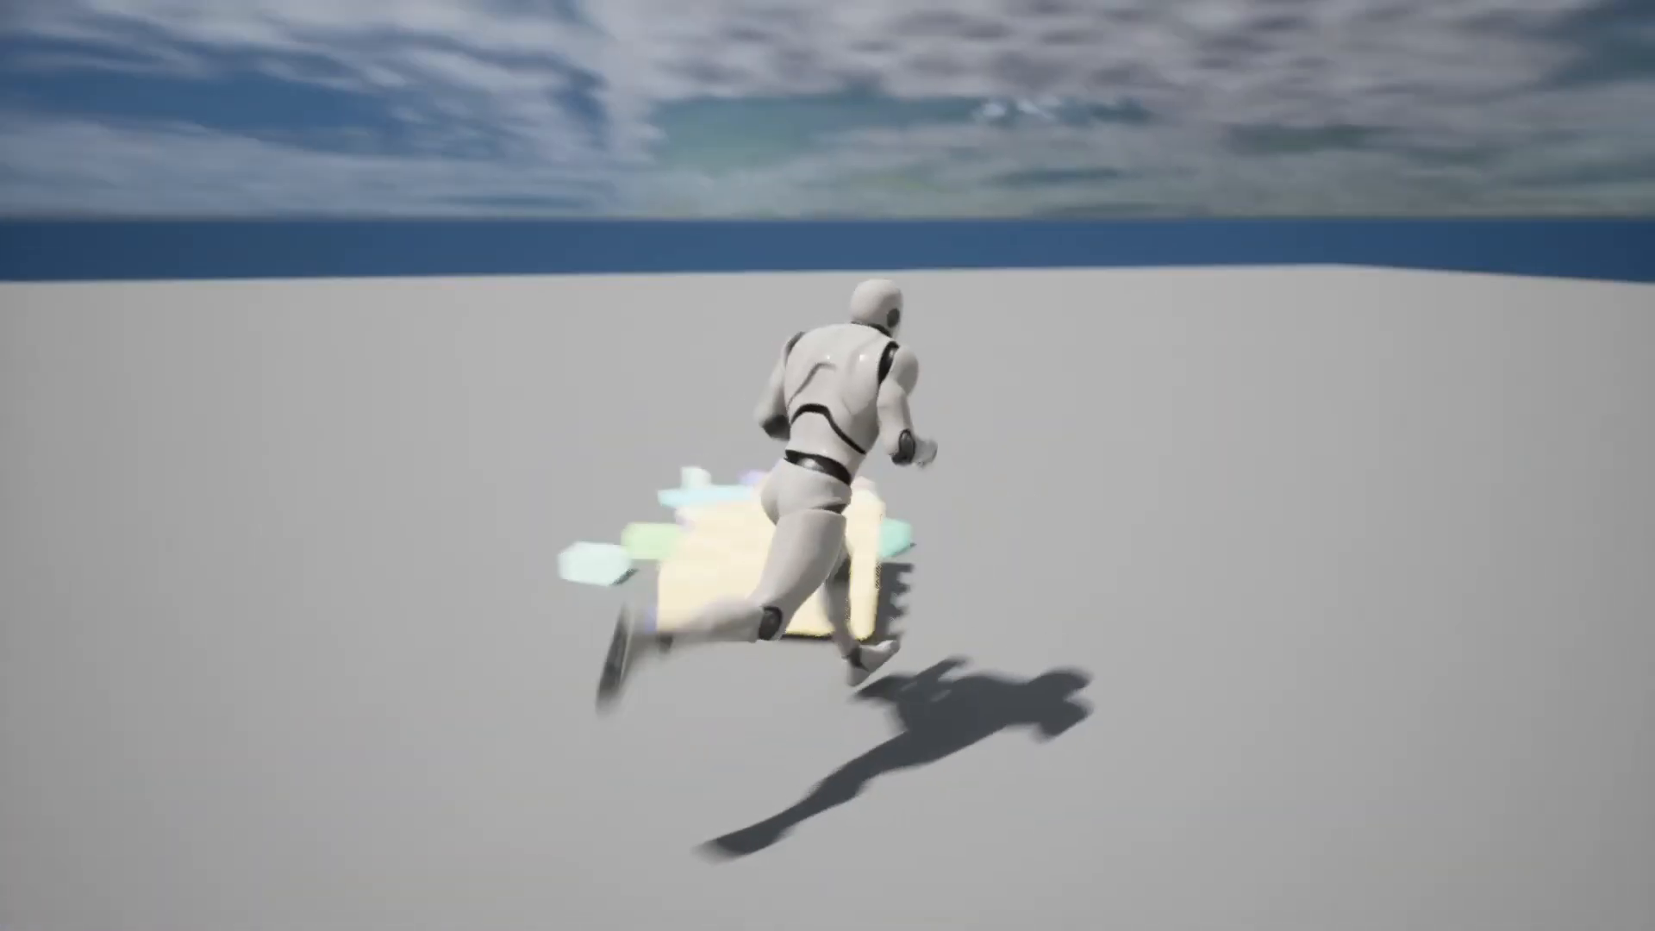
key("a")
key("space")
key("d")
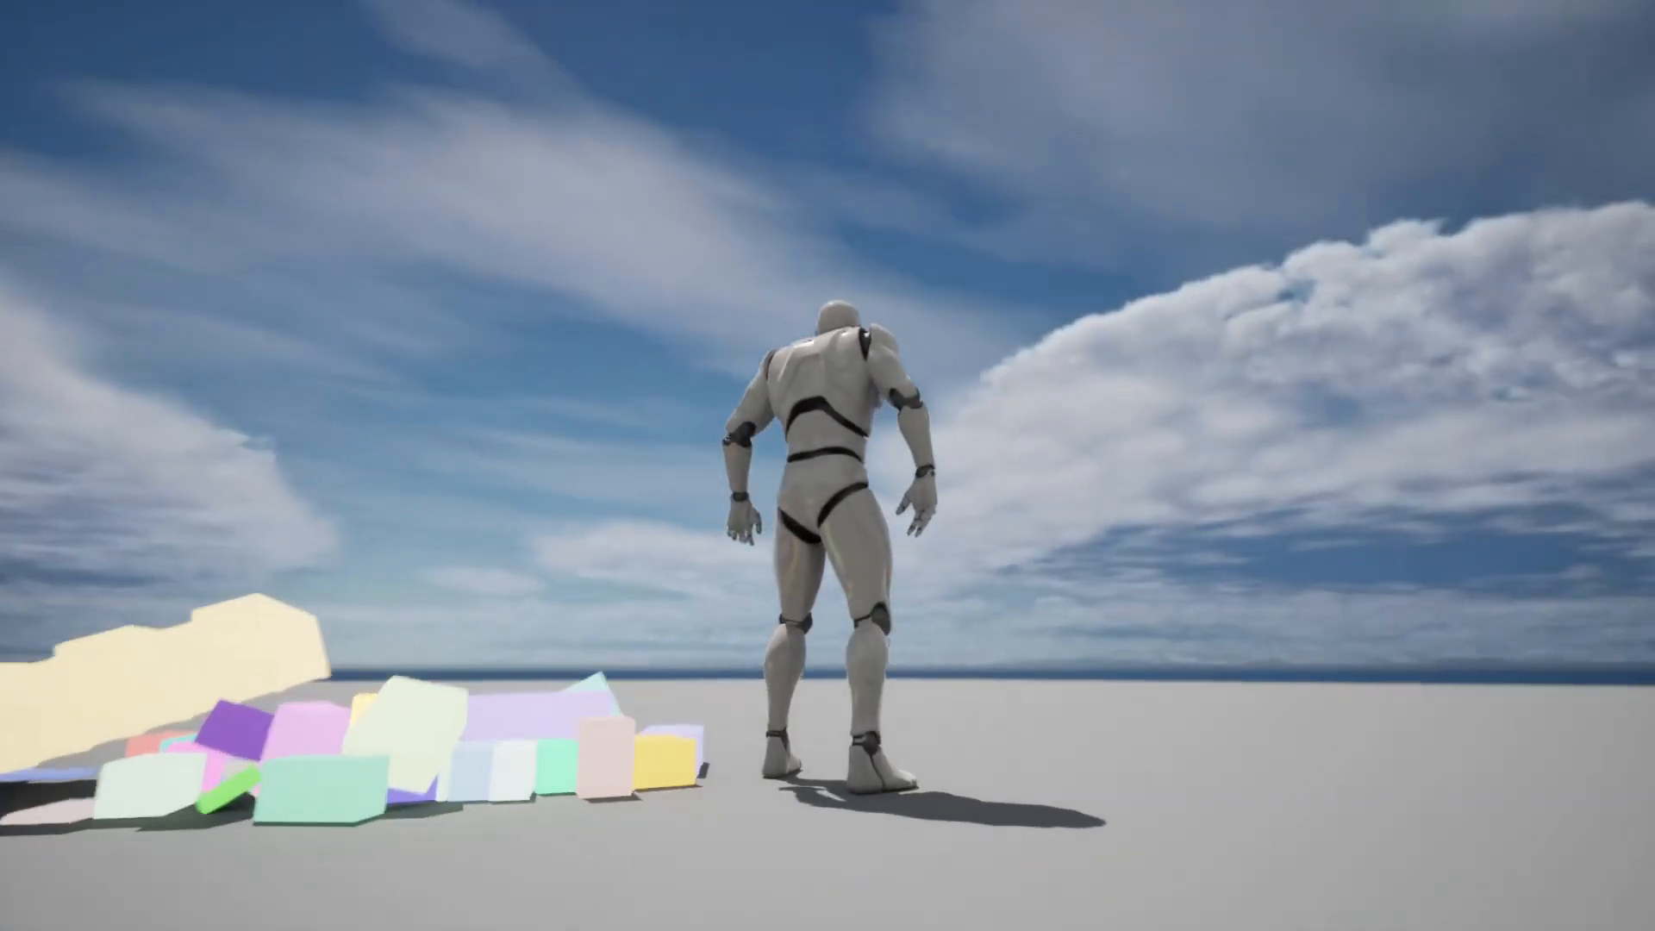
key("s")
key("a")
key("w")
key("s")
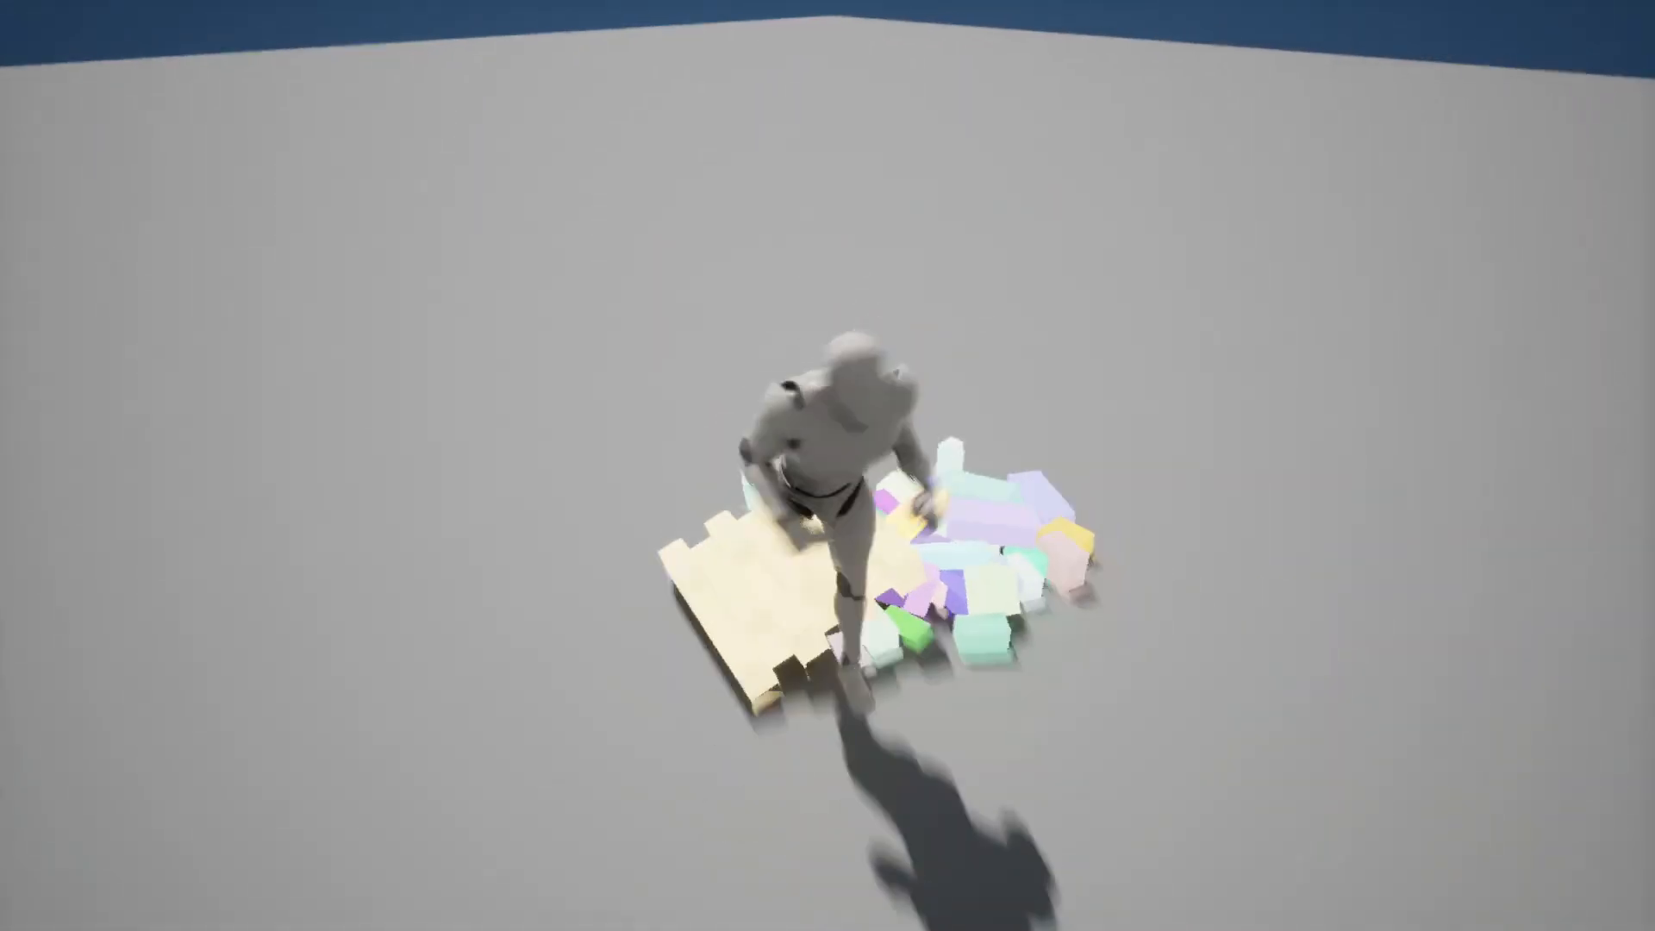
key("w")
key("s")
key("w")
key("d")
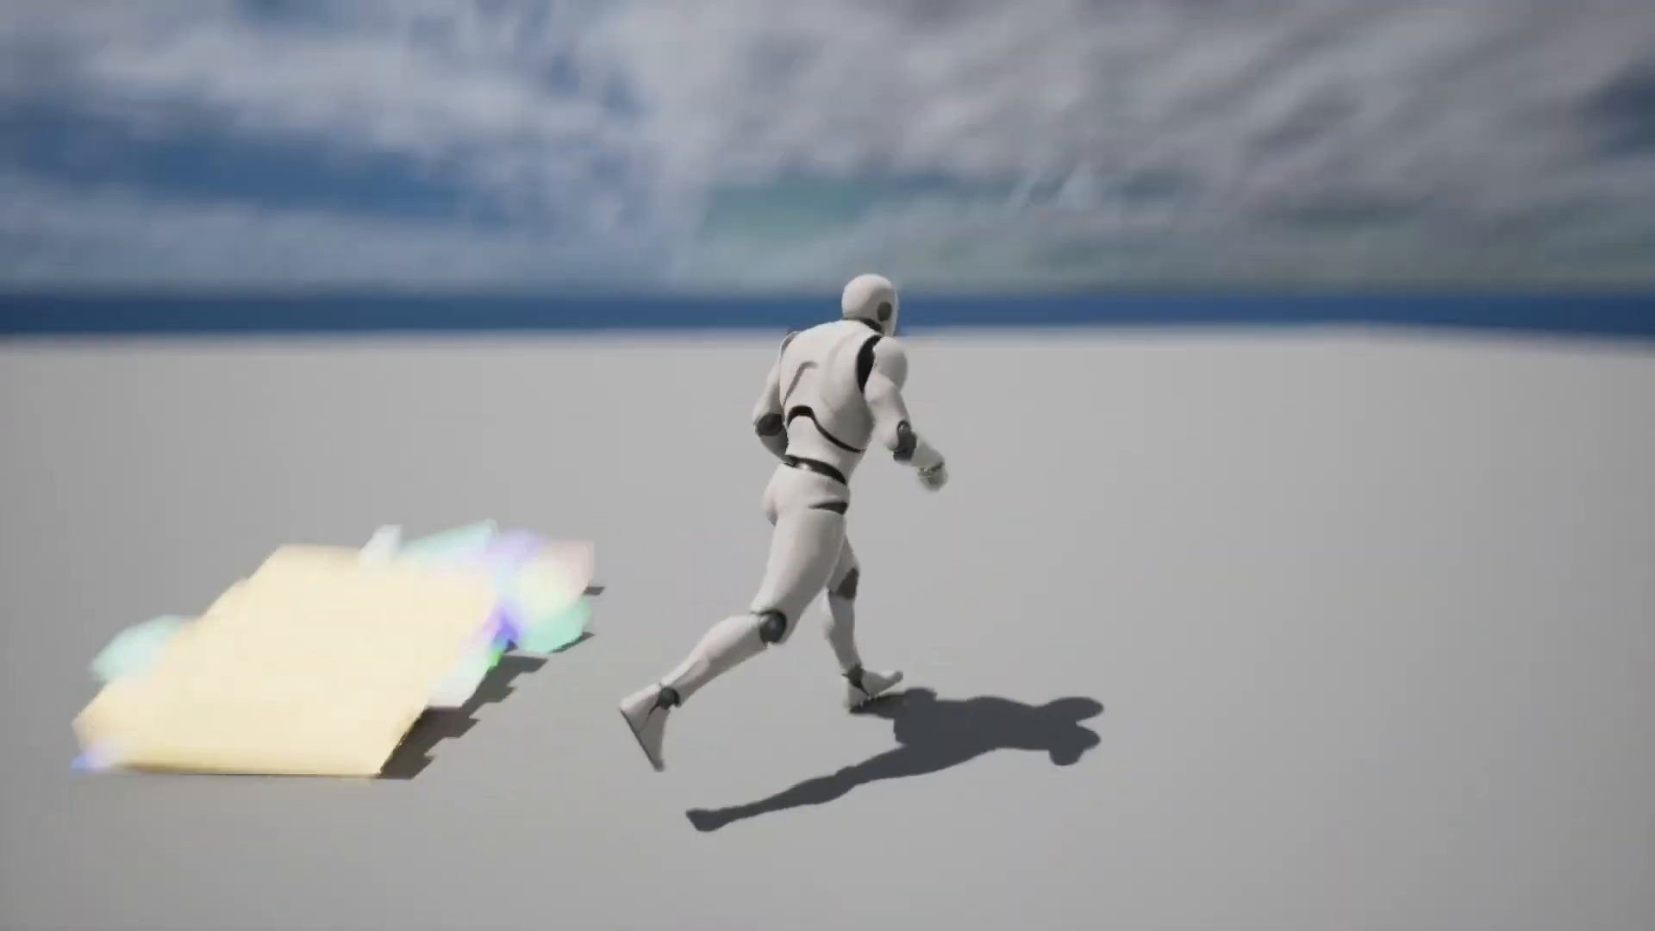
key("w")
key("a")
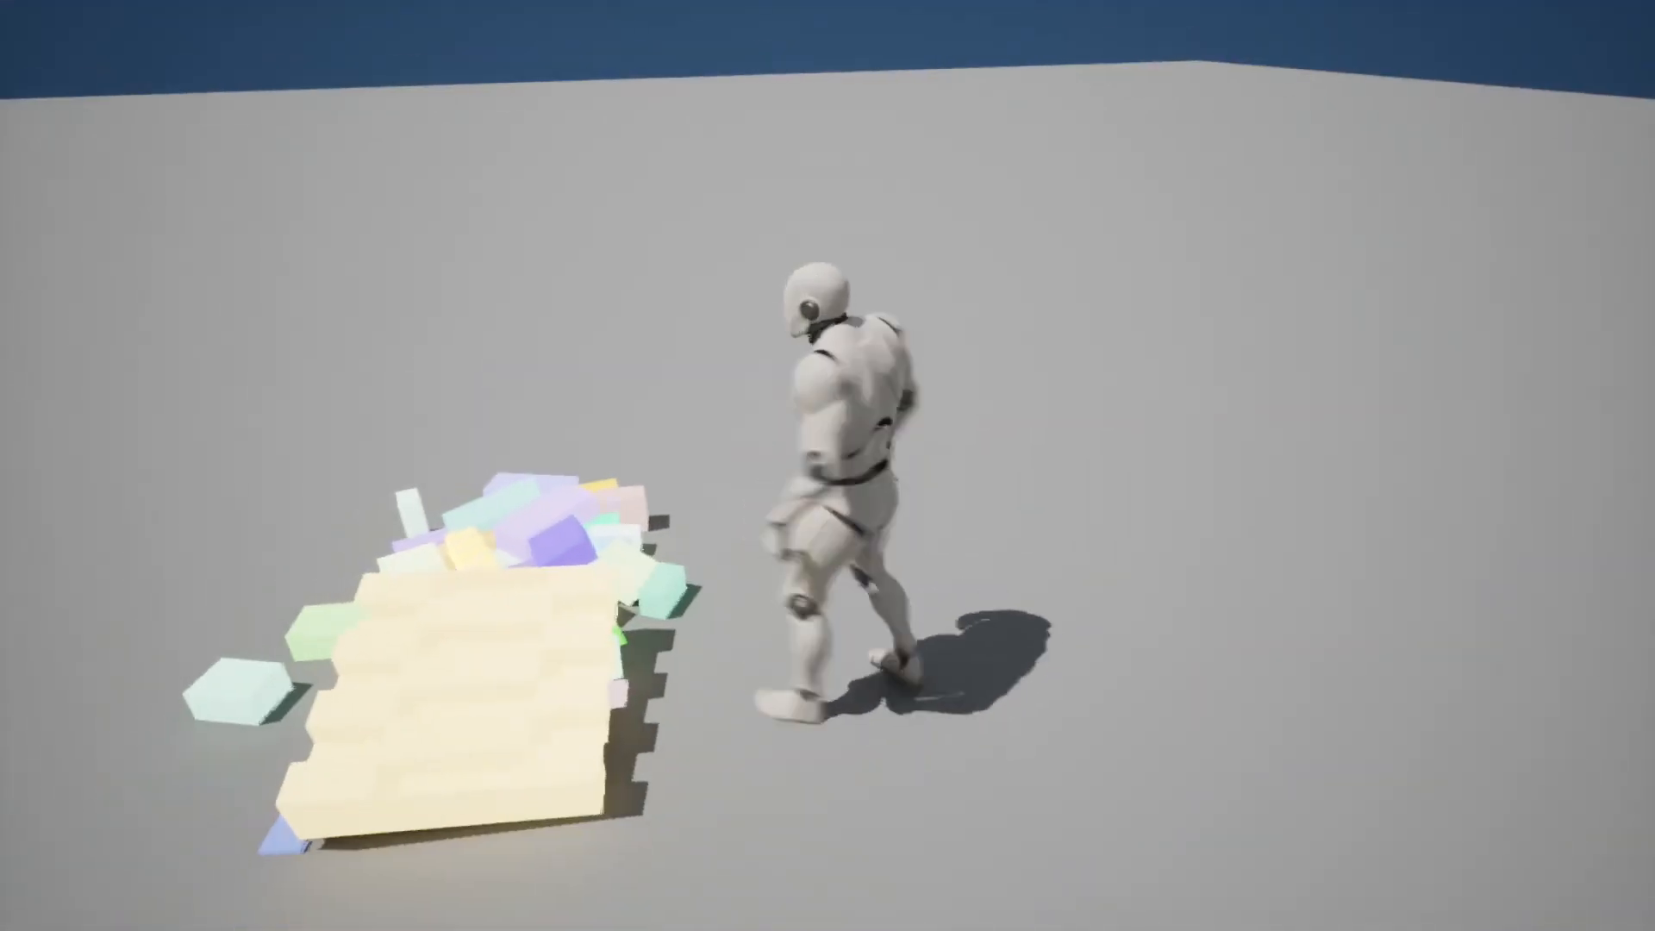
key("s")
key("d")
key("w")
key("a")
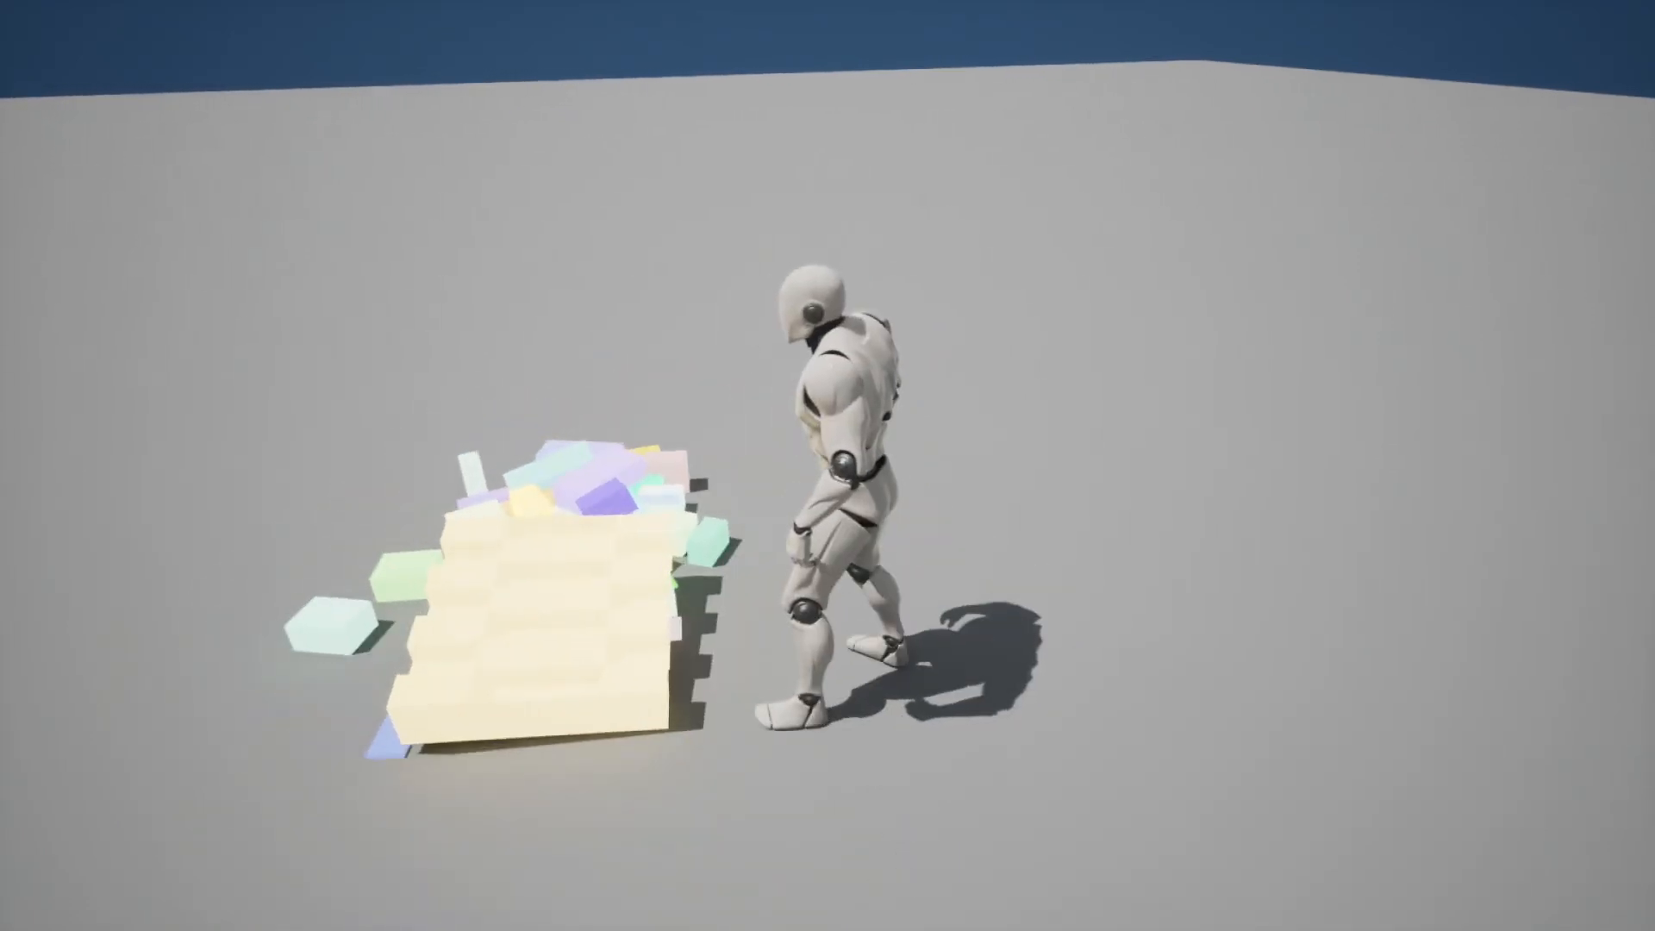
Step: Leave full screen and end the play session
key("F11")
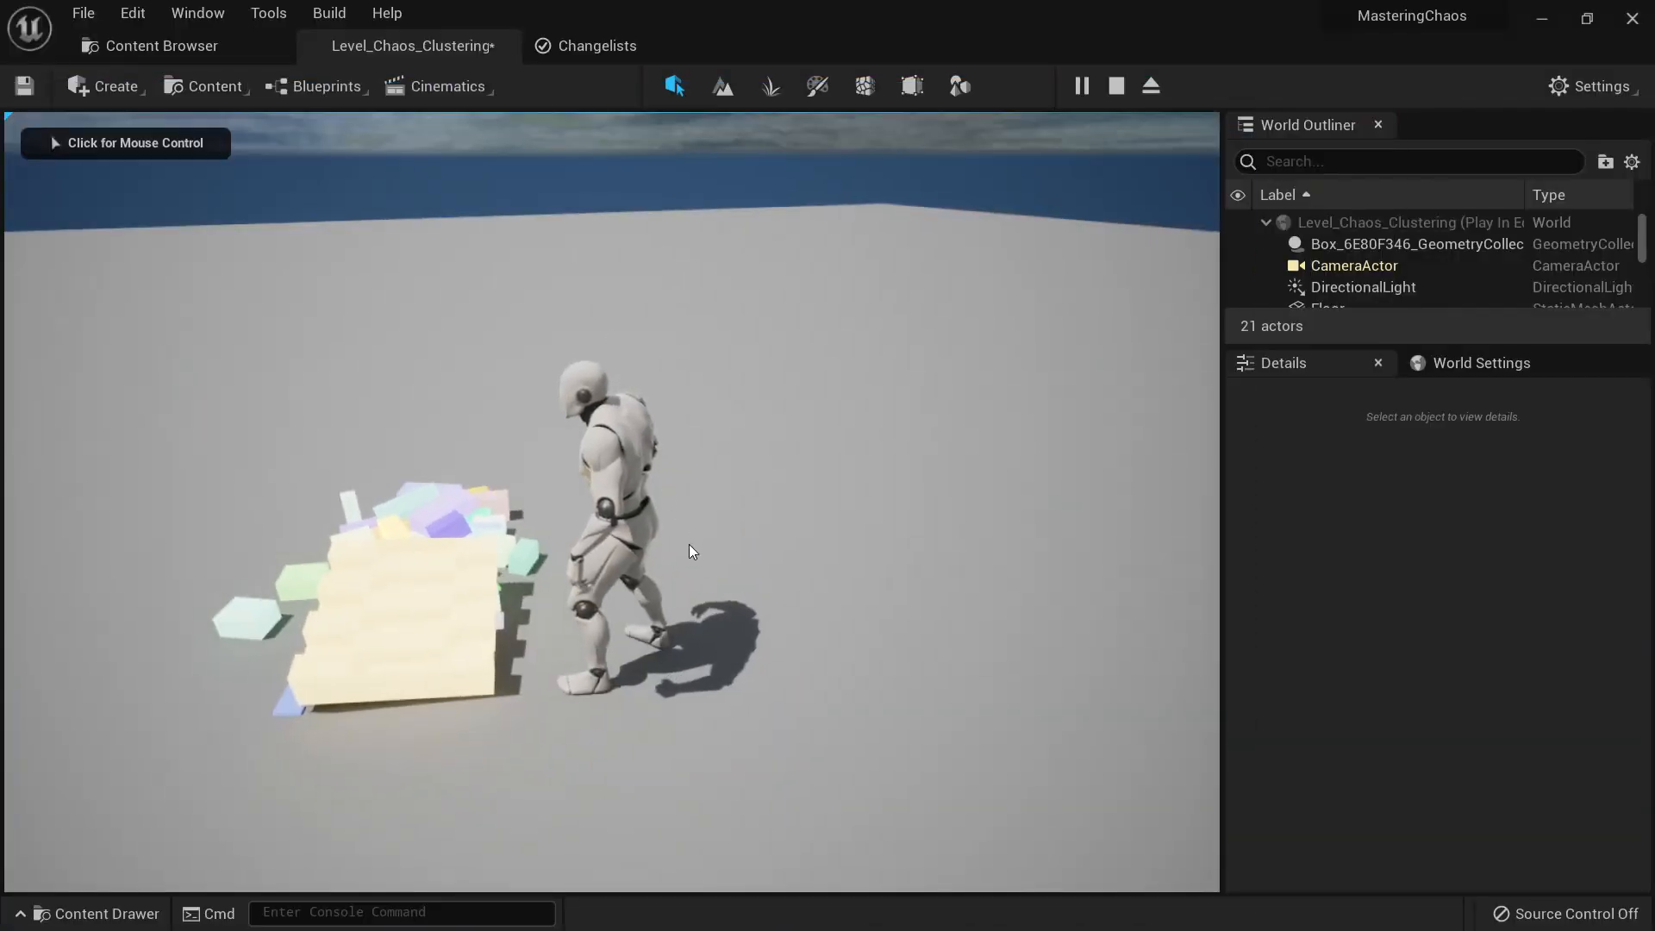
key("Escape")
right_click_drag(646, 422, 661, 437)
key("a")
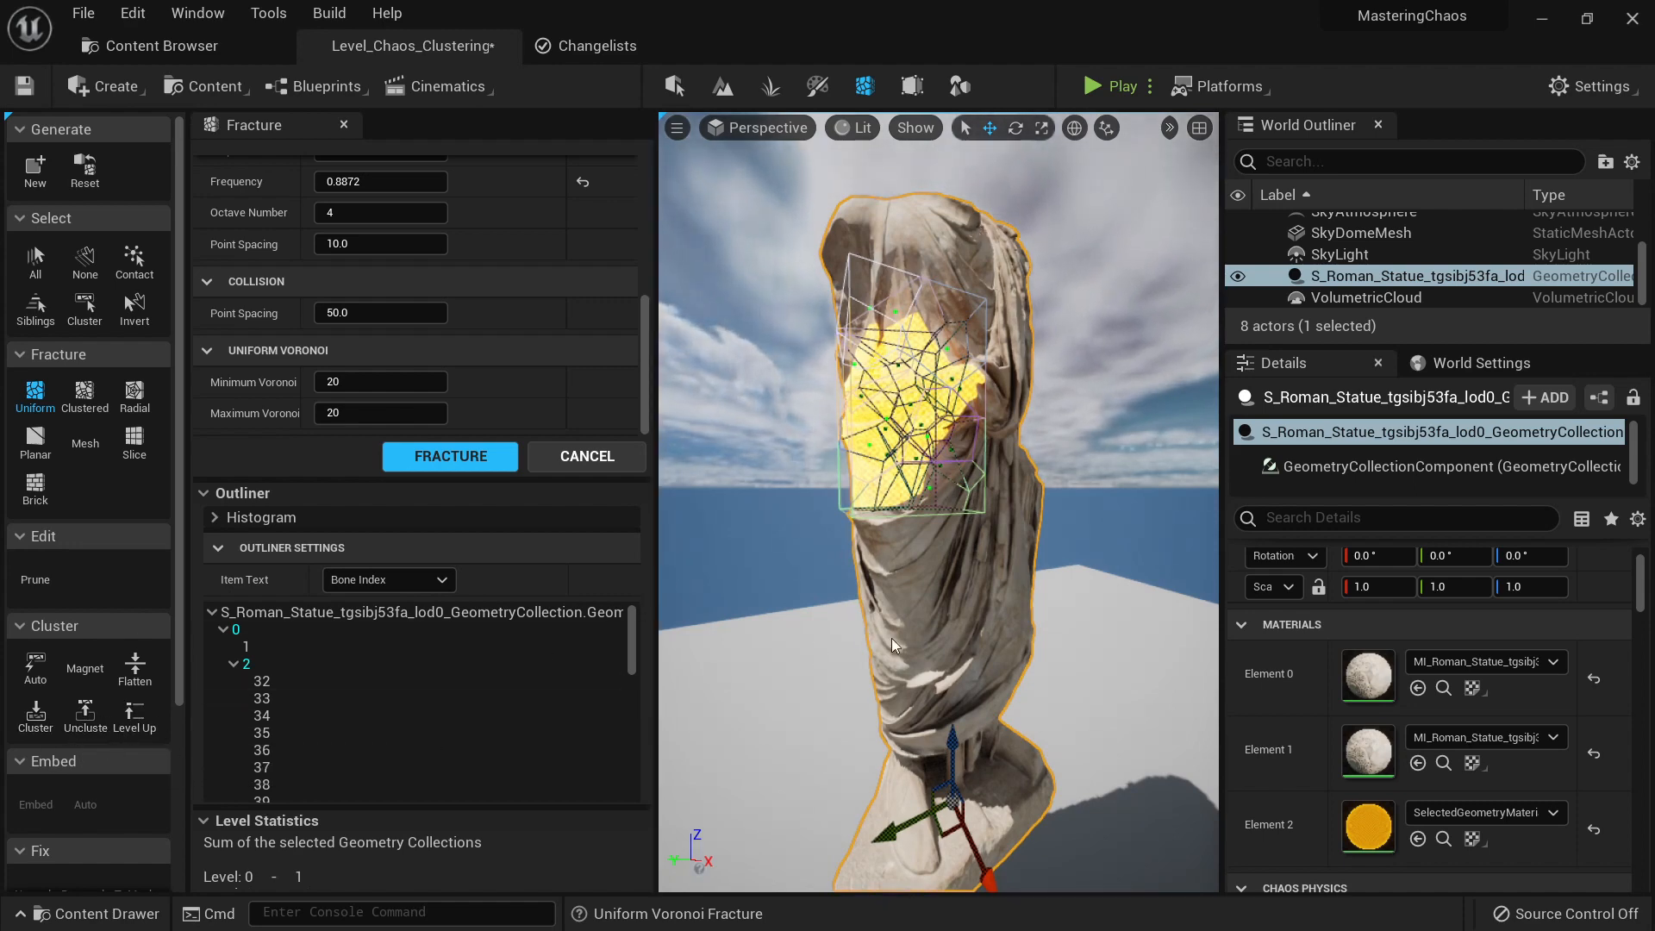
Step: Select the chunk at the statue's middle and switch the fracture level view to Level 2, Level 1 and Level 0 in turn
left_click(960, 584)
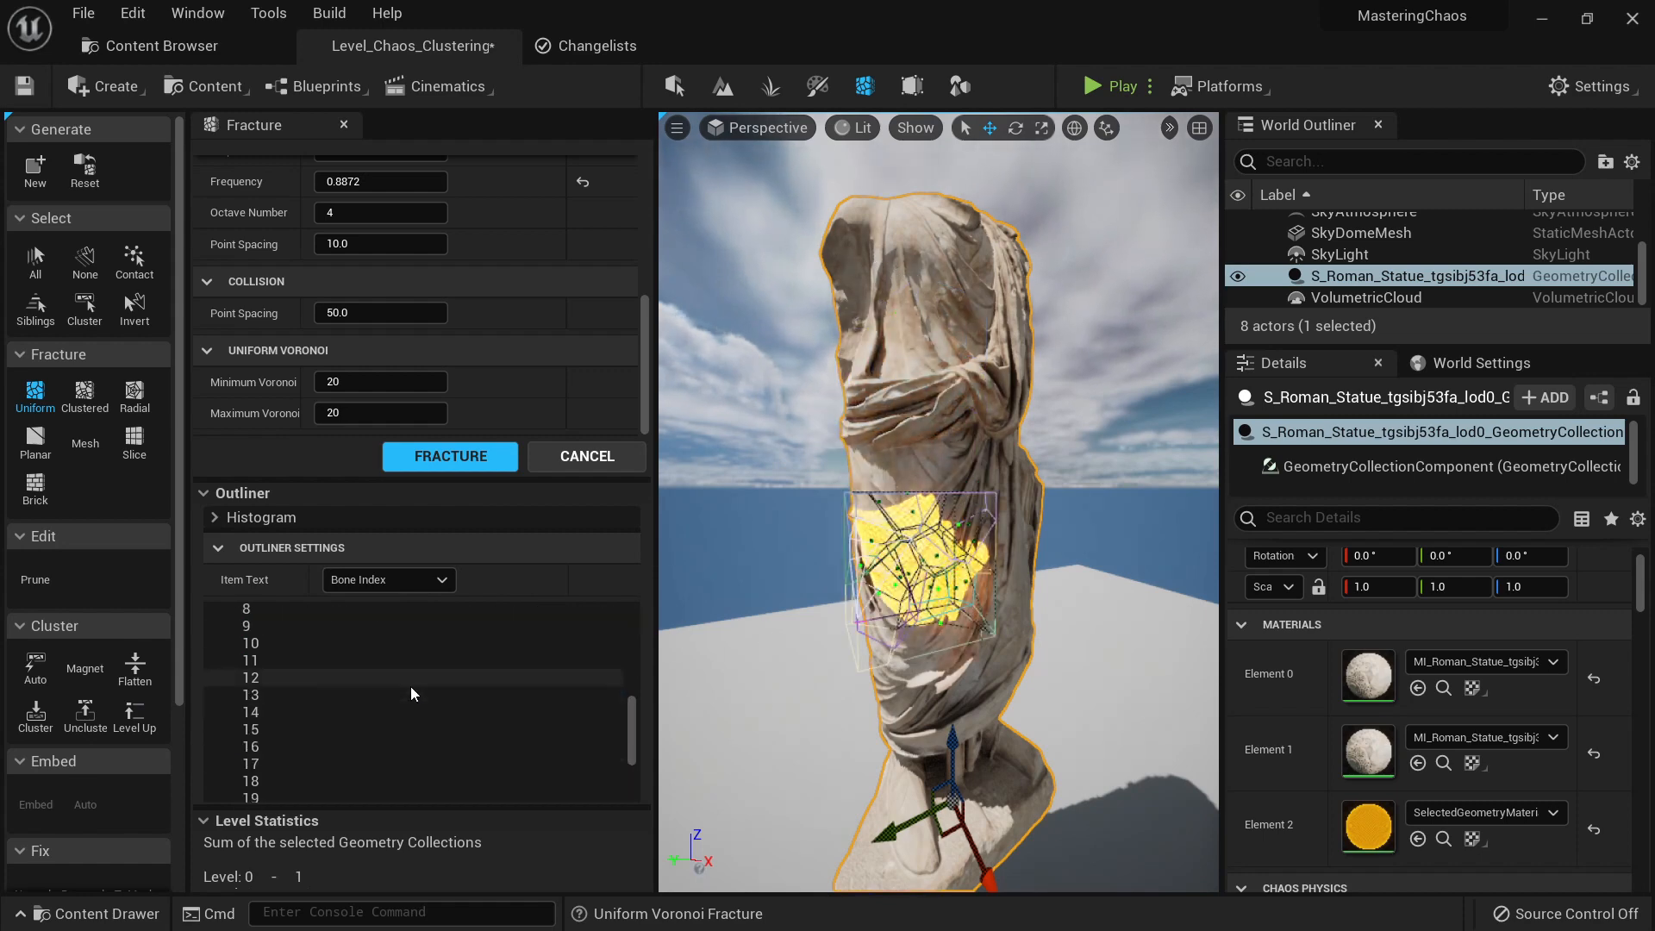
scroll(444, 714, "up", 5)
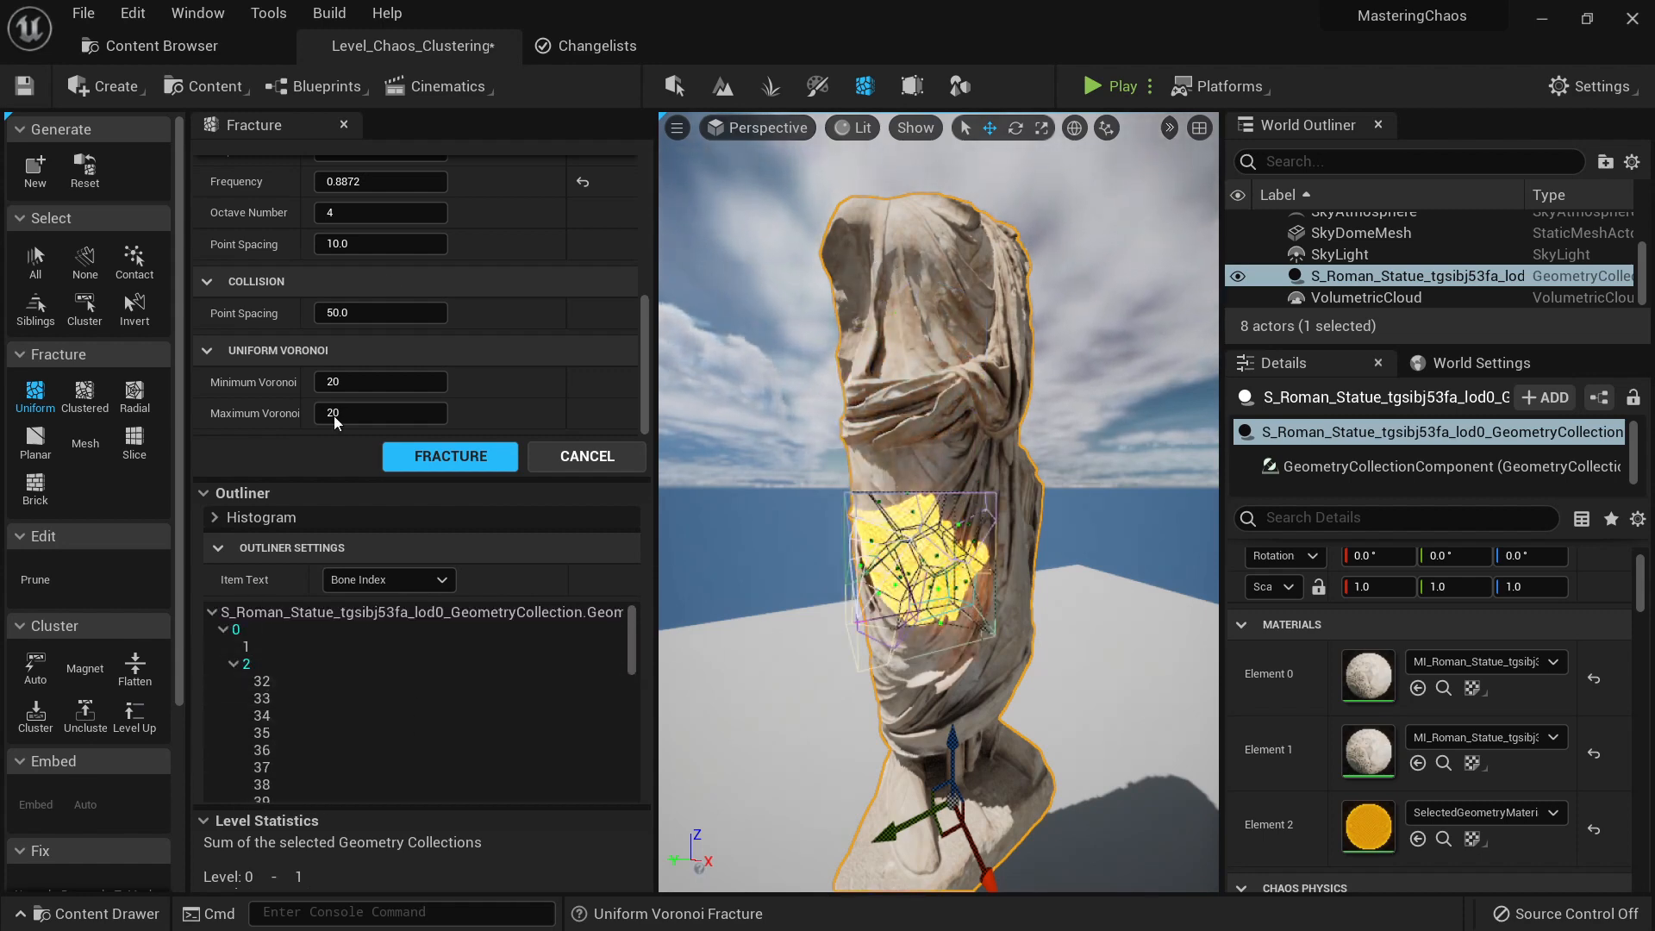
scroll(472, 295, "up", 10)
left_click(399, 202)
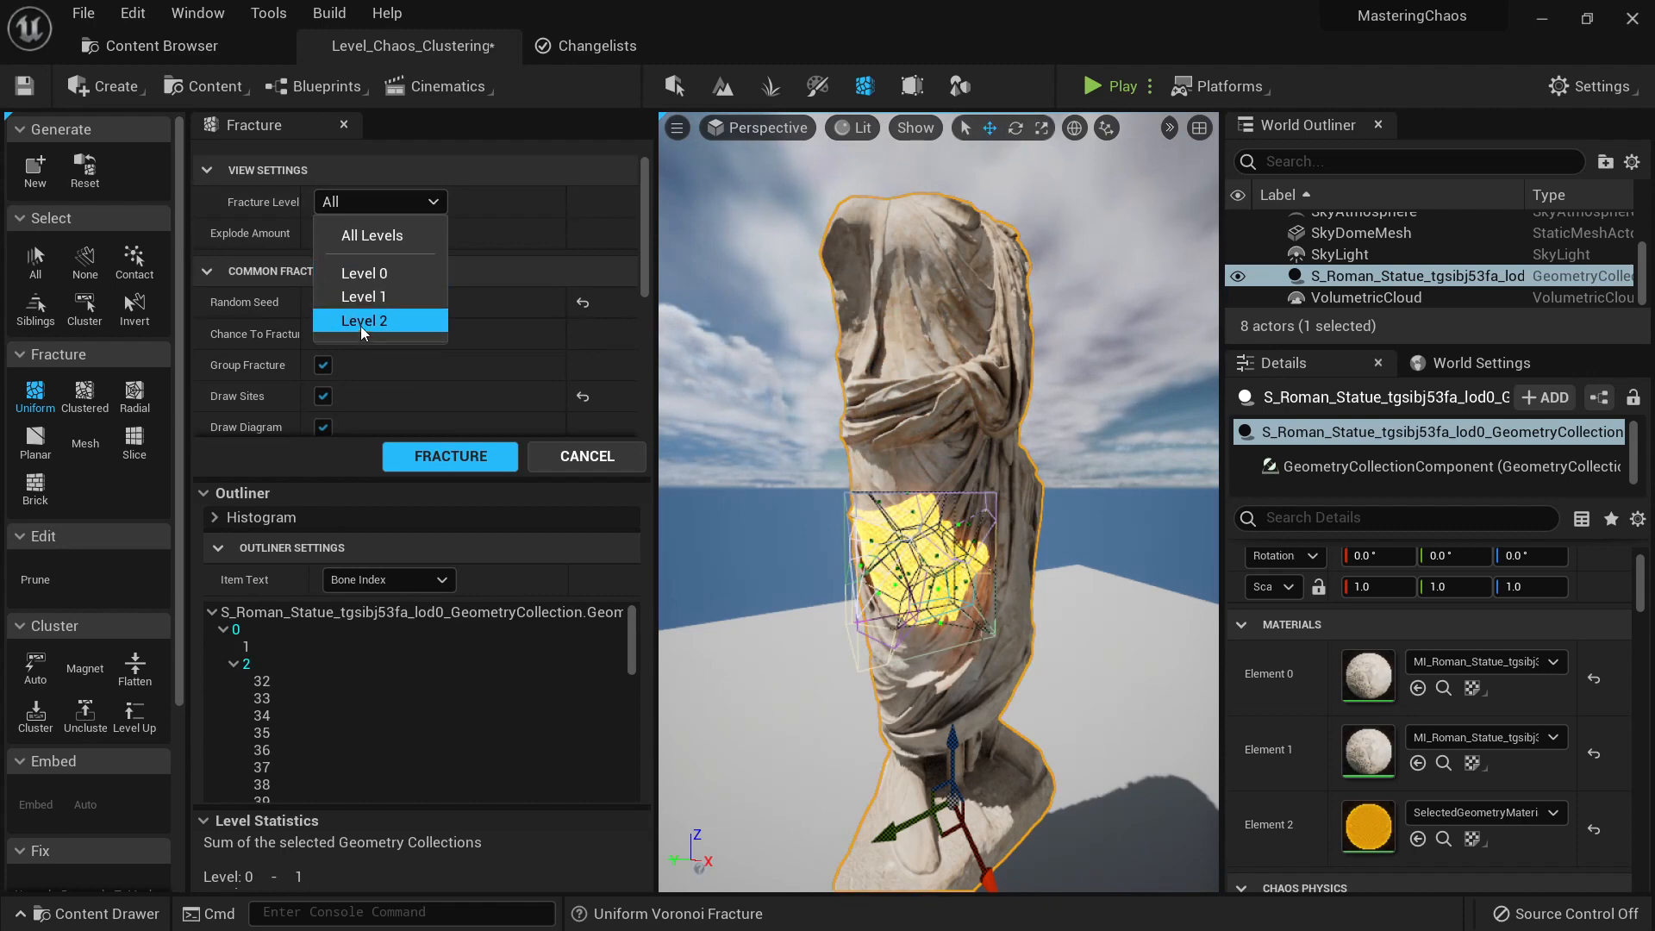
left_click(362, 321)
left_click(410, 202)
left_click(366, 297)
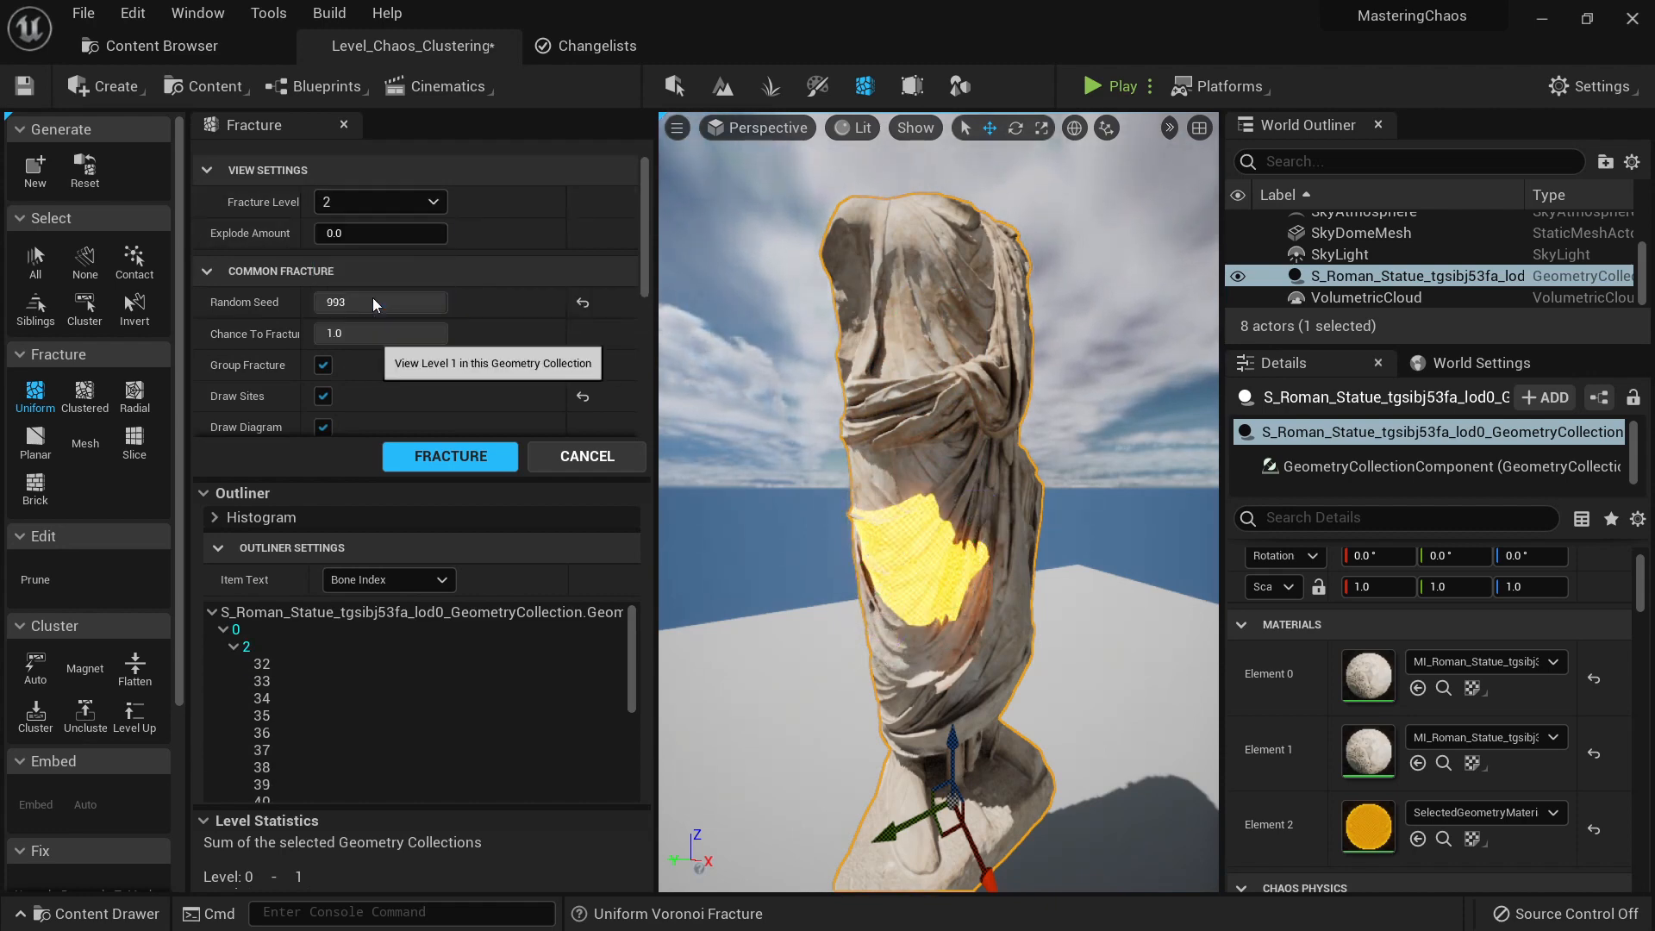
left_click(383, 201)
left_click(375, 273)
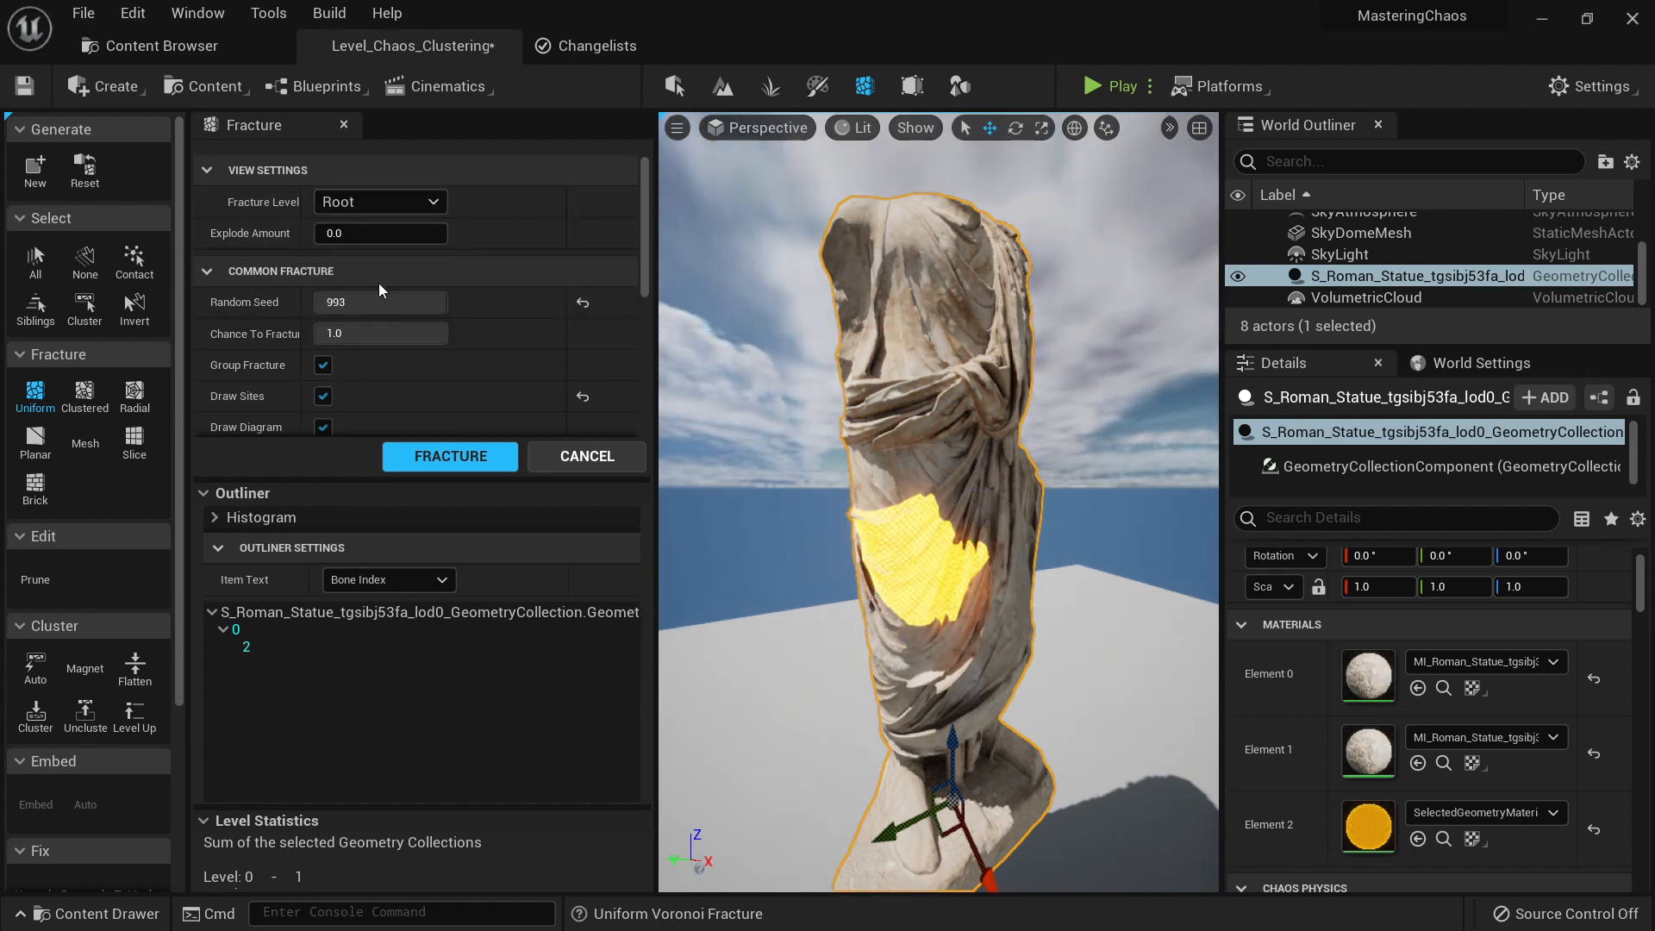
Step: Show all fracture levels of the statue and move bones 32 to 36 under bone 2 up one level
left_click(379, 202)
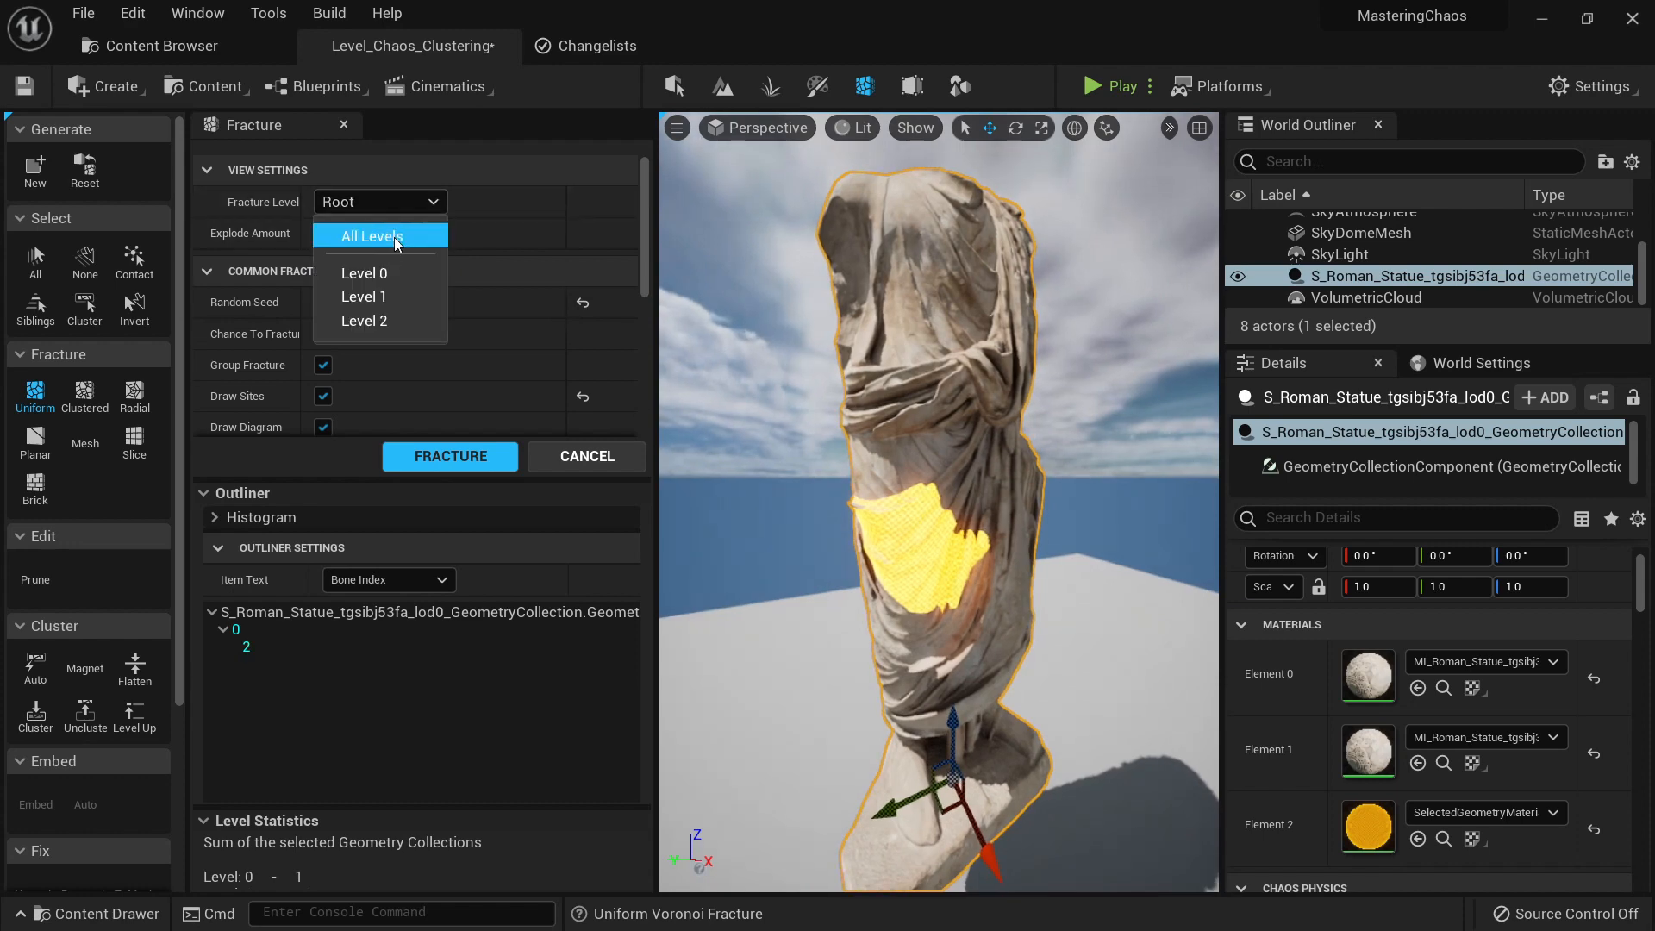
left_click(393, 232)
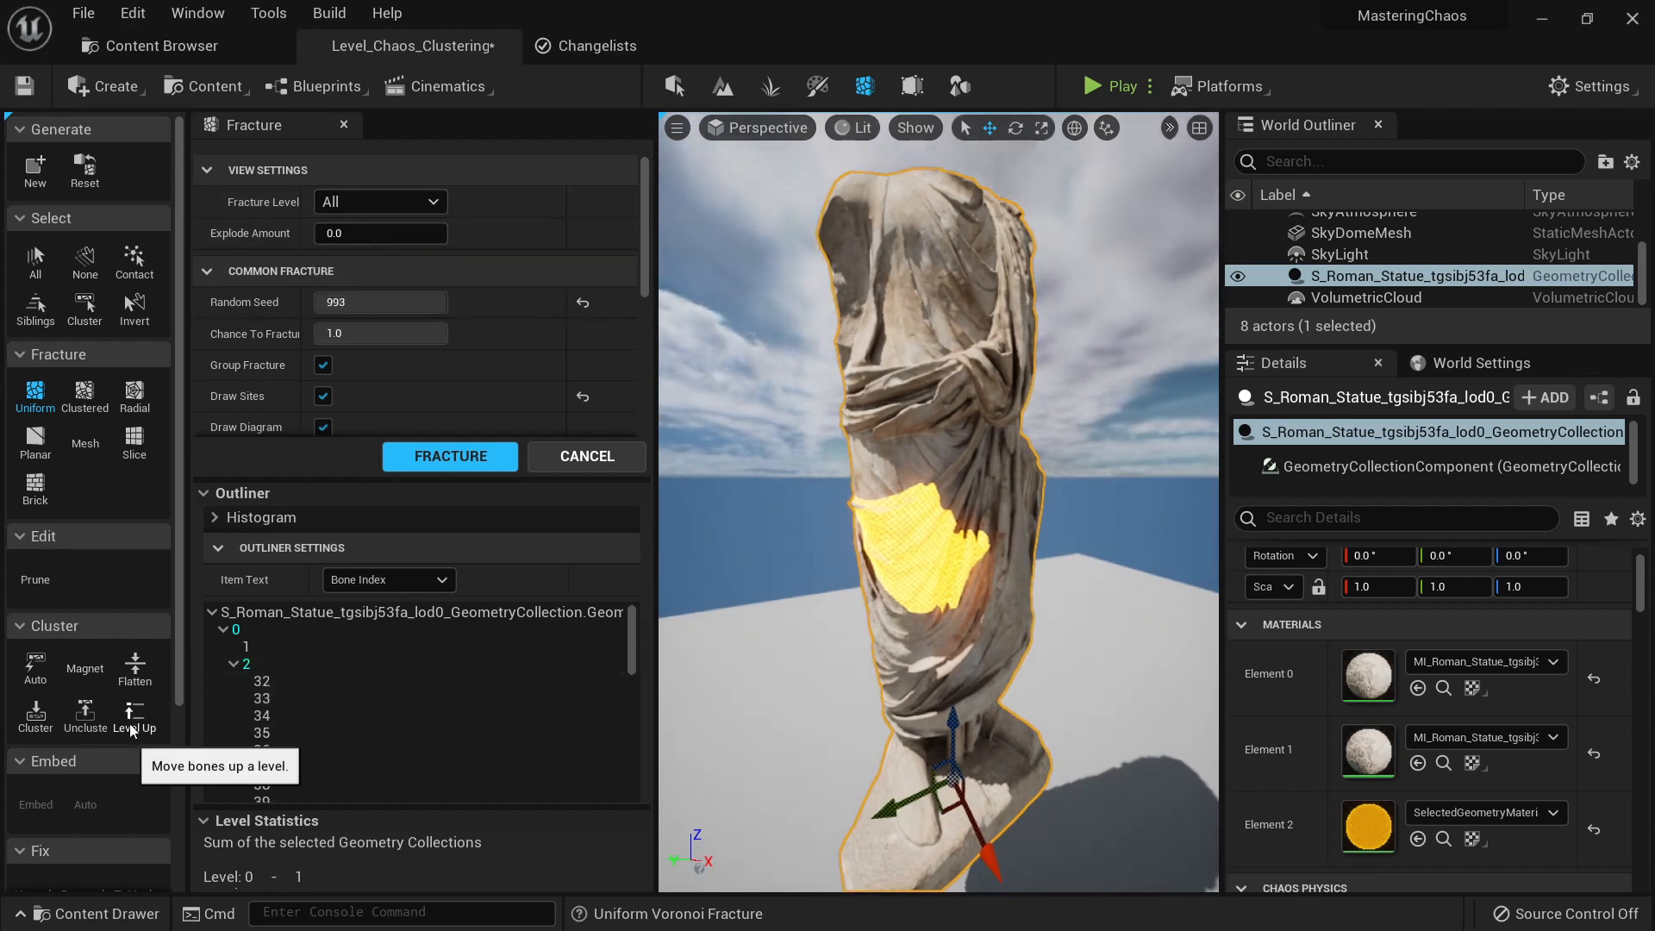
left_click(259, 682)
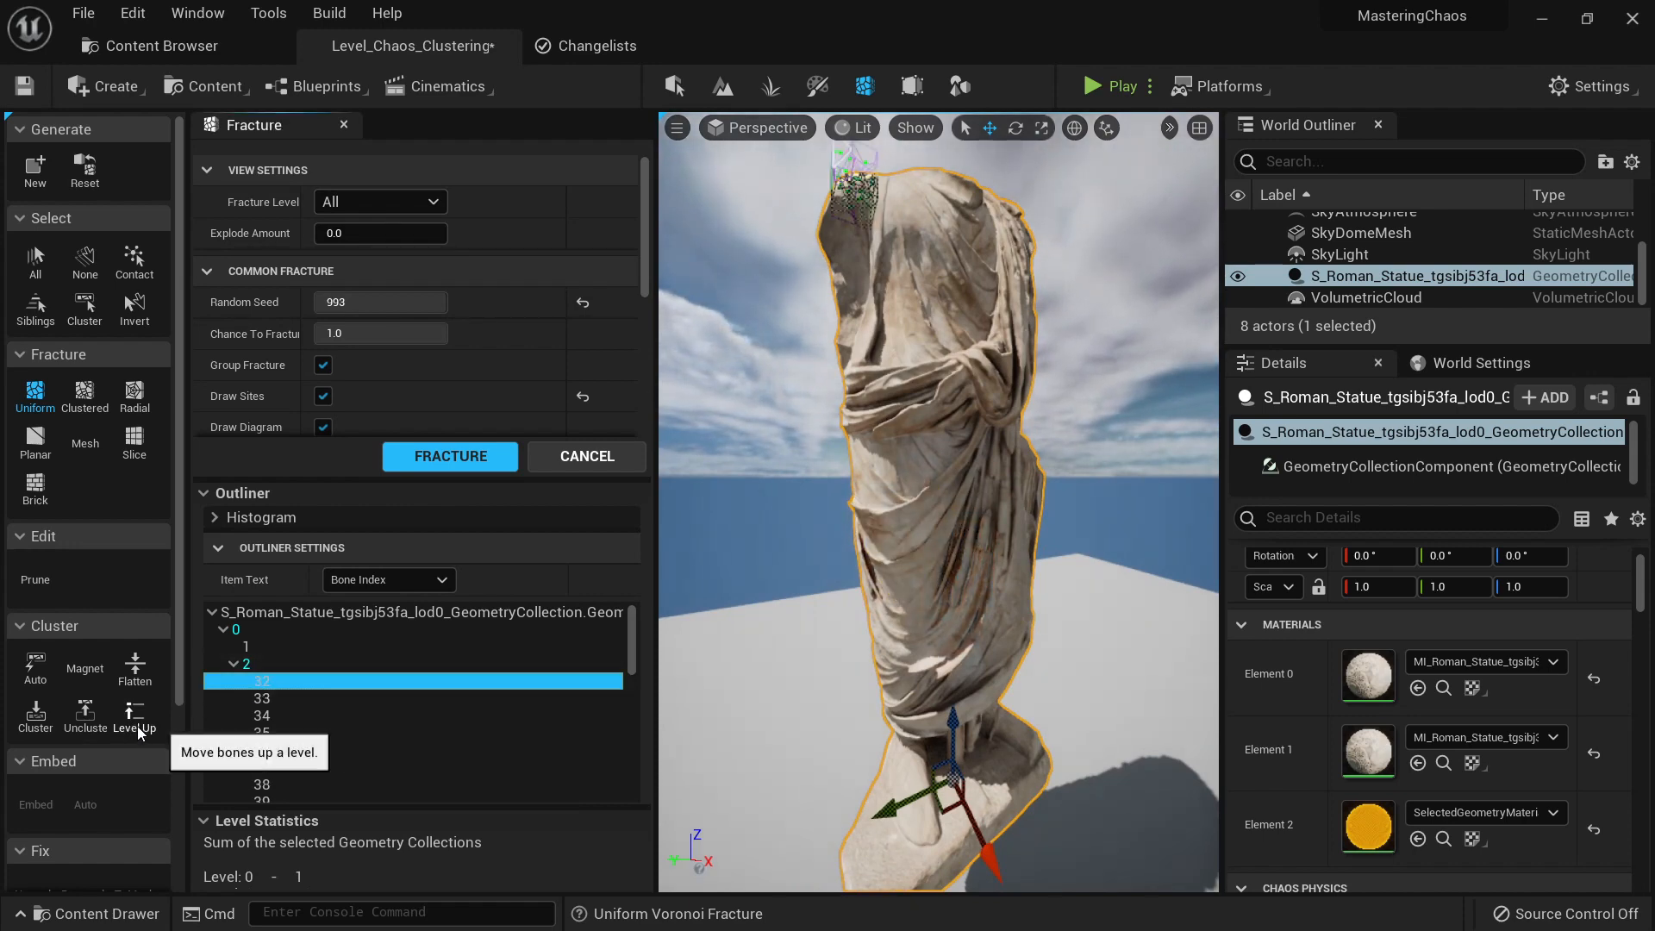
right_click_drag(775, 518, 853, 556)
left_click(272, 754, "shift")
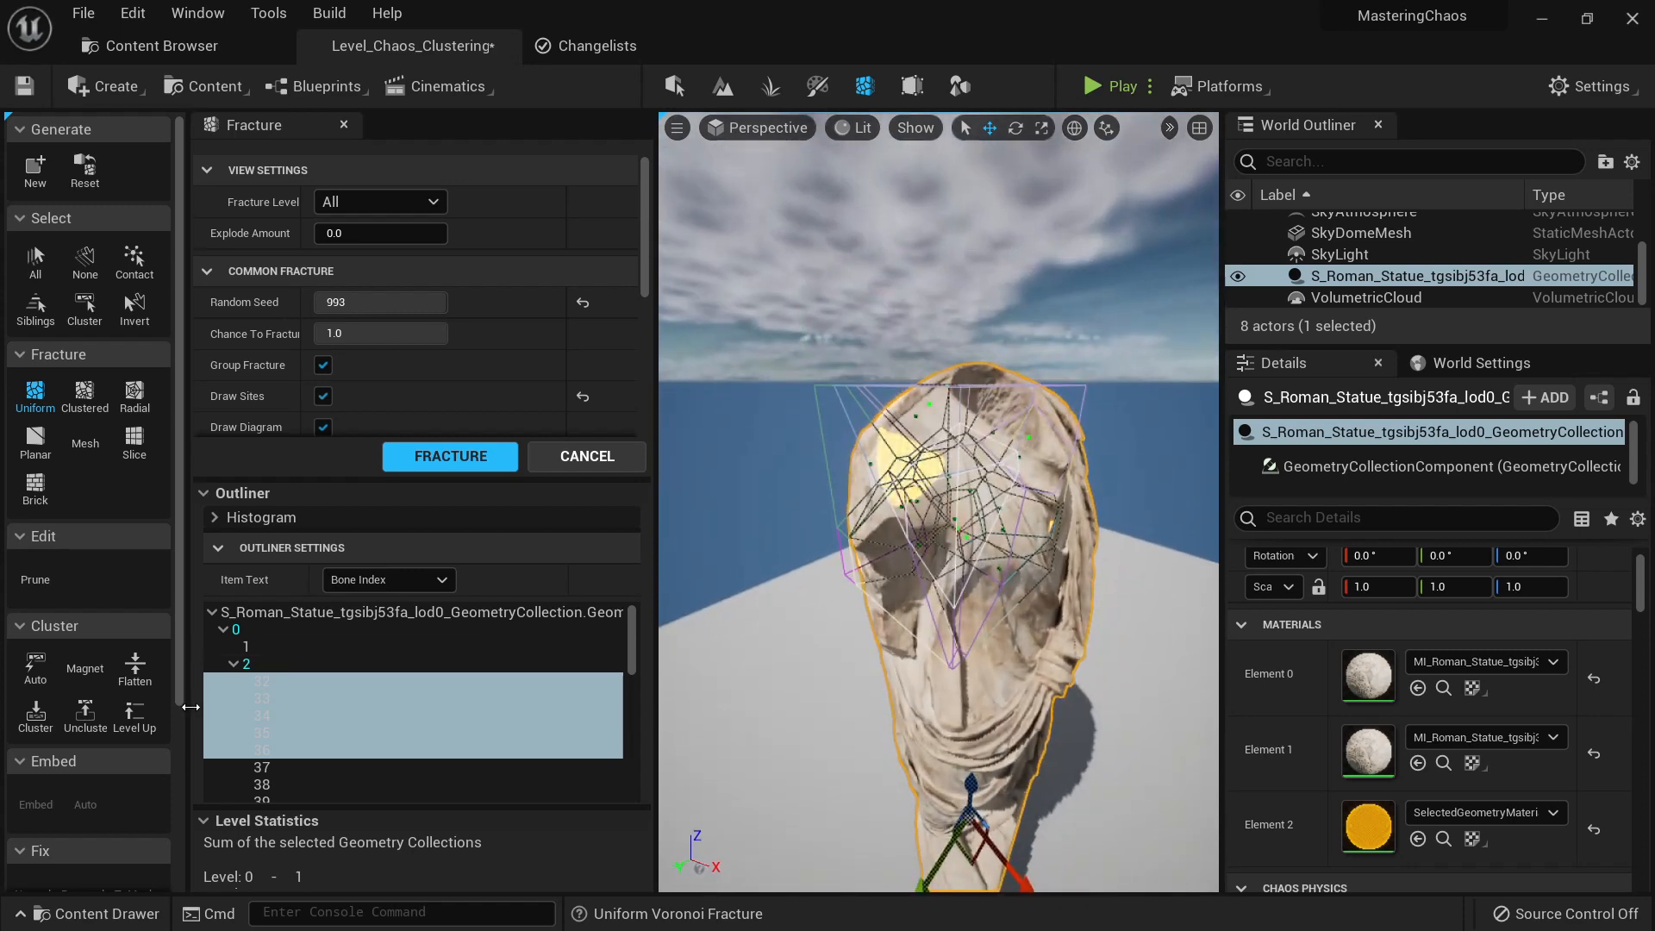
left_click(135, 732)
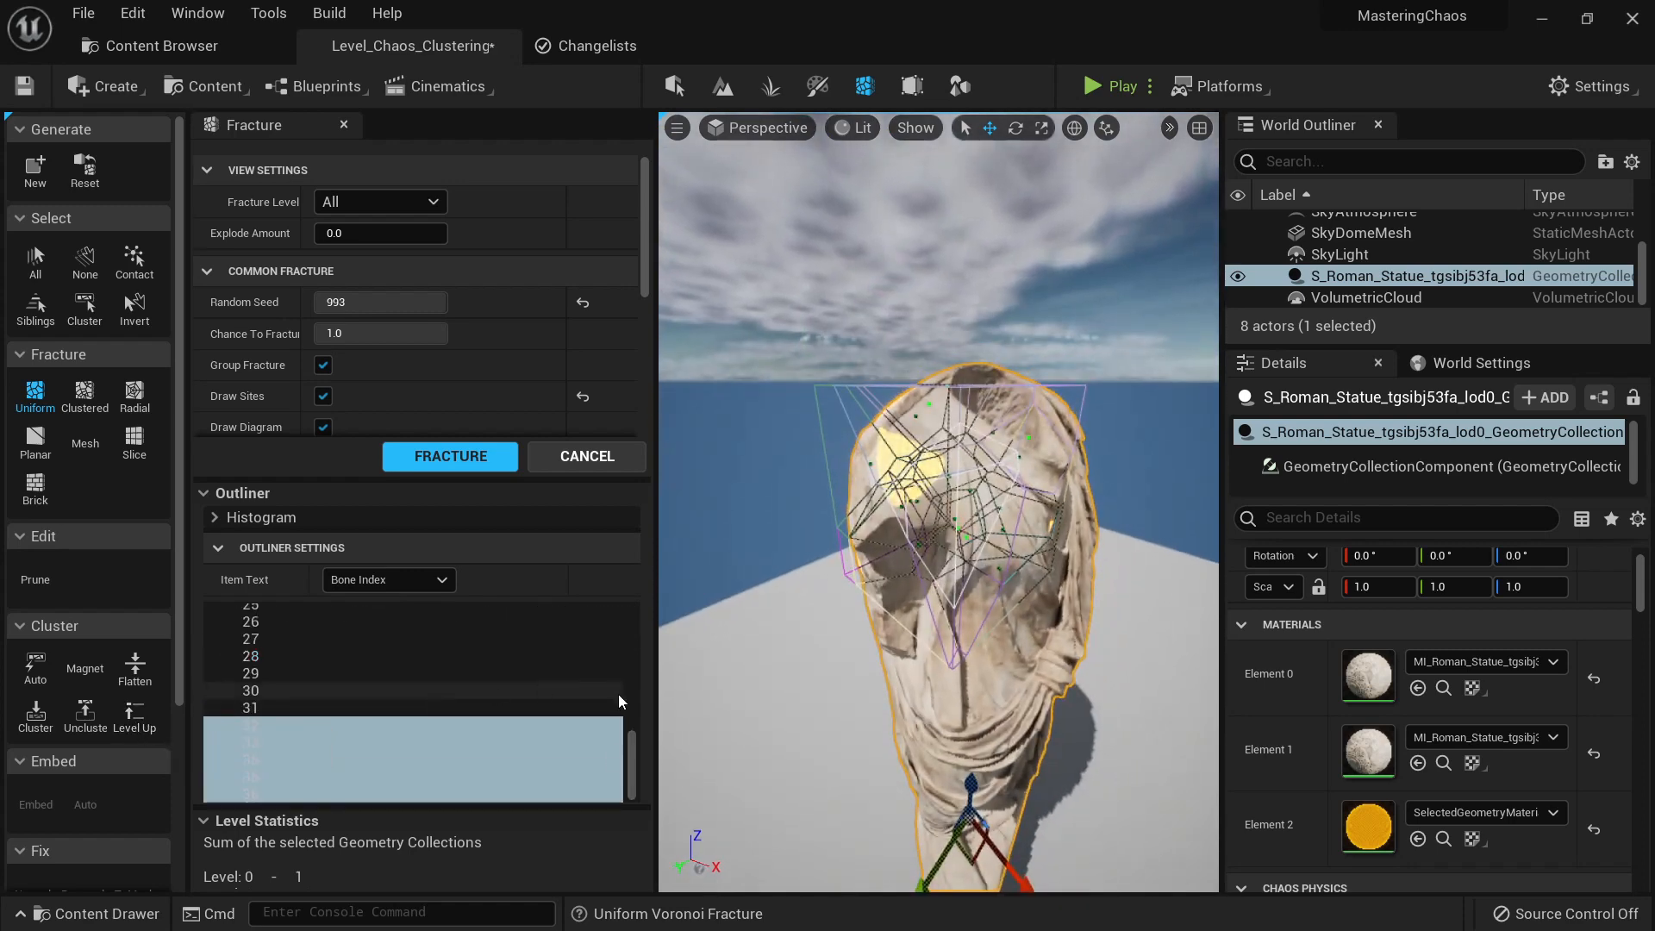
mouse_move(633, 754)
left_mouse_down()
mouse_move(633, 652)
mouse_move(623, 773)
left_mouse_up()
left_click(404, 202)
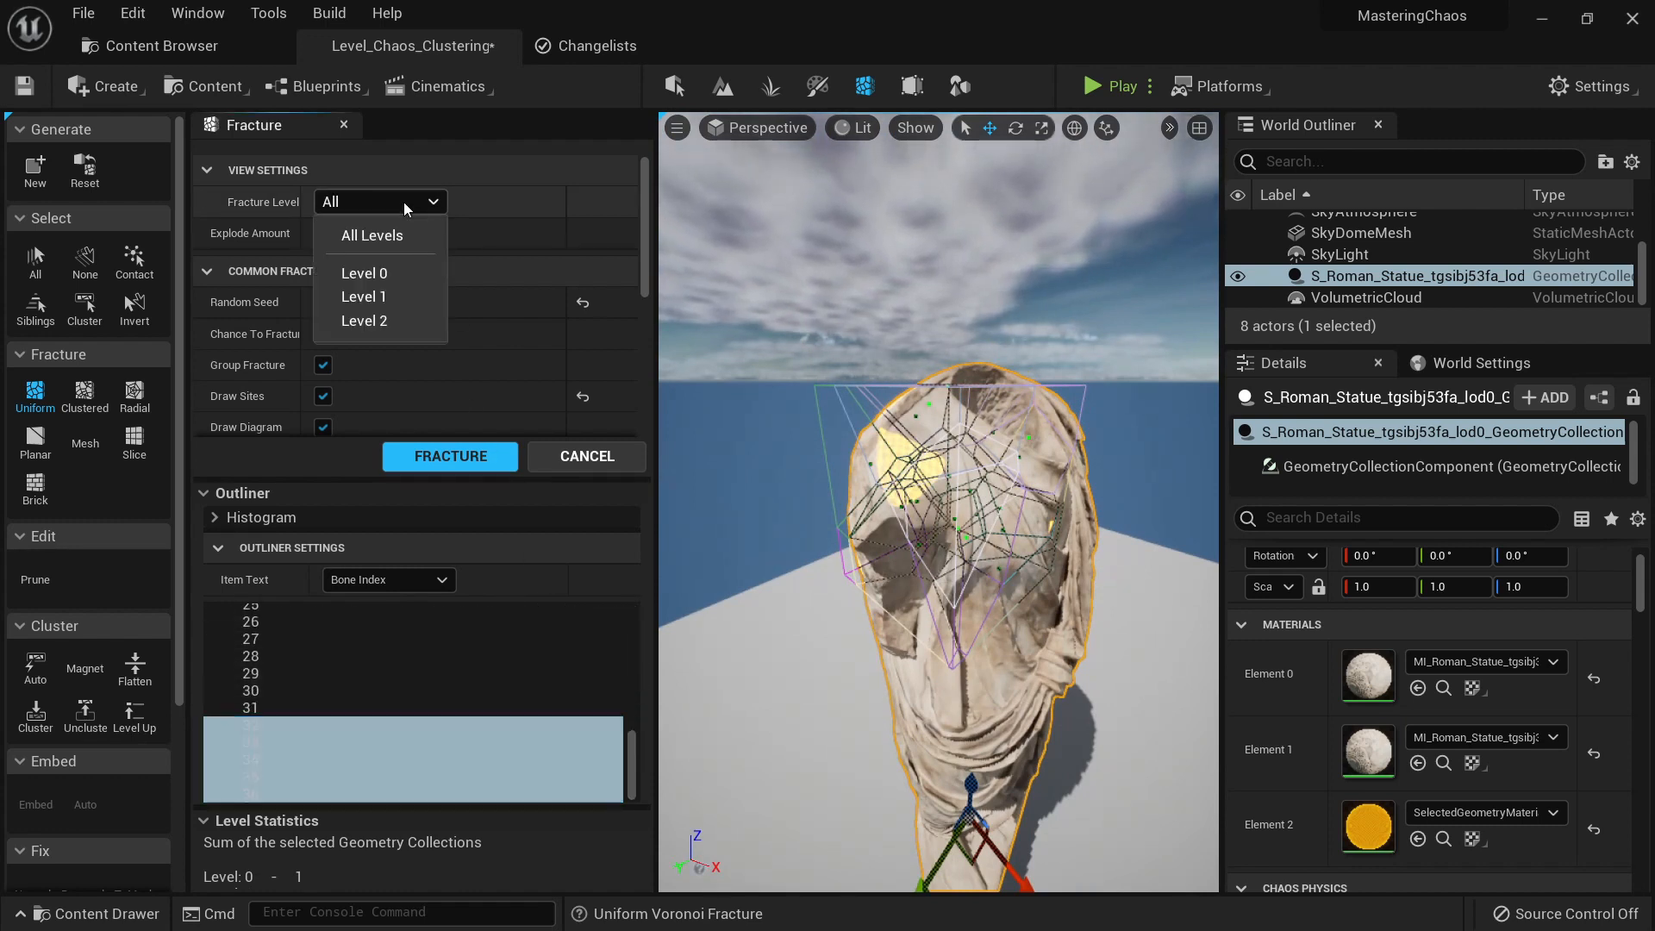
left_click(370, 234)
scroll(293, 706, "up", 15)
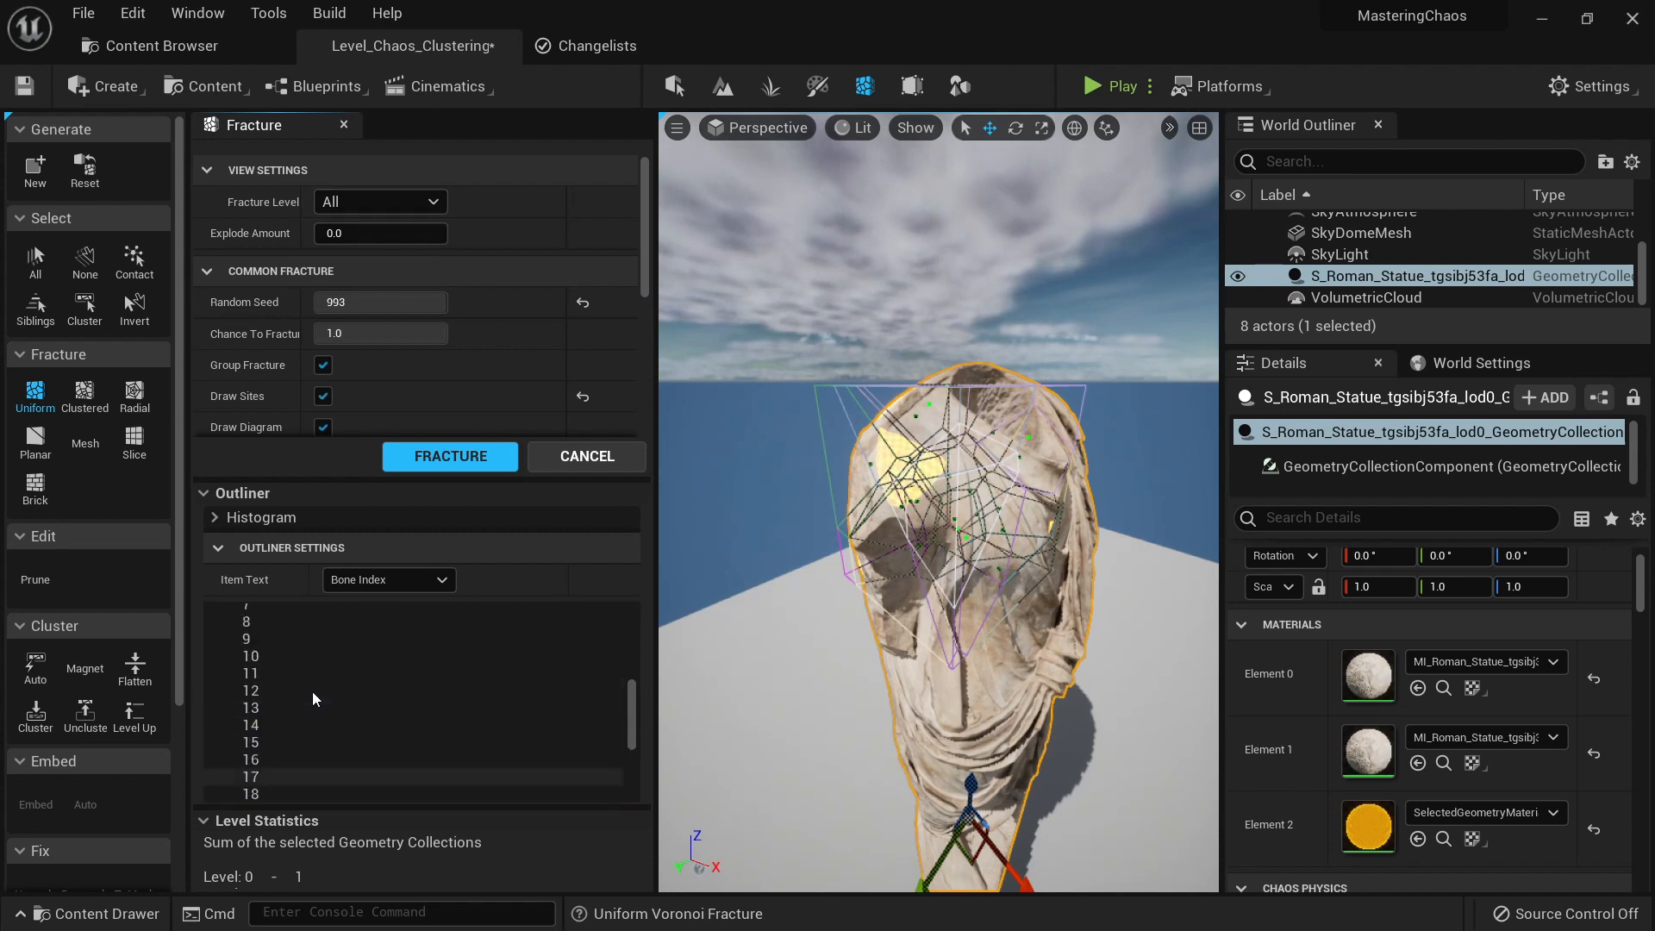
Step: Move the remaining child bones of bone 2, from 37 to 54, up one level in the hierarchy
left_click(383, 195)
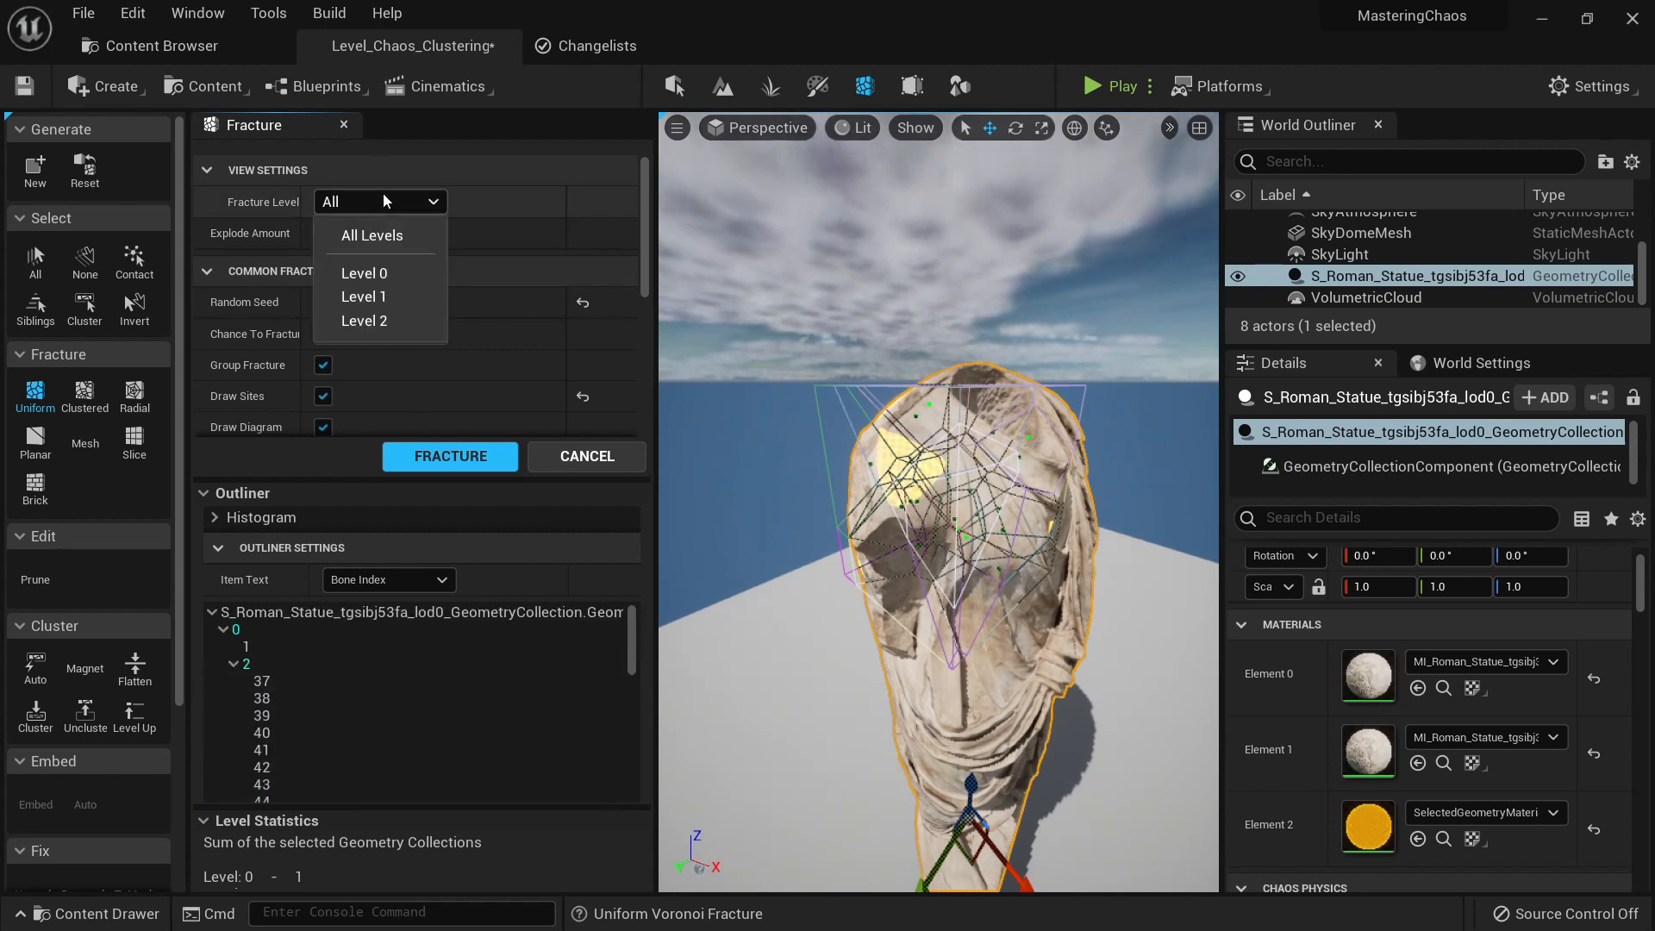
left_click(383, 195)
left_click(271, 681)
scroll(308, 688, "down", 8)
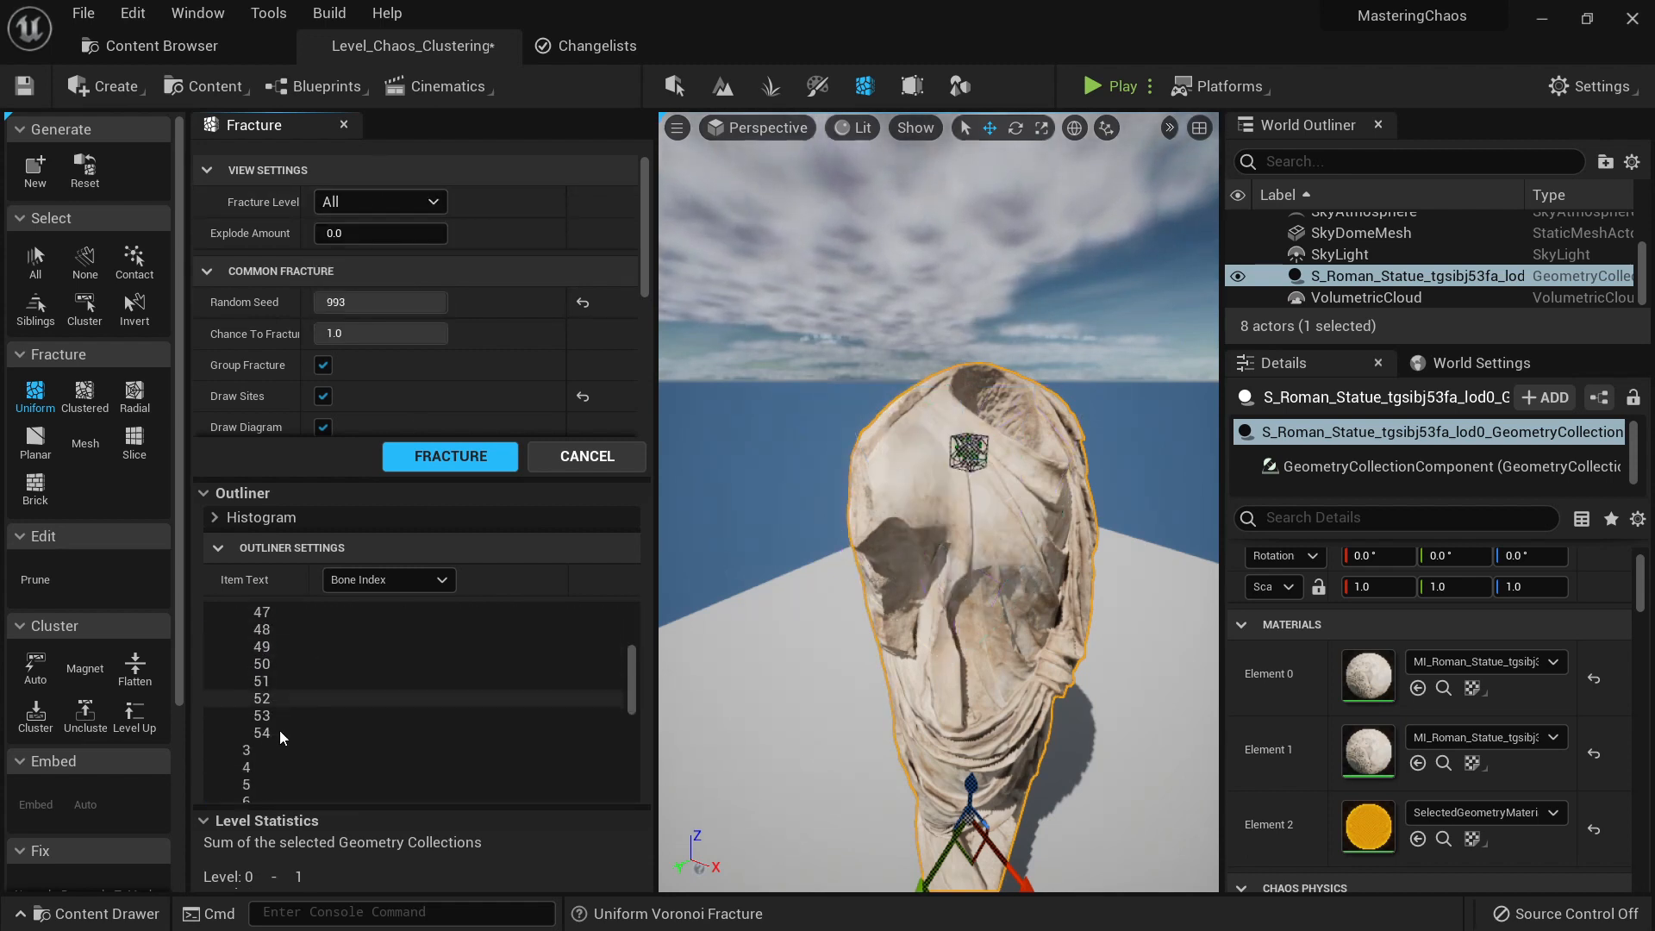
left_click(270, 697, "shift")
left_click(137, 716)
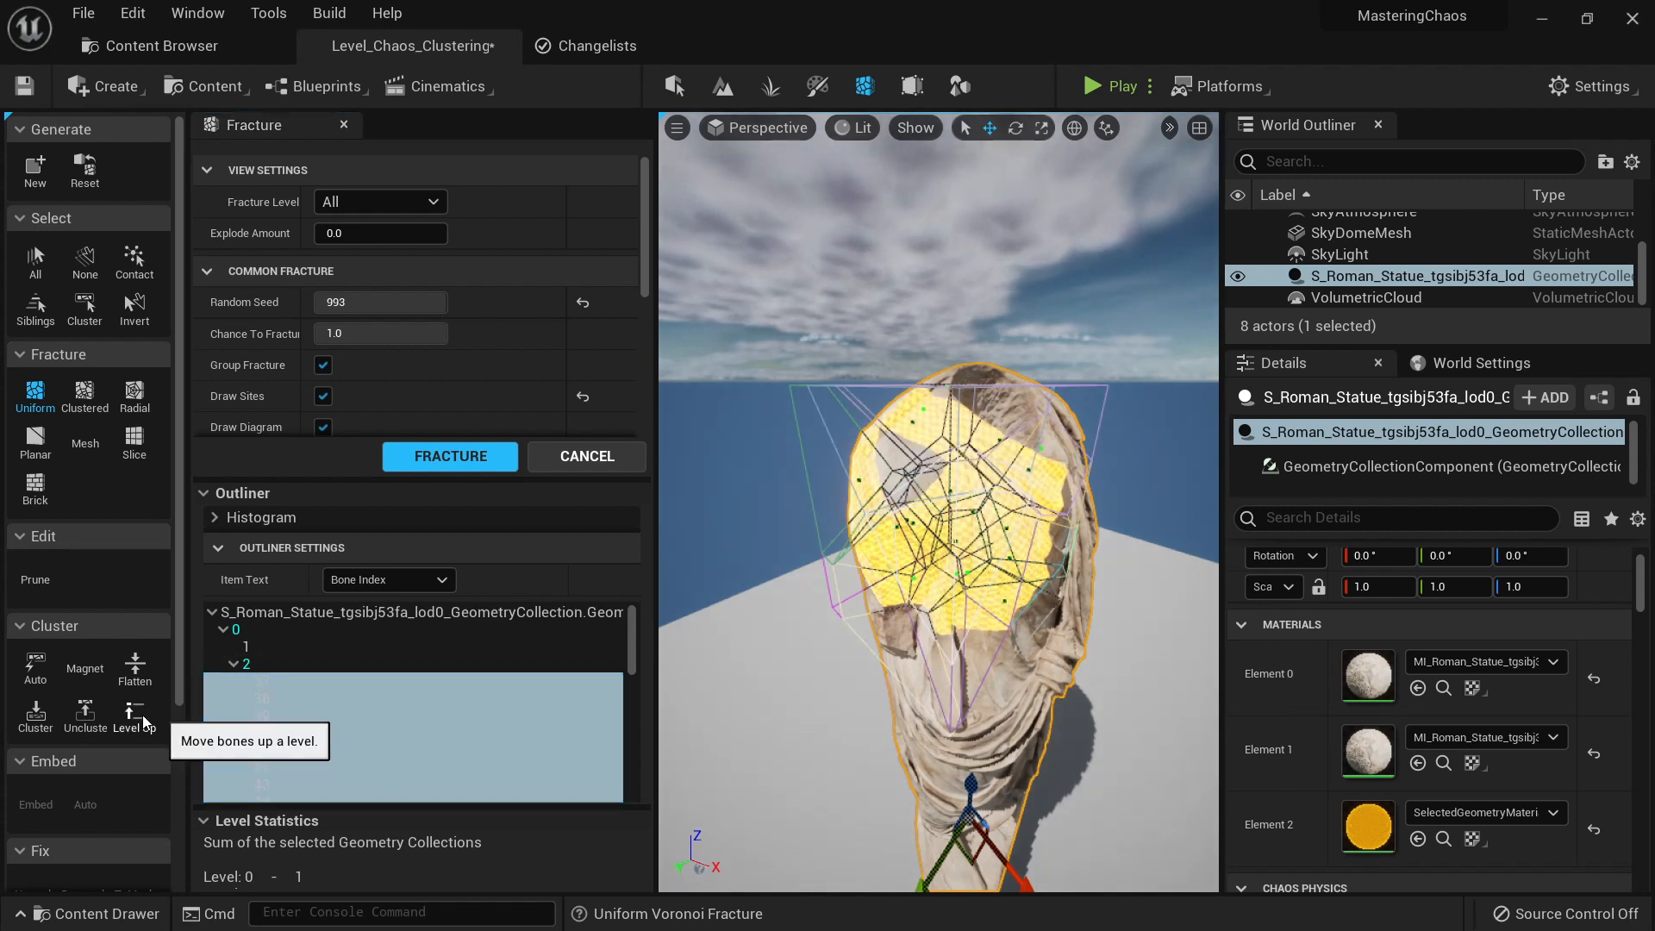
scroll(421, 717, "up", 15)
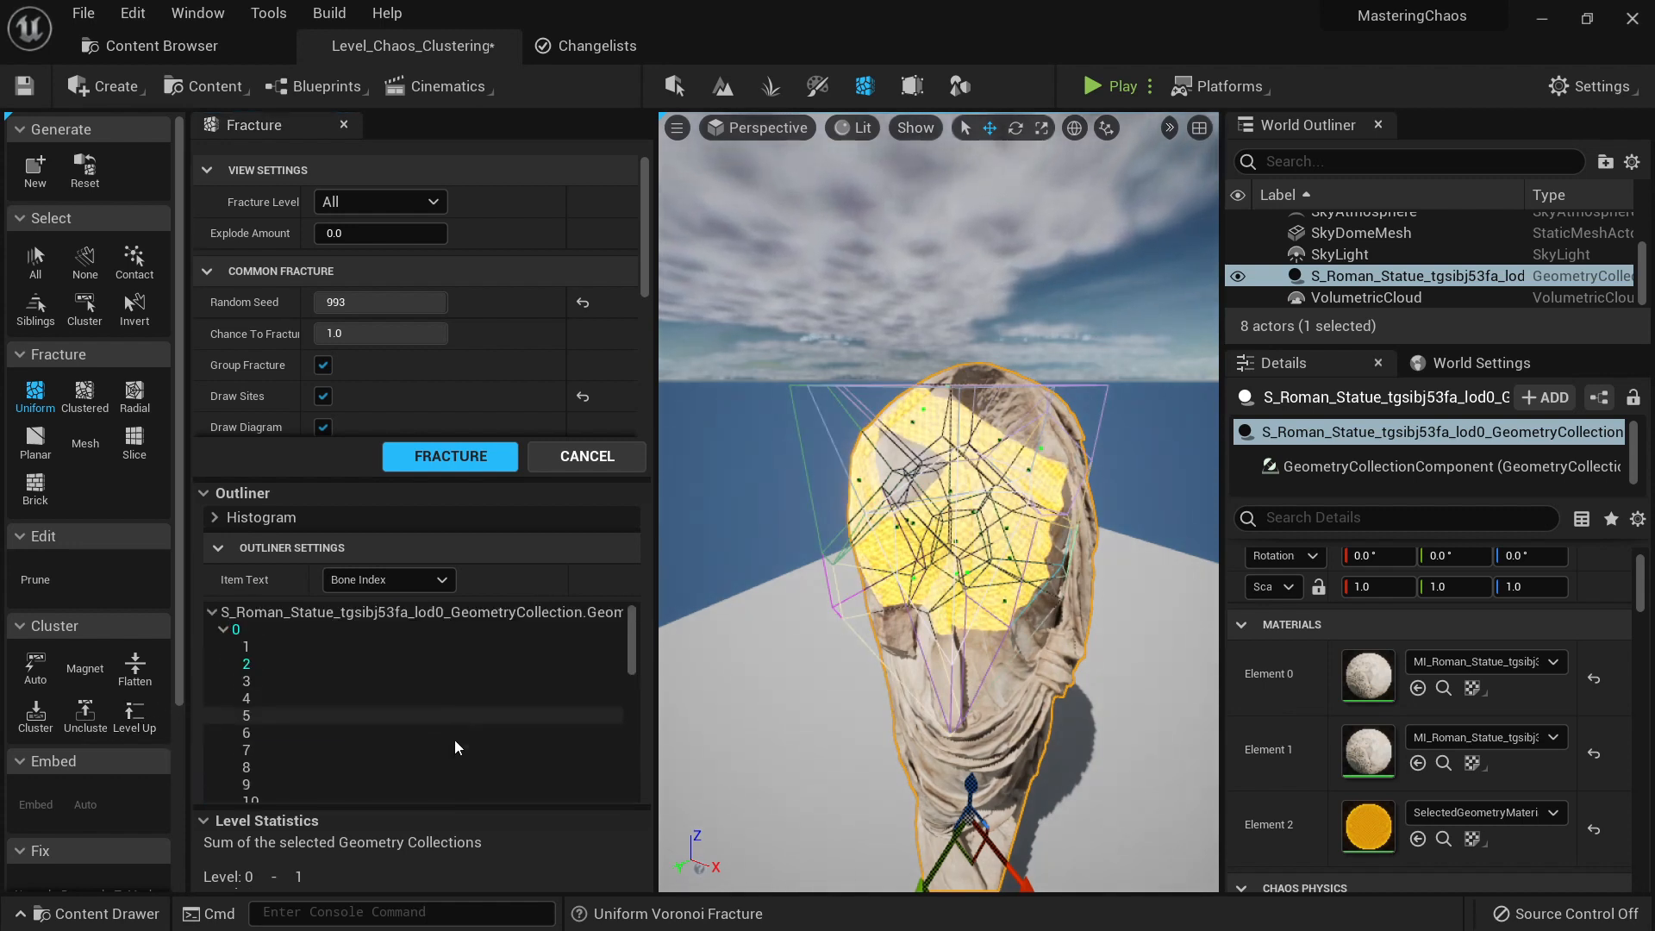
left_click(355, 200)
left_click(400, 194)
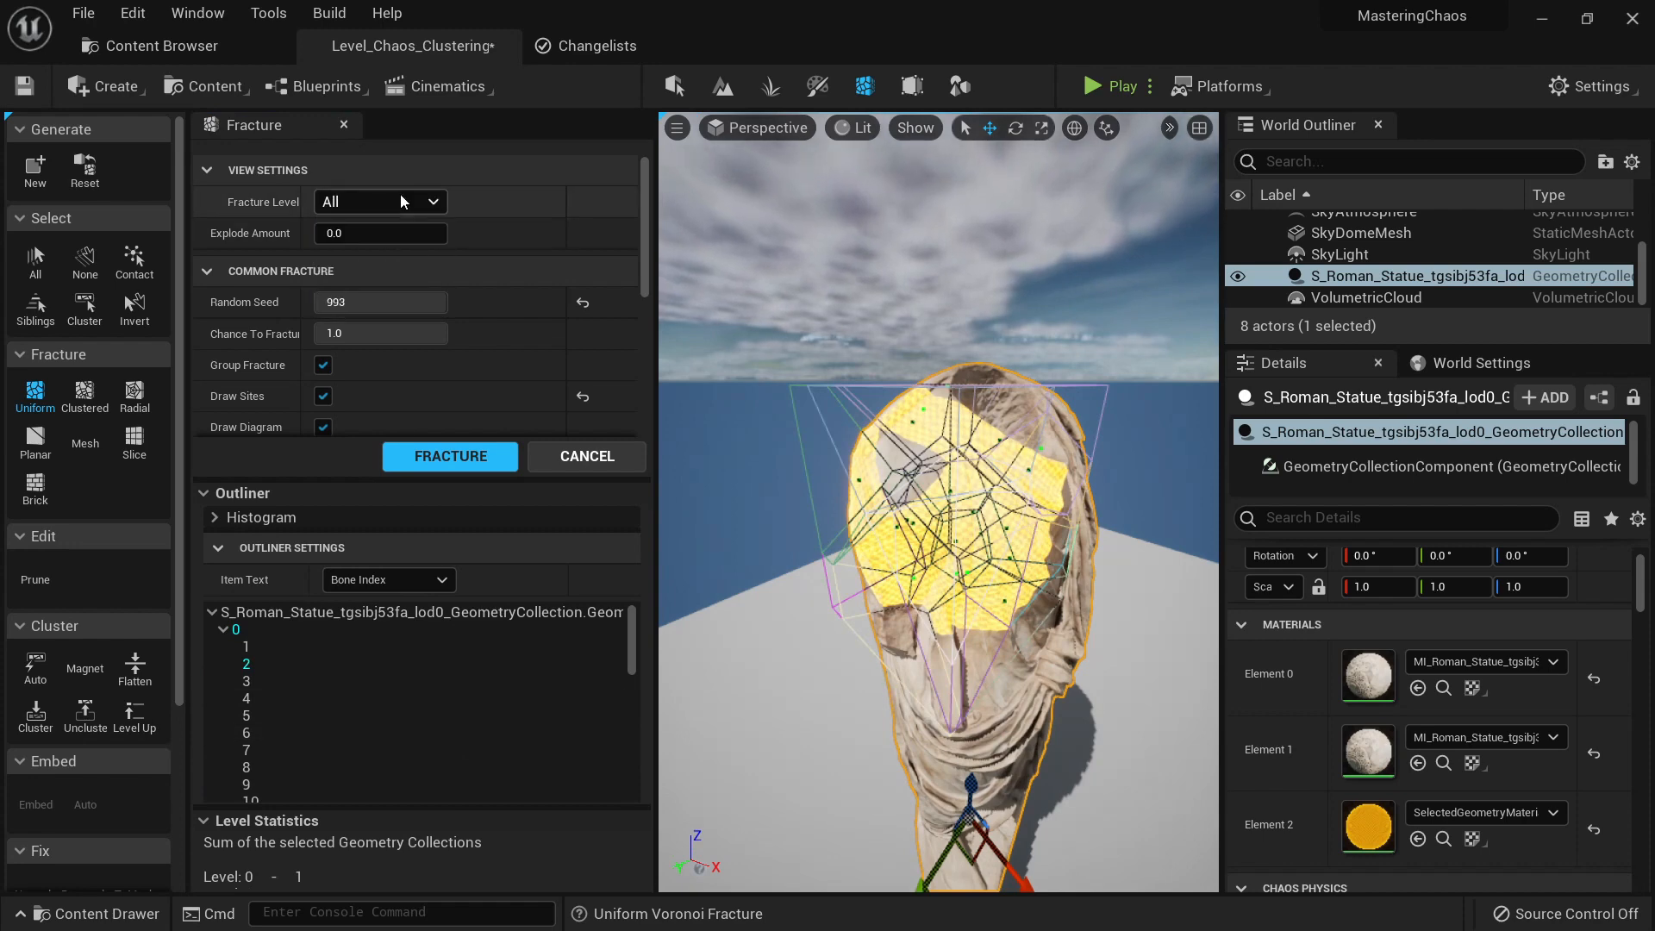
Step: Select the large piece on the statue's upper side, bone 20, and break it up with a Uniform Voronoi fracture
mouse_move(886, 518)
right_mouse_down()
mouse_move(949, 513)
mouse_move(888, 505)
right_mouse_up()
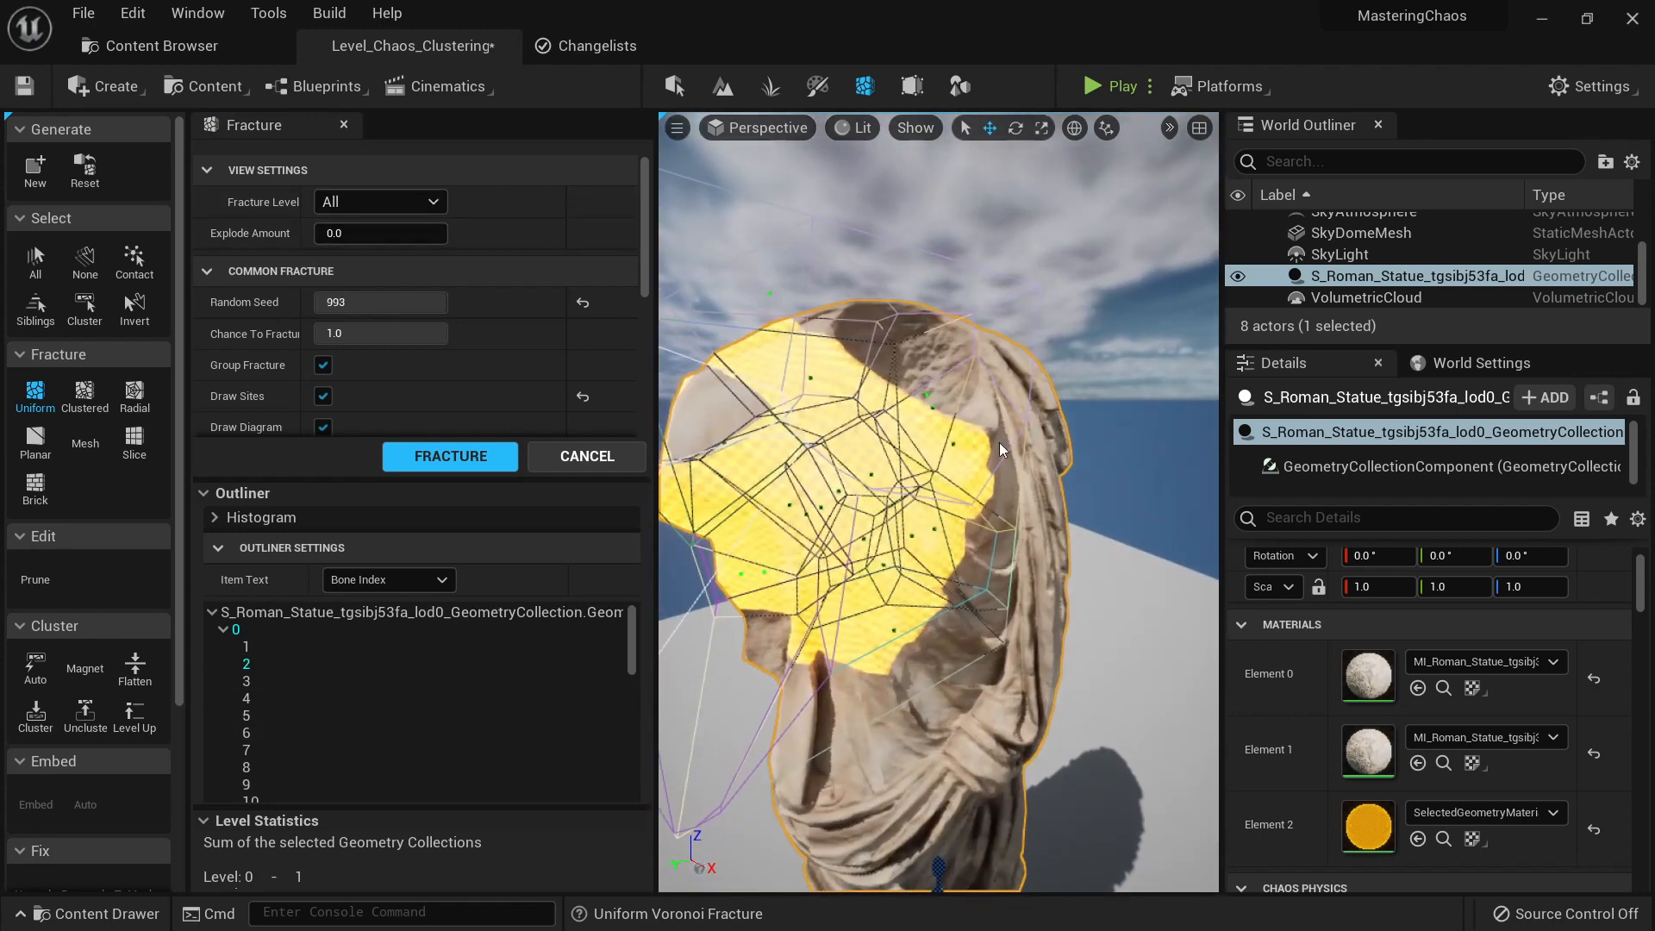
left_click(992, 418)
scroll(992, 418, "down", 5)
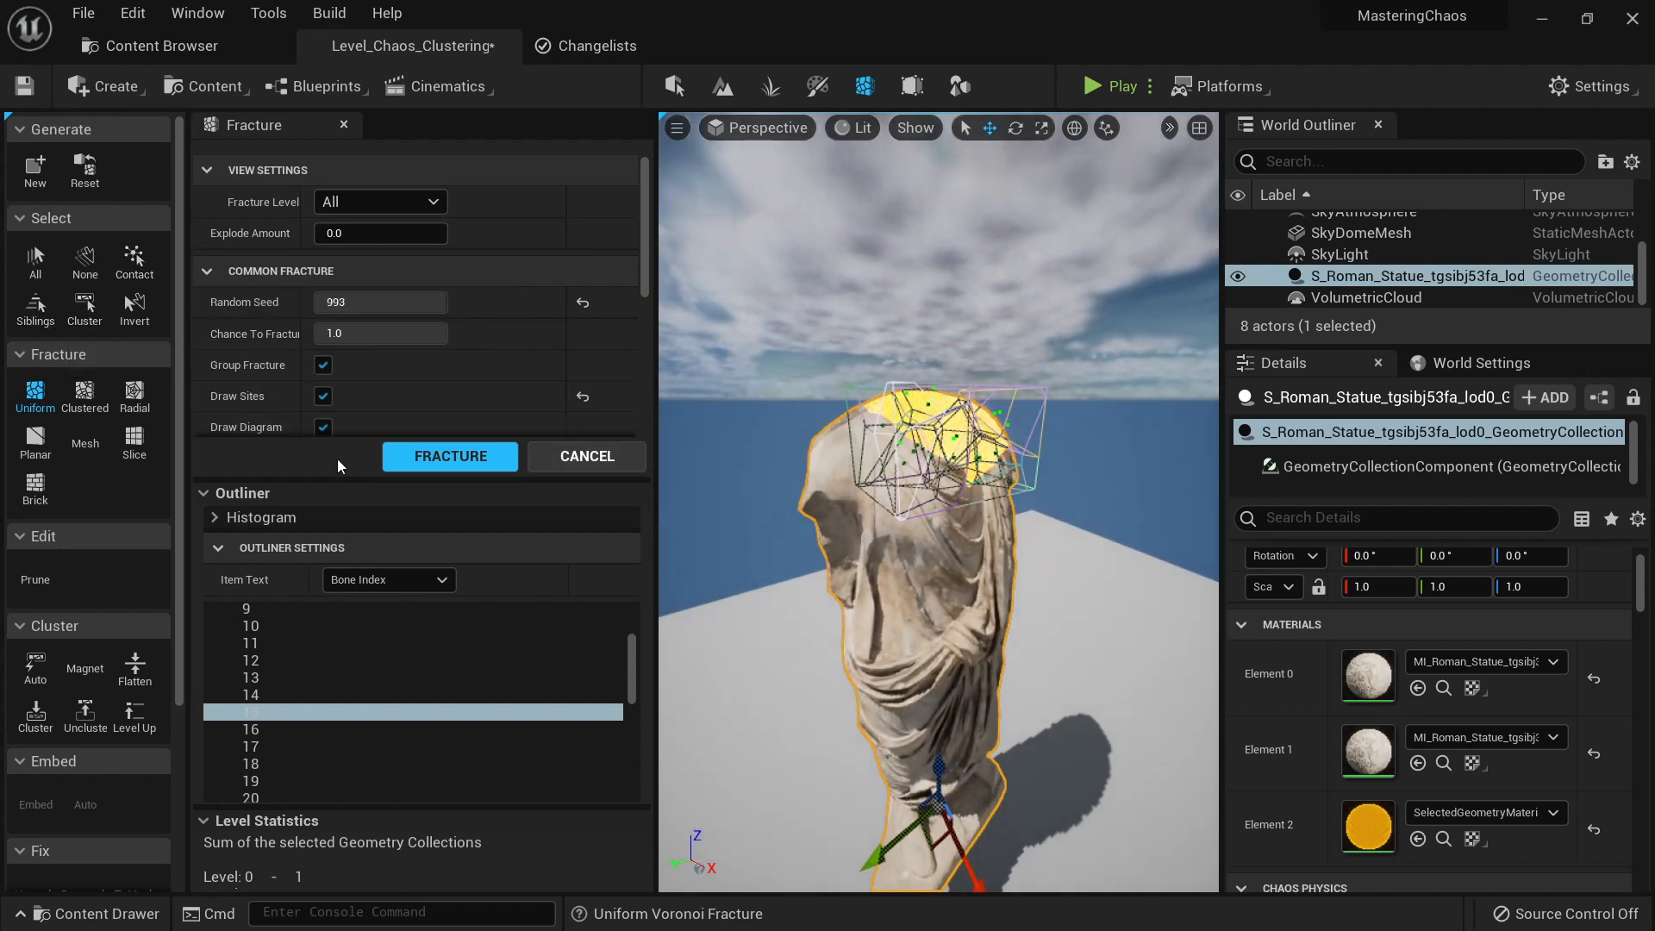
right_click_drag(931, 508, 862, 487)
left_click(896, 526)
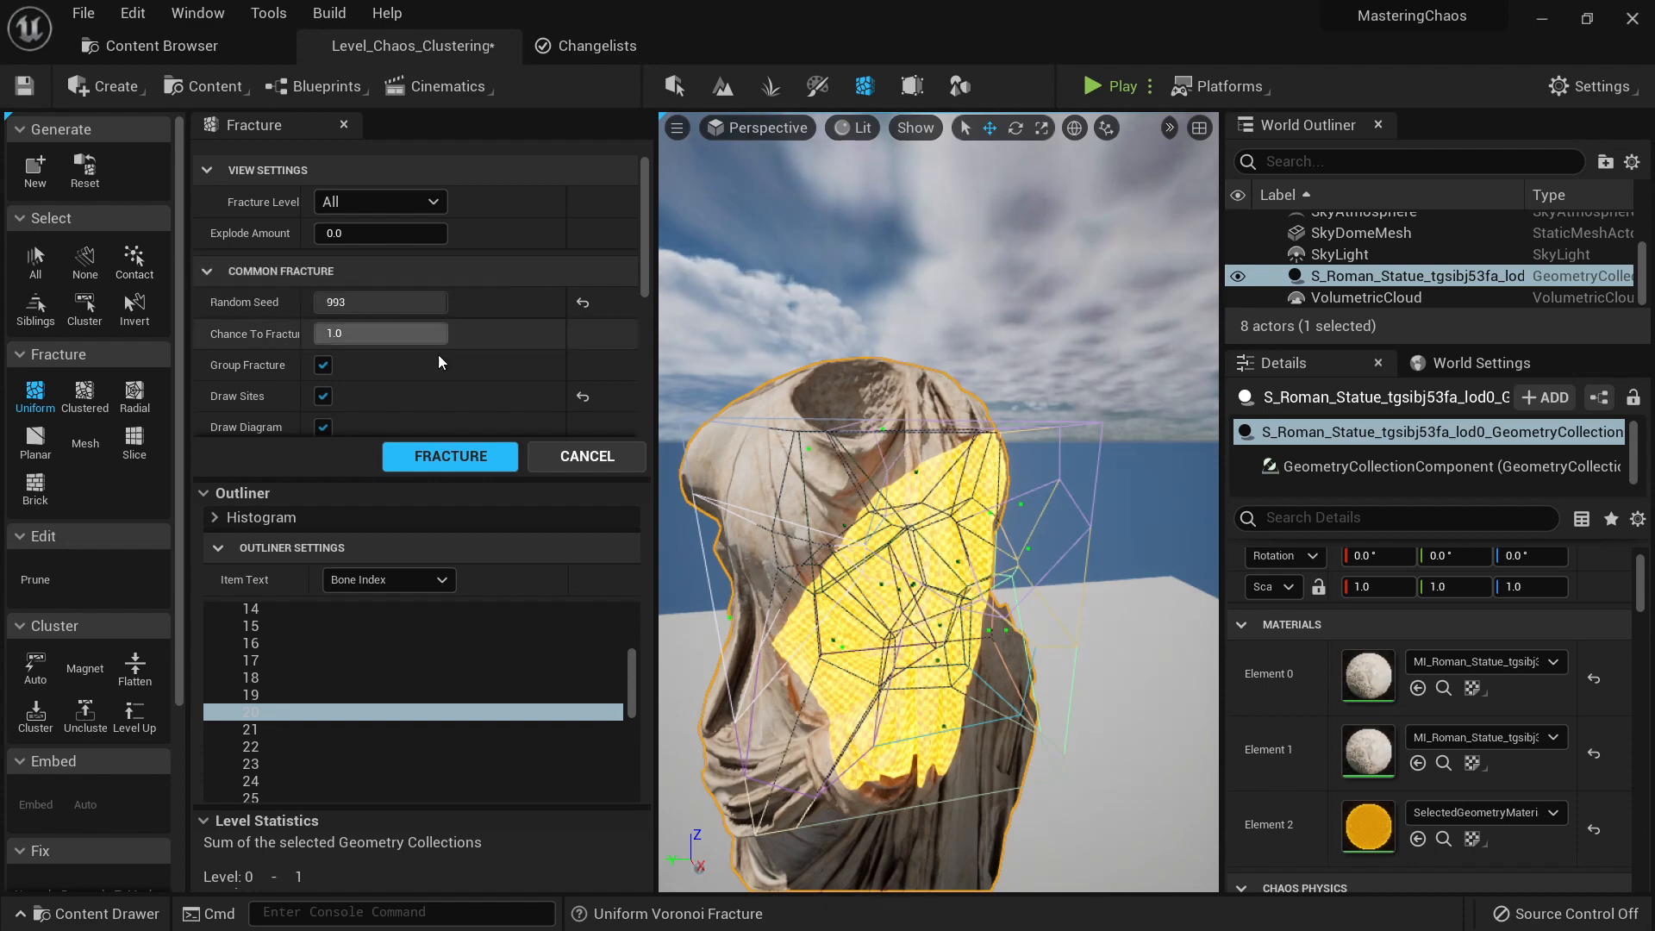
right_click_drag(849, 448, 864, 476)
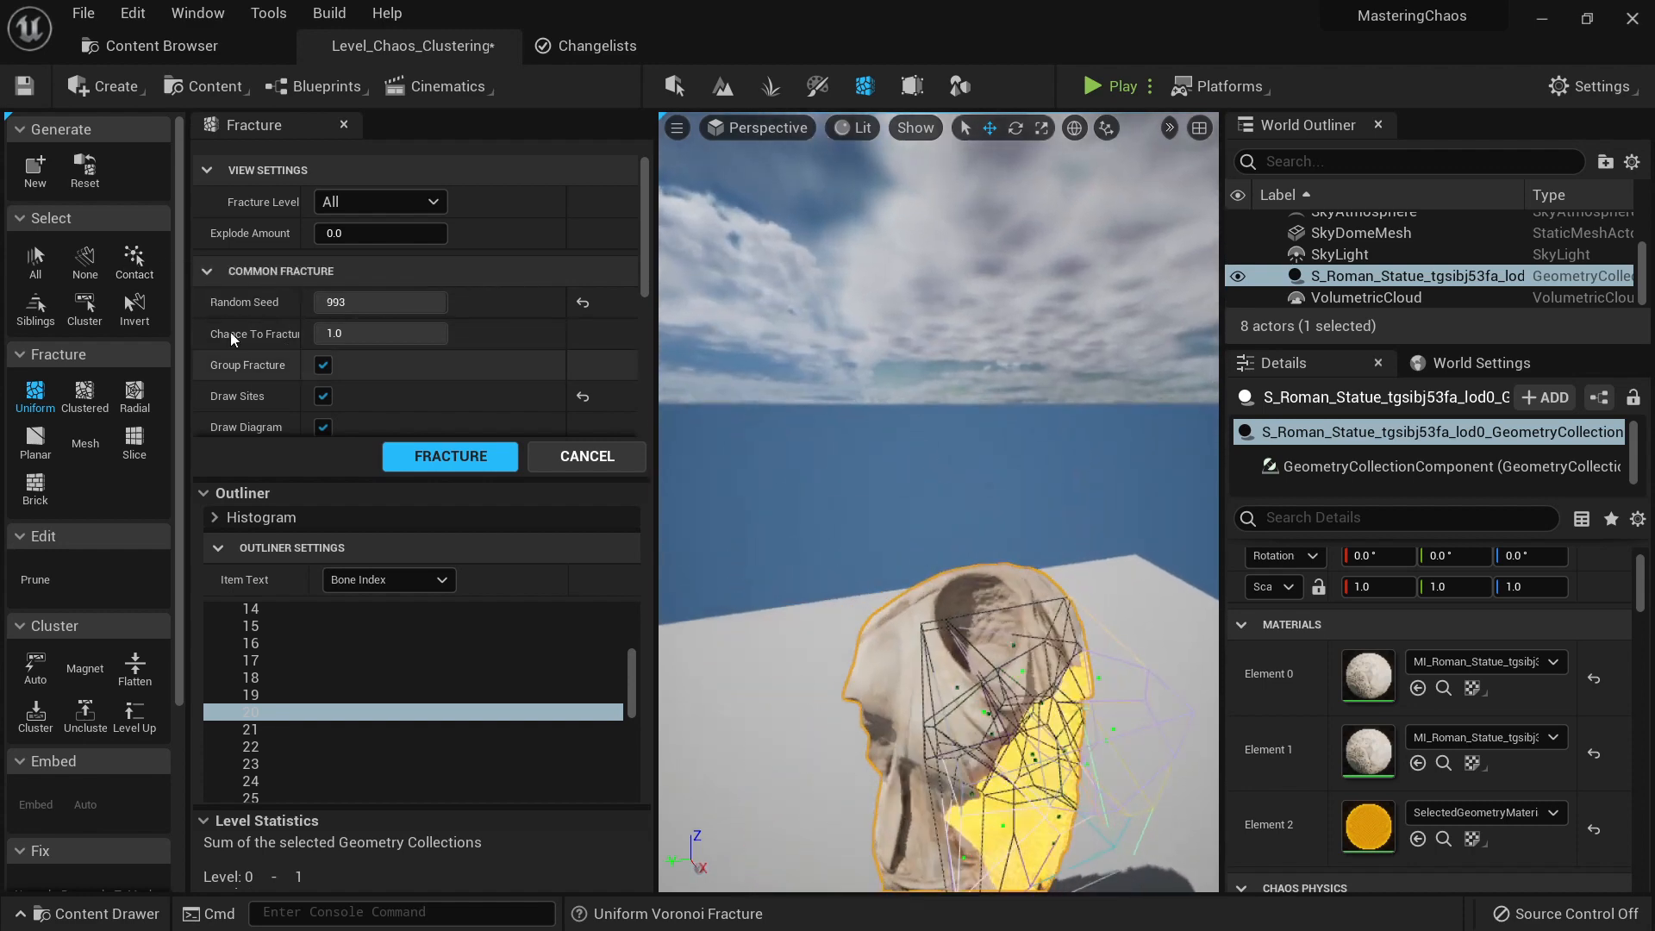
left_click(439, 460)
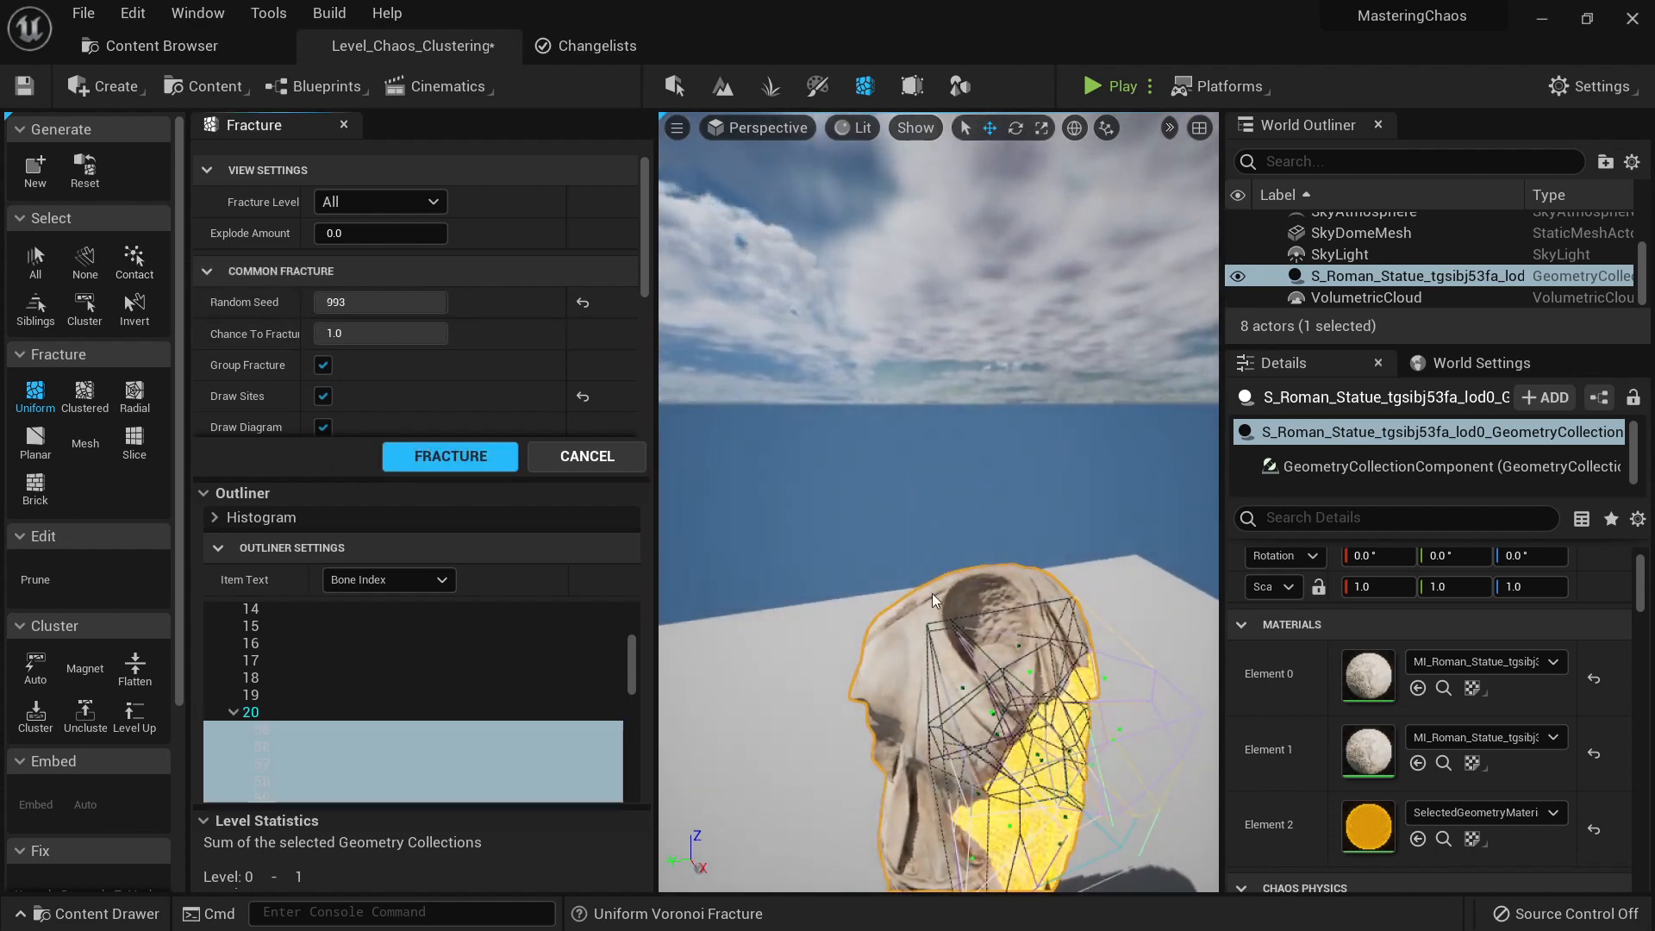
Step: Select parent bone 20 and uncluster it to release its child bones
left_click(295, 670)
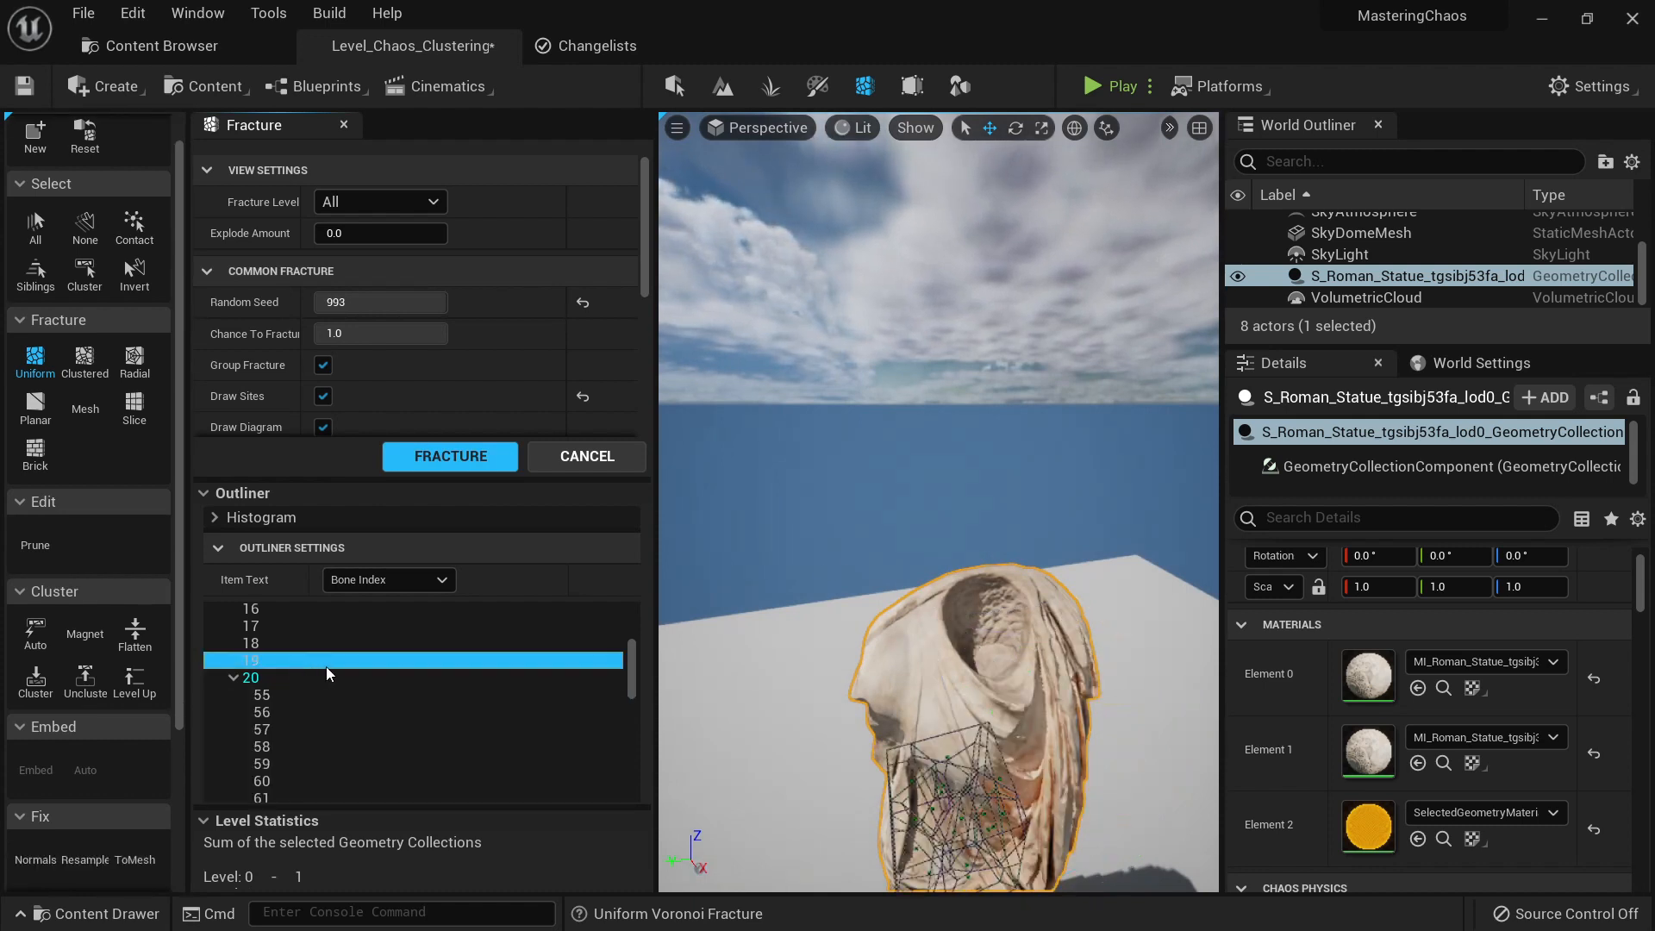
scroll(296, 669, "down", 2)
left_click(295, 662)
left_click(276, 617)
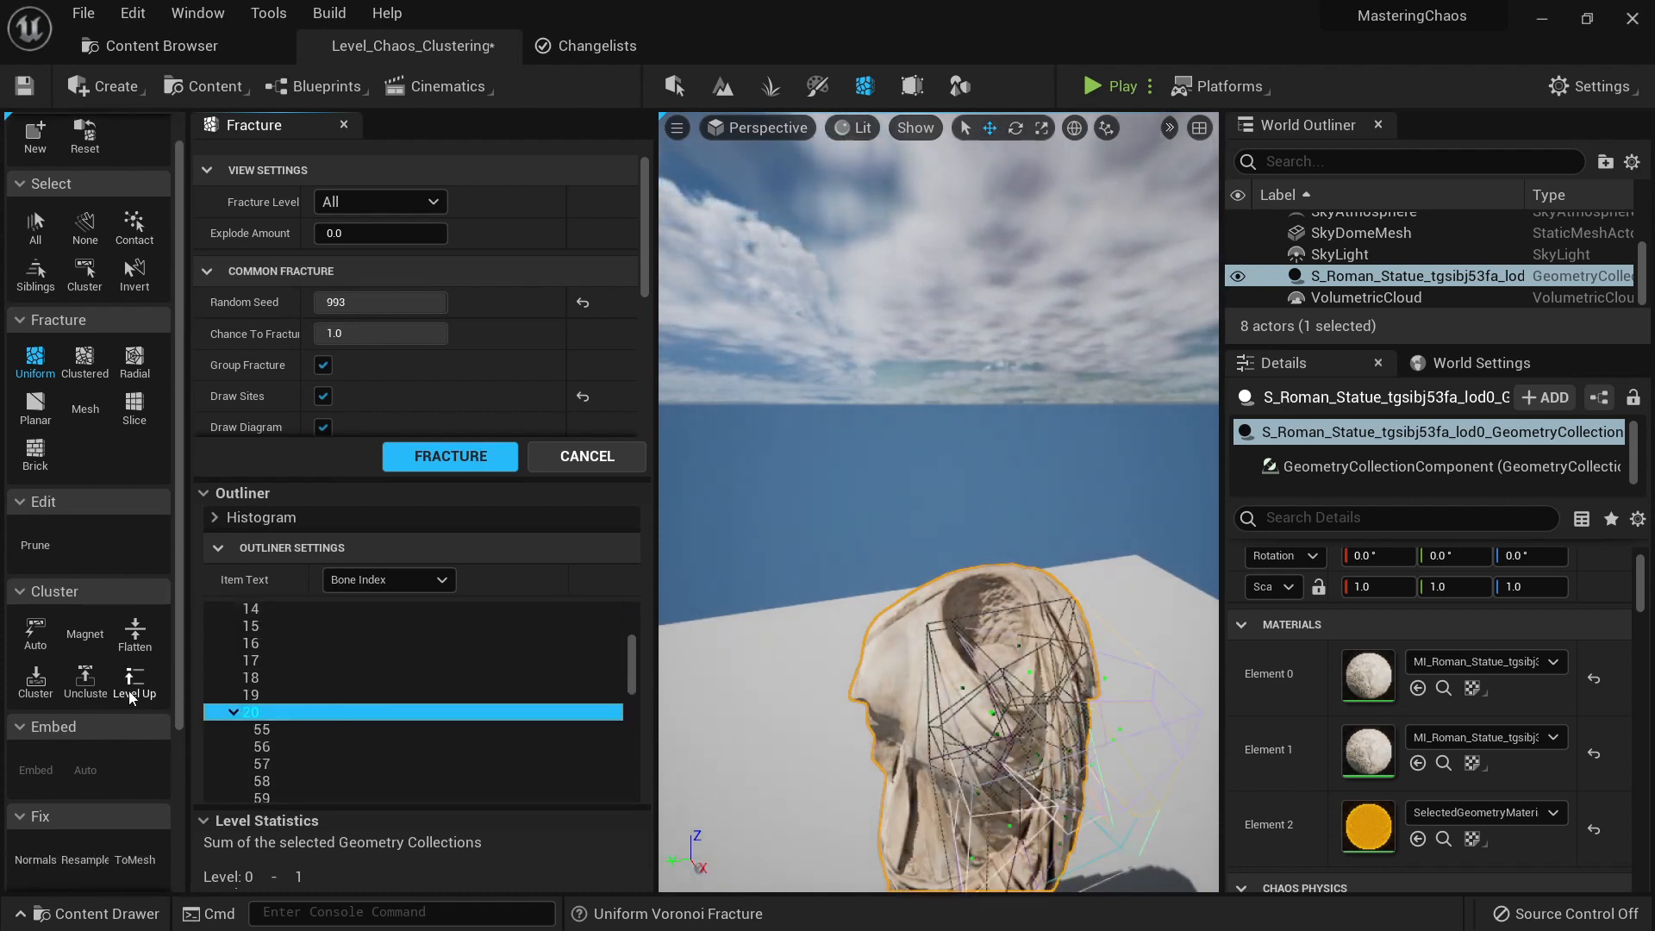
left_click(100, 692)
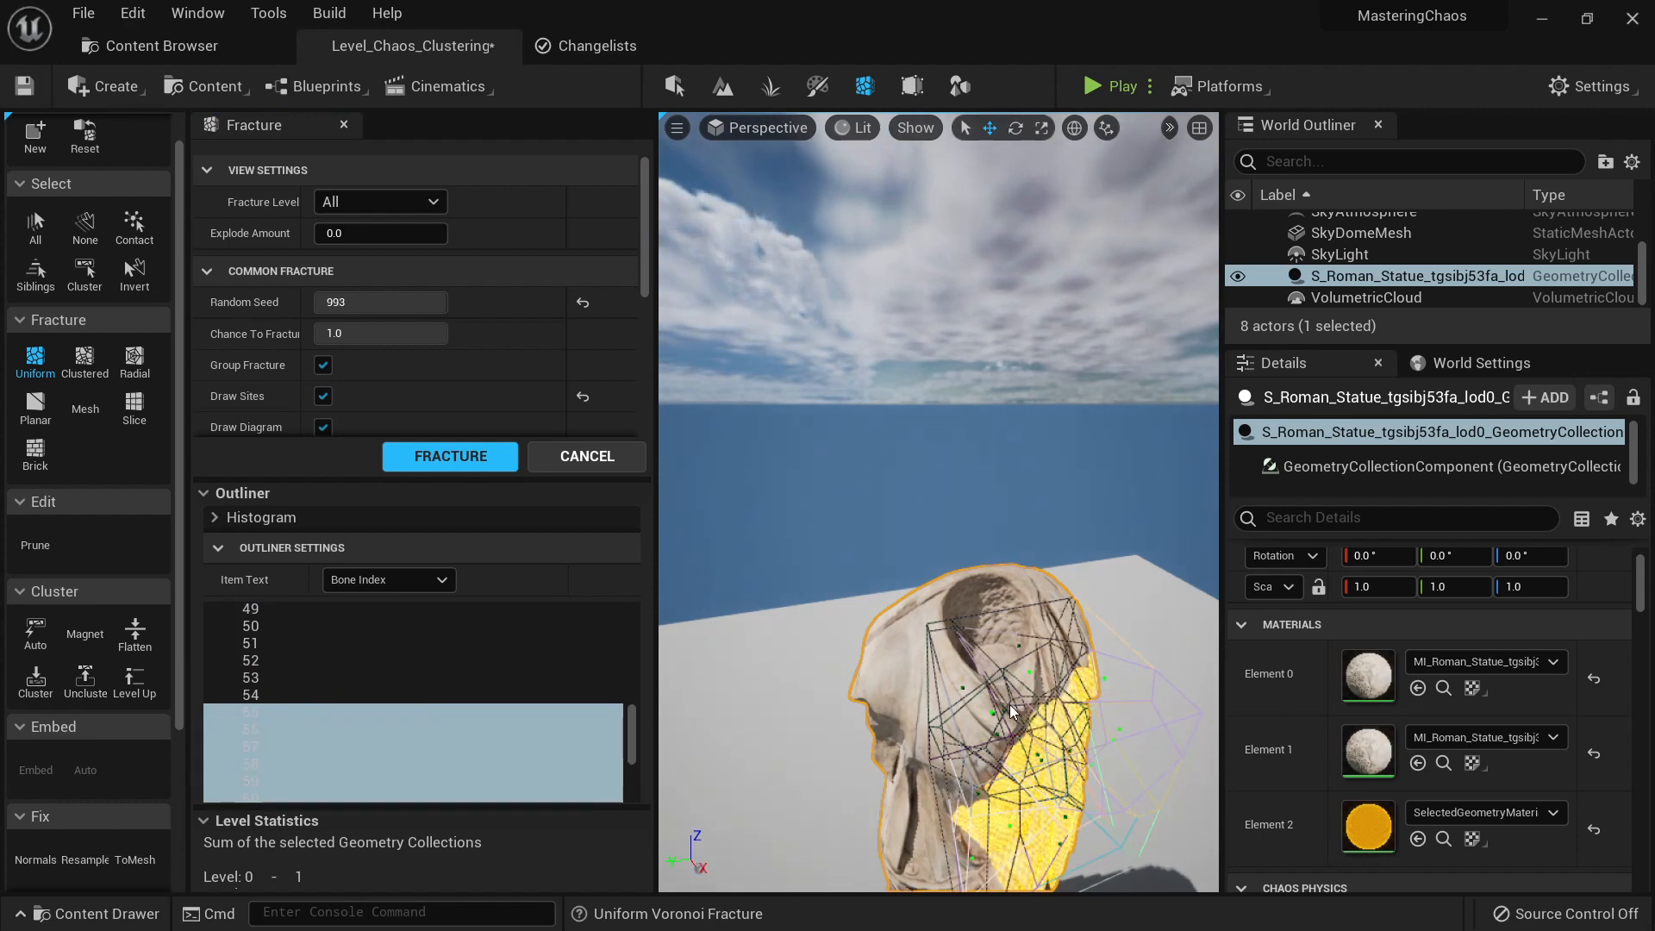
Step: Examine the bone hierarchy and the statue to check at which level the unclustered pieces from bone 55 onward sit
right_click_drag(1011, 712, 879, 677)
scroll(526, 754, "down", 5)
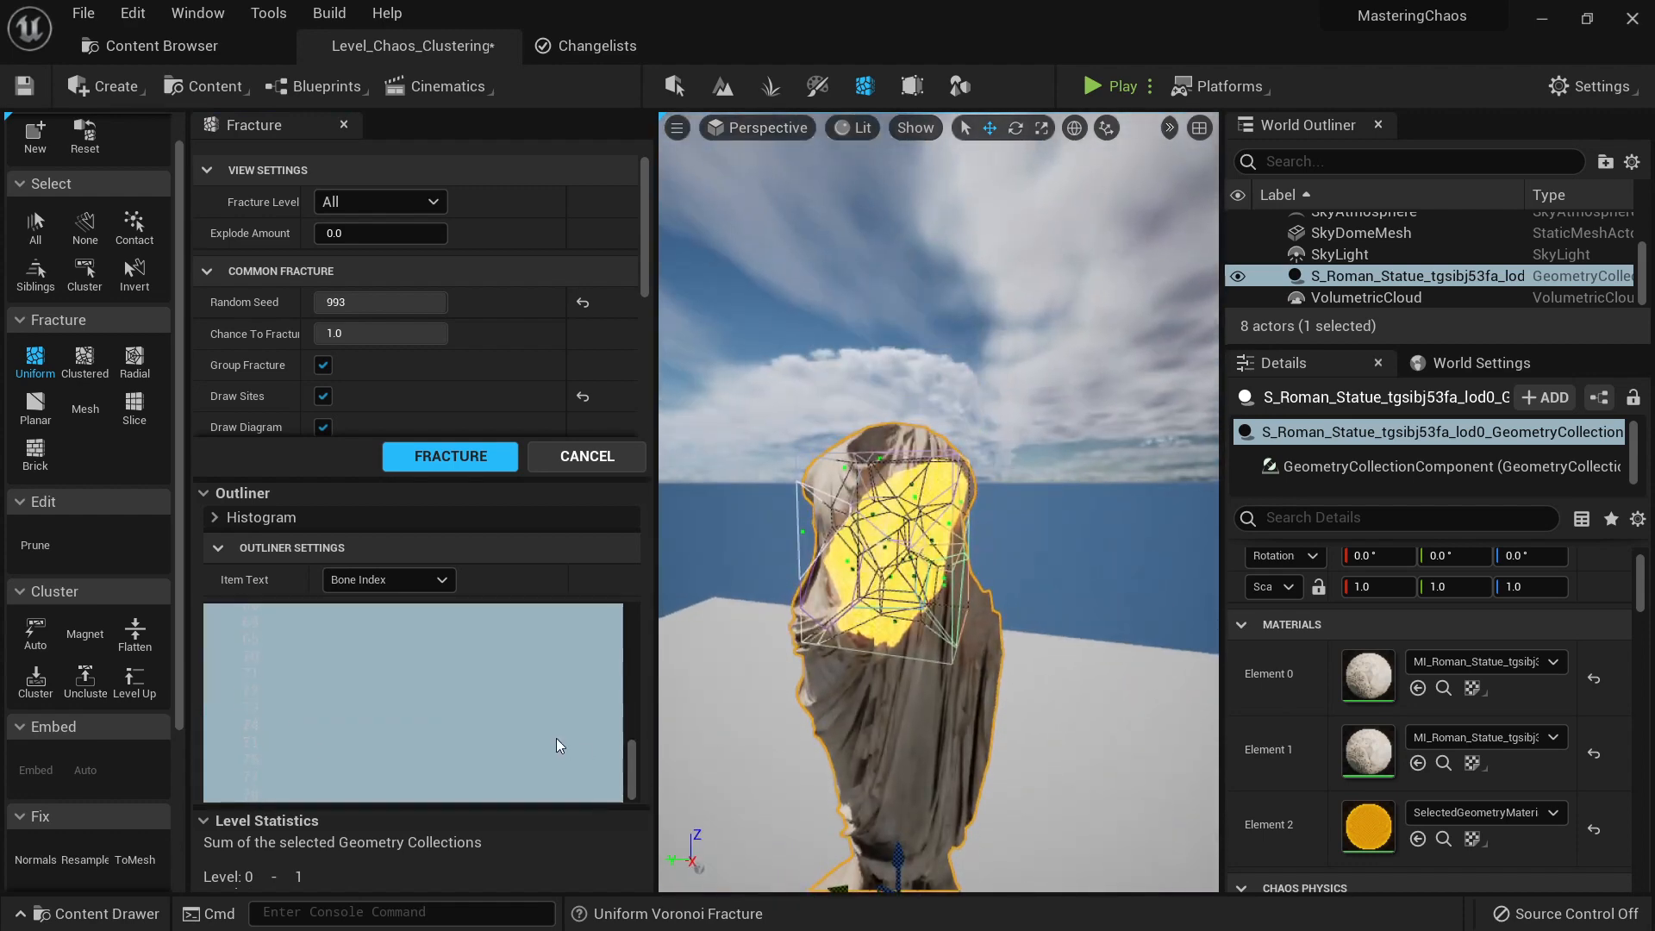
scroll(547, 767, "up", 15)
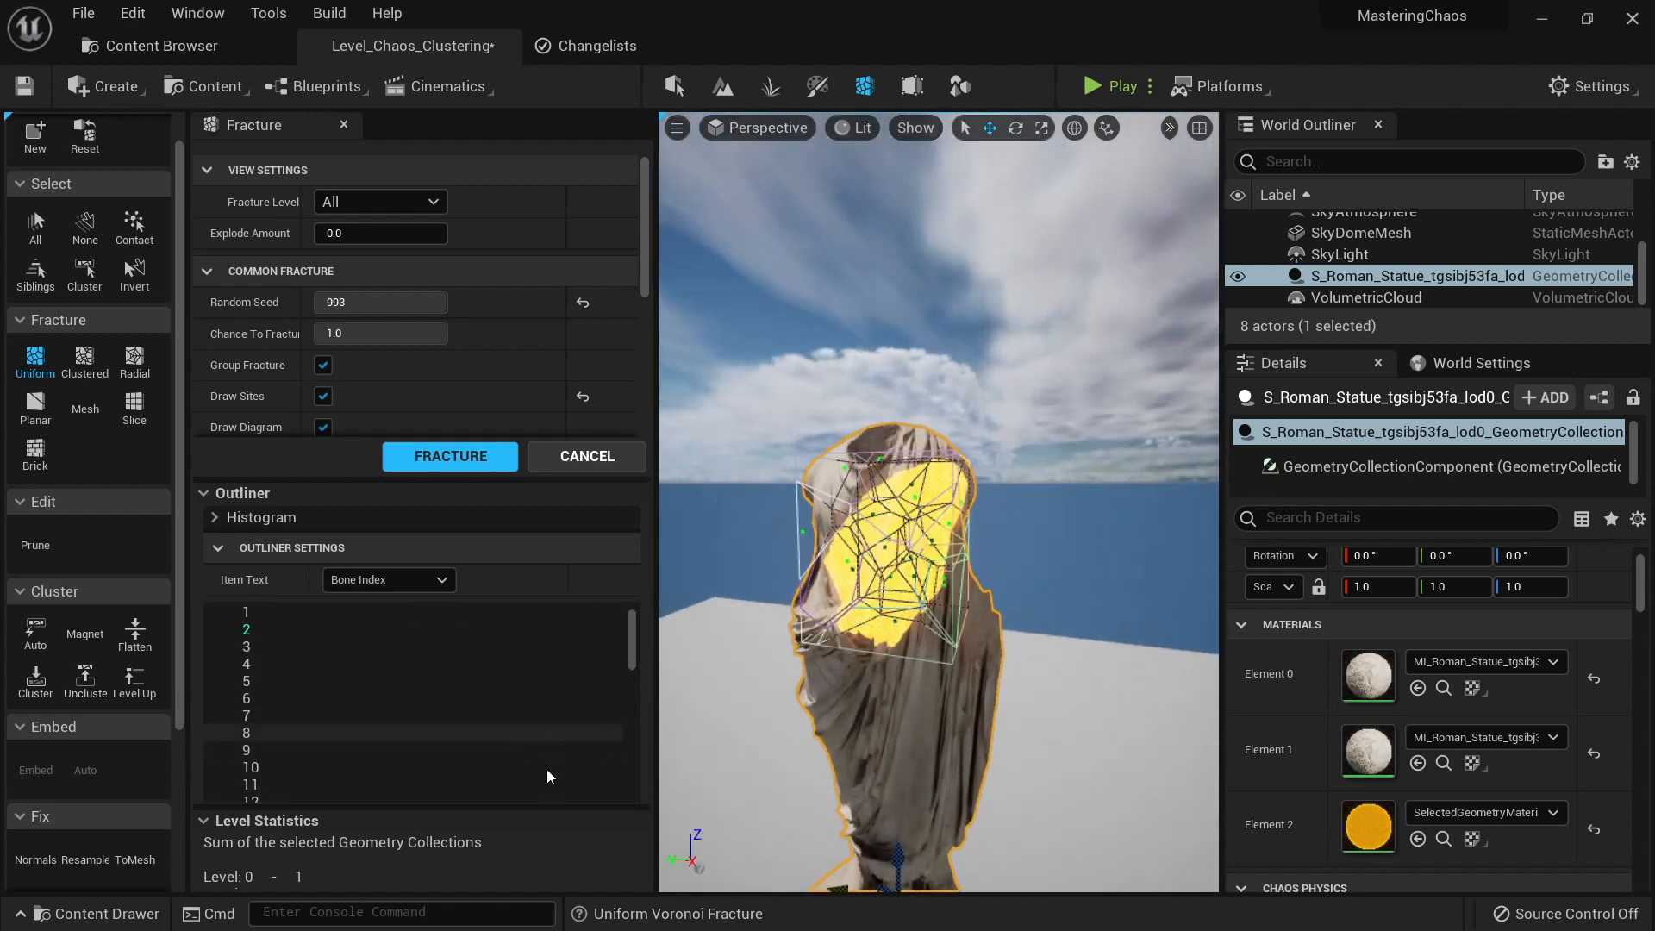
scroll(547, 767, "down", 15)
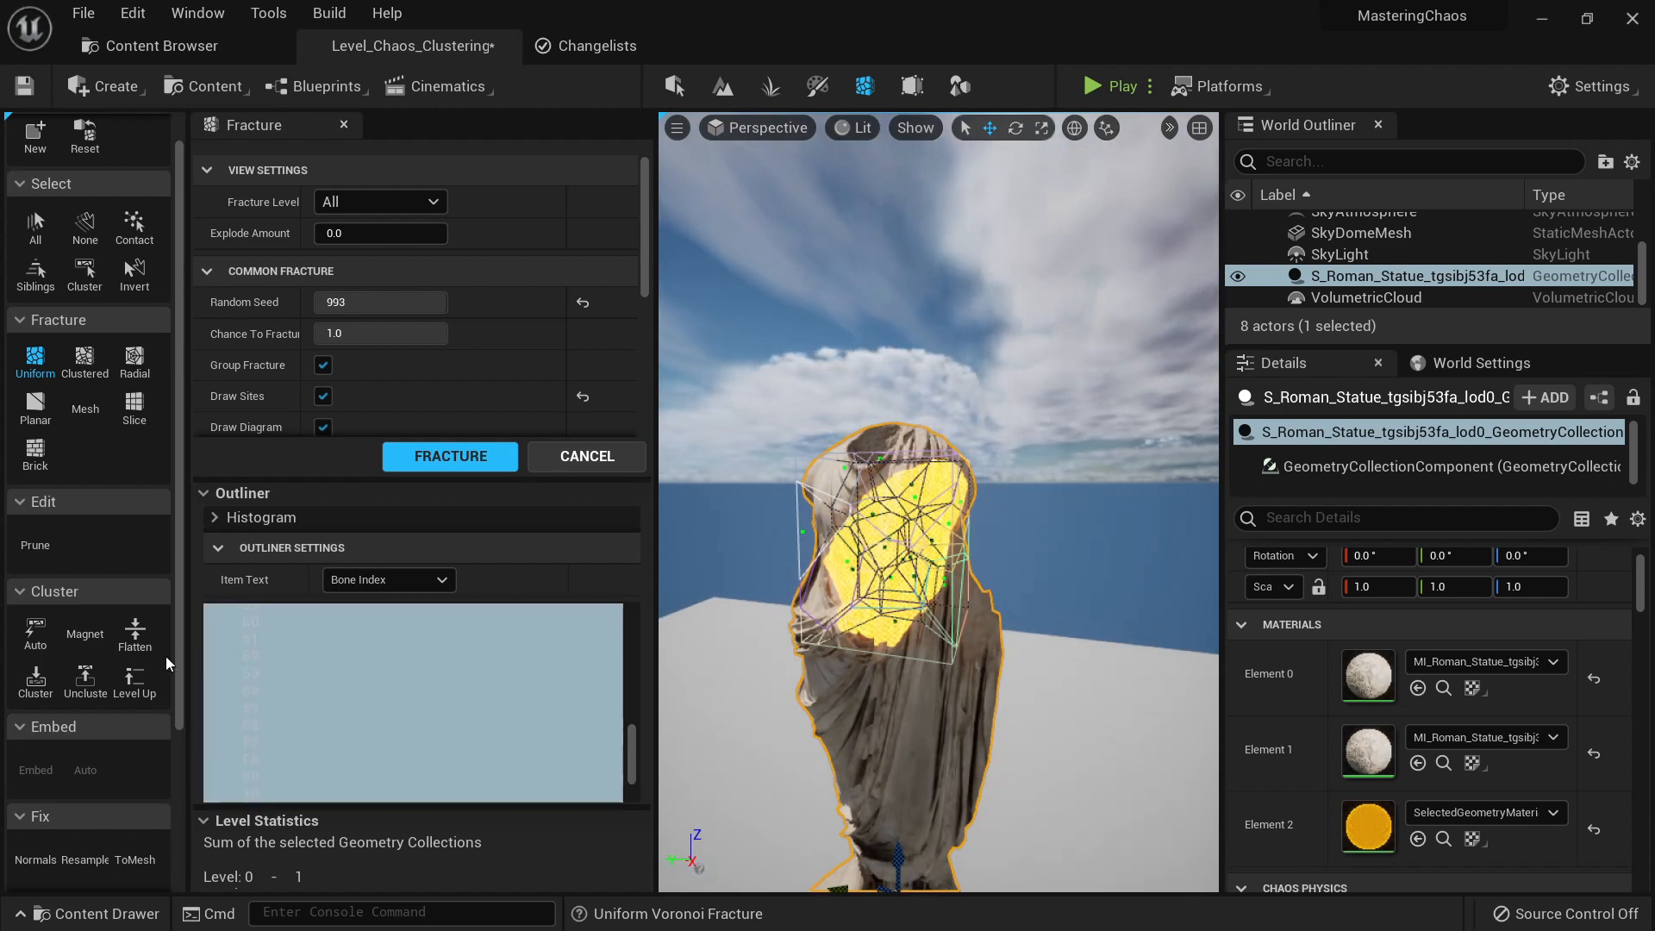
scroll(281, 680, "up", 3)
left_click(258, 639)
scroll(303, 675, "down", 5)
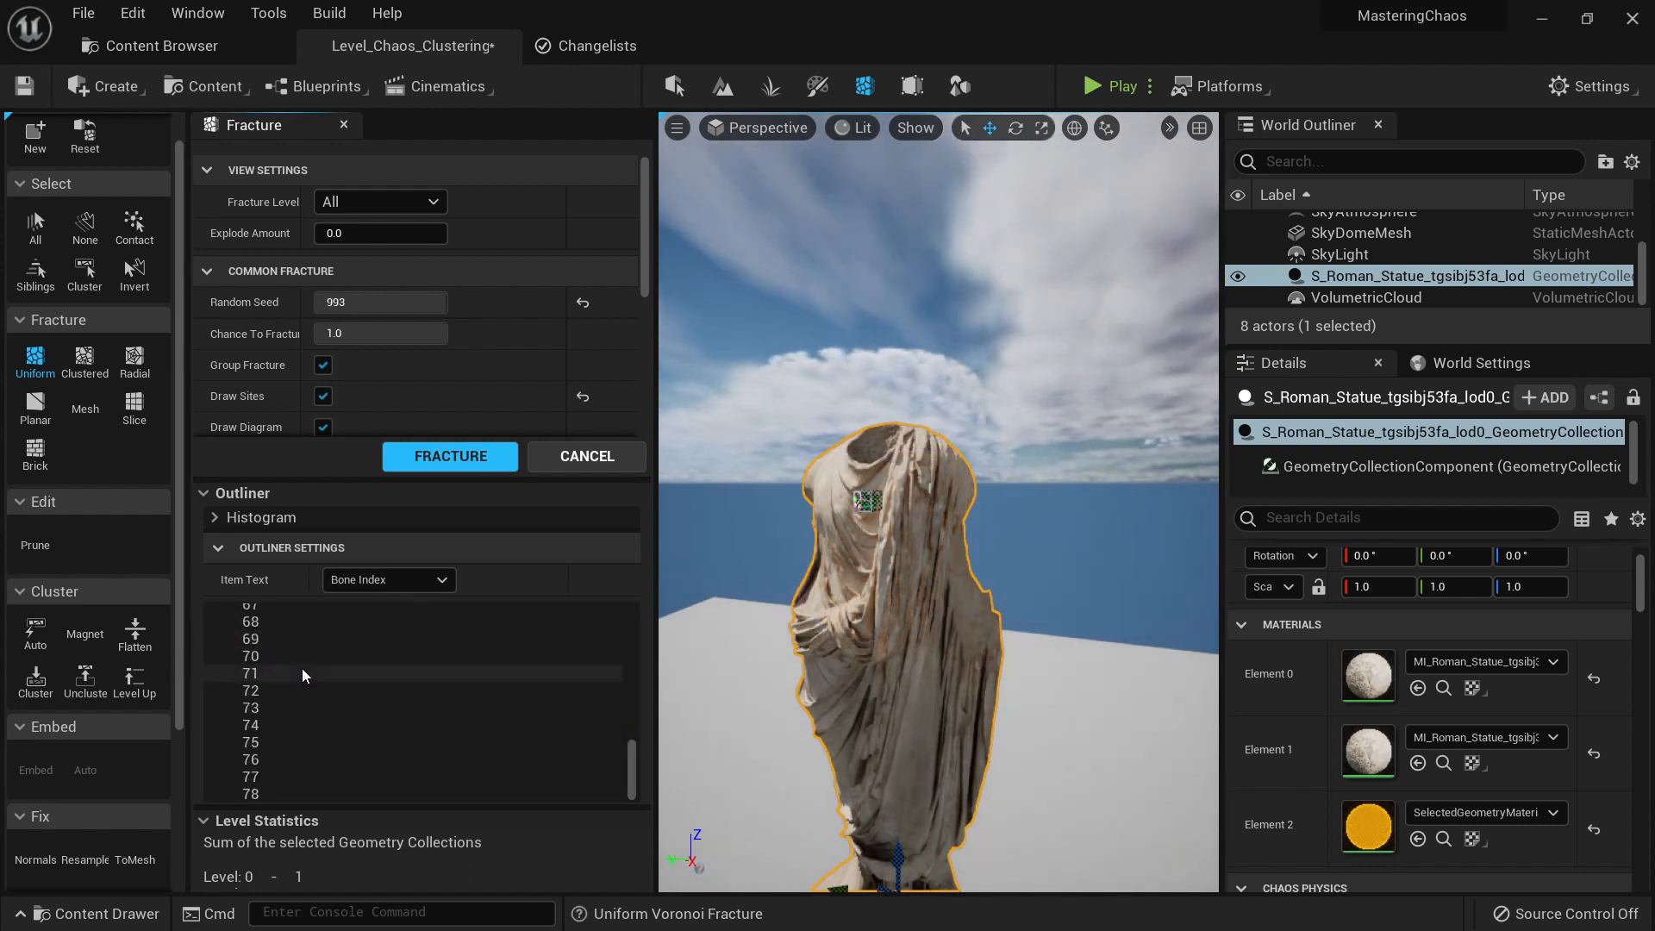
scroll(452, 757, "up", 15)
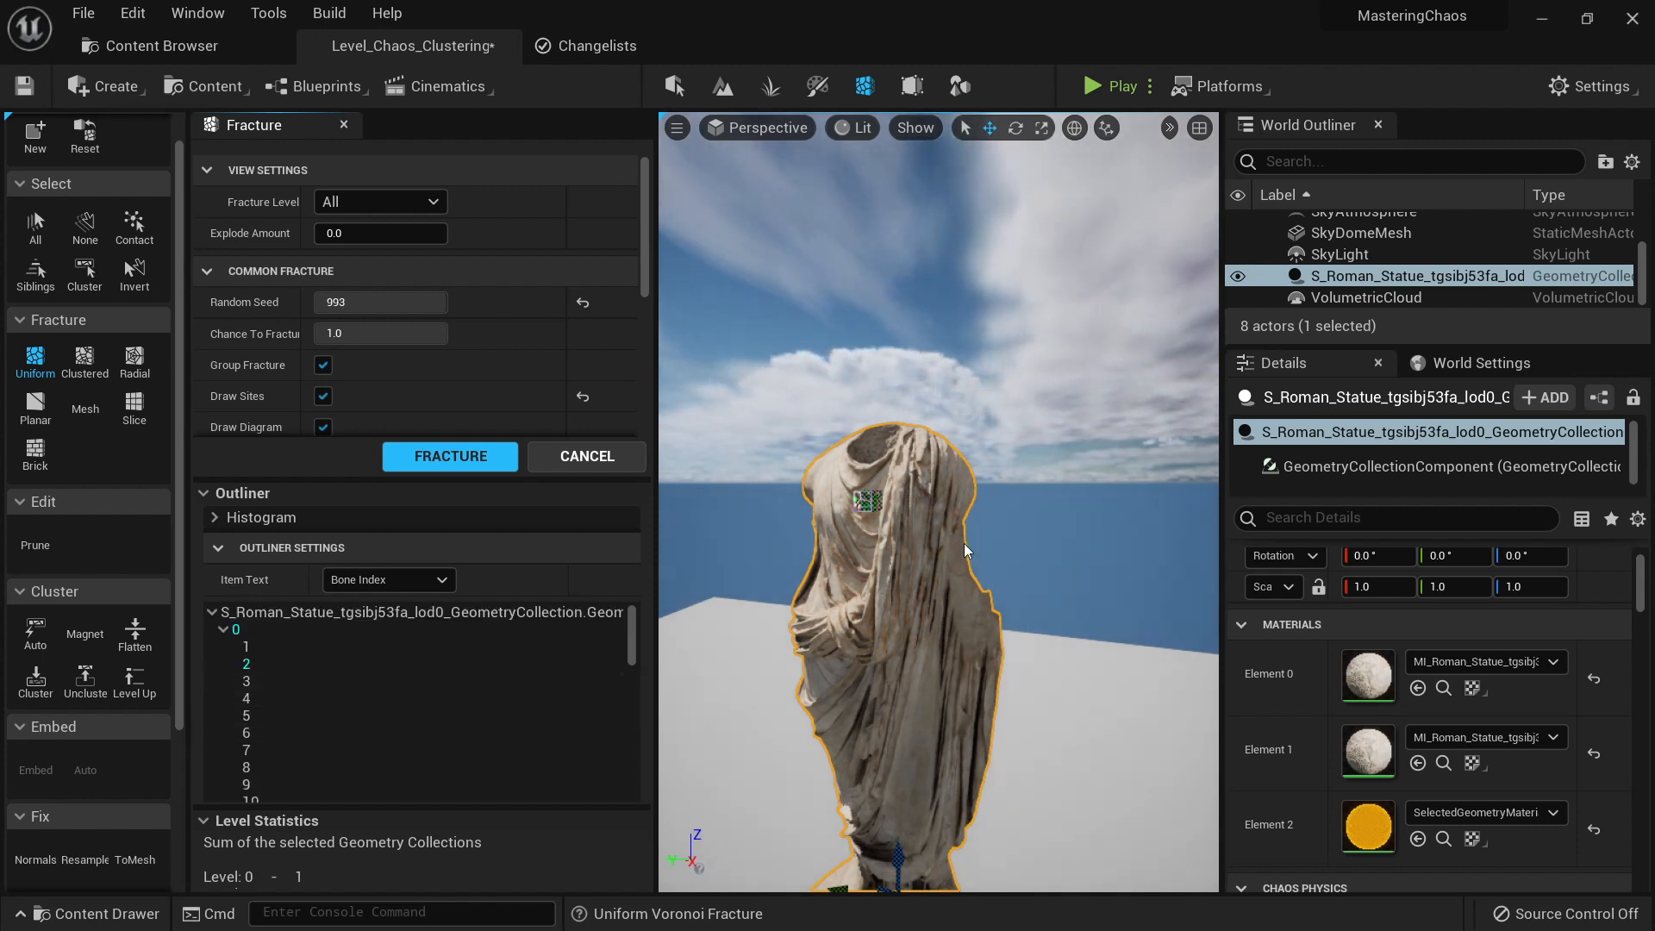
Step: Inspect the separated statue pieces with an Explode Amount of 0.8 and return the amount to 0.0
left_click_drag(380, 233, 964, 485)
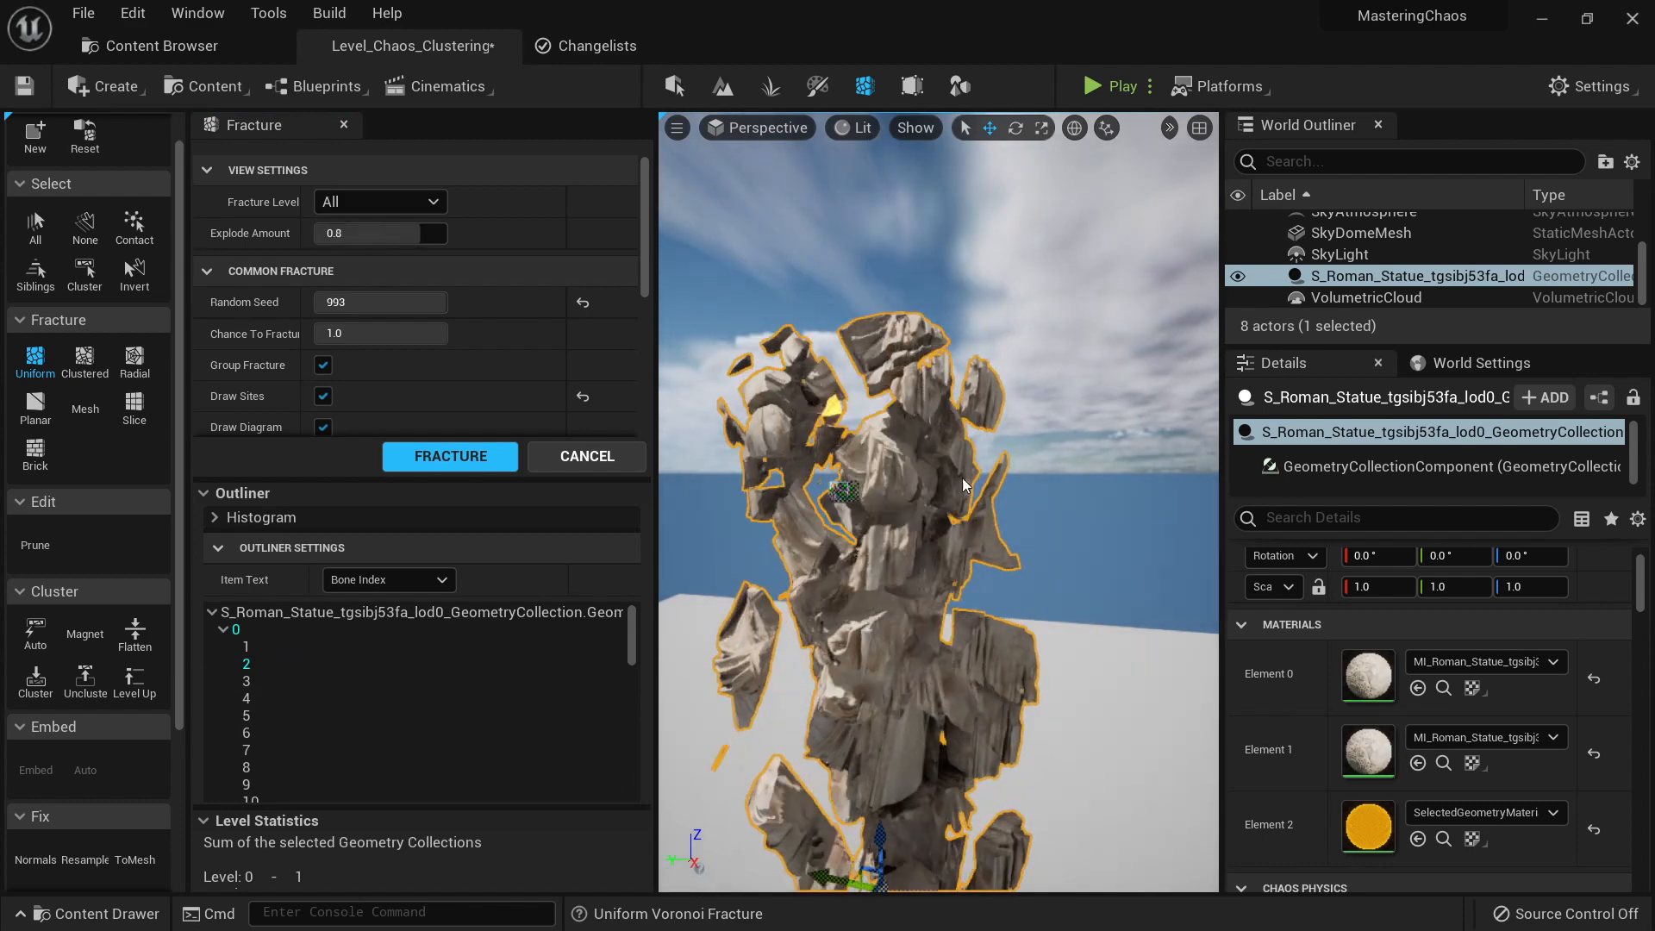
scroll(922, 540, "up", 10)
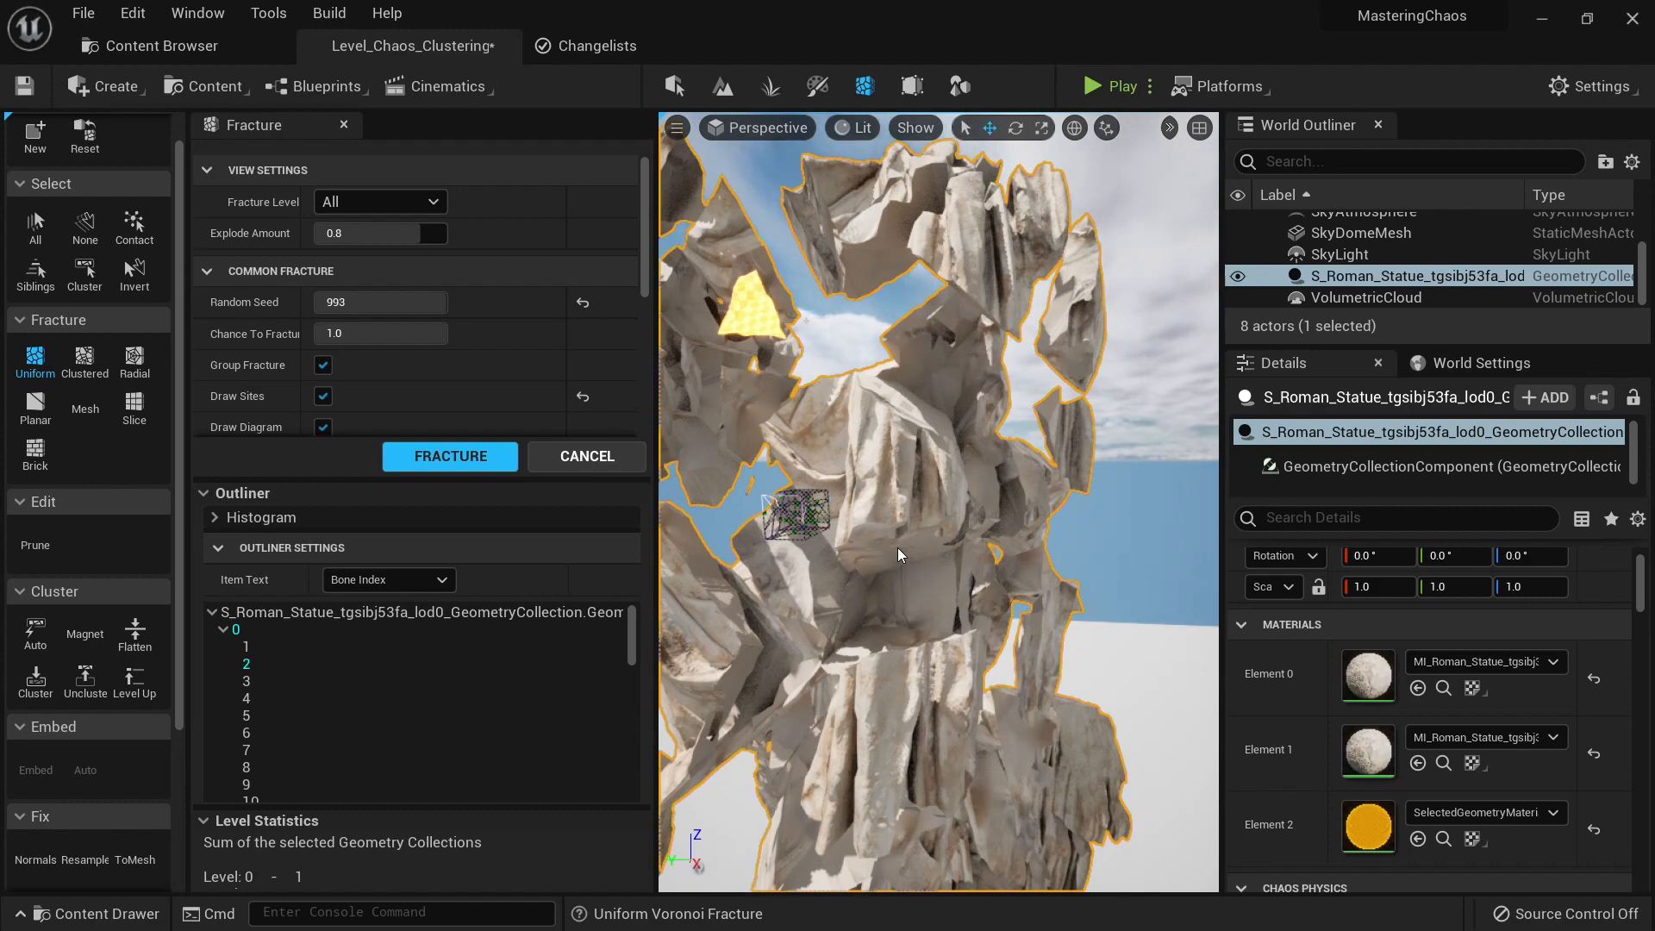
left_click_drag(968, 440, 897, 429, "alt")
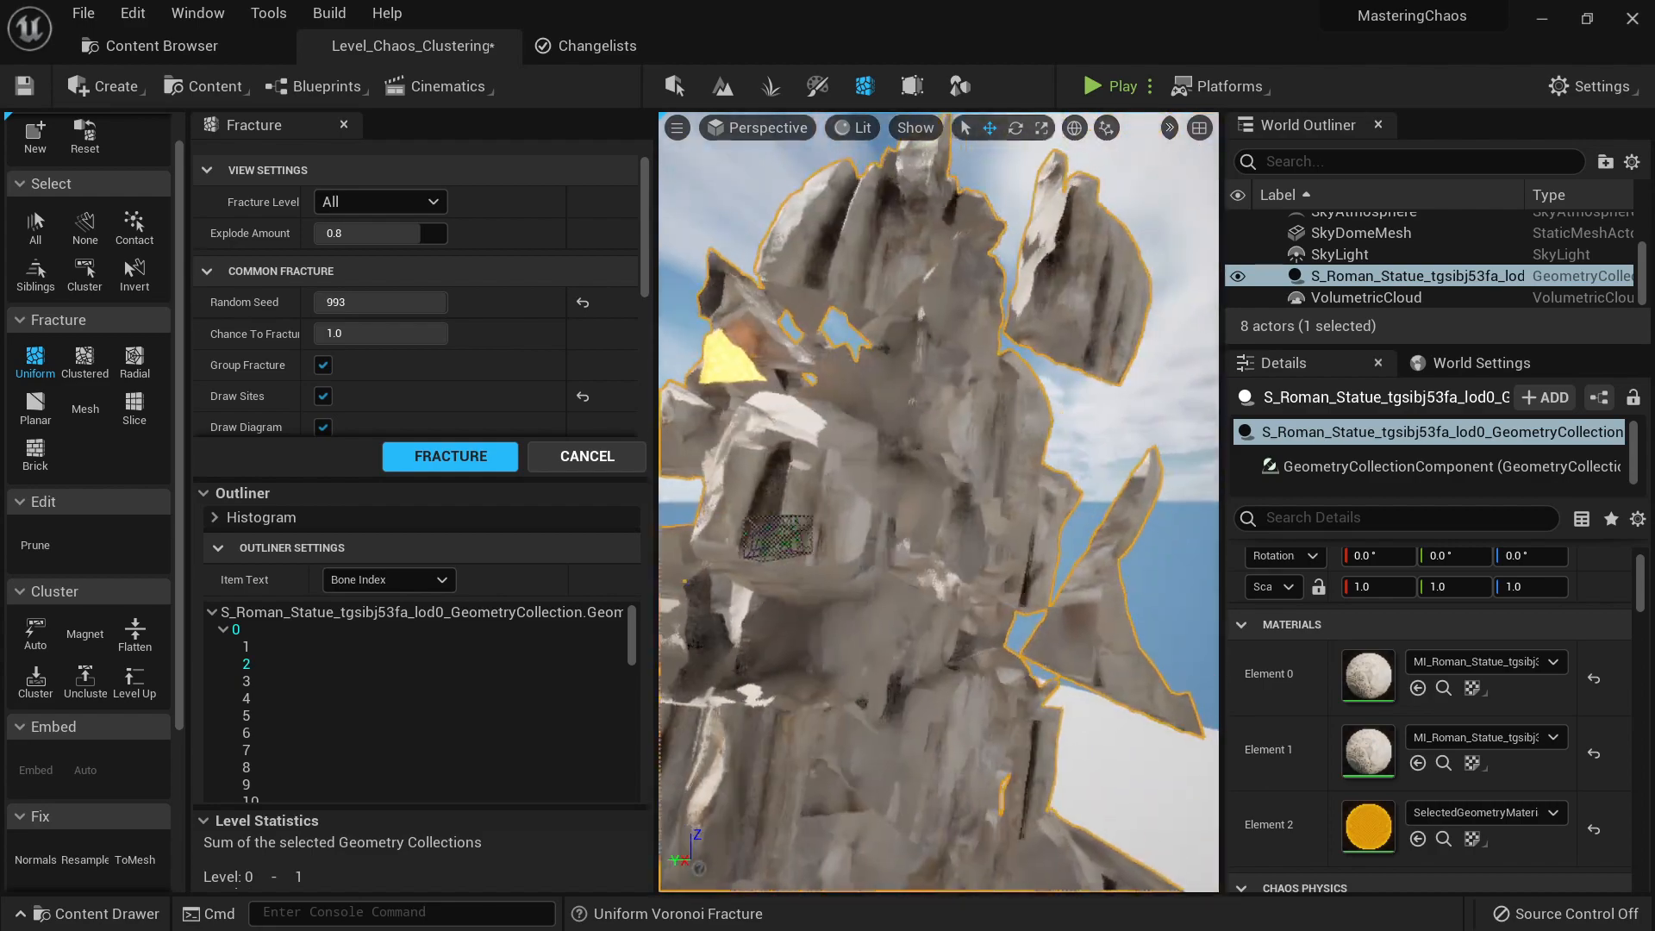
mouse_move(896, 429)
right_mouse_down()
mouse_move(992, 457)
mouse_move(910, 422)
right_mouse_up()
left_click_drag(414, 234, 198, 595)
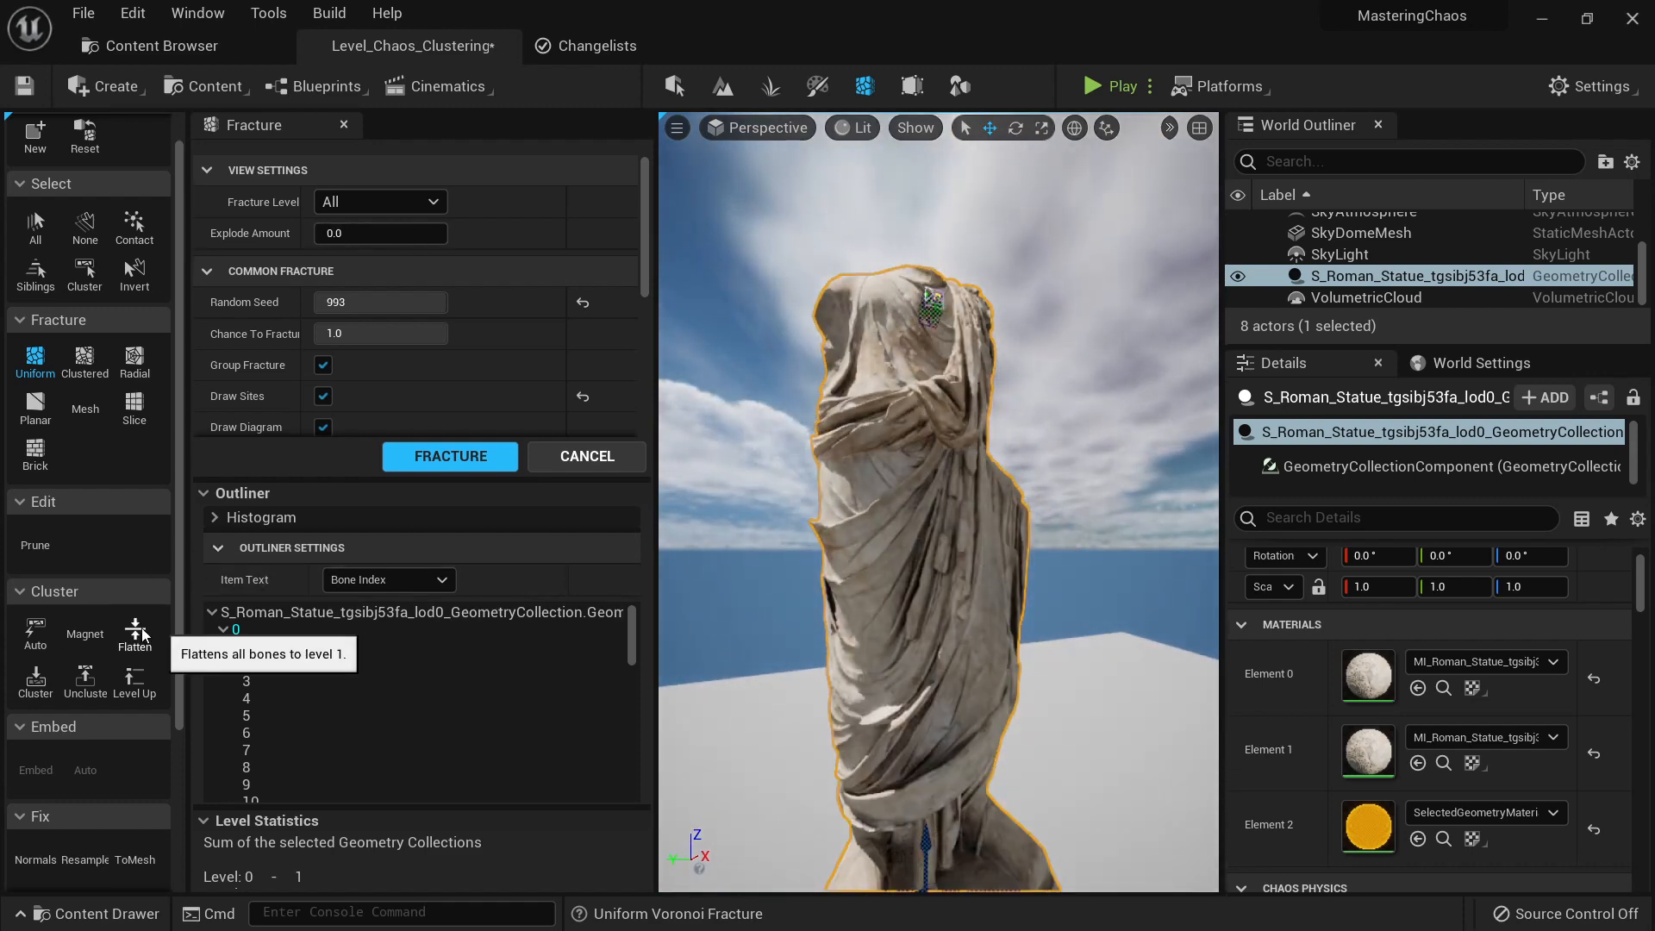
Step: Spread the fractured statue pieces apart and together in increments, ending at an Explode Amount of 0.5
key("shift+e")
key("shift+e")
key("shift+e")
key("shift+e")
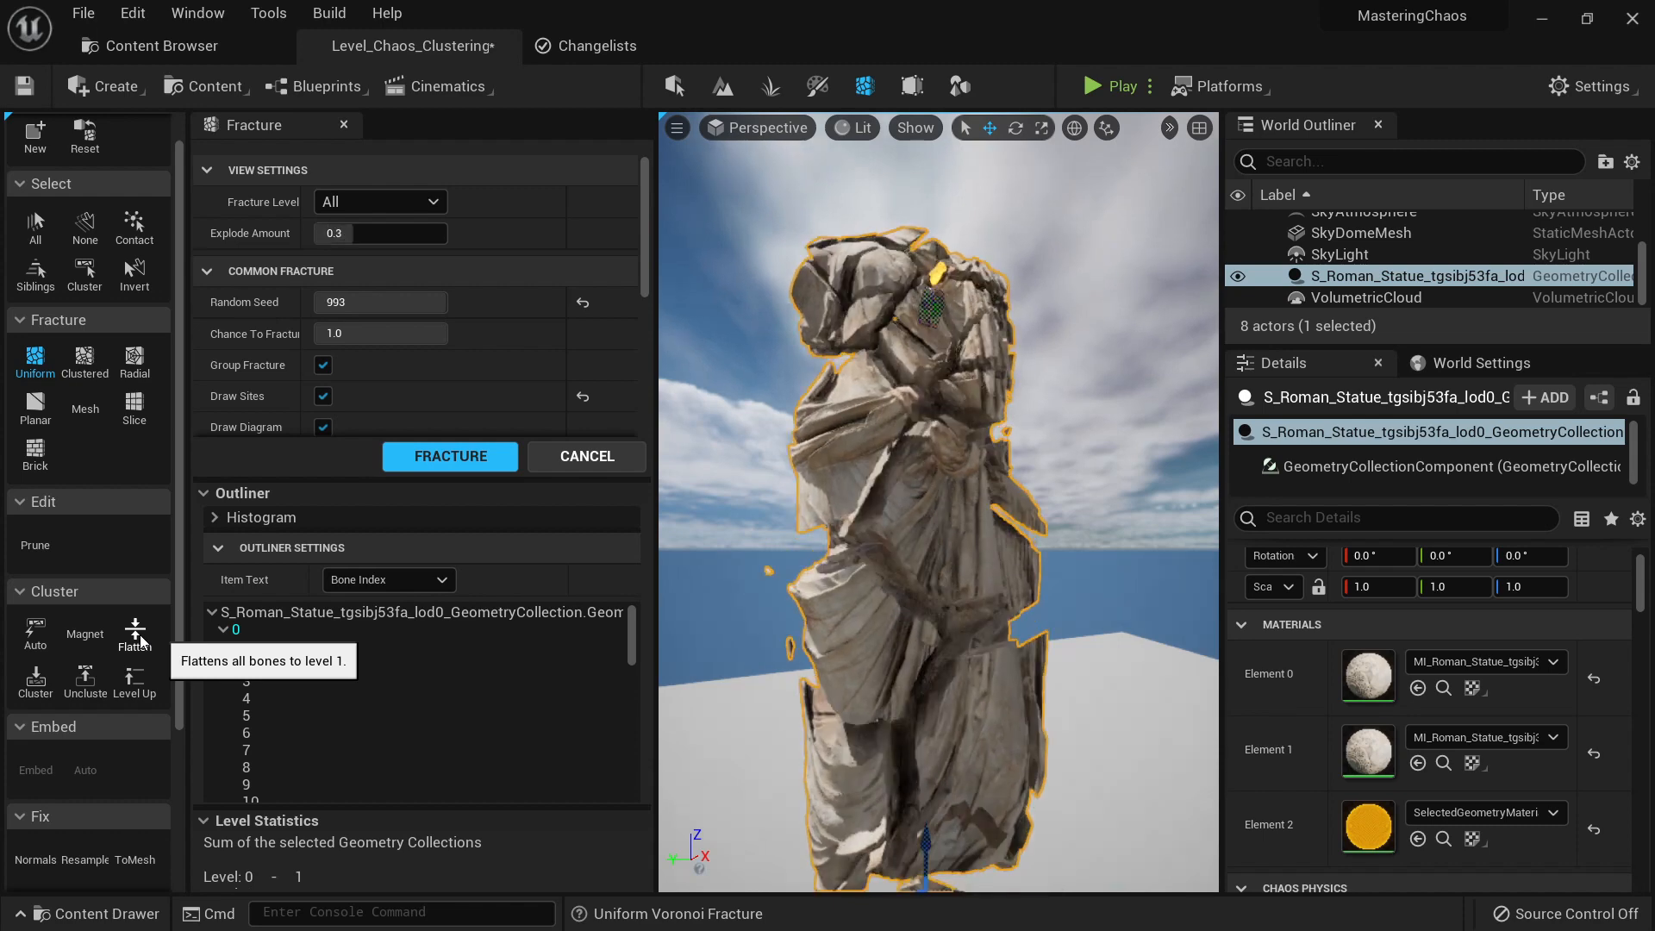
key("shift+q")
key("shift+q")
key("shift+q")
key("shift+q")
key("shift+e")
key("shift+e")
key("shift+e")
key("shift+e")
key("shift+e")
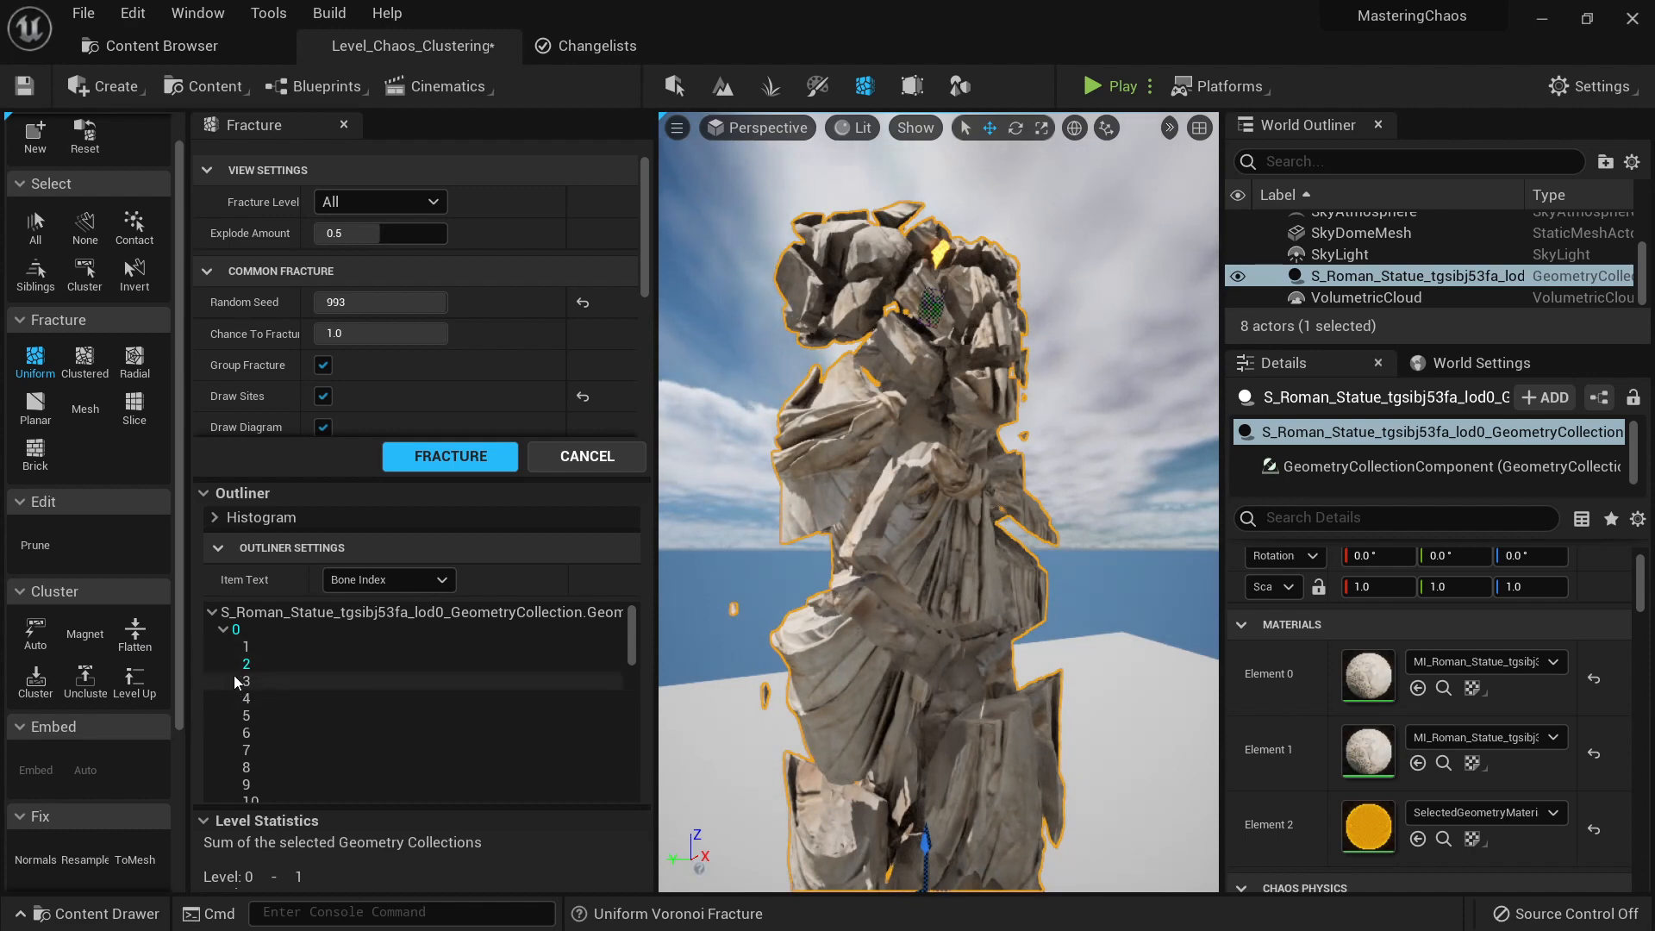
Step: Select bones 47 to 55 and auto cluster them in Bounding Box mode with 10 cluster sites
scroll(276, 681, "down", 15)
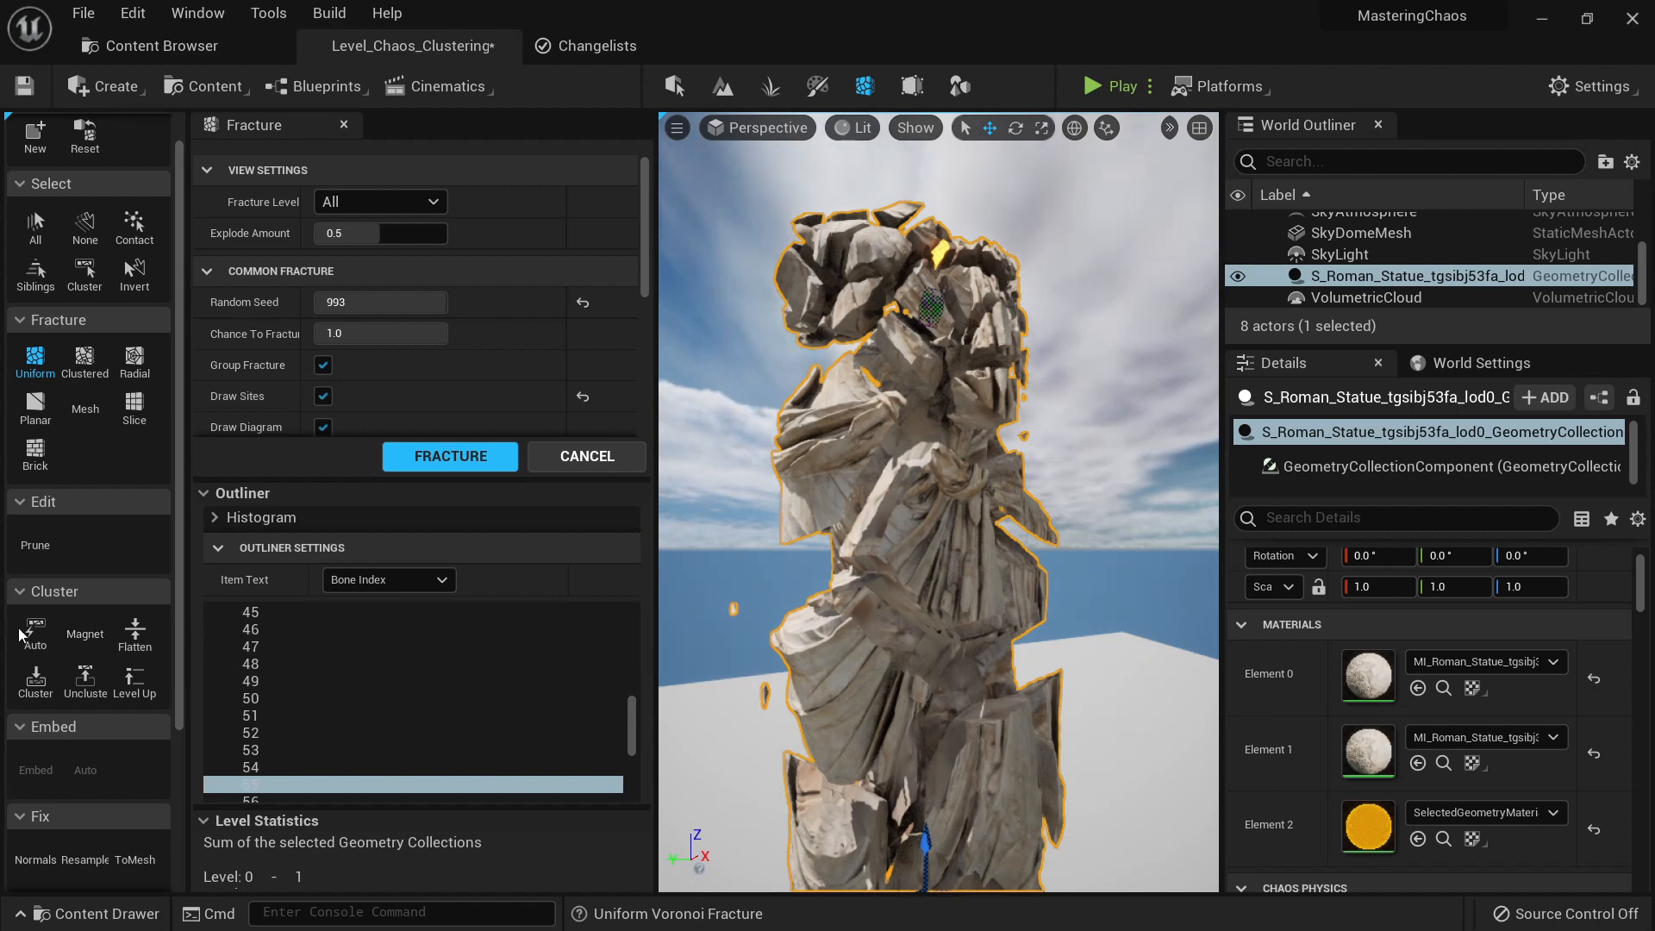
left_click(215, 648, "shift")
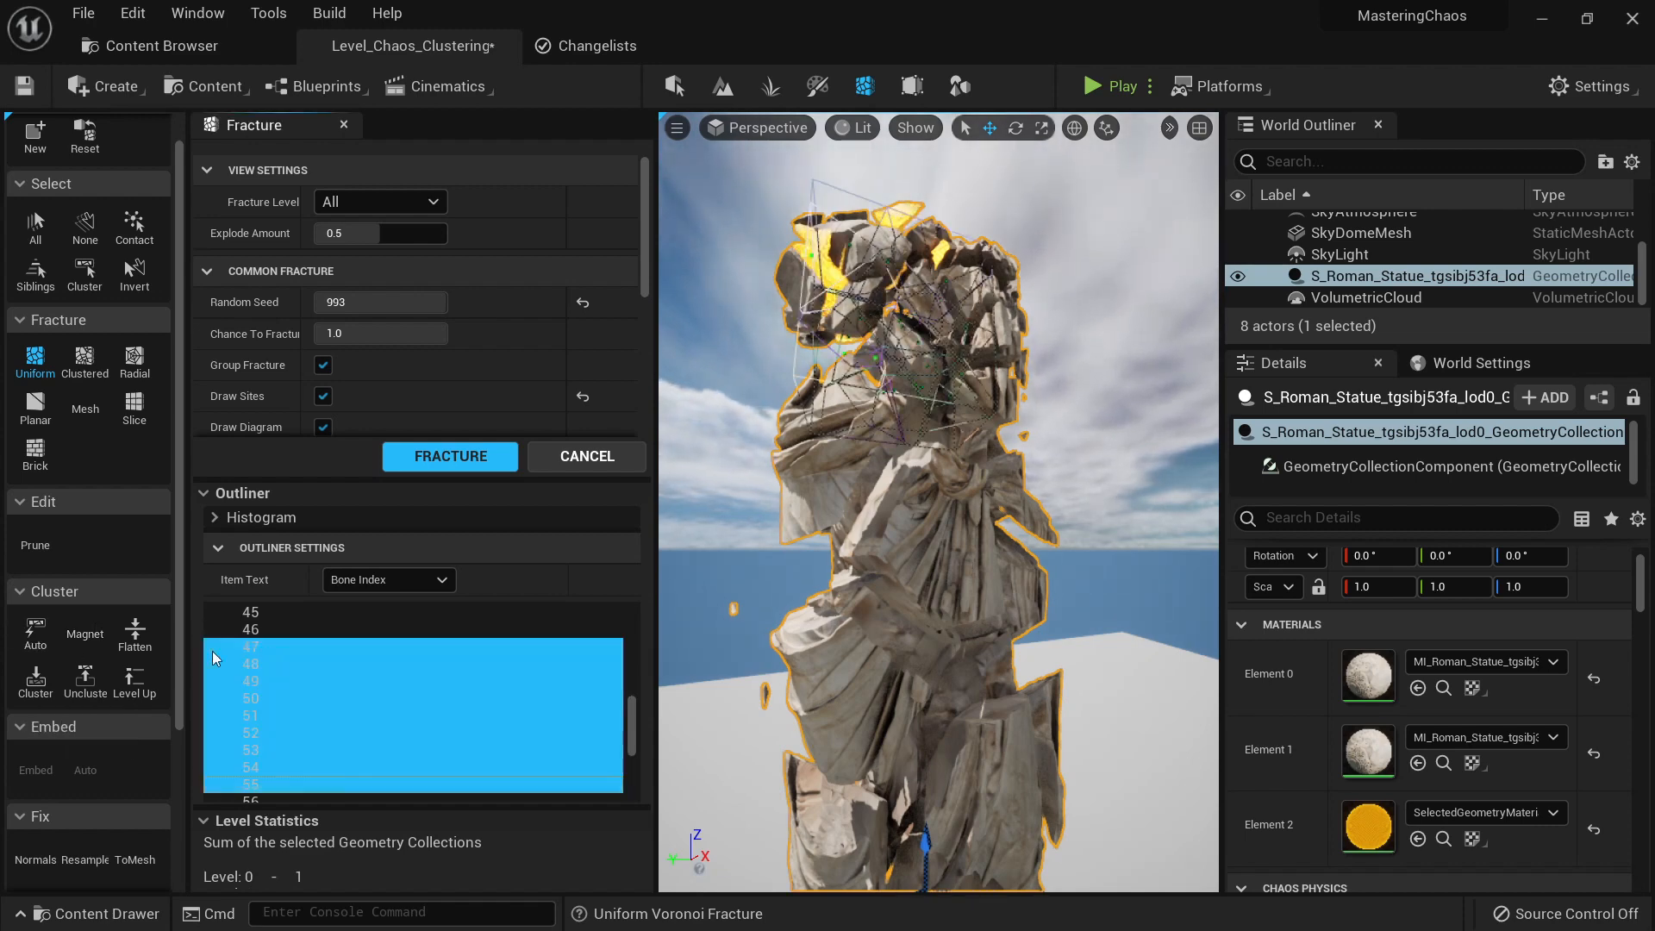
left_click(31, 634)
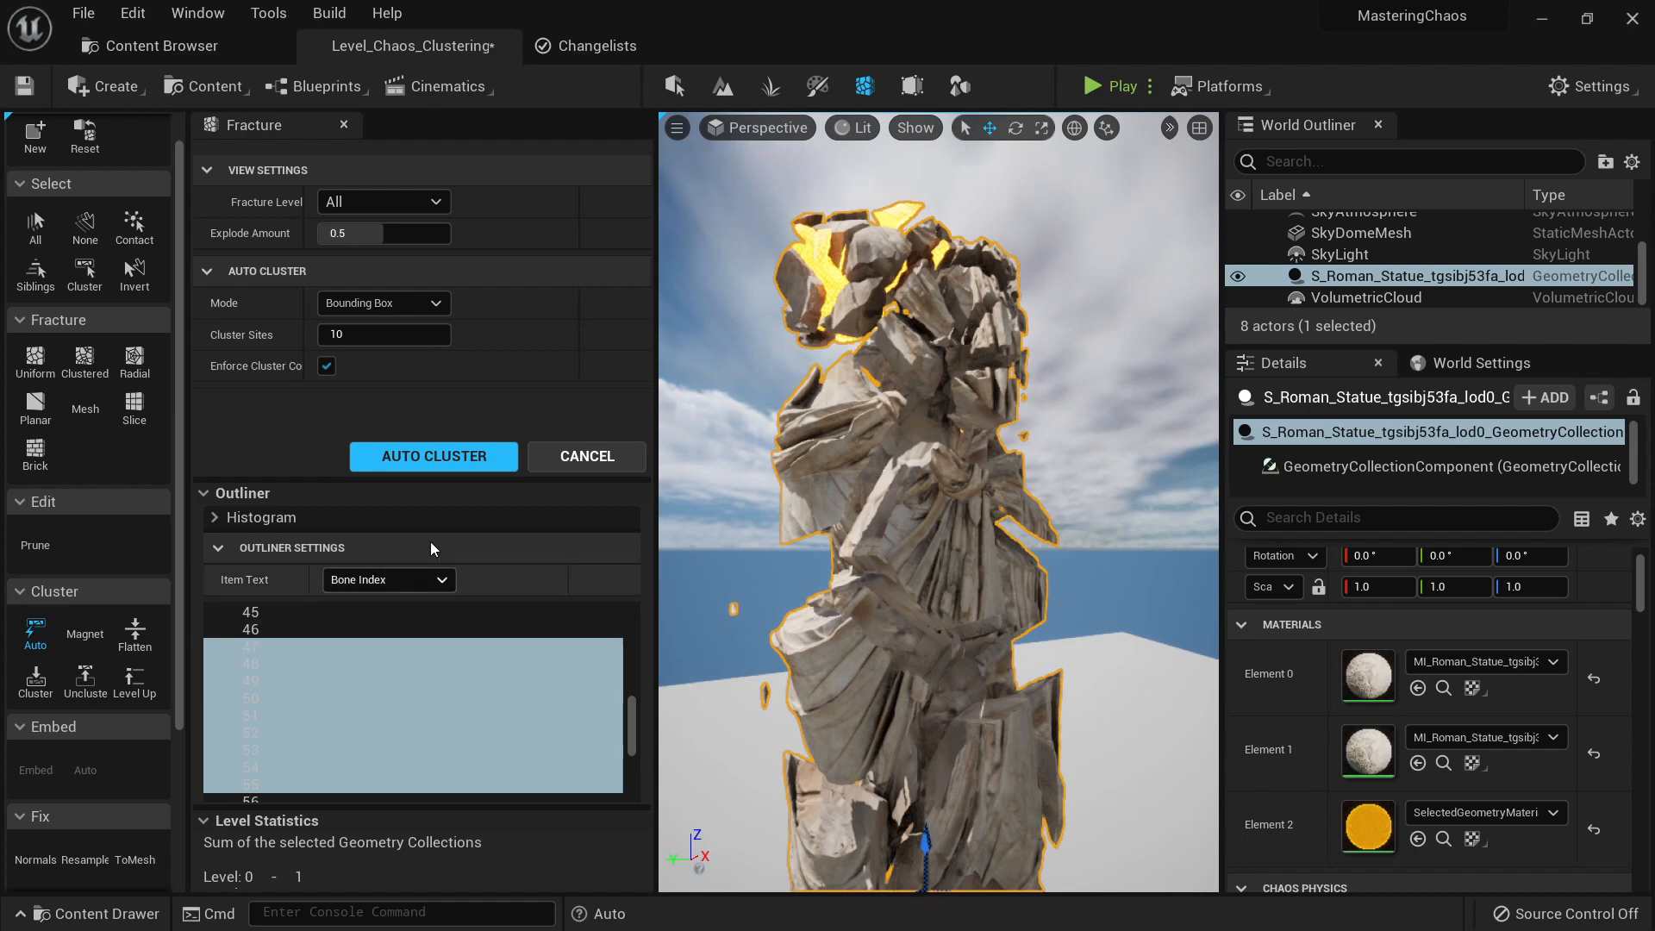
left_click(390, 455)
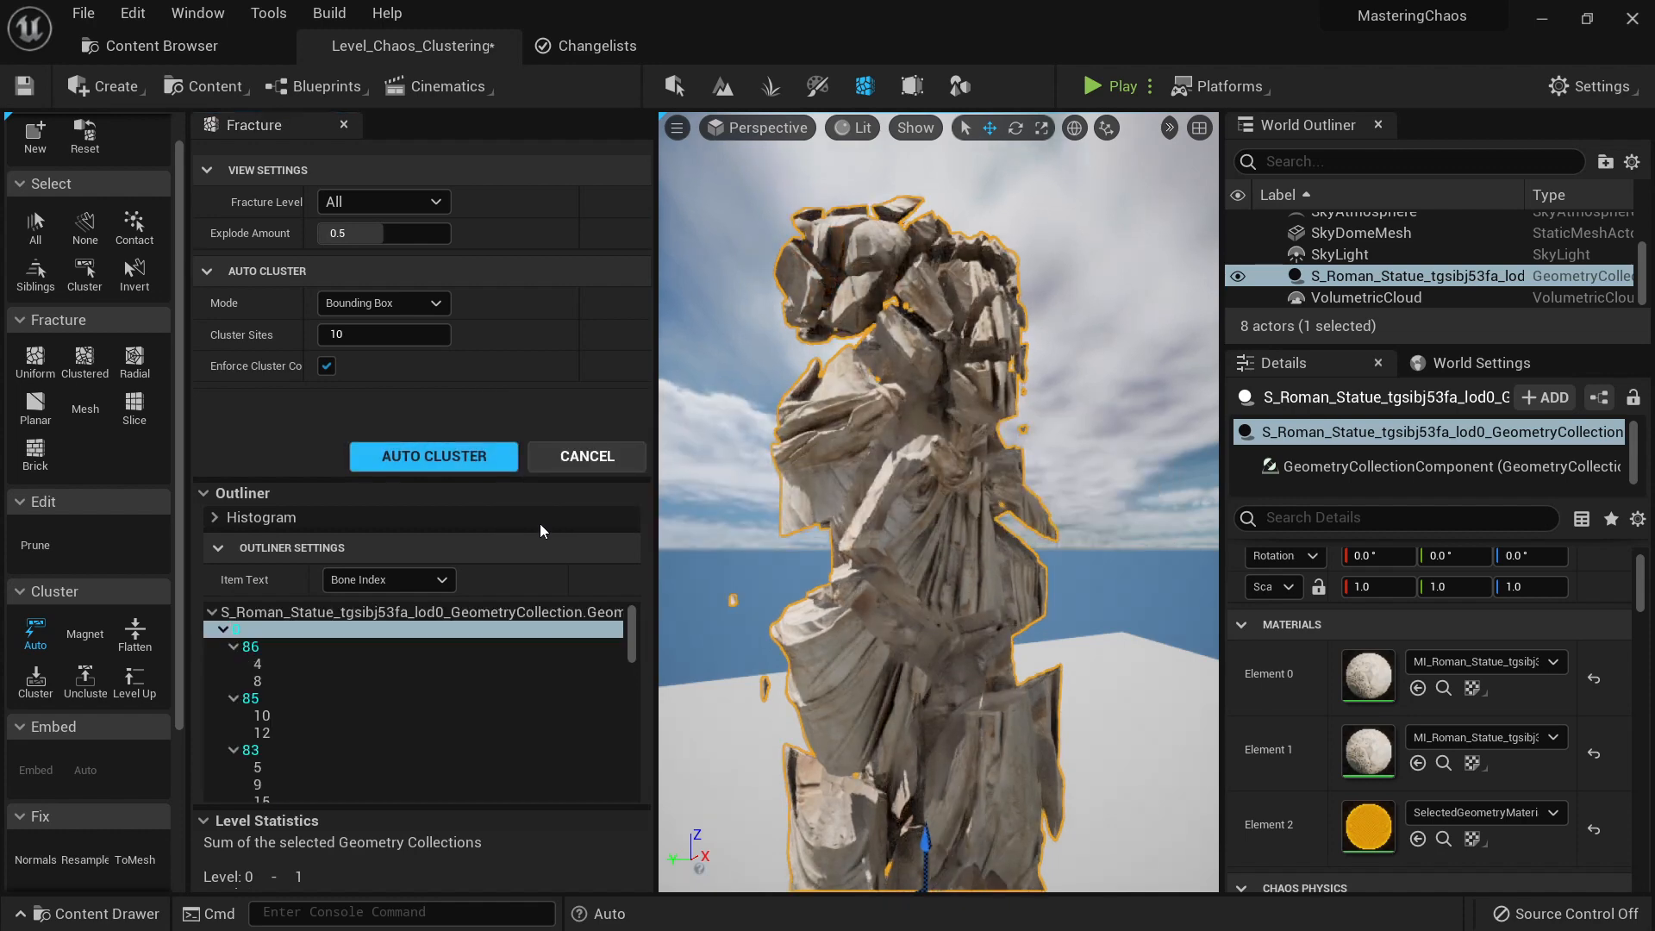
Step: Select the outer chest piece in cluster 84 of the statue and extend the selection to its sibling bones
scroll(443, 703, "down", 10)
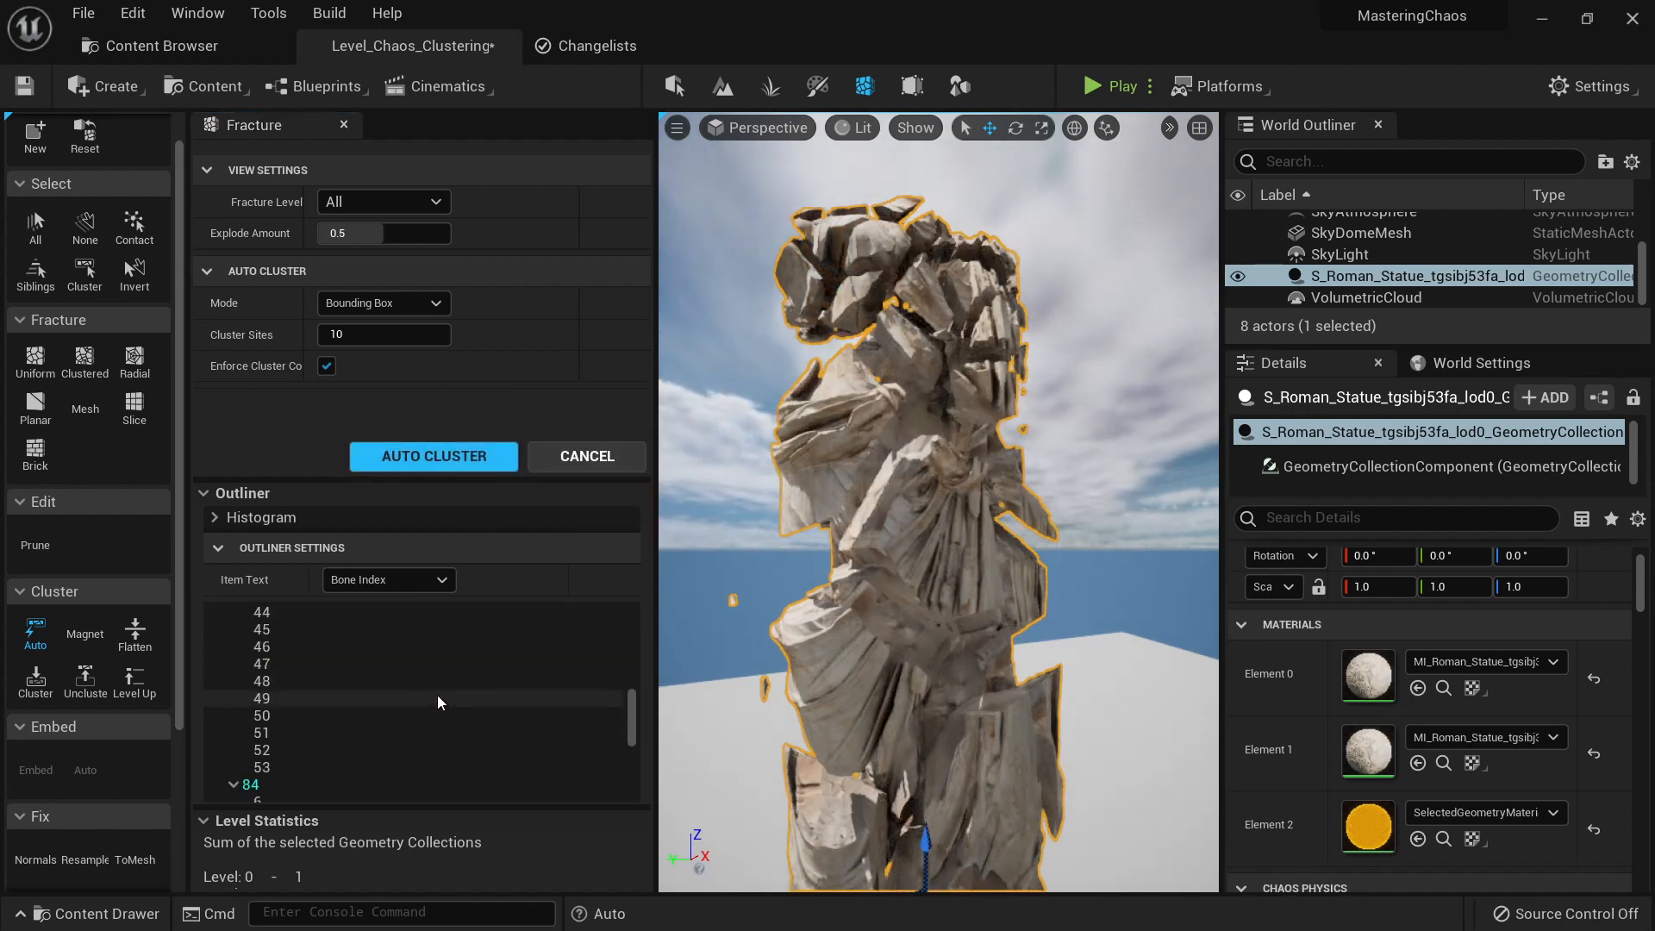
scroll(445, 700, "up", 10)
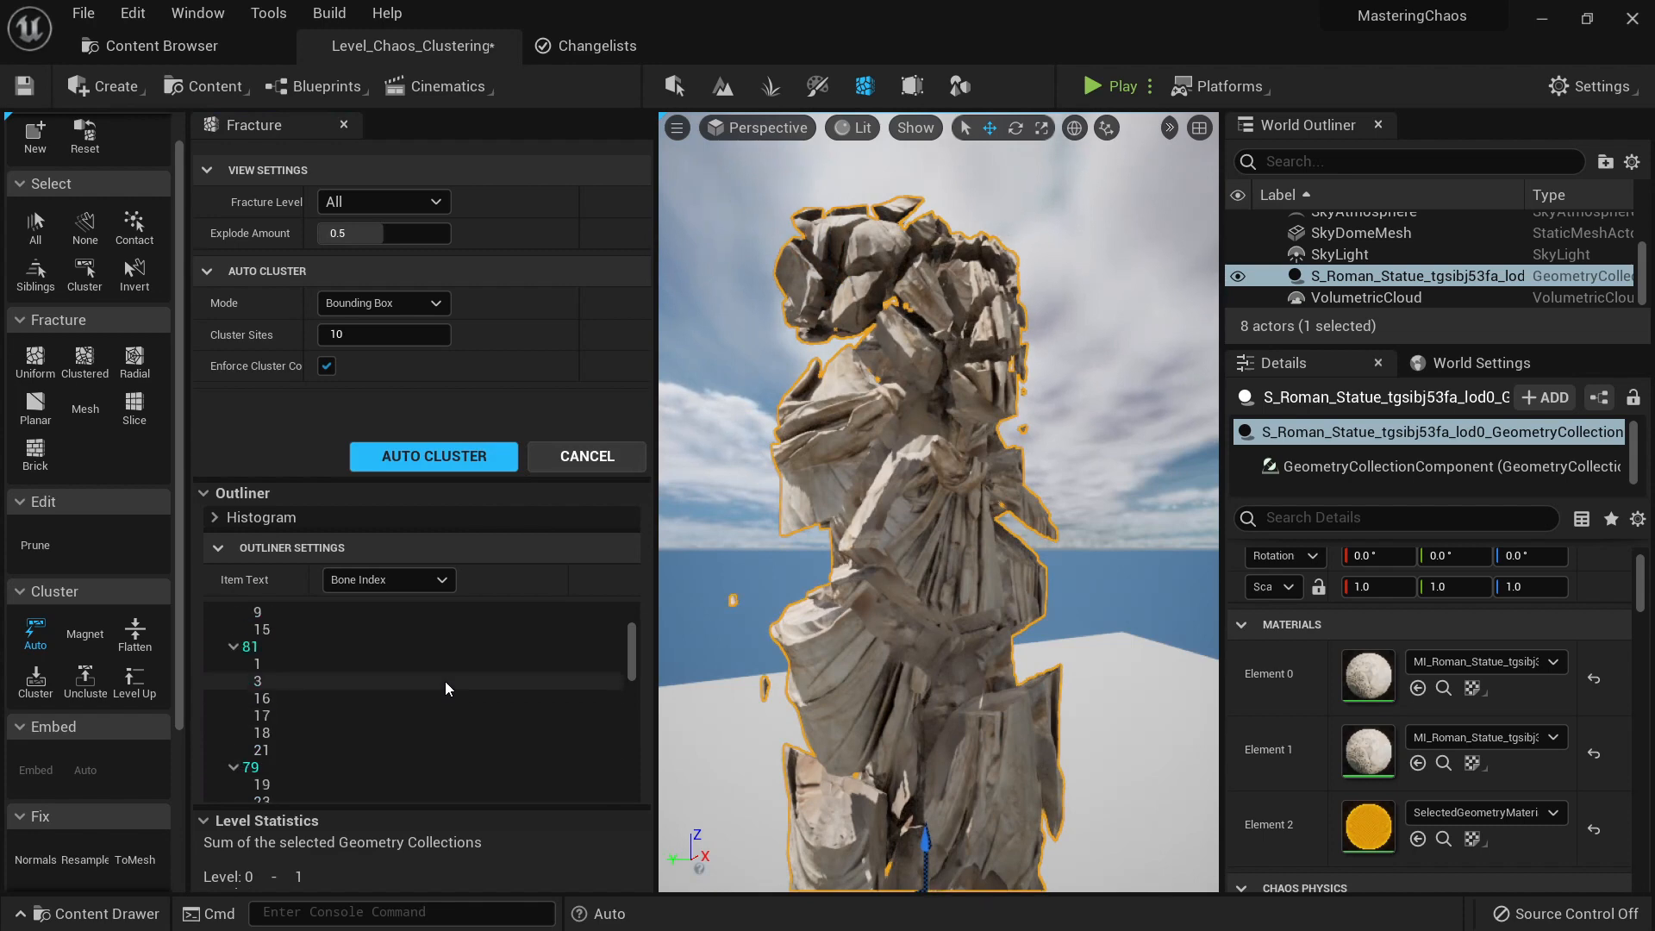
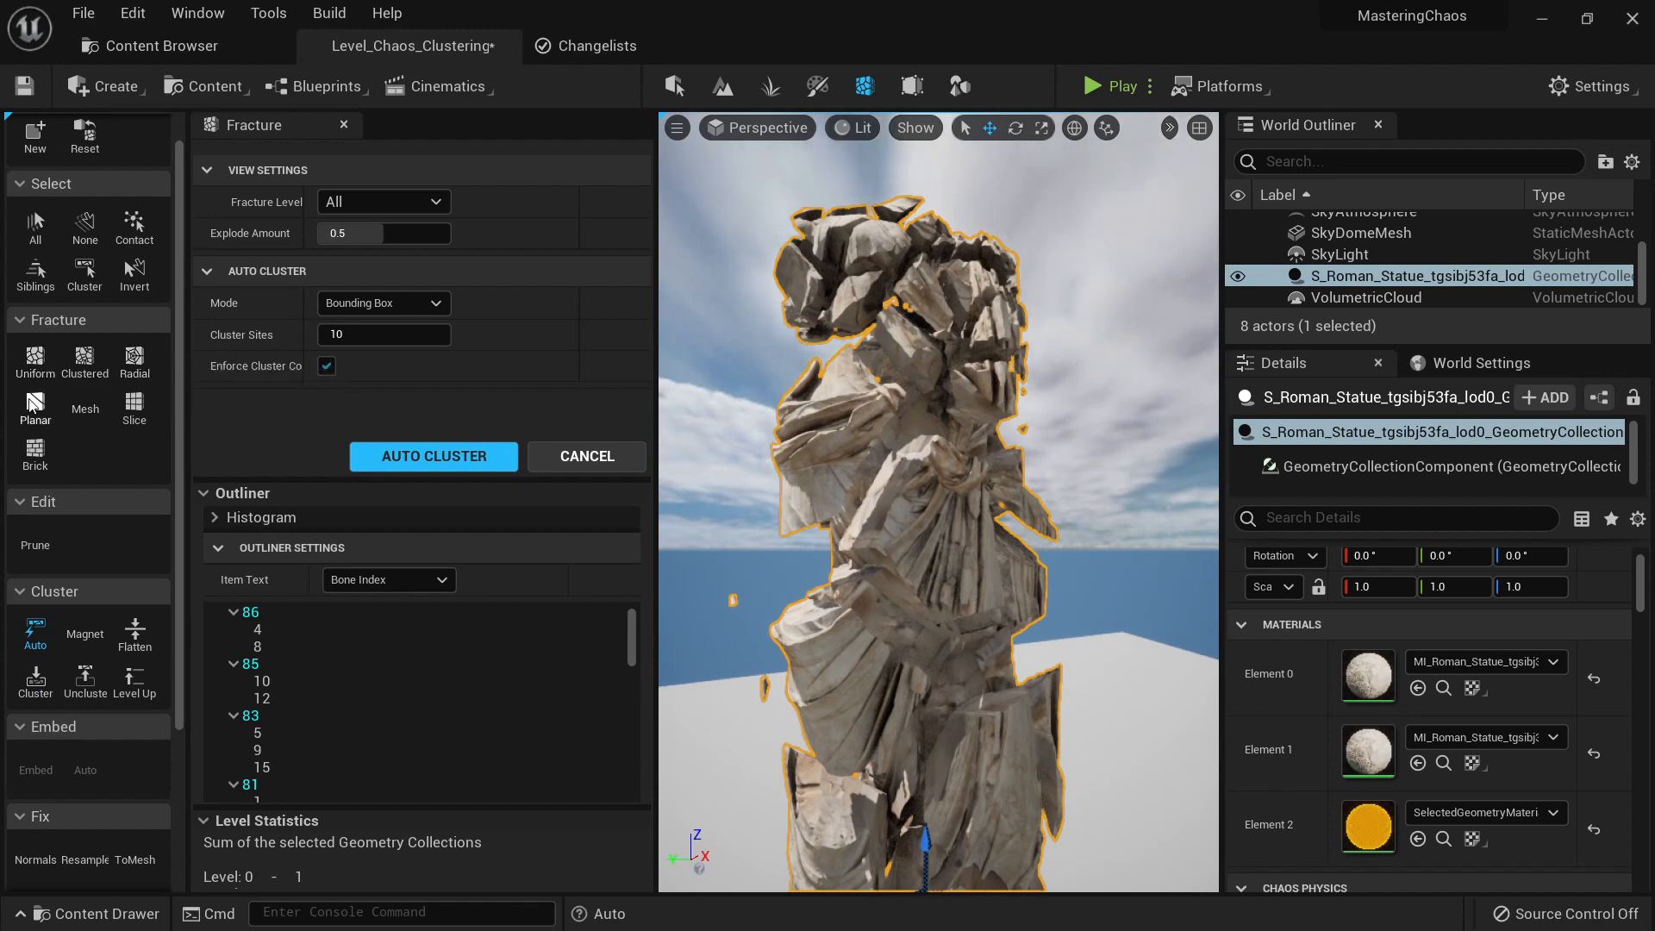
left_click(861, 416)
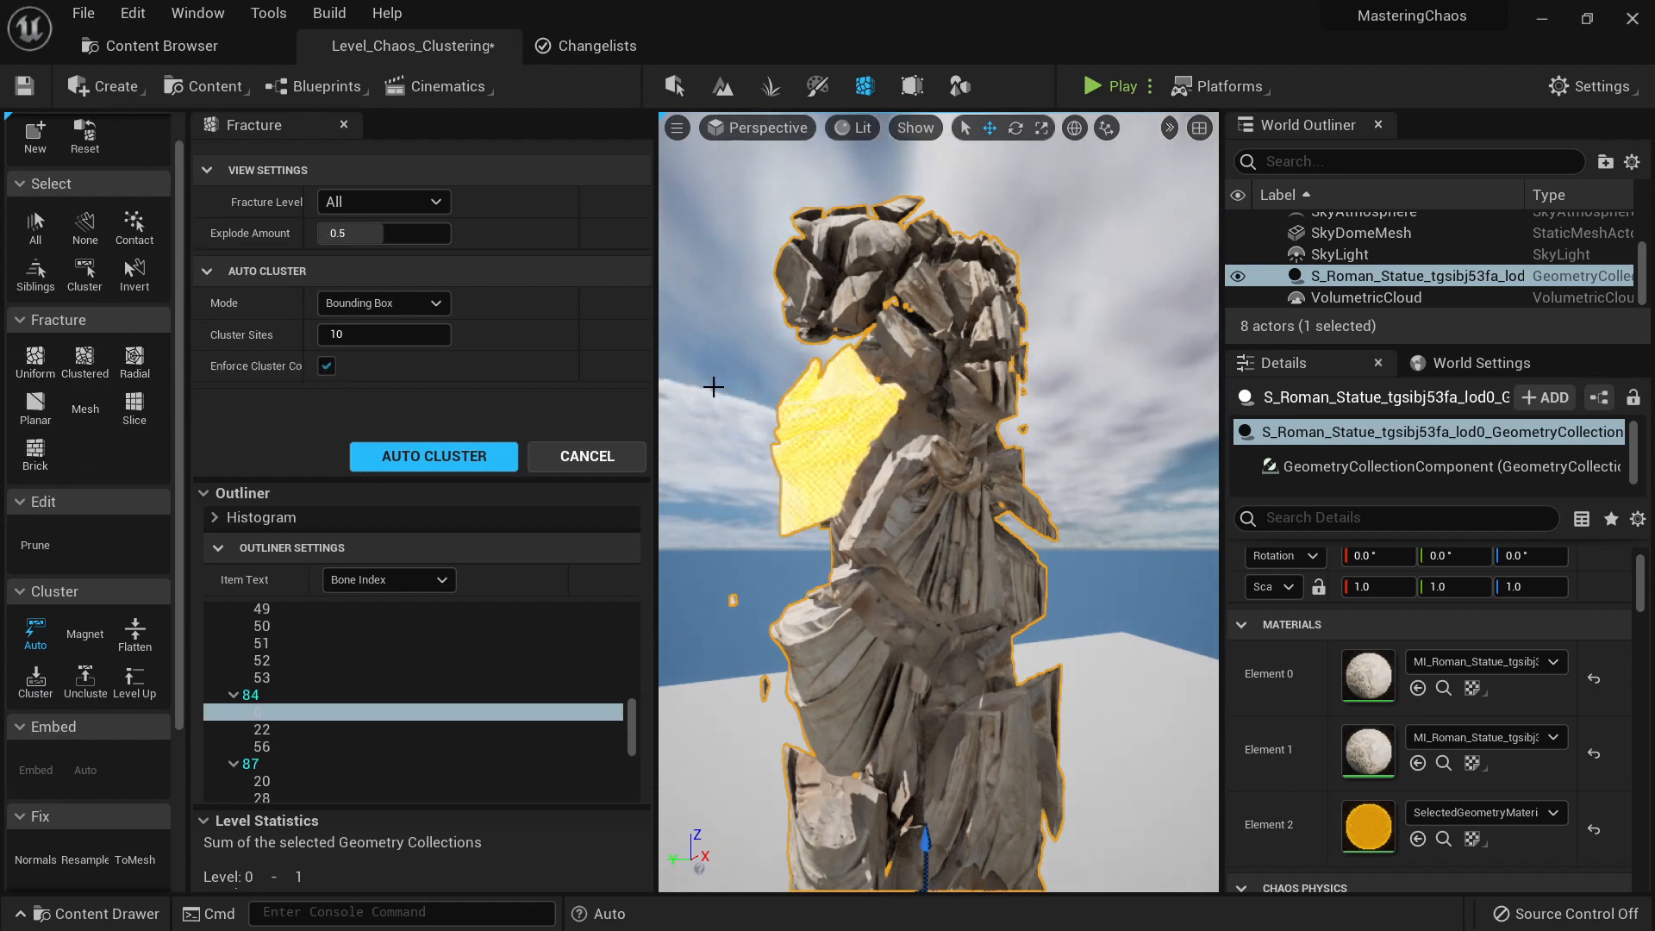
left_click(38, 276)
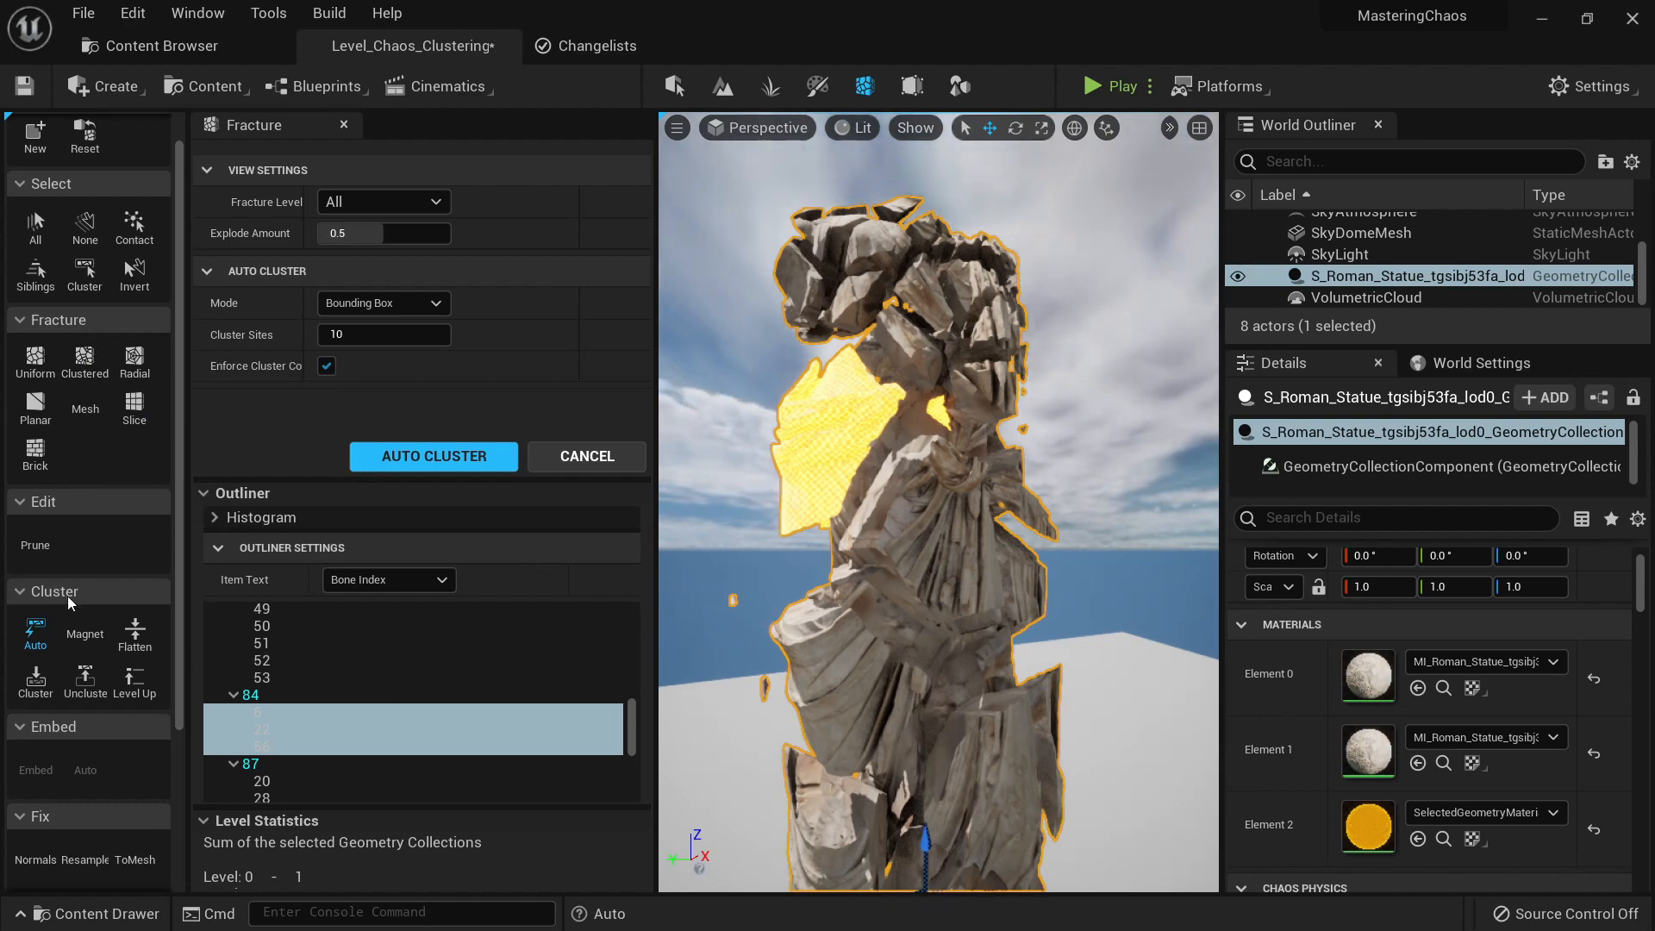
scroll(108, 500, "down", 3)
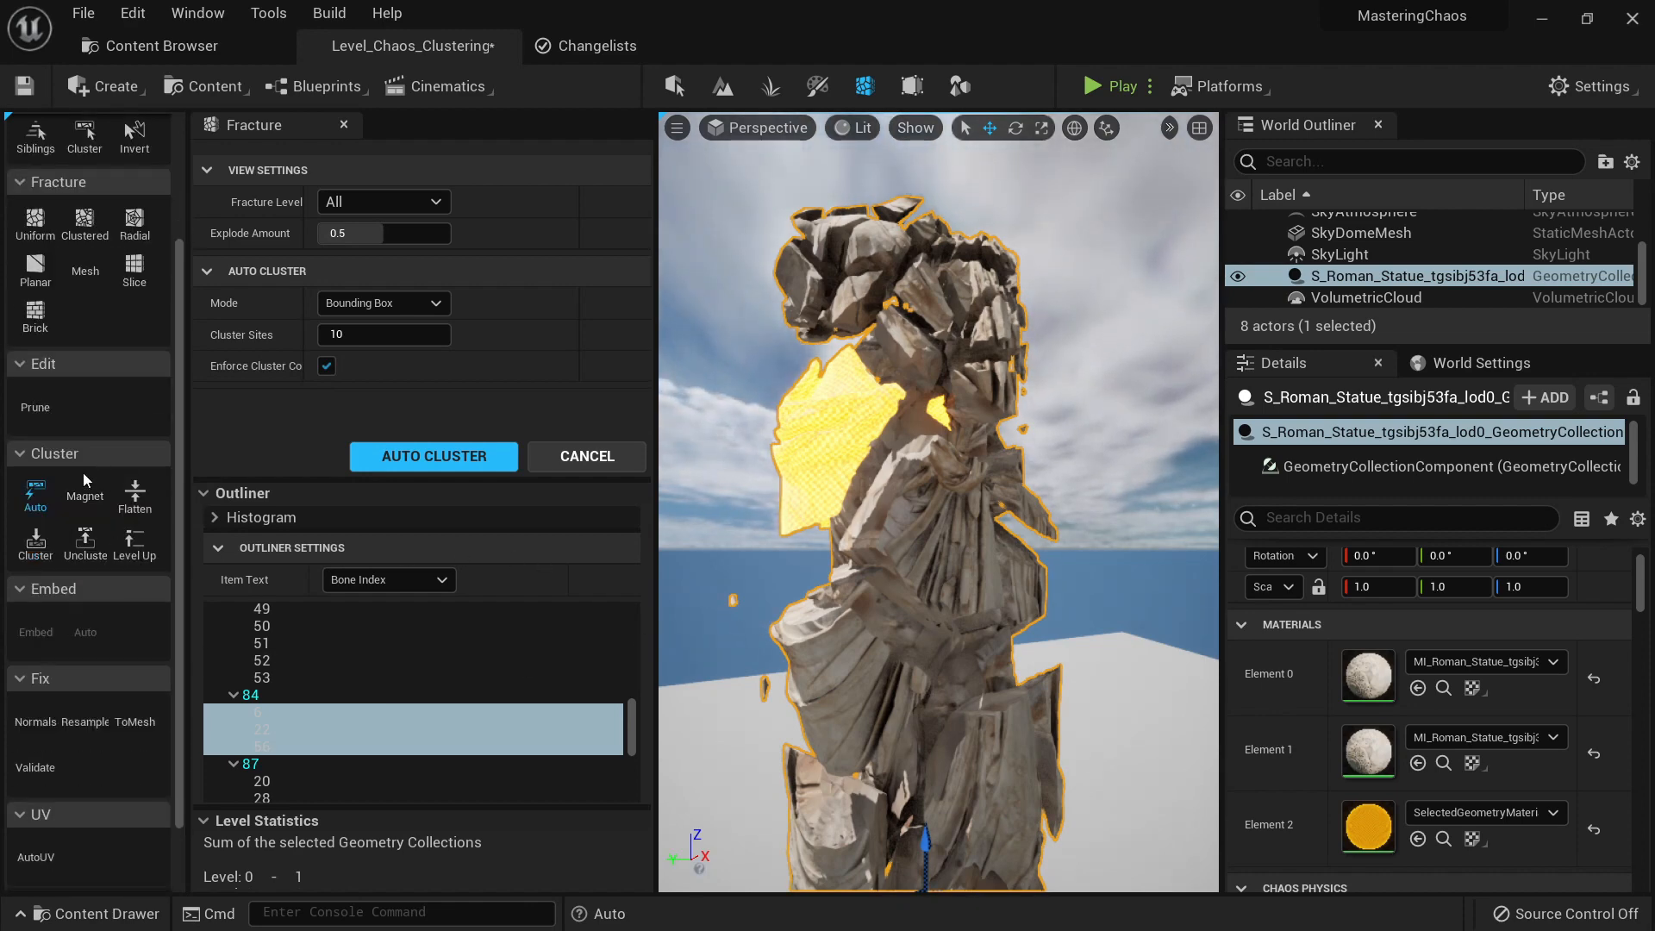
mouse_move(862, 492)
right_mouse_down()
mouse_move(855, 516)
mouse_move(888, 517)
mouse_move(856, 517)
right_mouse_up()
key("e")
key("w")
key("s")
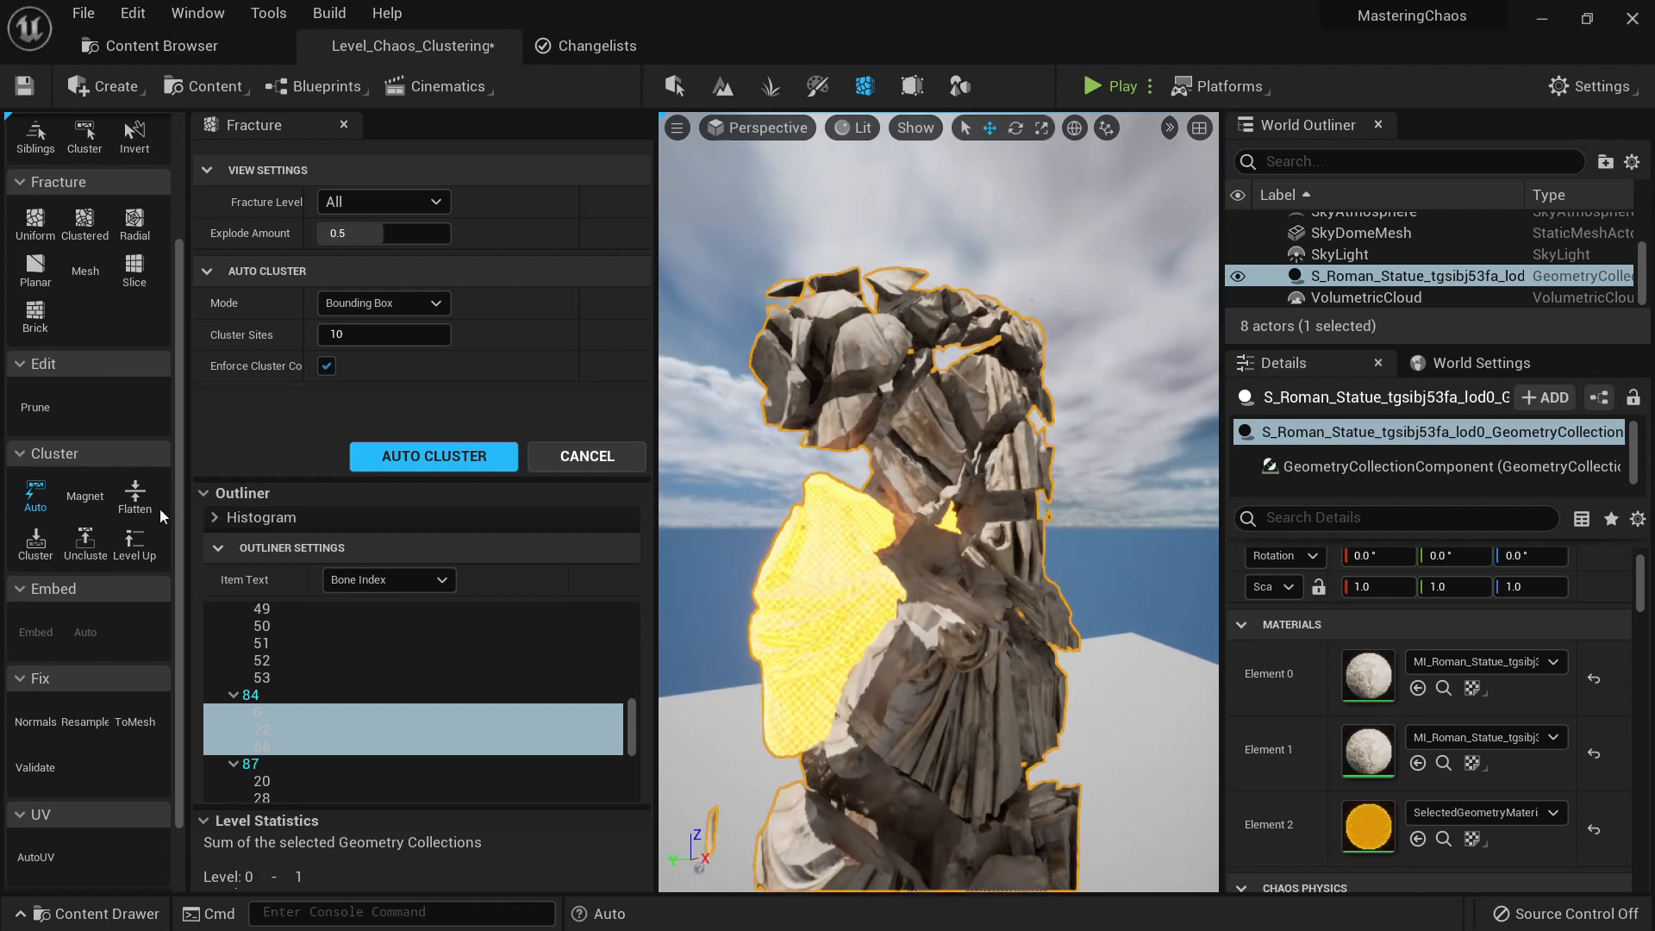
scroll(155, 547, "up", 3)
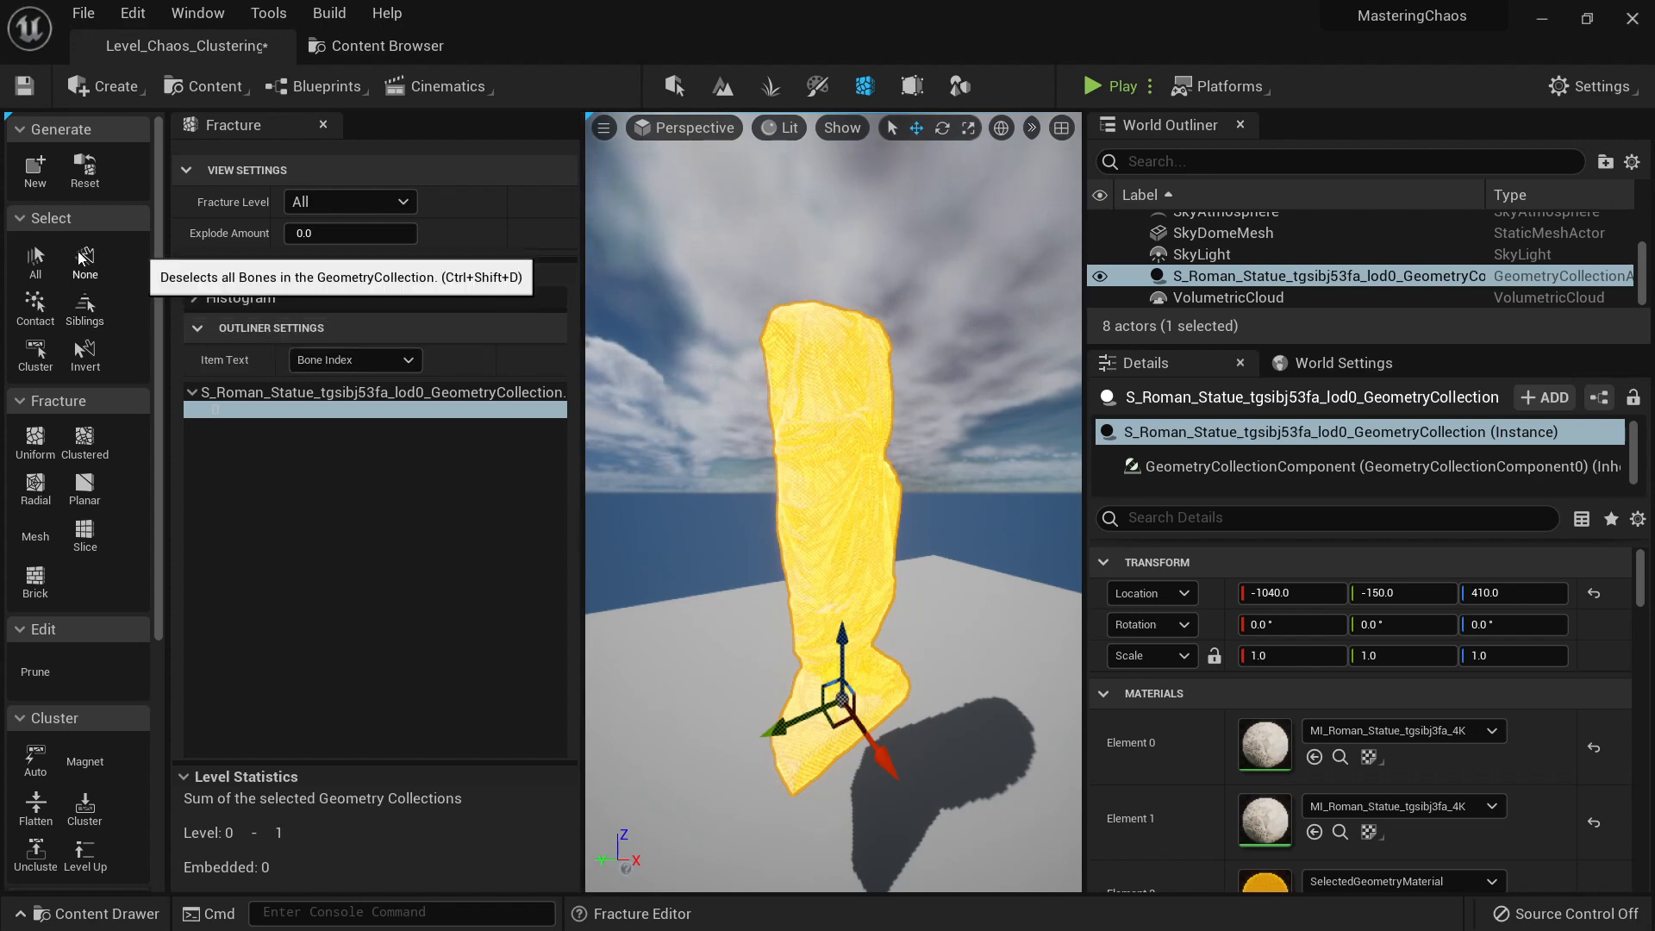
scroll(86, 476, "down", 6)
scroll(91, 572, "up", 6)
scroll(91, 573, "down", 5)
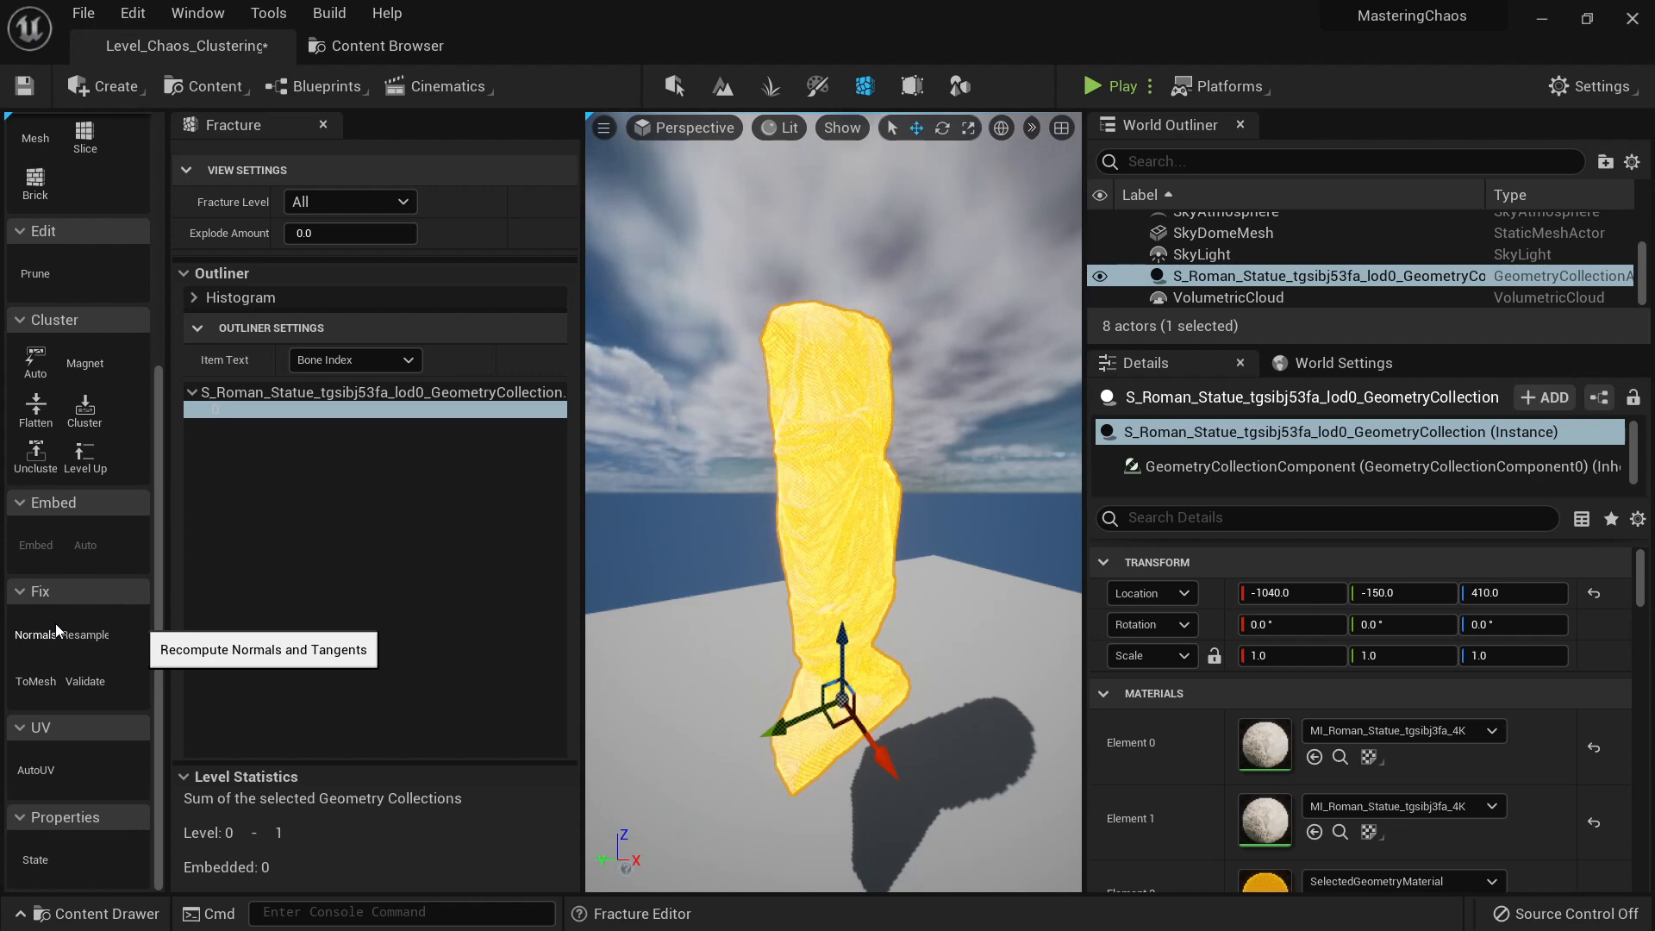
scroll(107, 343, "up", 5)
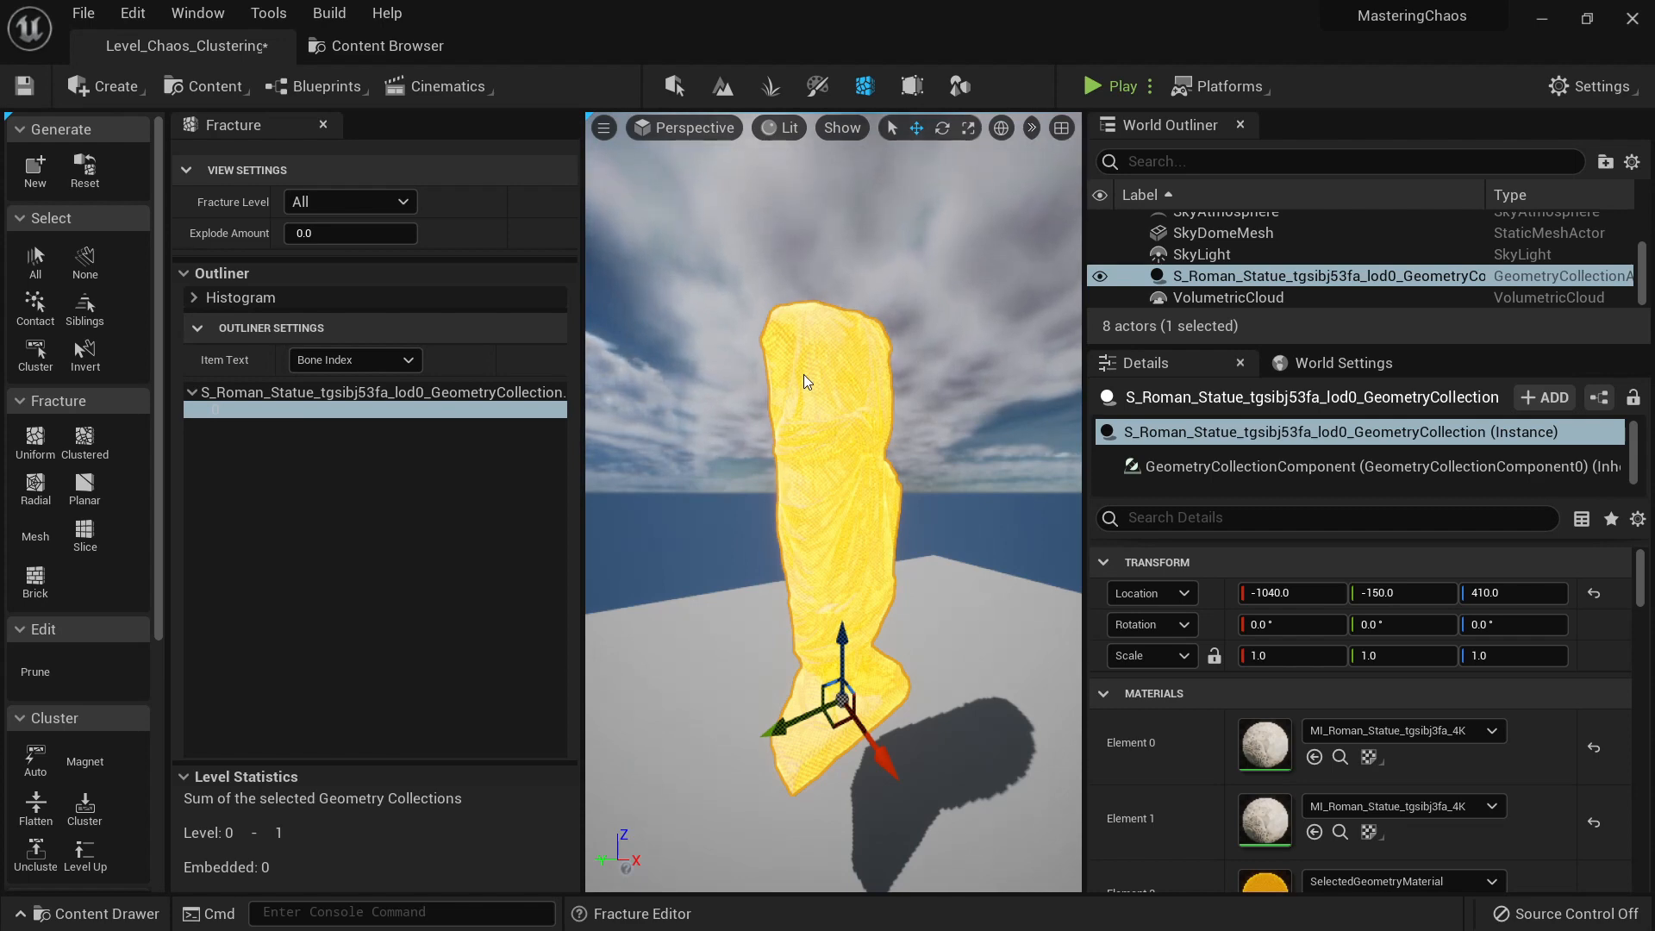
Step: Fracture the whole statue with Uniform Voronoi, using 20 as both the minimum and maximum number of sites
right_click_drag(804, 375, 908, 397)
key("w")
key("f")
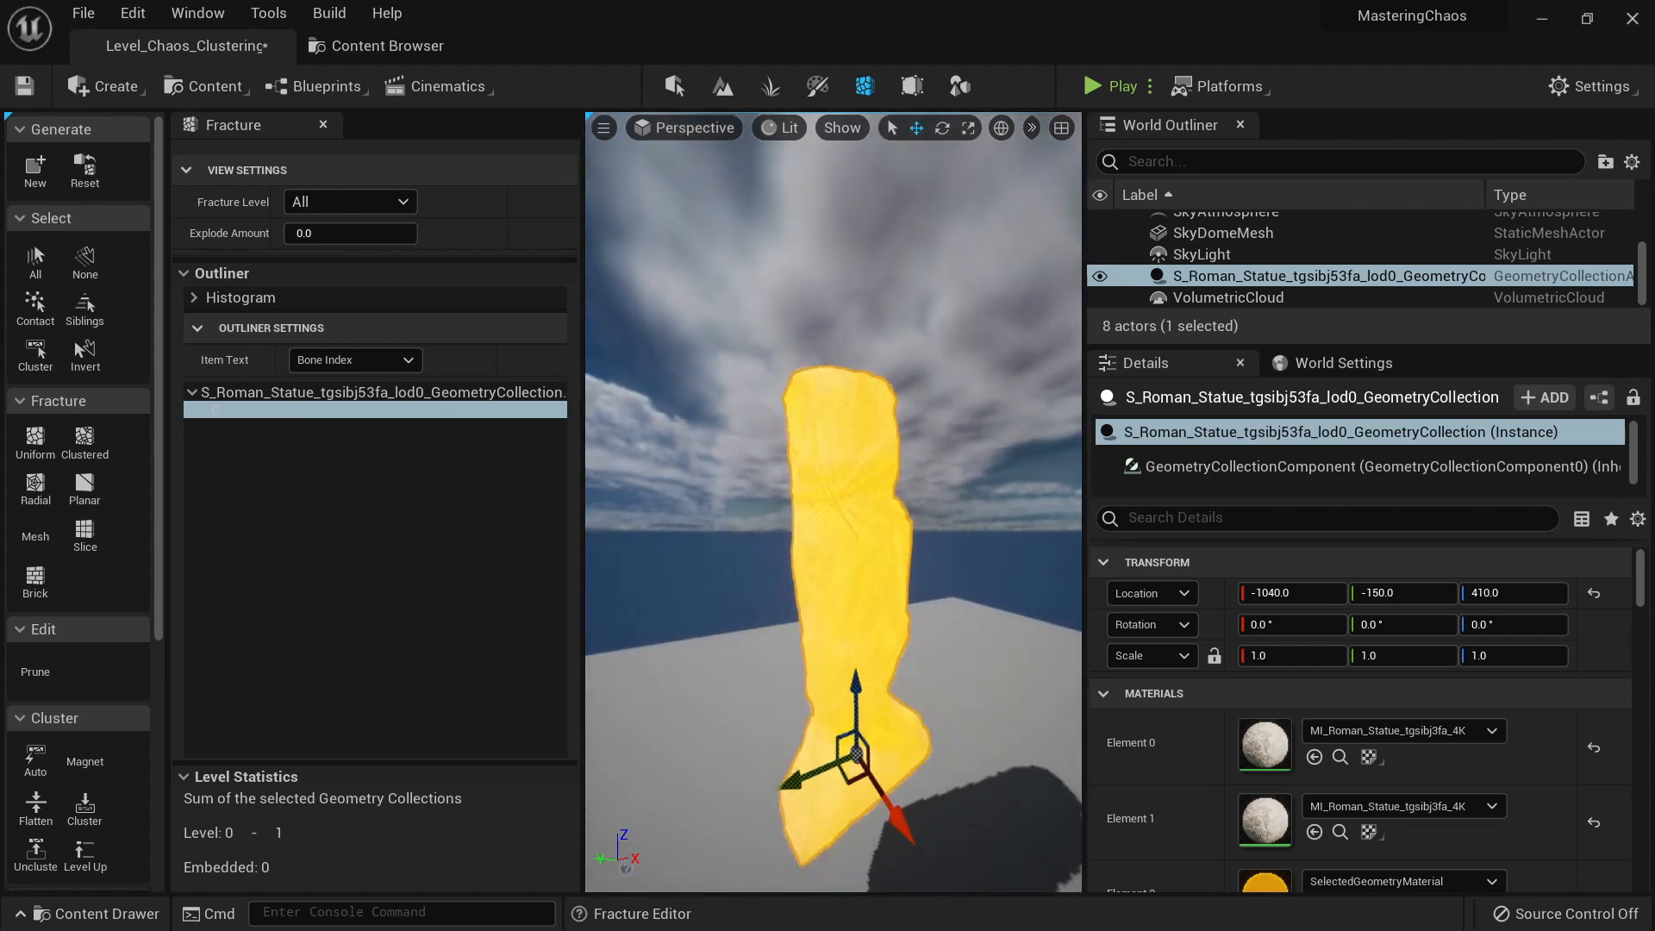
left_click(35, 438)
scroll(425, 353, "down", 1)
scroll(425, 353, "down", 3)
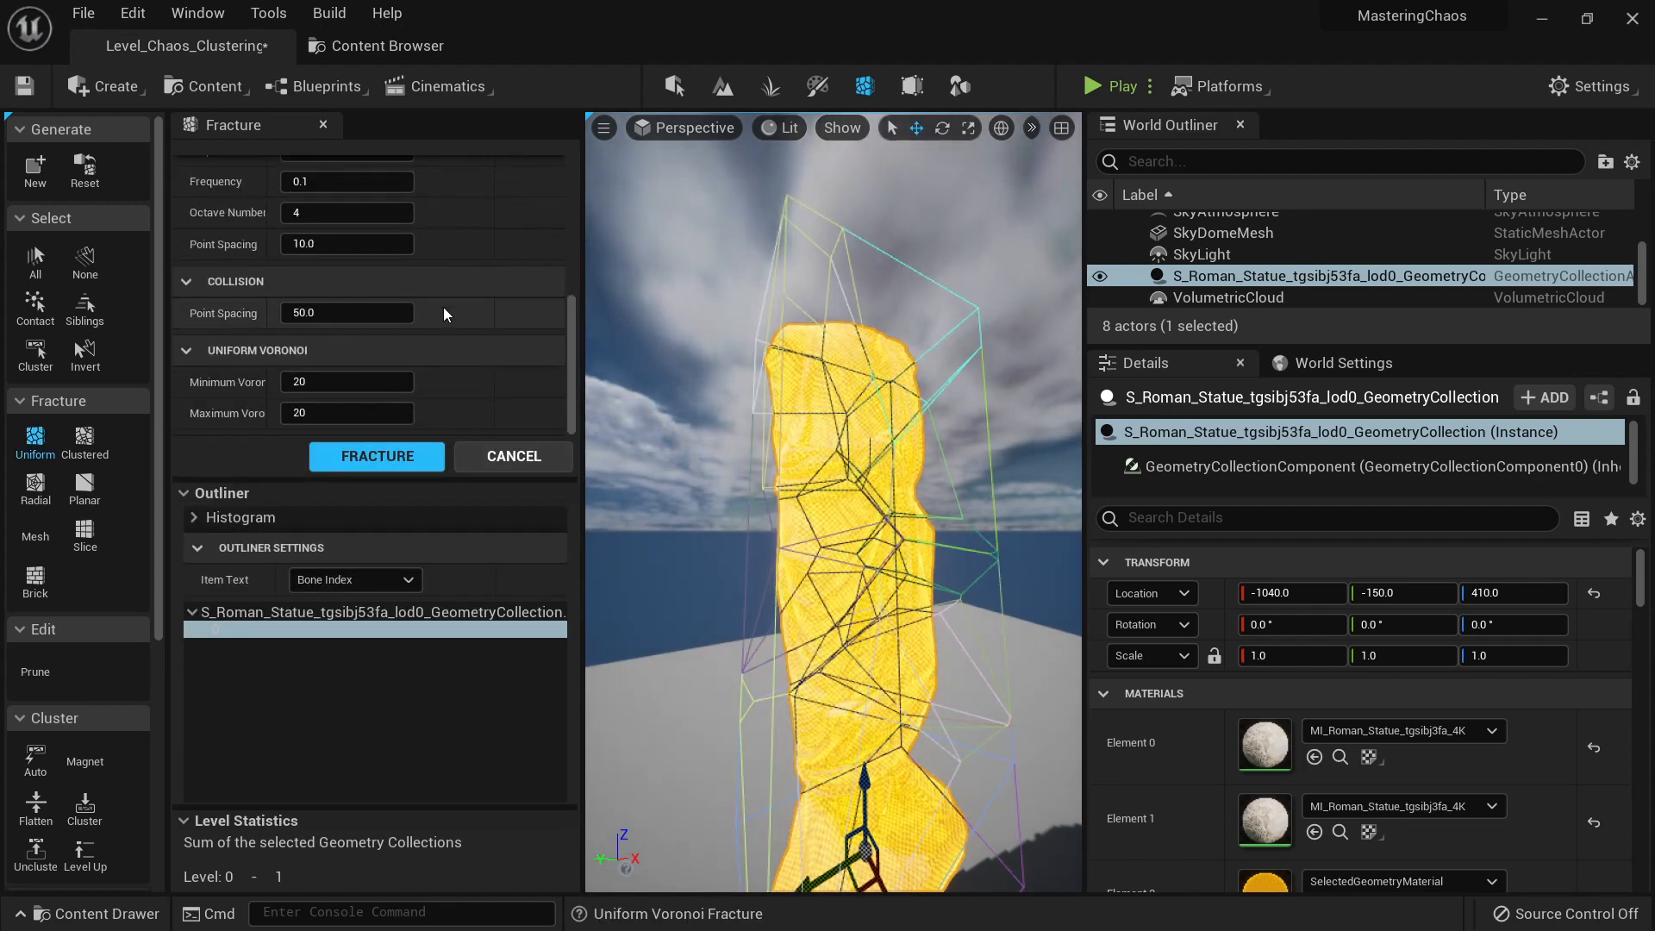
left_click(405, 450)
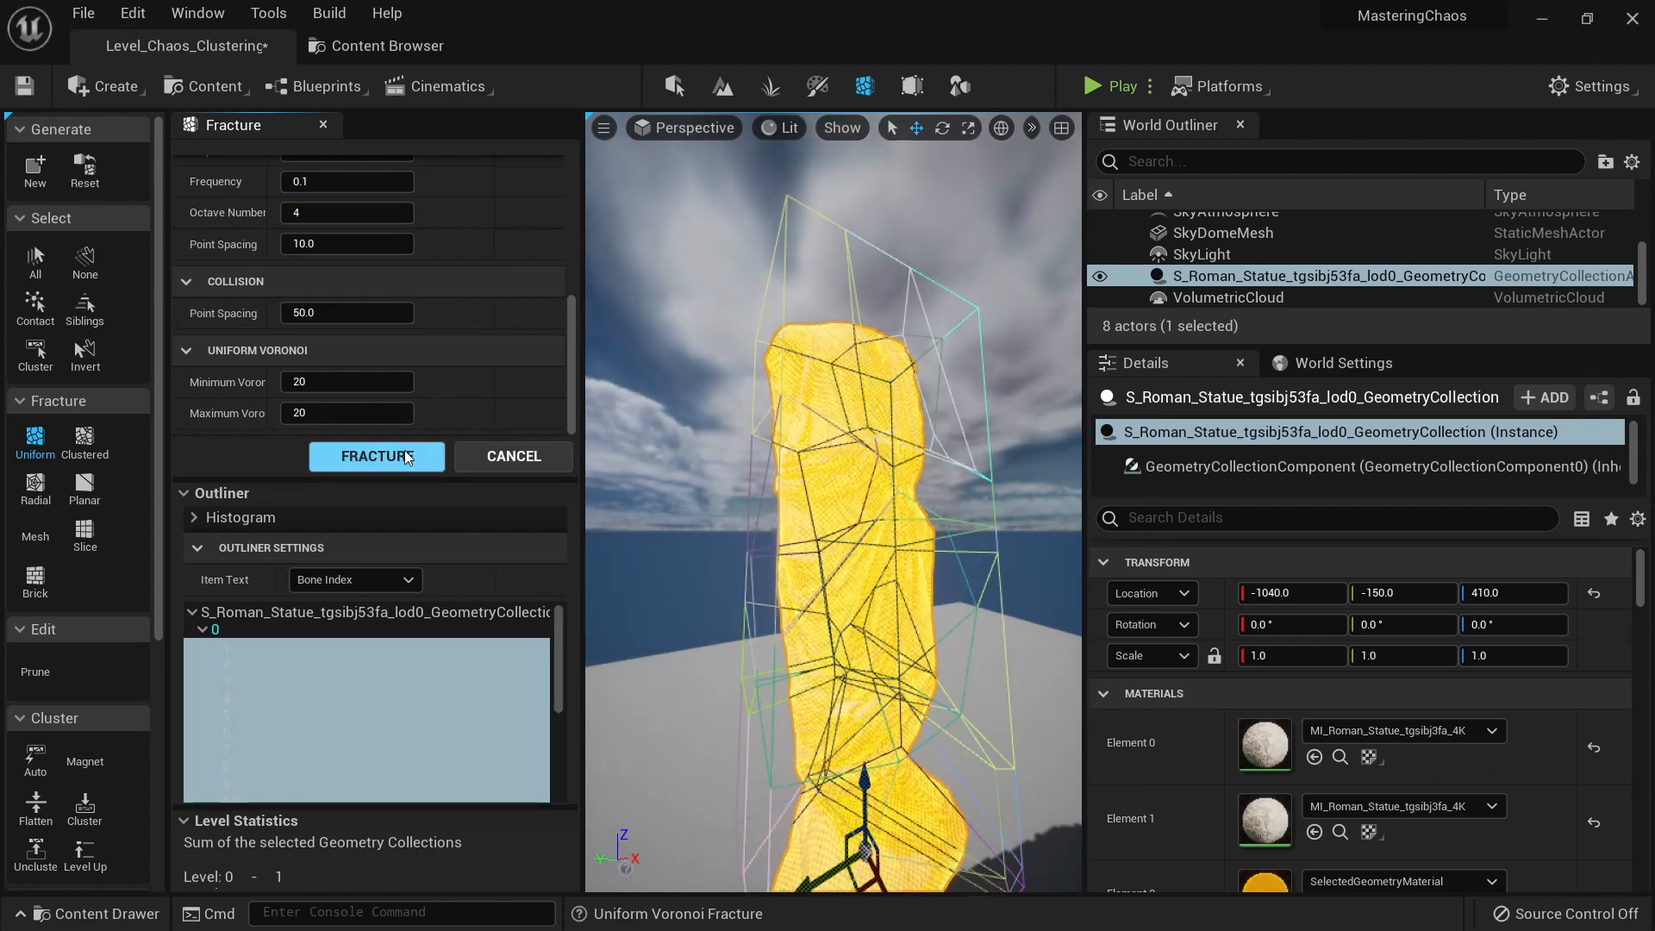
Step: Select the single large piece along the statue's upper back edge and fracture it again with Uniform Voronoi at 20 sites
left_click(269, 649)
right_click_drag(871, 538, 810, 547)
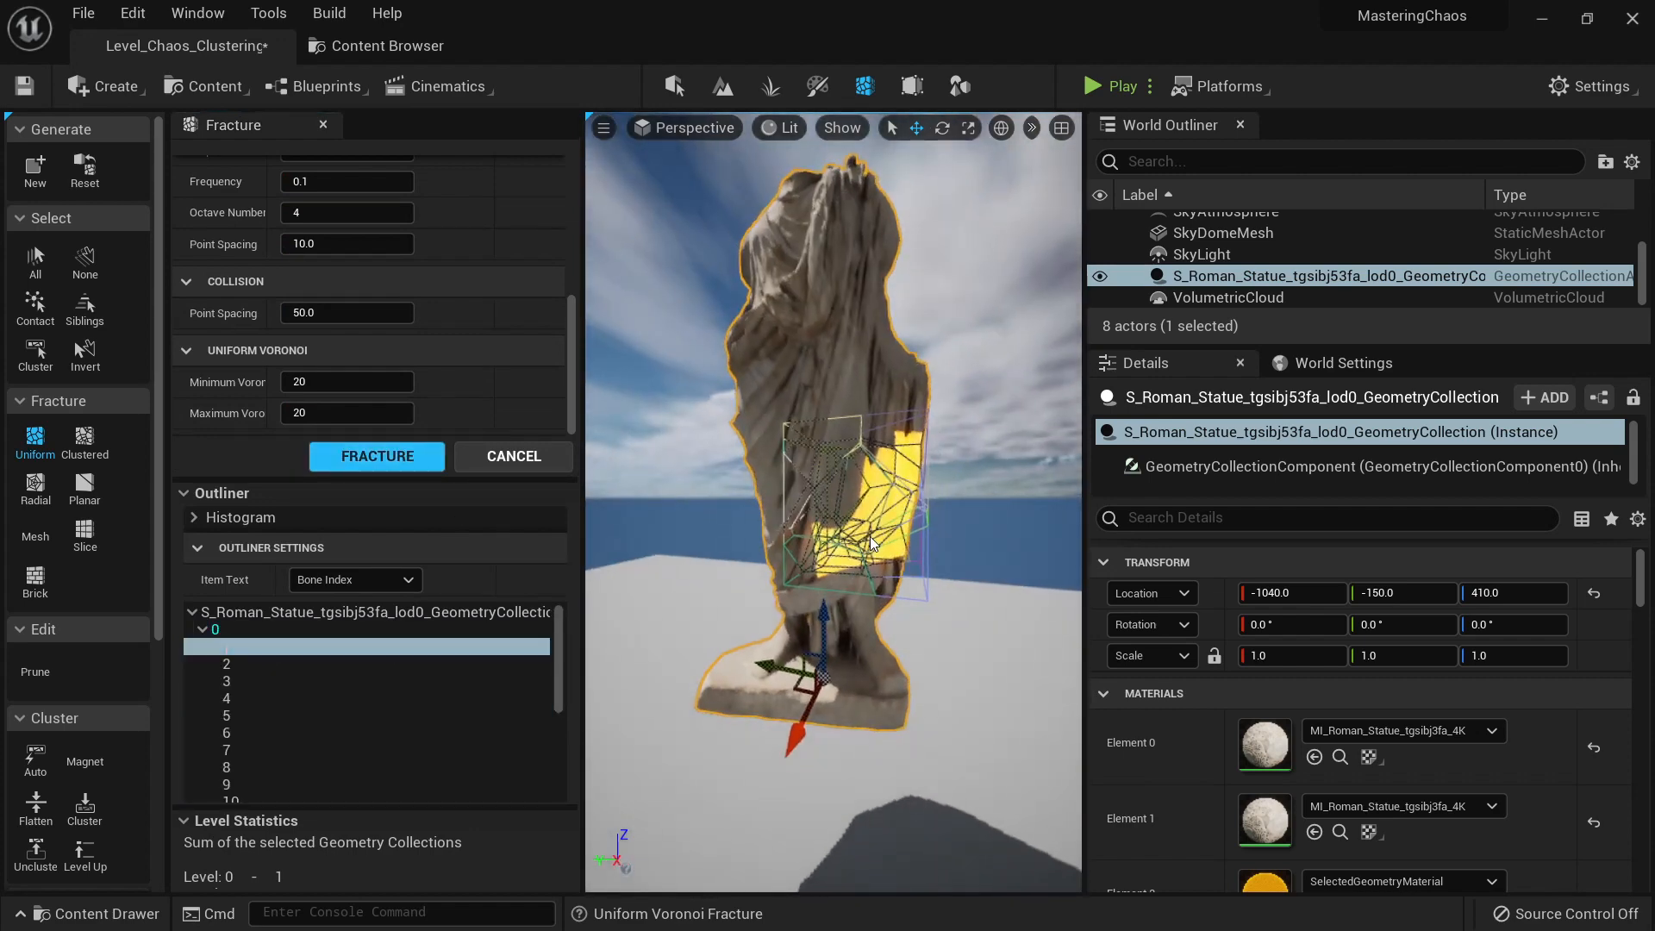
left_click(852, 479, "ctrl")
mouse_move(852, 479)
right_mouse_down()
mouse_move(879, 471)
mouse_move(845, 504)
mouse_move(866, 491)
mouse_move(853, 487)
right_mouse_up()
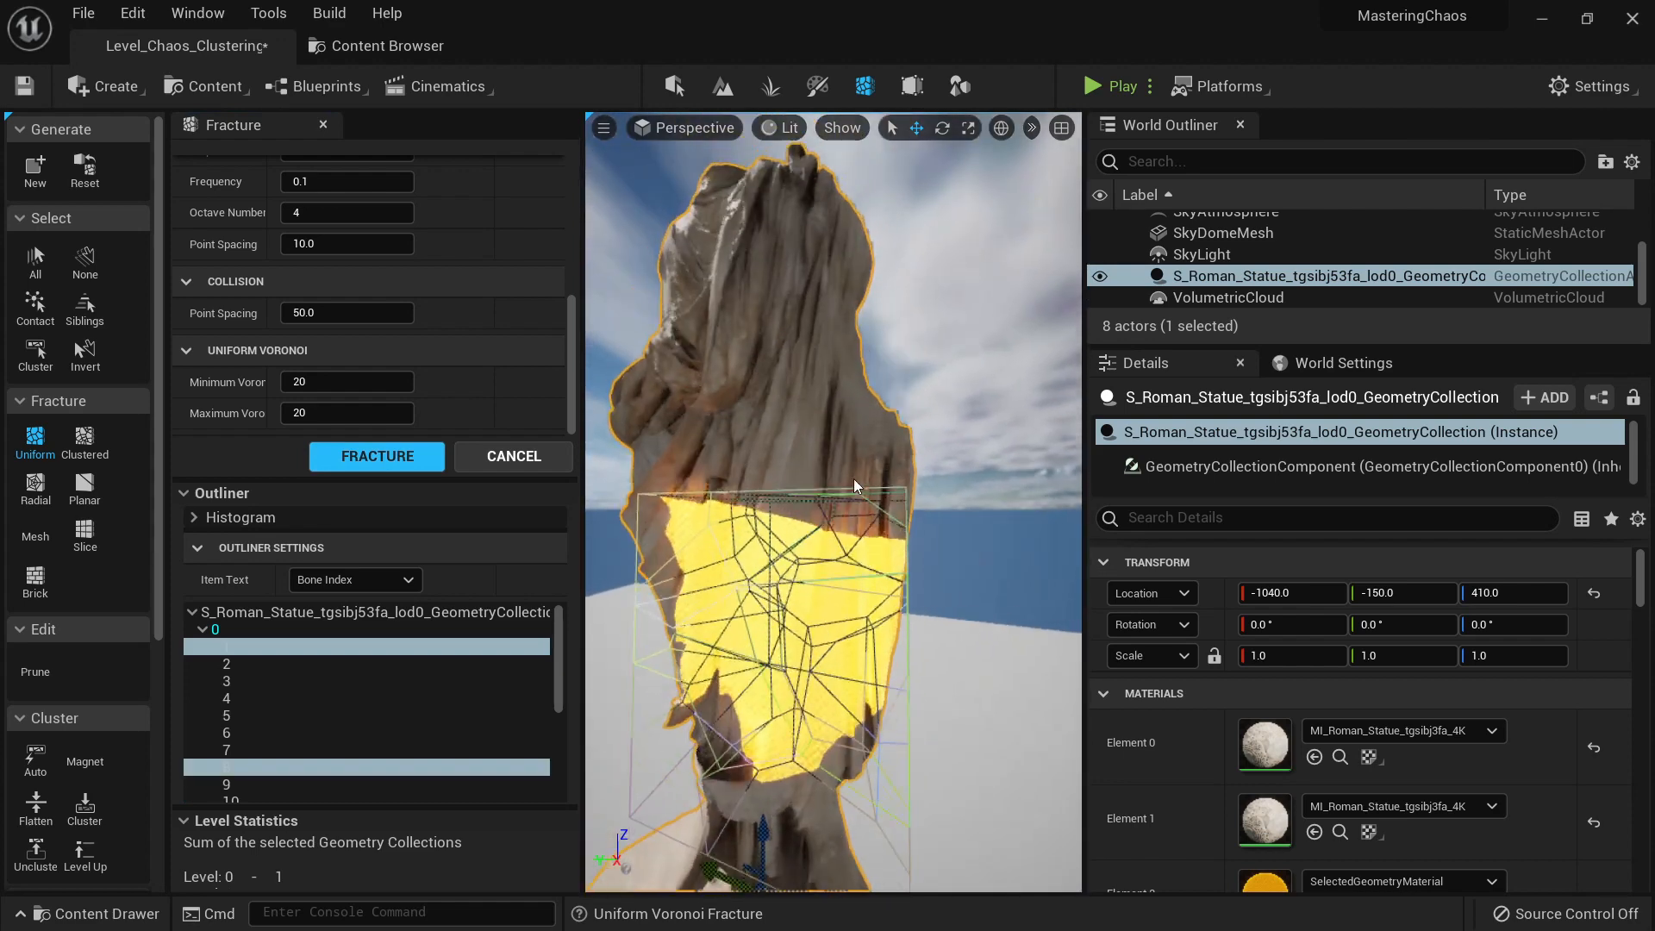
left_click(831, 328)
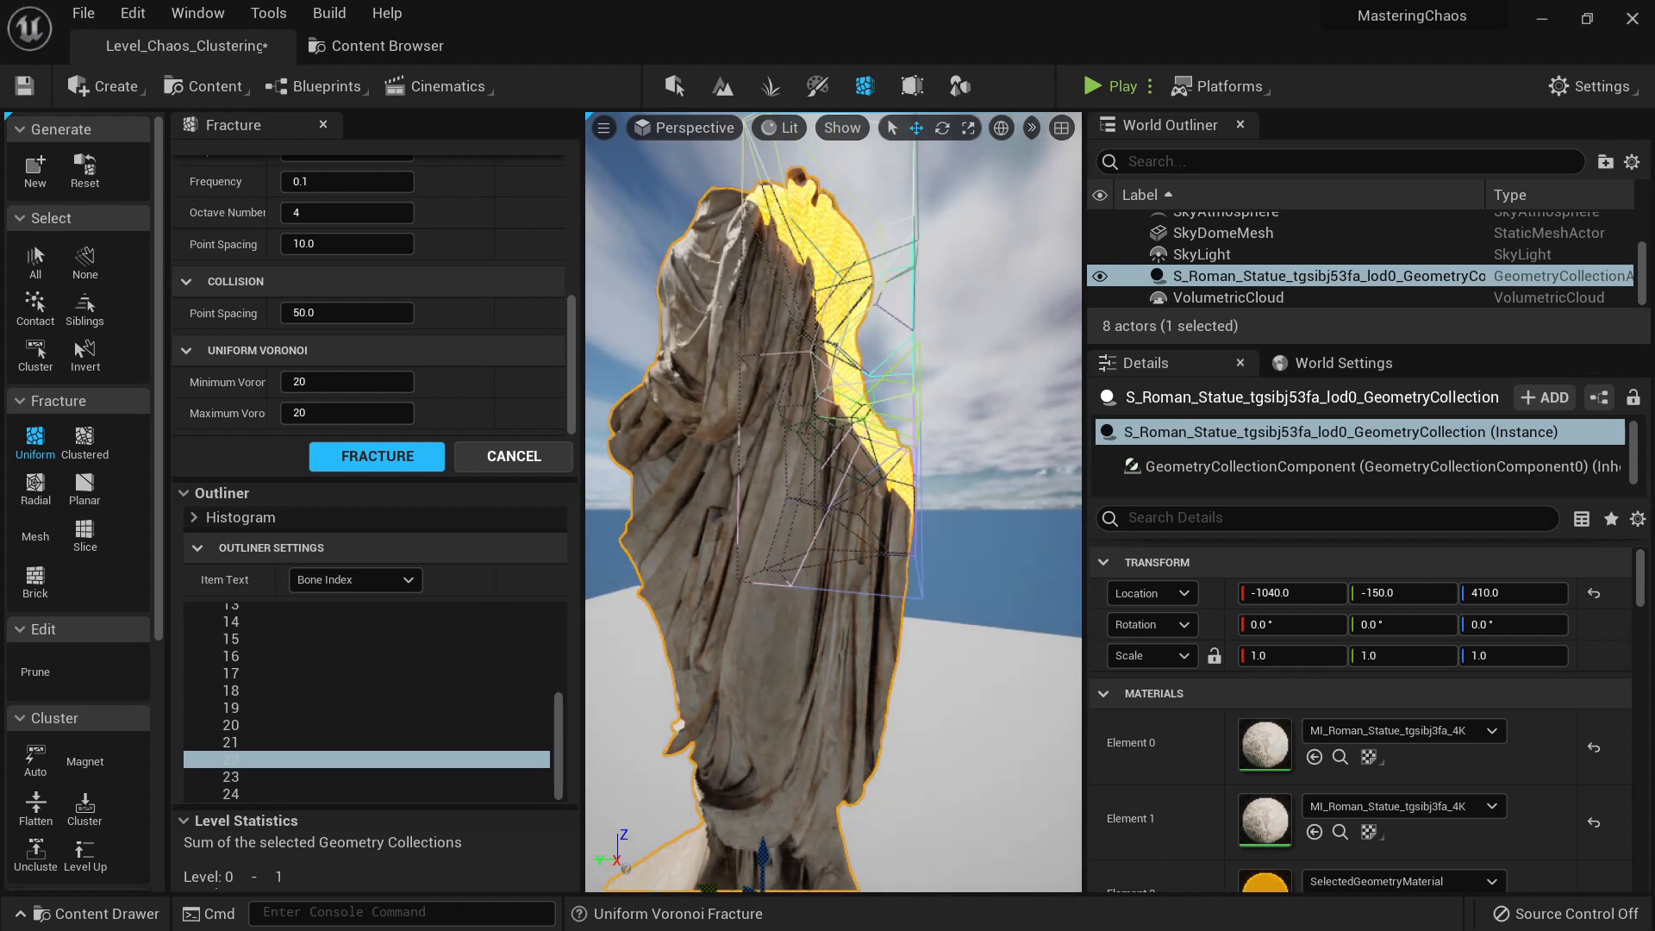
right_click_drag(831, 329, 764, 354)
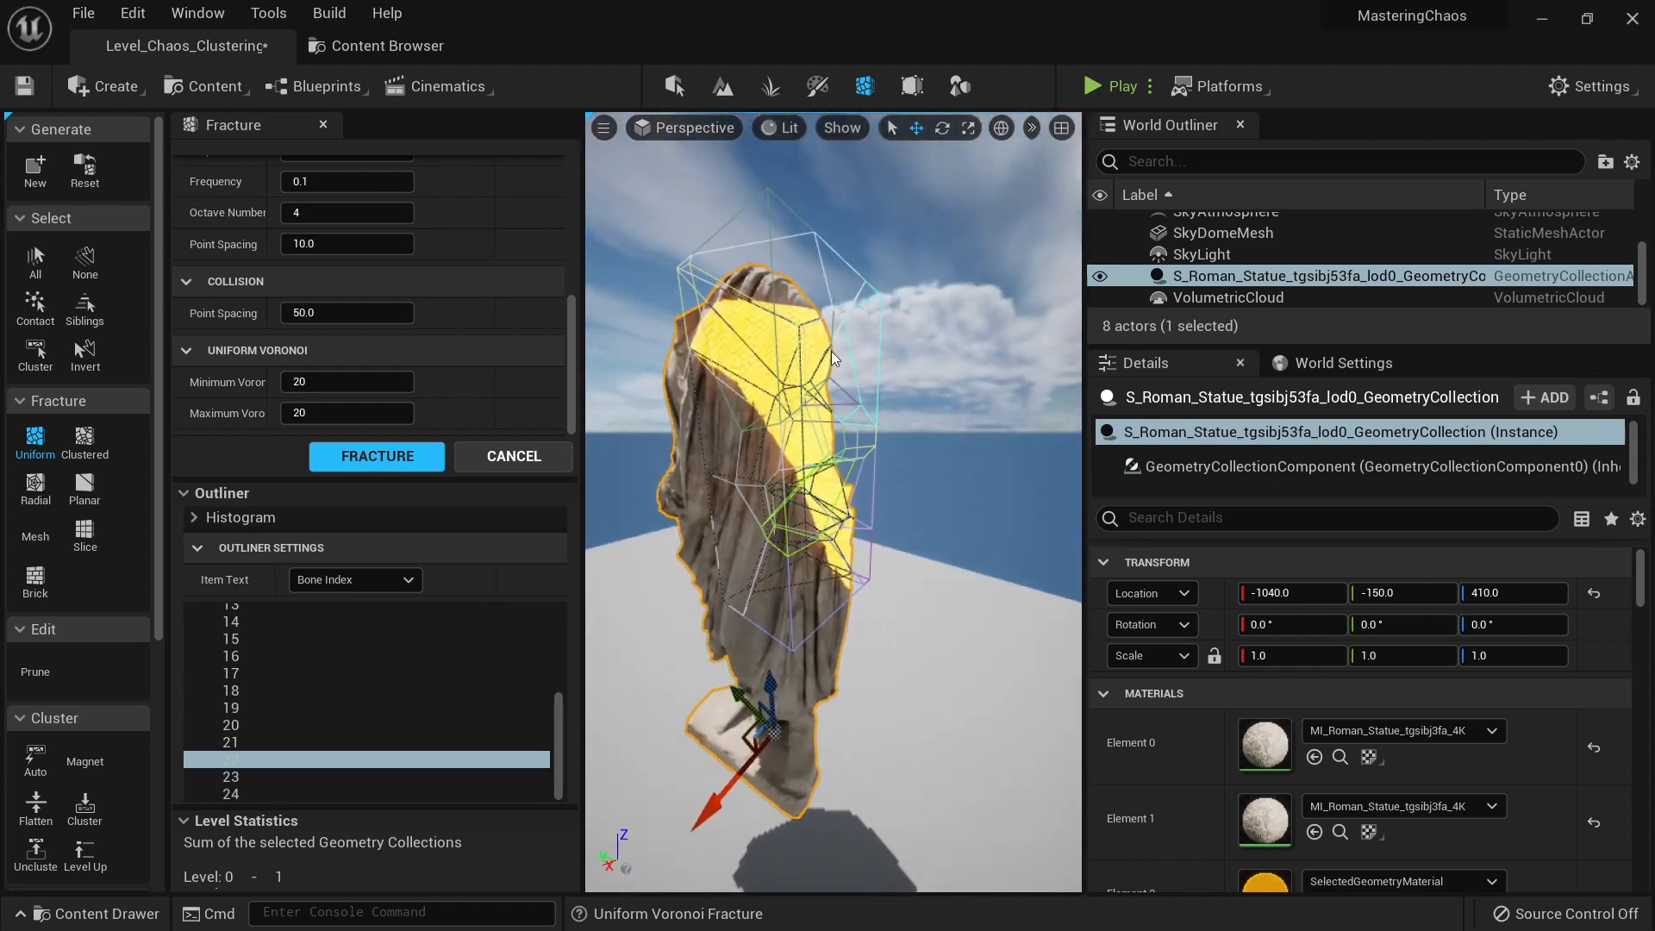
left_click(398, 457)
right_click_drag(835, 467, 871, 464)
Step: Spread the fractured pieces to an Explode Amount of 0.8 and examine the second-level fracture of the back piece
scroll(453, 340, "up", 3)
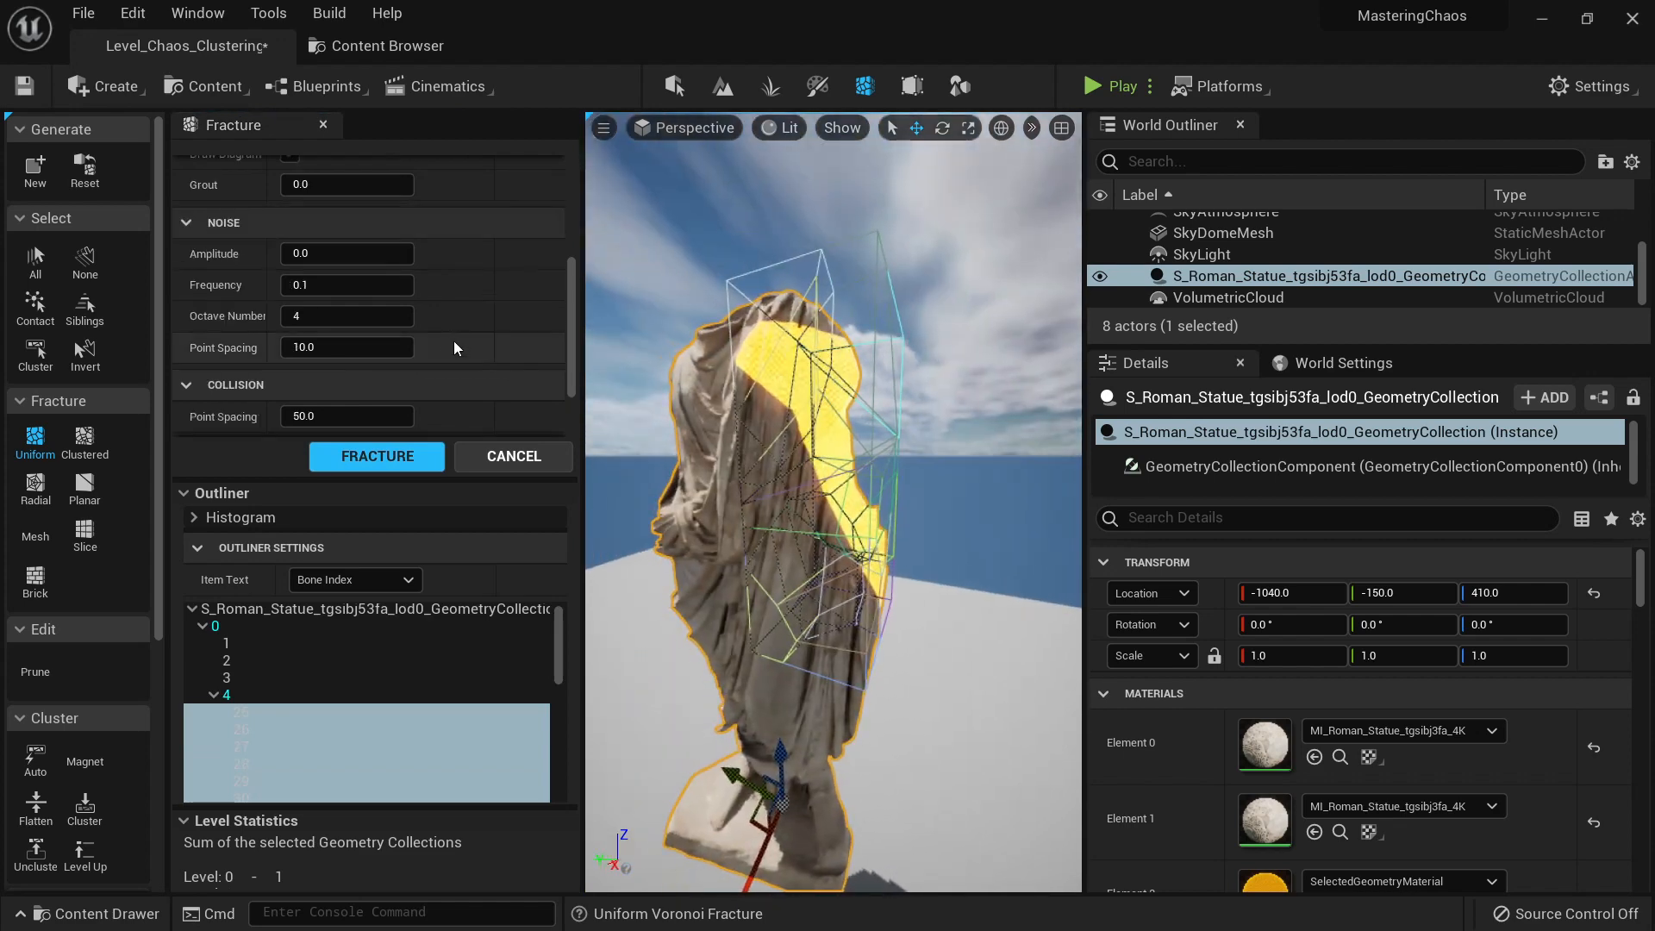
scroll(452, 329, "up", 4)
key("shift+e")
key("shift+e")
key("shift+e")
key("shift+e")
key("shift+e")
key("shift+e")
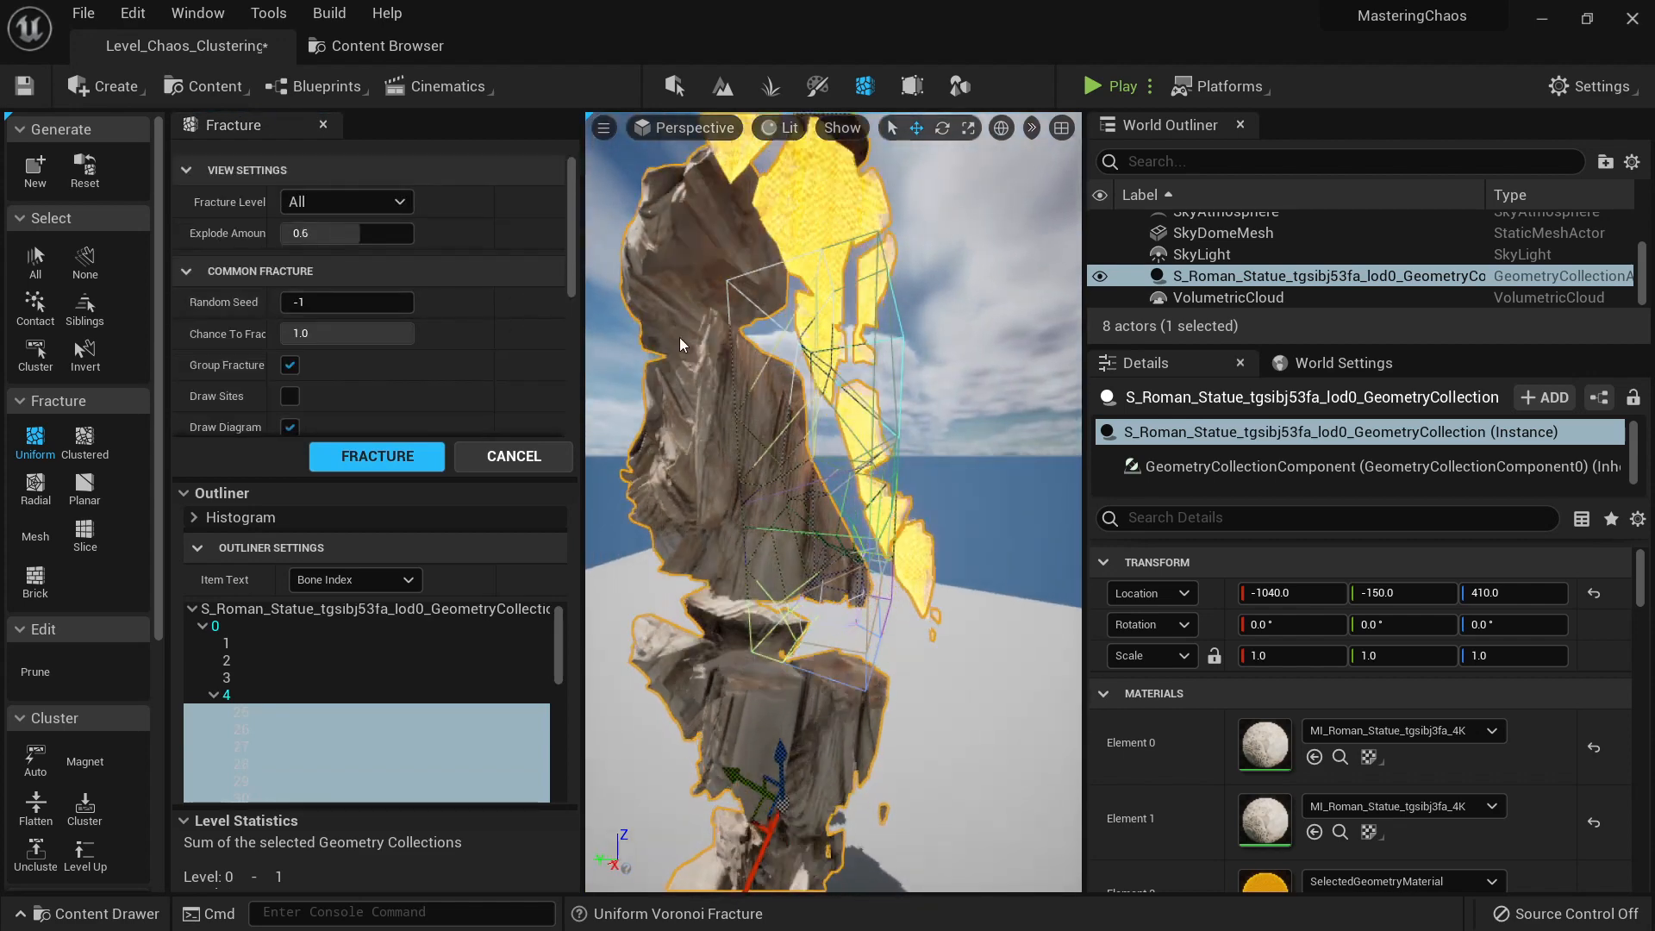
key("shift+e")
key("shift+e")
right_click_drag(742, 371, 771, 350)
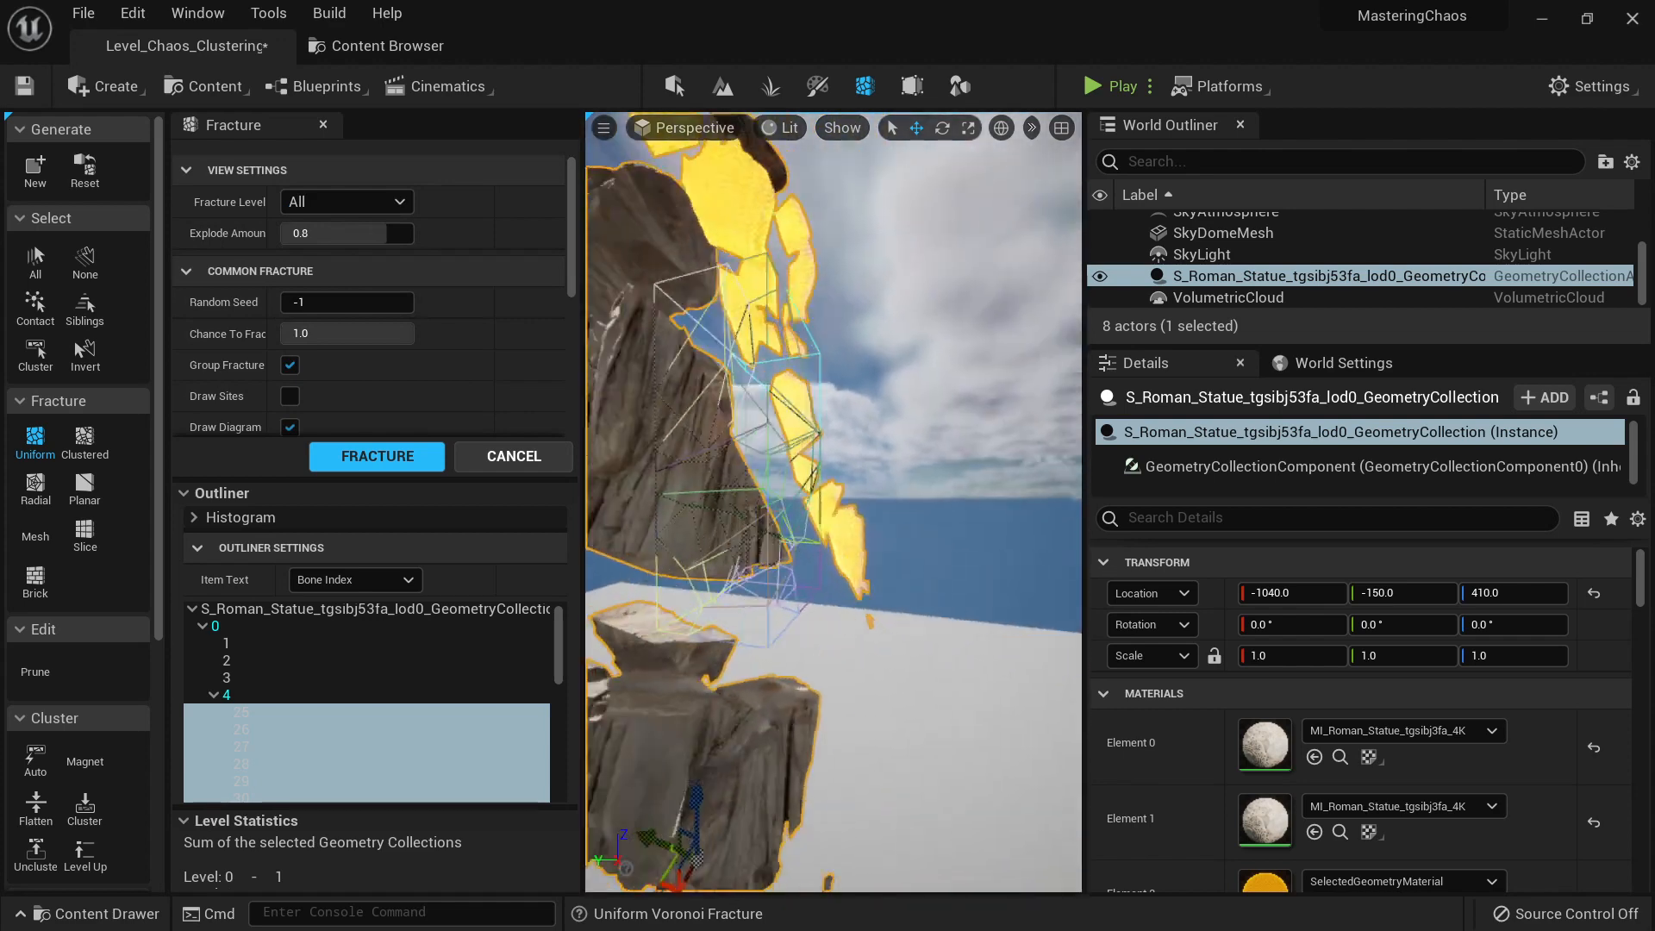
mouse_move(777, 463)
right_mouse_down()
mouse_move(758, 463)
mouse_move(778, 463)
right_mouse_up()
Step: Bring the statue pieces back together at an Explode Amount of 0.0
key("shift+q")
key("shift+q")
key("shift+q")
key("shift+q")
key("shift+q")
key("shift+q")
key("shift+q")
key("shift+q")
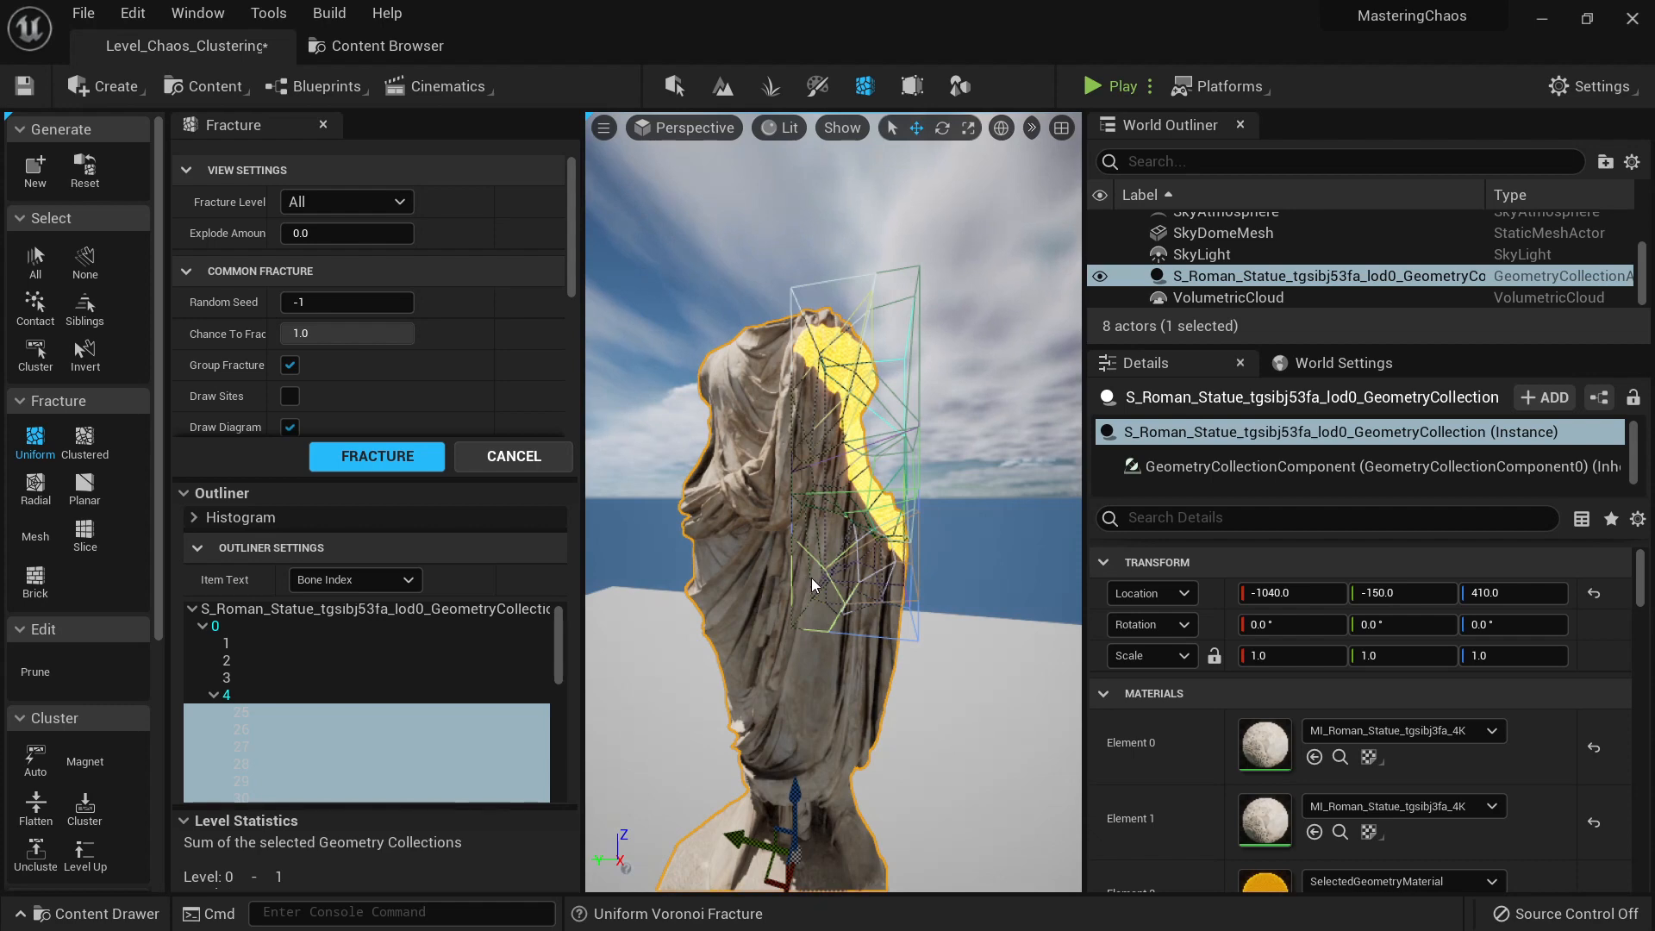
Step: Switch to selection mode, play the level, run the character around the shattered statue pieces, and stop the simulation
key("shift+1")
mouse_move(776, 658)
right_mouse_down()
mouse_move(741, 673)
mouse_move(776, 658)
right_mouse_up()
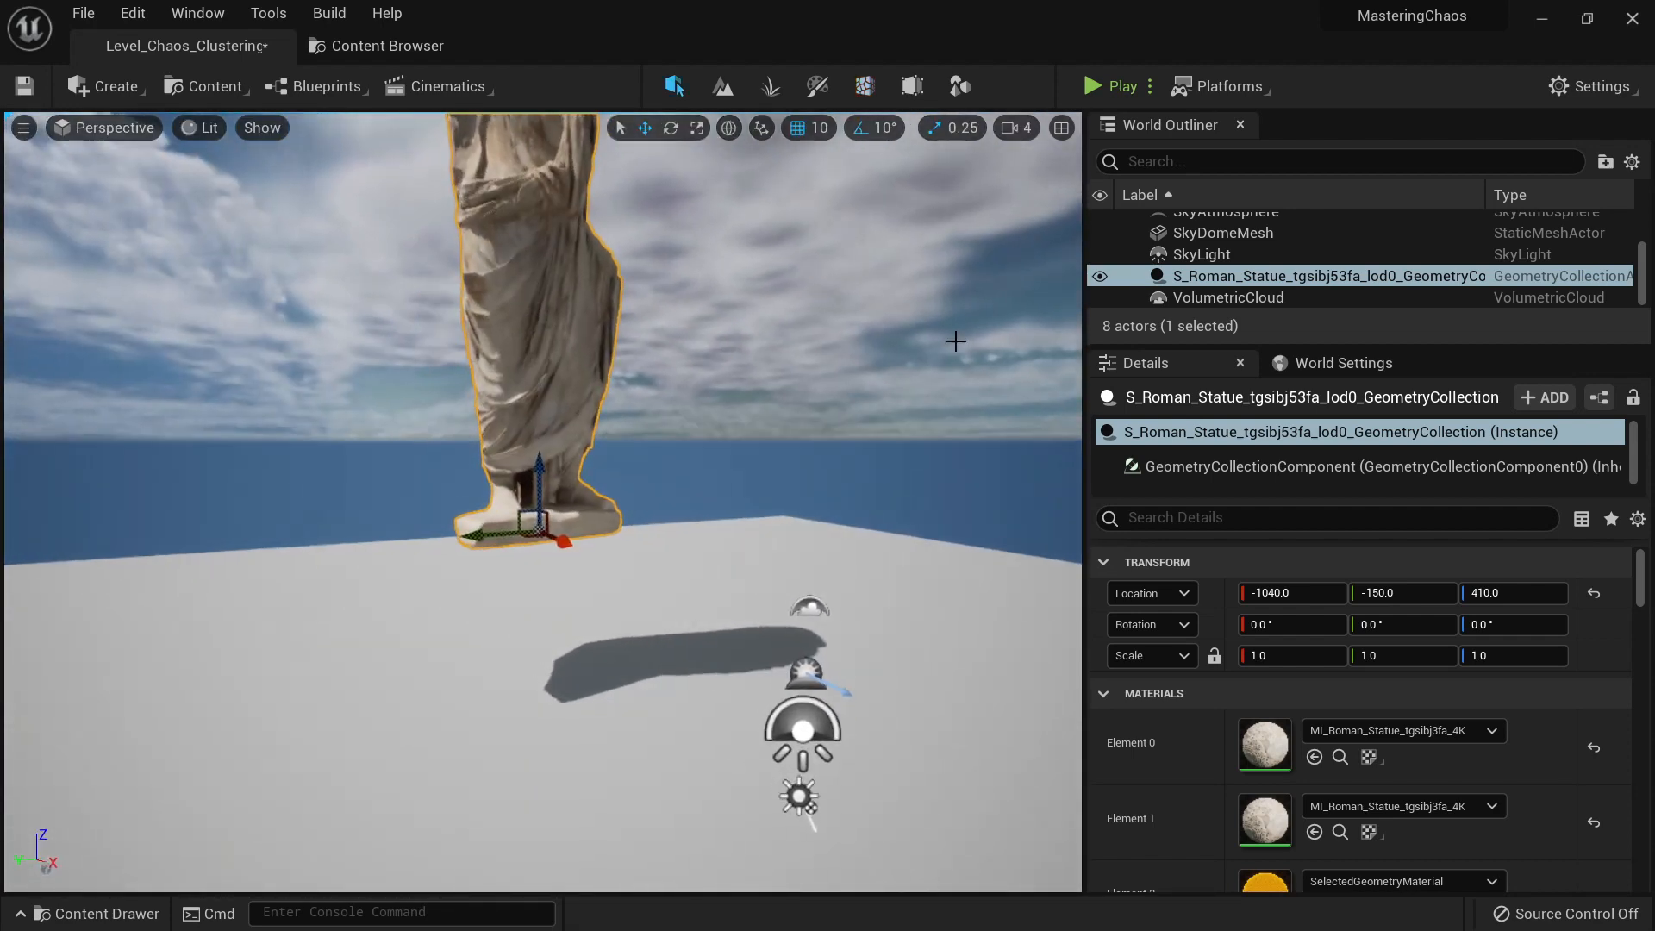
left_click(1122, 91)
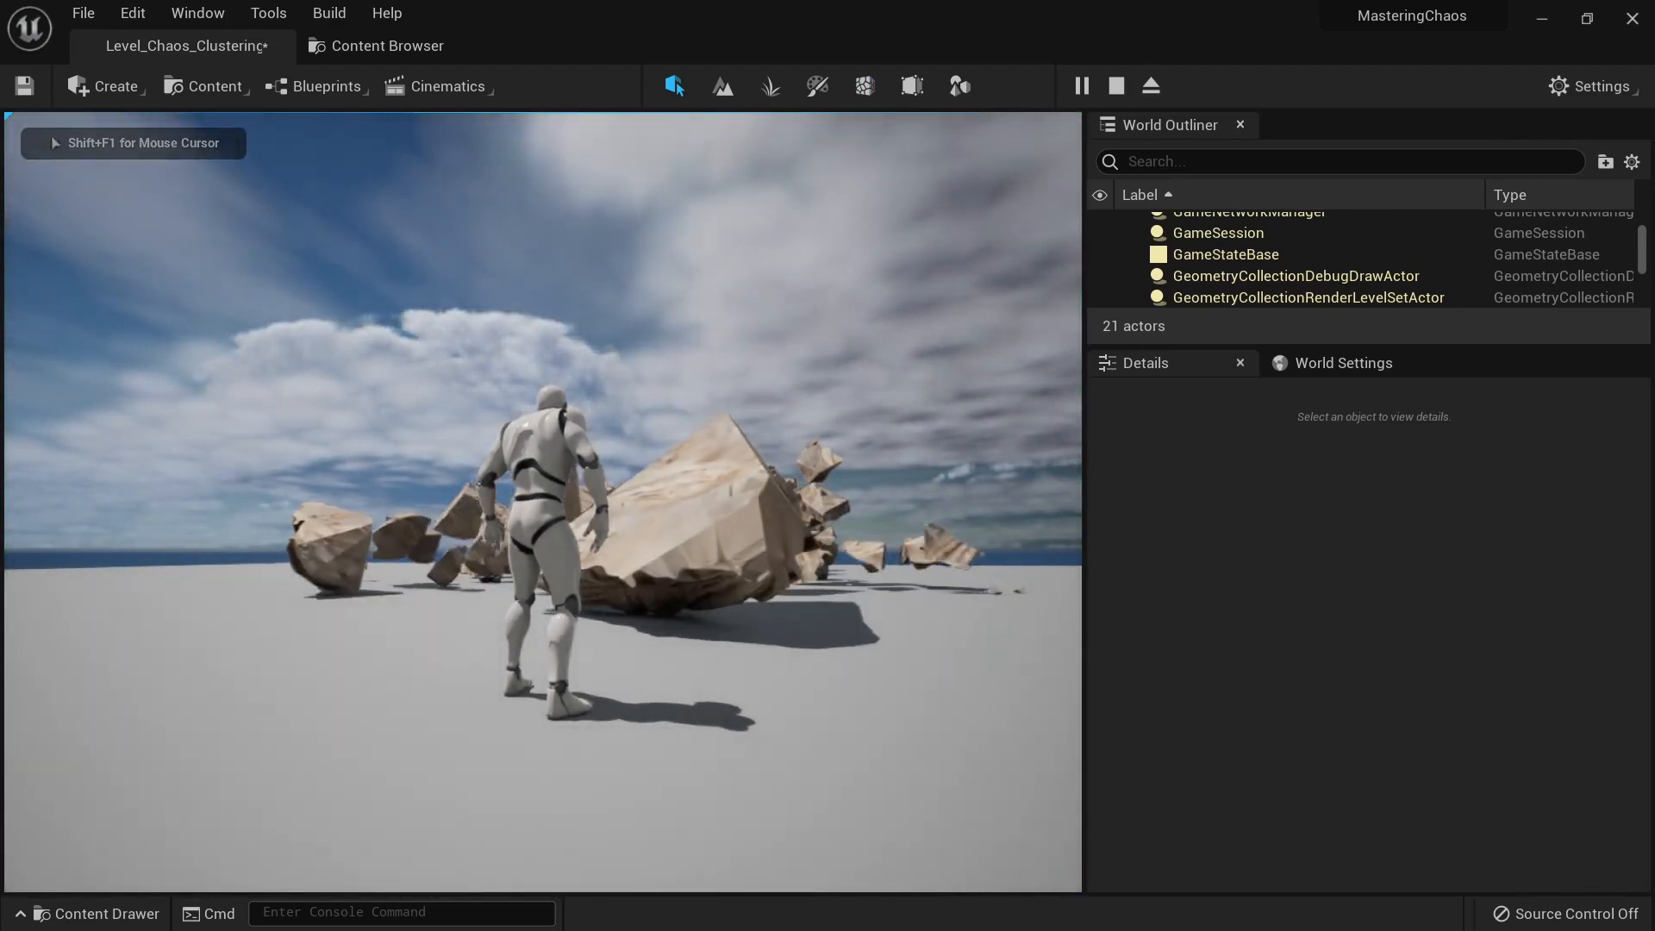
key("d")
key("w")
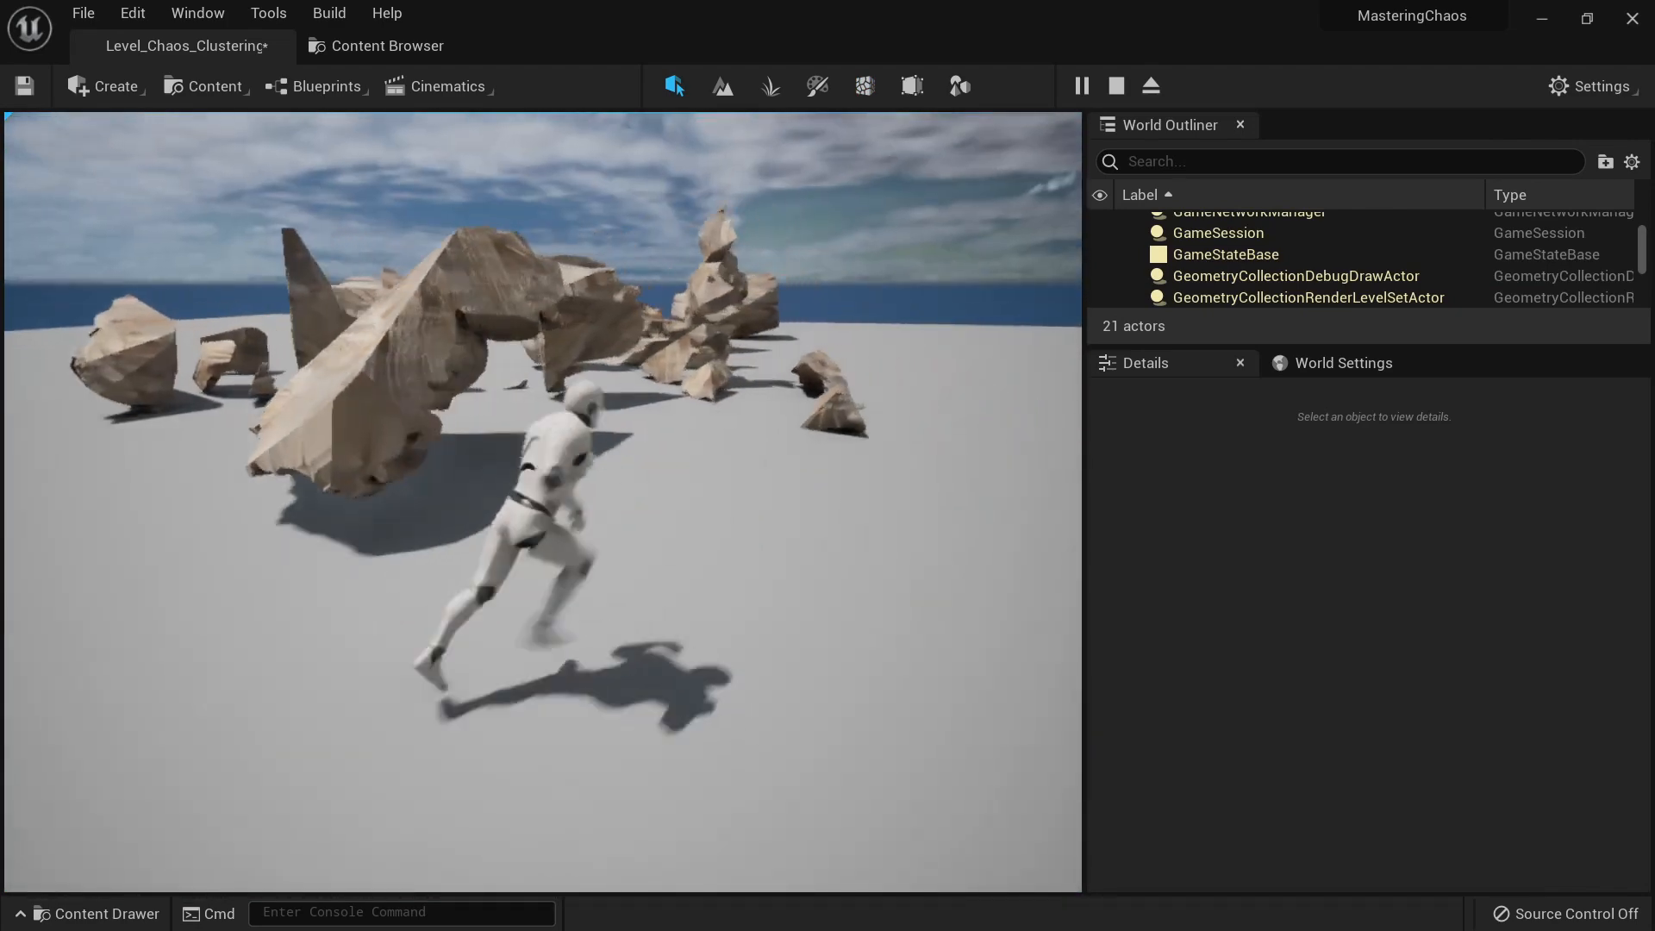
key("d")
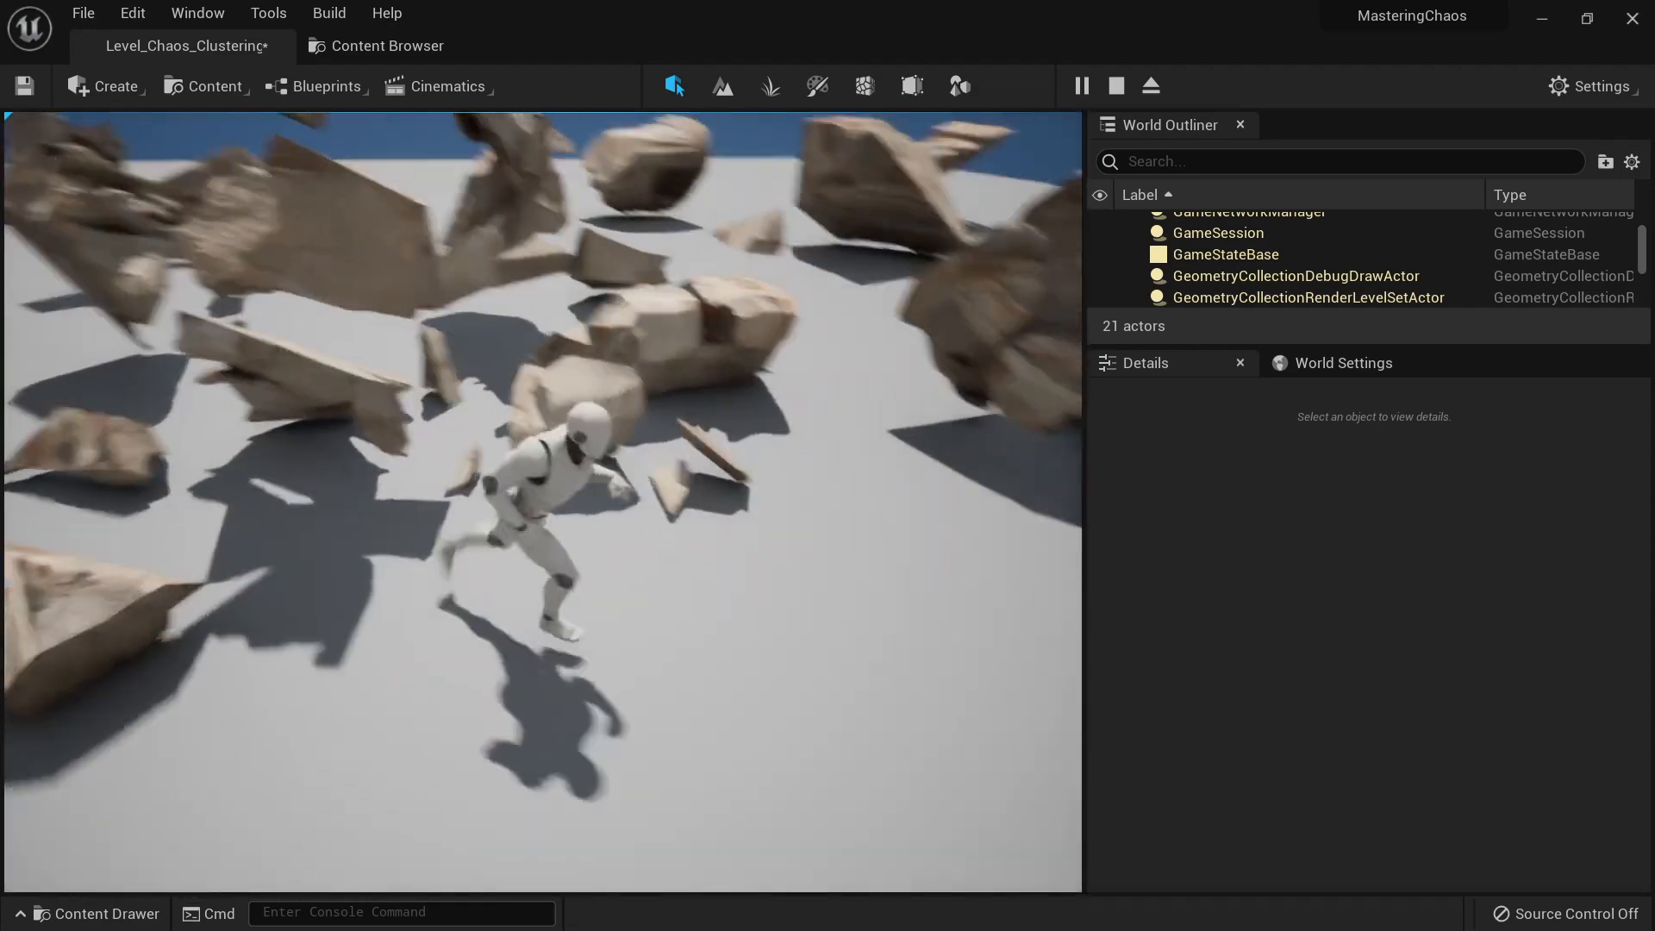
key("s")
key("a")
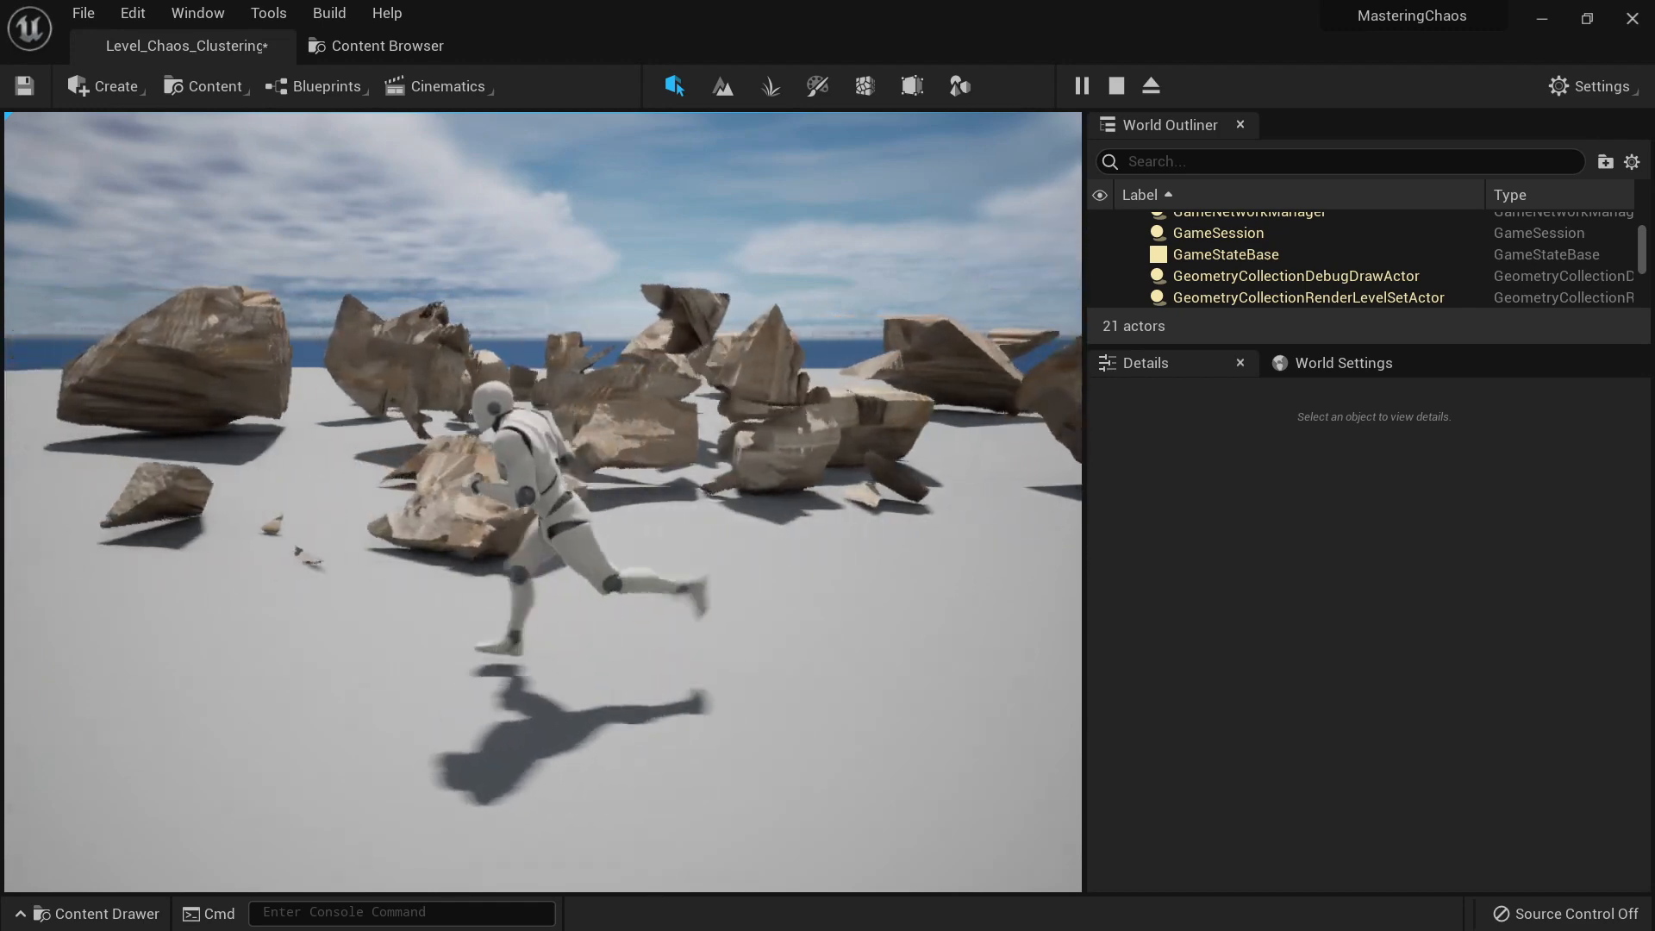
key("w")
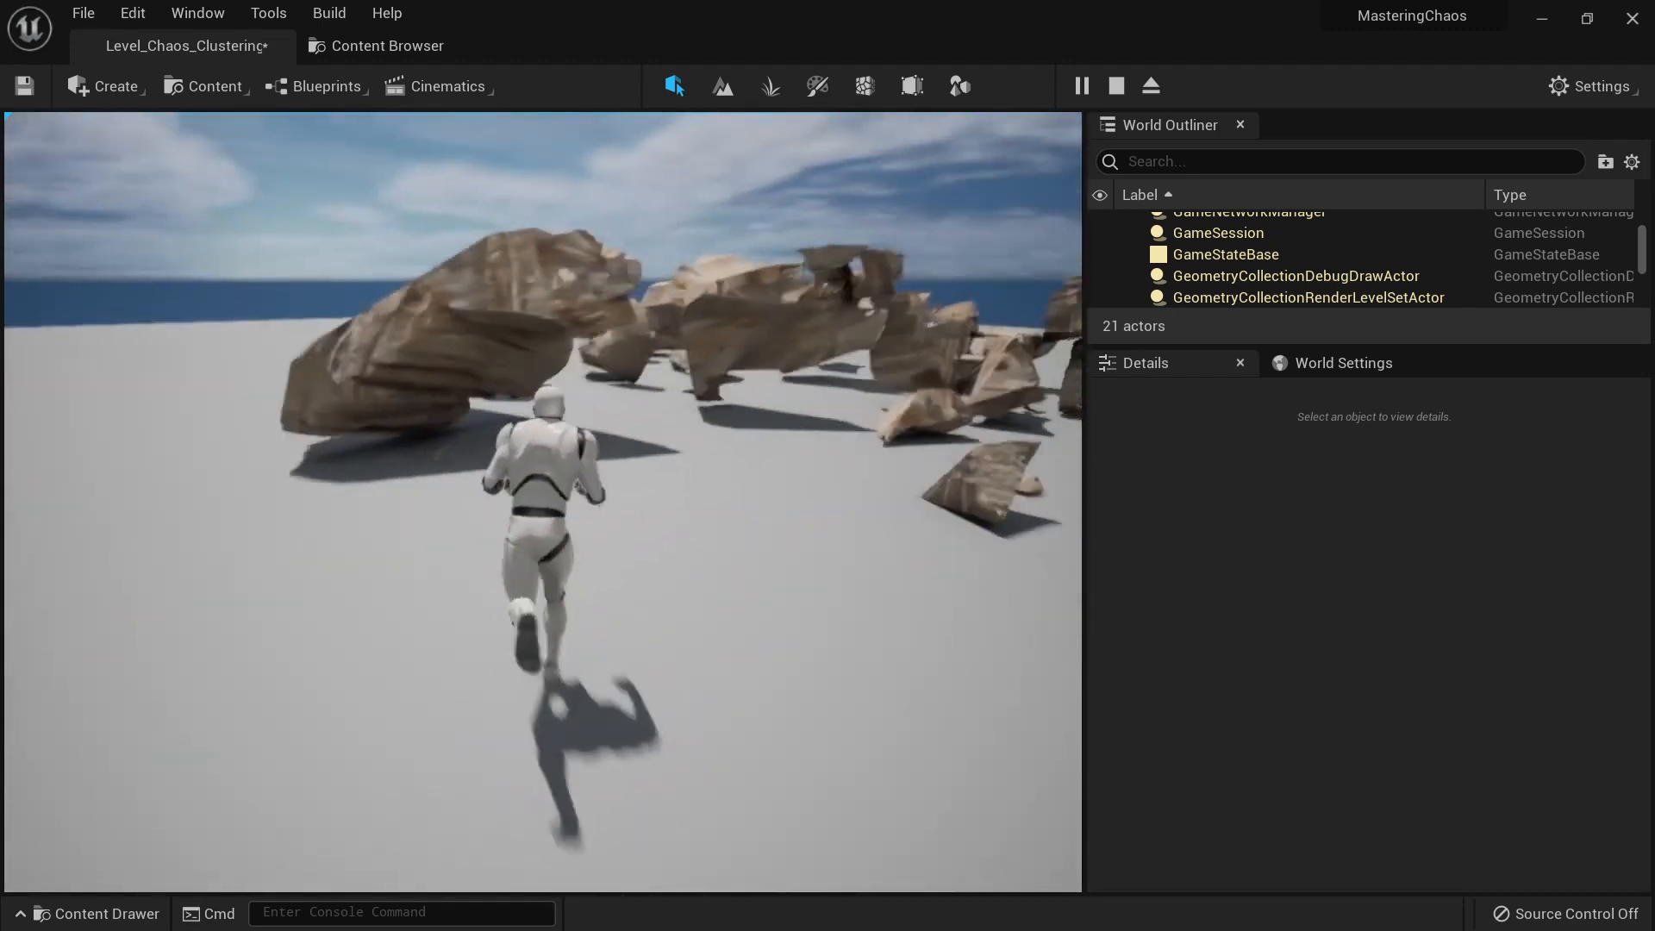
key("Escape")
Step: Open the geometry collection asset assigned as the statue's Rest Collection under Chaos Physics
key("e")
key("a")
right_click_drag(541, 502, 846, 535)
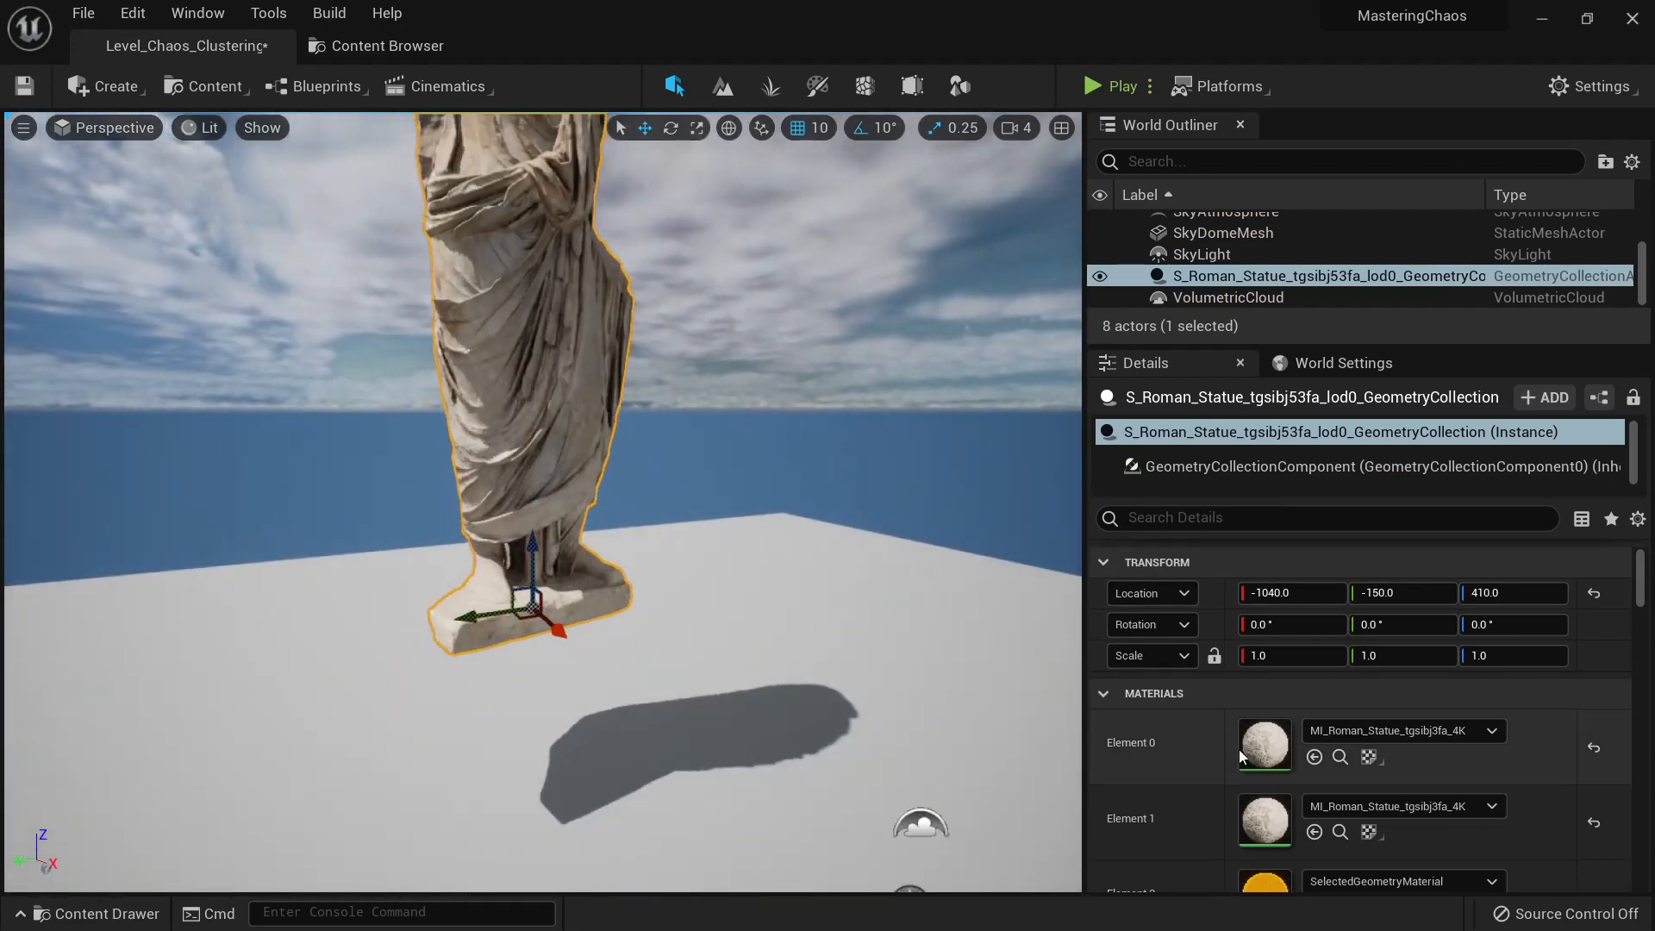
scroll(1239, 748, "down", 3)
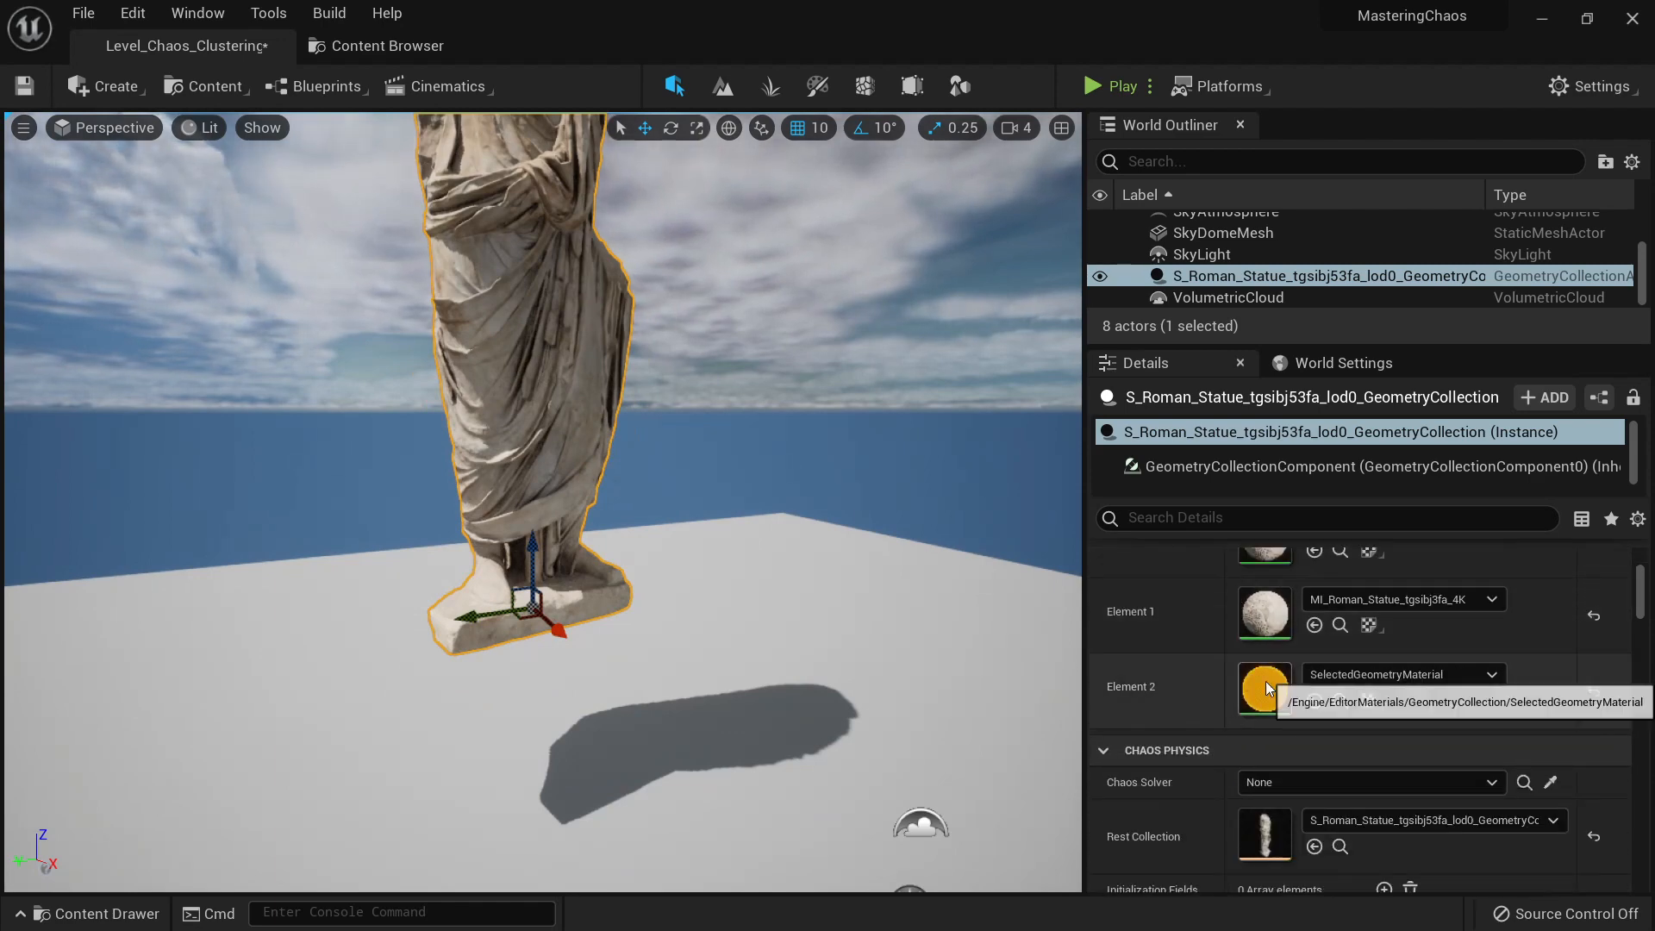
scroll(1193, 657, "up", 1)
scroll(1186, 650, "down", 2)
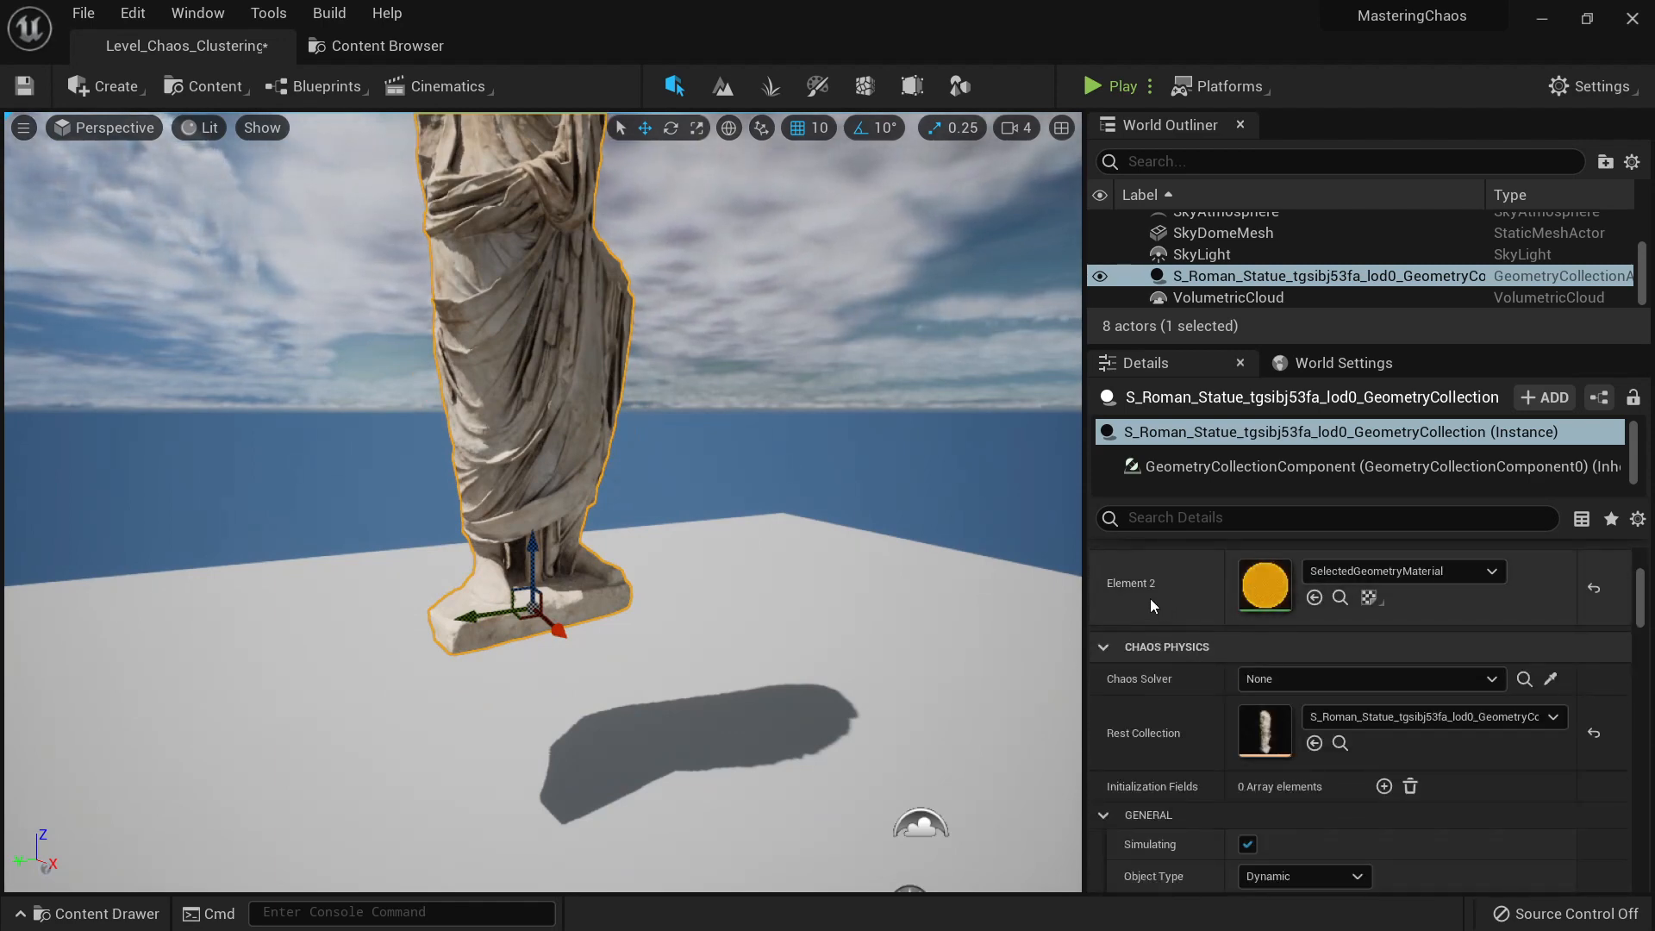
double_click(1256, 743)
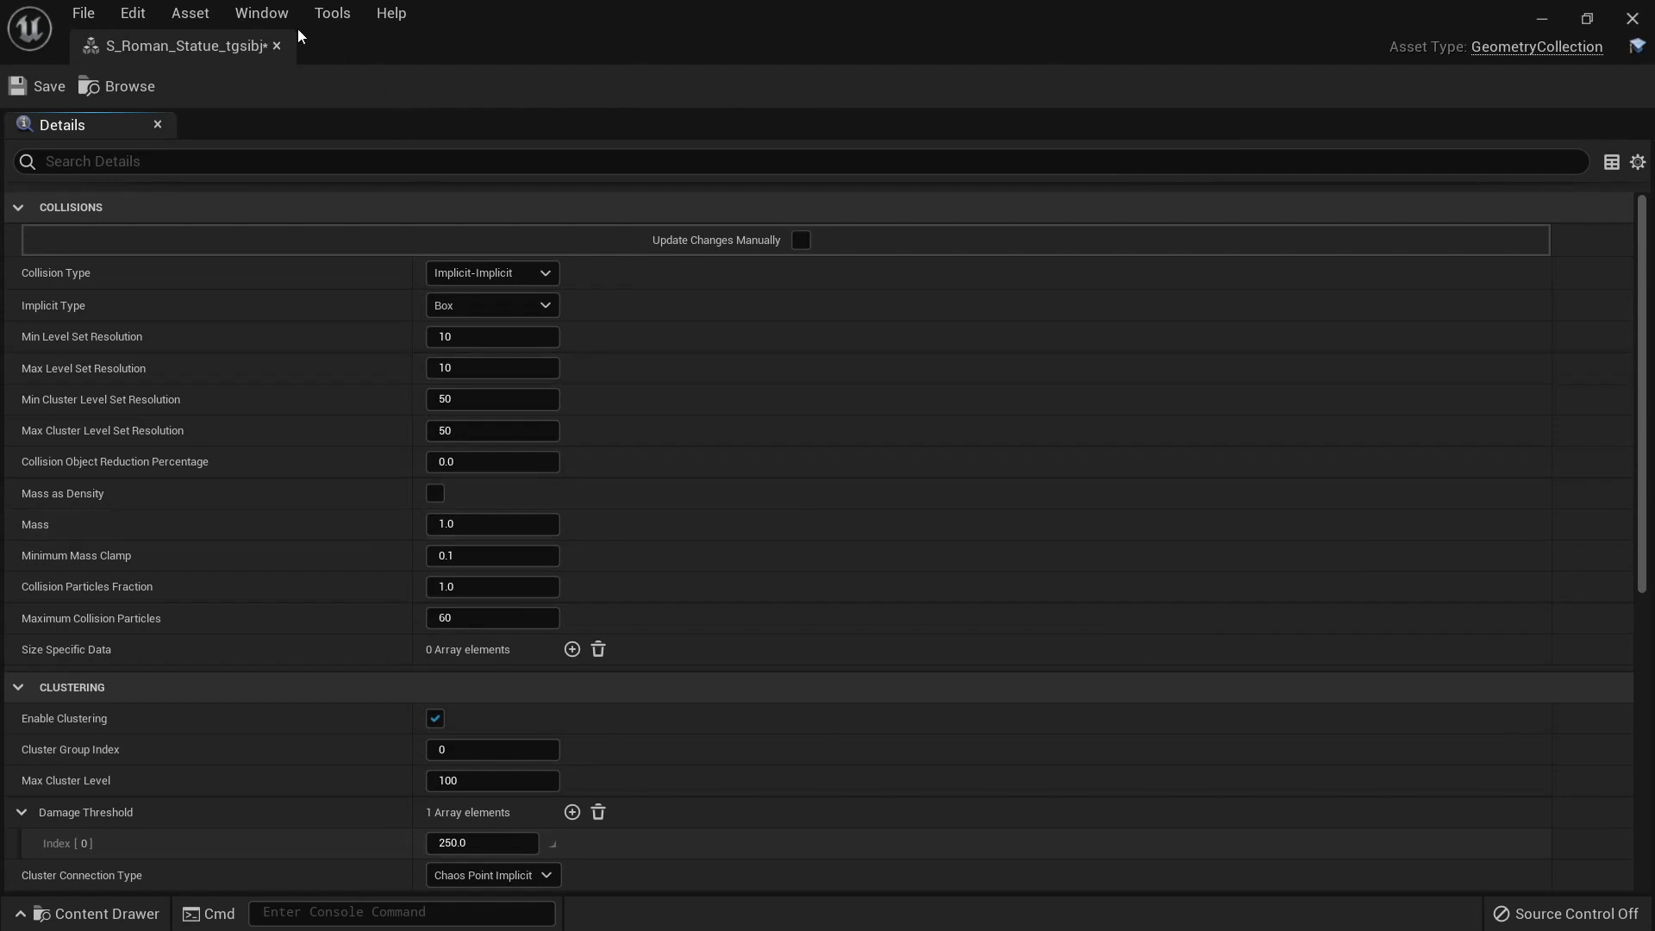
Step: Close the asset editor's Details panel, reopen it, and look through the collection's properties
left_click(262, 15)
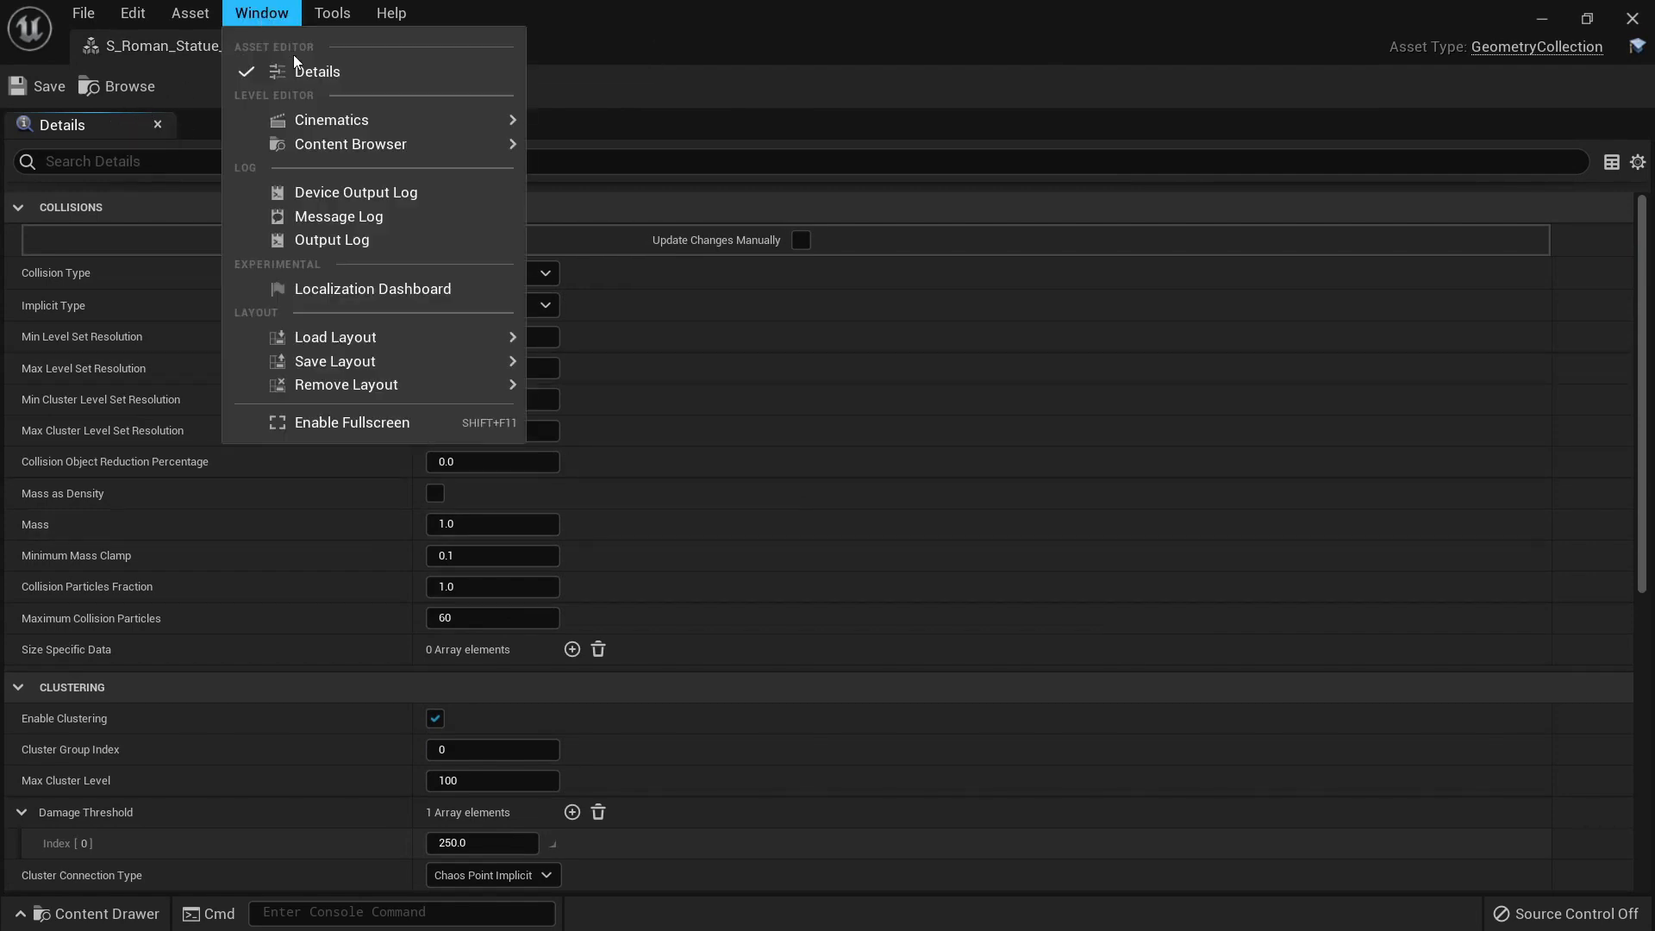
left_click(345, 73)
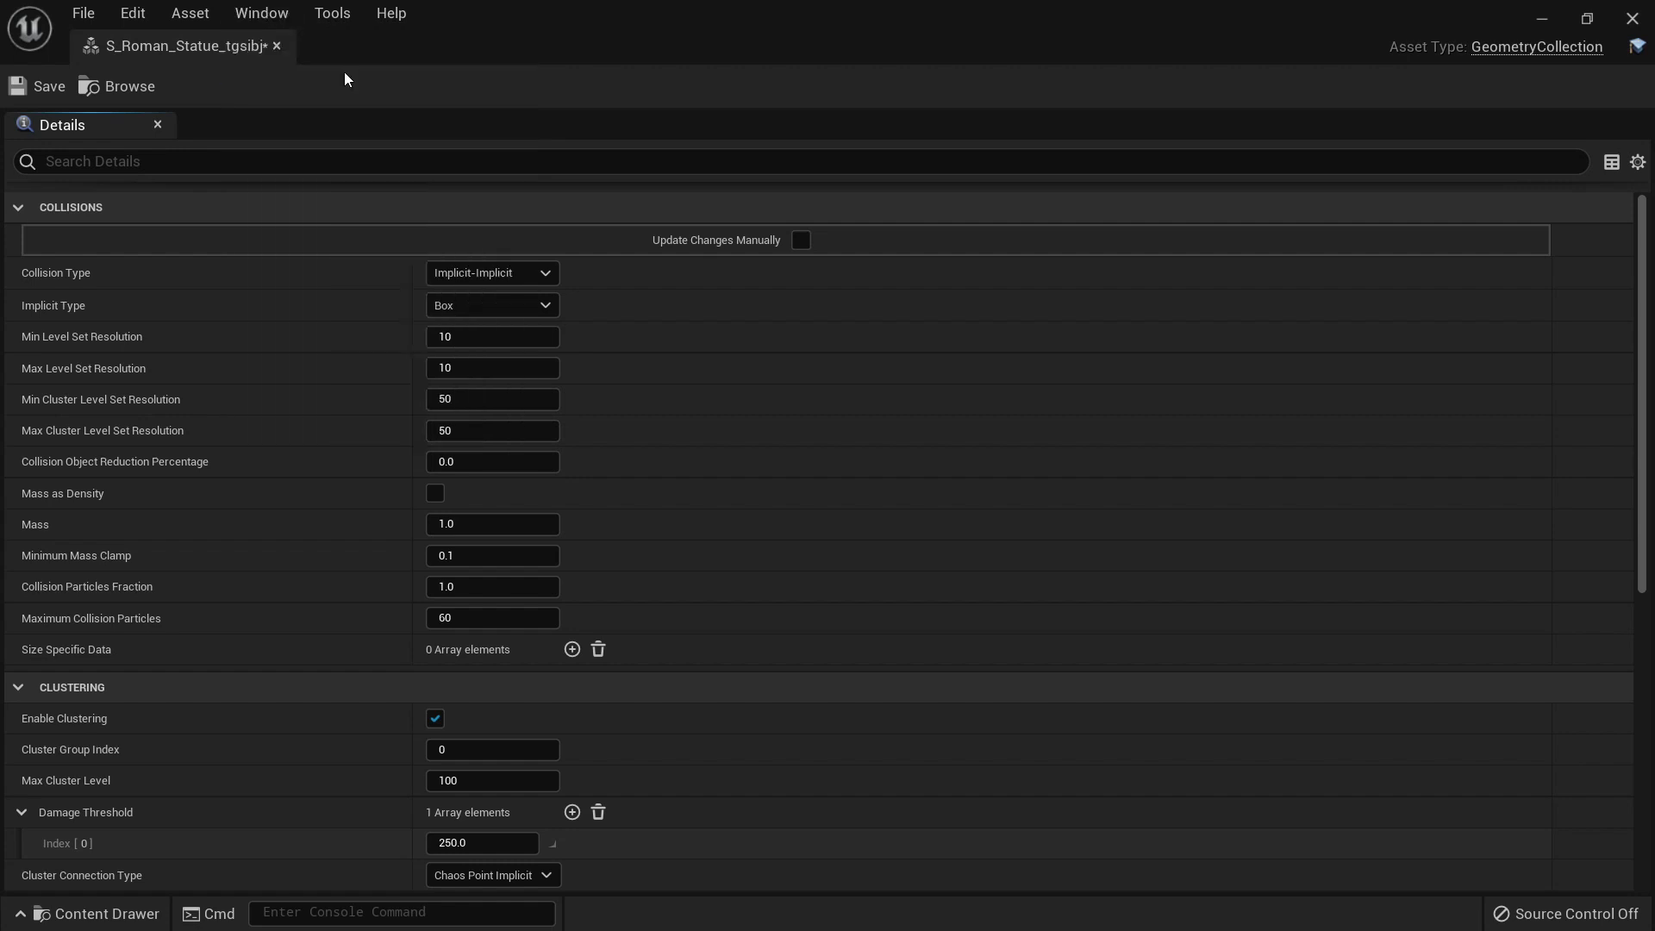
left_click(159, 125)
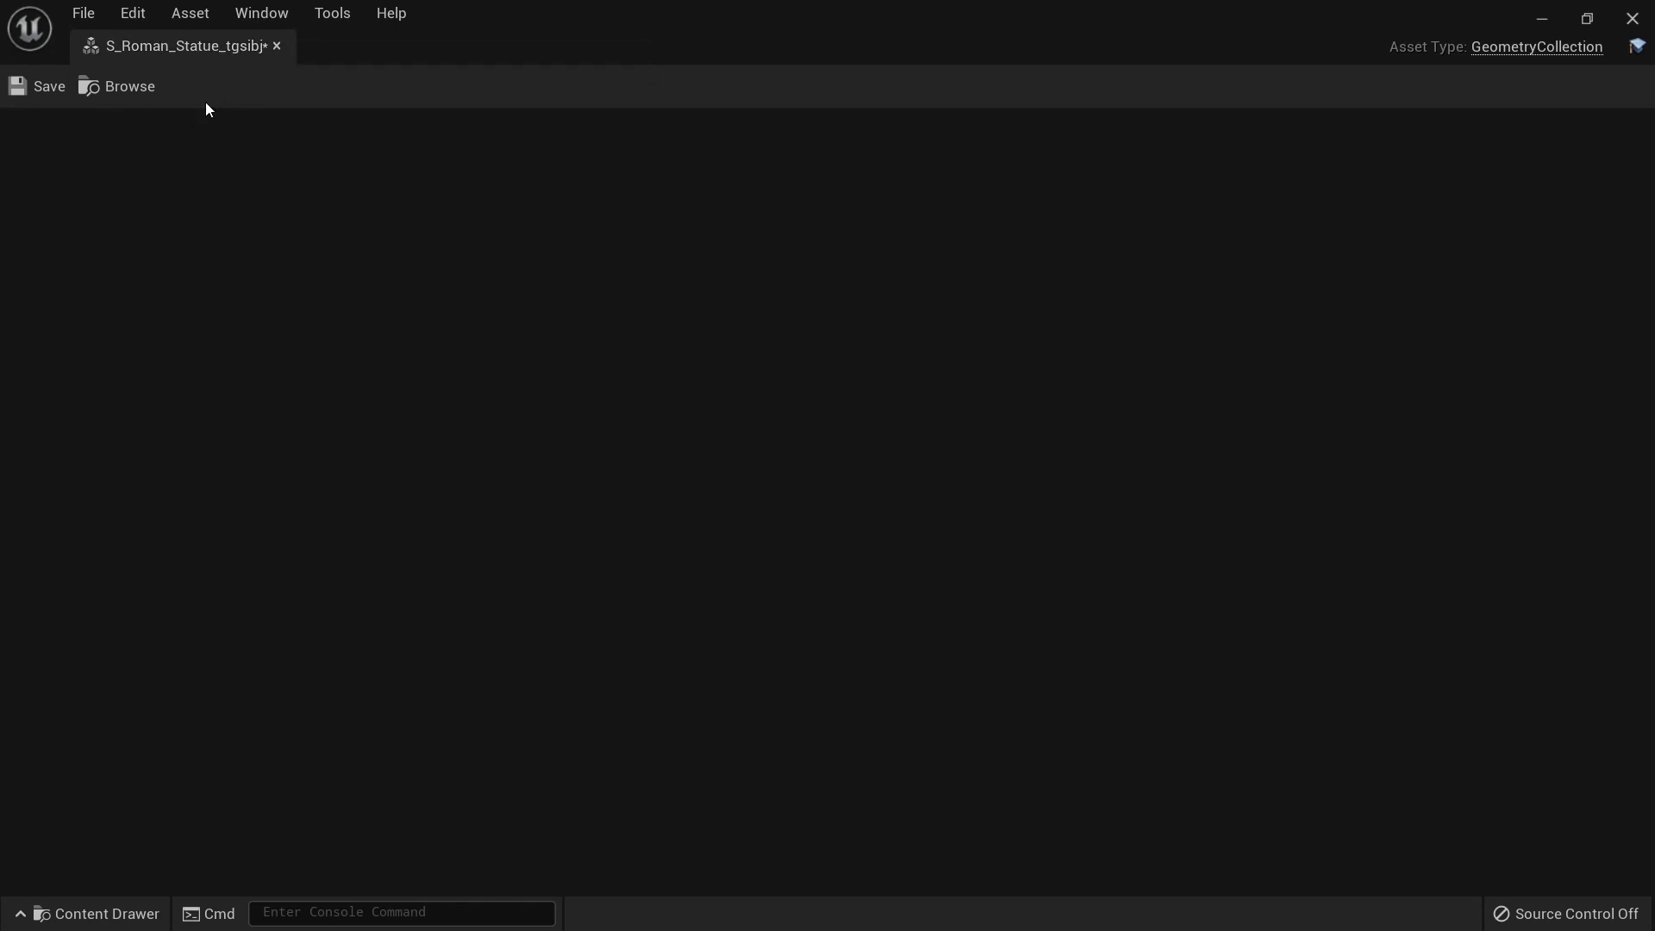
left_click(259, 13)
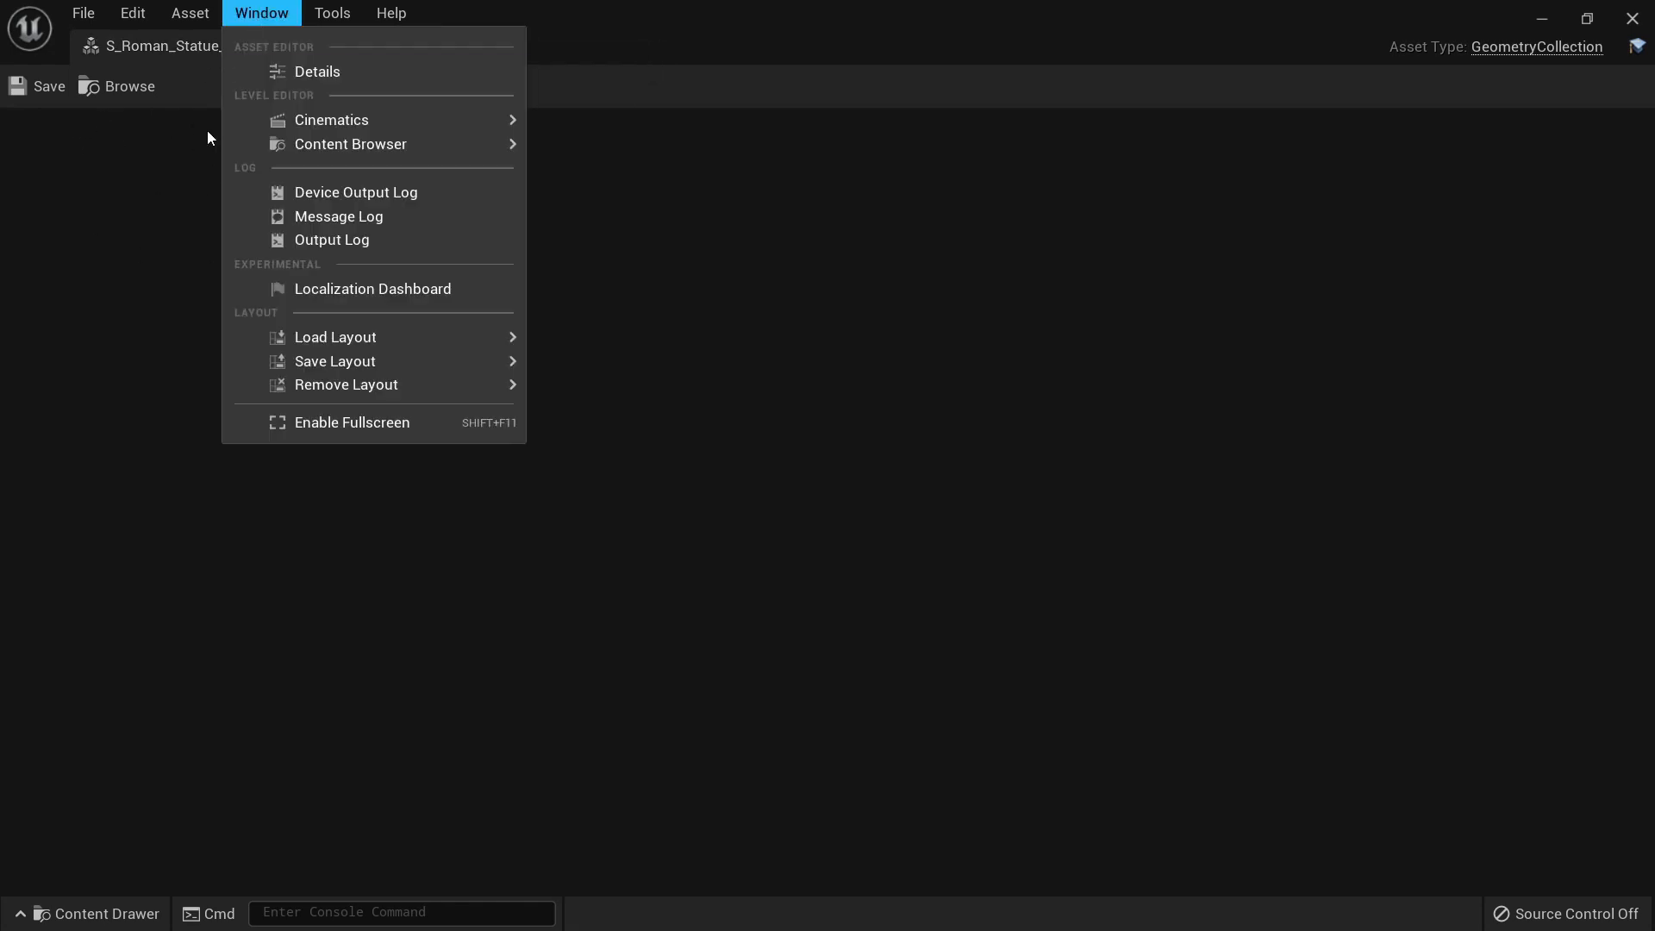
left_click(313, 71)
left_click(313, 71)
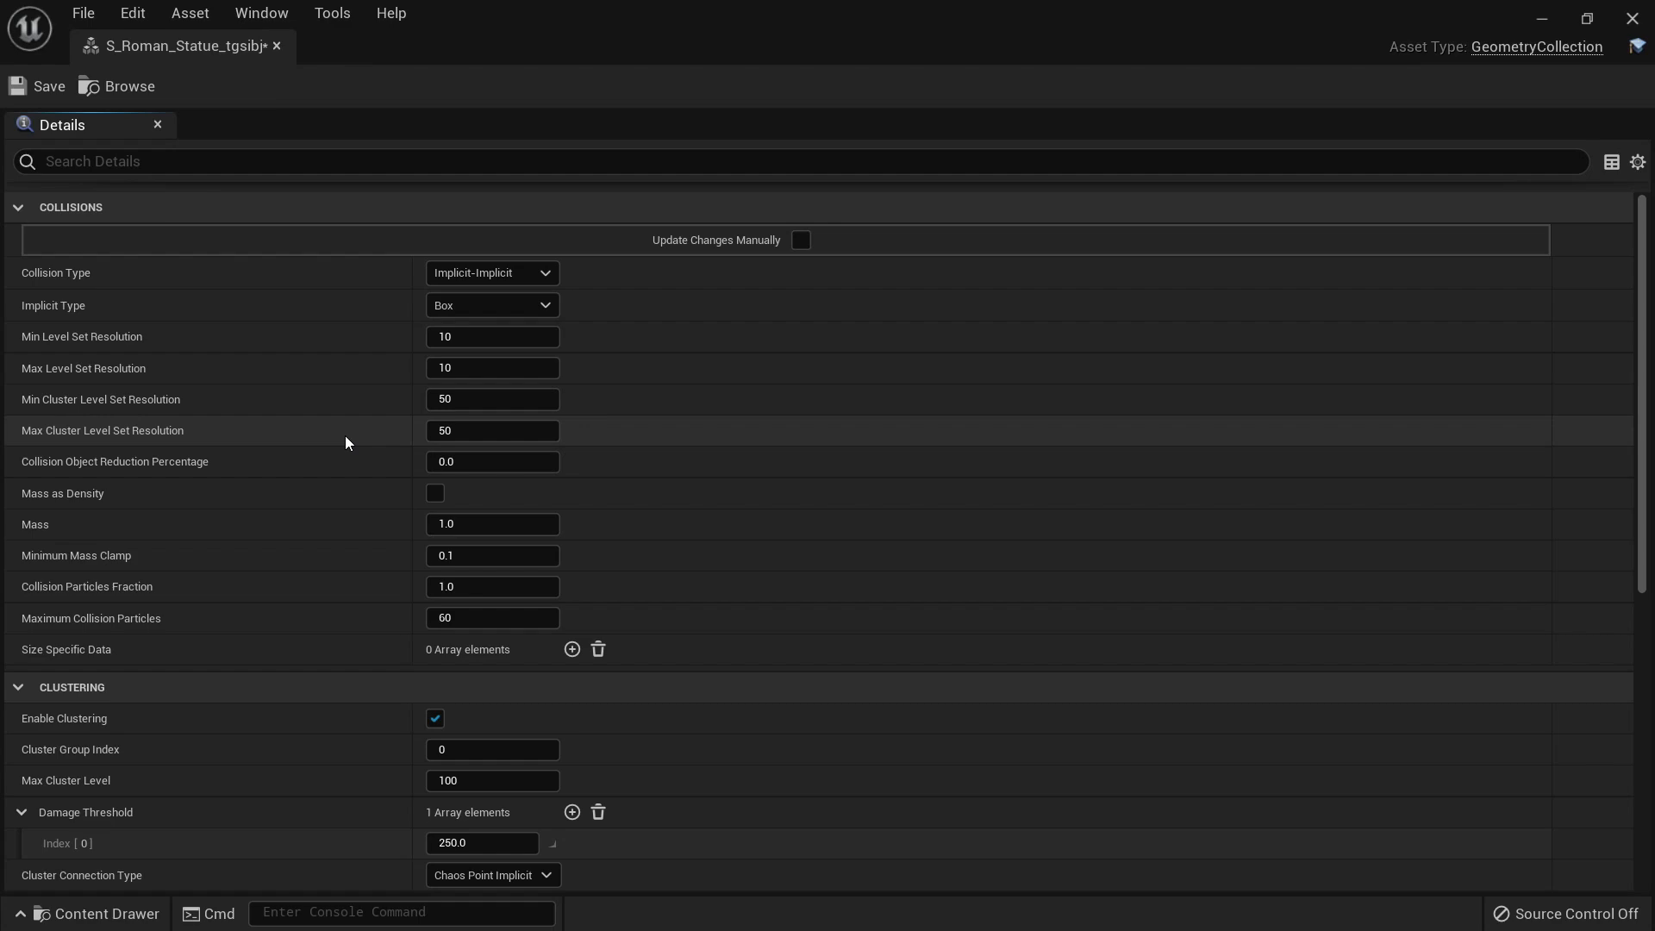
scroll(432, 480, "down", 5)
scroll(541, 629, "up", 5)
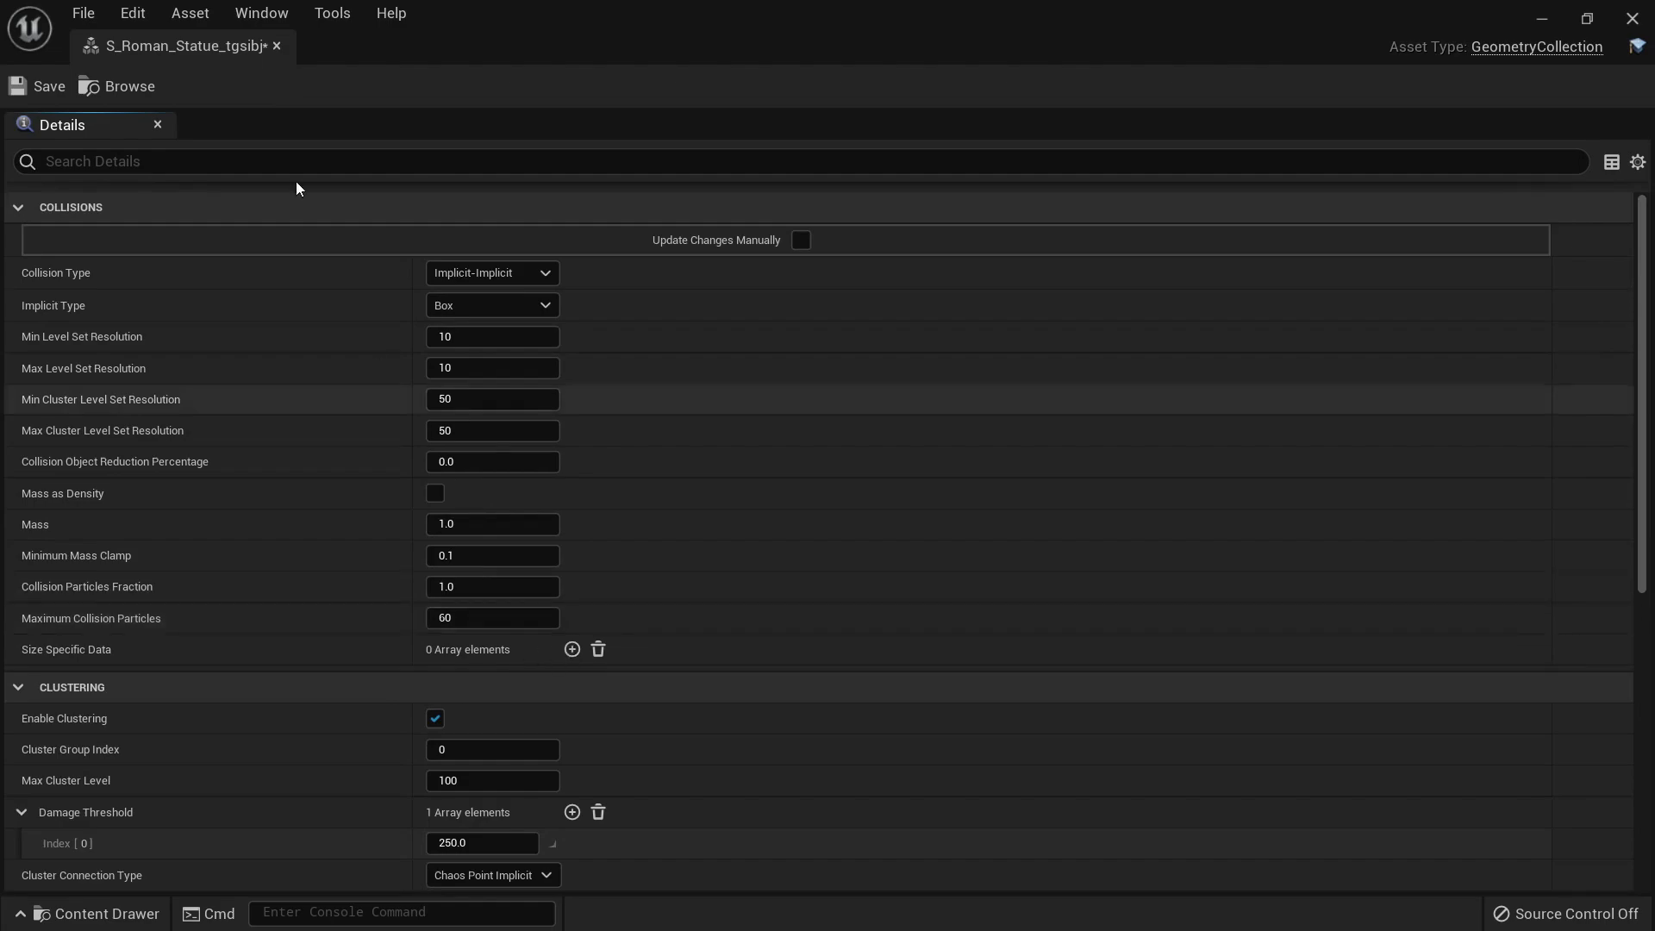
Step: Dock the statue's geometry collection editor in the main window beside the level and Content Browser
left_click_drag(206, 49, 641, 44)
scroll(586, 561, "down", 4)
scroll(612, 520, "up", 3)
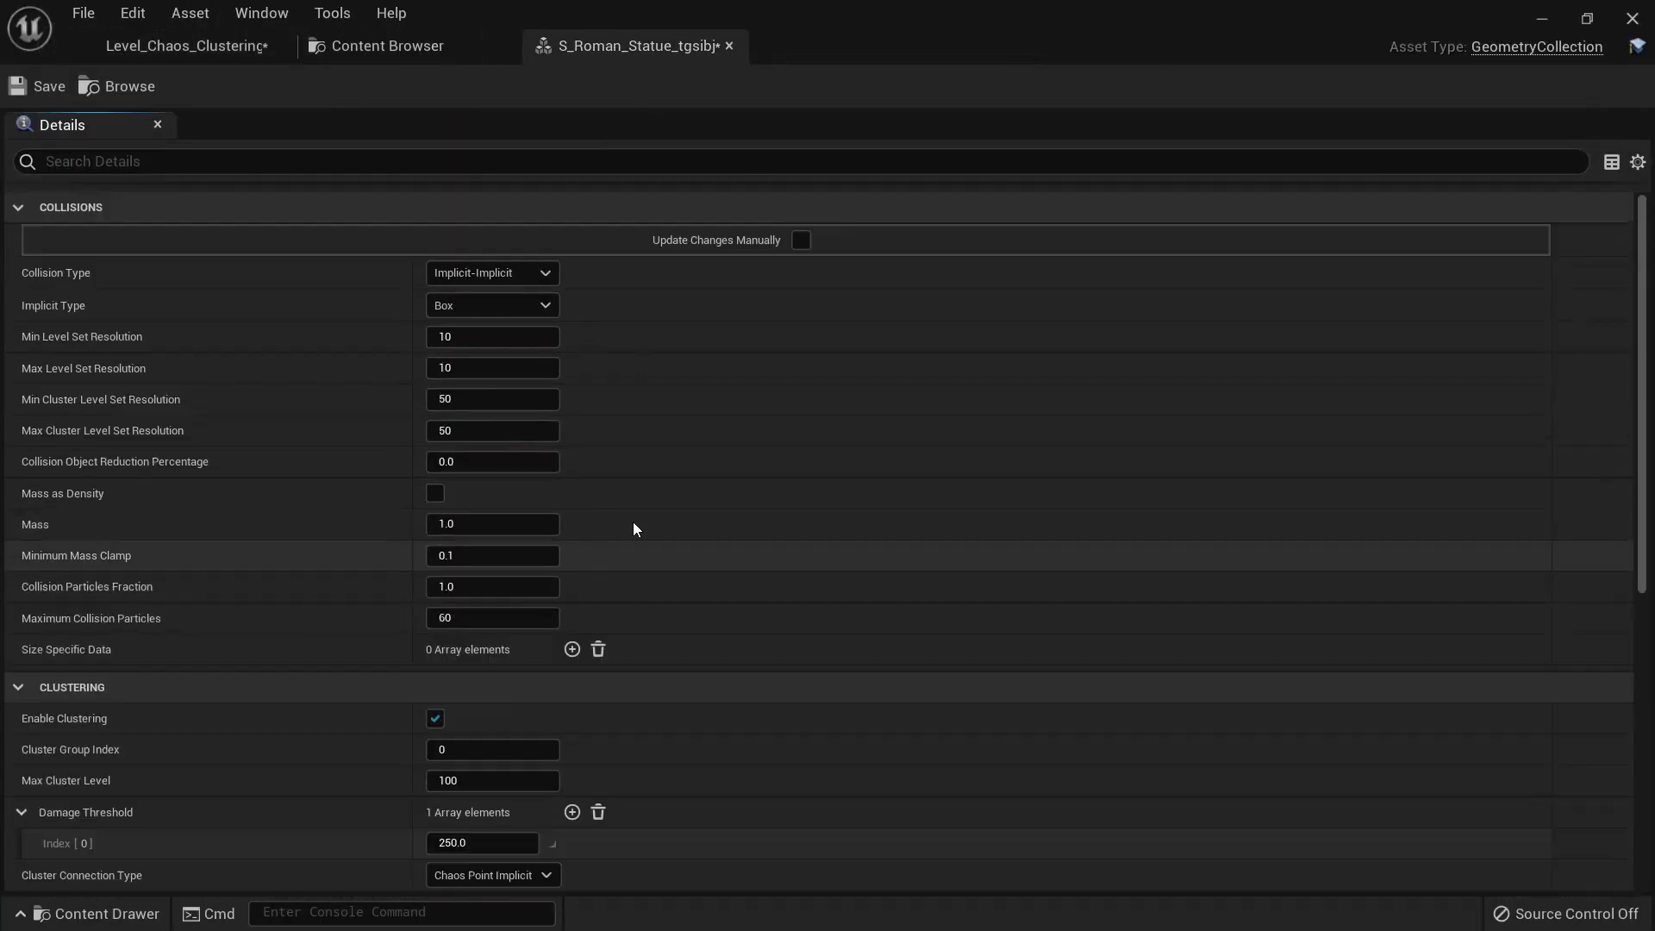
Step: Examine the available Implicit Type and Collision Type options in the statue's Collisions settings
left_click(534, 307)
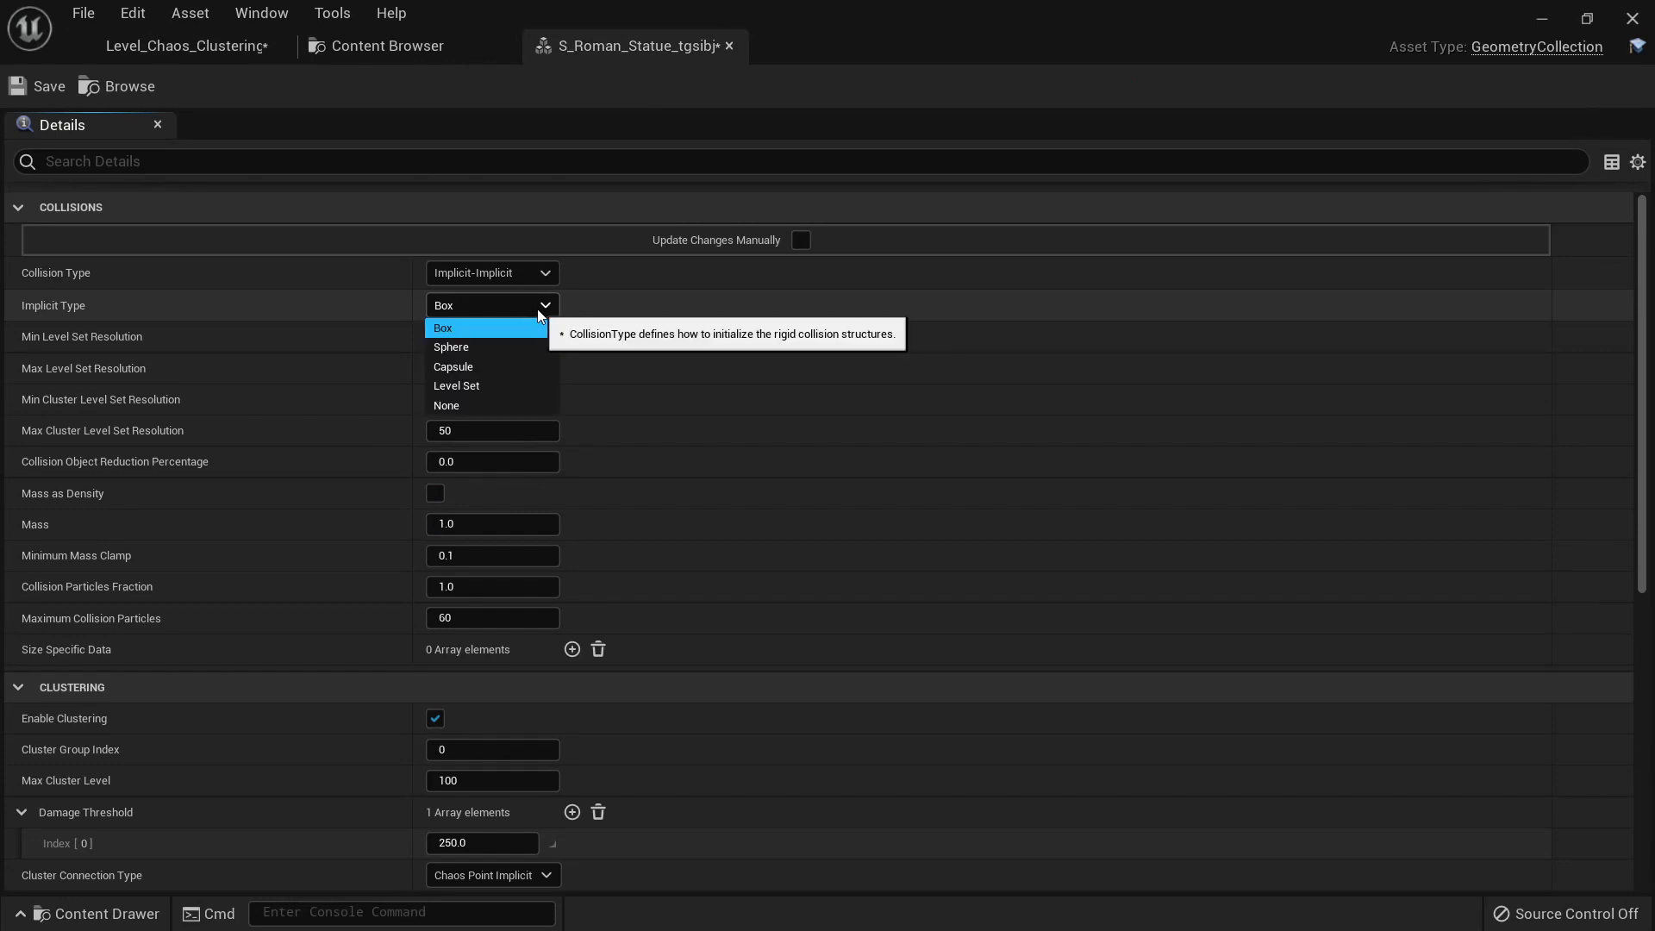
left_click(540, 278)
left_click(540, 277)
left_click(540, 278)
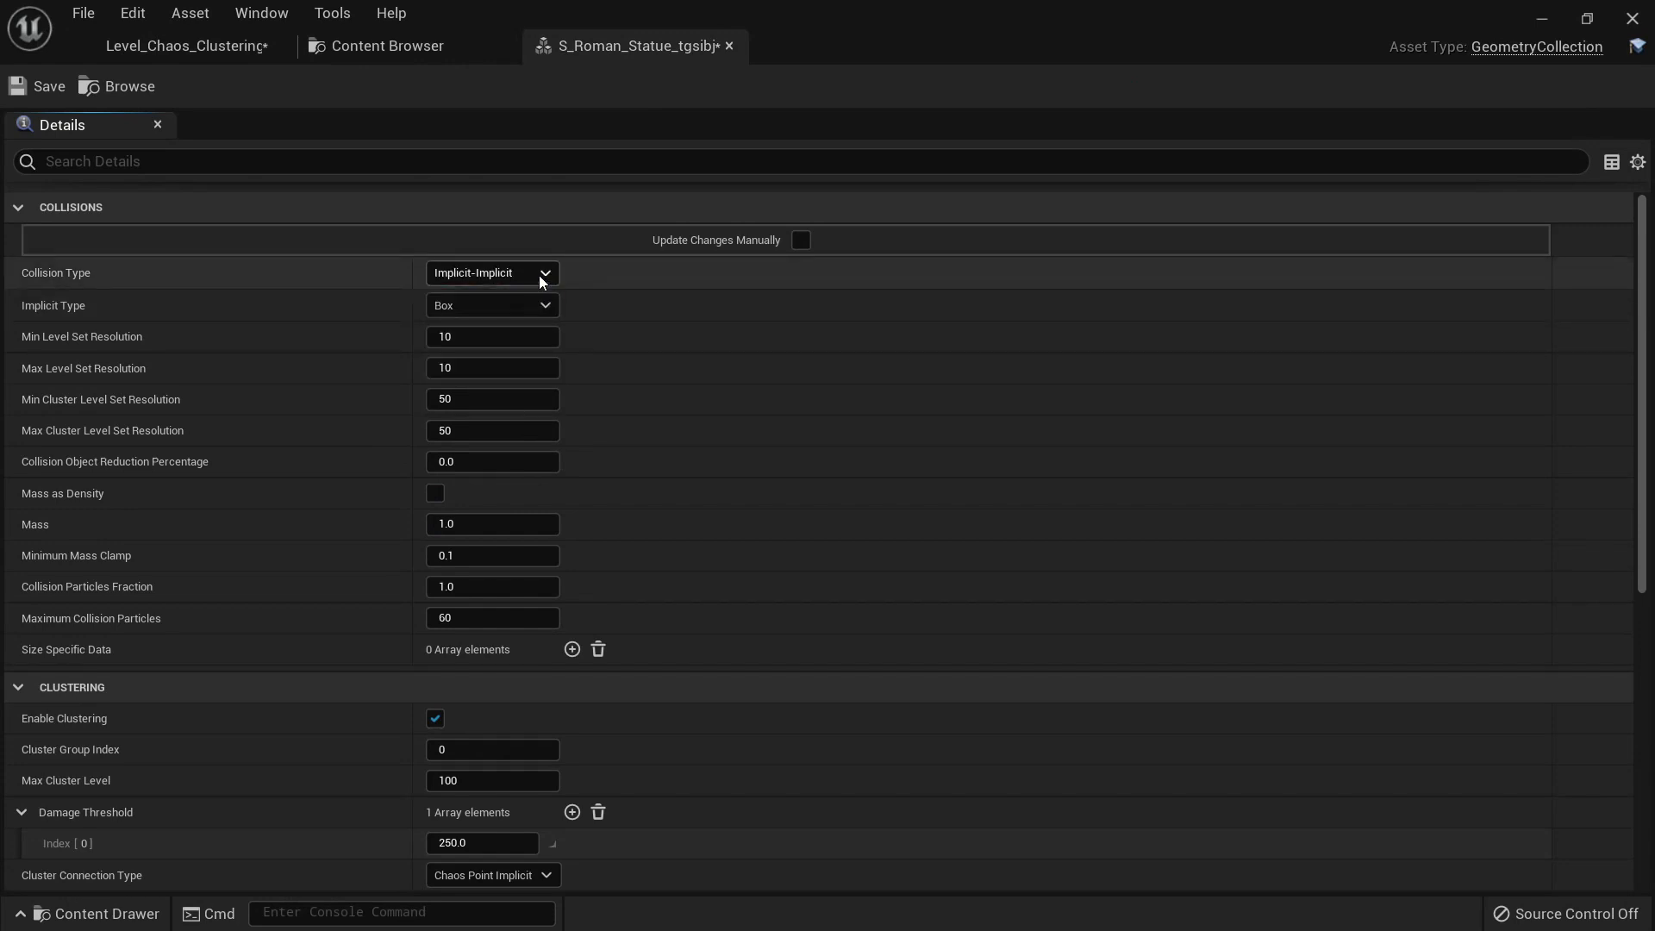
left_click(505, 283)
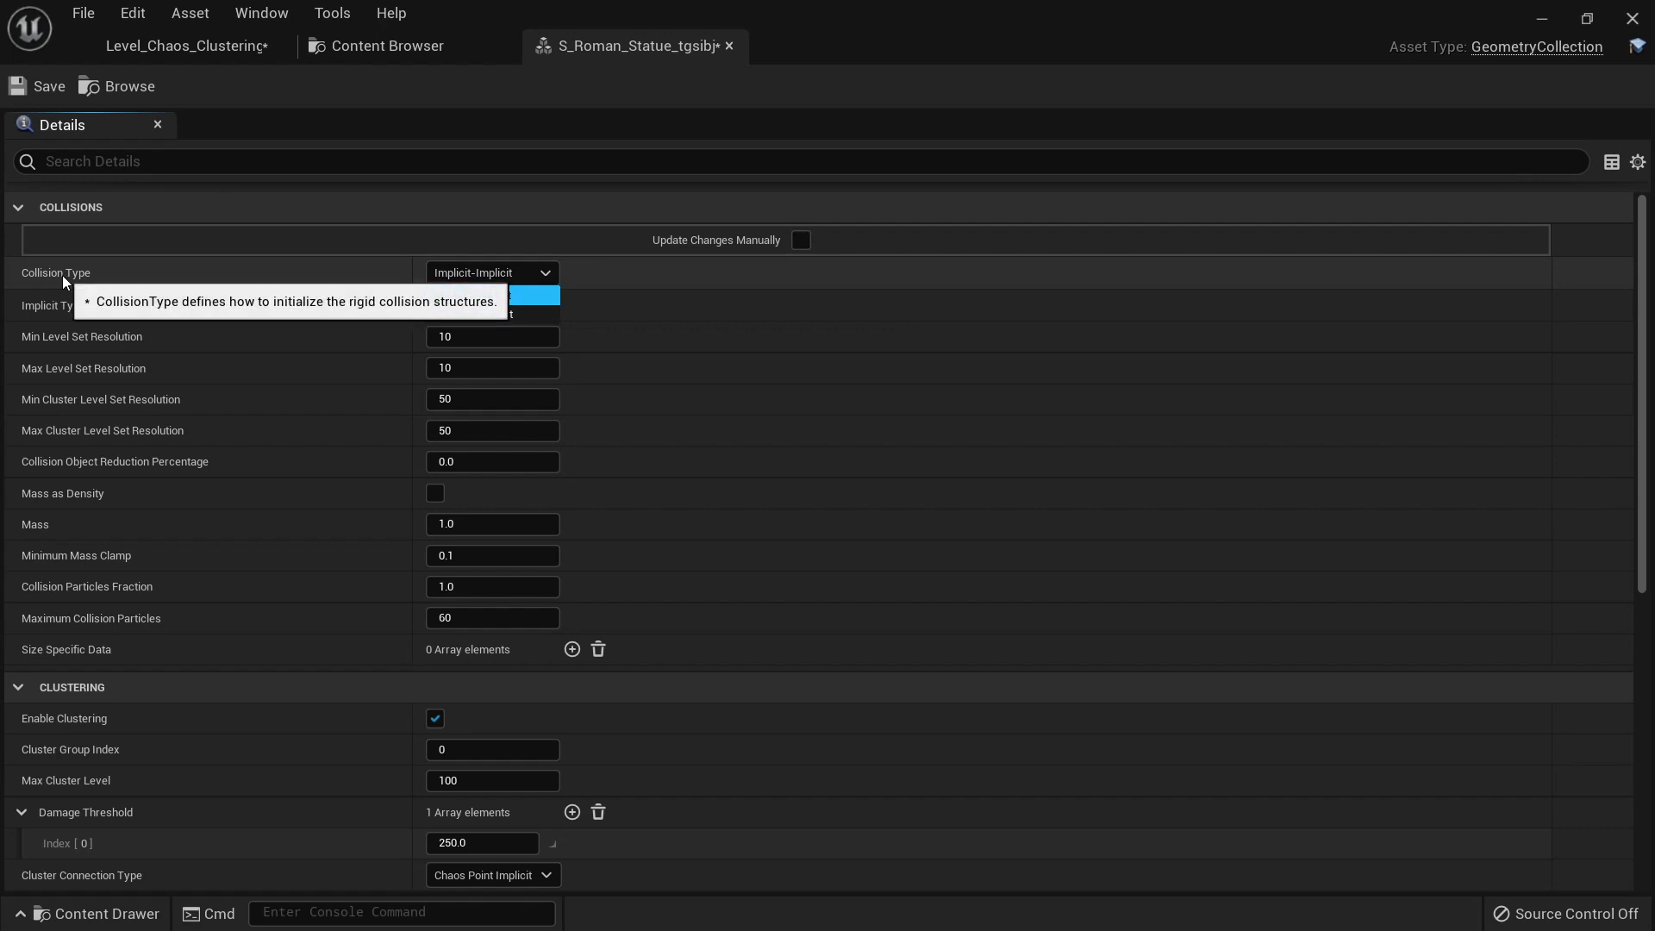
left_click(514, 276)
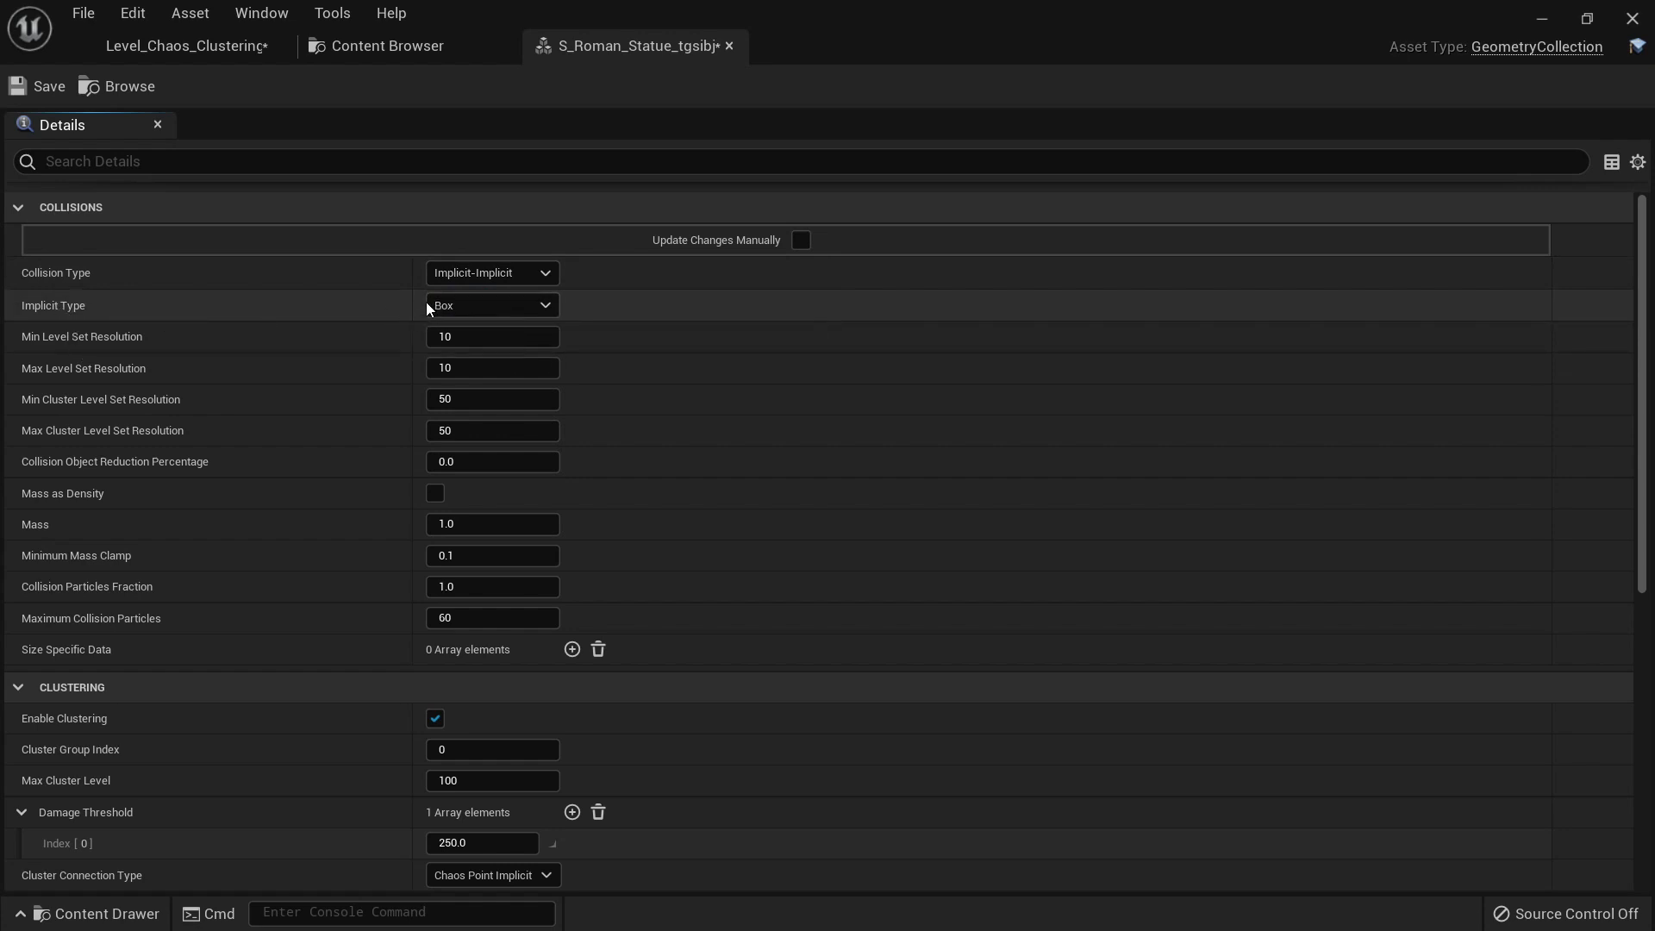
Step: Play Level_Chaos_Clustering, run the character around the shattered statue to check the box collisions, and stop the simulation
left_click(254, 56)
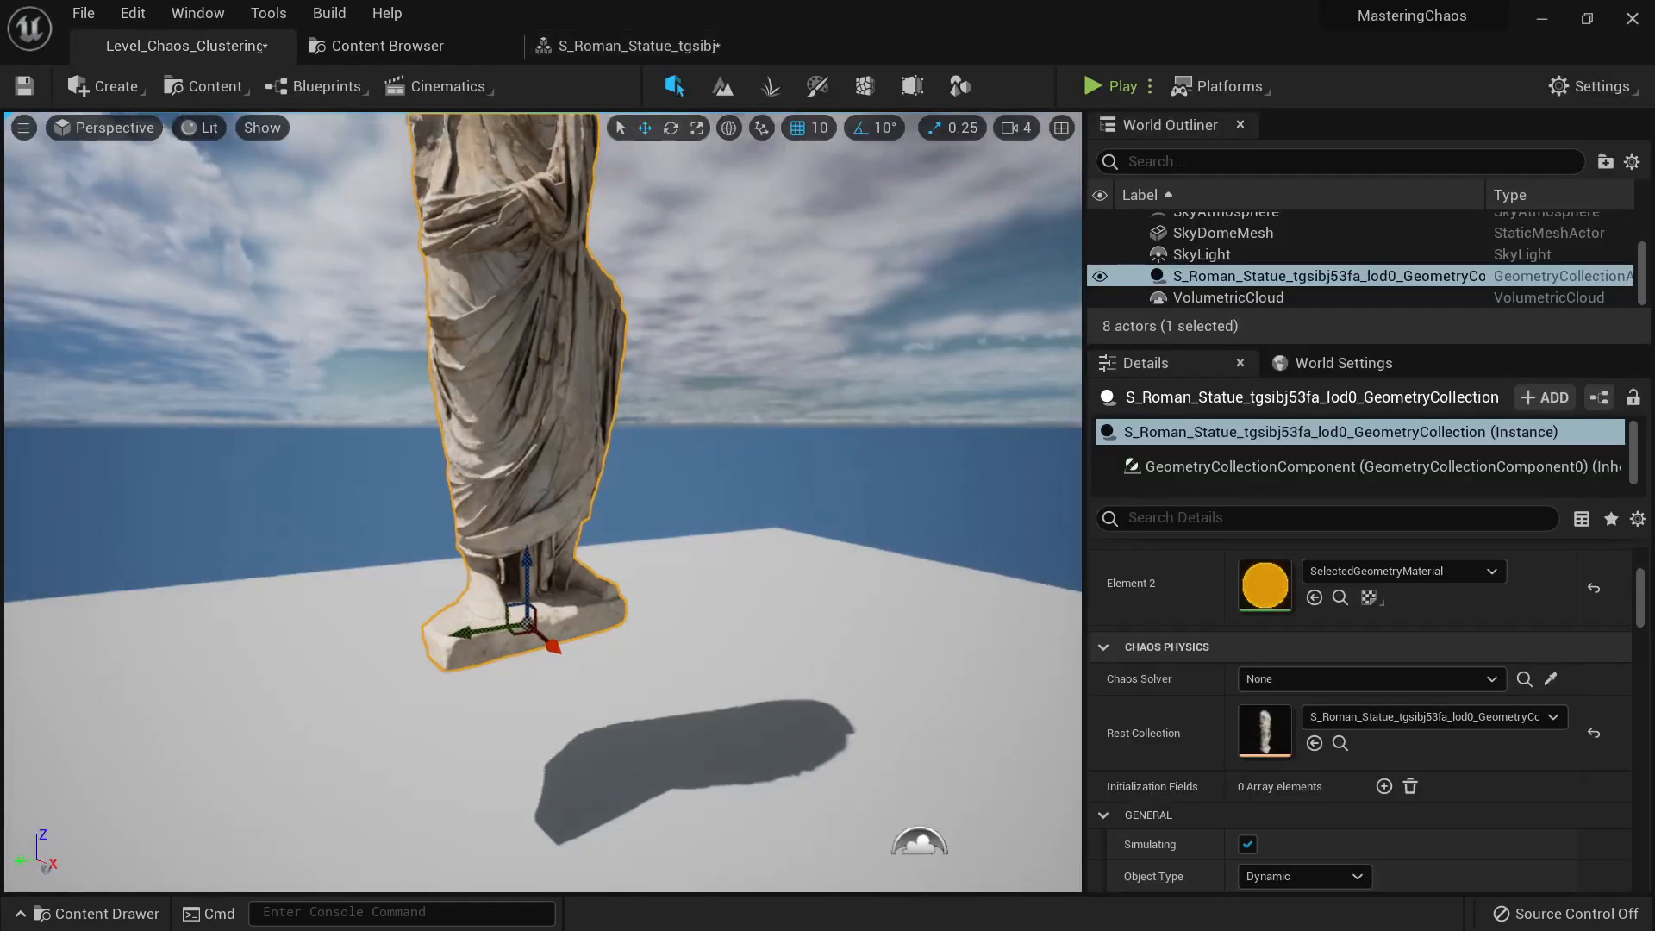
left_click(1098, 89)
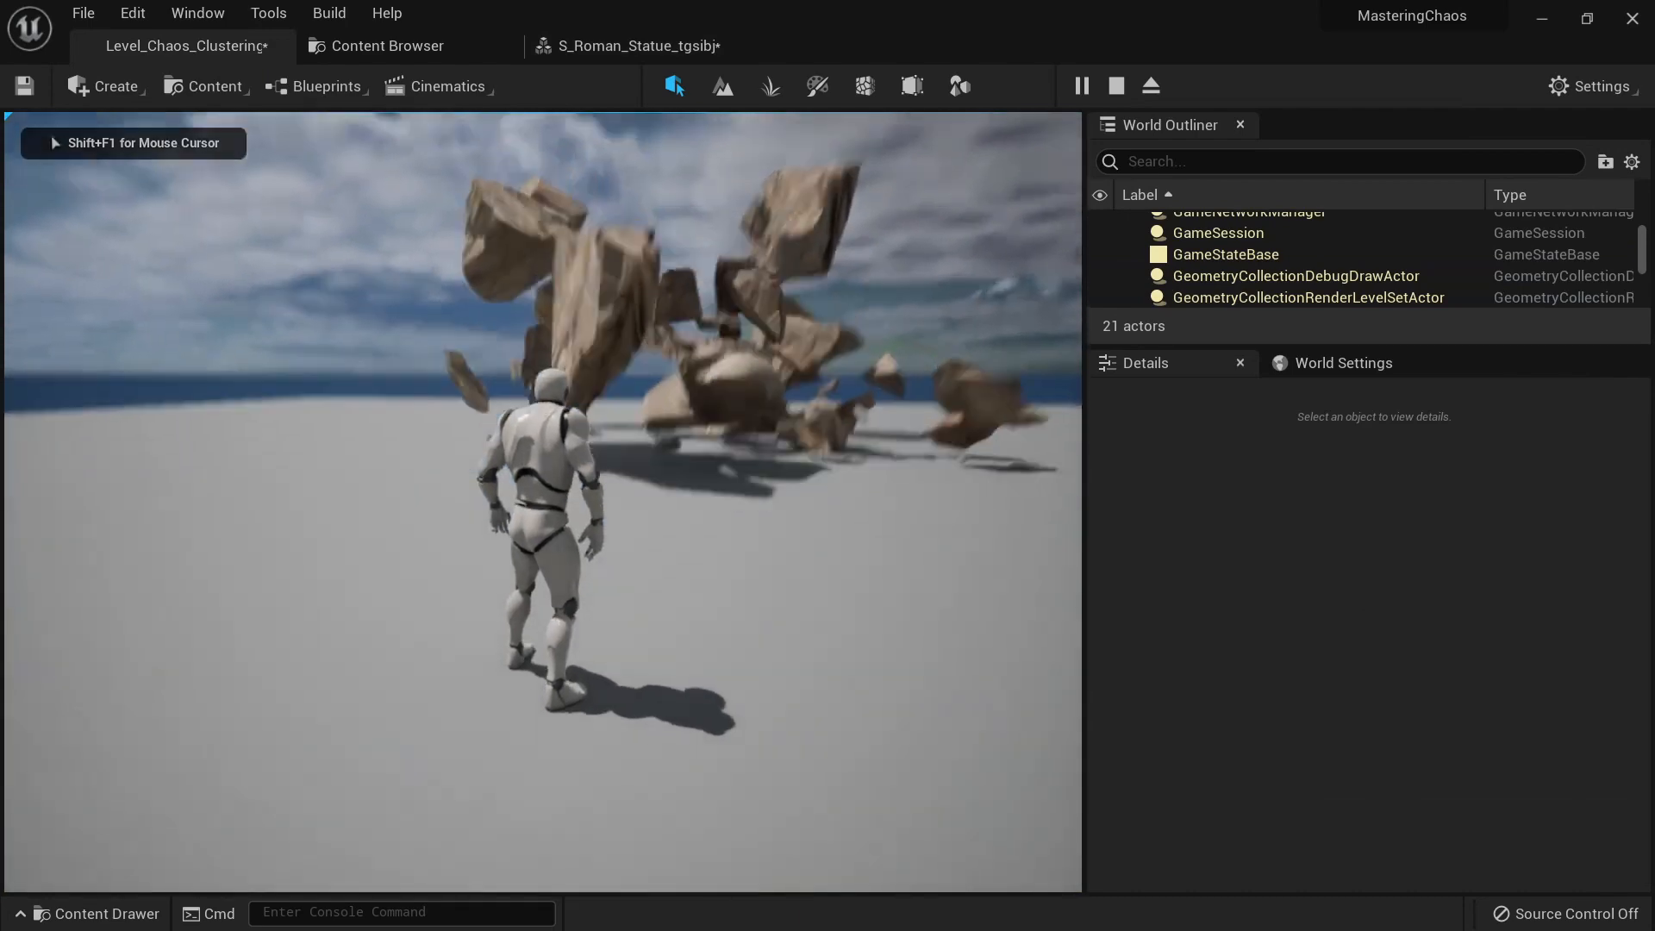
key("d")
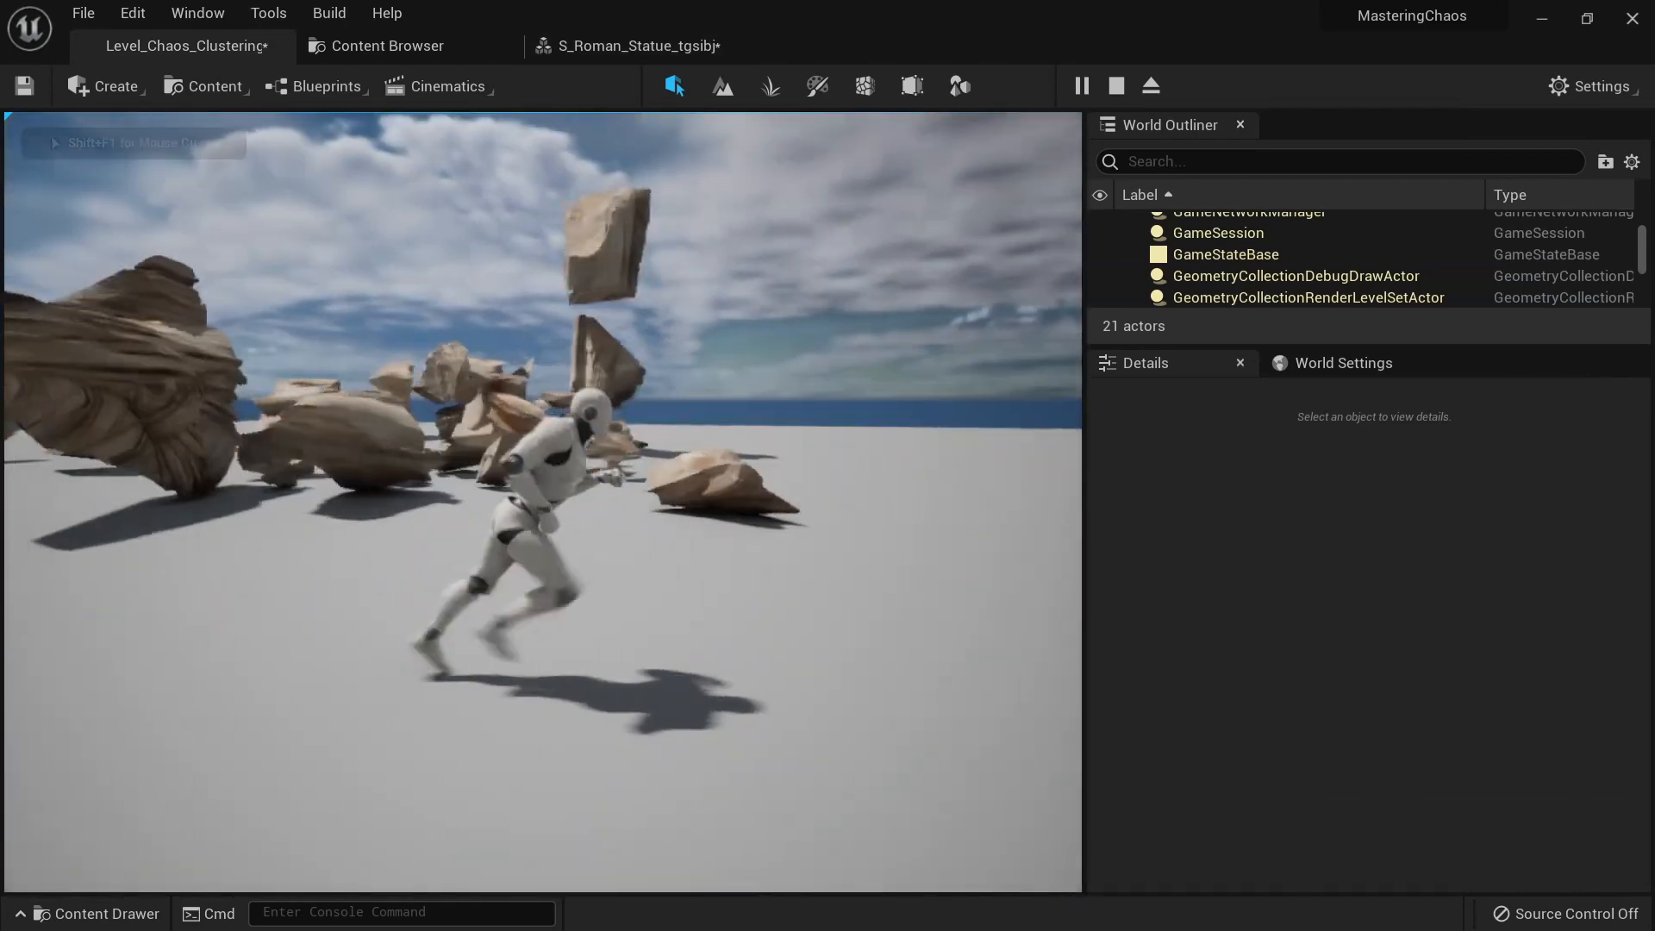
key("s")
key("d")
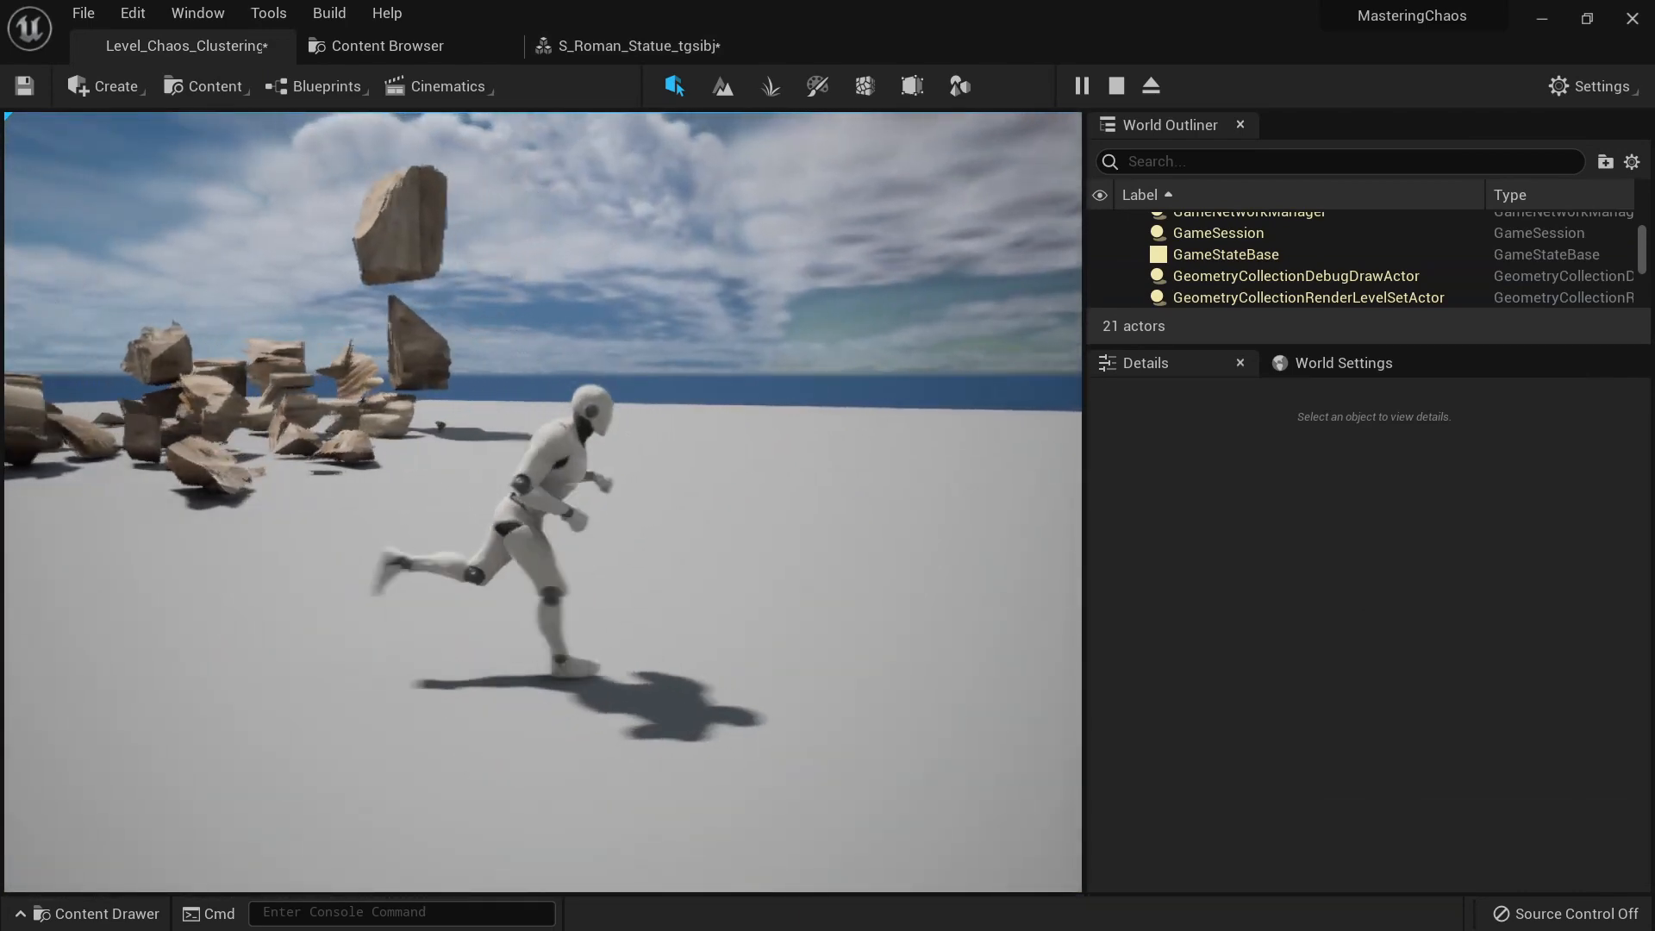
key("Escape")
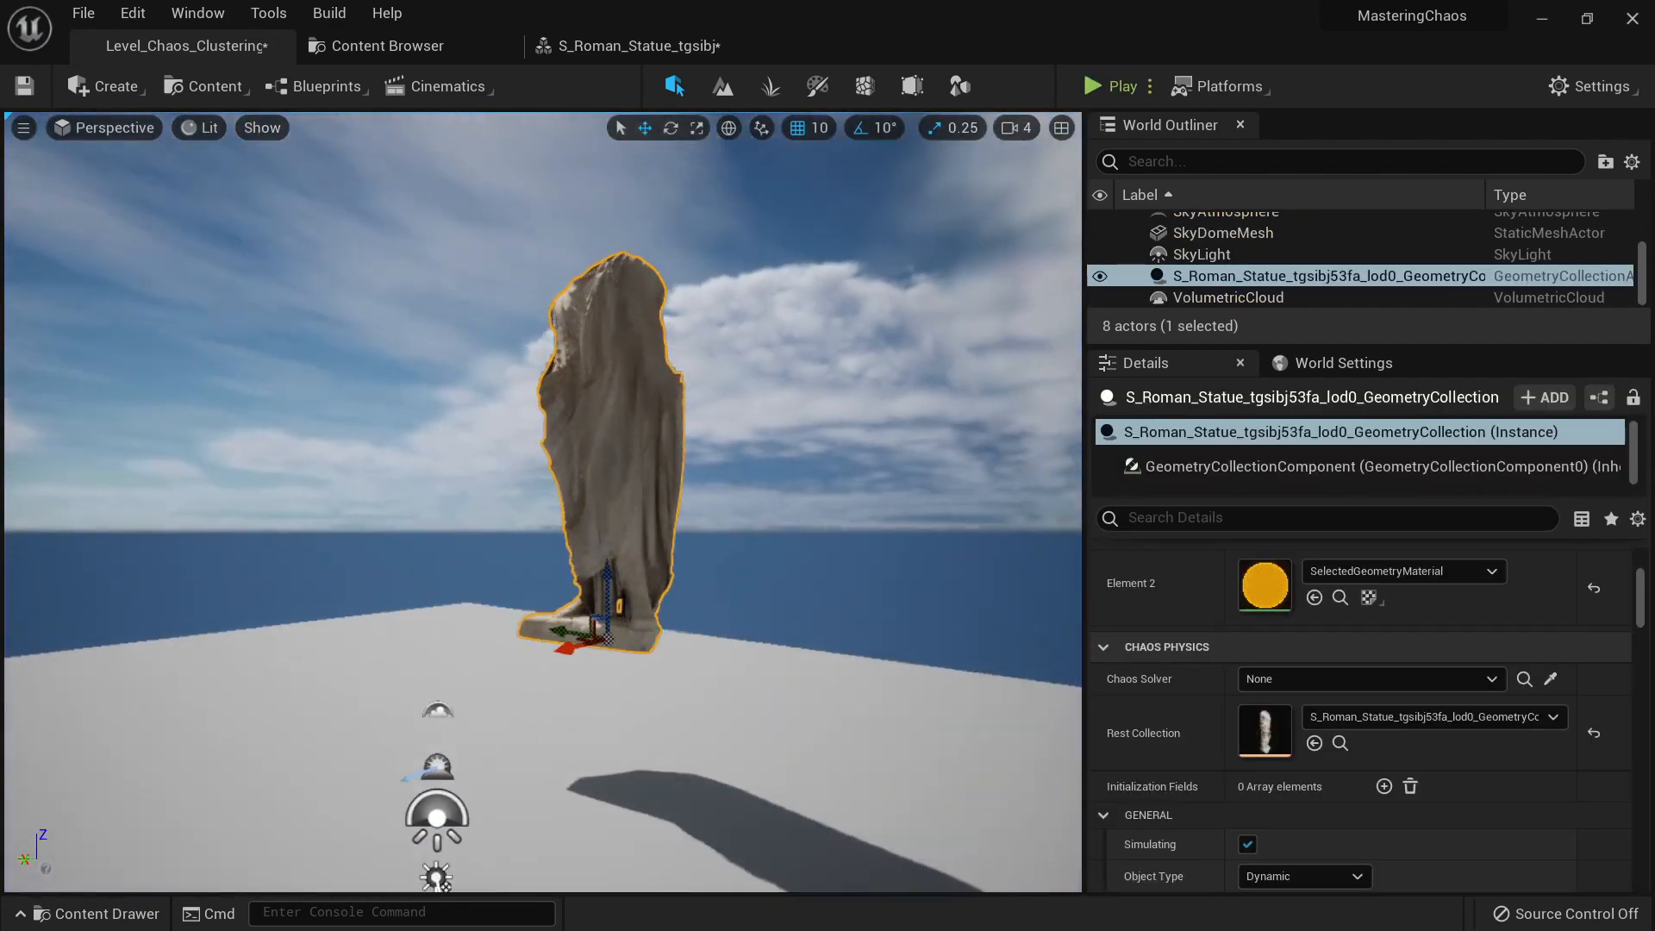
Step: Set the Implicit Type of the statue's geometry collection to Level Set
key("w")
mouse_move(701, 443)
right_mouse_down()
mouse_move(709, 458)
mouse_move(701, 443)
right_mouse_up()
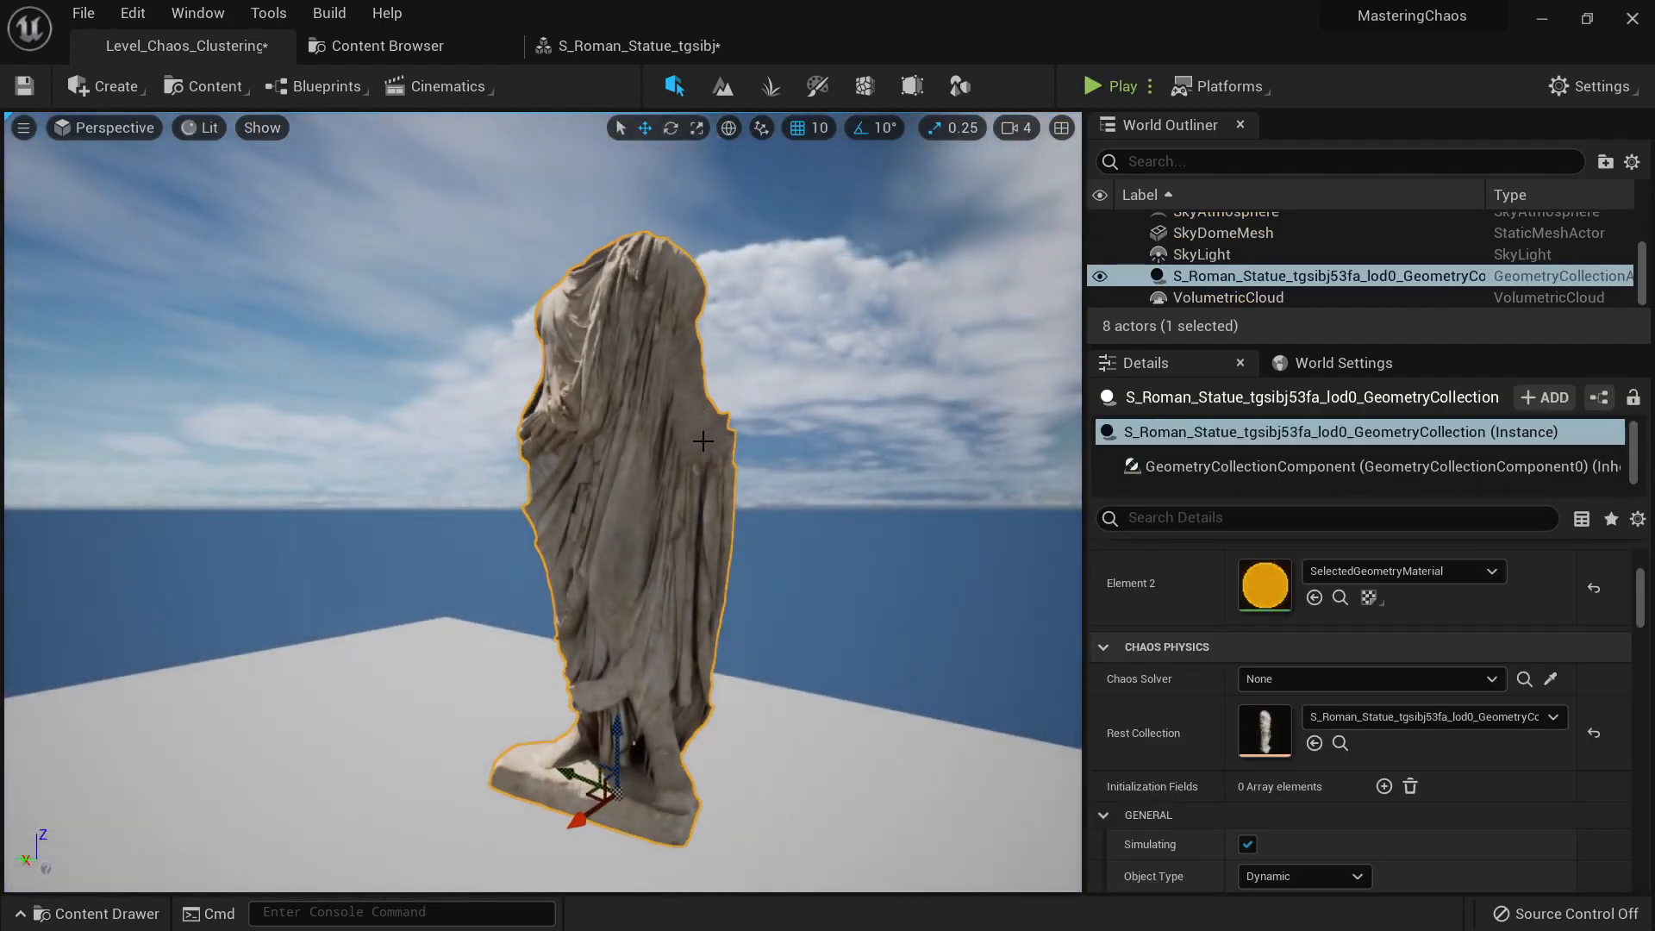
left_click(672, 48)
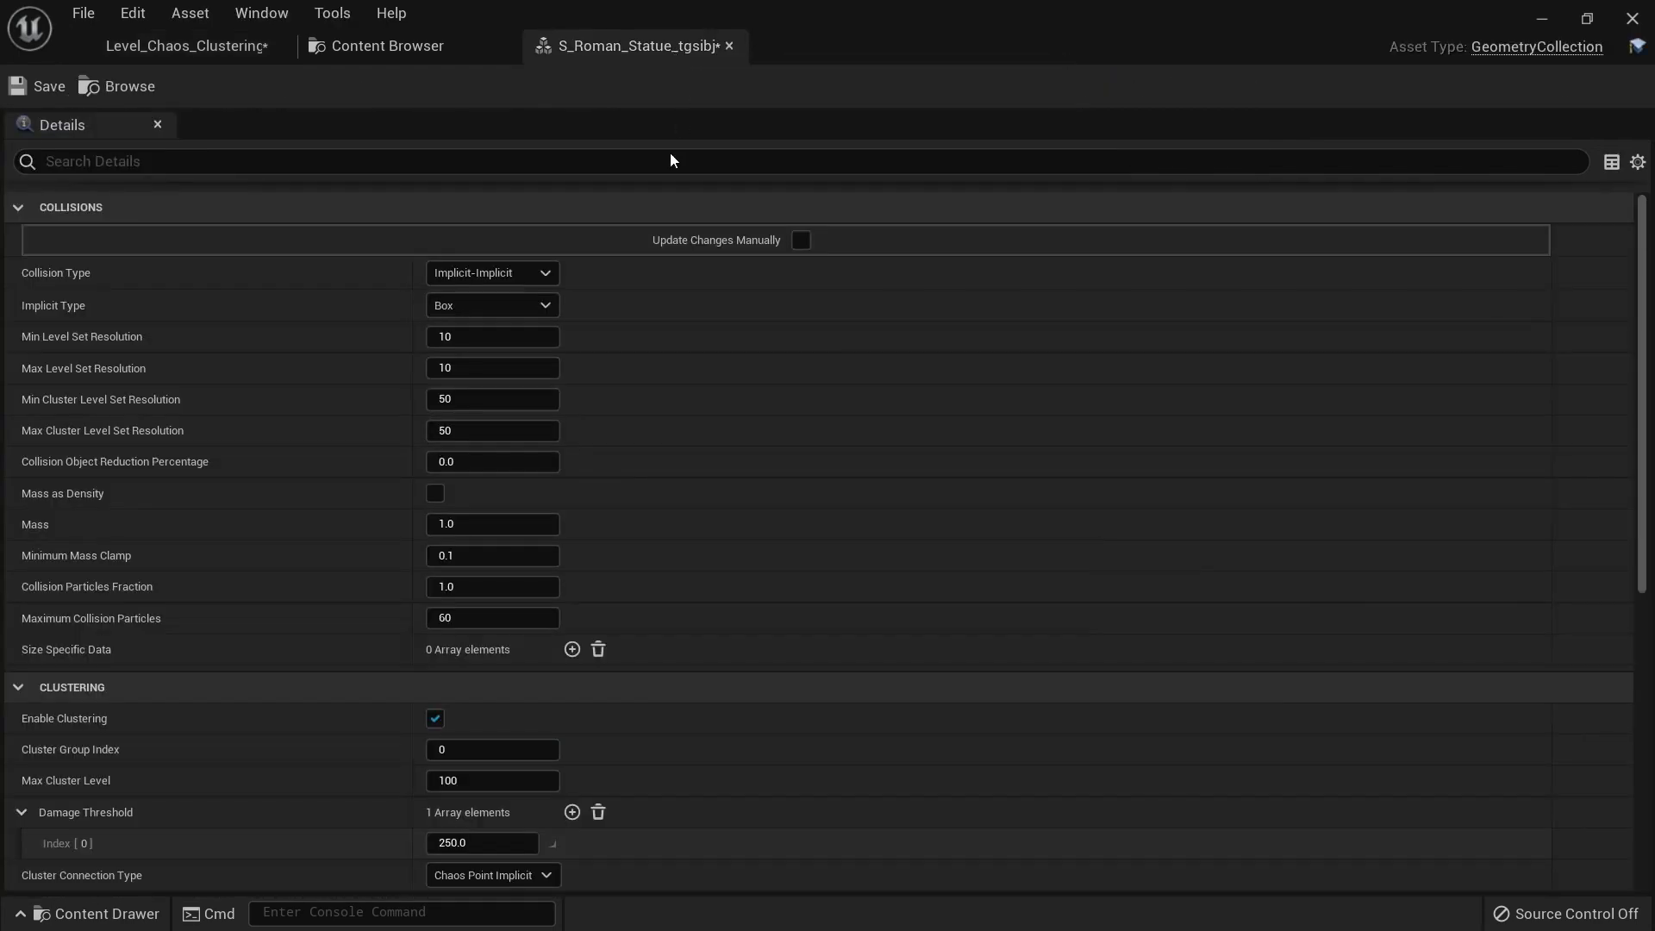
left_click(474, 306)
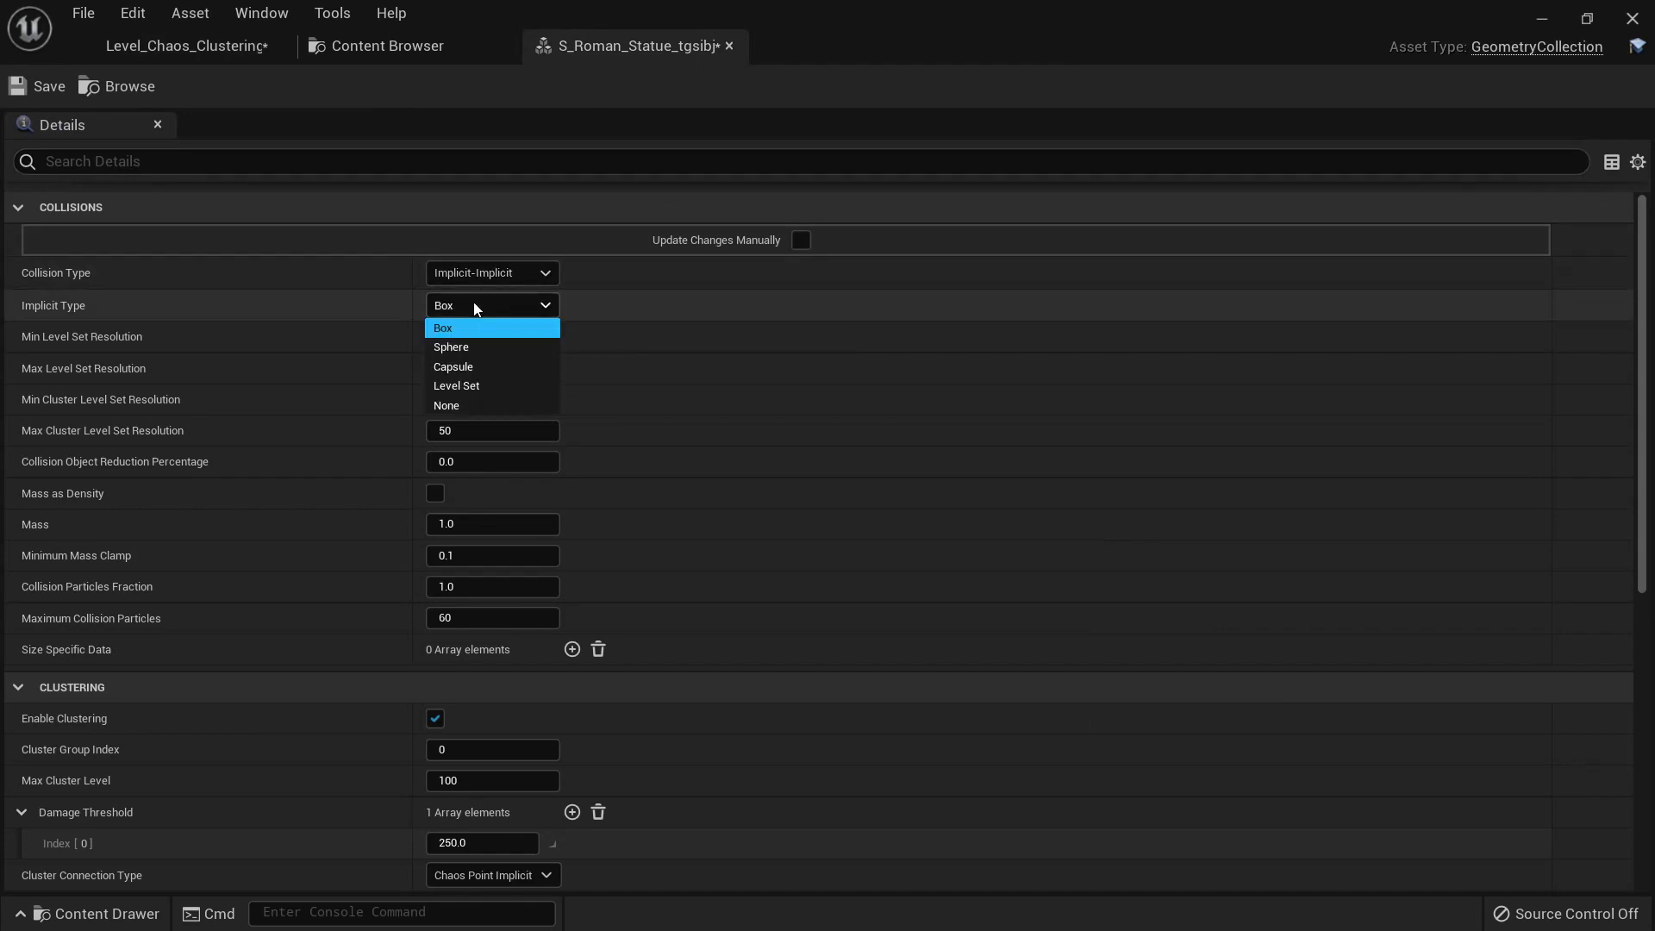
left_click(492, 388)
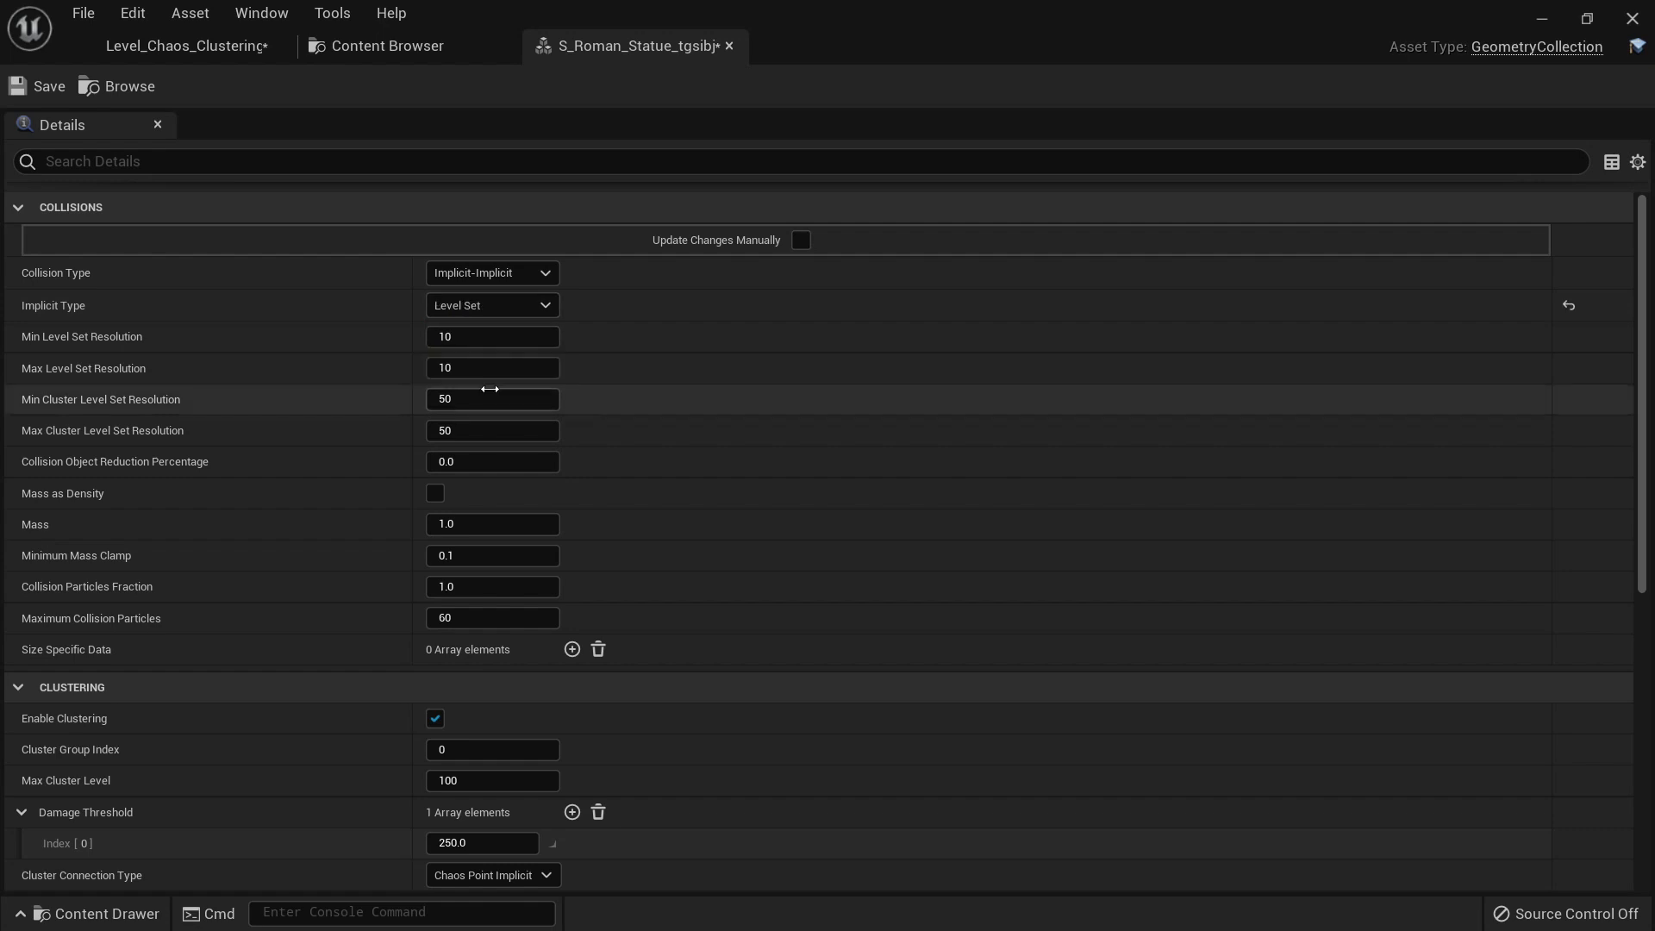
Step: Play the level with Level Set collision, run the character around the fallen statue pieces, and stop the simulation
left_click(191, 54)
left_click(1087, 88)
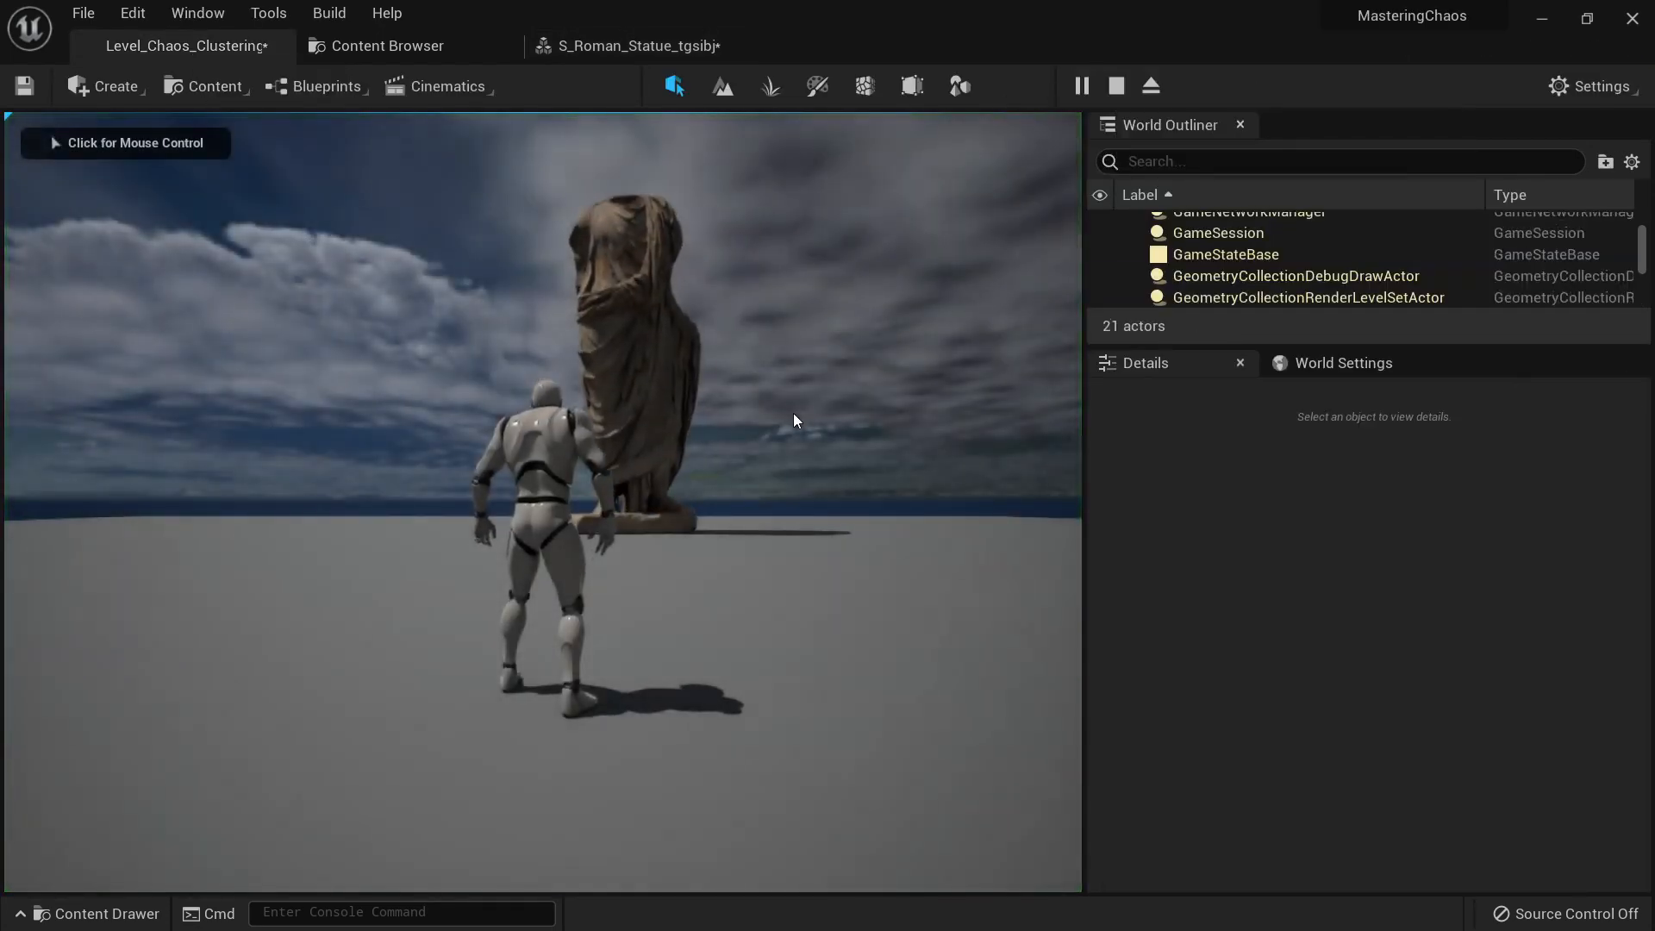
left_click(794, 412)
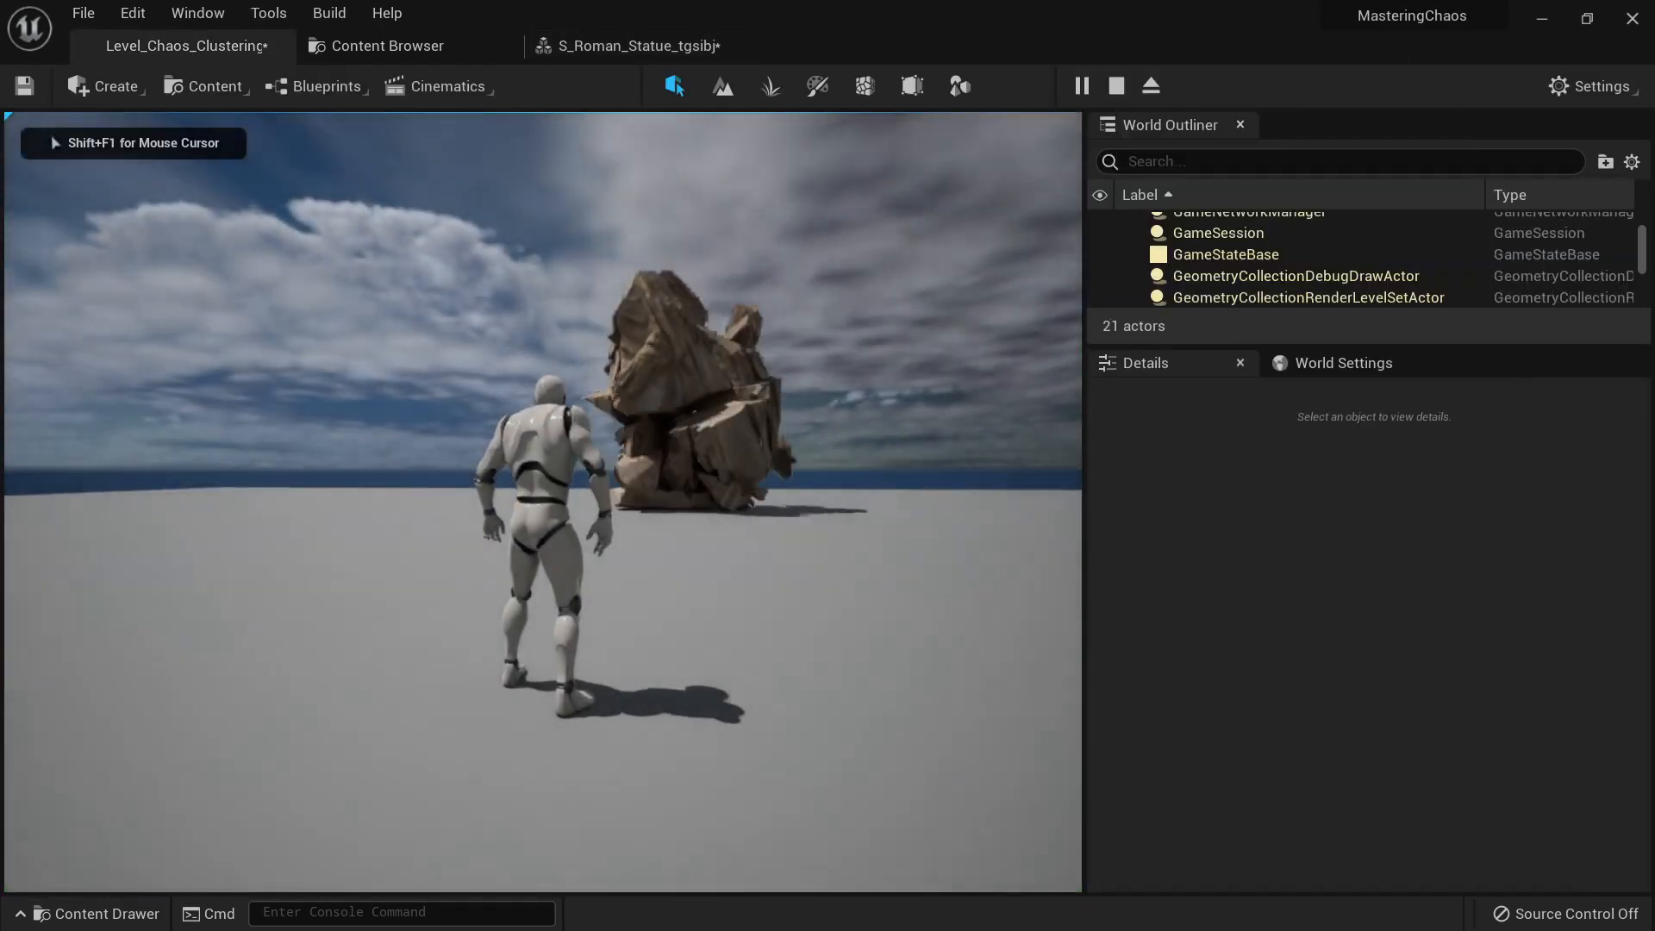
key("w")
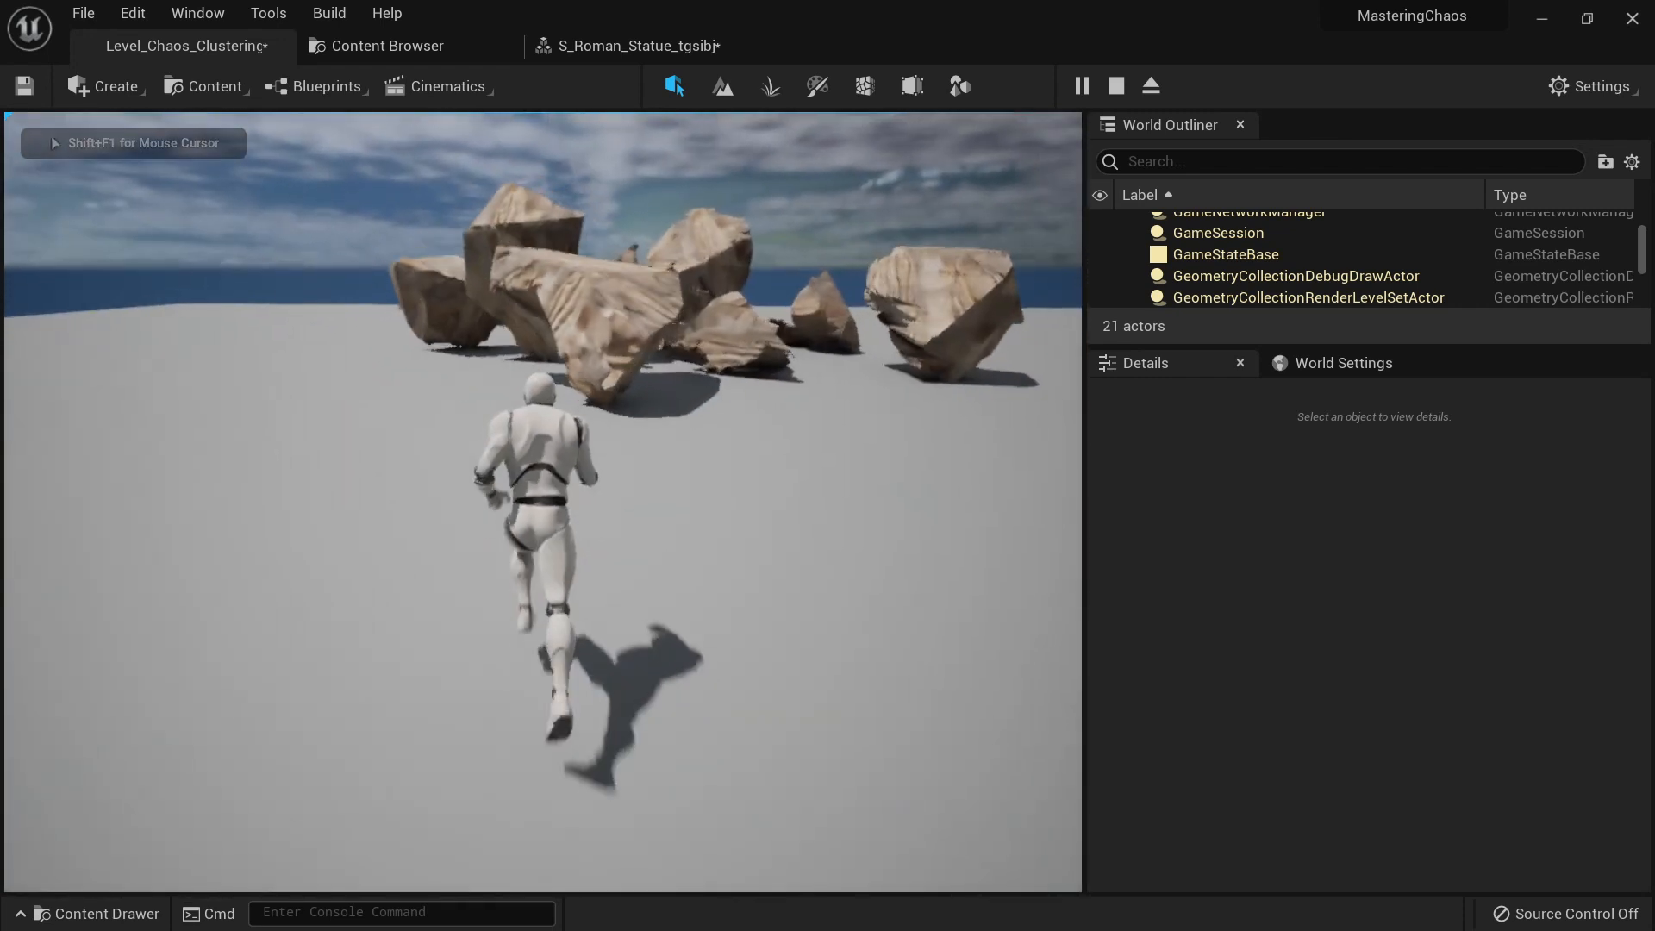
key("d")
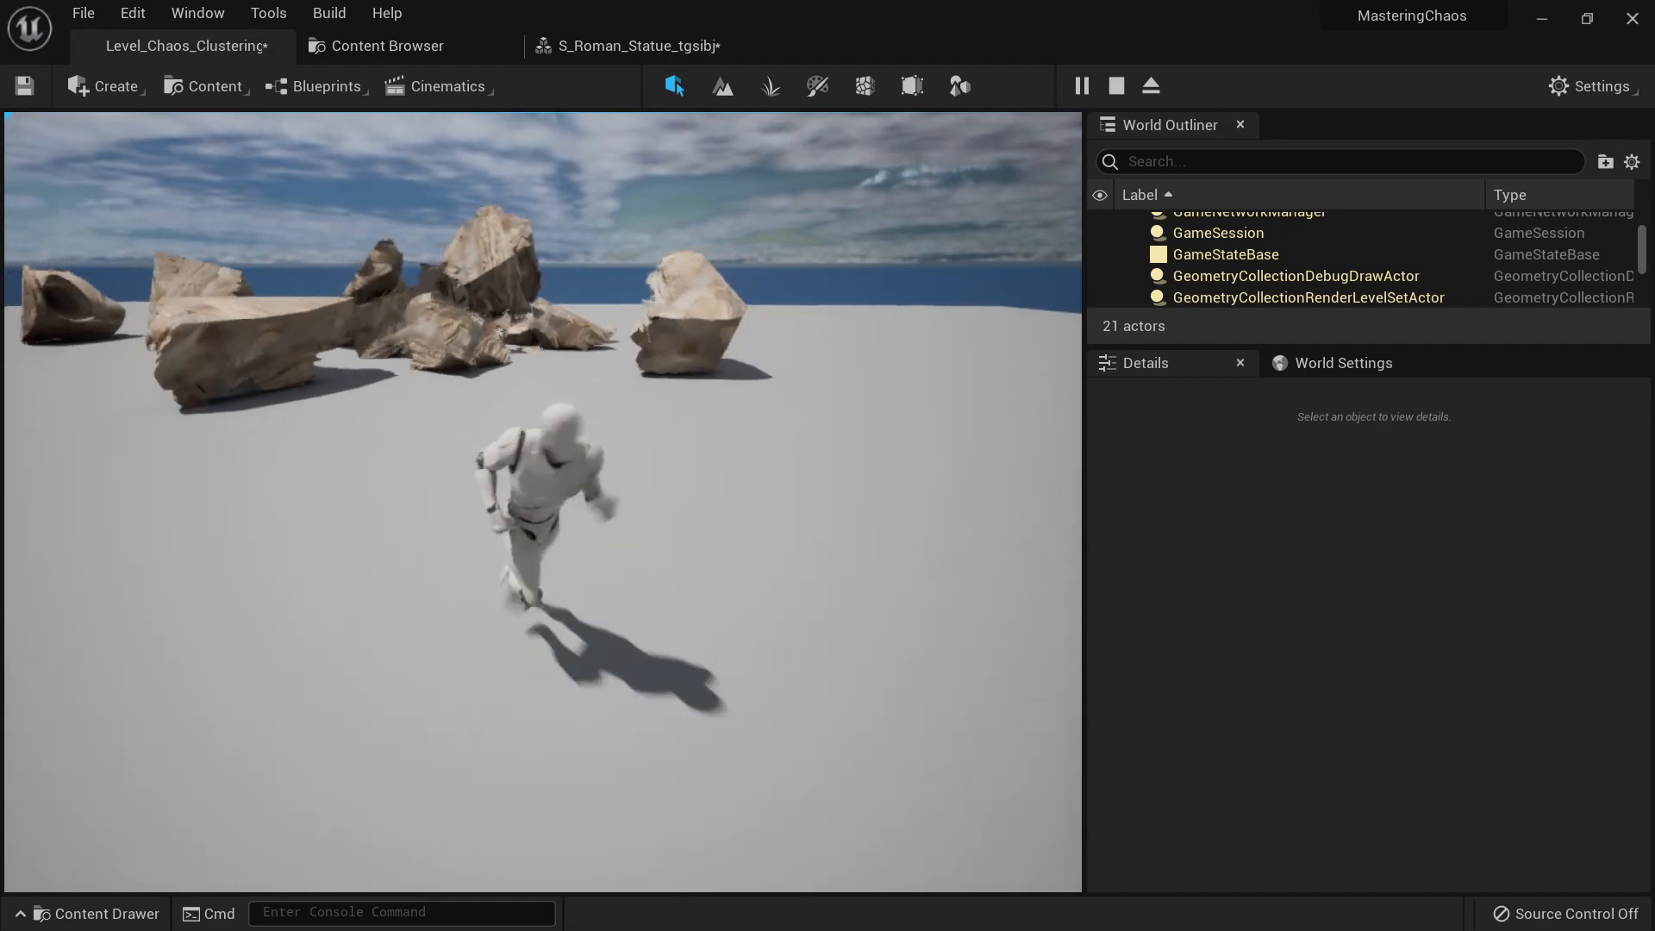
key("Escape")
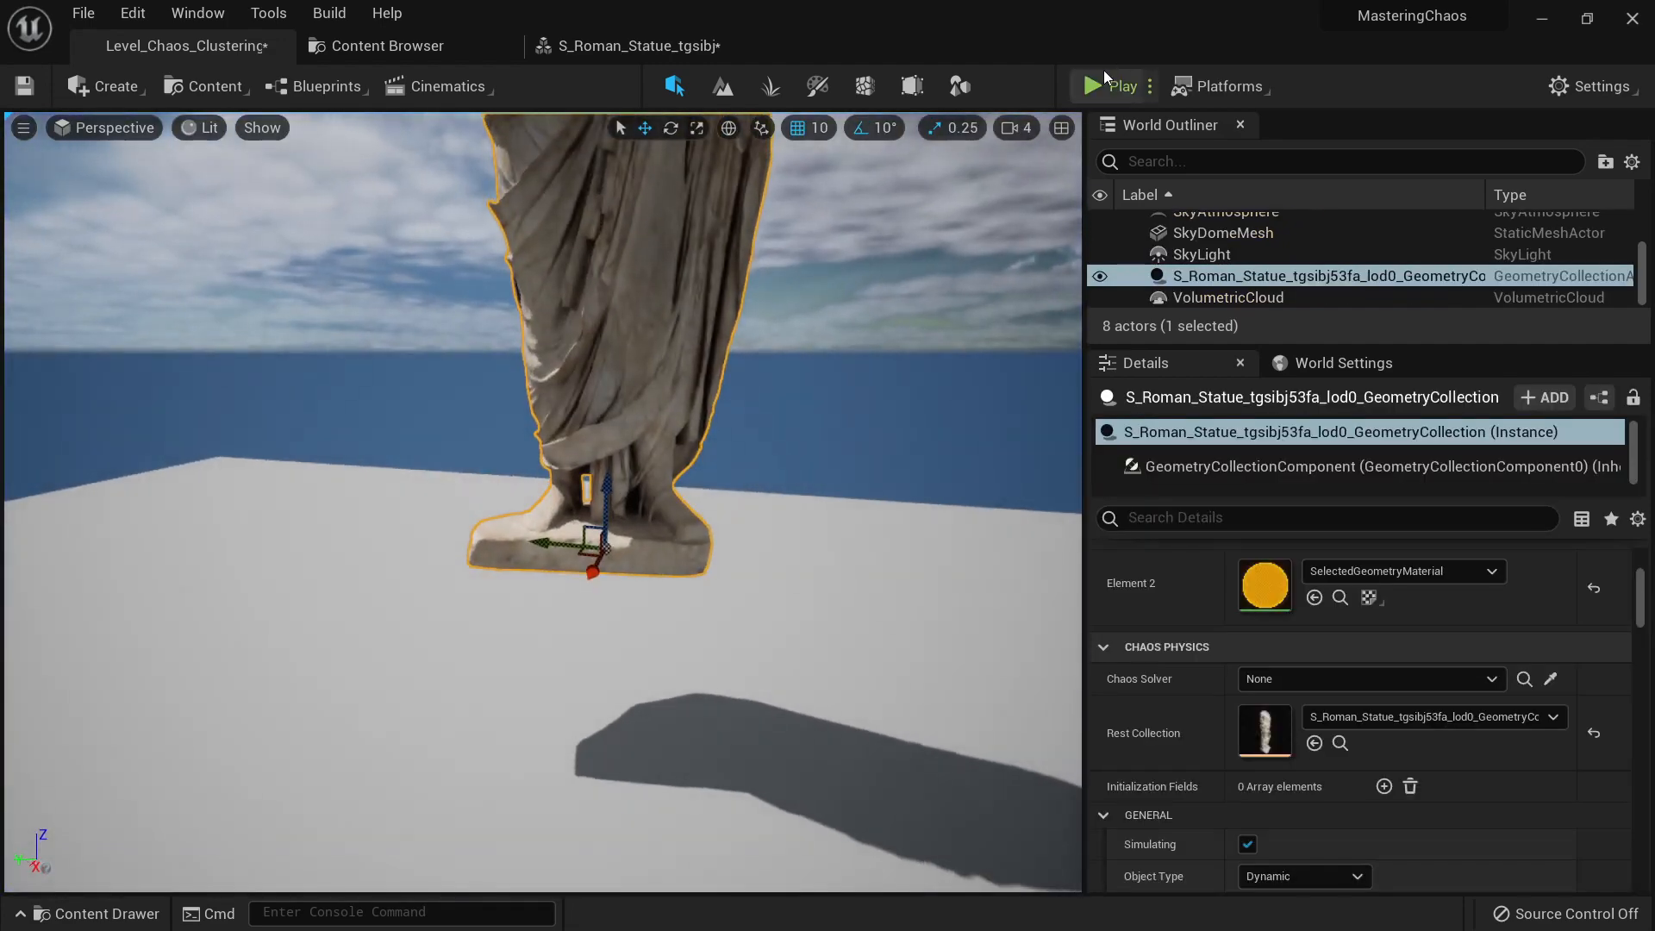
Step: Play the level again, detach from the player controller, inspect the statue pieces up close, and stop the simulation
left_click(1100, 85)
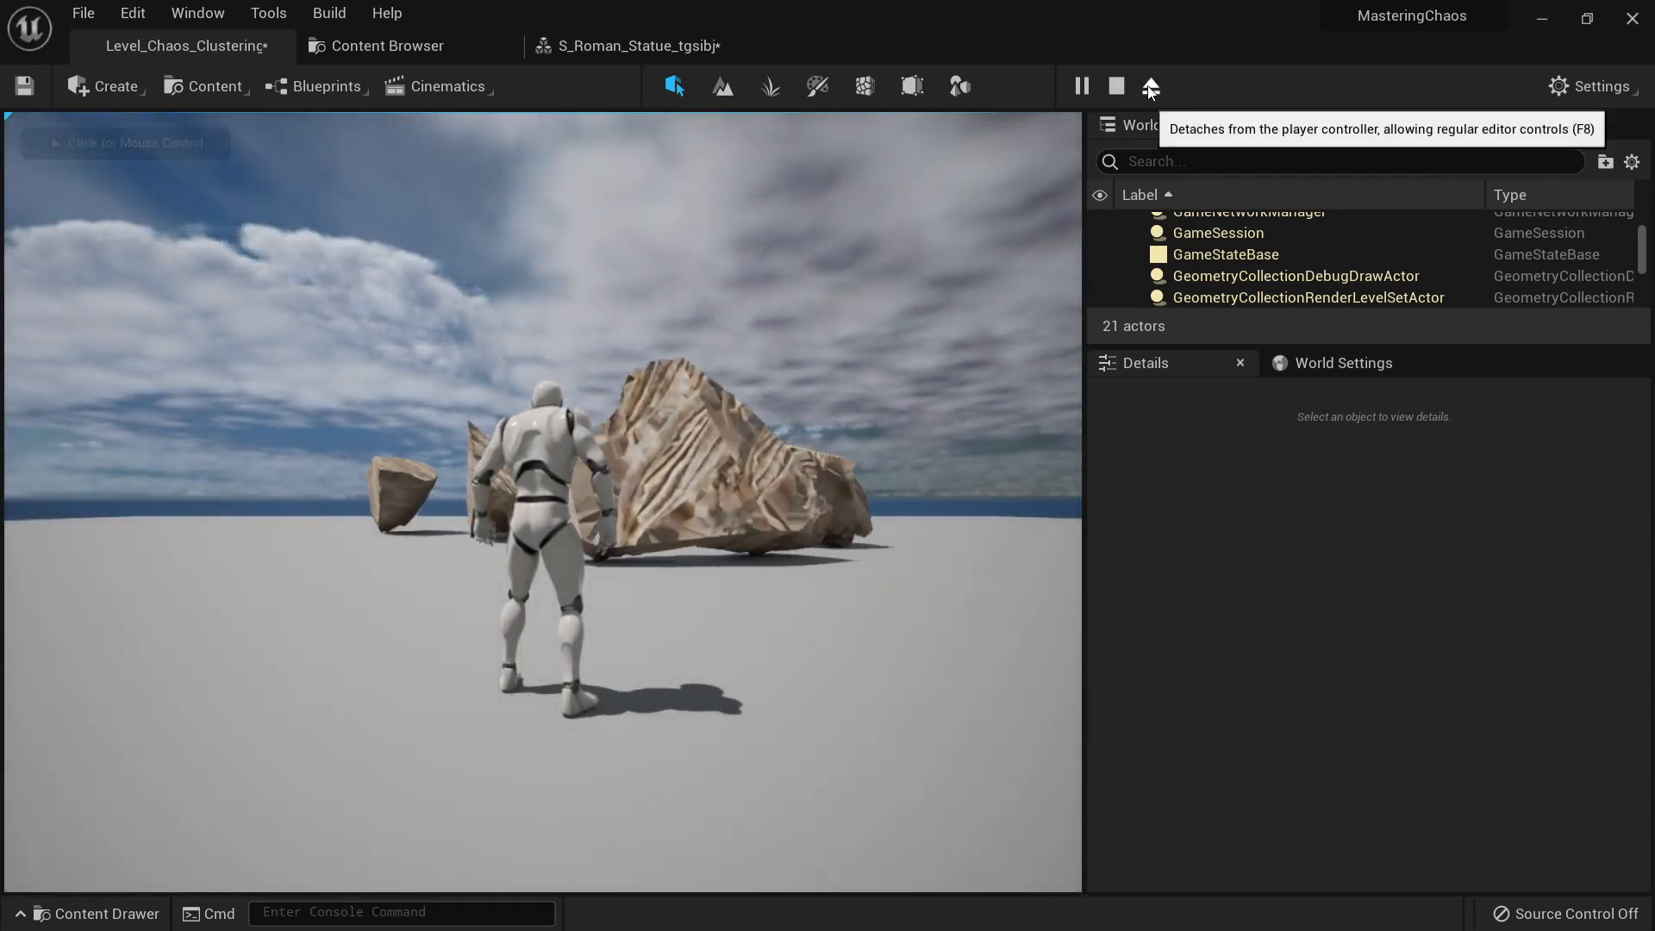
left_click(1152, 88)
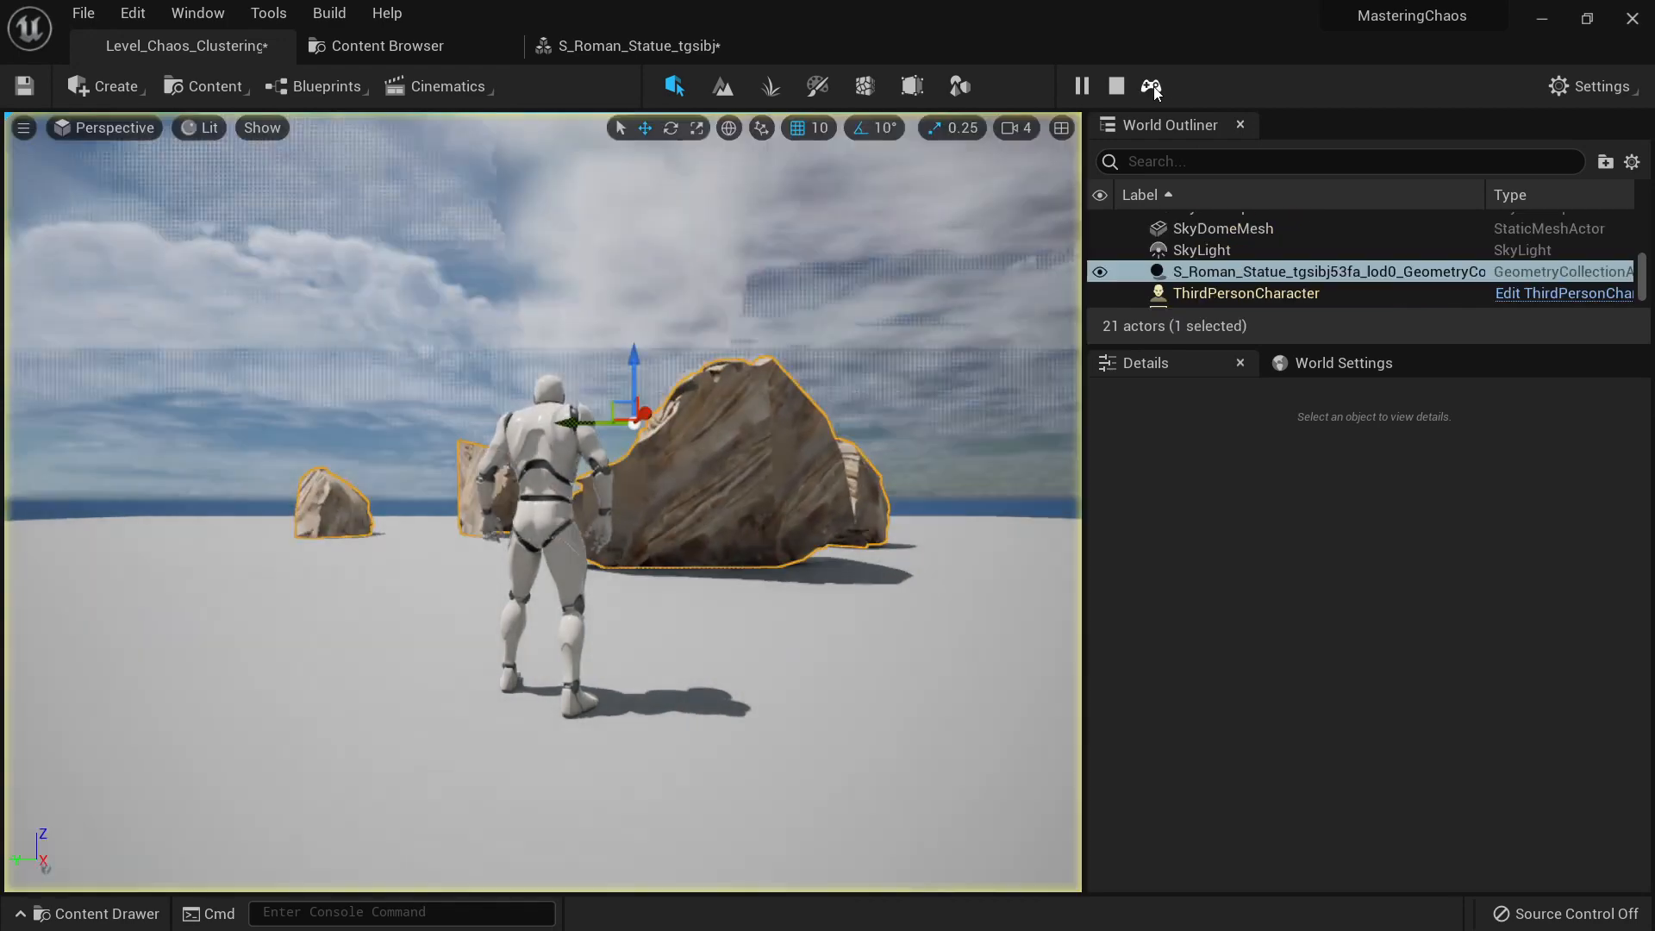
key("e")
right_click_drag(741, 379, 734, 545)
key("w")
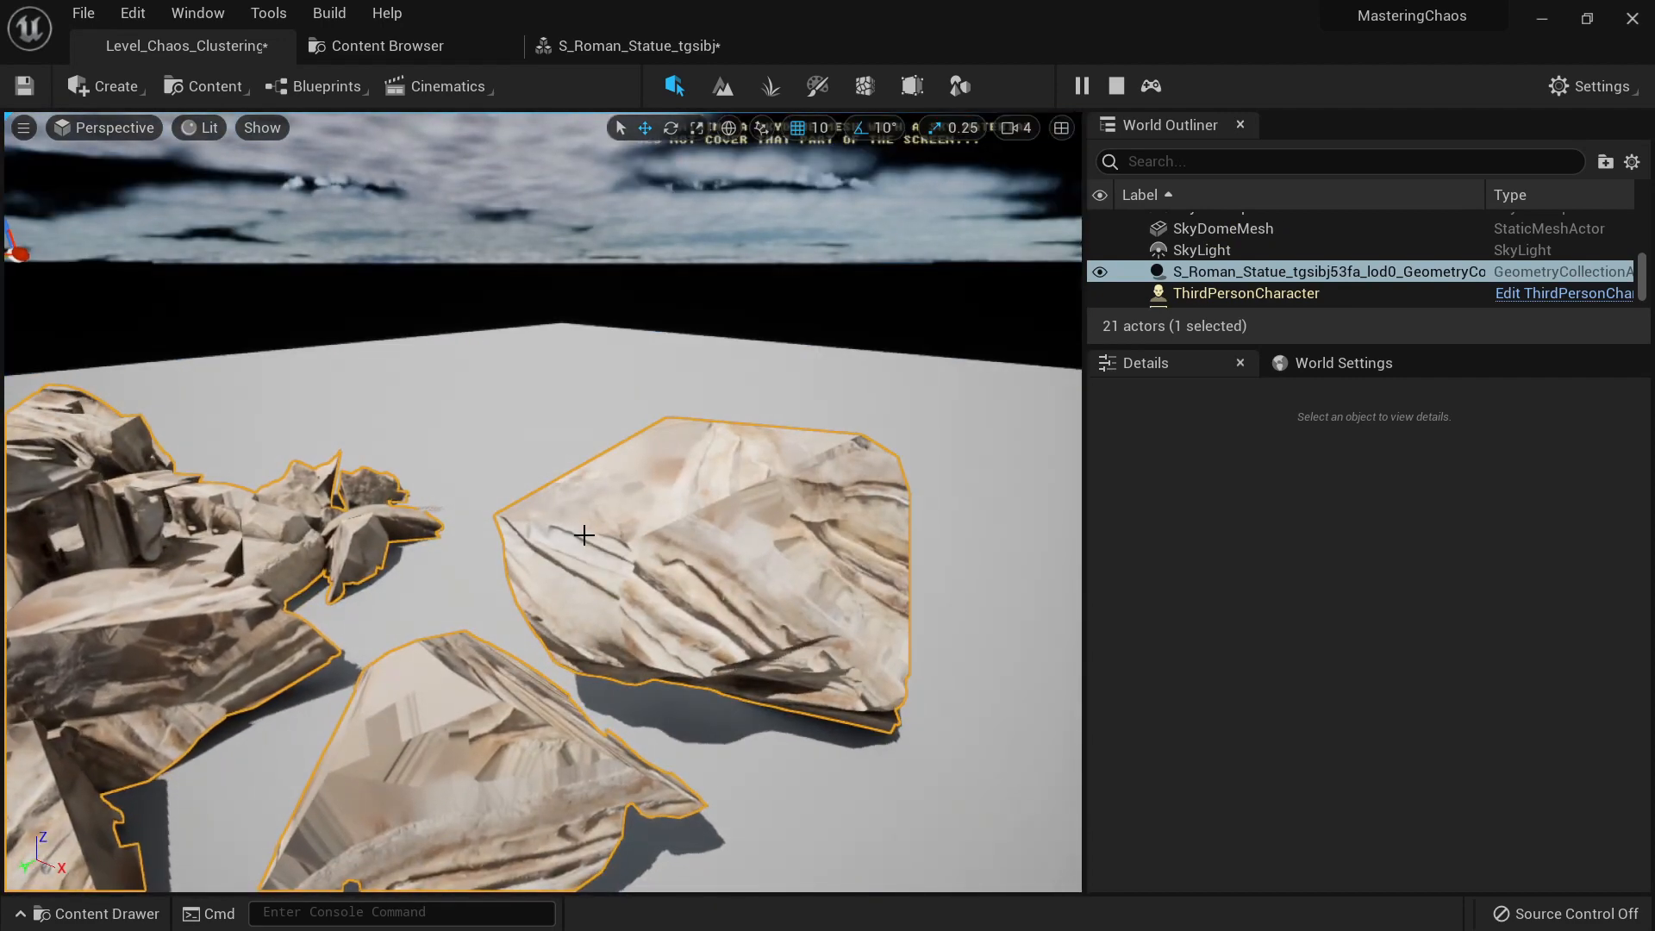
right_click_drag(629, 462, 302, 427)
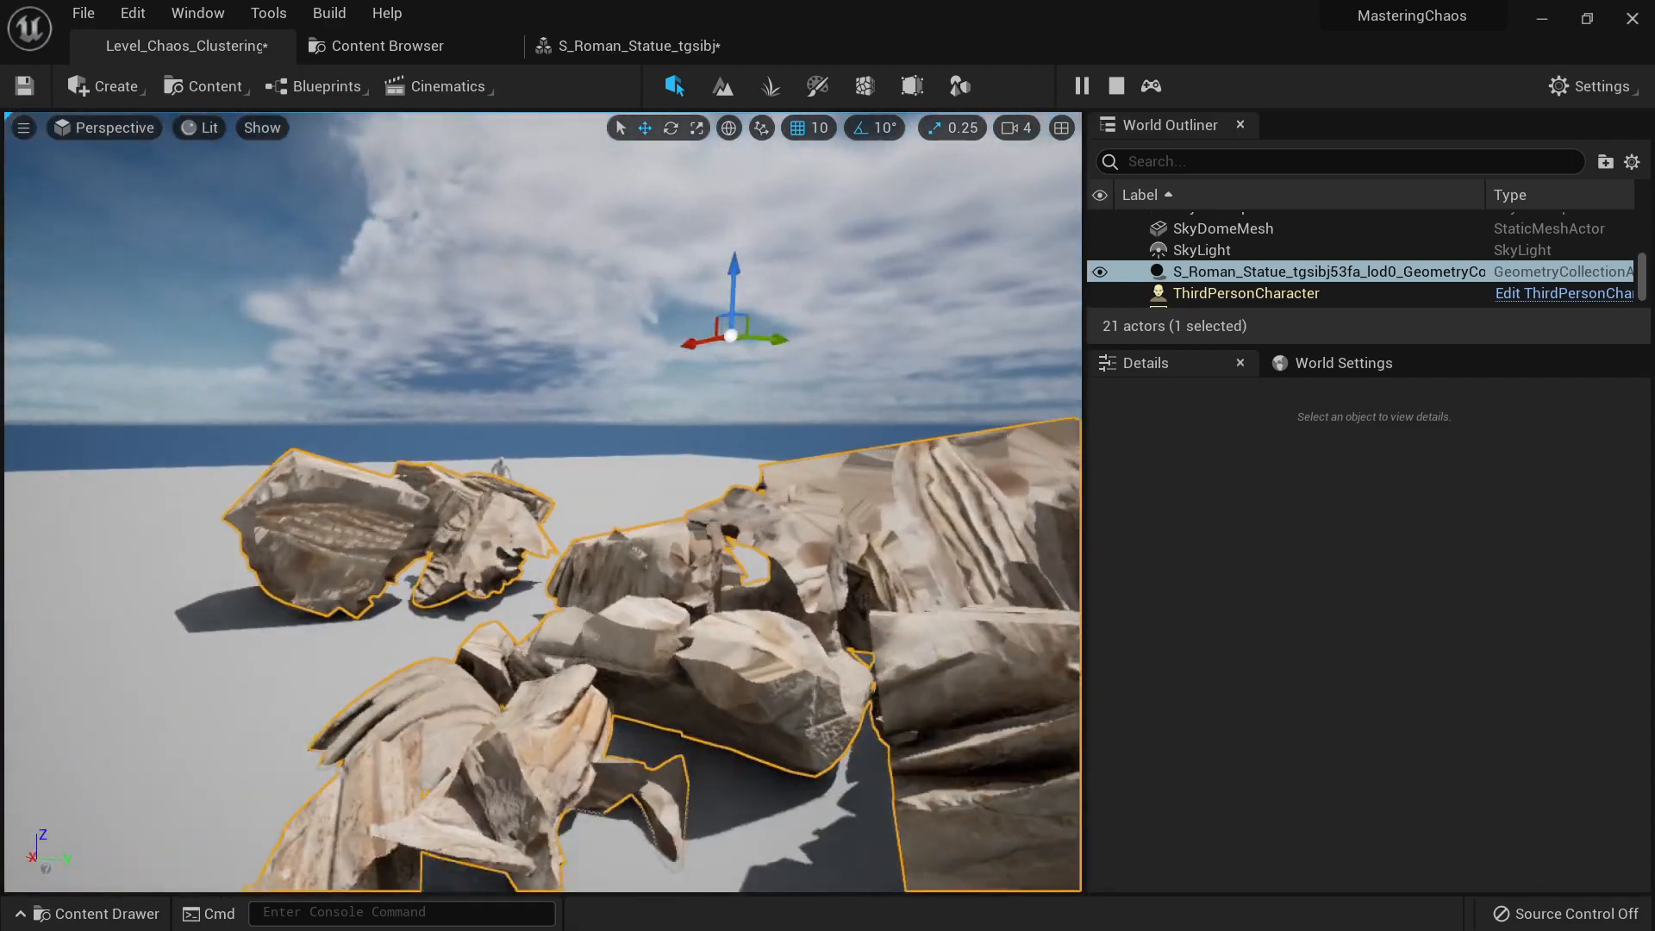
key("Escape")
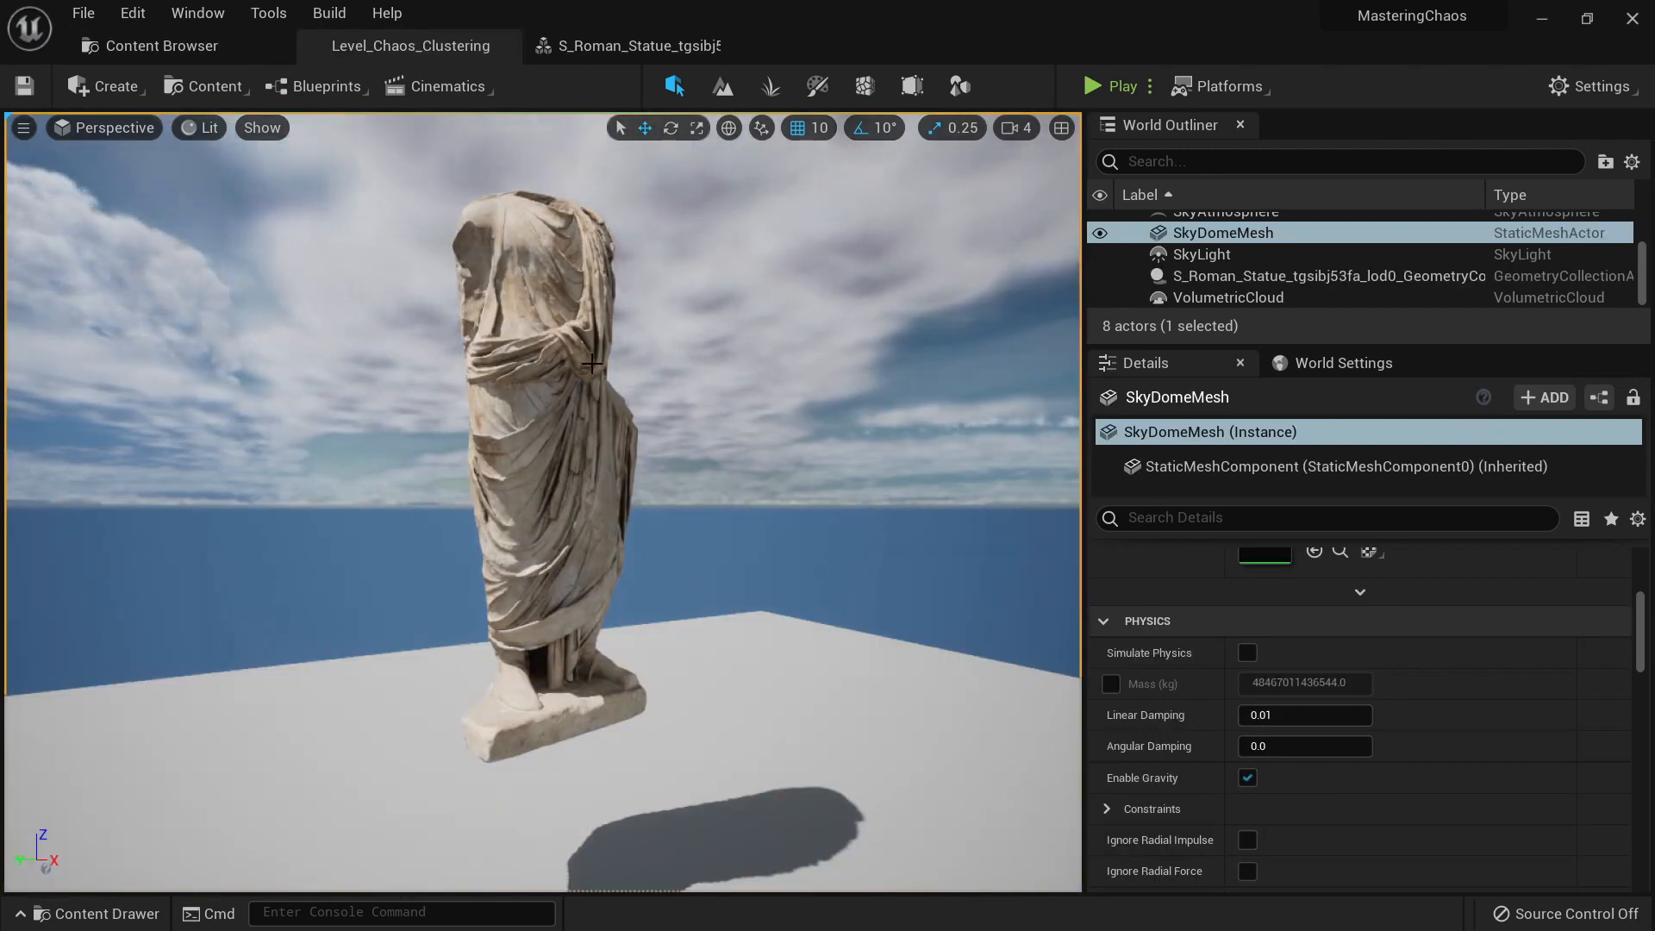
Step: Check the Mass as Density setting in the statue's geometry collection asset and return to the level
scroll(1243, 676, "up", 10)
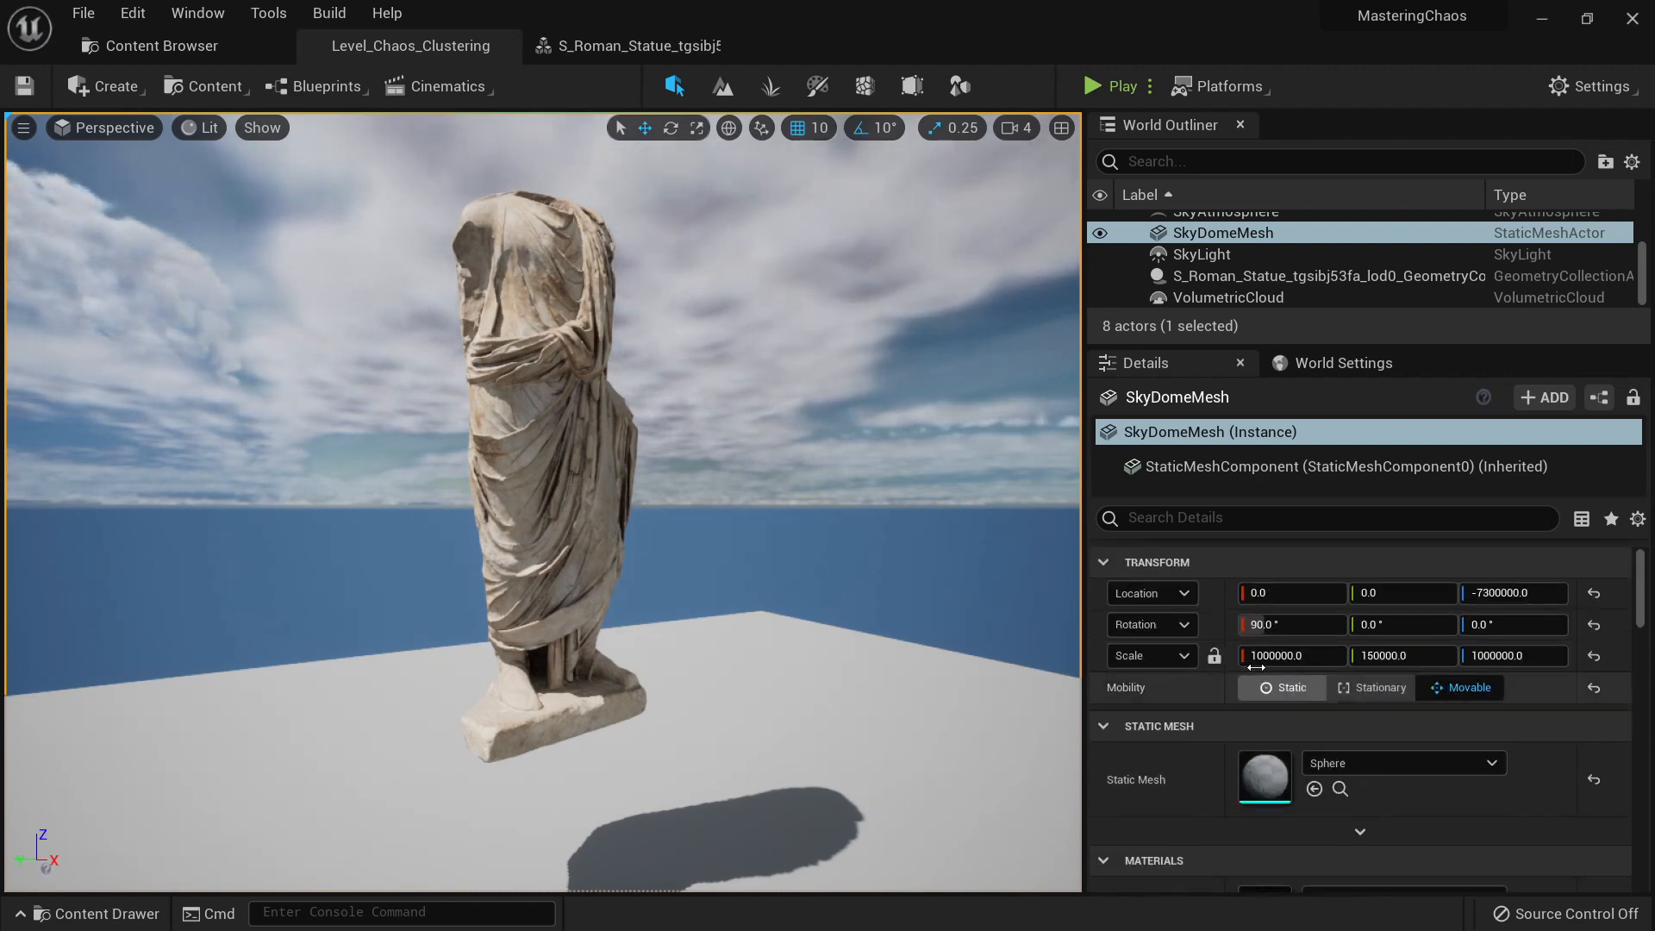
left_click(634, 49)
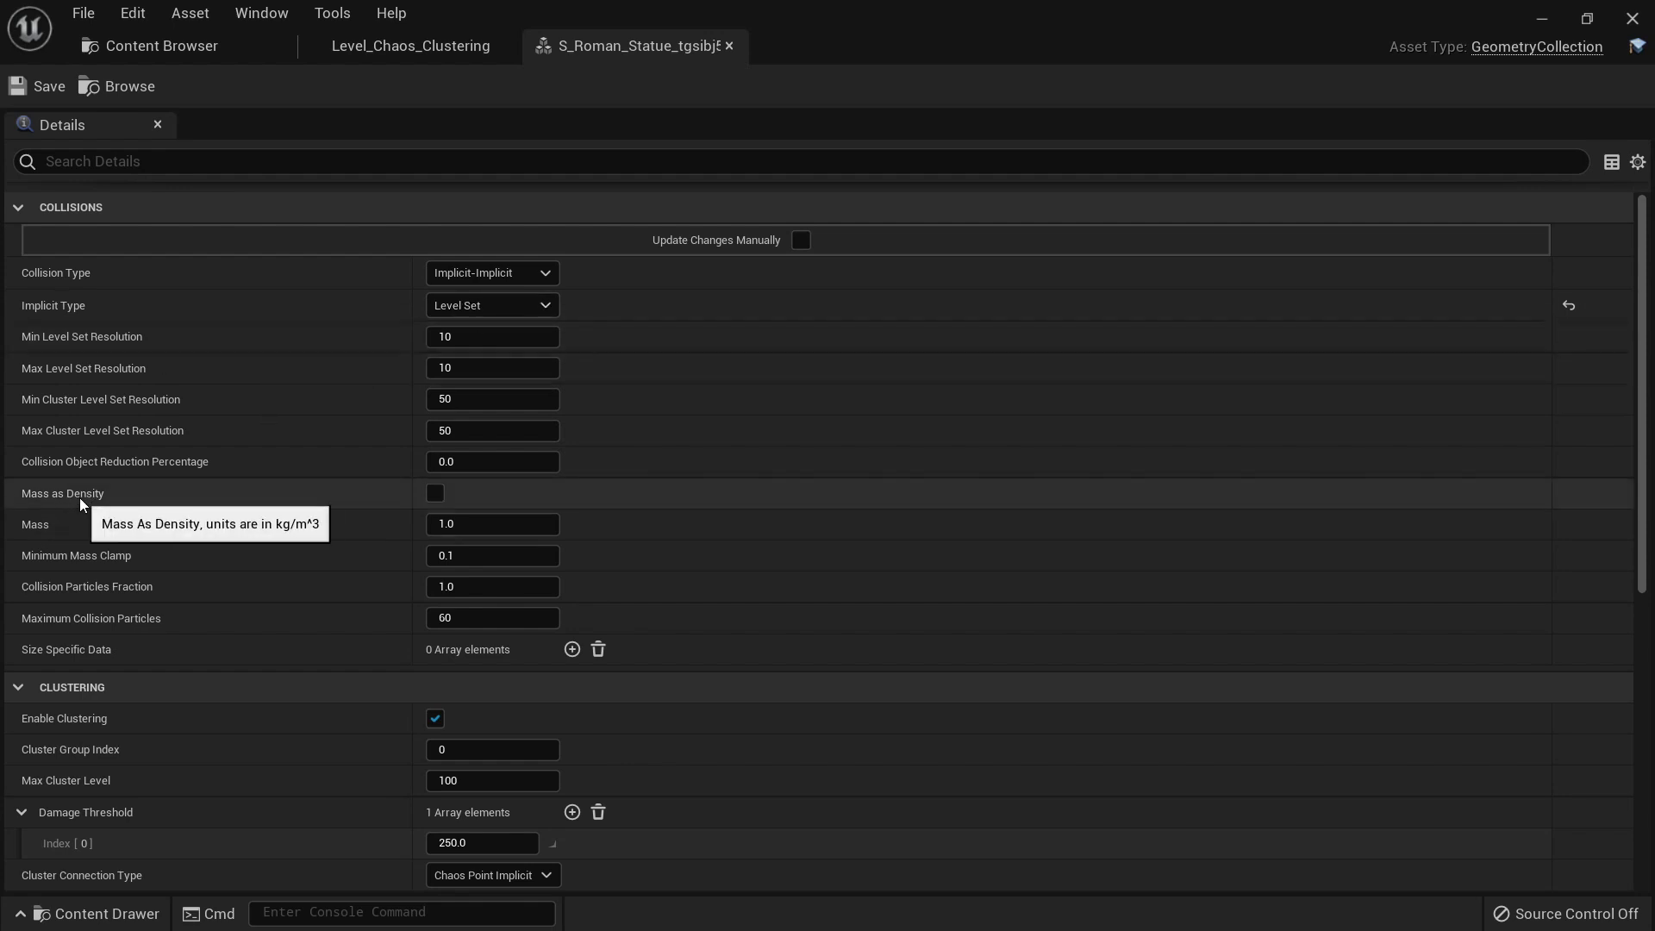
left_click(380, 47)
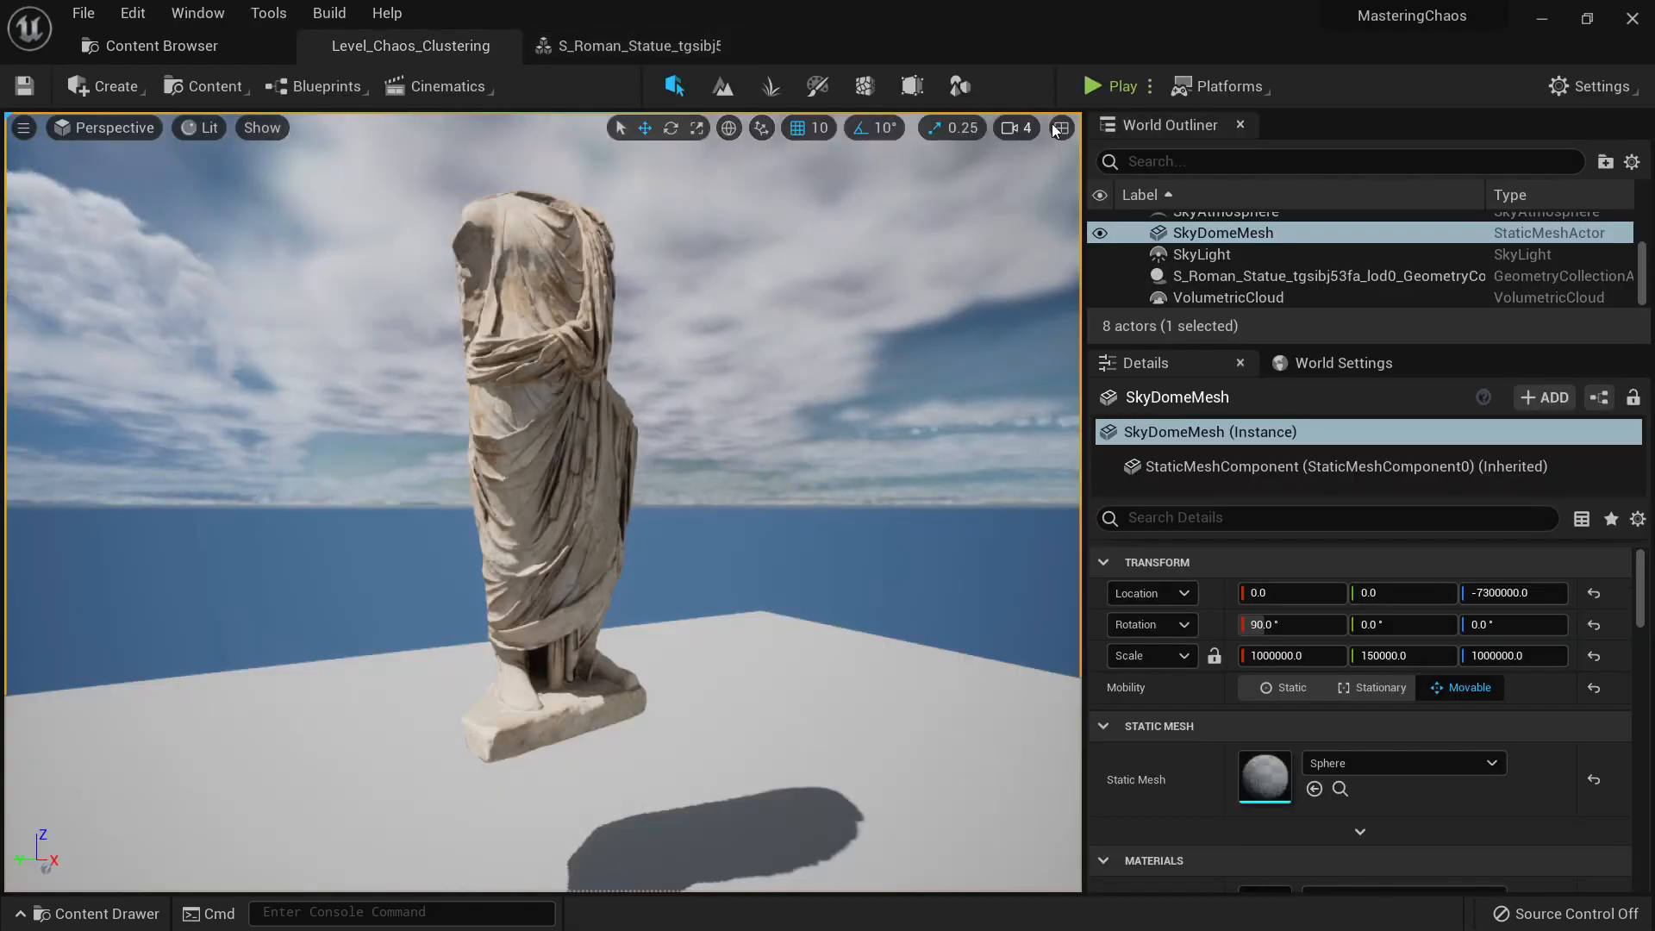
Step: Run the level in Simulate mode and view the fallen statue pieces from above
left_click(1150, 86)
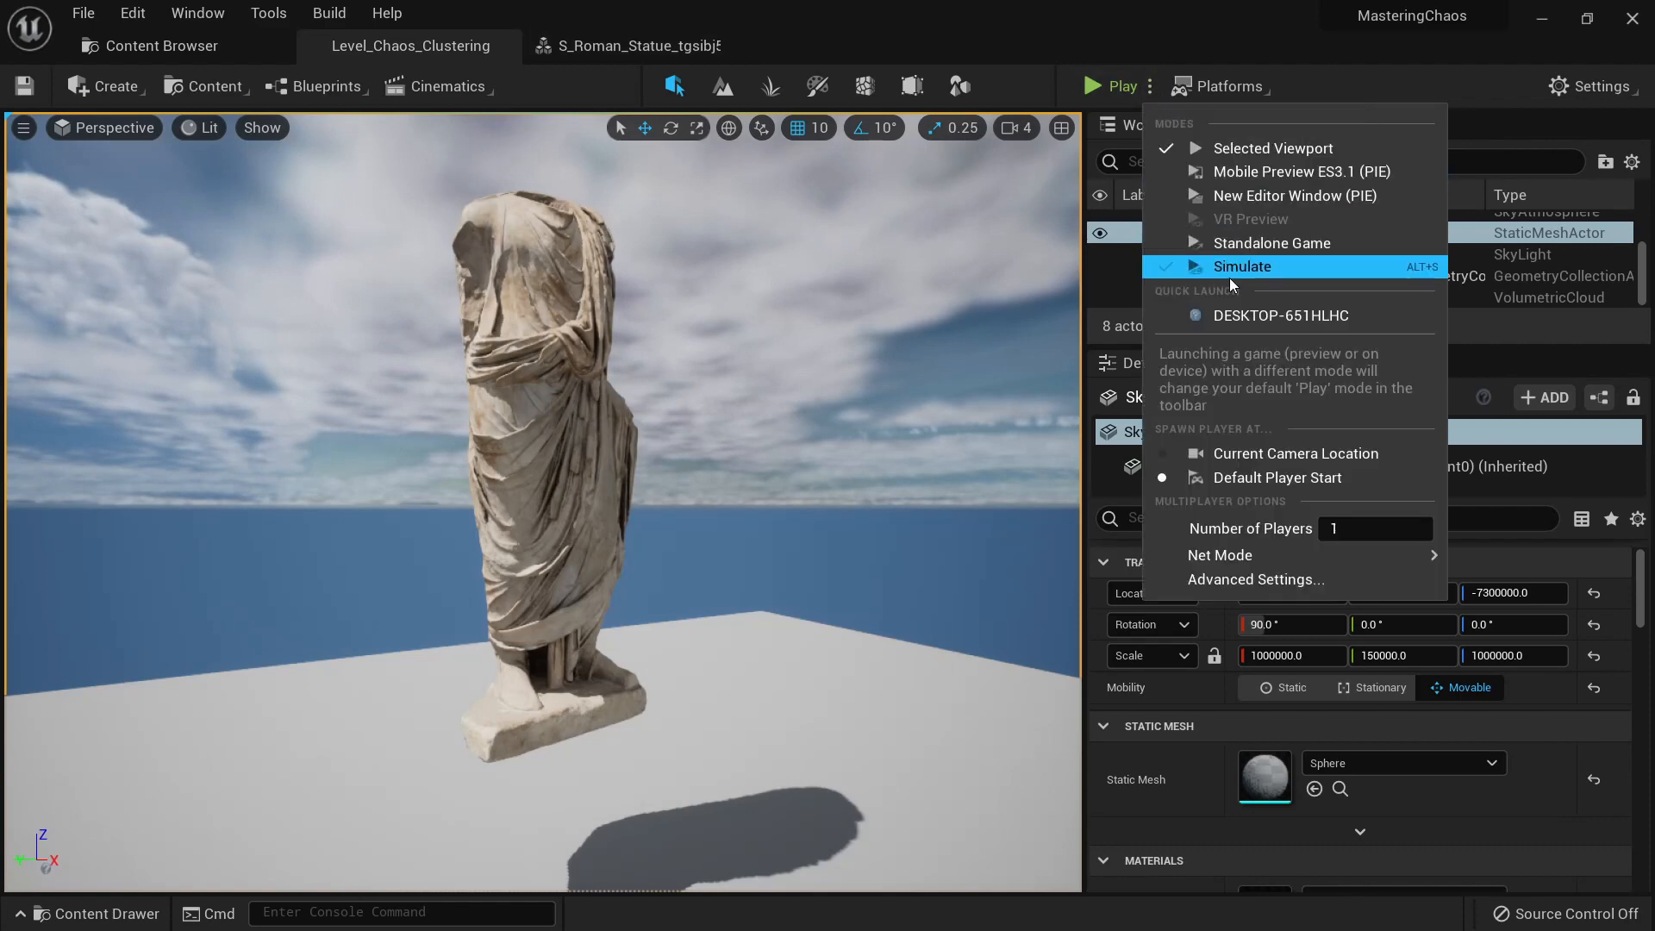
left_click(1230, 271)
right_click_drag(792, 439, 845, 583)
key("s")
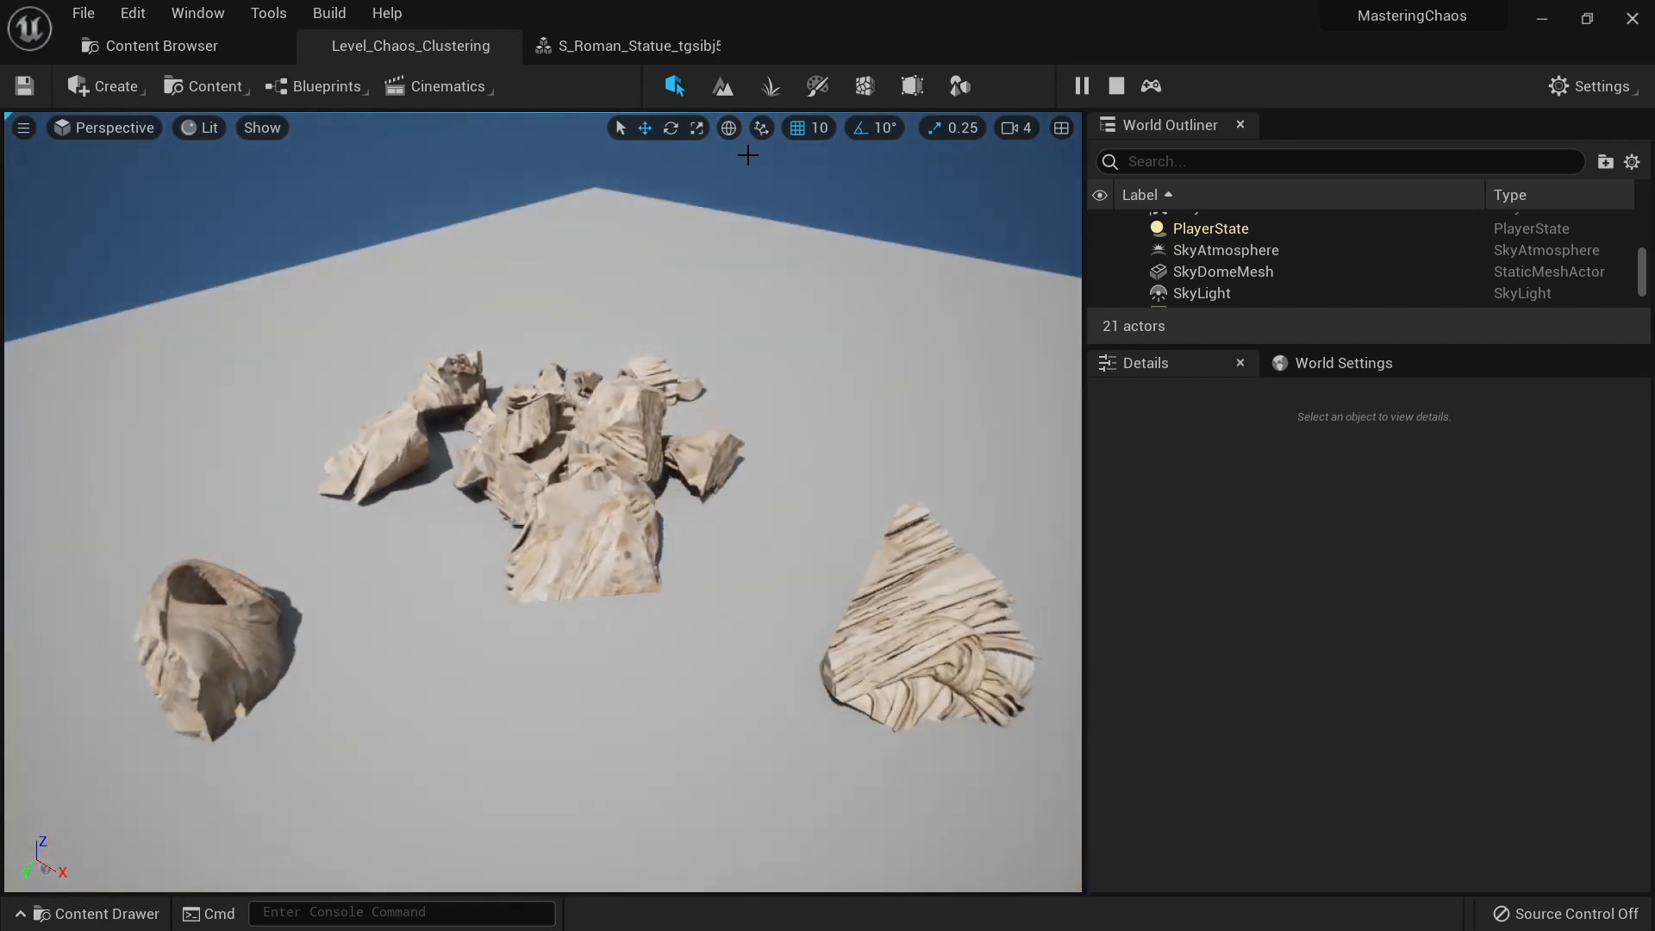
Step: Stop the simulation, enable Mass as Density in the Roman statue's geometry collection asset, and save it
key("Escape")
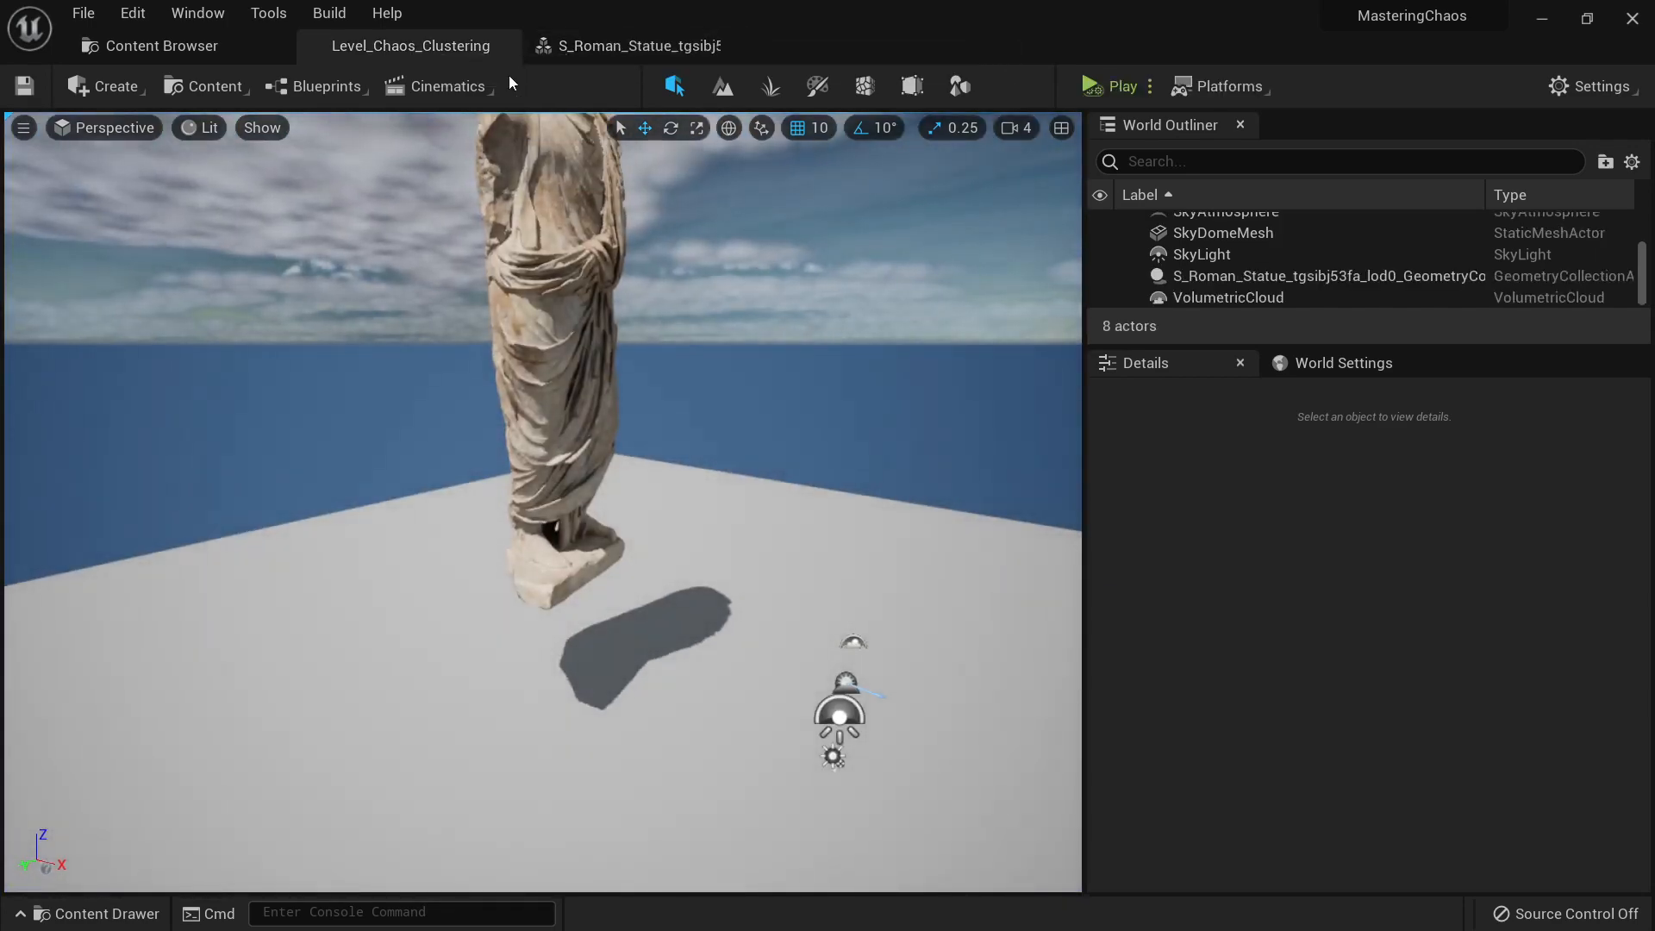
left_click(555, 222)
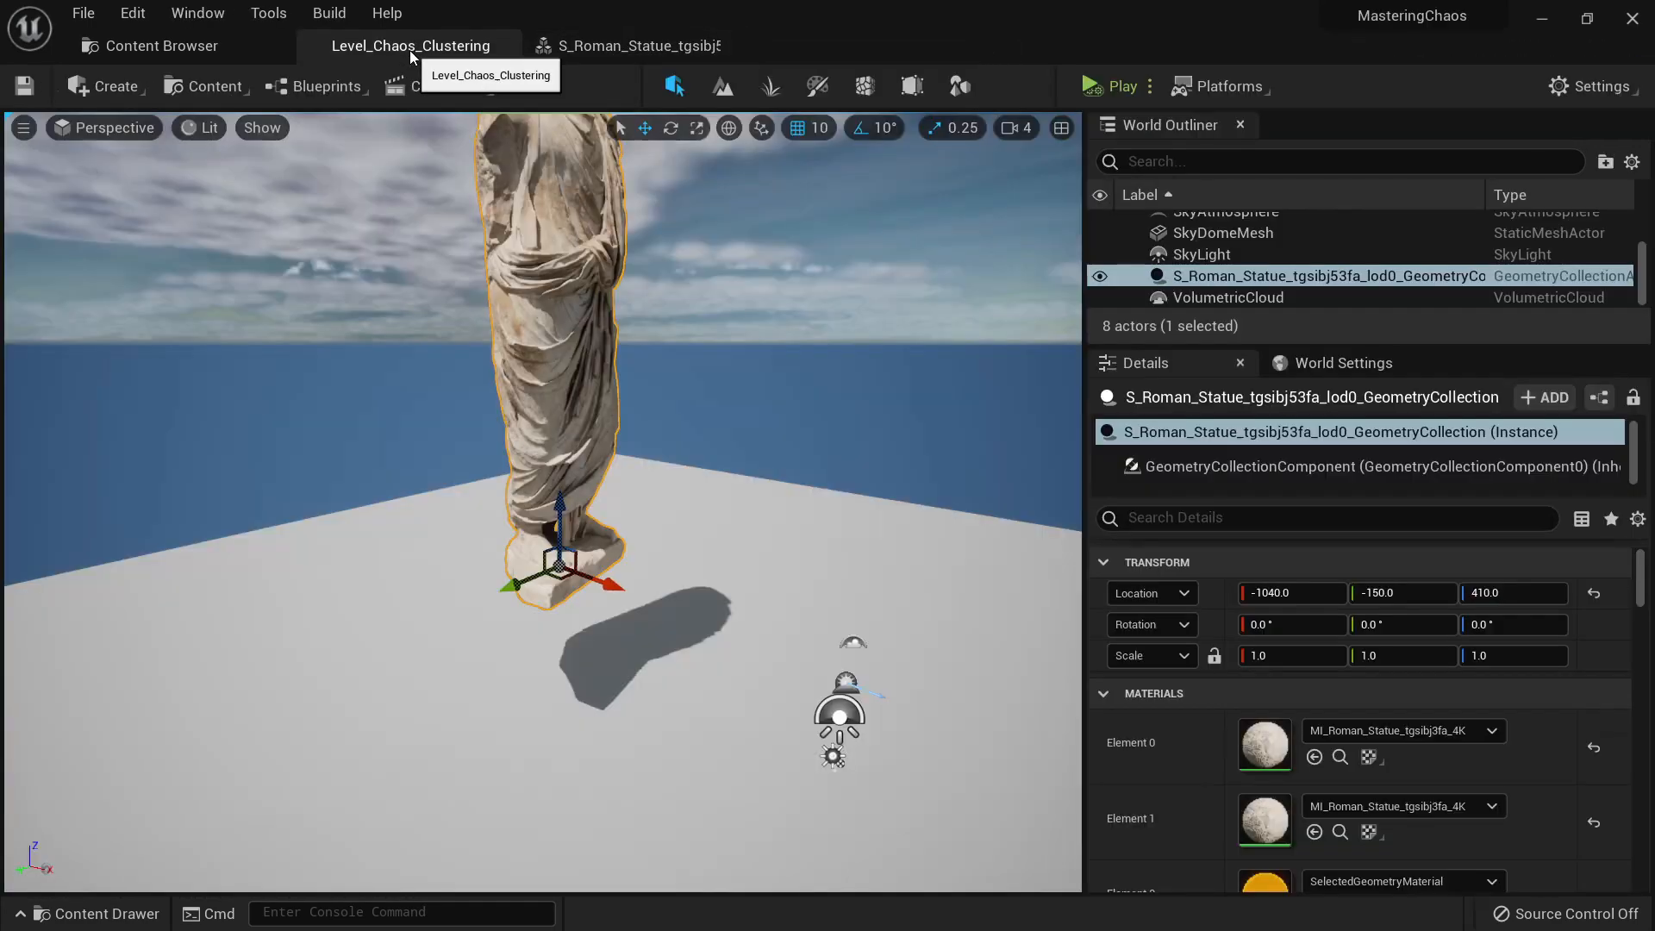
scroll(1293, 721, "down", 3)
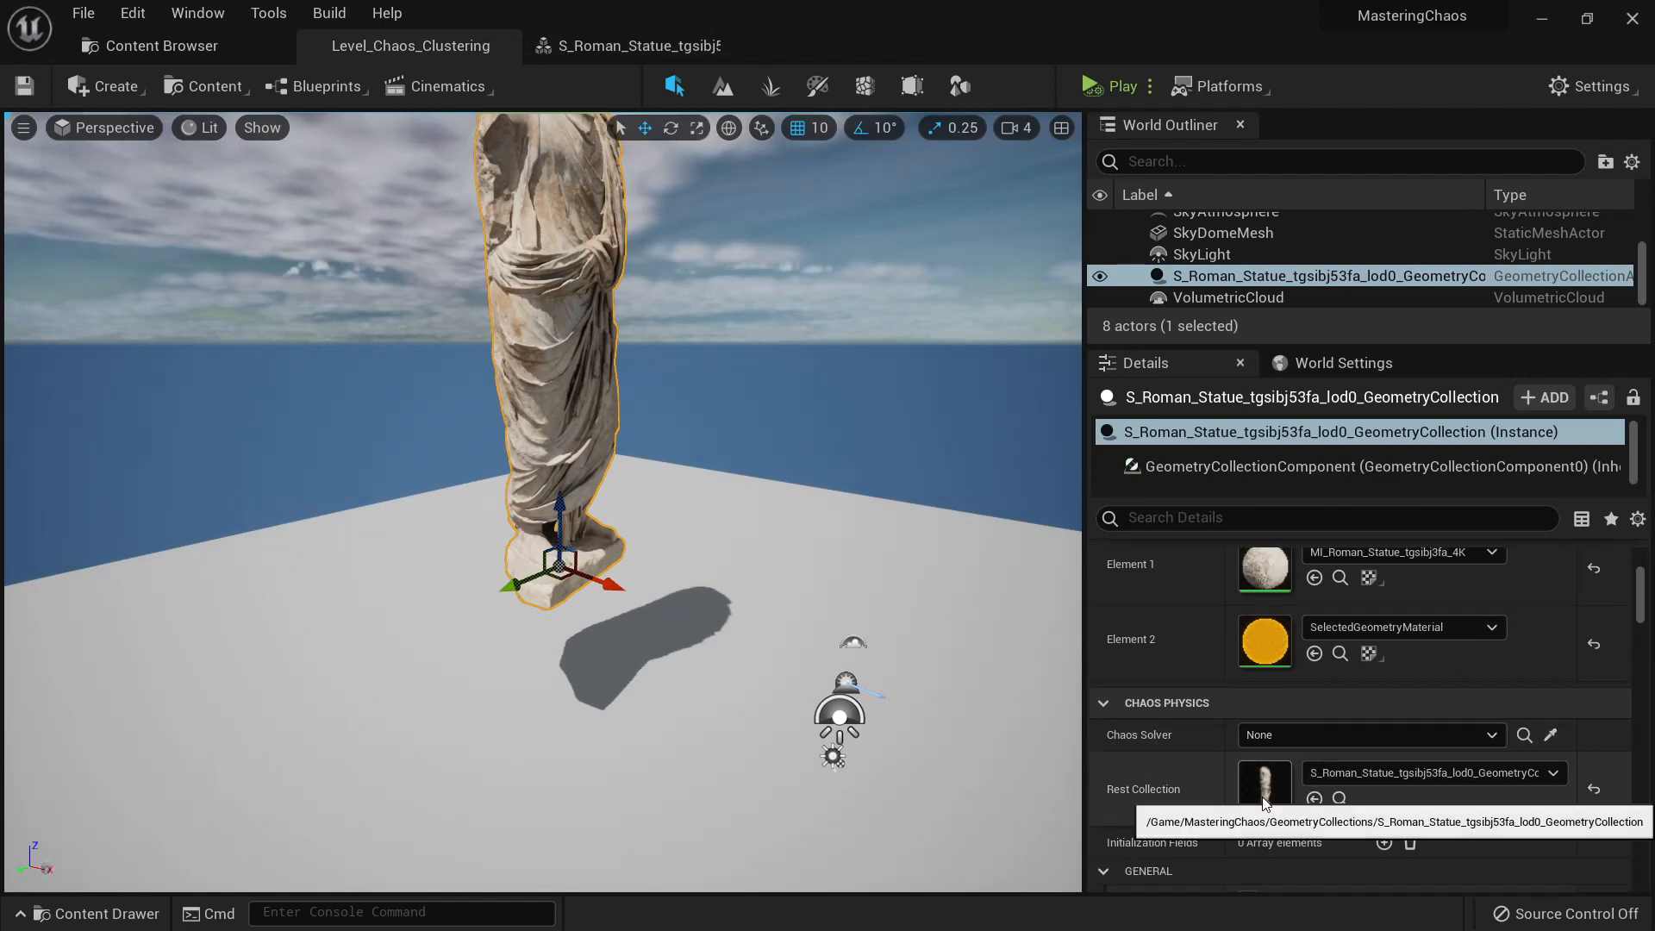
double_click(1264, 791)
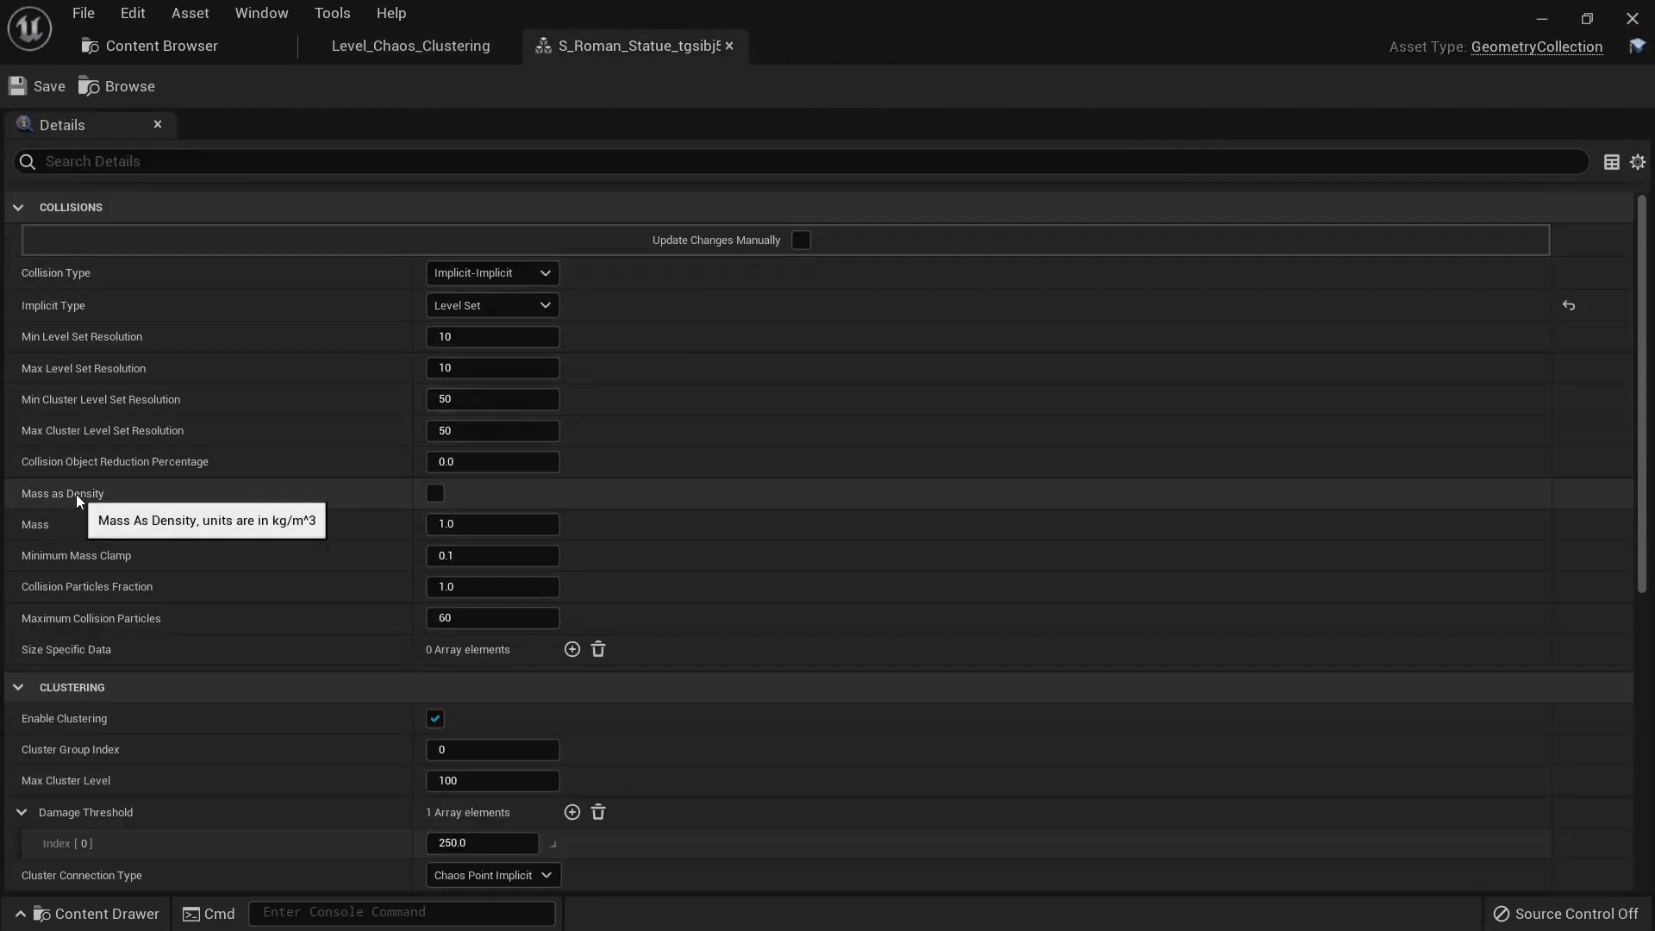
left_click(440, 494)
left_click(42, 86)
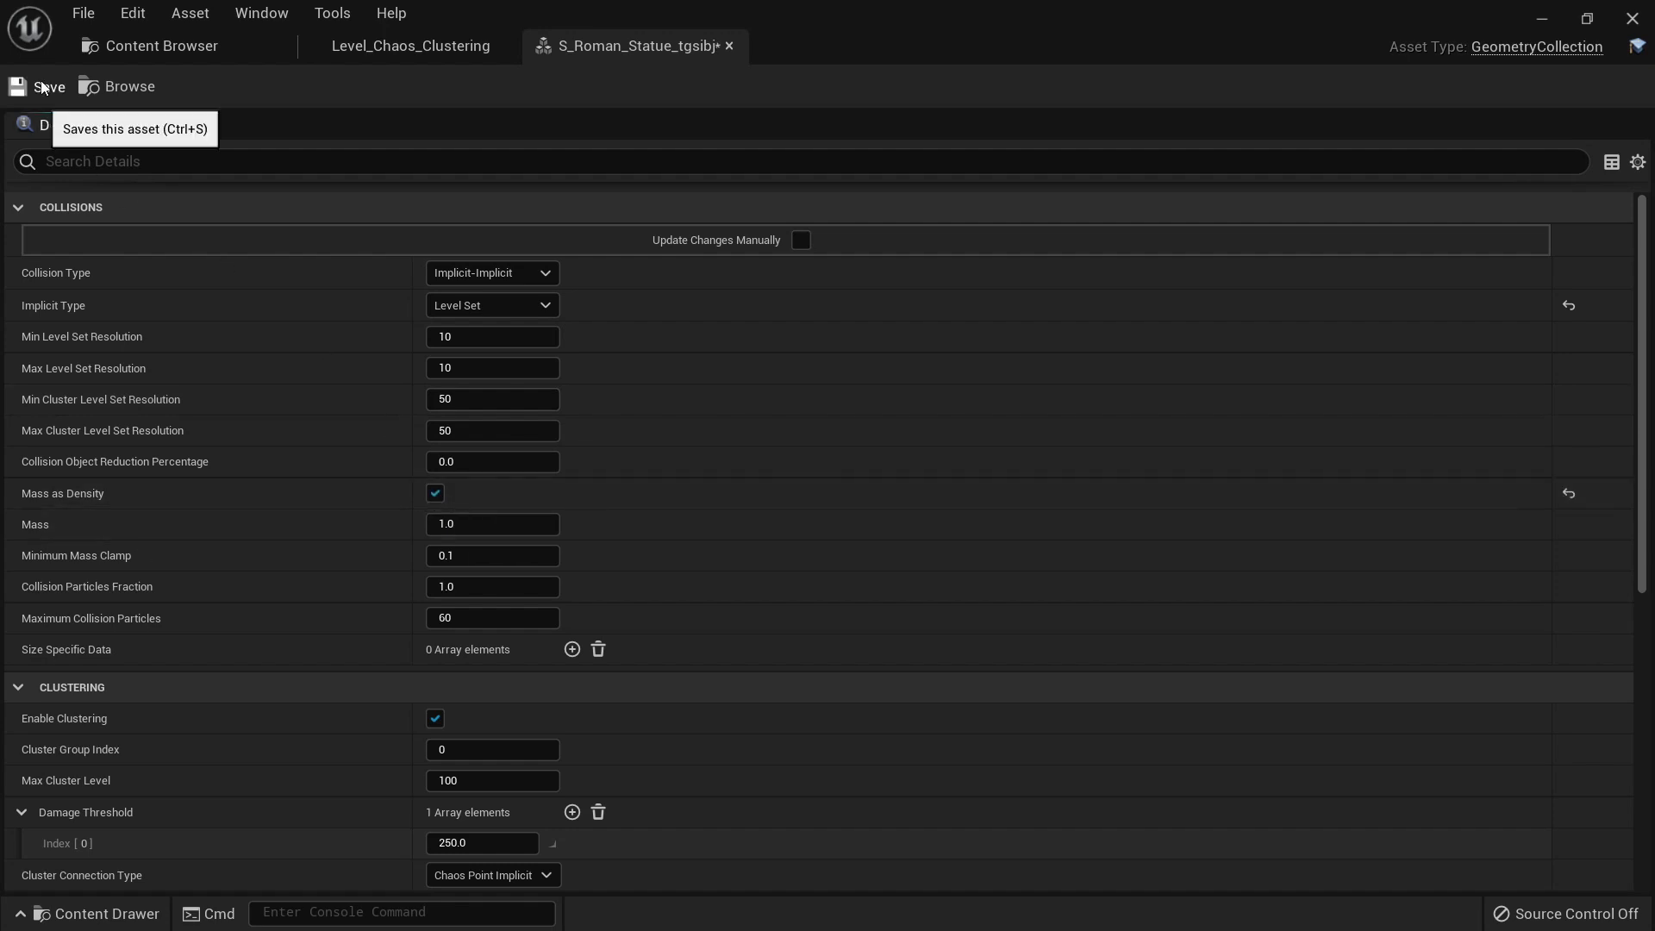
Step: Simulate the level with Mass as Density enabled, view the collapsing statue pieces, and stop the simulation
left_click(431, 48)
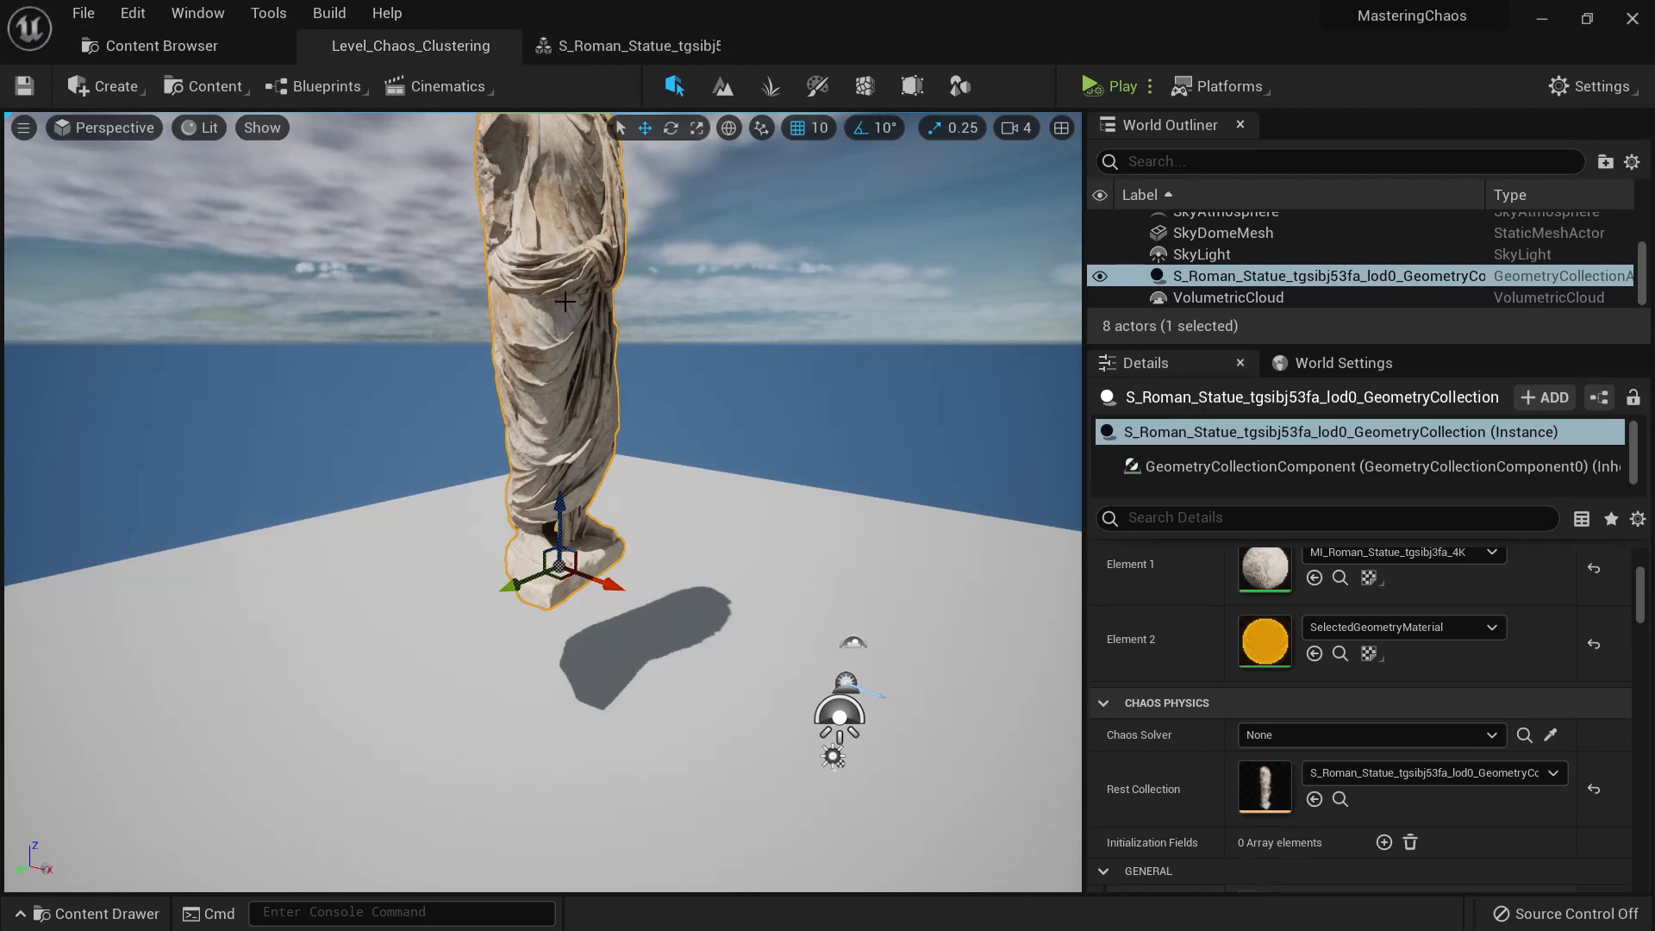
key("f")
left_click(1111, 88)
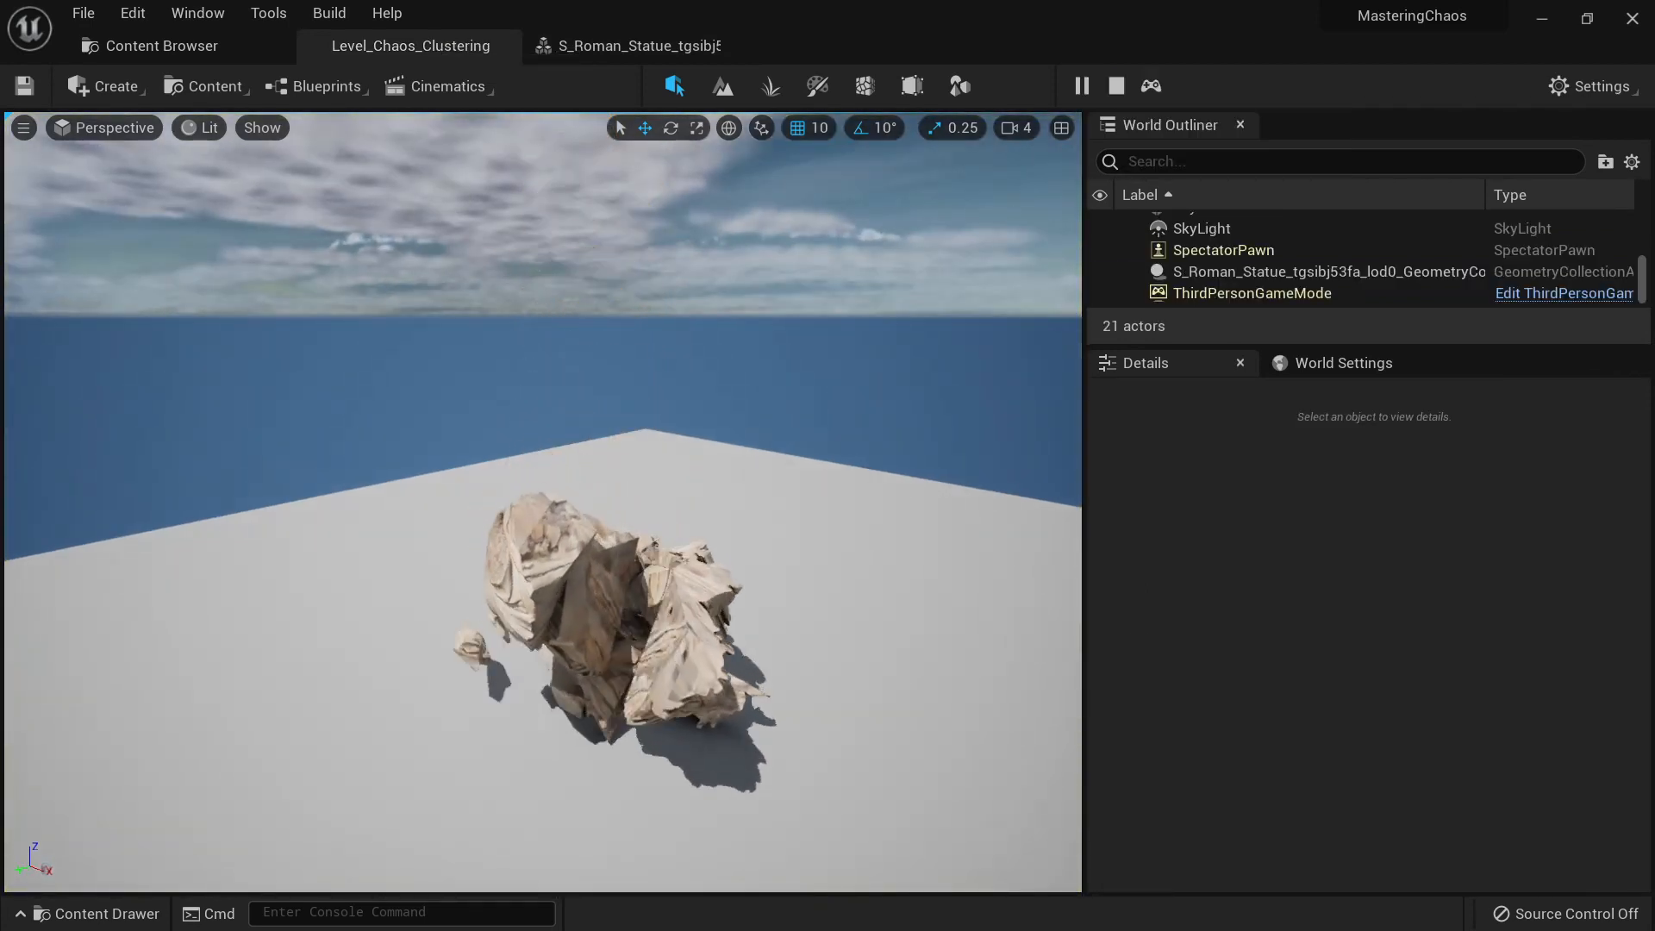
right_click_drag(789, 357, 789, 388)
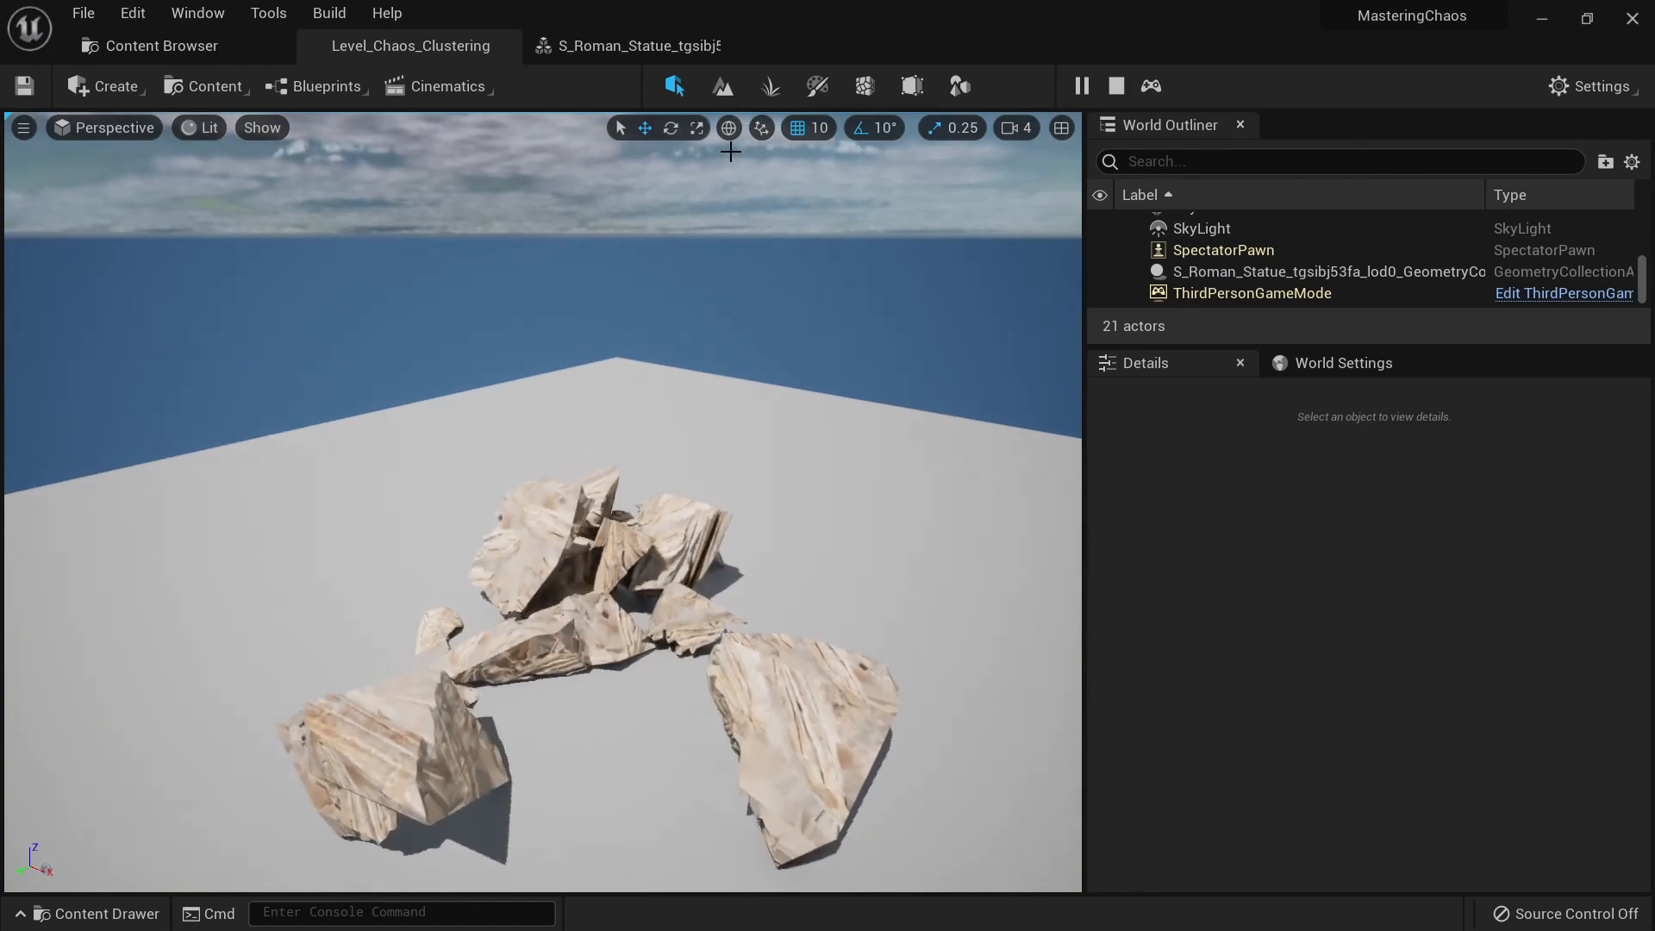
right_click_drag(773, 255, 750, 233)
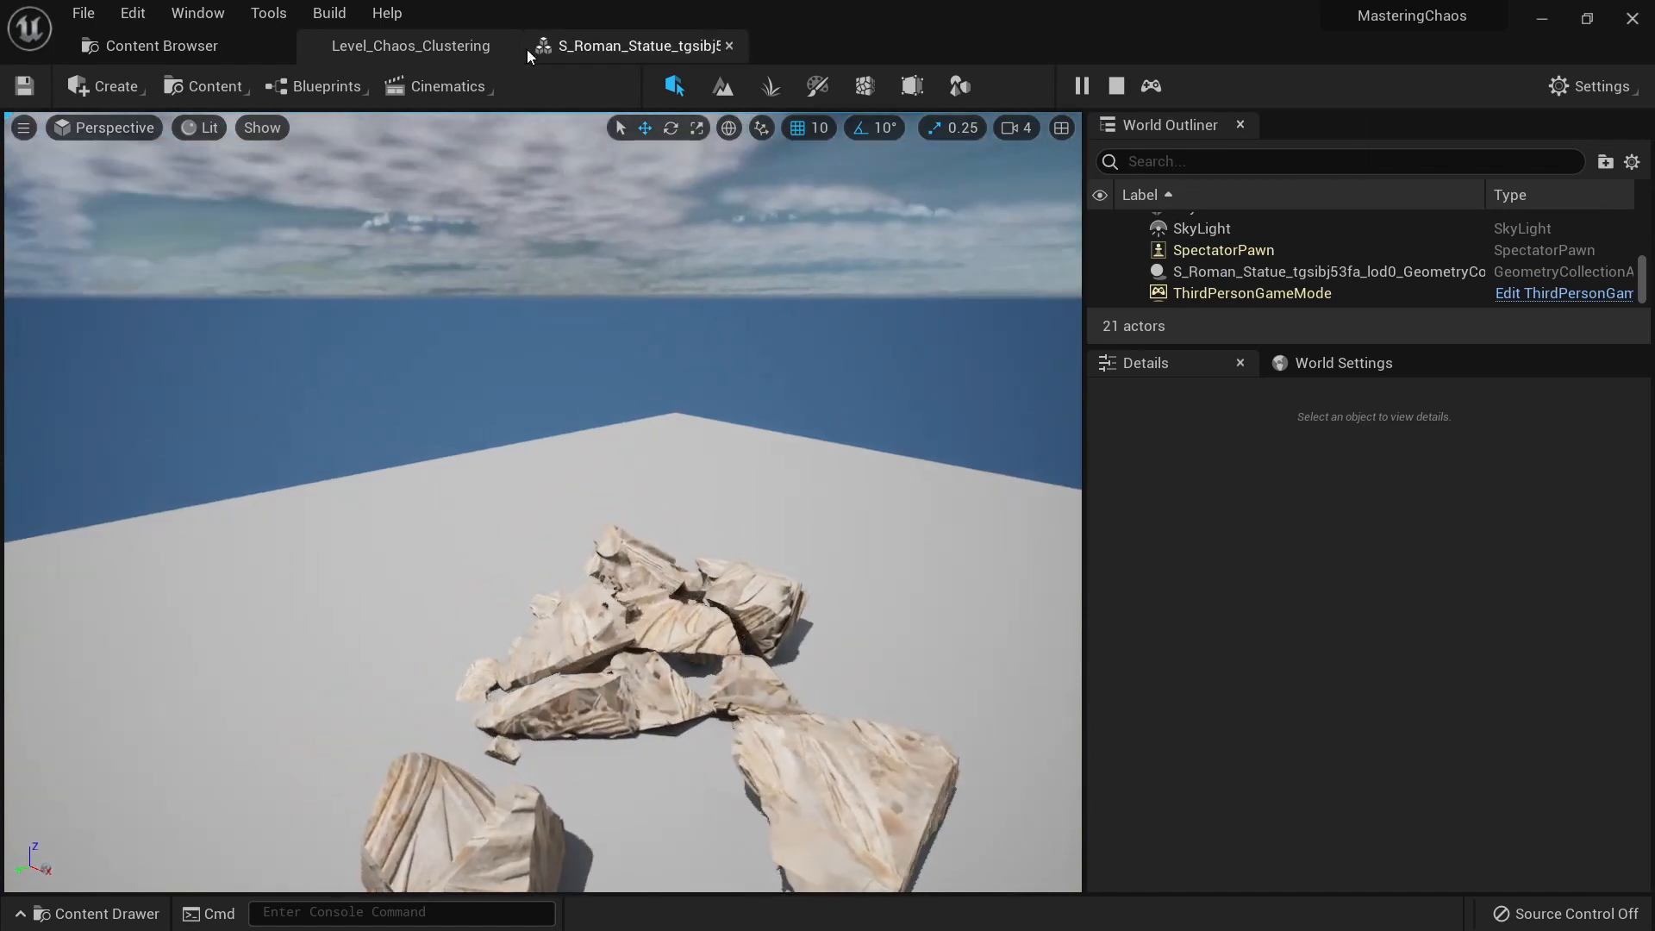
key("Escape")
Step: Set the Mass of the Roman statue's geometry collection to 2300 and save the asset
left_click(609, 44)
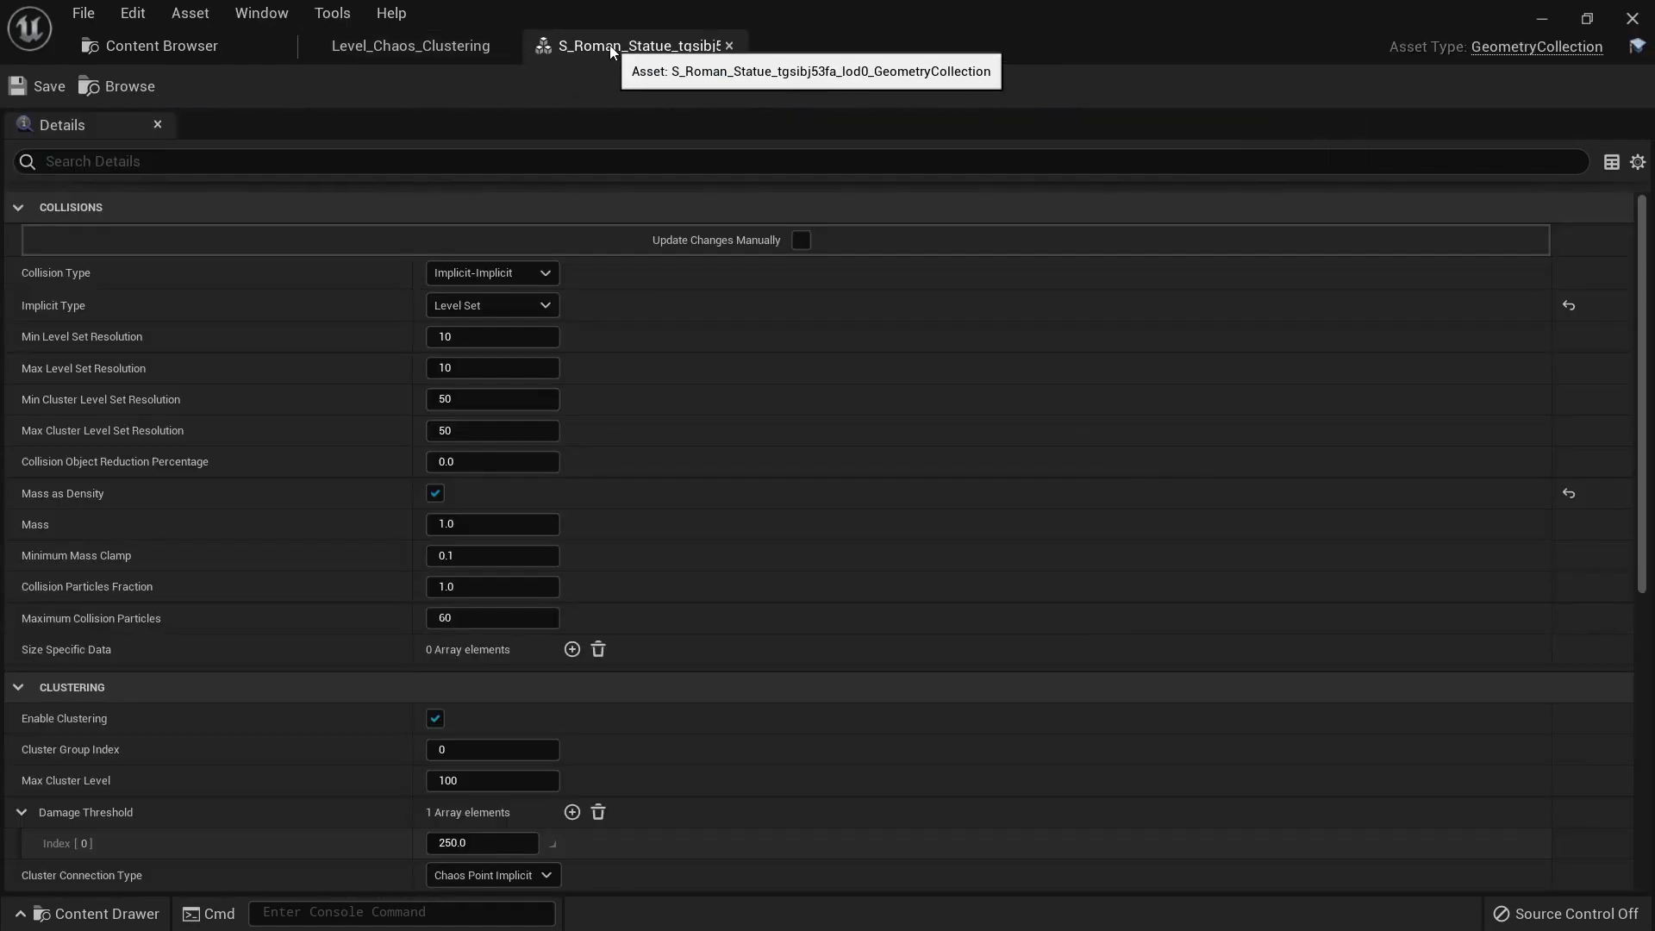
left_click(527, 522)
type("2300")
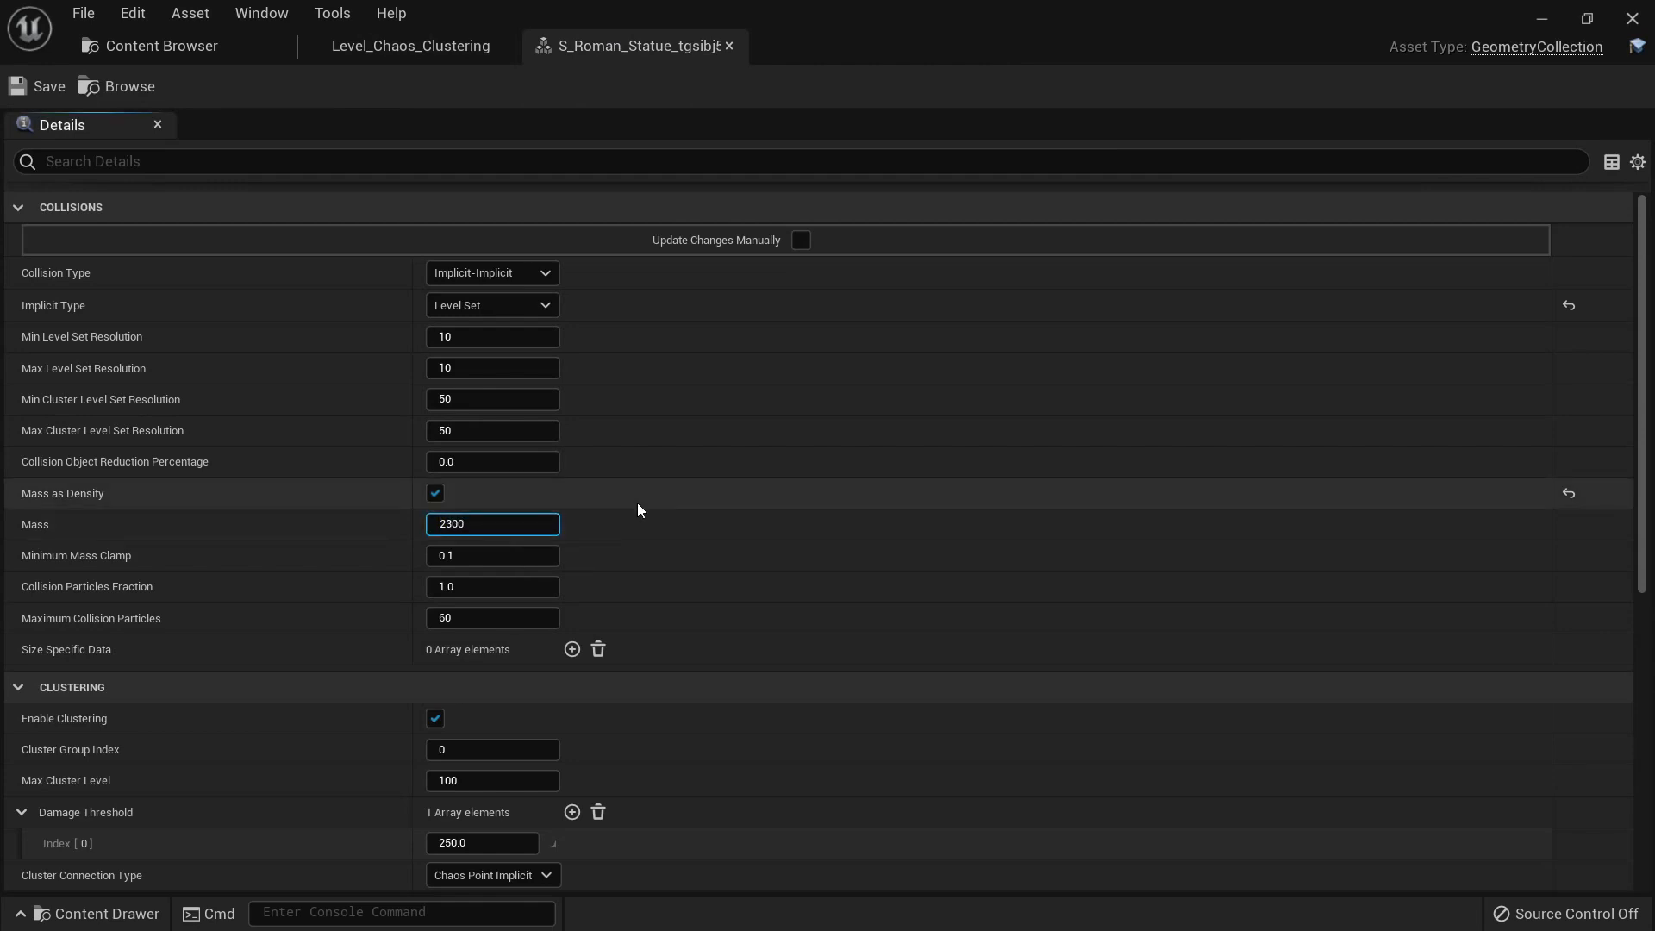
key("Return")
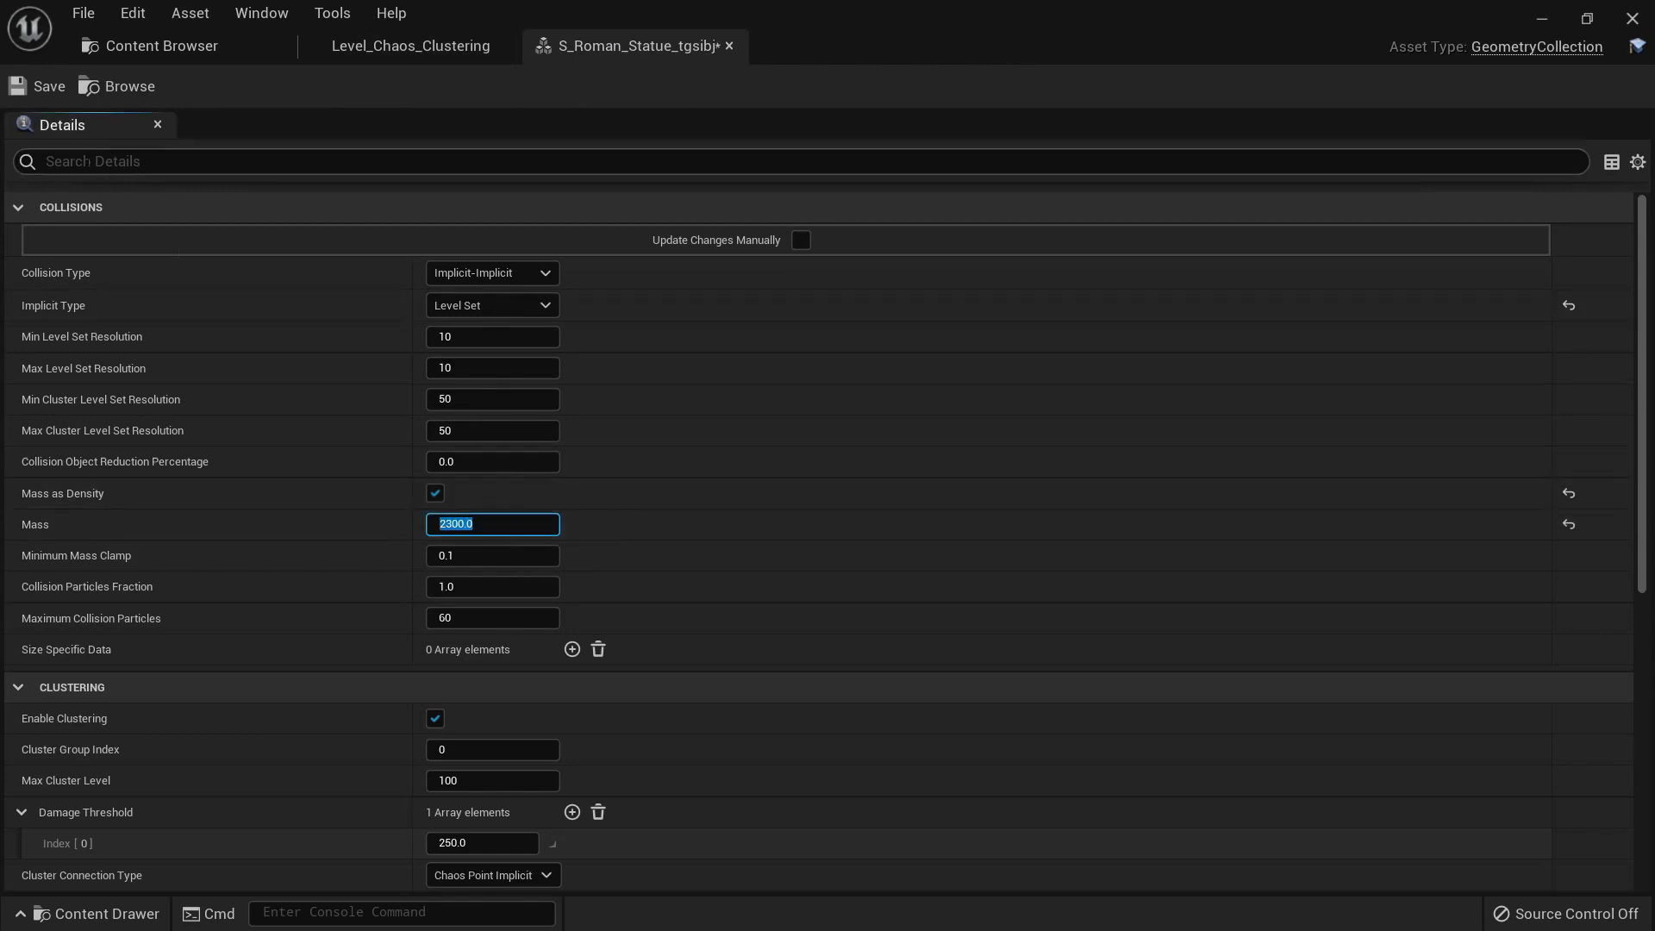
left_click(24, 85)
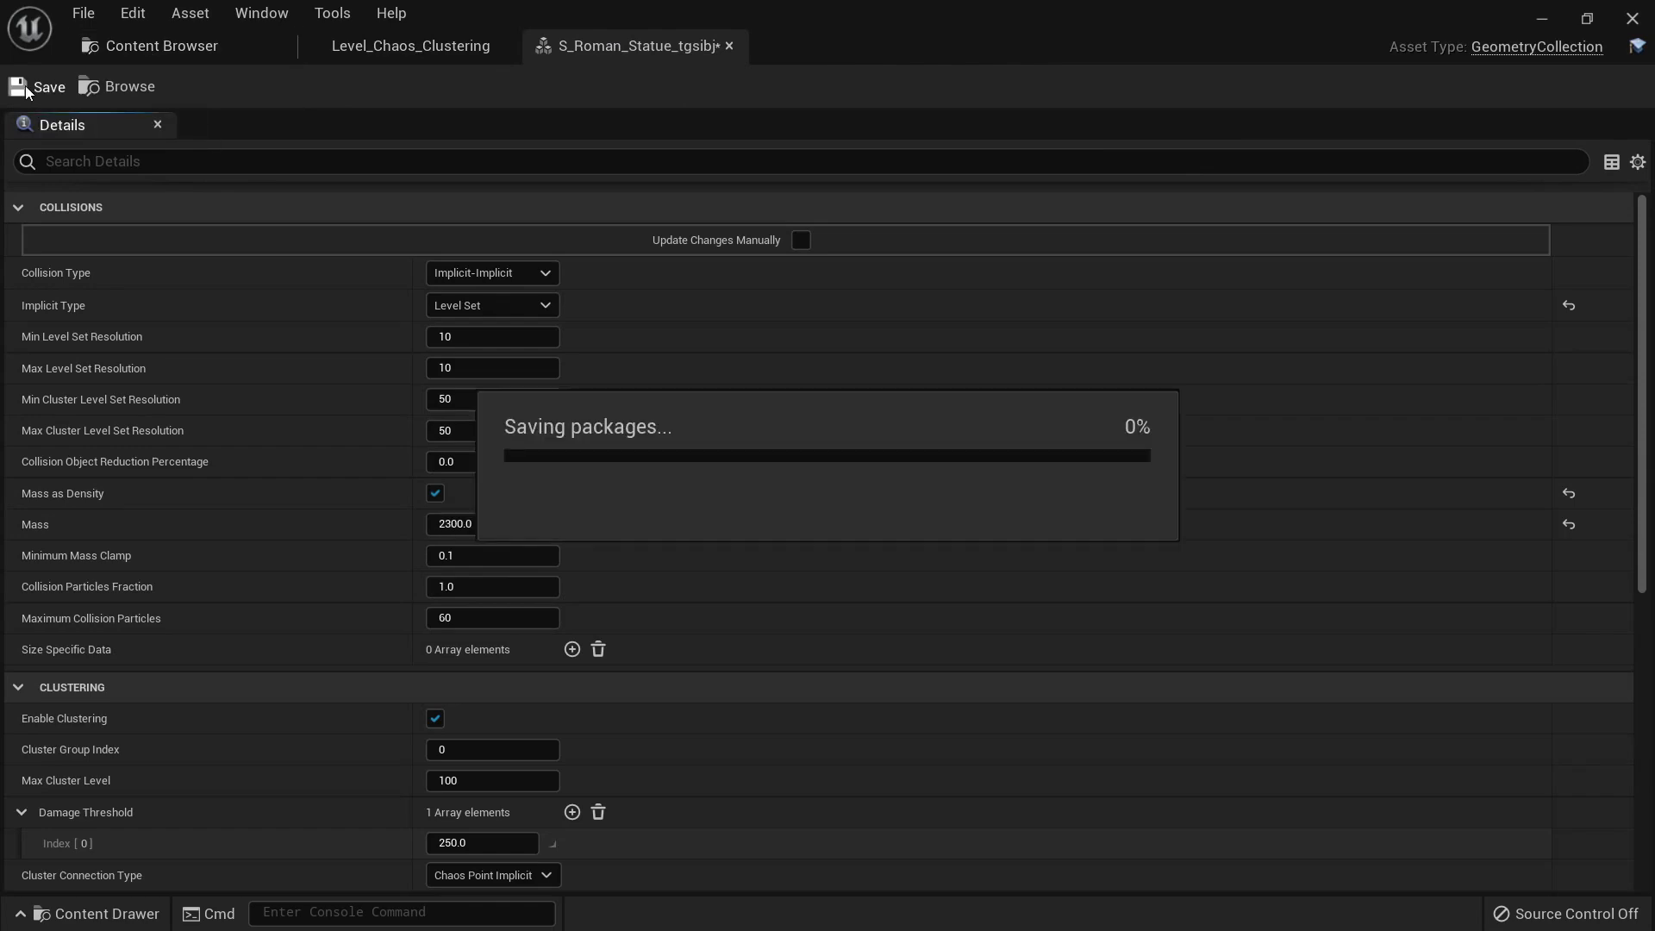
Step: Simulate the level to test the statue's fall with the denser mass, and stop the simulation
left_click(395, 51)
left_click(1090, 86)
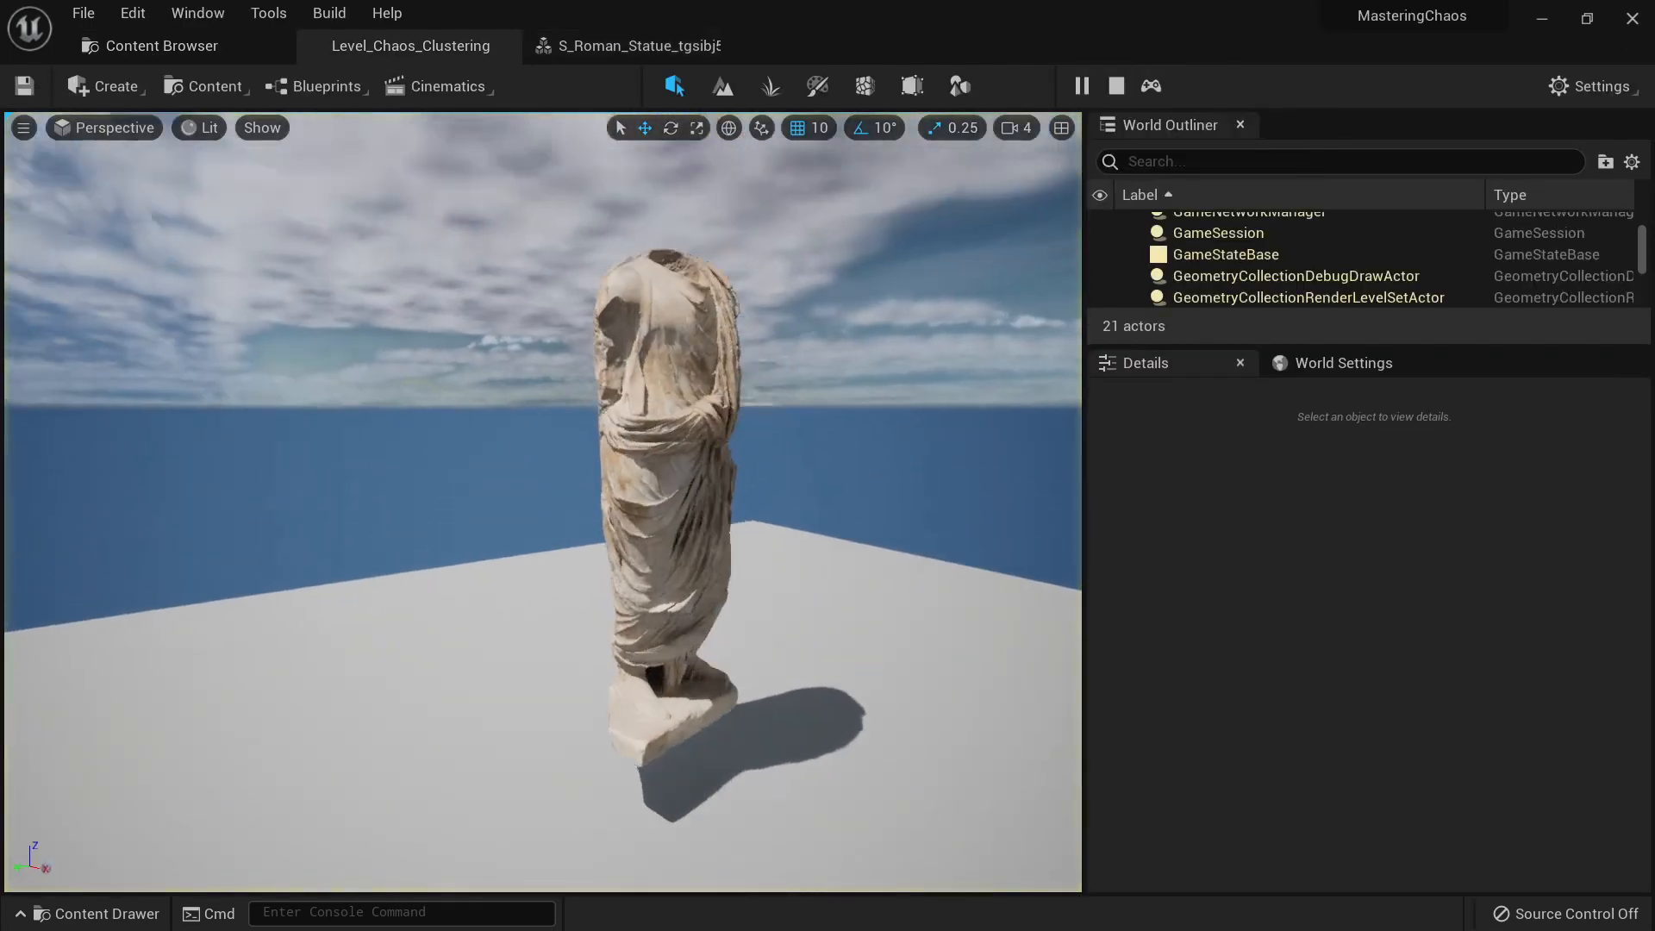
right_click_drag(552, 500, 807, 421)
key("Escape")
Step: Lower the Roman statue along the vertical axis until its base sits close to the floor
right_click_drag(634, 398, 617, 349)
left_click(599, 422)
mouse_move(599, 423)
right_mouse_down()
mouse_move(597, 358)
mouse_move(608, 423)
right_mouse_up()
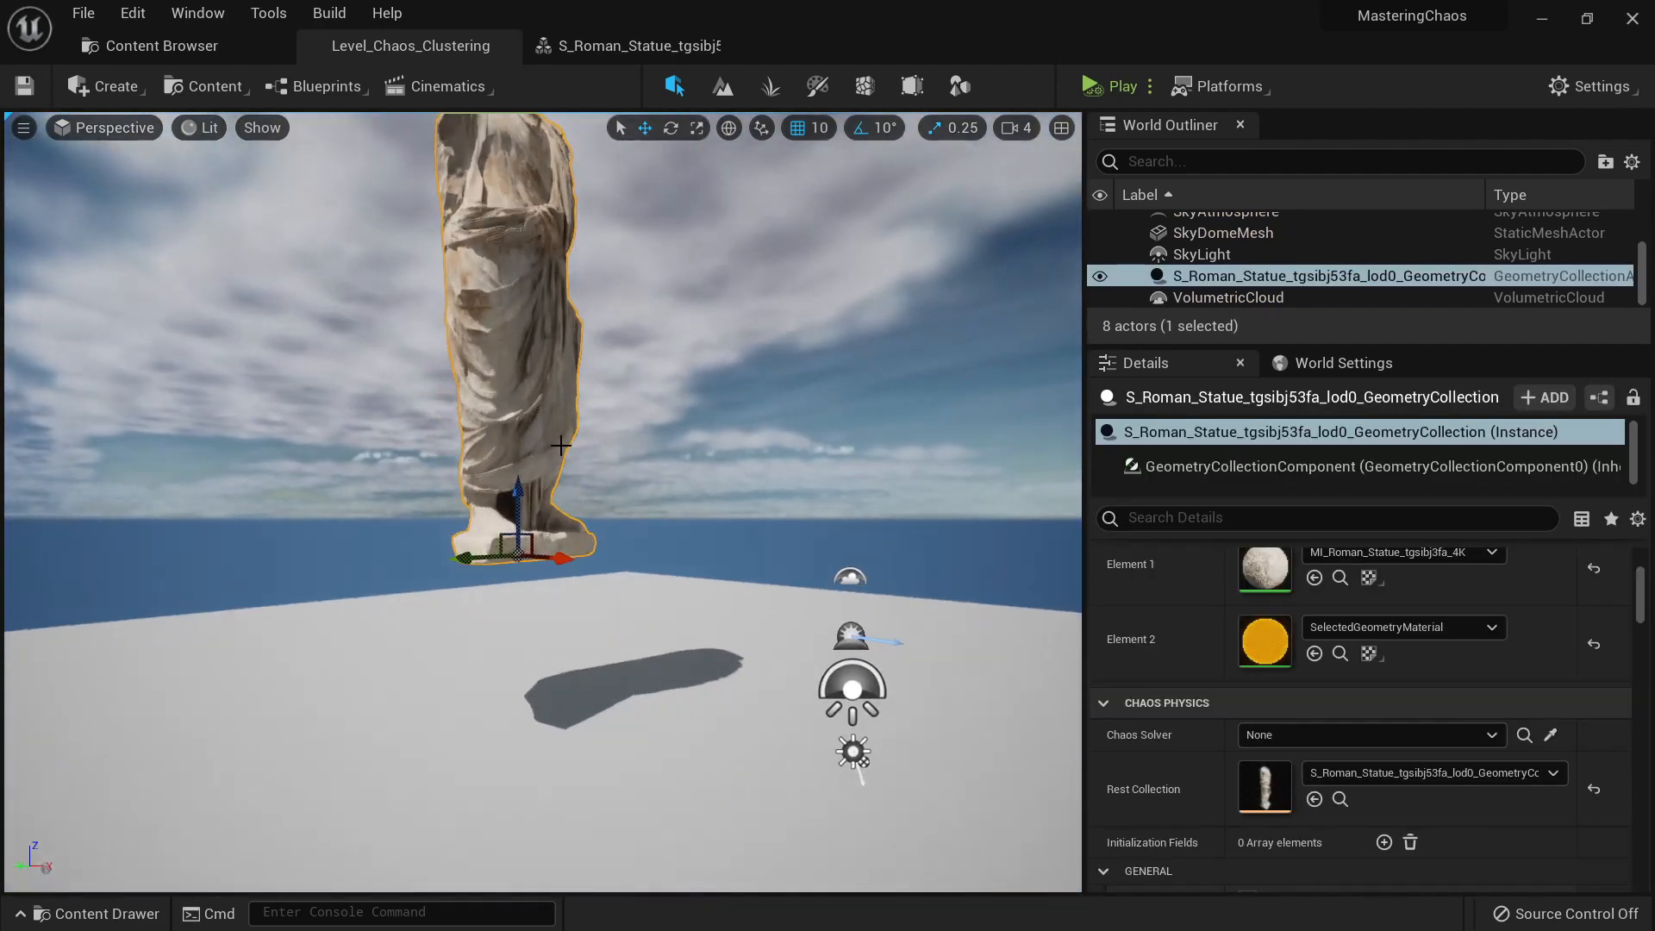
left_click_drag(517, 474, 516, 646)
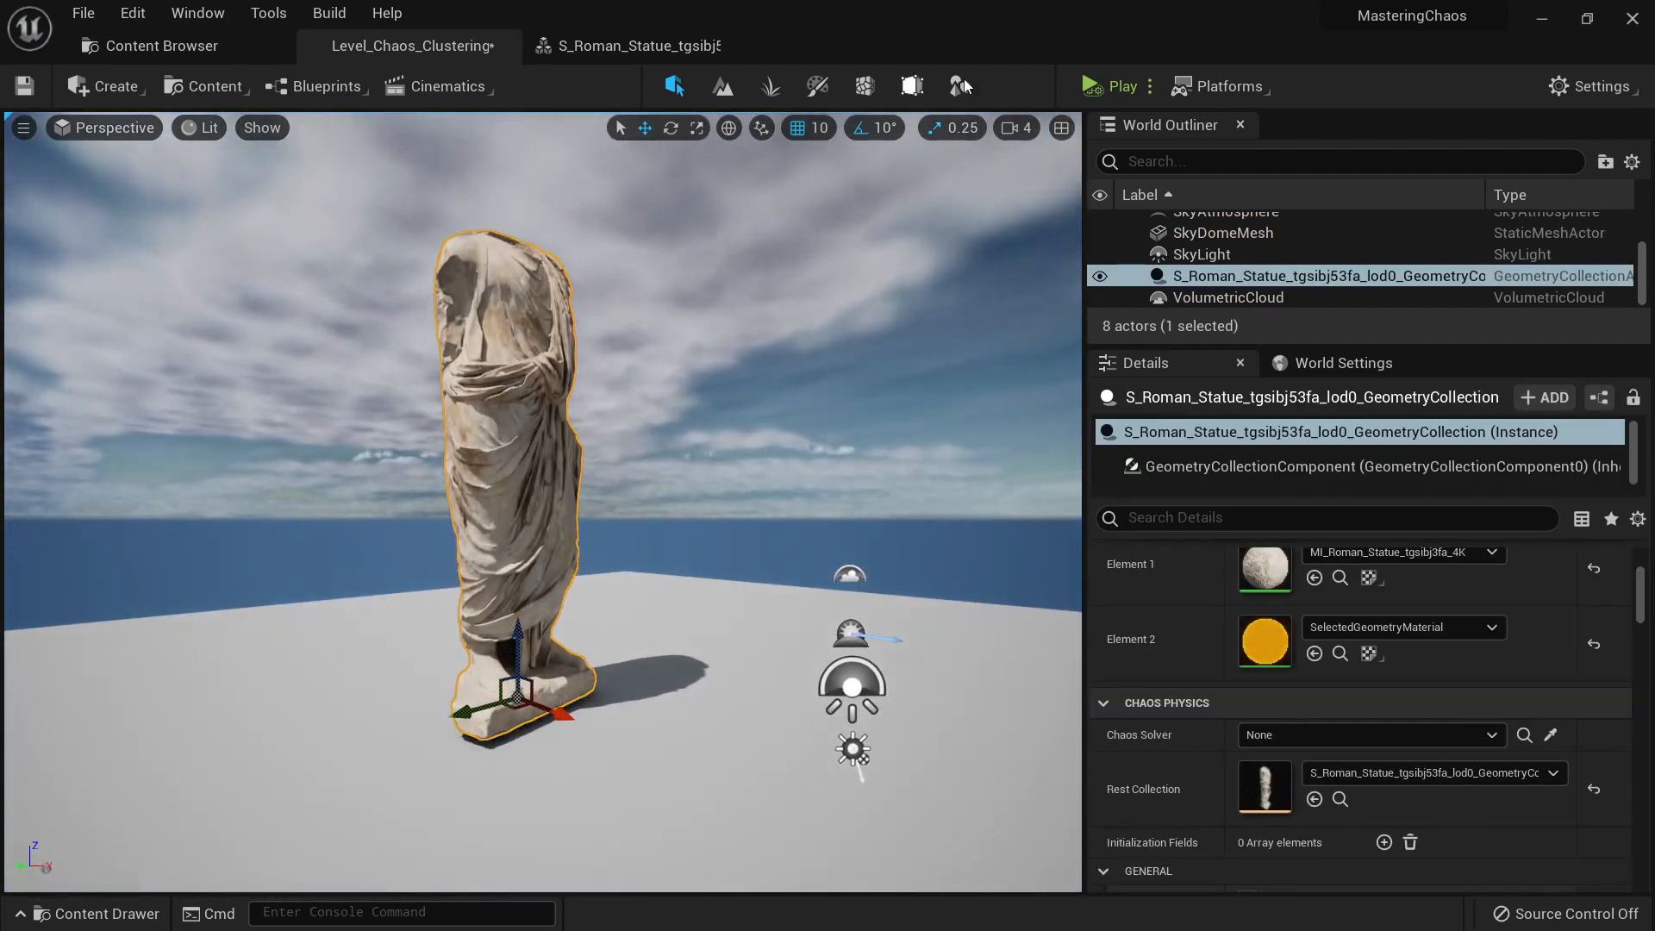
Step: Simulate the level with the lowered statue, look over the broken pieces from the side, and stop the simulation
left_click(1104, 101)
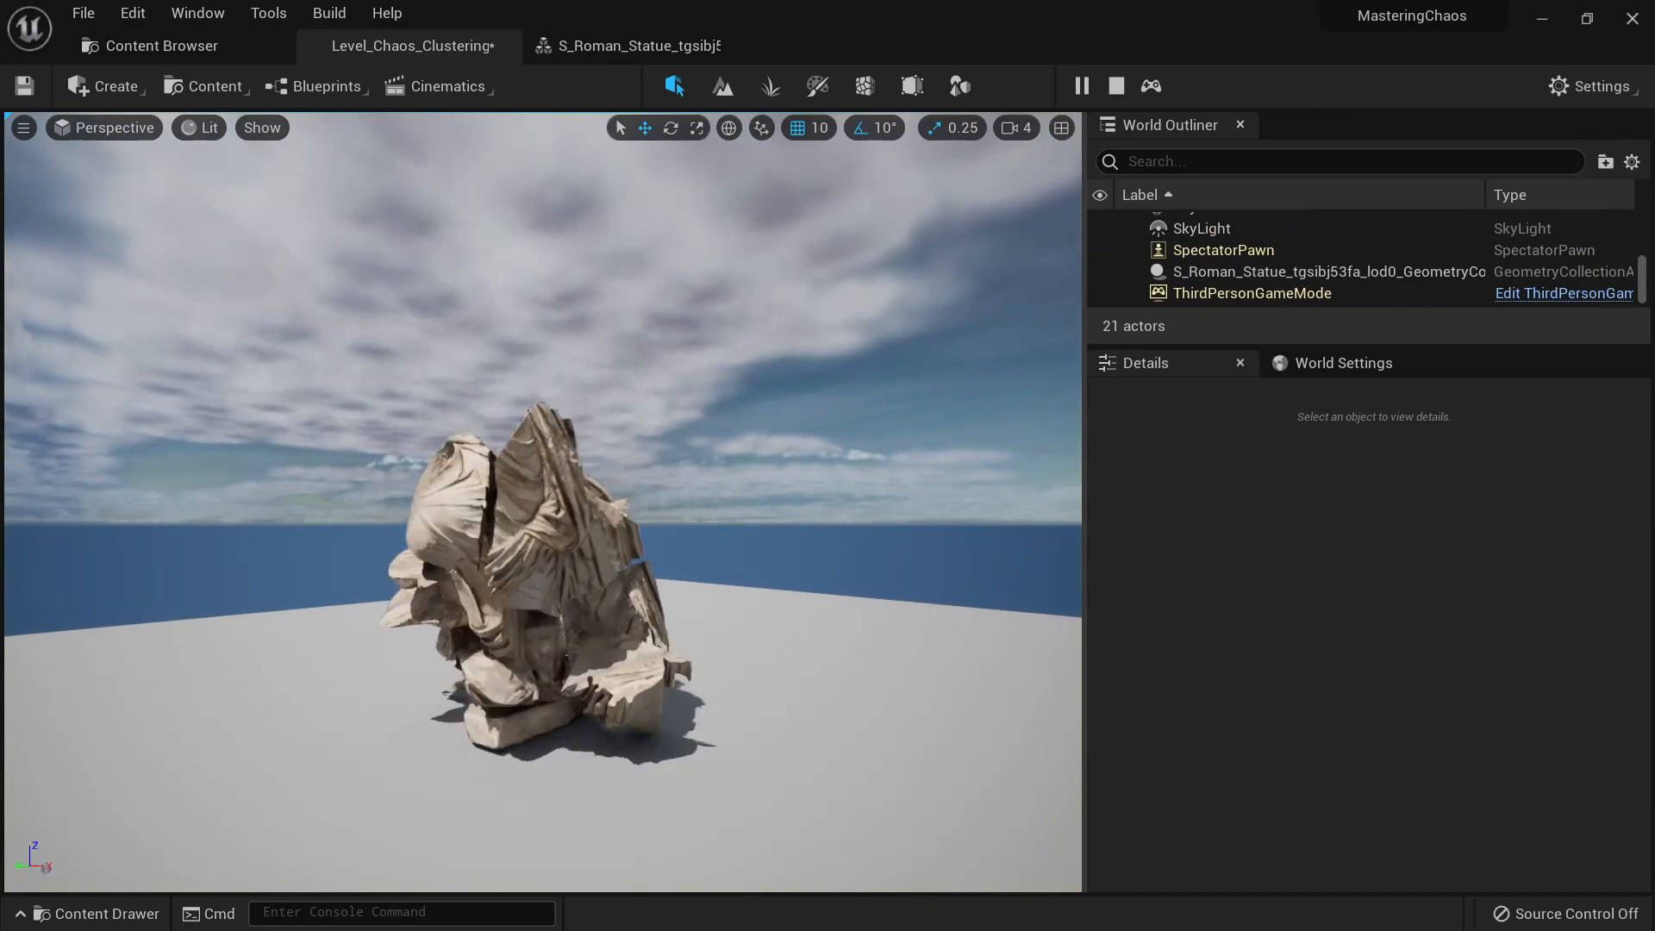
right_click_drag(552, 483, 479, 539)
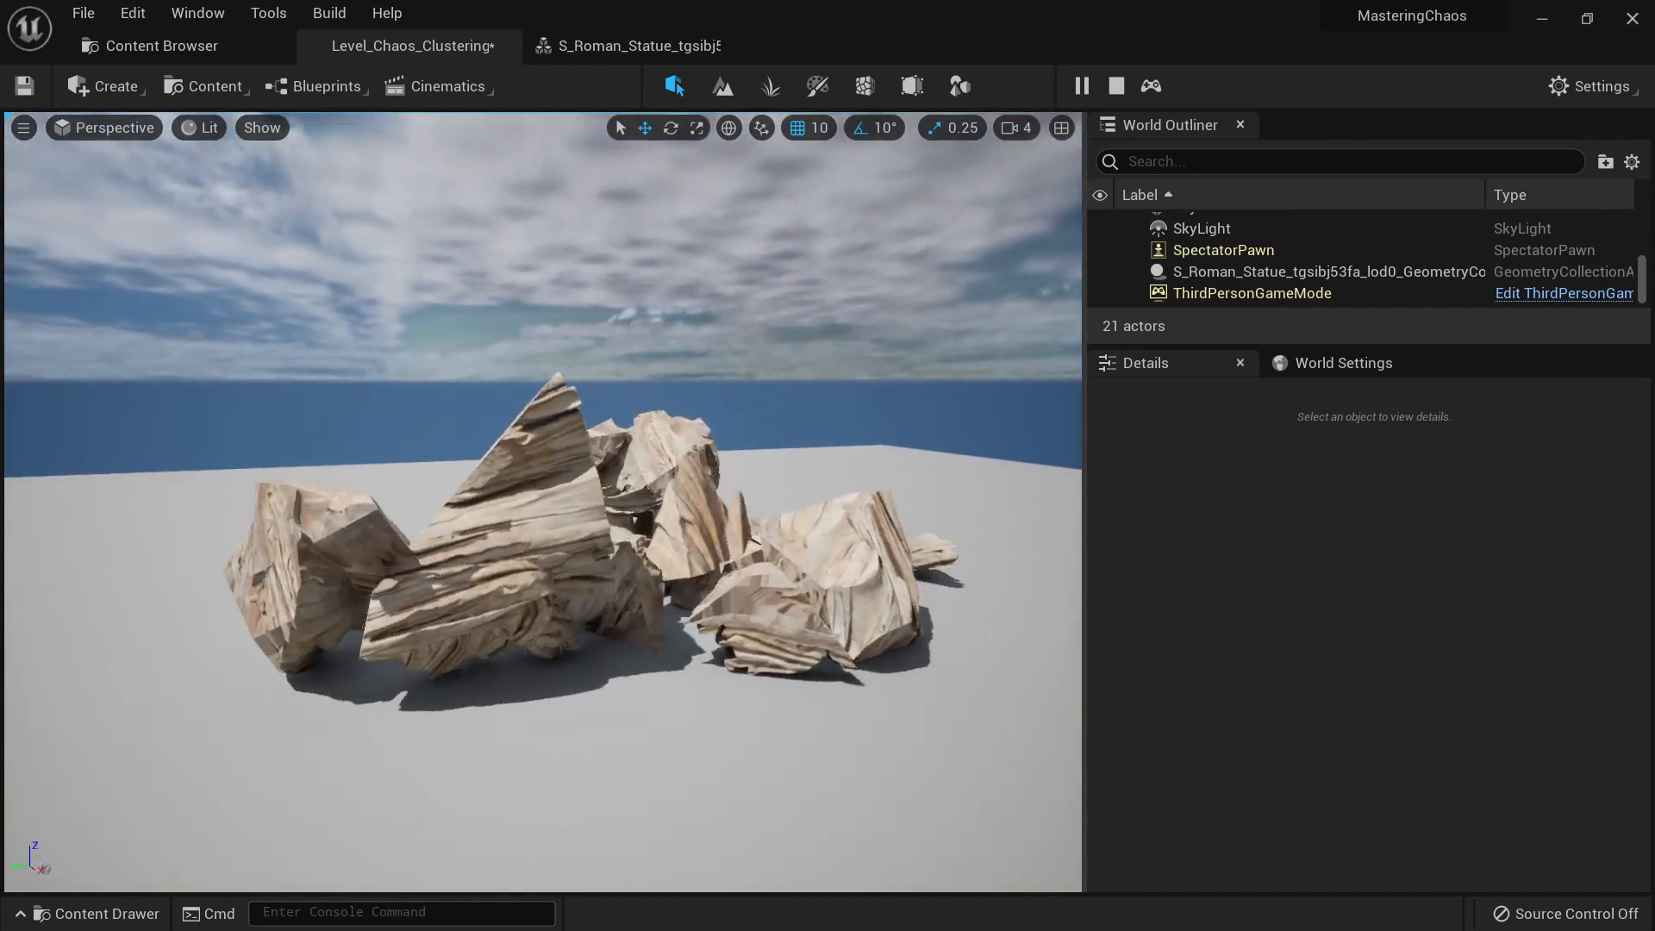
right_click_drag(791, 440, 810, 434)
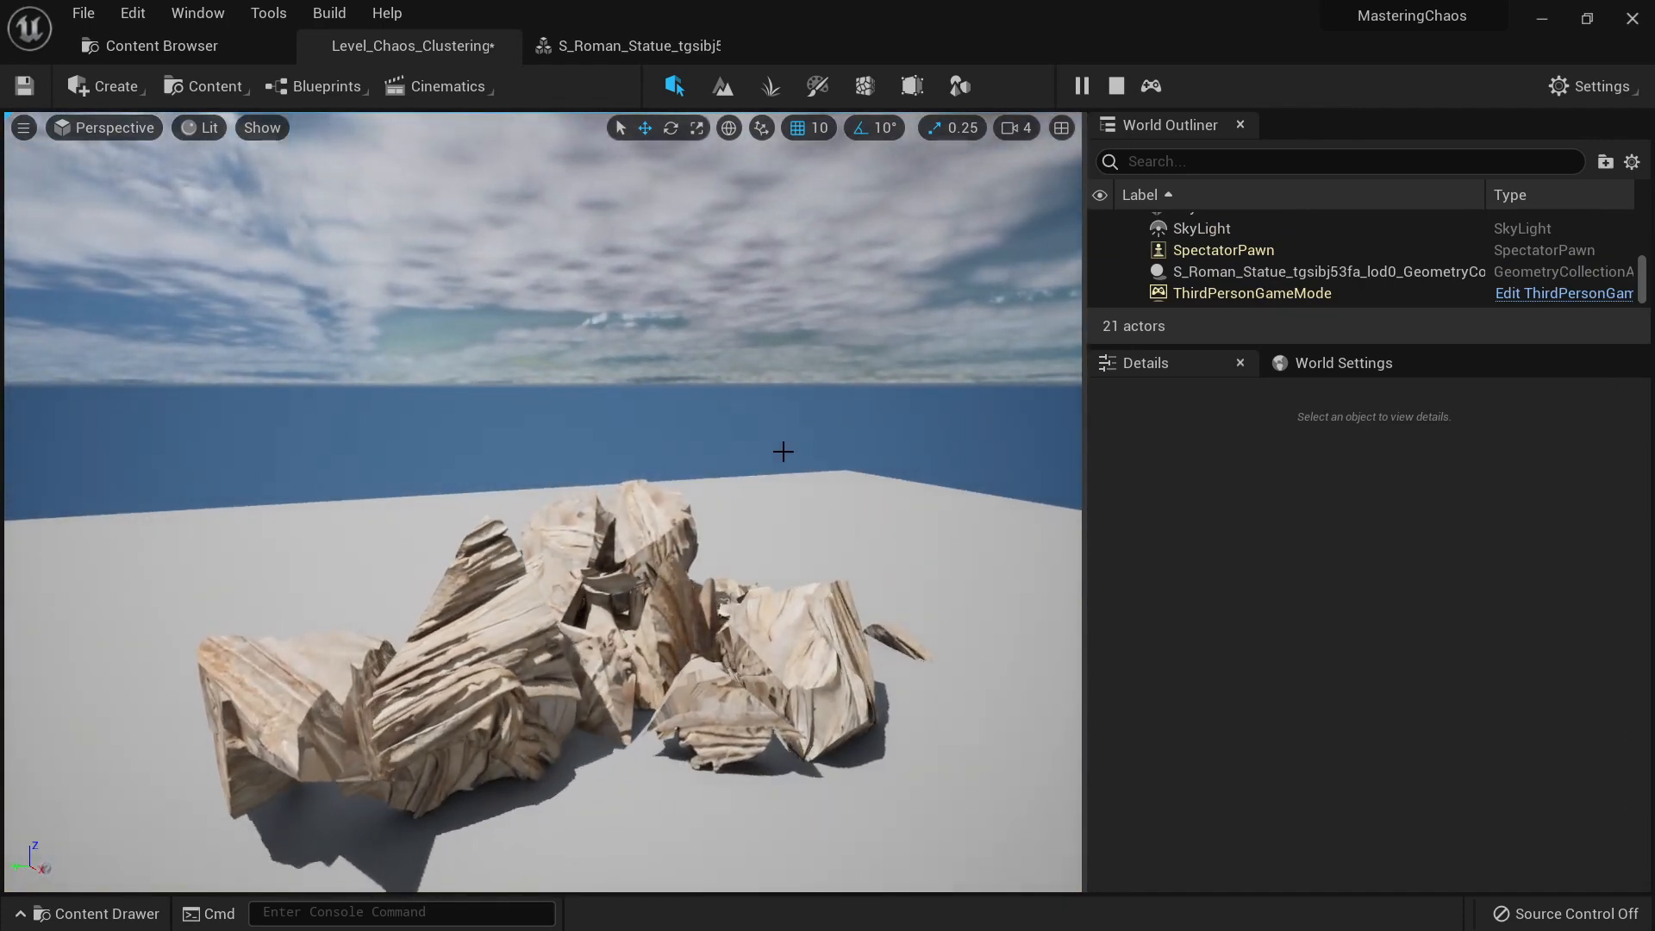
key("Escape")
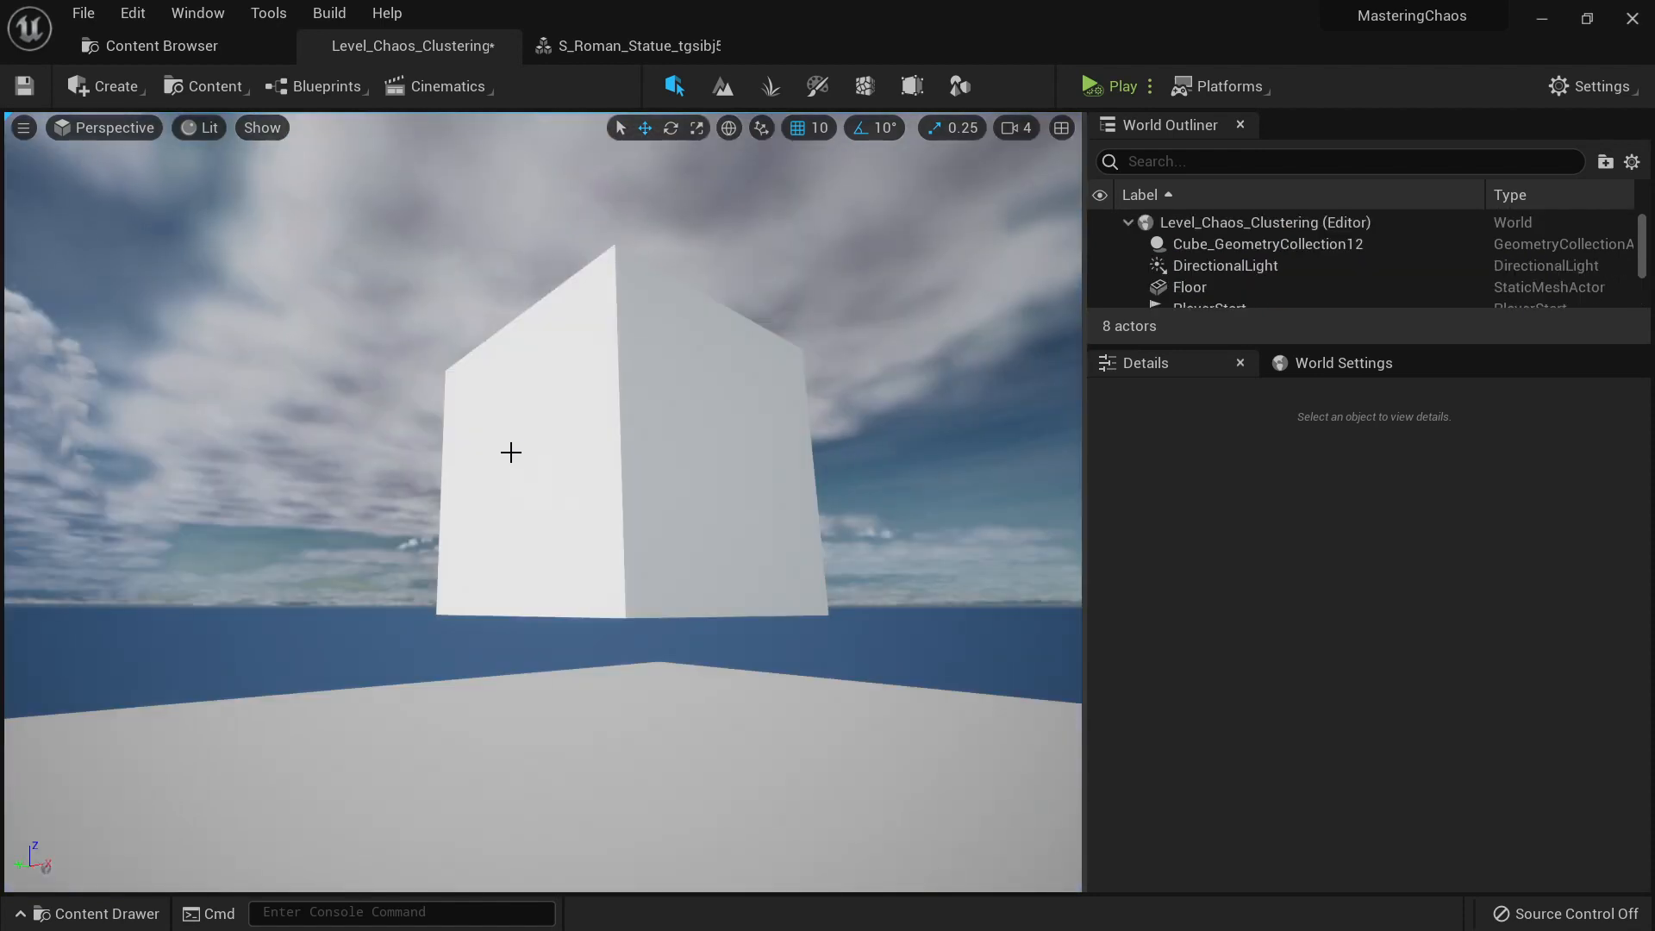
Step: Open the rest collection asset of the floating white cube and set its Implicit Type to Level Set
left_click(622, 355)
mouse_move(623, 355)
right_mouse_down()
mouse_move(608, 409)
mouse_move(624, 385)
right_mouse_up()
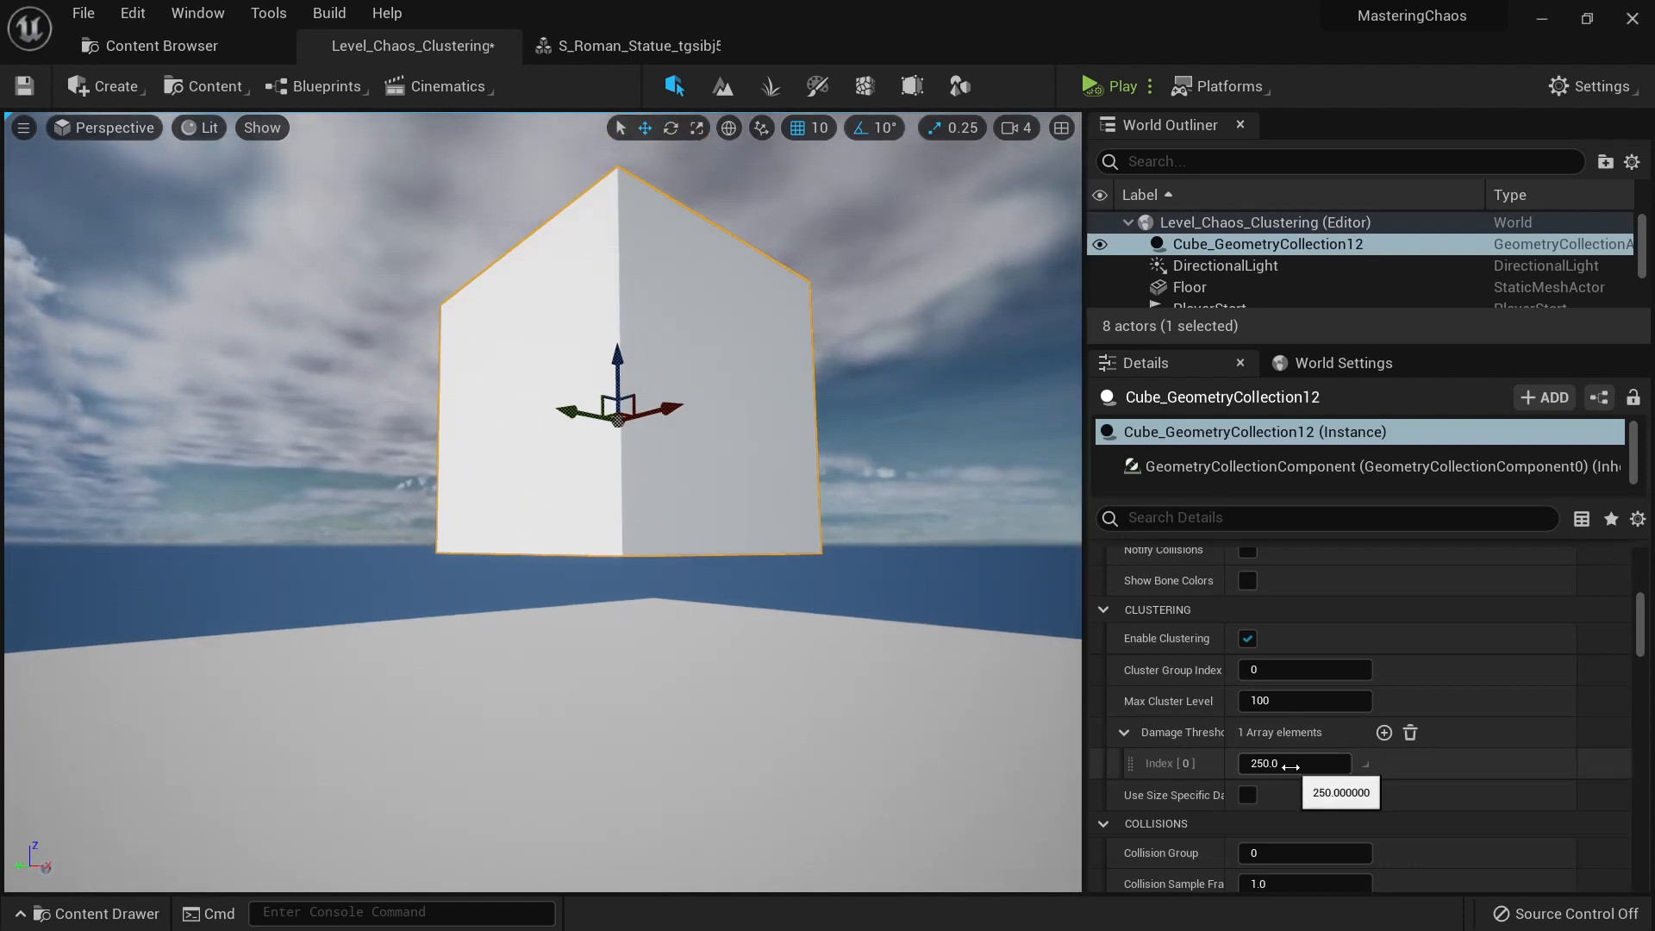
scroll(1307, 759, "up", 5)
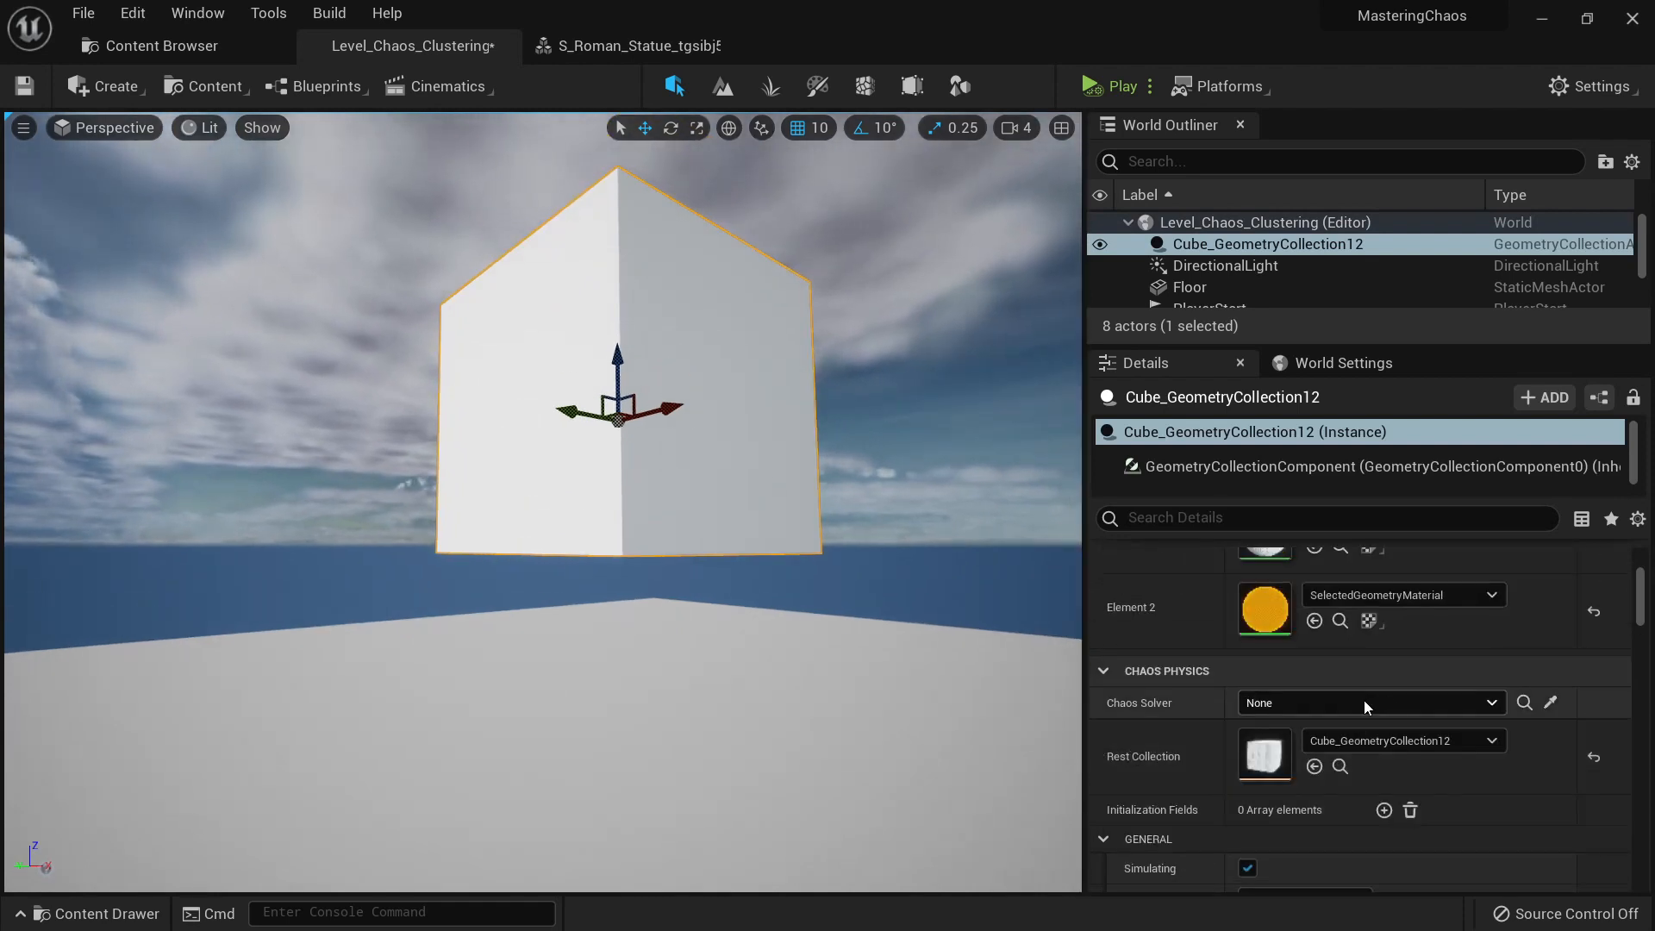
double_click(1260, 749)
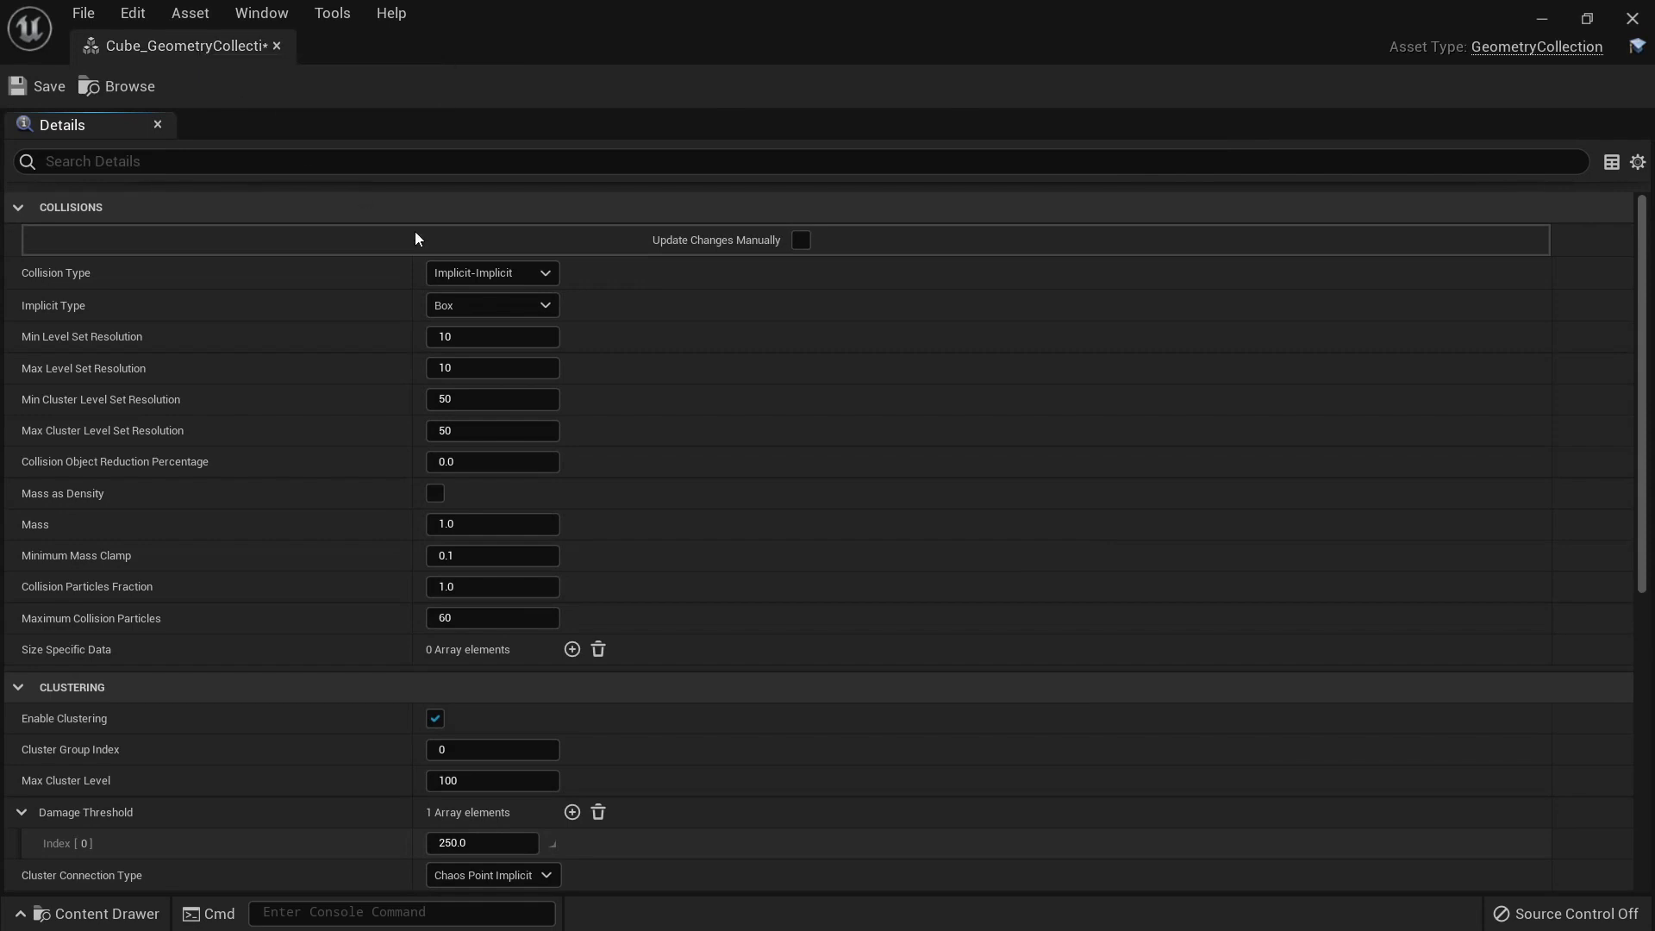
left_click(517, 272)
left_click(483, 291)
left_click(472, 306)
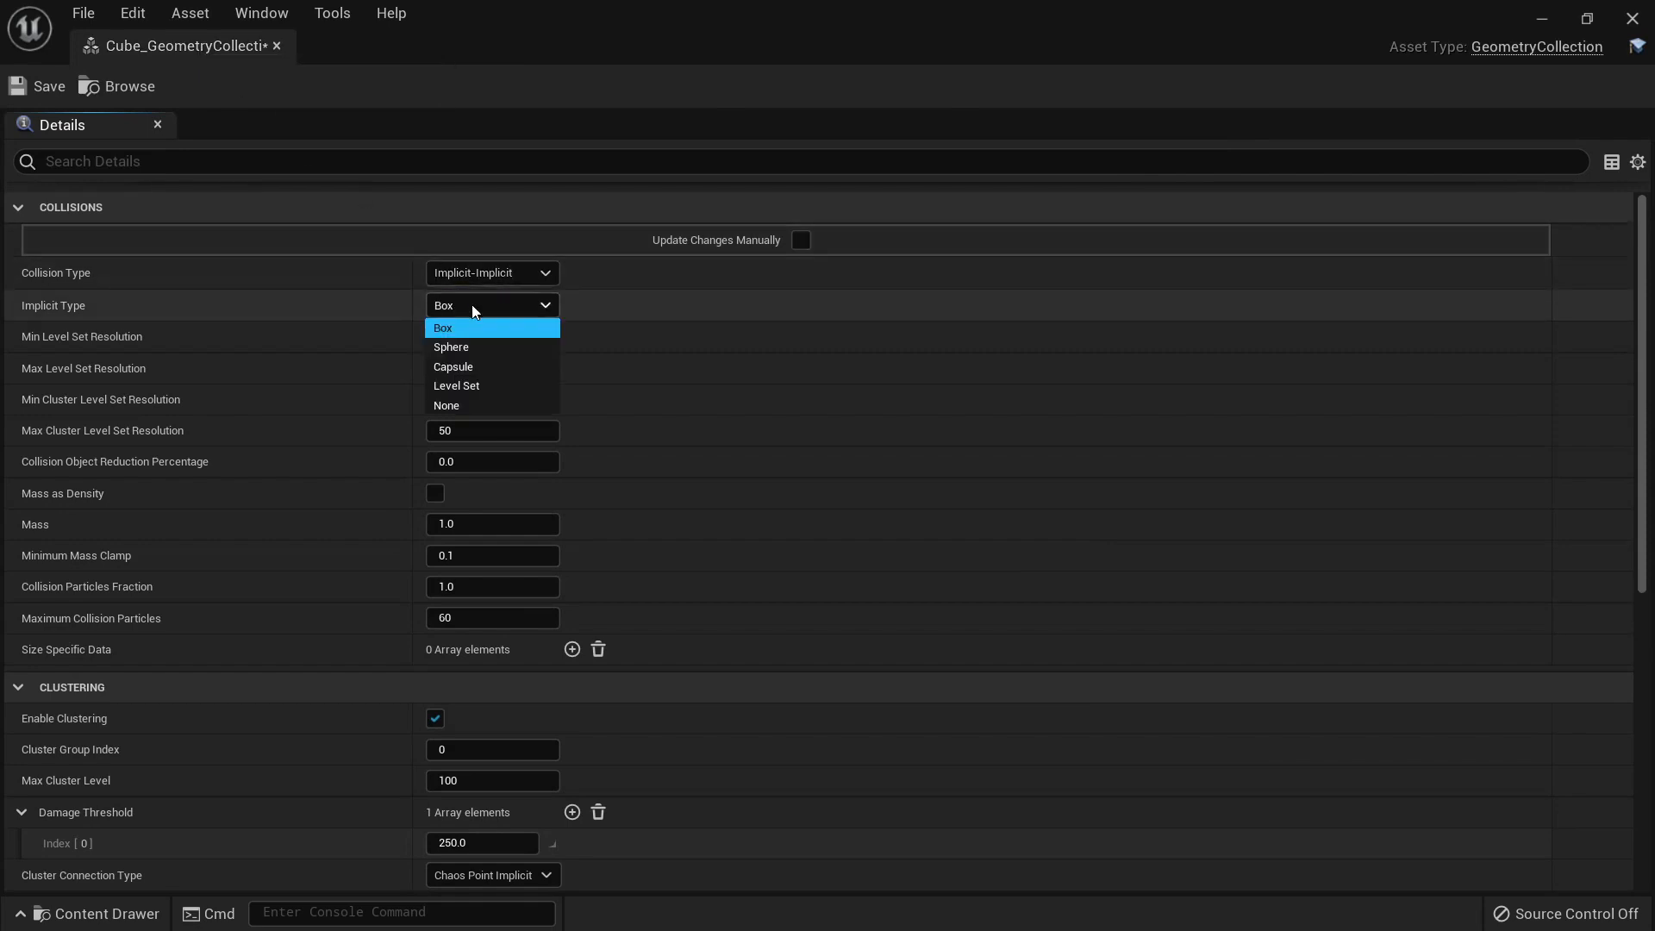
left_click(461, 385)
Step: Enable Mass as Density for the cube's geometry collection, set its Mass to 2000, and save and close the asset
left_click(436, 493)
left_click(482, 524)
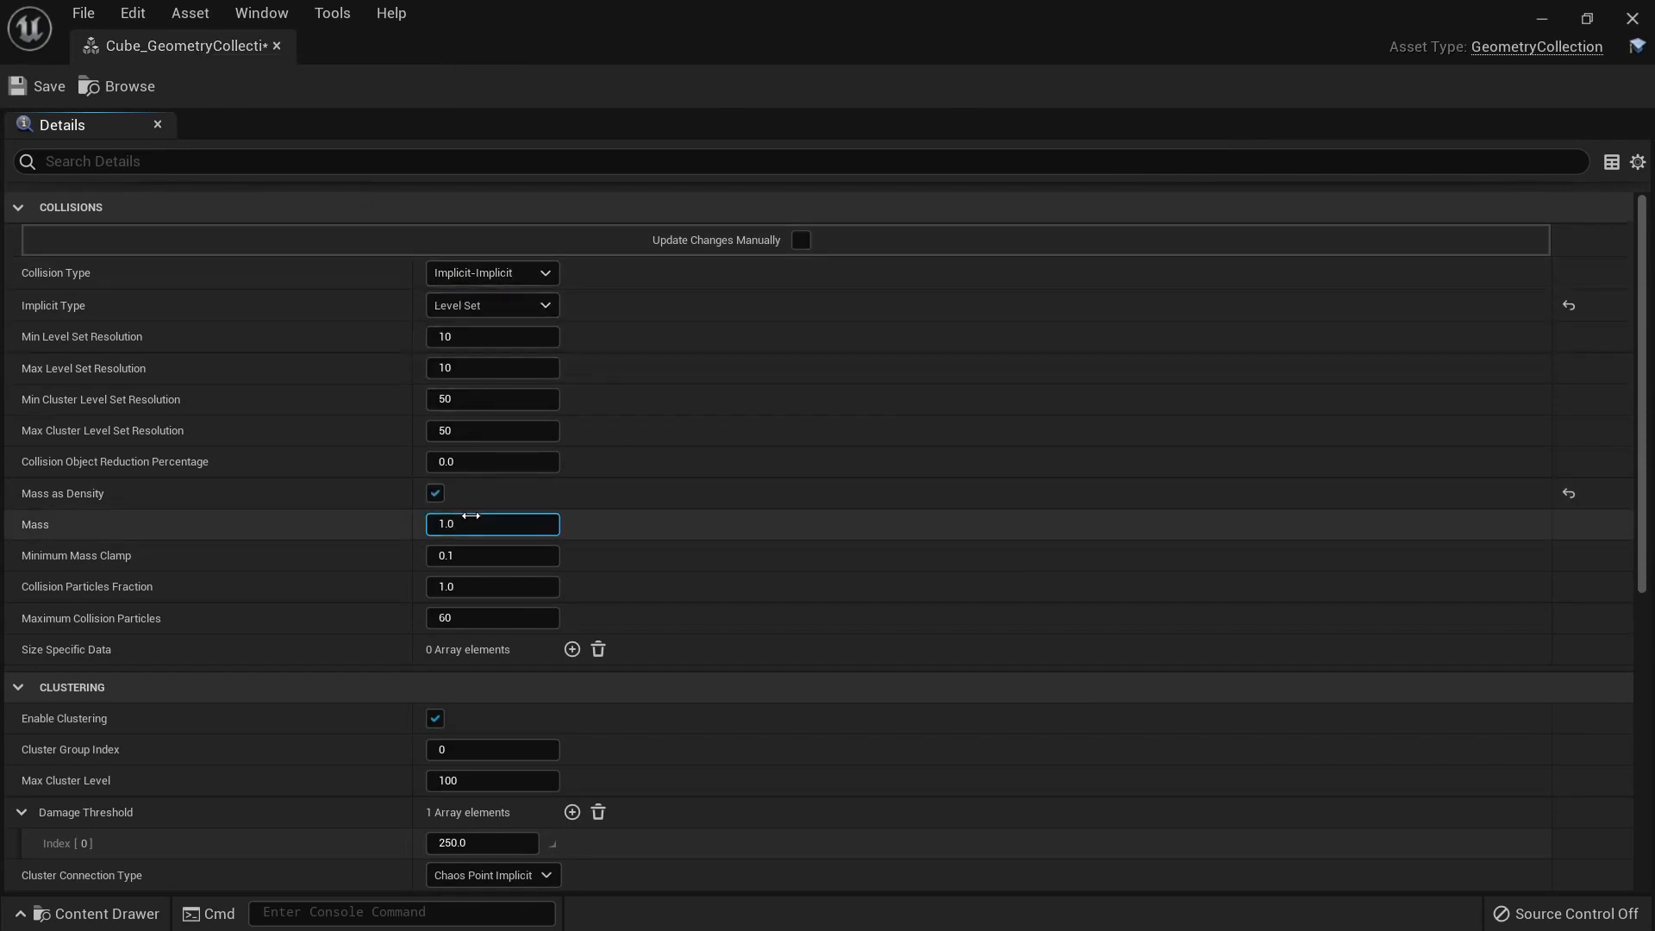
type("2000")
key("Return")
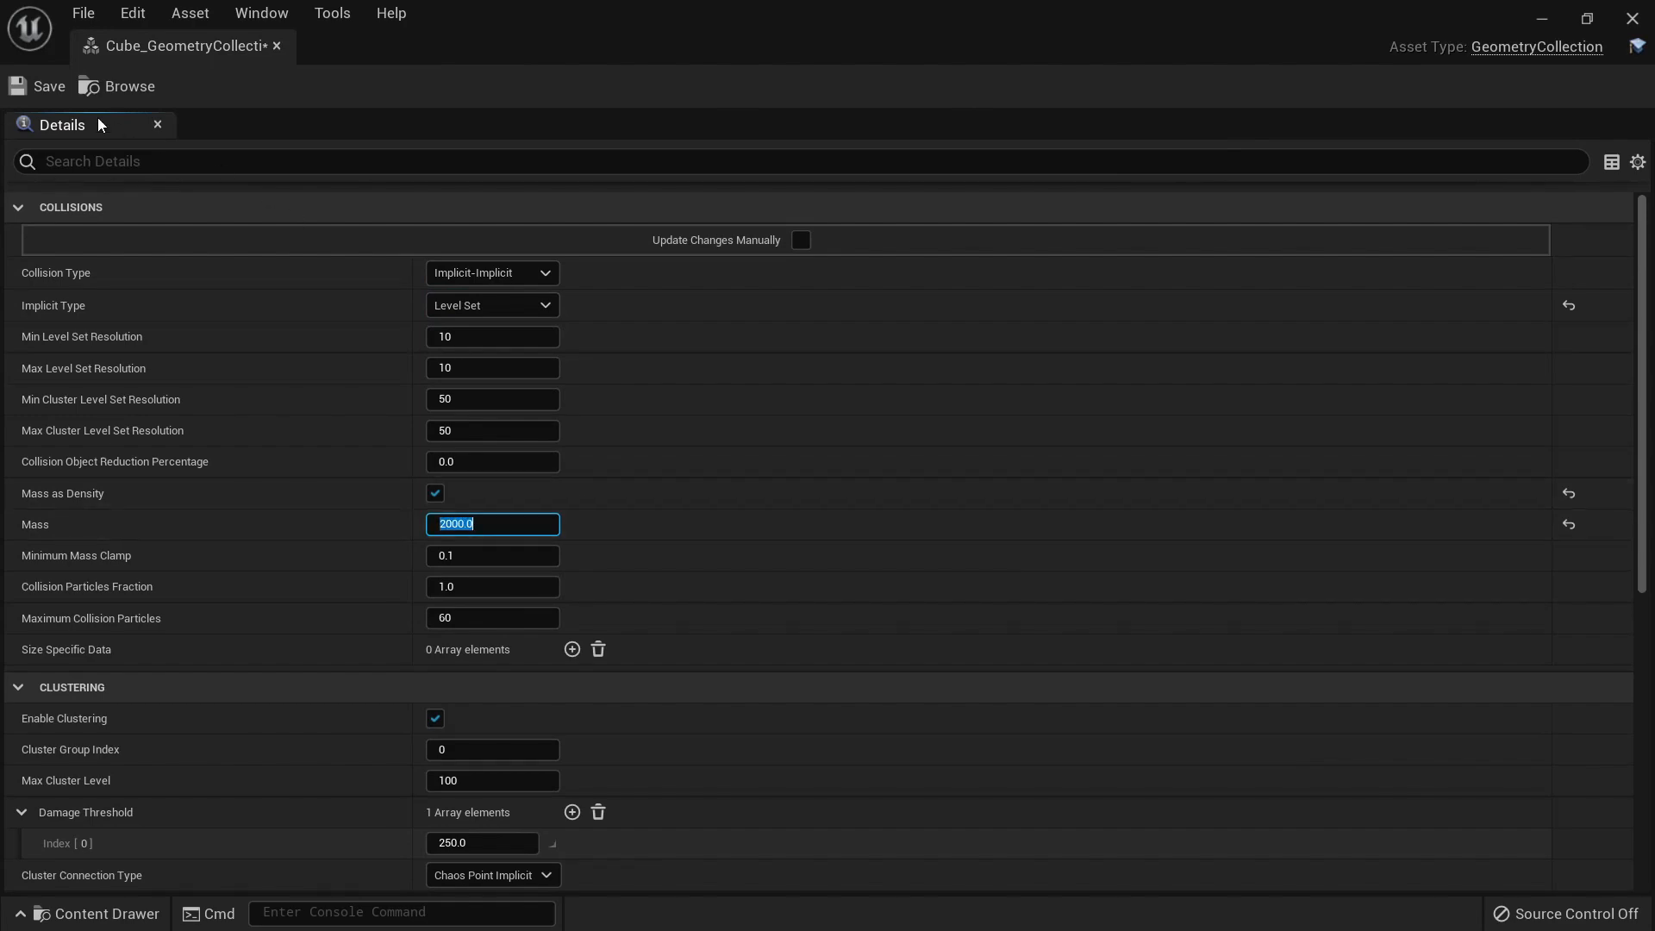
left_click(33, 94)
middle_click(221, 46)
Step: Simulate the level, inspect the cube's shattered pieces on the floor from several angles, and stop the simulation
right_click_drag(530, 359, 543, 360)
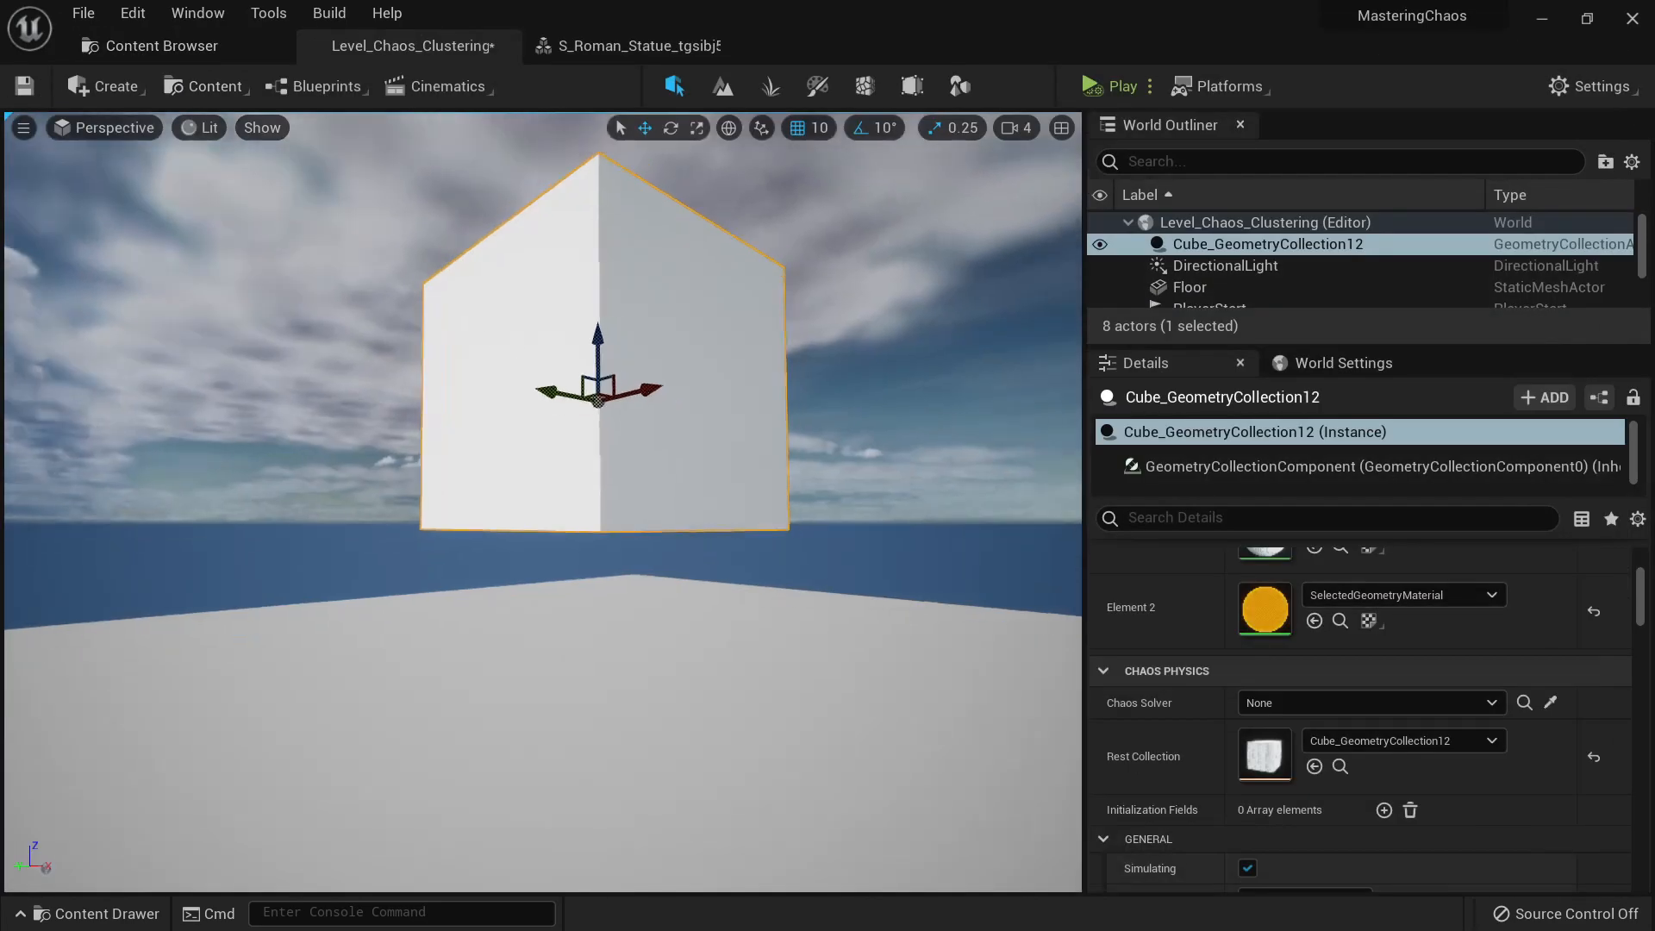
key("s")
right_click_drag(888, 211, 888, 218)
left_click(1114, 88)
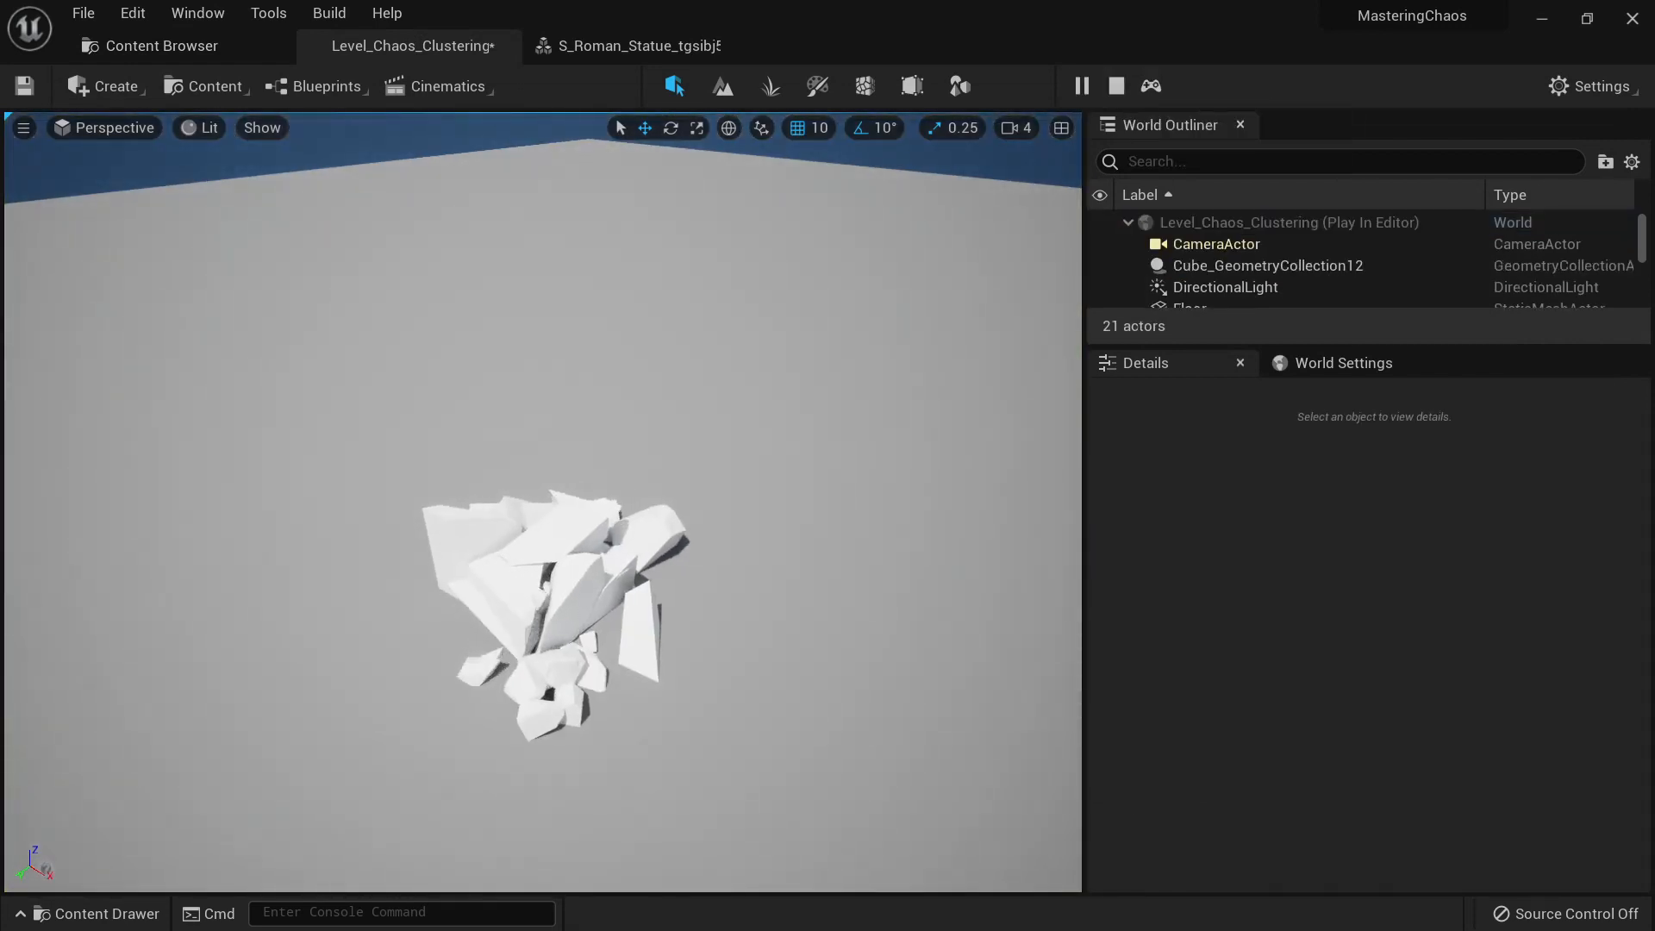
key("w")
right_click_drag(552, 483, 448, 536)
key("d")
right_click_drag(695, 396, 746, 393)
key("Escape")
Step: Lower the white cube along the vertical axis to hover just above the floor
right_click_drag(693, 455, 693, 380)
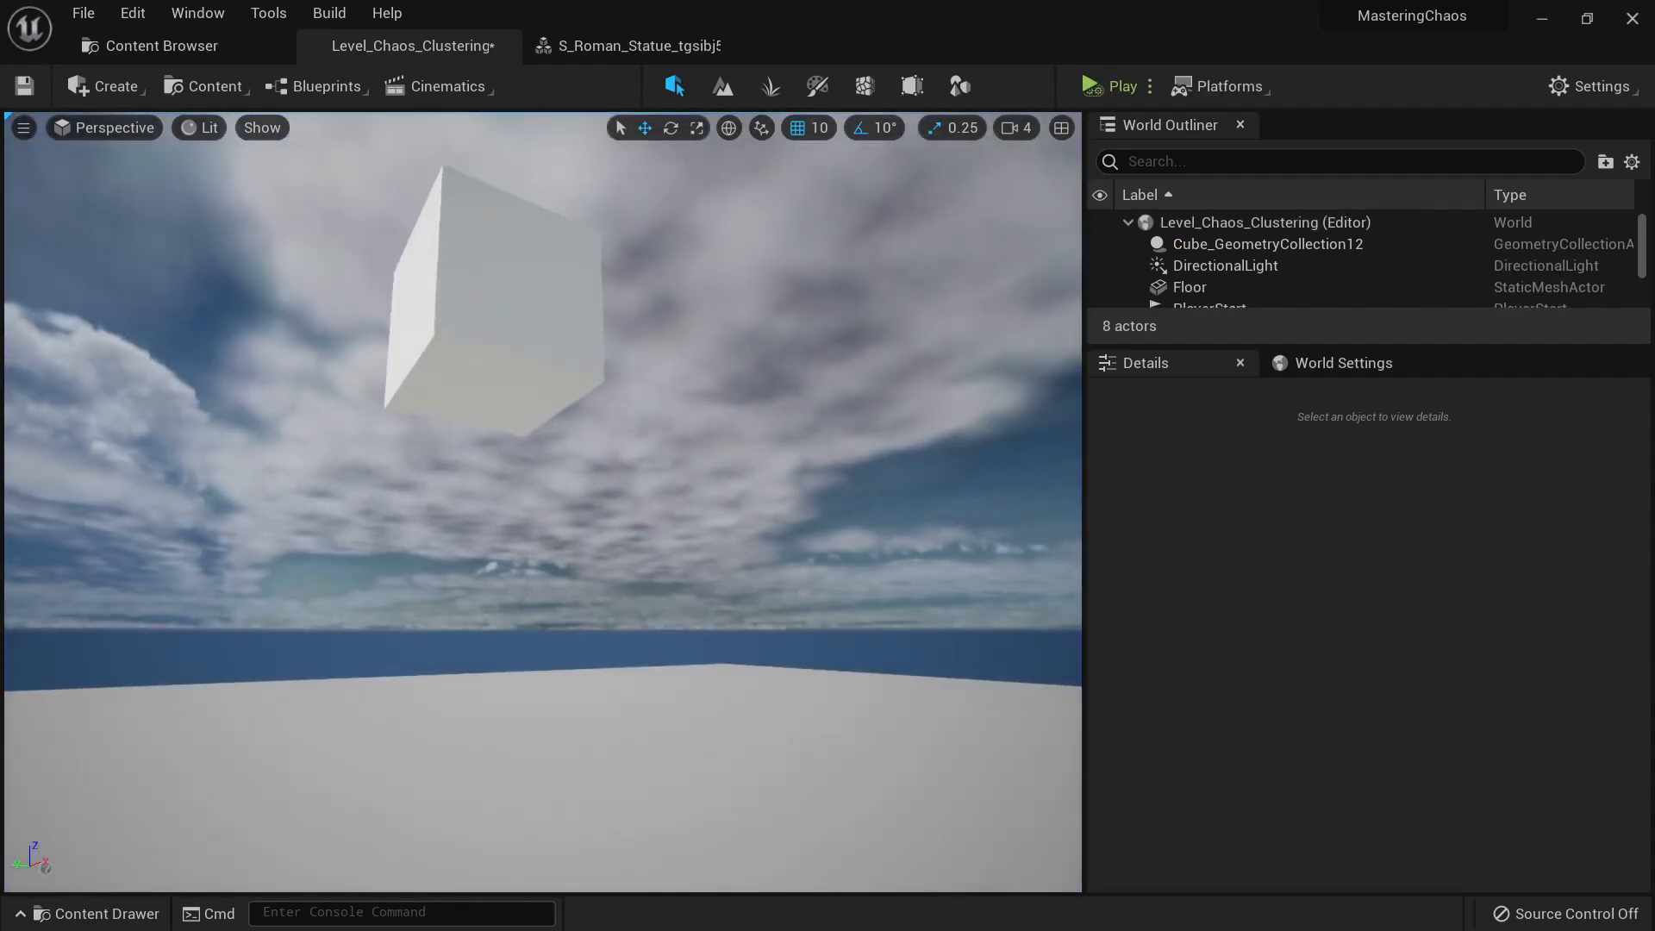
left_click(488, 359)
right_click_drag(477, 377, 476, 427)
key("s")
left_click_drag(468, 183, 466, 583)
Step: Examine the cube's Damage Threshold and collision details in the level and the clustering settings in the statue's geometry collection asset
scroll(1392, 657, "down", 3)
scroll(1393, 645, "down", 5)
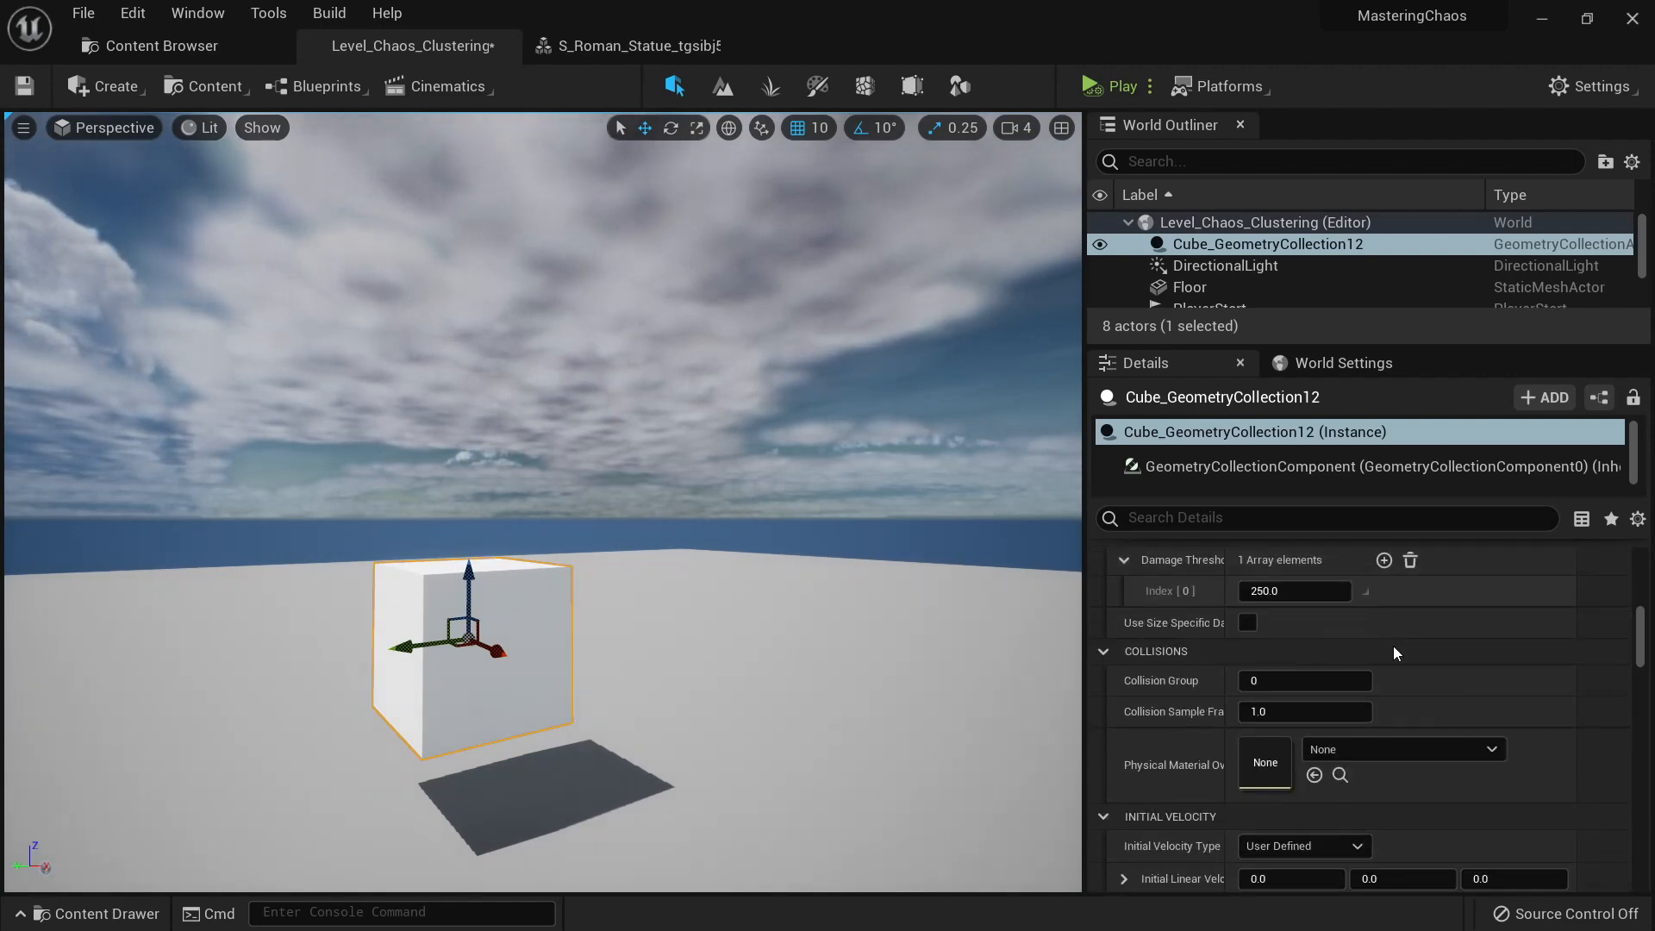
scroll(1373, 659, "up", 7)
scroll(1358, 671, "up", 3)
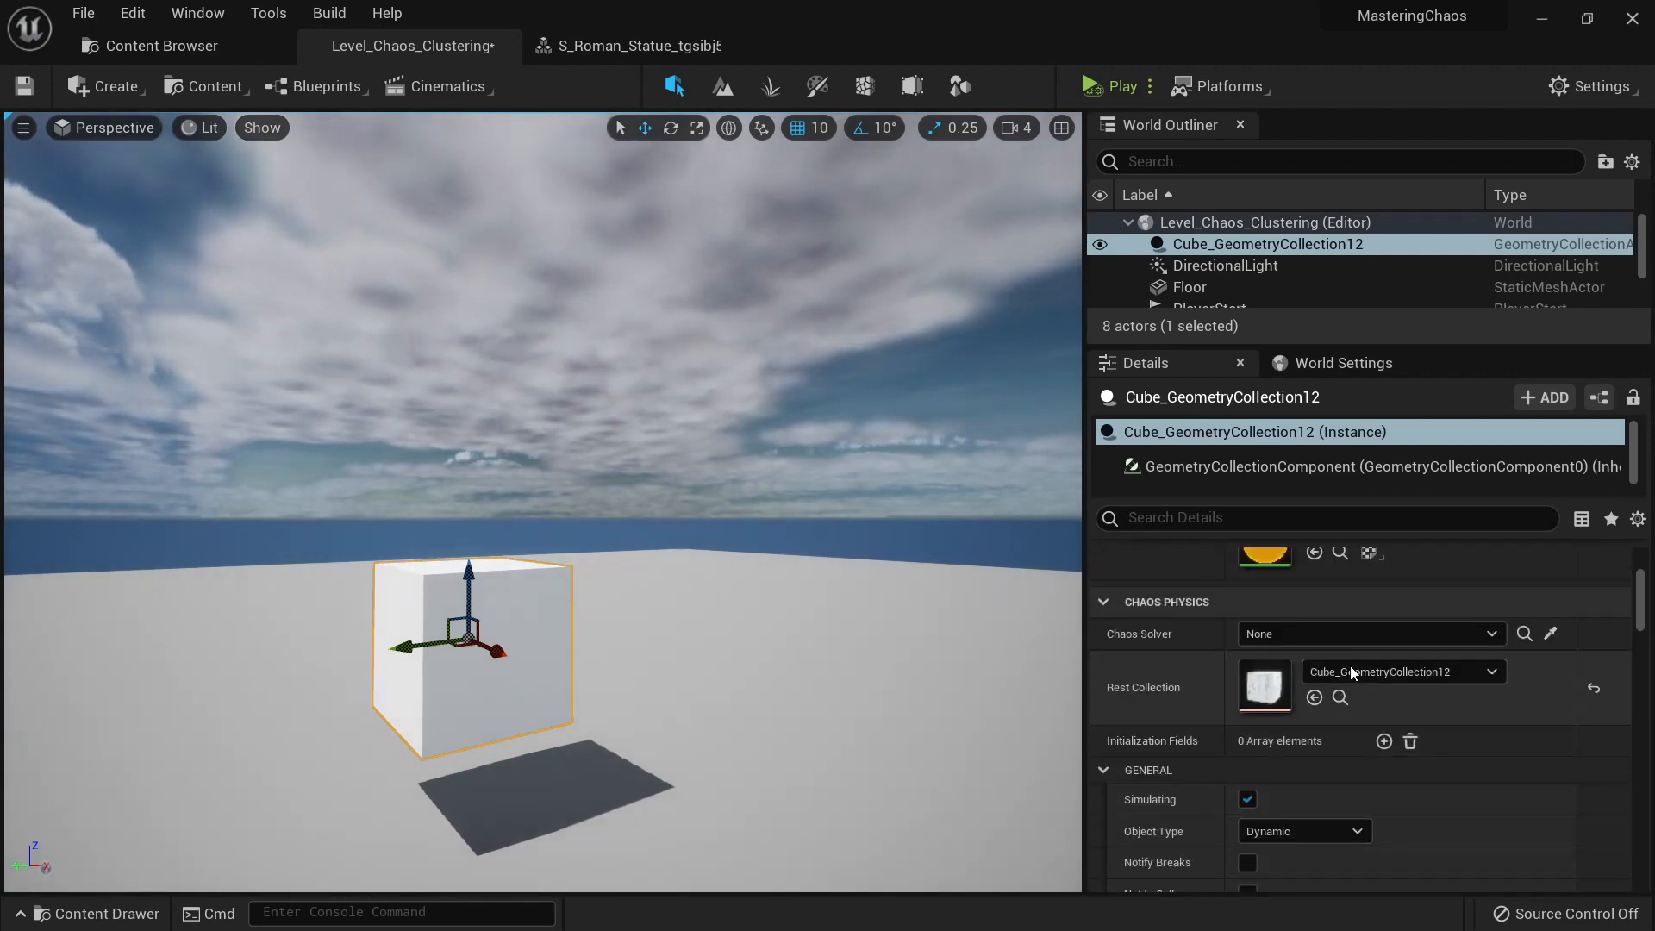
scroll(1332, 662, "down", 6)
left_click(655, 45)
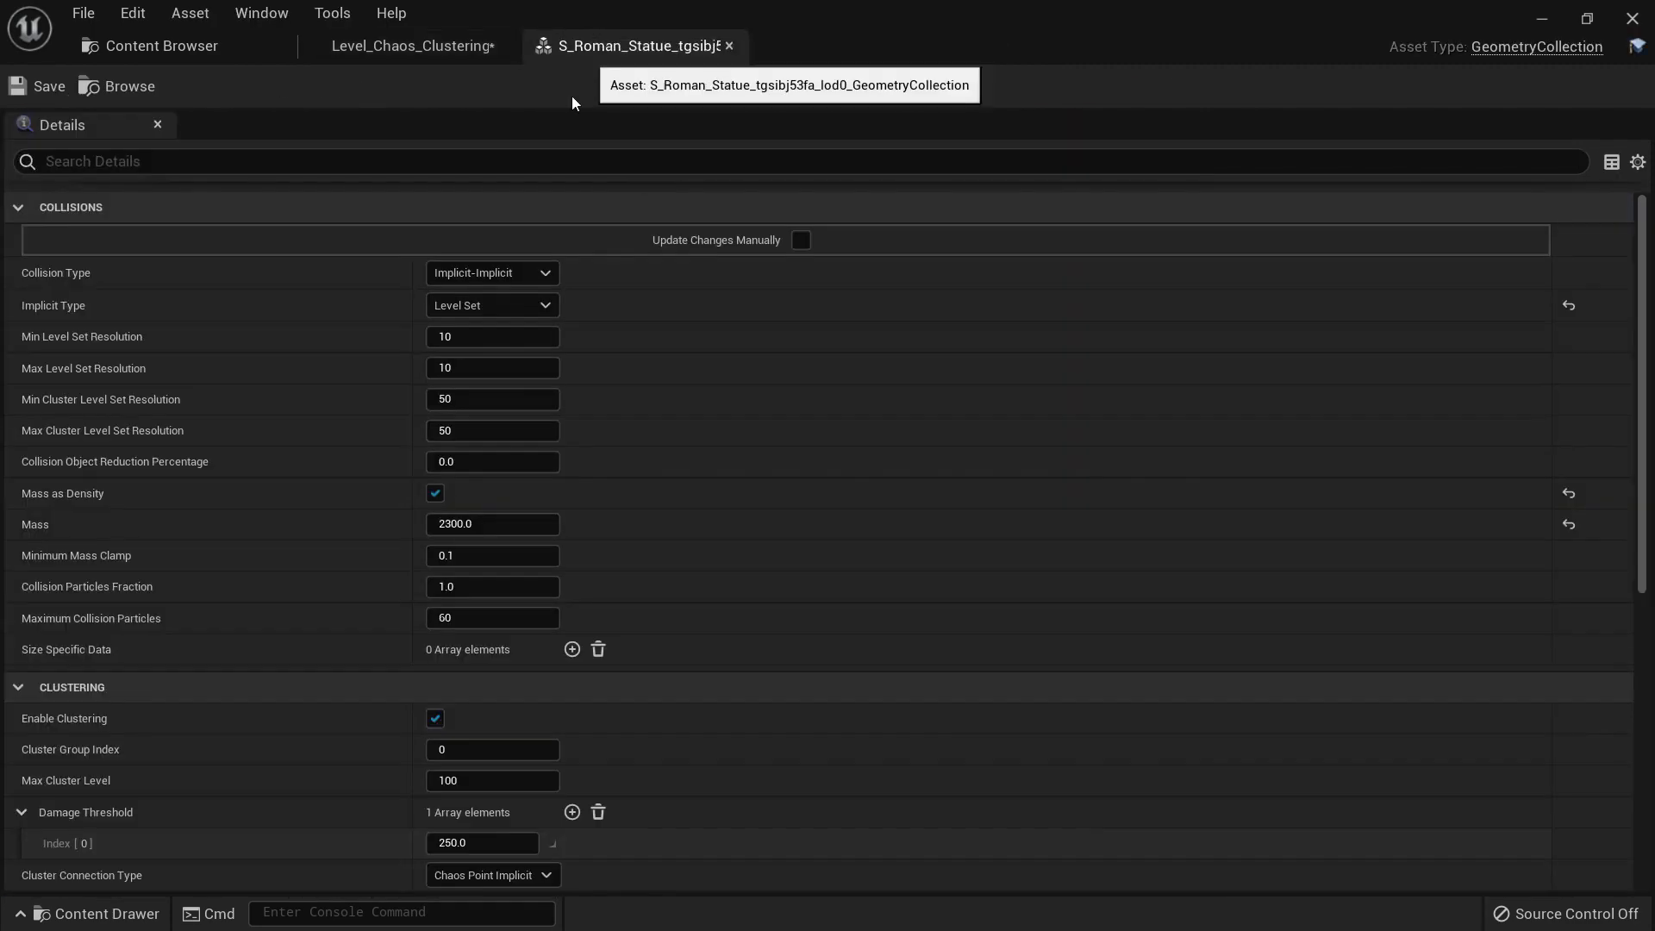
scroll(545, 495, "down", 4)
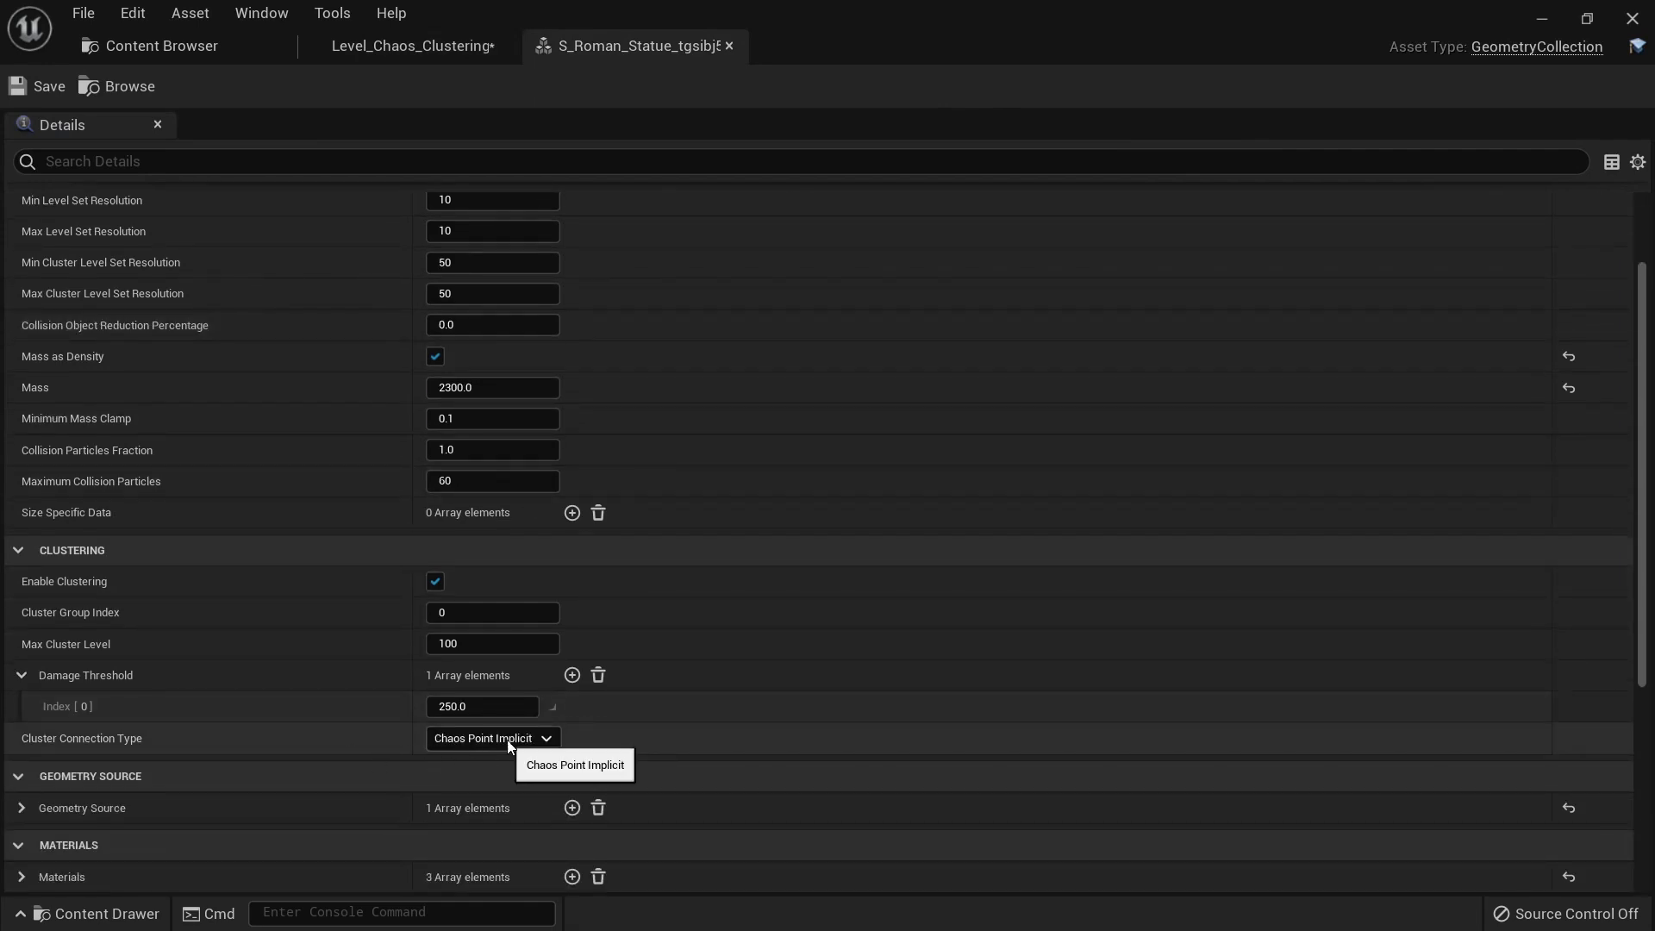
left_click(424, 52)
scroll(1345, 677, "down", 2)
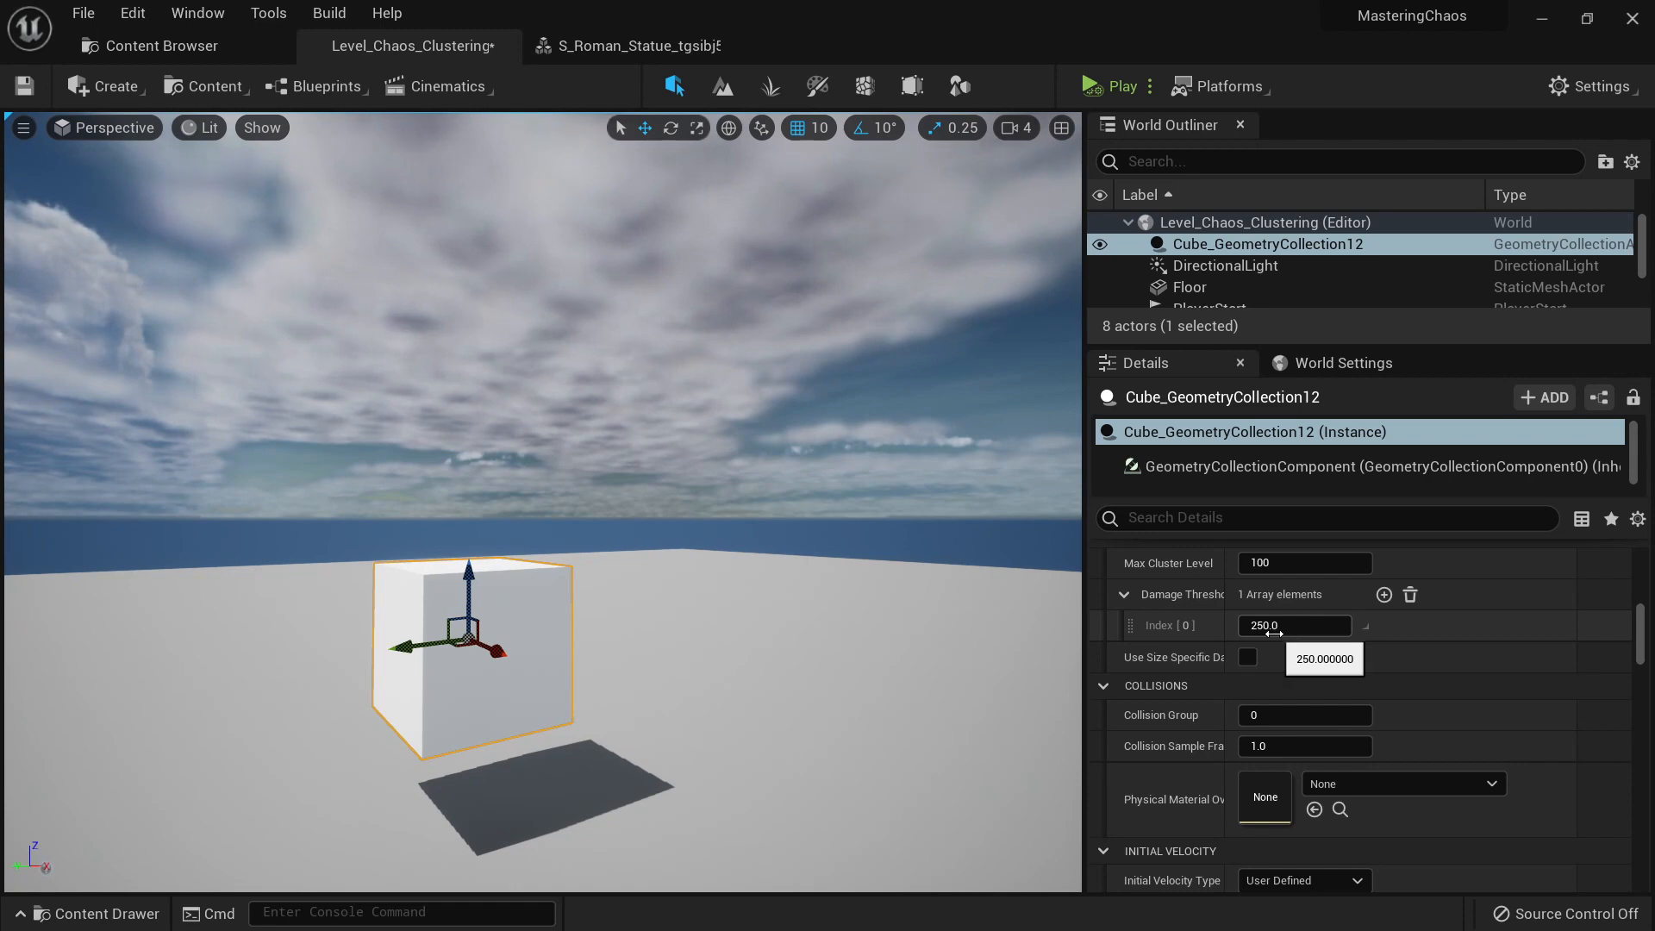
key("w")
right_click_drag(736, 602, 729, 651)
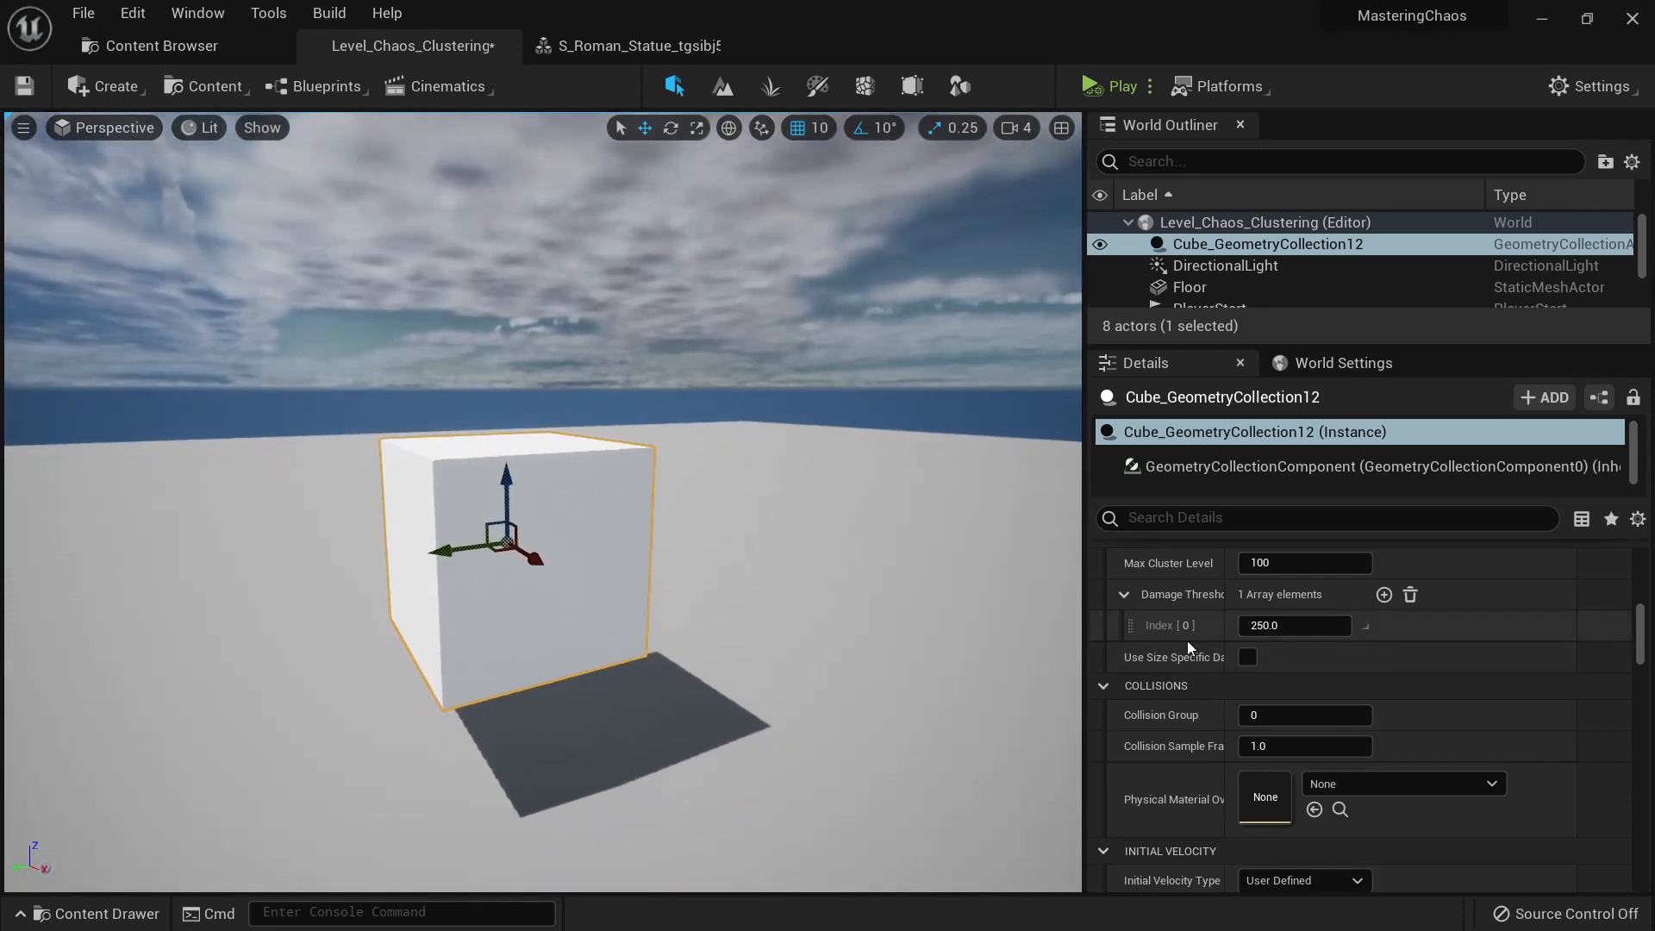
Step: Add two elements to the cube's Damage Threshold array and set Index 0 to 10000000
left_click(1384, 595)
left_click(1384, 595)
right_click_drag(689, 603, 709, 553)
left_click(1331, 629)
left_click(1288, 620)
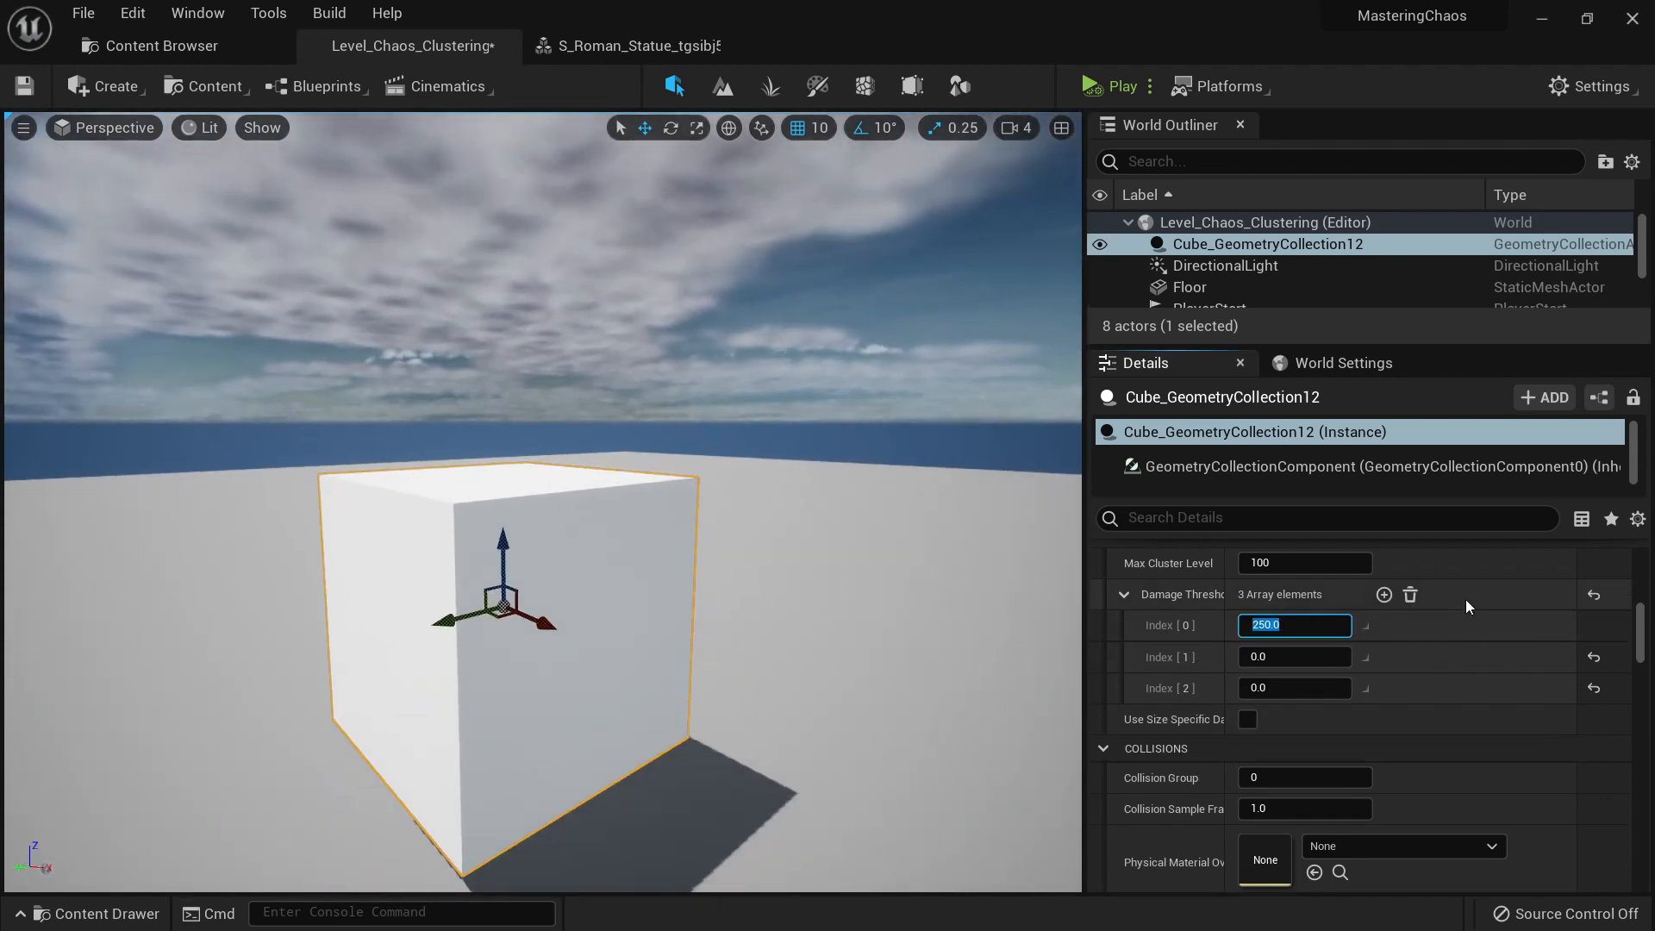
type("100000")
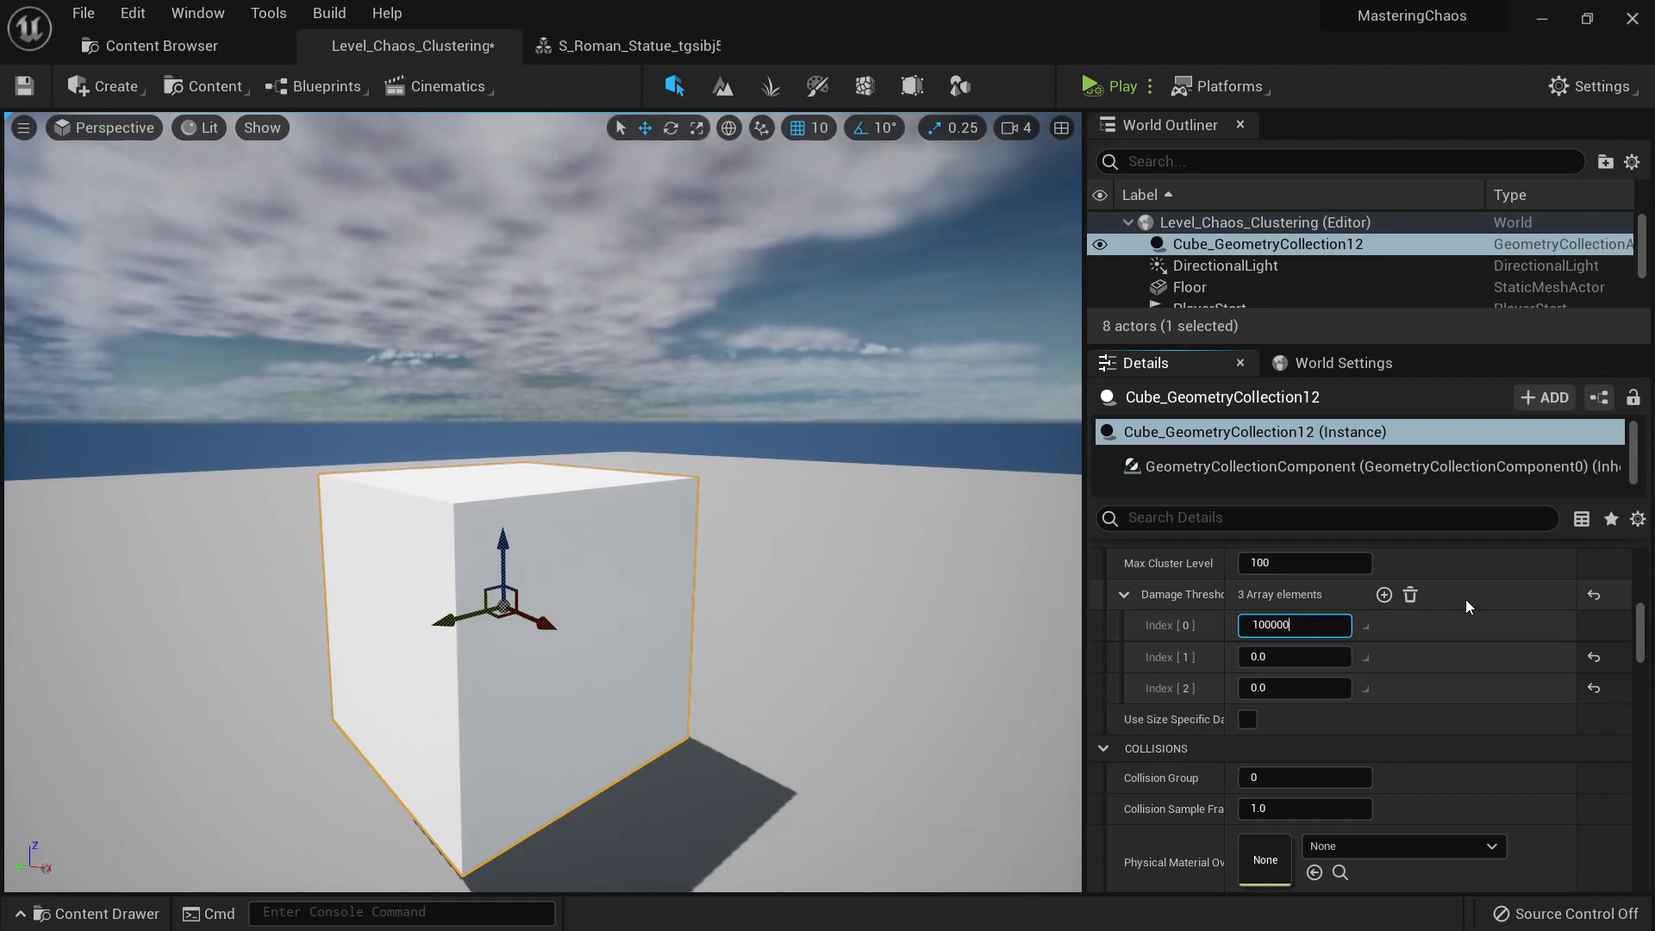
type("00")
key("Return")
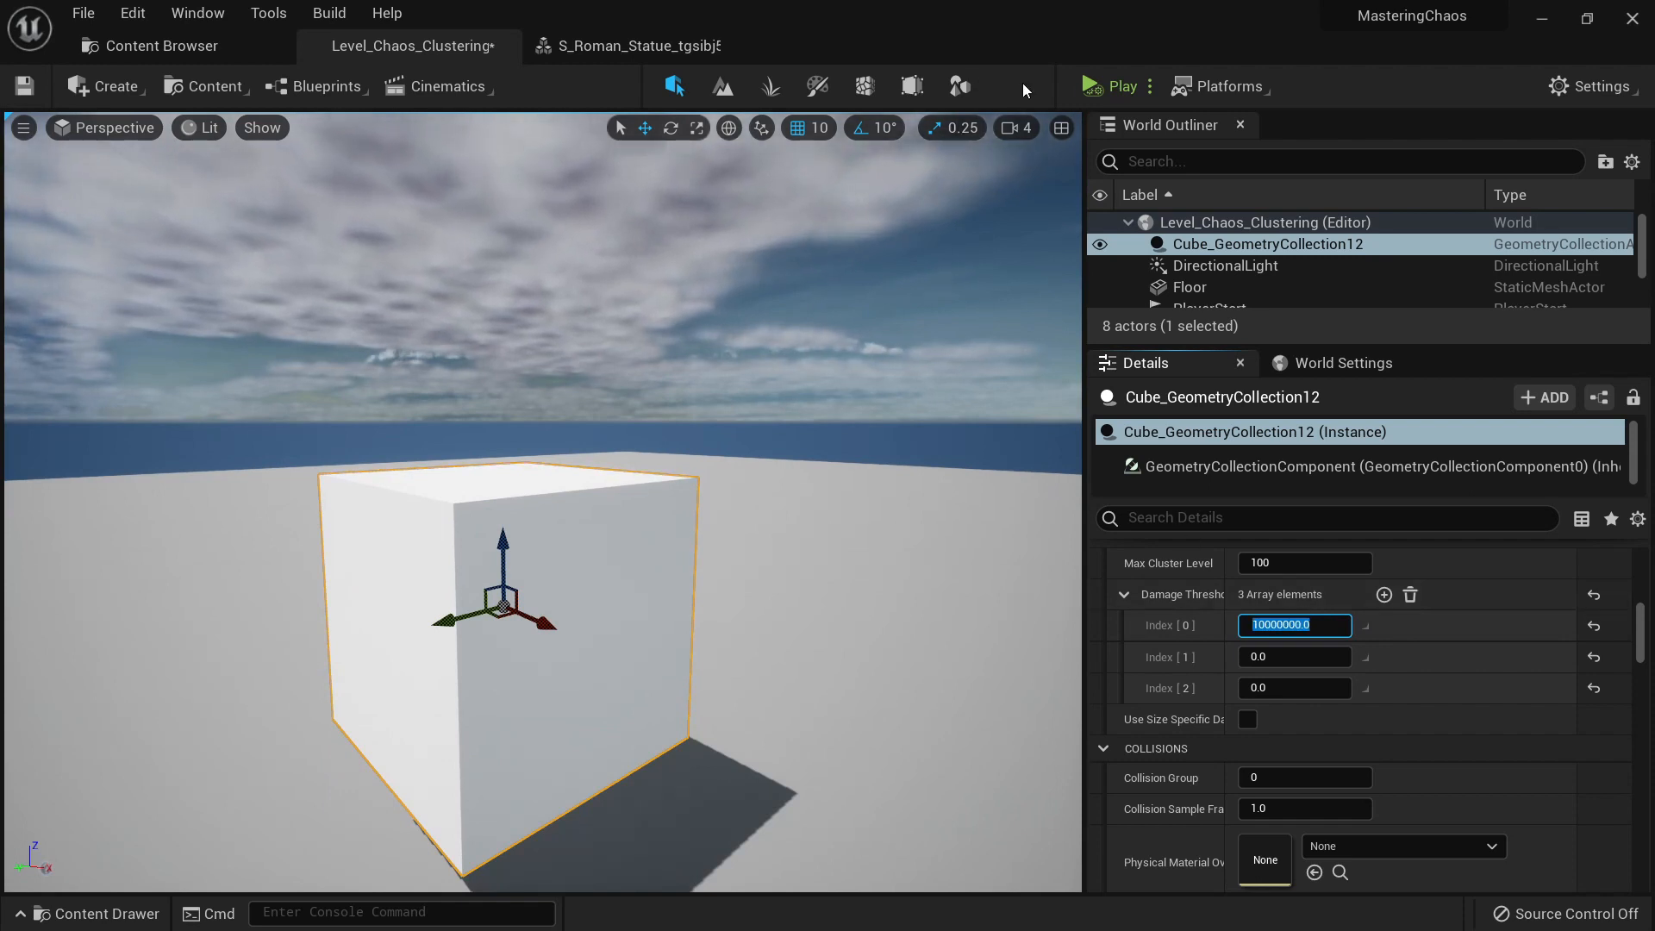
Step: Simulate the level to test the cube's drop, stop the simulation, and reselect the cube
left_click(1091, 86)
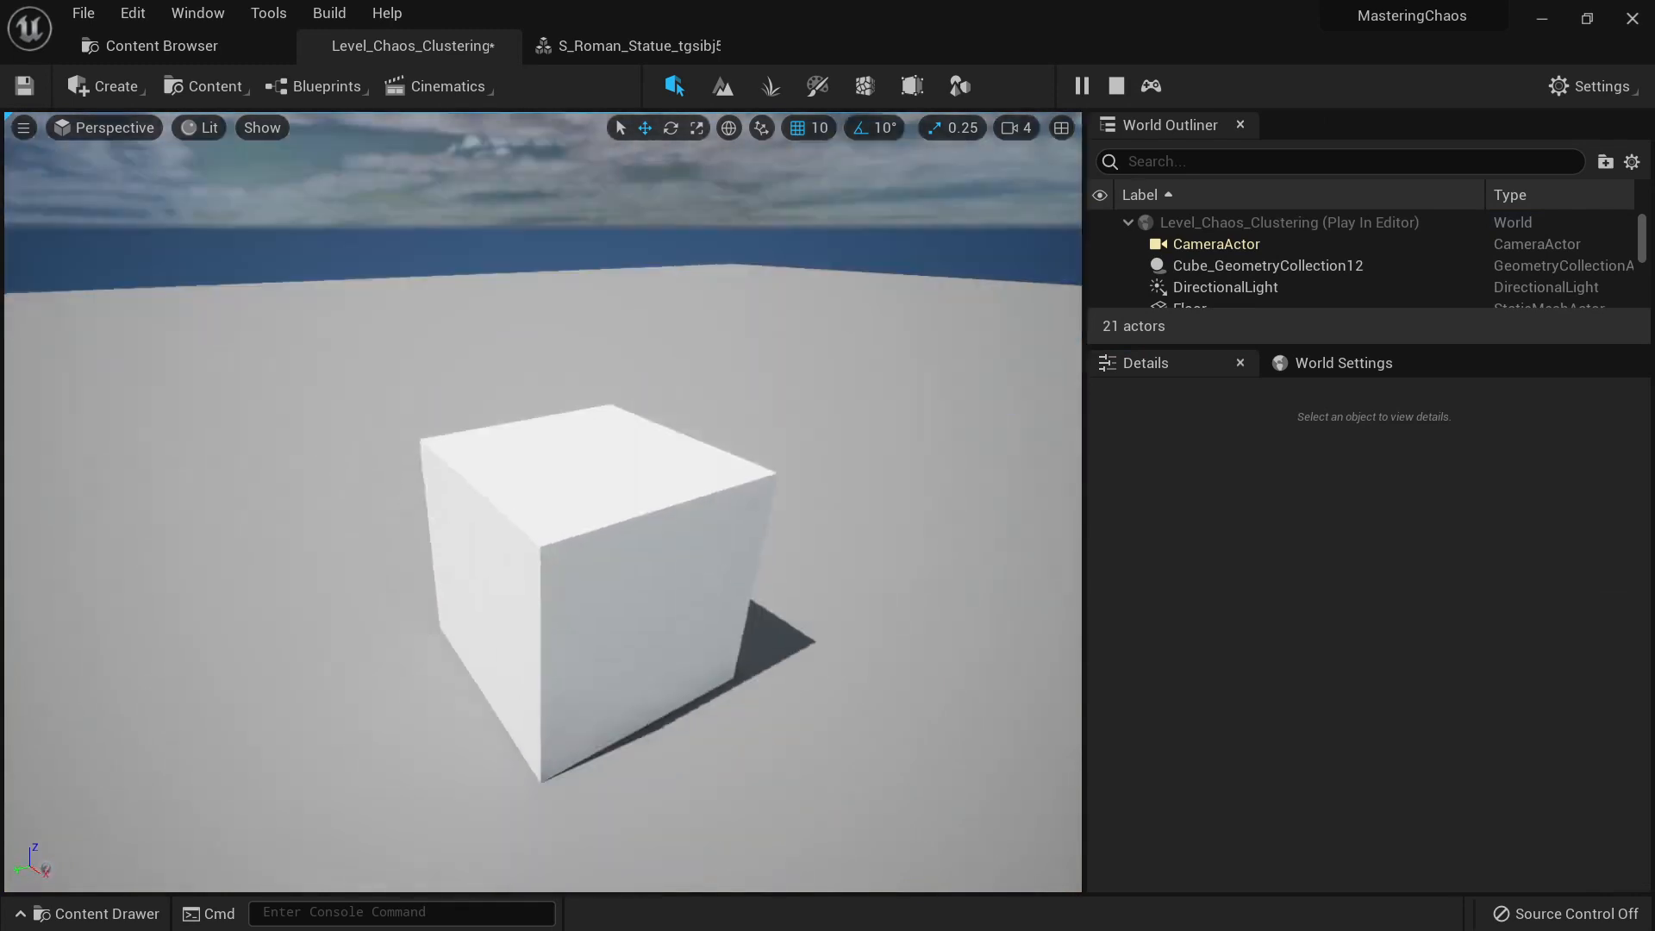
key("Escape")
left_click(669, 473)
right_click_drag(669, 473, 552, 539)
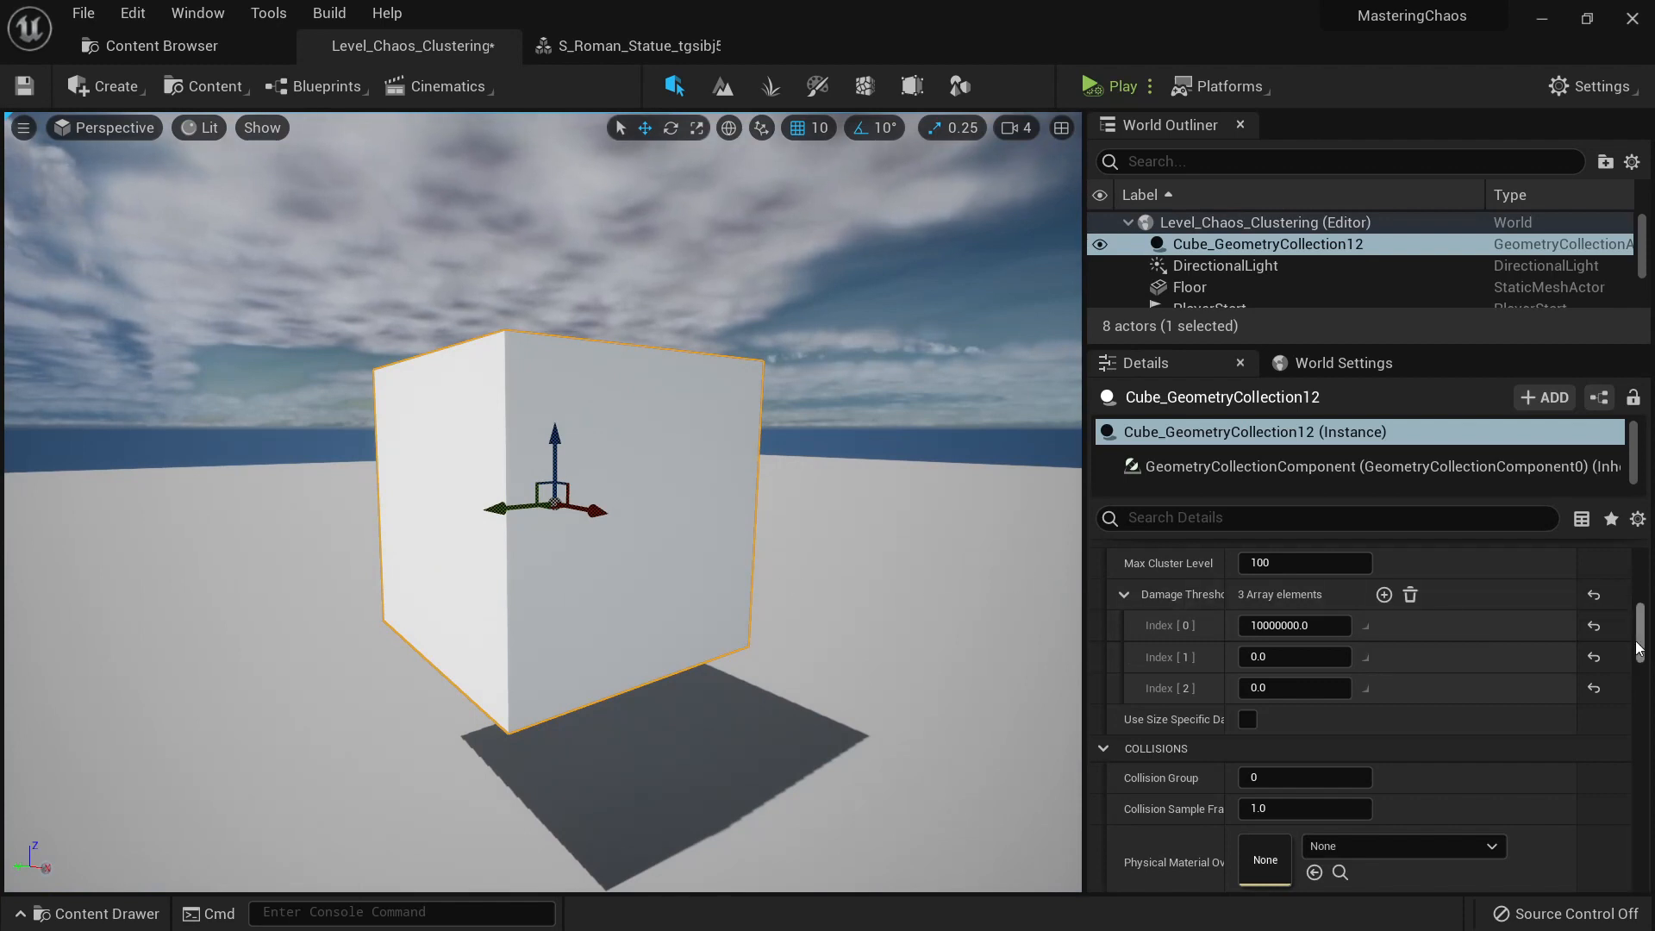
Step: Reset the cube's Damage Threshold Index 0 to its default and run a brief simulation of the drop
left_click(1594, 625)
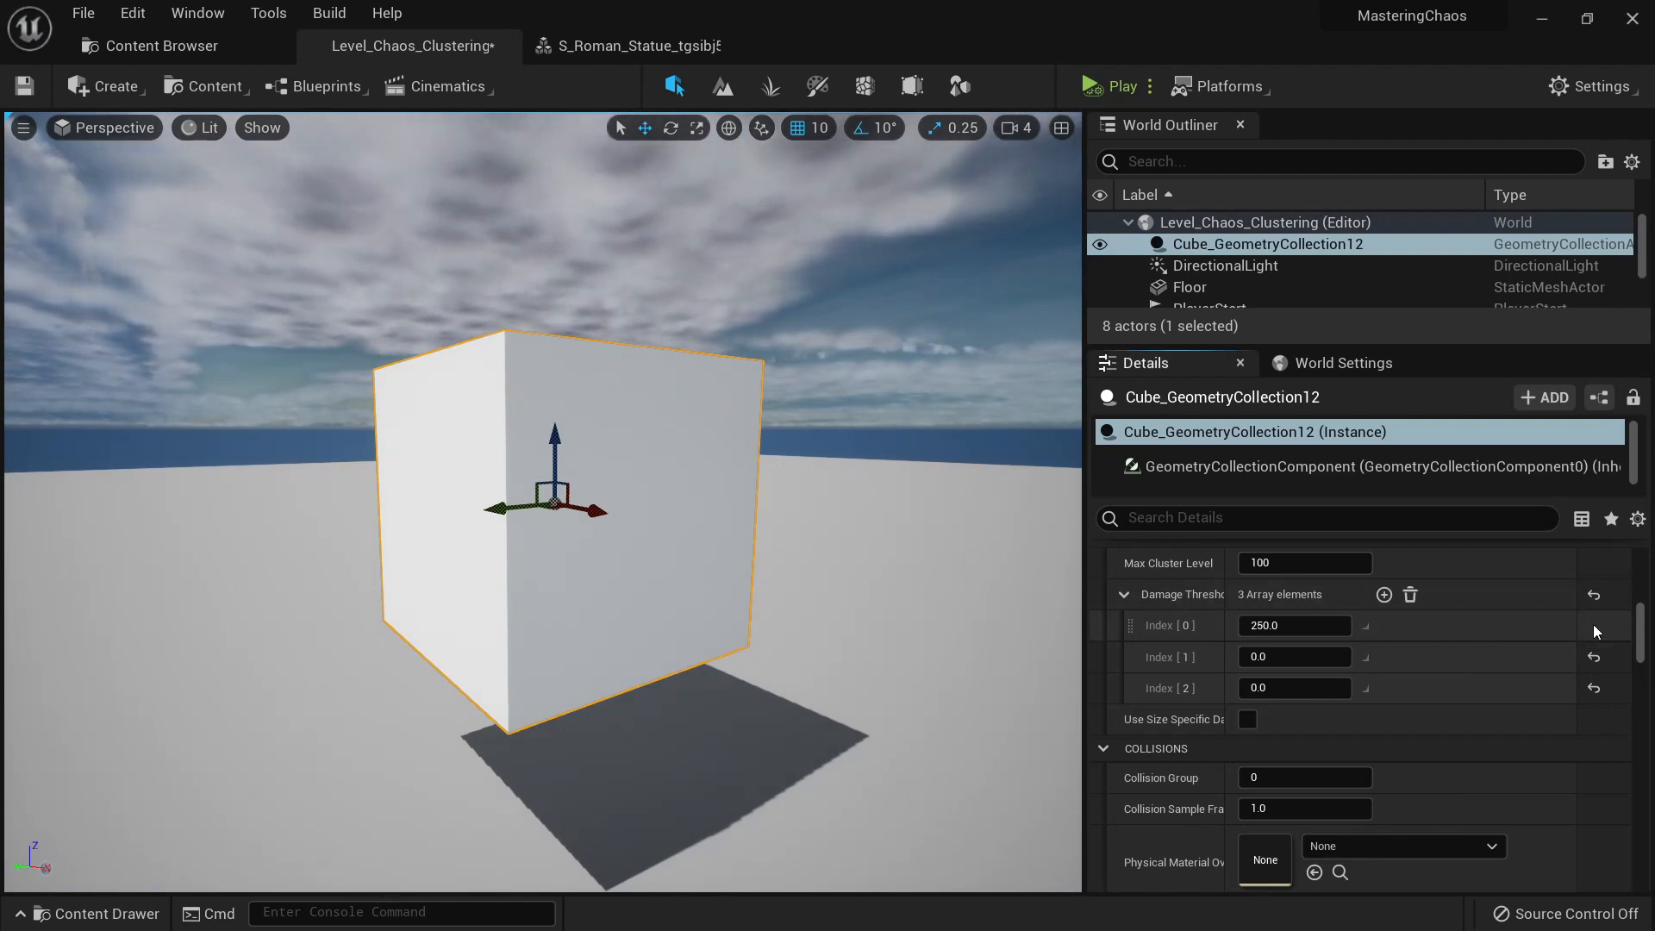
left_click(1092, 86)
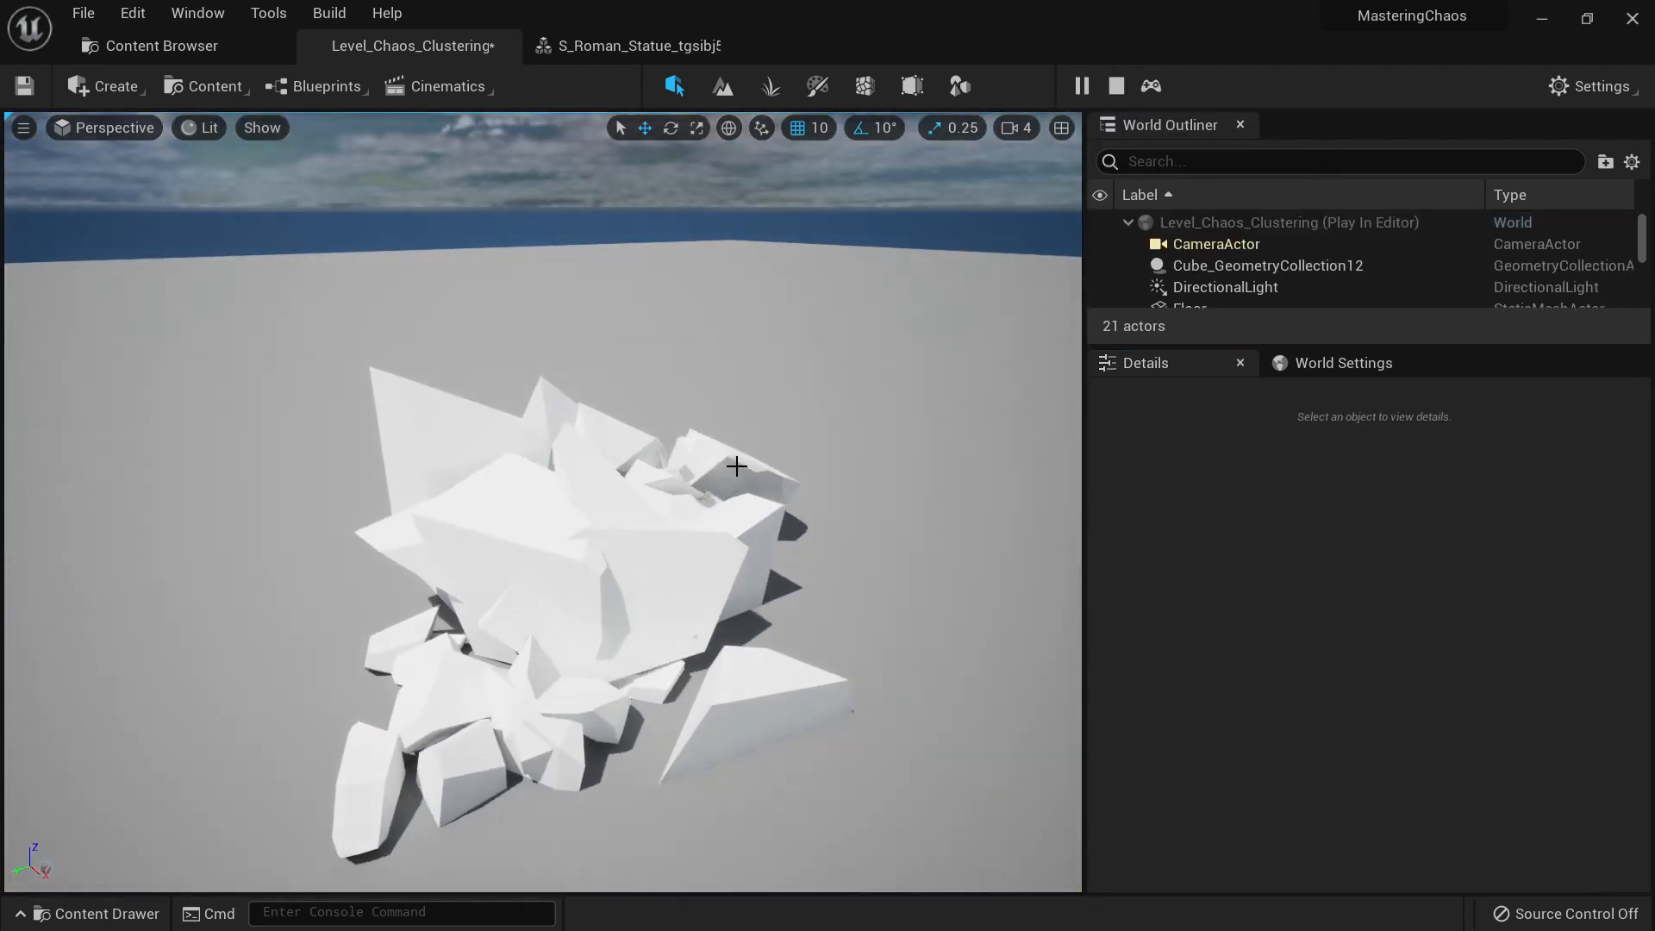
key("Escape")
Step: Set the cube's Damage Threshold Index 1 to 1000000 and Index 2 to 100000, simulating the level after each change
left_click(622, 338)
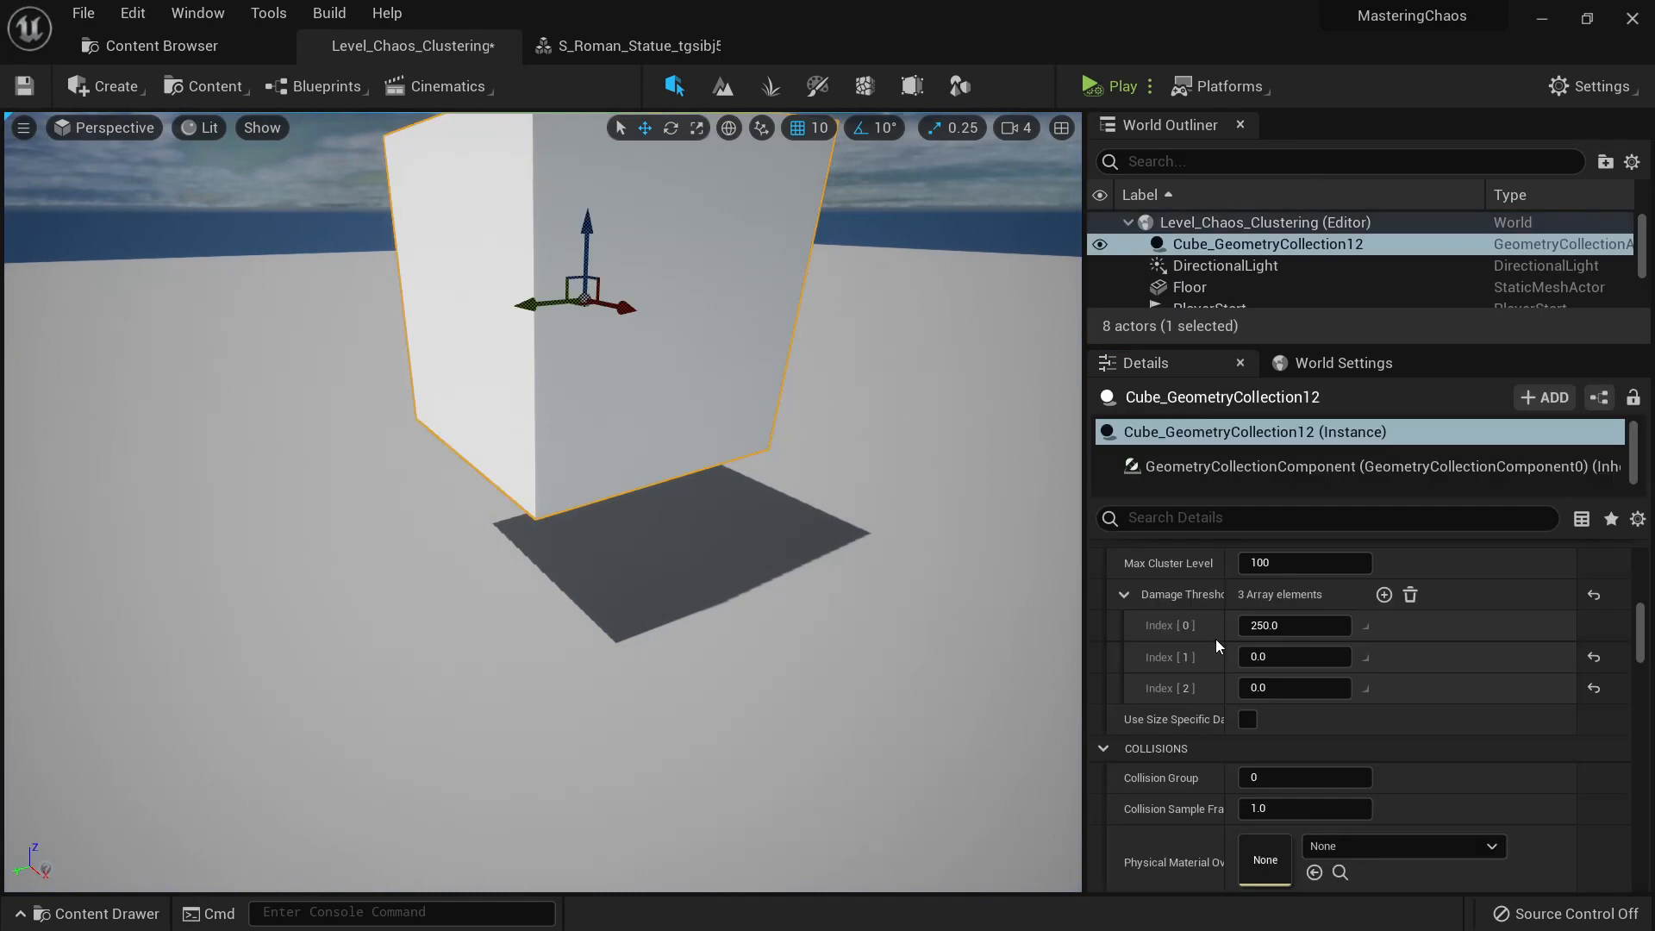
type("1000000")
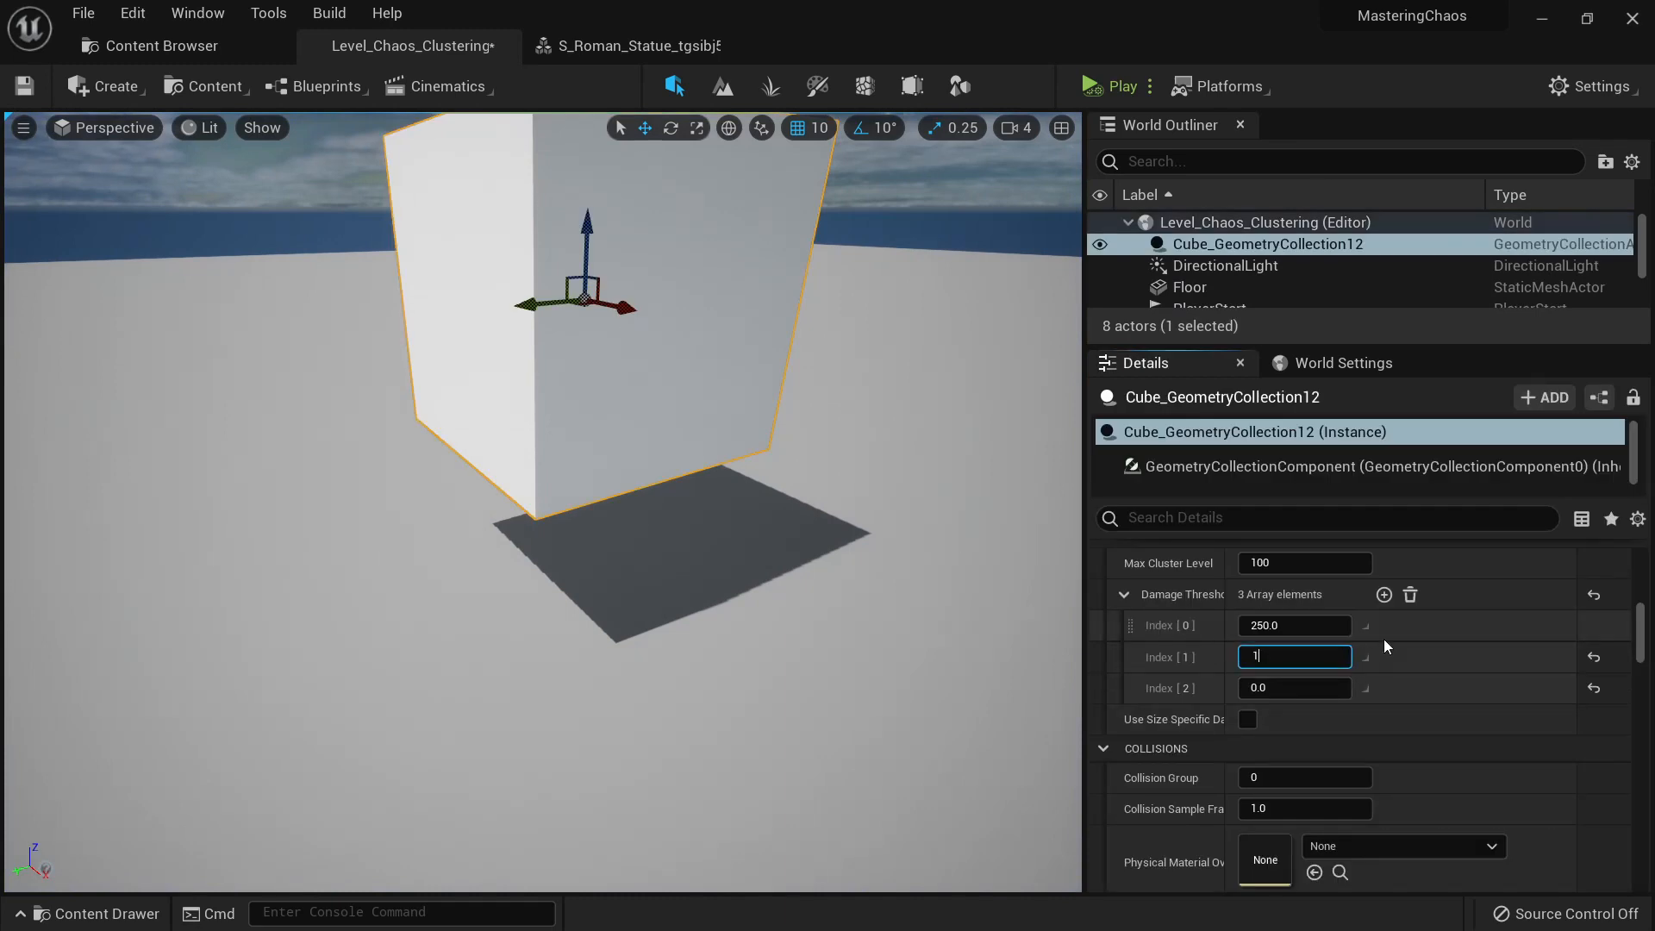
key("Return")
left_click(1104, 85)
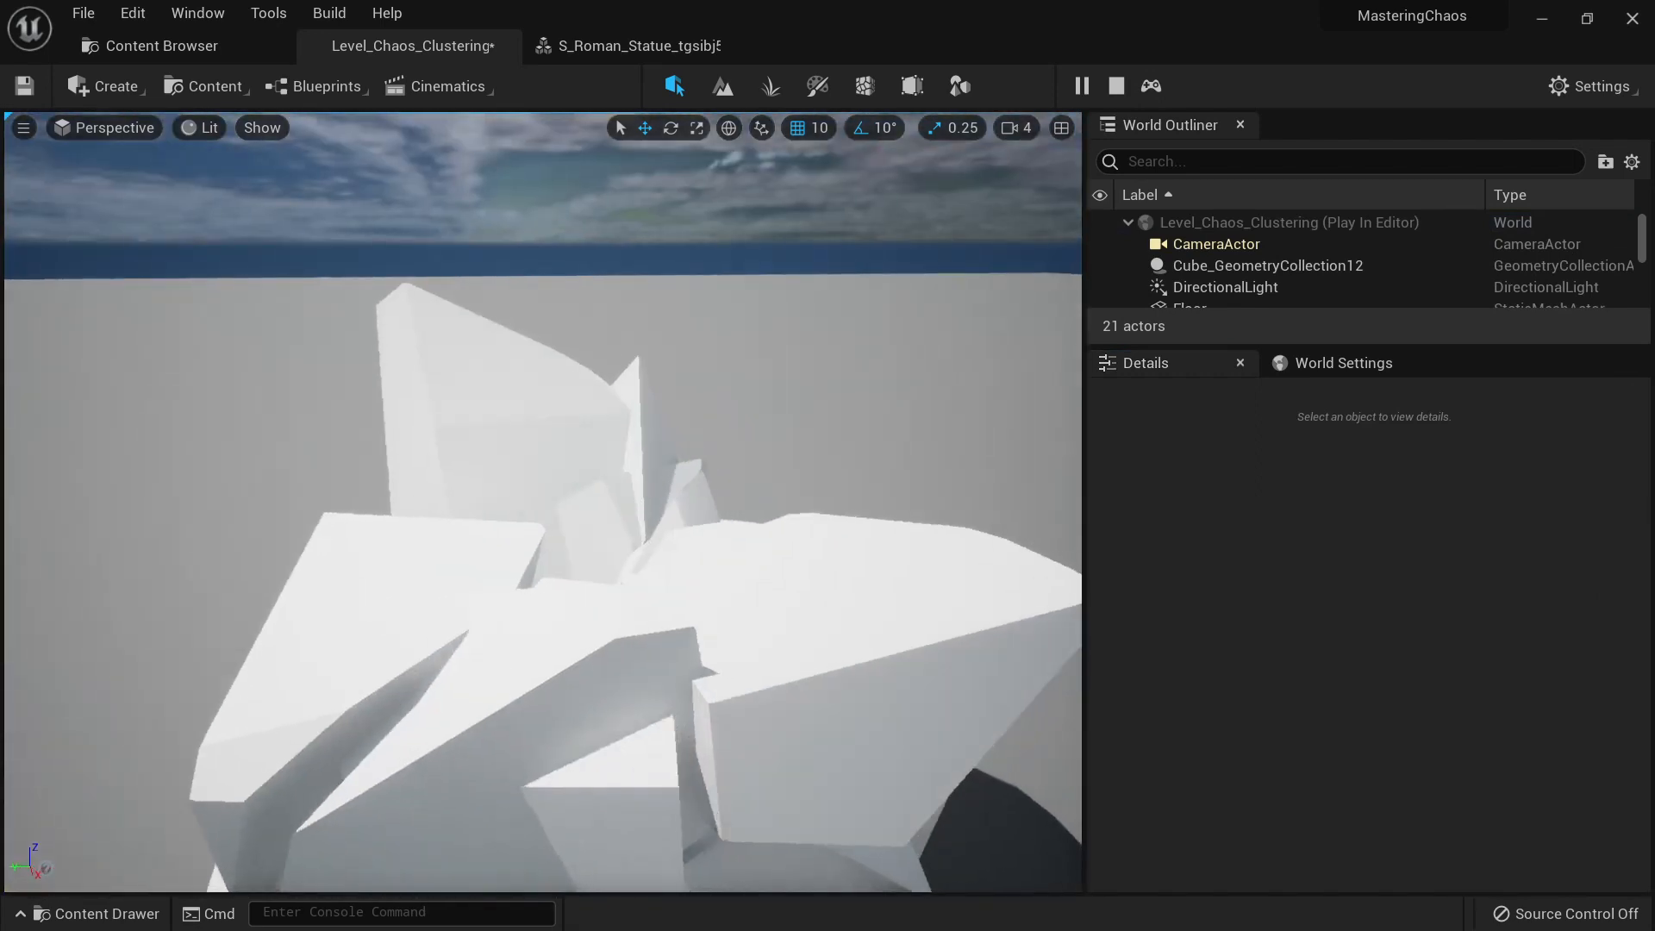
key("Escape")
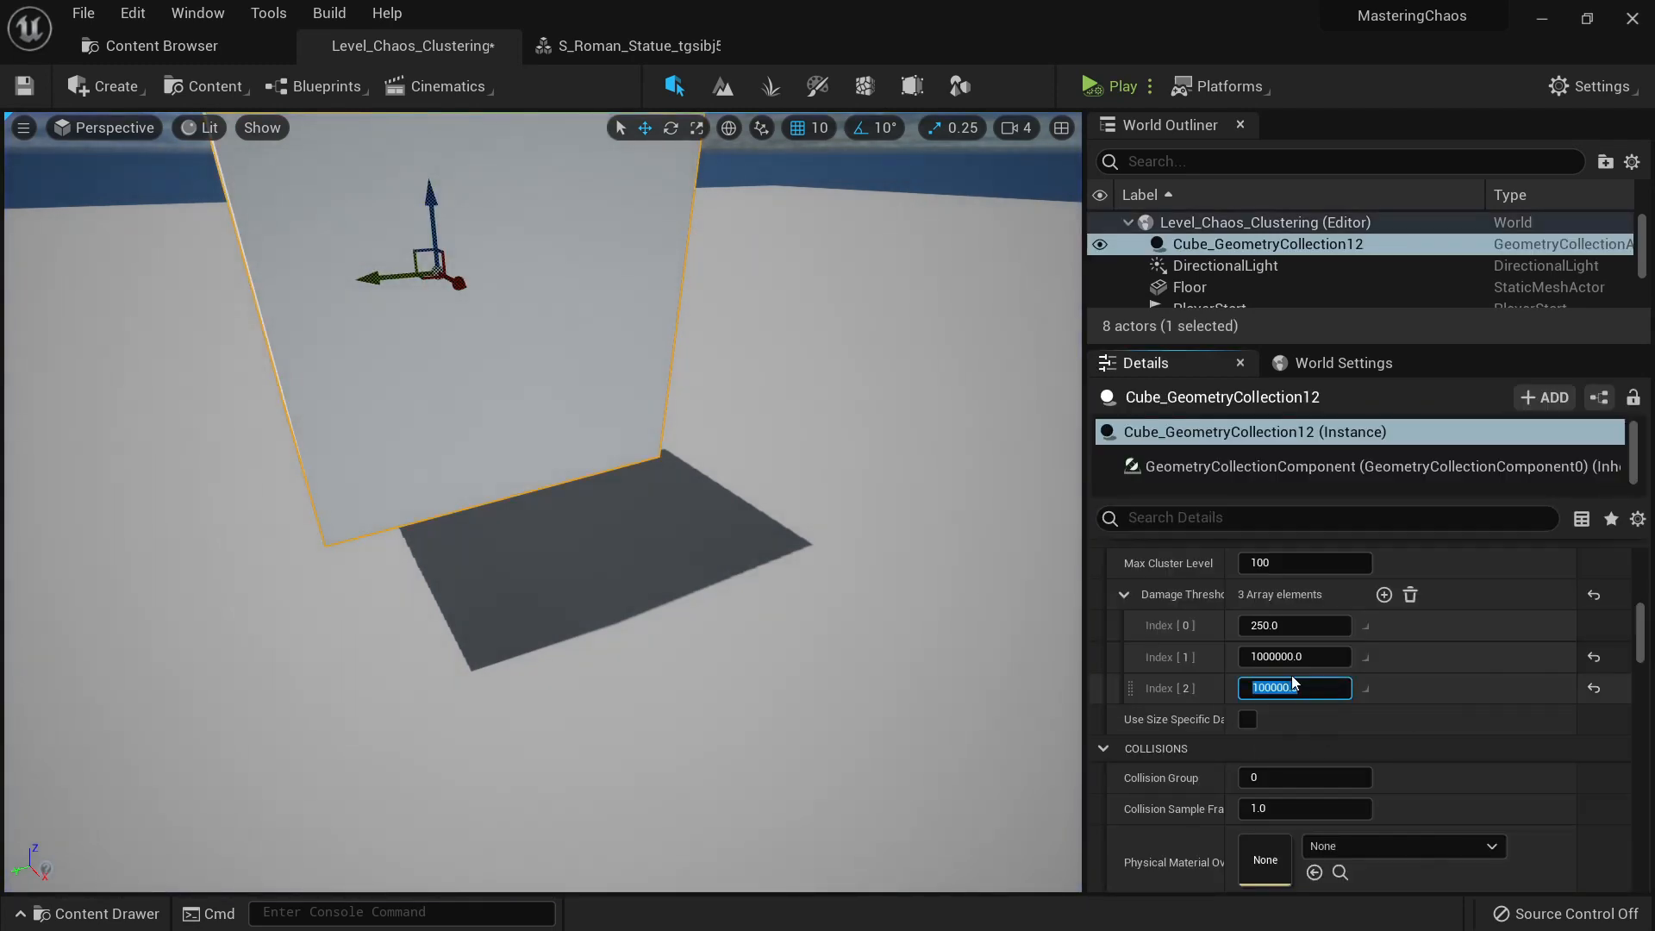
left_click(1118, 93)
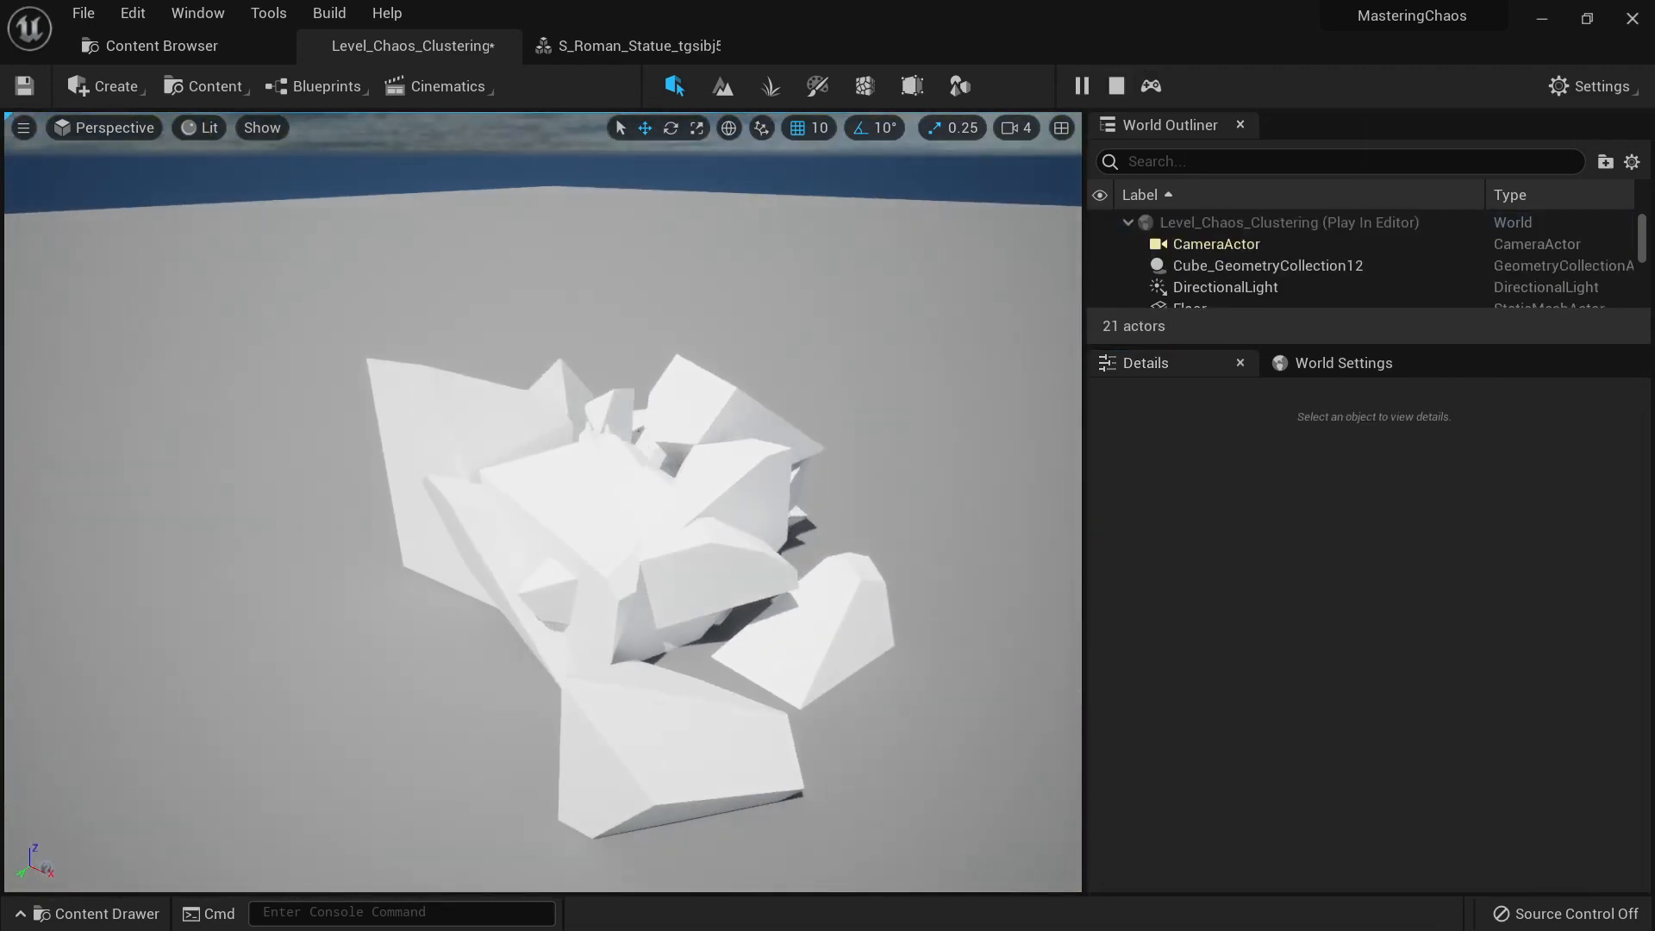
key("Escape")
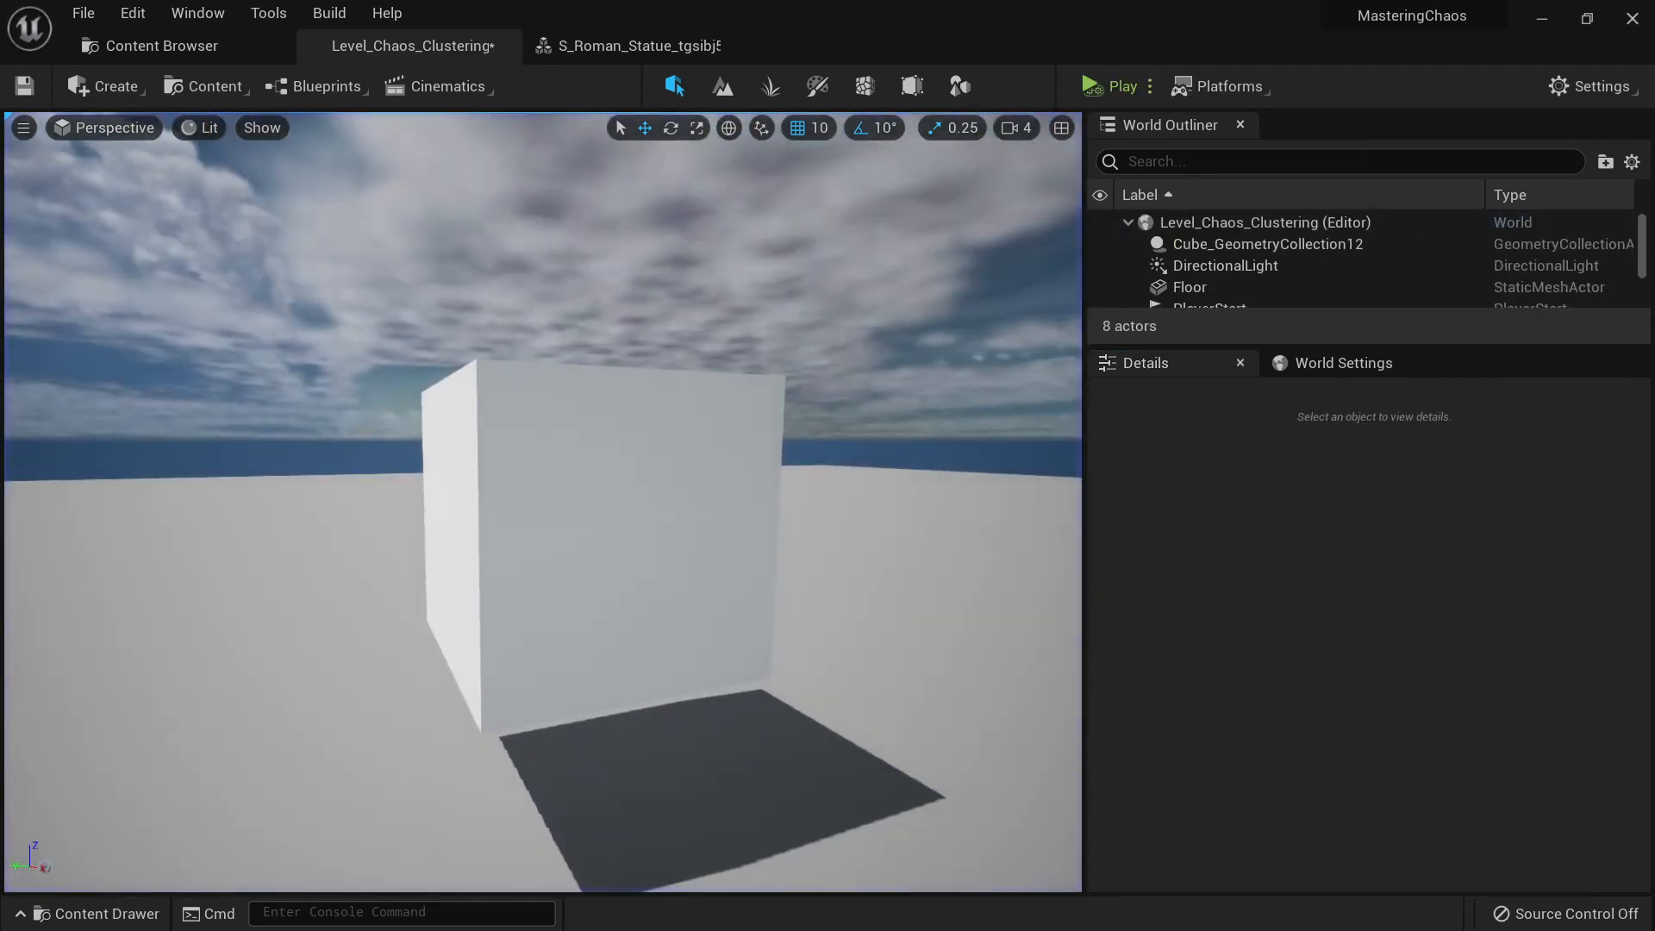
Step: Set the cube's Damage Threshold Index 0 to 1000000 and test it with a short simulation
left_click(731, 473)
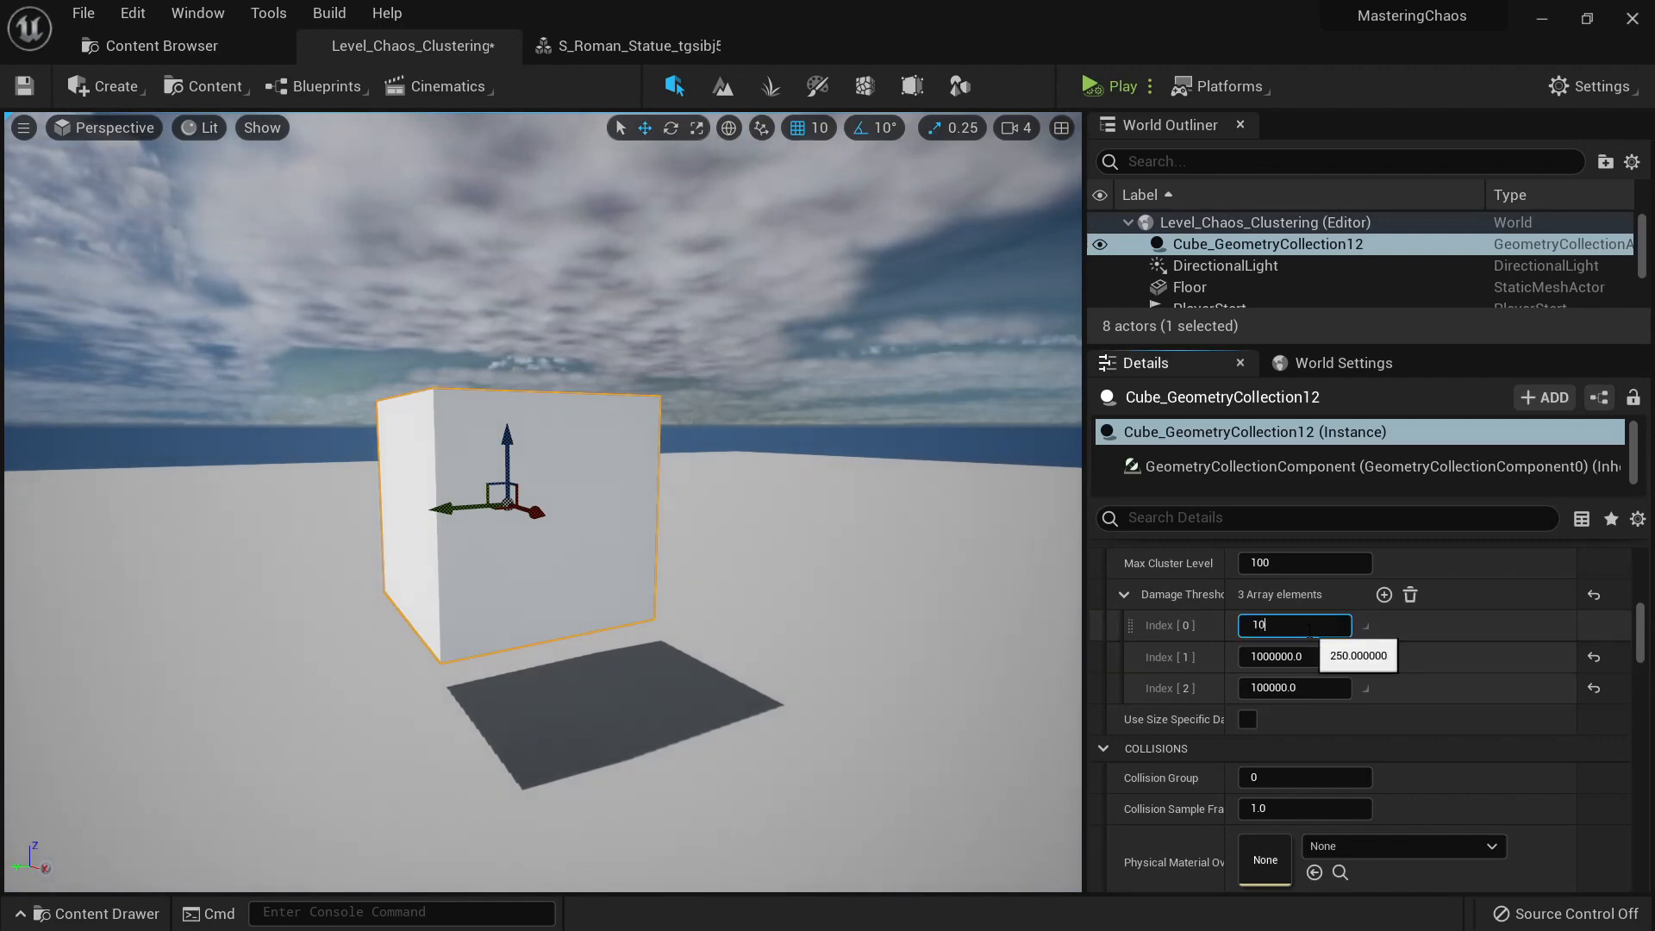
left_click(1103, 87)
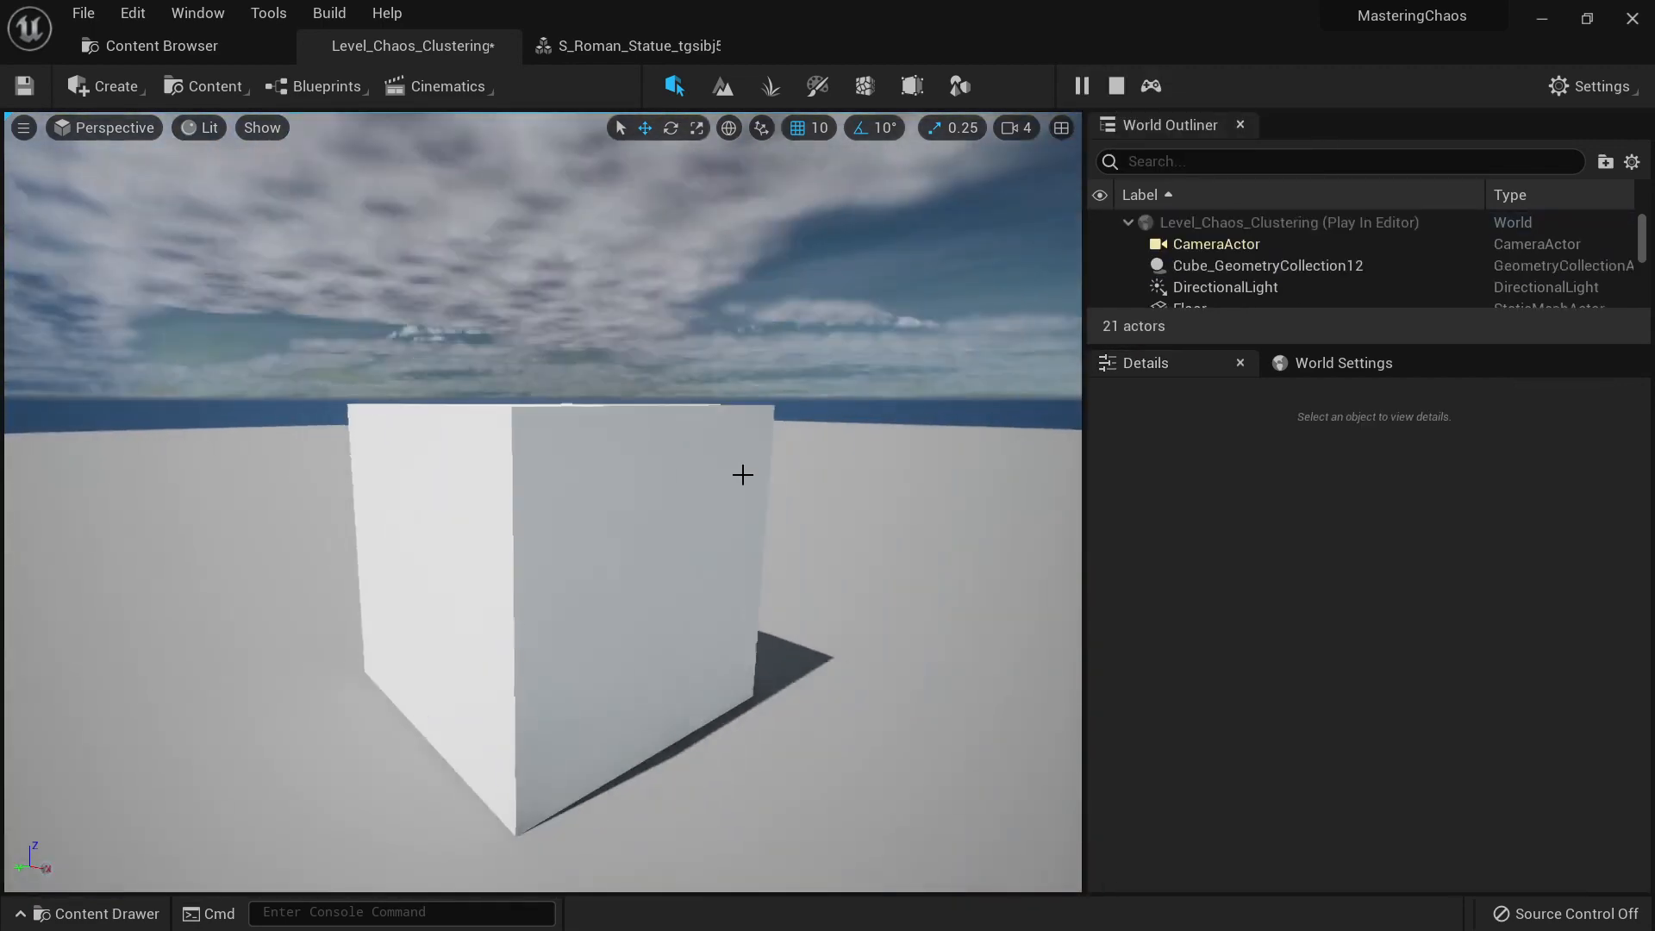
key("Escape")
Step: Raise the cube along the vertical axis to well above the floor
left_click(724, 477)
right_click_drag(724, 477, 721, 379)
key("s")
left_click_drag(572, 535, 573, 86)
right_click_drag(747, 276, 748, 190)
Step: Simulate the cube's fall from the greater height, inspect it on the floor, and stop the simulation
left_click(1101, 92)
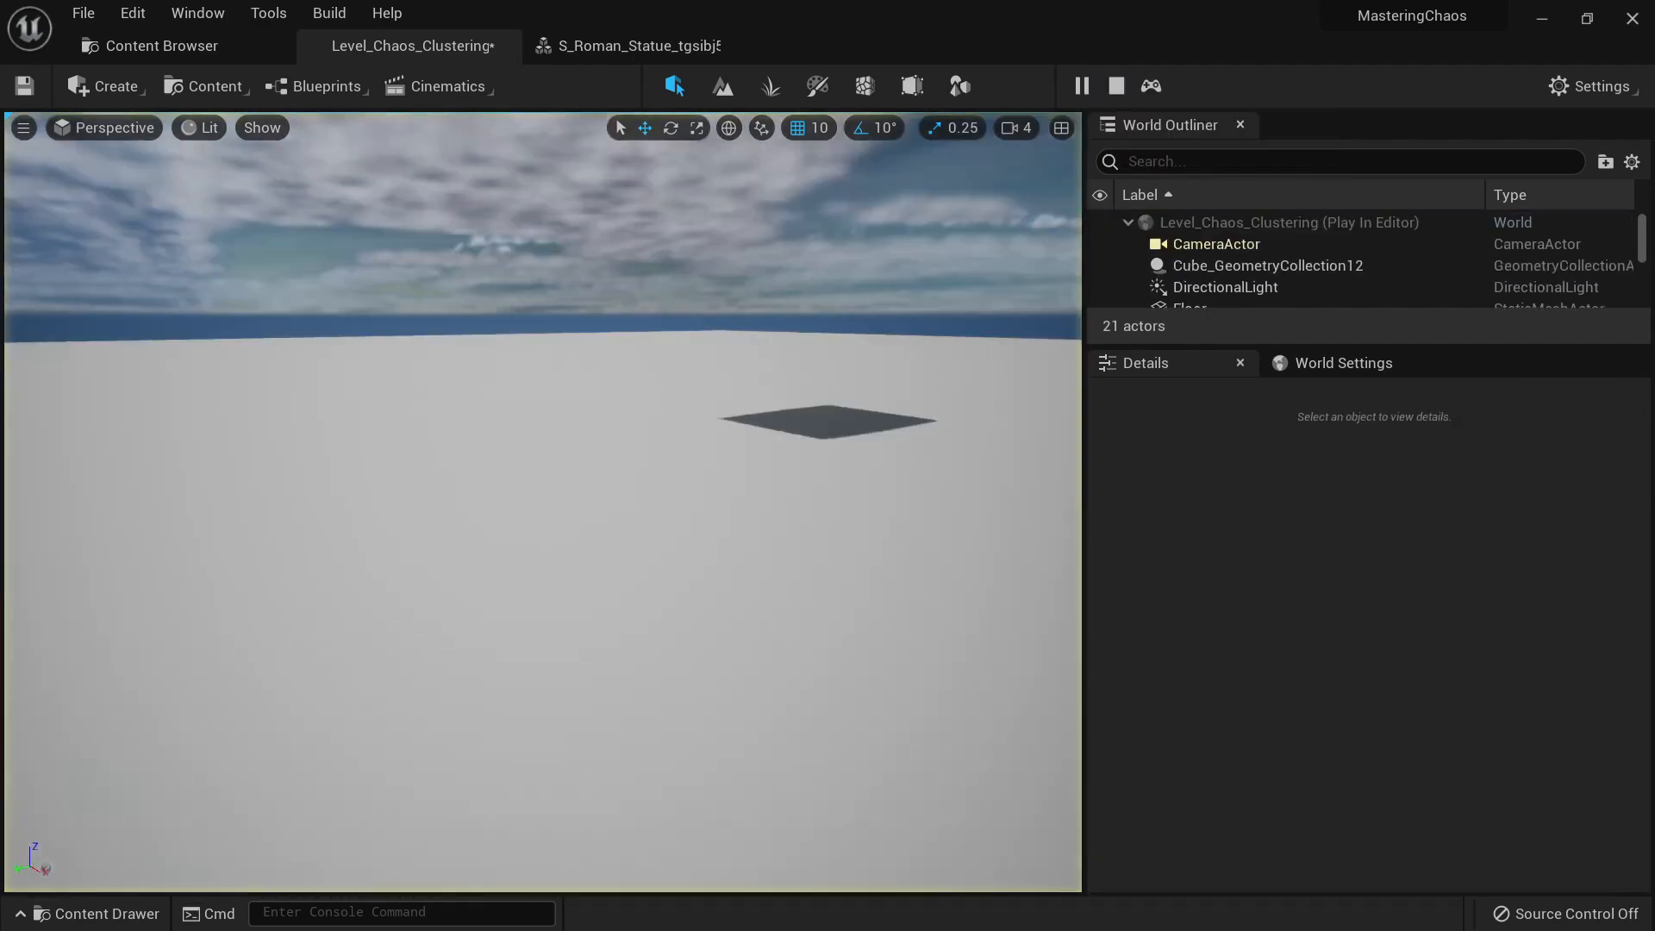
mouse_move(883, 367)
right_mouse_down()
mouse_move(901, 400)
mouse_move(883, 275)
mouse_move(905, 362)
right_mouse_up()
key("w")
key("e")
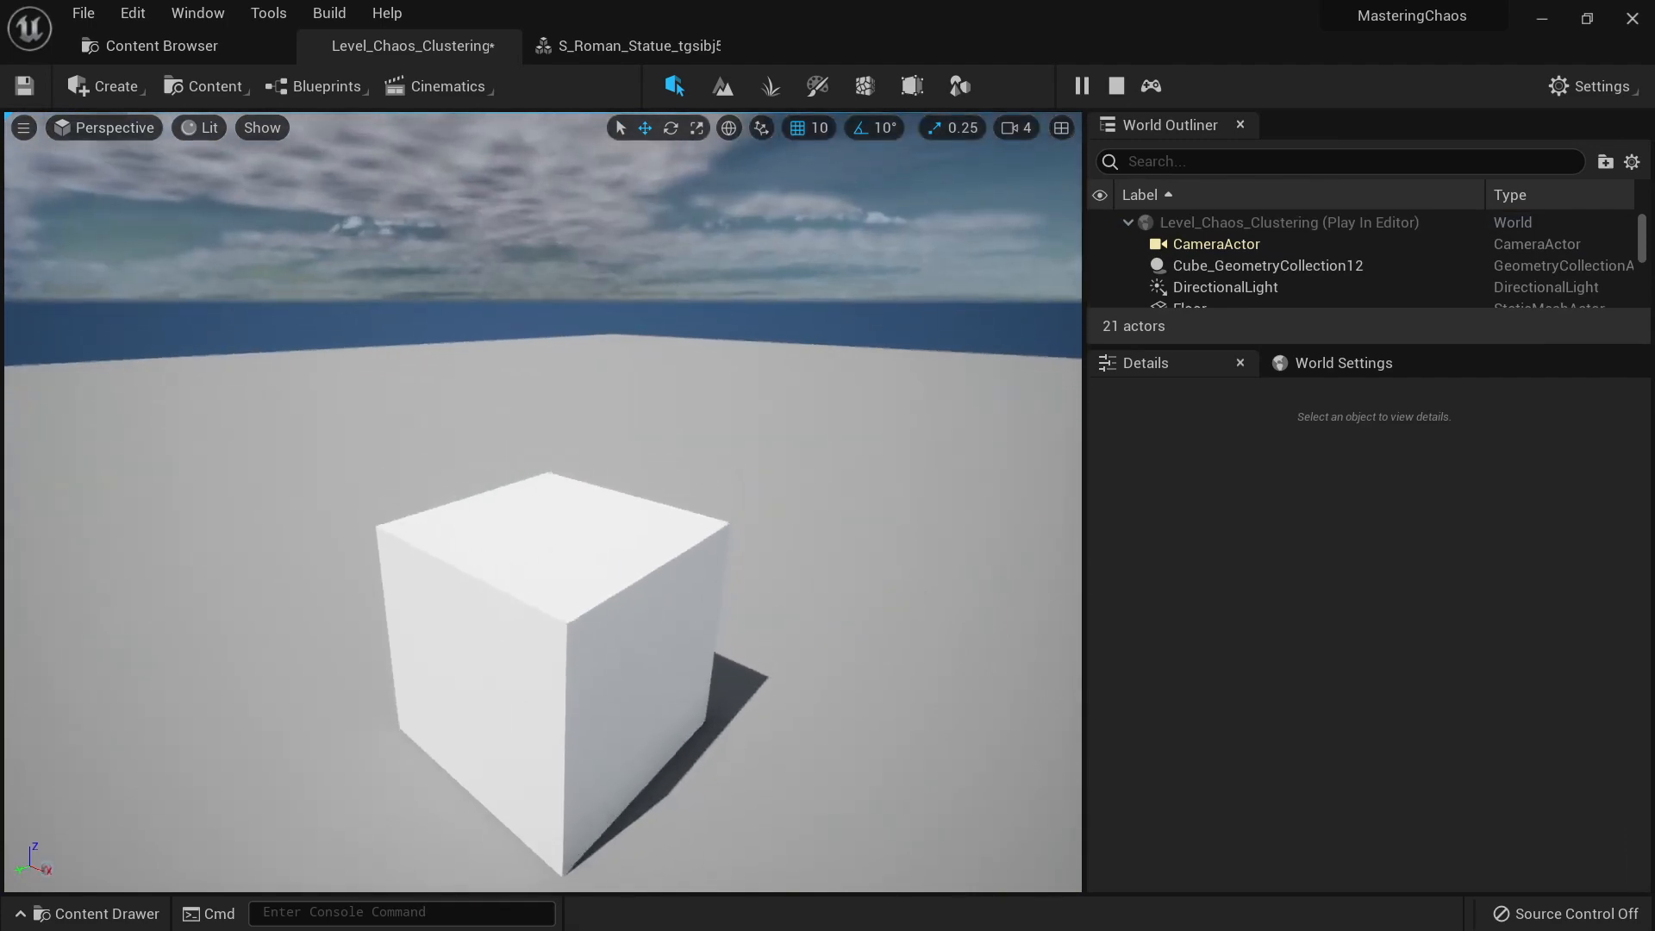
right_click_drag(669, 414, 629, 309)
right_click_drag(650, 516, 637, 655)
key("Escape")
Step: Set the cube's Damage Threshold values to 250 for Index 0, 100 for Index 1 and 50 for Index 2
right_click_drag(634, 455, 524, 321)
left_click(535, 259)
key("f")
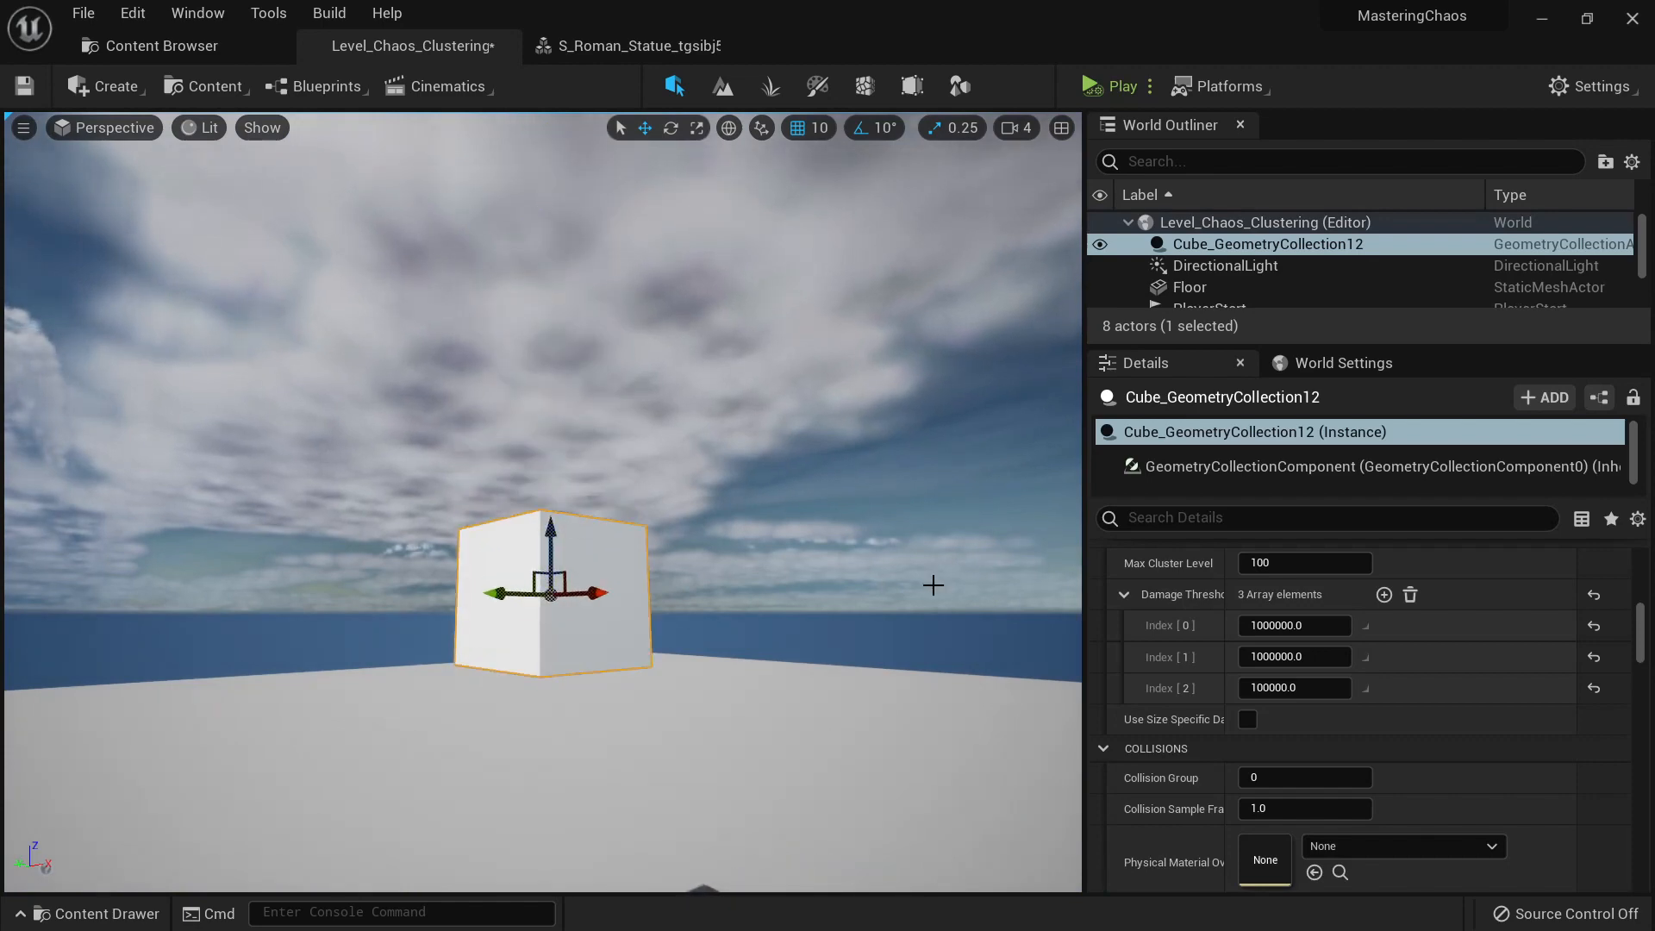
key("f")
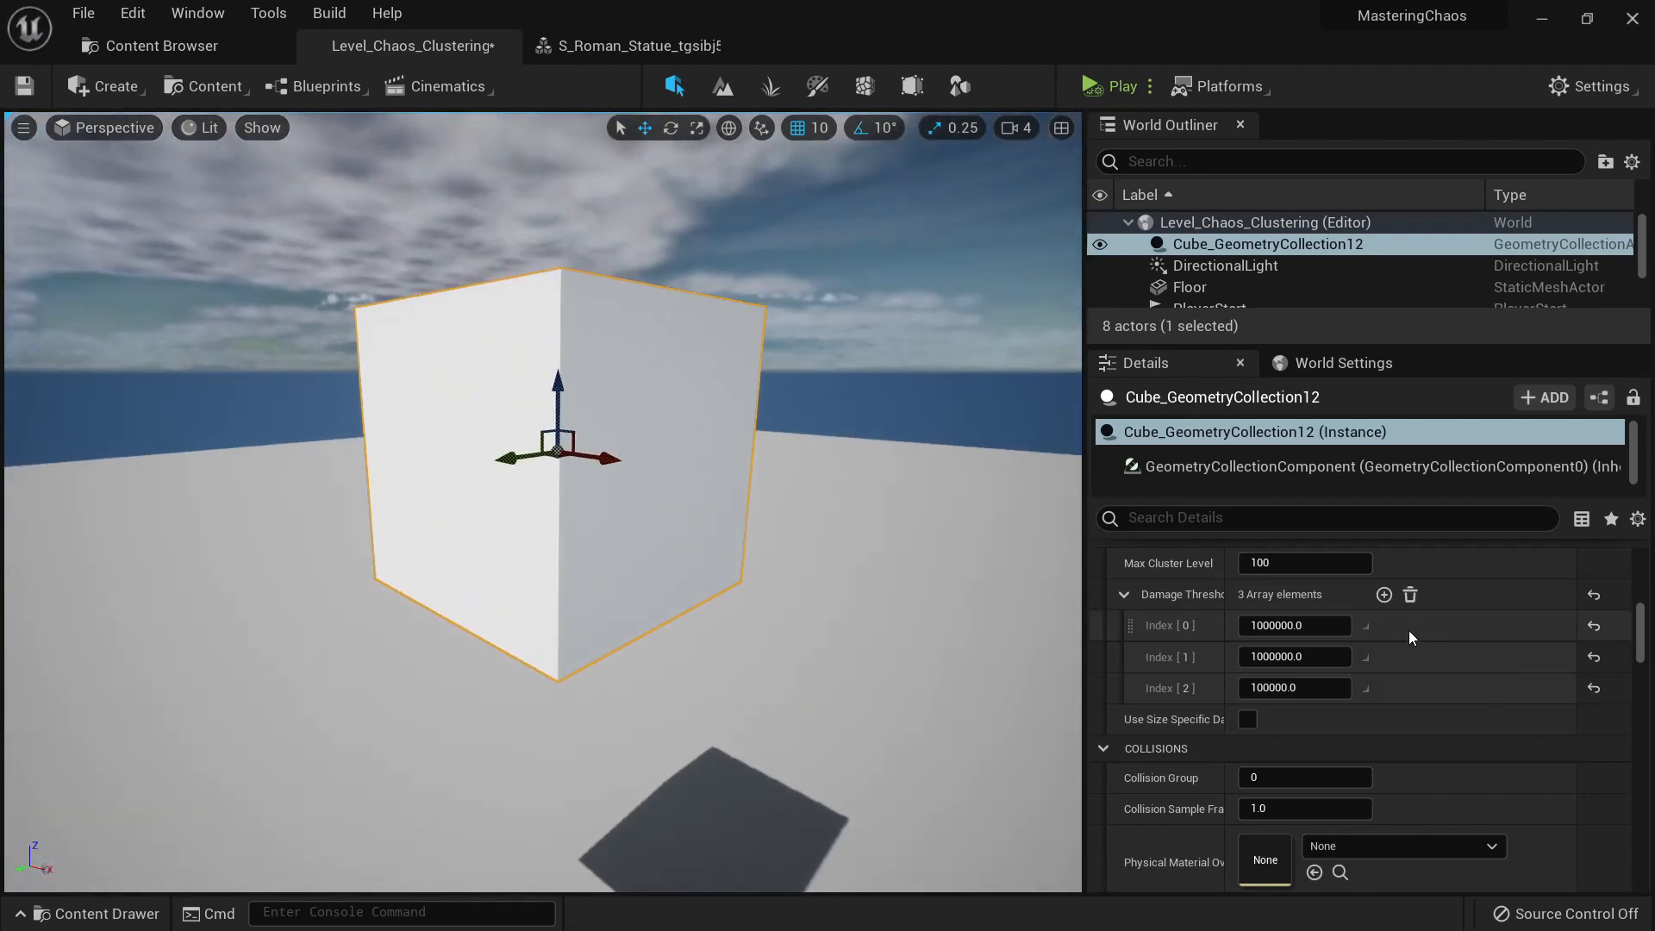
right_click(1351, 659)
key("Escape")
left_click(1281, 657)
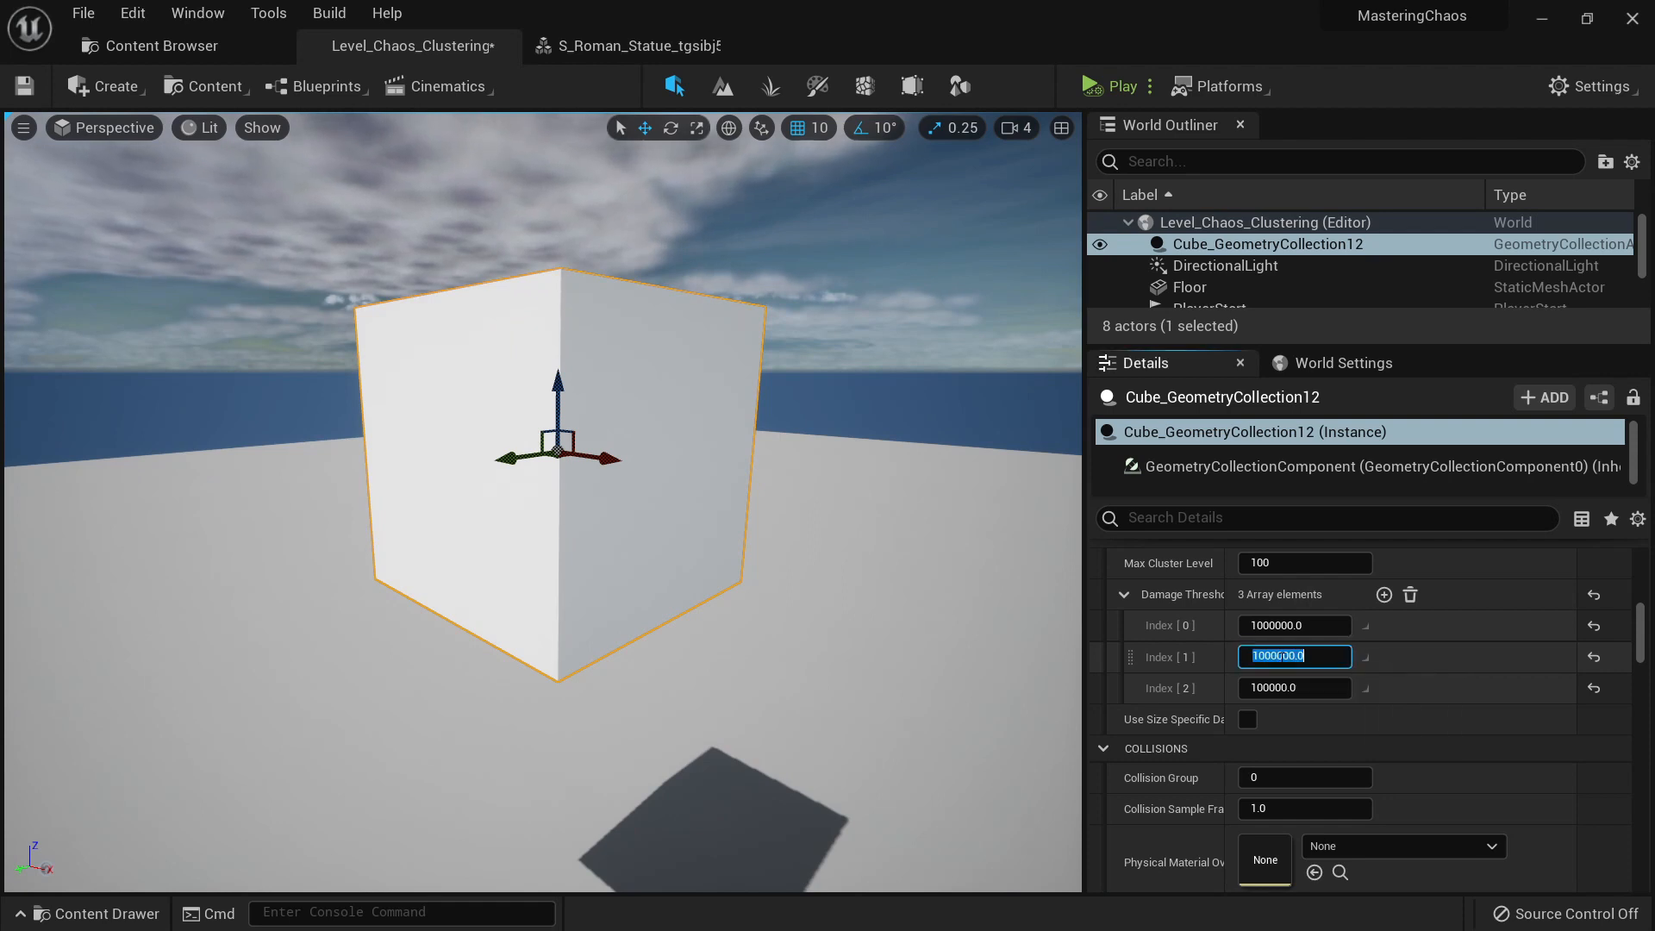
right_click(1361, 631)
left_click(1317, 627)
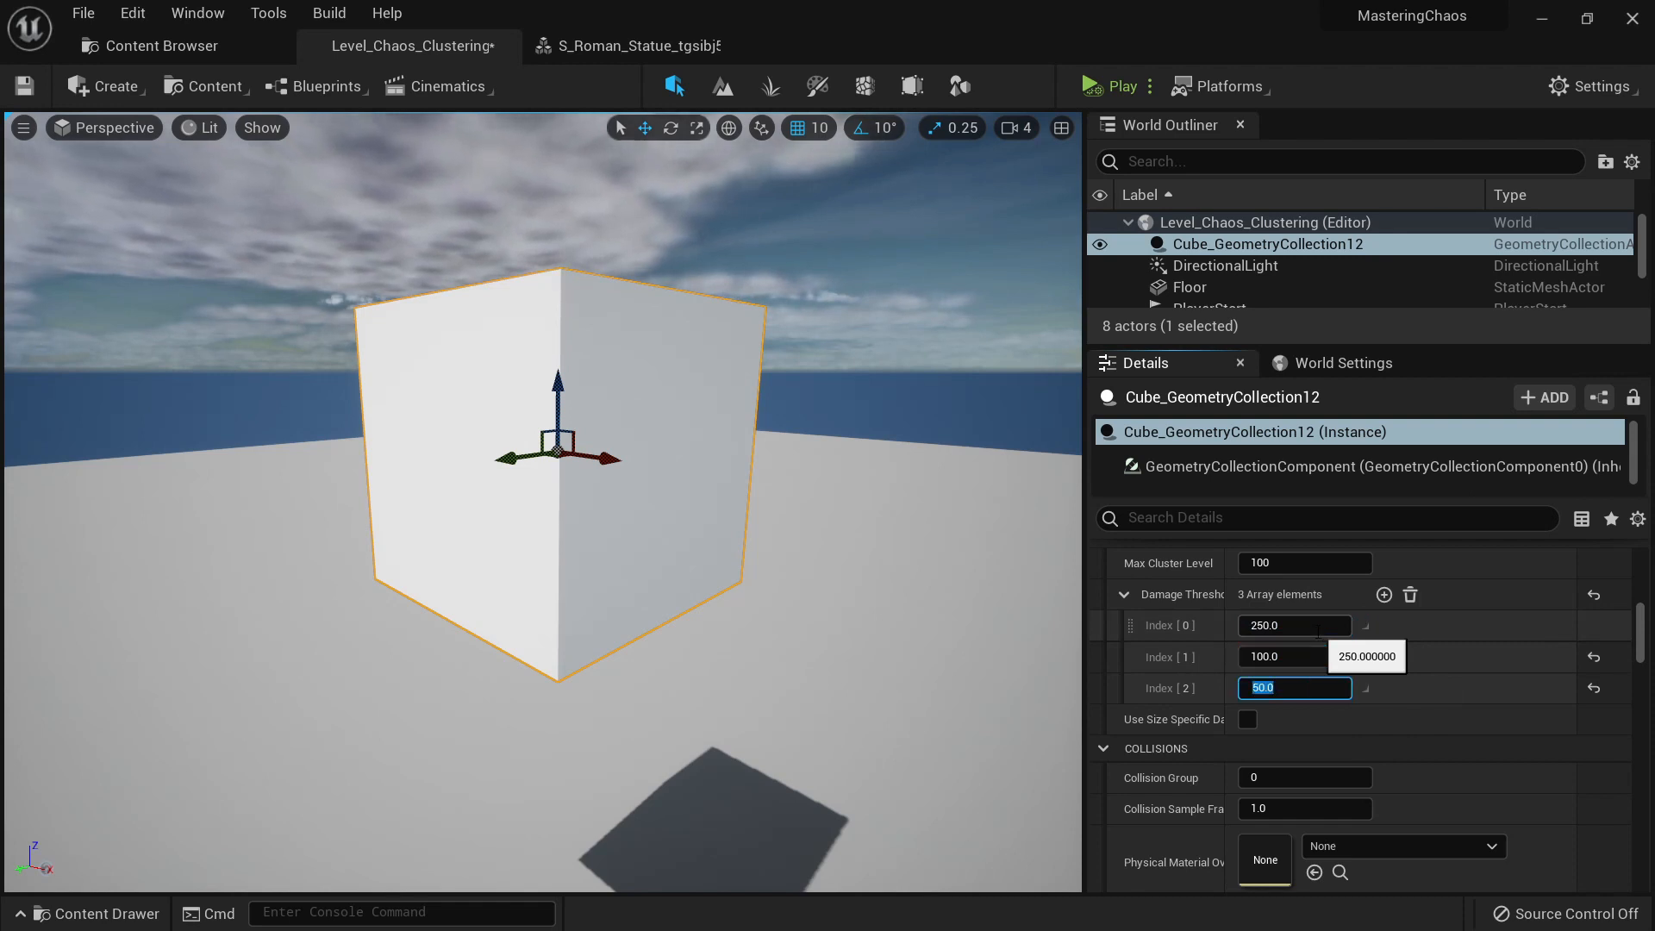
Step: Simulate the cube's fall with the descending damage thresholds, stop the simulation, and reselect the cube
left_click(1092, 86)
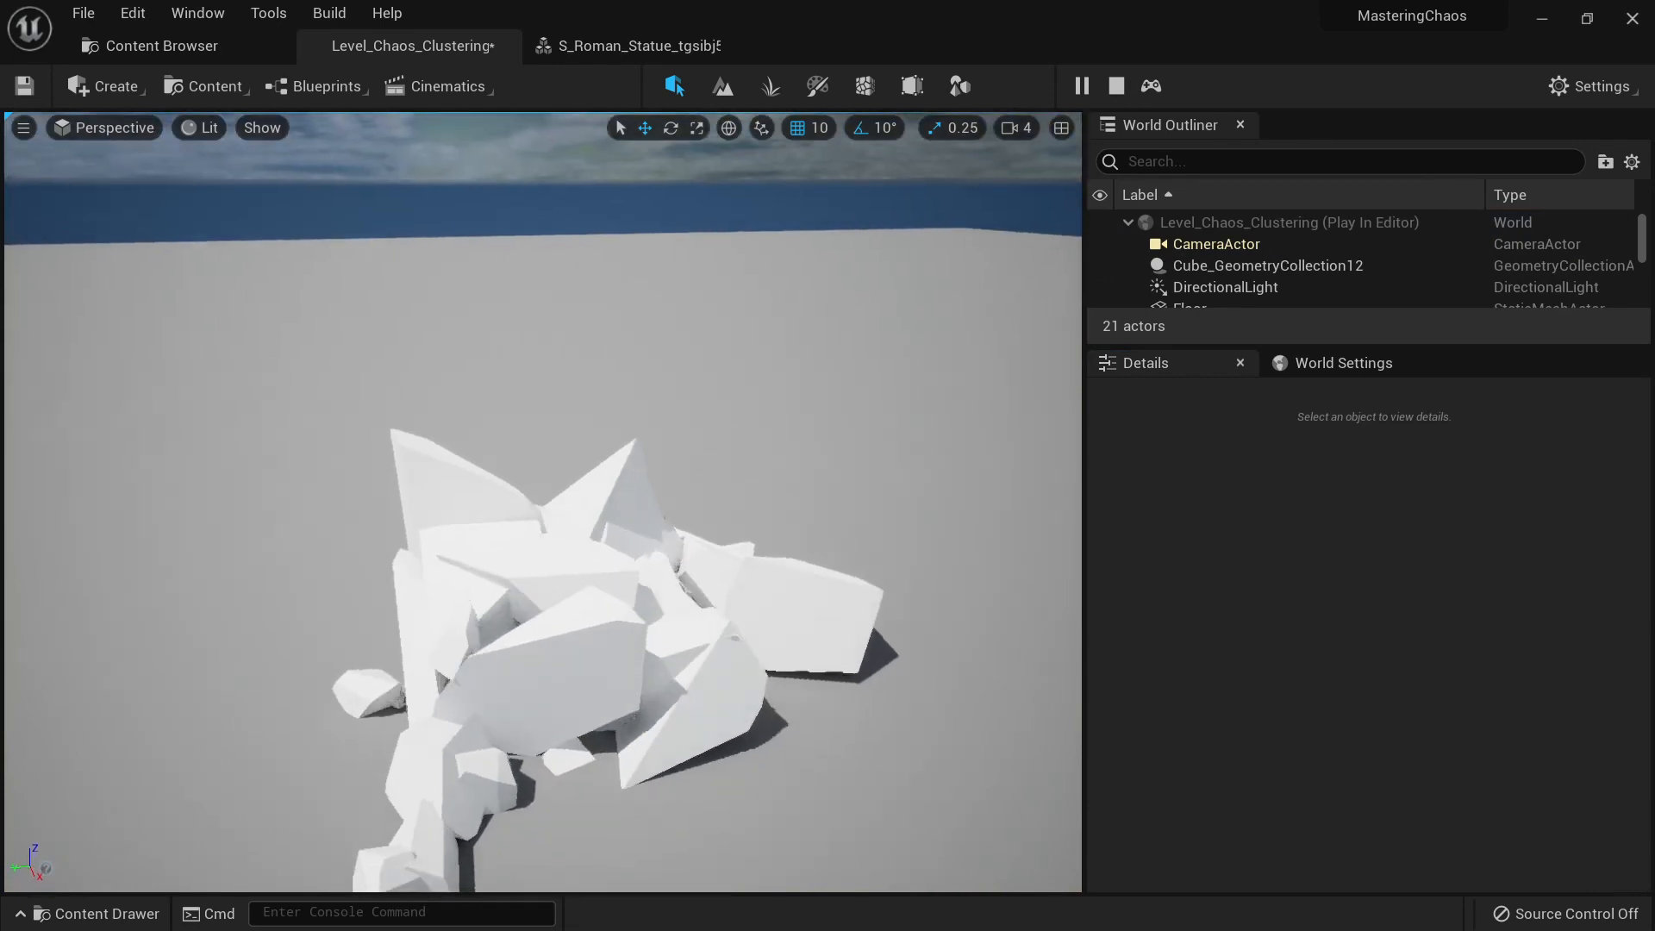
key("Escape")
right_click_drag(794, 422, 793, 345)
left_click(689, 367)
Step: Duplicate the cube's Damage Threshold entry at Index 1 and delete the extra copy
scroll(1331, 666, "down", 5)
scroll(1380, 759, "up", 8)
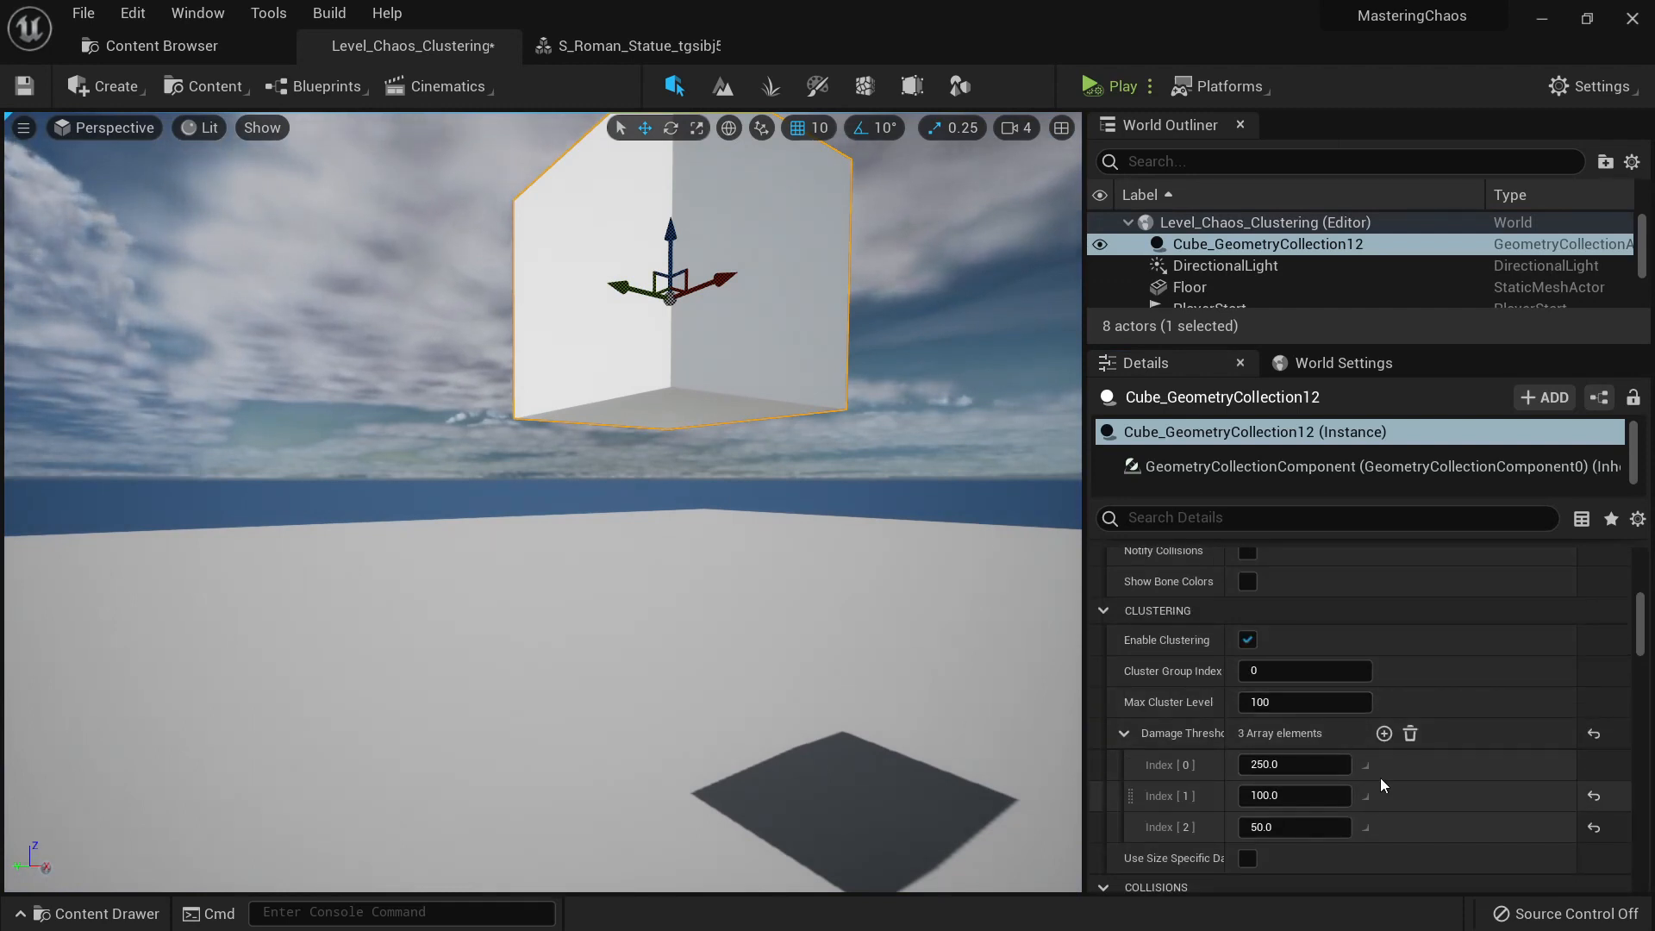
left_click(1367, 795)
left_click(1414, 871)
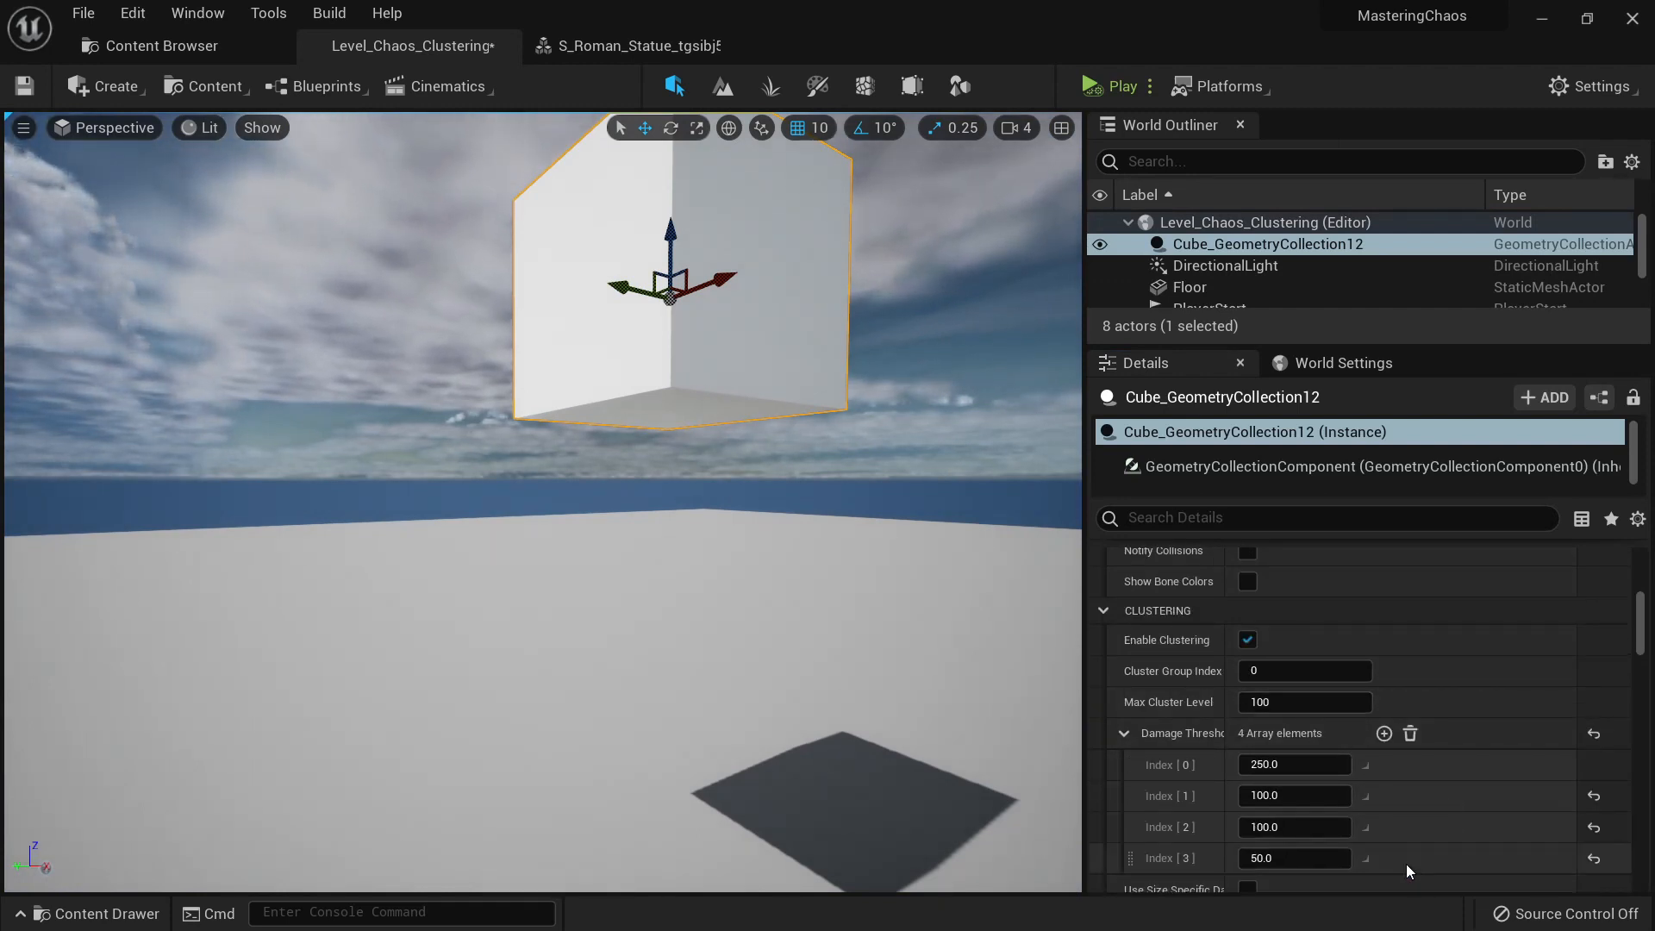
left_click(1367, 800)
left_click(1394, 848)
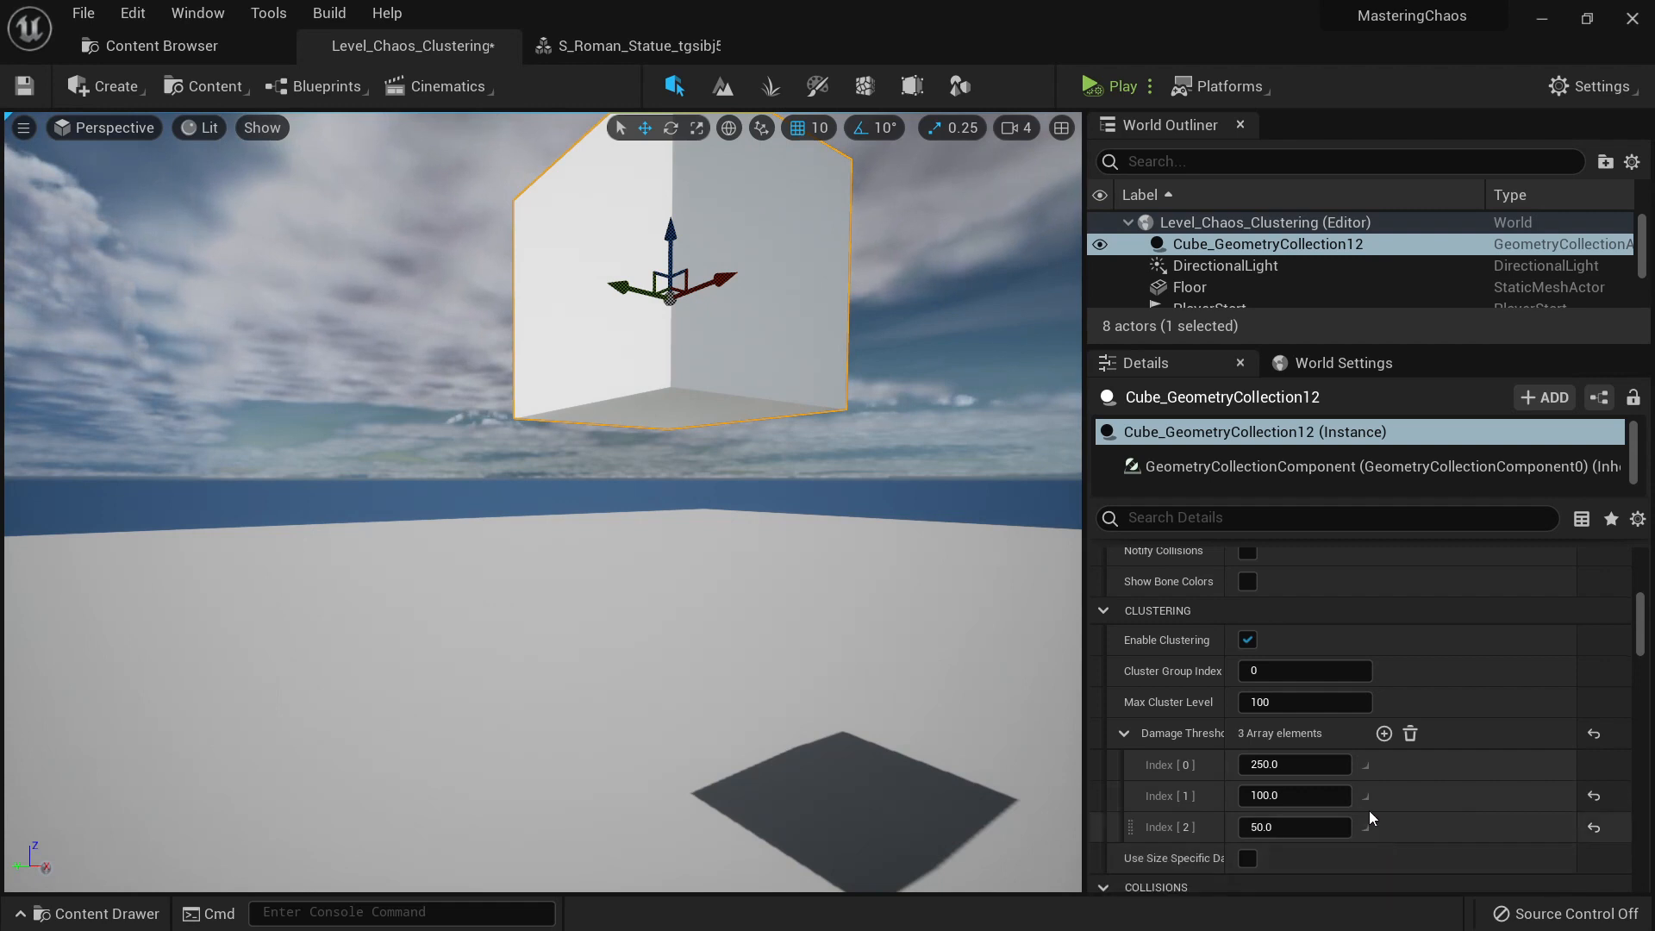
Step: Delete the 100 and 50 entries from the cube's Damage Threshold array, keeping only Index 0
left_click(1368, 800)
left_click(1398, 847)
left_click(1365, 795)
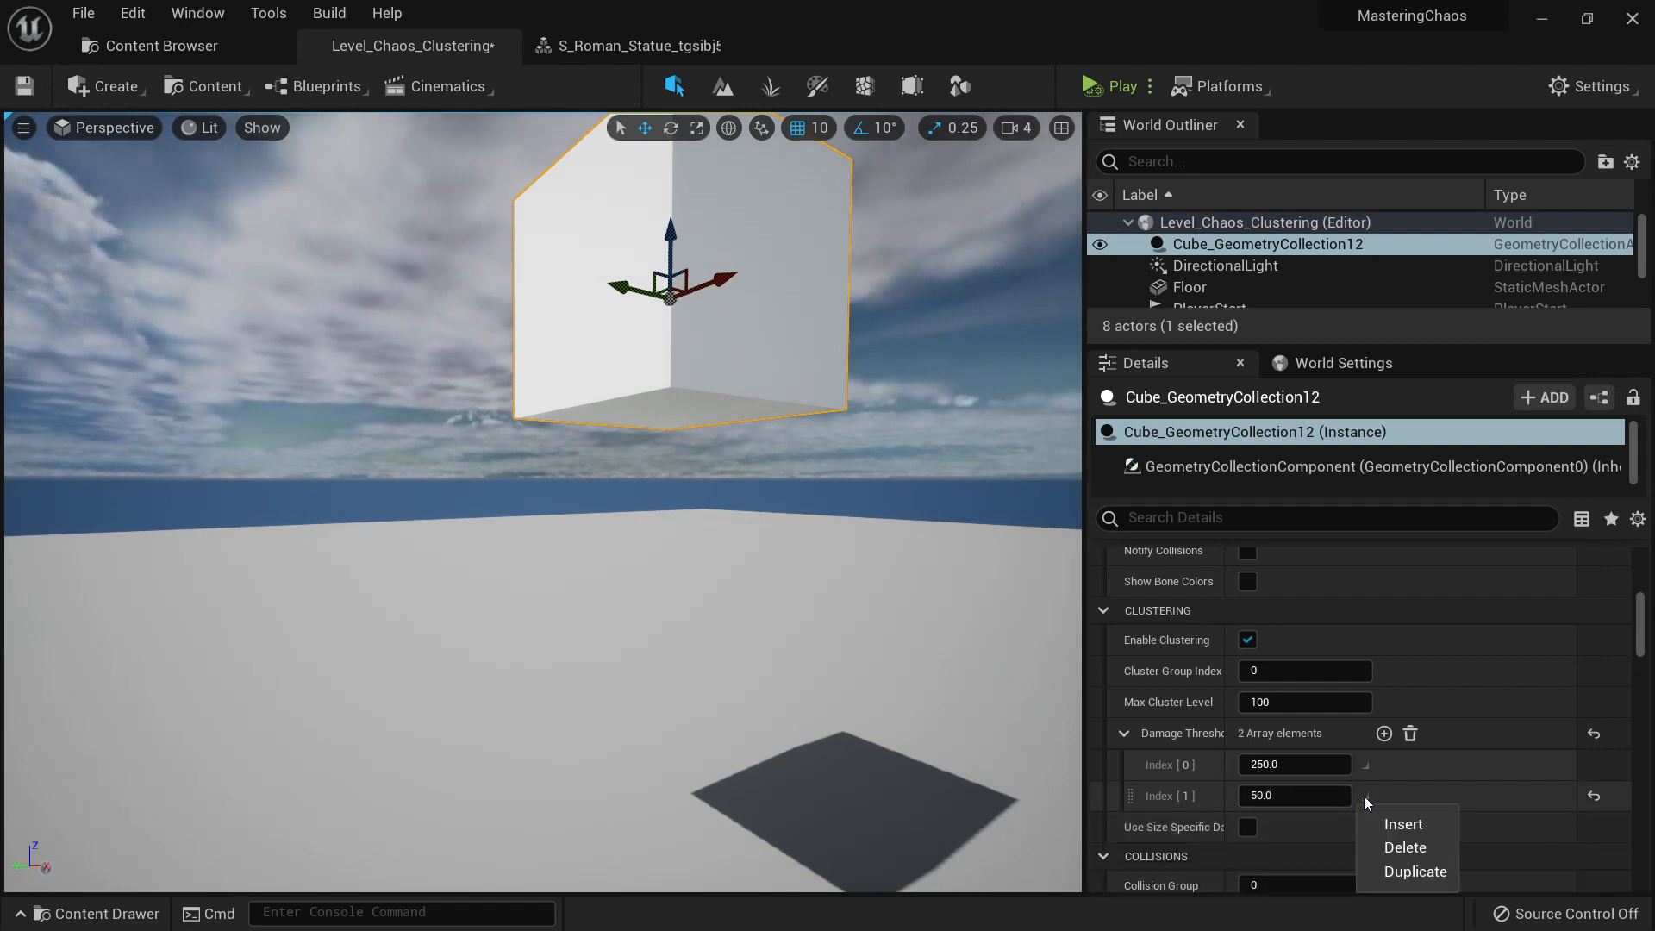
left_click(1388, 848)
Step: Simulate the level with the single damage threshold and inspect the cube's broken pieces from several angles
left_click(1083, 88)
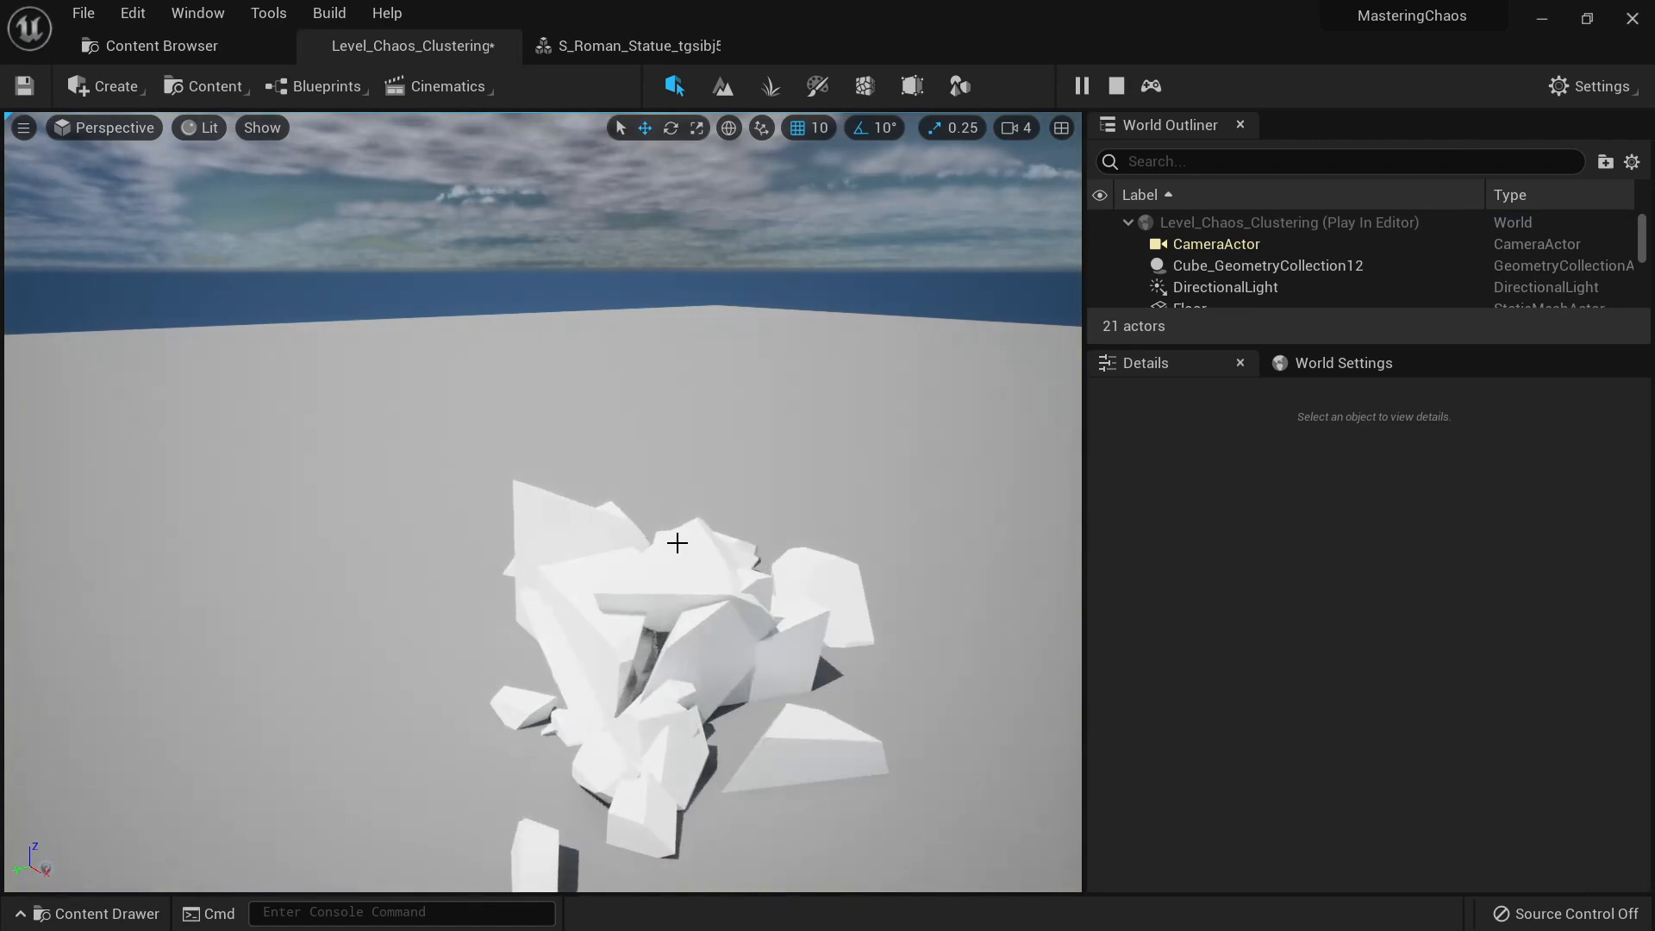
key("w")
right_click_drag(676, 543, 741, 638)
key("s")
key("a")
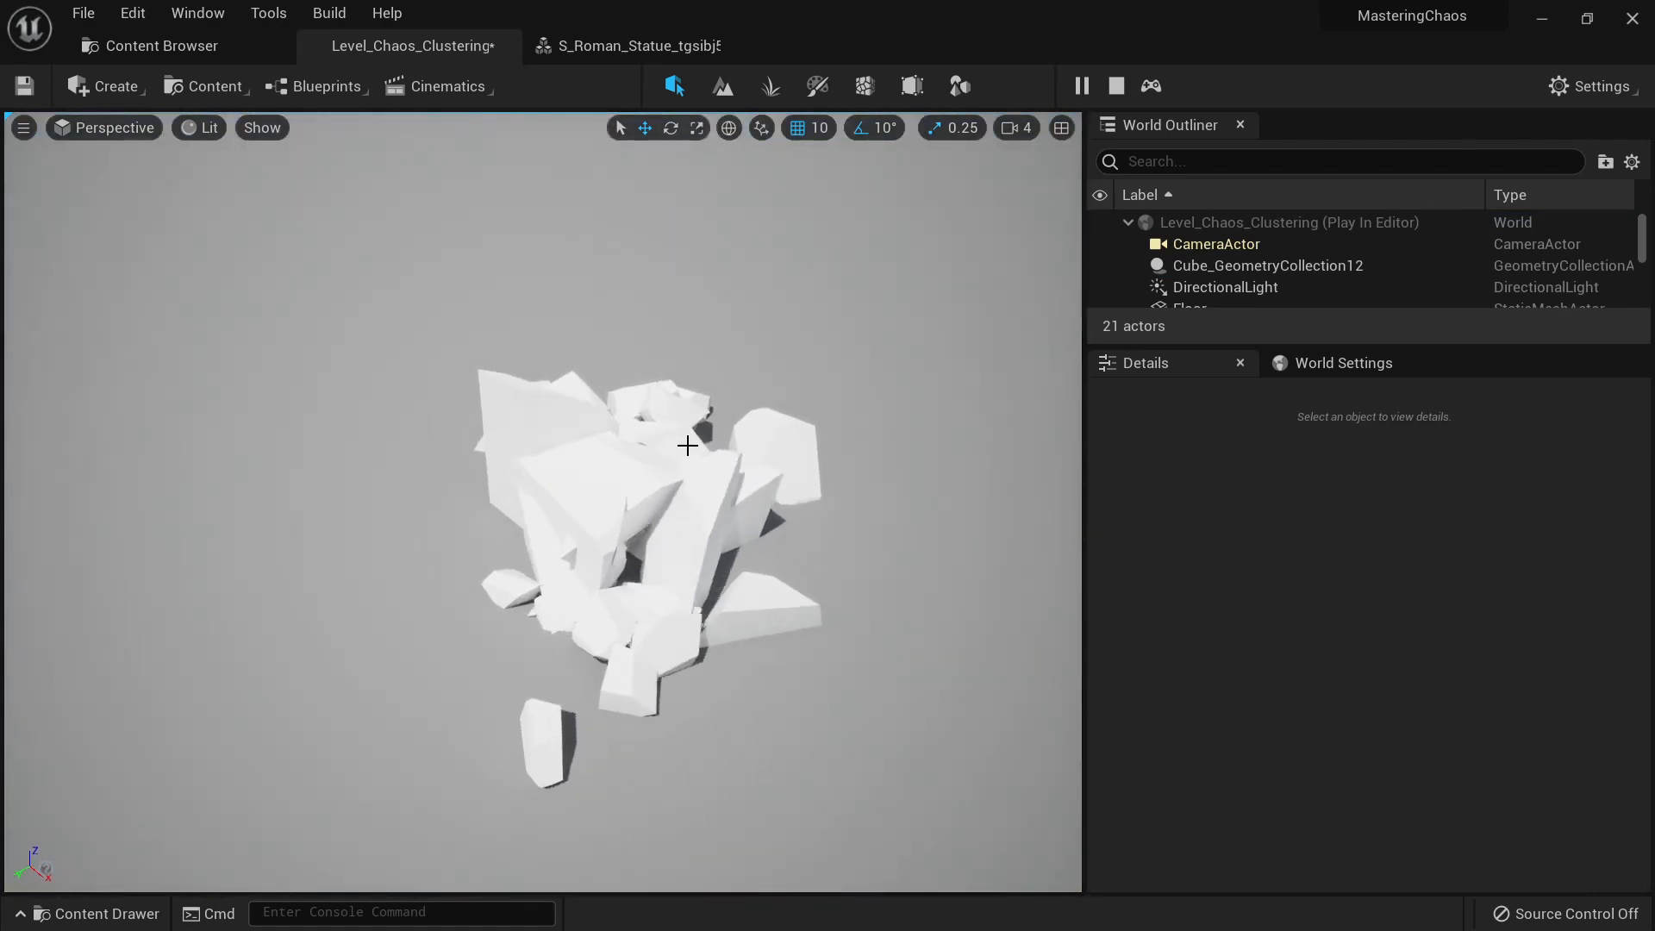
mouse_move(768, 481)
right_mouse_down()
mouse_move(763, 444)
mouse_move(767, 487)
mouse_move(791, 472)
right_mouse_up()
key("w")
key("a")
key("s")
Step: Capture a screen area around the rubble and sketch a red three-level cluster hierarchy of connected boxes over it
key("Print")
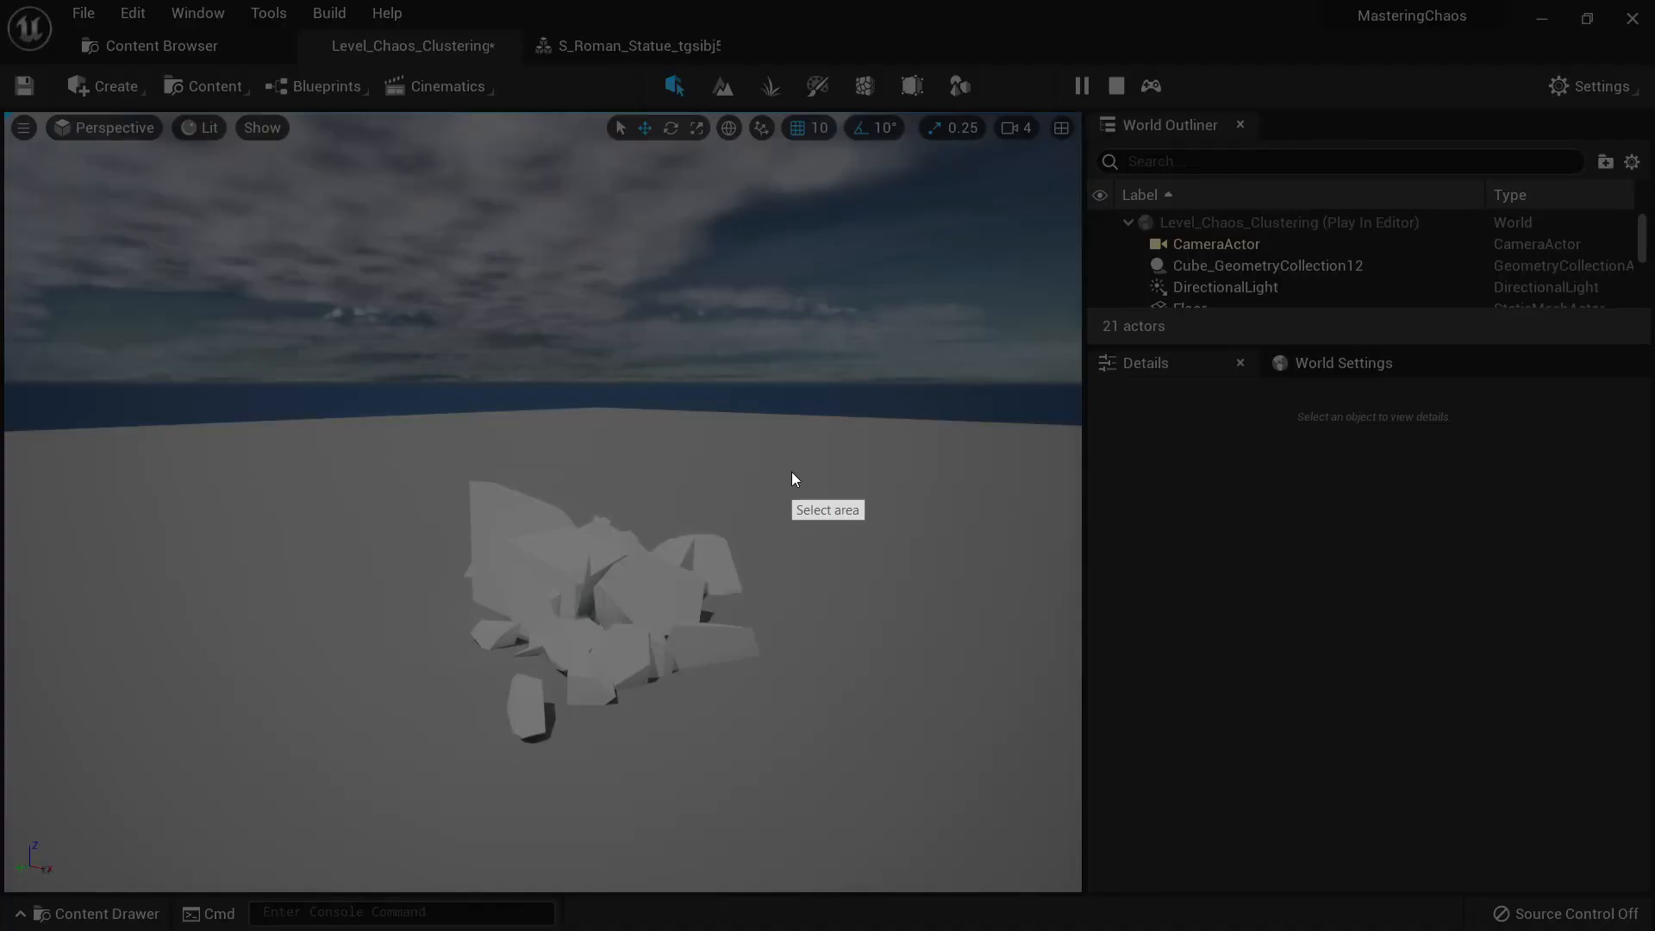
mouse_move(291, 161)
left_mouse_down()
mouse_move(1138, 791)
mouse_move(1144, 860)
left_mouse_up()
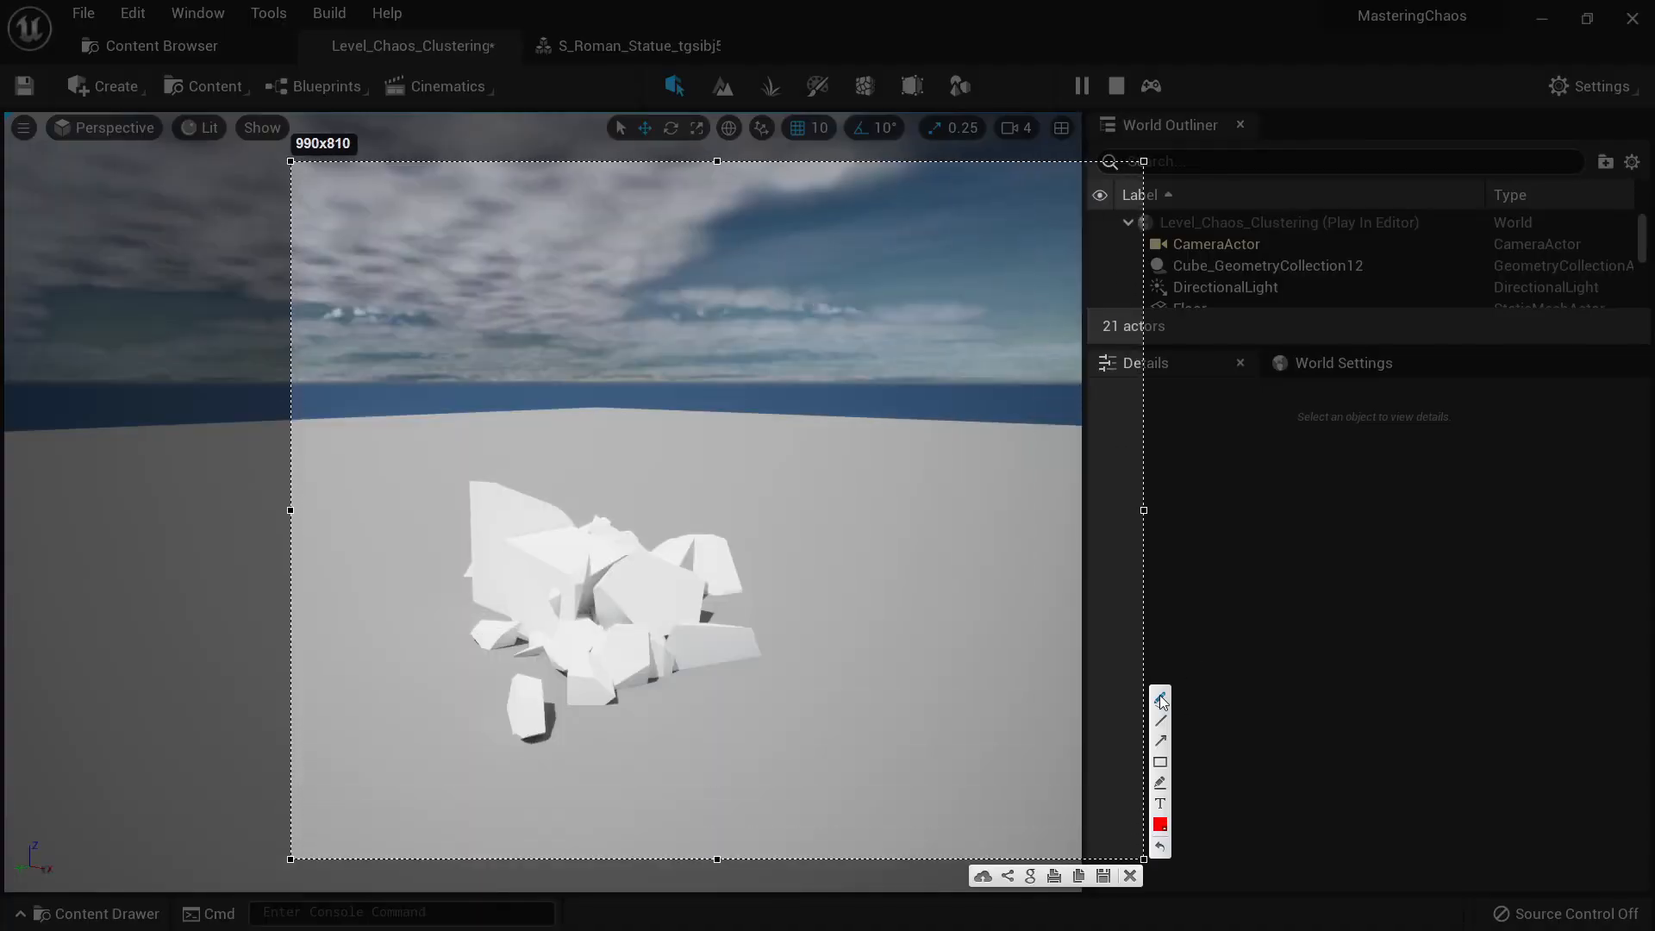
mouse_move(781, 218)
left_mouse_down()
mouse_move(824, 318)
mouse_move(706, 370)
mouse_move(681, 417)
mouse_move(719, 422)
mouse_move(683, 415)
left_mouse_up()
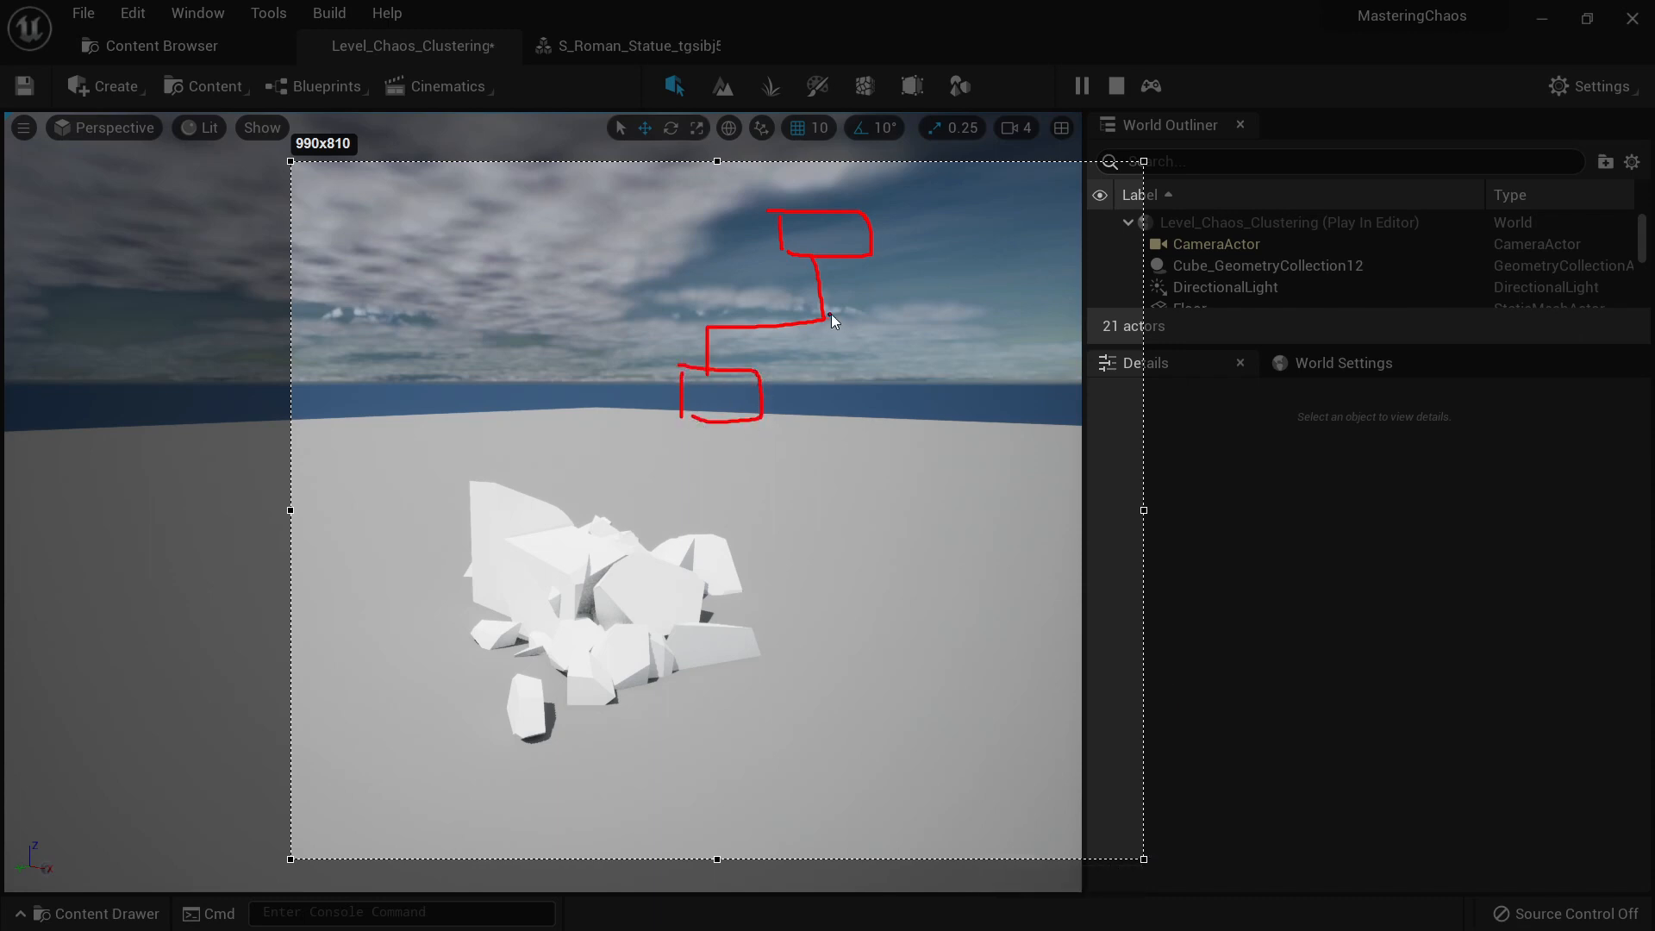
left_click_drag(938, 392, 867, 402)
mouse_move(719, 423)
left_mouse_down()
mouse_move(605, 488)
mouse_move(604, 520)
left_mouse_up()
mouse_move(598, 520)
left_mouse_down()
mouse_move(572, 556)
mouse_move(631, 533)
left_mouse_up()
mouse_move(716, 469)
left_mouse_down()
mouse_move(781, 518)
mouse_move(746, 562)
left_mouse_up()
left_click_drag(914, 402, 918, 479)
mouse_move(893, 483)
left_mouse_down()
mouse_move(941, 483)
mouse_move(897, 481)
left_mouse_up()
Step: Label the sketched hierarchy levels 0, 1 and 2, write thresholds 250, 100 and a very large third value beside them, and discard the capture
mouse_move(540, 215)
left_mouse_down()
mouse_move(567, 235)
mouse_move(542, 217)
left_mouse_up()
left_click_drag(534, 381, 553, 399)
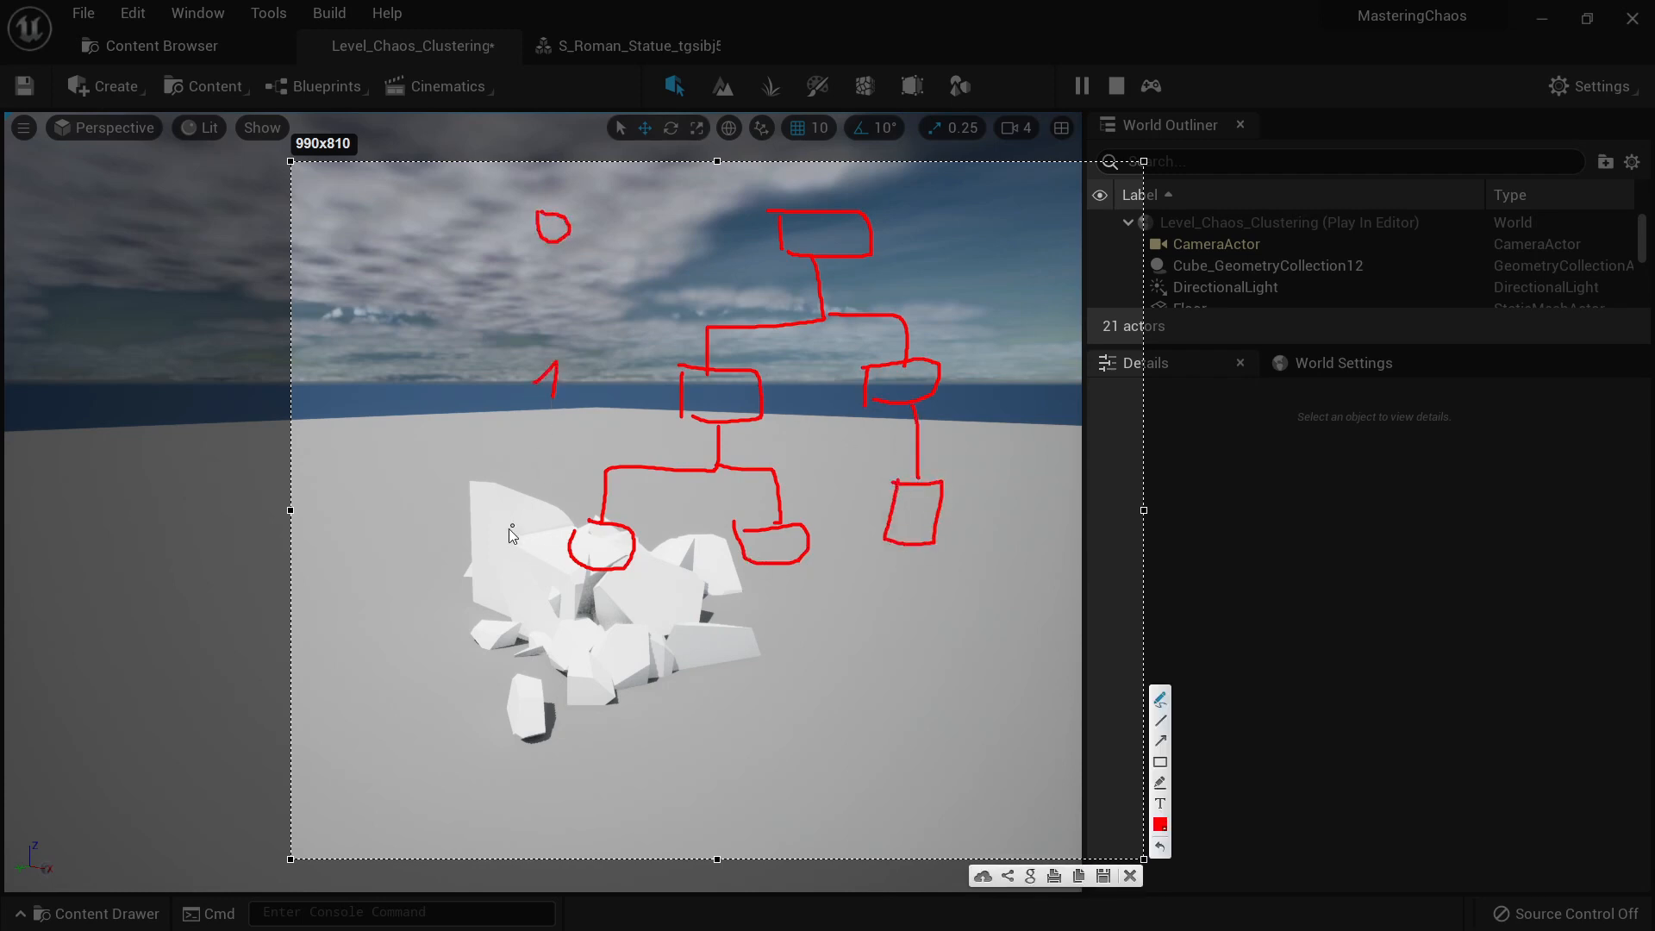
left_click_drag(499, 536, 552, 558)
mouse_move(941, 213)
left_mouse_down()
mouse_move(934, 241)
mouse_move(960, 244)
left_mouse_up()
mouse_move(975, 214)
left_mouse_down()
mouse_move(974, 243)
mouse_move(1037, 209)
mouse_move(1021, 207)
left_mouse_up()
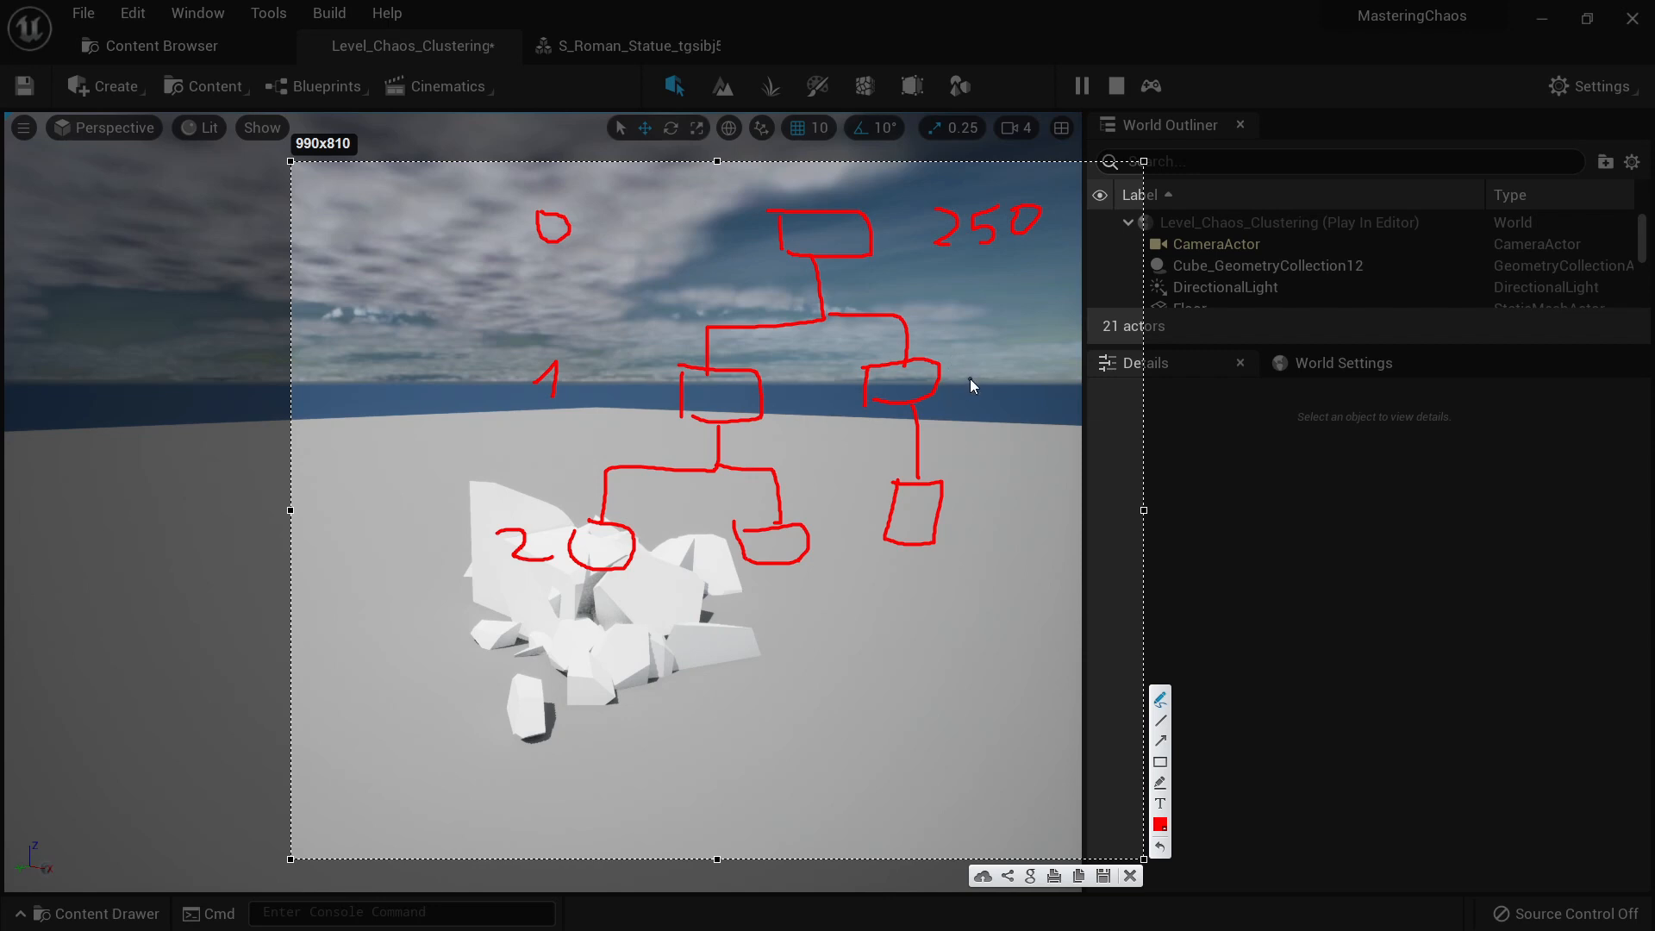
left_click_drag(969, 357, 973, 390)
mouse_move(1000, 357)
left_mouse_down()
mouse_move(1052, 374)
mouse_move(1027, 352)
left_mouse_up()
mouse_move(959, 484)
left_mouse_down()
mouse_move(965, 540)
mouse_move(1125, 518)
mouse_move(1130, 489)
left_mouse_up()
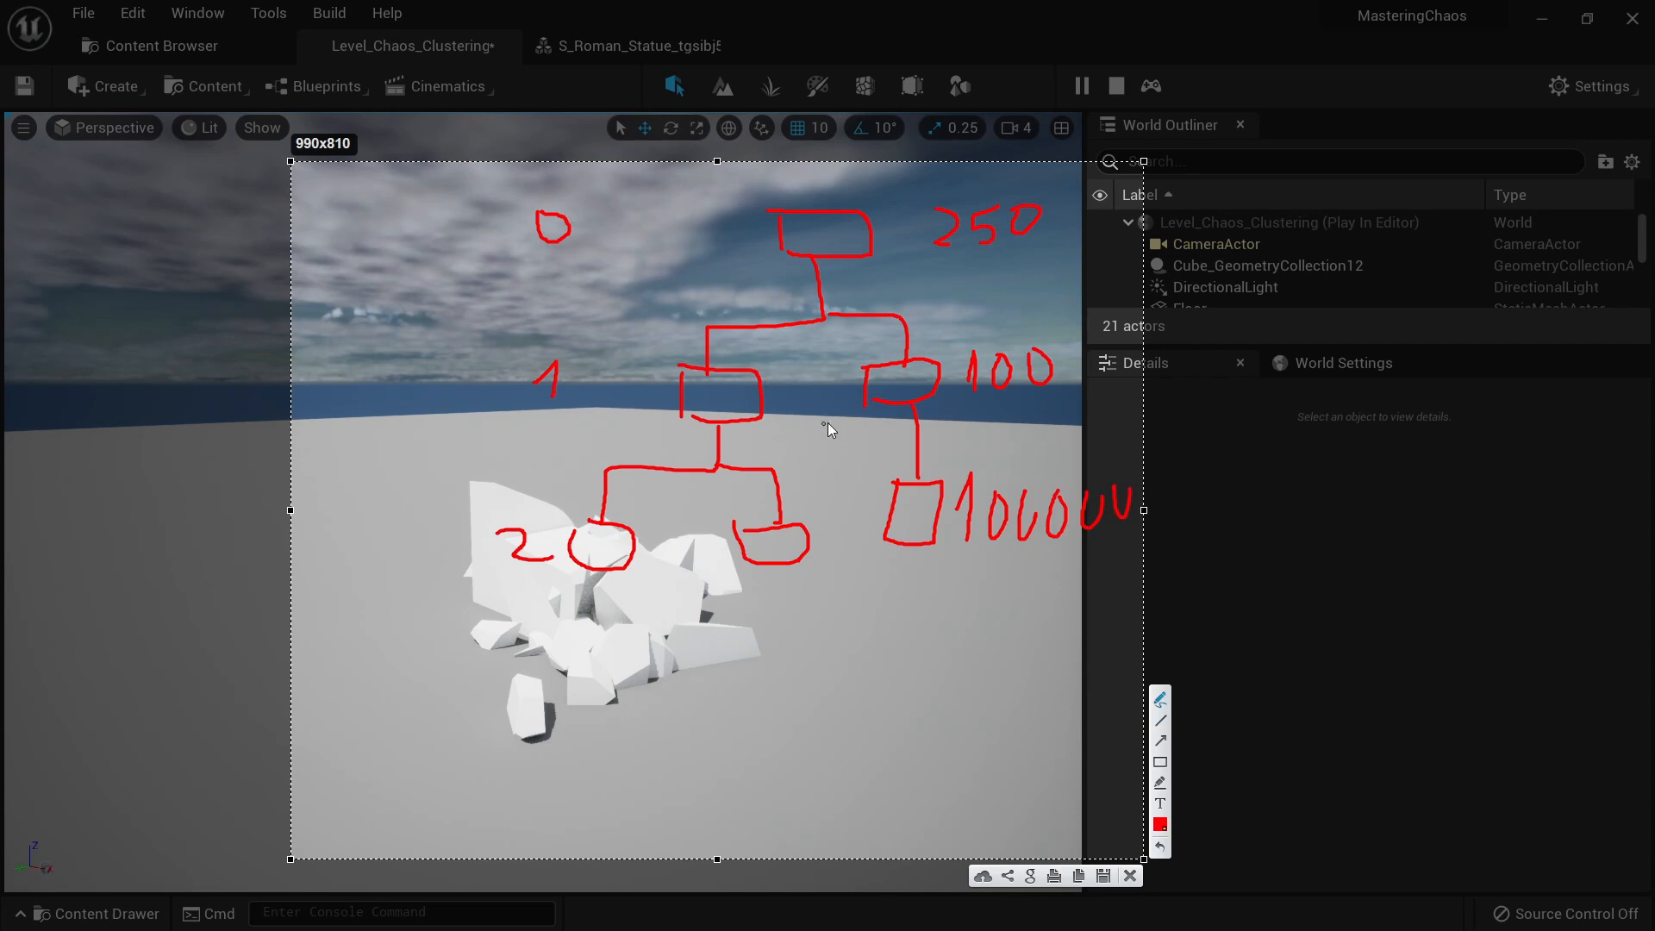
left_click(1133, 878)
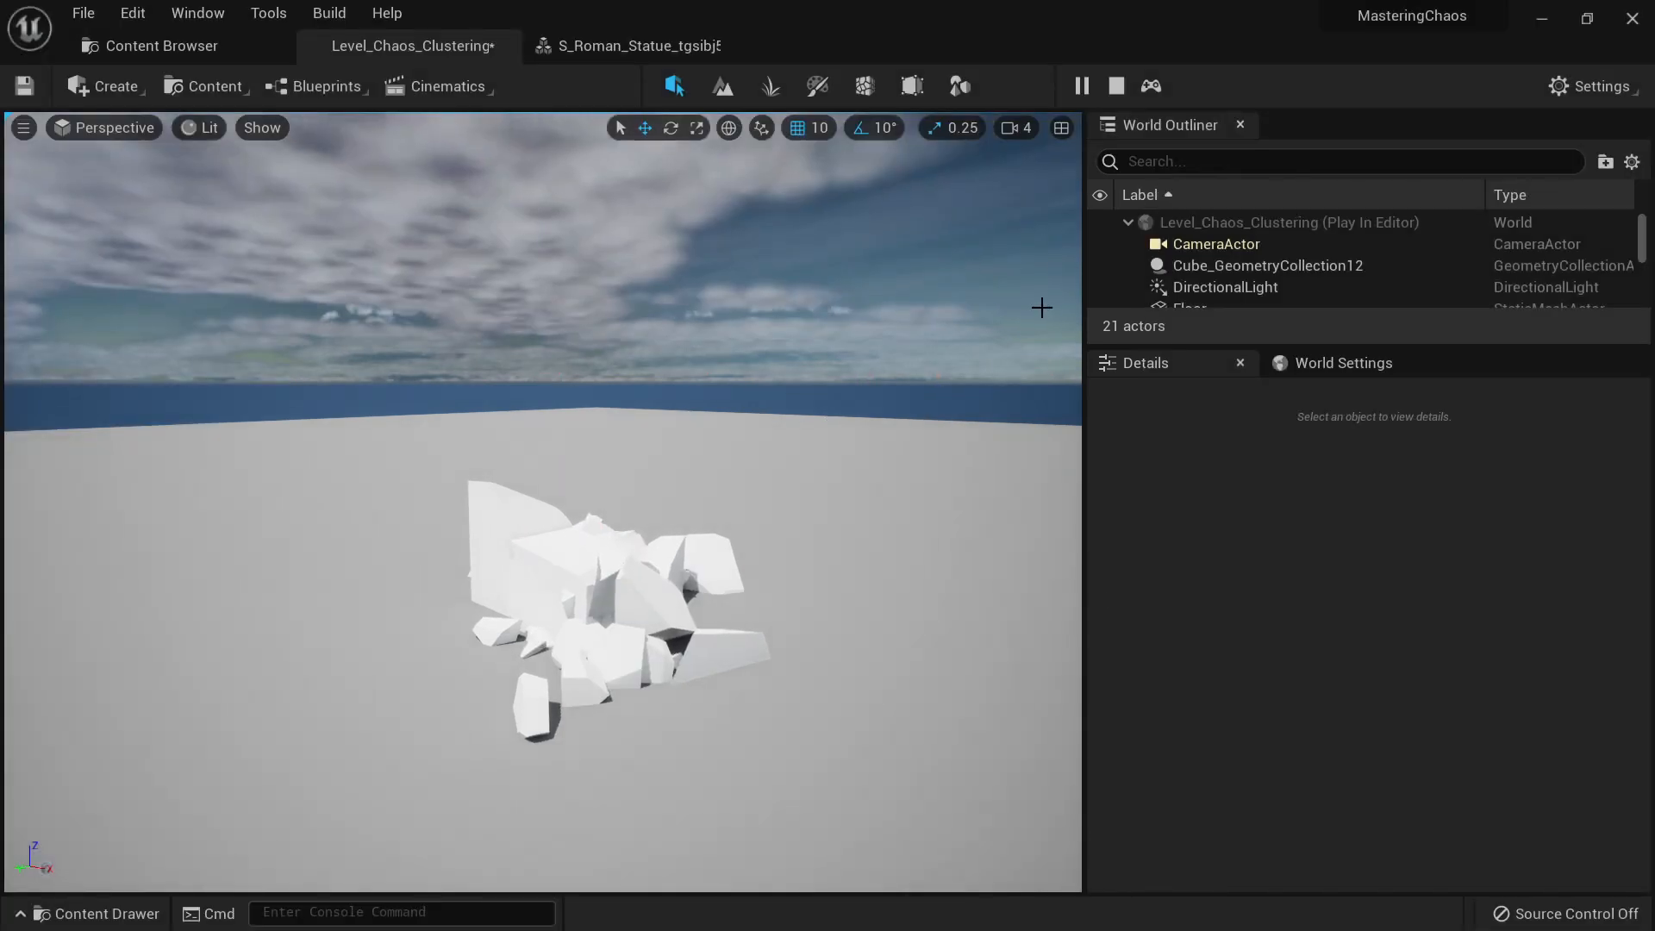
Step: Add two entries to the cube's Damage Threshold array, with Index 1 at 100 and Index 2 at 10000000, and simulate its destruction
key("Escape")
left_click(654, 236)
scroll(1364, 762, "down", 3)
scroll(1331, 717, "up", 3)
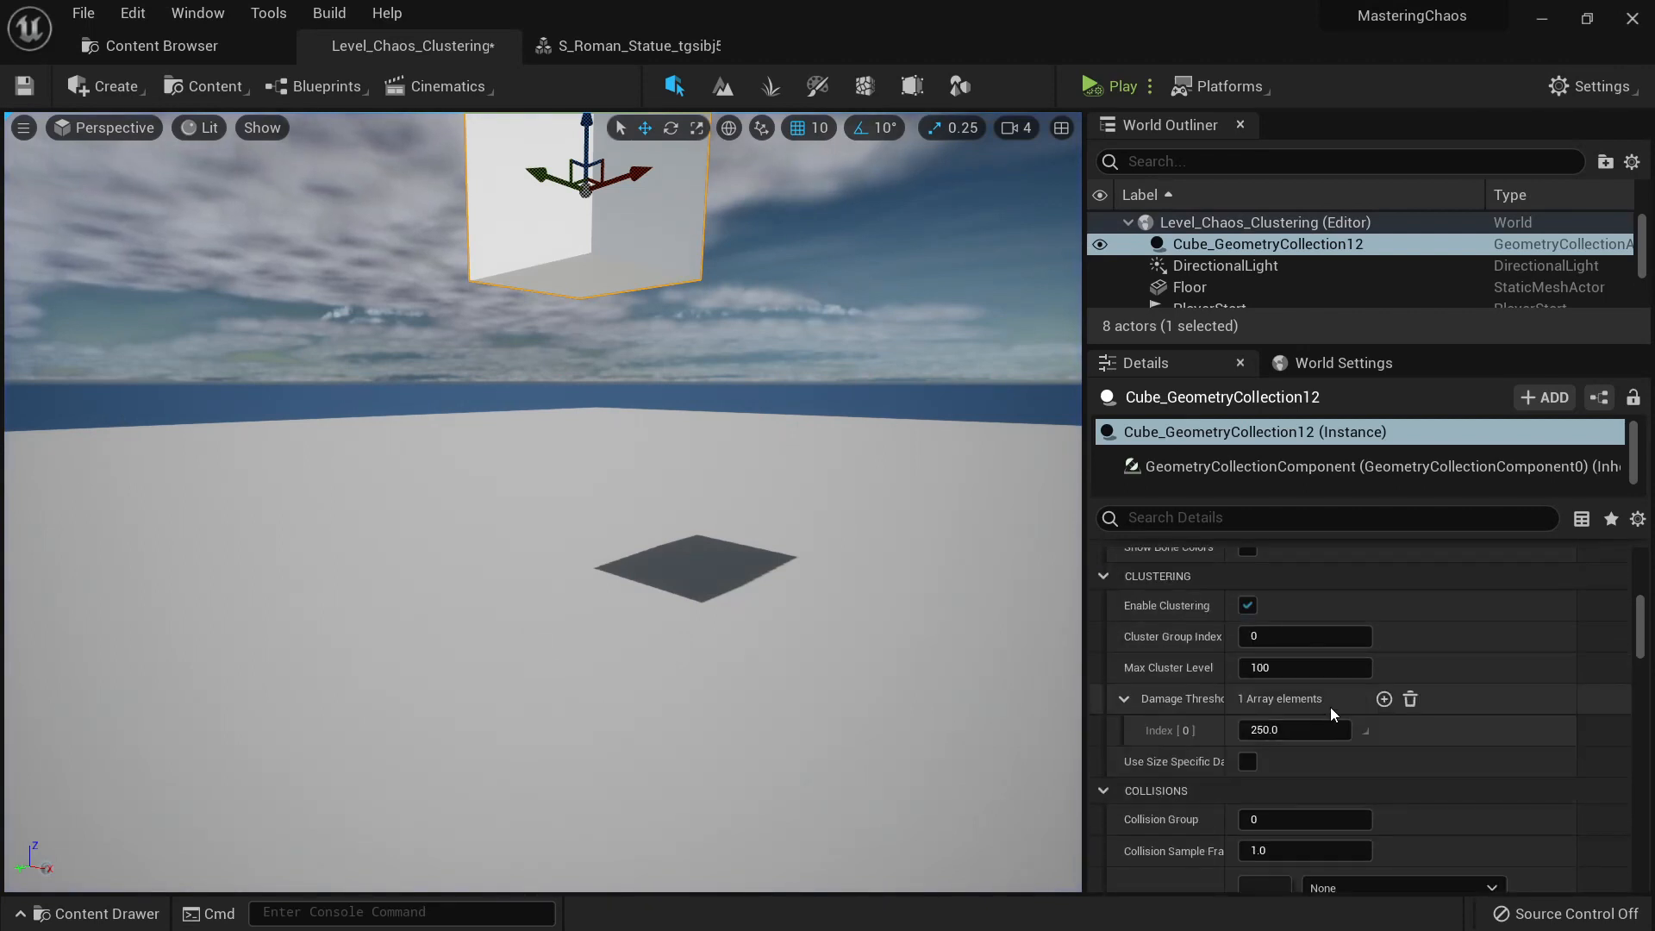
left_click(1384, 699)
left_click(1385, 699)
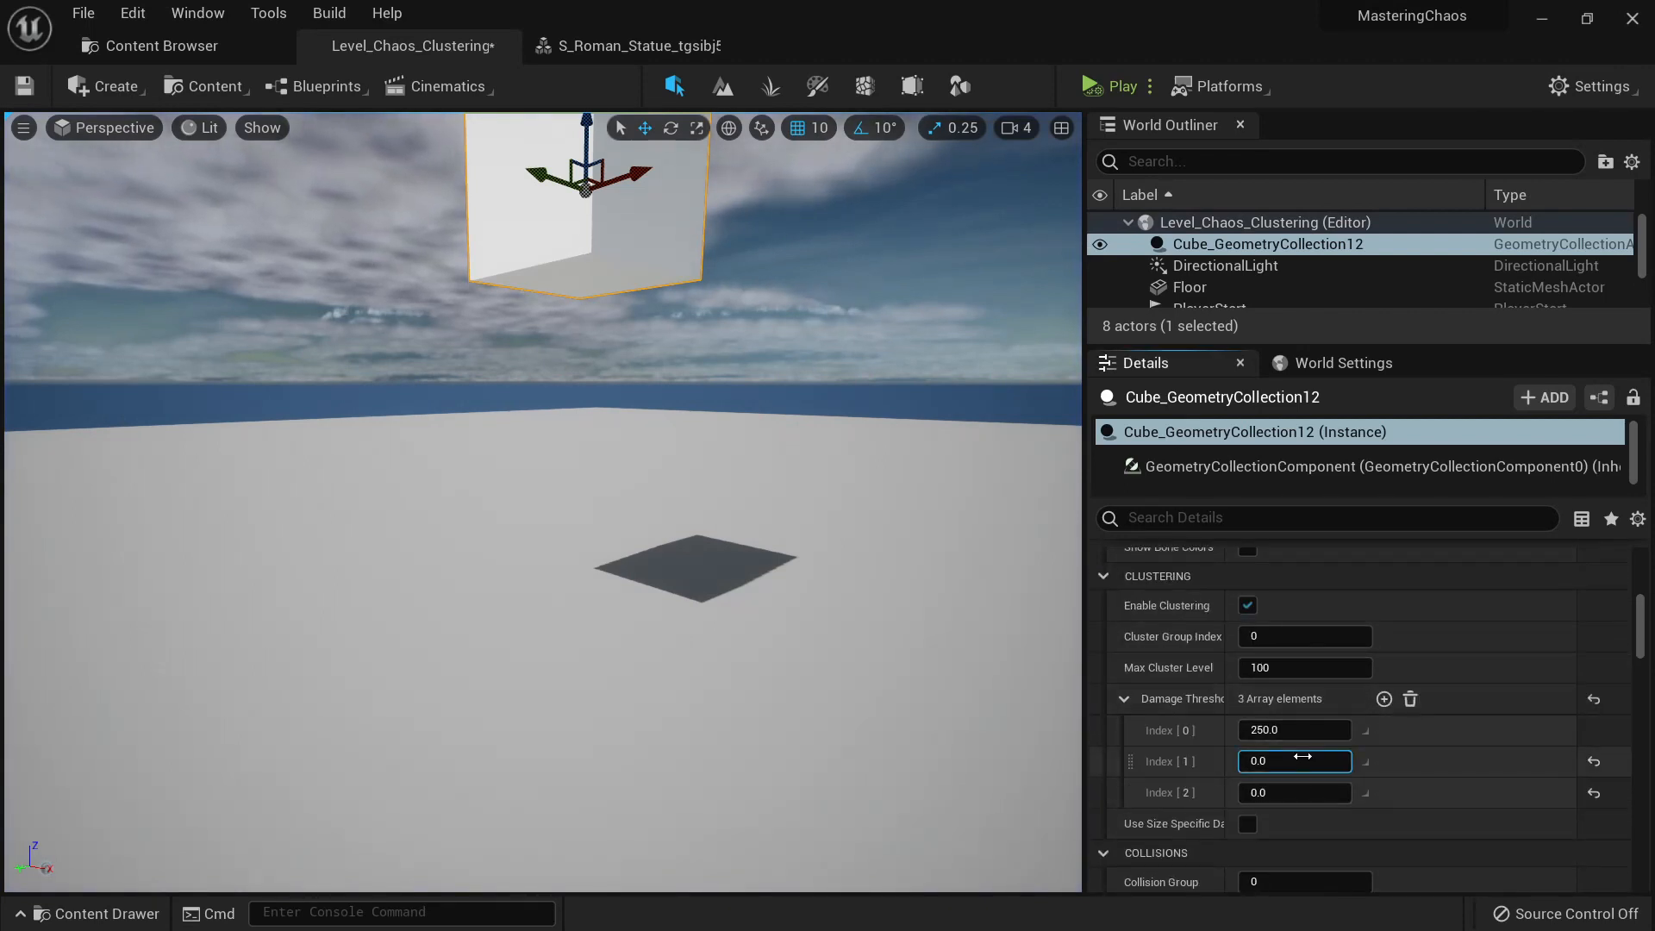
left_click(1303, 759)
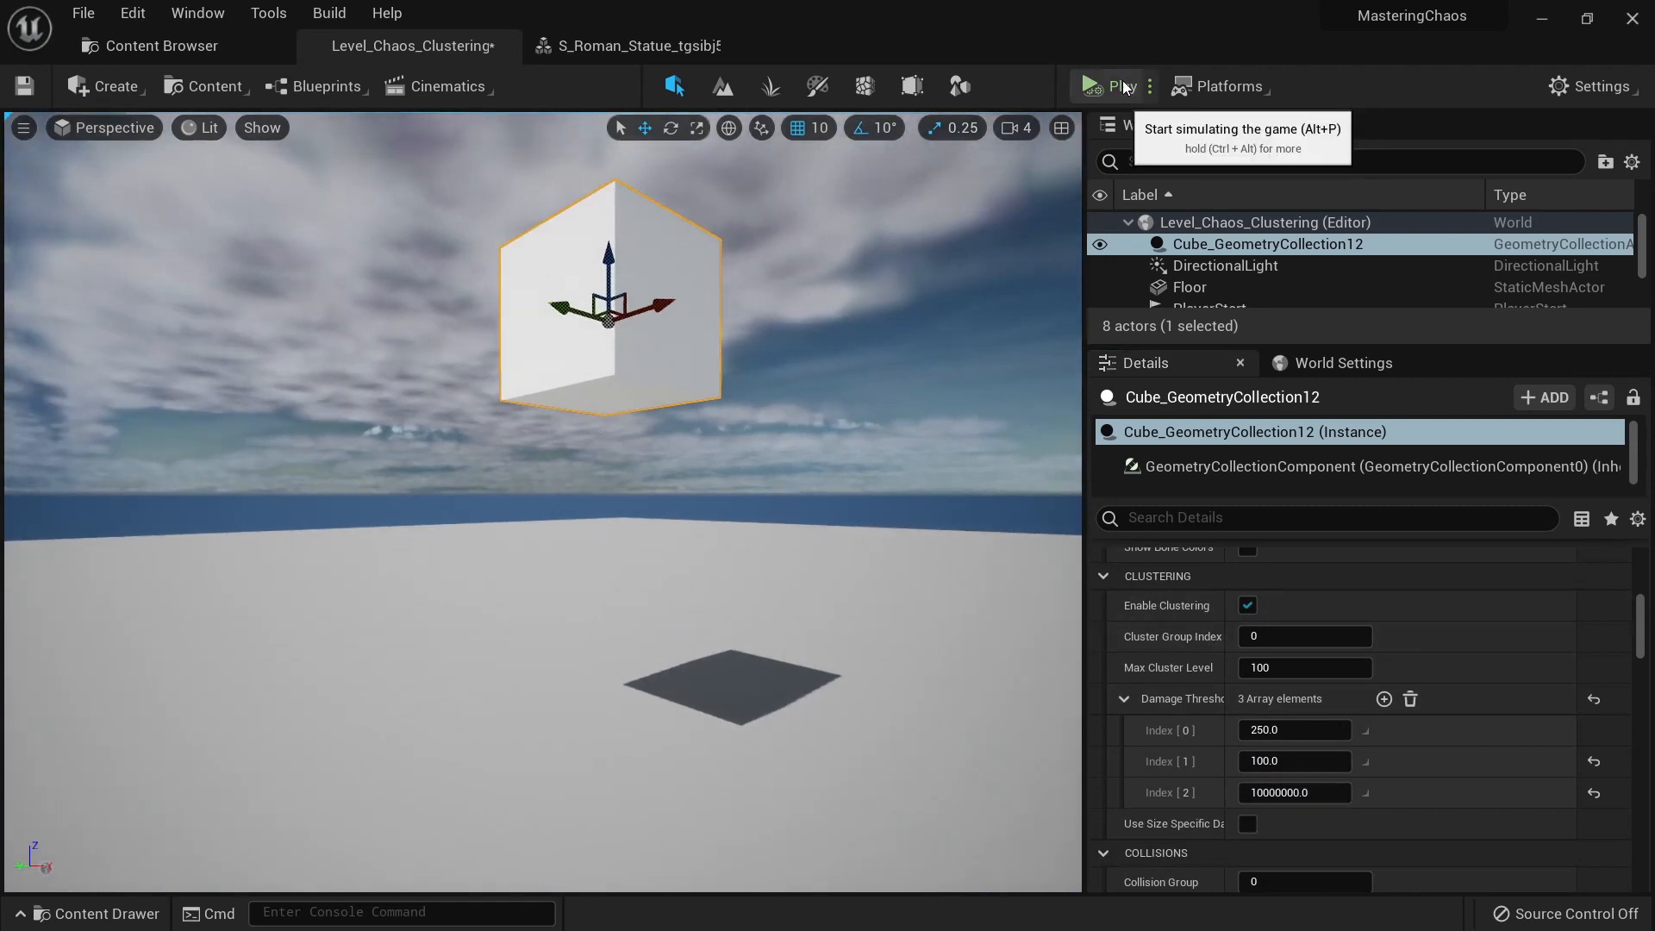
left_click(1120, 86)
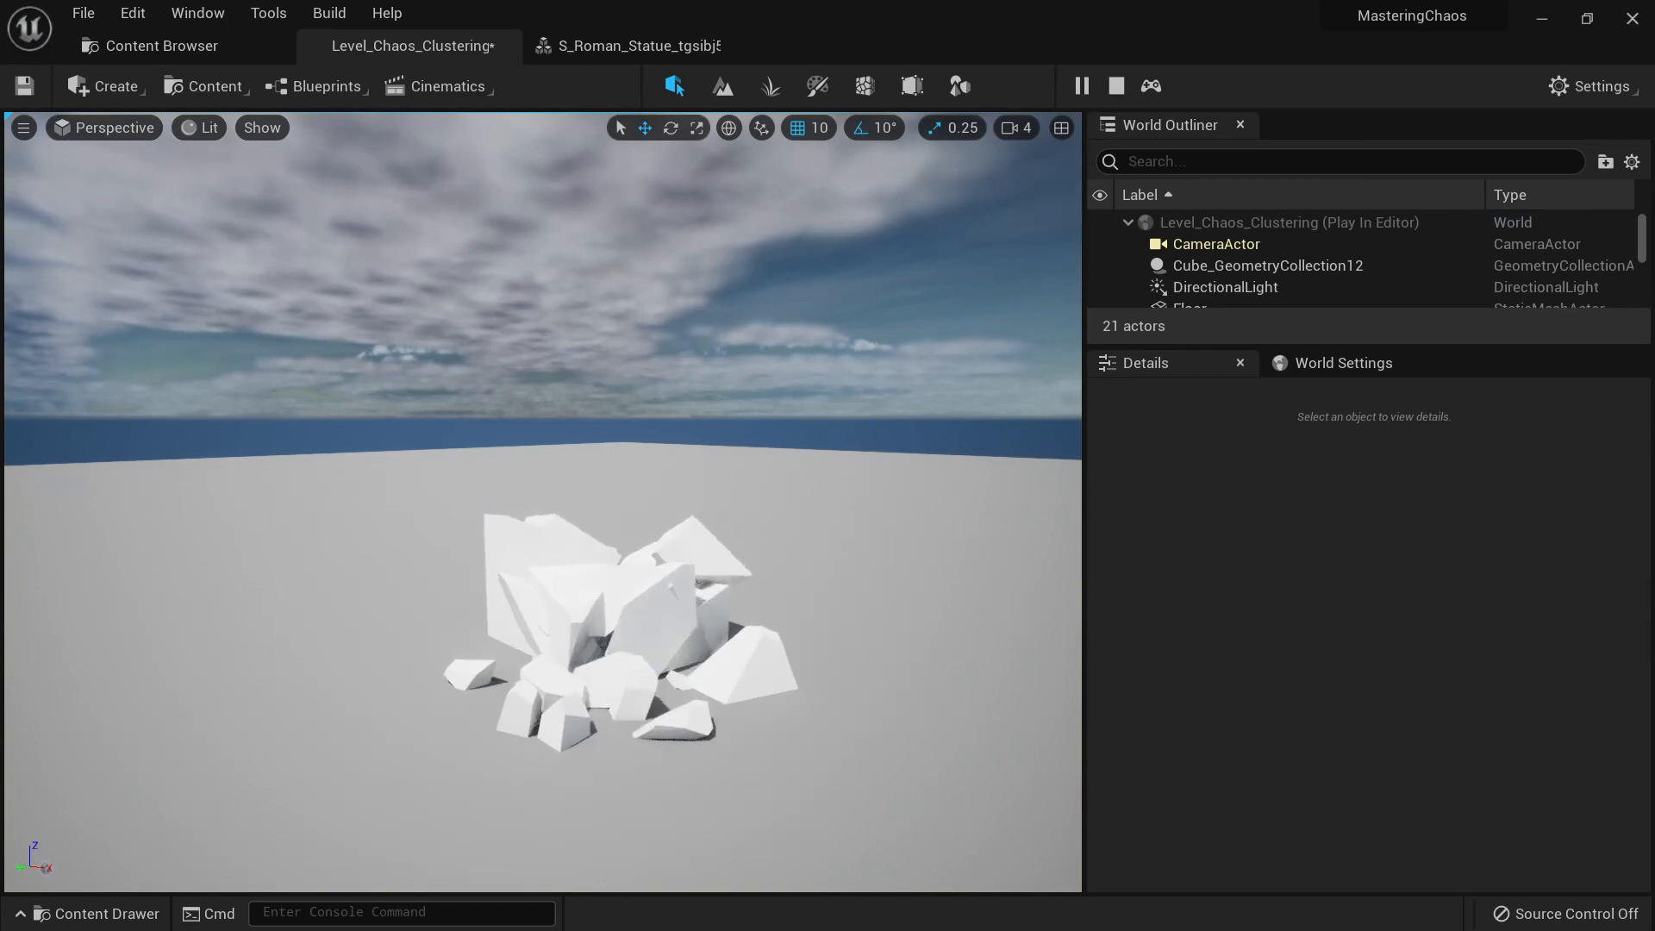
key("Escape")
Step: Set Index 1 of the cube's Damage Threshold to 1000000 and simulate the level to inspect the broken pieces
right_click_drag(834, 521, 717, 394)
left_click(717, 394)
left_click(1293, 762)
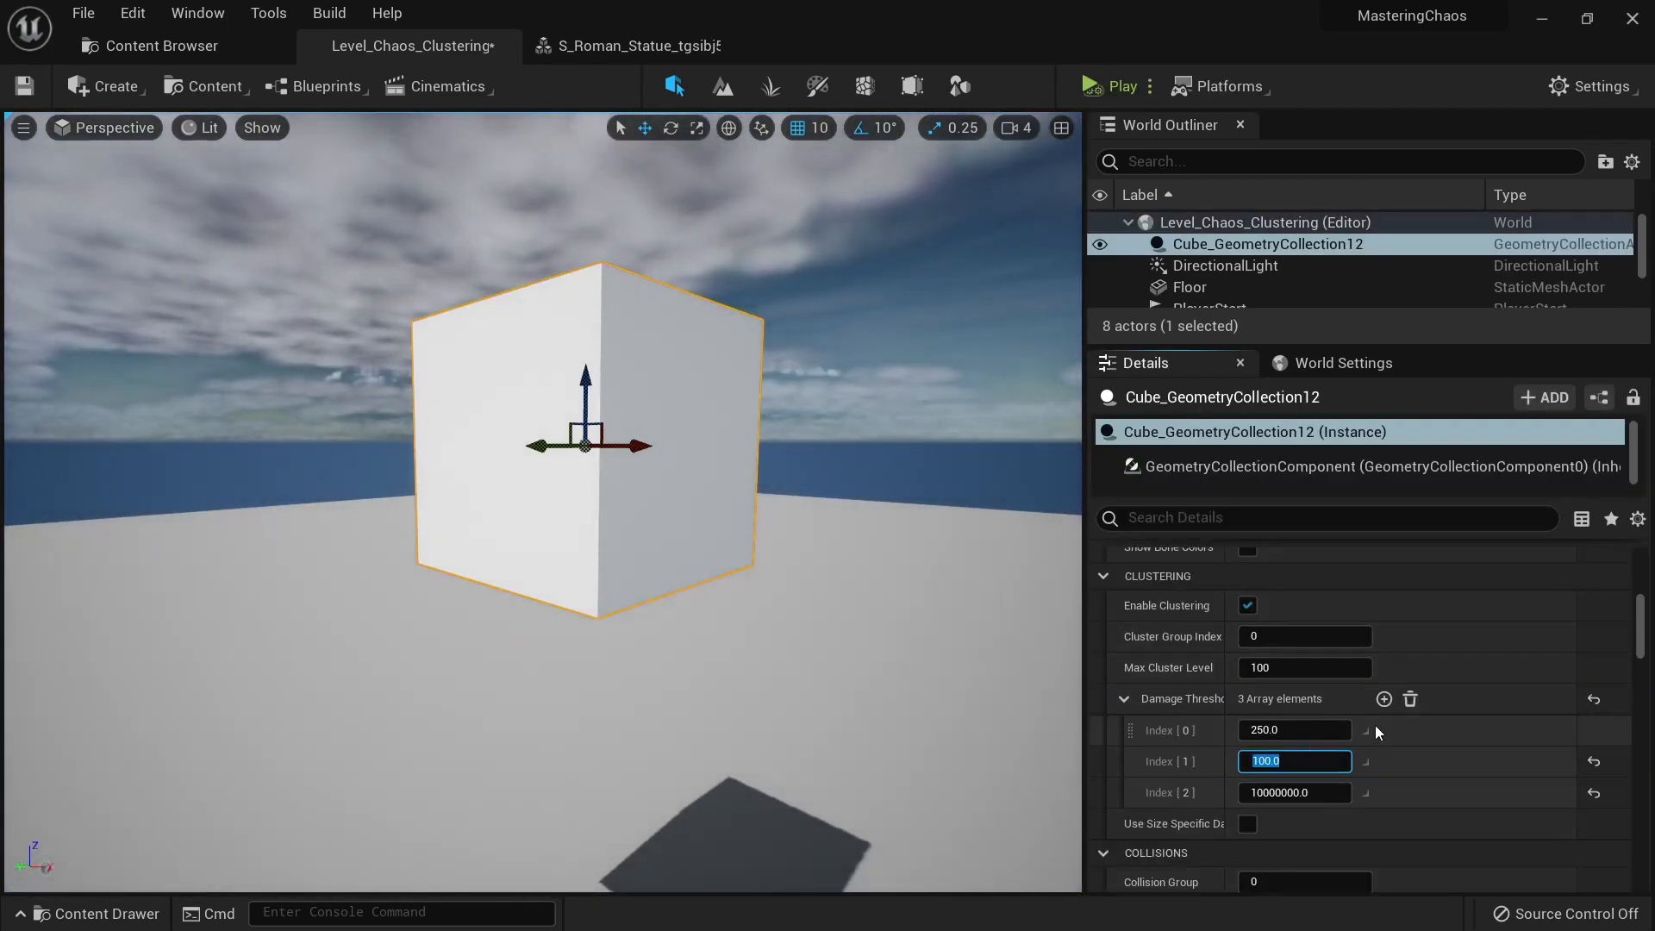
type("1000000")
key("Return")
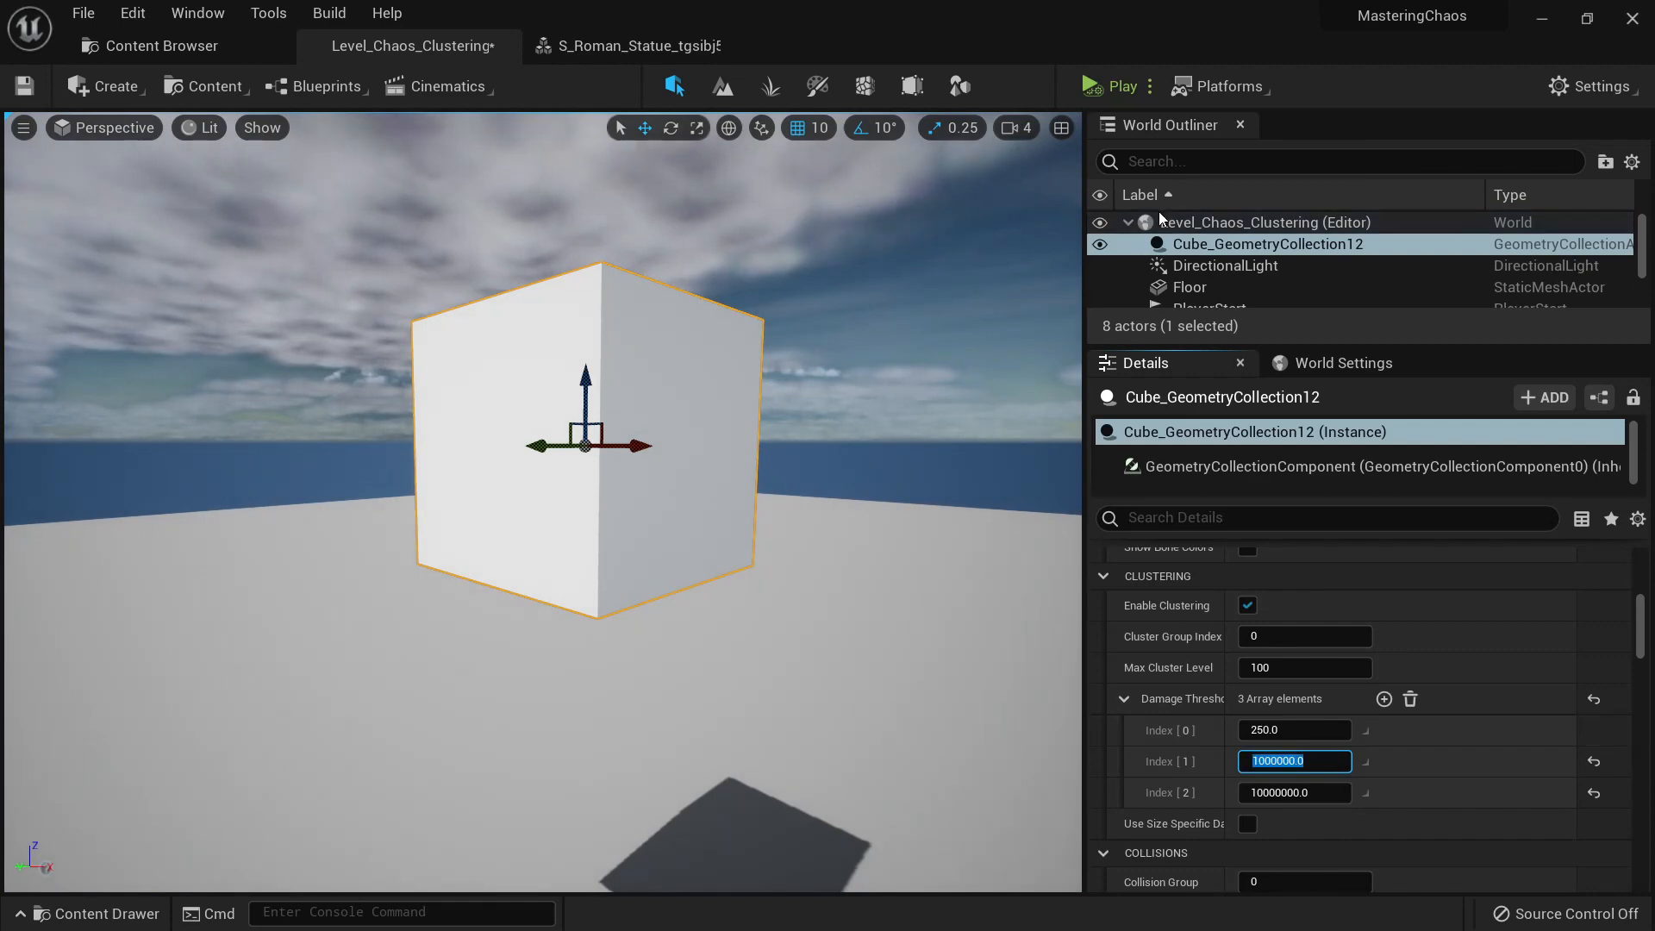
left_click(1121, 86)
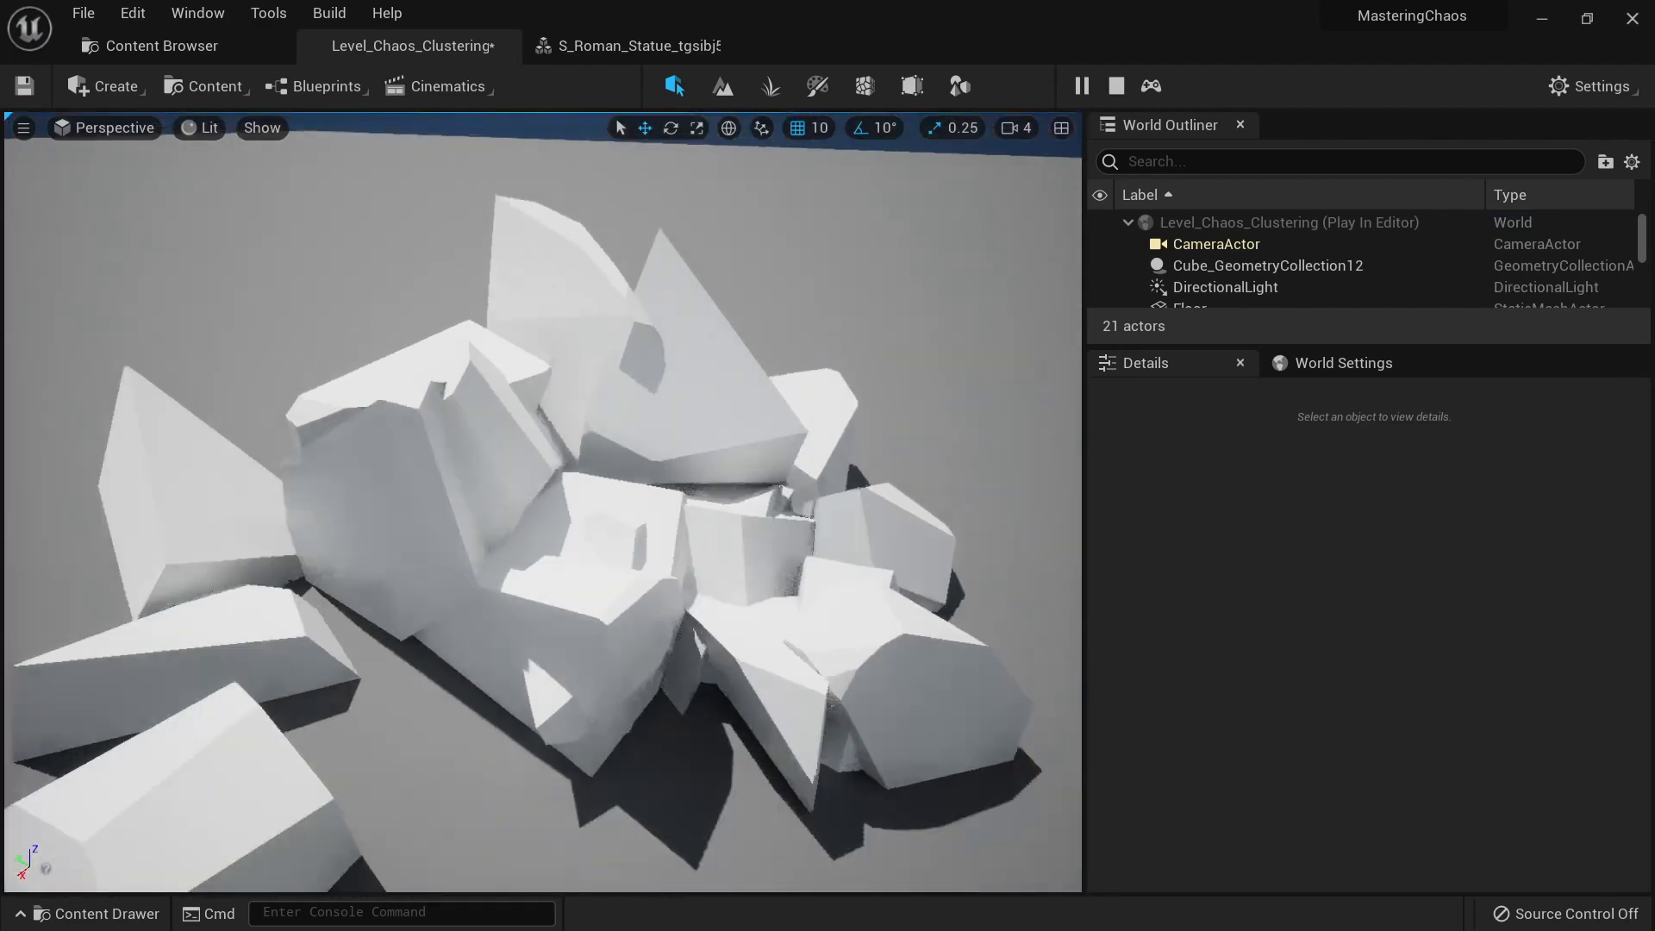
key("Escape")
Step: Review the cube's clustering settings and the Cluster Connection Type options in the Roman statue's collection asset
scroll(405, 435, "down", 4)
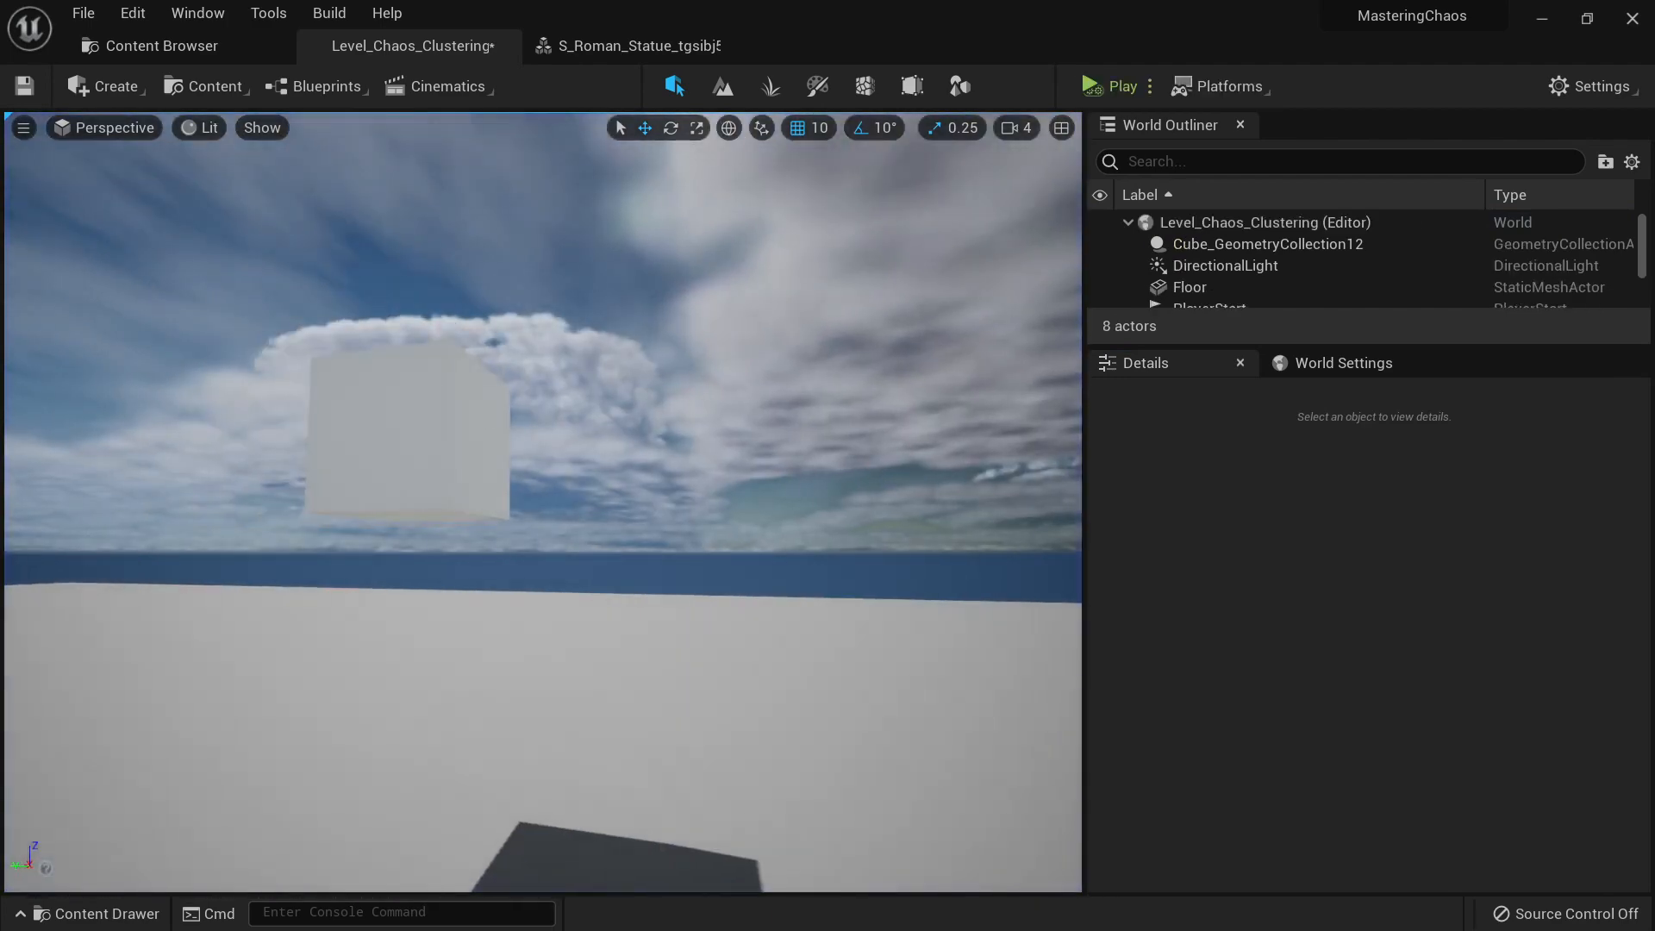
left_click(405, 435)
right_click_drag(405, 436, 621, 603)
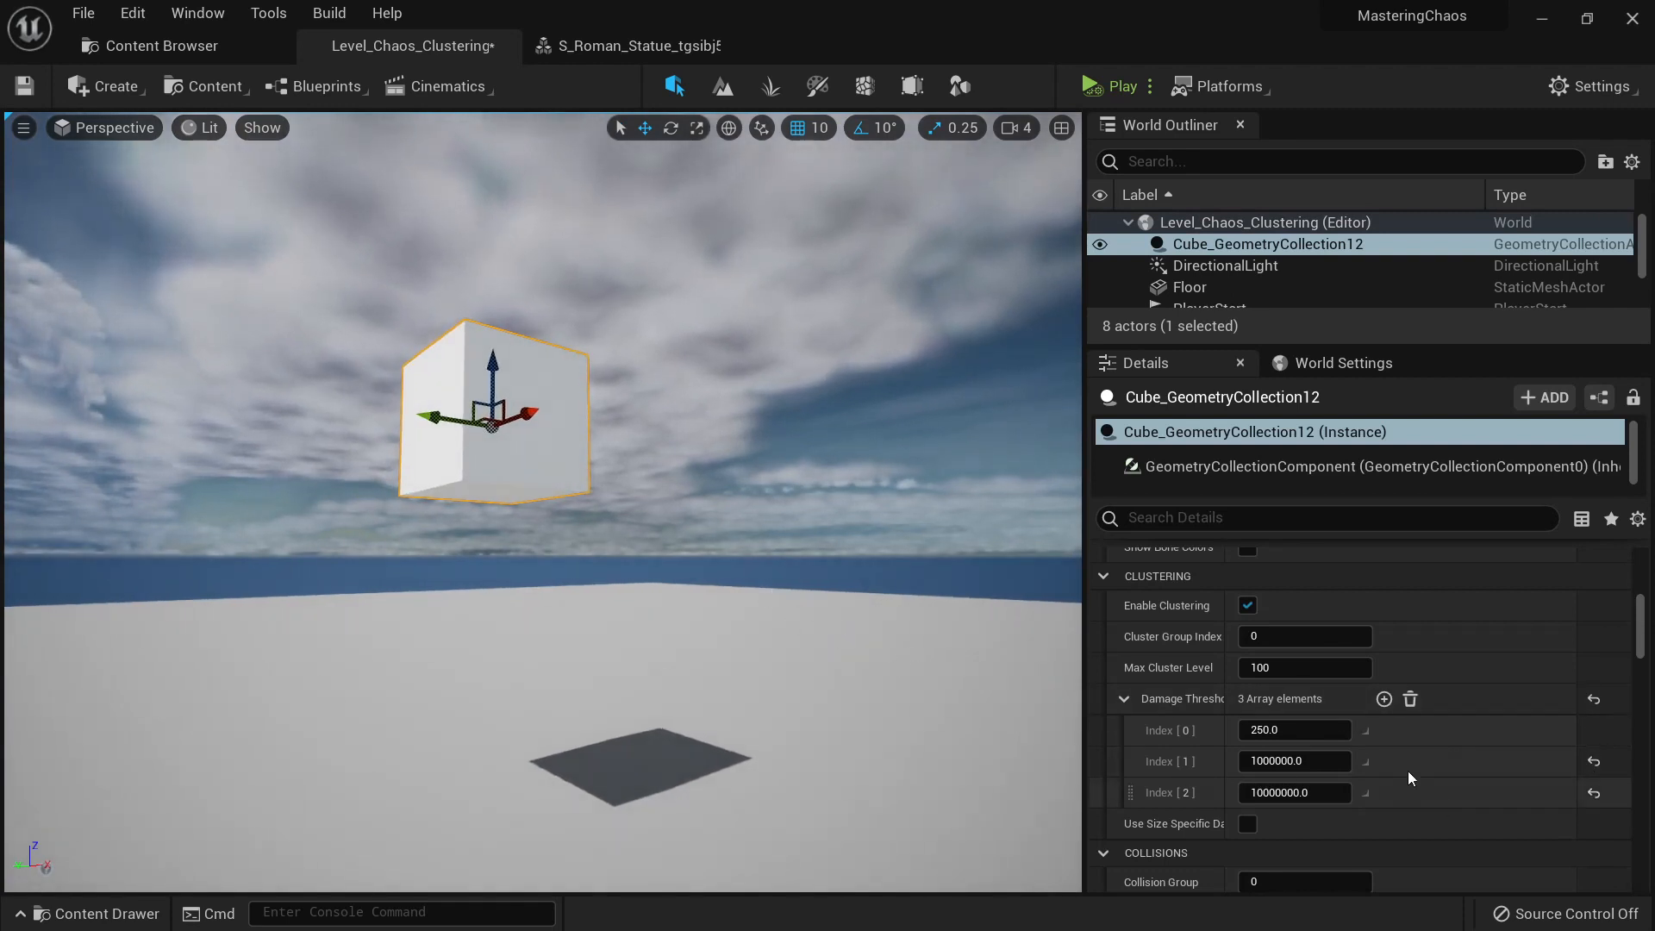
scroll(1309, 766, "up", 4)
scroll(1320, 772, "down", 4)
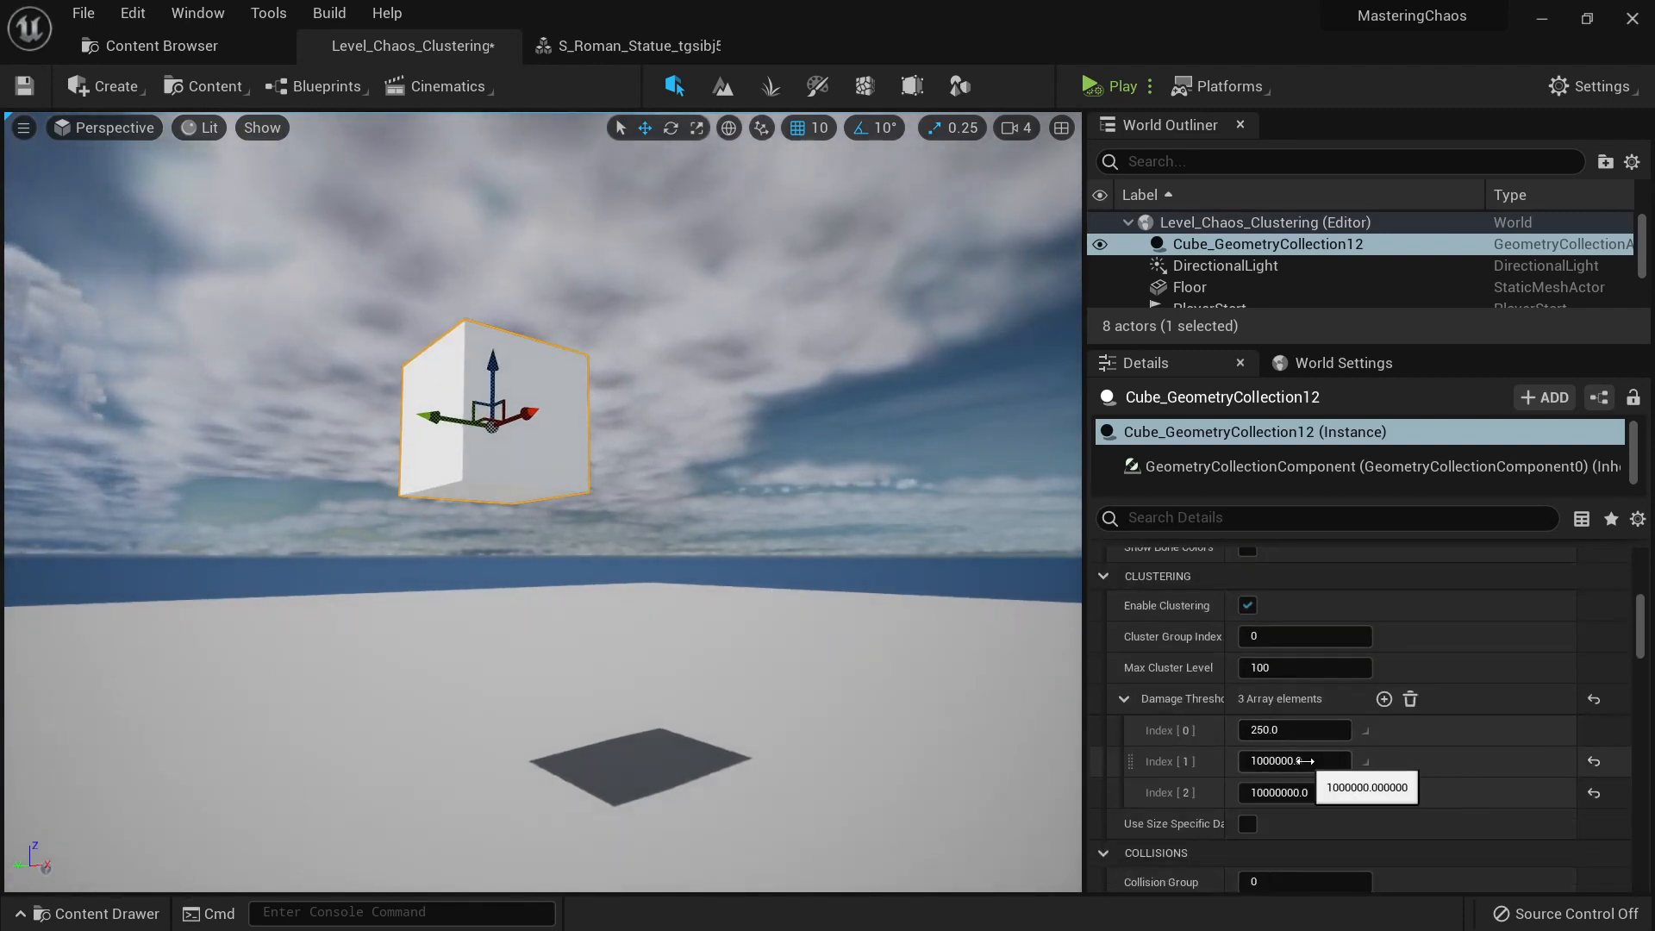
left_click(642, 47)
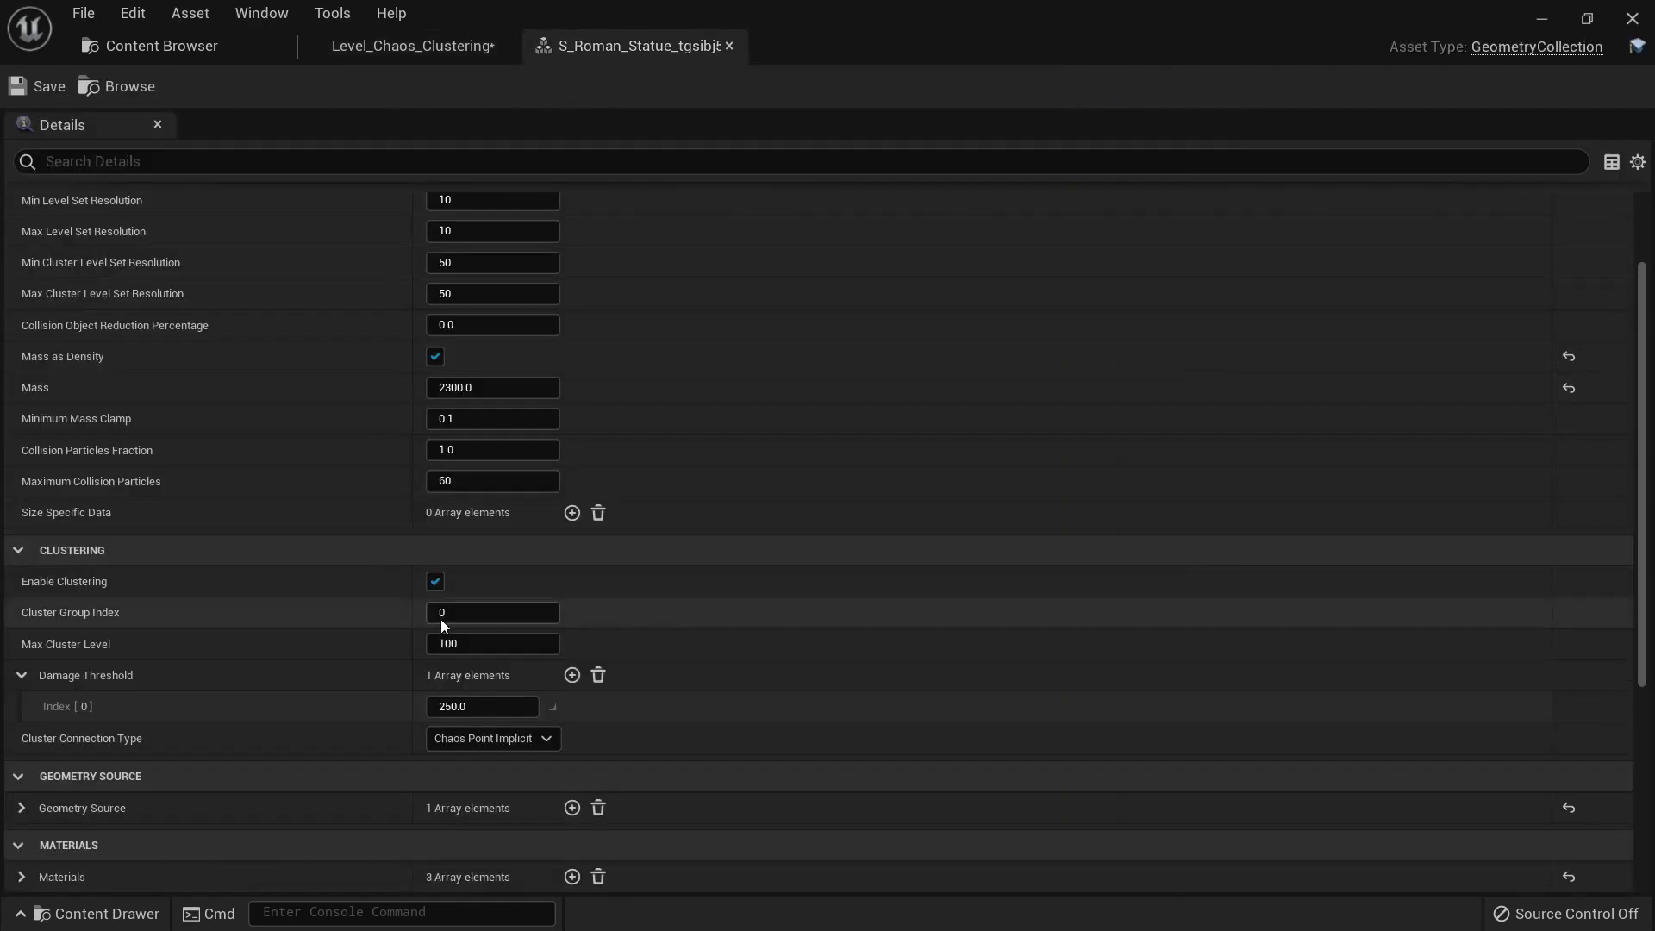
scroll(441, 619, "down", 2)
left_click(530, 671)
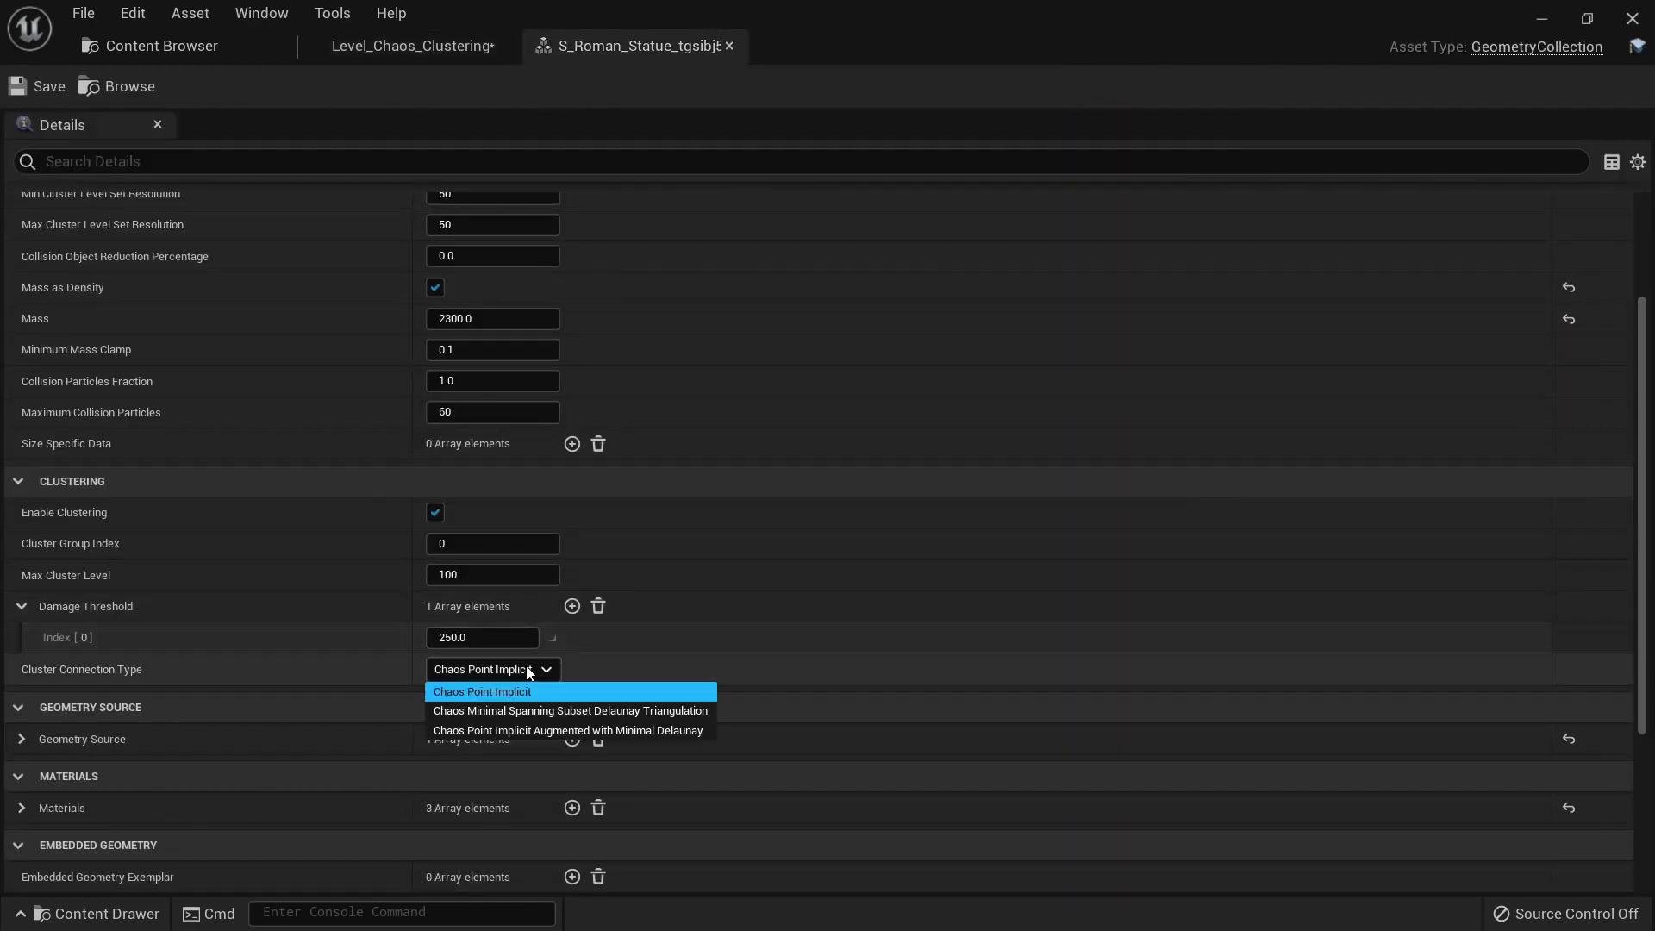
left_click(529, 673)
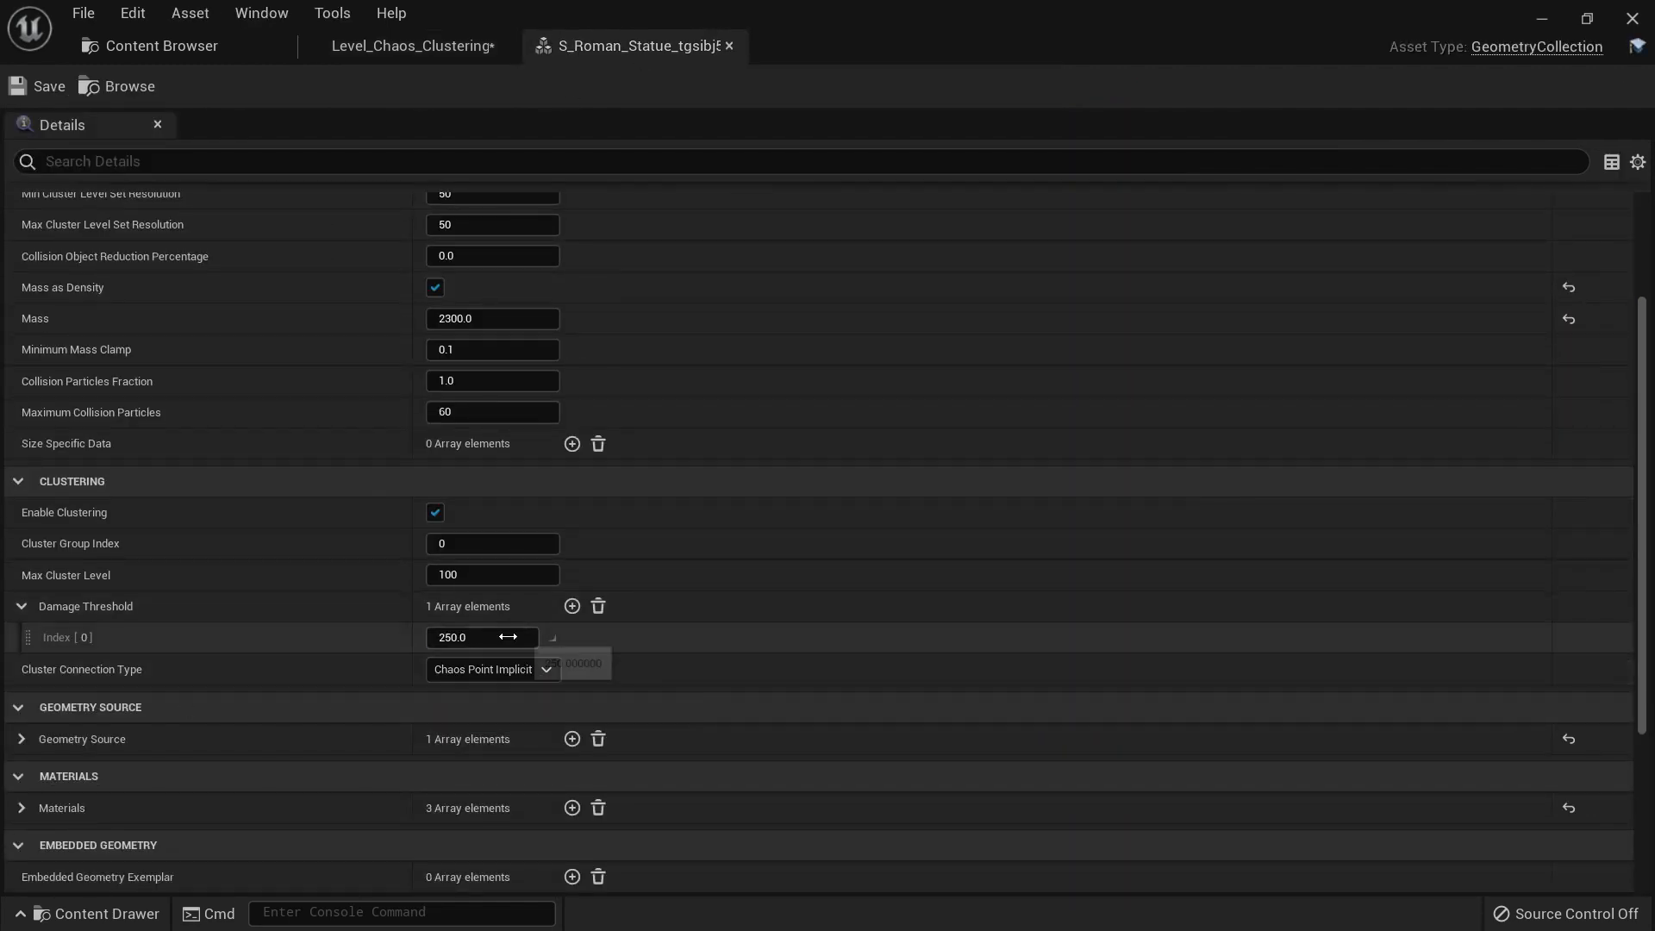
Step: Extend the statue asset's Damage Threshold array to three entries with the values 25000, 100 and 50
left_click(573, 606)
left_click(573, 607)
type("100")
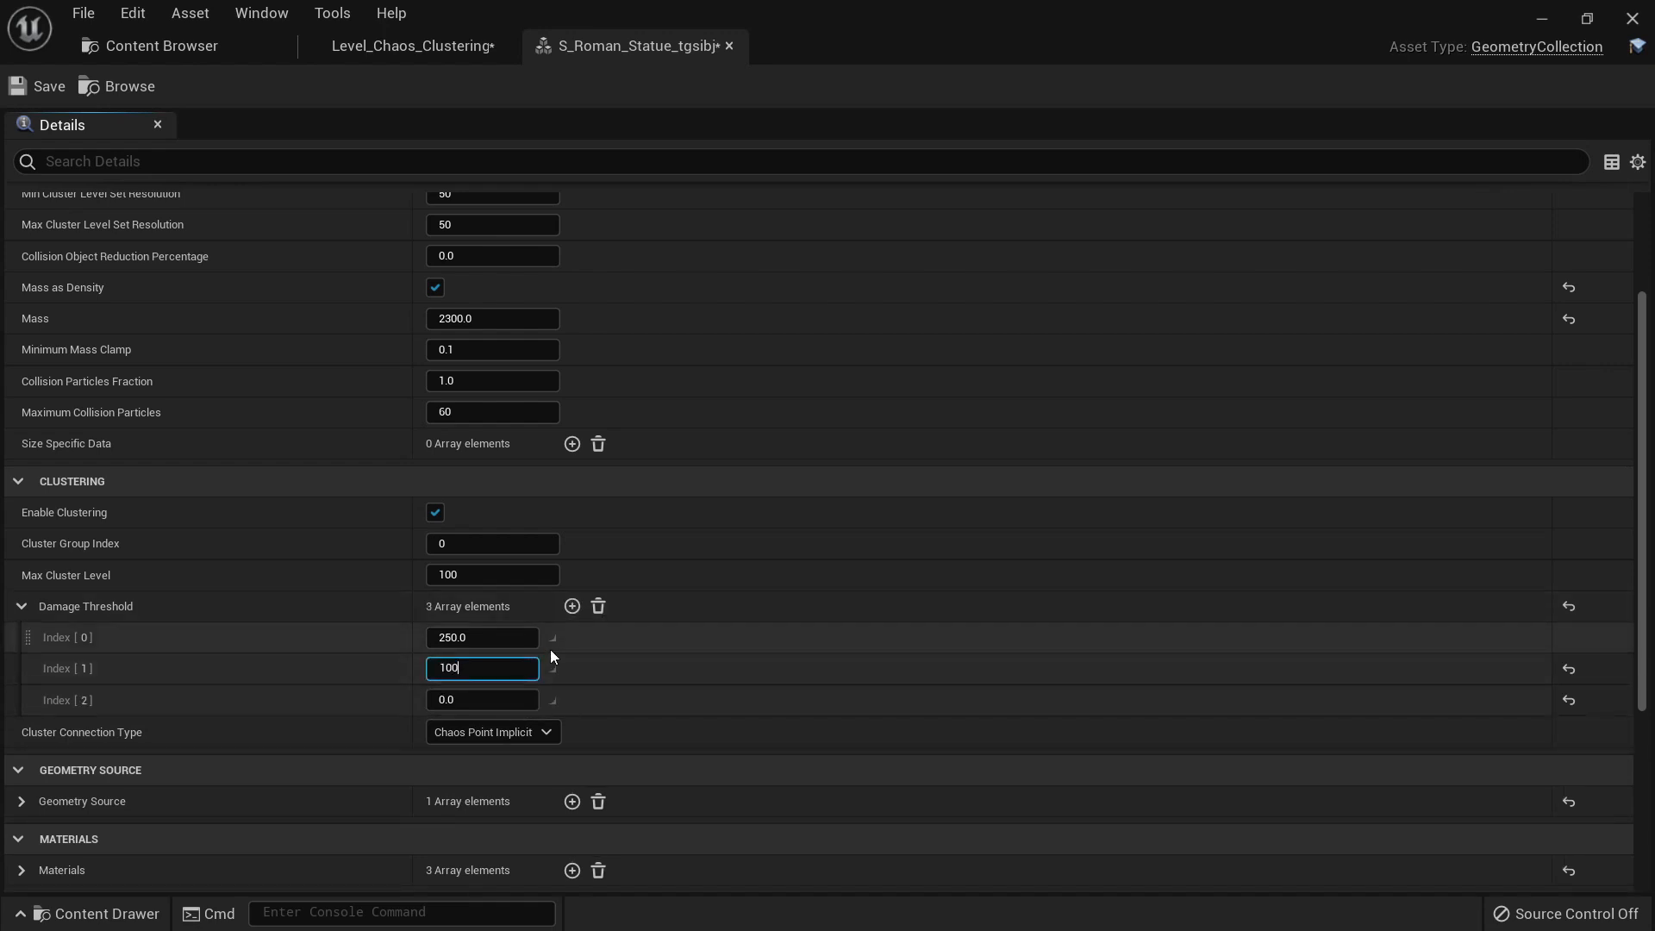
key("Tab")
type("50")
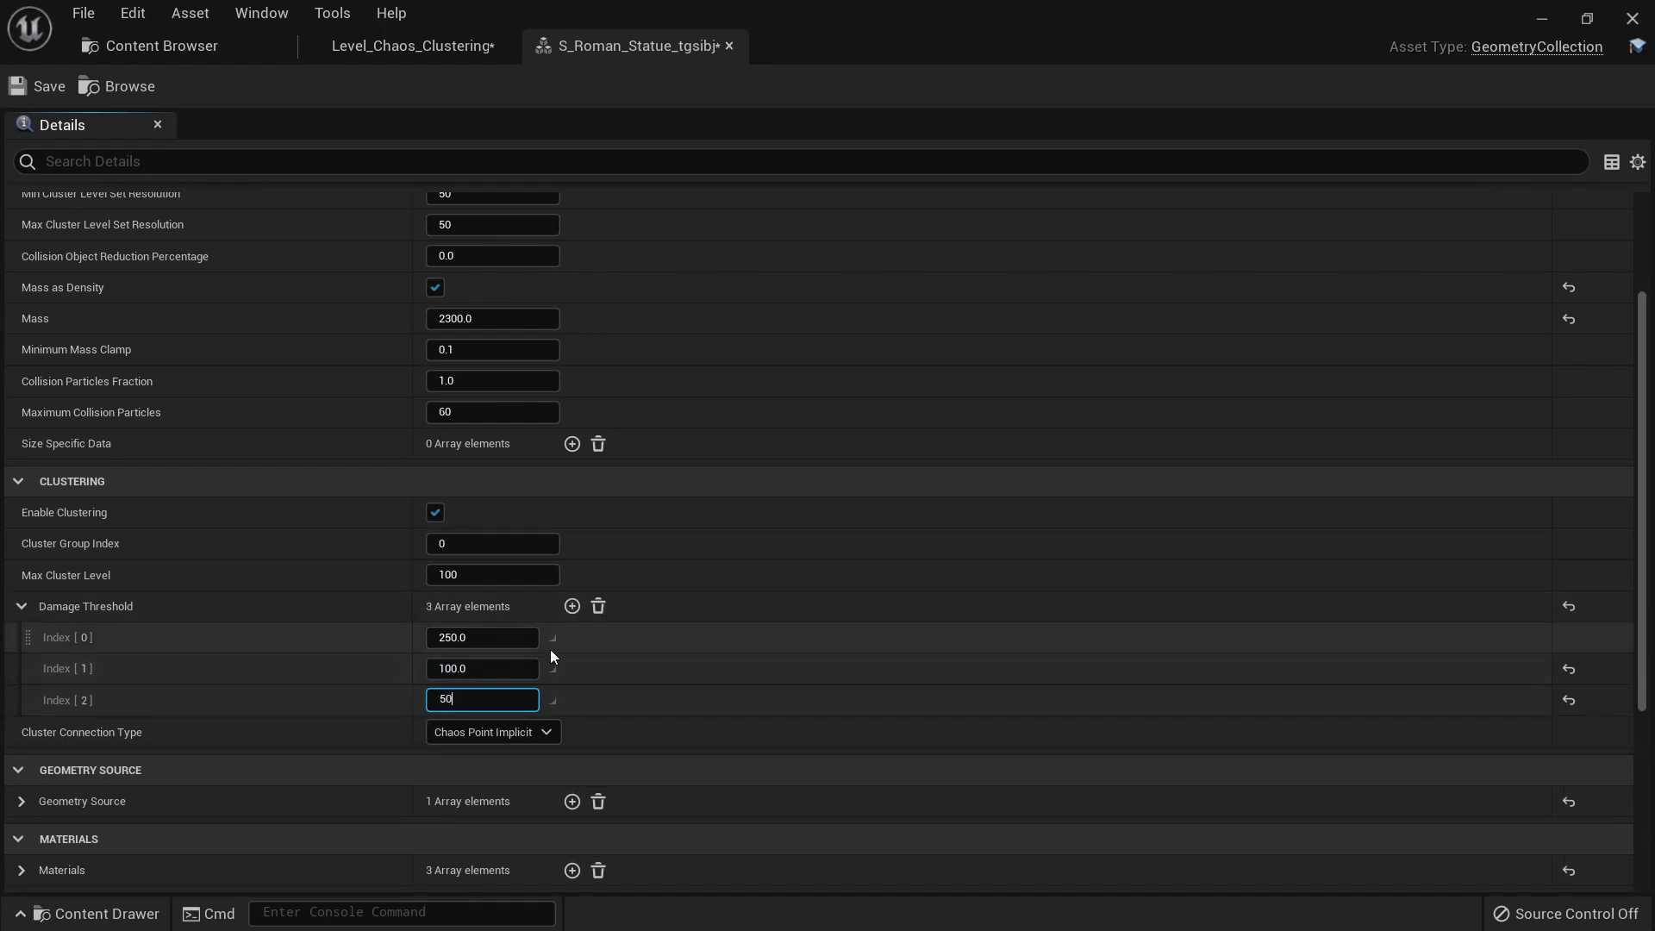
key("Return")
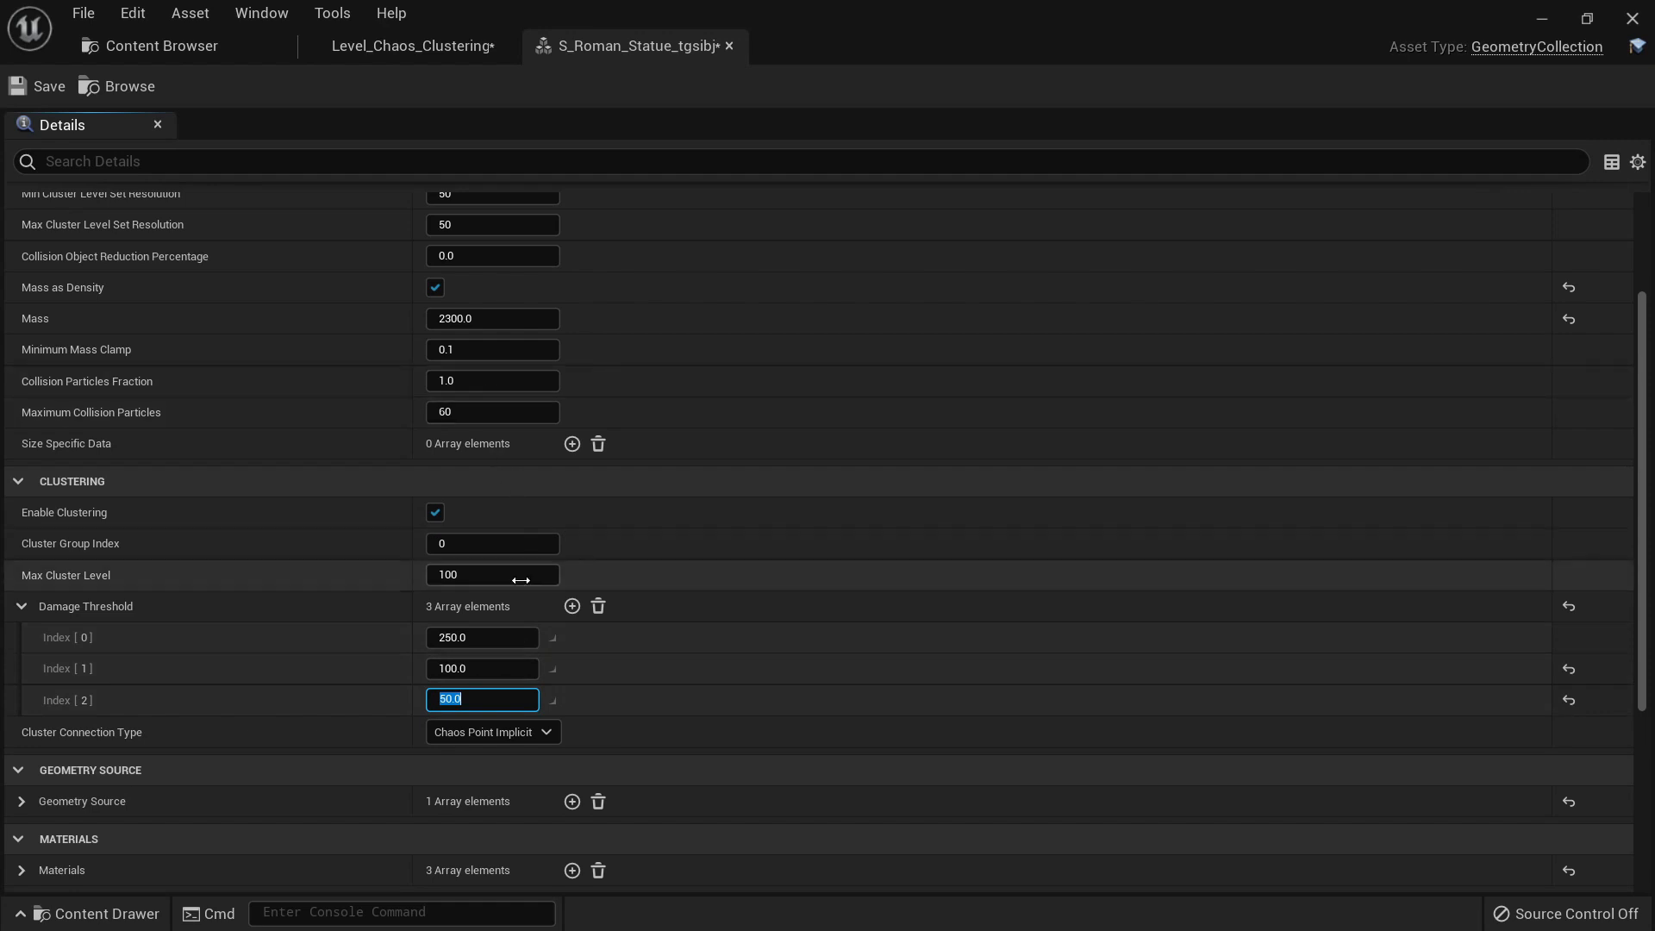
left_click(516, 642)
type("25000")
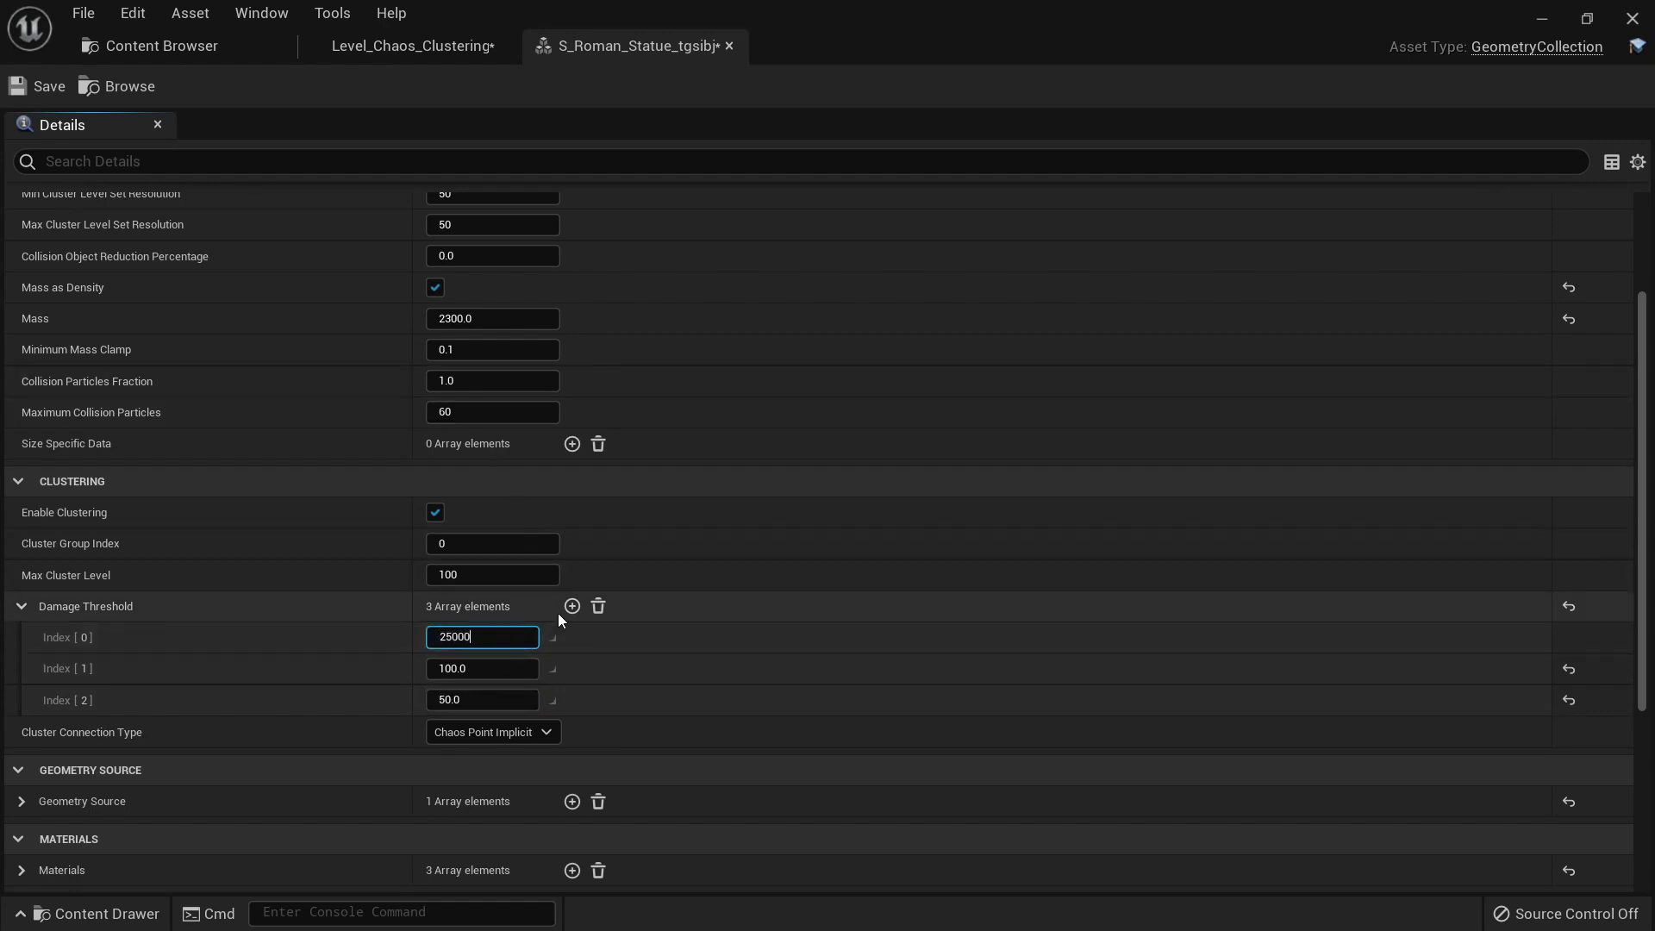
key("Return")
Step: Reset the cube's Damage Threshold array to its default in the level and try the size-specific damage option, leaving it disabled
left_click(413, 45)
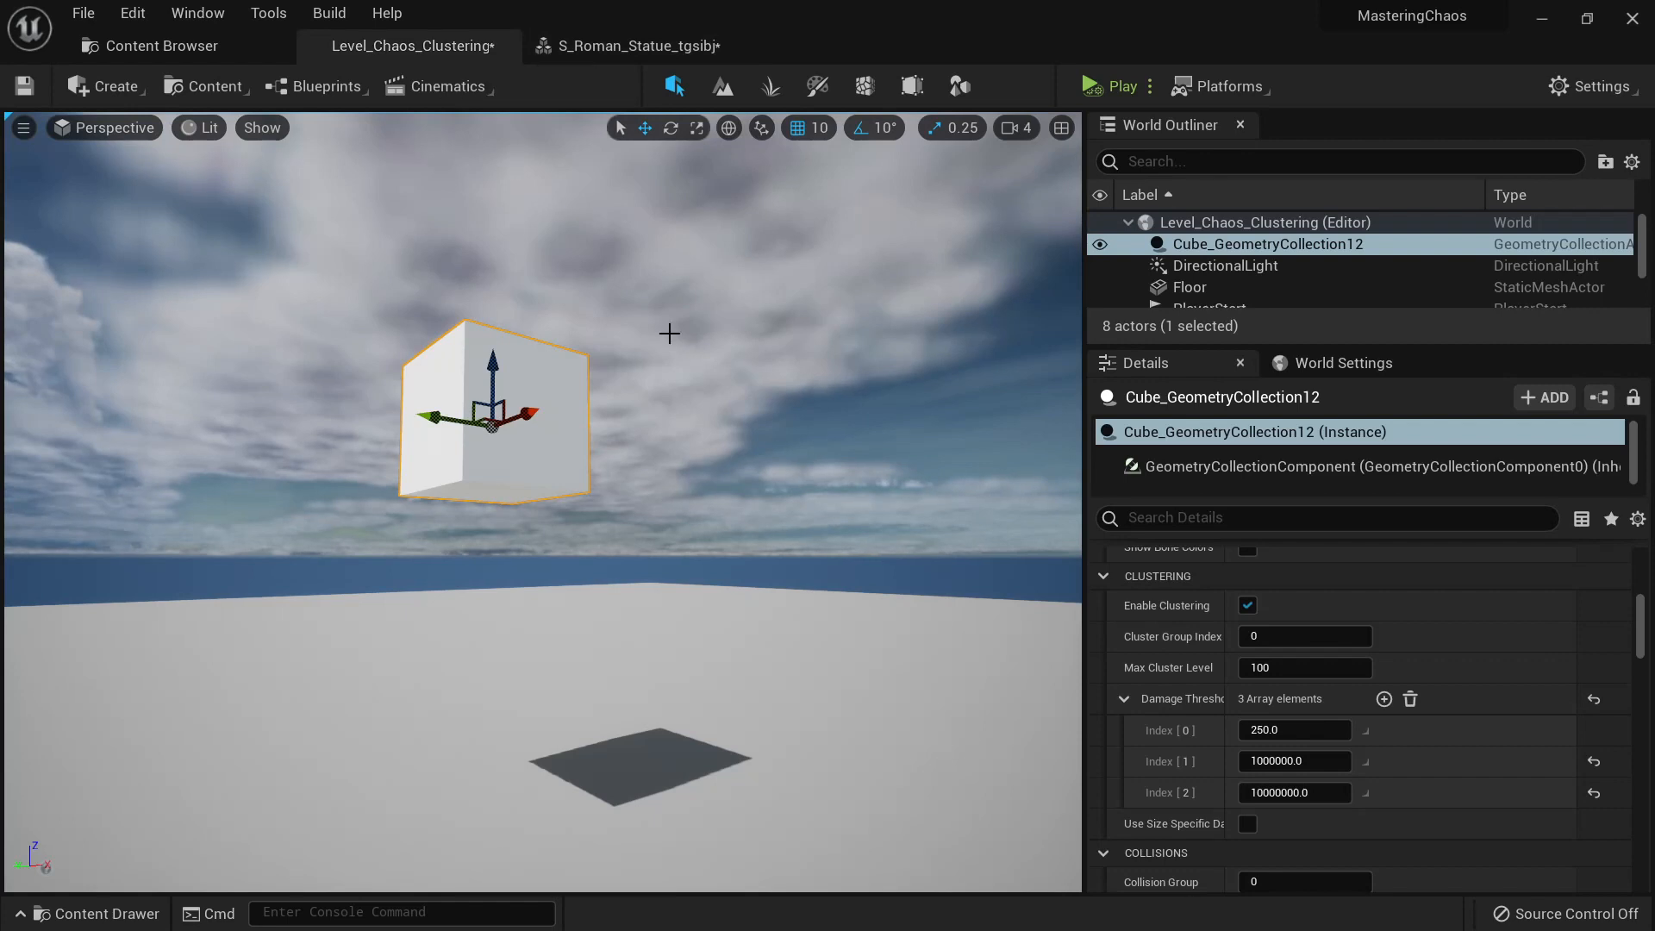
left_click(1594, 701)
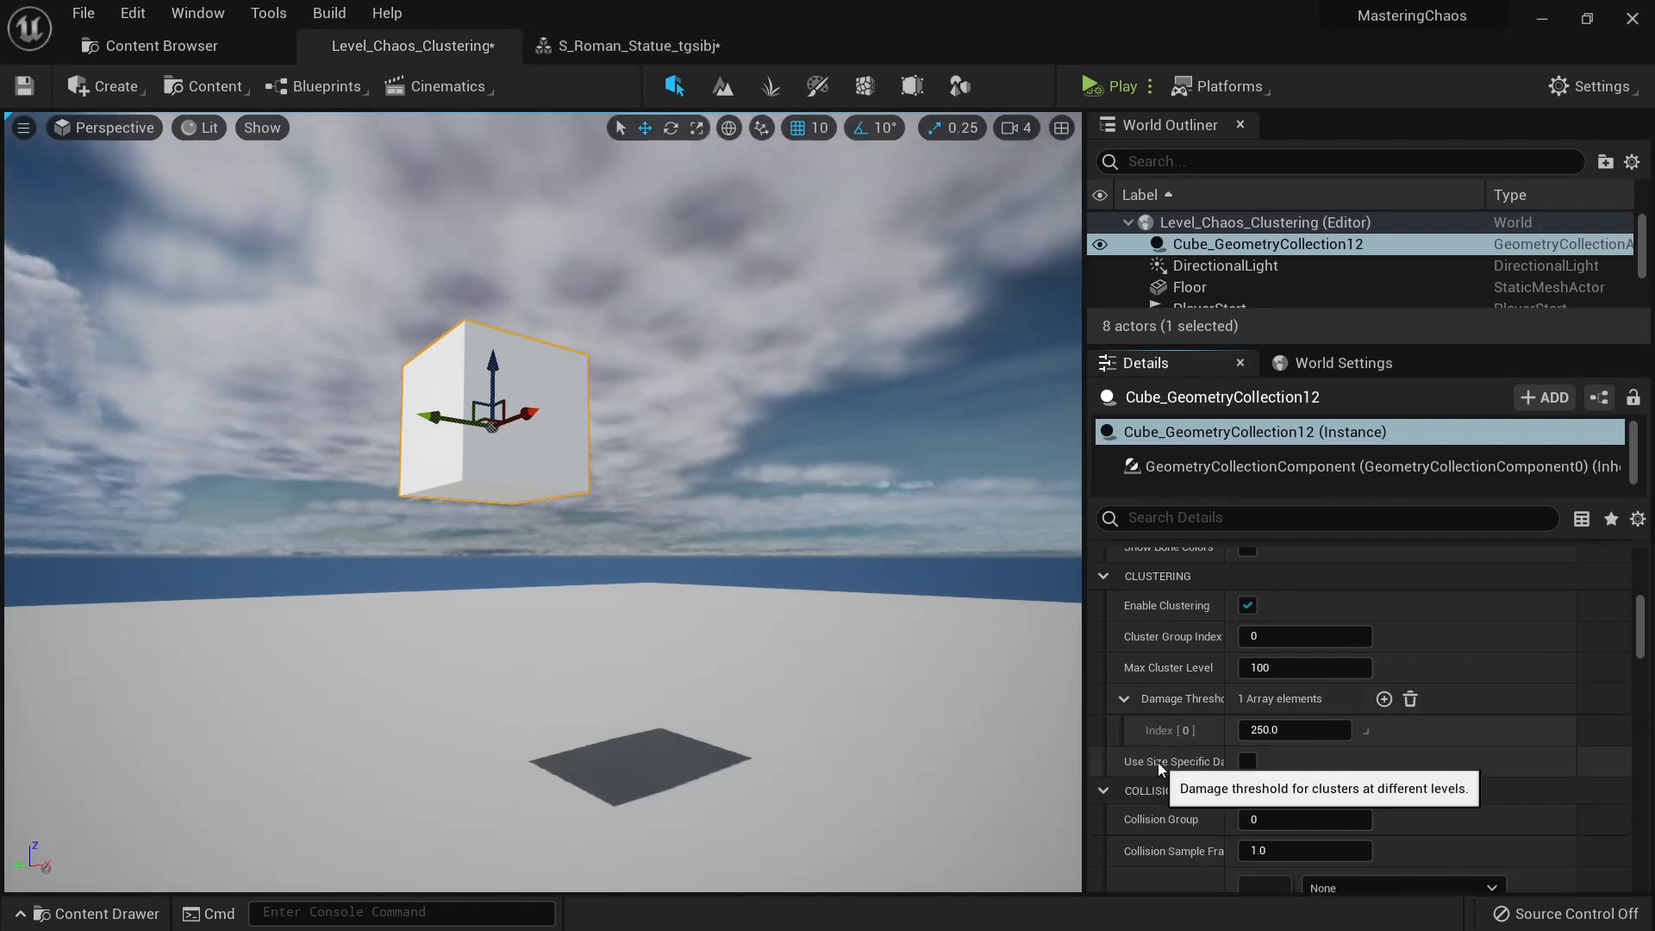
left_click(1246, 762)
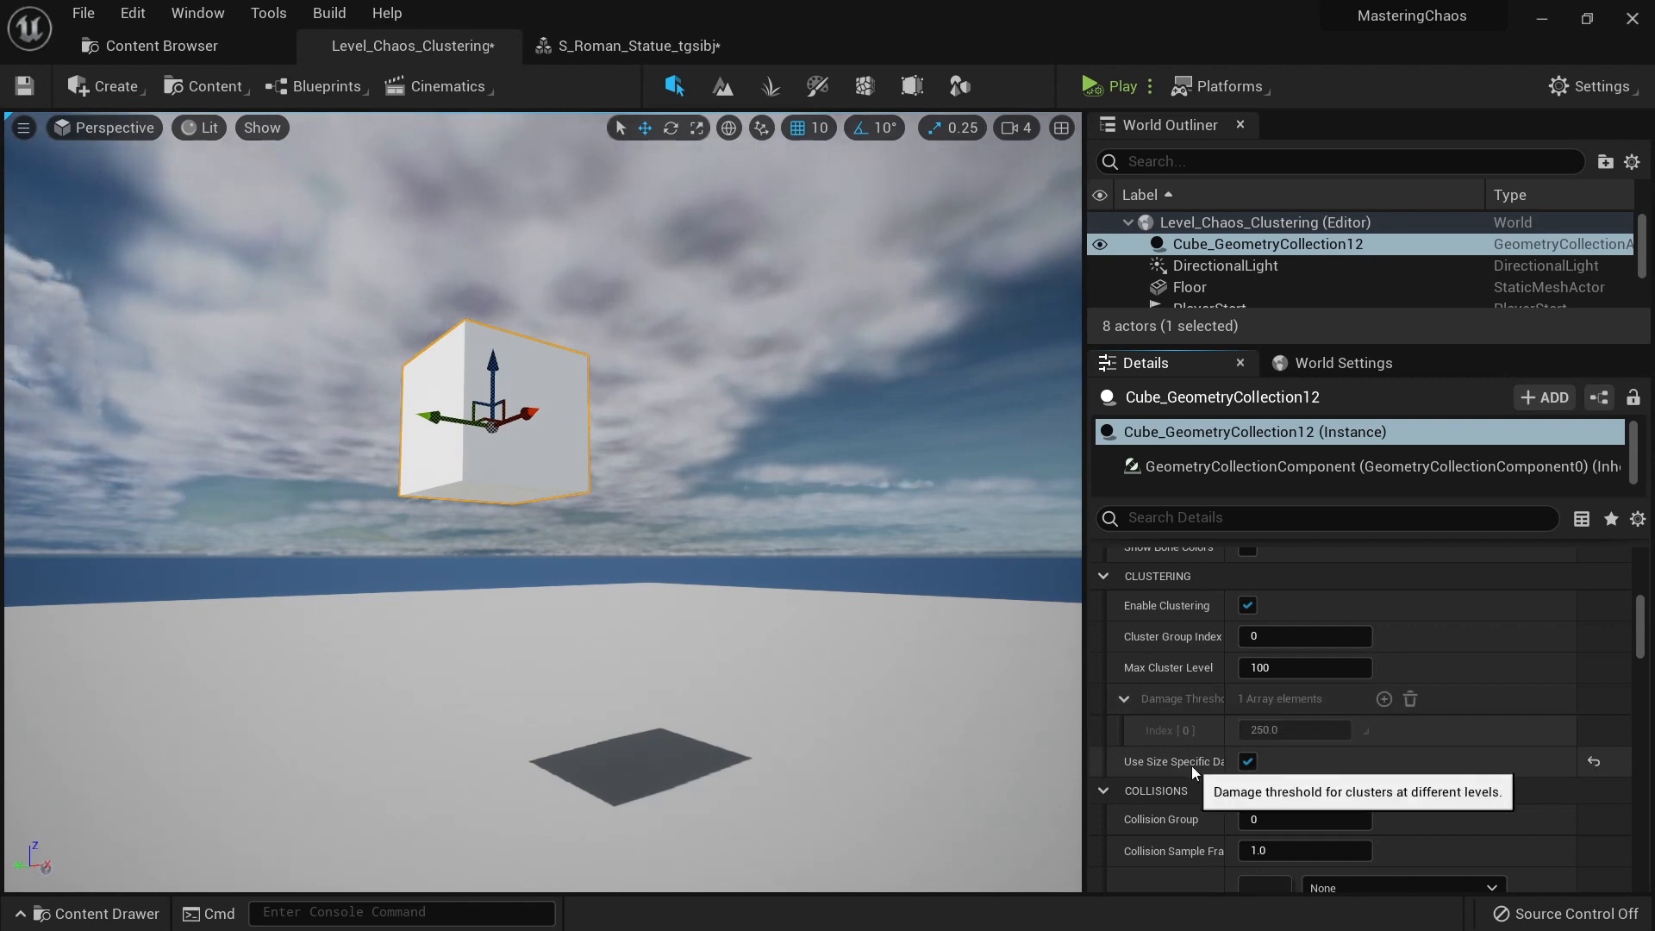
left_click(1248, 761)
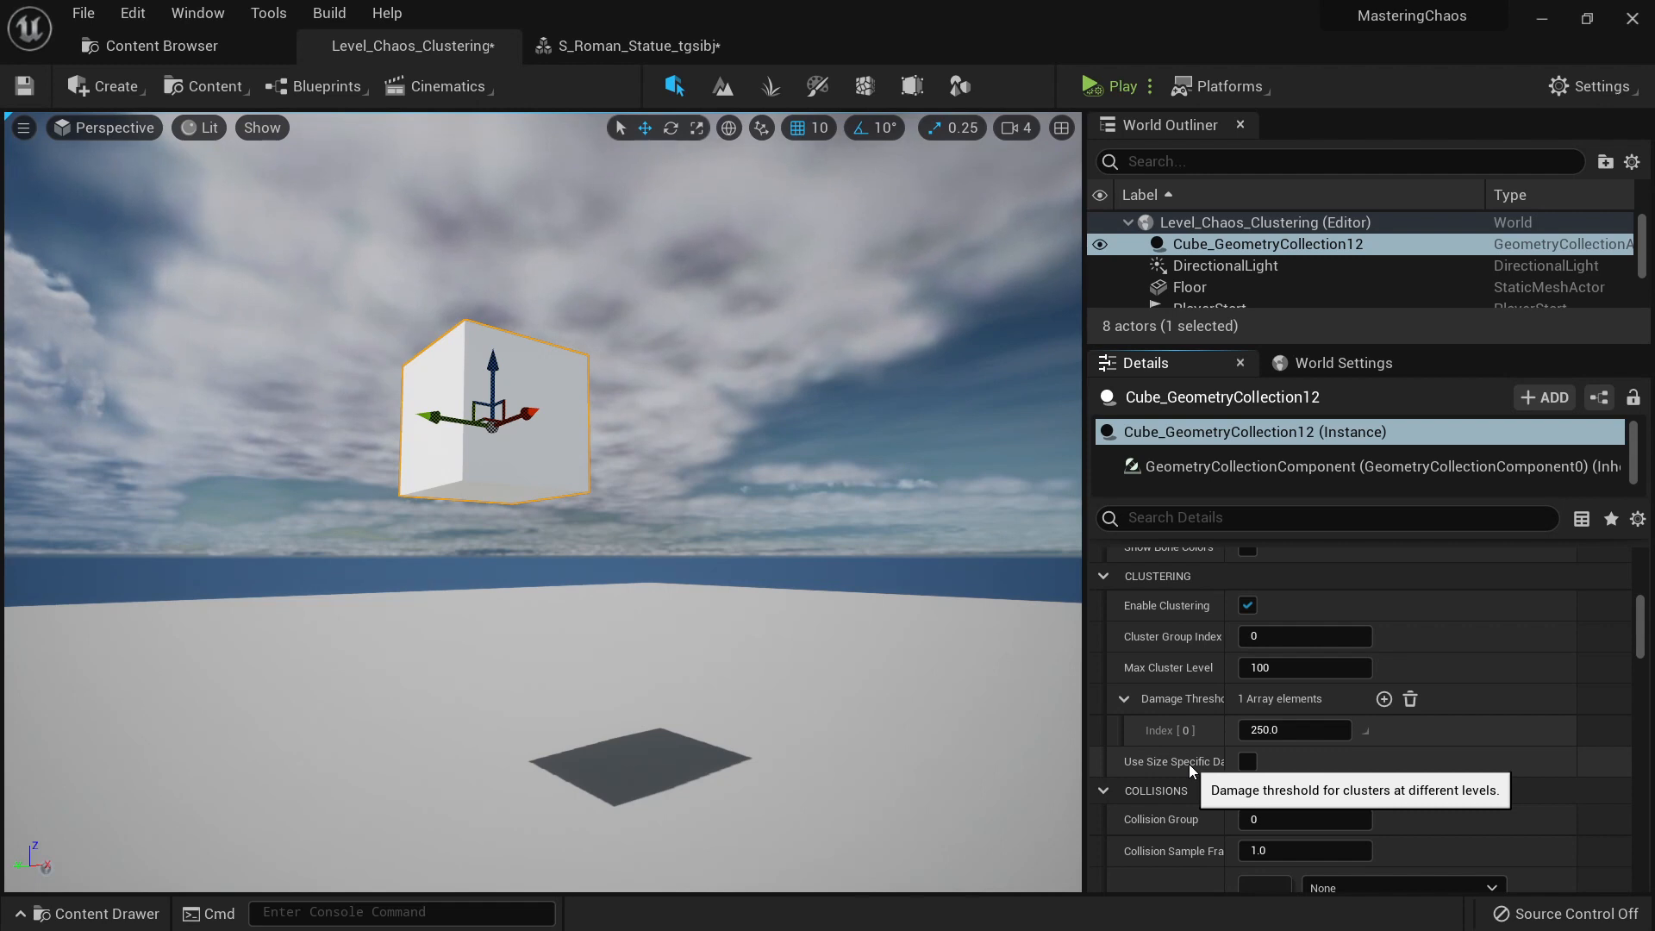
left_click(1246, 762)
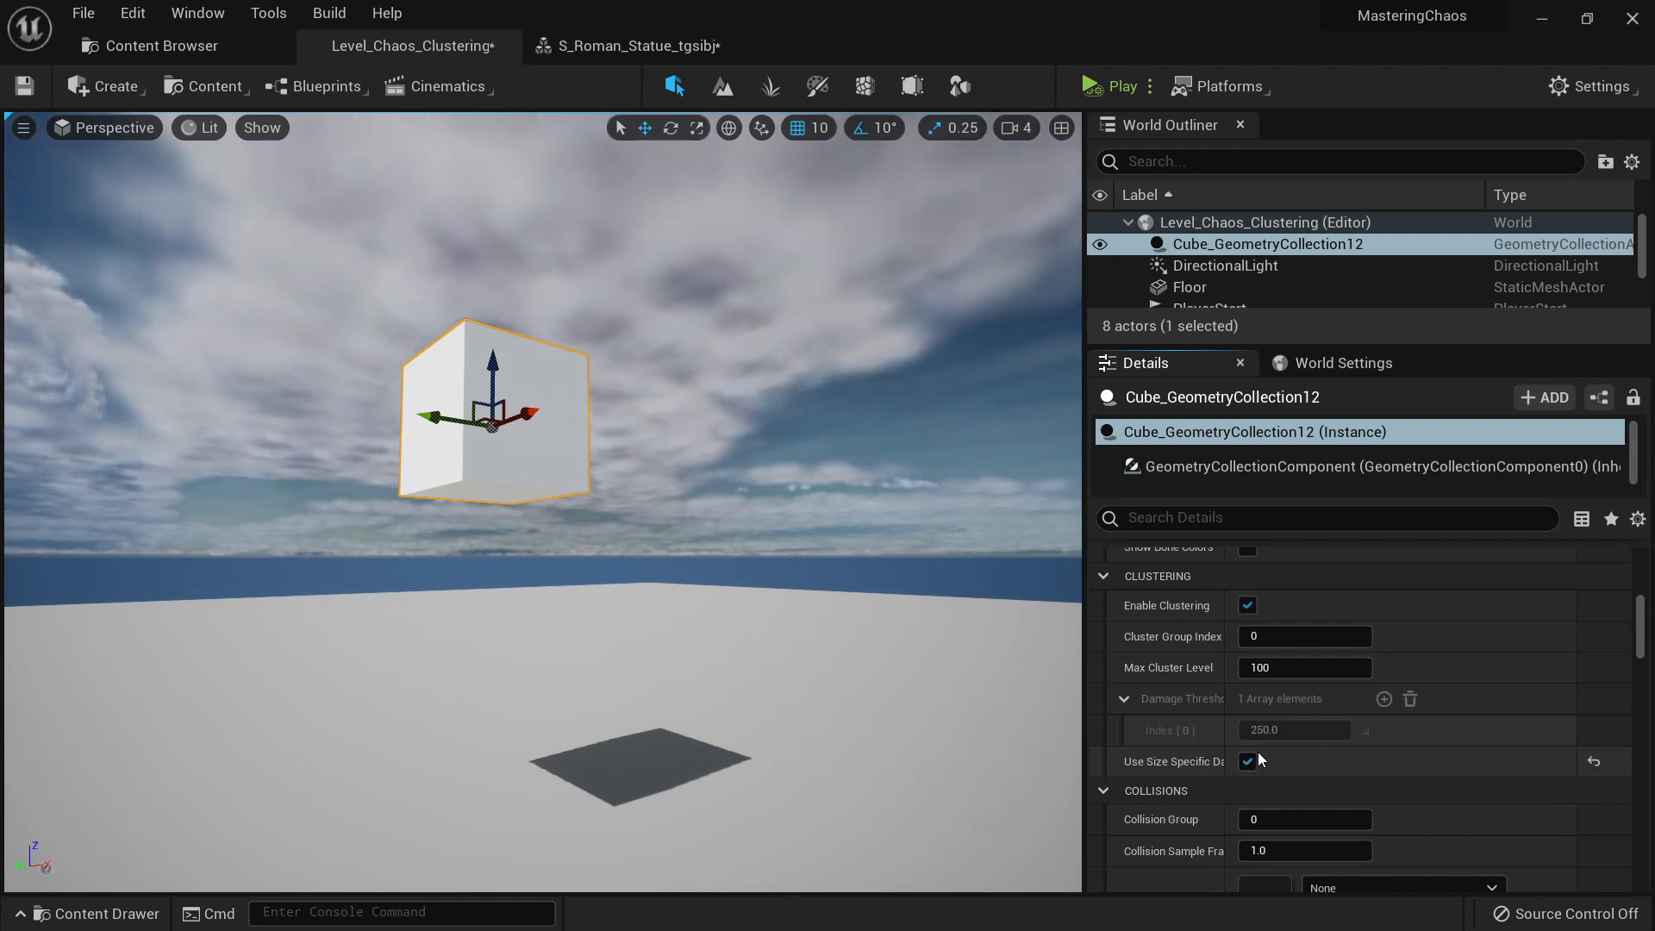
left_click(1251, 759)
Step: Simulate the cube's destruction with its default damage threshold, stop the simulation, and frame the cube again
left_click(1108, 82)
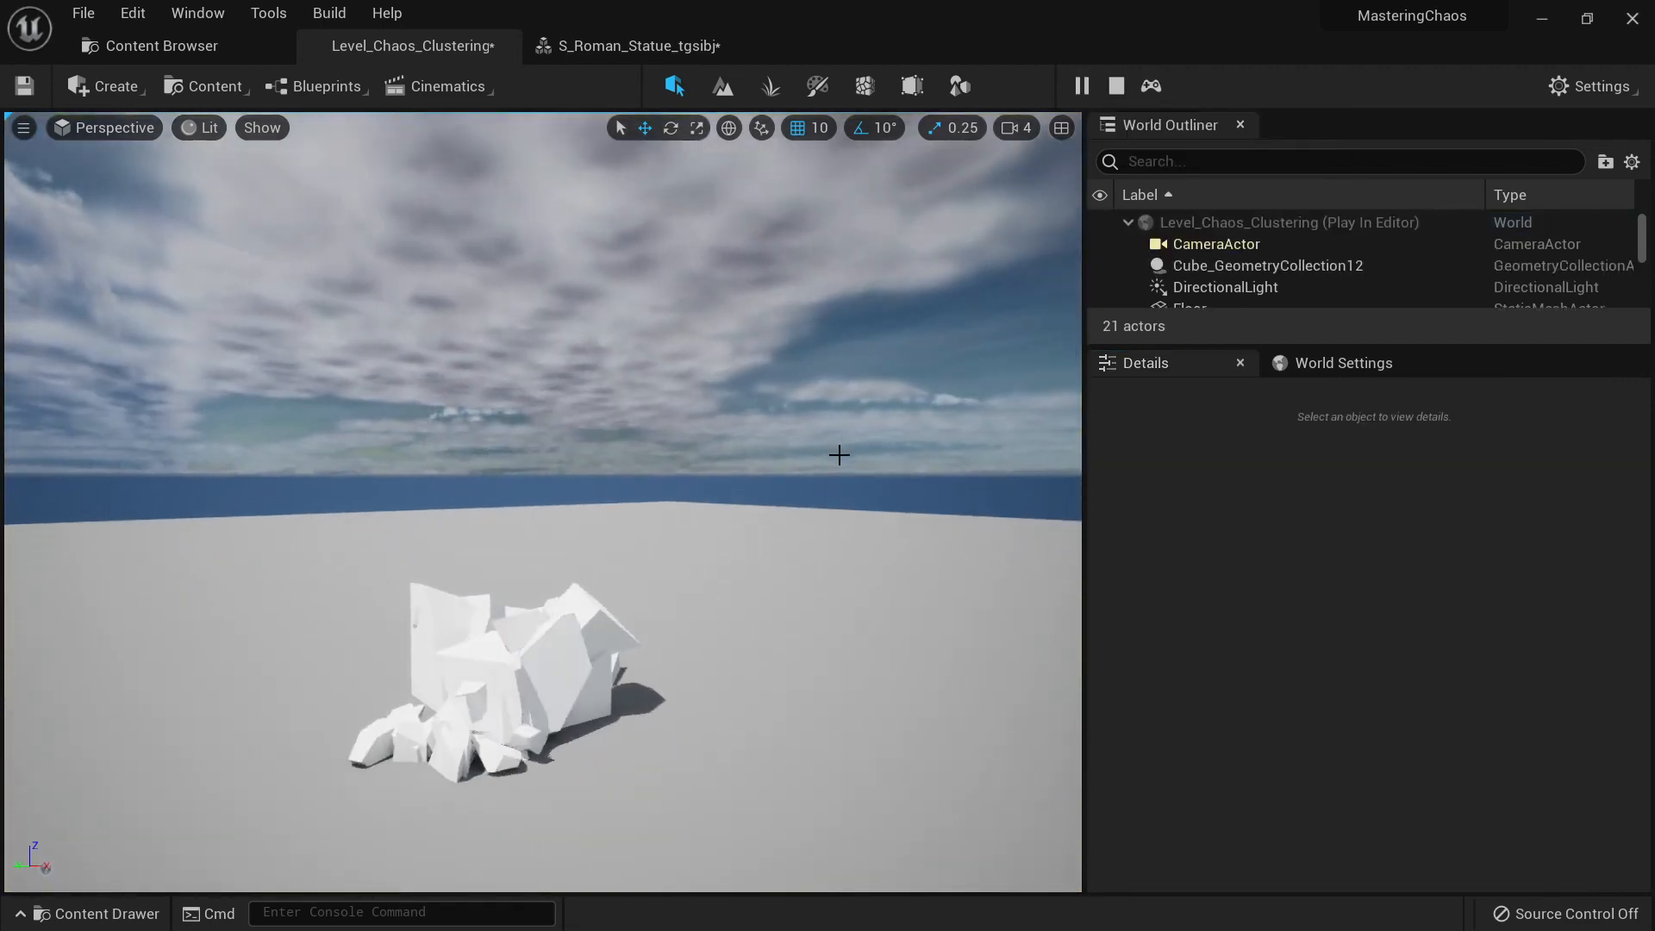
key("Escape")
left_click(511, 375)
key("f")
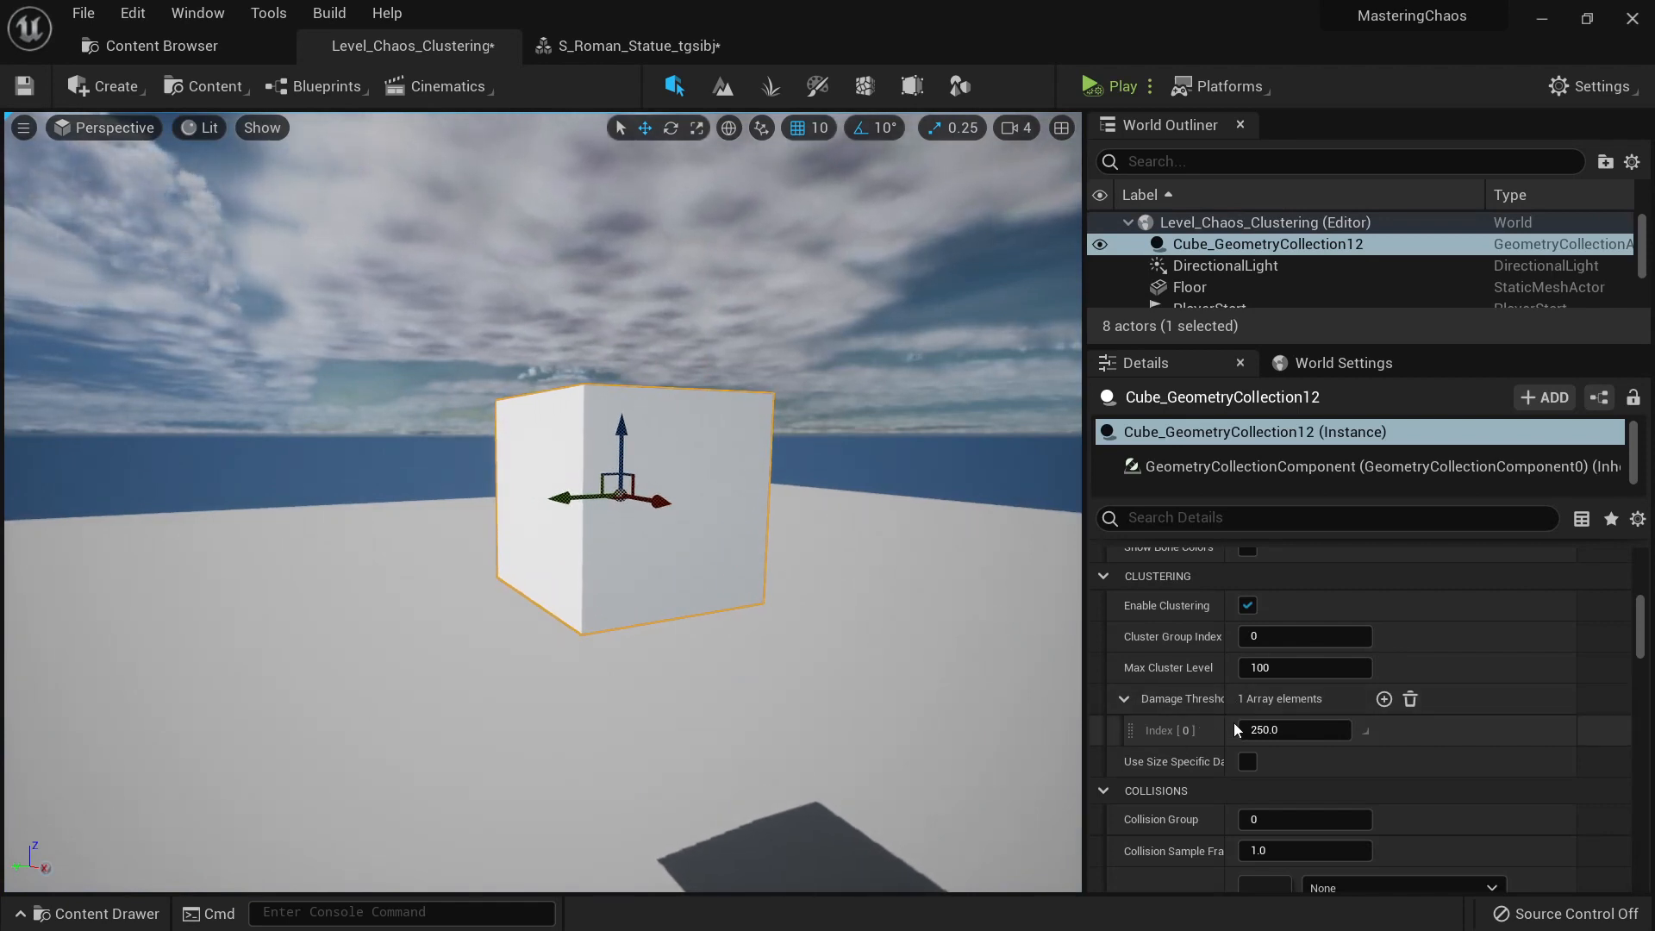
Step: Examine the cube's General, Clustering, Initial Velocity and Physics properties
scroll(1234, 722, "down", 5)
scroll(1229, 716, "up", 4)
scroll(1230, 713, "up", 8)
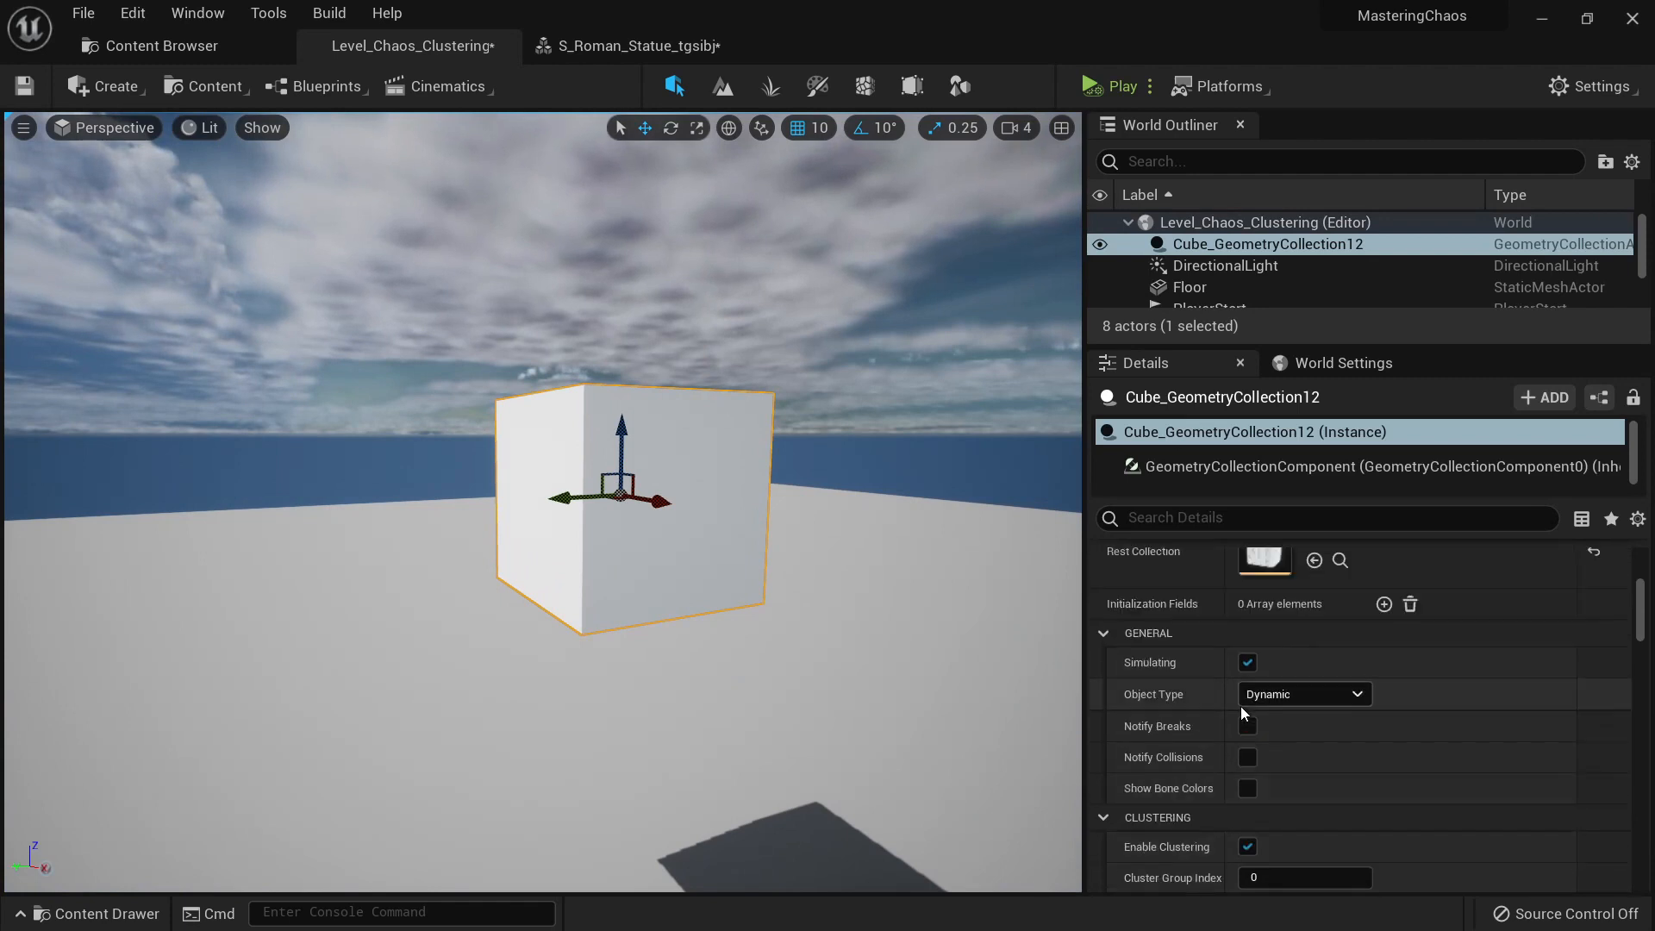
scroll(1256, 705, "down", 3)
scroll(1255, 711, "down", 3)
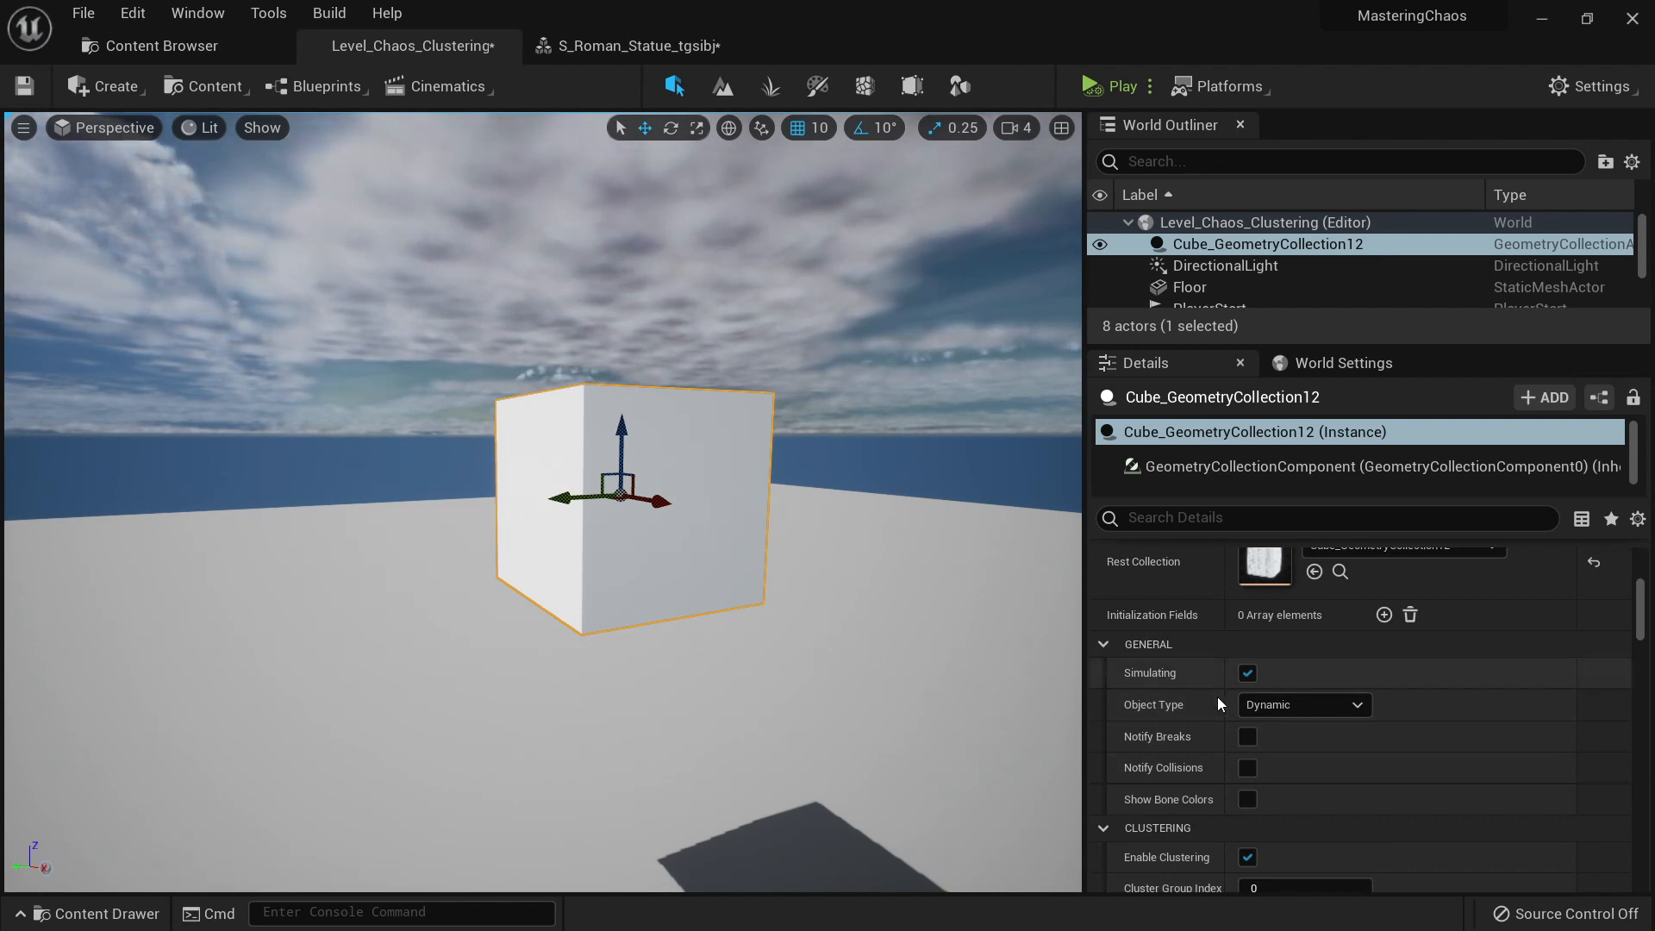
scroll(1219, 704, "down", 3)
scroll(1320, 616, "up", 1)
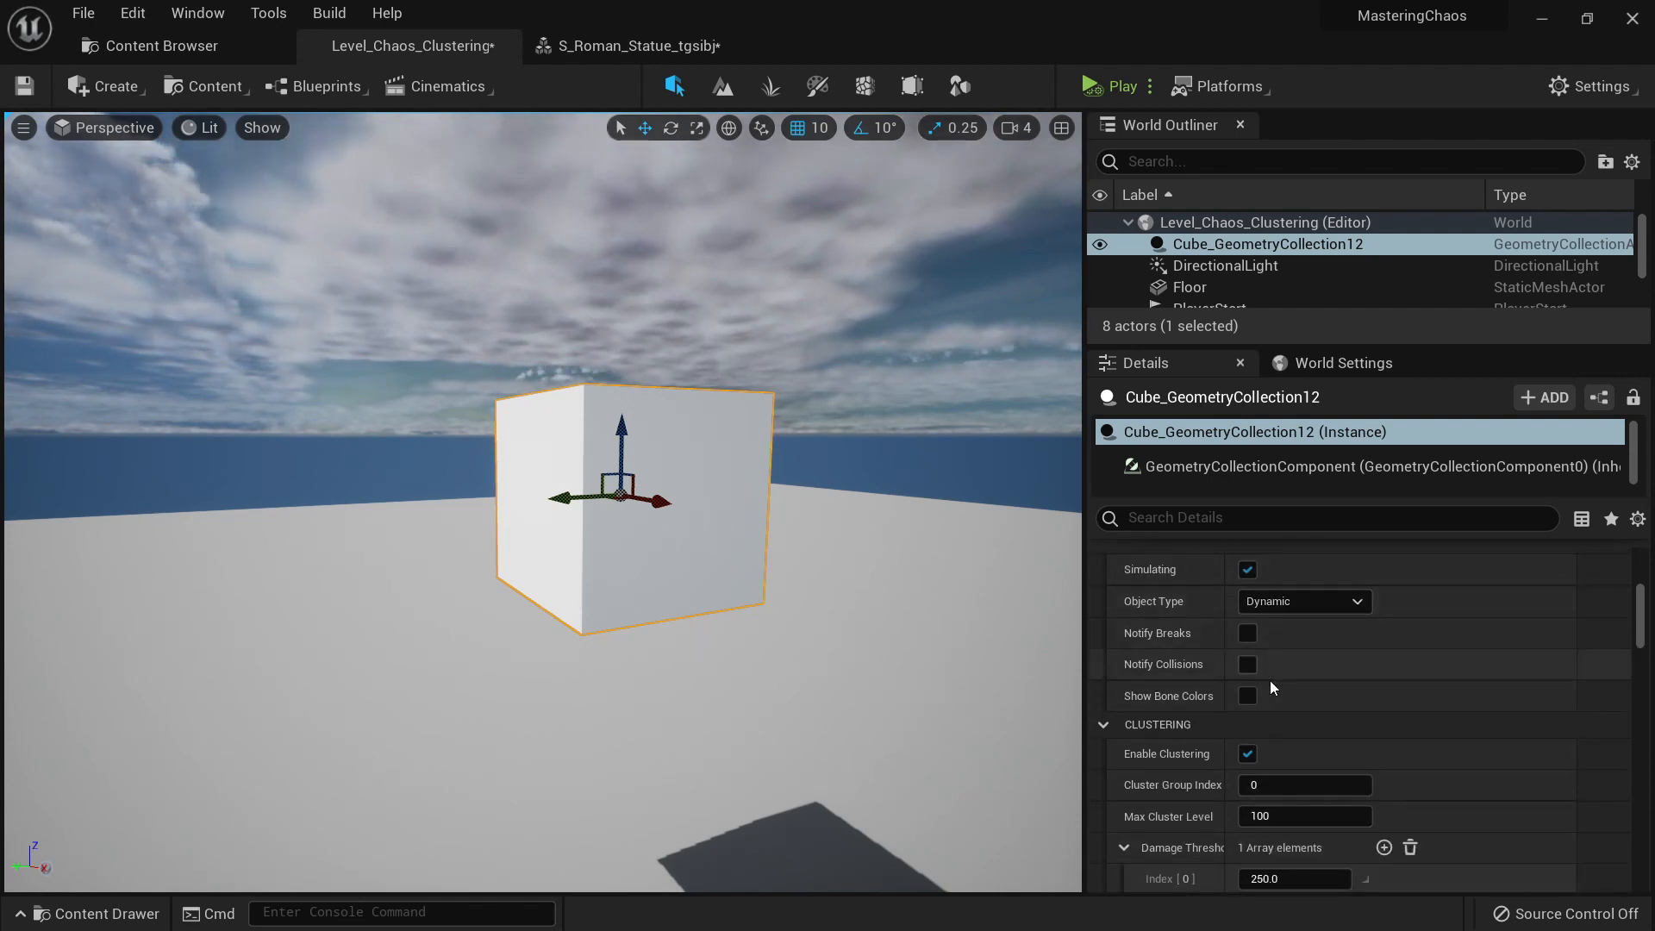
scroll(1328, 651, "down", 1)
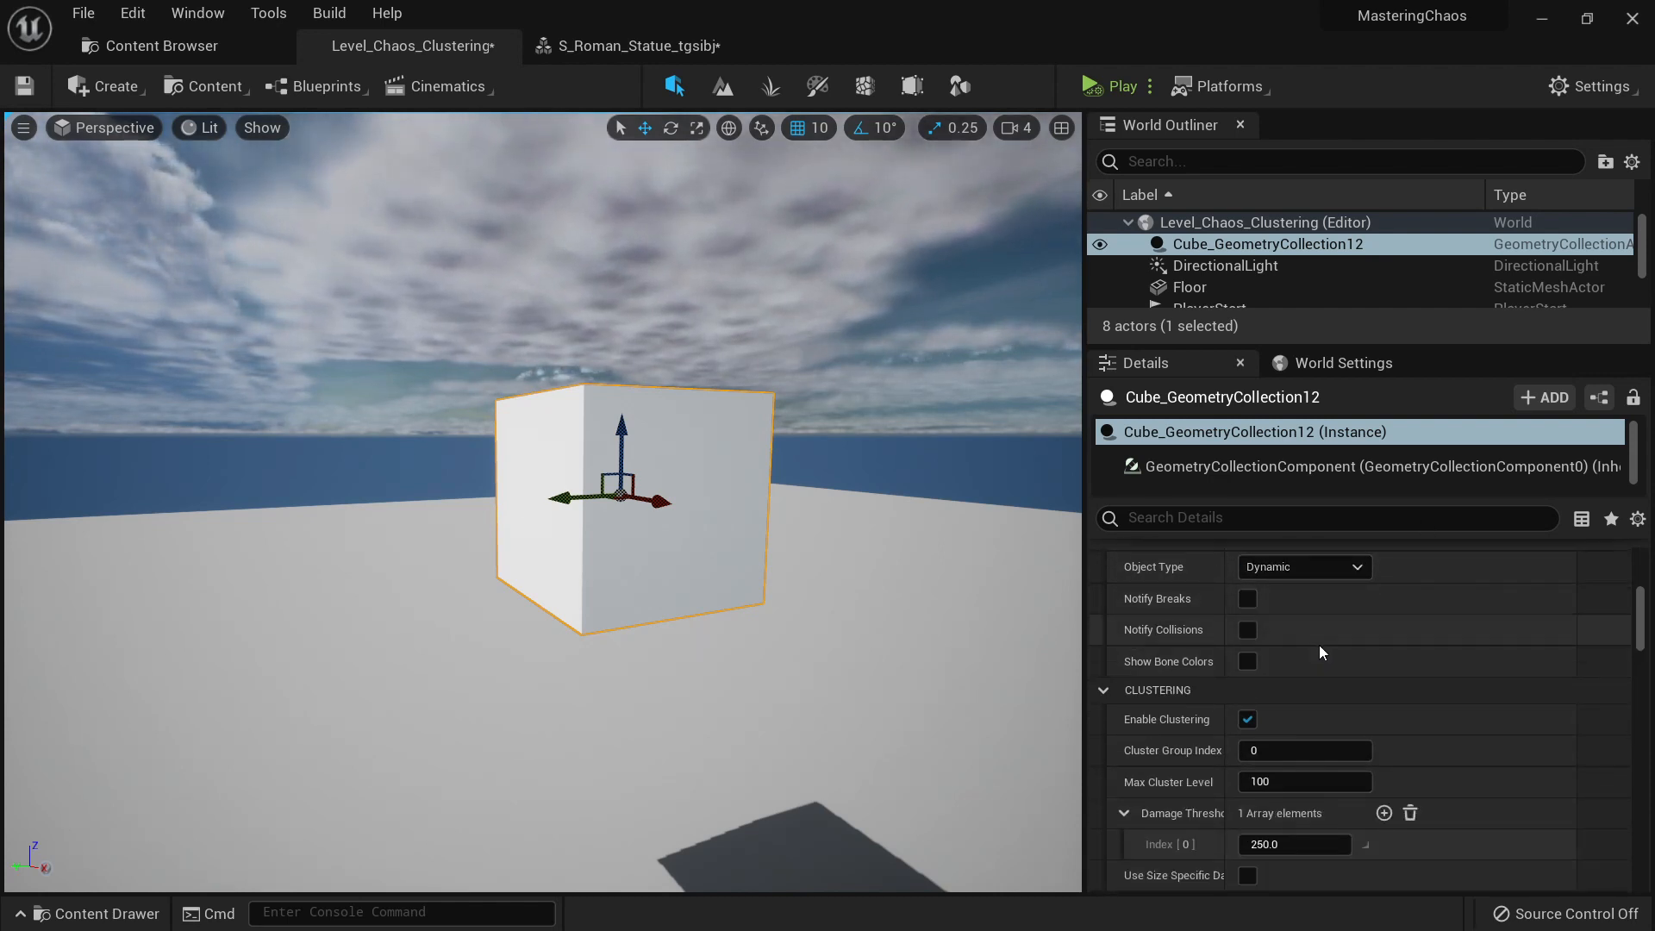
scroll(1261, 705, "up", 2)
scroll(1250, 705, "down", 5)
scroll(1297, 672, "down", 10)
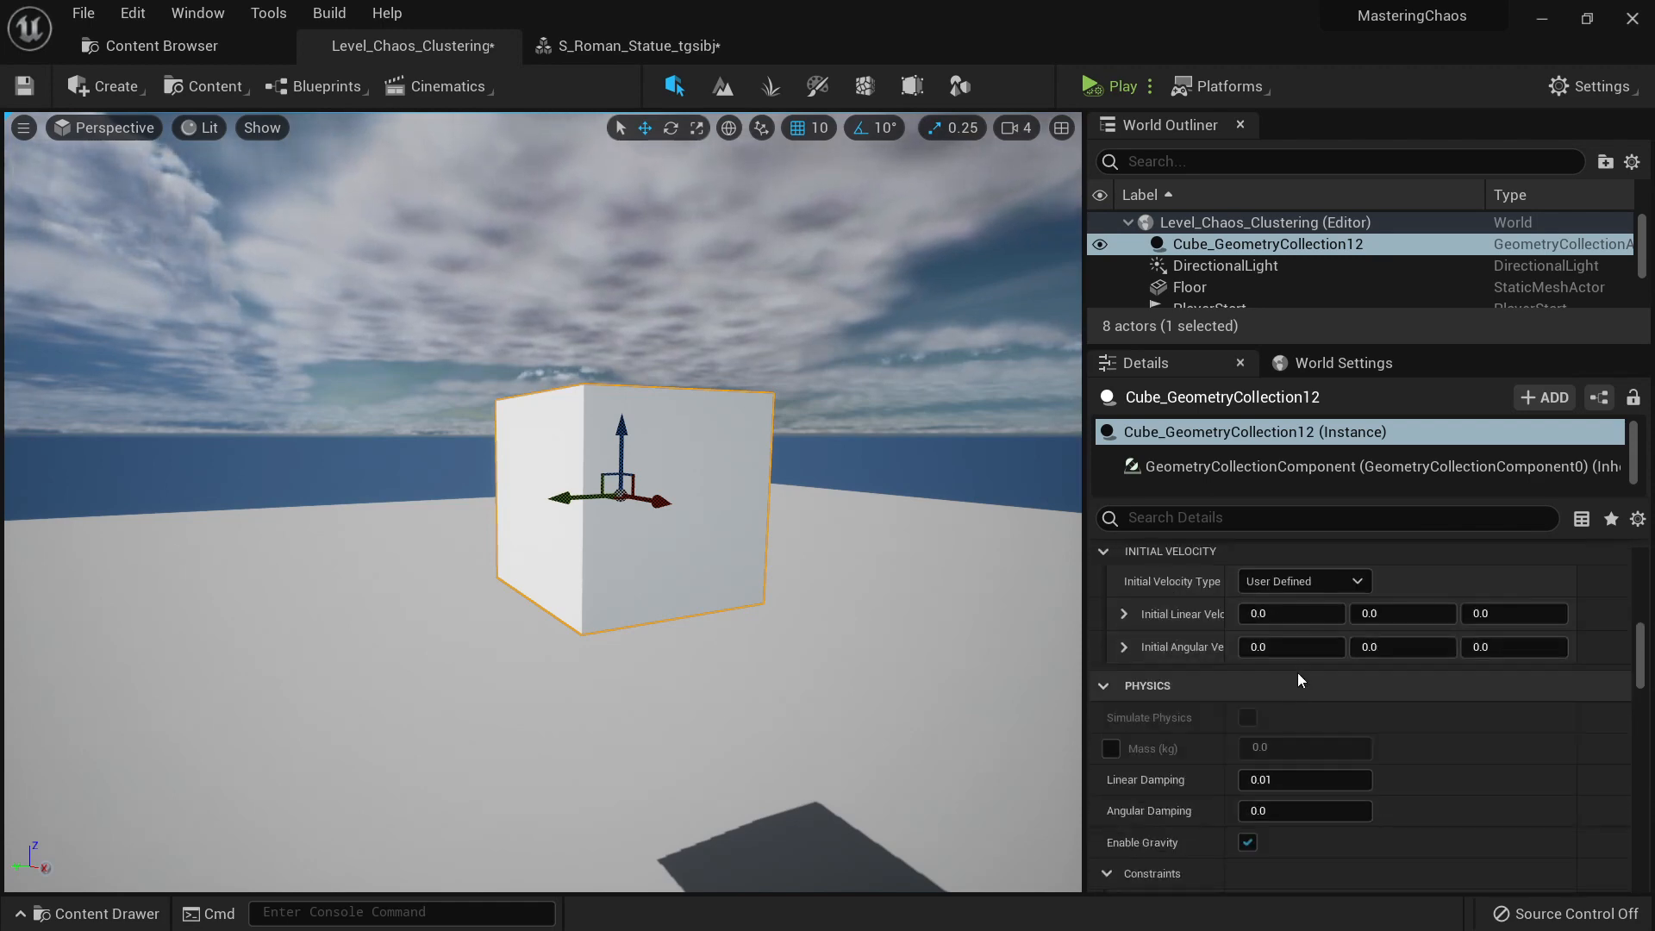
scroll(1322, 648, "down", 2)
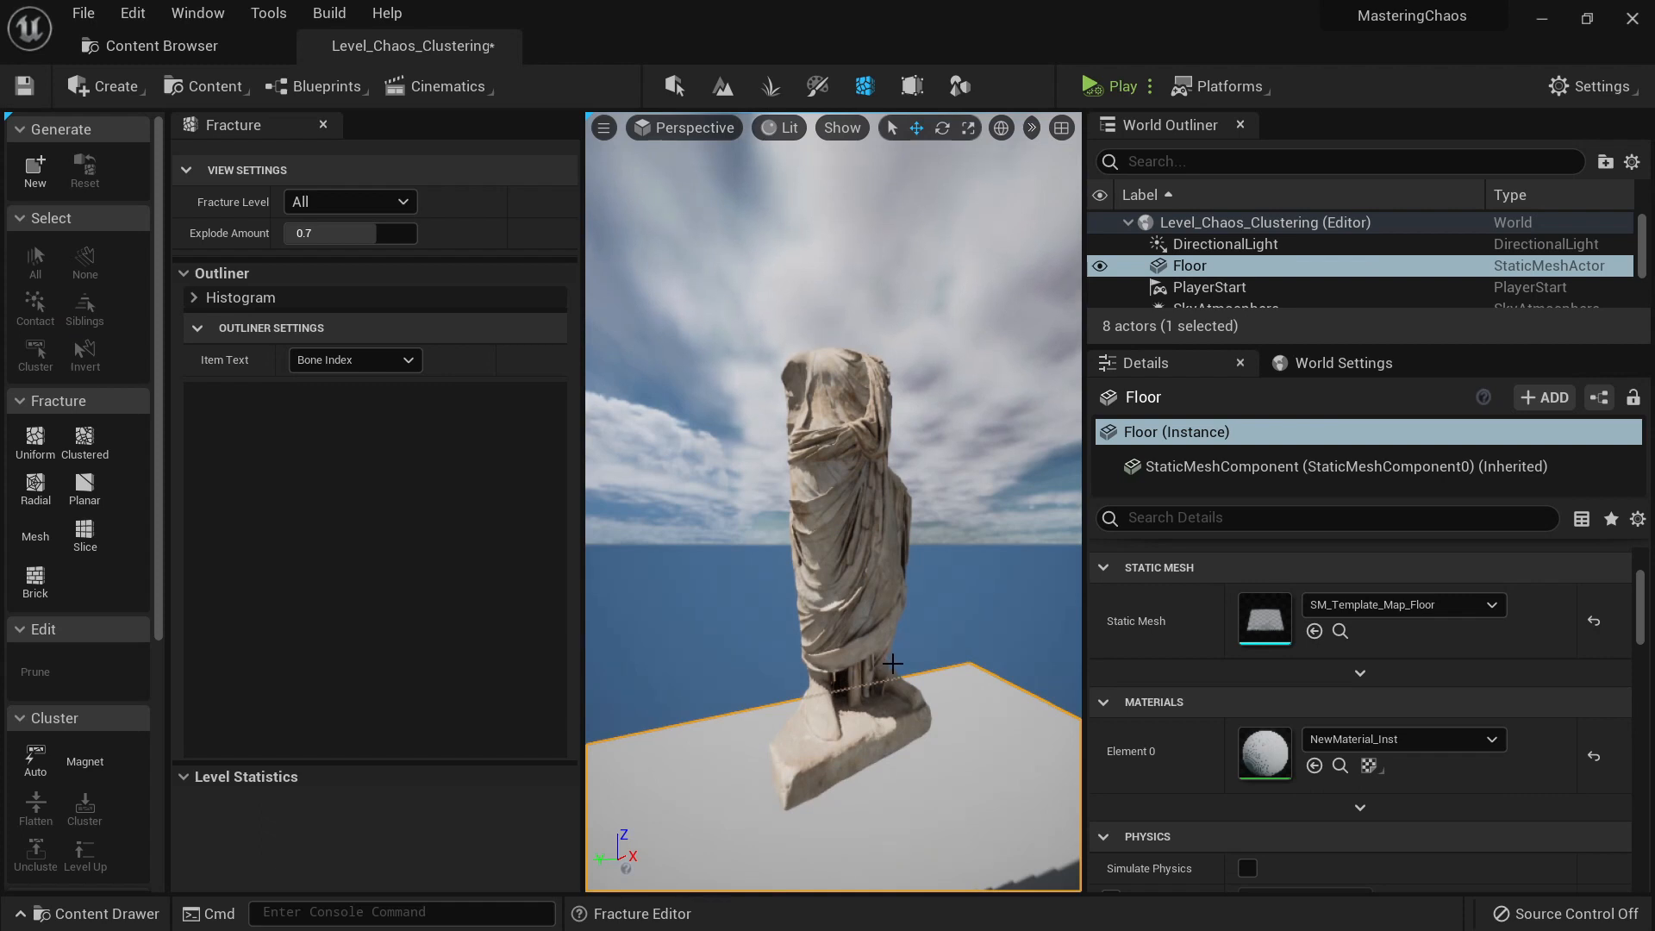
Step: Fracture the Roman statue geometry collection with Uniform Voronoi and clear its selection to inspect the pieces
key("w")
mouse_move(887, 486)
right_mouse_down()
mouse_move(885, 422)
mouse_move(897, 508)
mouse_move(897, 489)
right_mouse_up()
key("w")
key("w")
left_click(870, 465)
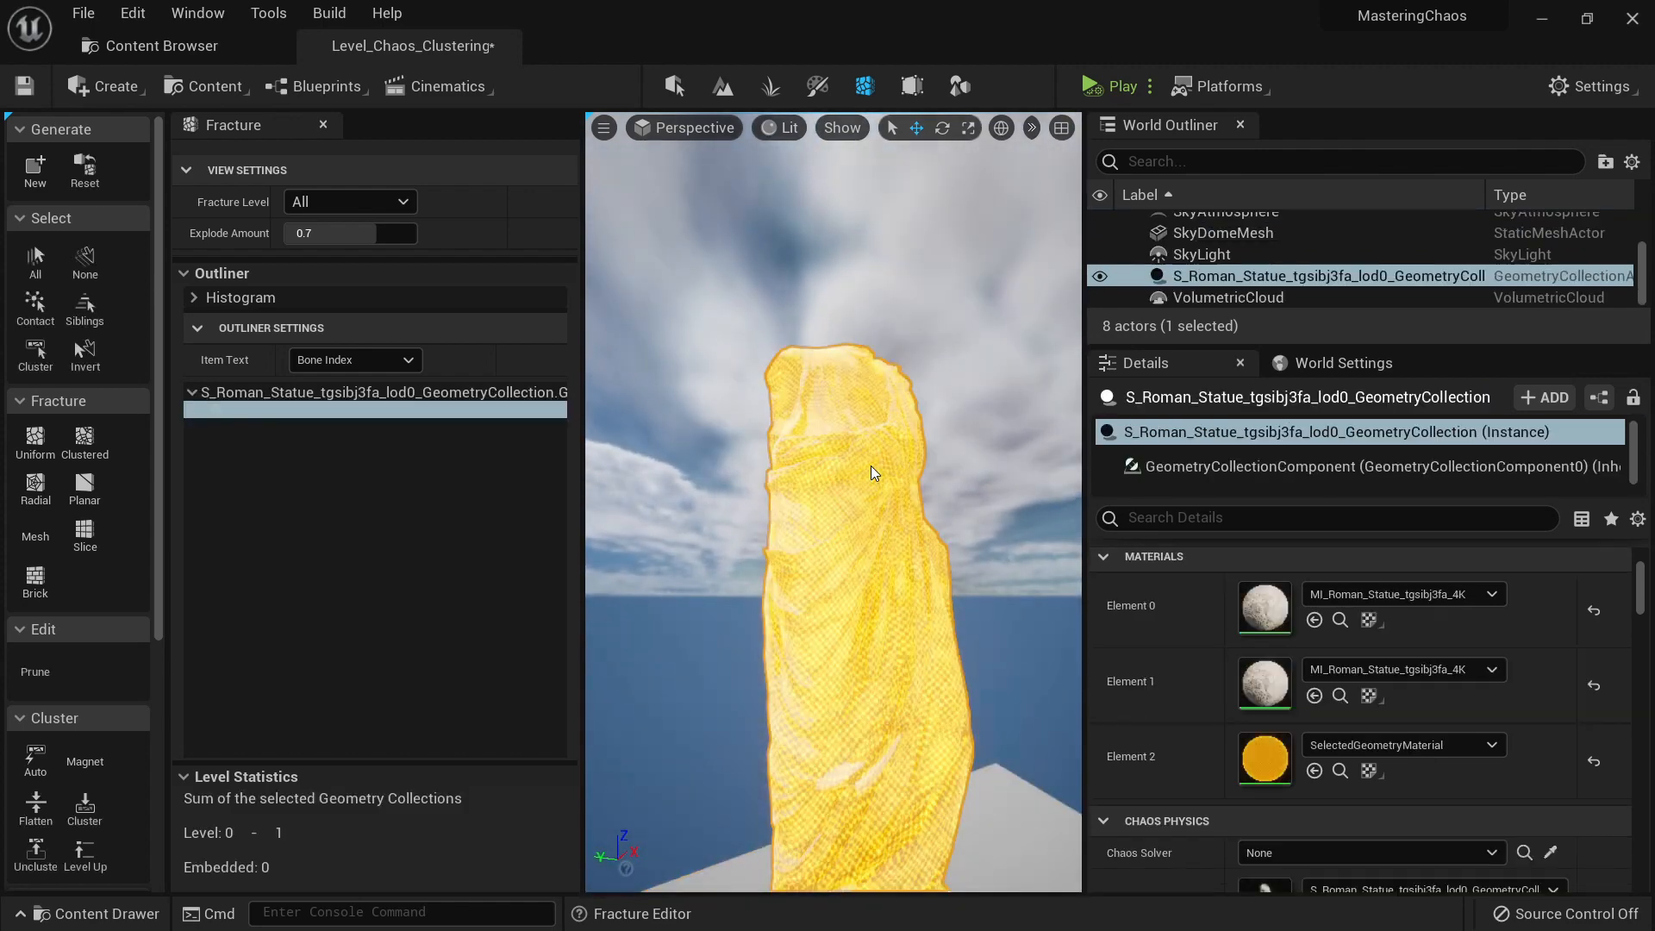
left_click(34, 442)
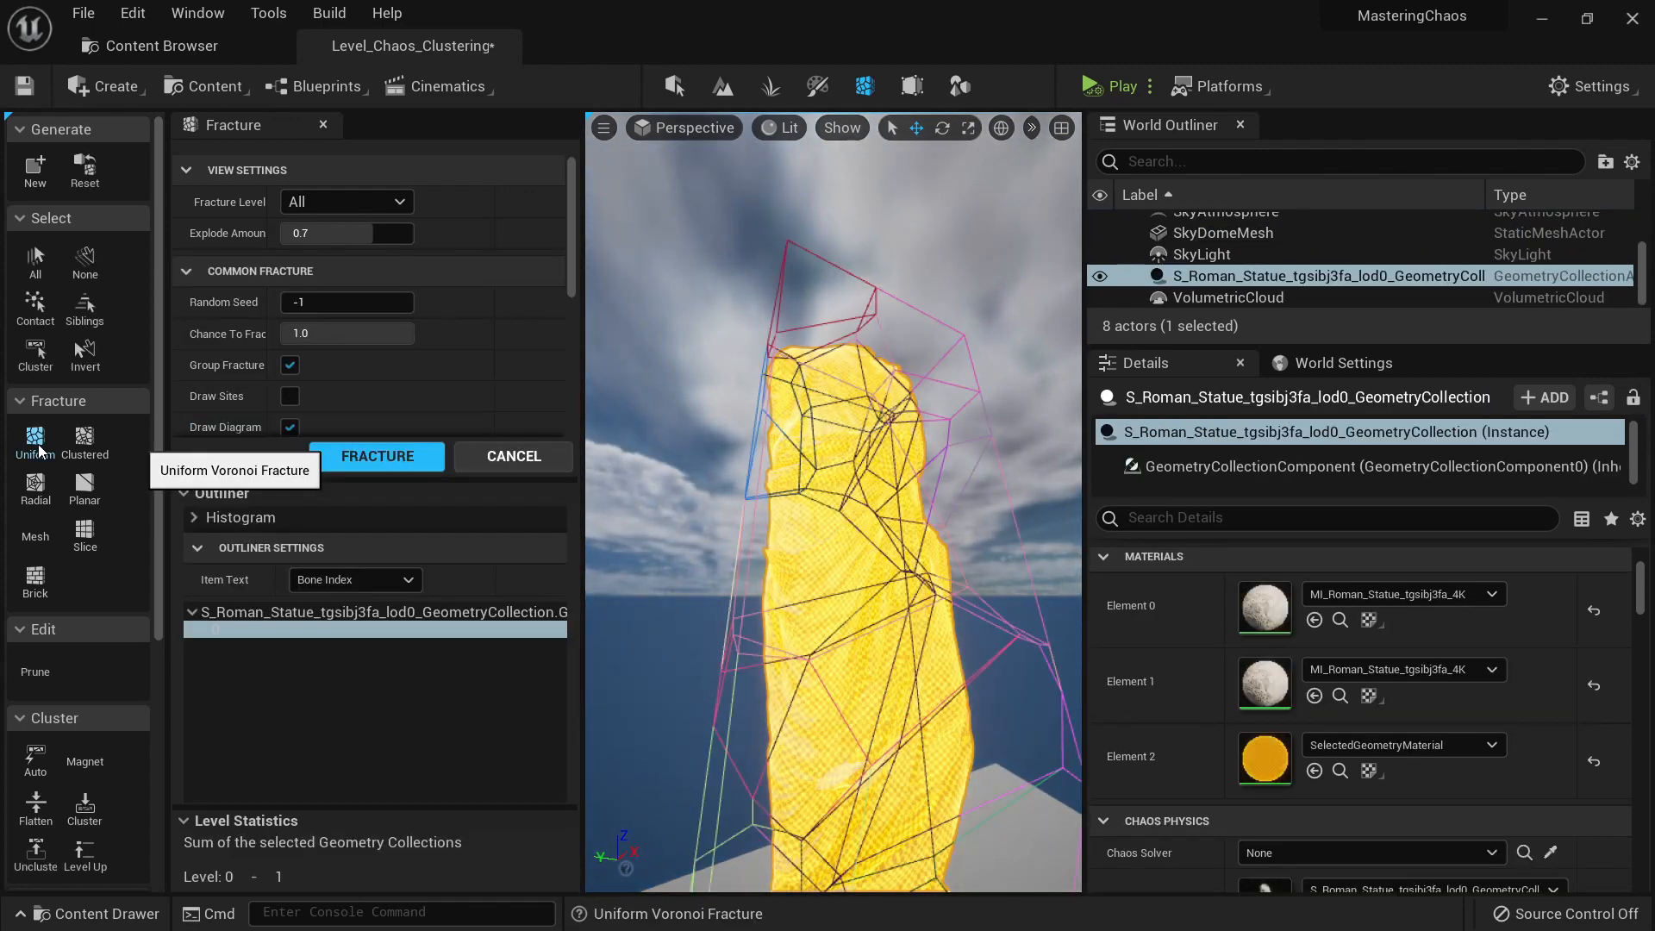
scroll(369, 469, "down", 2)
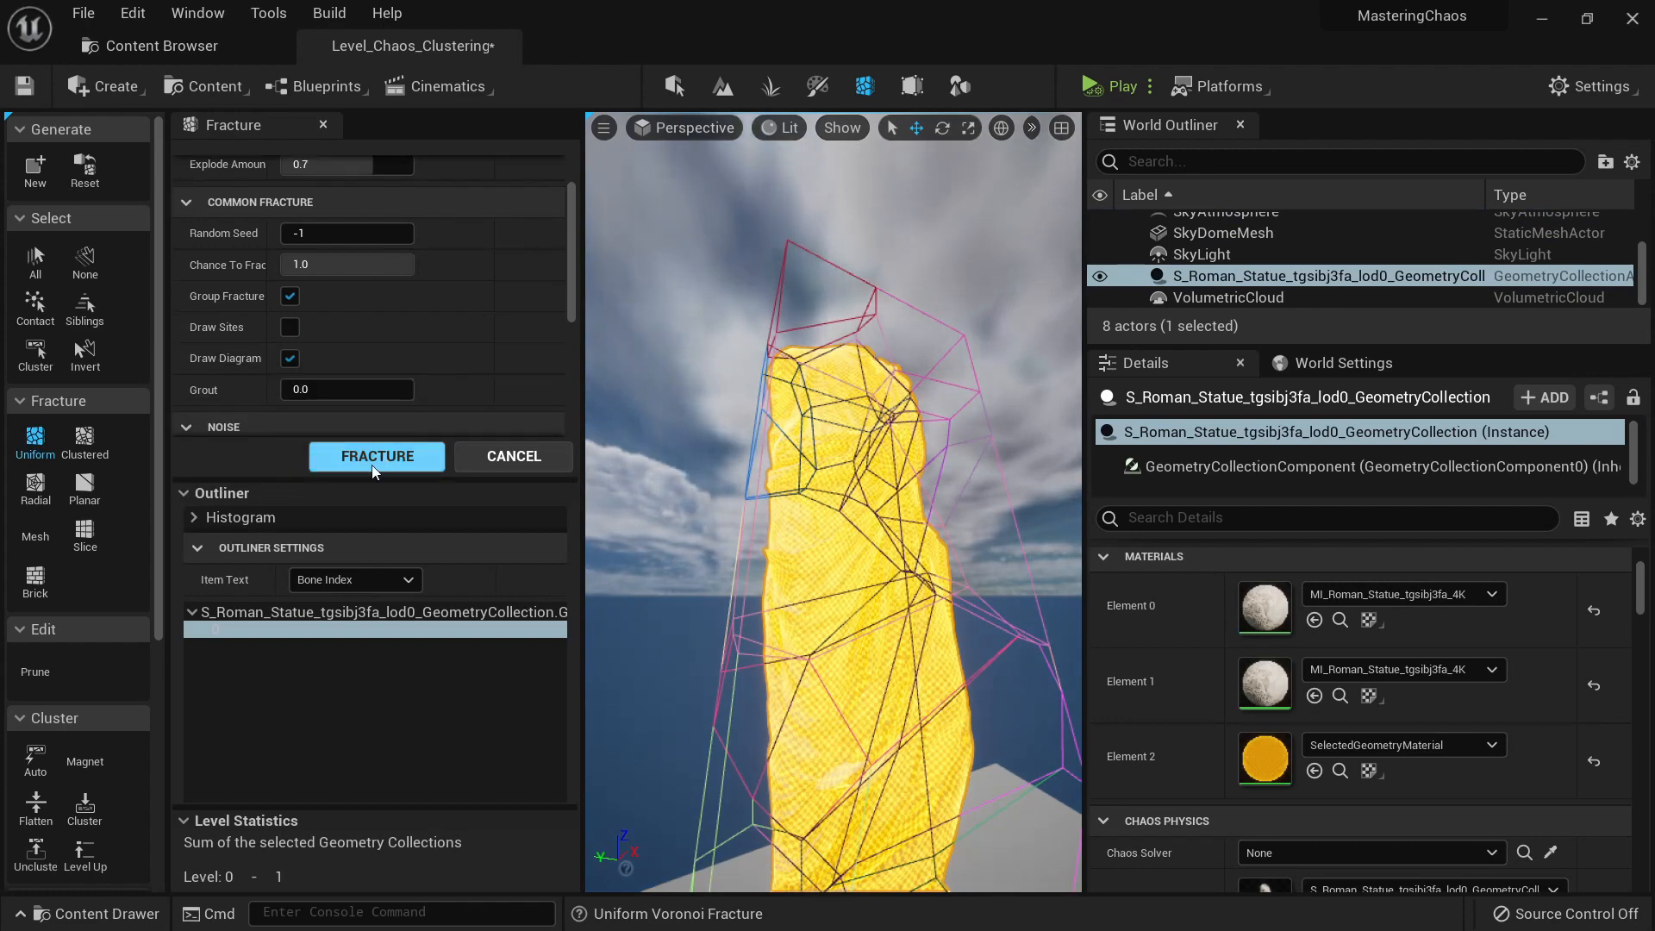
left_click(373, 465)
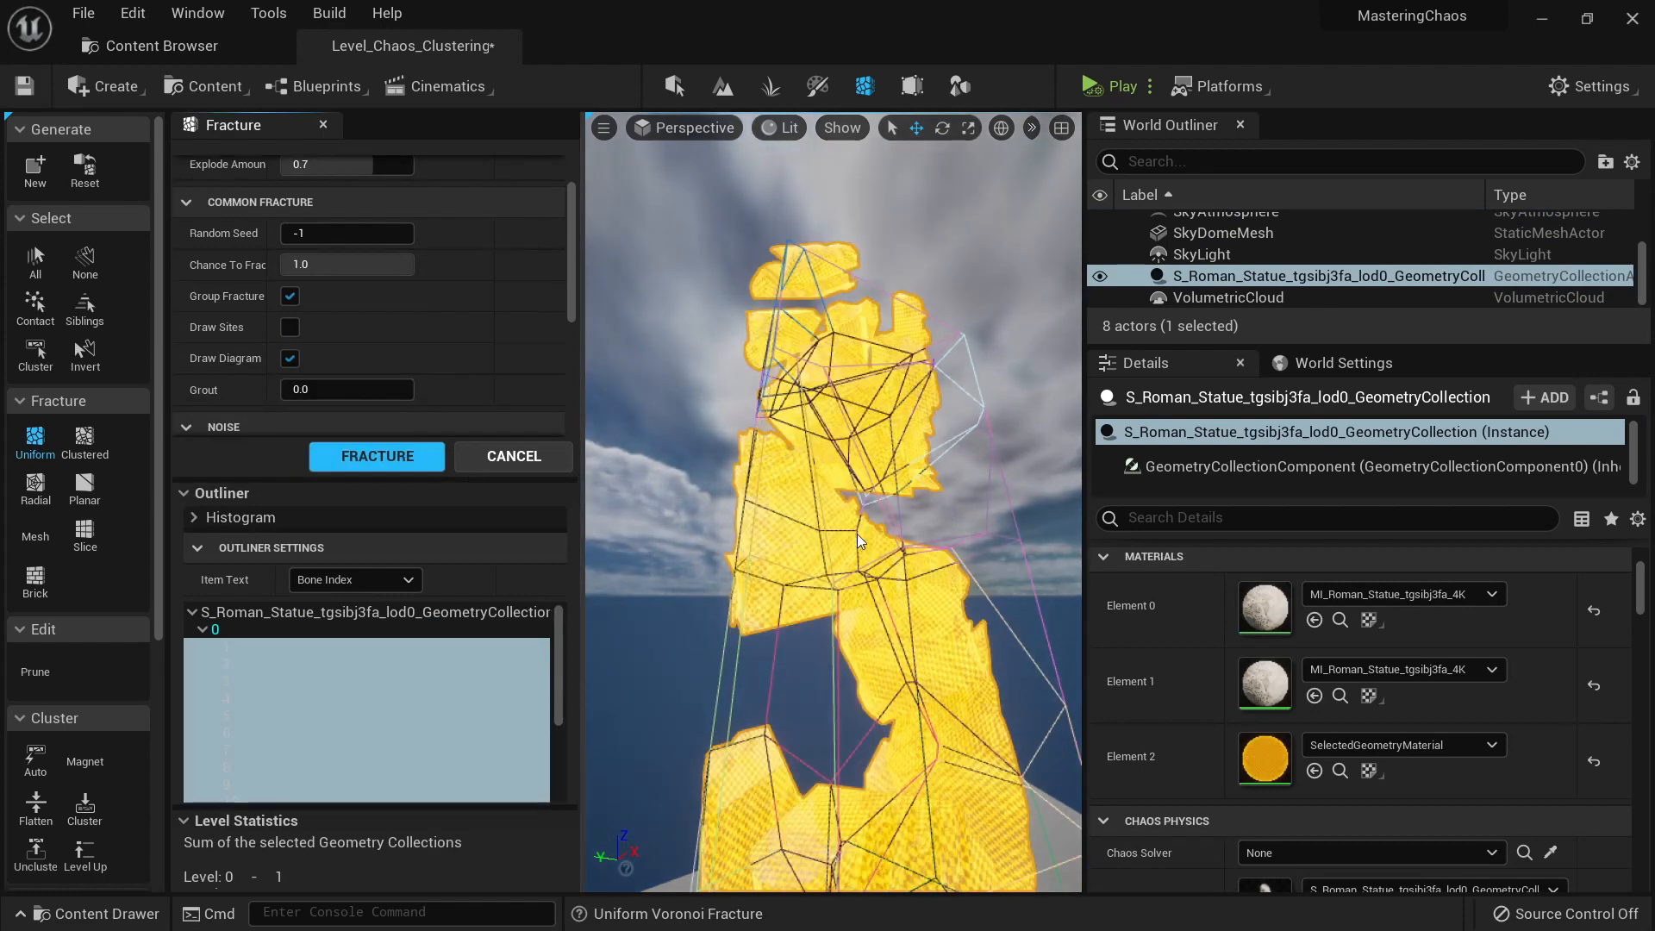
left_click(1020, 542)
right_click_drag(939, 547, 850, 466)
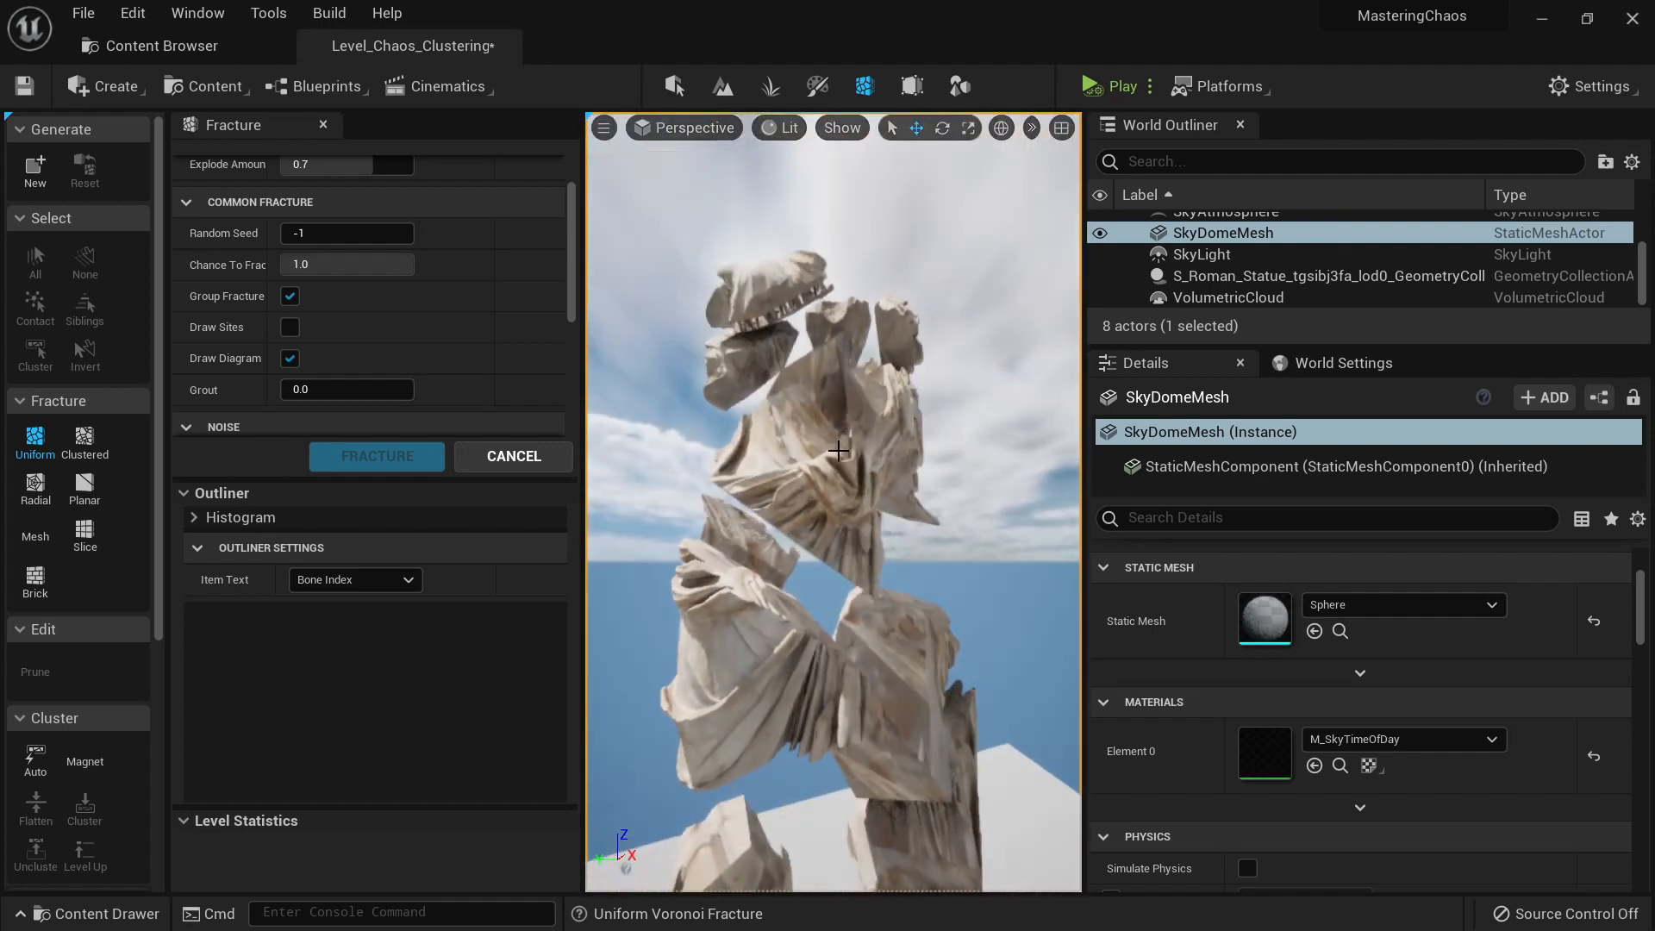
Step: Assign the MI_Lichen_Covered_Rock_vctndcklw_2K material from Megascans/Surfaces to Element 1 of the Roman statue geometry collection
left_click(841, 457)
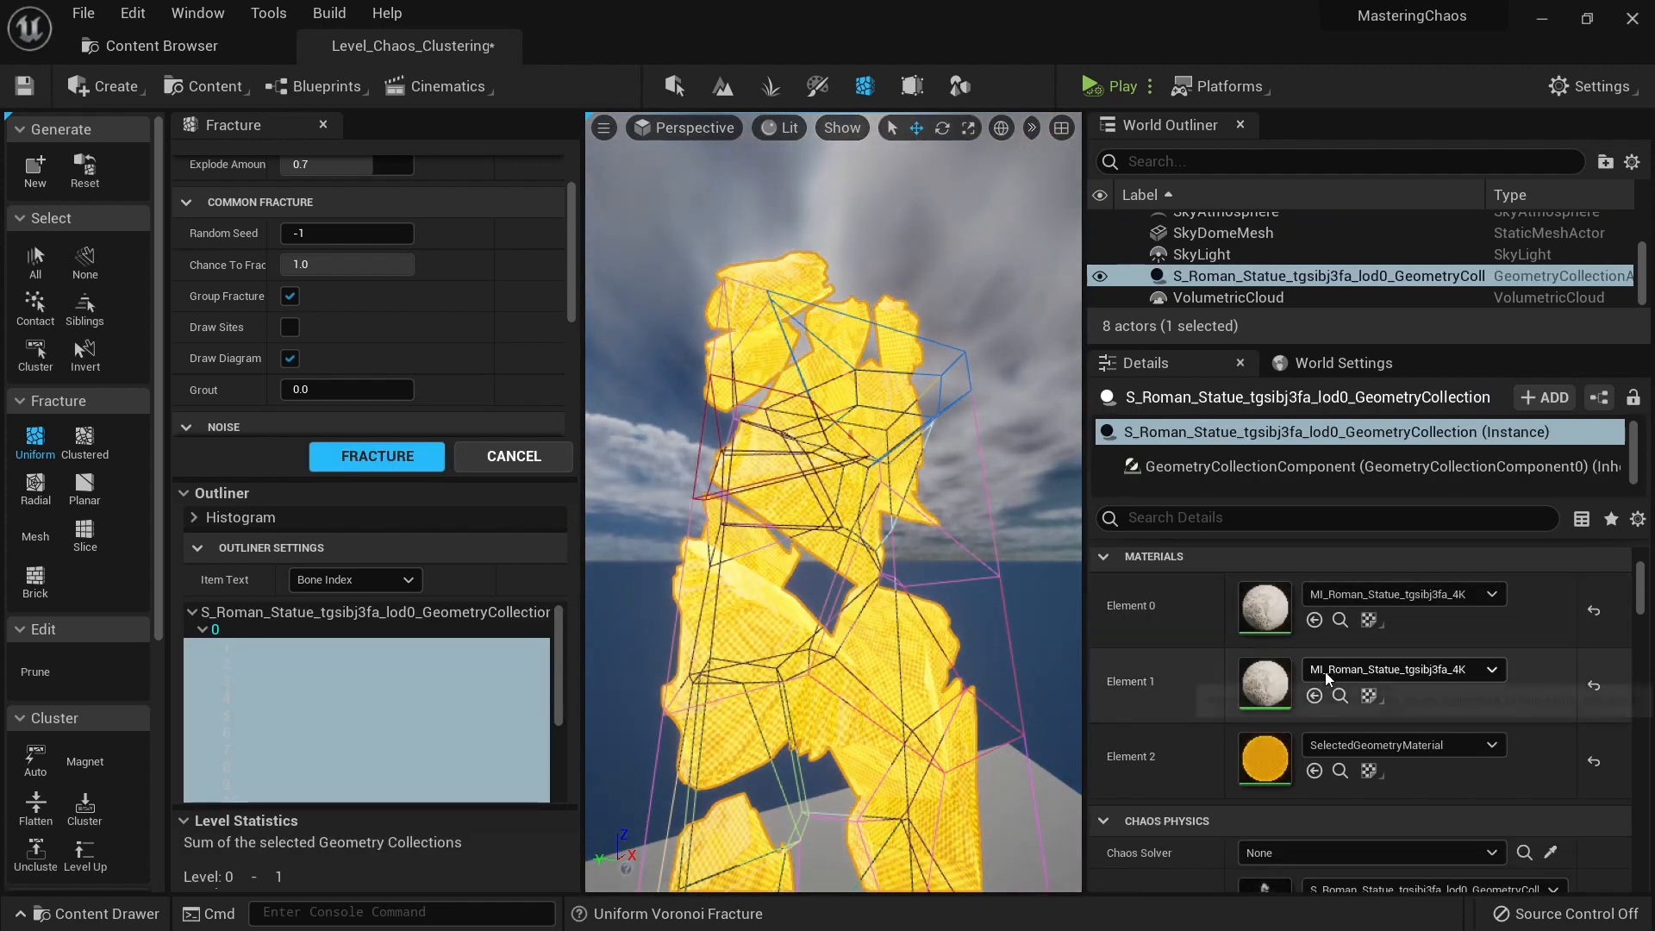
left_click(148, 46)
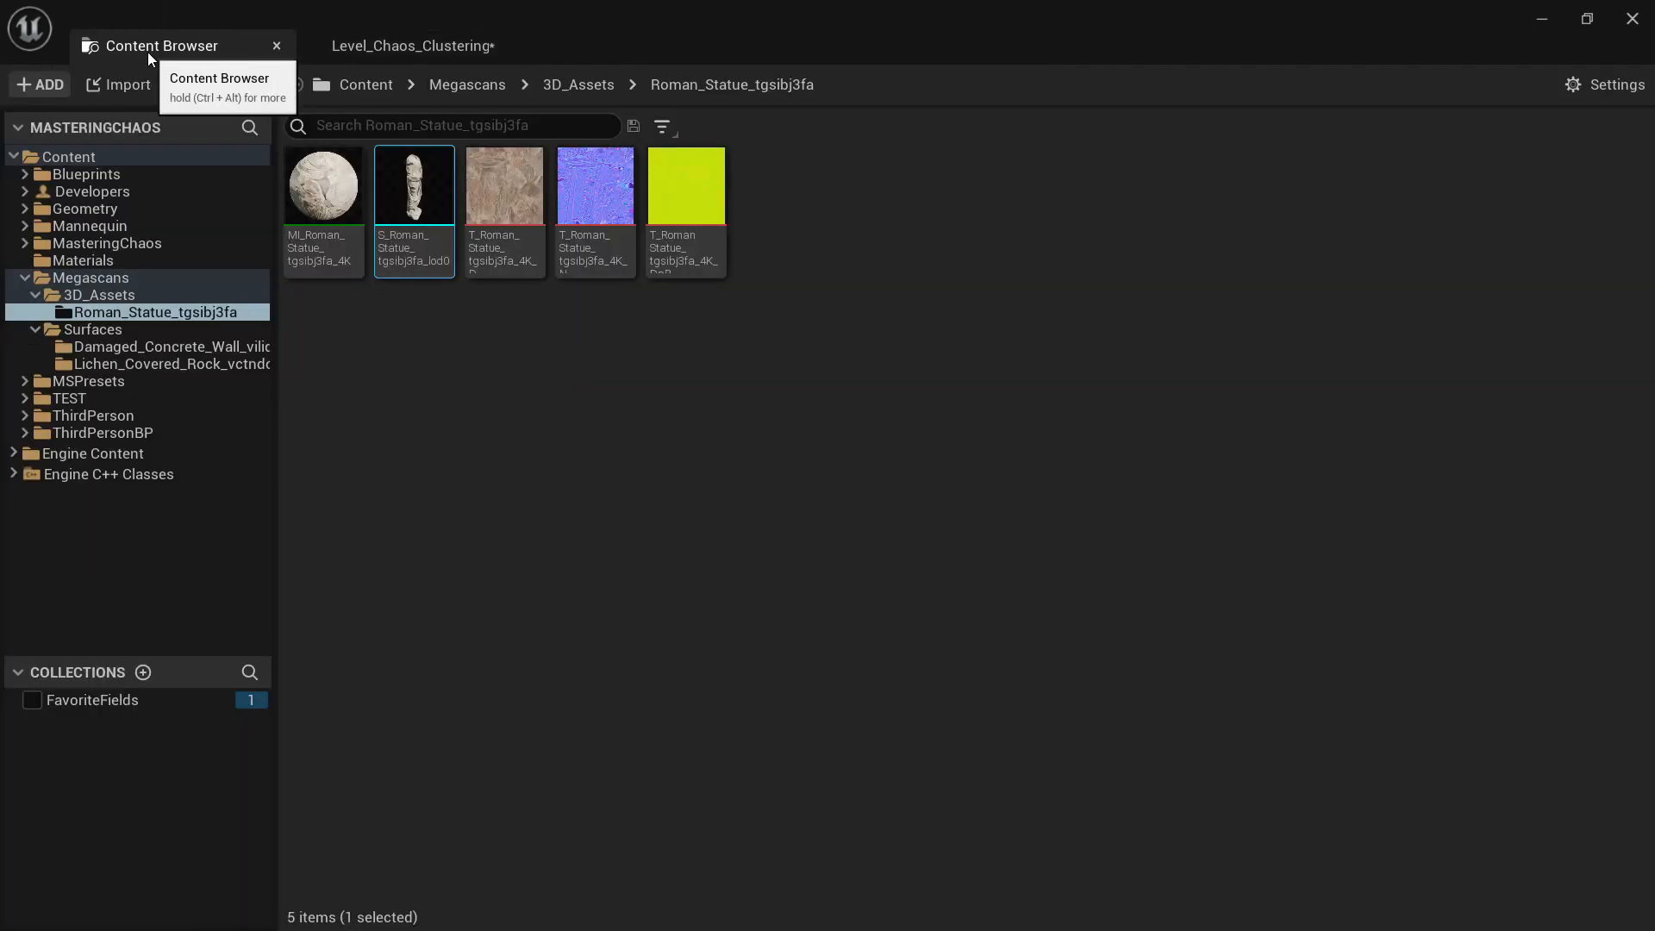
left_click(147, 363)
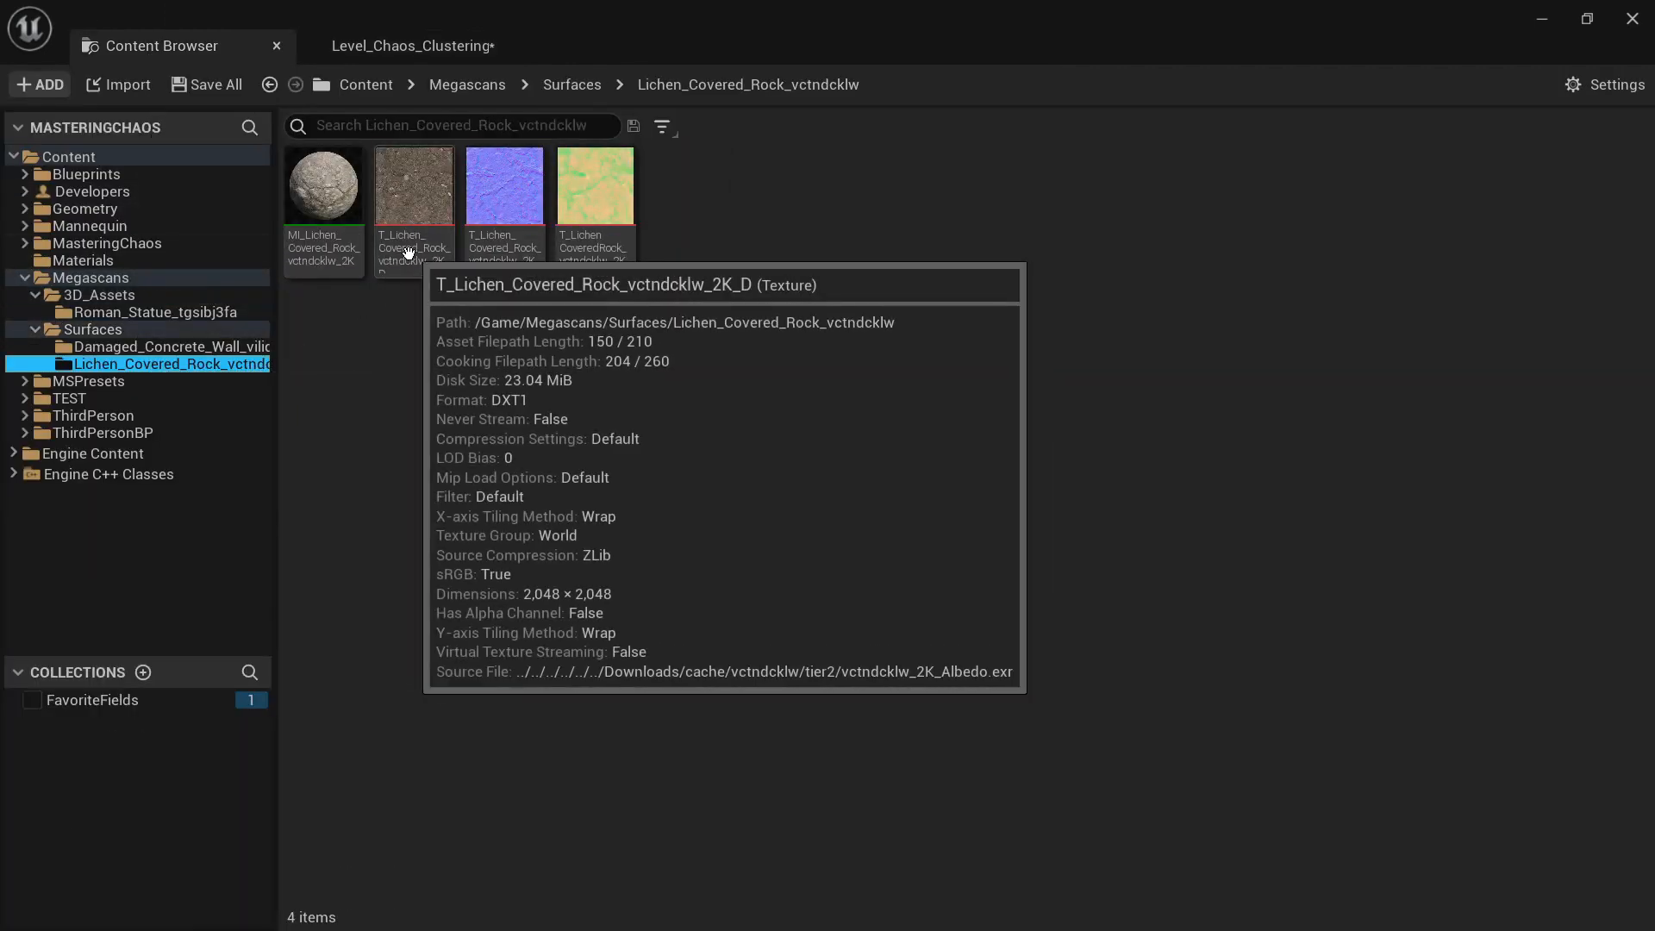
left_click(323, 225)
left_click(404, 56)
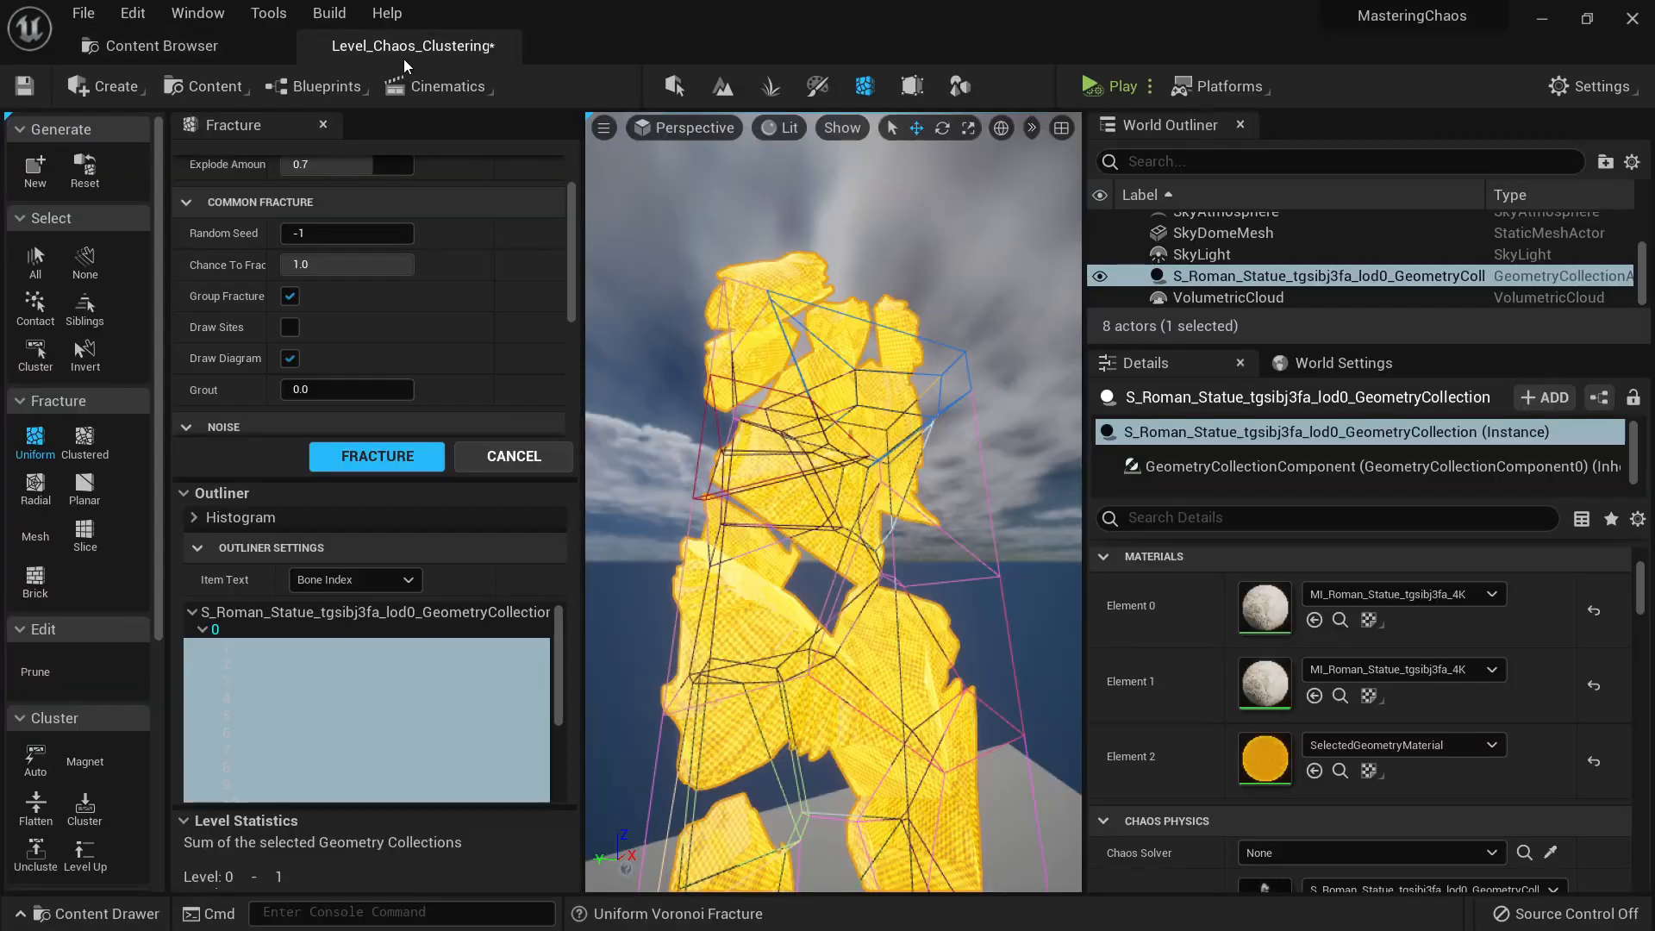
left_click(1315, 695)
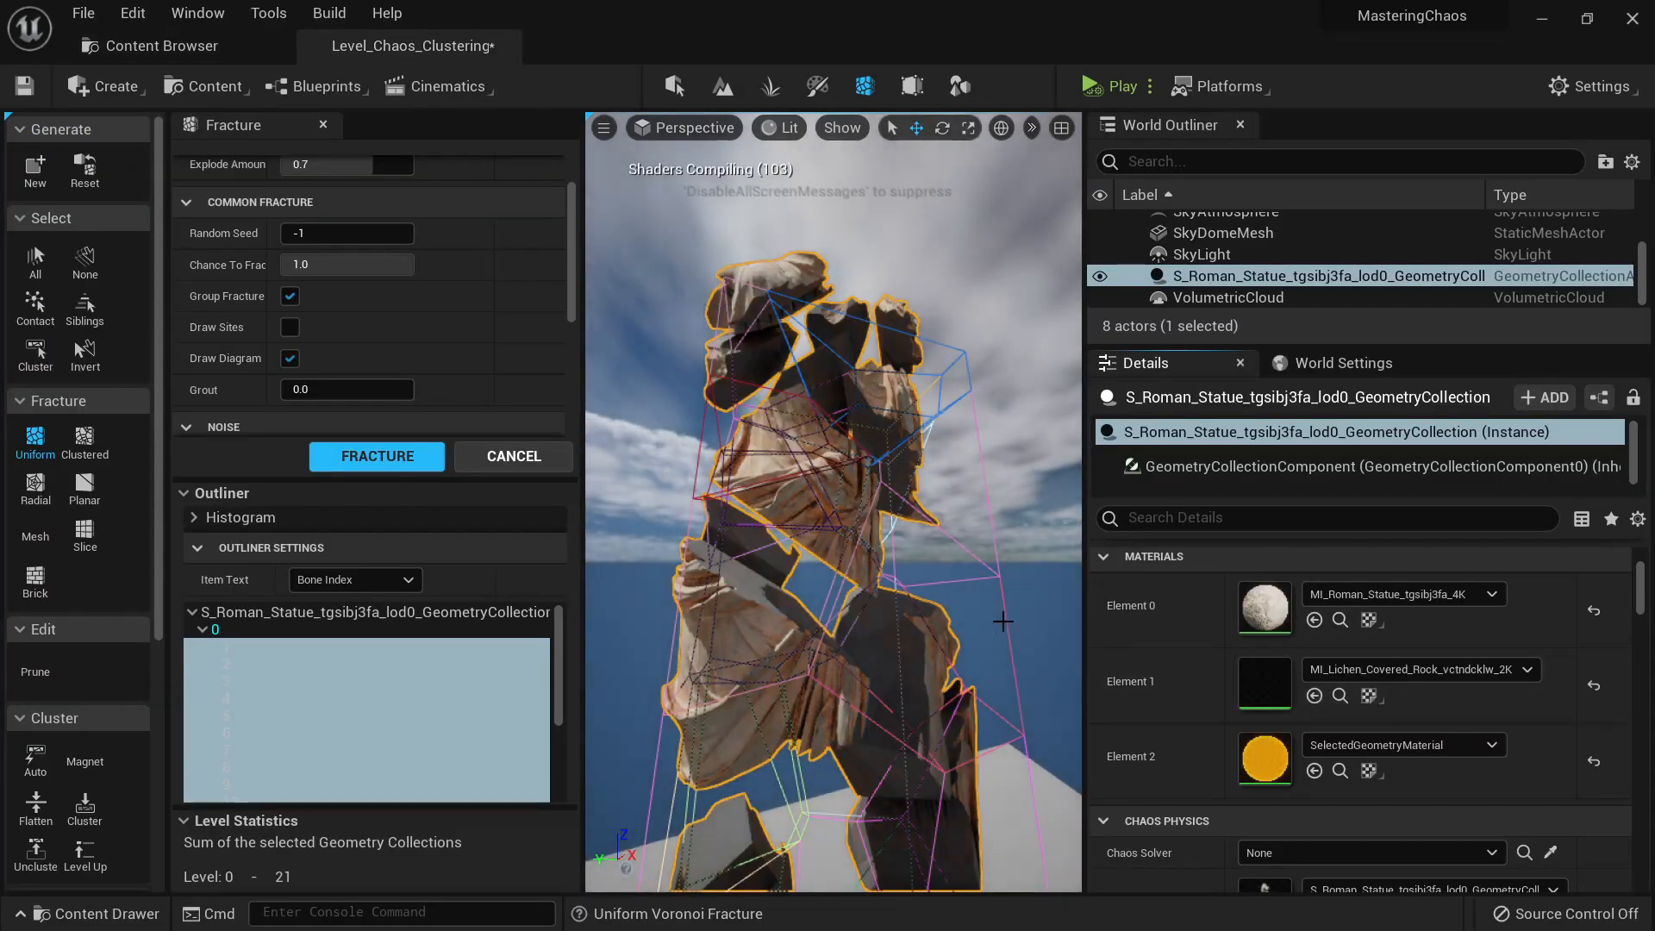
Step: Inspect the rock material on the statue's inner faces from several sides and select its root bone 0
key("w")
mouse_move(833, 500)
right_mouse_down()
mouse_move(776, 500)
mouse_move(835, 499)
right_mouse_up()
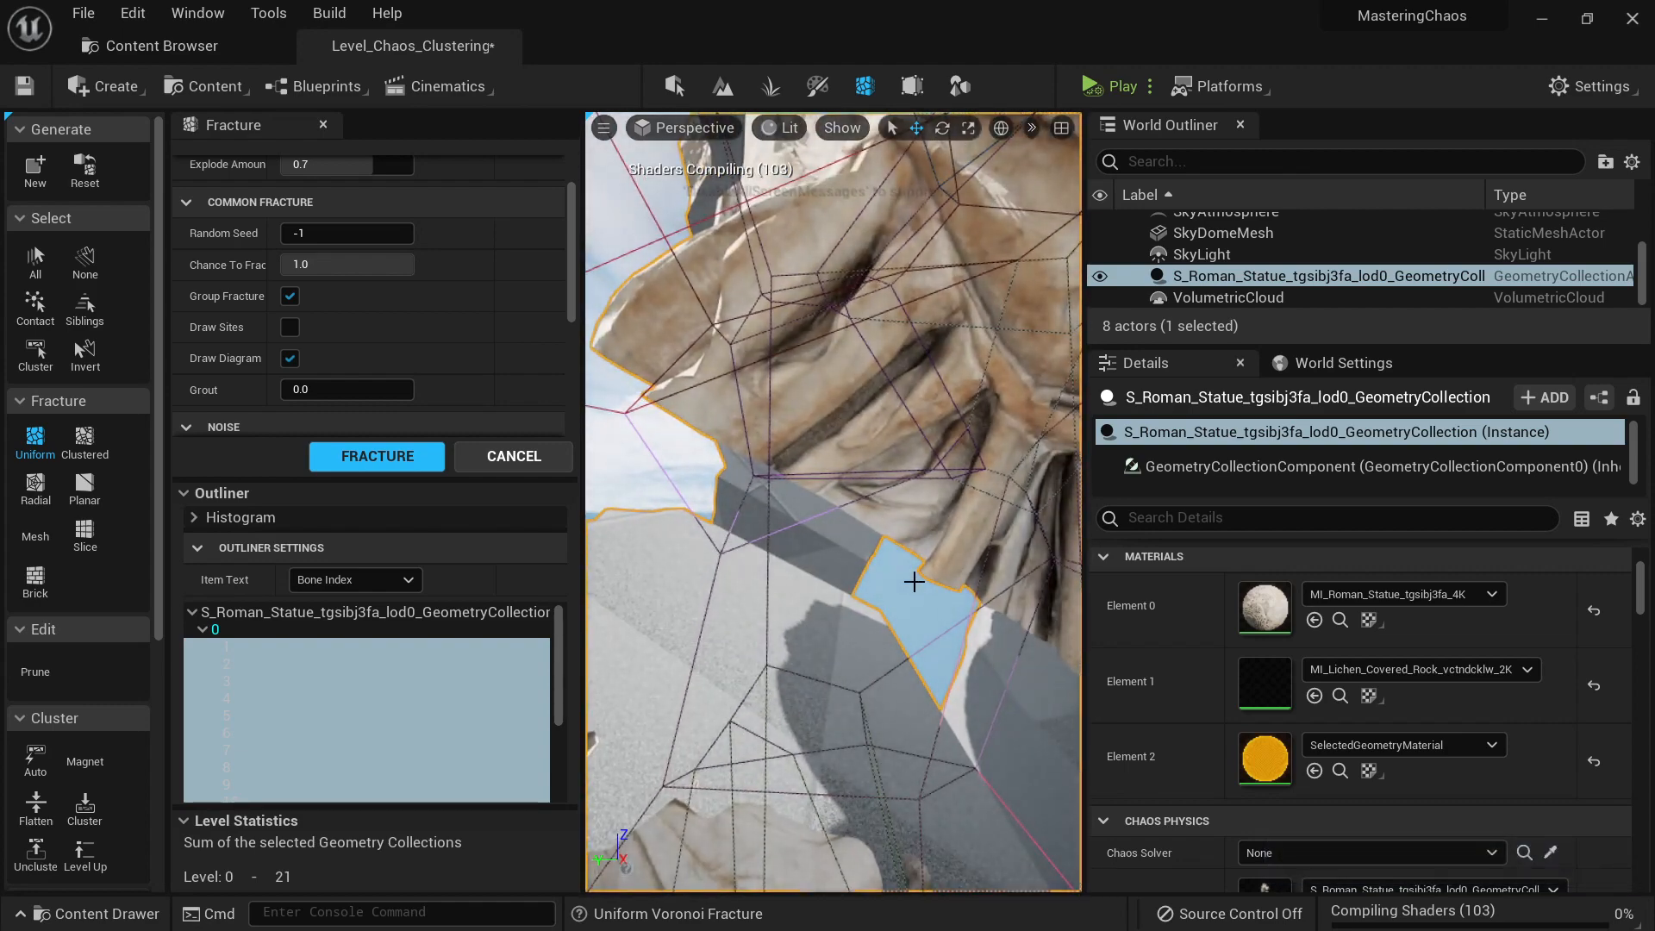
key("f")
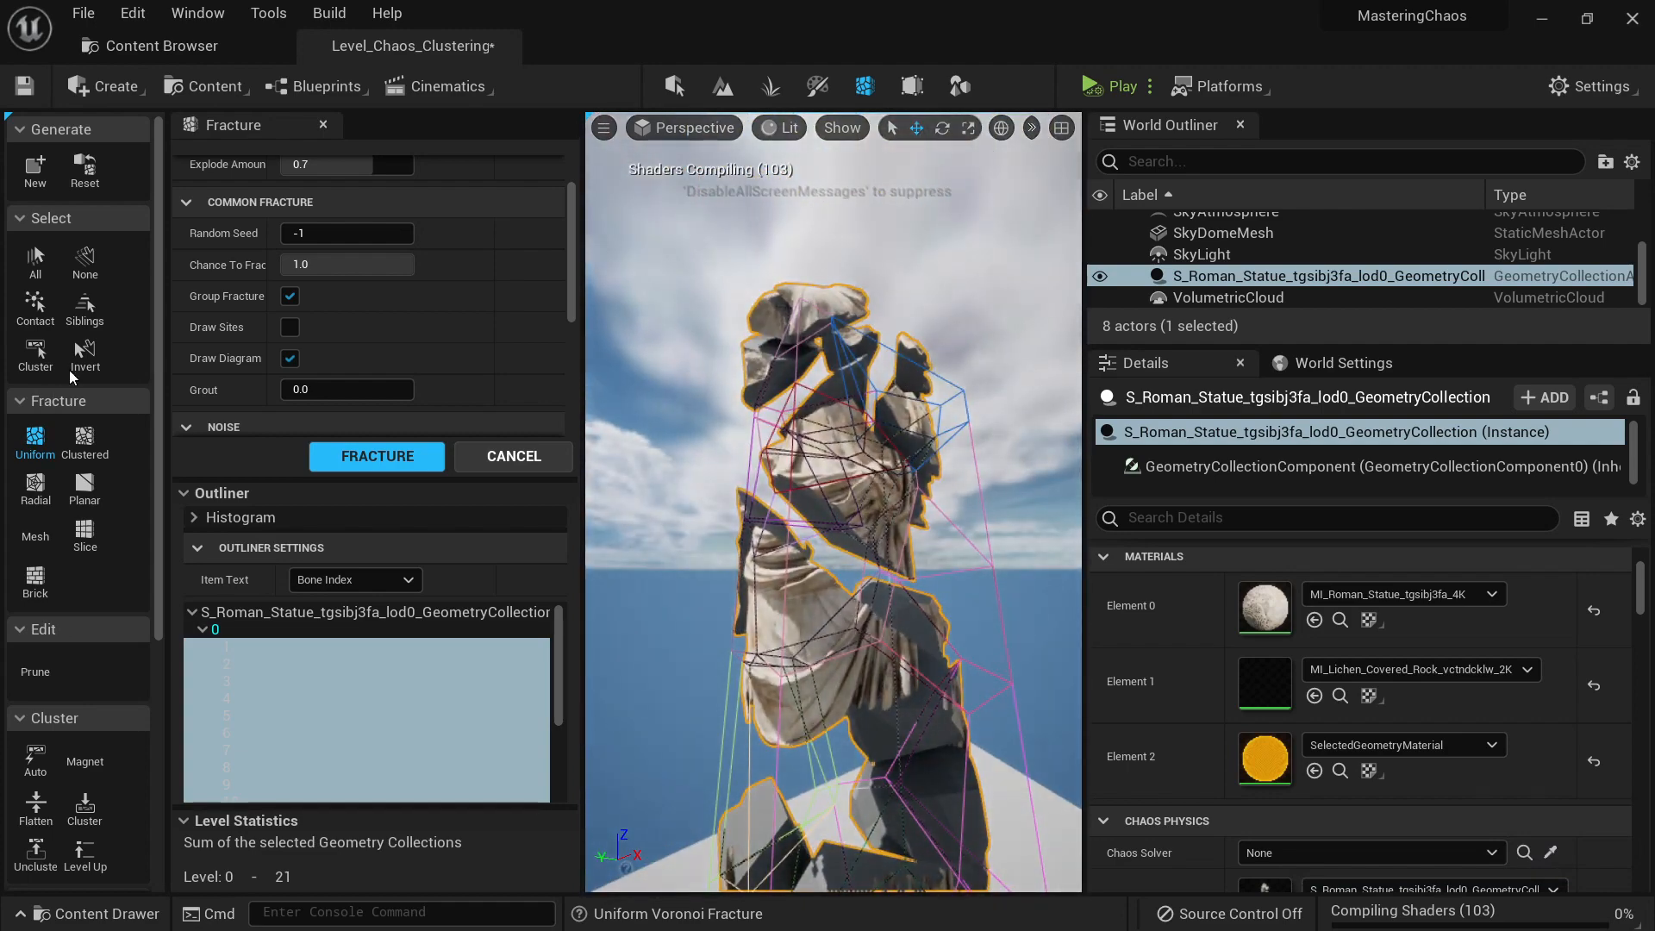
scroll(114, 328, "down", 10)
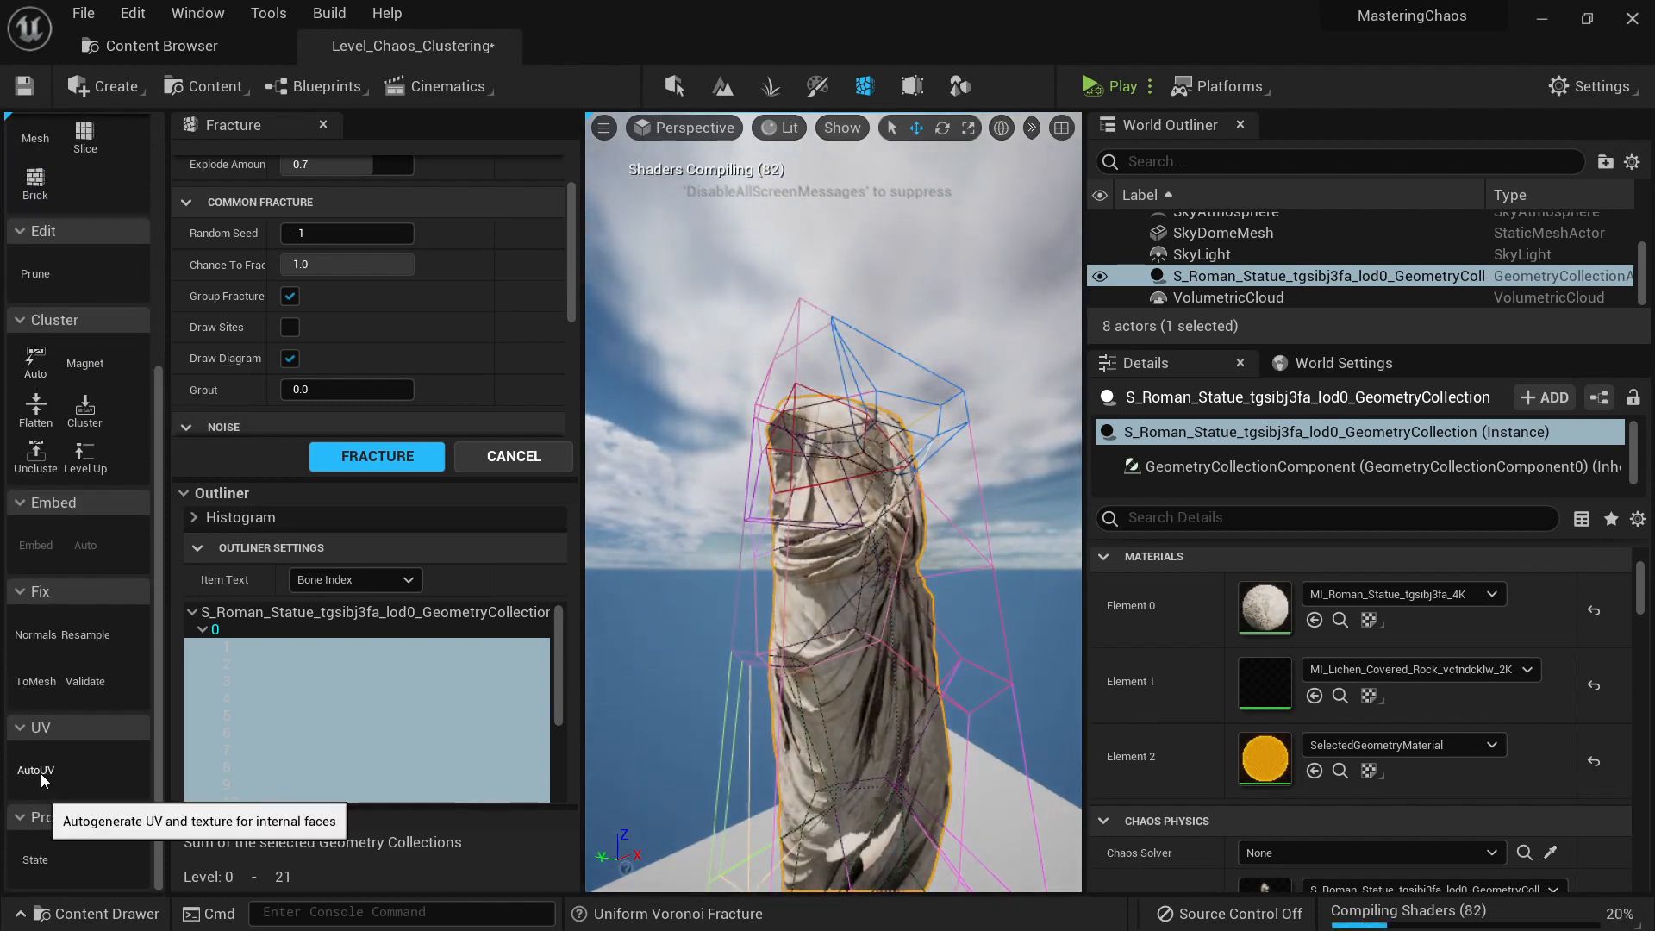
mouse_move(904, 523)
right_mouse_down()
mouse_move(896, 509)
mouse_move(908, 543)
right_mouse_up()
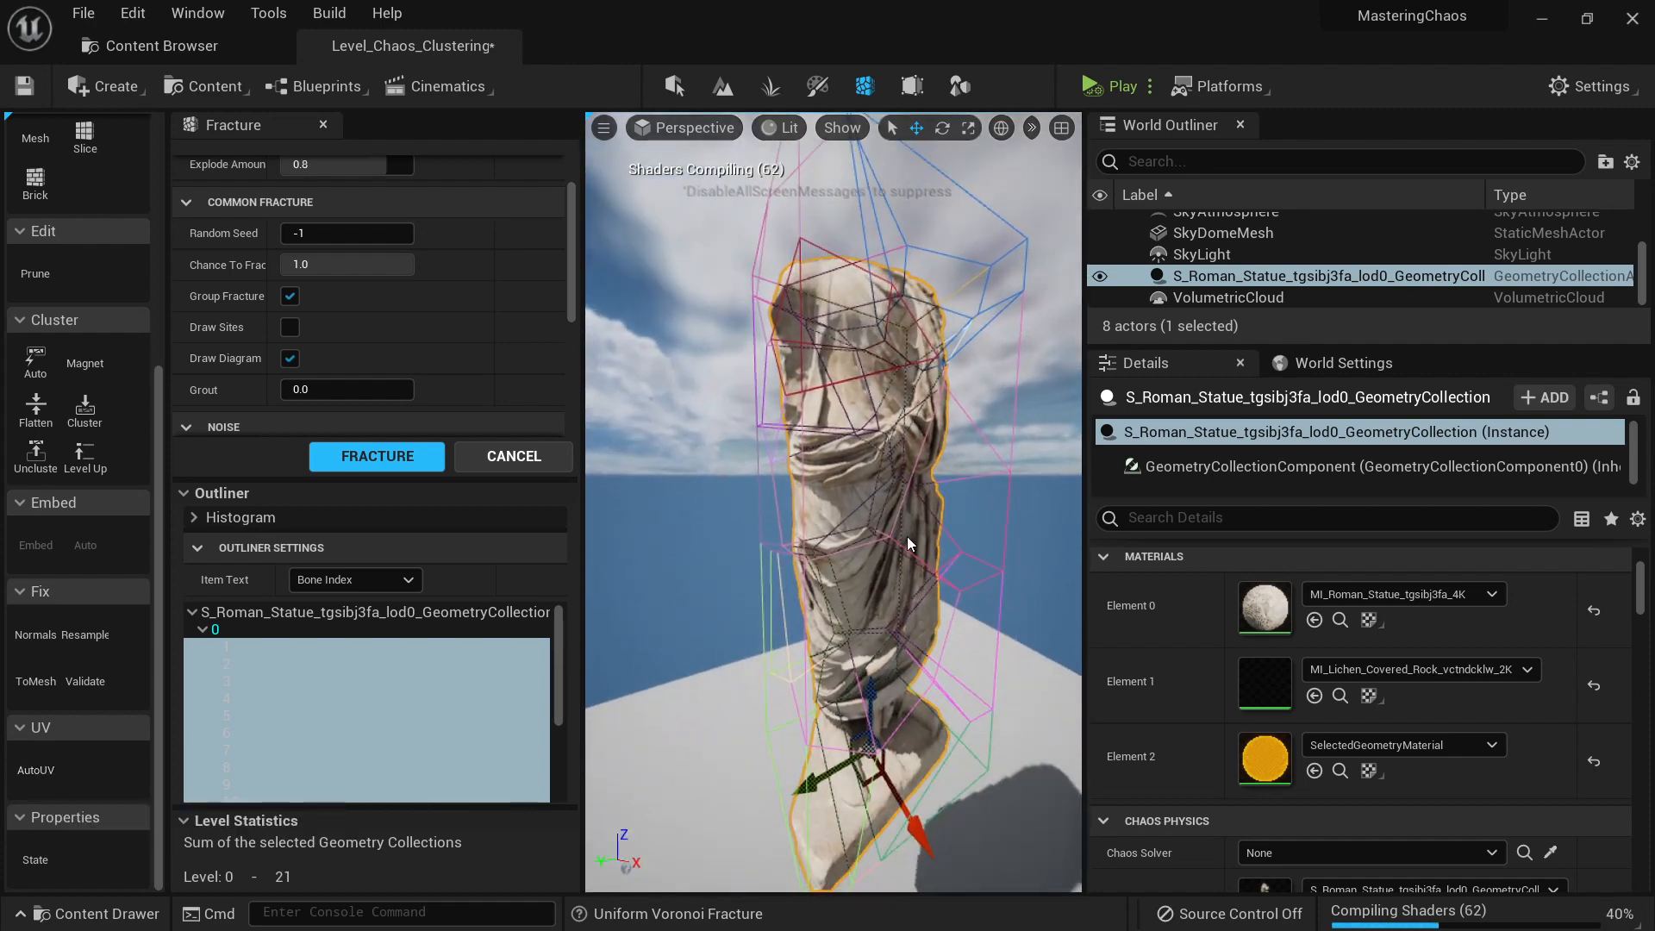
left_click(273, 633)
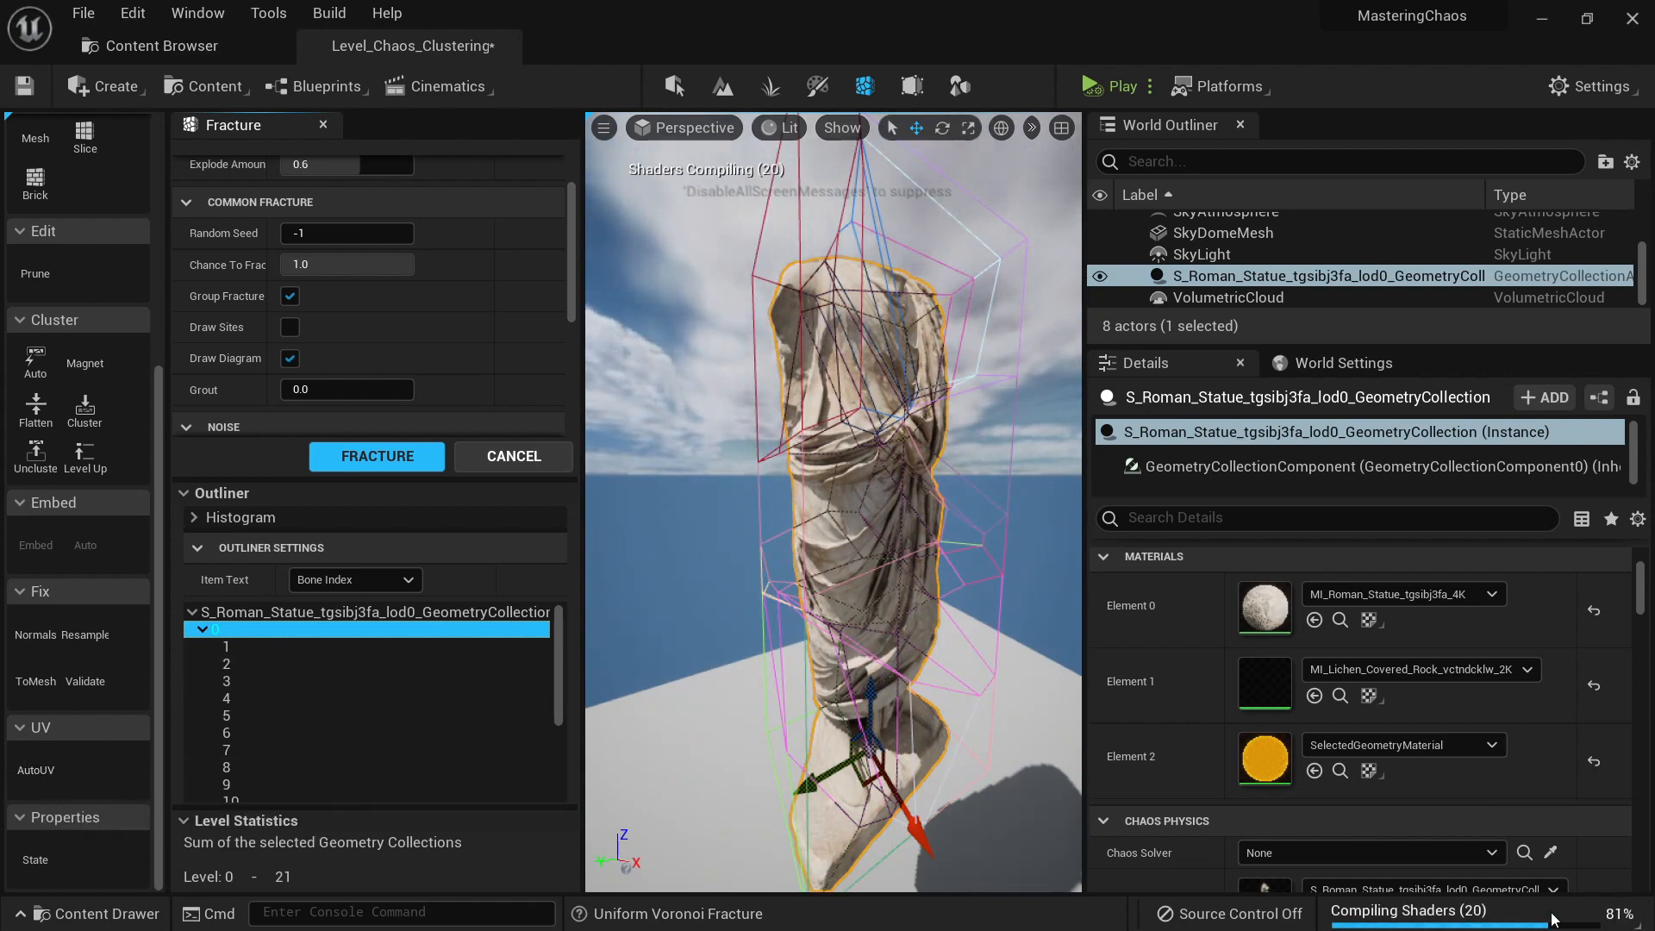
right_click_drag(871, 517, 874, 474)
key("w")
key("s")
key("w")
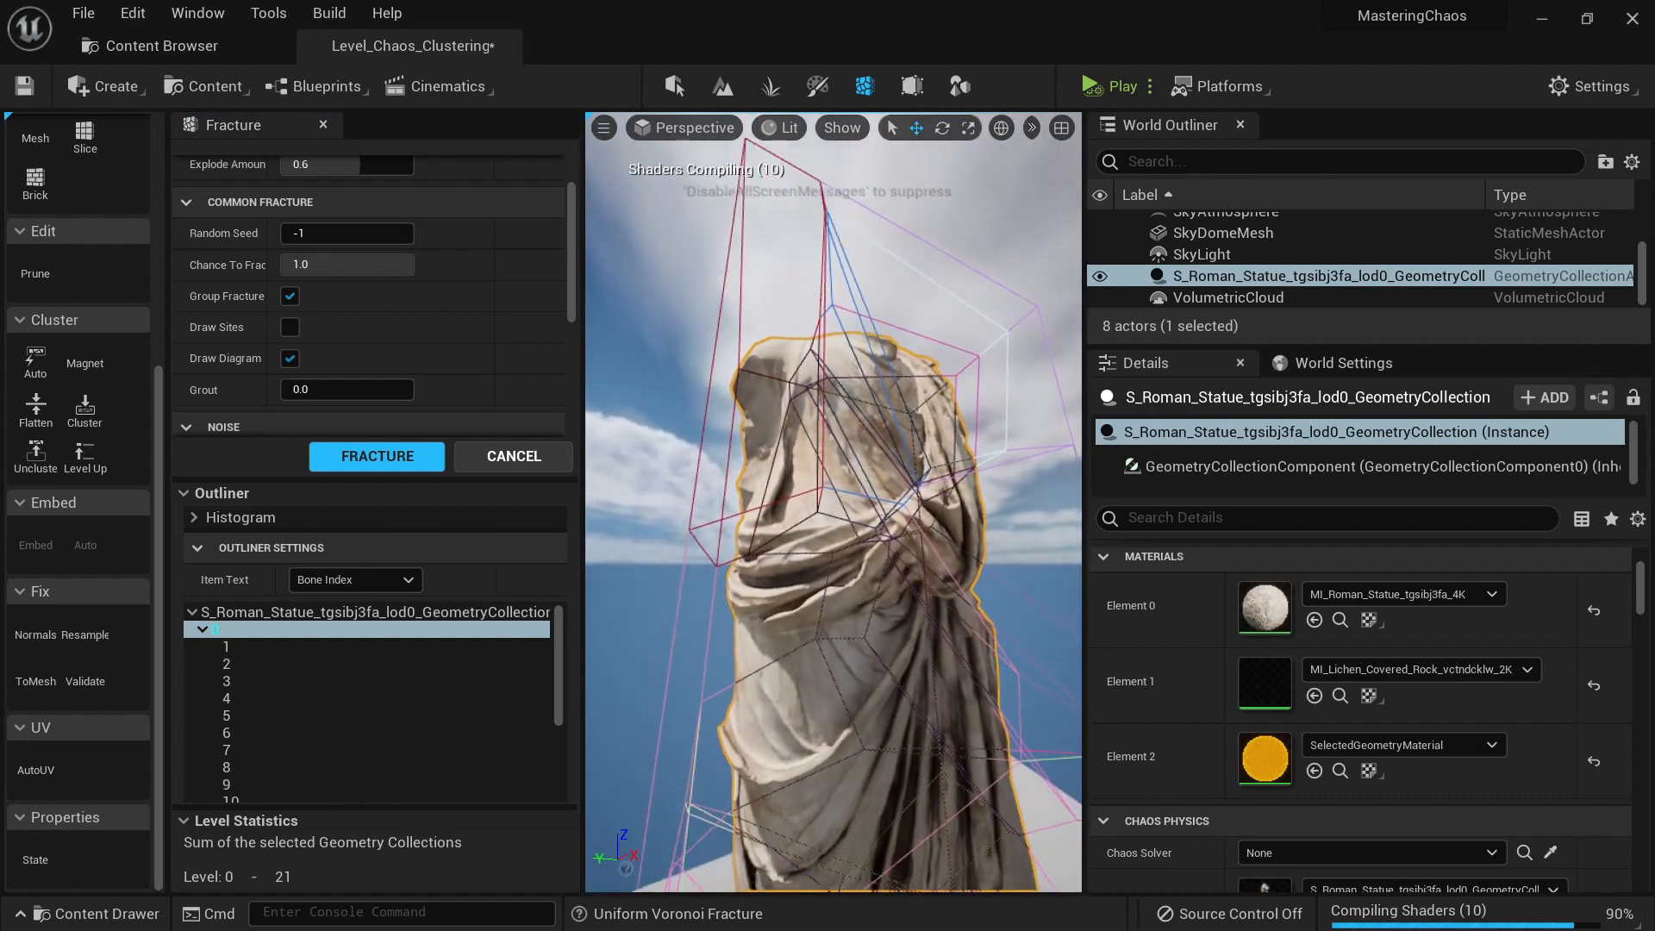
right_click_drag(914, 543, 878, 531)
key("d")
scroll(19, 361, "up", 5)
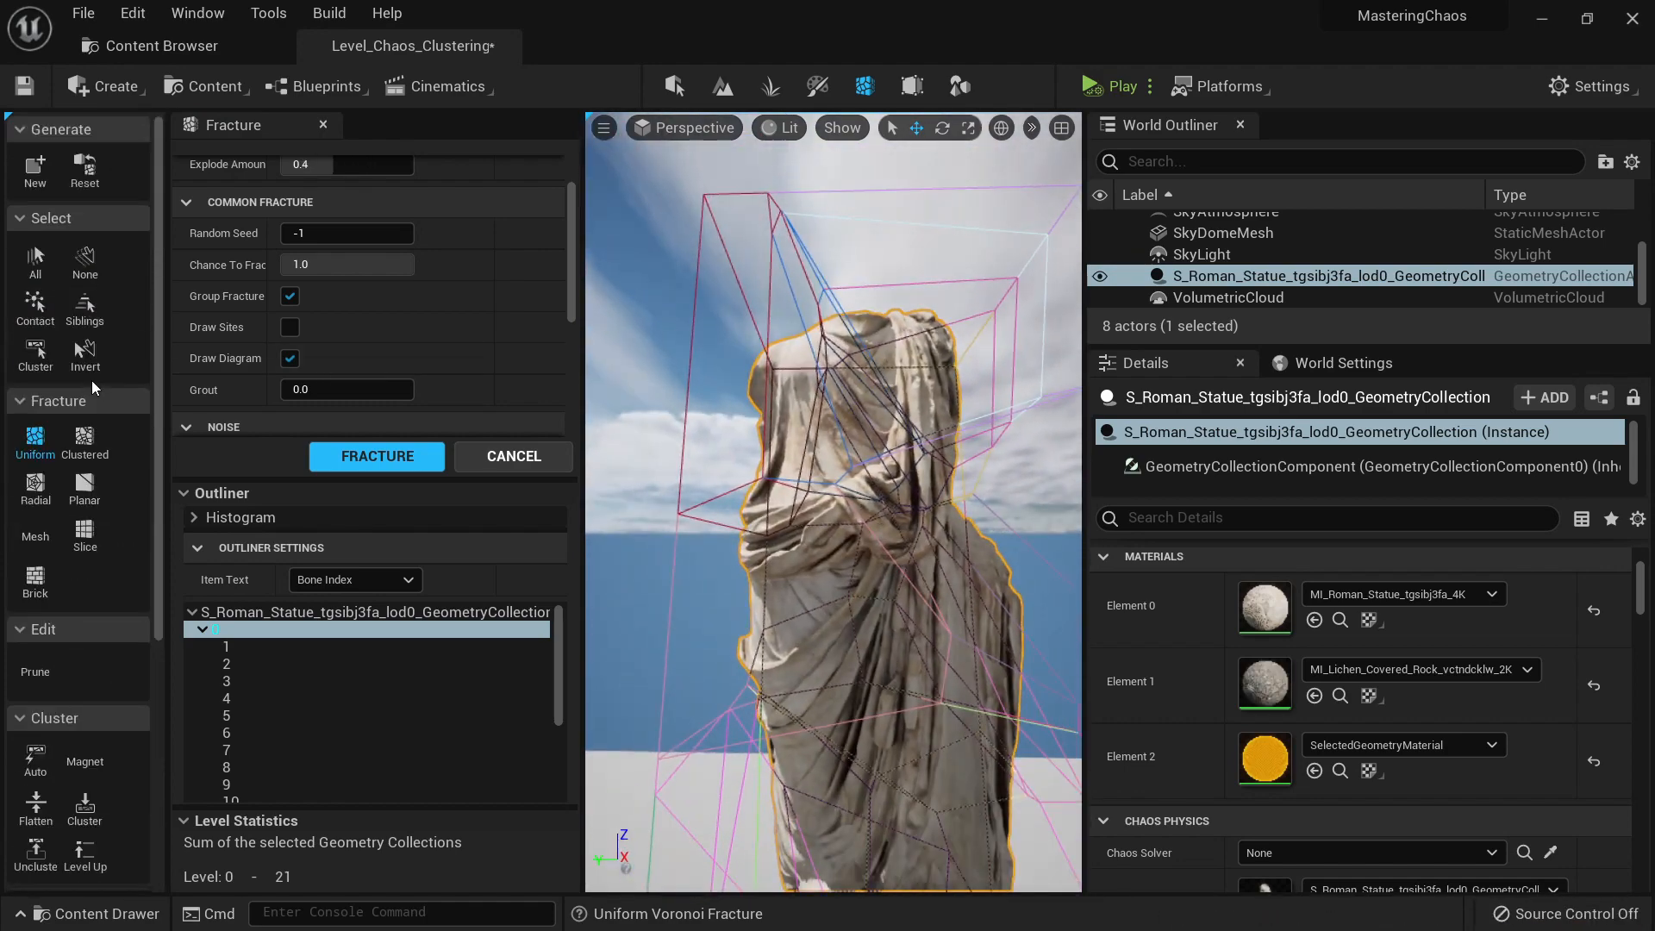
Step: Set the Explode Amount to 0.0 and select the statue's root bone 0 with the Uniform fracture tool active
scroll(409, 285, "up", 2)
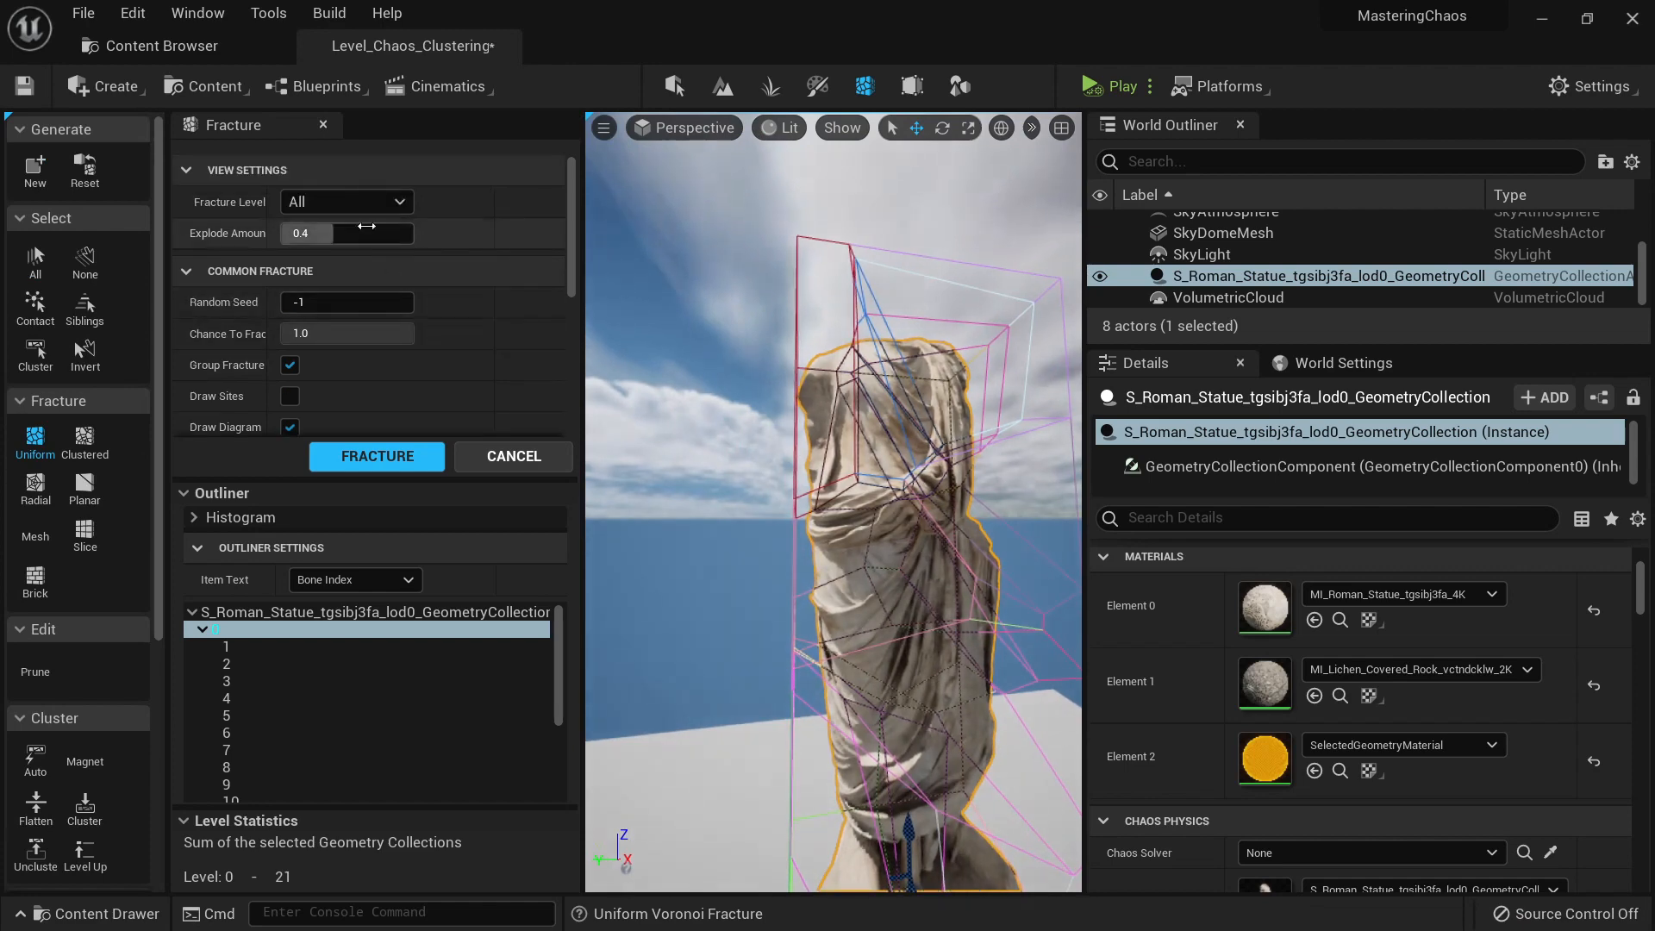
left_click_drag(293, 234, 281, 233)
right_click_drag(776, 483, 815, 513)
left_click(316, 615)
left_click(288, 630)
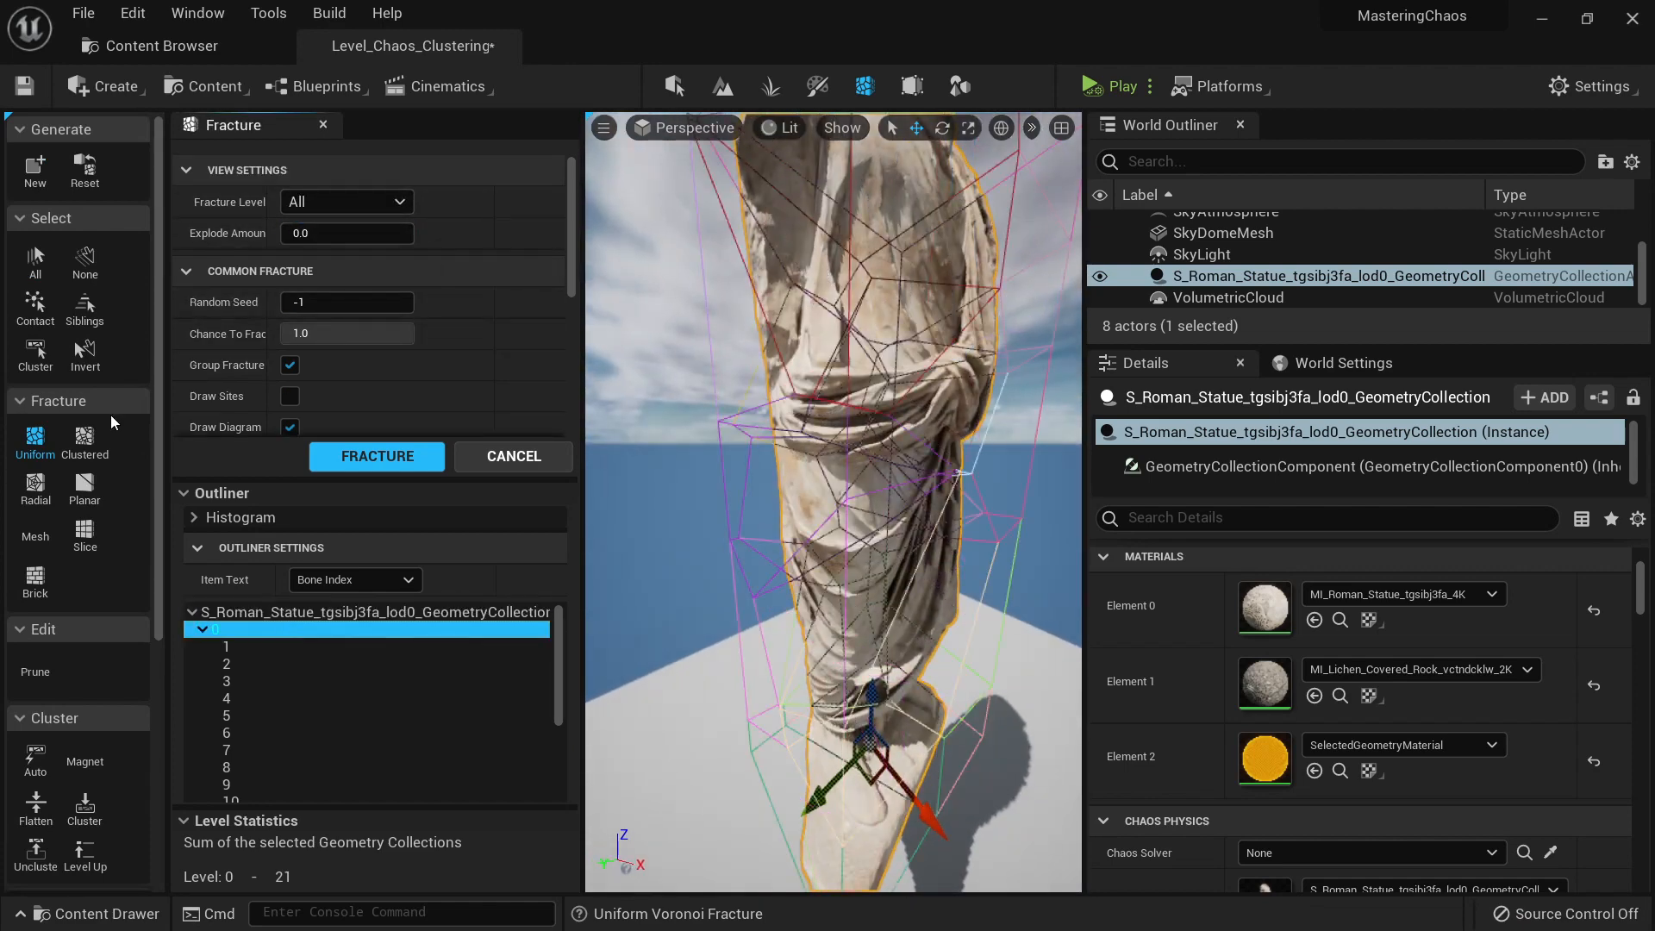
left_click(37, 448)
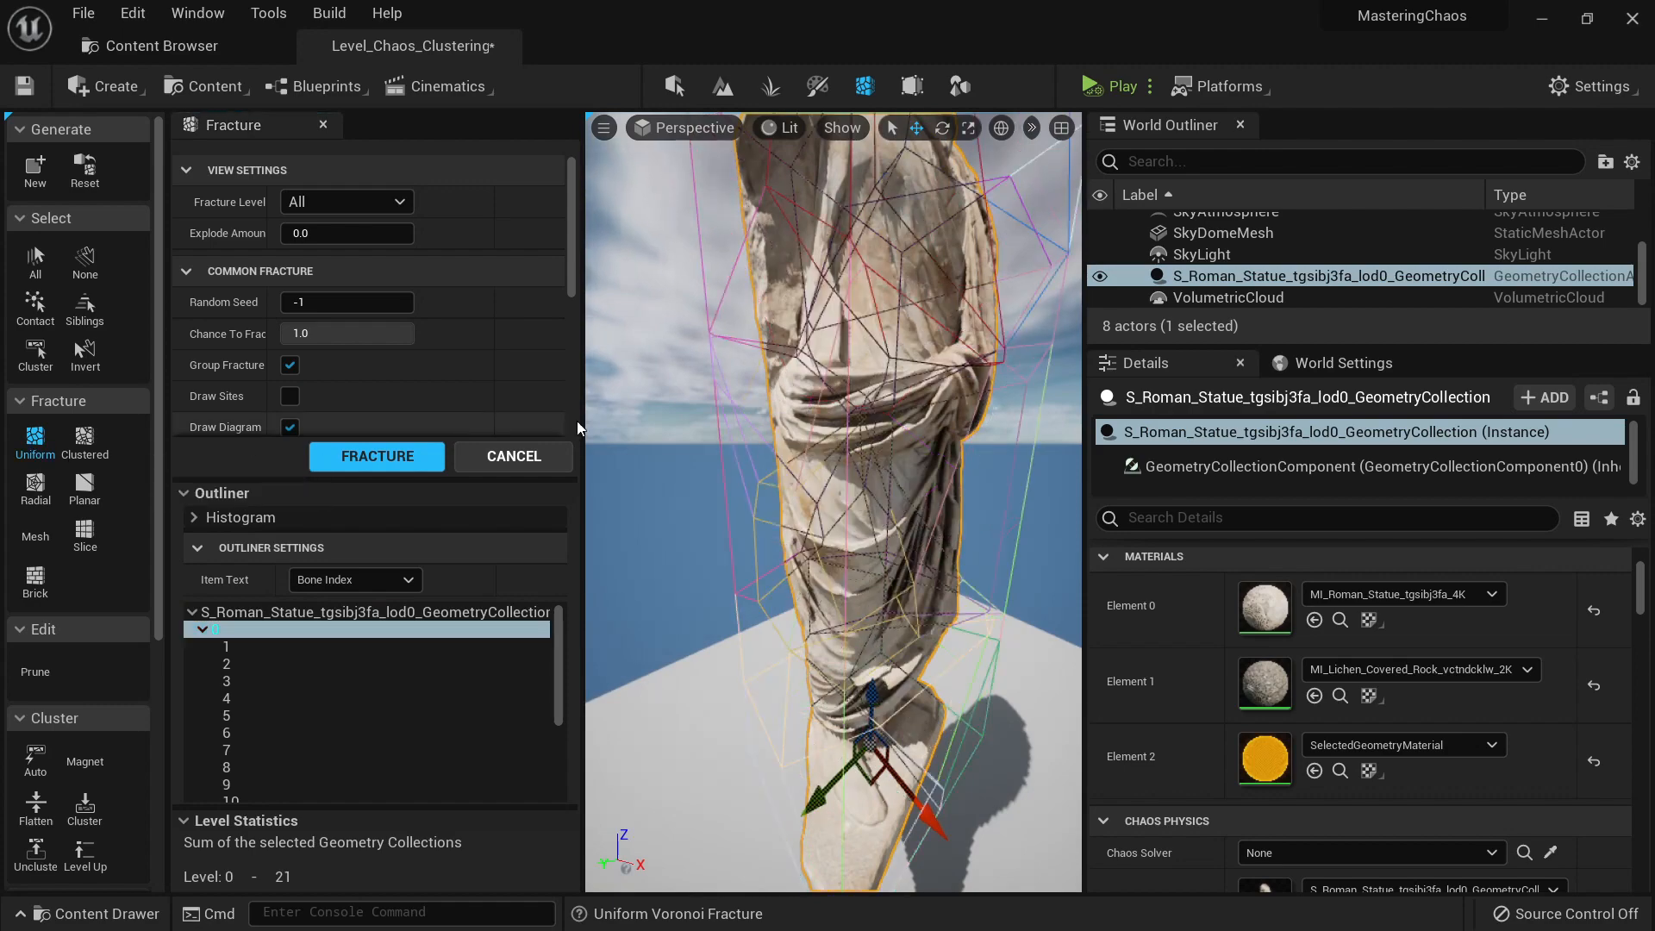
Step: Simulate the statue's destruction with the rock inner material, stop the simulation, and reselect the statue
right_click_drag(891, 452, 892, 405)
right_click_drag(914, 503, 802, 519)
left_click(1121, 89)
right_click_drag(940, 265, 991, 293)
key("Escape")
right_click_drag(966, 483, 917, 369)
left_click(878, 392)
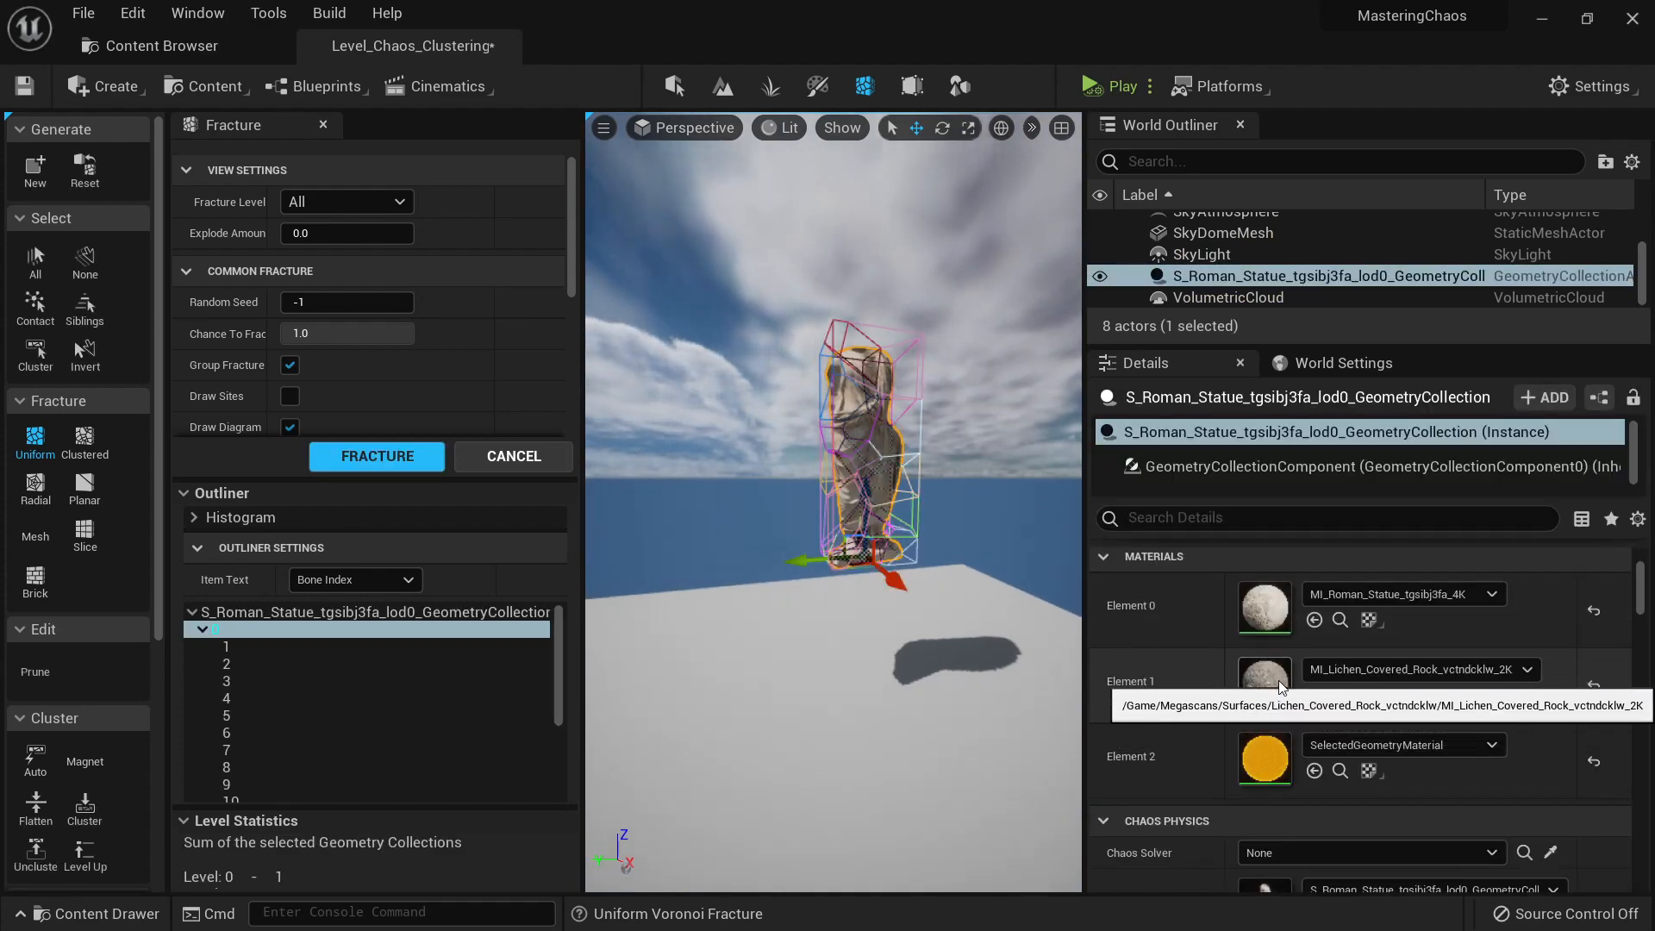
Step: Generate a 512 x 512 AutoUV map for the statue and save it in MasteringChaos/UVs as S_Roman_Statue_tgsibj3fa_lod0_GeometryCollection_AutoUV
right_click_drag(949, 482, 935, 440)
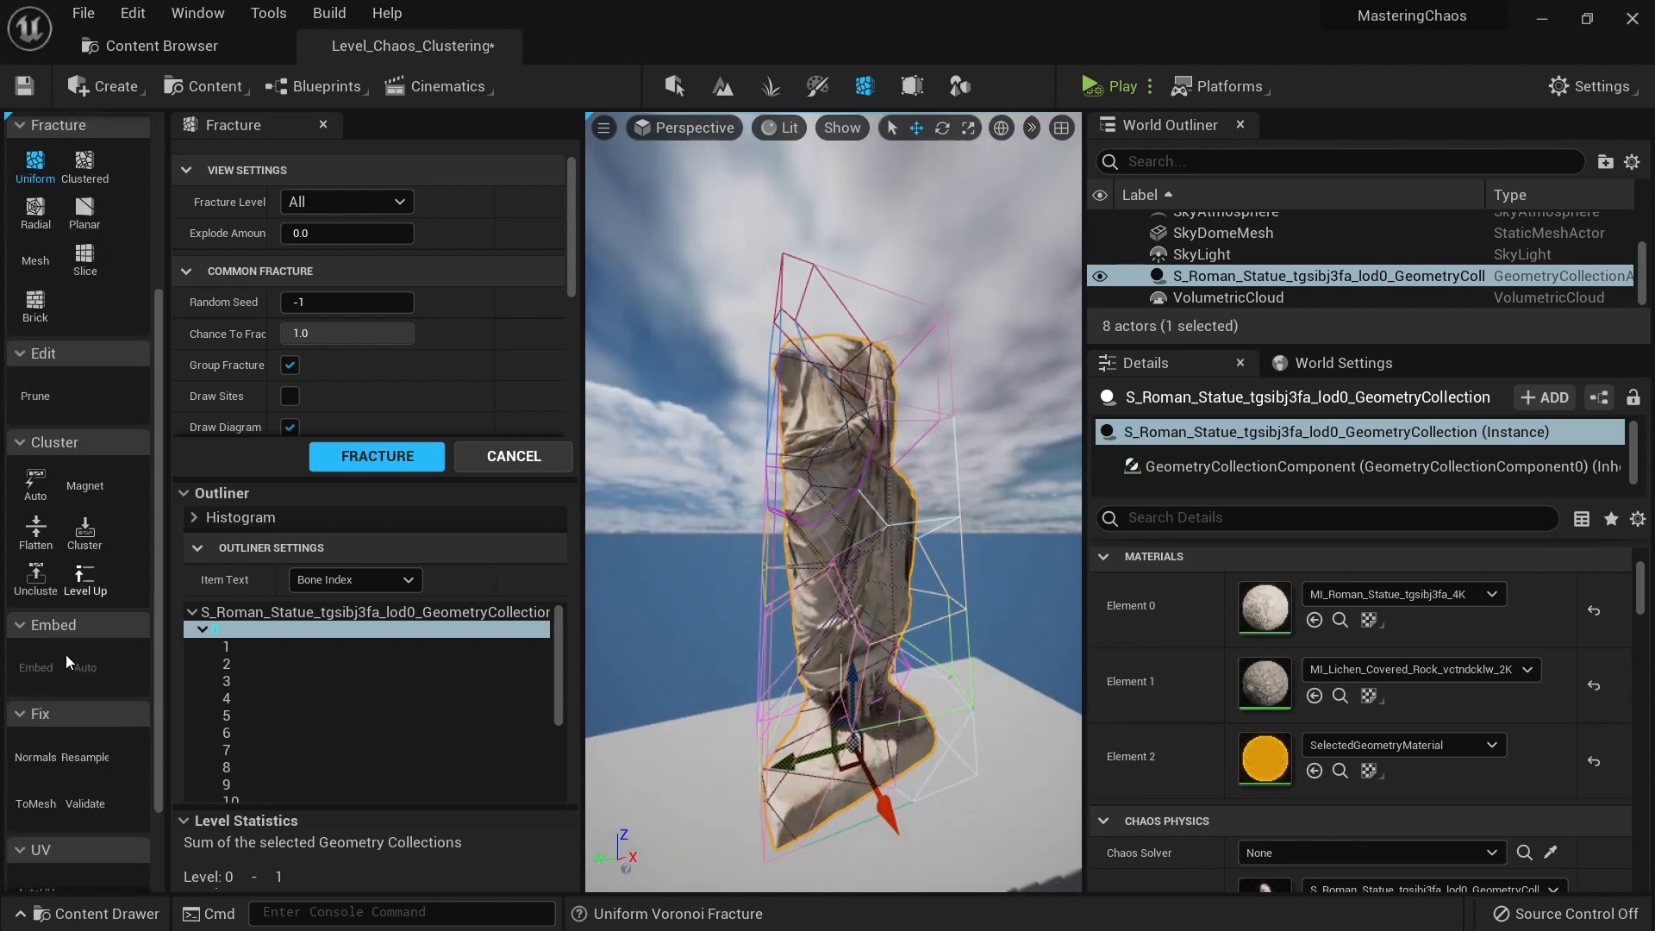
scroll(89, 658, "down", 5)
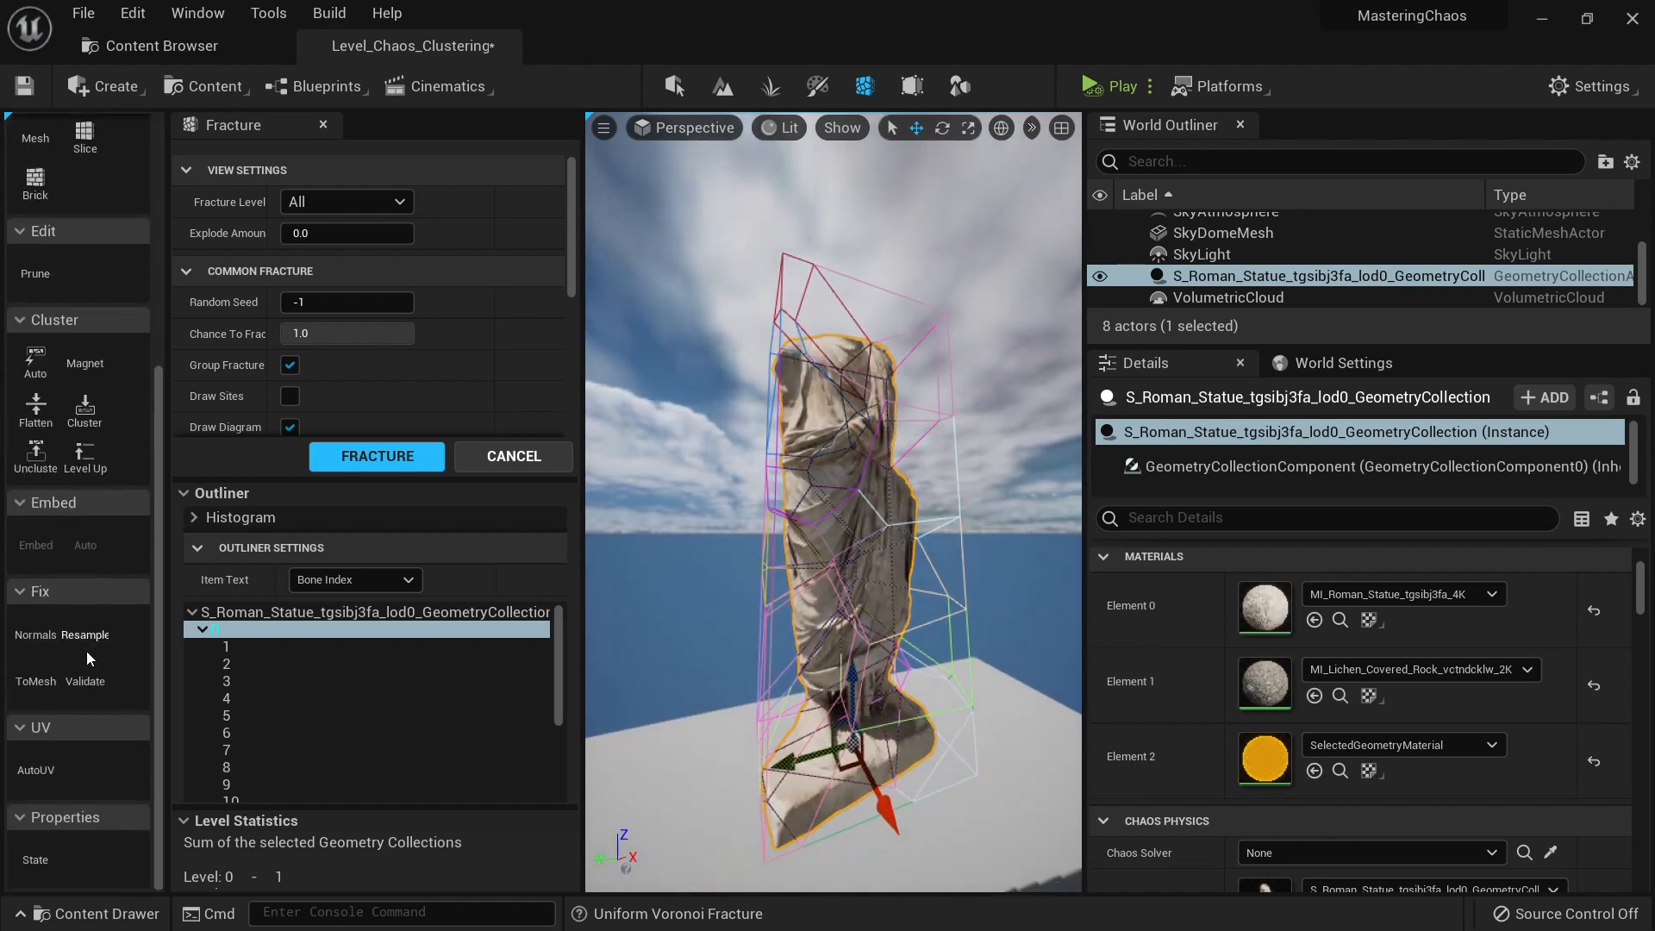
left_click(41, 780)
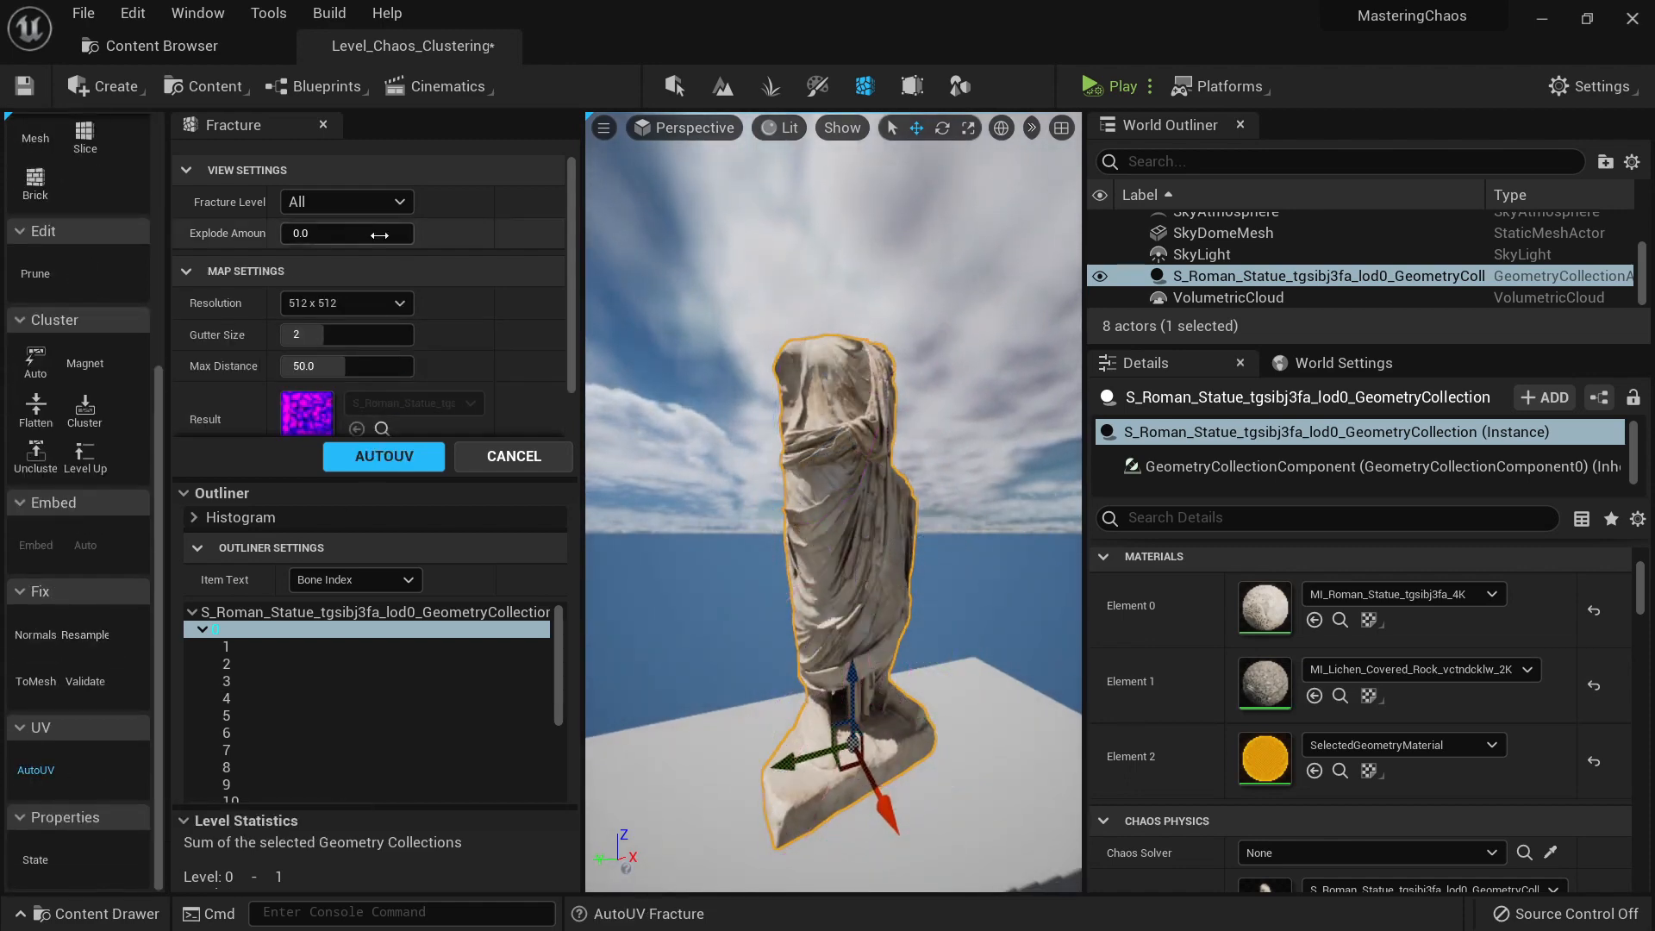
left_click(371, 306)
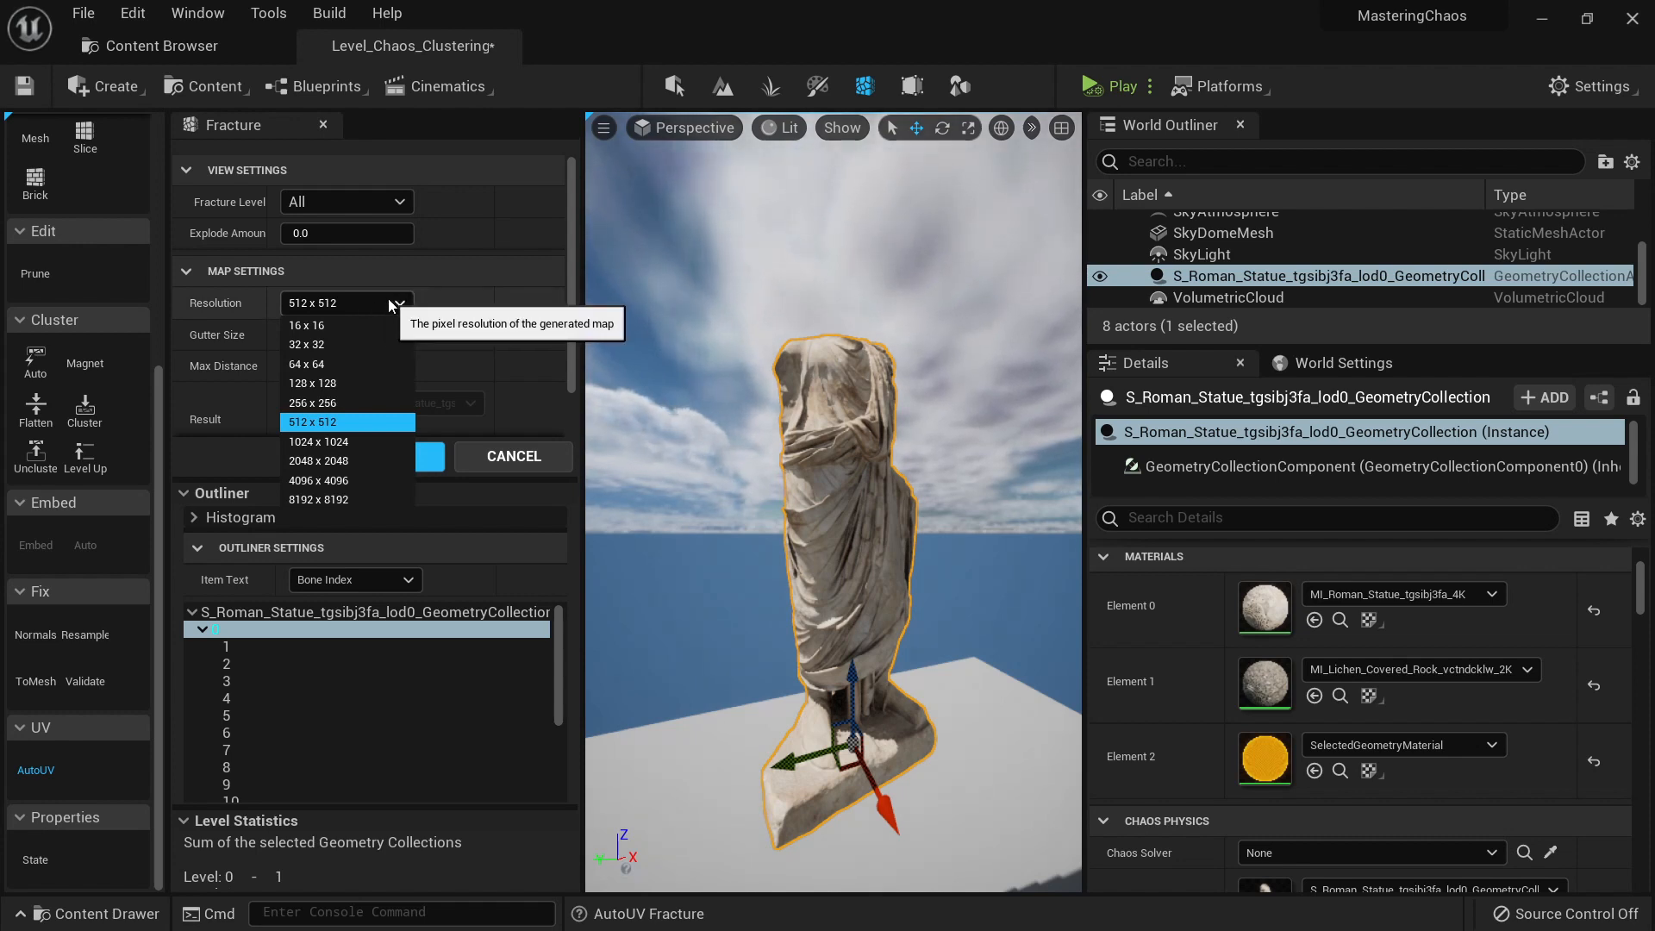
left_click(393, 305)
scroll(388, 310, "down", 1)
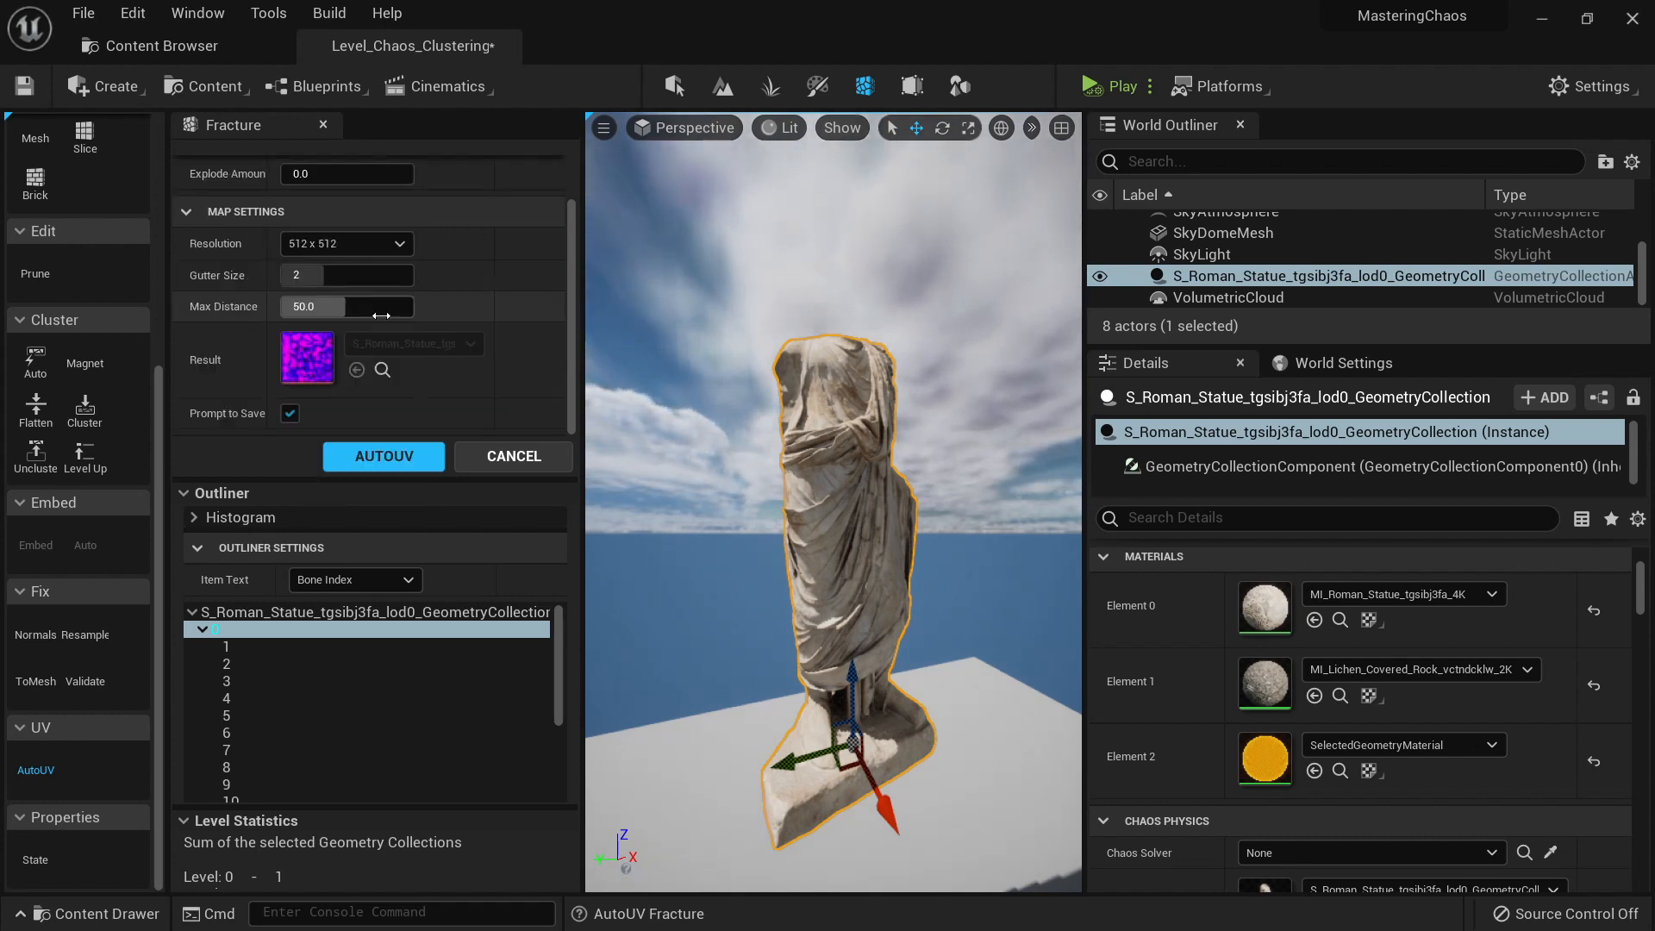
left_click(383, 456)
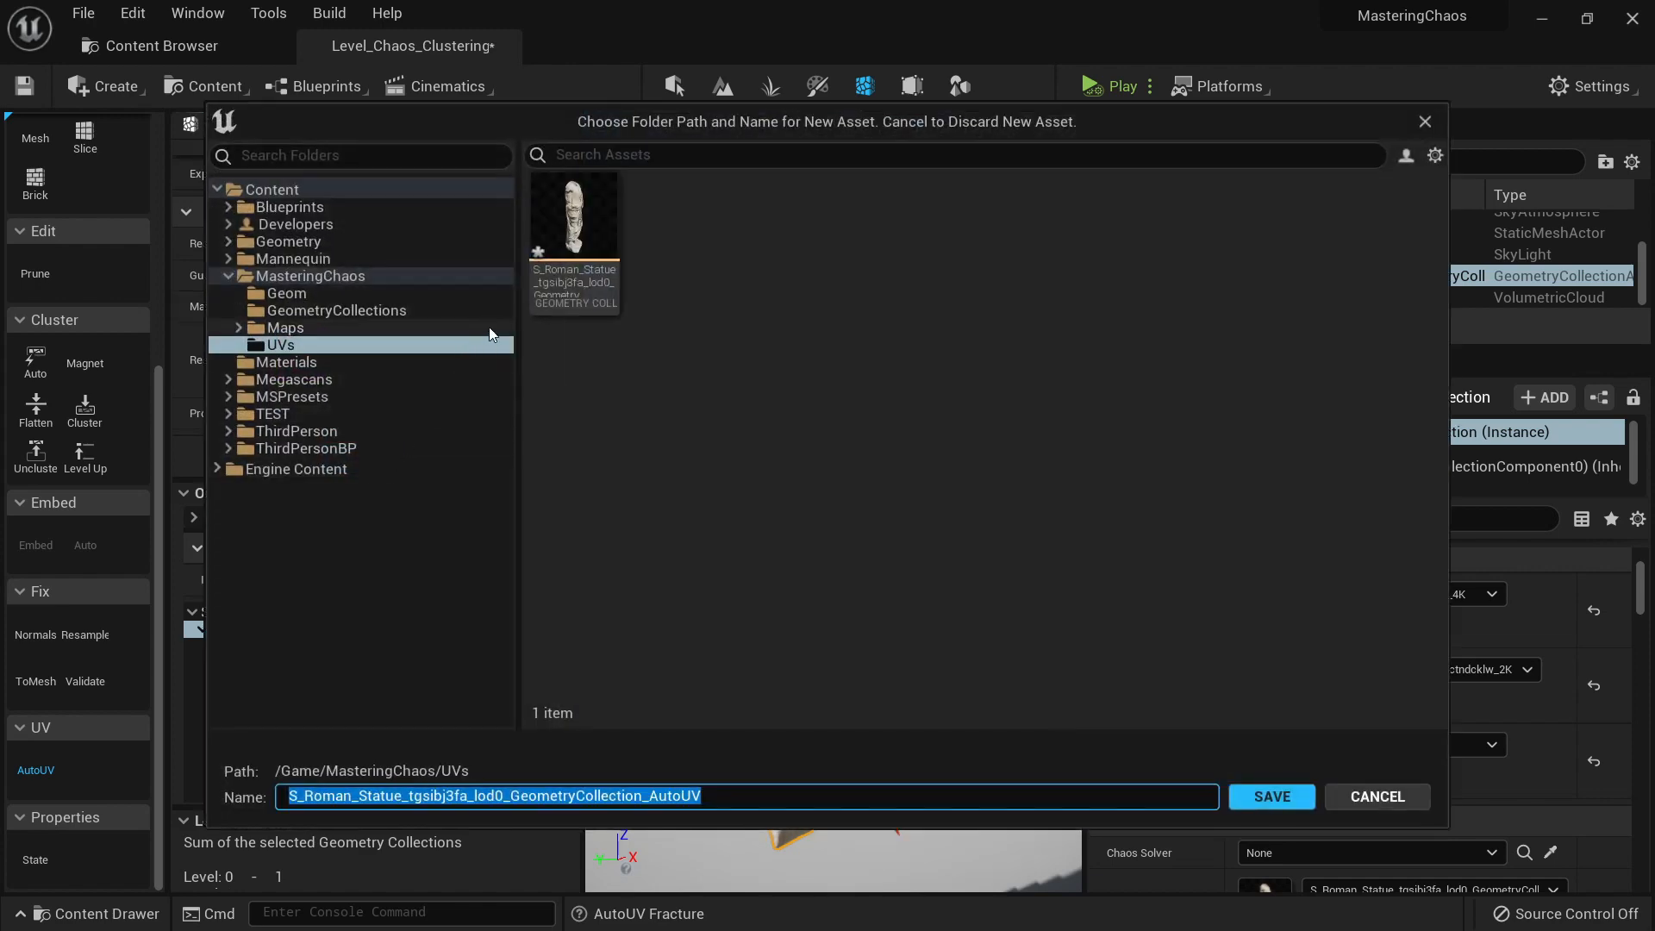
left_click(1278, 804)
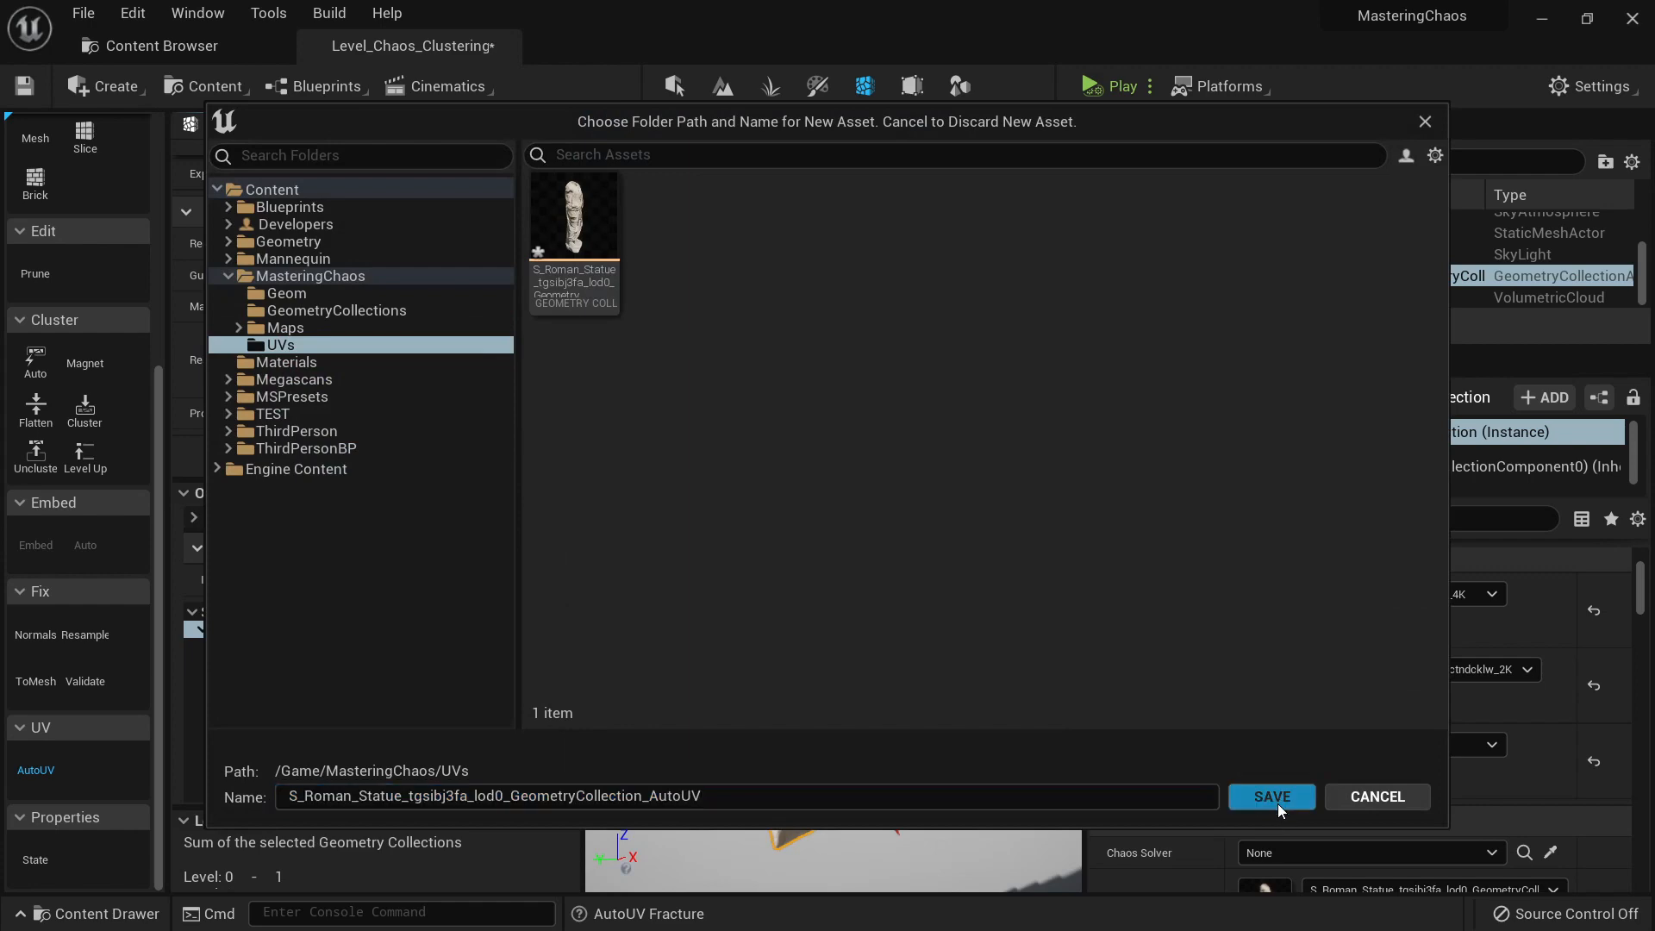
Step: Check the saved AutoUV texture in the MasteringChaos/UVs folder and return to the Level_Chaos_Clustering level
left_click(217, 55)
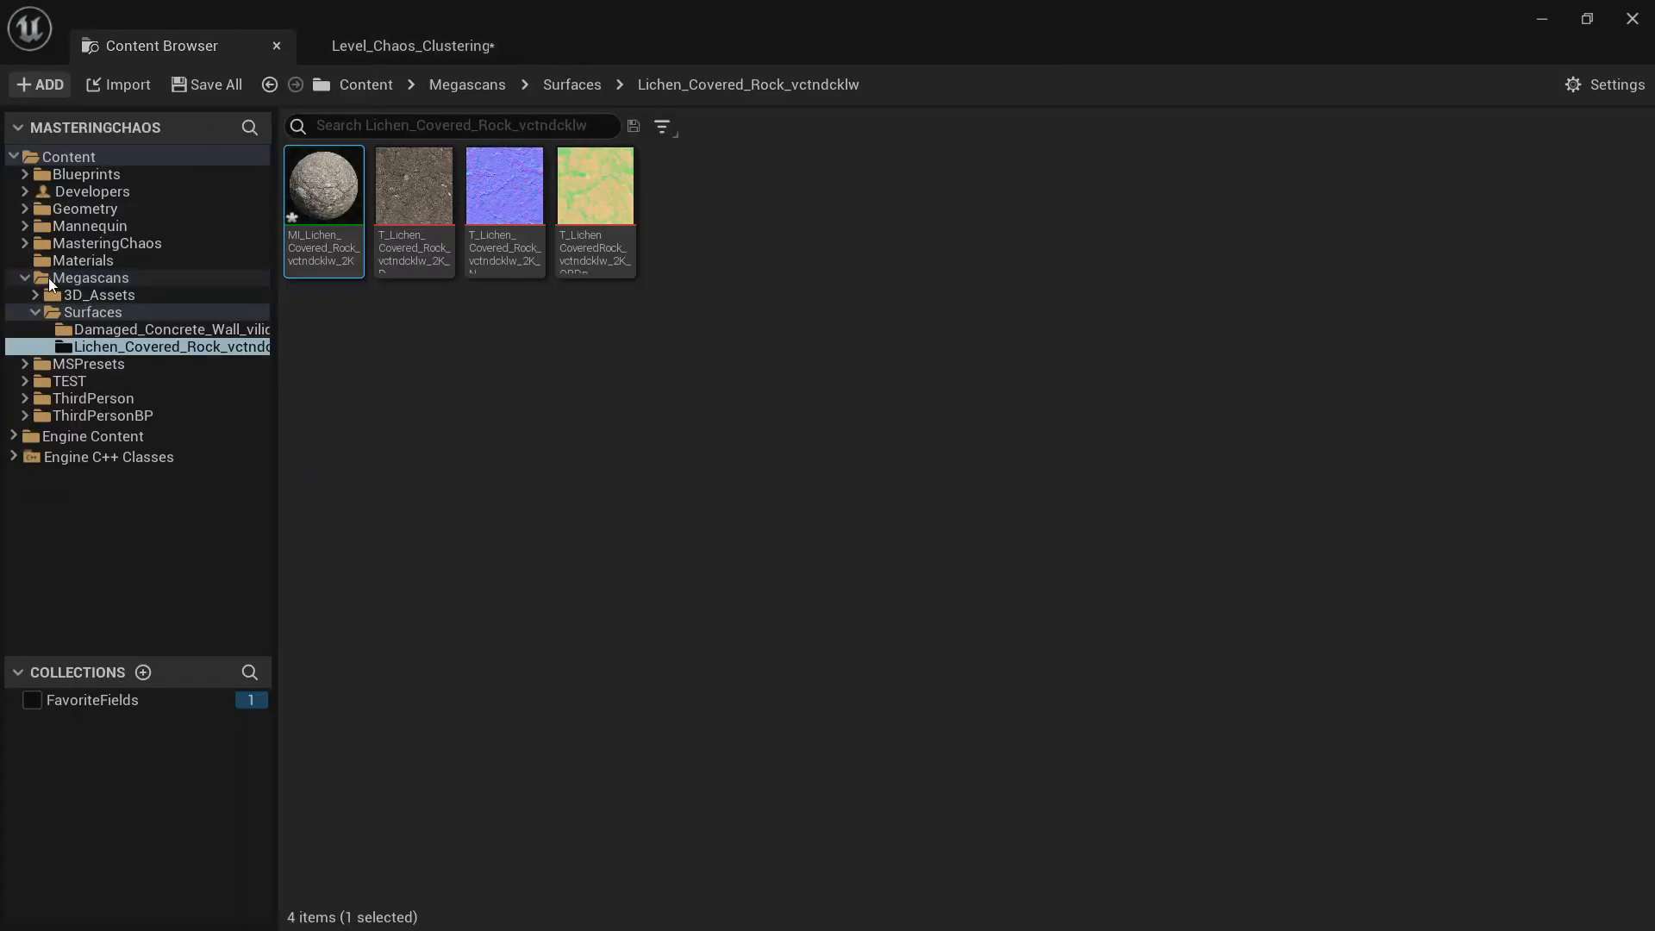
double_click(81, 244)
left_click(578, 184)
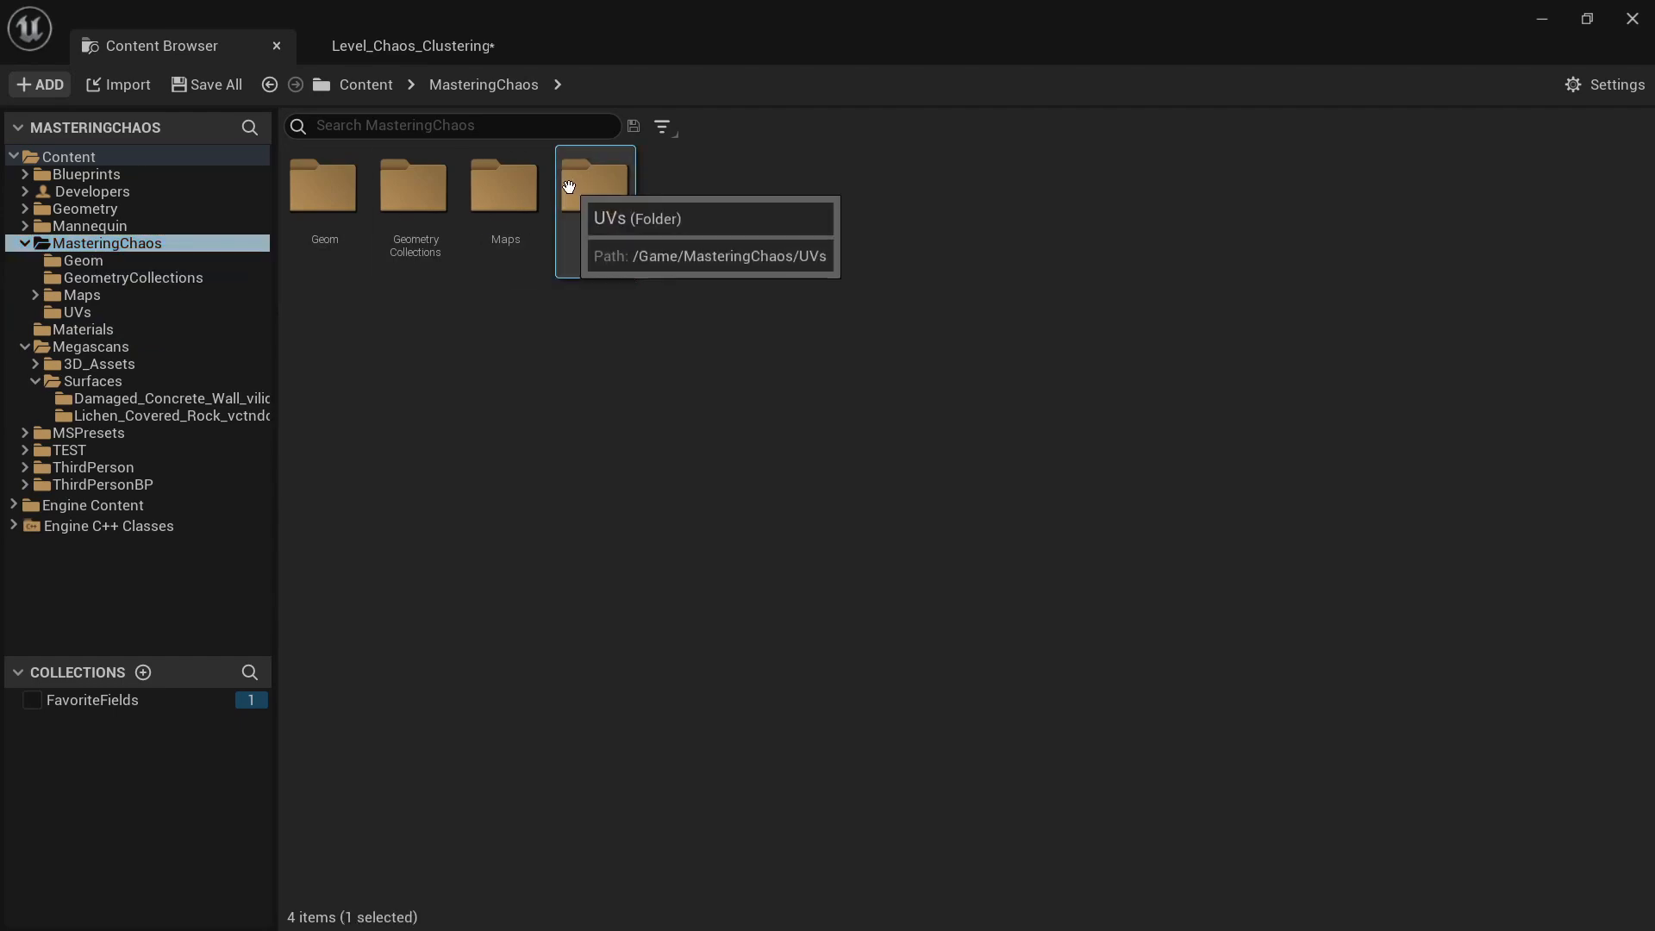
double_click(576, 186)
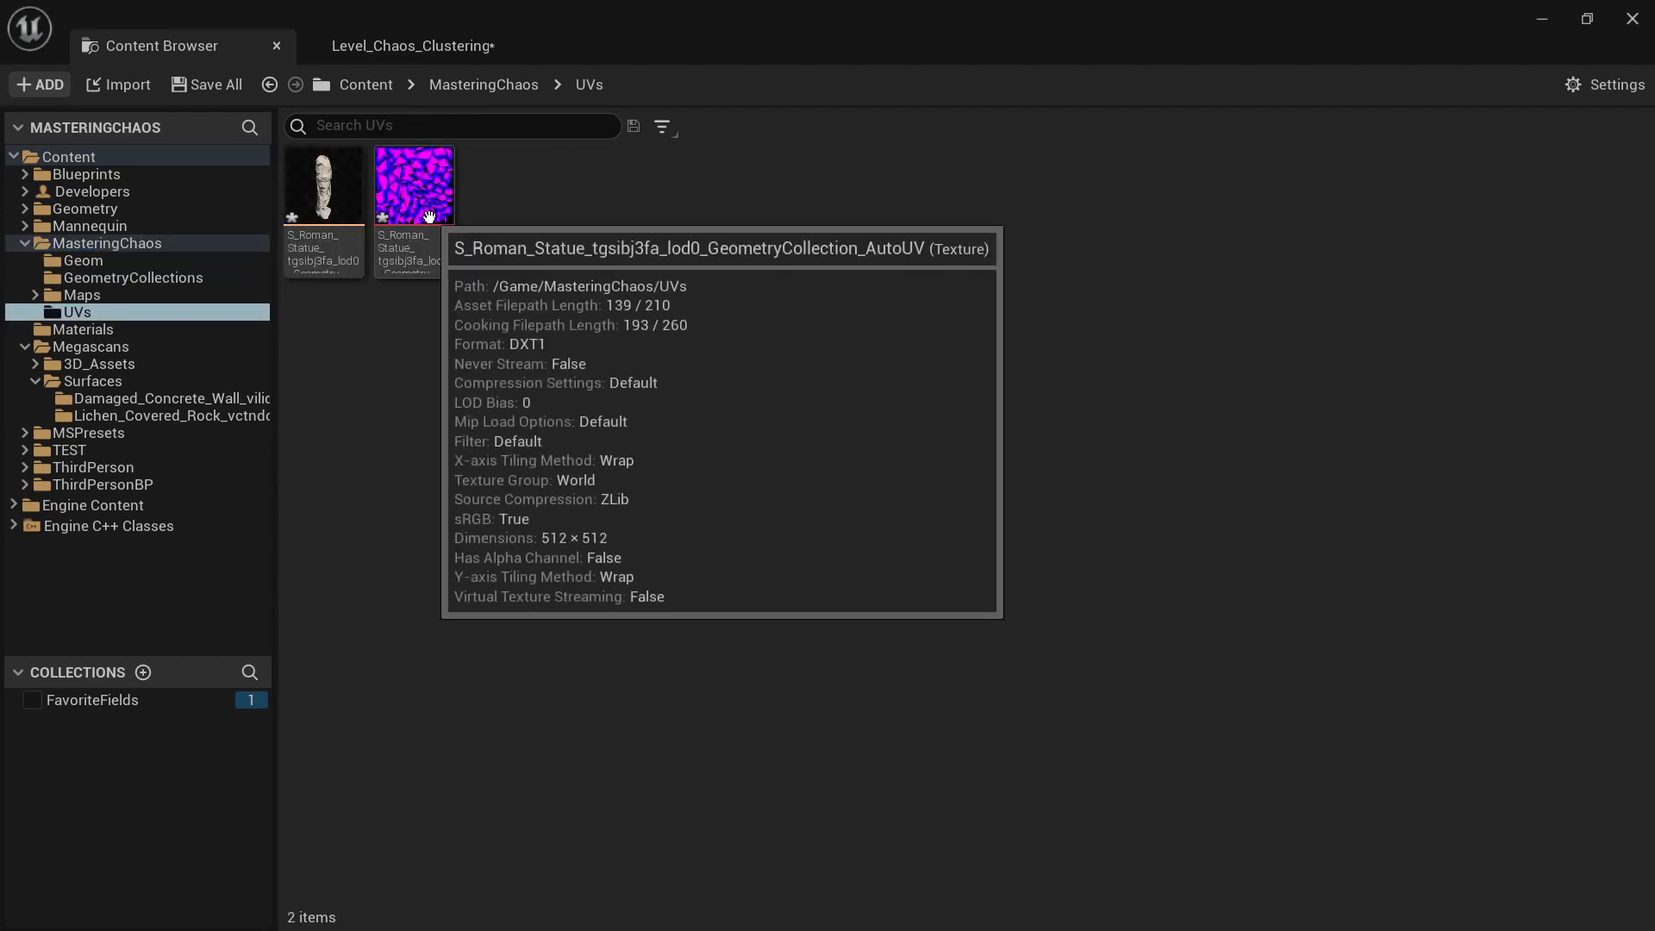
left_click(418, 47)
Step: Set the Explode Amount to about 0.7, clear the statue's selection, and inspect the texture on the pieces' inner faces
scroll(888, 541, "up", 5)
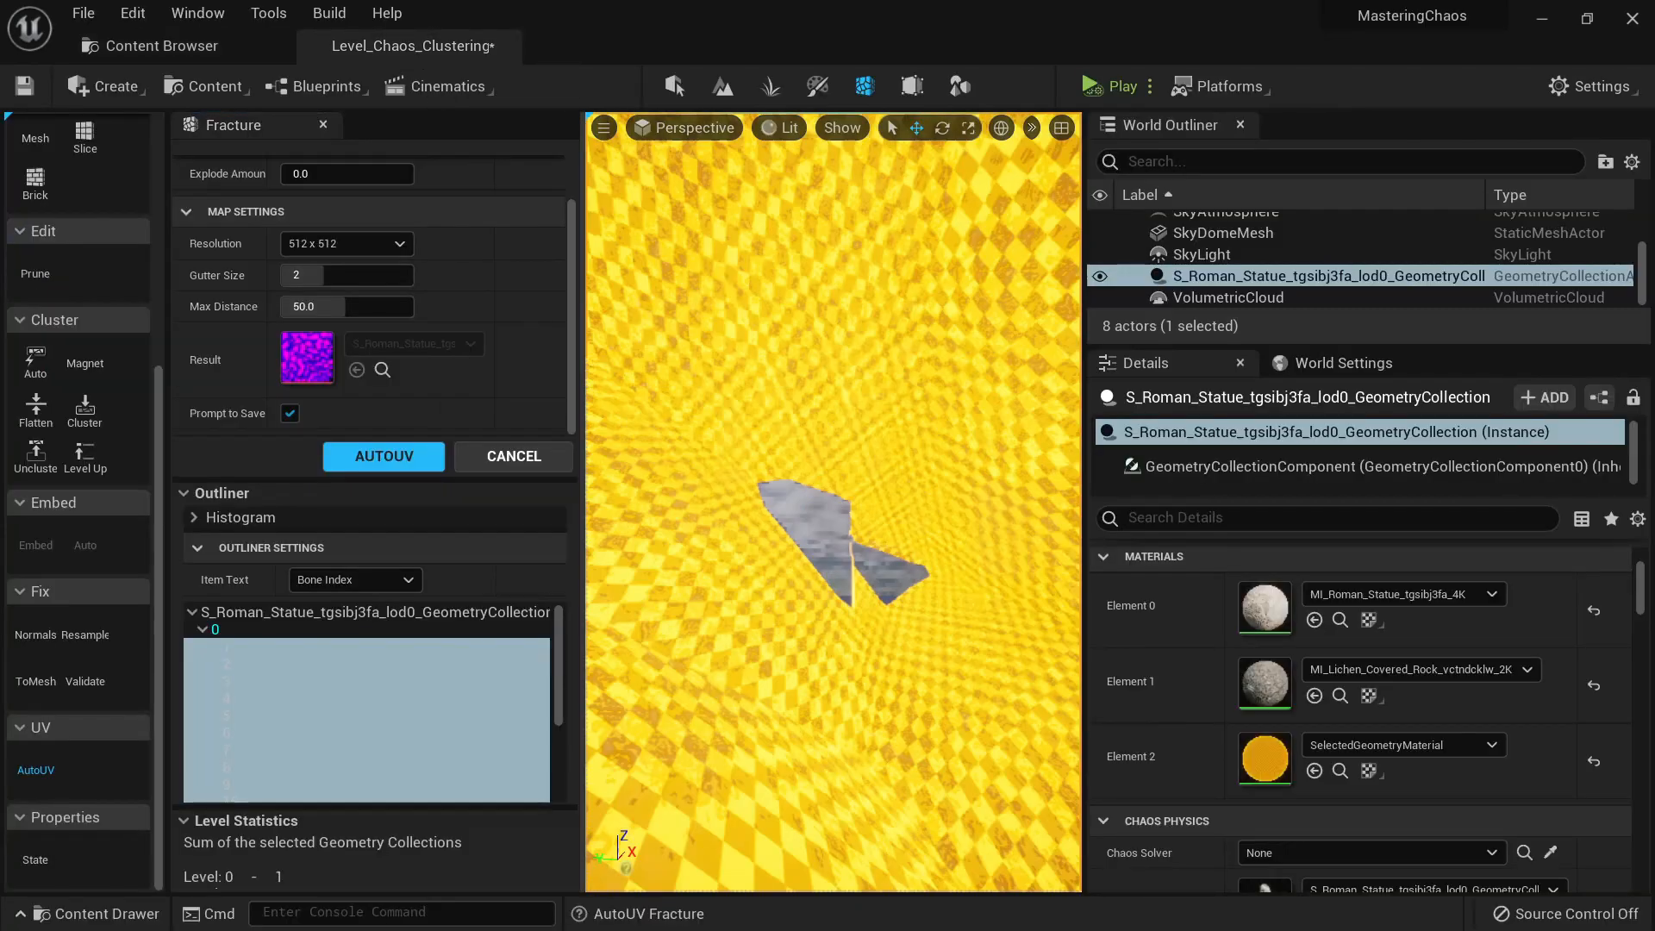
scroll(888, 542, "down", 5)
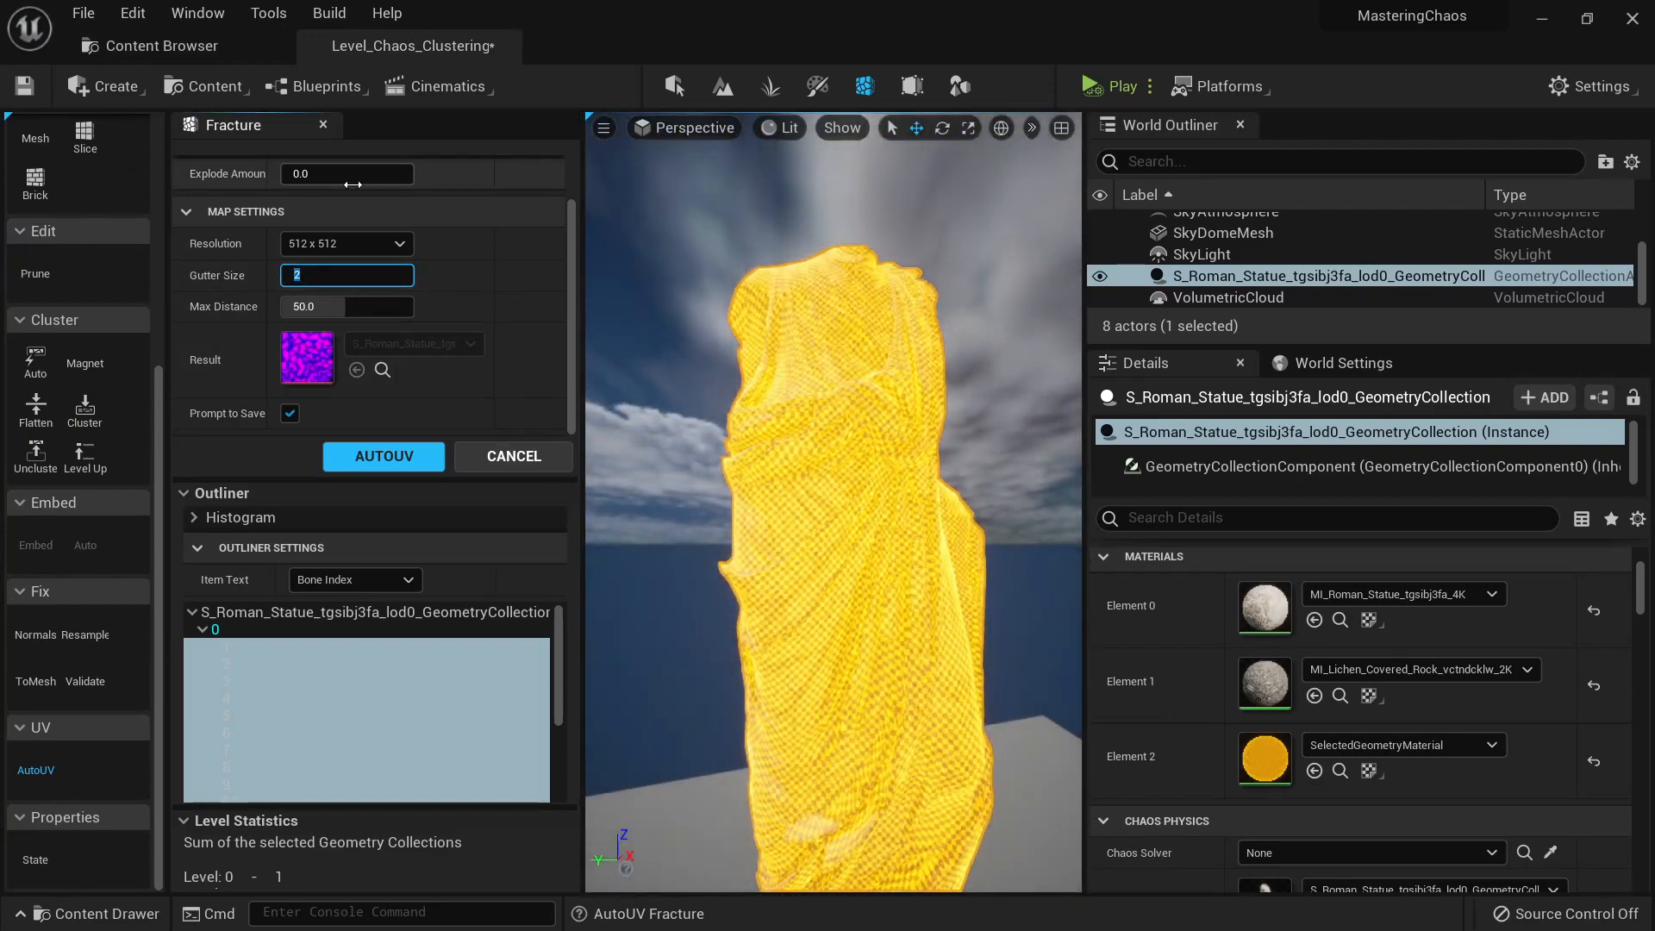
left_click_drag(340, 173, 358, 181)
left_click(912, 494)
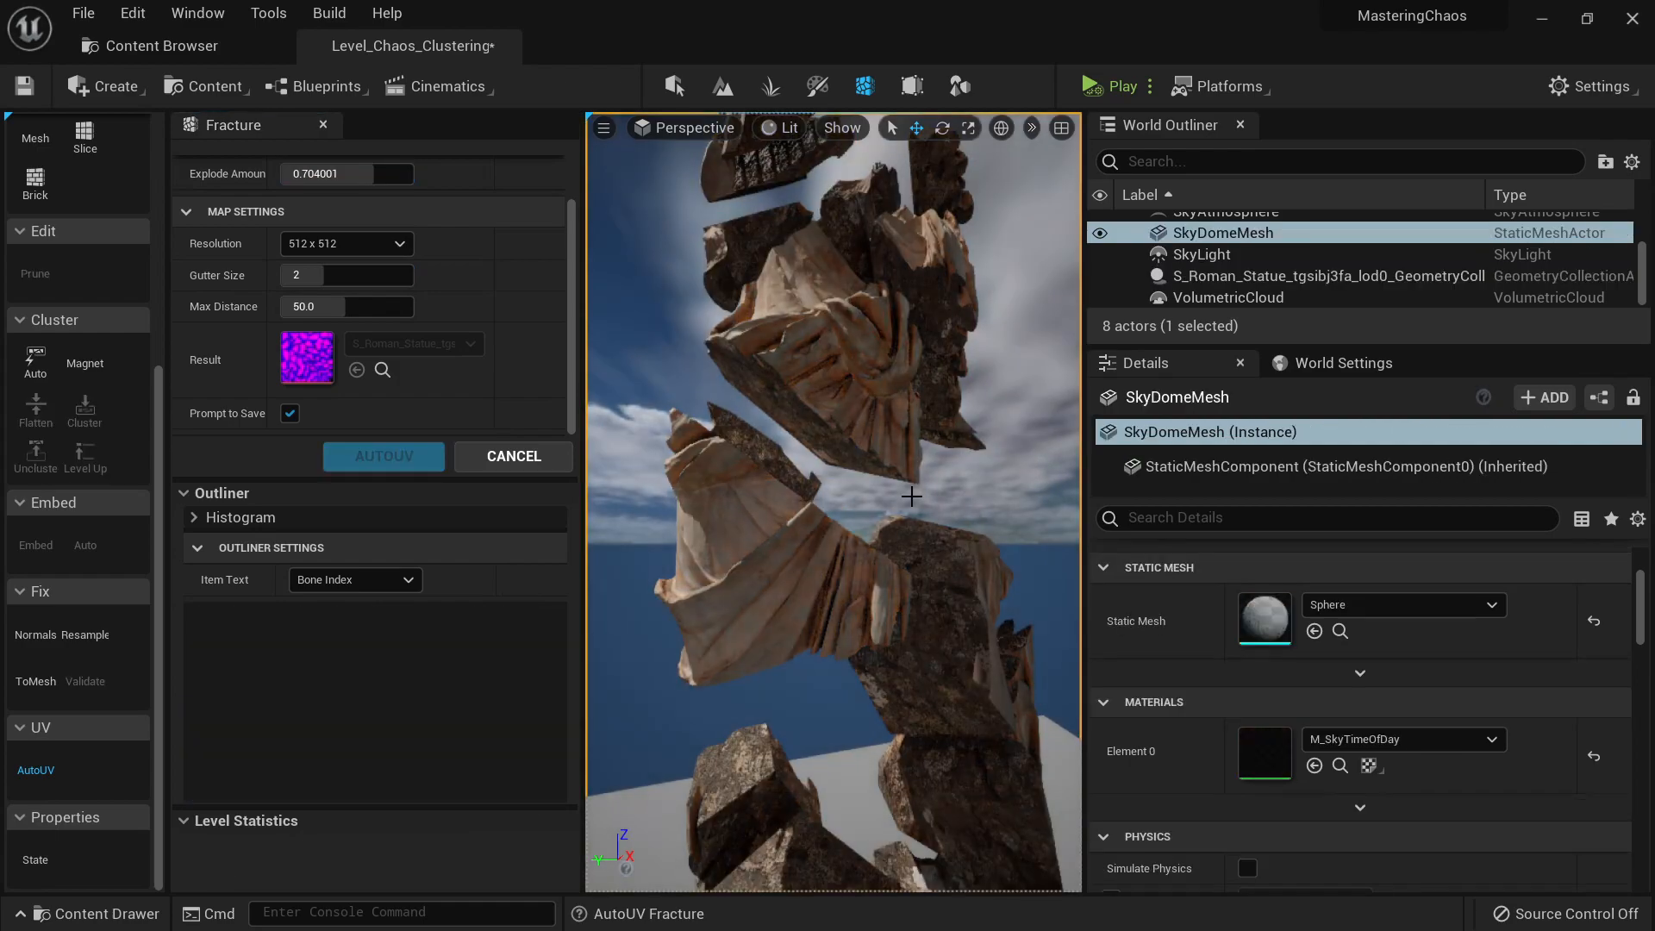
key("w")
mouse_move(912, 493)
right_mouse_down()
mouse_move(974, 414)
mouse_move(1004, 418)
mouse_move(1009, 504)
mouse_move(888, 470)
mouse_move(819, 478)
mouse_move(750, 444)
mouse_move(806, 560)
mouse_move(832, 526)
mouse_move(914, 506)
right_mouse_up()
key("w")
key("w")
key("w")
key("s")
Step: Switch to selection mode, simulate the level to inspect the statue's broken pieces, and stop the simulation
left_click(676, 84)
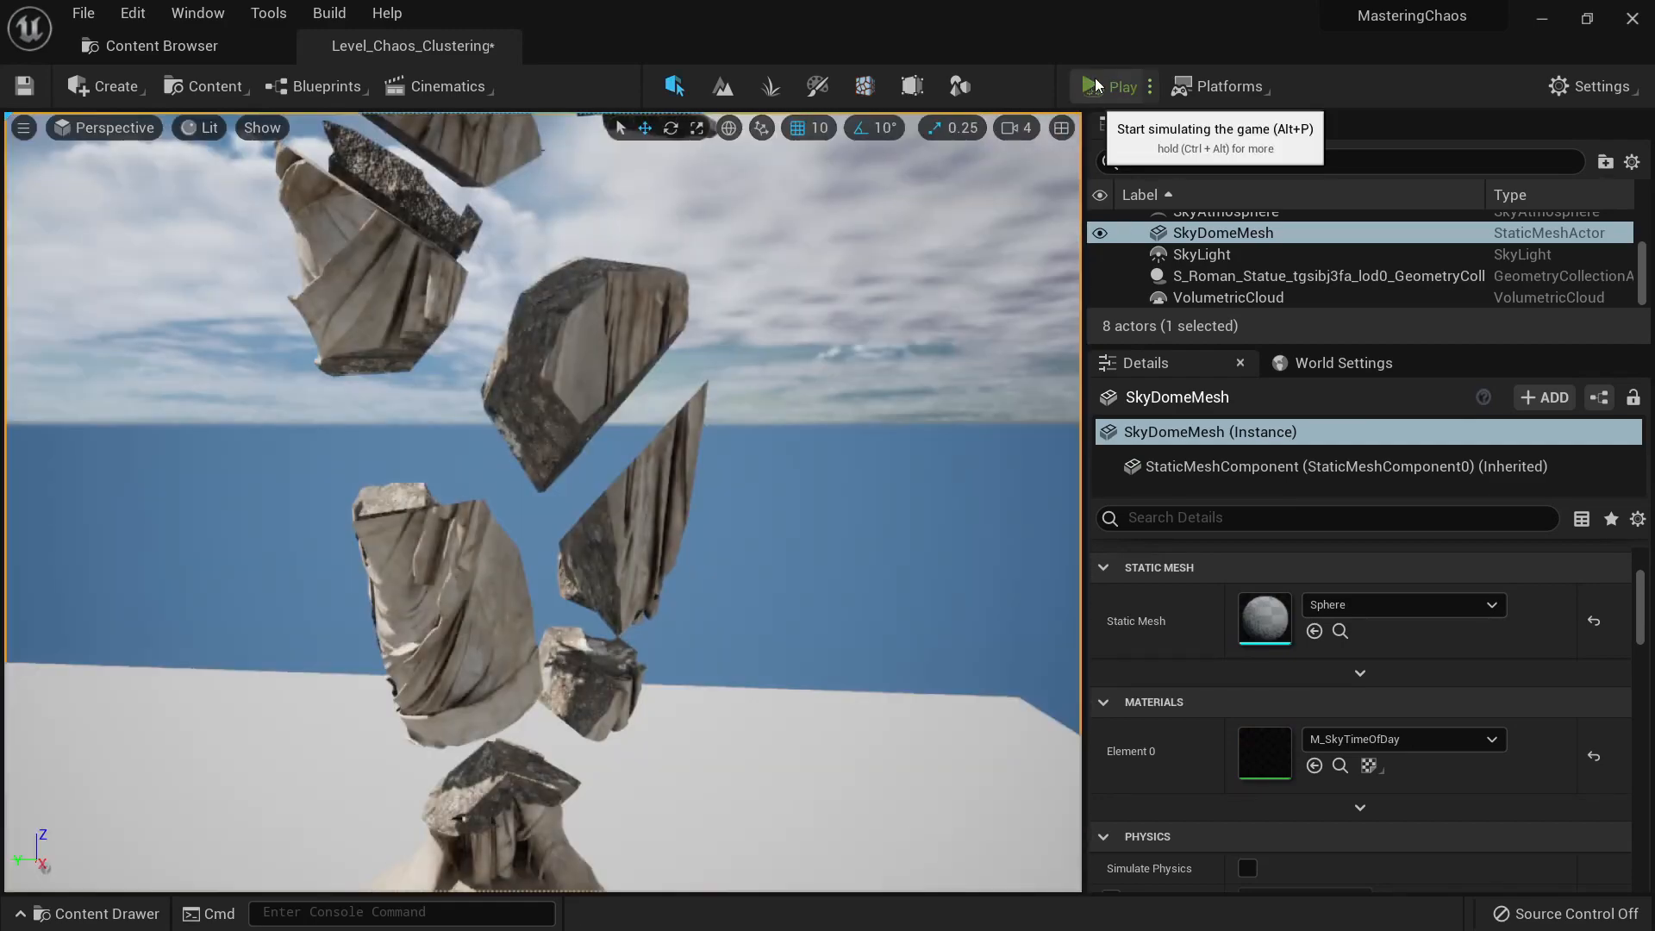
left_click(1093, 83)
right_click_drag(552, 500, 634, 420)
key("s")
key("a")
key("w")
key("w")
key("s")
right_click_drag(824, 433, 873, 360)
key("Escape")
Step: Select the intact Roman statue and examine it from near and far
left_click(691, 424)
right_click_drag(691, 423, 722, 381)
key("s")
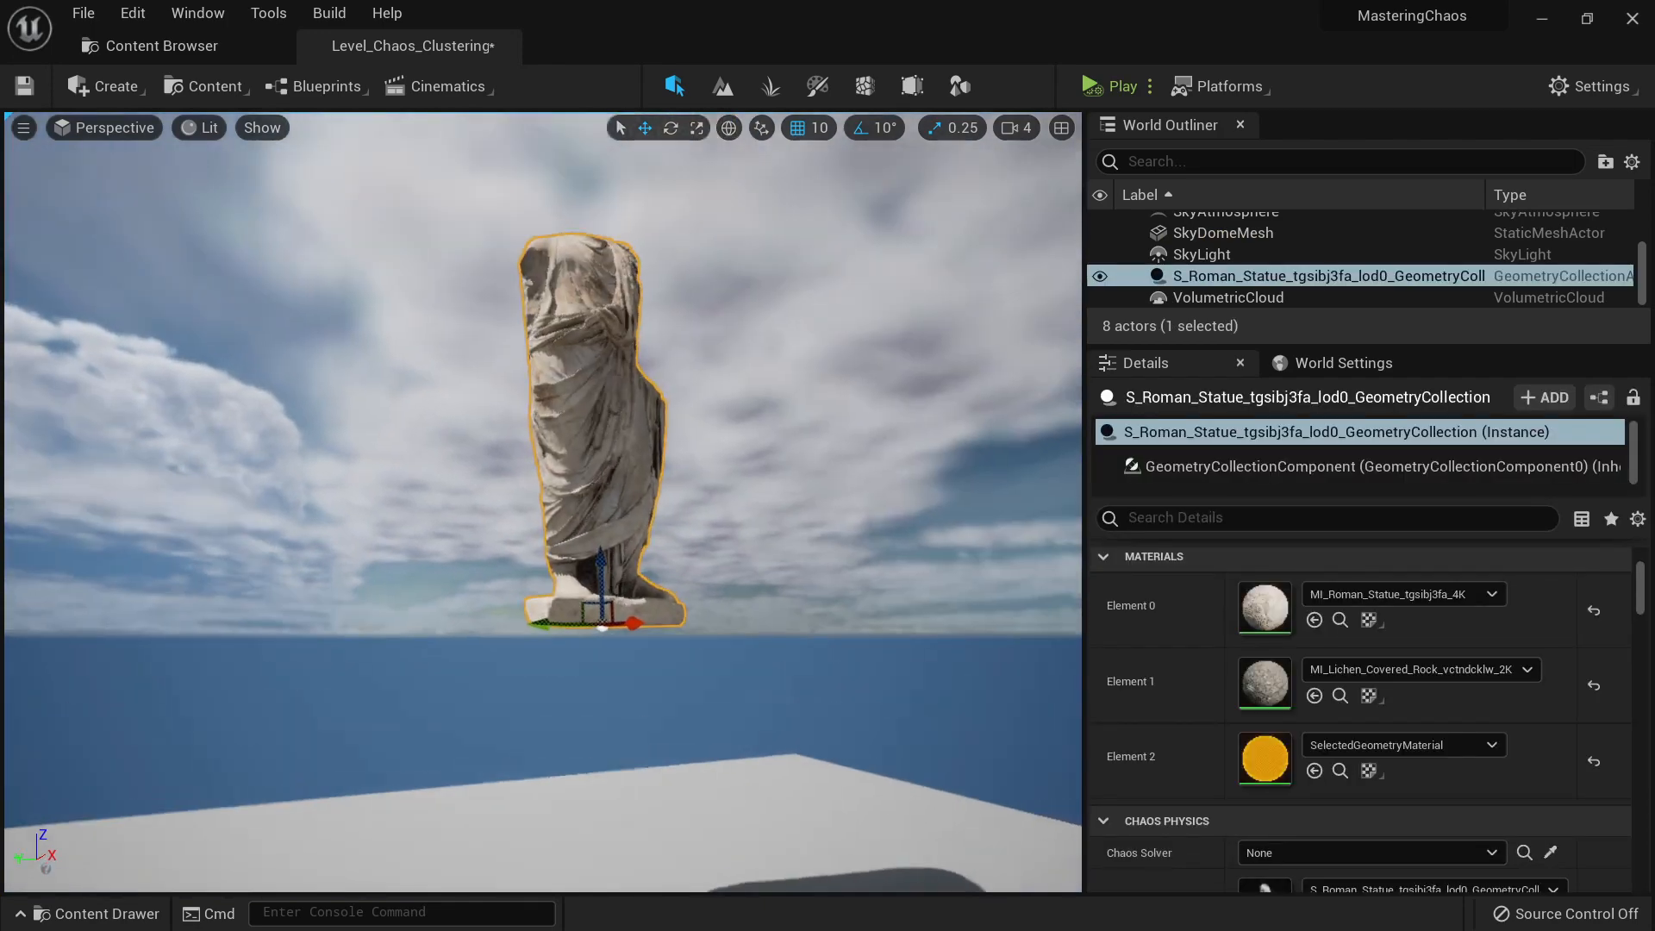
key("w")
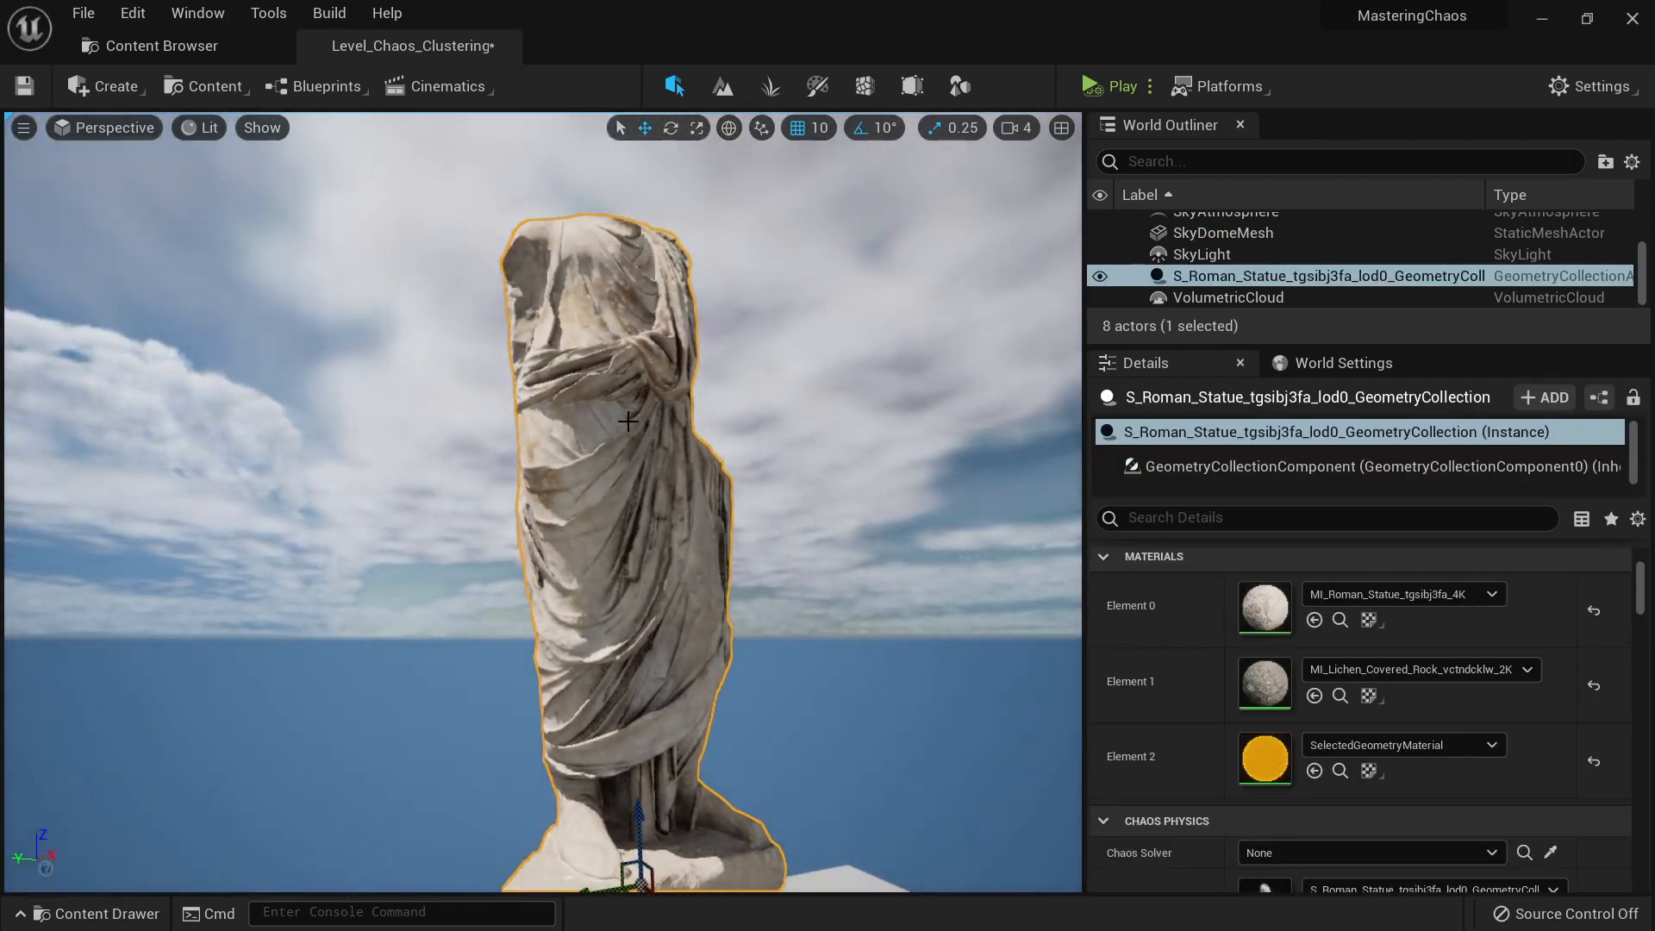
right_click_drag(629, 422, 656, 445)
key("w")
key("w")
key("s")
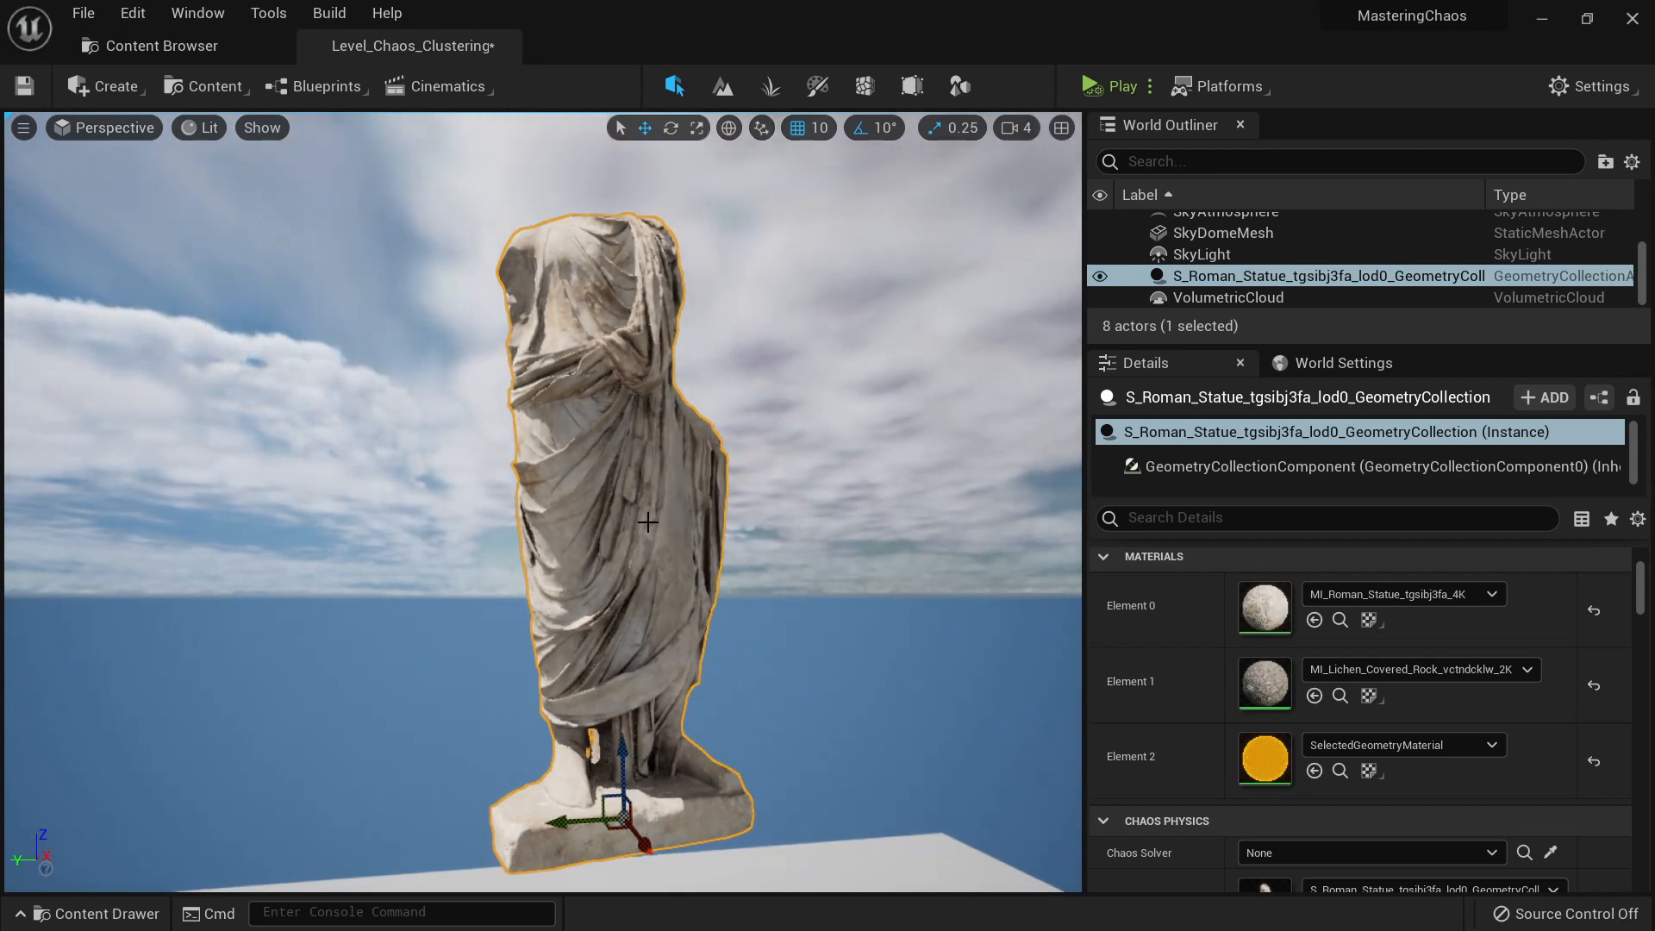
right_click_drag(805, 328, 814, 346)
key("a")
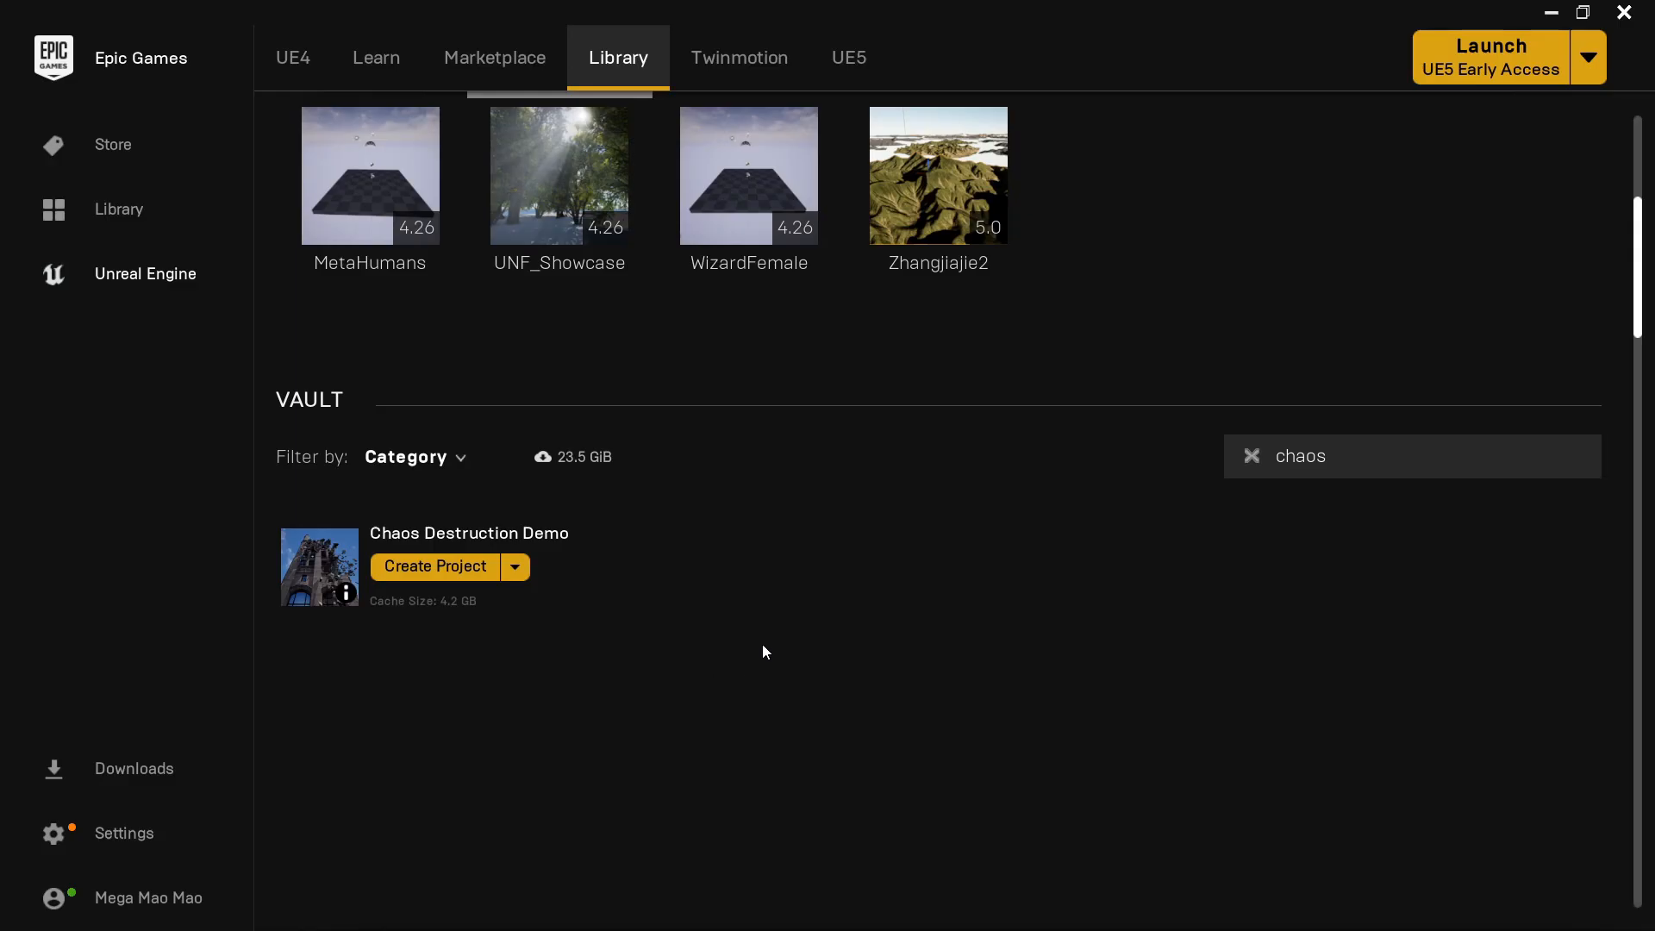
Step: Switch to the Epic Games Launcher library and view the Chaos Destruction Demo in the Vault
scroll(842, 660, "up", 1)
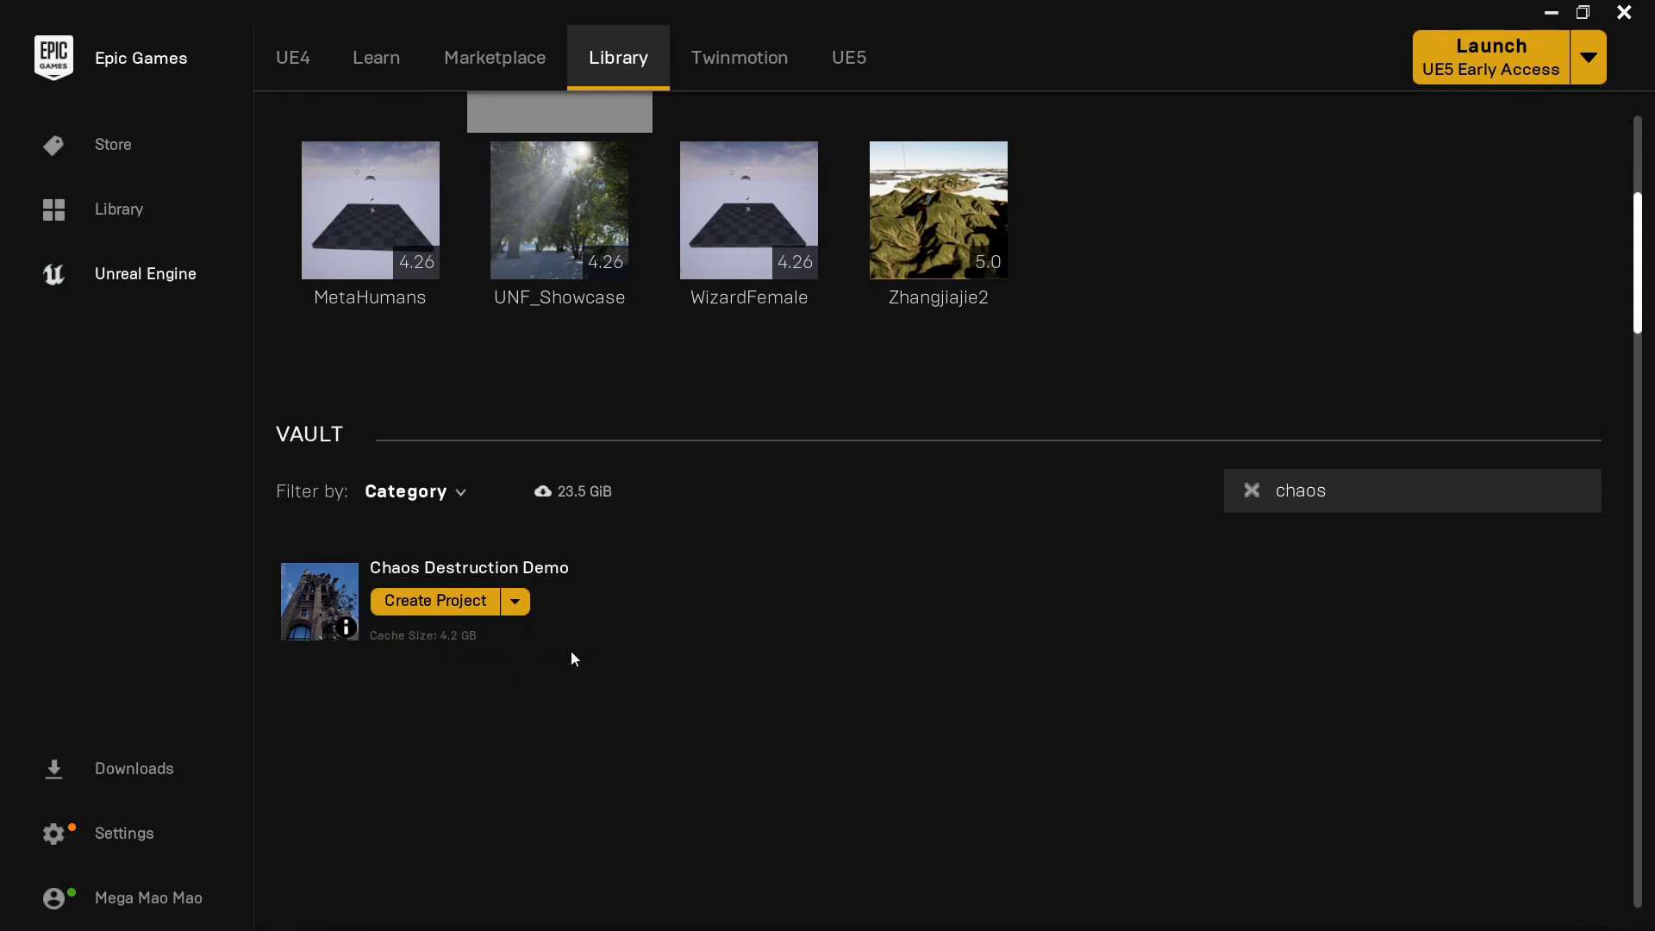
Step: Switch to File Explorer and highlight the Blueprints and Materials folders inside the ChaosDestructionDemo project's Content folder
left_click(524, 605)
key("alt+Tab")
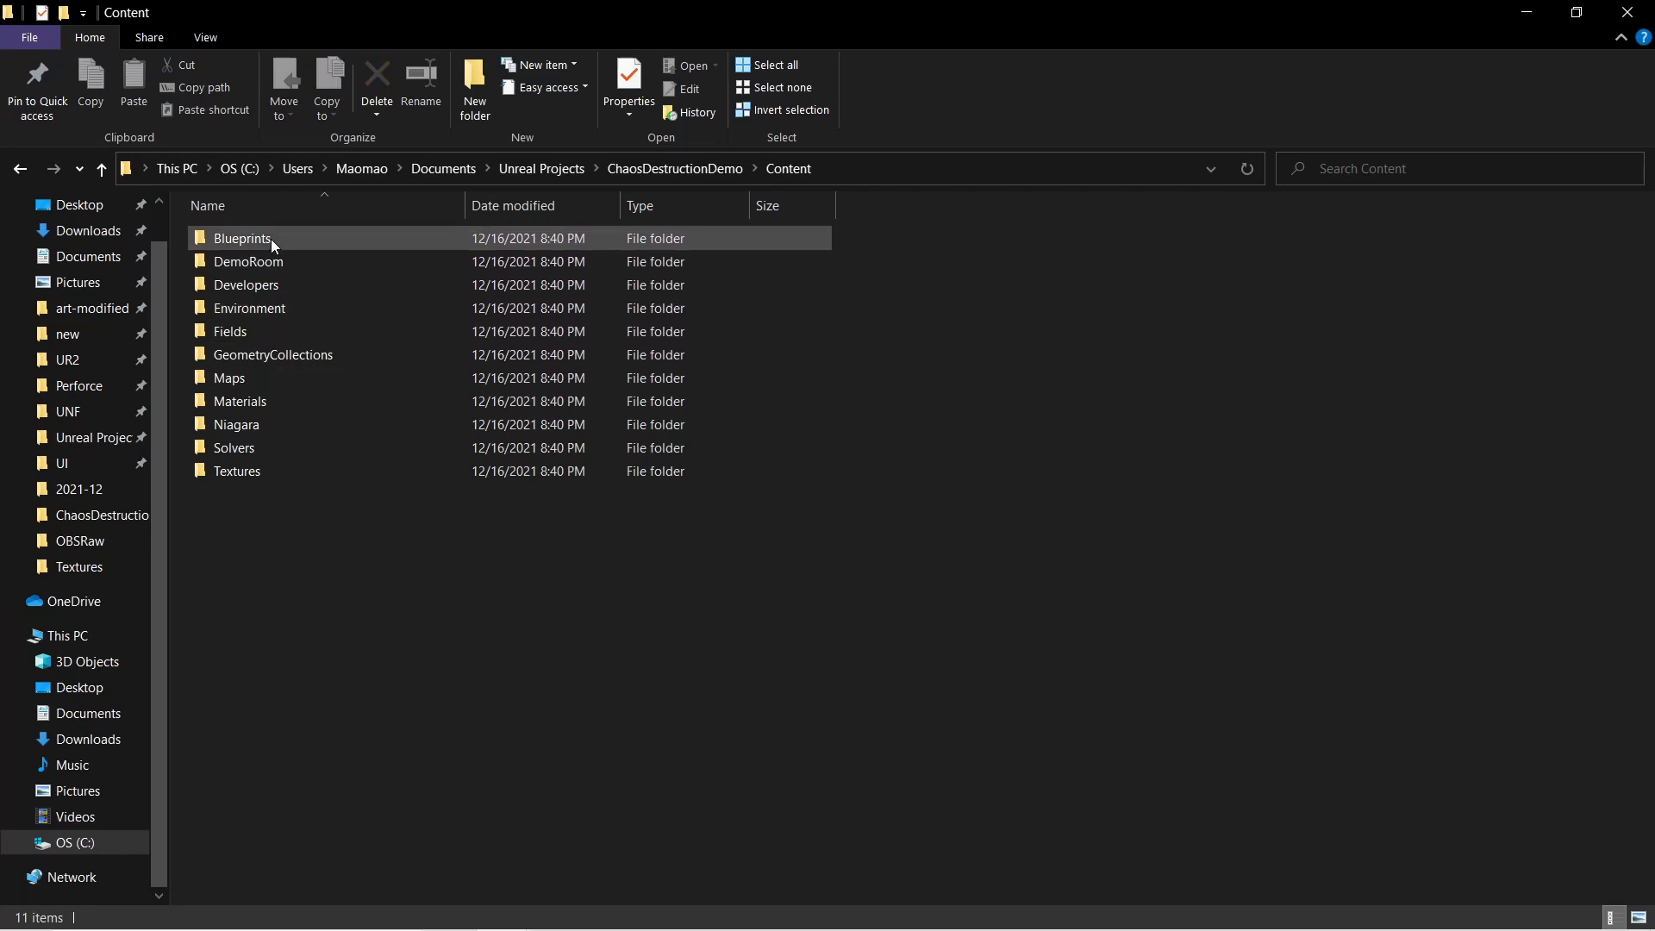
left_click(697, 169)
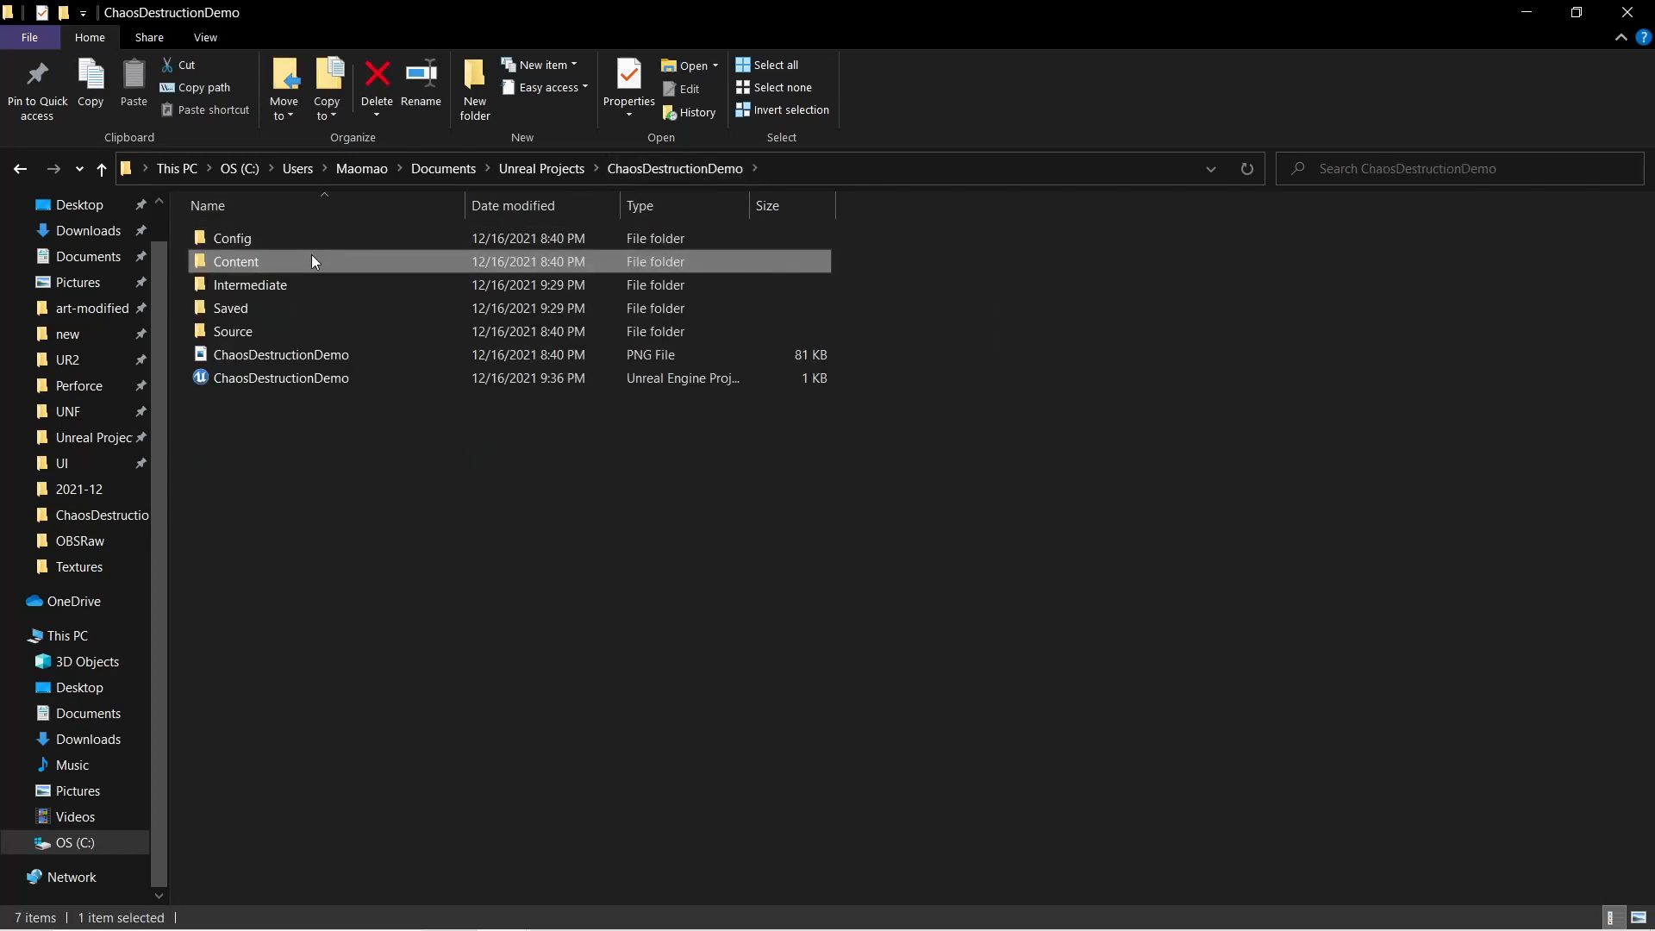
double_click(280, 259)
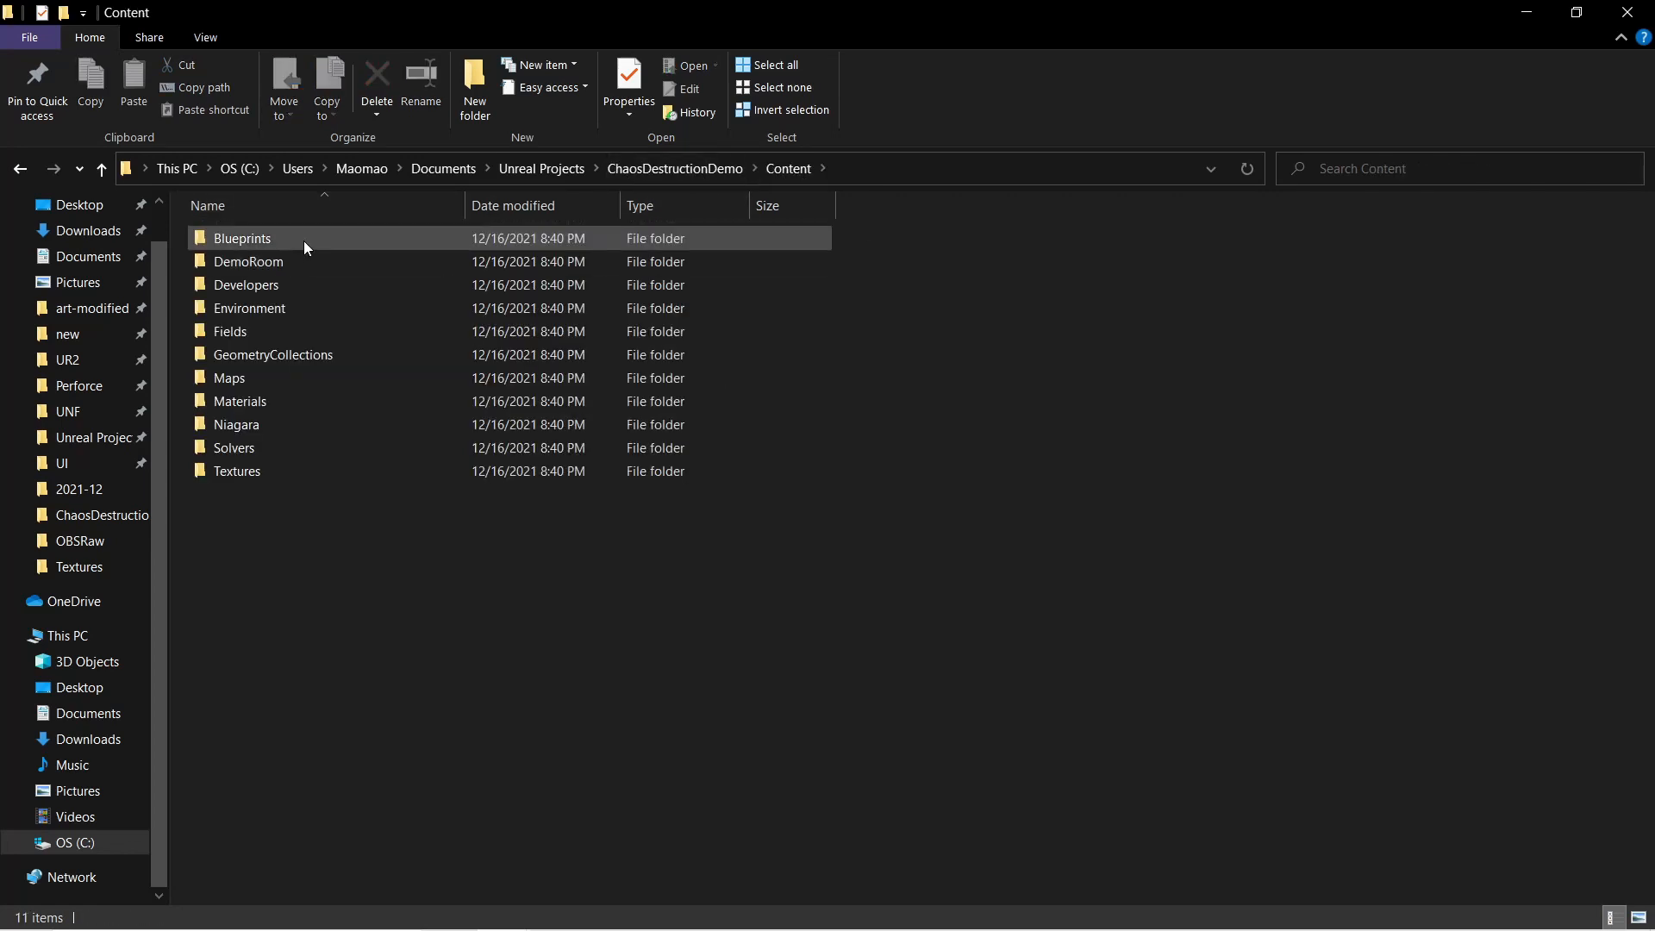
left_click(287, 241)
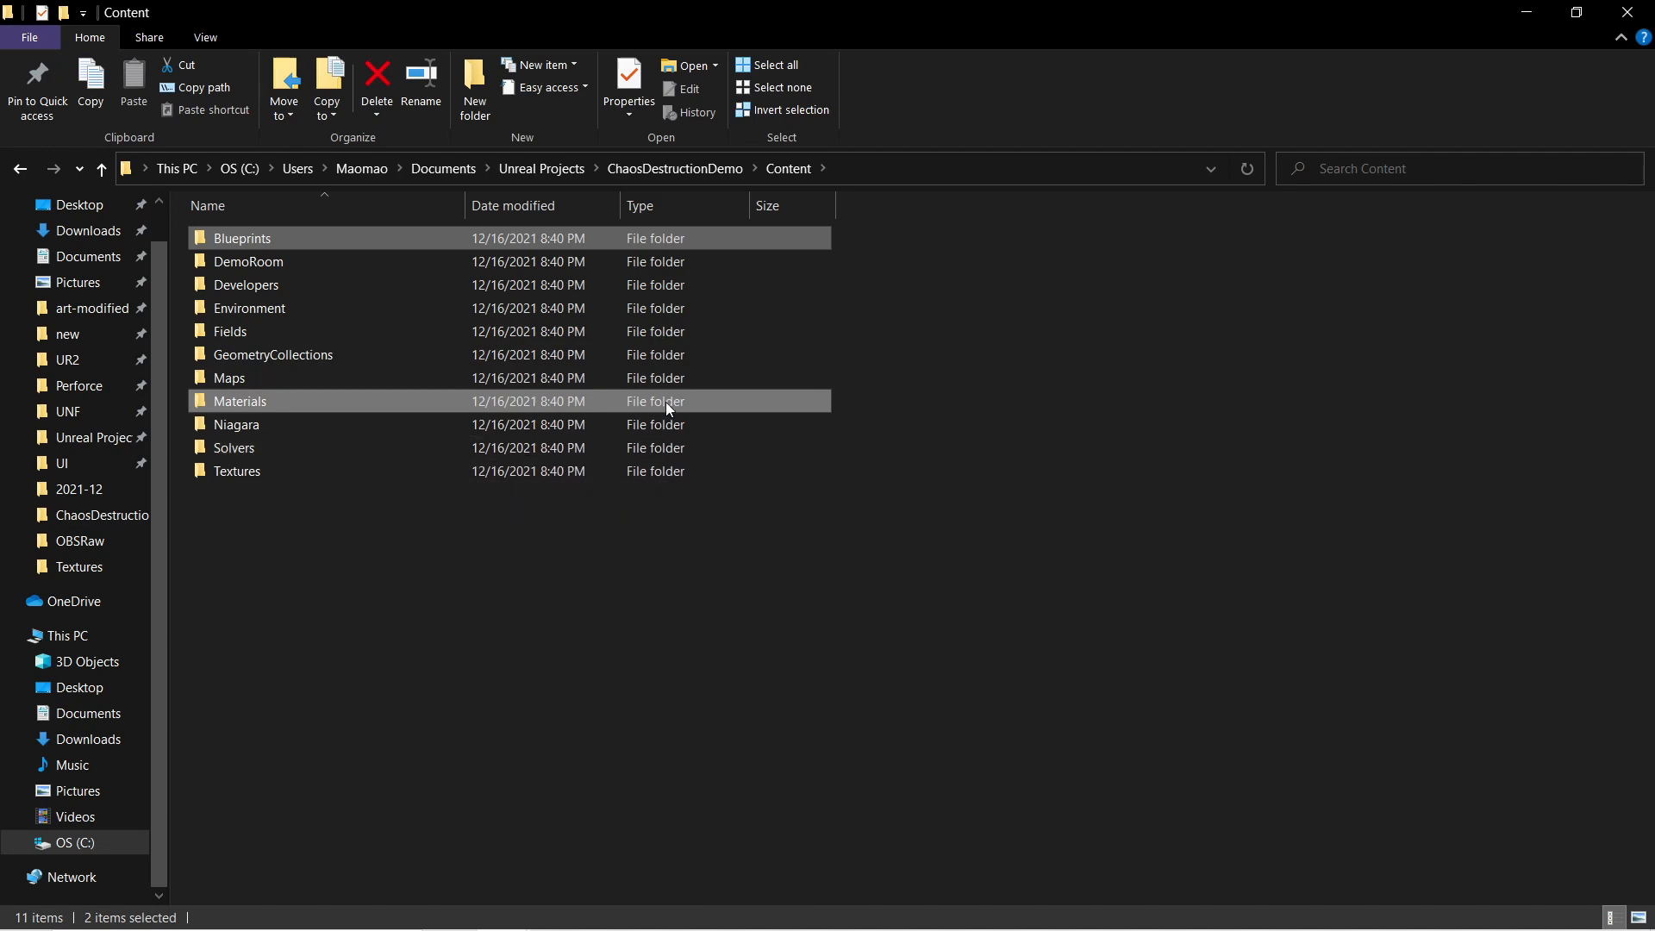
Step: Switch back to Unreal Editor and clear the asset selection in the Blueprints folder
key("alt+Tab")
key("alt+Tab")
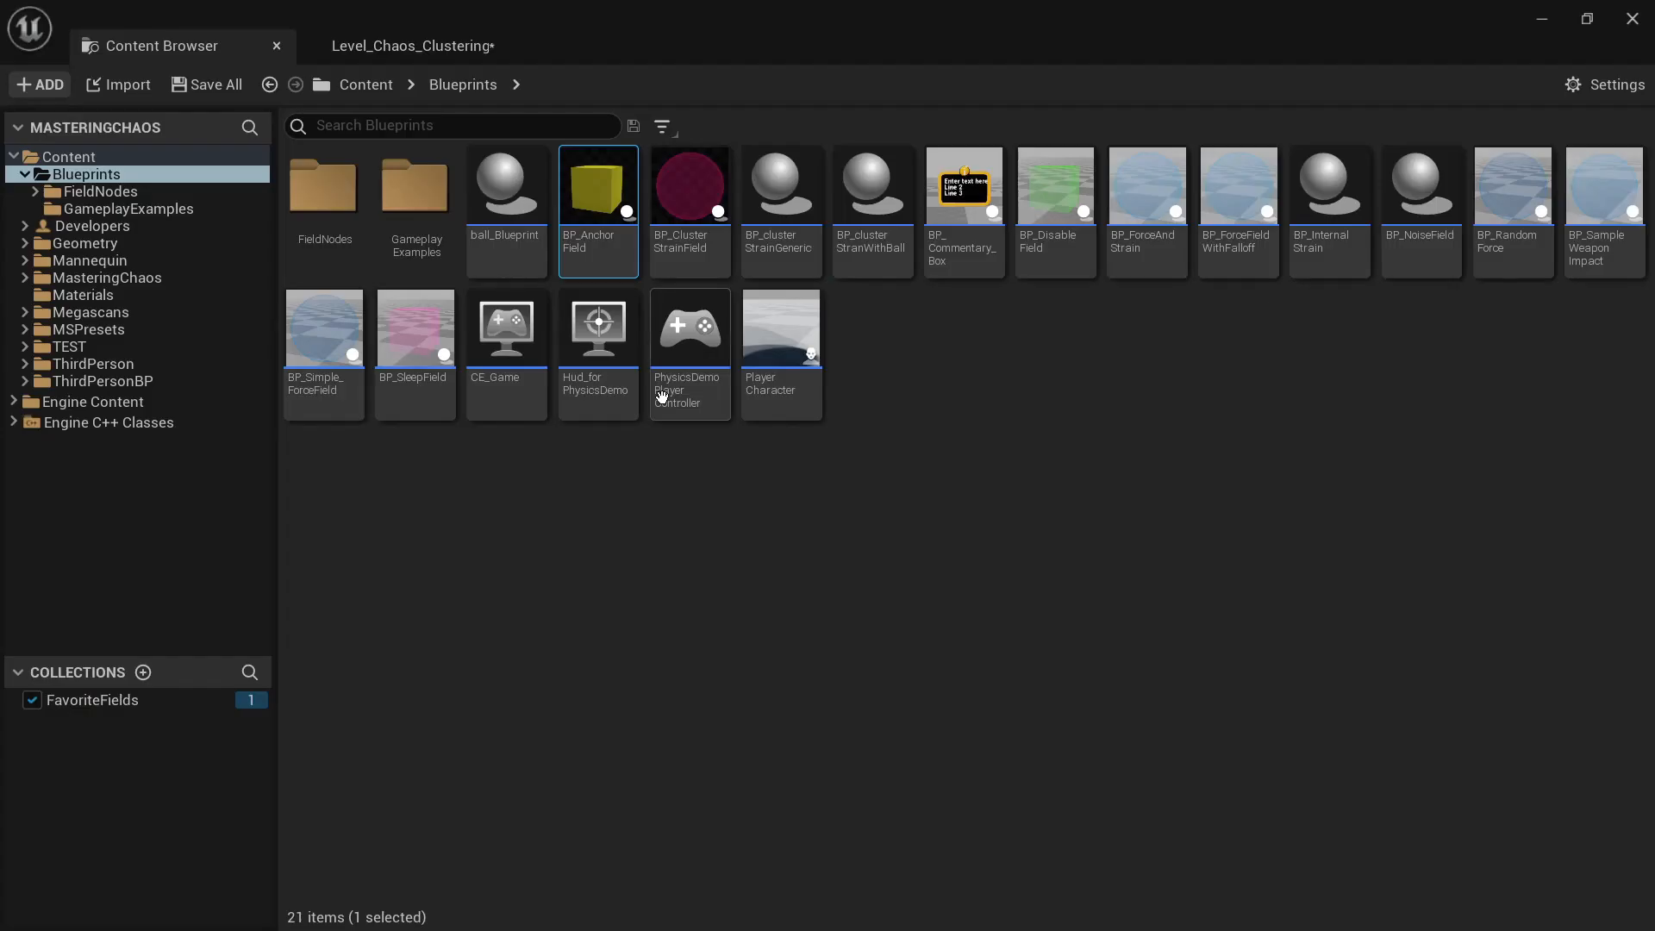
left_click(722, 534)
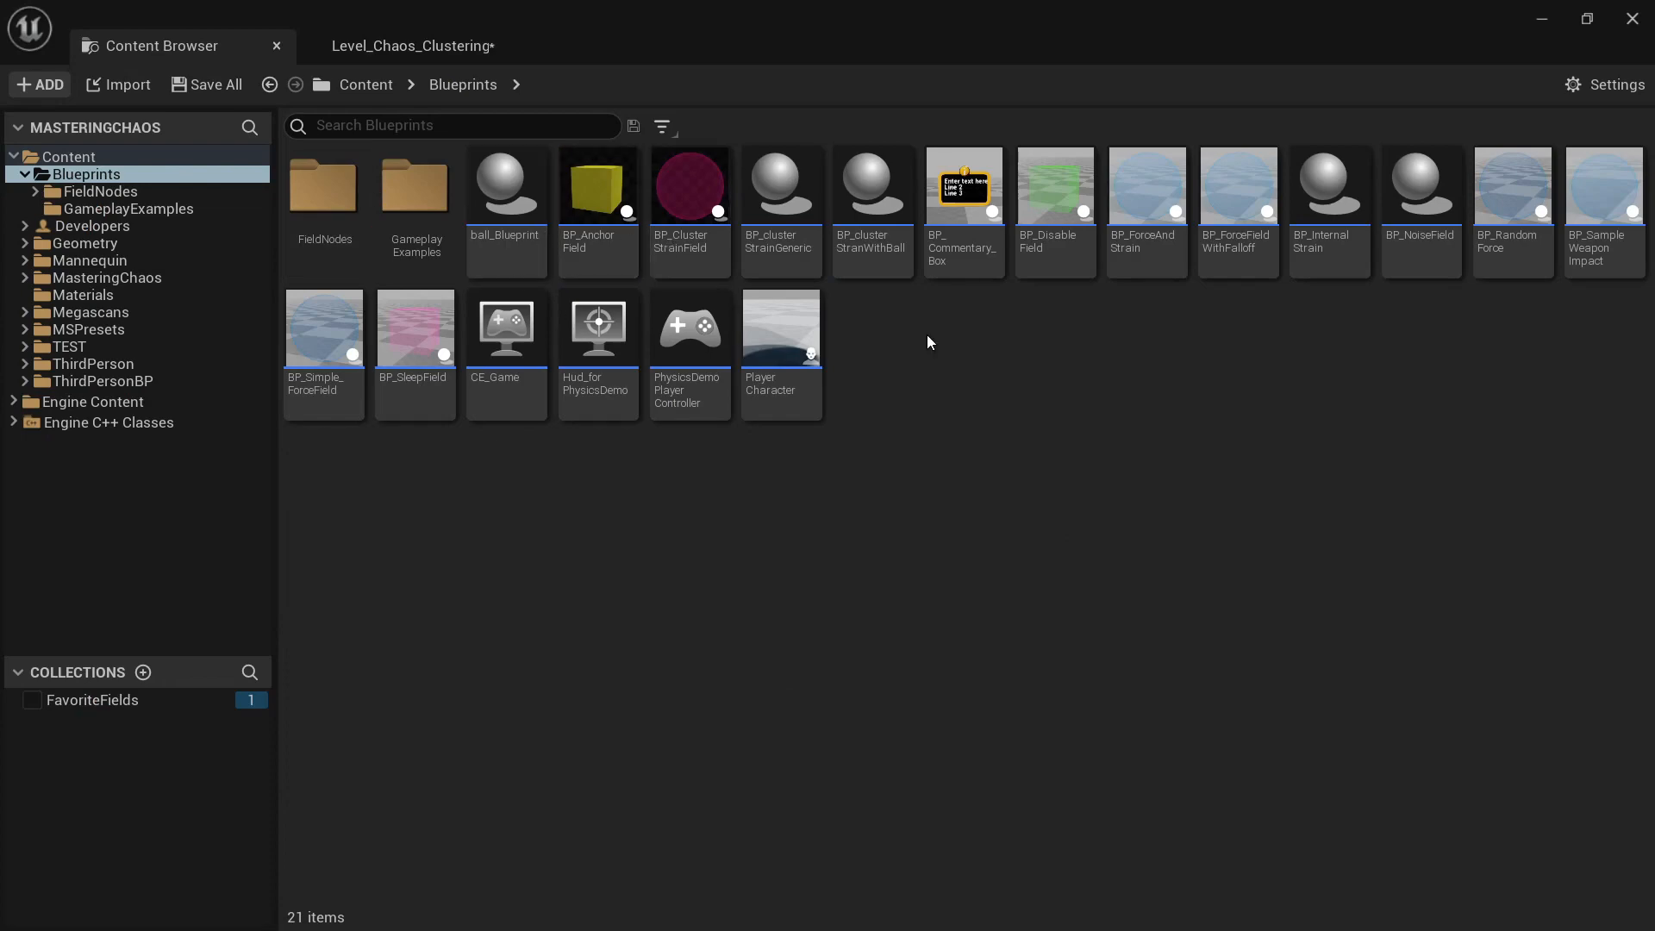
Step: Search the project's plugins for "field", check that Field System is enabled, and close the plugin list
left_click(390, 53)
left_click(133, 12)
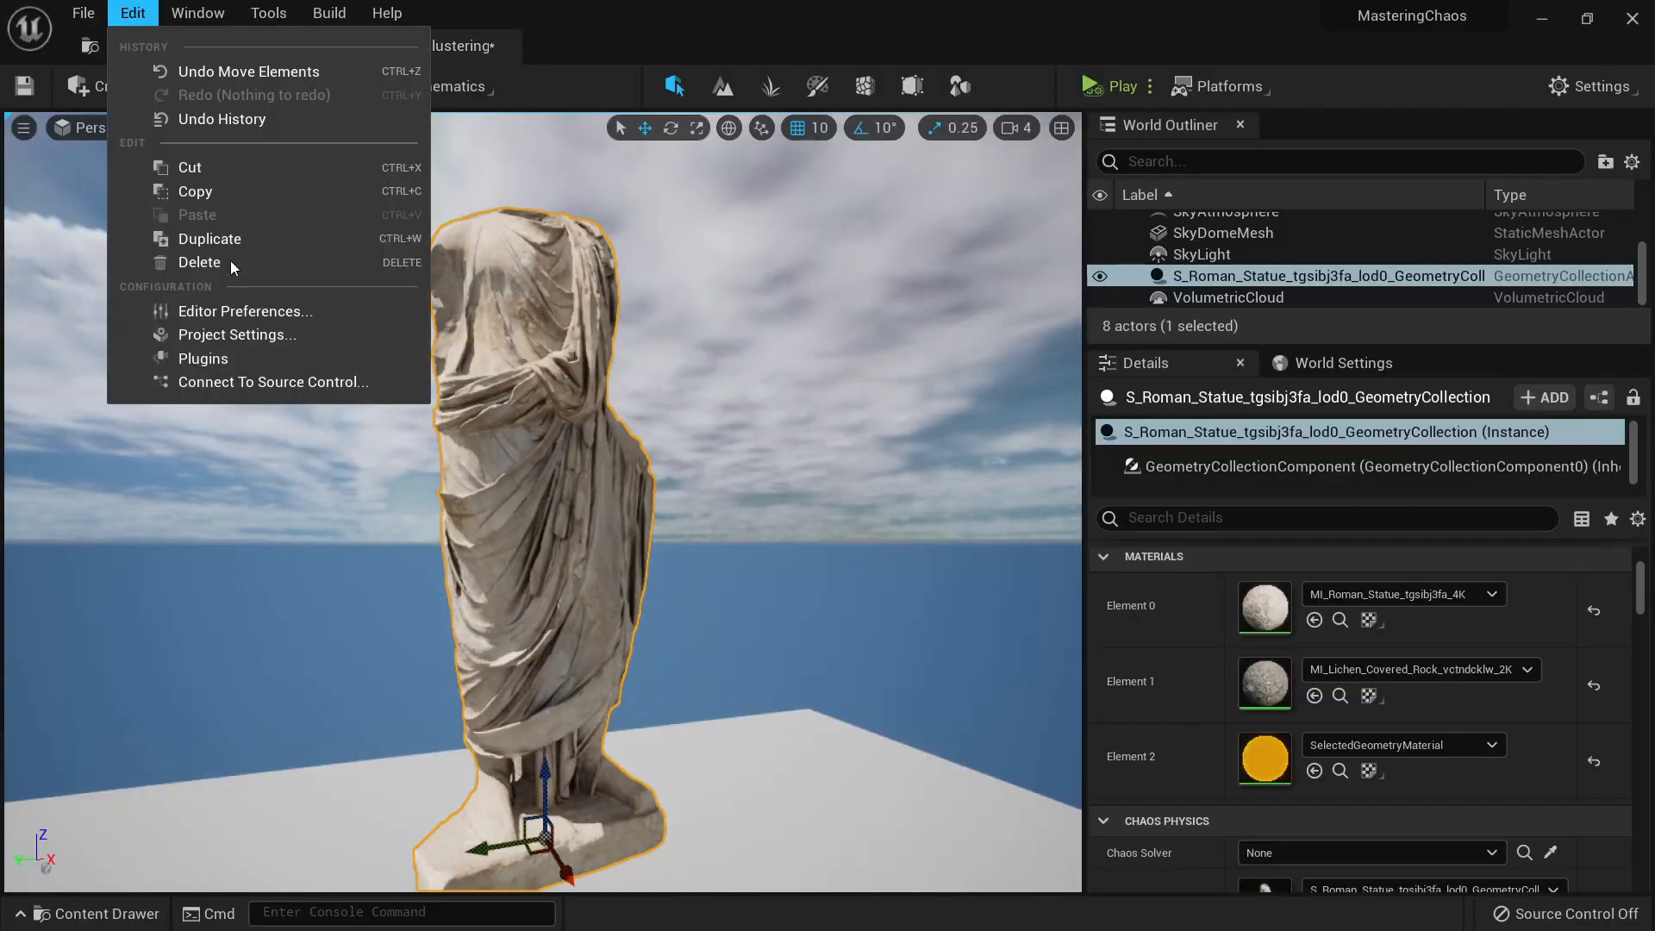
left_click(221, 358)
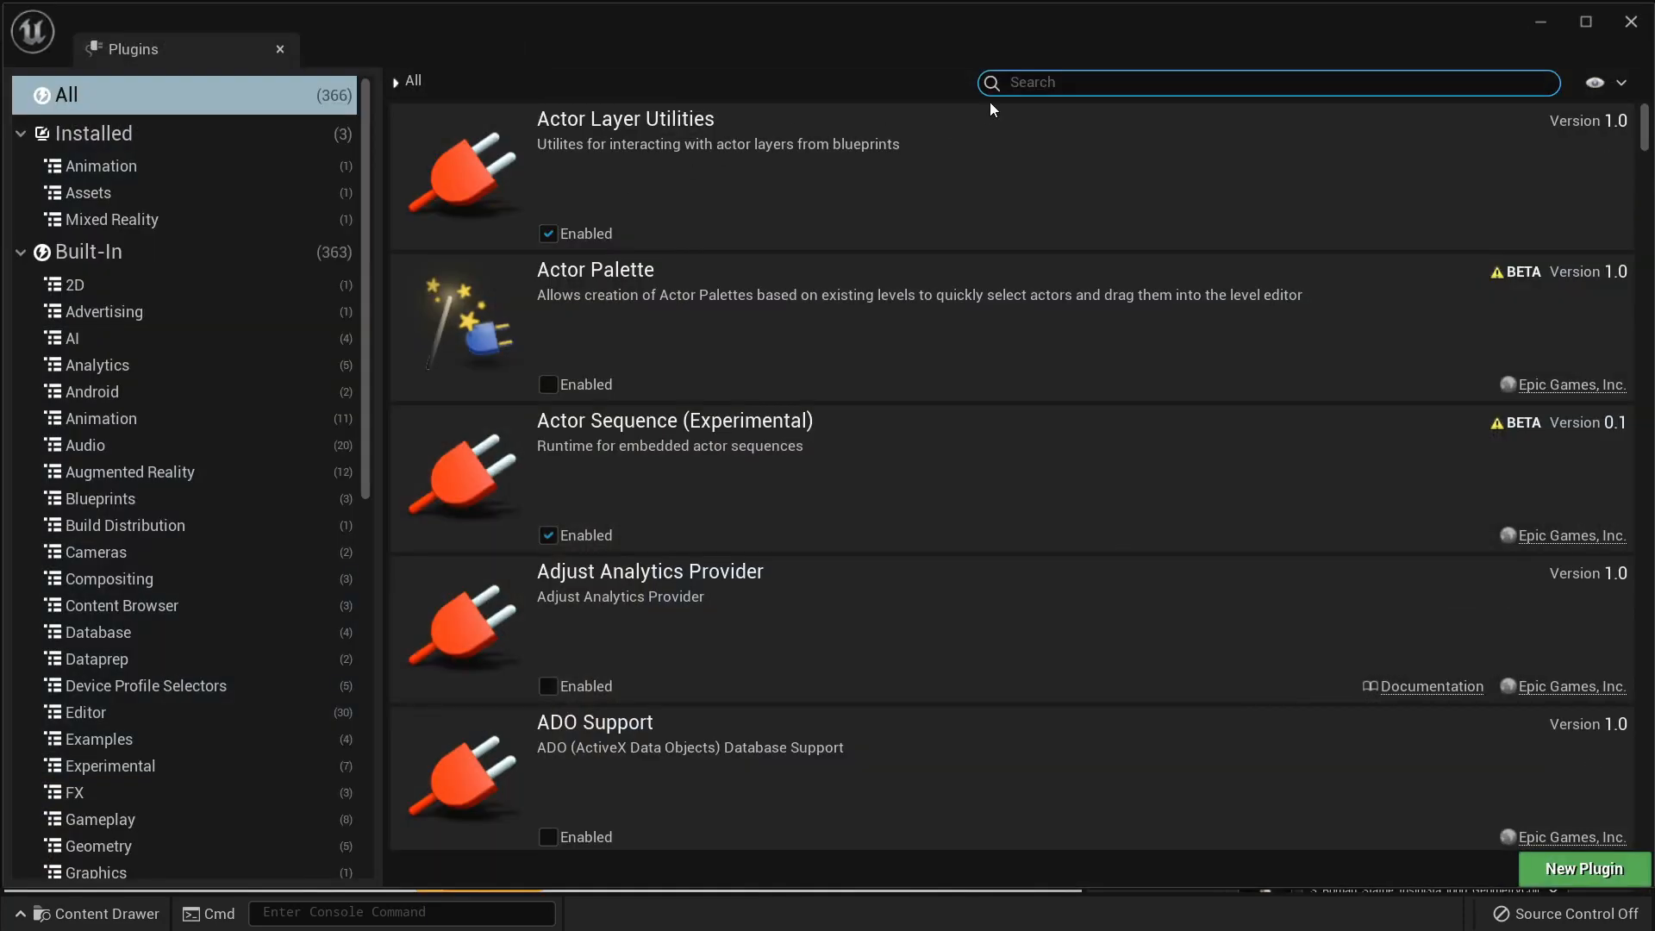
type("fields")
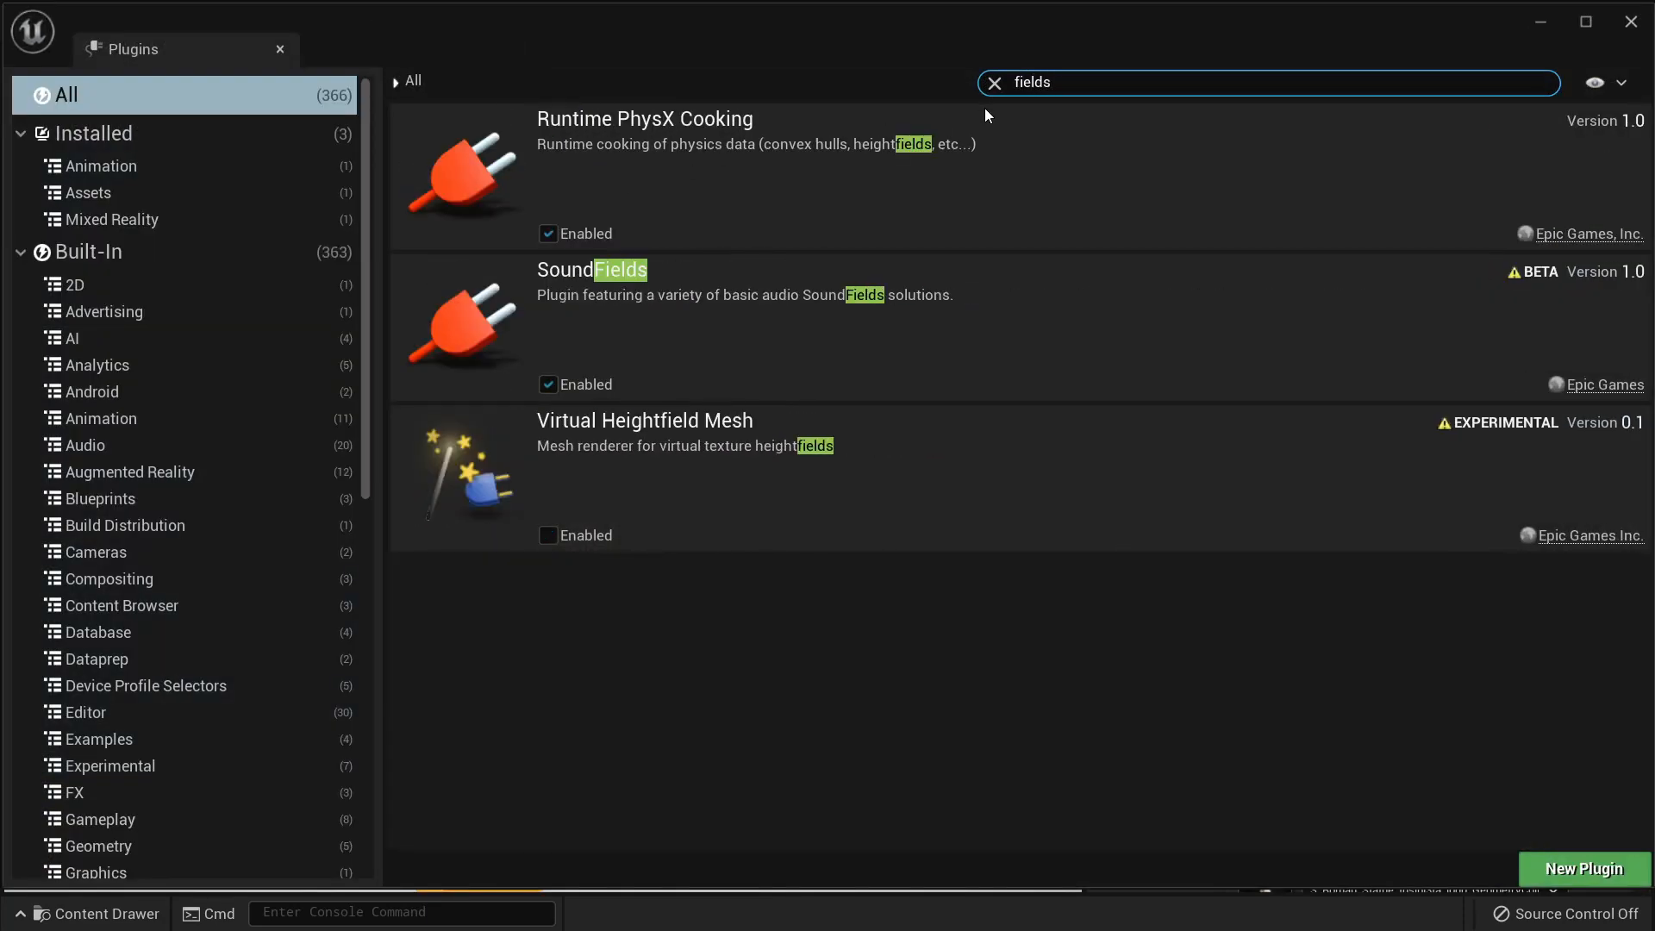
key("BackSpace")
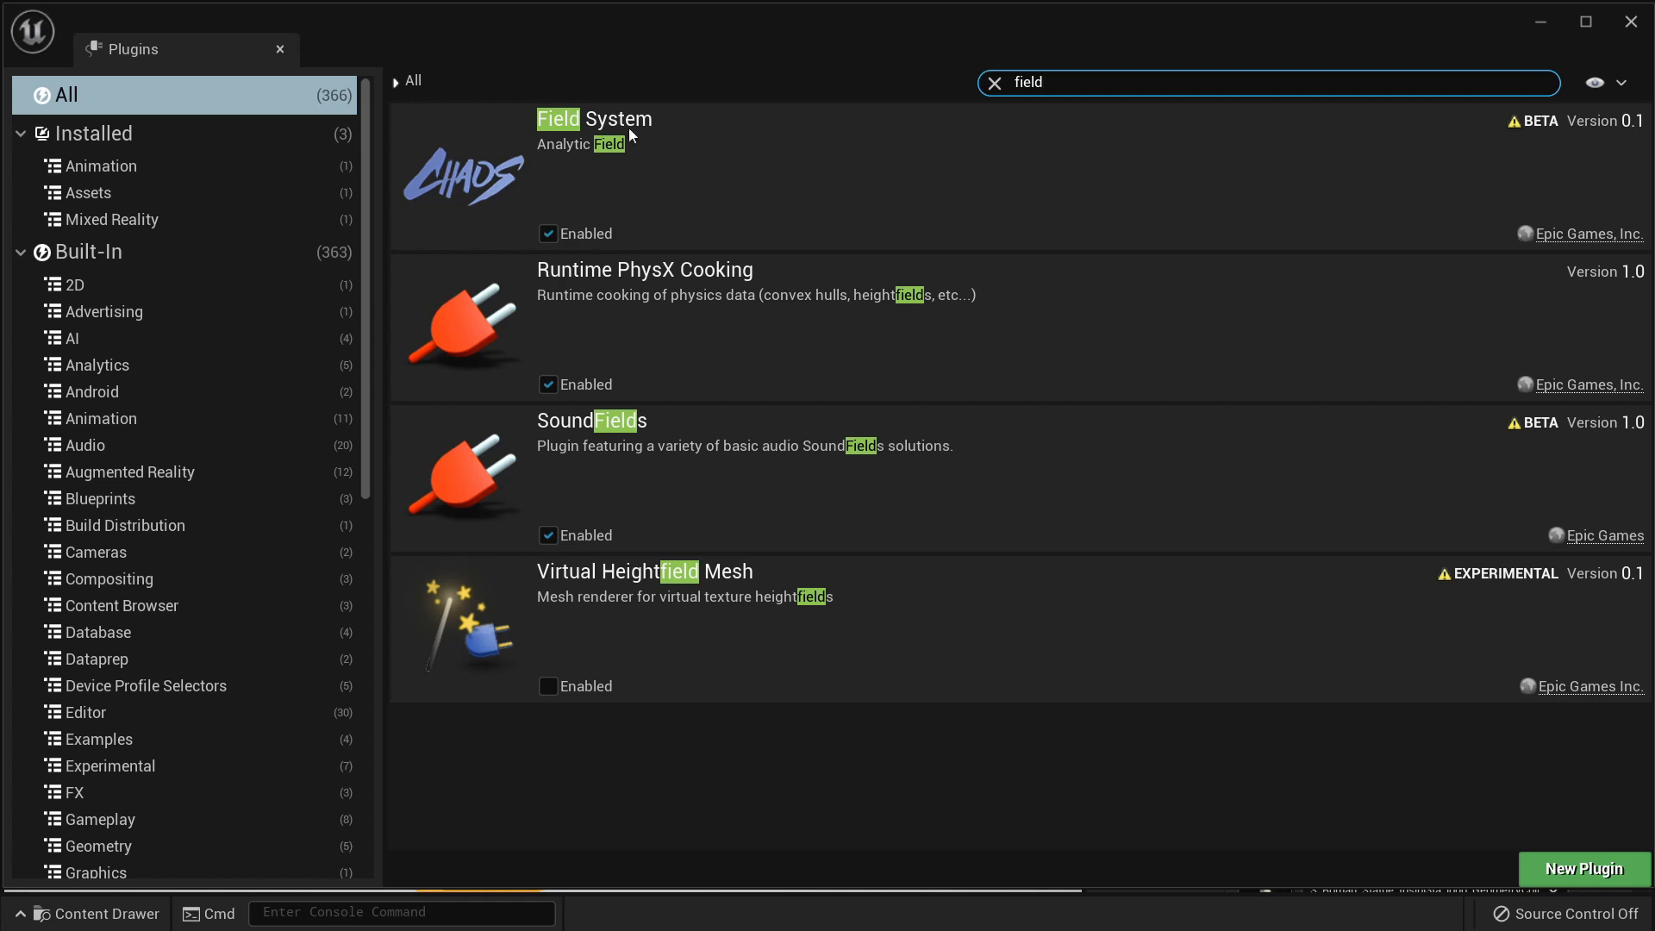
left_click(282, 49)
Step: Select the BP_AnchorField asset, view the contents of the Materials folder, and return to the Blueprints folder
left_click(186, 54)
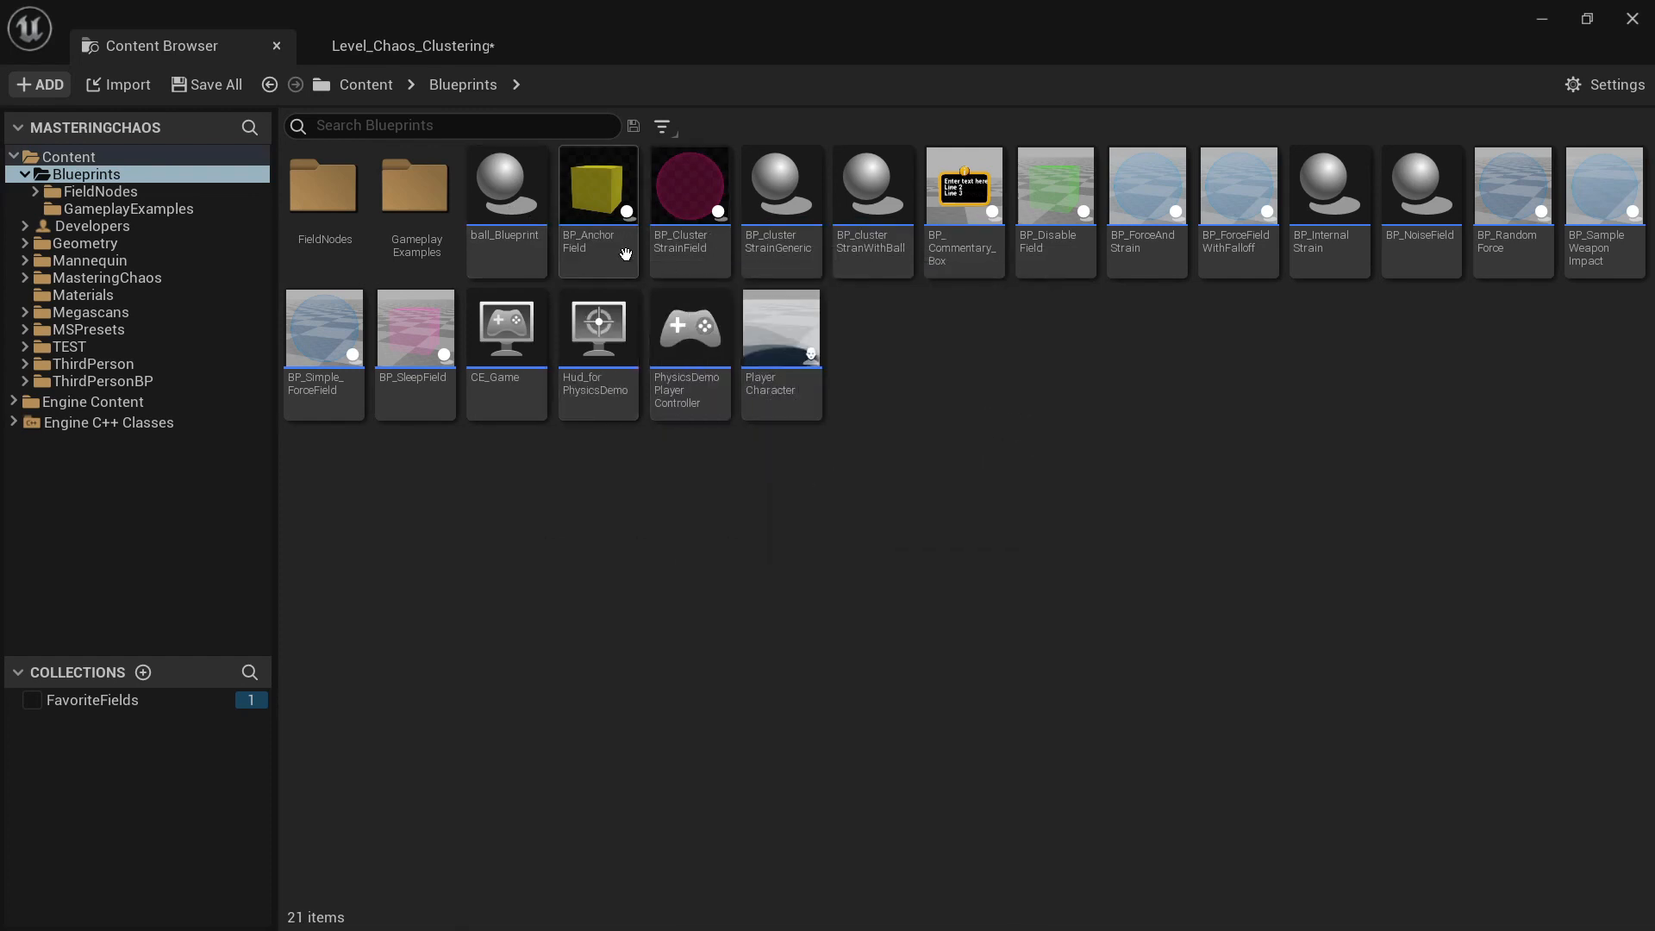
left_click(604, 215)
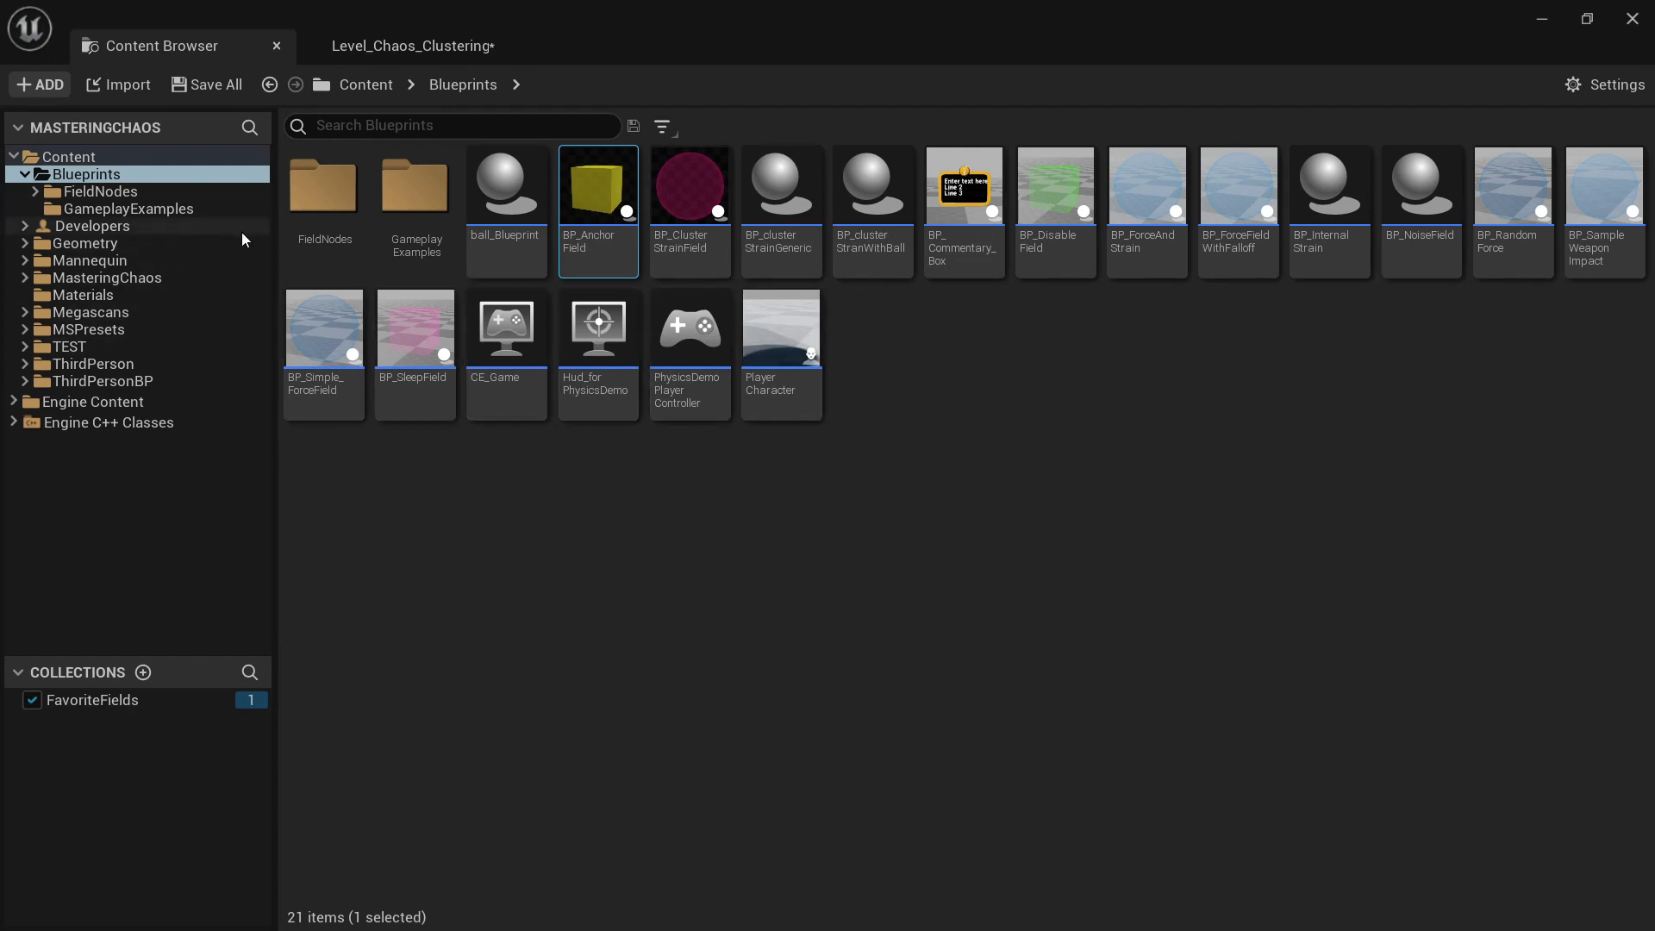
left_click(96, 295)
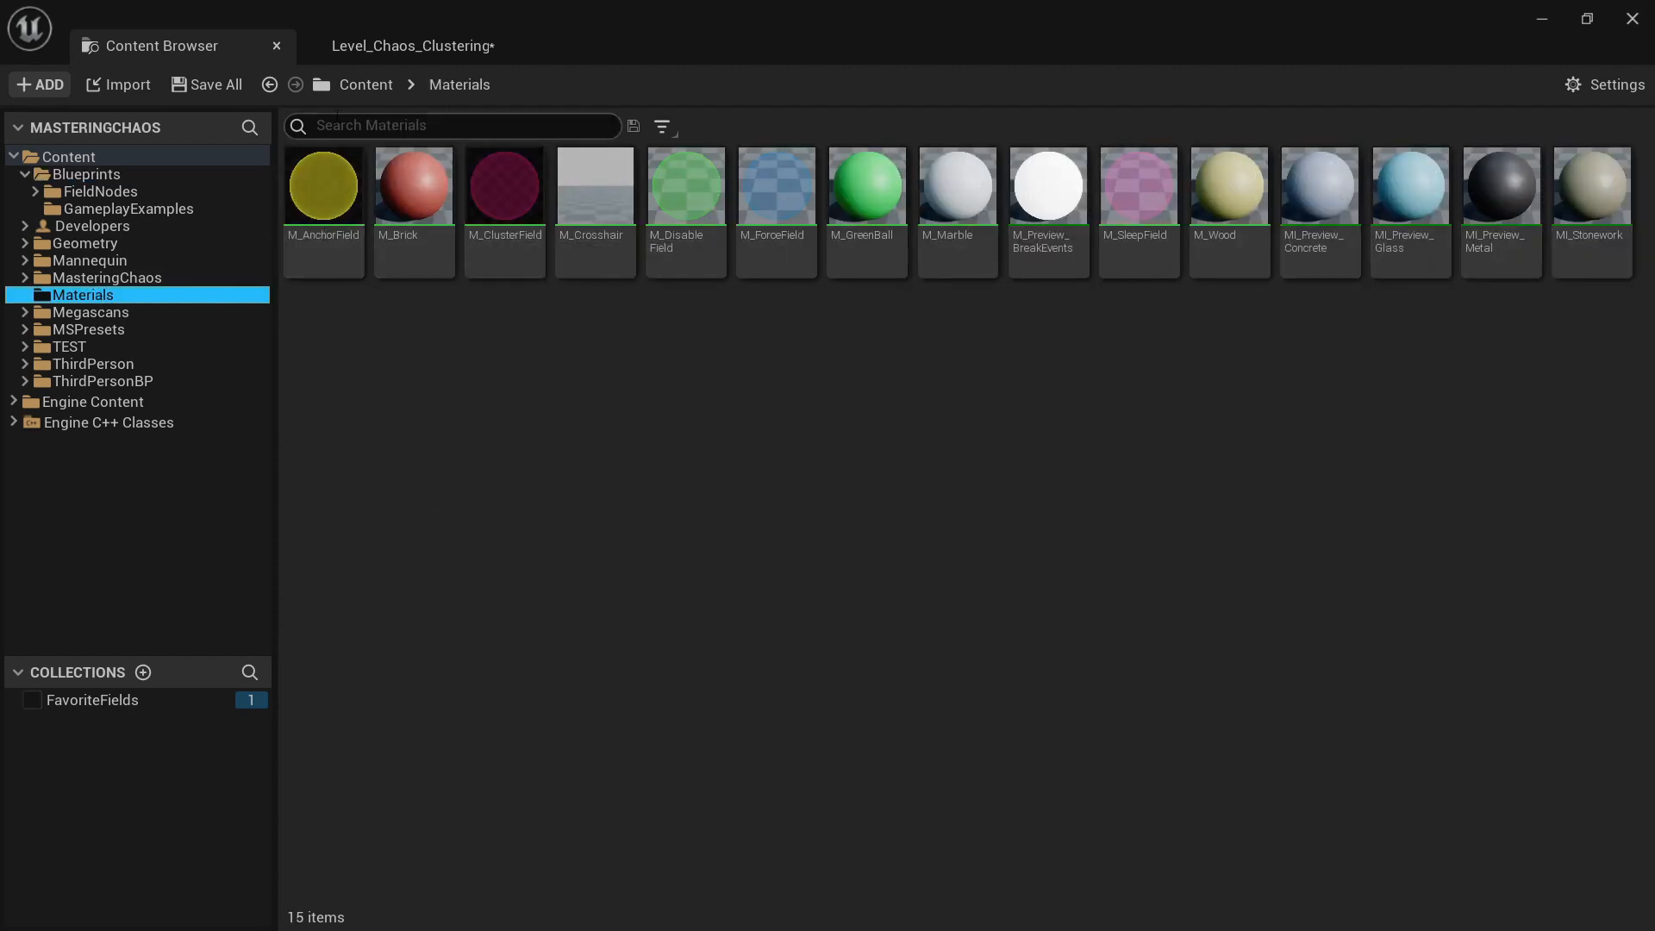
left_click(128, 178)
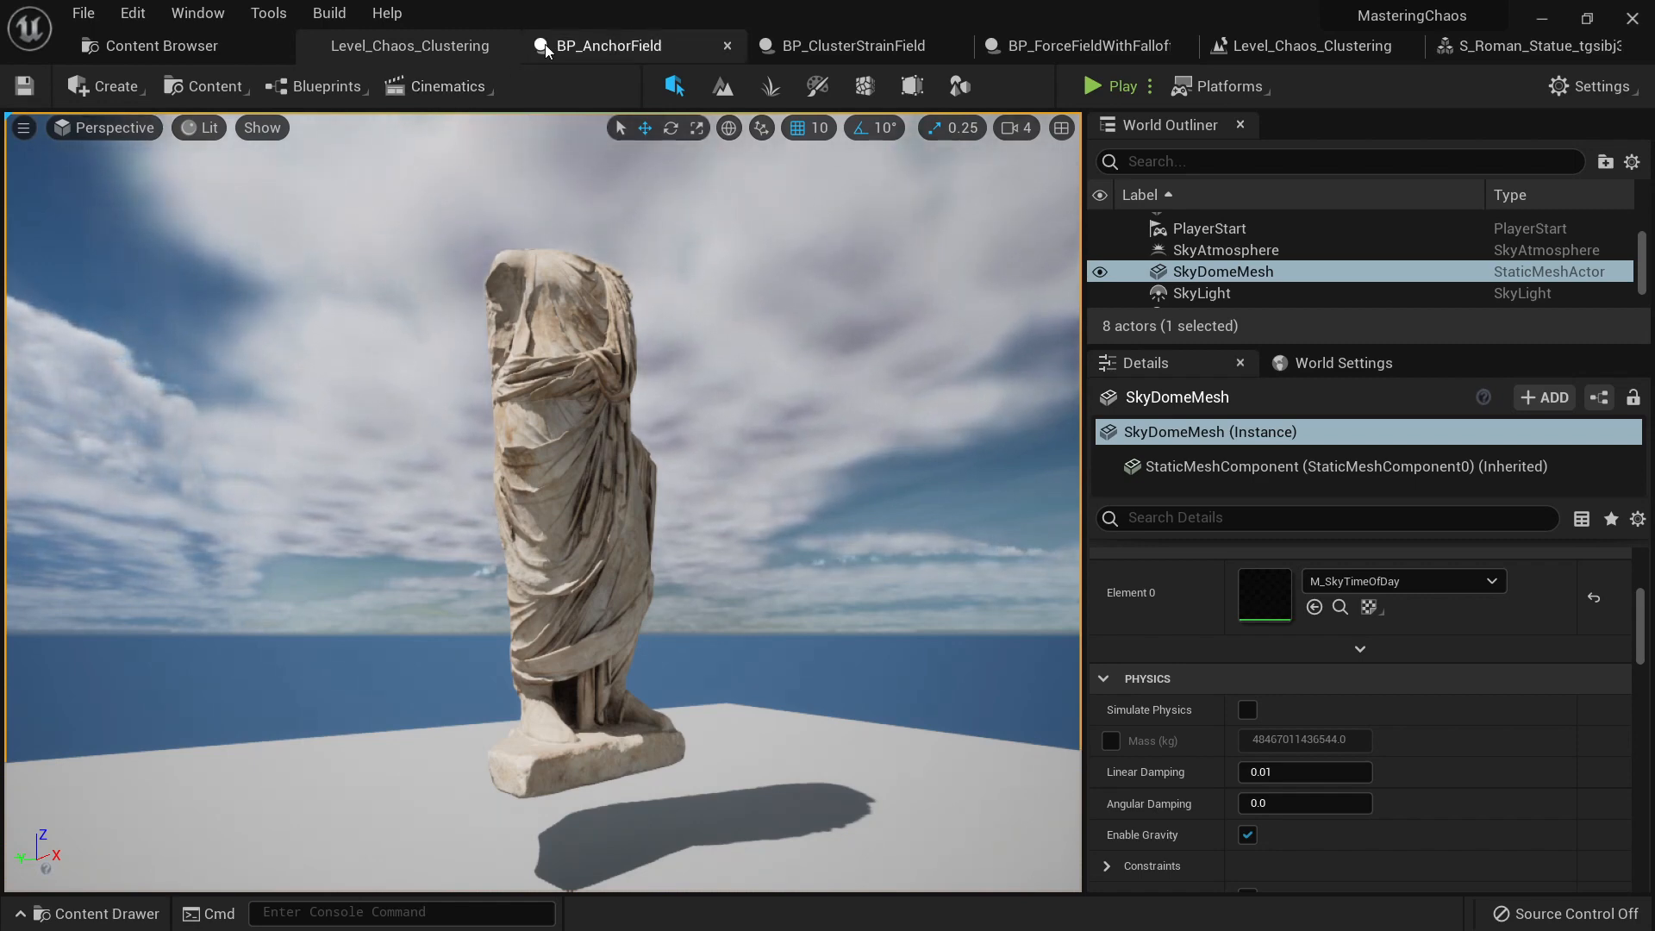
Step: Open the BP_AnchorField blueprint from the Blueprints folder and view its whole Construction Script graph
left_click(609, 46)
left_click(162, 46)
left_click(604, 203)
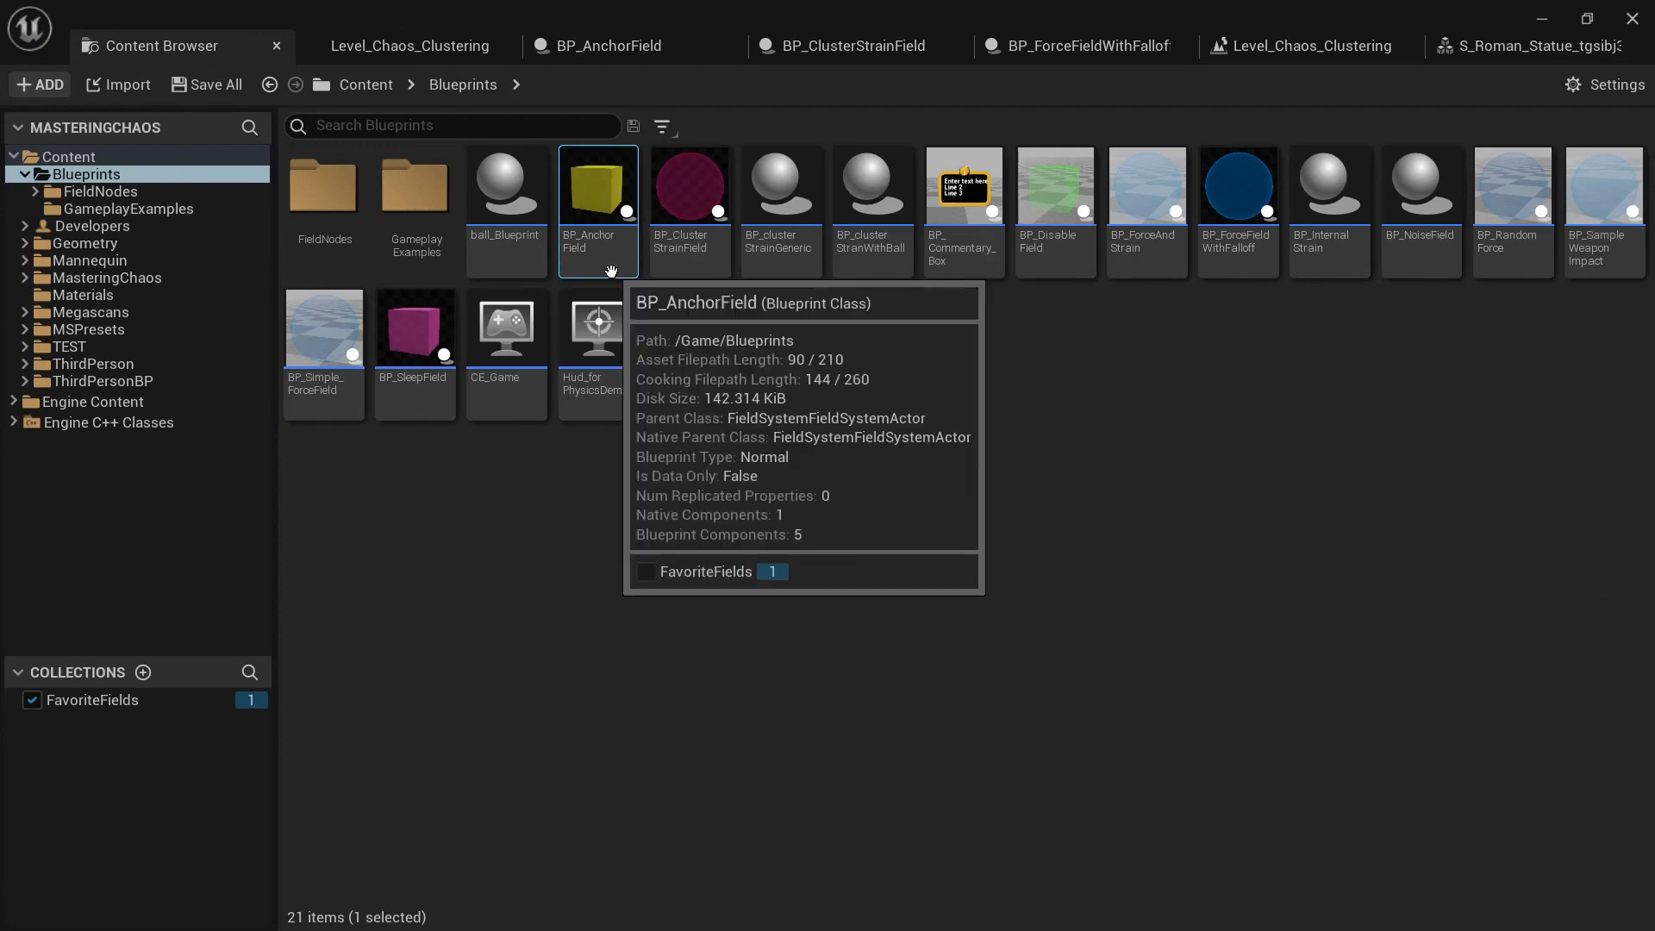
double_click(598, 202)
scroll(1061, 464, "down", 8)
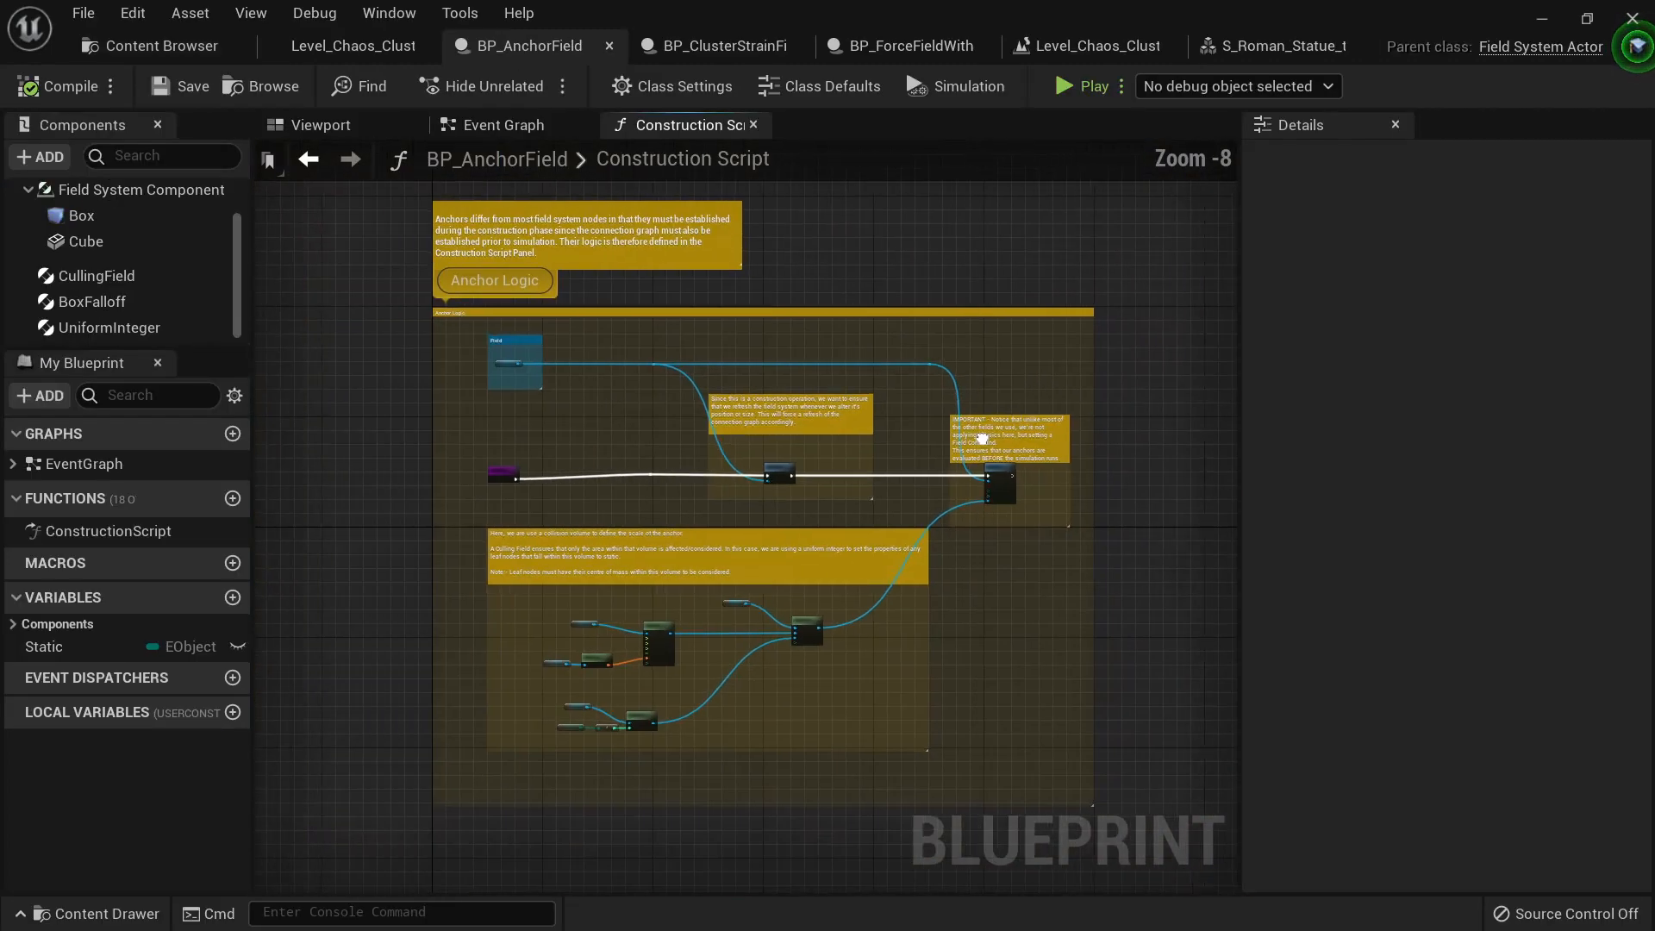
right_click_drag(627, 424, 579, 356)
Step: Show BP_AnchorField's 3D preview, select the Cube component with the rotate tool active, and inspect the box volume
left_click(328, 127)
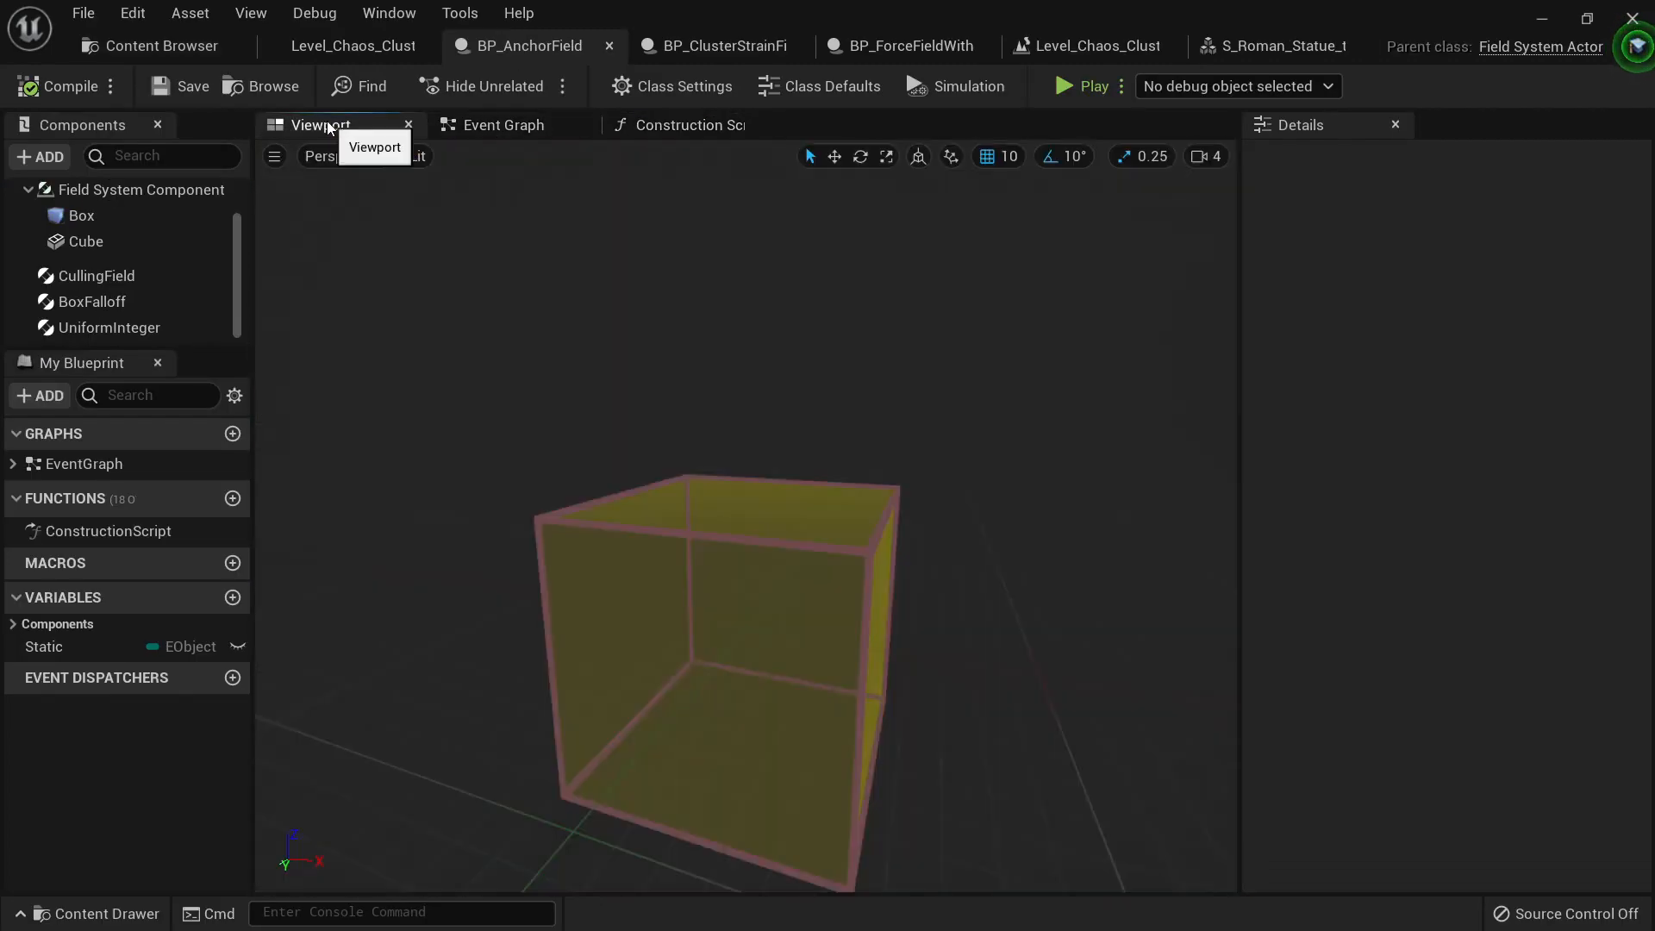
right_click_drag(725, 449, 752, 538)
left_click(724, 483)
key("e")
right_click_drag(735, 482, 811, 449)
left_click(789, 455)
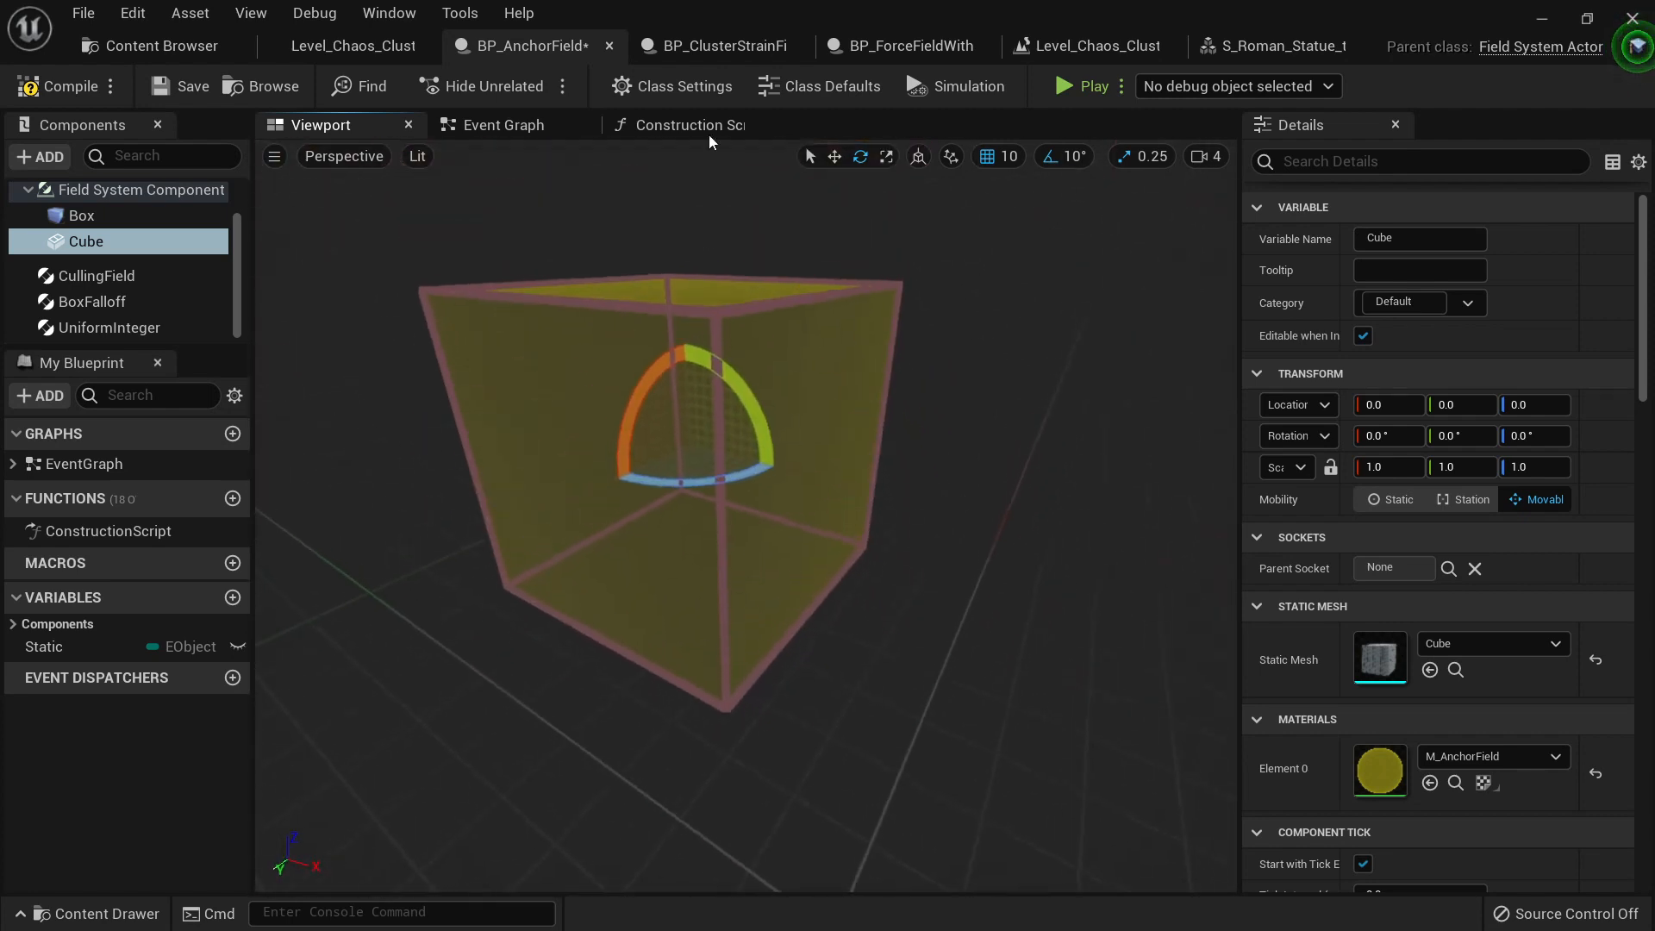
Step: Return to the Construction Script and examine the field, Box Falloff and Uniform Integer nodes of the anchor logic
left_click(510, 125)
left_click(682, 126)
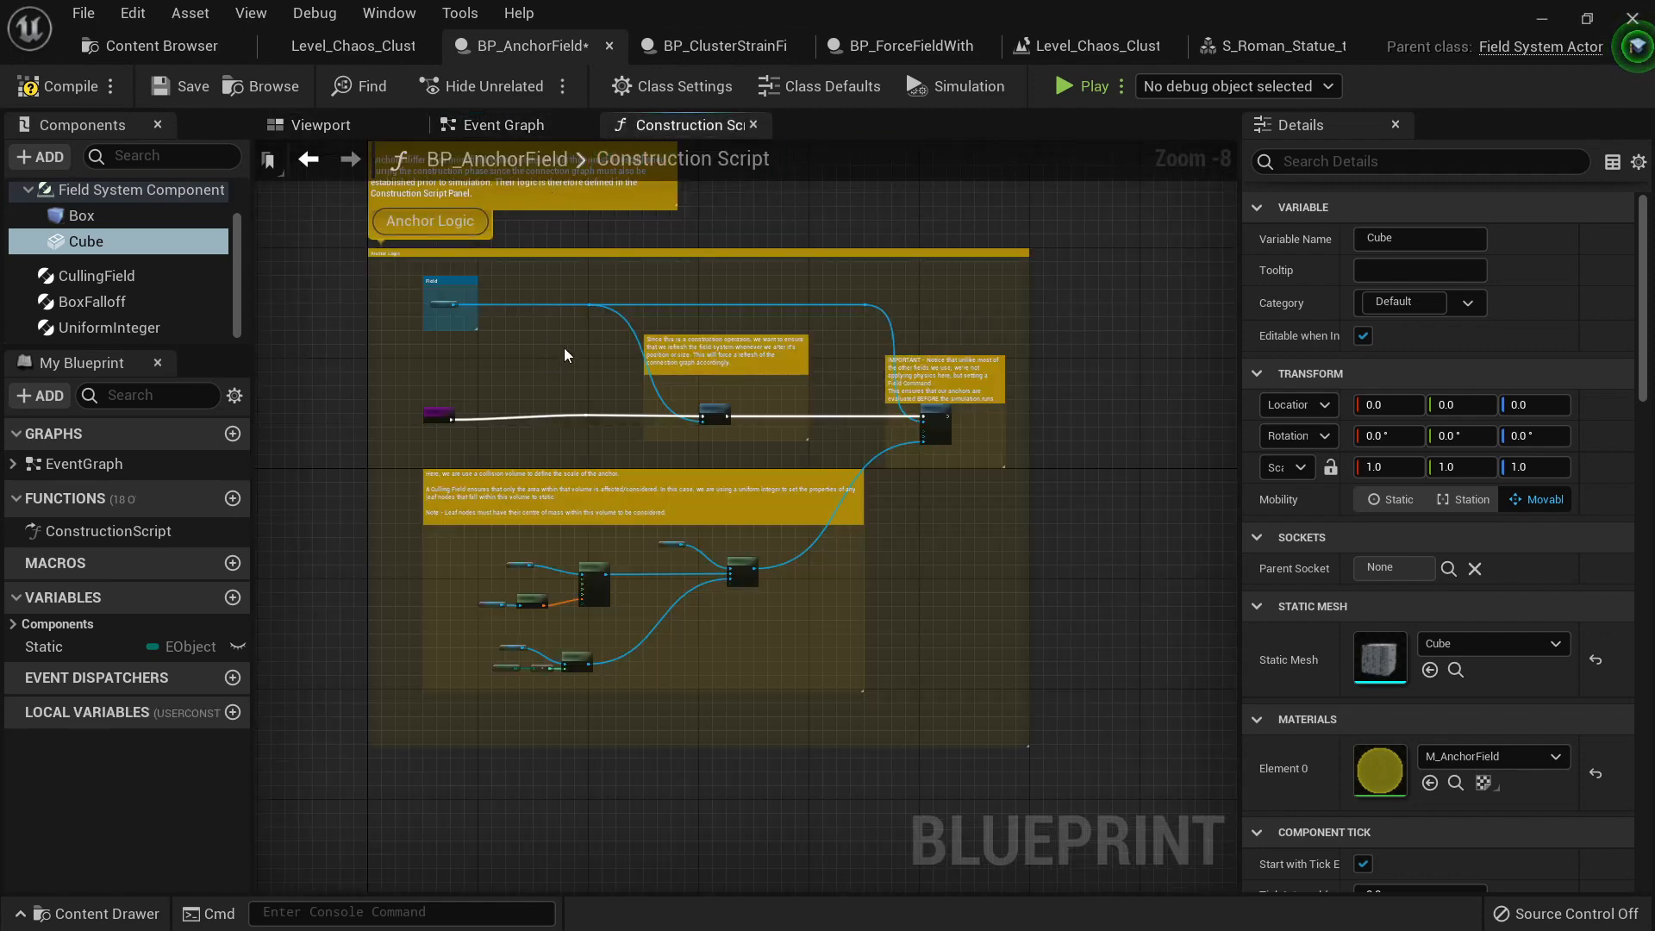
scroll(565, 354, "up", 4)
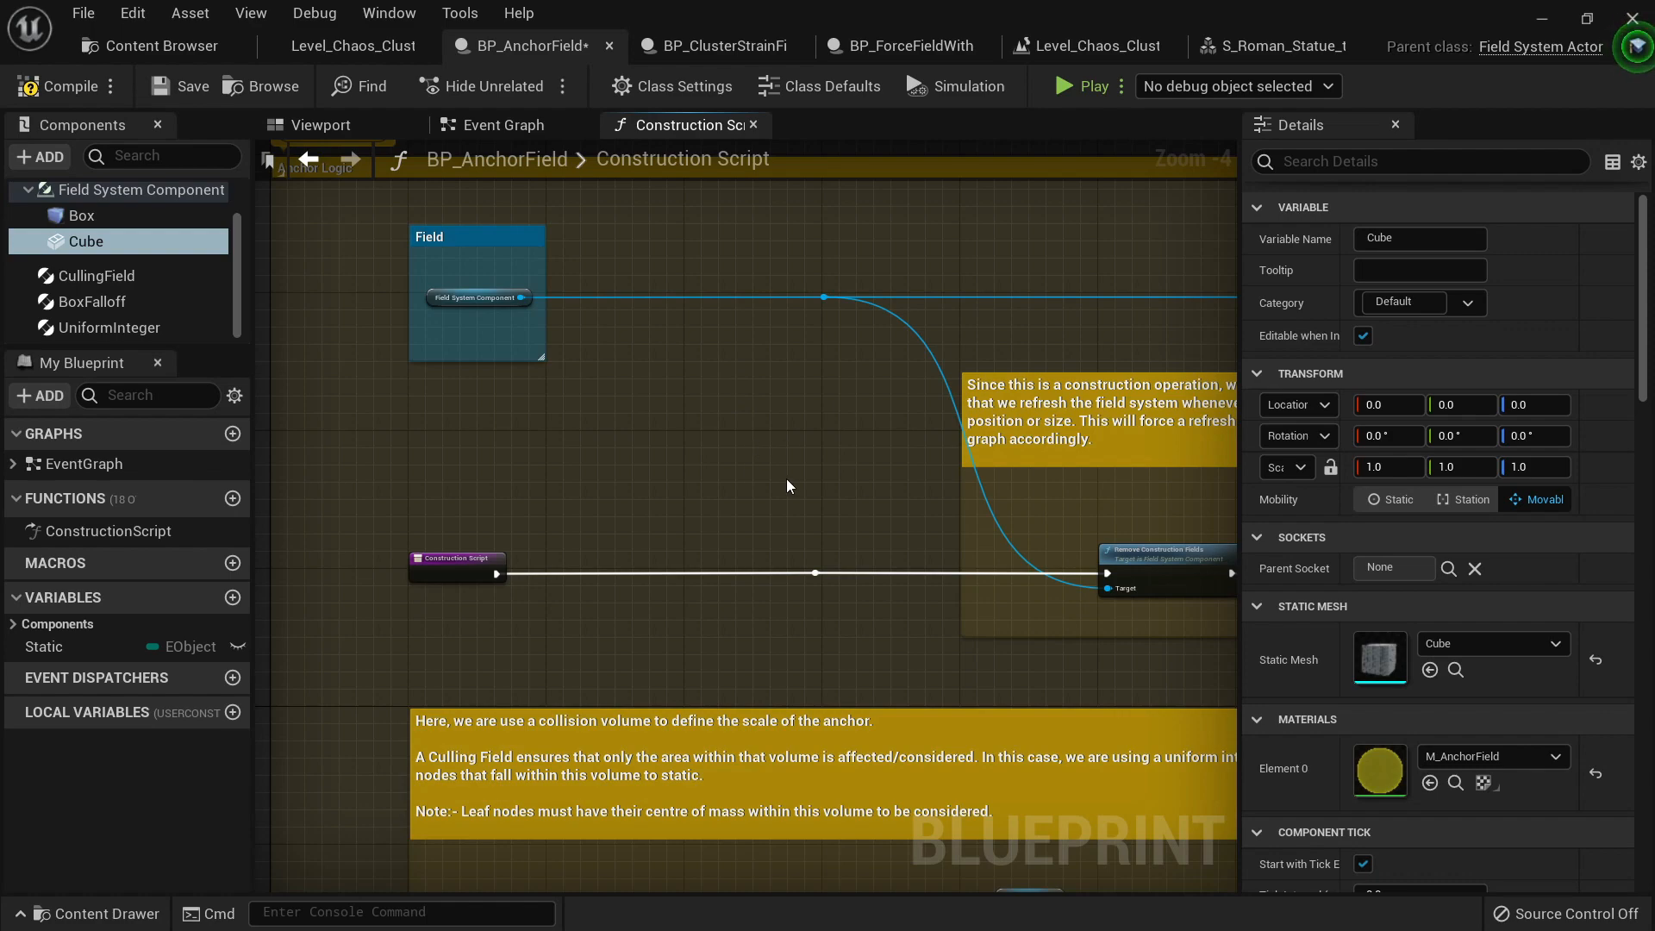
right_click_drag(712, 465, 551, 285)
scroll(549, 286, "down", 4)
scroll(539, 565, "up", 5)
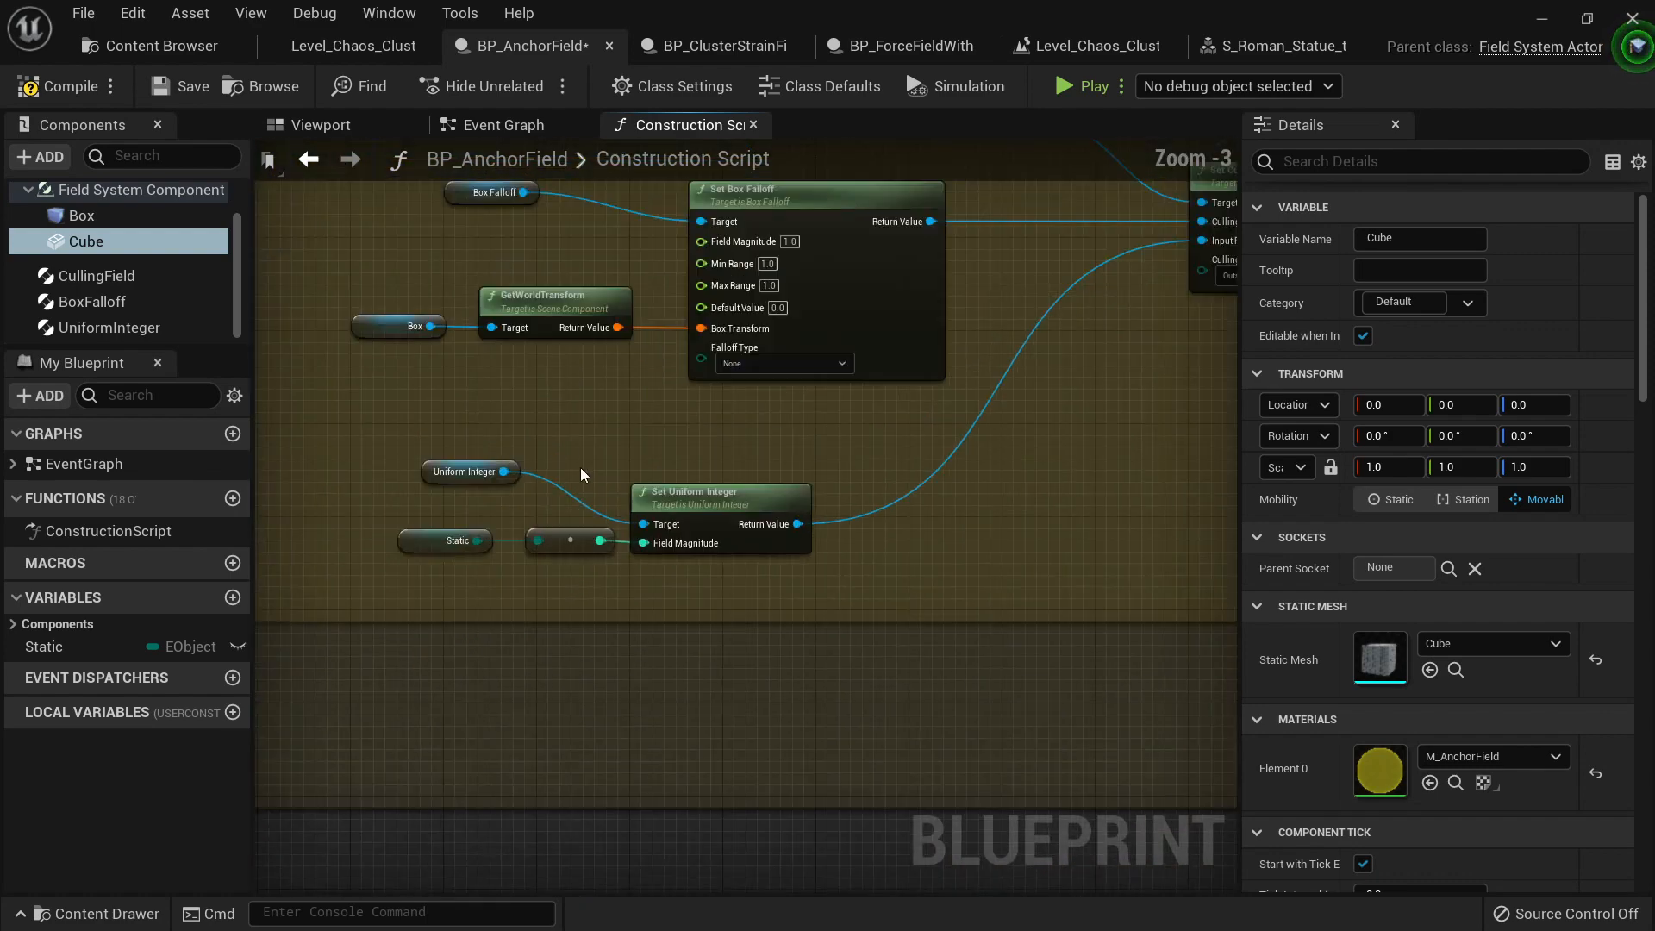
scroll(543, 422, "down", 1)
right_click_drag(534, 405, 726, 306)
scroll(501, 476, "down", 2)
scroll(552, 392, "up", 5)
scroll(726, 306, "down", 1)
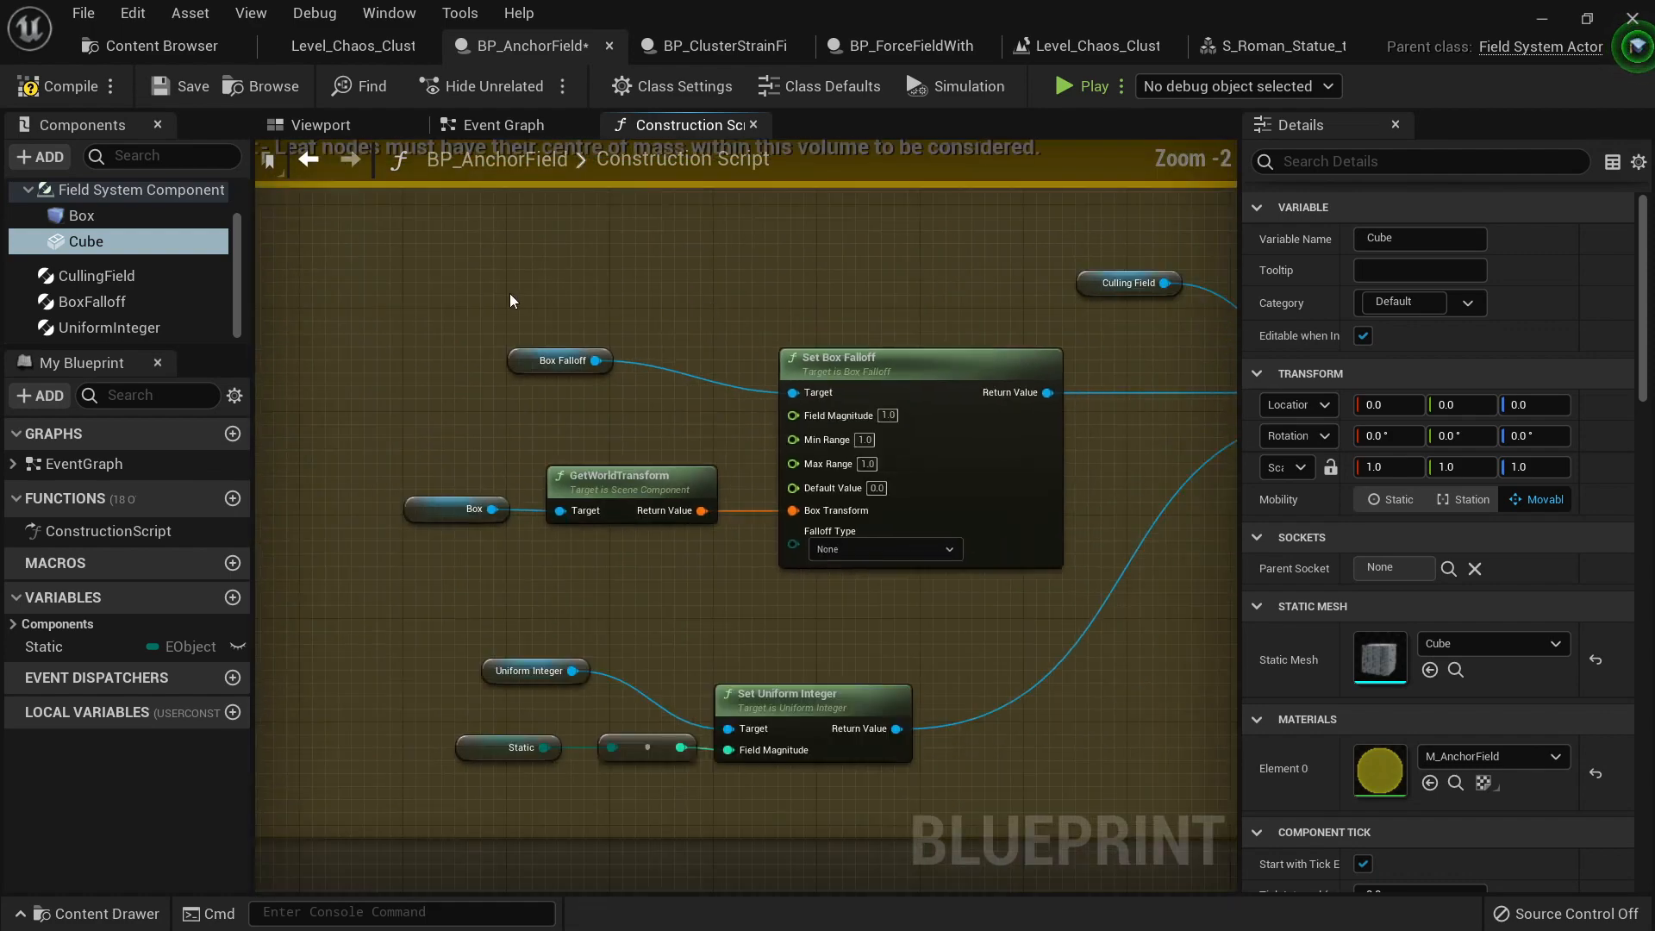
Step: Select the box falloff and uniform integer nodes, follow their outputs, and select the Set Culling Field node
left_click_drag(868, 661, 1108, 799)
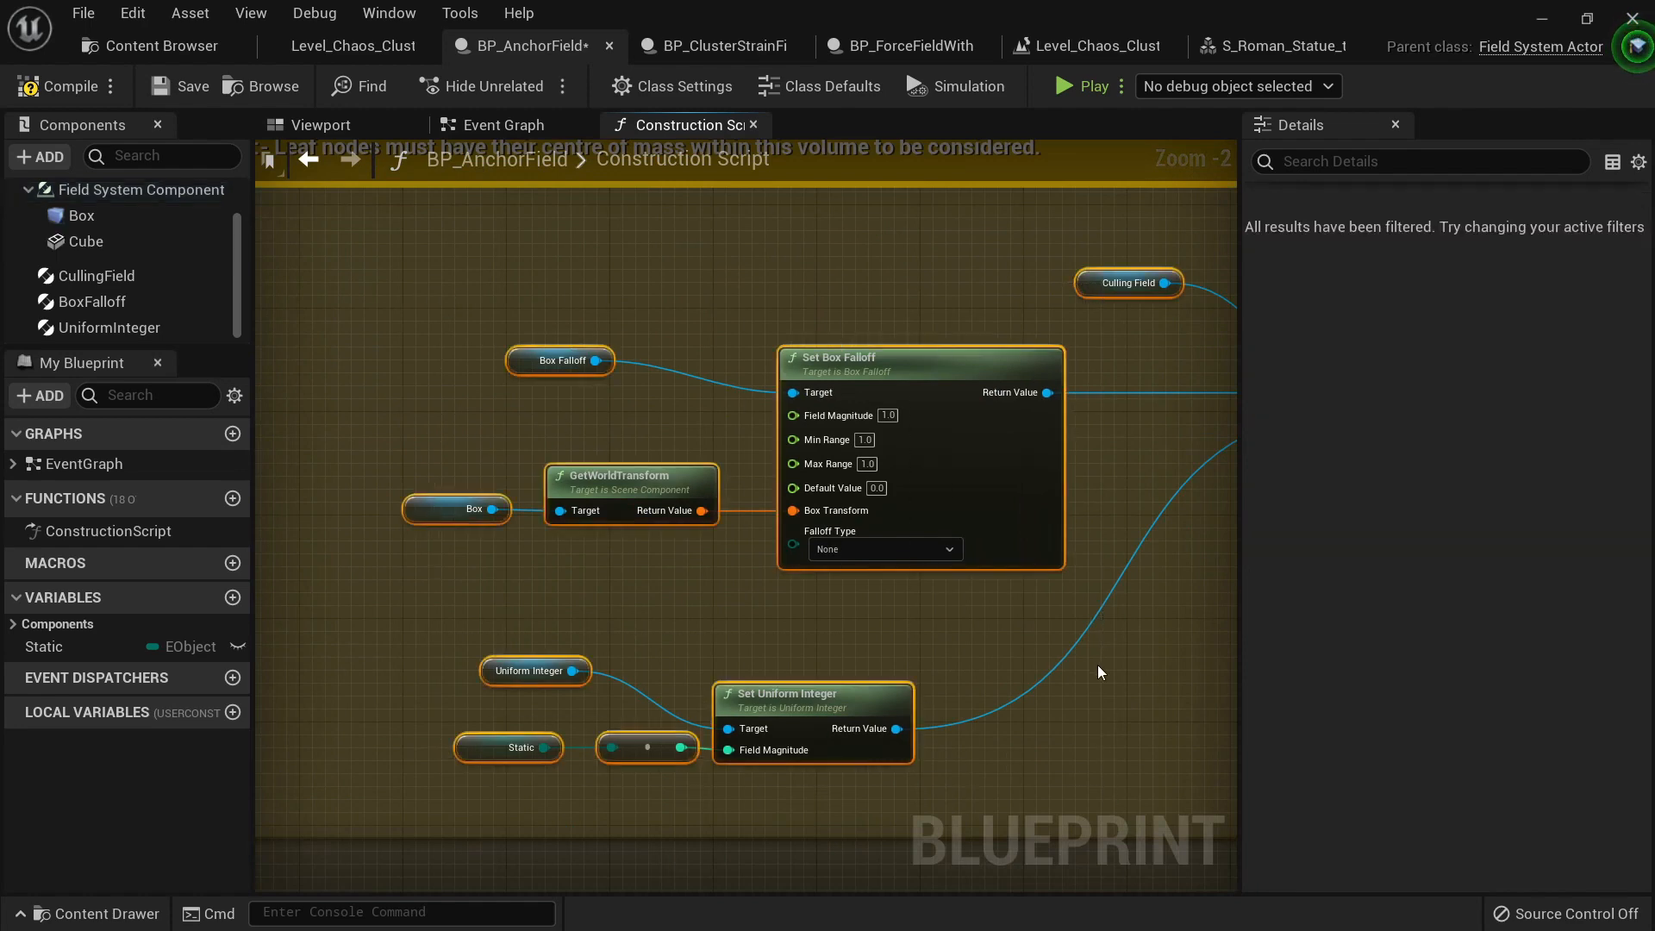
right_click_drag(1123, 550, 591, 521)
left_click(933, 558)
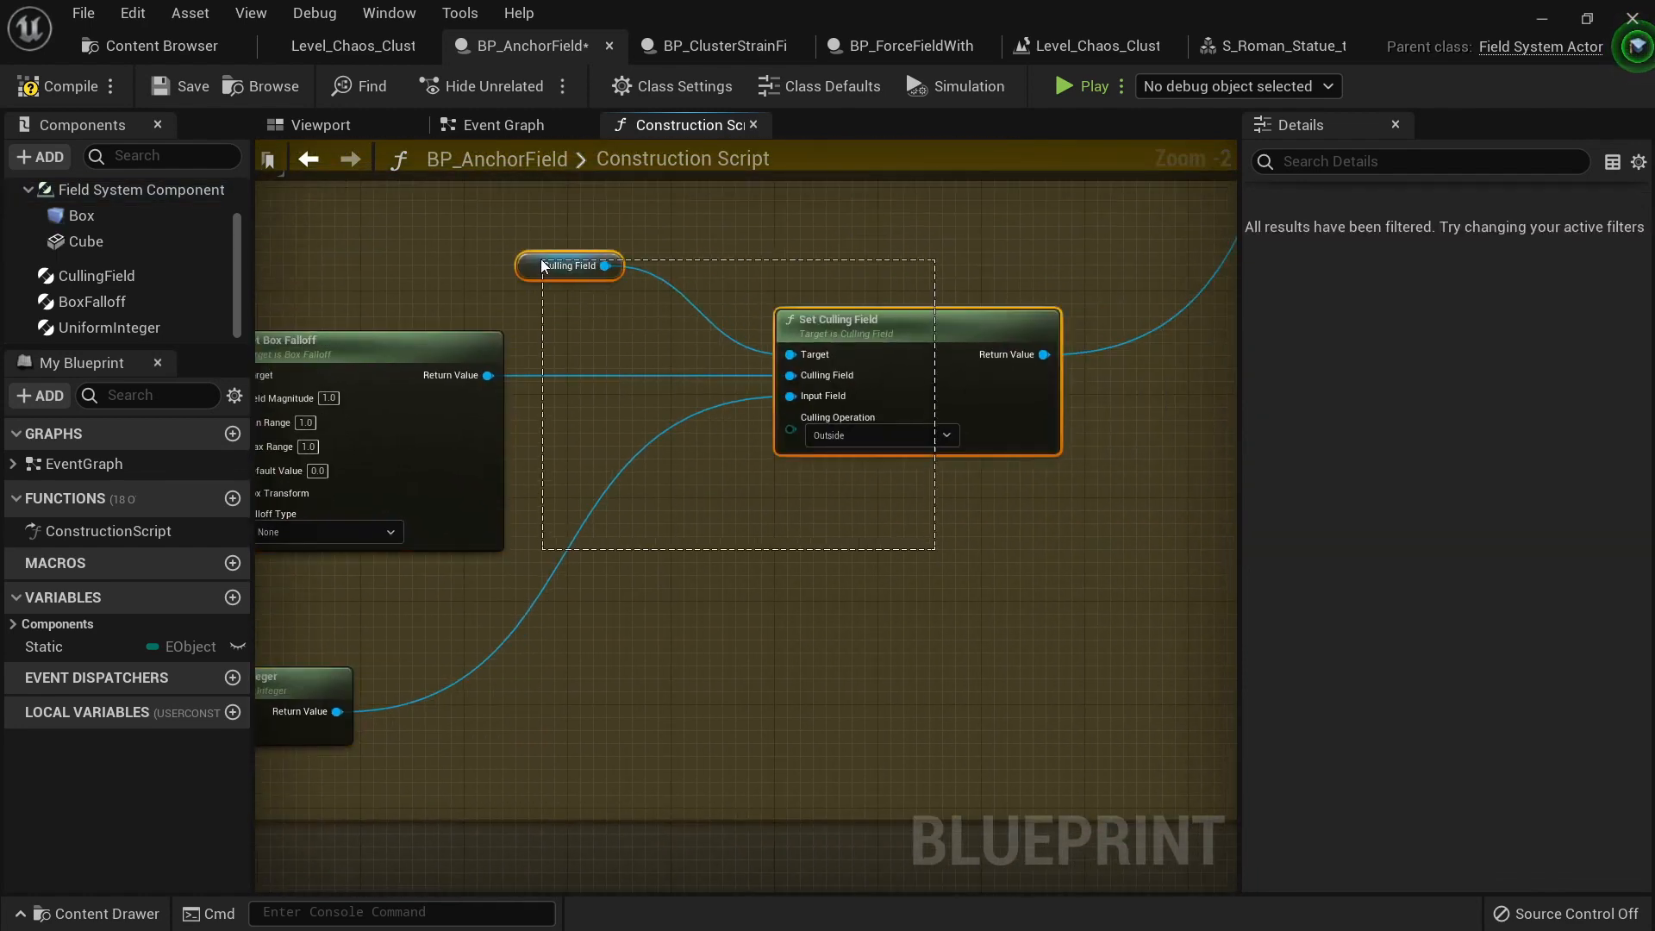
left_click_drag(541, 260, 542, 236)
left_click(850, 312)
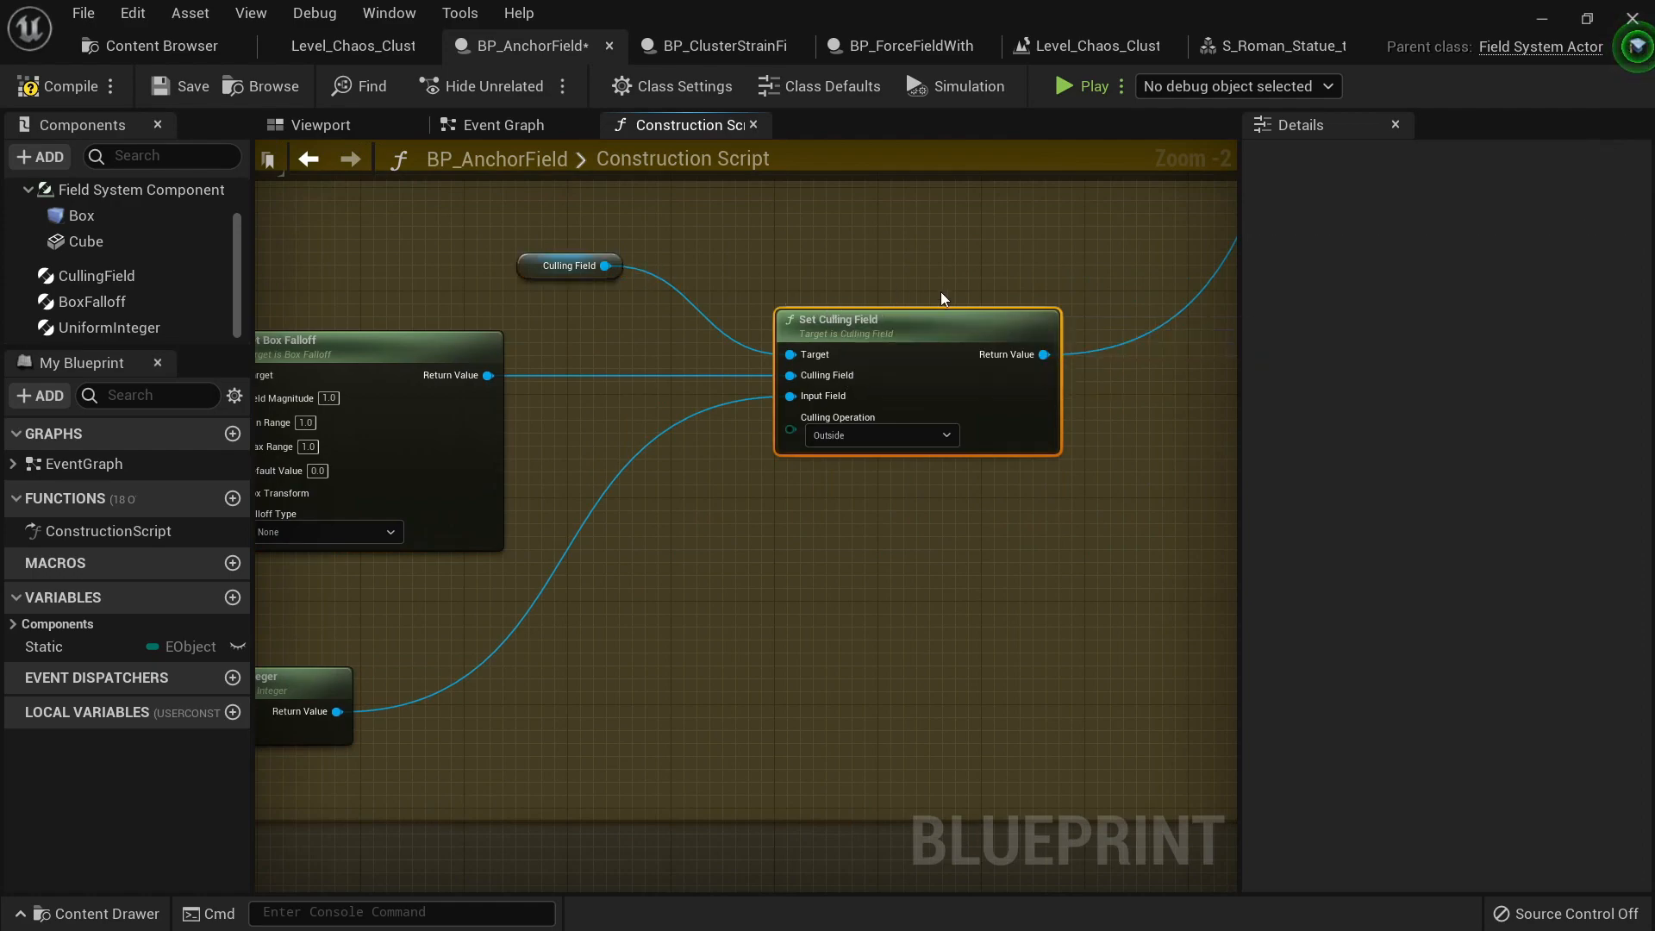
Step: Examine the Add Construction Field node, compile BP_AnchorField, and review the complete anchor logic graph
right_click_drag(988, 283, 501, 685)
right_click_drag(761, 488, 962, 436)
scroll(958, 444, "down", 2)
right_click_drag(1040, 379, 772, 546)
scroll(907, 418, "up", 4)
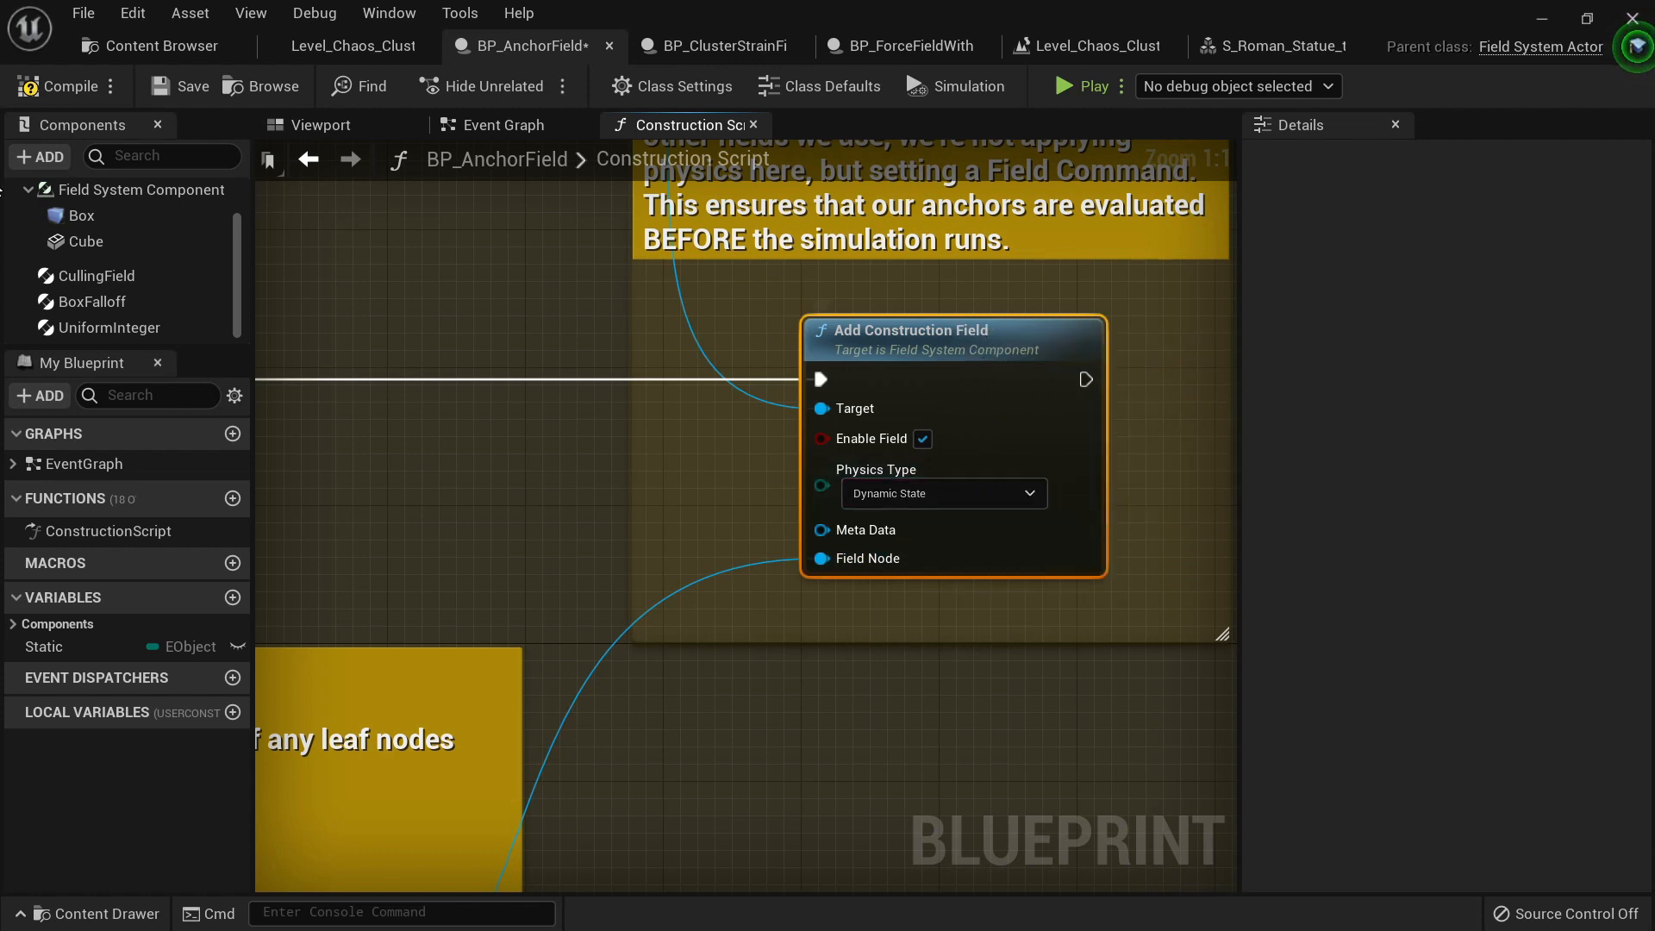
left_click(61, 86)
scroll(610, 287, "down", 7)
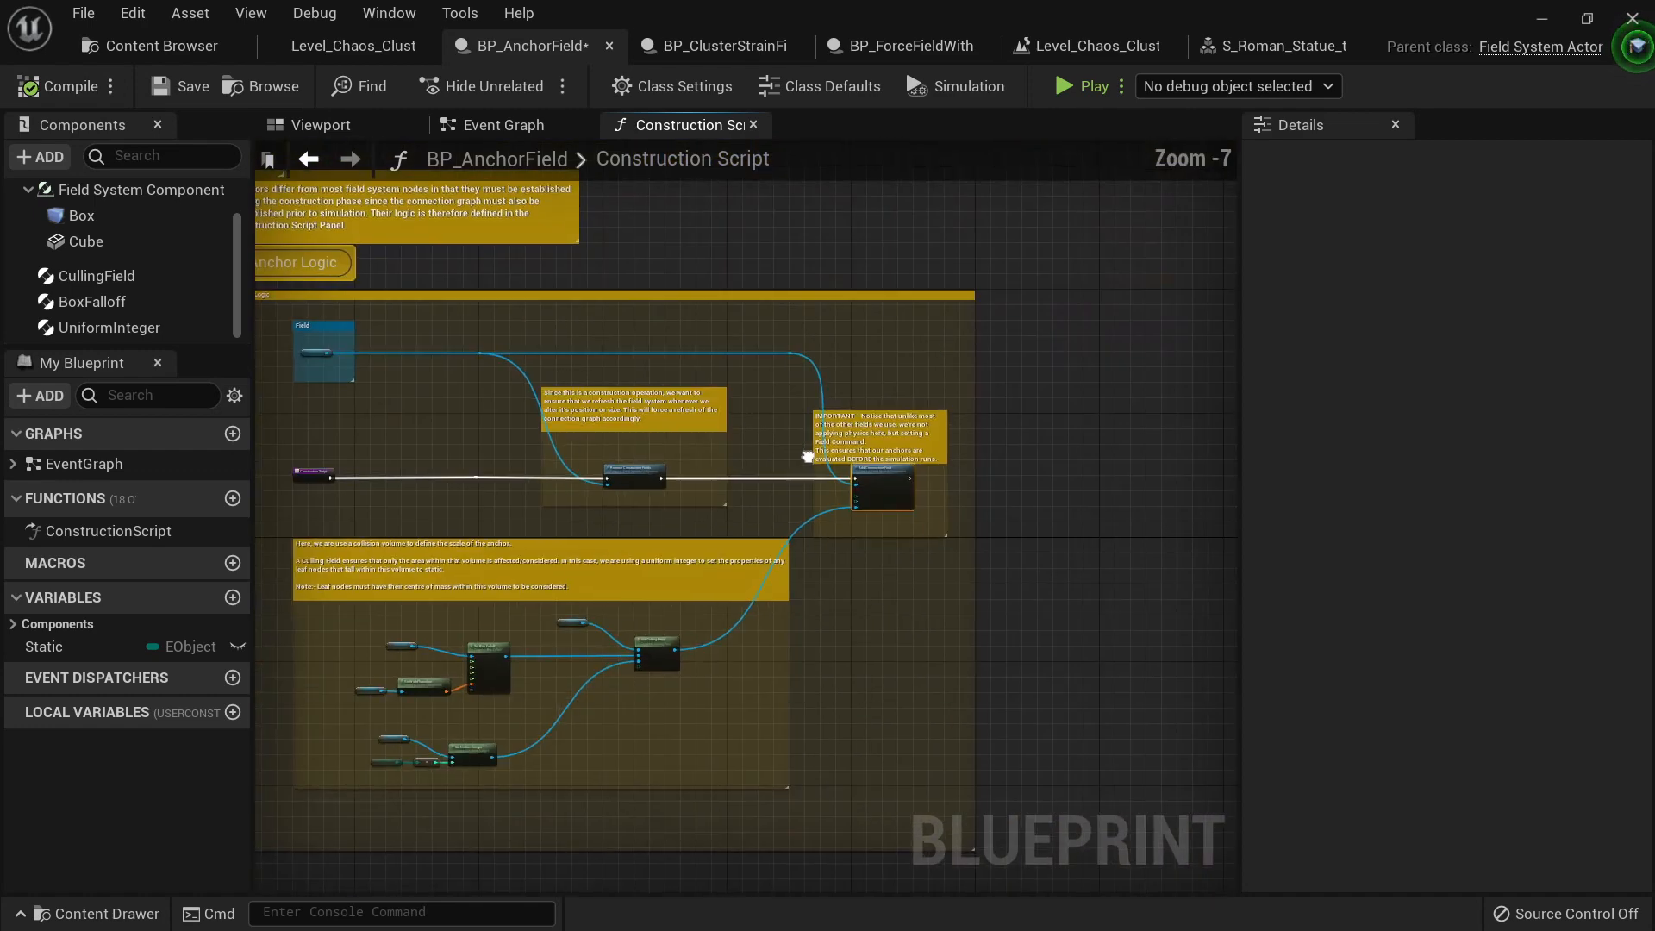
scroll(629, 395, "up", 6)
Step: Switch to the Level_Chaos_Clustering level and examine the Roman statue above the floor from near and far
left_click(345, 54)
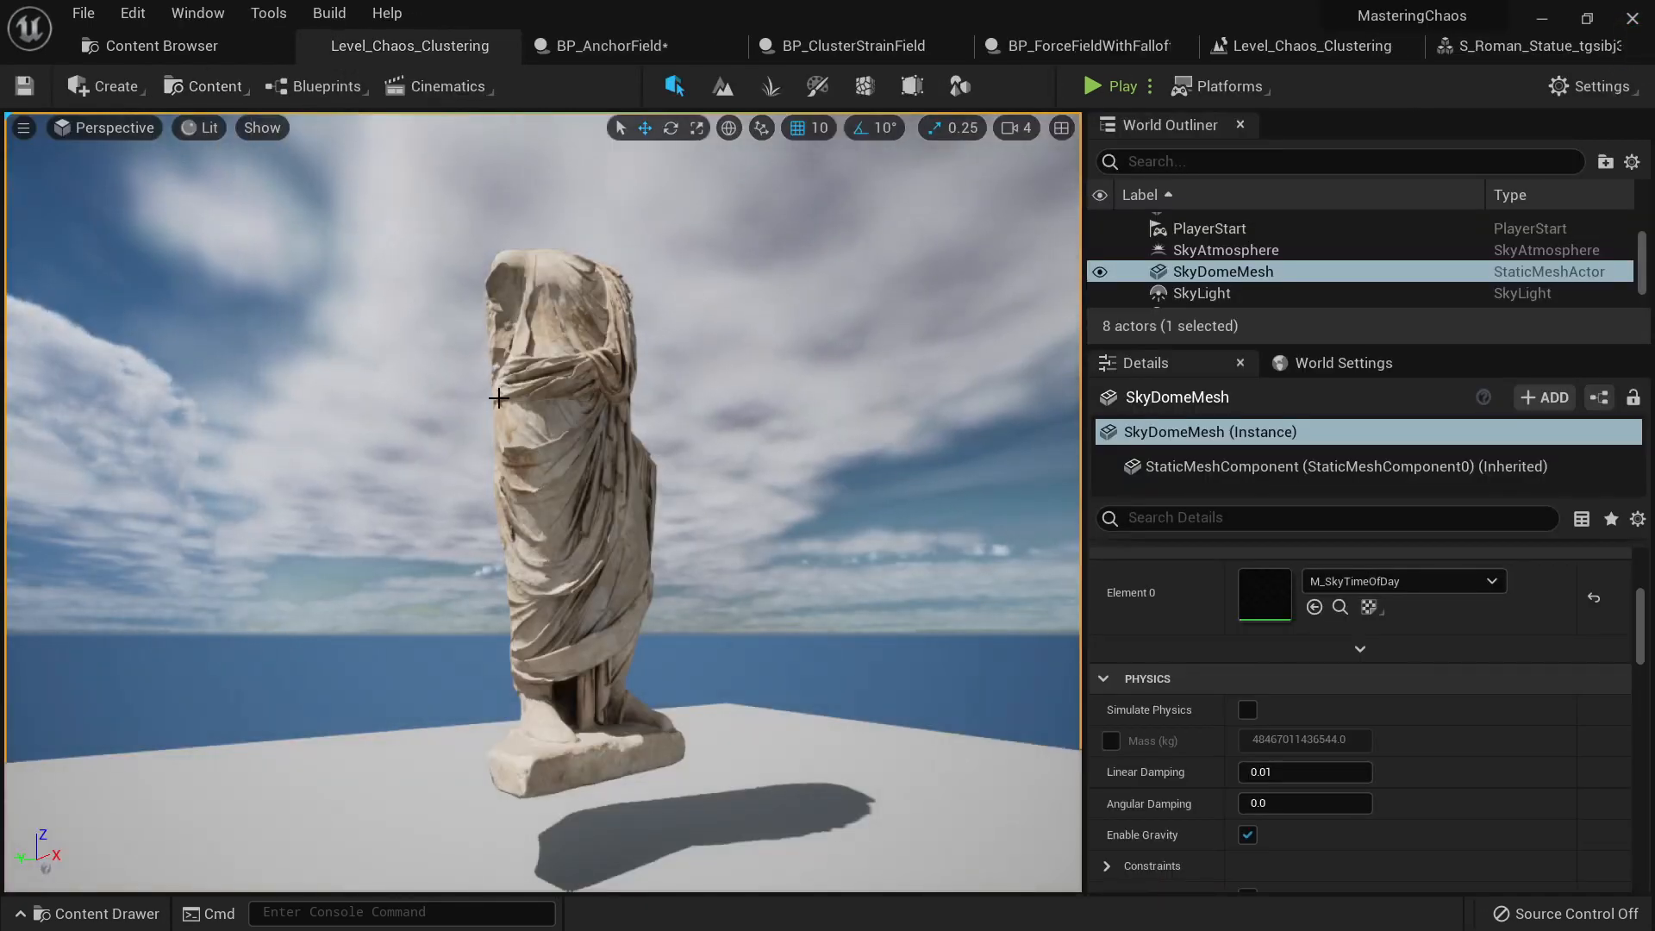
right_click_drag(457, 300, 436, 356)
key("w")
right_click_drag(500, 401, 616, 401)
key("s")
key("w")
key("s")
key("w")
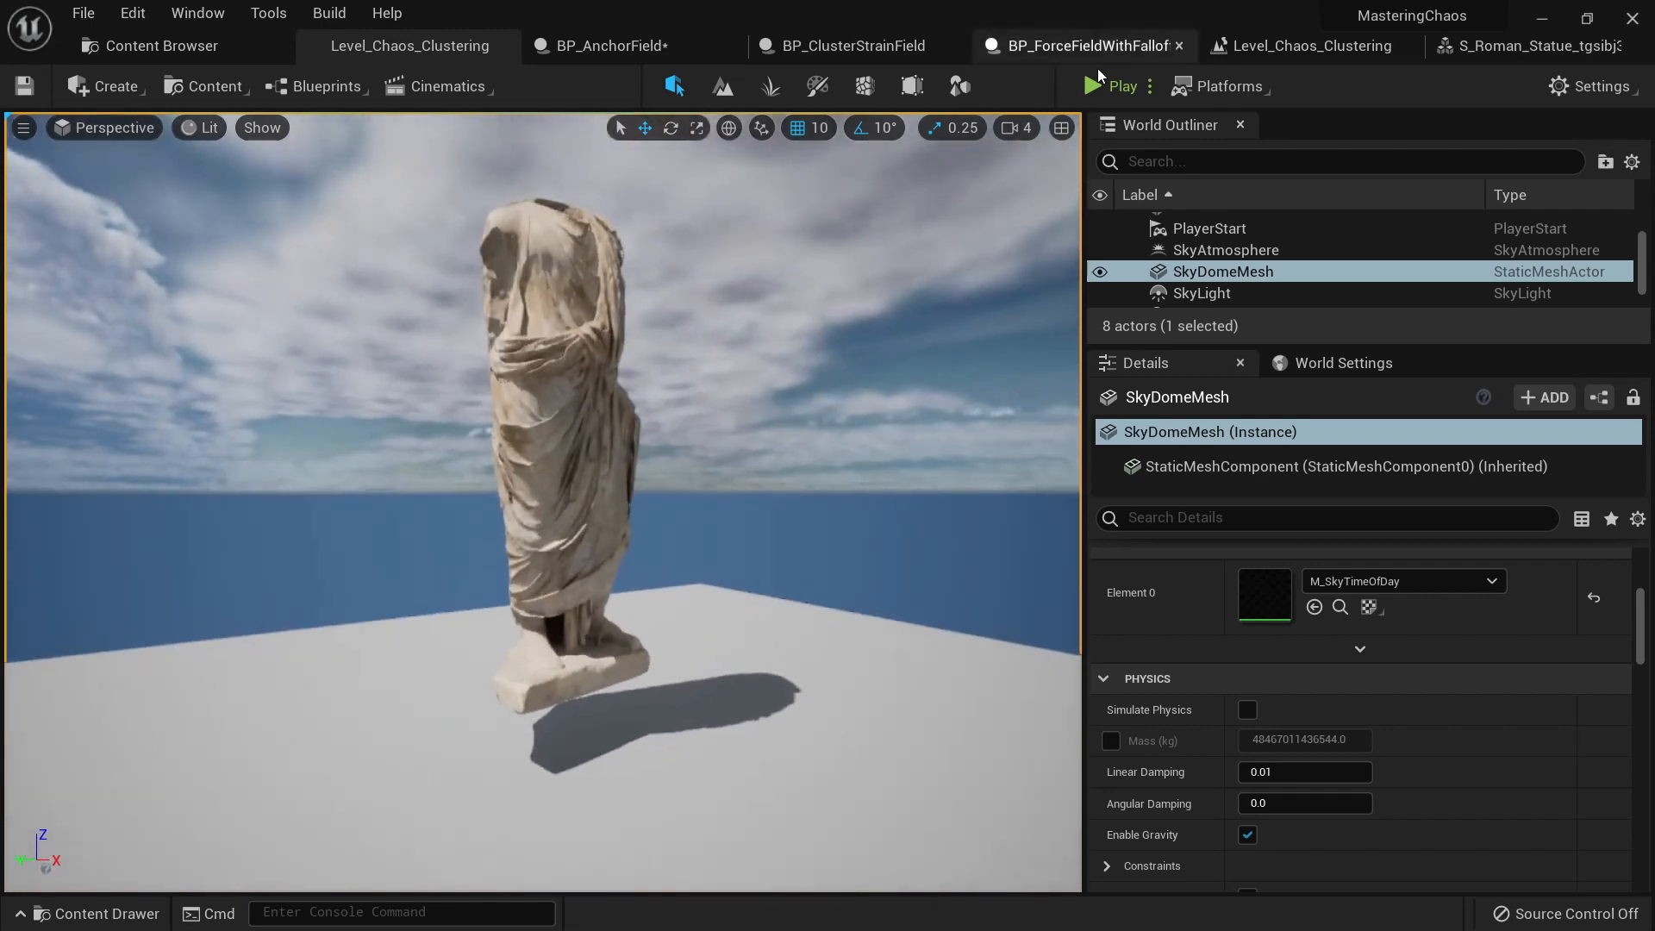
Step: Play the level, run the character up to the statue's fallen pieces, and stop playing
left_click(1102, 86)
left_click(1038, 160)
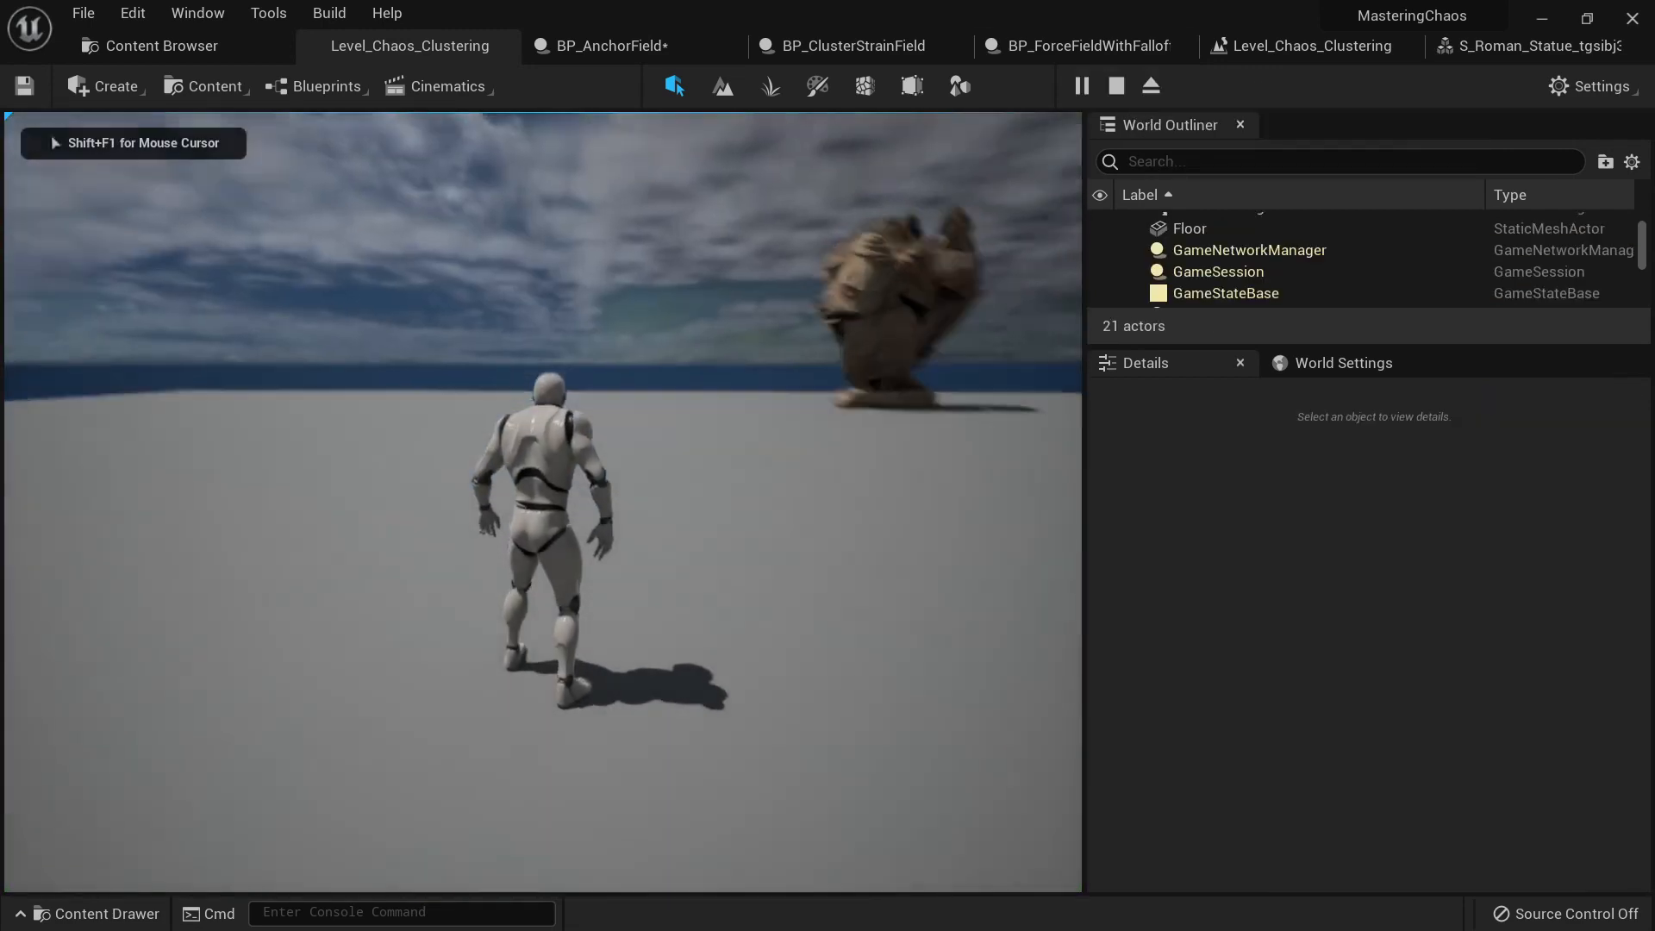
key("w")
key("w")
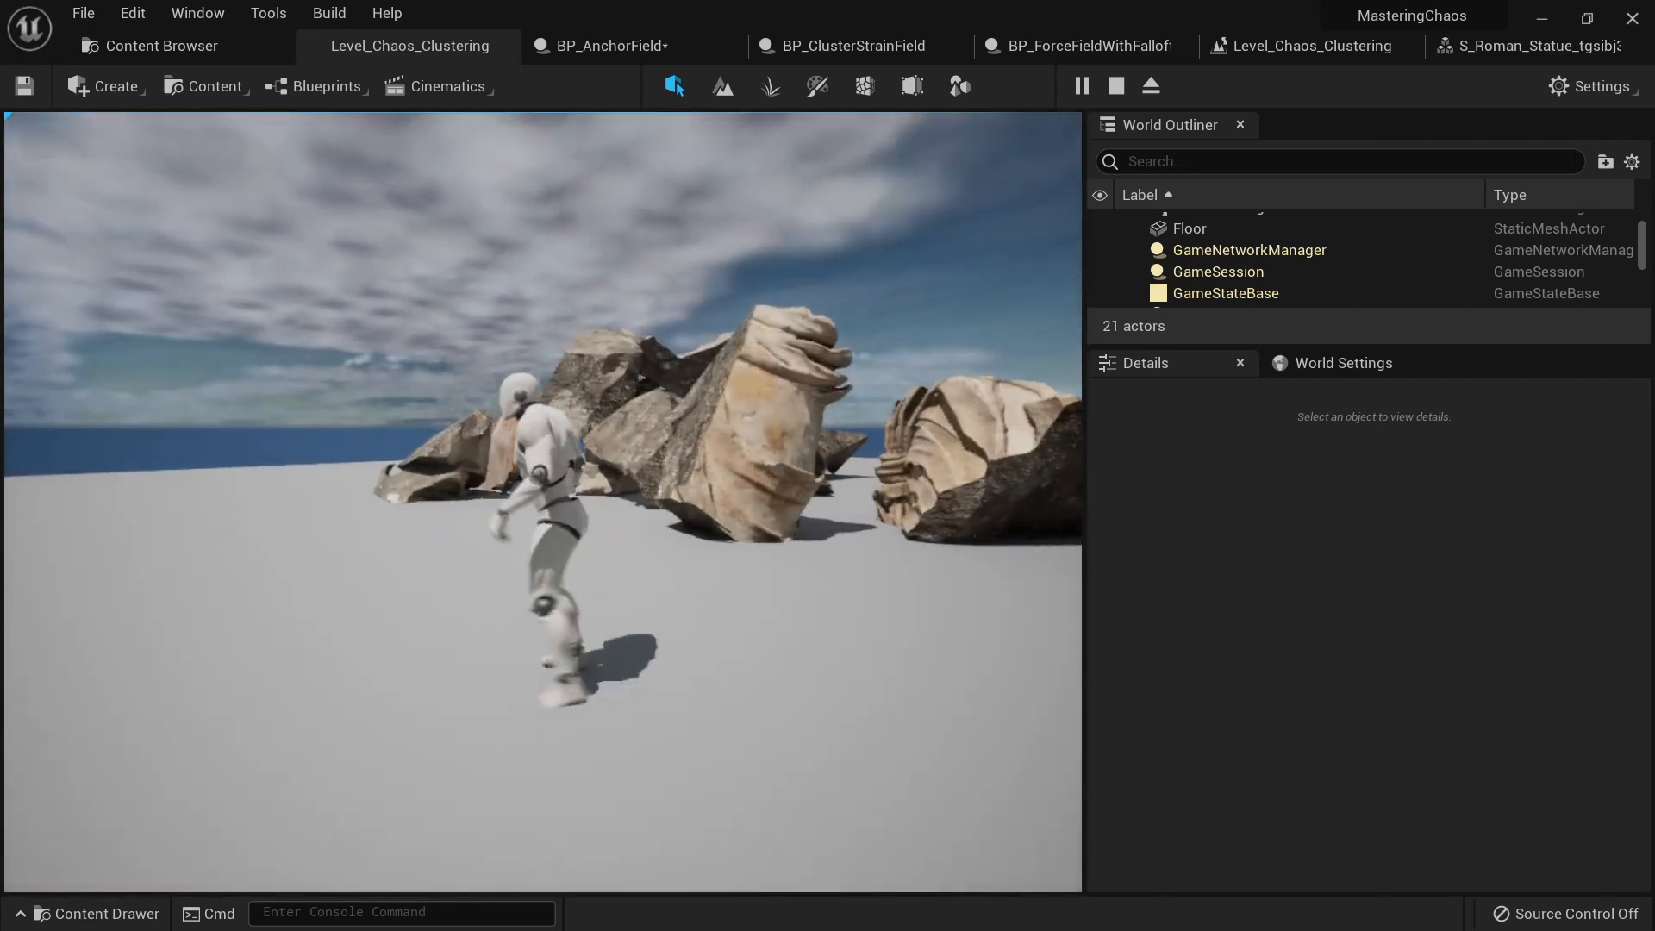
key("Escape")
Step: Move the statue along its X axis to near the PlayerStart and play the level again
right_click_drag(899, 455, 742, 509)
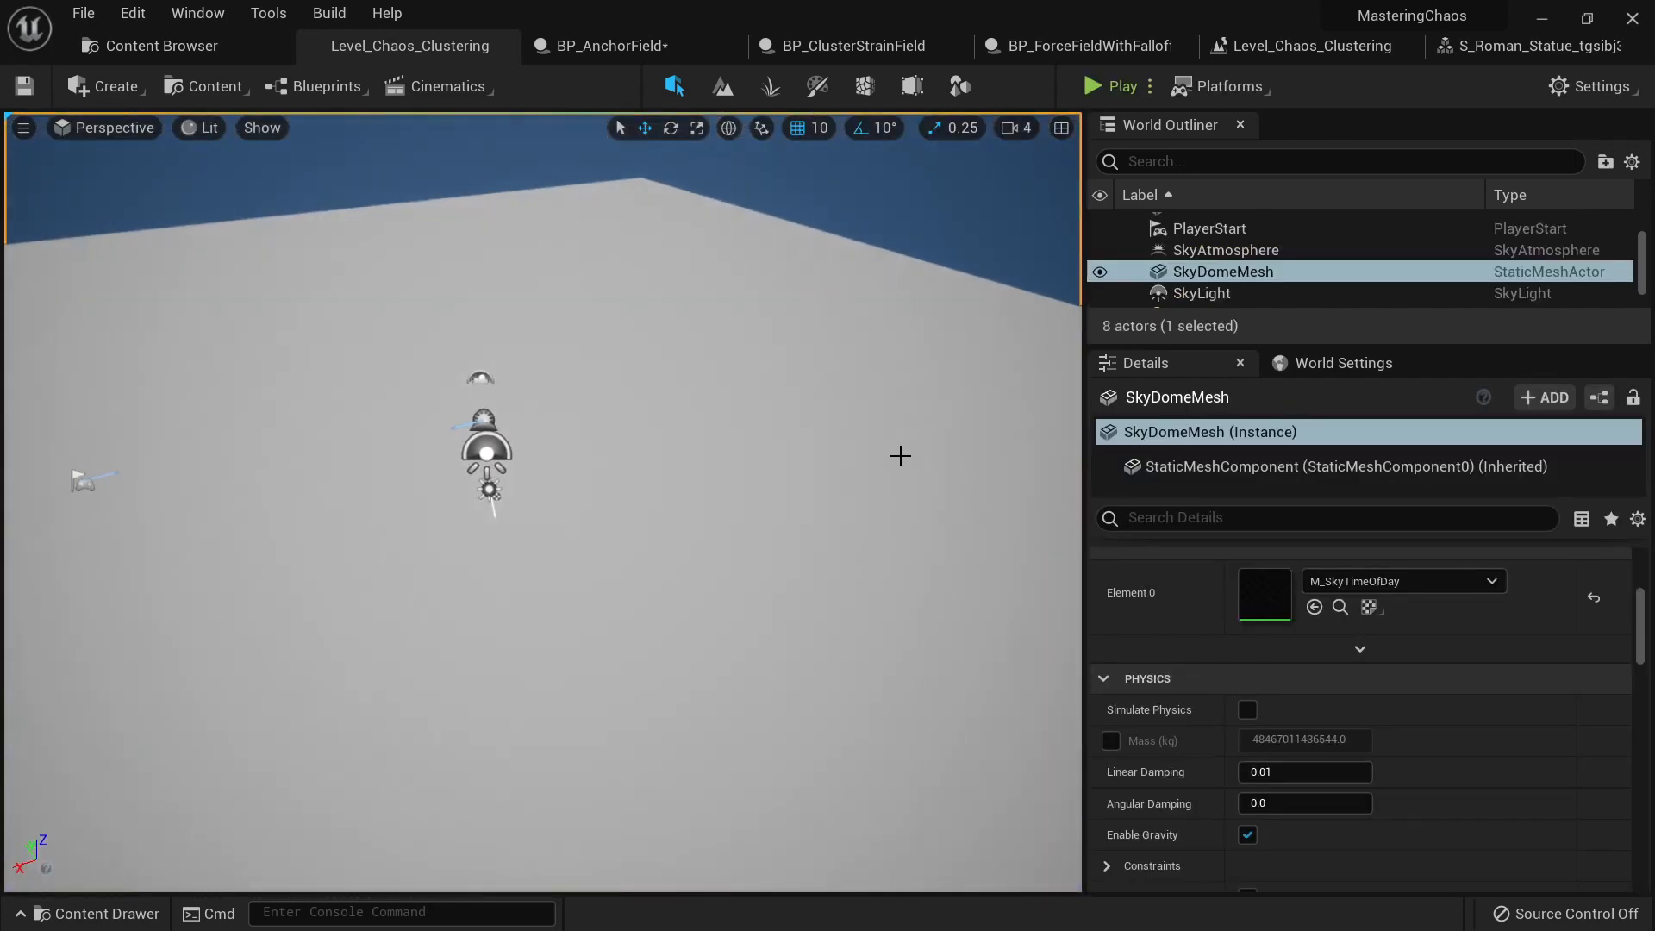
right_click_drag(824, 459, 905, 448)
left_click(849, 440)
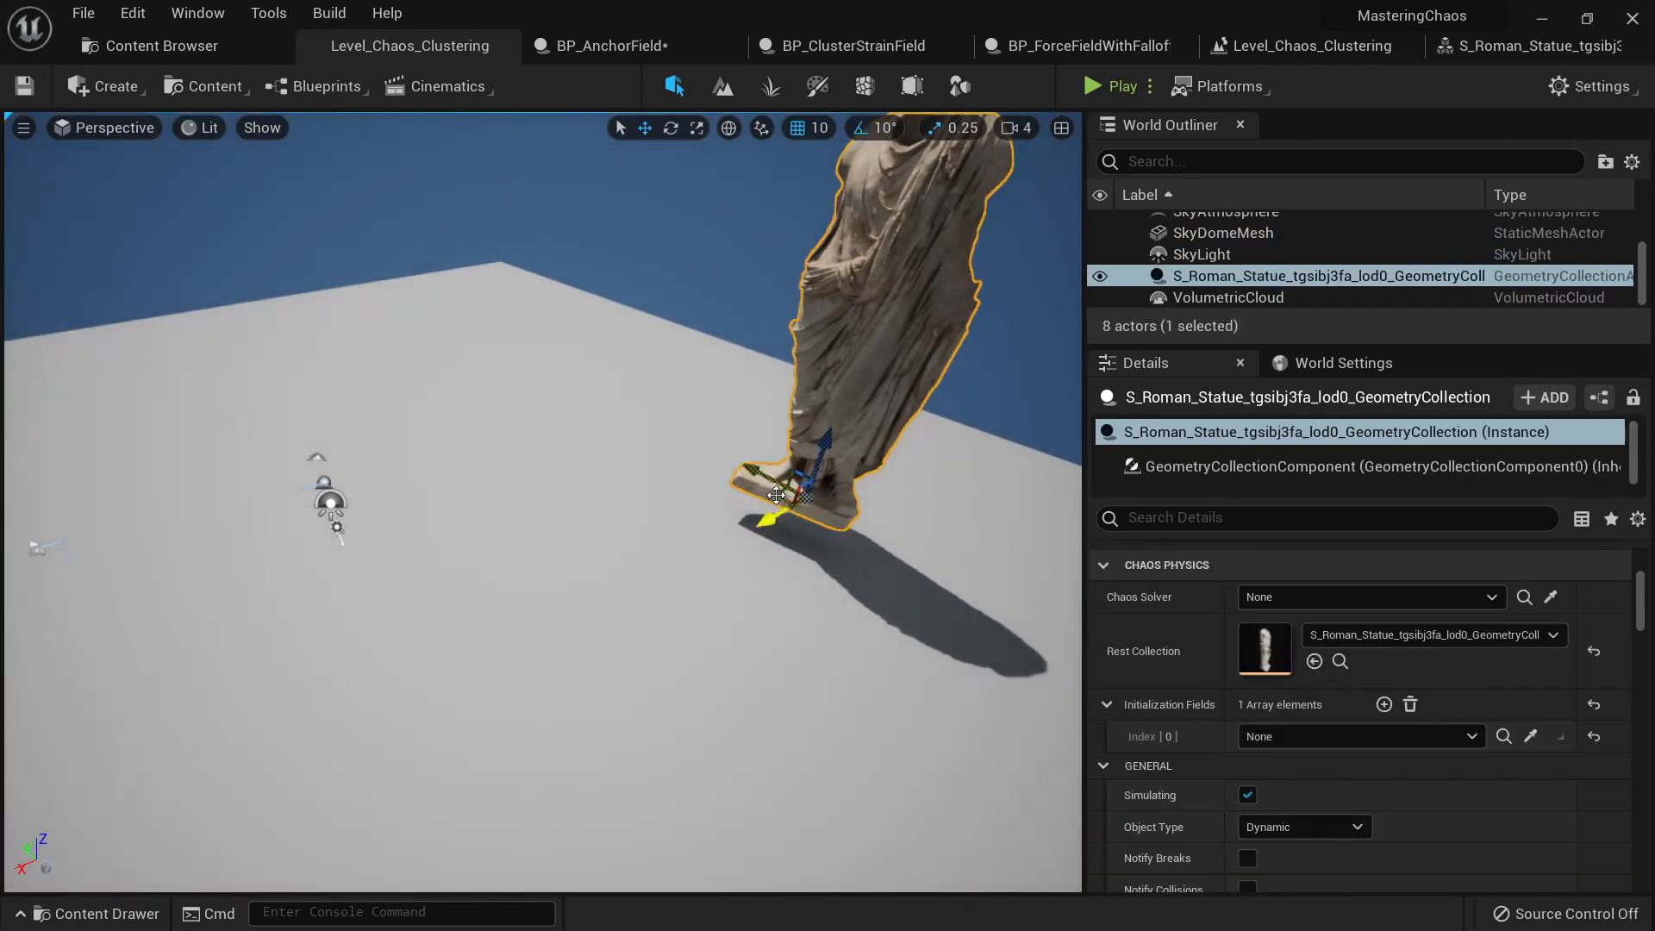
left_click_drag(769, 511, 203, 498)
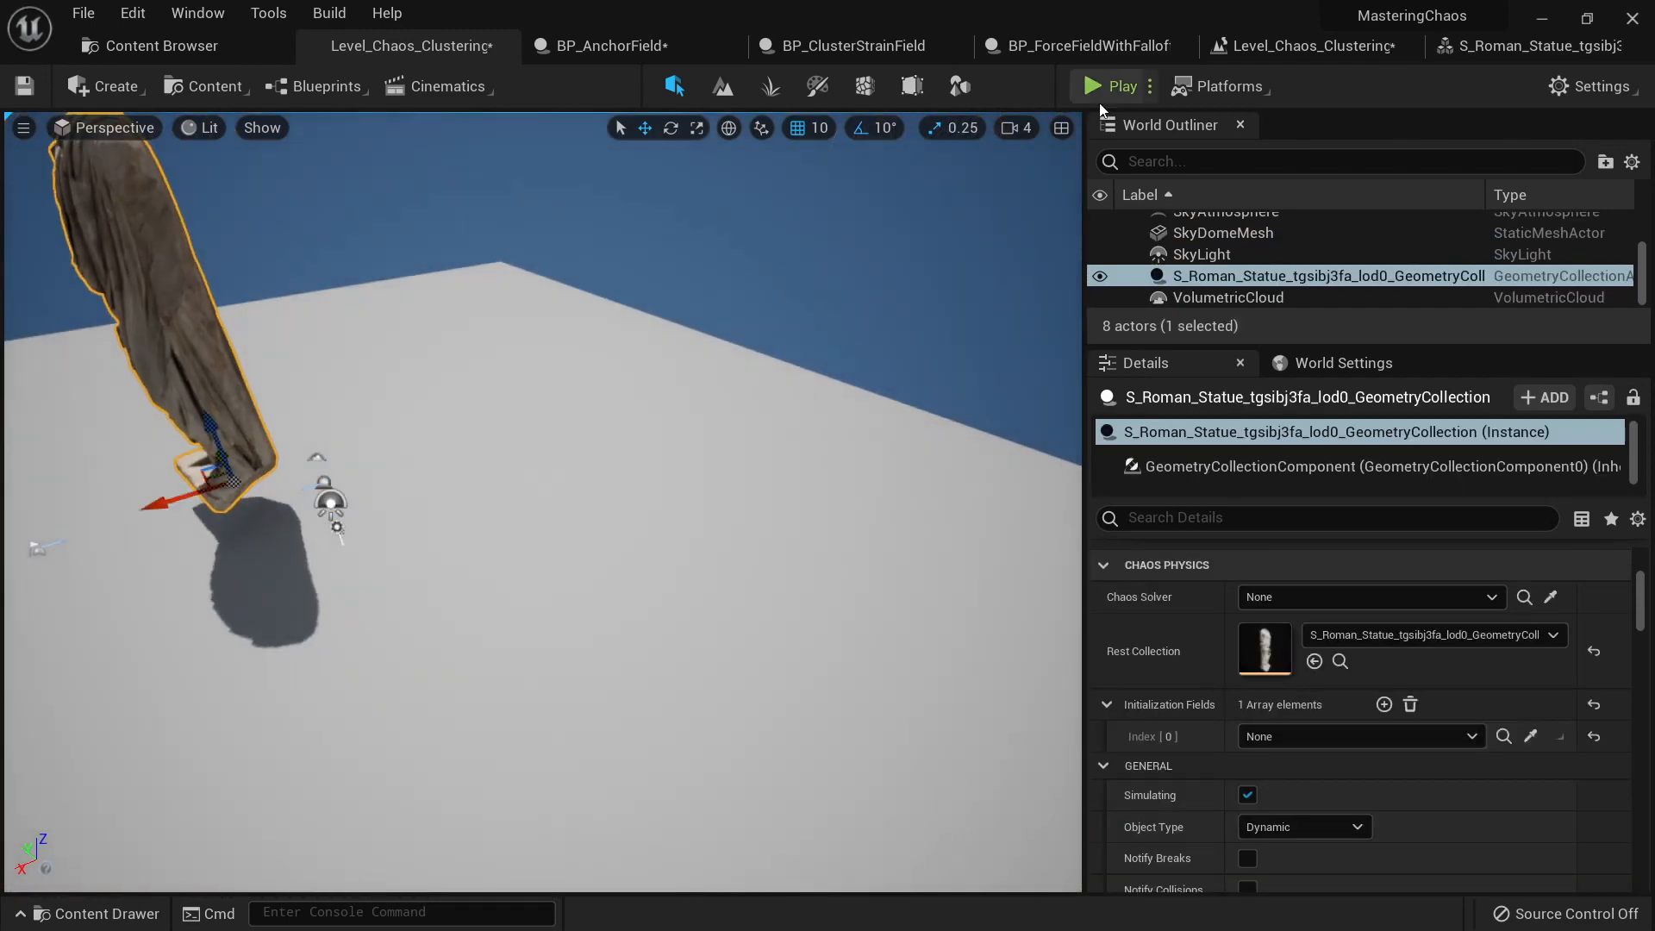
left_click(1115, 86)
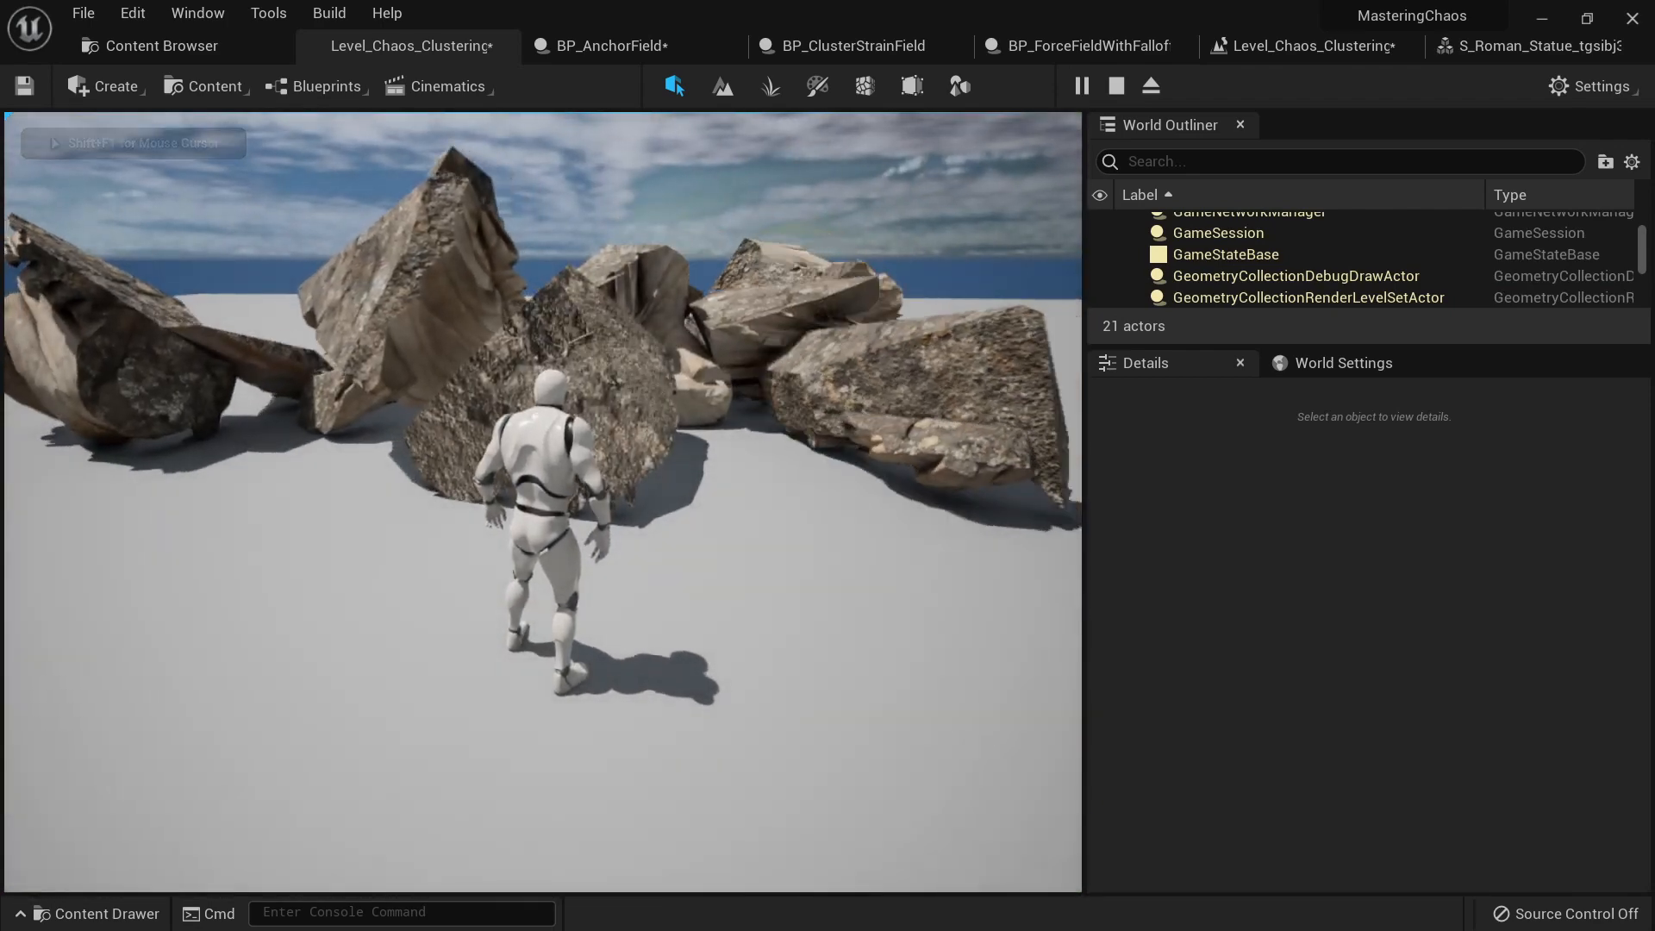
Step: Stop playing and lower the Roman statue along its Z axis until its base meets the floor
key("Escape")
right_click_drag(659, 379, 741, 363)
key("a")
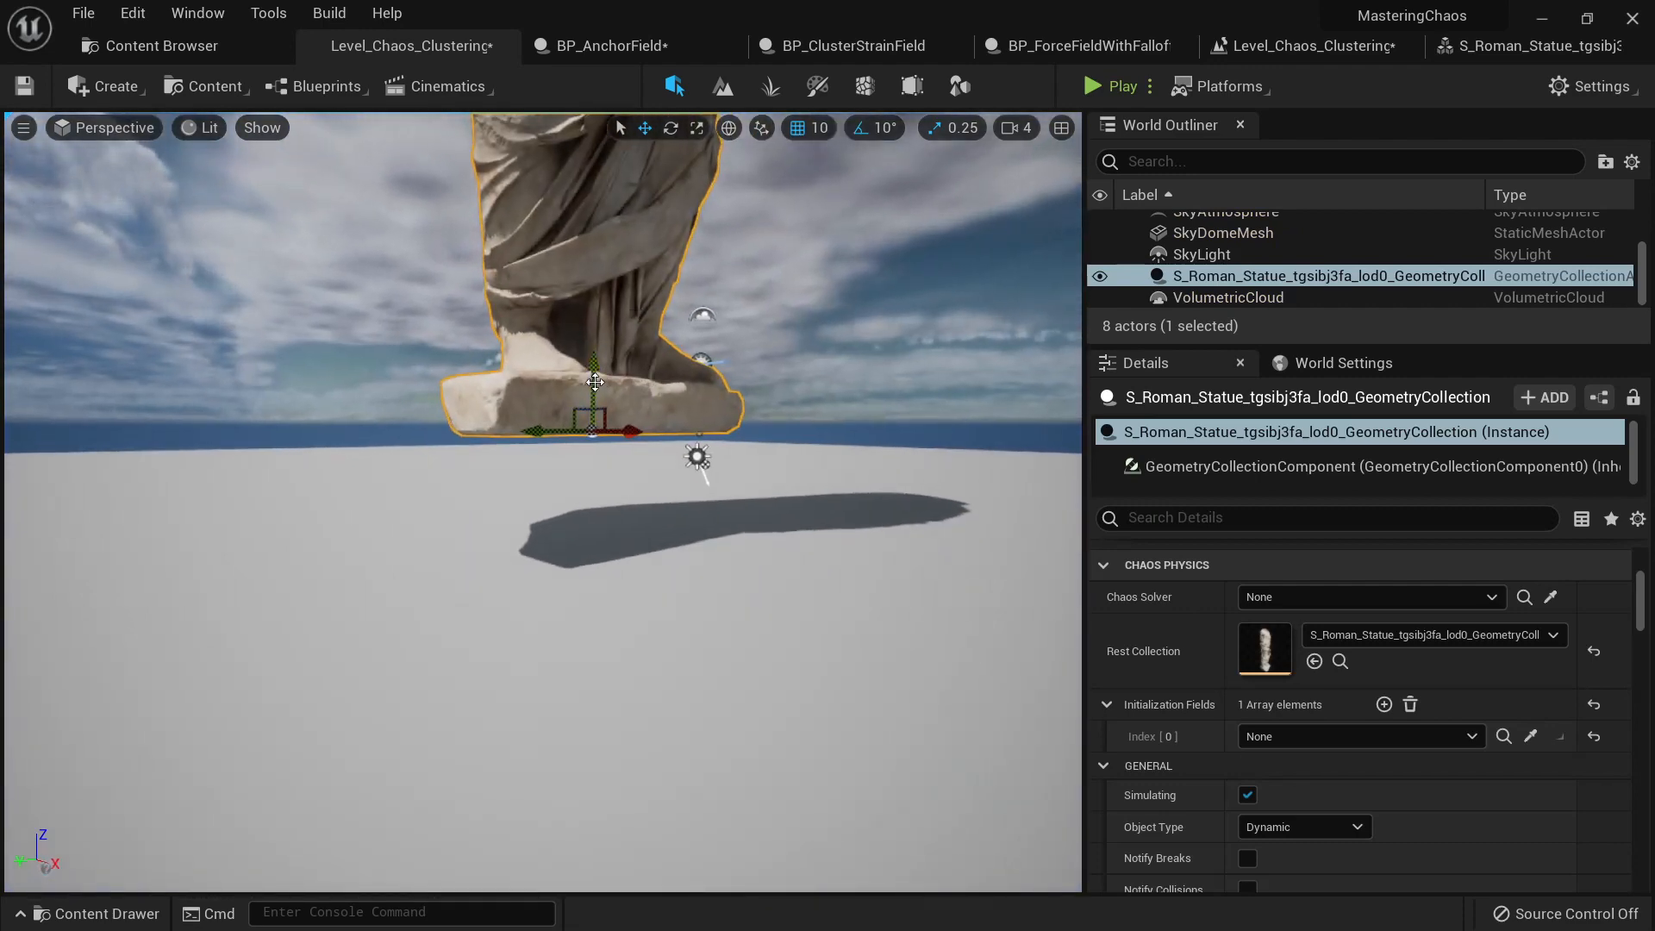
right_click_drag(741, 363, 741, 363)
key("d")
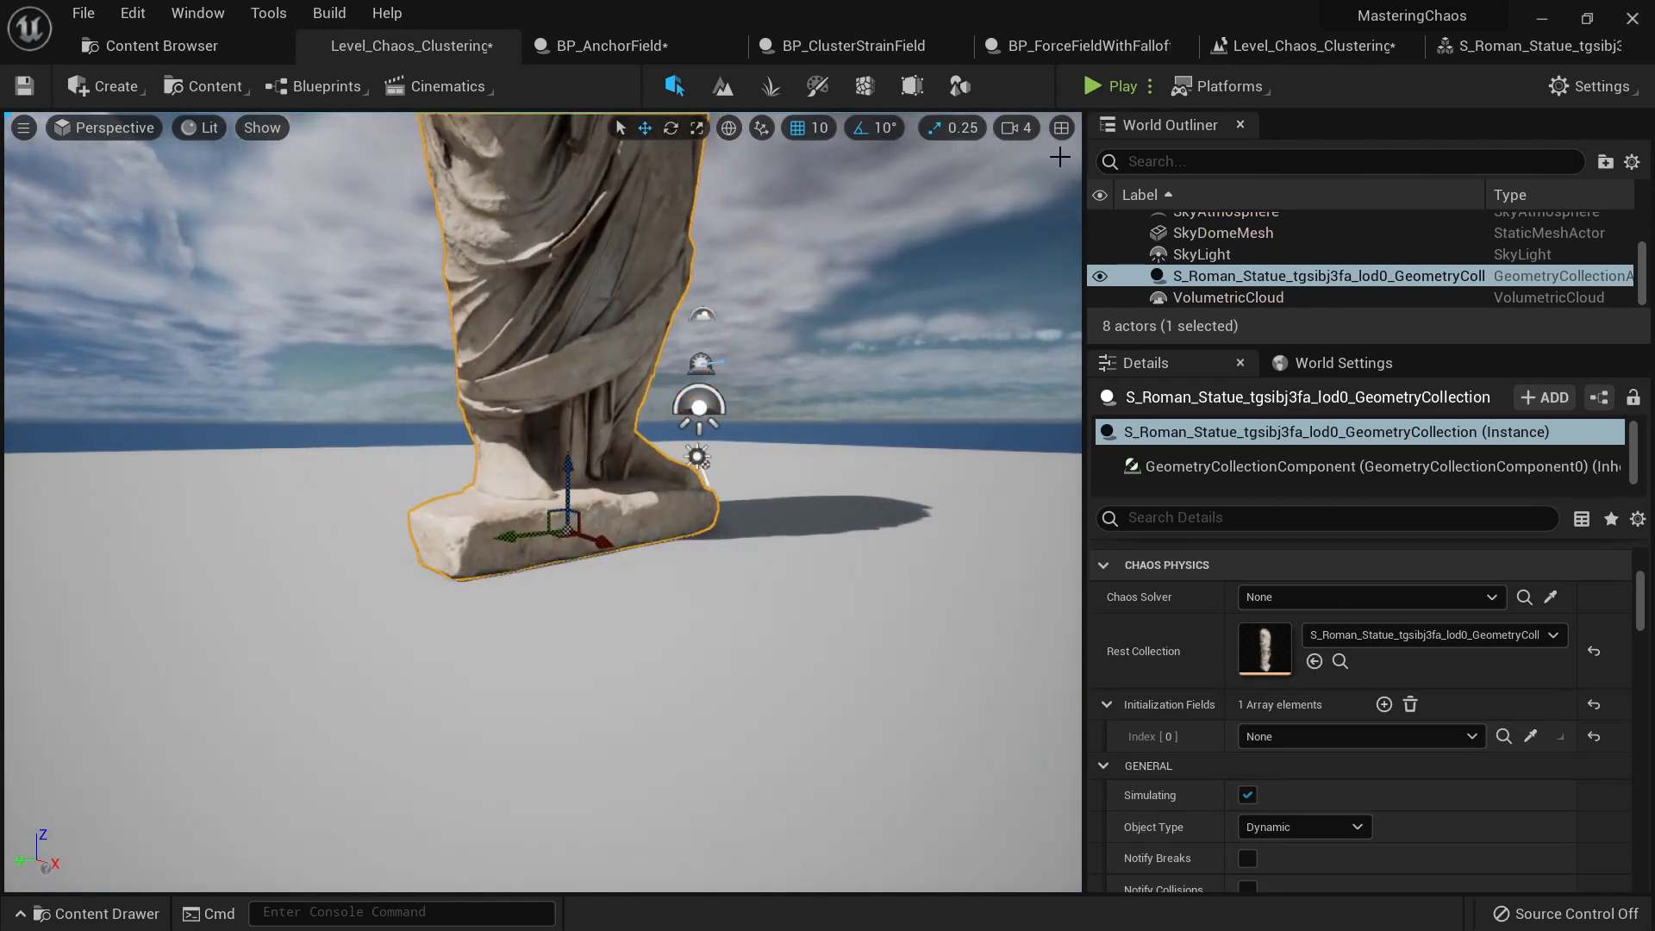
Step: Play the level, run the character toward and away from the collapsing statue pieces, and stop playing
key("alt+p")
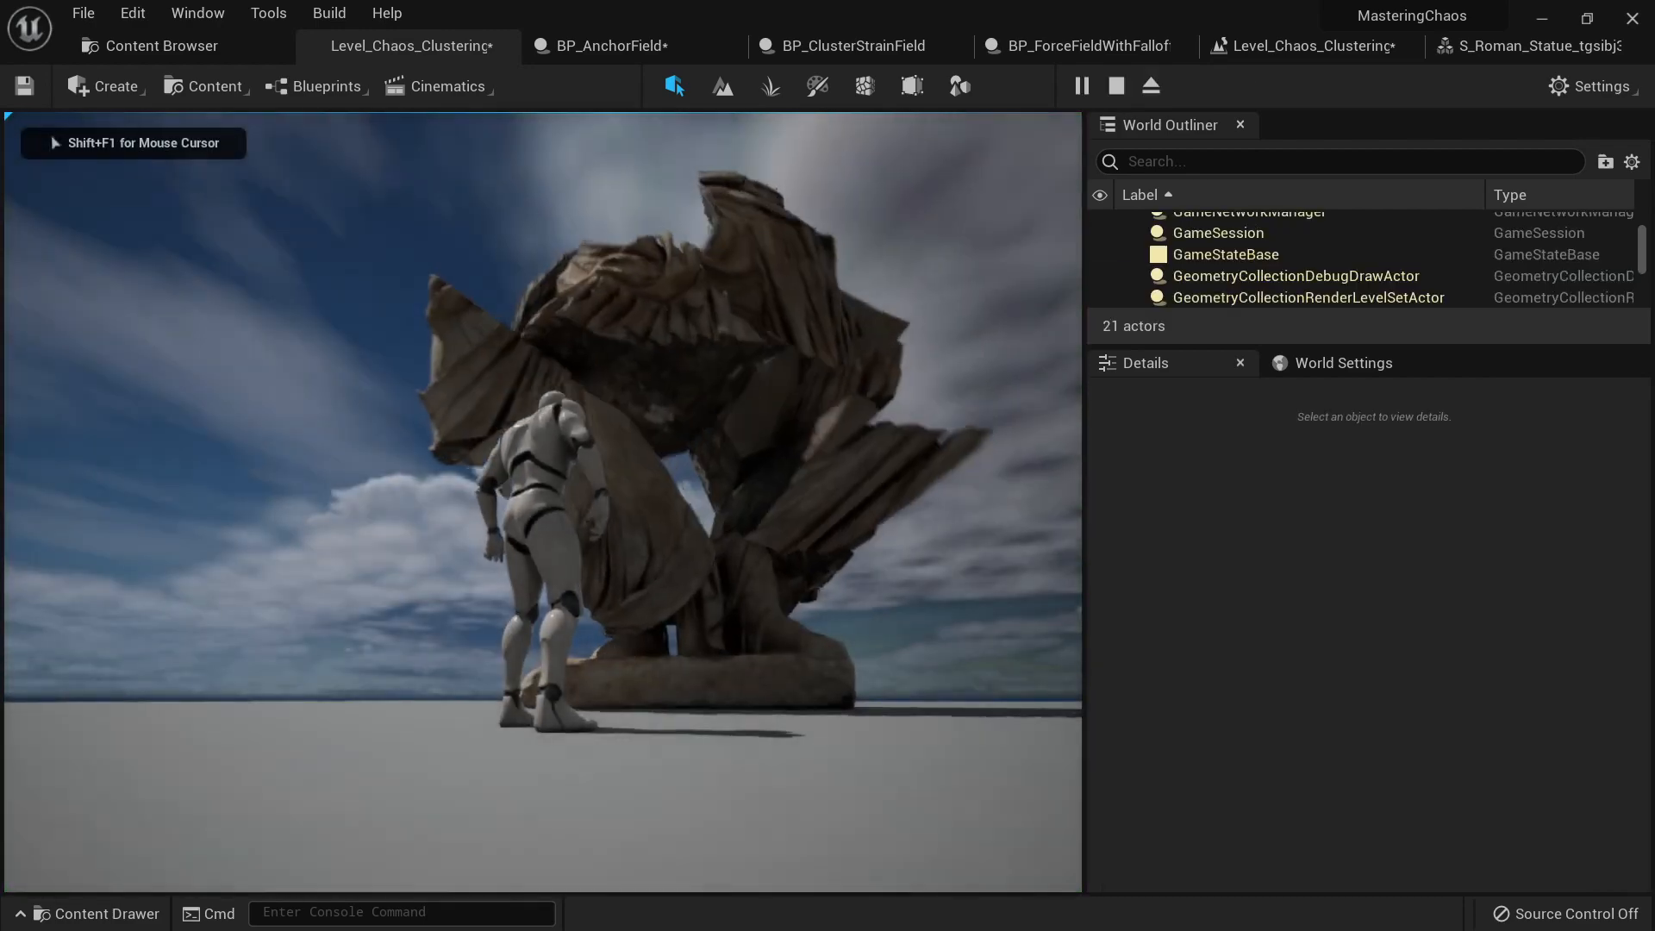
key("w")
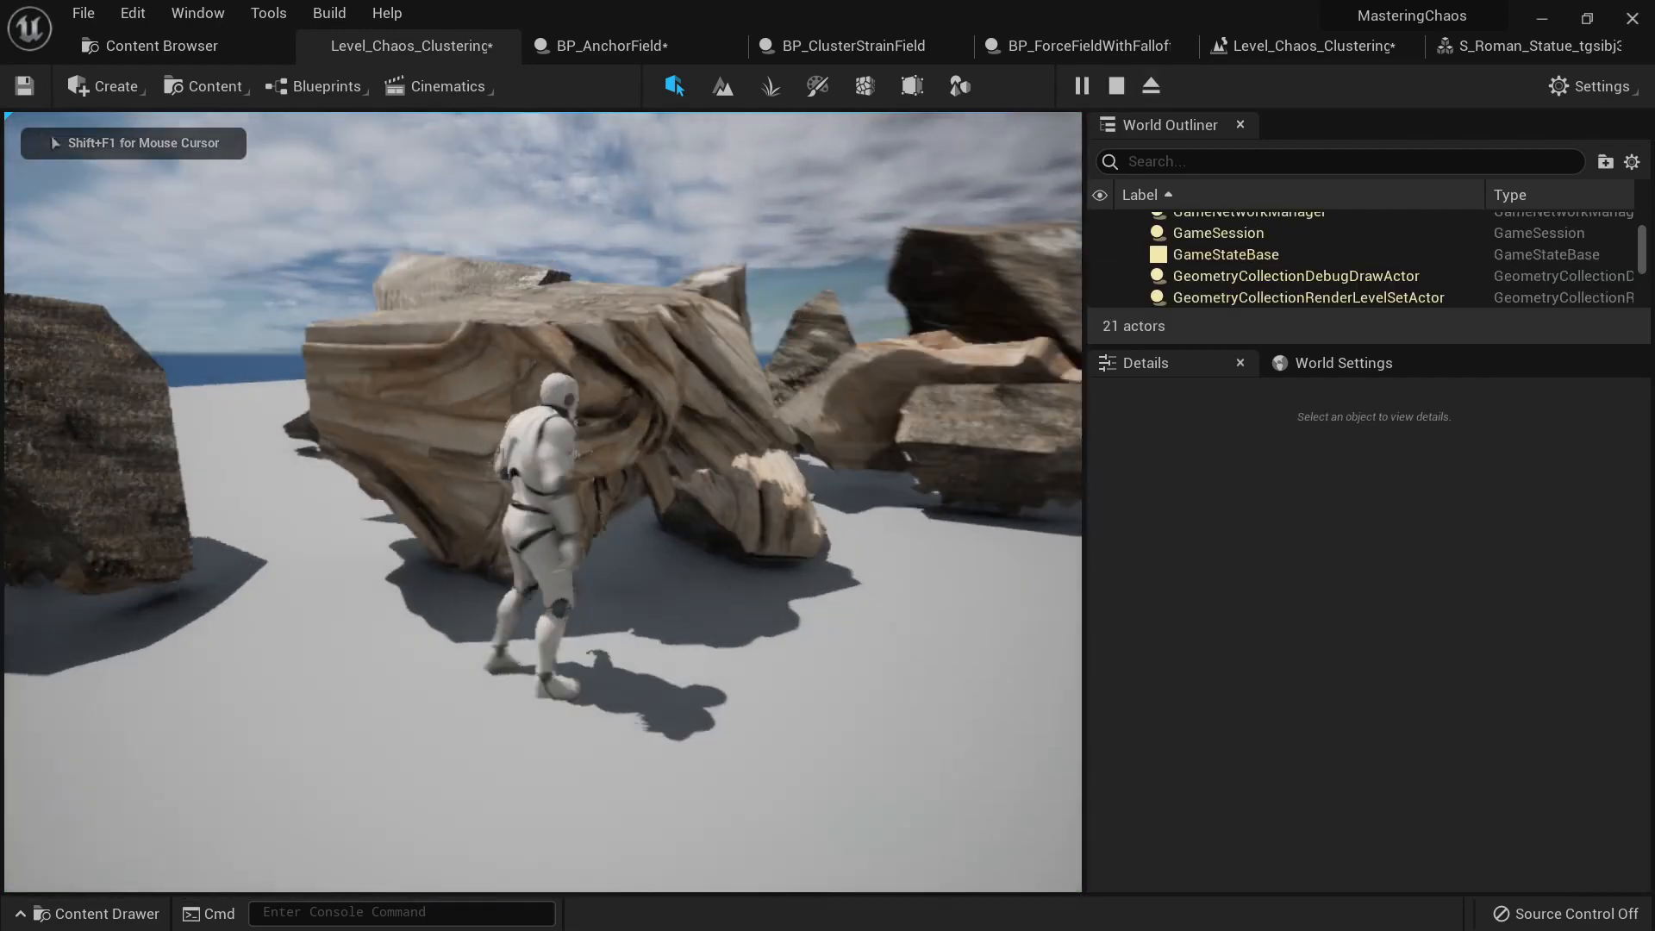
key("w")
key("s")
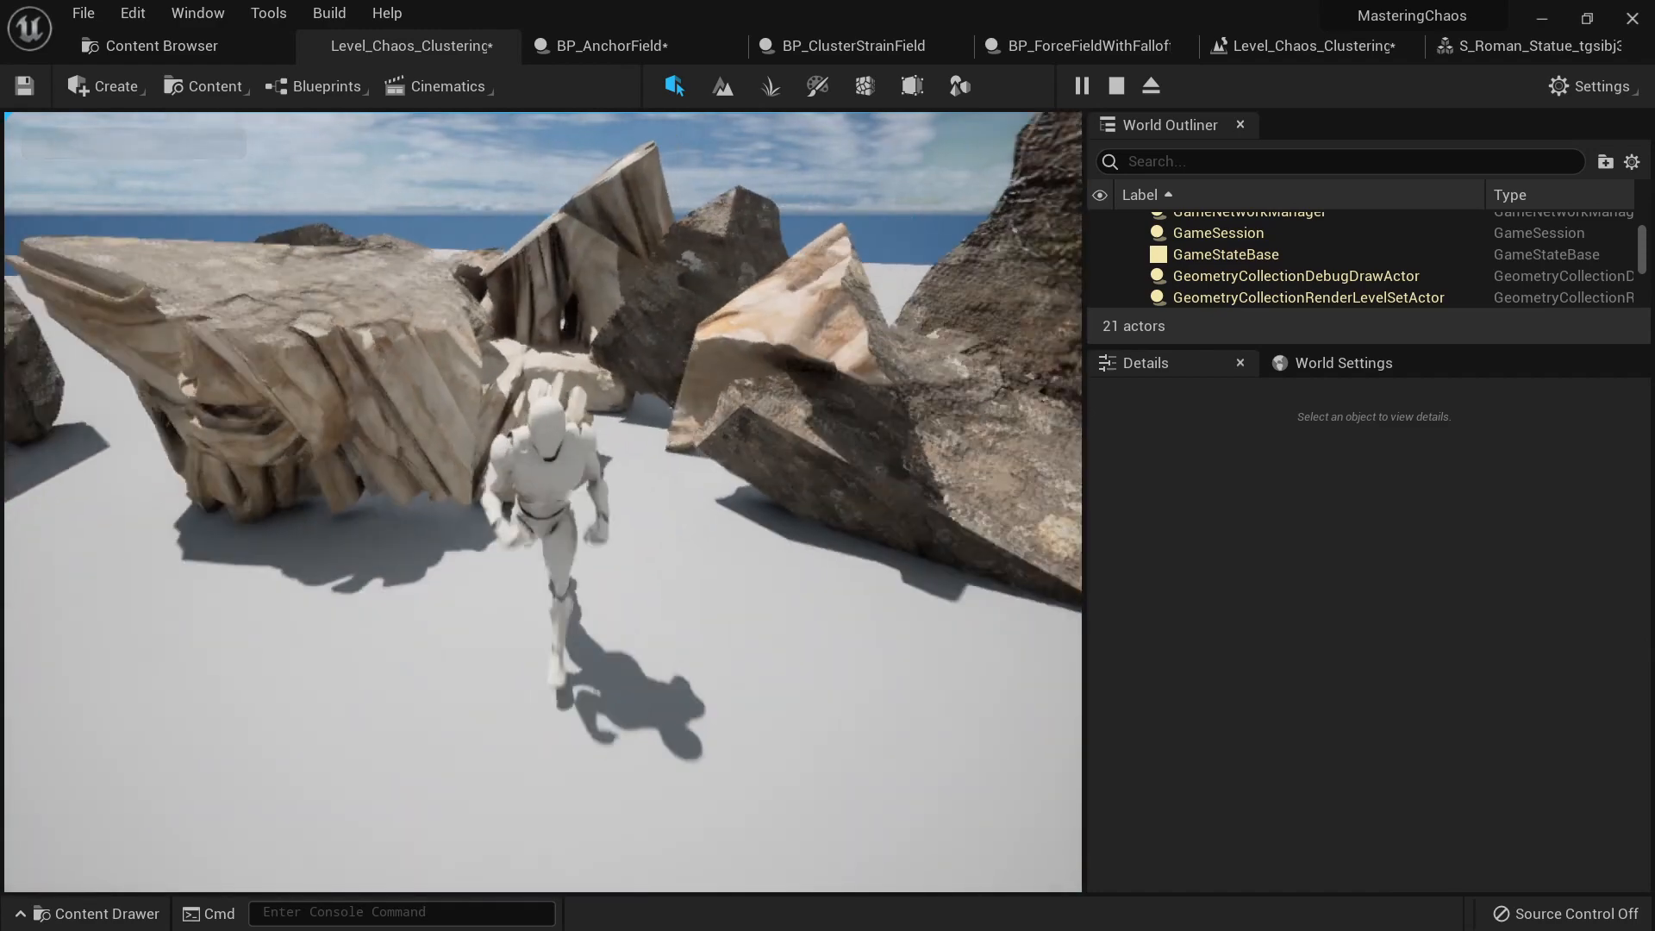
key("Escape")
Step: Place BP_AnchorField from the Content Browser's Blueprints folder on the floor beside the statue
right_click_drag(439, 410, 526, 297)
key("w")
key("f")
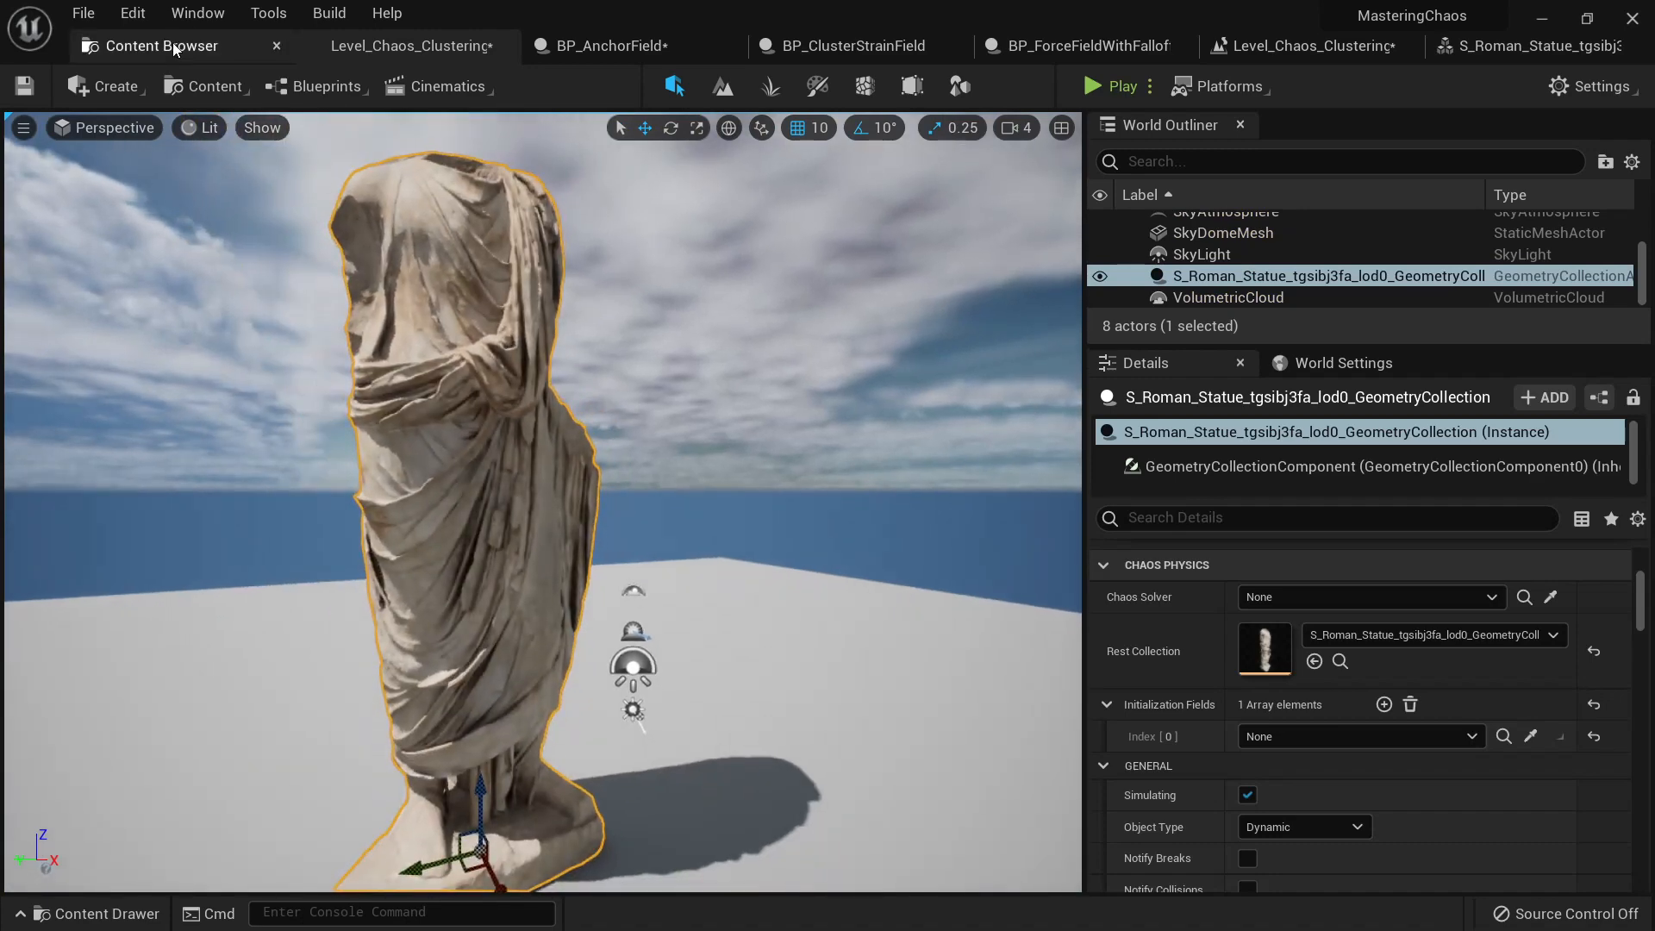
left_click(175, 49)
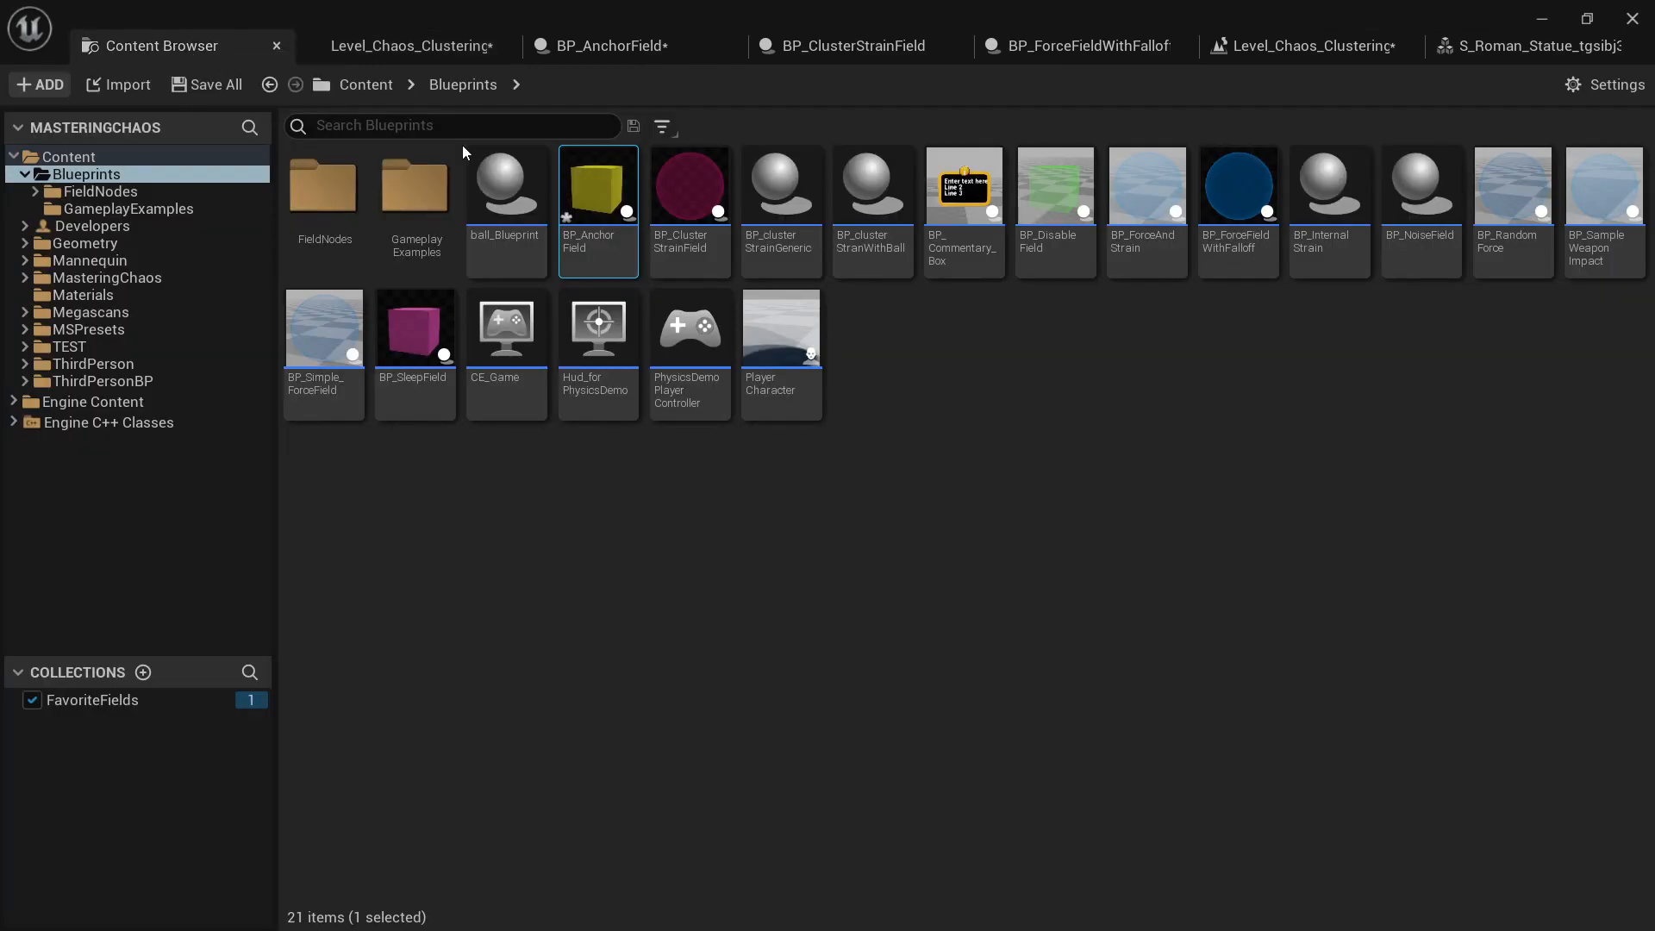
mouse_move(608, 200)
left_click_drag(608, 200, 606, 285)
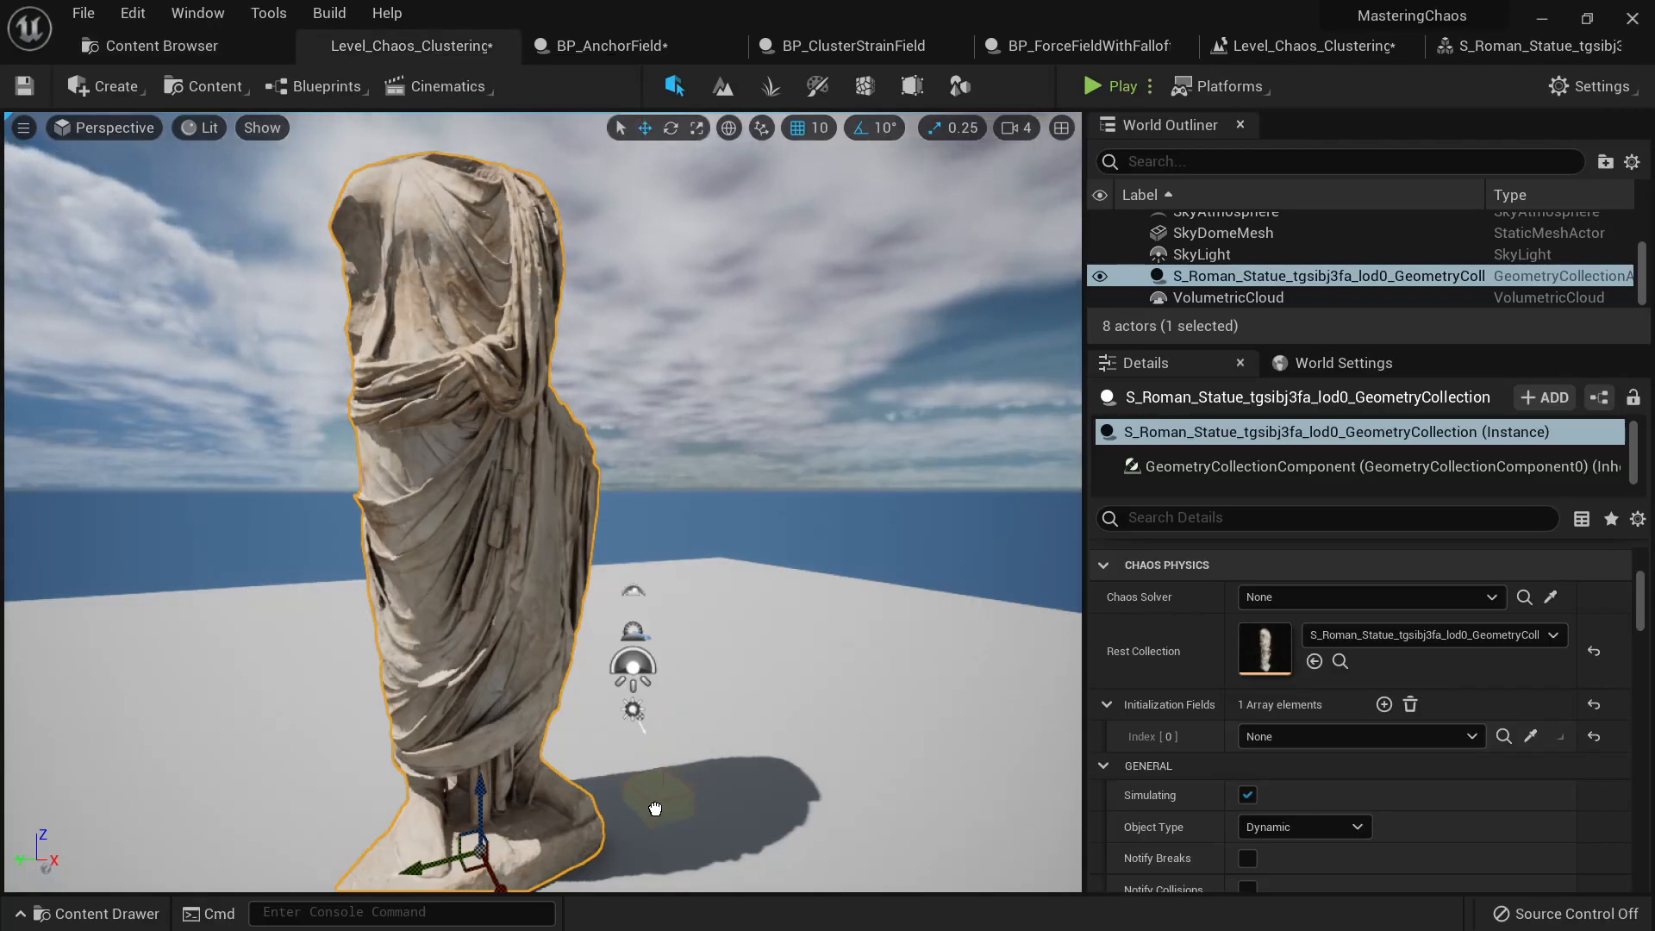
left_click_drag(655, 809, 656, 808)
key("f")
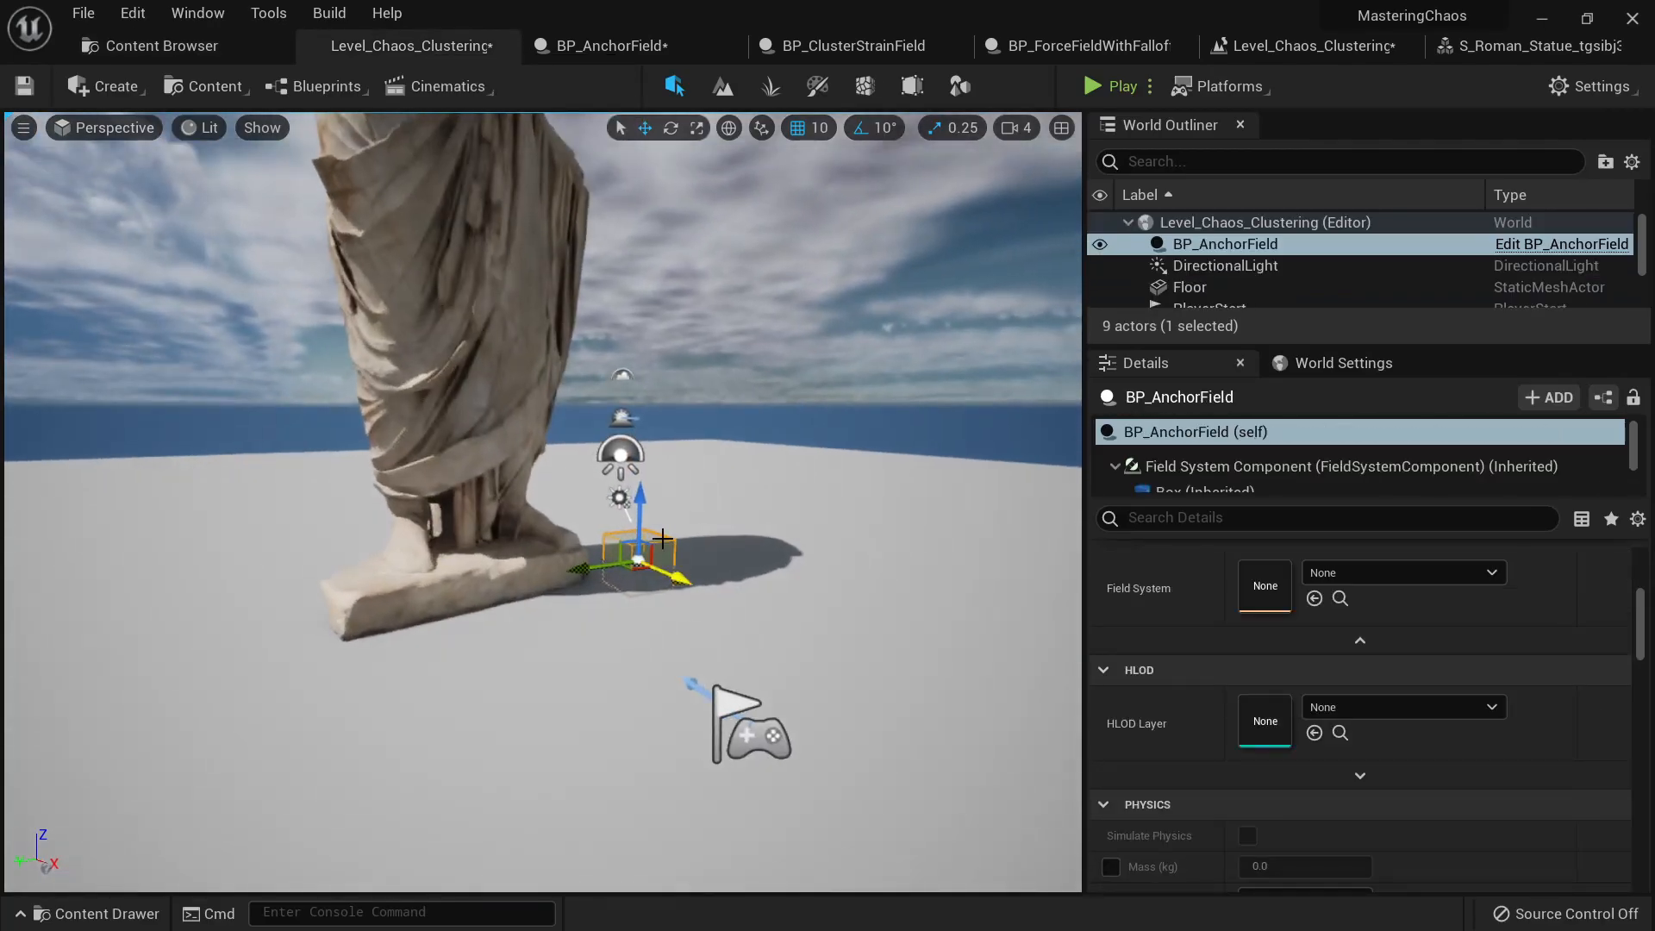
Step: Scale the anchor field to 4.25, 5.5, 3.75 and position it at -30, 190, 130 around the statue's feet
right_click_drag(636, 466, 630, 595)
key("e")
key("r")
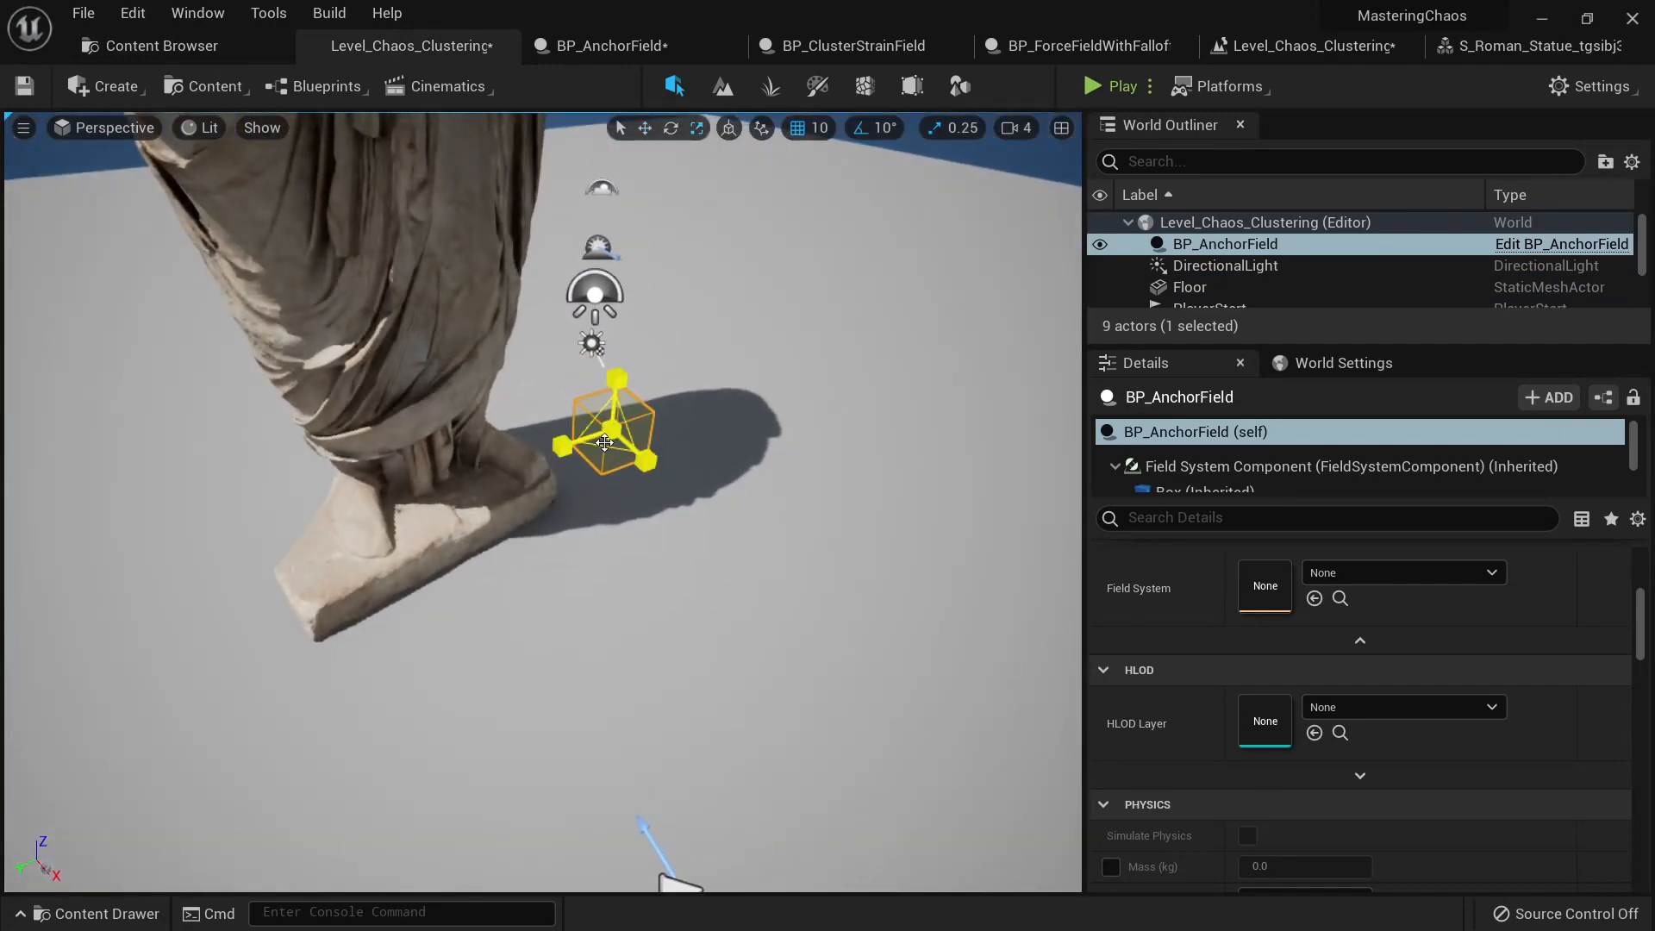
left_click_drag(611, 430, 655, 388)
left_click_drag(566, 444, 380, 401)
key("r")
key("w")
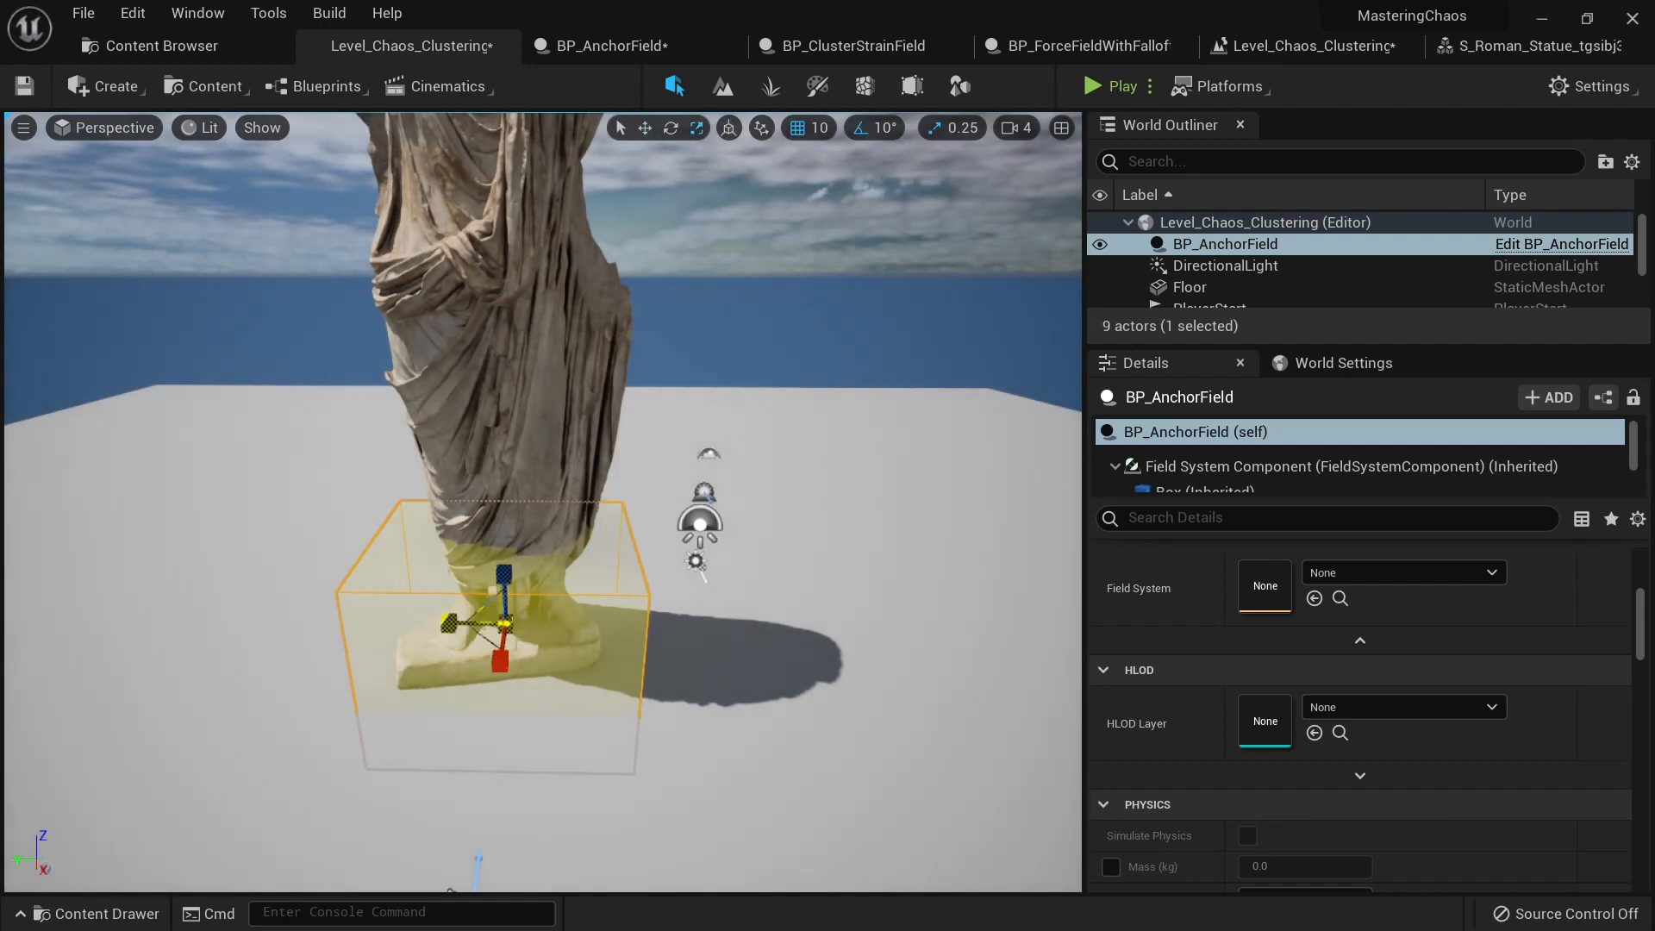
left_click_drag(466, 624, 553, 552, "alt")
key("r")
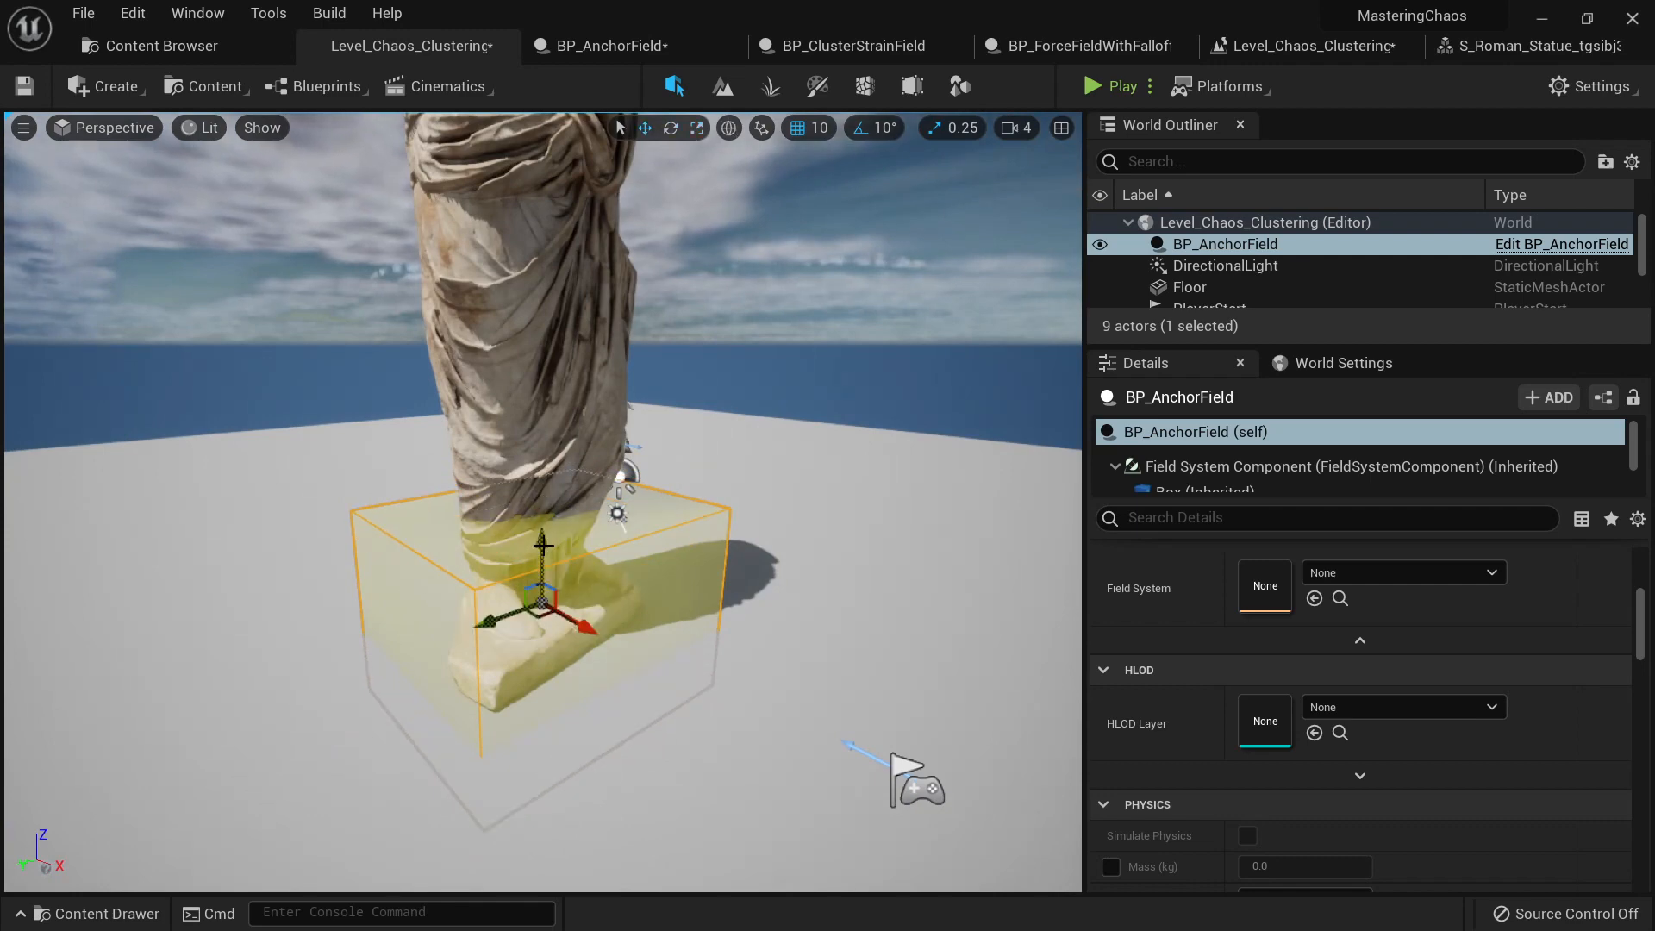
Step: Play the level with the anchor field in place, run the character around the broken statue, and stop playing
right_click_drag(540, 520, 627, 644)
key("s")
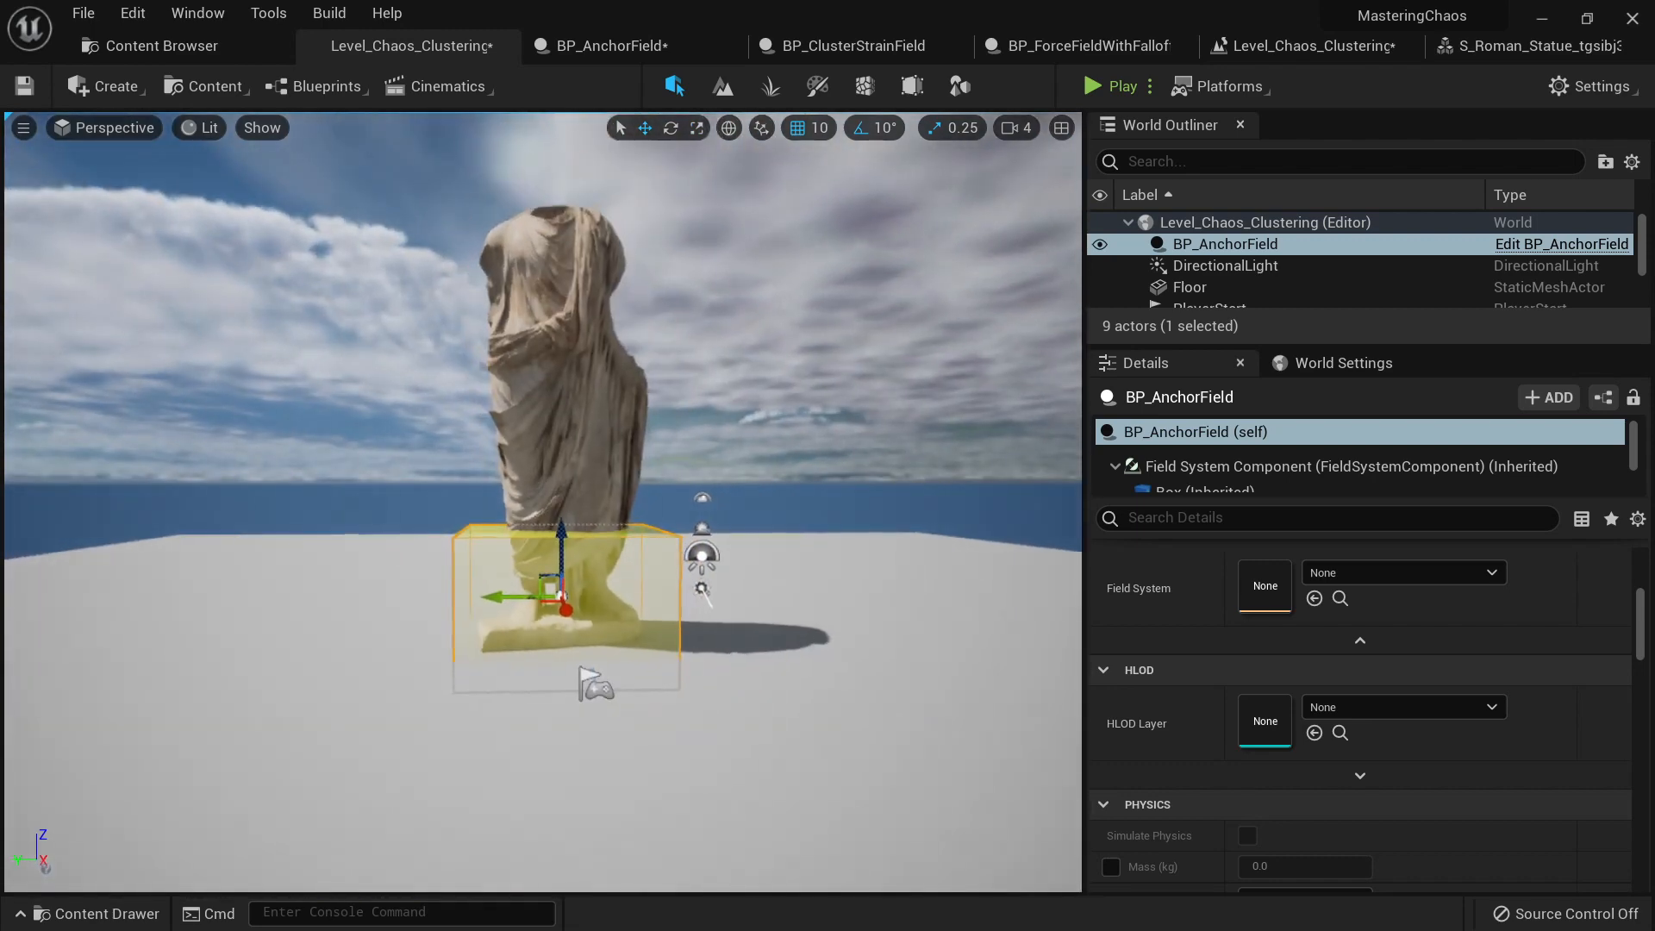
left_click(1126, 86)
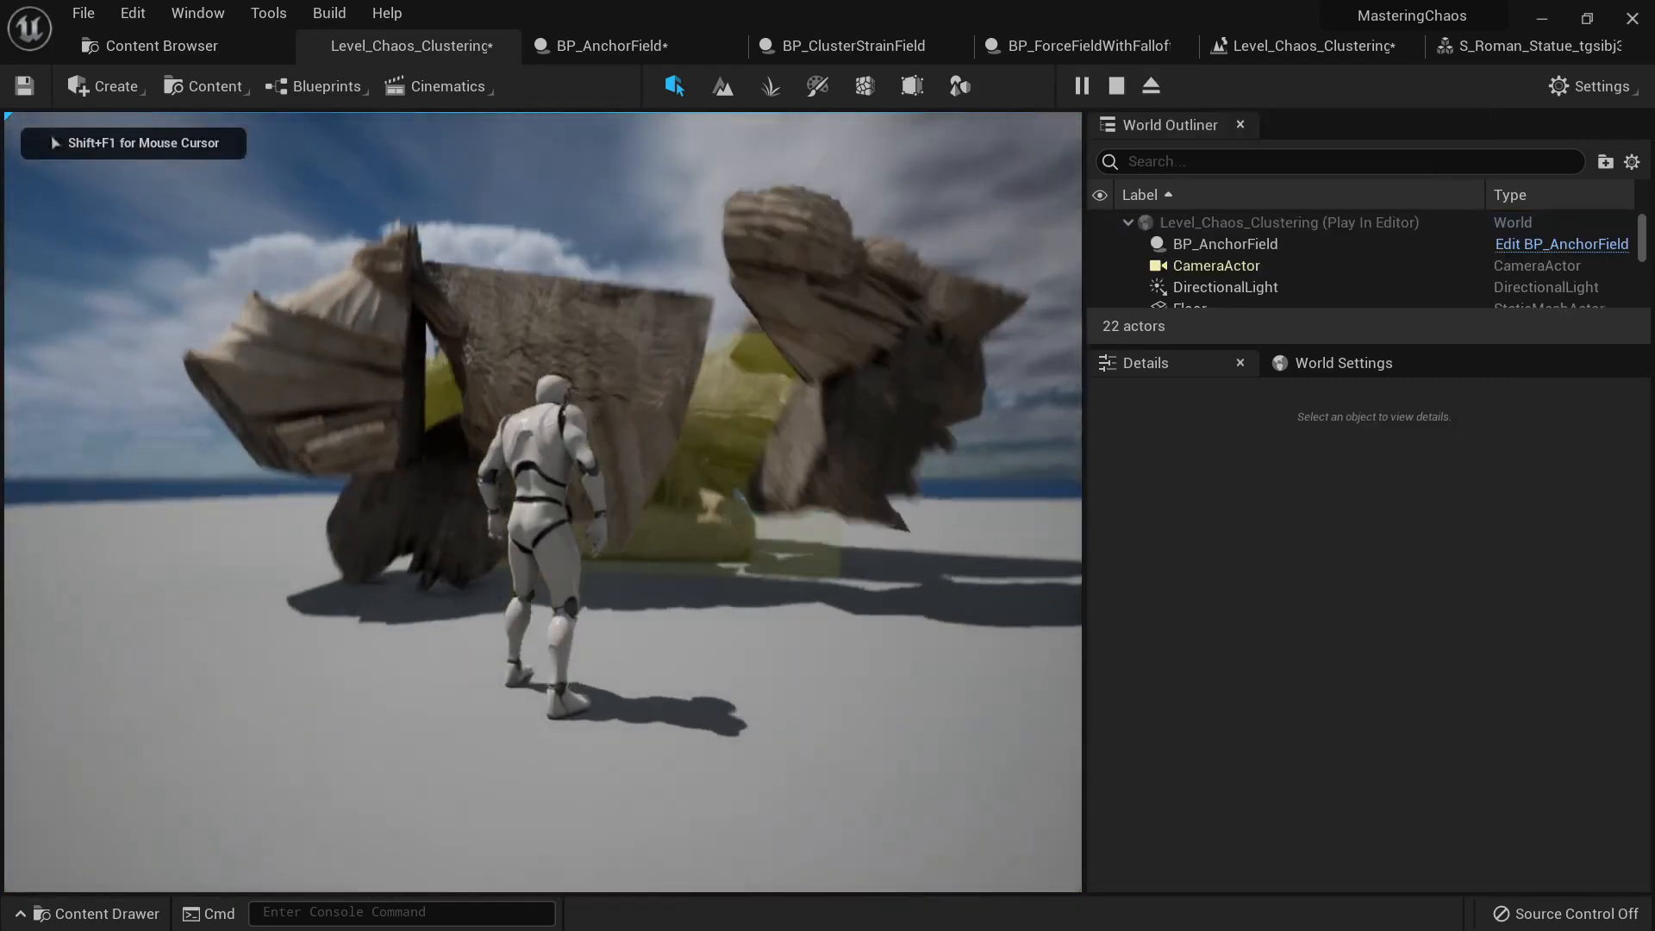
key("s")
key("d")
key("w")
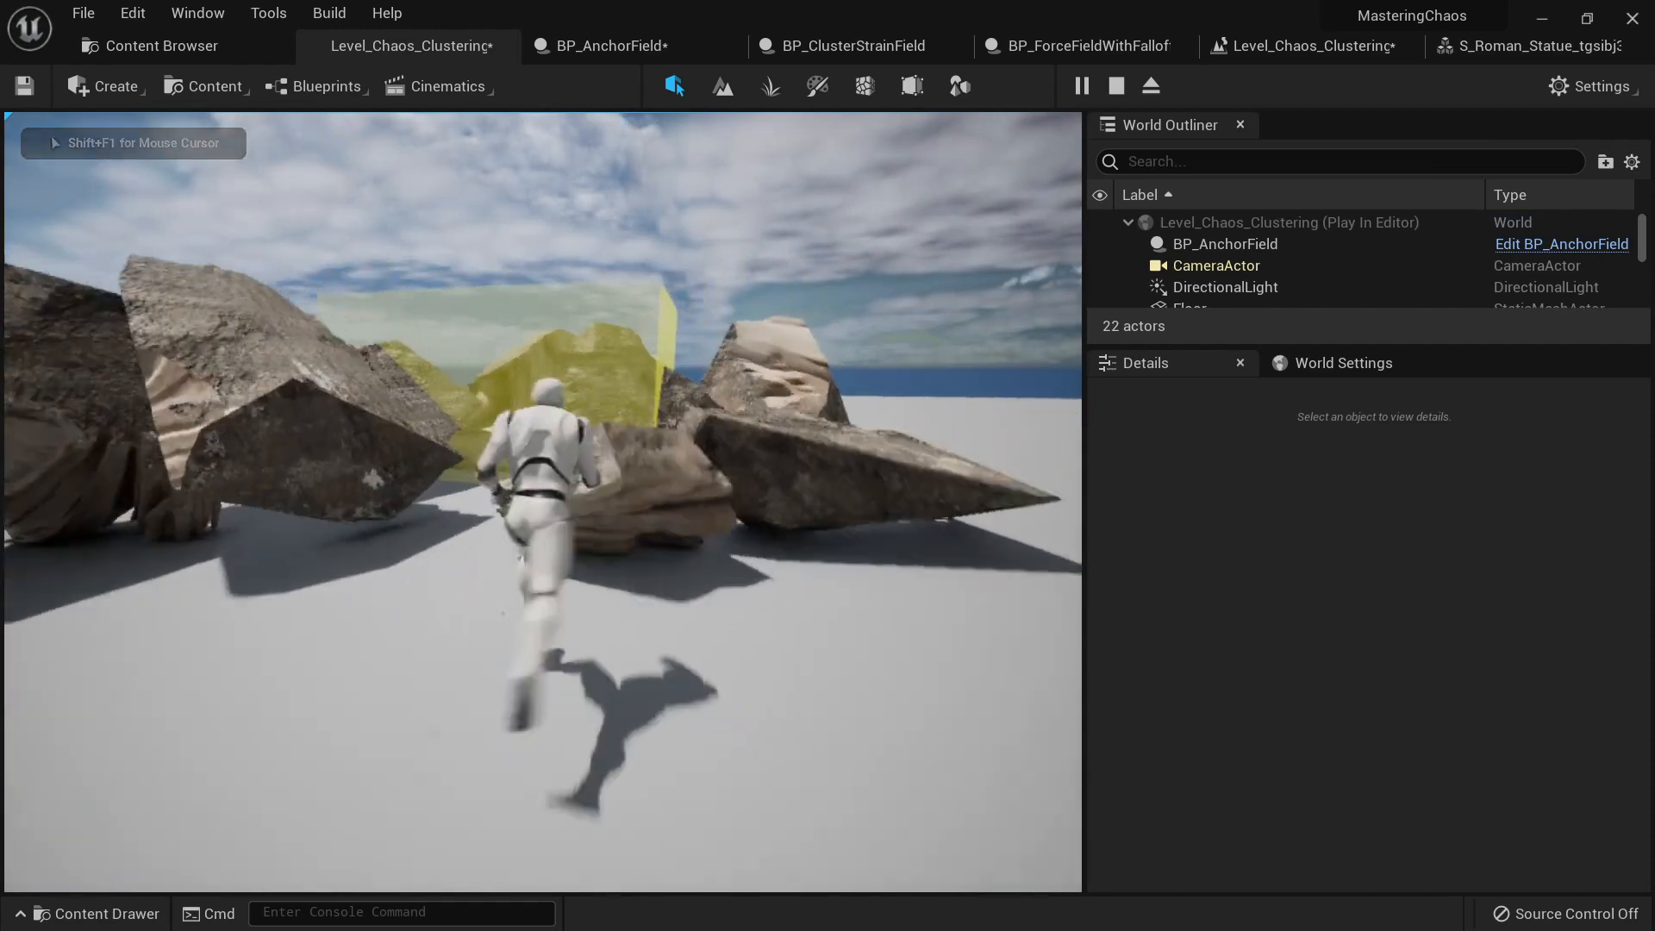
key("Escape")
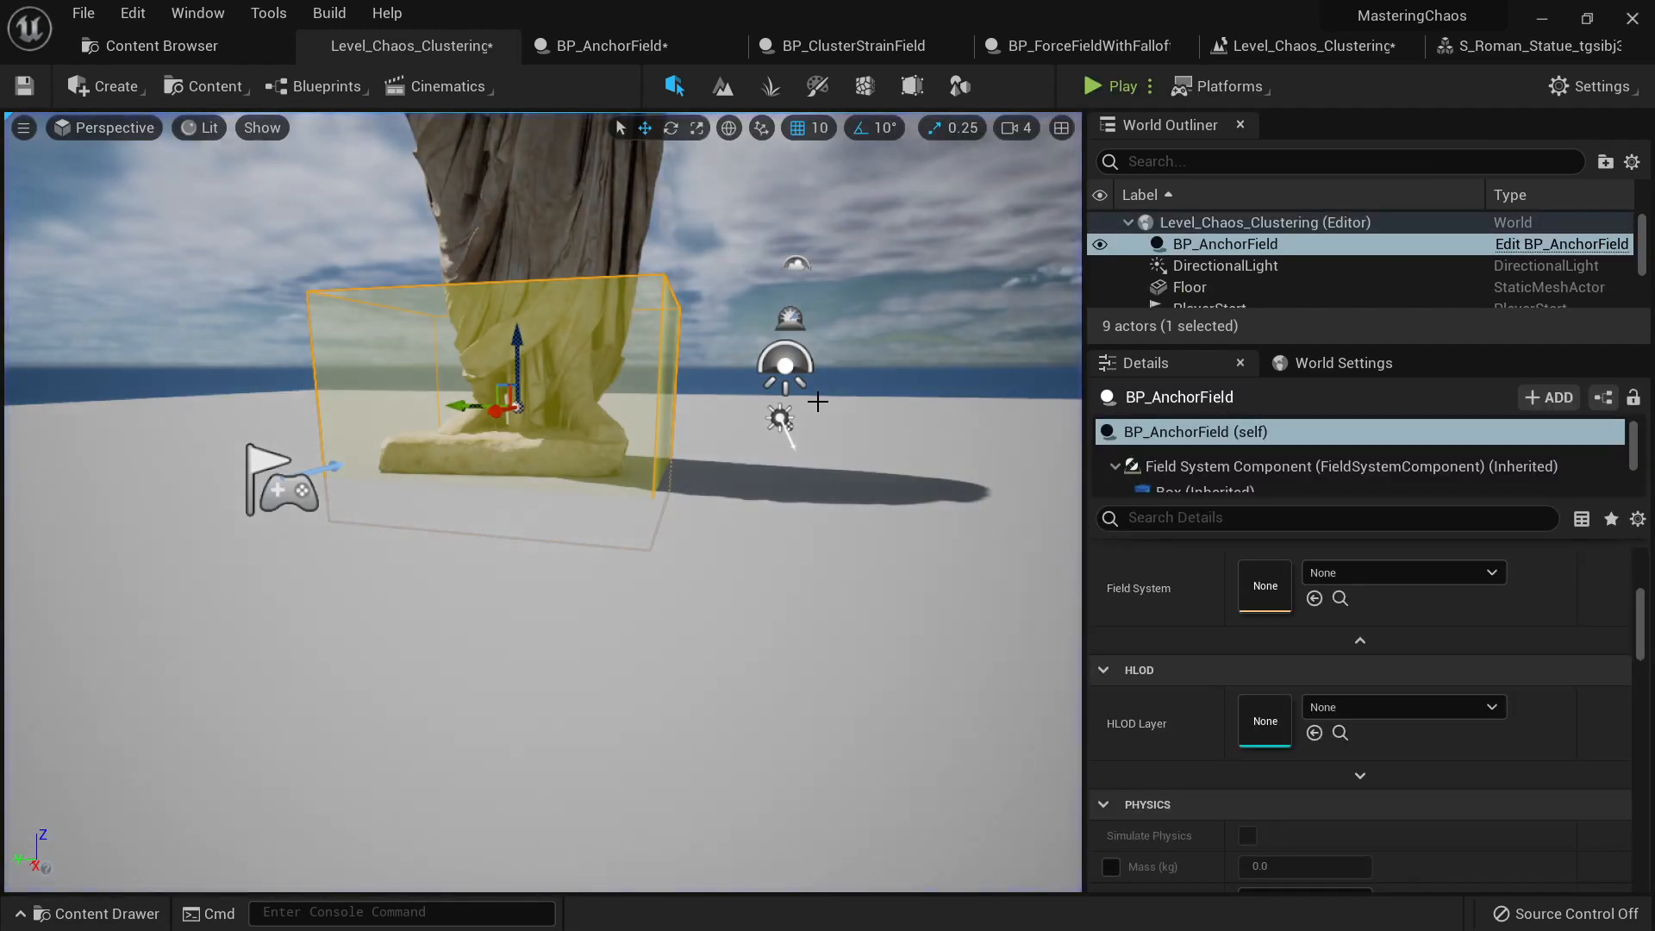
Step: Select the statue and the anchor field in turn, and review the anchor field's transform and field settings
right_click_drag(636, 453, 613, 415)
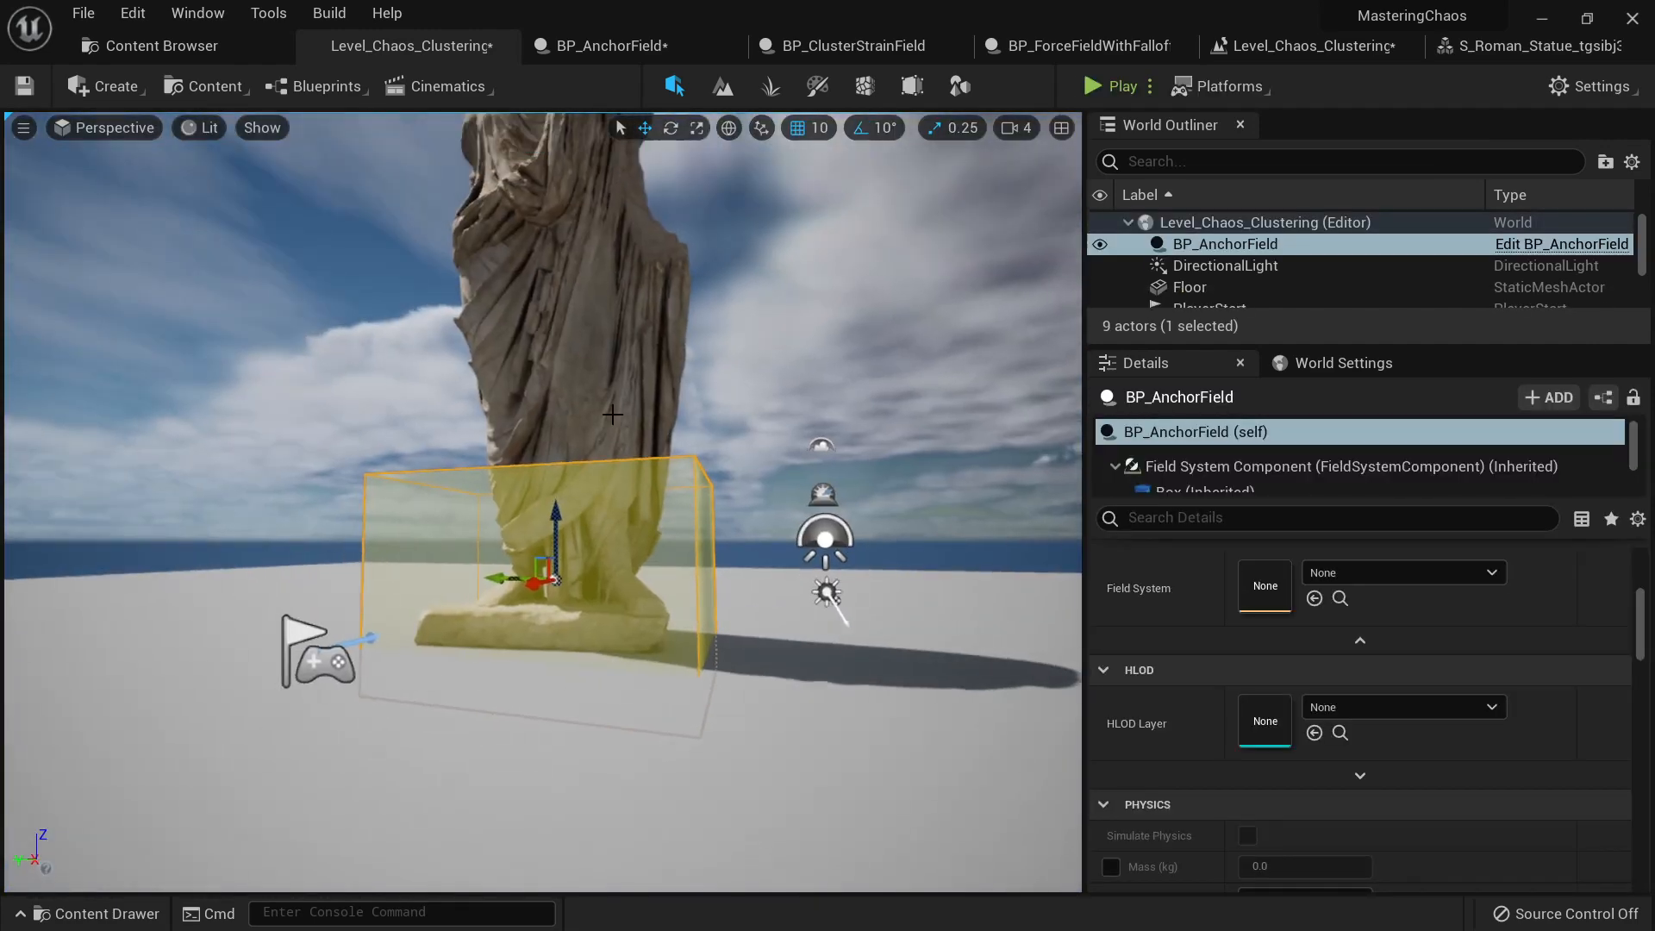
left_click(590, 319)
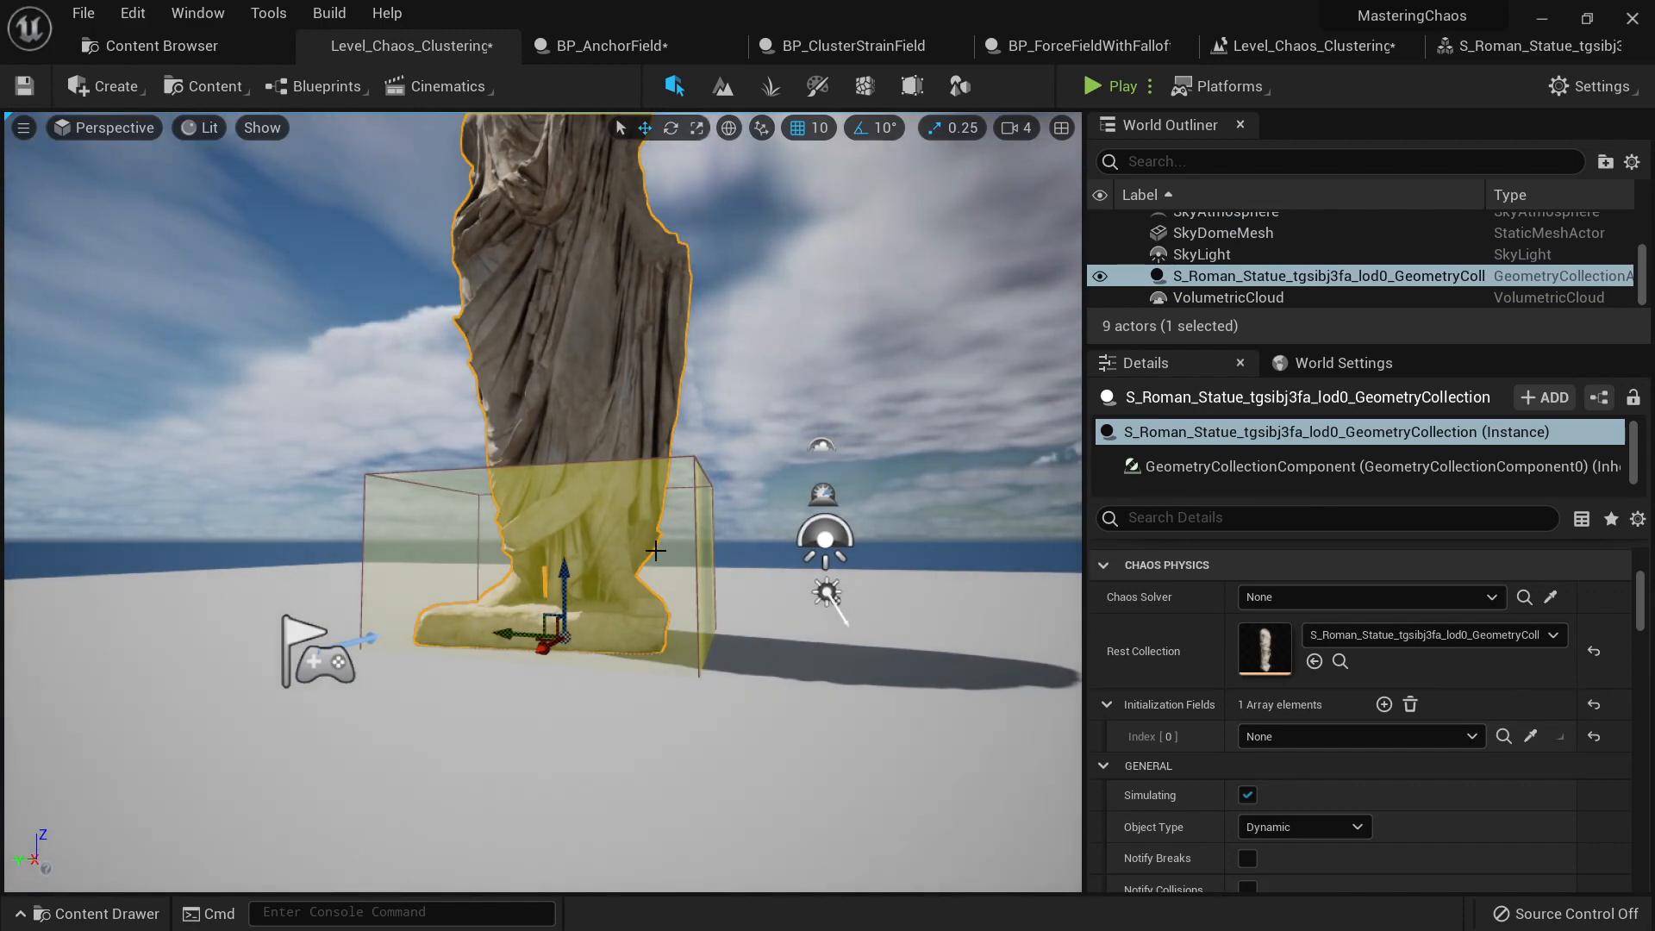
left_click(662, 550)
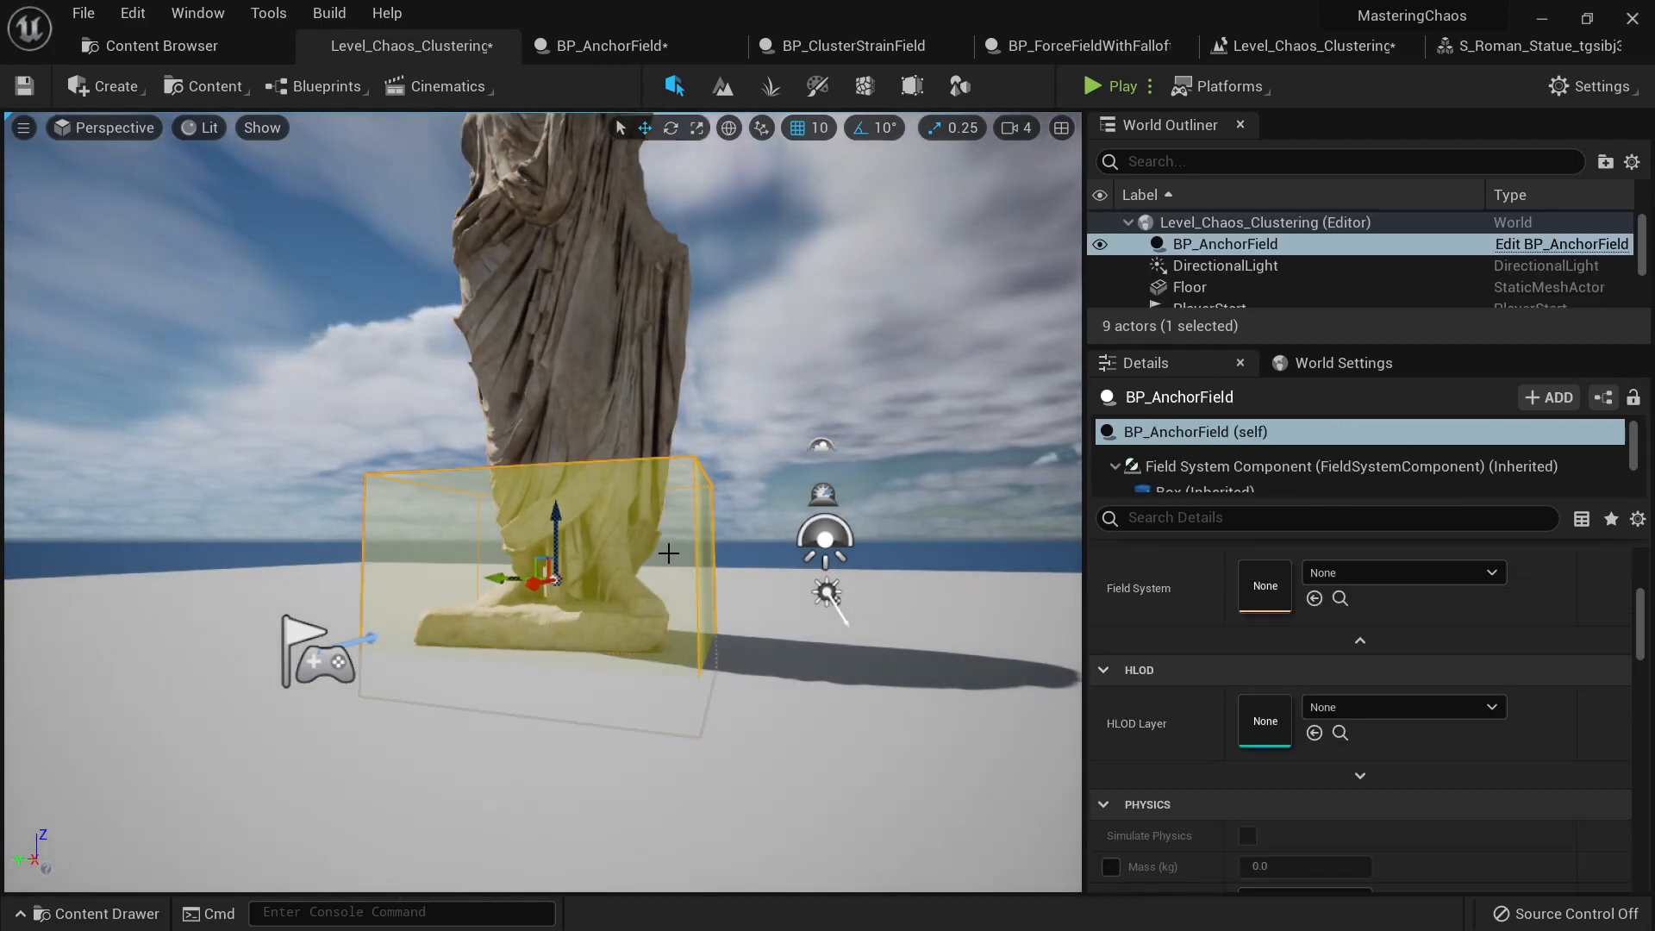
key("f")
scroll(1287, 688, "up", 5)
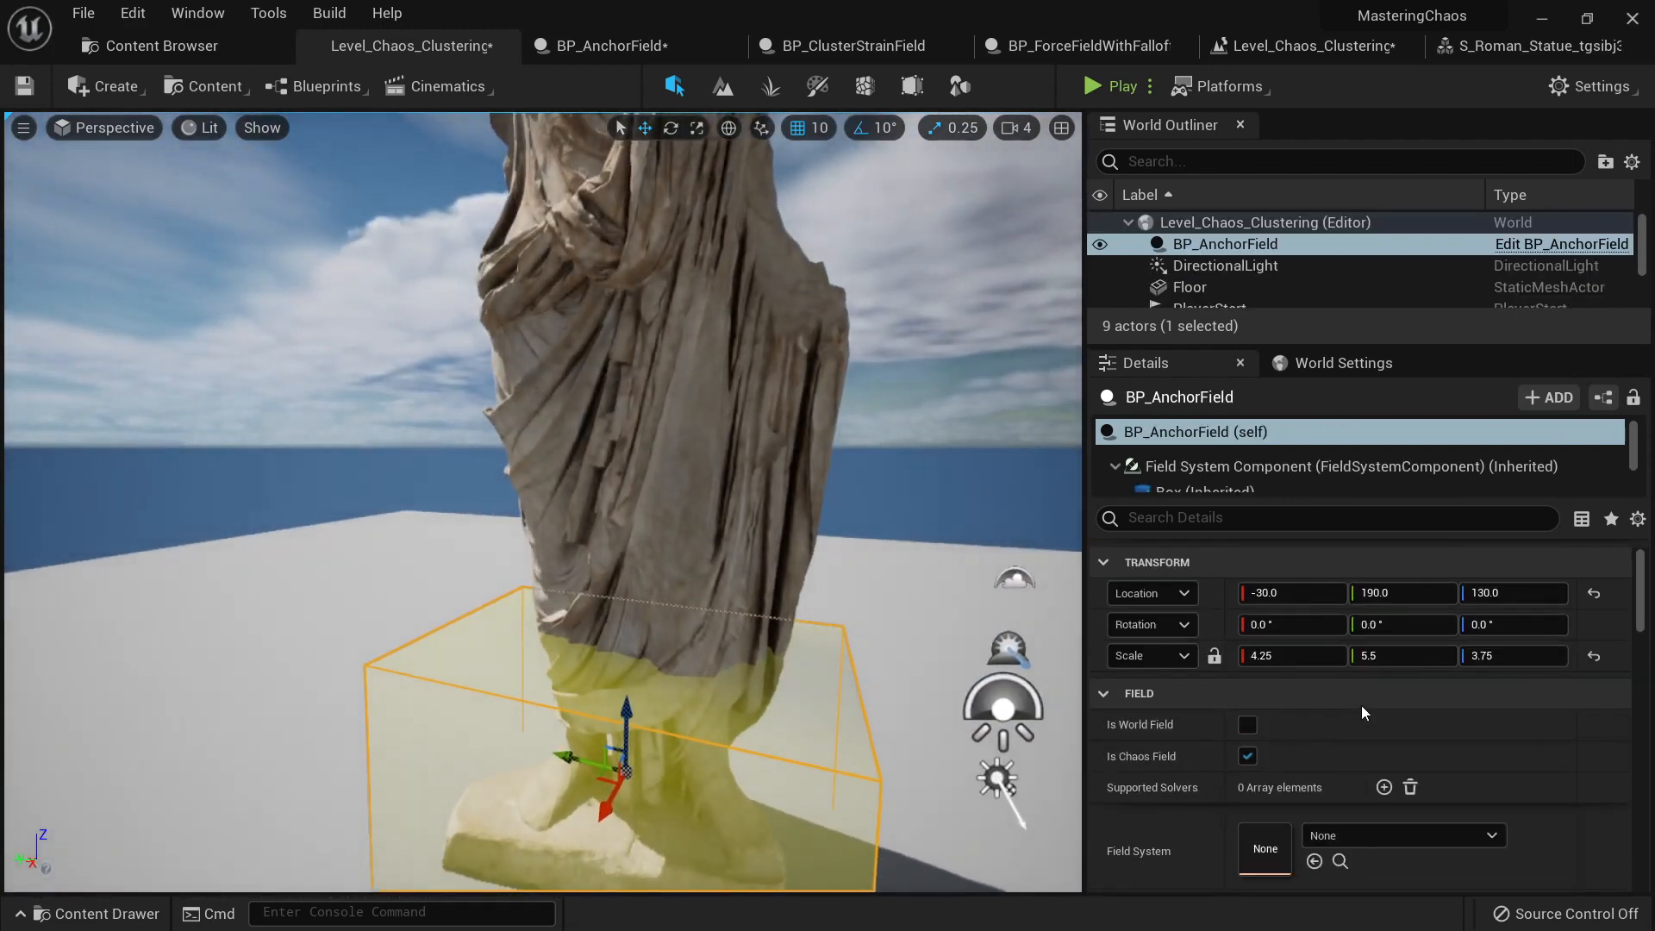
Step: Clear the statue's Initialization Fields array, add a new element, and assign the placed BP_AnchorField to it
left_click(698, 419)
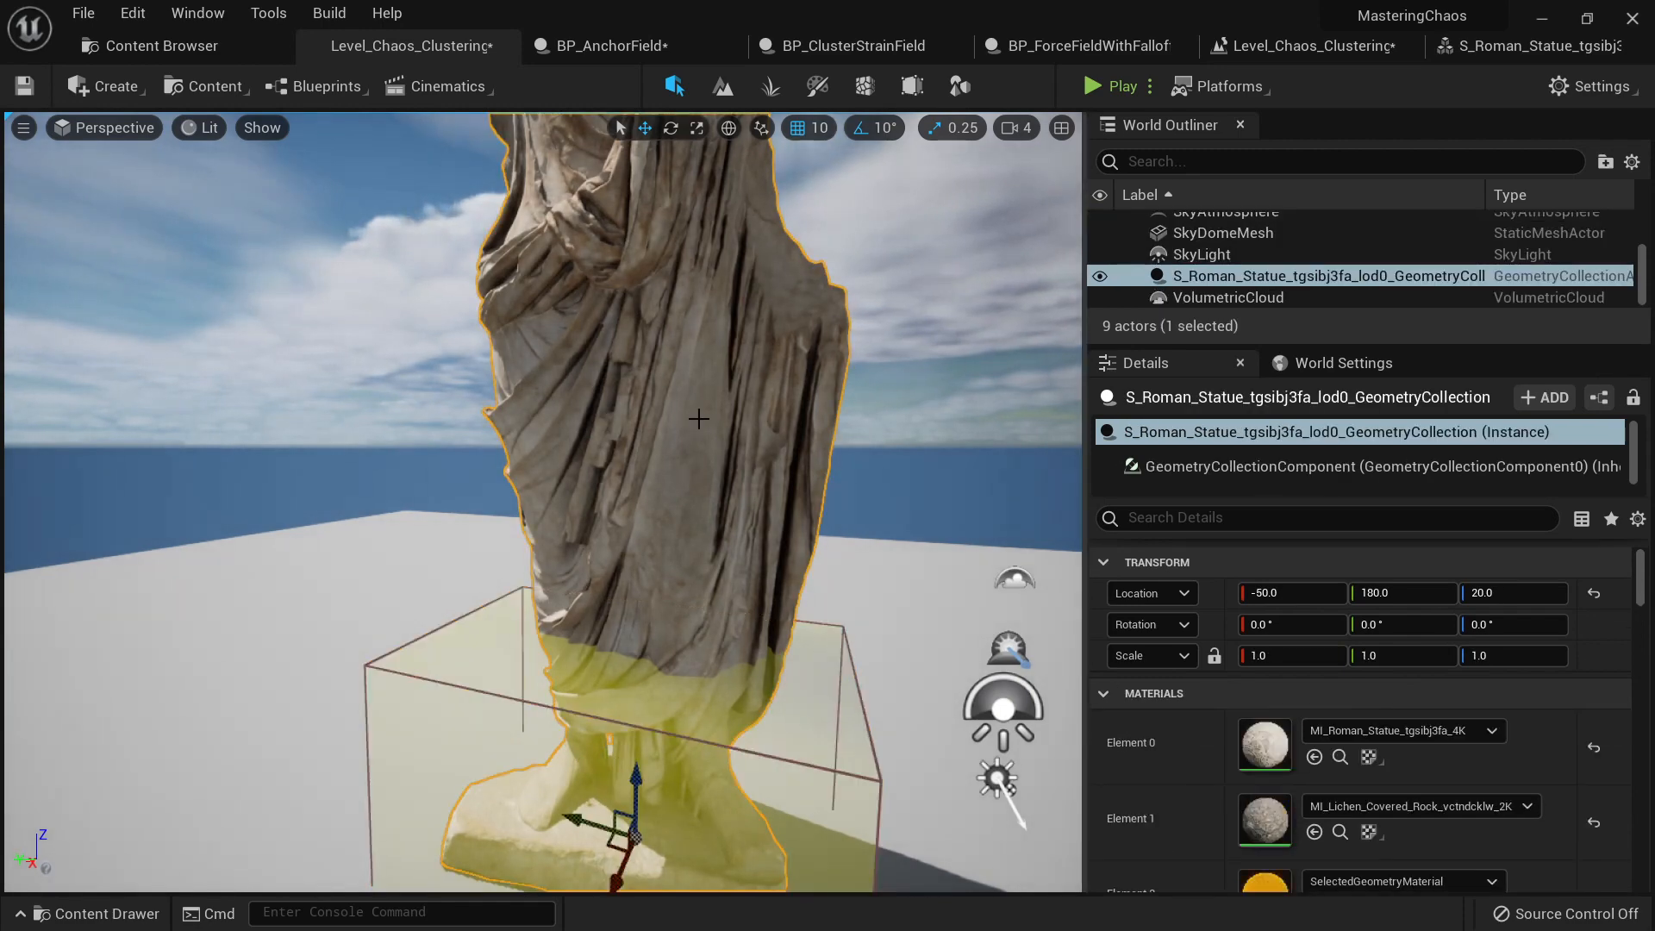
scroll(1254, 655, "down", 5)
scroll(1253, 655, "down", 3)
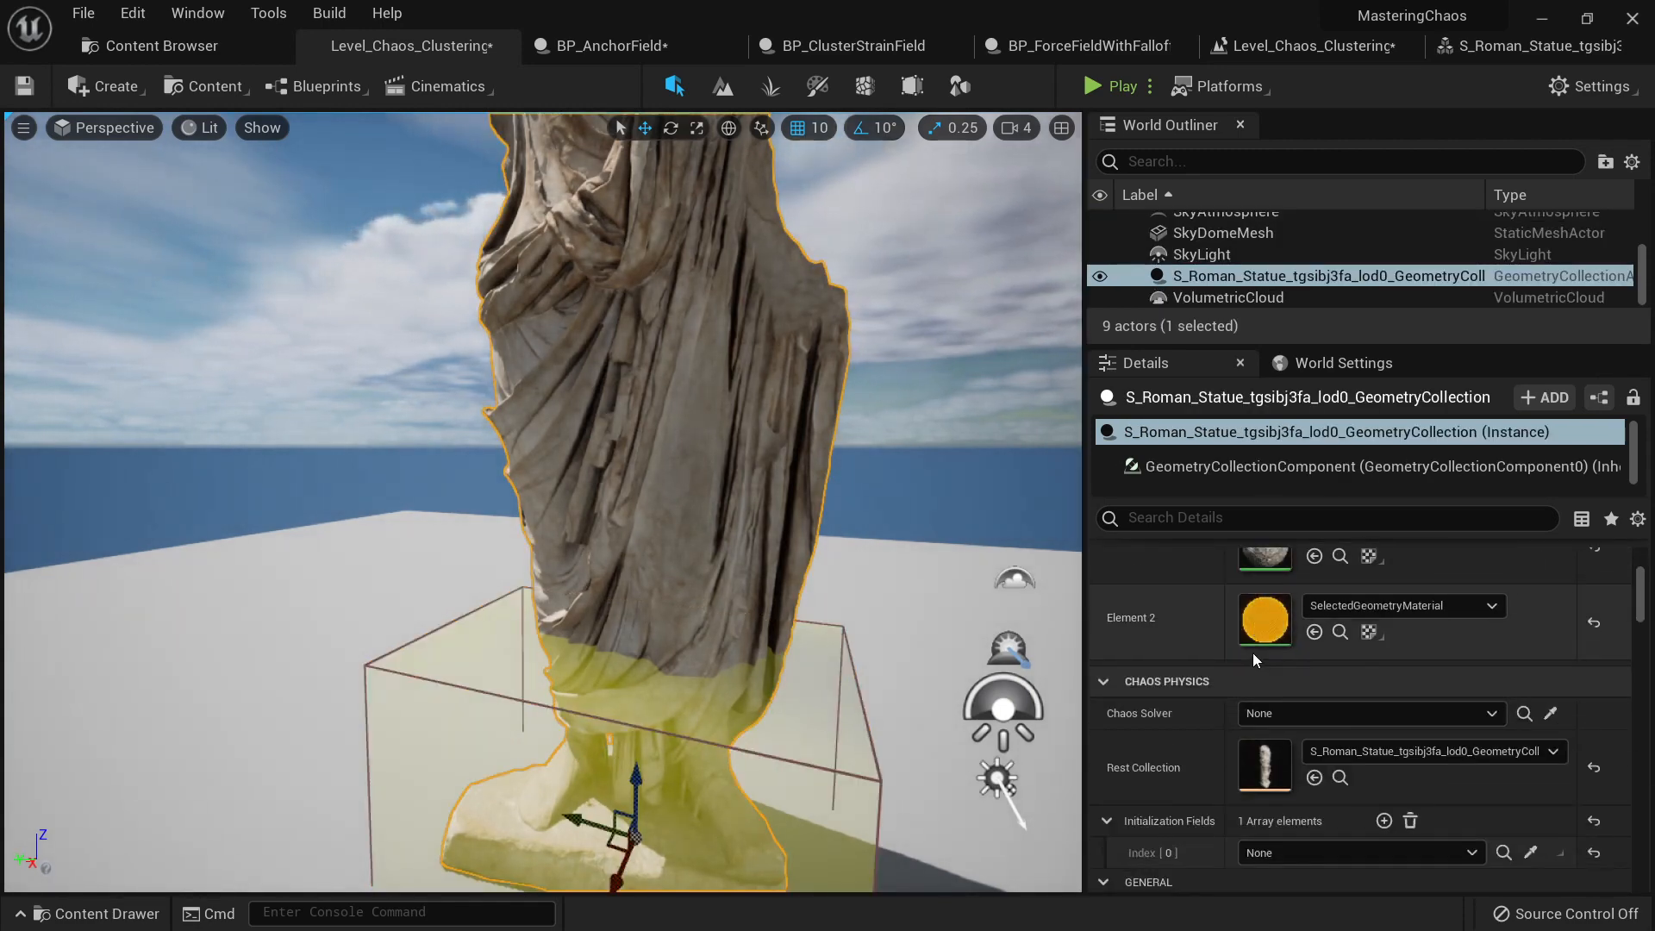
left_click(1412, 753)
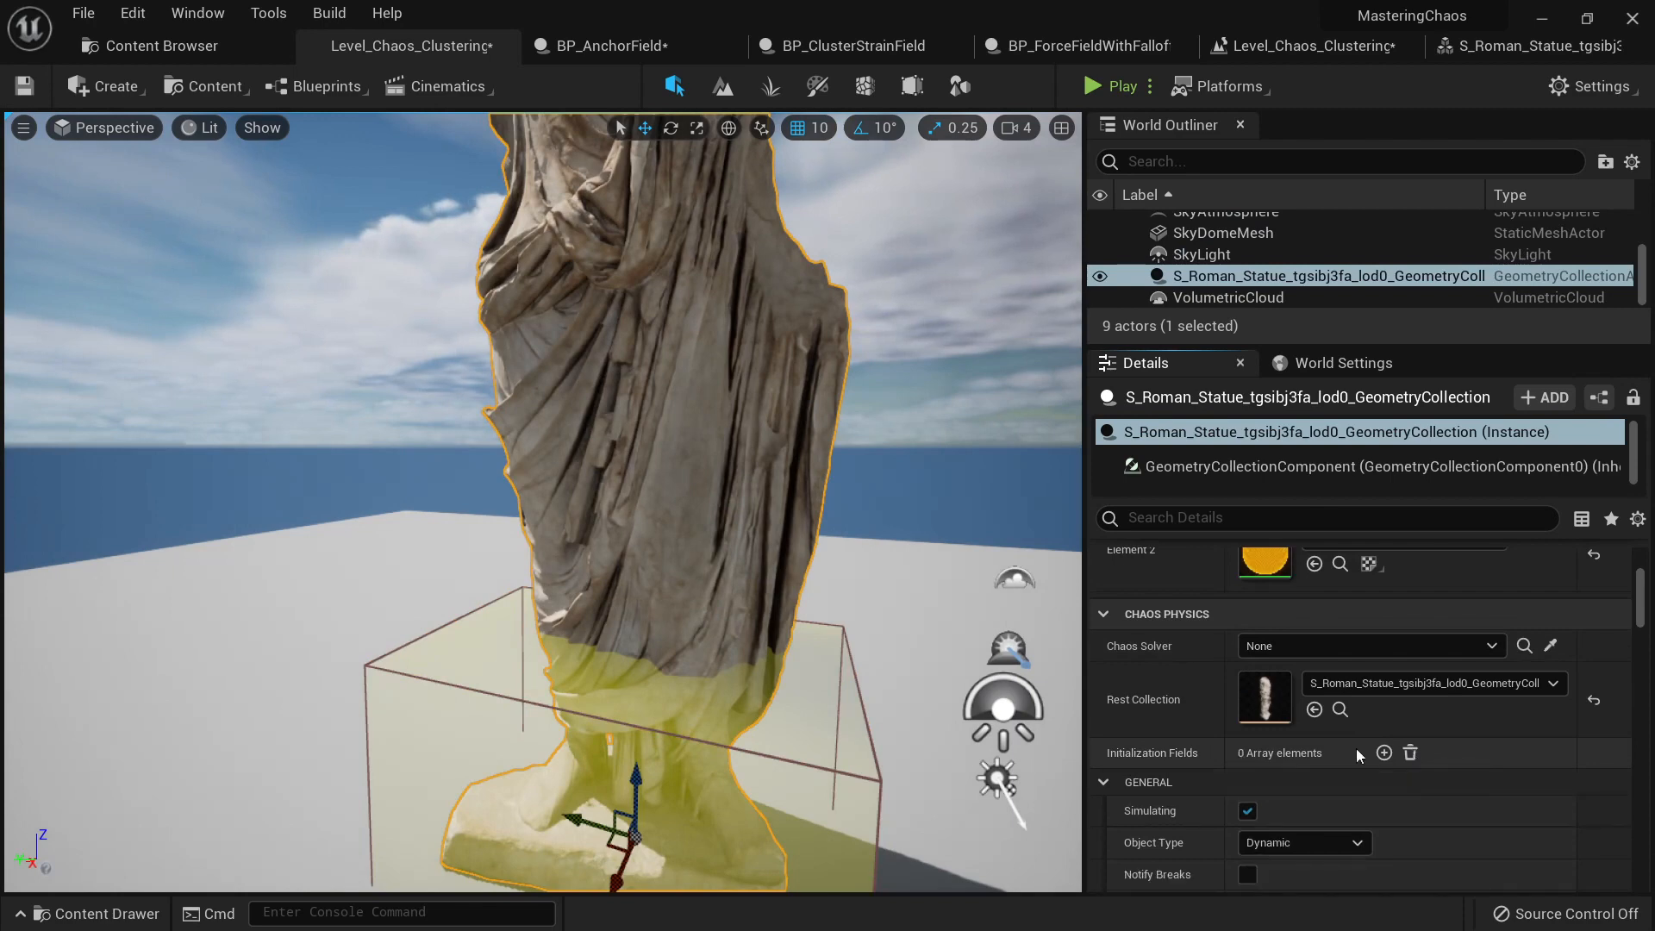
right_click_drag(931, 552, 957, 525)
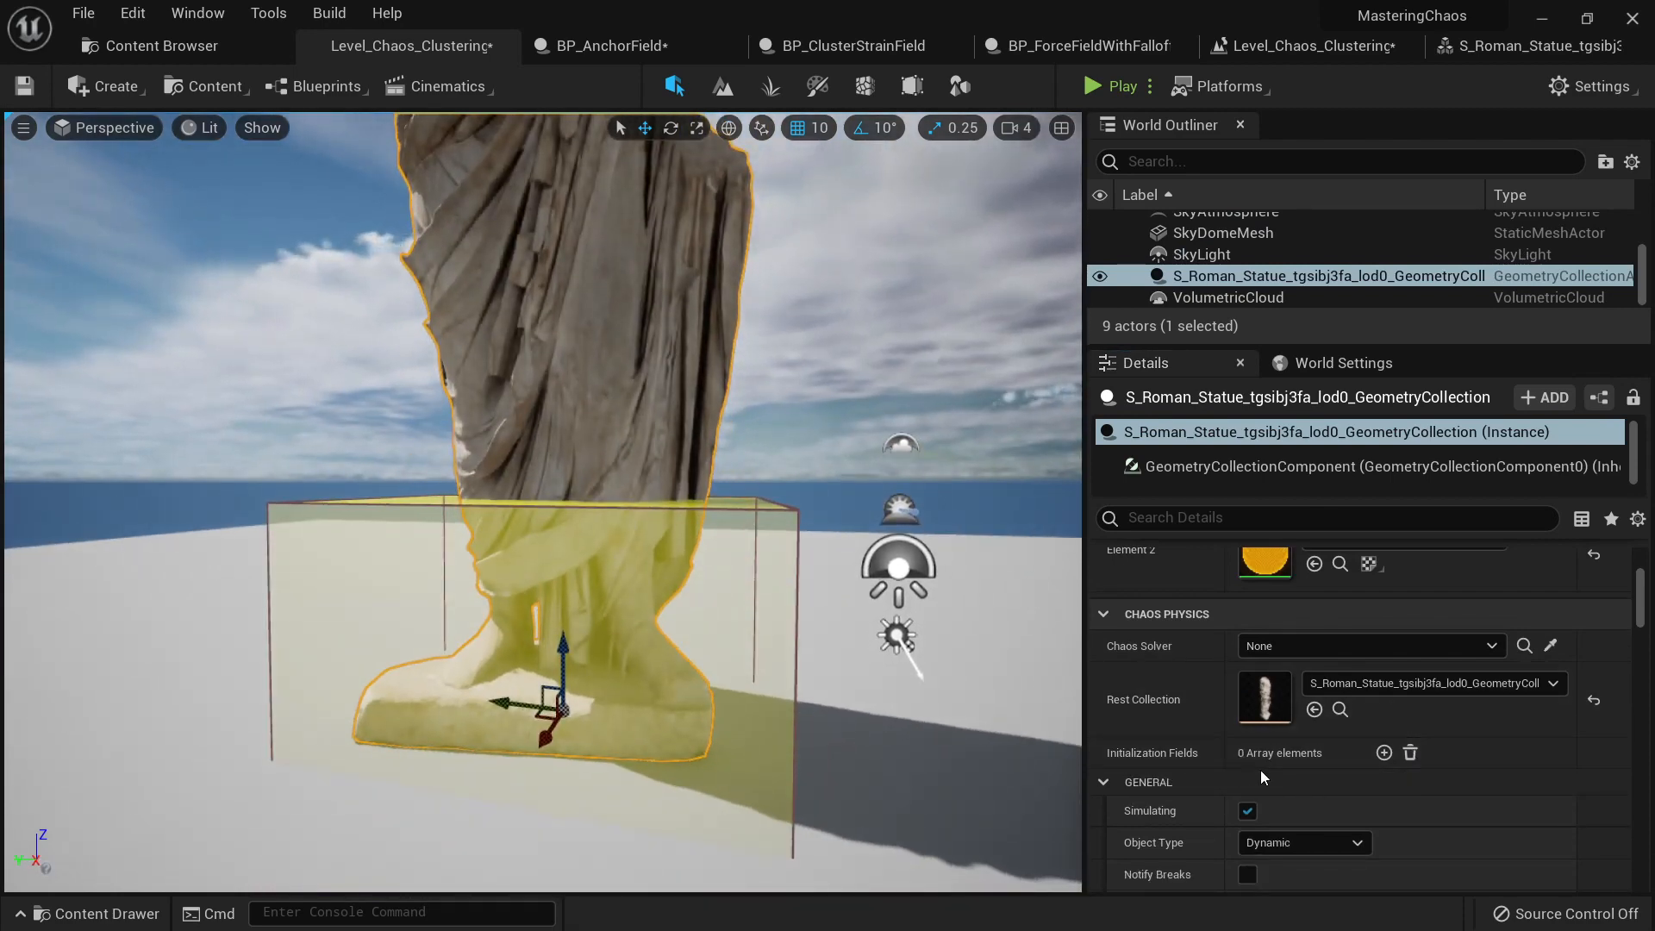
left_click(1385, 752)
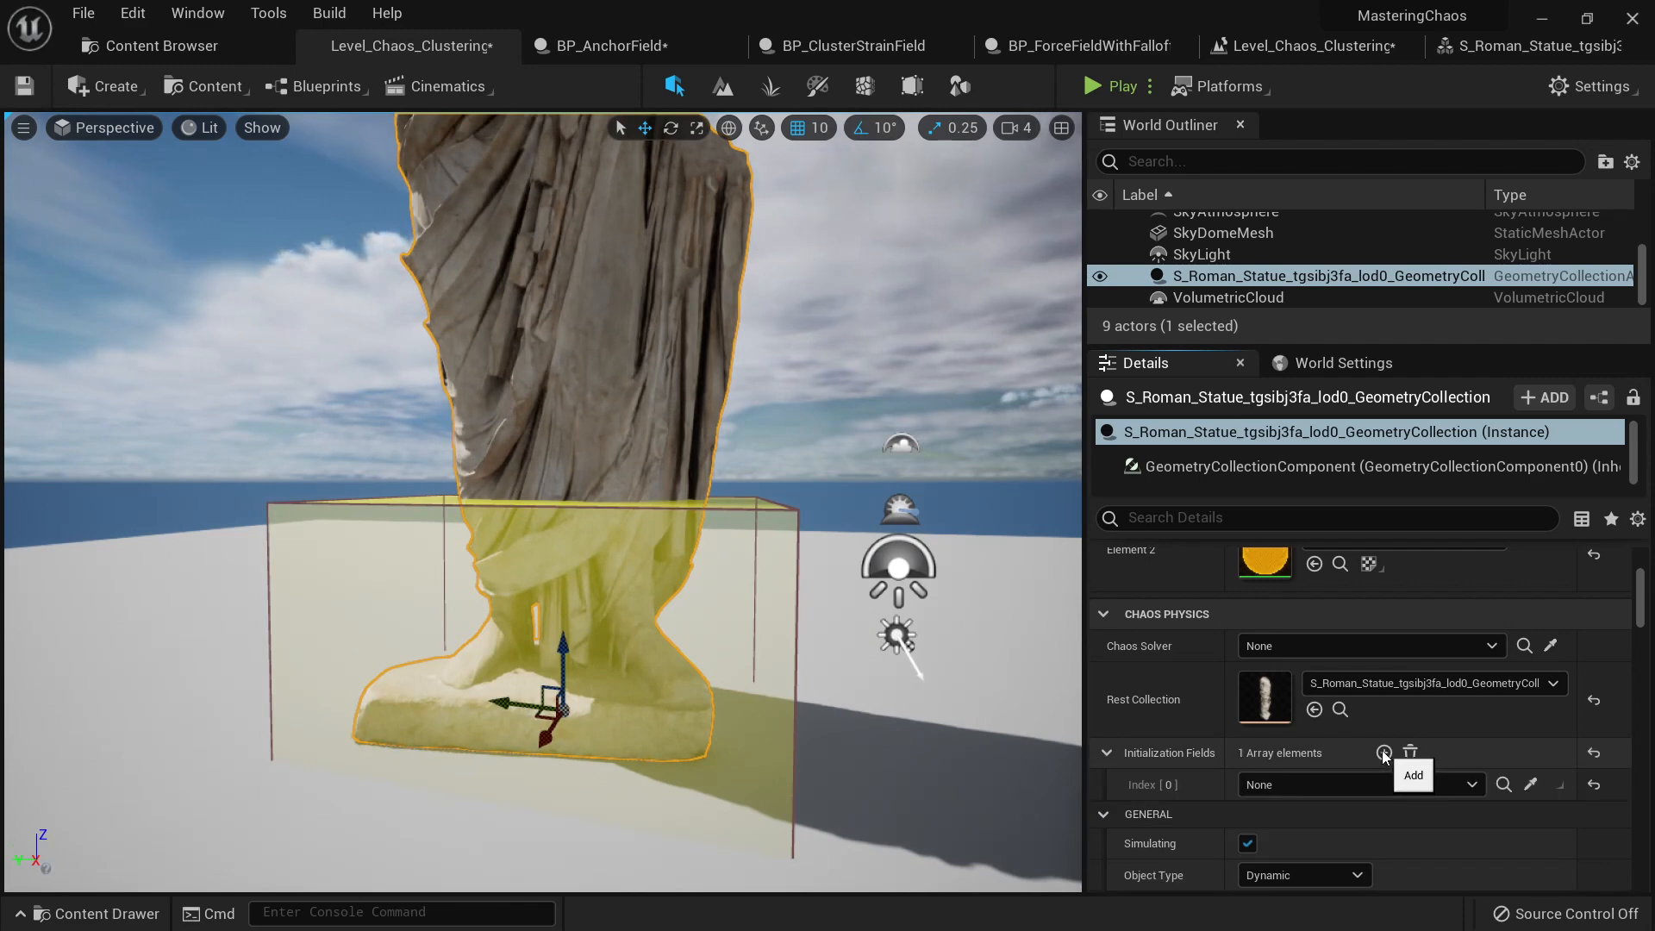
left_click(1532, 786)
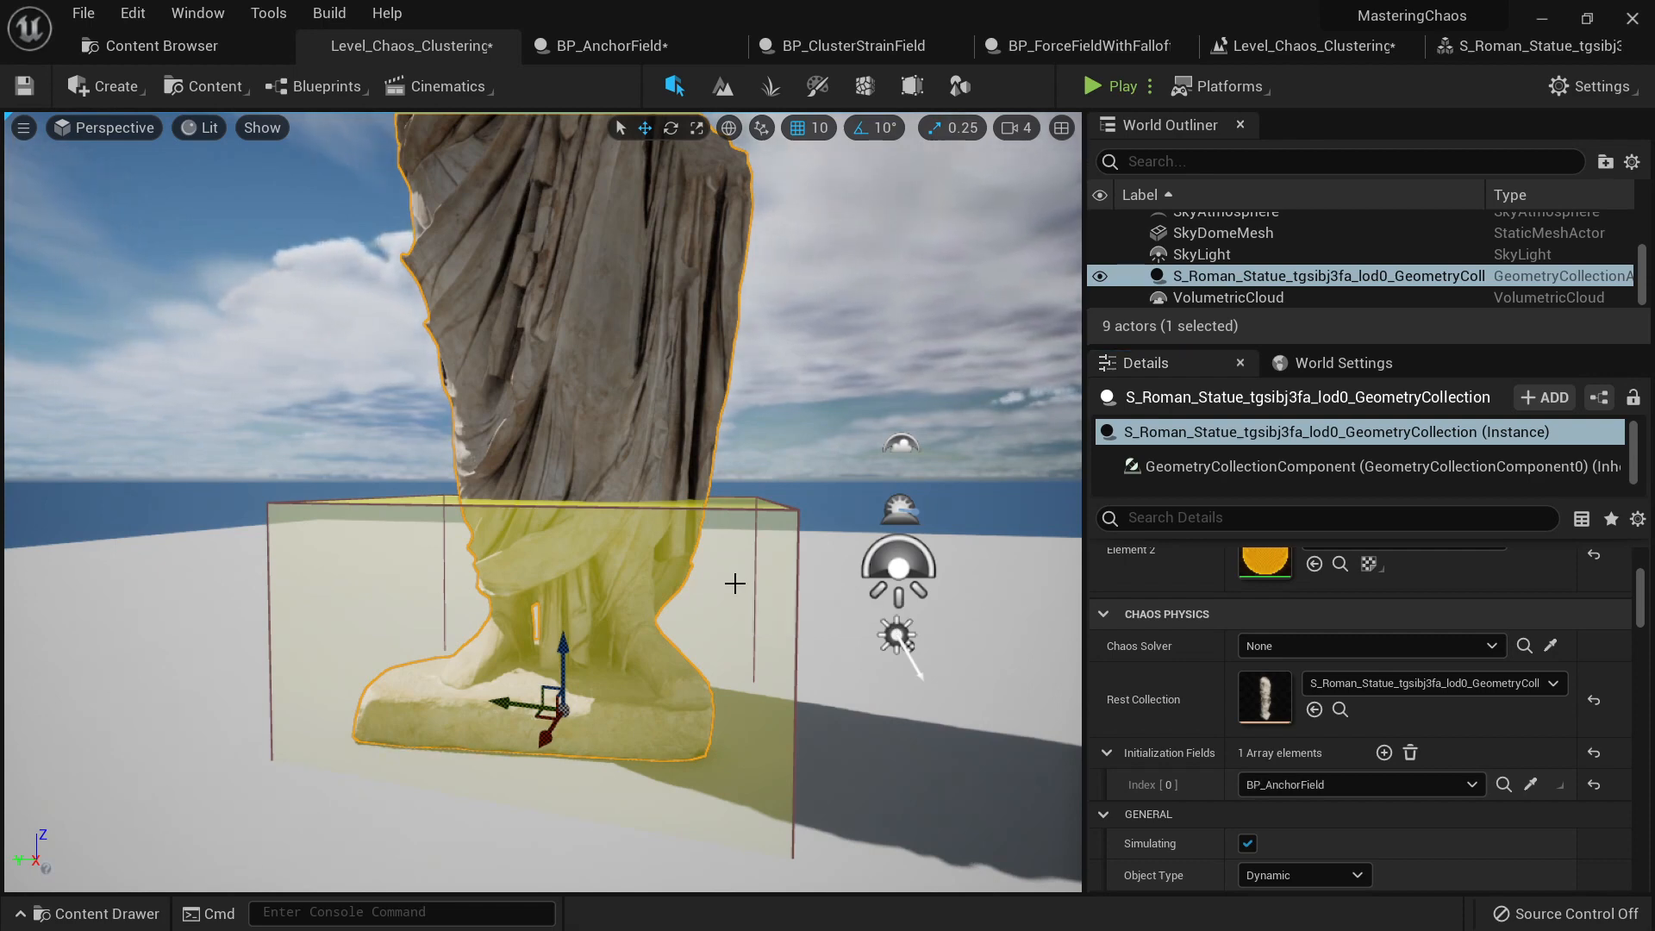
Step: Play the level and run and jump the character against the anchored statue's base
scroll(731, 577, "down", 6)
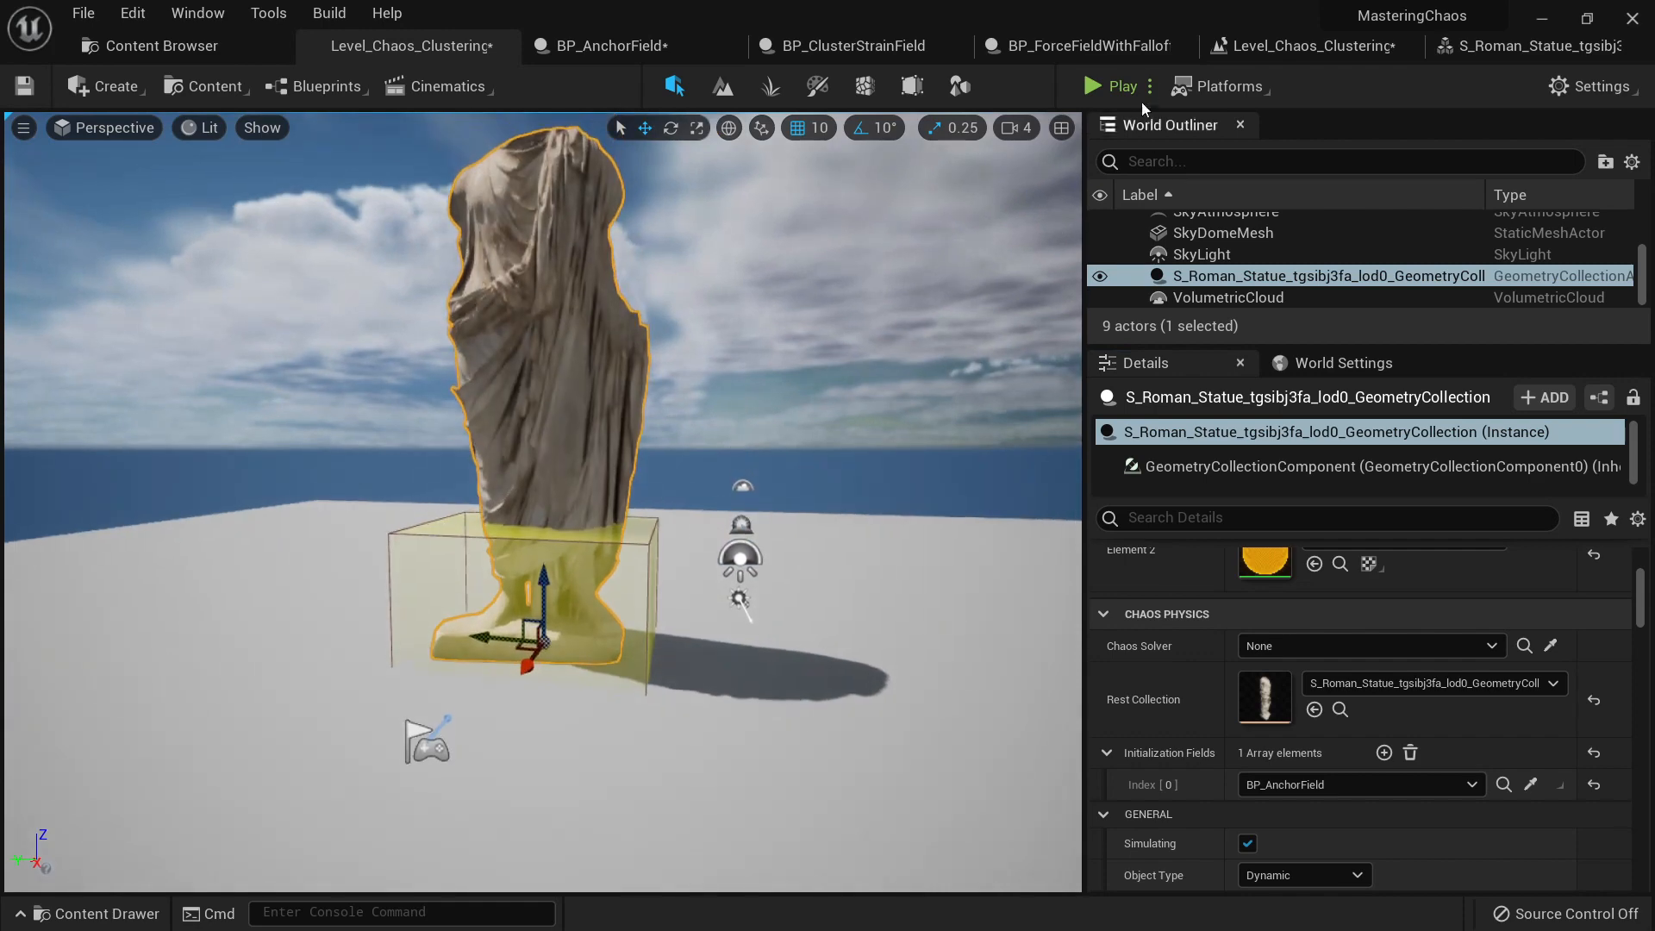
left_click(1109, 86)
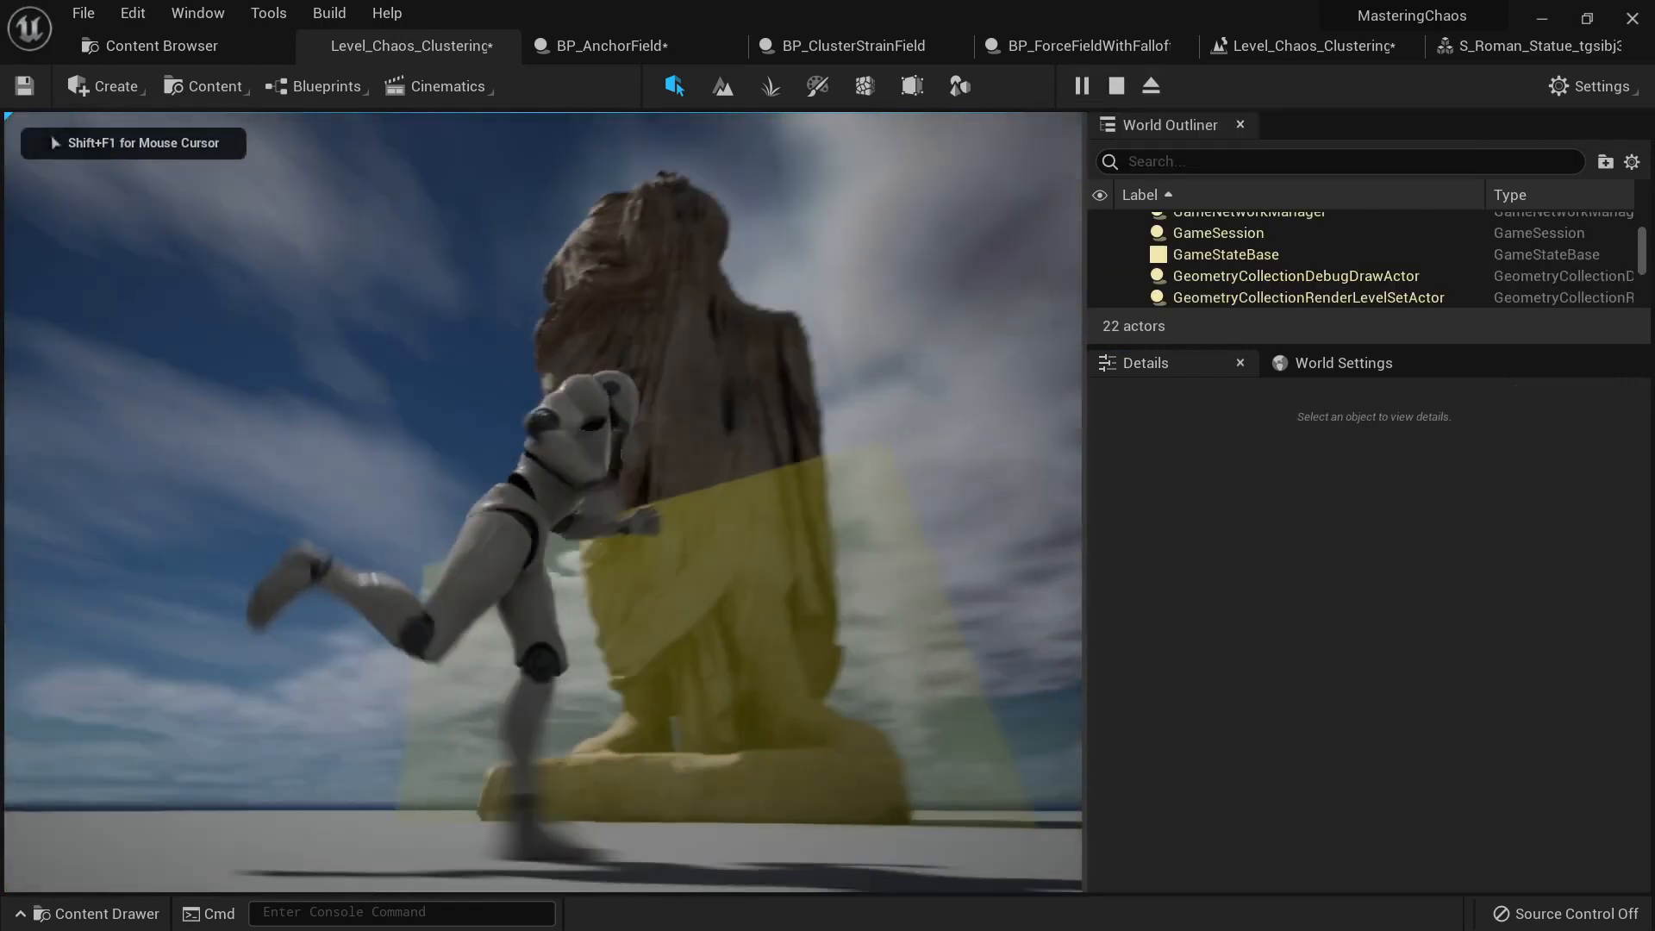
key("w")
key("space")
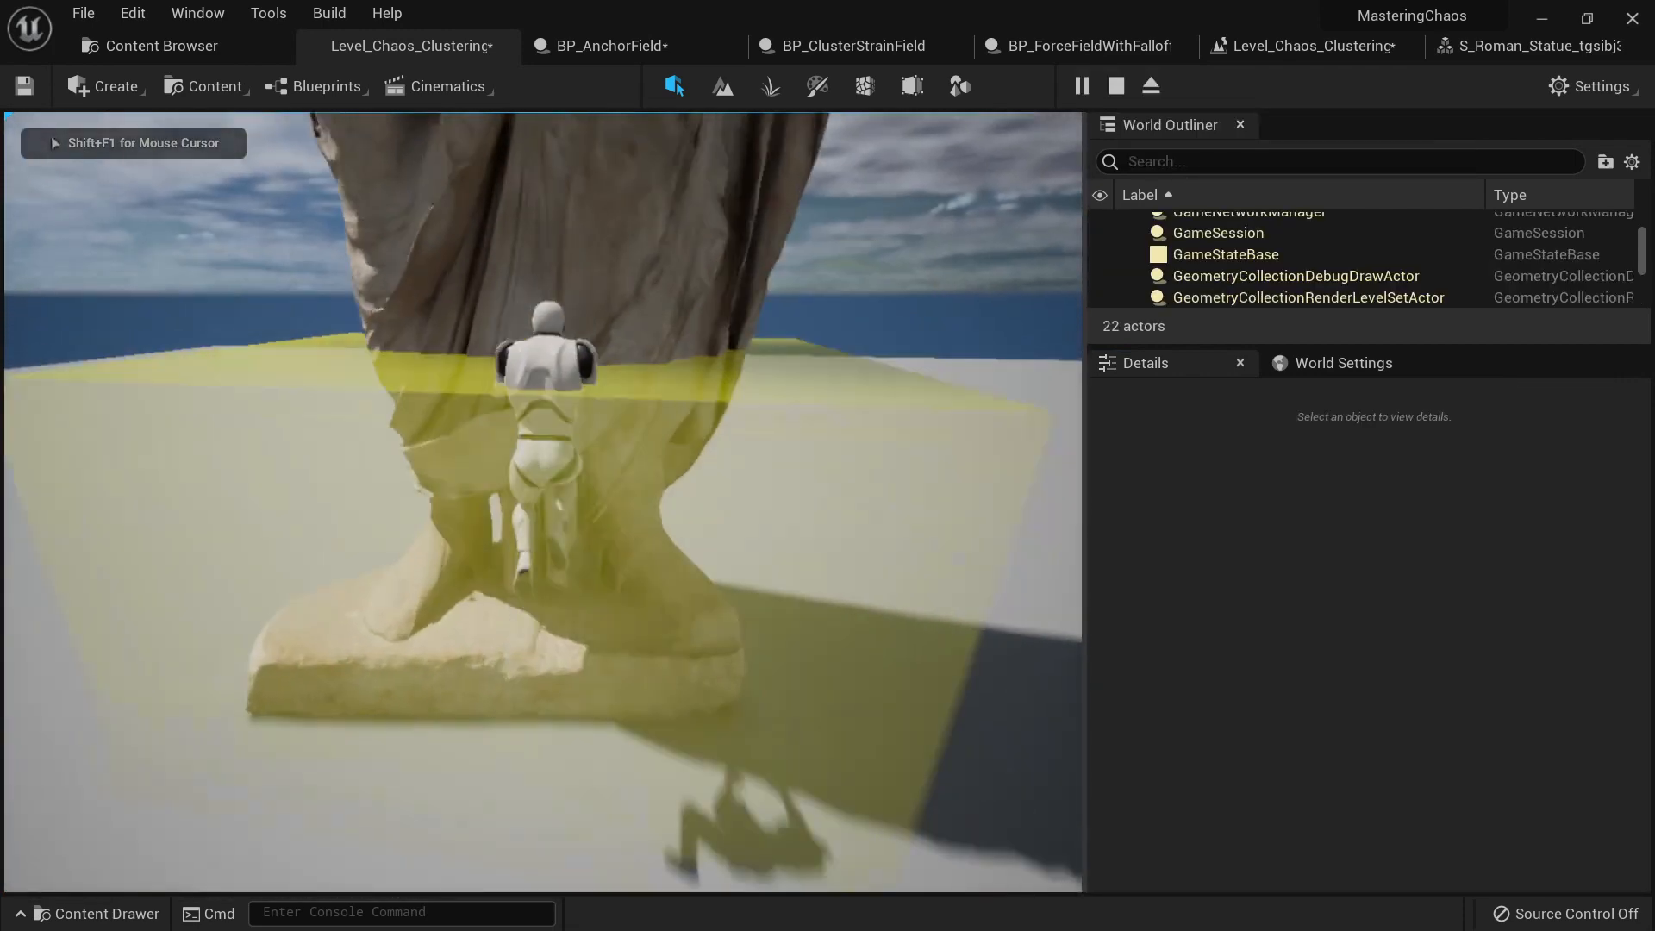
key("s")
key("a")
key("w")
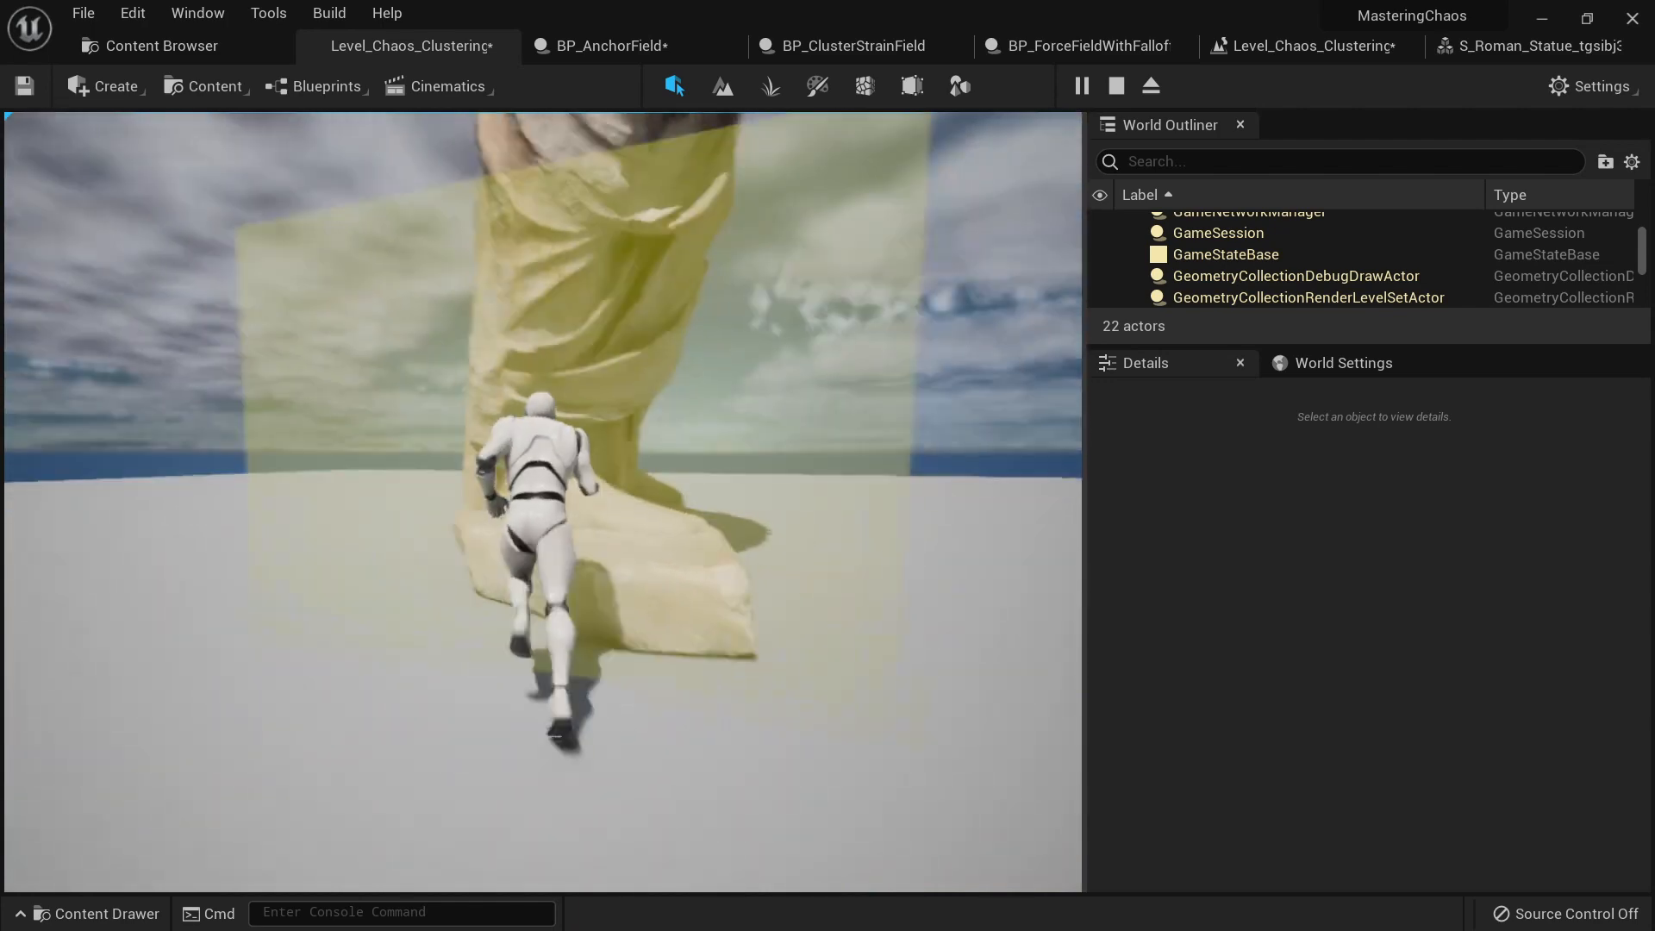
key("space")
key("s")
key("w")
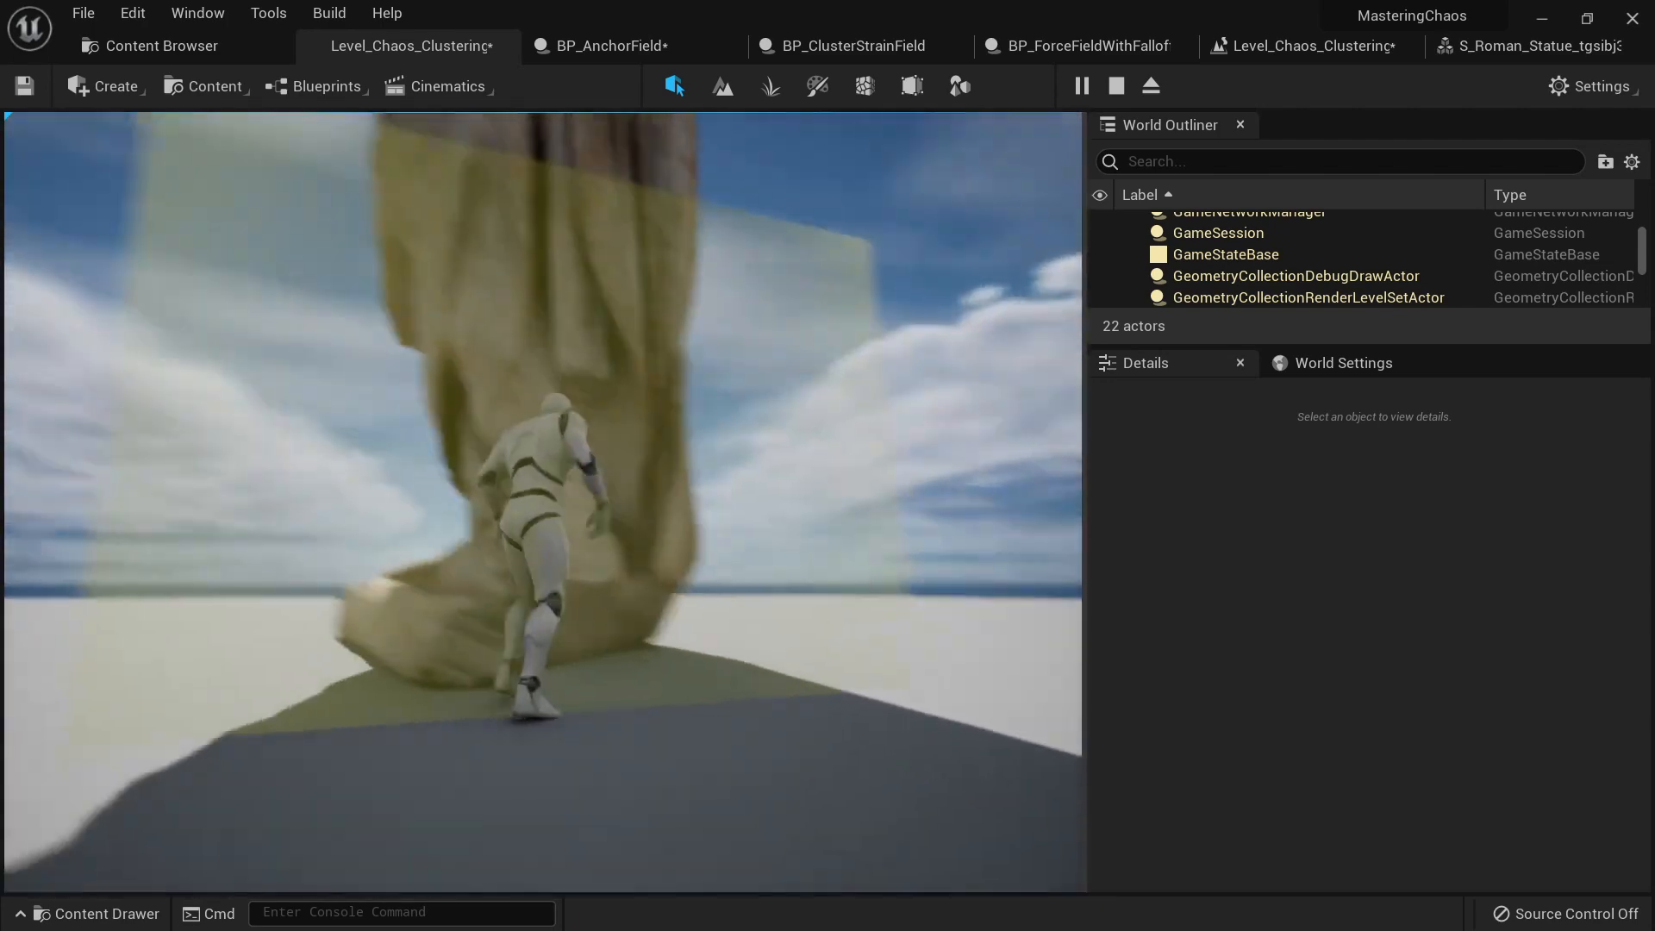
Step: Run the character around the statue and switch the play viewport to full screen
key("a")
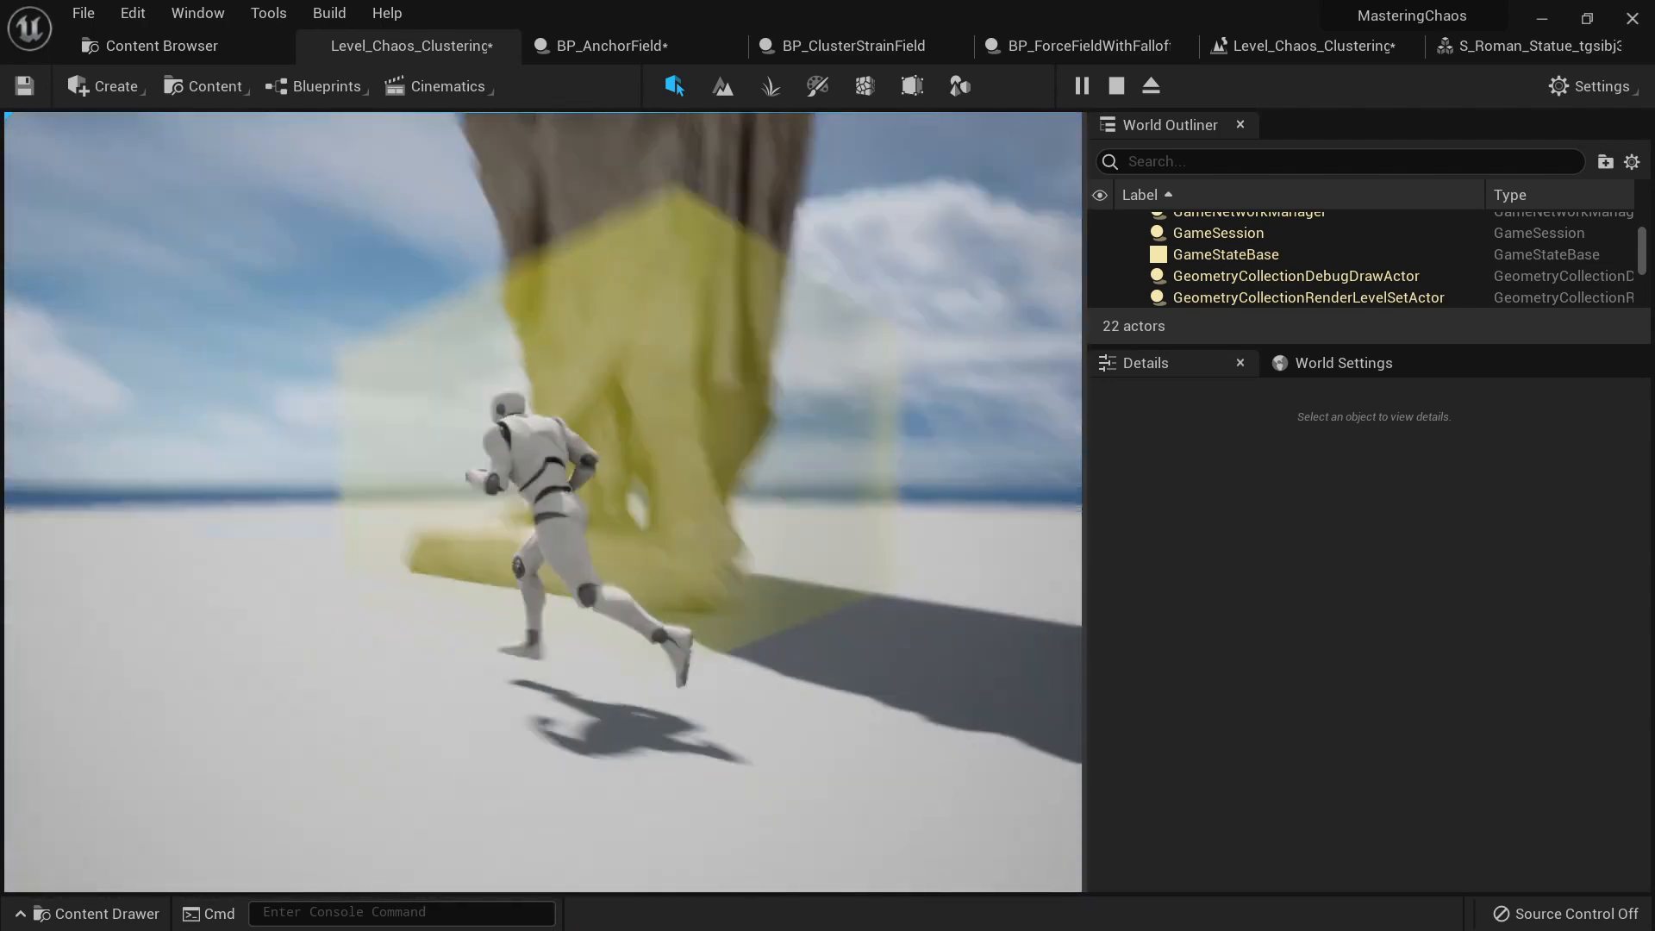
key("w")
key("s")
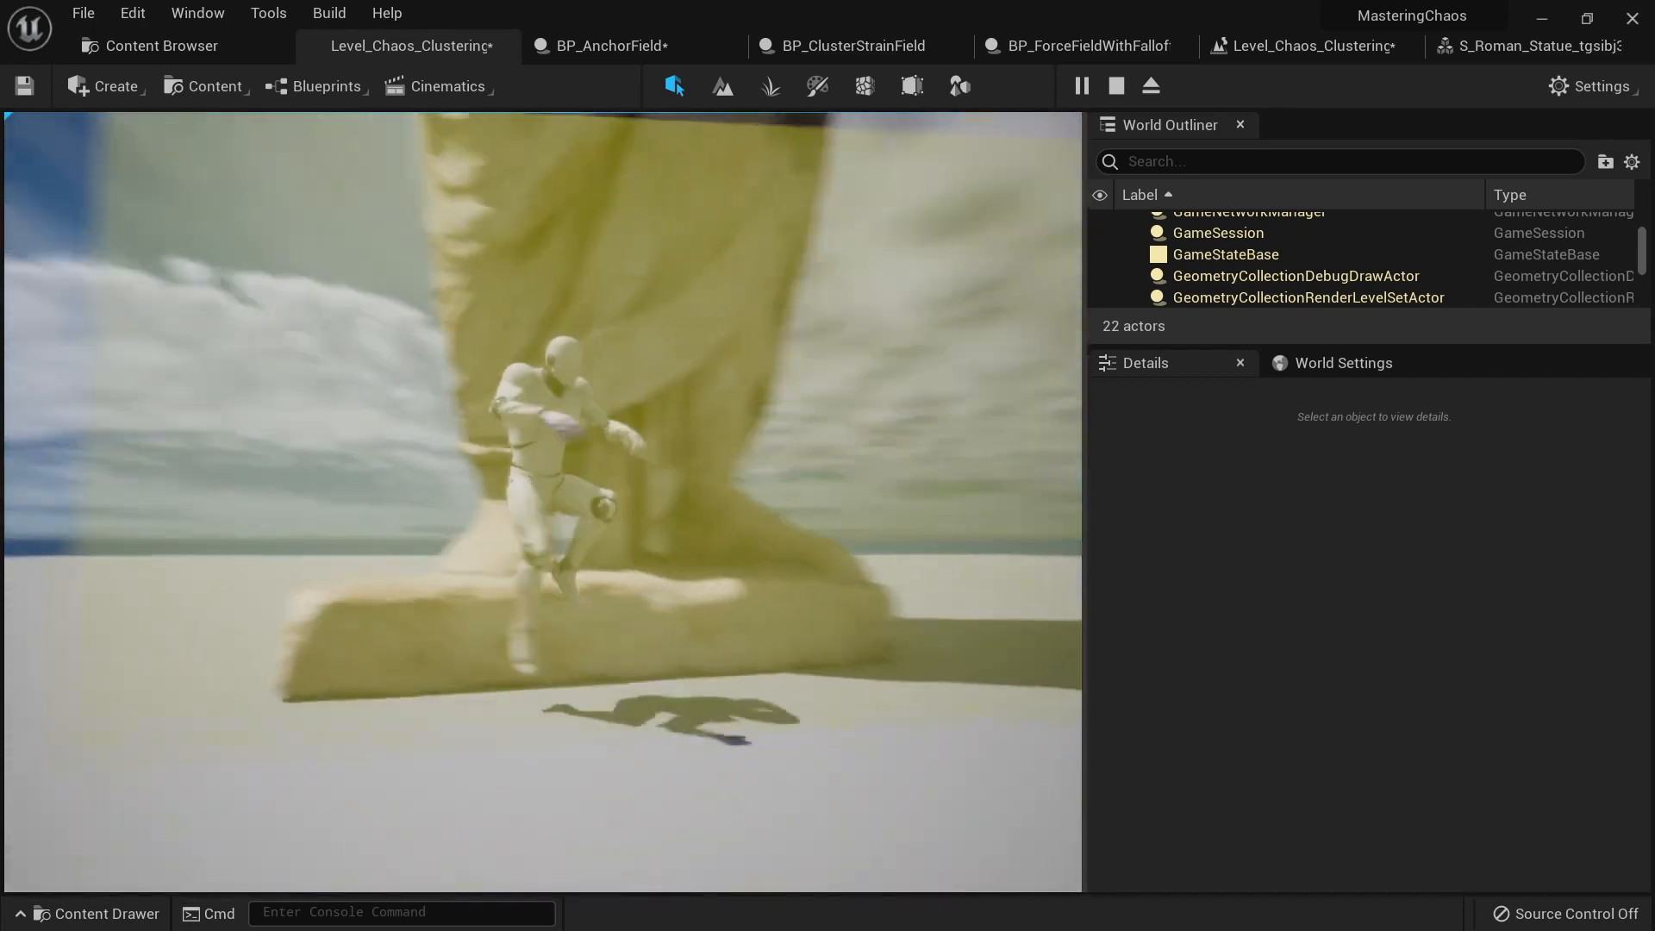
key("w")
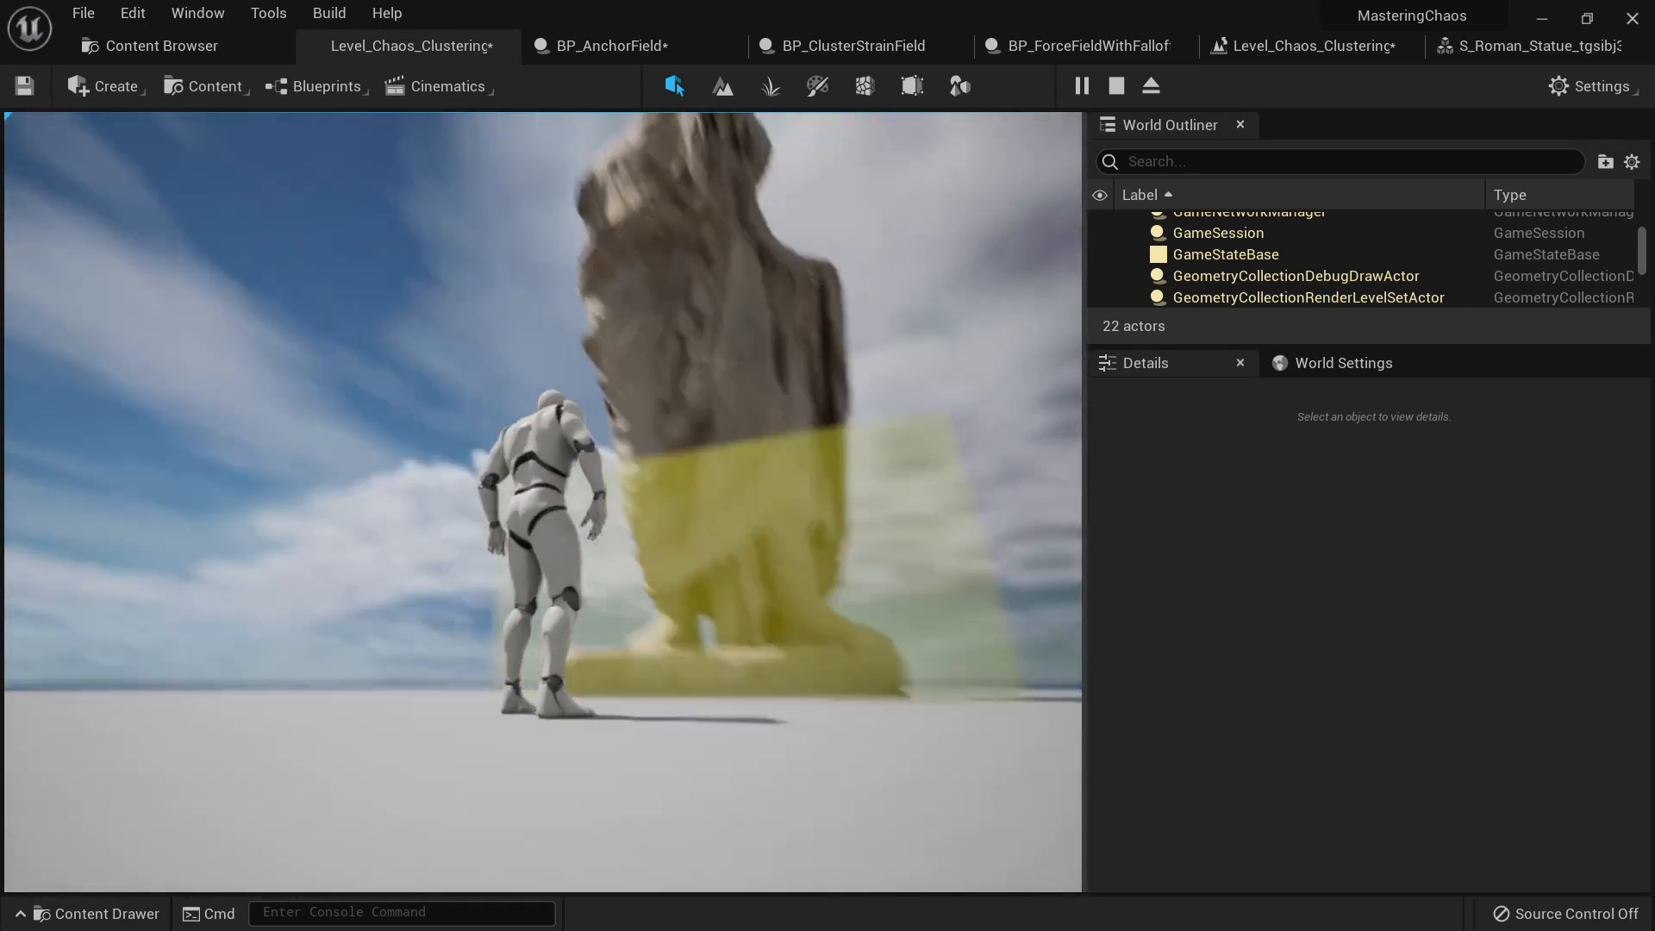
key("F11")
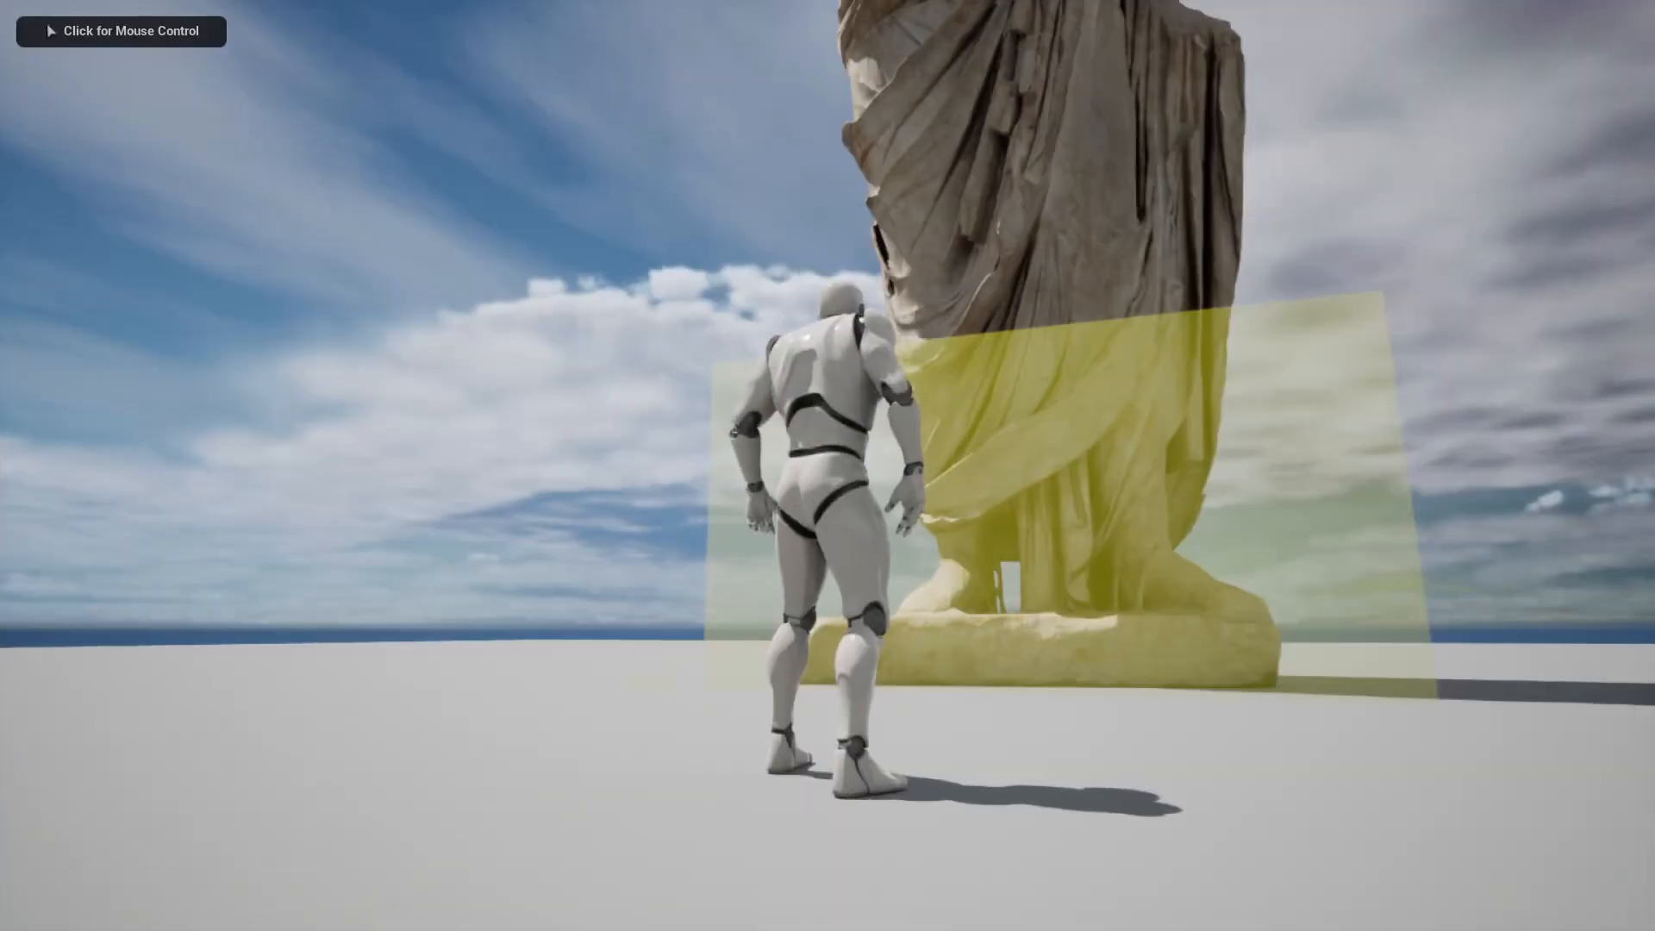
Step: Keep running the character back and forth in front of the anchored statue, and end the full-screen play session
left_click(805, 447)
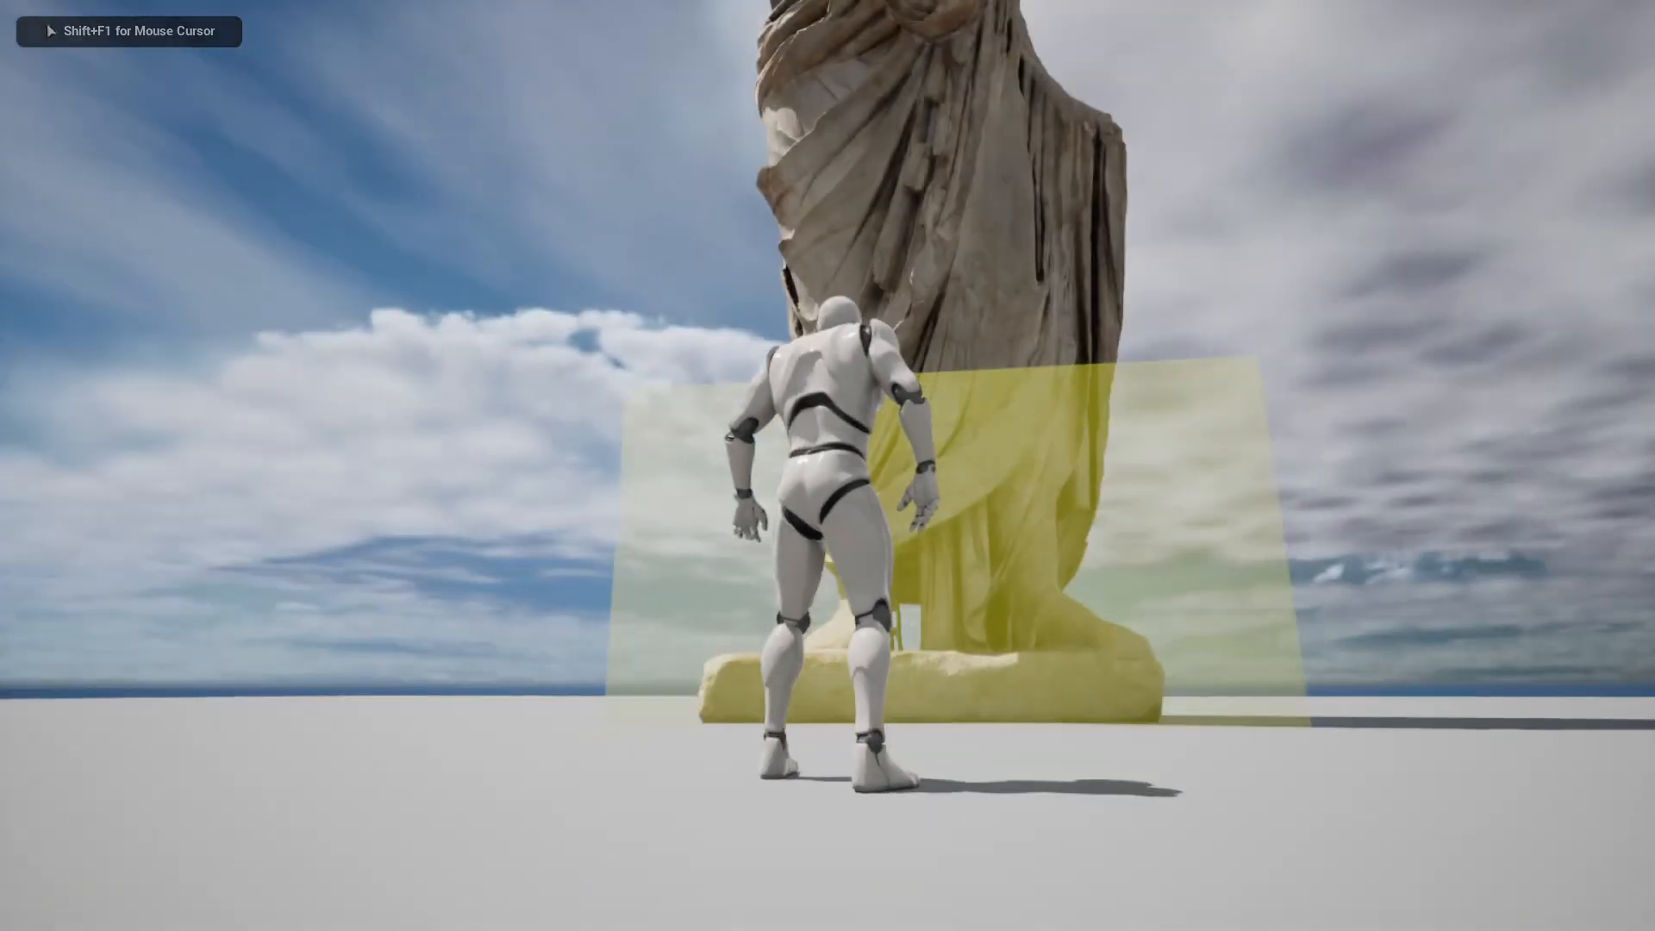
key("d")
key("s")
key("a")
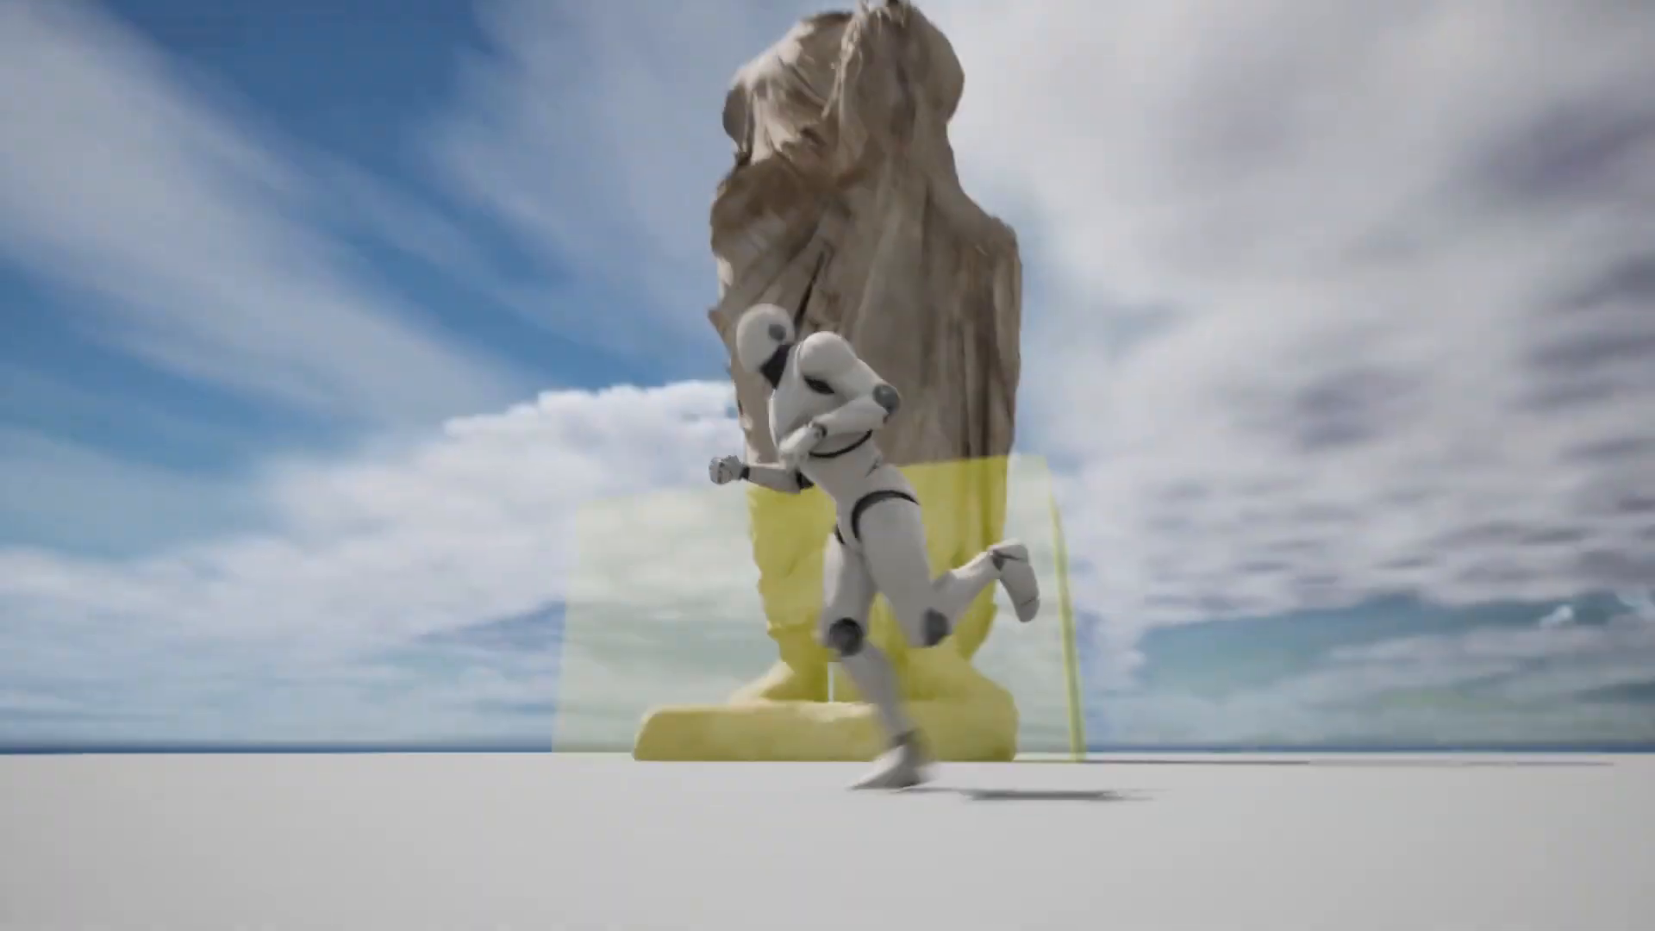
key("w")
key("d")
key("s")
key("a")
key("w")
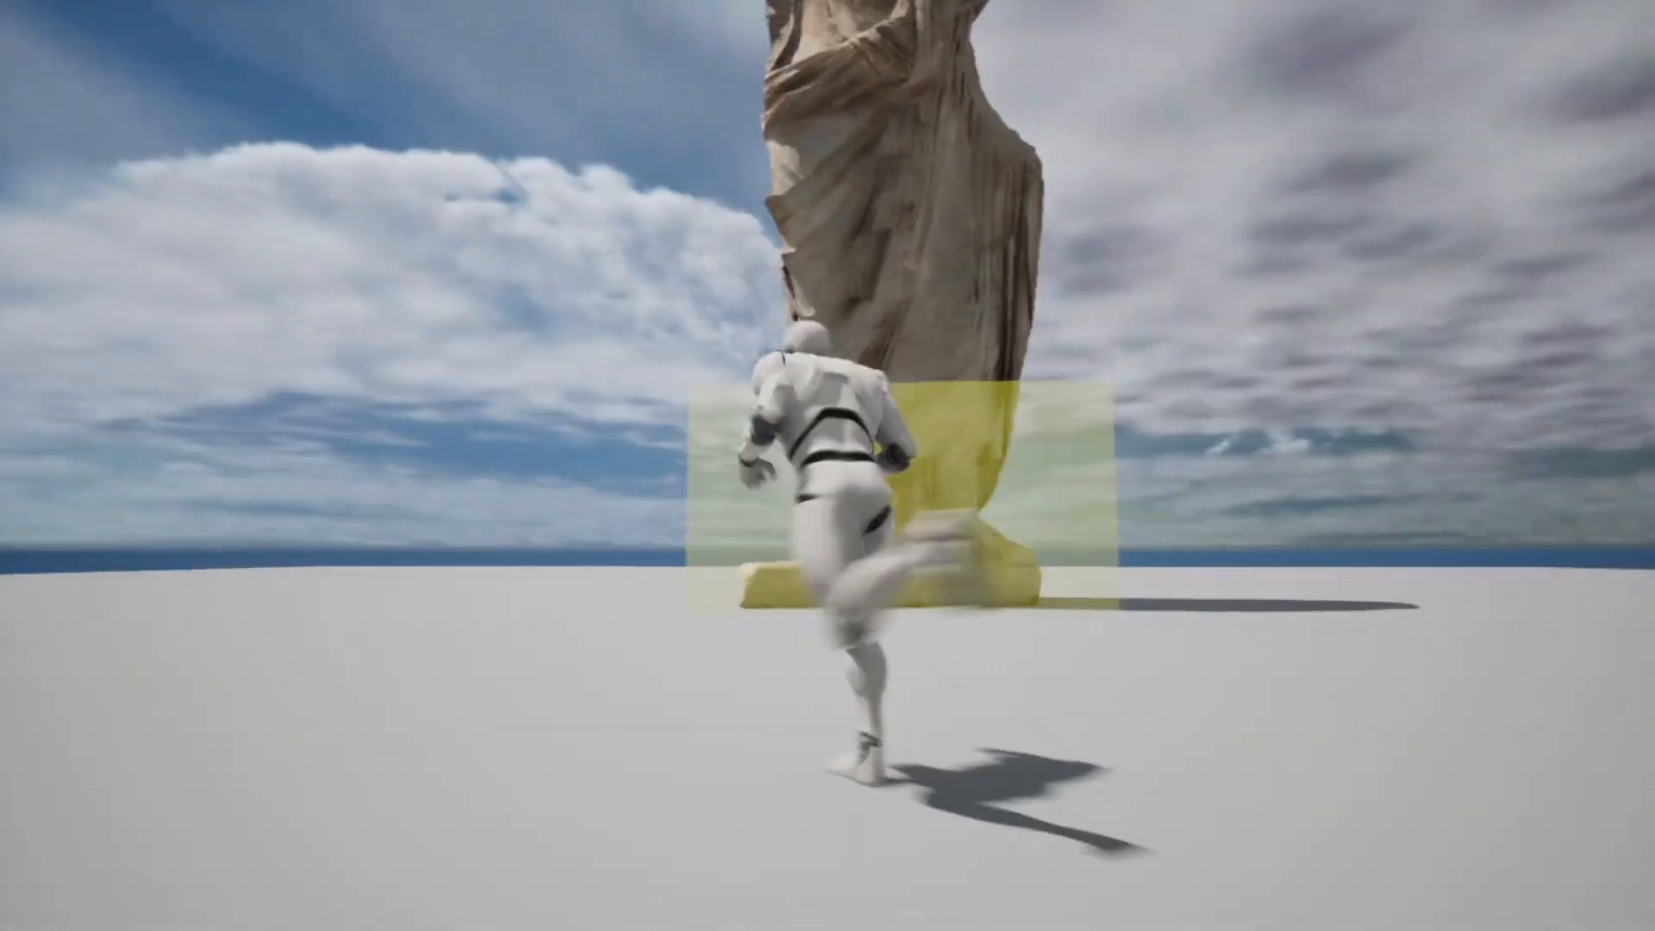
key("s")
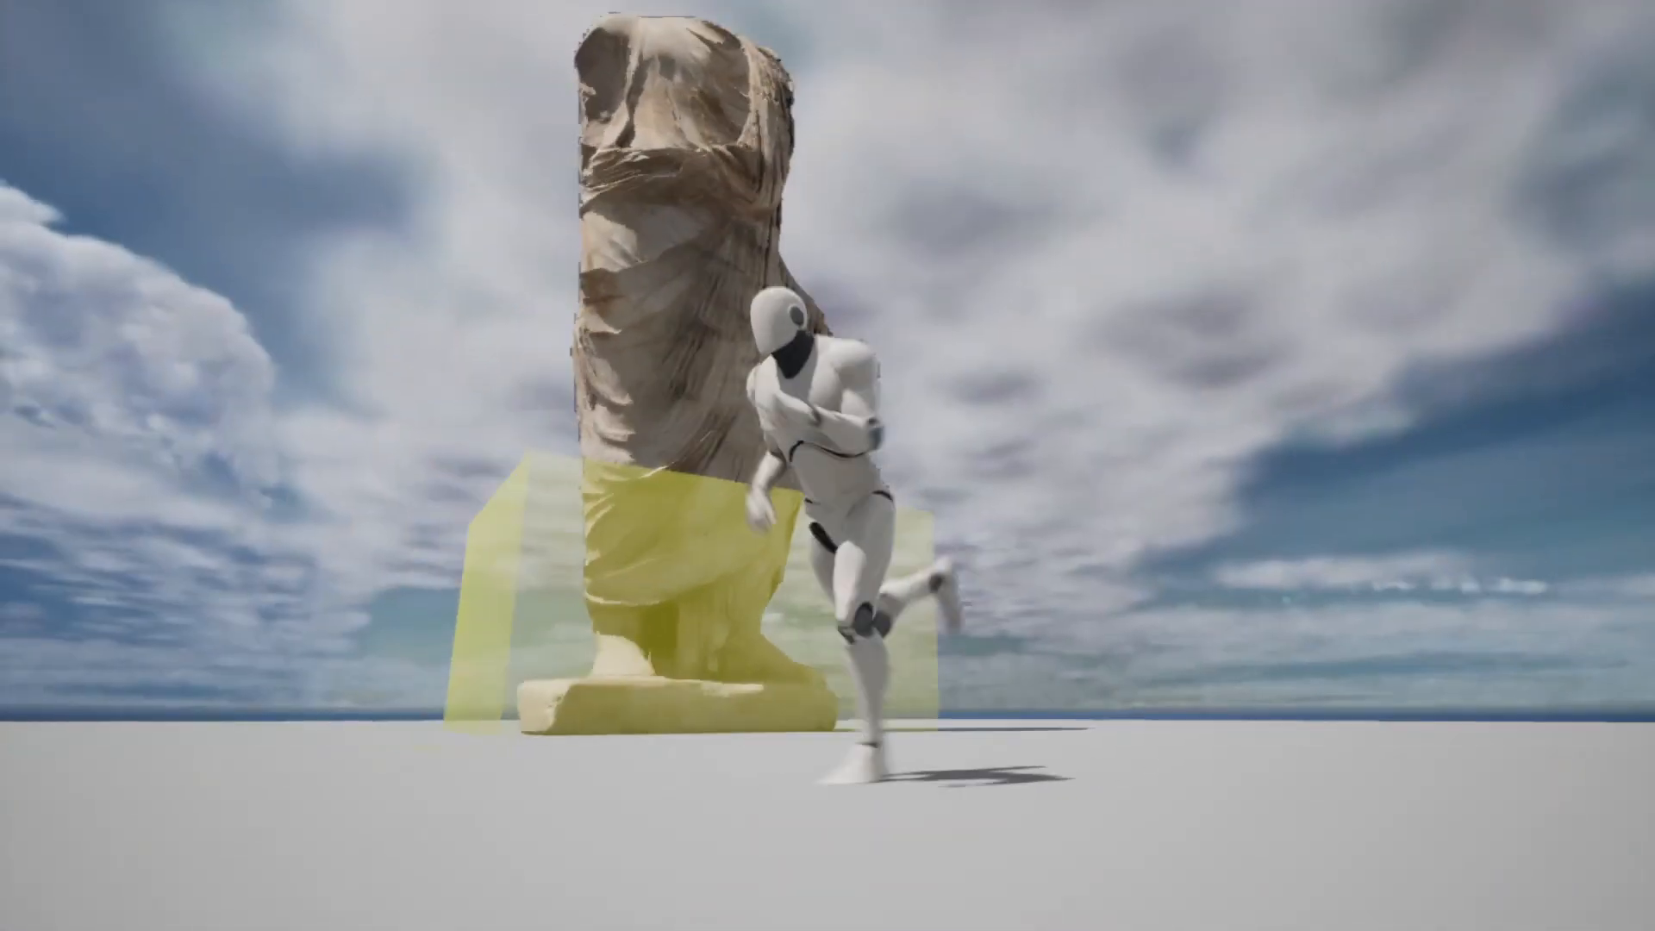
key("w")
key("d")
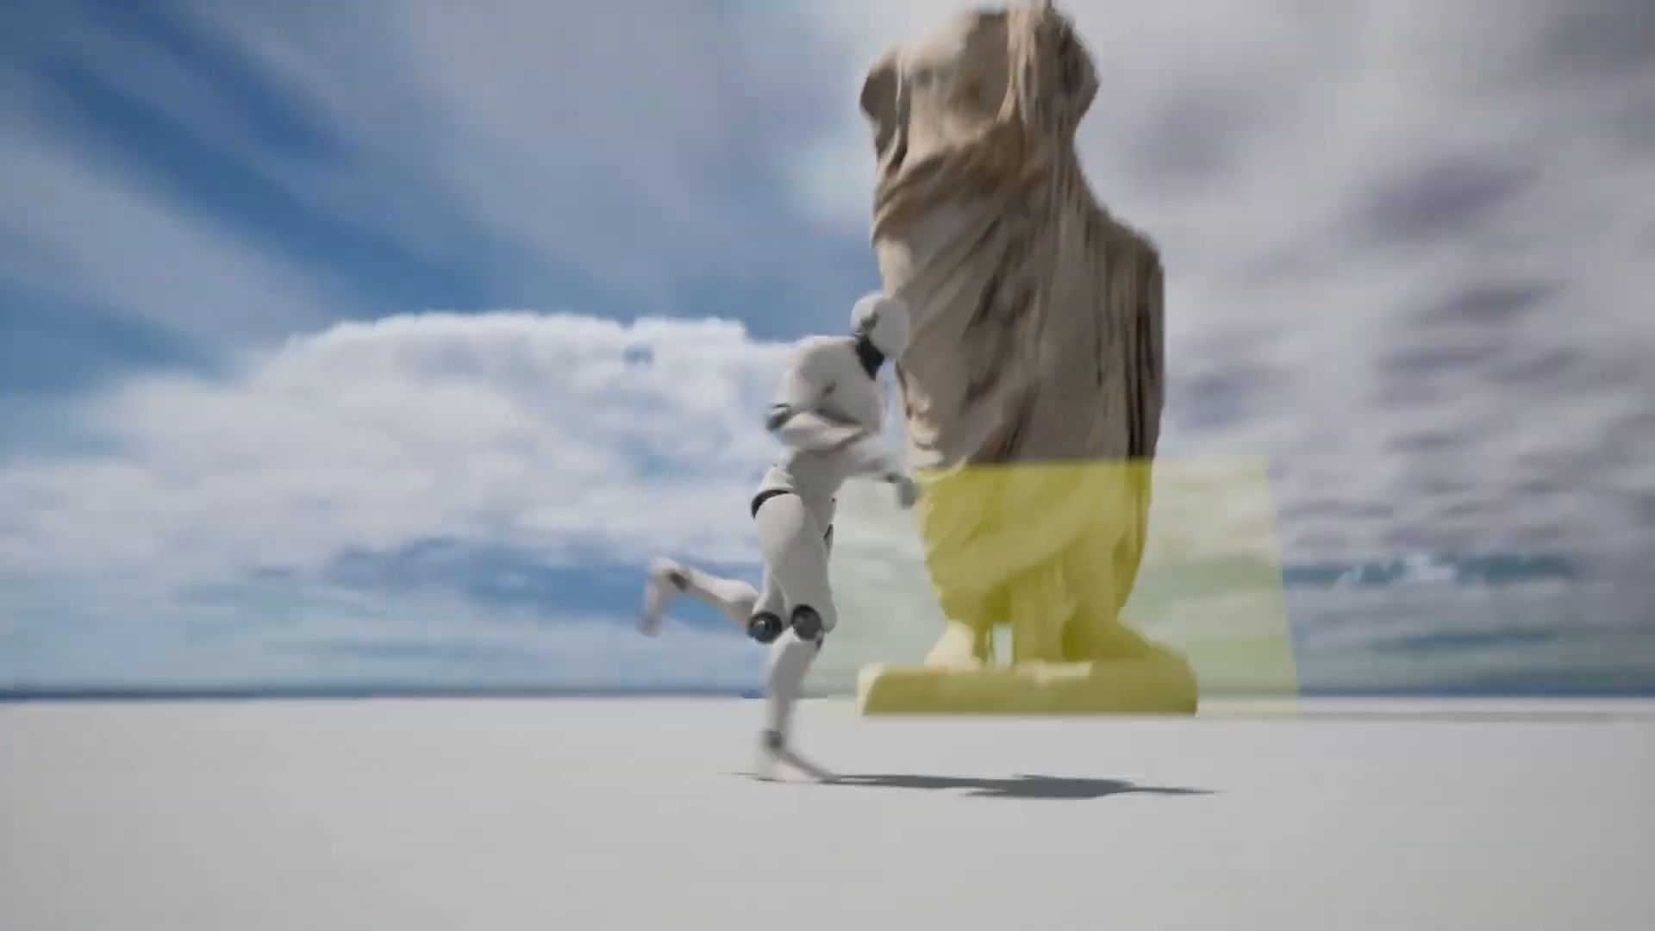
key("w")
key("F11")
key("shift+F1")
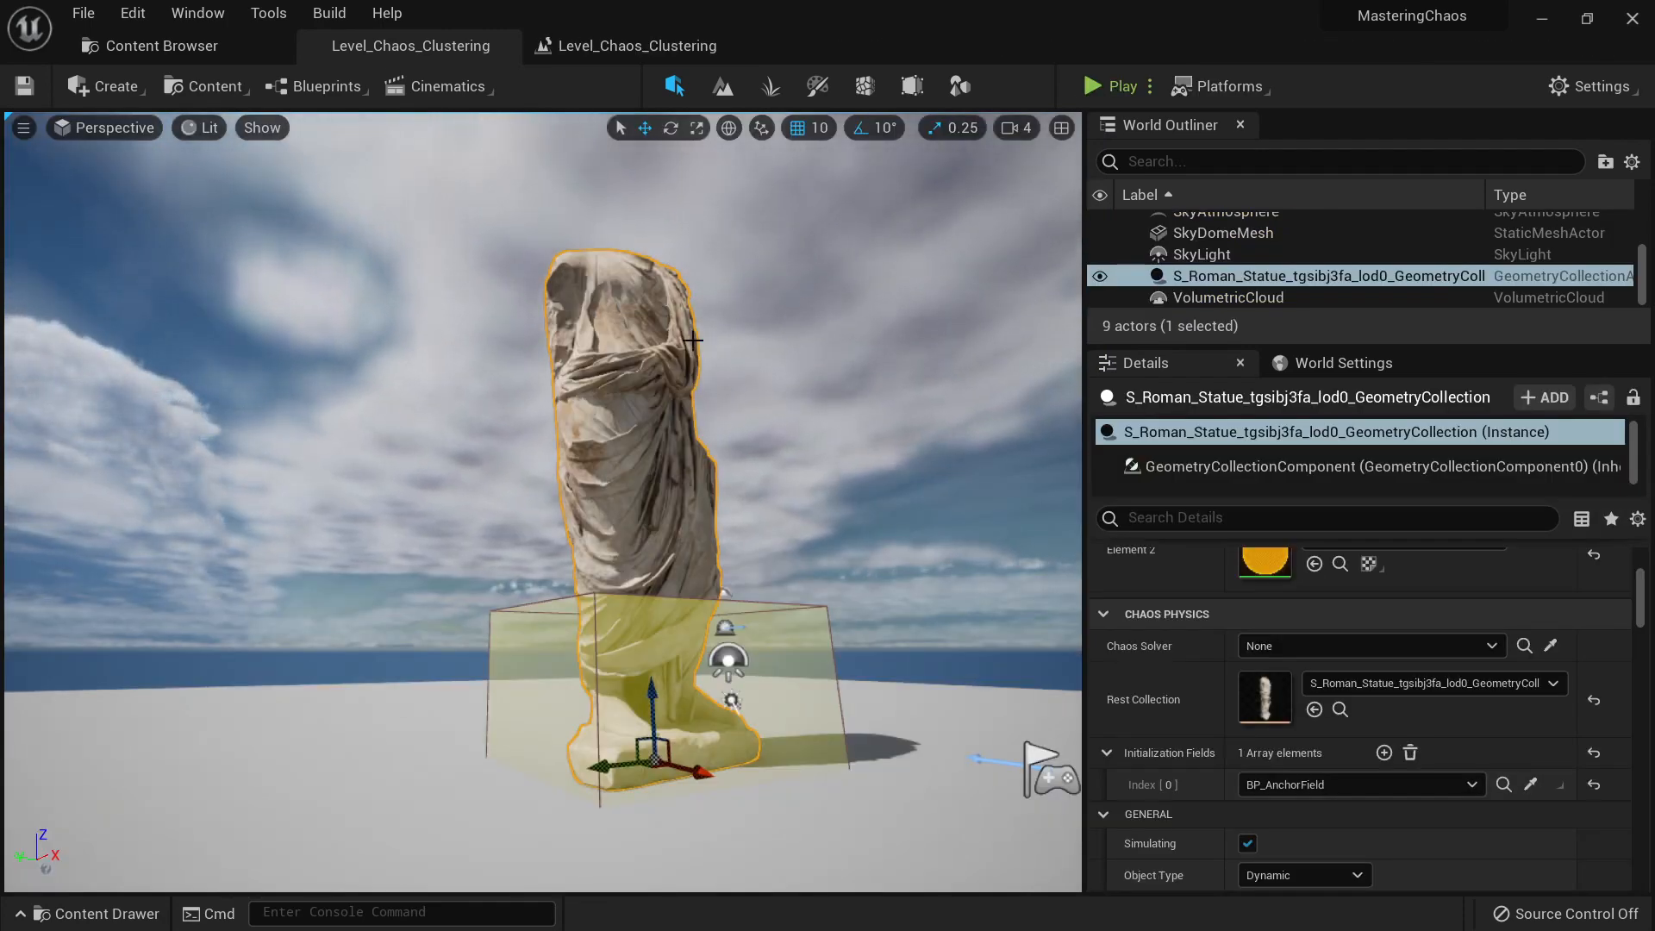
Step: Open the BP_ClusterStrainField blueprint from the Blueprints folder and review the overall layout of its event graph
left_click(190, 43)
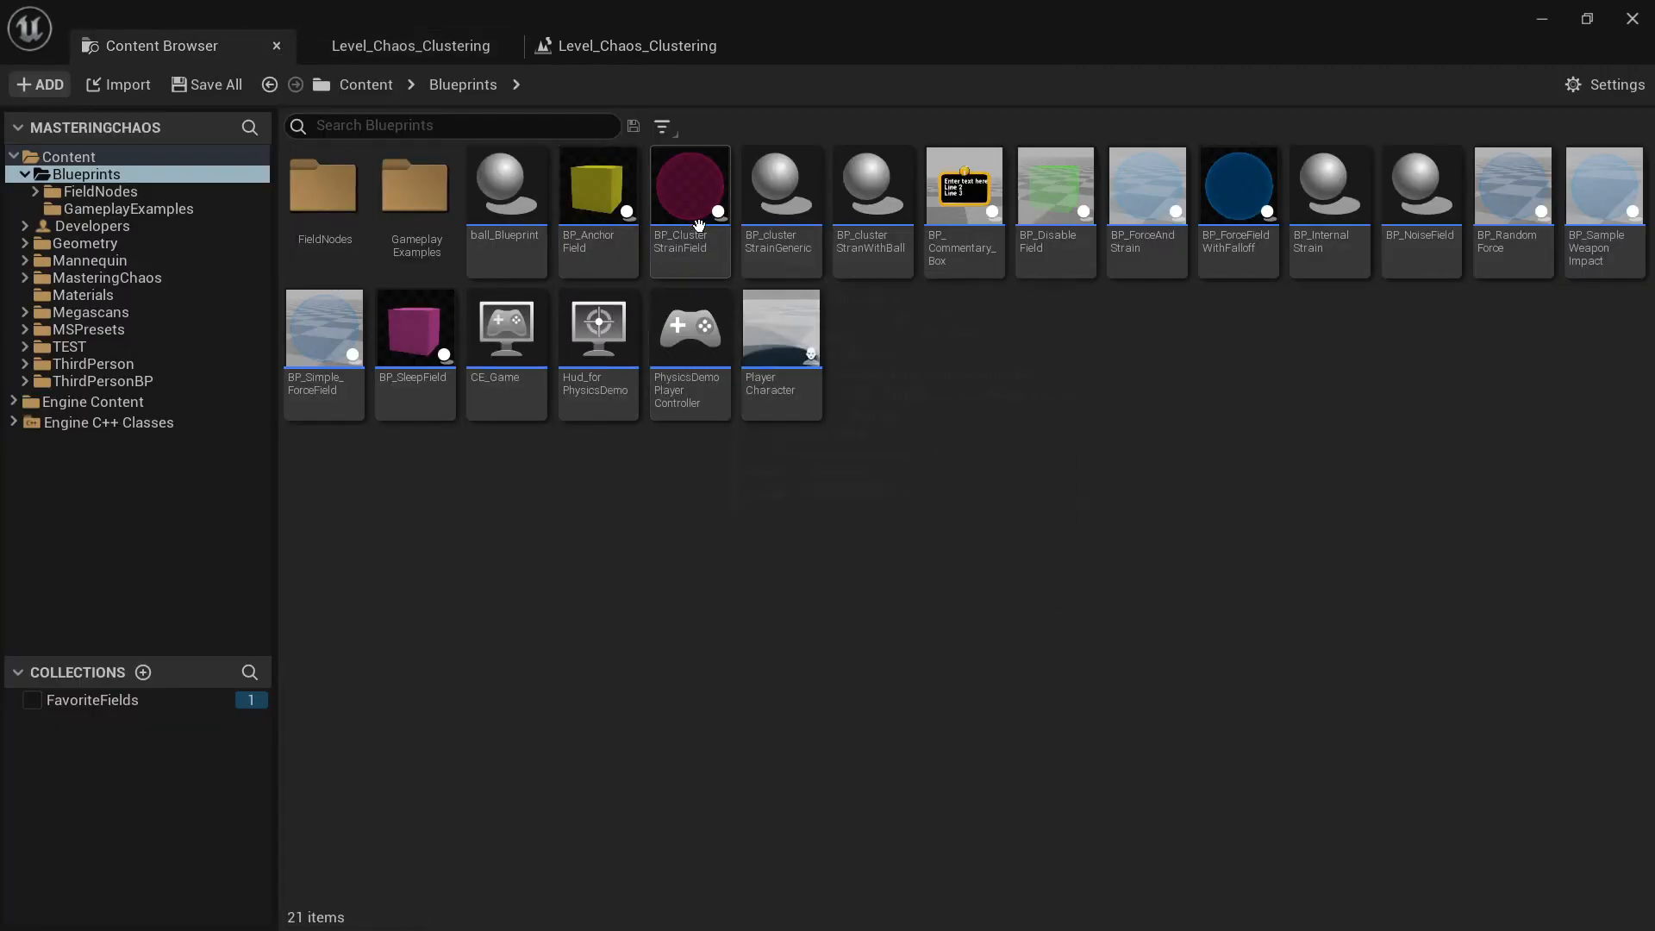
mouse_move(695, 187)
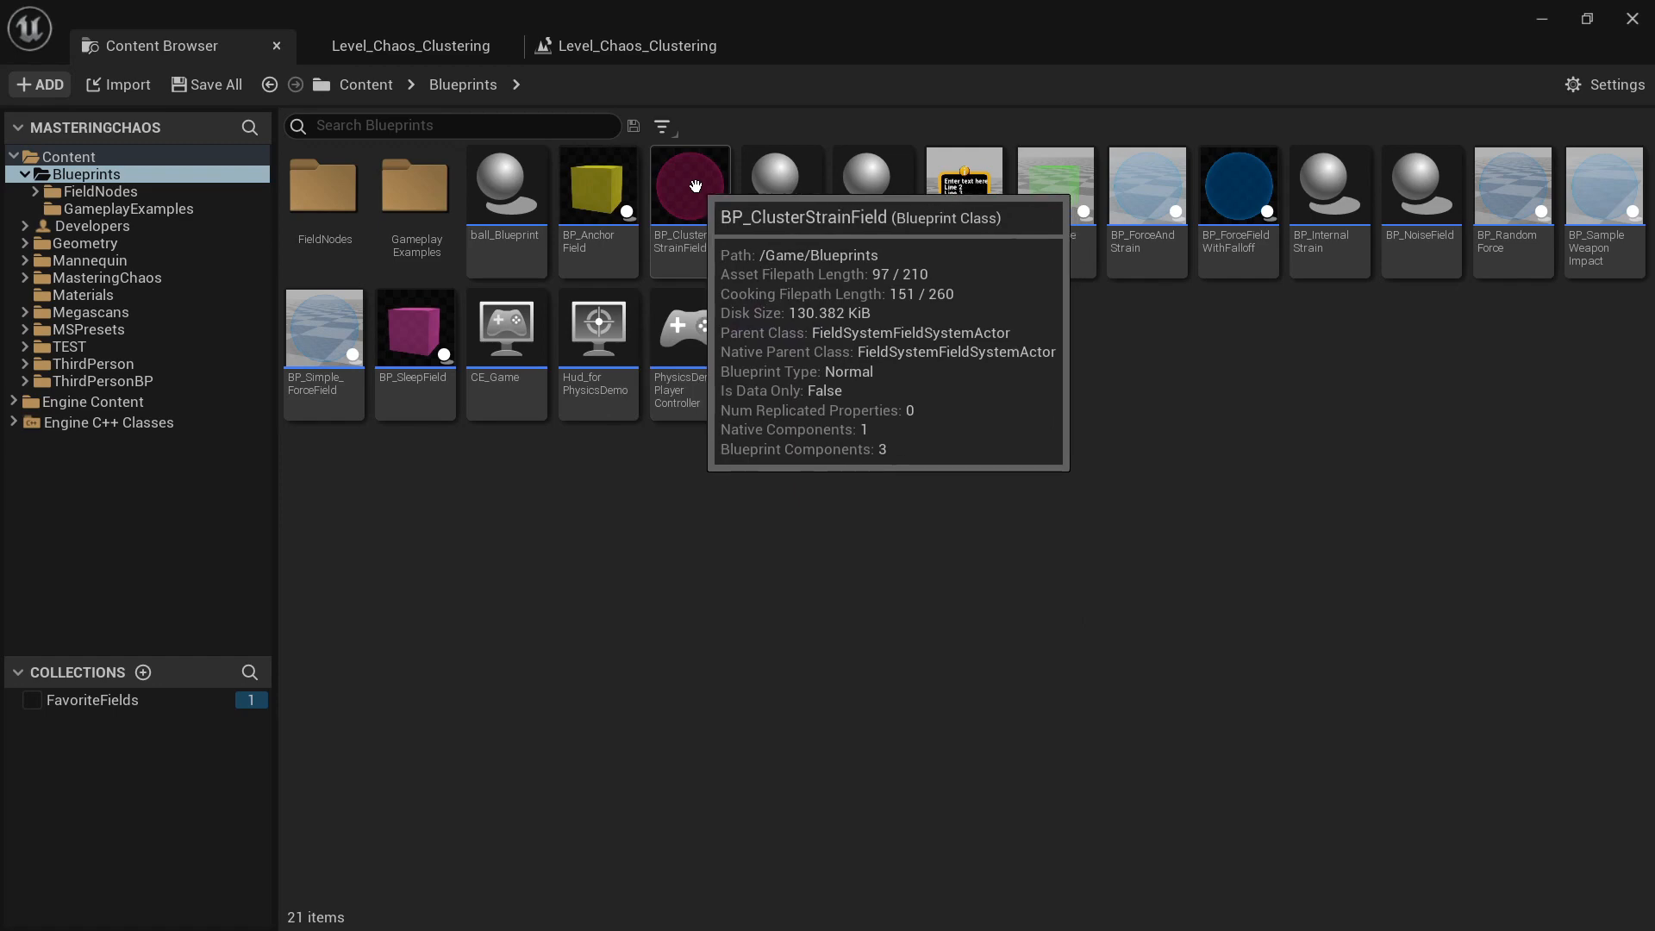
double_click(696, 186)
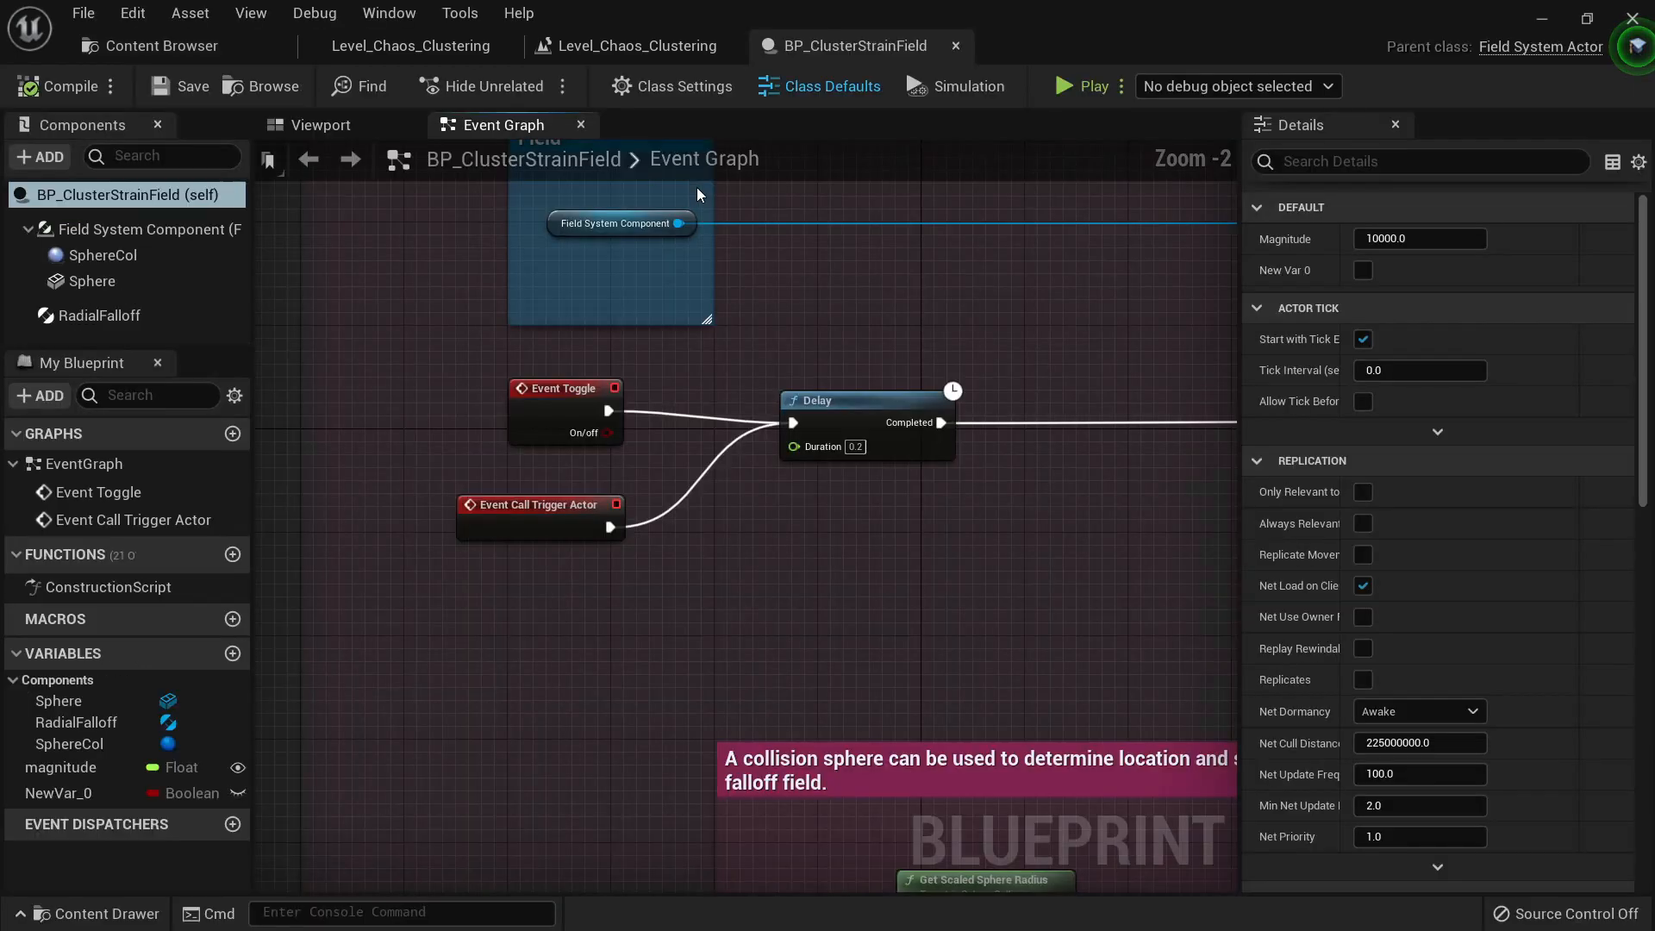
scroll(965, 355, "down", 8)
right_click_drag(885, 378, 687, 334)
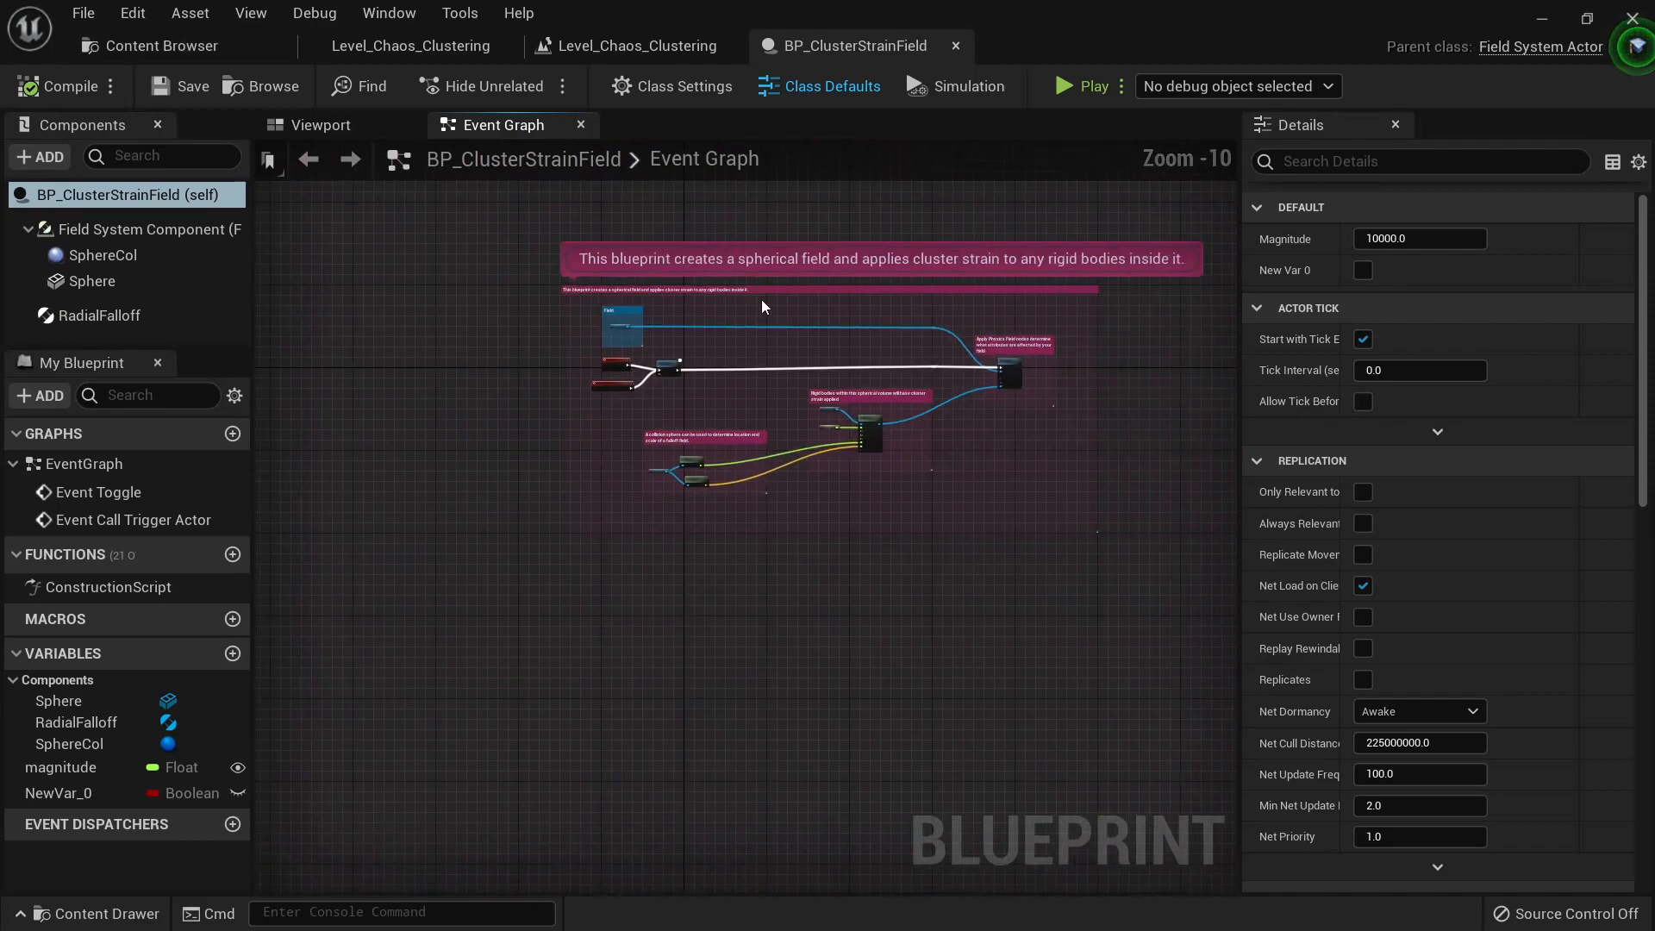
scroll(764, 306, "up", 5)
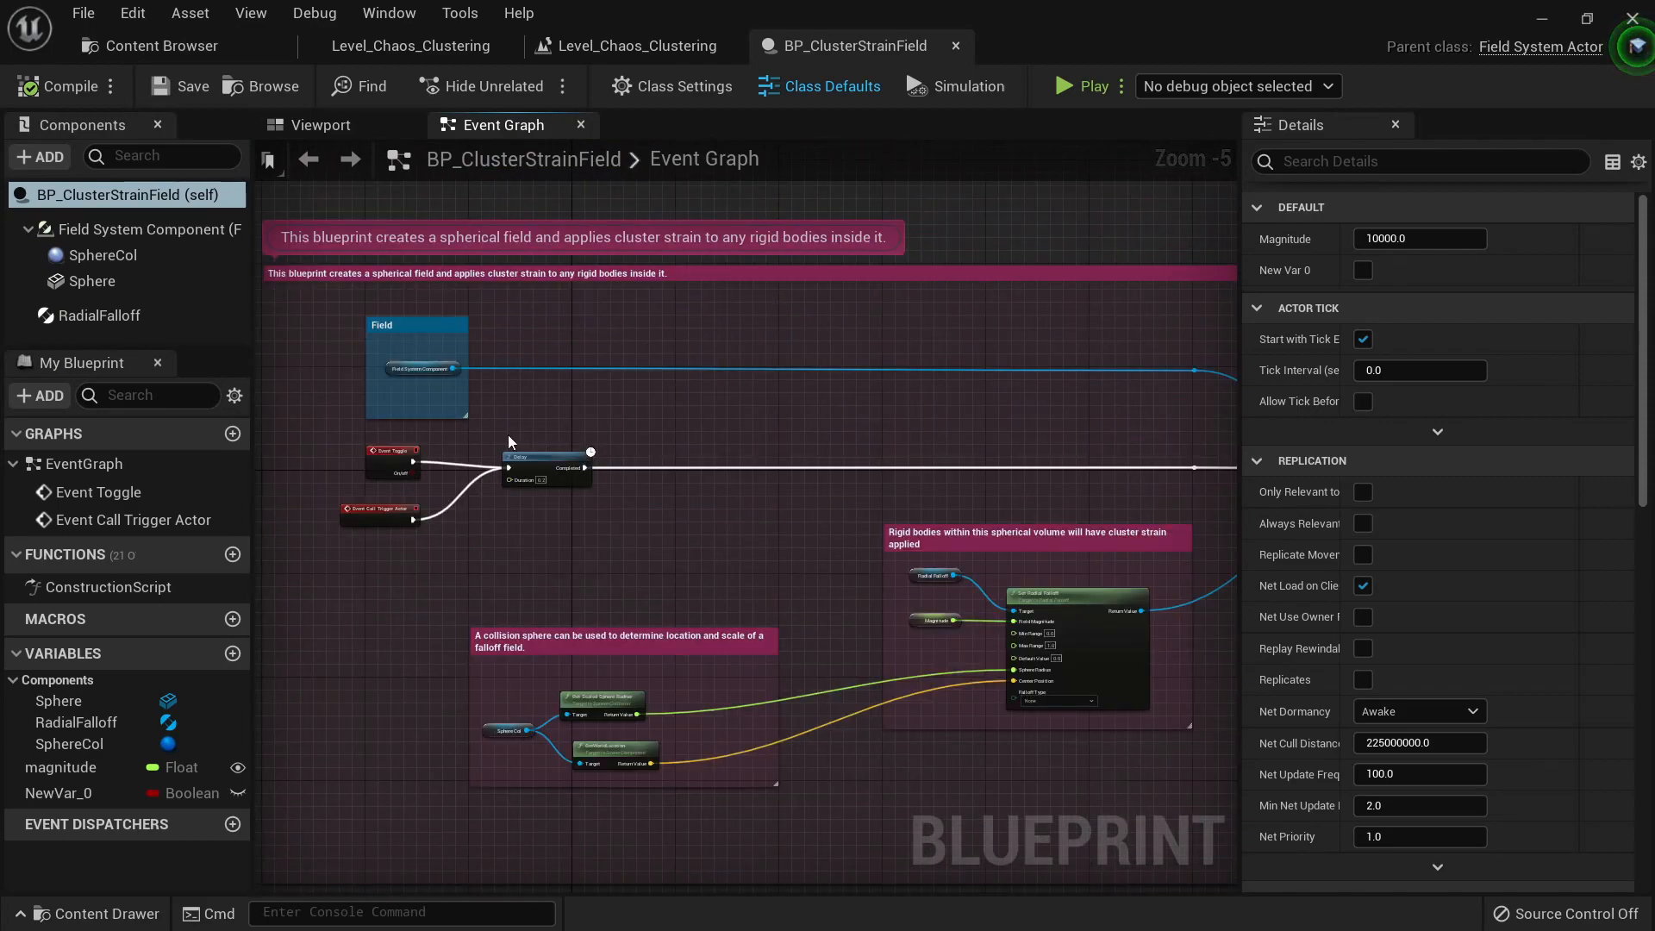
scroll(509, 441, "up", 5)
scroll(782, 426, "down", 5)
Step: Examine the collision sphere nodes and the Set Radial Falloff node with its magnitude and radius inputs
right_click_drag(783, 426, 722, 284)
right_click_drag(1043, 427, 805, 347)
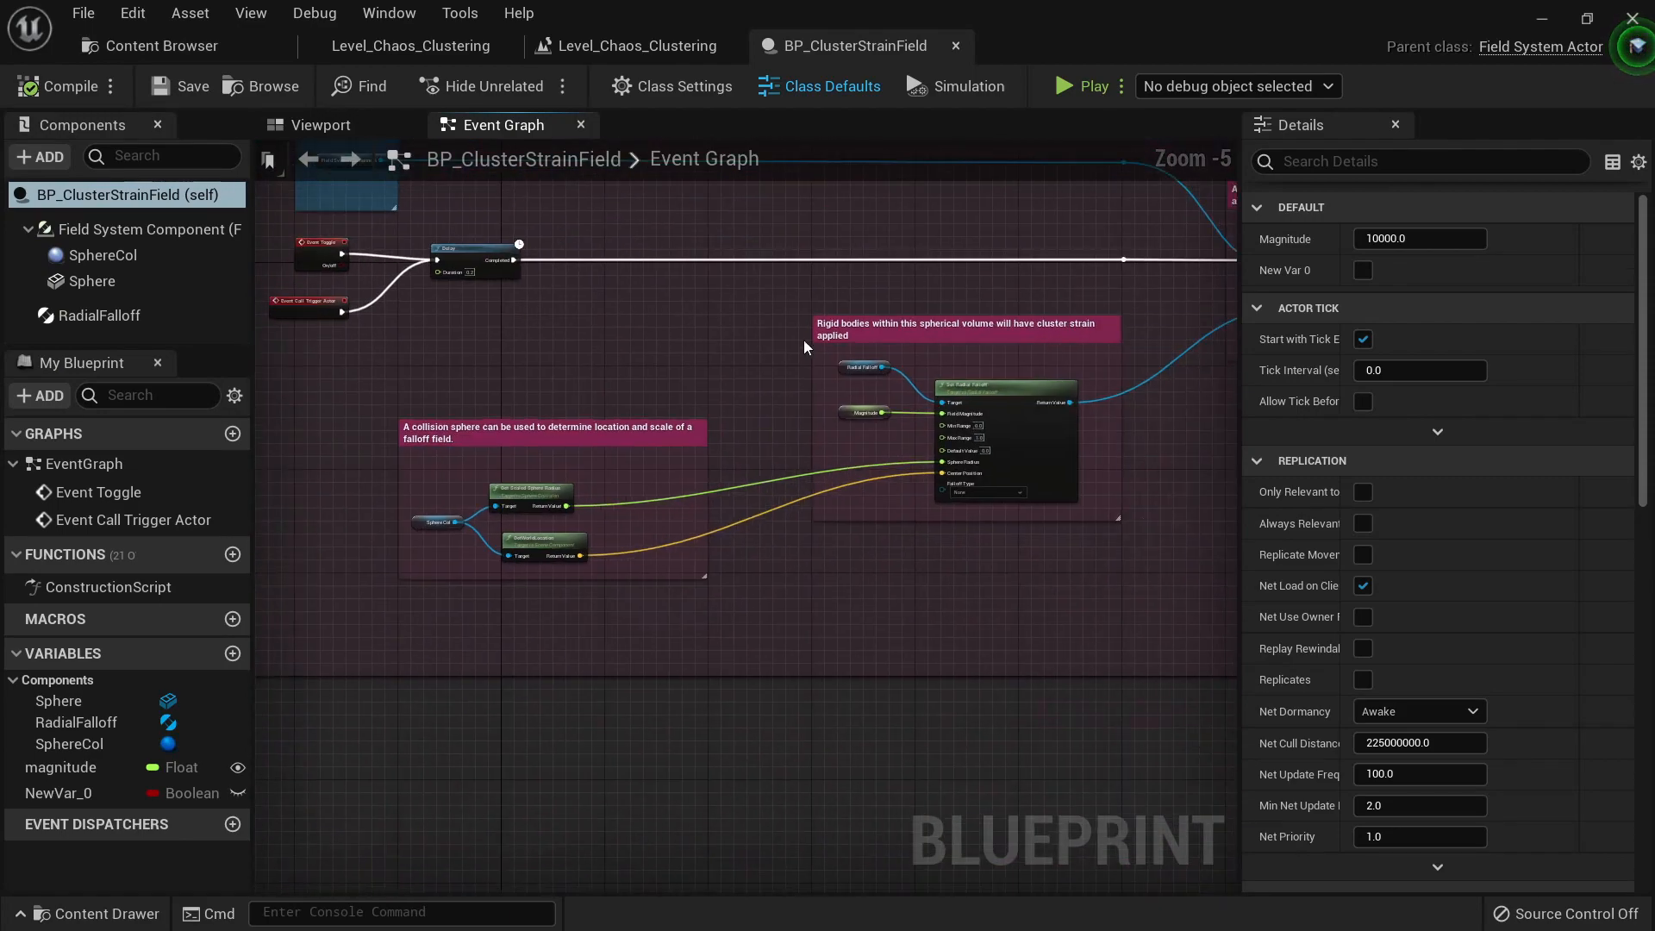
scroll(834, 370, "up", 3)
right_click_drag(1079, 418, 806, 356)
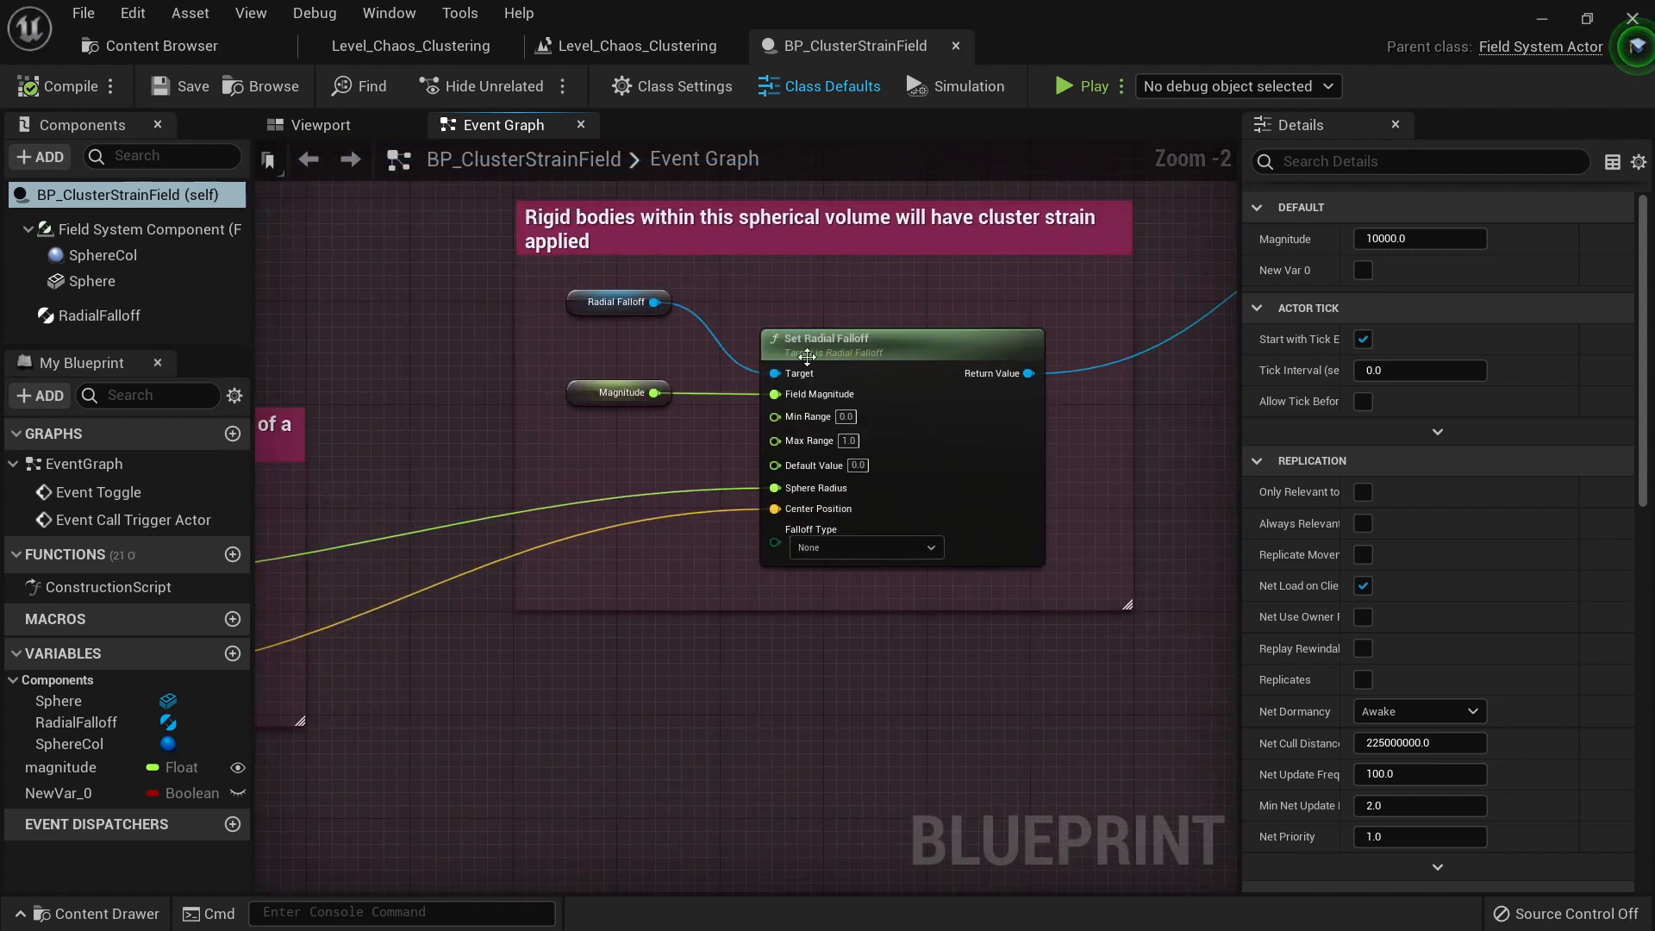
scroll(812, 317, "up", 2)
Step: Inspect the Add Transient Field node in BP_ClusterStrainField and review its available Physics Type options
left_click(164, 46)
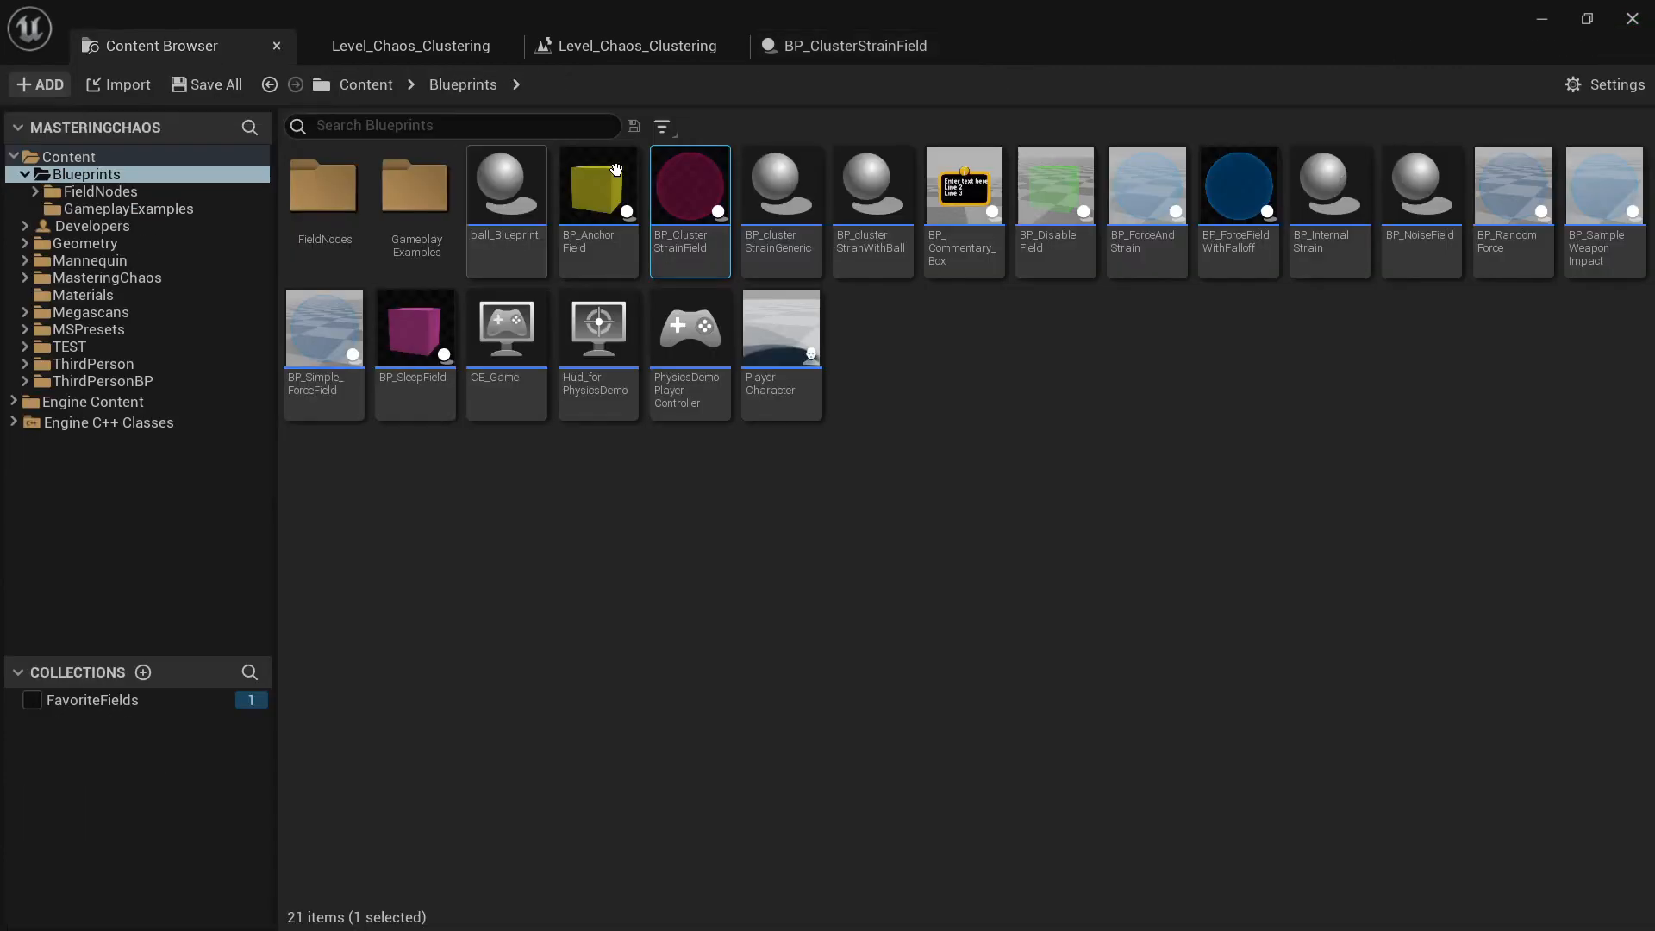
left_click(810, 48)
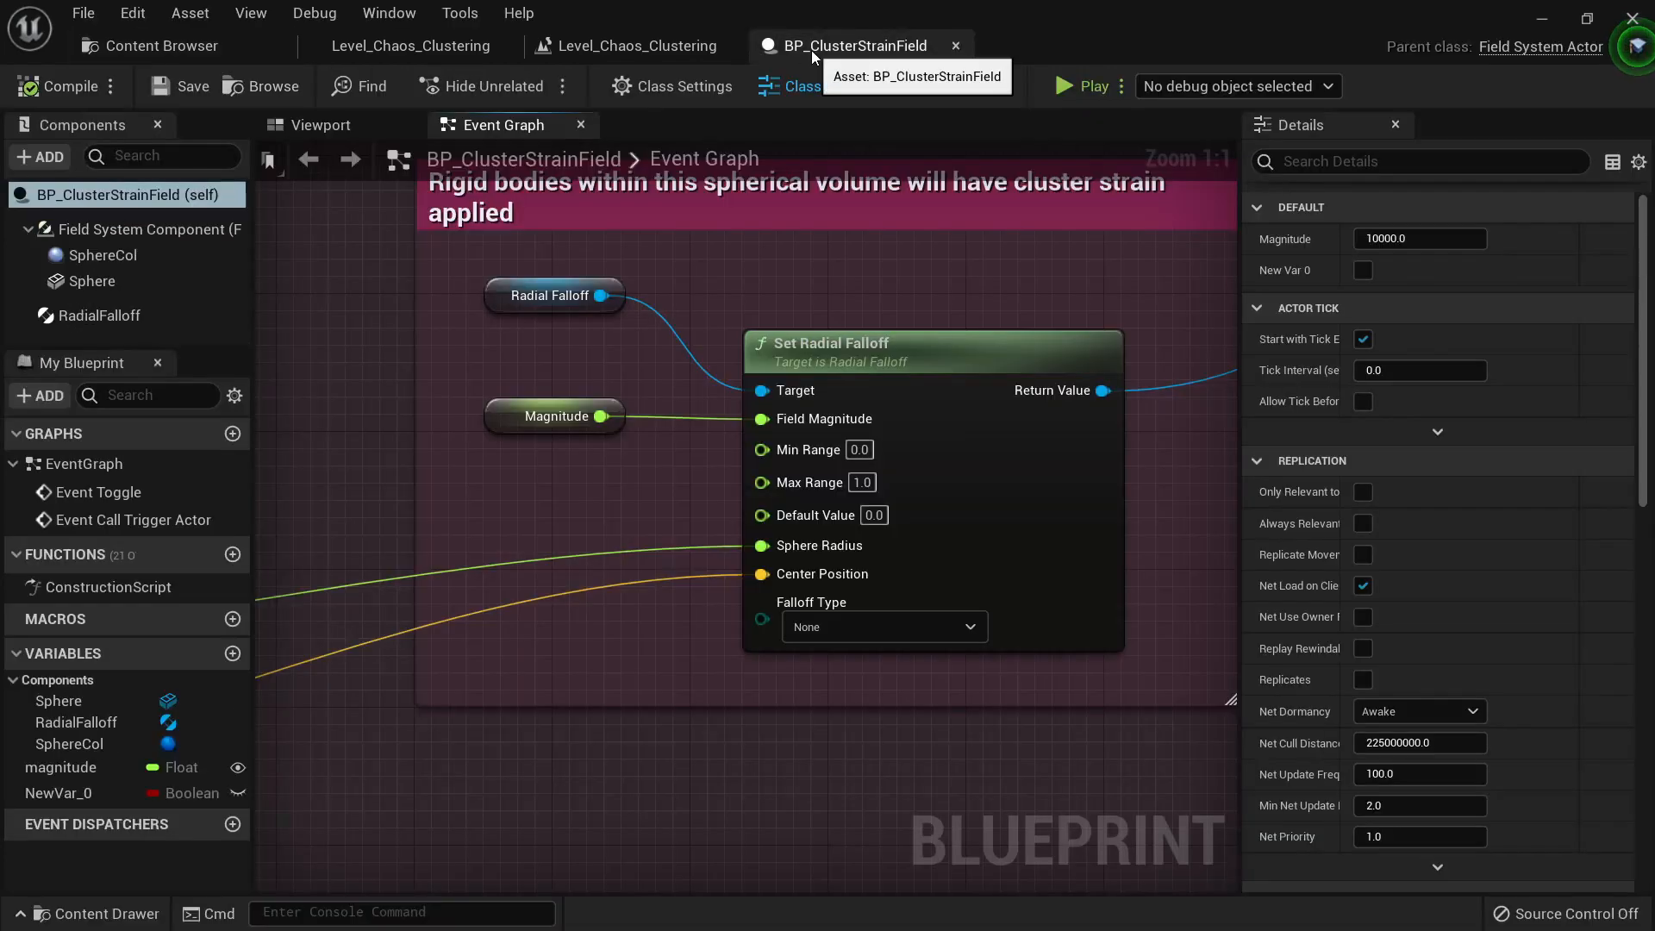
scroll(901, 225, "down", 5)
scroll(953, 443, "up", 5)
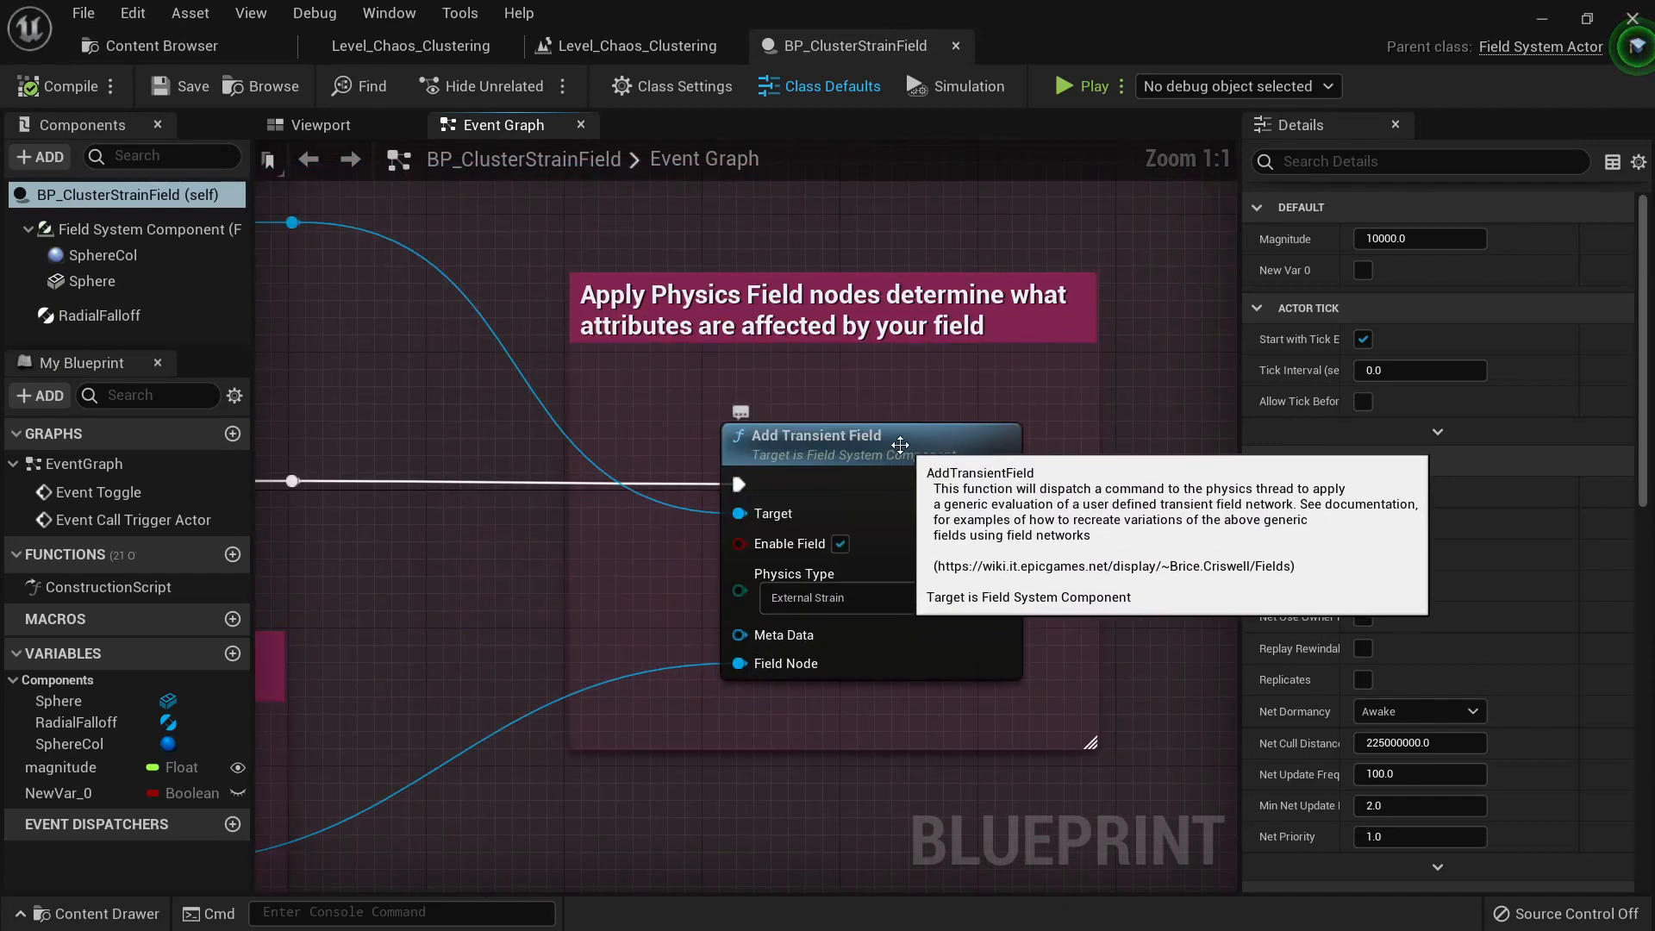
left_click(870, 603)
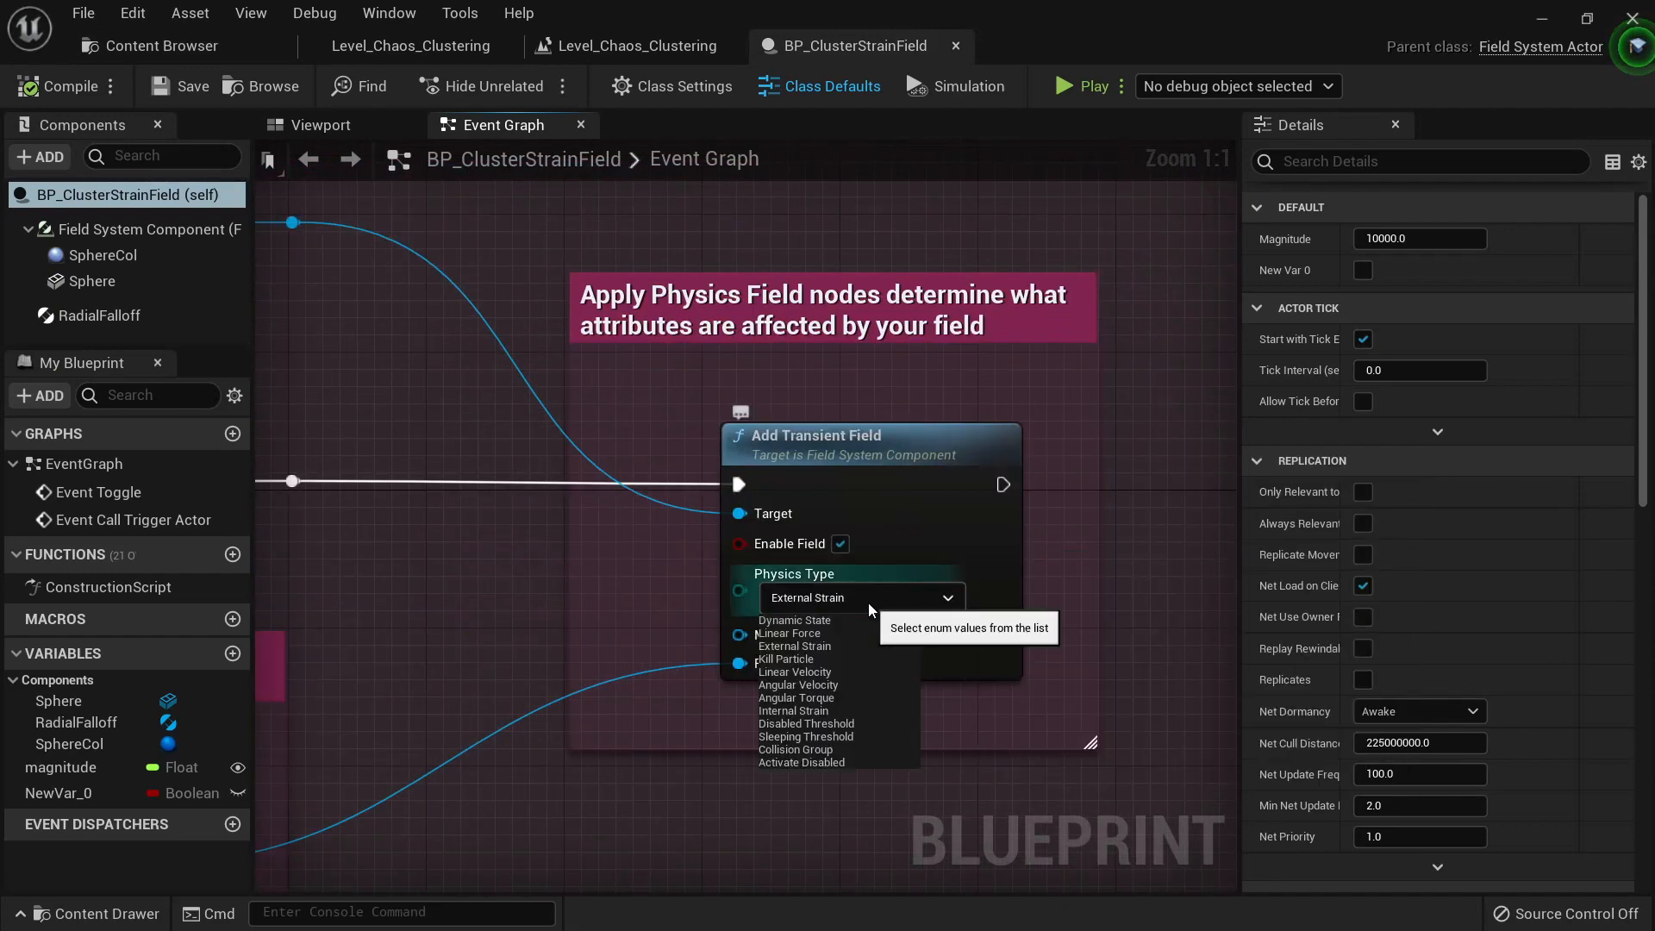
left_click(870, 607)
Step: Trace the graph back to the Event Toggle, Event Call Trigger Actor and Delay nodes and examine them
right_click_drag(415, 552, 726, 534)
scroll(924, 530, "down", 5)
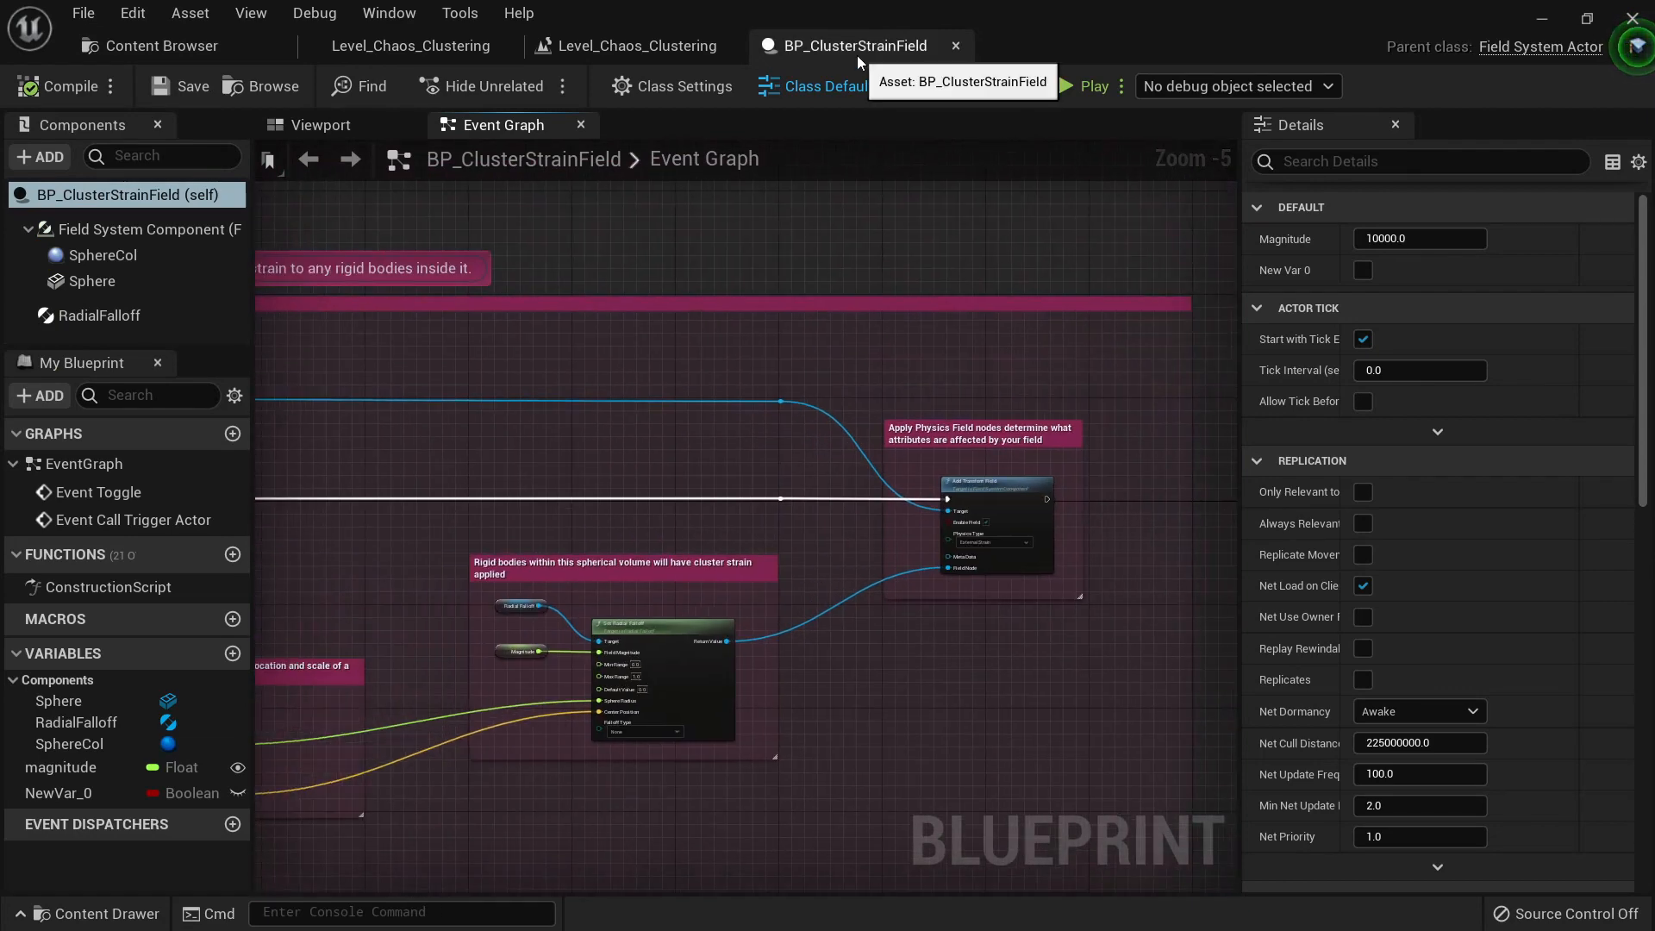
right_click_drag(386, 462, 943, 349)
right_click_drag(645, 398, 861, 399)
scroll(849, 395, "up", 5)
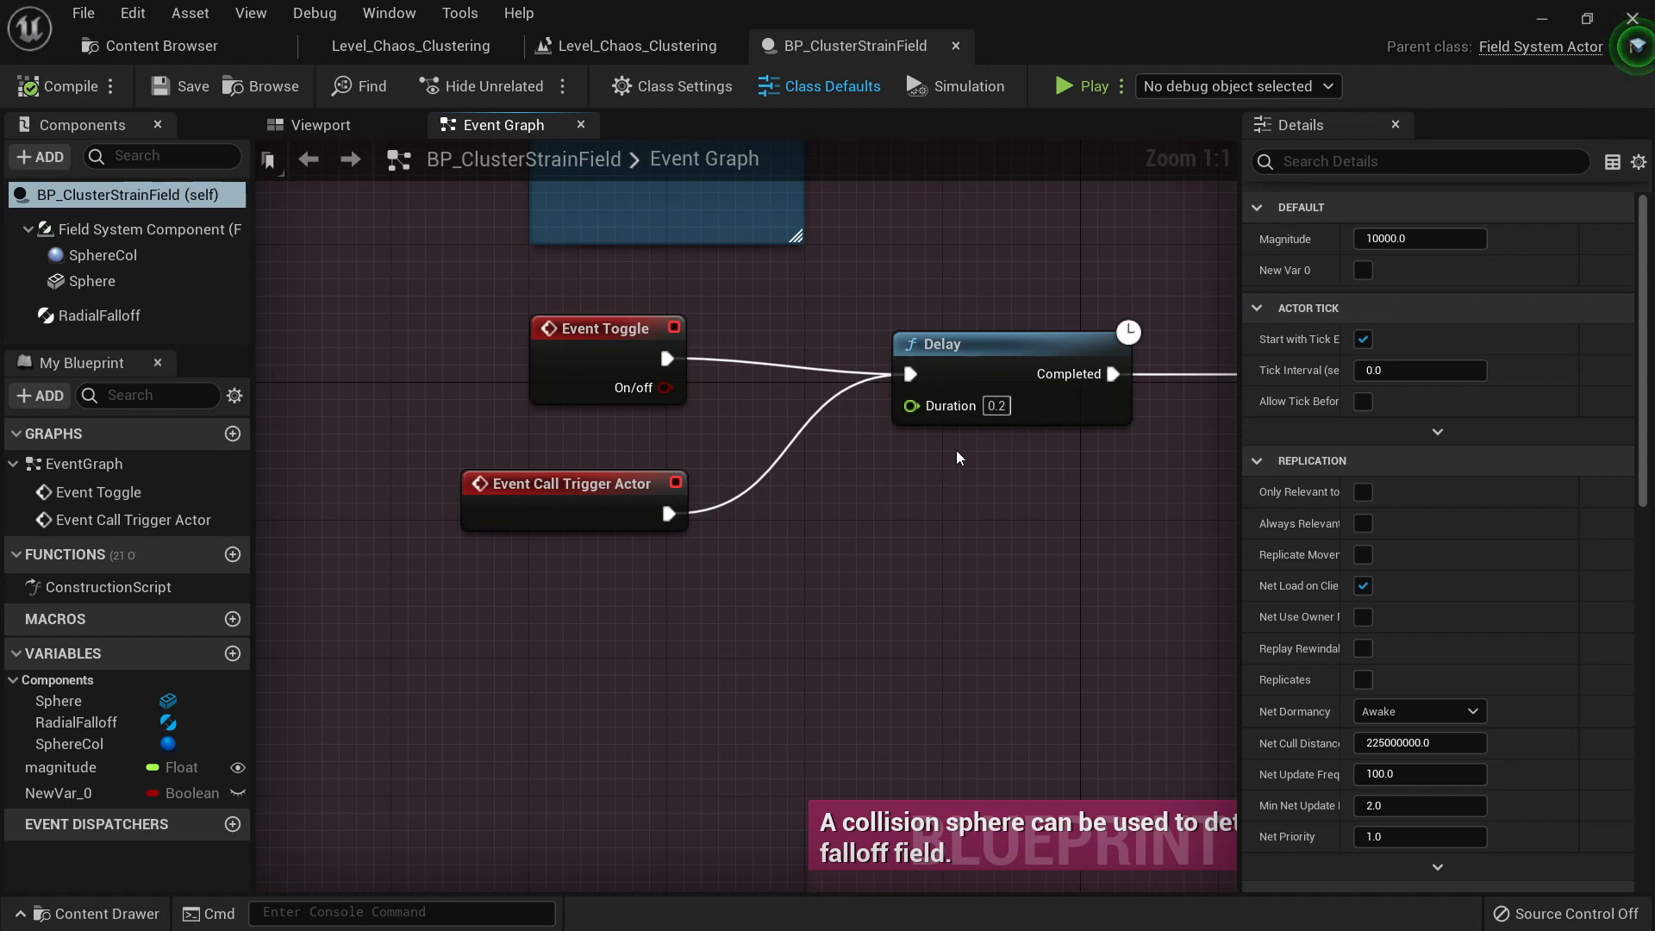
Step: Switch between the statue in Level_Chaos_Clustering and the BP_ClusterStrainField graph to compare the statue with the field's trigger events
left_click(421, 49)
right_click_drag(604, 450, 638, 530)
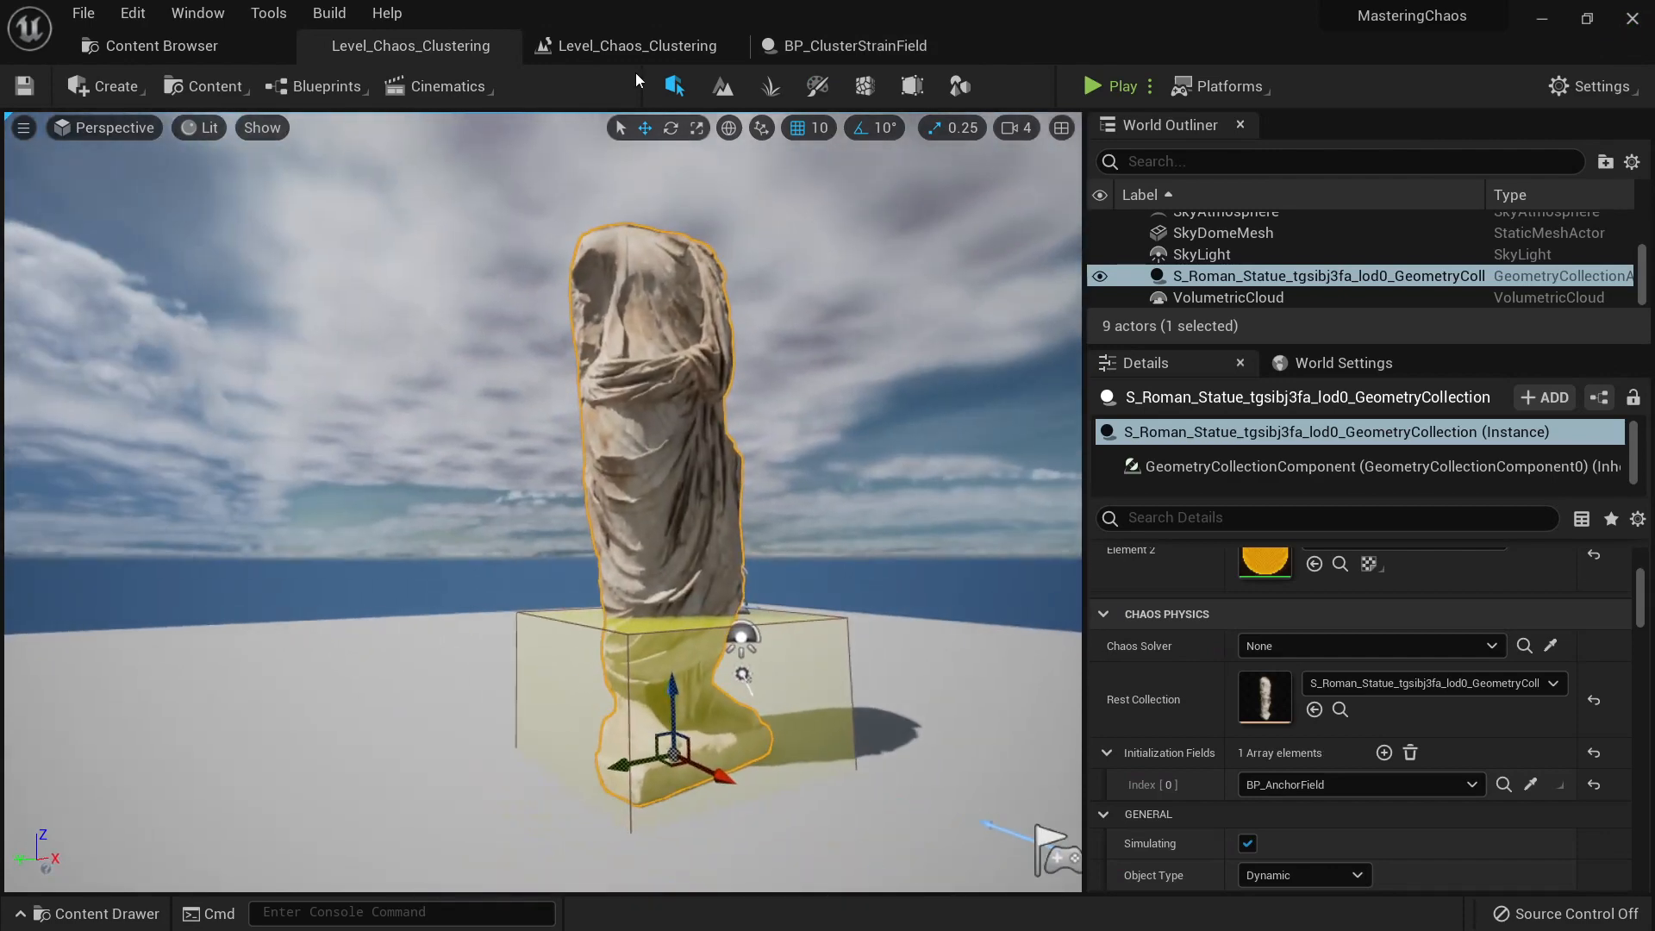
left_click(830, 52)
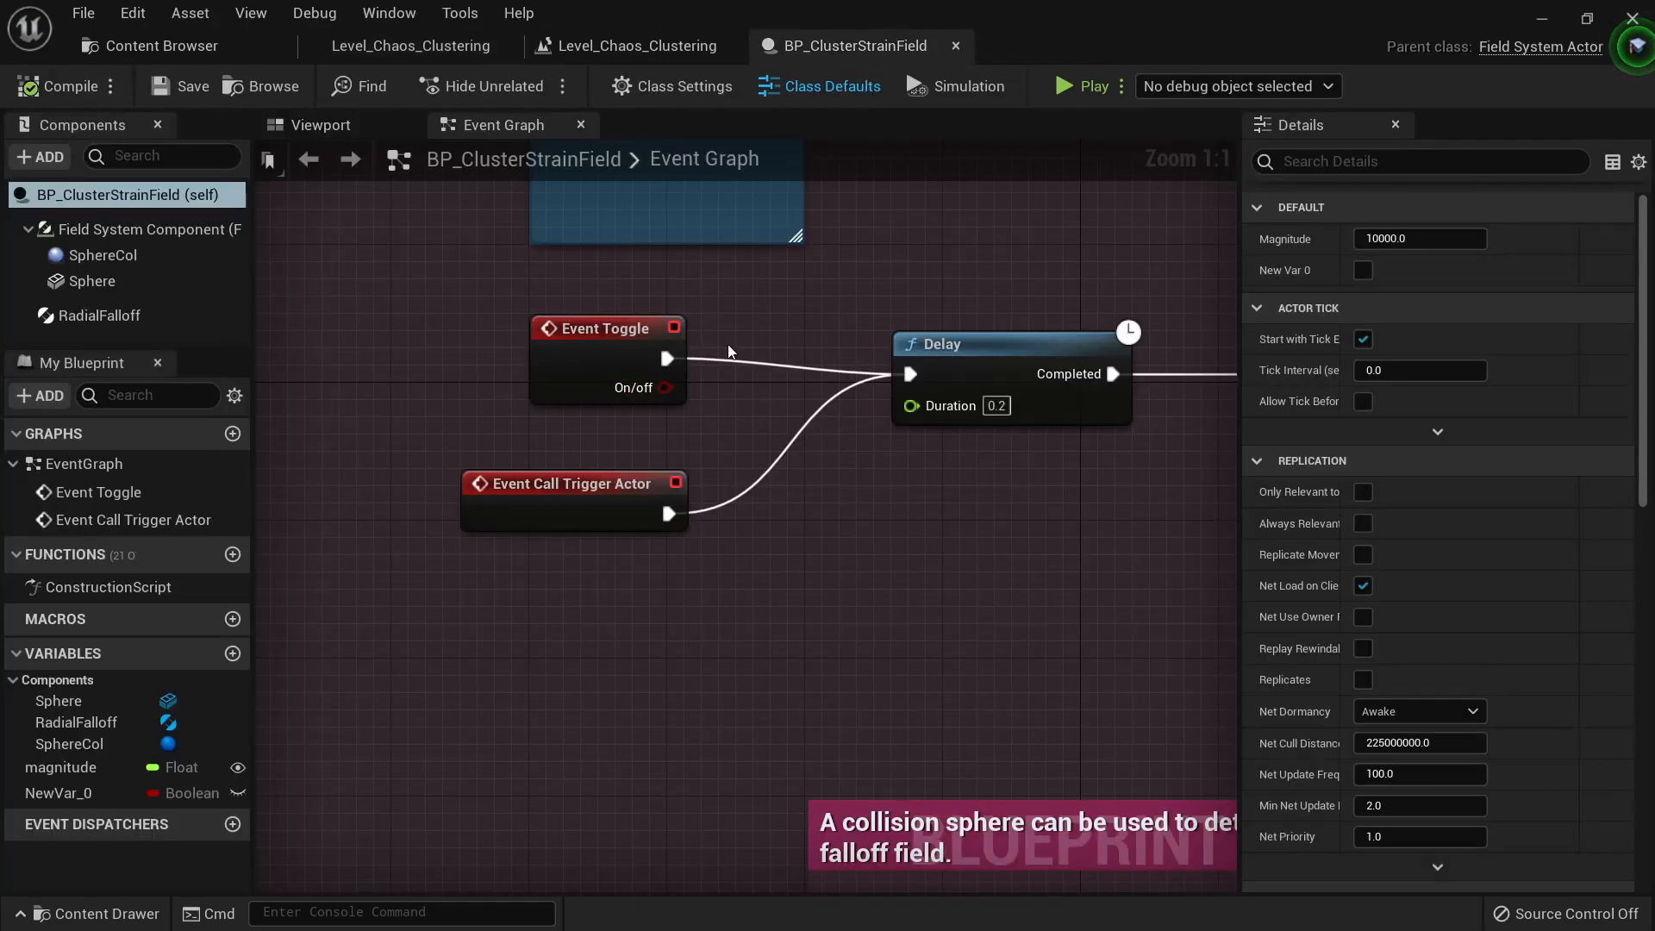
left_click(404, 48)
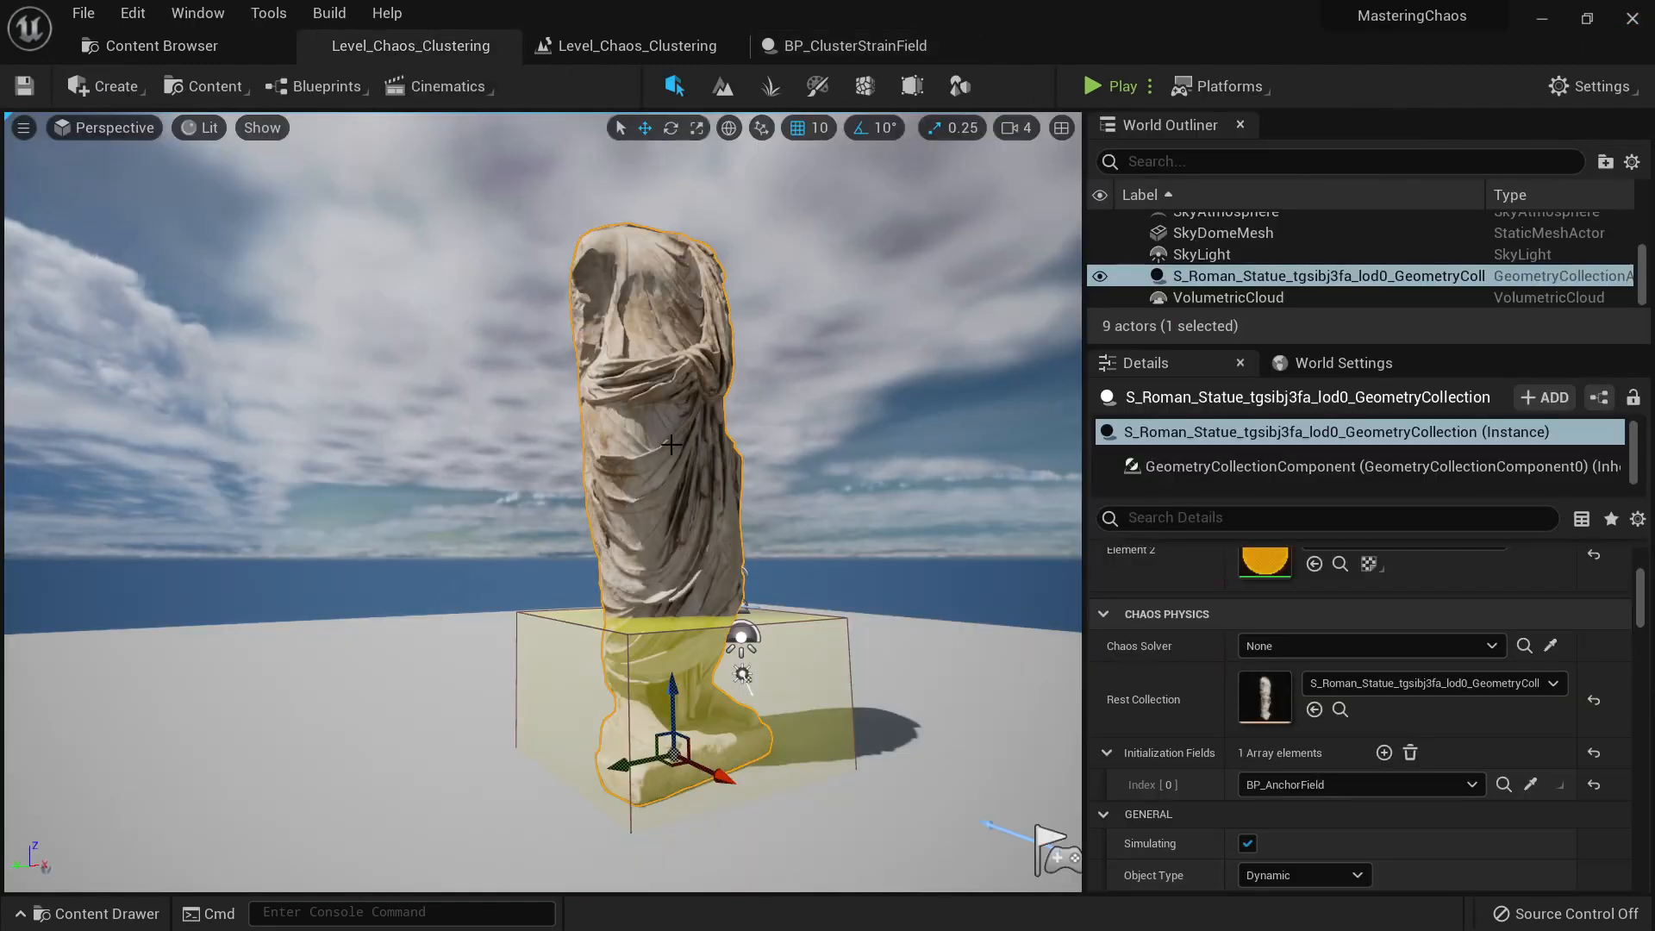
left_click(831, 49)
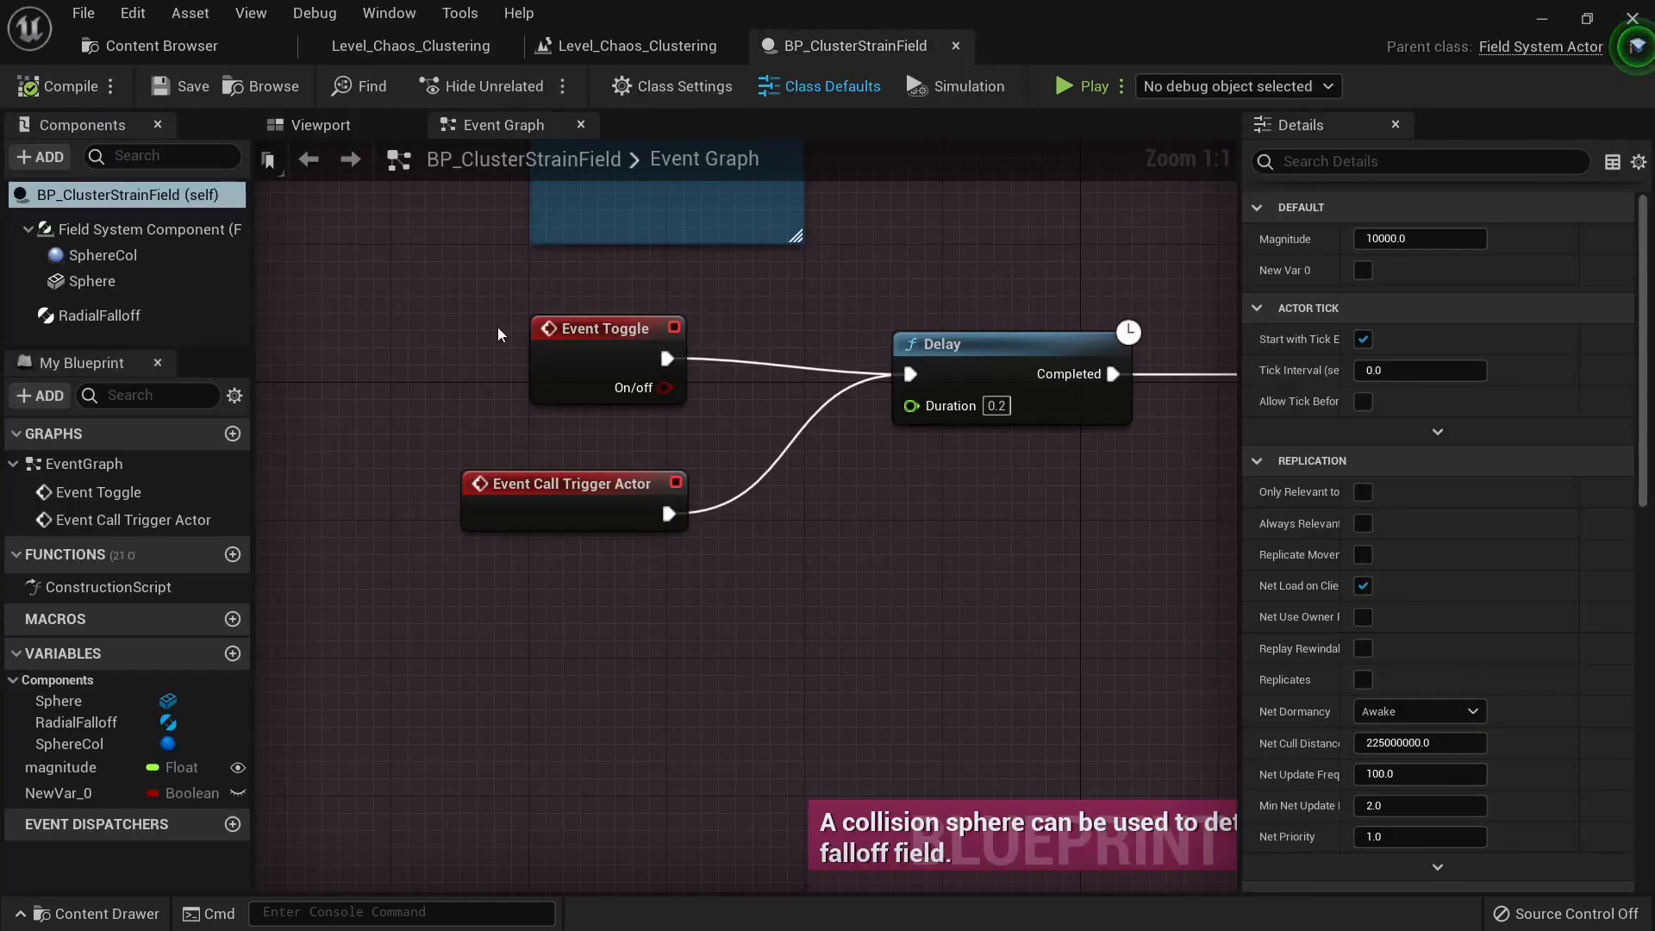
left_click(372, 43)
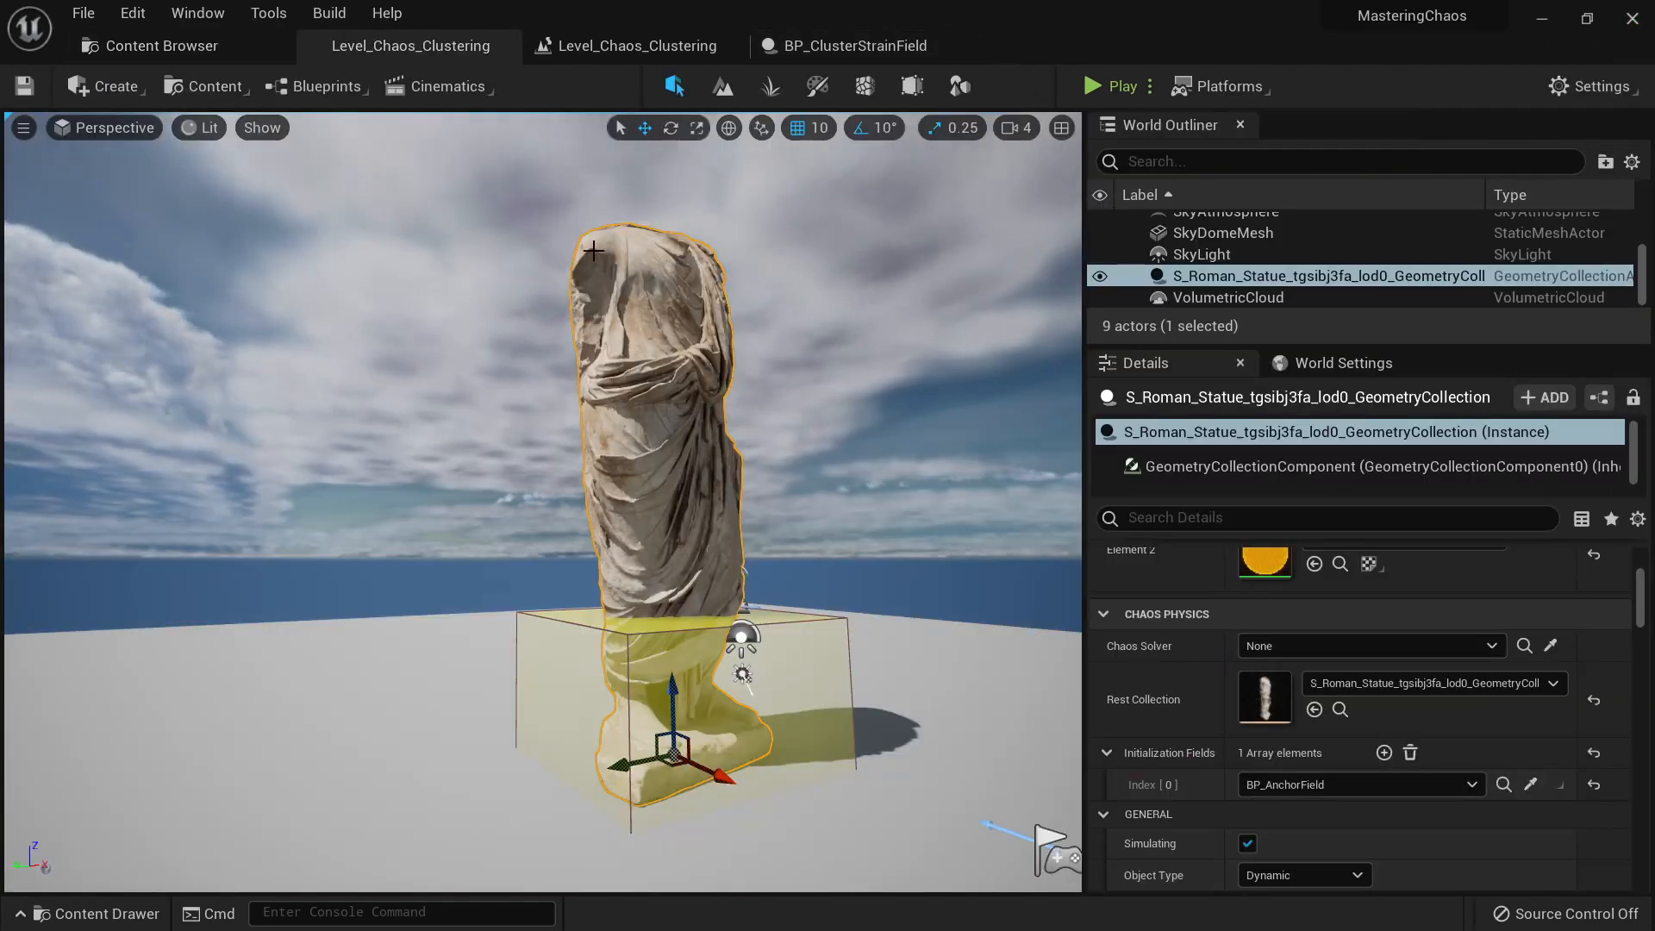
left_click(829, 50)
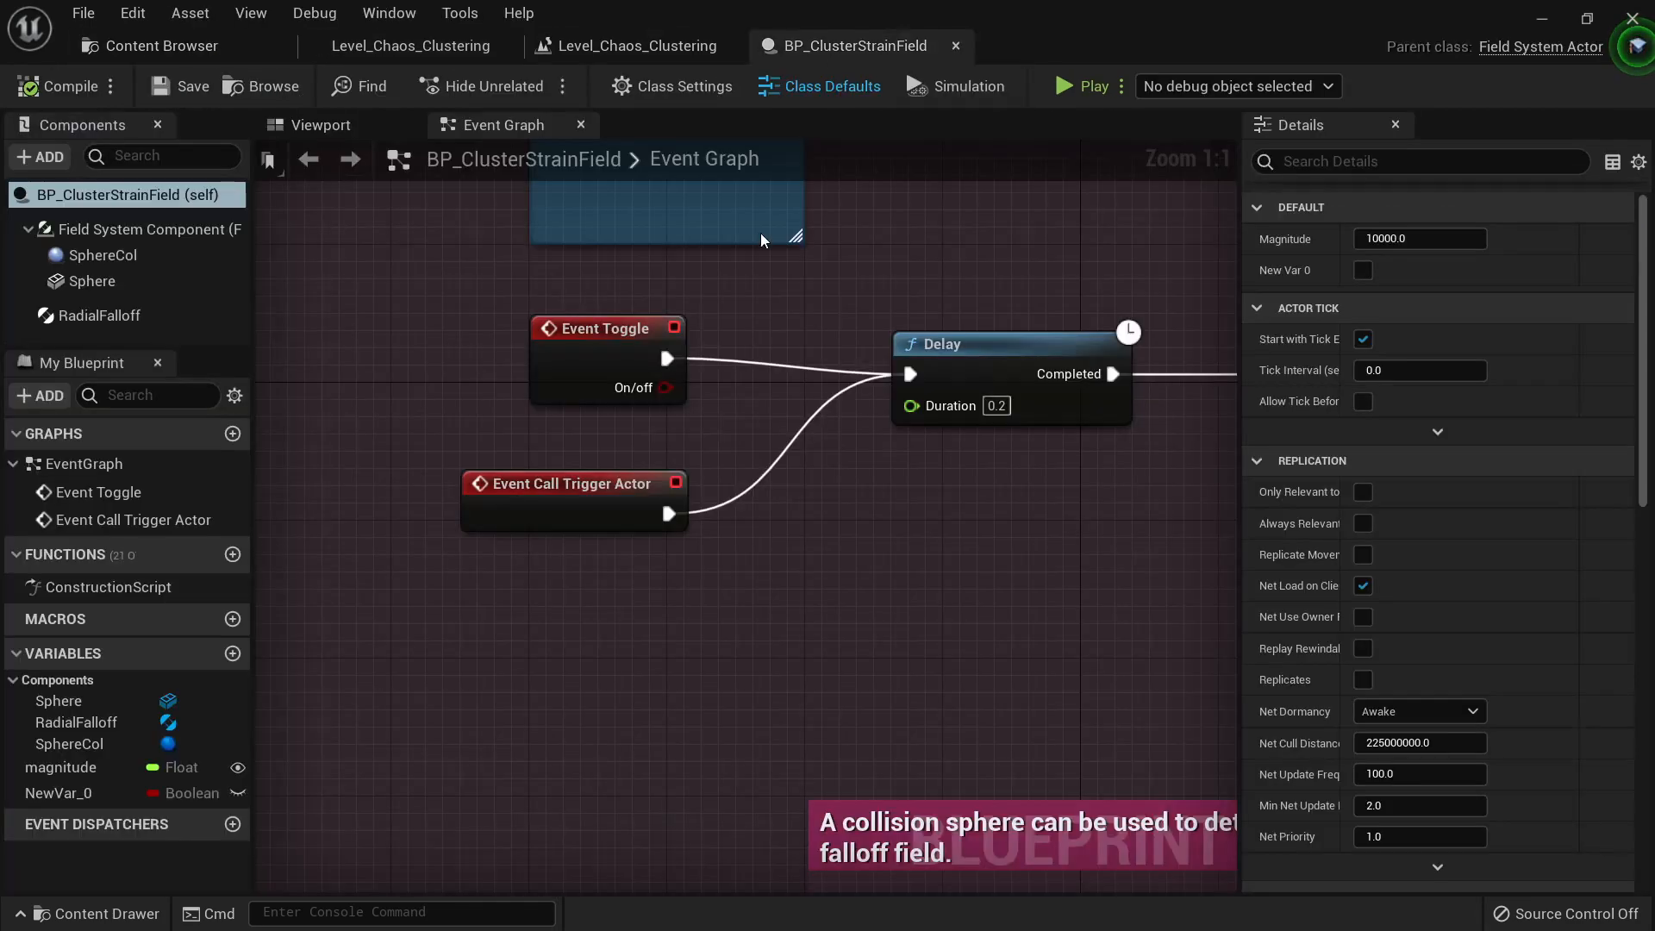
right_click_drag(697, 579, 779, 474)
right_click_drag(676, 481, 549, 519)
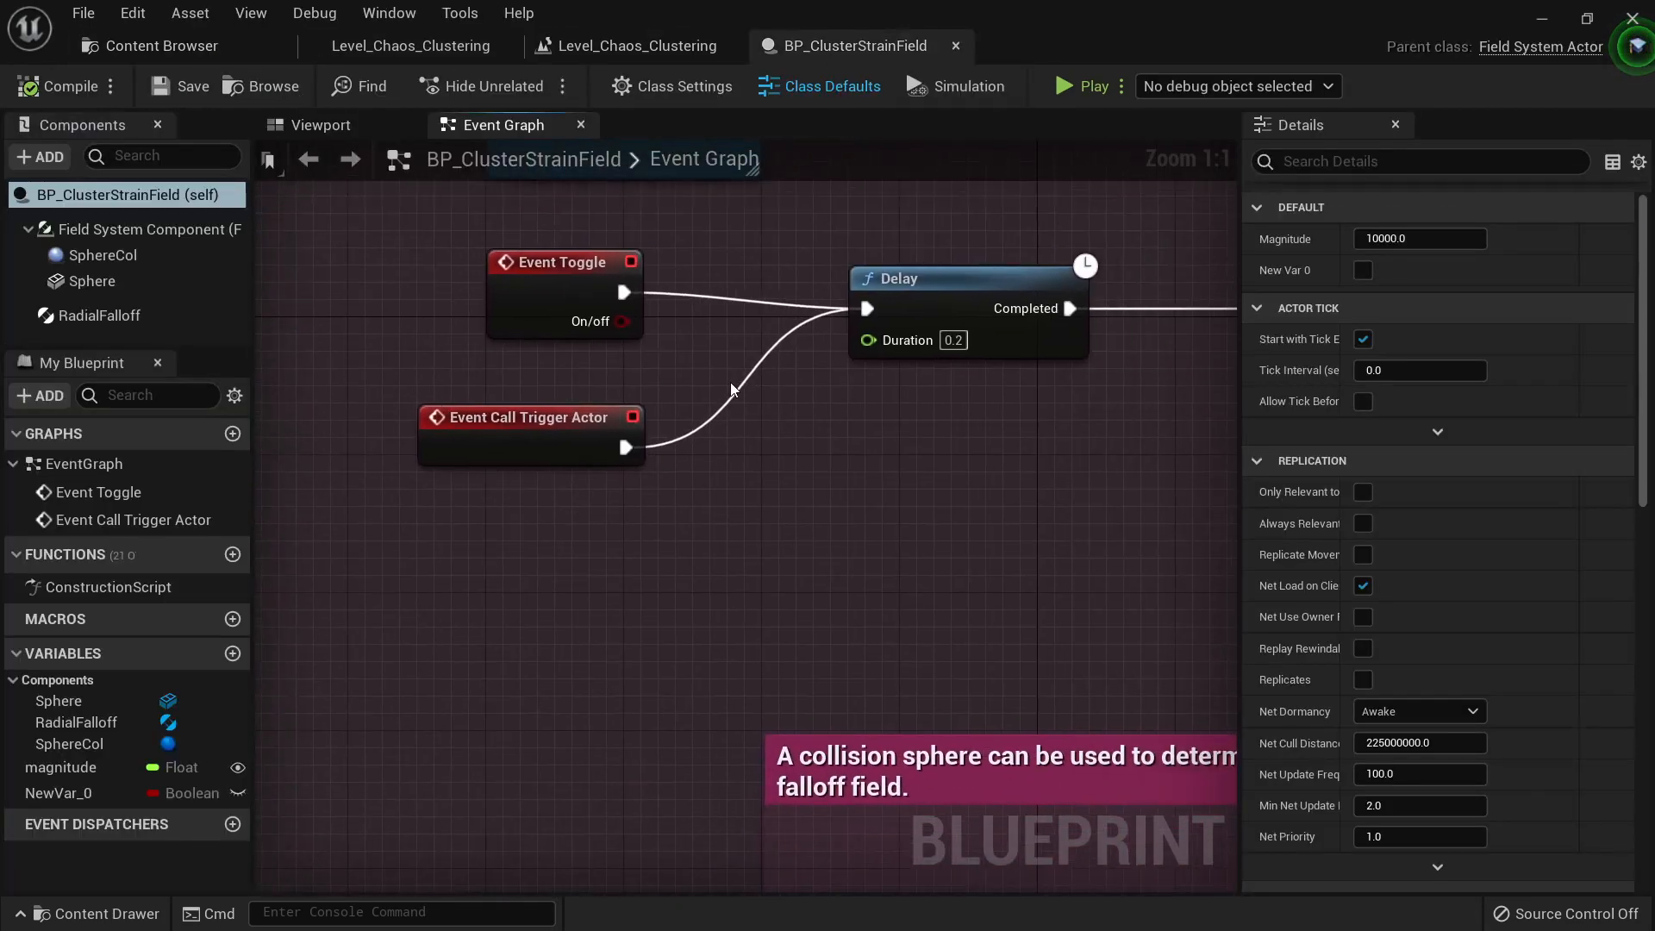
Step: Add a custom event named Toggle Field below Event Call Trigger Actor in the BP_ClusterStrainField event graph
left_click(215, 46)
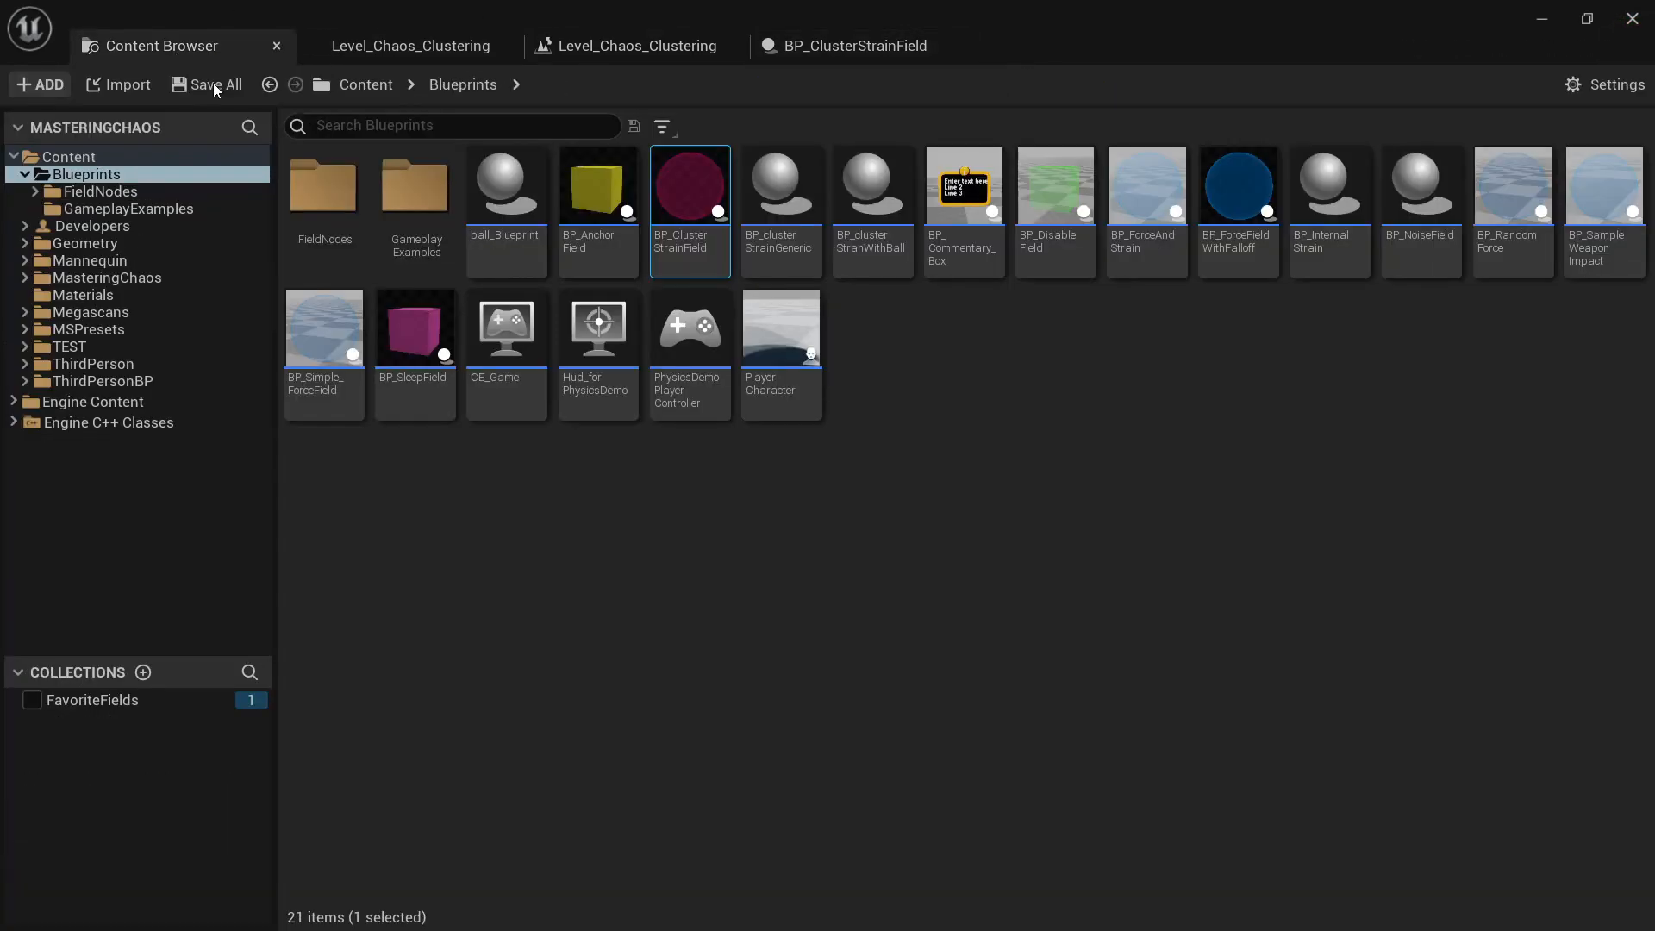
double_click(703, 196)
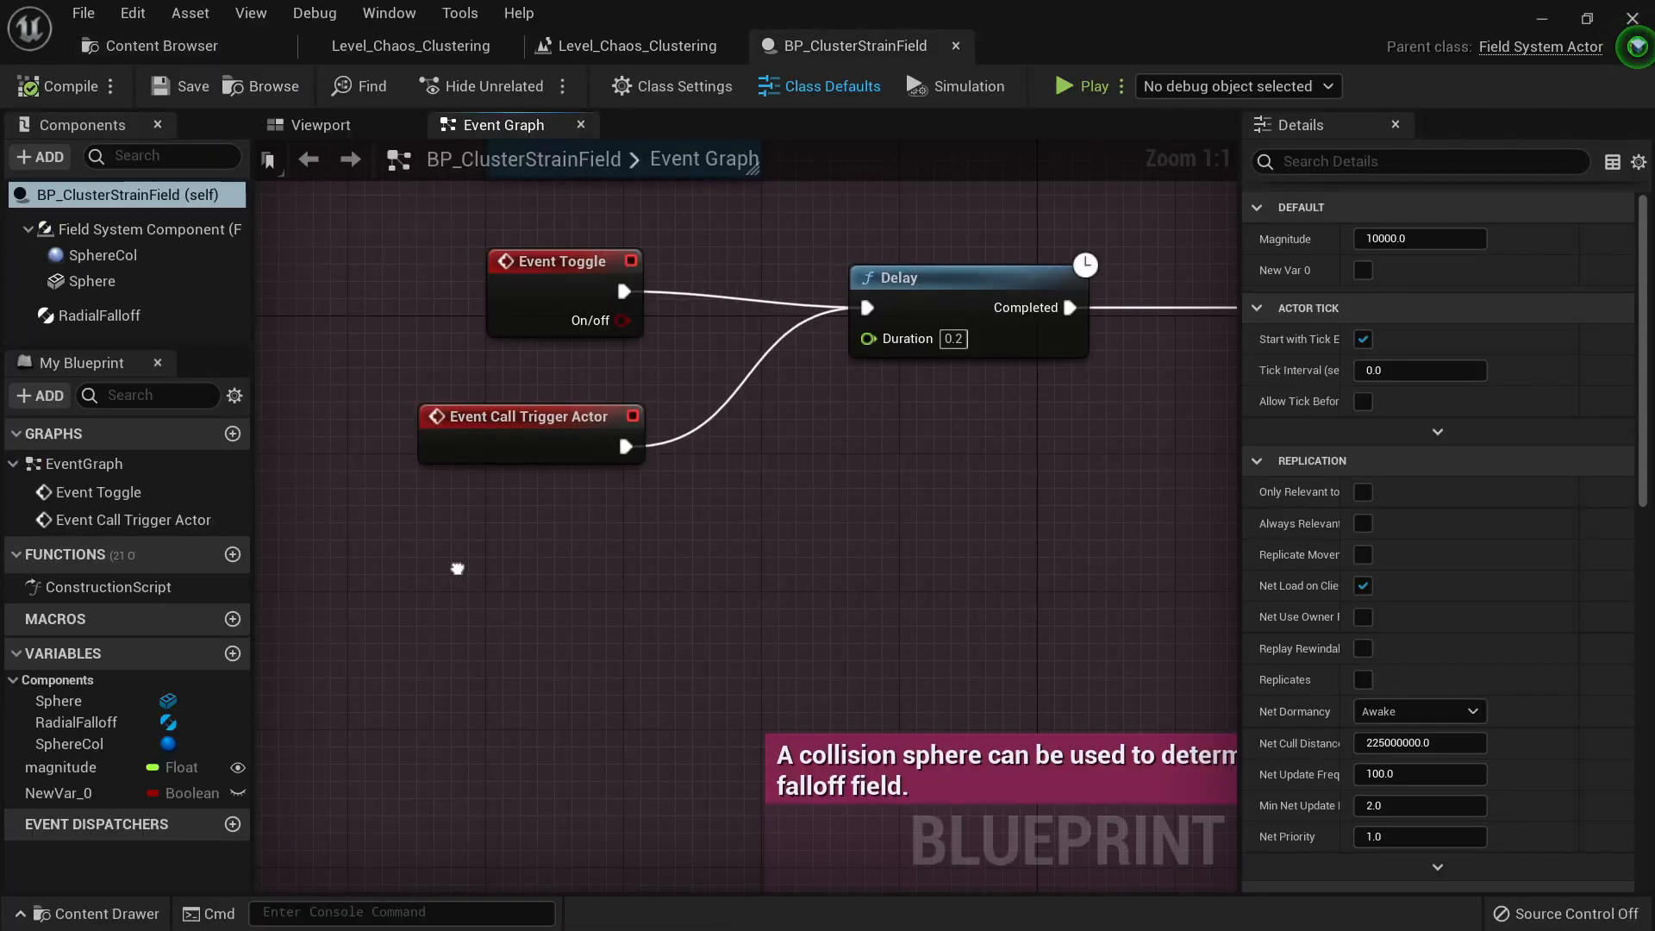
right_click(458, 577)
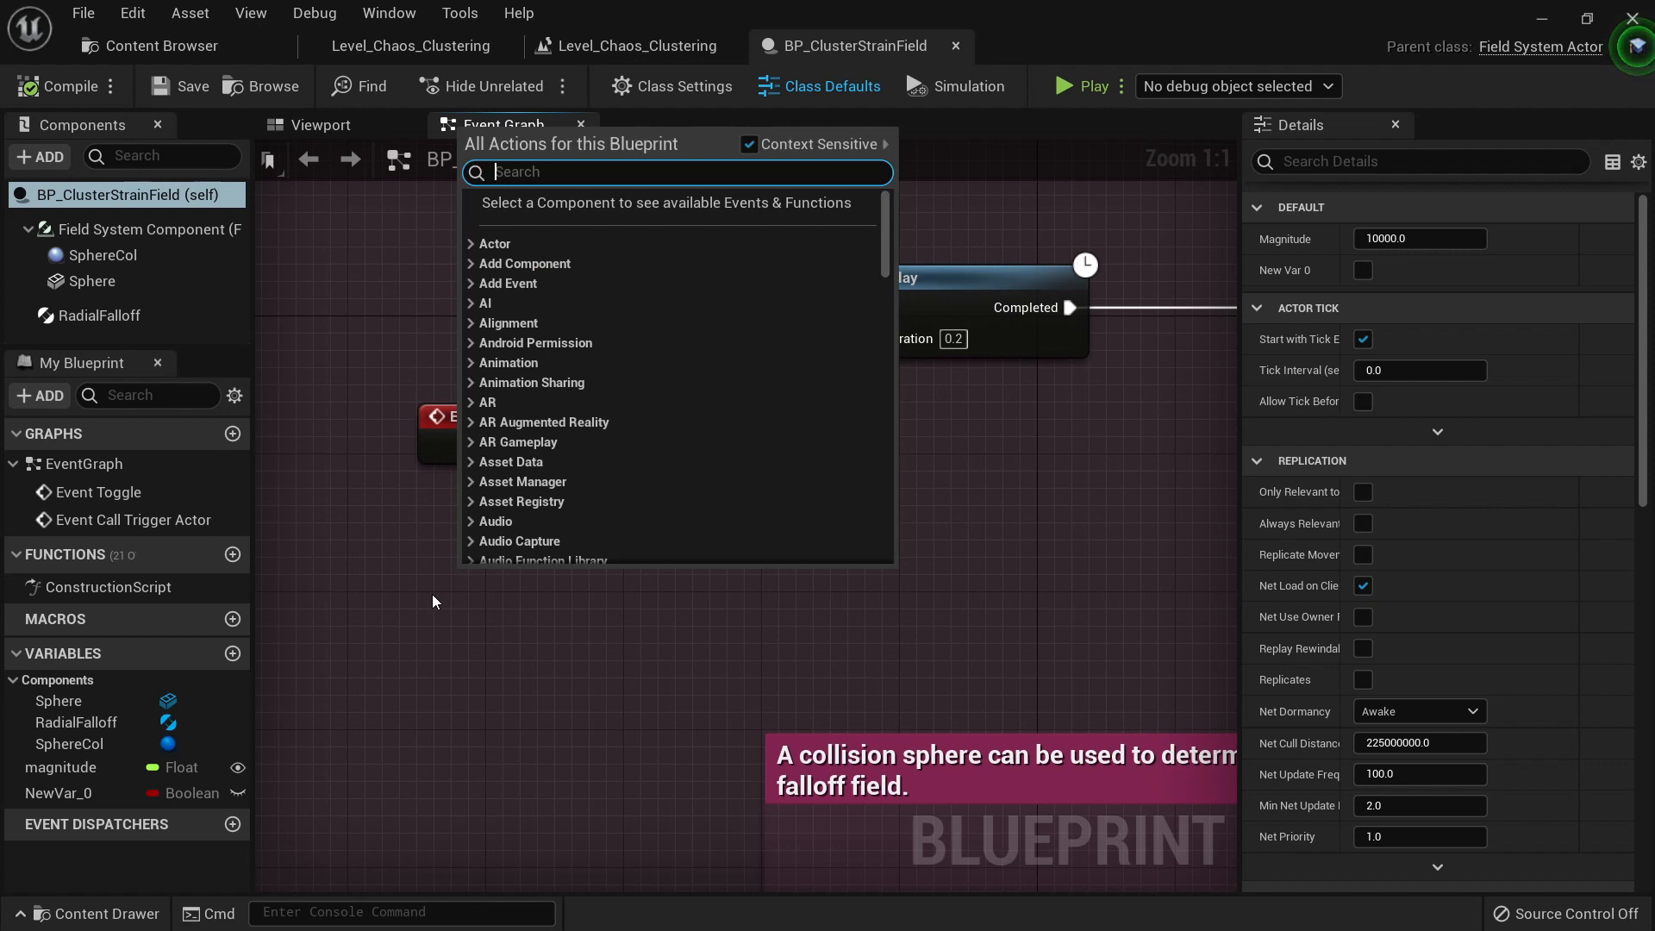
type("custom")
key("Return")
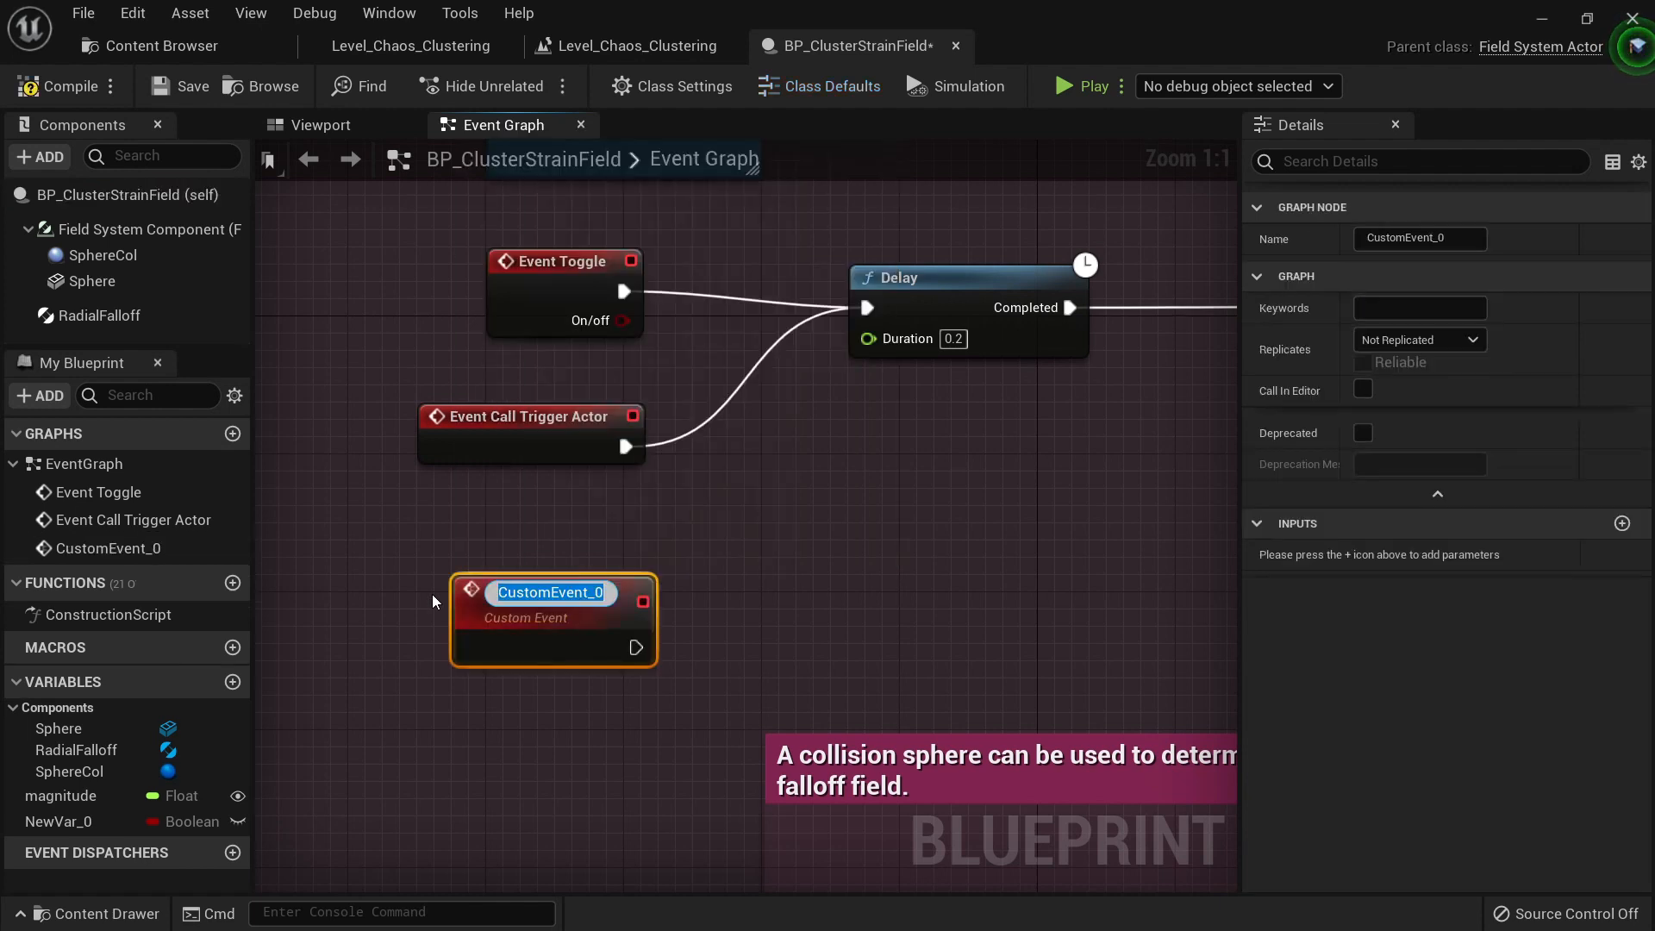
type("T")
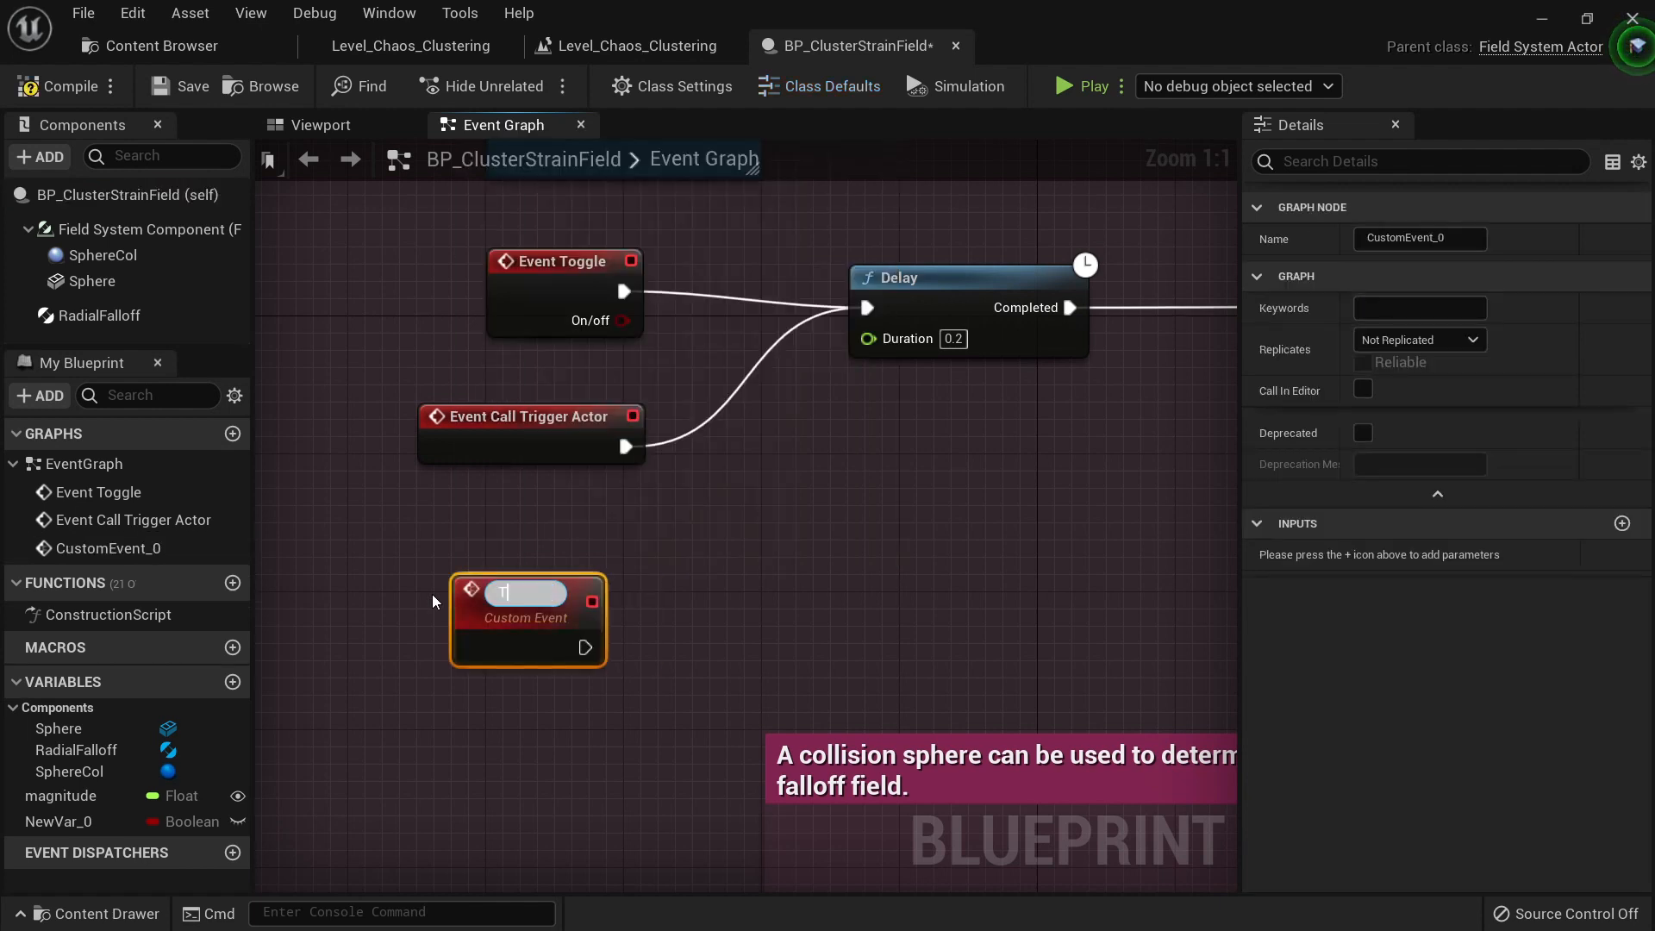
type("oggle Field")
key("Return")
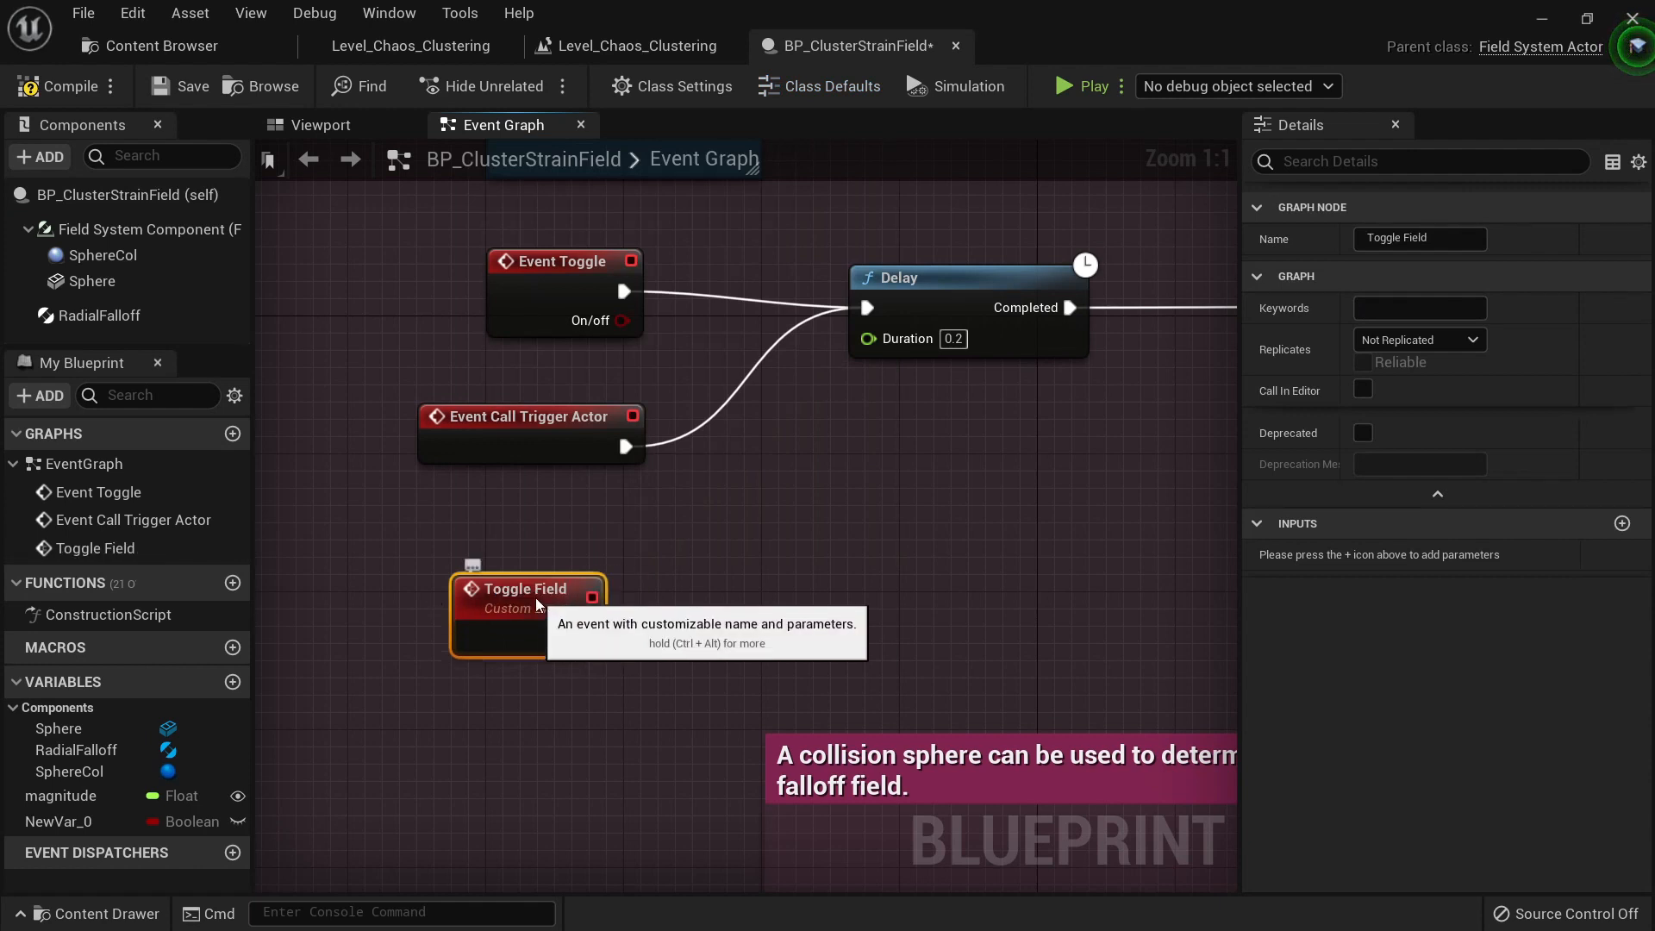
Step: Add a Toggle call node wired from the Toggle Field custom event and place it beside the event
left_click_drag(461, 597, 392, 597)
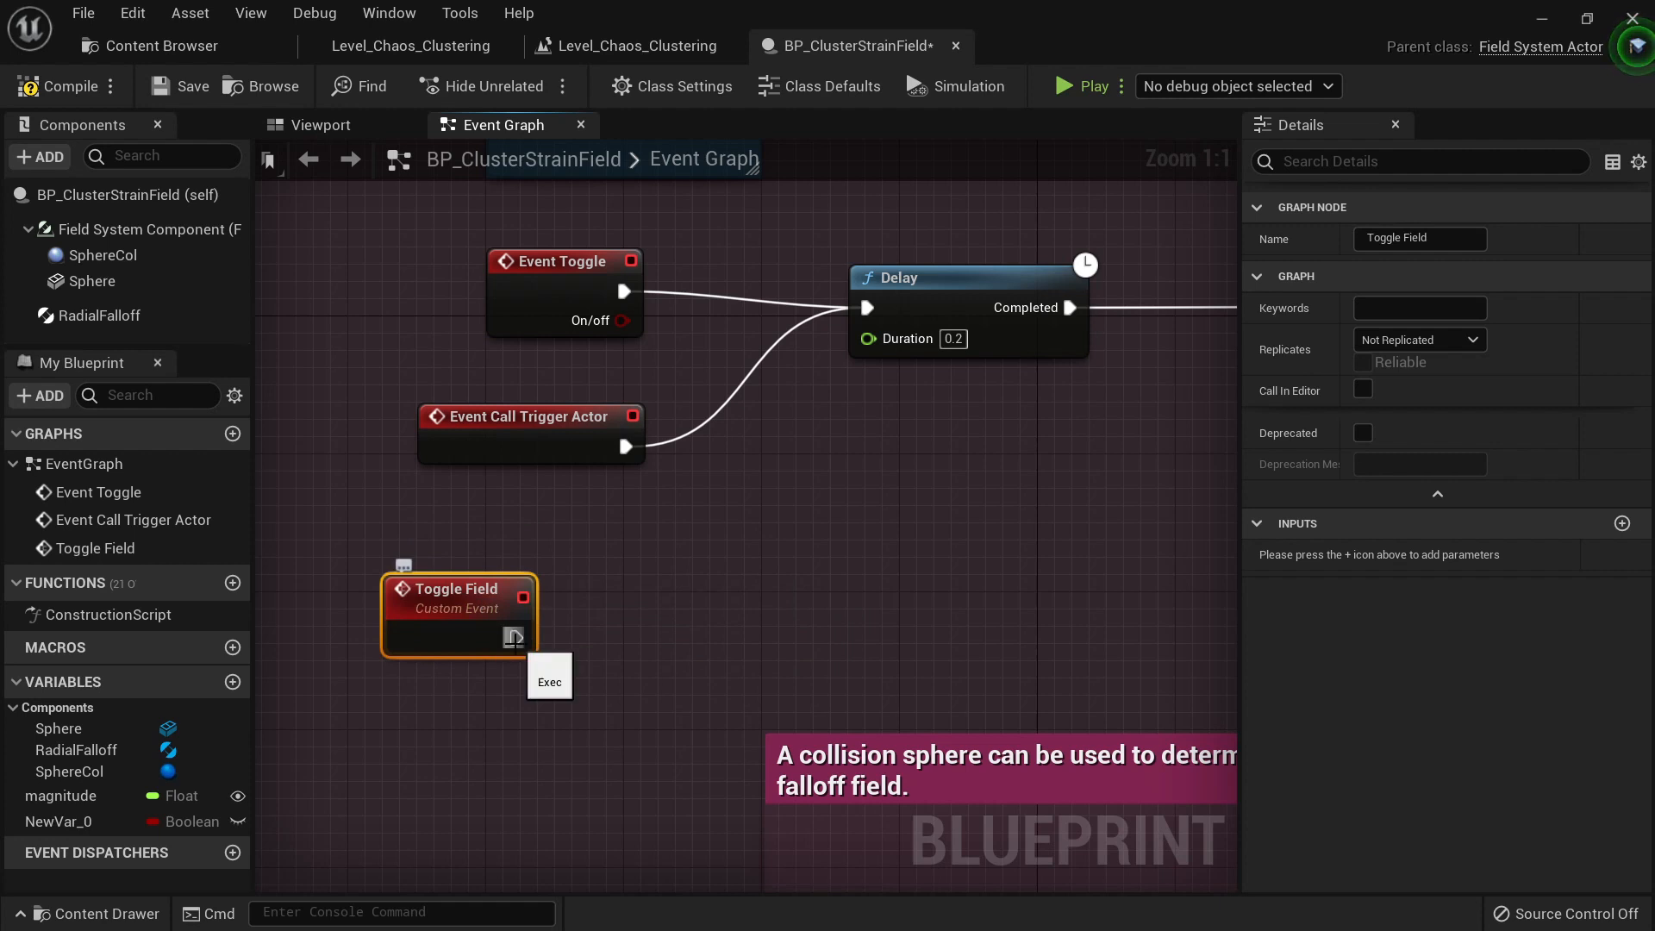
left_click_drag(515, 638, 683, 614)
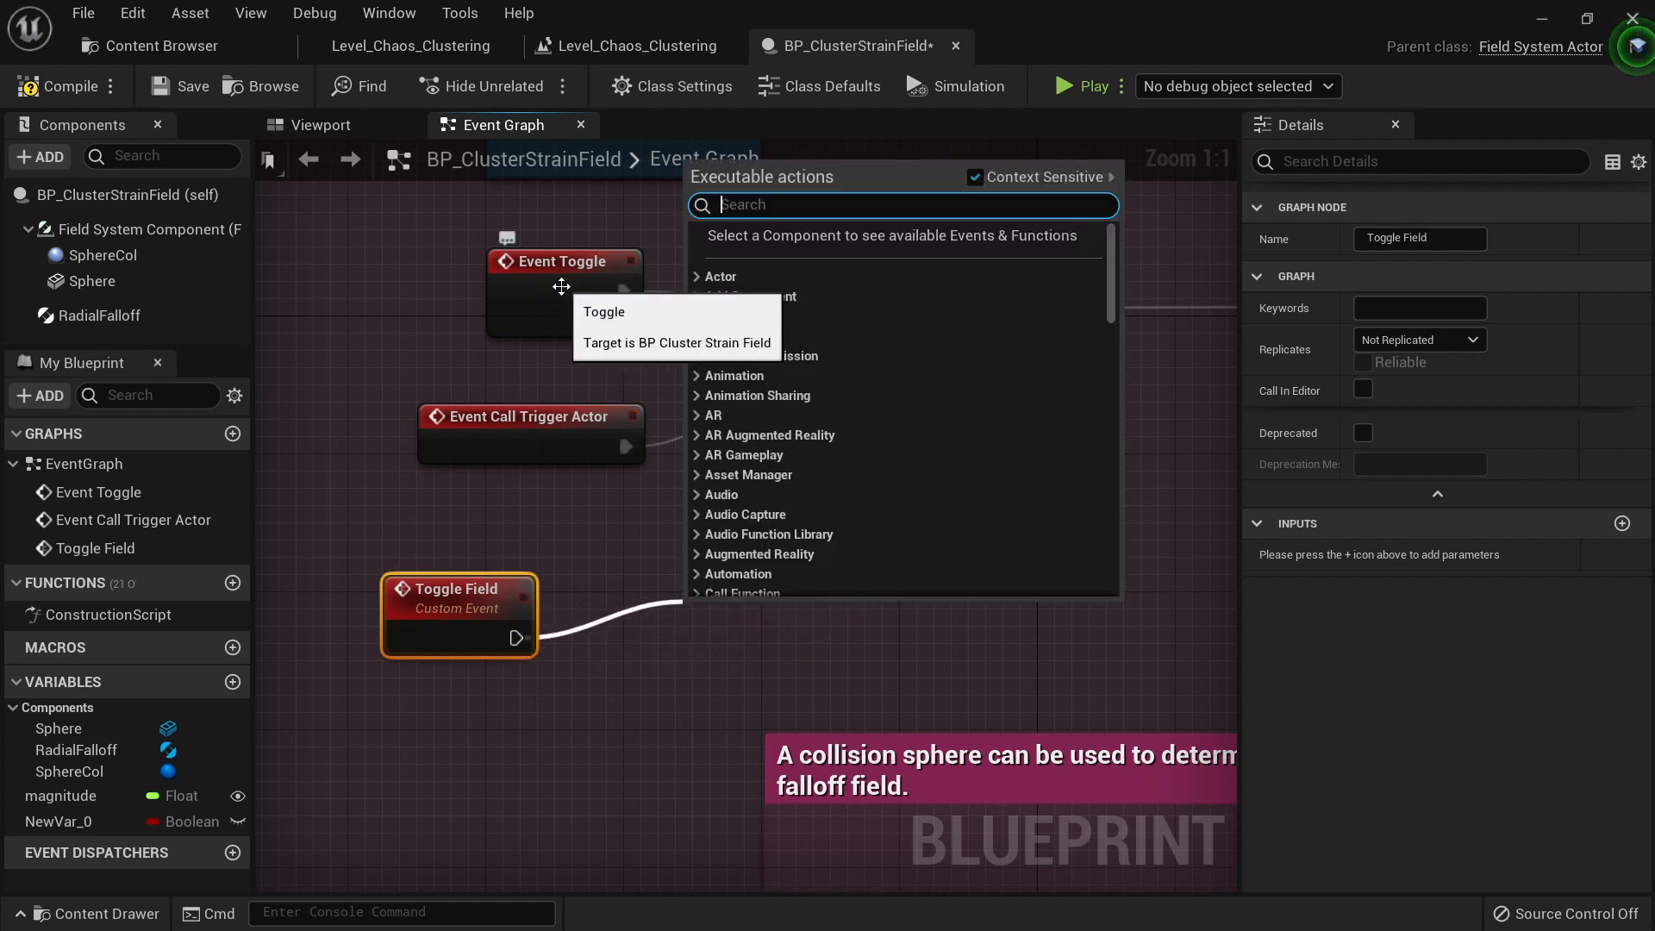
type("tog")
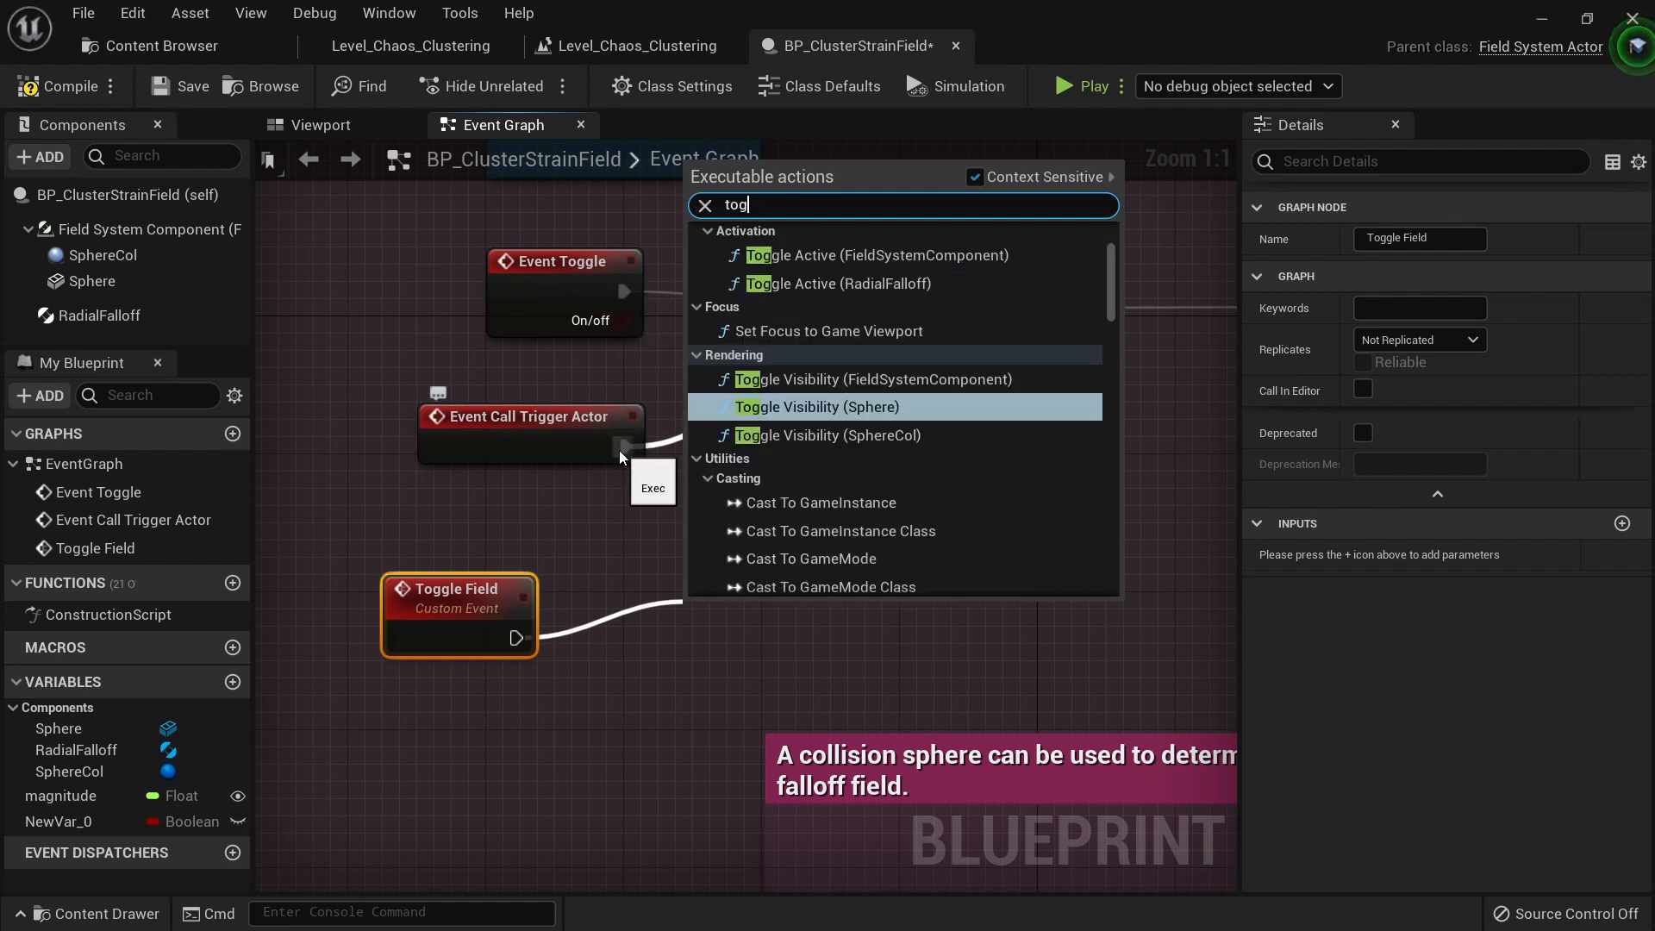
type("gle")
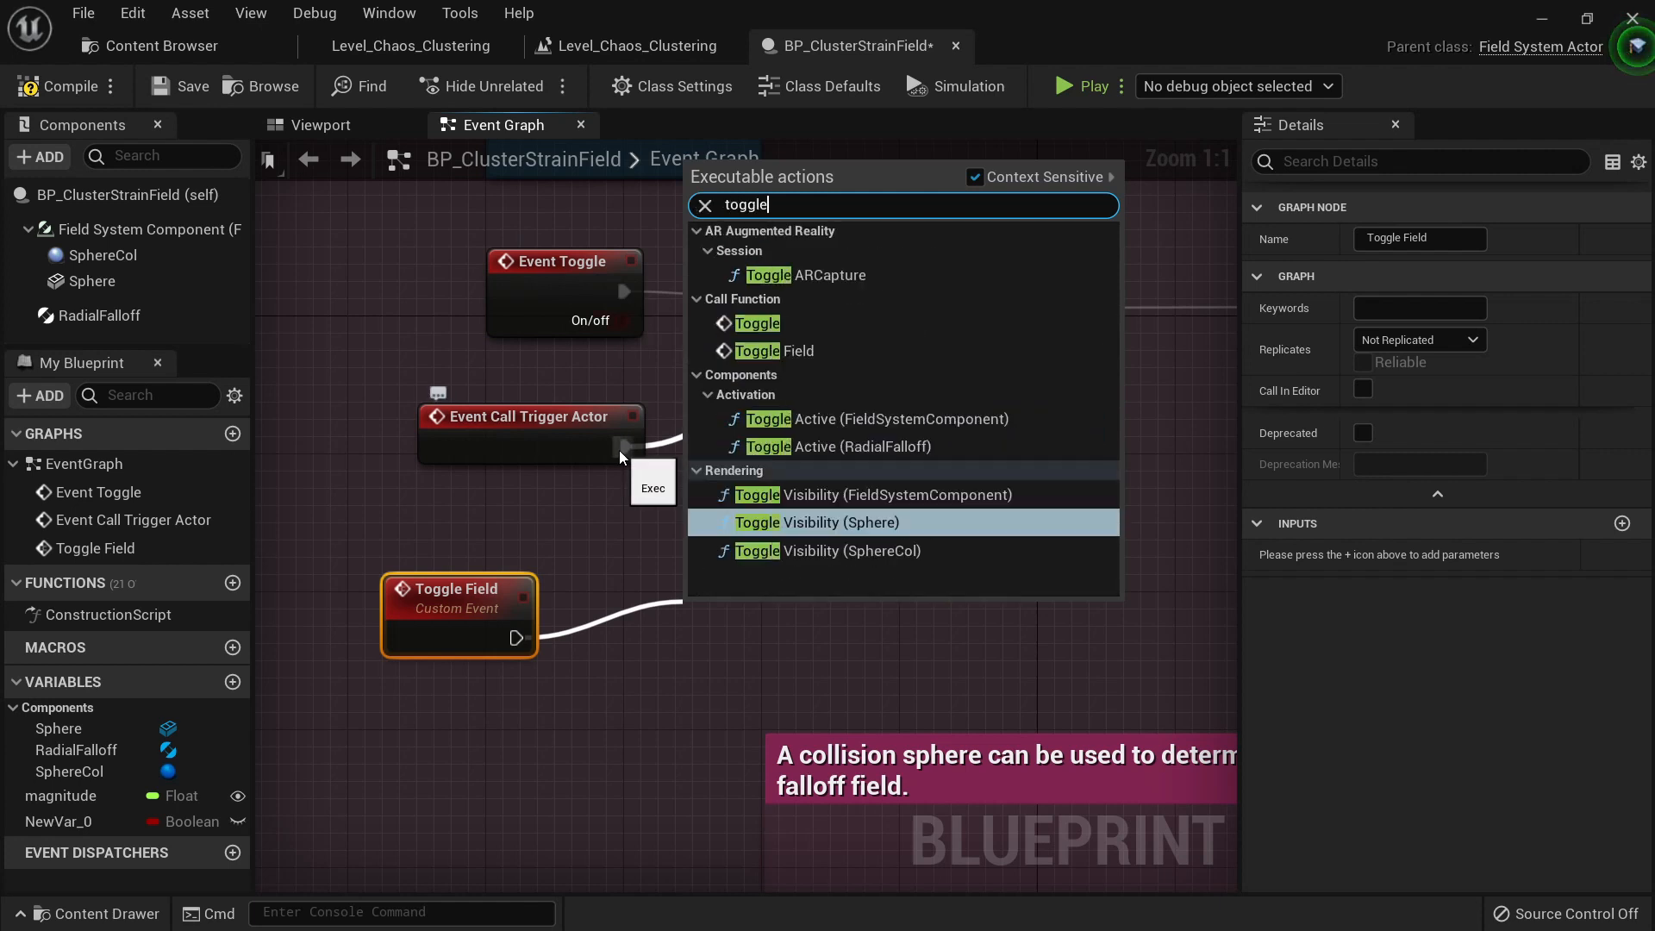
left_click(786, 333)
left_click_drag(778, 651, 782, 558)
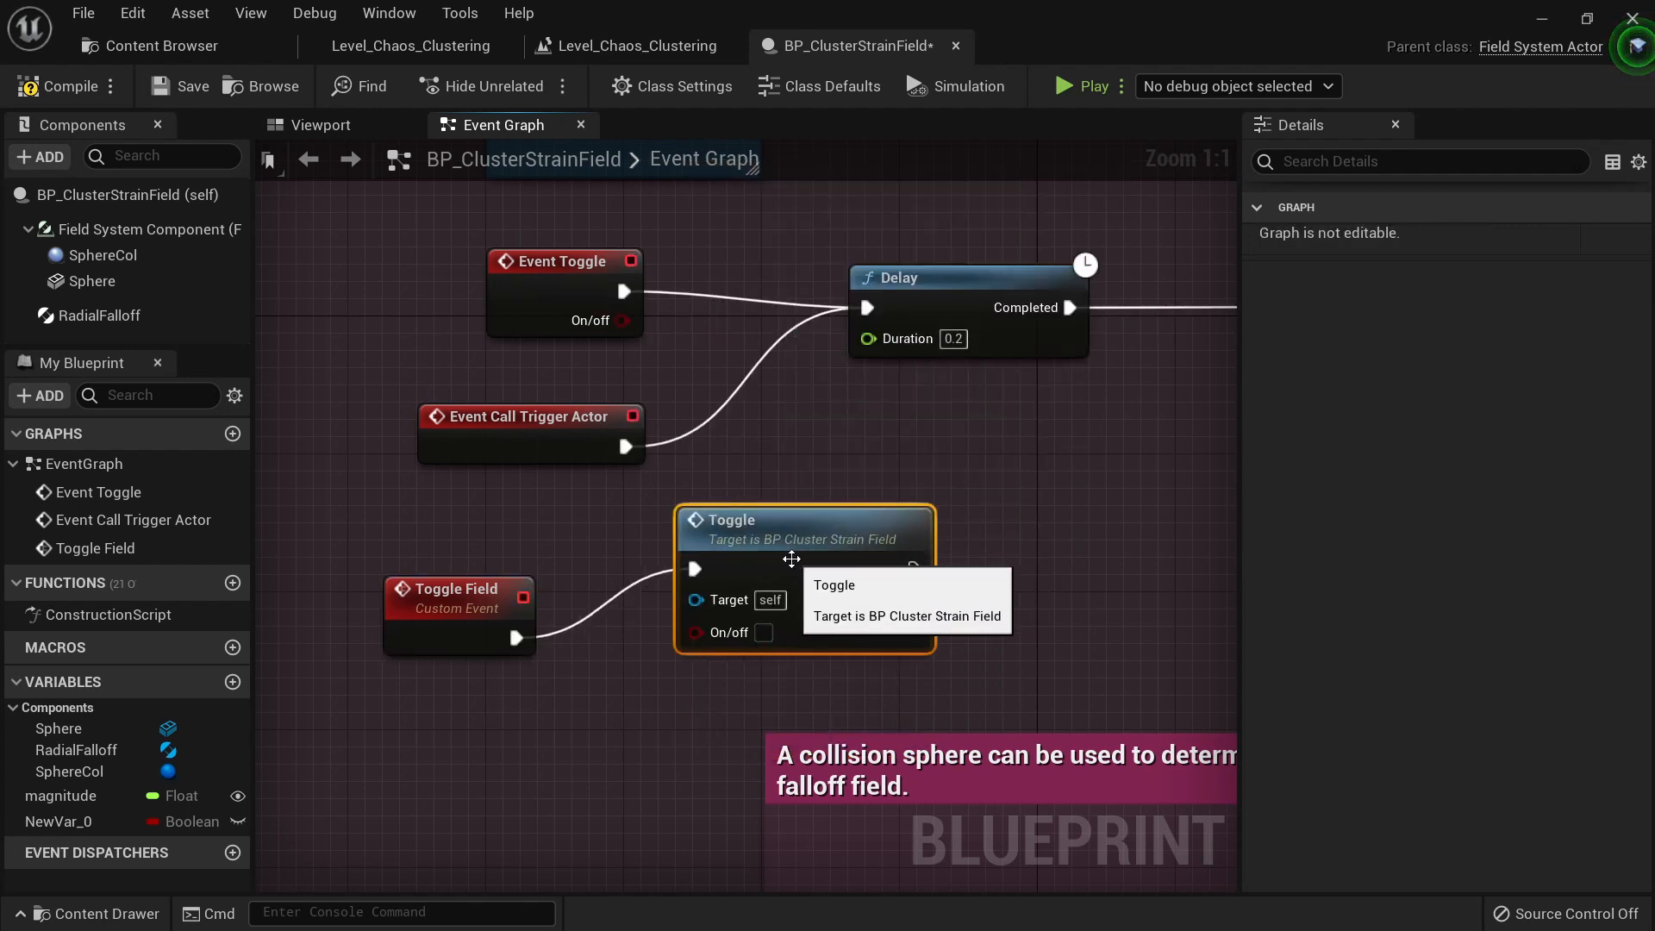
Step: Trace the logic from Toggle Field and Event Toggle through the graph to the Add Transient Field node and back
left_click(451, 621)
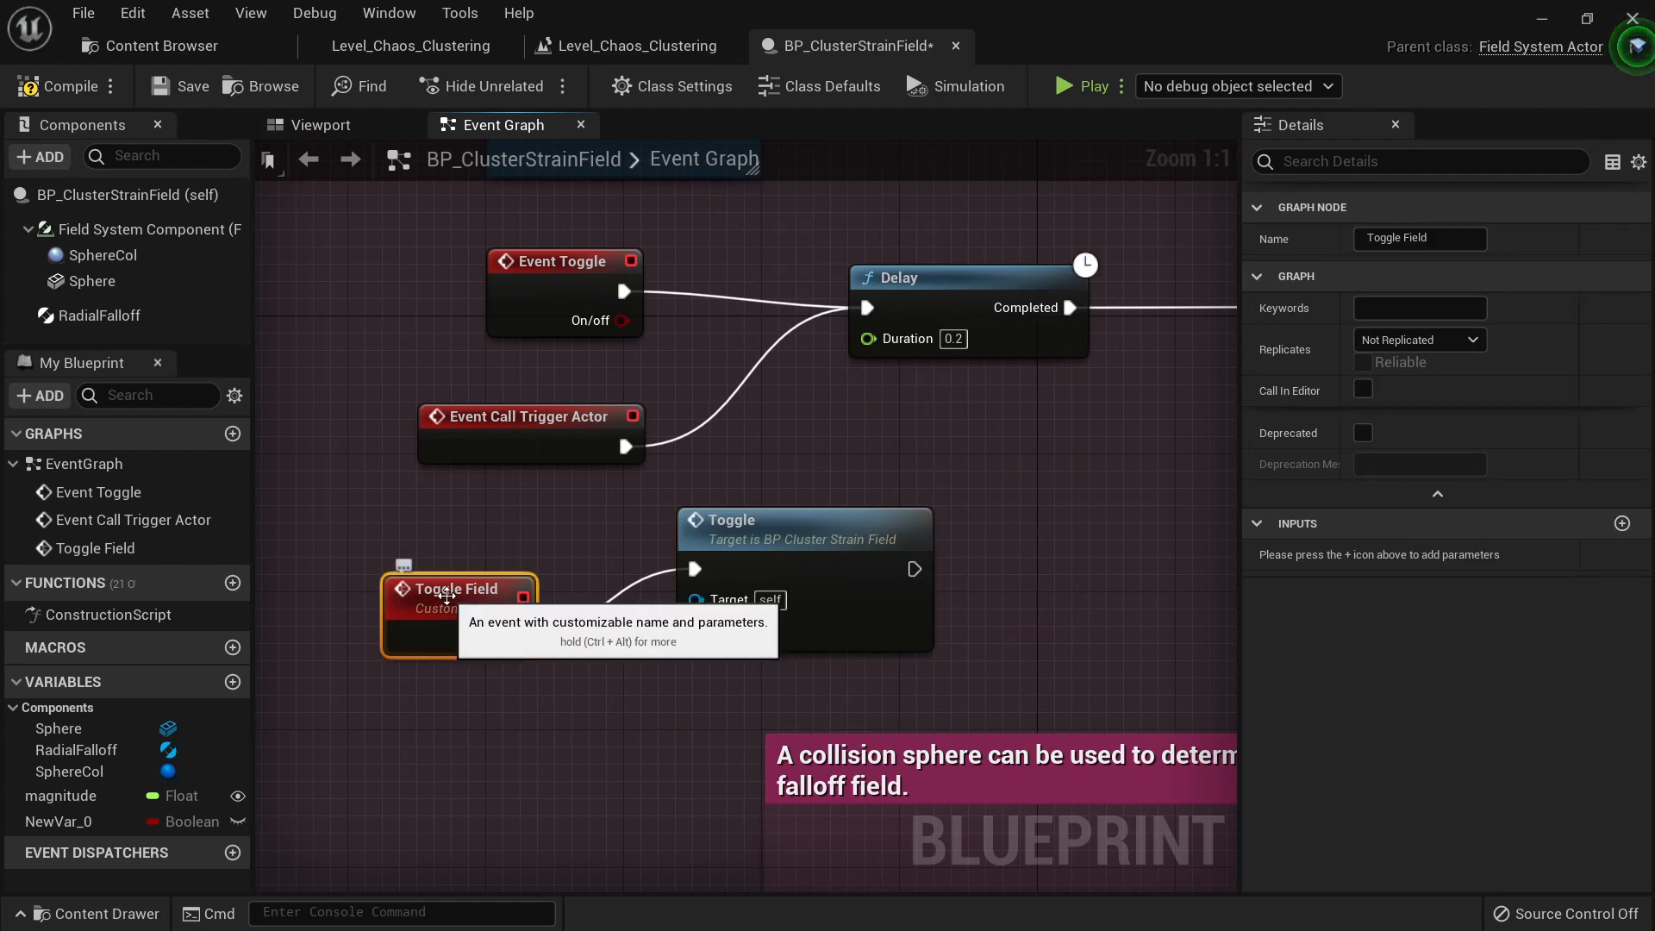
left_click(720, 539)
left_click(546, 288)
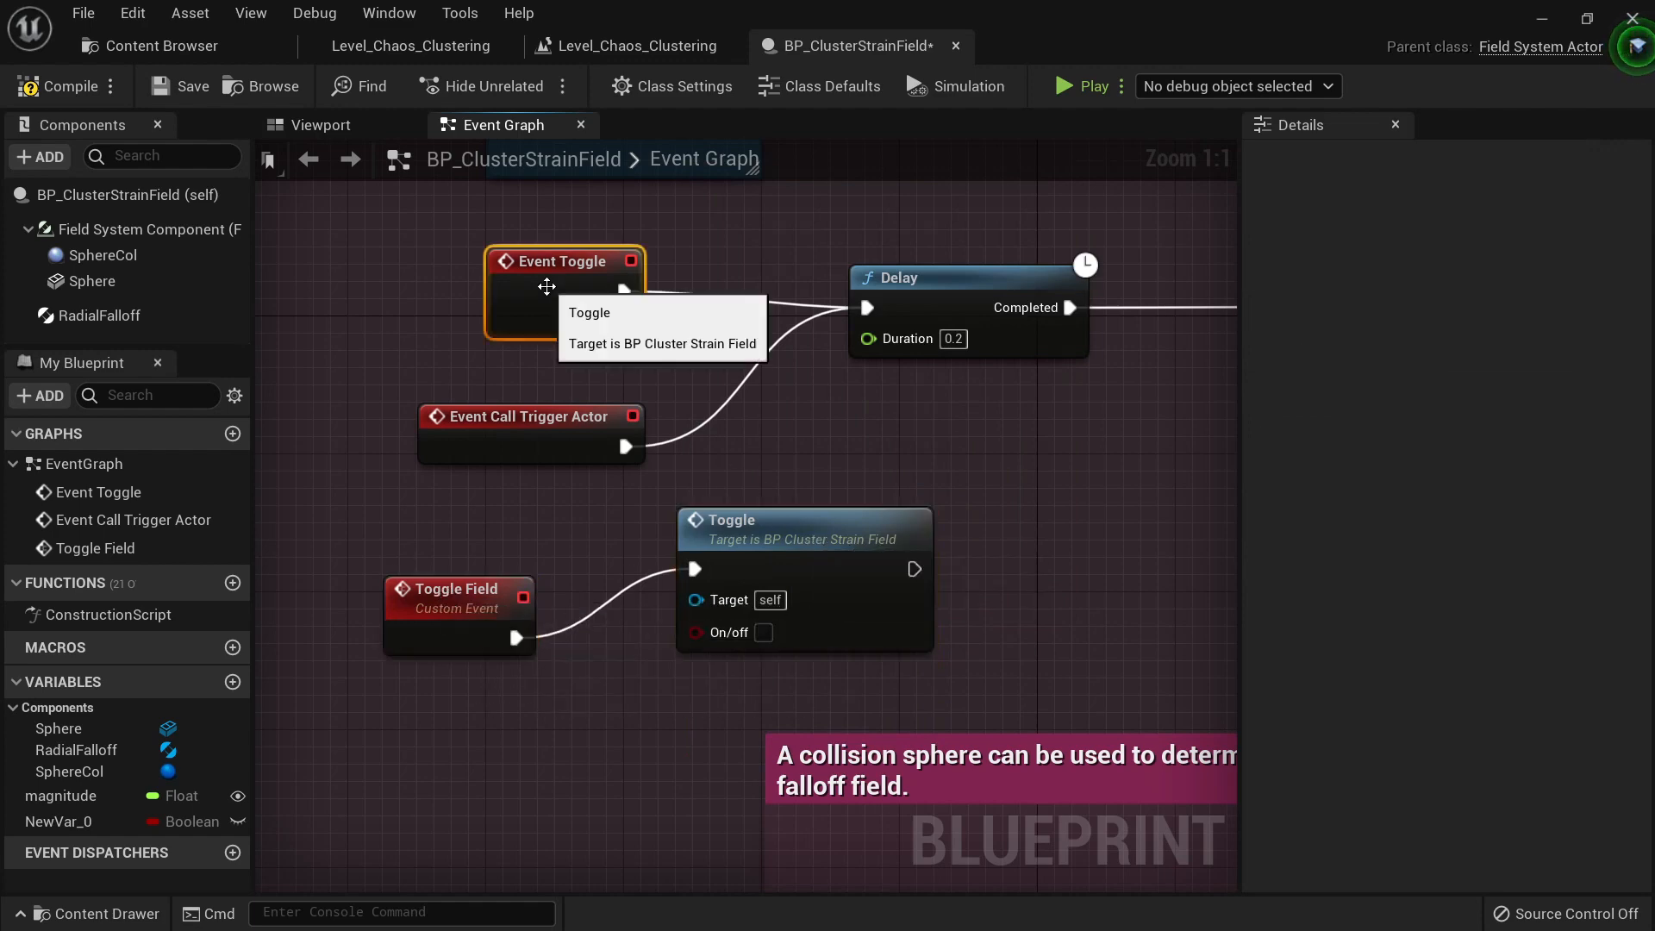
scroll(1002, 314, "down", 4)
right_click_drag(1002, 313, 650, 405)
scroll(1041, 439, "down", 1)
right_click_drag(1041, 439, 628, 414)
right_click_drag(997, 490, 691, 526)
scroll(869, 403, "up", 4)
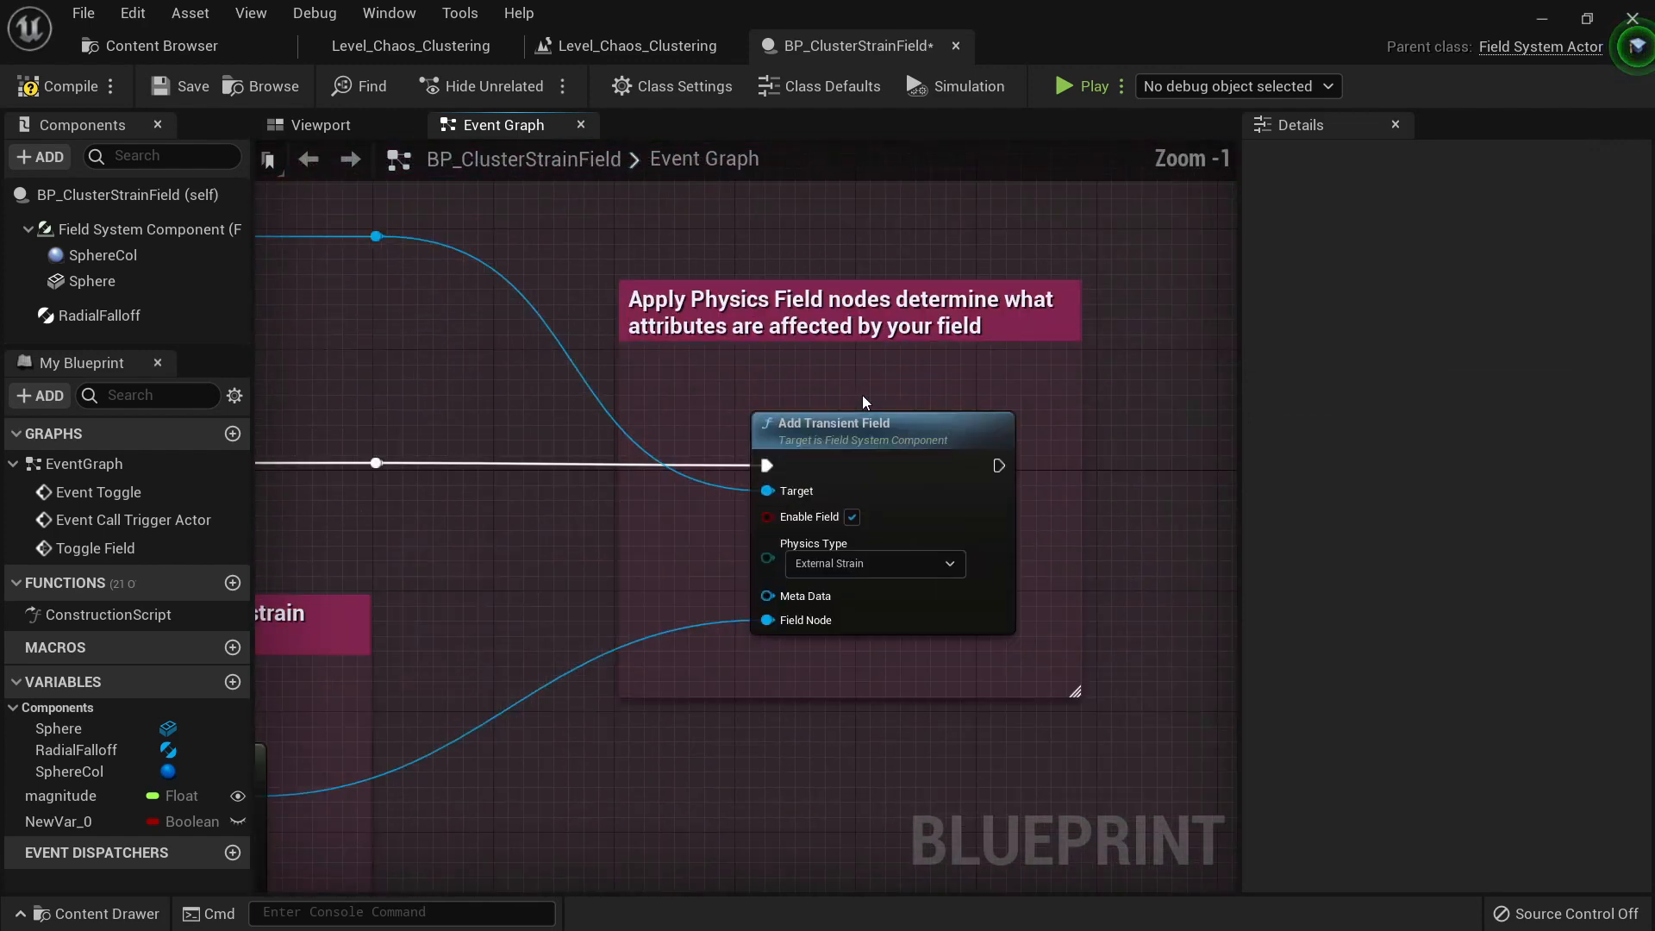
right_click_drag(590, 468, 1025, 414)
scroll(691, 470, "down", 5)
scroll(730, 398, "up", 6)
right_click_drag(723, 441, 733, 338)
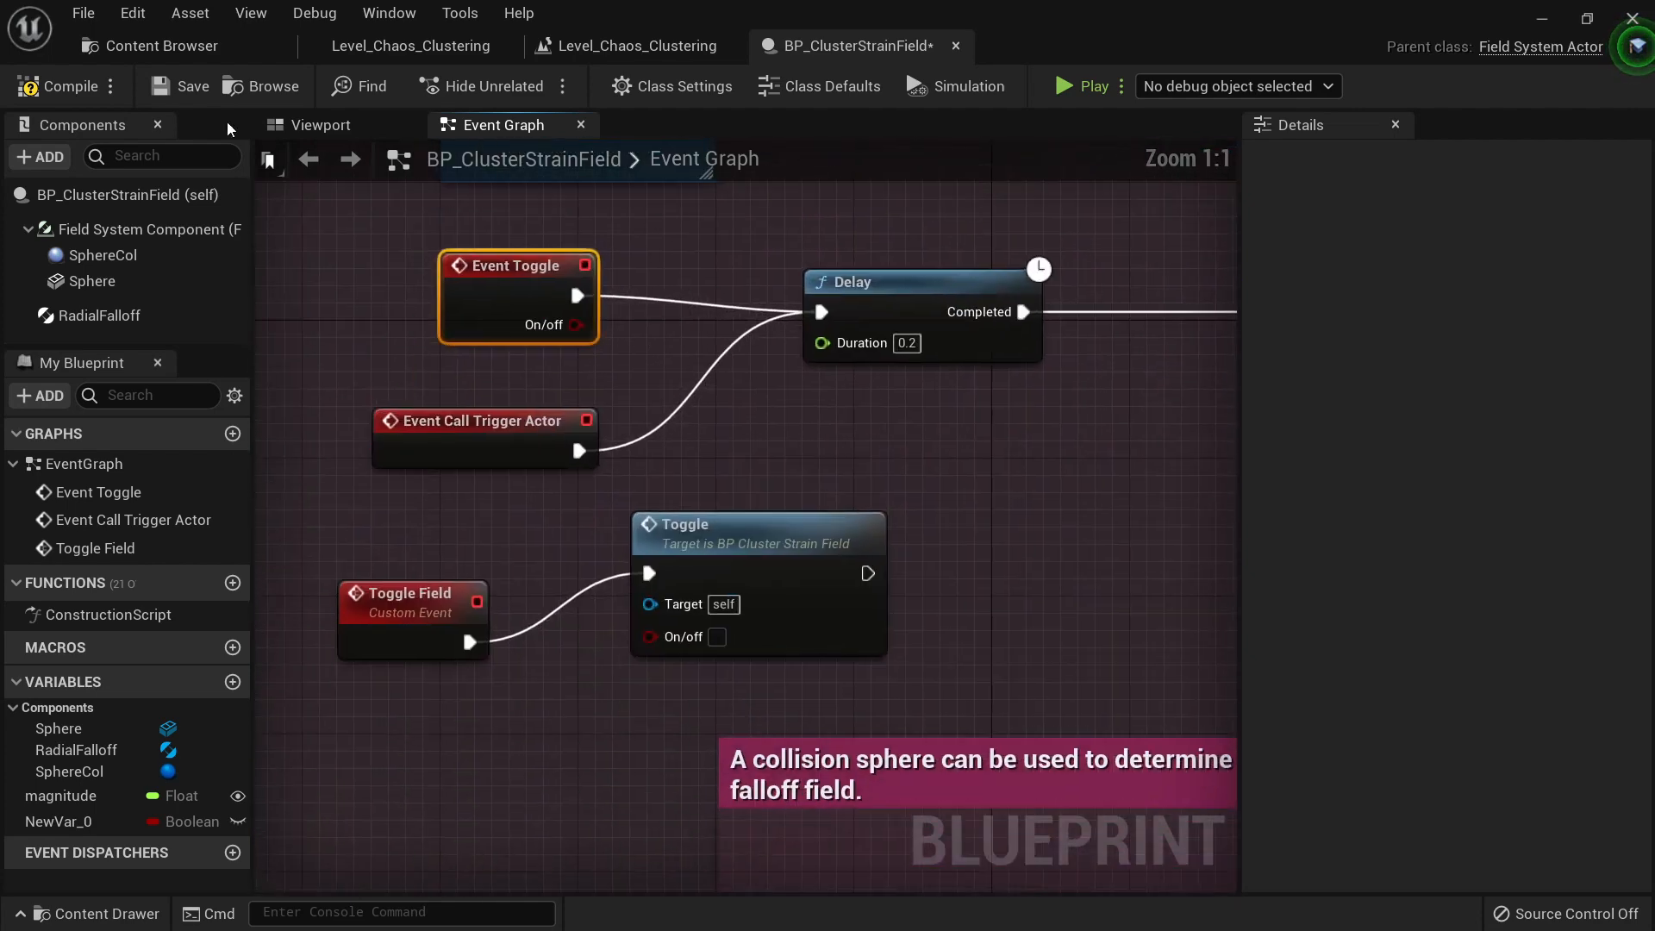
Step: Compile BP_ClusterStrainField and check the Level Blueprint's event graph alongside the statue in Level_Chaos_Clustering
left_click(59, 86)
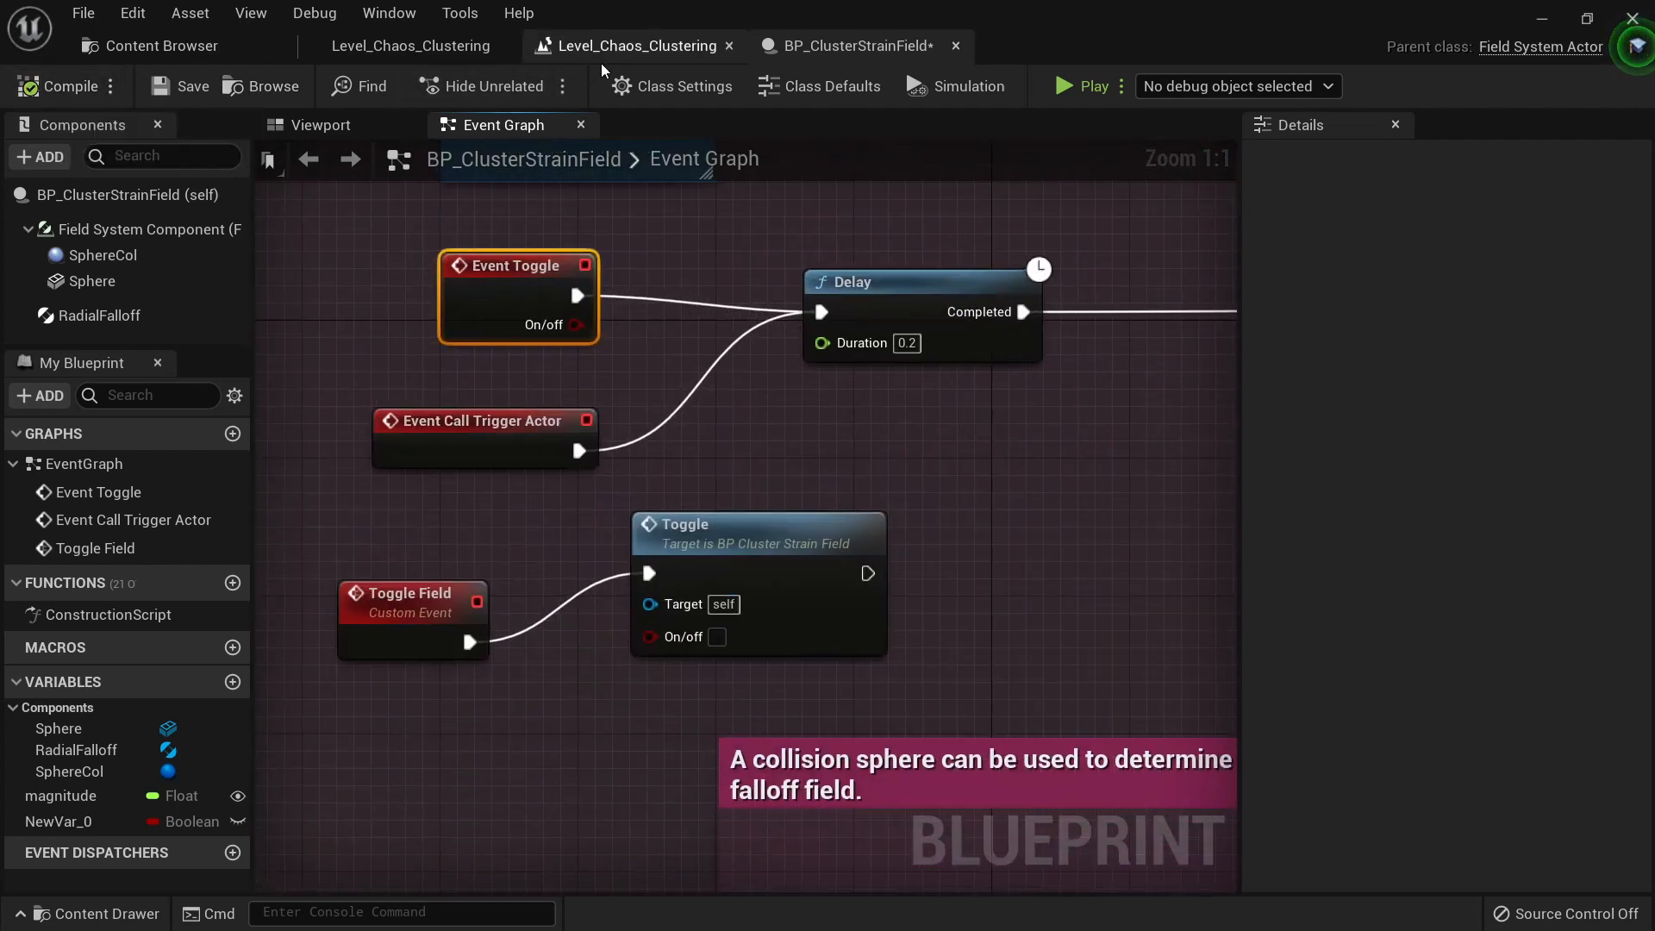
left_click(467, 45)
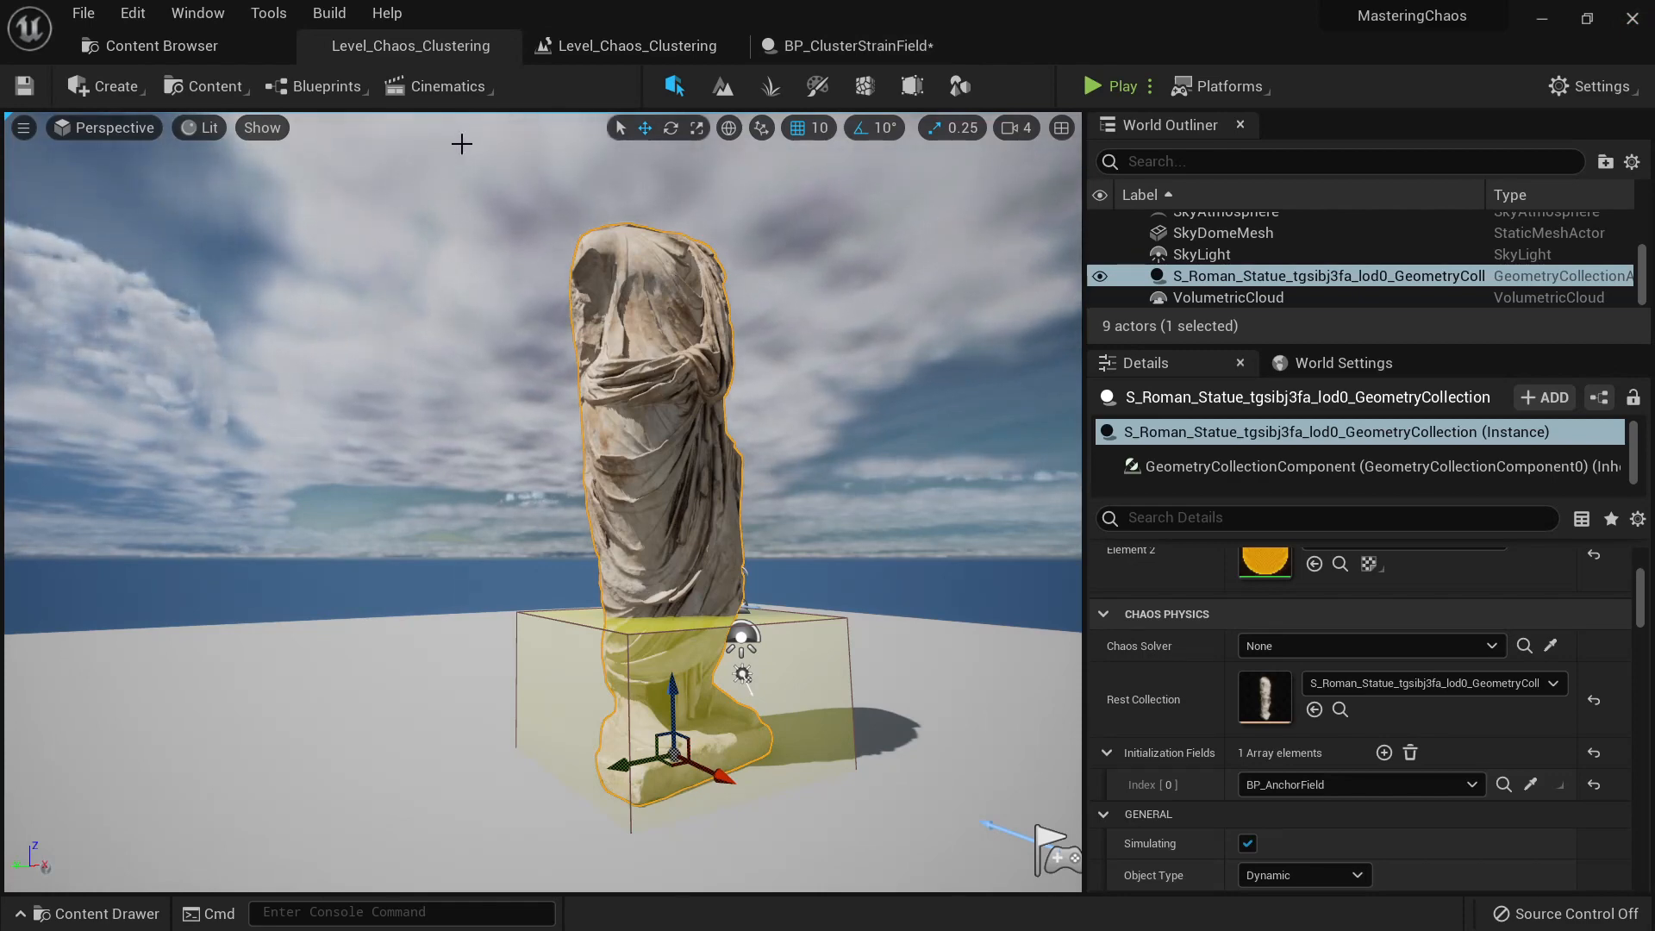
left_click(315, 86)
left_click(381, 247)
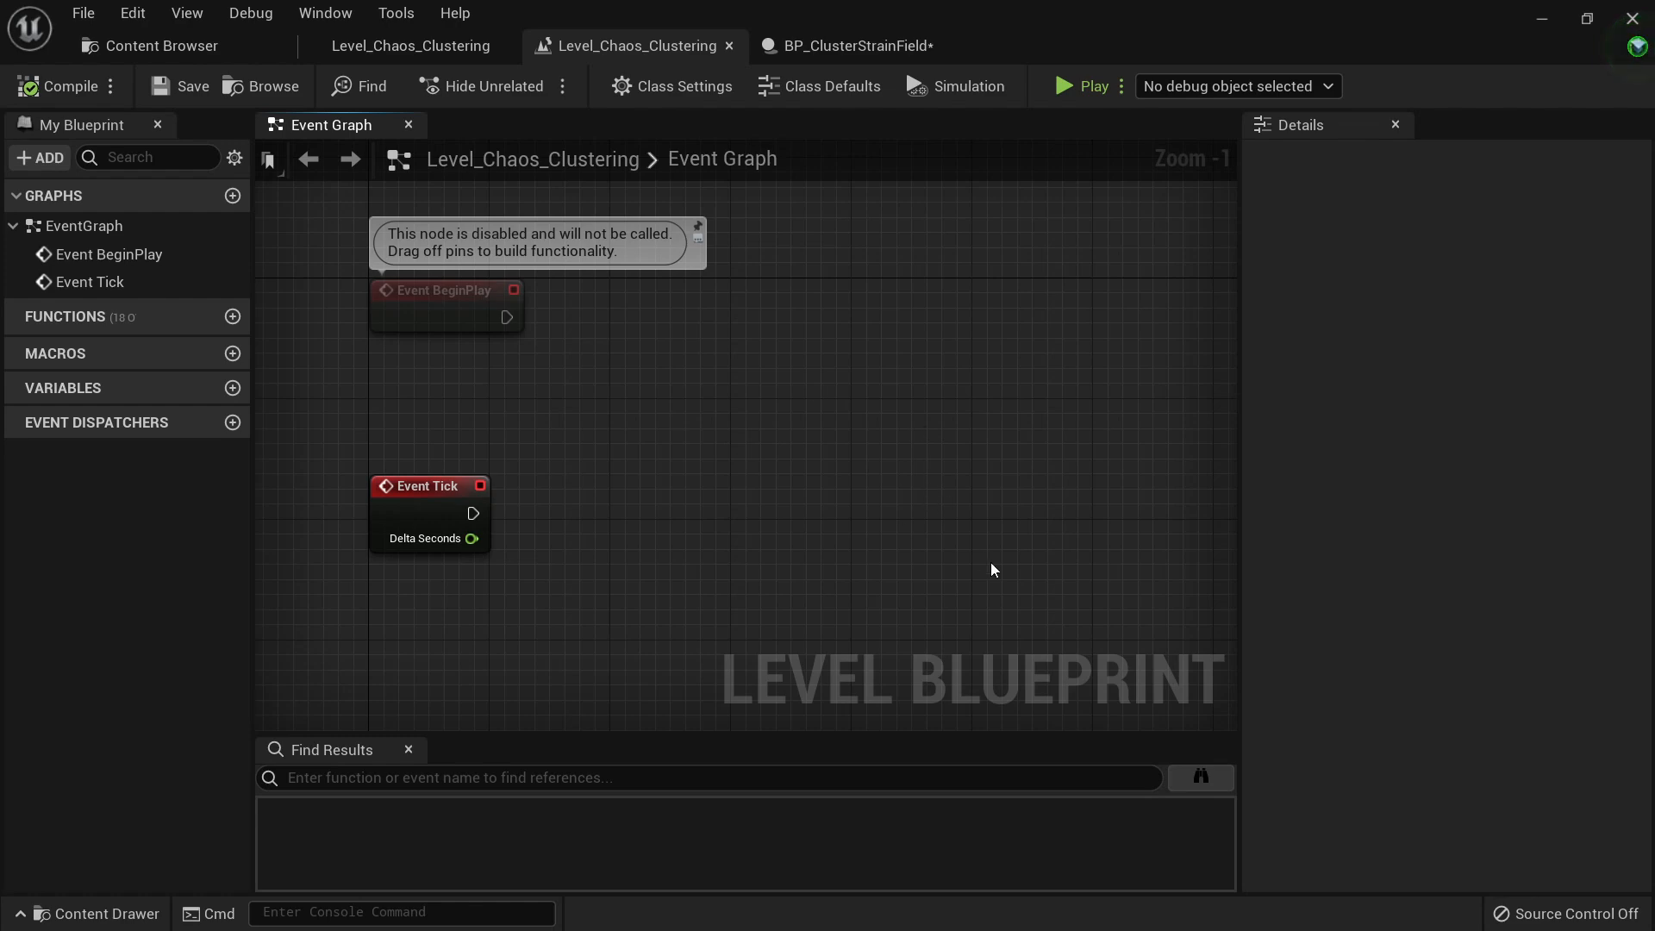
left_click(378, 57)
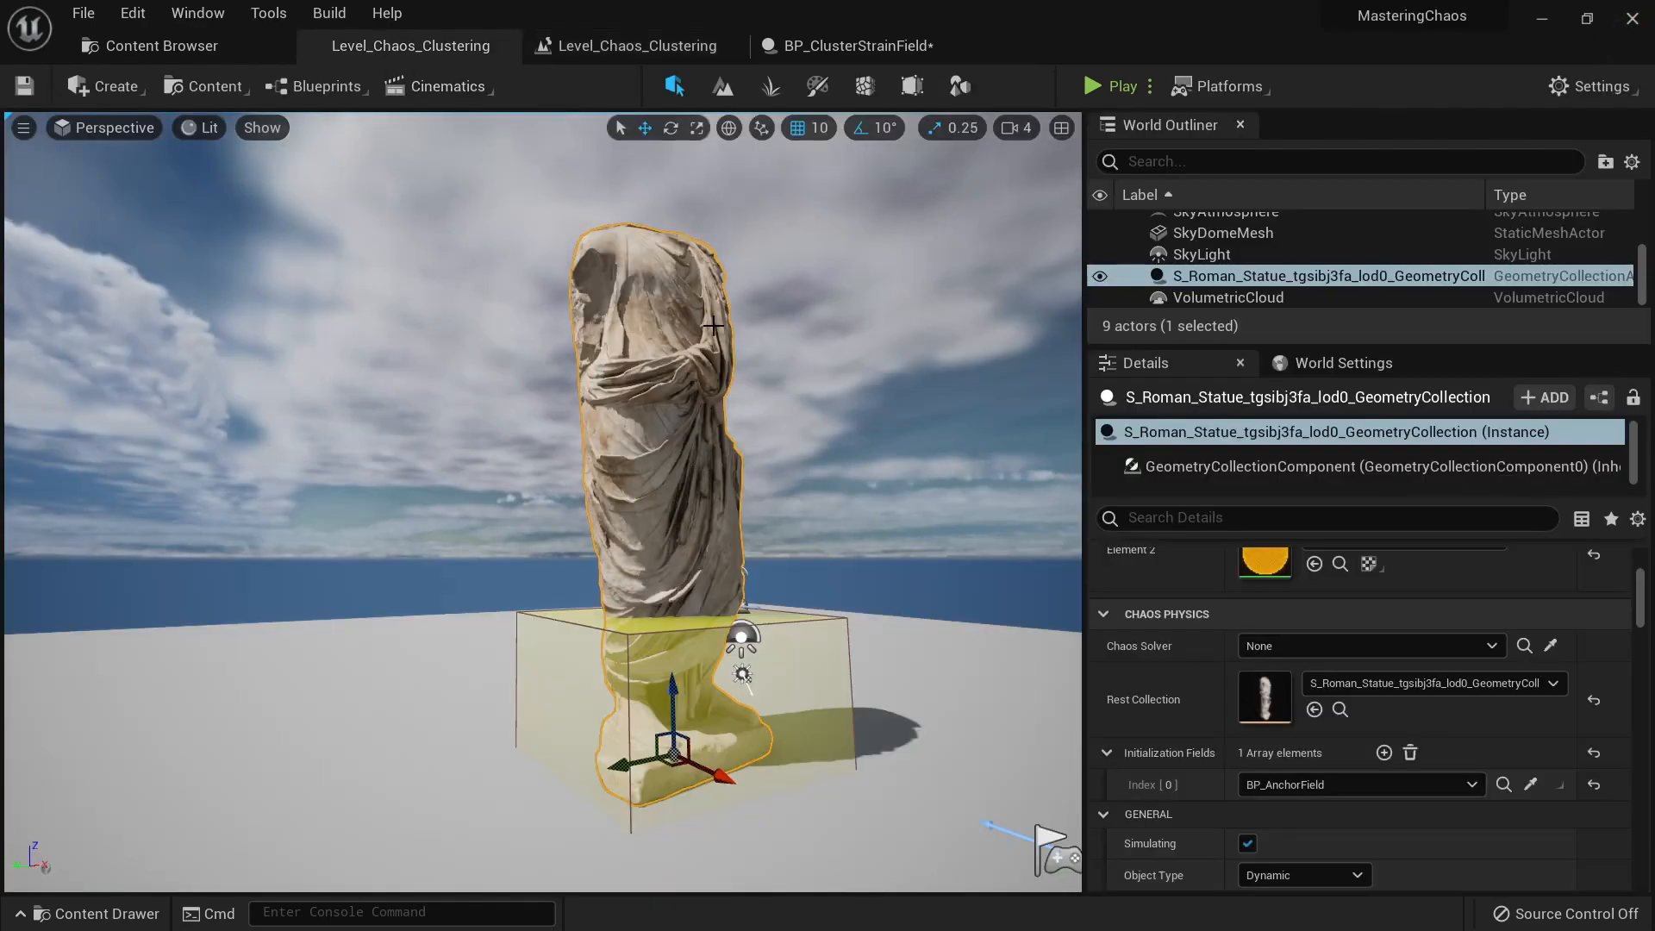
left_click(613, 48)
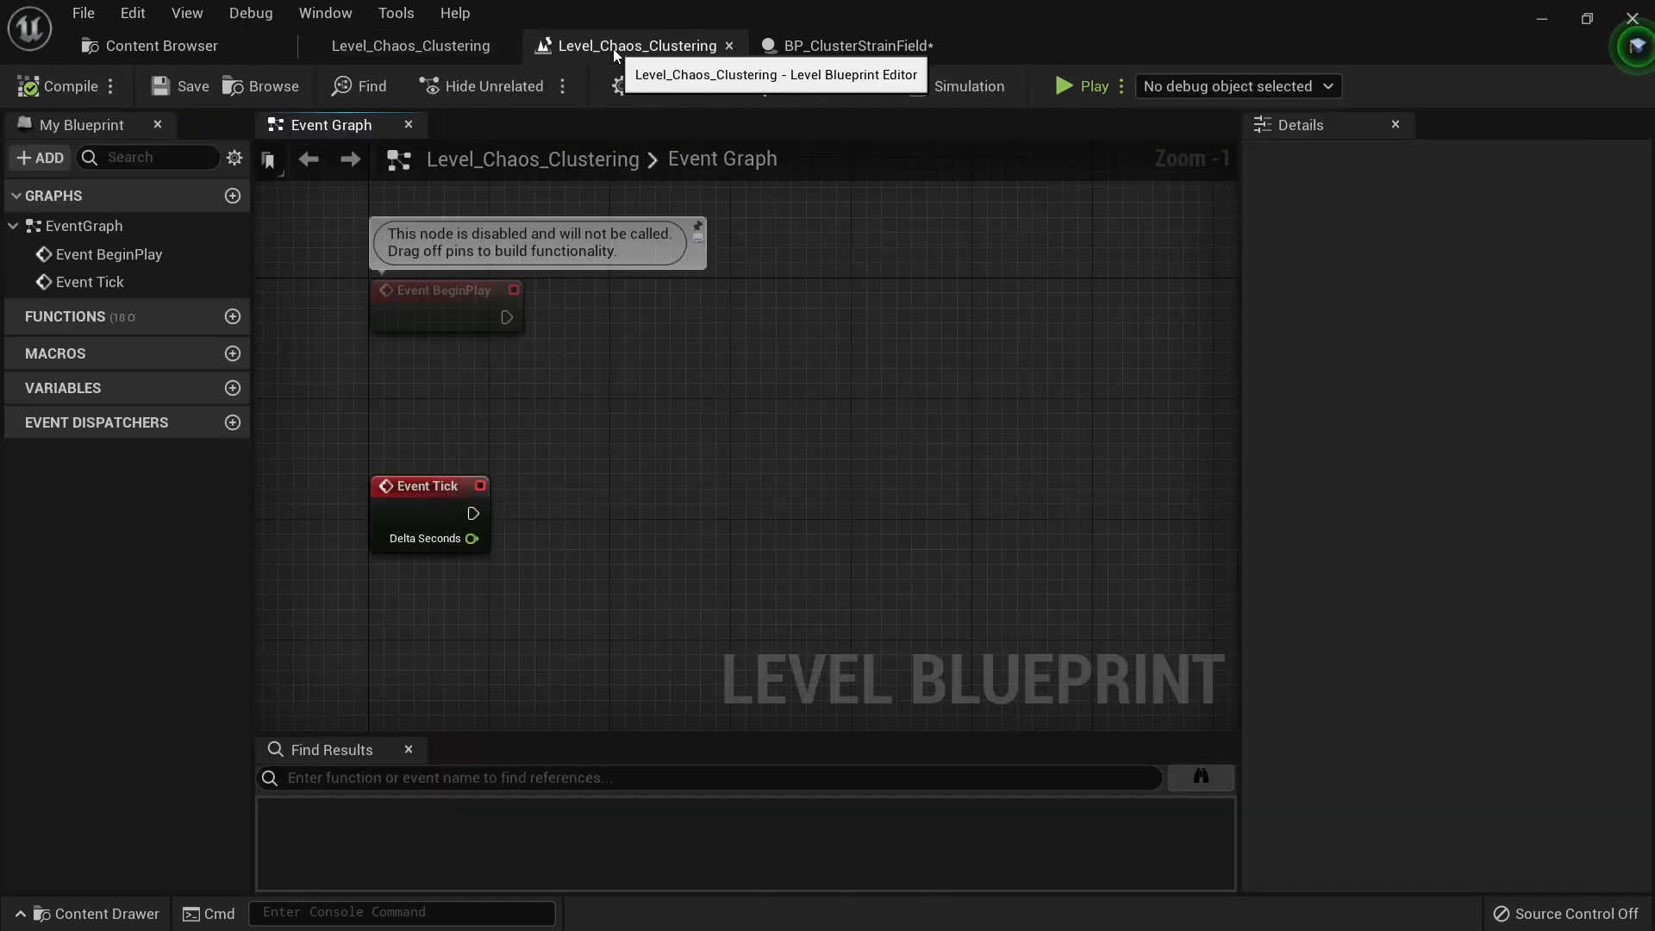
left_click(416, 52)
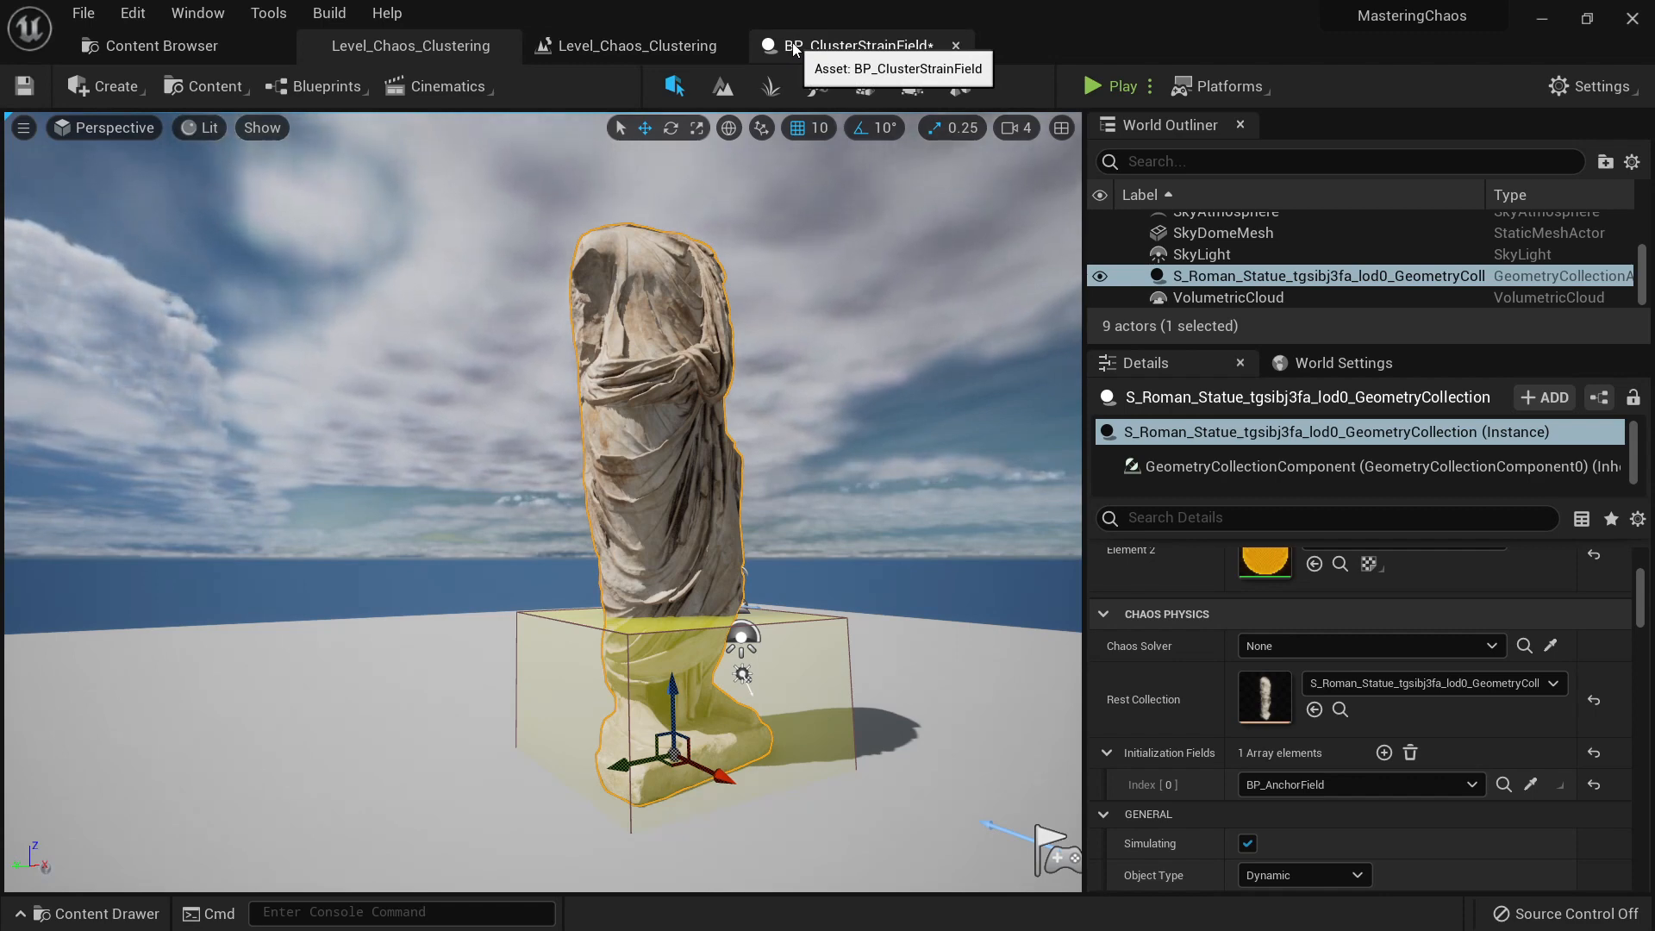
Step: Place BP_ClusterStrainField from the Blueprints folder into the level and raise it to the top of the statue
left_click(169, 46)
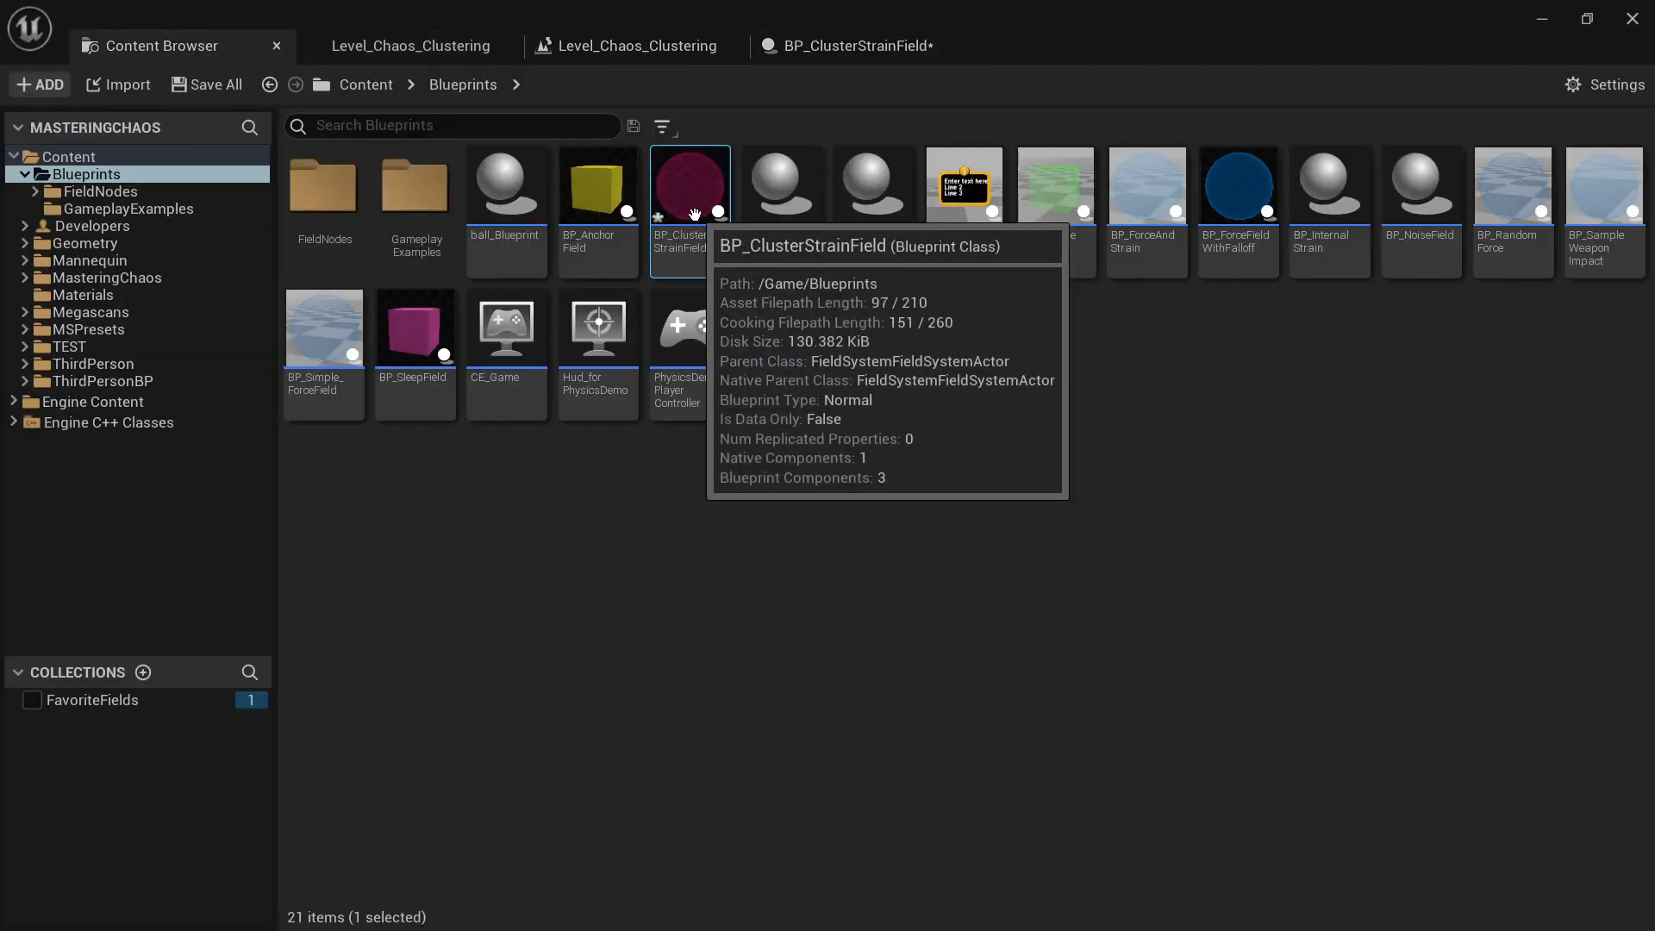
left_click_drag(690, 196, 681, 347)
right_click_drag(681, 346, 672, 466)
left_click_drag(589, 724, 470, 113)
key("w")
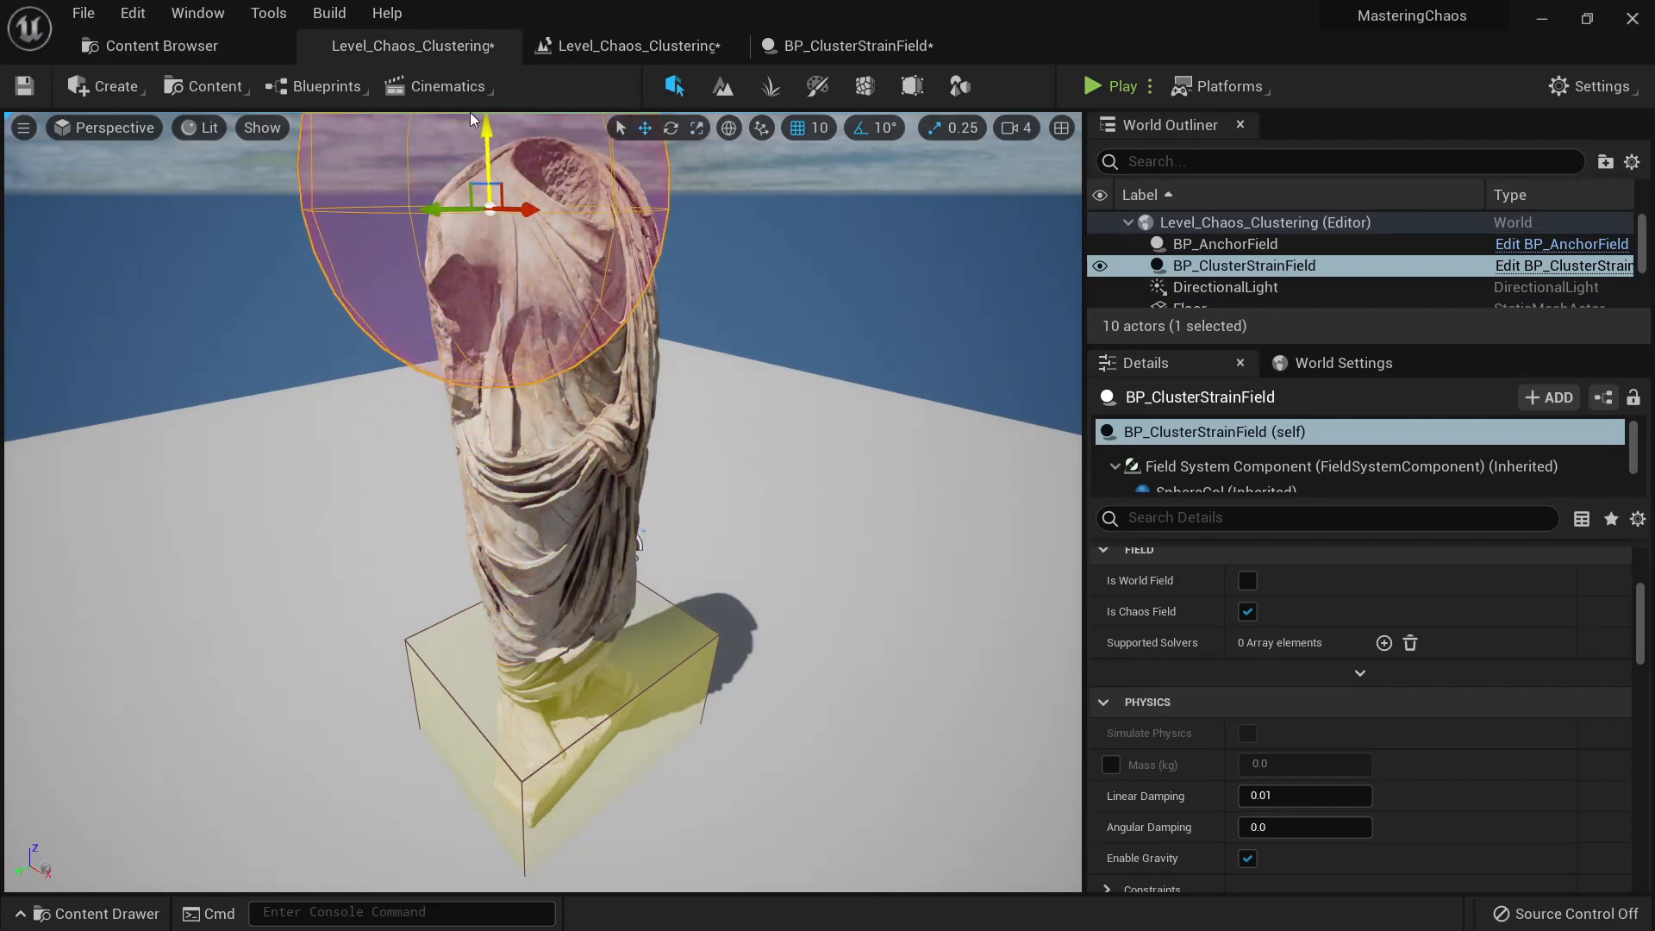
Step: Adjust the height of BP_ClusterStrainField to Z 1180 so its sphere surrounds the statue's broken top
right_click_drag(481, 314, 248, 354)
left_click_drag(251, 360, 257, 304)
right_click_drag(257, 303, 259, 135)
key("s")
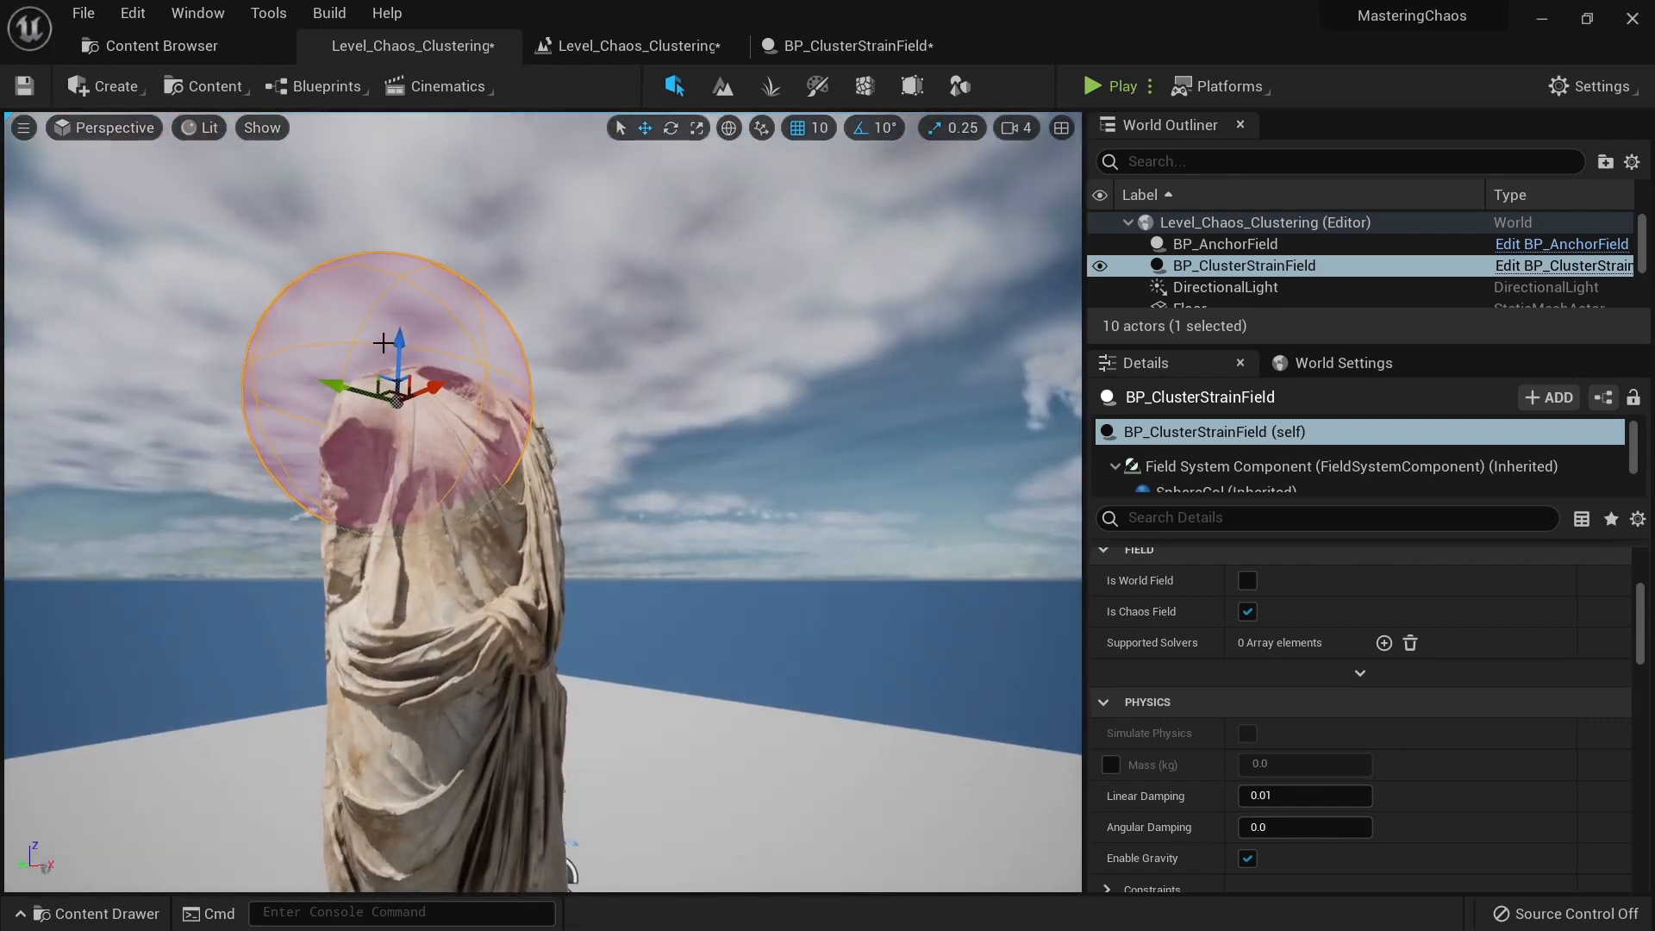
mouse_move(402, 346)
left_mouse_down()
mouse_move(402, 307)
mouse_move(402, 335)
left_mouse_up()
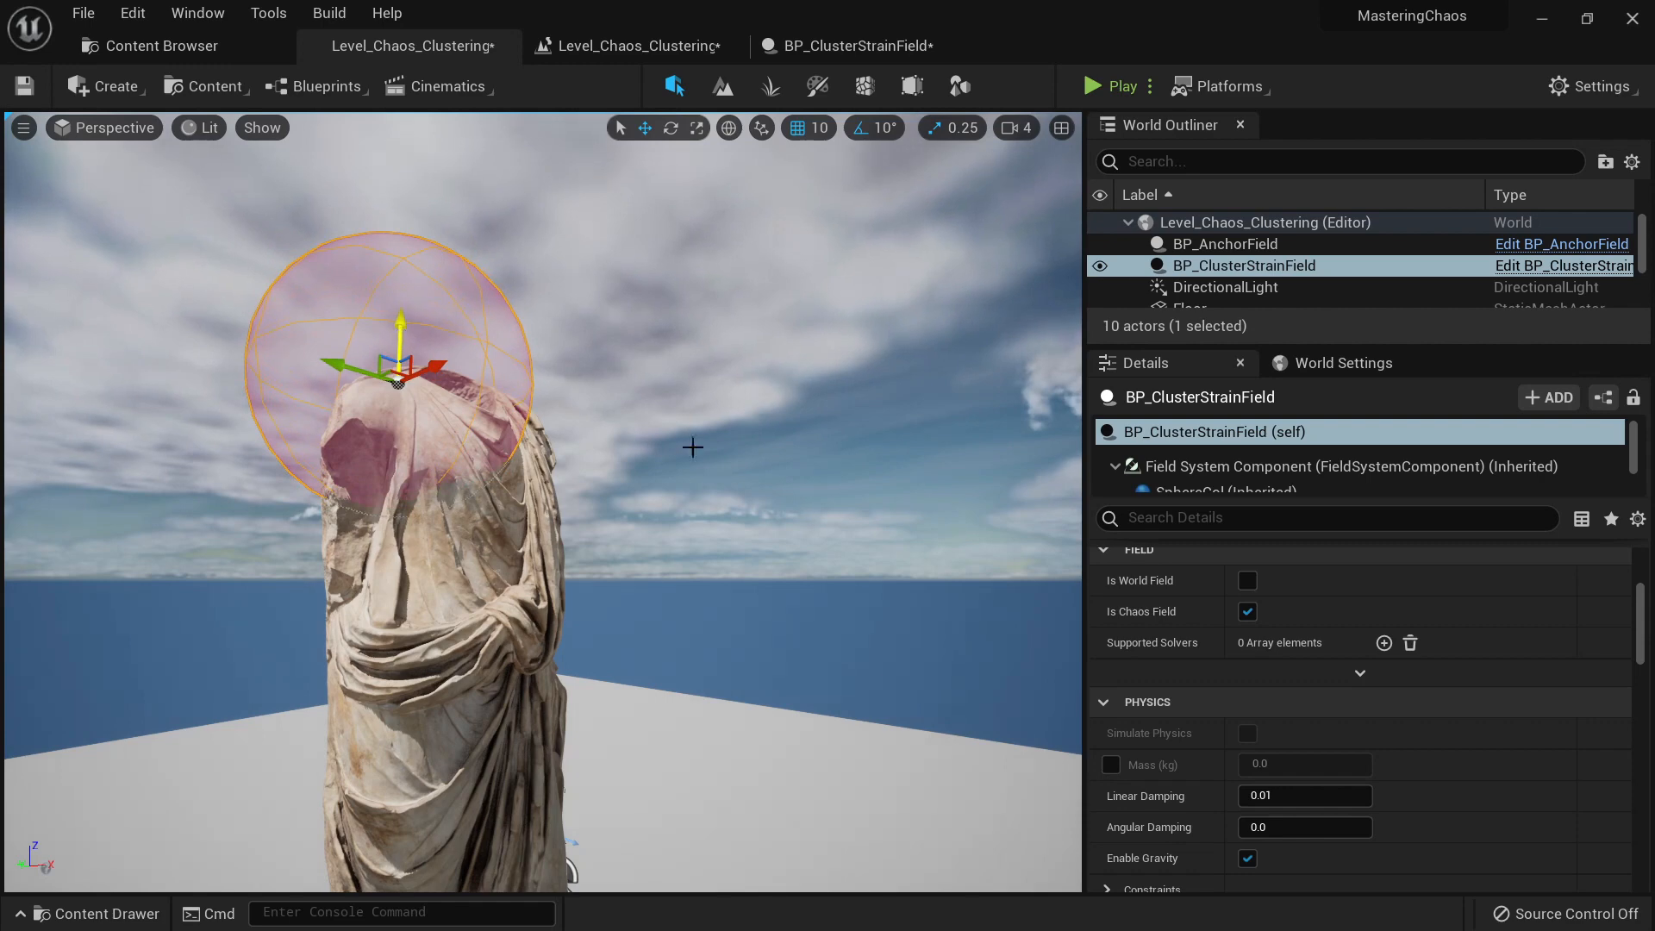
Step: Review BP_ClusterStrainField's Magnitude setting and shift the field along Y to 320 over the statue's top
scroll(1541, 762, "up", 5)
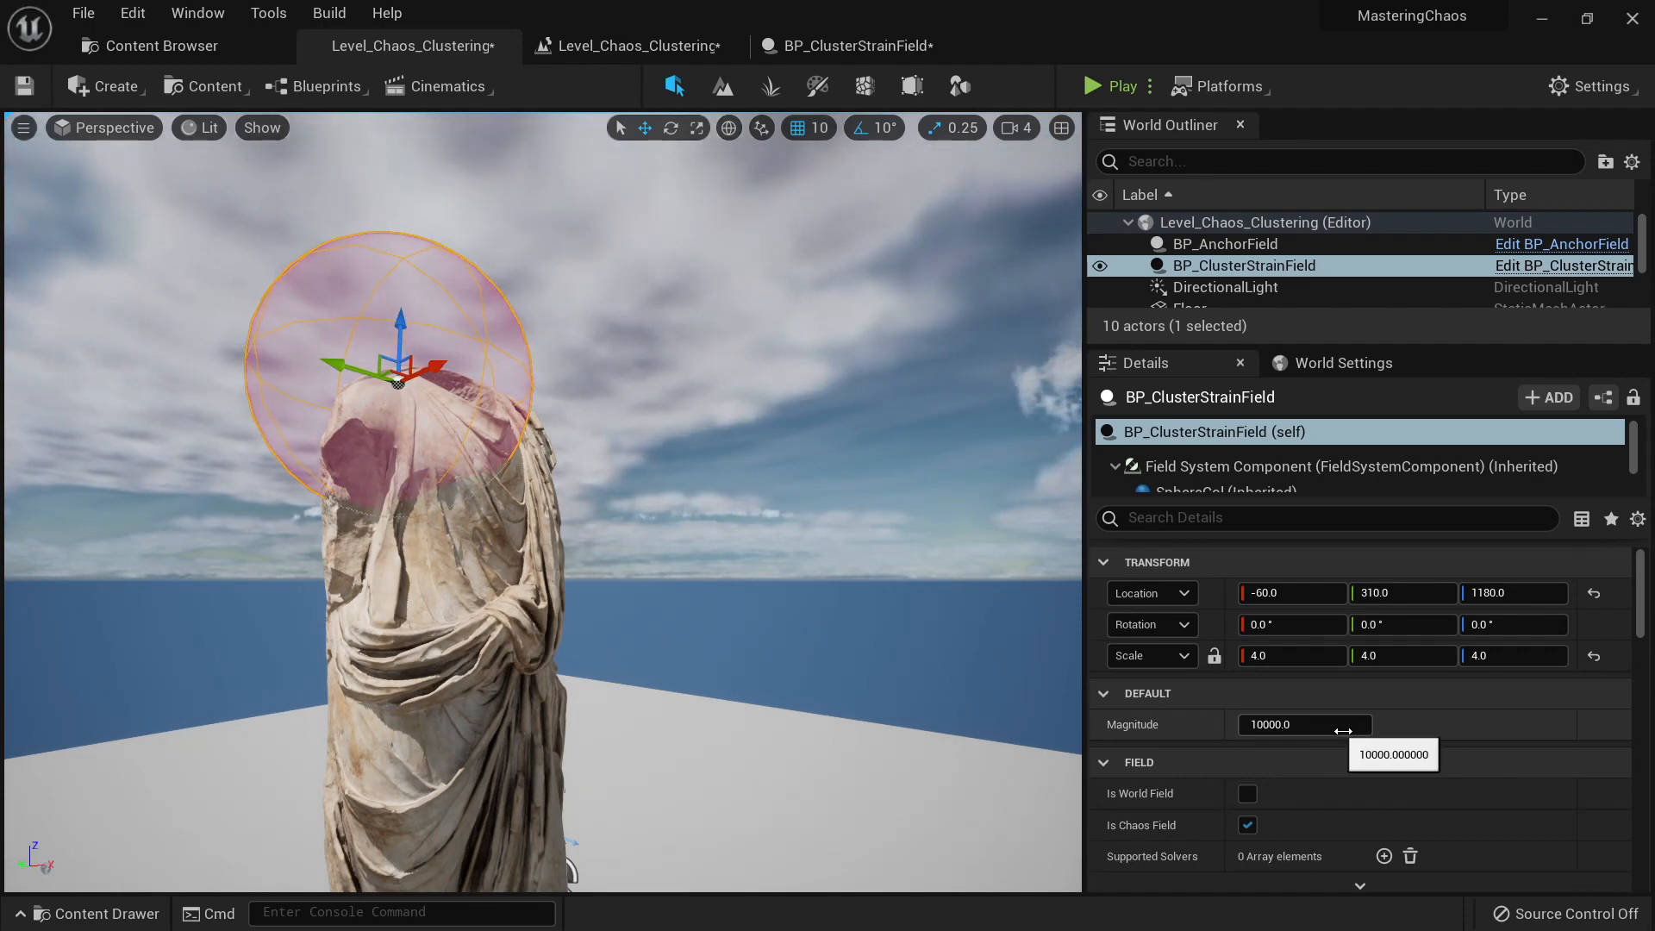
right_click_drag(826, 549, 828, 616)
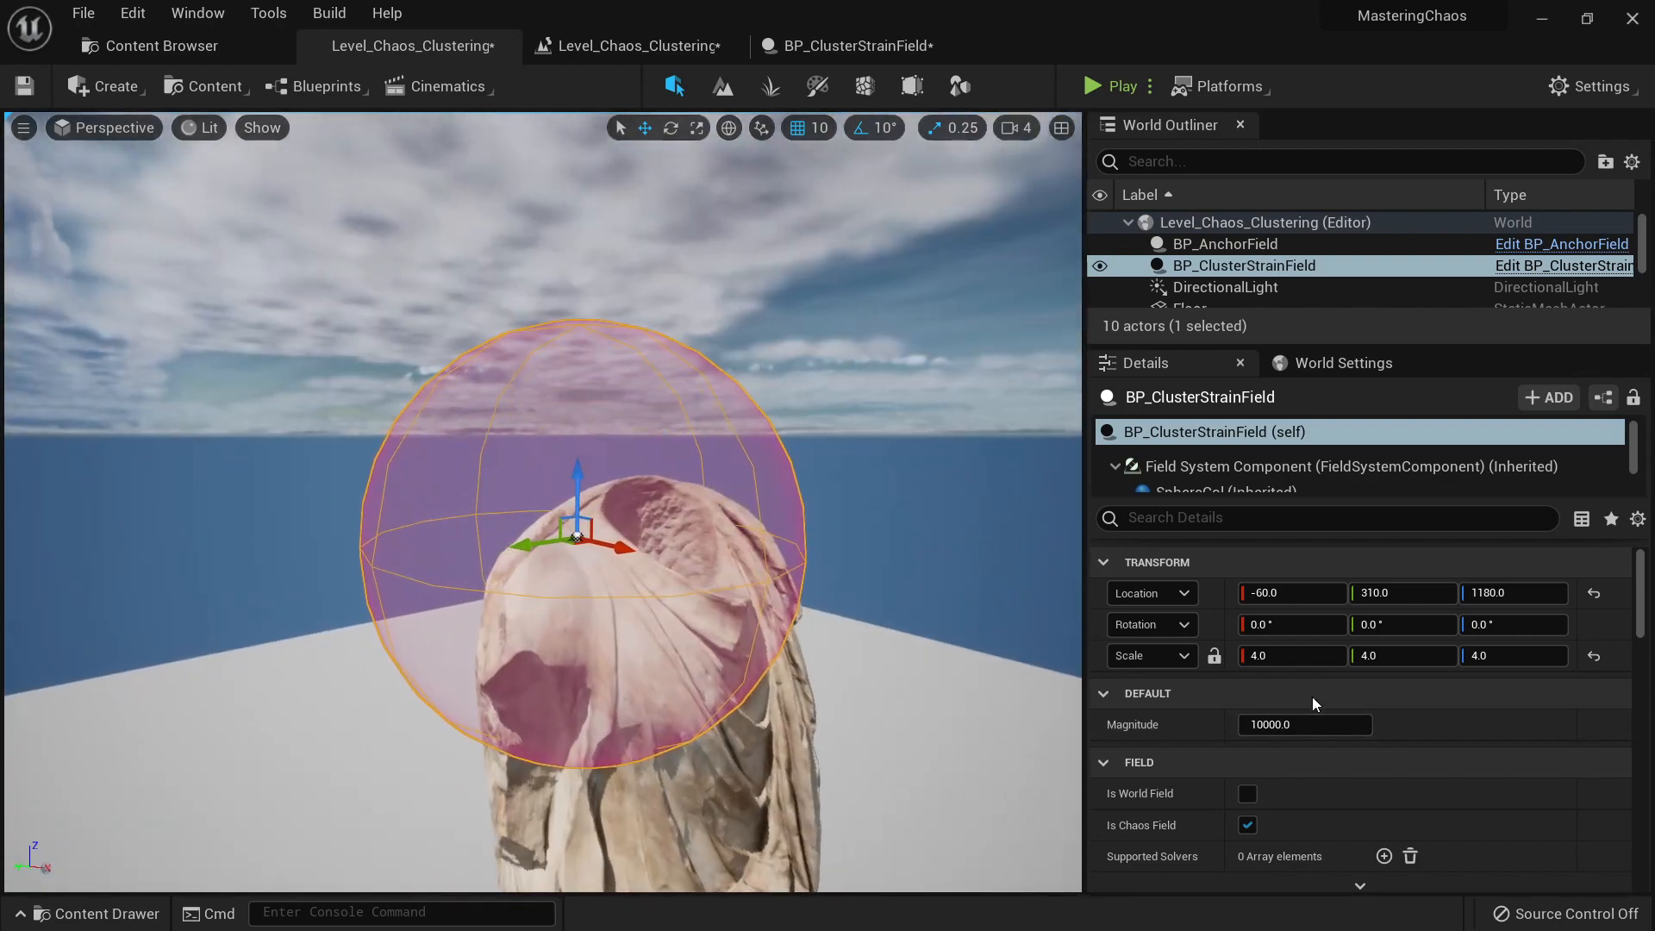
right_click_drag(620, 528, 640, 499)
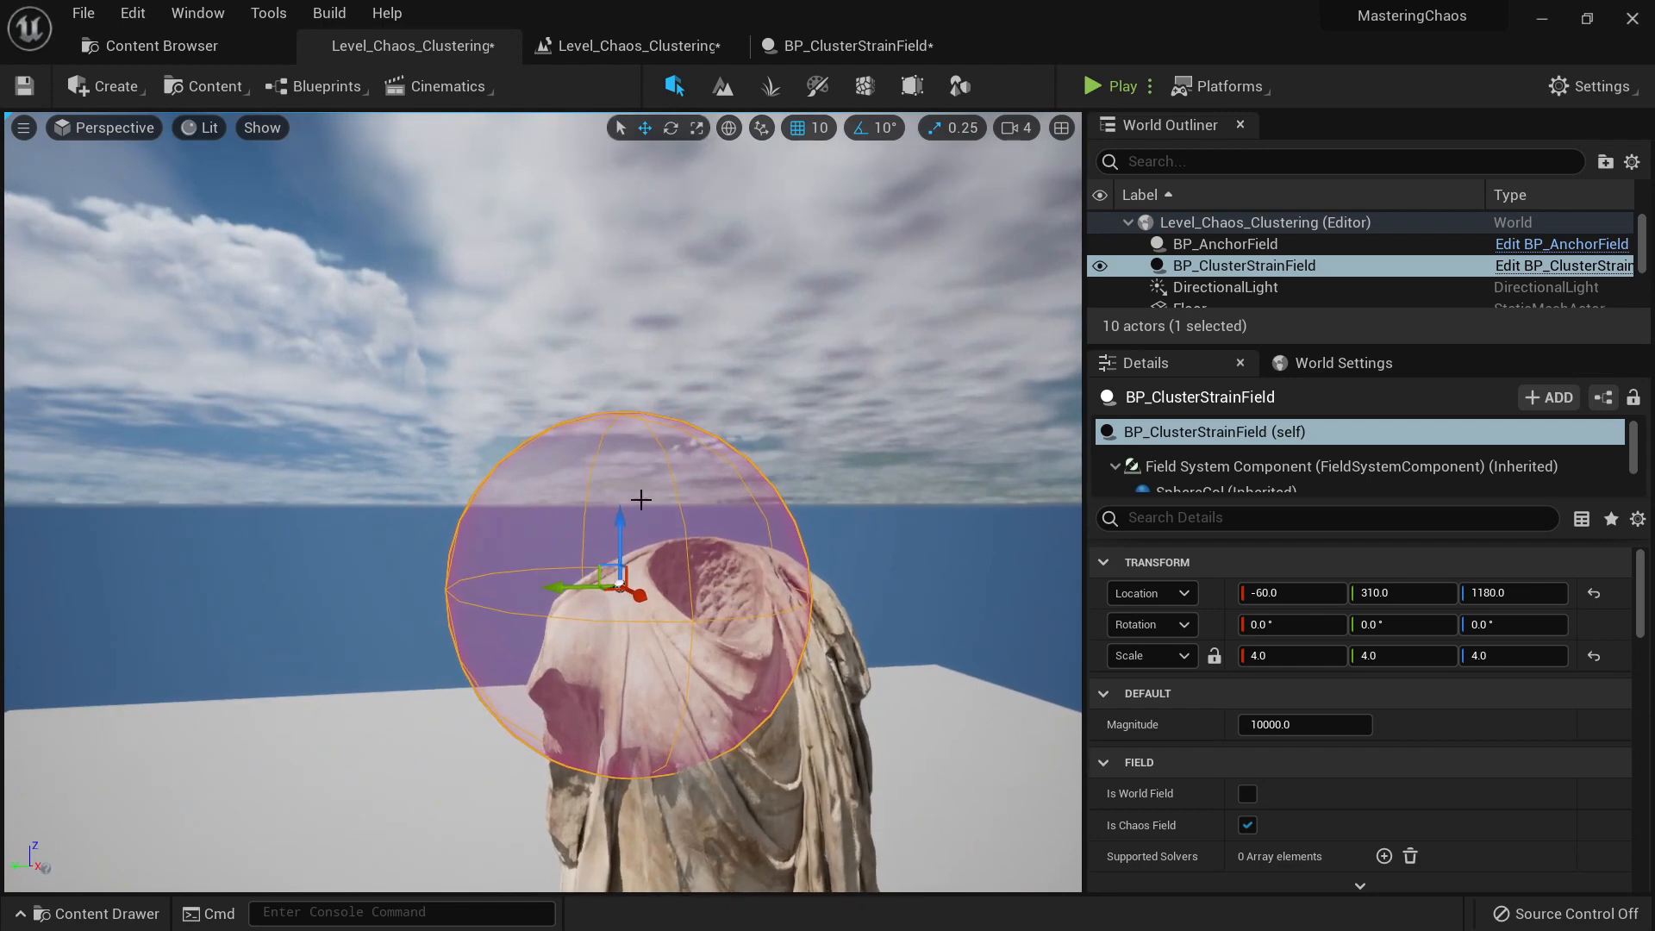
mouse_move(549, 591)
left_mouse_down()
mouse_move(522, 588)
mouse_move(569, 588)
mouse_move(551, 589)
left_mouse_up()
right_click_drag(550, 589, 634, 606)
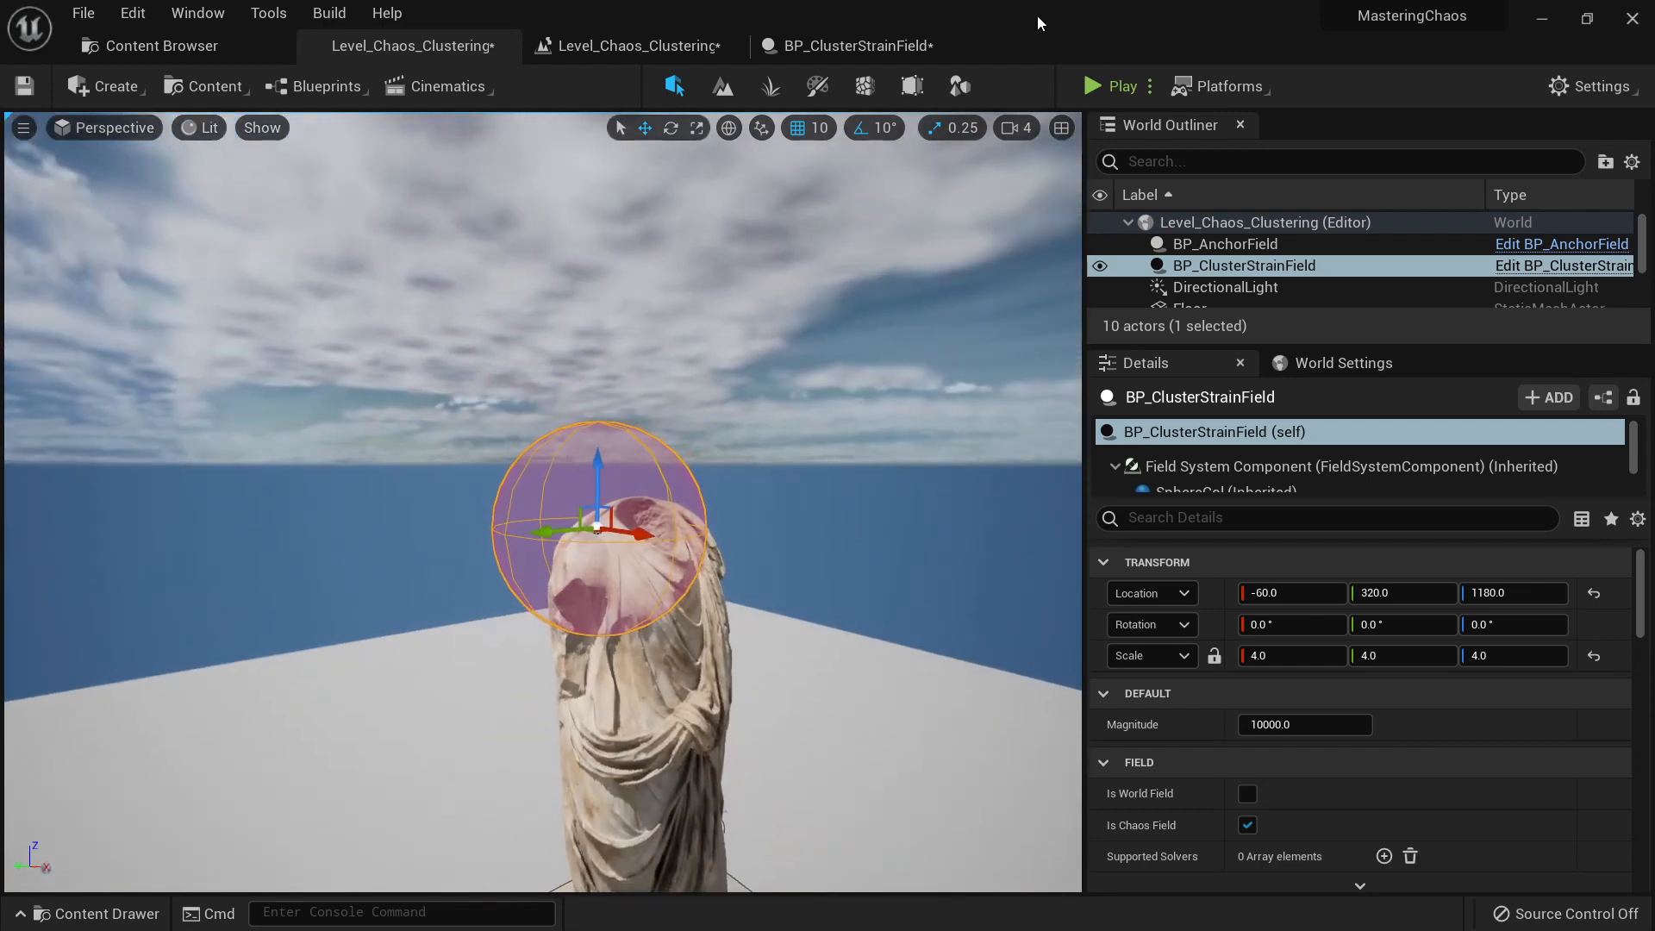
Step: Play the level to test the statue with the cluster strain field in place
left_click(1093, 85)
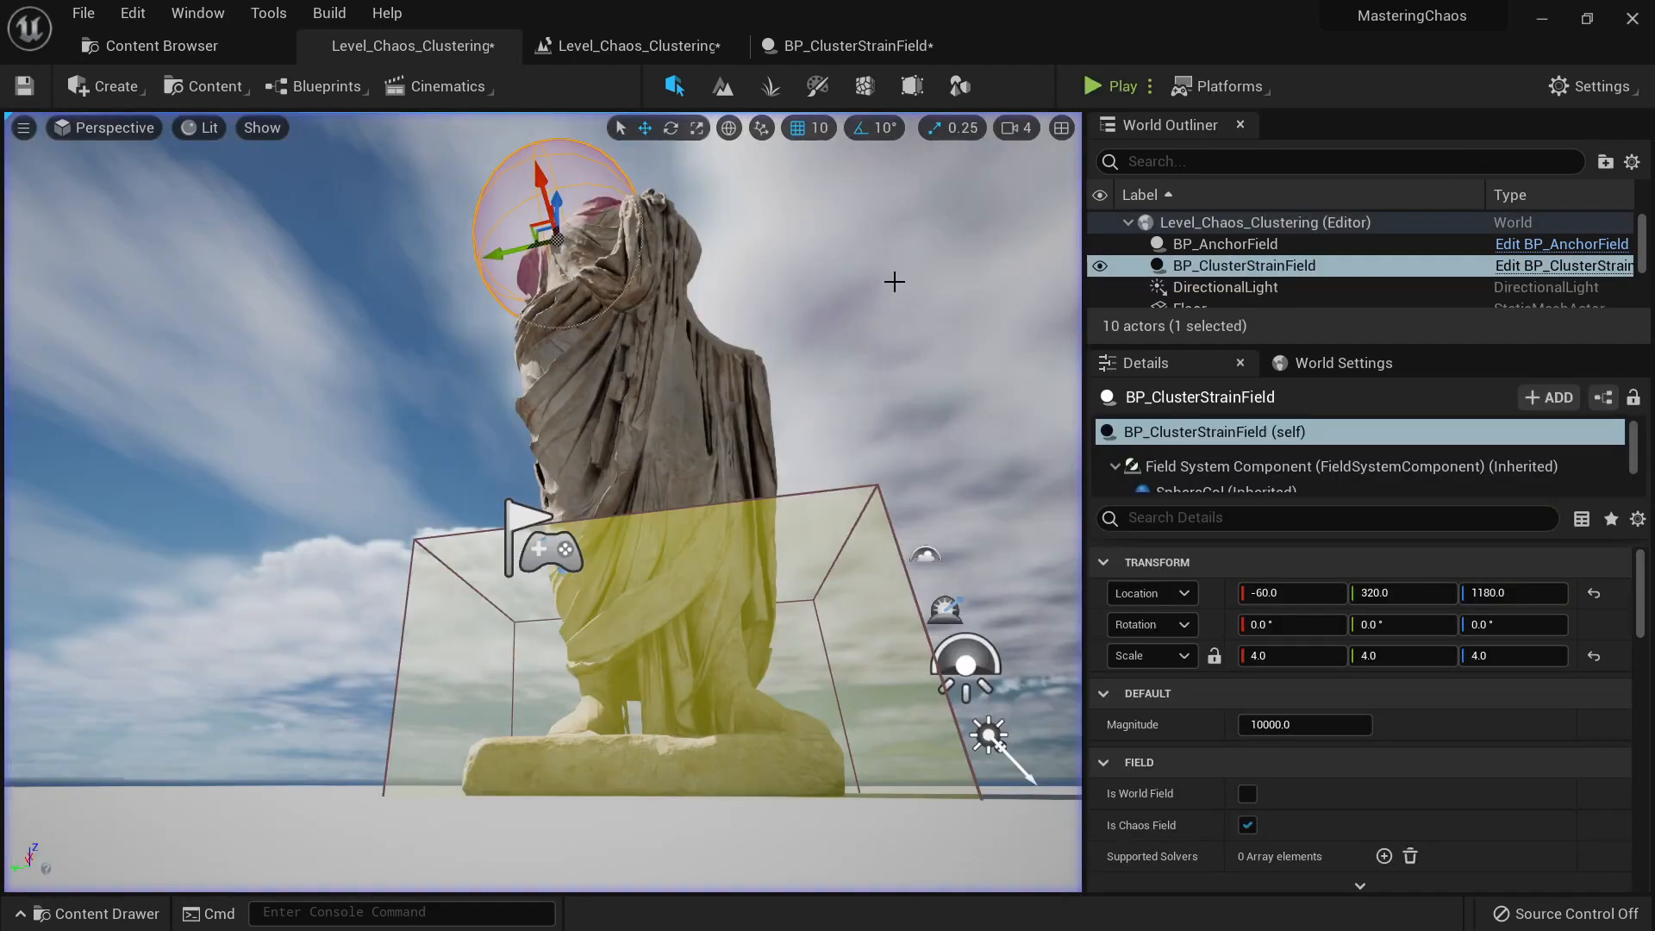
Step: Add a second Initialization Fields entry to the Roman statue's geometry collection and assign BP_ClusterStrainField to it
right_click_drag(895, 281, 899, 362)
left_click(681, 492)
scroll(1446, 689, "down", 3)
scroll(1446, 690, "down", 3)
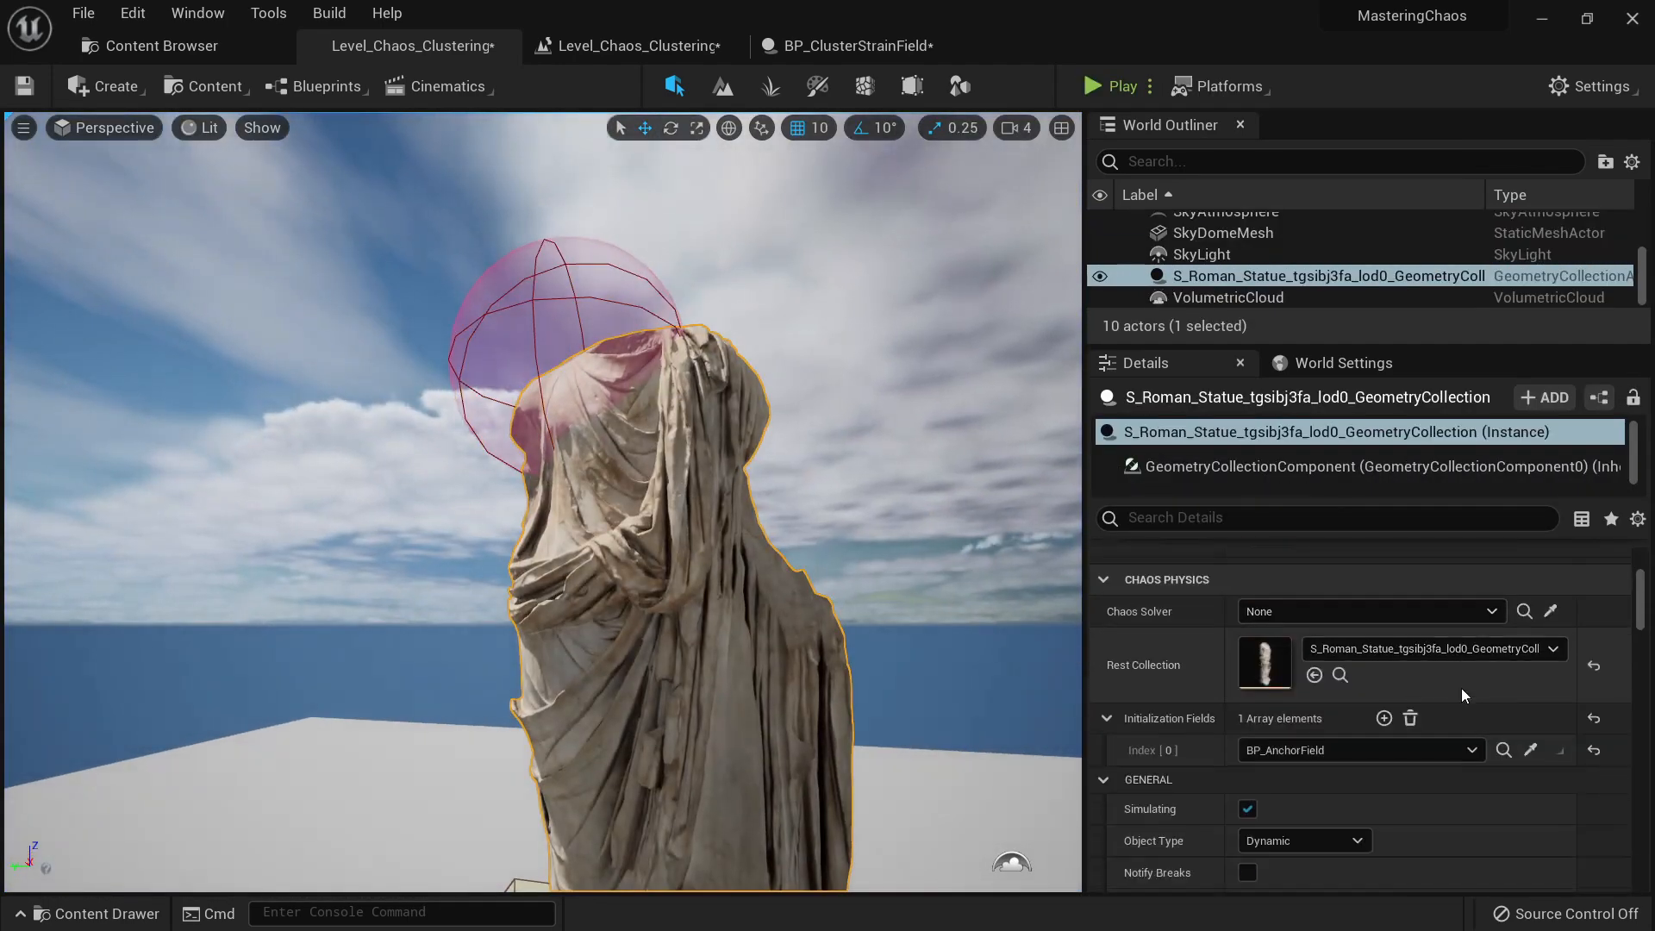
left_click(1385, 719)
left_click(1532, 782)
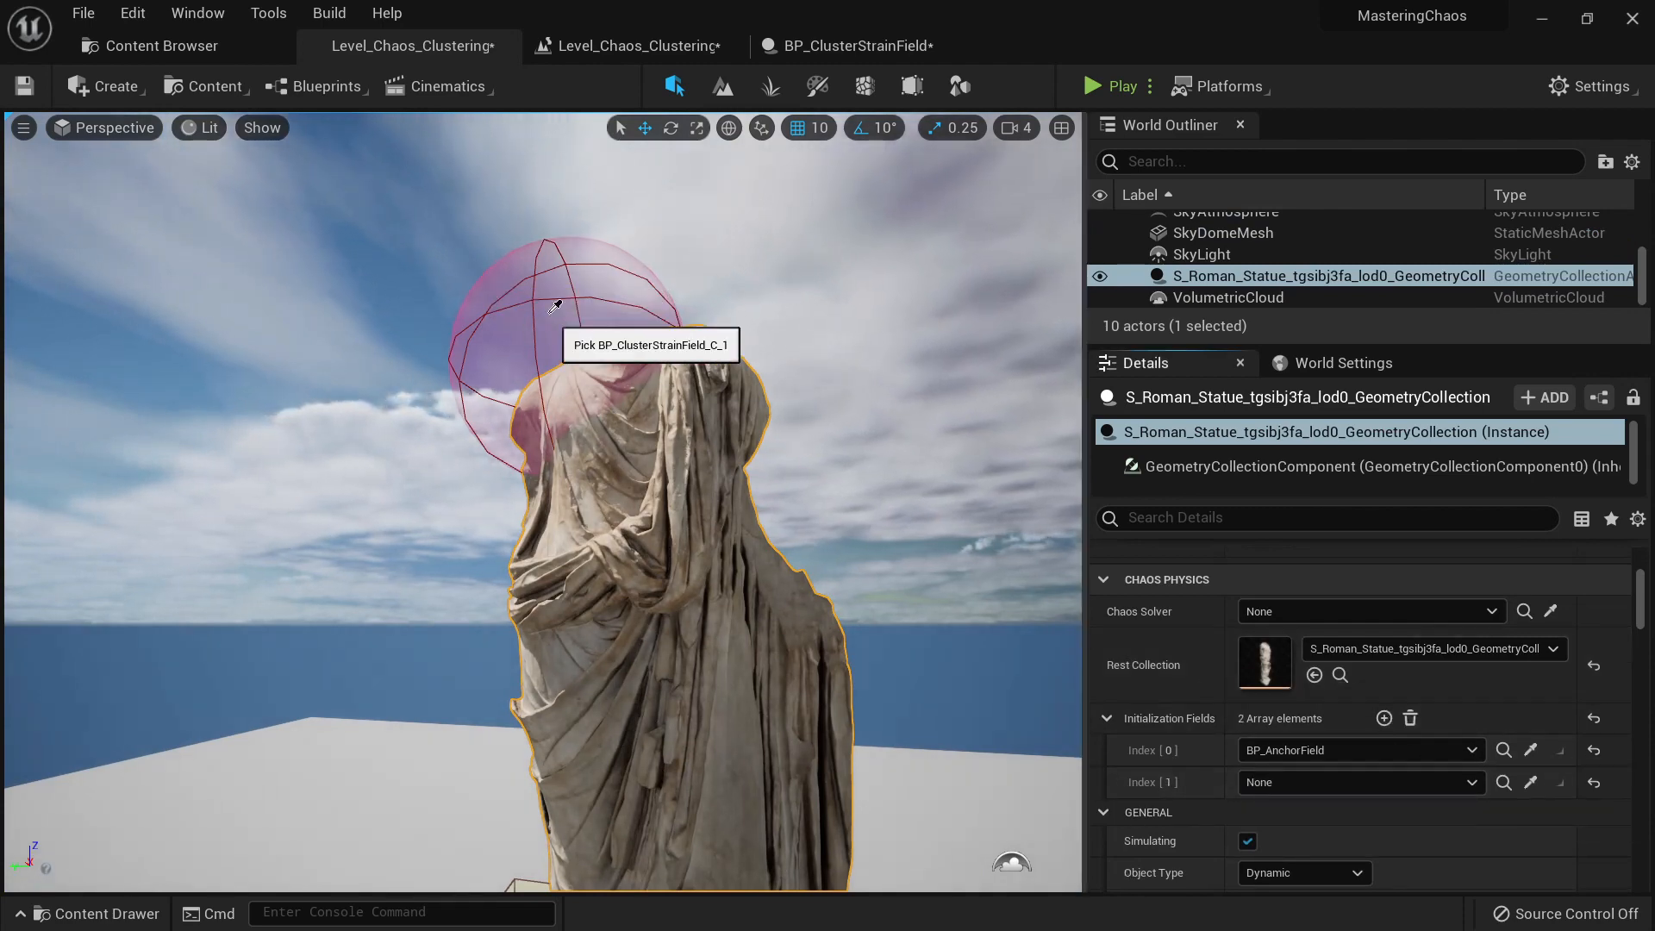
Step: Play the level to test the statue with the strain field as an initialization field, and stop the session
left_click(1094, 90)
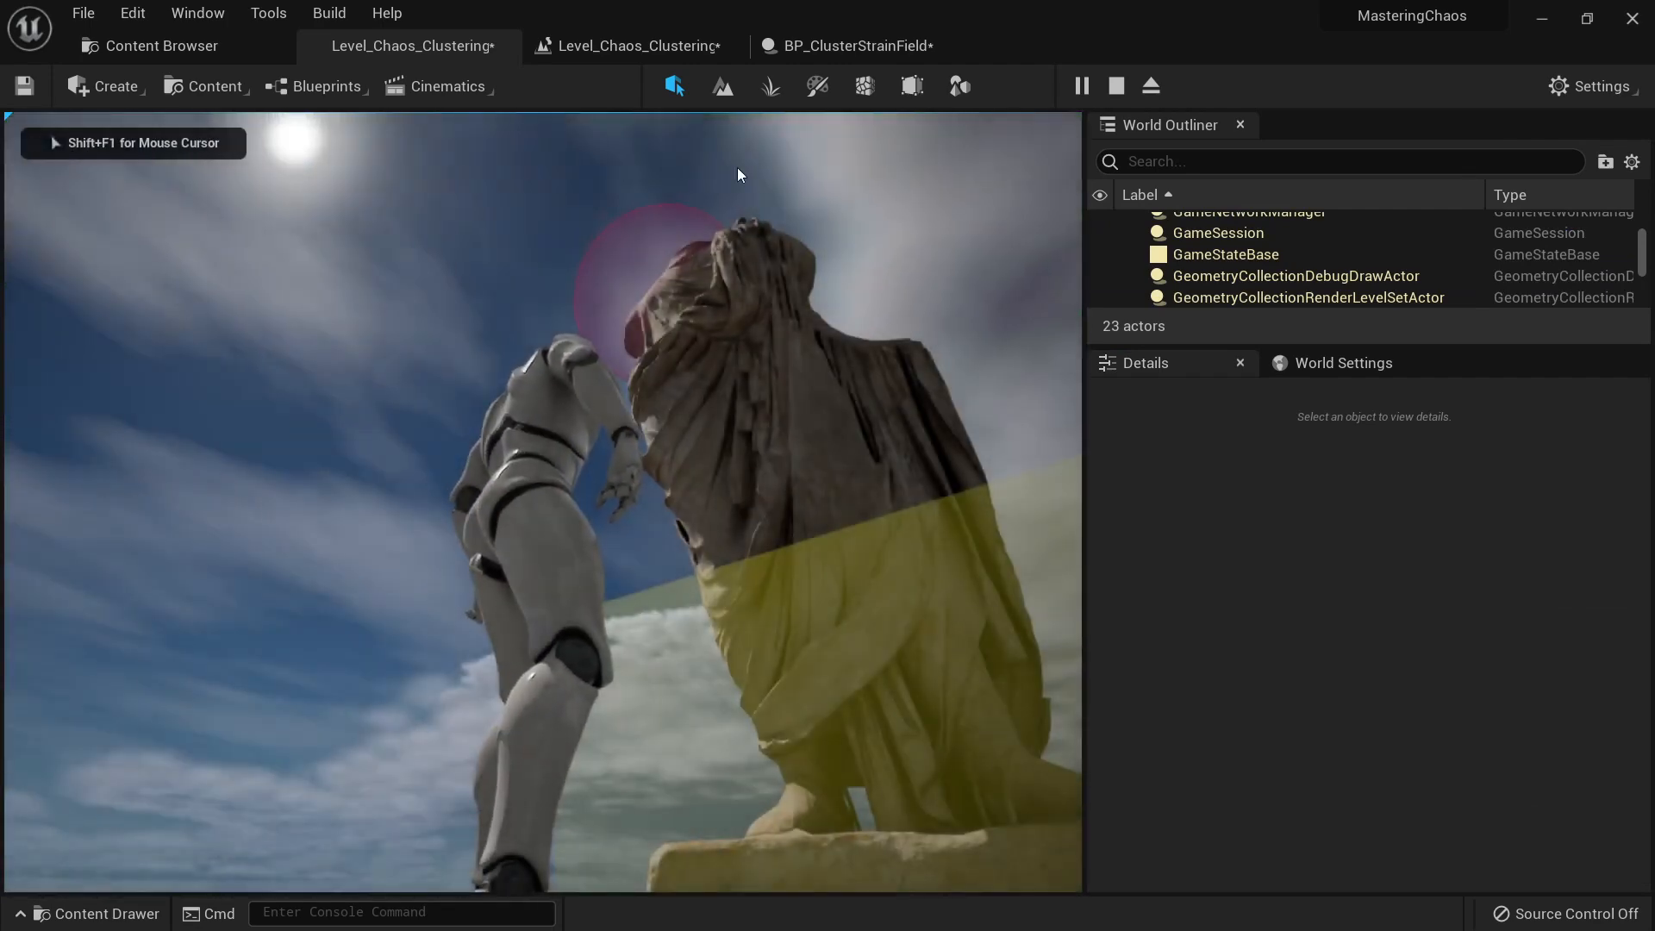
key("Escape")
Step: Remove the BP_ClusterStrainField entry from the statue's Initialization Fields, keeping only BP_AnchorField
left_click(655, 257)
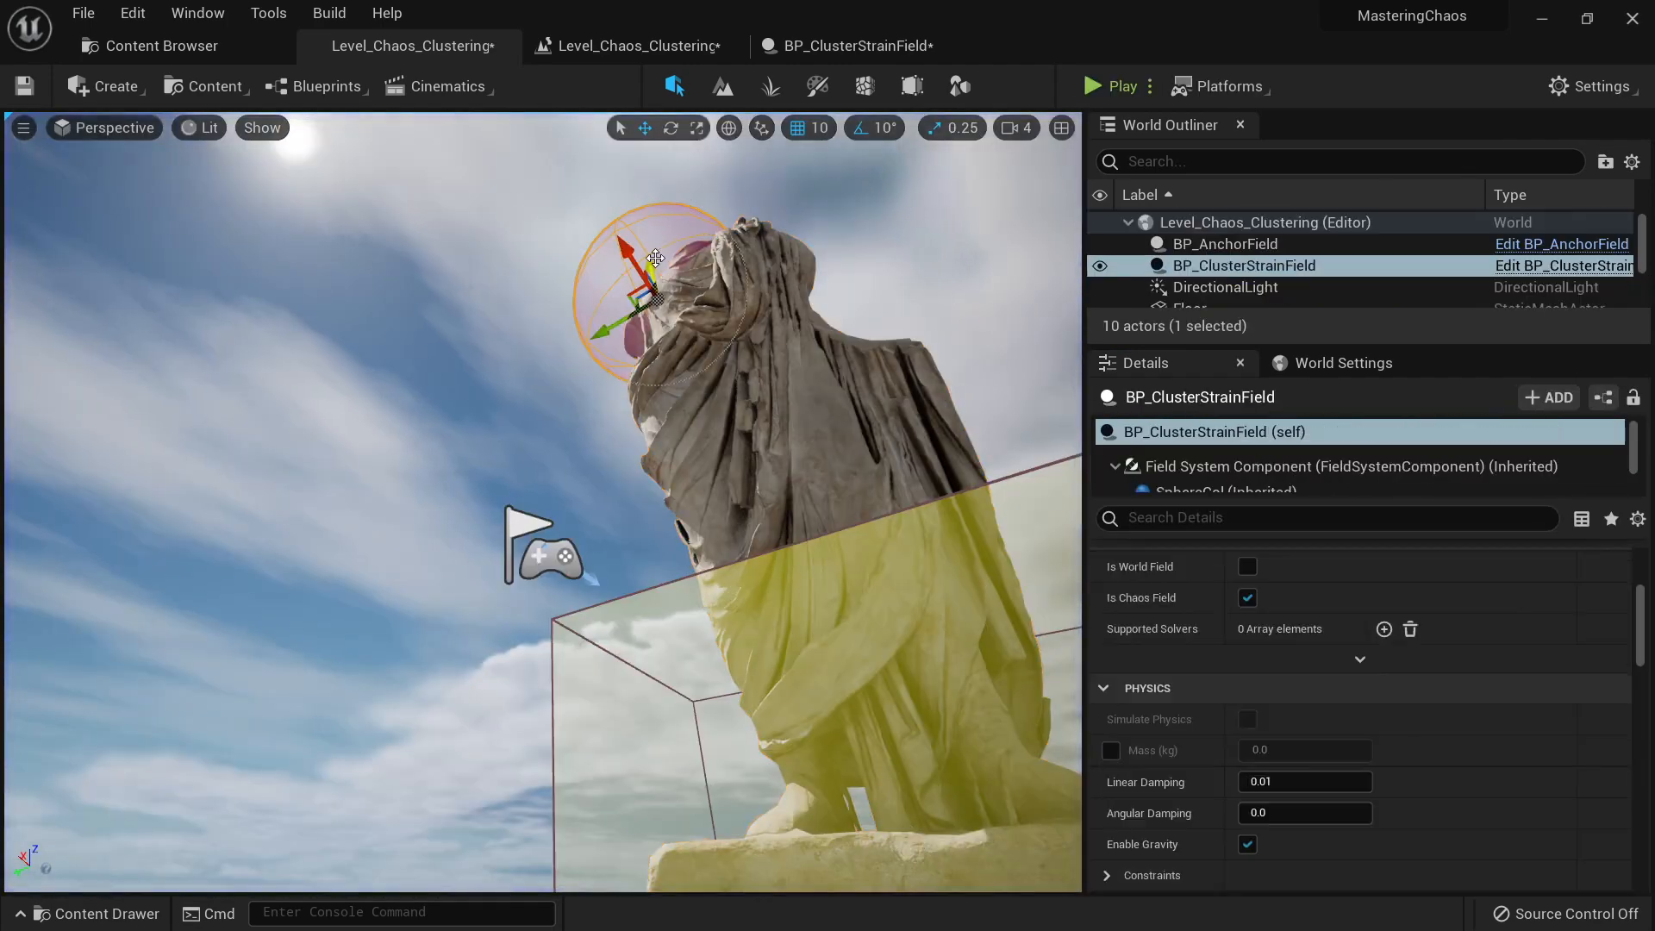
left_click(781, 406)
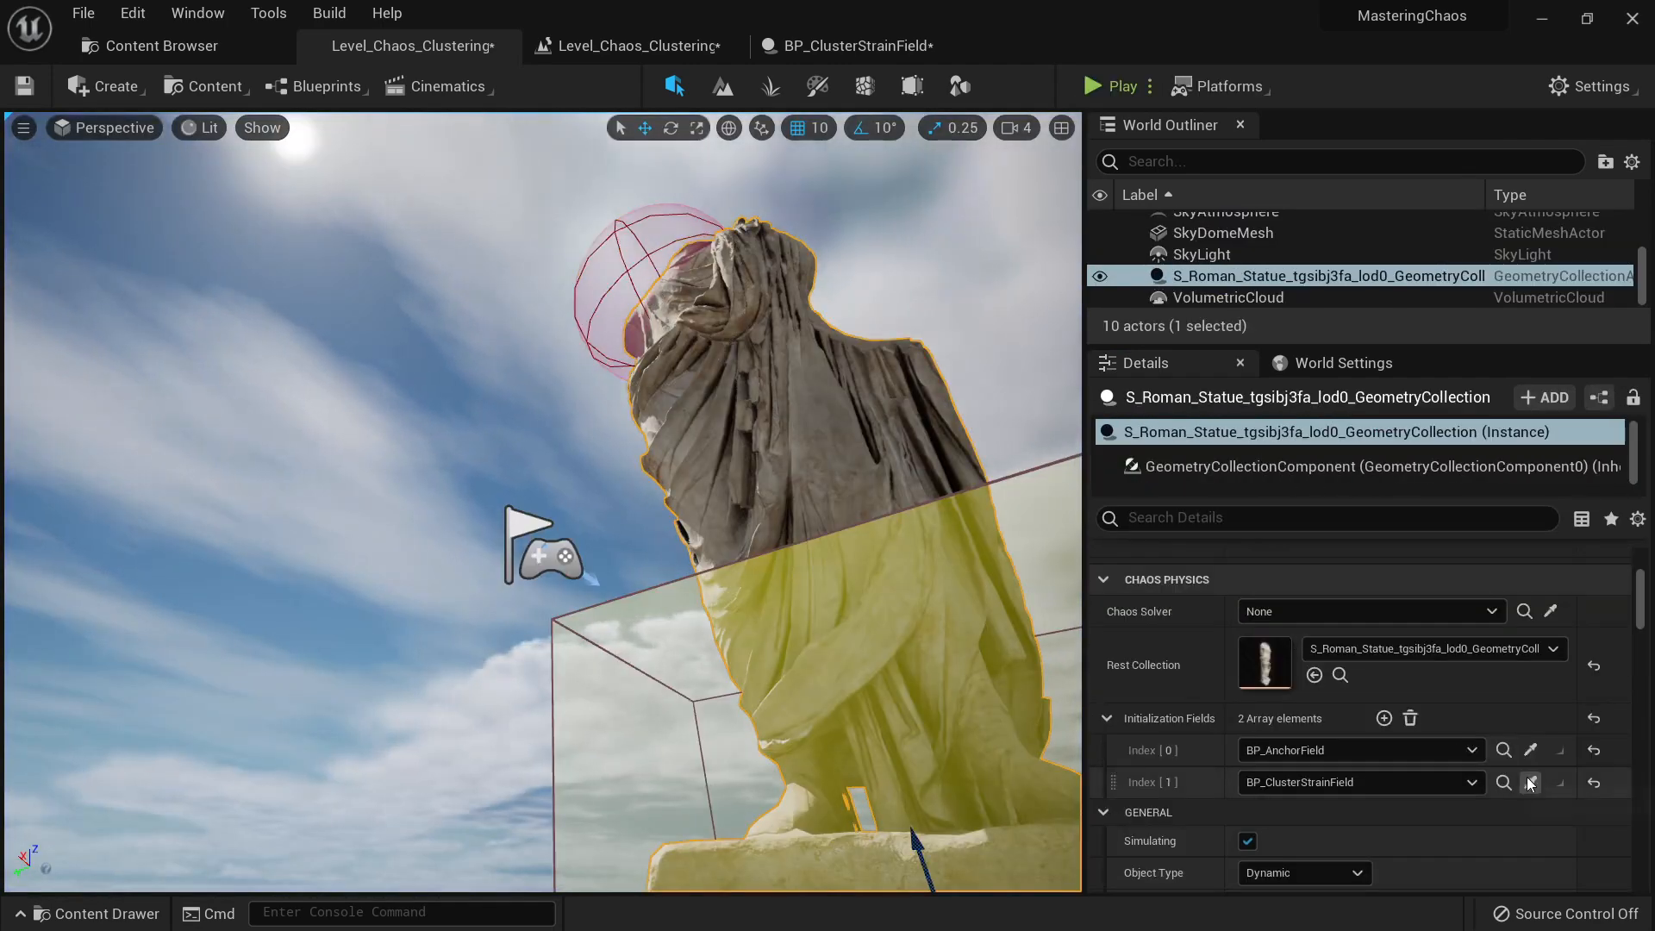
left_click(1607, 836)
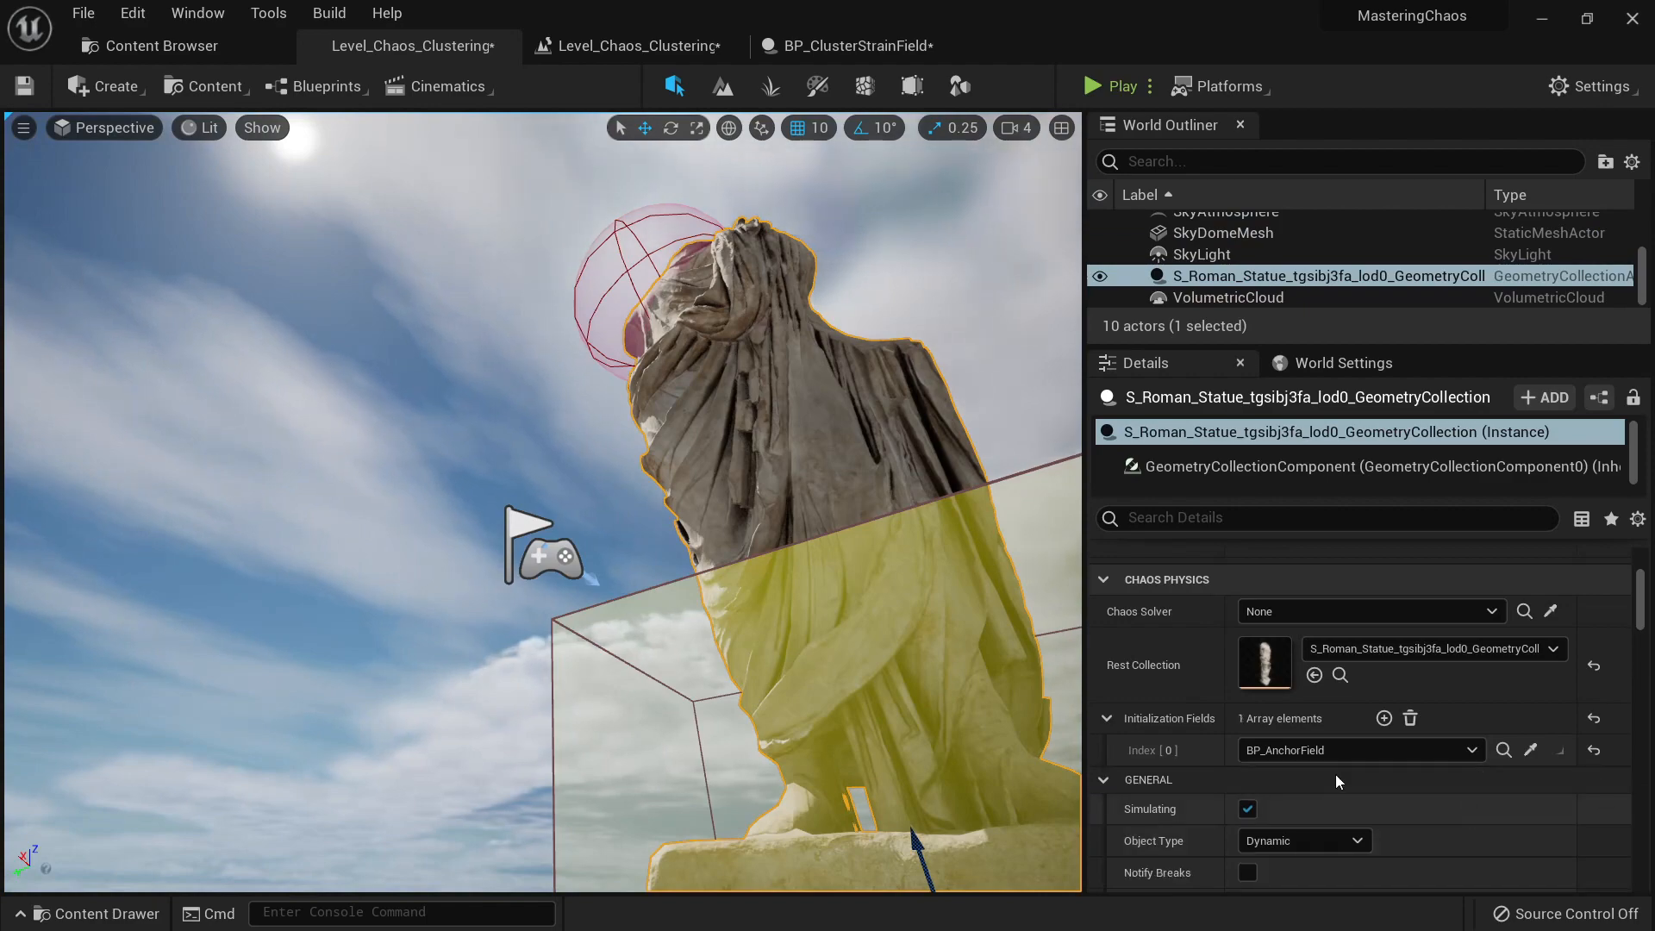
Step: Select the BP_ClusterStrainField sphere at the statue's top and add a reference to it in the Level Blueprint's Event Graph
right_click_drag(747, 385, 750, 522)
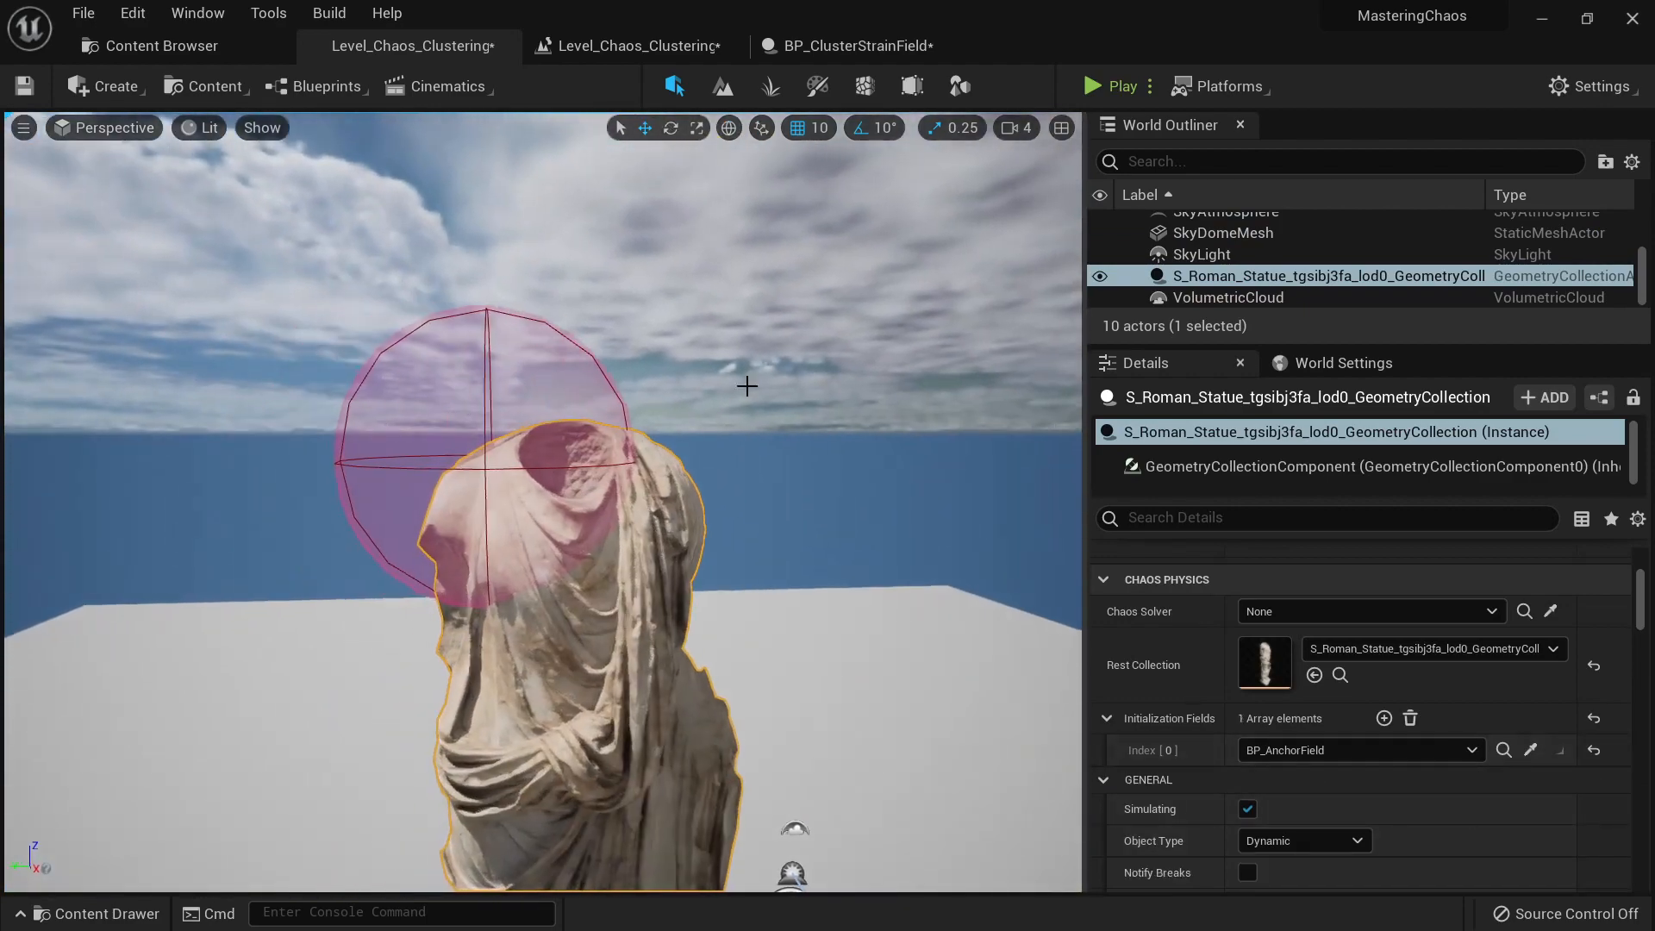
left_click(522, 378)
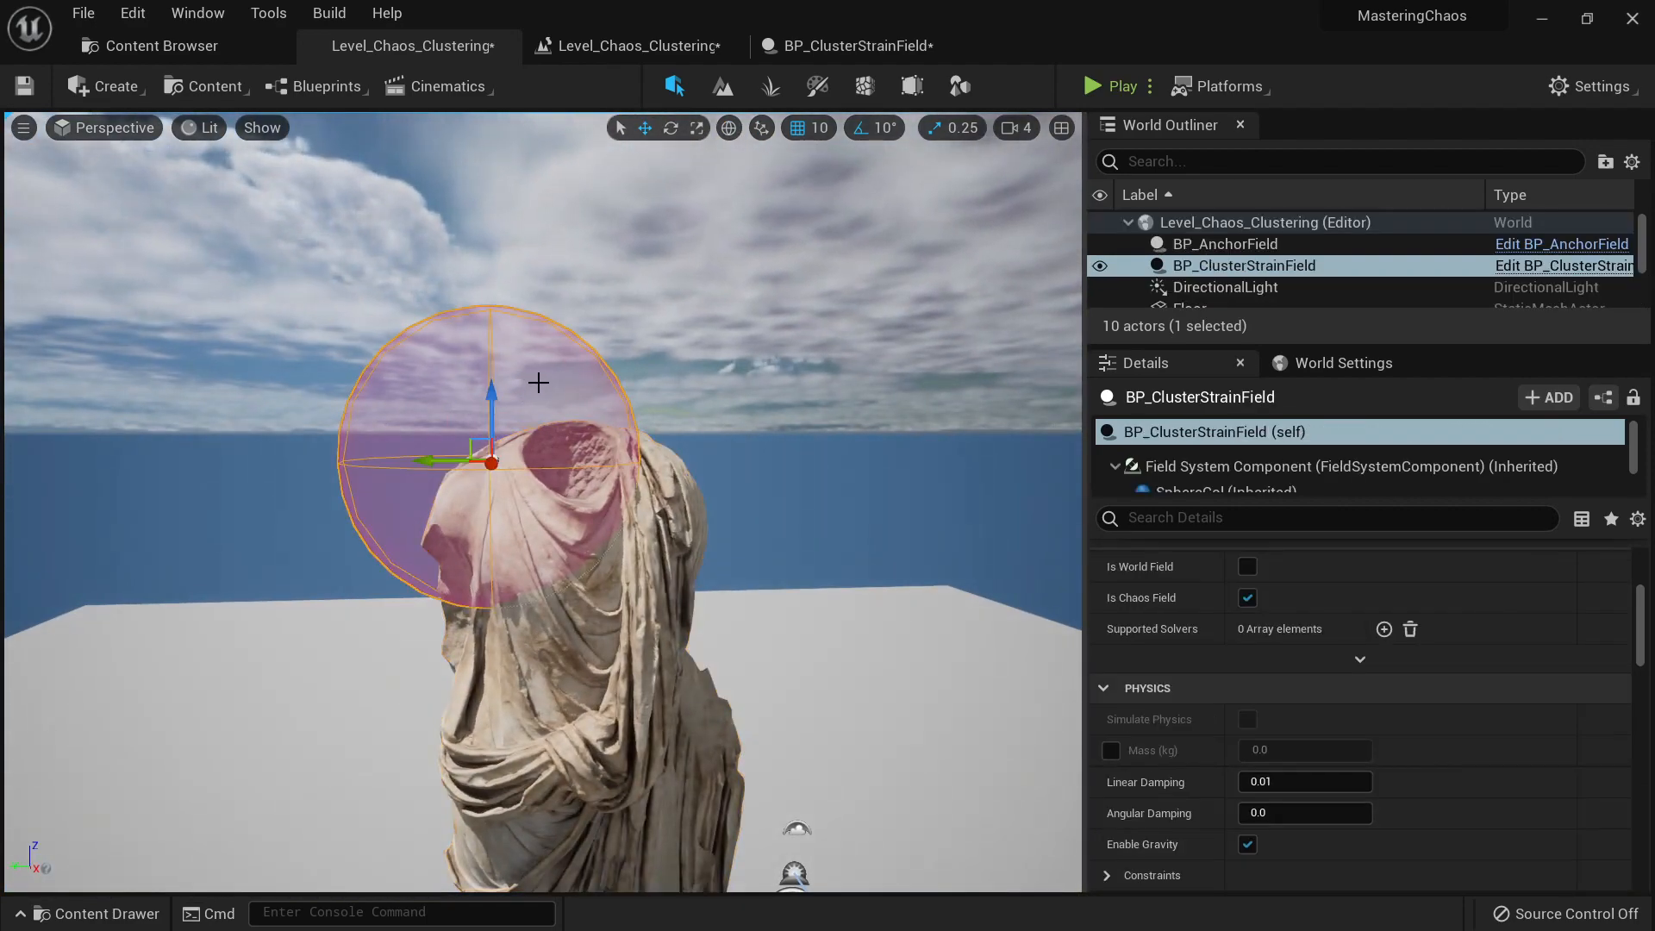
left_click(613, 45)
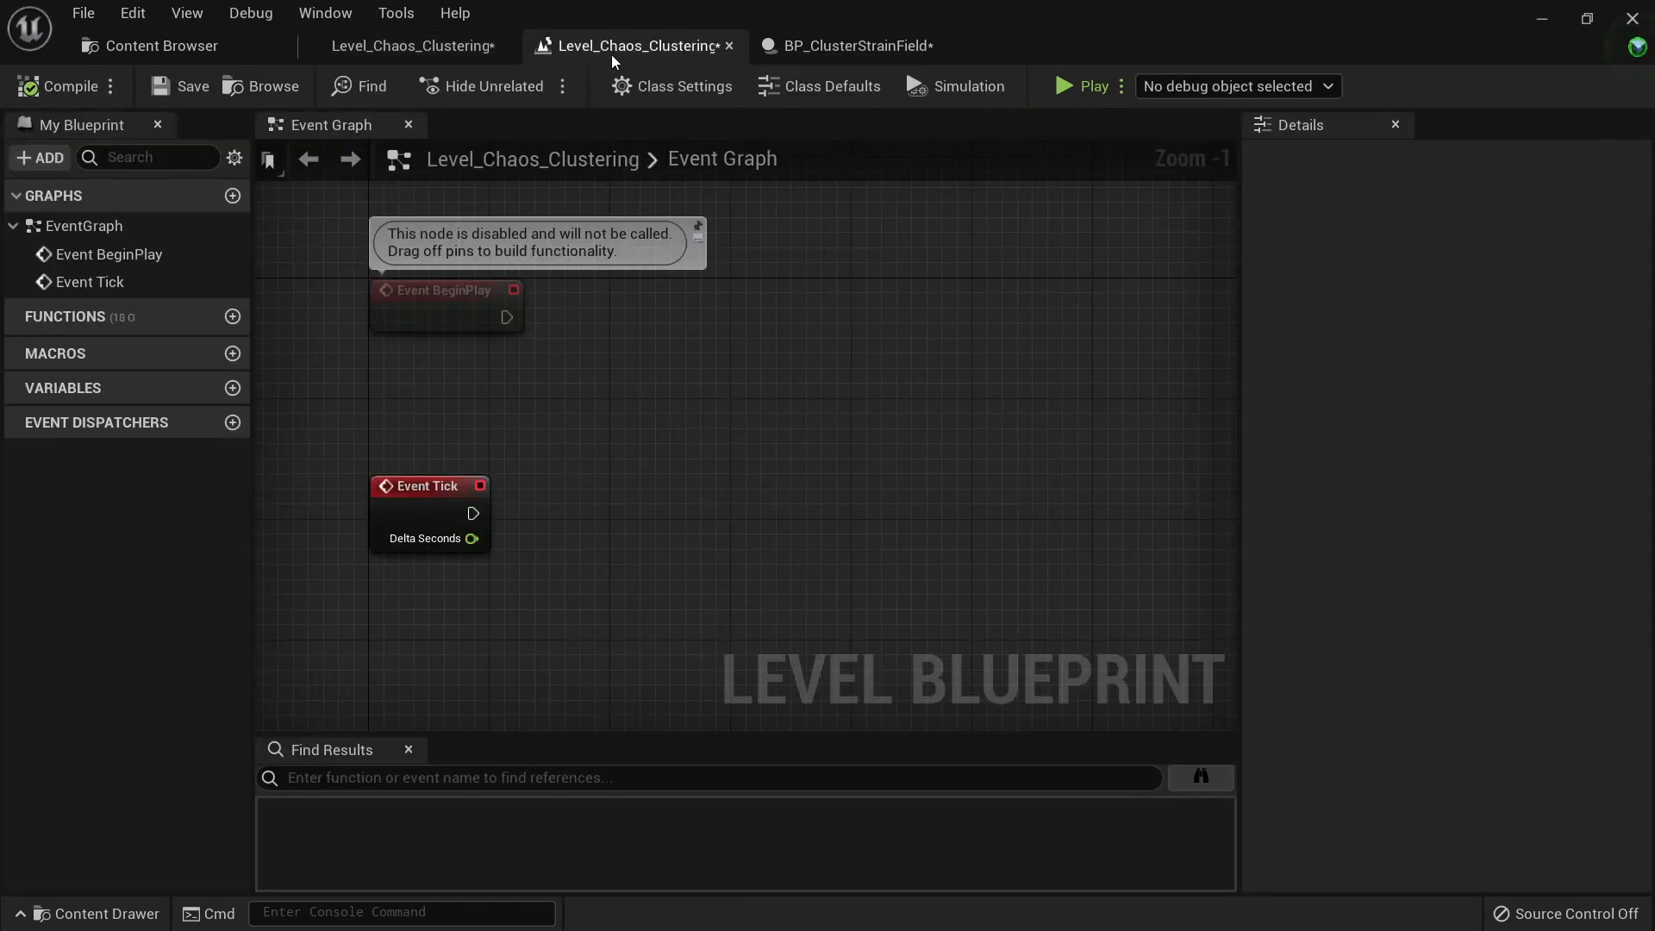
right_click(570, 288)
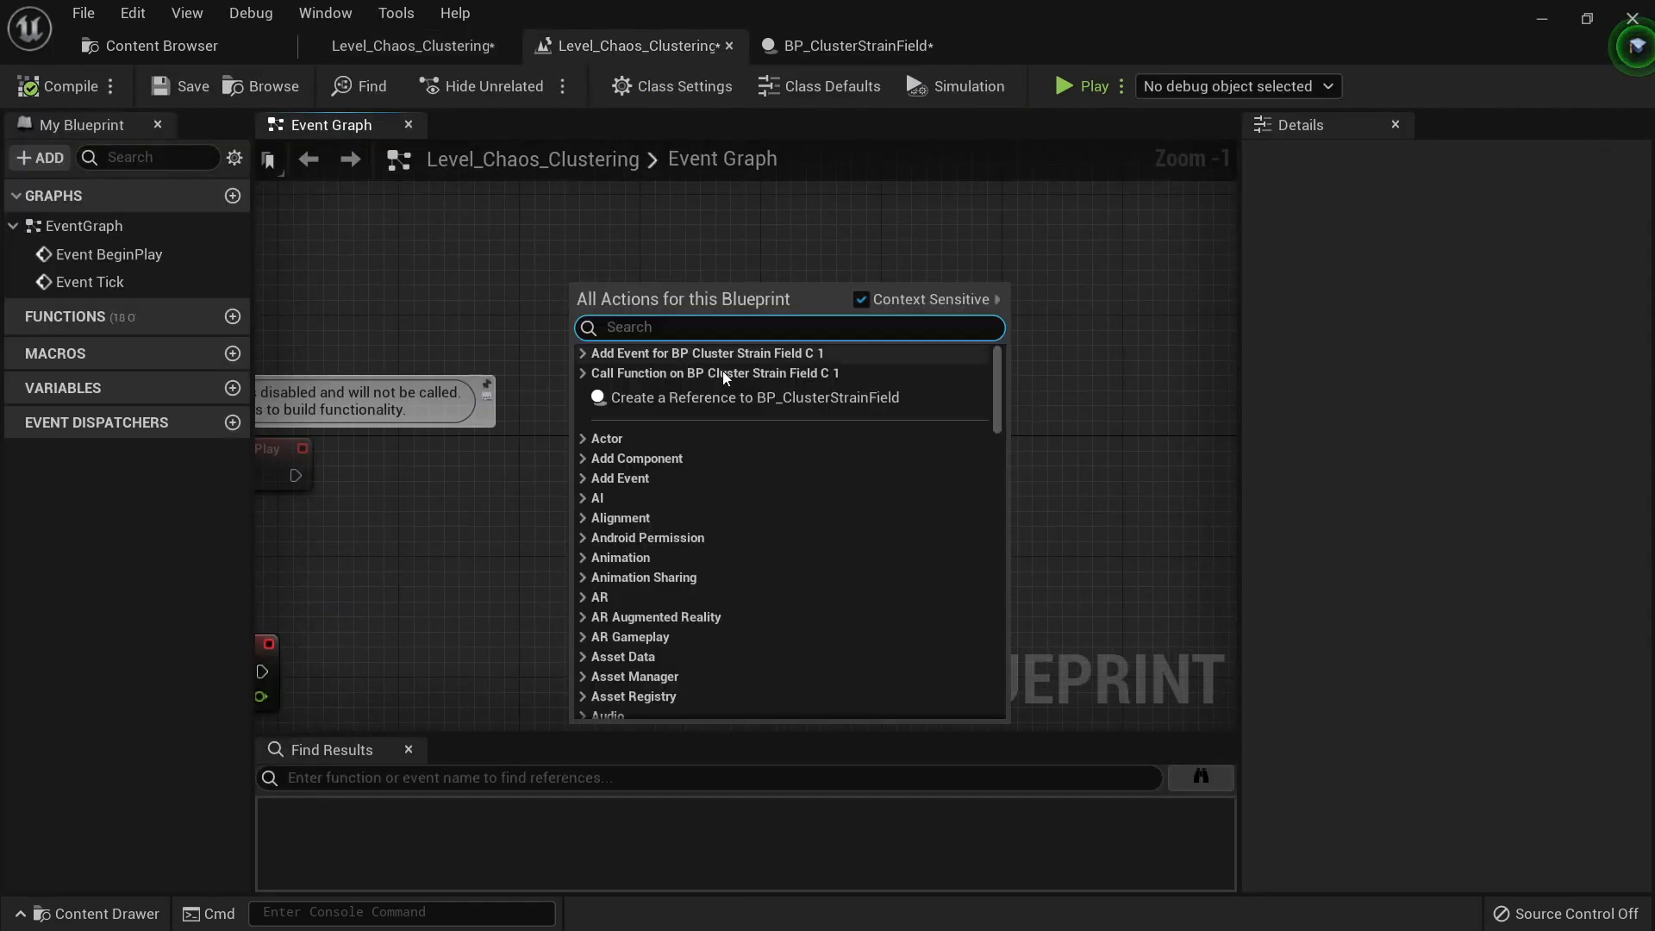
left_click(789, 406)
Step: Add a Toggle Field node that takes the BP_ClusterStrainField reference as its target
left_click_drag(696, 297, 753, 380)
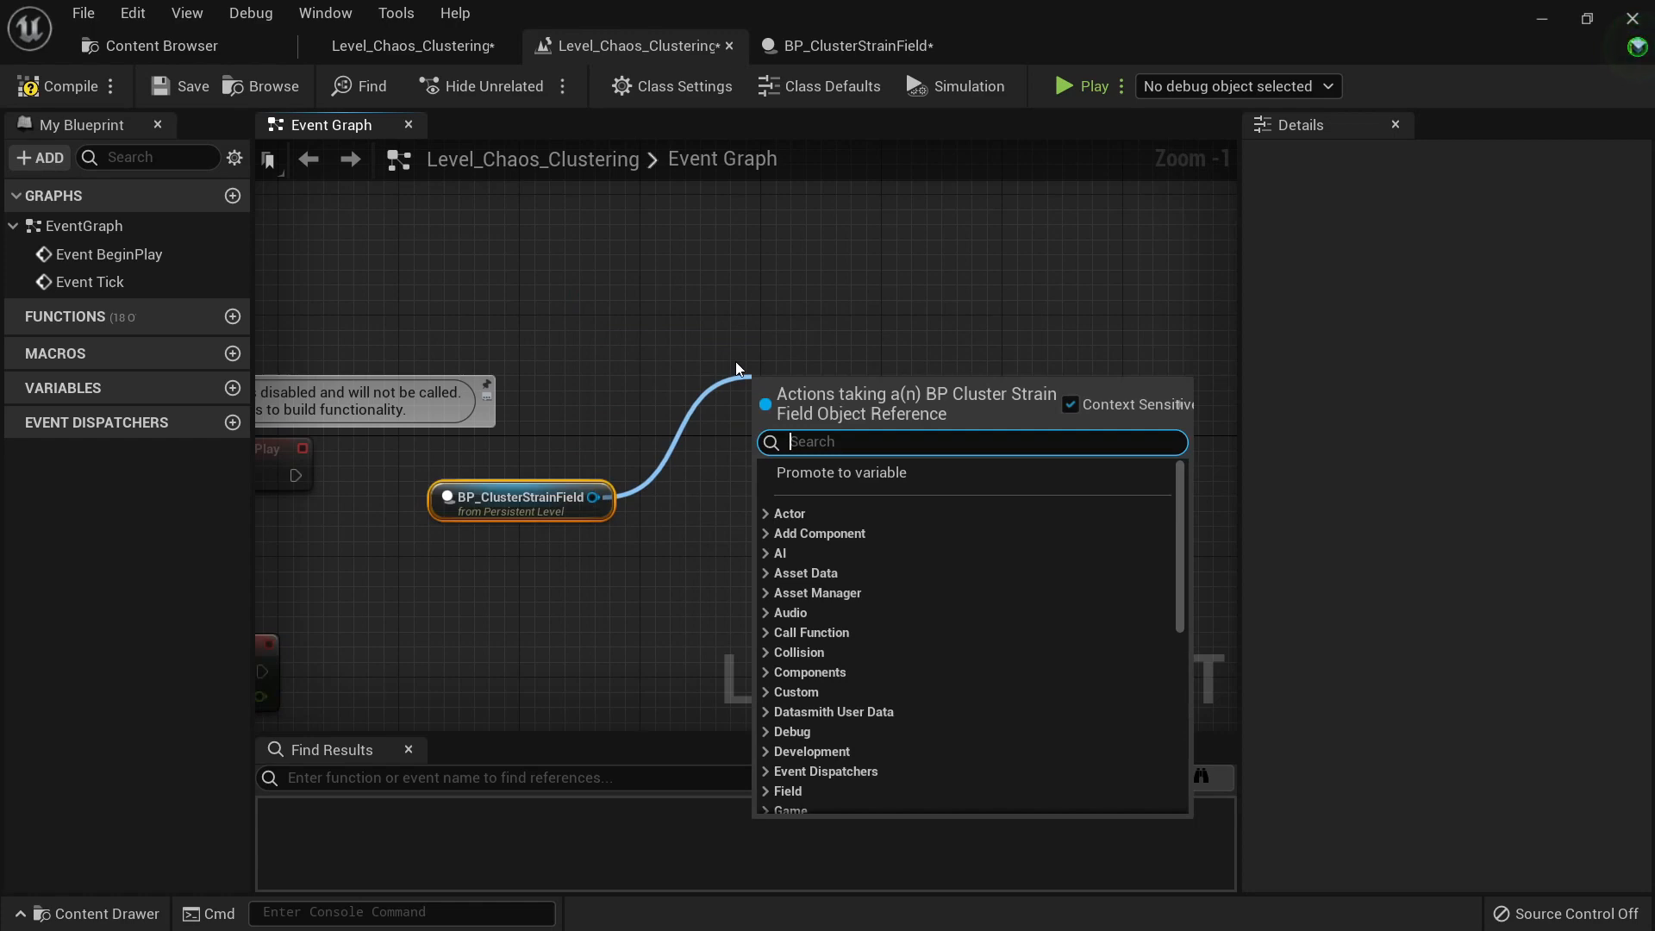
type("toggle f")
key("Return")
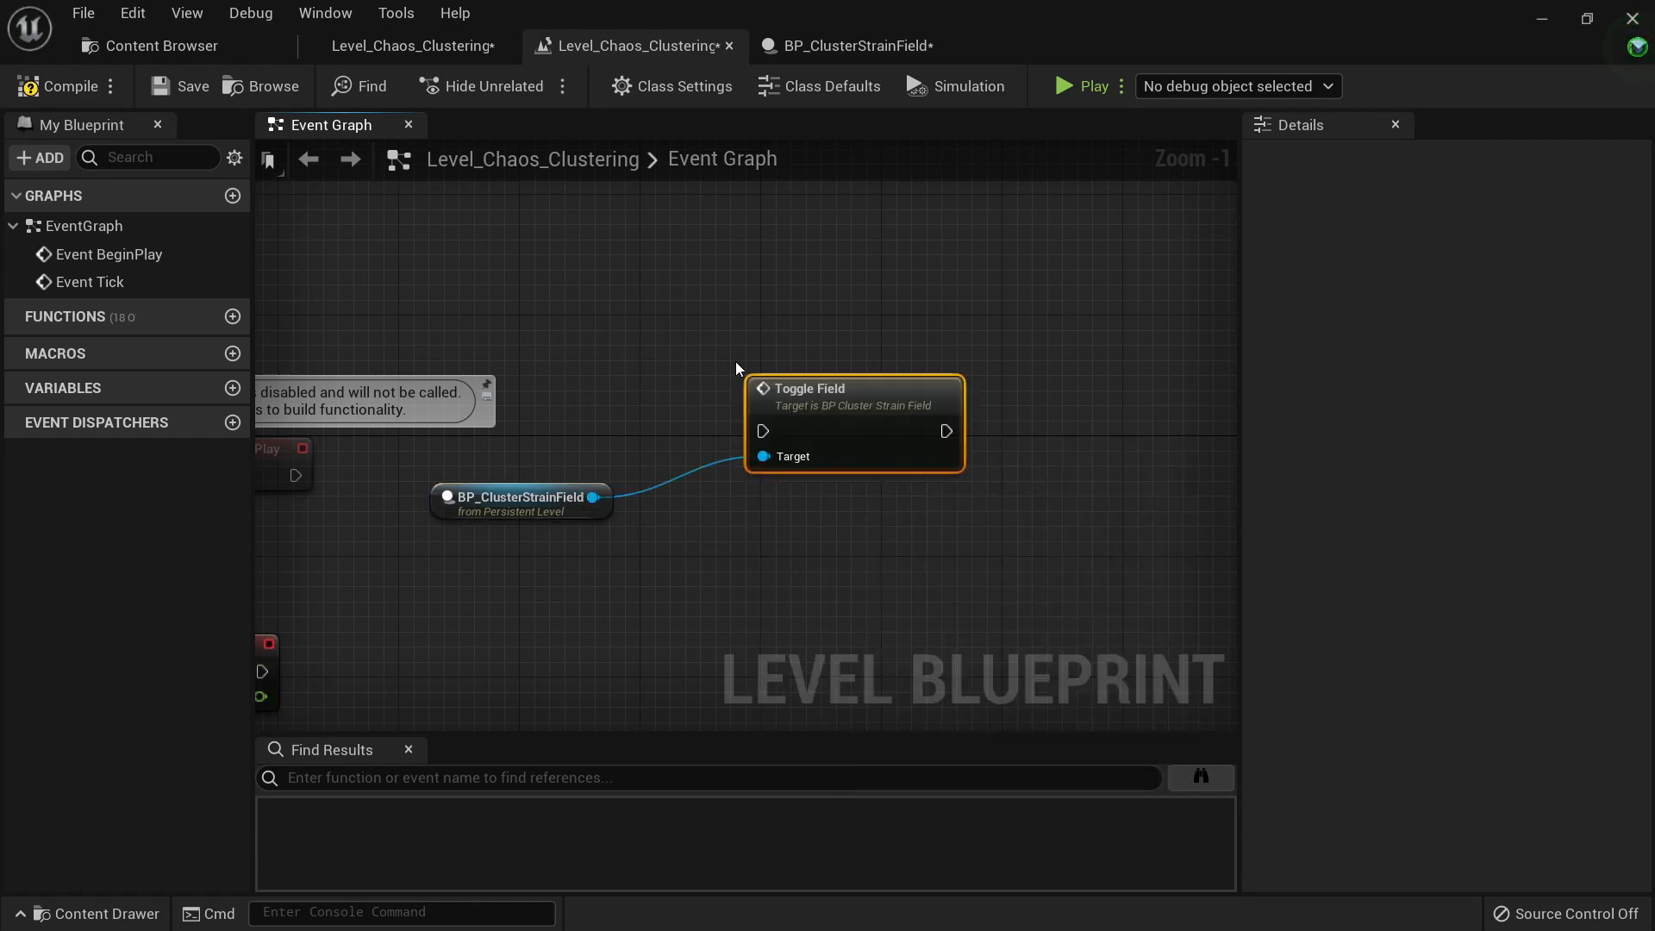
mouse_move(821, 388)
left_mouse_down()
mouse_move(784, 352)
mouse_move(836, 374)
left_mouse_up()
Step: Add a keyboard event for the 2 key and connect its Pressed output to the Toggle Field node
right_click_drag(715, 305, 808, 328)
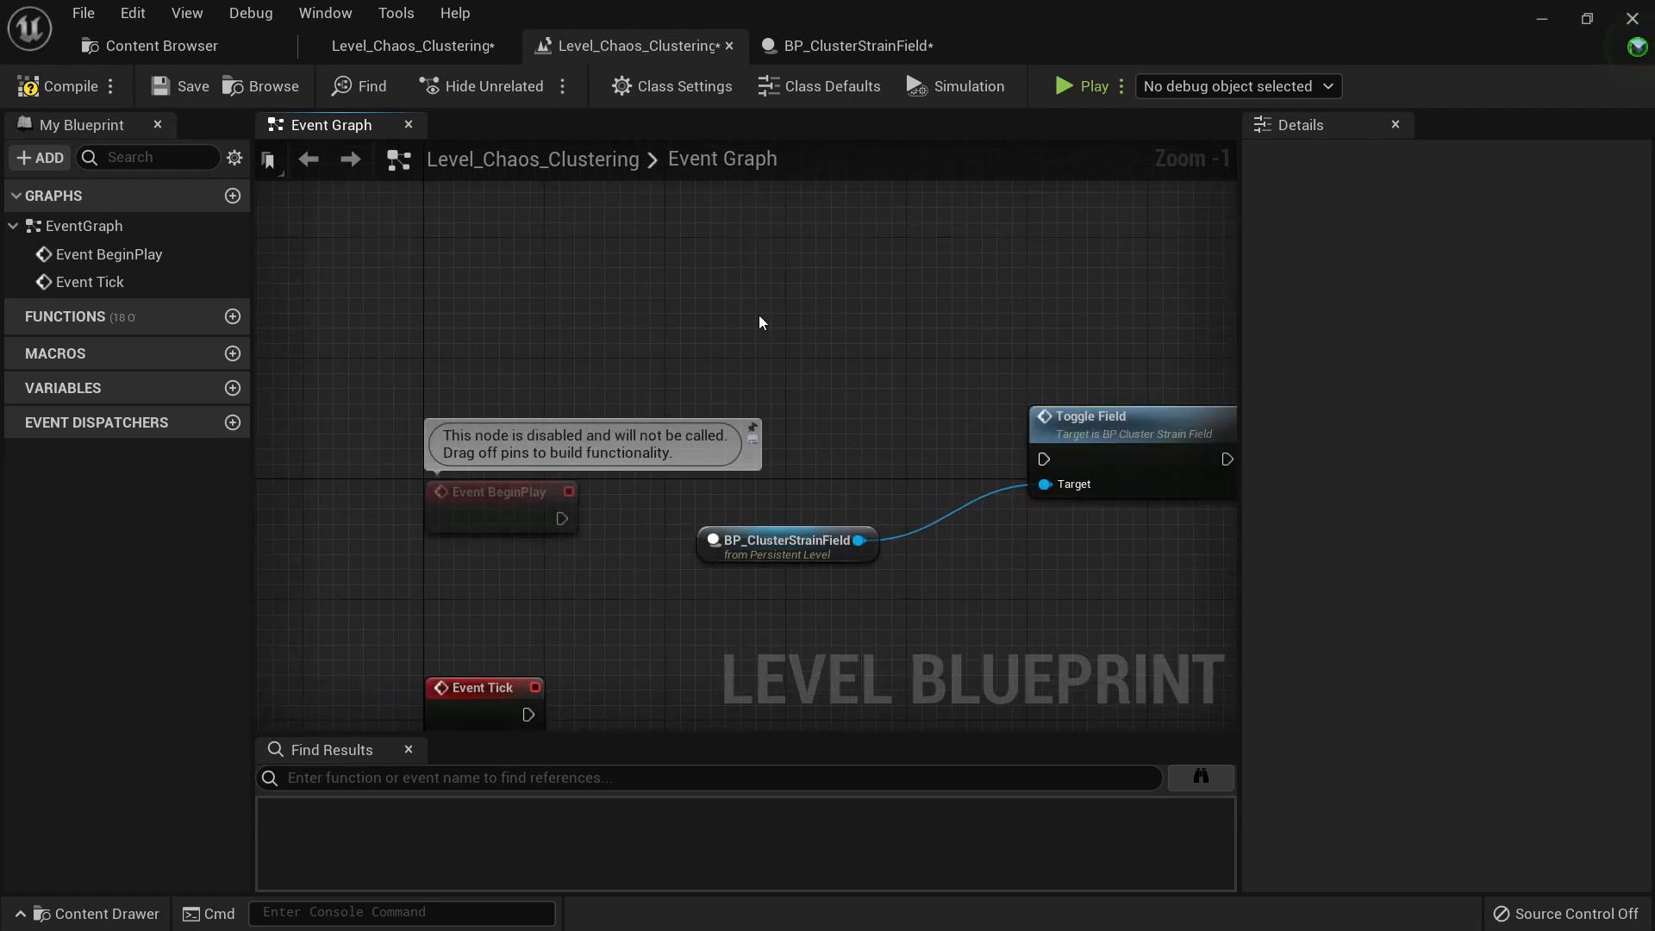
right_click(713, 284)
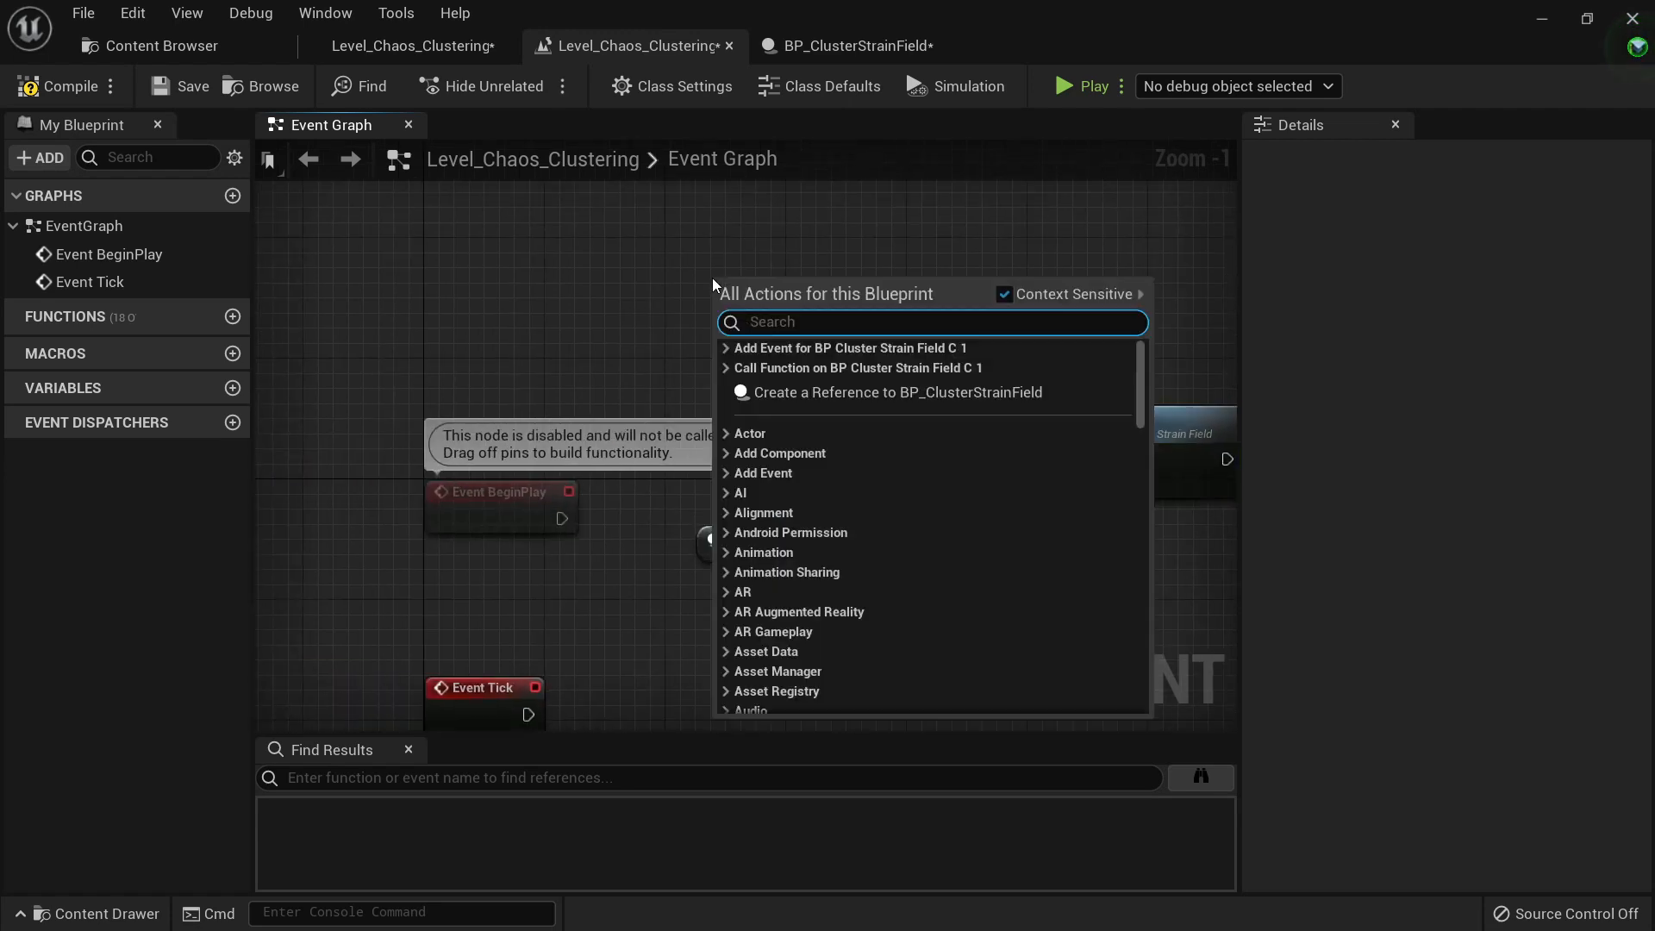
type("2")
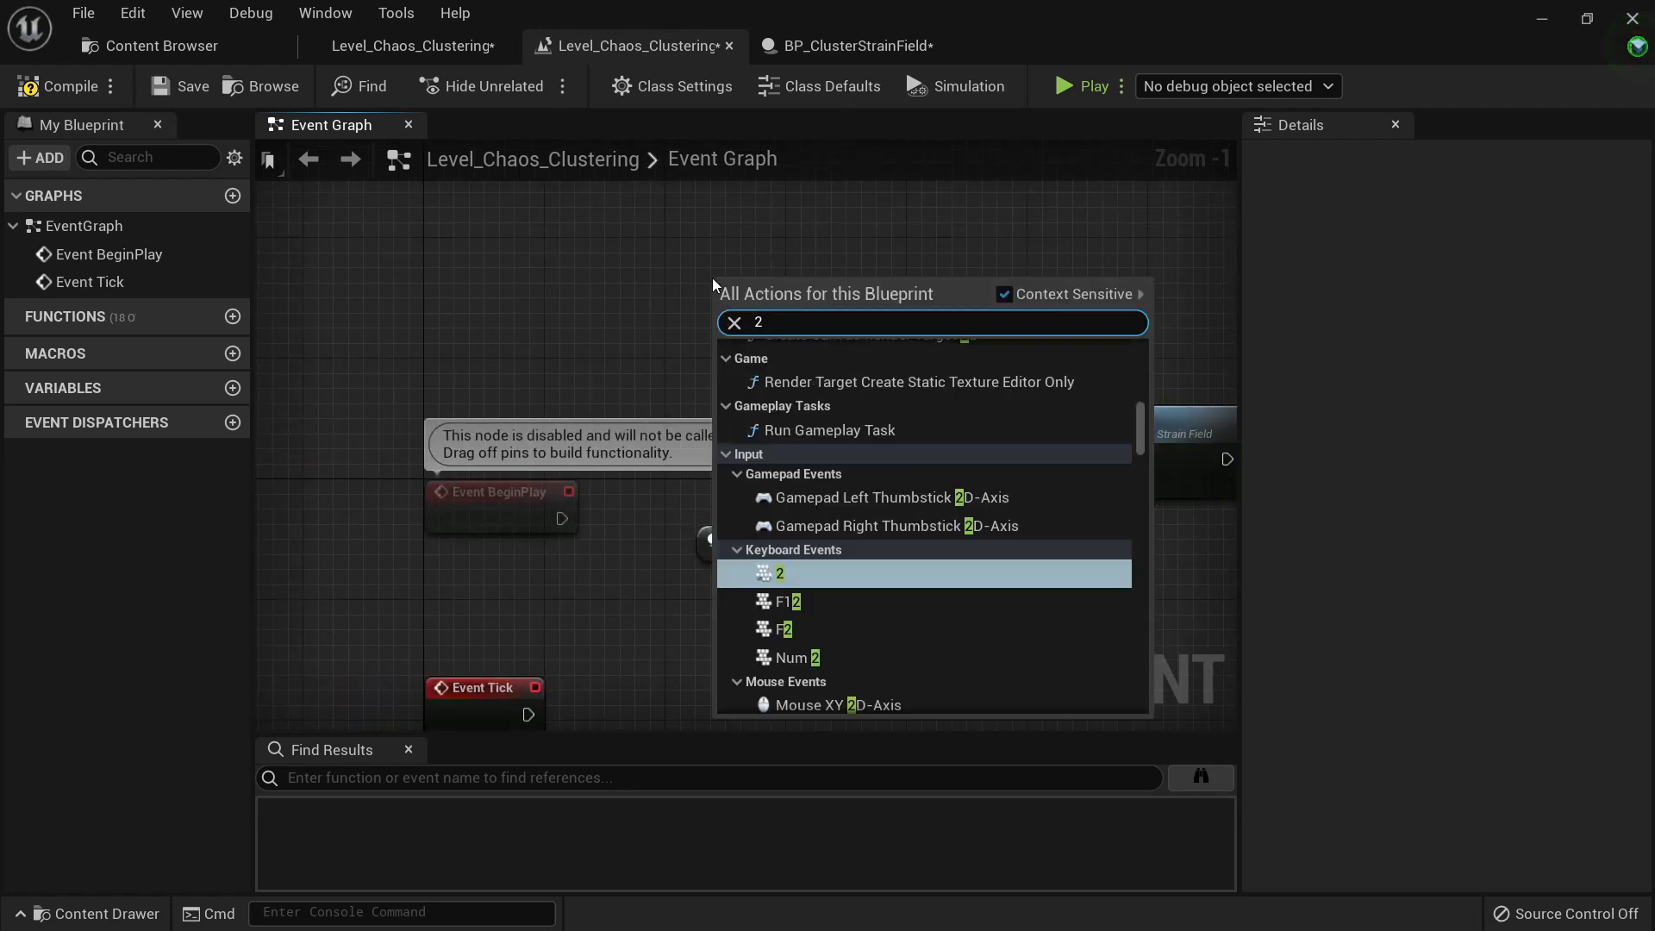
left_click(795, 574)
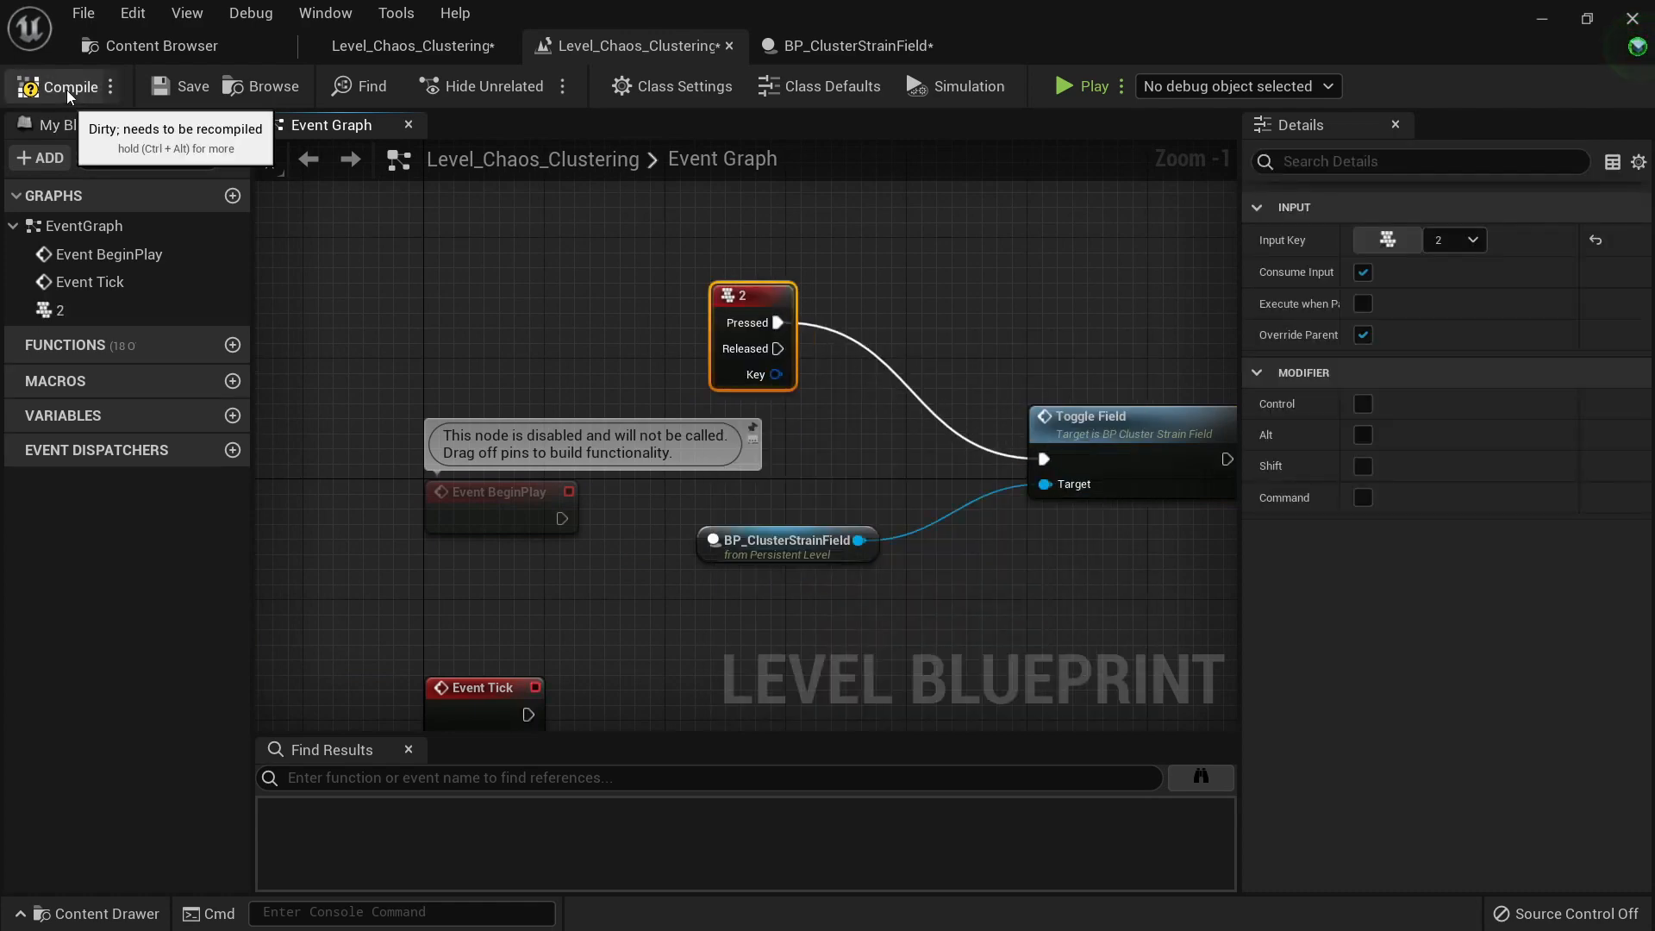
Step: Return to the Level_Chaos_Clustering level and save all modified assets
left_click(414, 44)
left_click(84, 13)
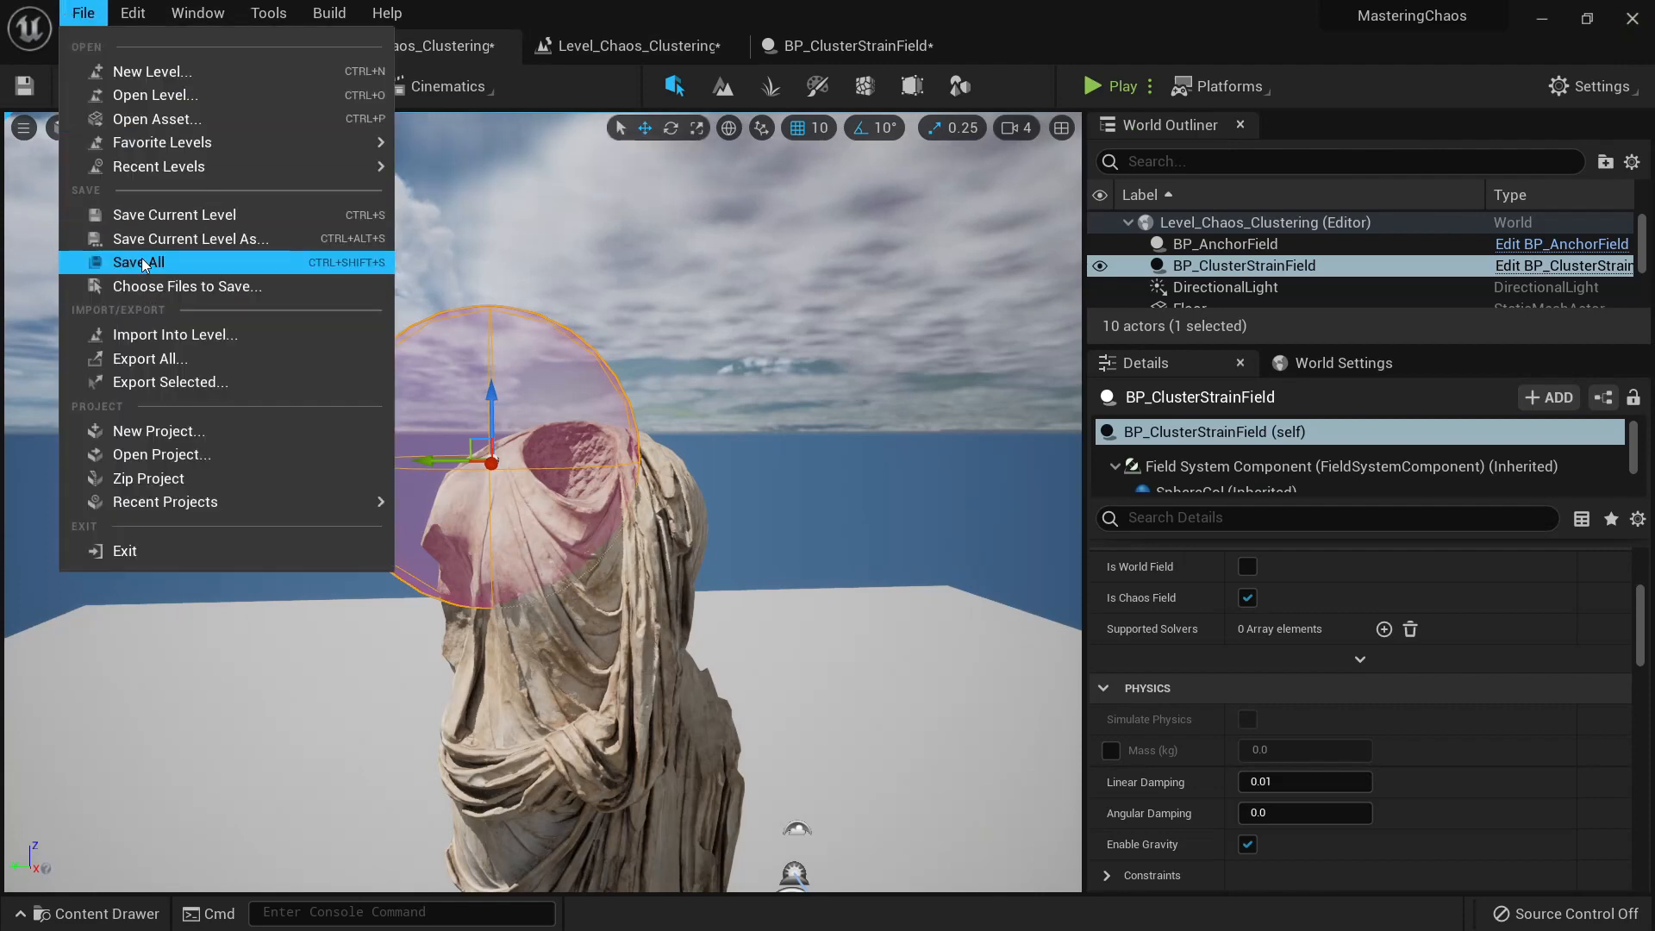
left_click(142, 265)
Step: Play the level, trigger the cluster strain field, walk the character around the statue's pieces, and stop the session
scroll(141, 259, "down", 6)
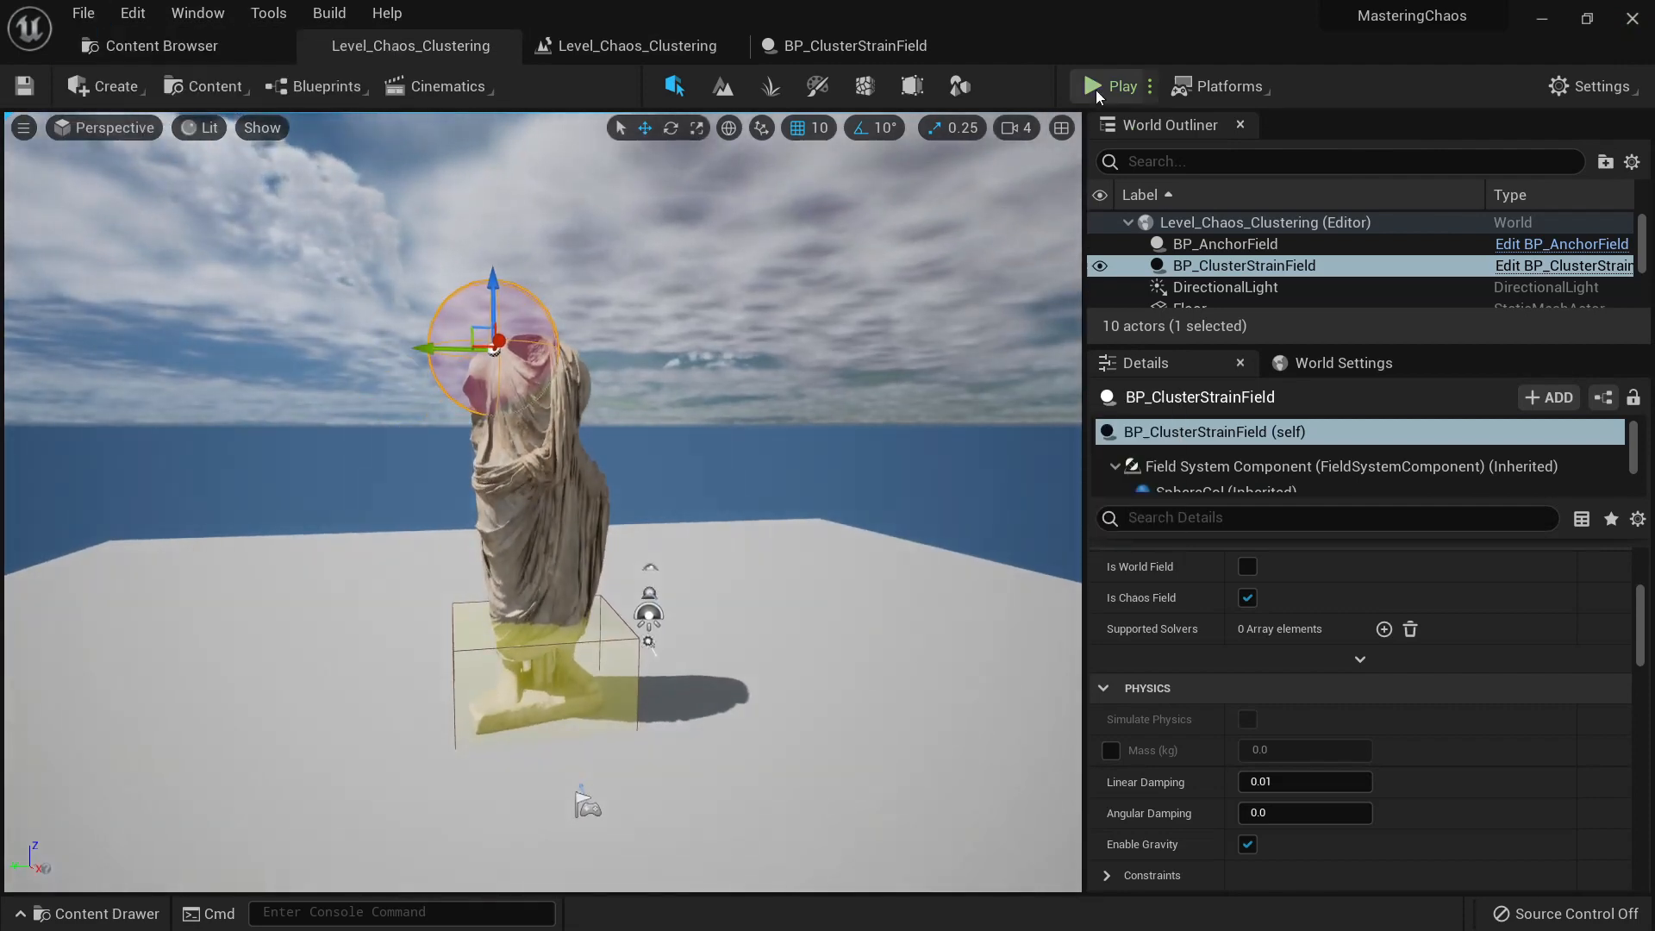
left_click(1097, 91)
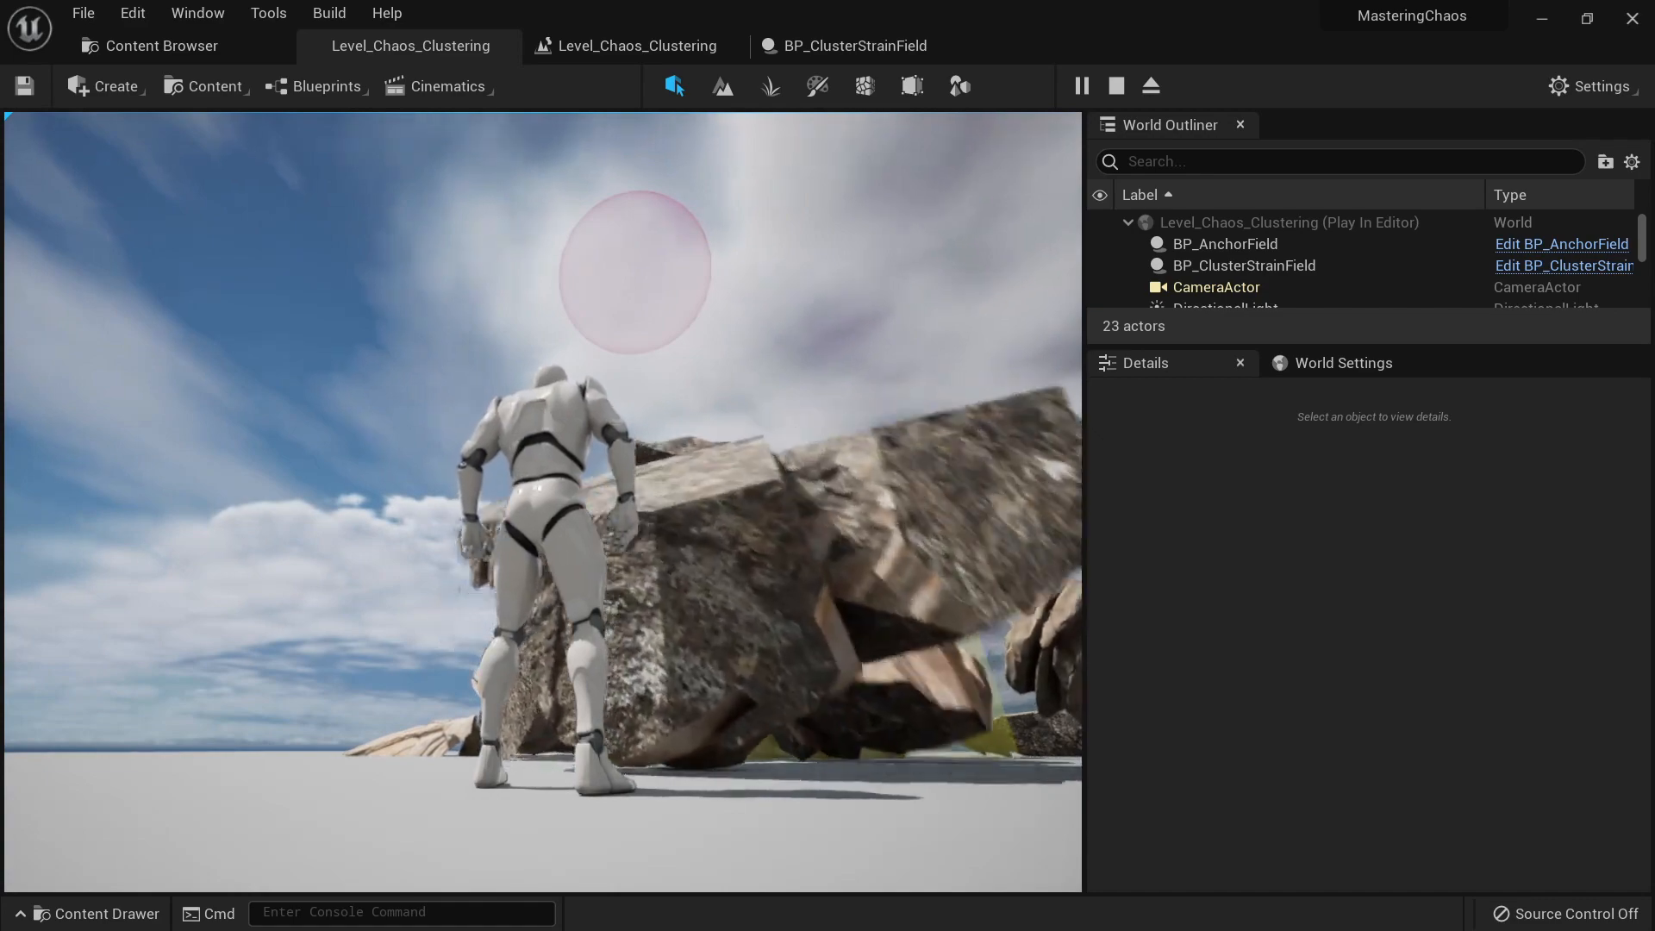
key("a")
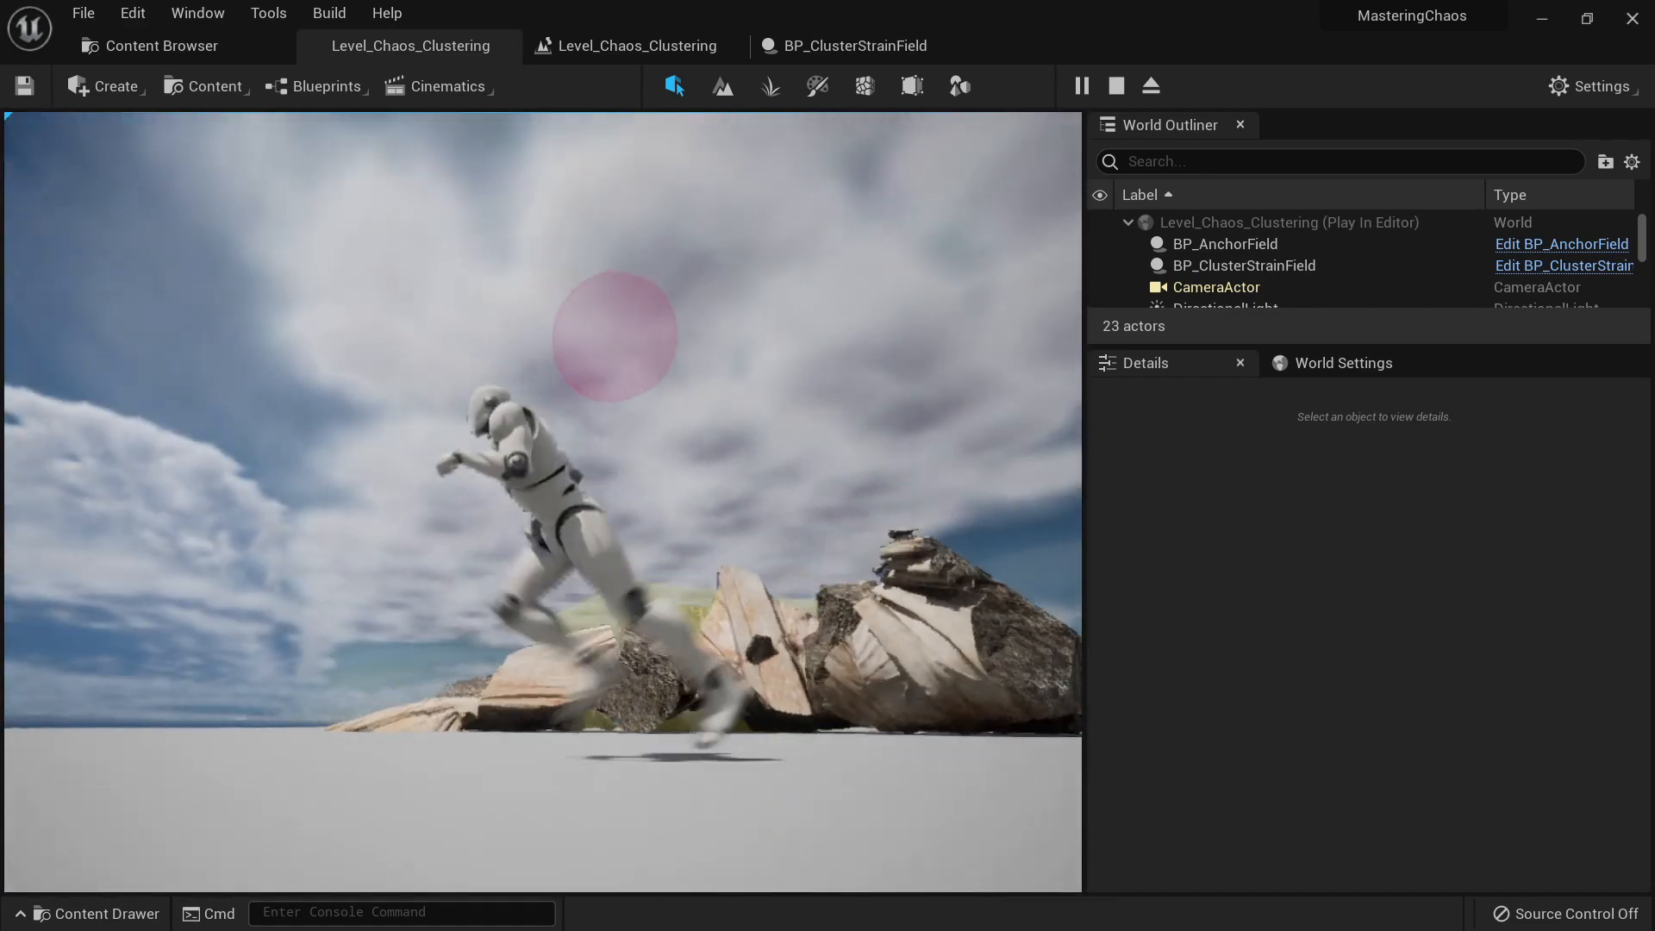
key("w")
key("d")
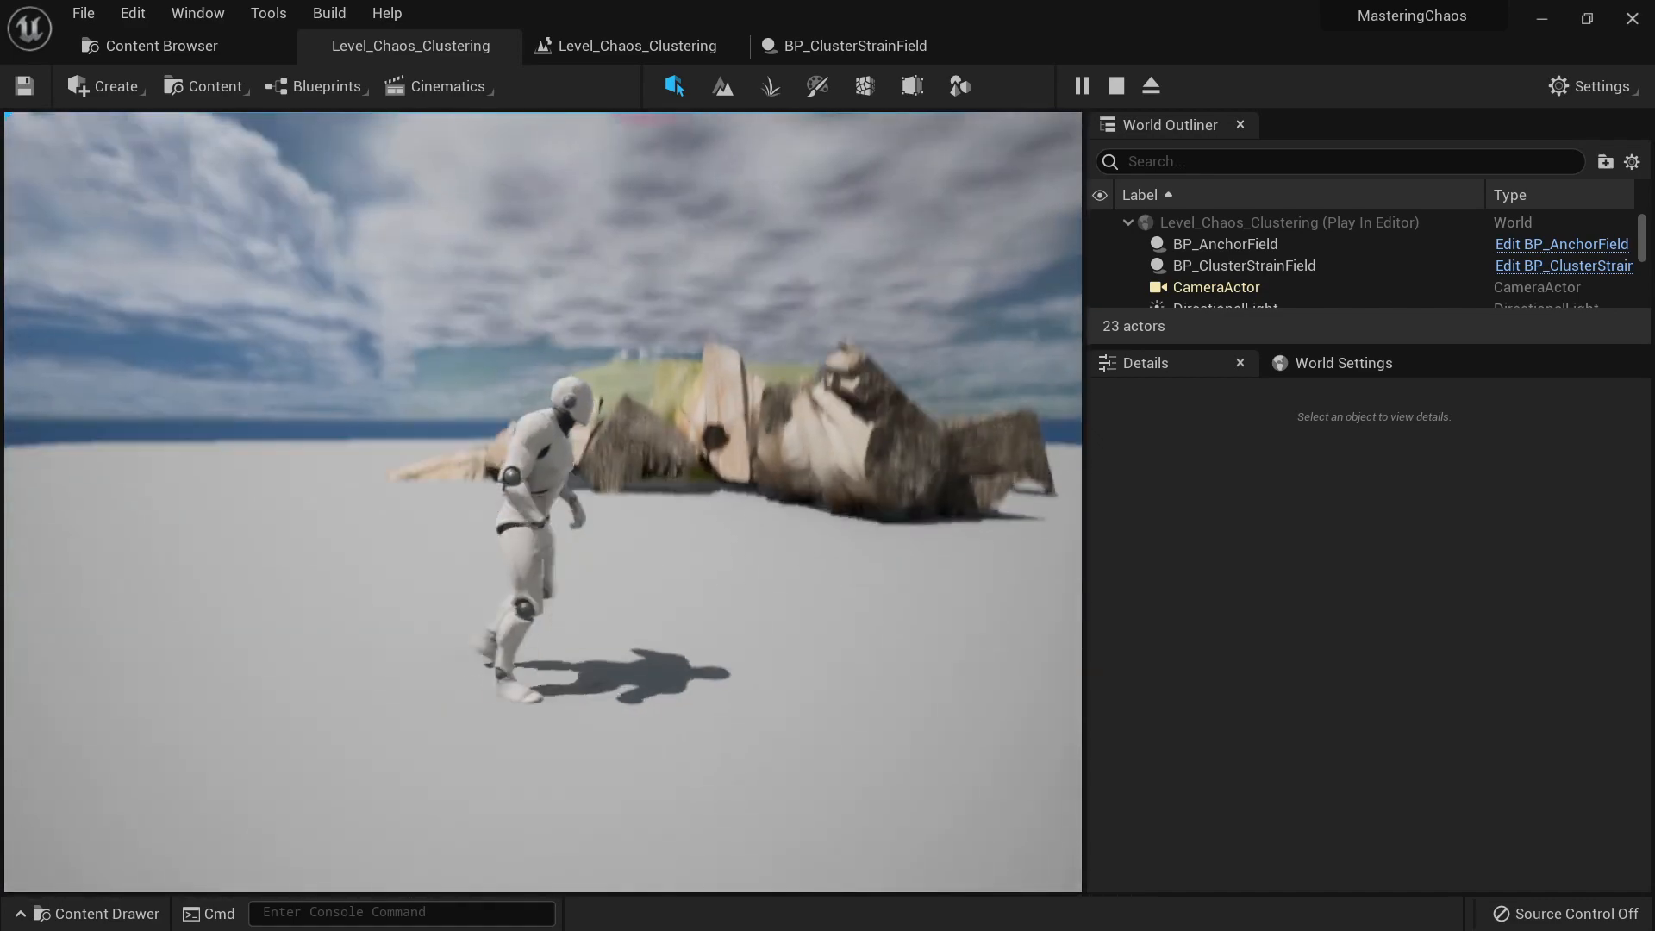
key("w")
key("Escape")
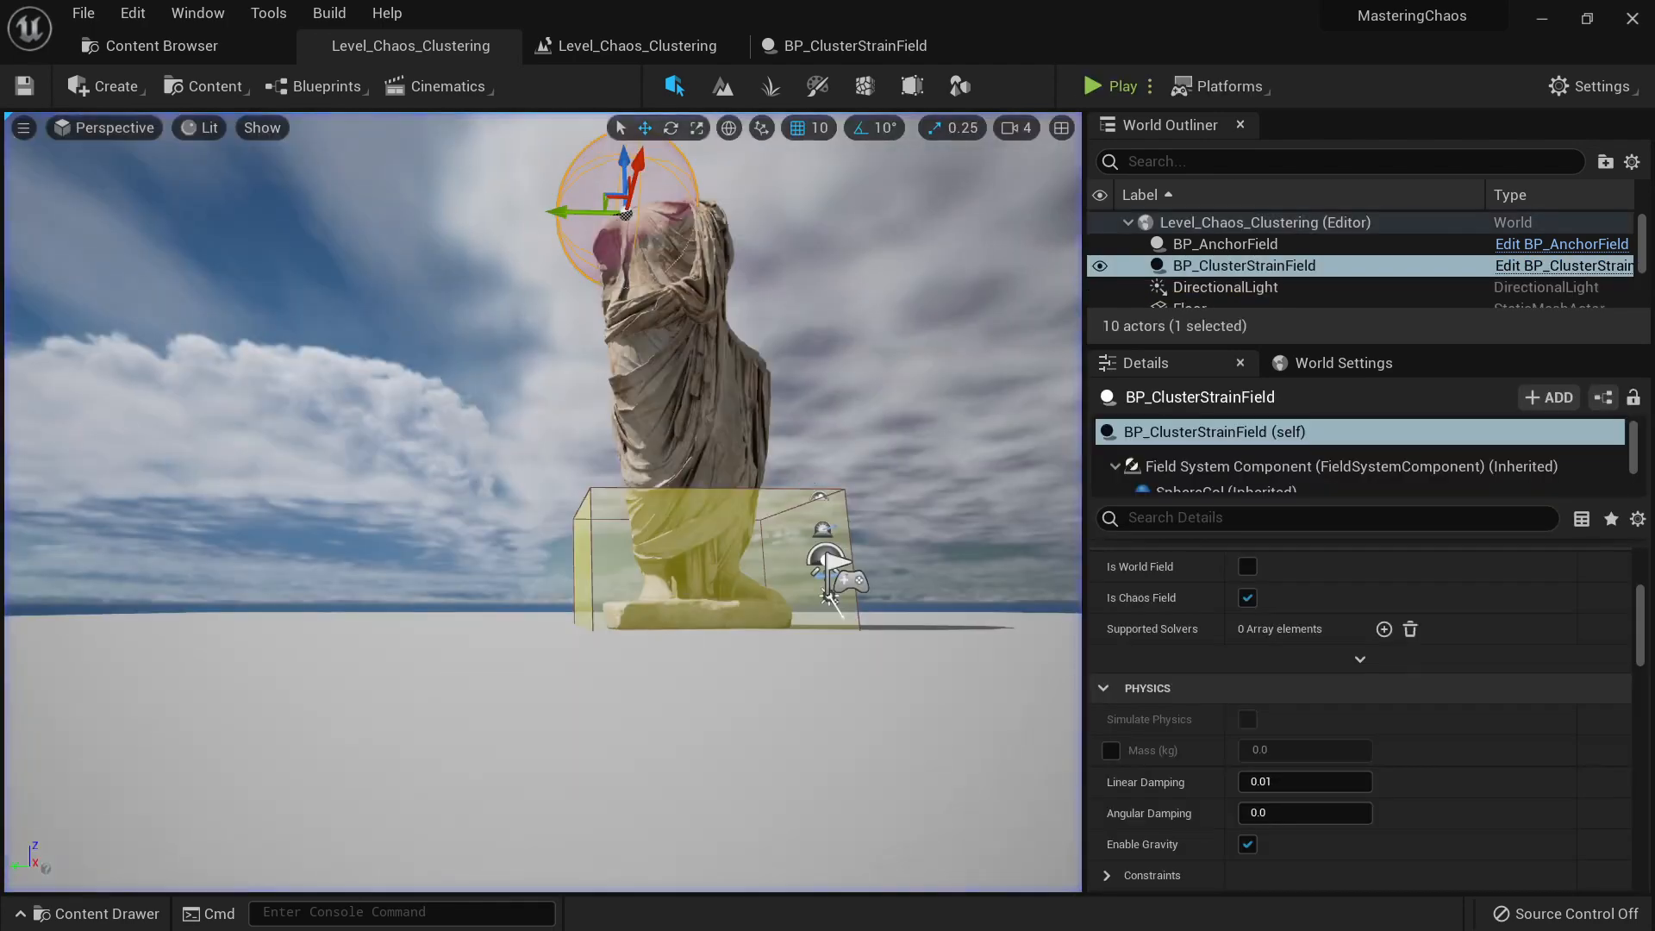
Step: Set the BP_ClusterStrainField actor's magnitude to 1.0
key("f")
scroll(1456, 782, "up", 5)
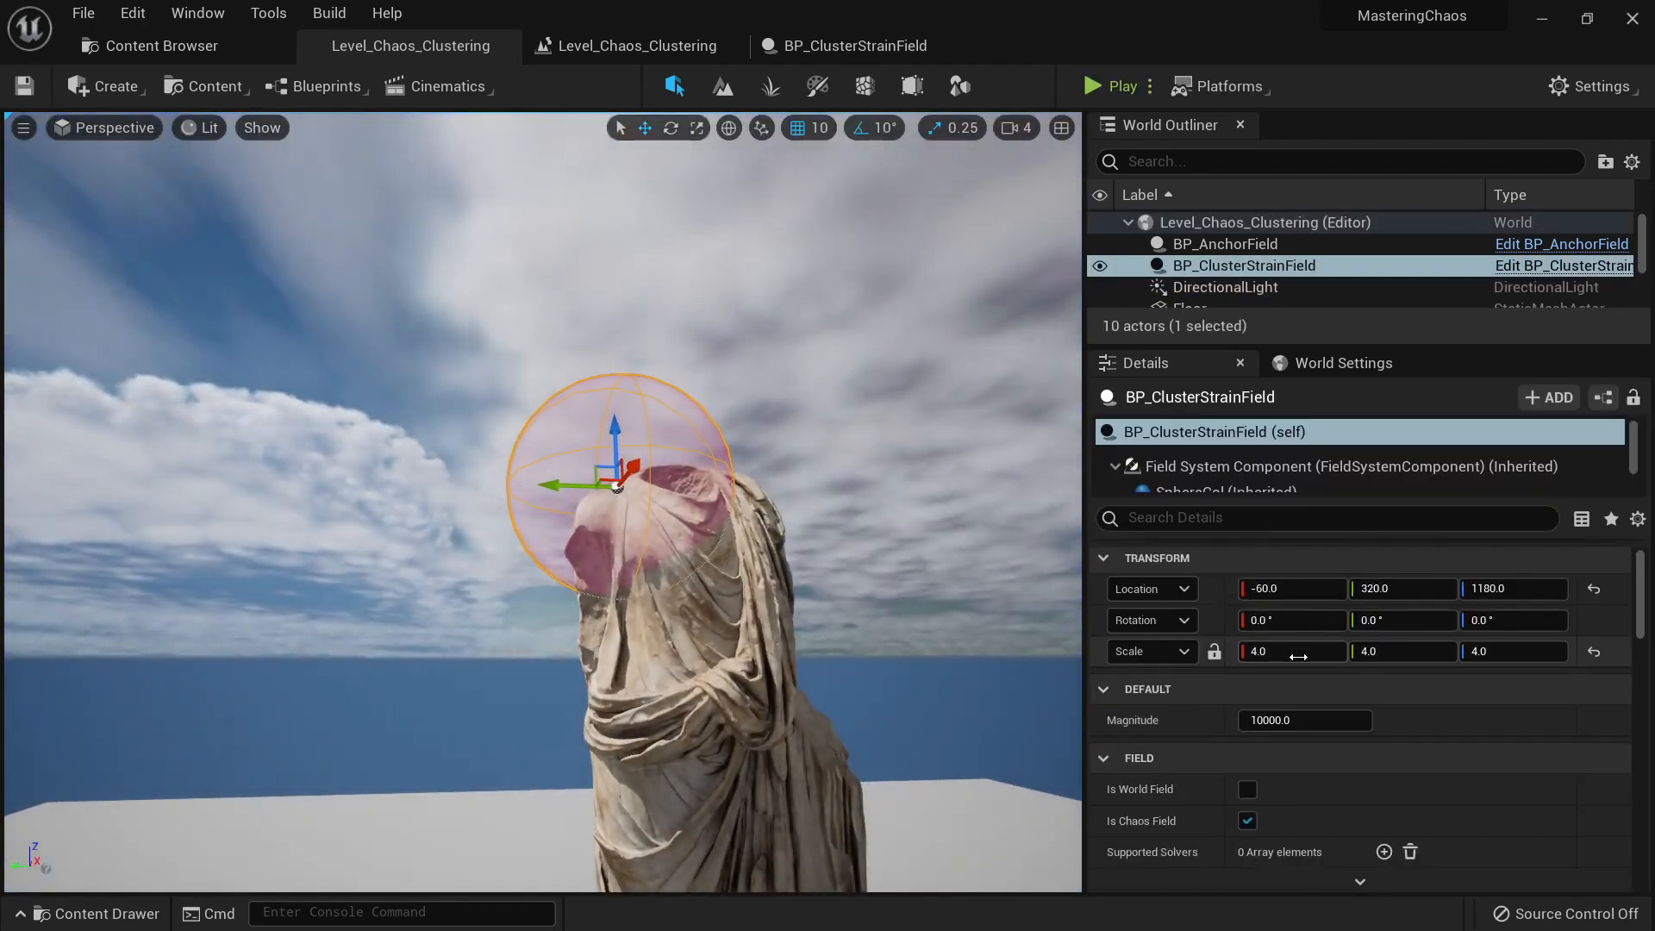
left_click(215, 40)
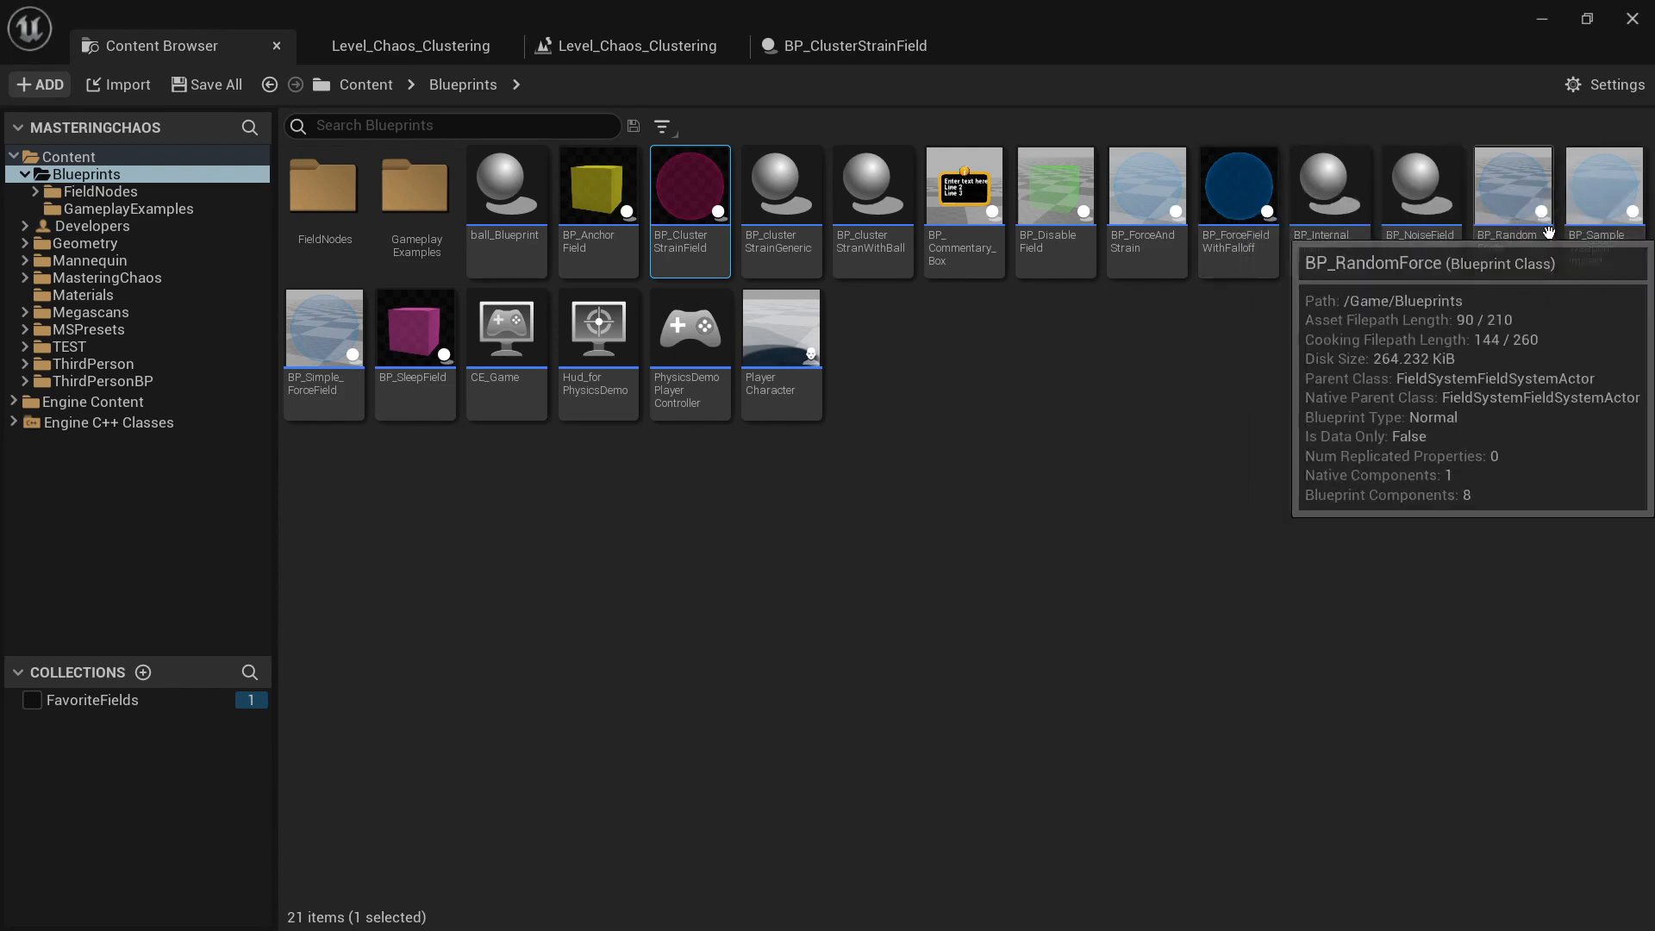
left_click(443, 45)
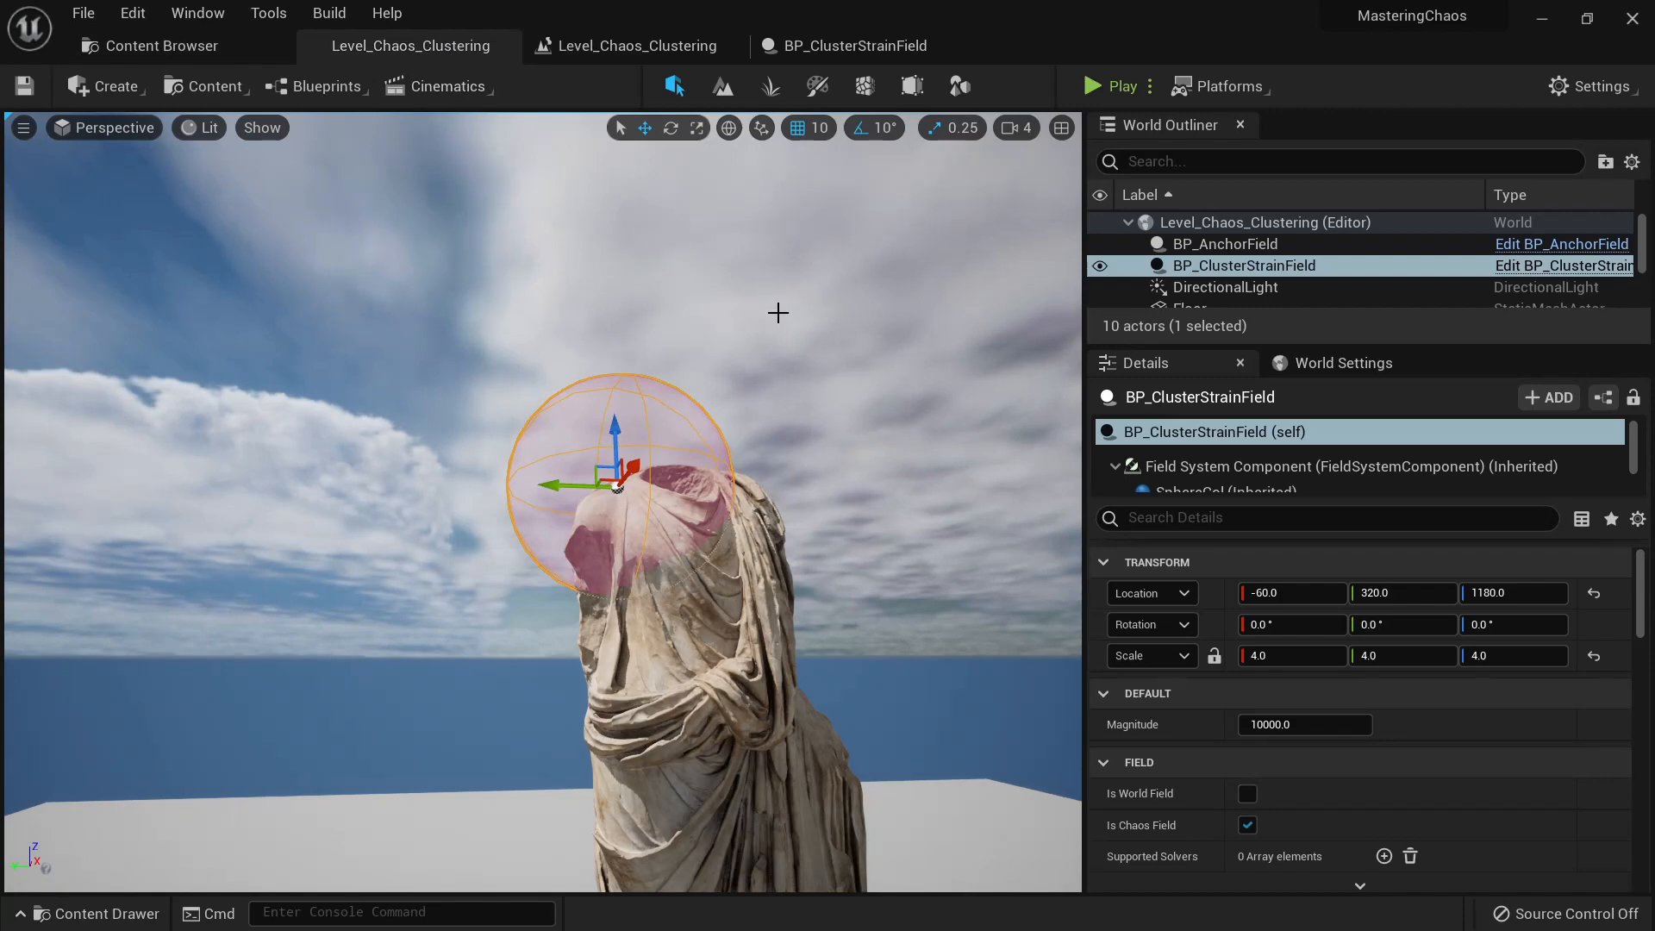
scroll(764, 570, "up", 4)
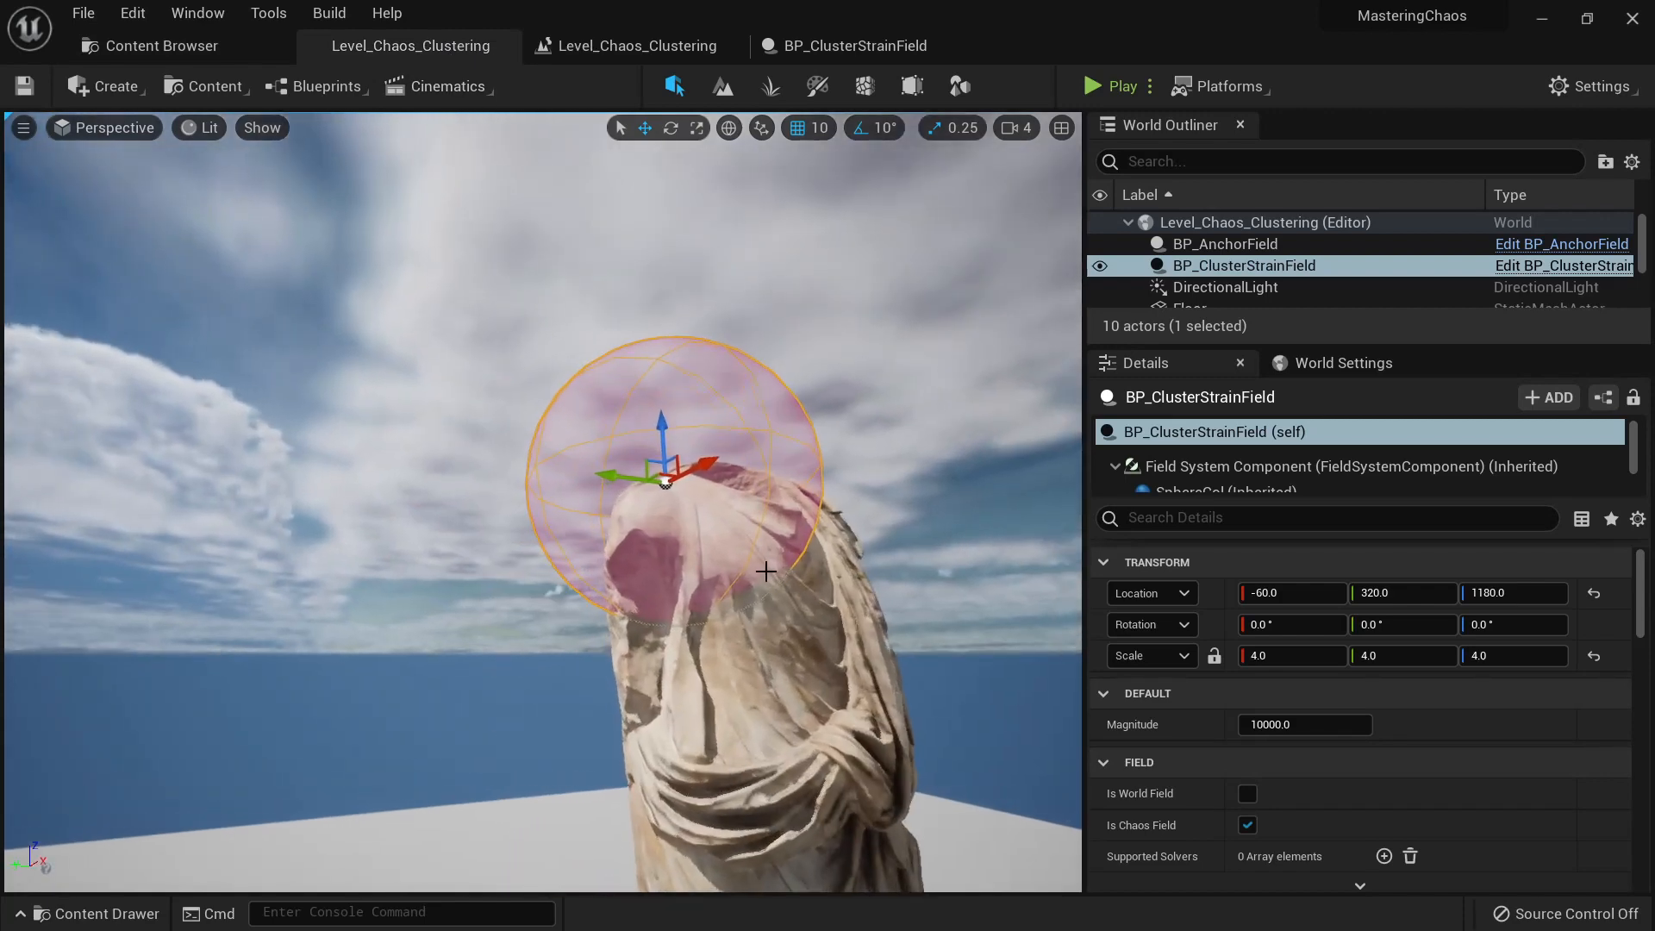
scroll(944, 592, "down", 4)
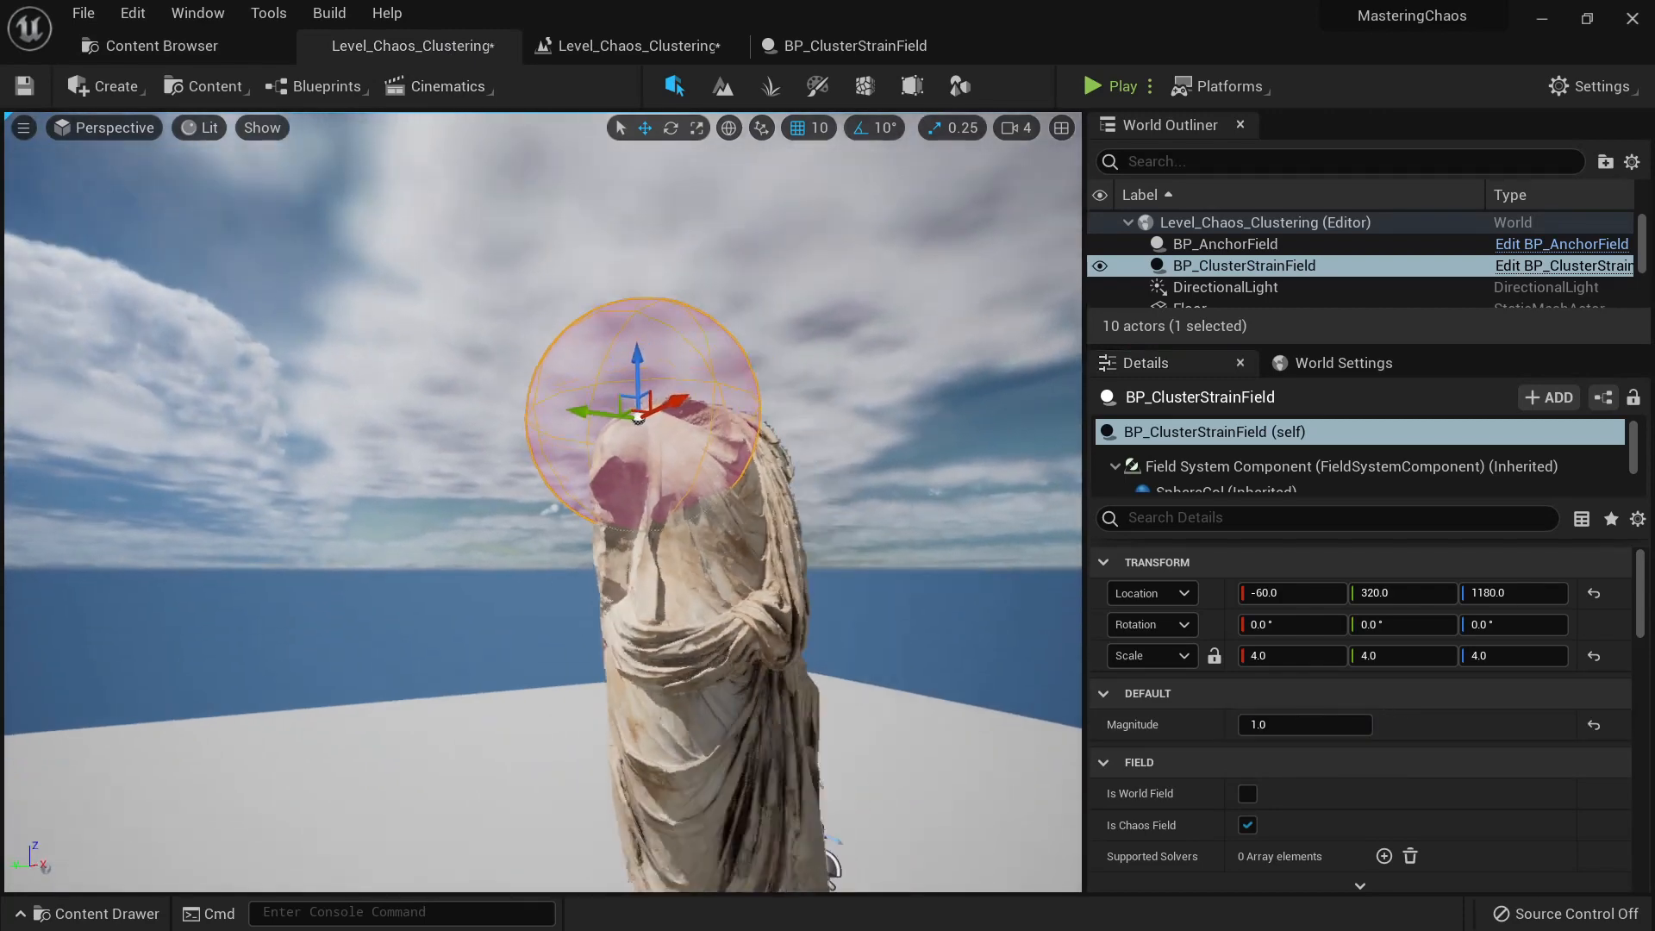
Step: Play the level to test the strain field at magnitude 1.0, and stop the session
left_click(1119, 86)
left_click(689, 414)
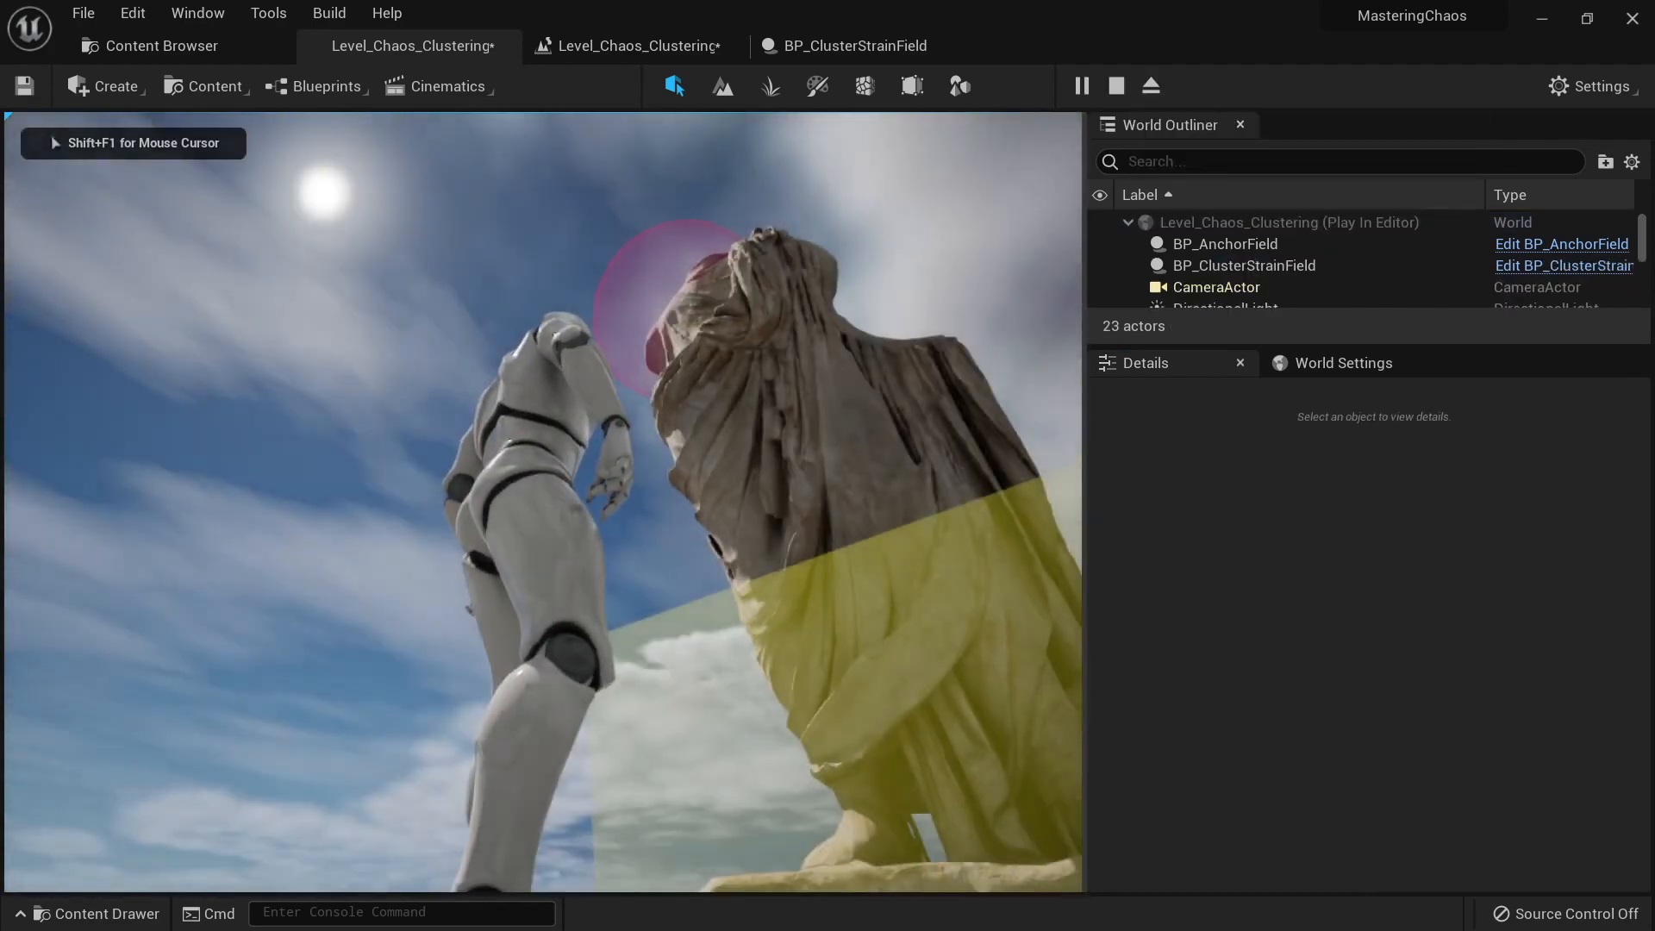
key("Escape")
Step: Check the statue's damage threshold and set the BP_ClusterStrainField magnitude to 230.0
scroll(762, 439, "up", 5)
left_click(762, 441)
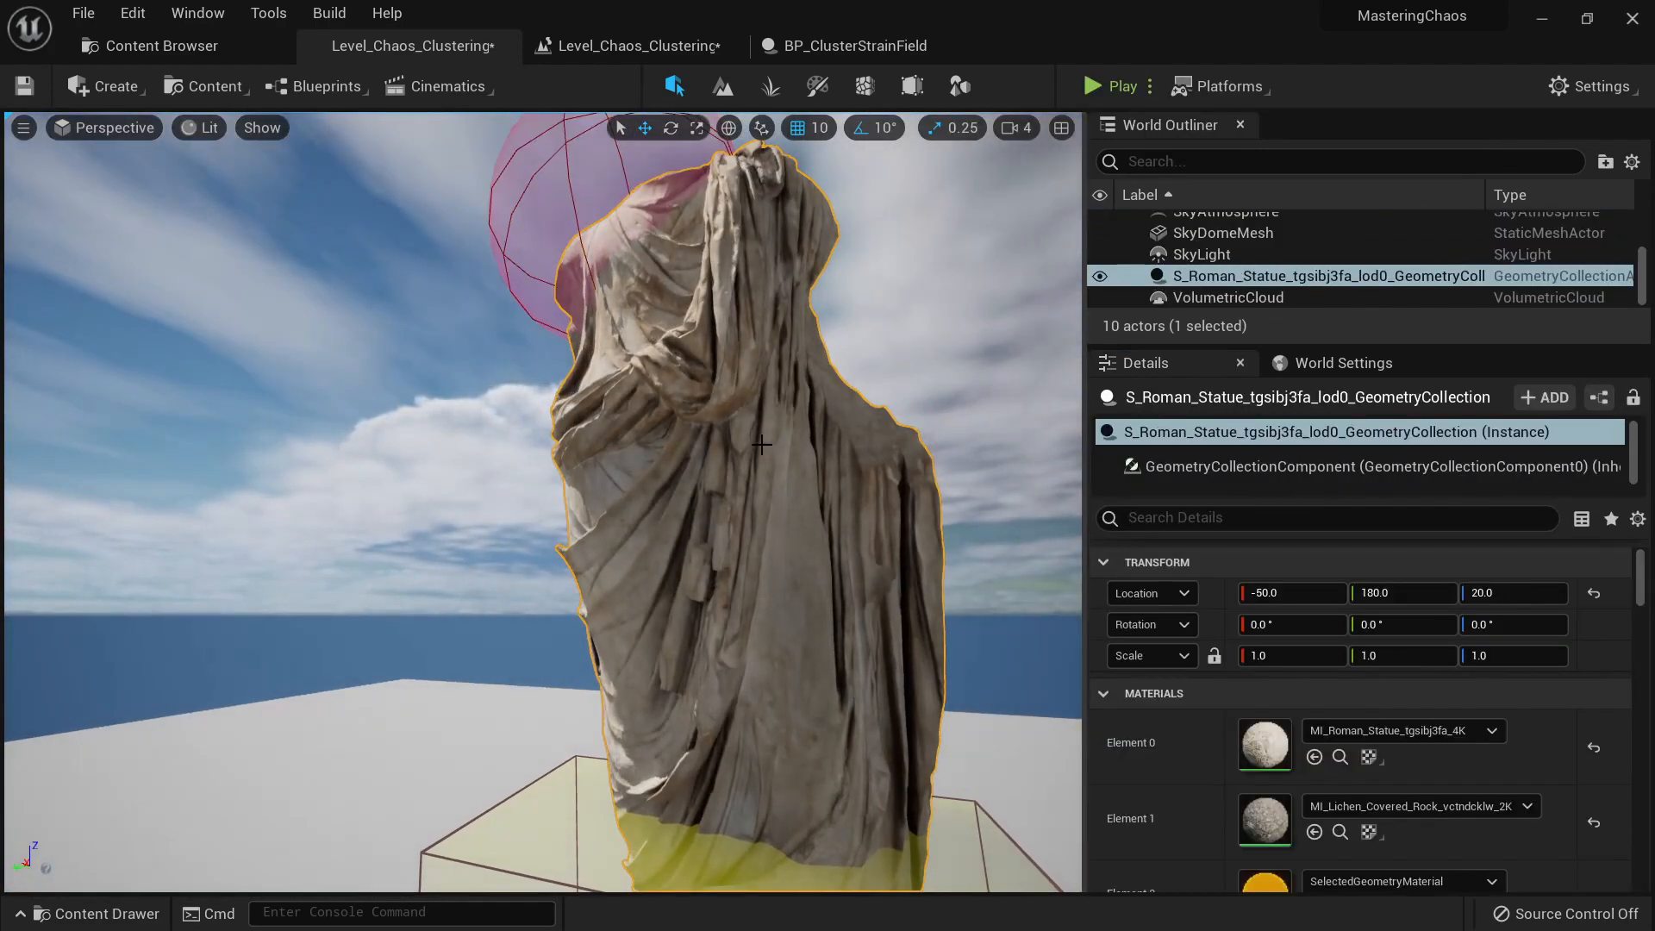
scroll(1361, 700, "down", 15)
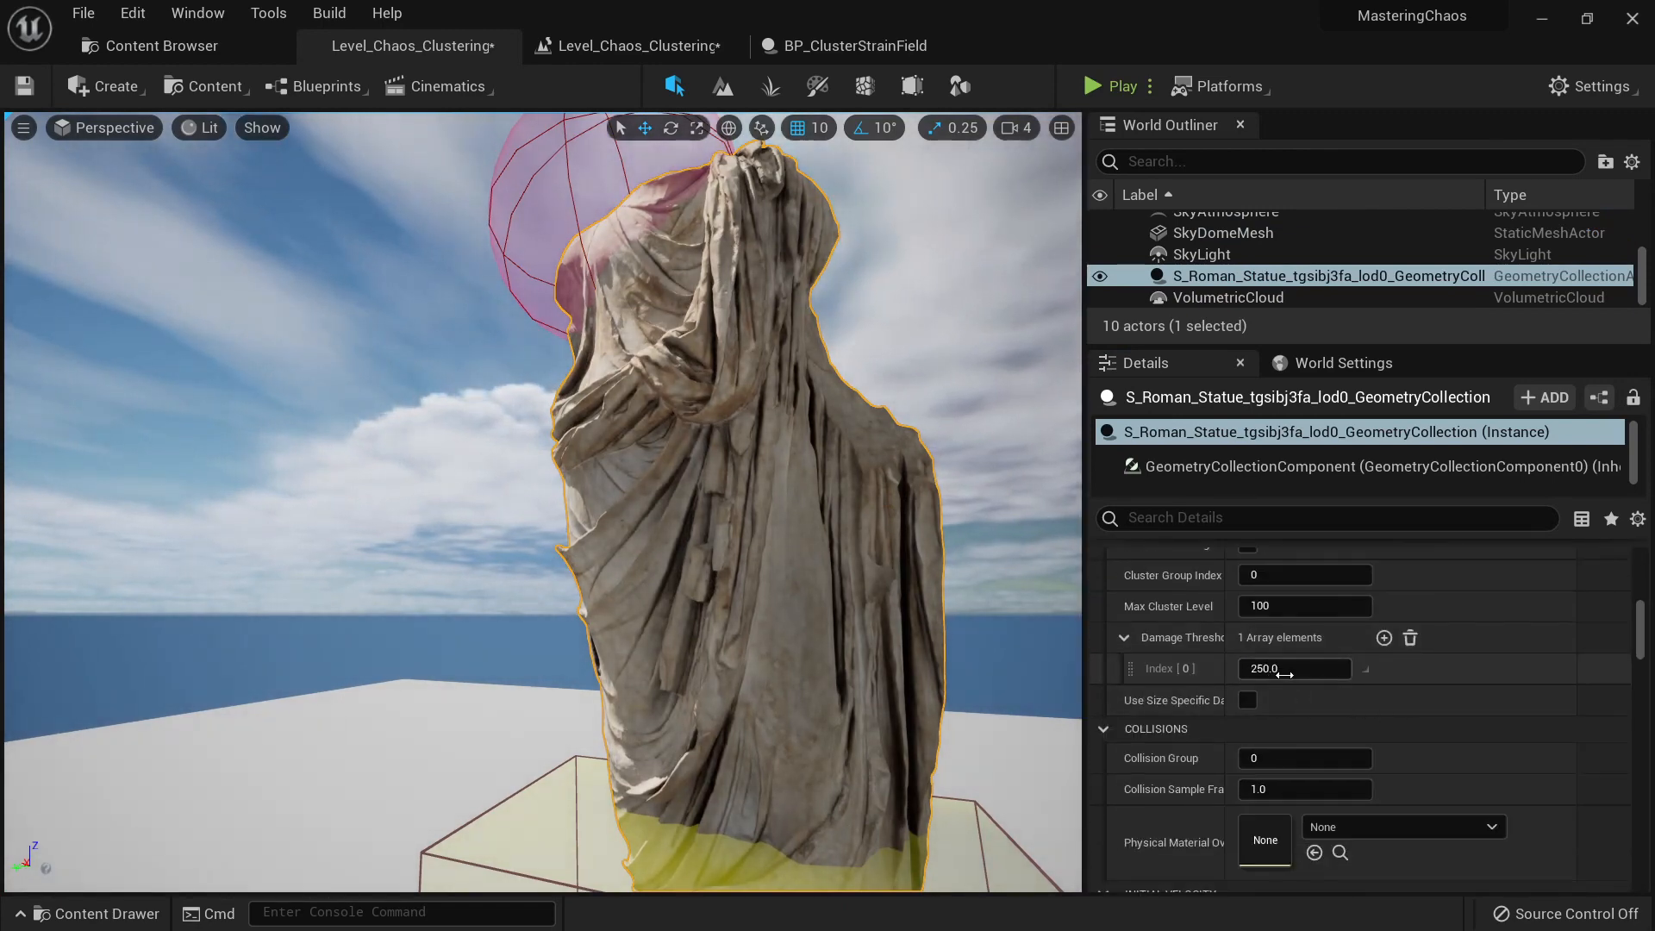
left_click(569, 231)
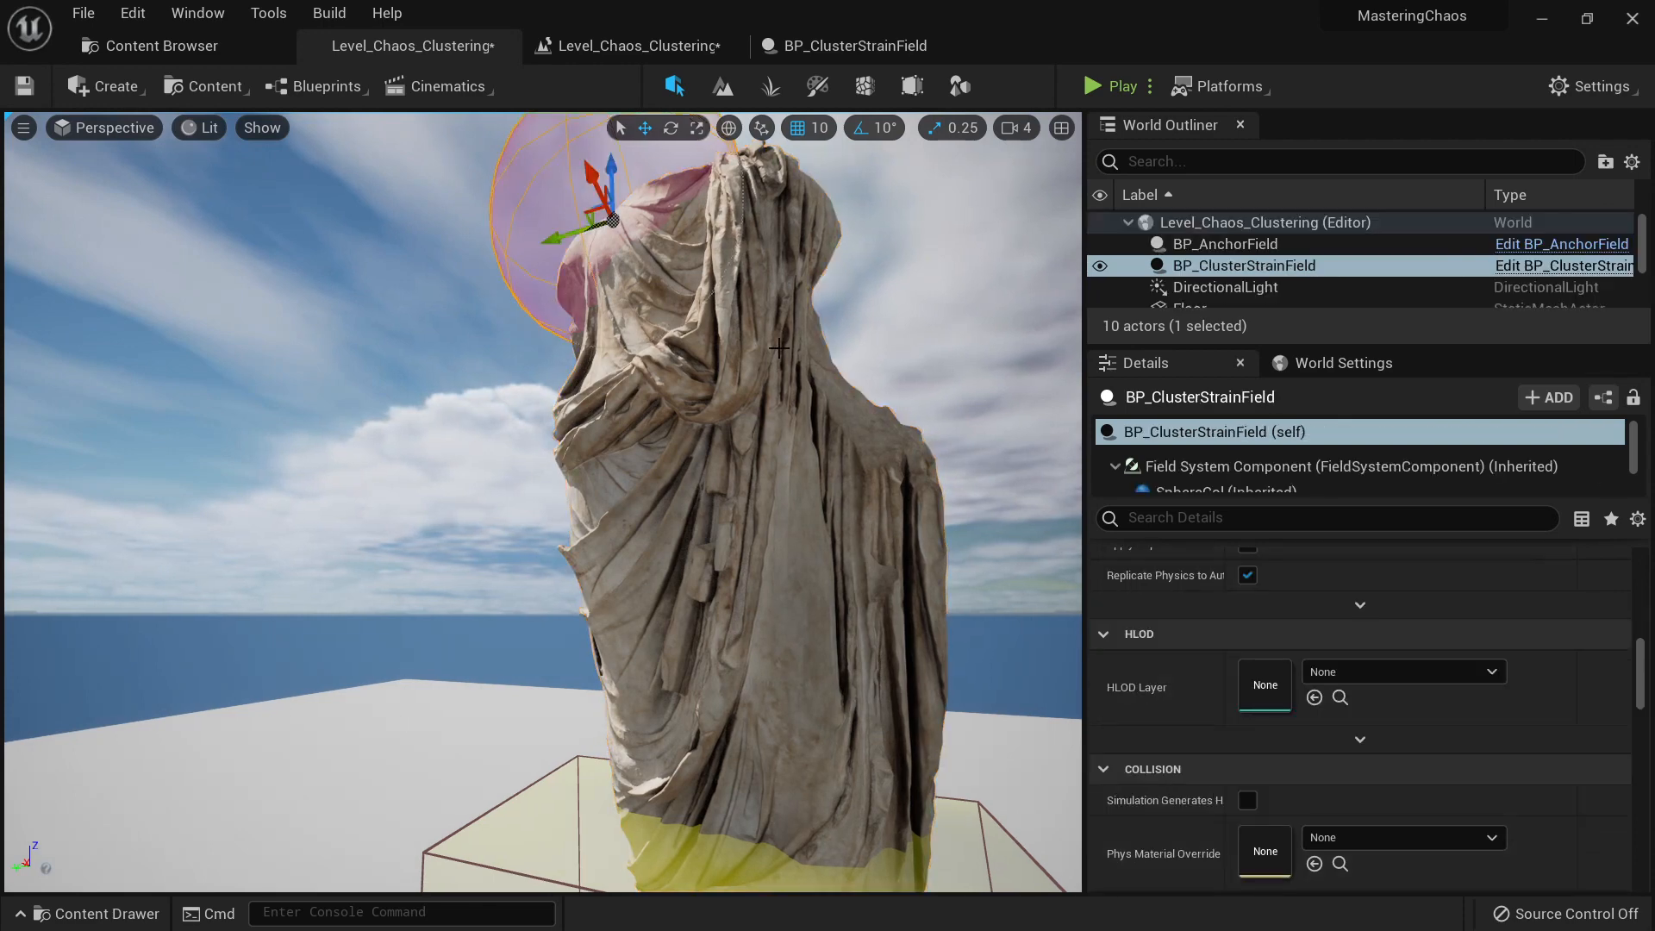
scroll(1414, 649, "up", 12)
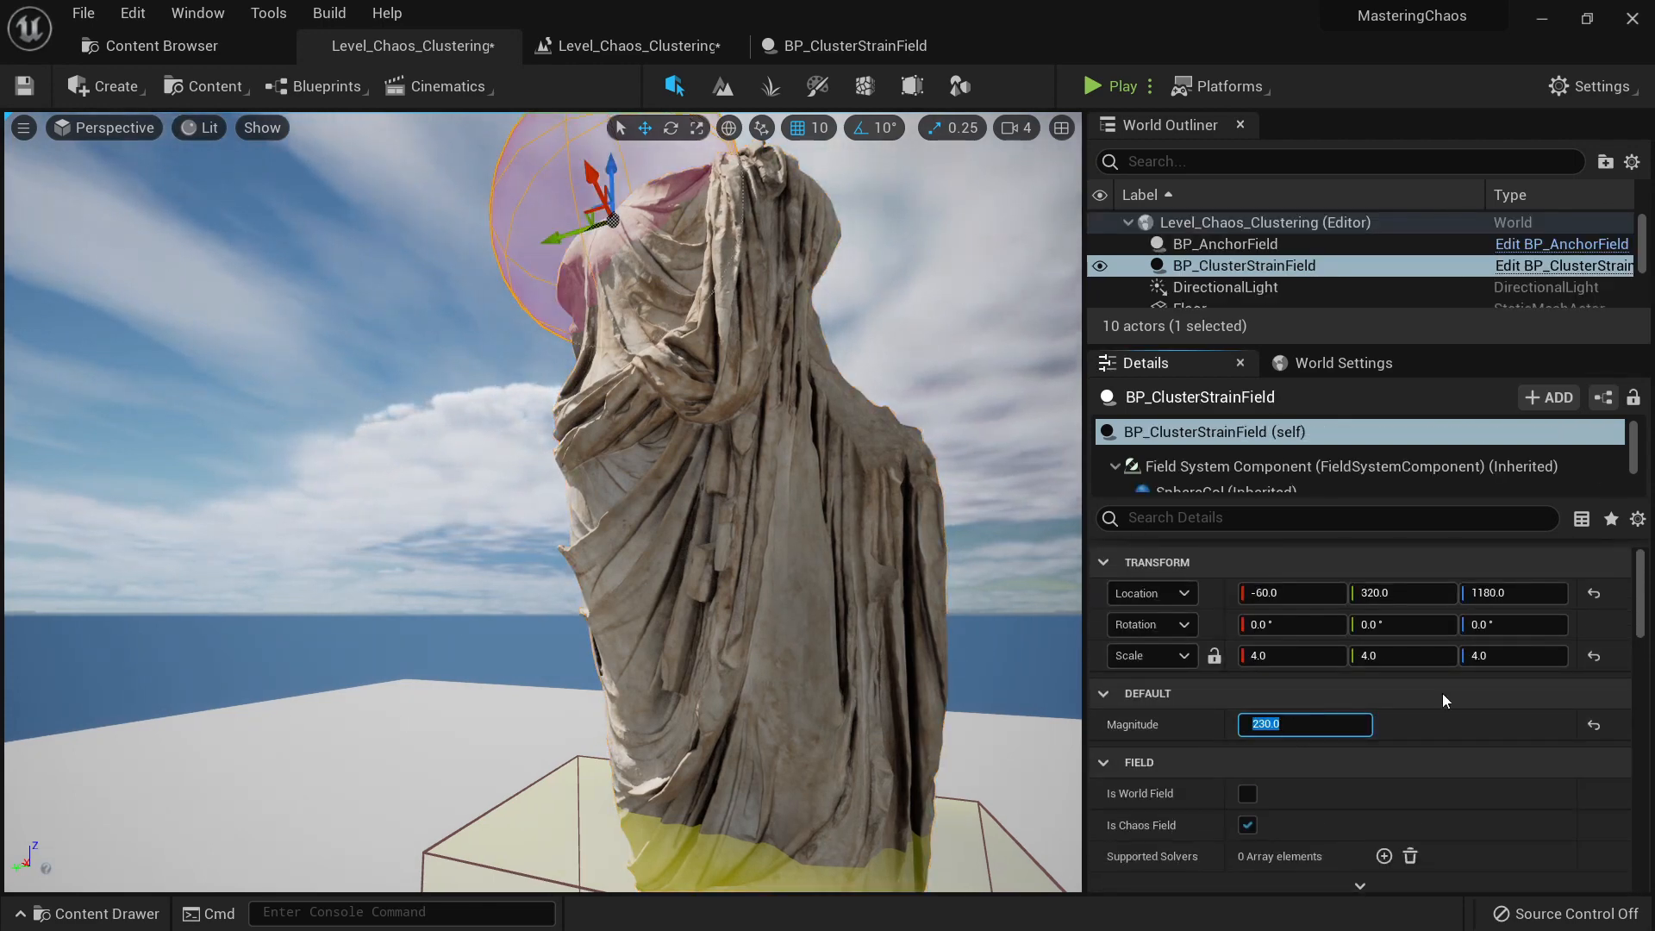
Step: Play the level to test the strain field at magnitude 230.0, and stop the session
left_click(1107, 86)
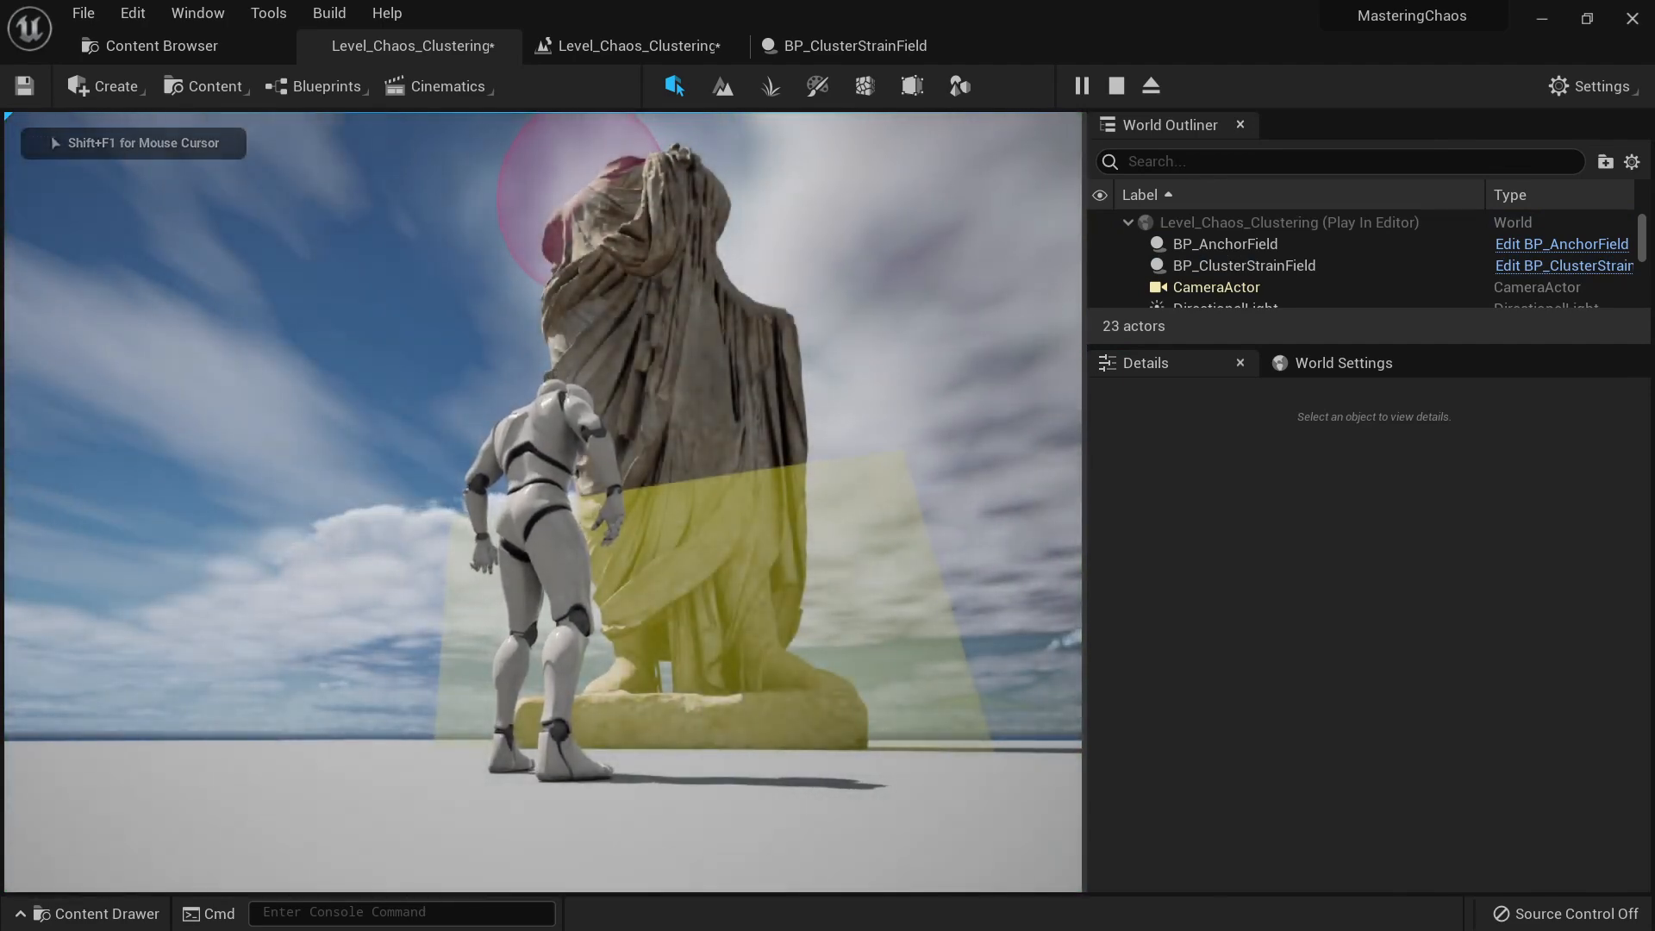
key("Escape")
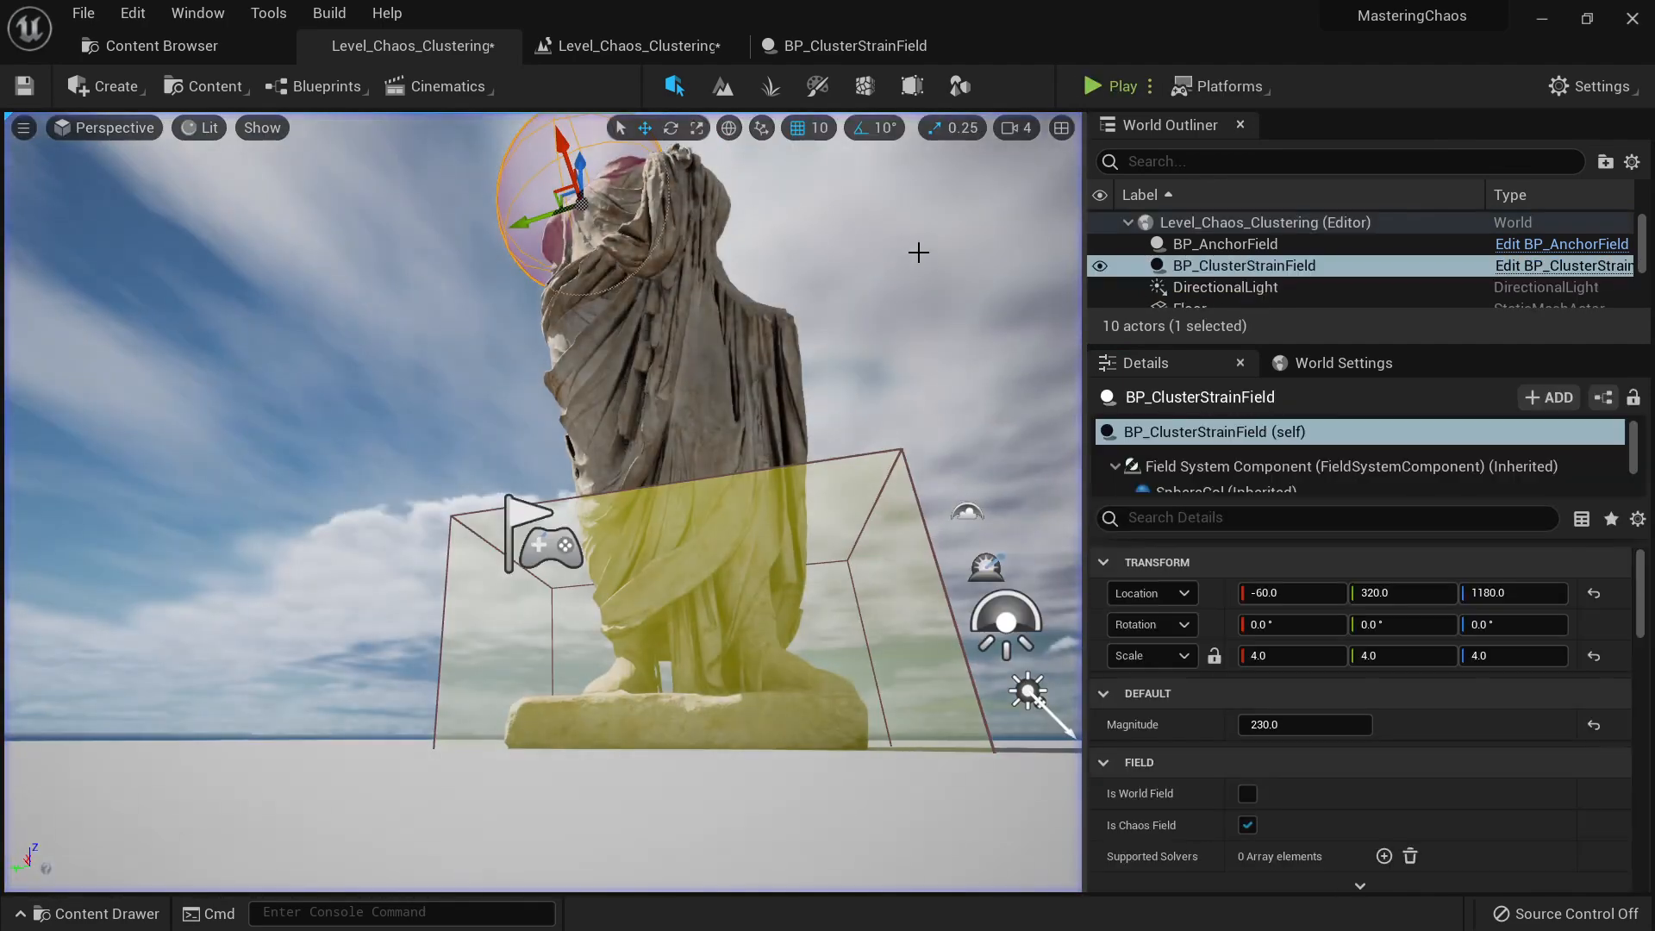
Step: Check the statue's damage threshold and set the BP_ClusterStrainField magnitude to 260.0
left_click(682, 362)
scroll(1390, 731, "down", 5)
scroll(1395, 706, "down", 5)
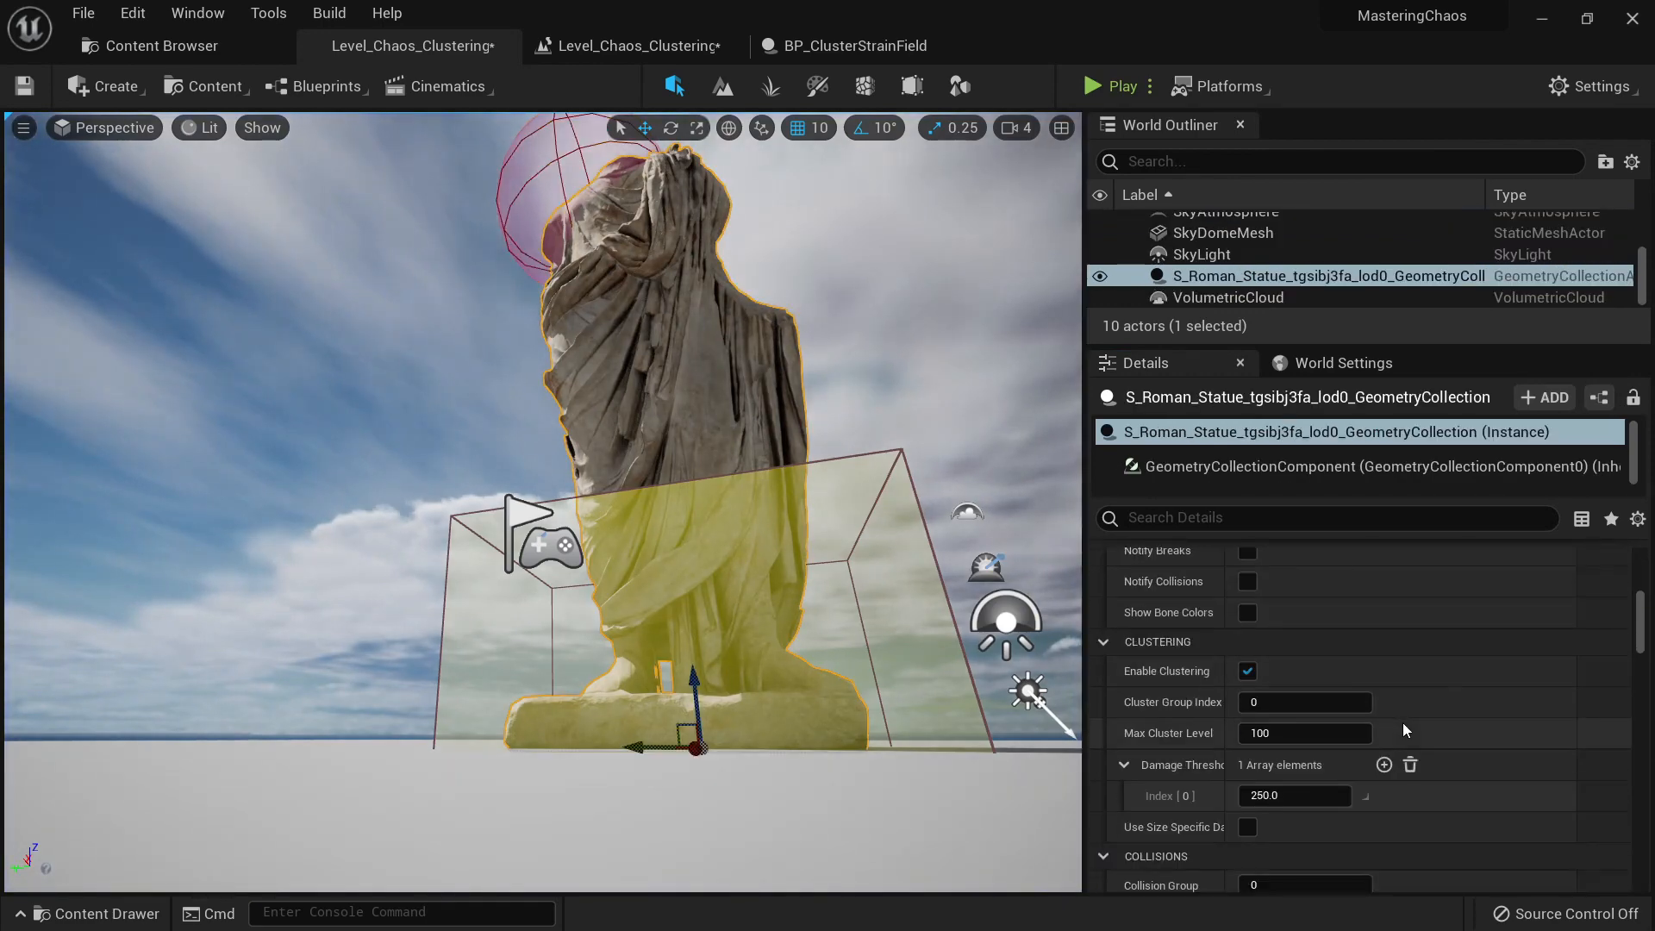
left_click(579, 187)
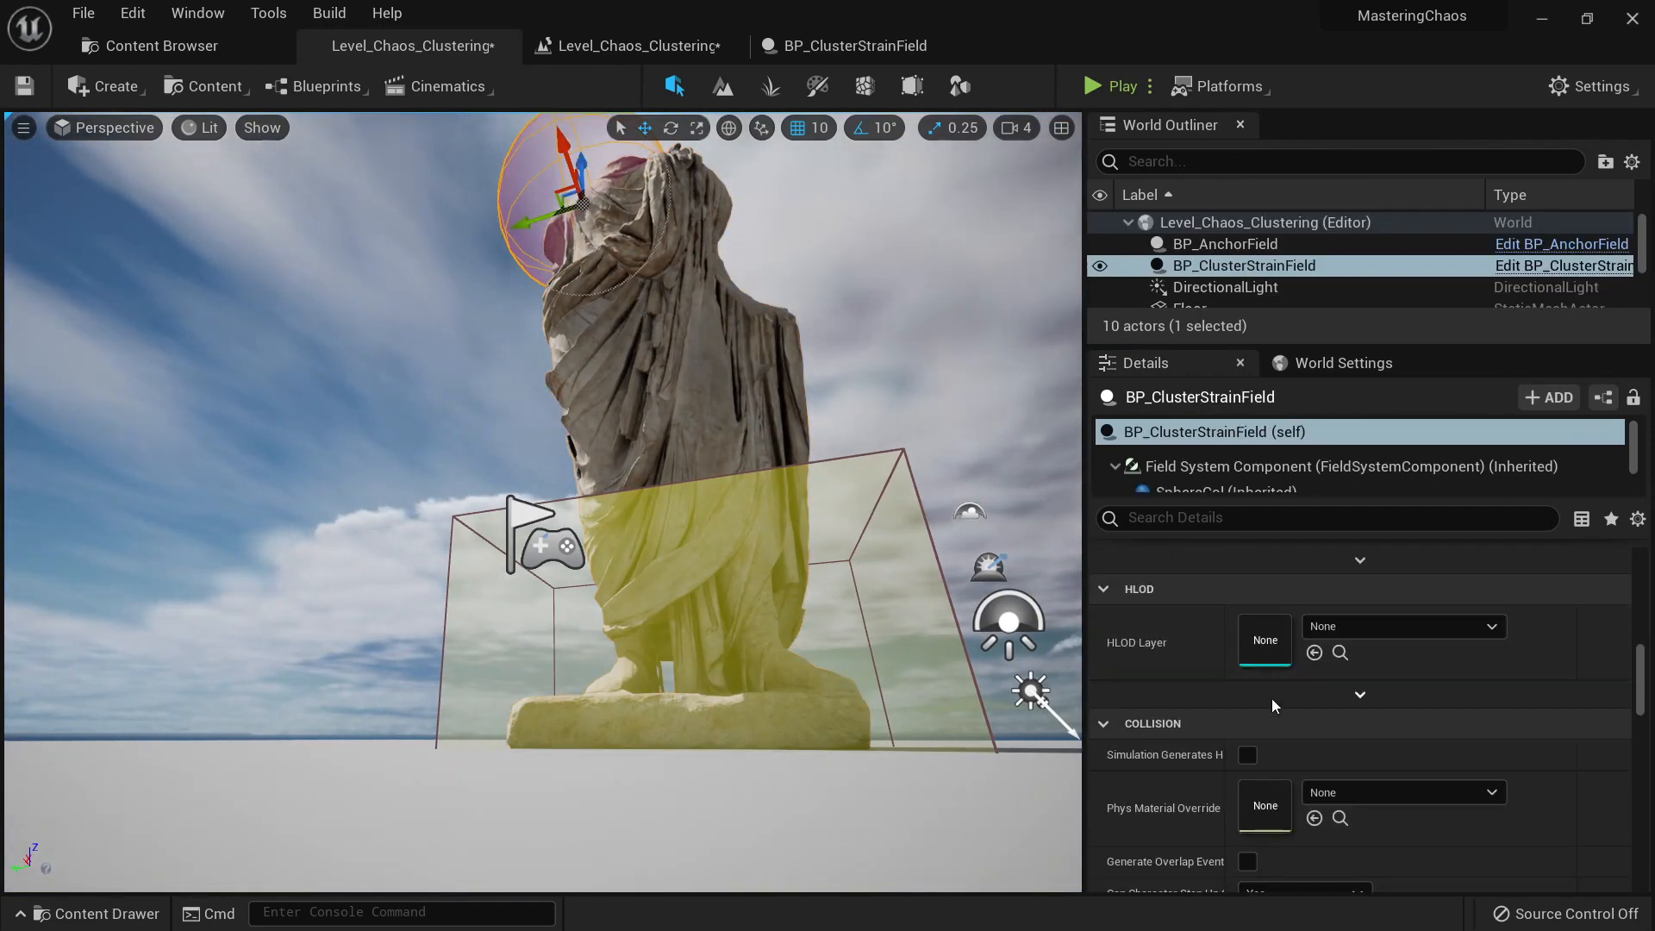
scroll(1327, 711, "up", 3)
scroll(1337, 714, "up", 2)
left_click(1326, 716)
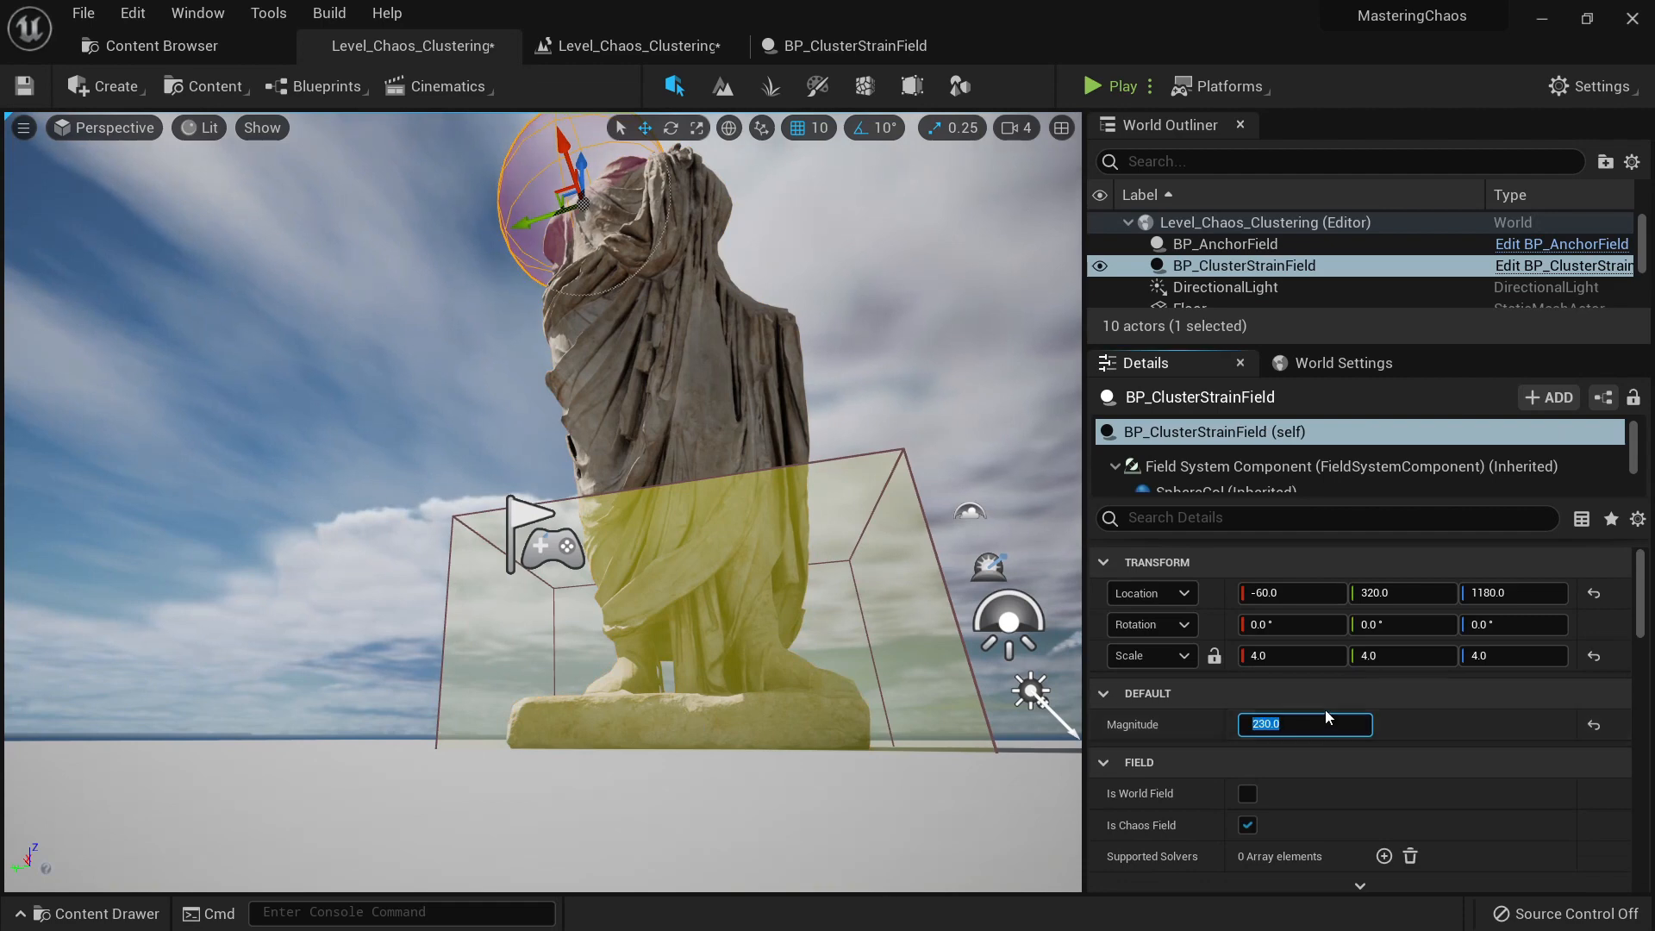
type("260")
key("Return")
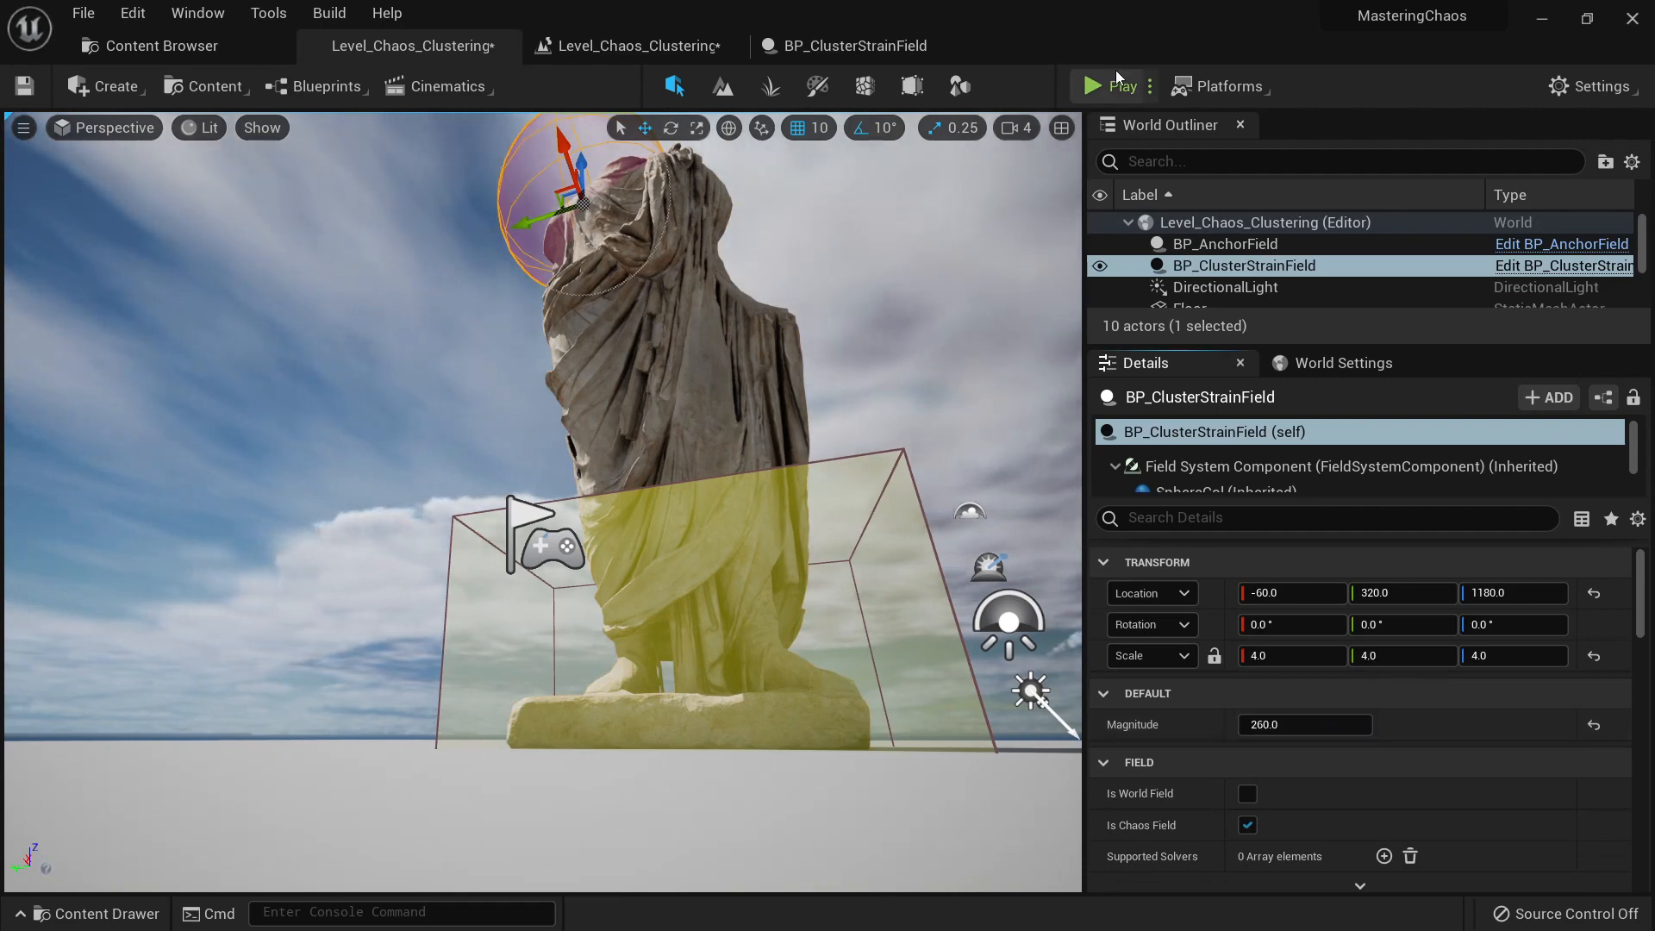
Step: Play the level to test the strain field at magnitude 260.0, and stop the session
left_click(1114, 79)
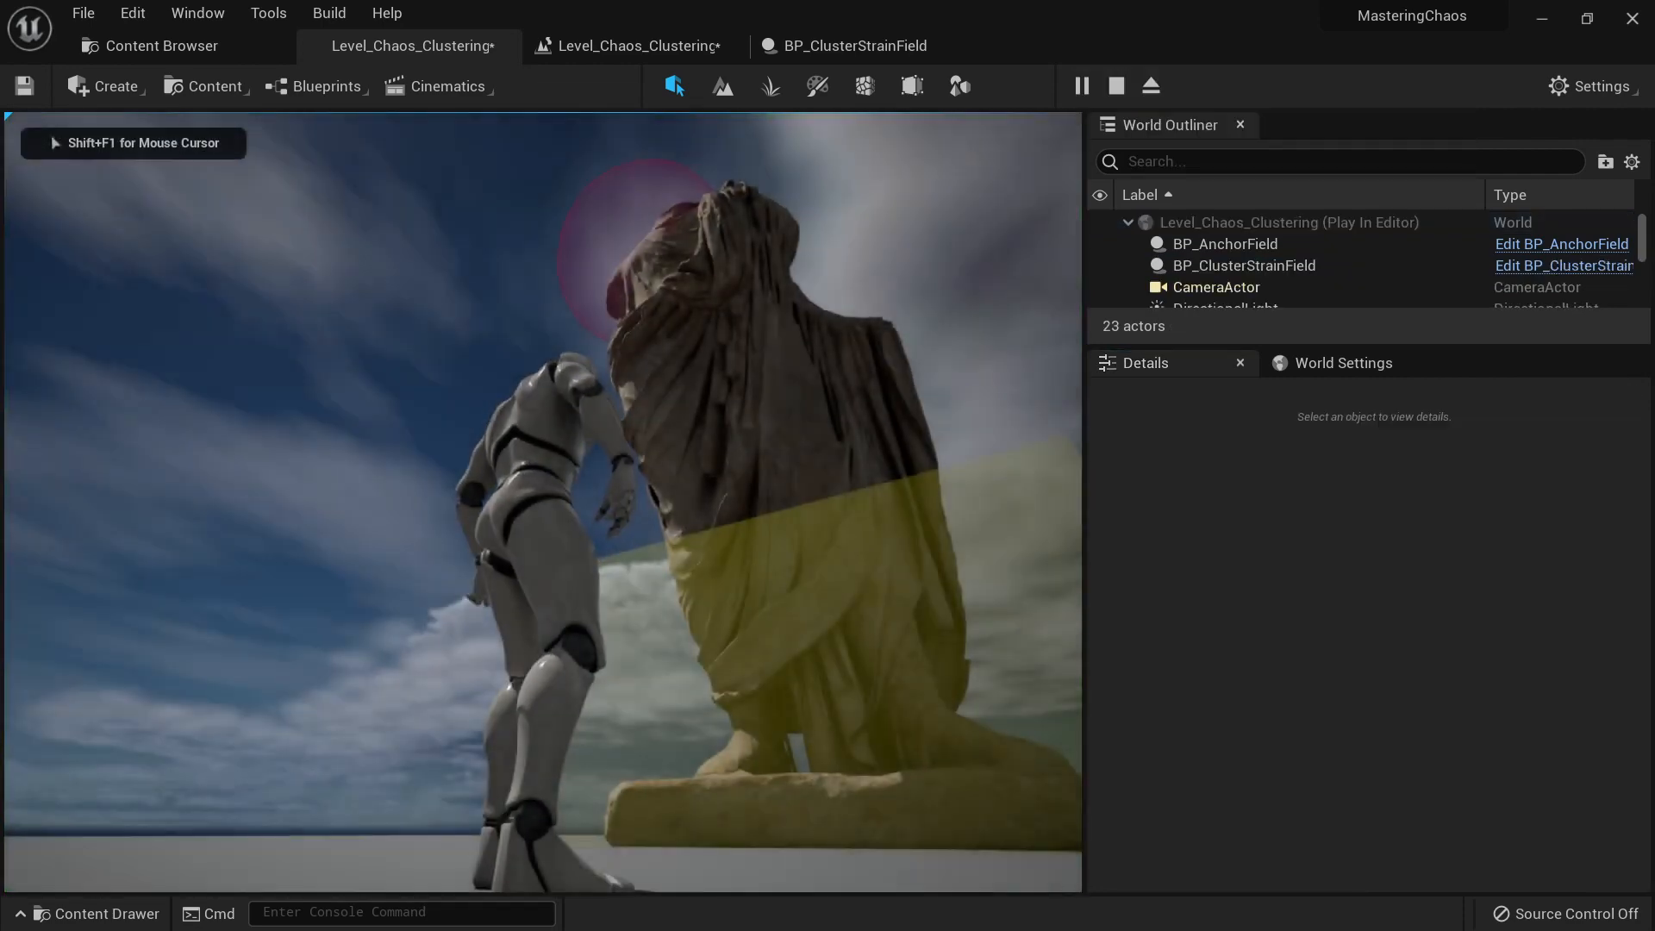
key("a")
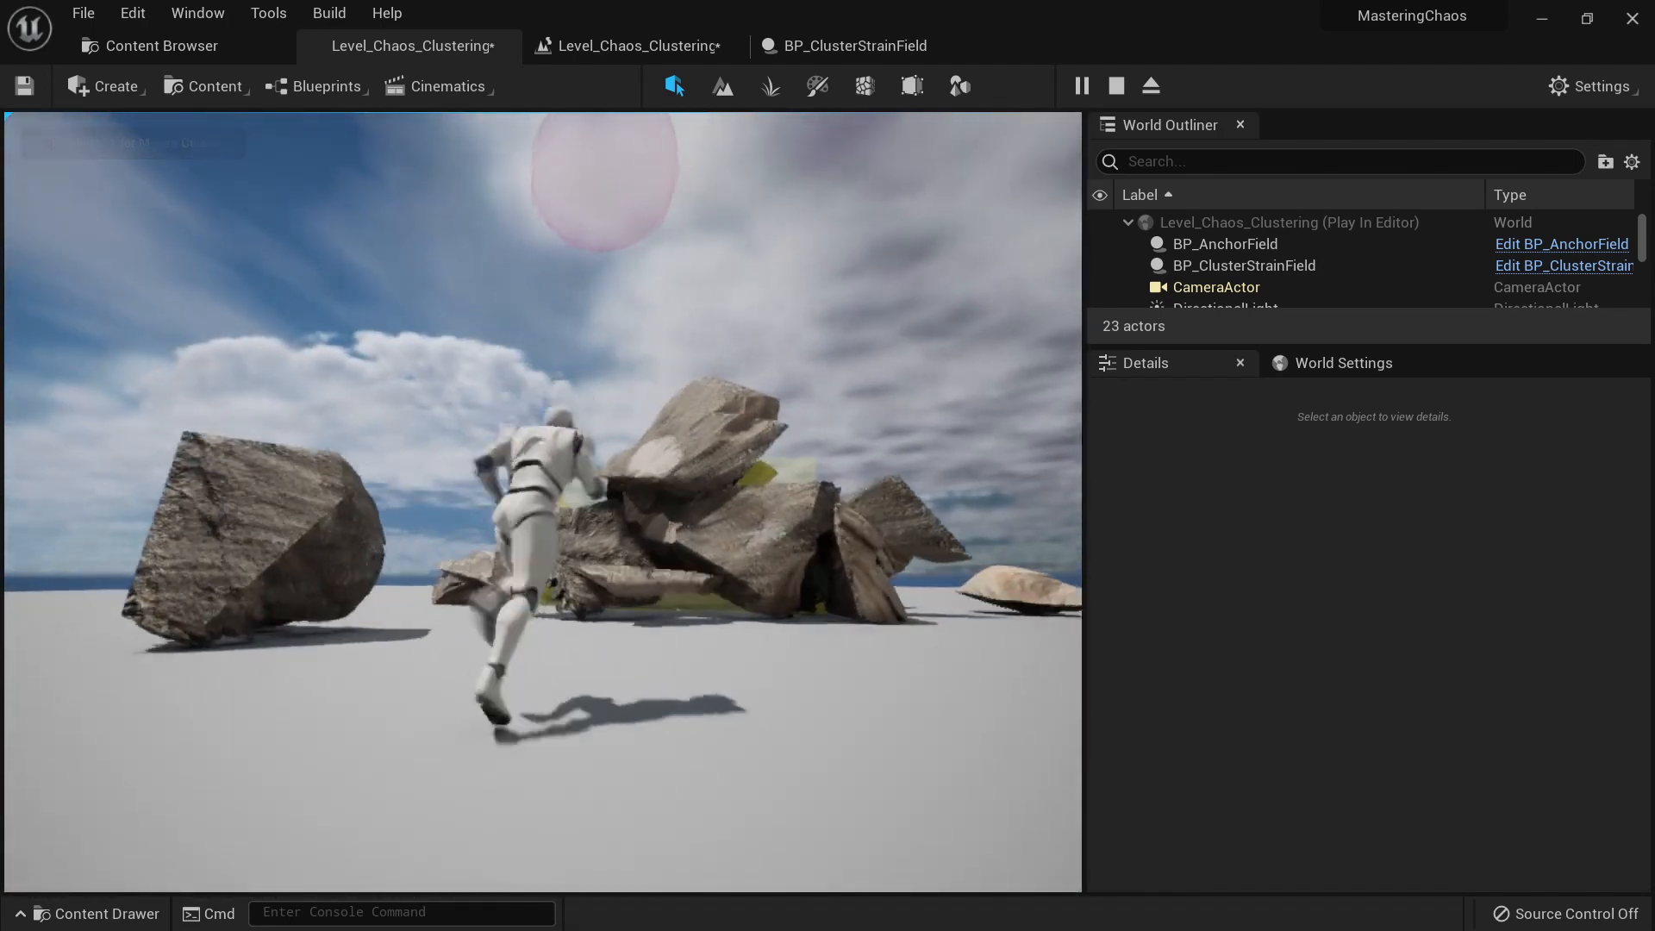
key("Escape")
Step: Focus on BP_ClusterStrainField and examine from several angles how its sphere overlaps the statue's upper part
key("f")
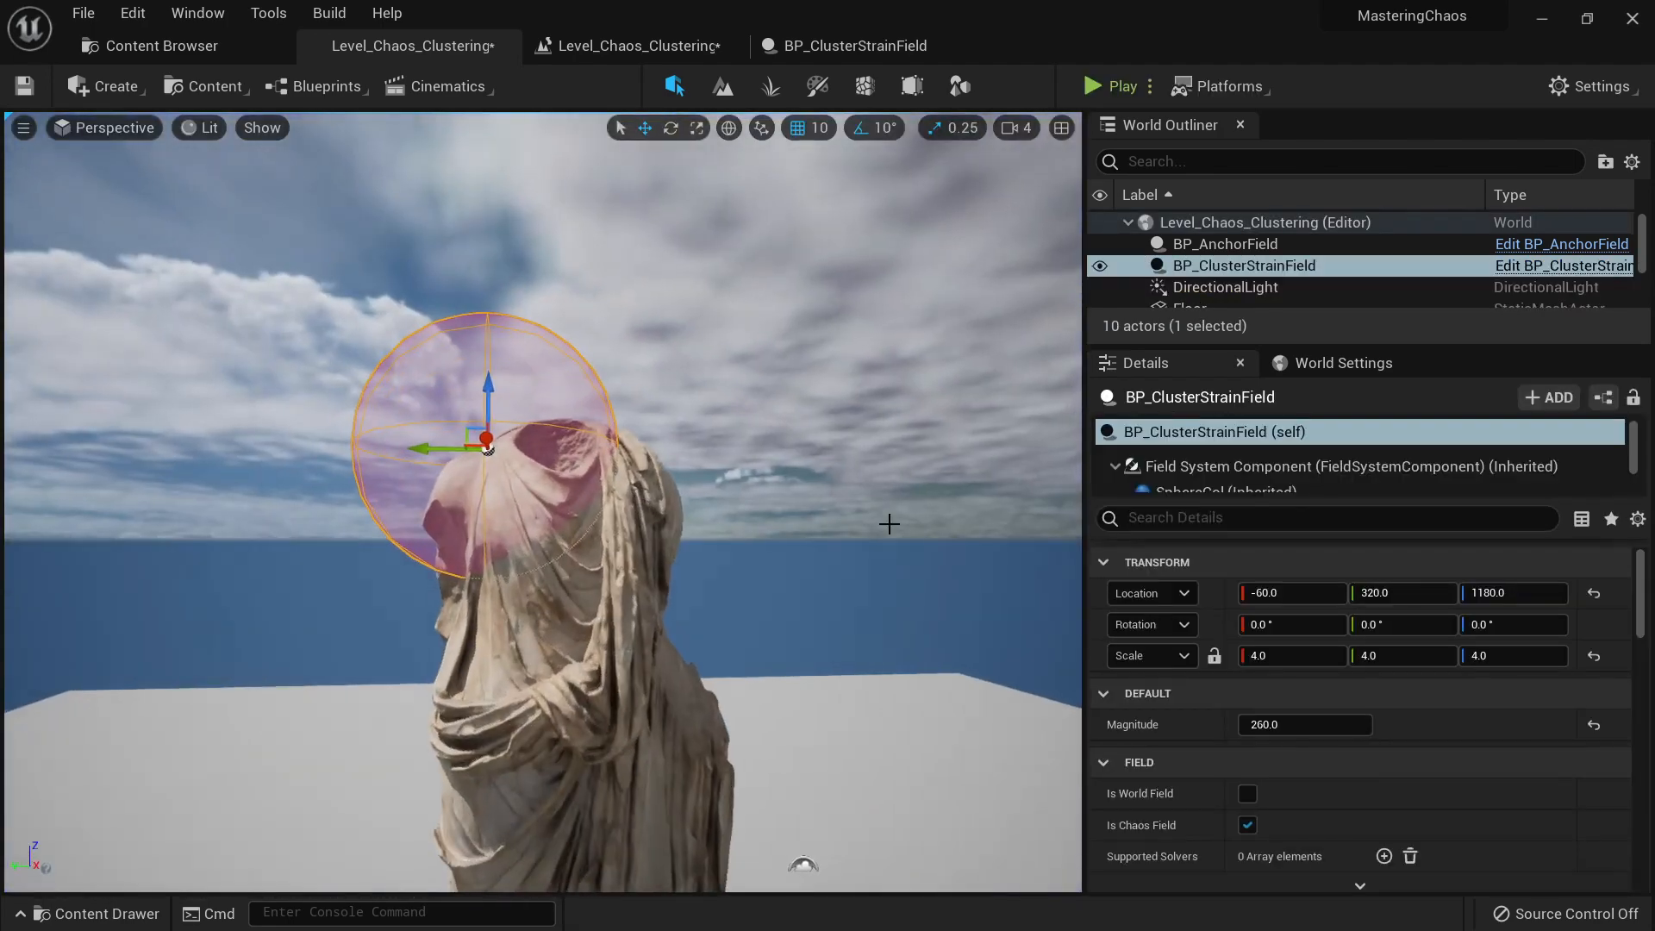
scroll(1287, 731, "down", 3)
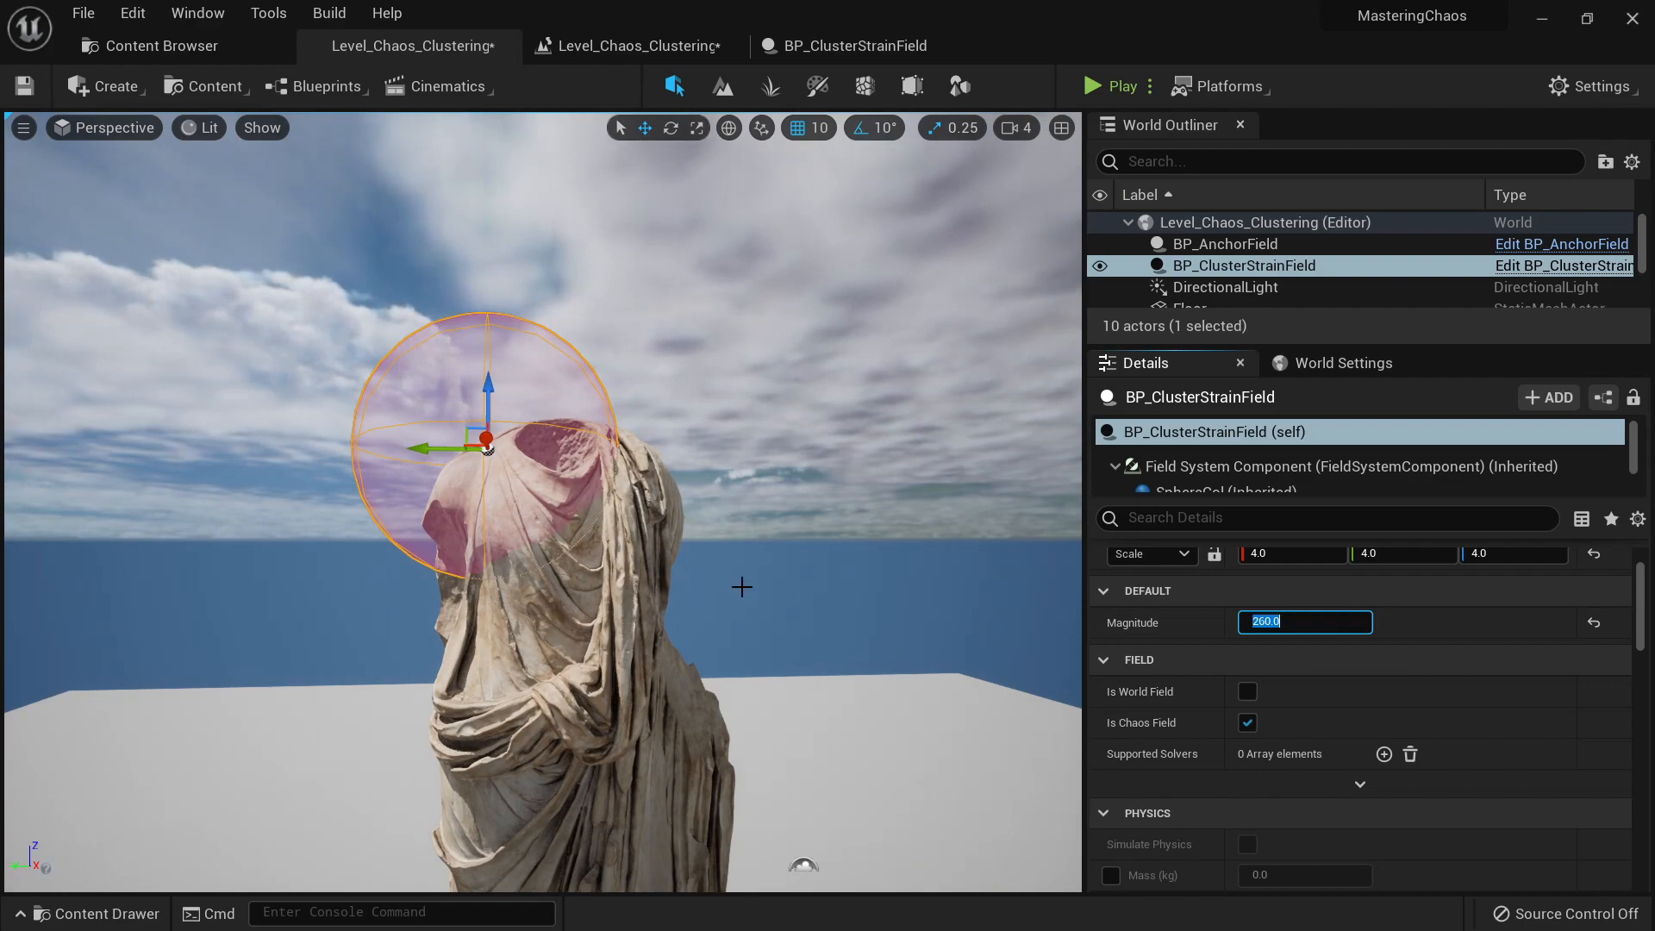
left_click_drag(629, 638, 682, 645, "alt")
scroll(682, 644, "up", 4)
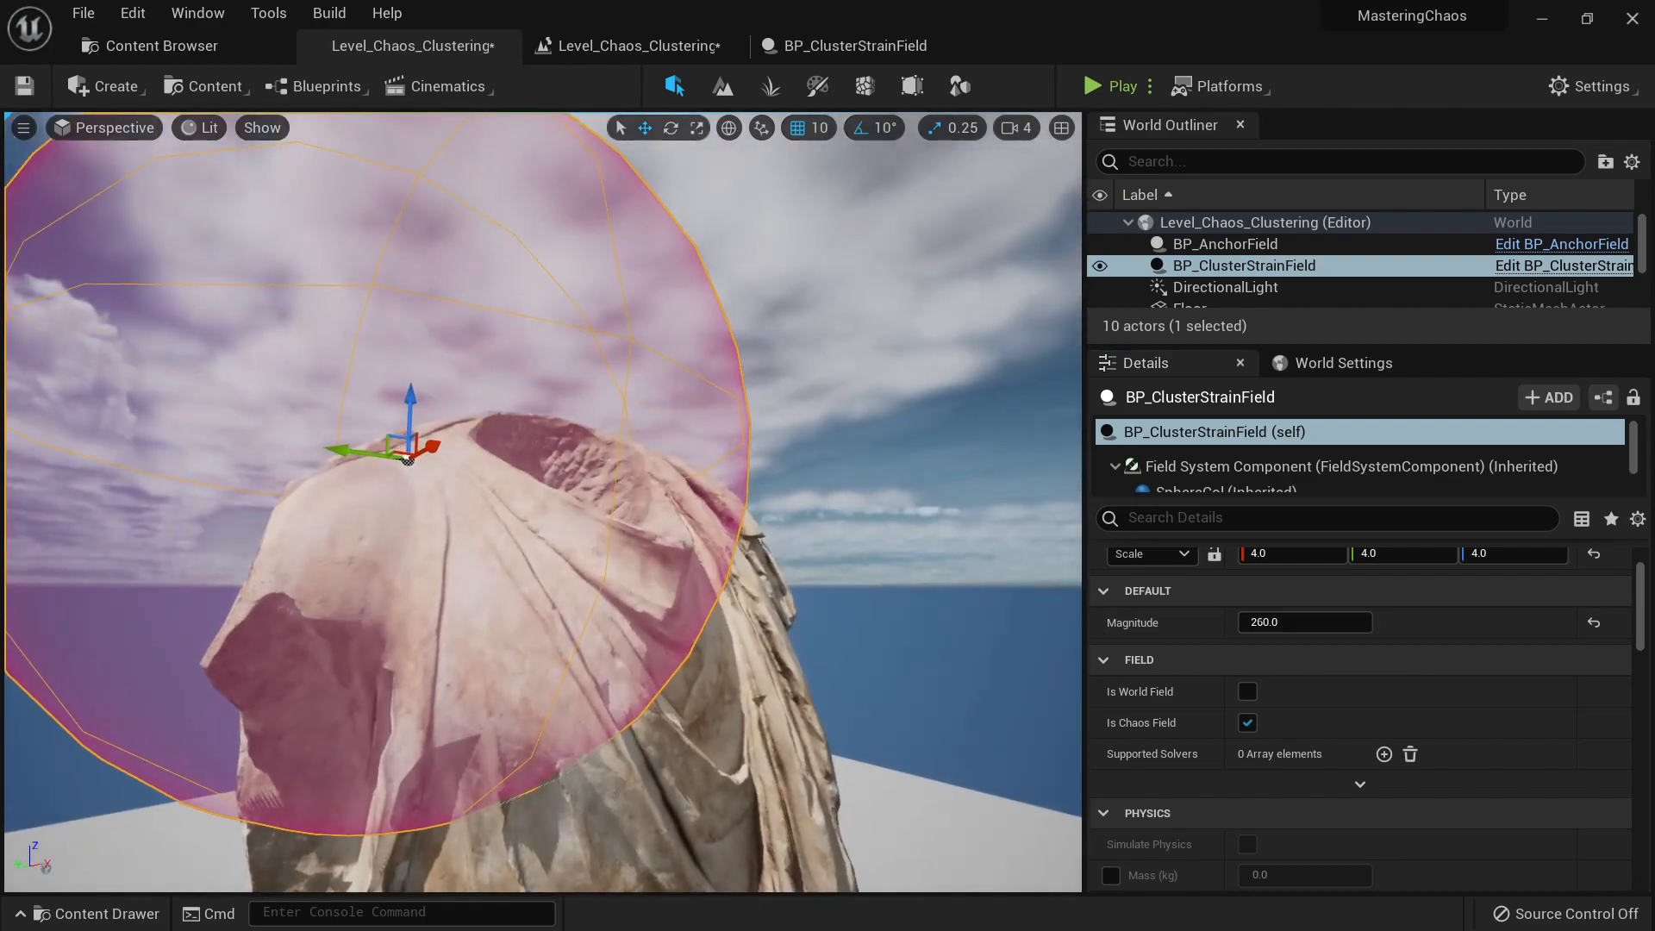
scroll(682, 645, "down", 4)
scroll(682, 645, "down", 1)
left_click_drag(636, 686, 639, 681, "alt")
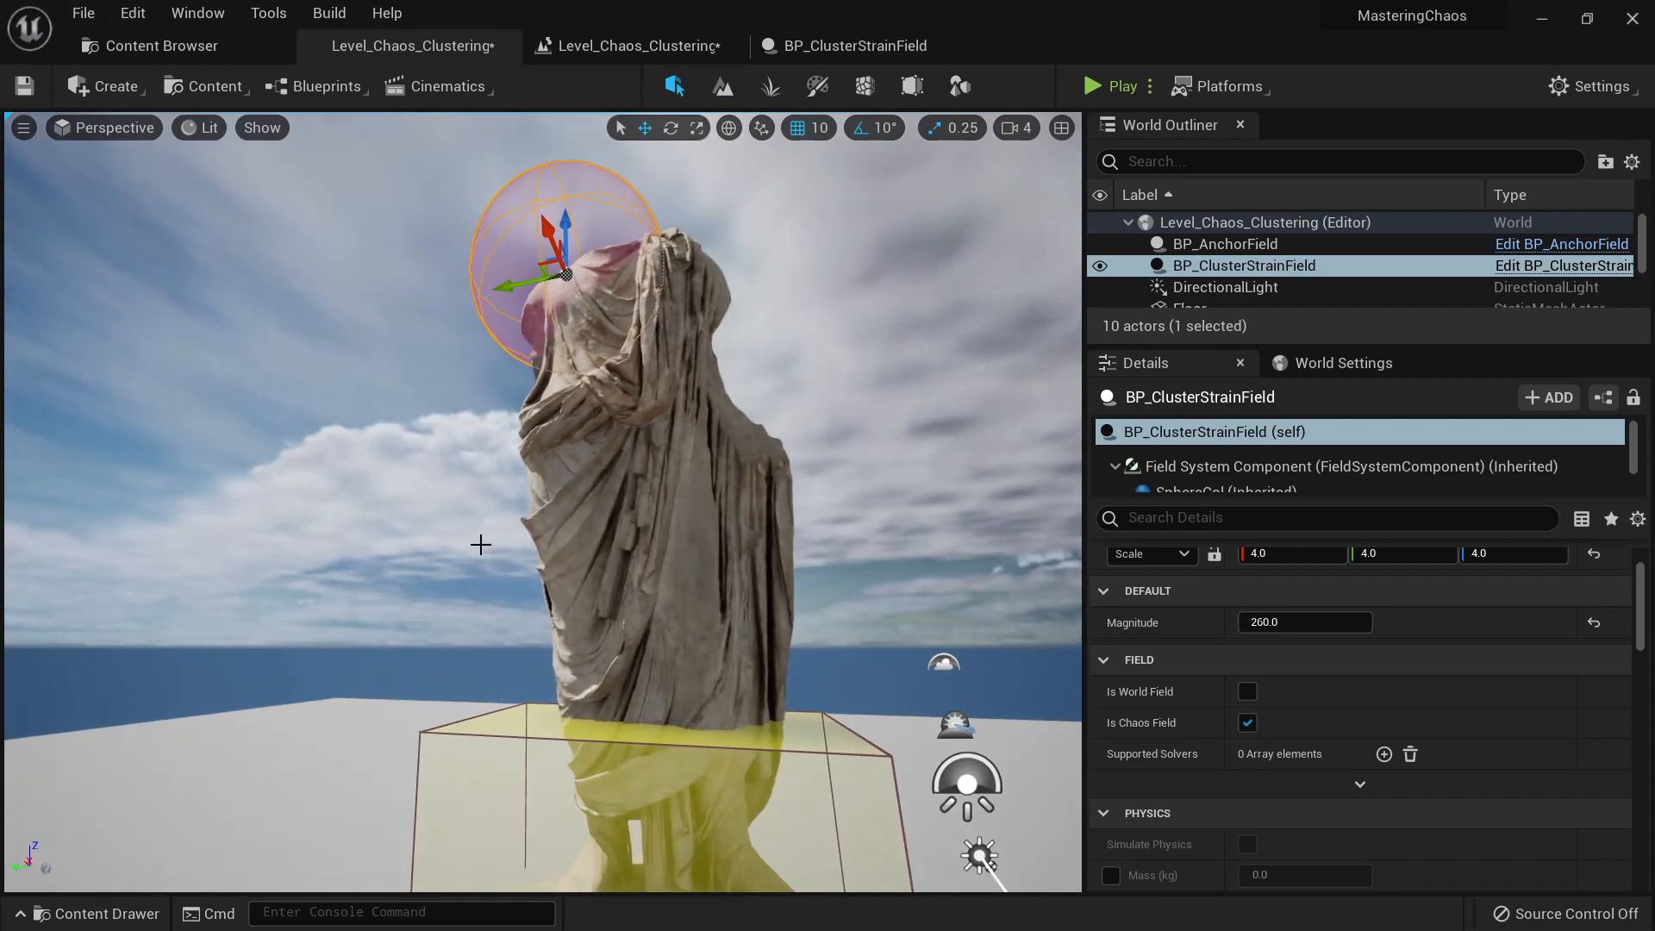
left_click_drag(616, 448, 602, 284, "alt")
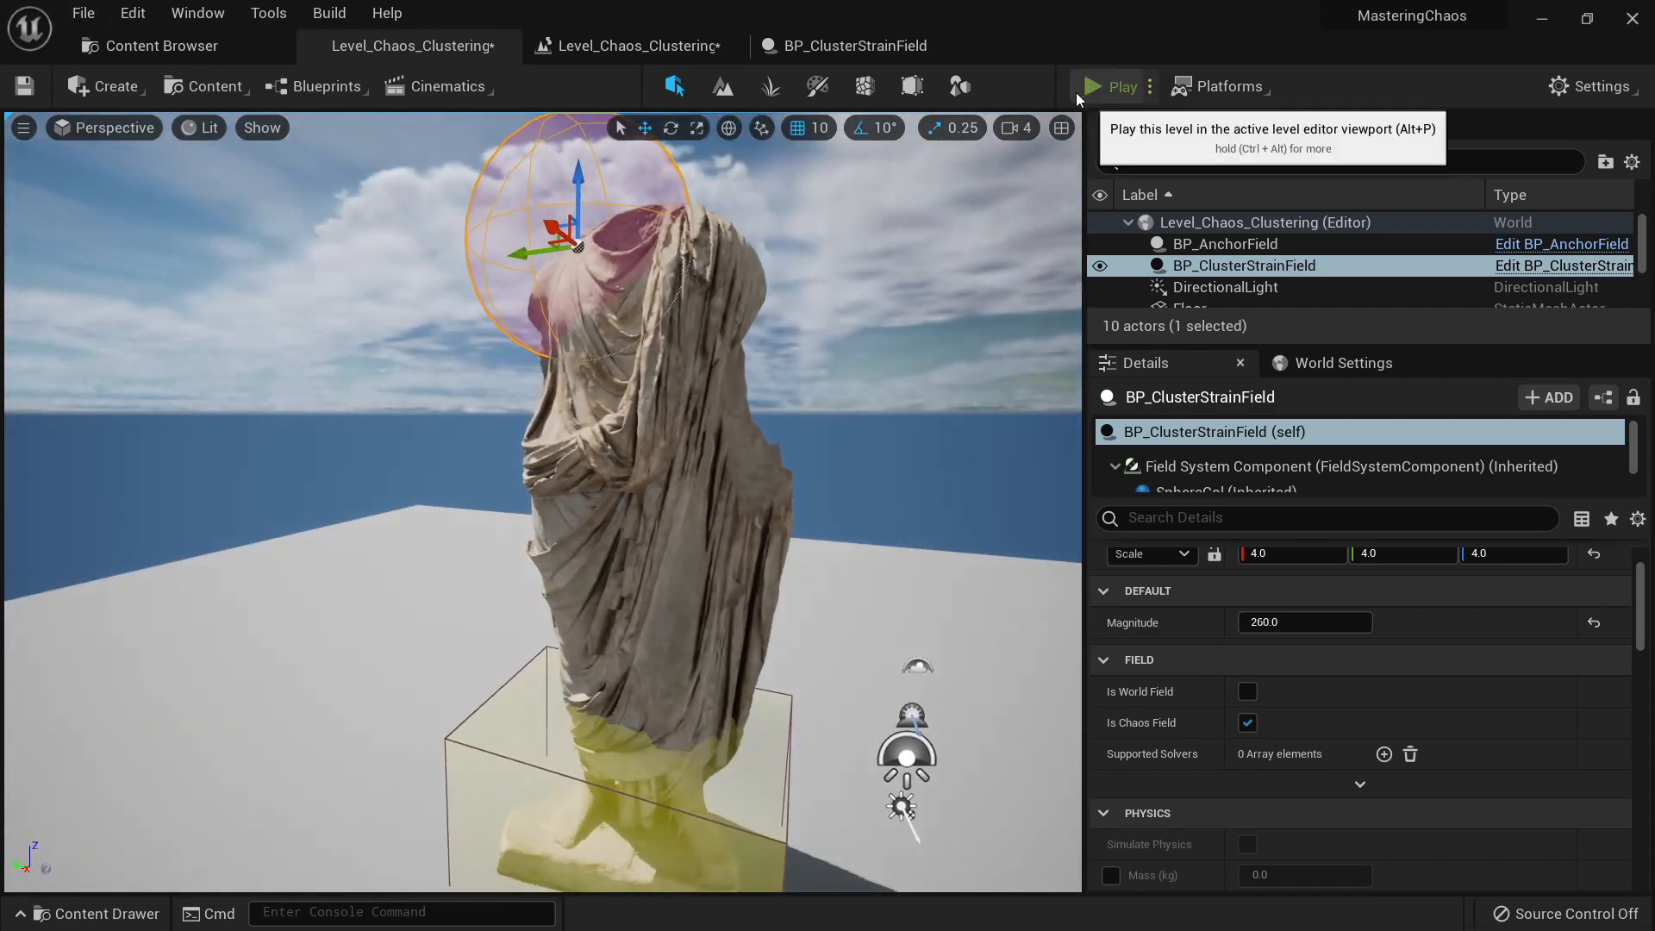
Step: Play the level again, trigger the strain field, inspect the broken statue pieces from around the pile, and stop the session
left_click(1088, 86)
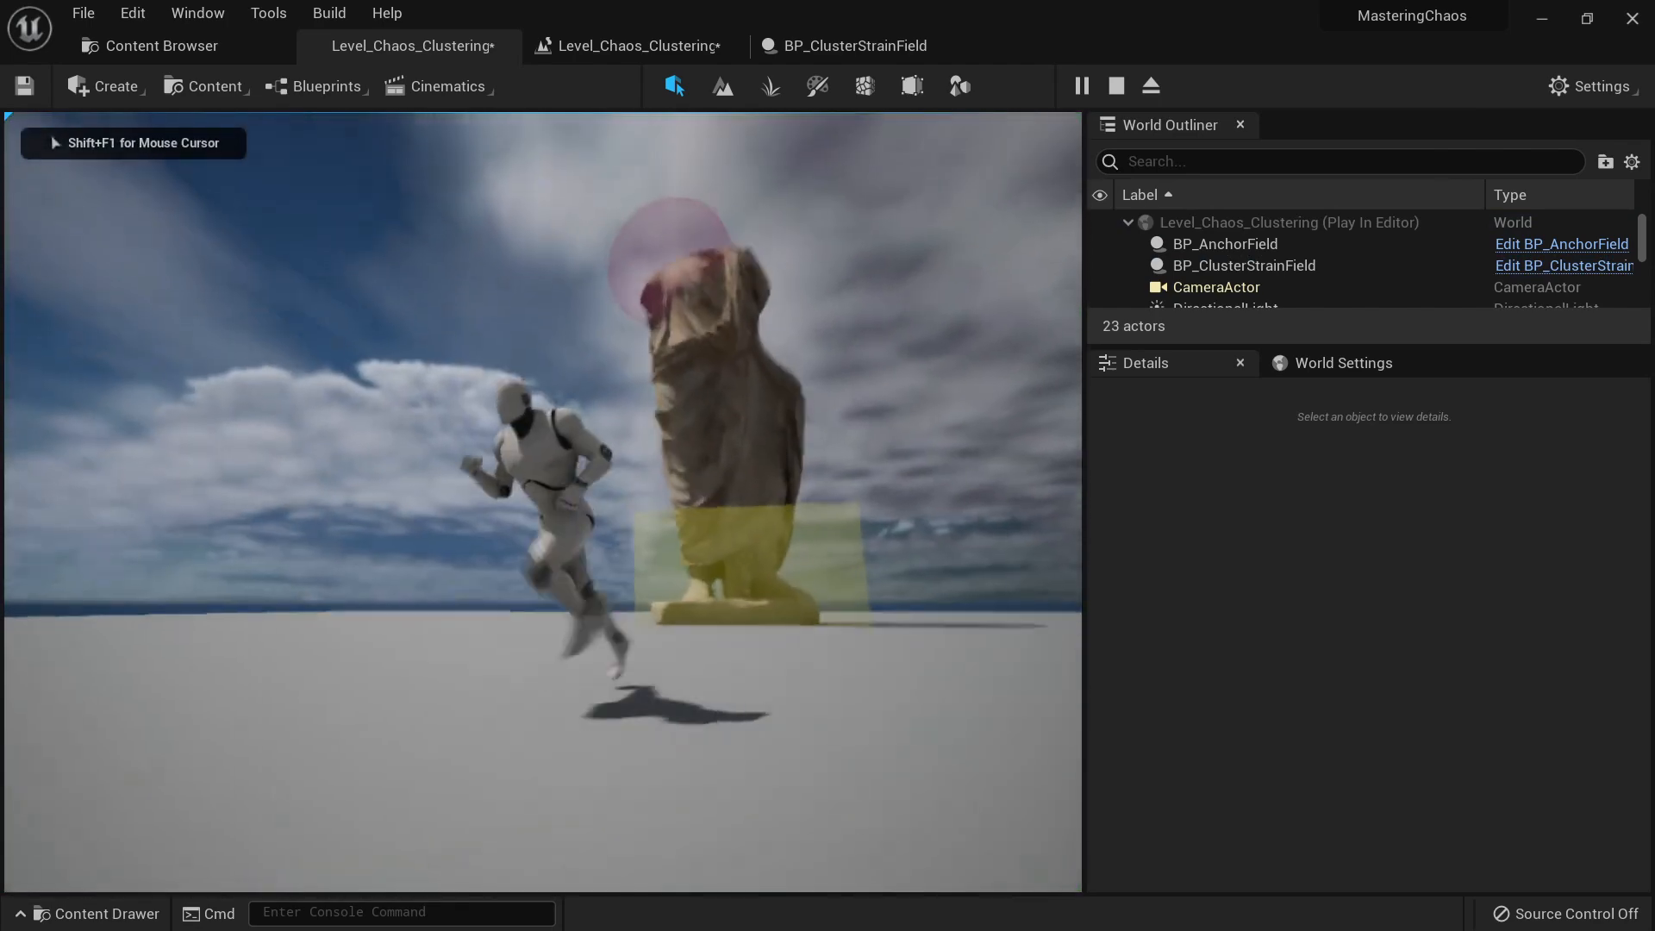
key("d")
key("w")
key("a")
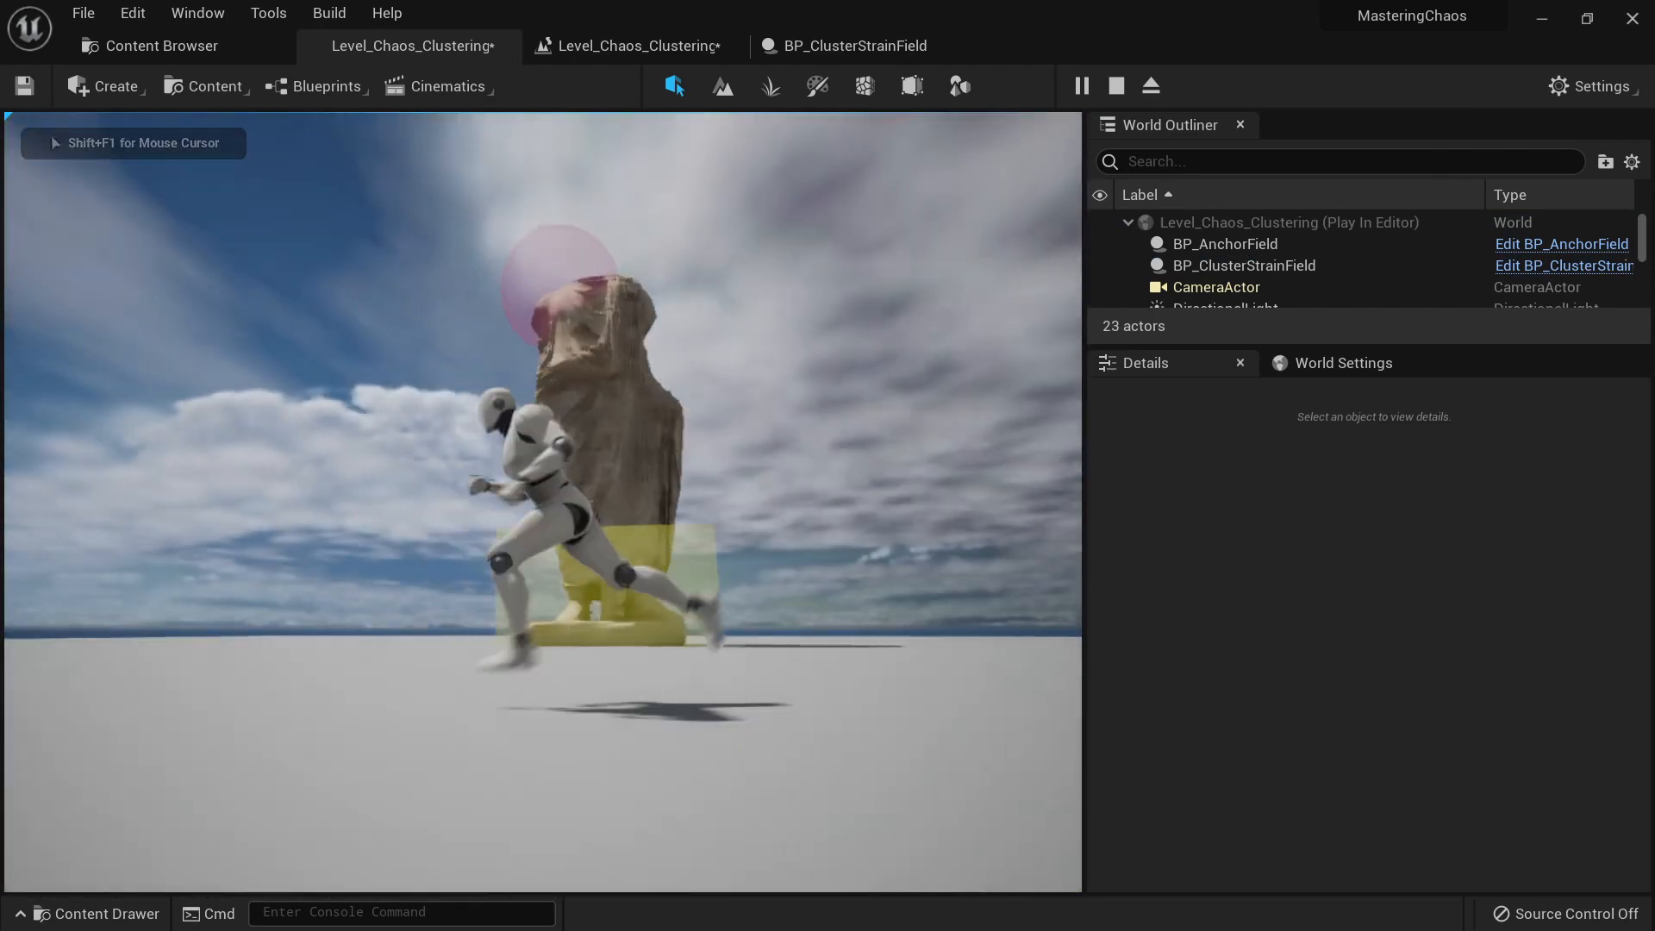
key("w")
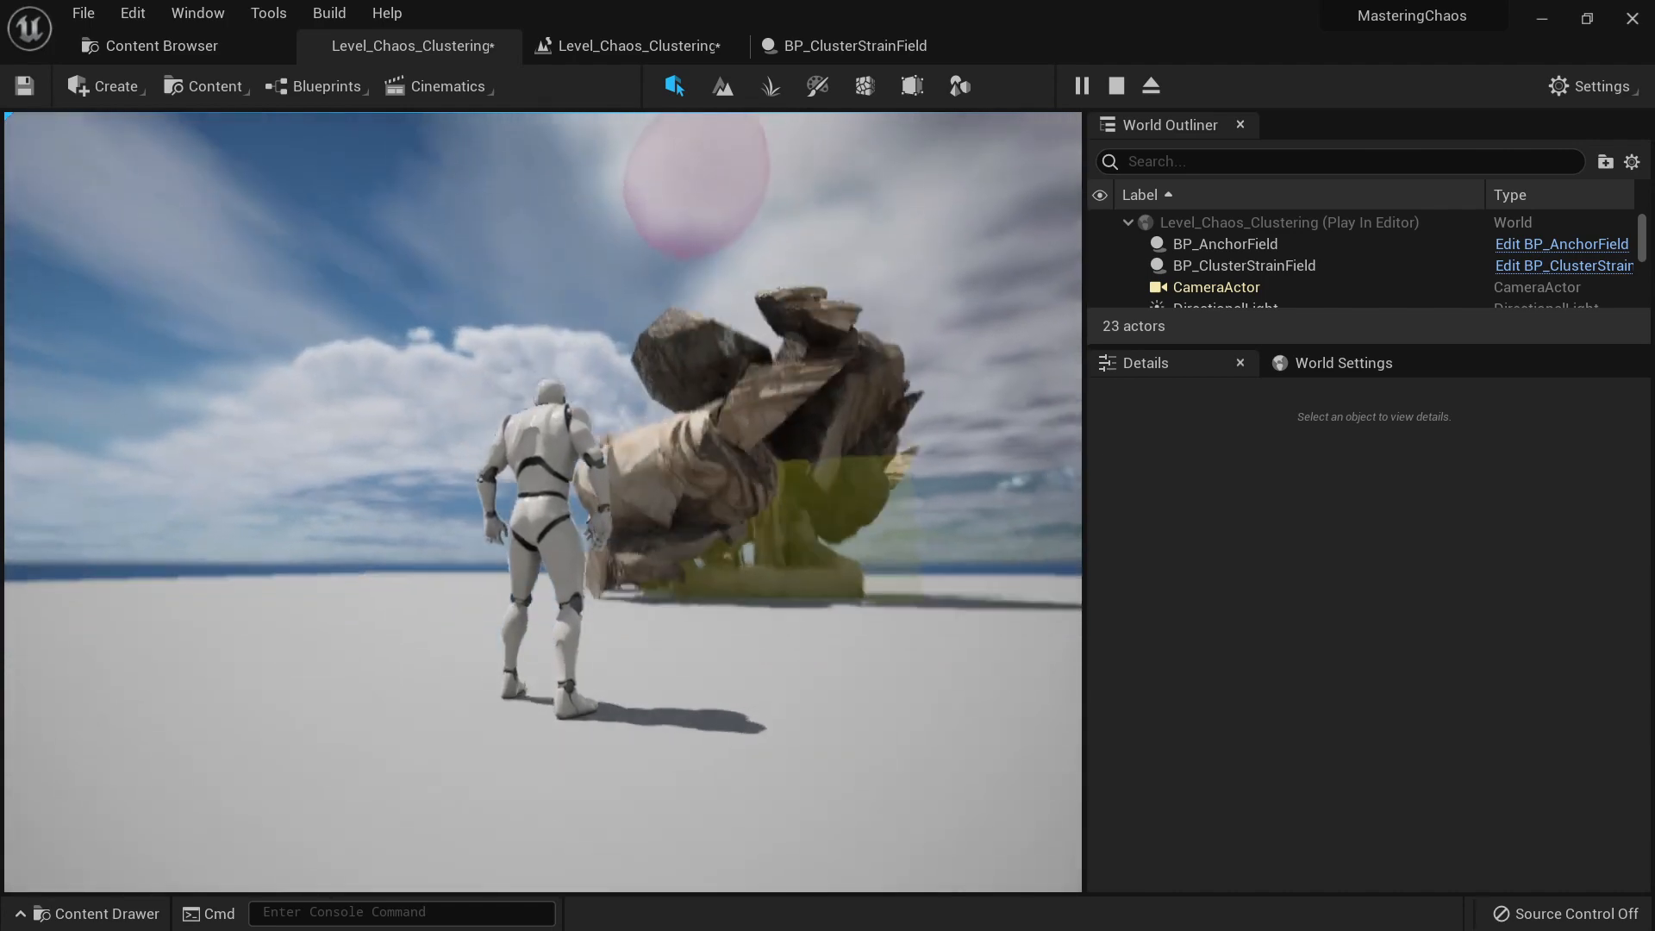
key("w")
key("a")
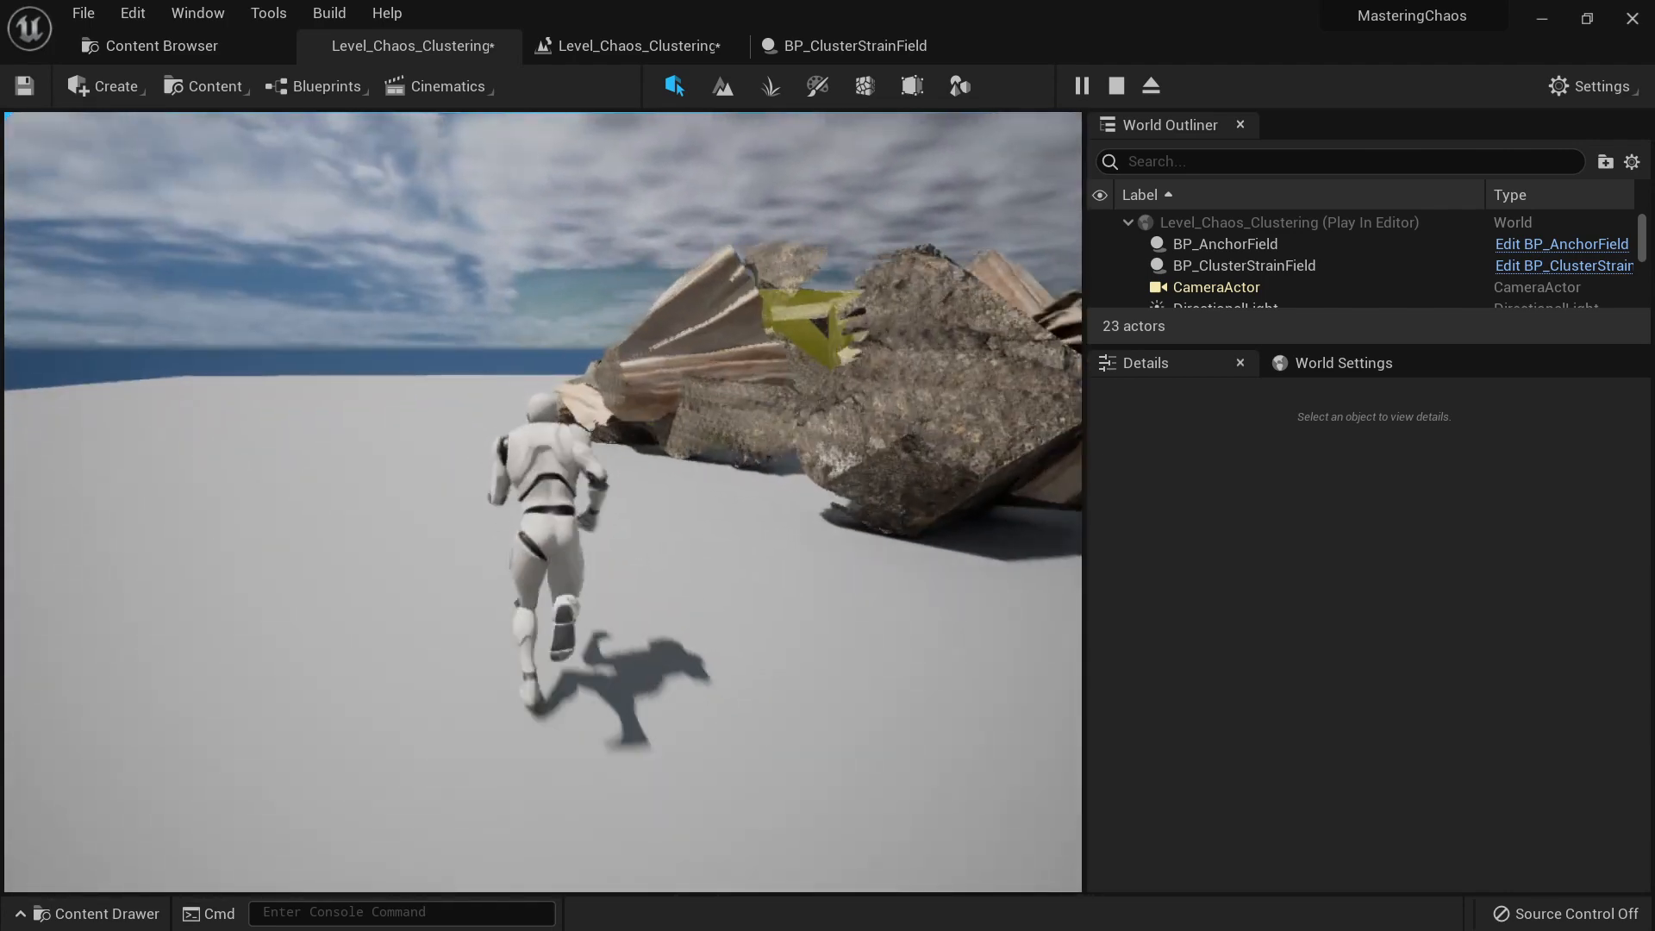
key("d")
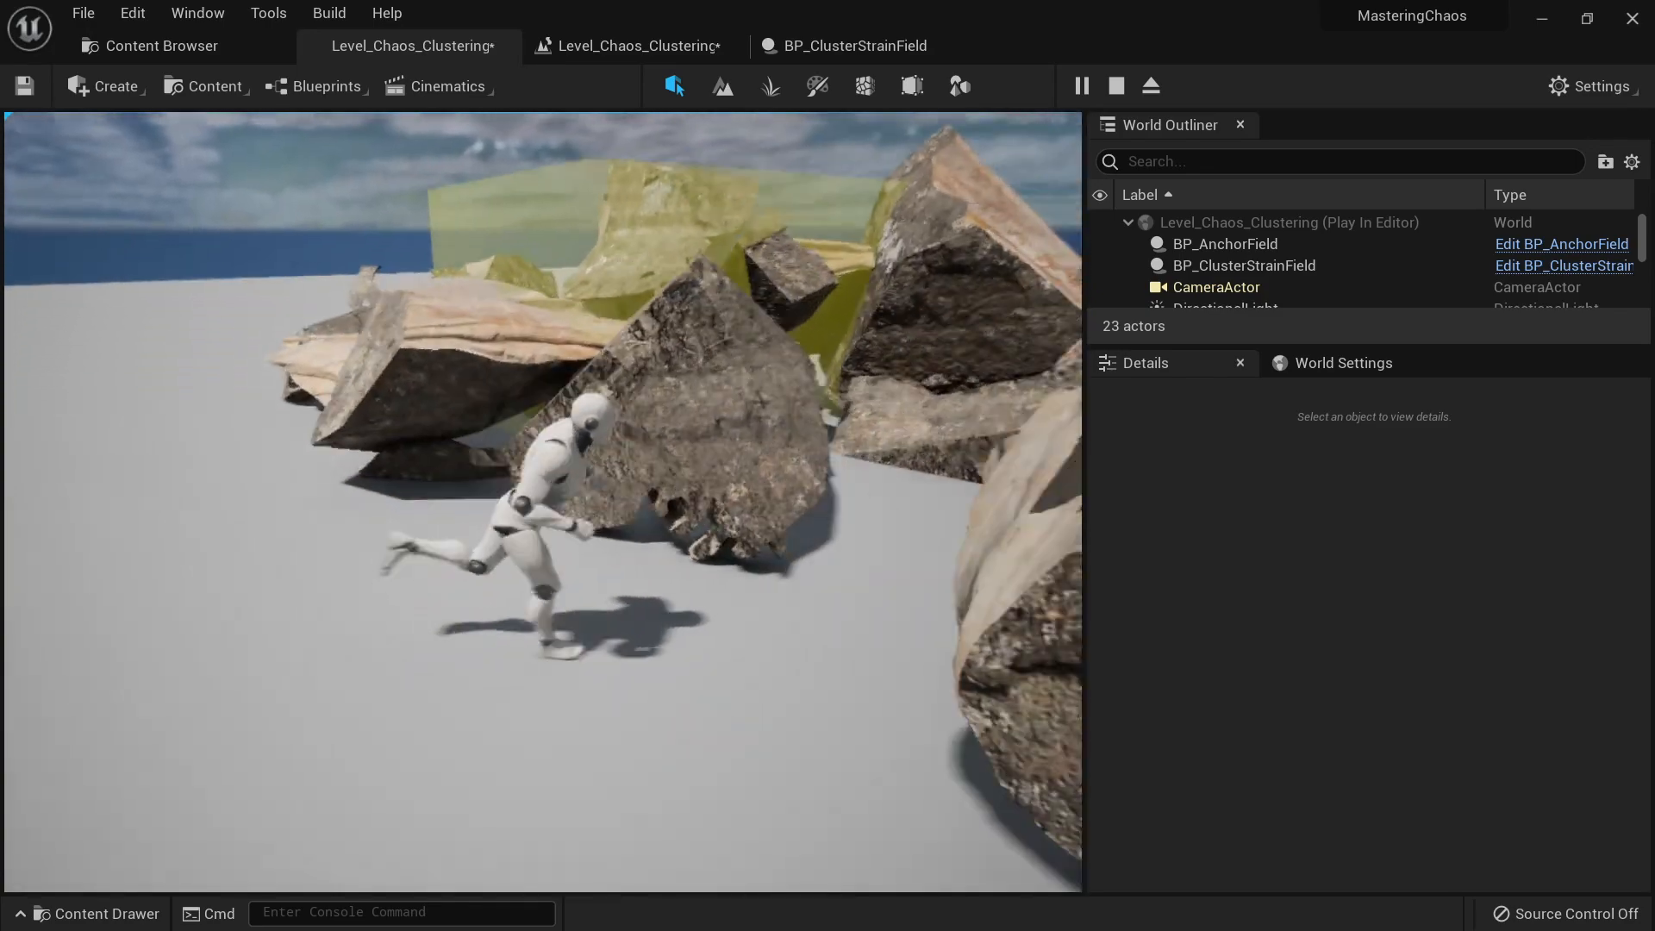
key("w")
key("a")
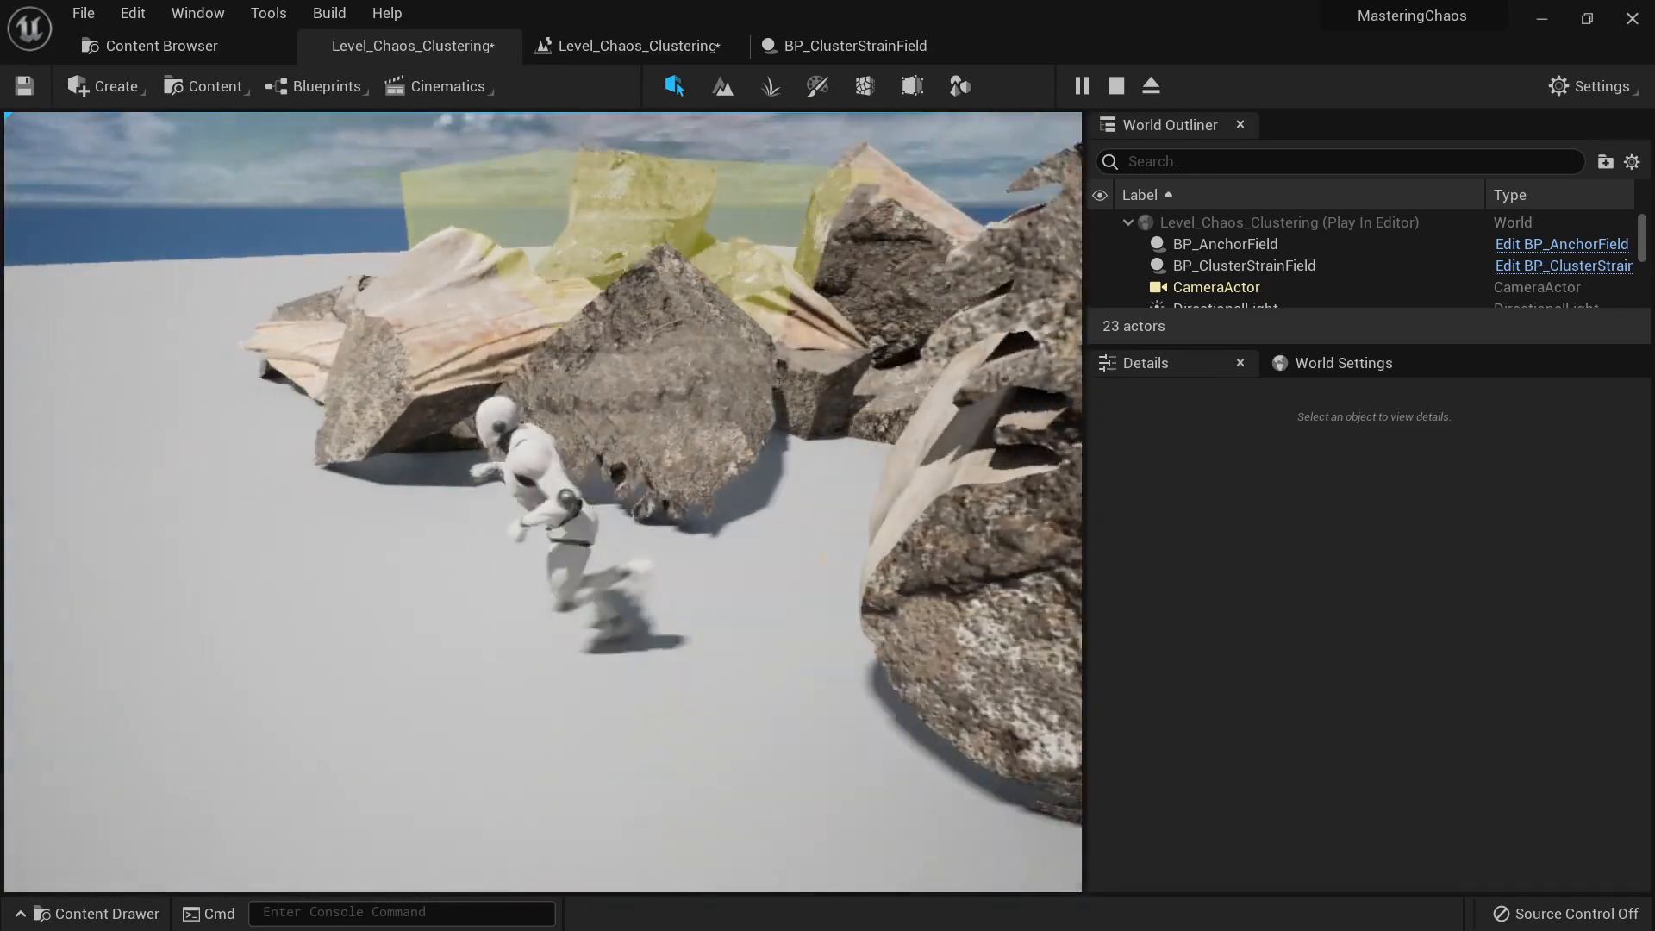
key("w")
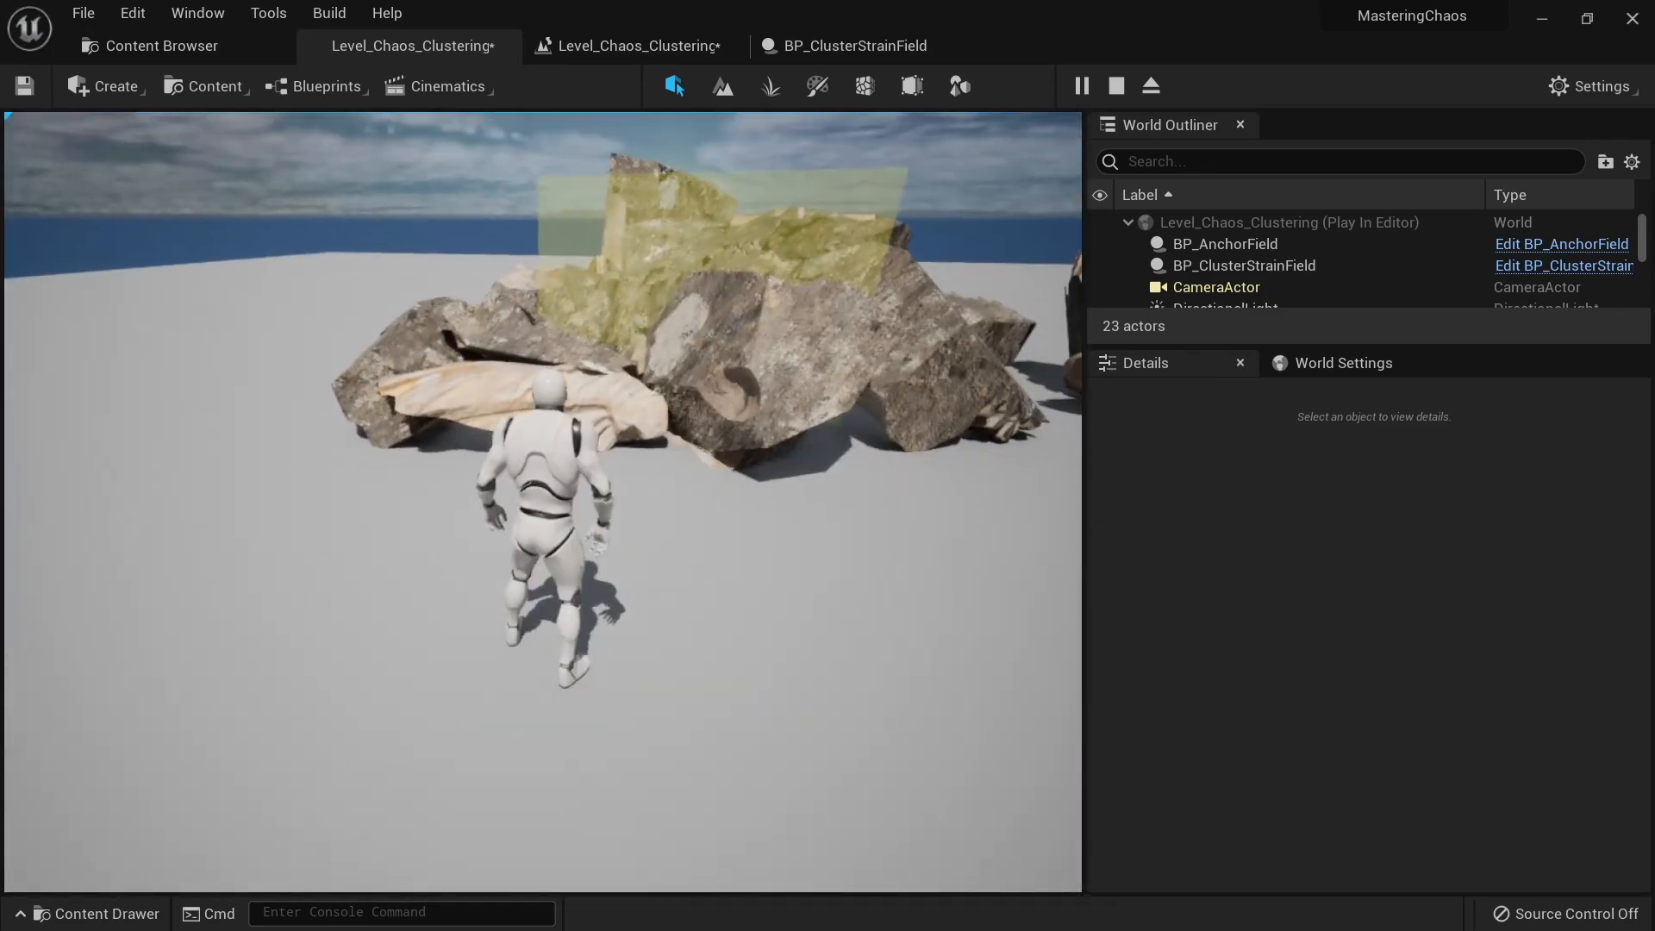
key("d")
key("Escape")
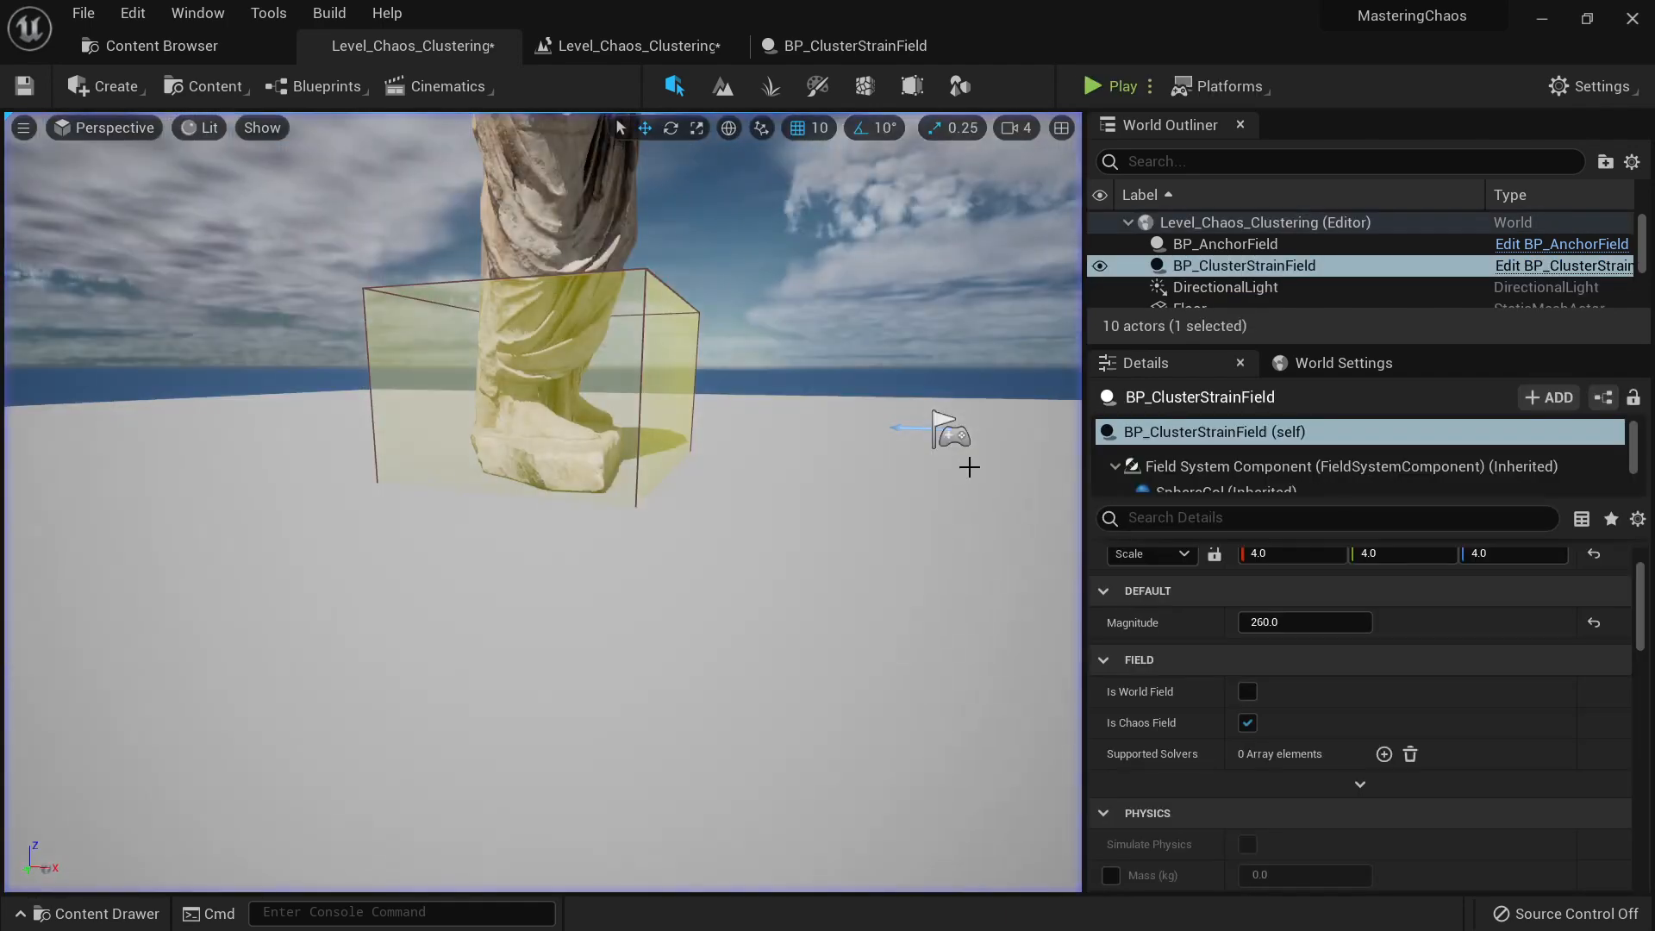
Step: Place a BP_ForceAndStrain actor in the level instead of the cluster strain field and position it at the statue's shoulder
right_click_drag(968, 467, 968, 435)
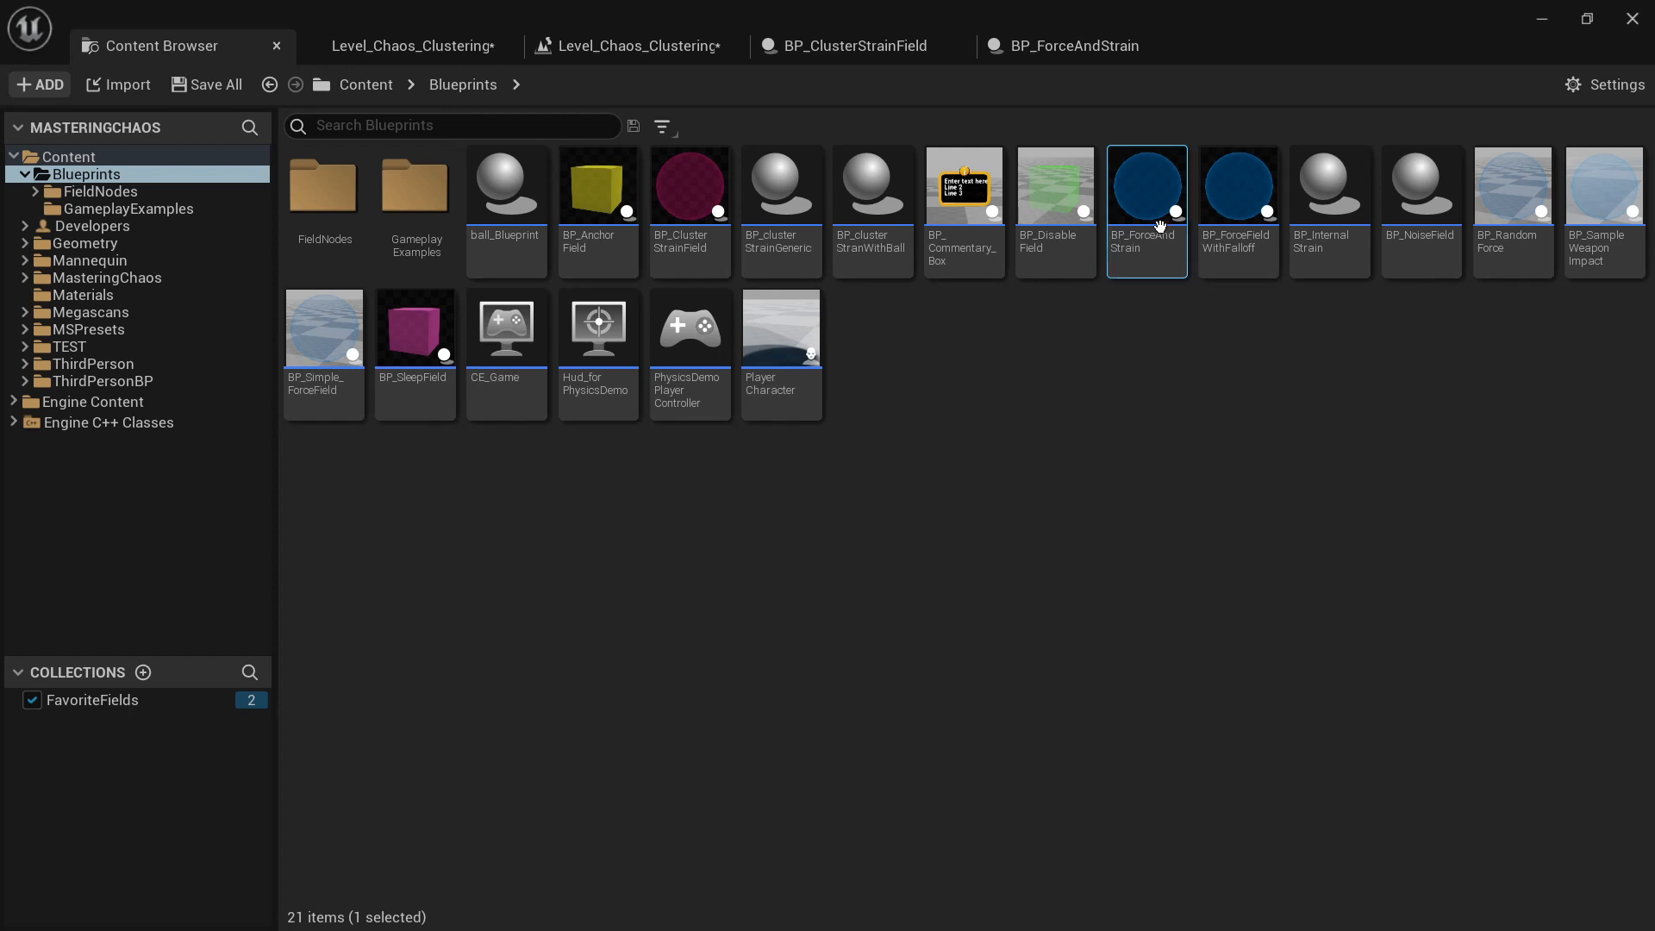
mouse_move(1145, 183)
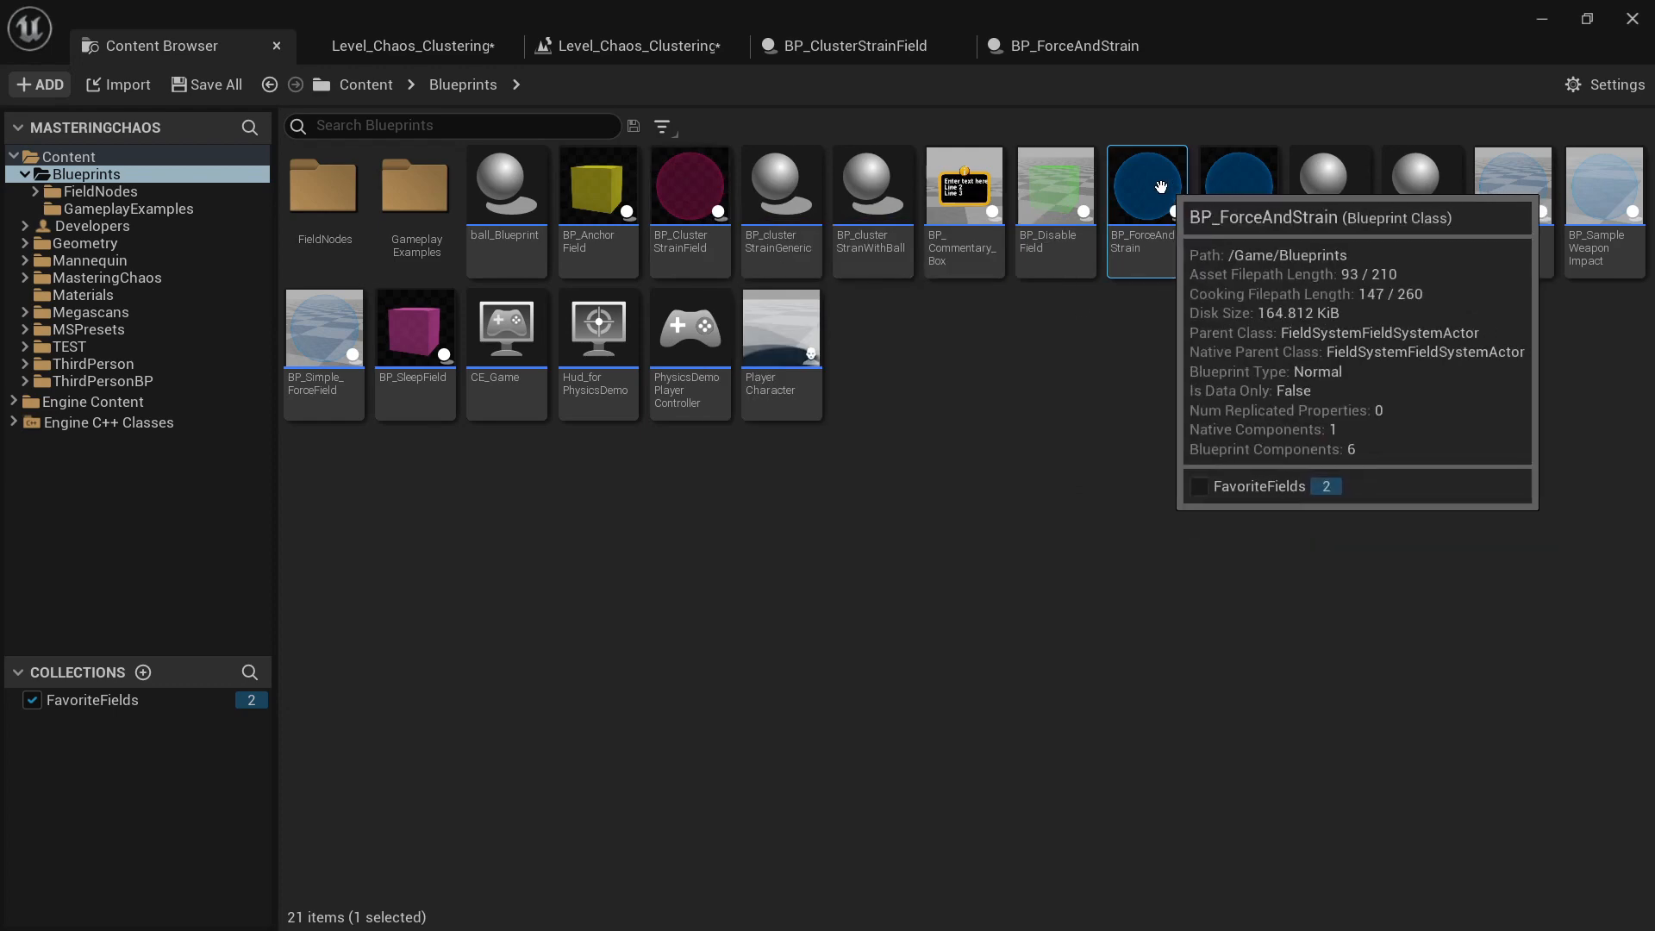
left_click_drag(1121, 277, 615, 462)
right_click_drag(615, 462, 711, 556)
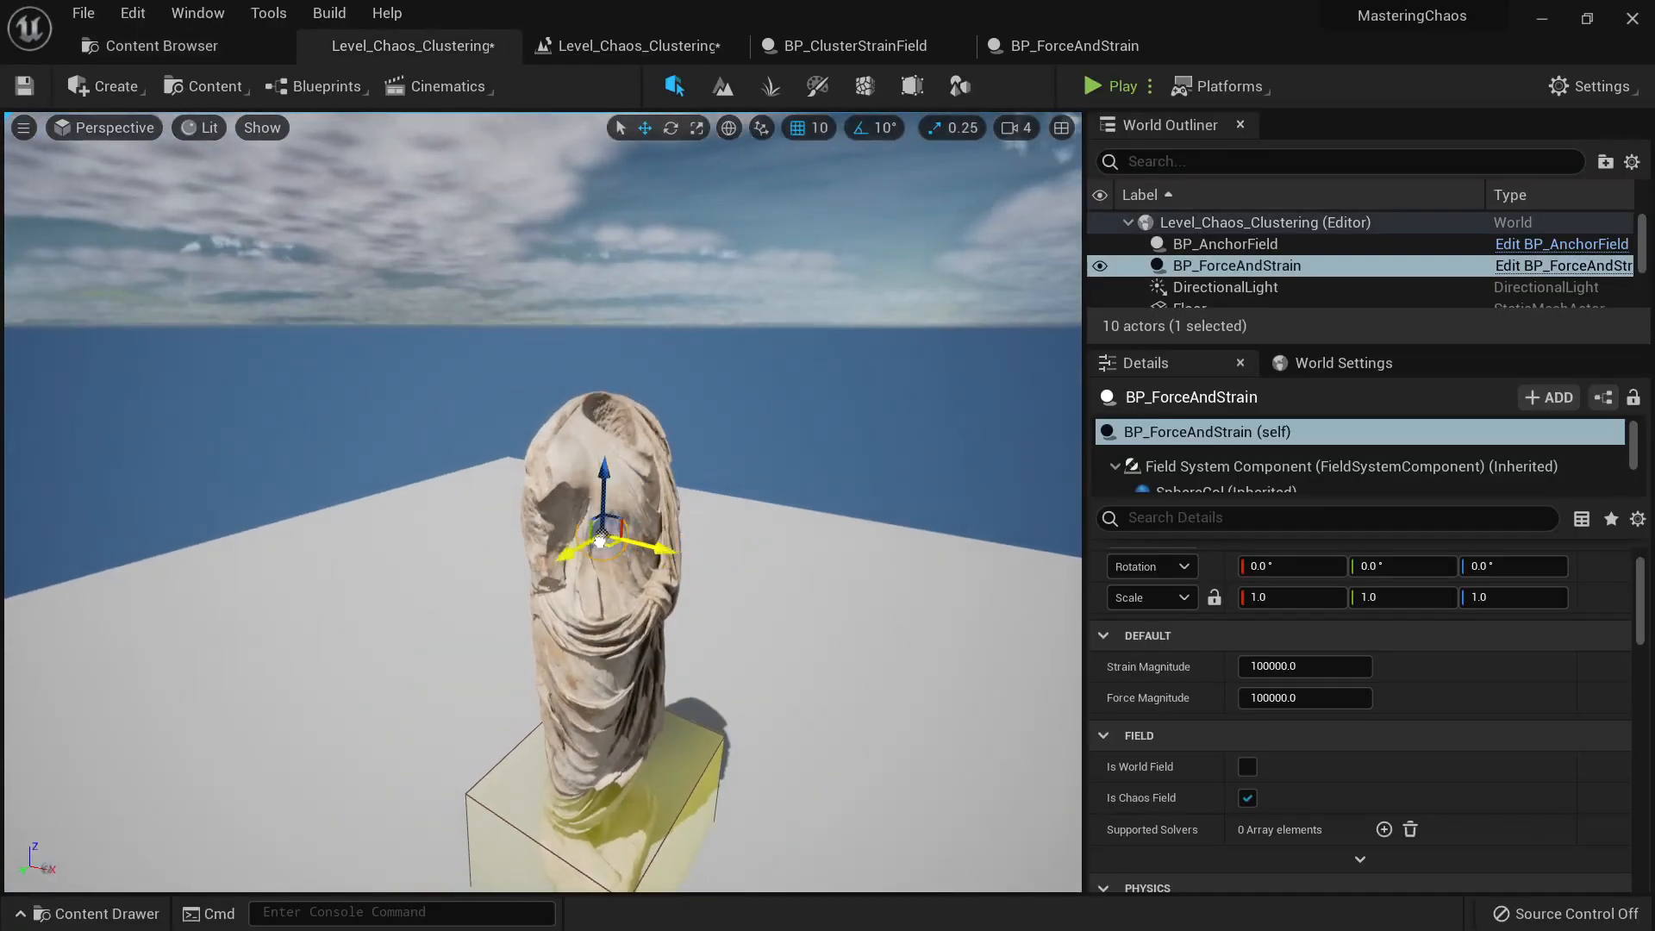
left_click_drag(562, 476, 564, 446)
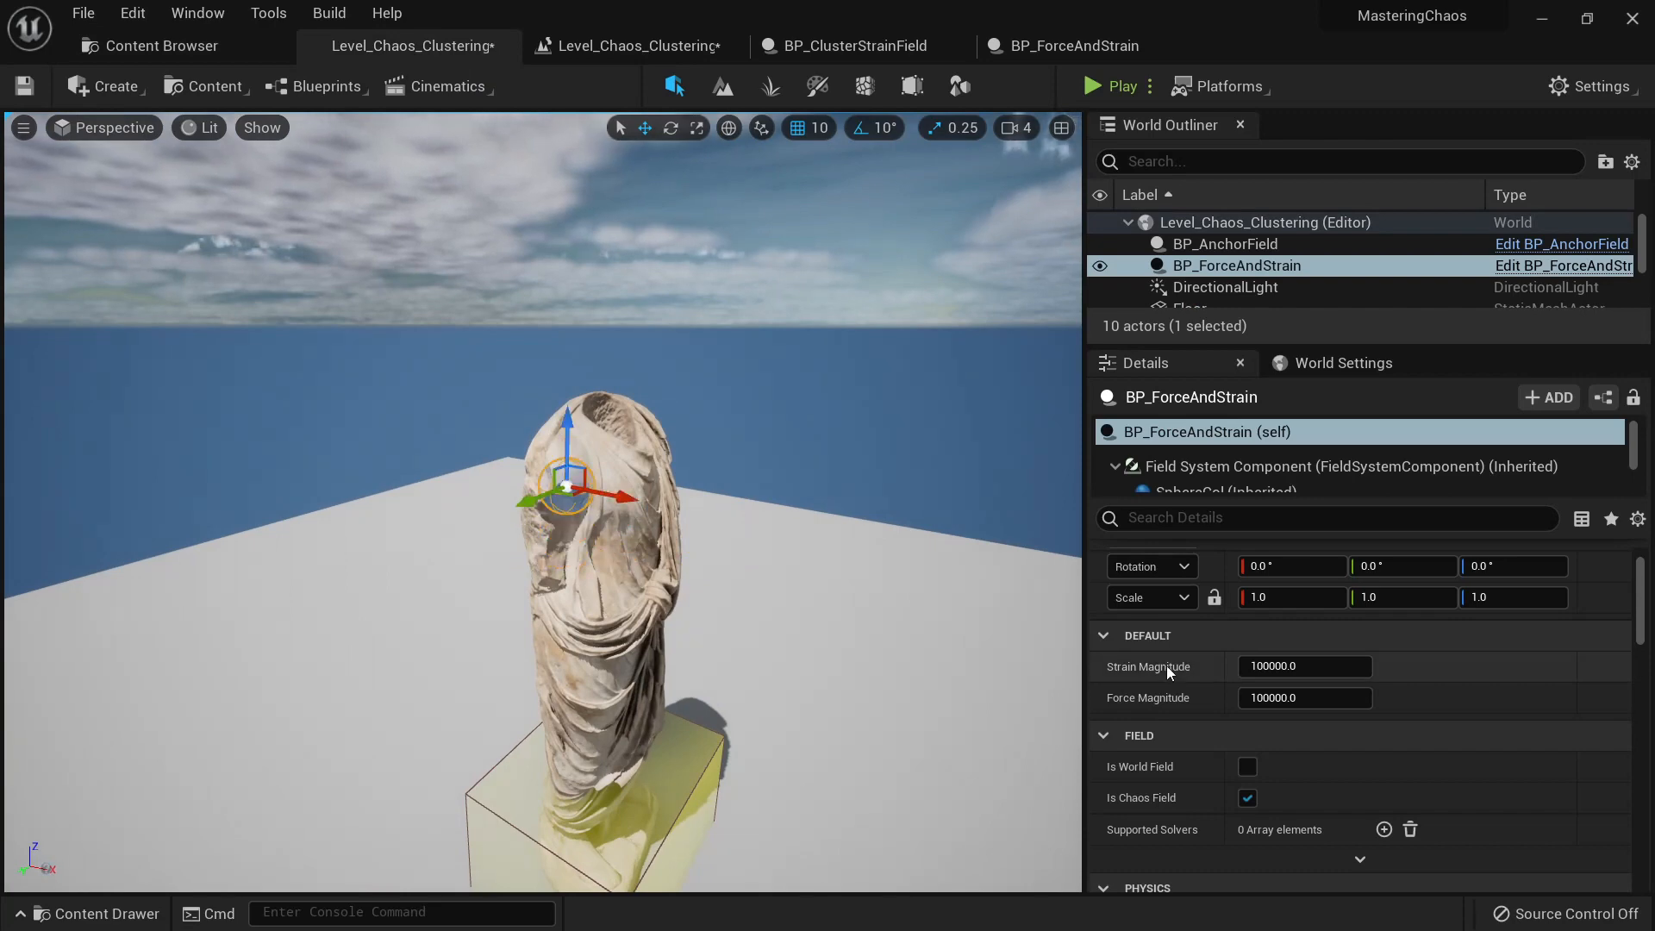
Step: Examine the BP_ForceAndStrain sphere's placement on the statue and its strain and force magnitude settings
key("w")
right_click_drag(828, 569, 725, 558)
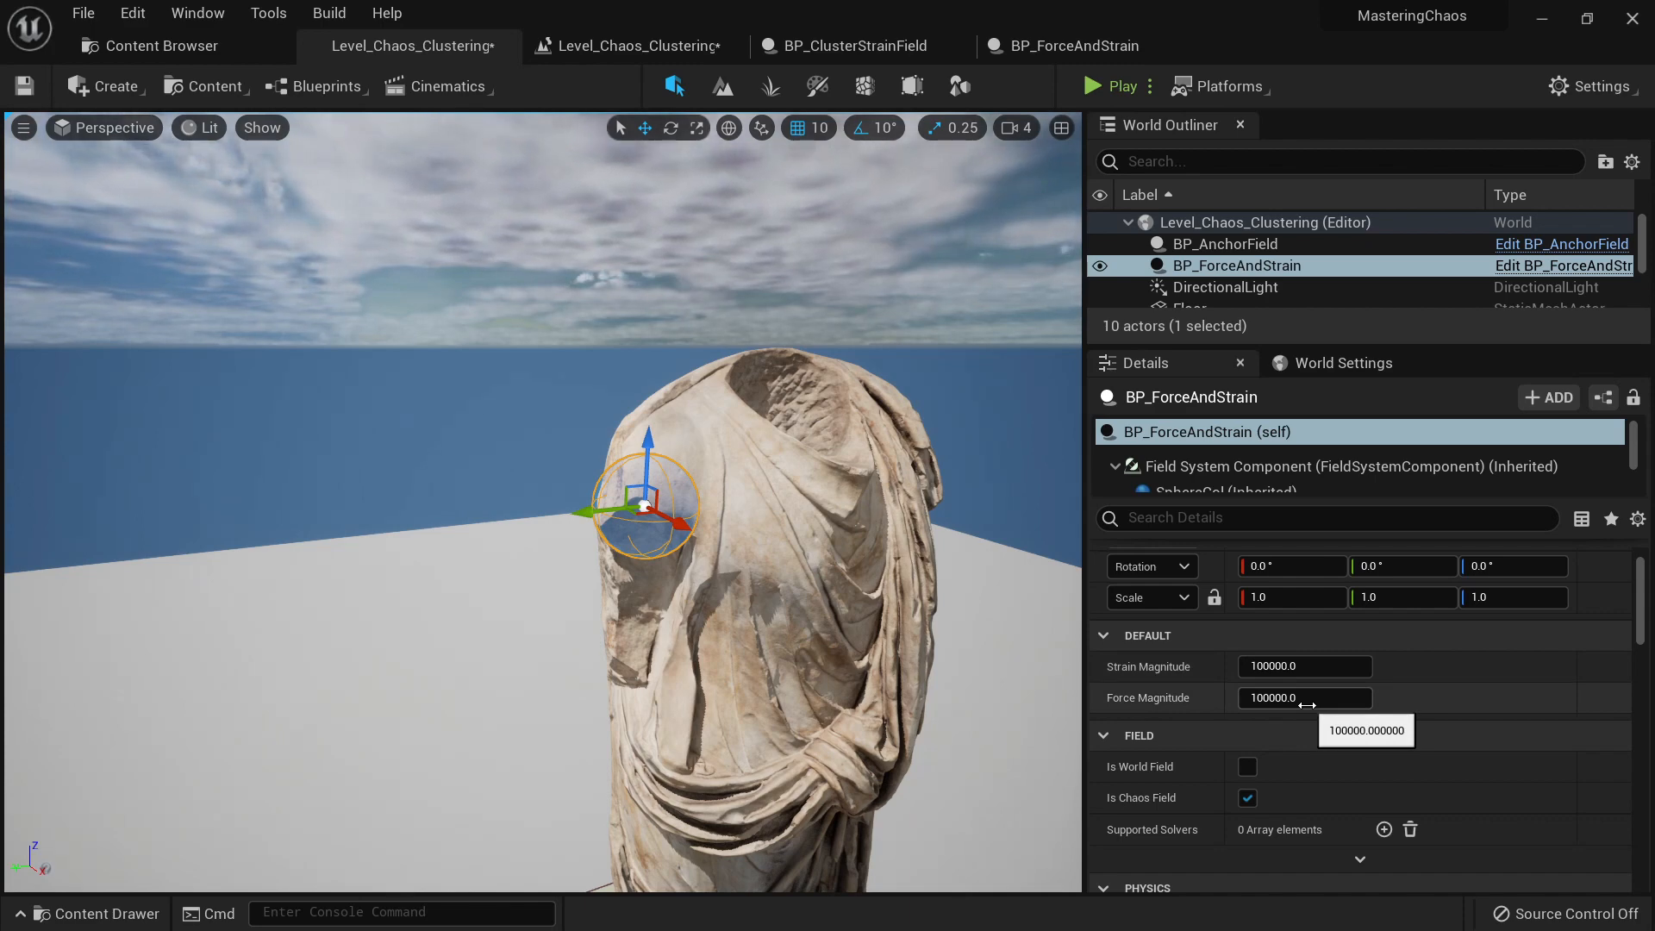
right_click_drag(765, 540, 823, 534)
key("w")
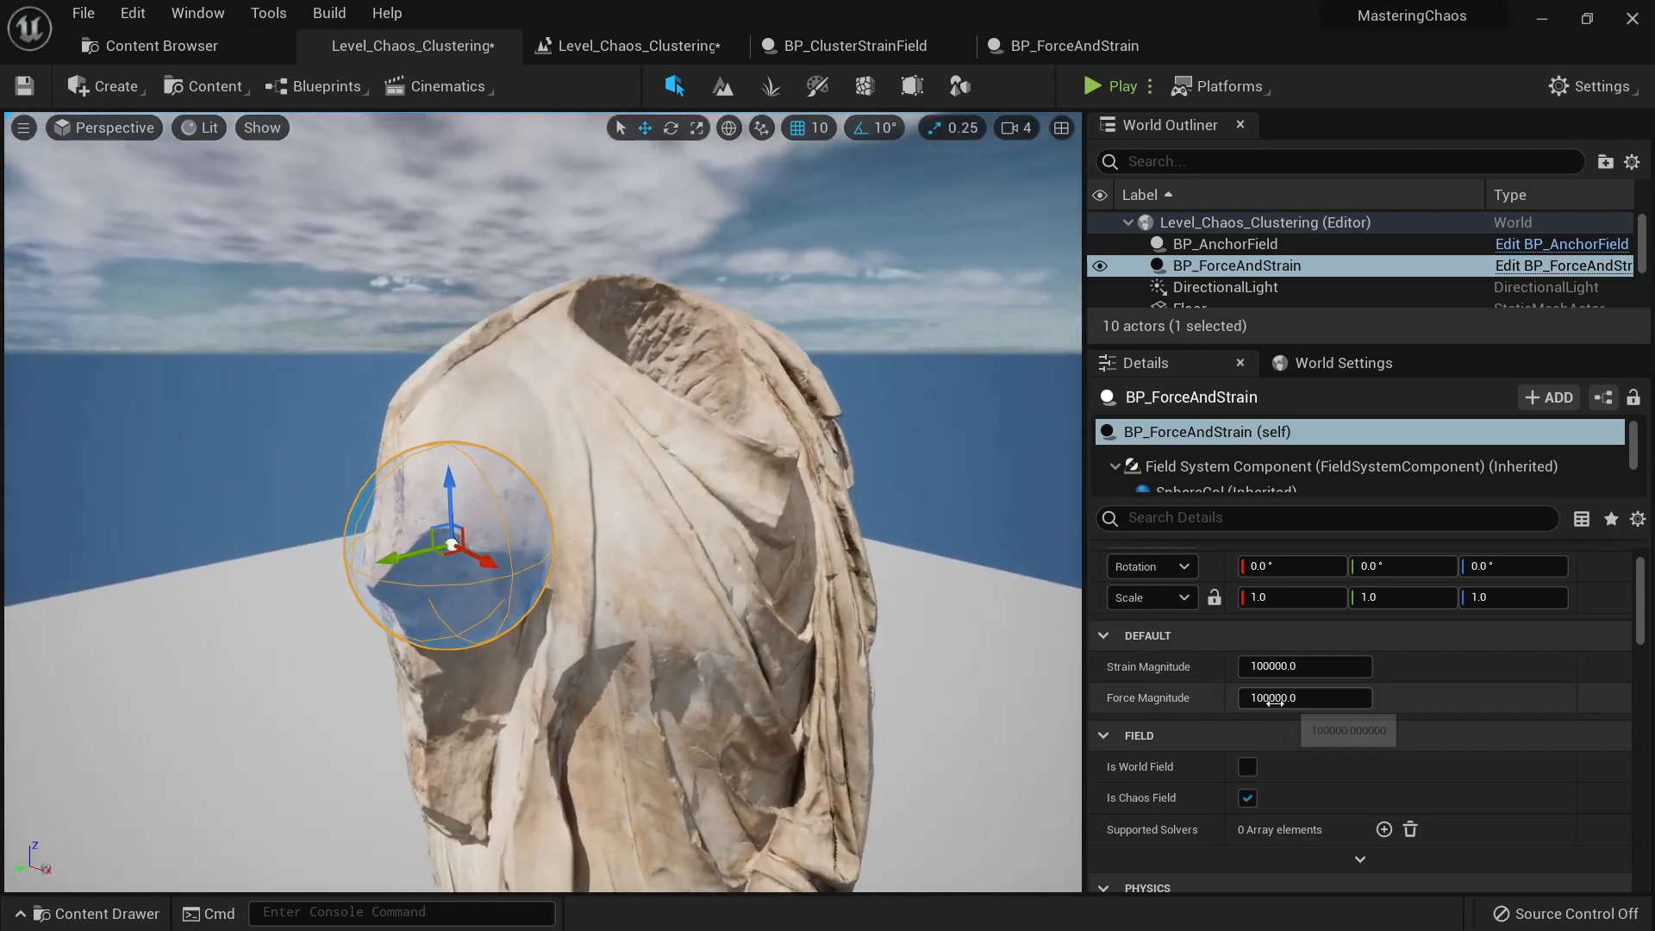
right_click_drag(503, 380, 503, 332)
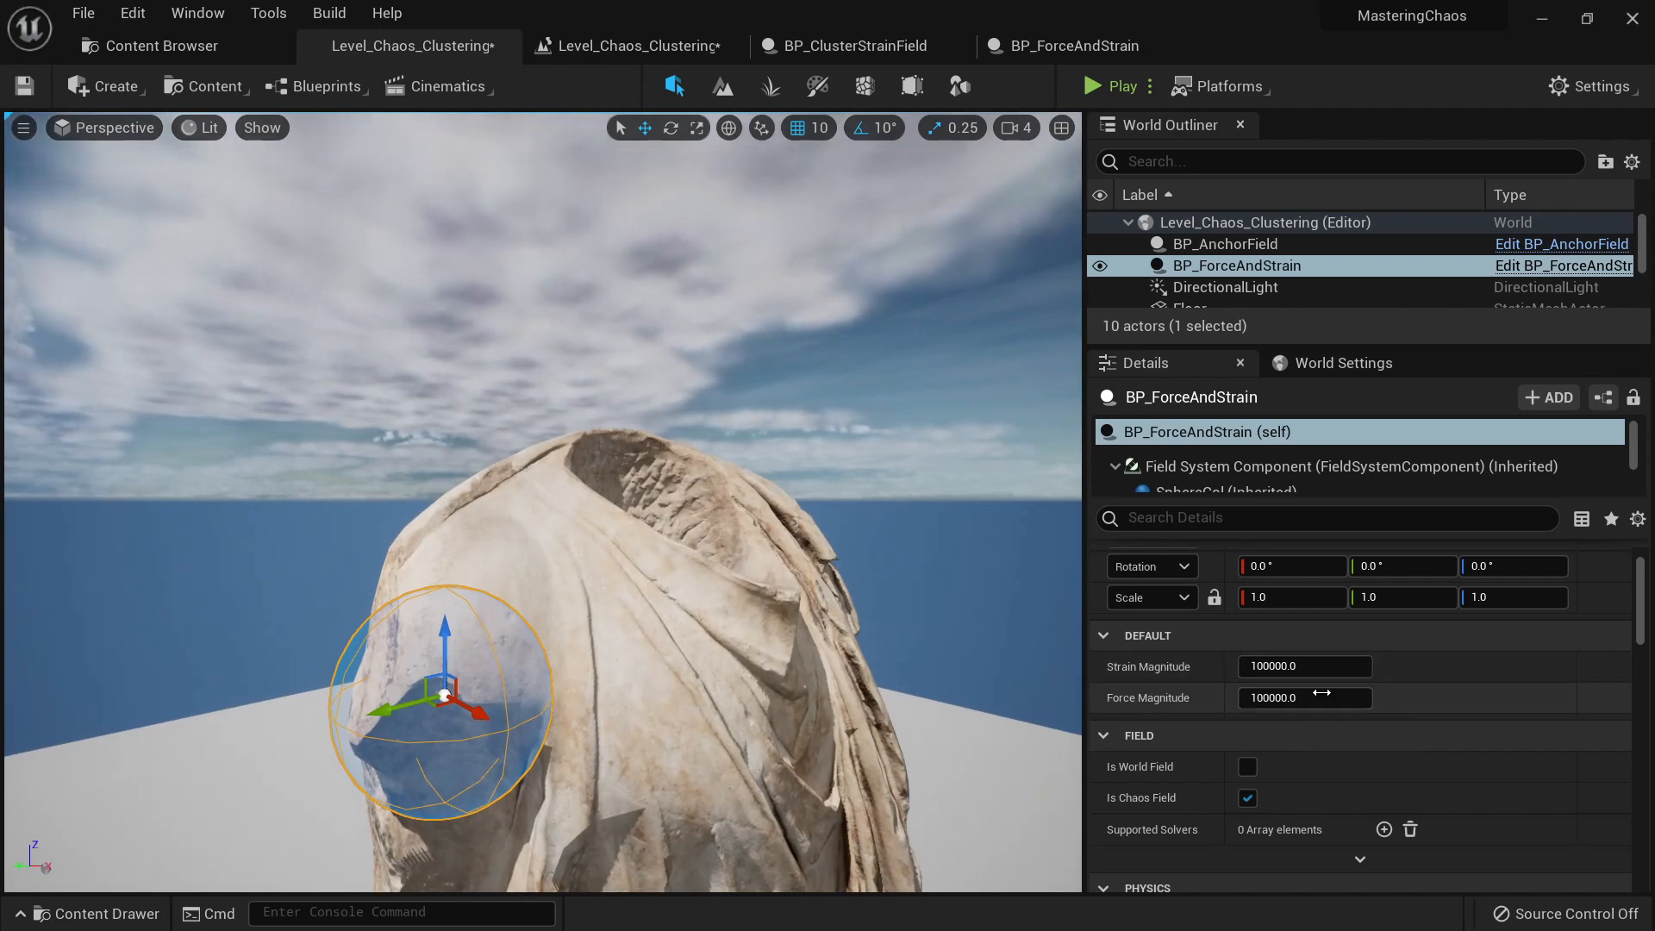
right_click_drag(694, 567, 668, 591)
scroll(694, 568, "down", 6)
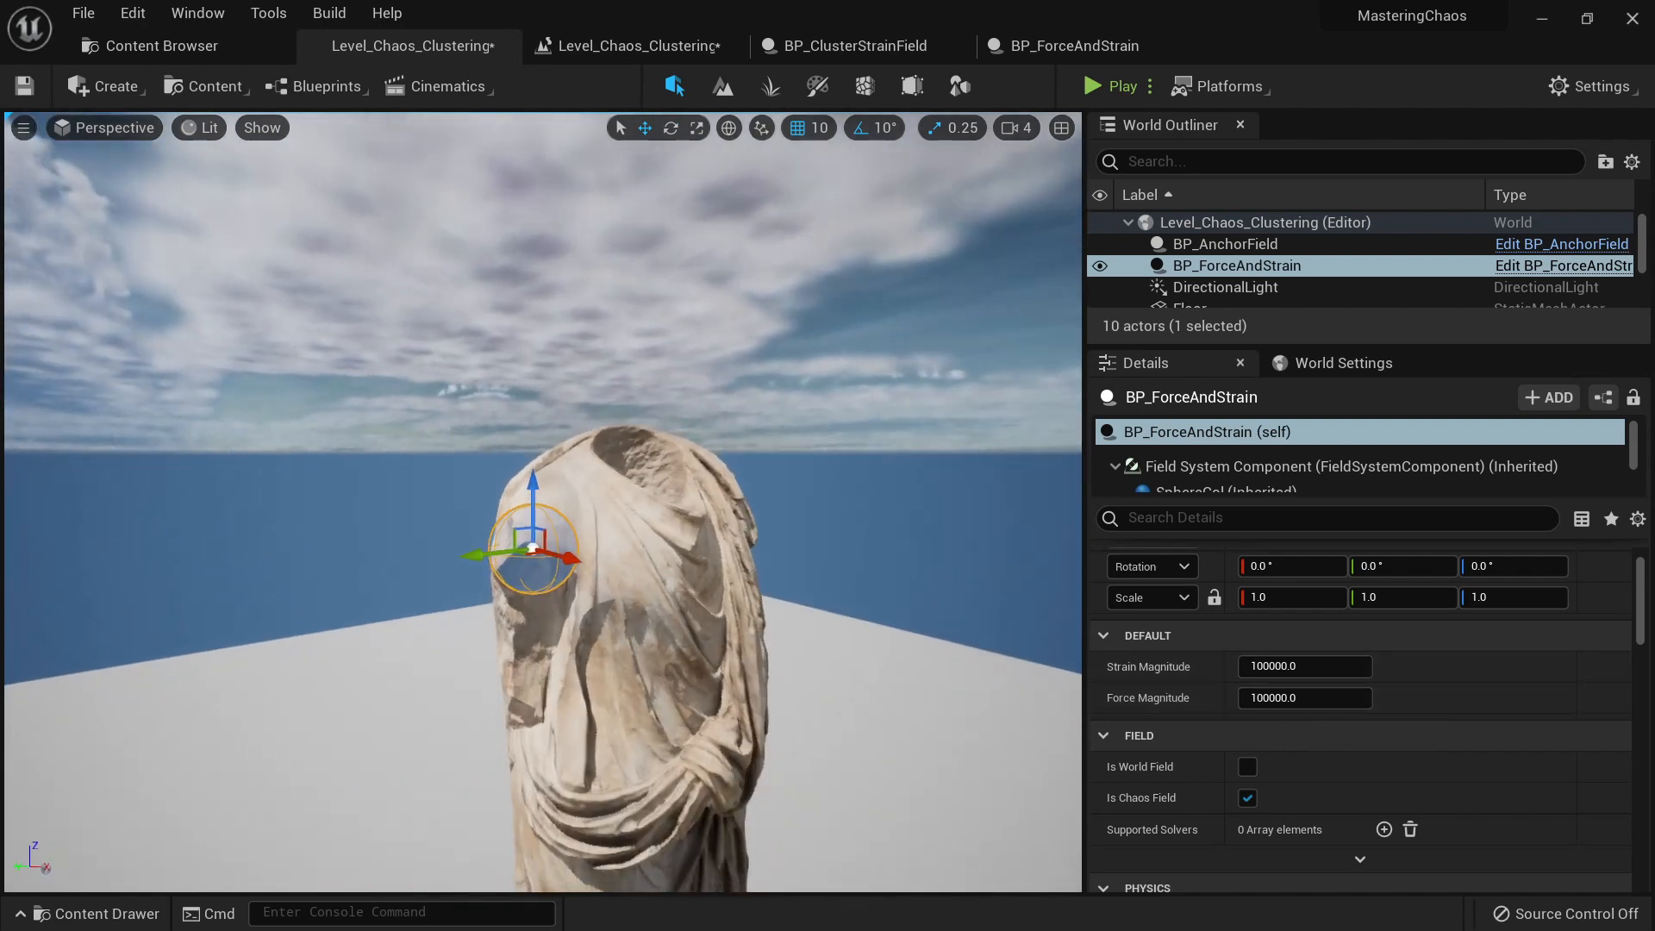
scroll(694, 567, "up", 4)
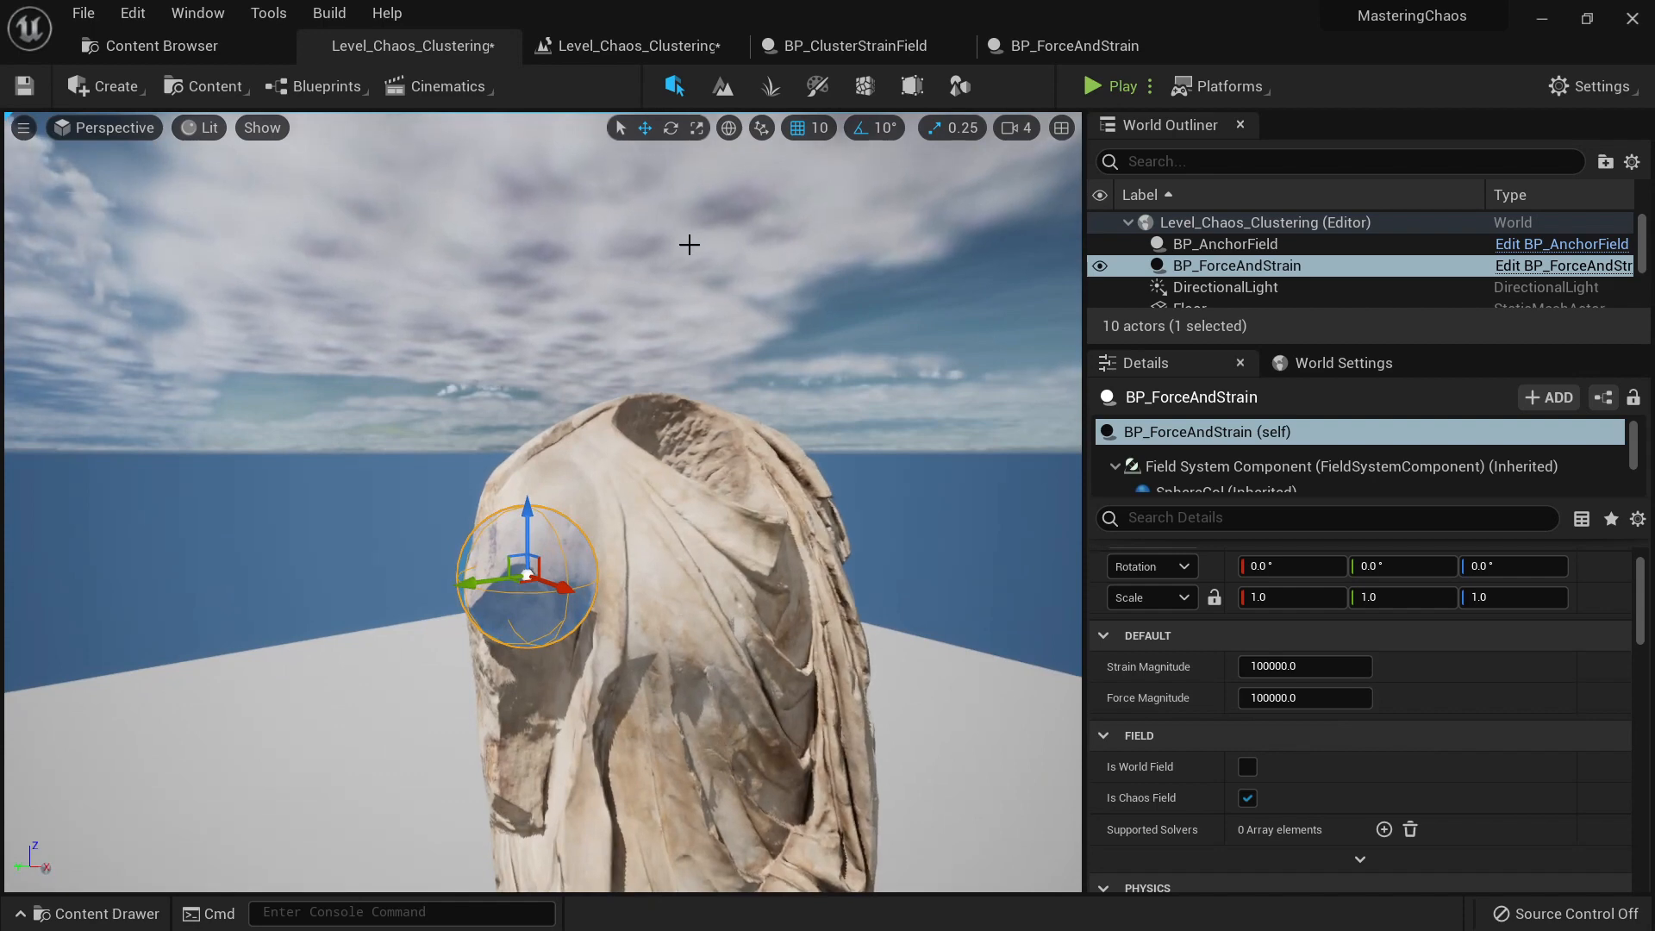
Step: Open the BP_ForceAndStrain blueprint for editing and add a custom event named Toggle Field to its event graph
left_click(1595, 400)
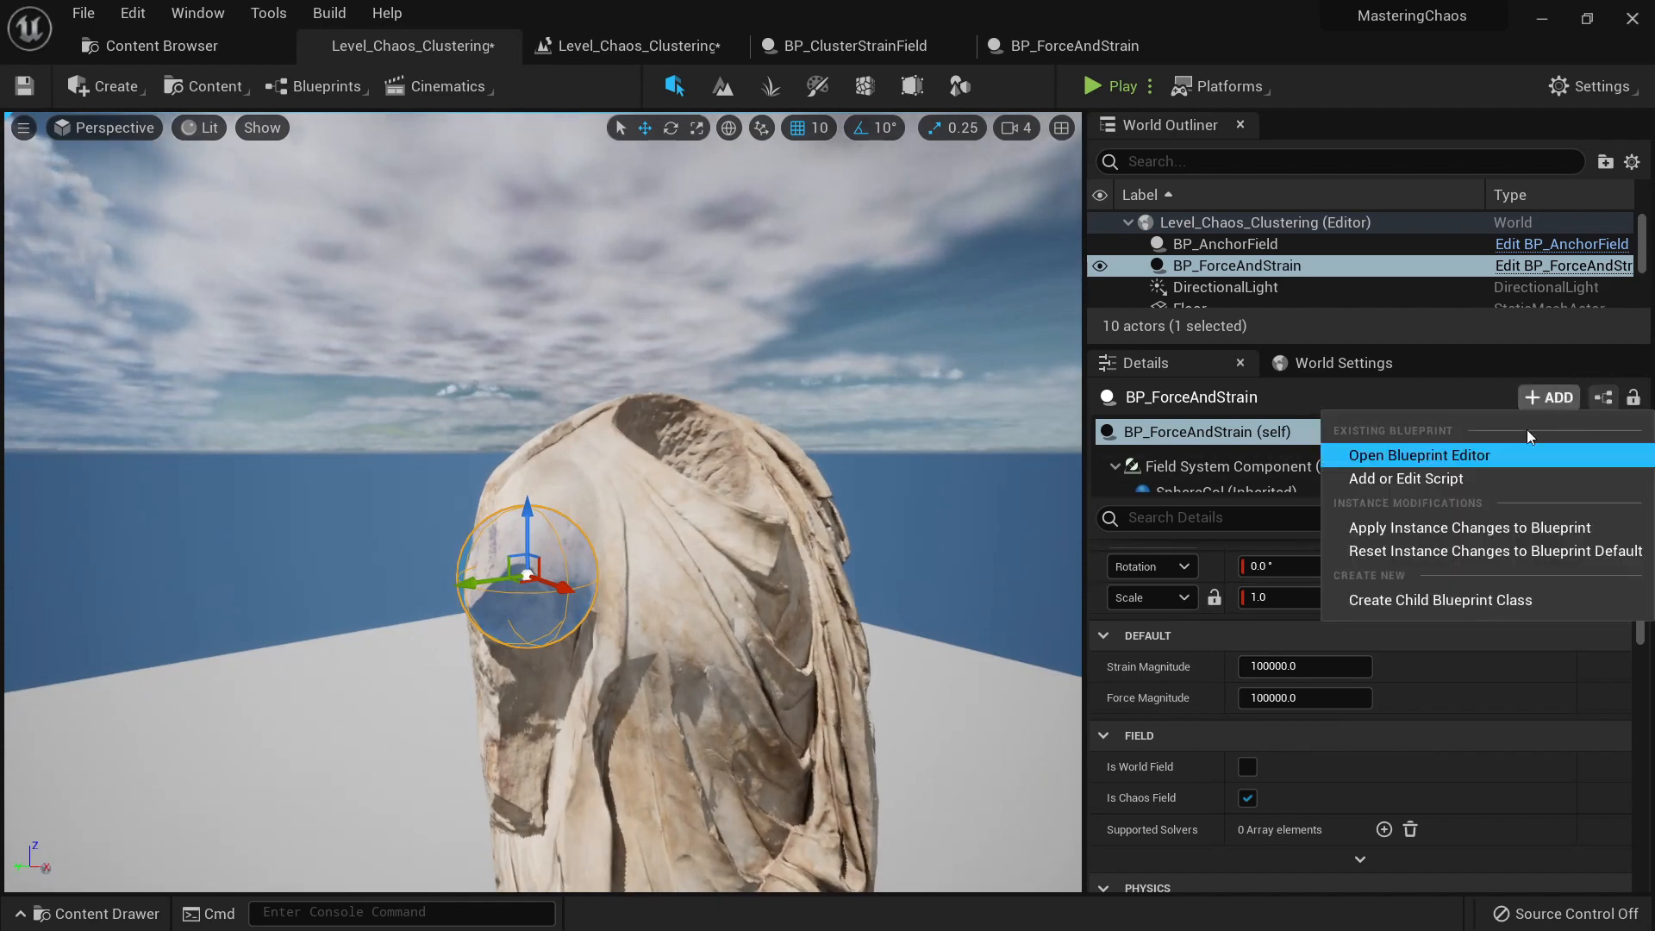
left_click(1448, 466)
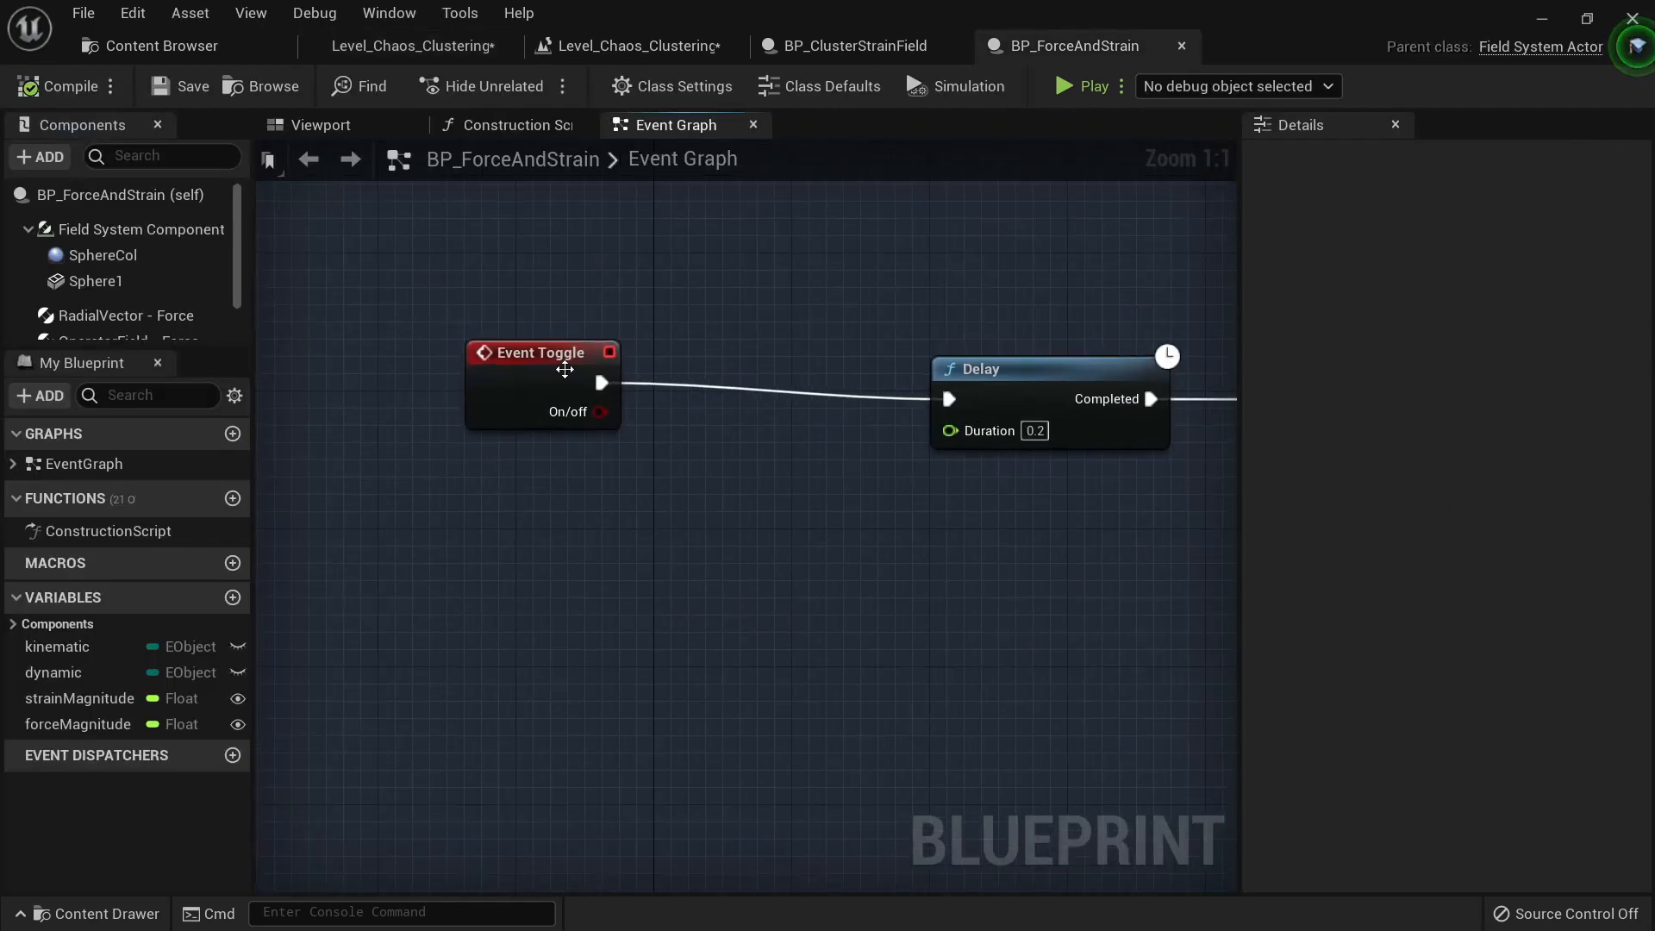
left_click_drag(487, 289, 1075, 498)
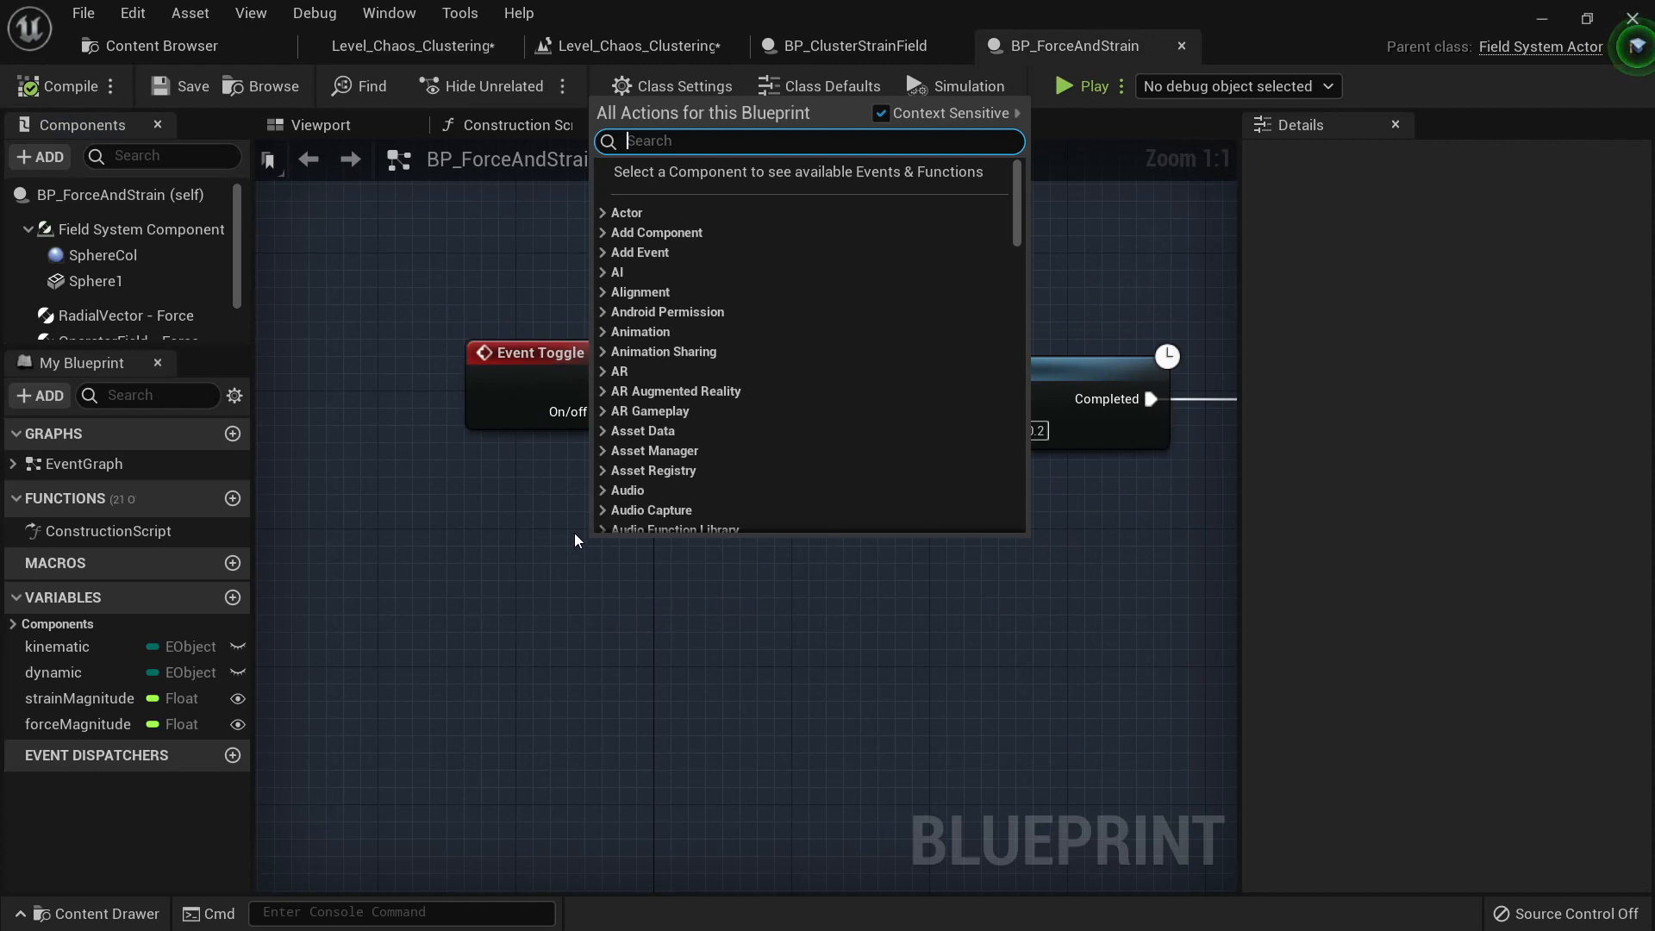
type("custom")
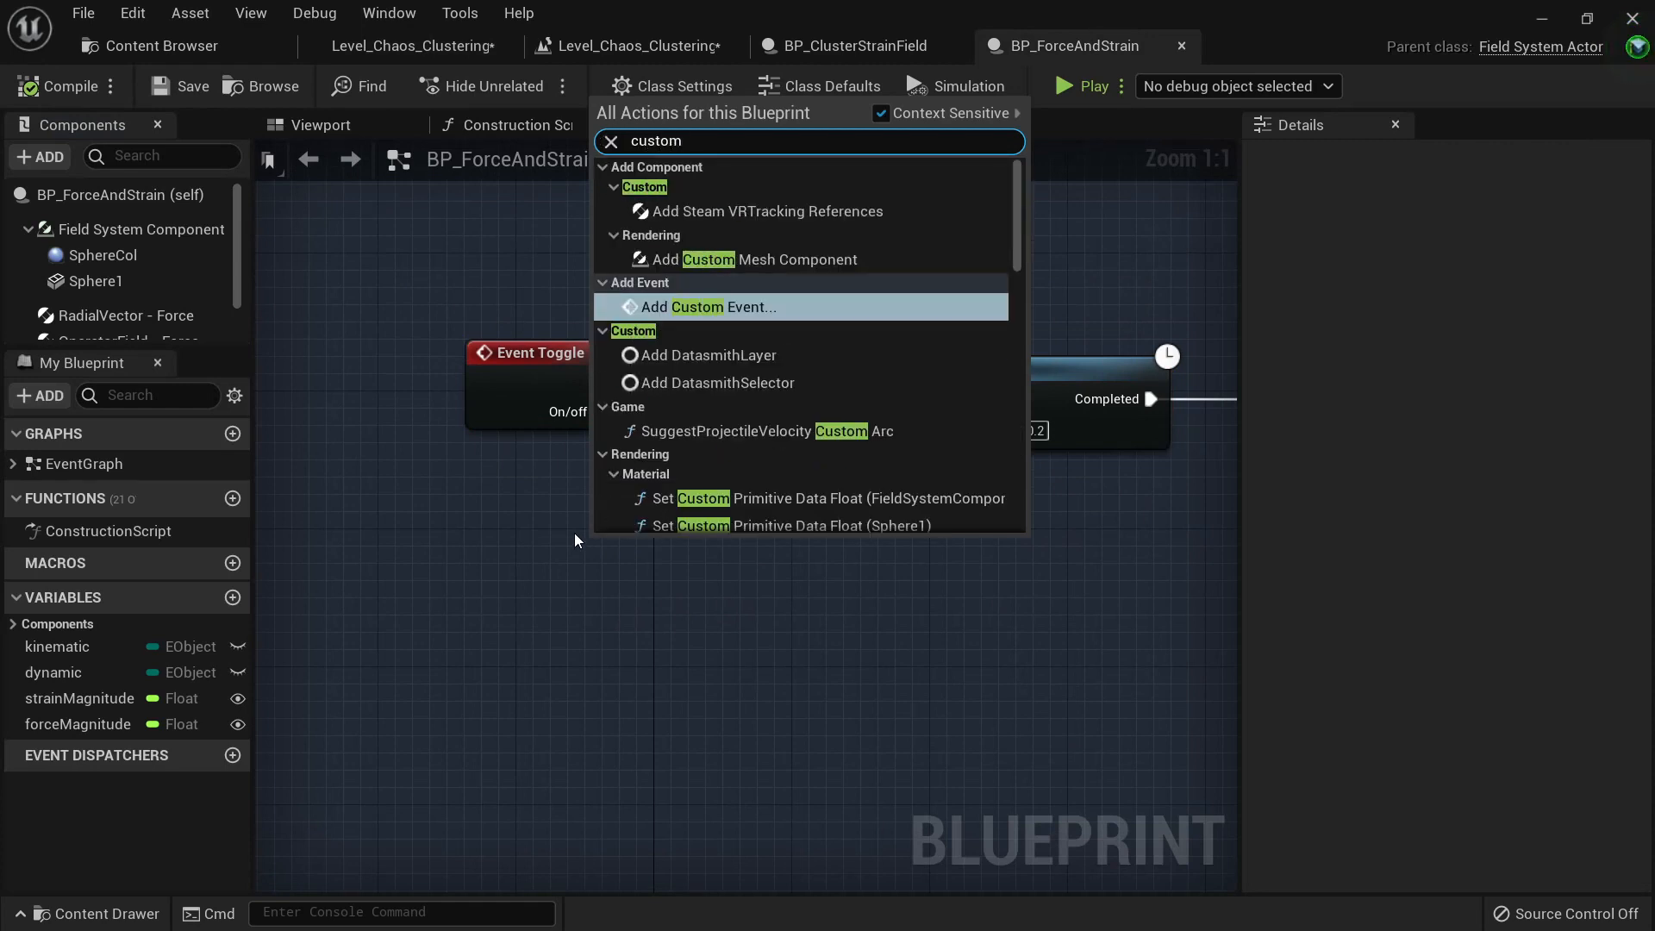
key("Return")
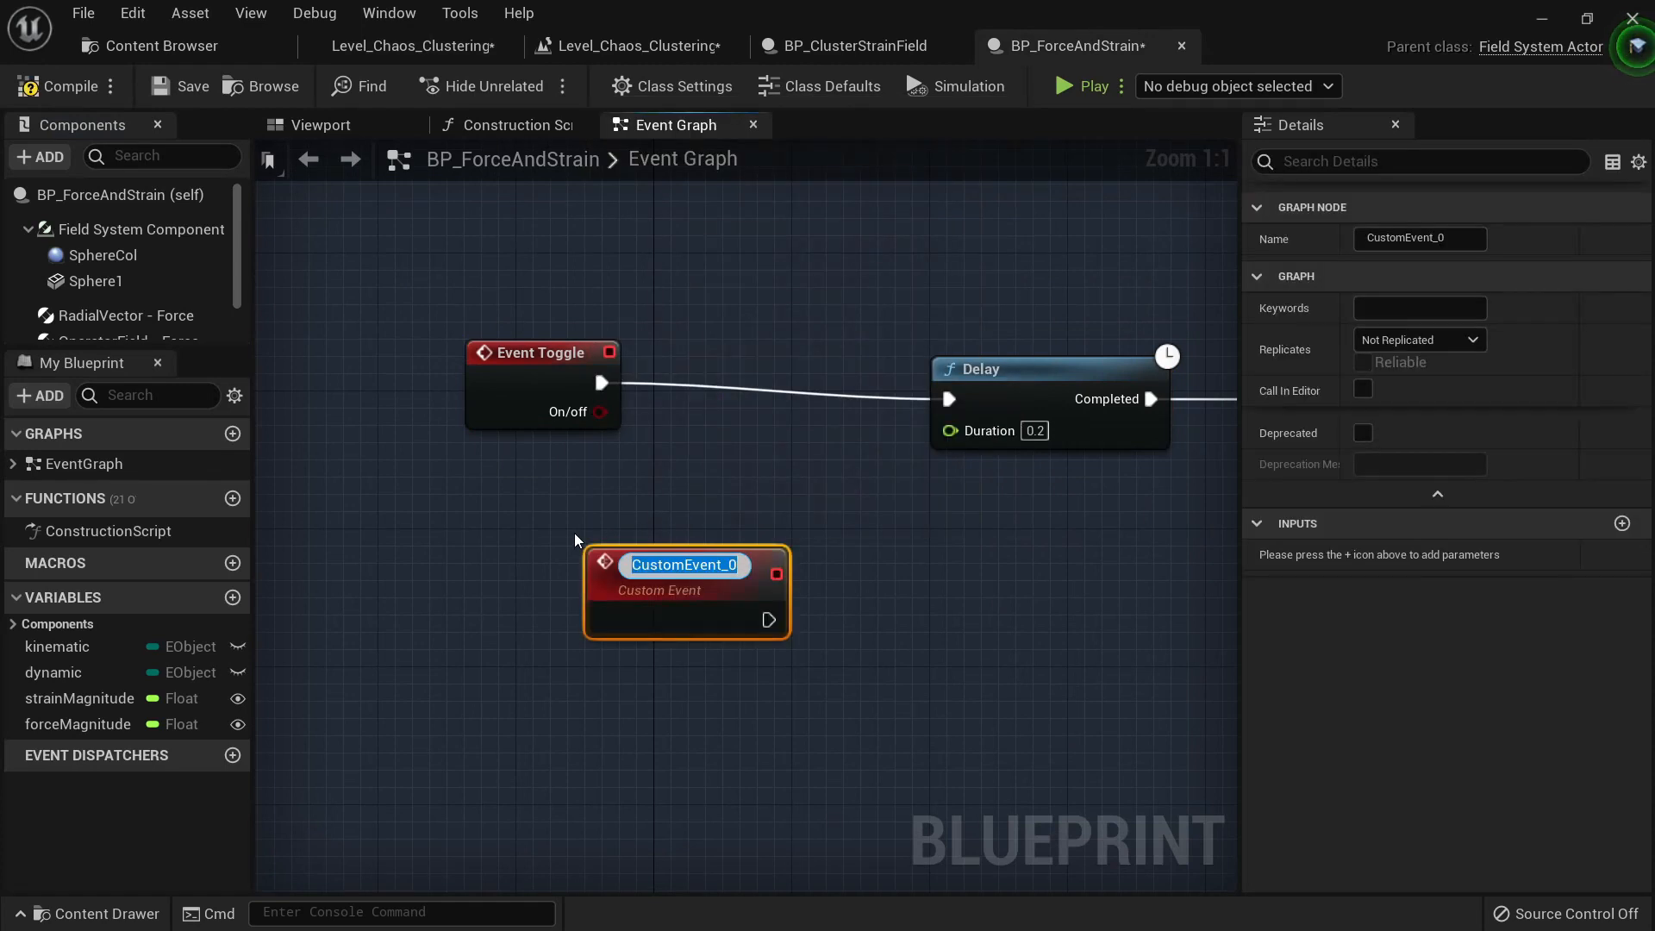
type("Toggle Field")
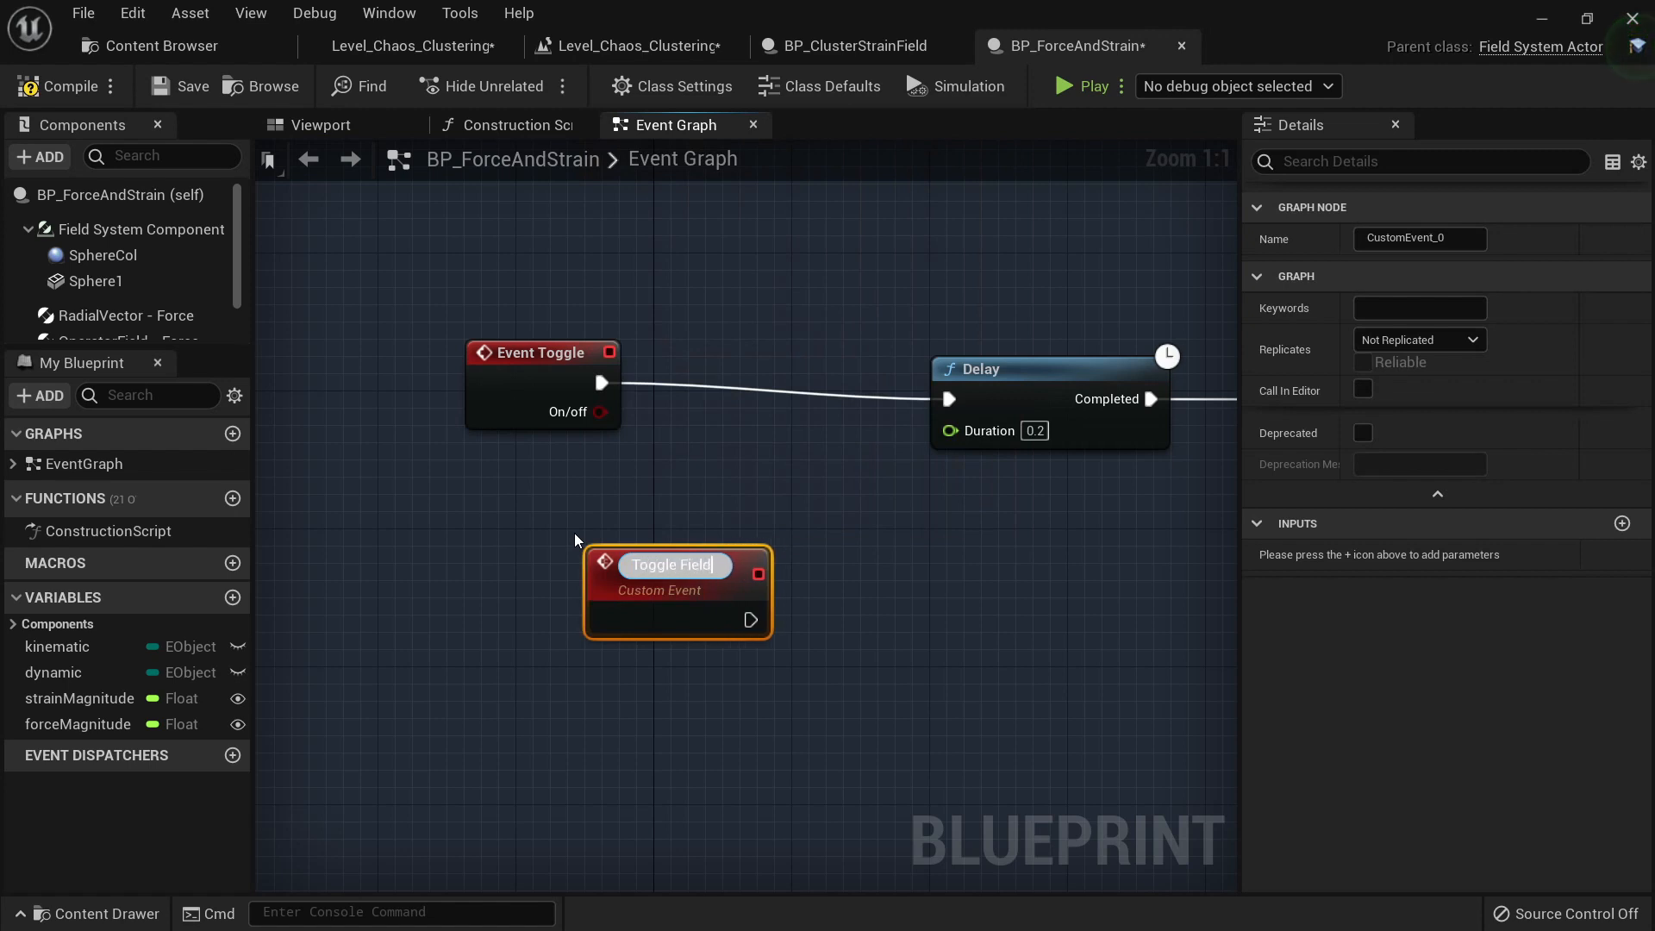
key("Return")
Step: Make the Toggle Field event call the Toggle function on self and place both nodes below the Event Toggle chain
left_click_drag(718, 609, 916, 601)
type("toggle")
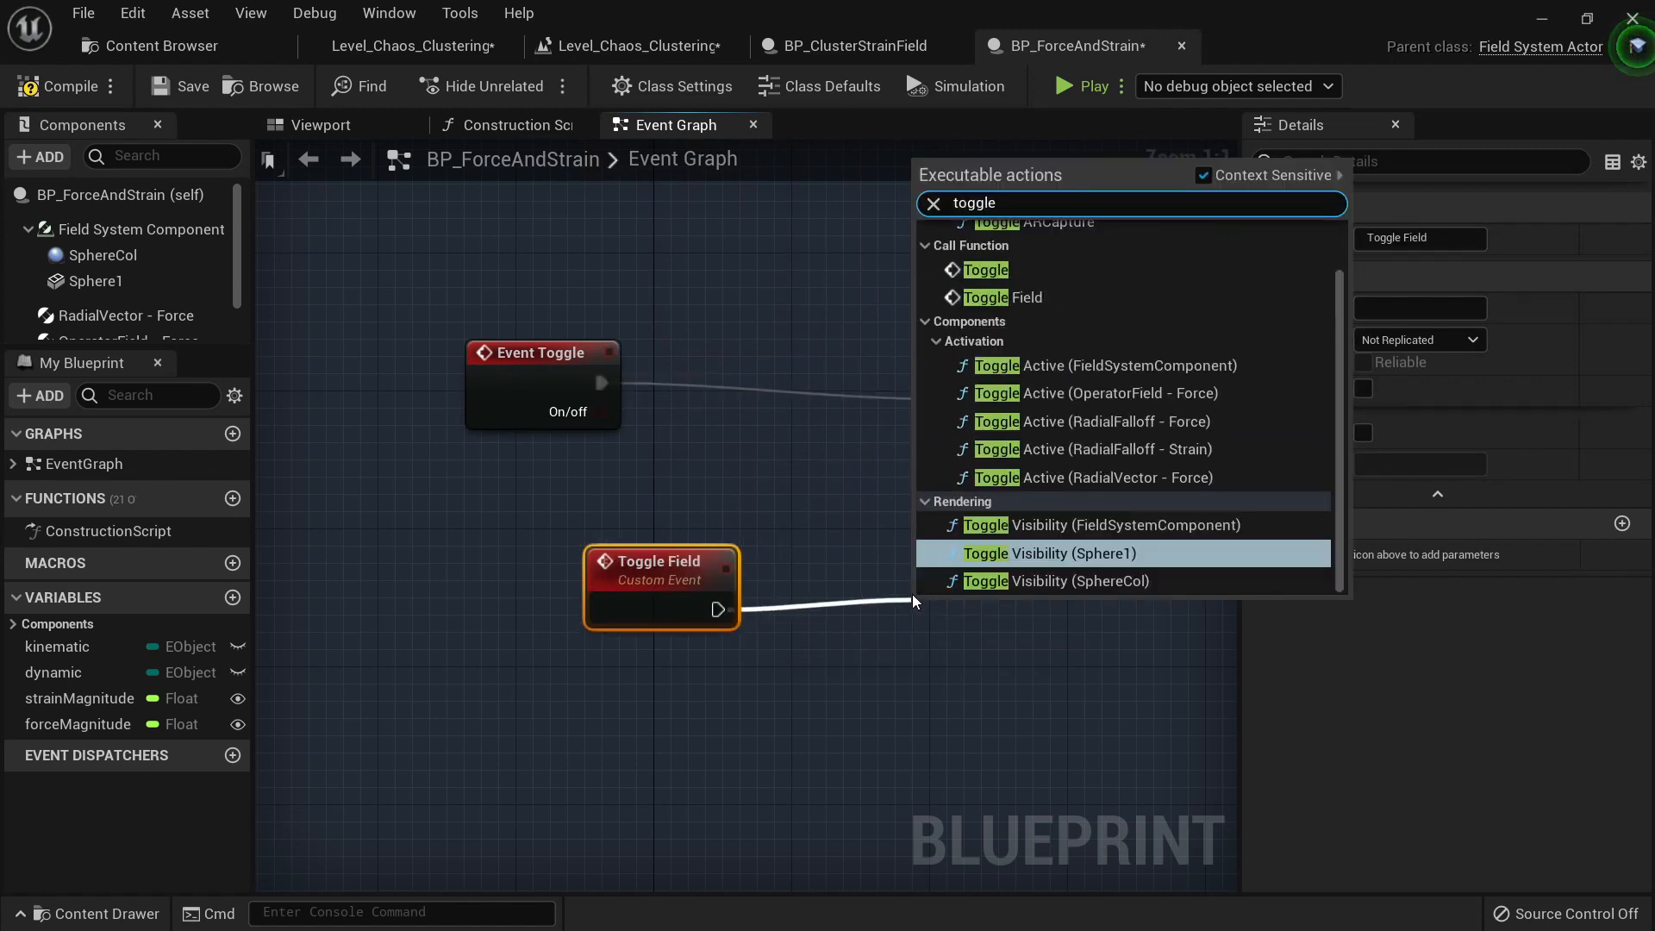
key("Up")
key("Up")
key("Up")
key("Return")
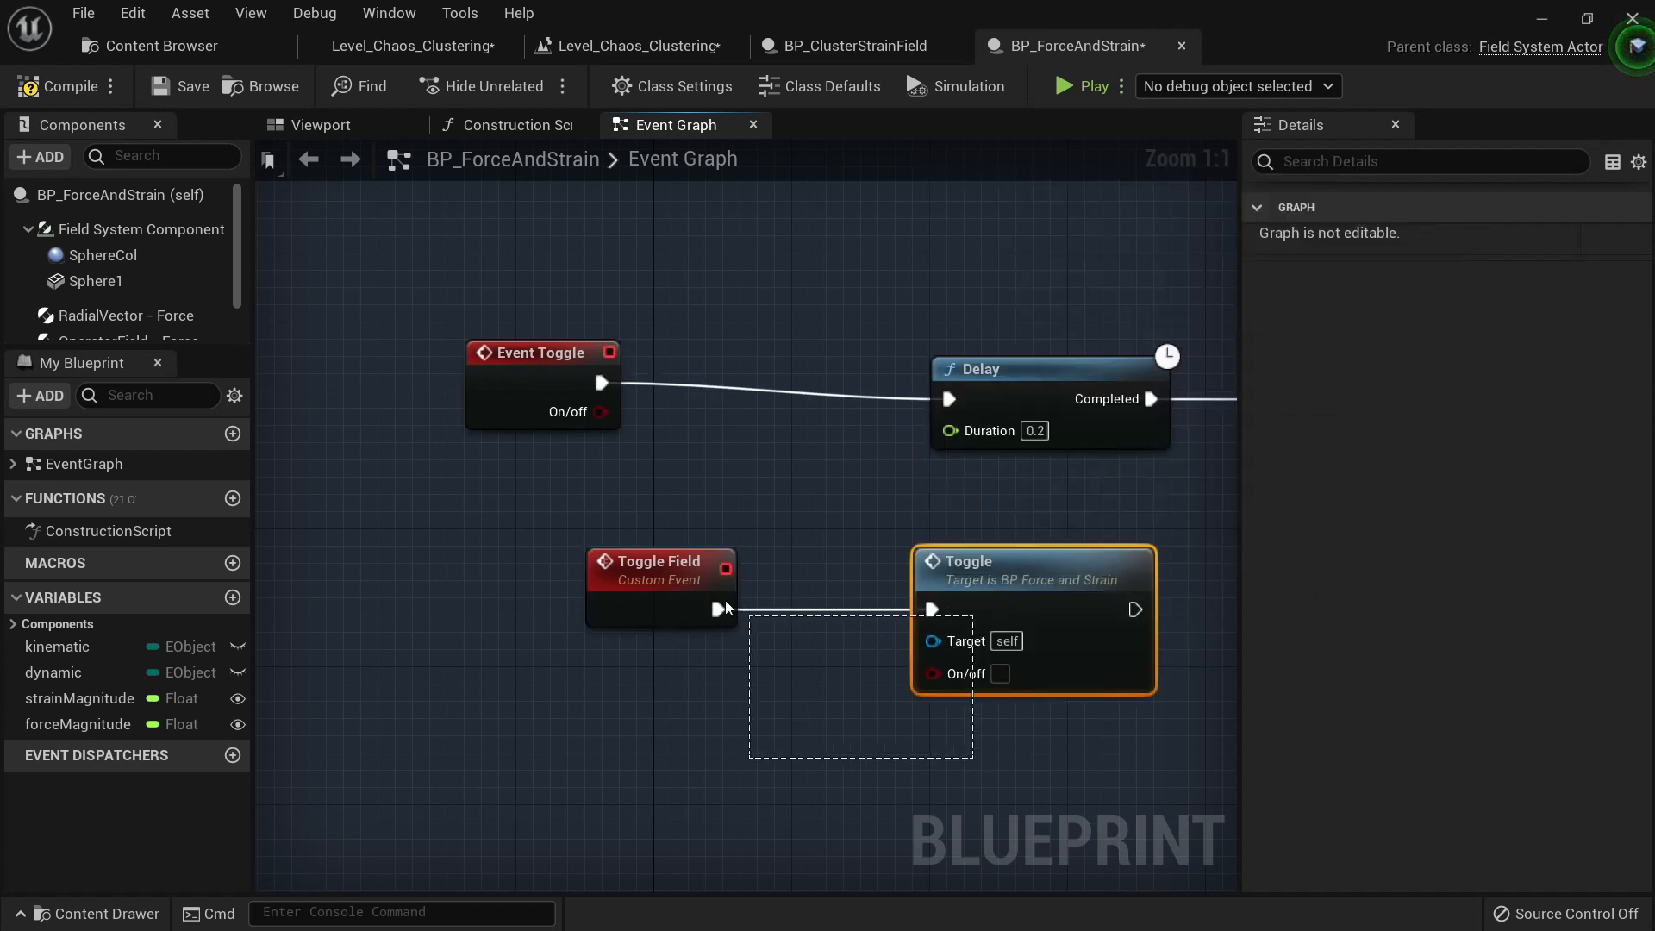
left_click_drag(727, 609, 702, 596)
left_click_drag(645, 565, 560, 595)
left_click(708, 486)
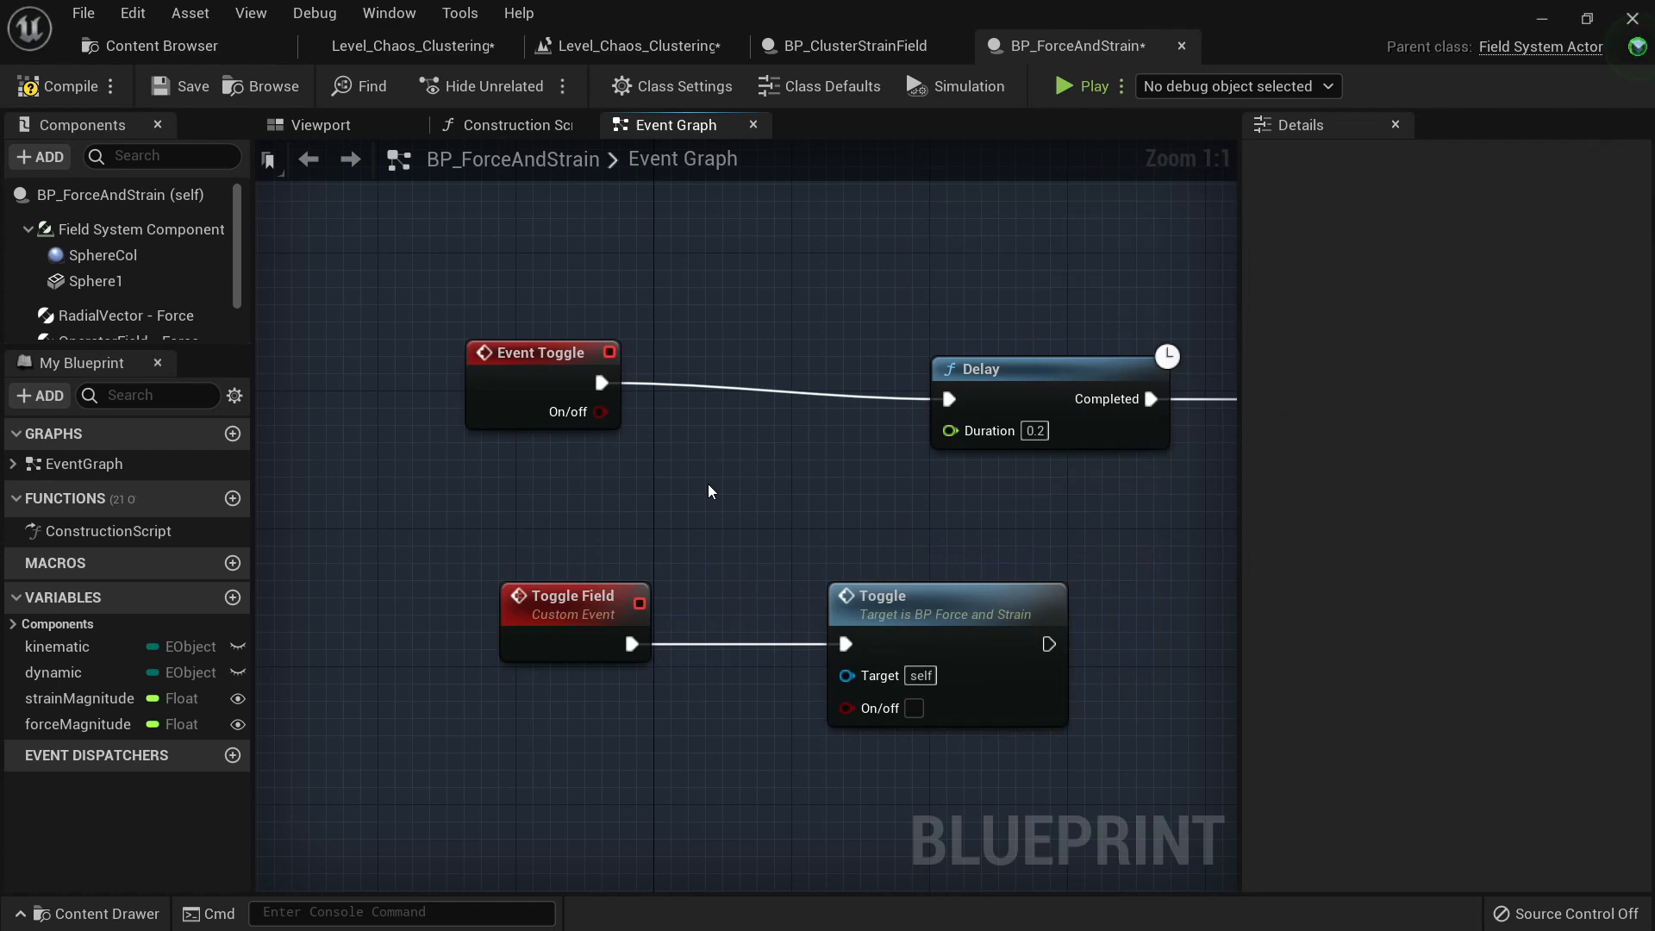
Step: Examine the Event Toggle chain leading into the strain section of BP_ForceAndStrain and the level blueprint's key 2 event
left_click(570, 597)
left_click(540, 393)
right_click_drag(1130, 412, 739, 390)
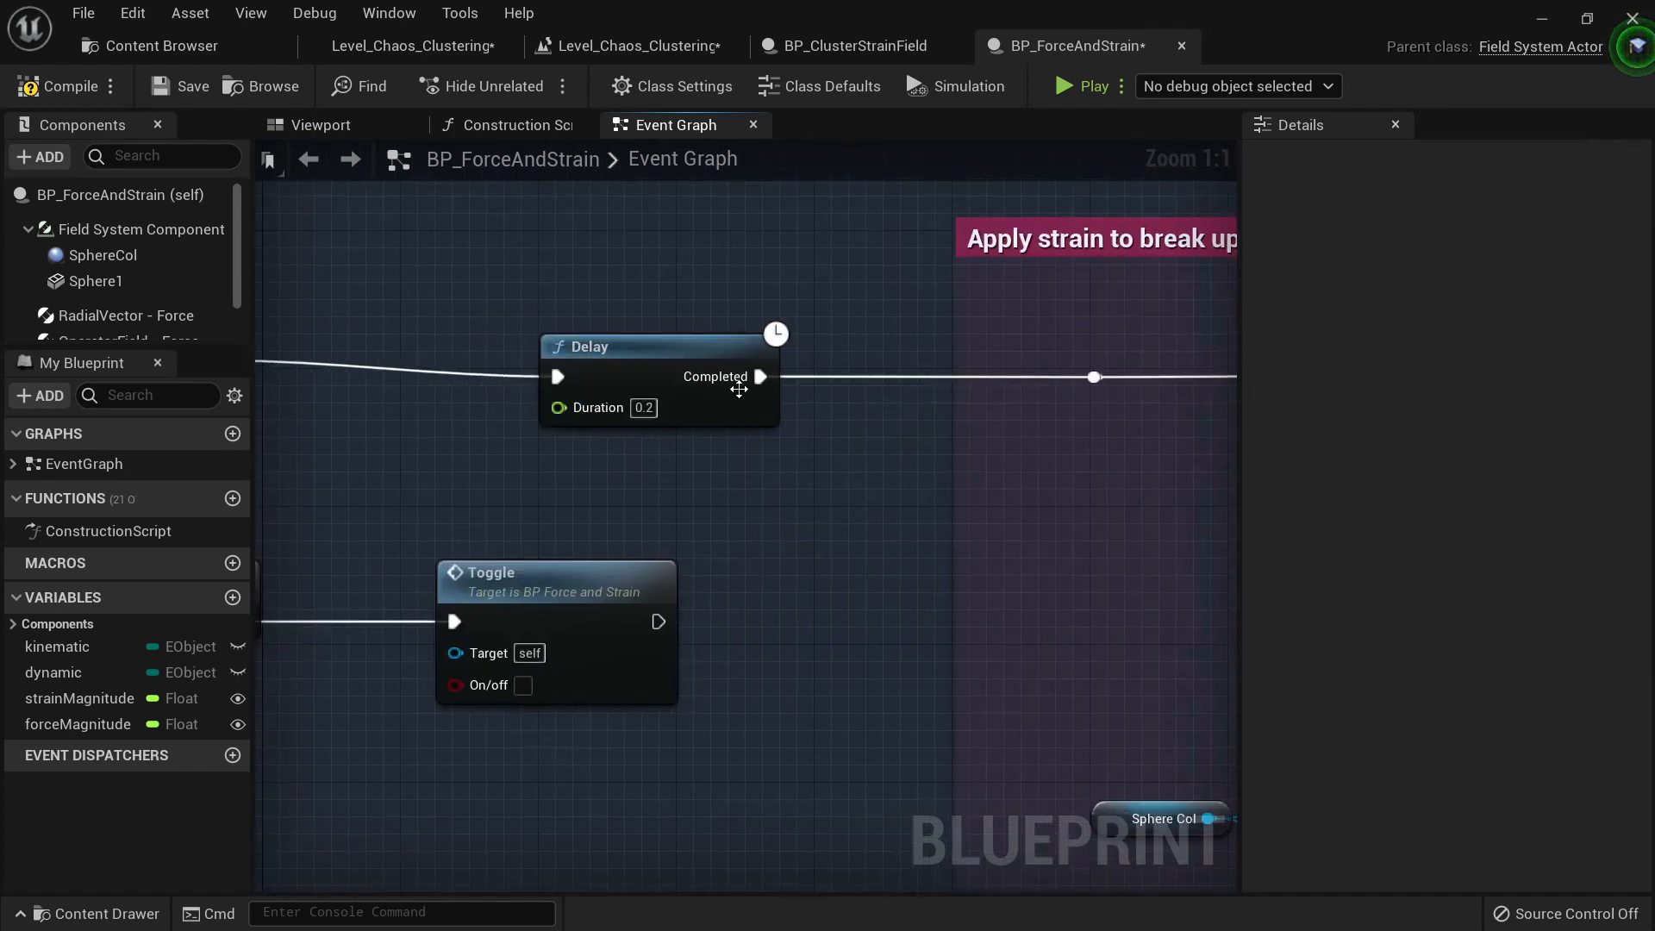
scroll(739, 390, "down", 5)
right_click_drag(1049, 385, 1101, 400)
scroll(606, 469, "up", 1)
right_click_drag(500, 462, 563, 435)
scroll(563, 436, "up", 3)
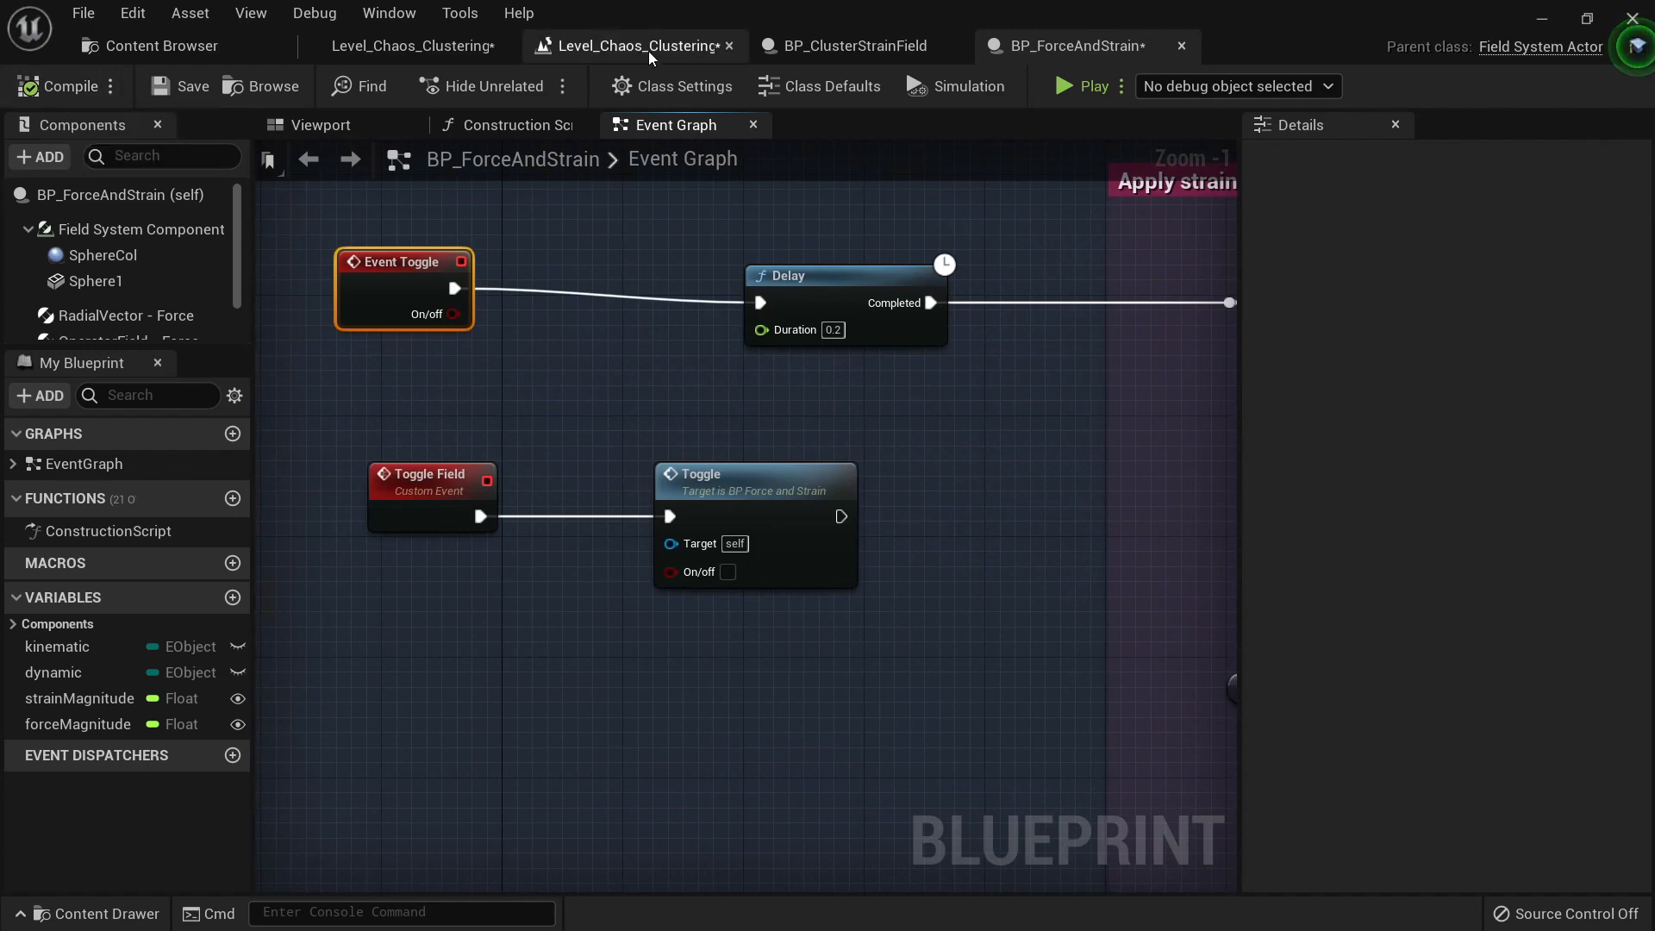
left_click(612, 49)
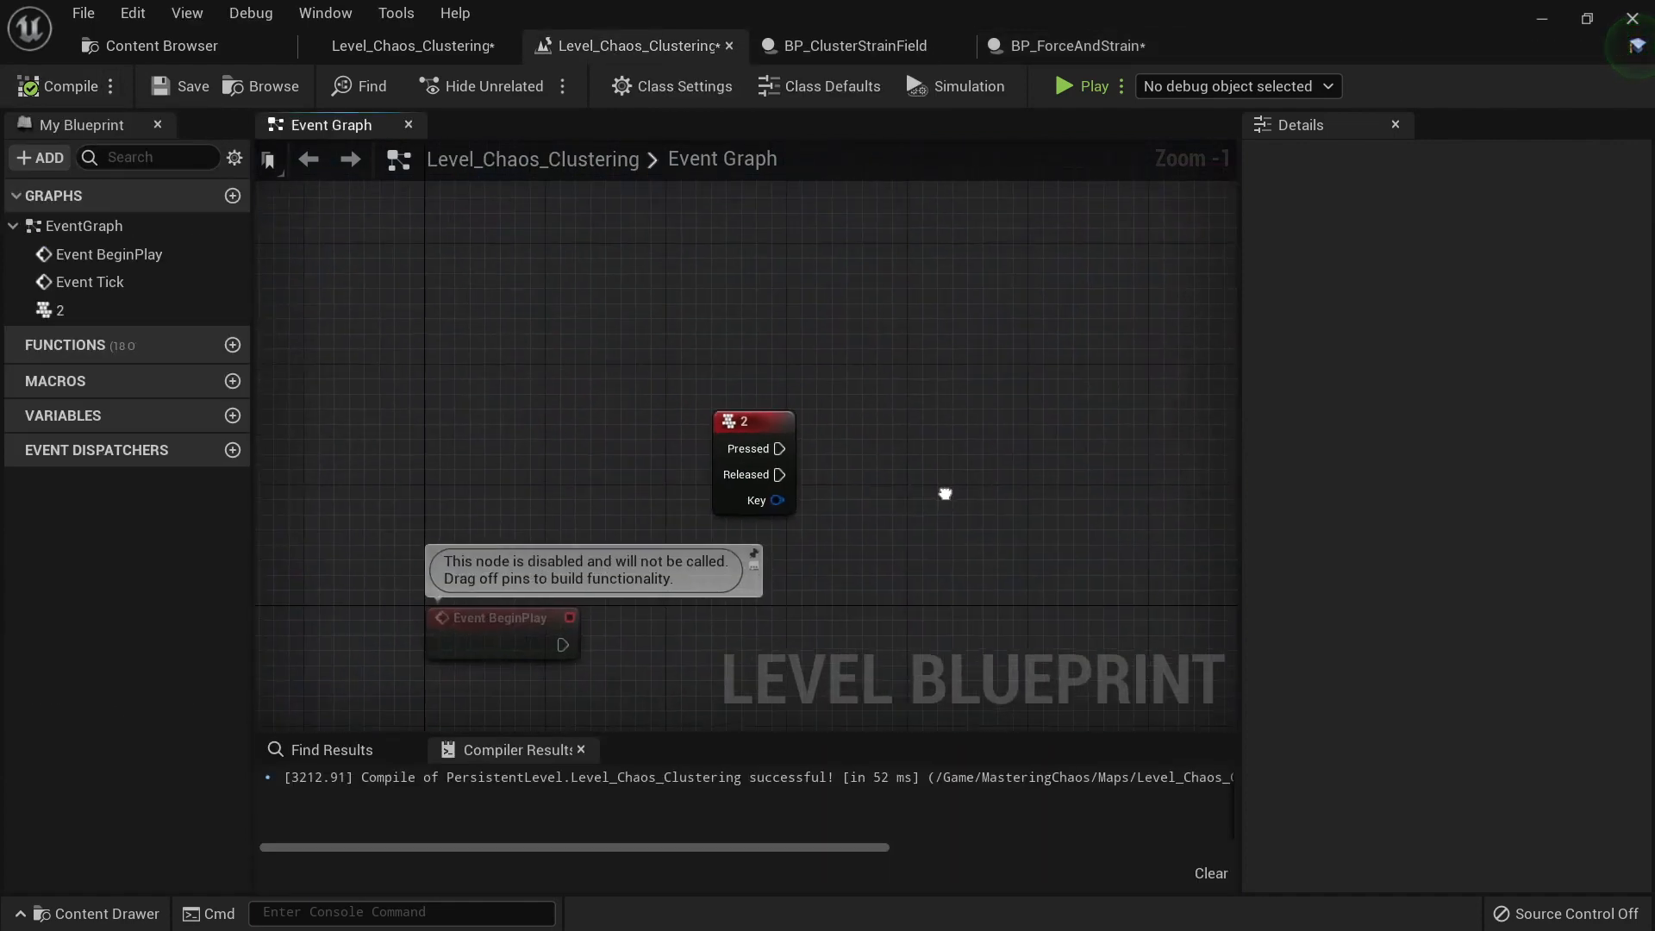
right_click_drag(945, 494, 719, 276)
Step: Scale the BP_ForceAndStrain actor to -3.0 on all axes and lower it from the statue's shoulder to its waist
left_click(431, 52)
right_click_drag(648, 400, 772, 488)
key("r")
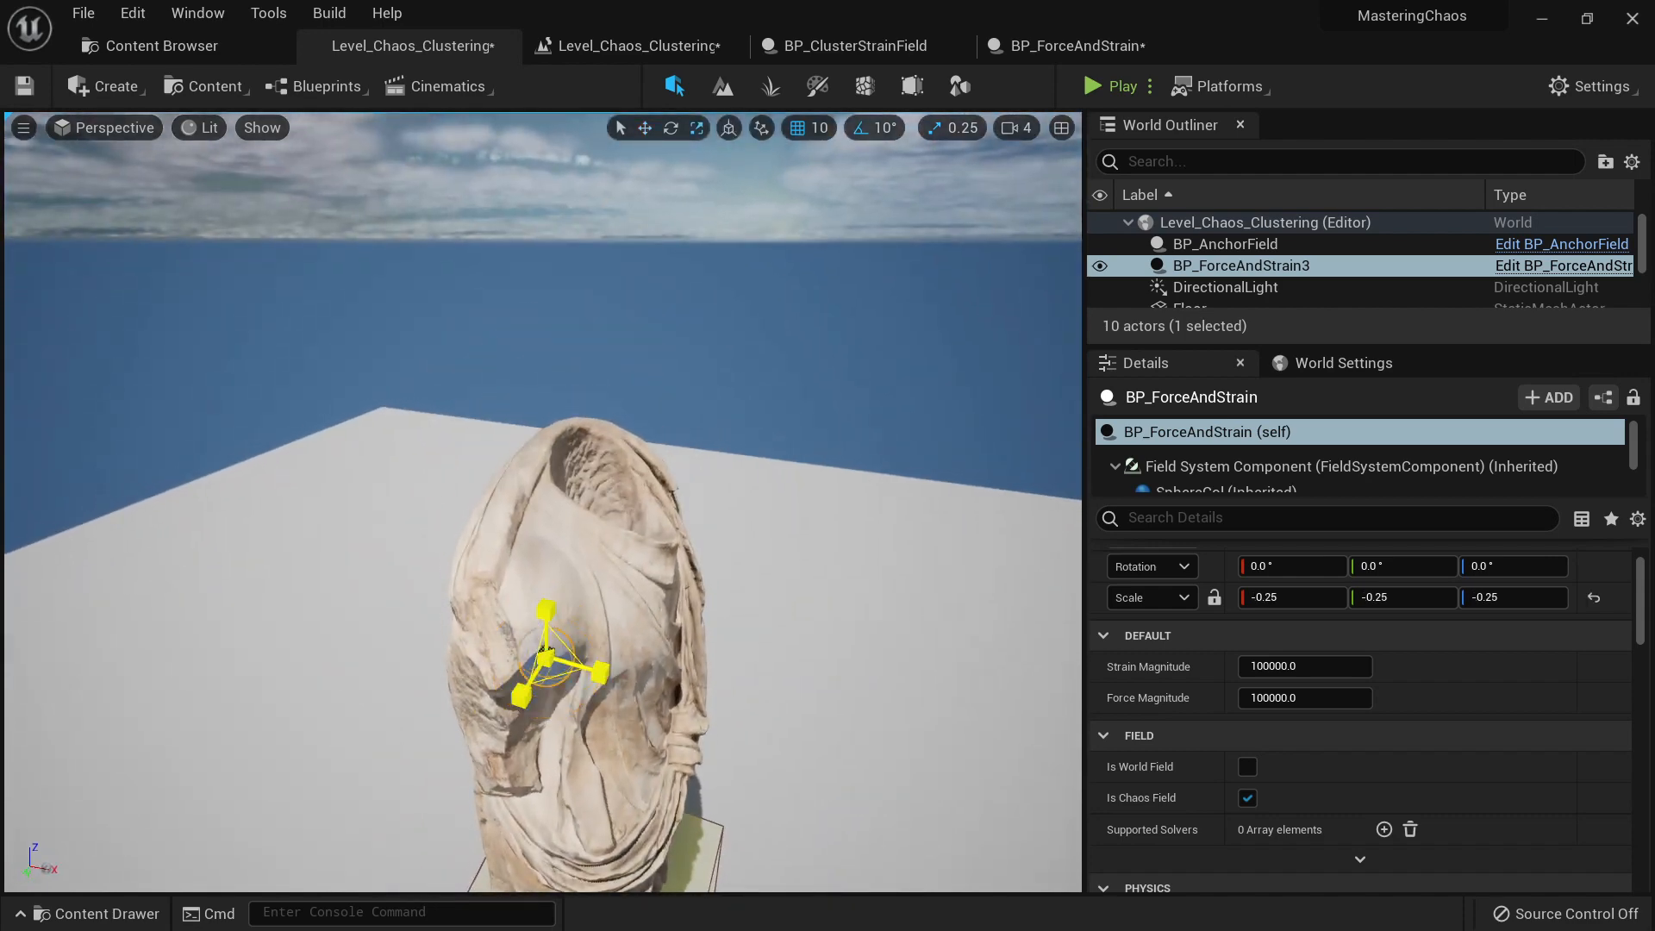
left_click_drag(547, 655, 509, 690)
key("w")
right_click_drag(569, 603, 535, 425)
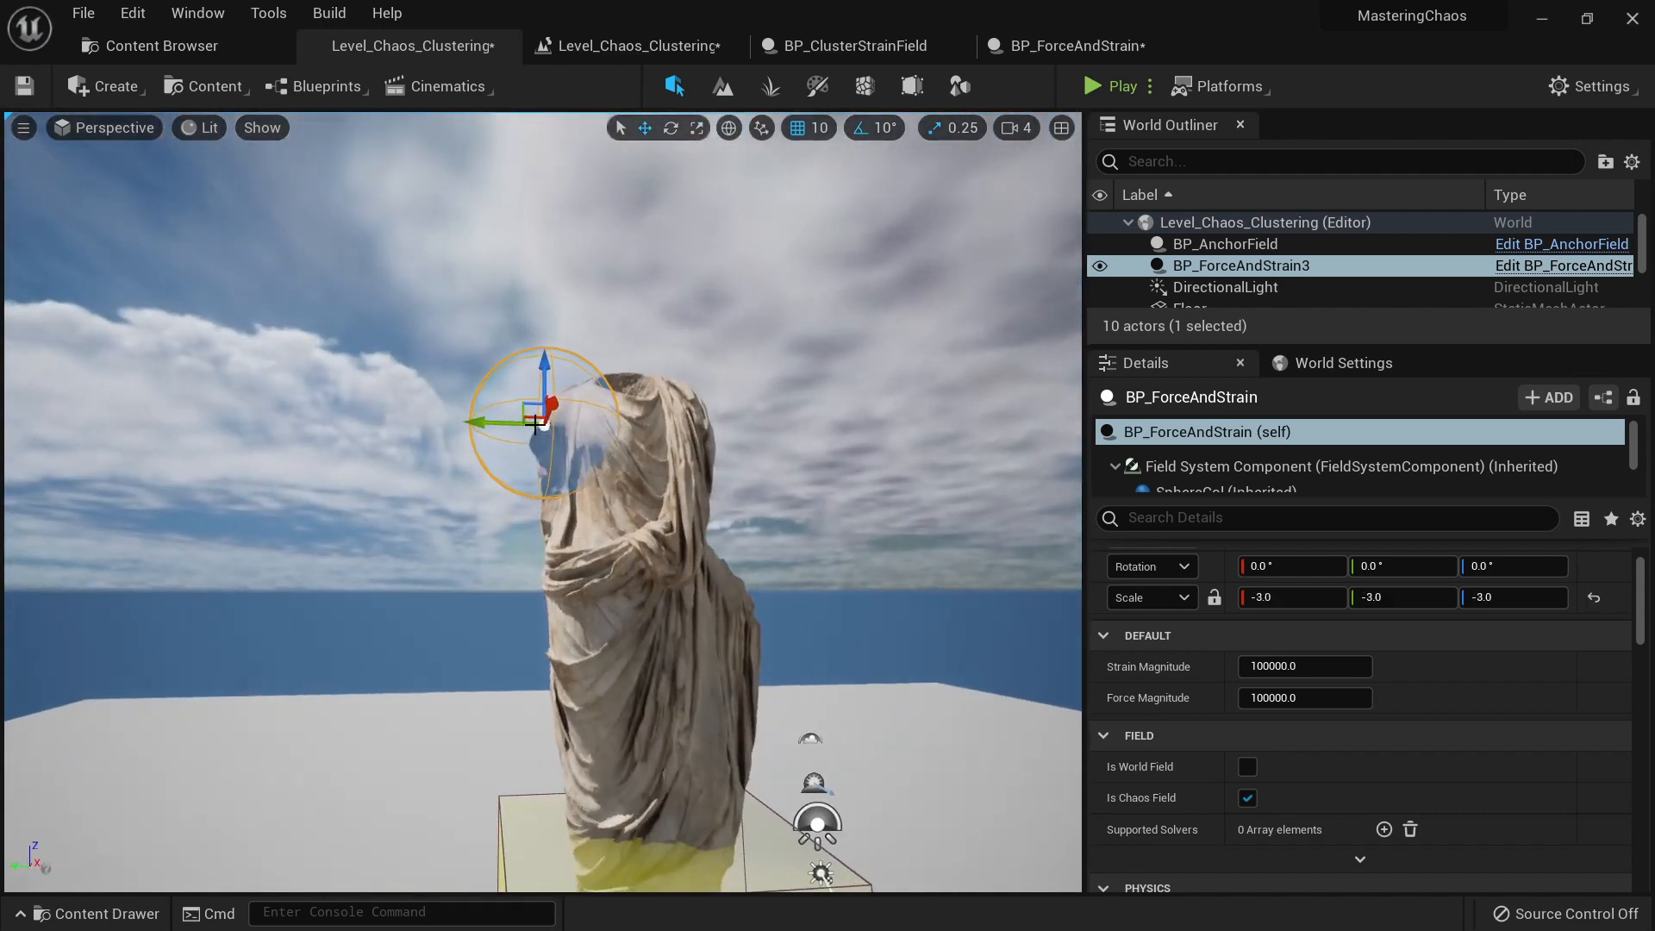
left_click_drag(548, 368, 565, 597)
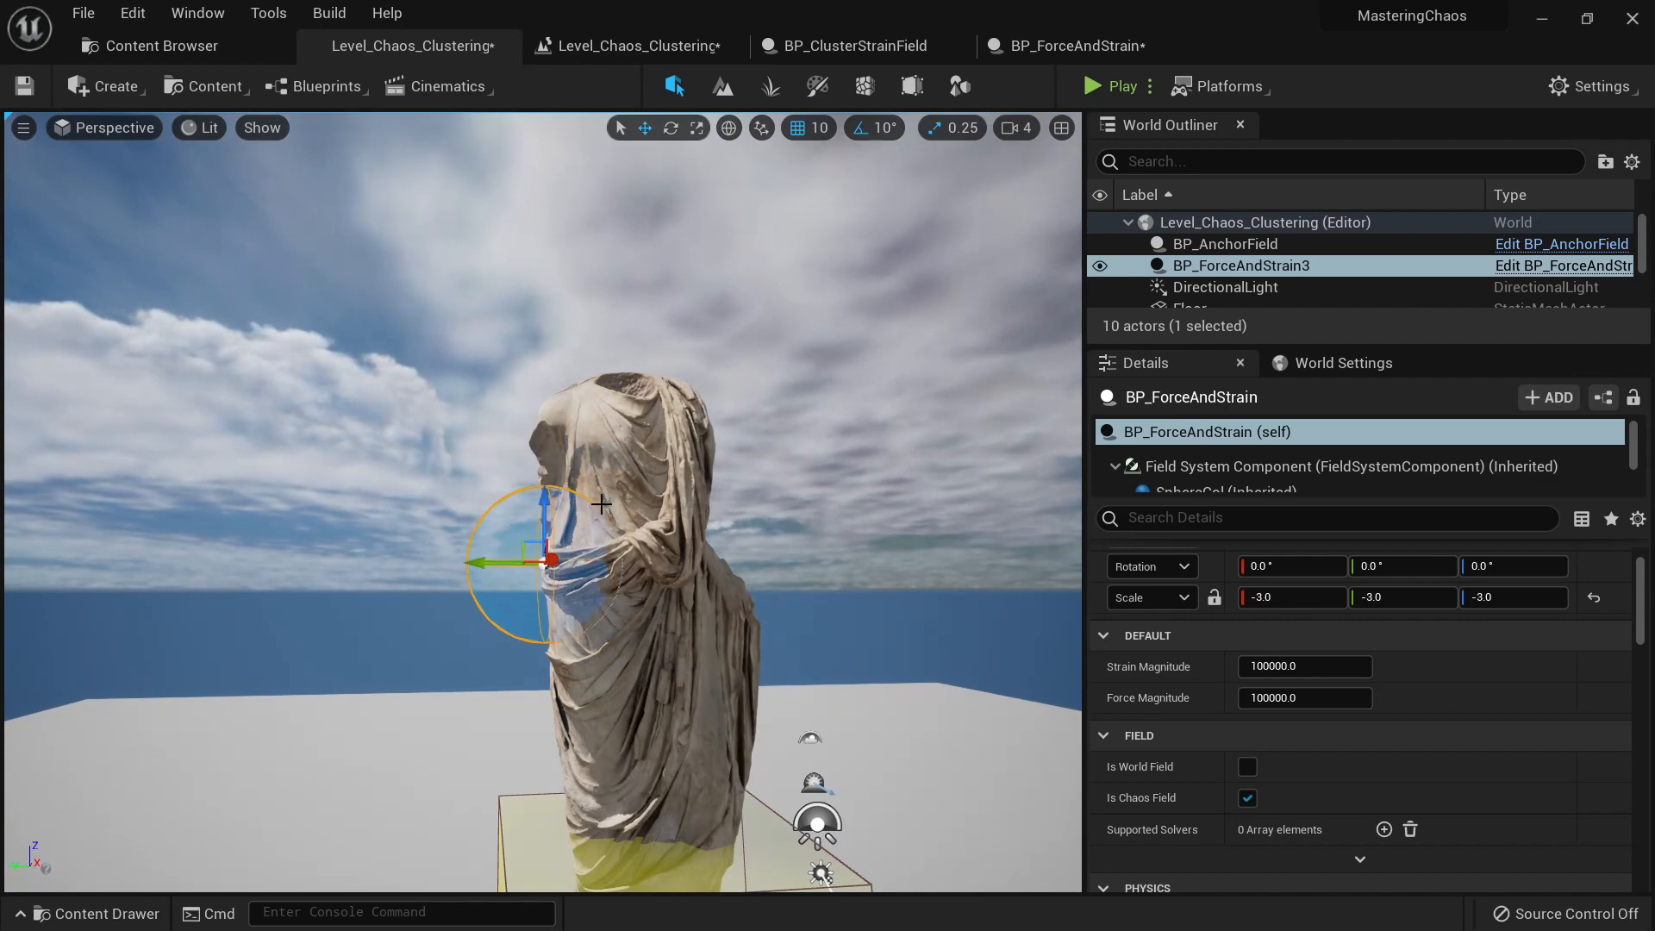
right_click_drag(602, 503, 536, 474)
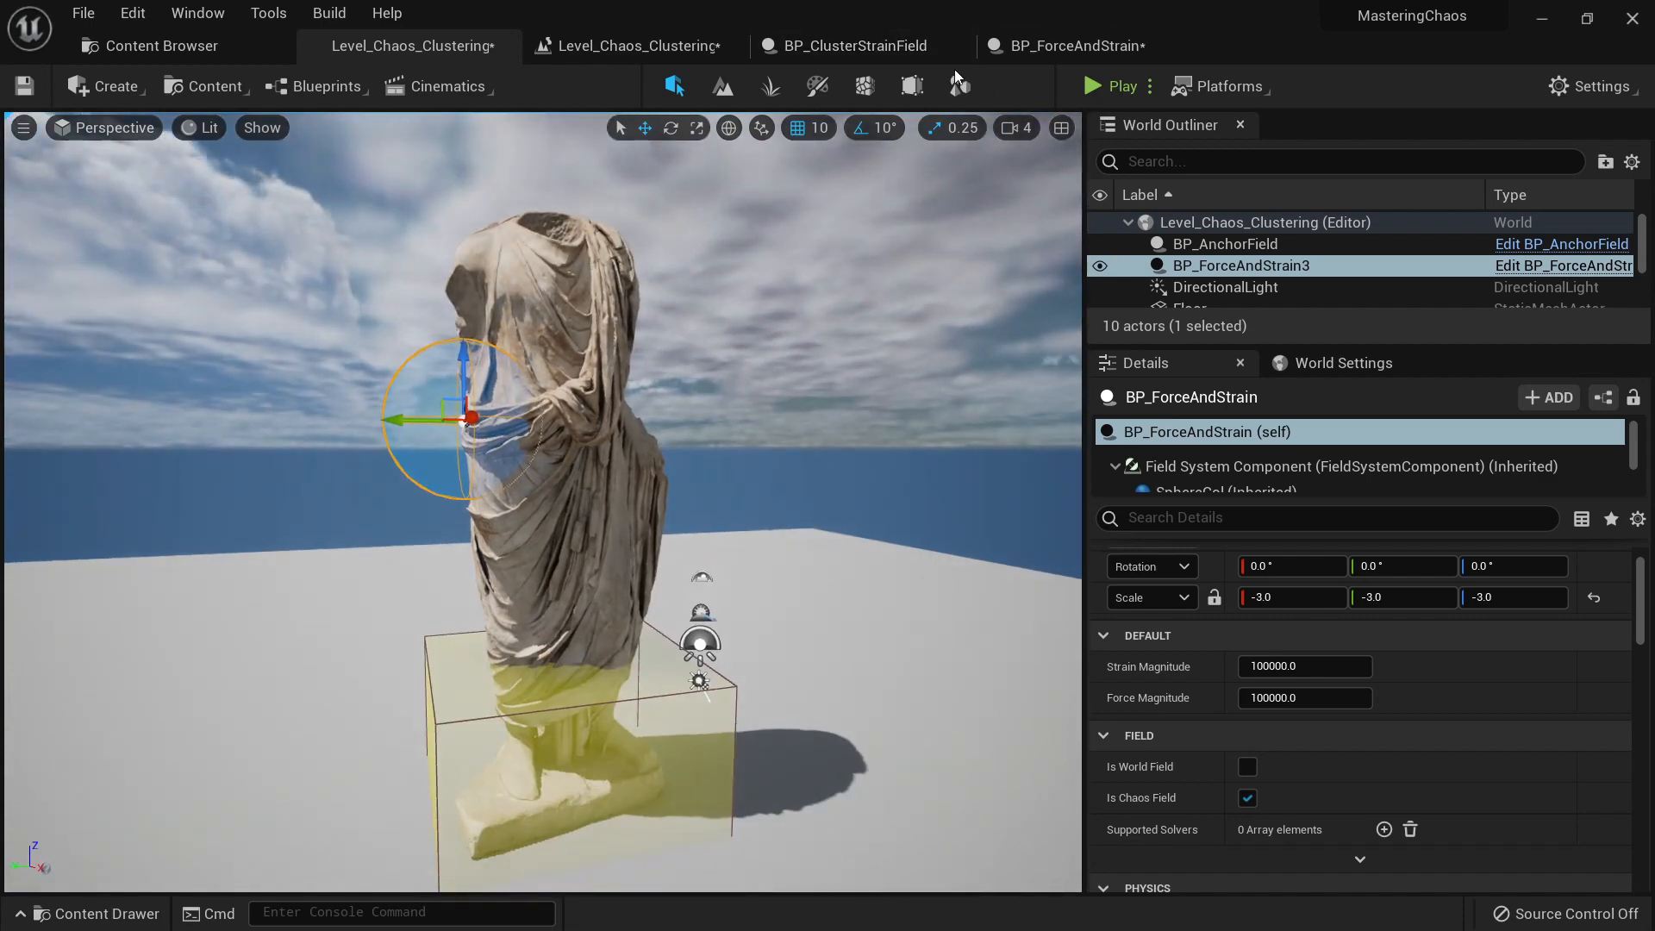
Step: Add a reference to the selected BP_ForceAndStrain actor in the level blueprint's event graph
left_click(1050, 42)
left_click(931, 43)
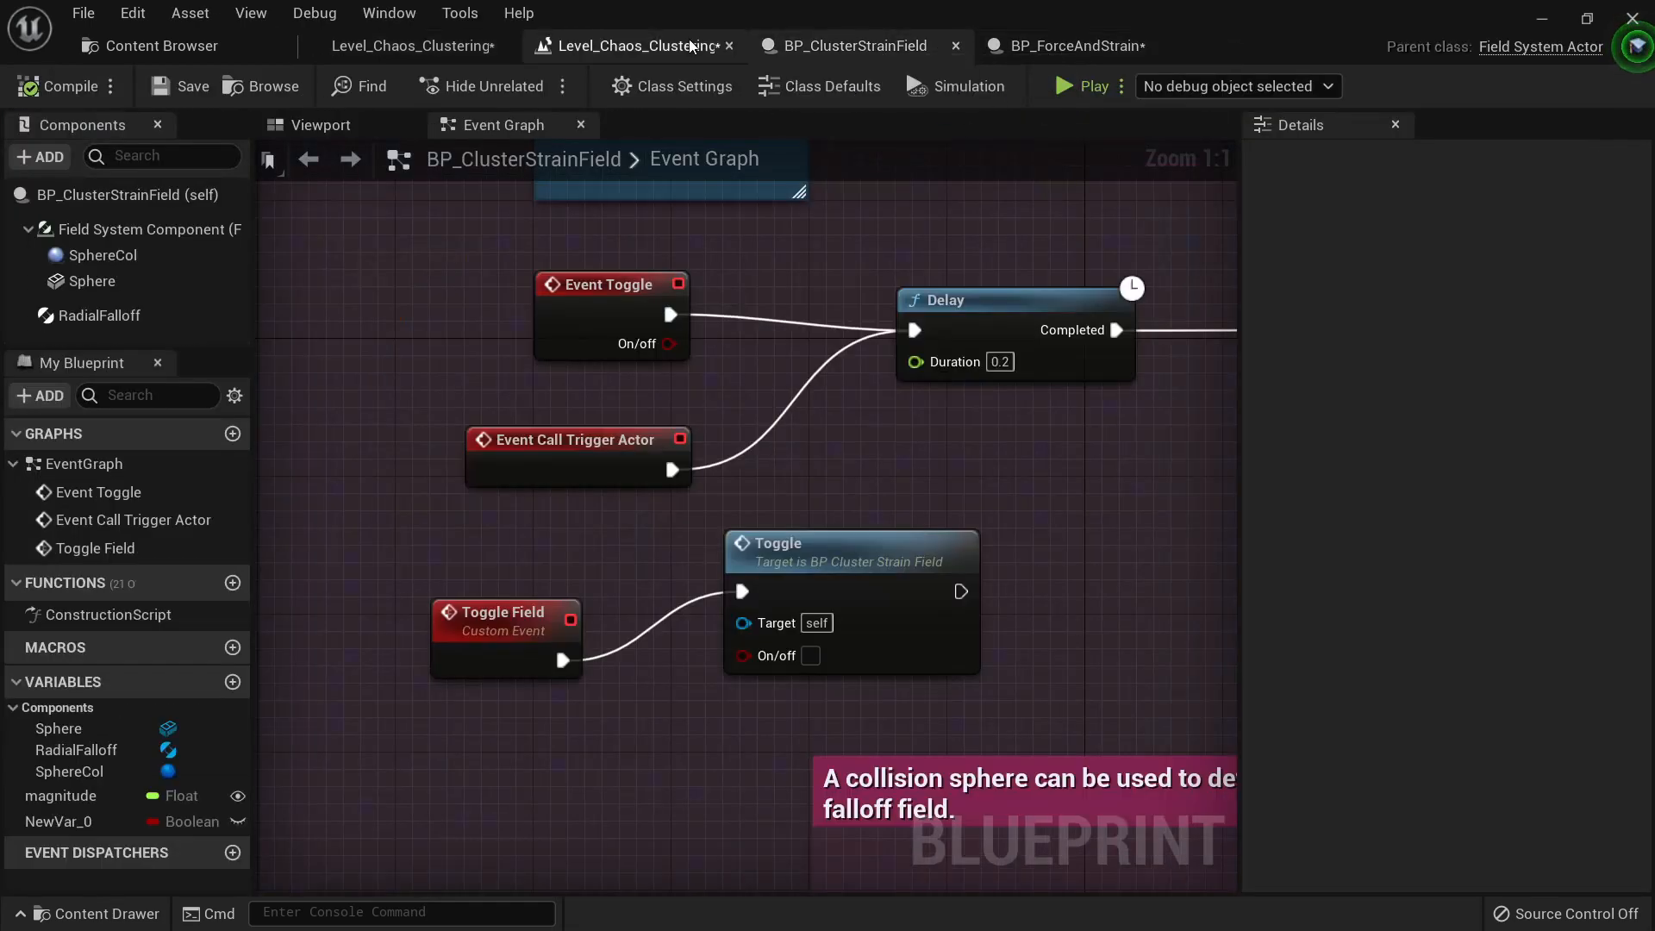
left_click(626, 36)
right_click_drag(706, 354, 819, 251)
left_click(422, 45)
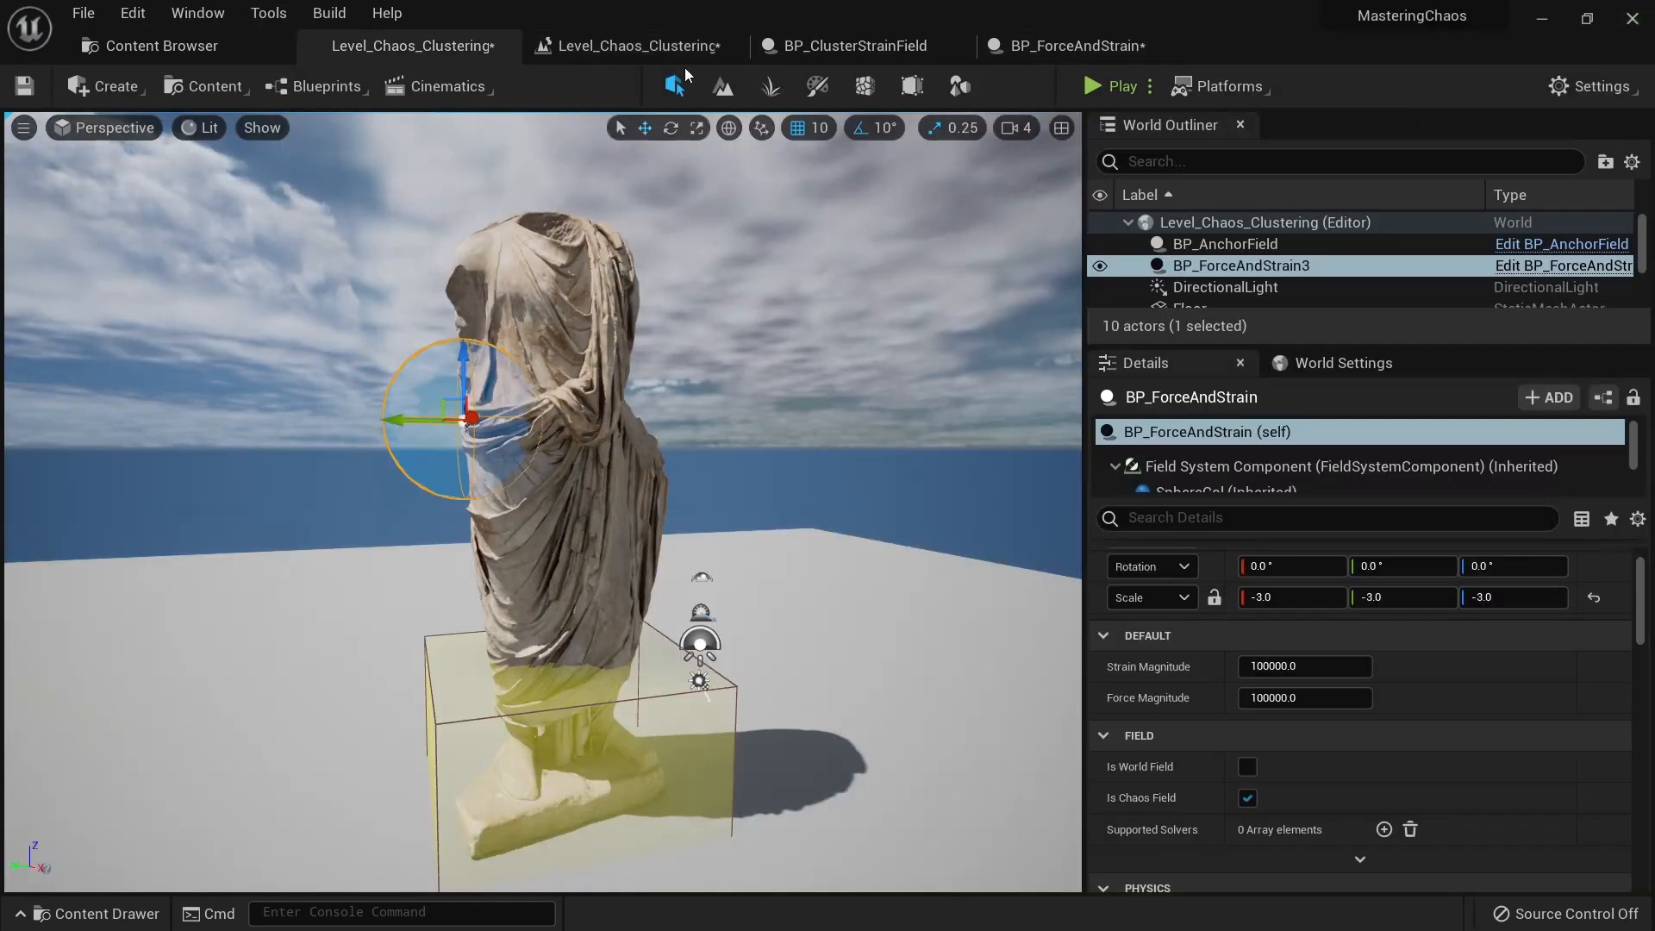
left_click(641, 48)
right_click(724, 418)
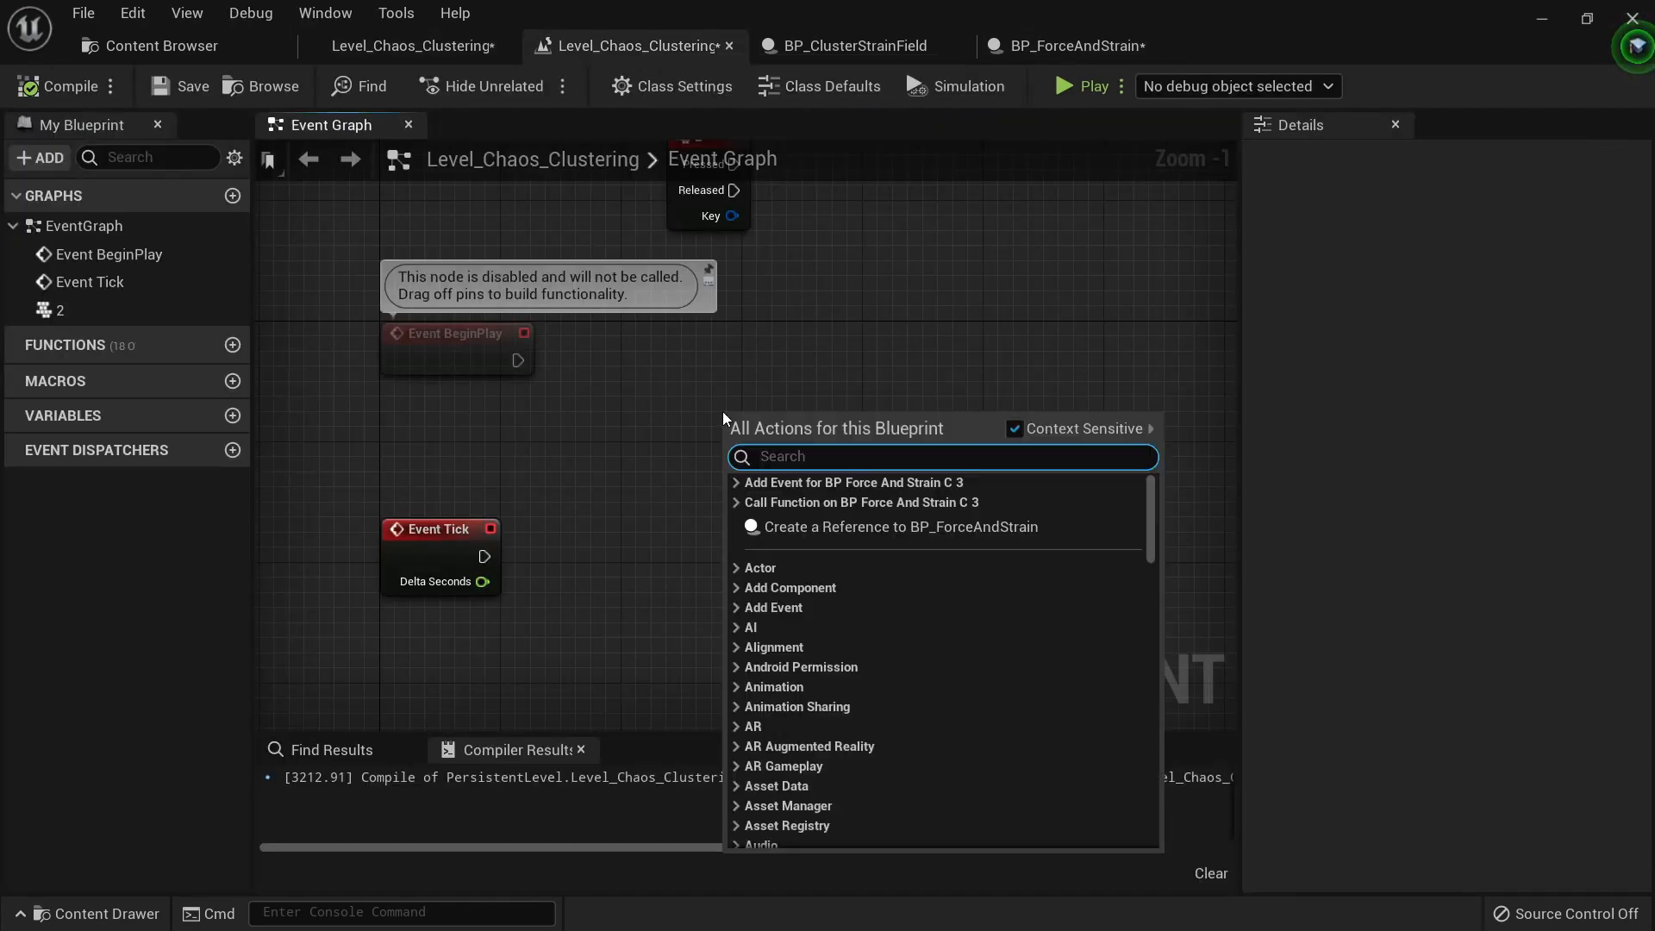
left_click(819, 527)
Step: Call Toggle Field on the BP_ForceAndStrain reference and trigger it from the Pressed output of key 2
right_click_drag(940, 427, 864, 429)
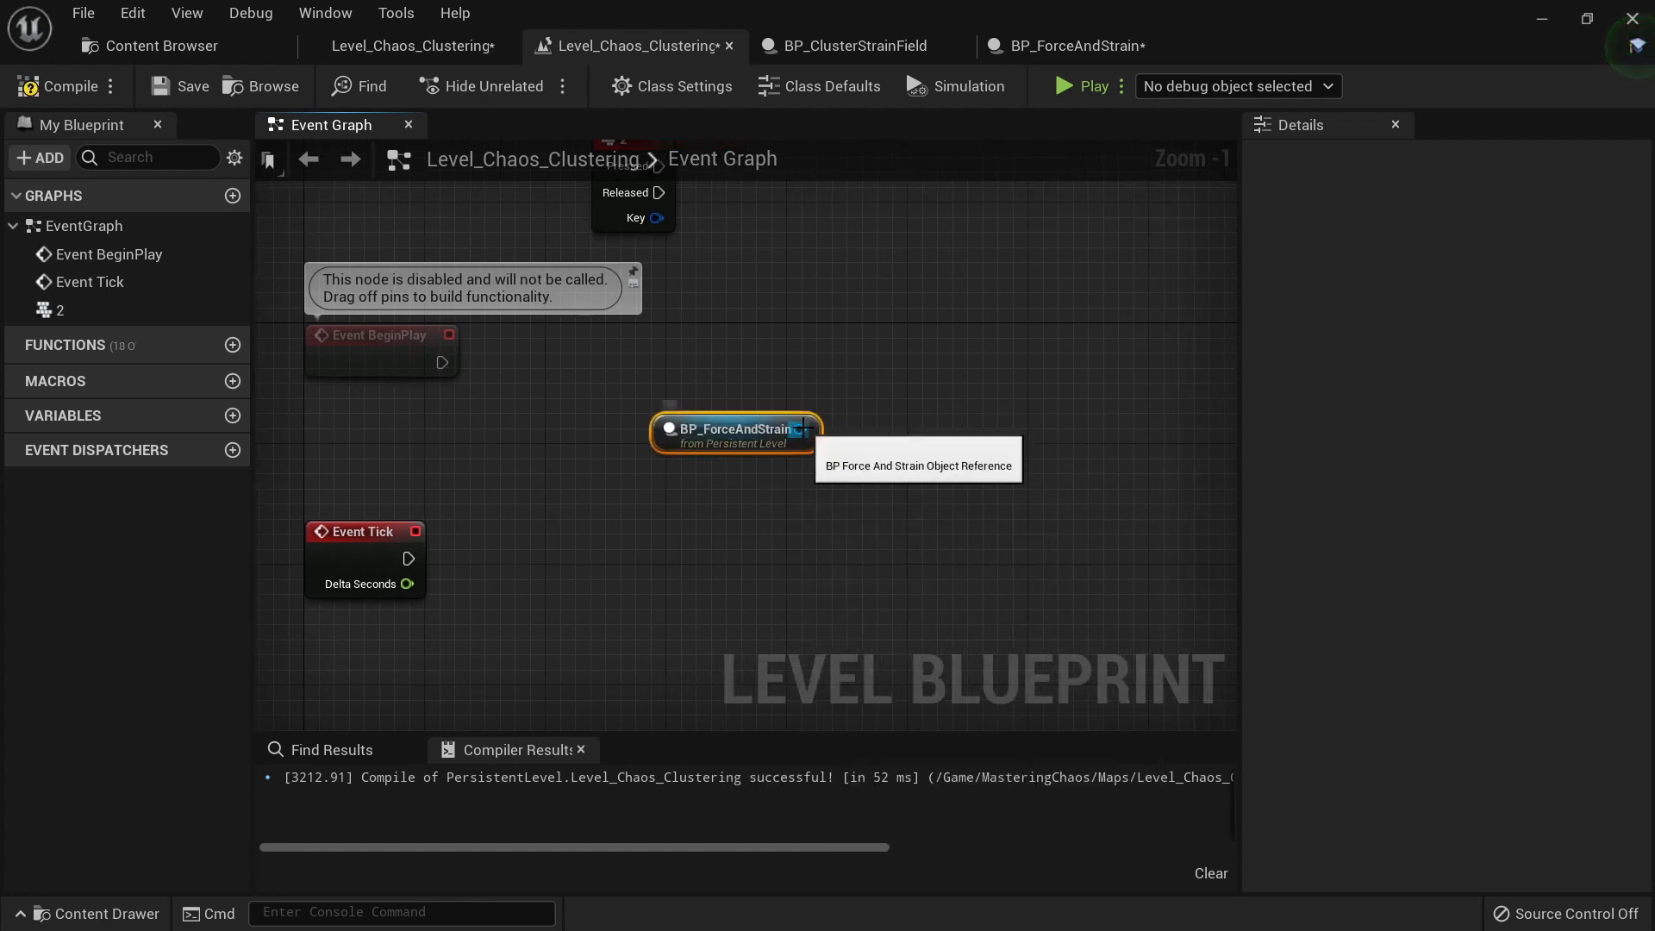
left_click_drag(802, 428, 956, 296)
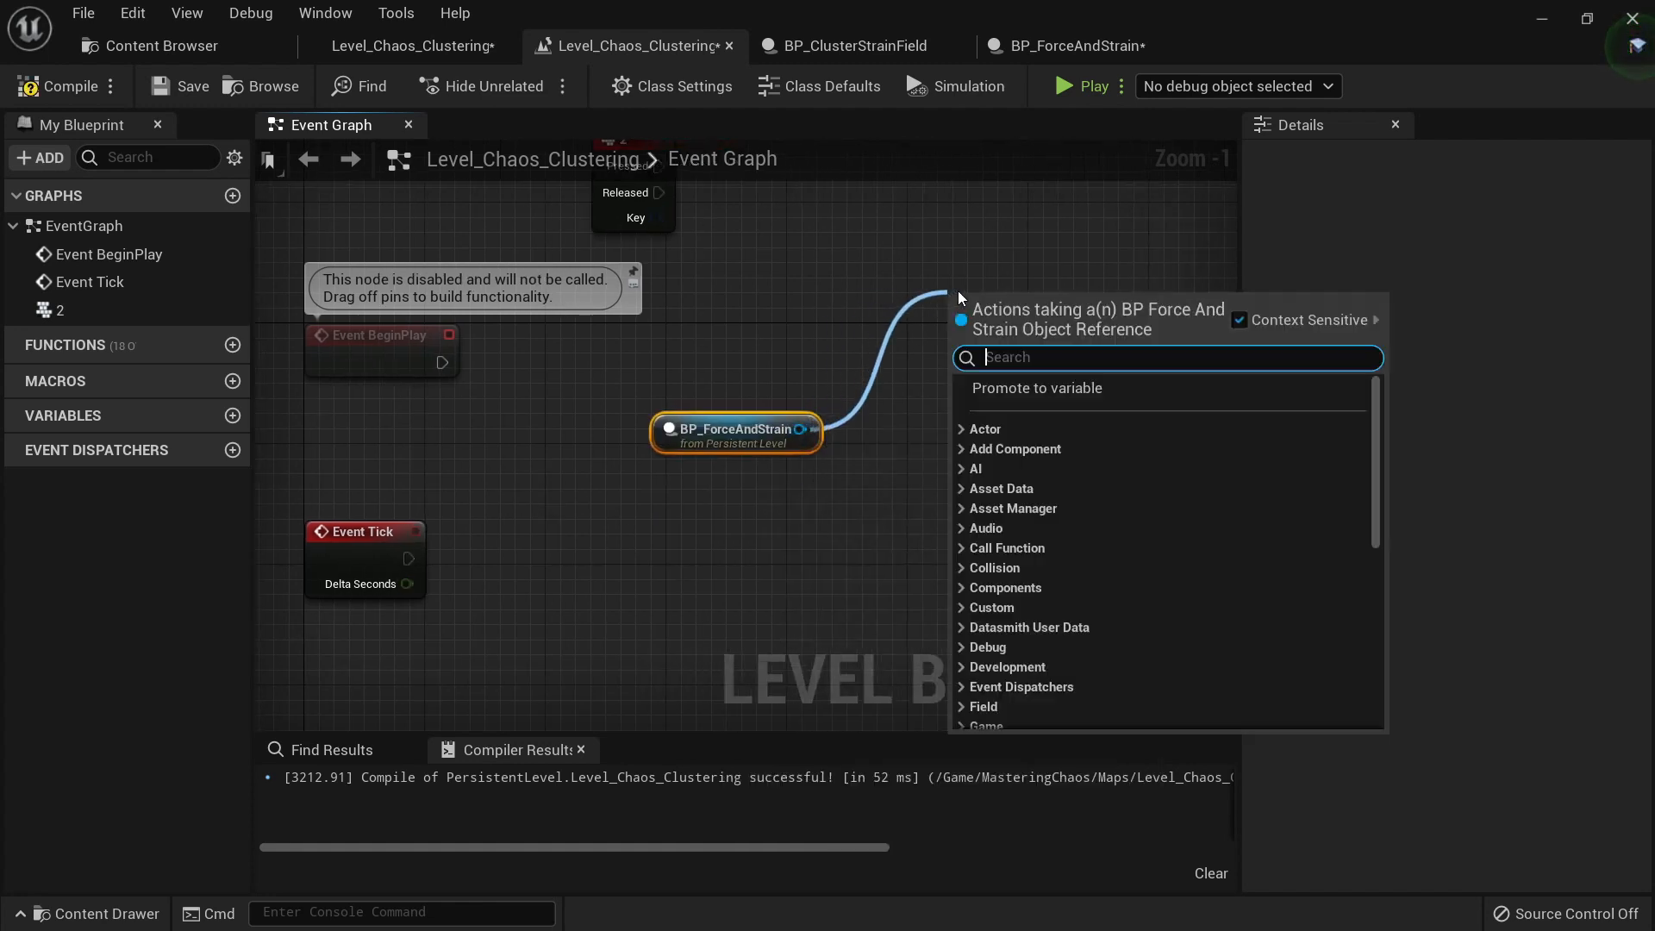
type("toggle")
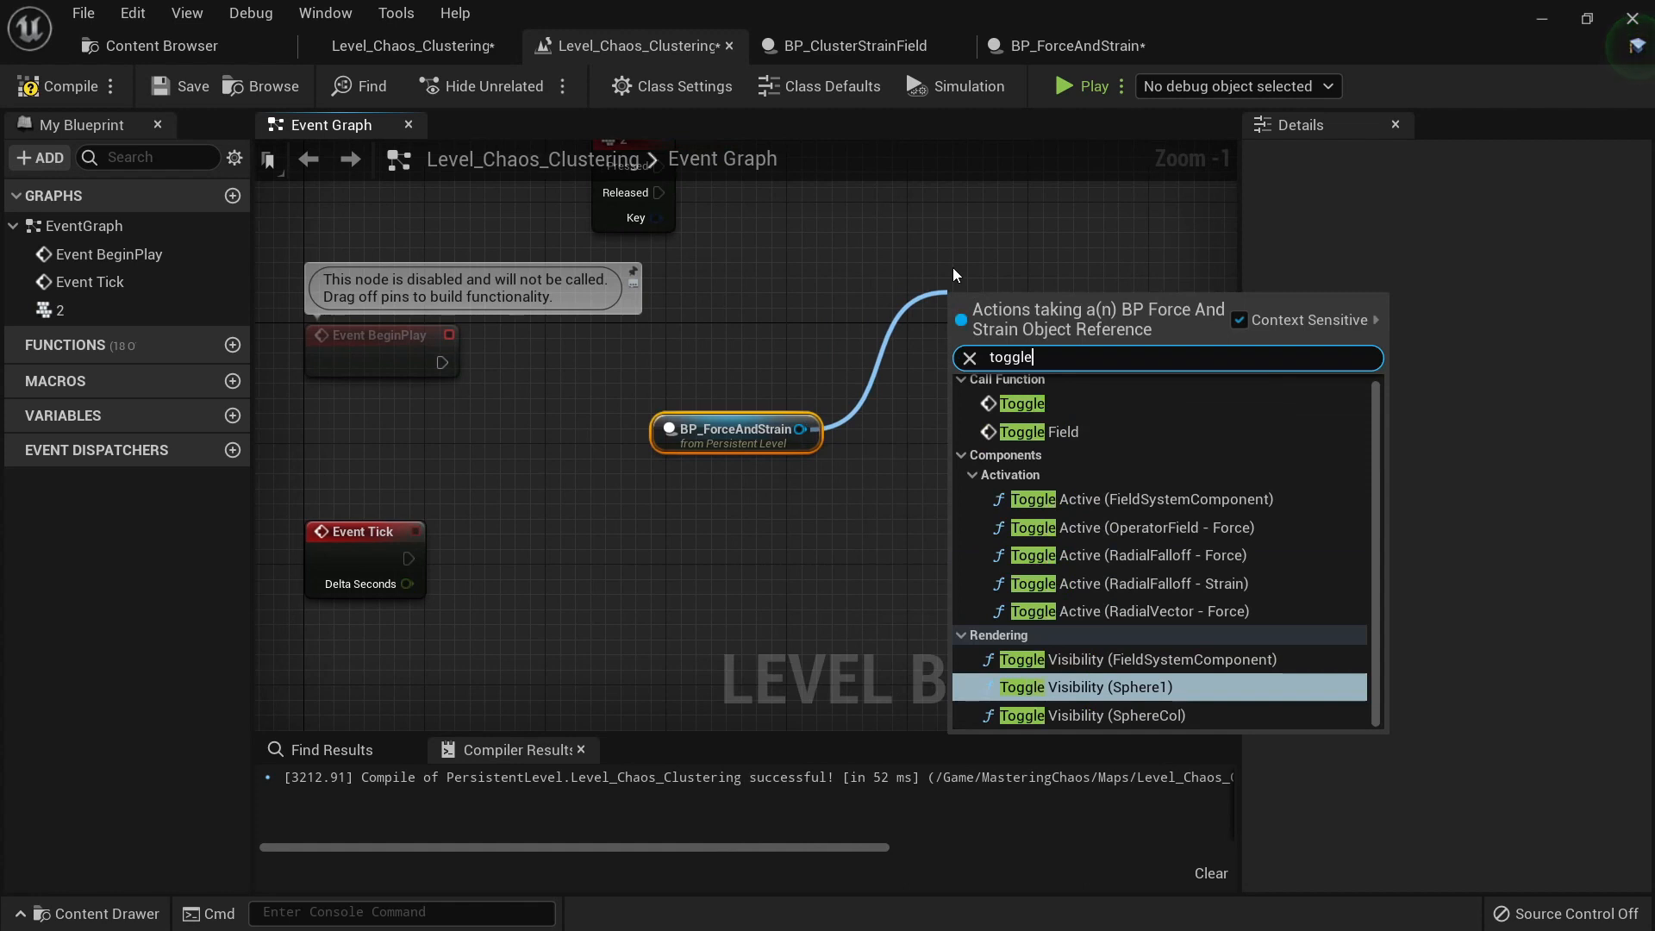
left_click(1052, 434)
right_click_drag(905, 353, 861, 461)
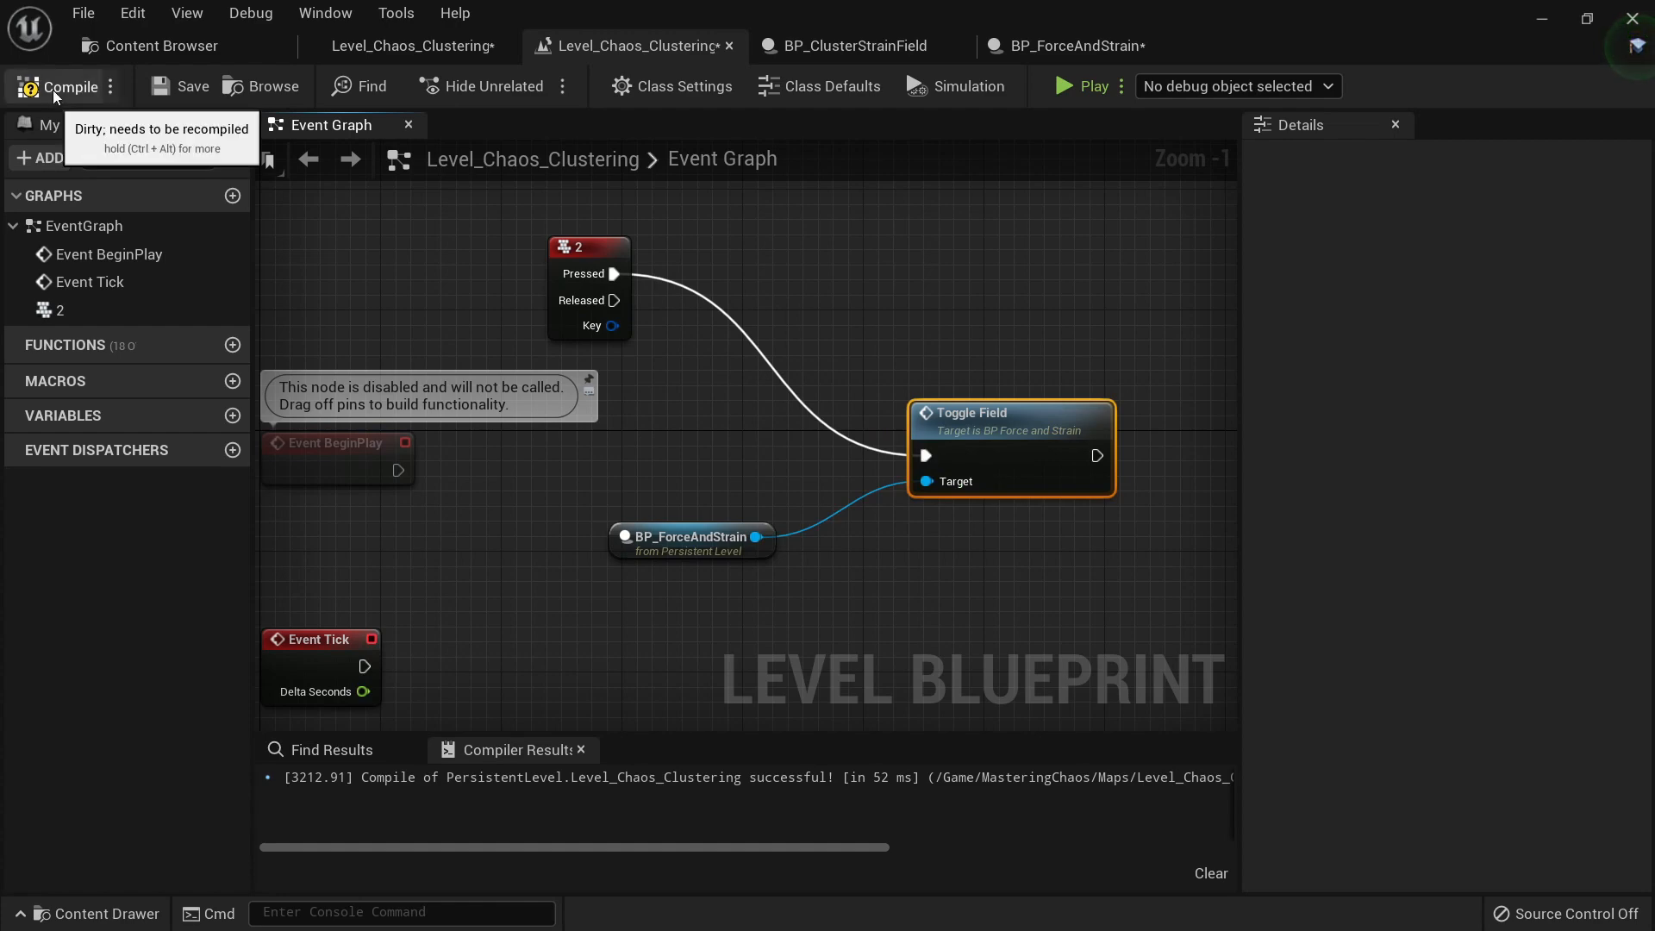
Step: Save all changes and play-test the force and strain field on the statue
left_click(402, 57)
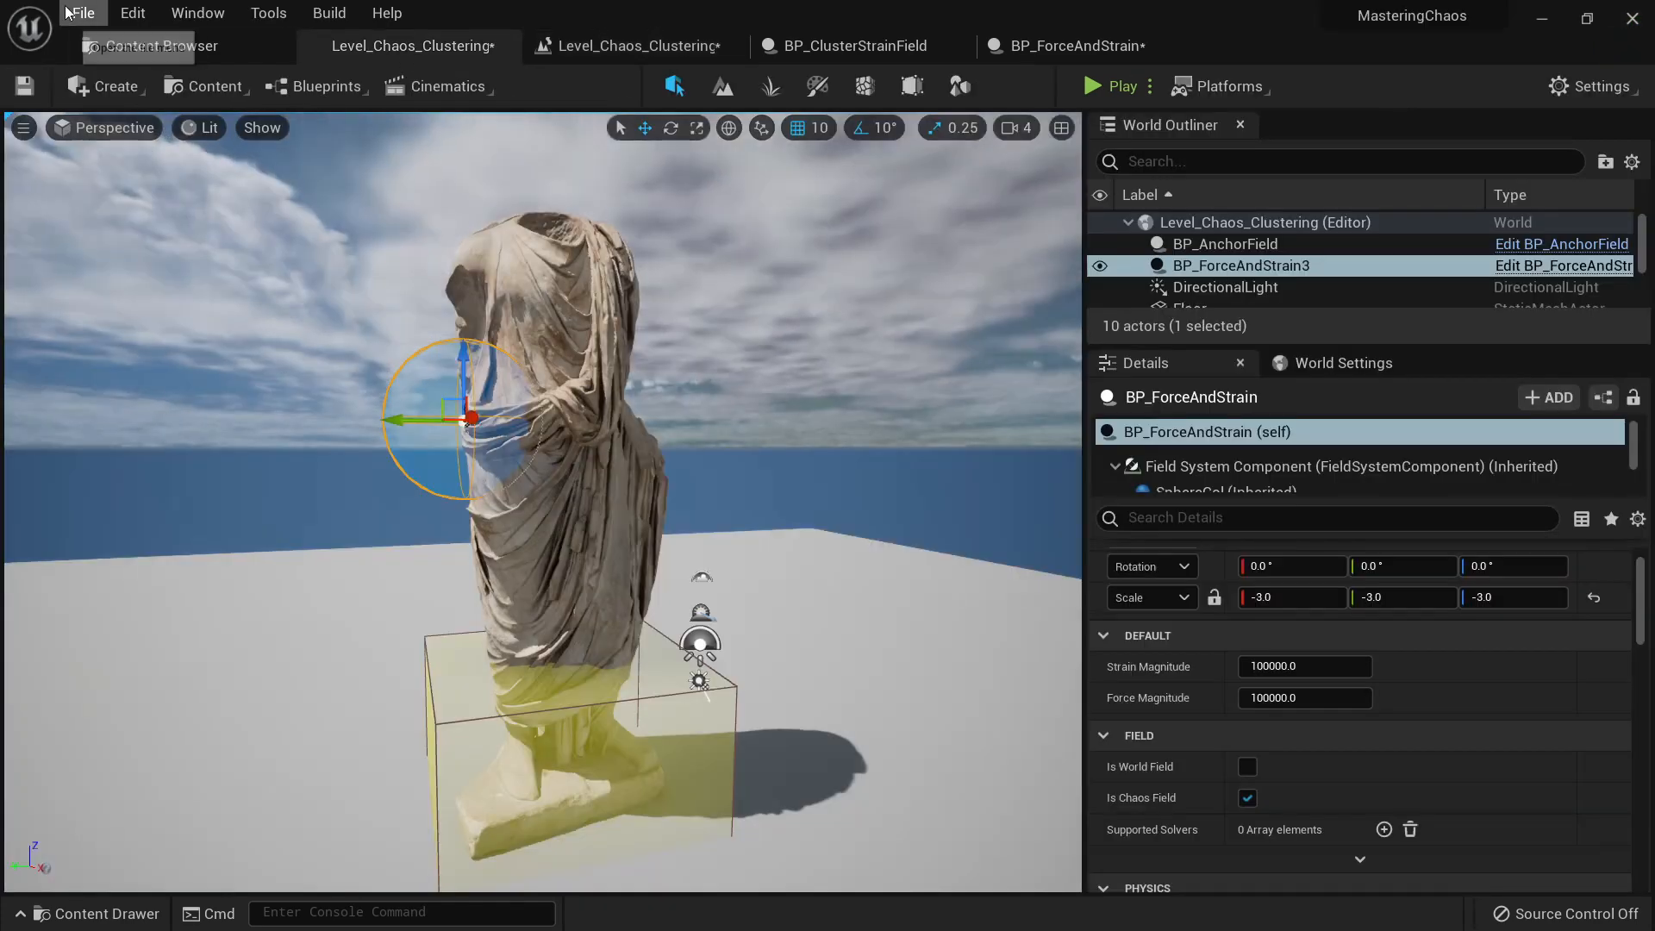
left_click(149, 258)
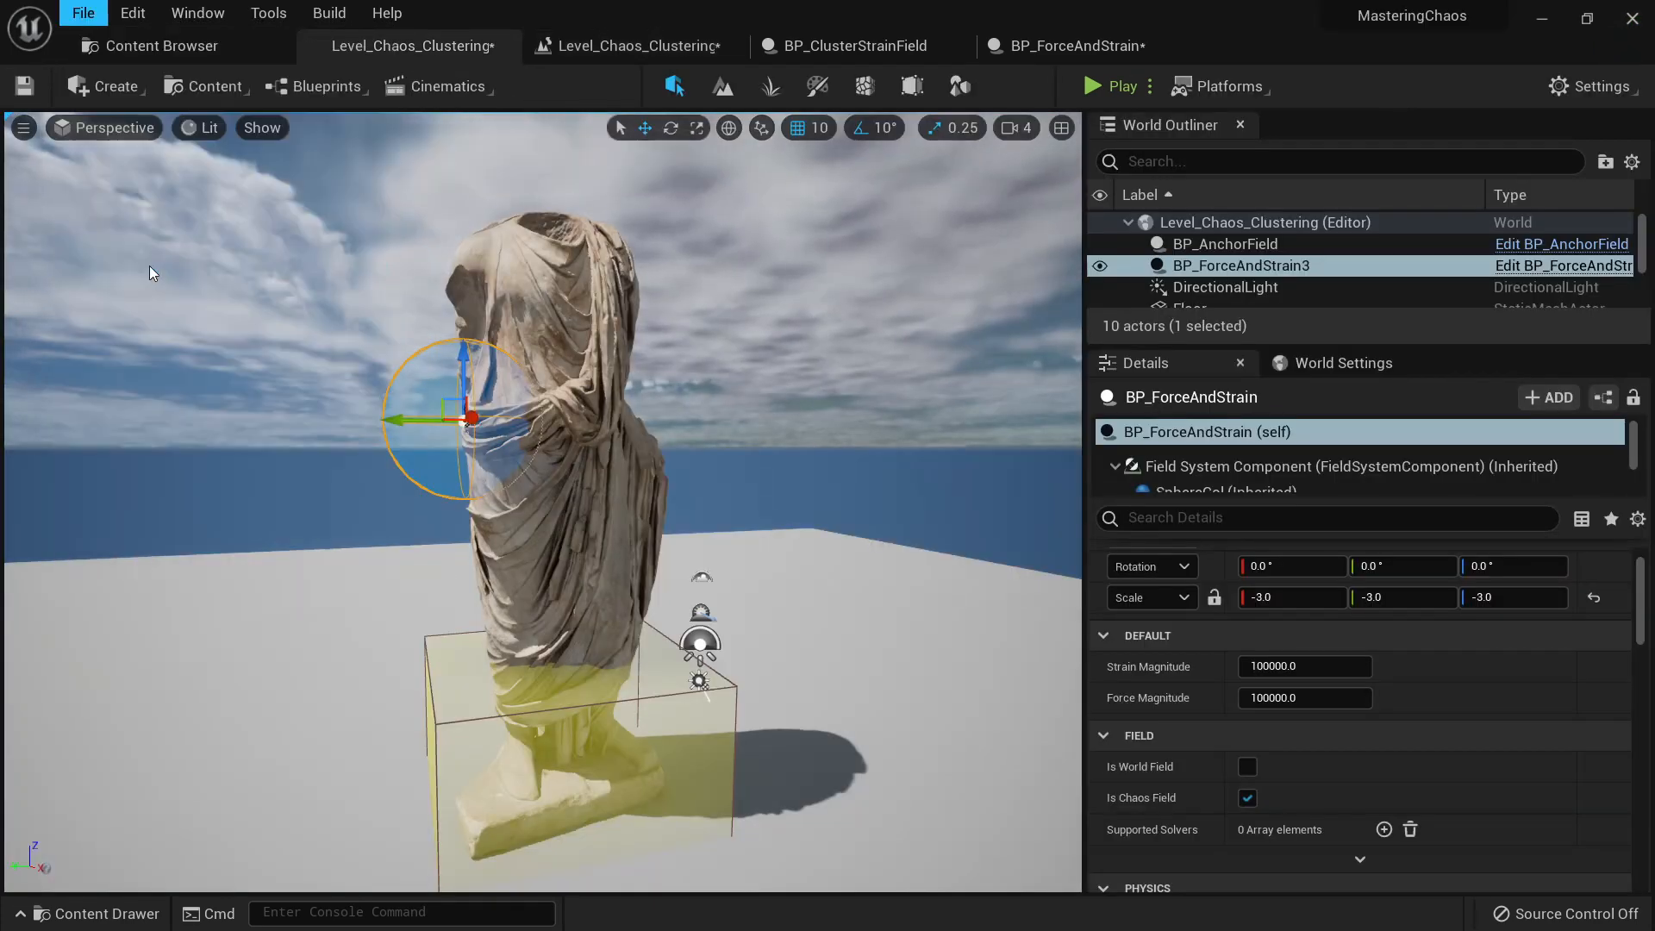
left_click(1114, 85)
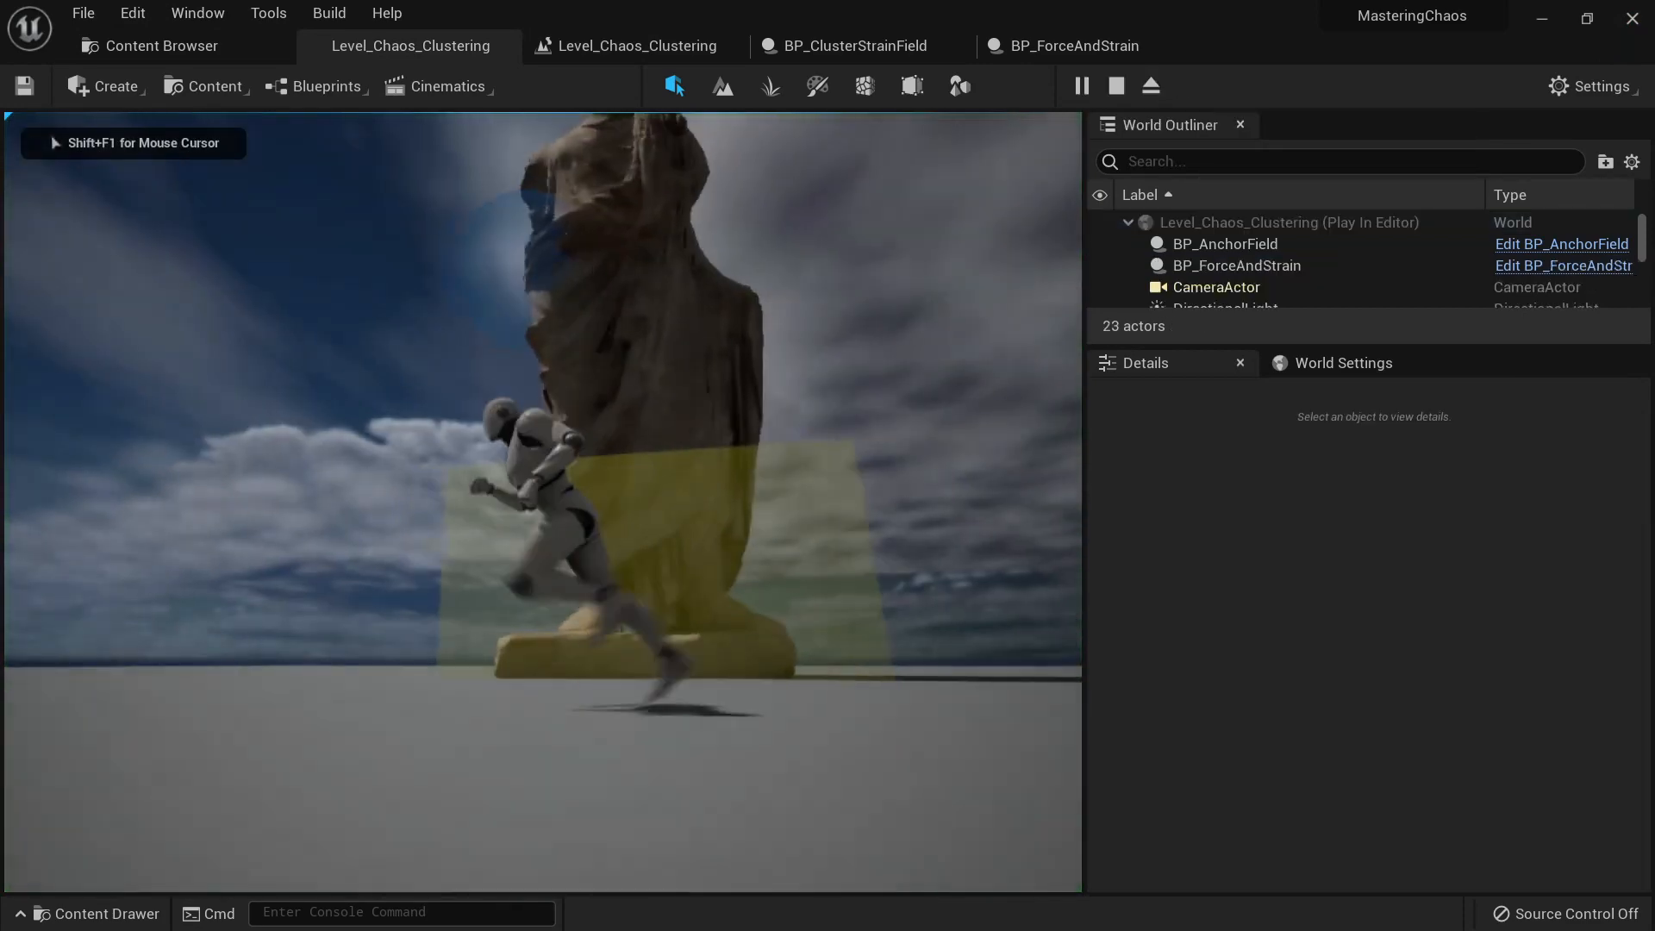
key("d")
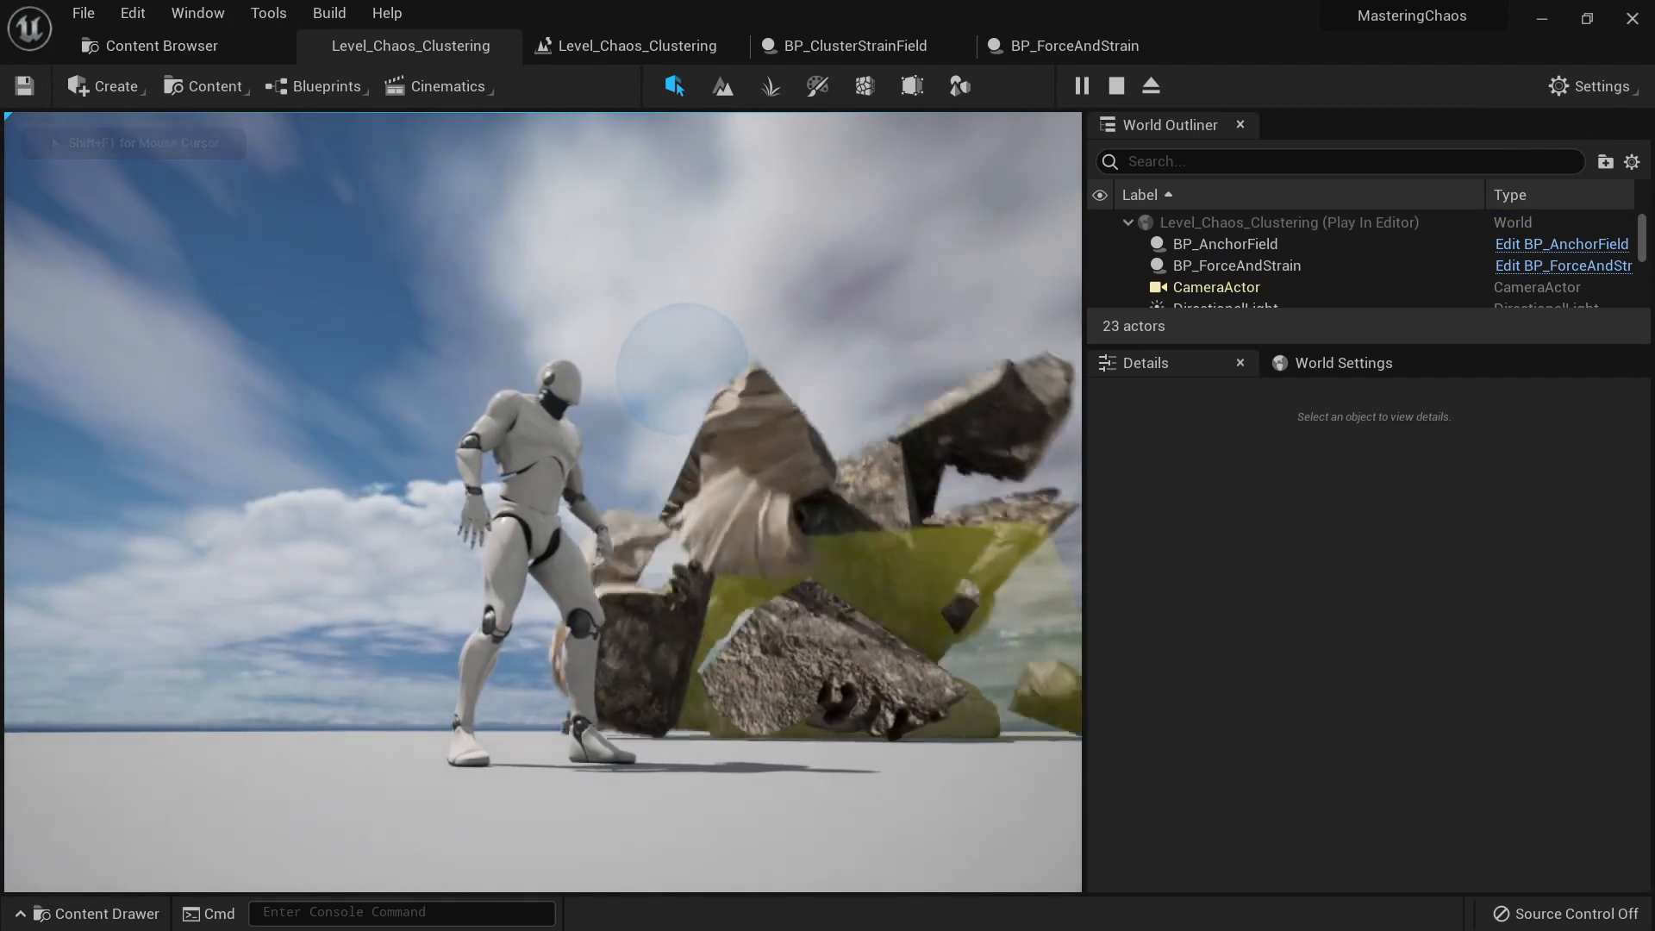
key("Escape")
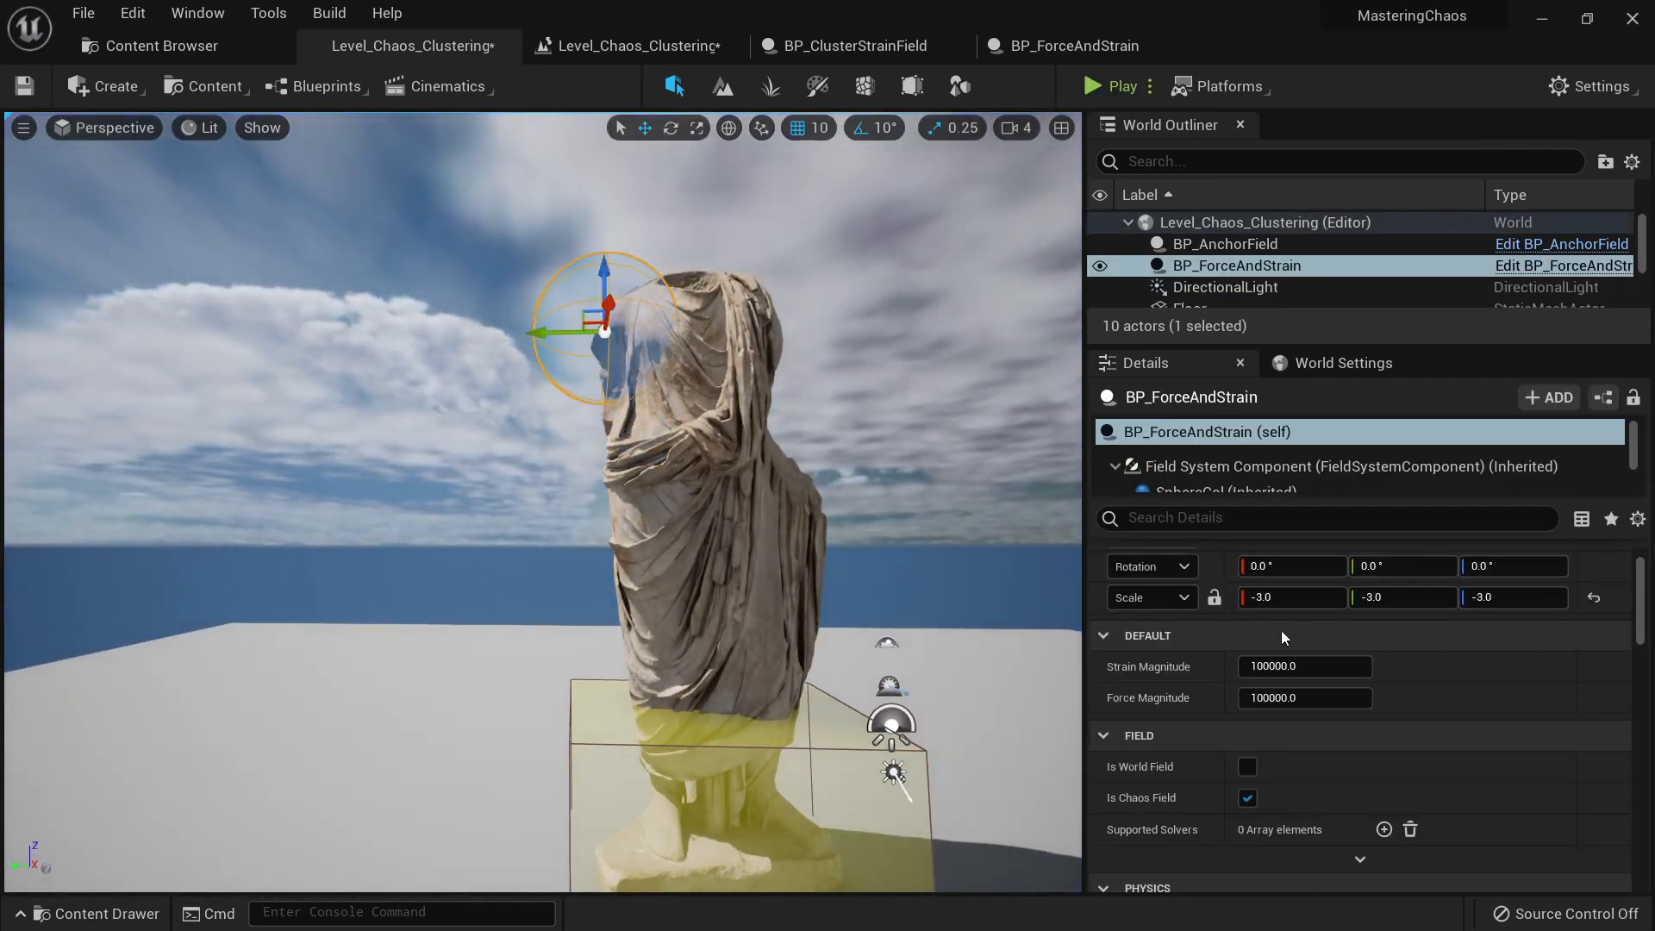
Step: Set the BP_ForceAndStrain actor's Force Magnitude to 1 and play-test the field on the statue
left_click(1337, 694)
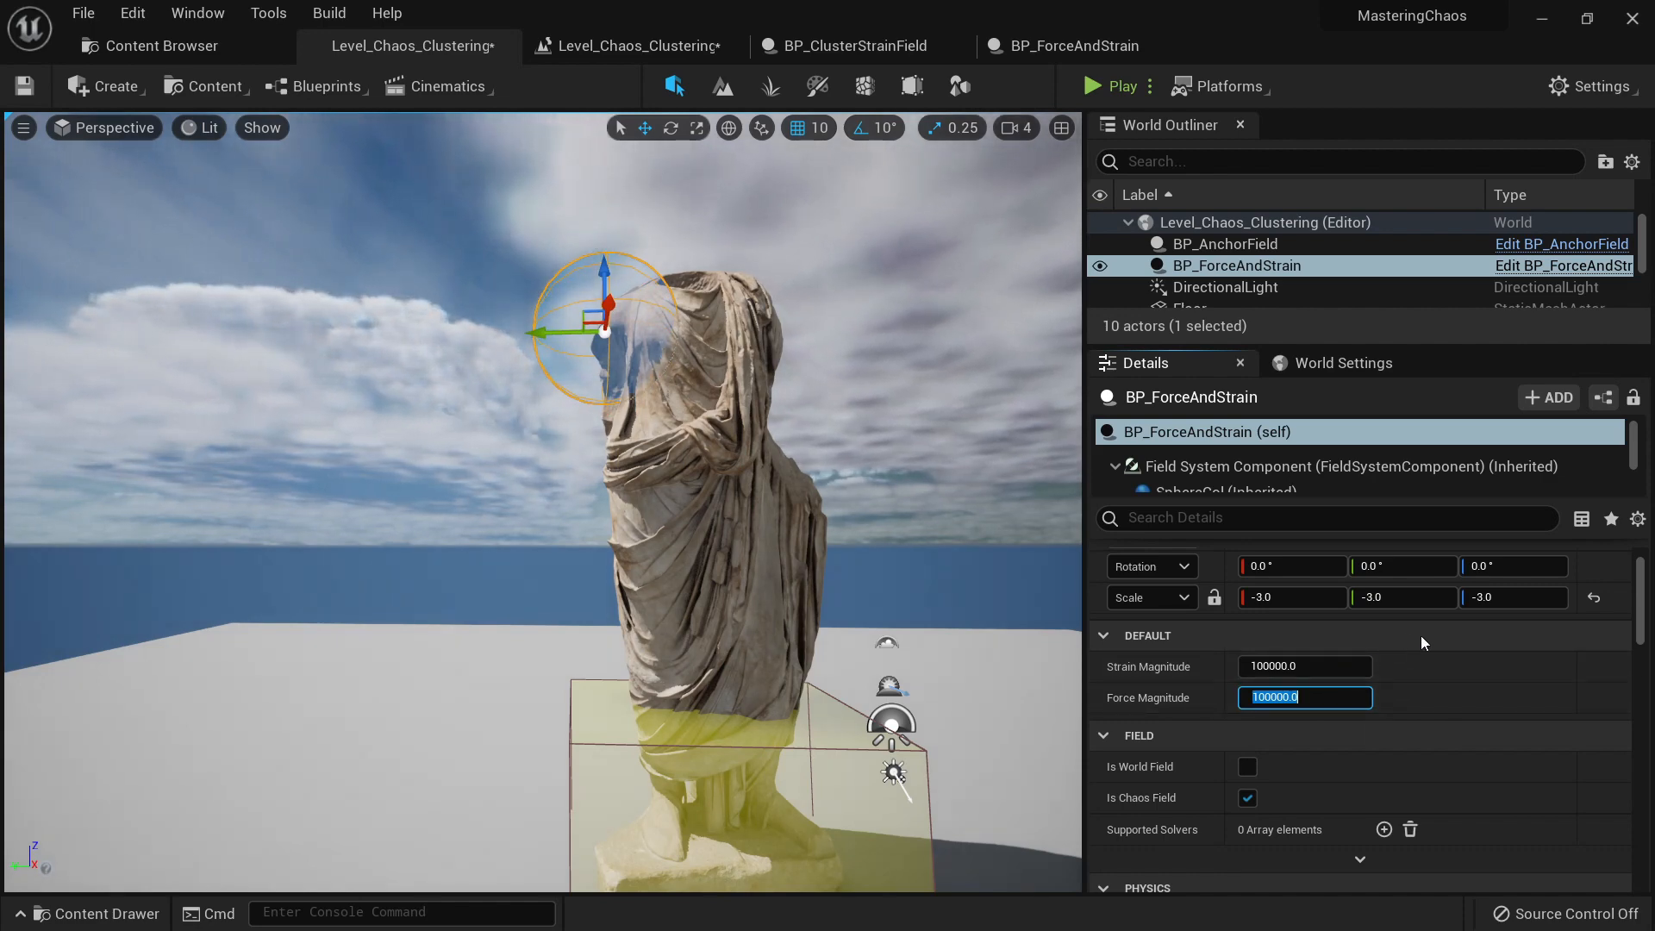
type("1")
key("Return")
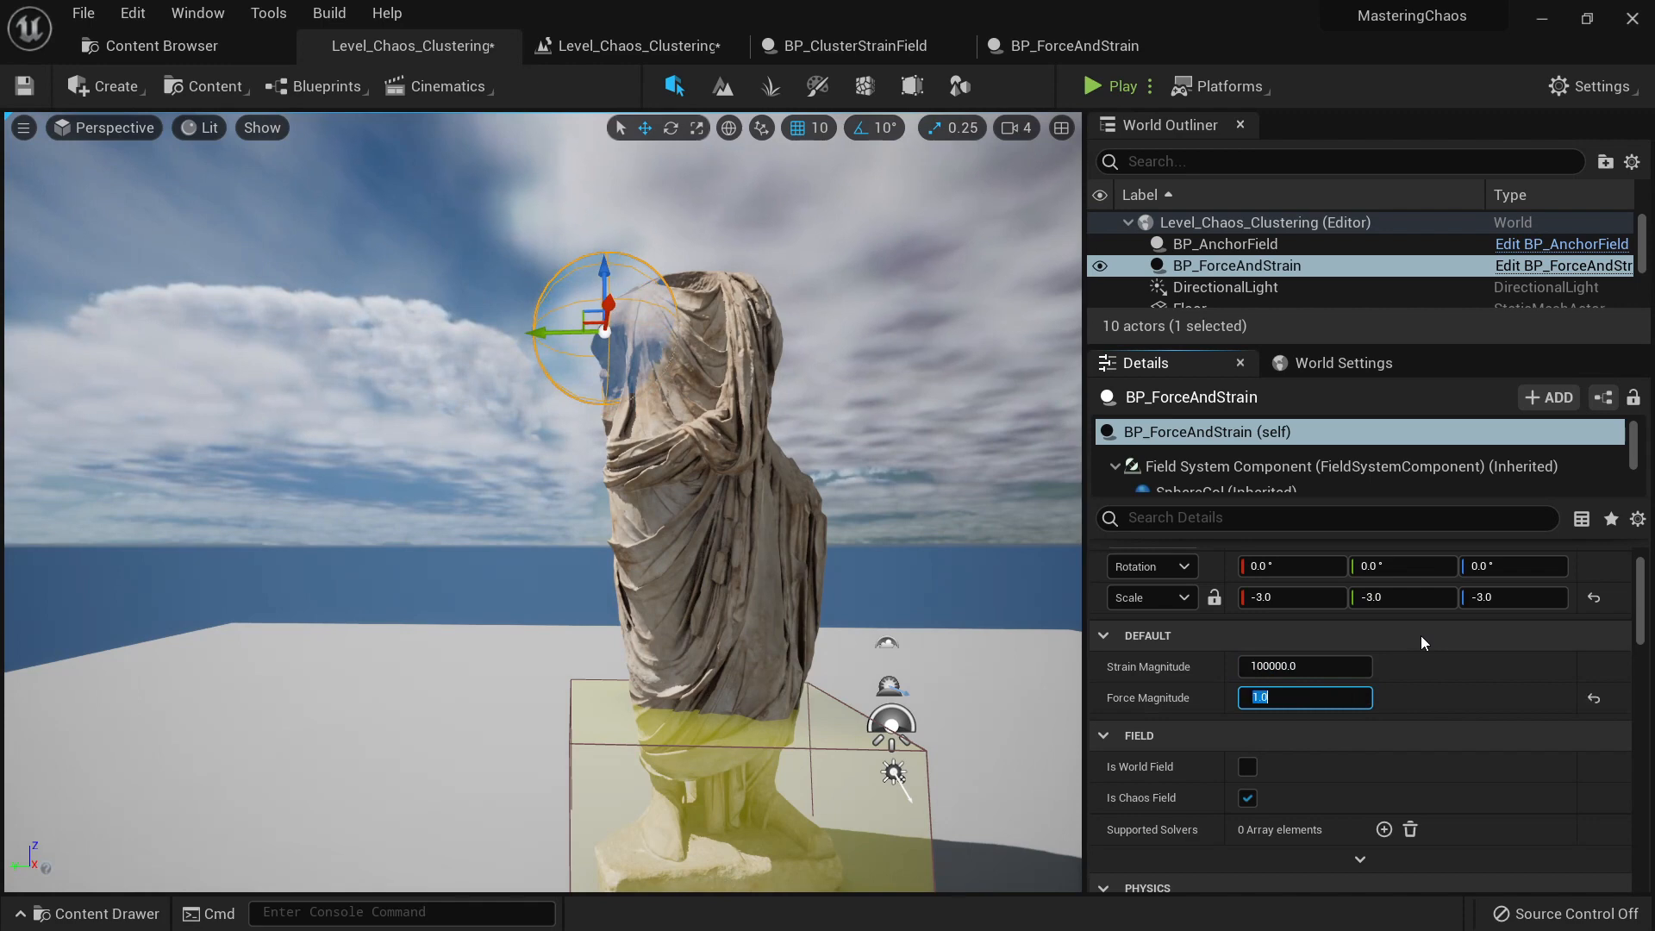
left_click(1093, 85)
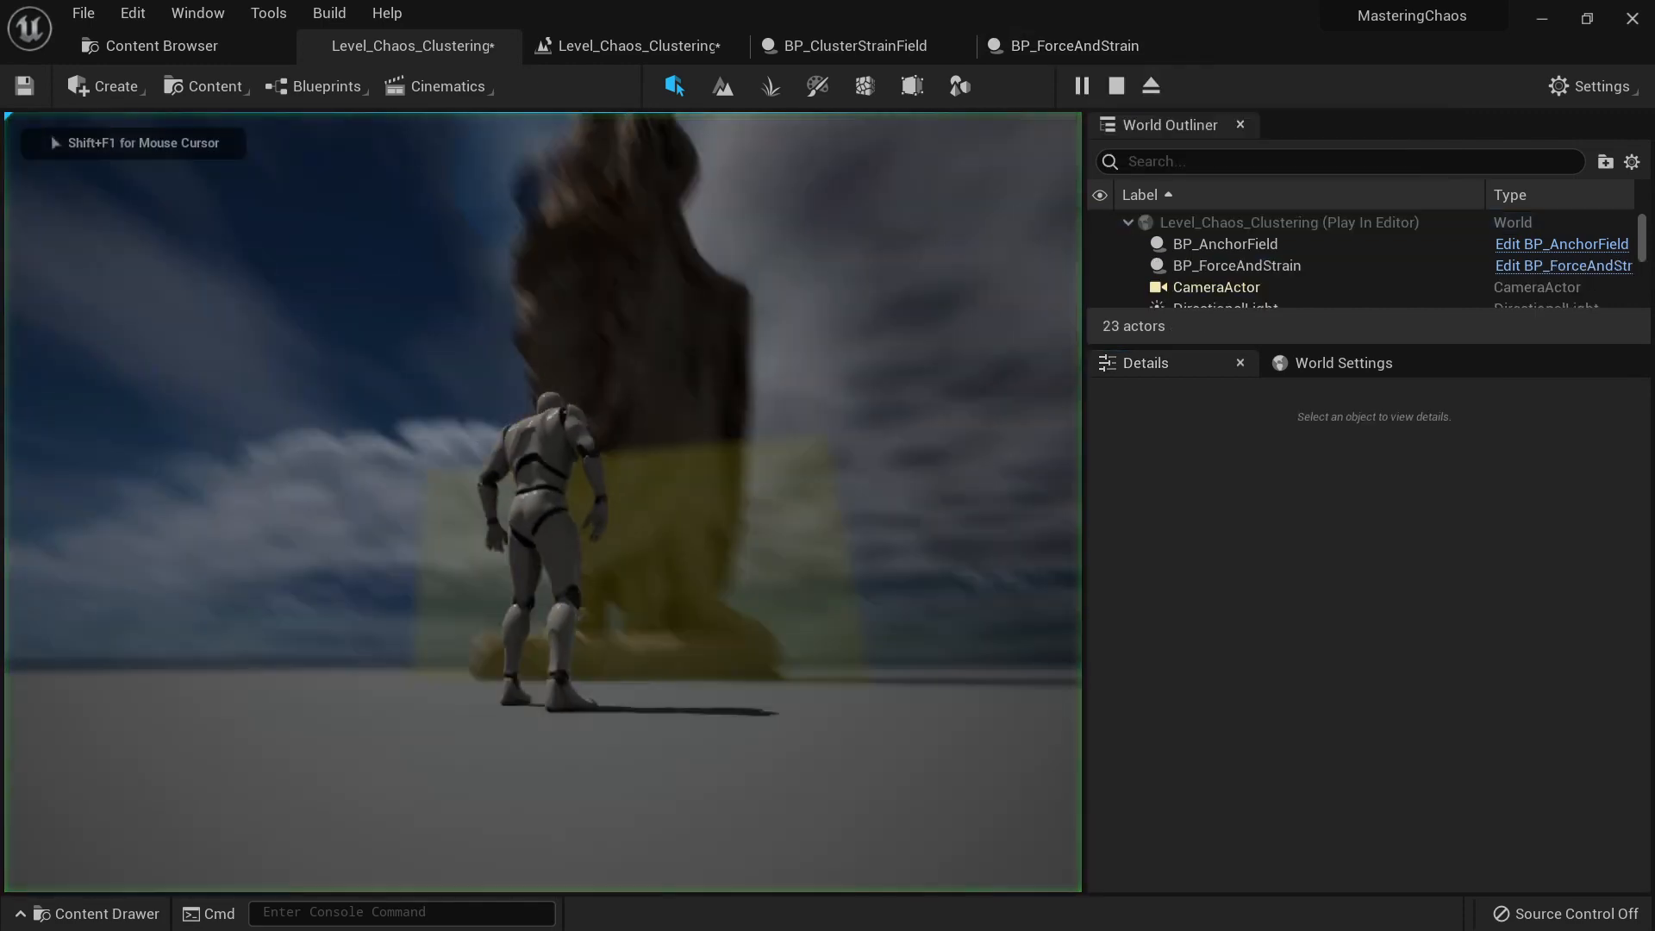
key("s")
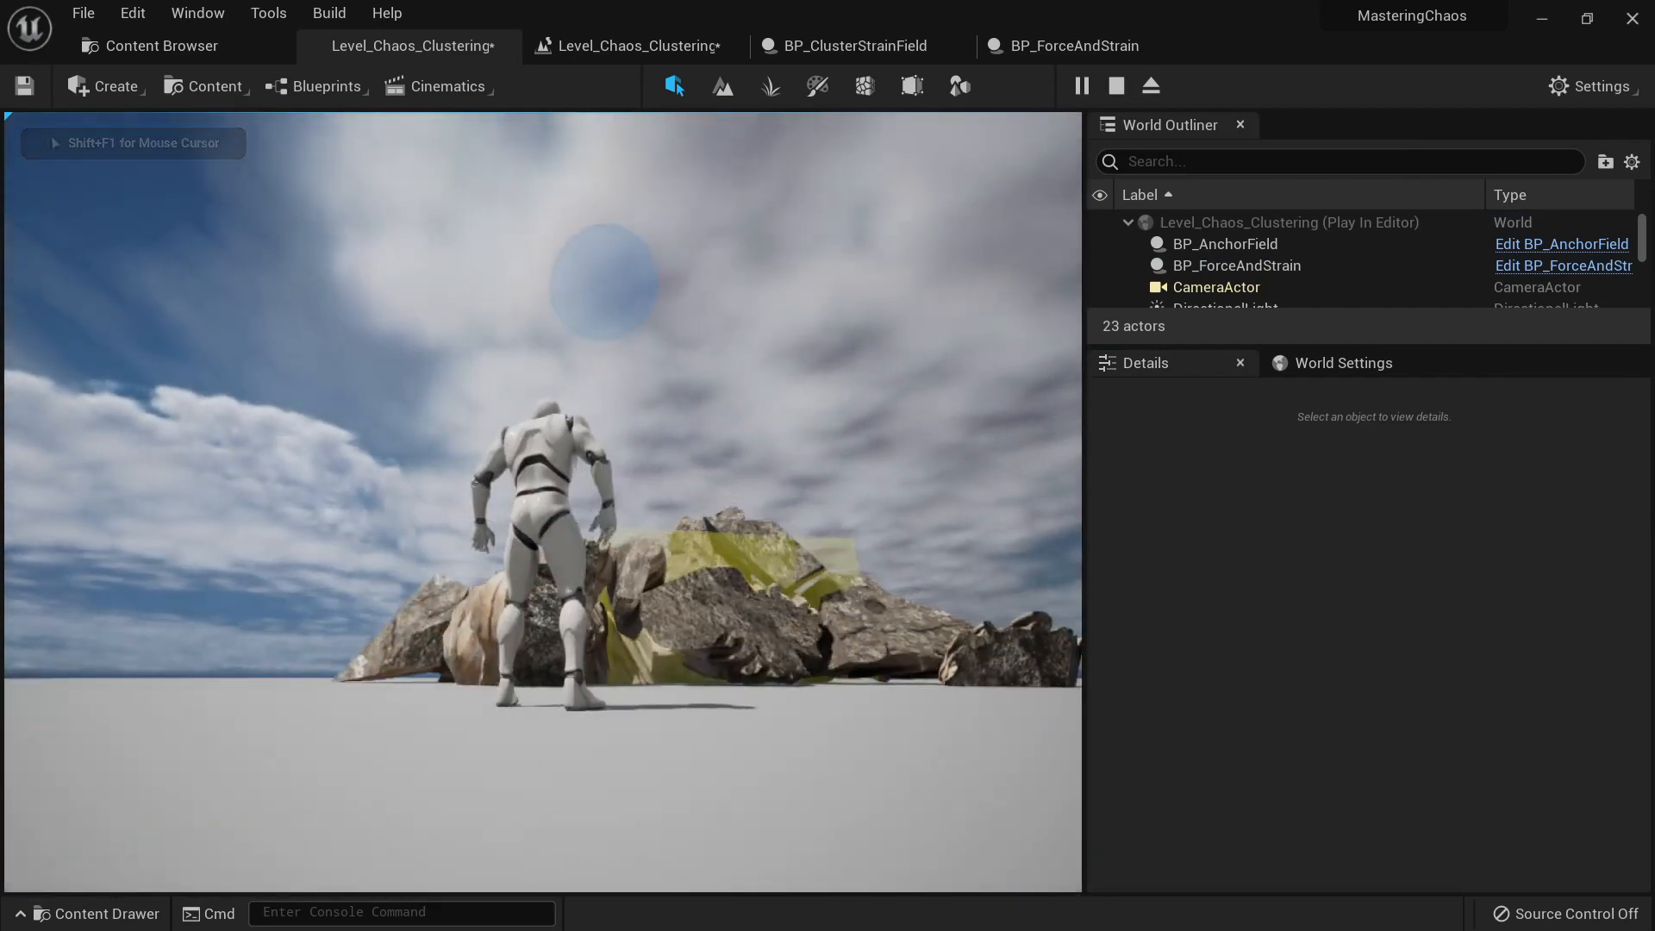
key("Escape")
key("w")
key("e")
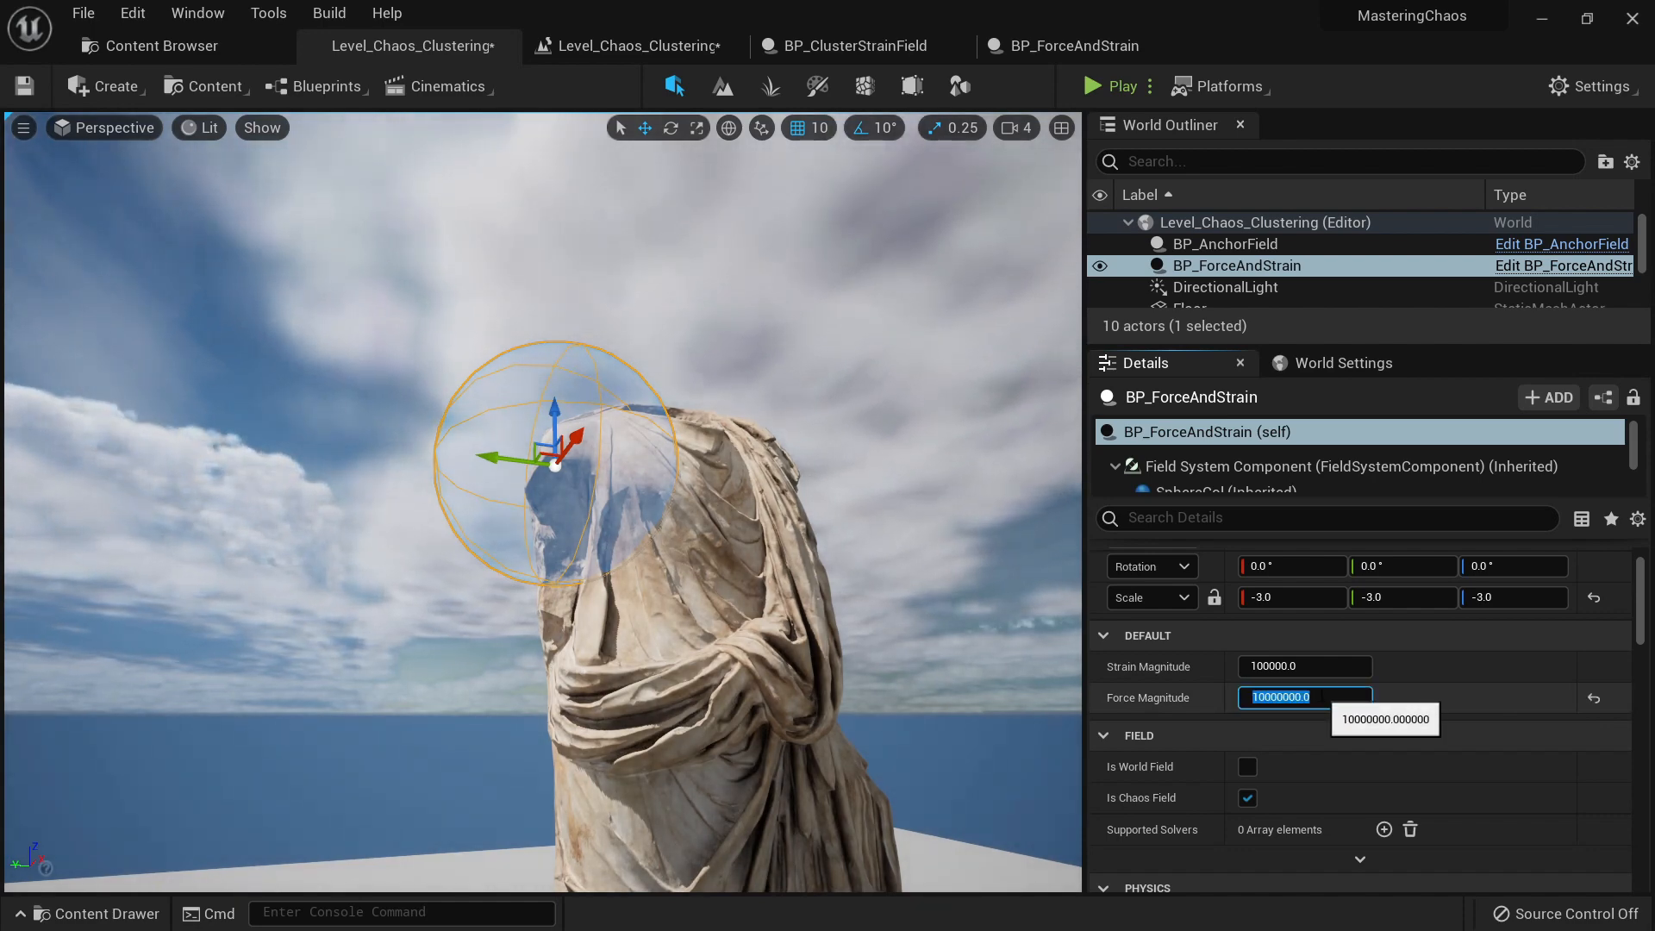
left_click(1117, 86)
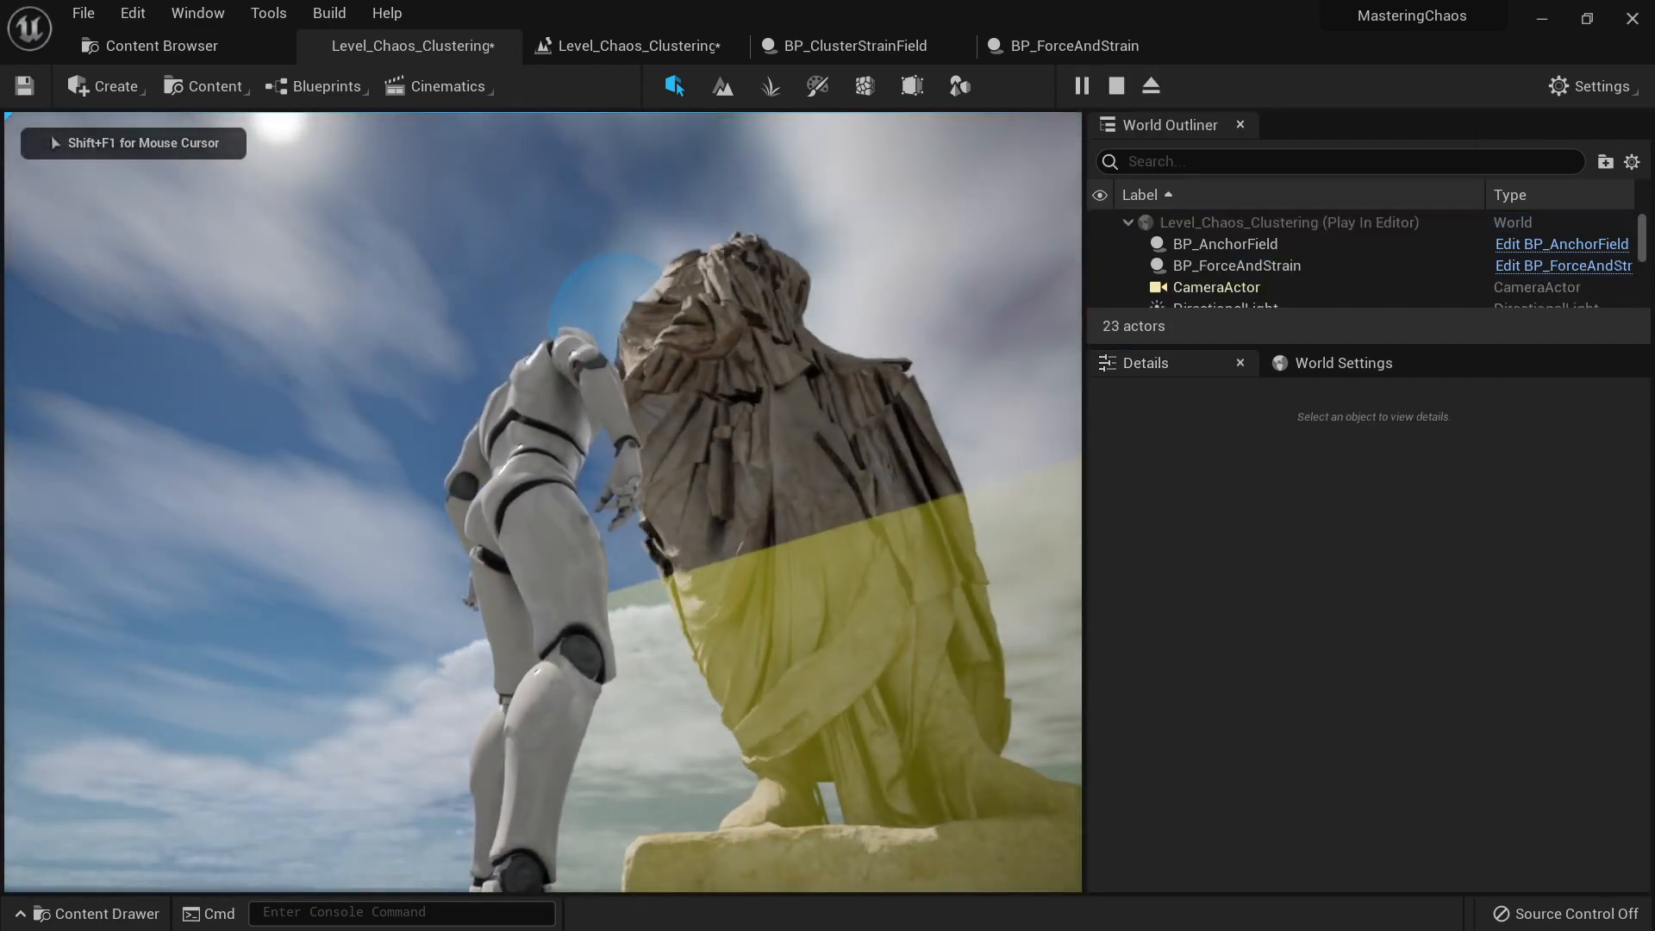
key("Escape")
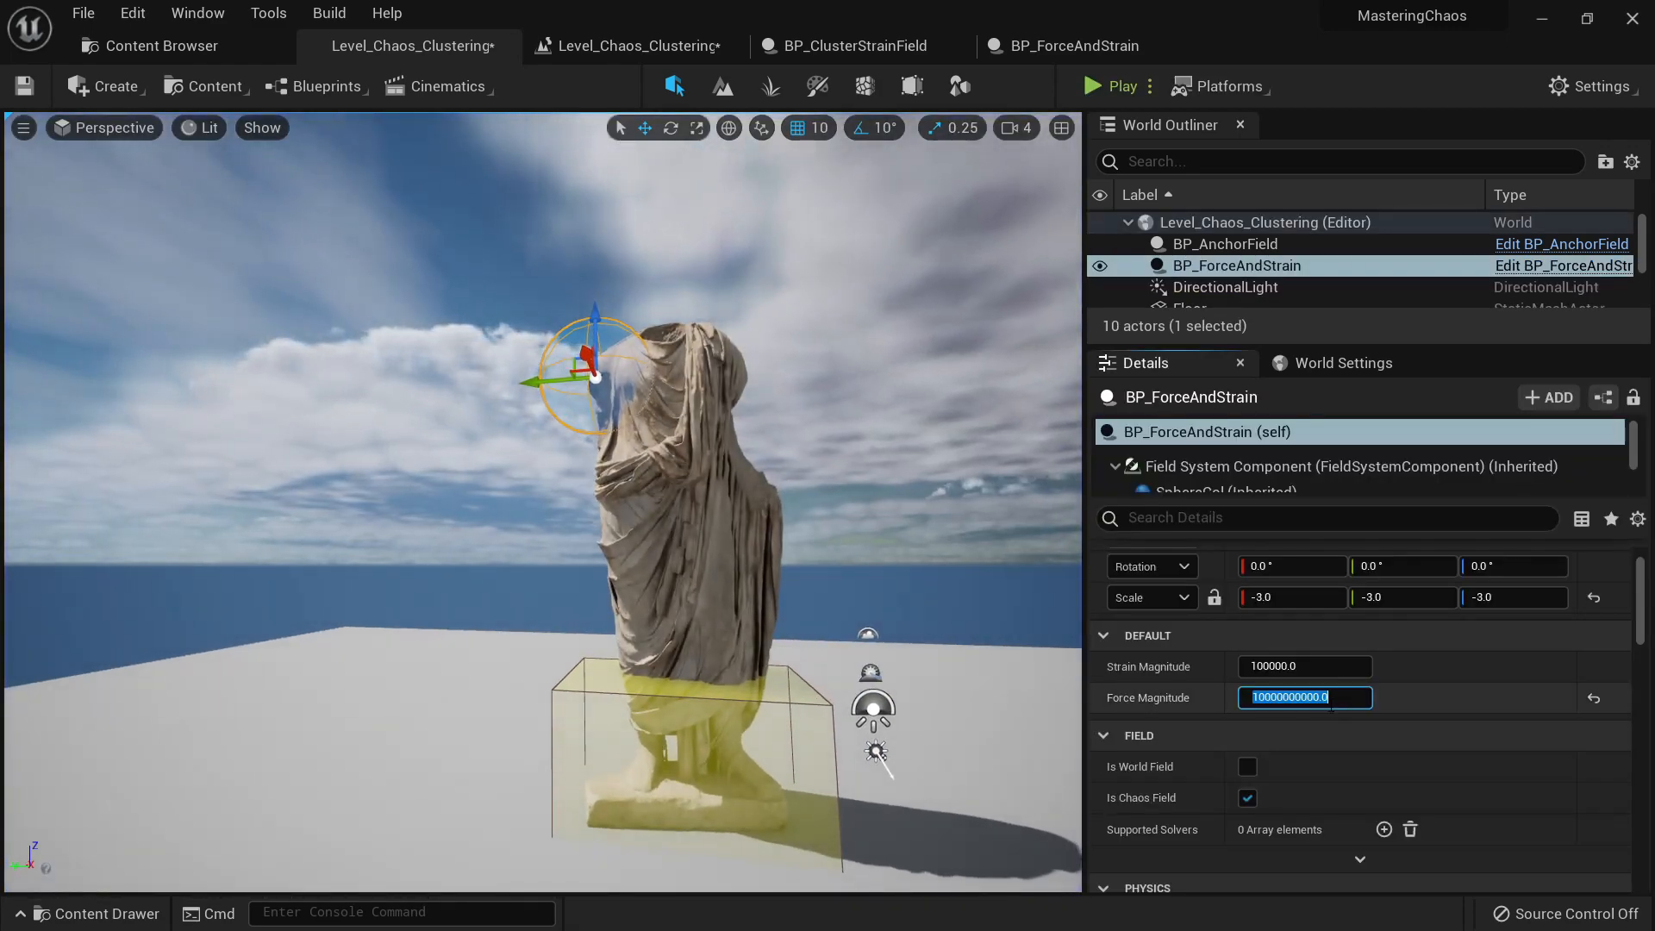
left_click(1117, 87)
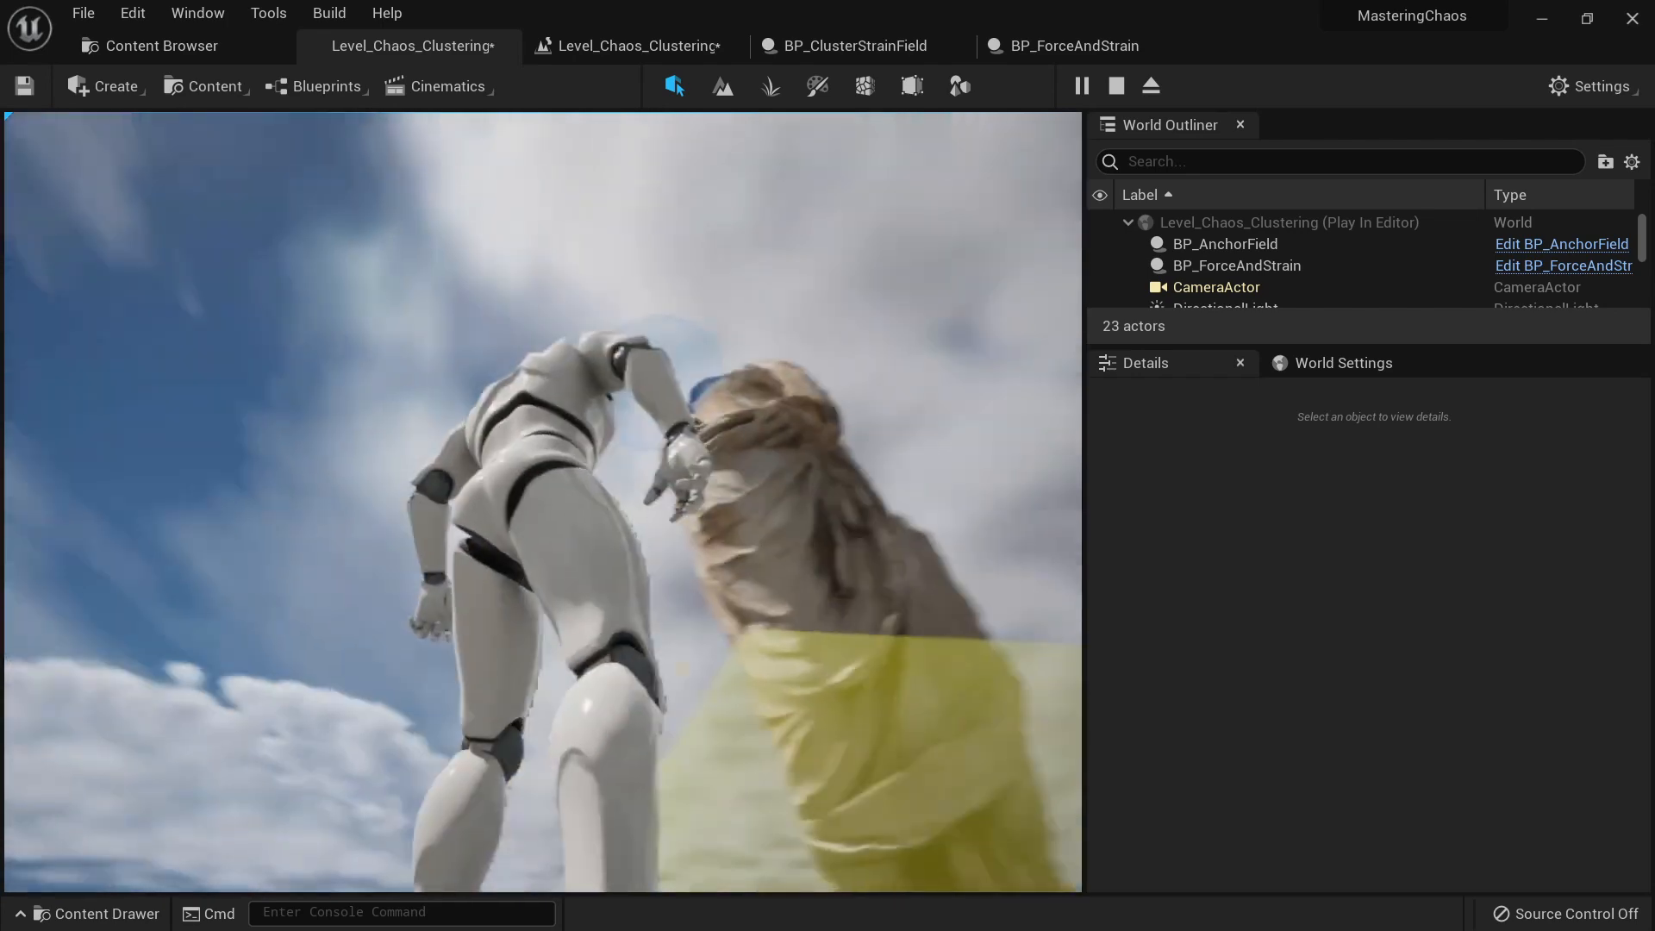
key("Escape")
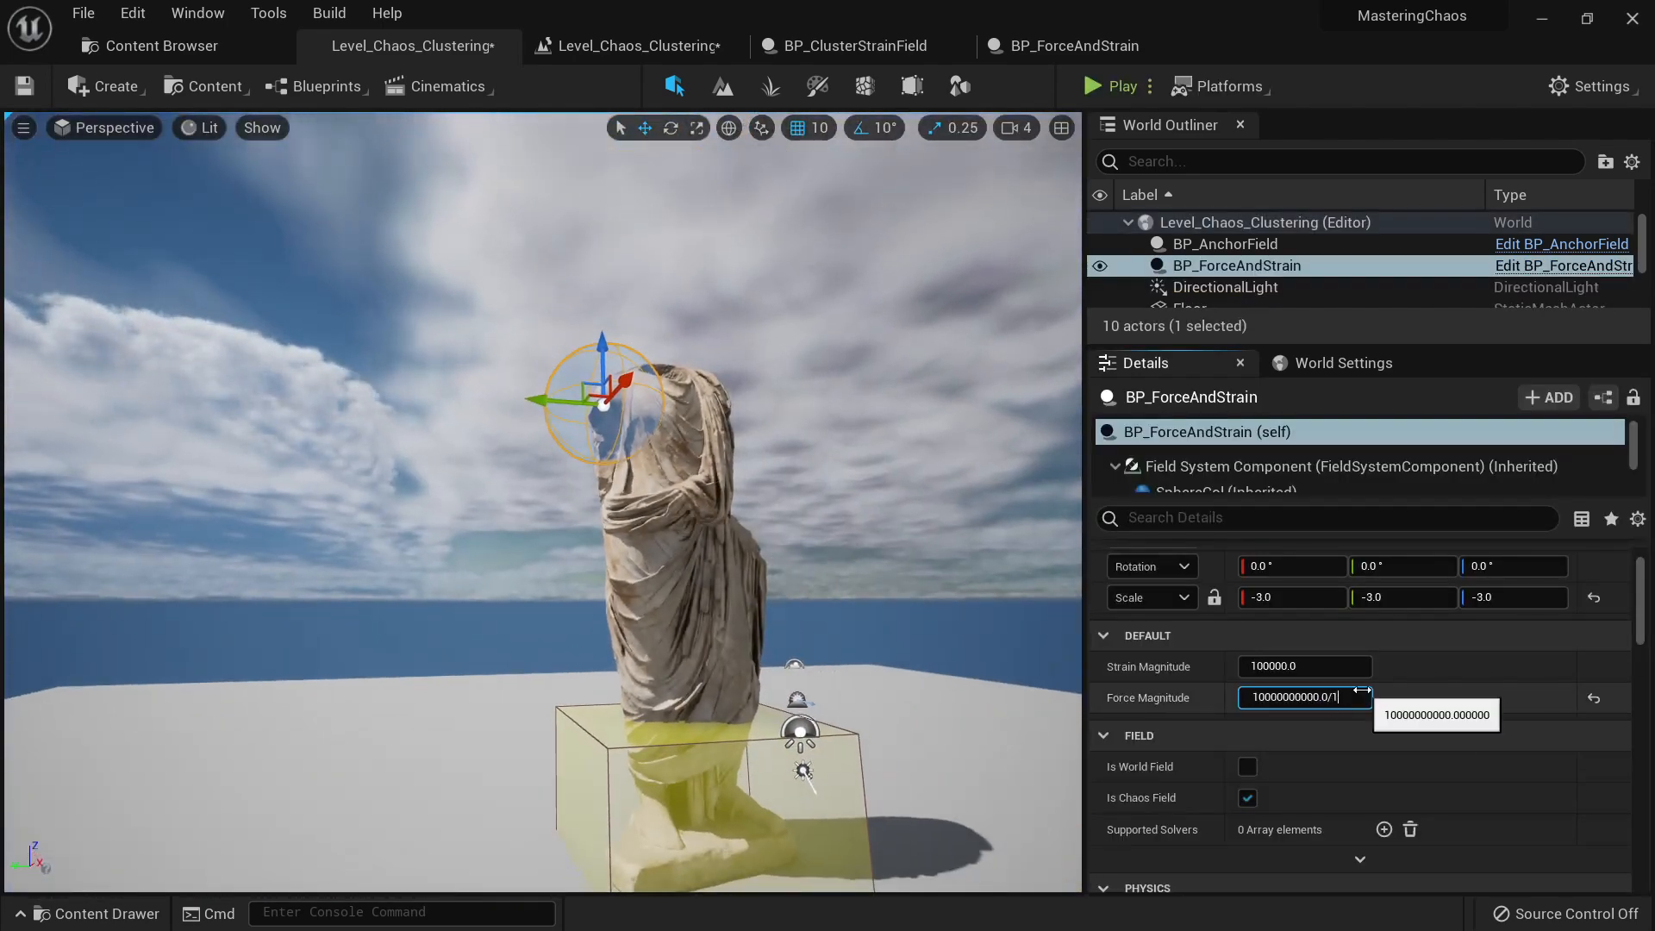
left_click(1112, 86)
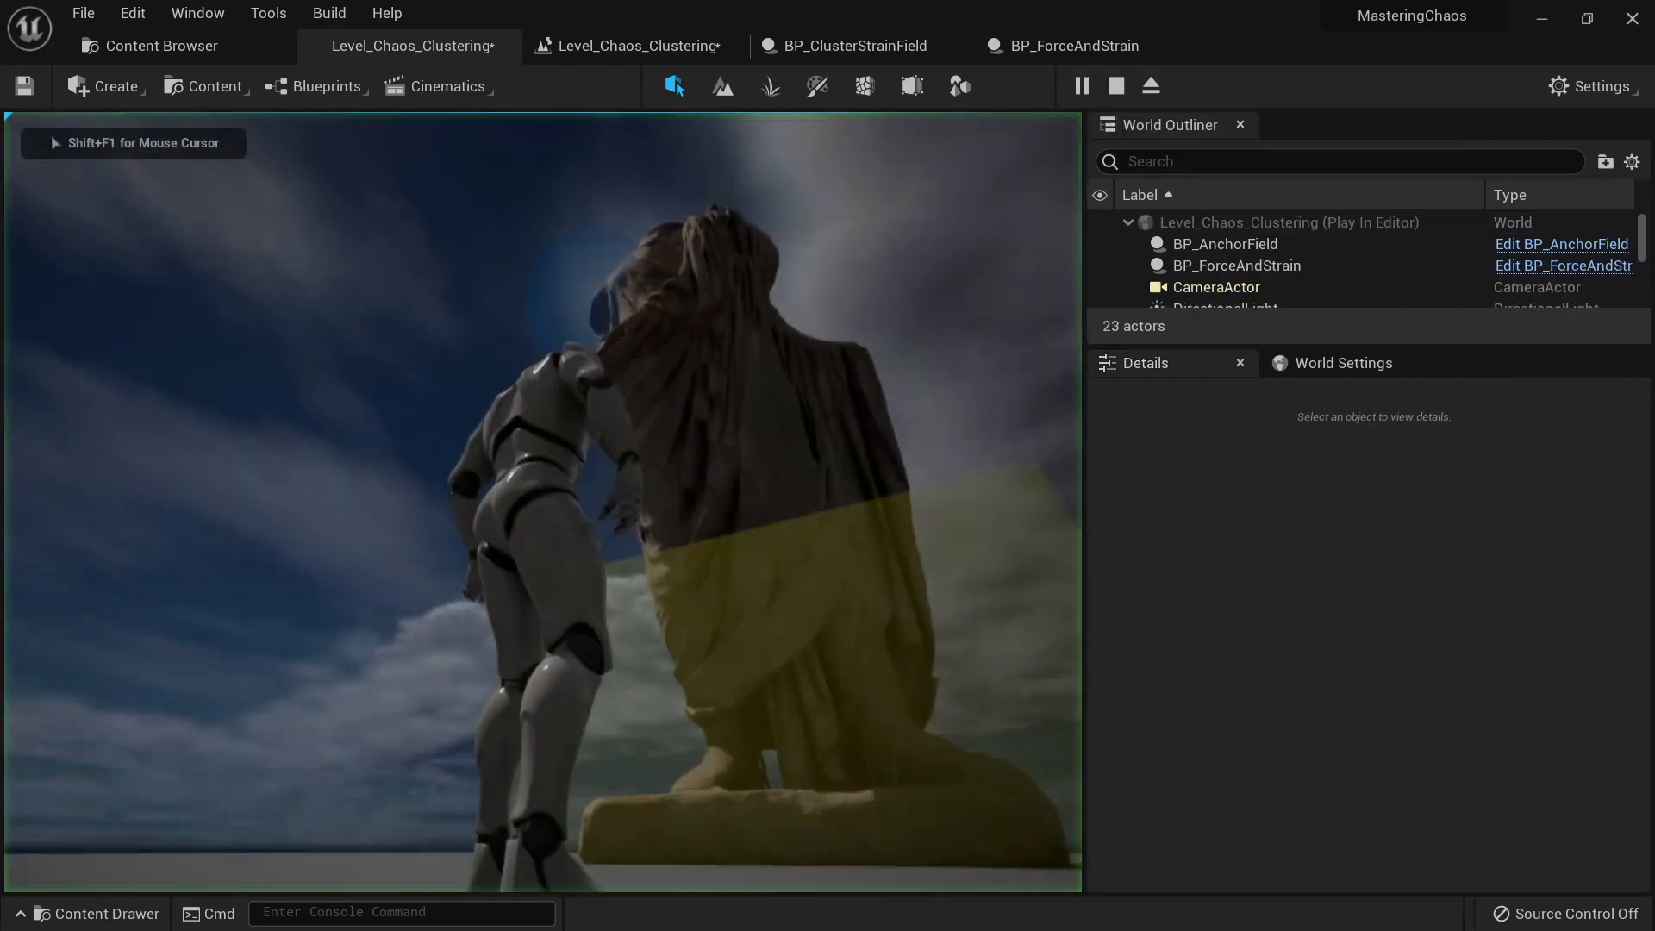
key("s")
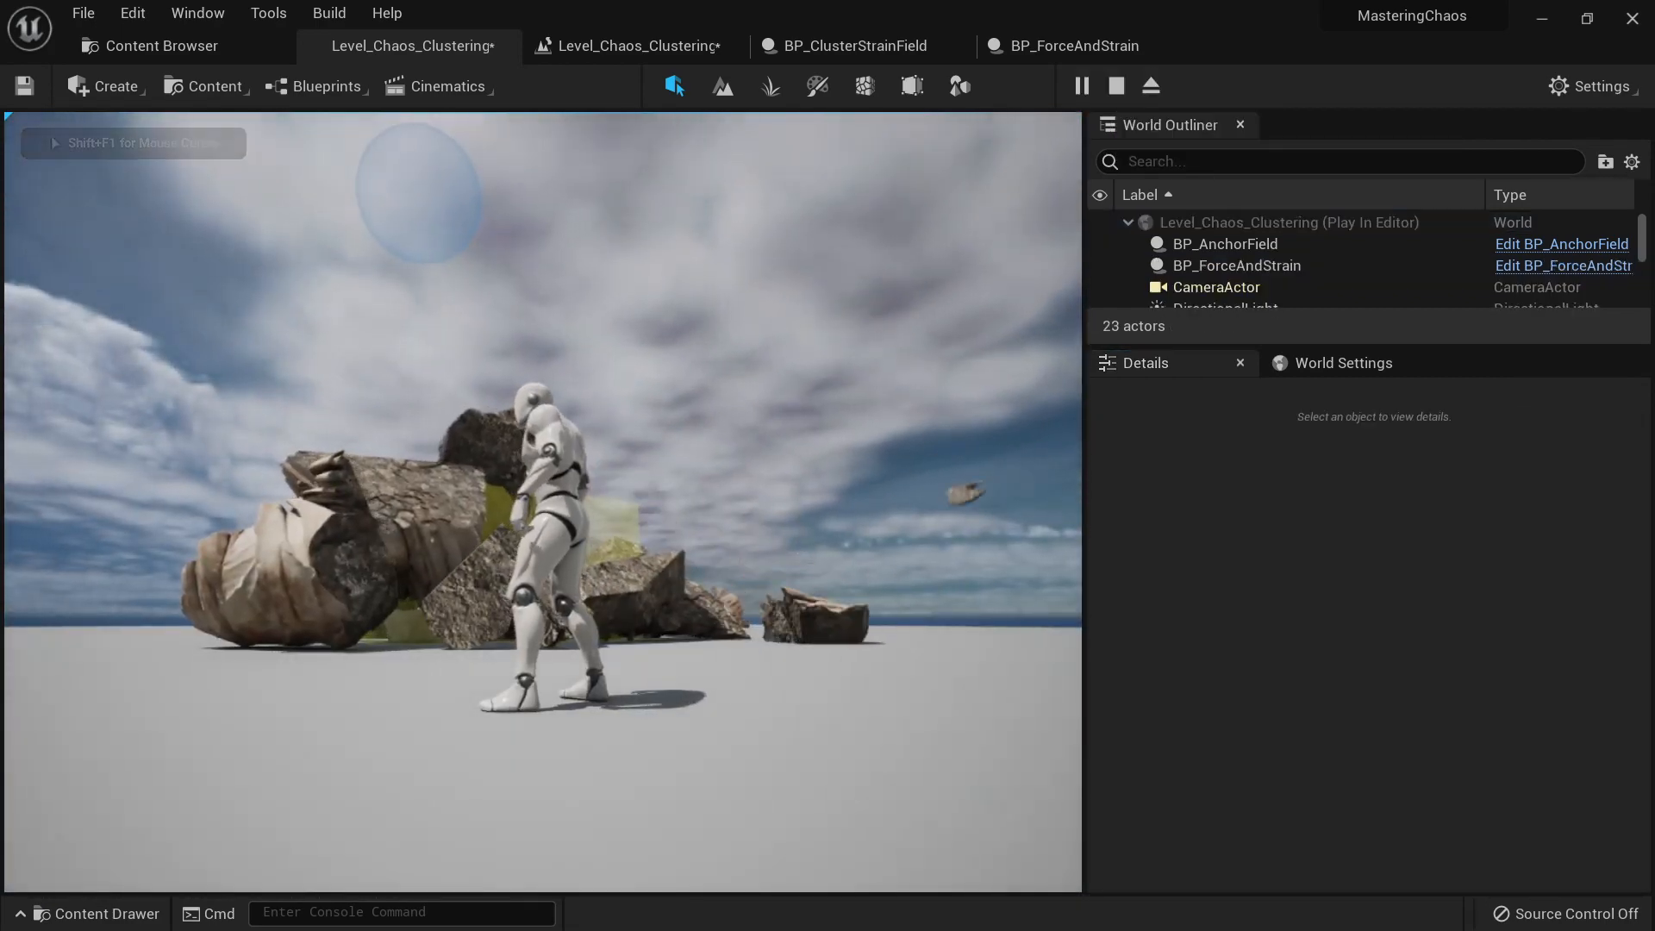
key("w")
key("s")
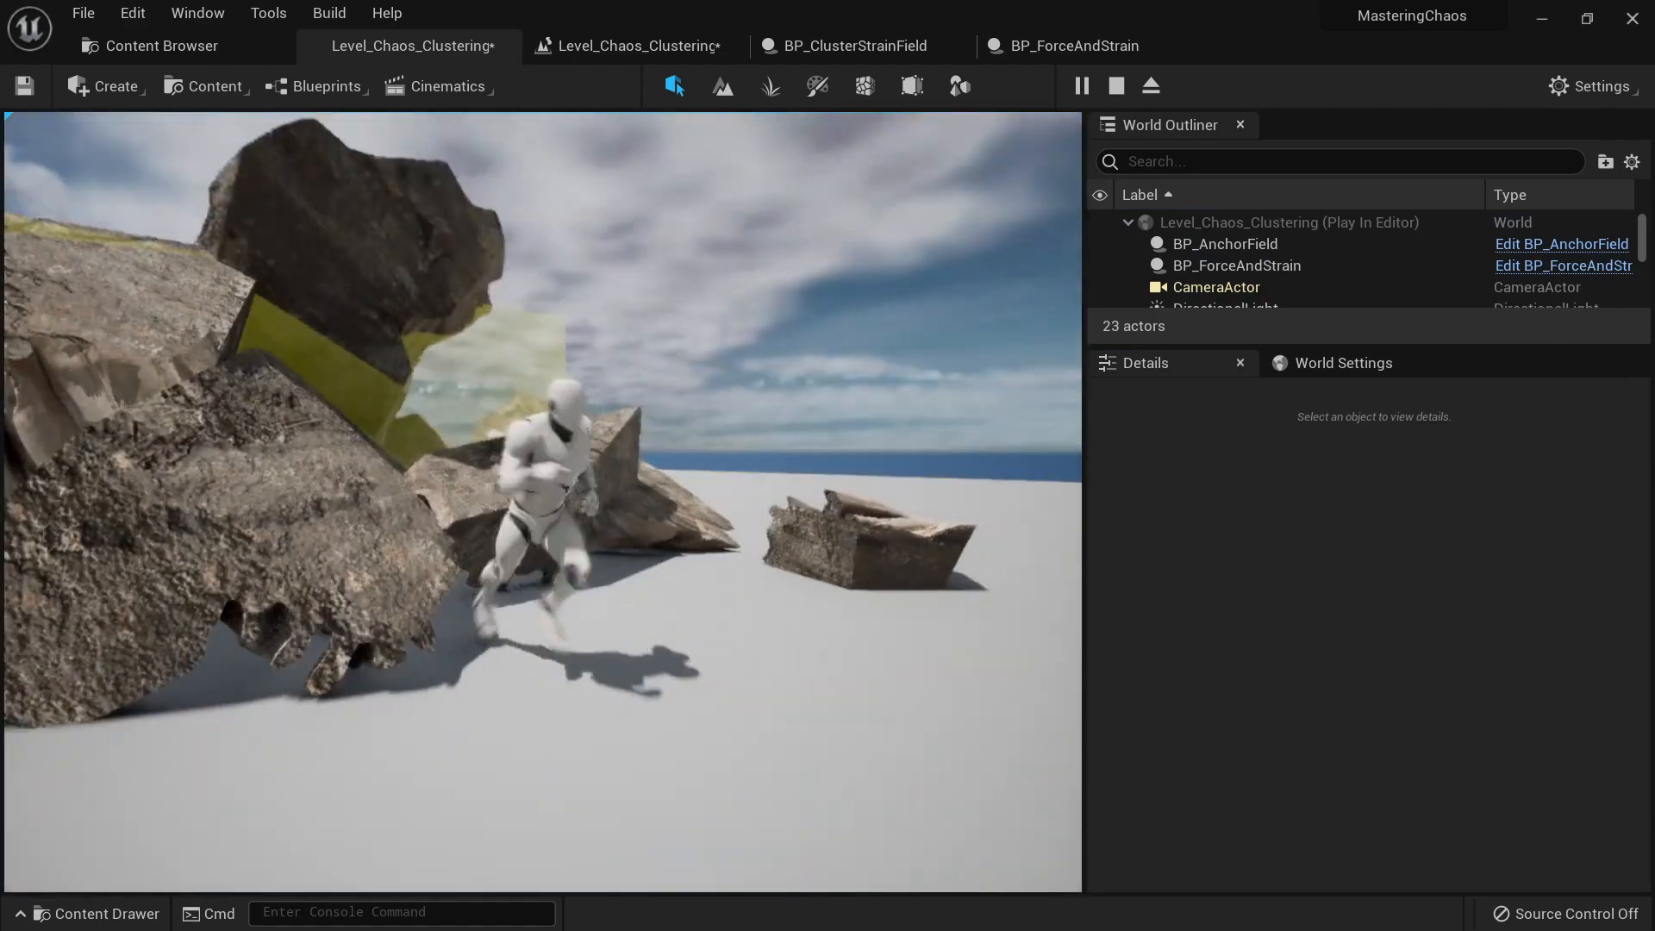
key("w")
key("s")
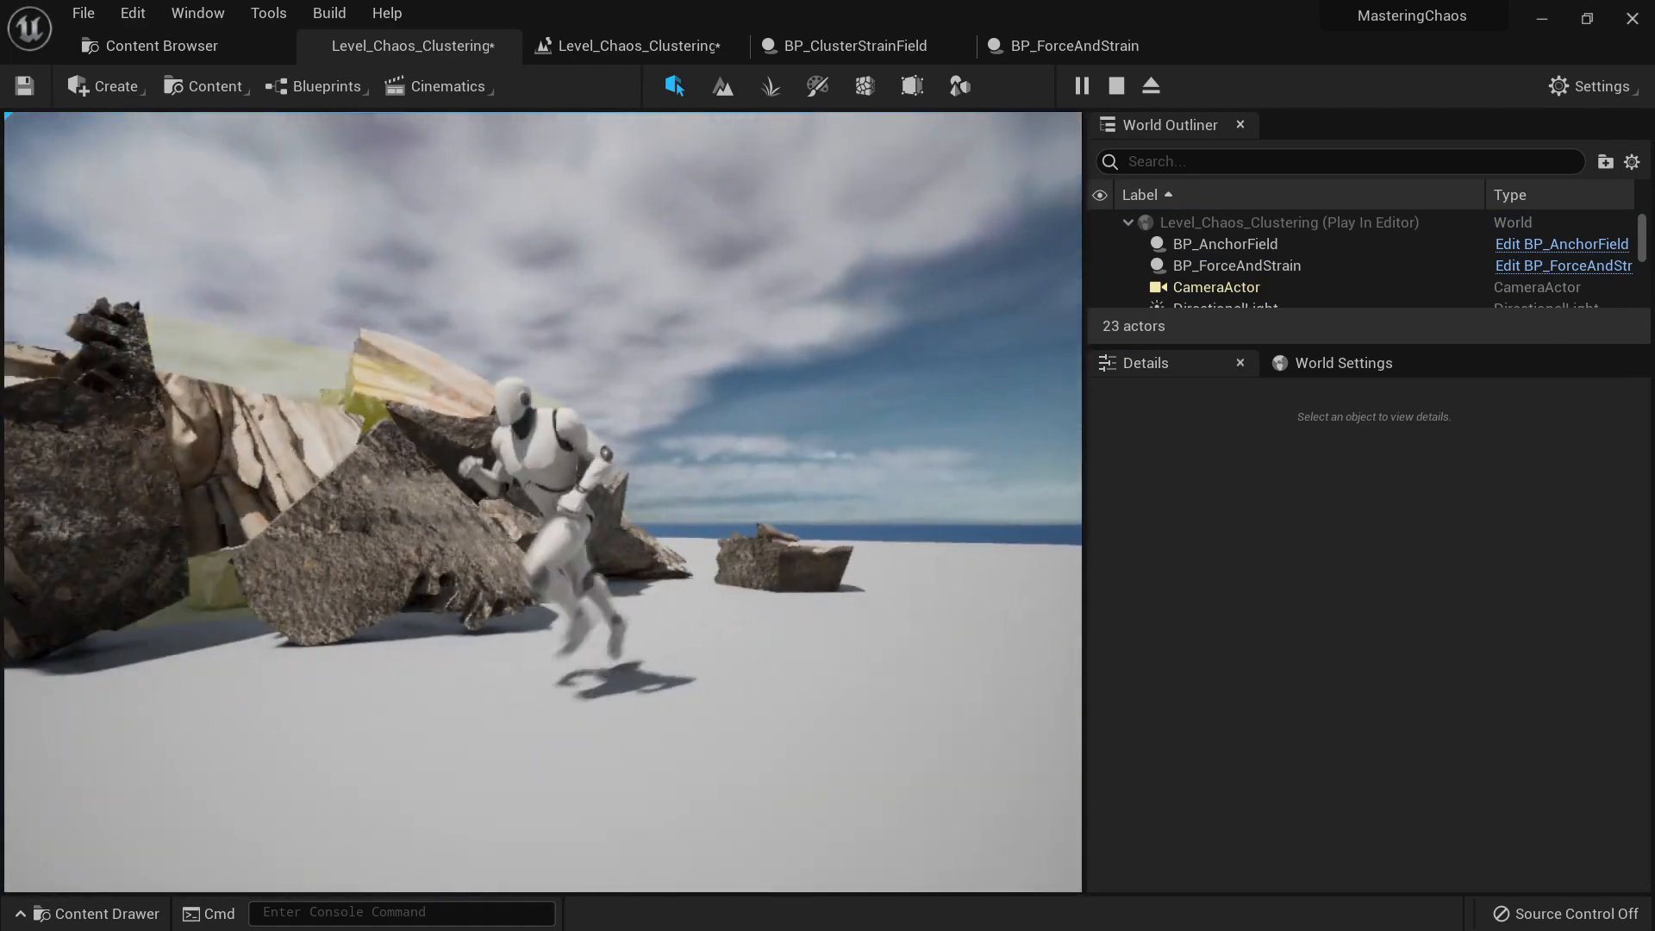
key("w")
key("s")
key("Escape")
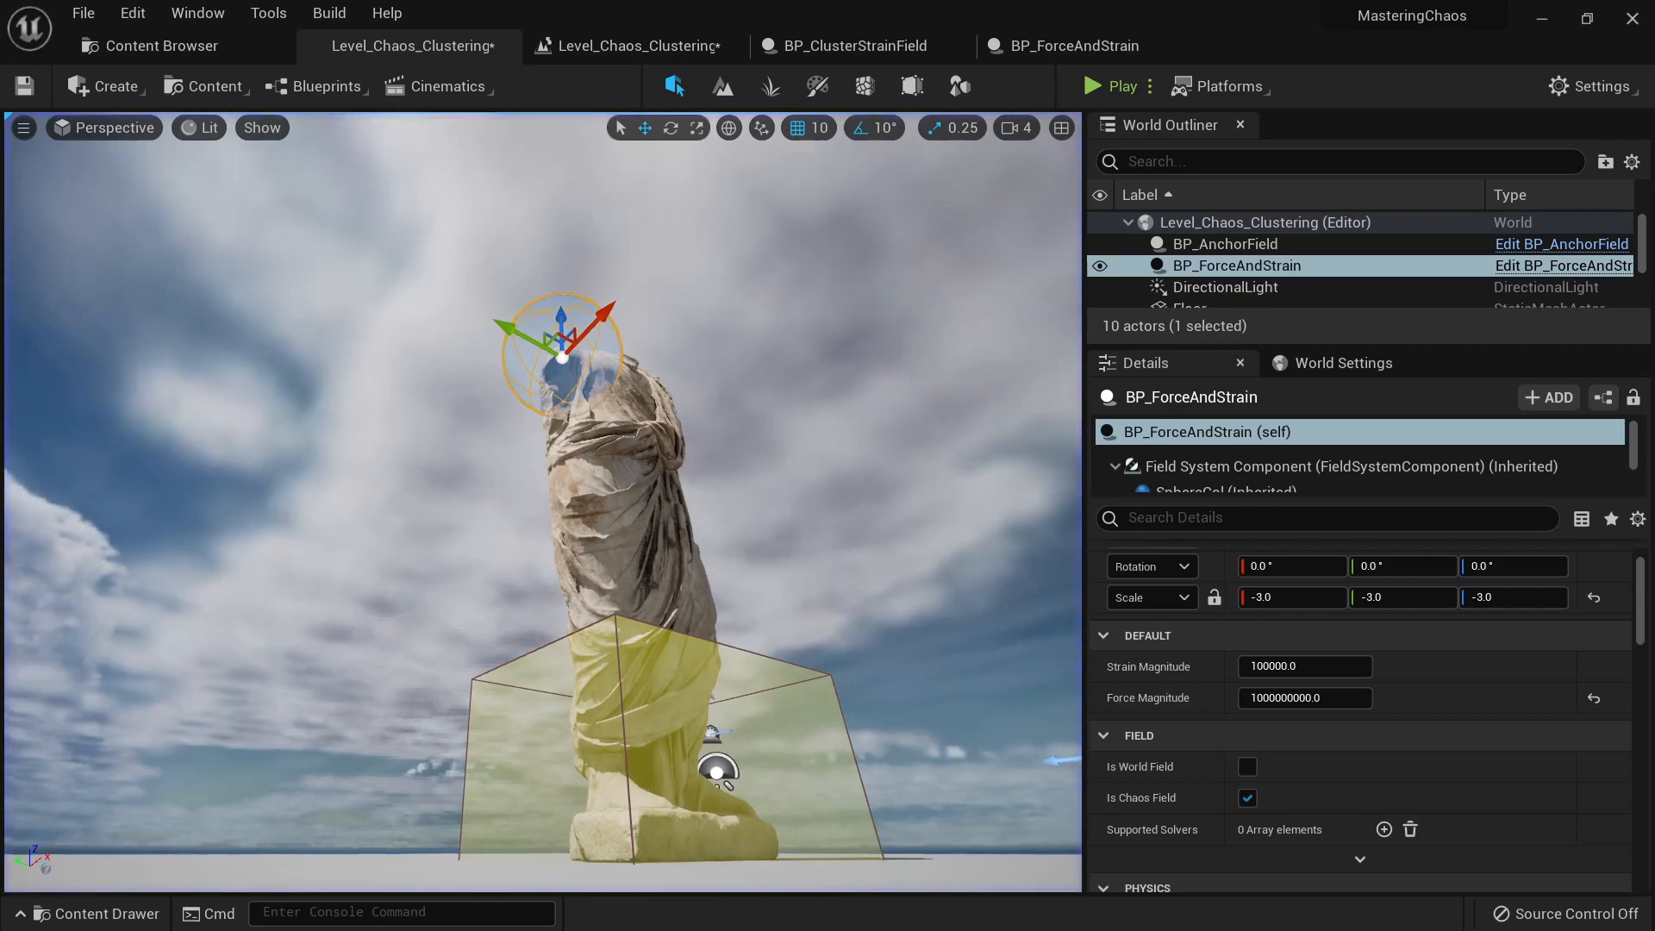
Step: Set the BP_ForceAndStrain actor's Force Magnitude to 10 and play-test the field on the statue
right_click_drag(552, 483, 466, 595)
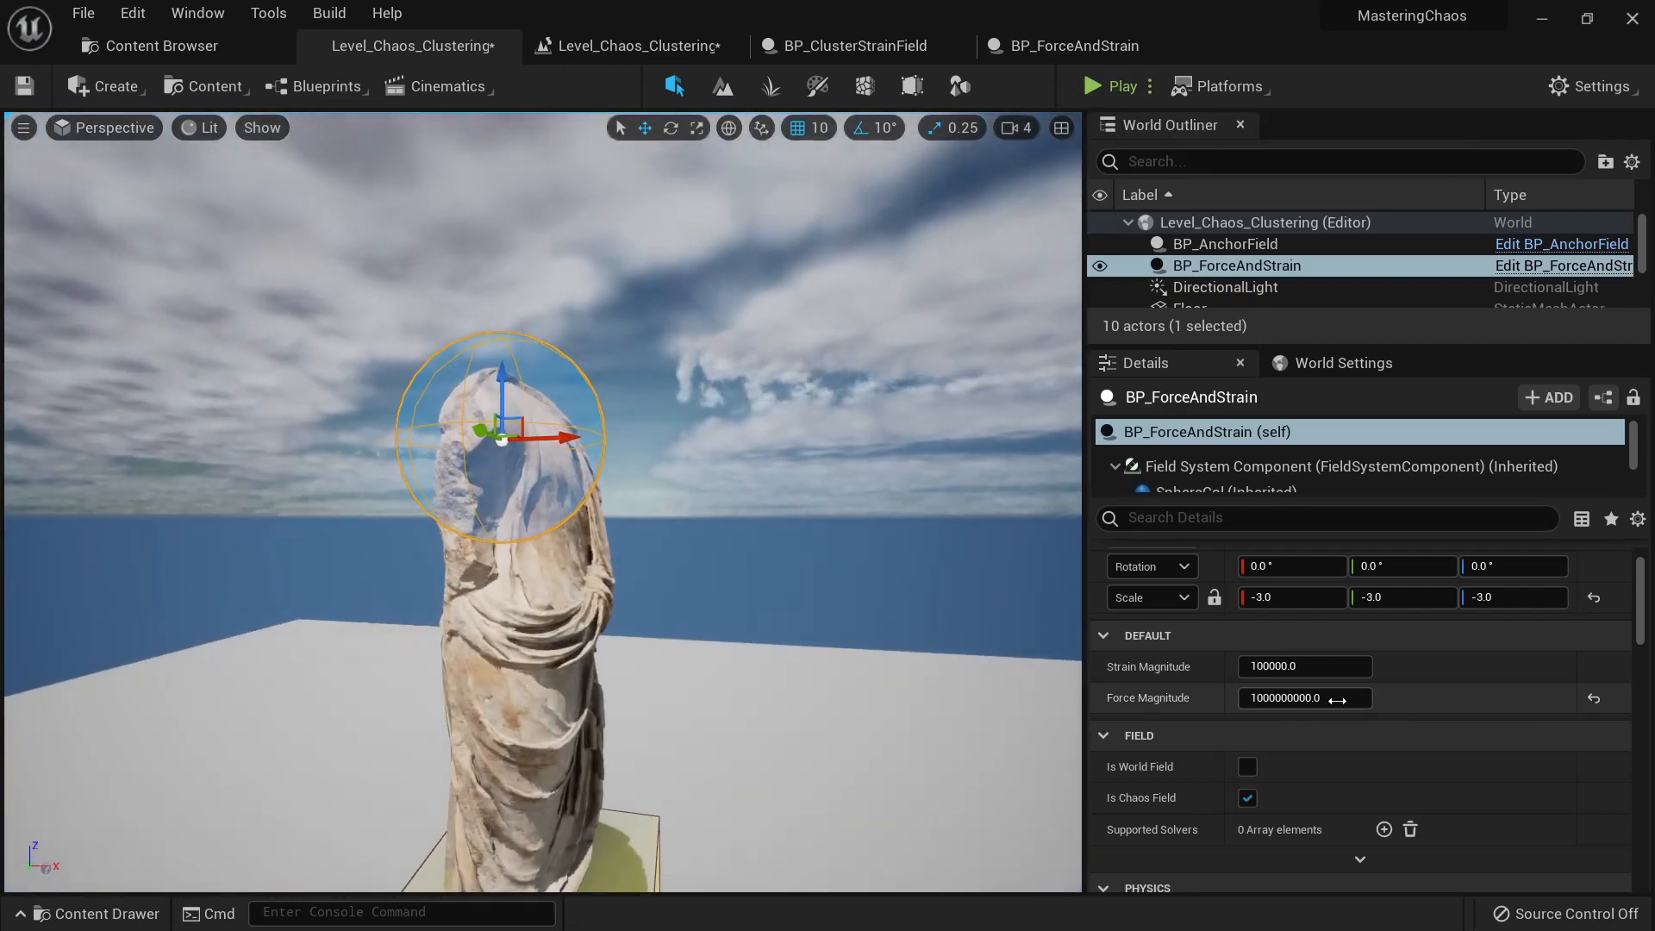
mouse_move(669, 437)
right_mouse_down()
mouse_move(681, 371)
mouse_move(646, 375)
mouse_move(669, 437)
right_mouse_up()
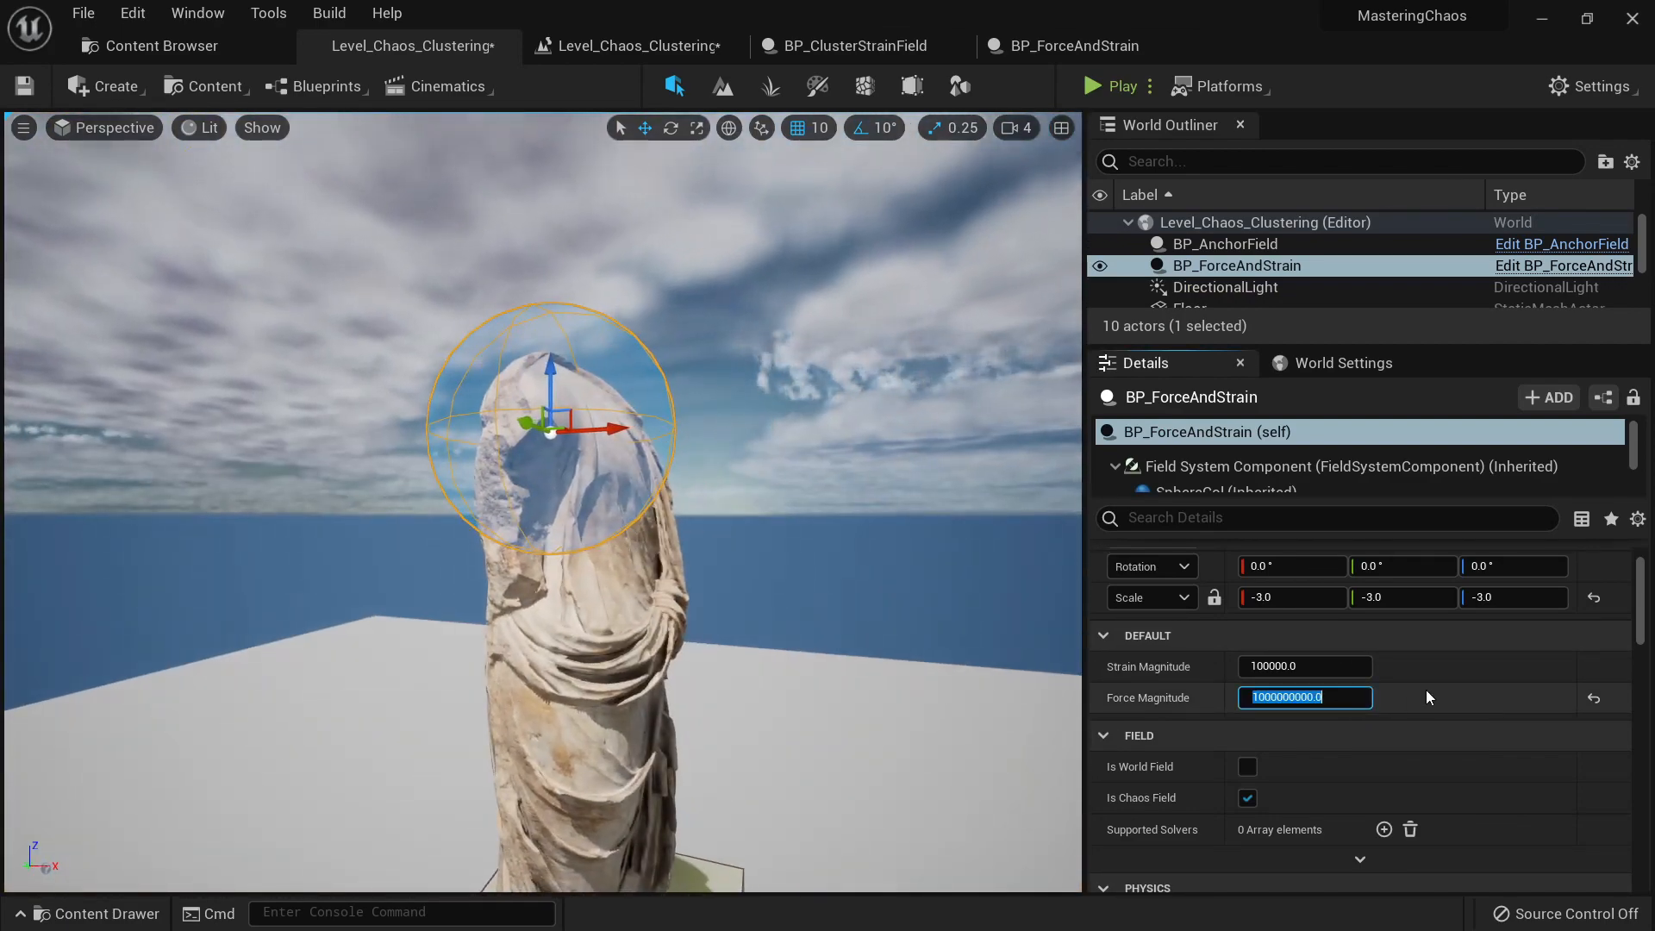
type("10")
key("Return")
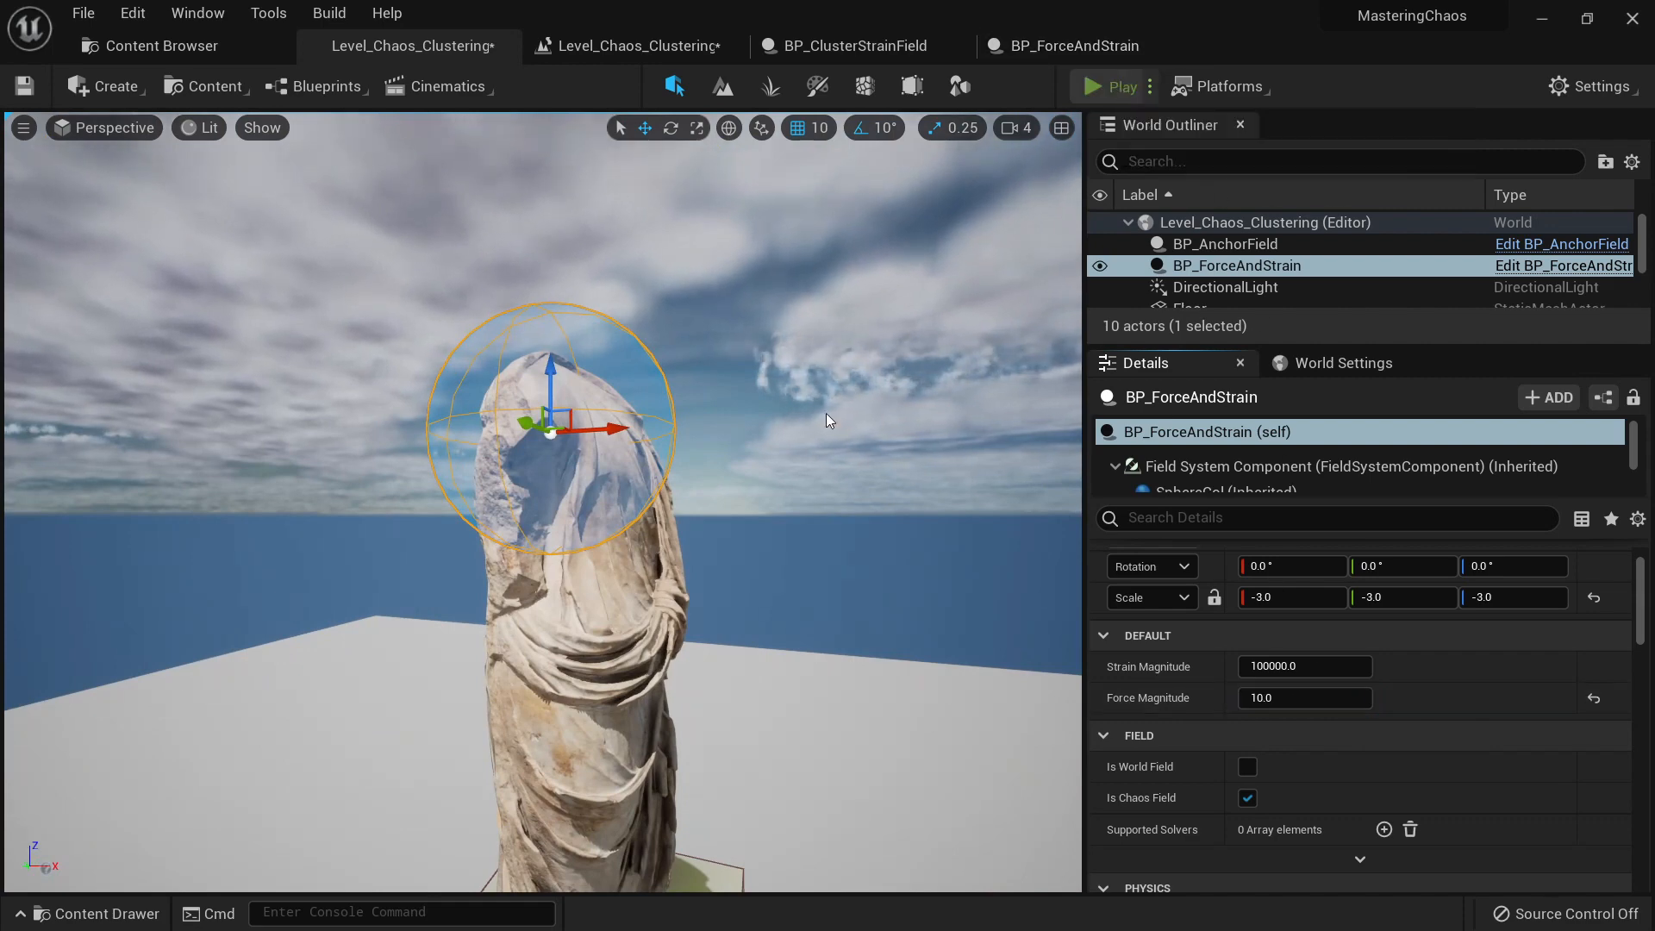
left_click(1113, 85)
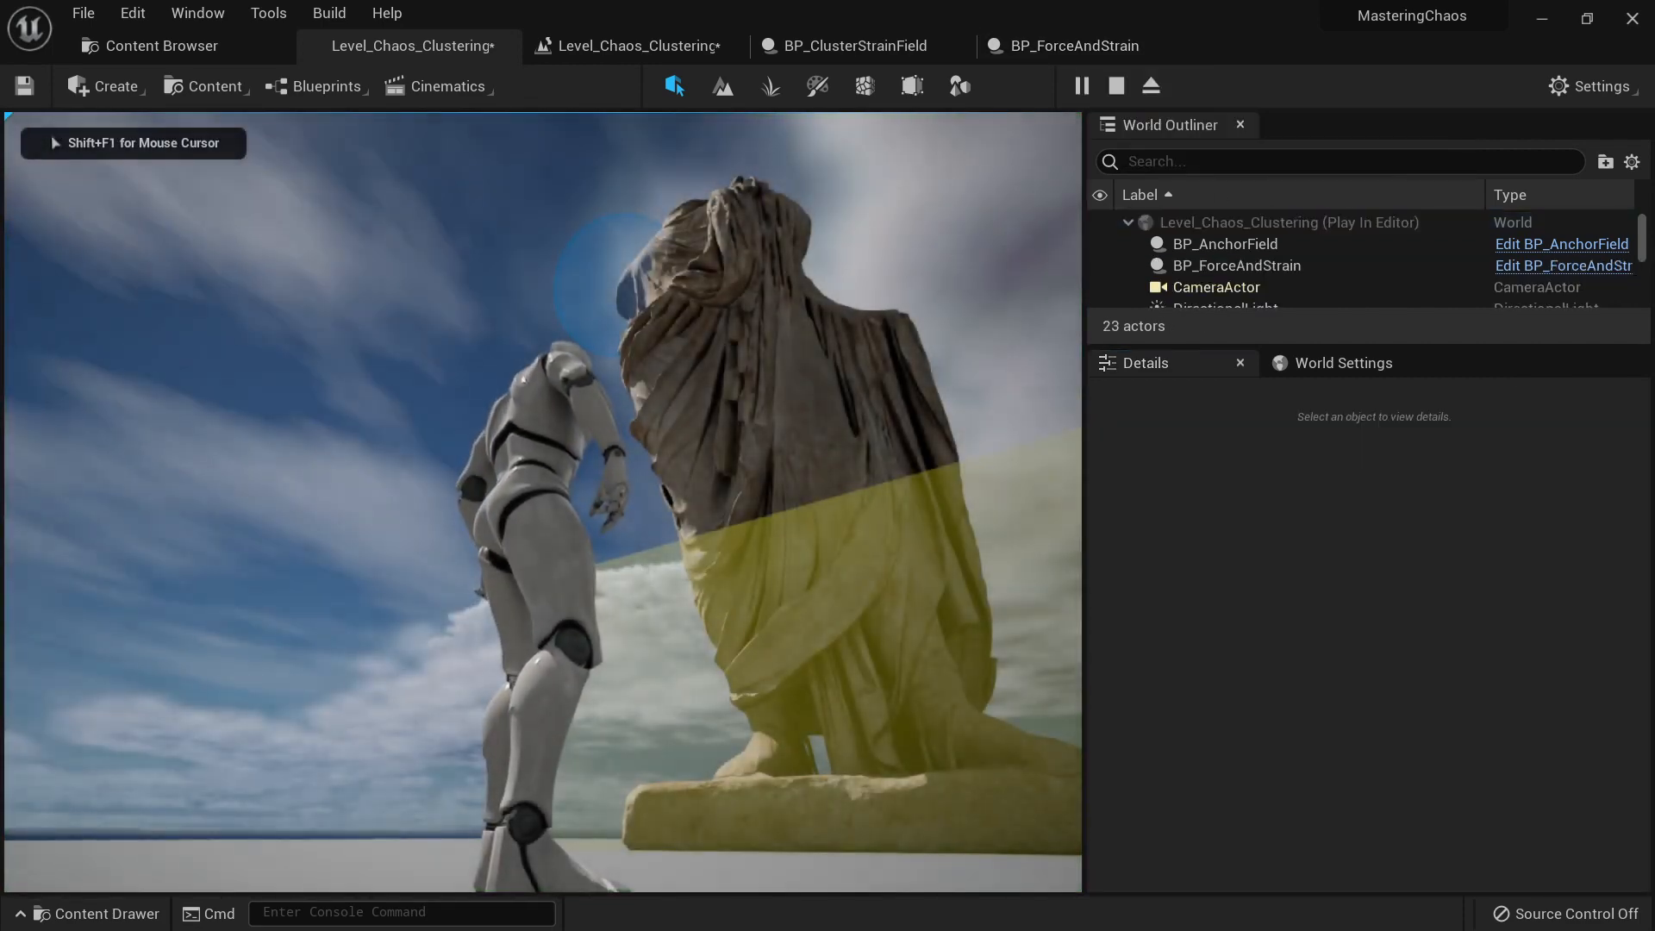
key("s")
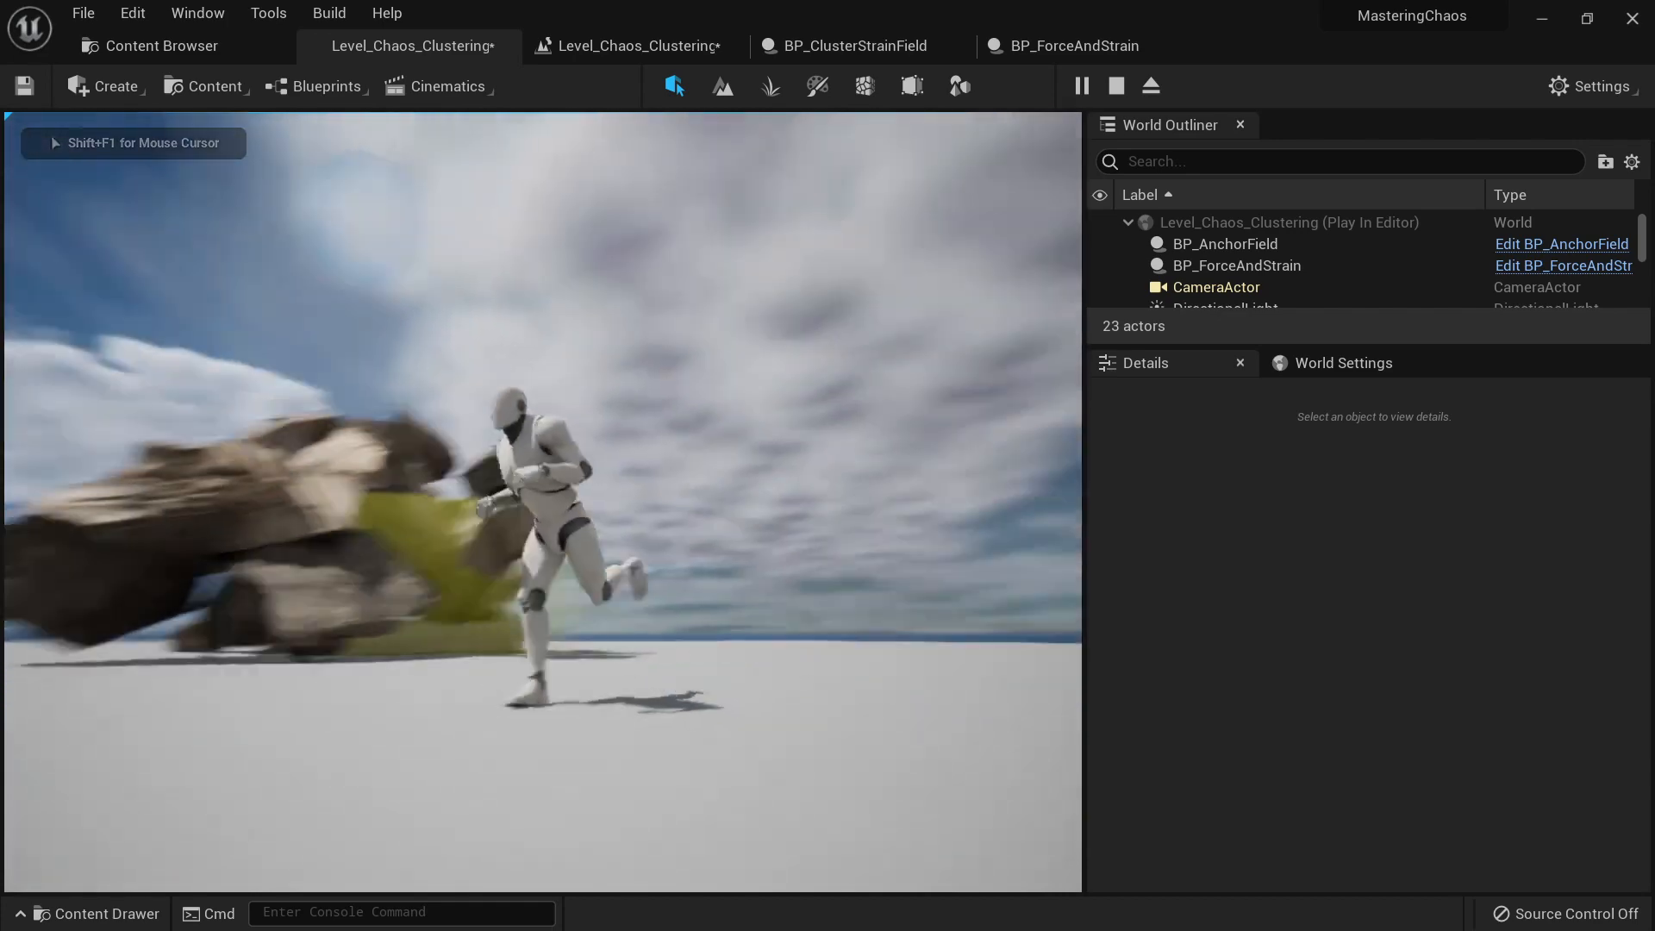
key("Escape")
key("f")
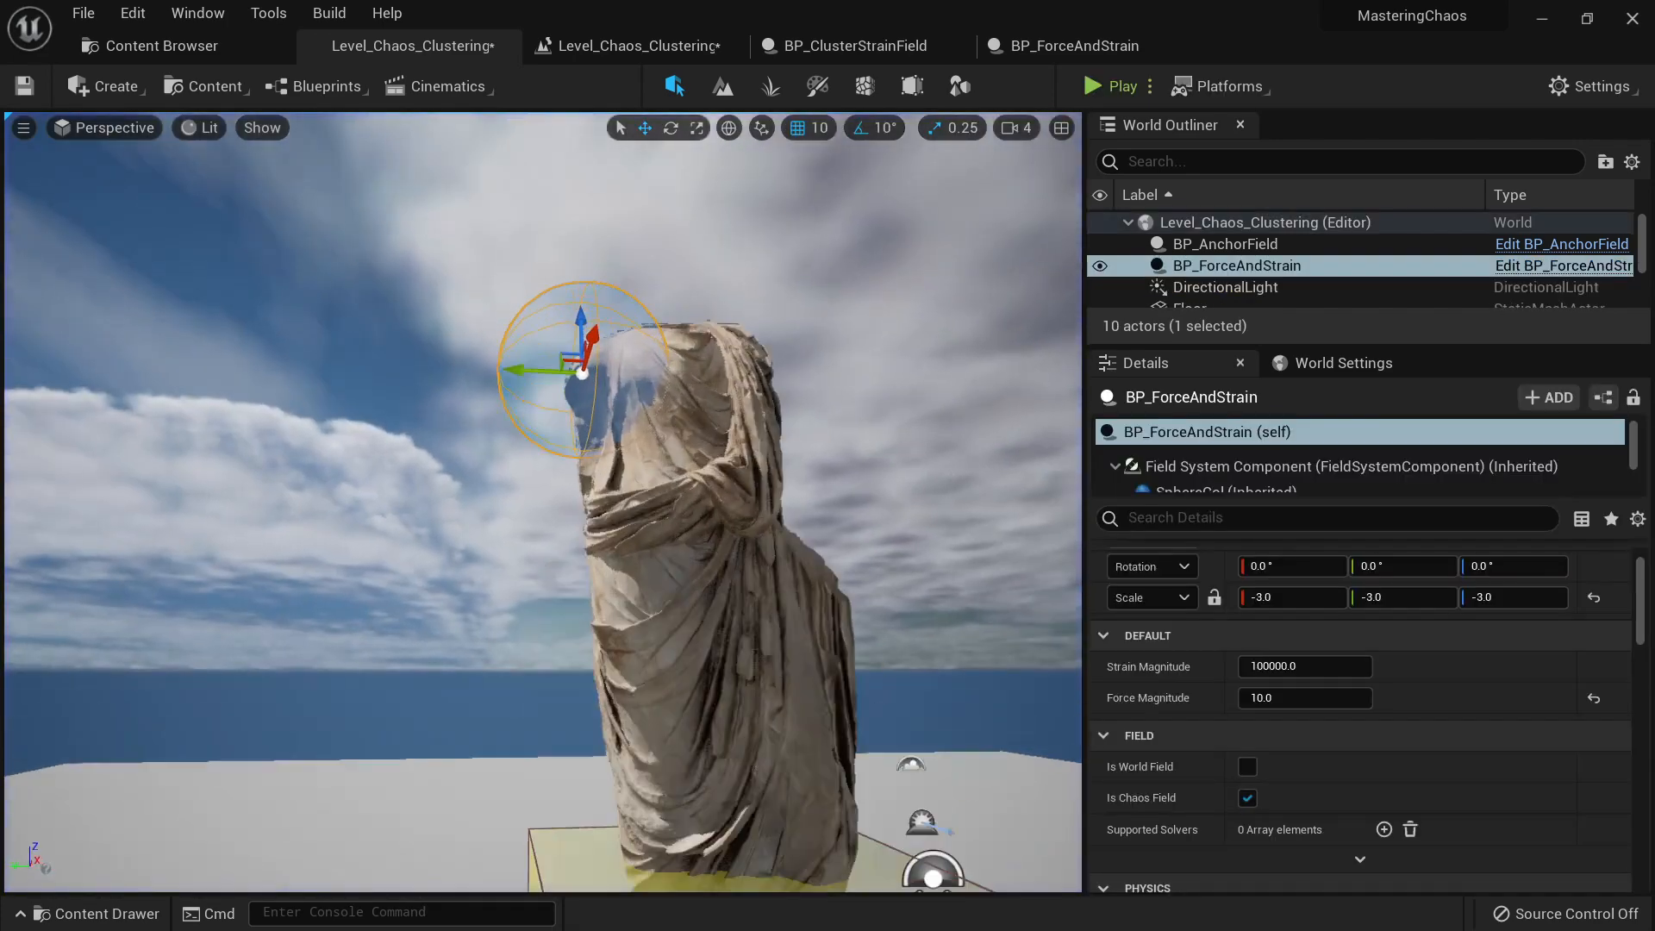
Step: Set the BP_ForceAndStrain actor's Force Magnitude to 100000000 and play-test how the statue breaks
left_click(1333, 697)
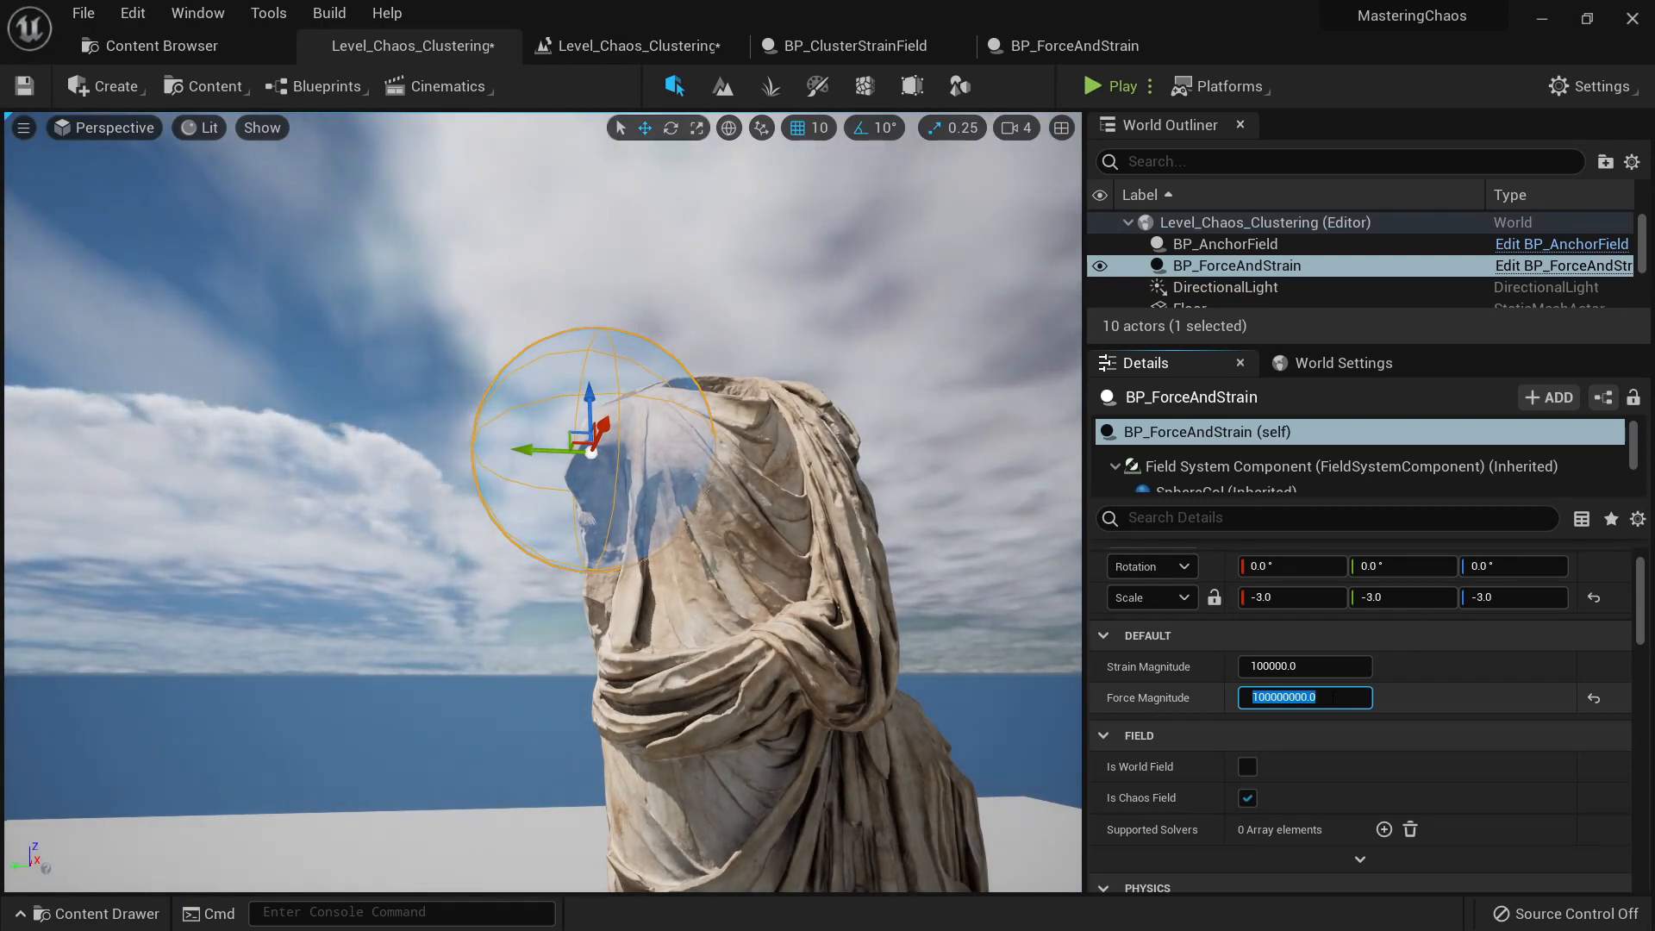
left_click(1090, 88)
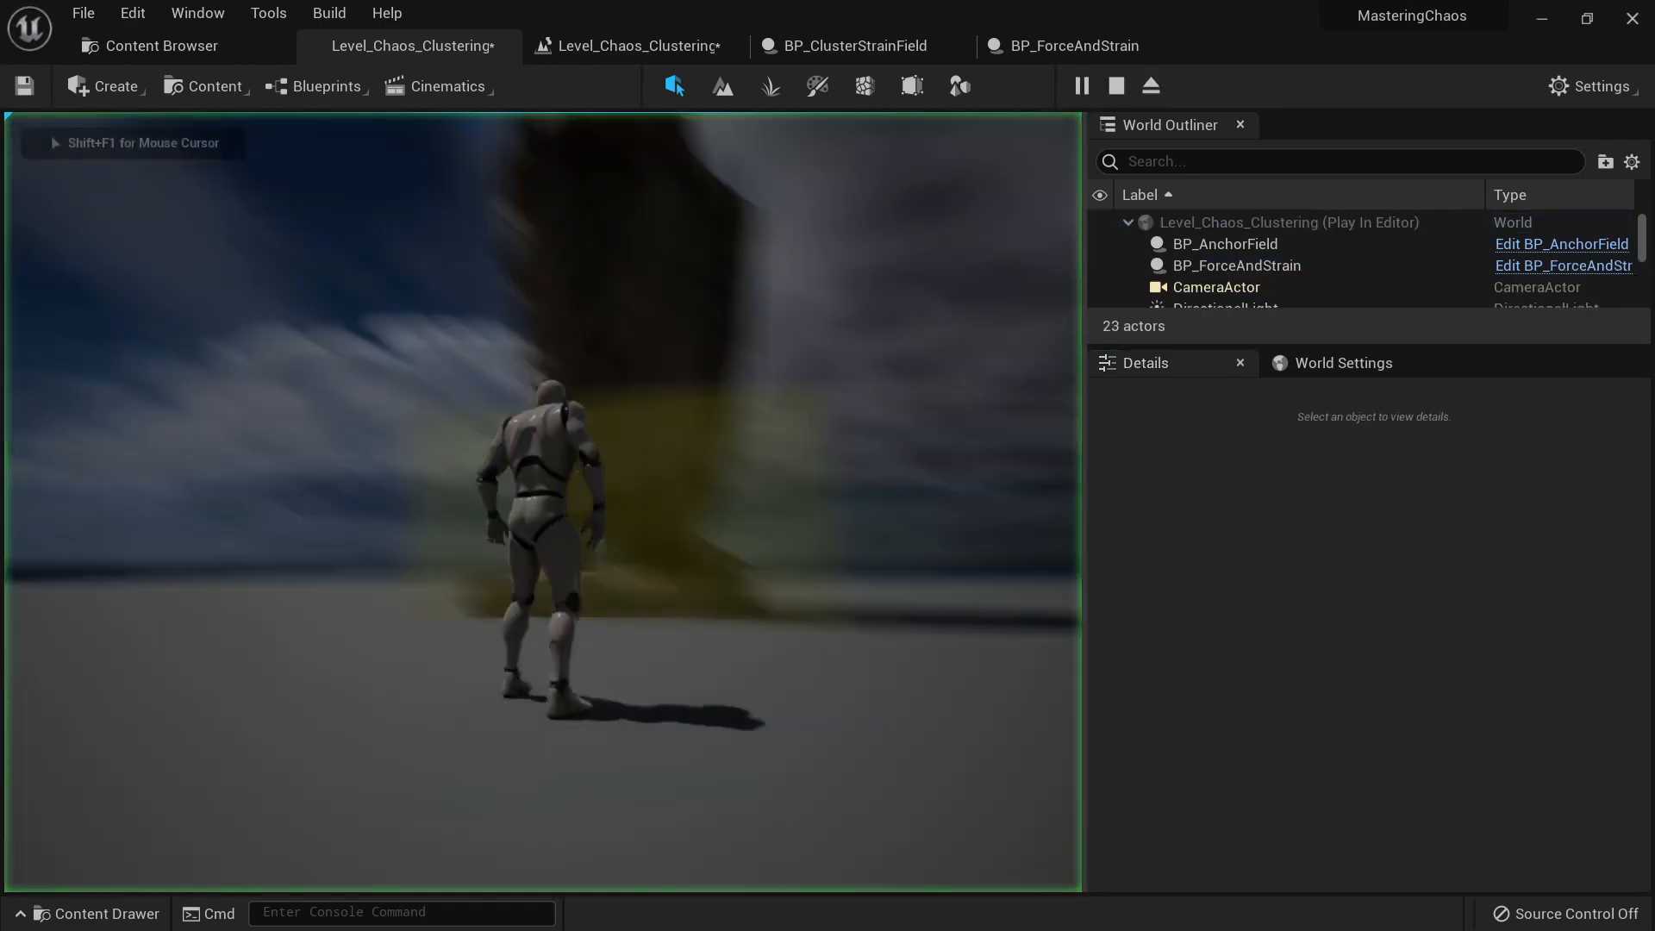
key("s")
key("a")
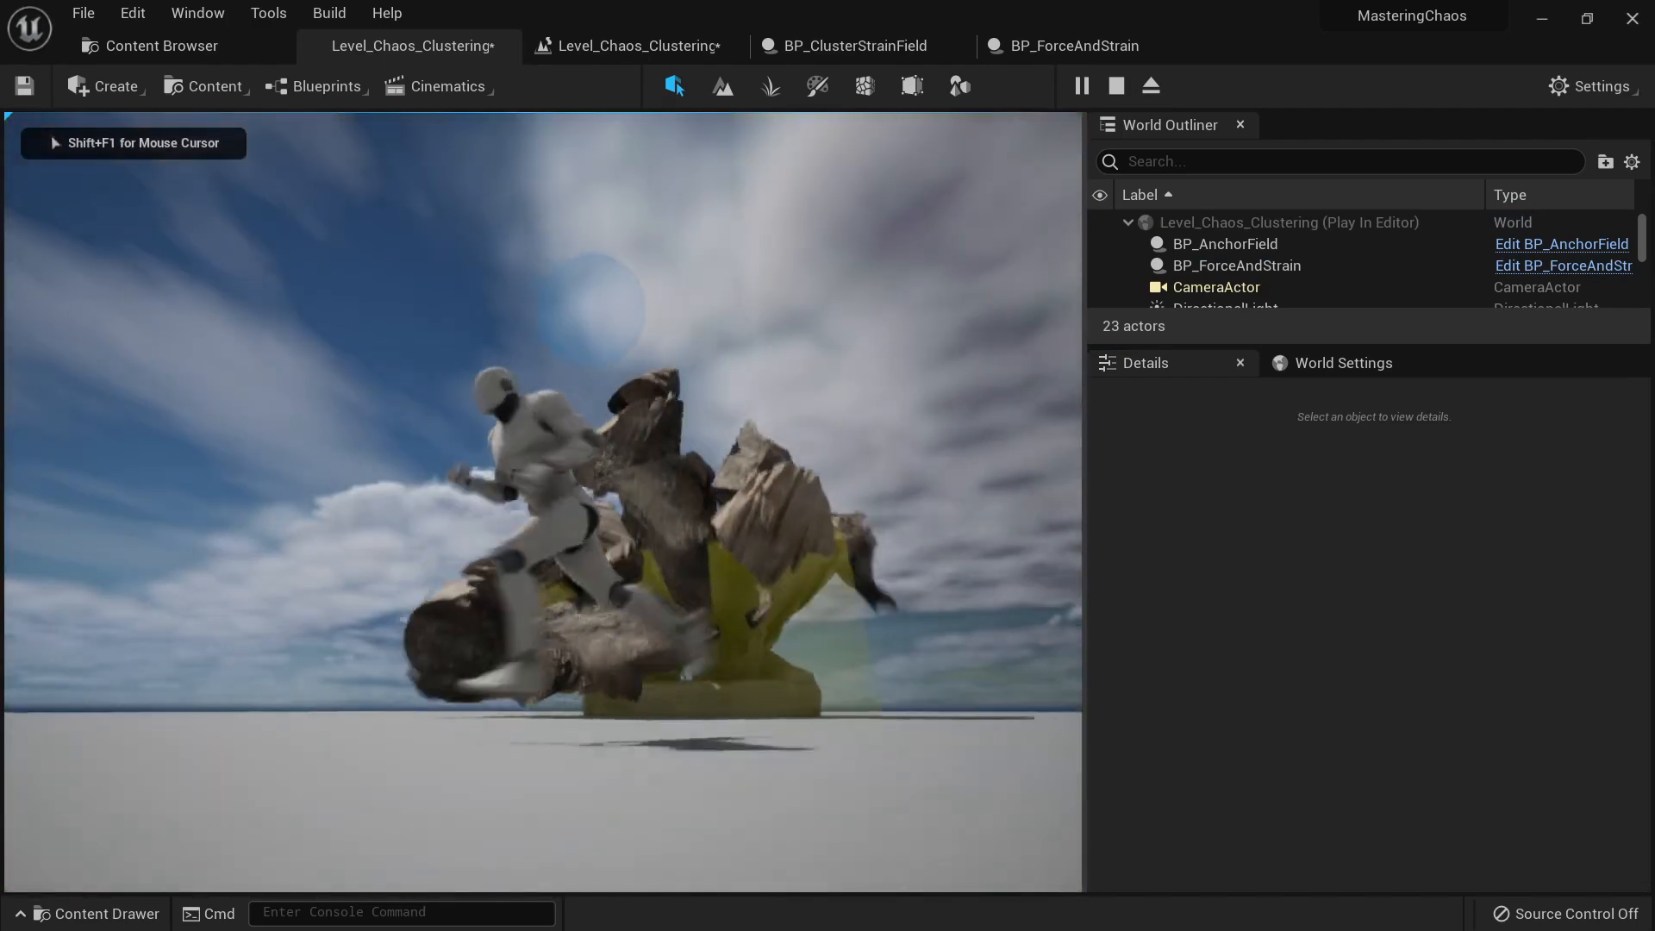
key("Escape")
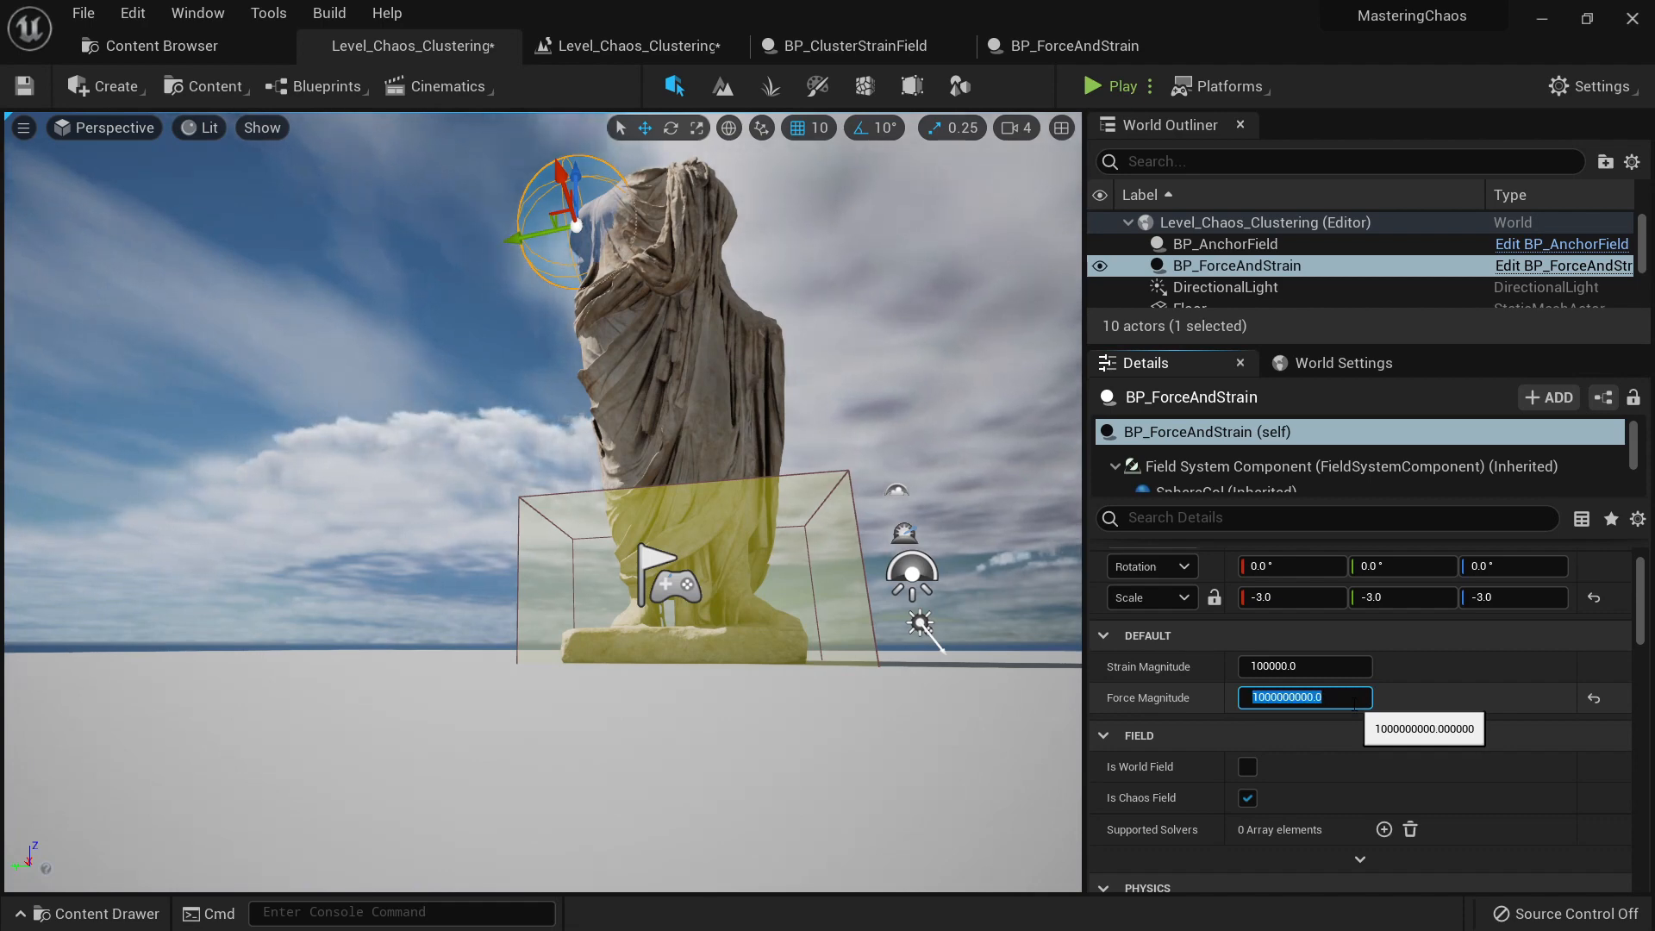
left_click(1092, 87)
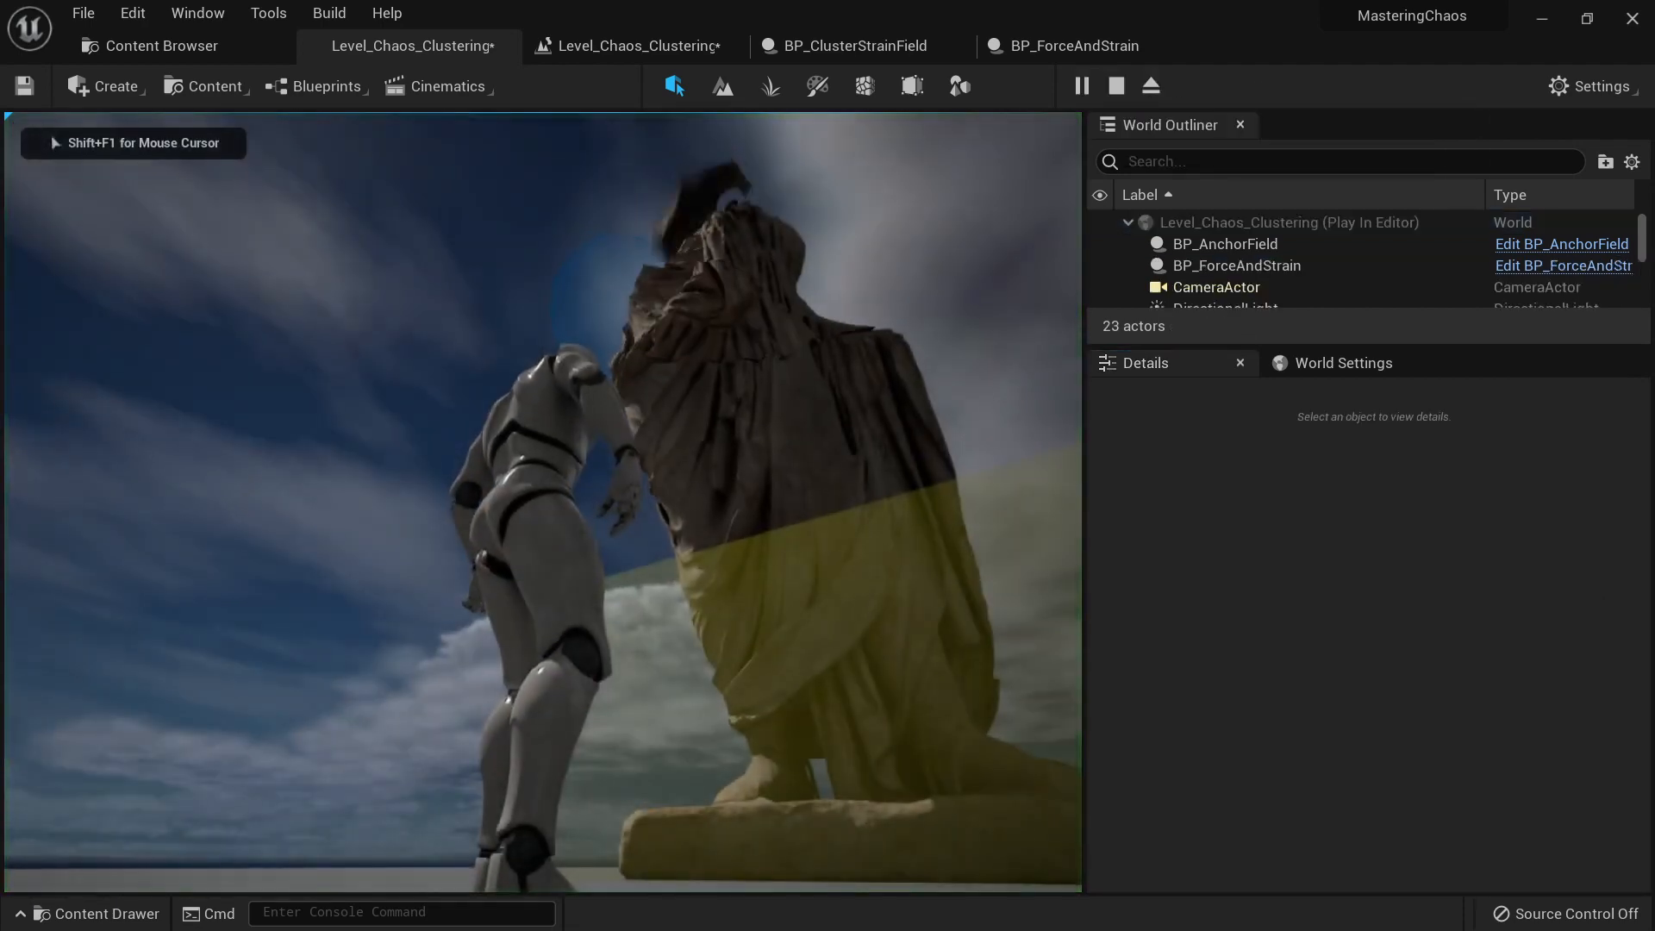
key("s")
key("a")
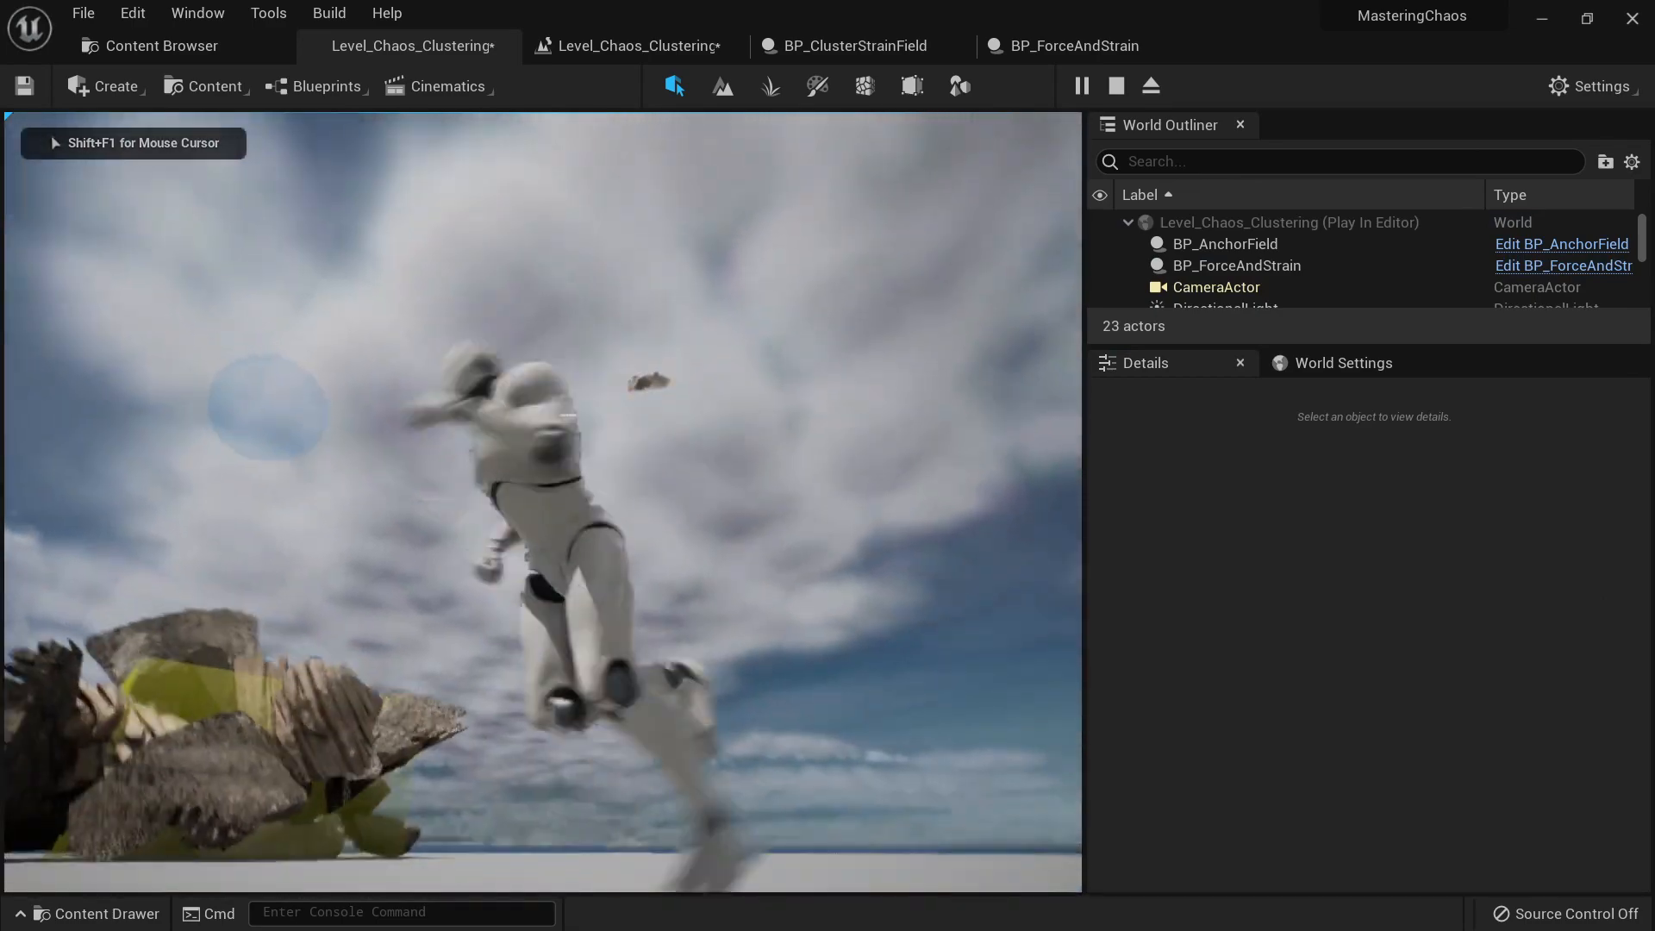
key("w")
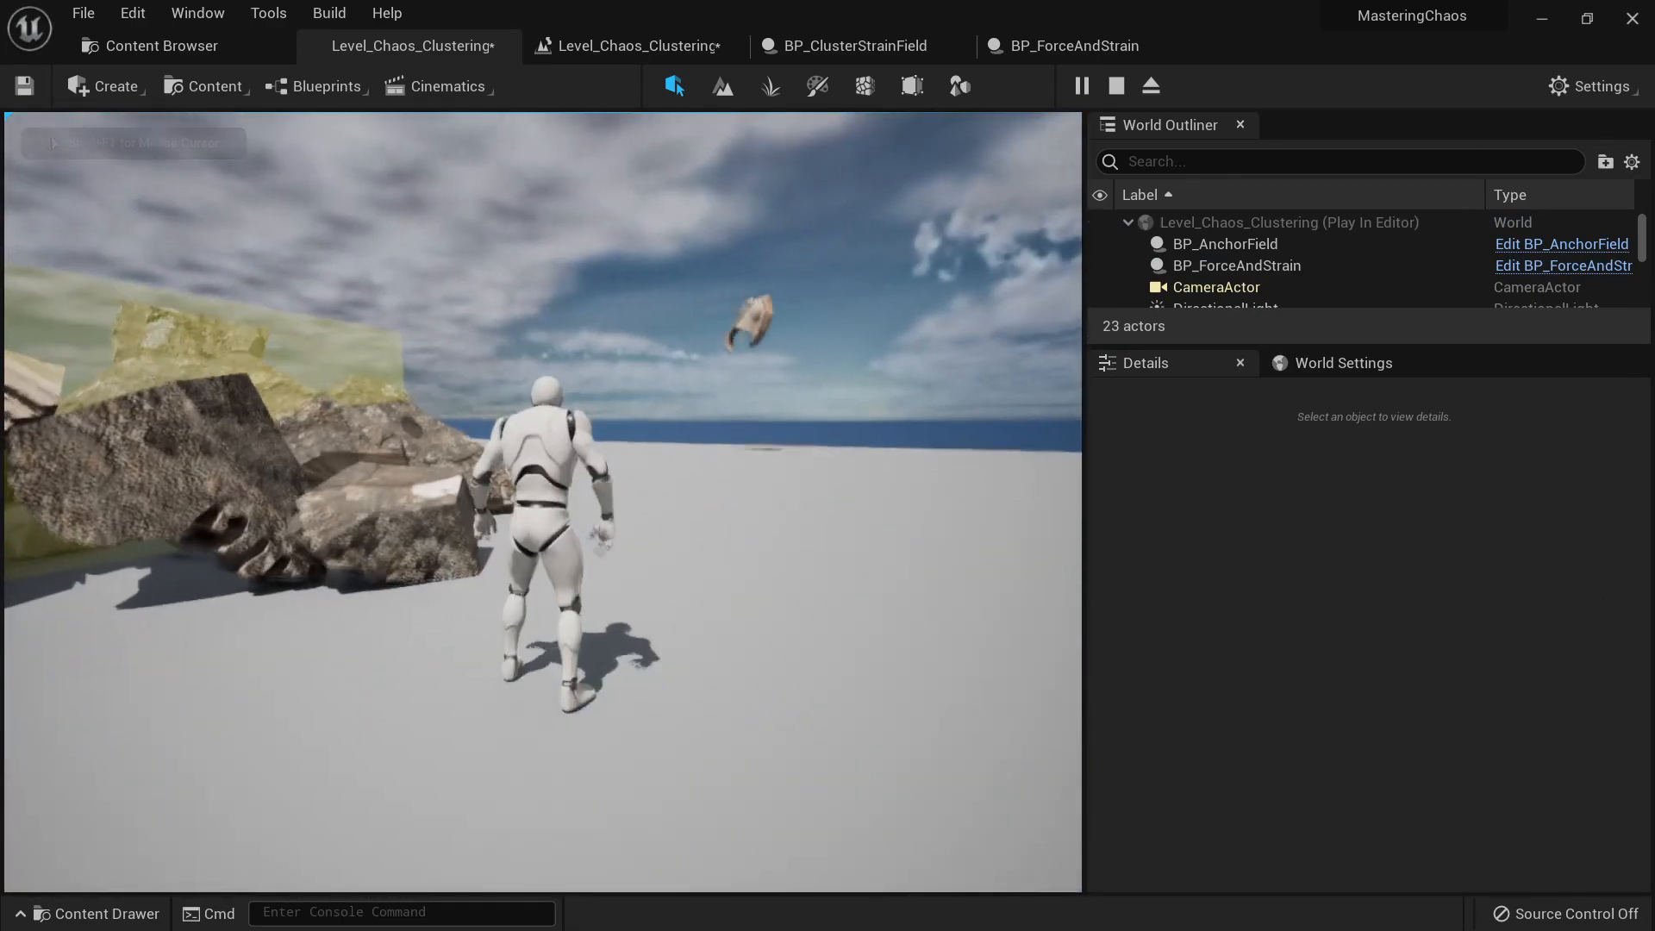
key("d")
key("a")
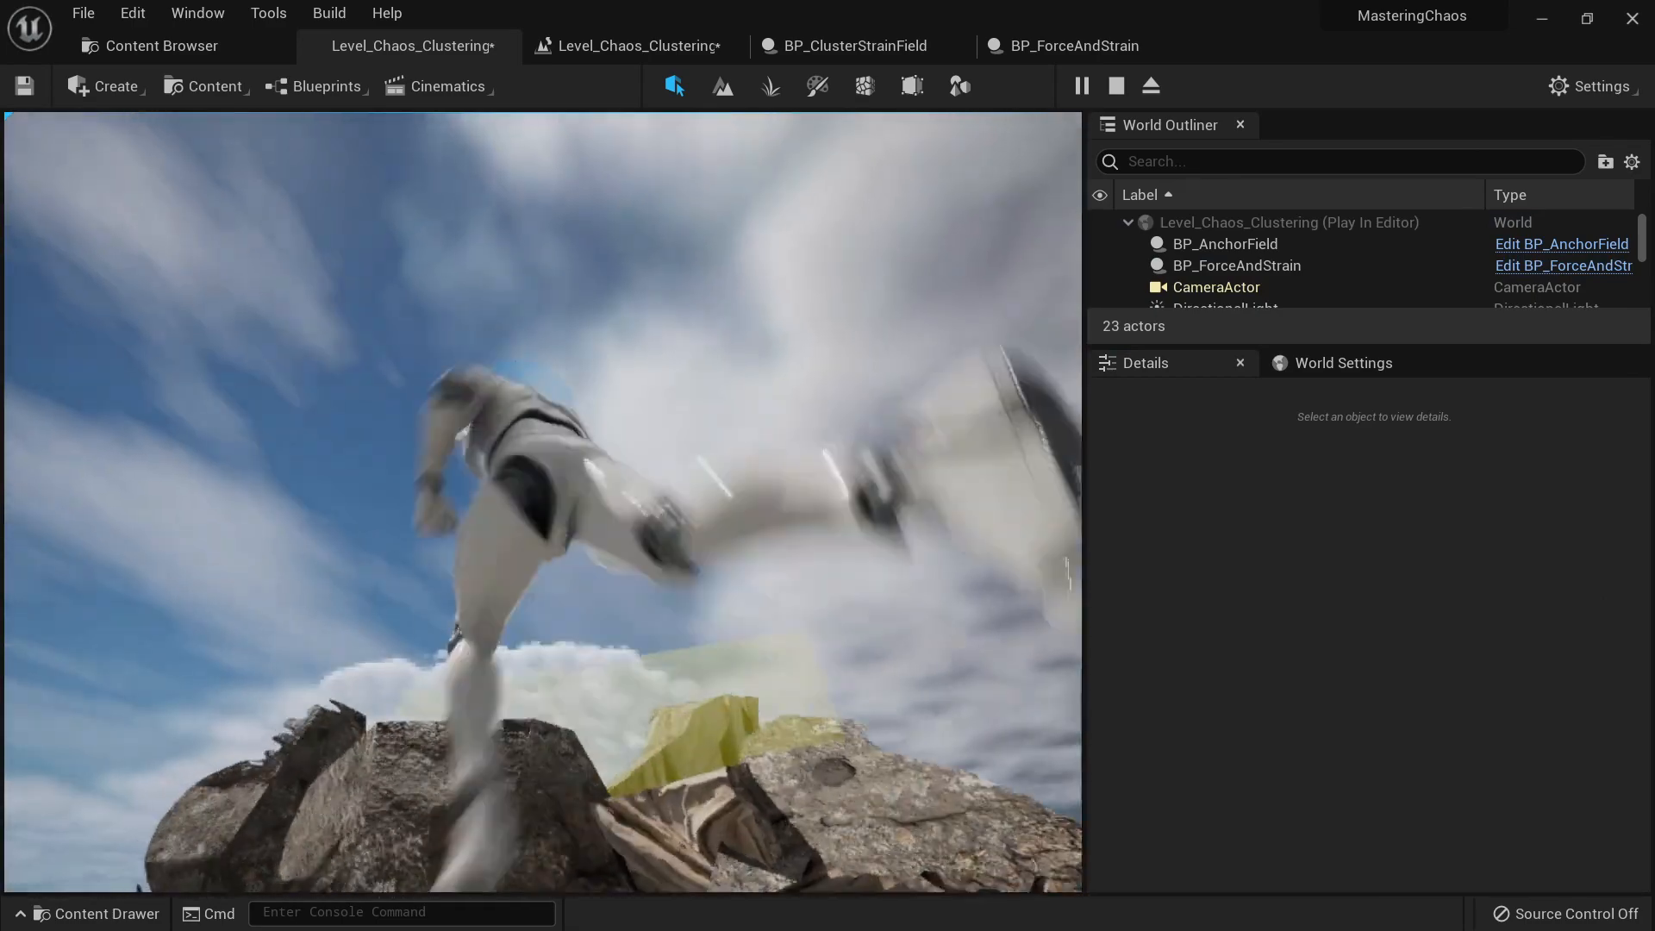
key("d")
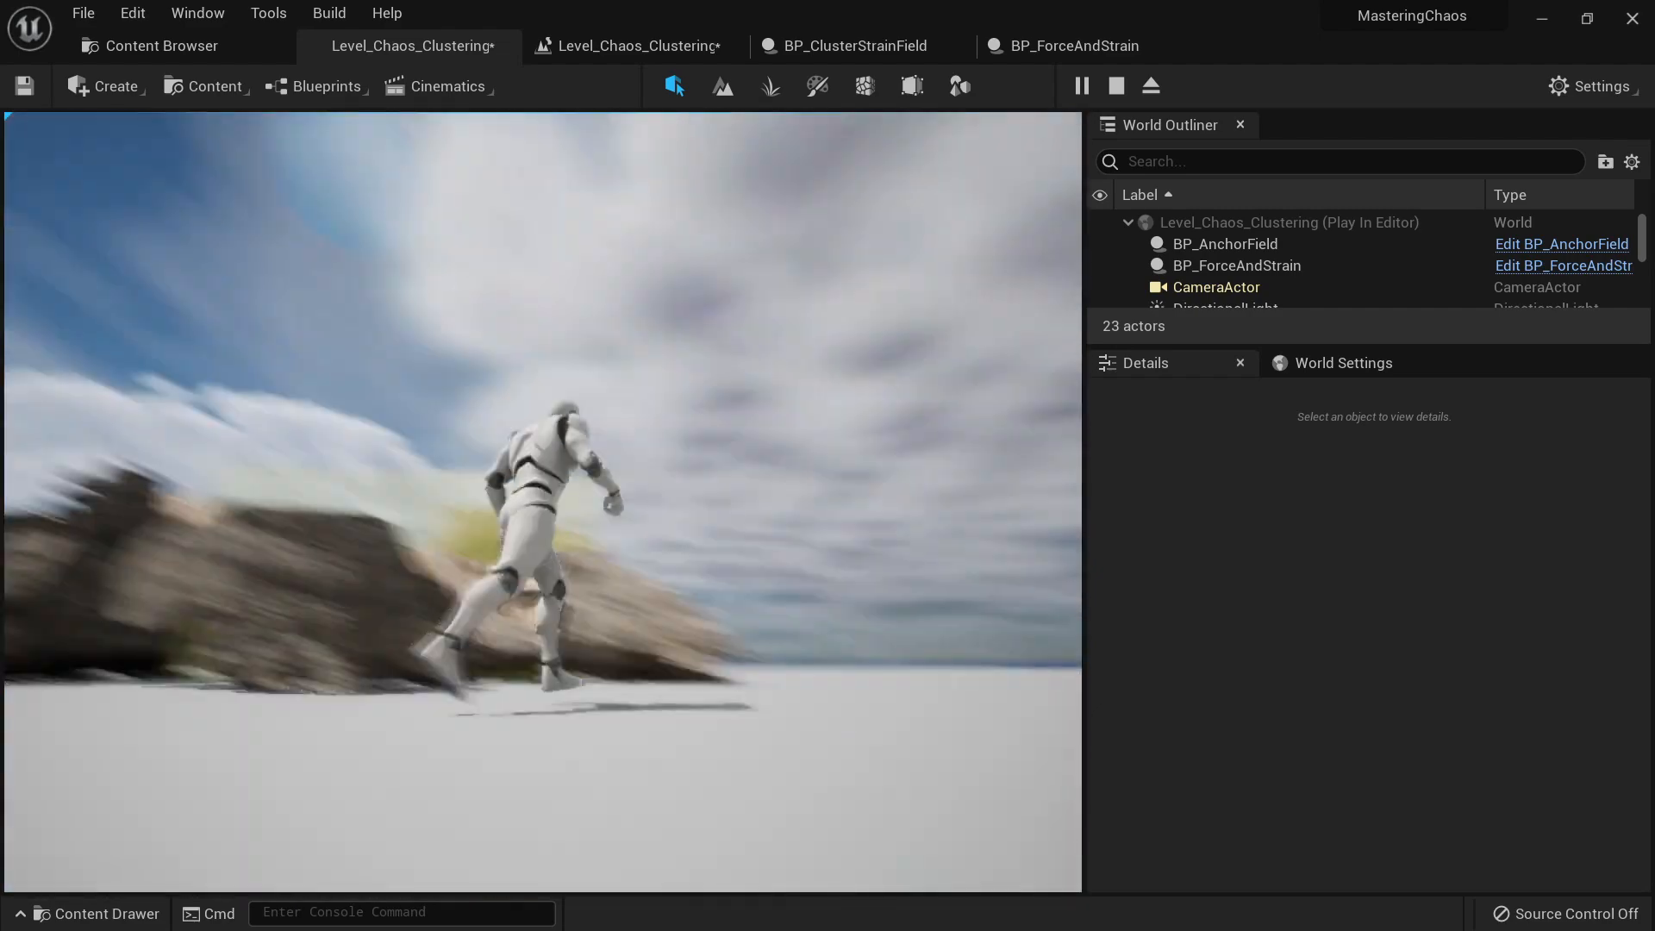
key("a")
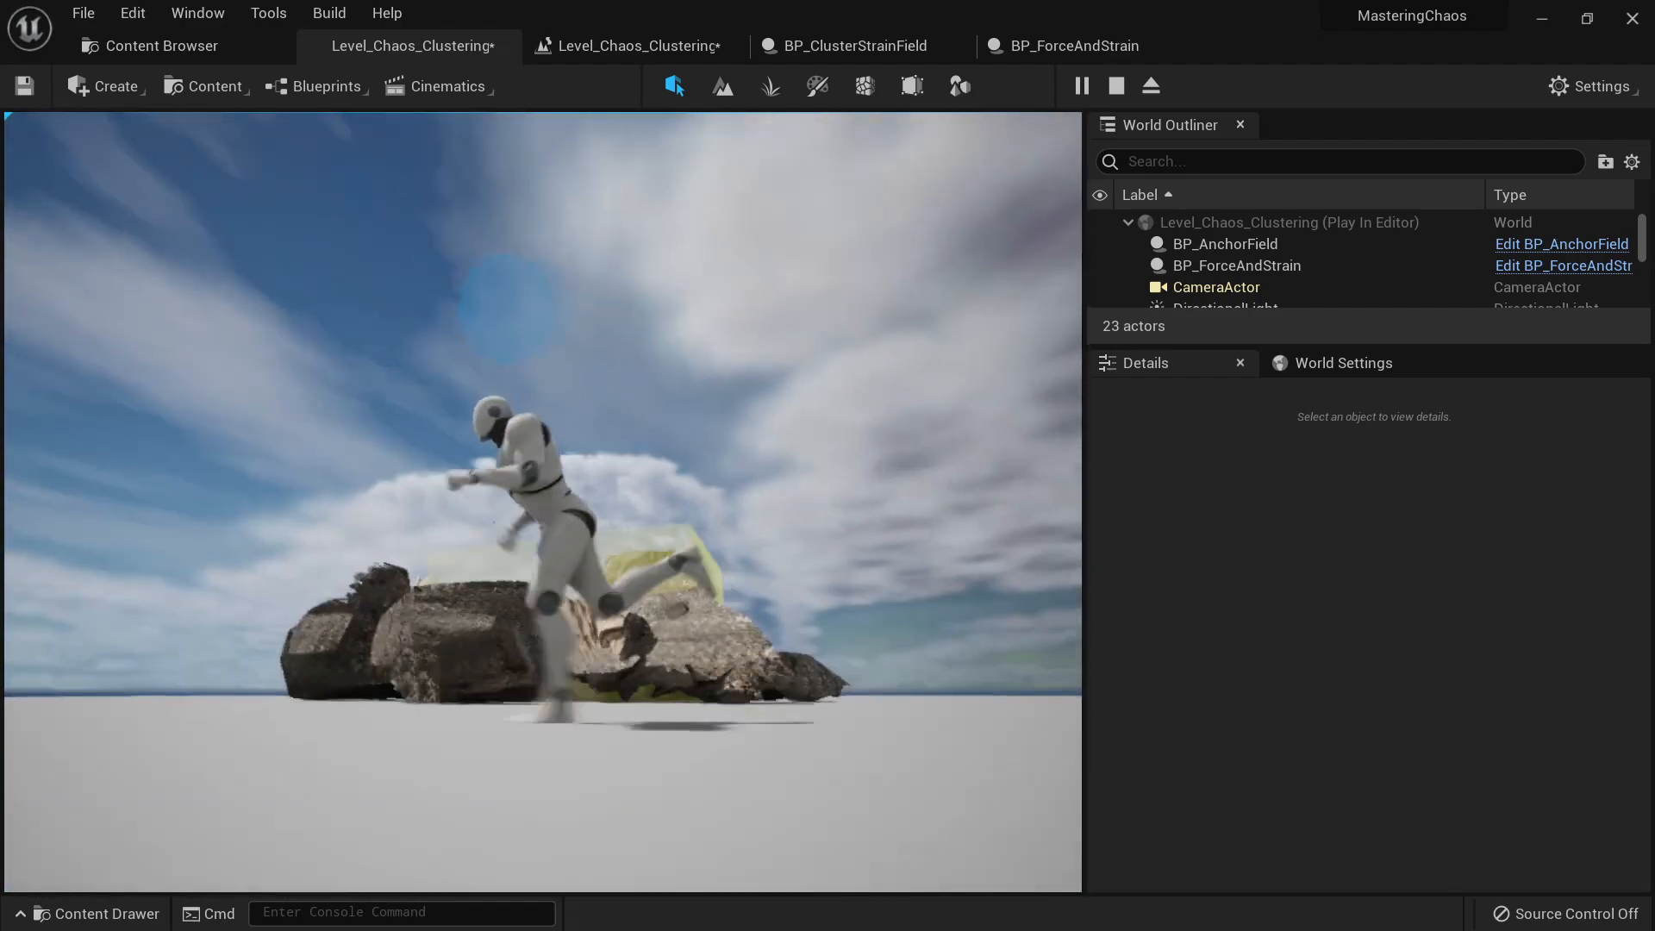
key("Escape")
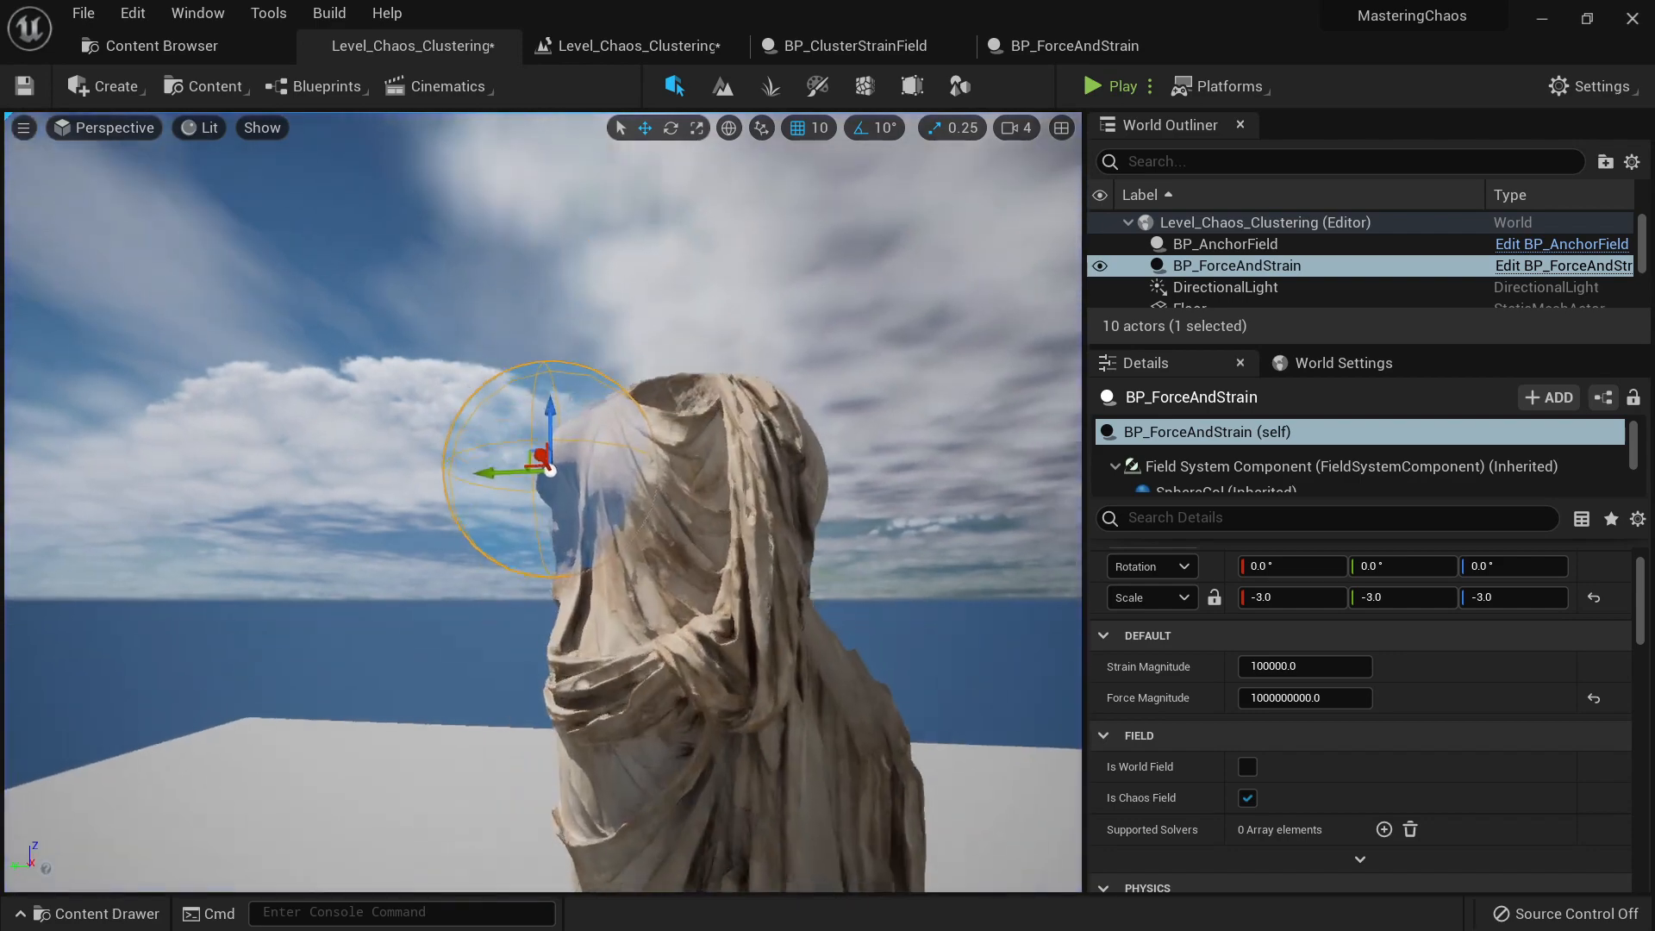
scroll(550, 470, "up", 3)
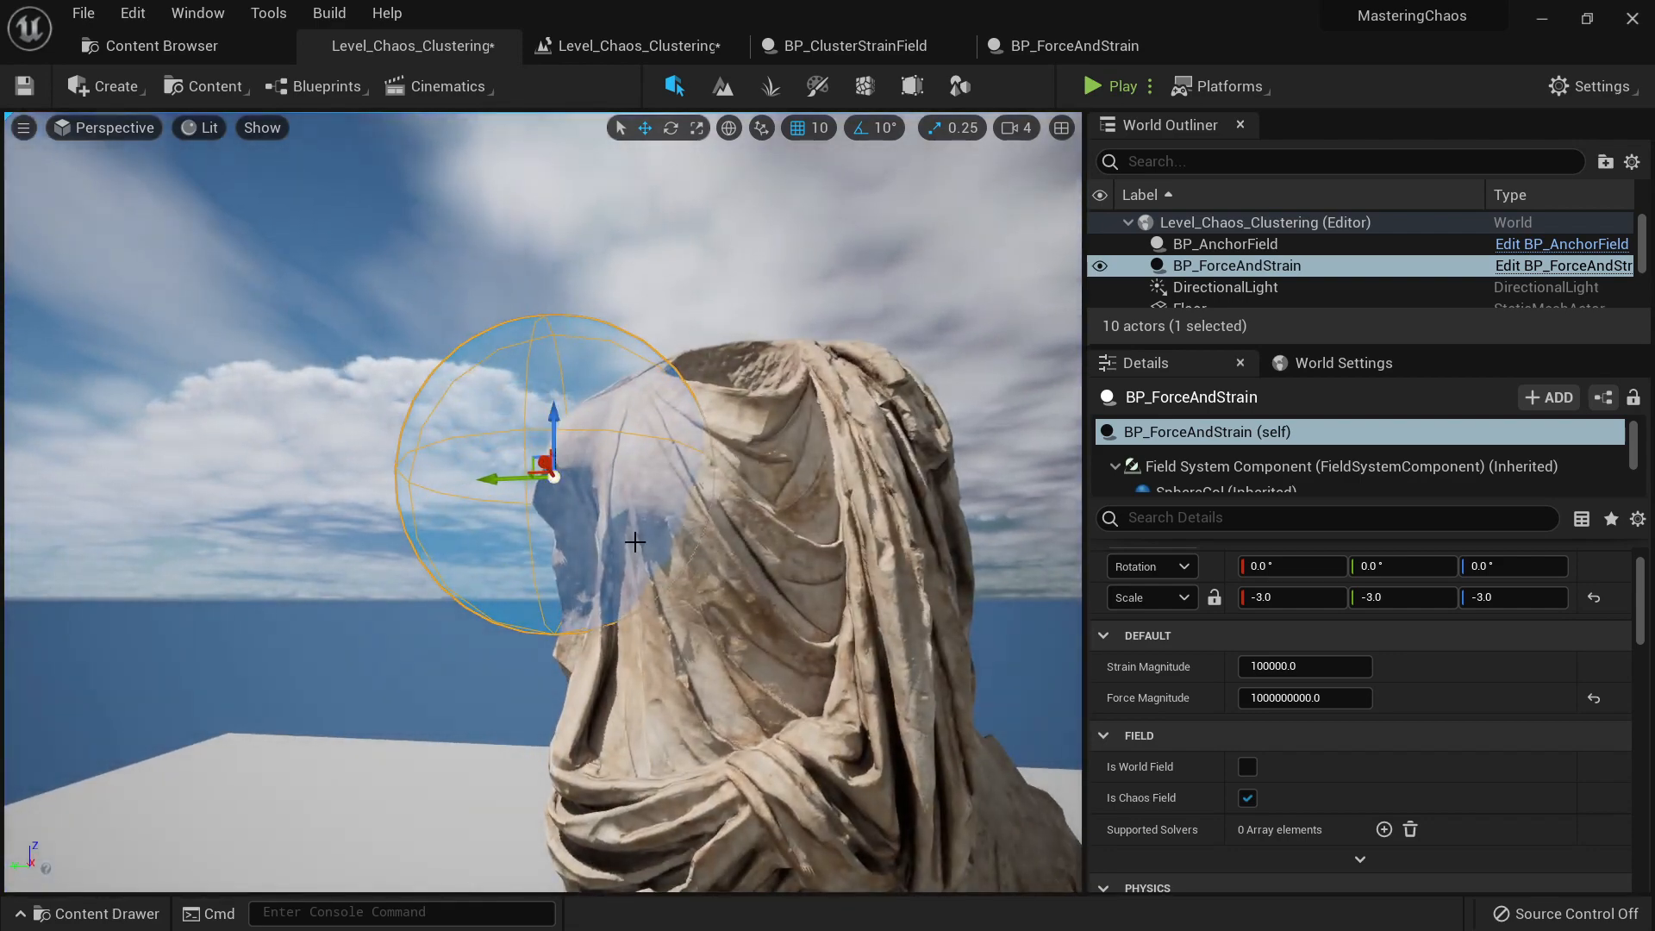
key("s")
right_click_drag(550, 471, 578, 490)
key("w")
key("s")
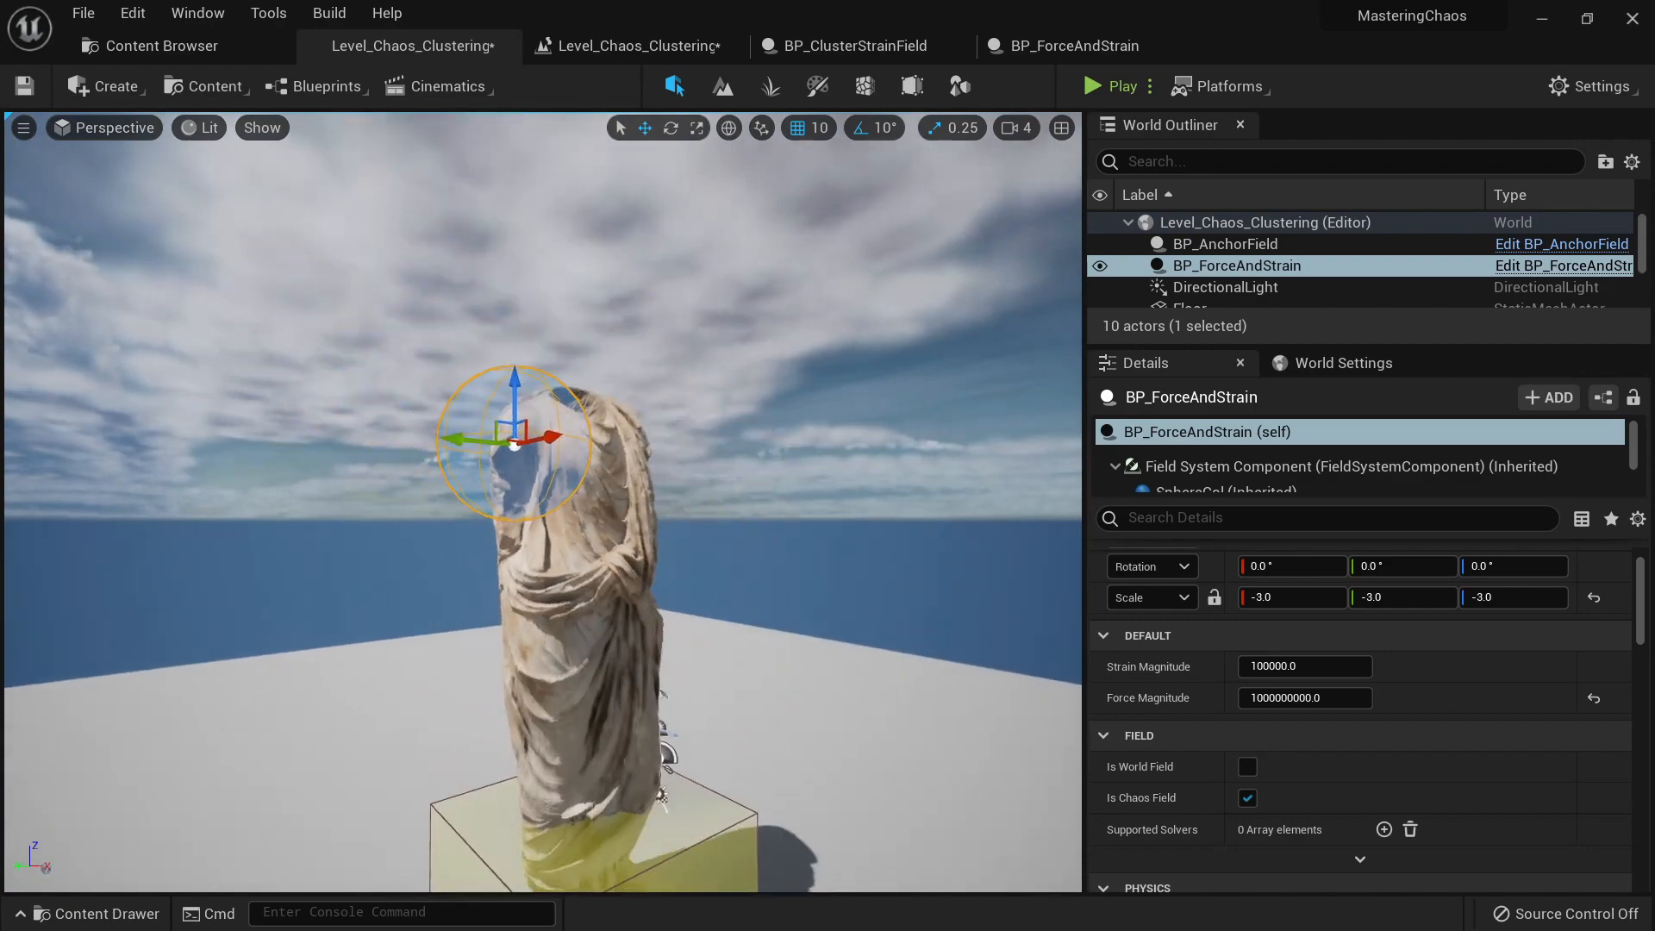
key("w")
key("s")
Step: Check the BP_ForceAndStrain event graph and the FavoriteFields collection, and return to the Level_Chaos_Clustering viewport
left_click(1057, 52)
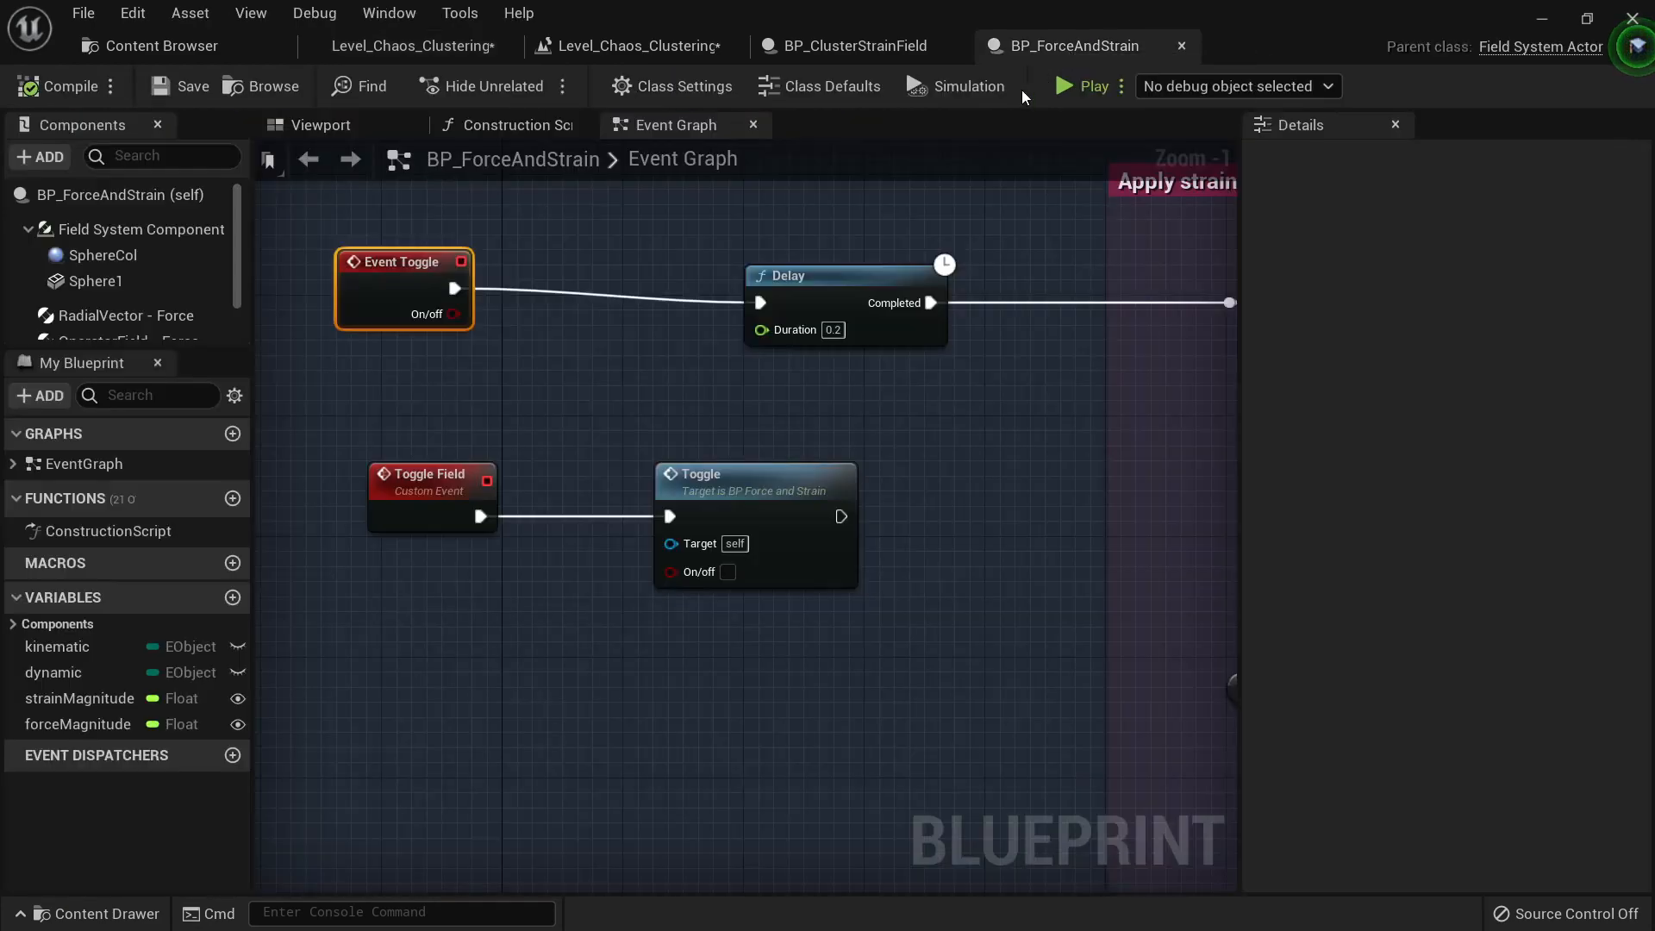
left_click(431, 45)
left_click(225, 49)
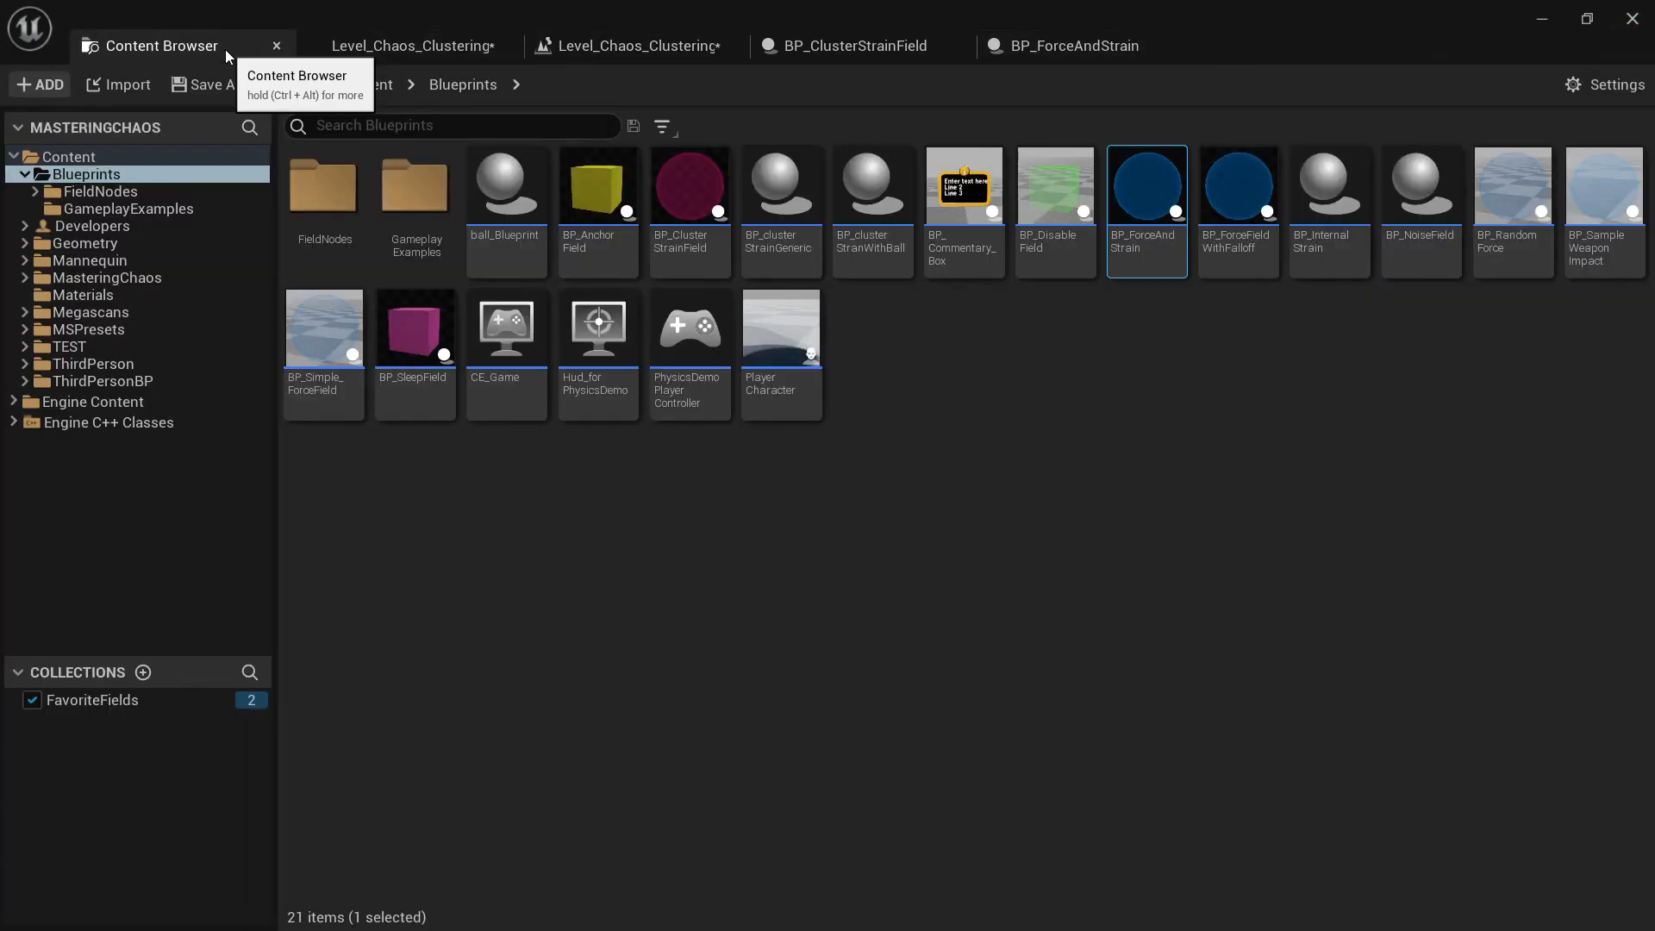
left_click(121, 701)
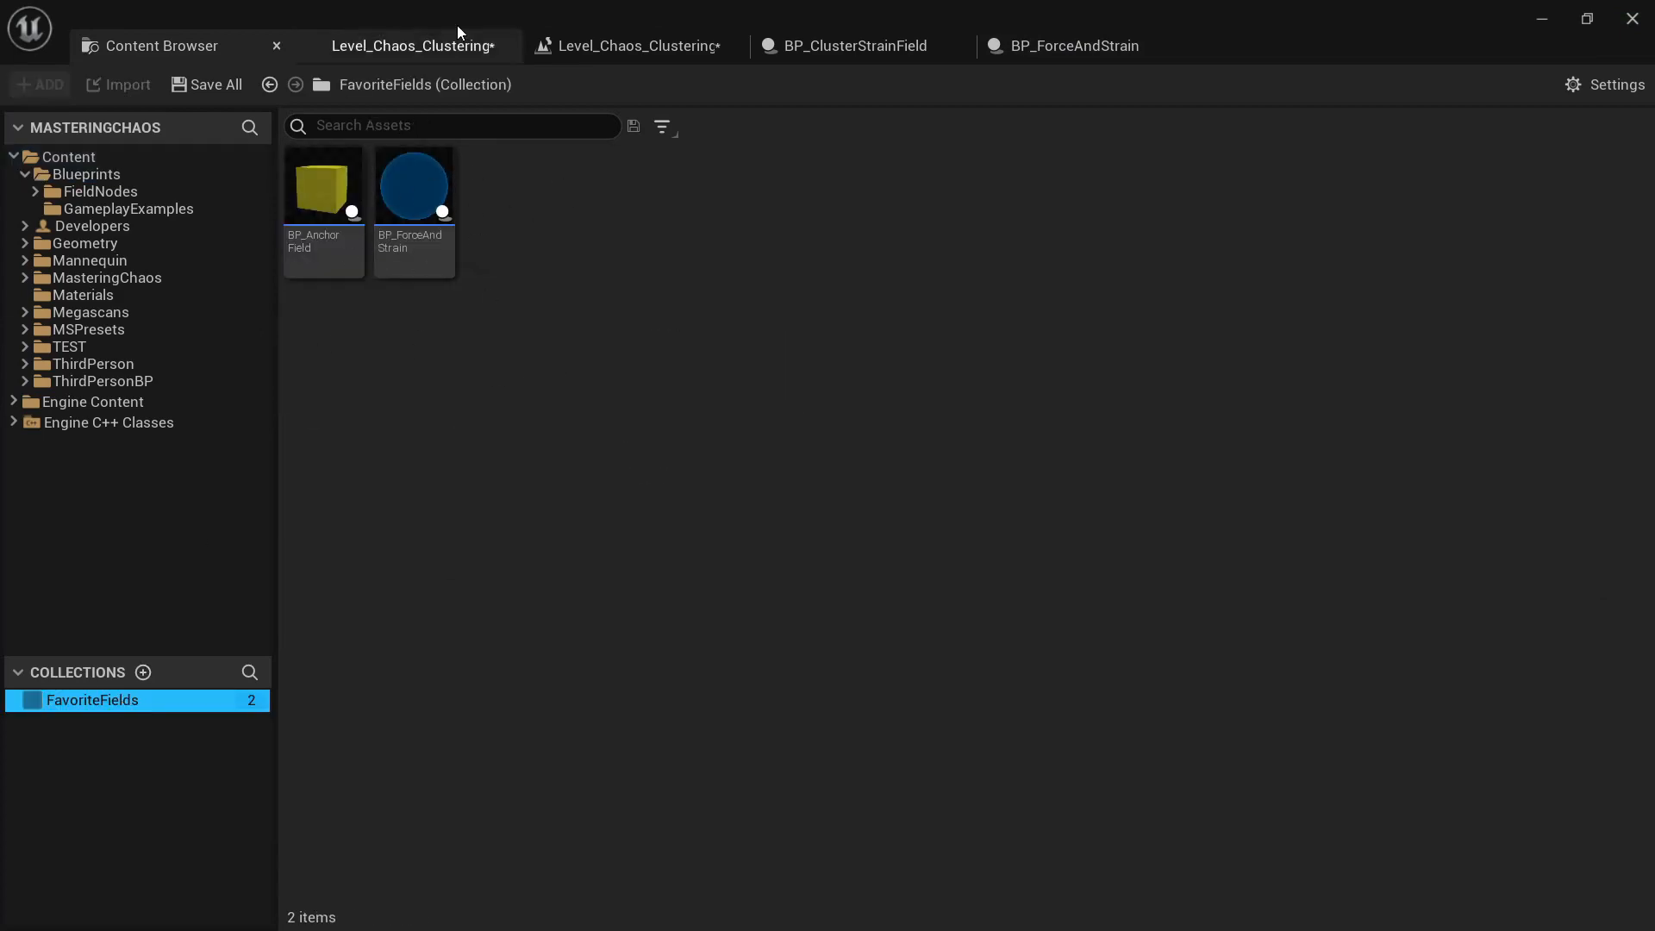
left_click(423, 34)
key("w")
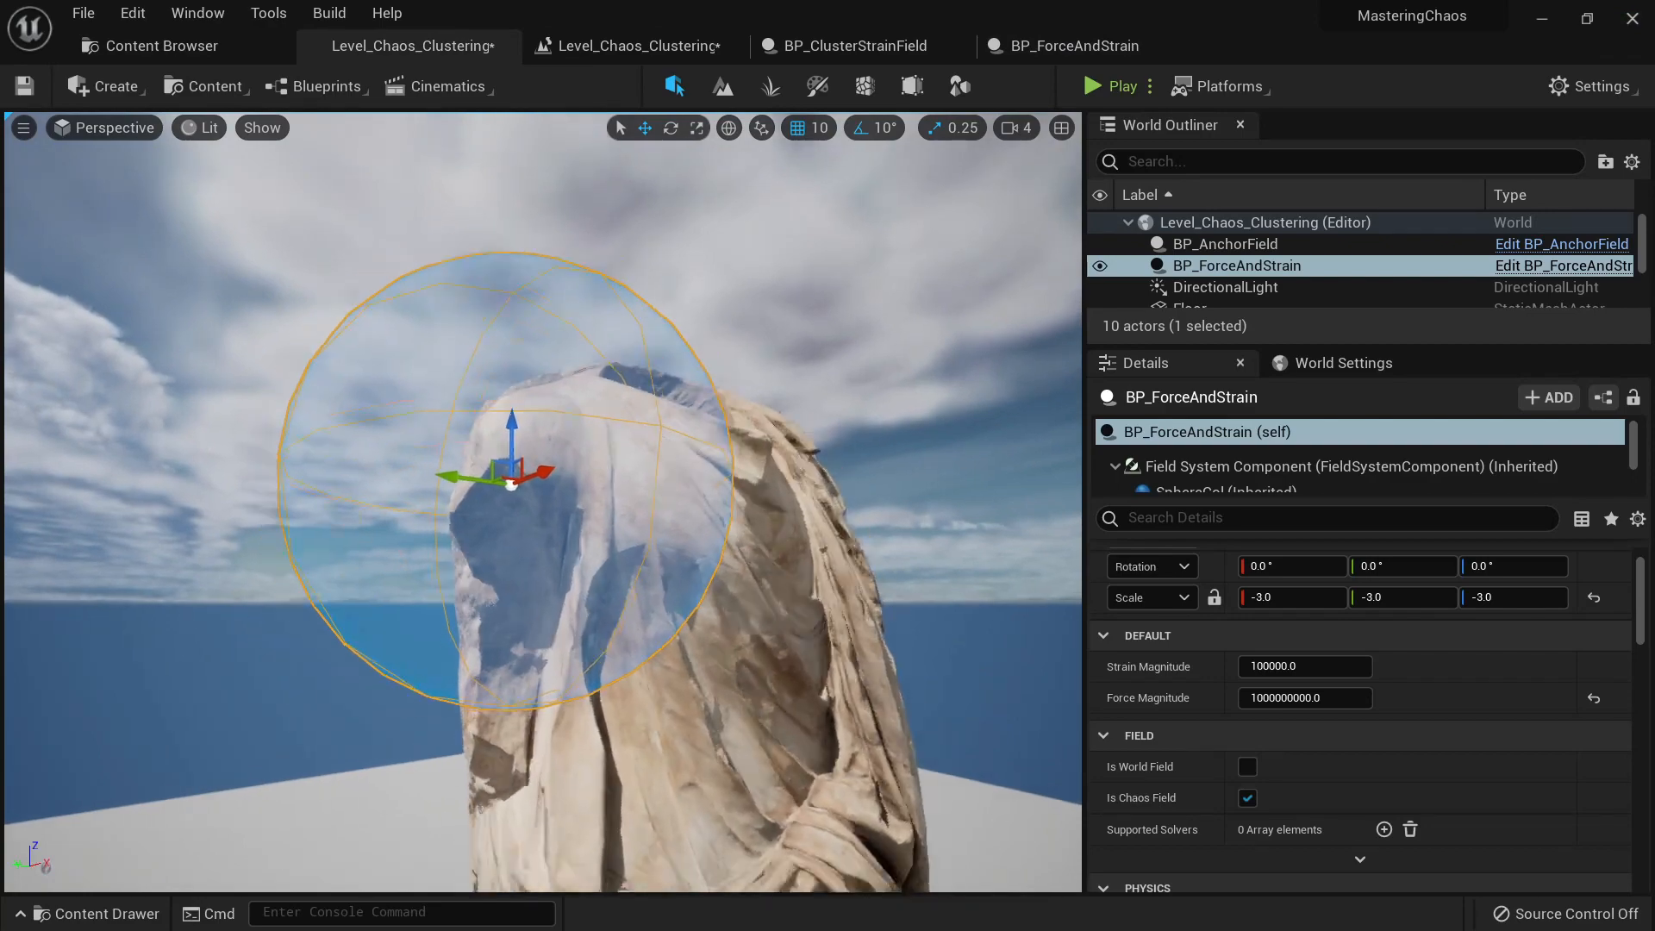
key("s")
mouse_move(868, 519)
right_mouse_down()
mouse_move(862, 562)
mouse_move(875, 493)
right_mouse_up()
key("w")
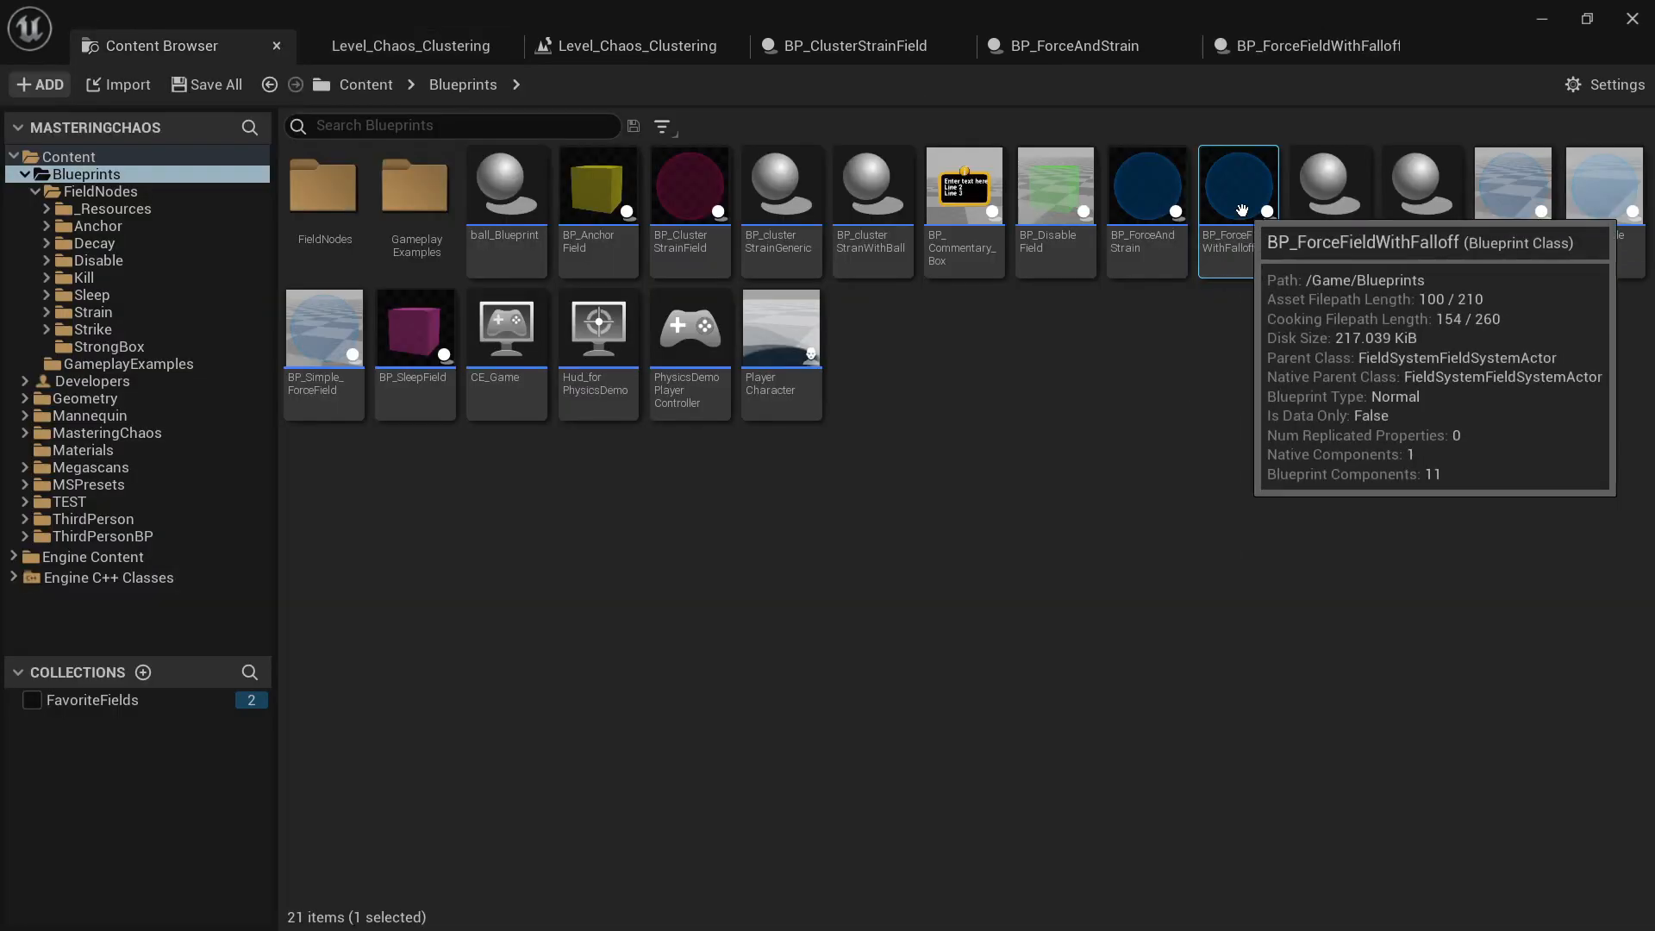
Step: Open the BP_ForceFieldWithFalloff blueprint and move its Toggle Field event and Toggle call to line up beneath Event Toggle
double_click(1247, 222)
right_click_drag(940, 456, 603, 342)
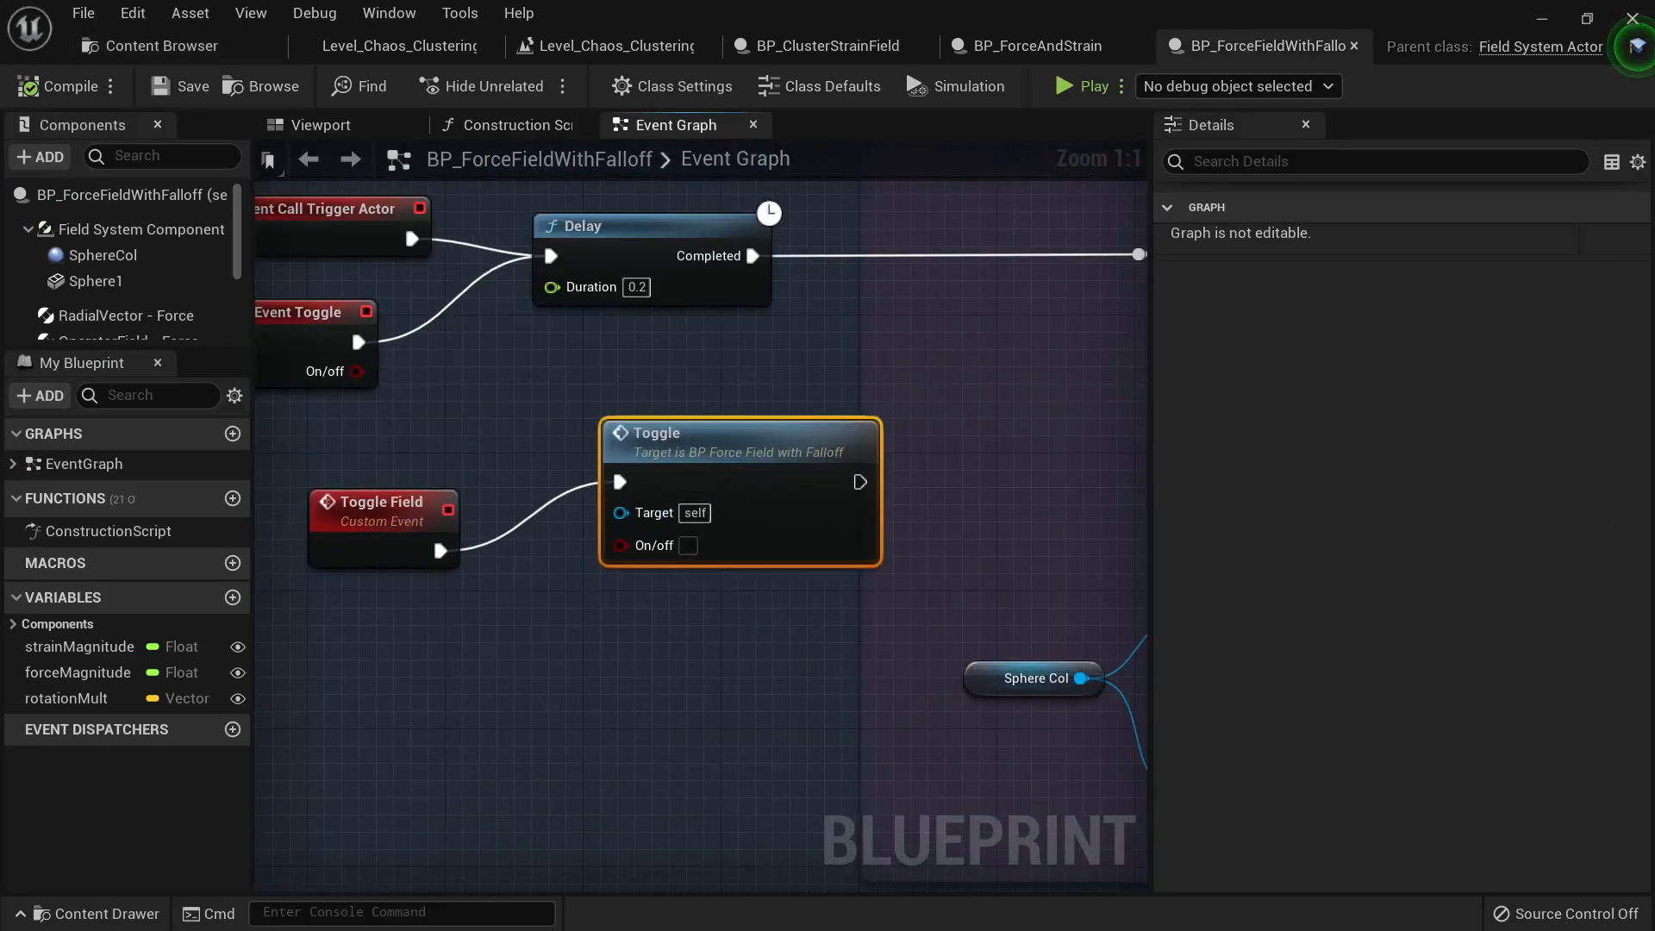
right_click_drag(754, 617, 897, 588)
left_click_drag(898, 588, 406, 403)
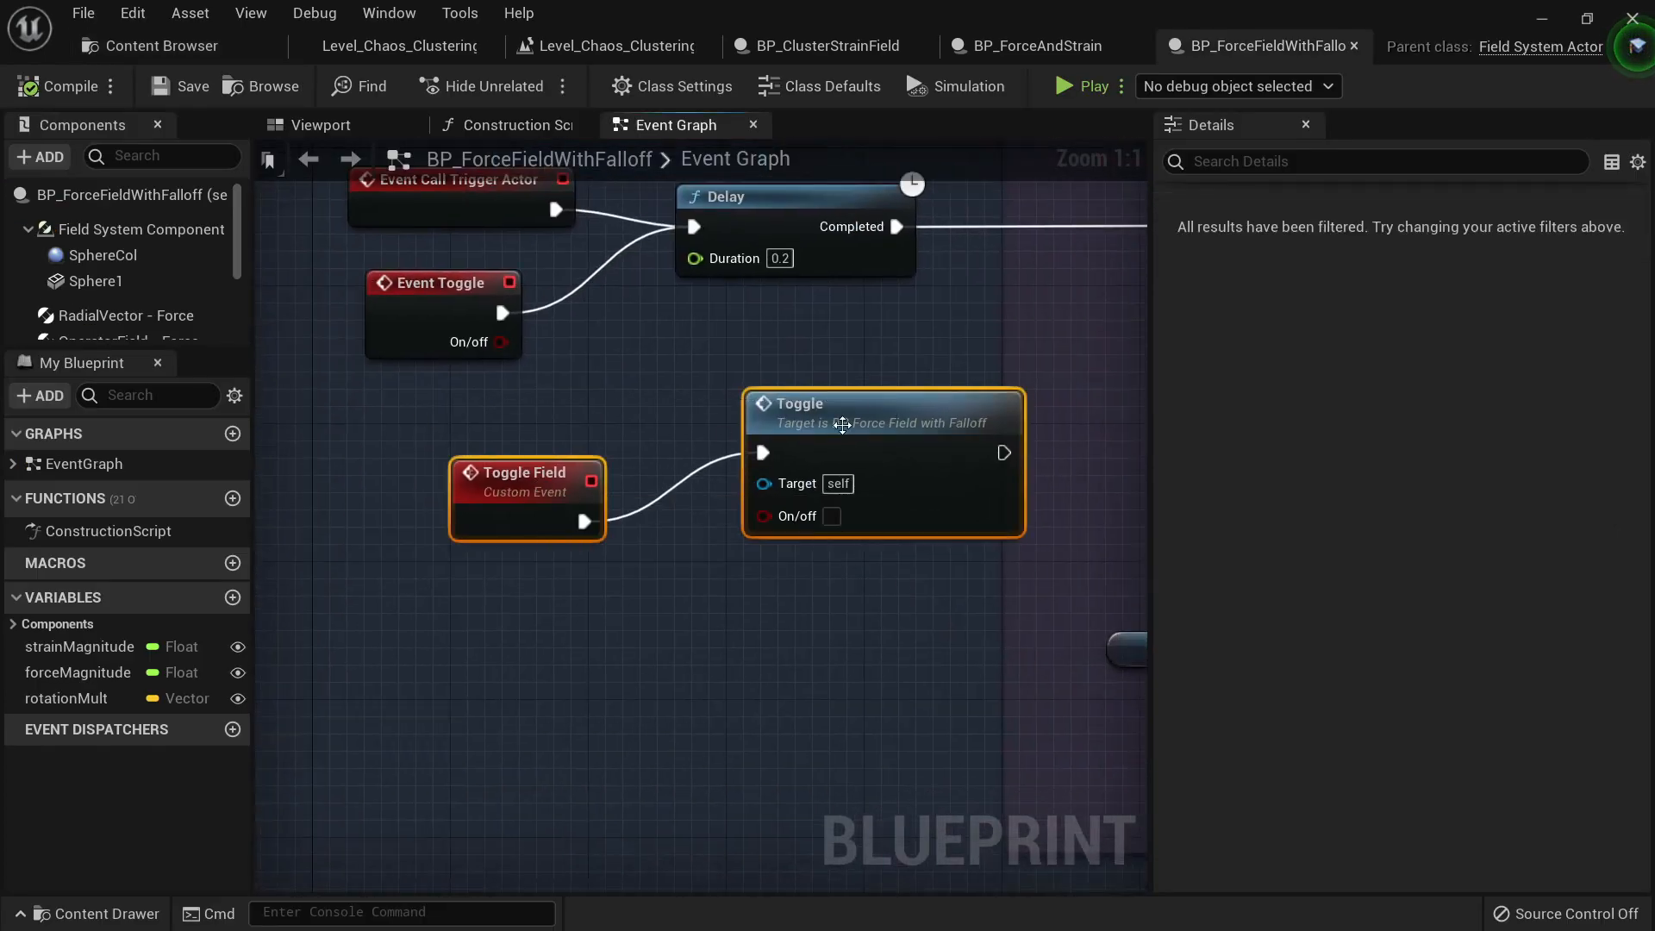
left_click_drag(852, 410, 765, 444)
left_click(422, 505)
left_click(716, 444)
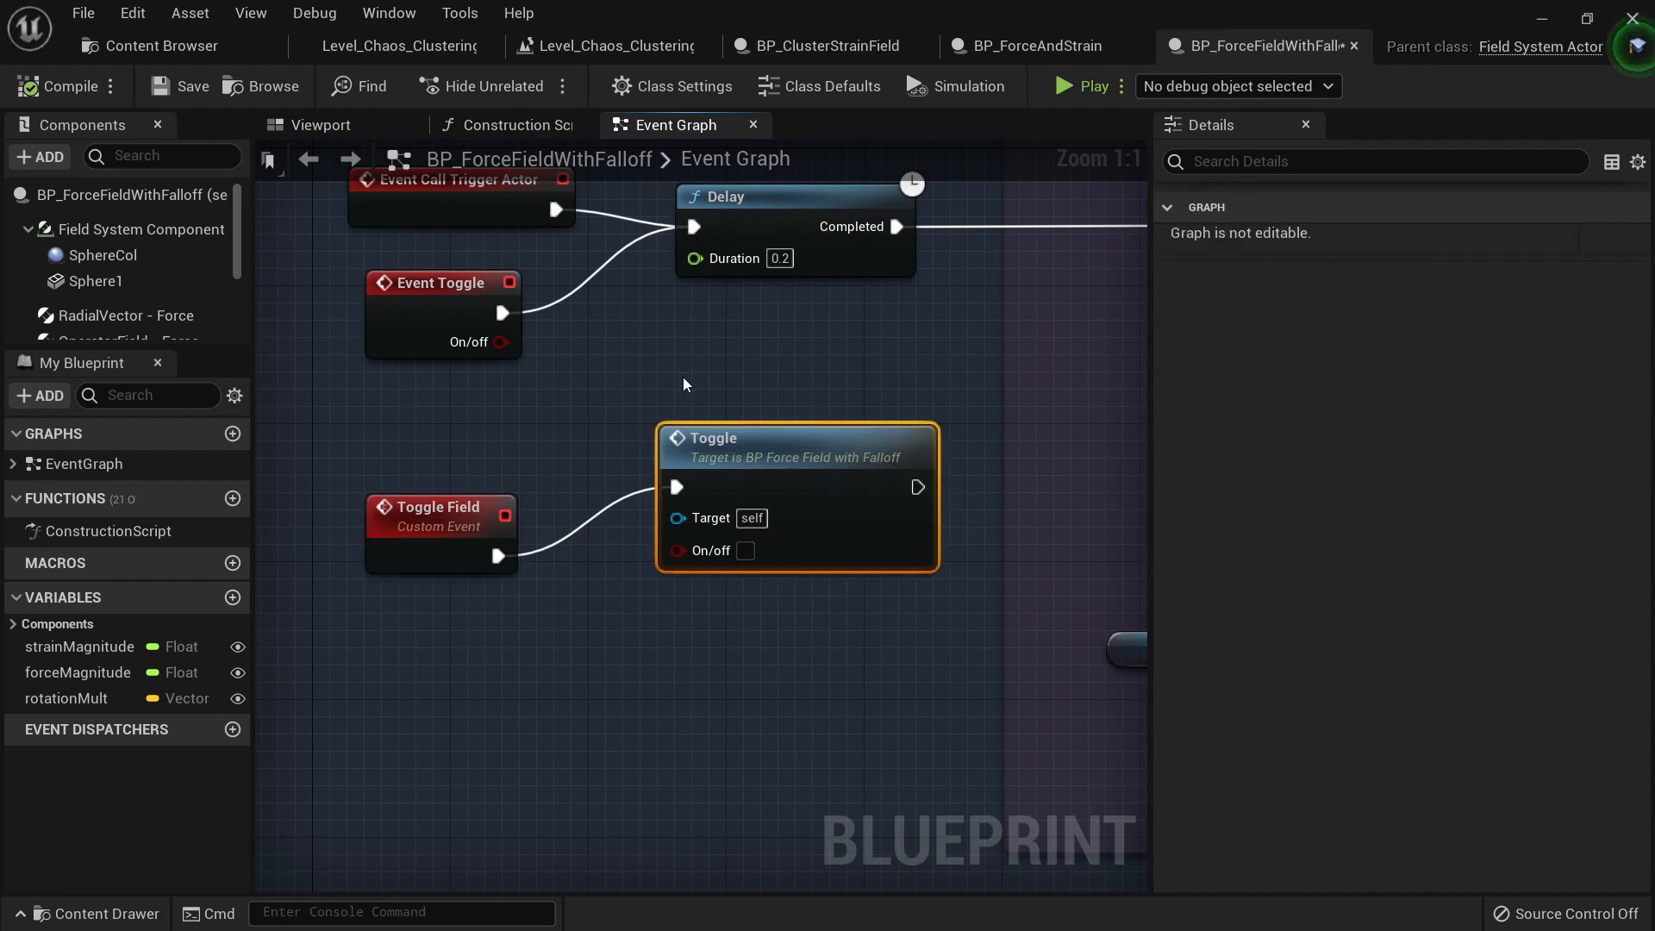
right_click_drag(686, 383, 700, 535)
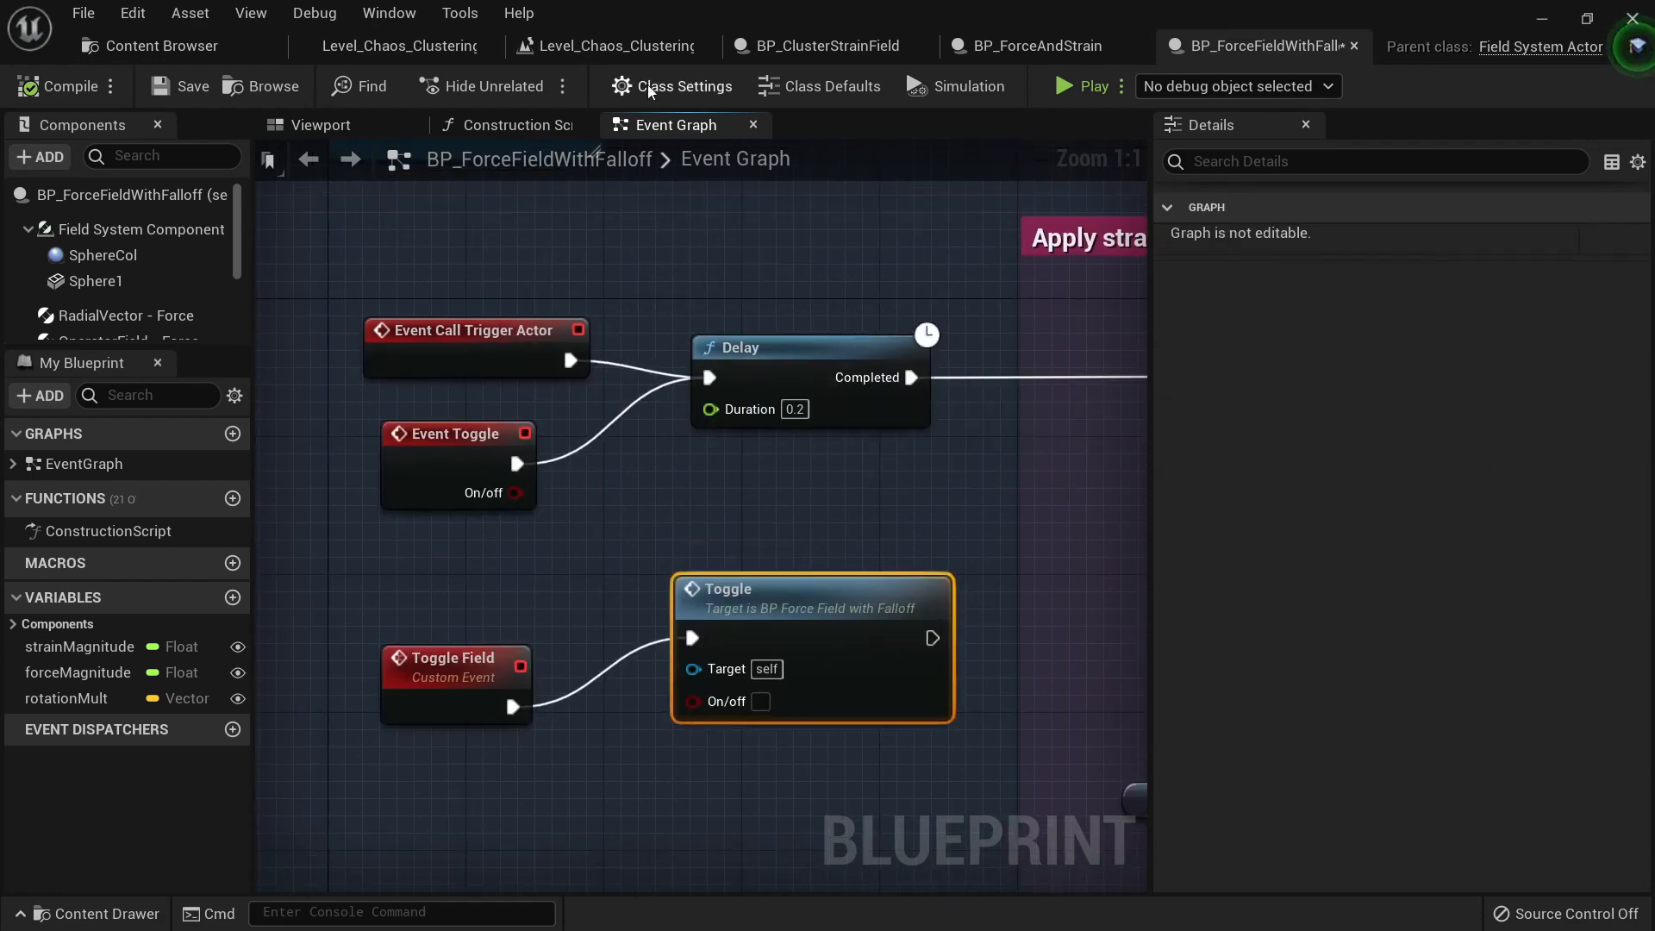
Step: Place a BP_ForceFieldWithFalloff actor in the level on the statue's upper torso at location 10, 320, 1100
left_click(402, 54)
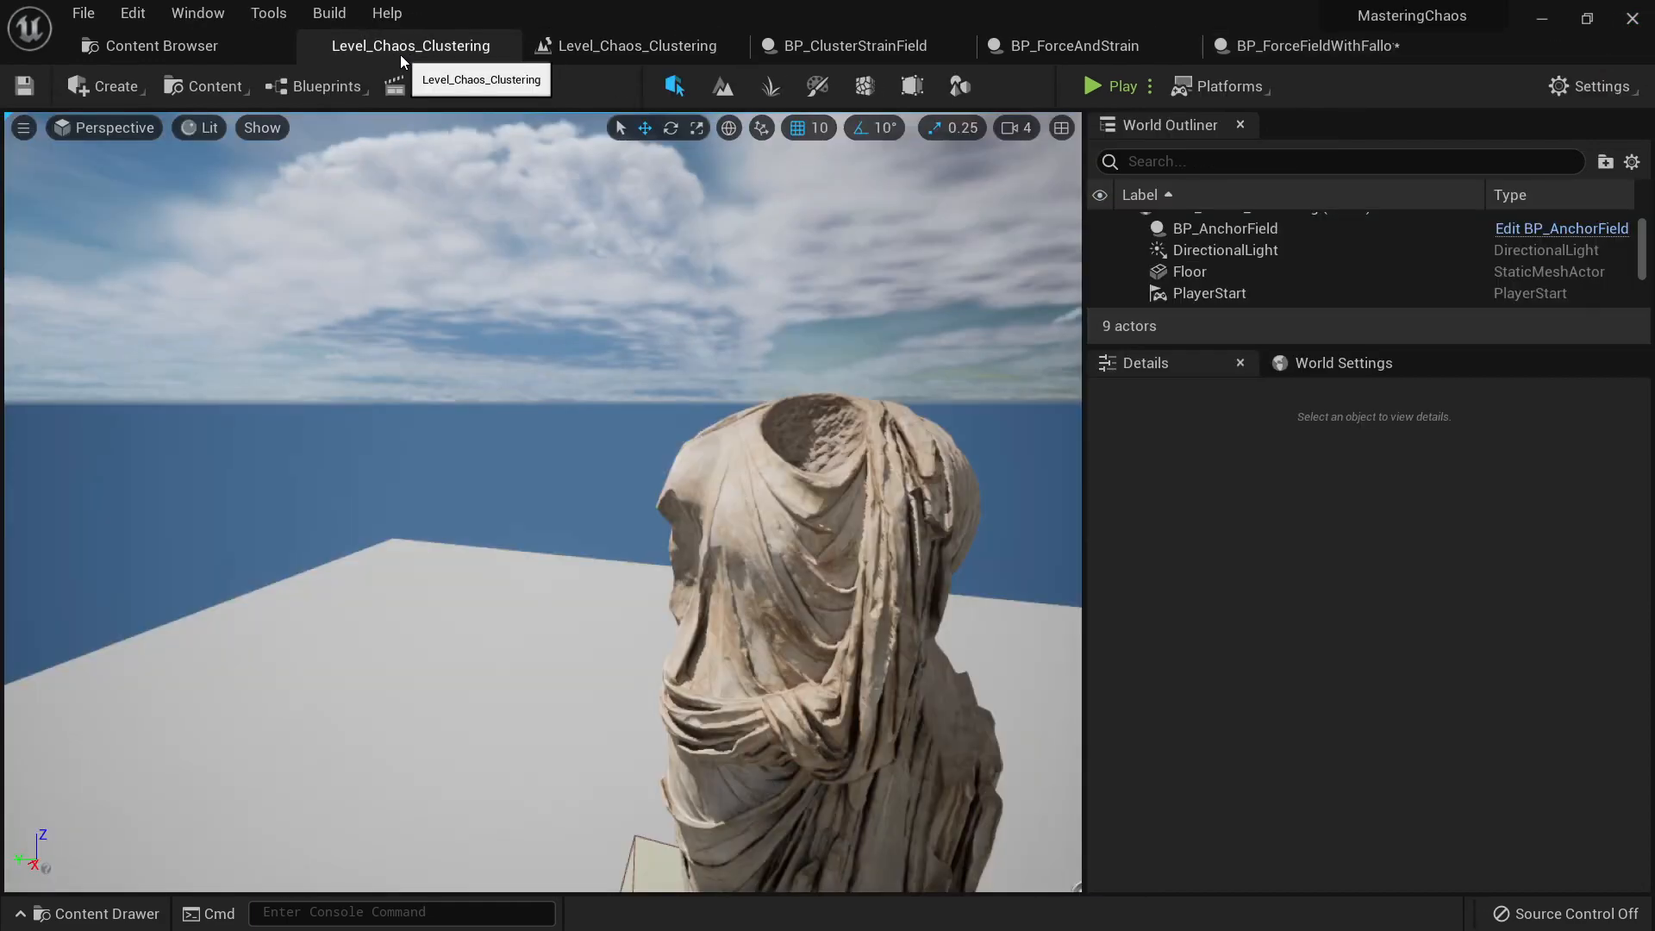
left_click(173, 41)
left_click_drag(1238, 189, 726, 494)
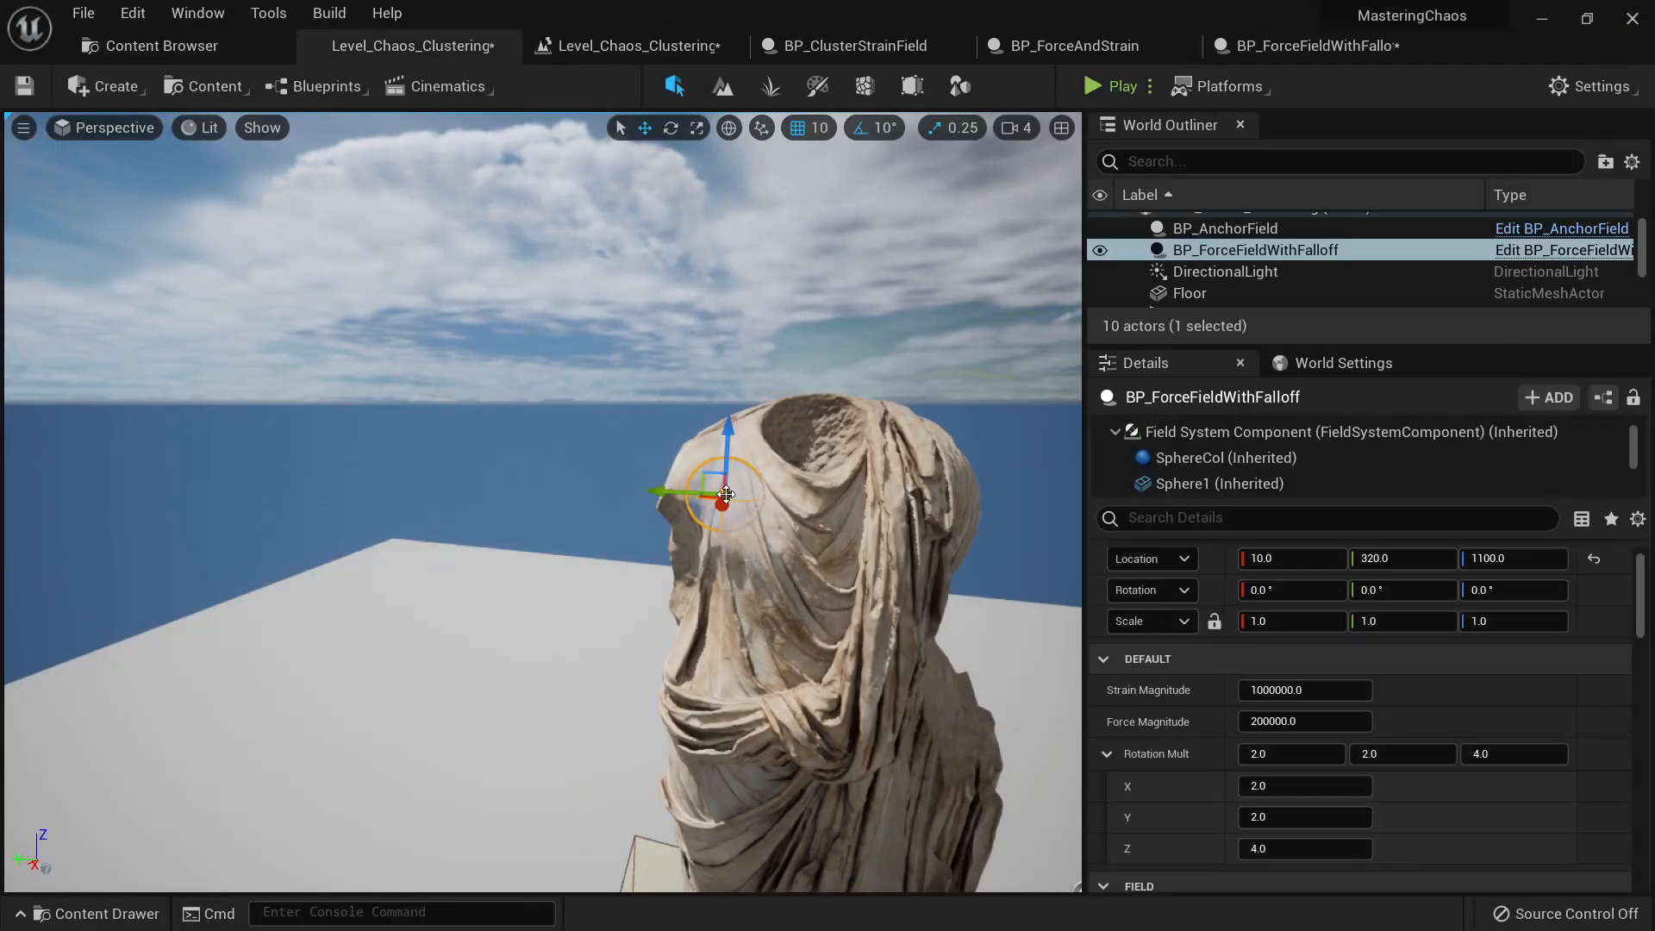
Step: Scale the BP_ForceFieldWithFalloff actor uniformly to 3.25 and move it to location -30, 360, 1100 on the statue's shoulder
right_click_drag(725, 497, 798, 501)
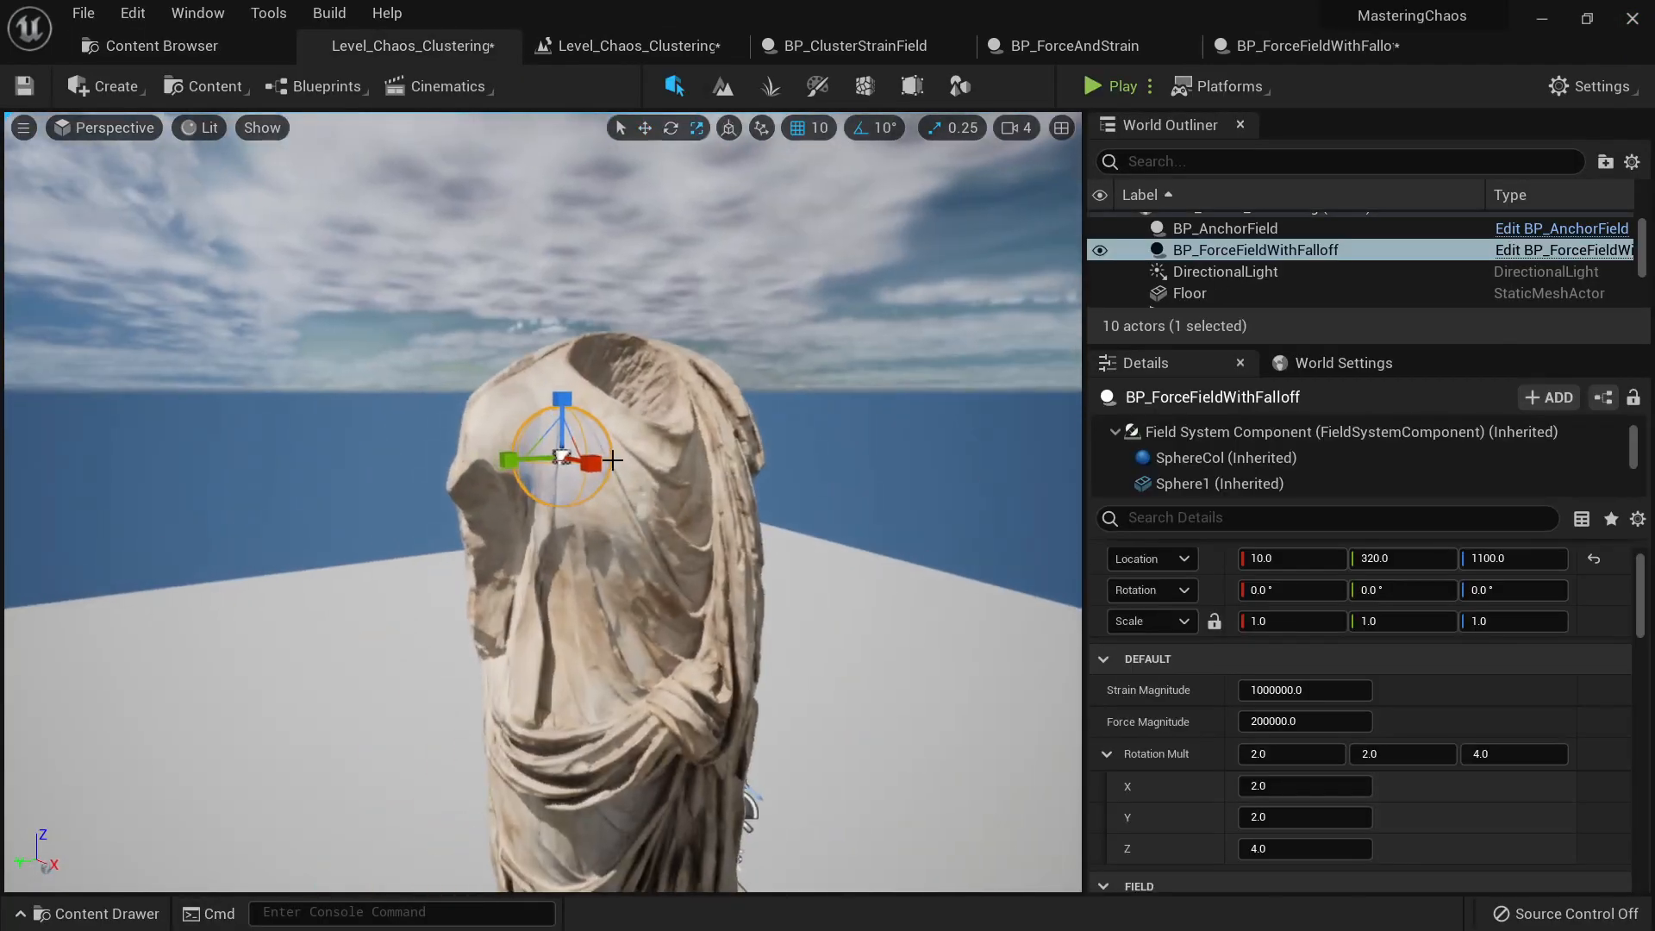
left_click_drag(561, 456, 562, 456)
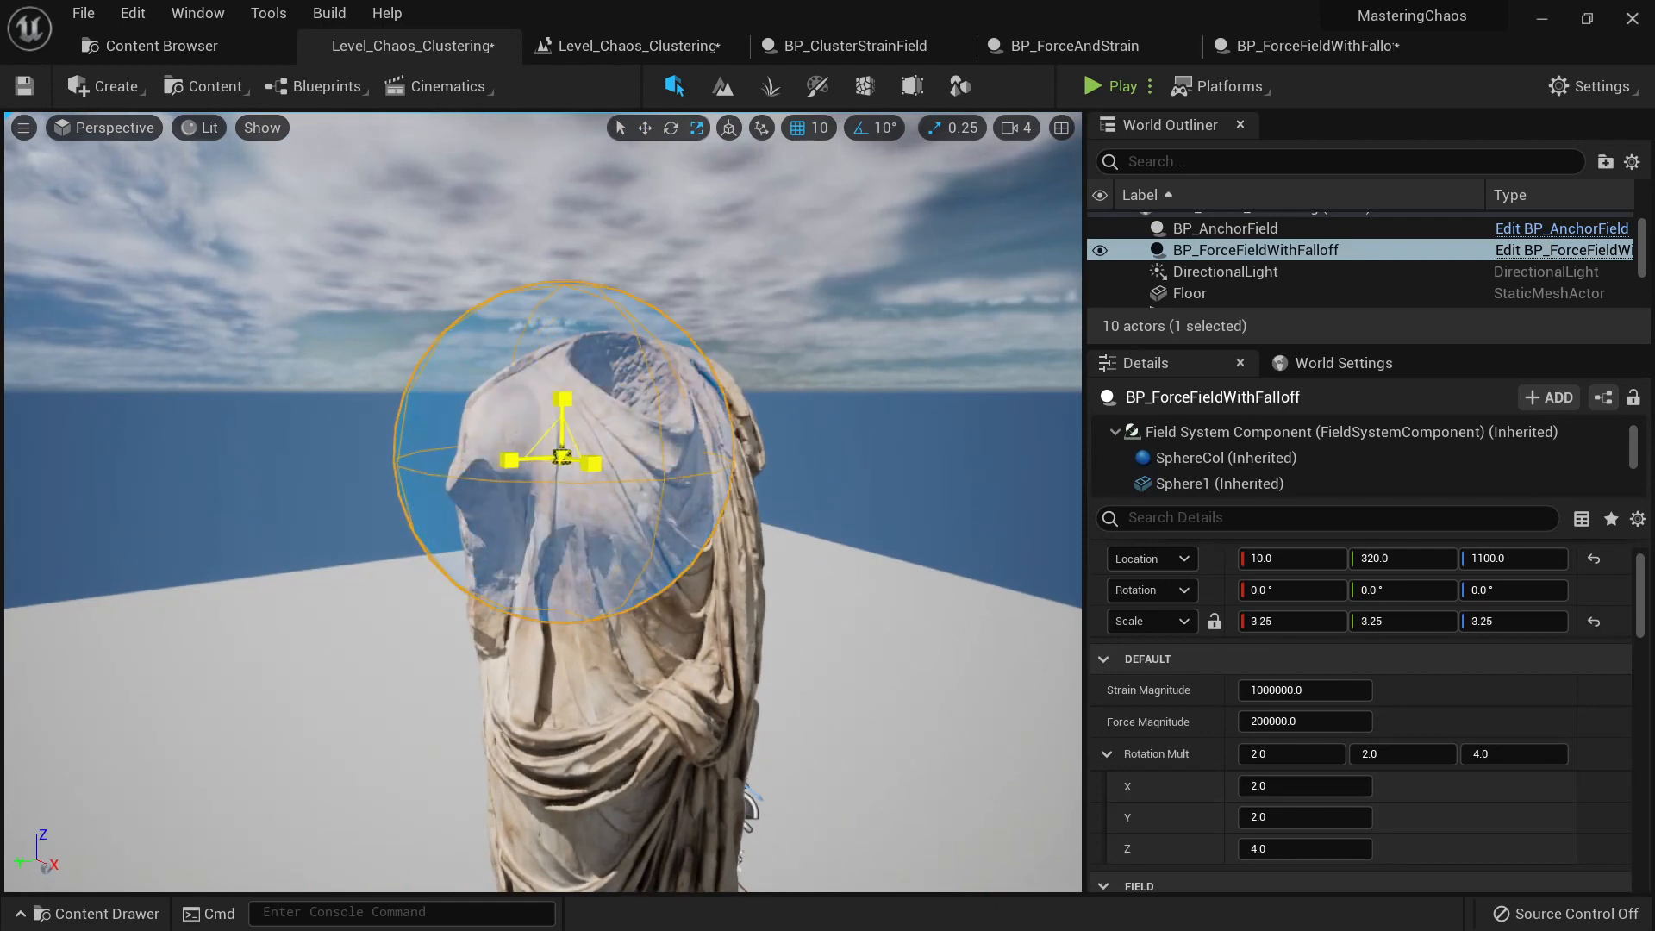
right_click_drag(561, 473, 560, 560)
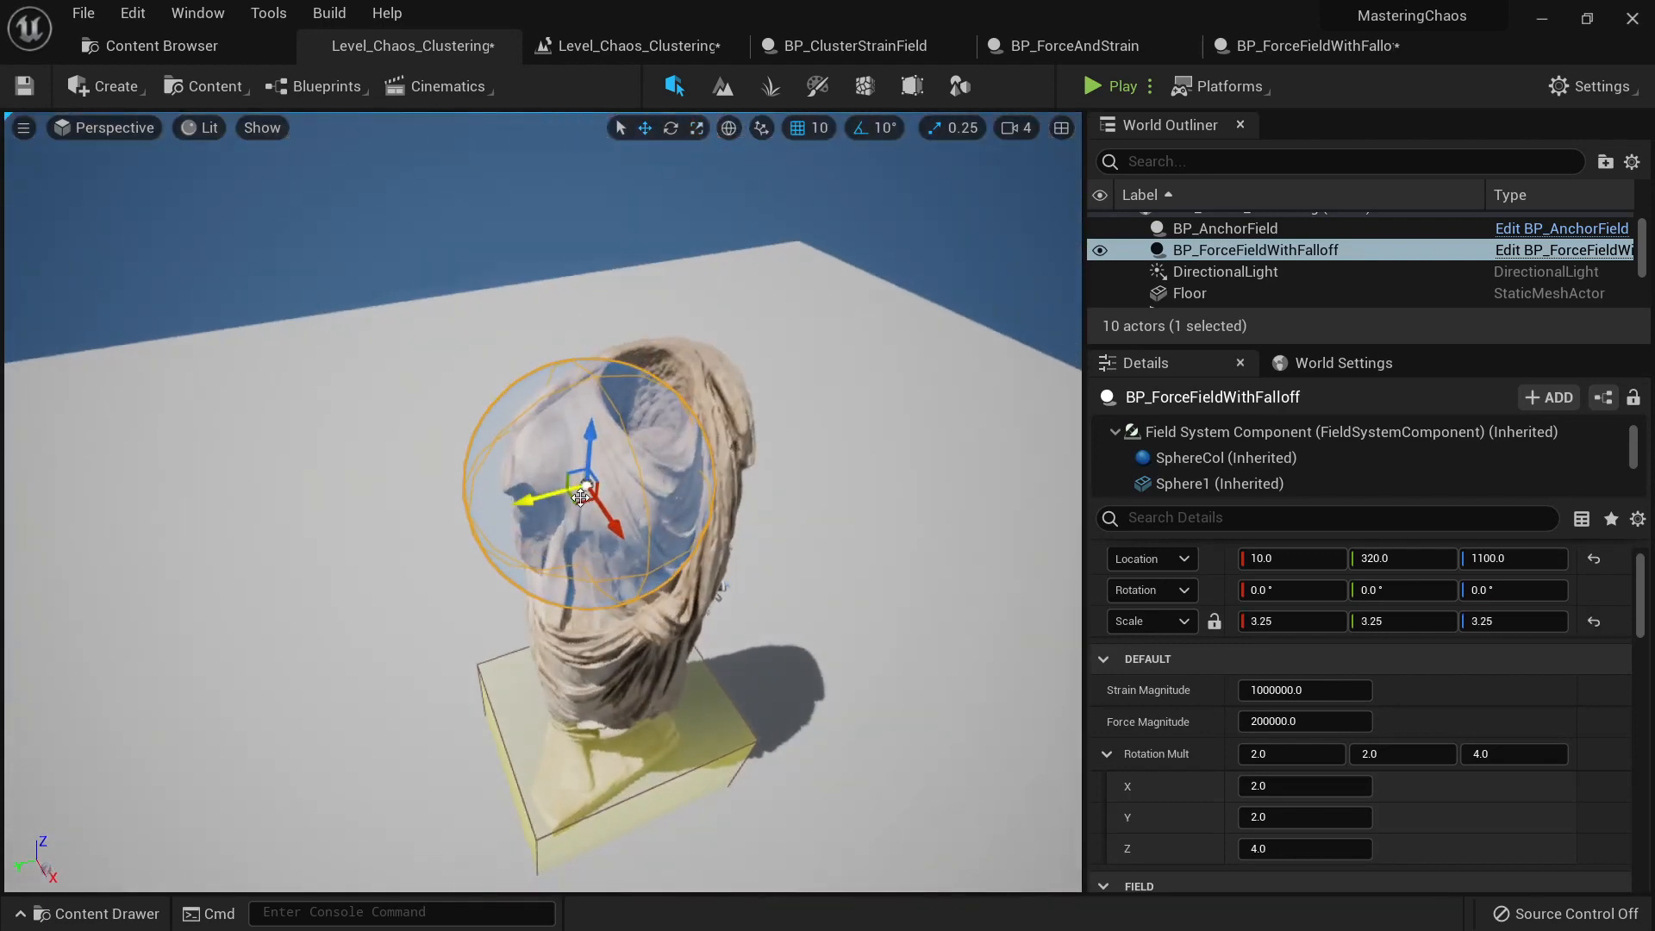
left_click_drag(575, 501, 539, 486)
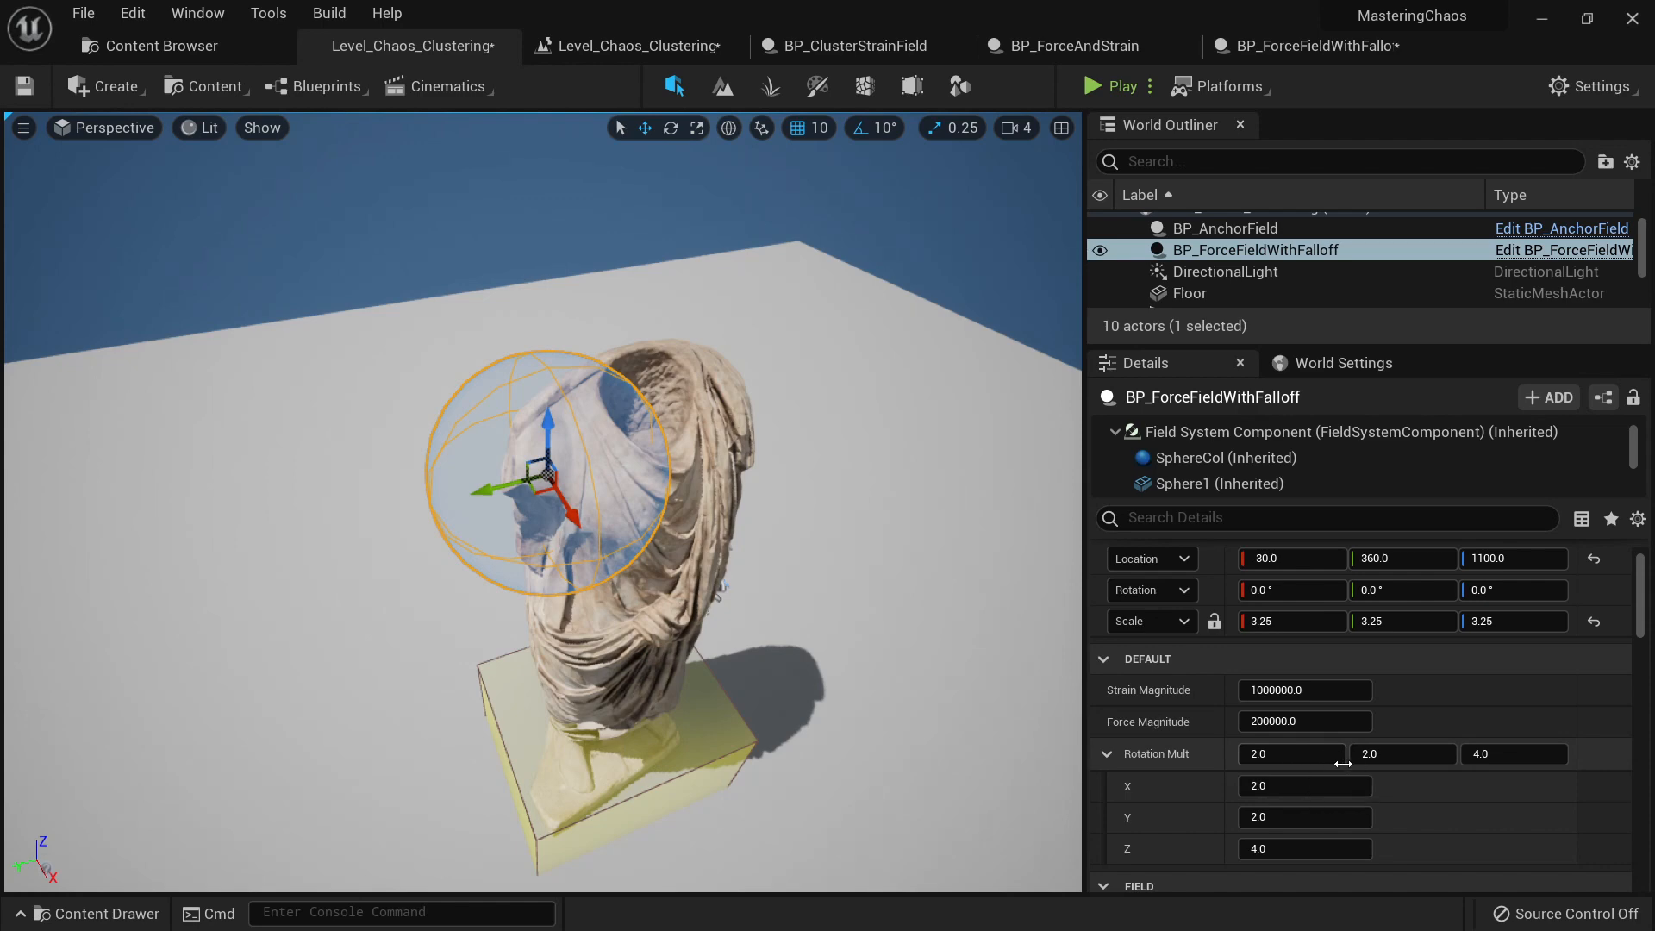
mouse_move(871, 514)
right_mouse_down()
mouse_move(864, 440)
mouse_move(888, 449)
mouse_move(868, 506)
right_mouse_up()
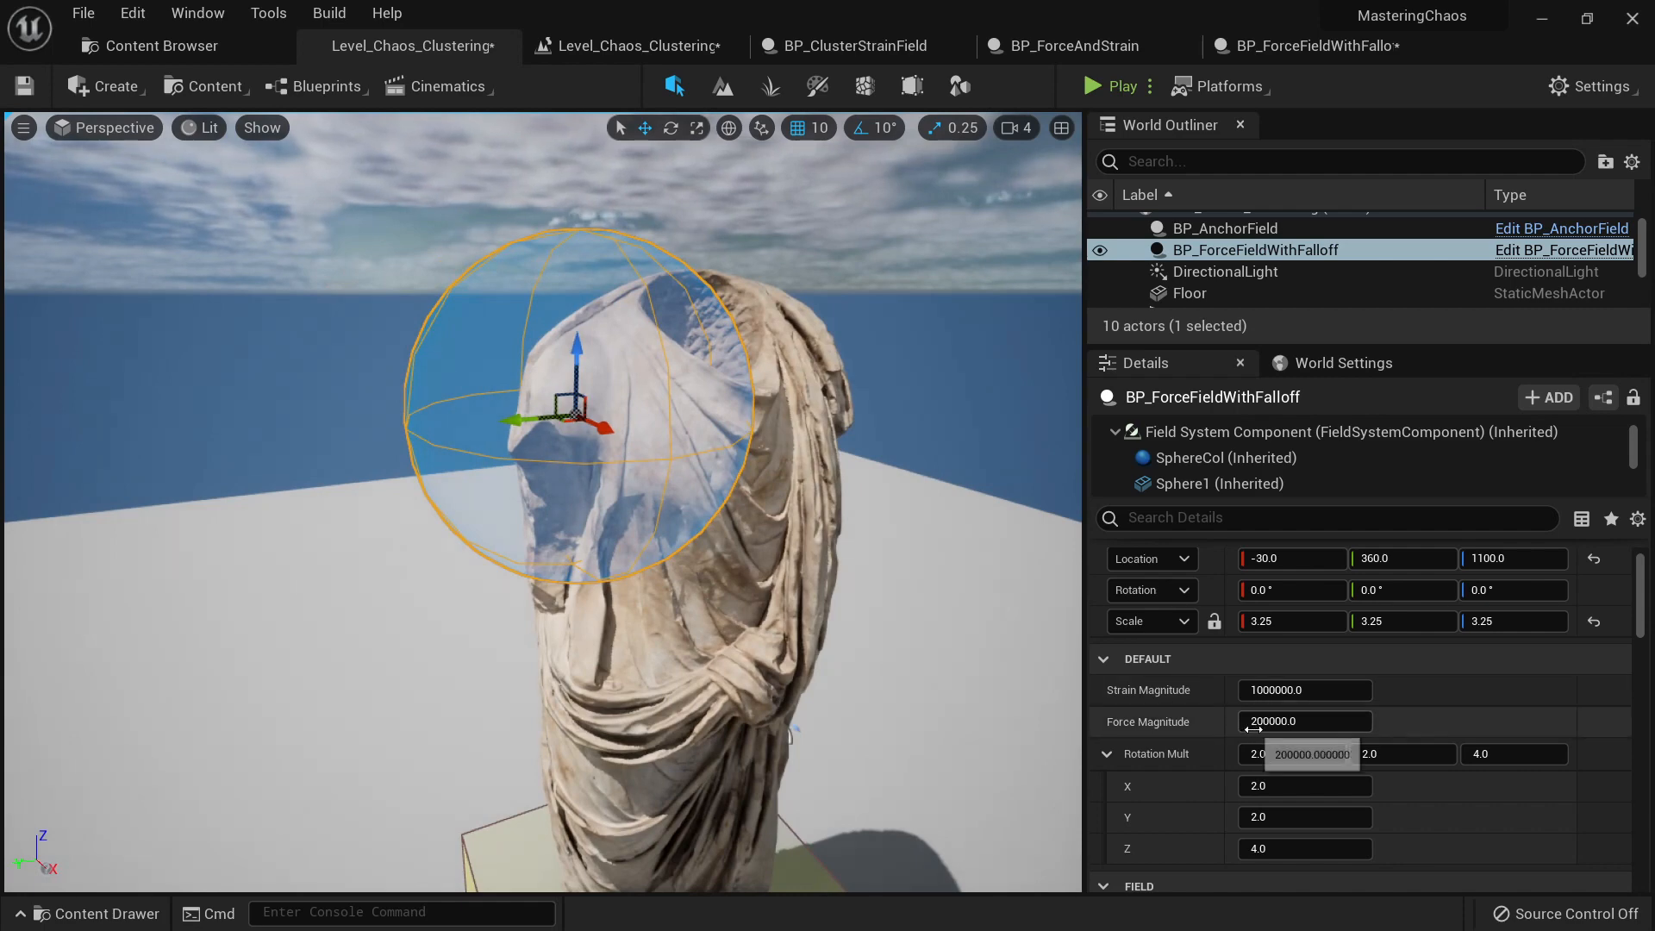
Step: In the level blueprint, reference BP_ForceFieldWithFalloff, add its Toggle Field call, and trigger it from the 2 key's Pressed output
left_click(586, 49)
right_click_drag(930, 451, 701, 358)
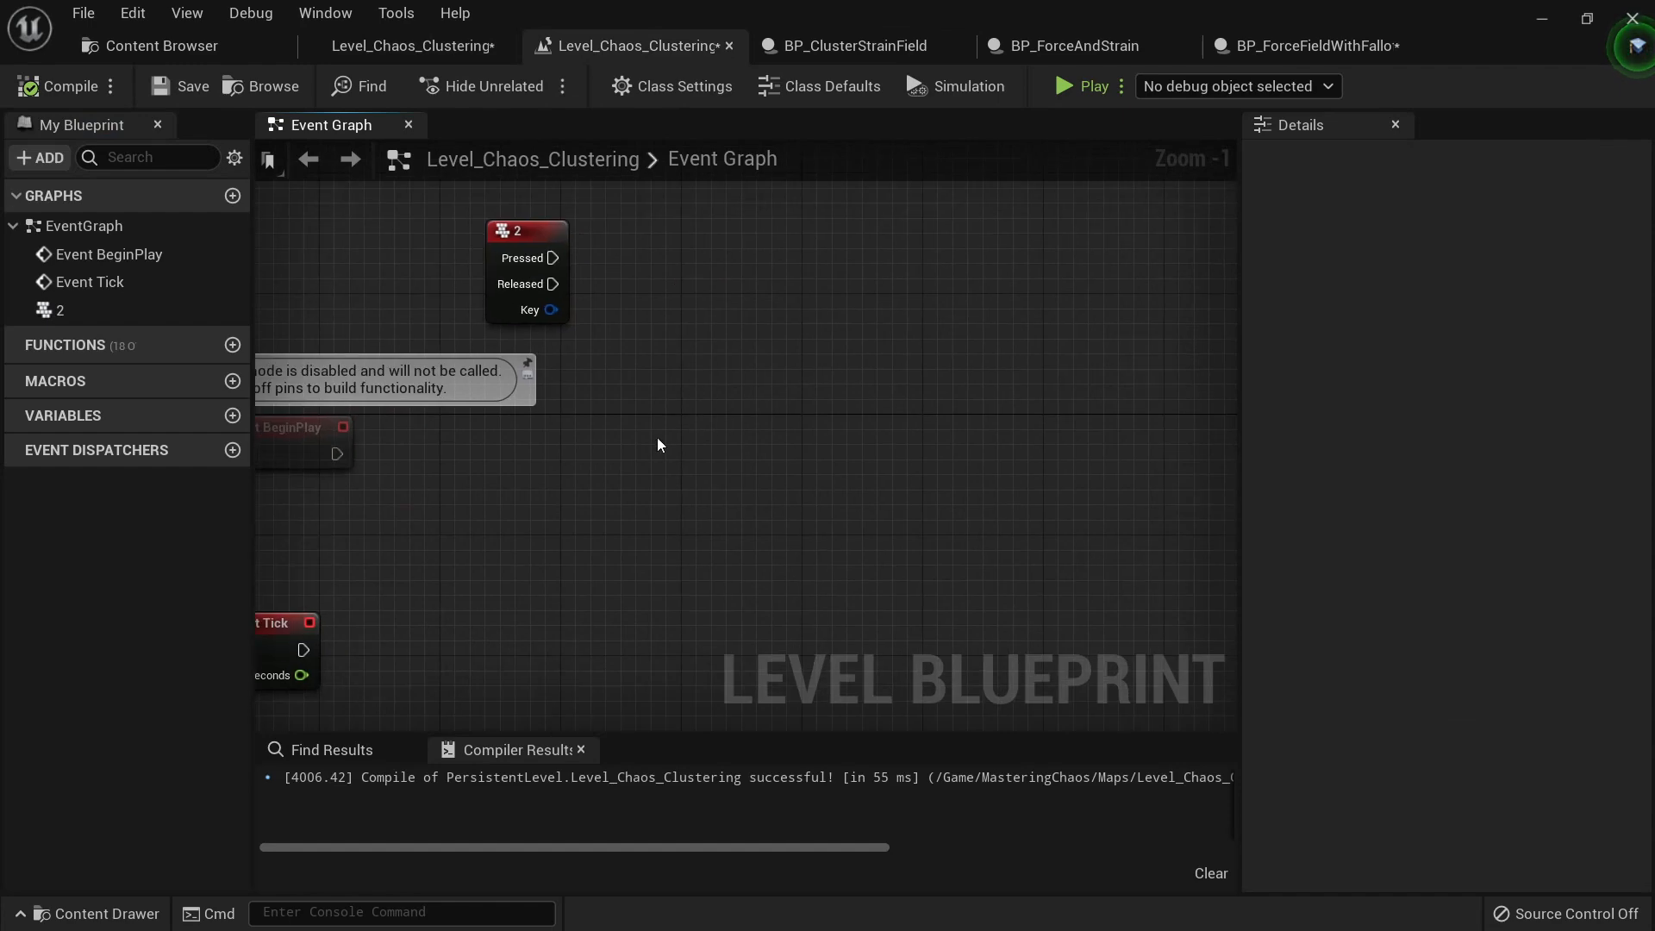
right_click(638, 409)
left_click(751, 530)
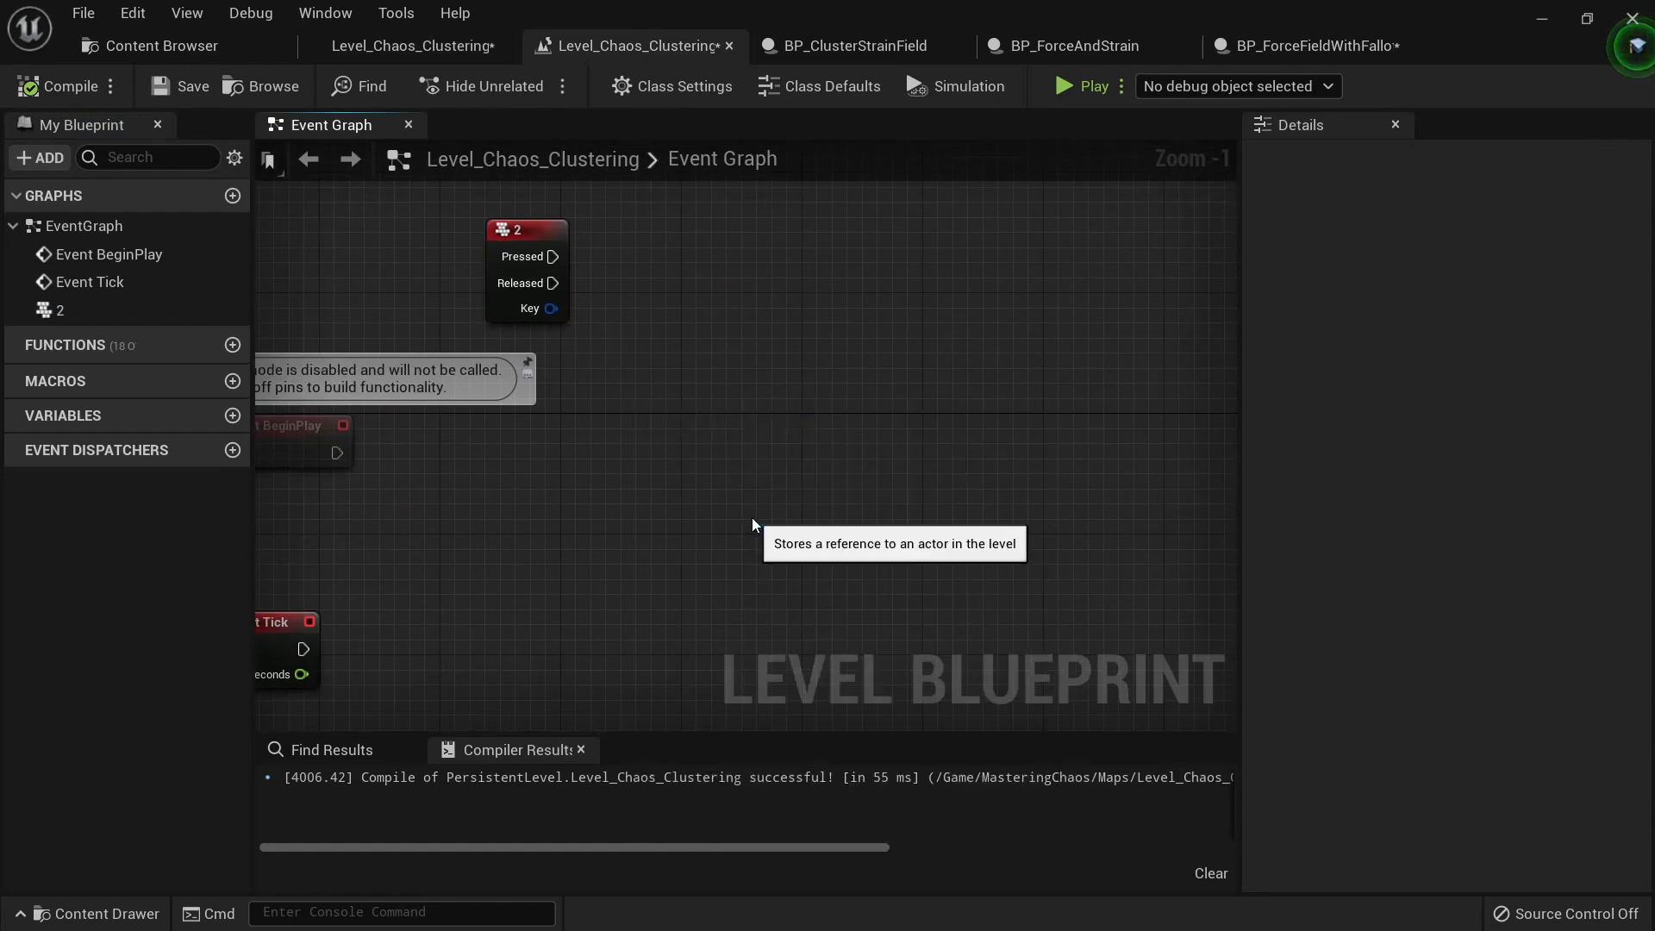
left_click_drag(817, 415, 947, 336)
type("t")
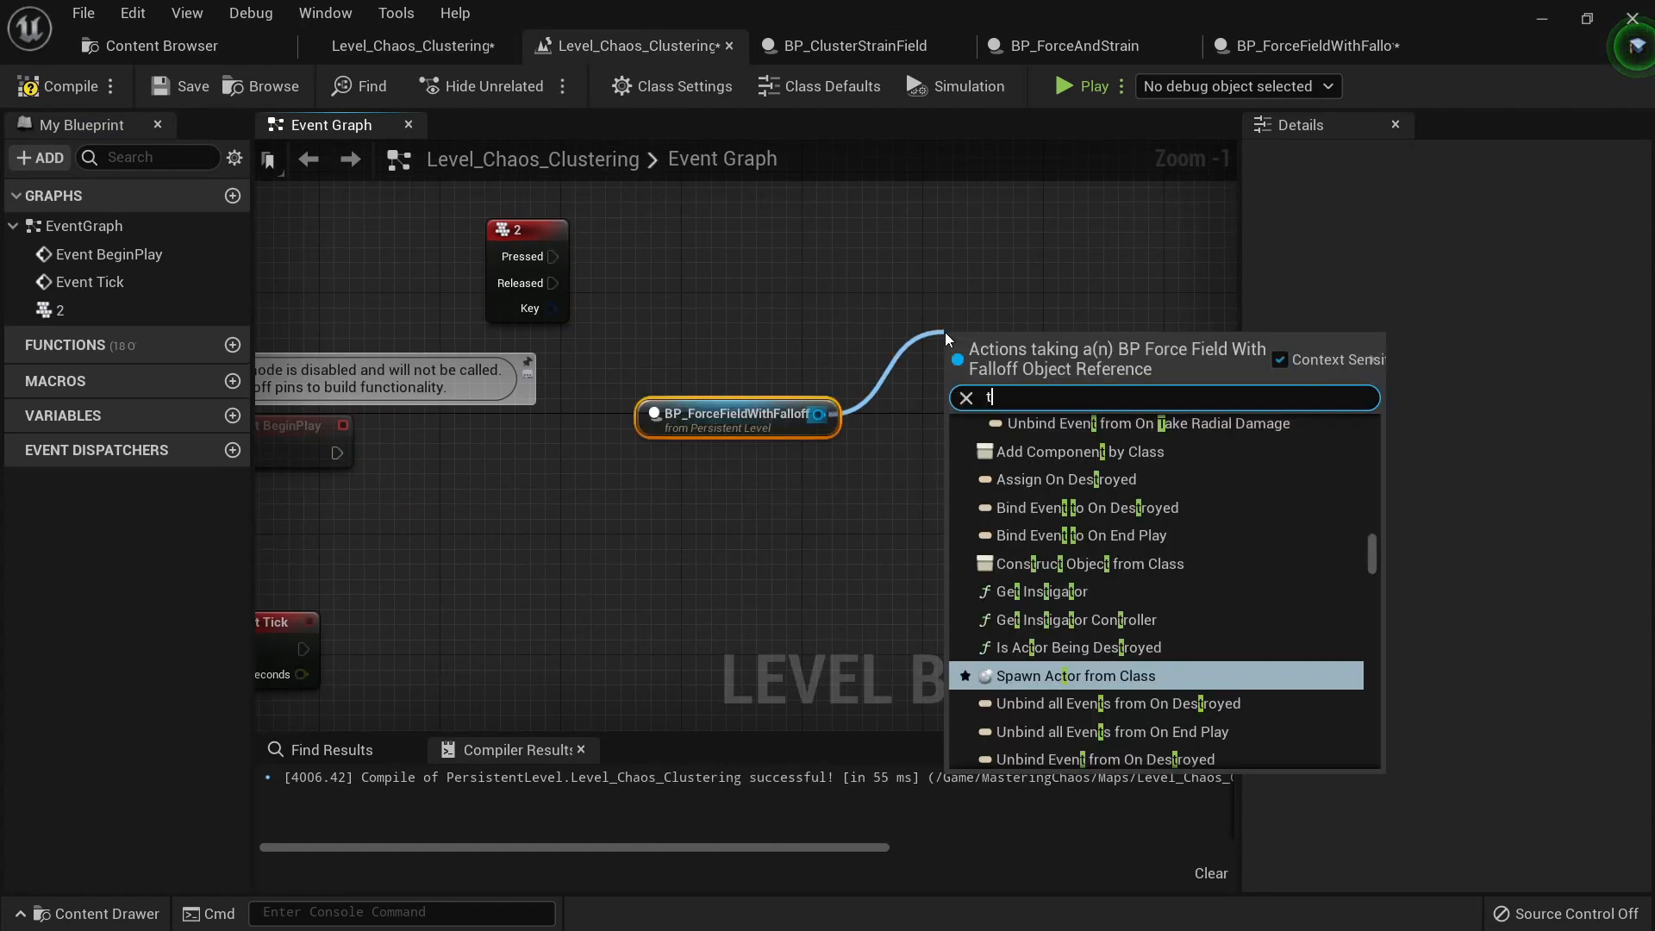
type("oggle")
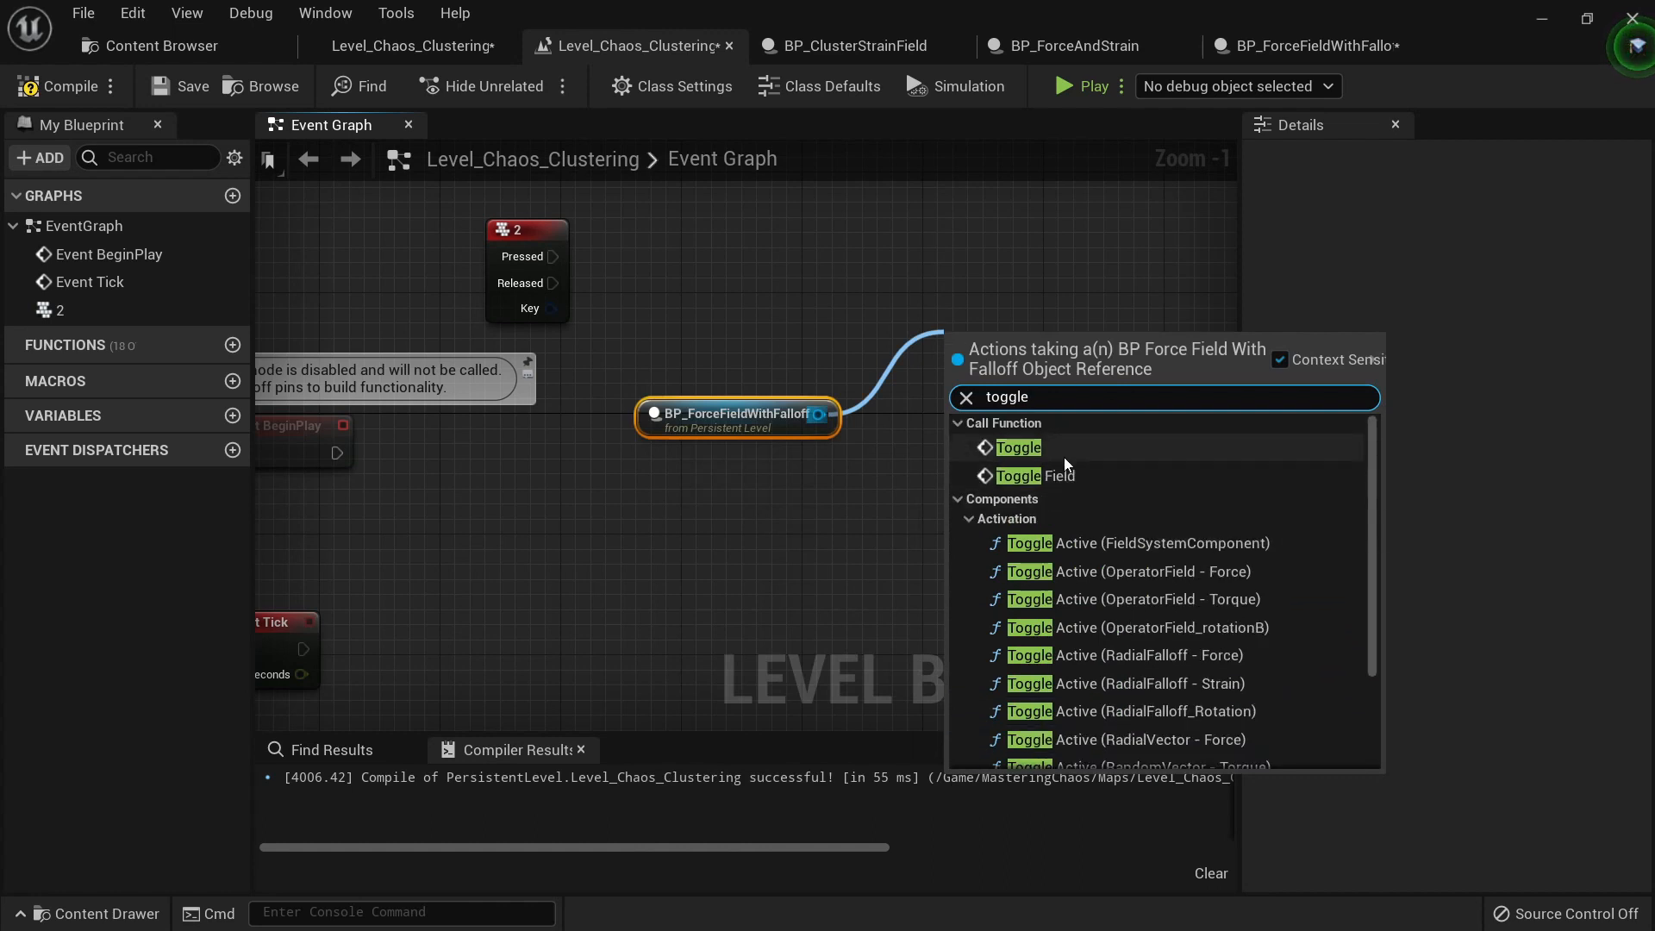
left_click(1050, 476)
left_click_drag(1056, 378, 1046, 333)
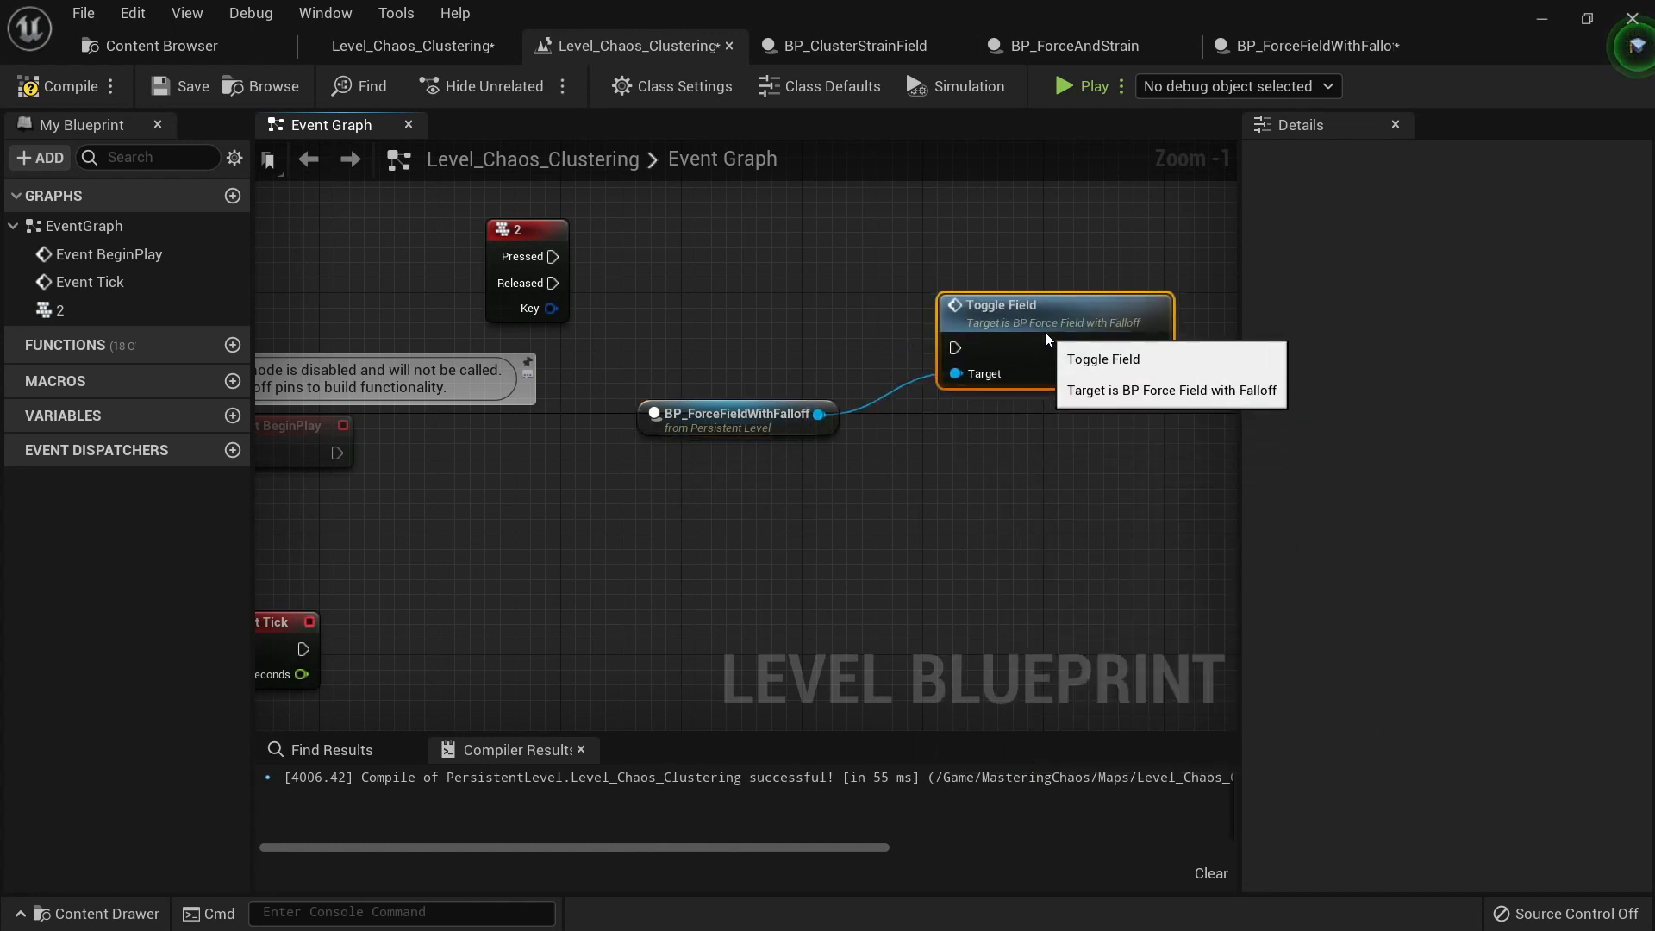
left_click_drag(553, 257, 899, 330)
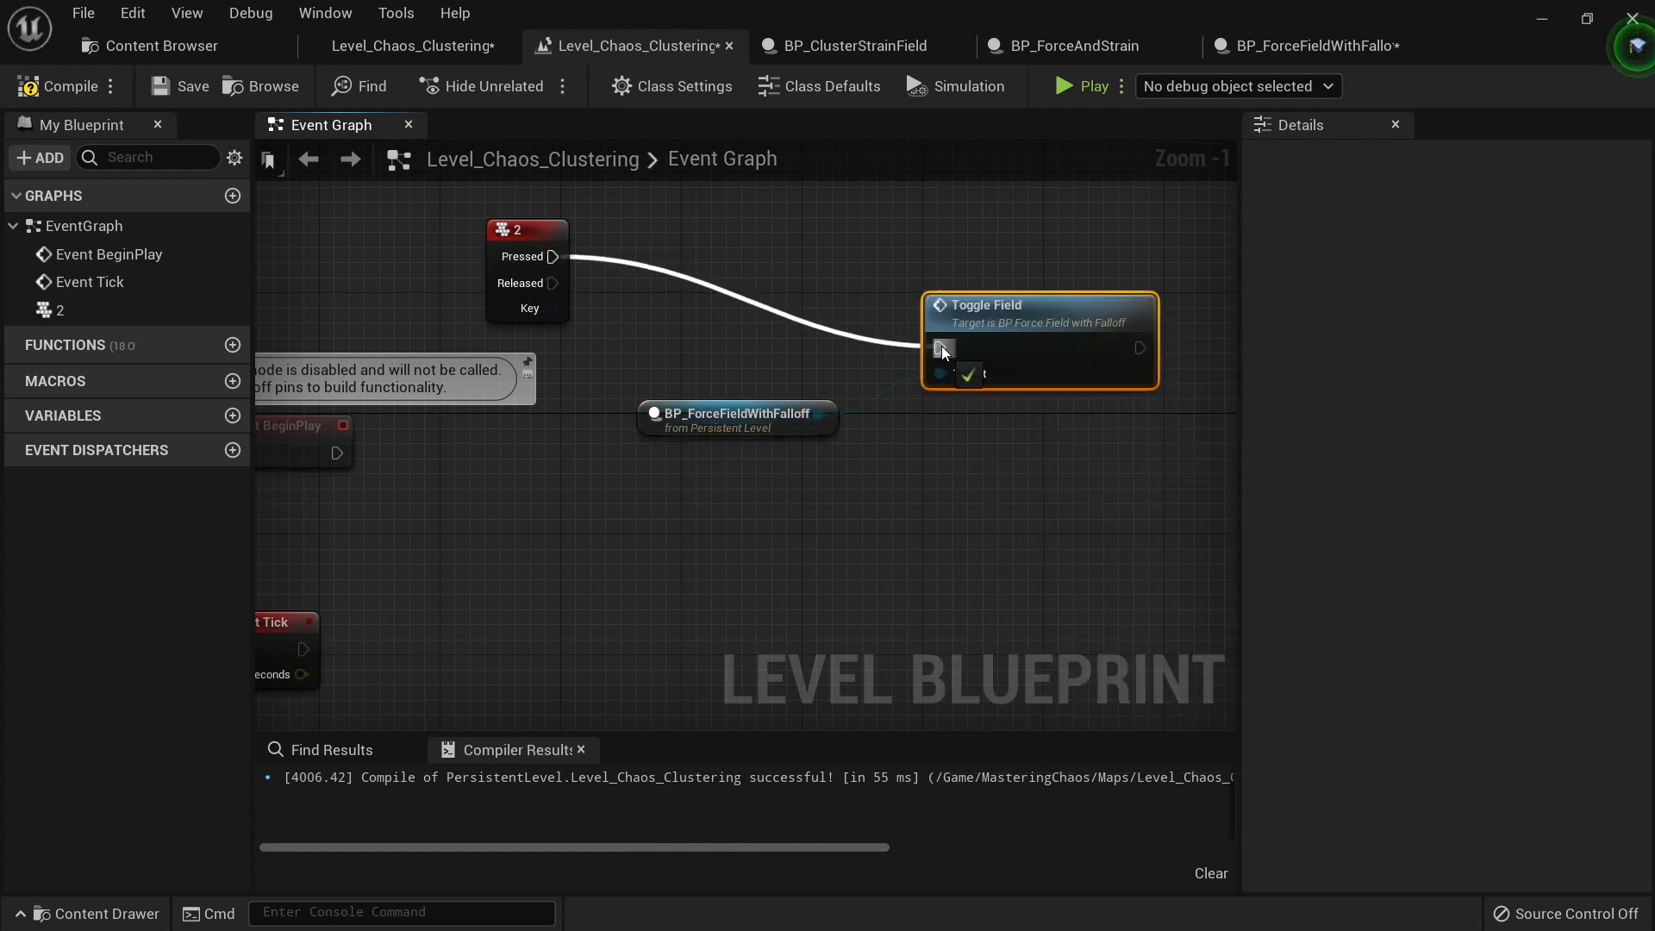
Step: Return to the level and play-test the falloff force field on the statue with its default magnitudes
left_click(413, 46)
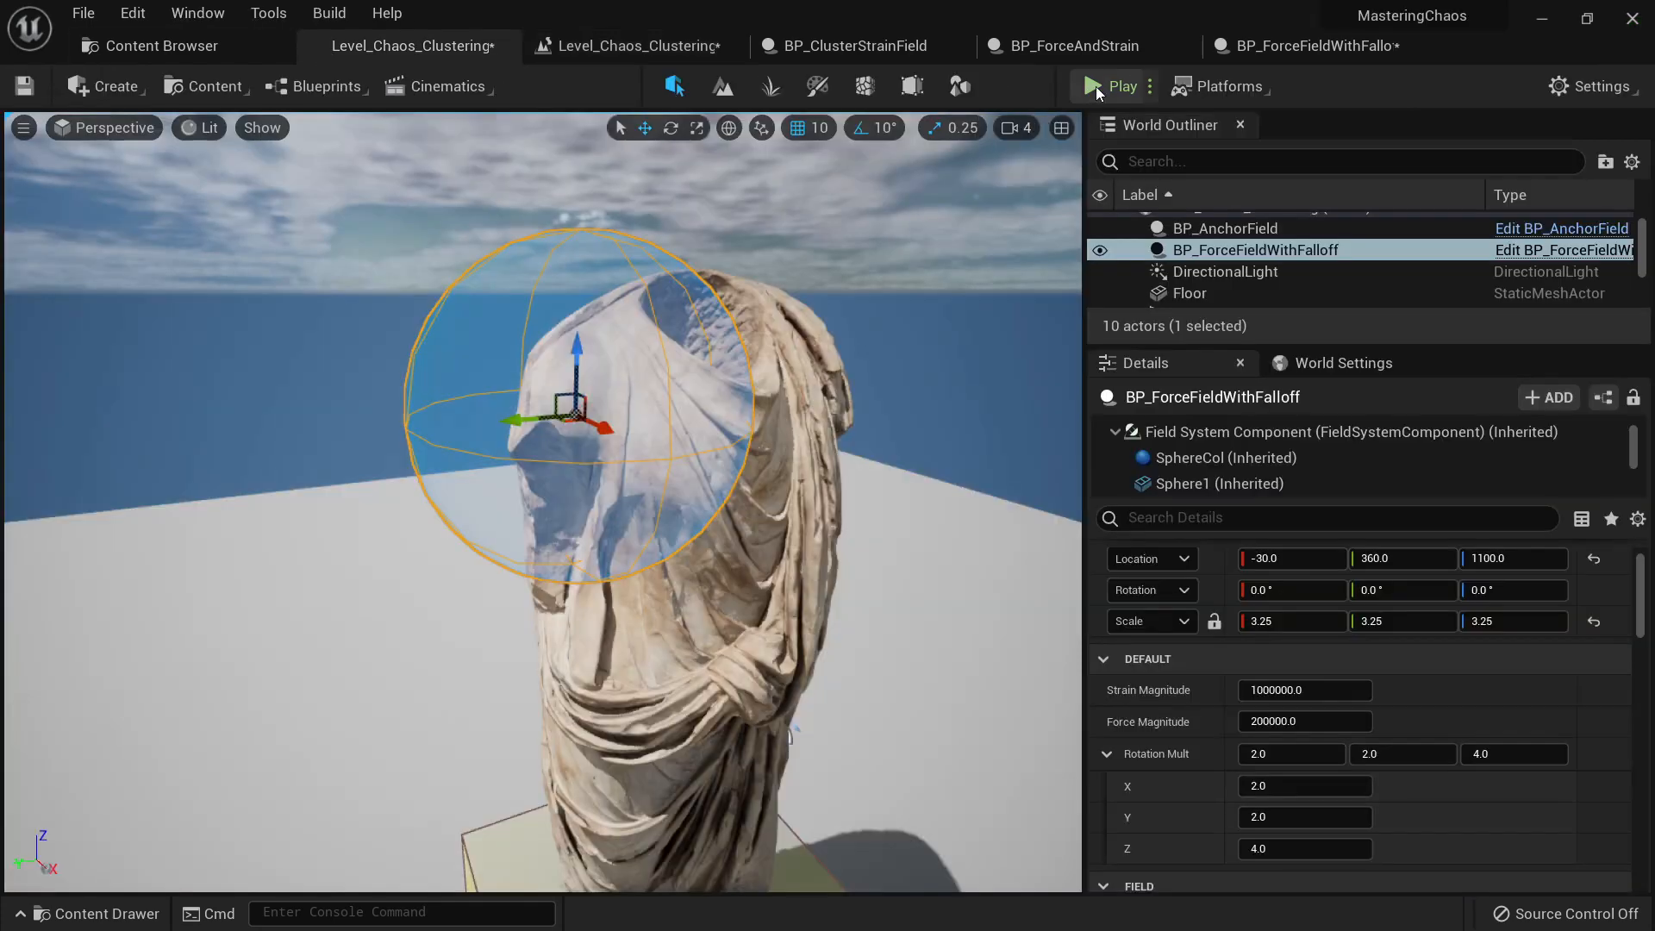
left_click(1101, 89)
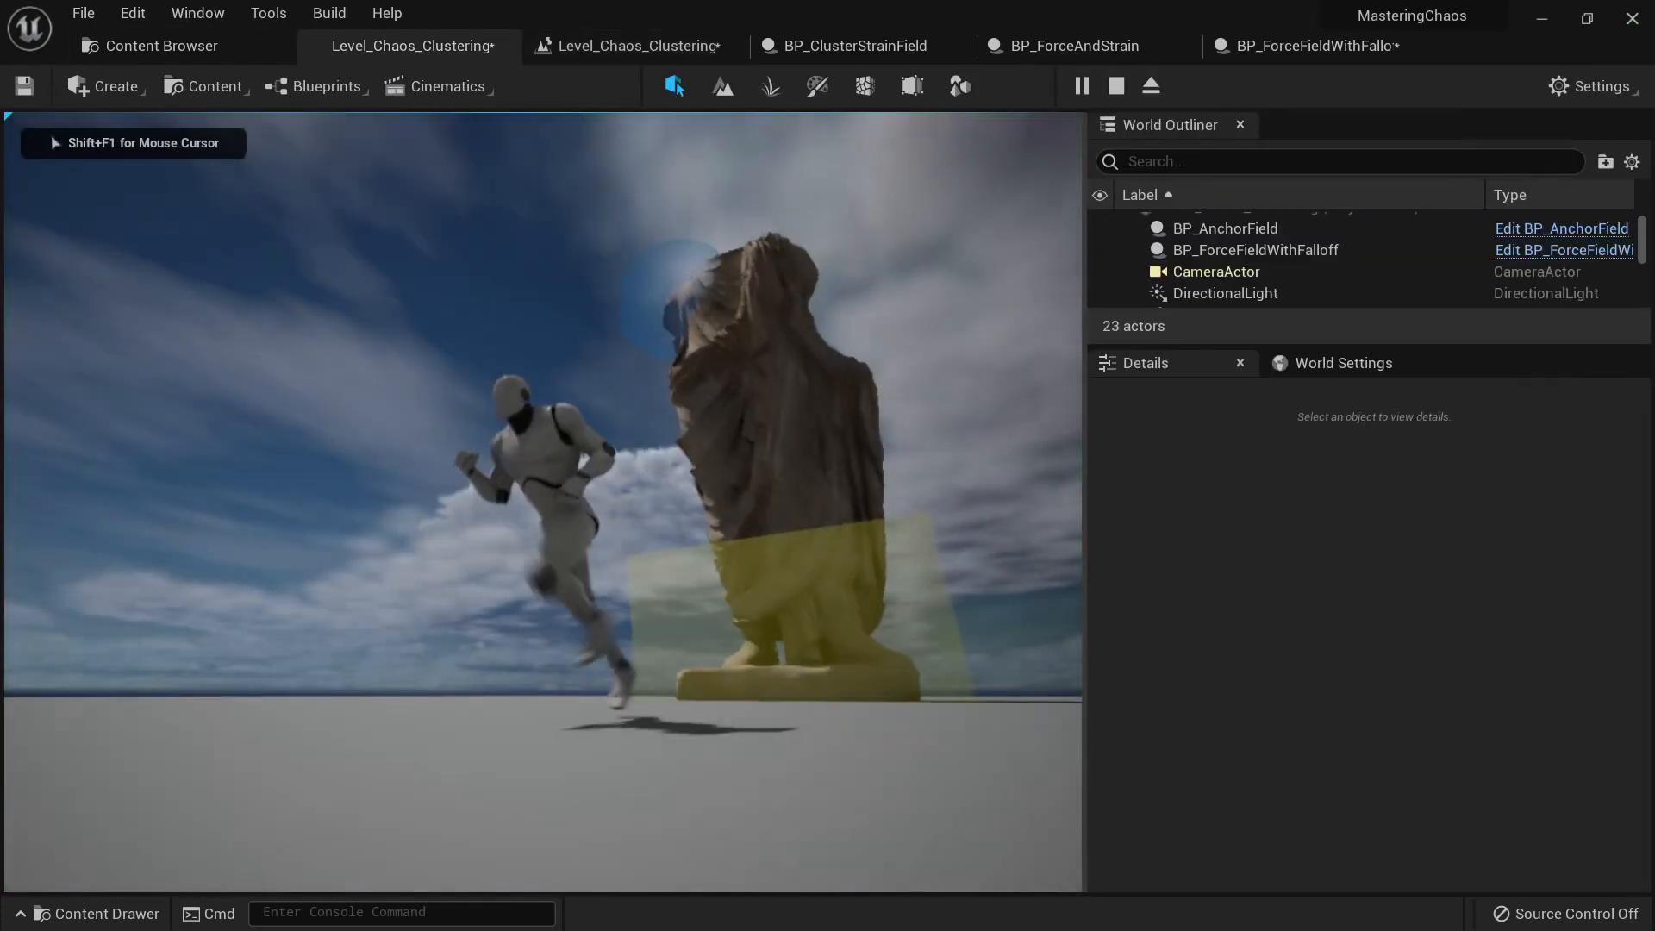
key("d")
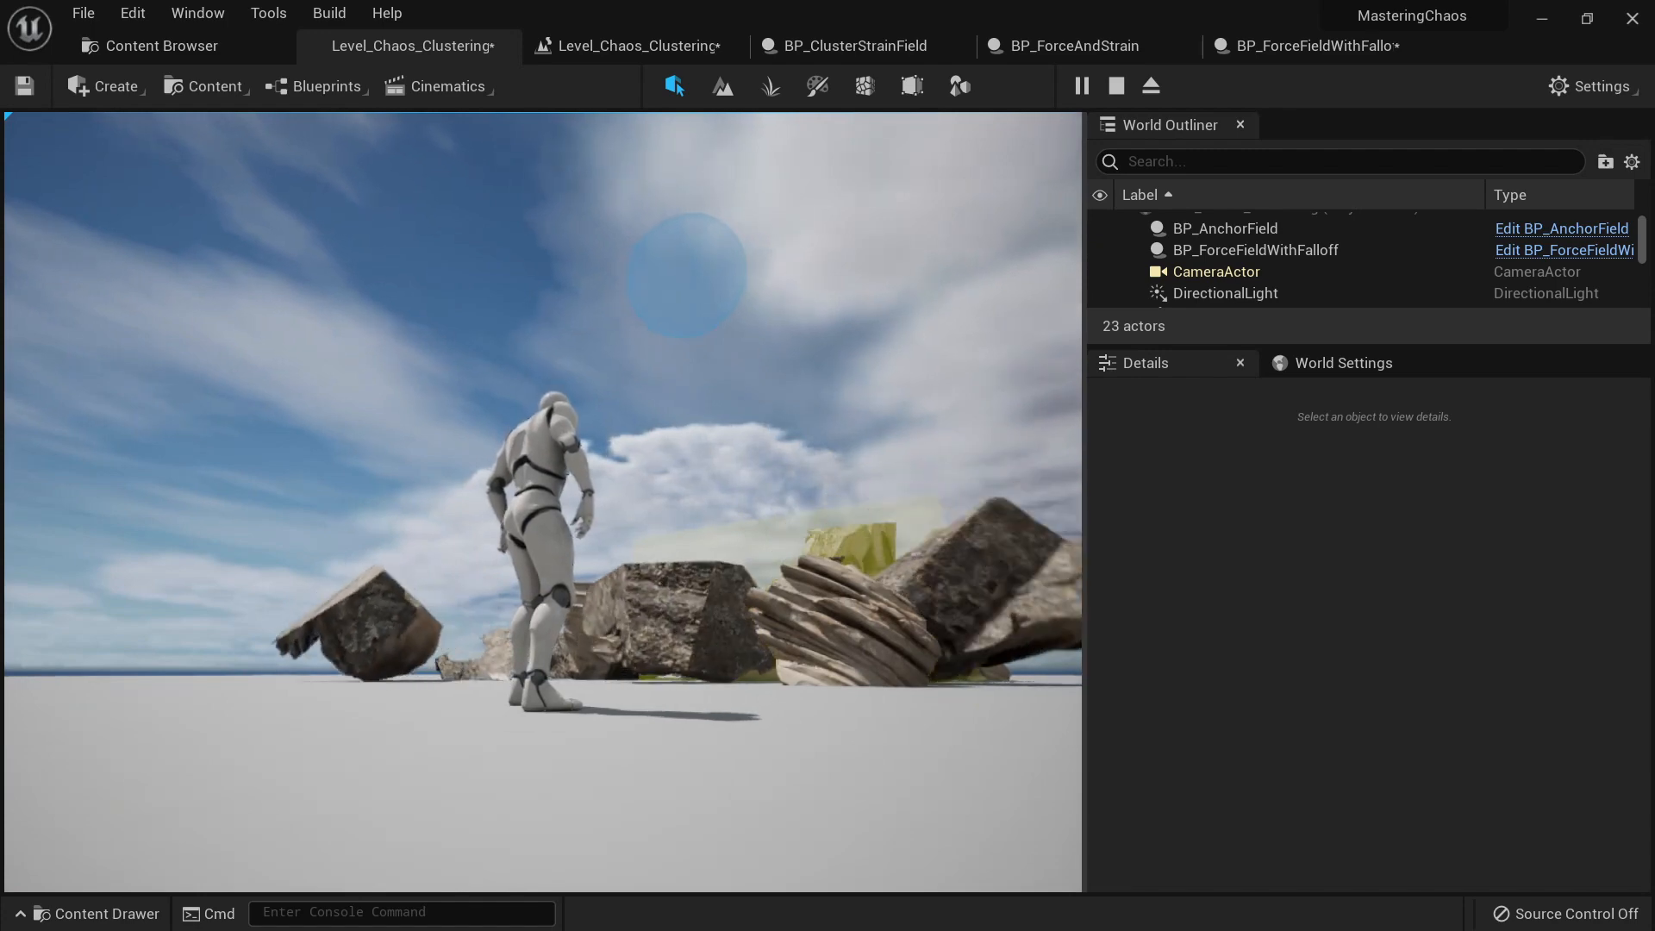
key("Escape")
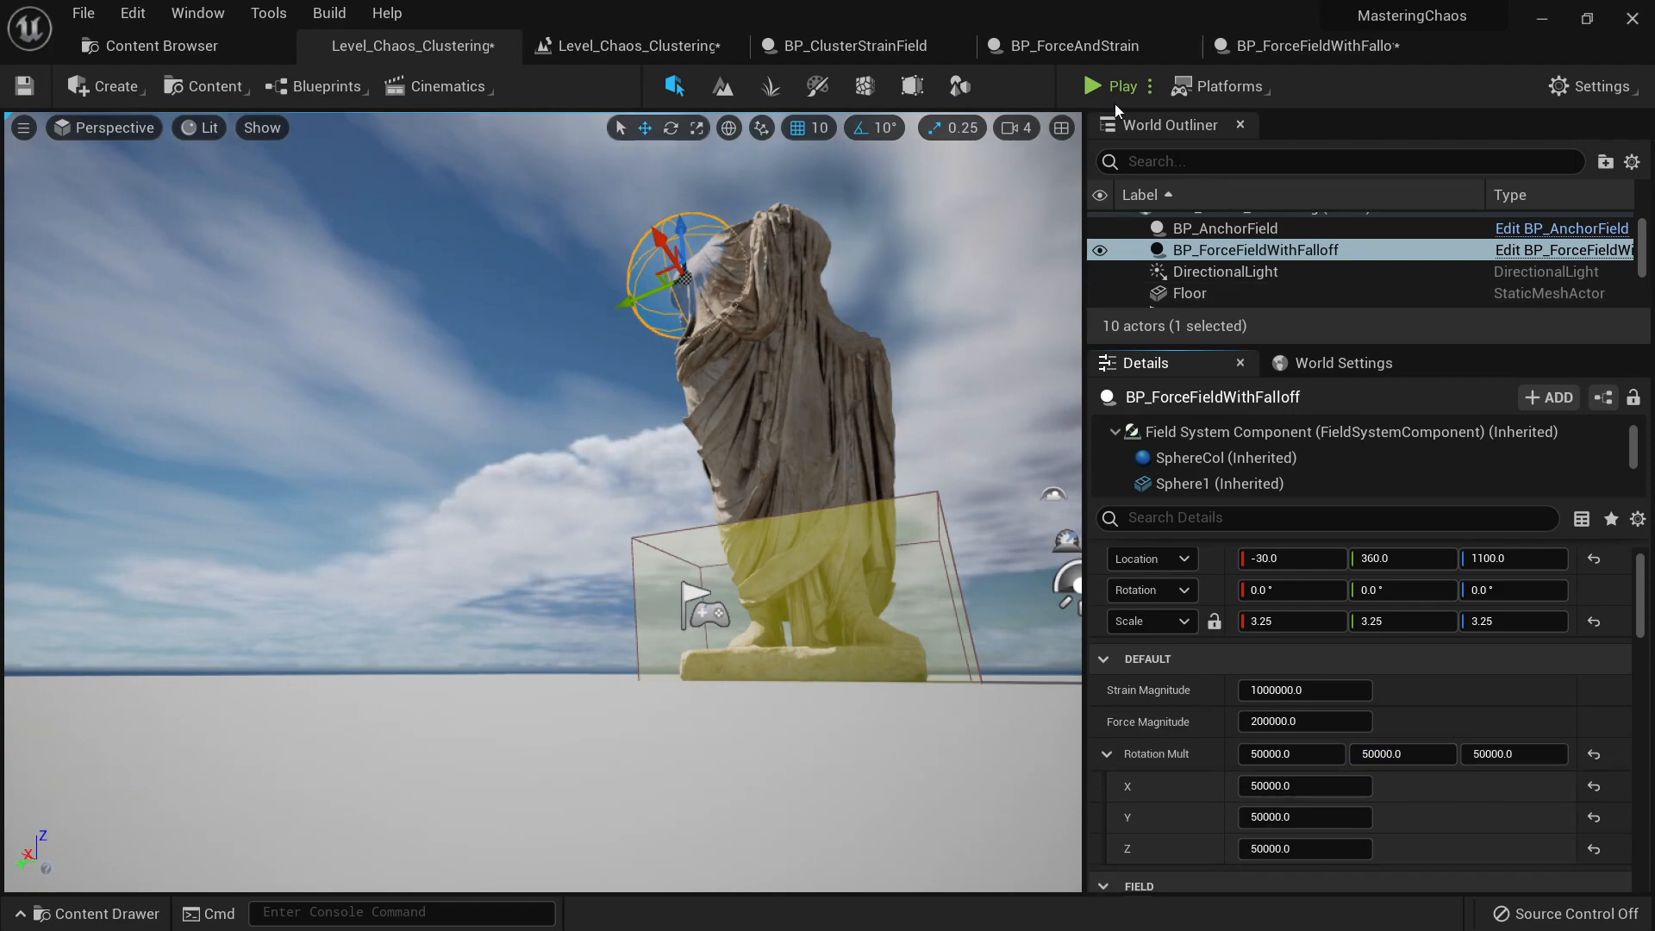
Step: Set the force field's Rotation Mult to 50000 on X, Y and Z and play-test it twice, moving around the broken statue
left_click(1114, 89)
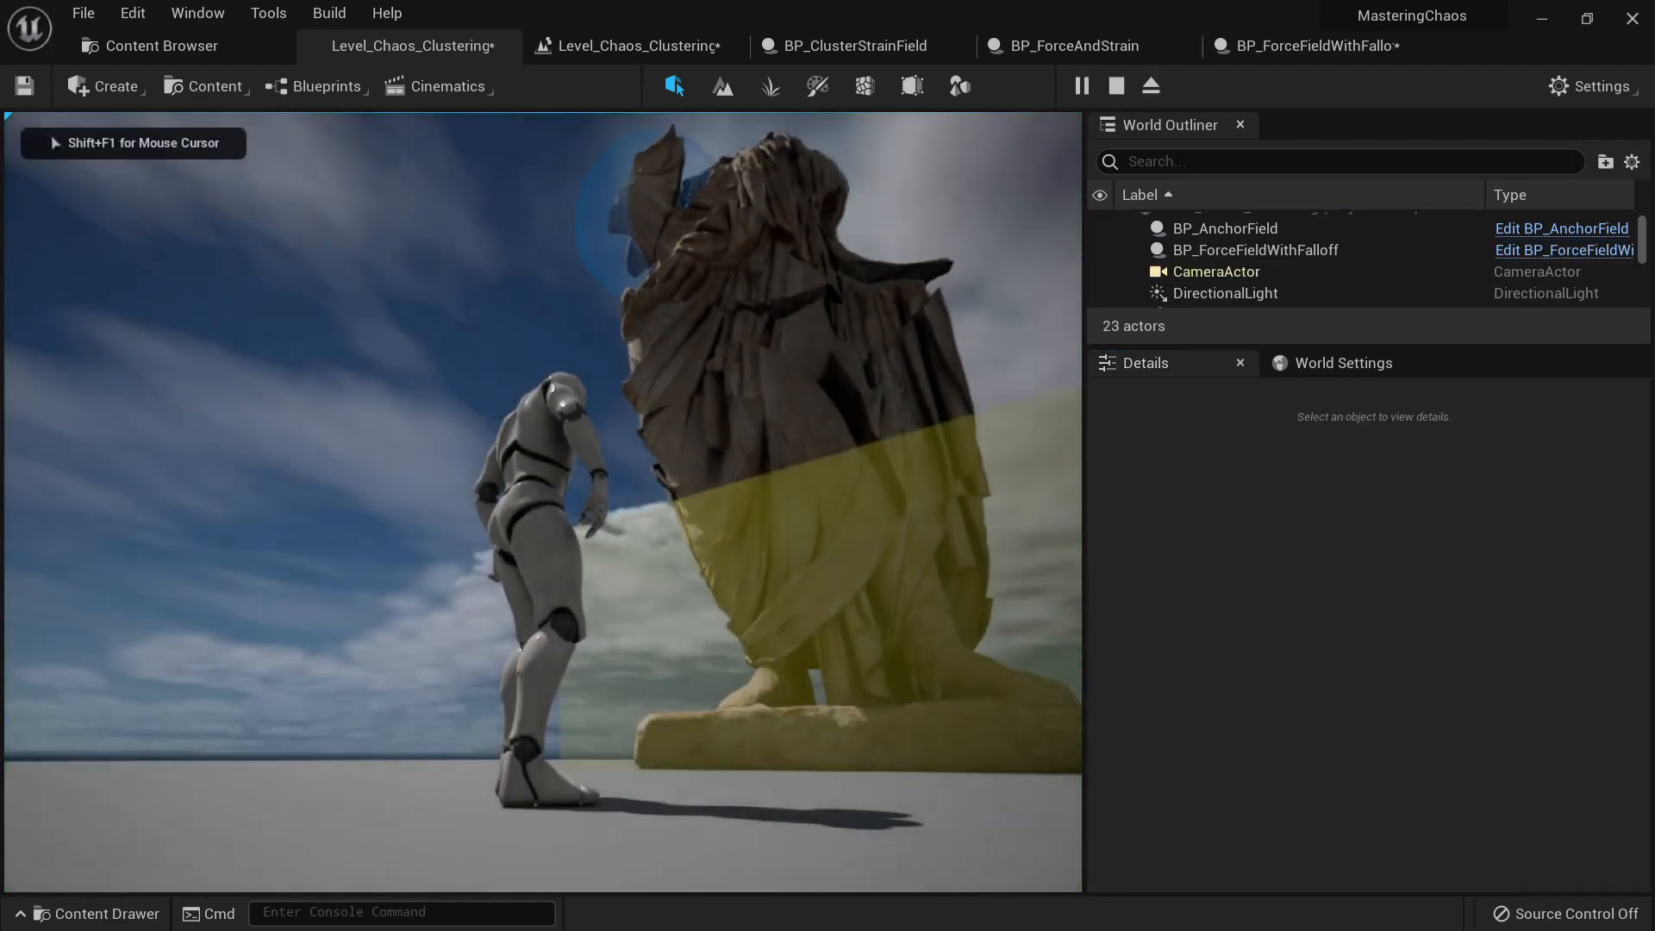
key("s")
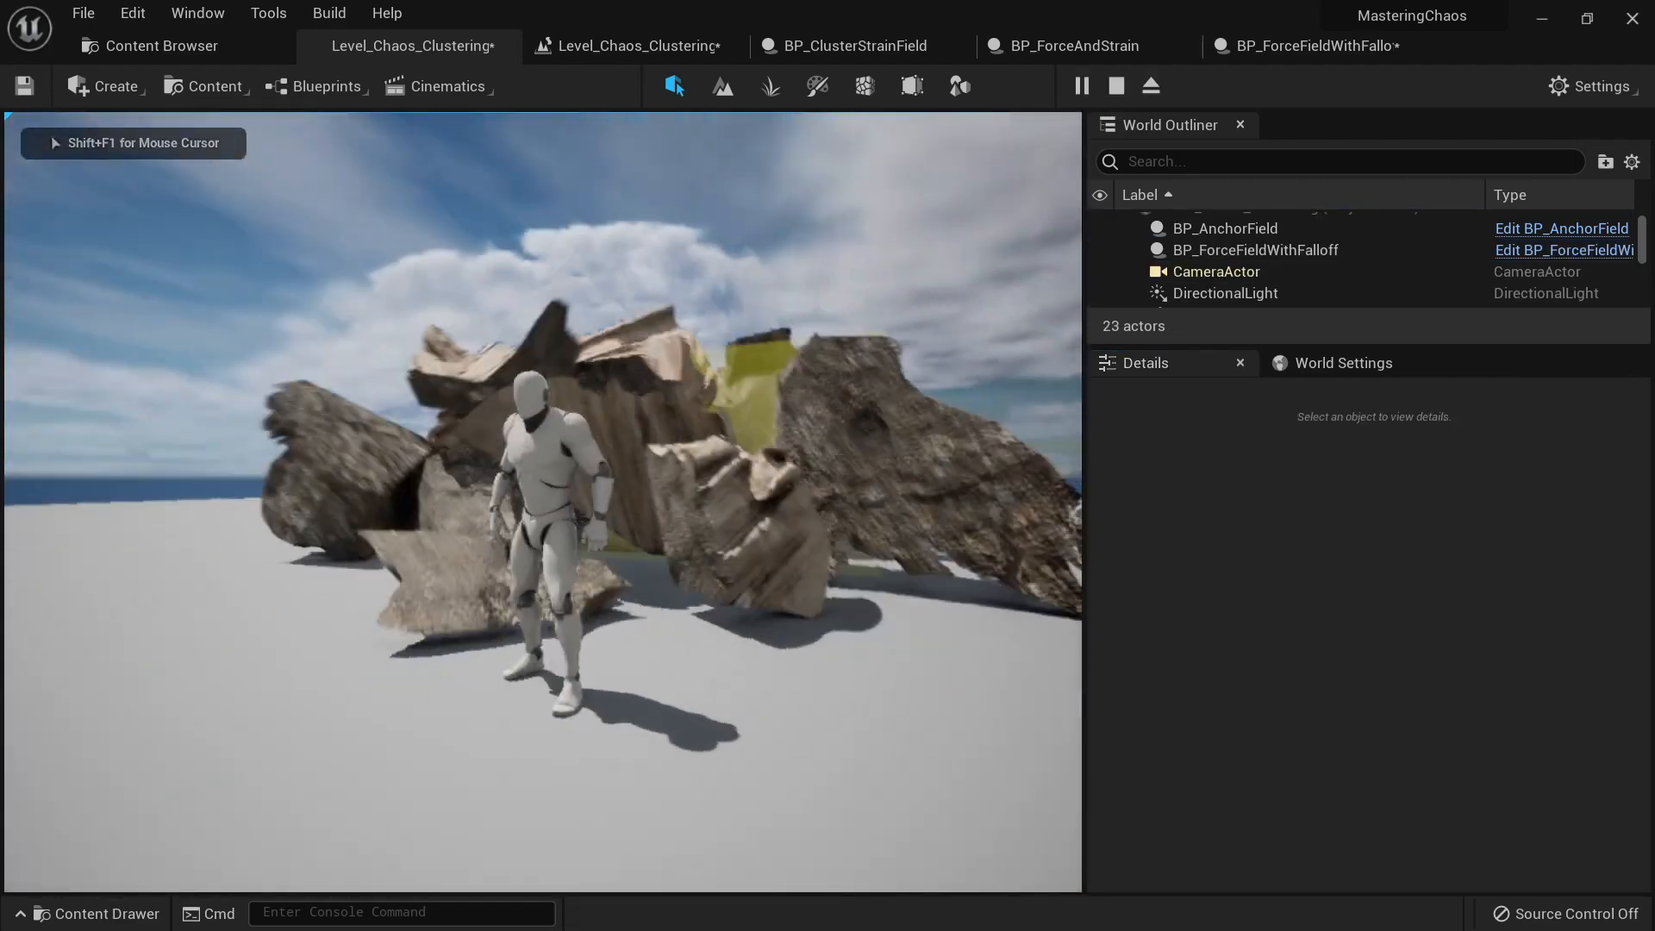
key("w")
key("a")
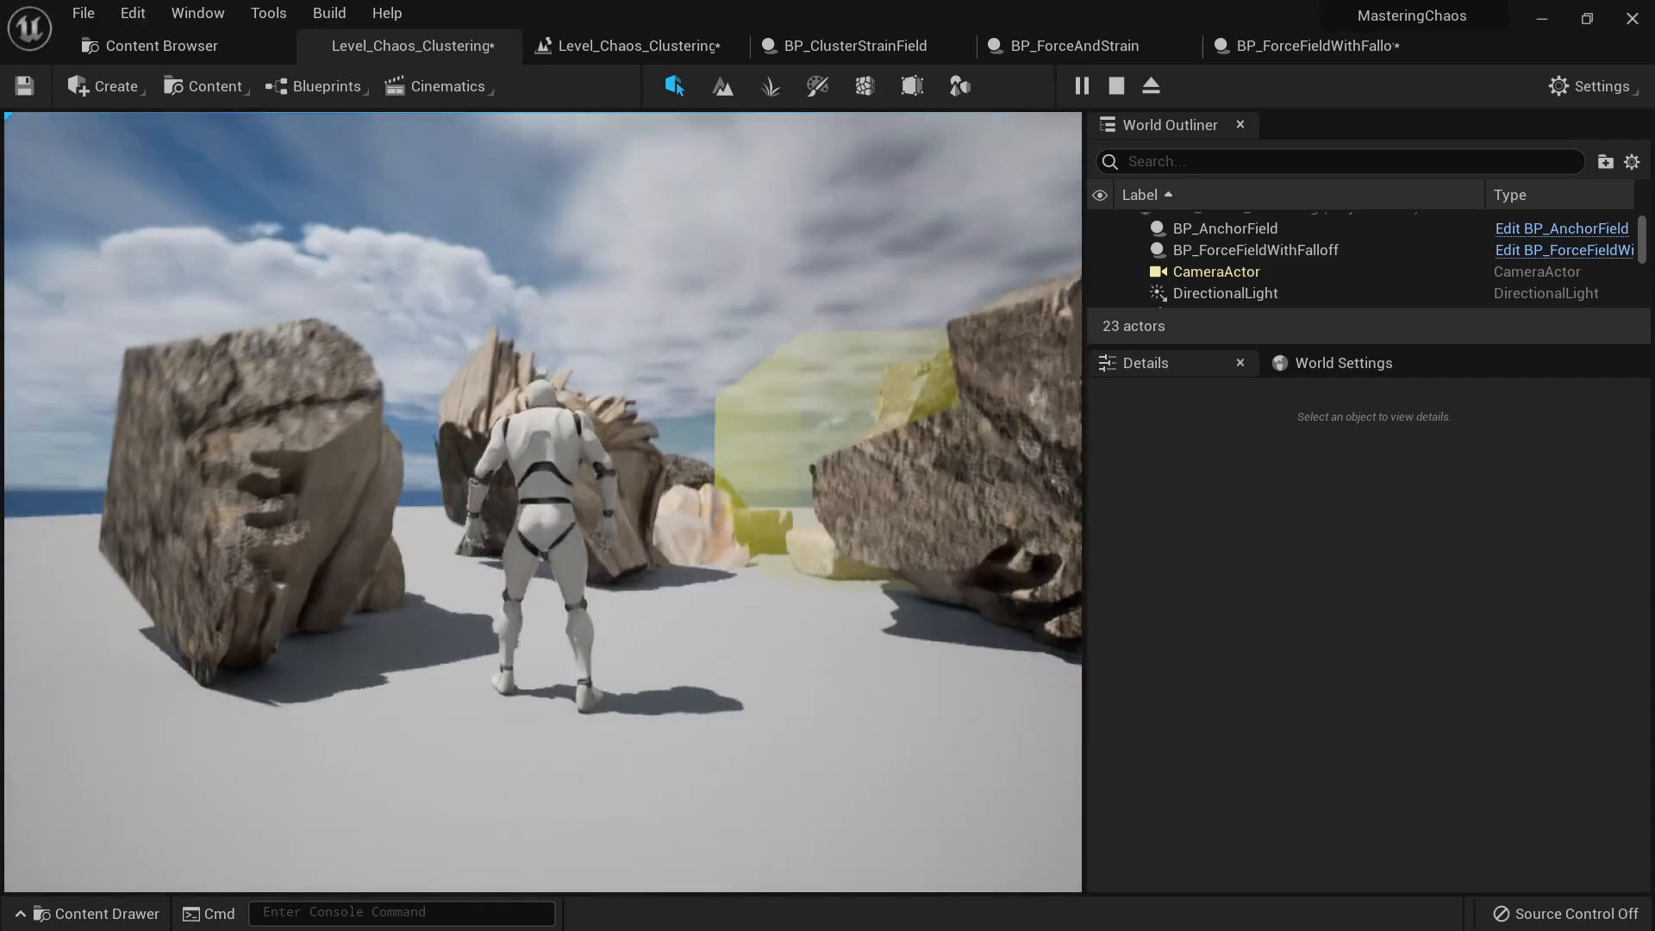
key("Escape")
right_click_drag(544, 500, 776, 325)
left_click(1112, 87)
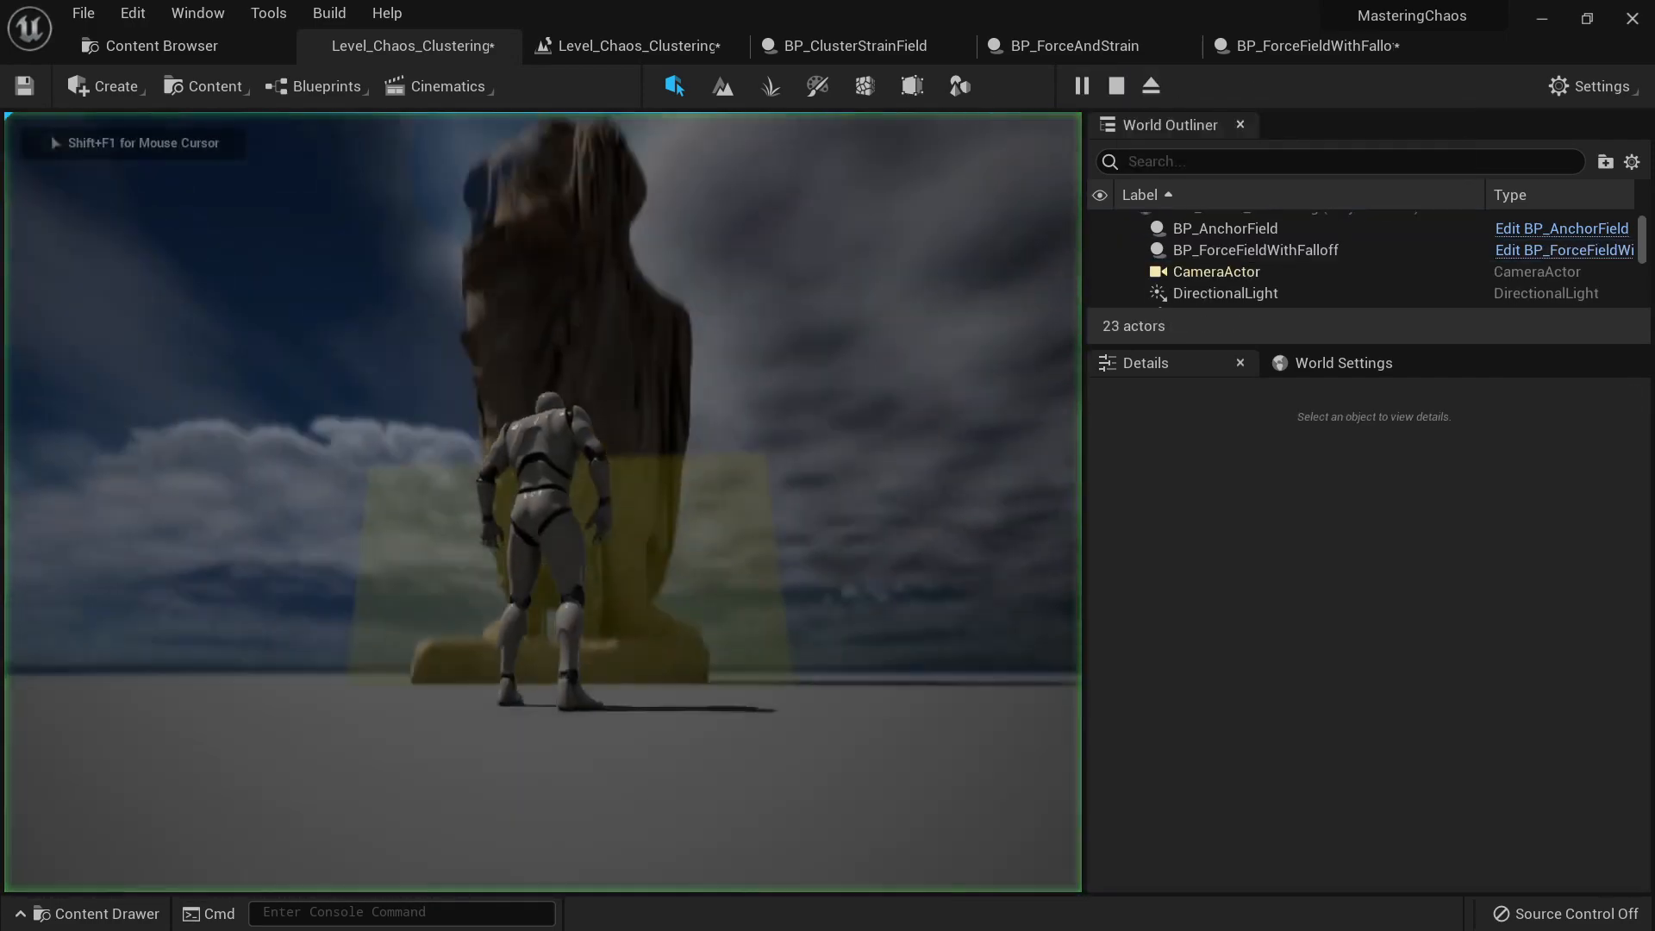
key("d")
key("s")
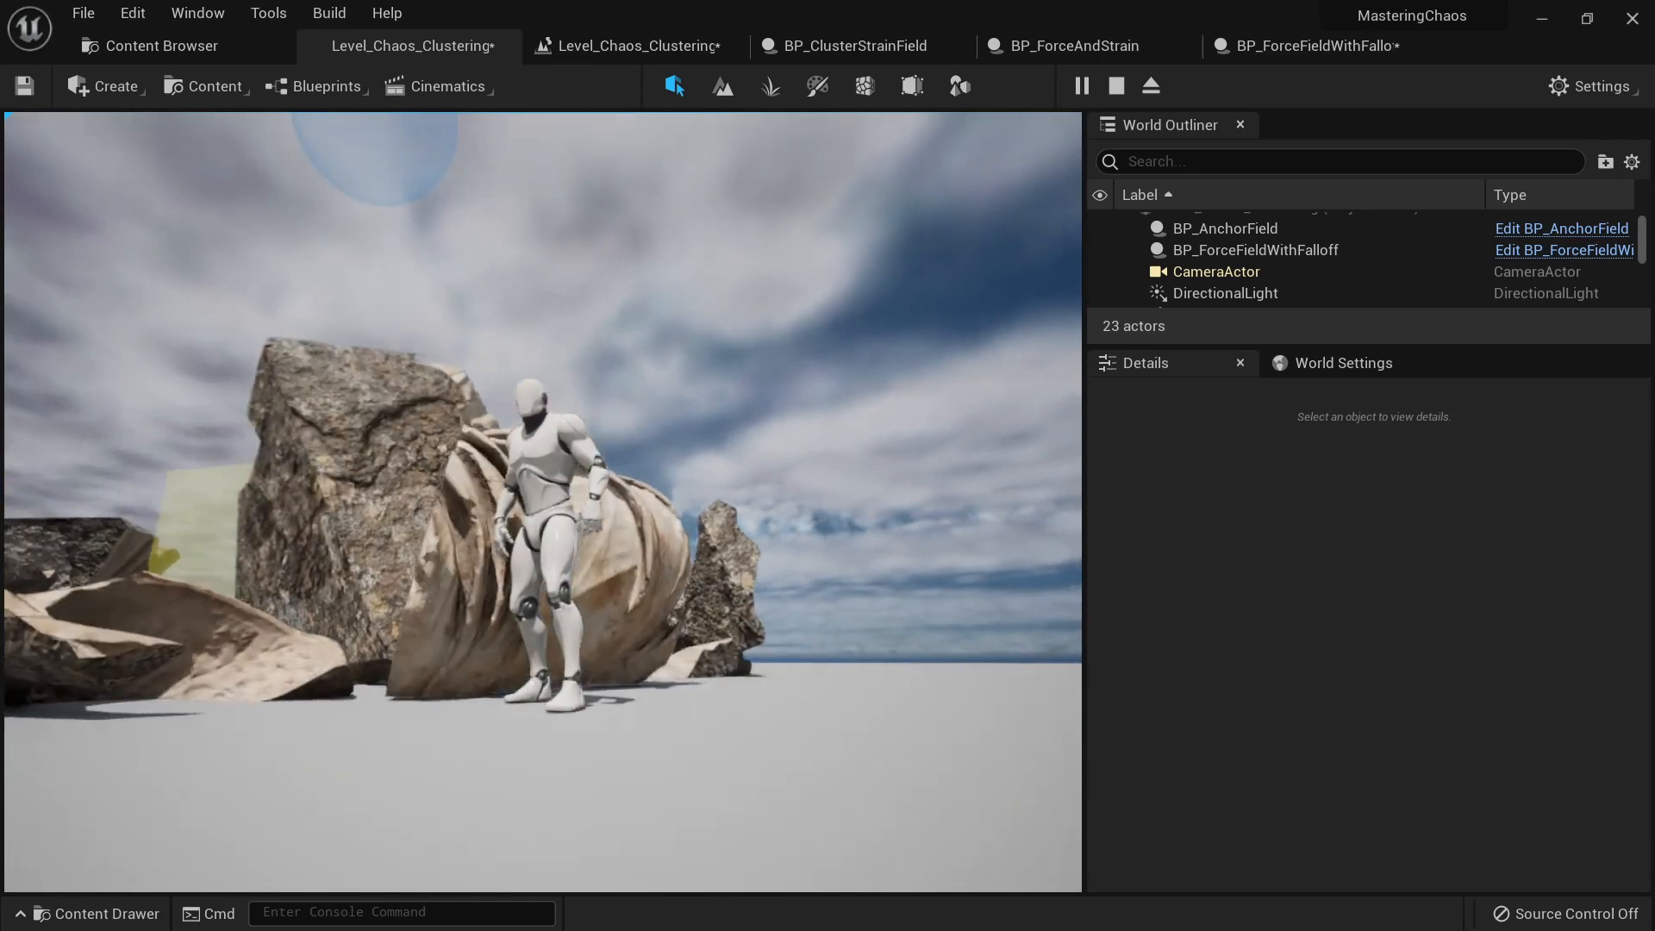
key("Escape")
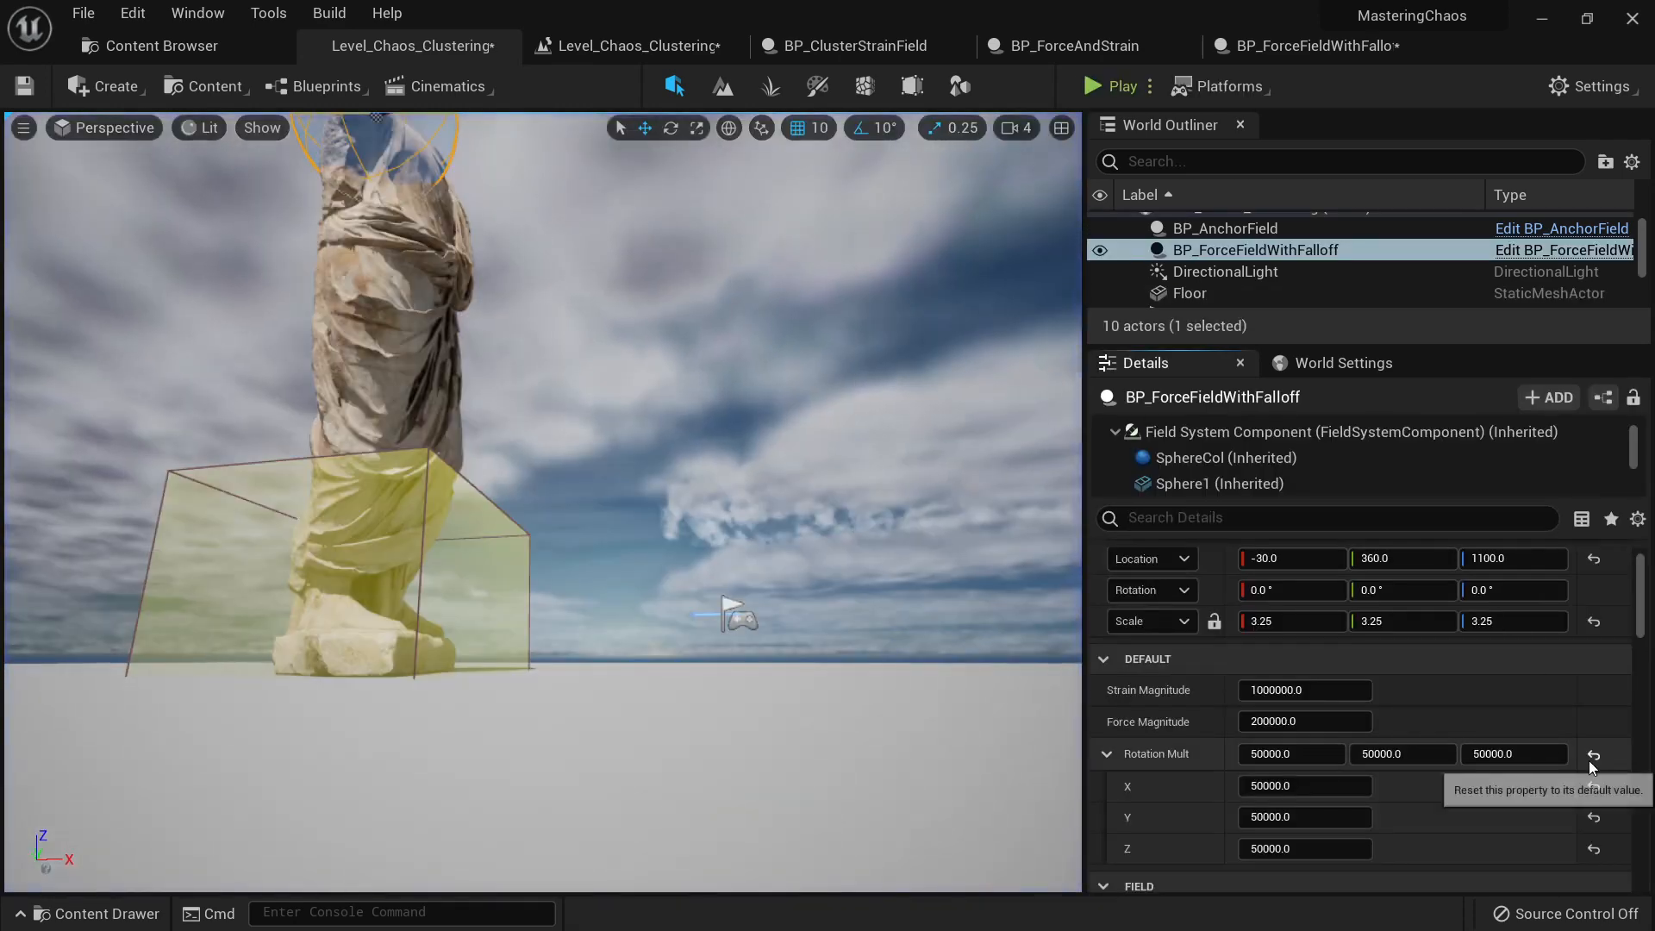
Step: Reset the force field's Rotation Mult to its default and play-test the statue break again
left_click(1087, 85)
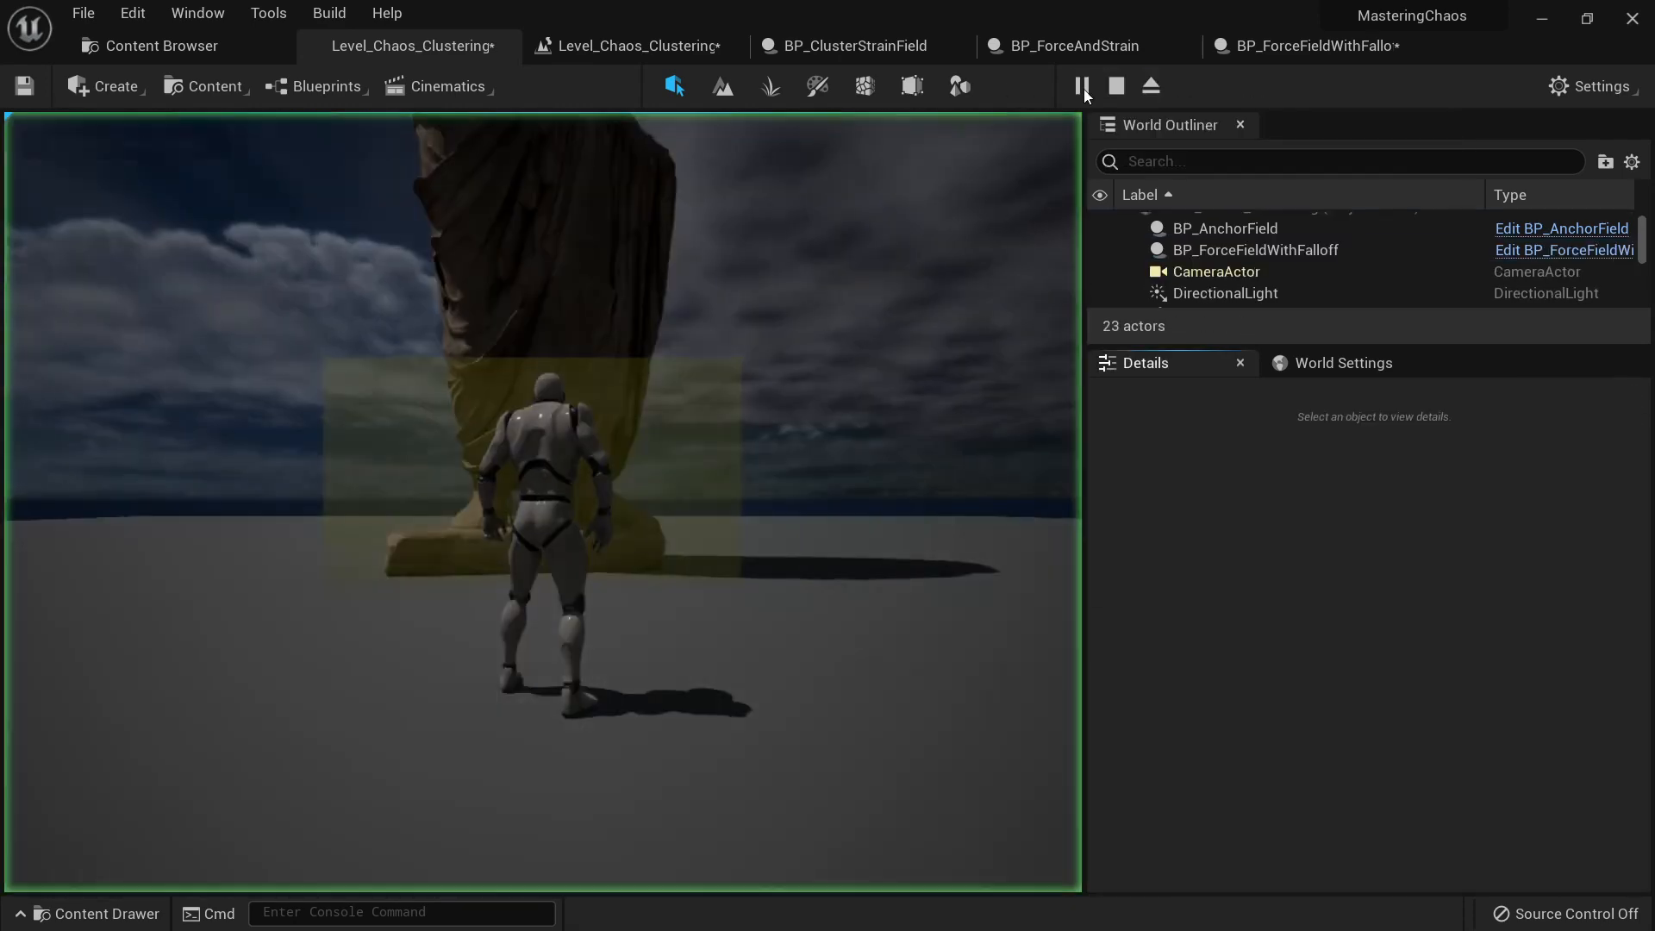
key("w")
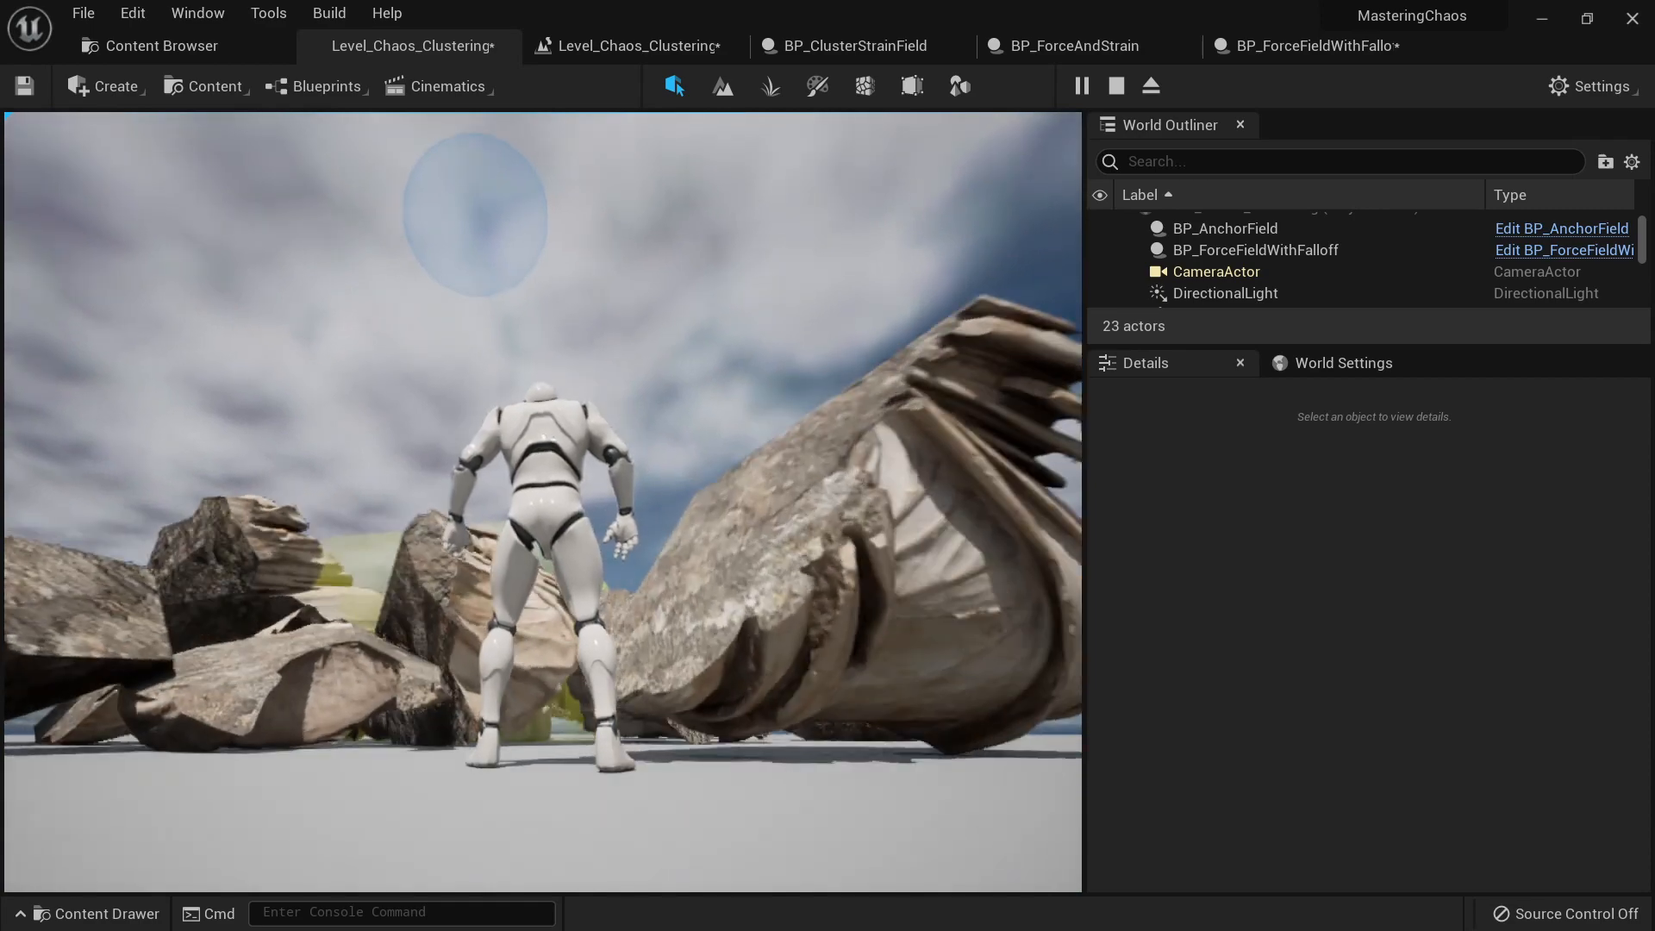
key("Escape")
Step: Set the force field's Force Magnitude to 4000000 and Rotation Mult to 10000 on all axes, and play-test the result
right_click_drag(655, 483, 483, 552)
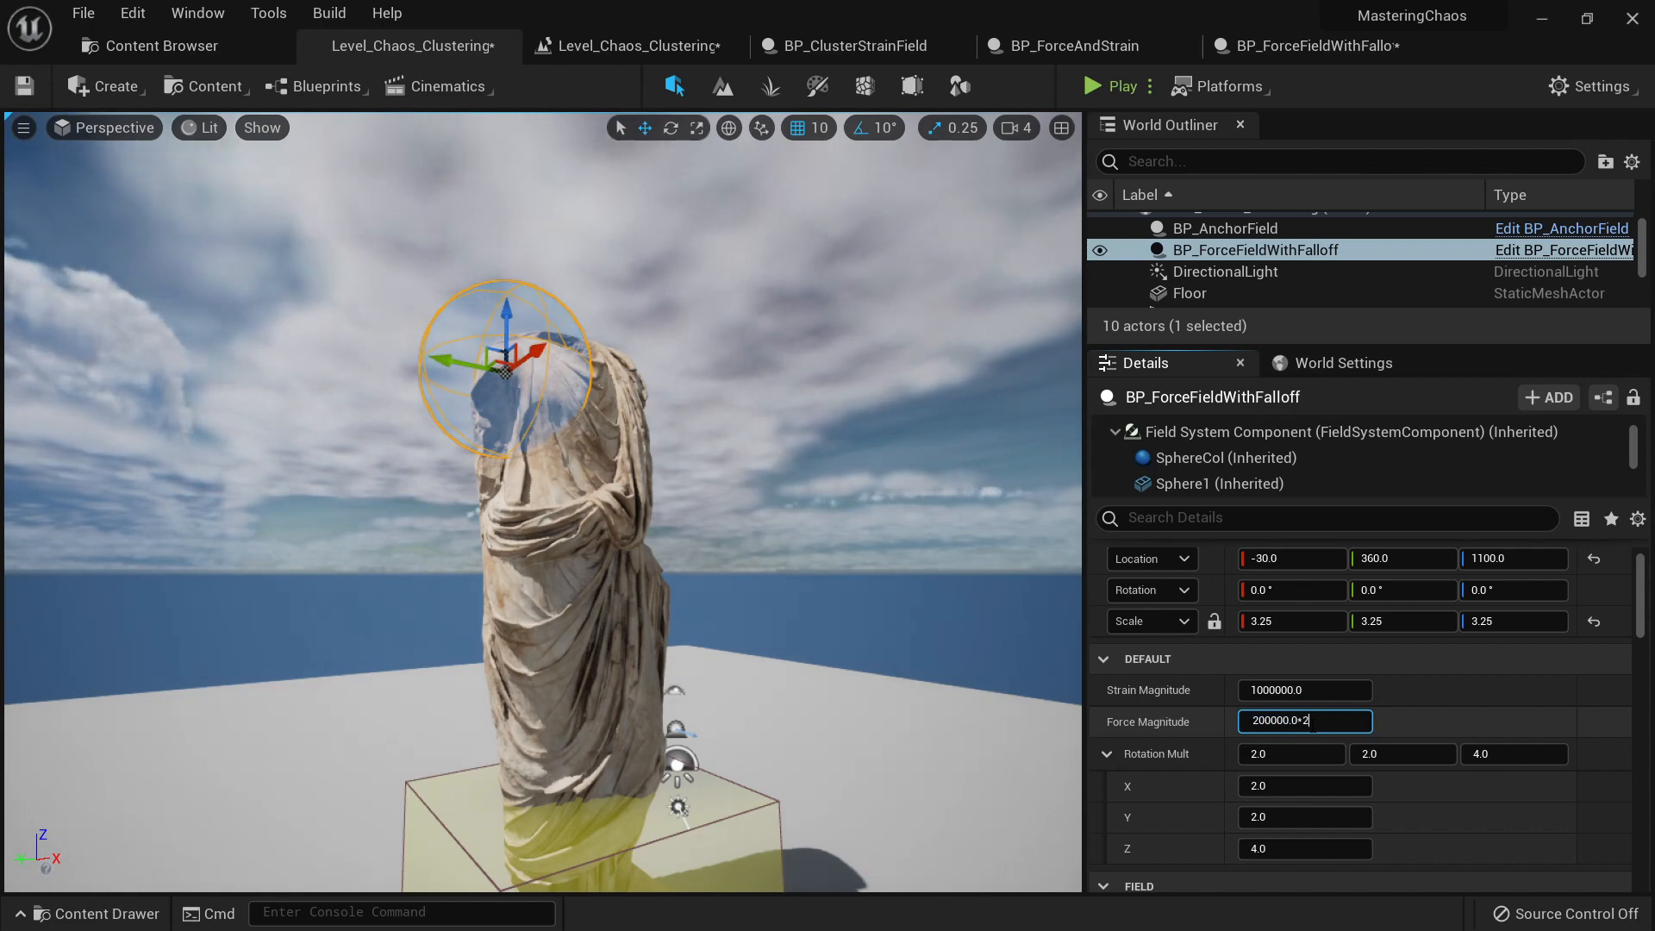
right_click_drag(914, 617, 1005, 634)
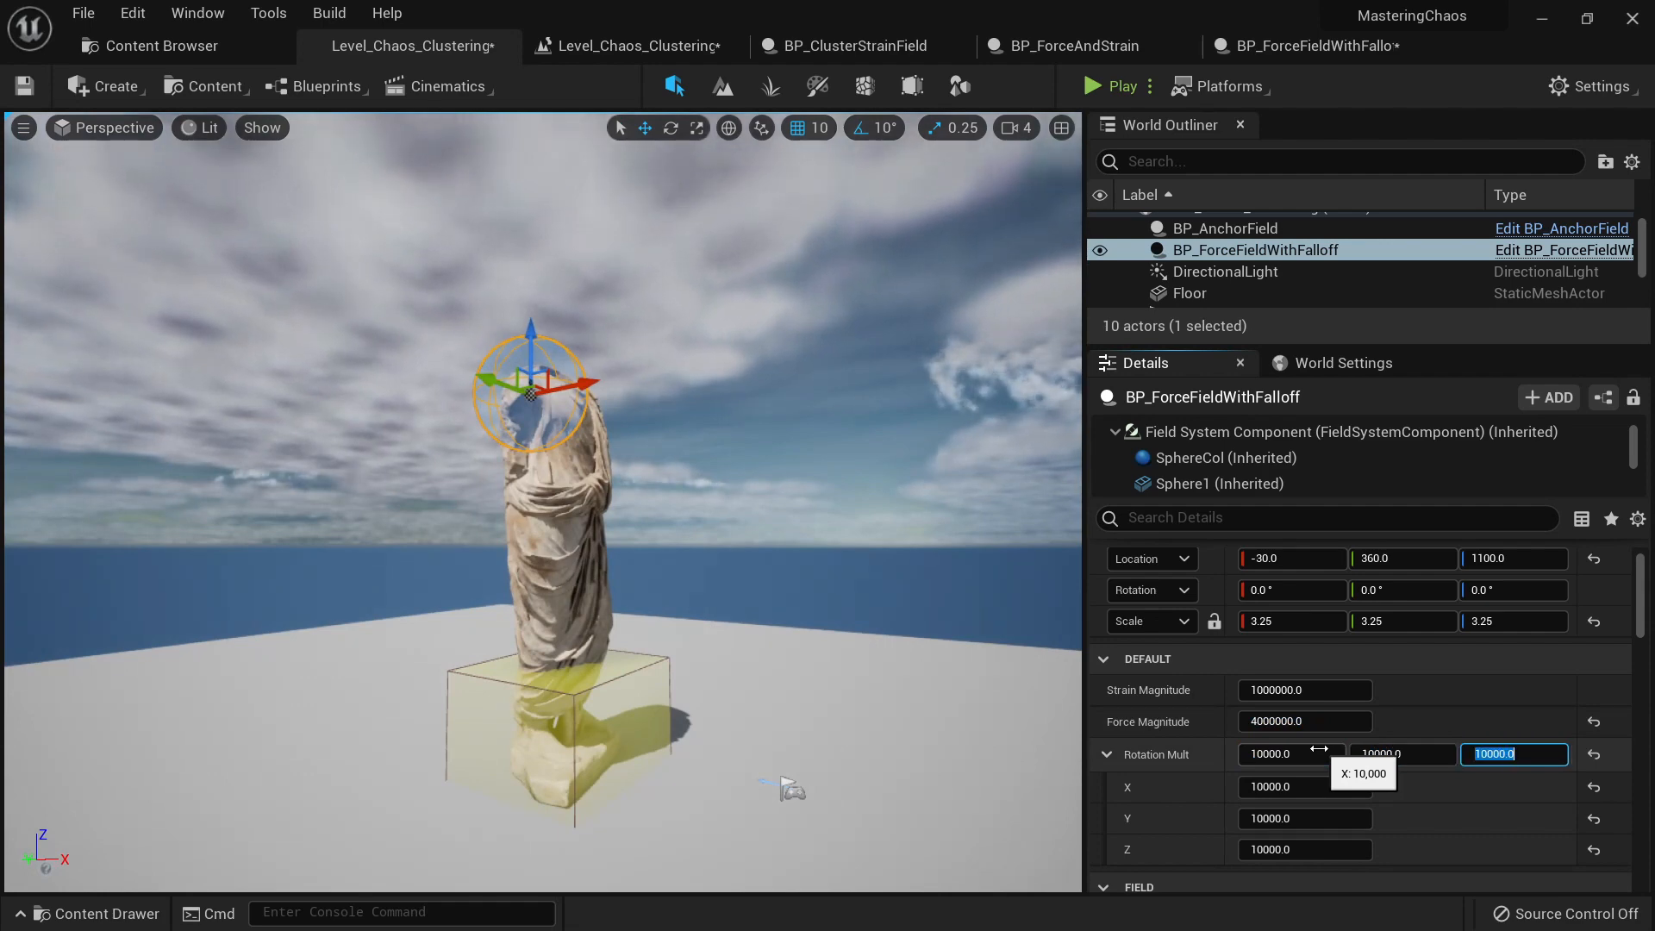
left_click(1115, 90)
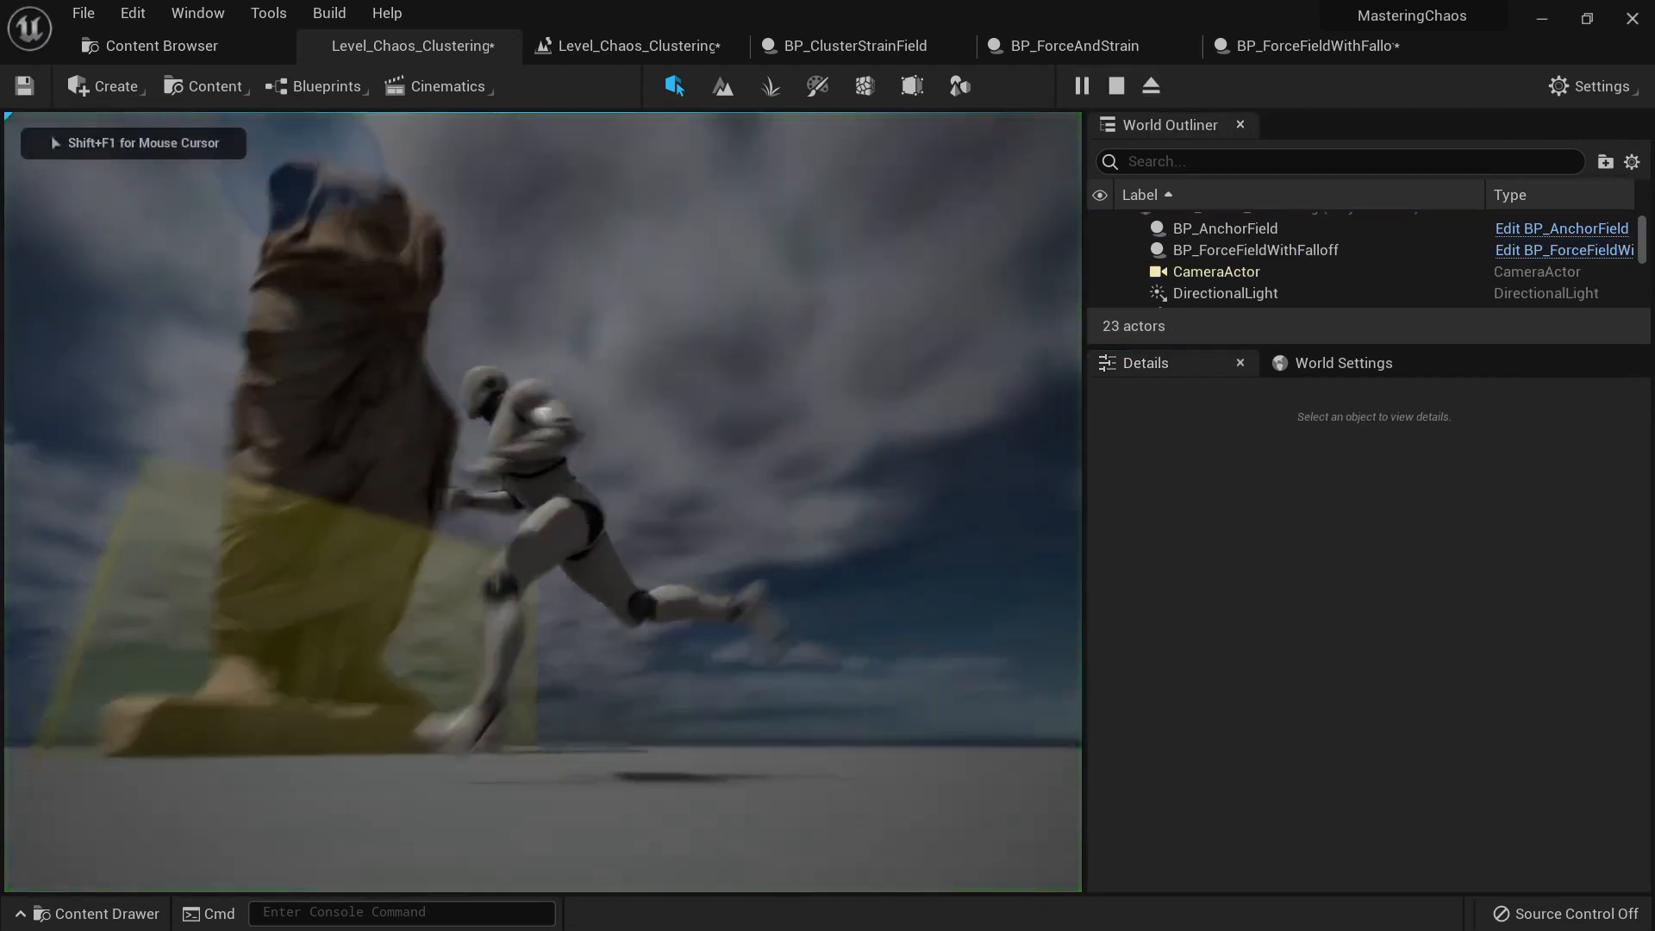
key("s")
key("s")
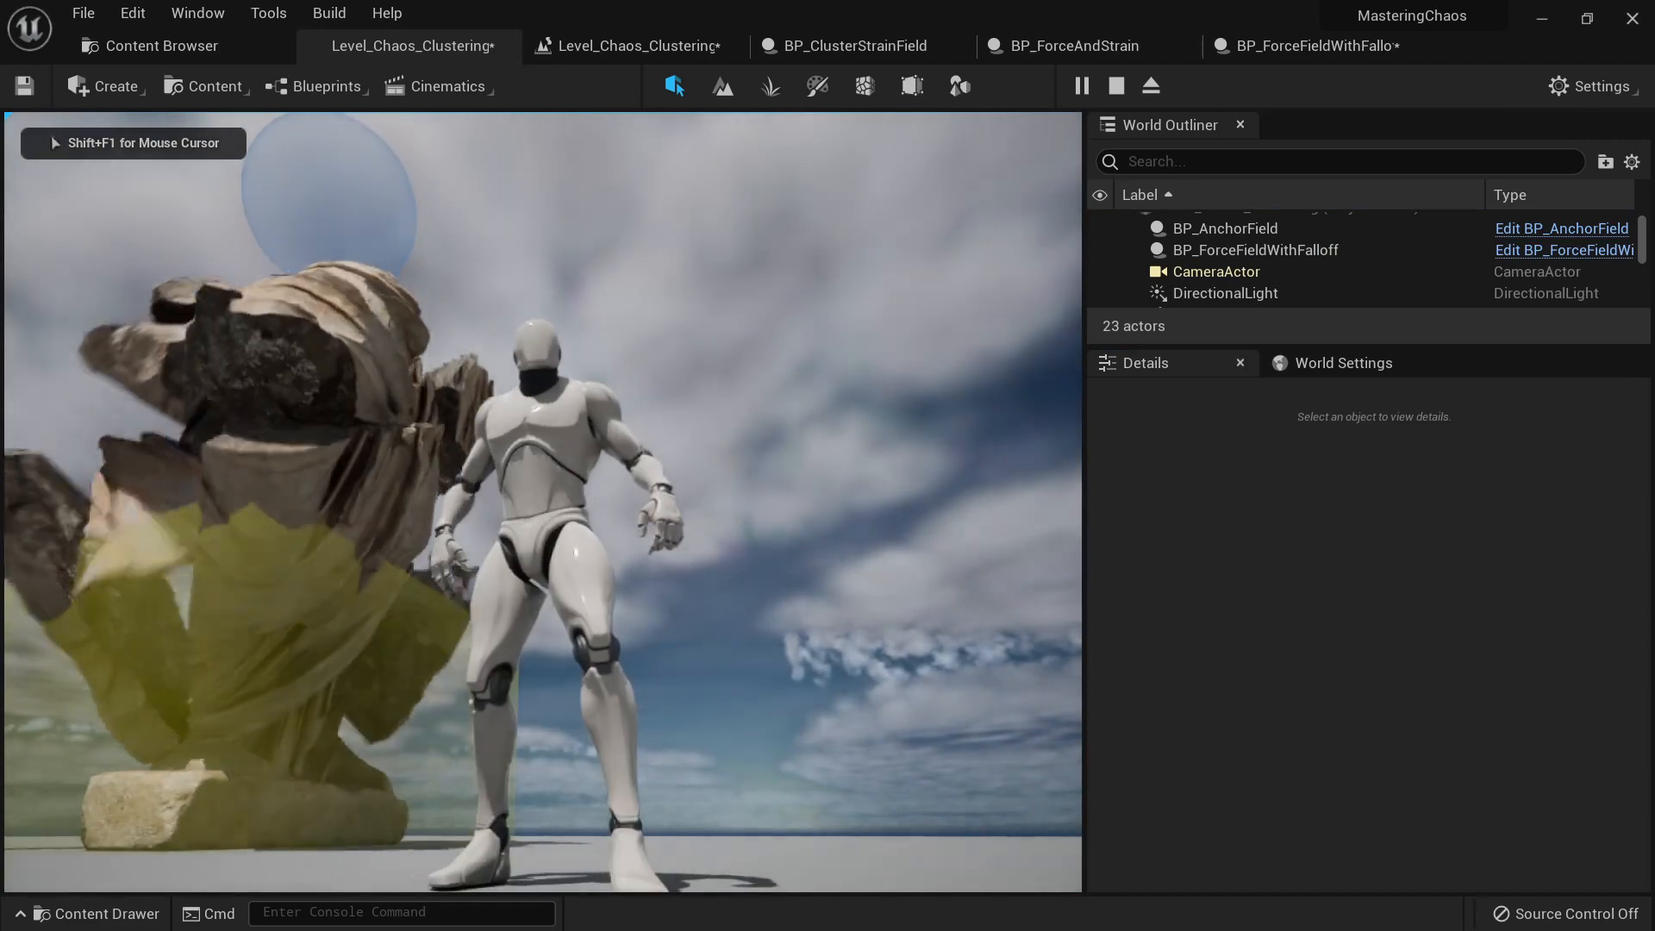
key("Escape")
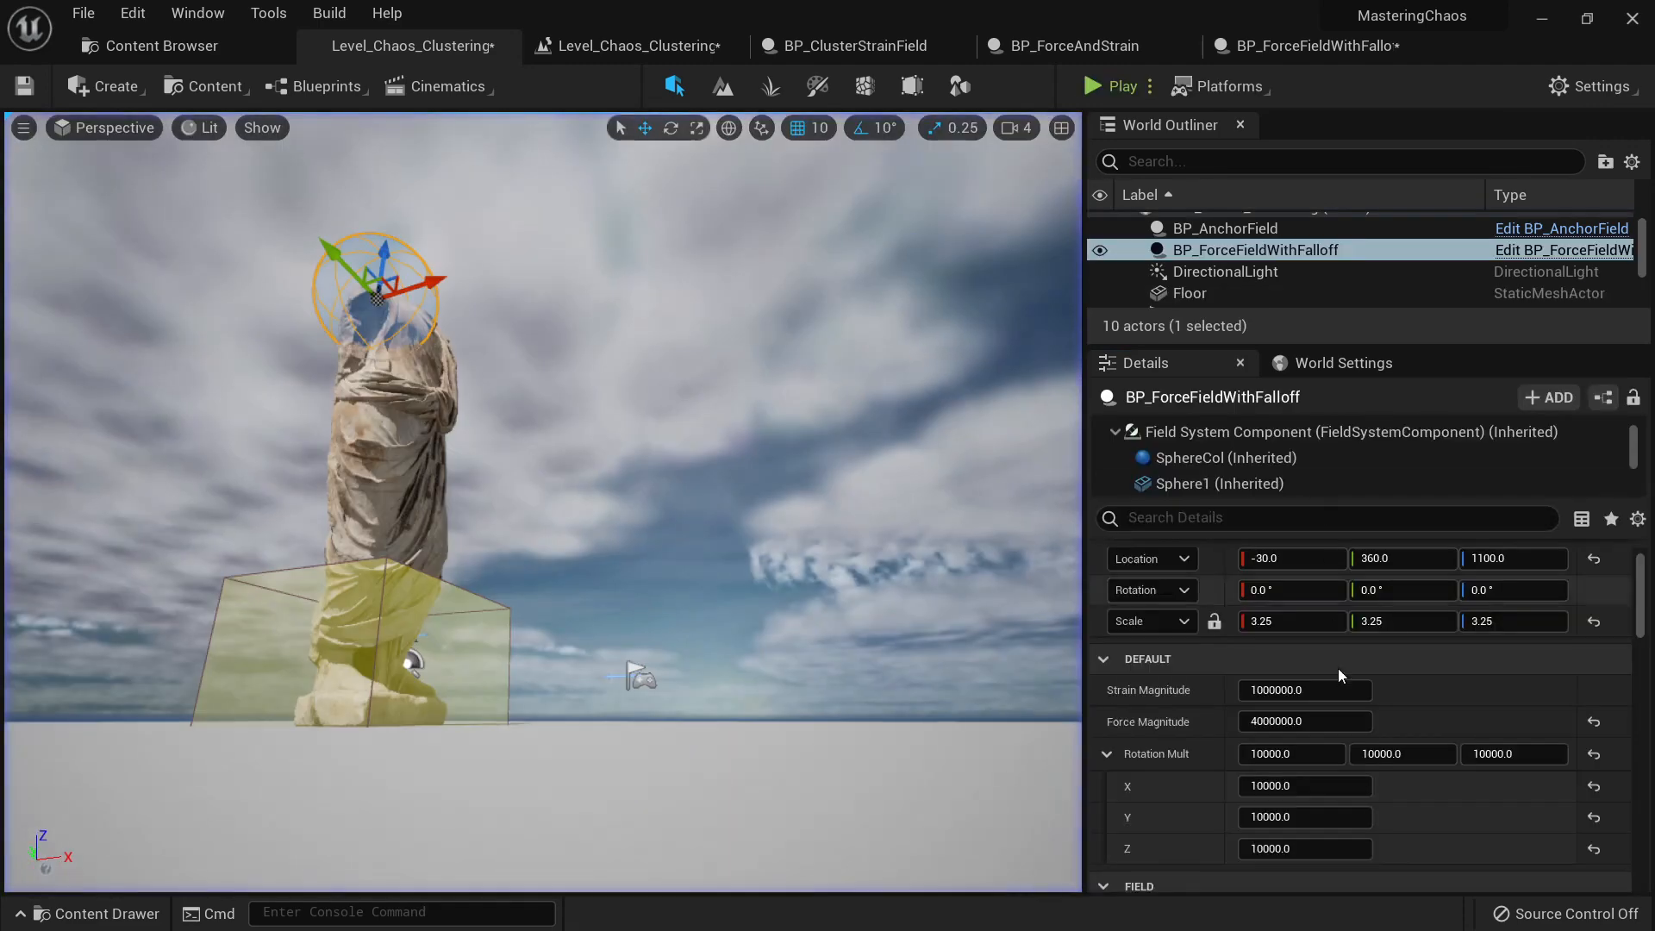
Step: Set the falloff force field's Force Magnitude to 400000000 and play-test the statue break
left_click(1304, 721)
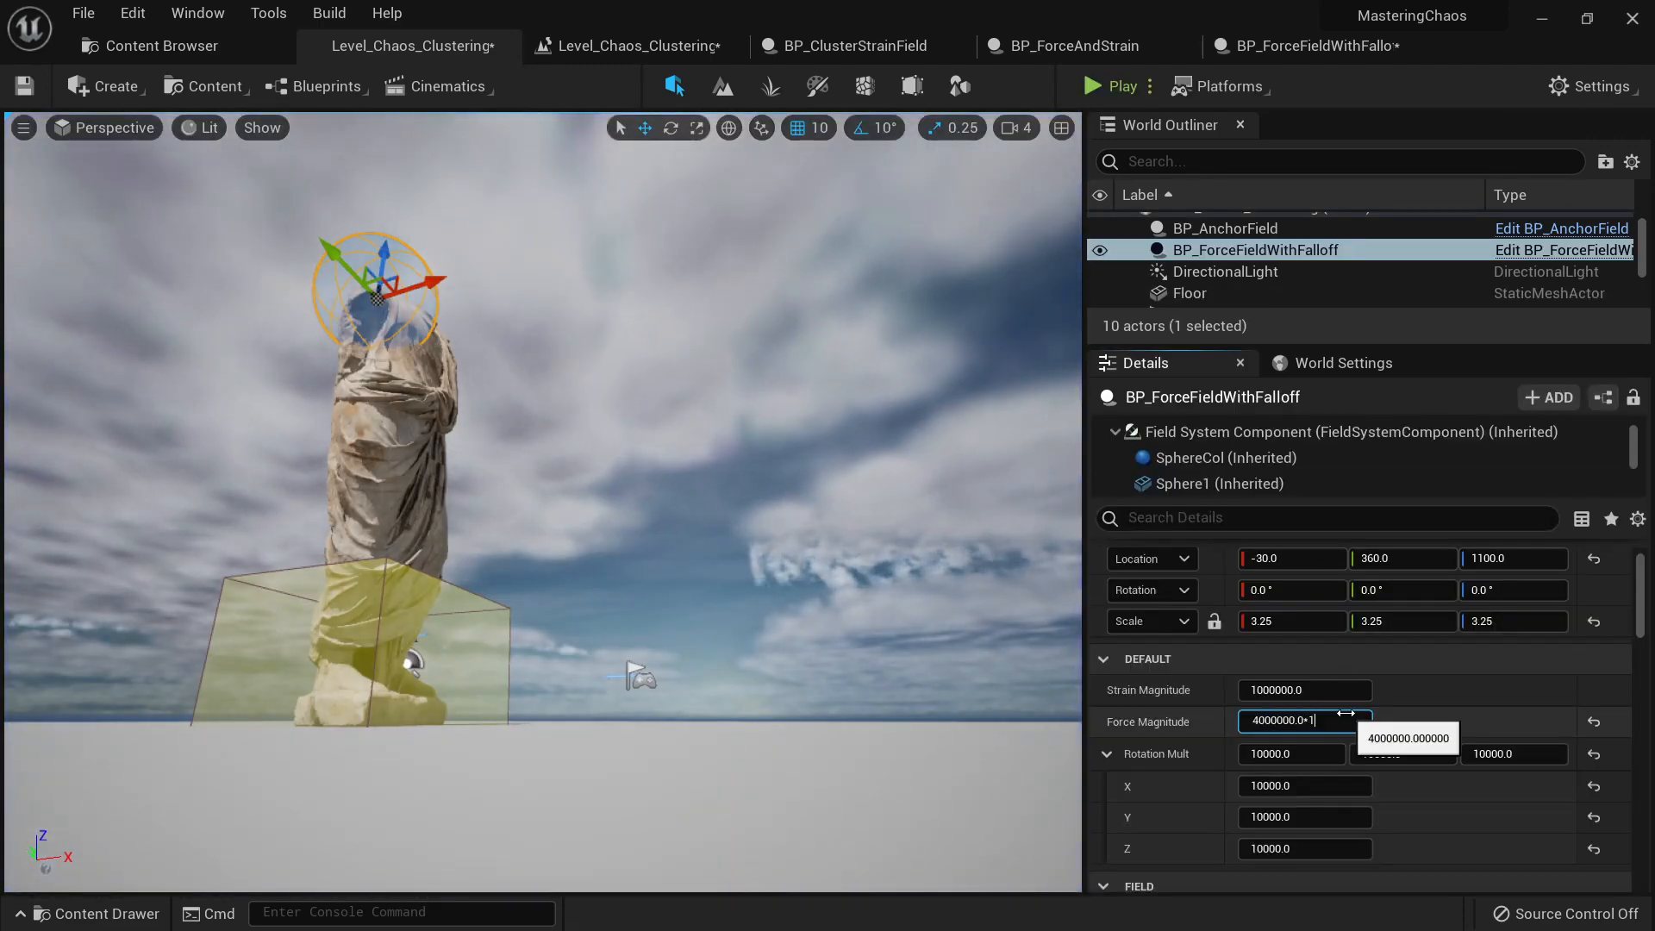
left_click(1102, 85)
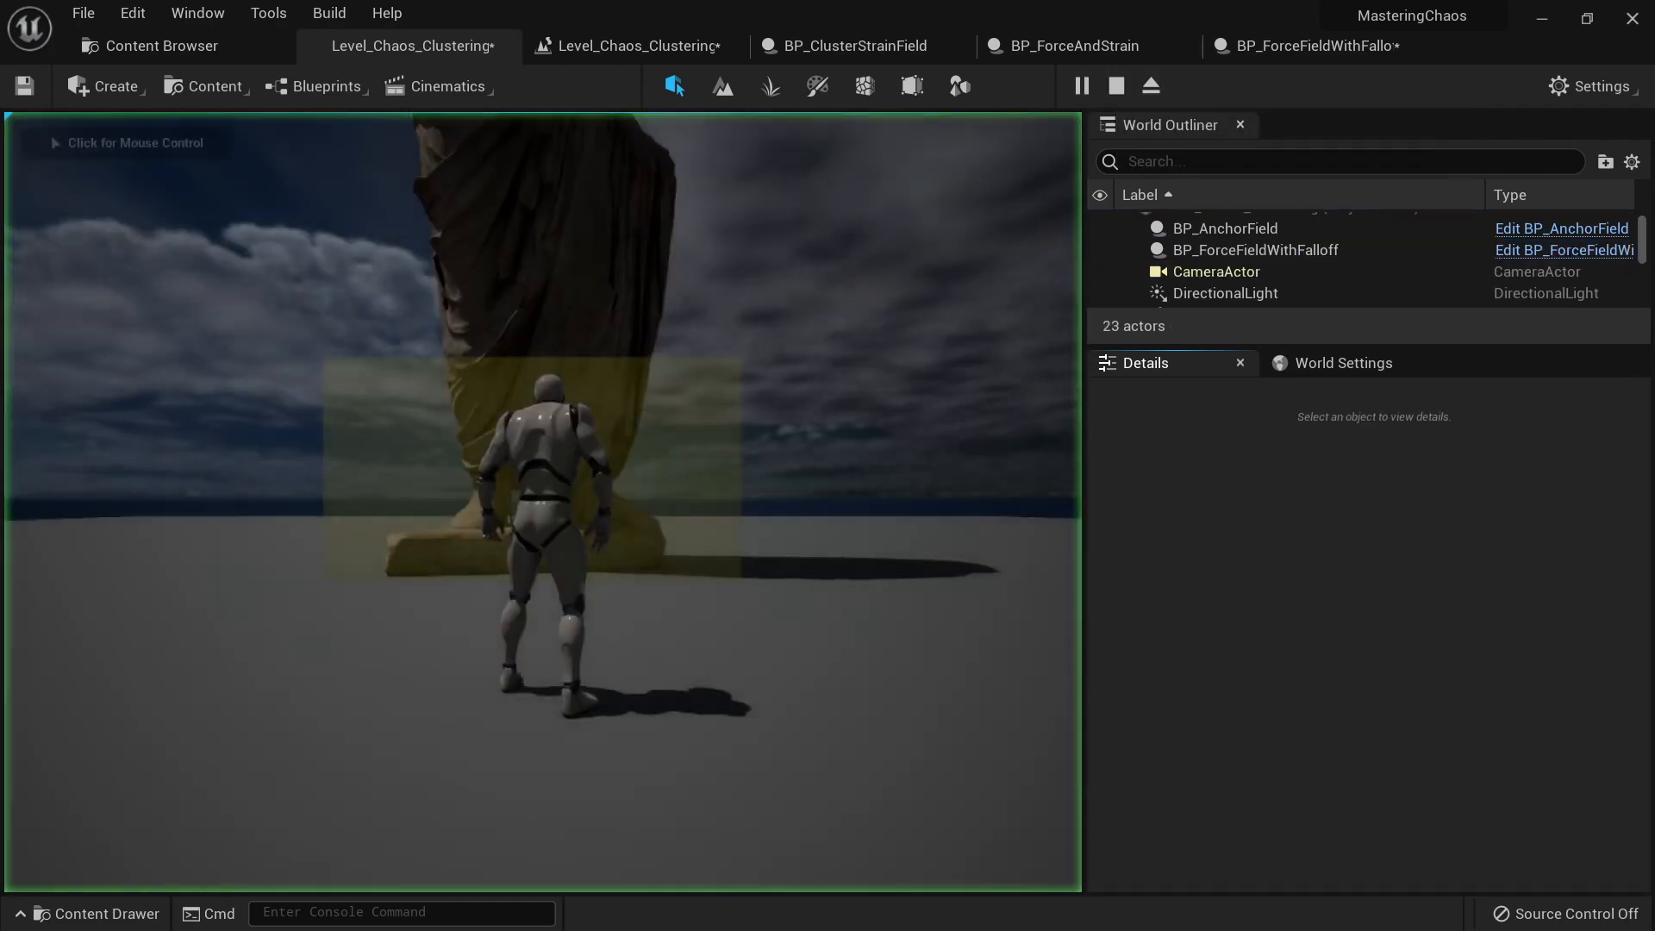
key("a")
key("space")
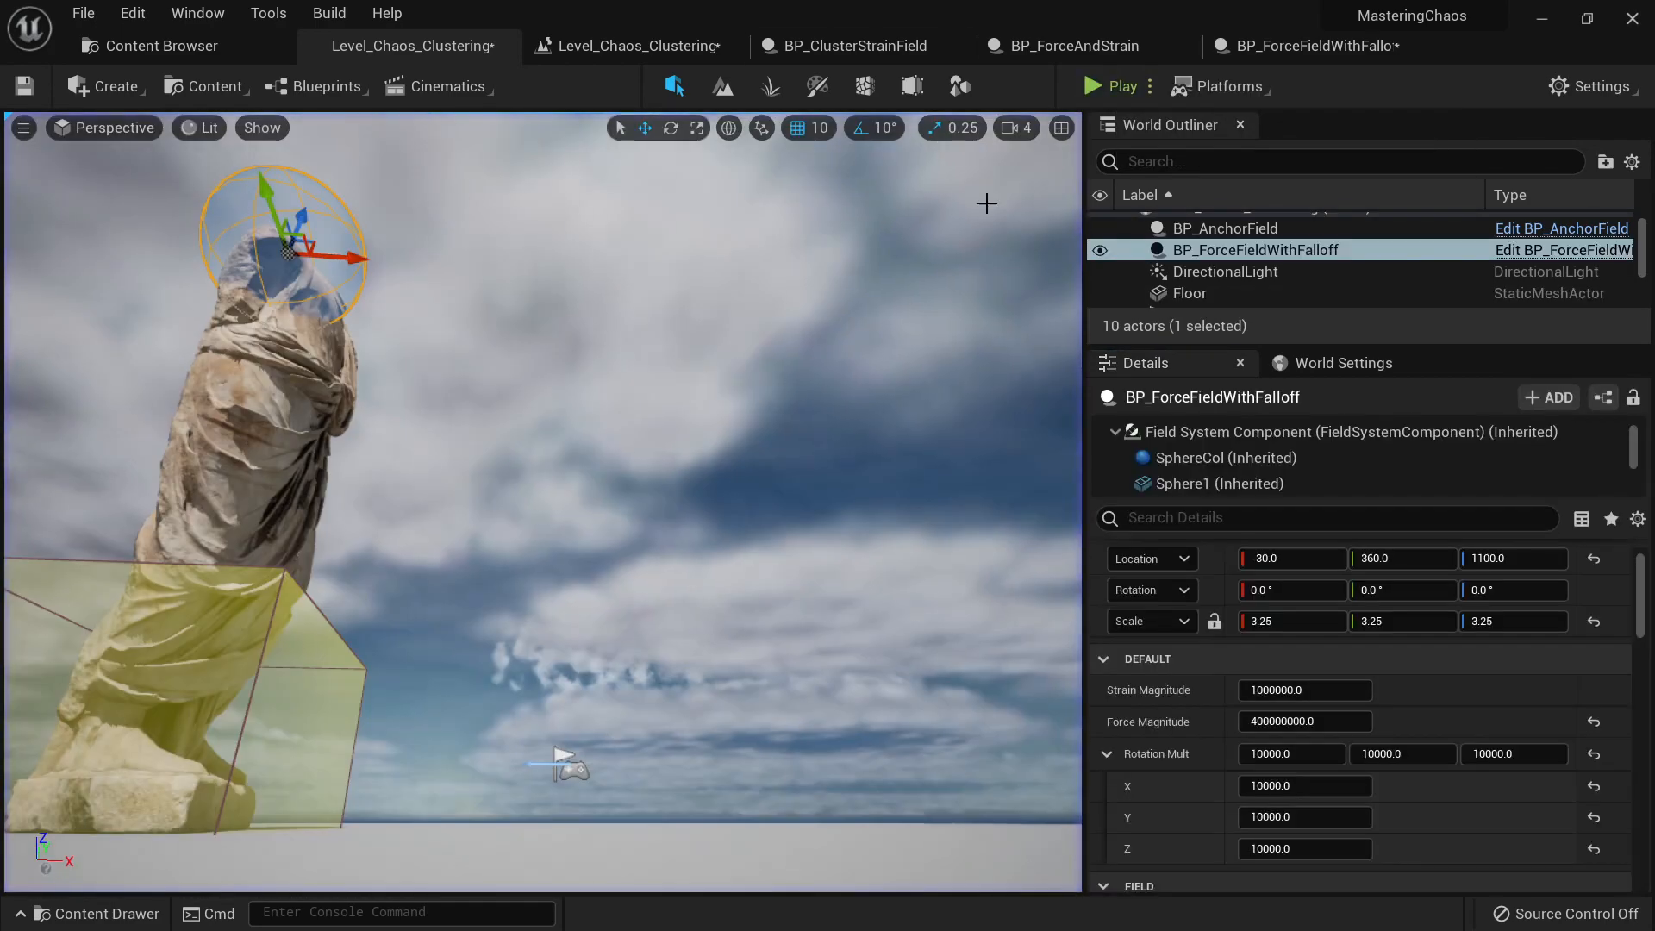
Step: Play-test the stronger force field again, running and jumping among the scattered statue fragments before ending the session
left_click(1102, 85)
key("a")
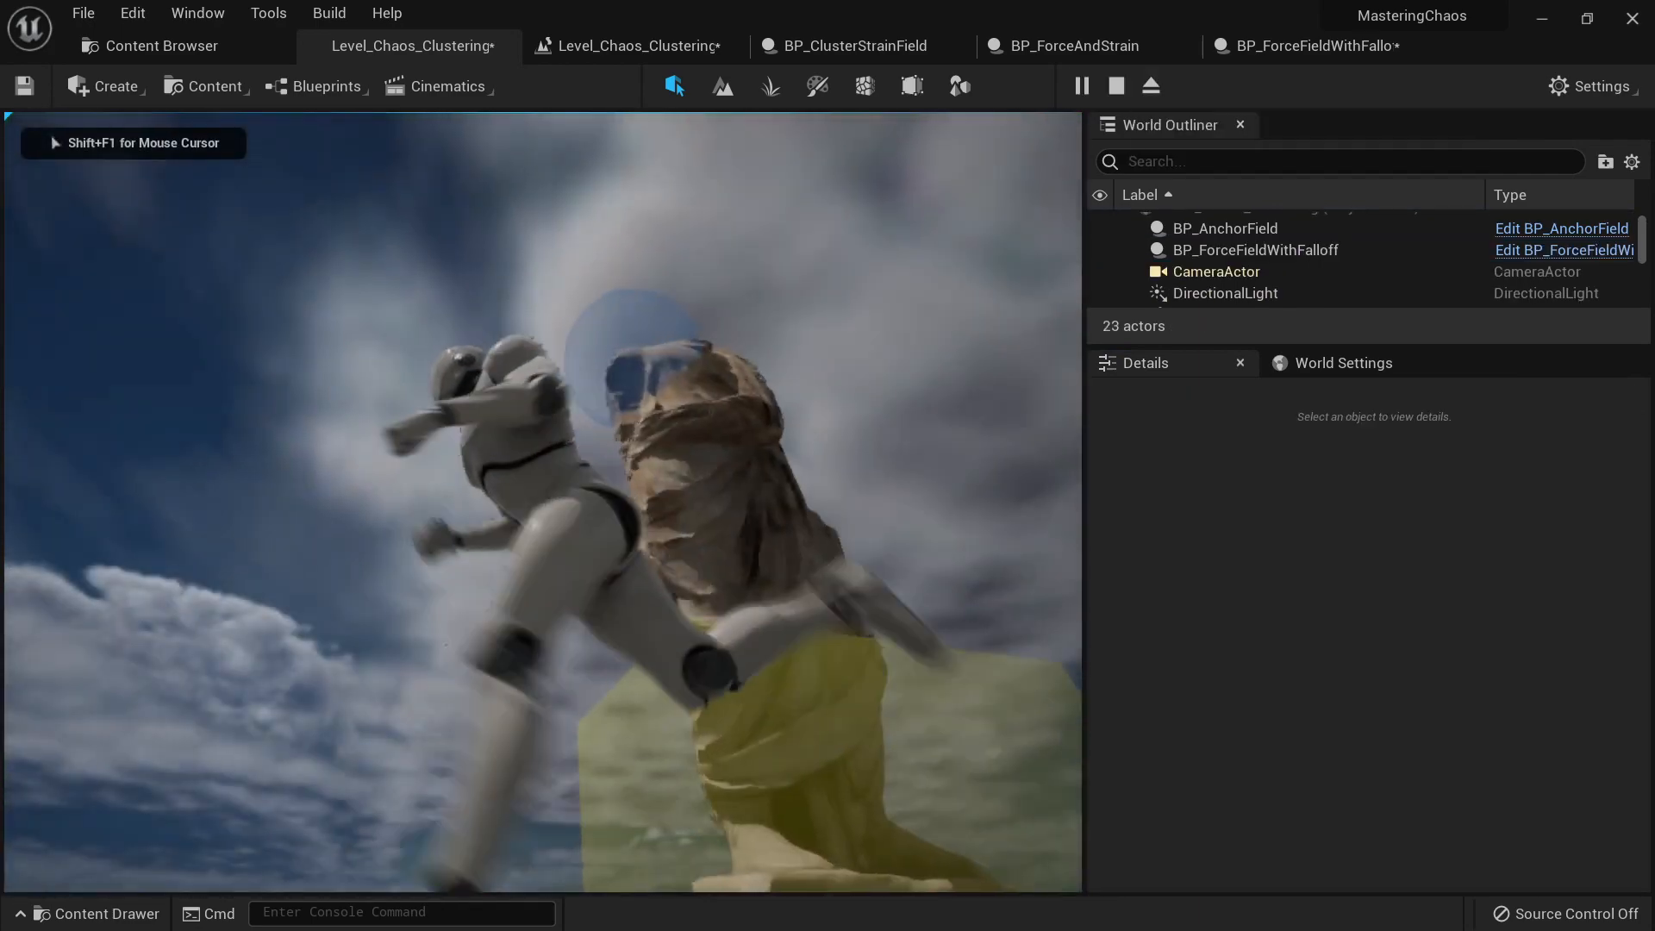
key("w")
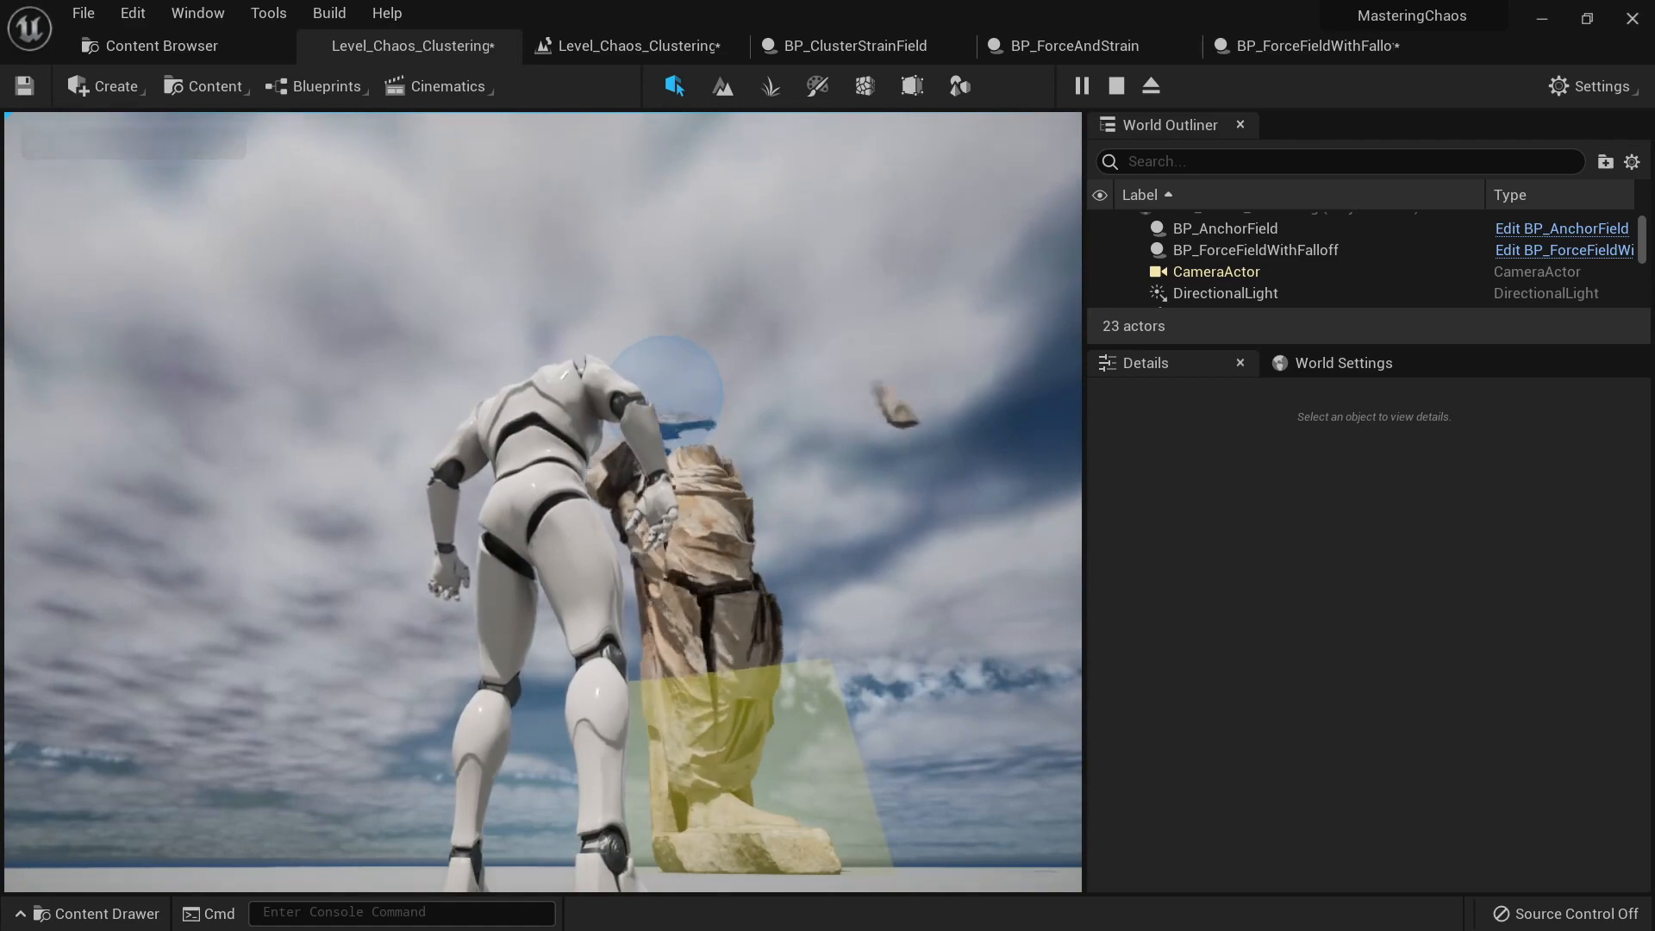
key("w")
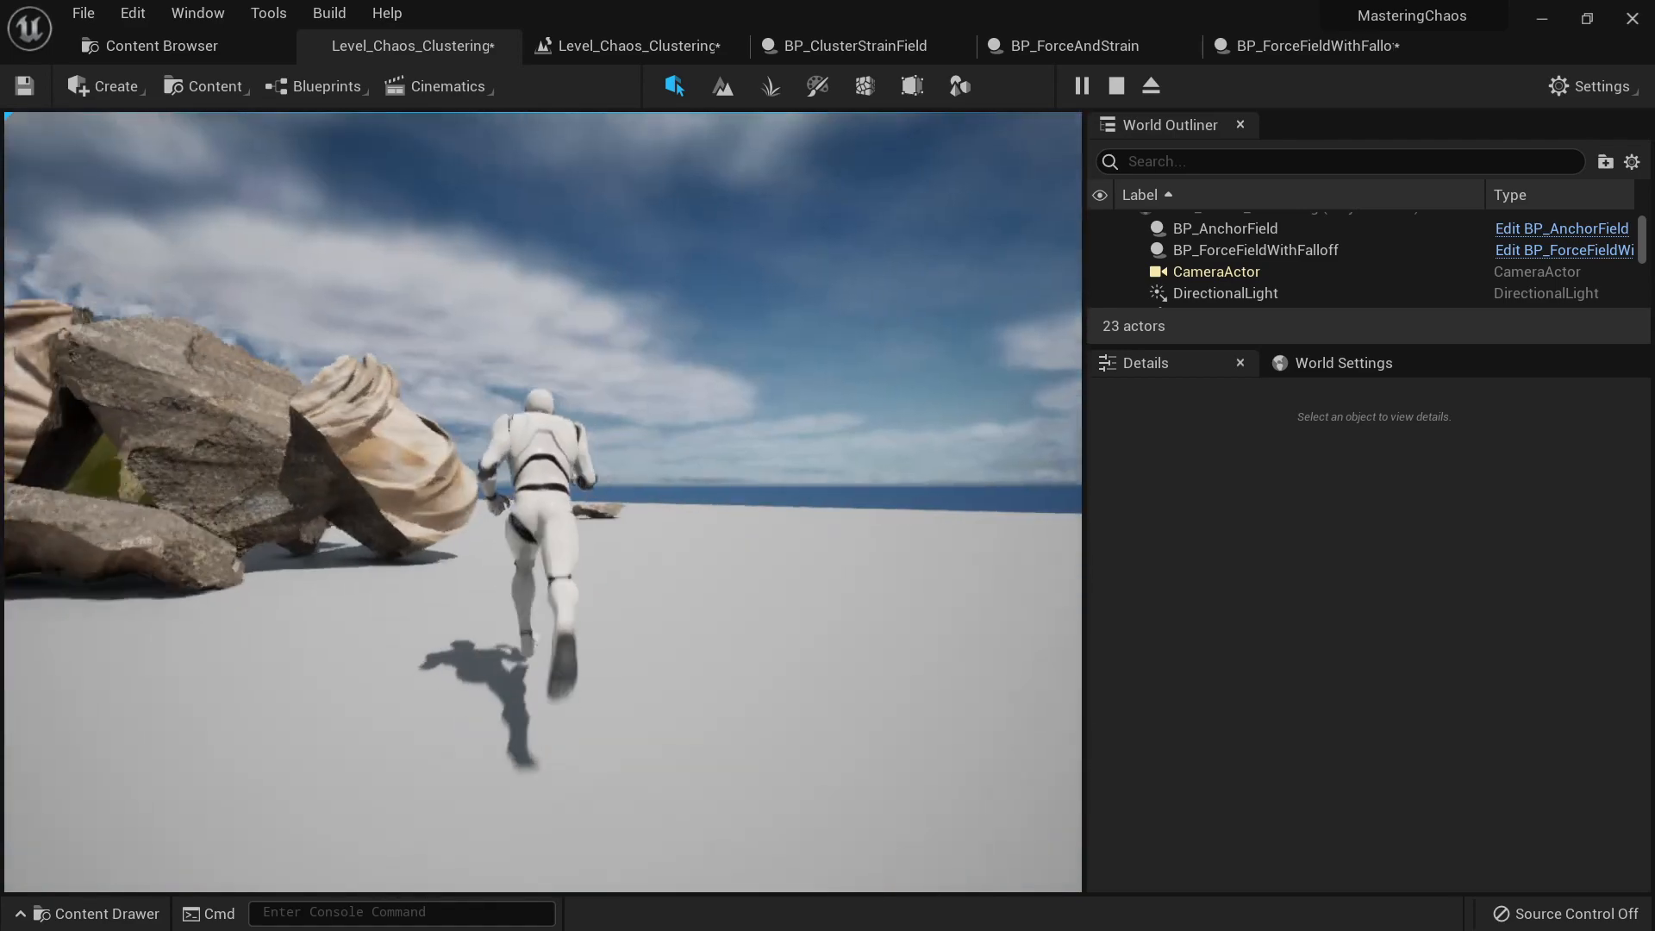
key("d")
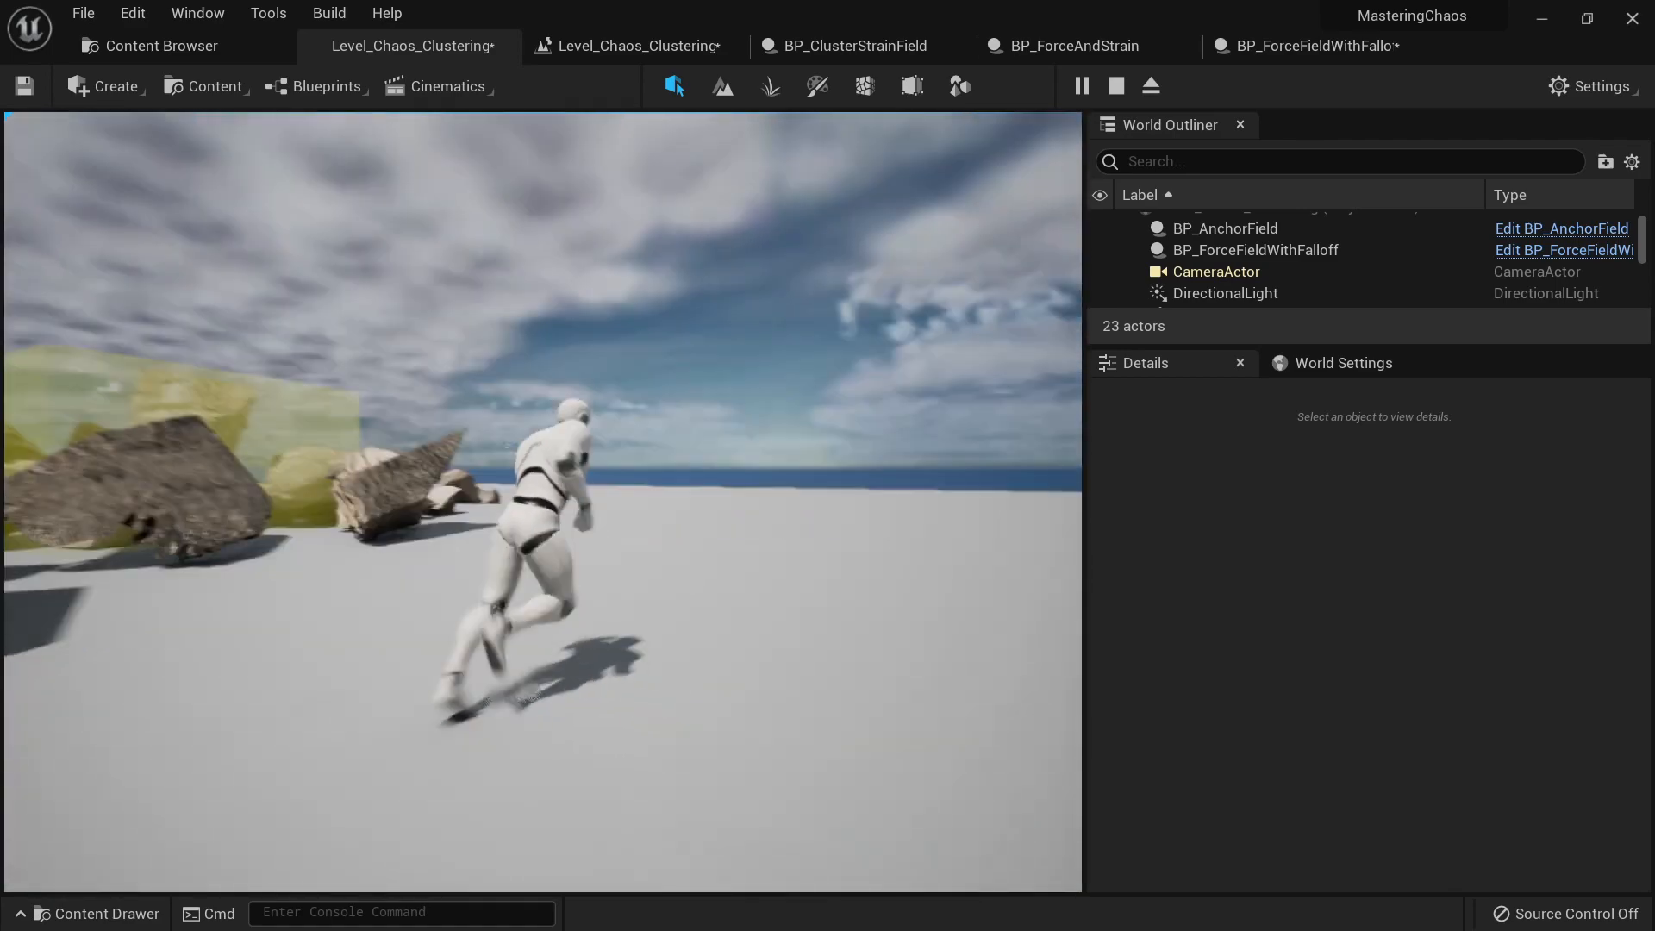
key("s")
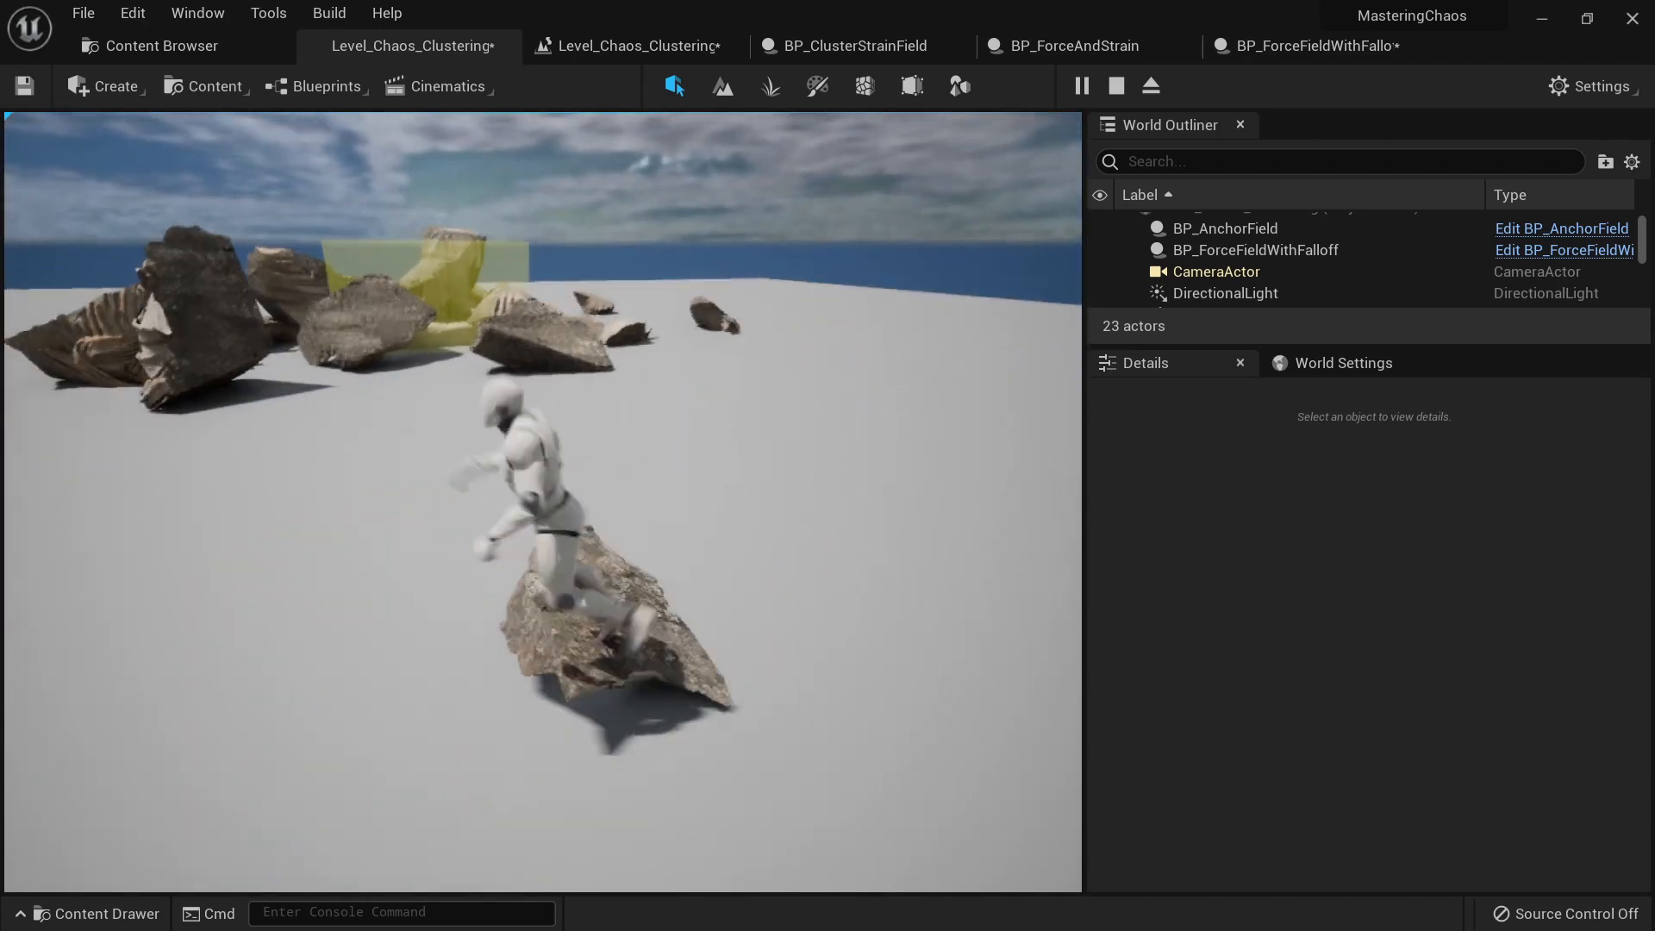
key("w")
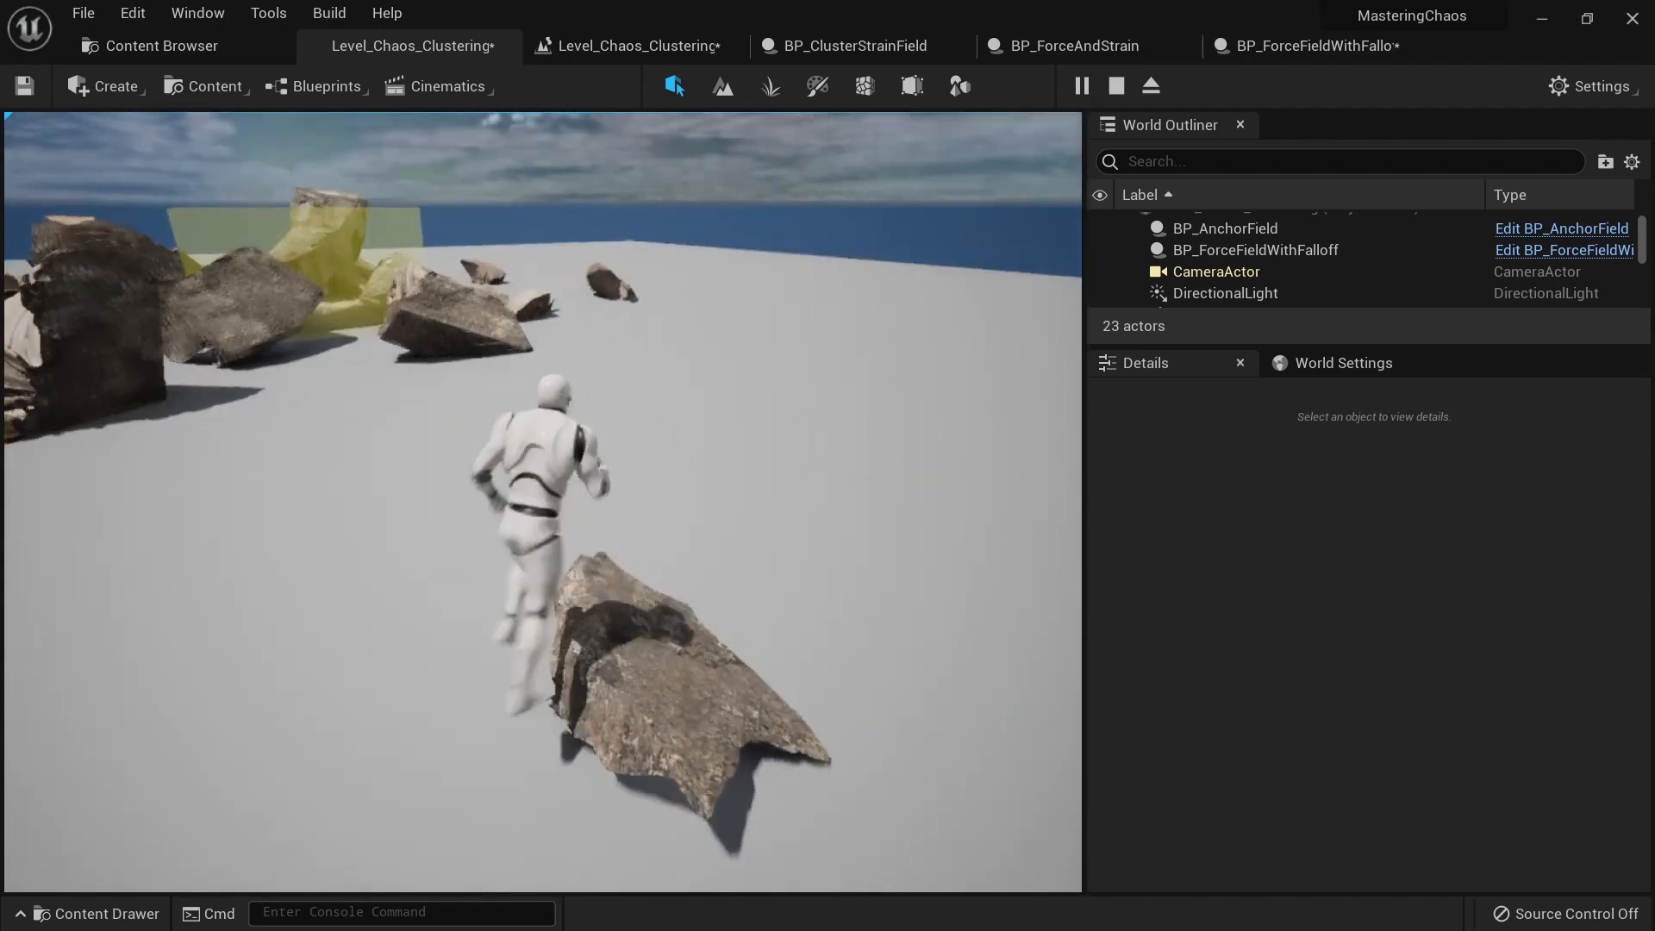
key("d")
key("s")
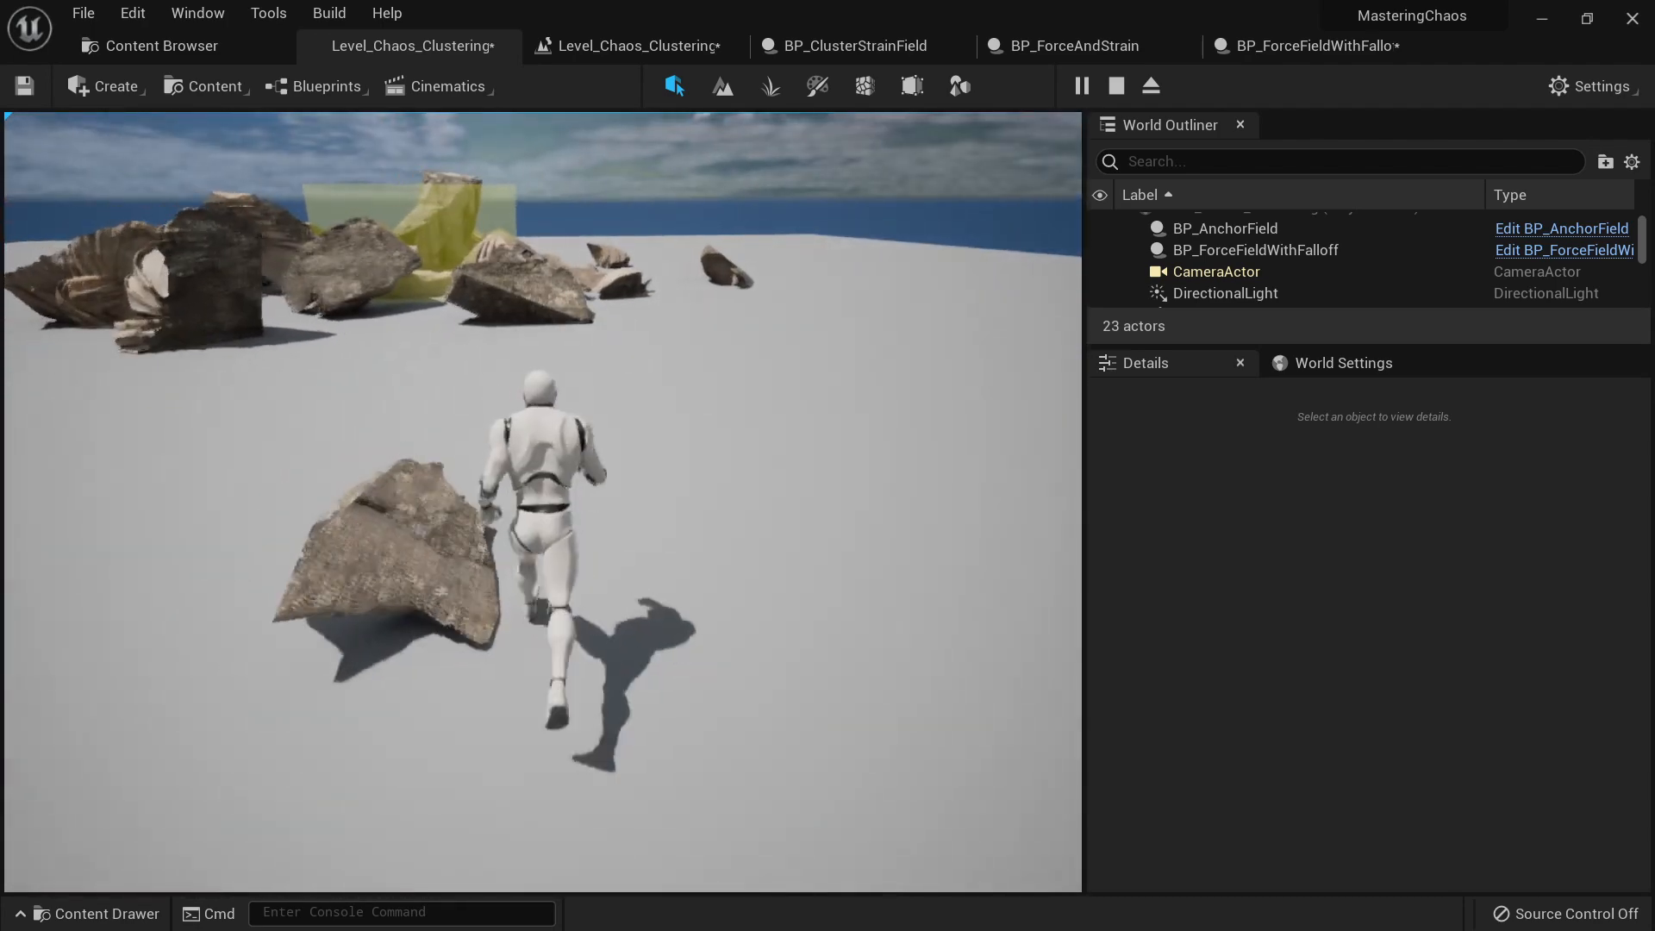
key("a")
key("space")
key("Escape")
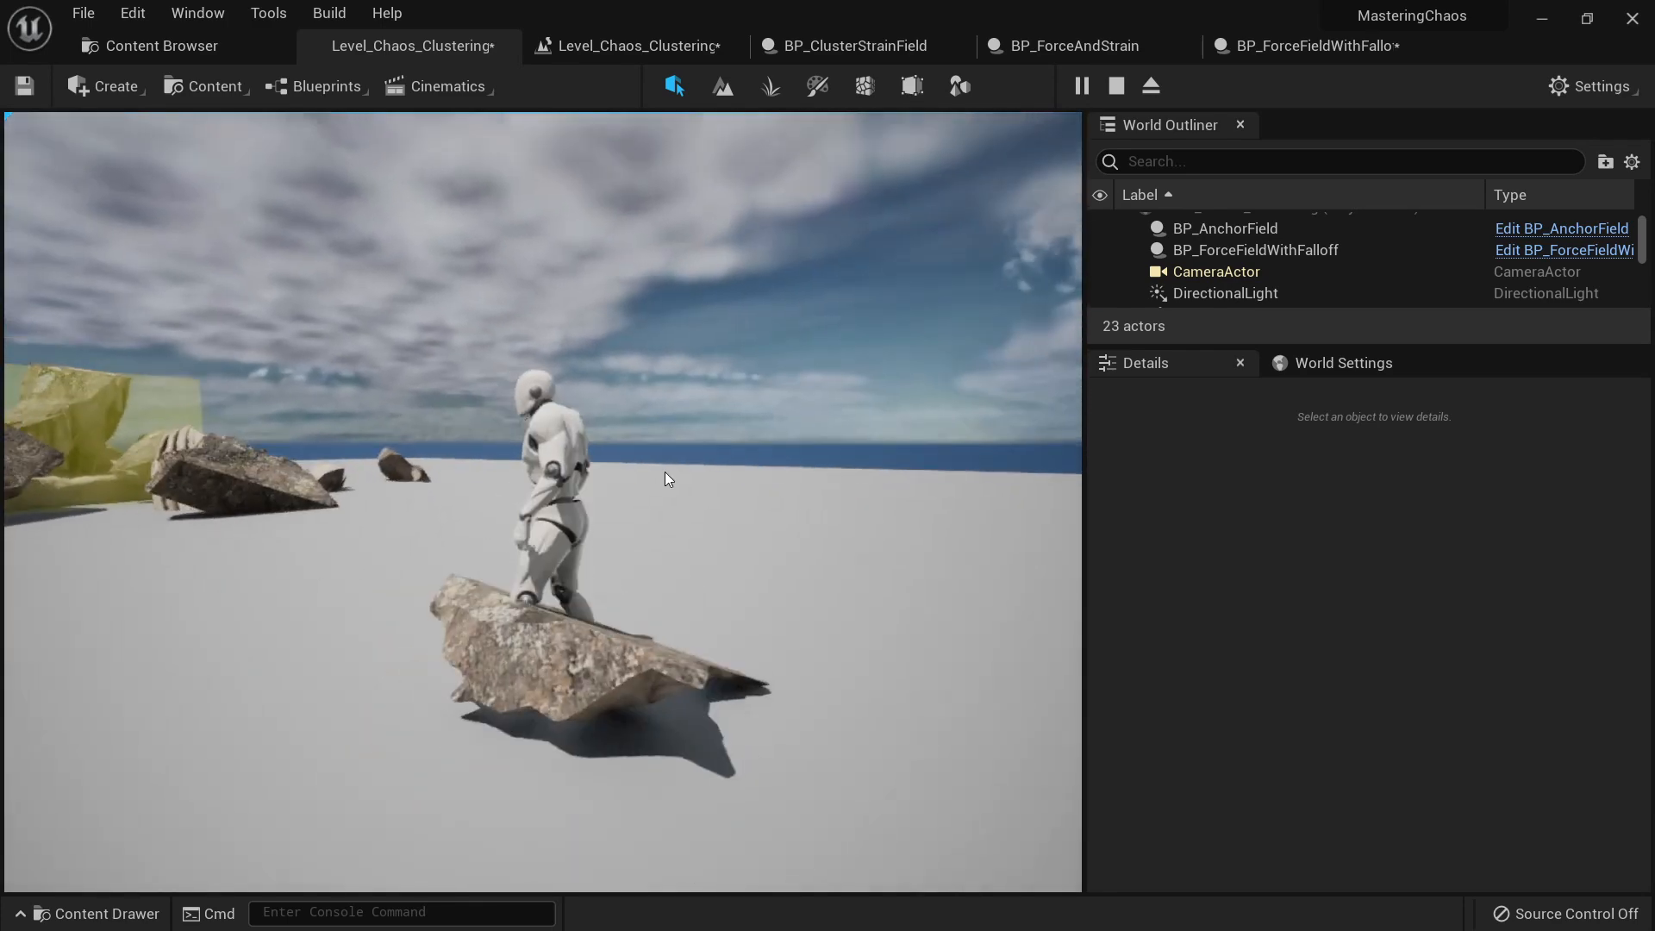
Step: Run one more play-test, watching the statue break apart while running past it, and end the session
left_click(1109, 83)
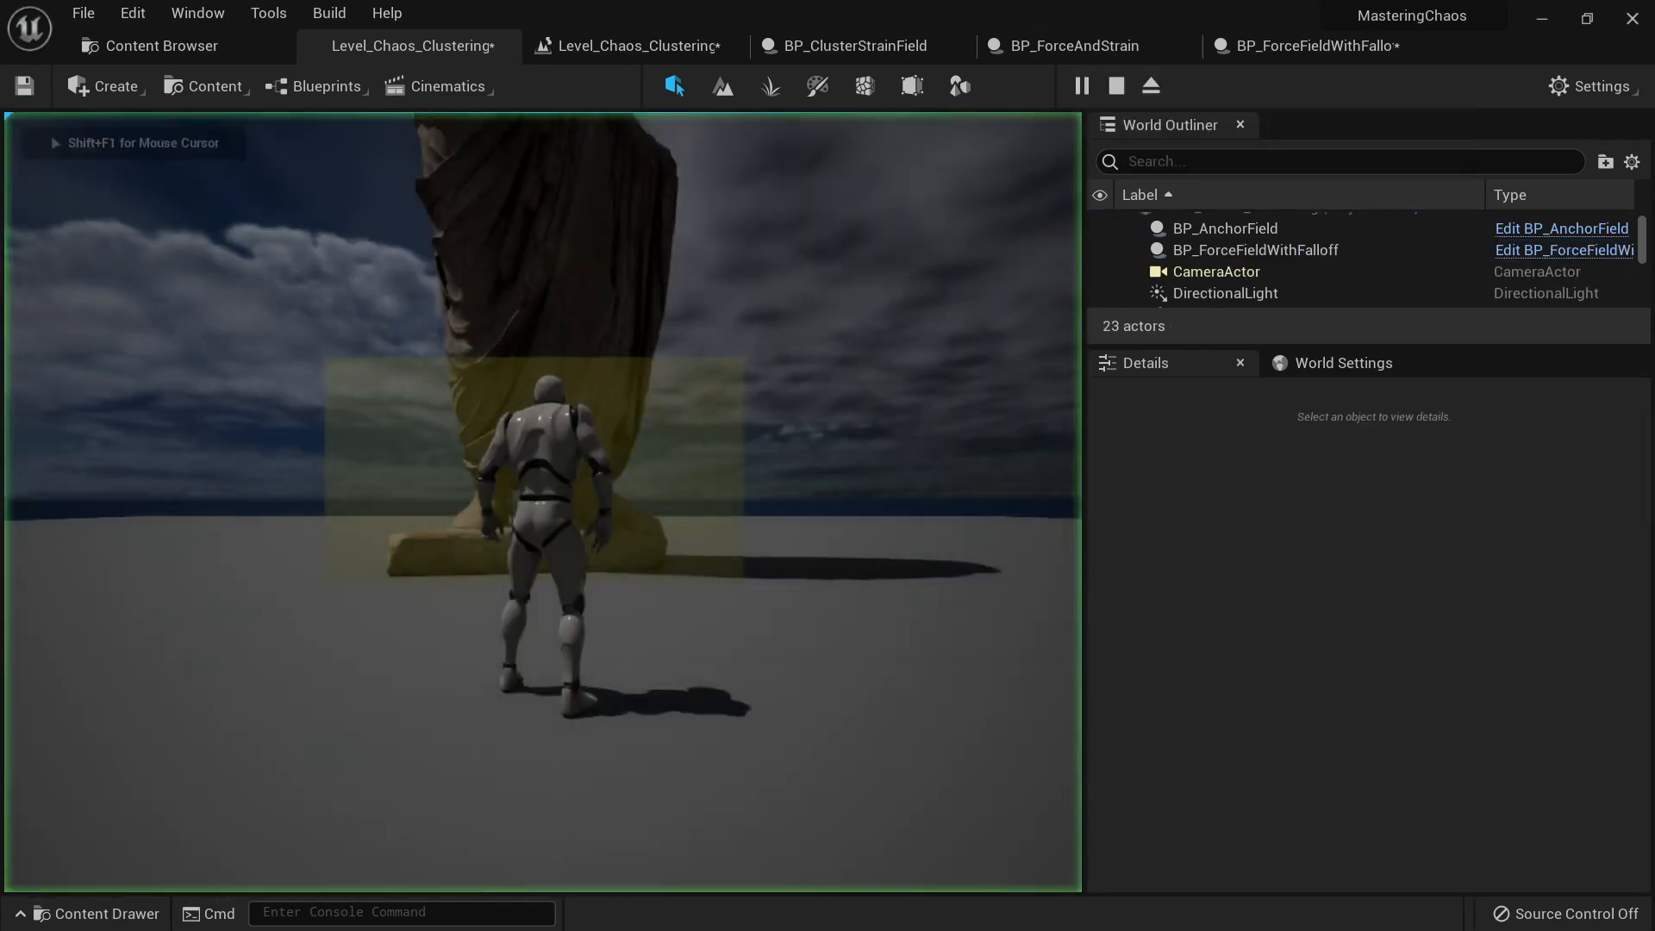
key("a")
key("s")
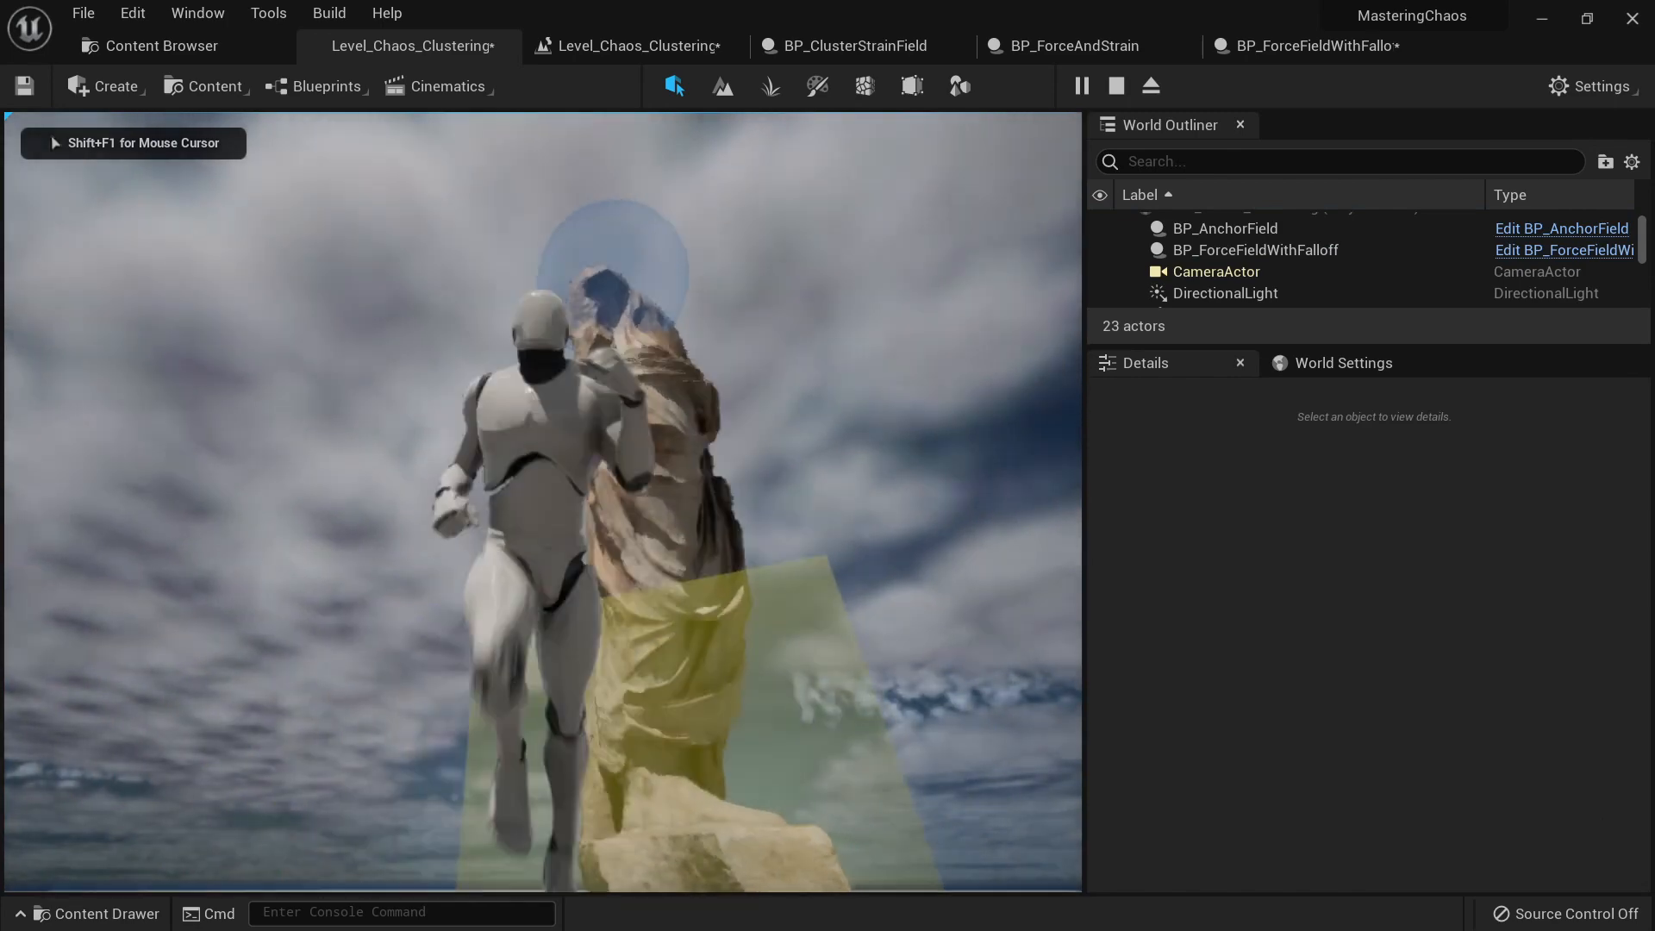
key("w")
key("d")
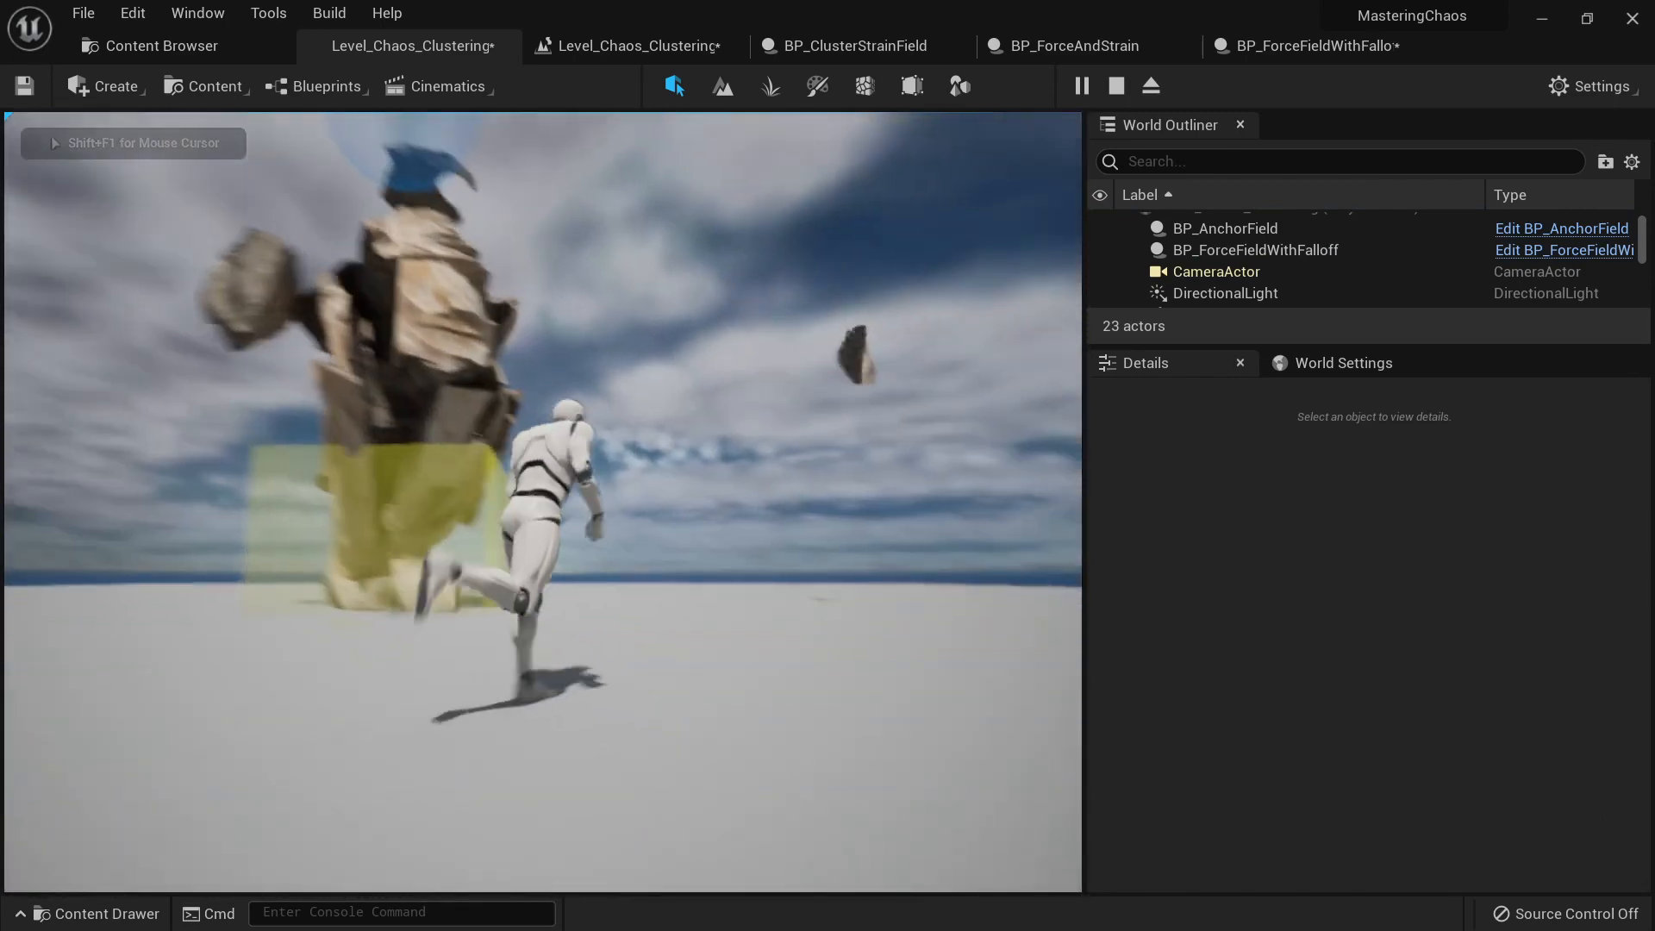
key("d")
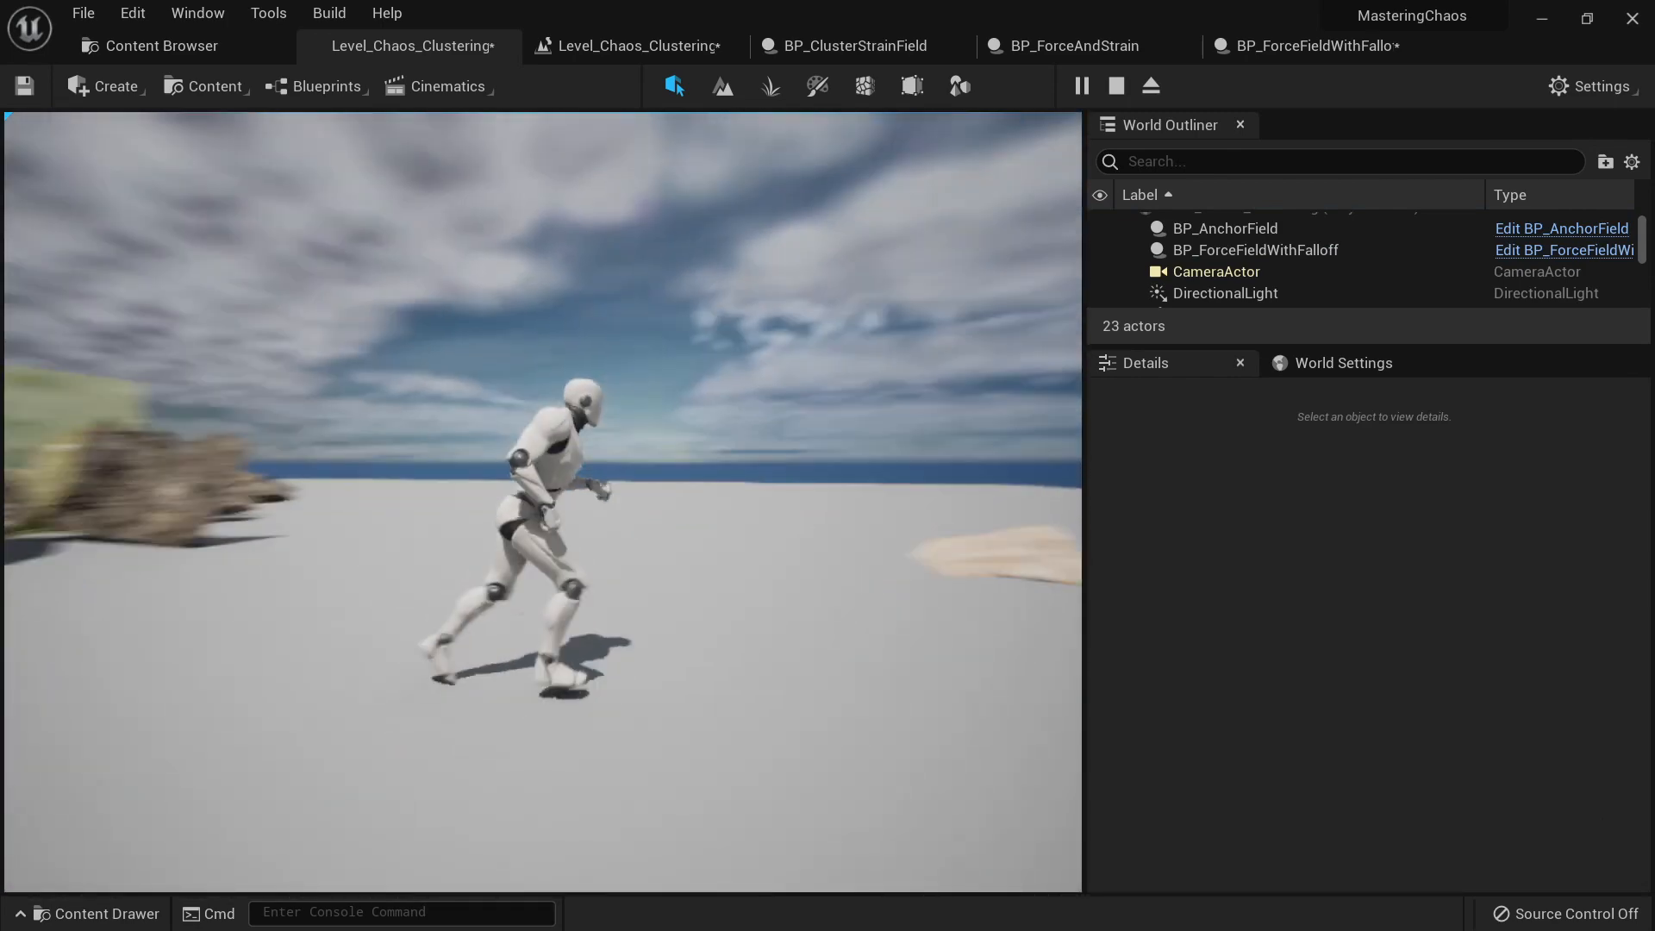
key("Escape")
Step: Add BP_ForceFieldWithFalloff to the FavoriteFields collection and open the collection to review its field blueprints
left_click(226, 48)
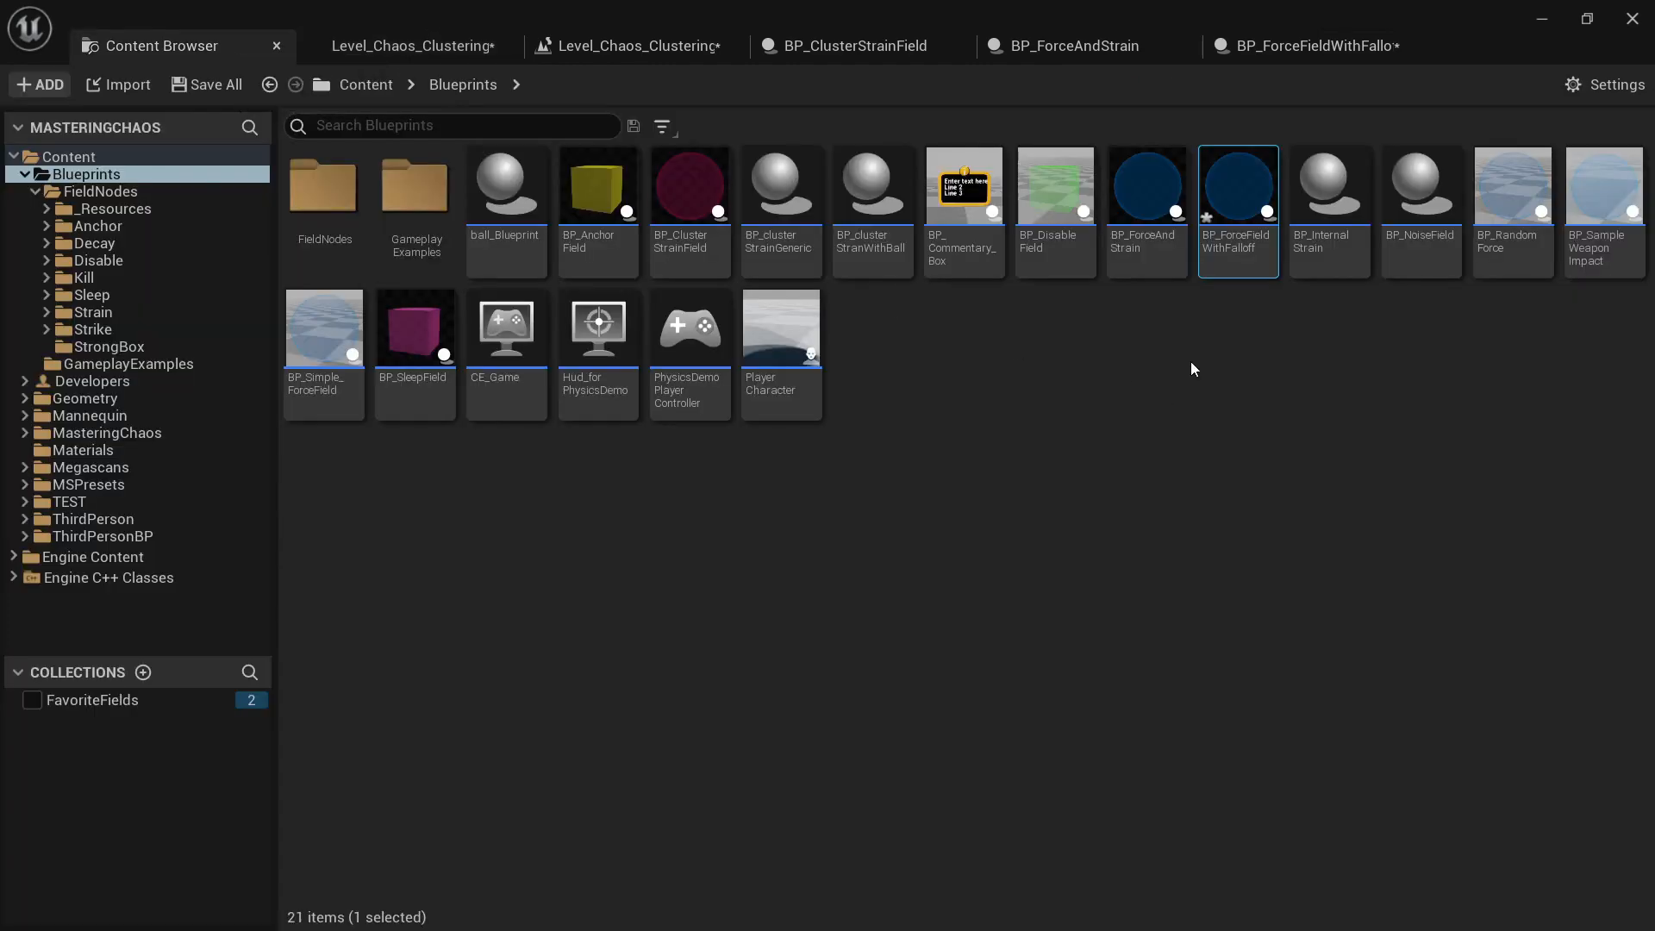
left_click_drag(1211, 263, 152, 701)
left_click(143, 702)
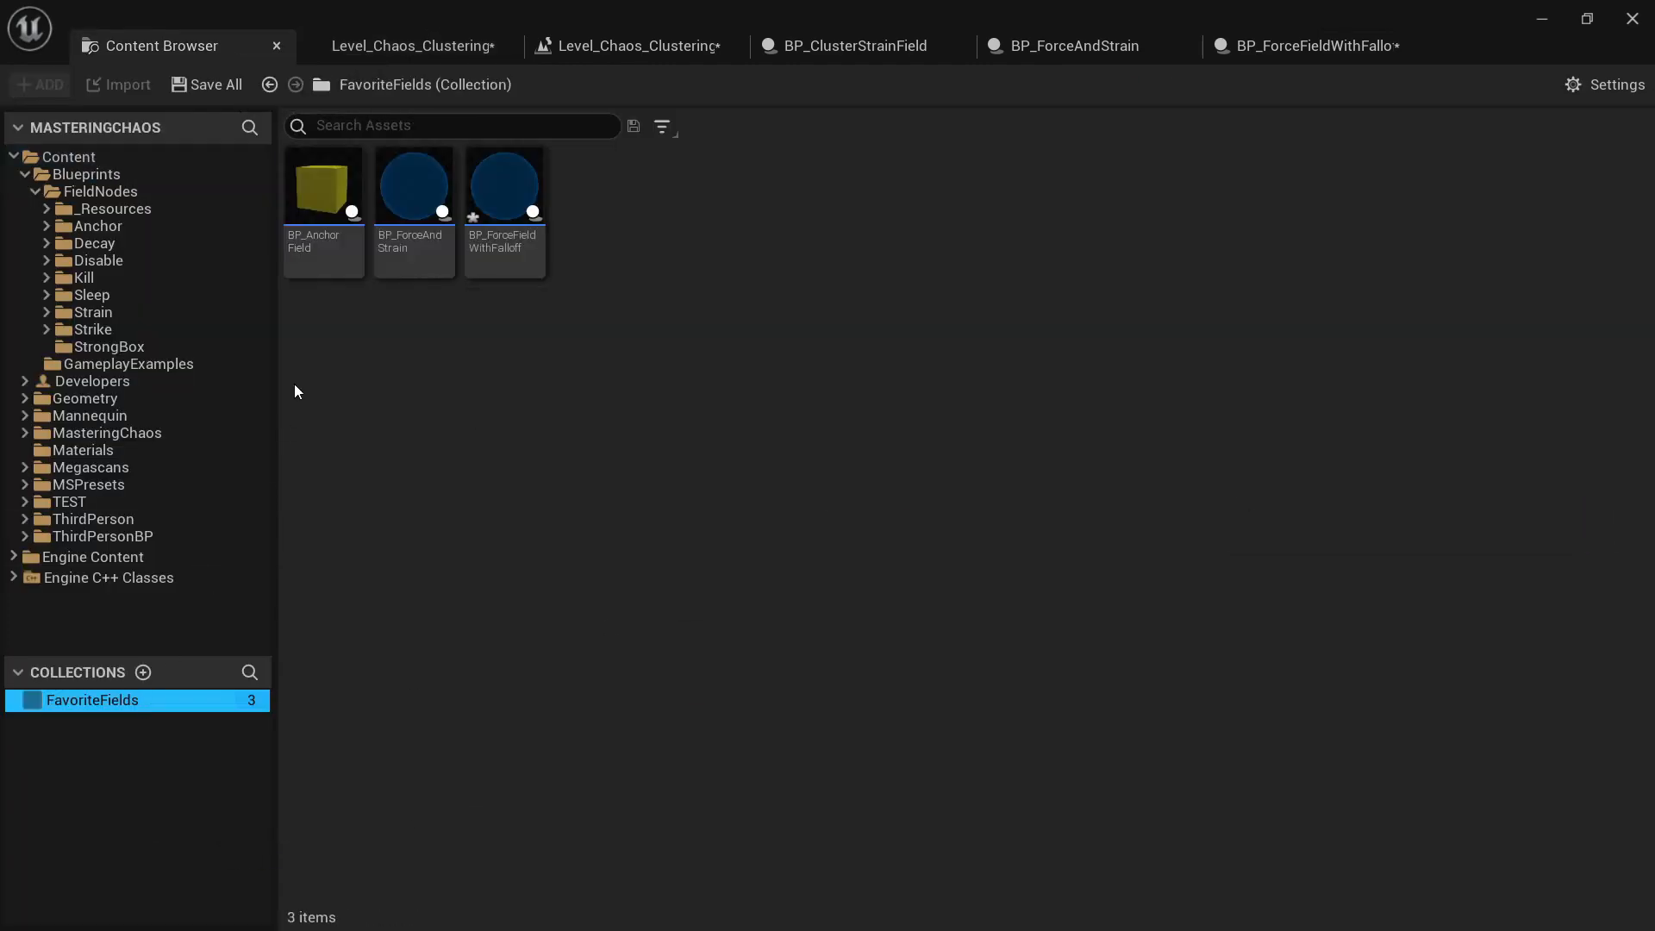
left_click(303, 250)
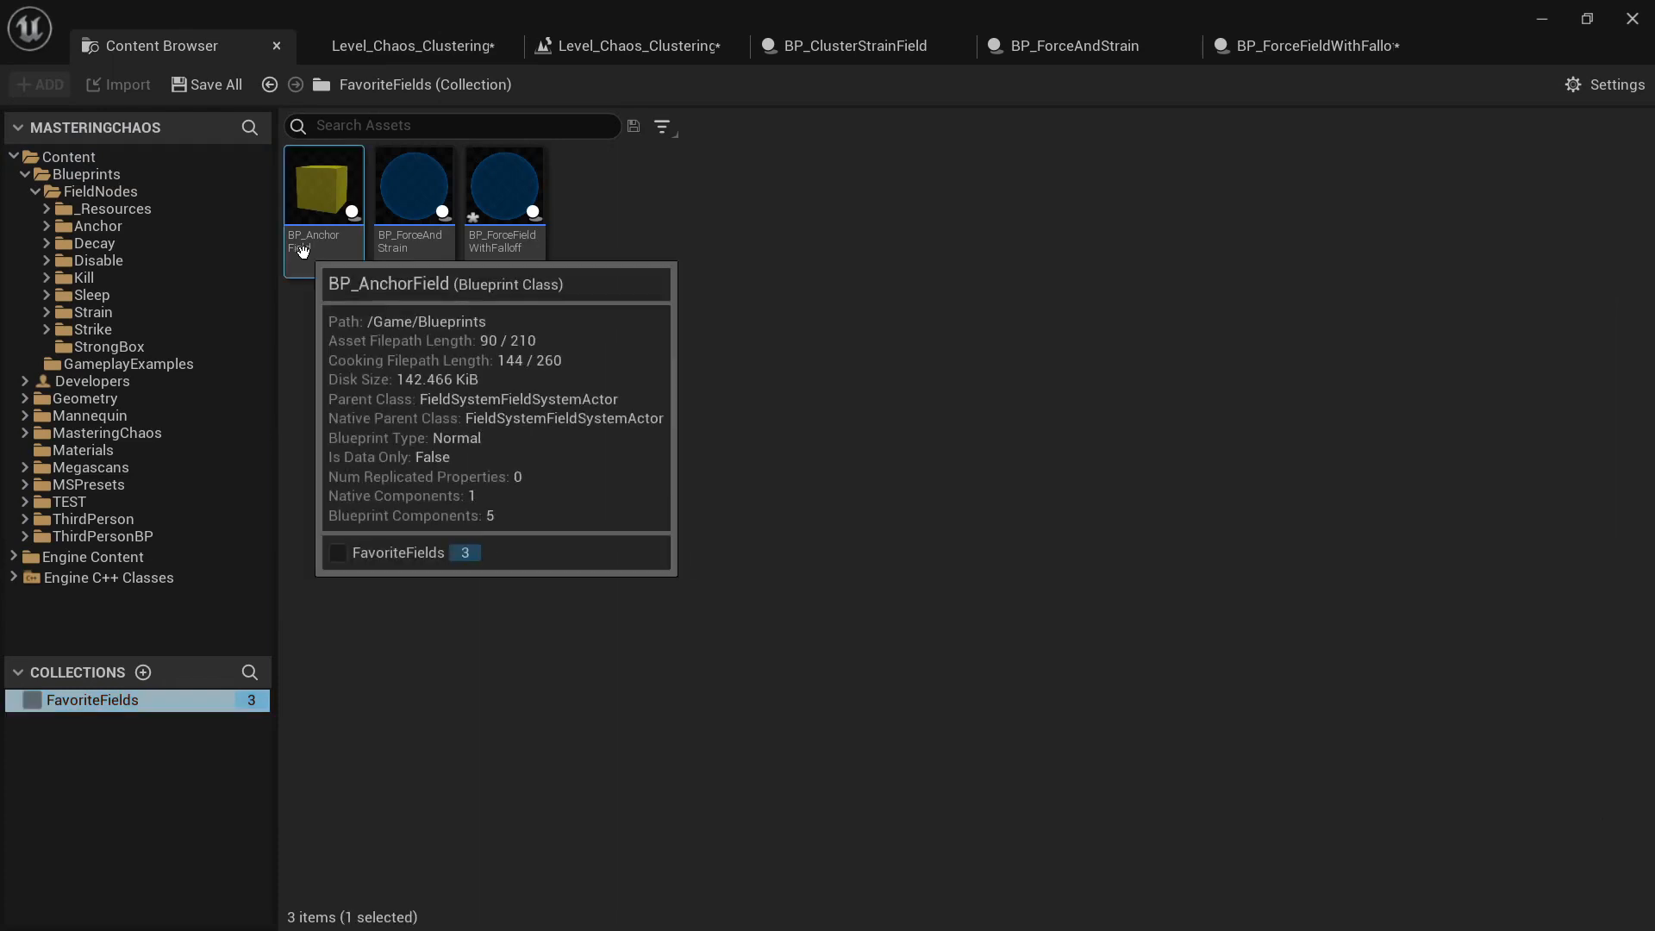
left_click(427, 246)
left_click(509, 263)
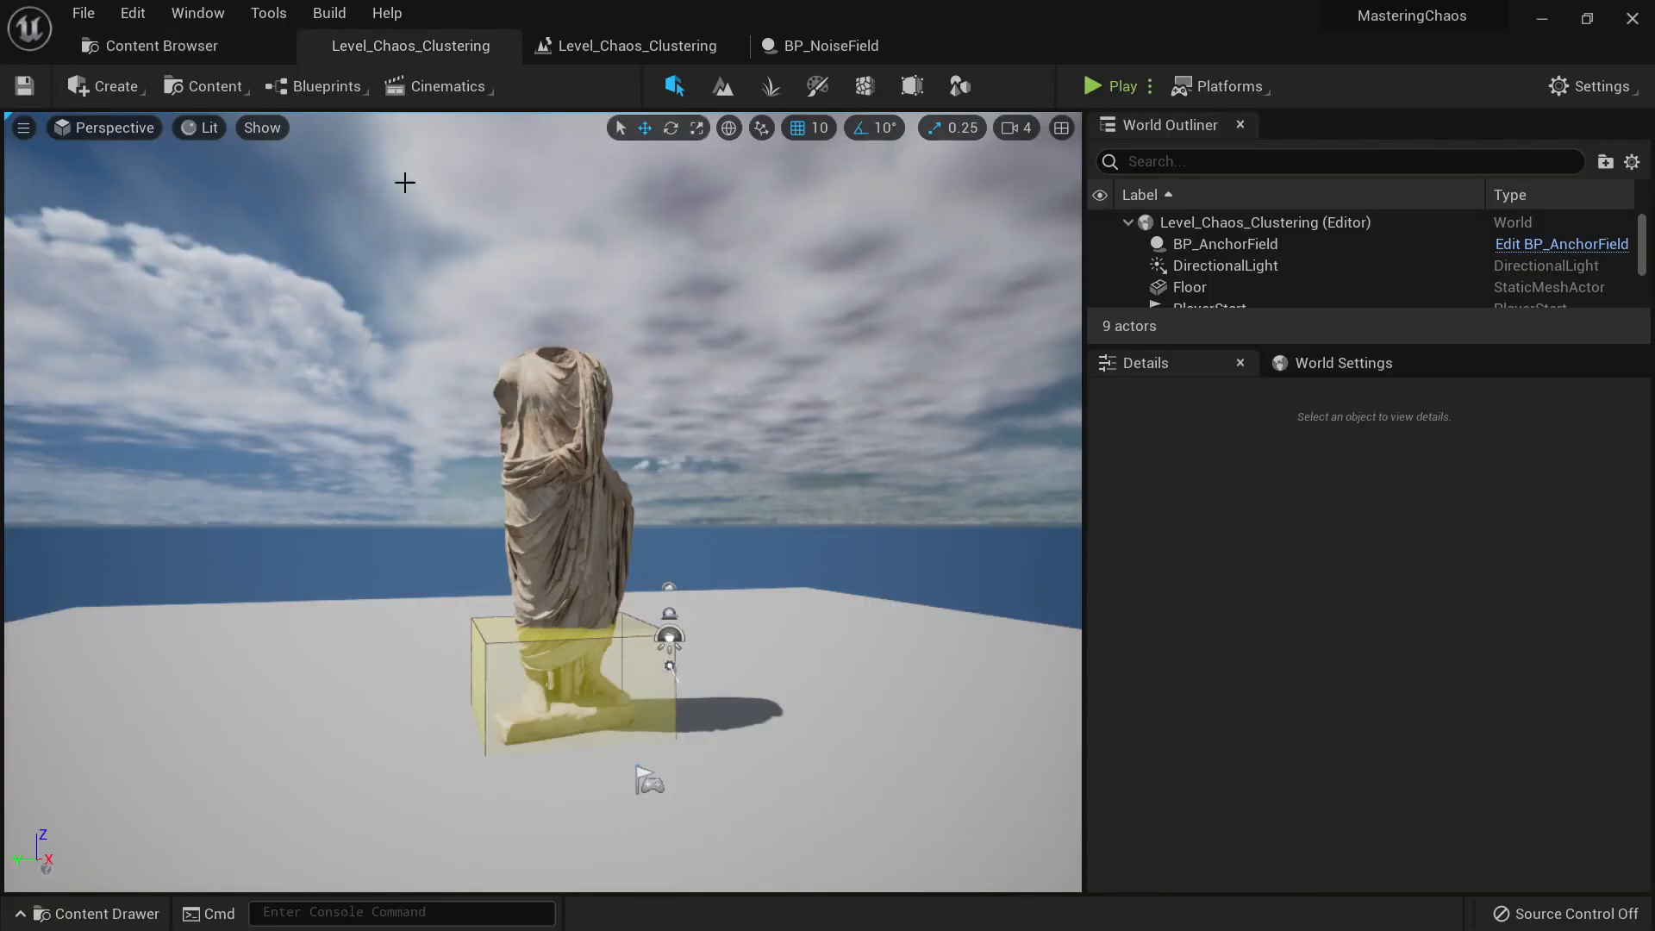
Step: Place BP_NoiseField from the Blueprints folder beside the statue and scale it to 6, 6, 25
left_click(193, 48)
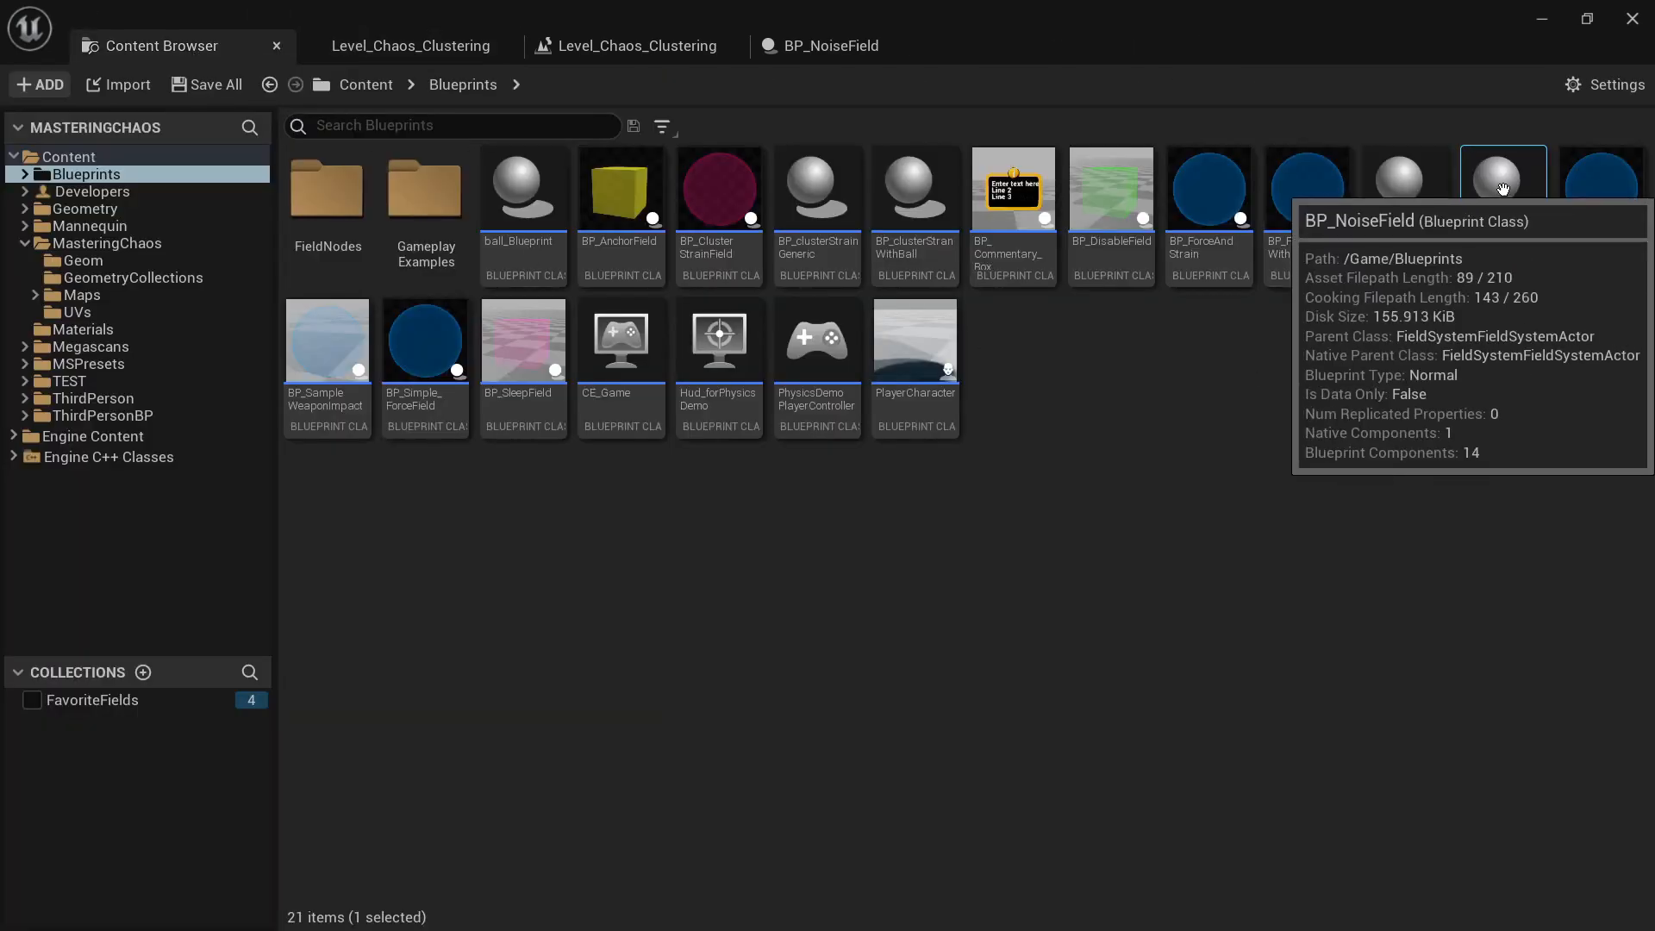
left_click_drag(1508, 251, 621, 767)
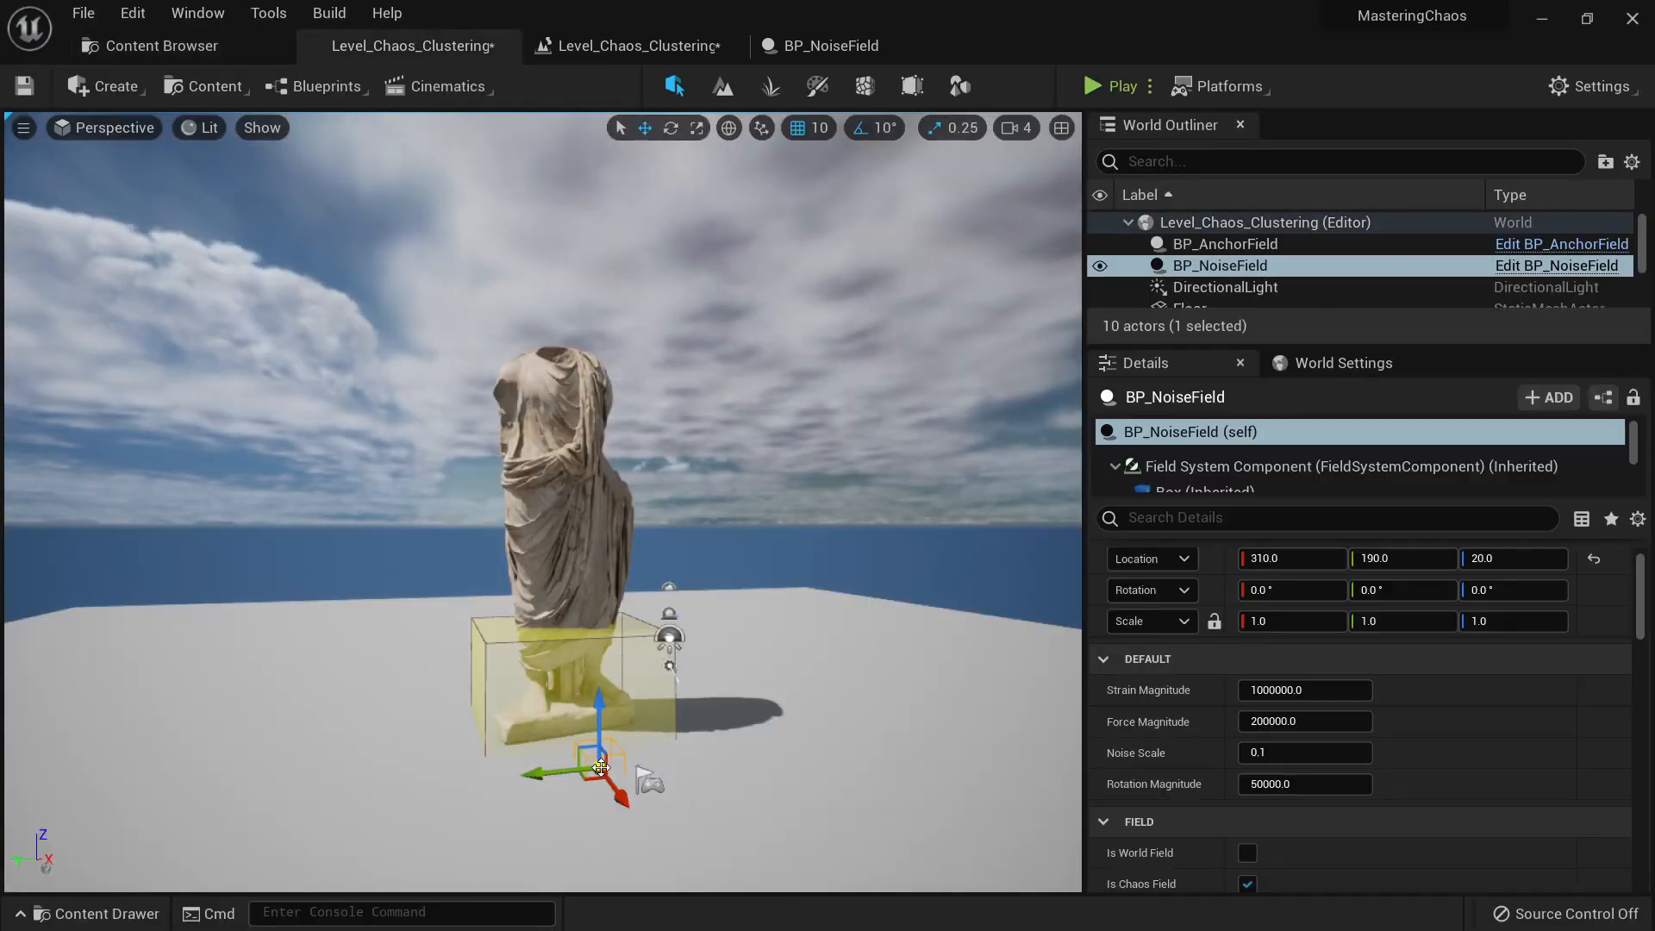
right_click_drag(621, 767, 617, 788)
key("r")
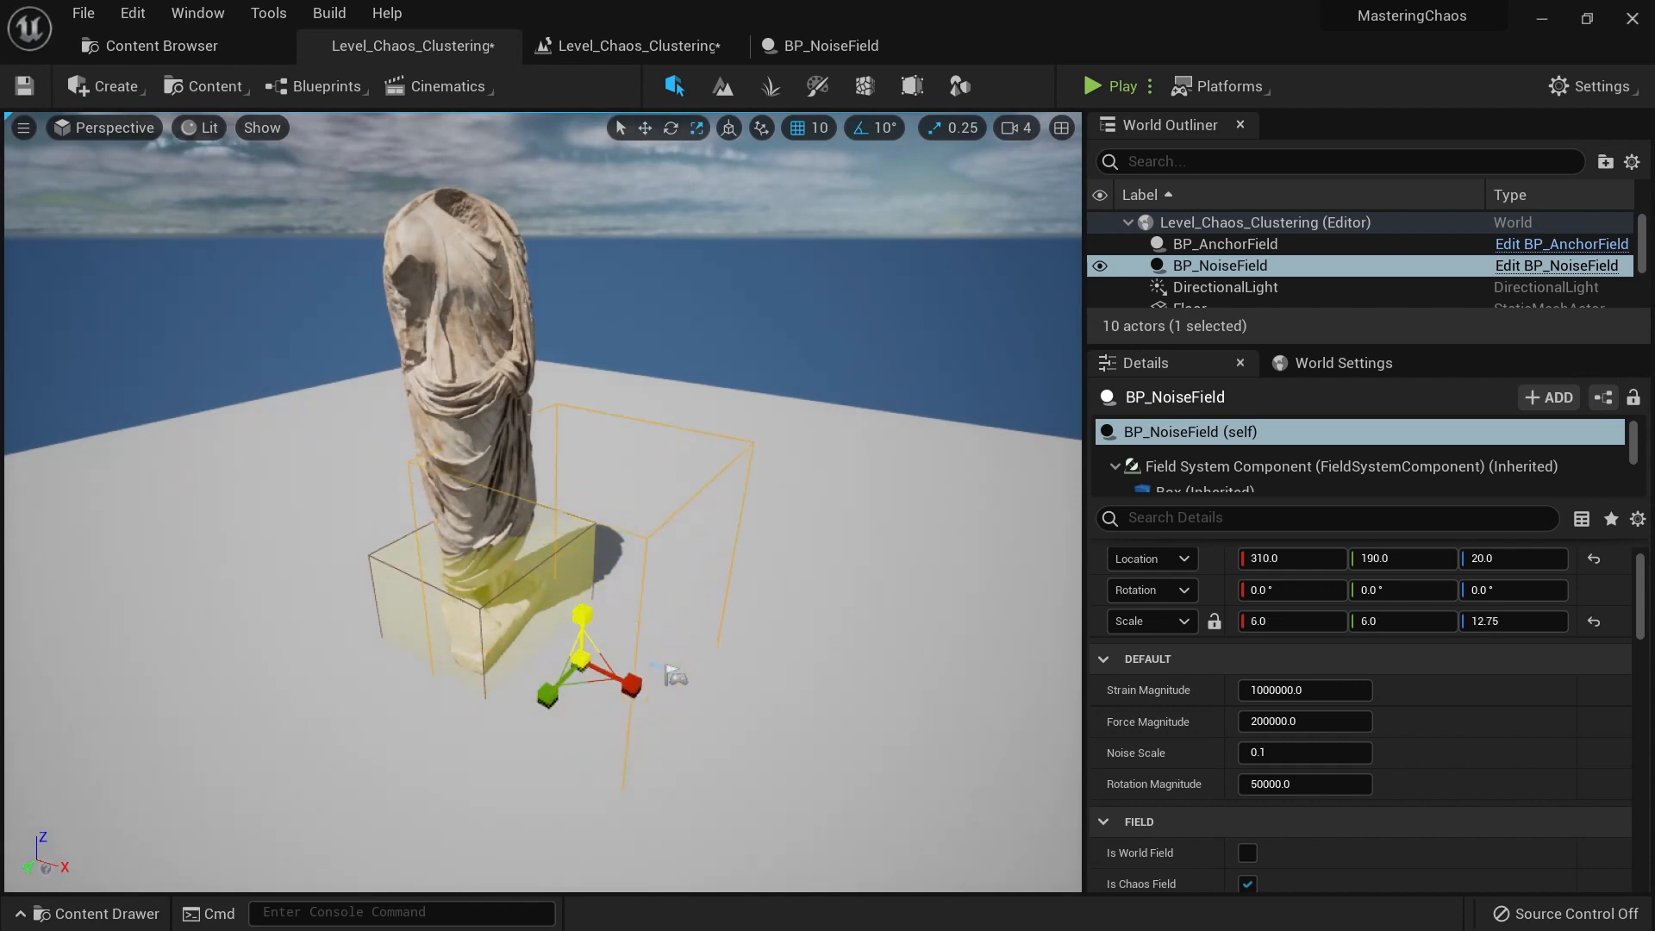
right_click_drag(613, 478, 604, 500)
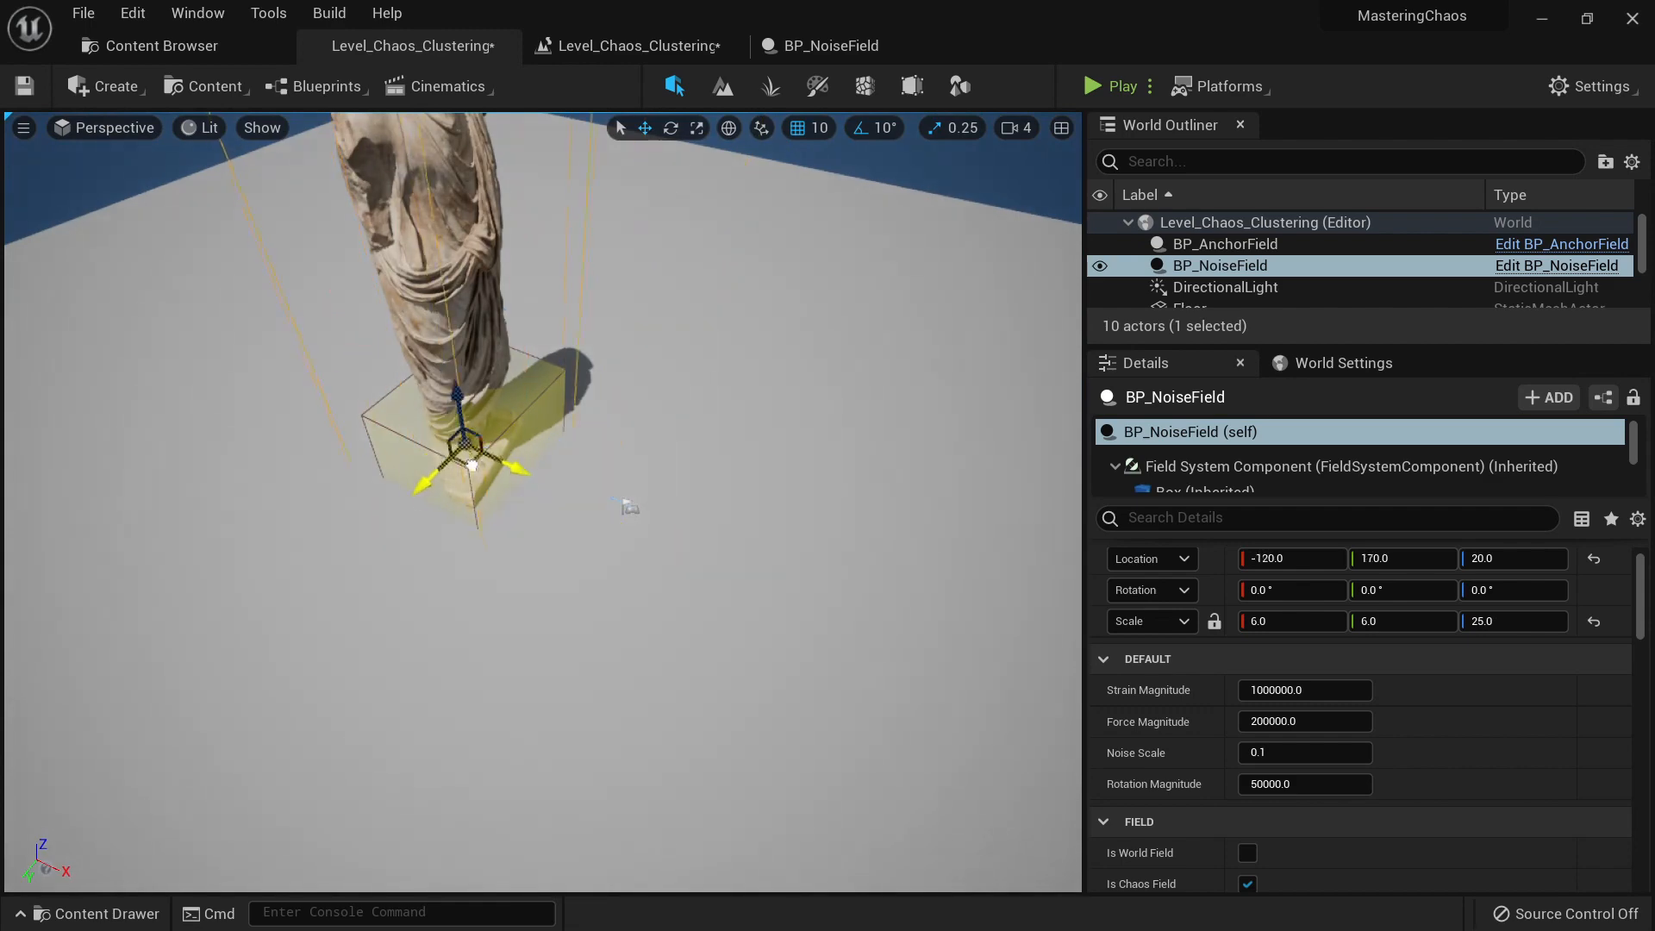
Step: Move BP_NoiseField around the statue to -30, 230, 200 and enlarge its X and Y scale to 8.75
left_click_drag(471, 465, 474, 468)
right_click_drag(474, 468, 473, 444)
key("r")
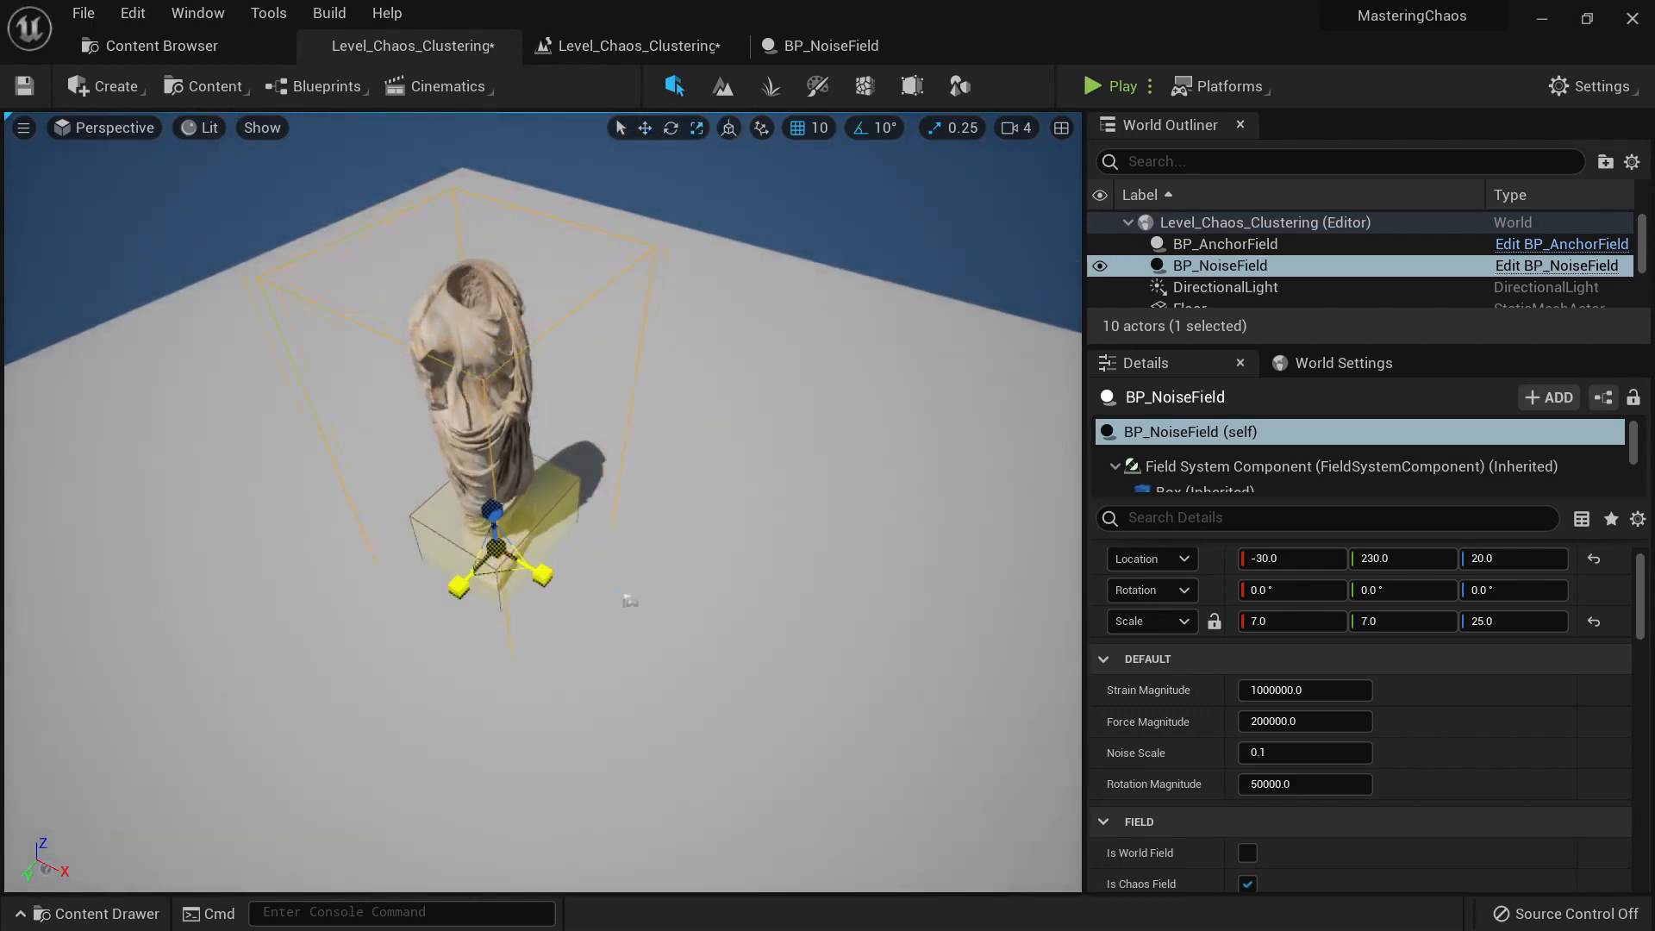
right_click_drag(504, 570, 371, 470)
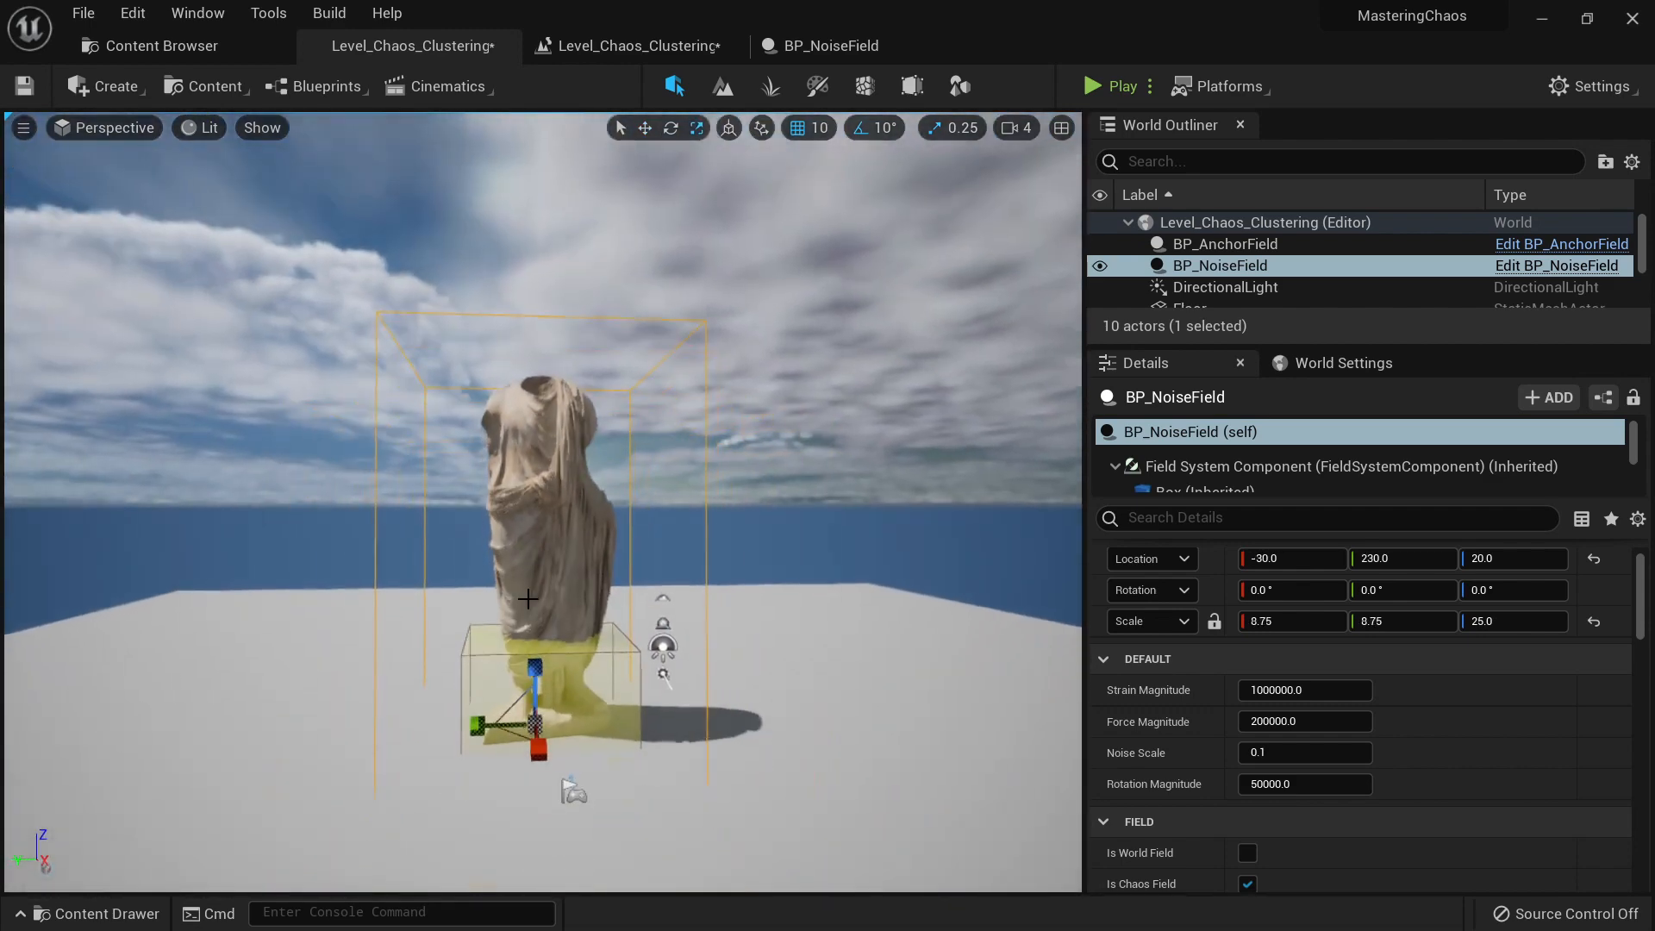
key("w")
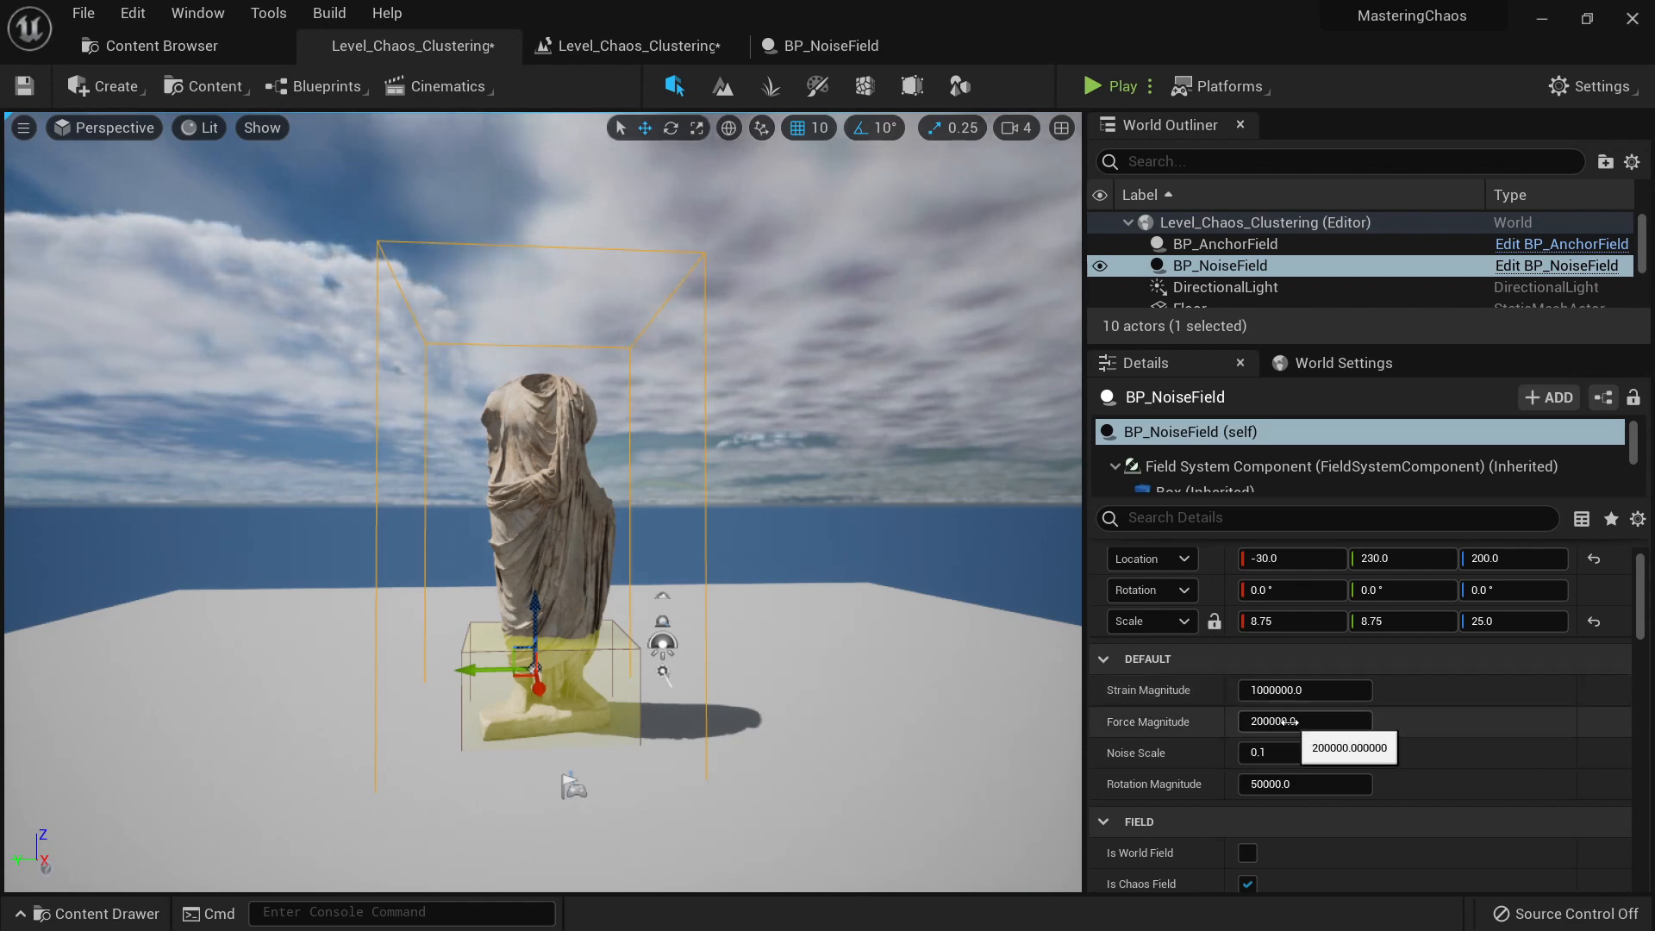
key("a")
right_click_drag(776, 552, 931, 539)
key("w")
right_click_drag(543, 501, 599, 470)
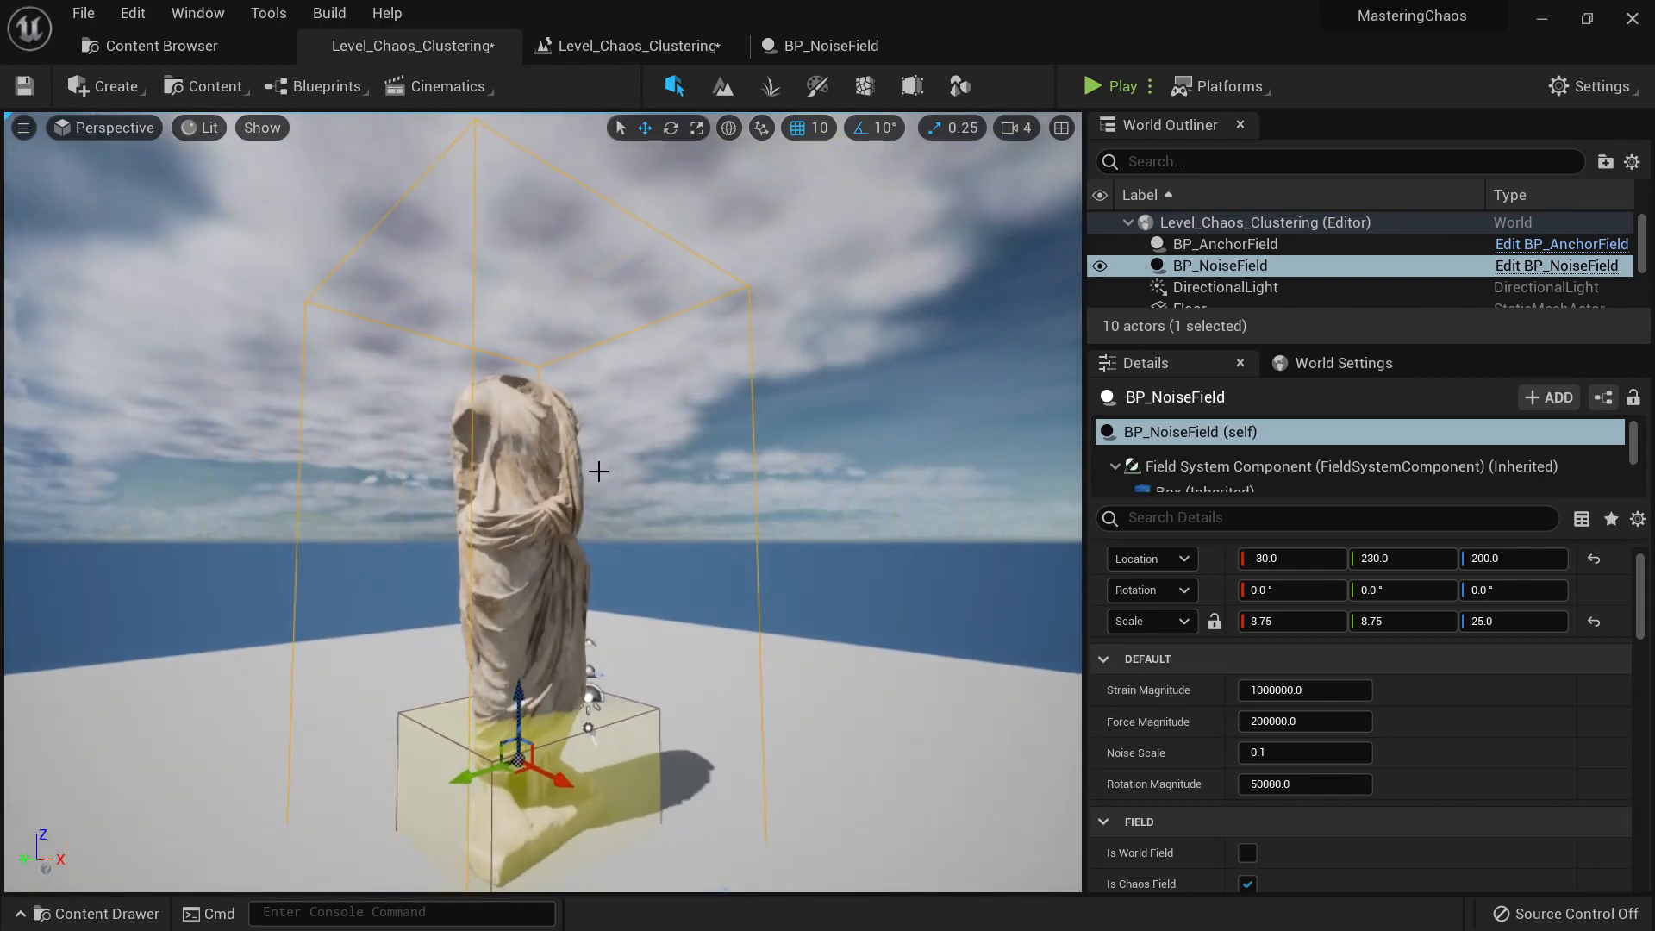
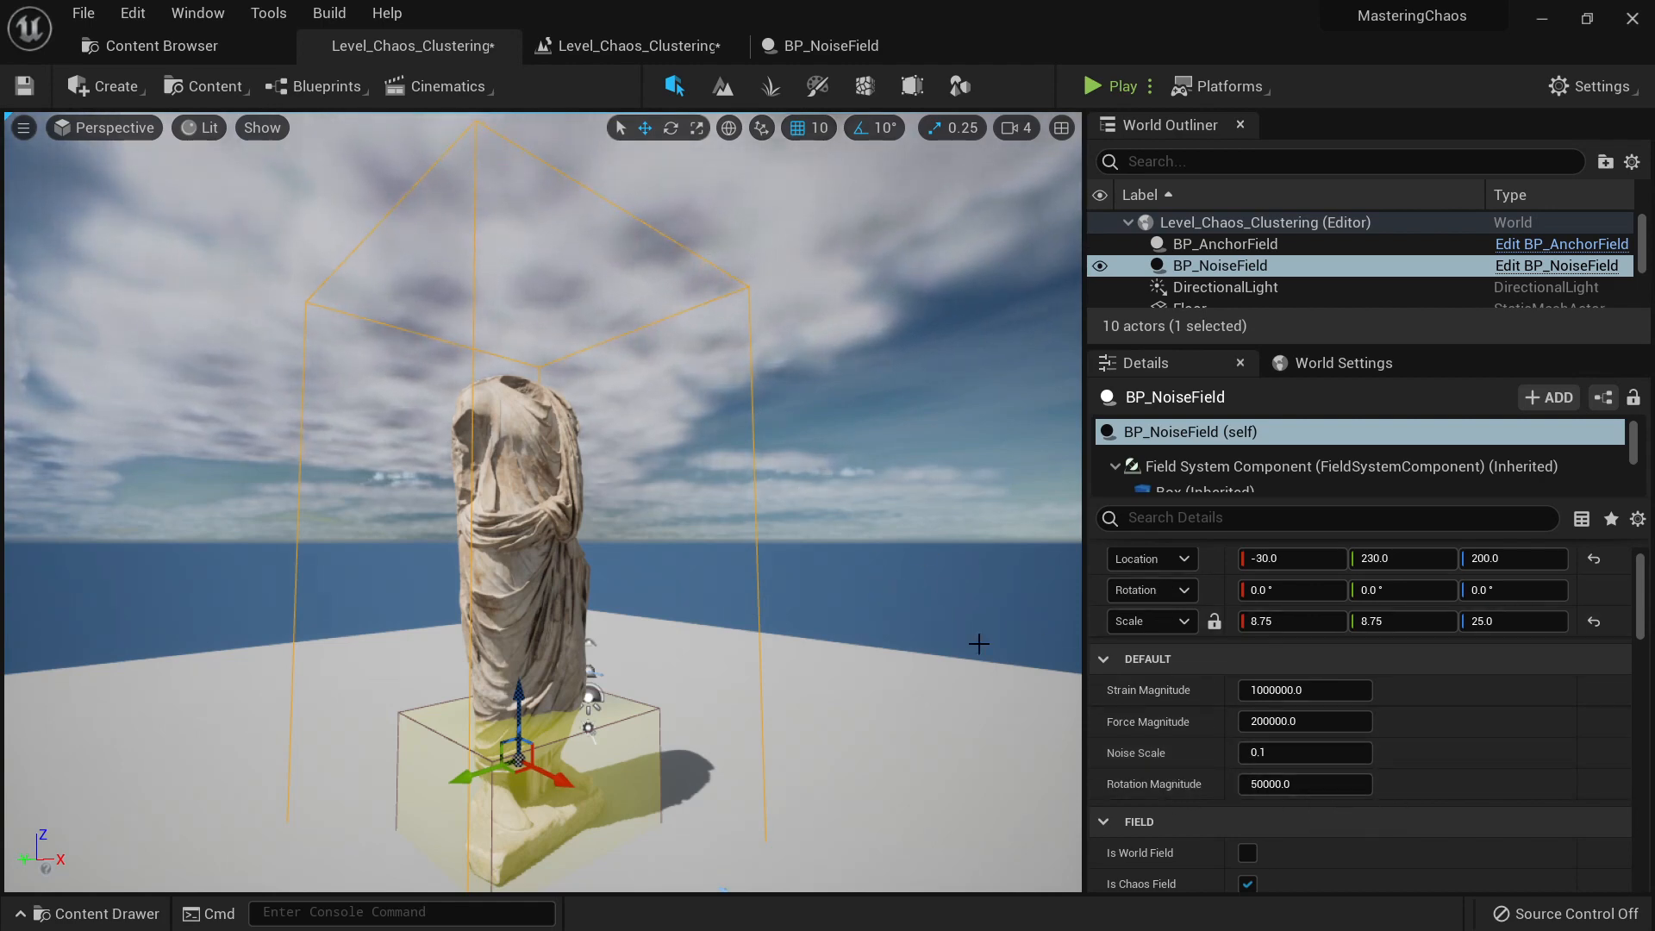
right_click_drag(593, 696, 586, 733)
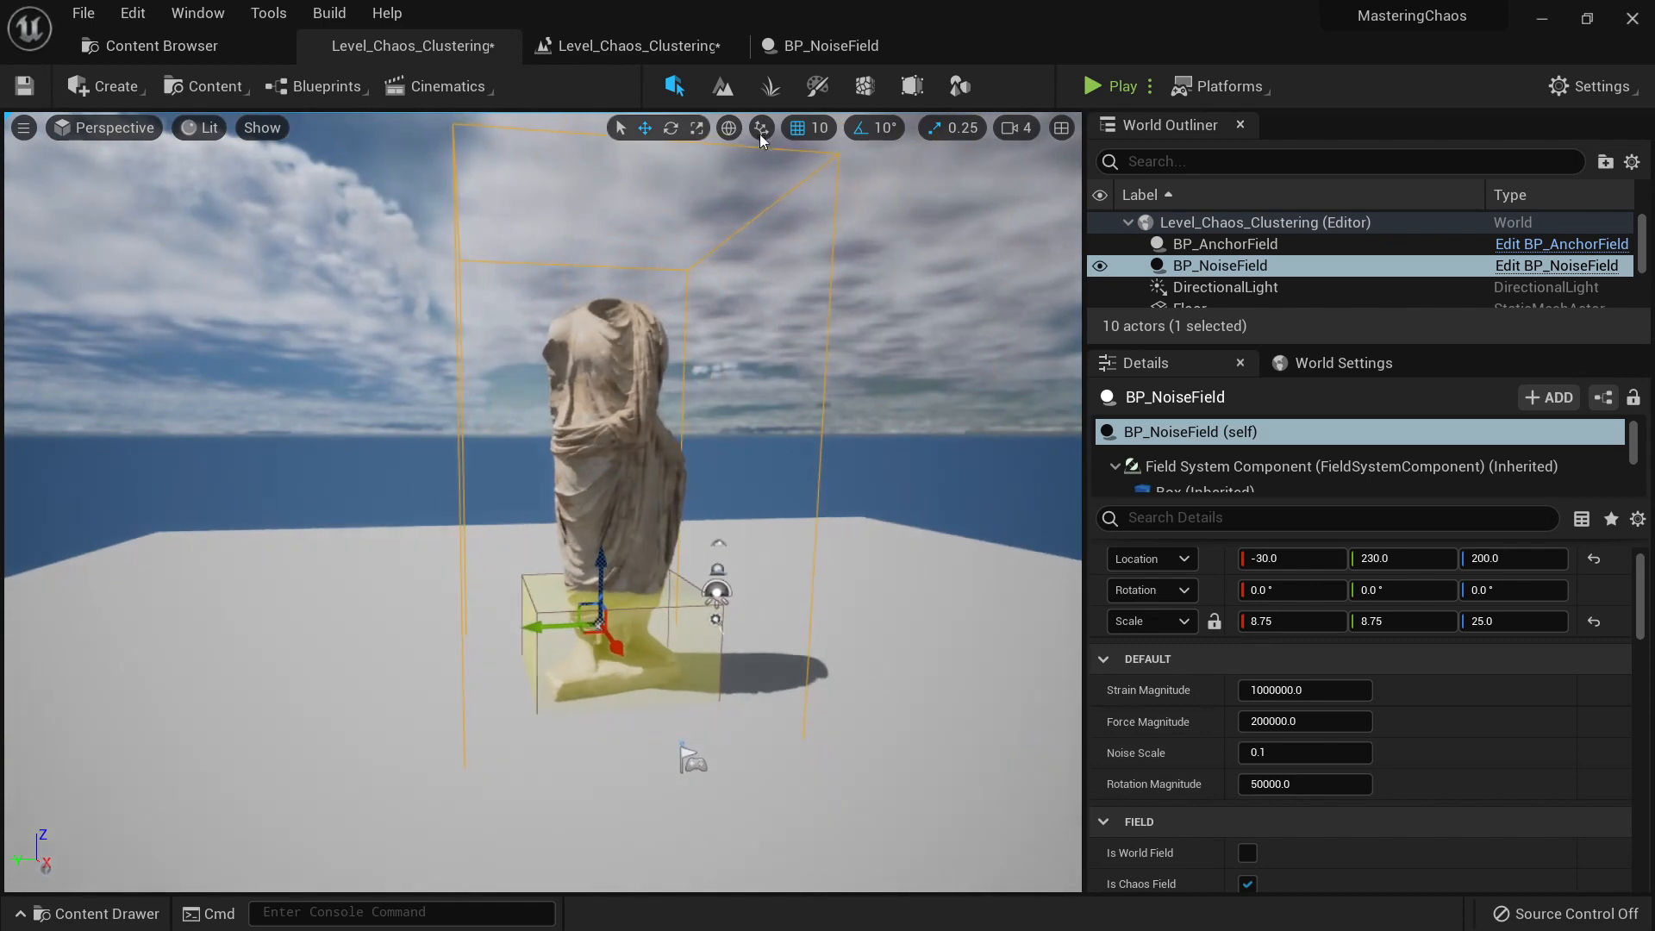
Step: Open BP_NoiseField's event graph and examine the Toggle Field custom event
left_click(807, 47)
left_click(533, 576)
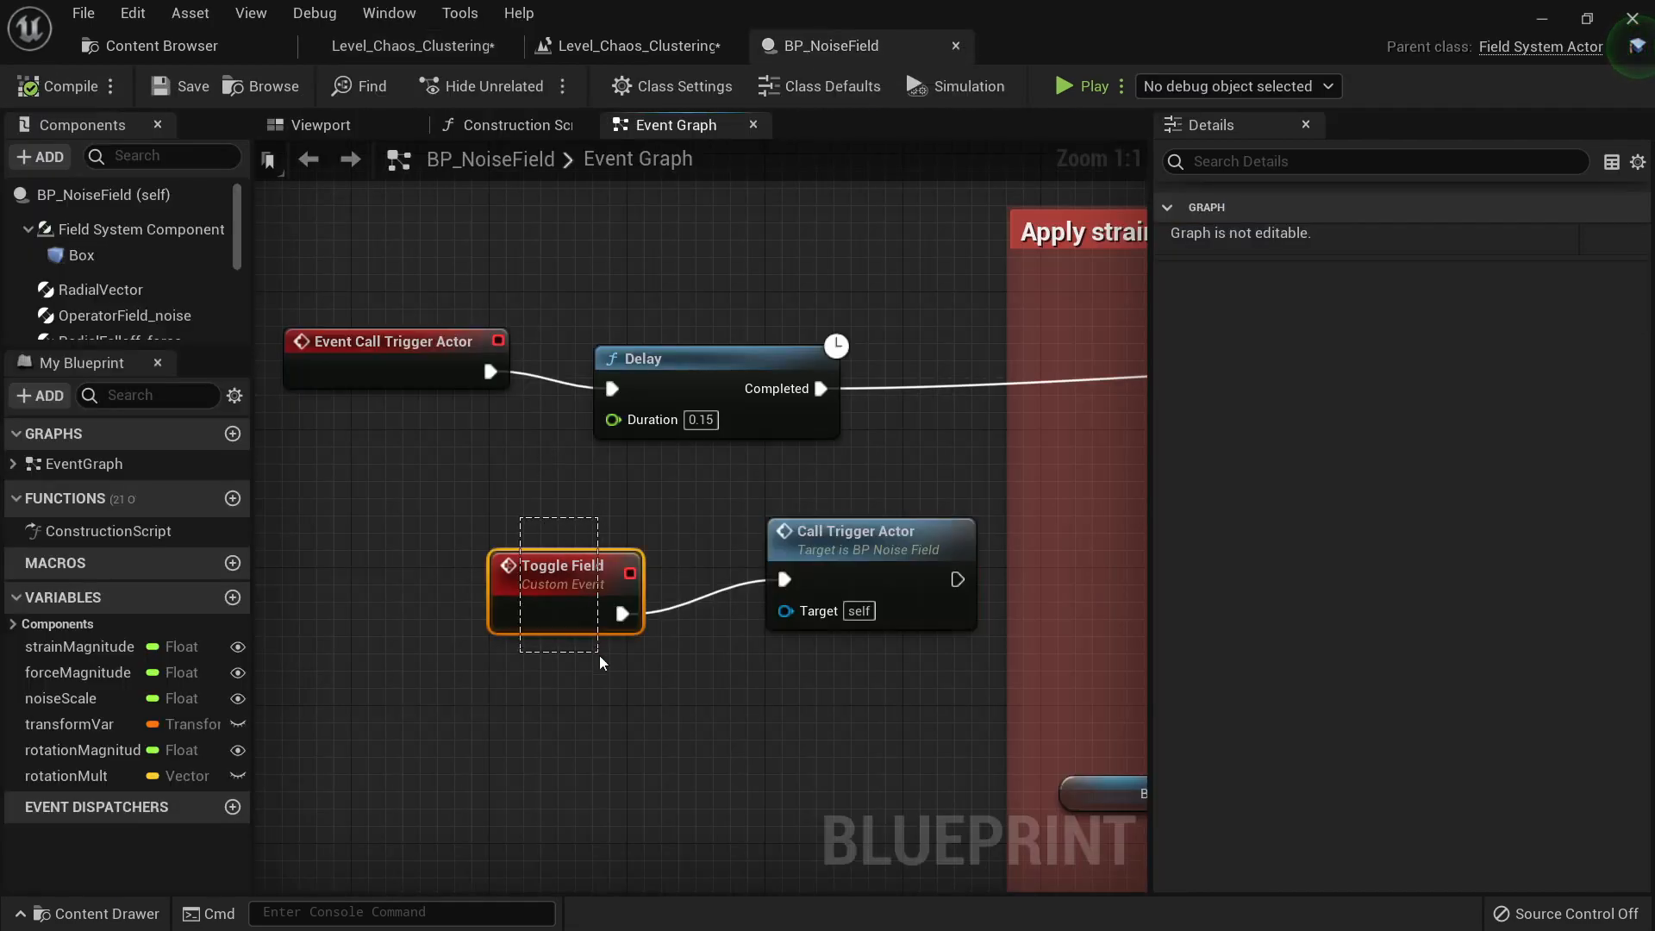
left_click(571, 764)
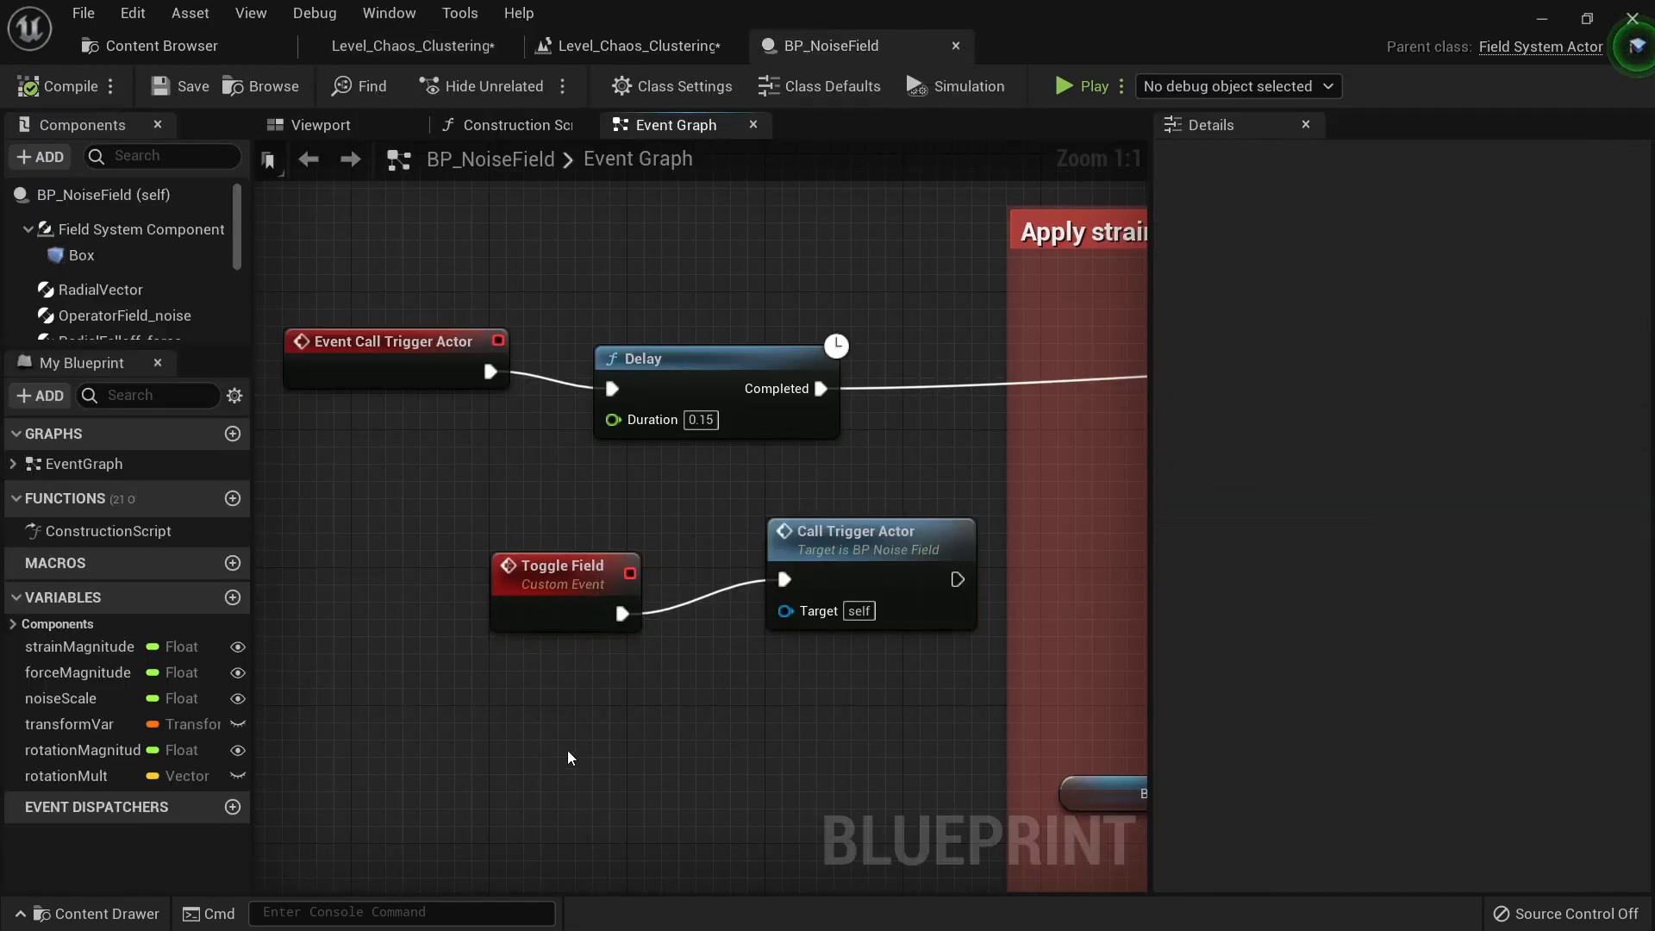
right_click(568, 758)
type("custom")
key("Escape")
Step: Add a second Call Trigger Actor node wired from the Toggle Field event's execution output
left_click(798, 556)
left_click(369, 373)
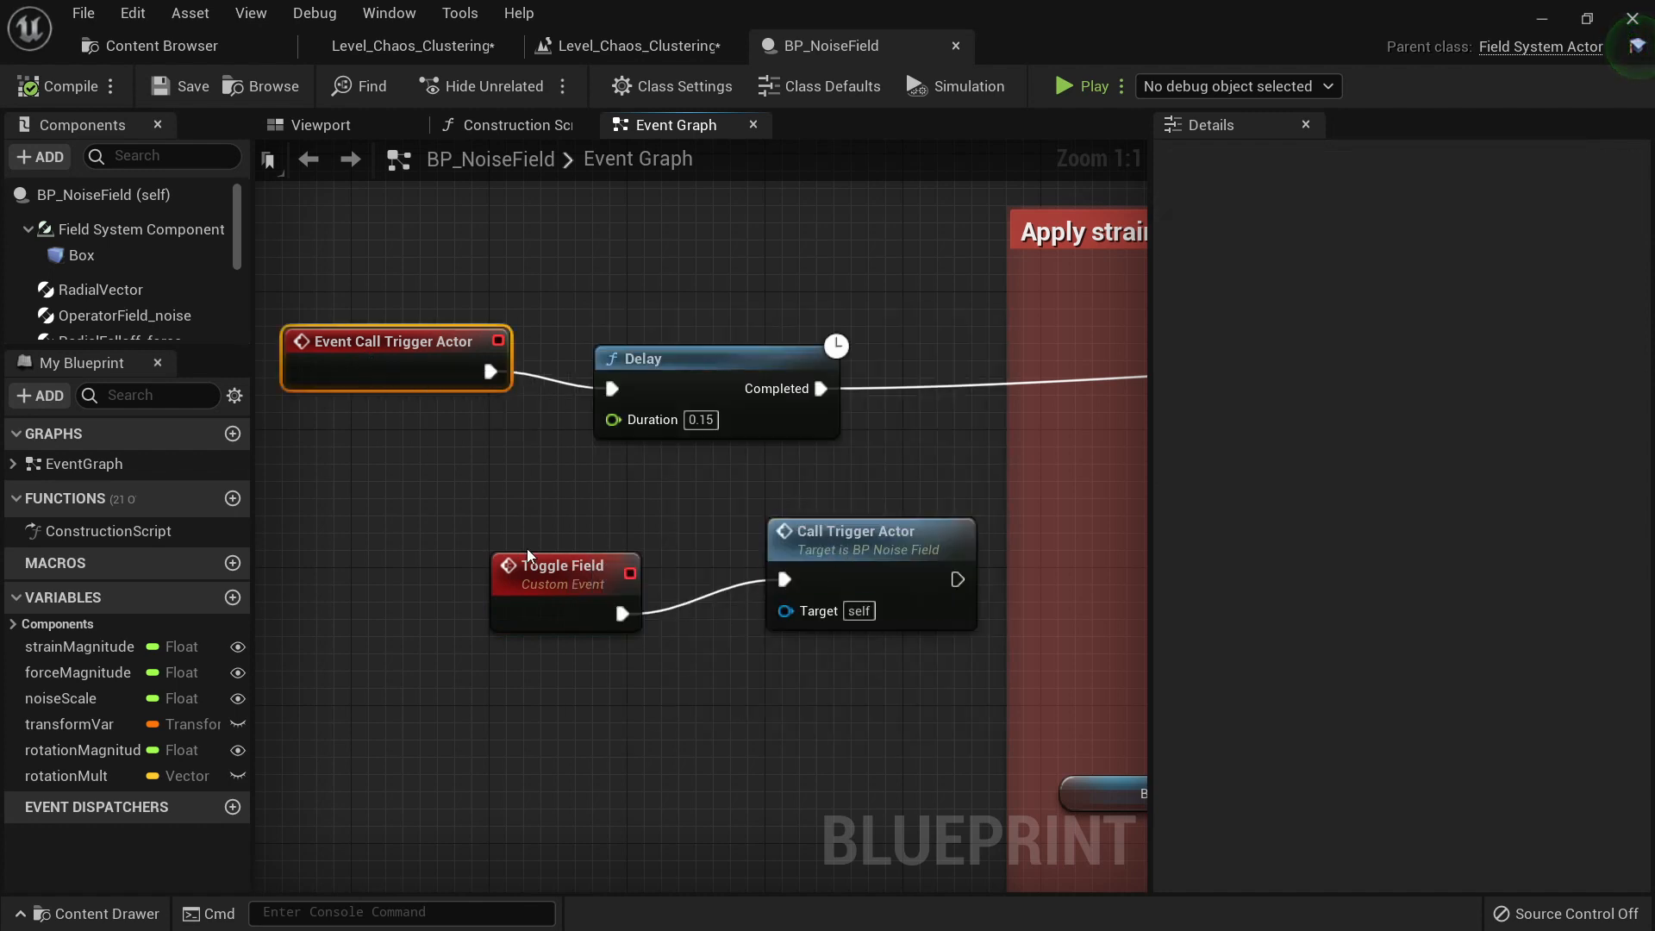
left_click_drag(725, 758, 723, 753)
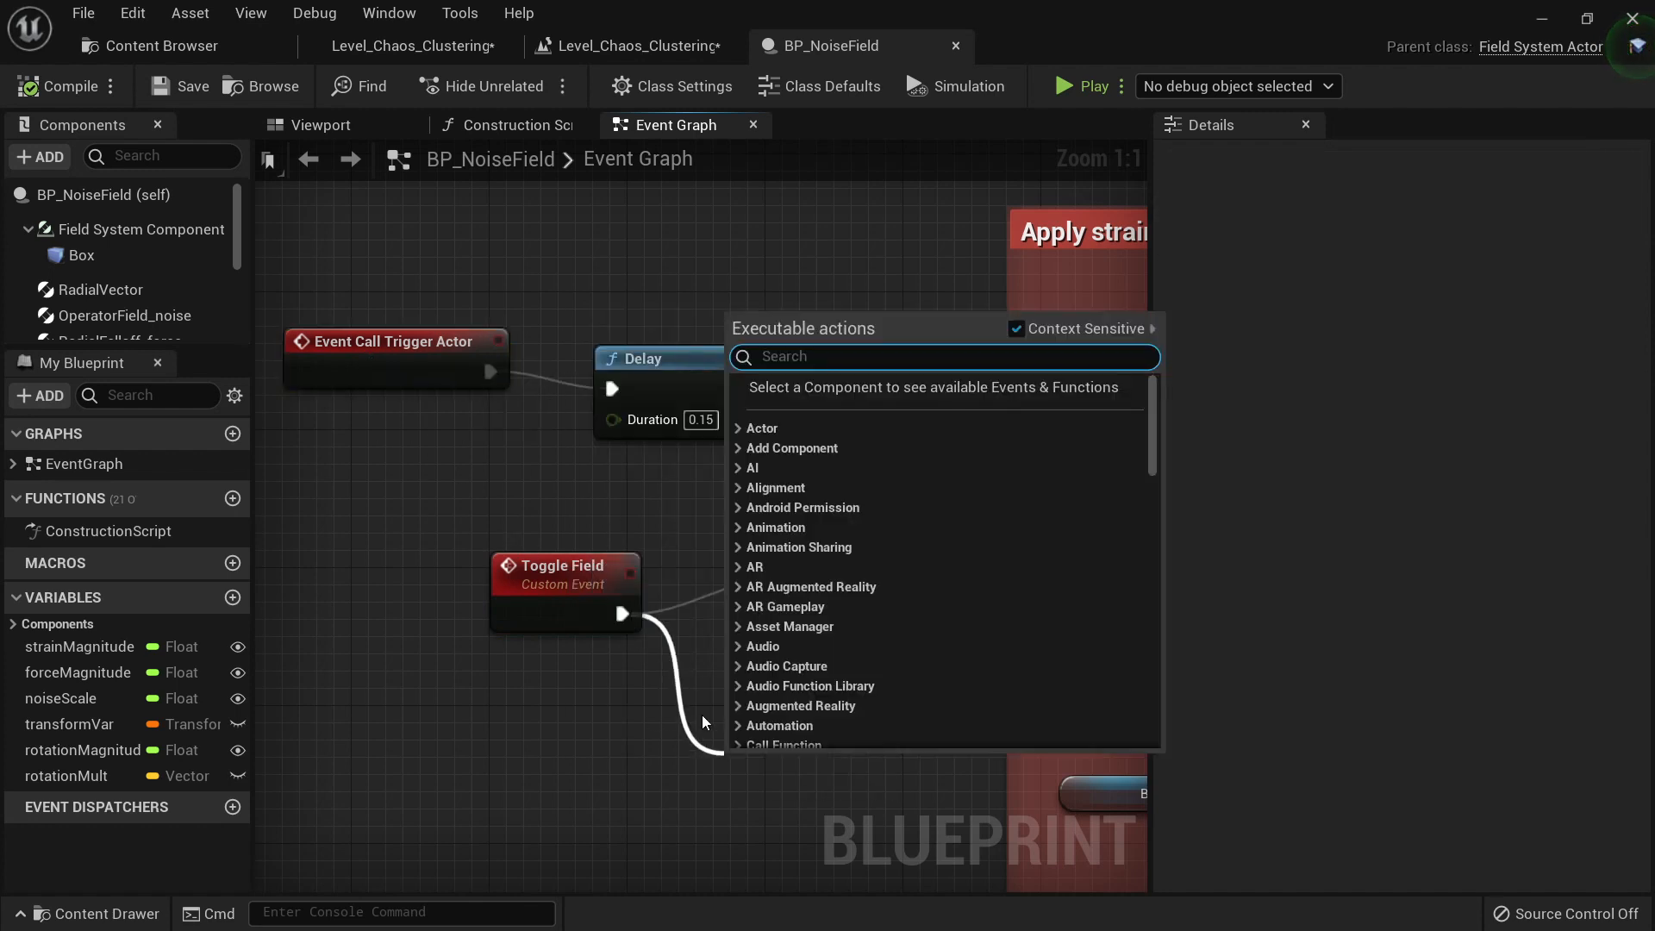
type("calltr")
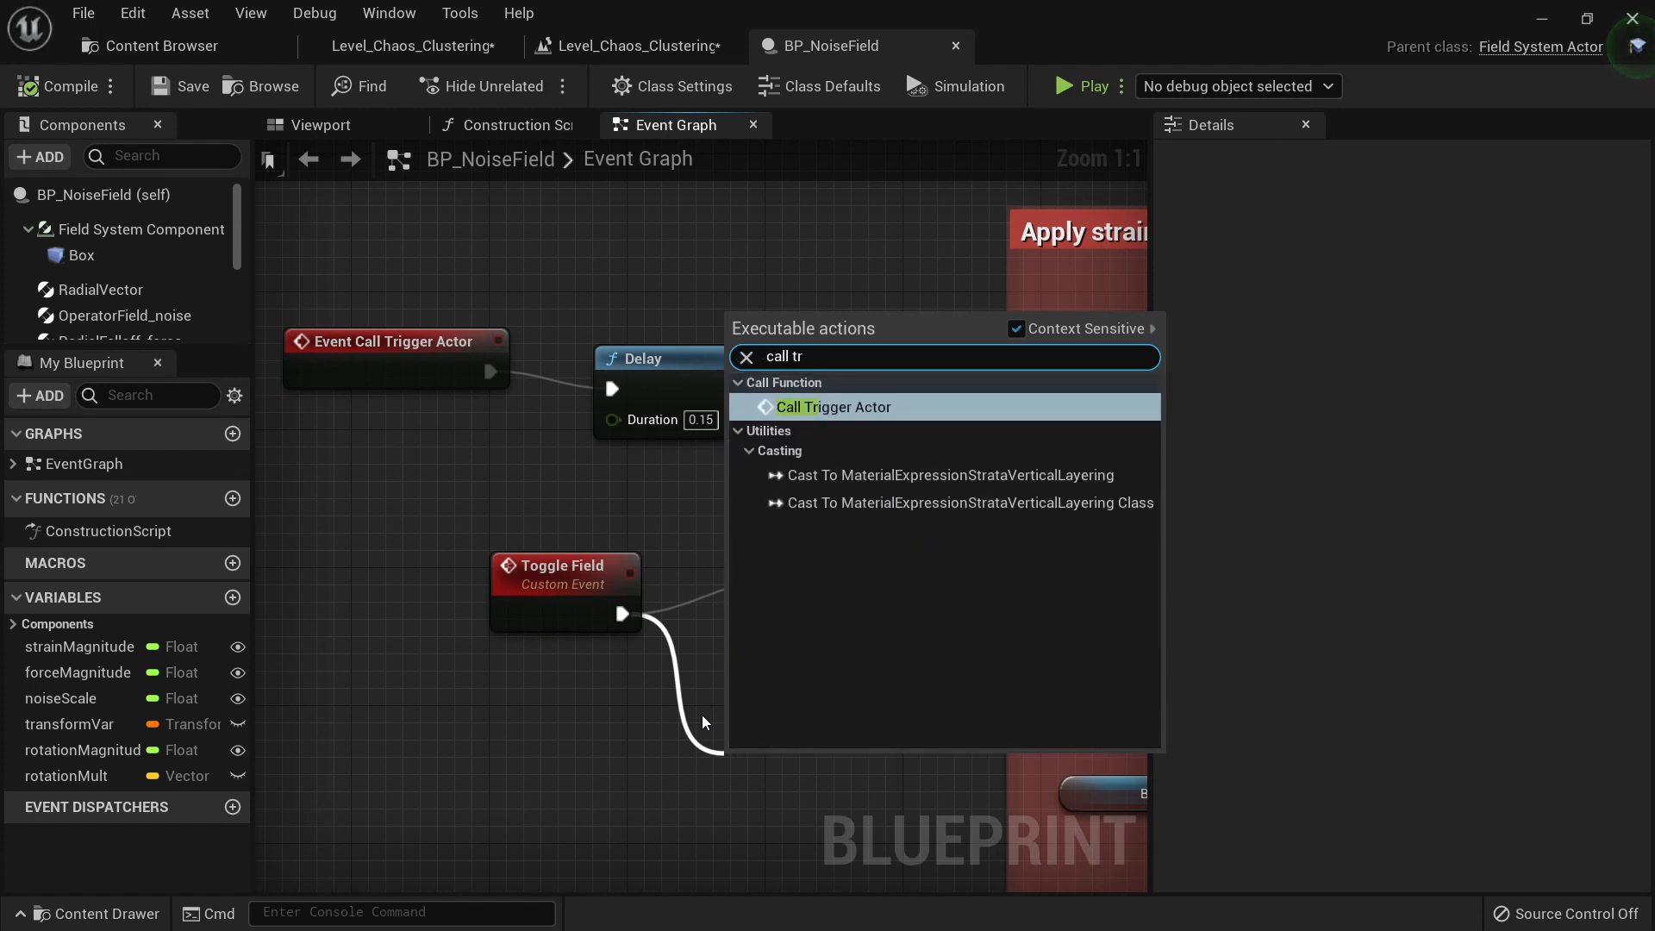
key("Return")
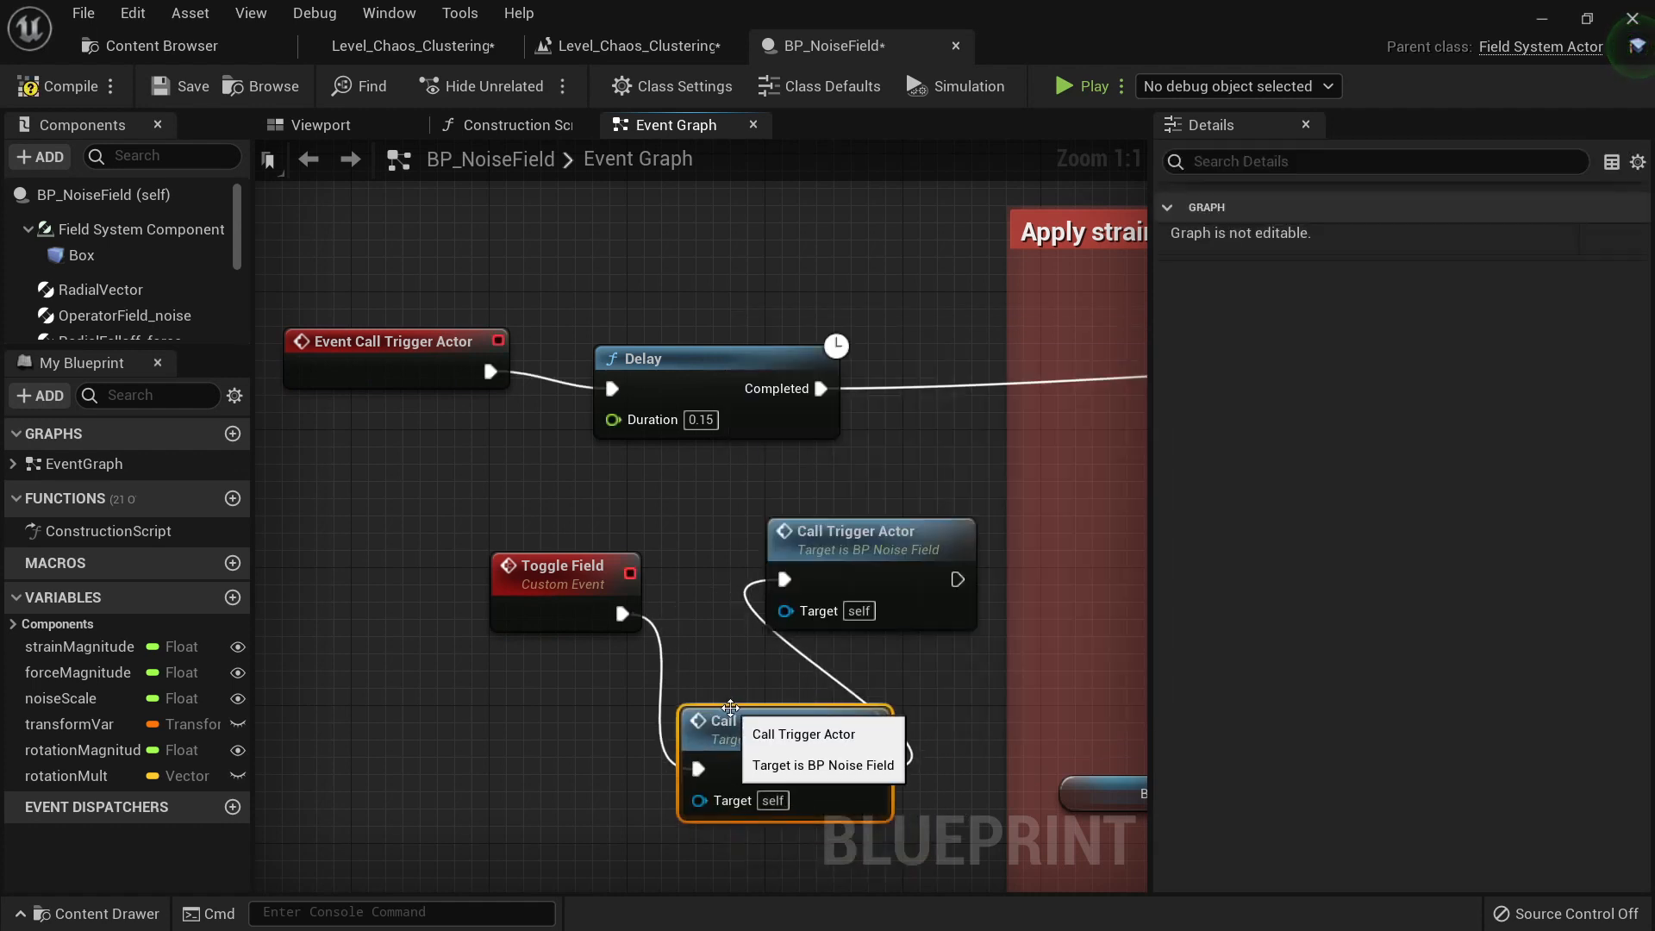
Step: Delete the extra Call Trigger Actor node, wire Toggle Field directly to the remaining one, and compile BP_NoiseField
key("Delete")
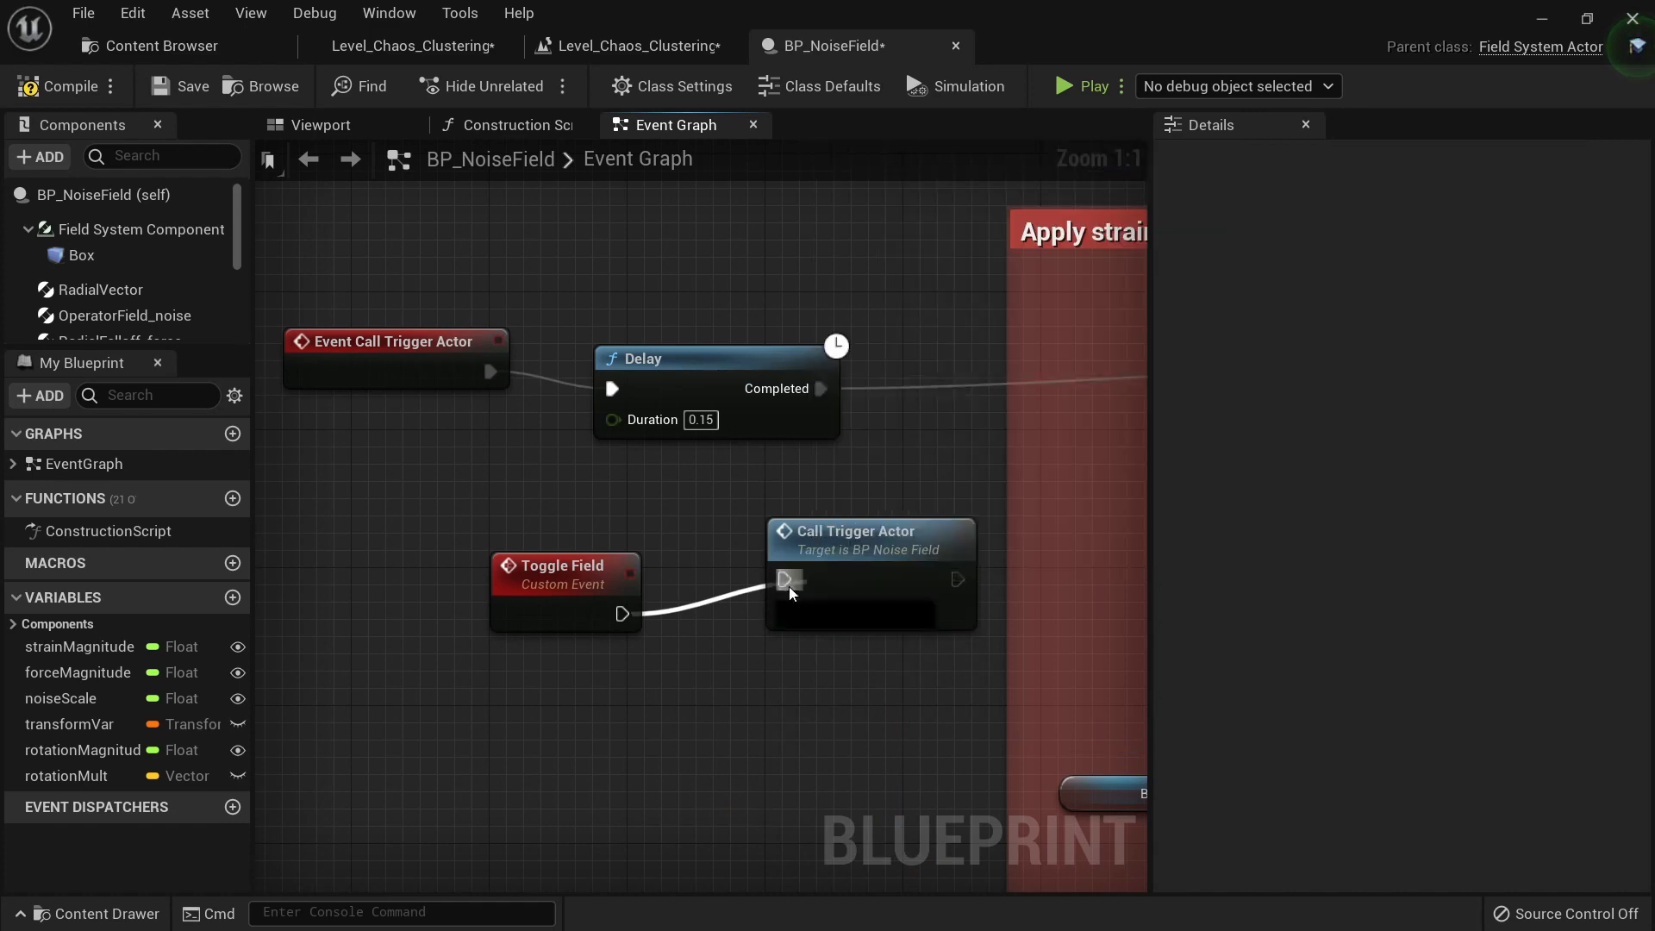
left_click(56, 86)
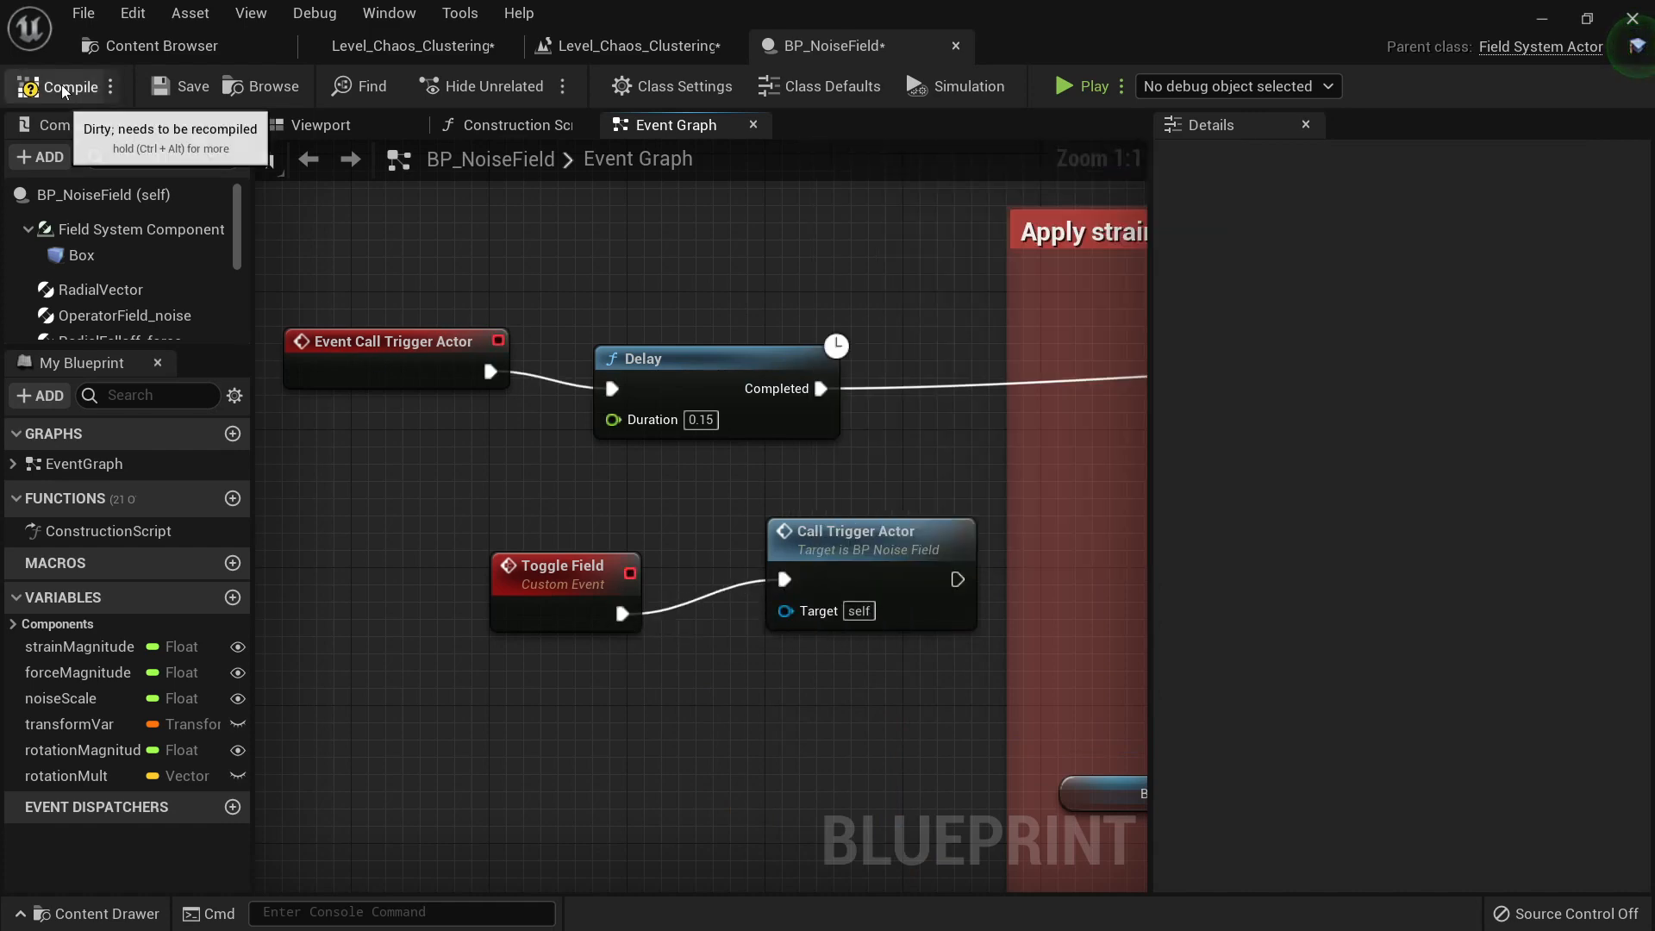
Step: Add a reference to the placed BP_NoiseField actor in the level blueprint's event graph
left_click(634, 45)
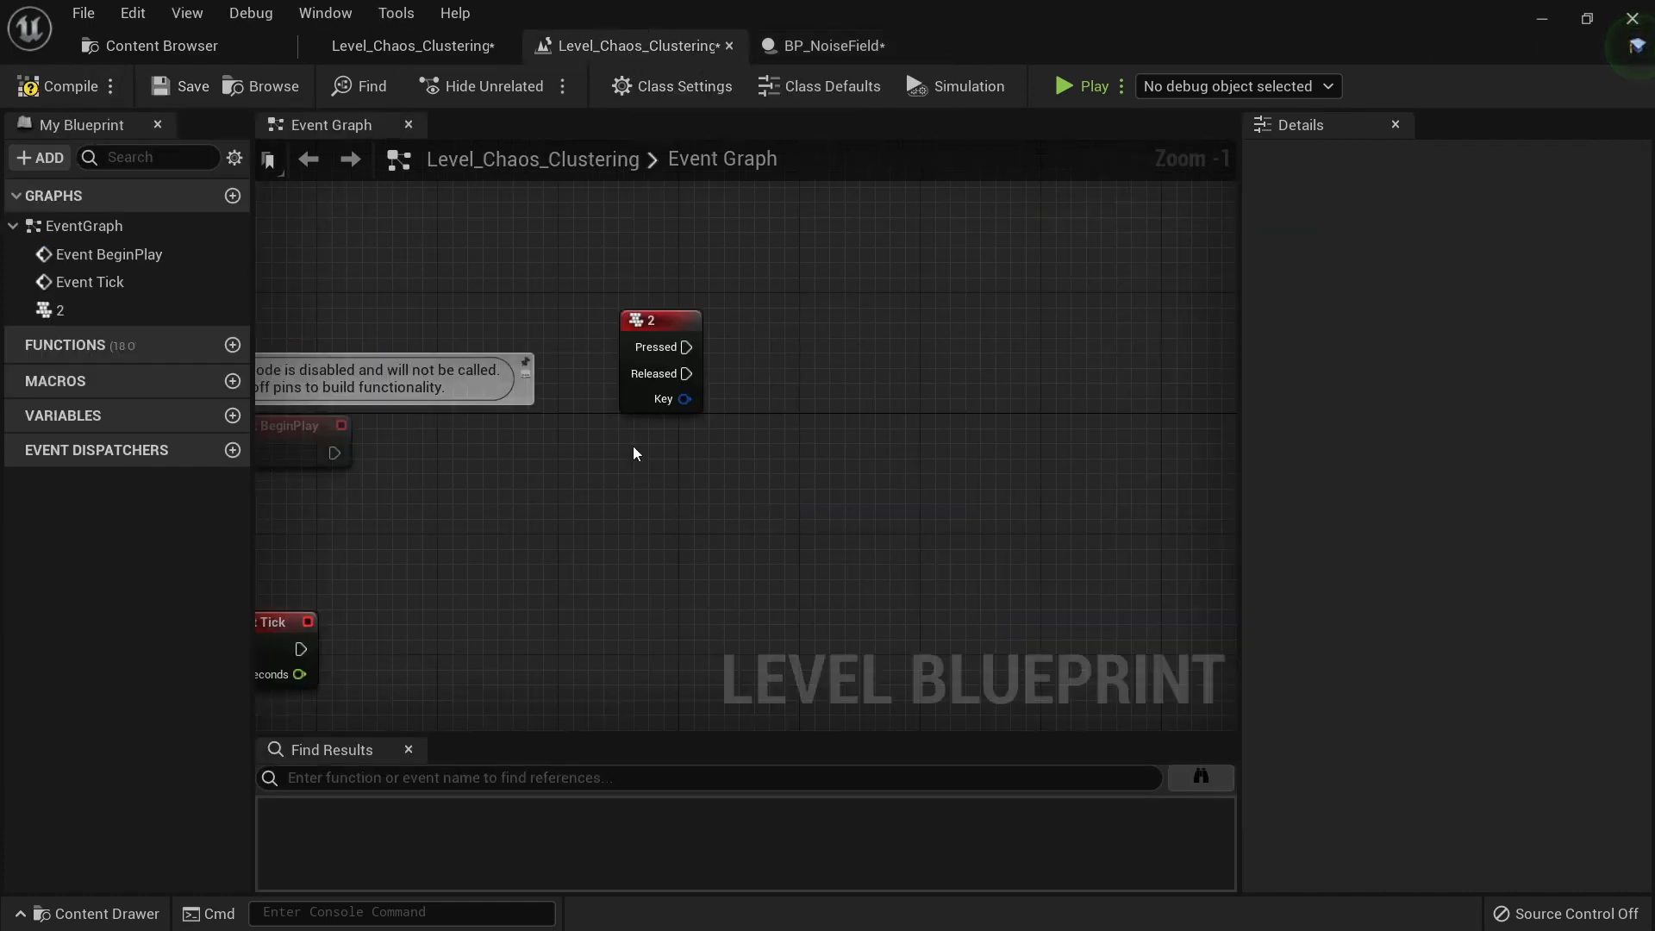
left_click(413, 44)
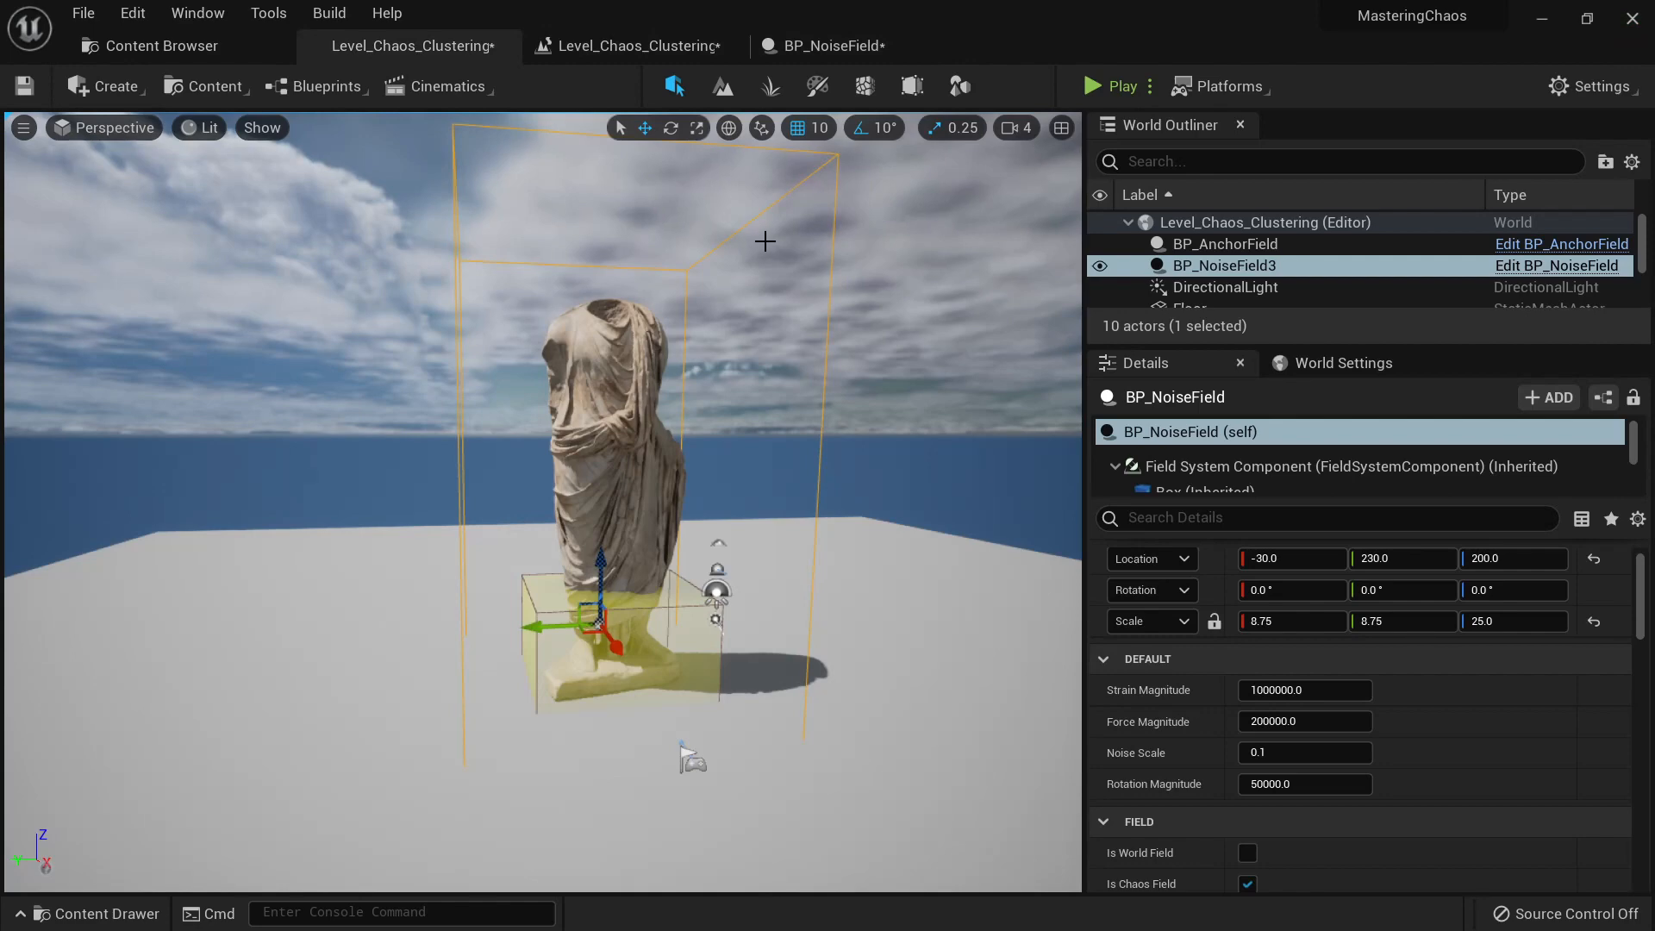
left_click(643, 45)
right_click(820, 487)
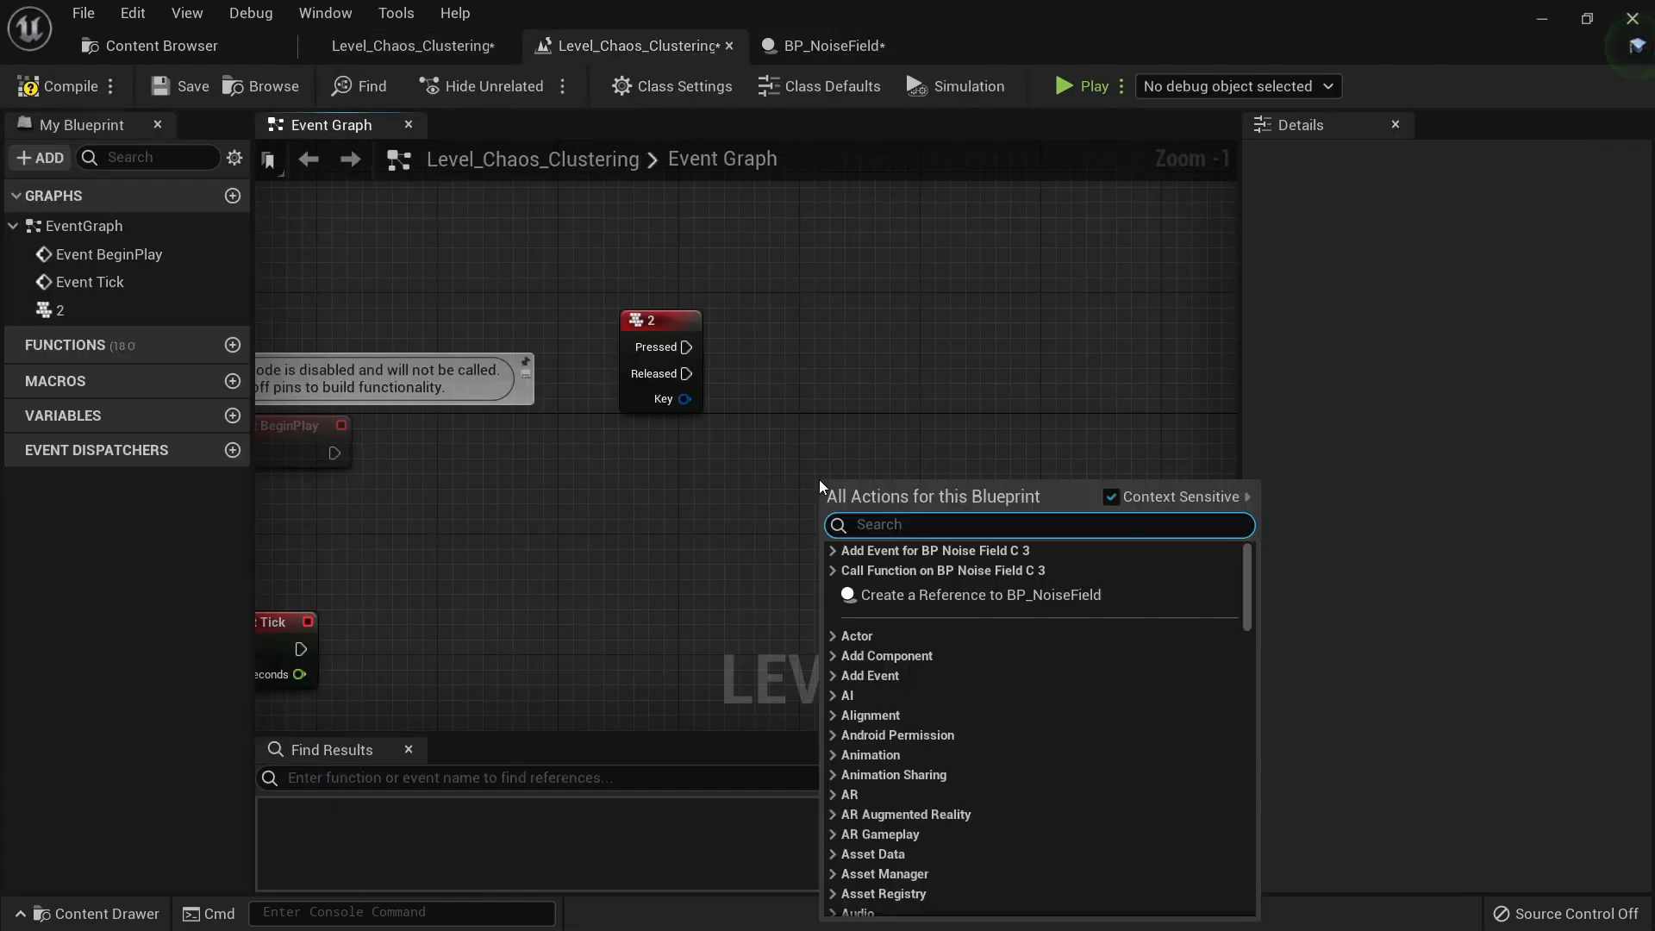
left_click(957, 595)
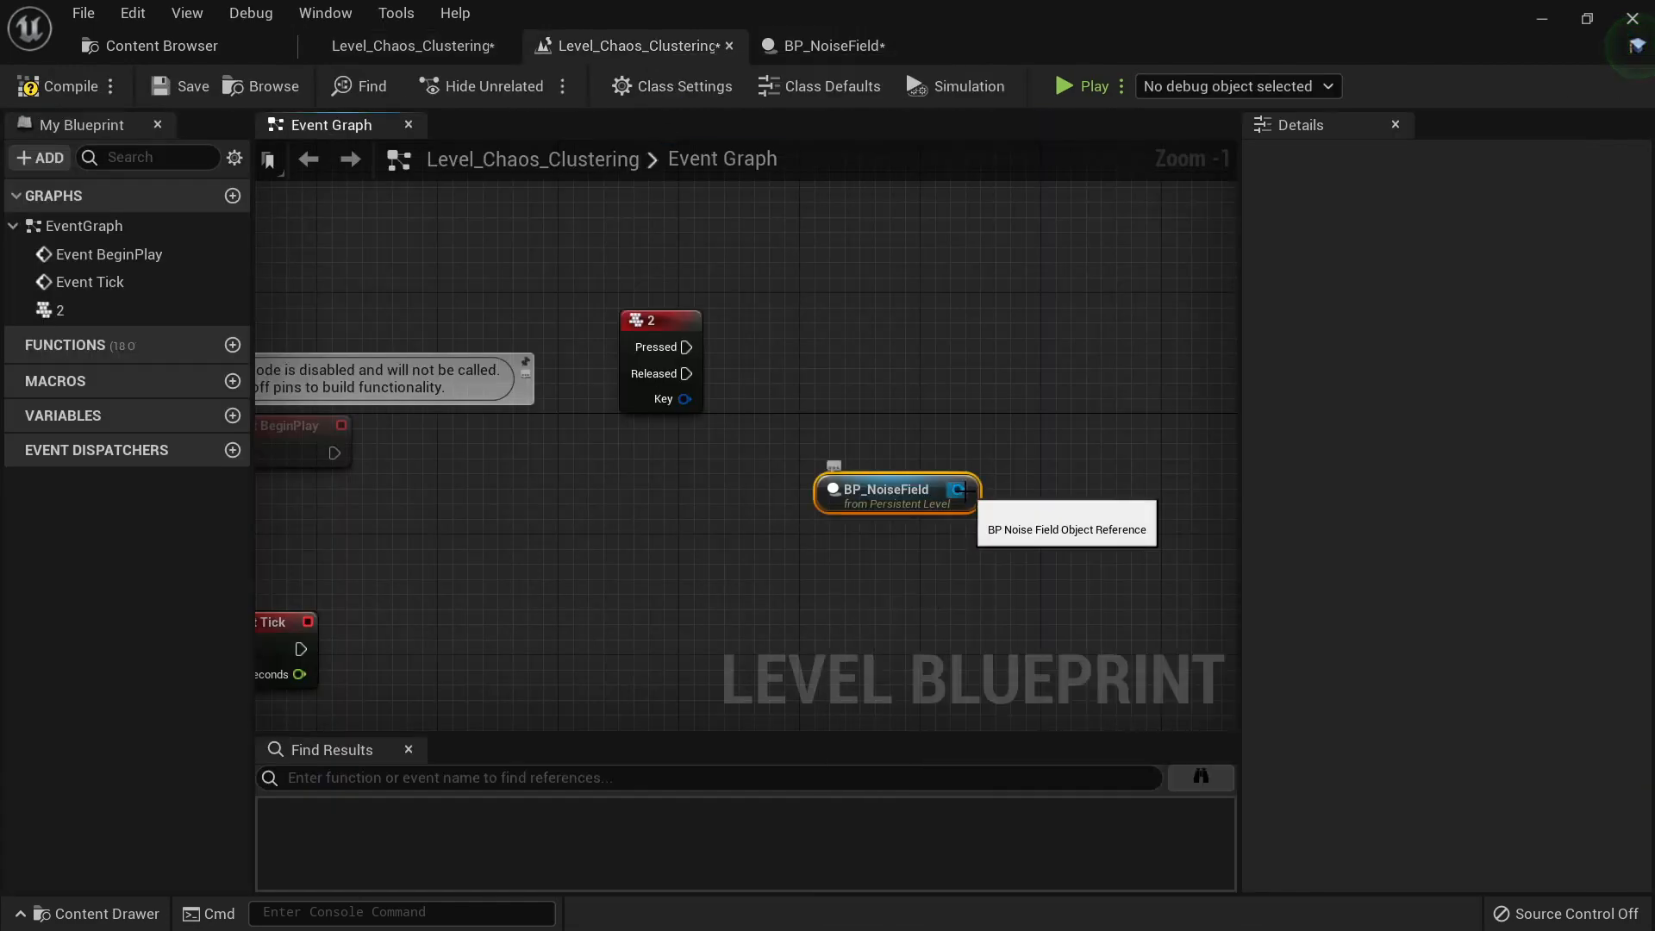
Step: Call Toggle Field on the BP_NoiseField reference and wire it to the Pressed output of the 2 key event
left_click_drag(960, 490, 1126, 385)
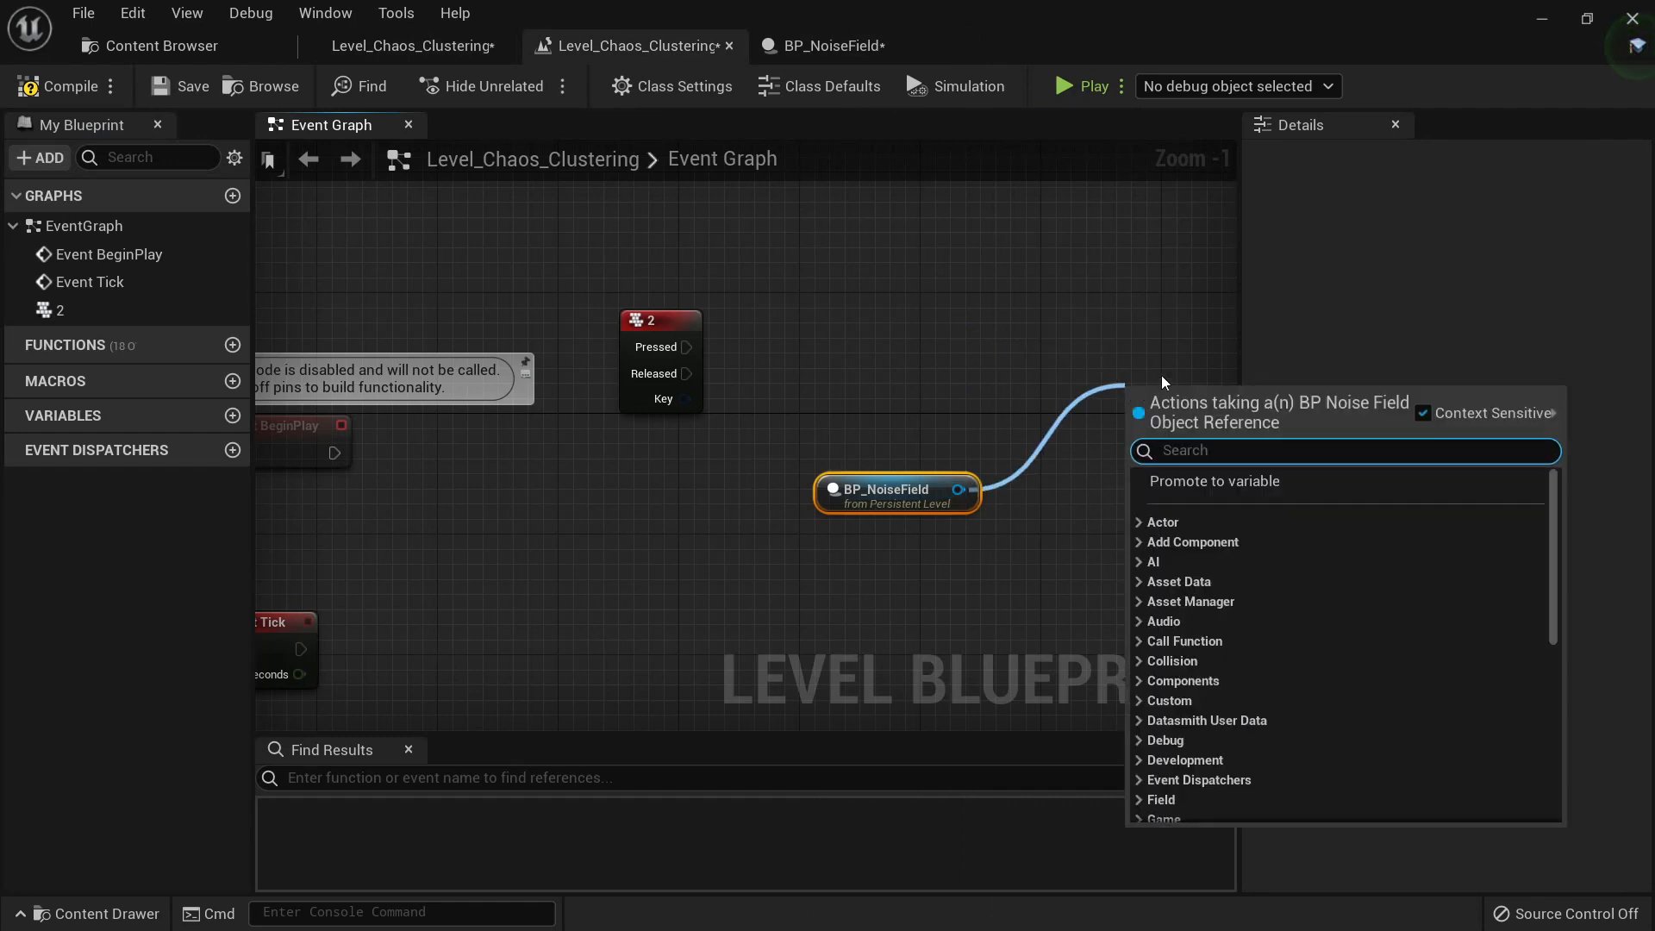
type("toggle field")
key("Return")
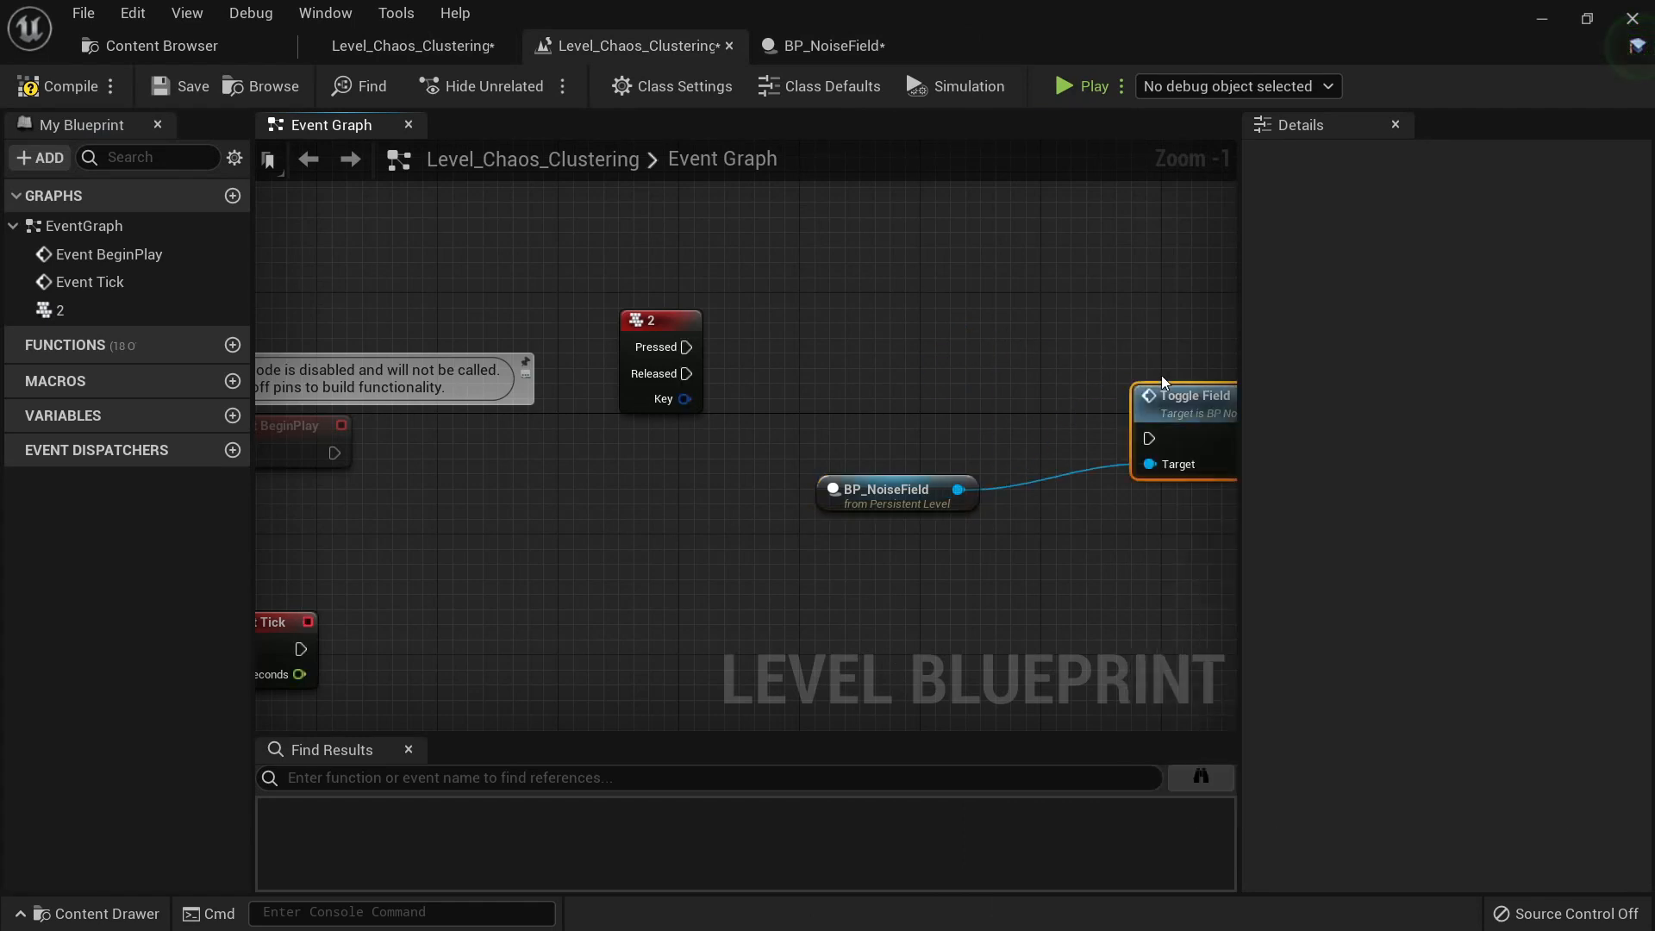
right_click_drag(975, 414, 714, 391)
left_click_drag(926, 377, 847, 362)
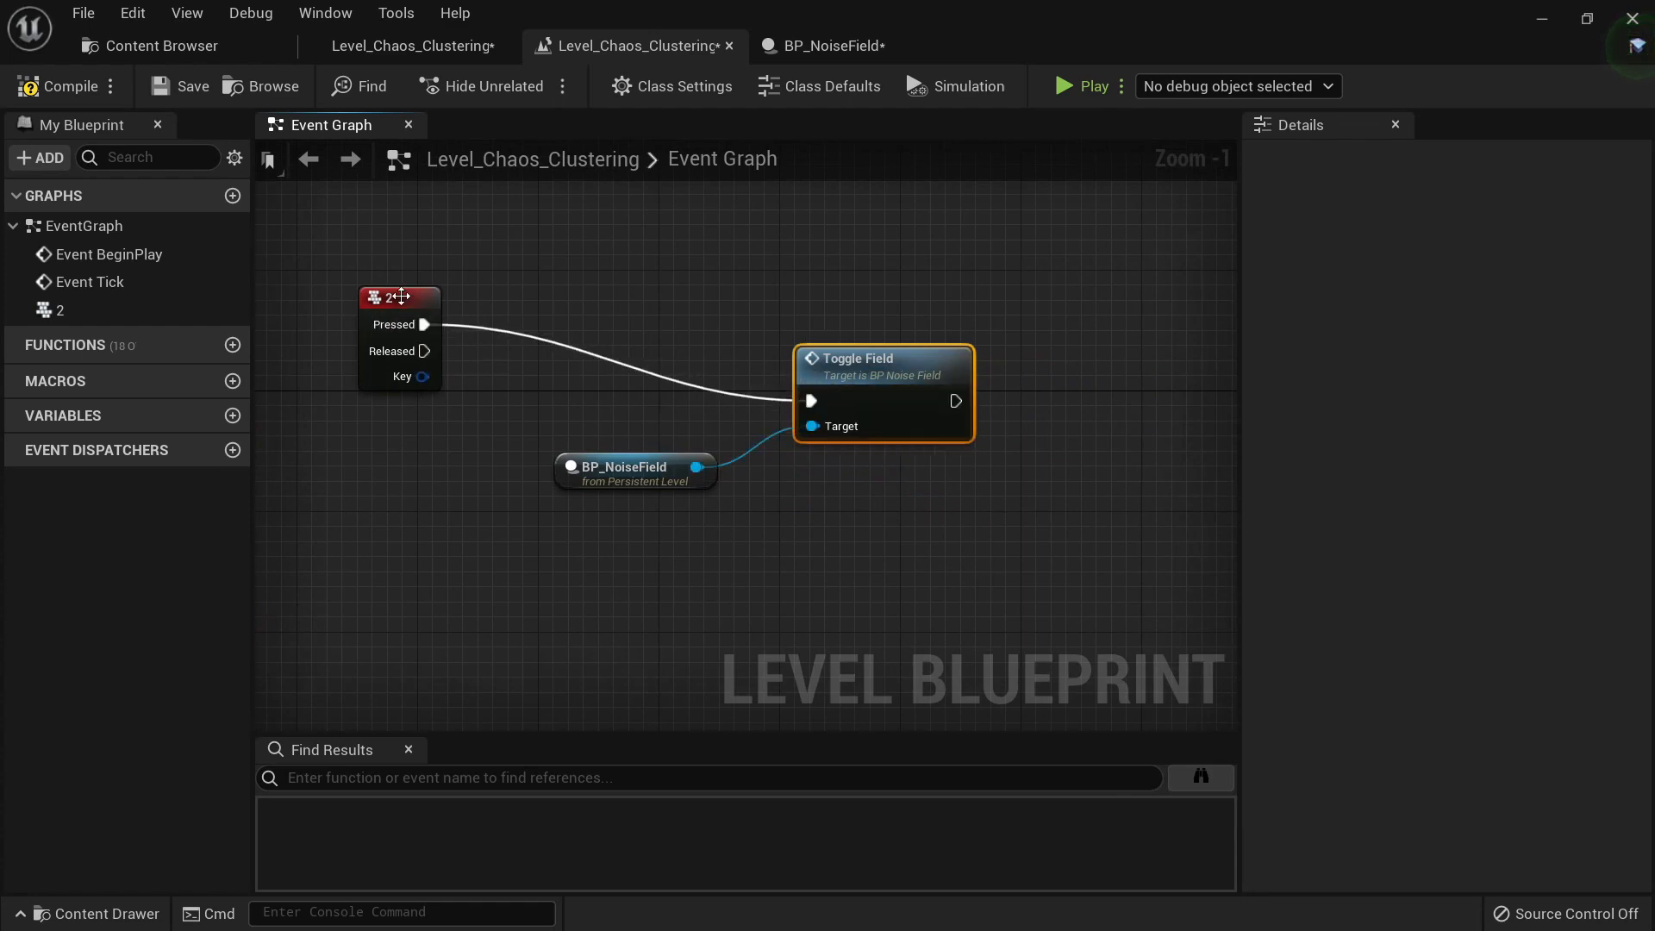
Step: Play-test the level twice, once full screen, and trigger the noise field to watch how the statue breaks
left_click(409, 49)
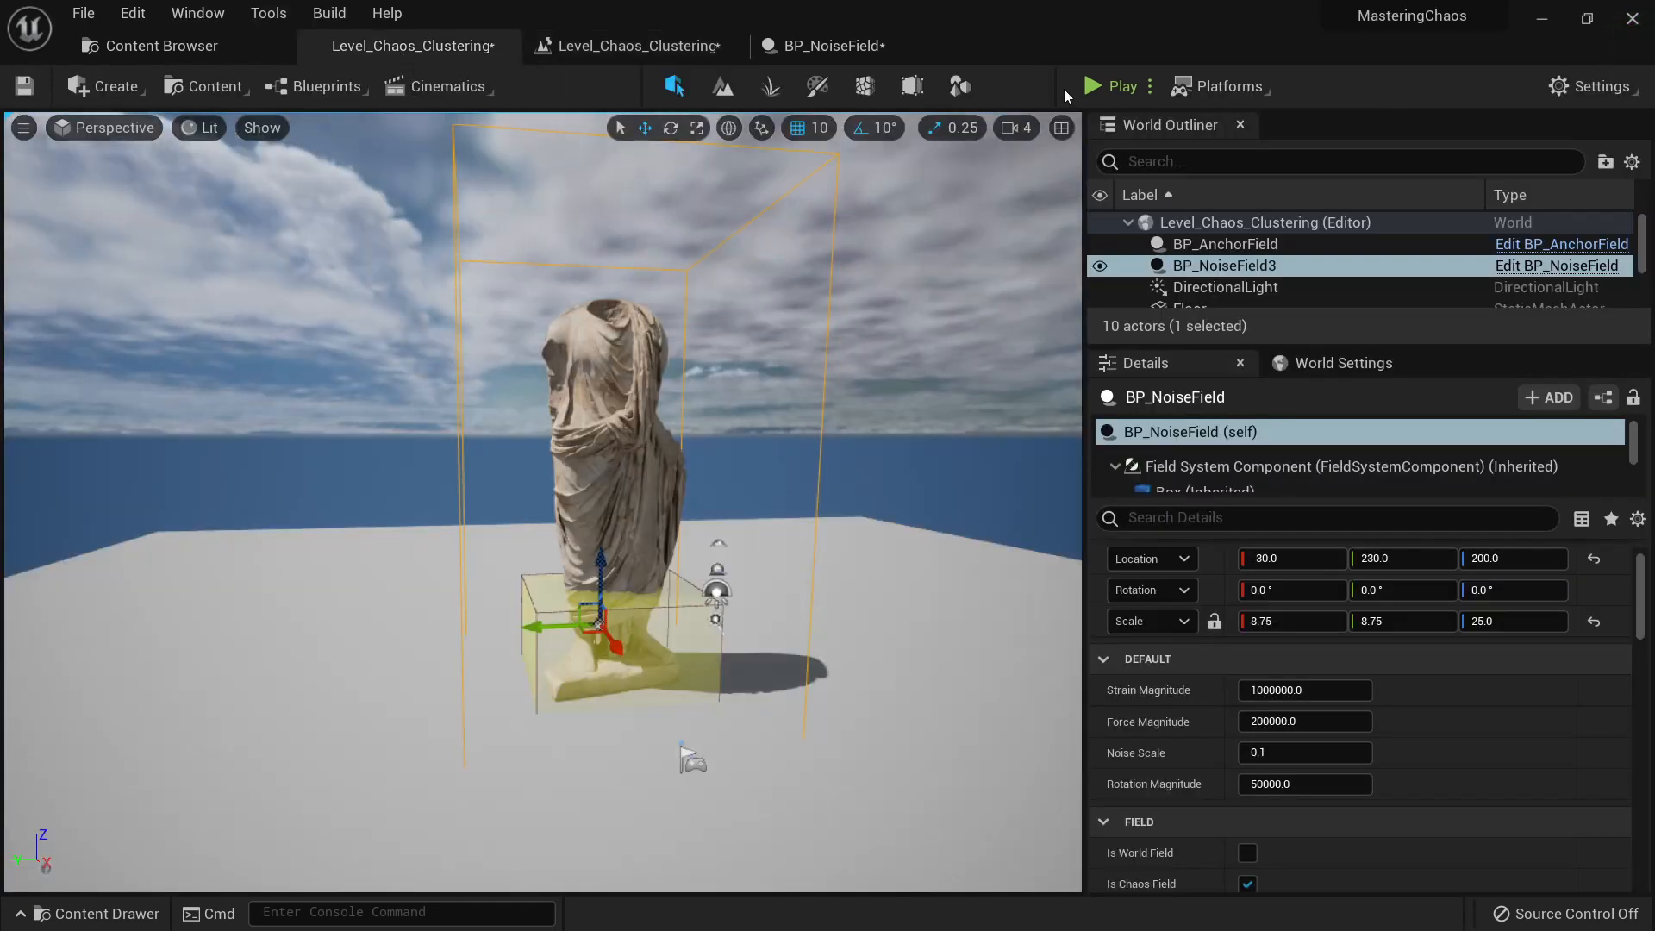
left_click(1102, 87)
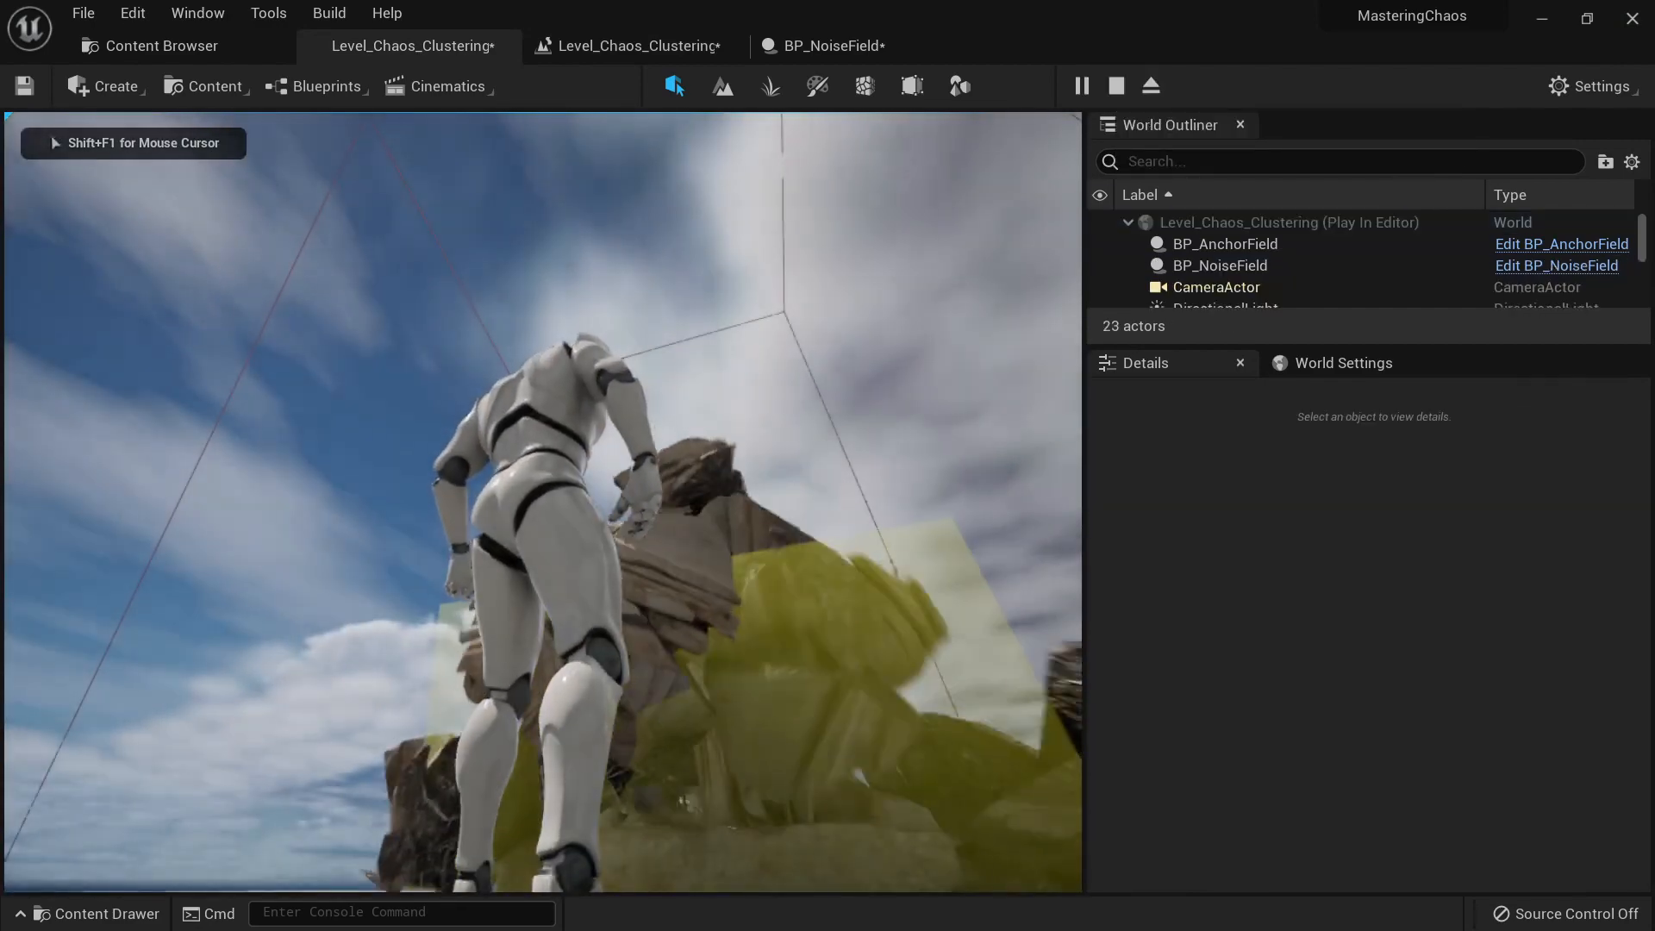
key("Escape")
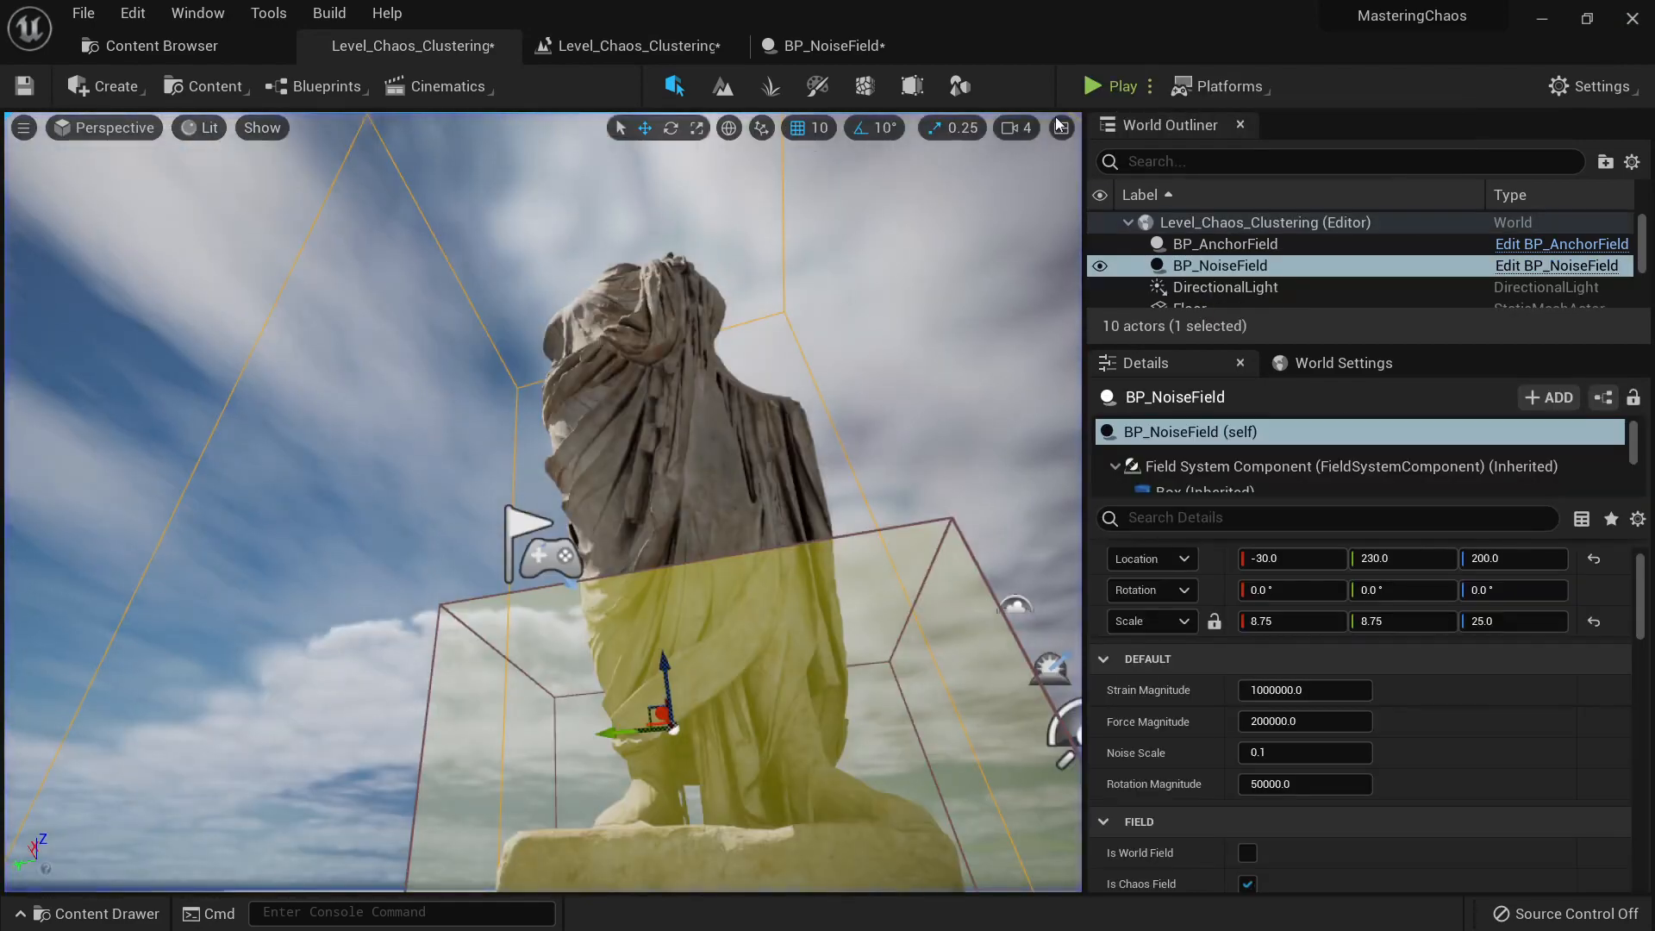
left_click(1100, 86)
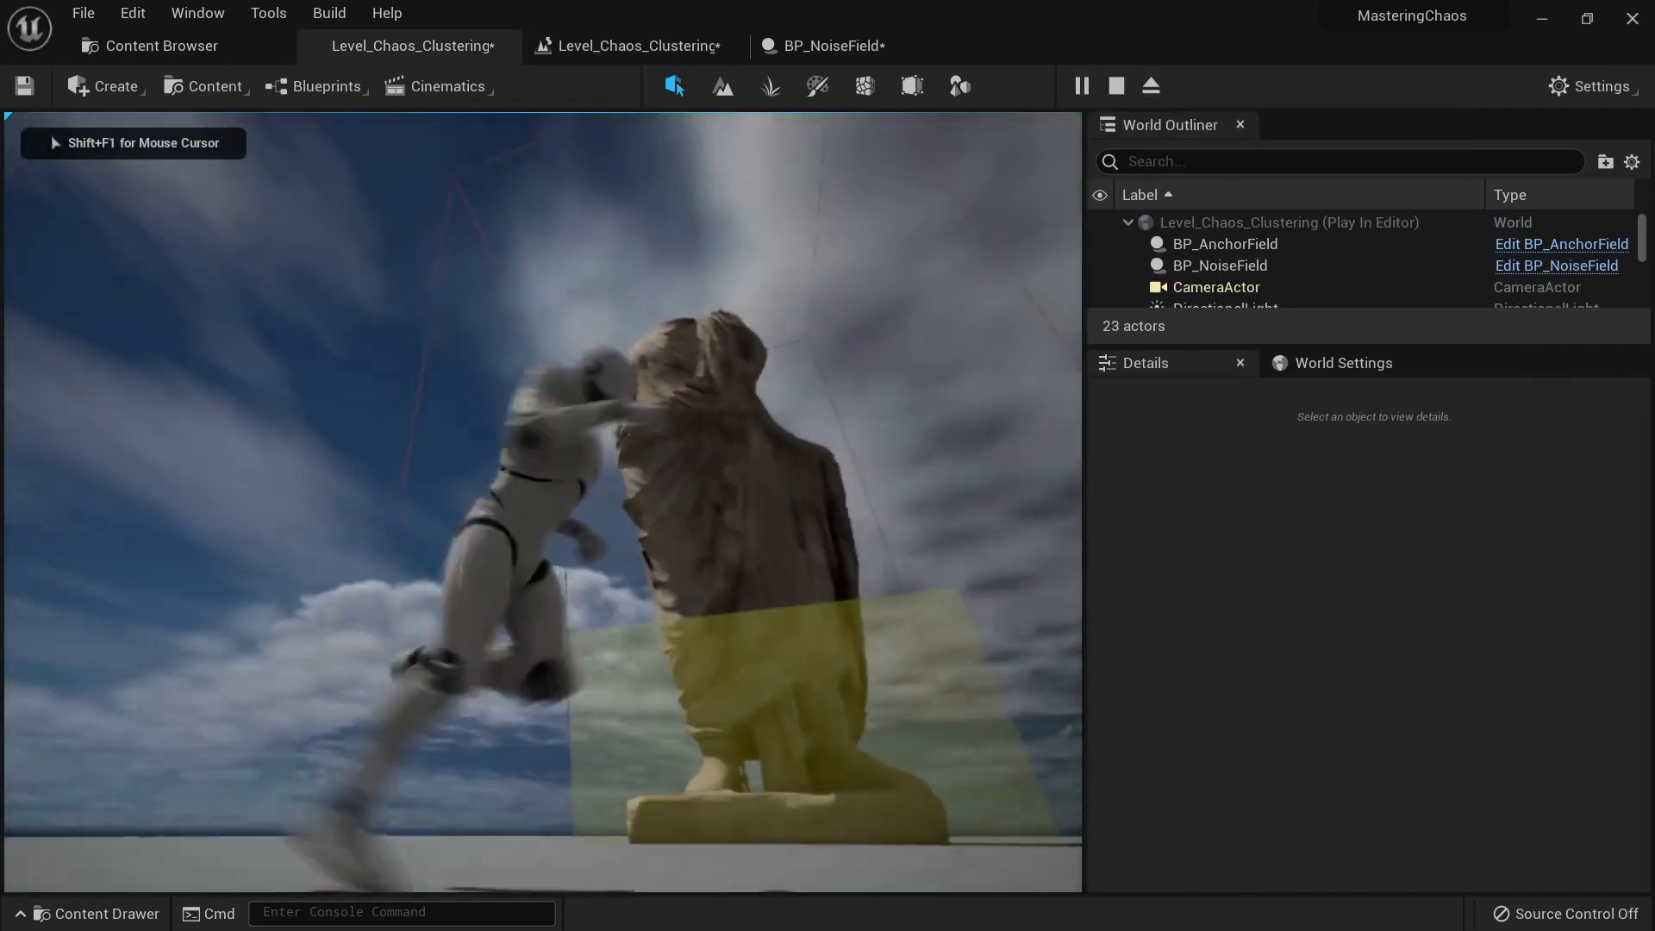
key("F11")
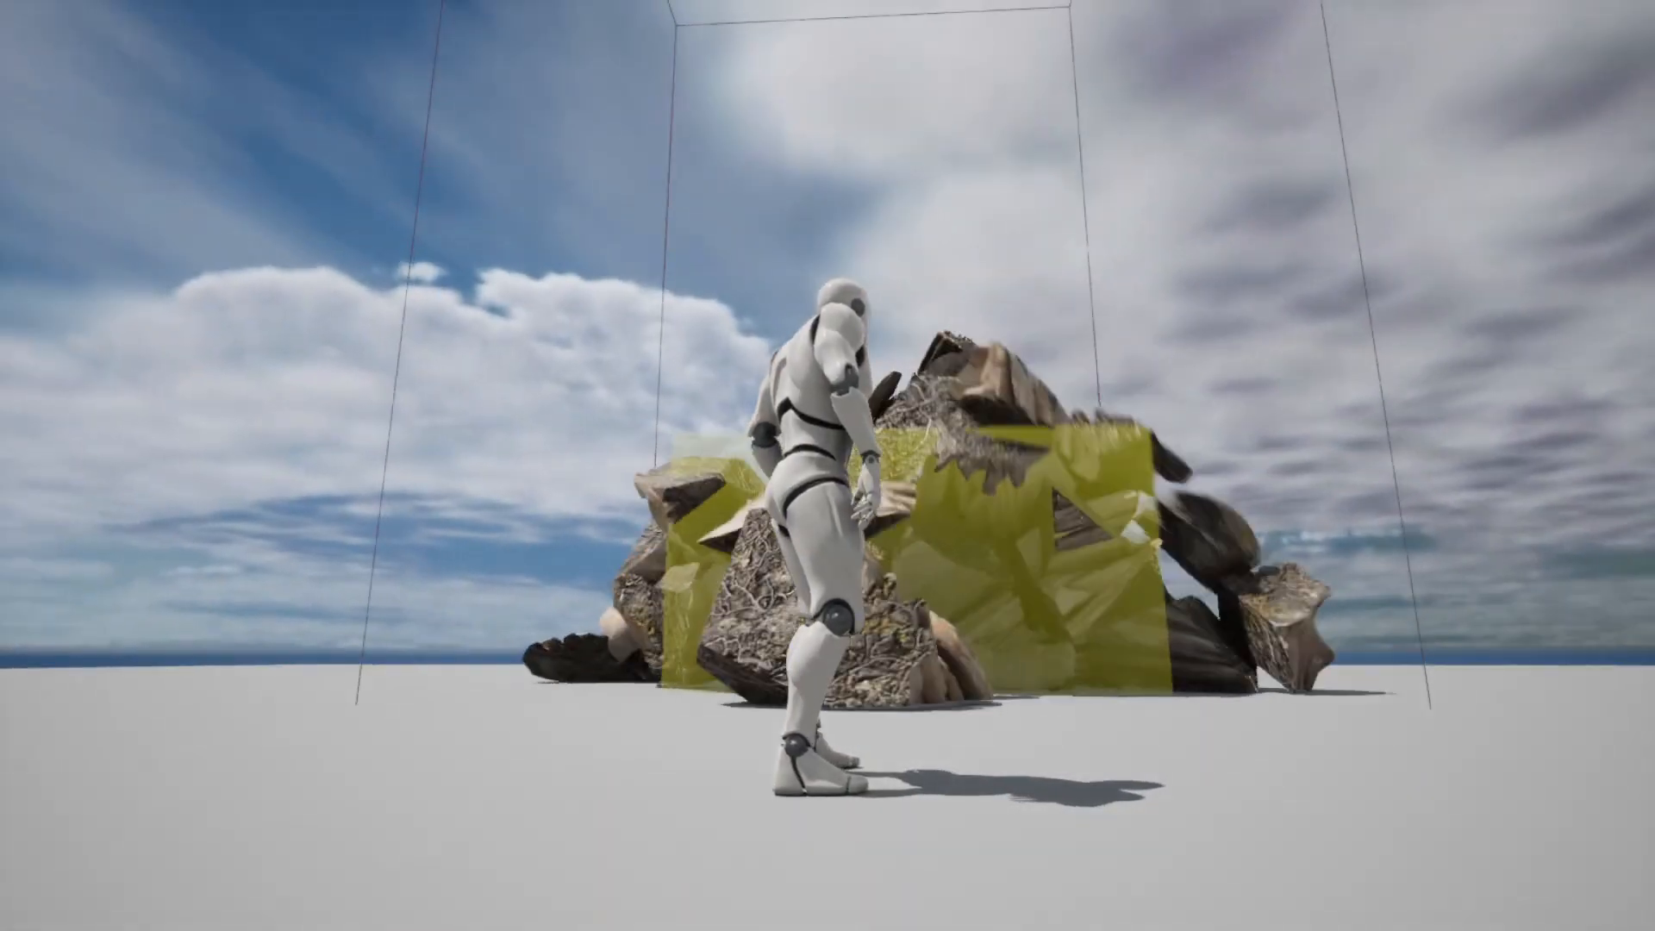
key("F11")
key("Escape")
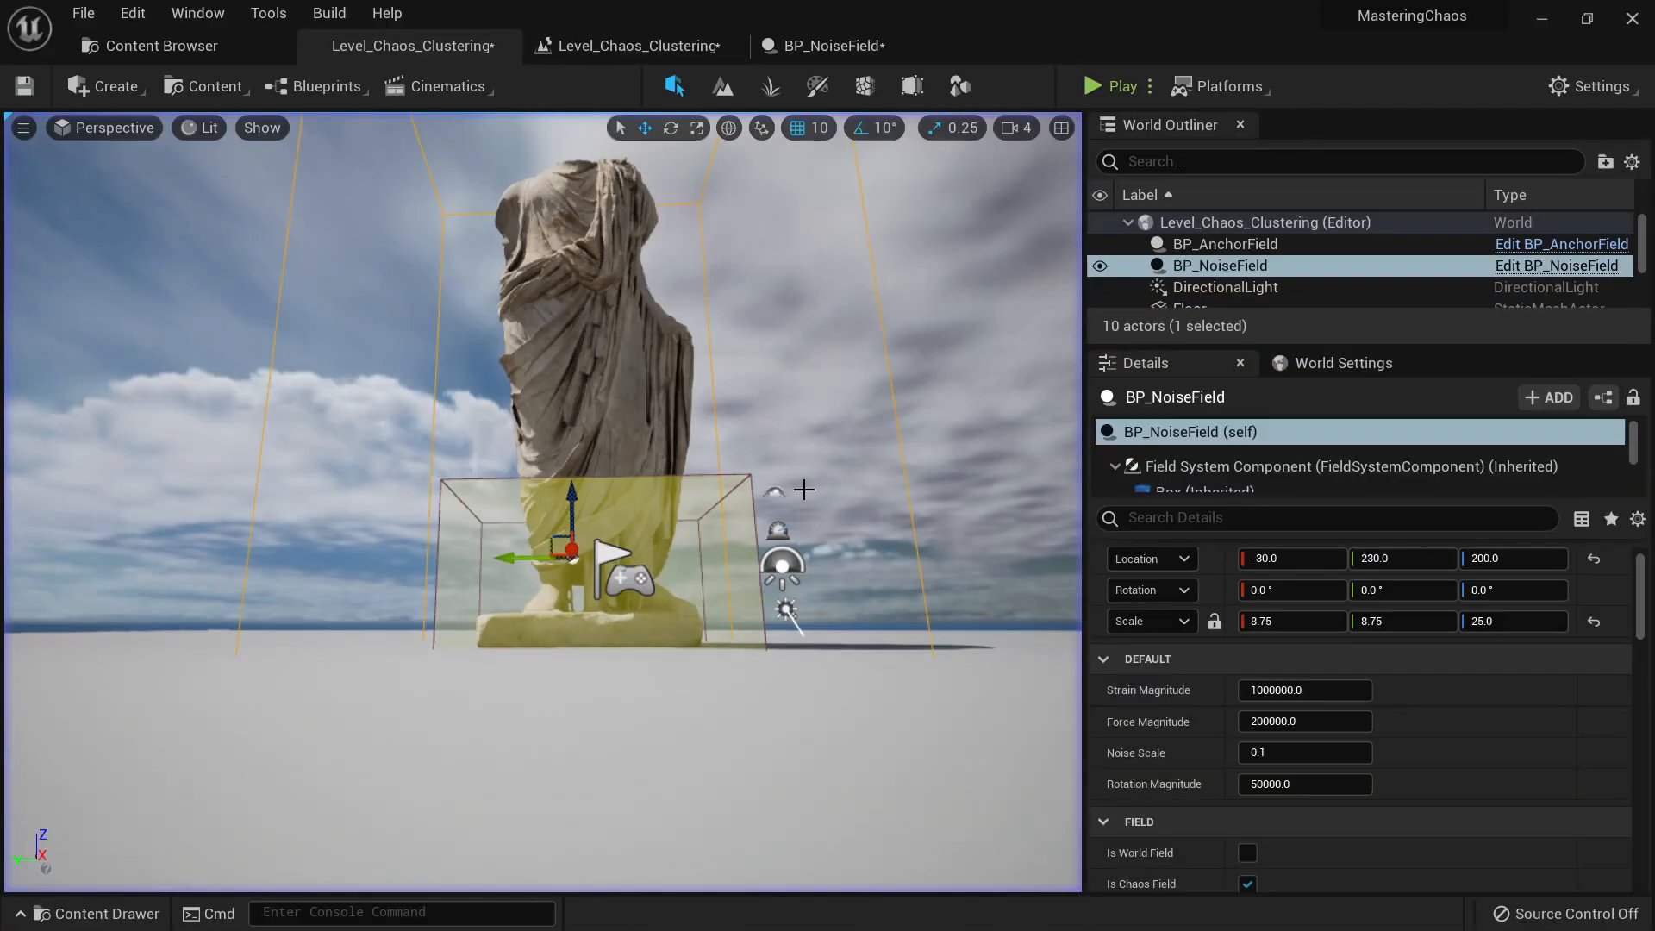
Step: Set BP_NoiseField's Force Magnitude to 10 and play the level to test the statue's destruction
left_click(644, 402)
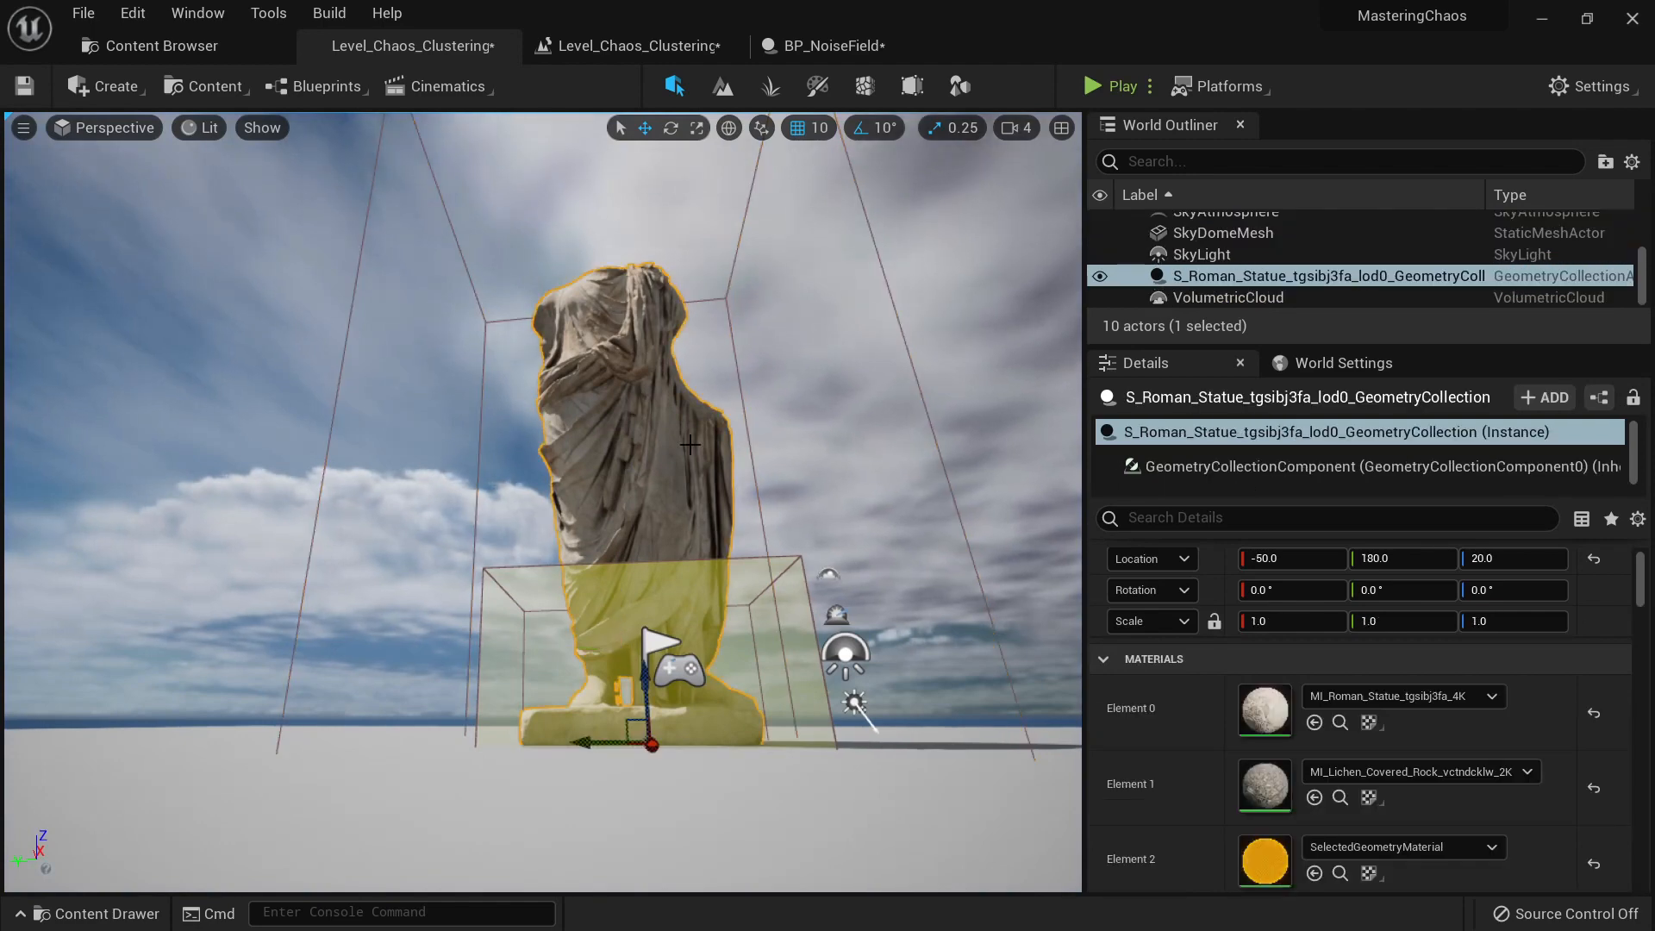
scroll(1204, 299, "up", 3)
left_click(1220, 265)
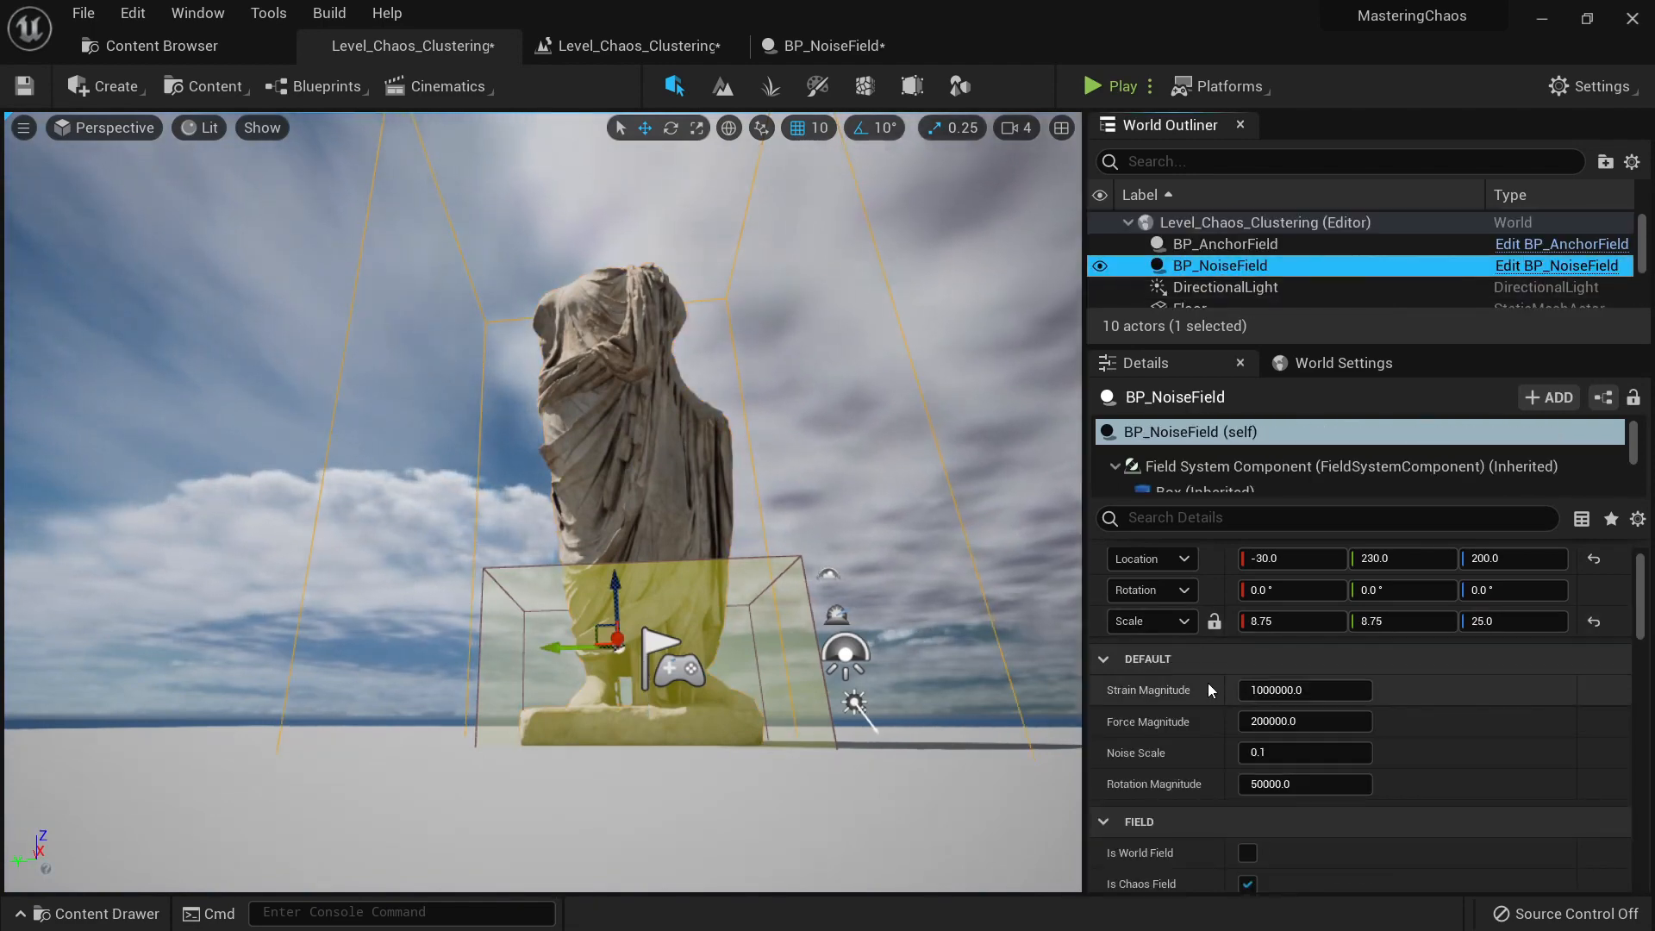
left_click(1285, 721)
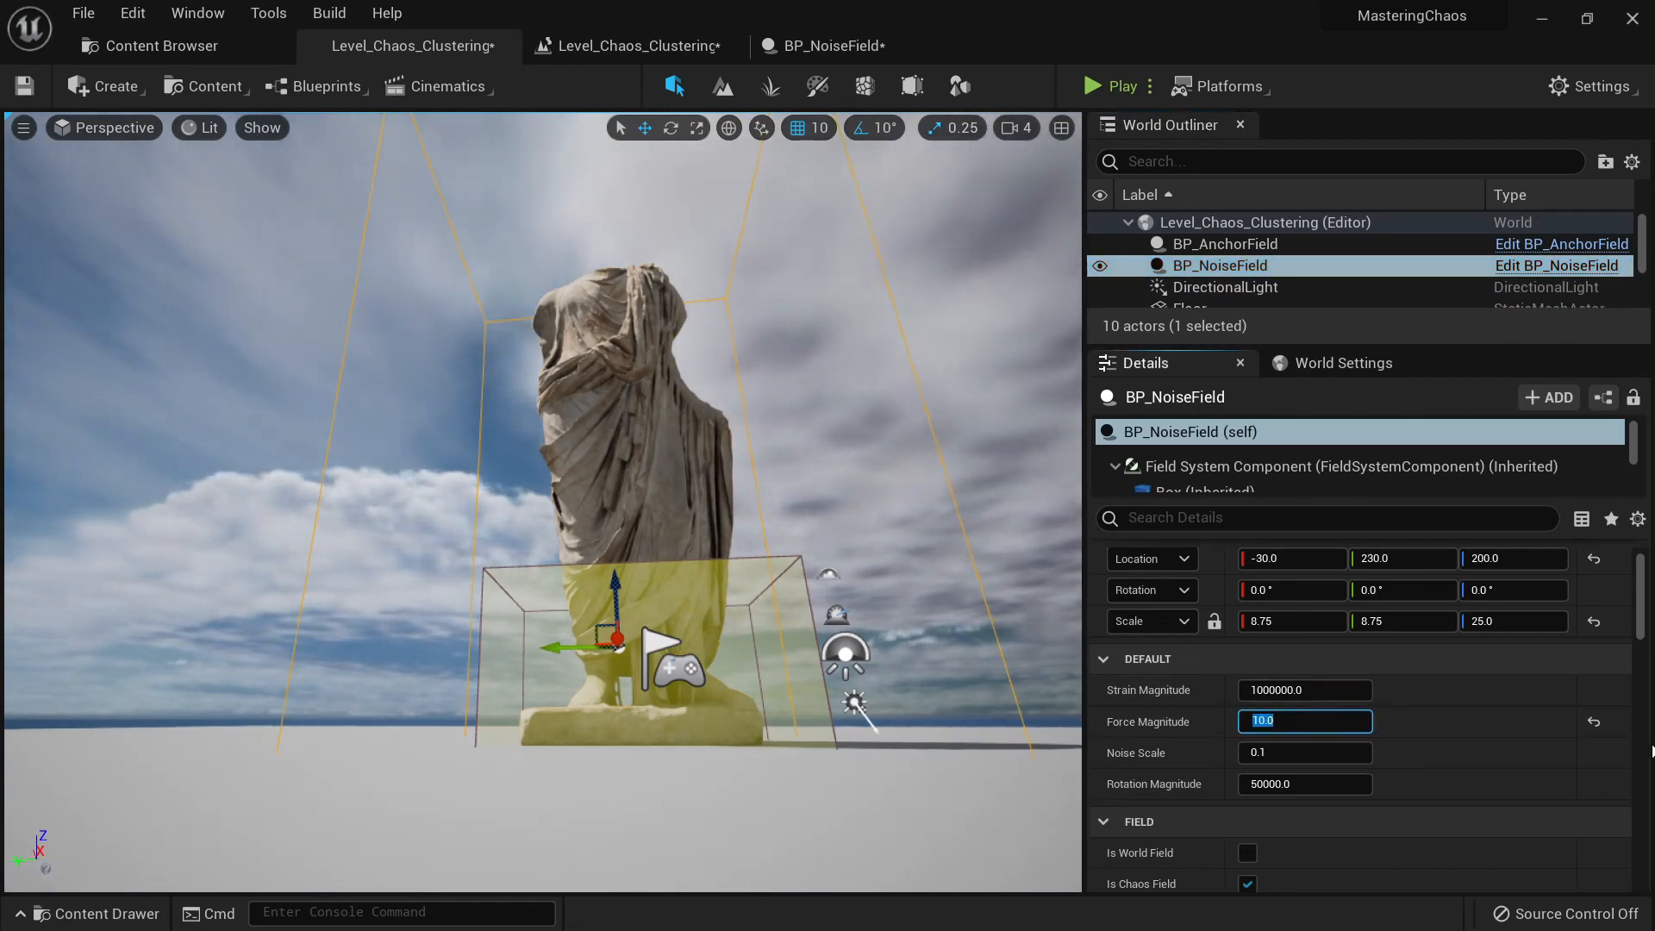
left_click(1112, 86)
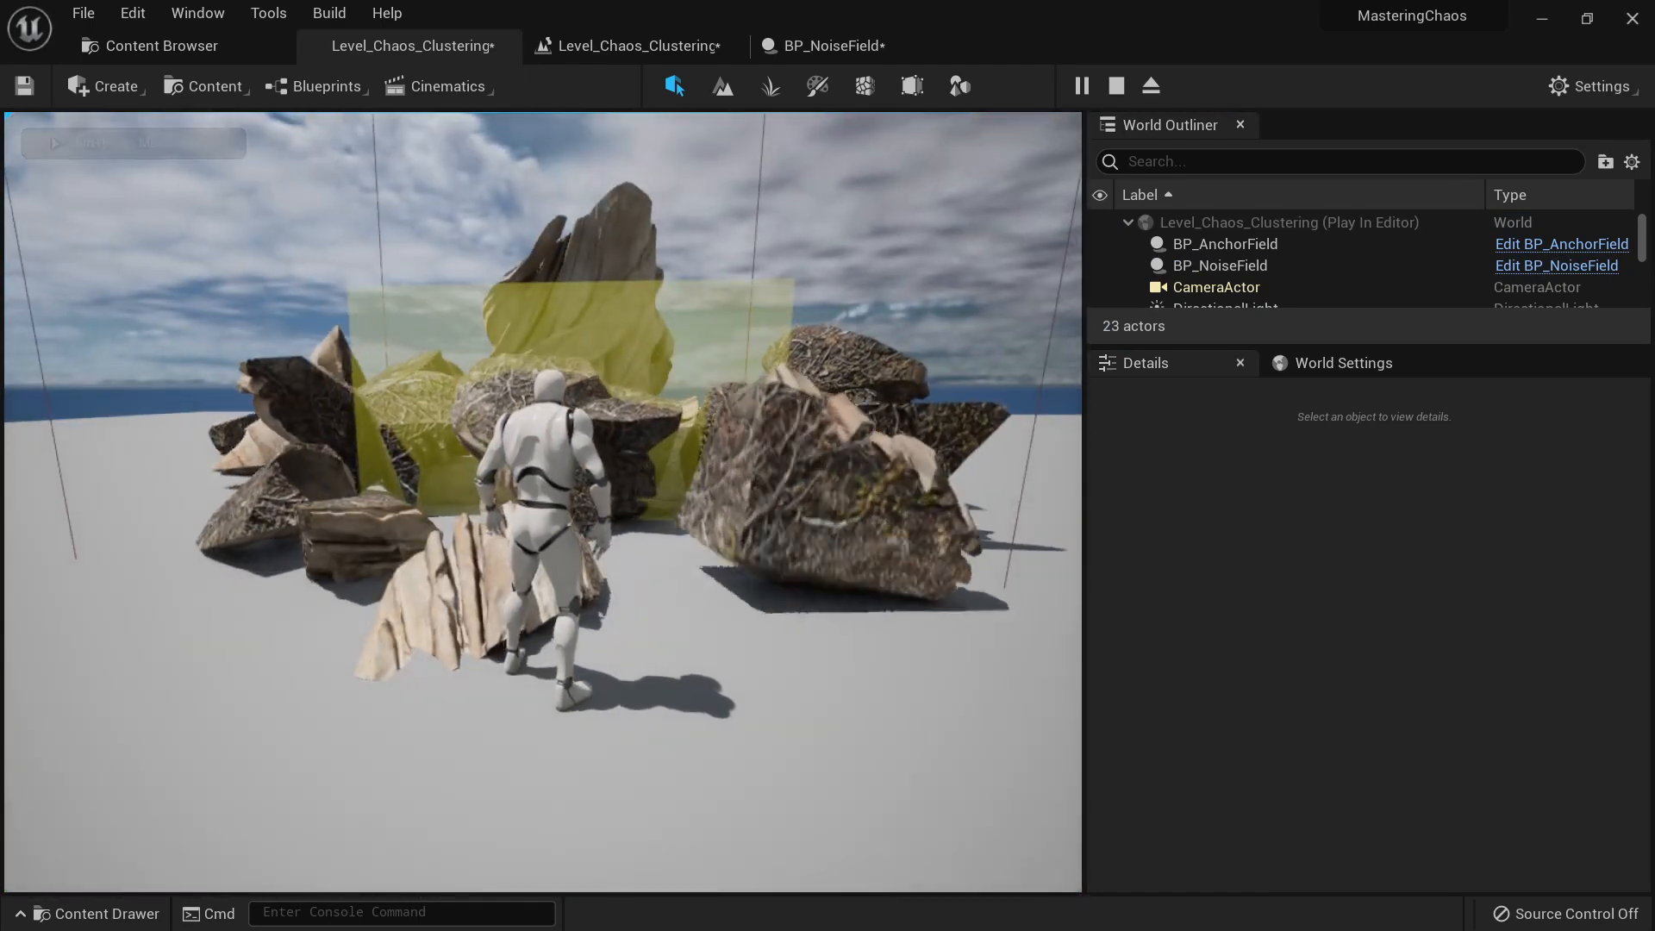
key("Escape")
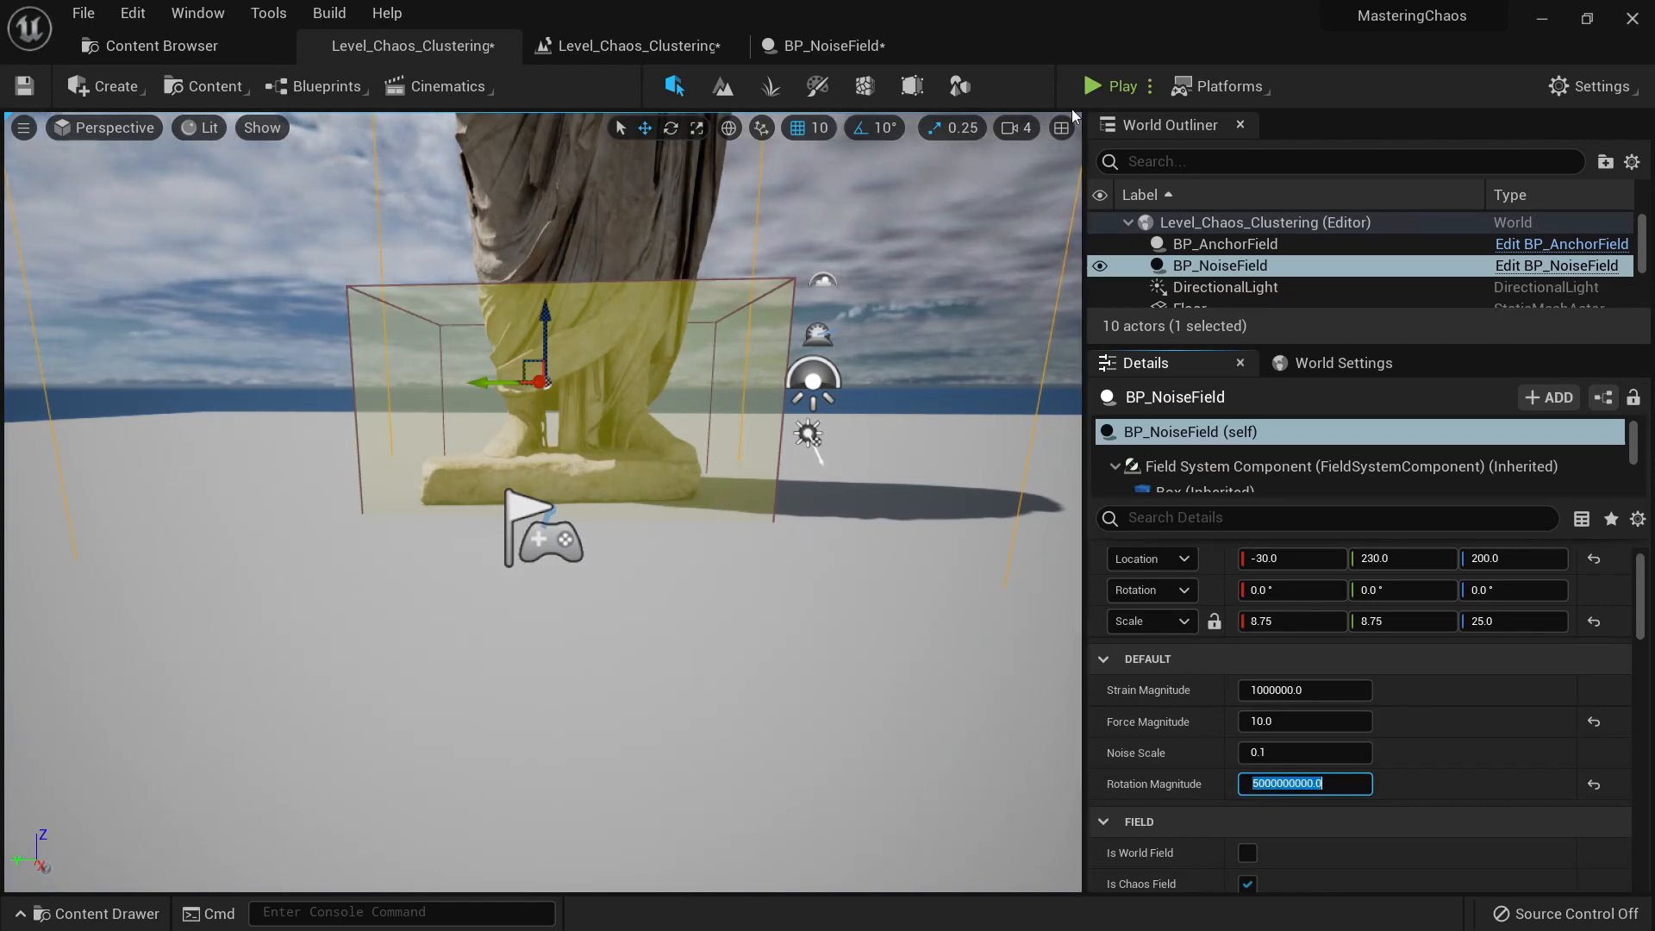
left_click(1093, 85)
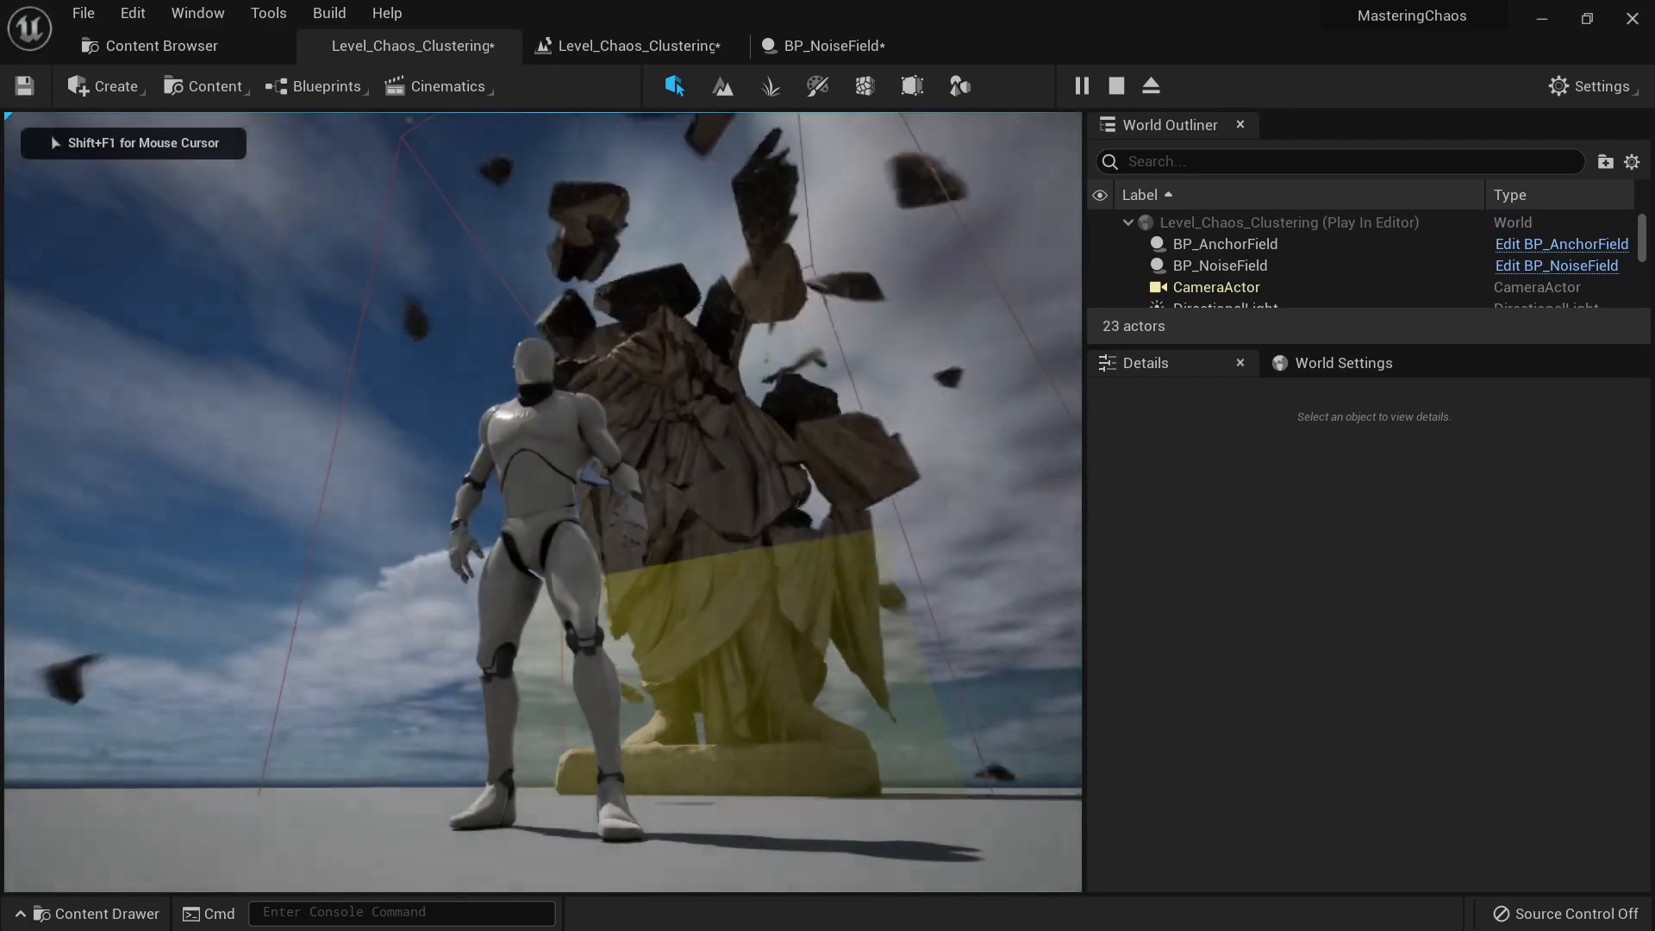
key("s")
key("w")
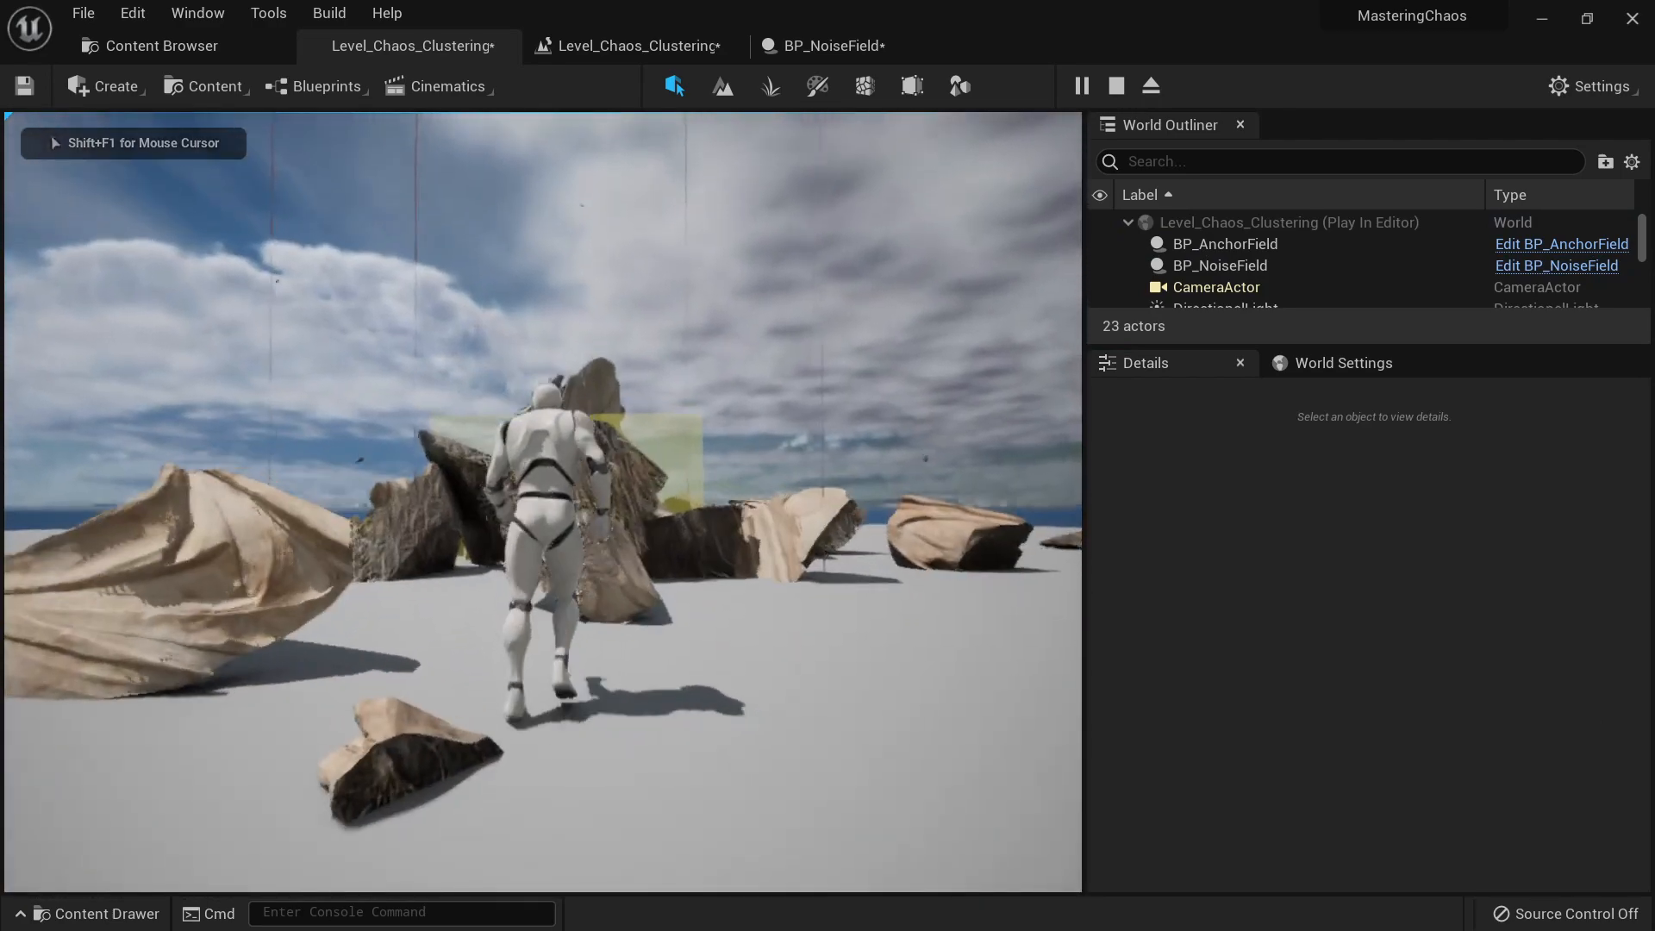
key("s")
key("w")
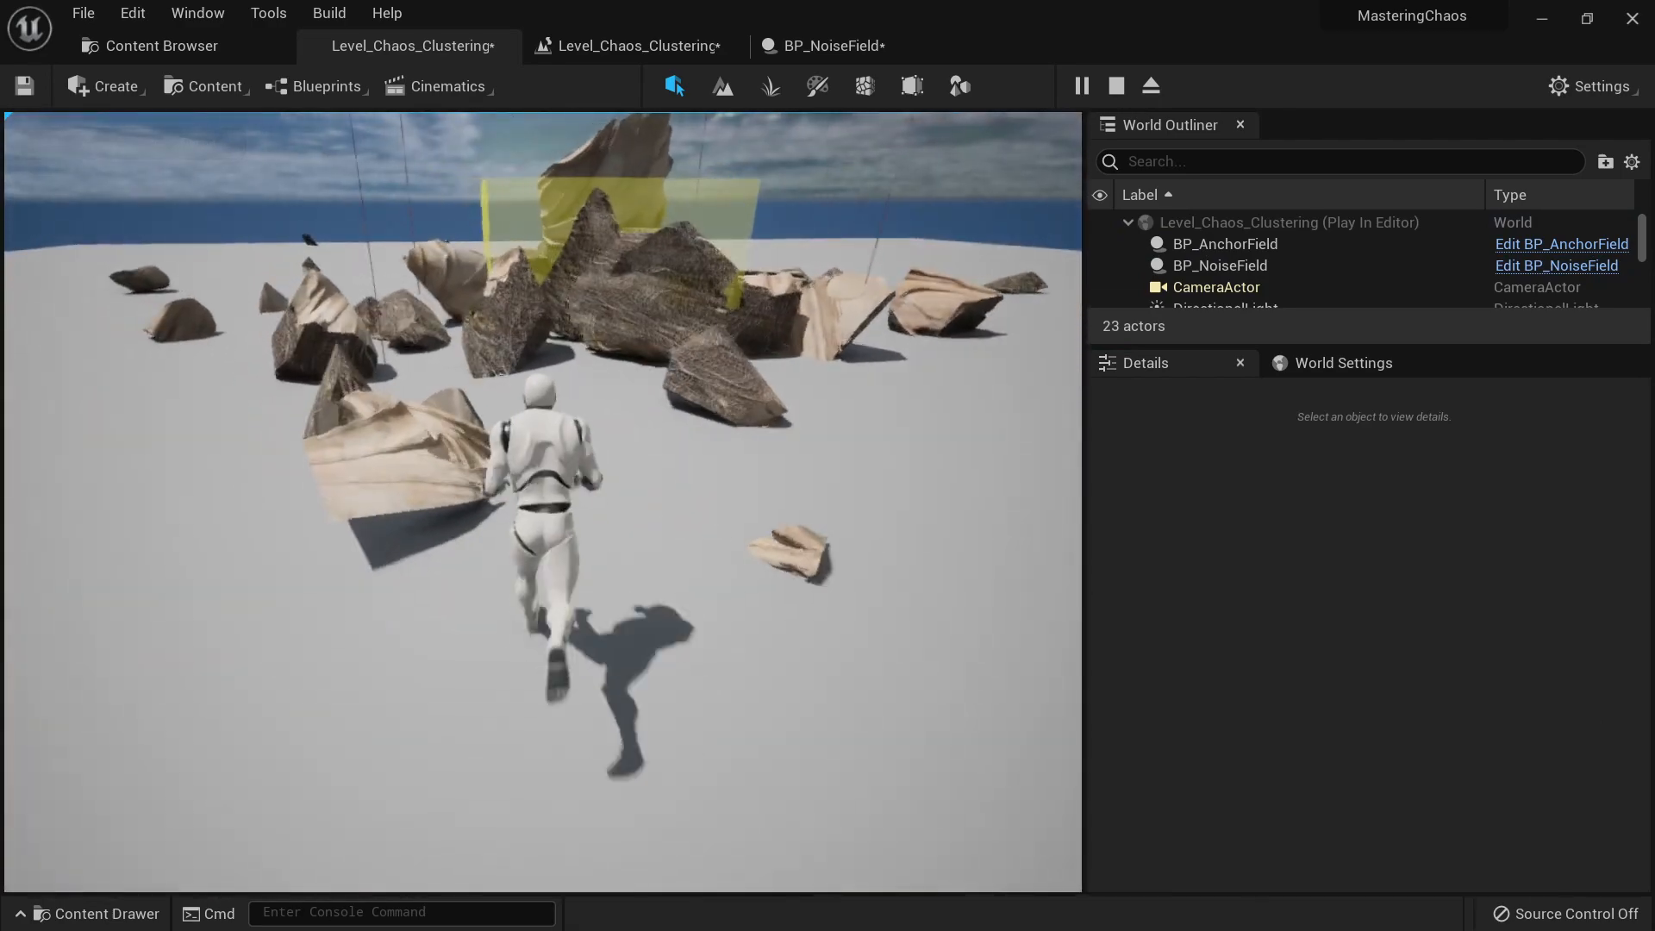
key("Escape")
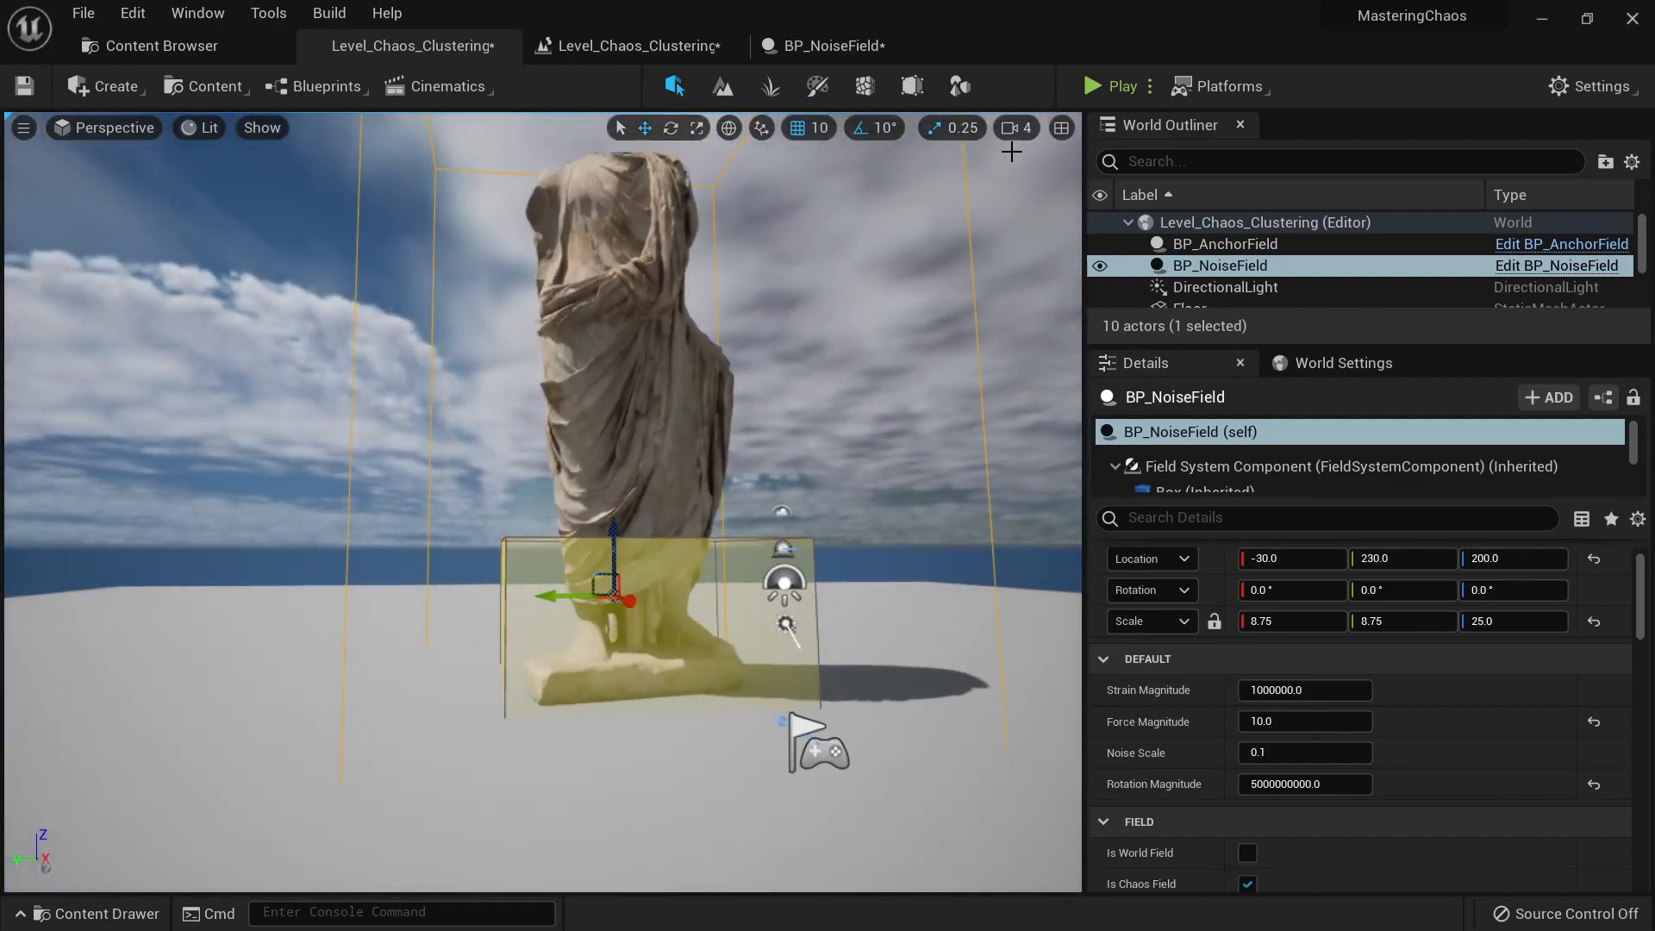
left_click(1108, 86)
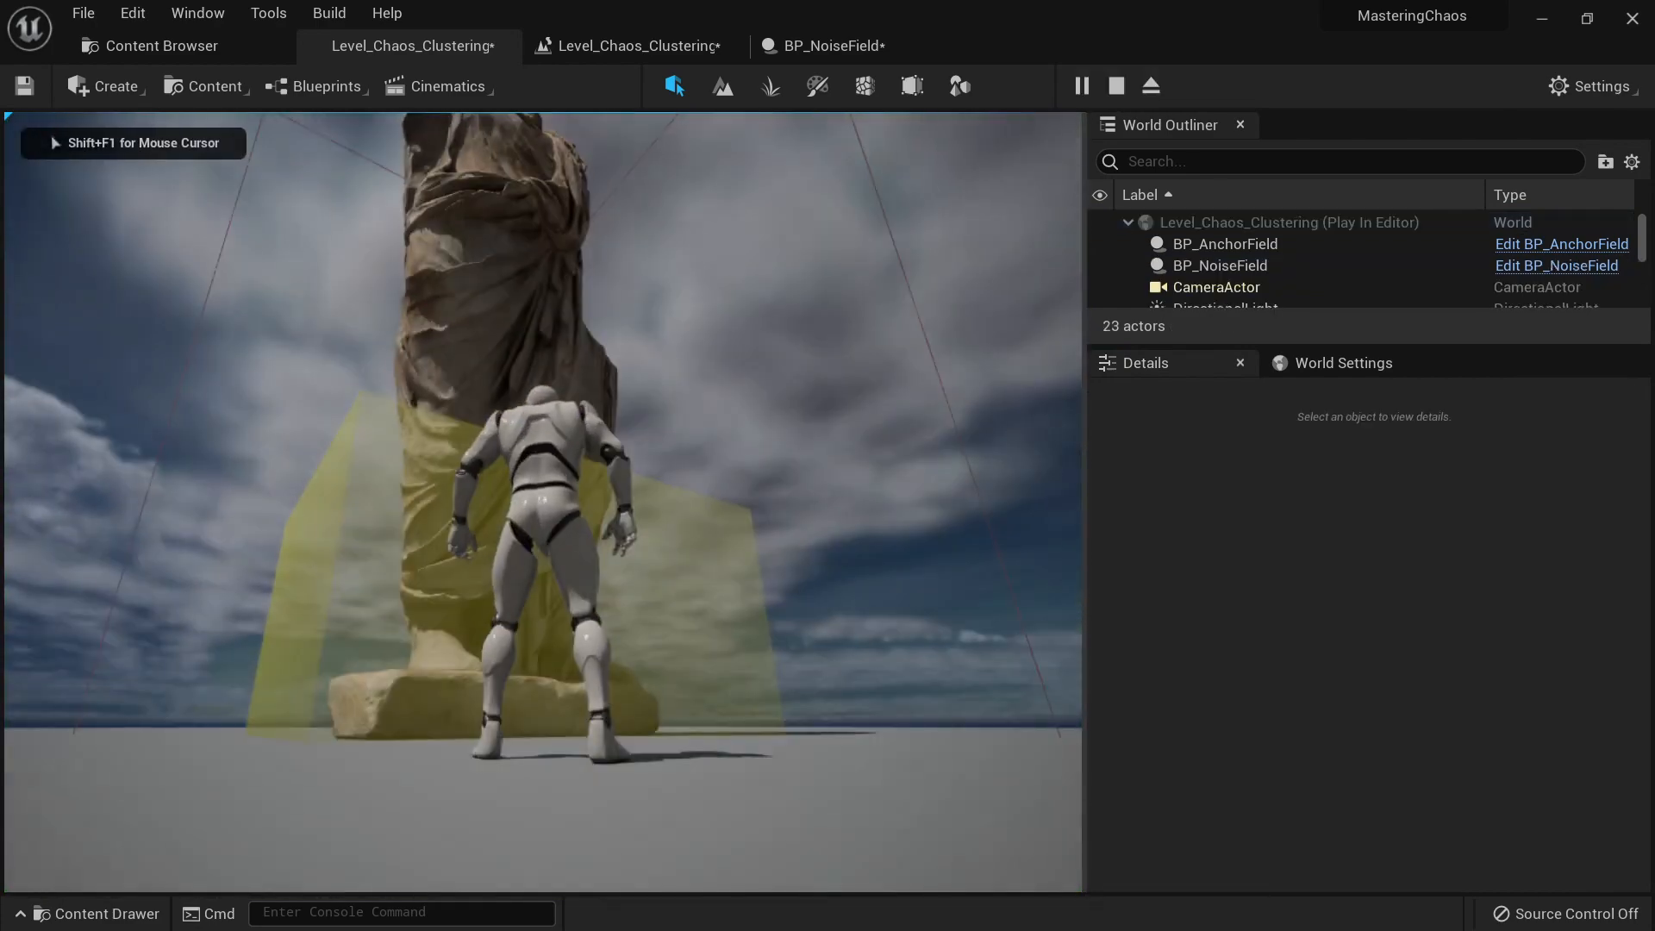
key("s")
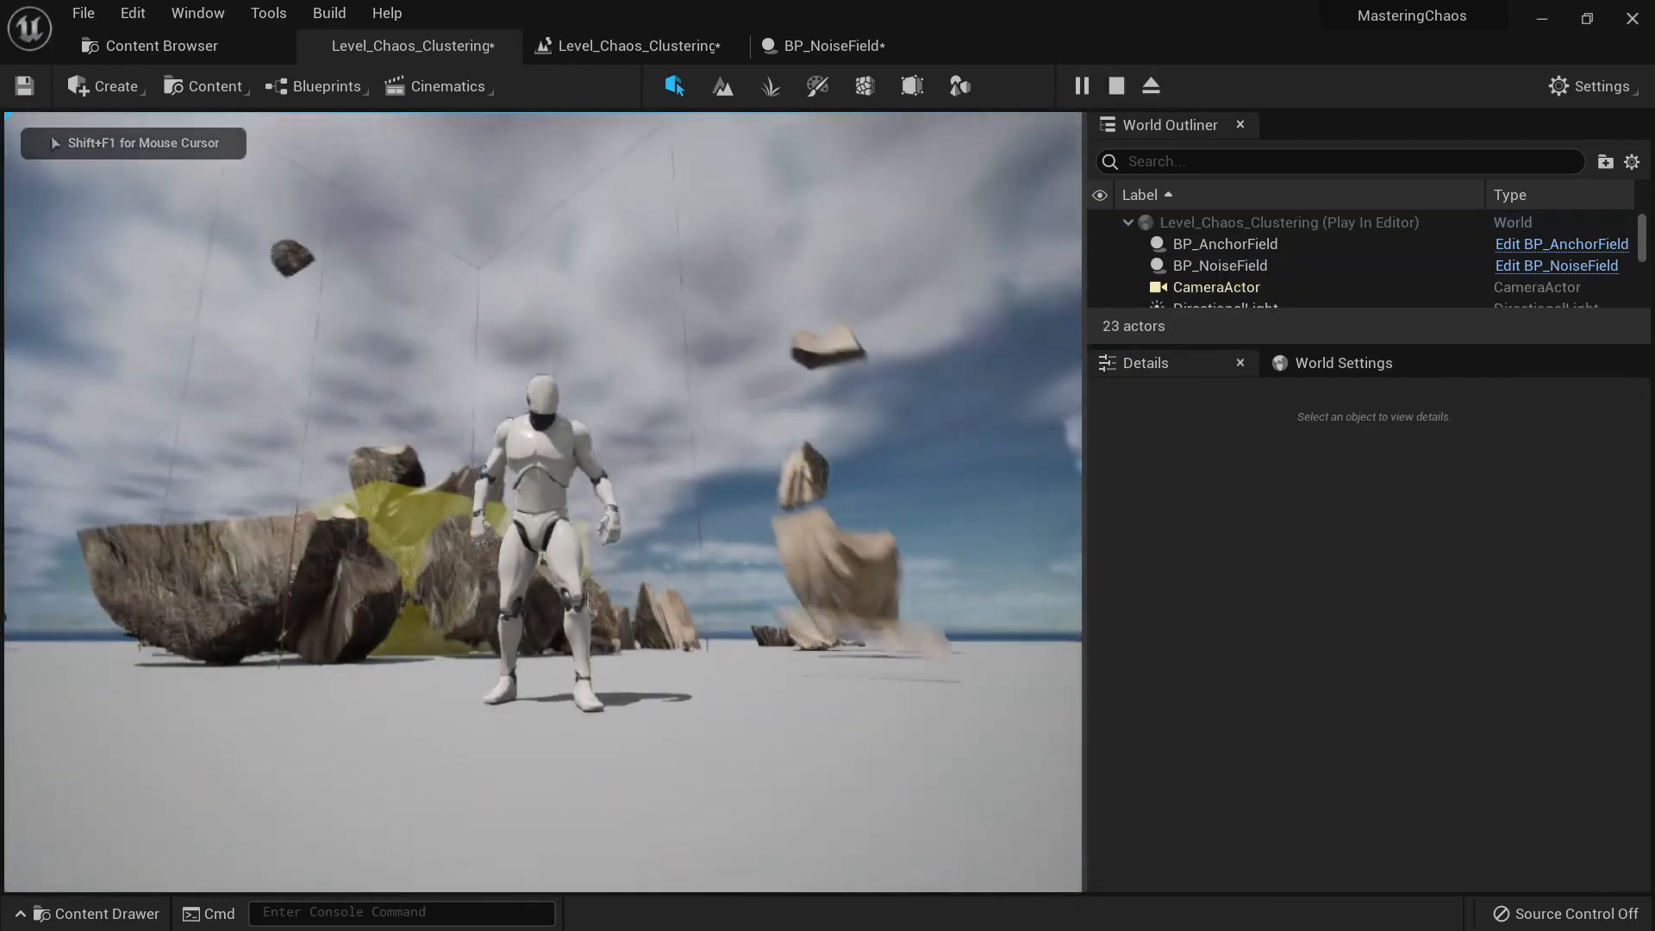
Step: Set BP_NoiseField's Rotation Magnitude to 10 and play-test the breakage, walking around the fallen pieces
key("Escape")
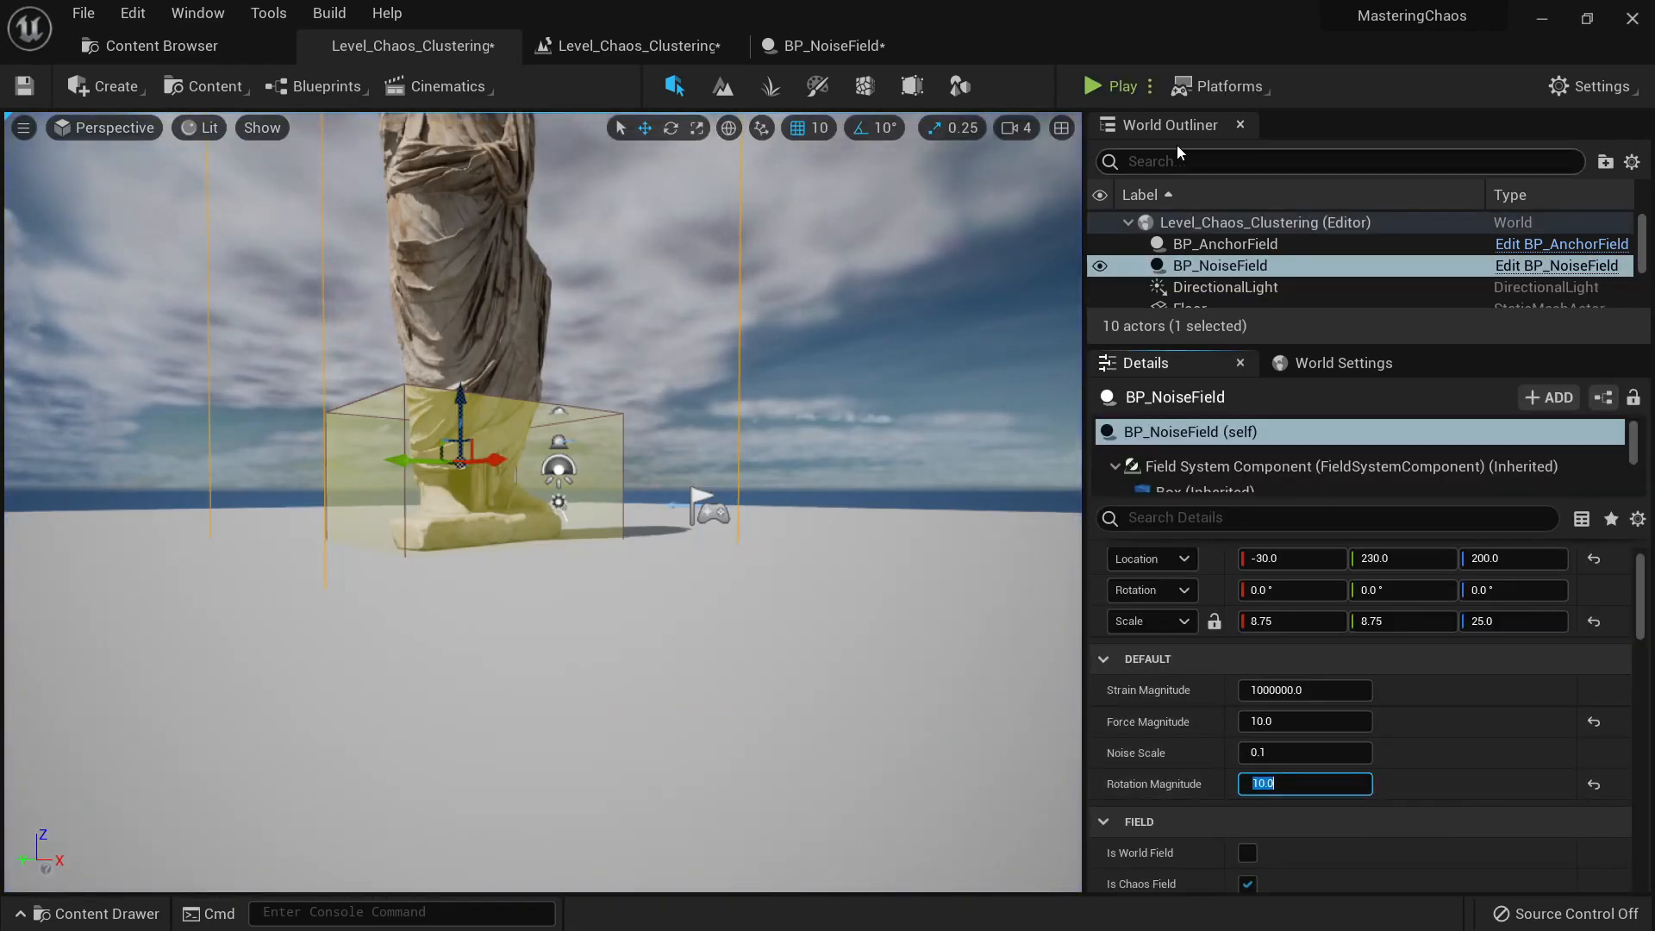
left_click(1102, 85)
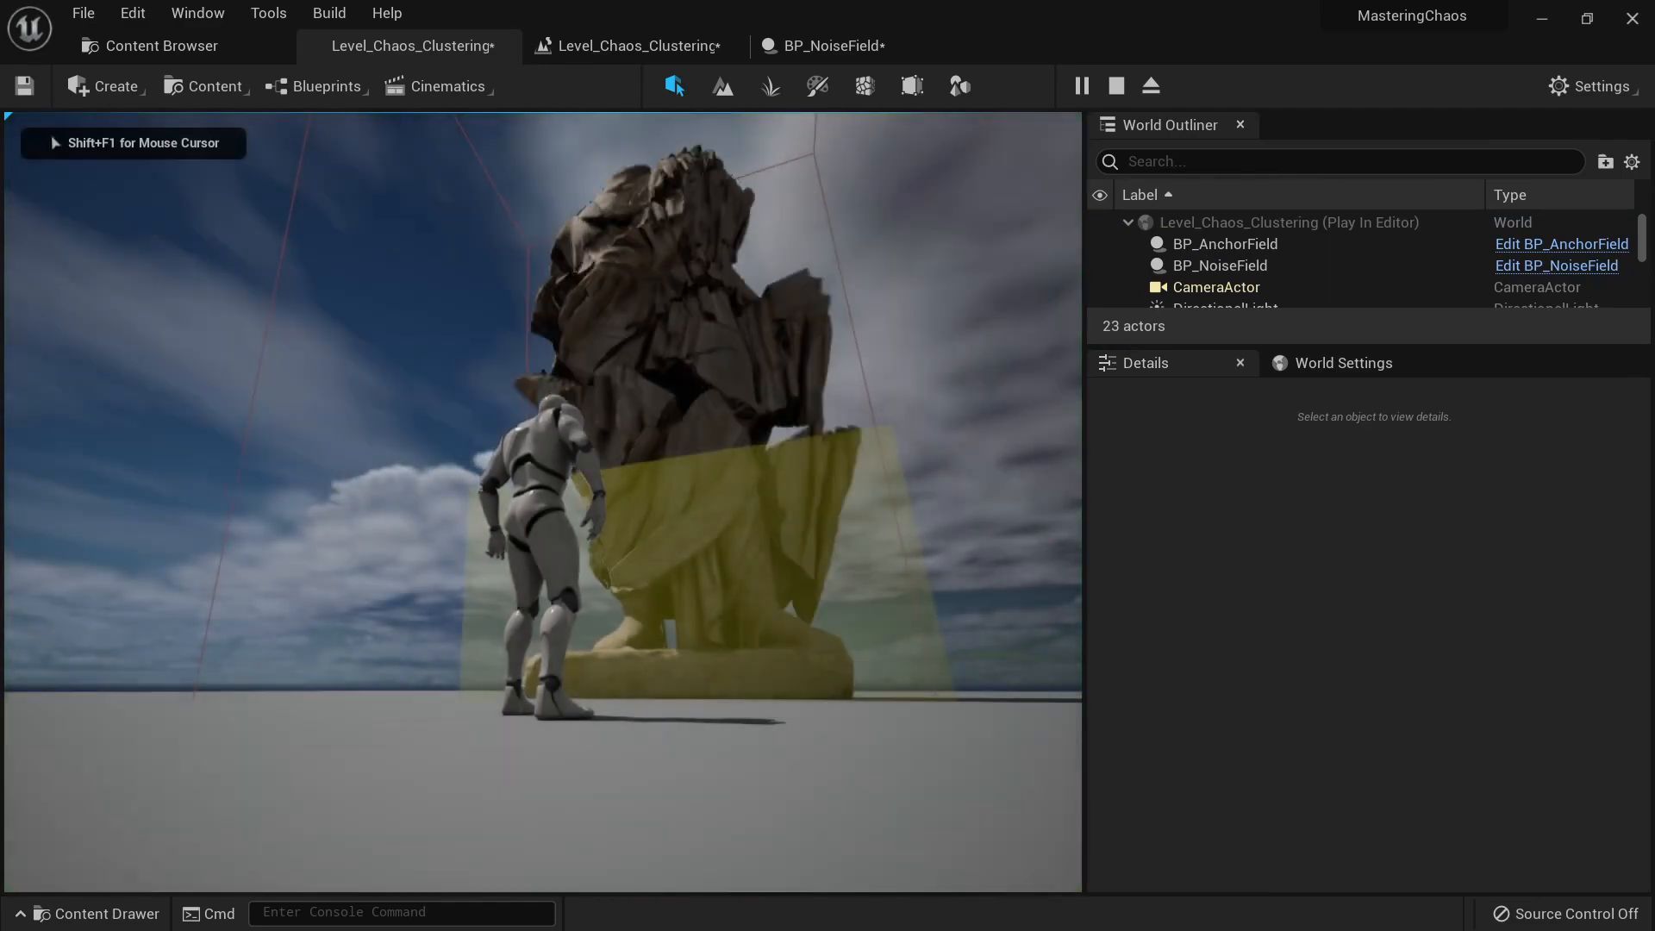
key("w")
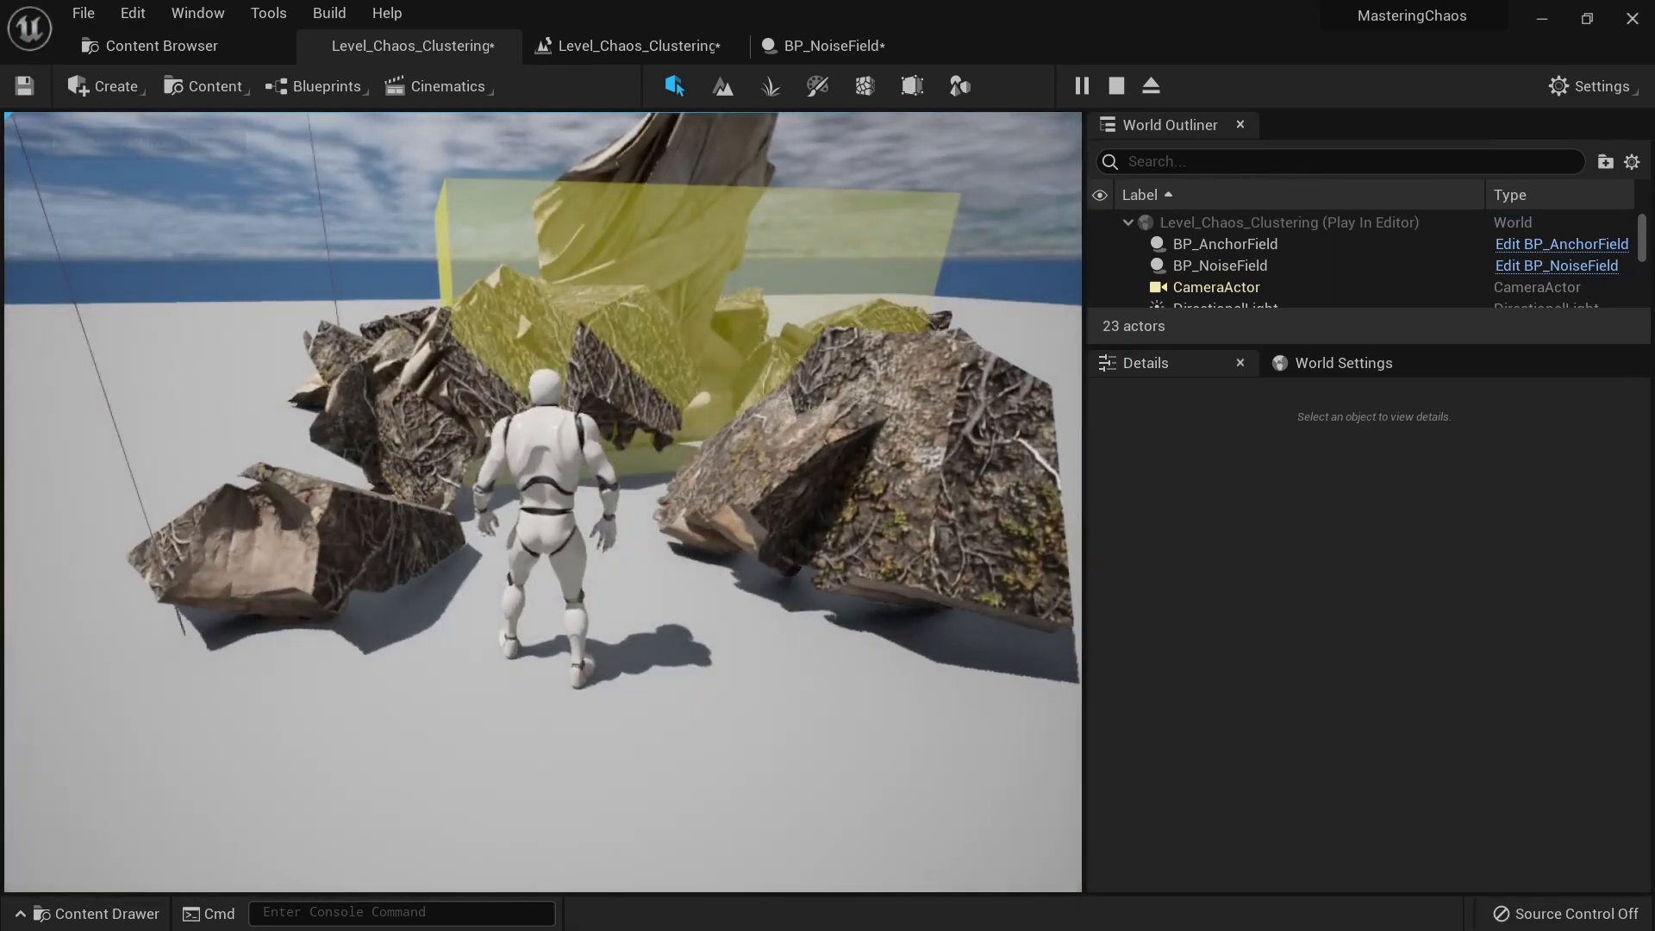
key("s")
key("d")
key("w")
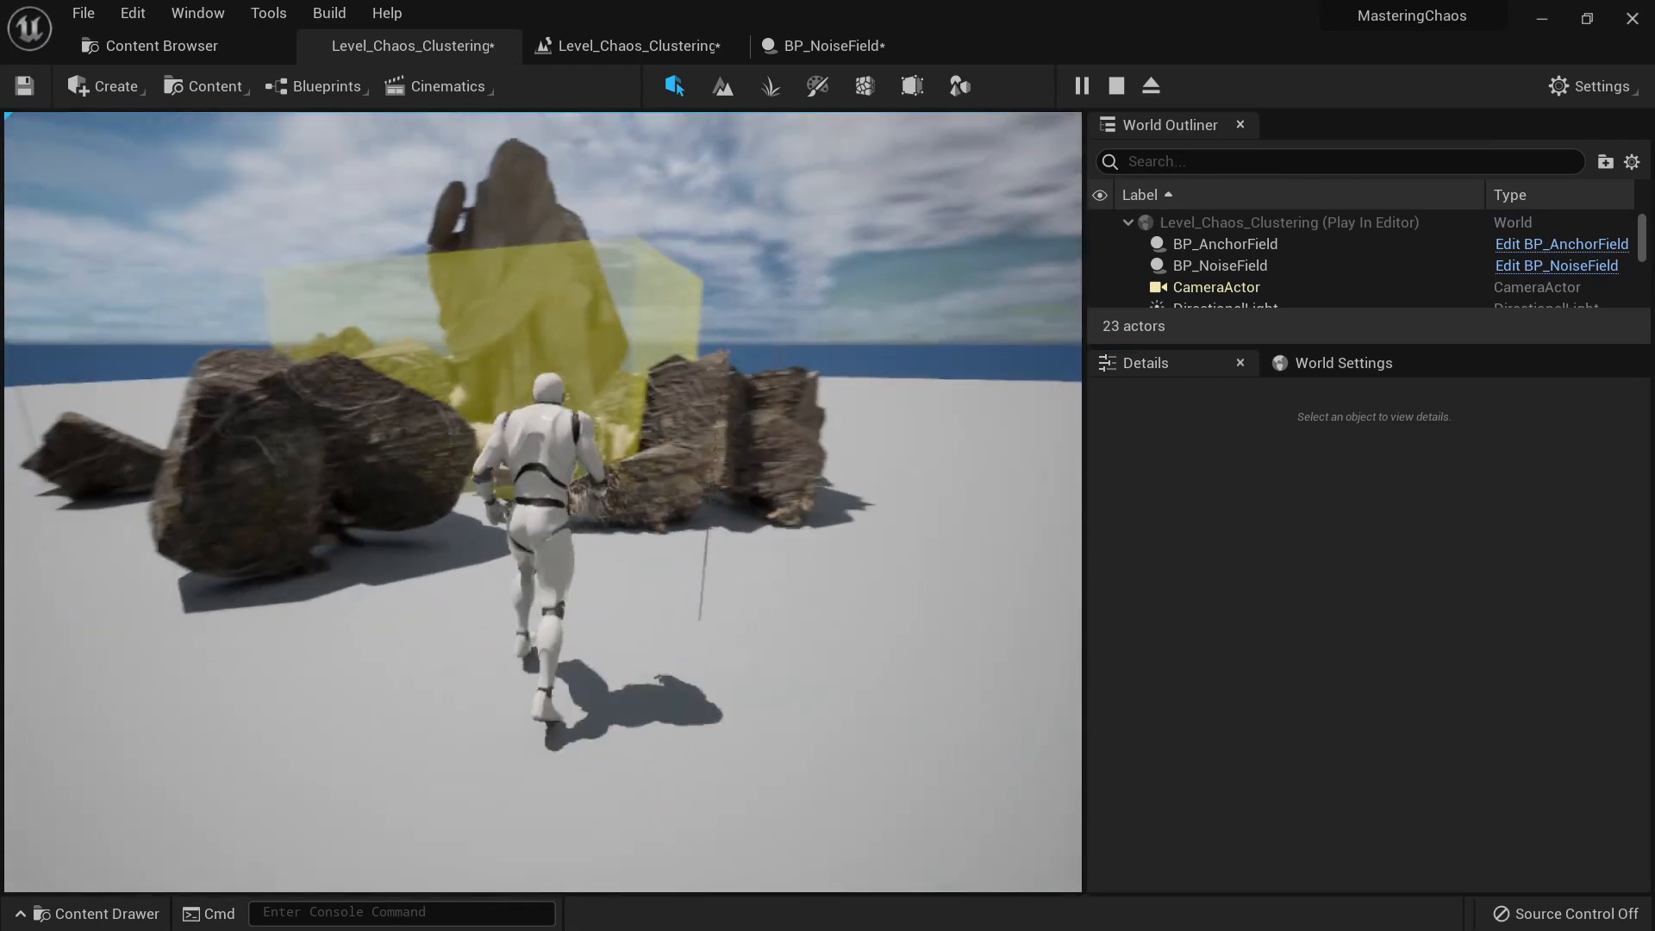
key("Escape")
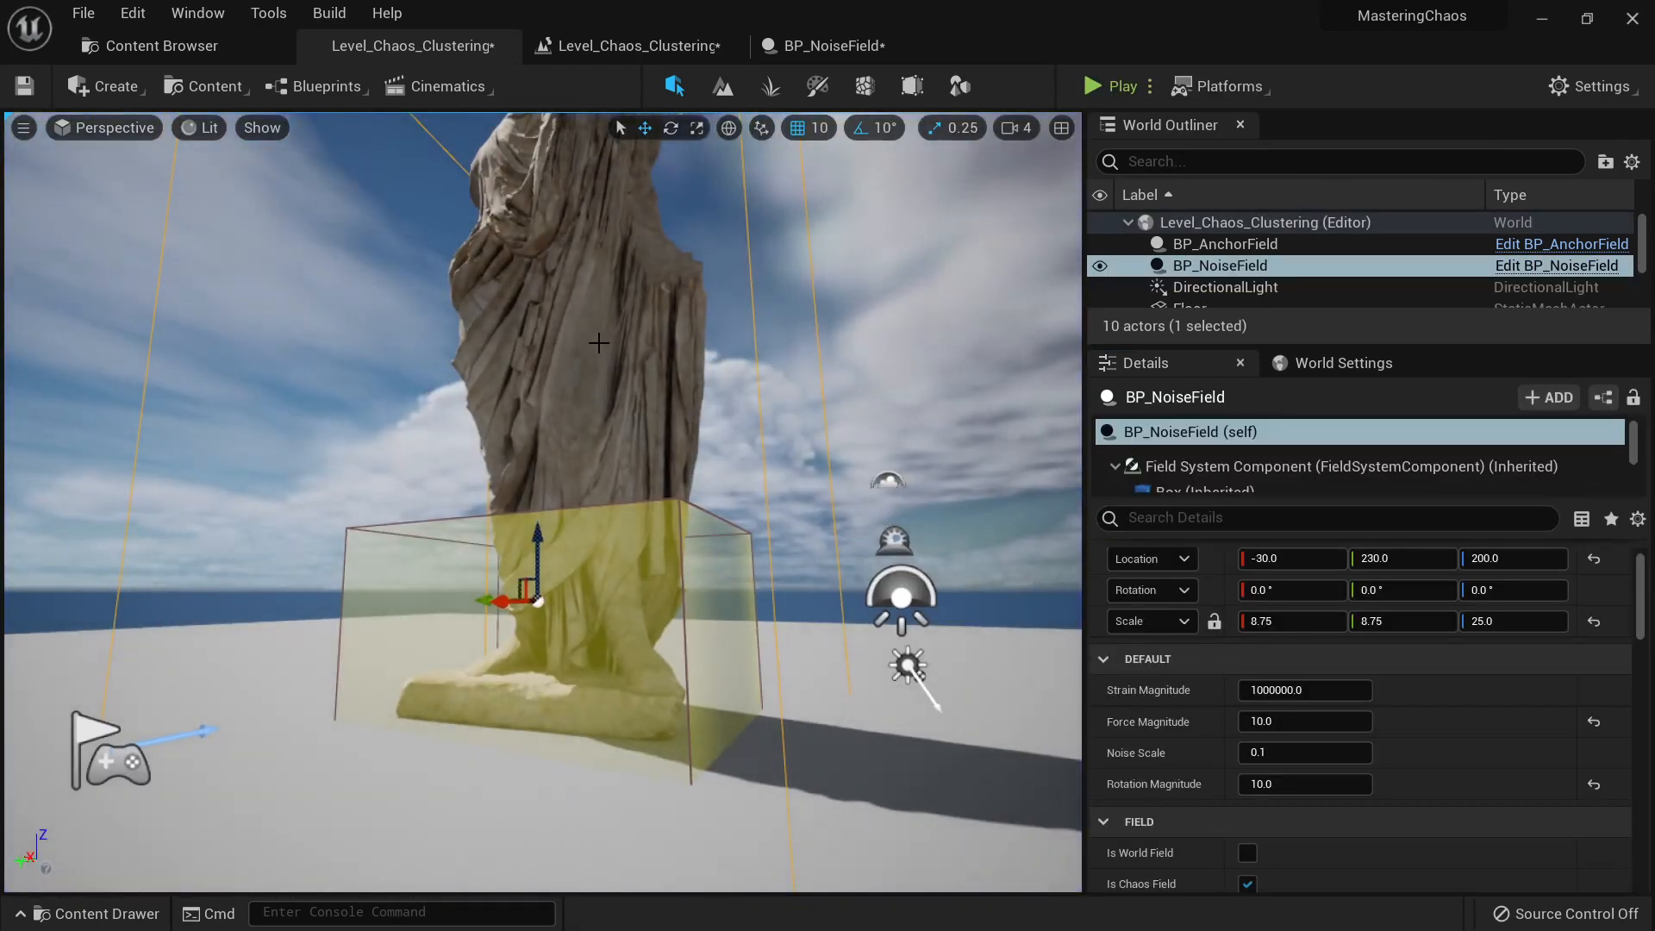
Step: Set BP_NoiseField's Strain Magnitude to 10 and play the level to test whether the statue breaks
left_click(598, 343)
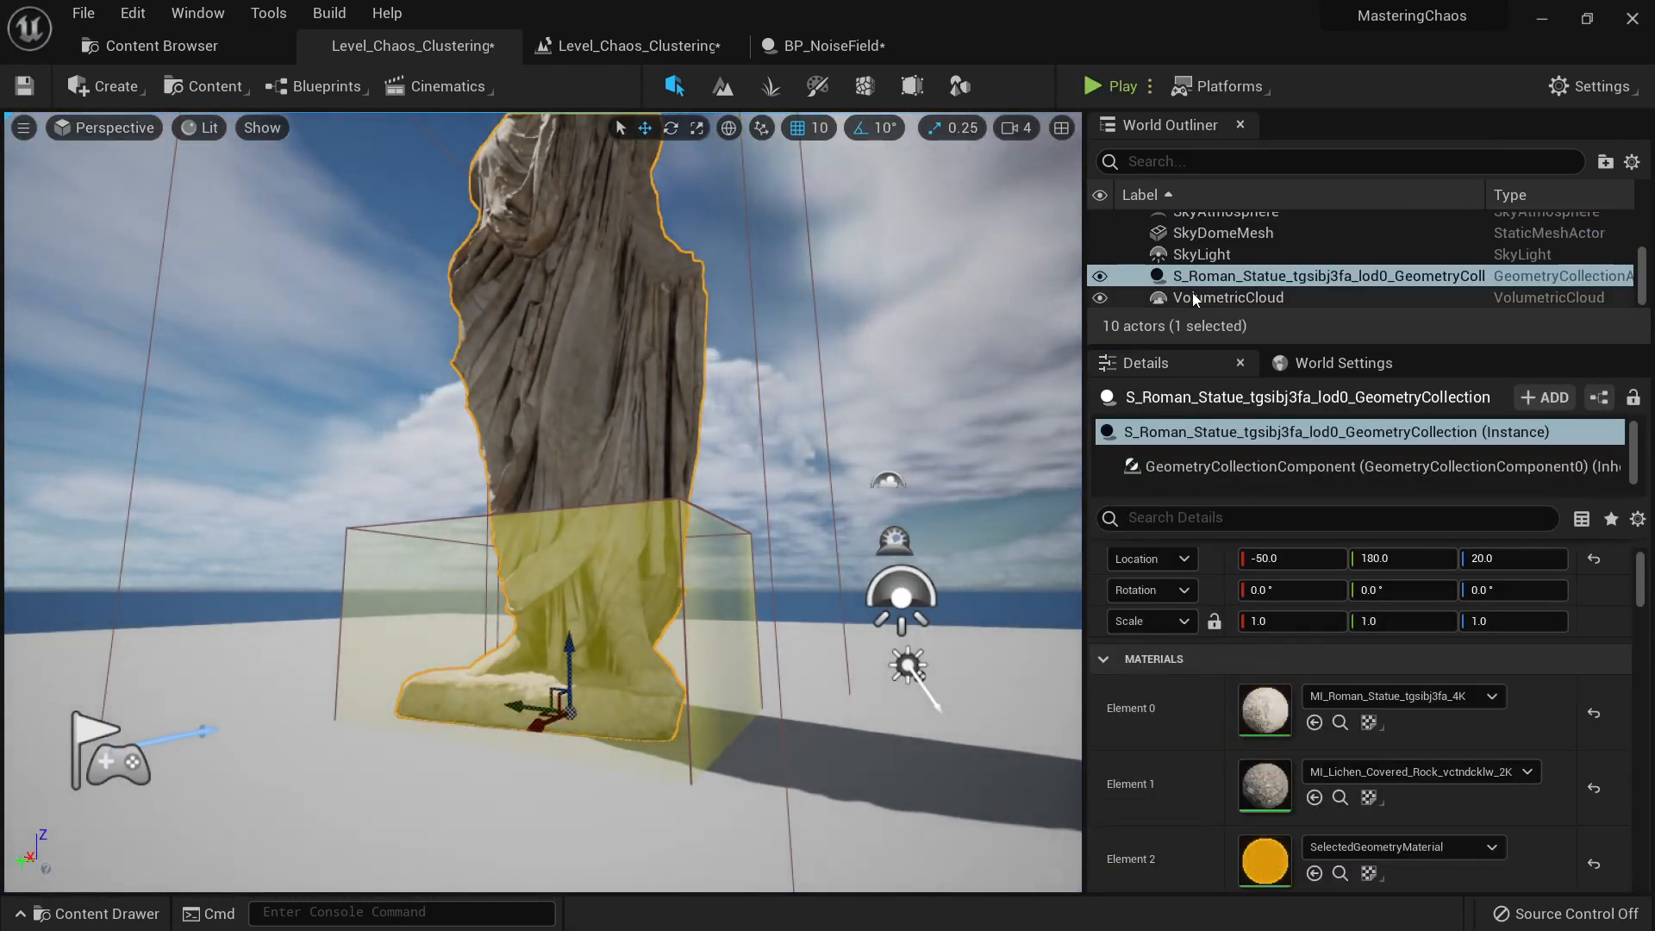
scroll(1195, 299, "up", 3)
left_click(1219, 266)
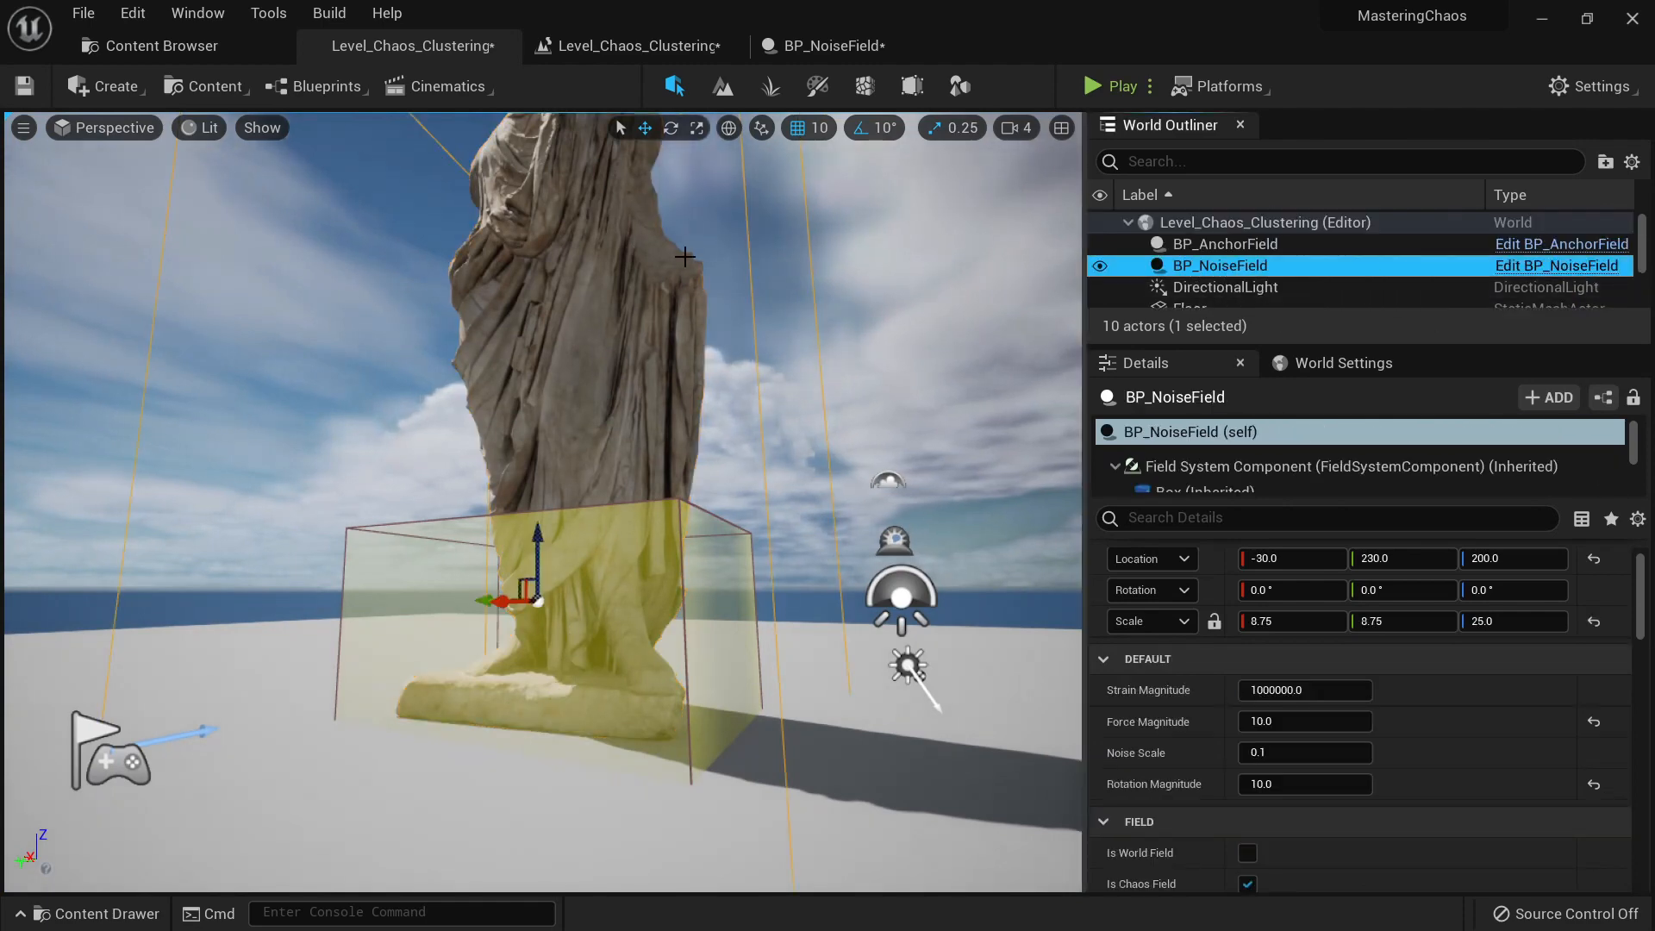
right_click_drag(717, 309, 701, 244)
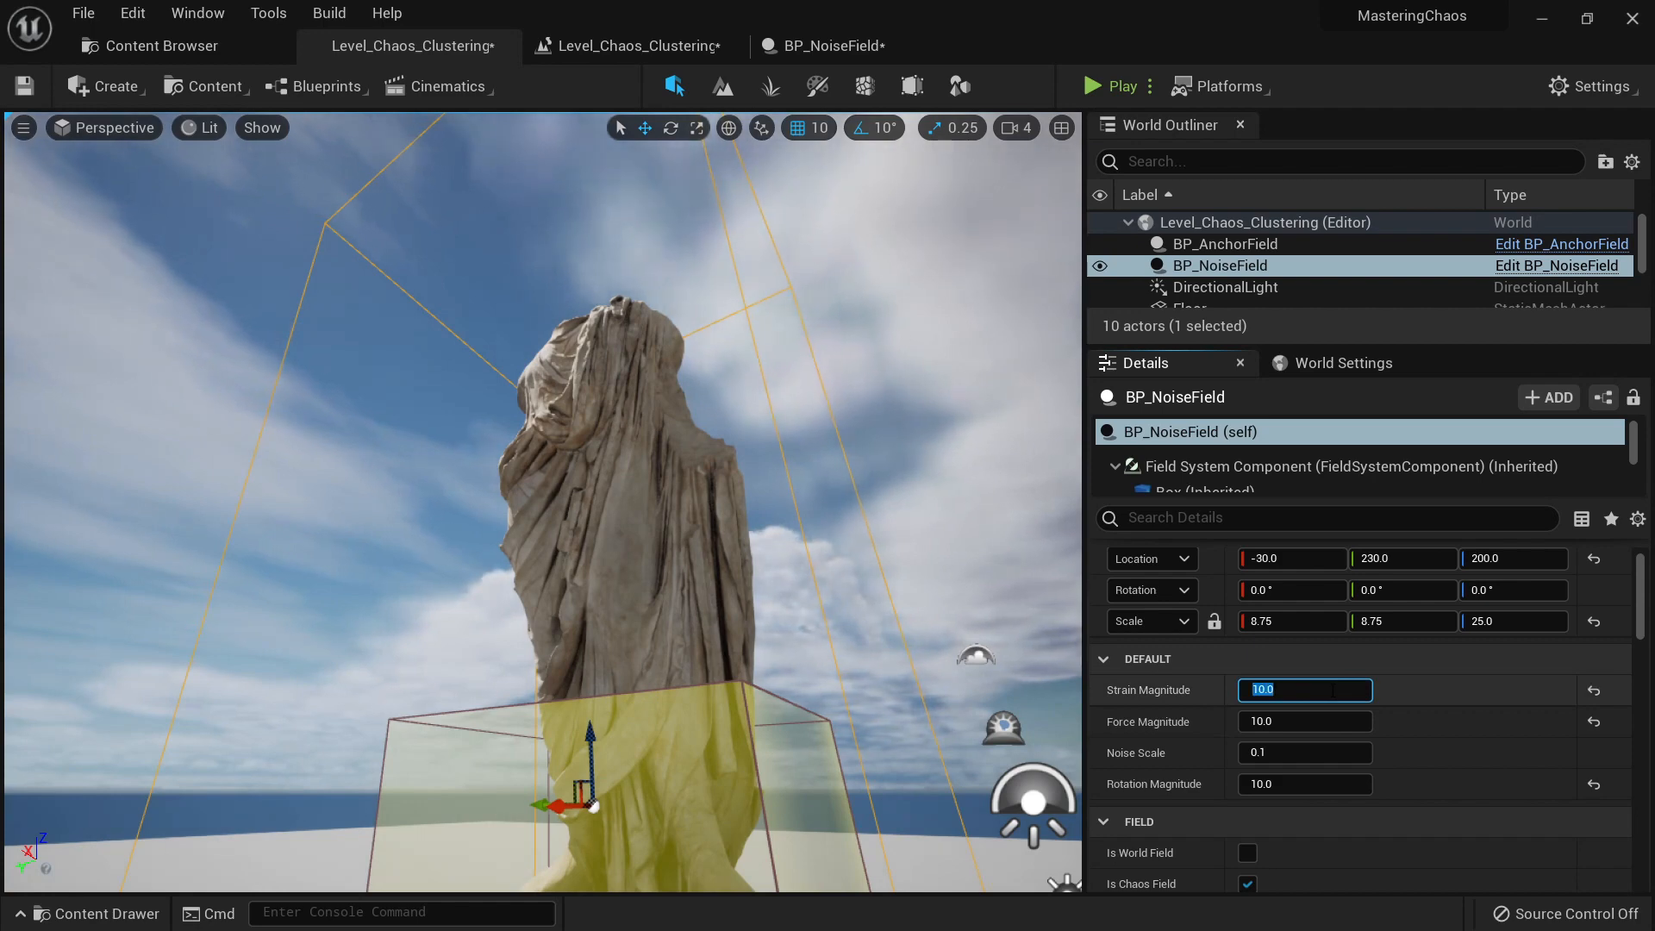
left_click(1111, 85)
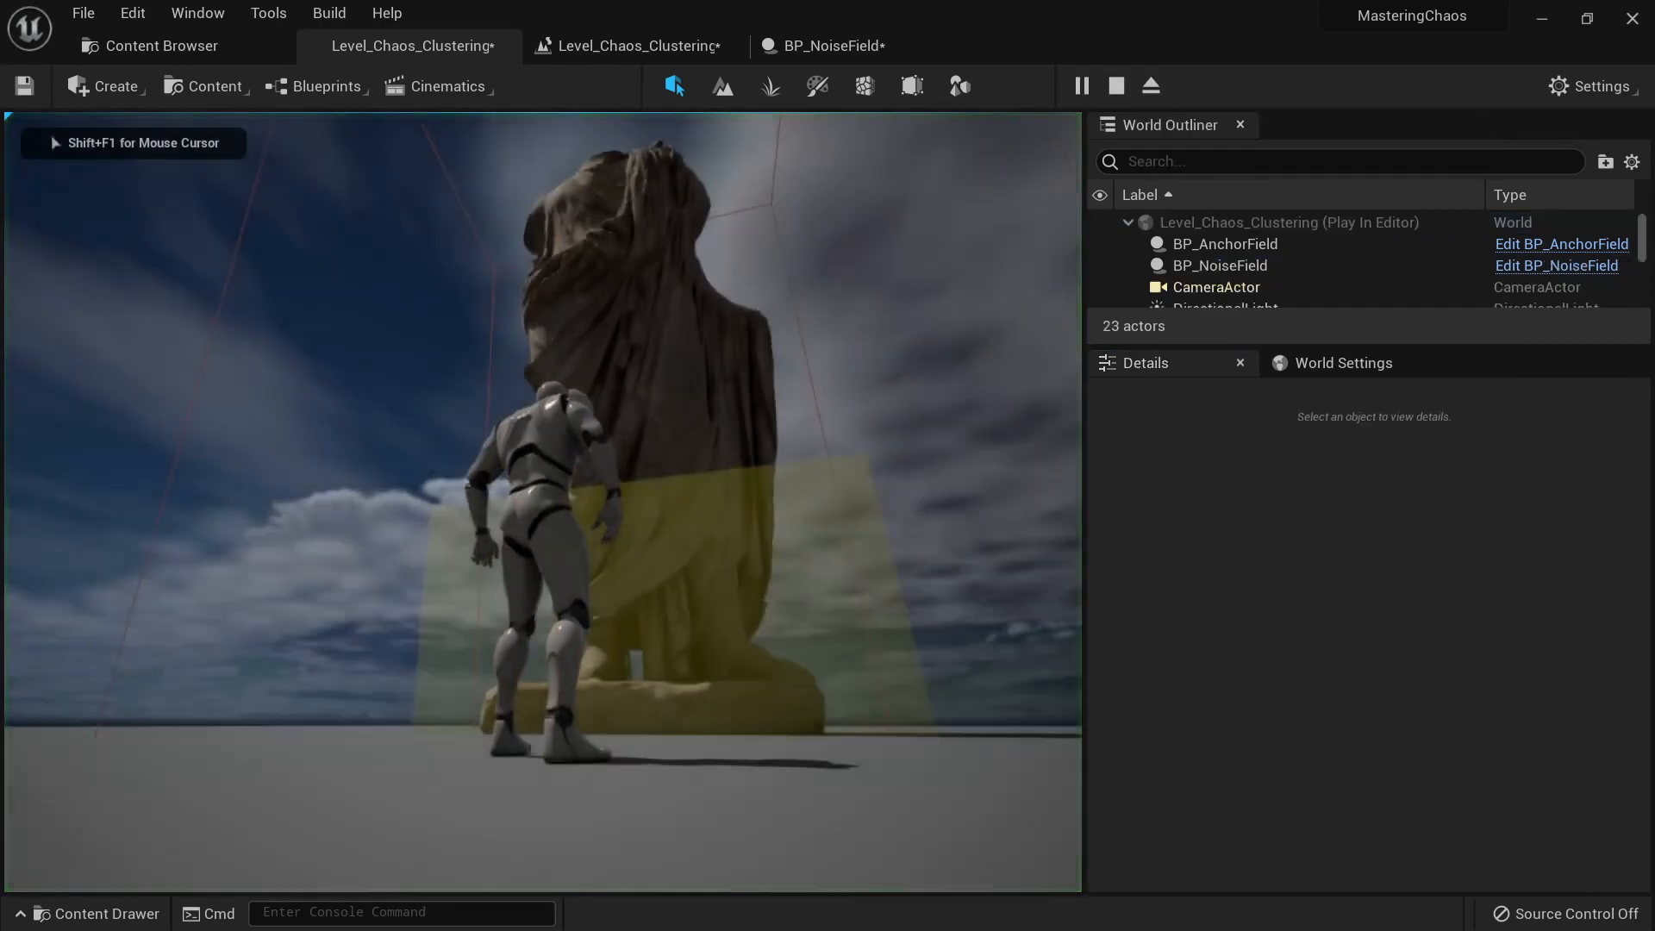
key("Escape")
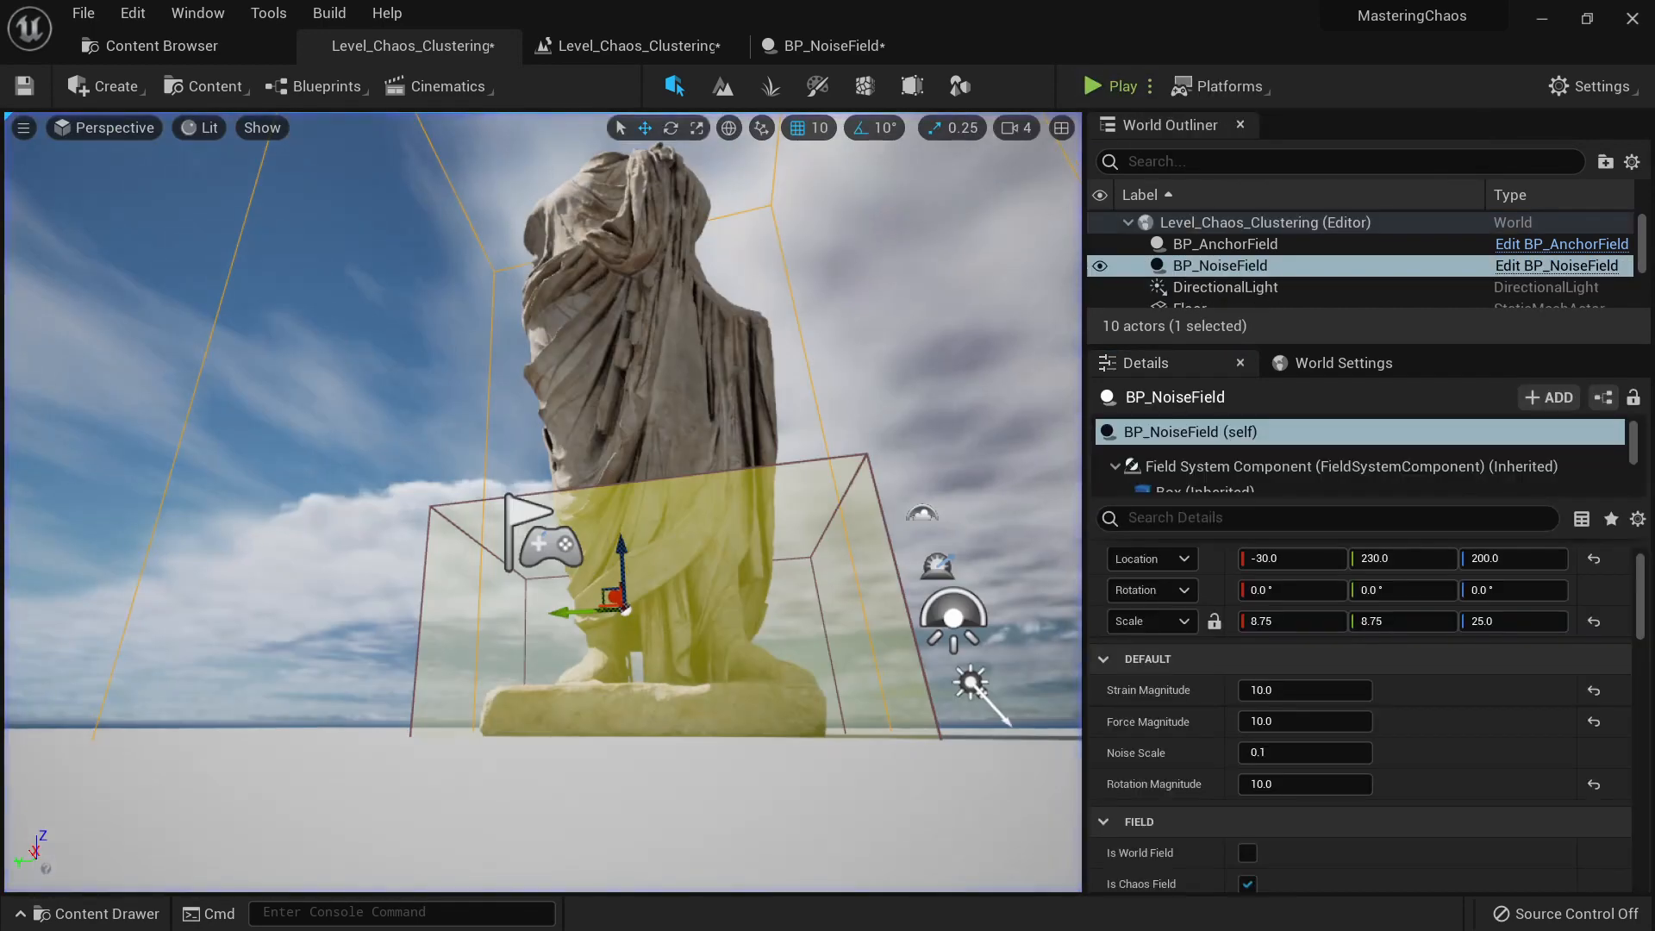
Step: Delete the Index 1 entry from the statue's Damage Threshold array under Clustering and play-test the level
left_click(655, 345)
scroll(1334, 758, "down", 10)
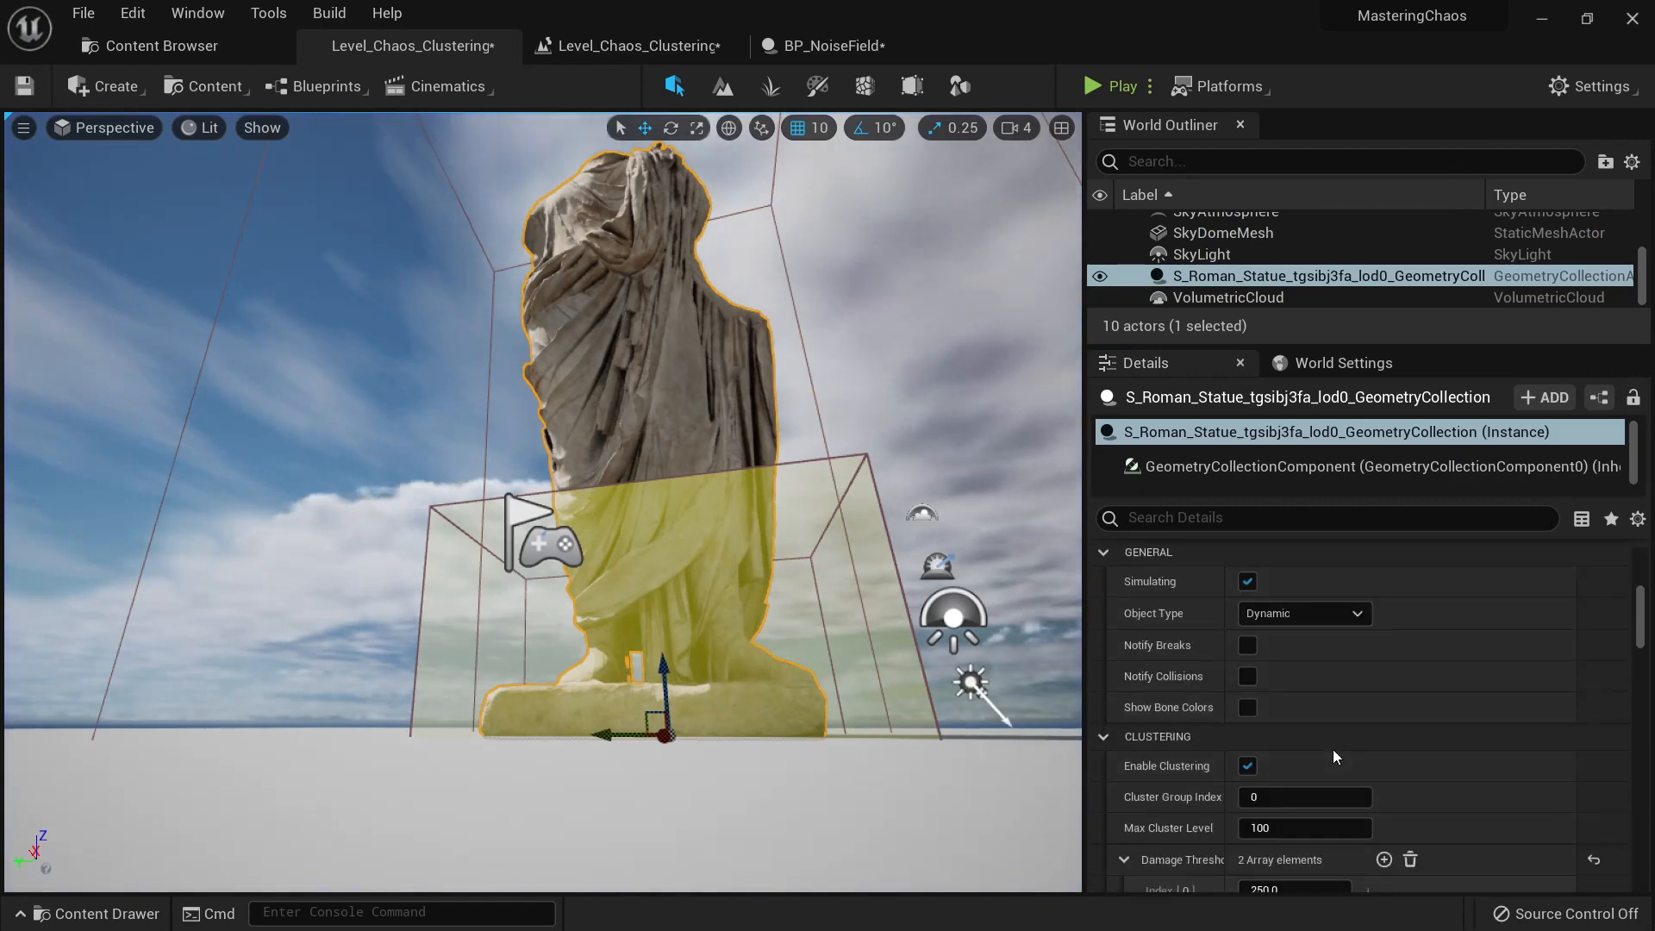
scroll(1335, 757, "down", 4)
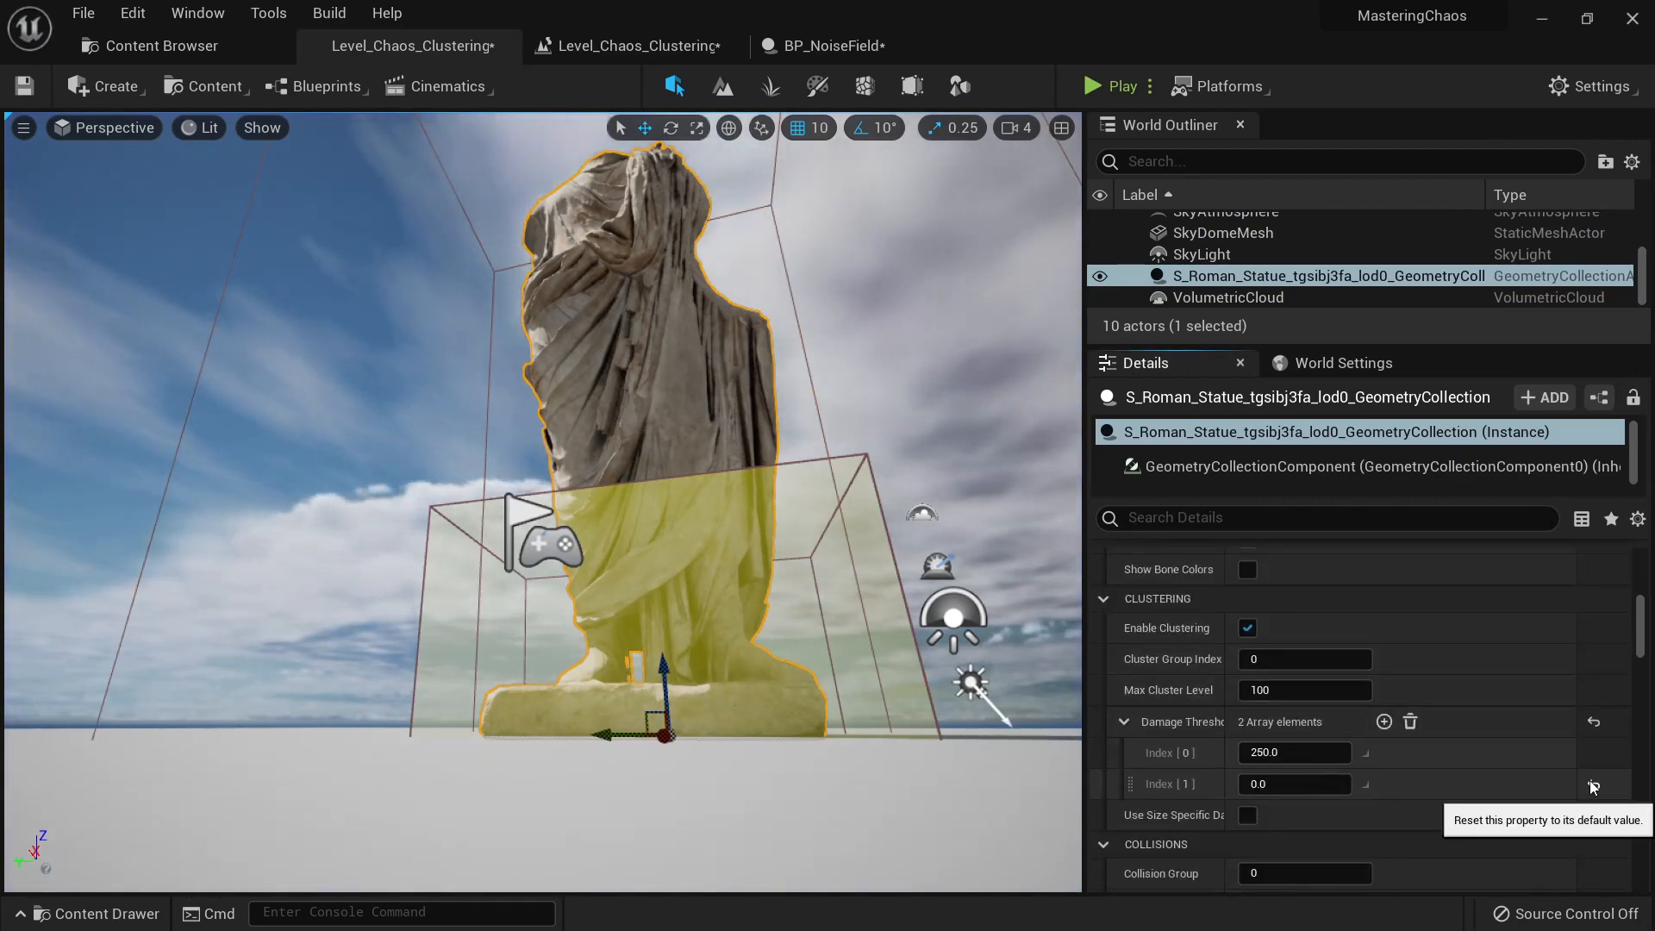
left_click(1371, 783)
left_click(1405, 836)
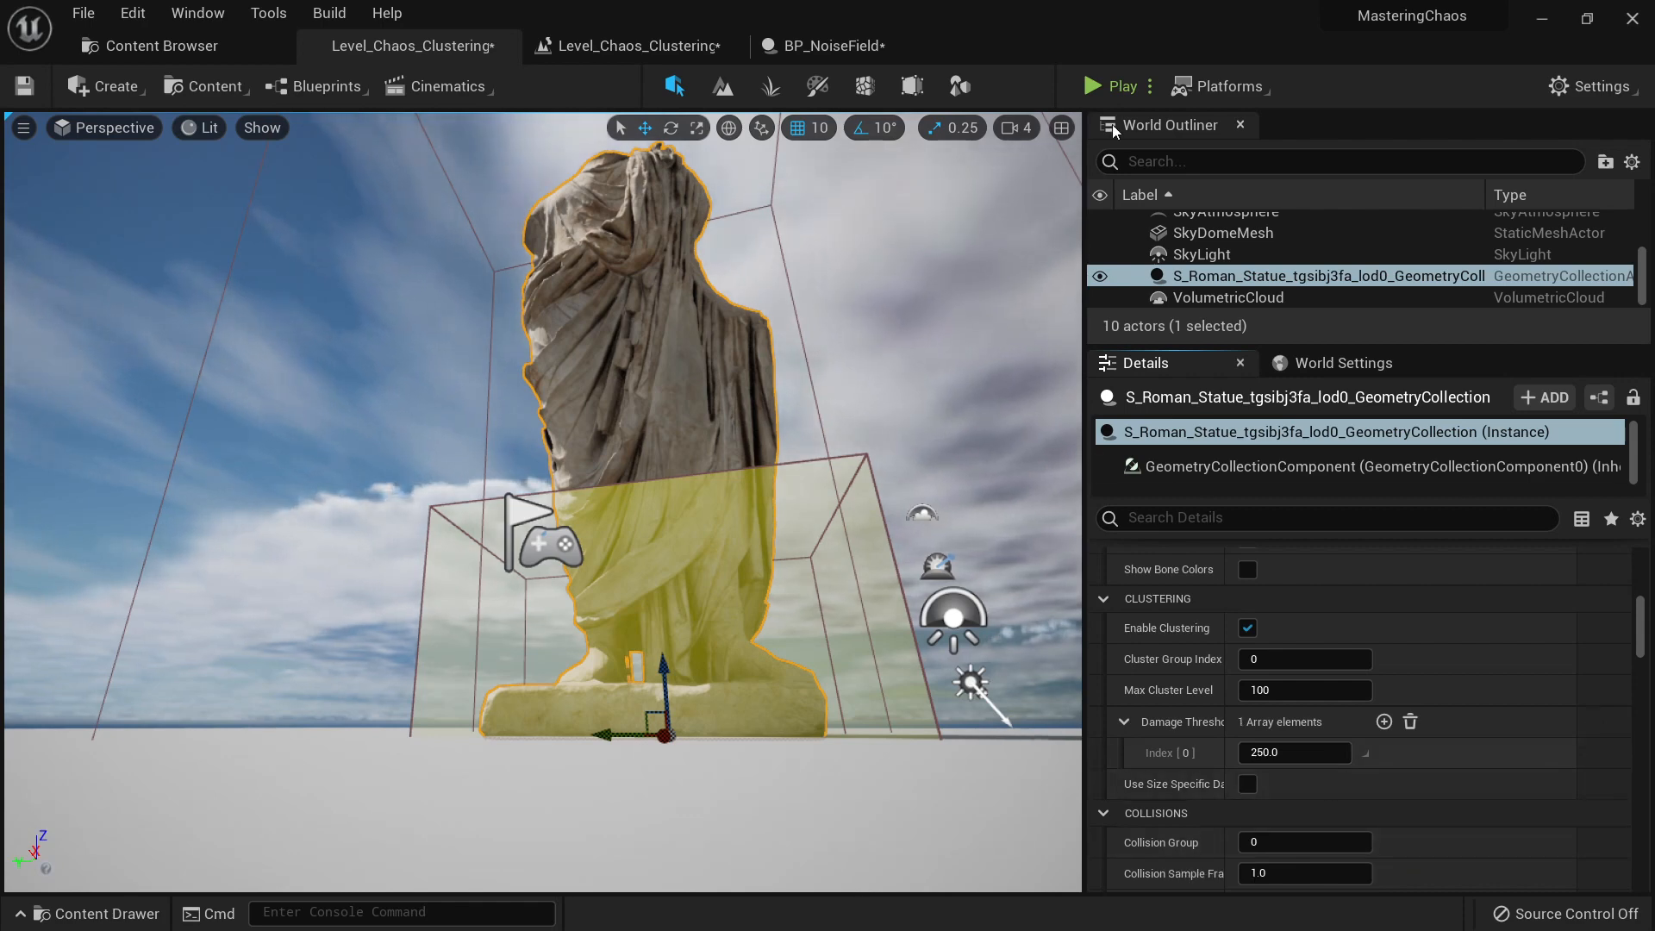
left_click(1103, 85)
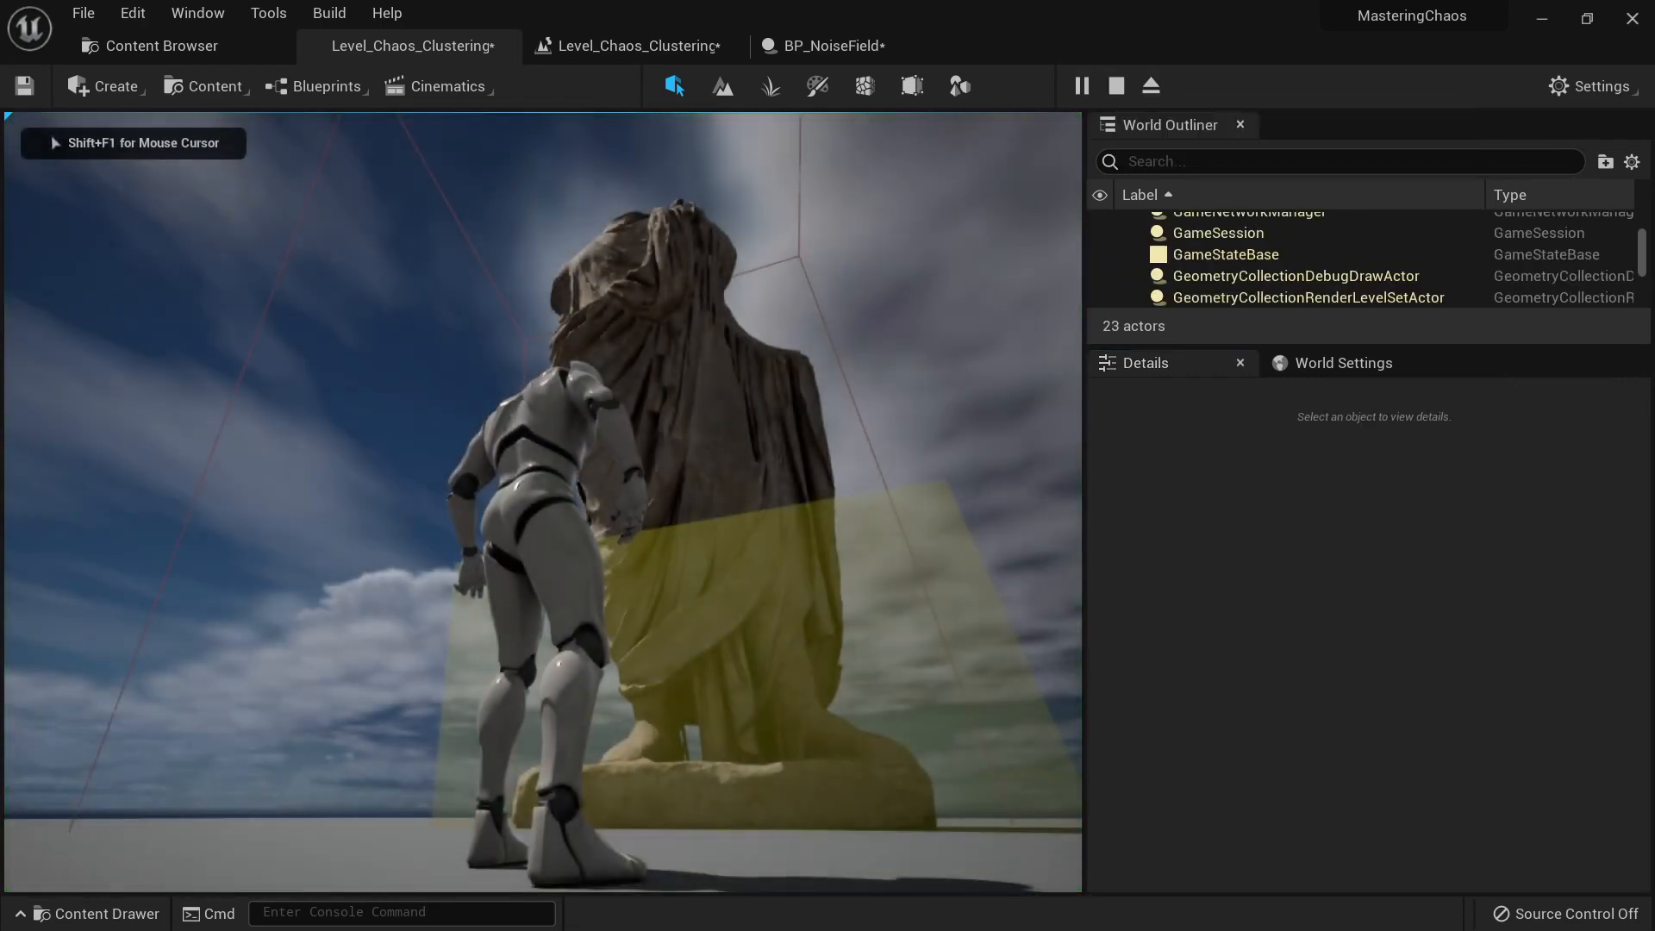
key("Escape")
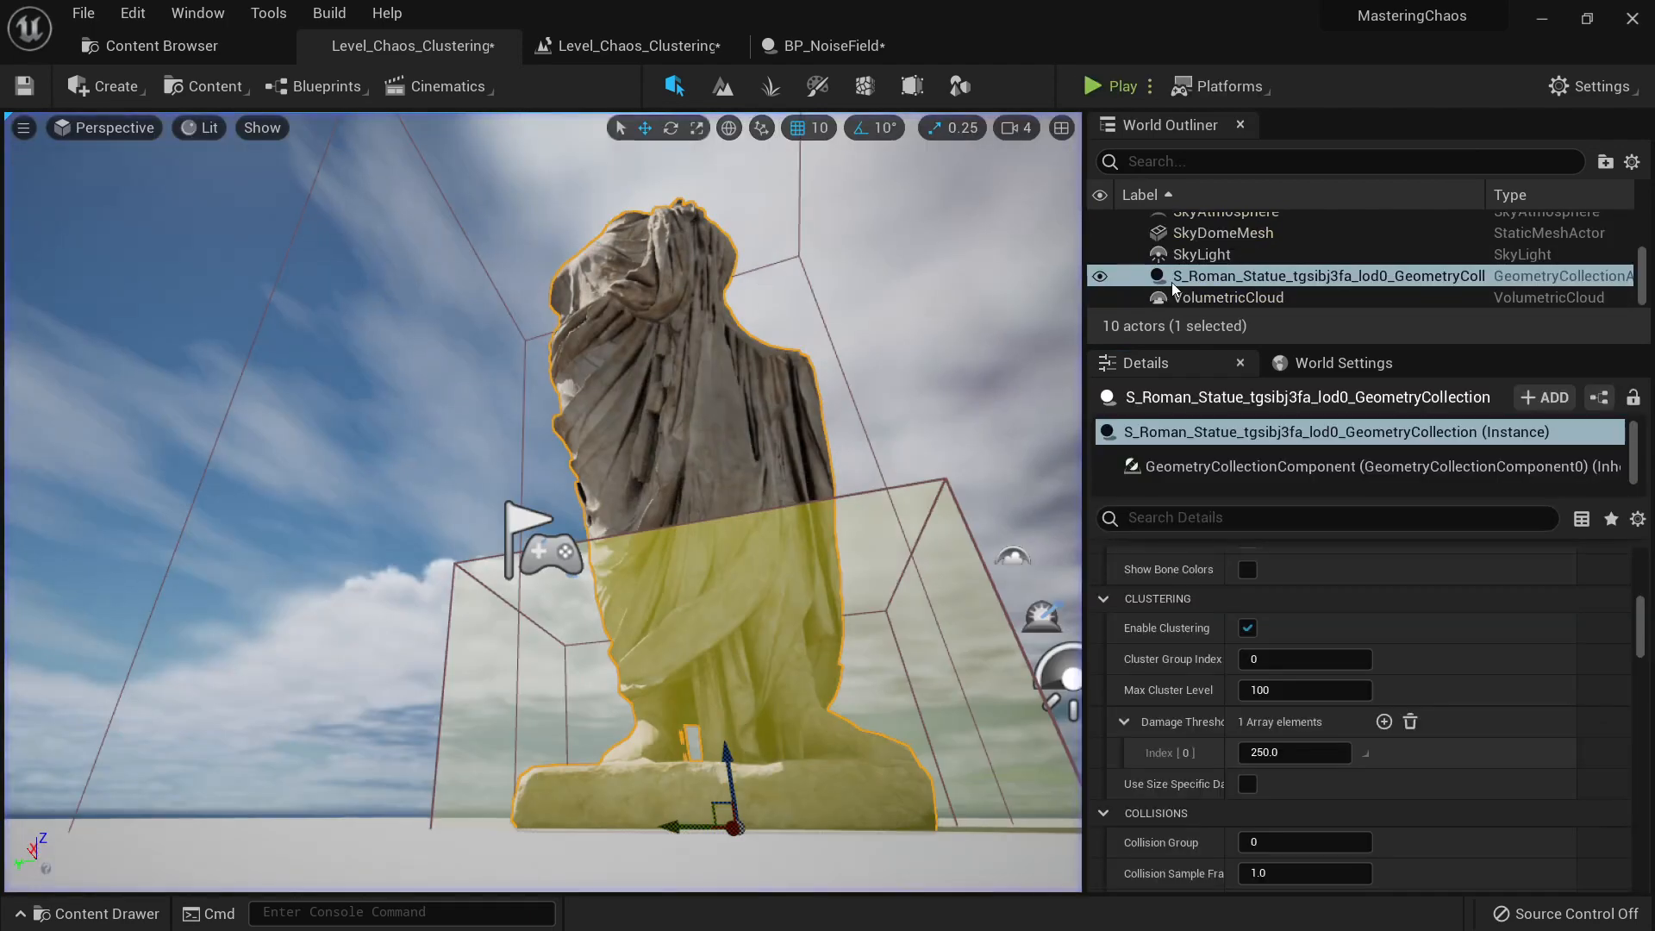
Step: Set BP_NoiseField's Strain Magnitude to 260 and play-test the statue's breakage, backing the character away
scroll(1172, 282, "up", 3)
left_click(1227, 264)
scroll(1319, 619, "down", 5)
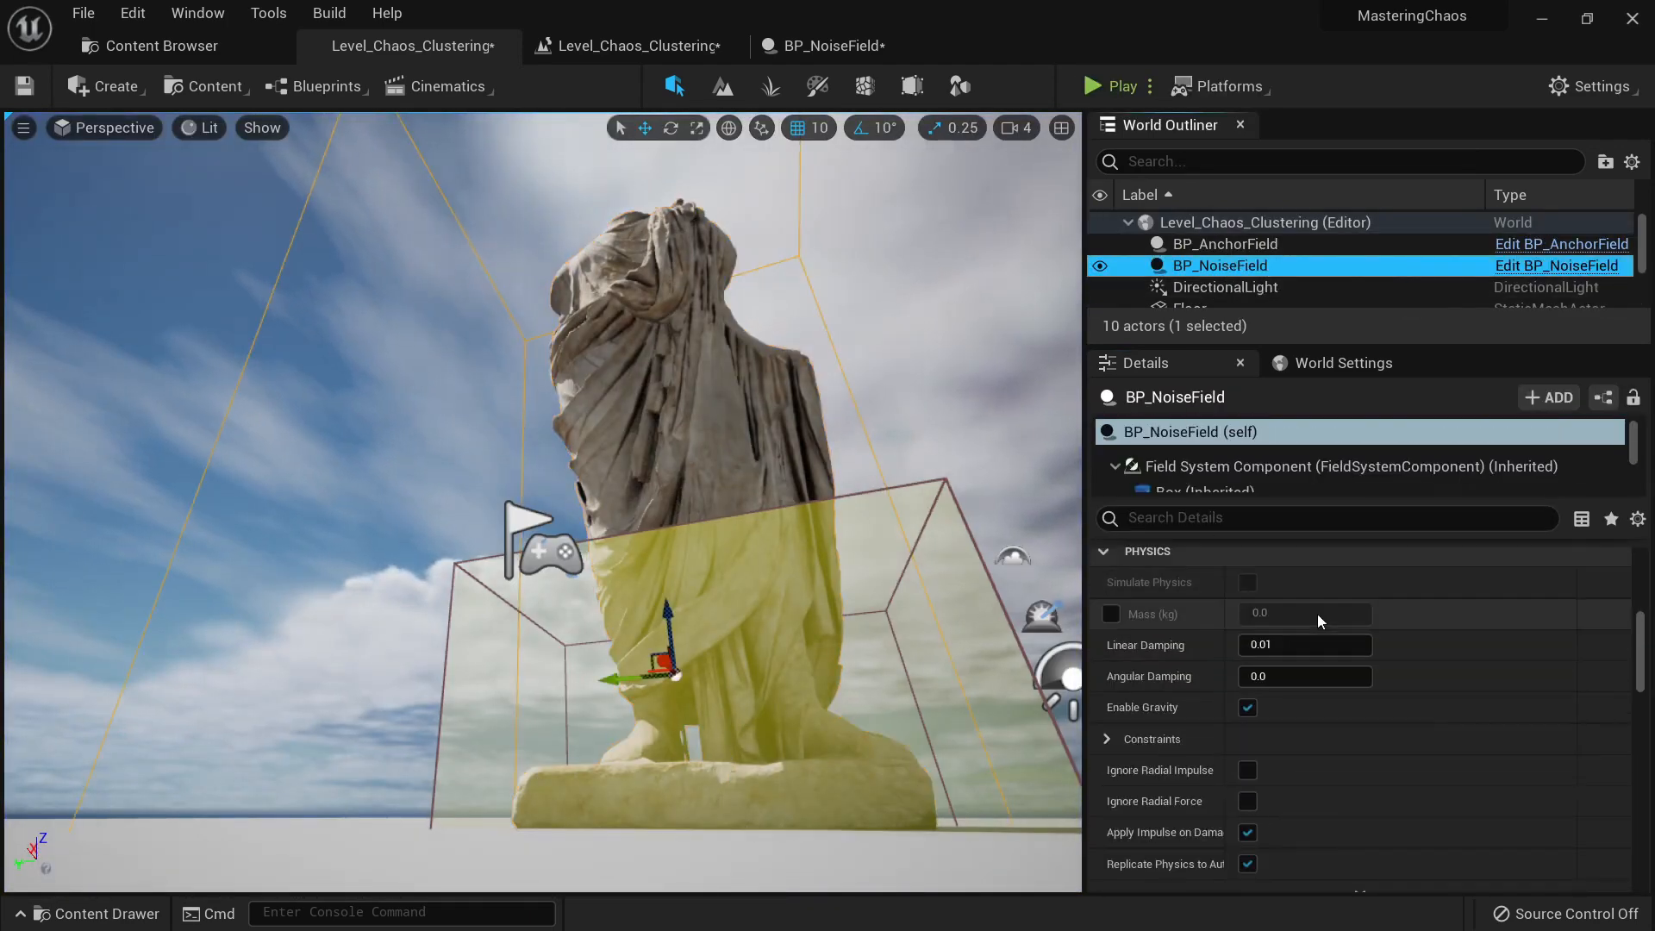
scroll(1319, 619, "up", 5)
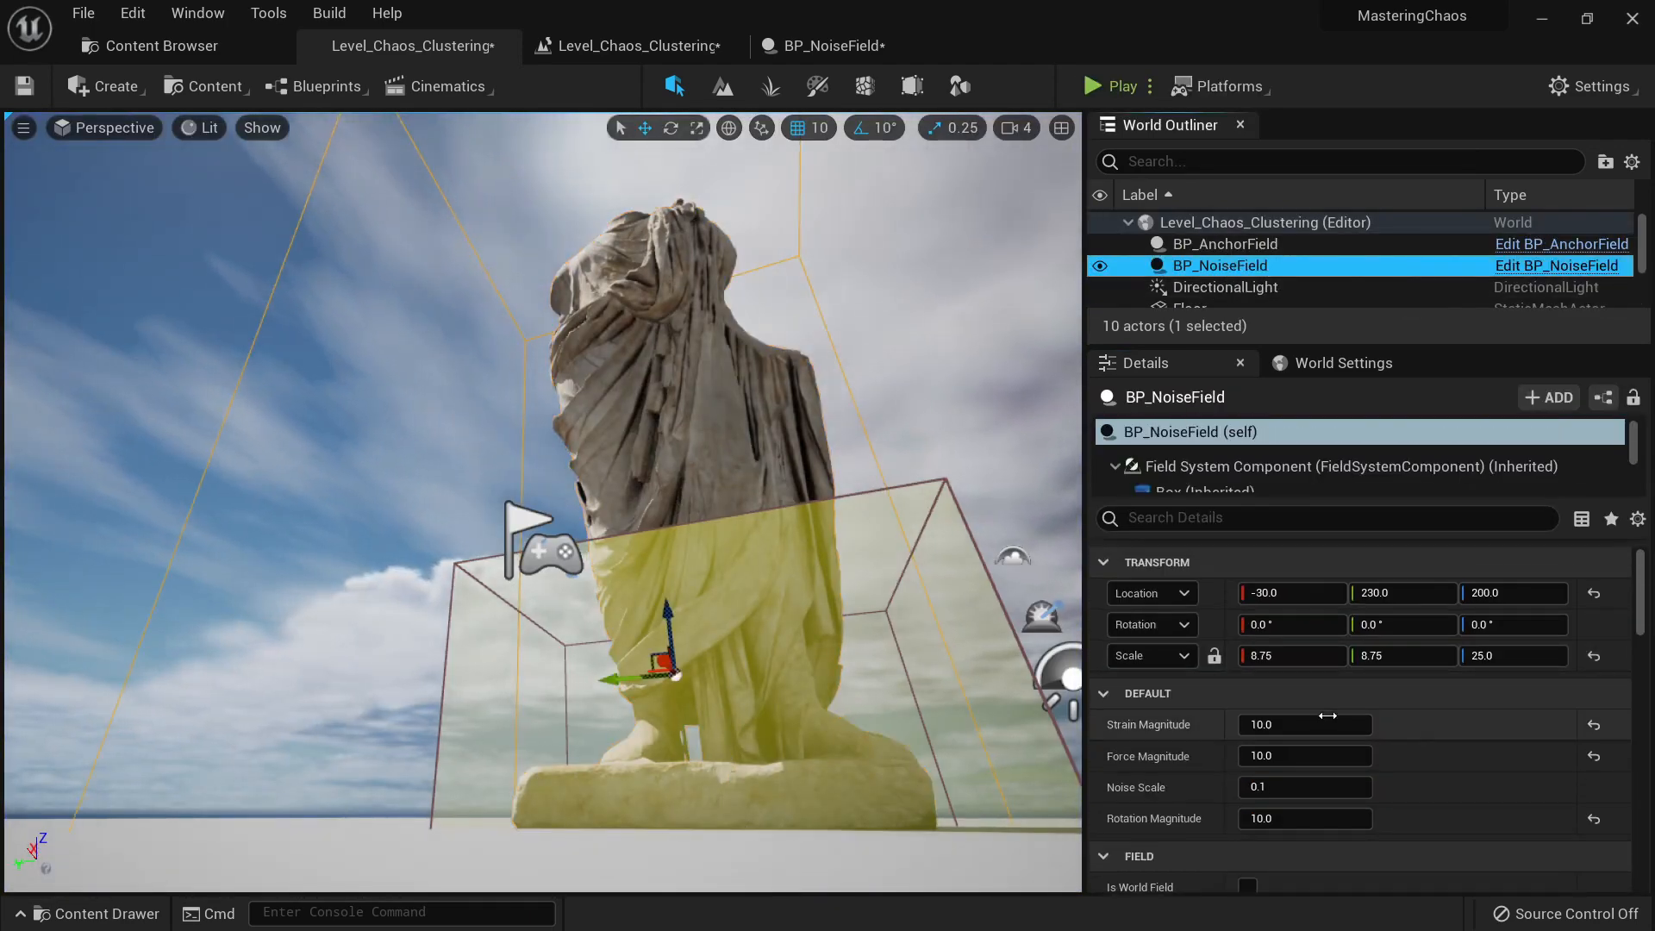
left_click(1594, 724)
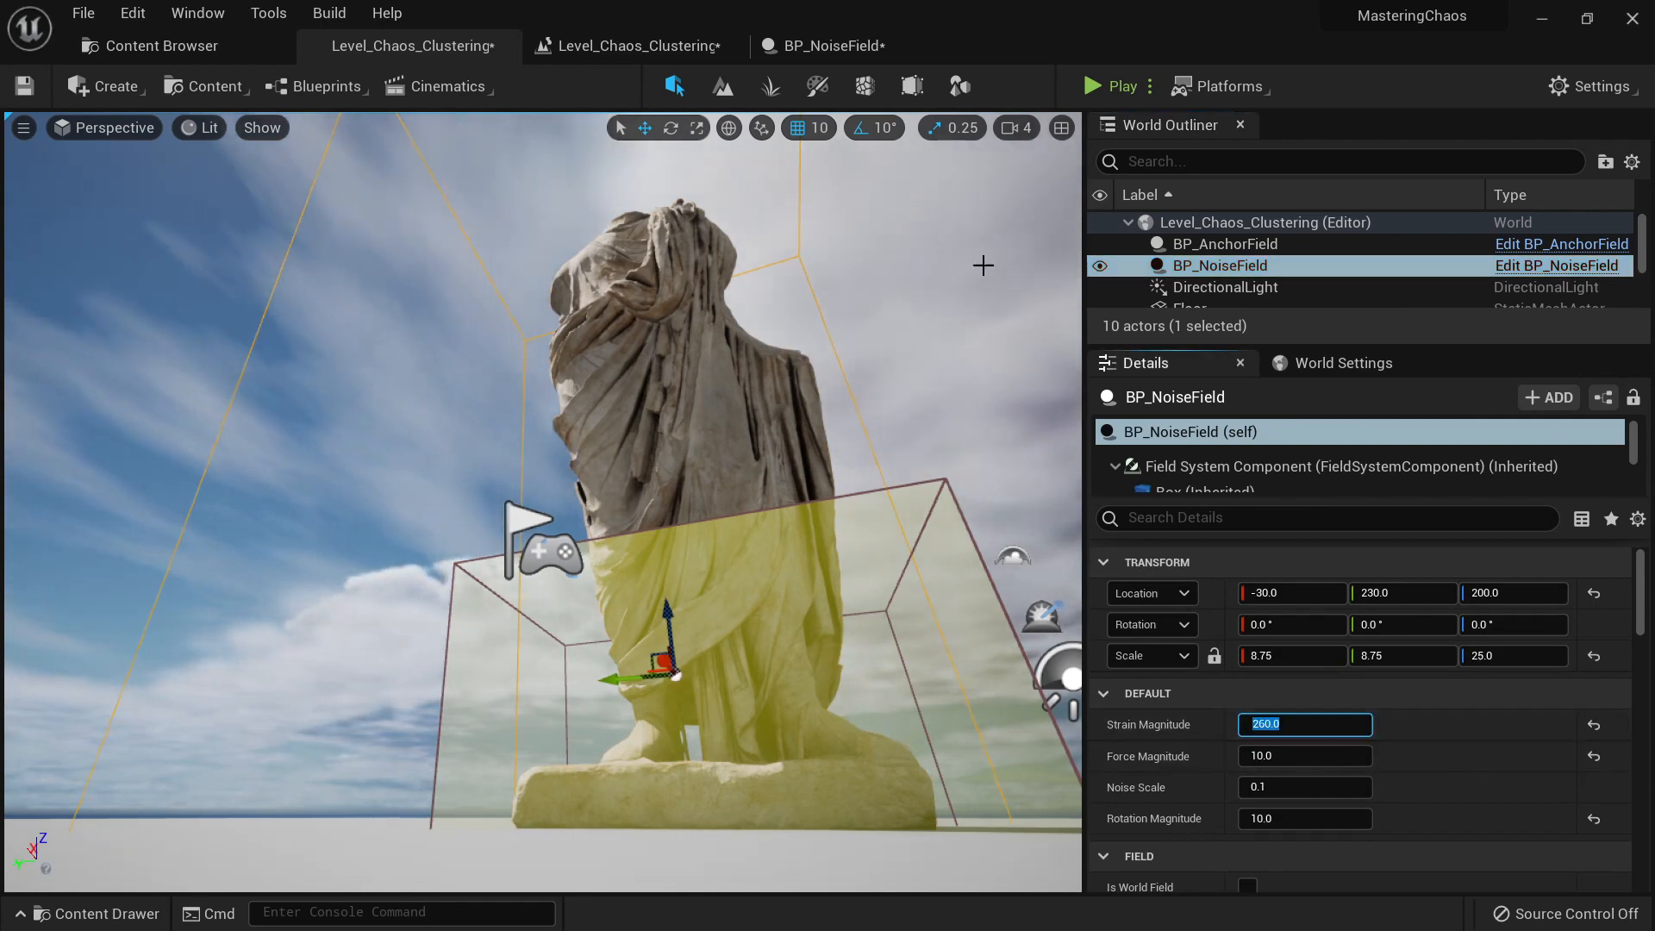
left_click(1121, 89)
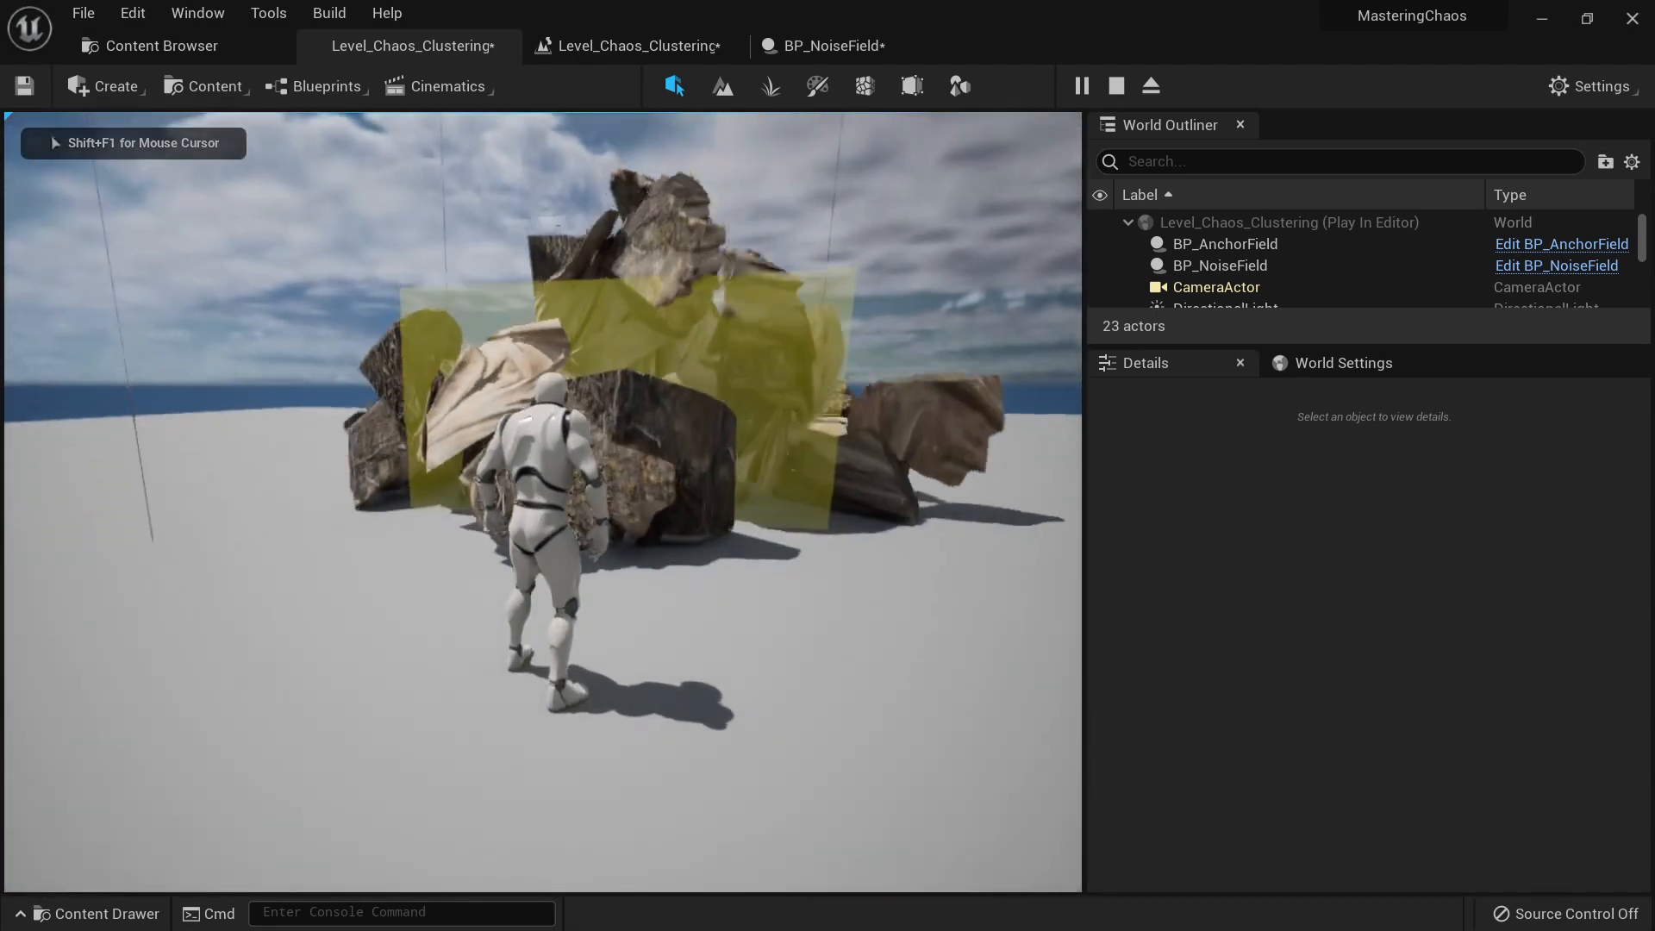
key("s")
key("Escape")
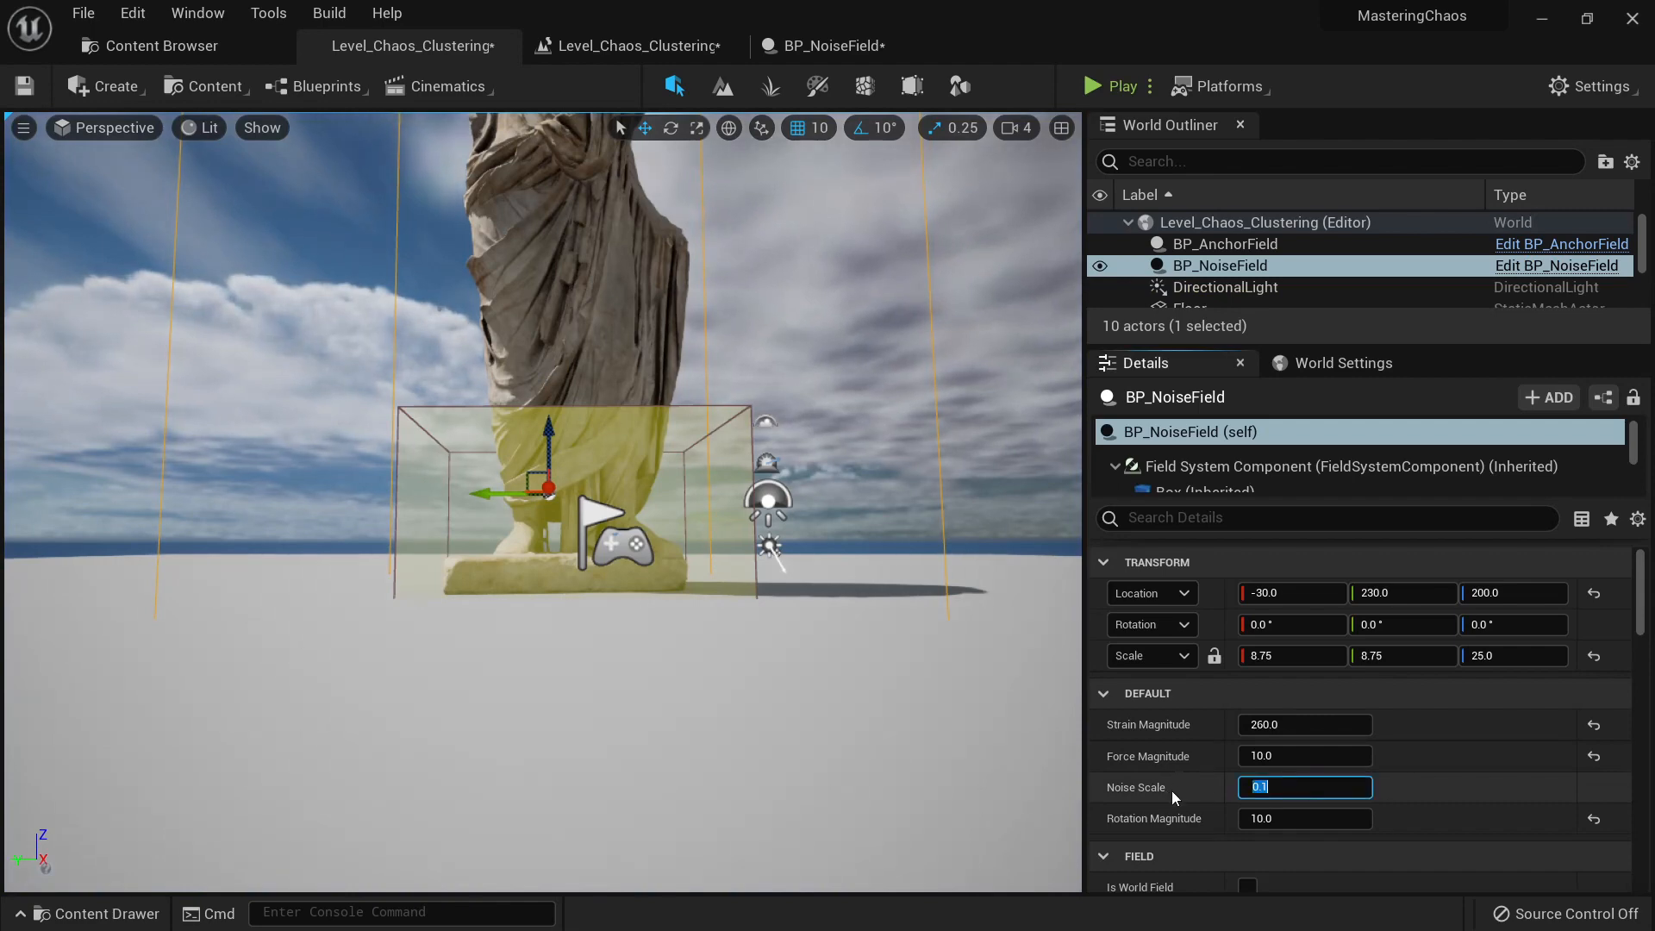
Step: Set BP_NoiseField's Noise Scale to 15
key("Tab")
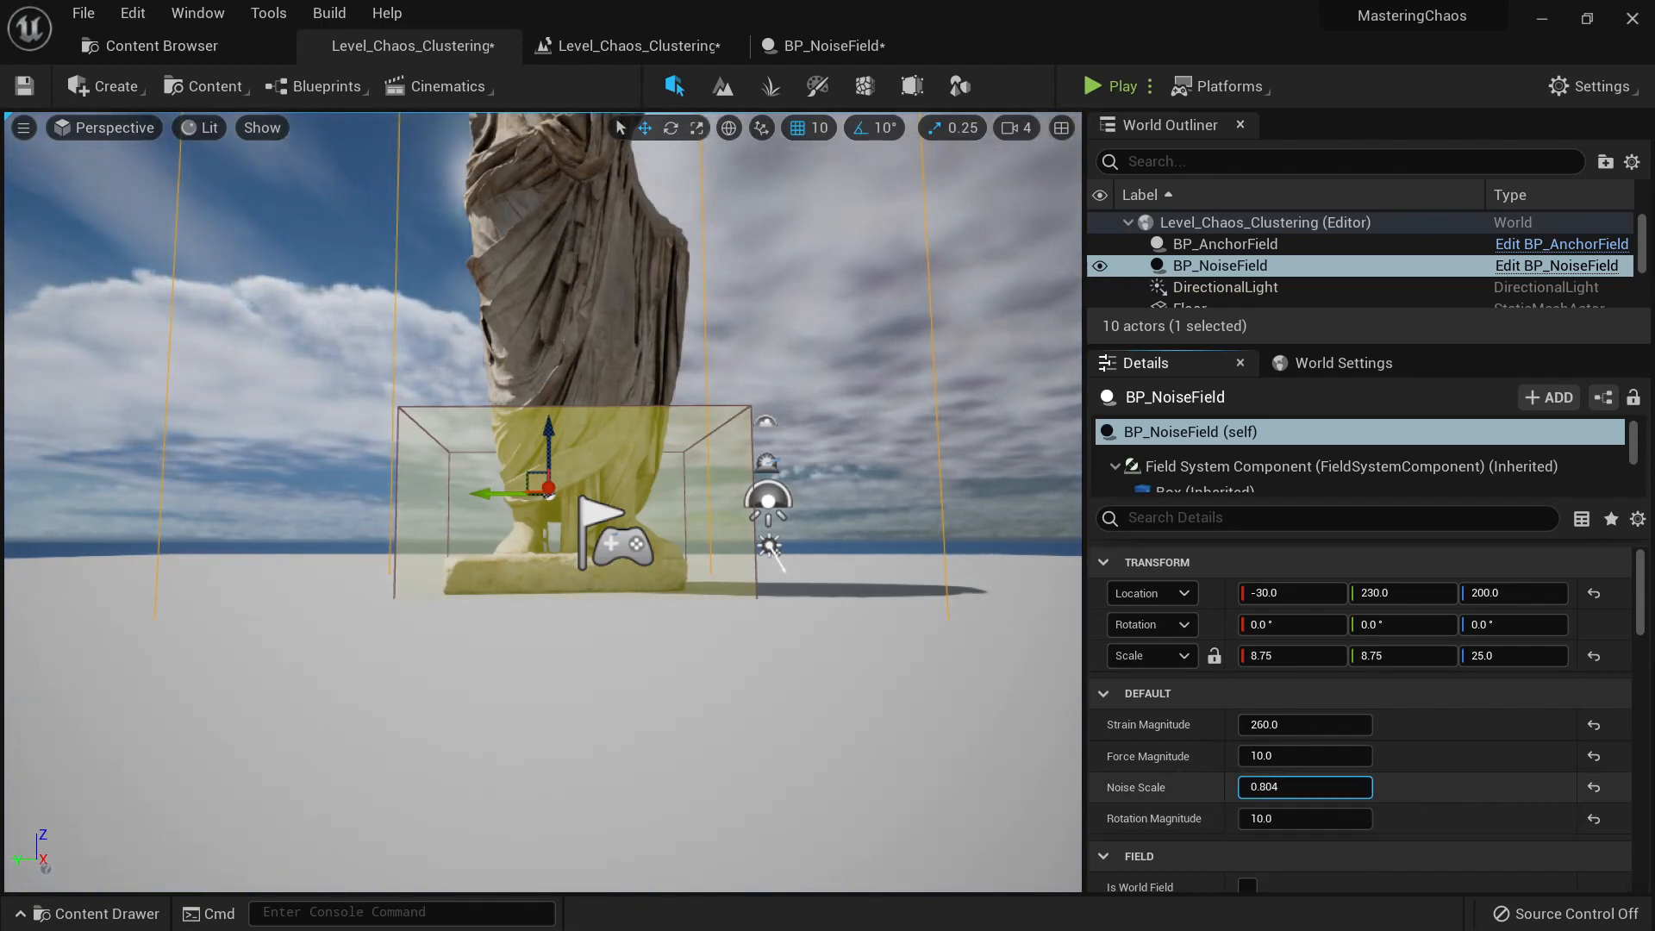
left_click_drag(1314, 781, 1315, 781)
left_click(1309, 796)
type("1")
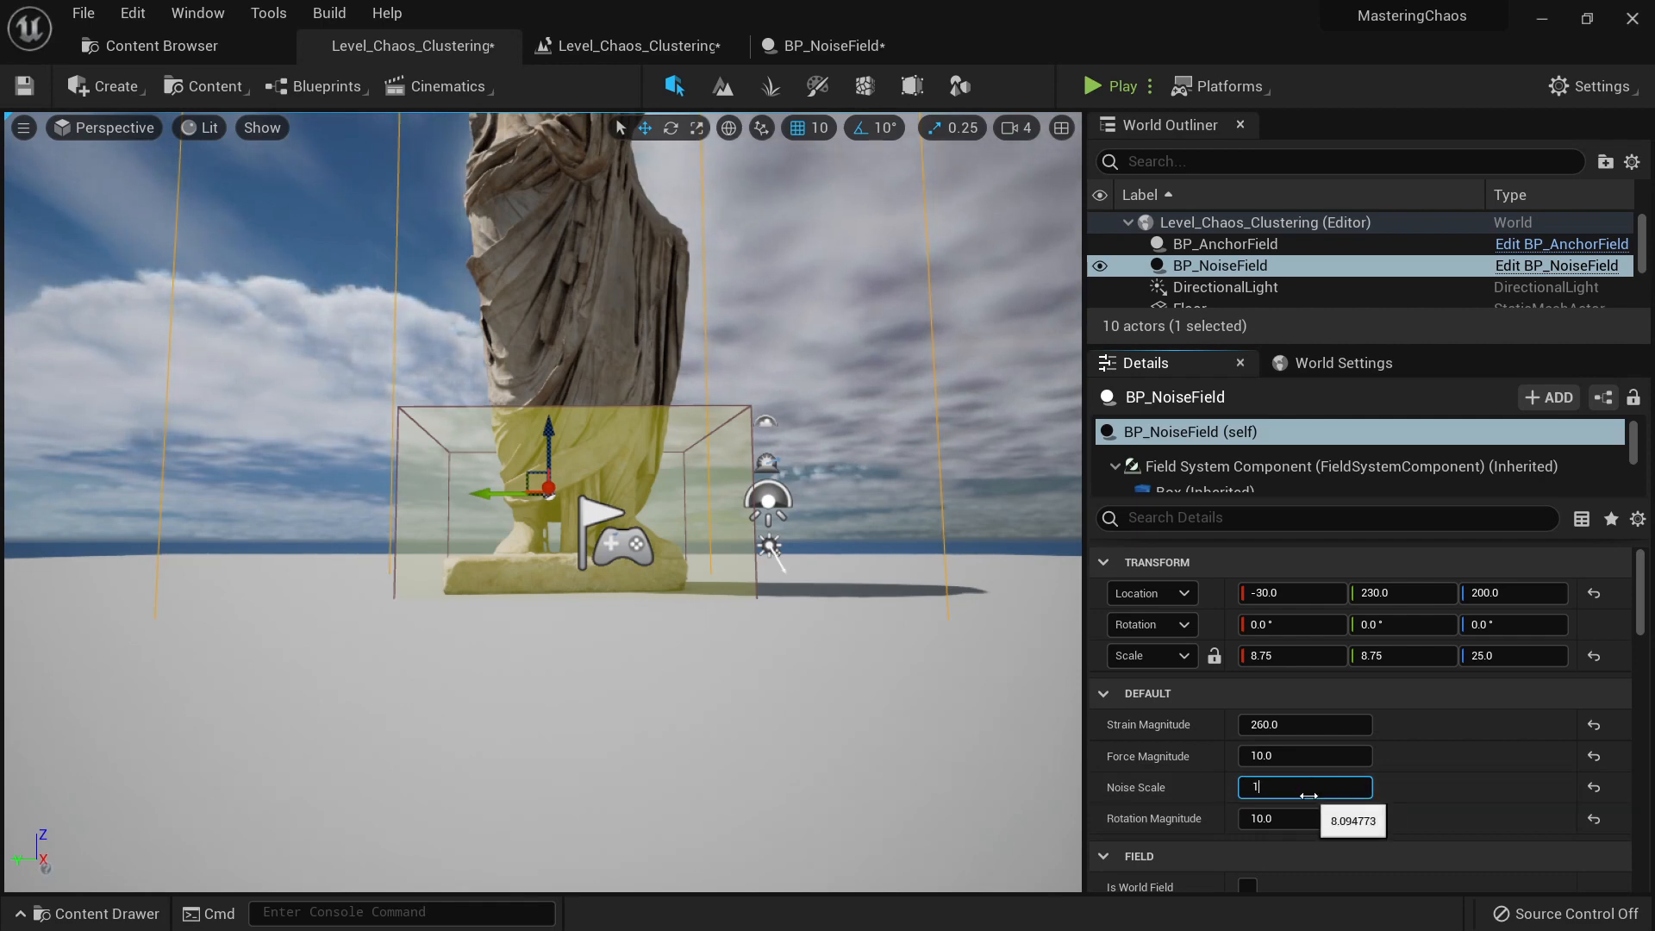
type("5")
Step: Play the level and move the character back and forth around the debris to examine the breakage
right_click_drag(795, 278, 716, 215)
left_click(1089, 84)
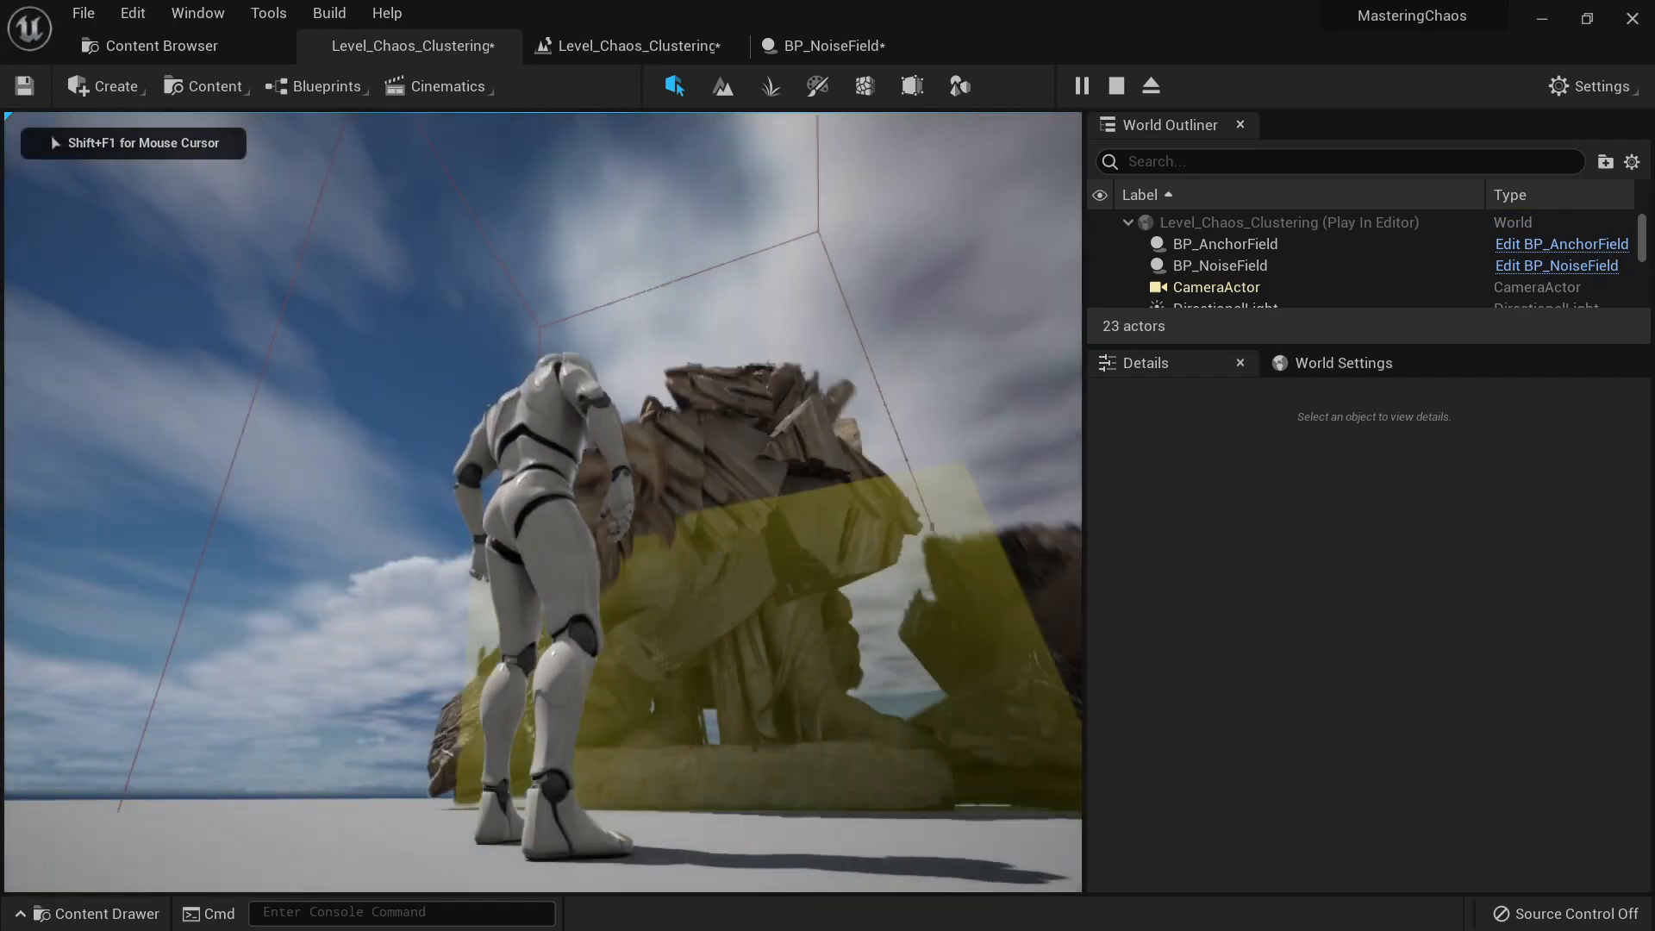
key("s")
key("w")
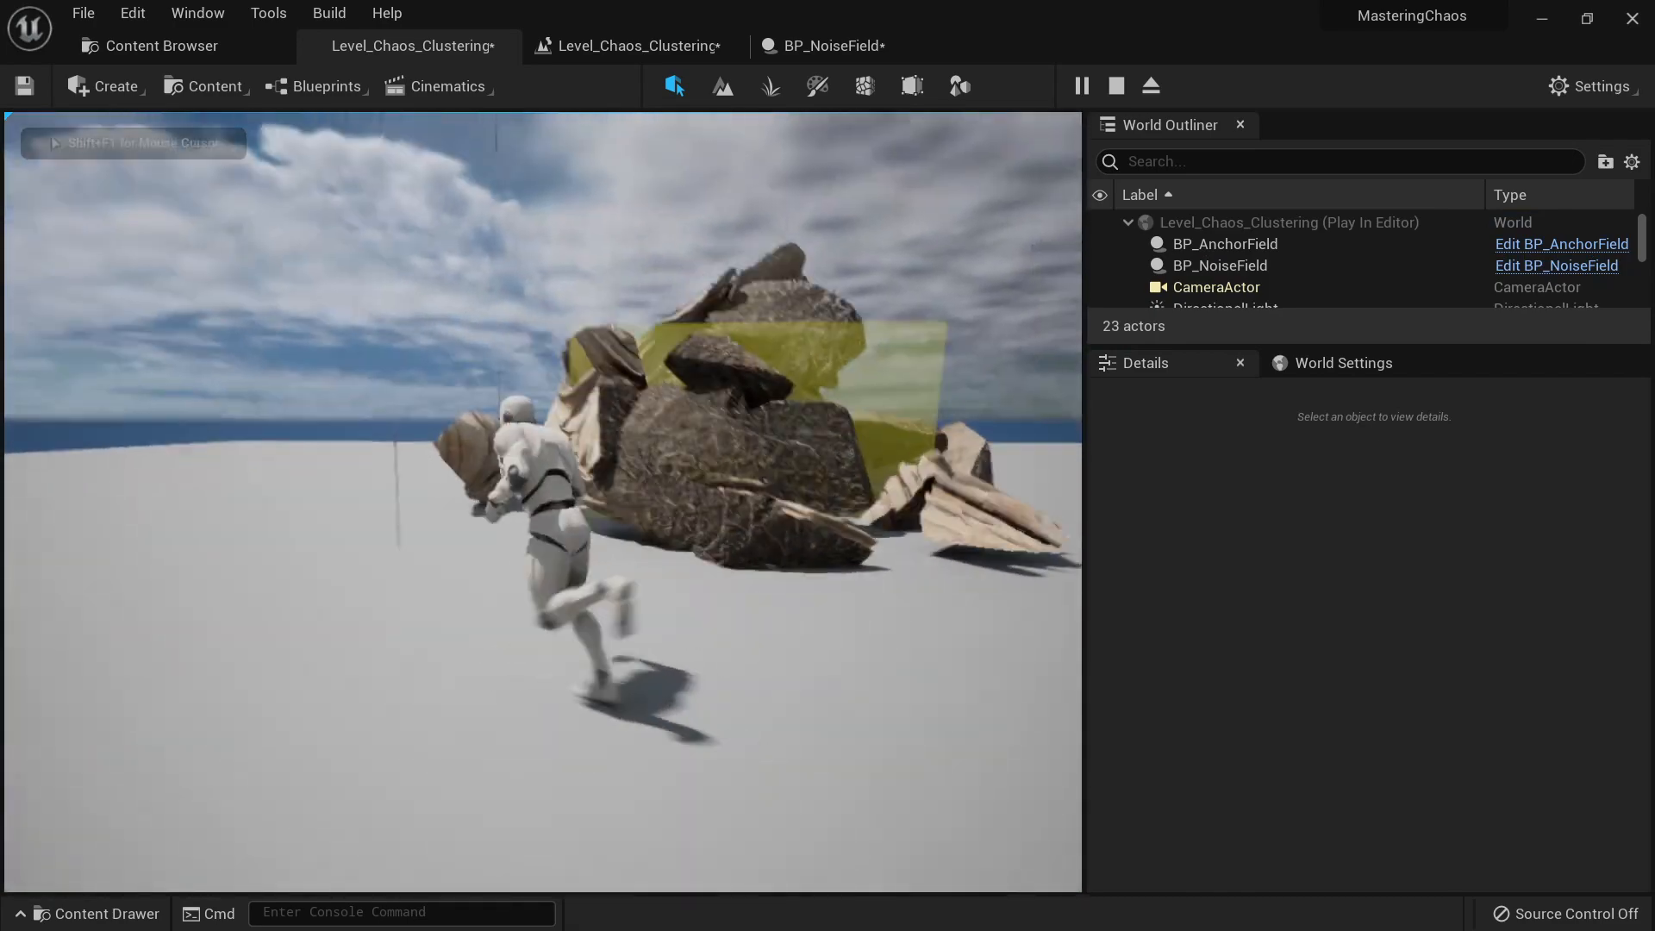
key("s")
key("w")
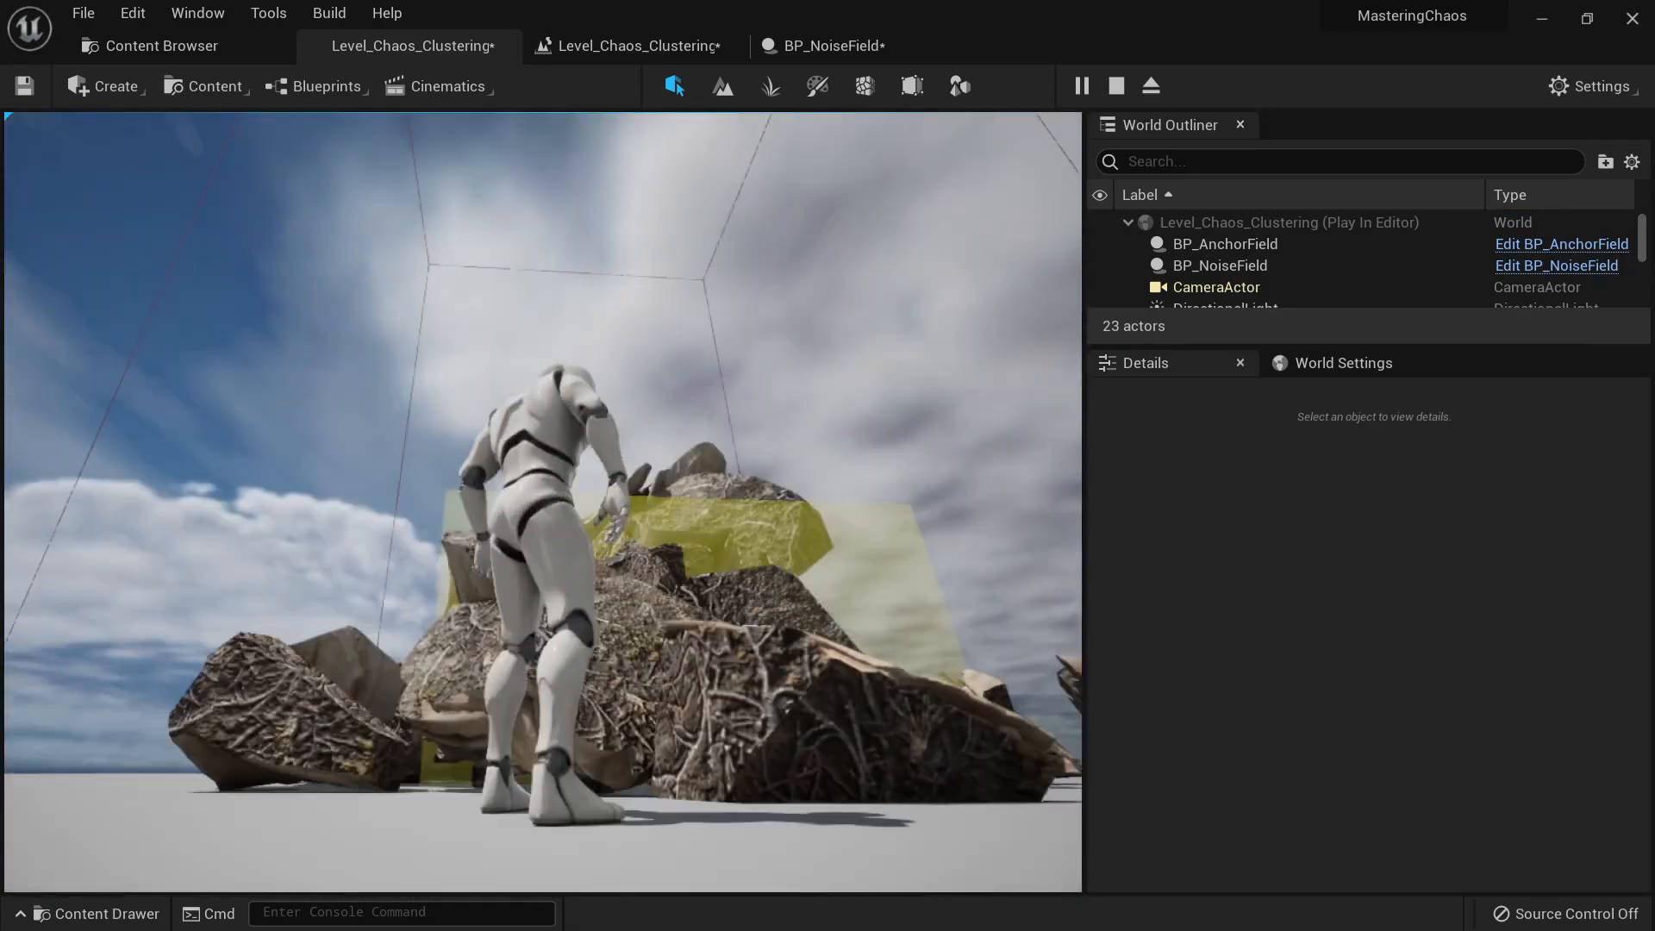
key("s")
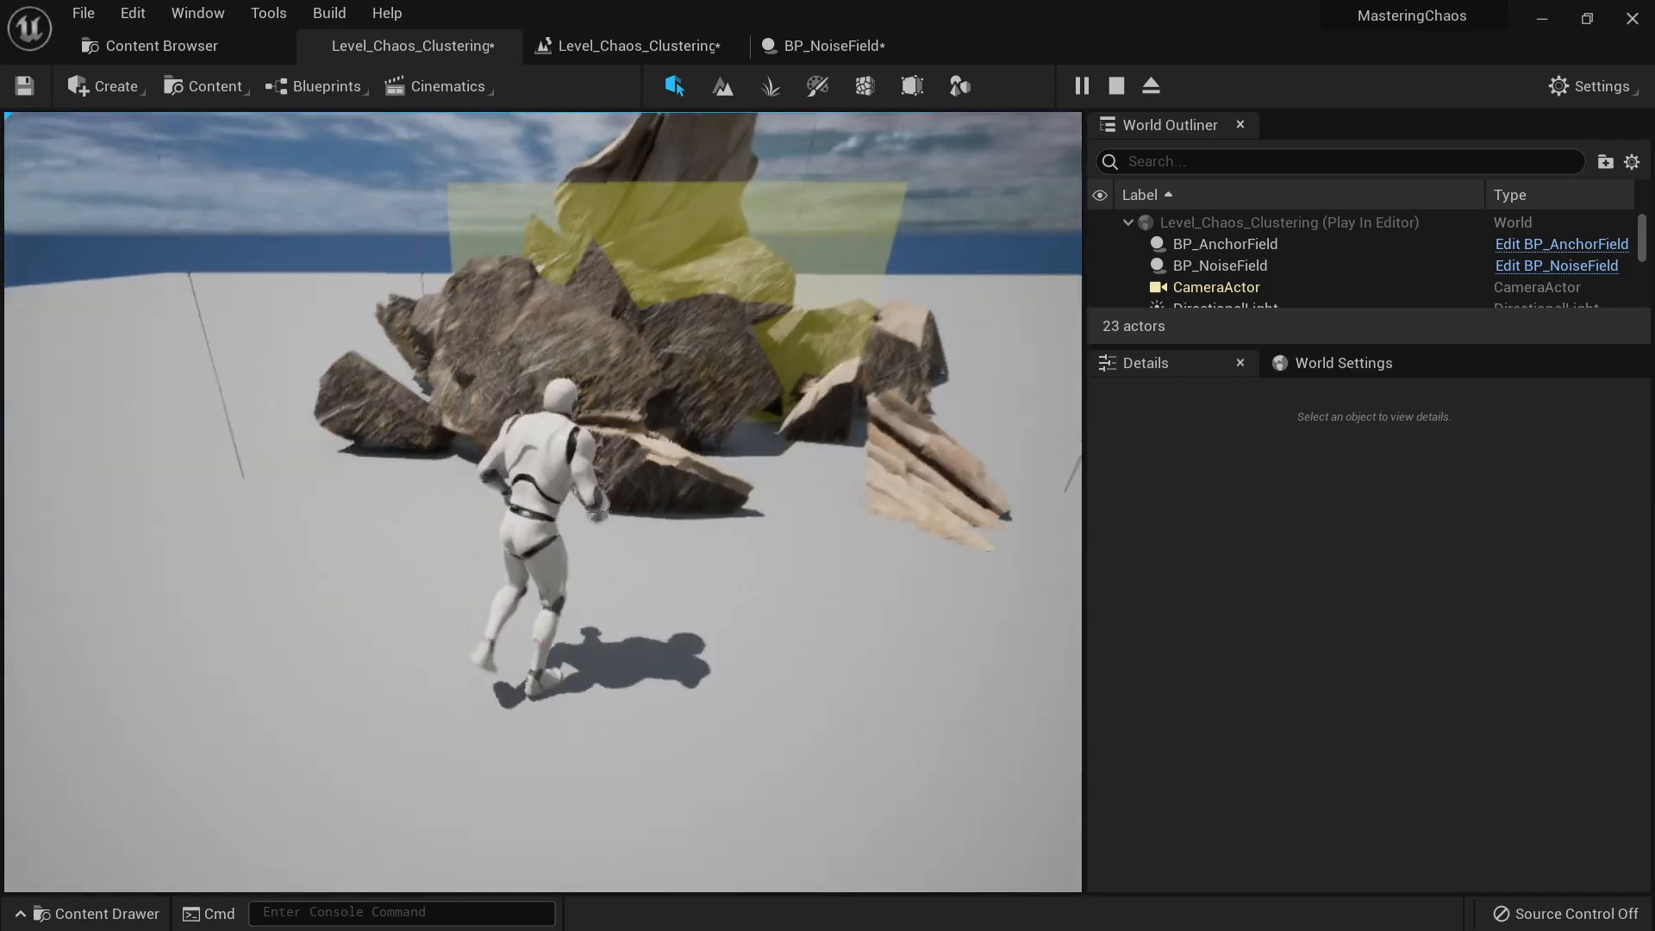
key("Escape")
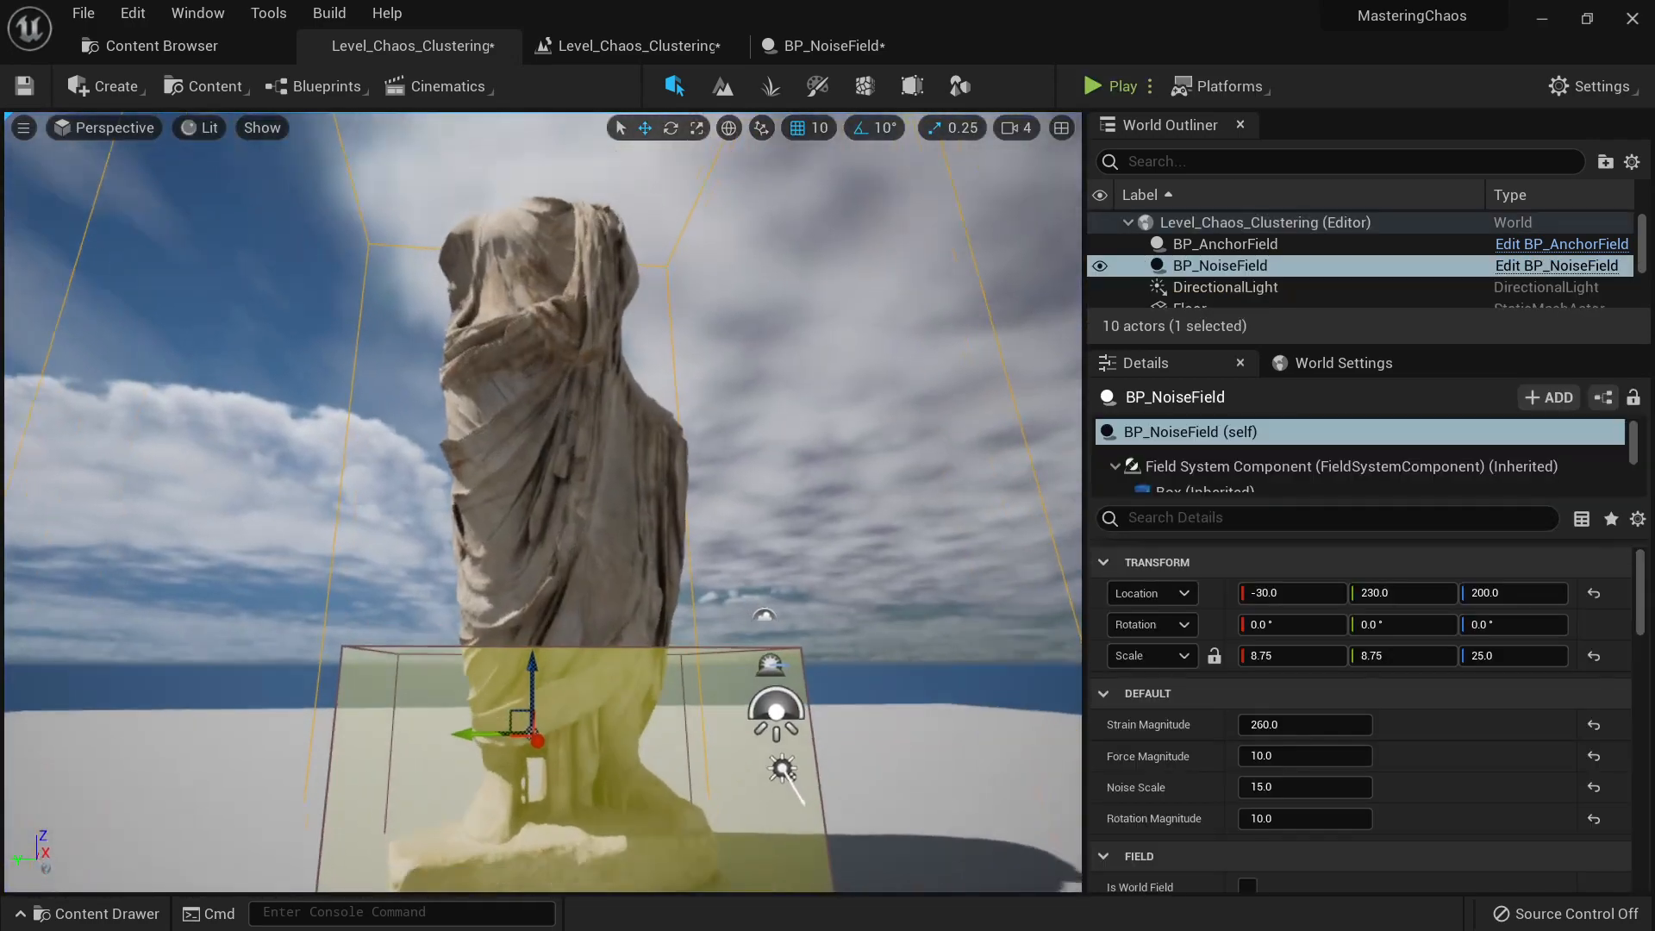
Step: Place a BP_RandomForce blueprint from the Blueprints folder in the level at the statue's mid-height
key("s")
right_click_drag(826, 431, 826, 430)
key("w")
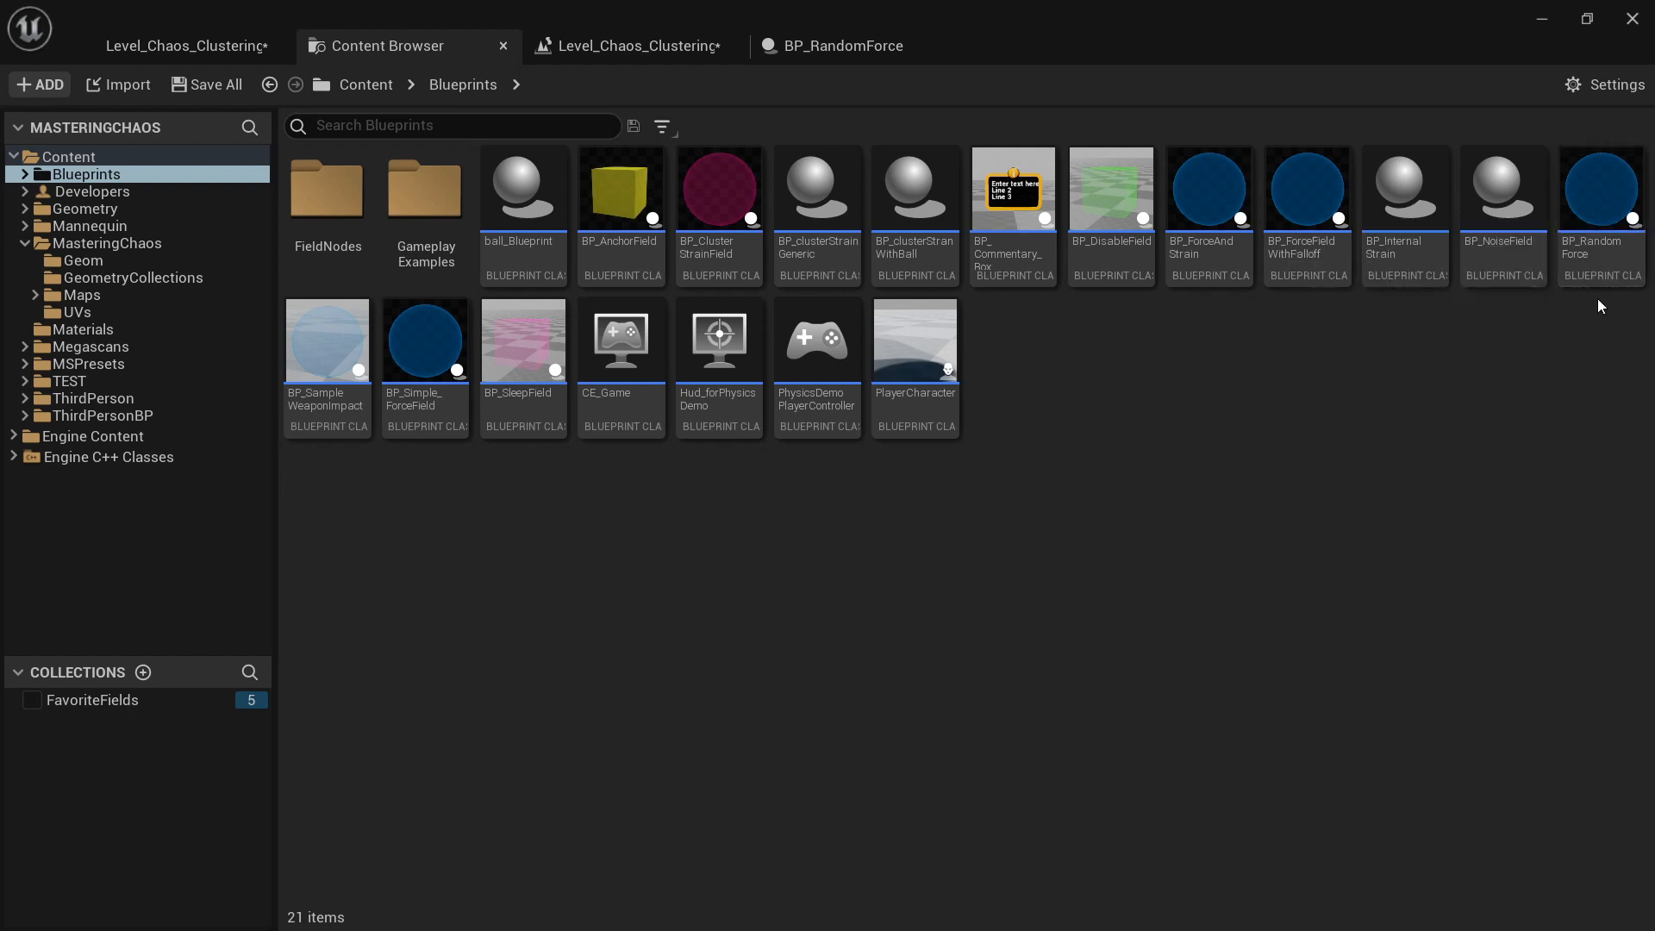
mouse_move(1607, 216)
left_click_drag(1607, 218, 549, 264)
right_click_drag(550, 263, 549, 388)
left_click_drag(517, 466, 492, 335)
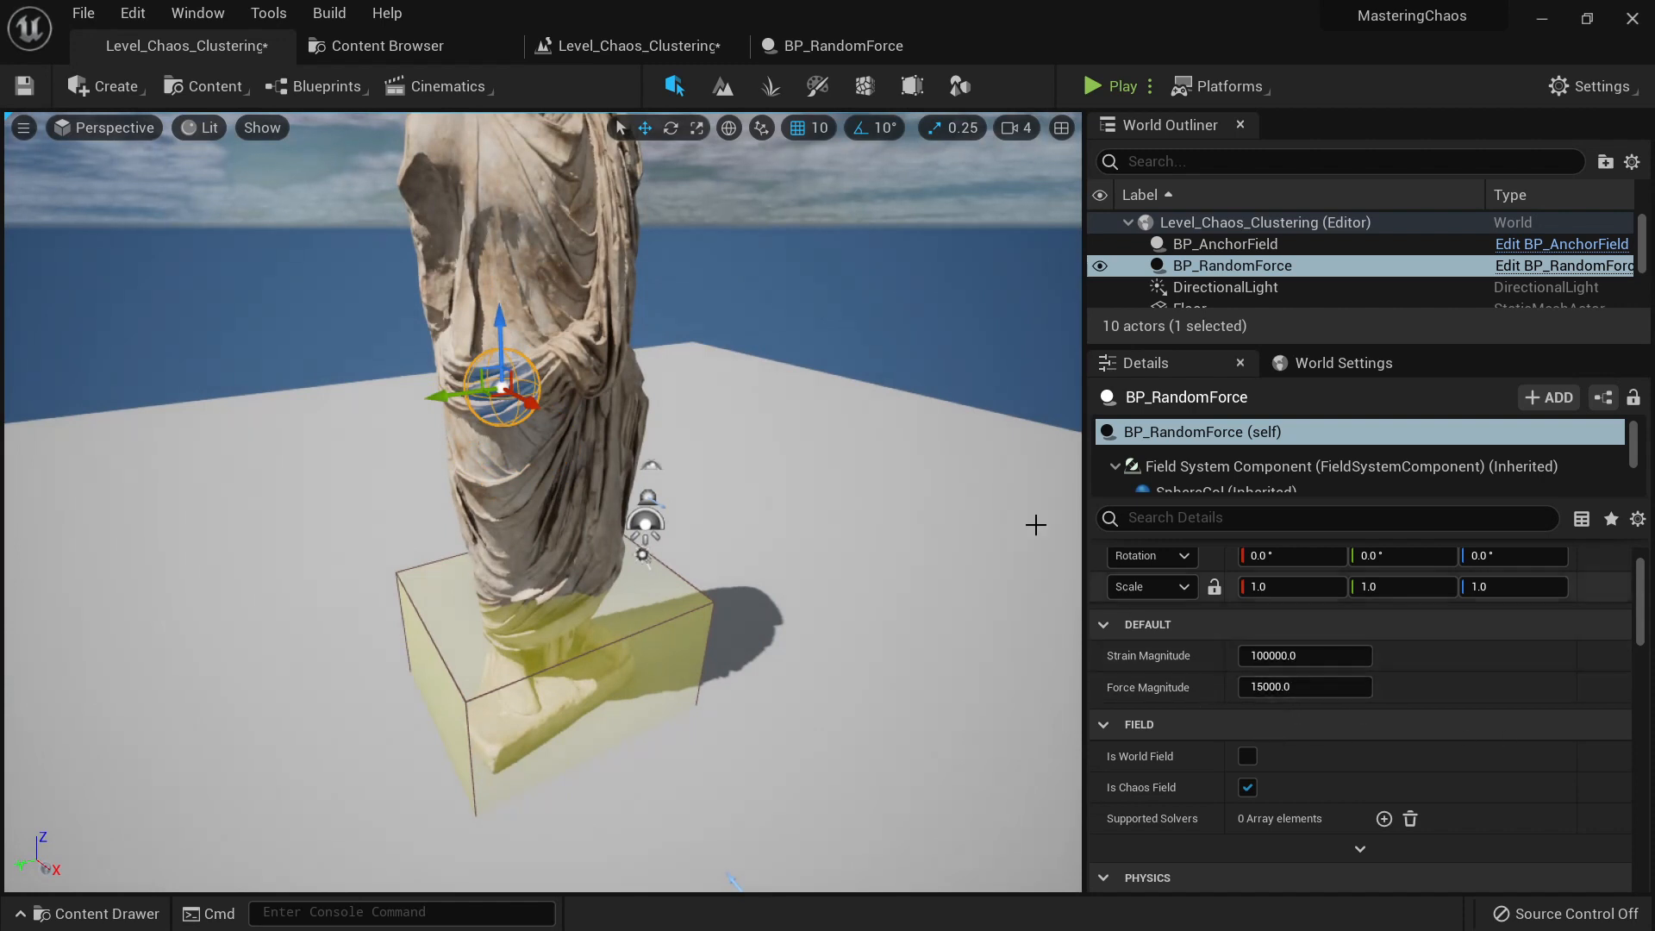
right_click_drag(810, 353, 763, 301)
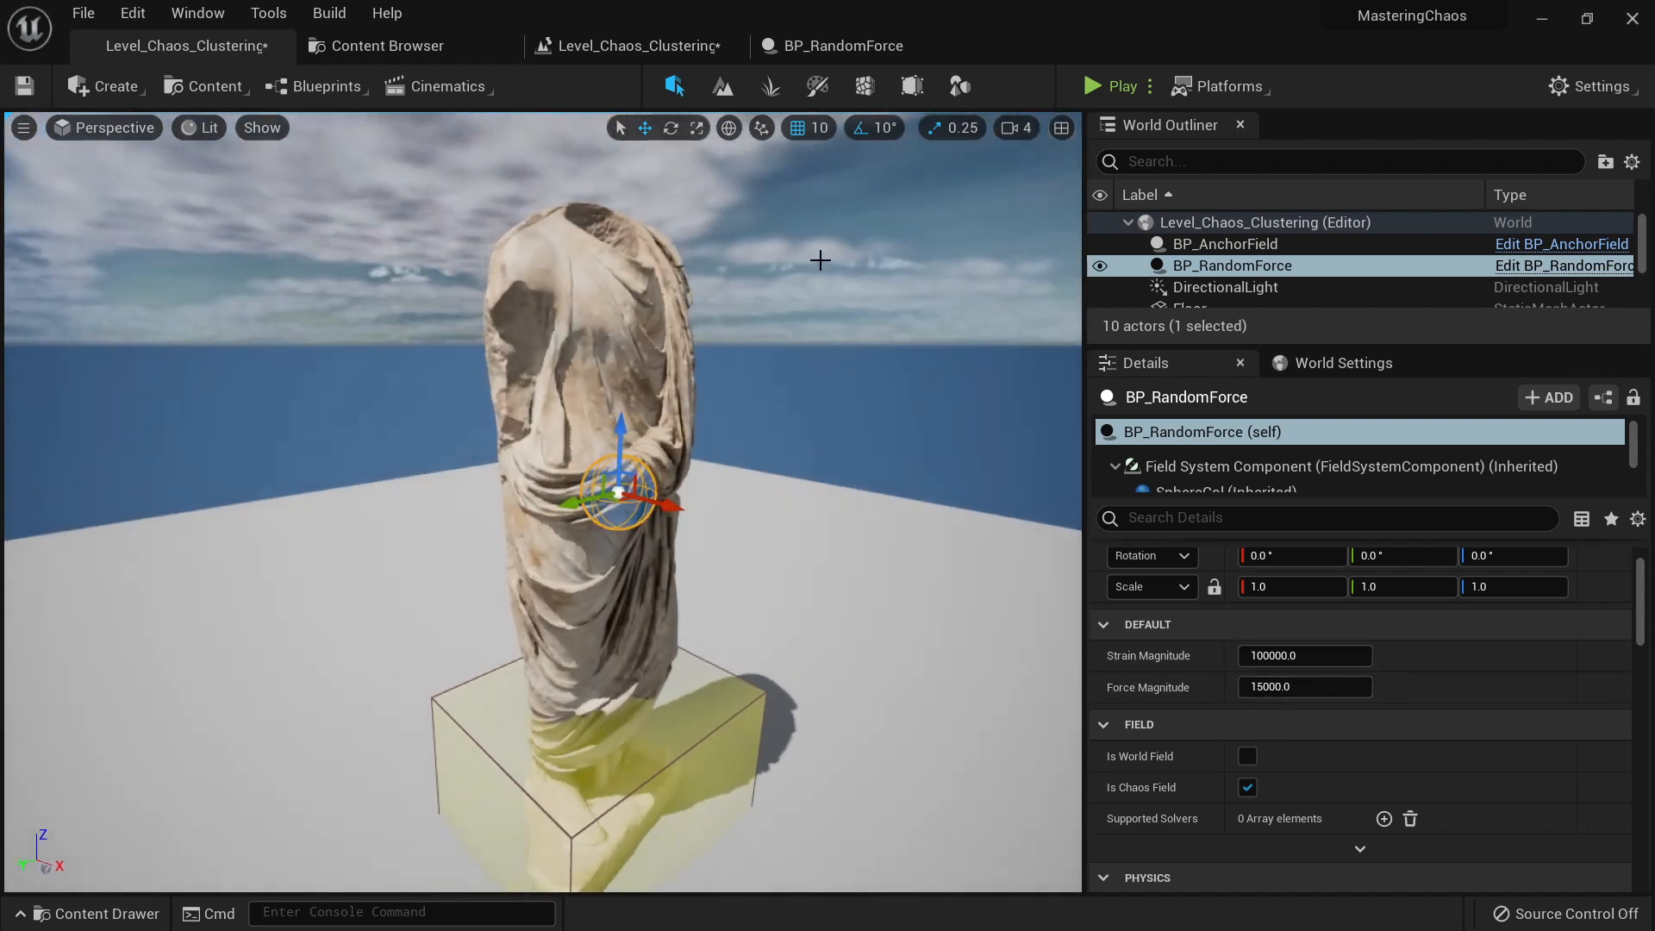
Step: Open the BP_RandomForce blueprint for editing and look over the Force Field nodes in its Event Graph
left_click(1601, 404)
left_click(1510, 447)
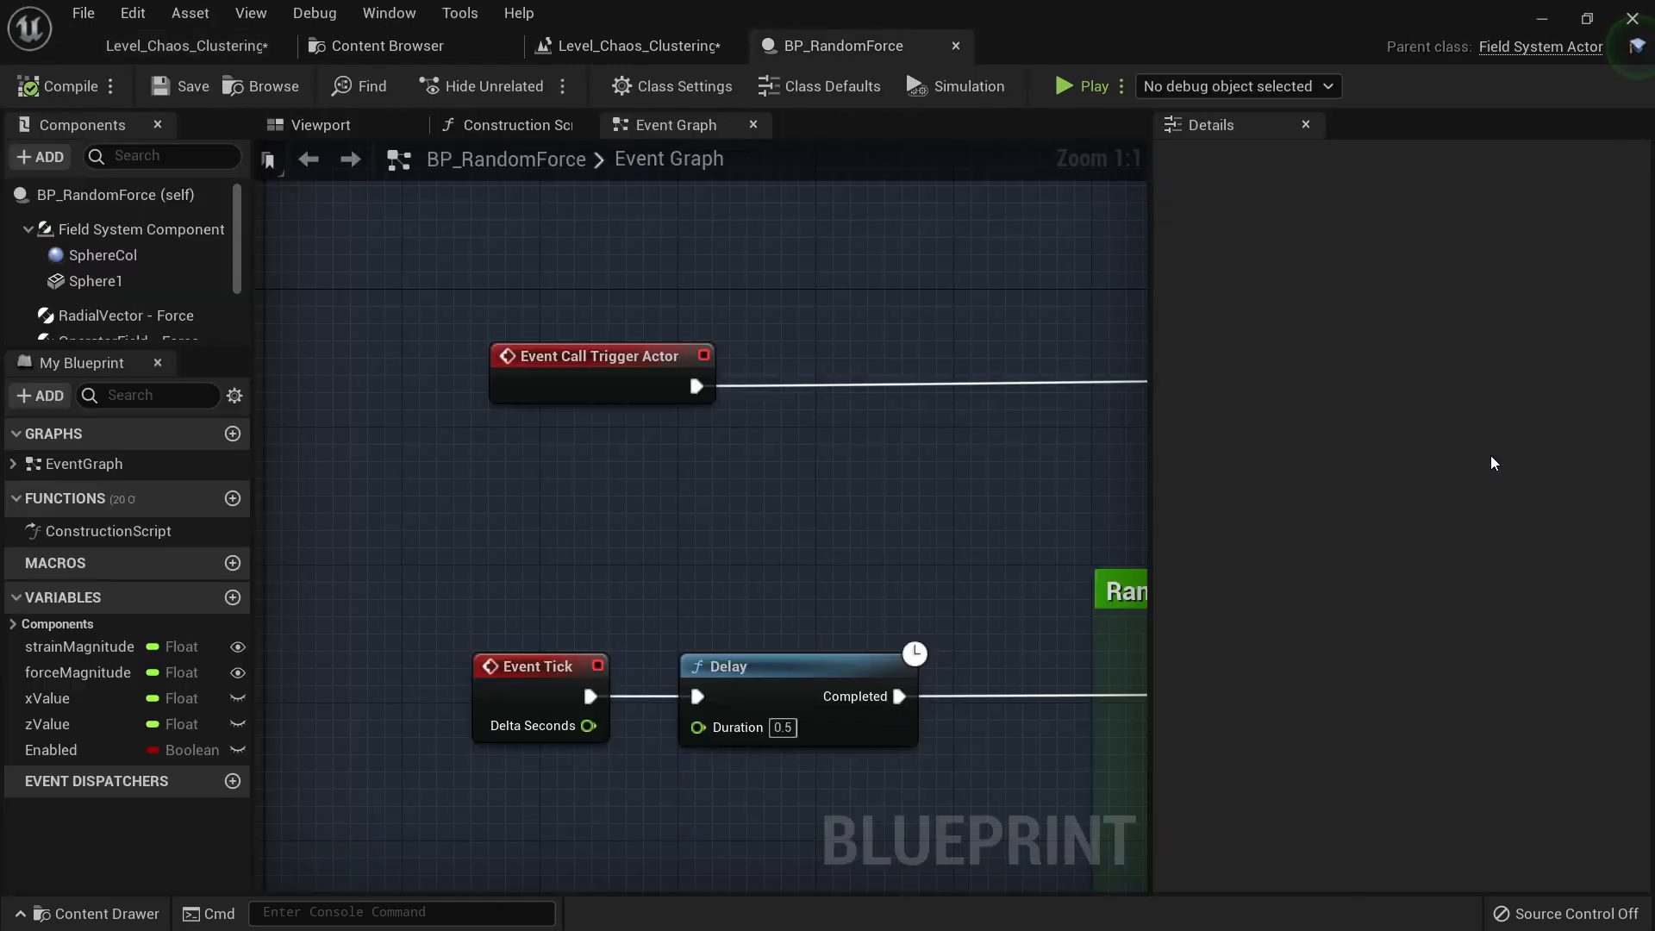
scroll(869, 521, "down", 12)
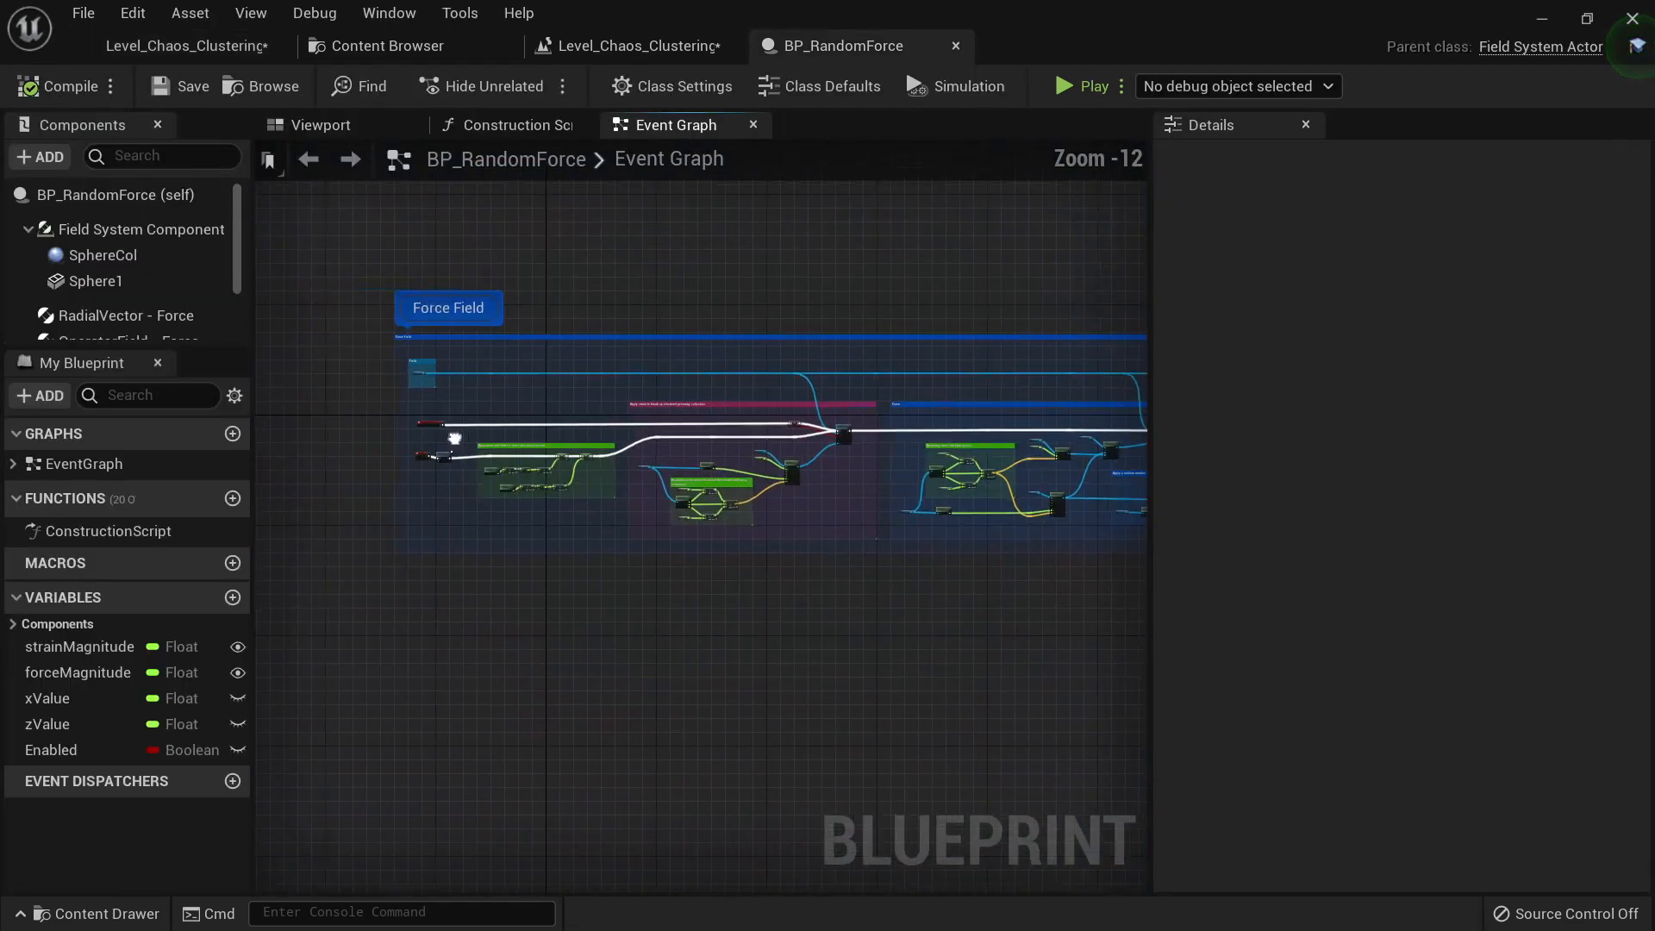
scroll(688, 419, "up", 12)
Step: Add a custom event named Toggle Field between the Event Call Trigger Actor and Event Tick nodes
right_click_drag(681, 407, 673, 404)
type("cu")
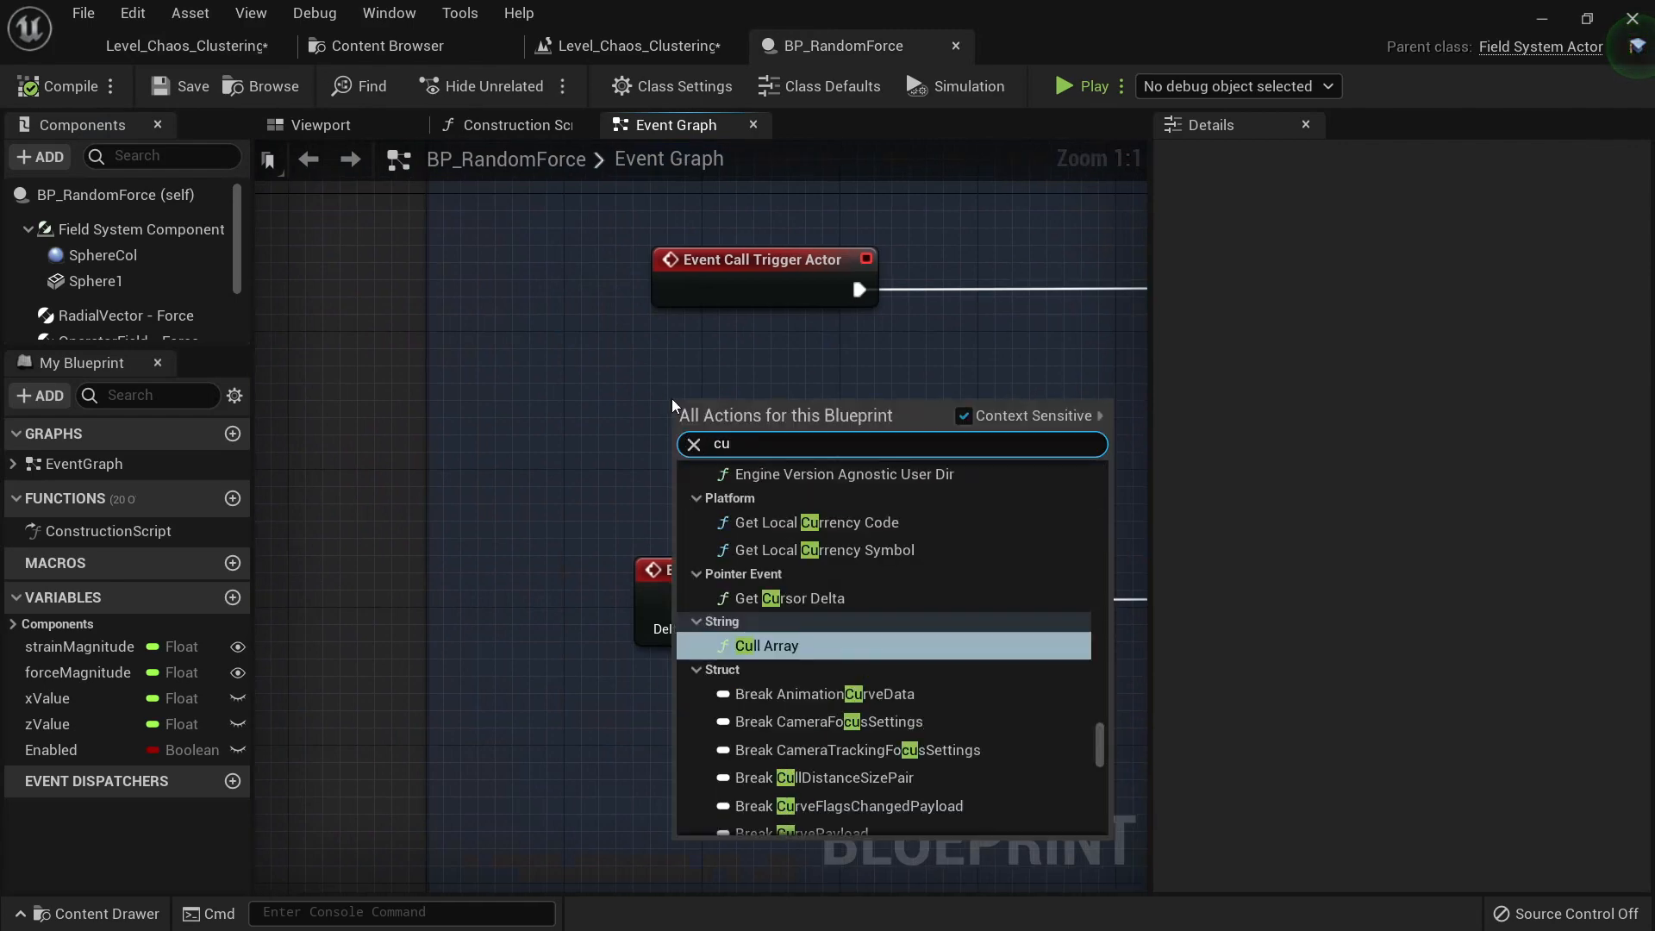
key("BackSpace")
key("BackSpace")
type("custom")
key("Return")
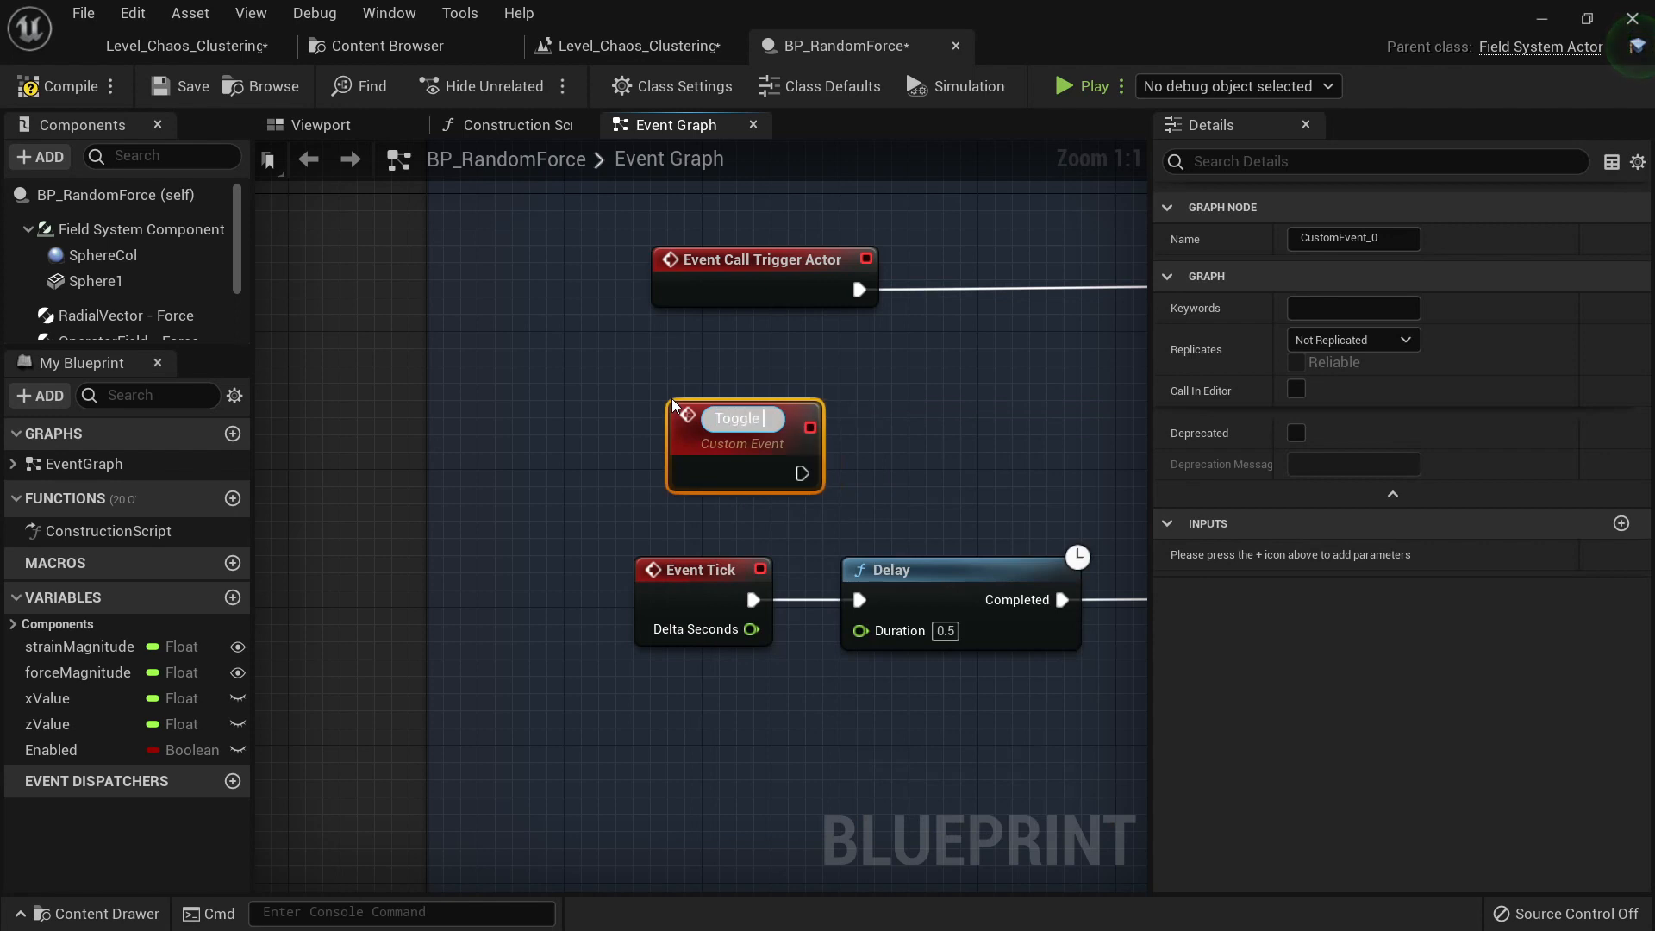
type("Toggle Field")
key("Return")
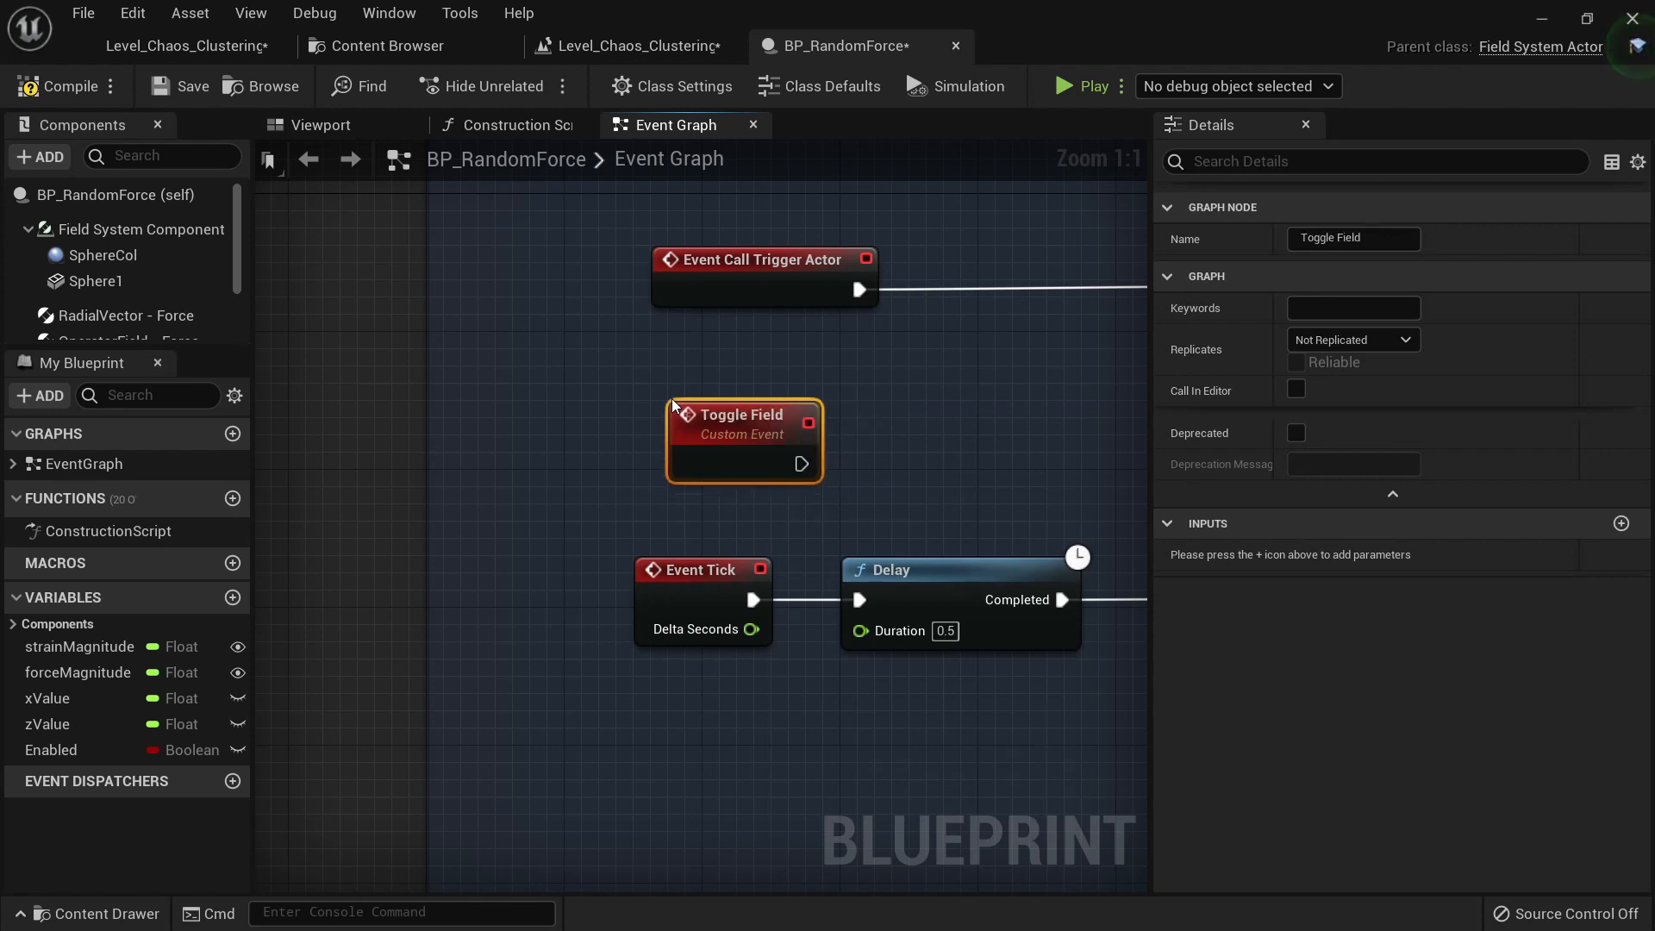
Step: Connect a Call Trigger Actor node to the Toggle Field event's execution output and compile the blueprint
left_click_drag(802, 464, 904, 412)
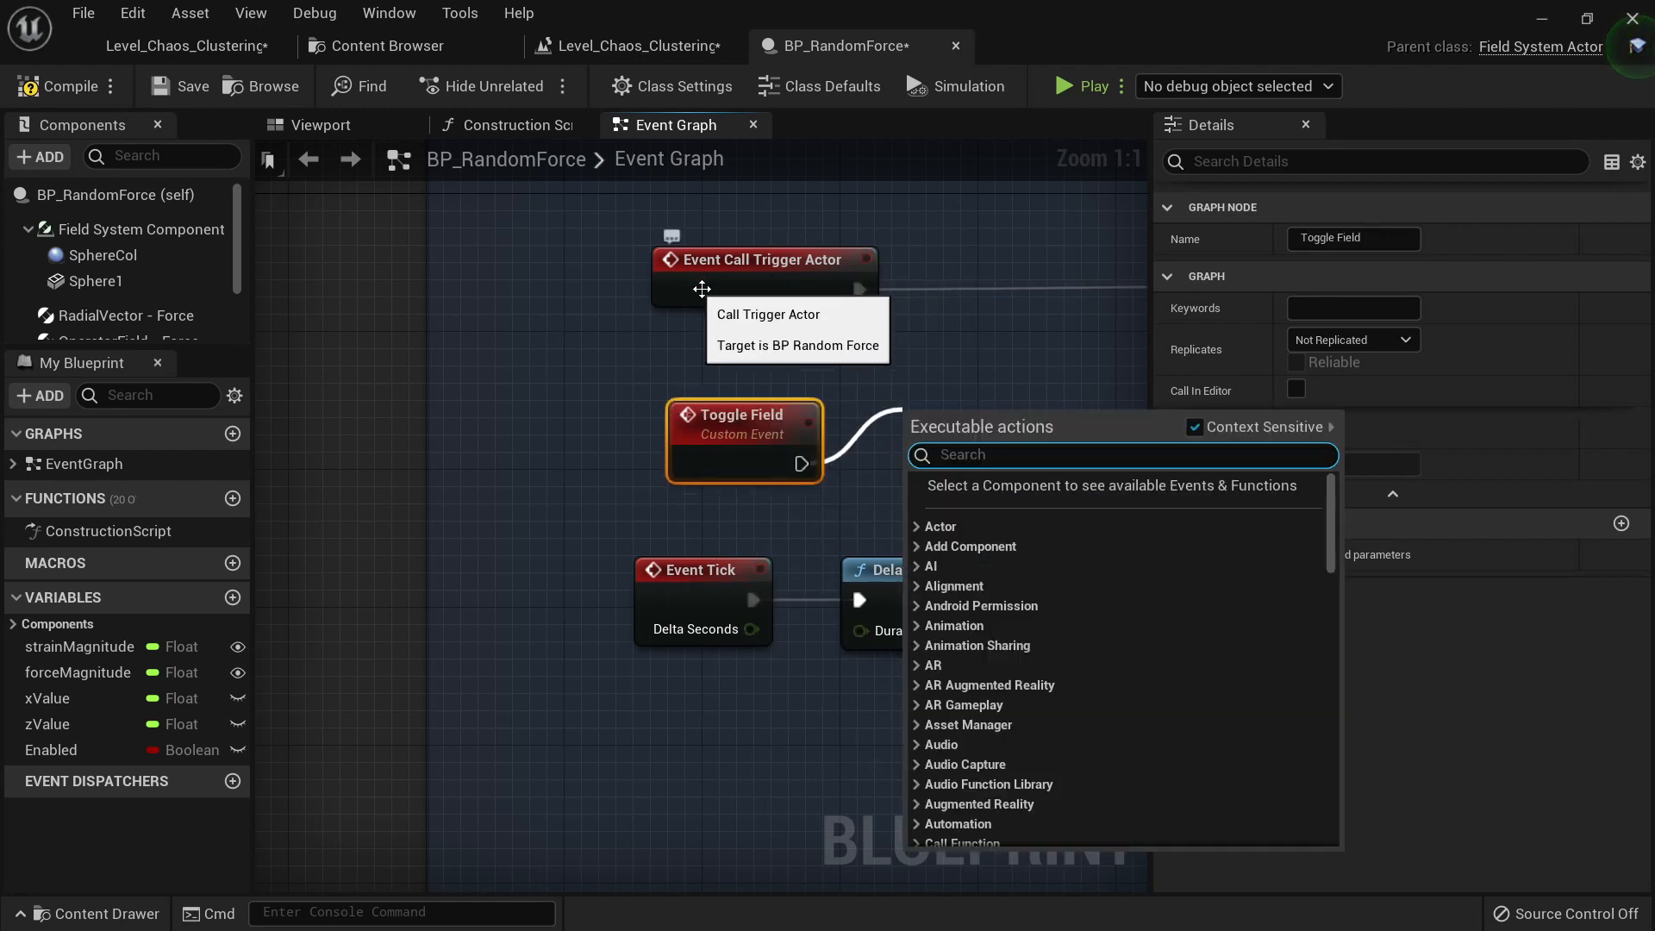
type("call tri")
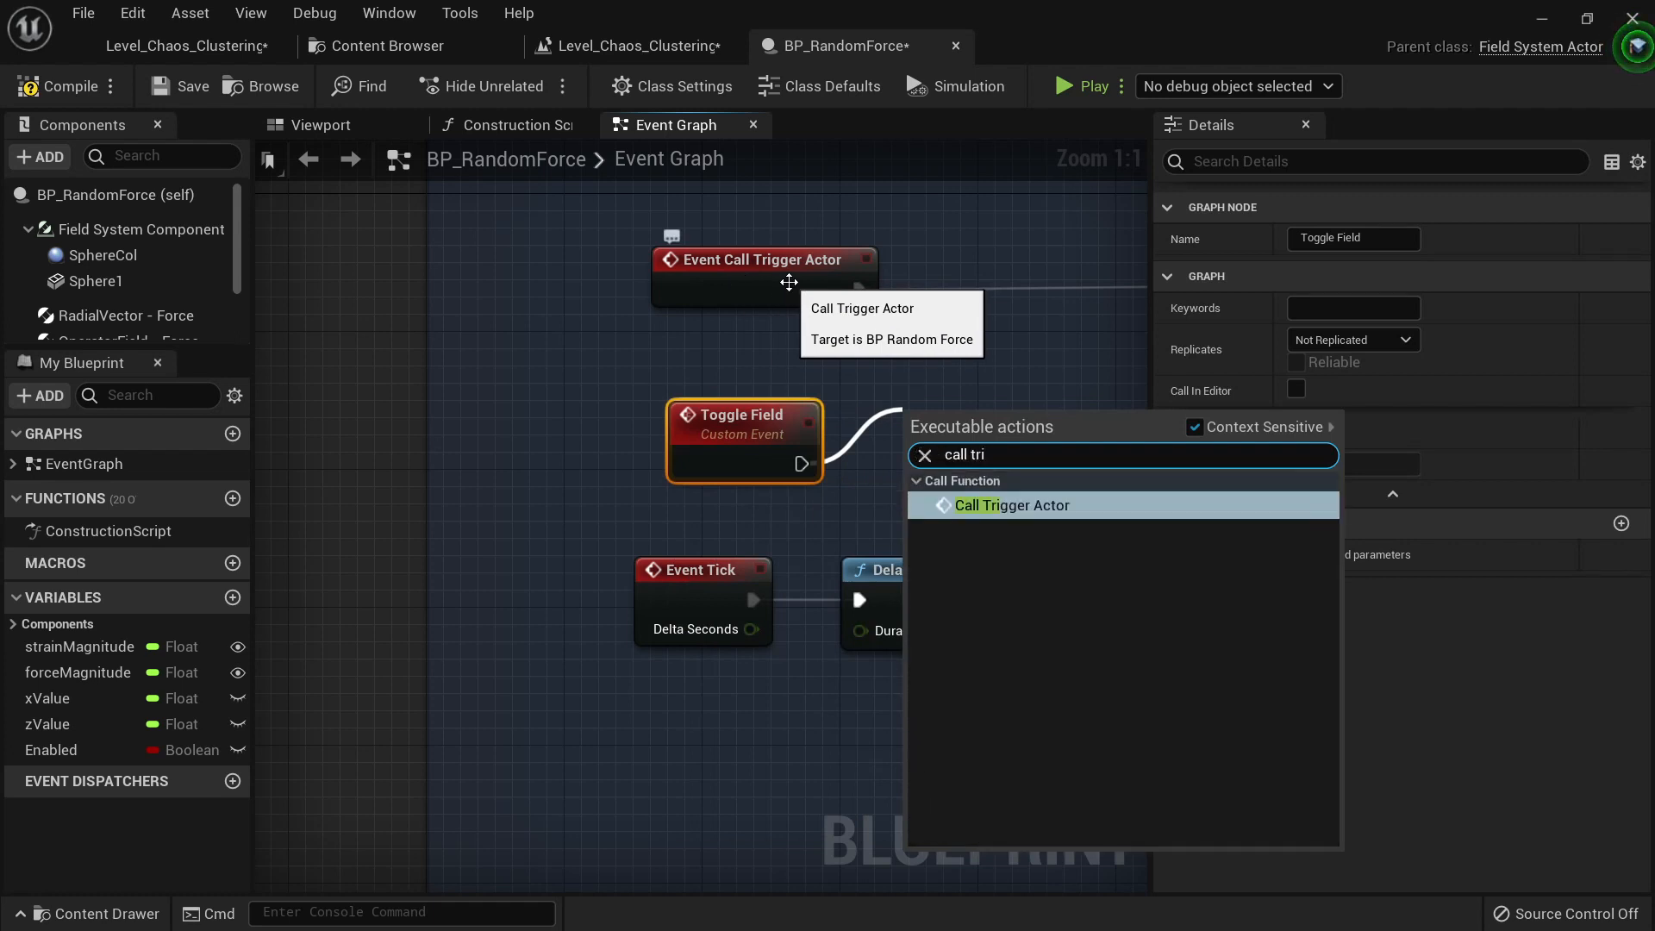
key("Return")
left_click_drag(940, 434, 924, 400)
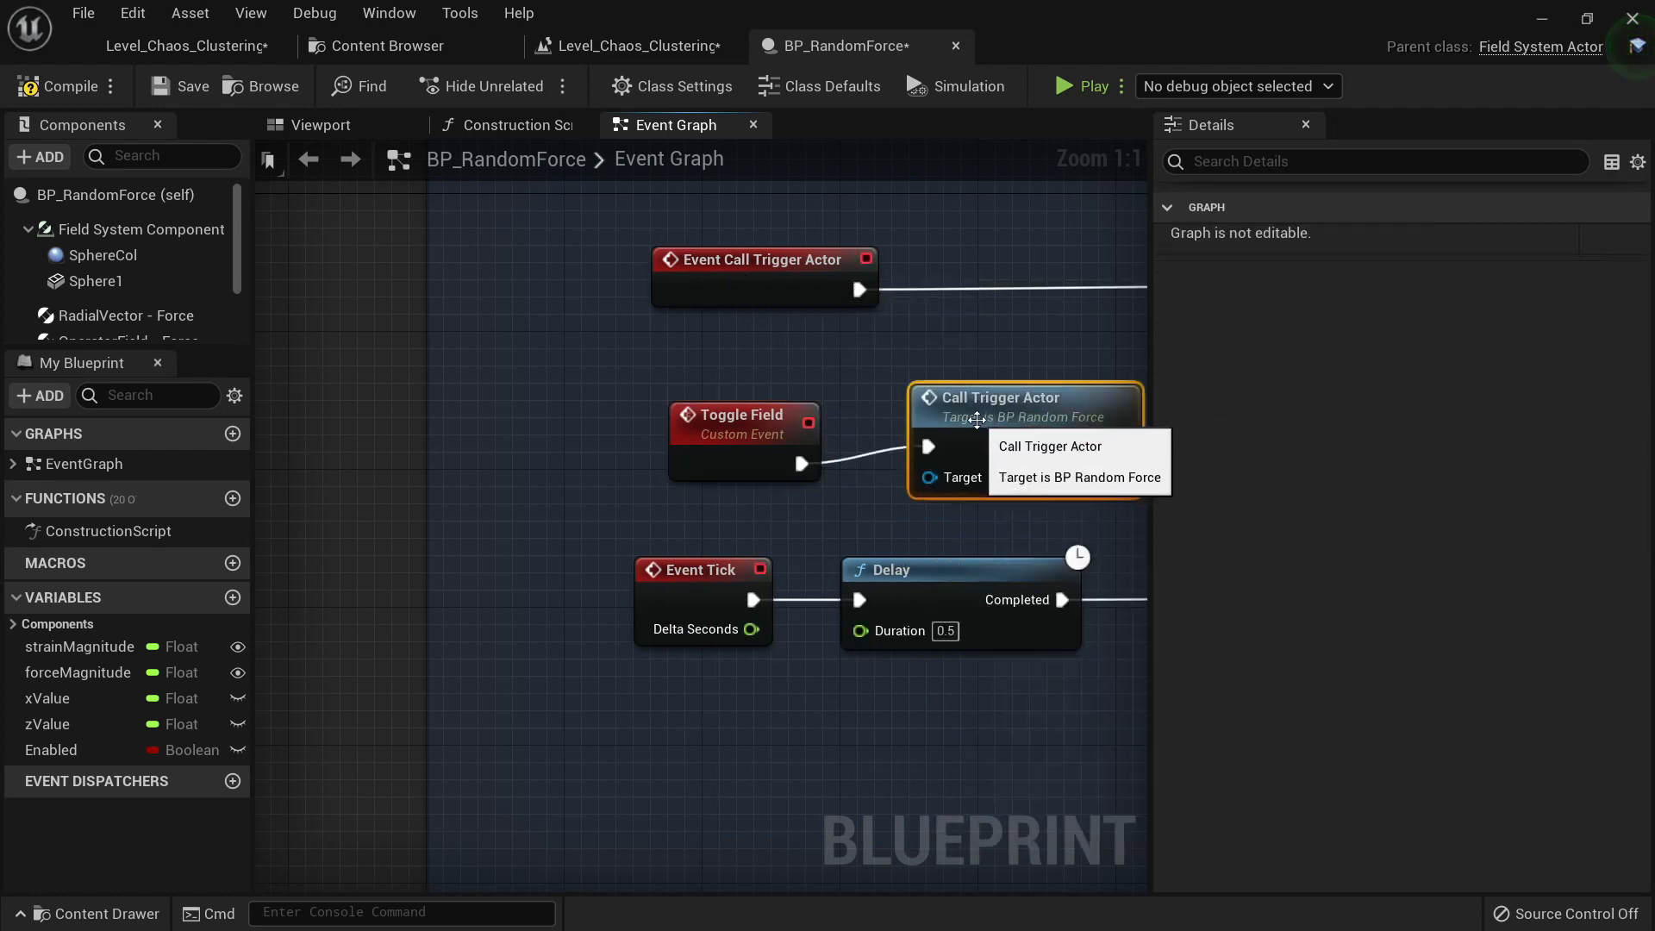
left_click(70, 87)
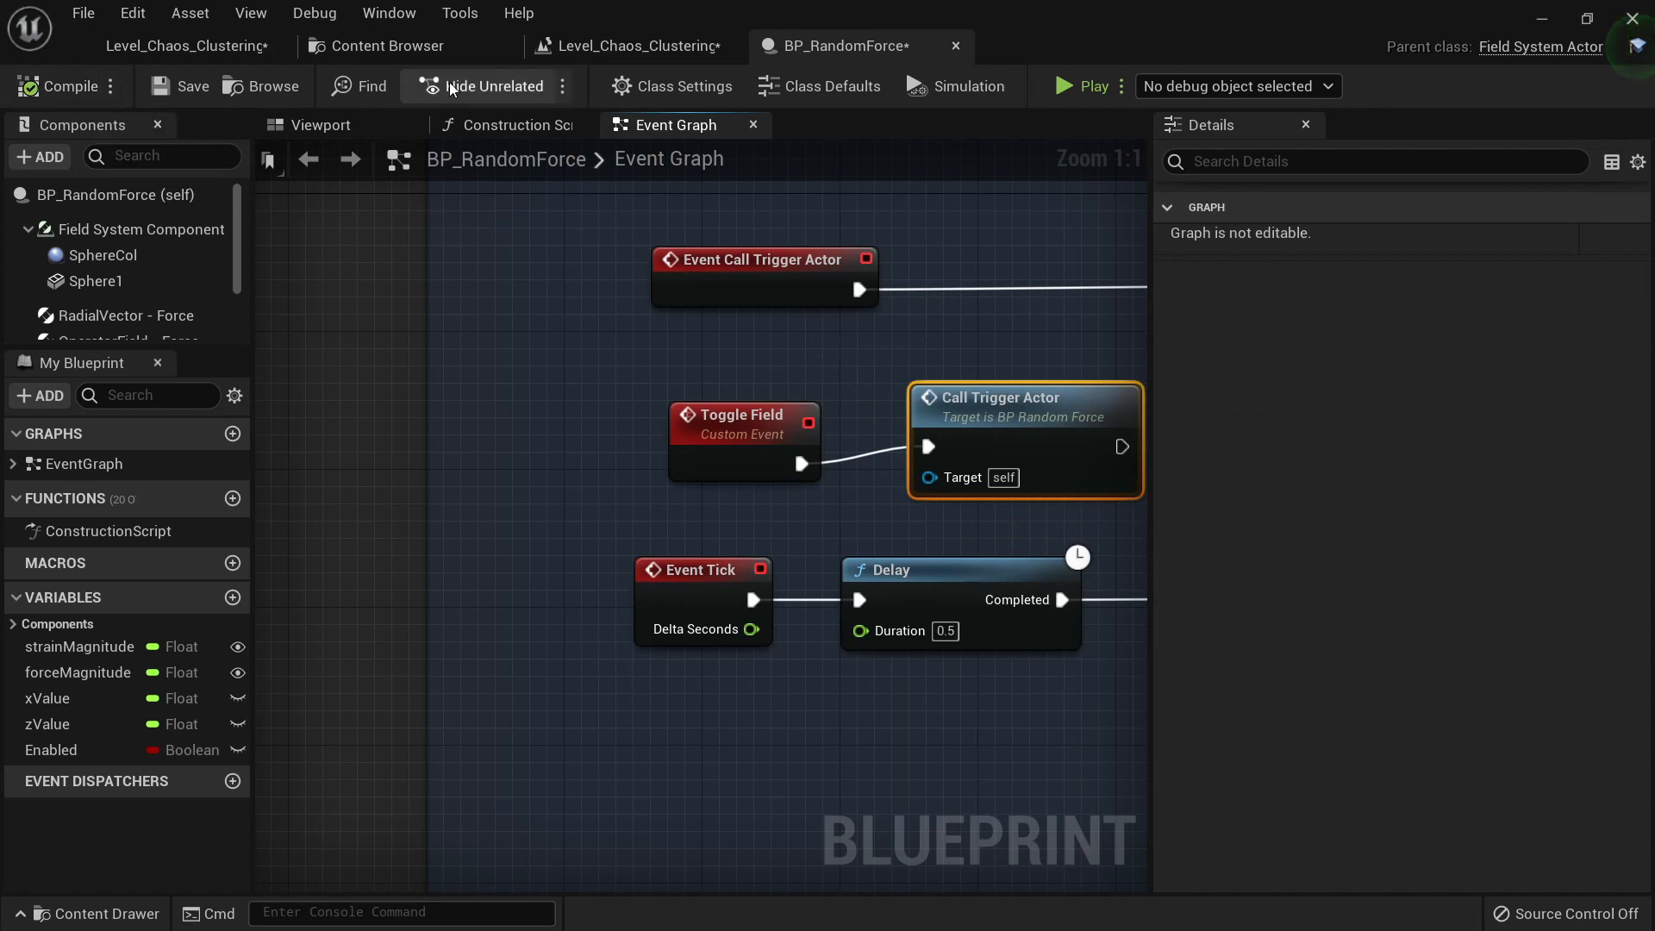
Step: Scale the BP_RandomForce actor in the level uniformly to 2.0
left_click(593, 44)
left_click(399, 45)
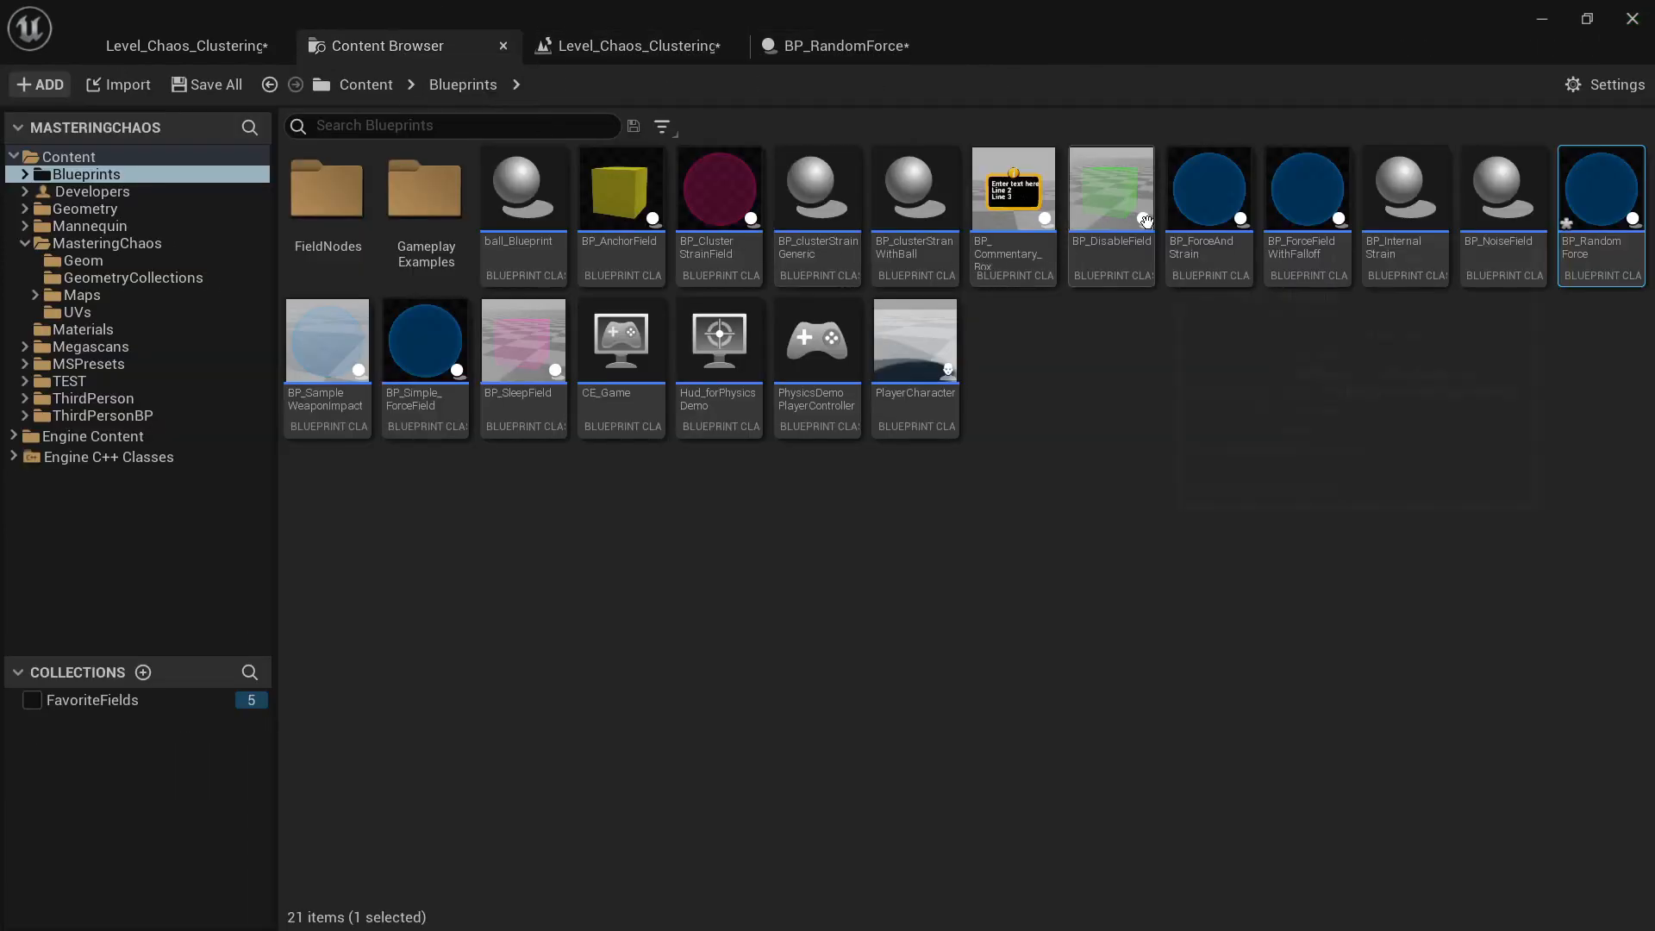
left_click(189, 45)
right_click_drag(624, 491, 621, 604)
key("r")
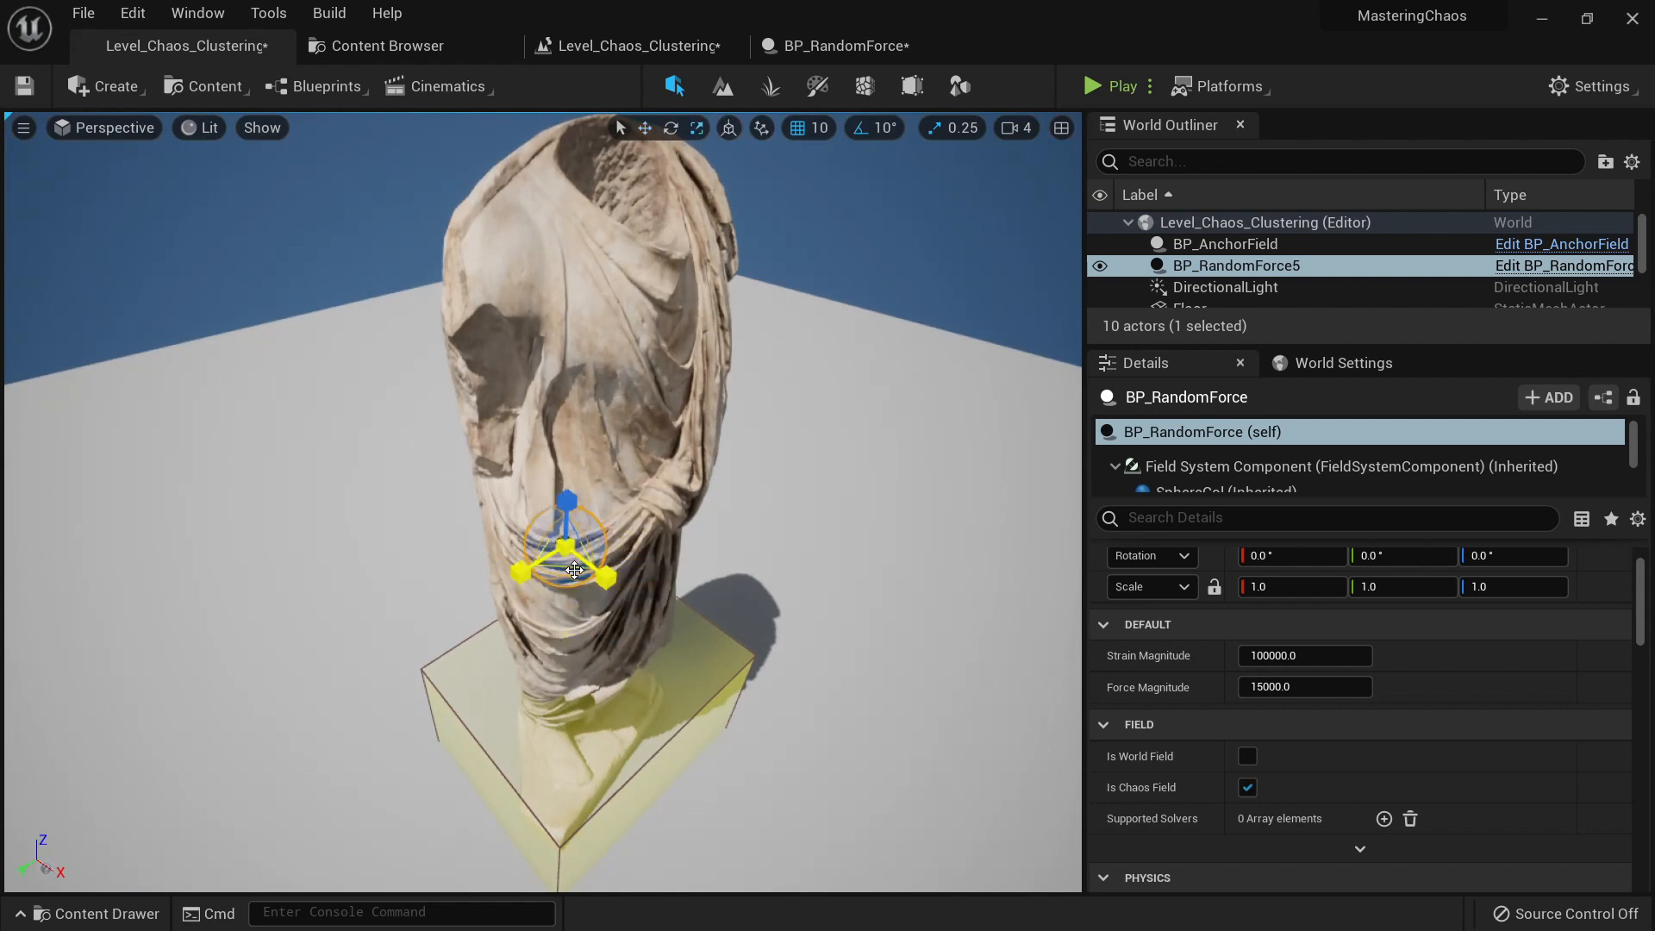
left_click_drag(569, 552, 603, 518)
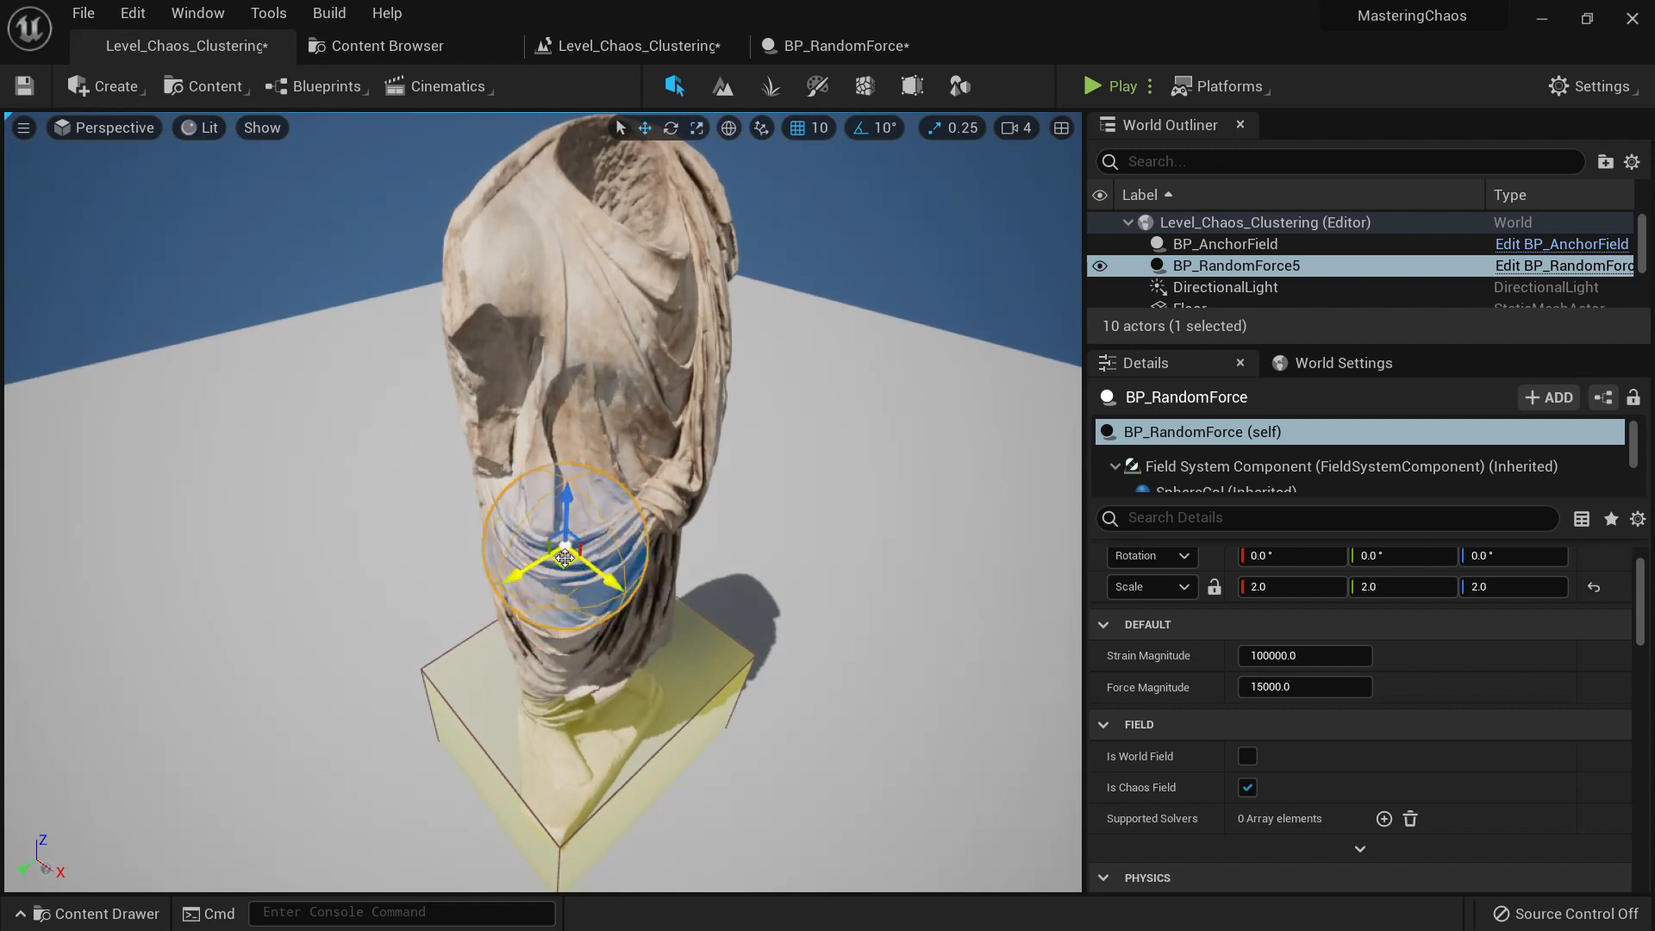
key("w")
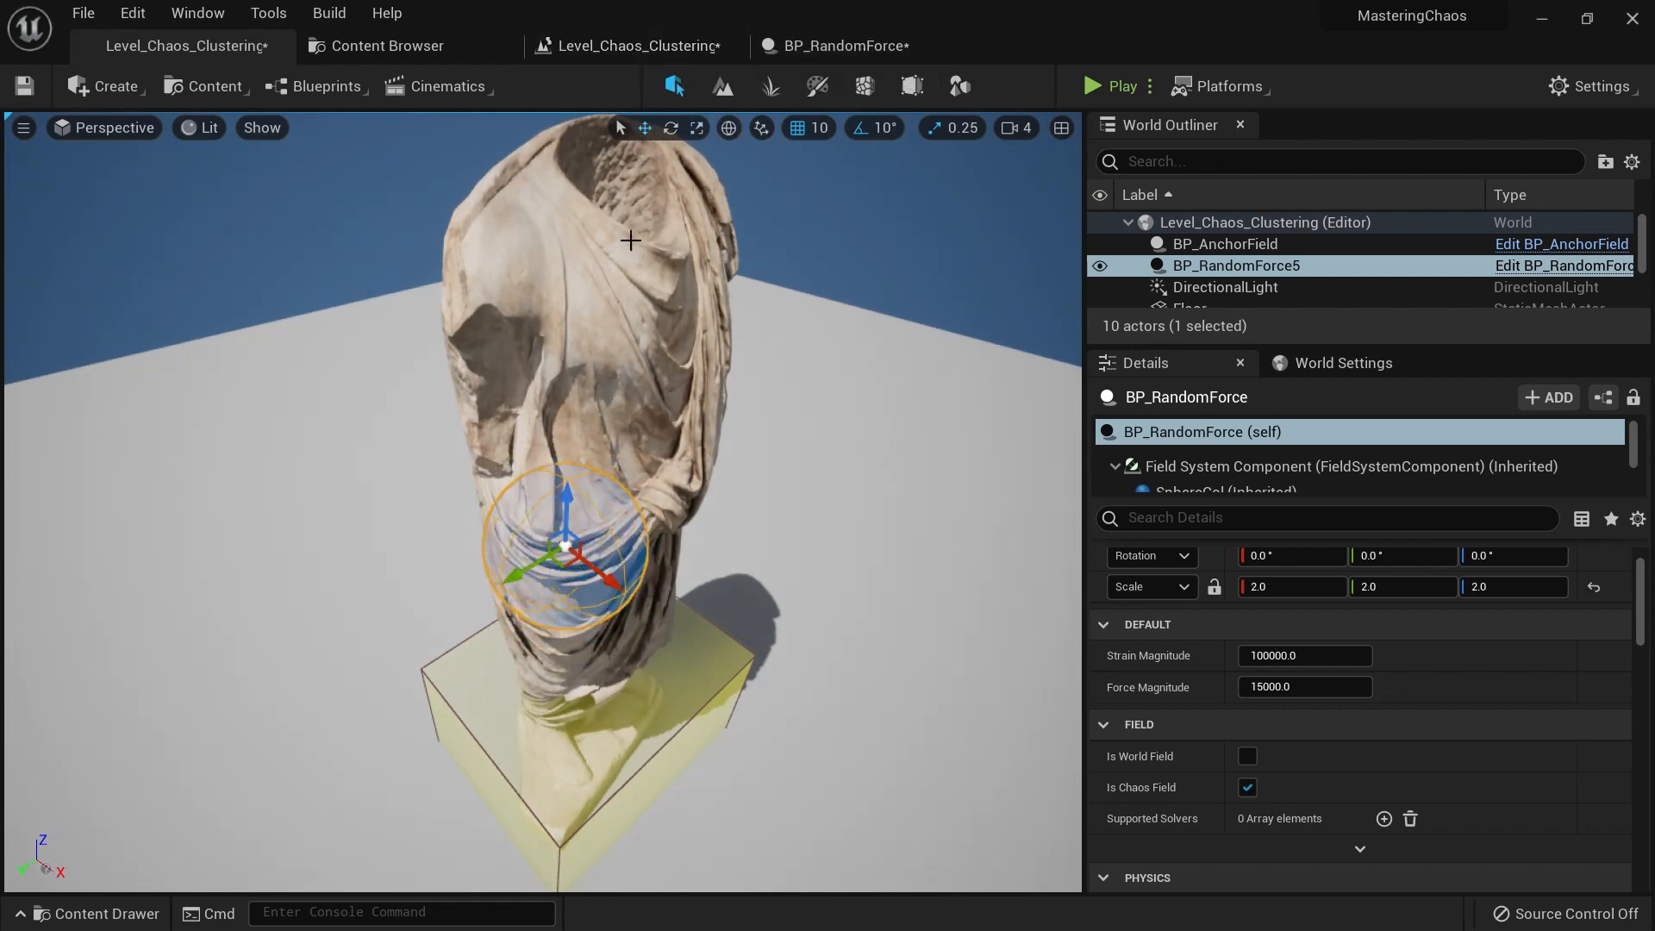
Step: Add a reference to the BP_RandomForce actor in the level blueprint and a Toggle Field call targeting it
left_click(618, 44)
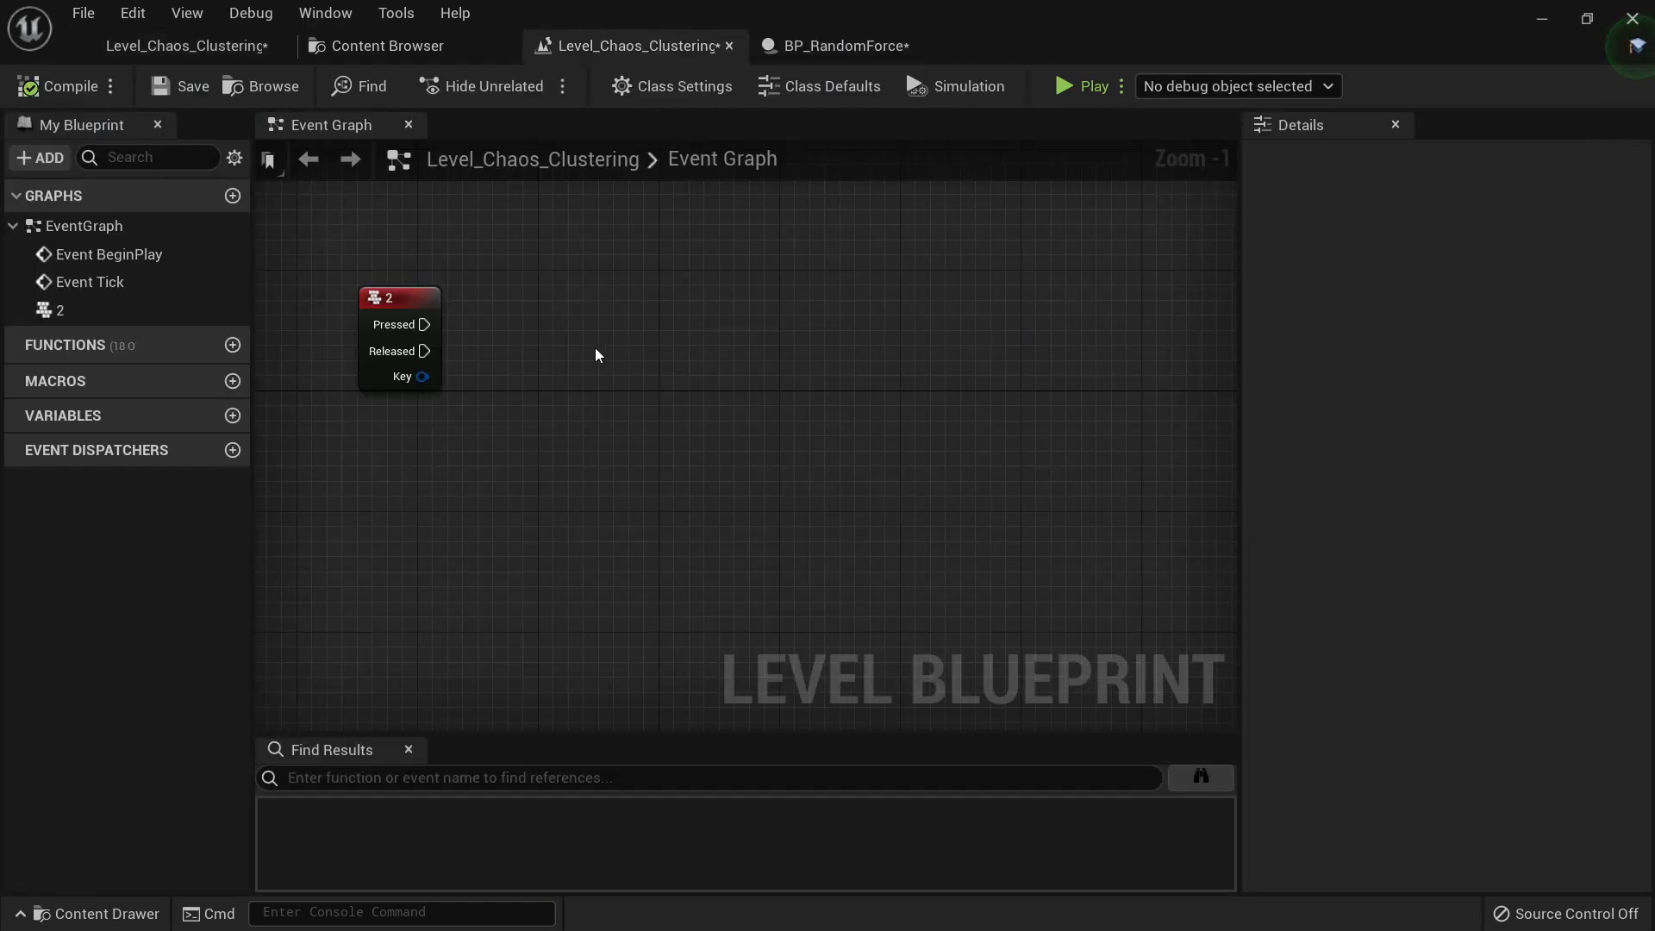
right_click(558, 376)
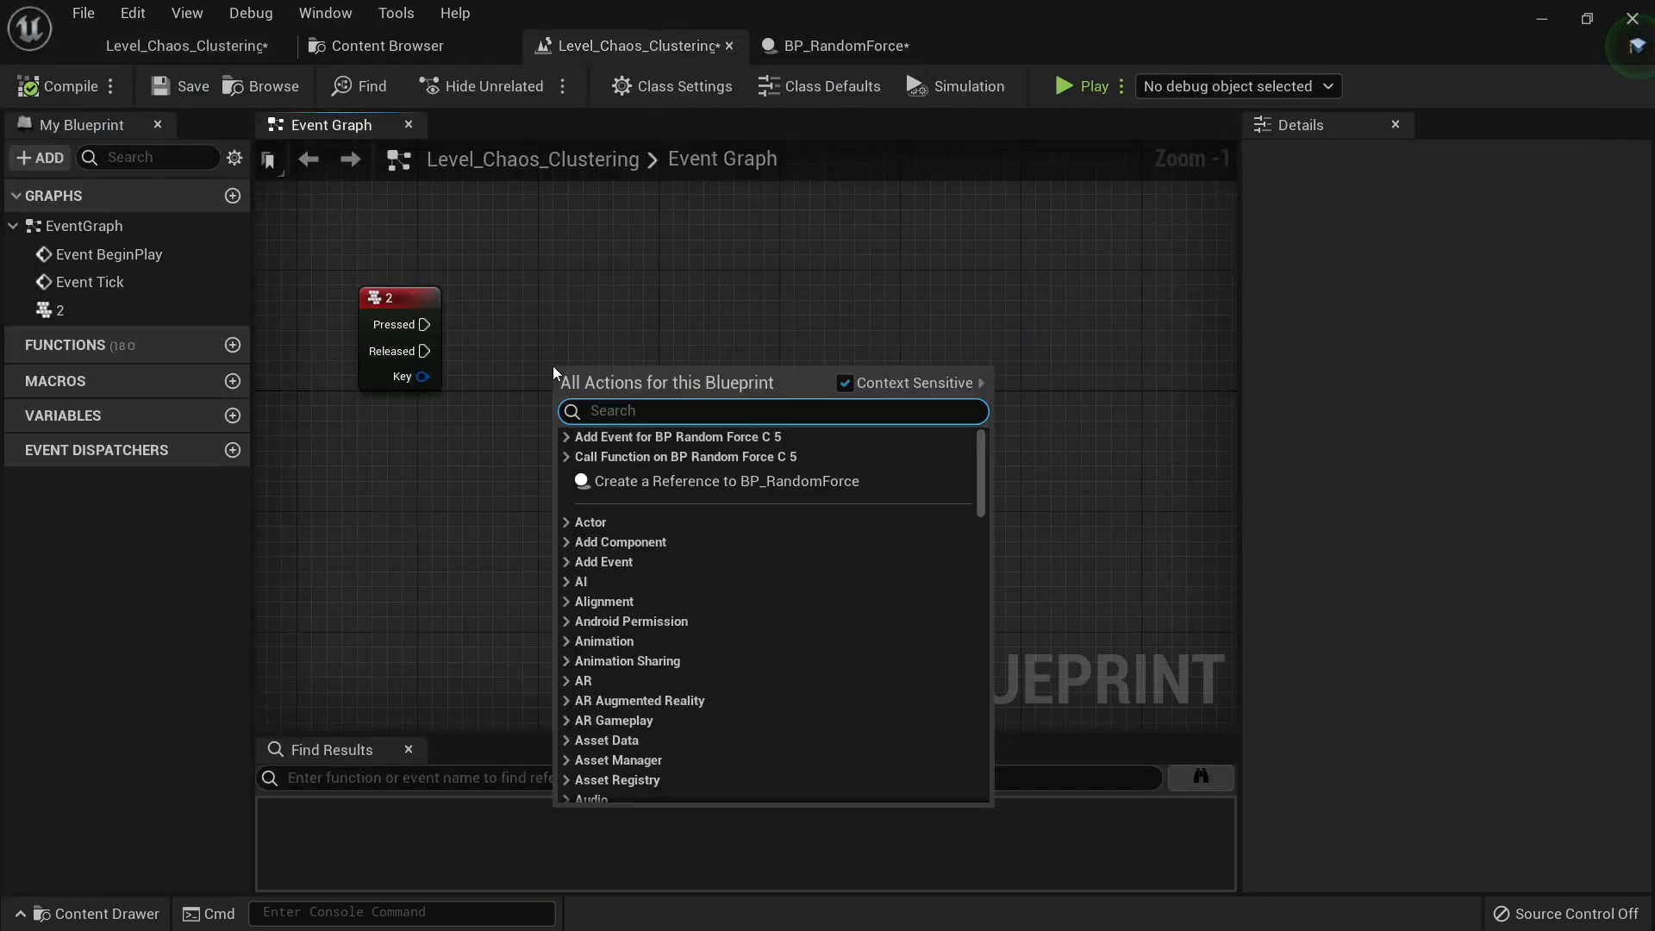
left_click(635, 482)
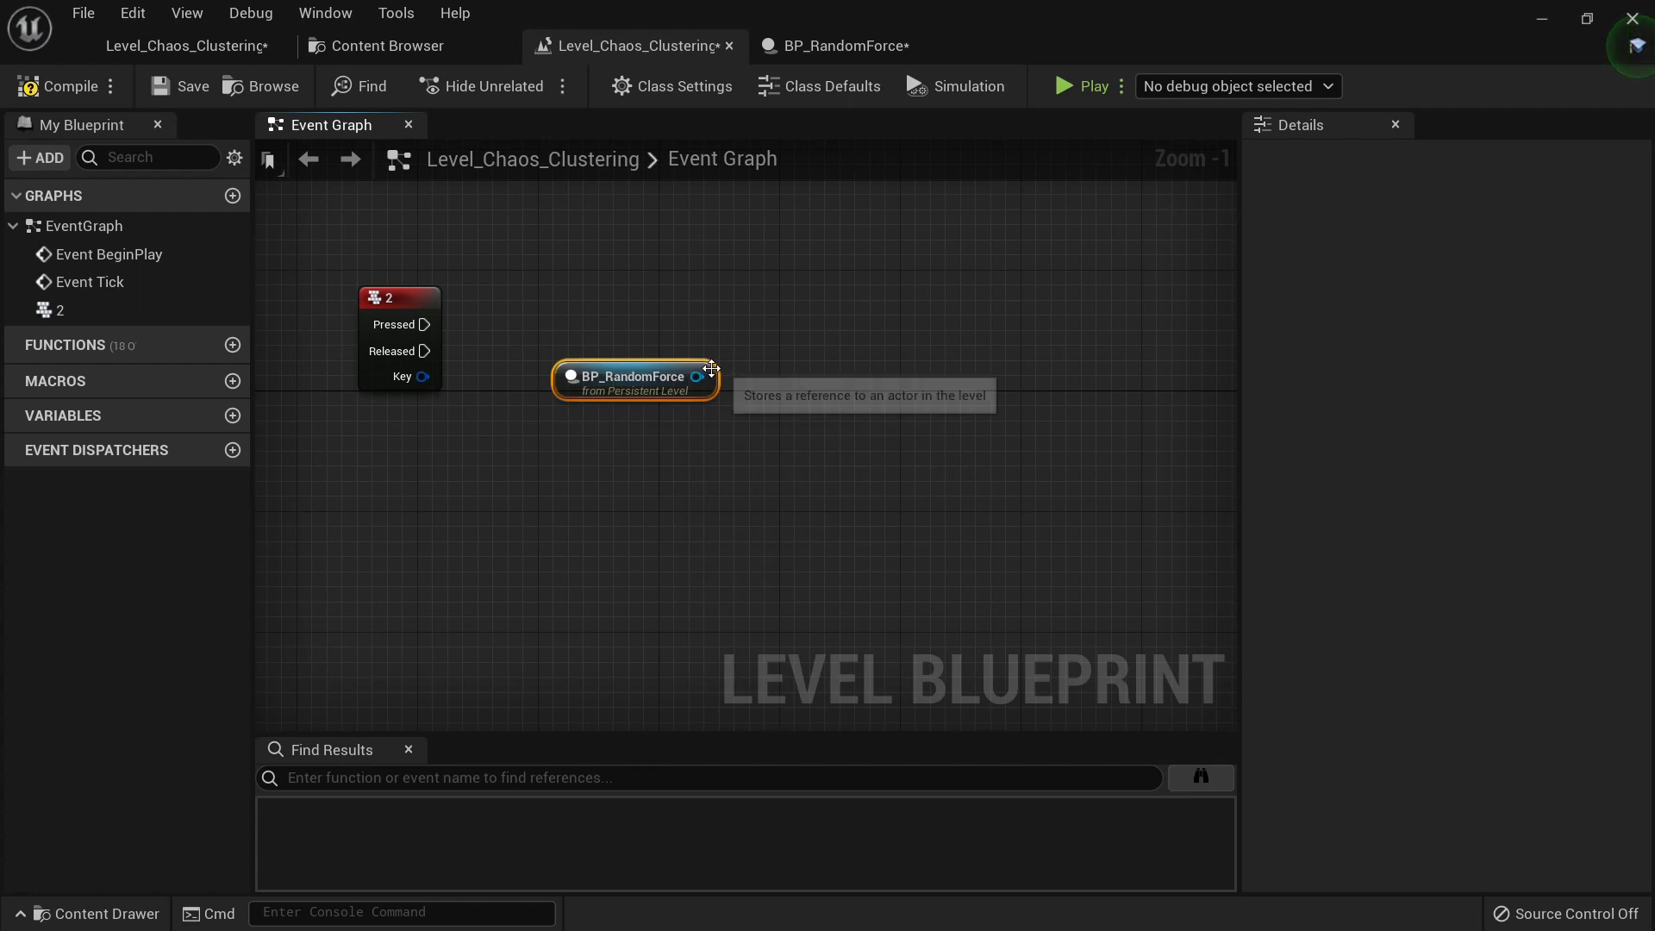
left_click_drag(724, 364, 856, 323)
type("to")
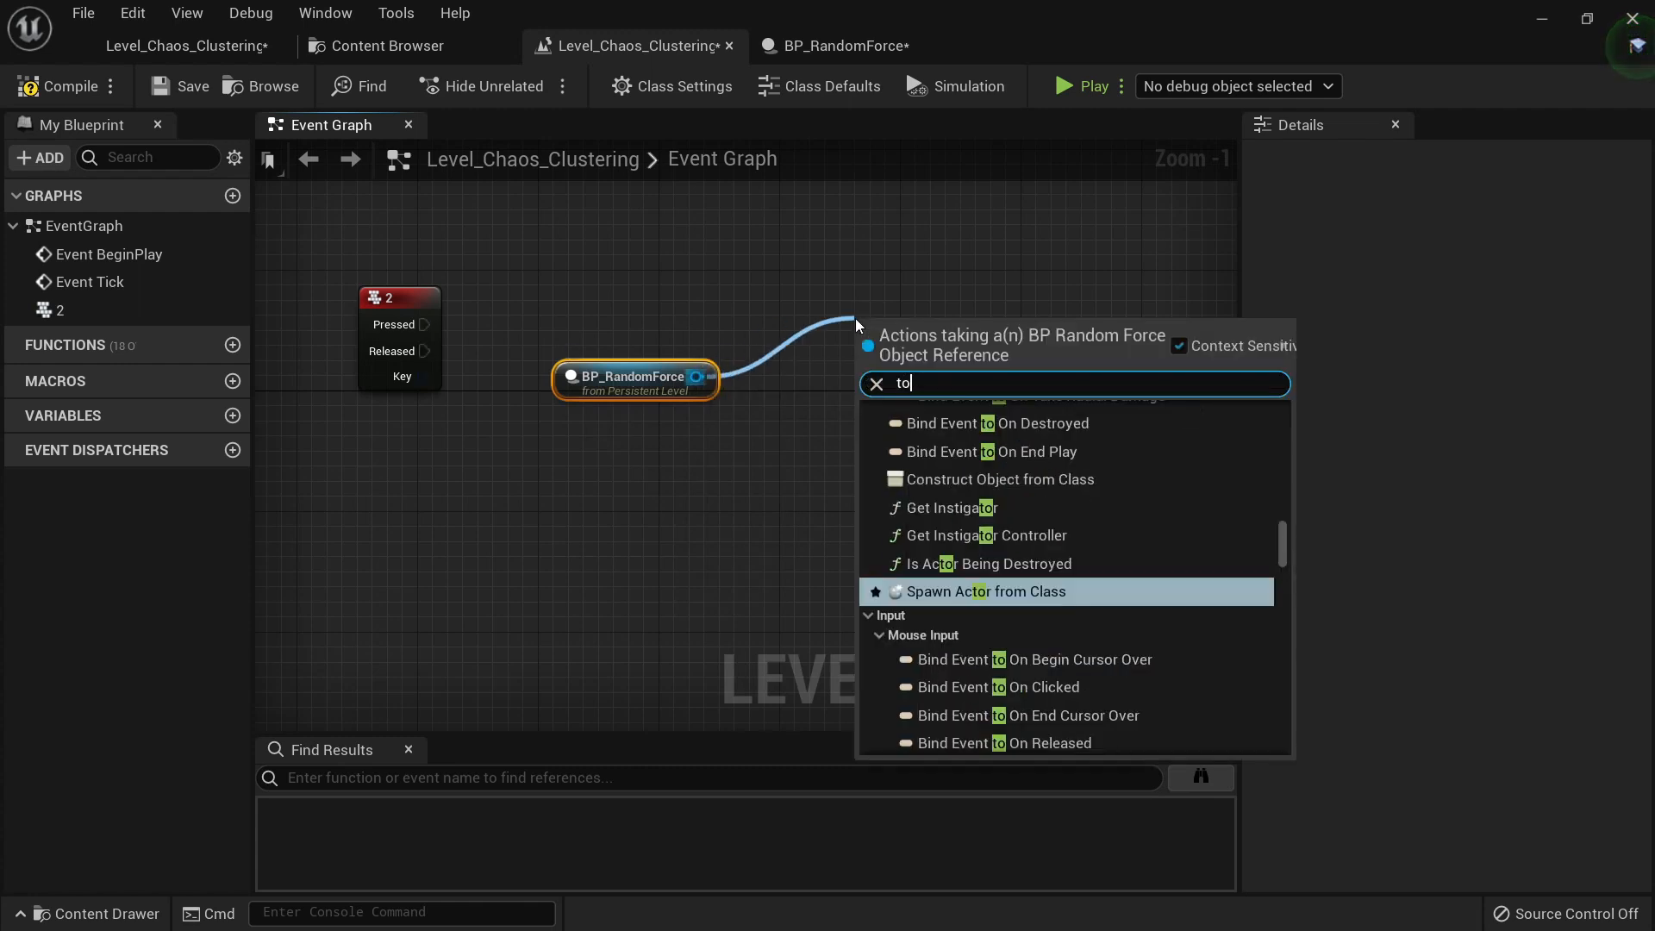
type("ggle fi")
key("Return")
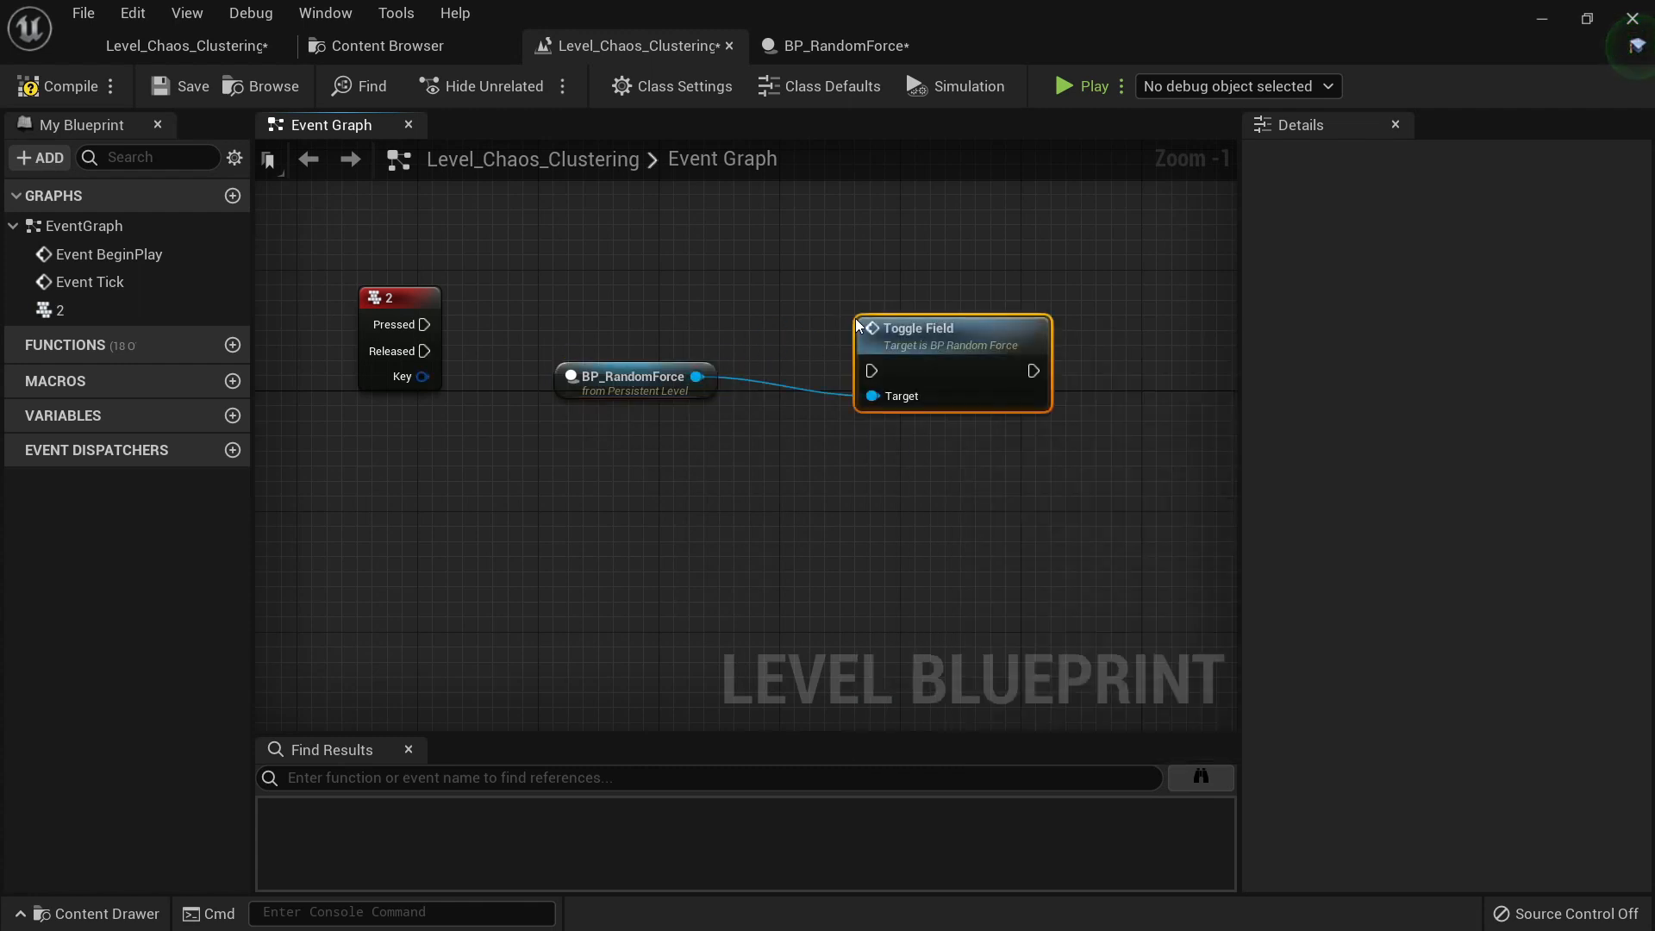
Step: Arrange the BP_RandomForce and Toggle Field nodes and connect the 2 event's Pressed output to Toggle Field
left_click_drag(619, 384, 604, 504)
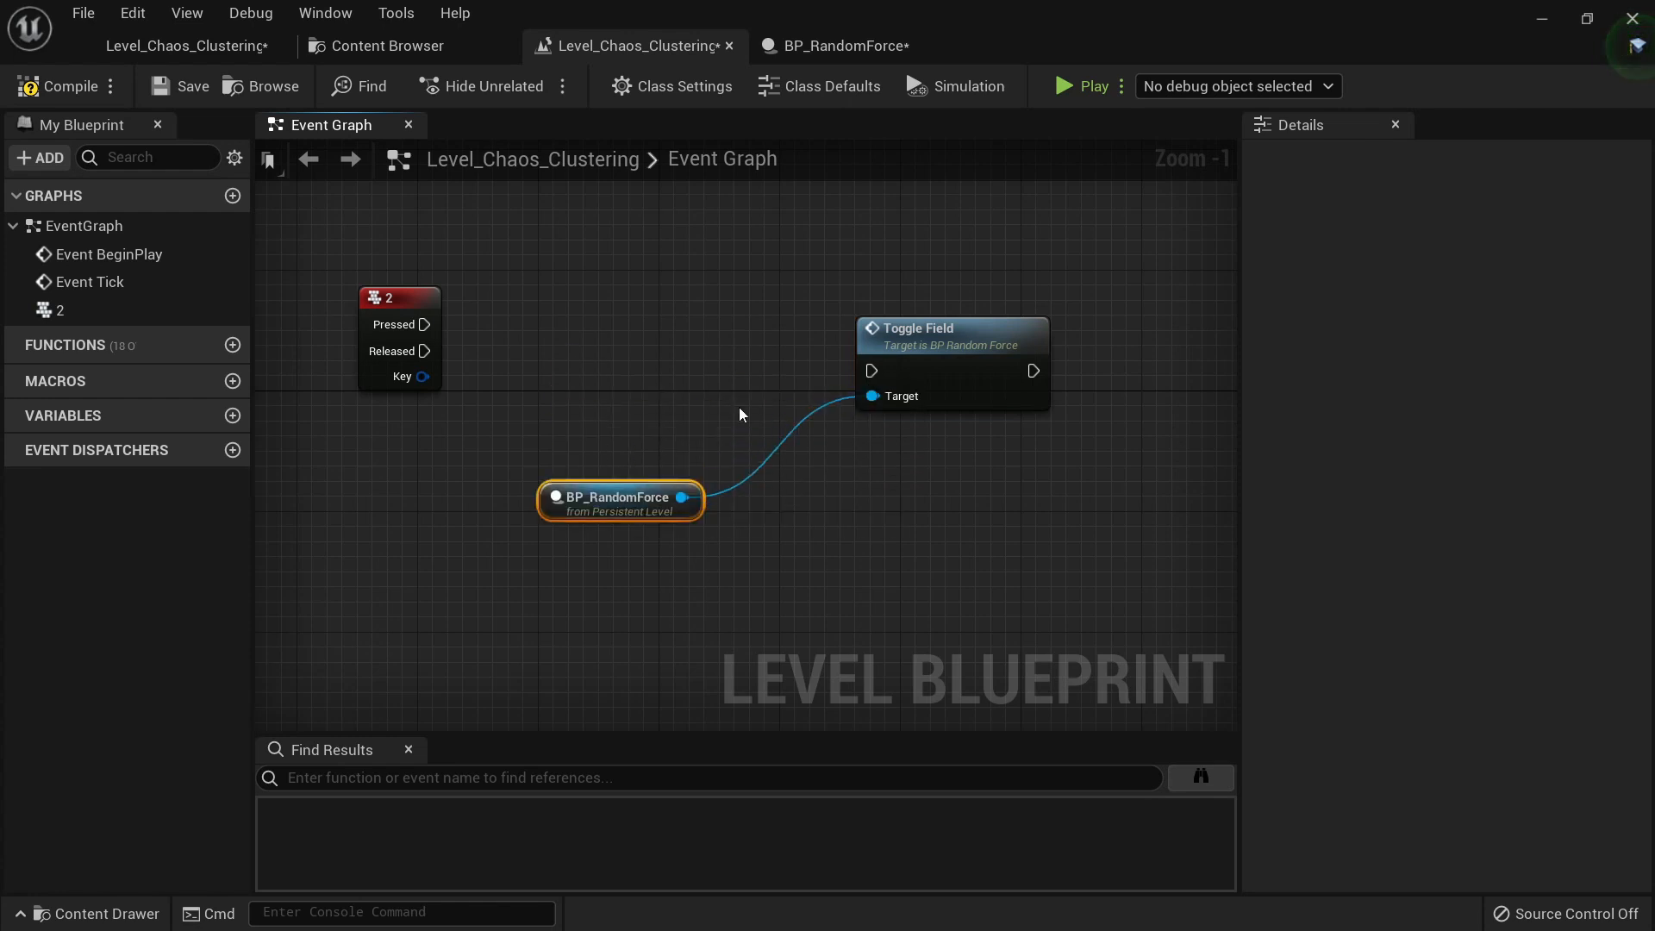
left_click_drag(1005, 349, 973, 349)
left_click_drag(424, 324, 841, 370)
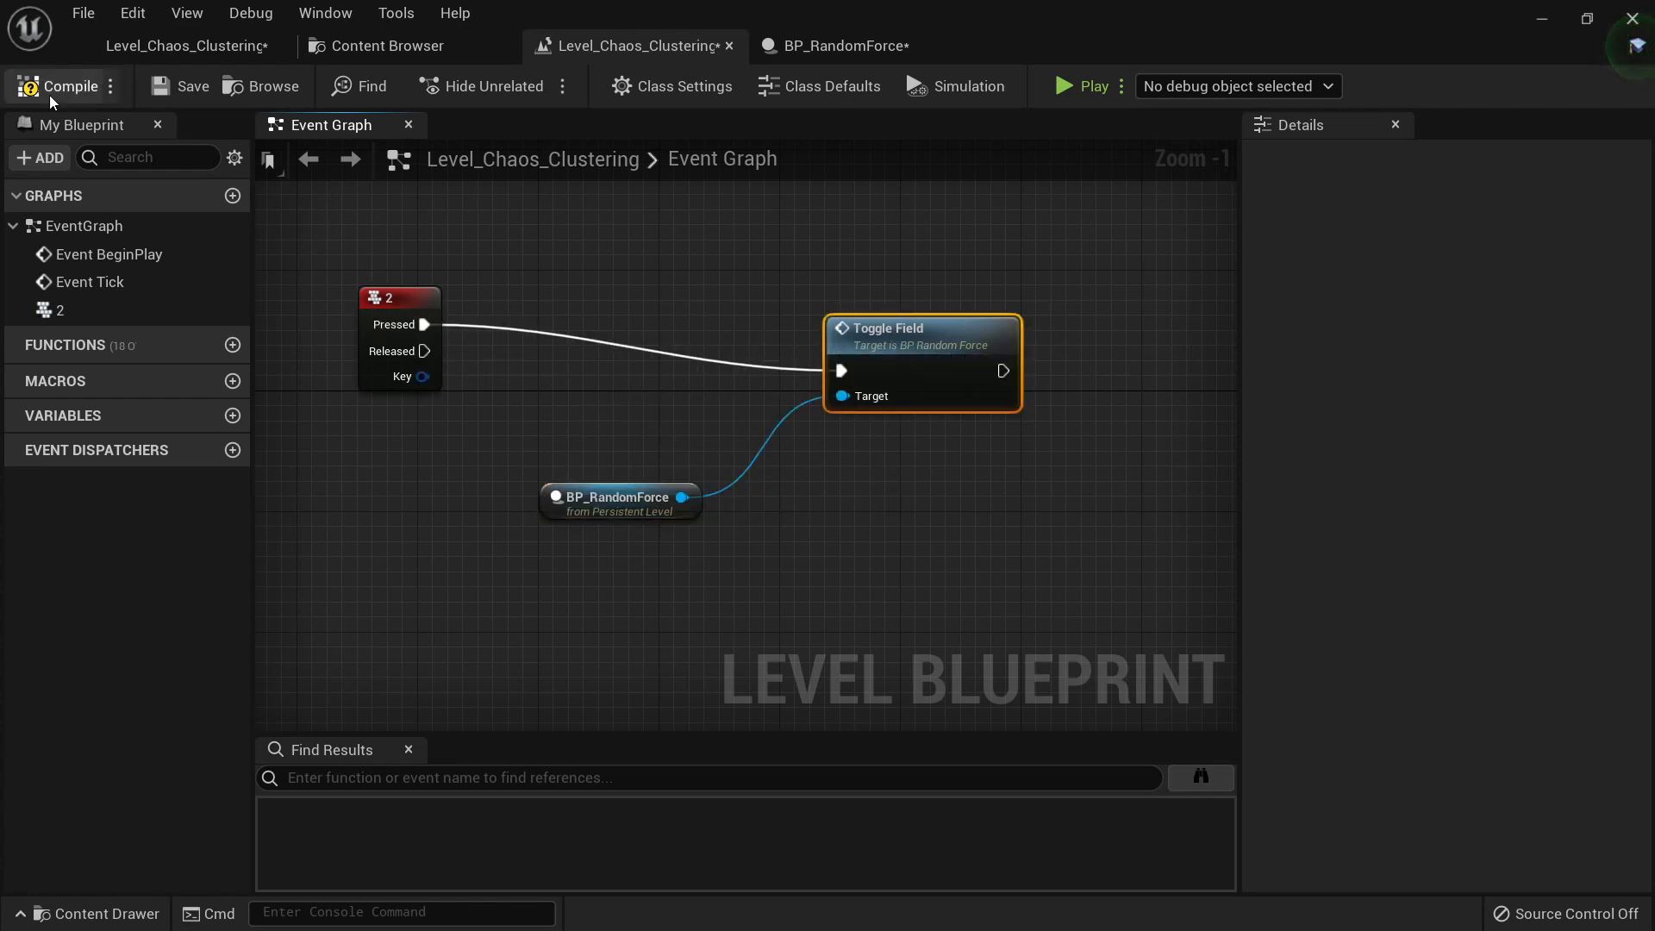
Step: Return to the level and raise the BP_RandomForce field higher on the statue
left_click(187, 46)
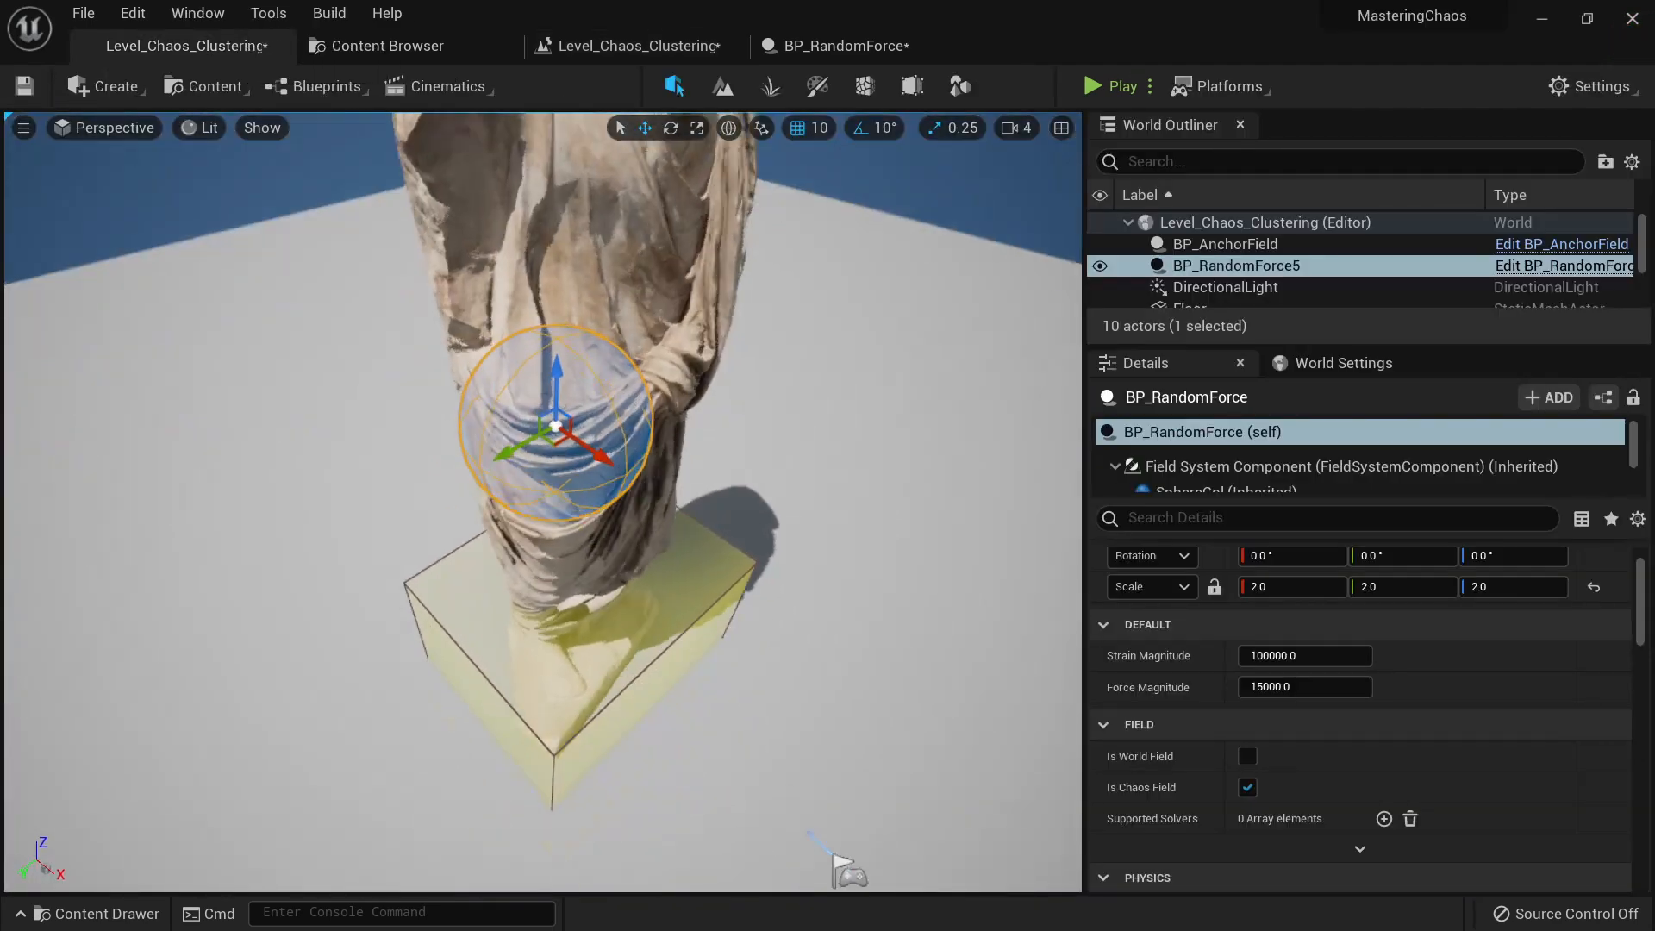
right_click_drag(512, 564, 512, 565)
left_click_drag(543, 532, 536, 485)
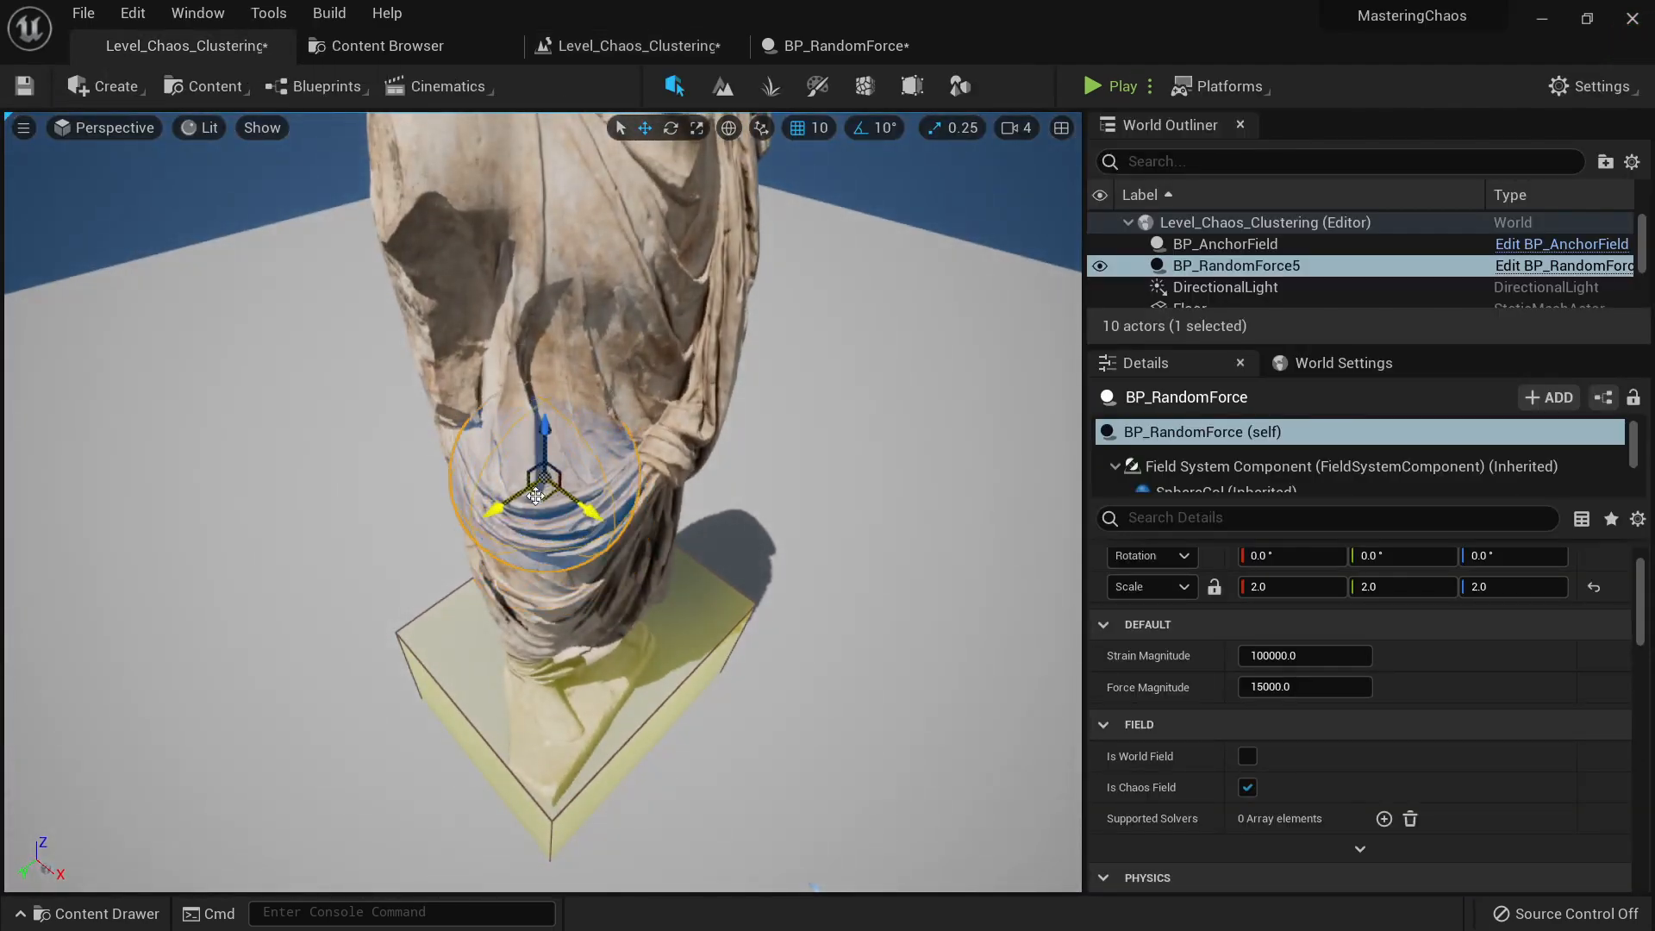
right_click_drag(625, 538, 624, 538)
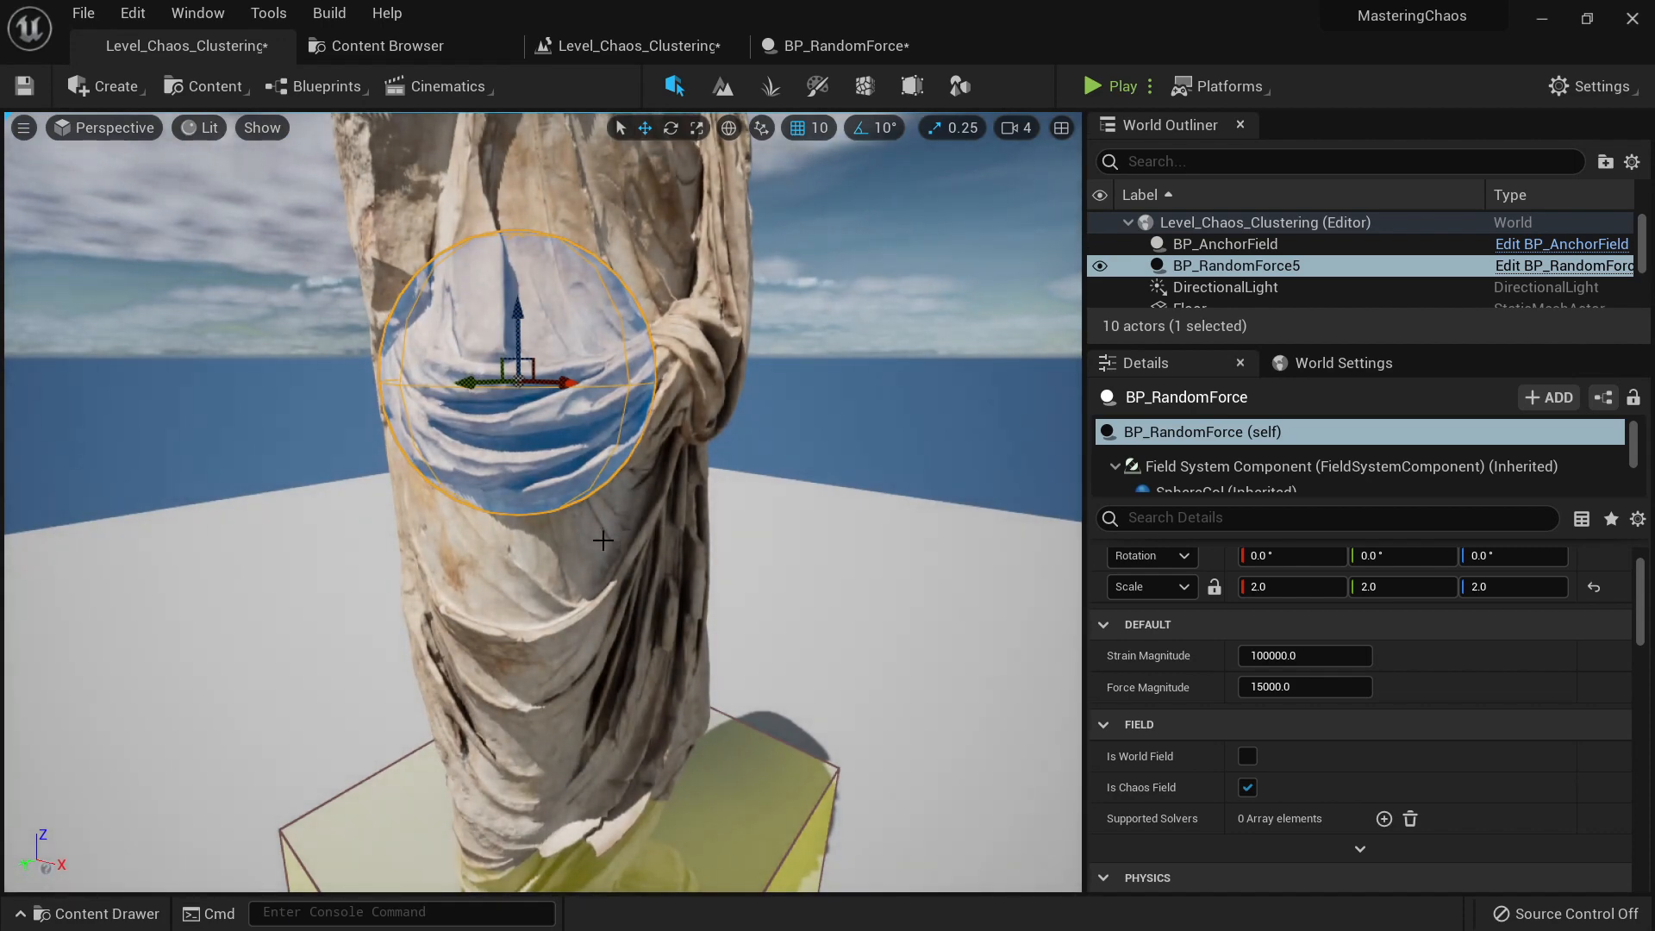
Step: Play-test the level to see how BP_RandomForce breaks the statue, and stop the simulation
right_click_drag(775, 204, 775, 205)
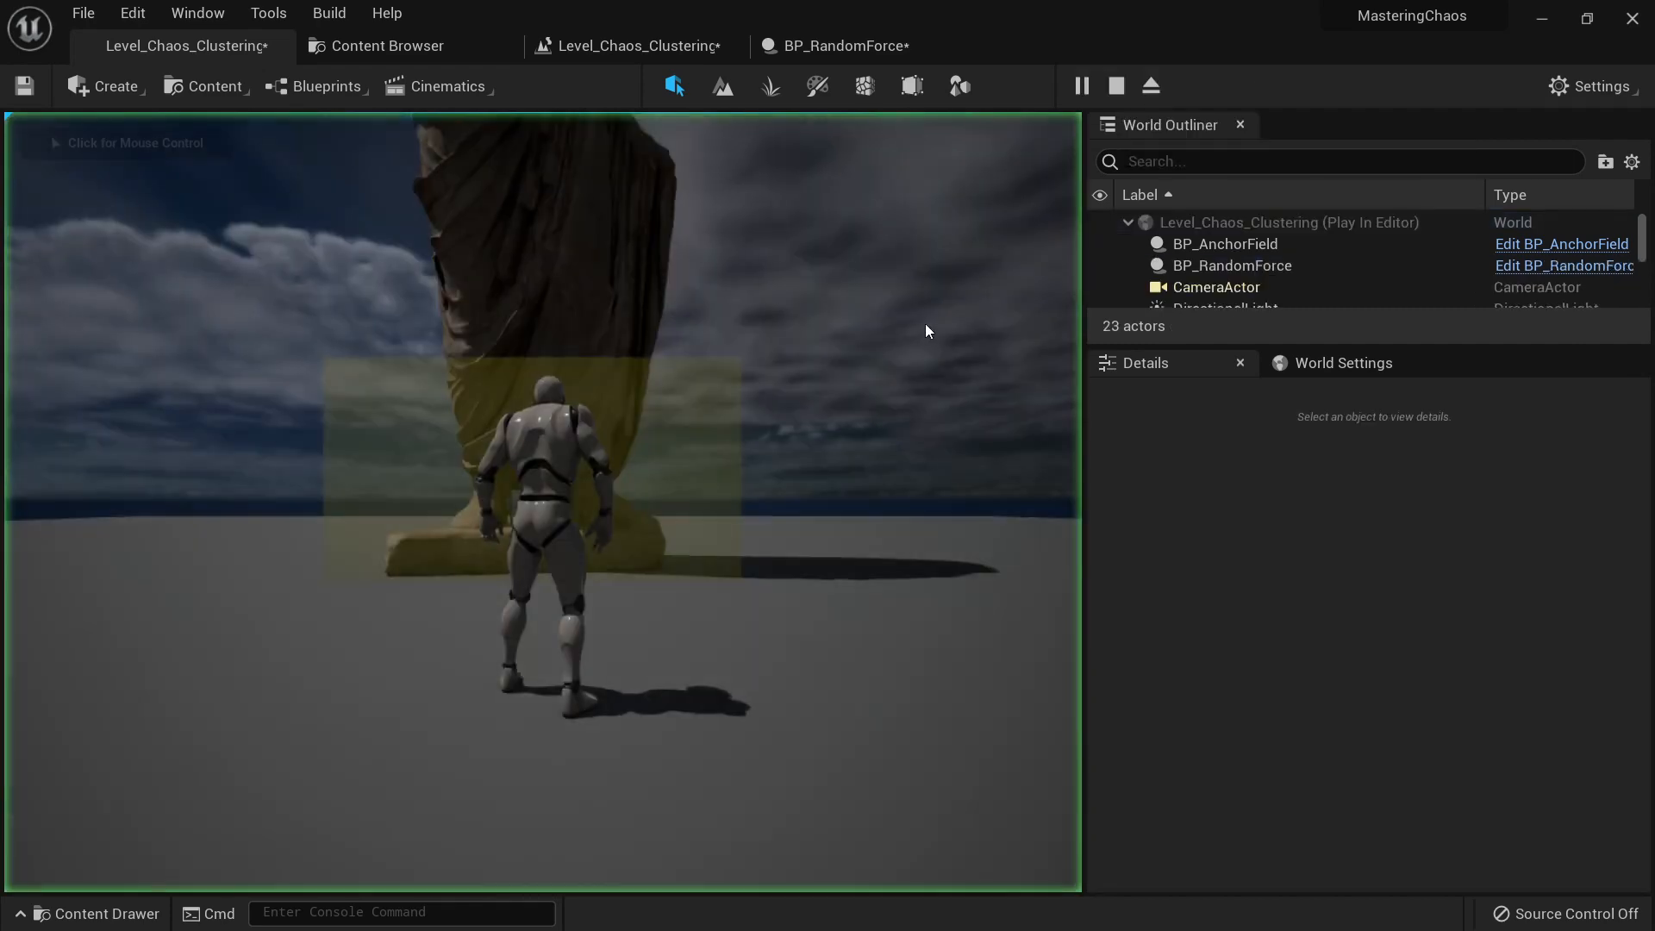
left_click(924, 323)
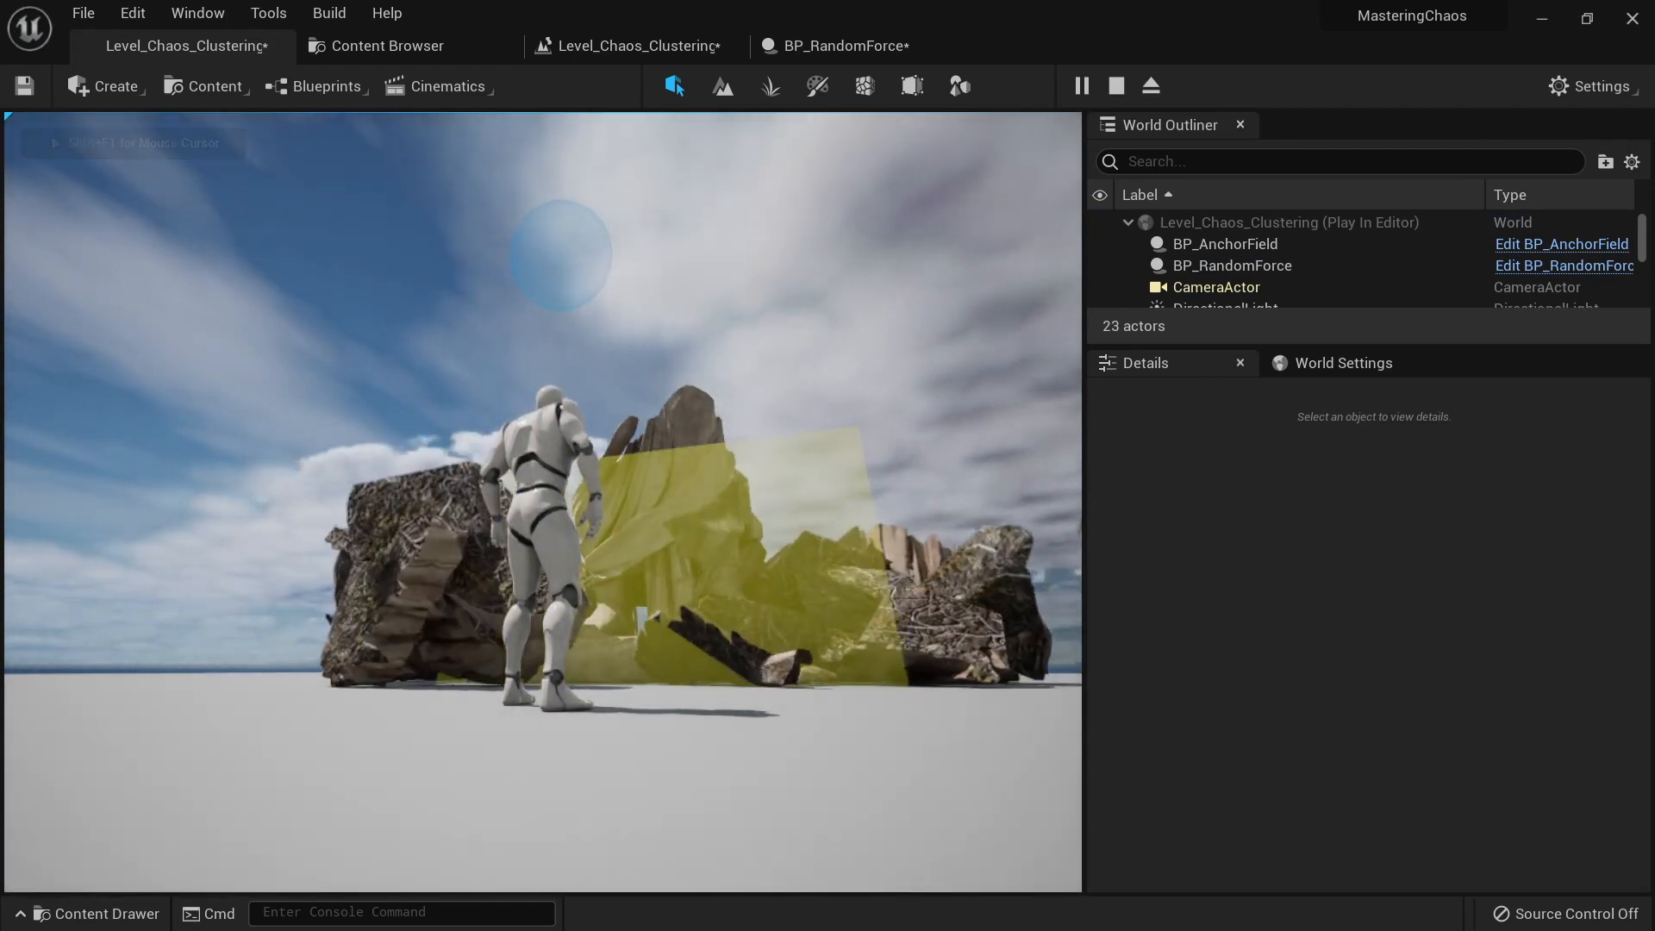
key("Escape")
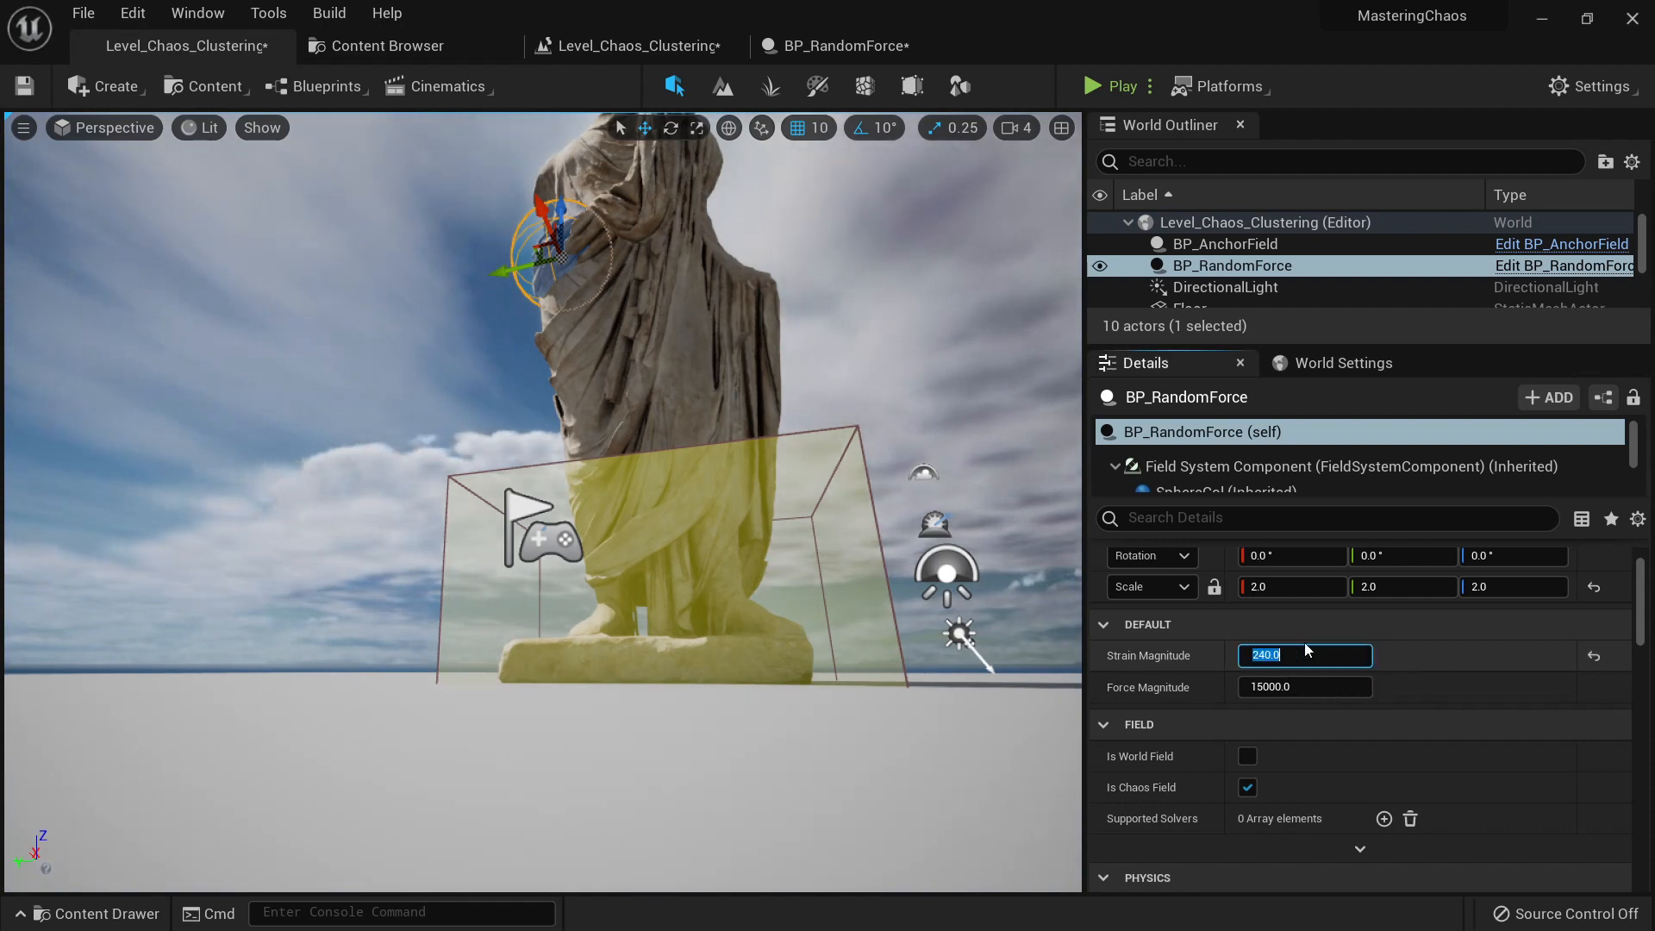
Step: Play-test BP_RandomForce with a Strain Magnitude of 240 and reset the strain to its default of 100000
left_click(1108, 85)
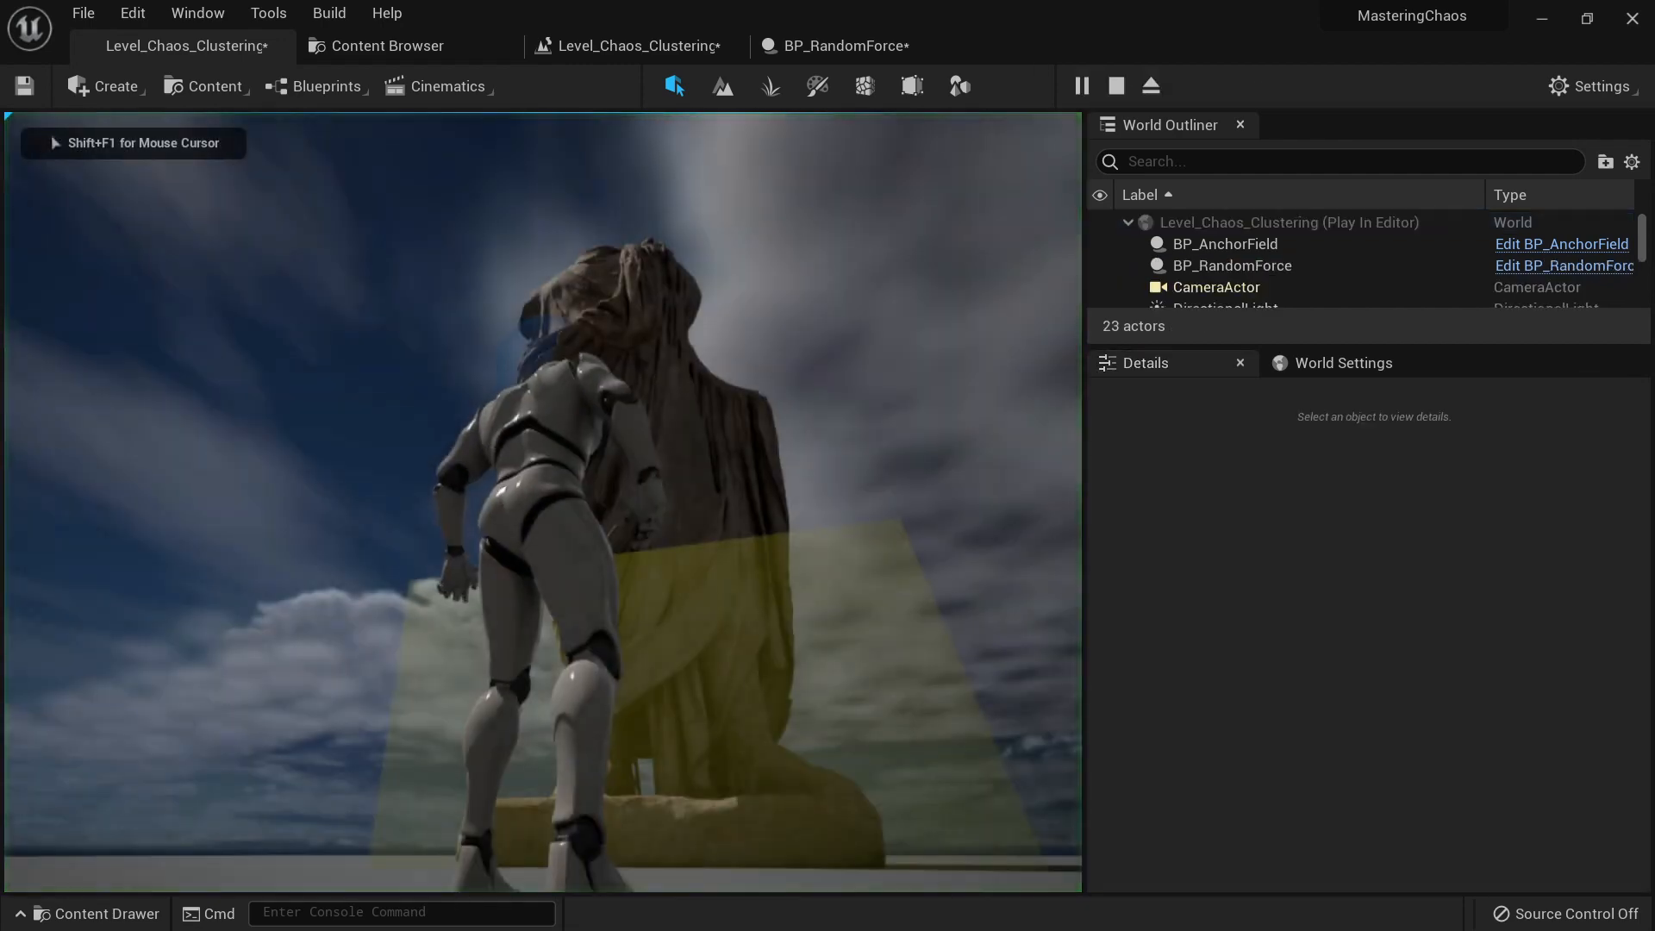
key("Escape")
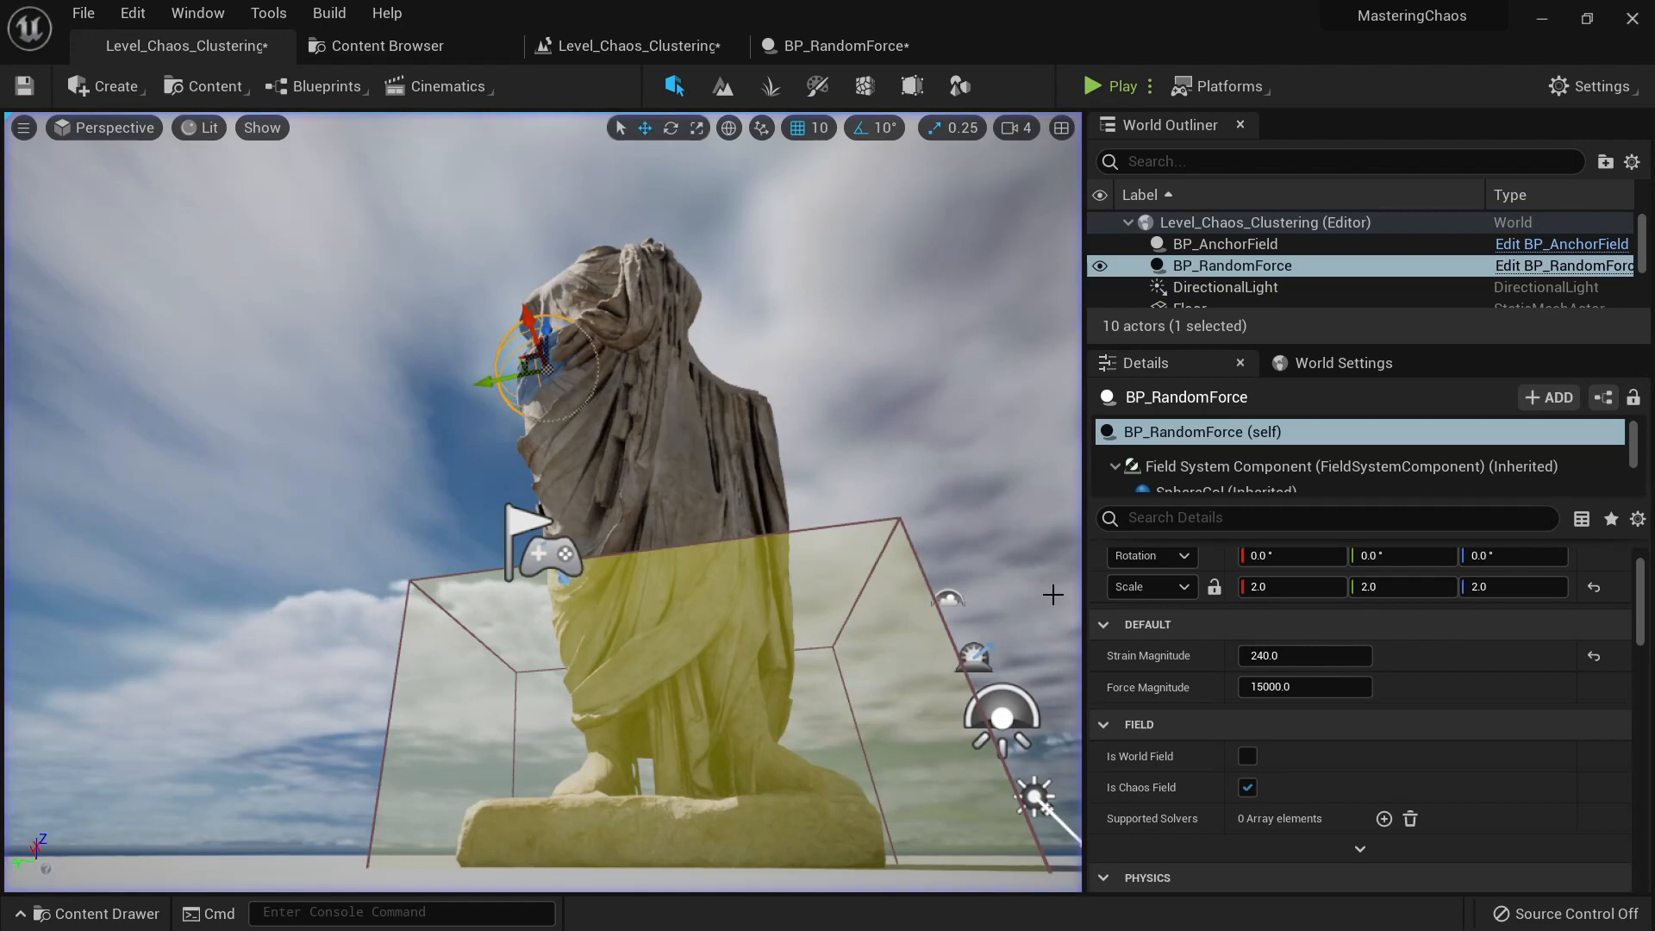
left_click(1595, 657)
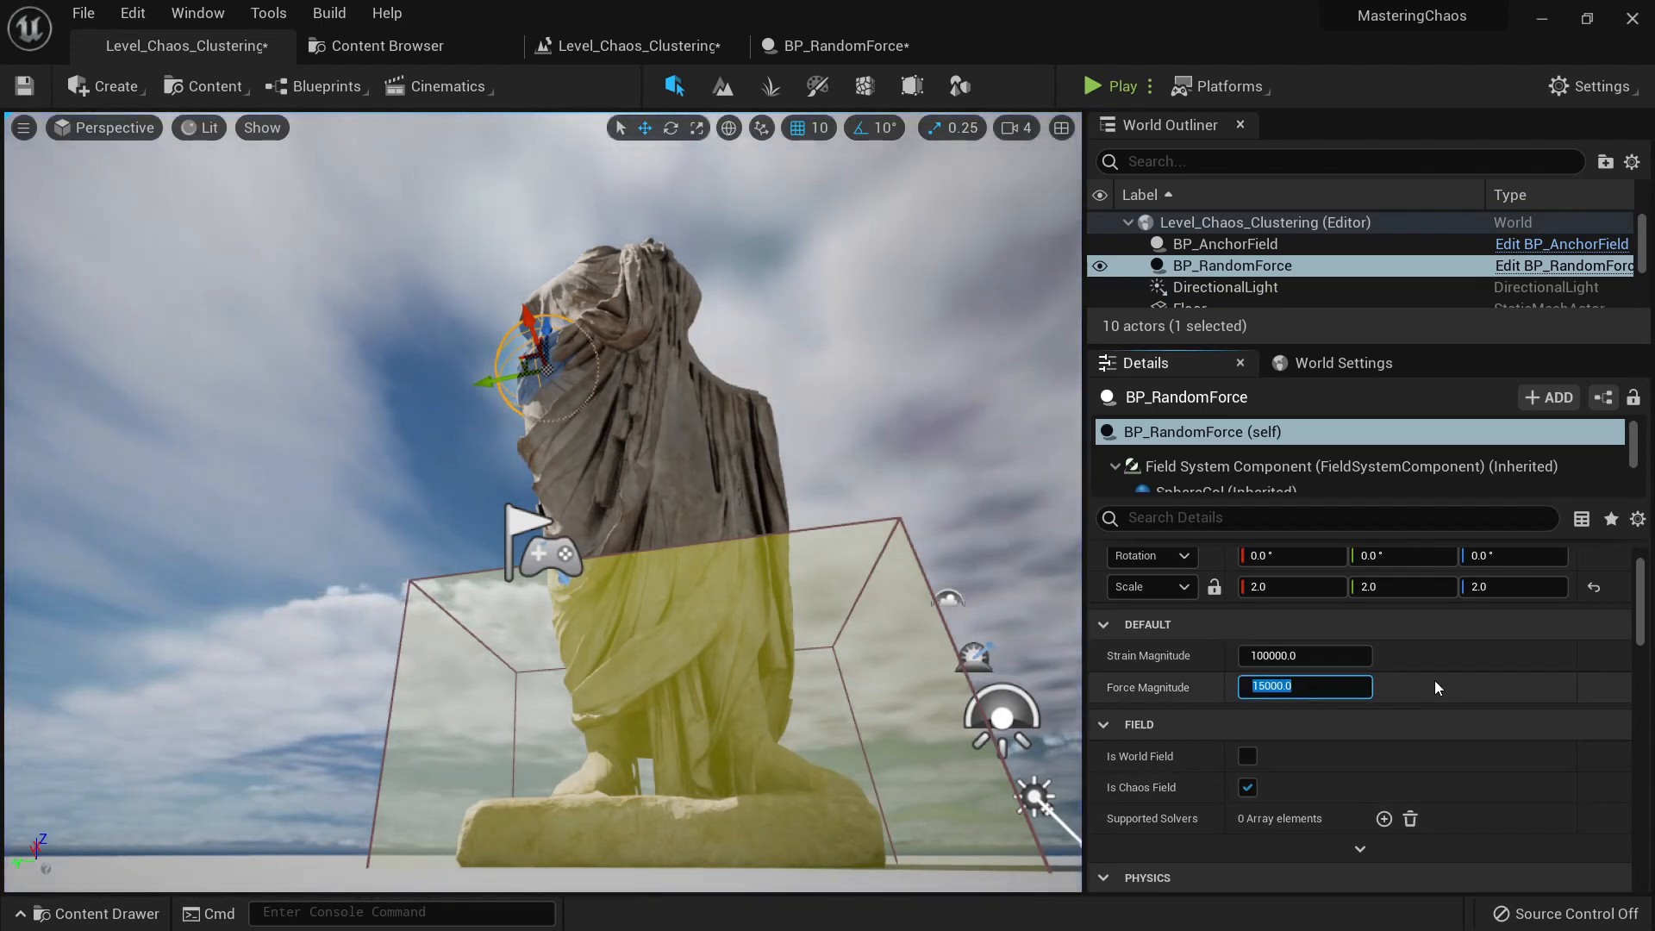
Step: Set the Force Magnitude to 0.1 and play-test the level, running around the broken statue pieces
type("0.1")
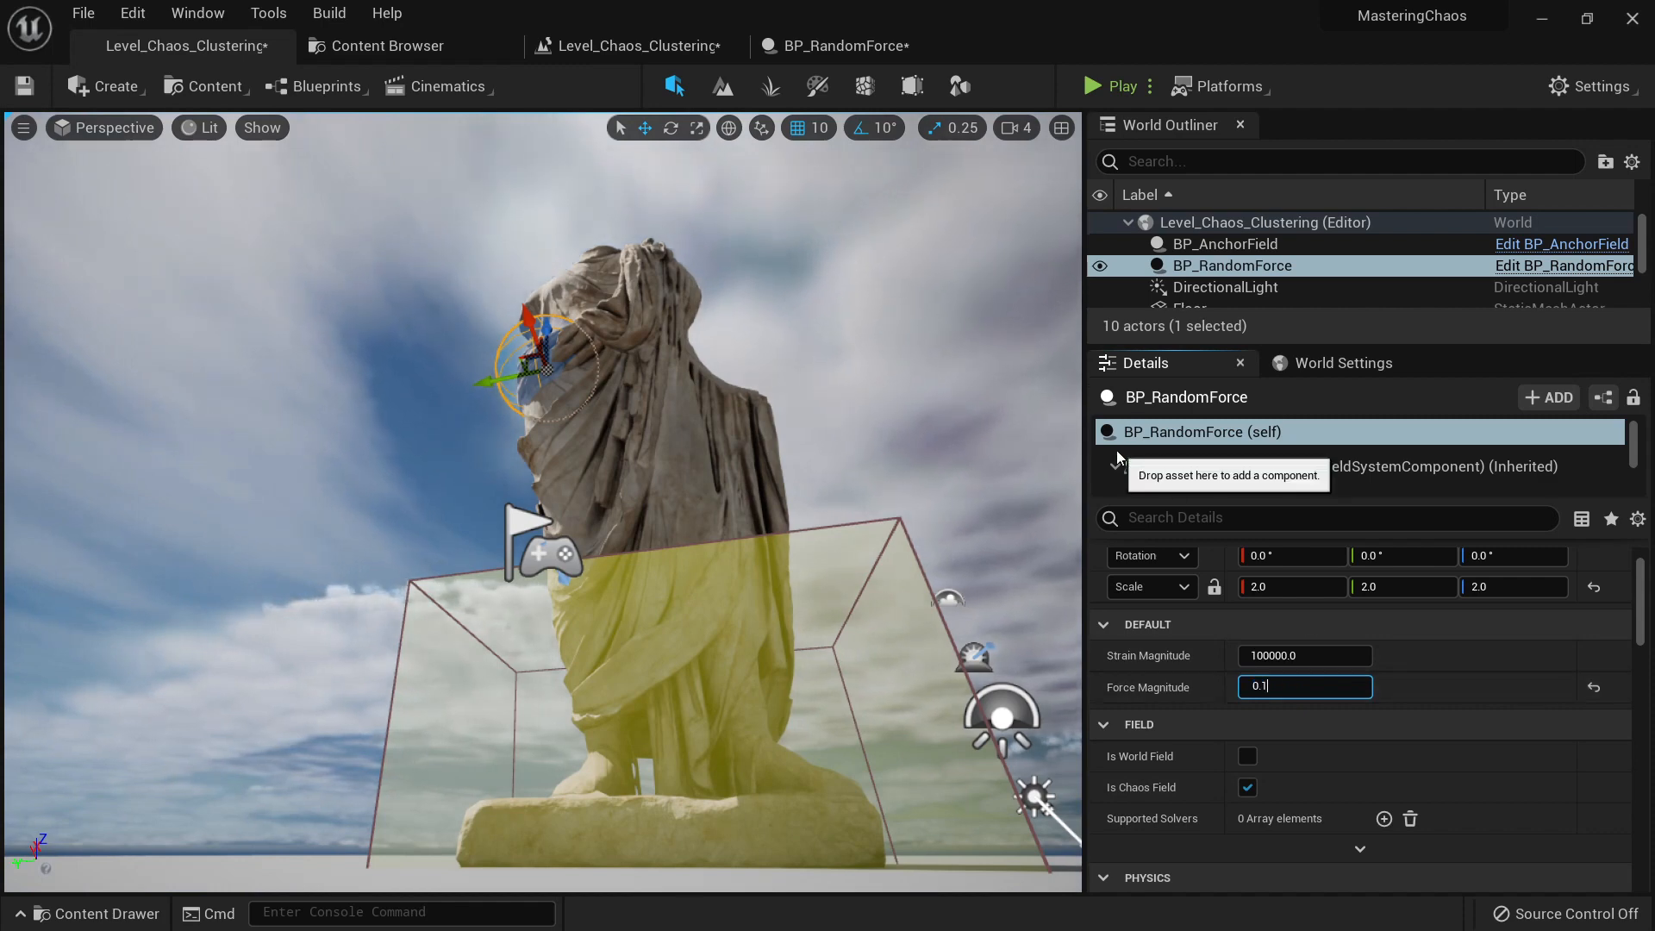
left_click(1093, 86)
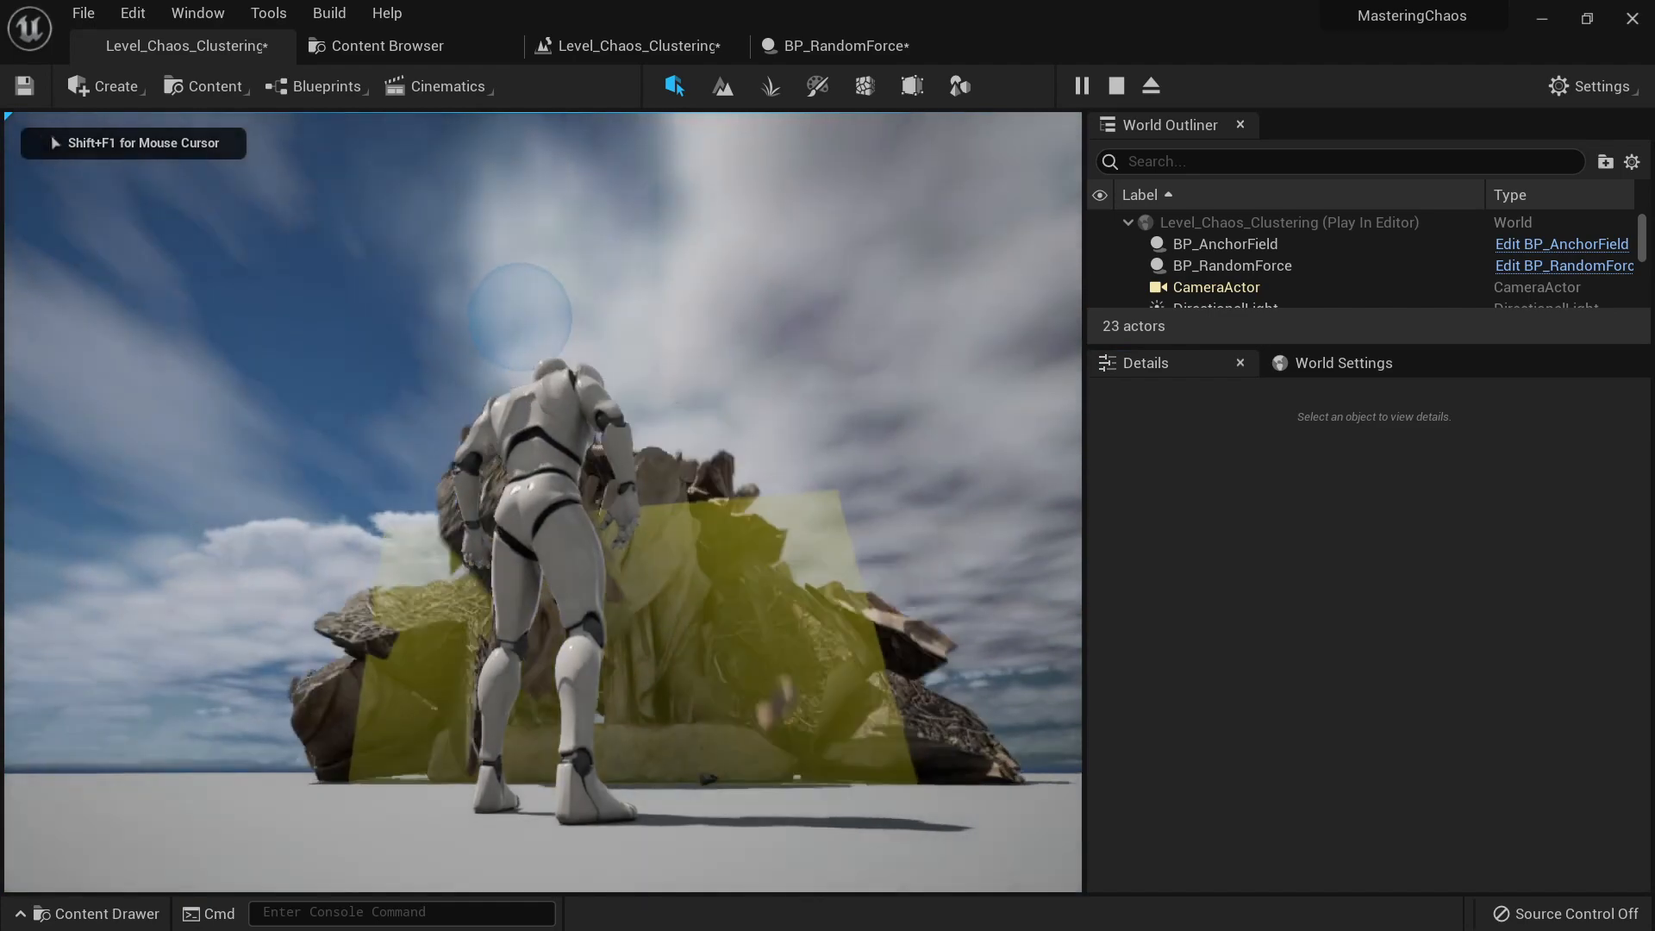
key("w")
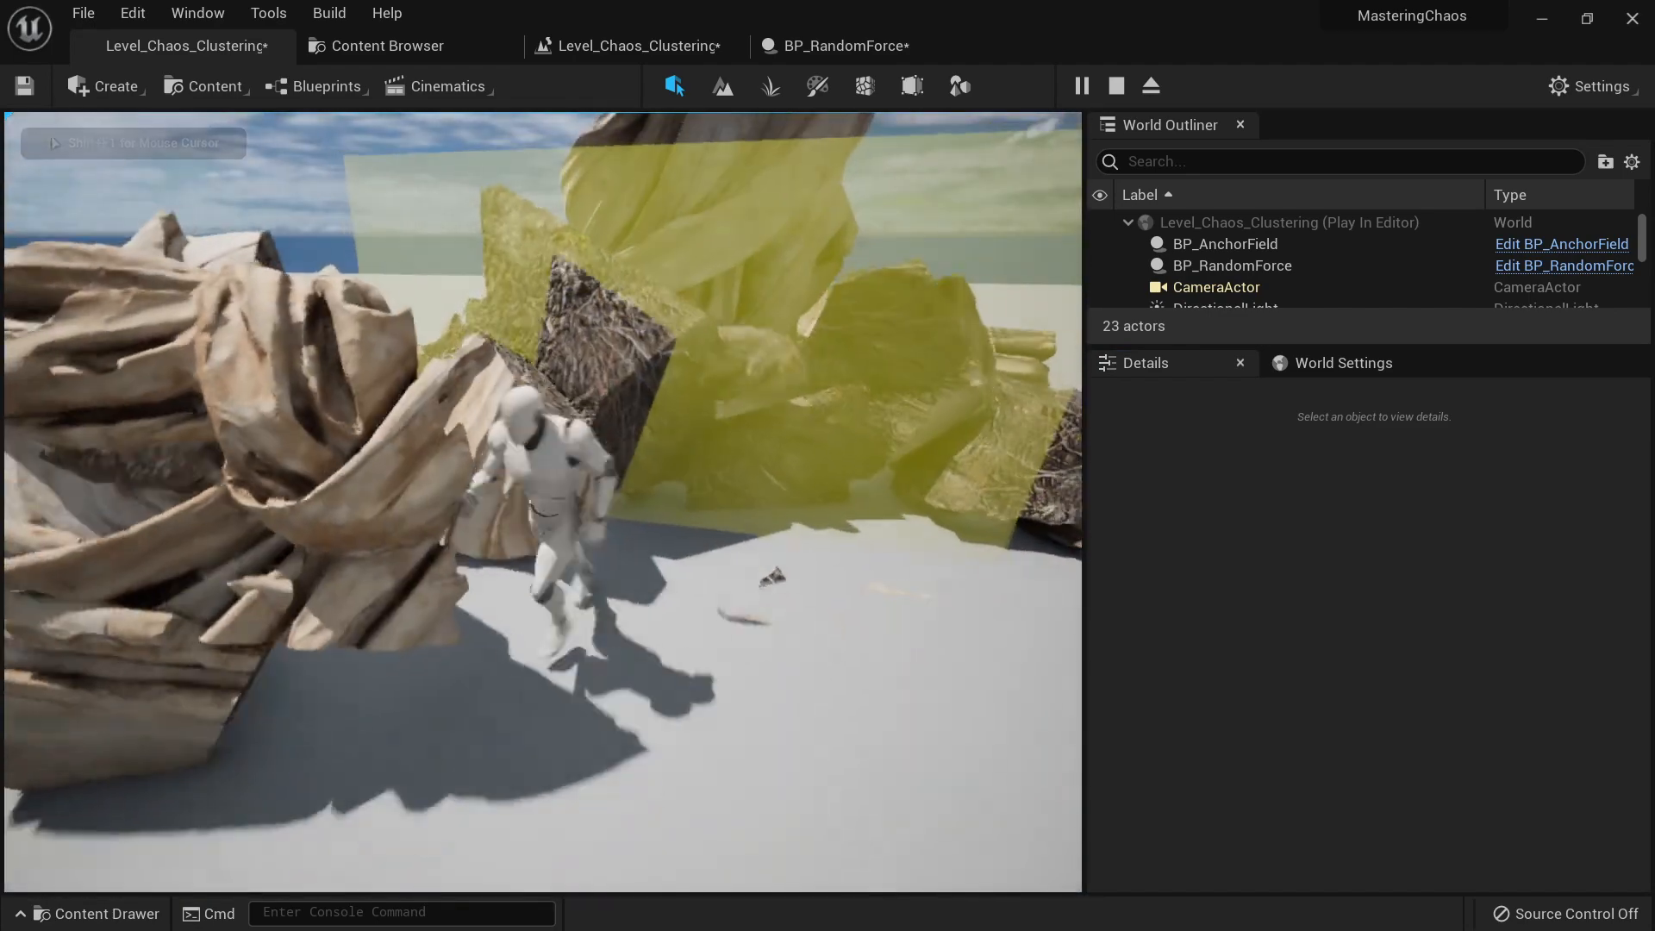
key("a")
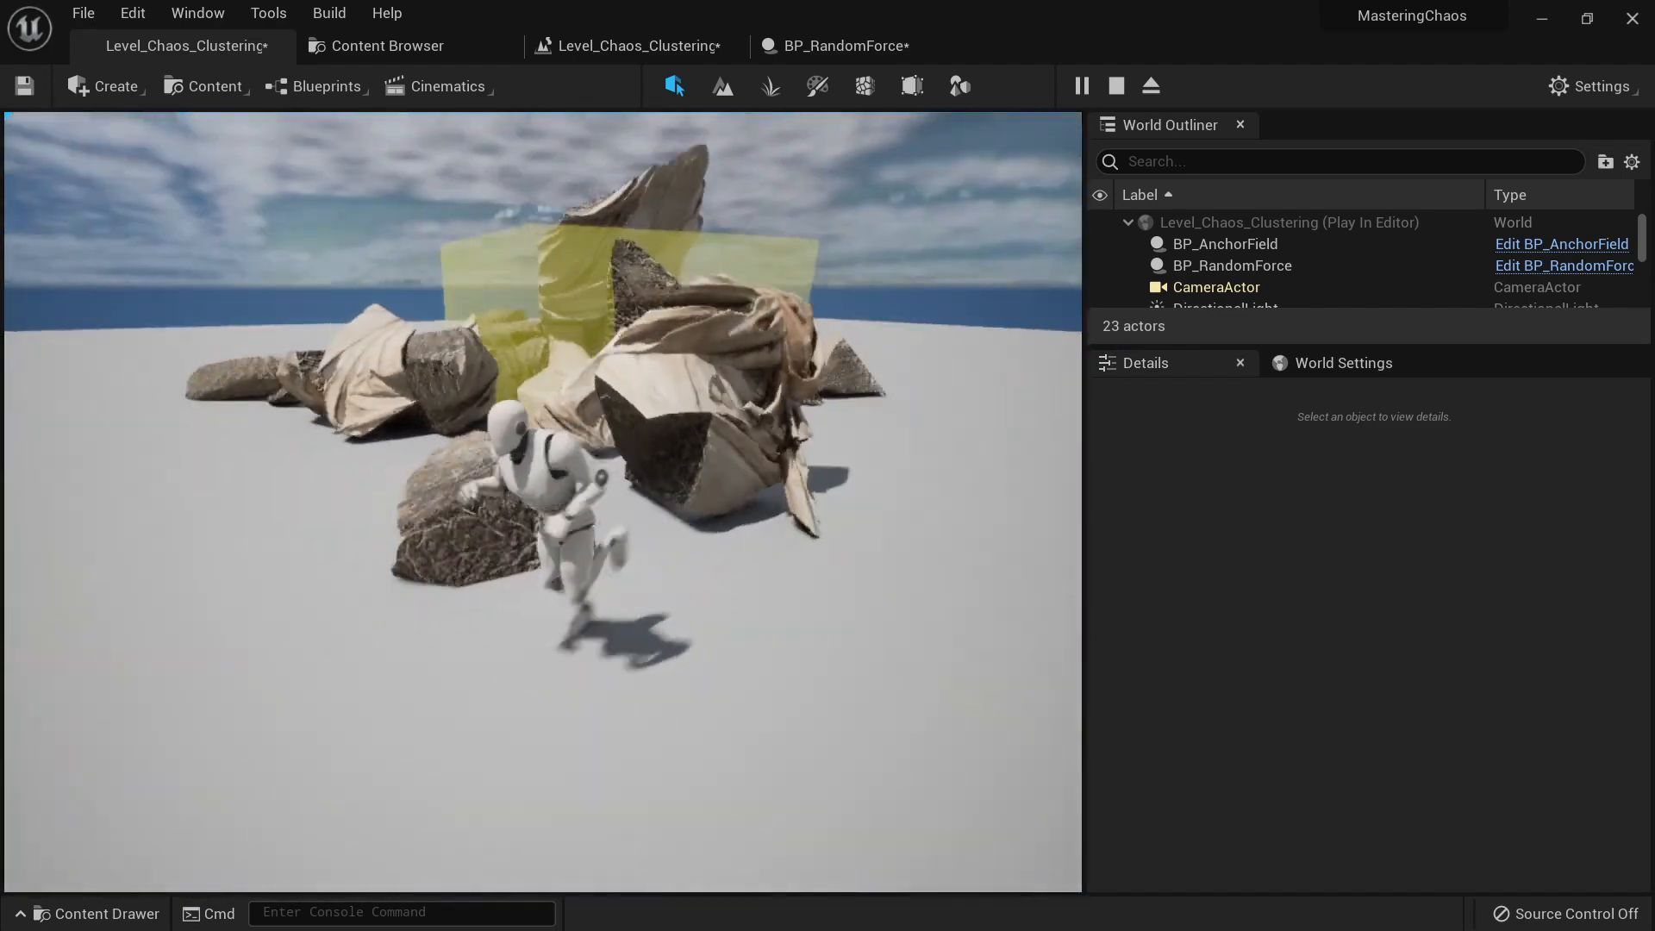
key("Escape")
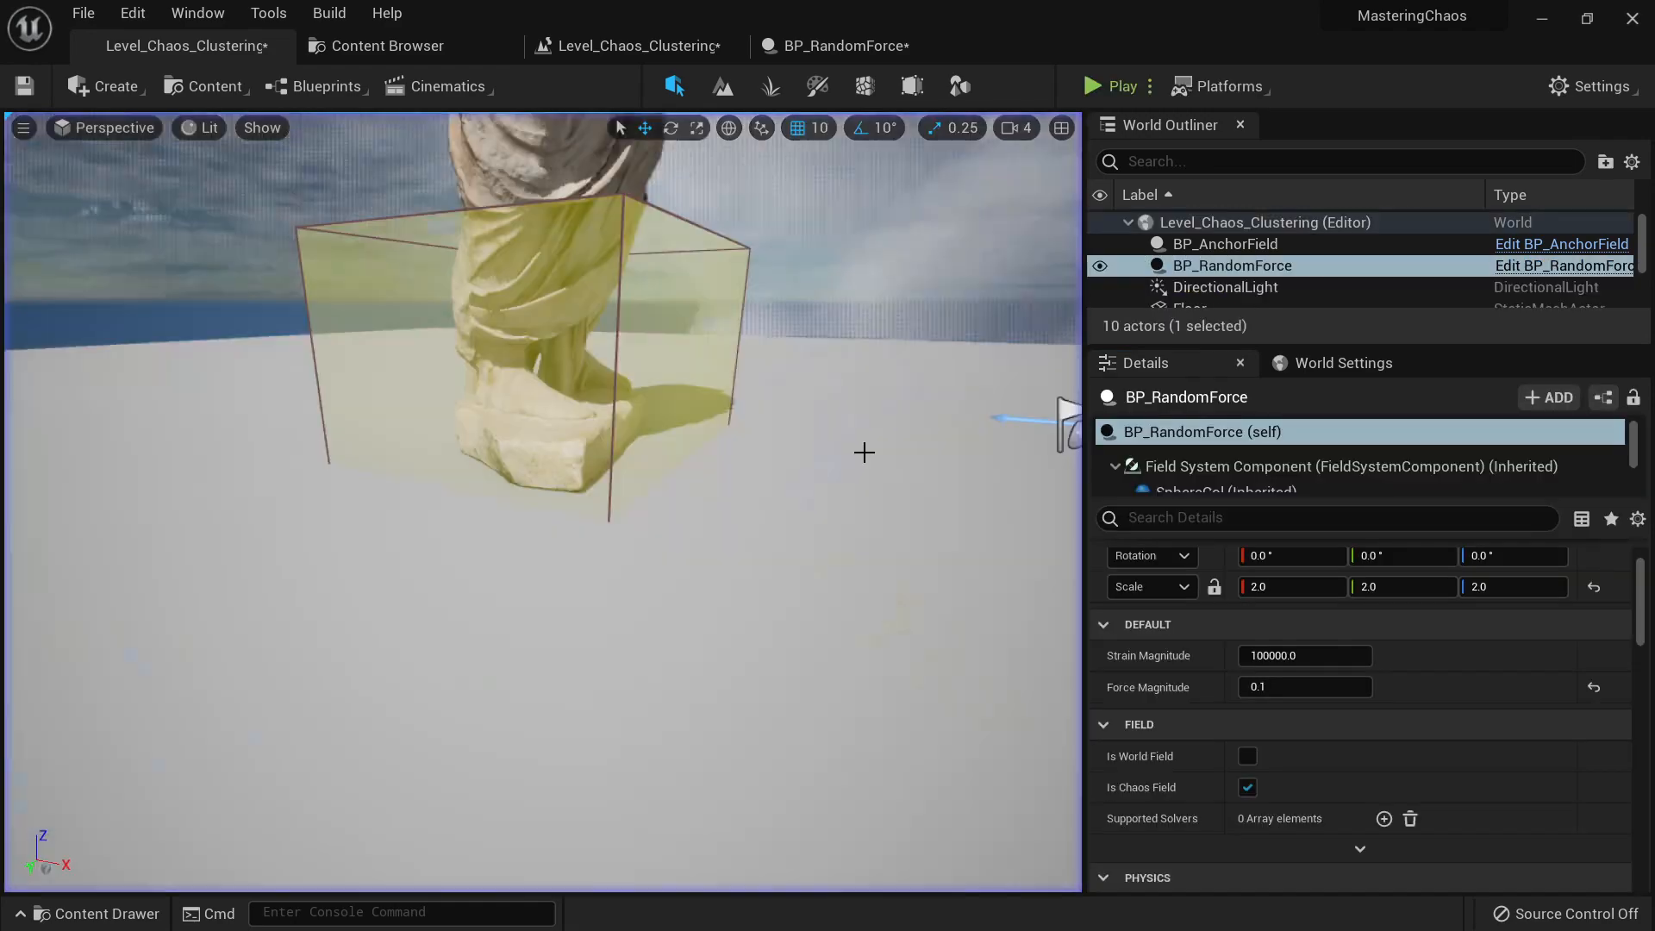
Step: Set the Force Magnitude to 1000000 and play-test the field on the statue
key("f")
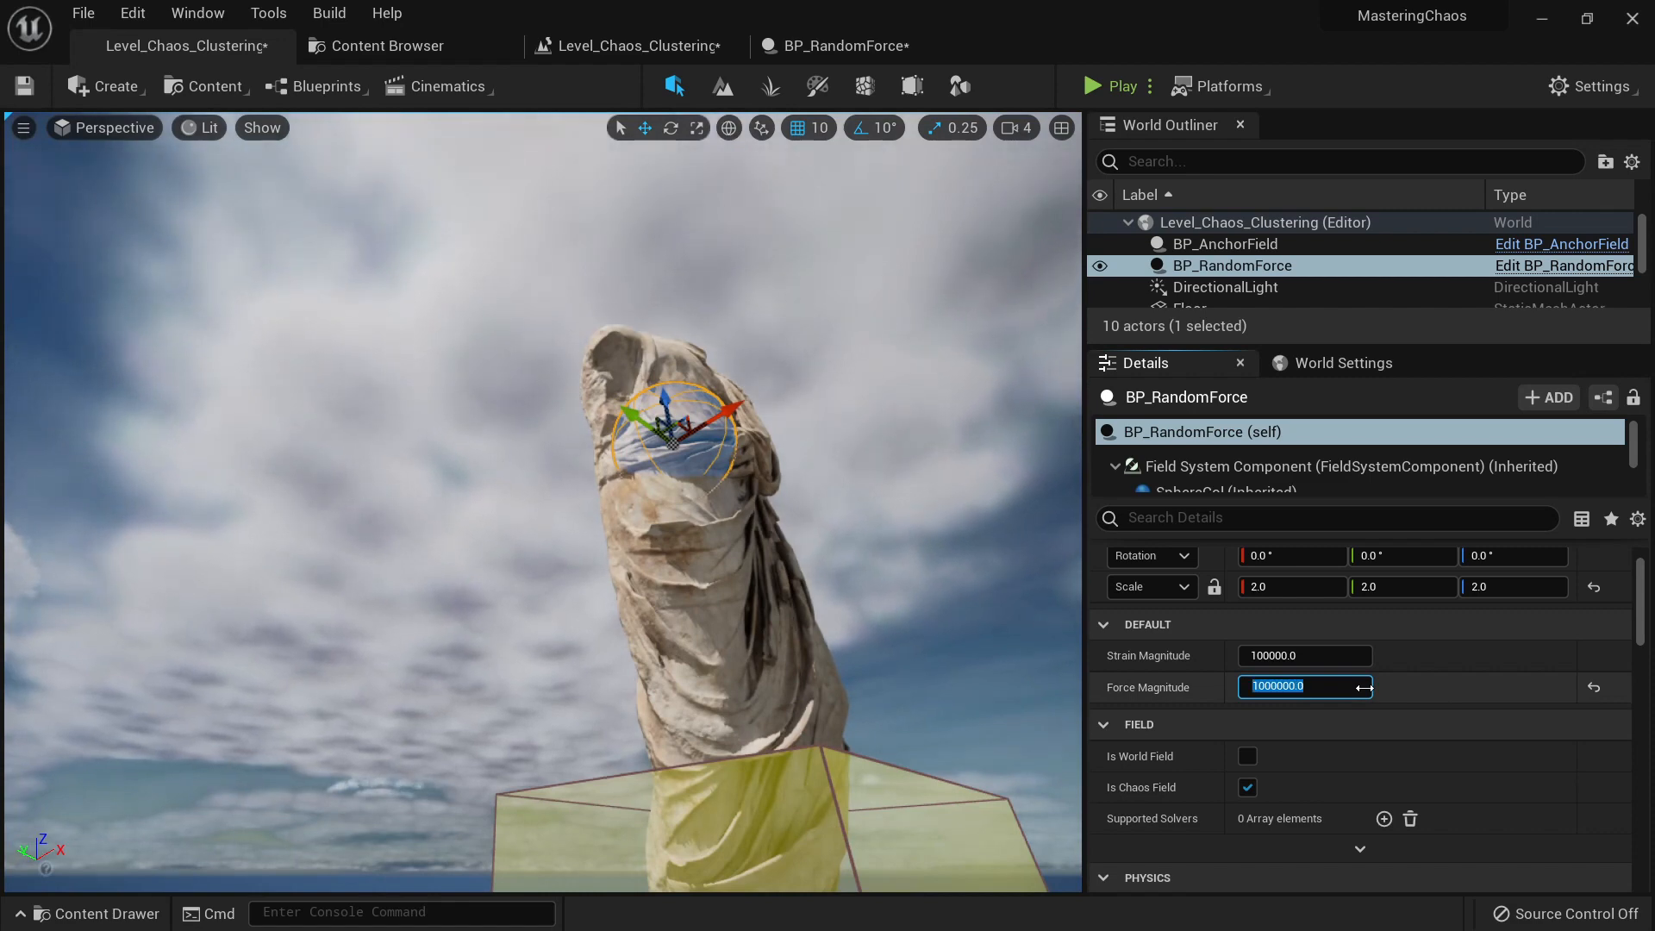
left_click(1110, 87)
left_click(1045, 181)
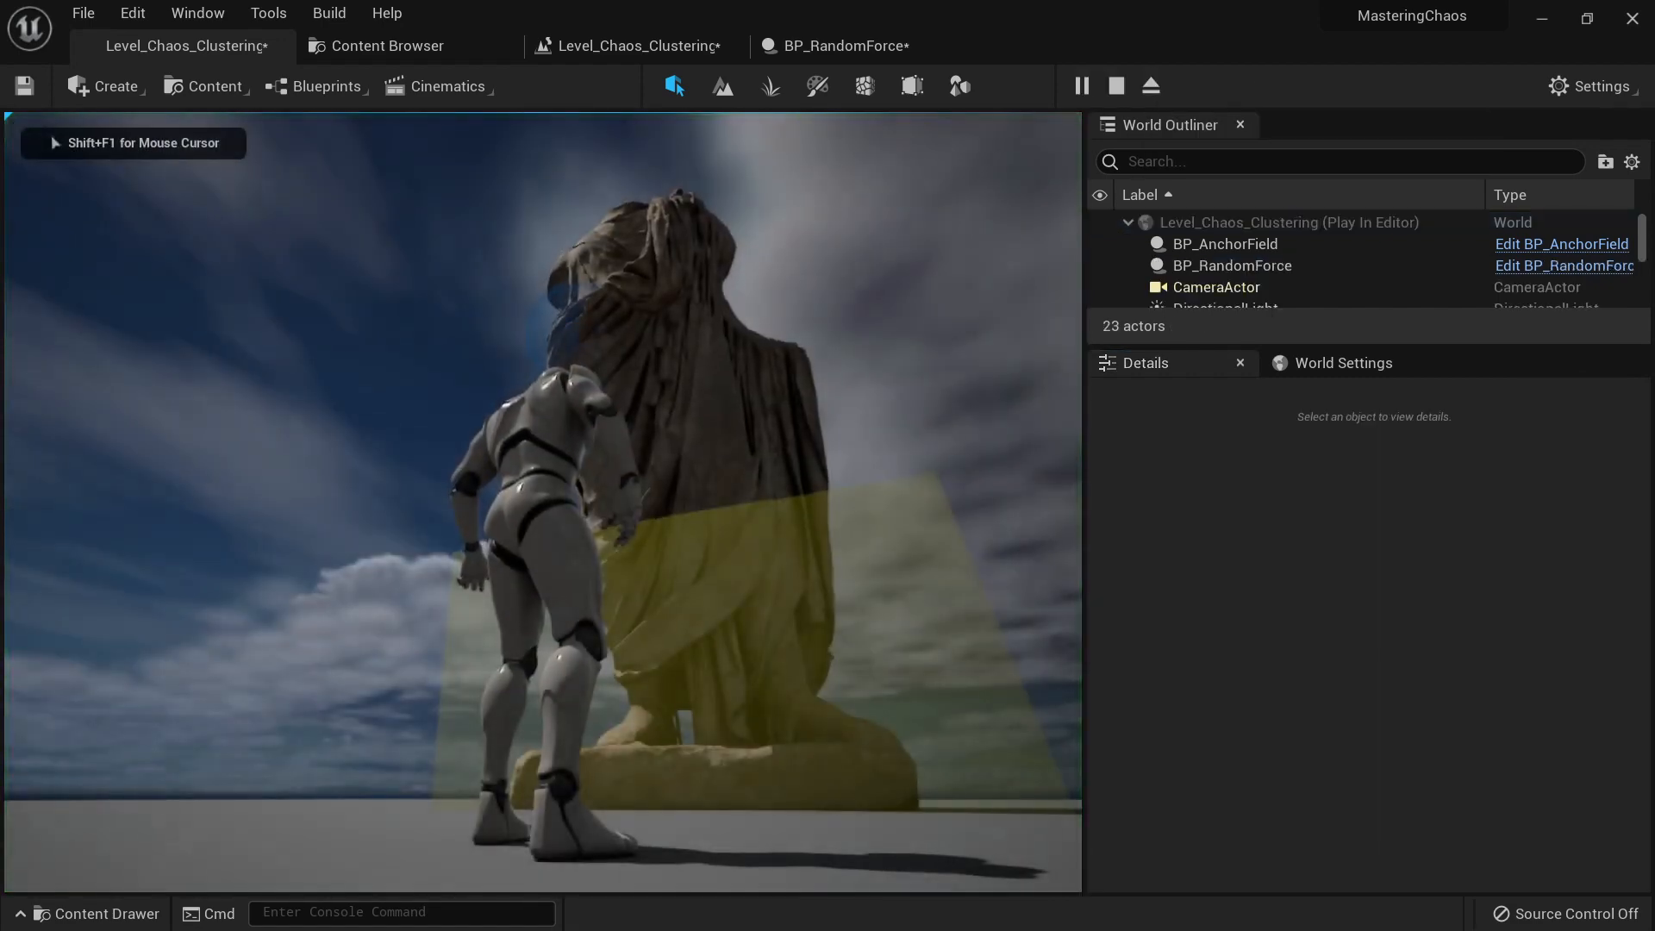
key("Escape")
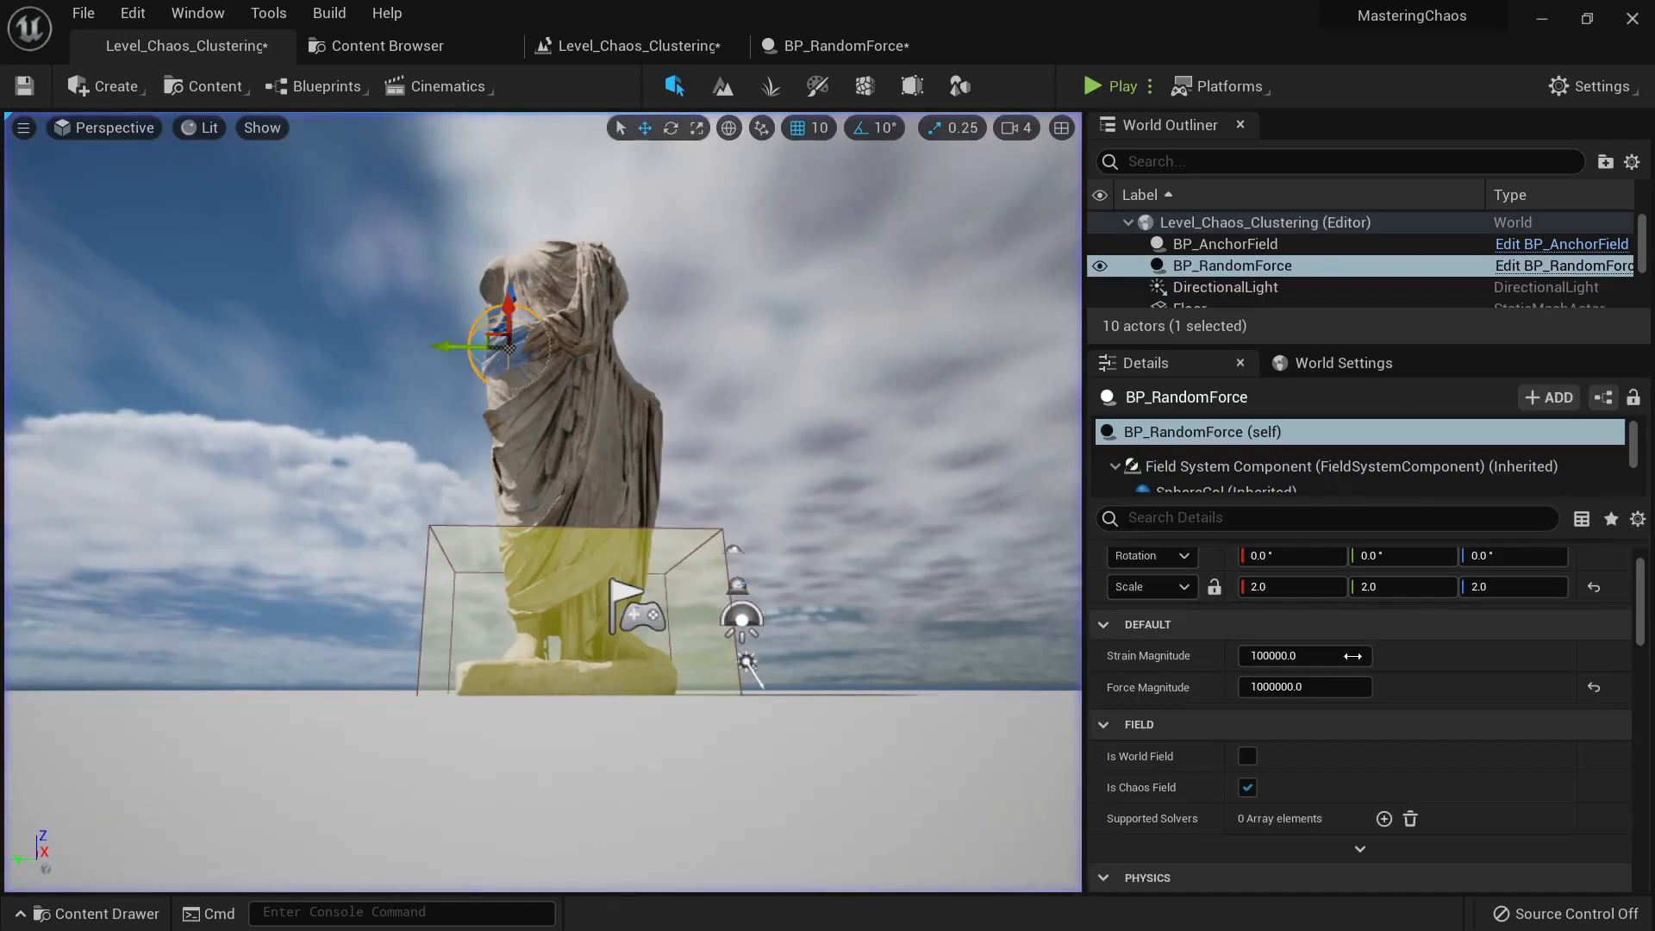
Step: Raise the Force Magnitude to 100000000 and play-test the statue's break-up again
left_click(1325, 694)
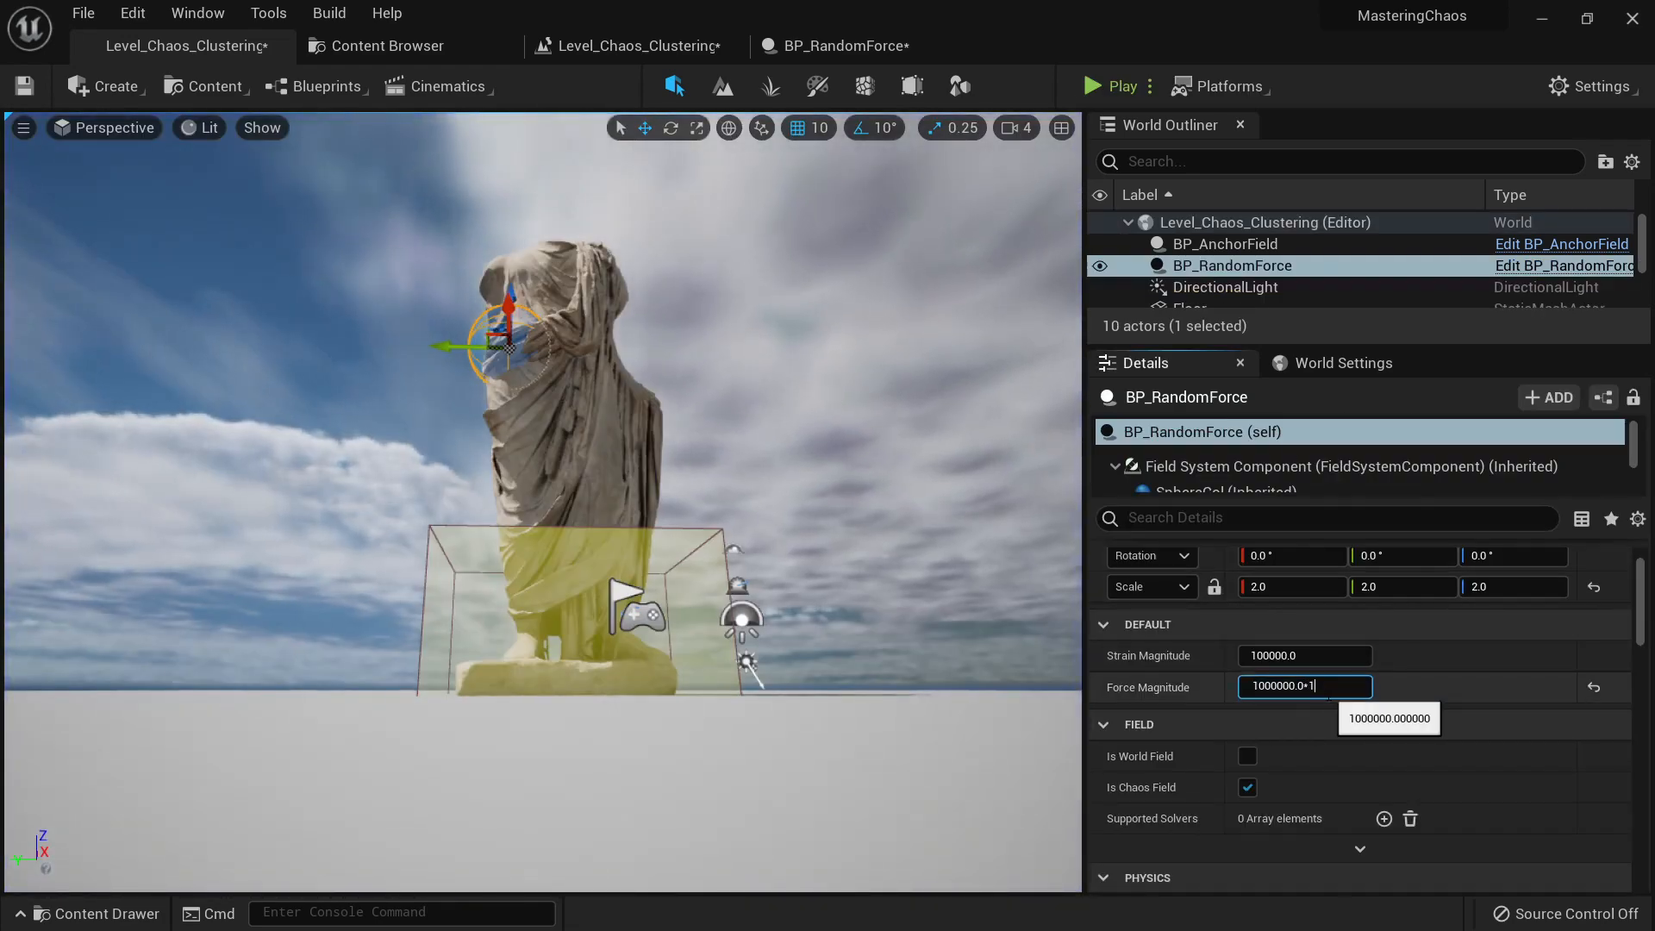
left_click(1091, 83)
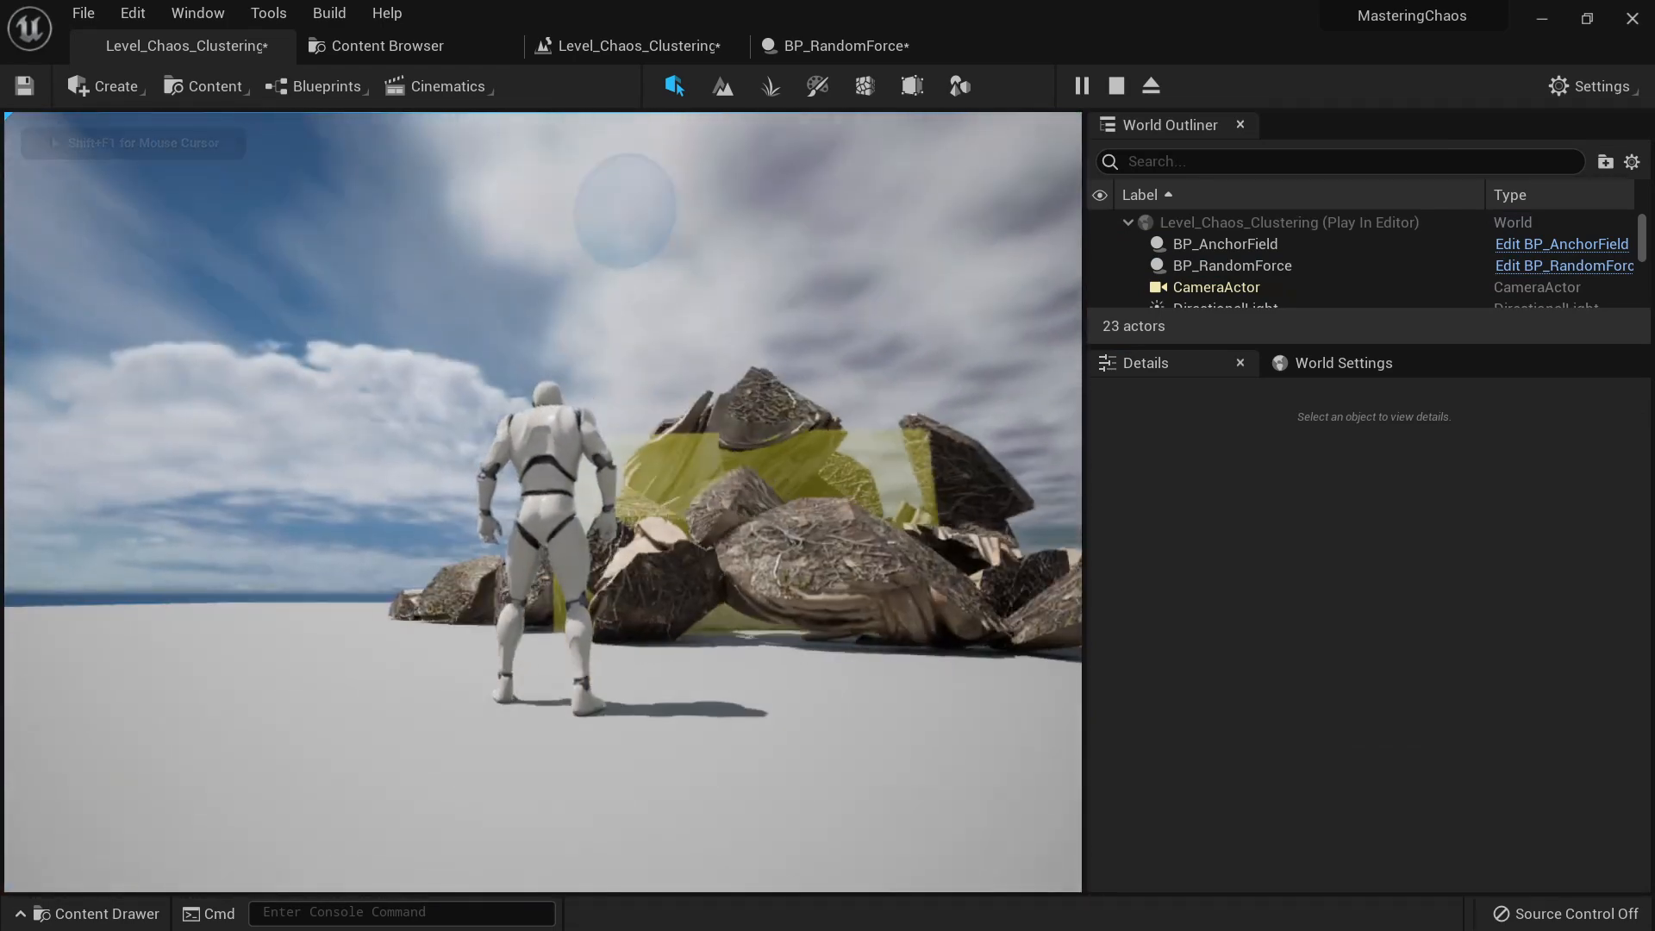
key("Escape")
right_click_drag(785, 388, 838, 348)
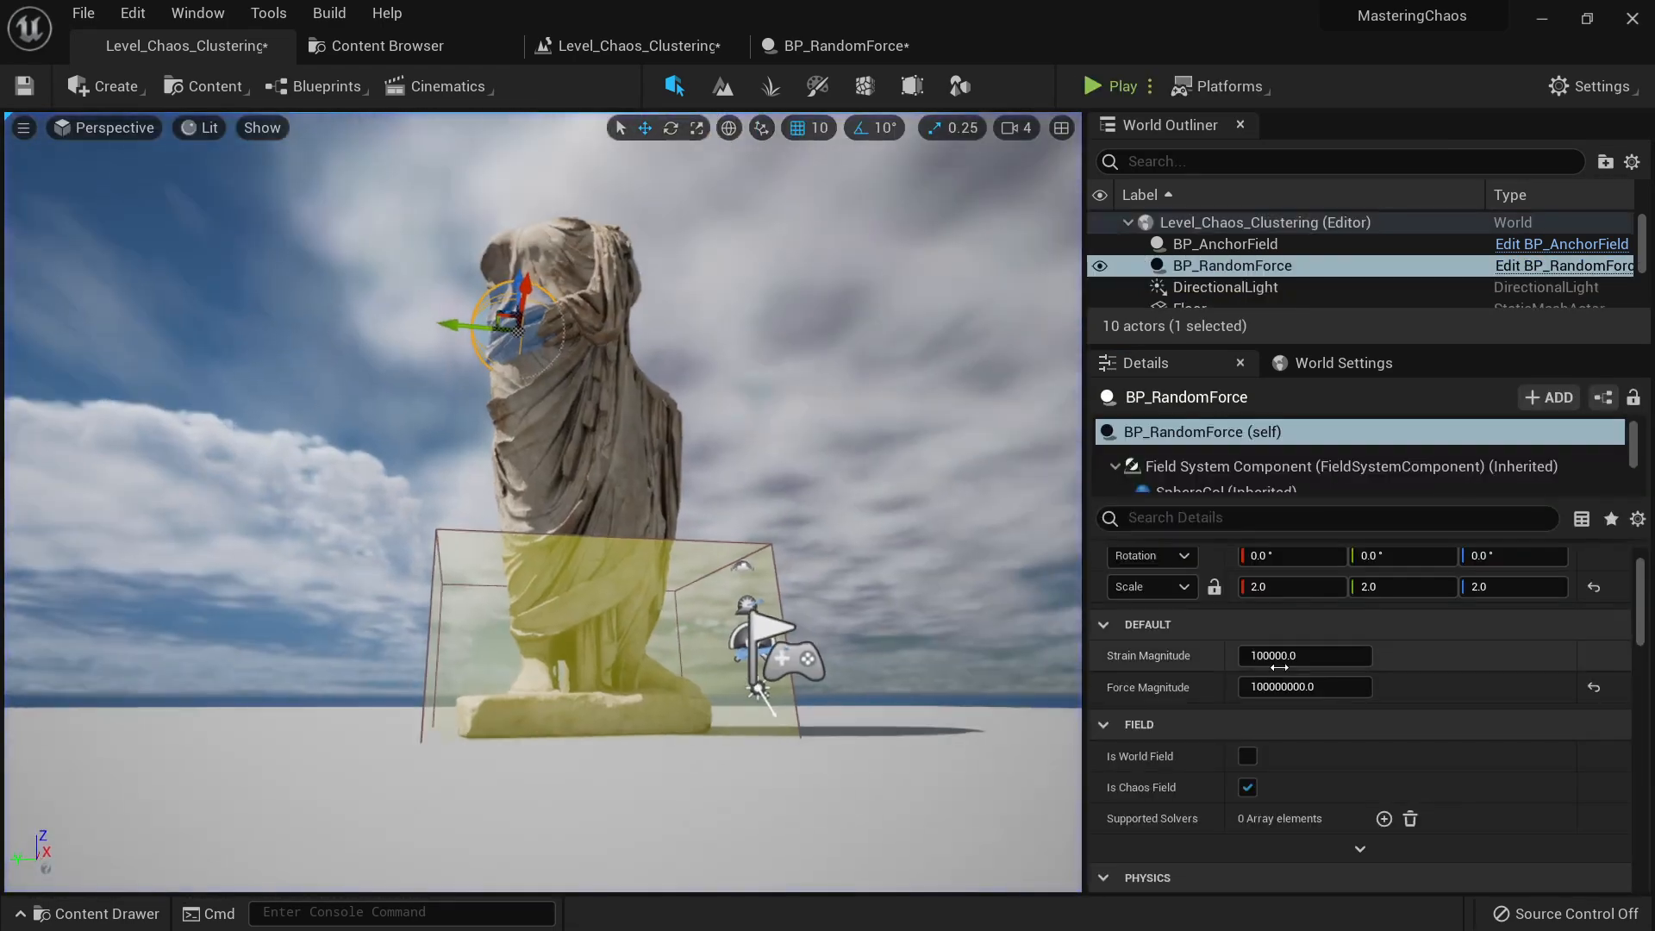
Step: Set the Force Magnitude to 50000000 and play-test the level, jumping and running over the broken statue pieces
left_click(1328, 685)
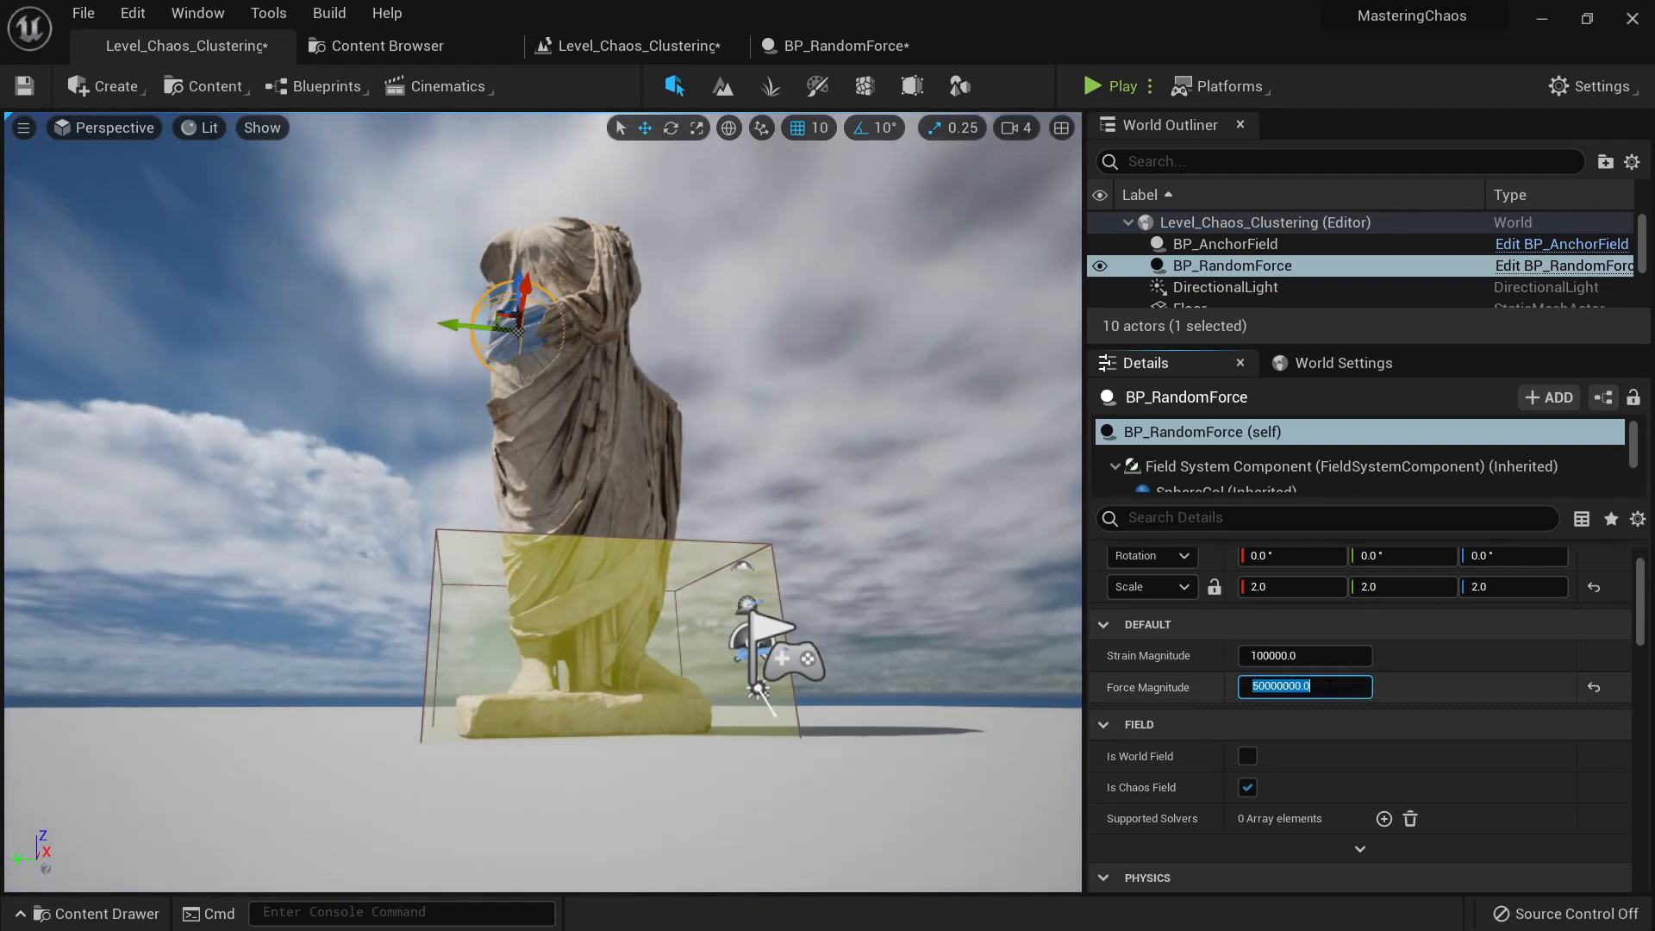
left_click(1093, 86)
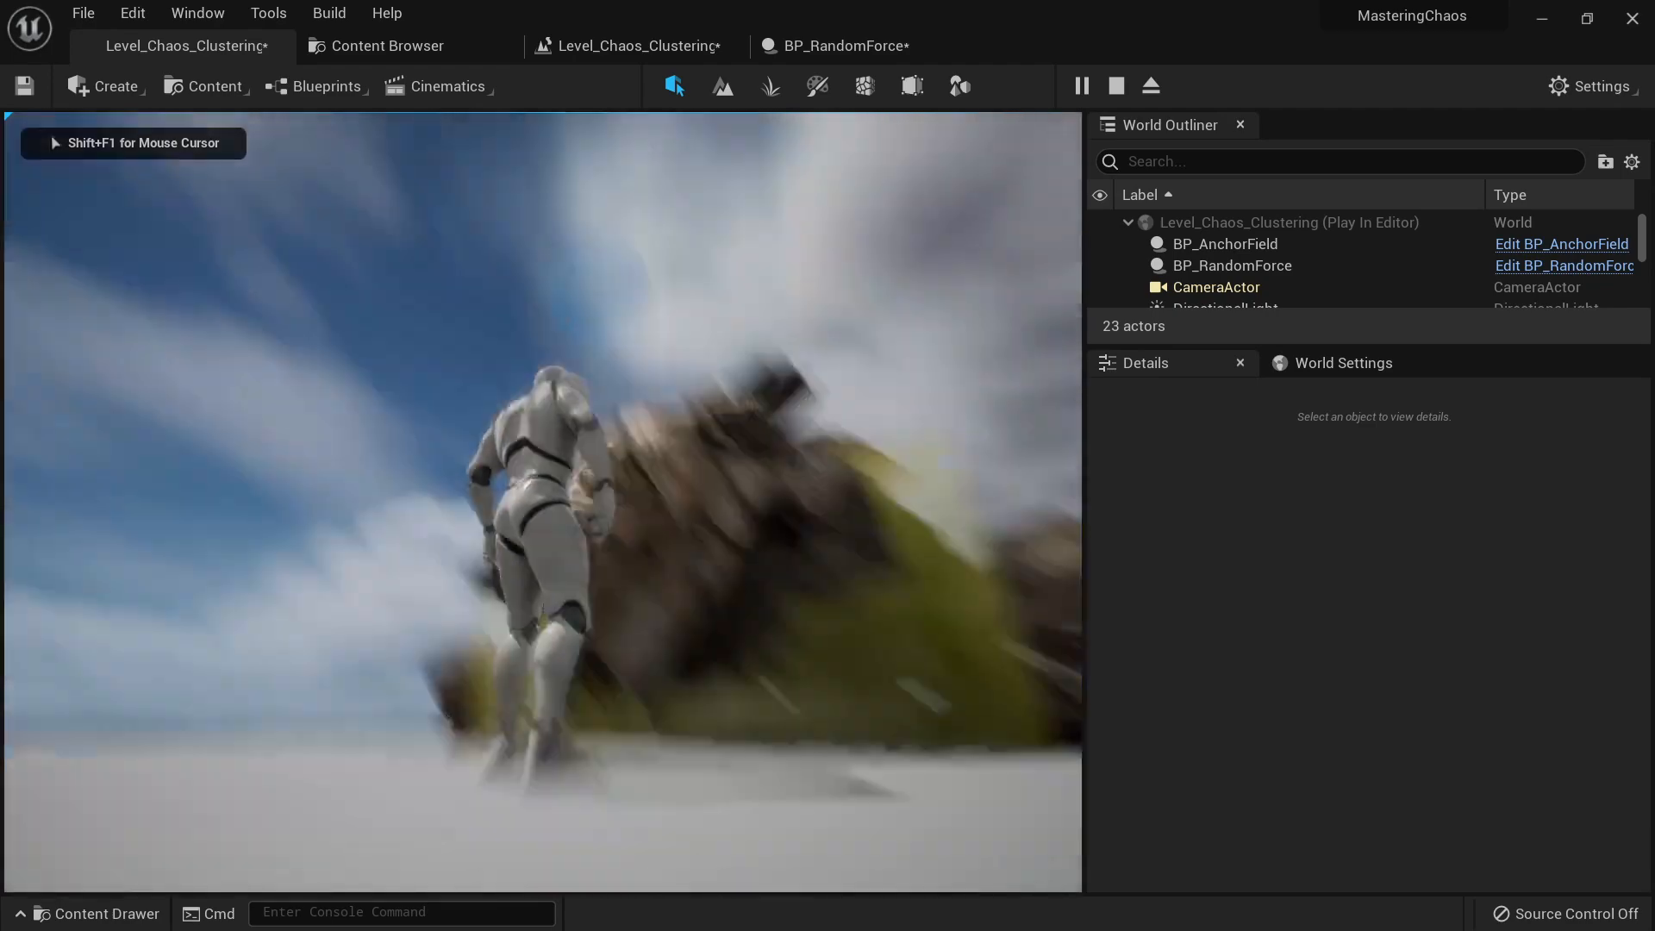
key("s")
key("w")
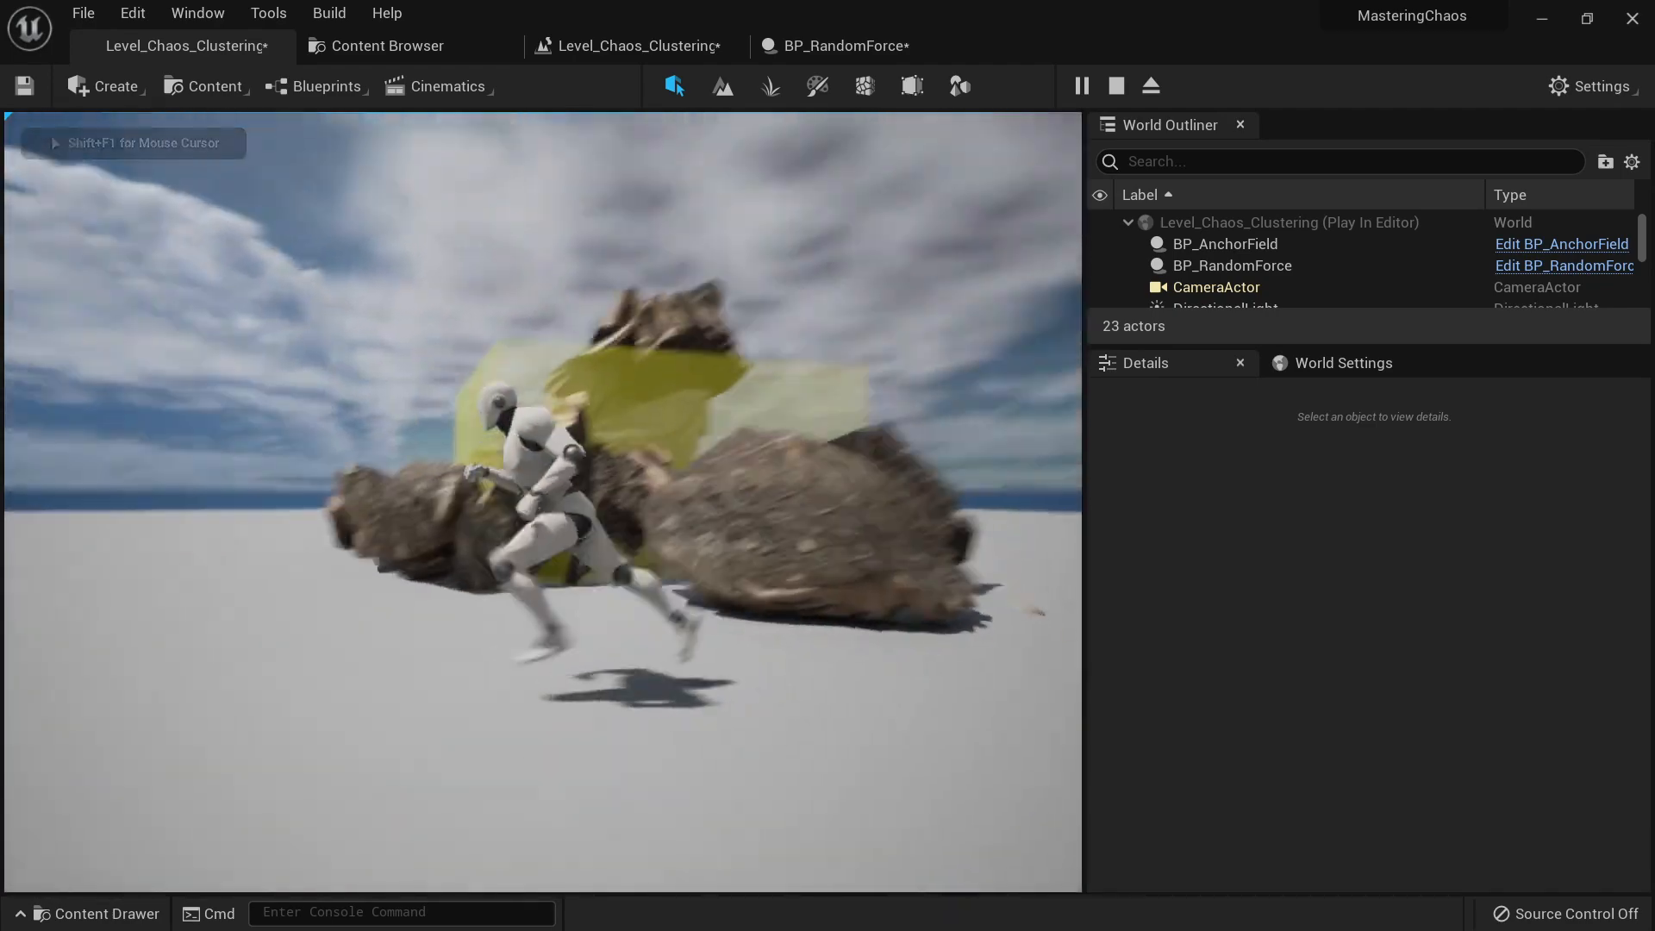
key("space")
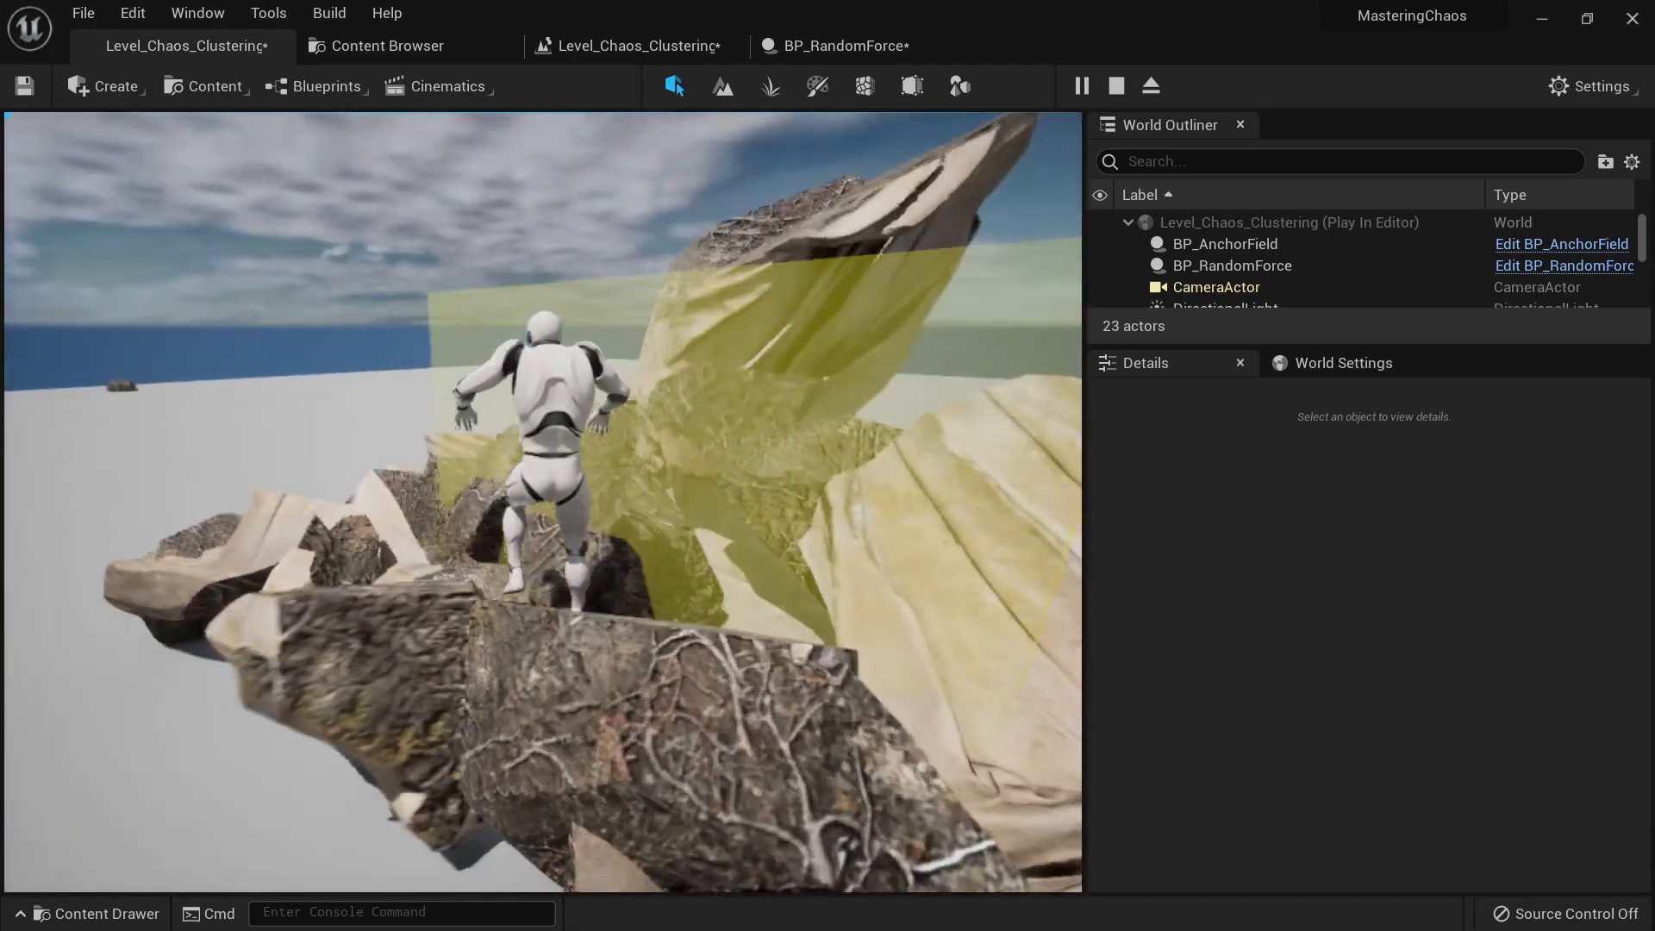
key("s")
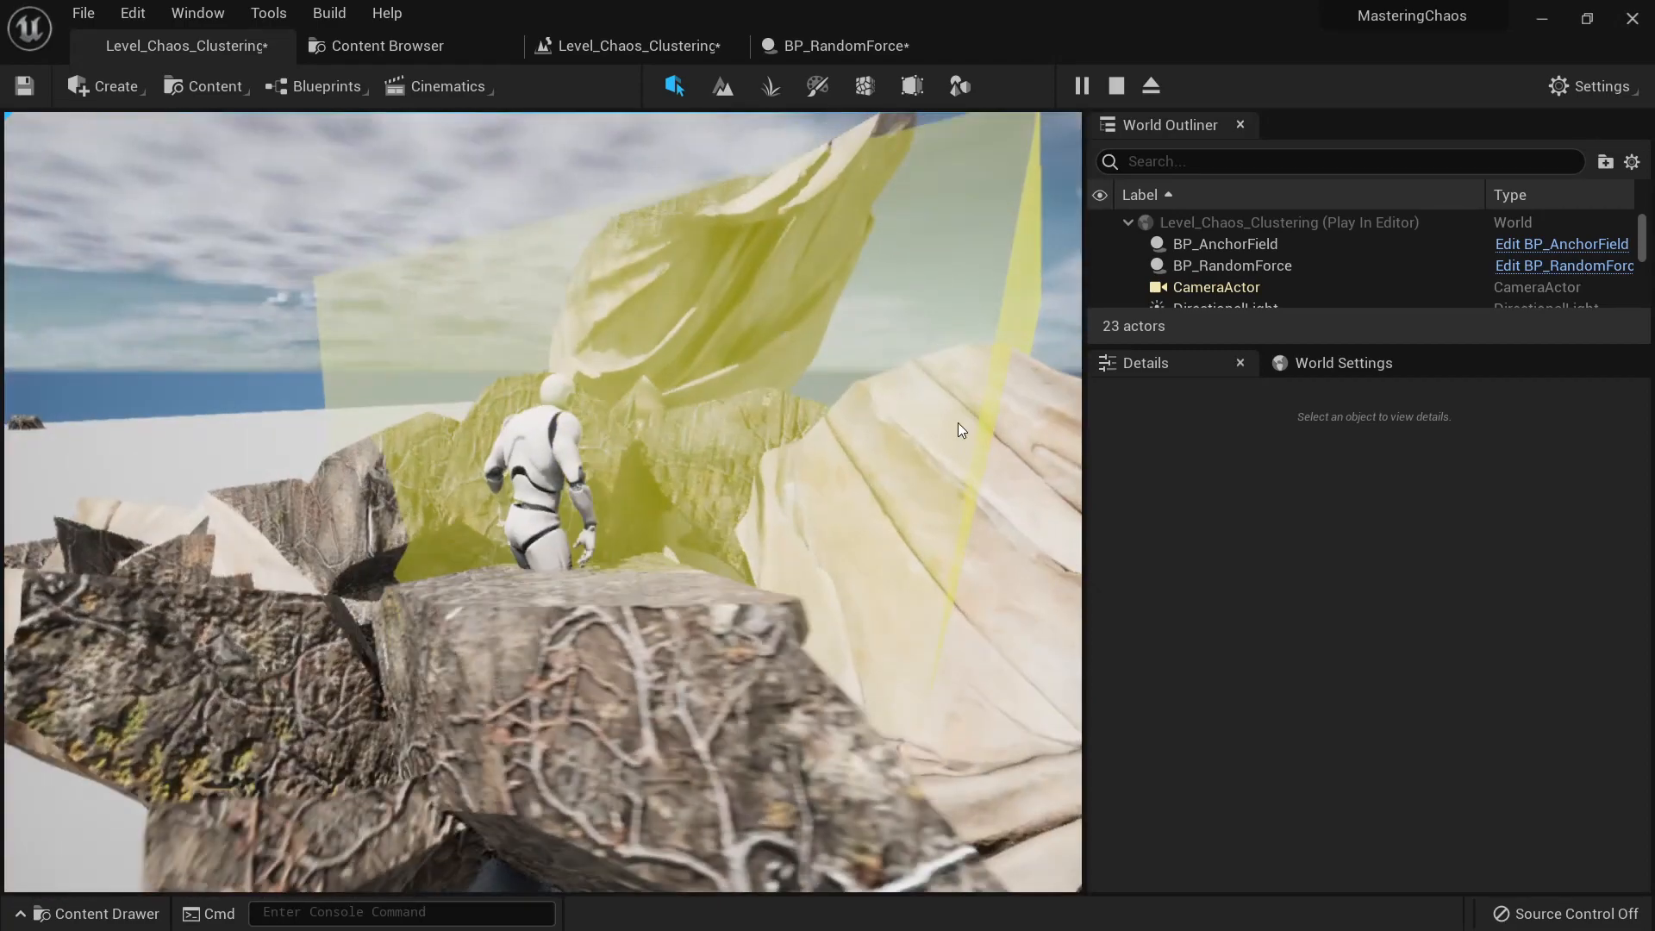
key("Escape")
key("s")
right_click_drag(450, 252, 450, 252)
key("w")
Step: Add BP_RandomForce to the FavoriteFields collection and save all modified assets
left_click(376, 47)
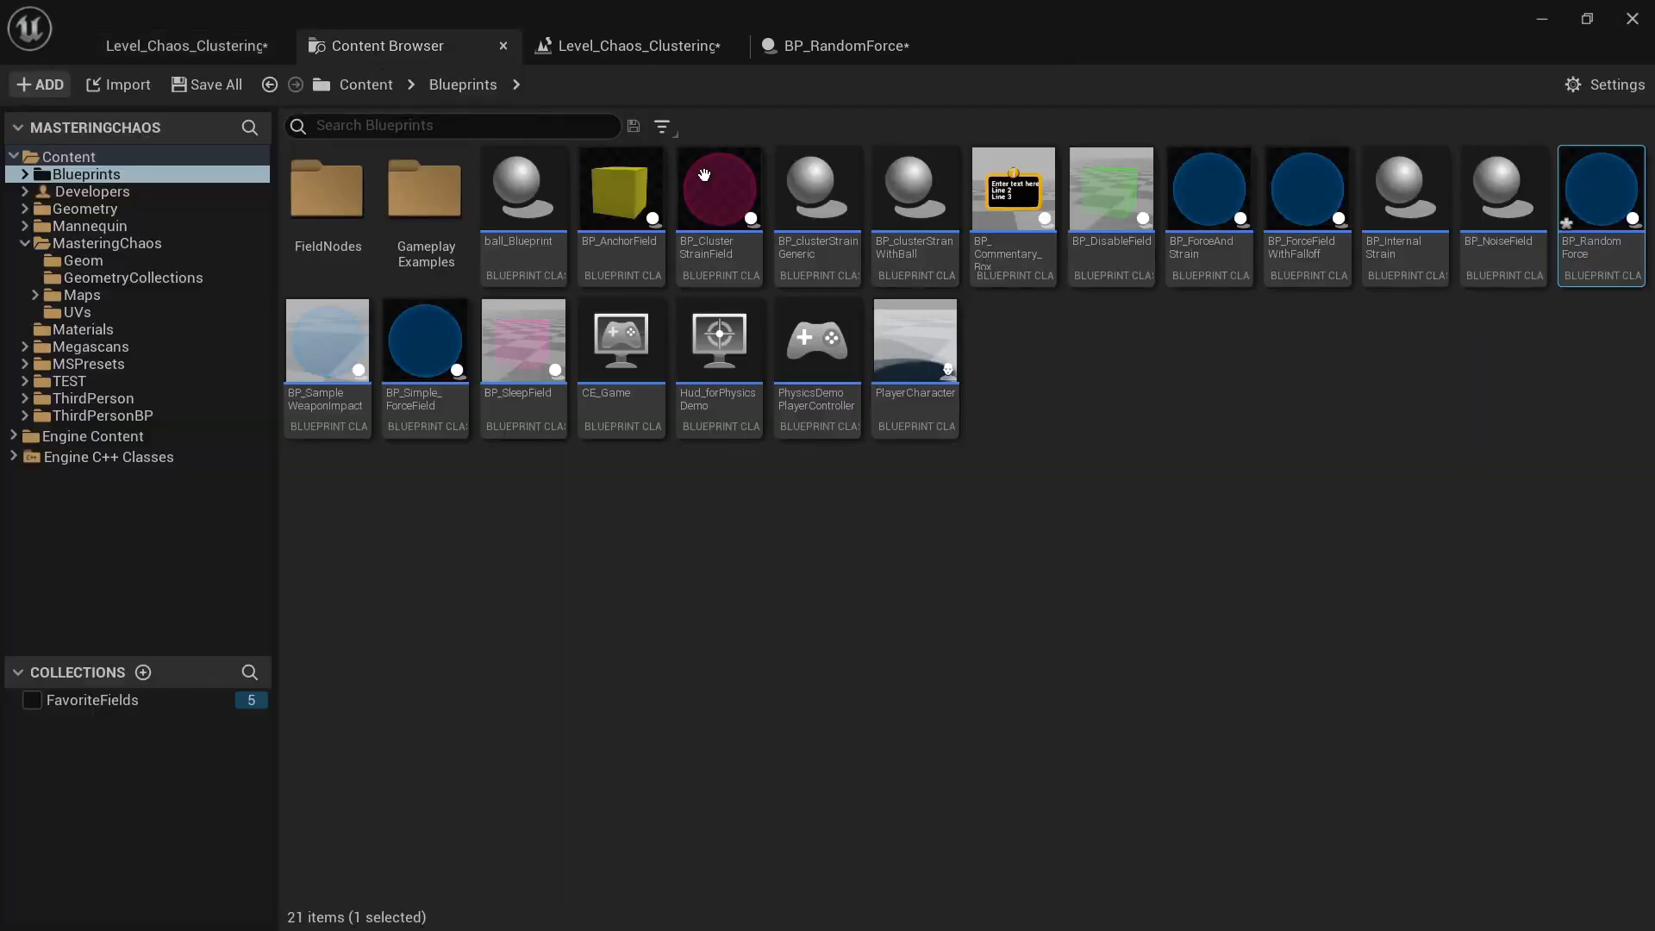
left_click_drag(1601, 198, 122, 698)
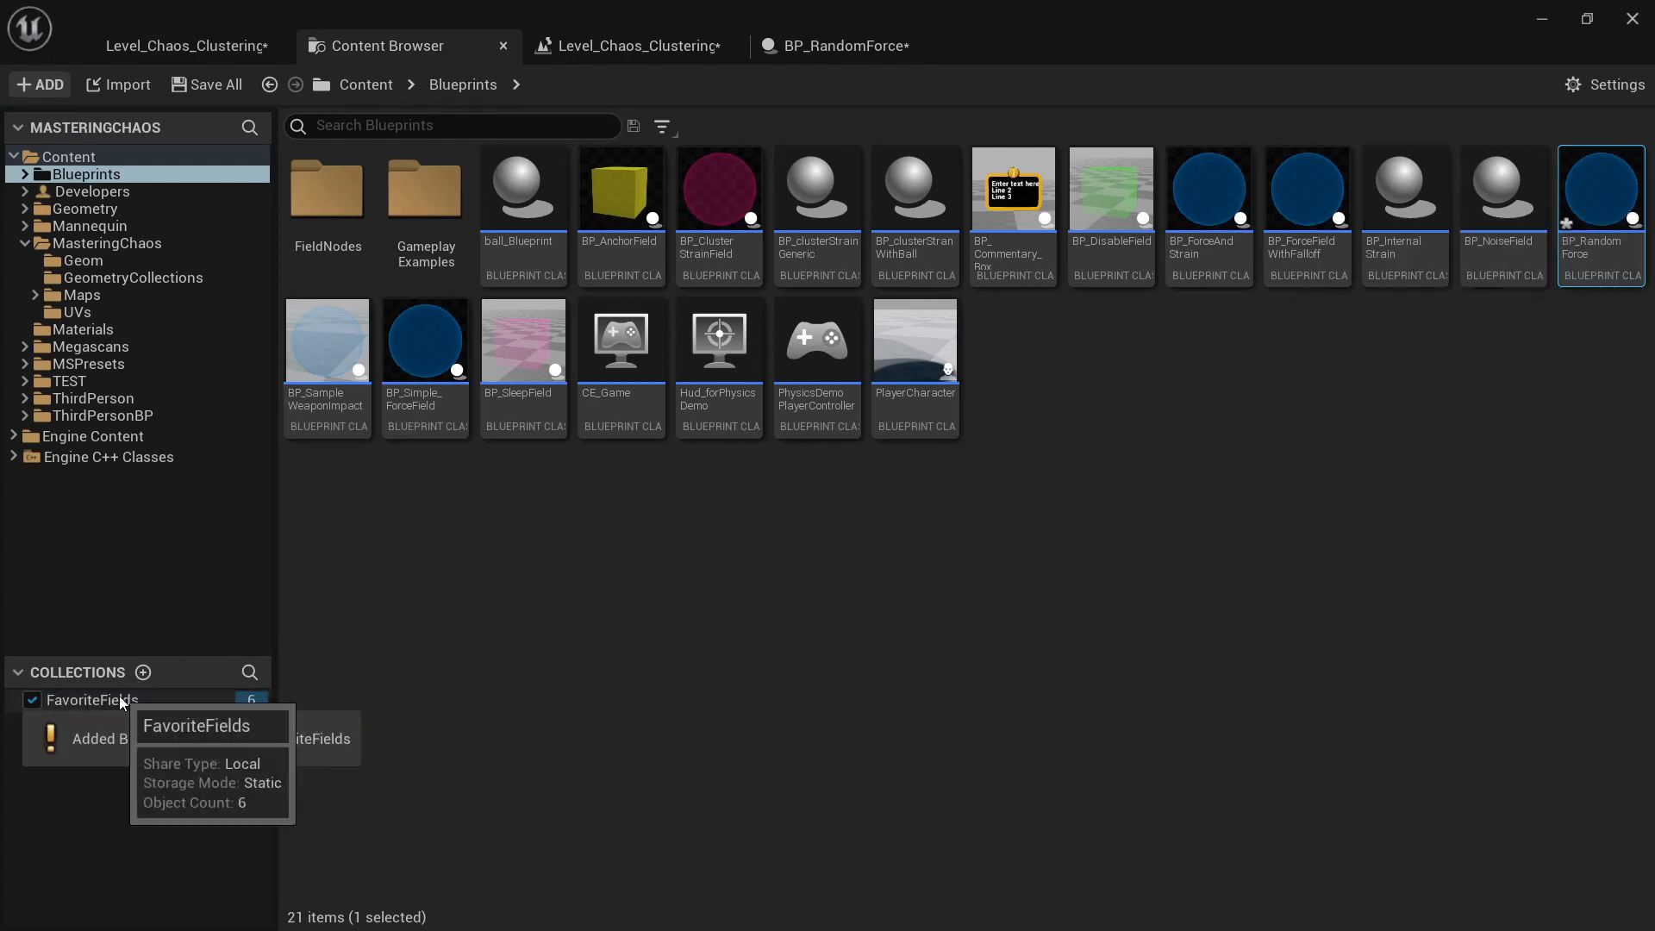
left_click(119, 699)
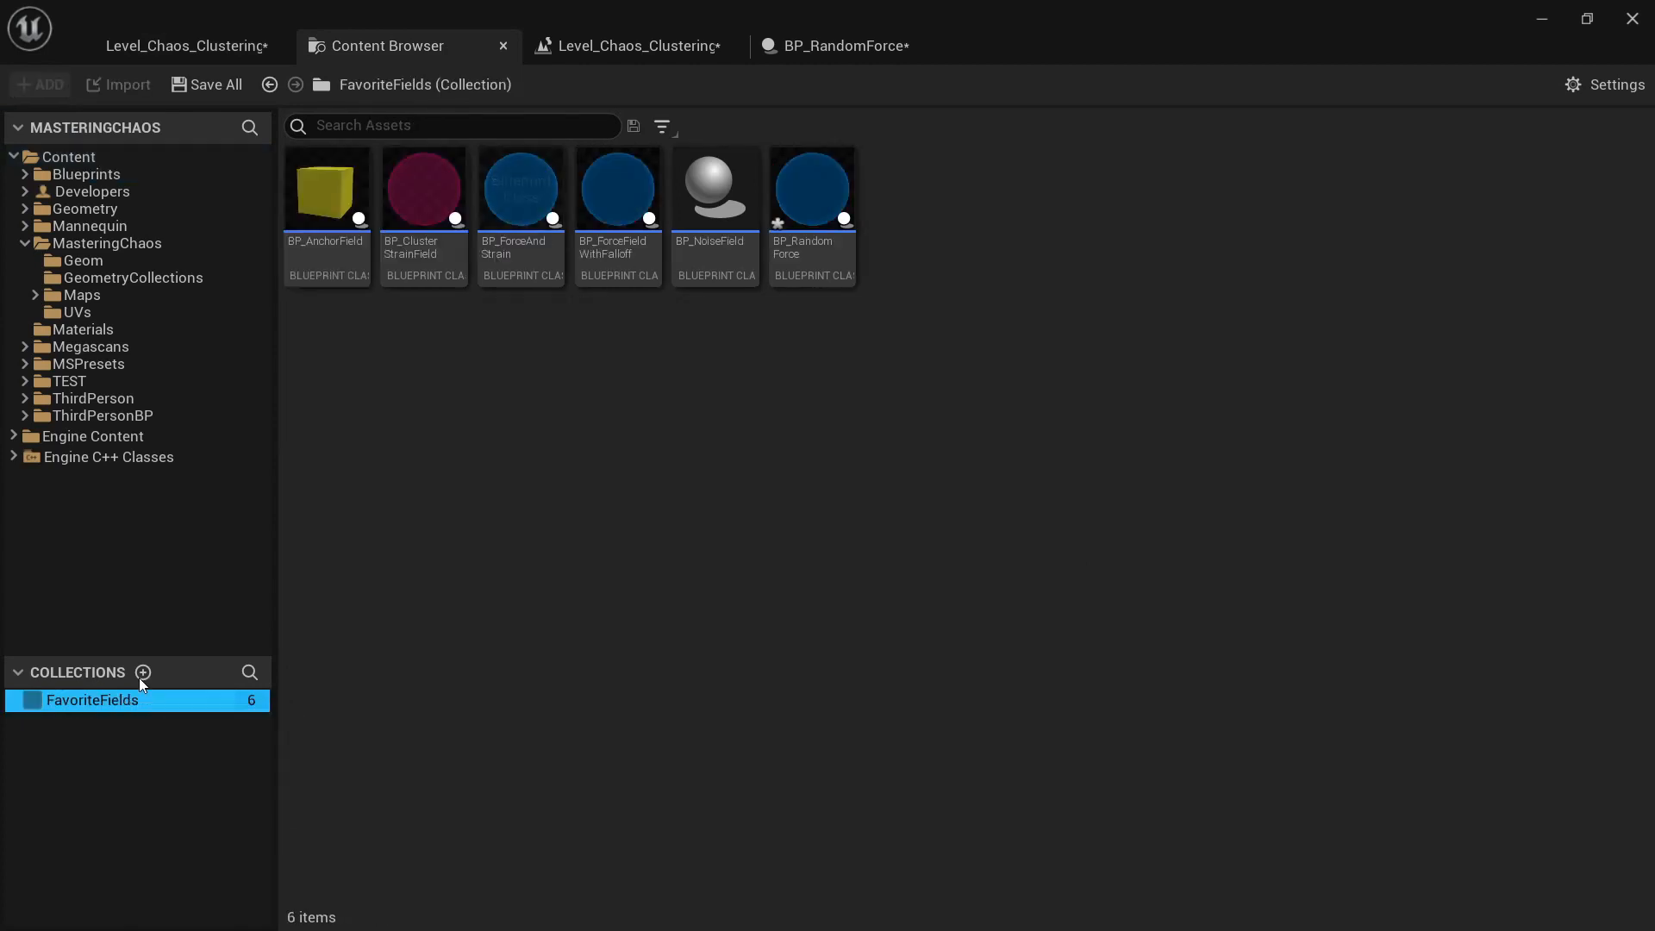
left_click(179, 87)
left_click(920, 712)
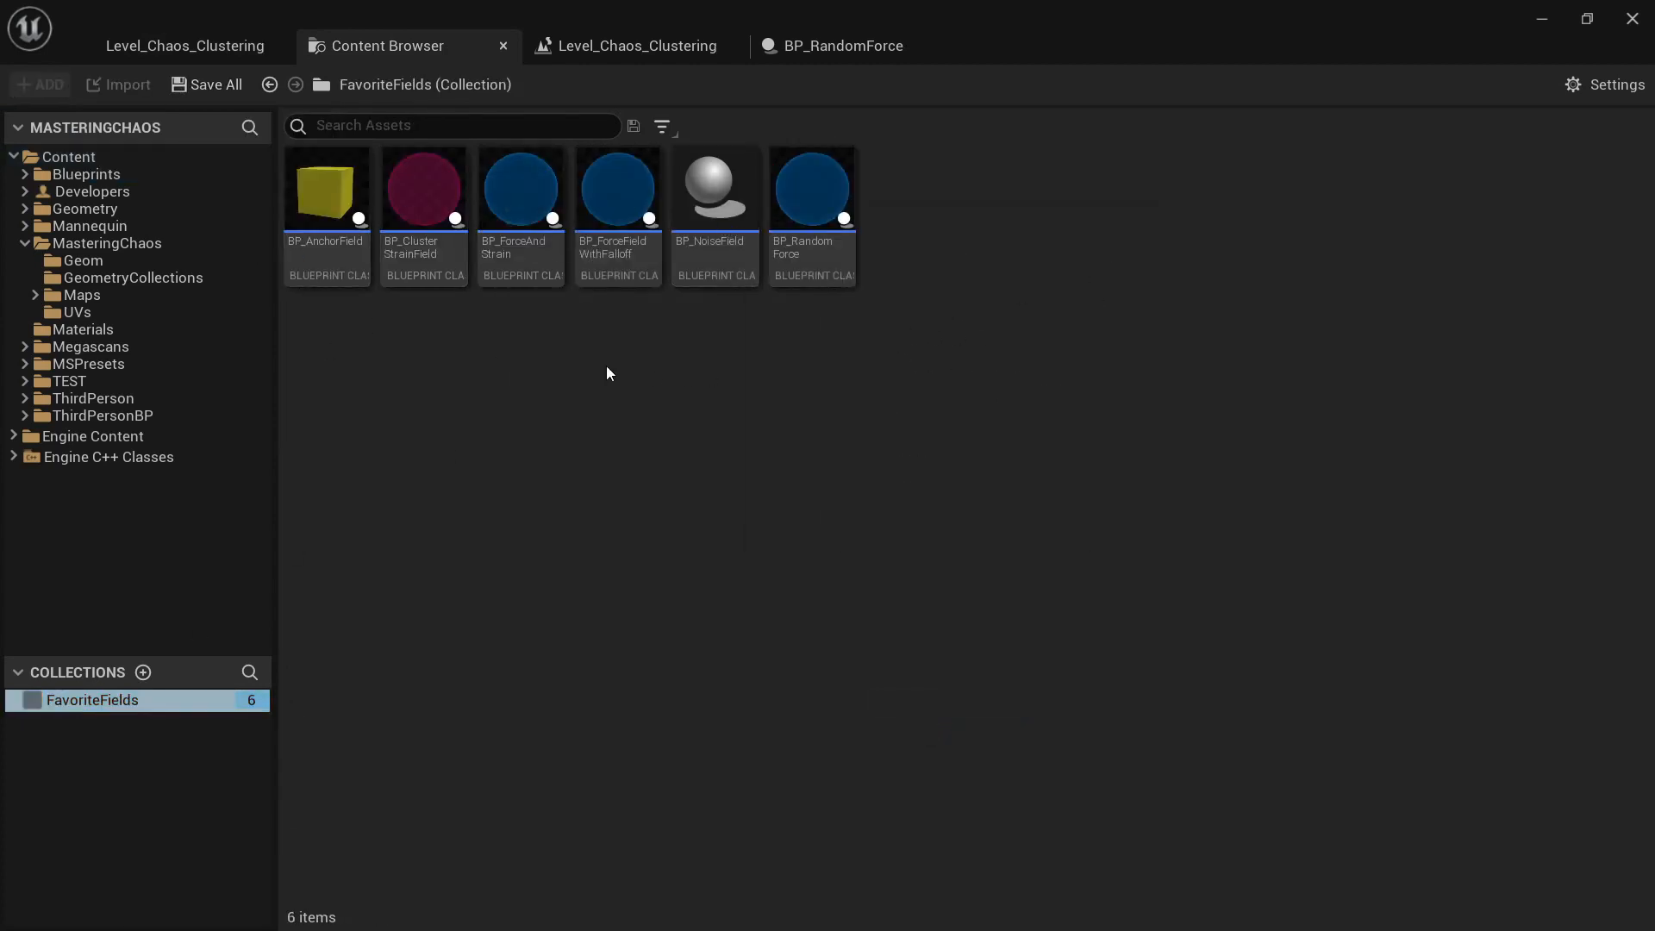
Step: Look over the FavoriteFields collection and the field blueprints in the Blueprints folder, and return to the level
left_click(313, 265)
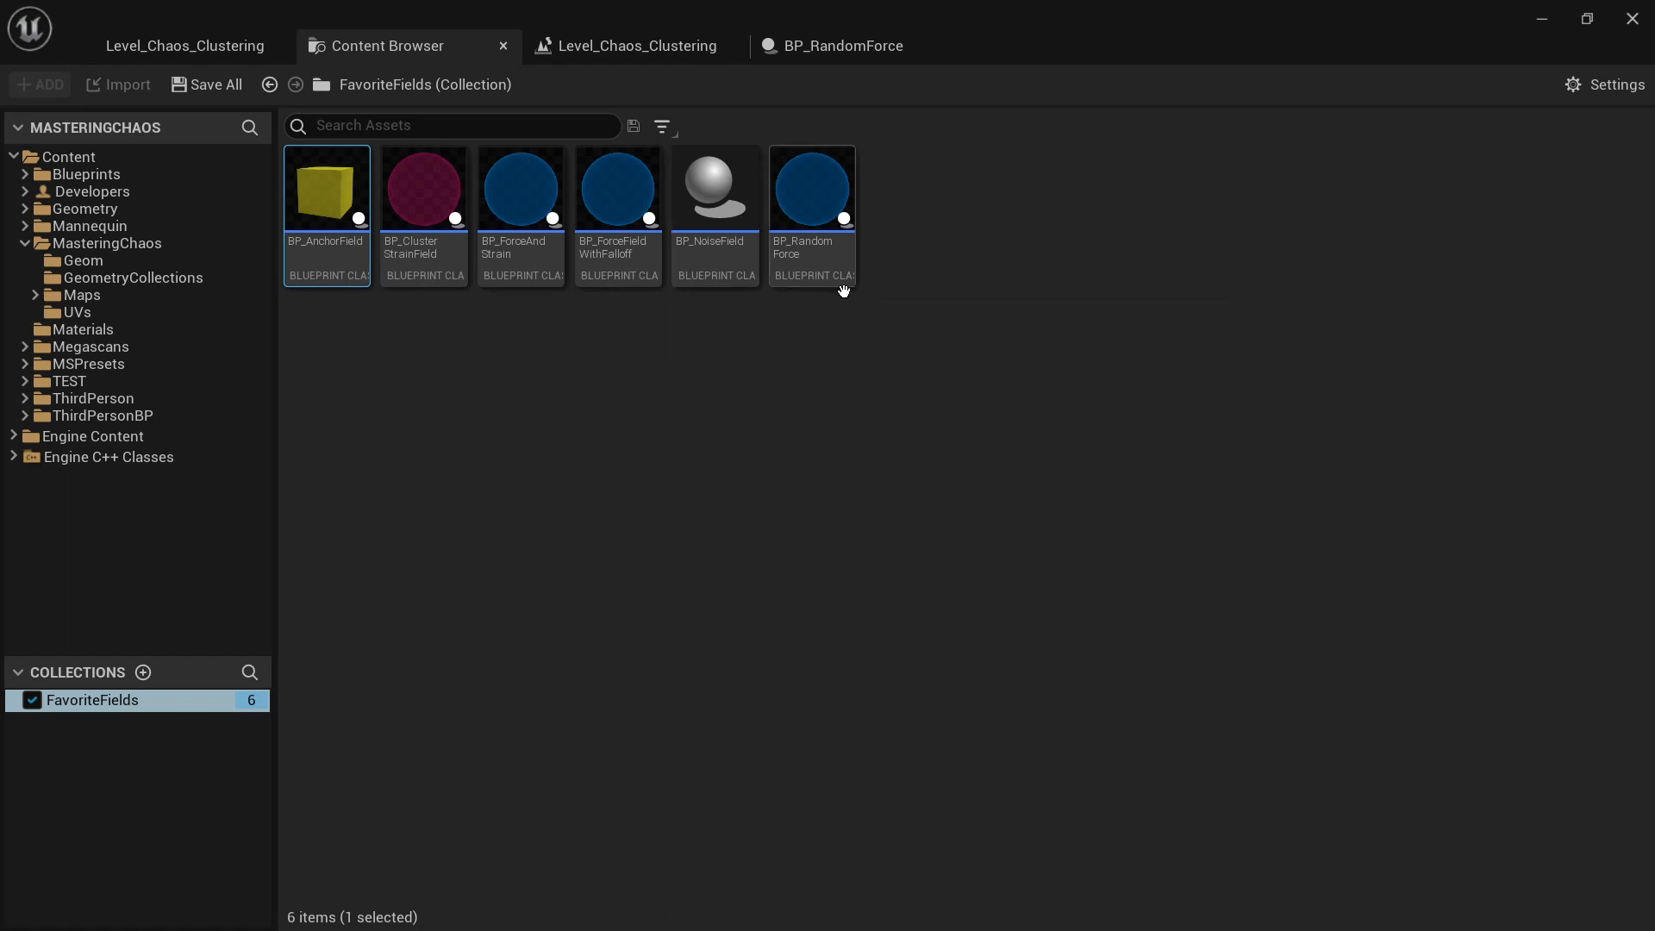
left_click(96, 174)
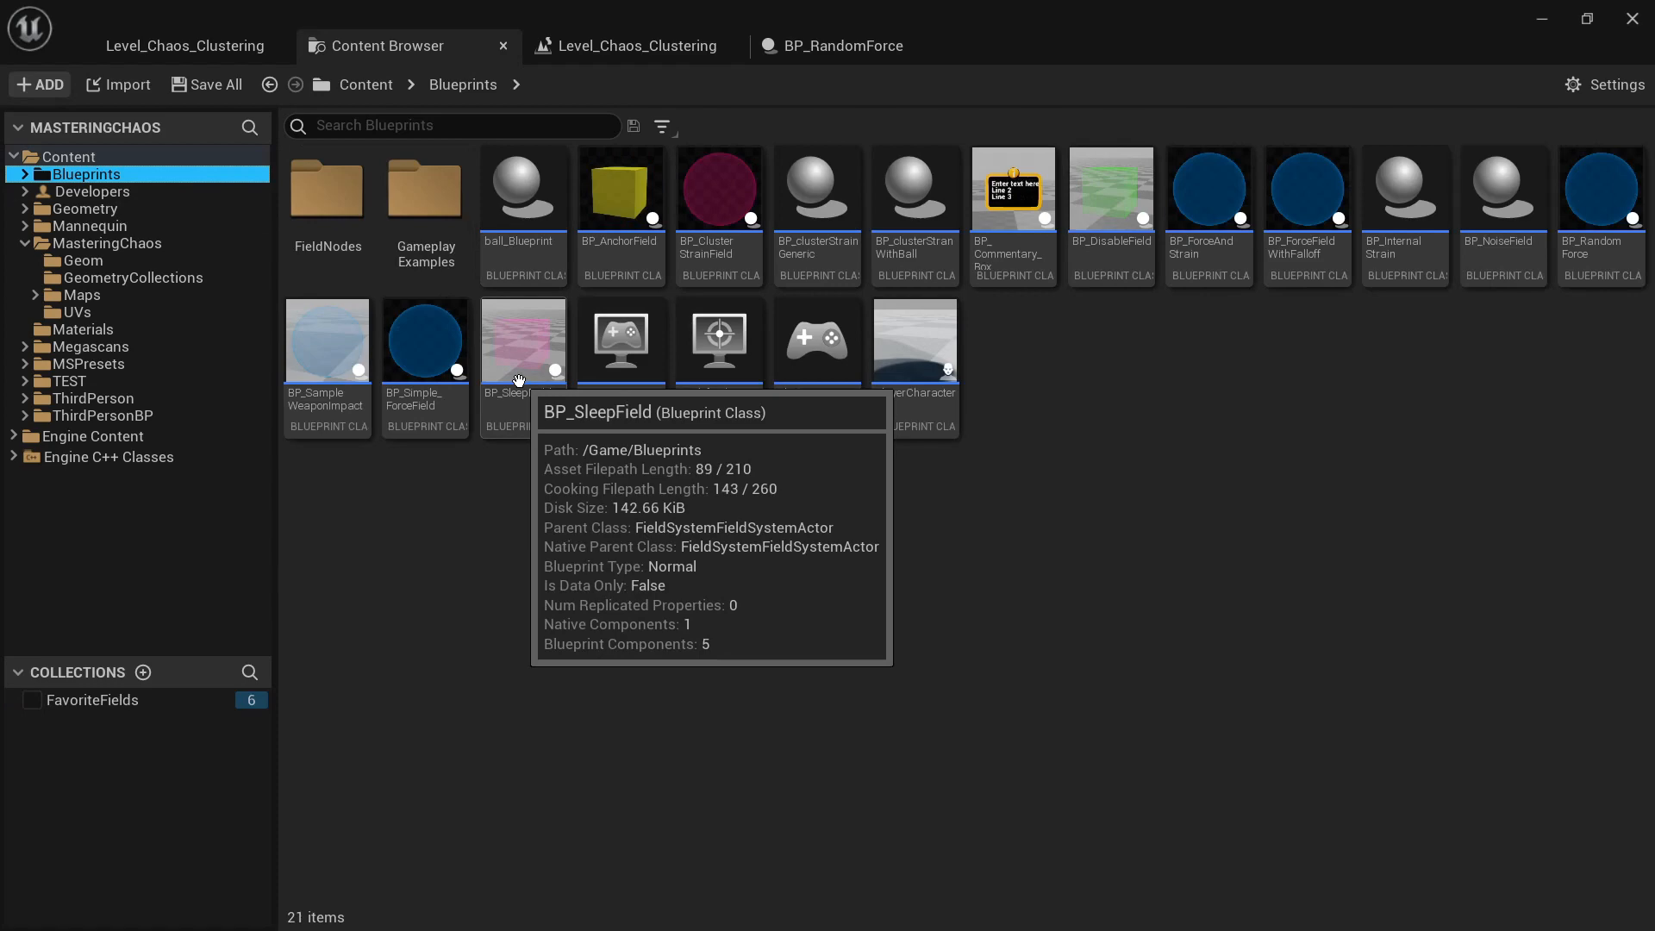
left_click(221, 40)
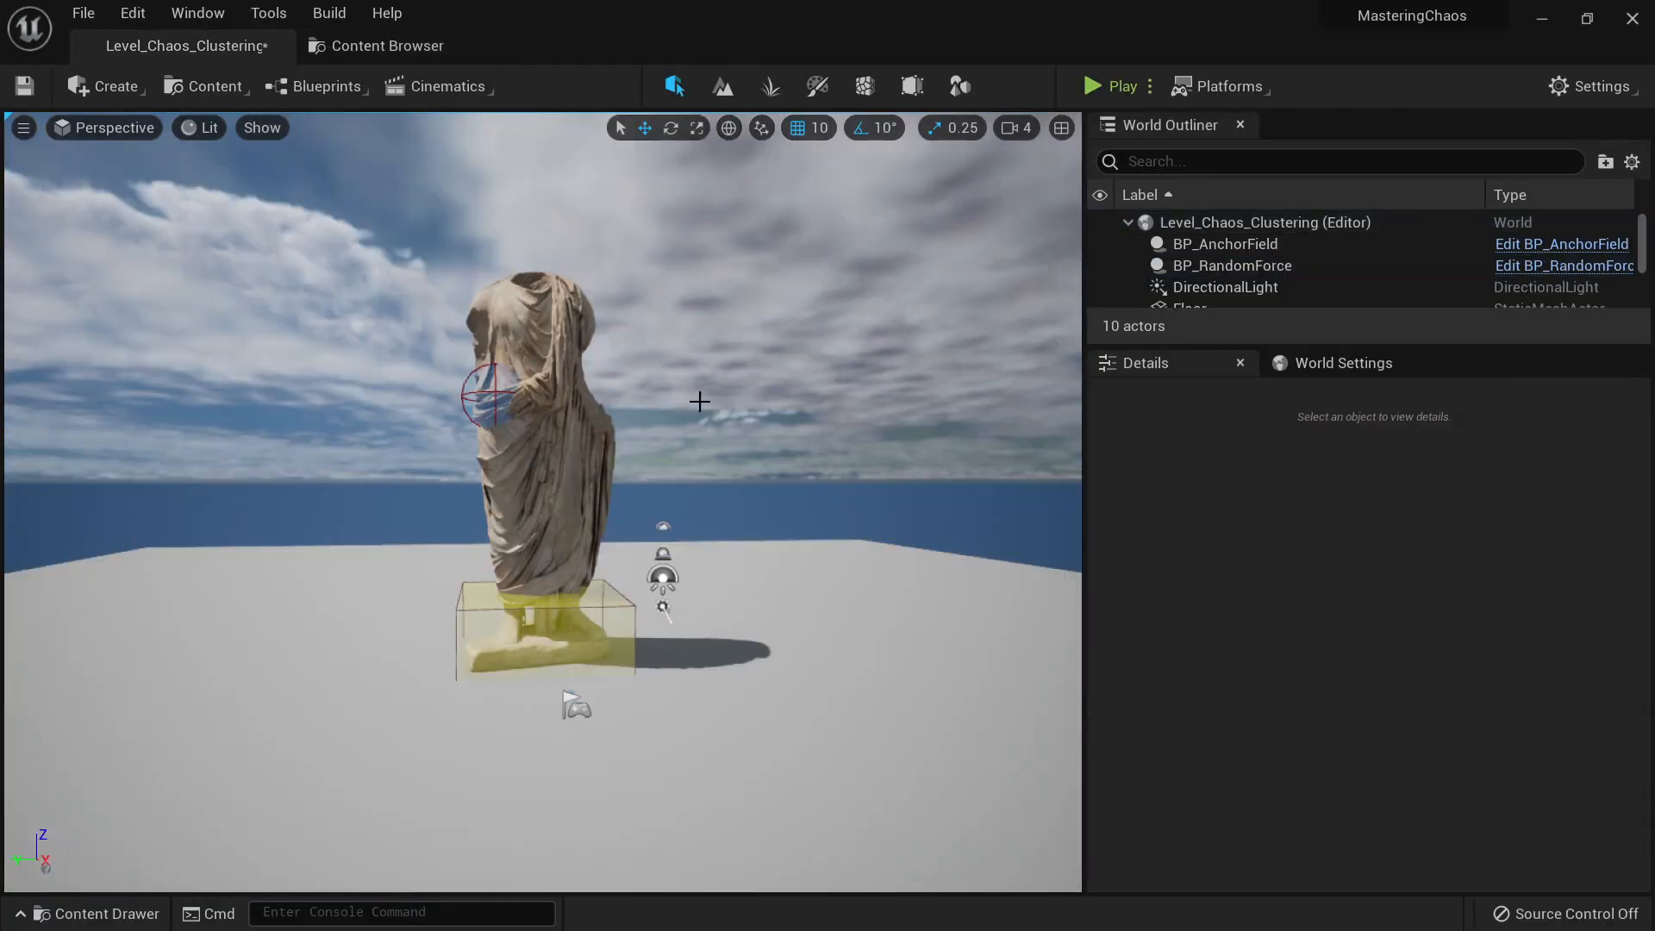
Step: Play-test the level without a disable field, running the character around the broken statue to check how its pieces settle
left_click(1104, 86)
left_click(776, 386)
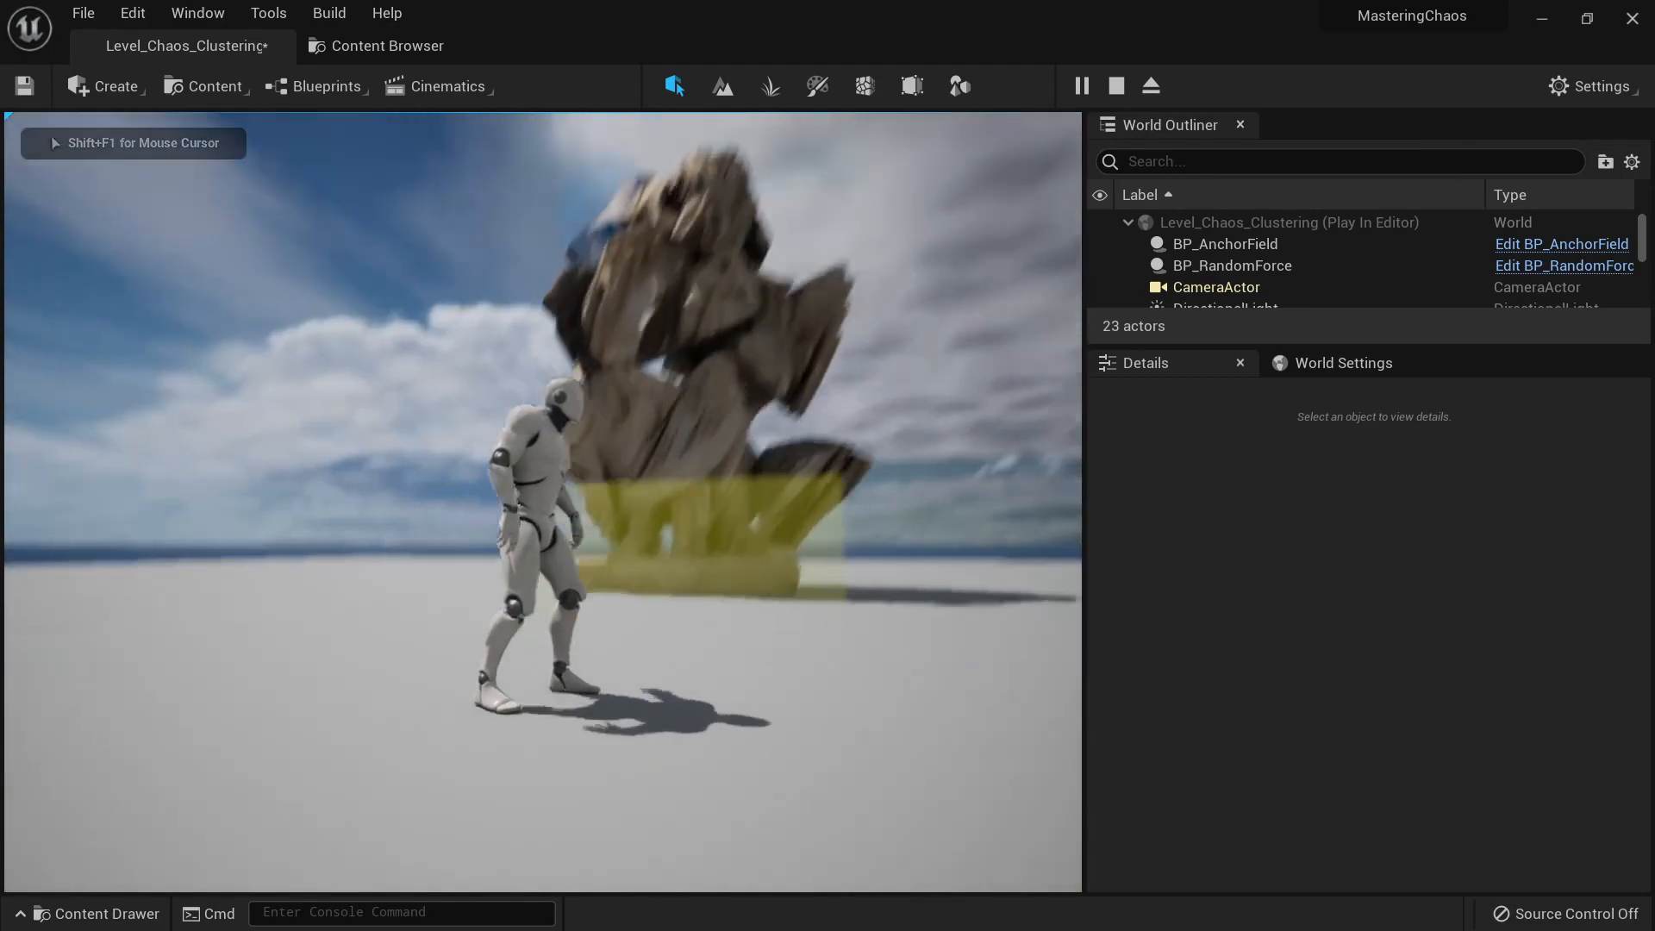
key("w")
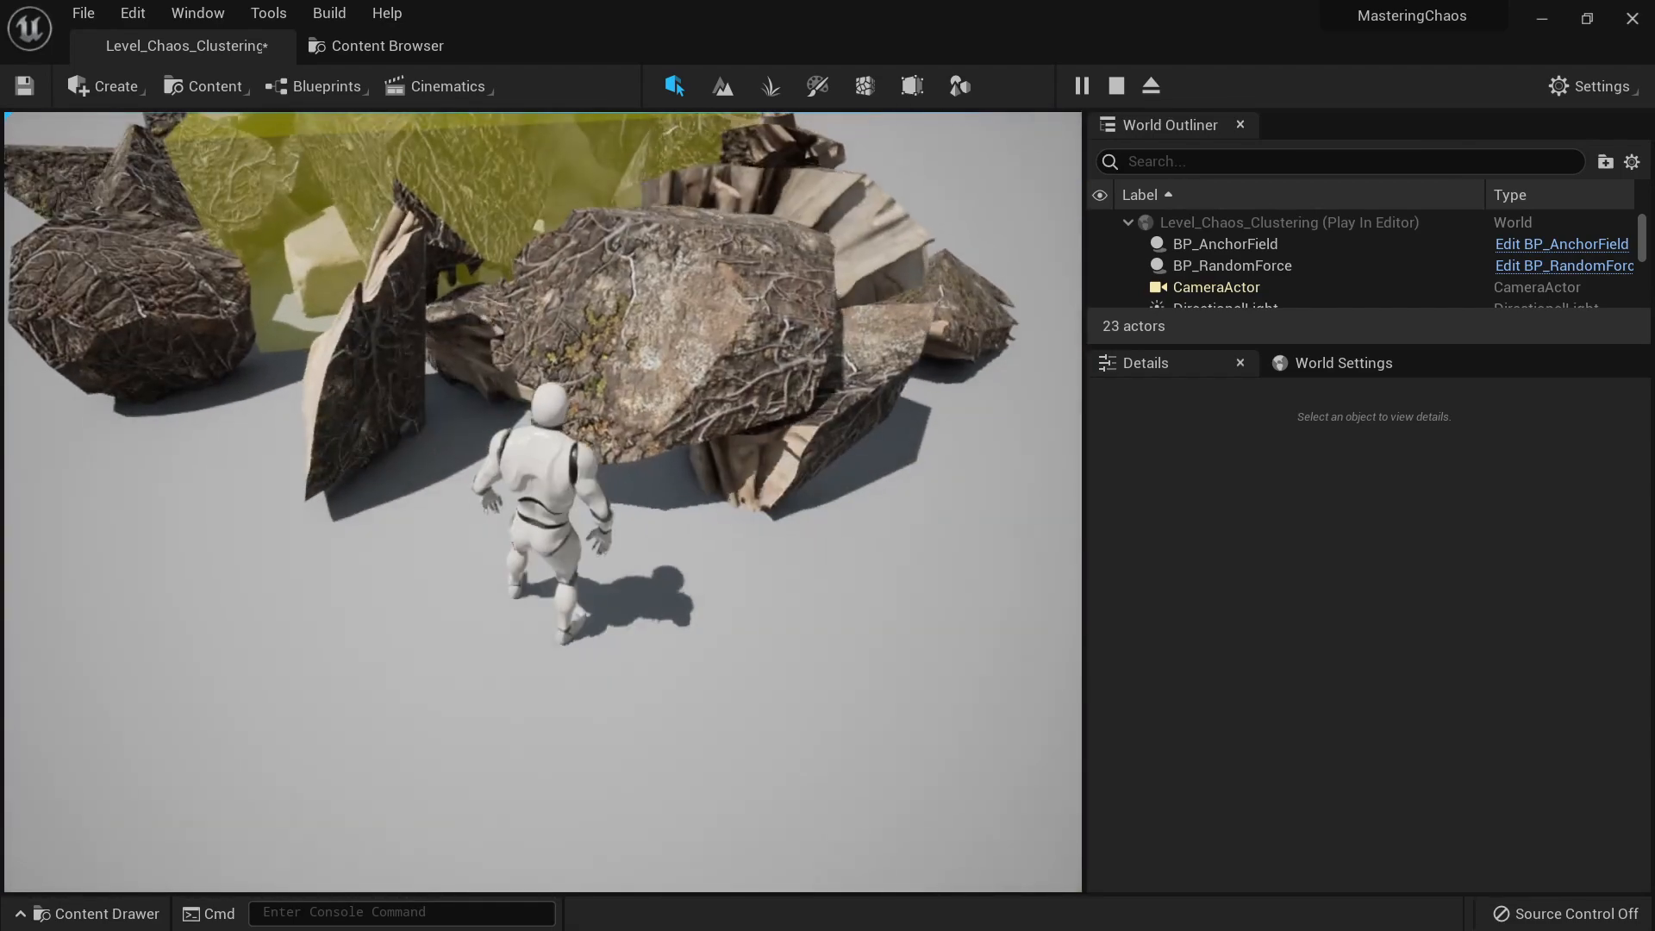
key("a")
key("w")
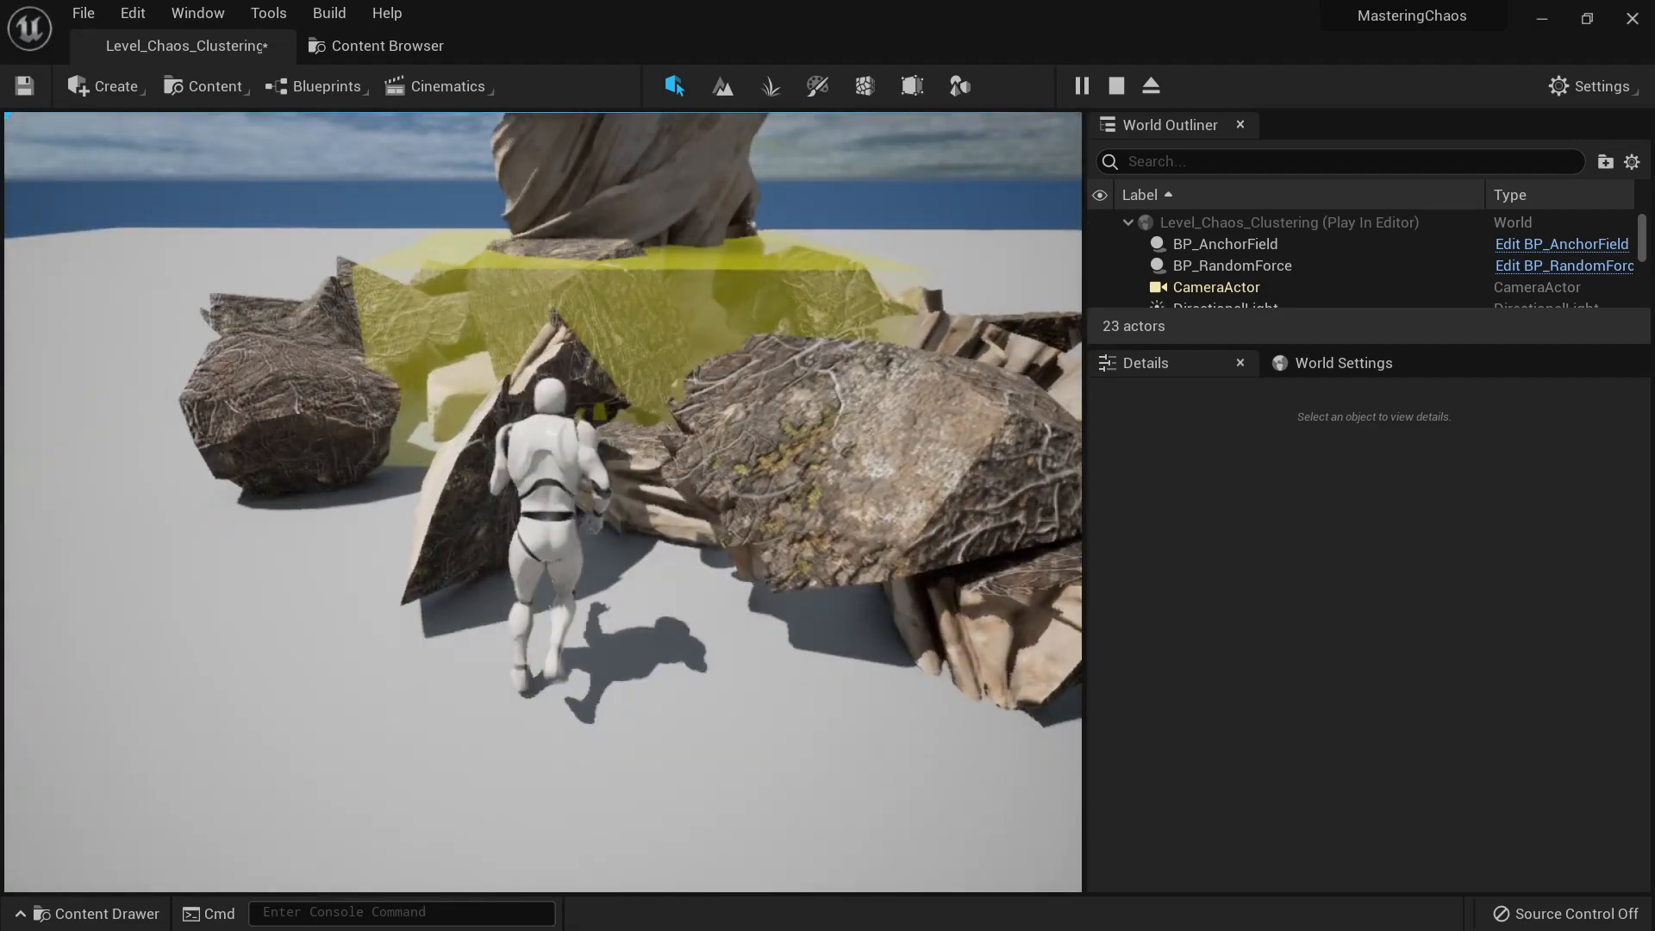
key("a")
key("w")
key("d")
key("d")
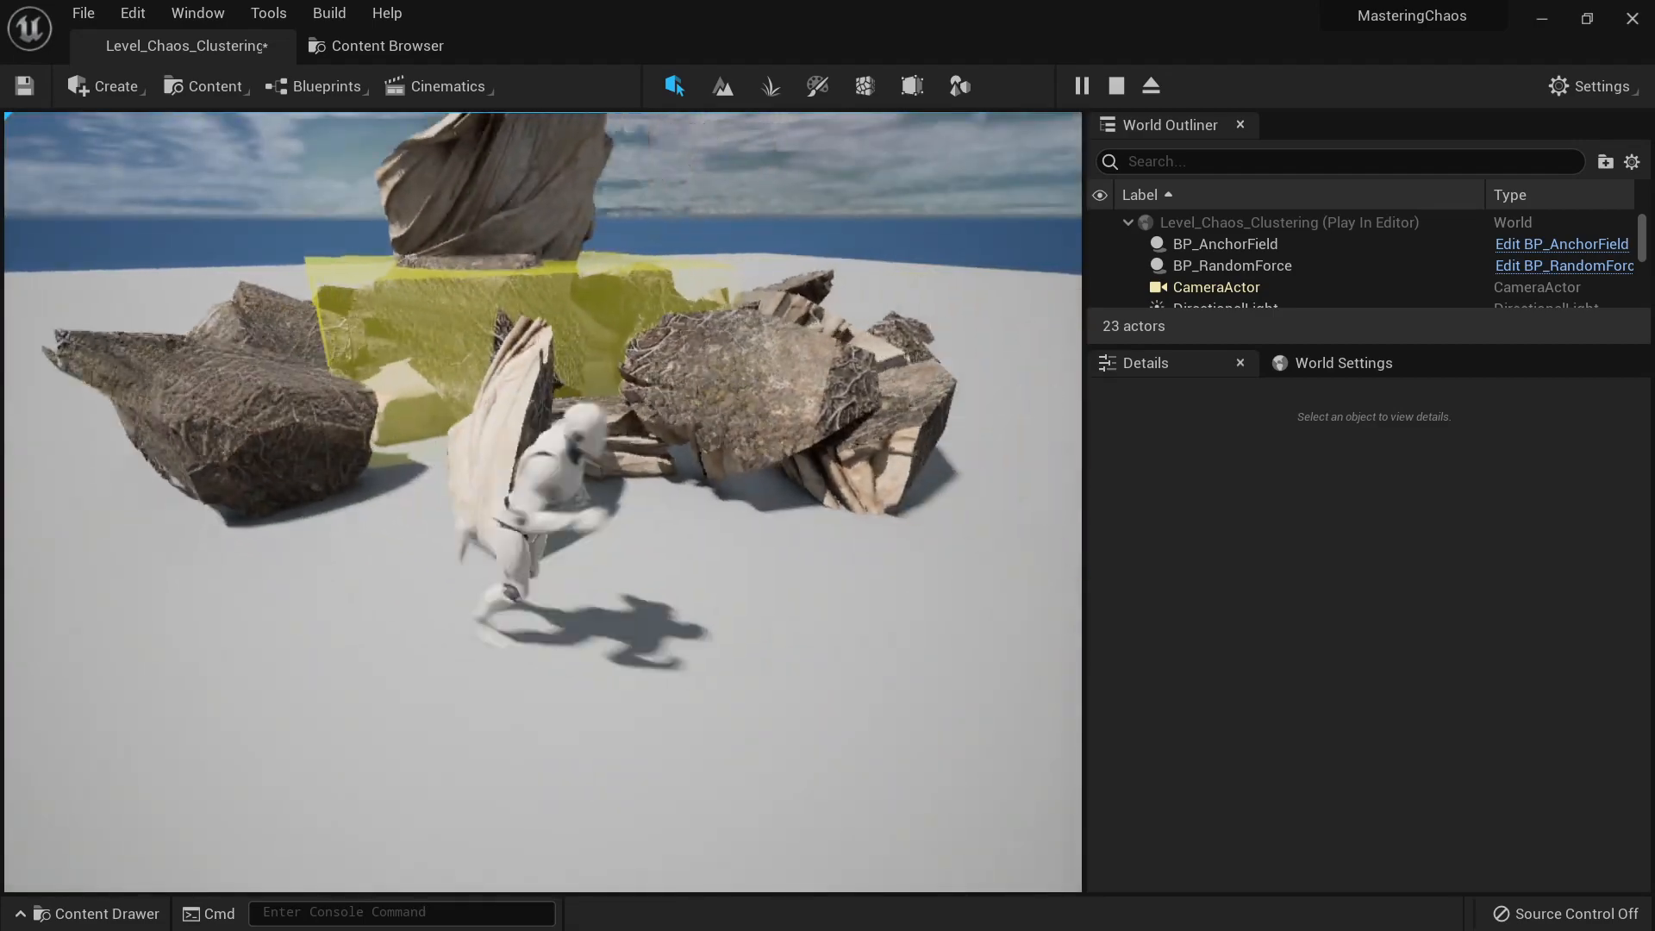
key("w")
key("d")
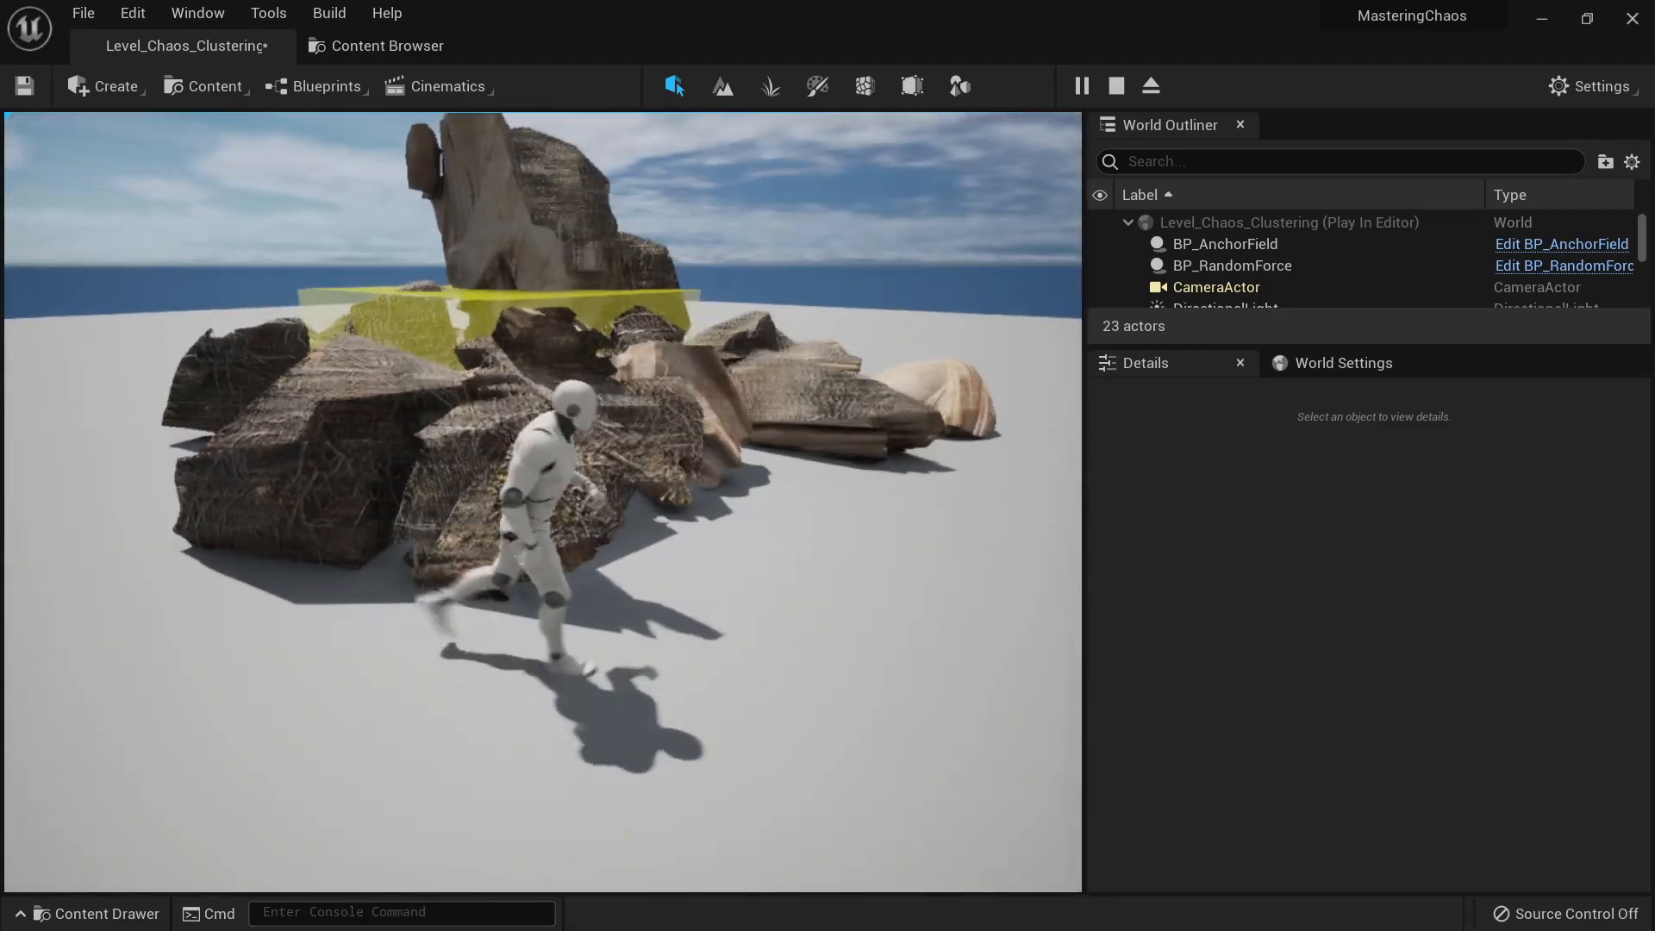
key("w")
key("d")
key("s")
key("d")
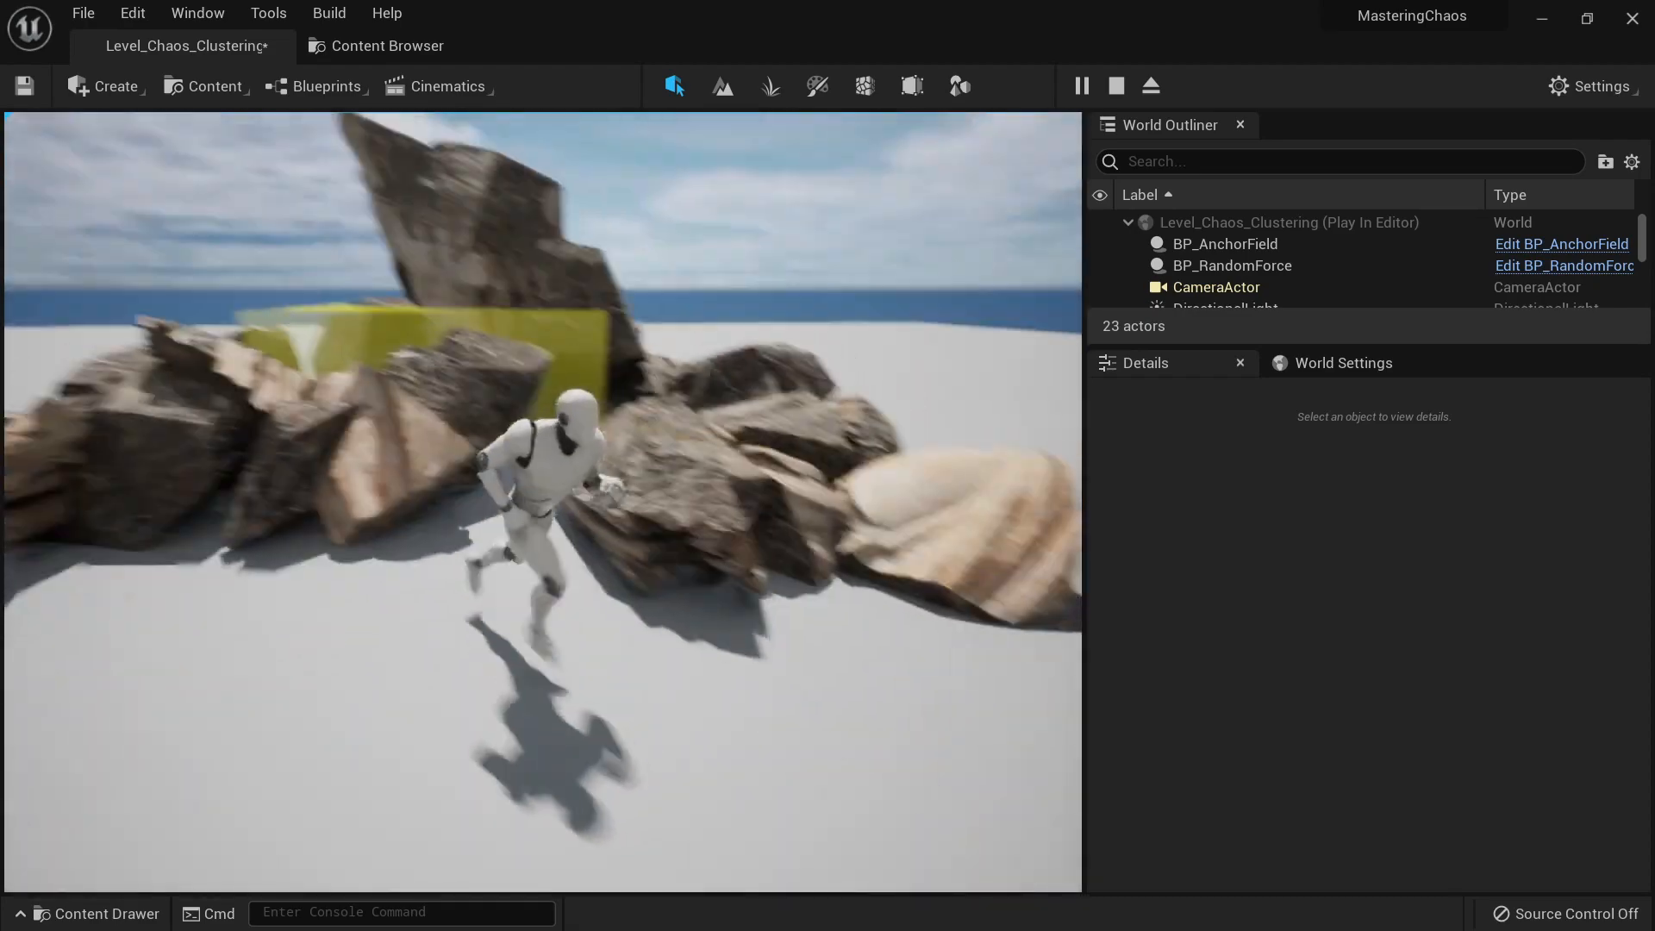
key("w")
key("d")
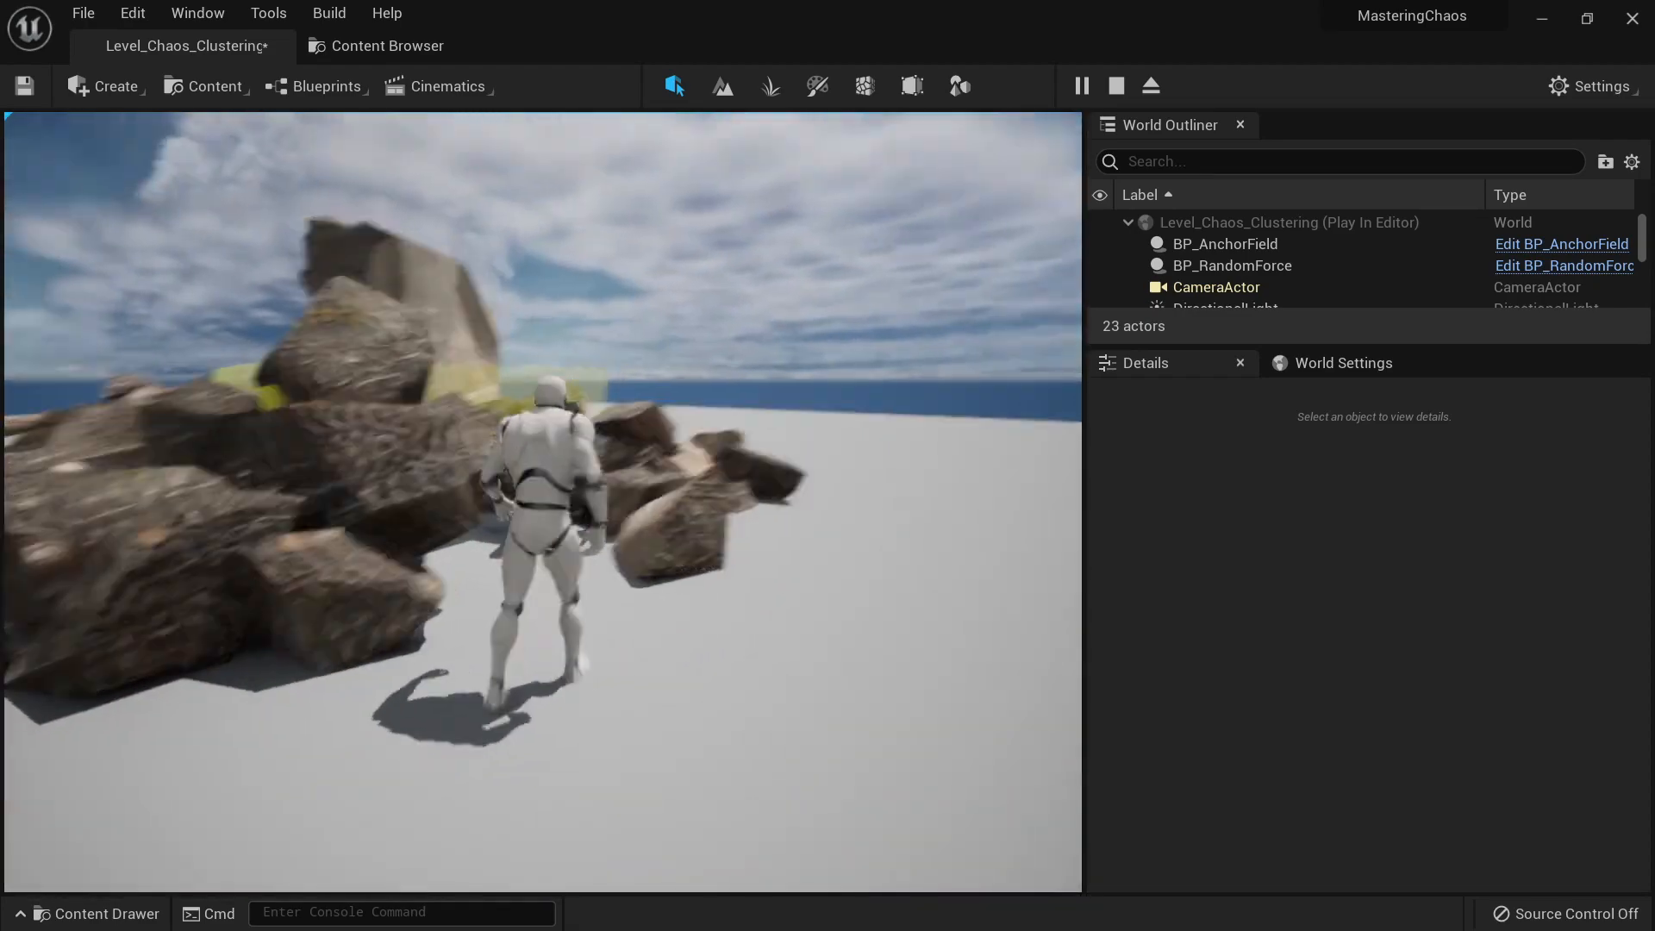
key("w")
key("s")
key("d")
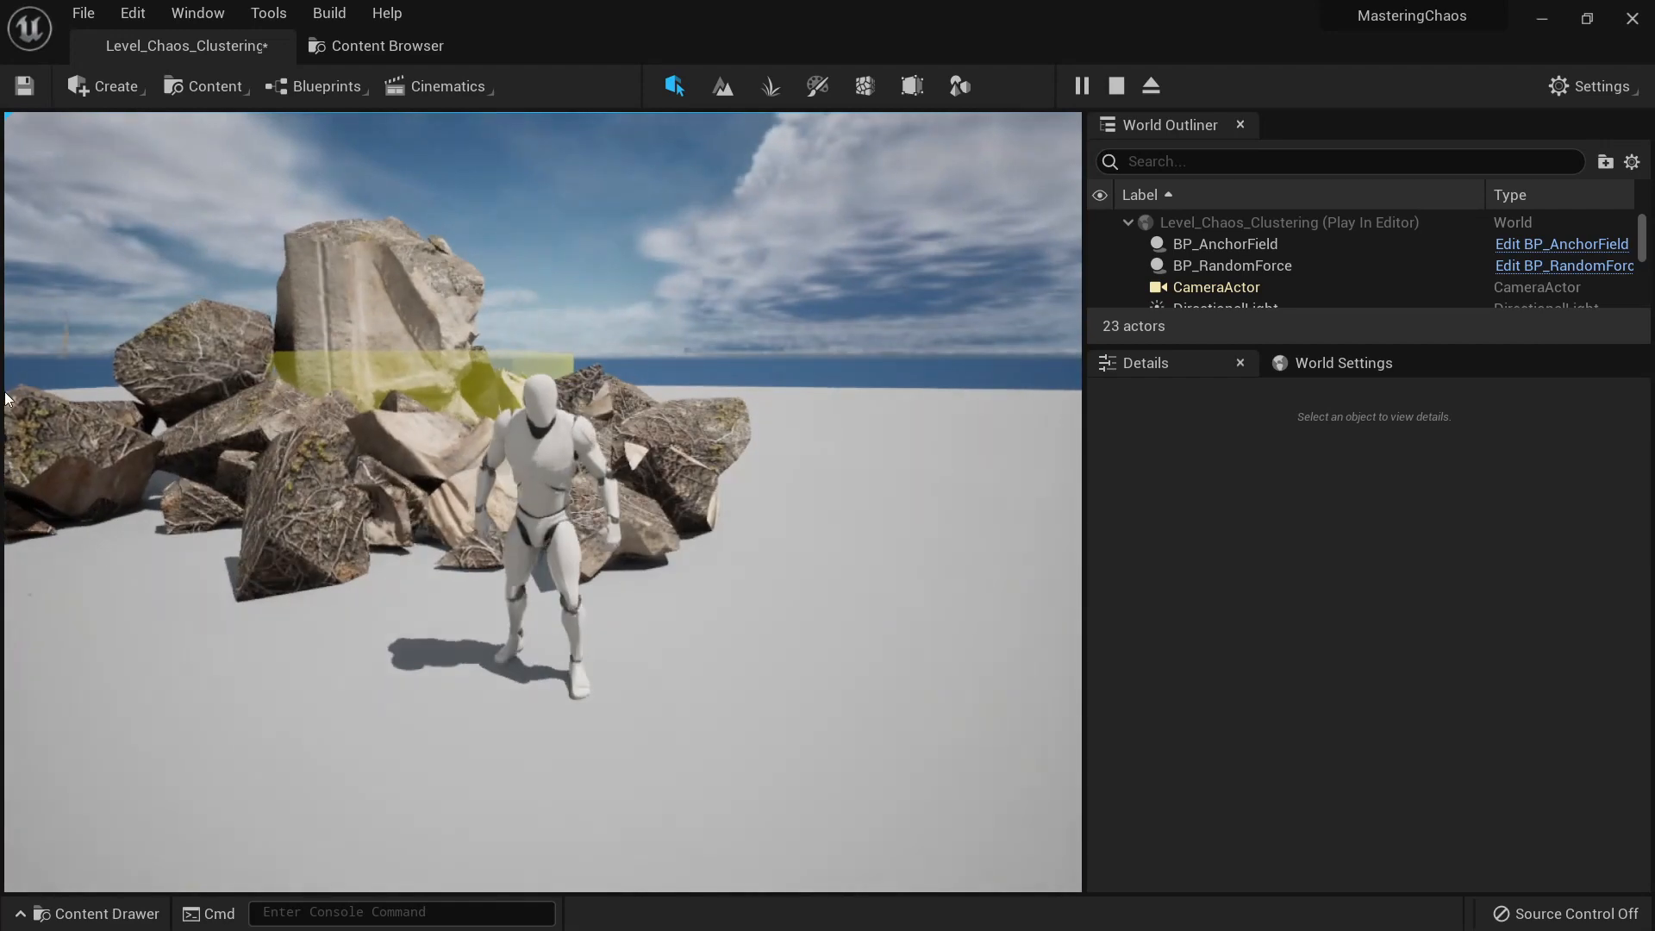
key("Escape")
Step: Place BP_DisableField on the floor around the statue's base and scale it to 10, 10, 1
left_click(391, 47)
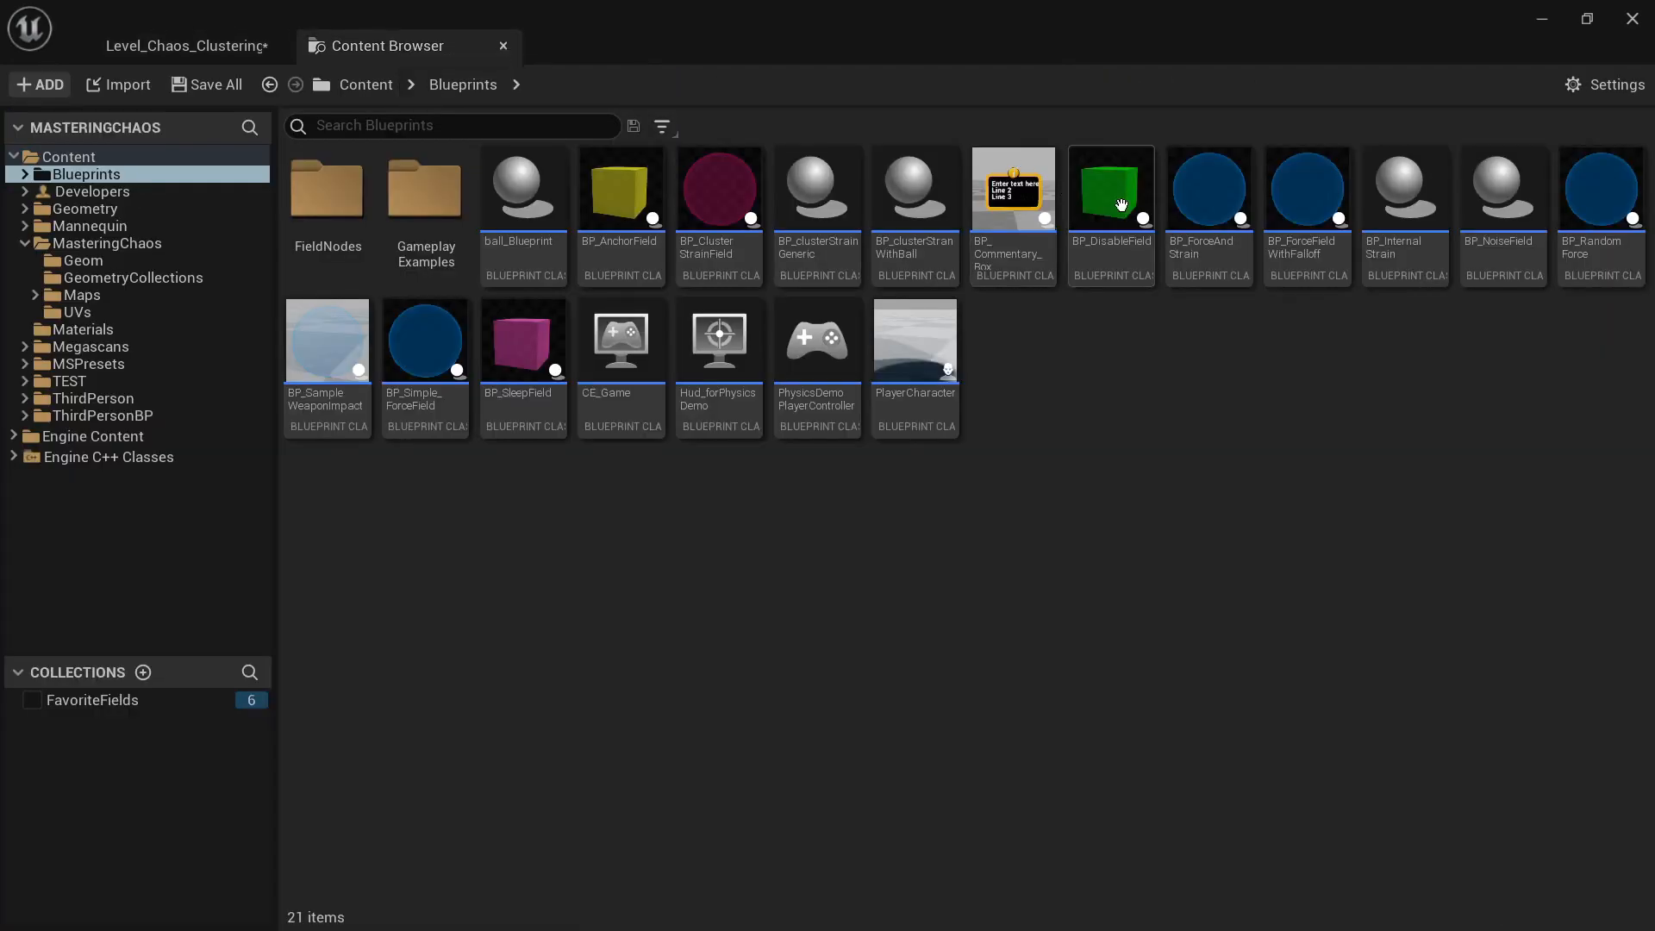
mouse_move(1119, 208)
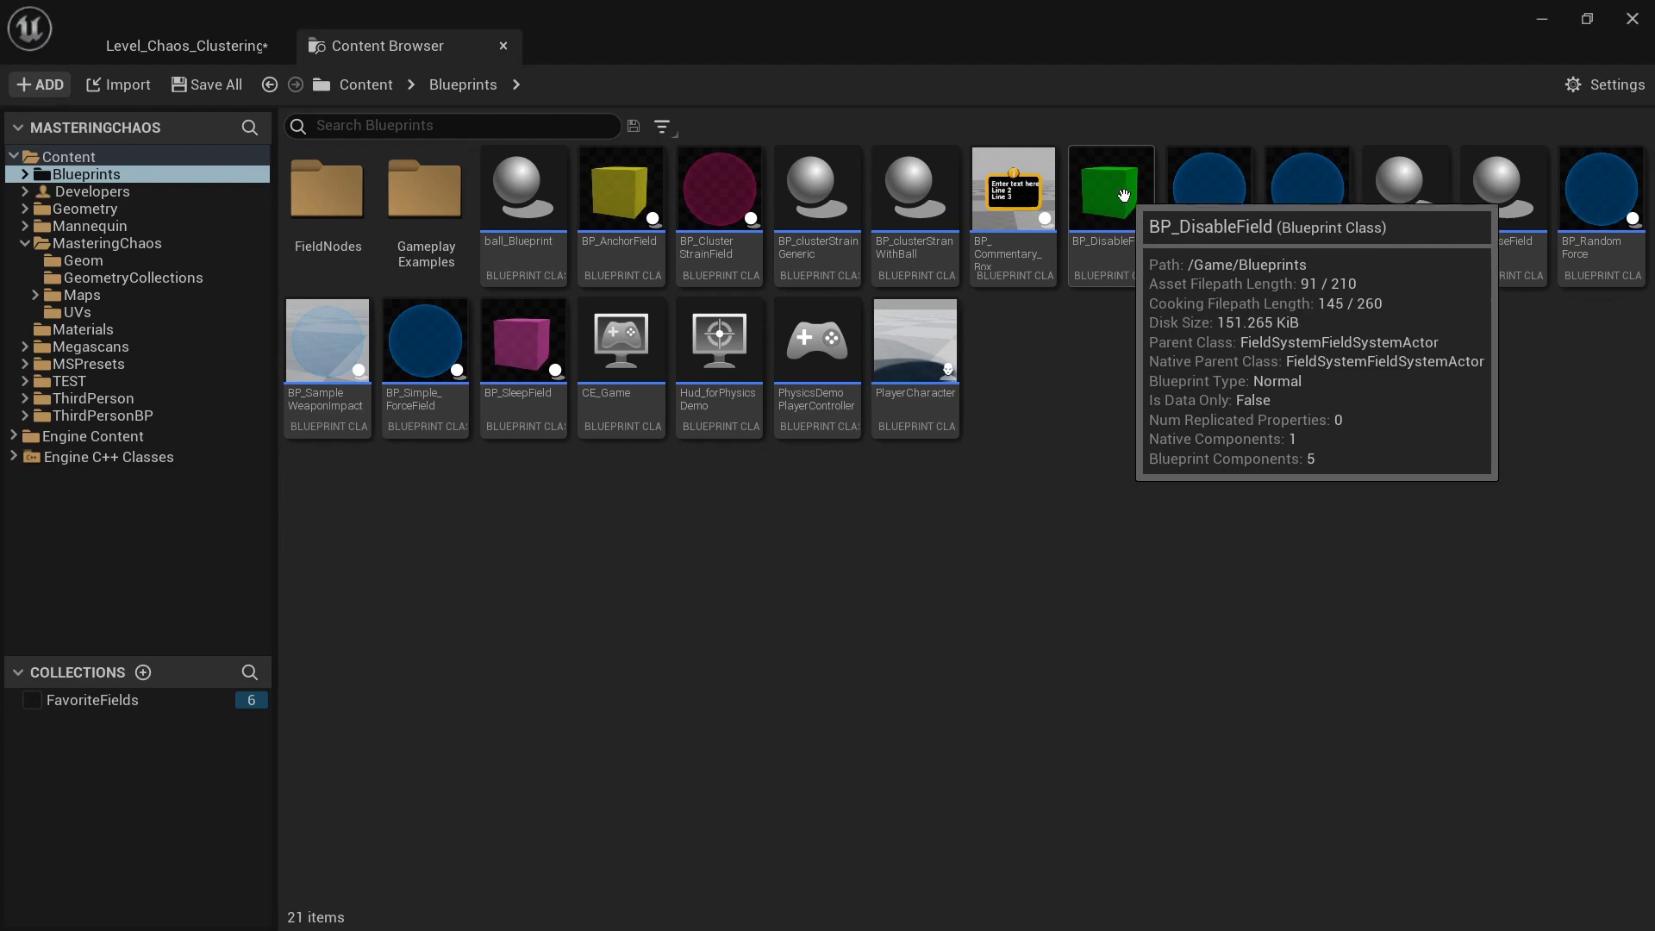
left_click_drag(1123, 195, 502, 397)
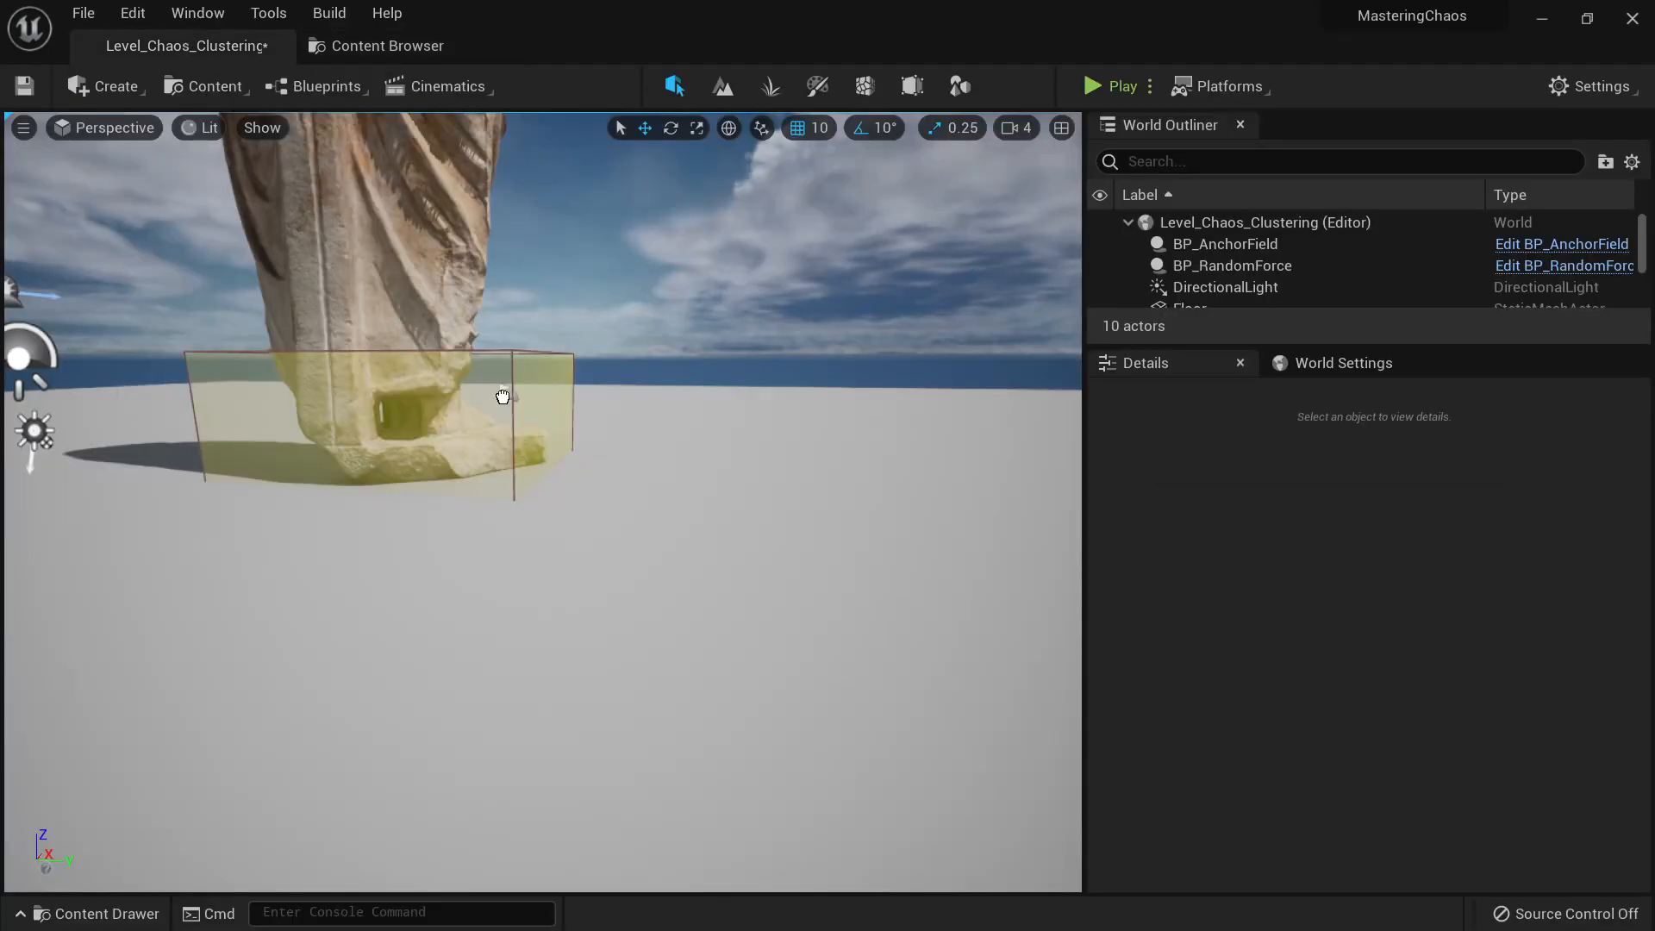
left_click_drag(600, 463, 601, 463)
right_click_drag(601, 463, 601, 504)
key("r")
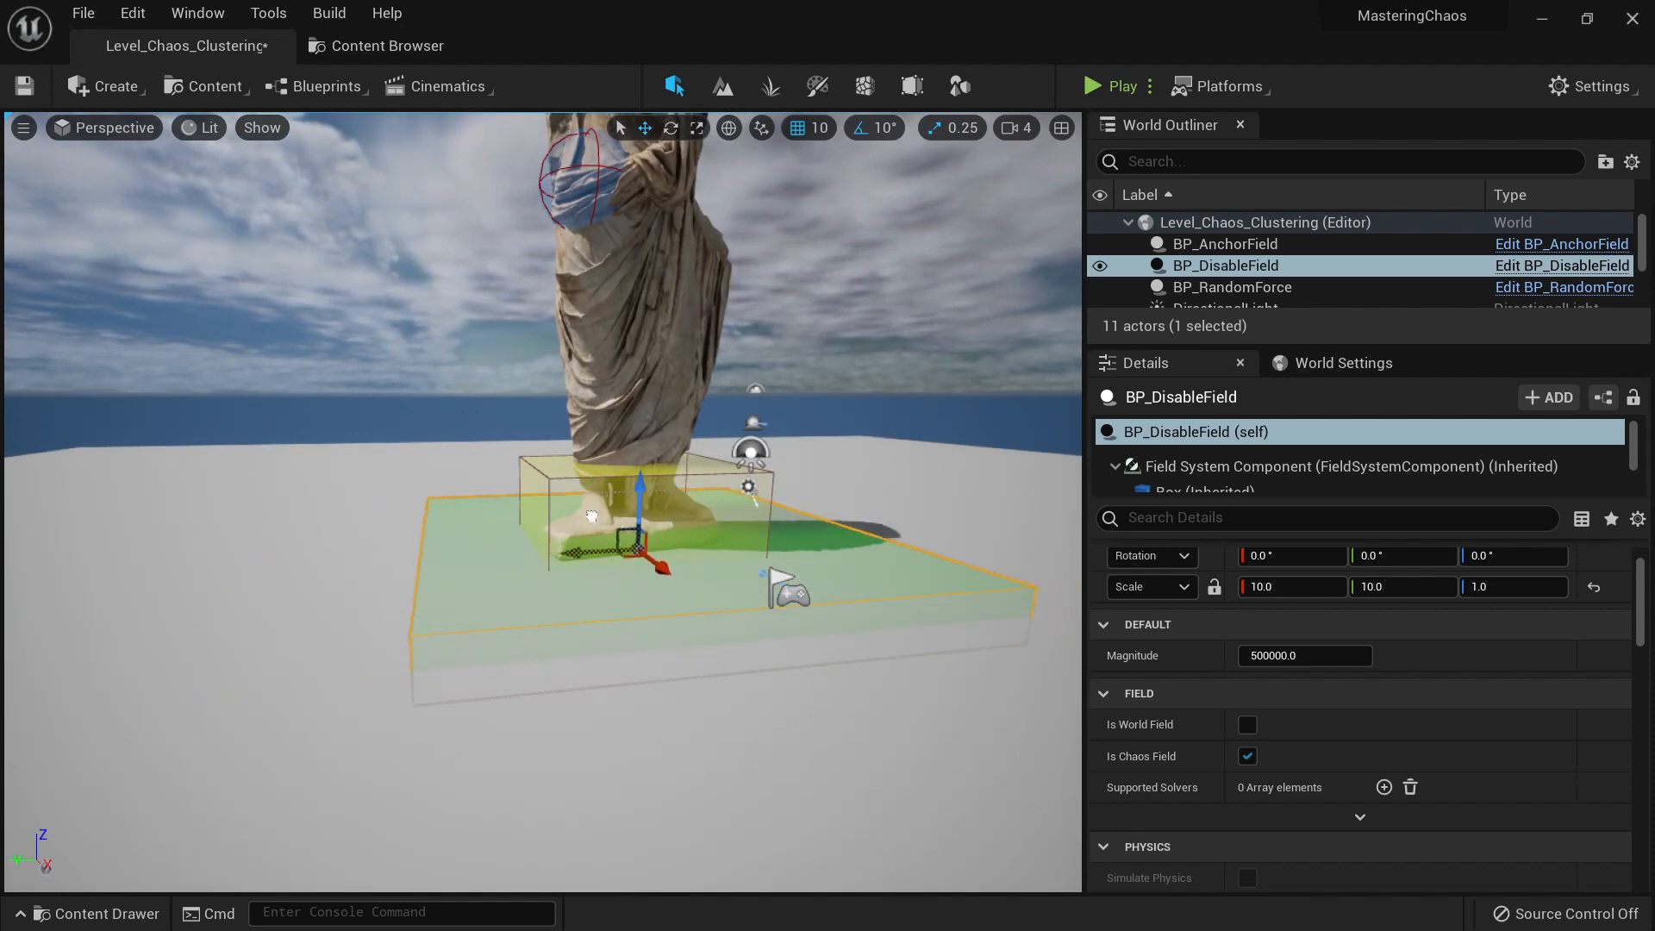
right_click_drag(591, 516, 720, 587)
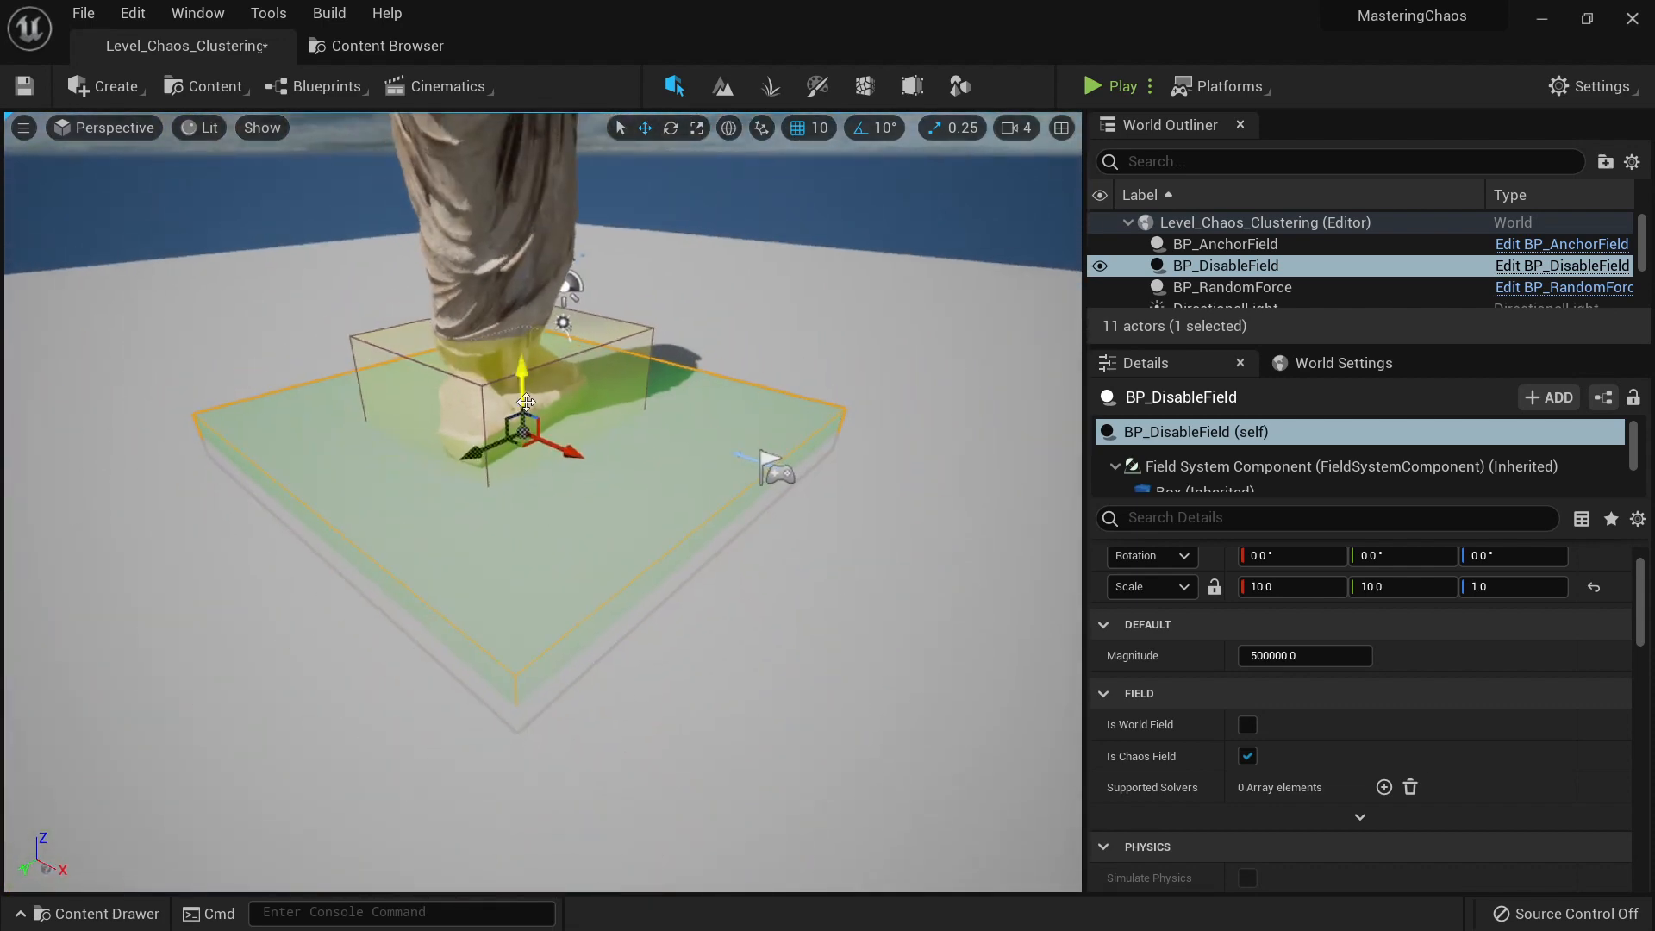
right_click_drag(586, 517, 483, 475)
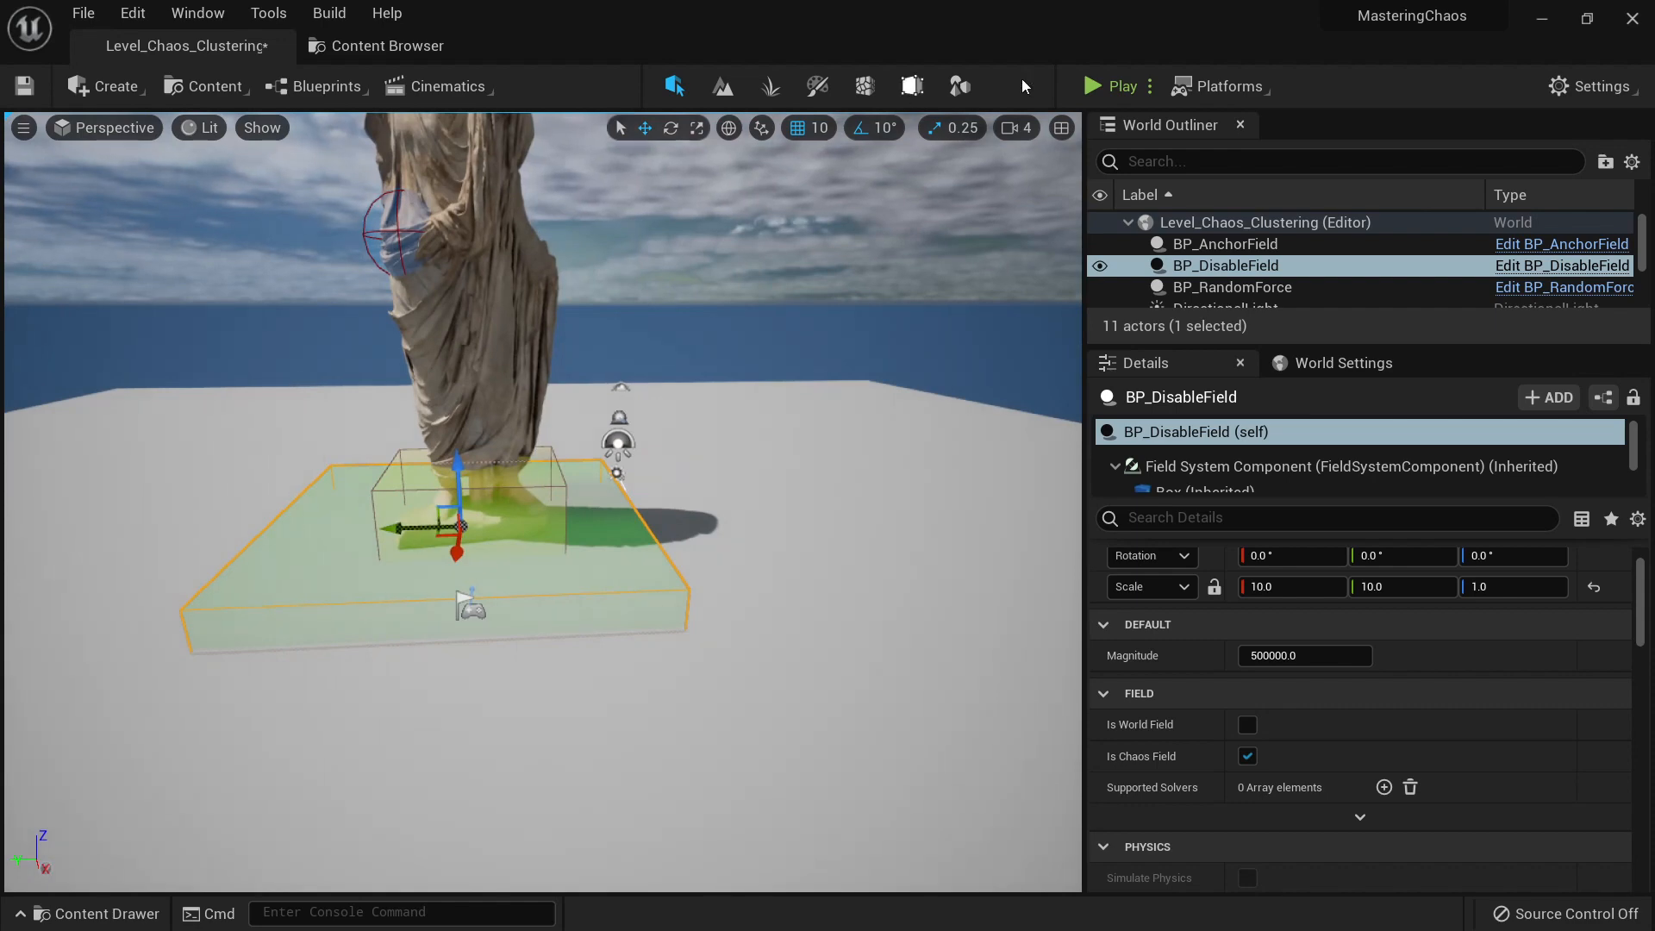
Step: Play-test the level with BP_DisableField on the floor, running the character into the fallen statue pieces to check whether they still move
left_click(1098, 90)
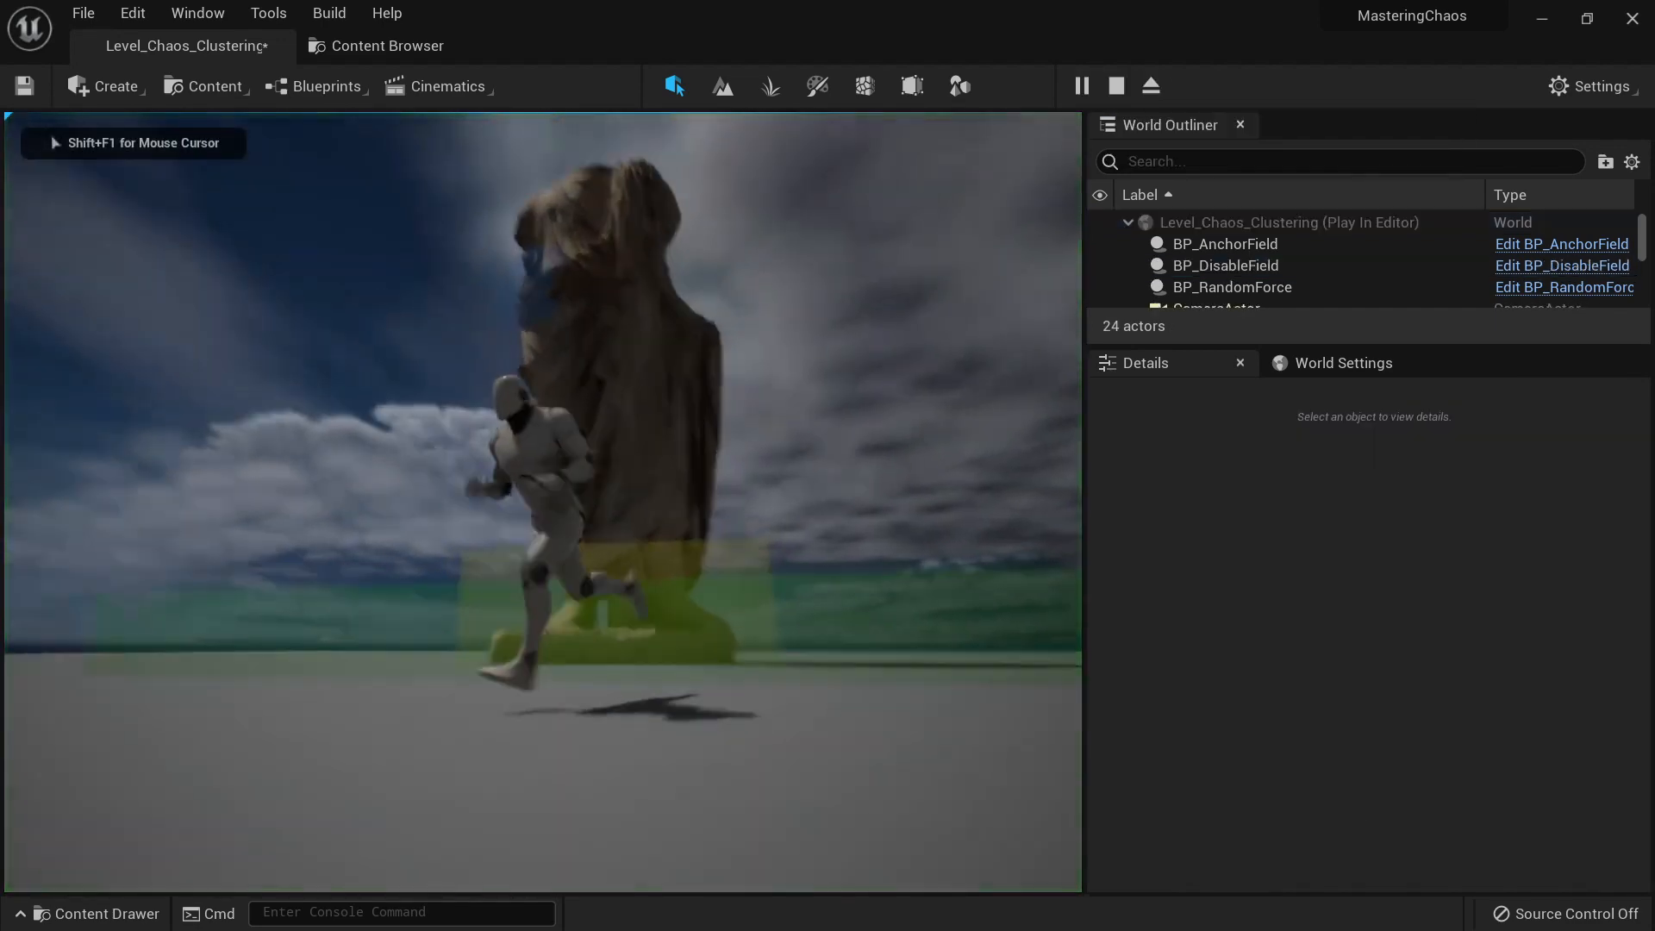
key("s")
key("w")
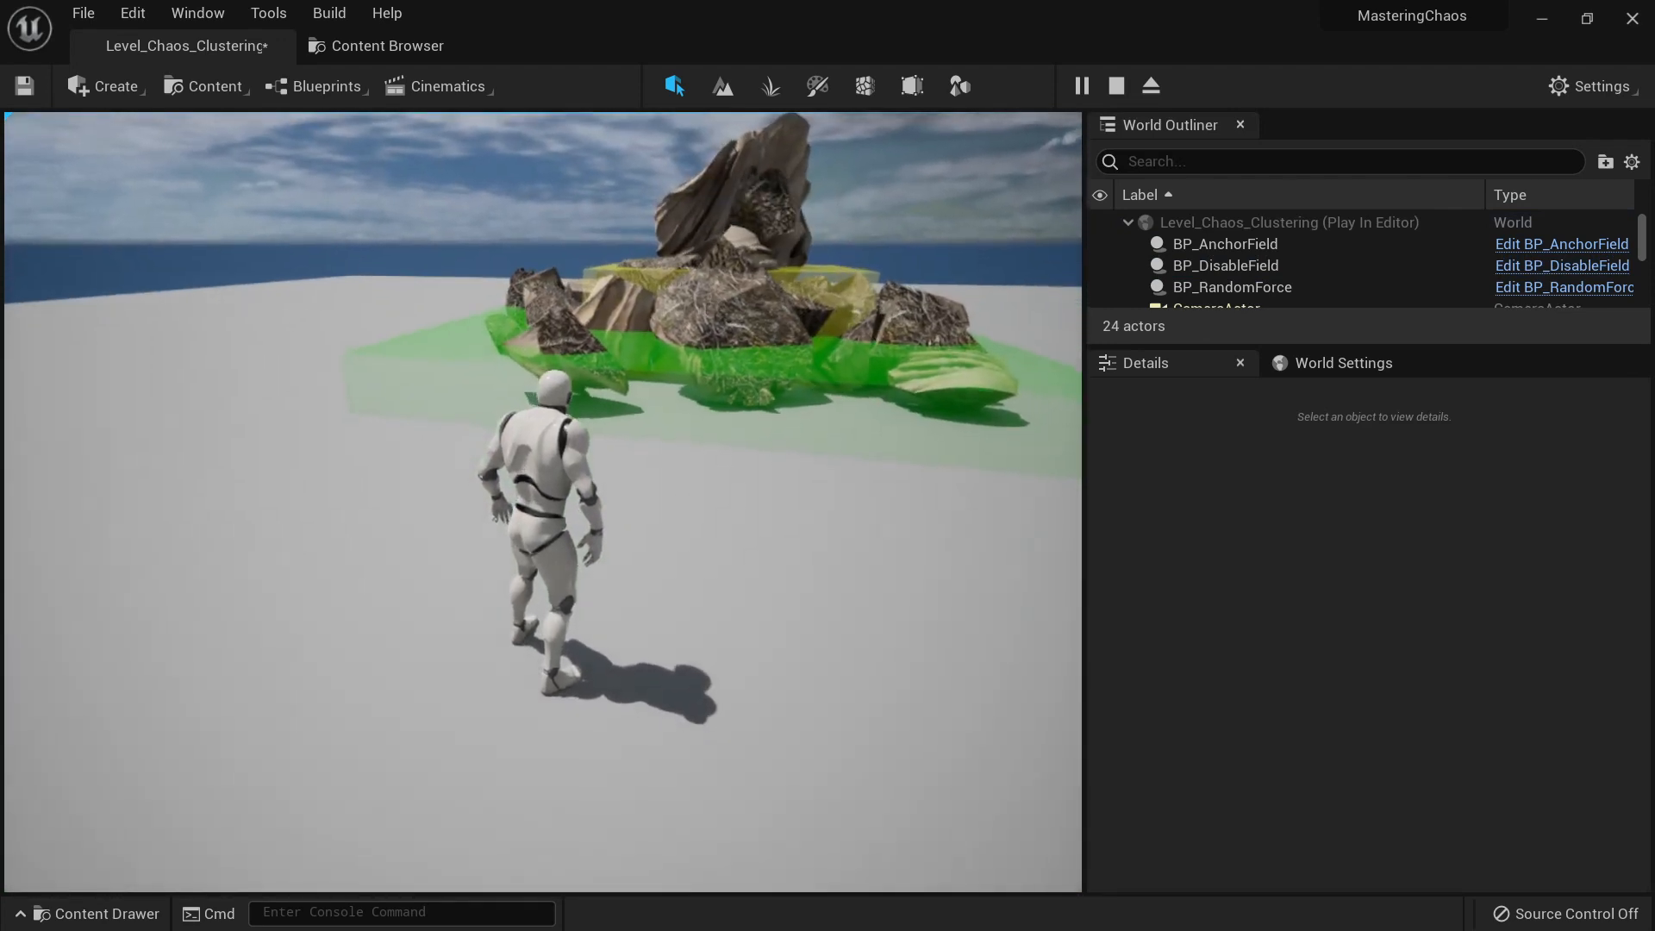
key("a")
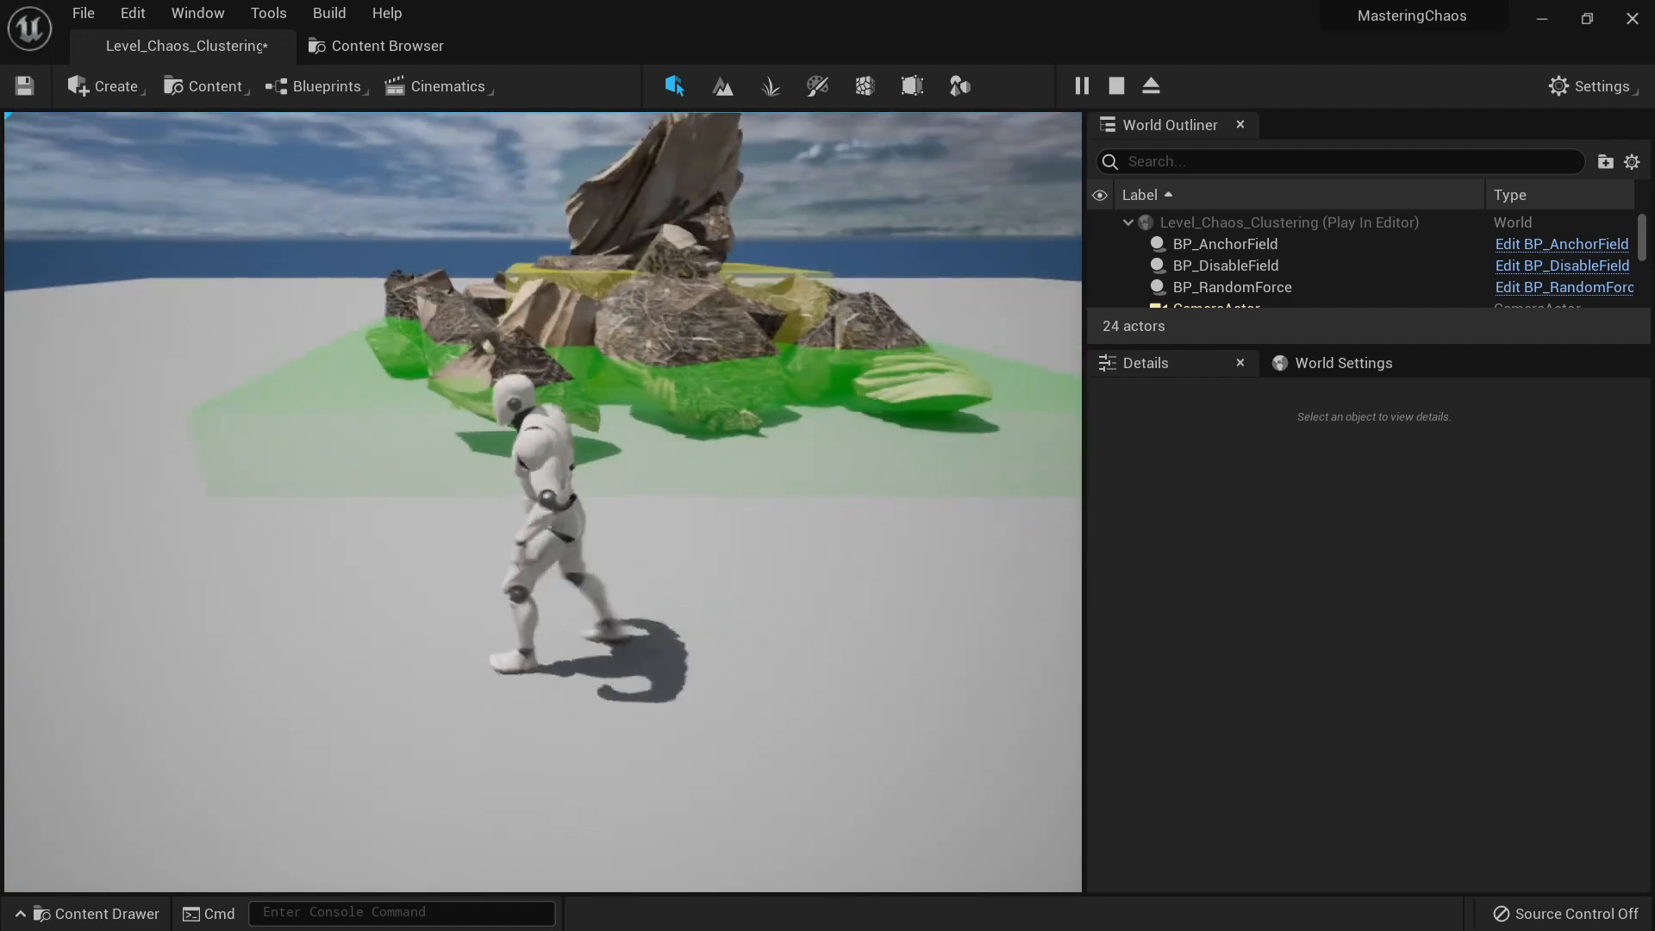
key("w")
key("a")
key("w")
key("a")
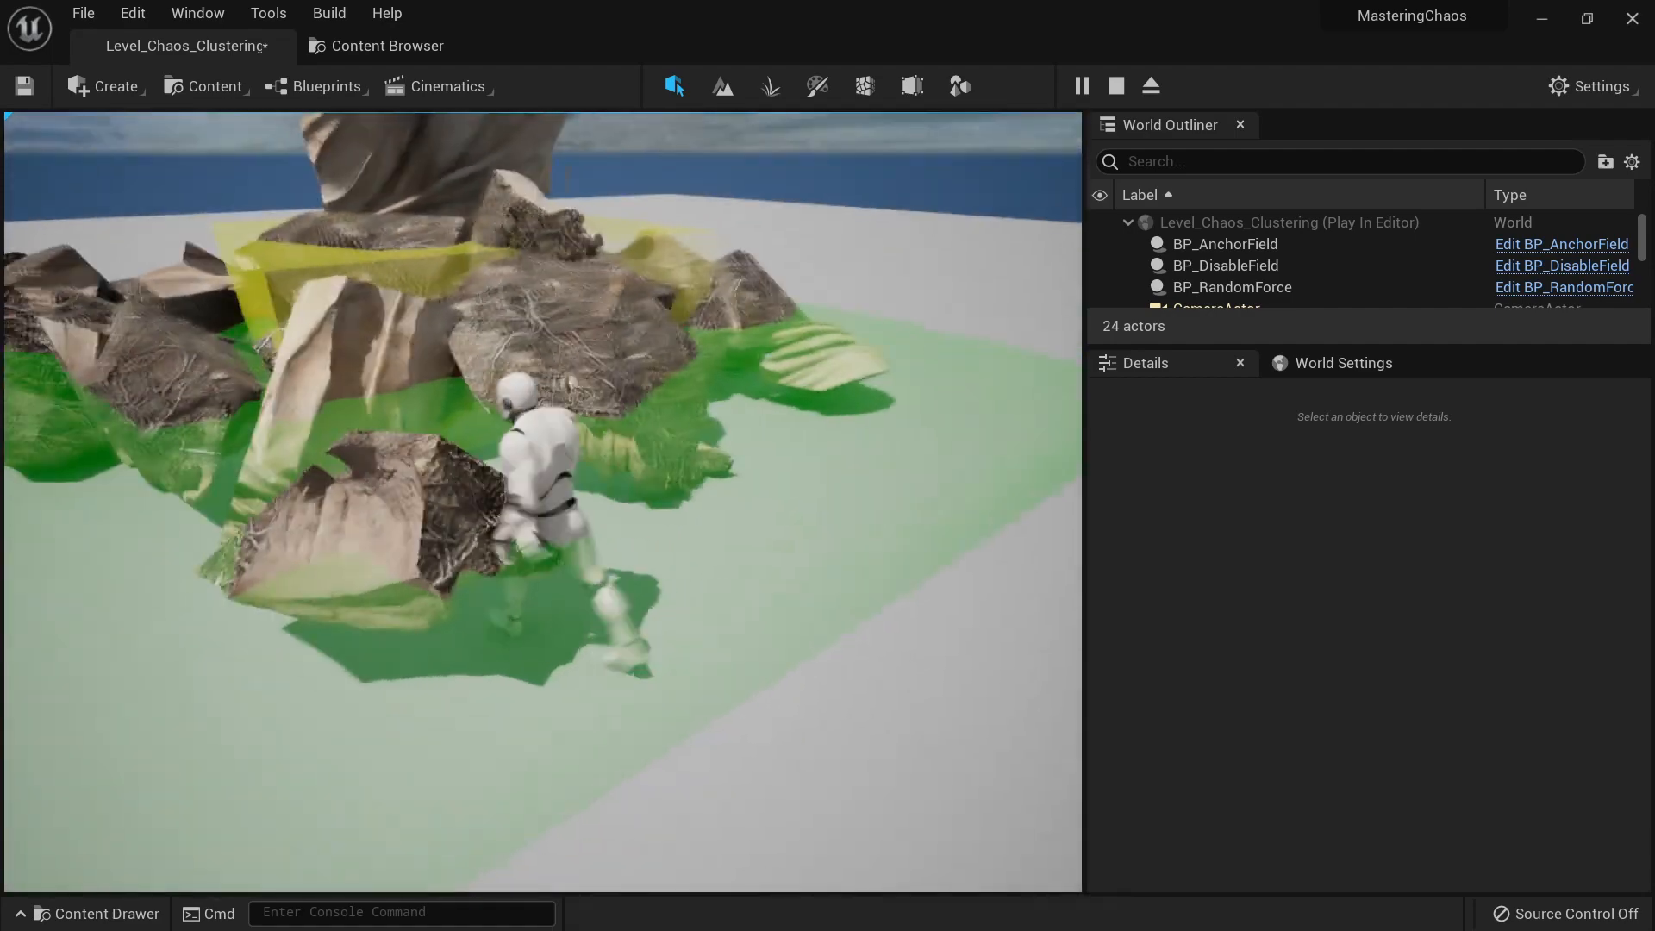
key("w")
key("s")
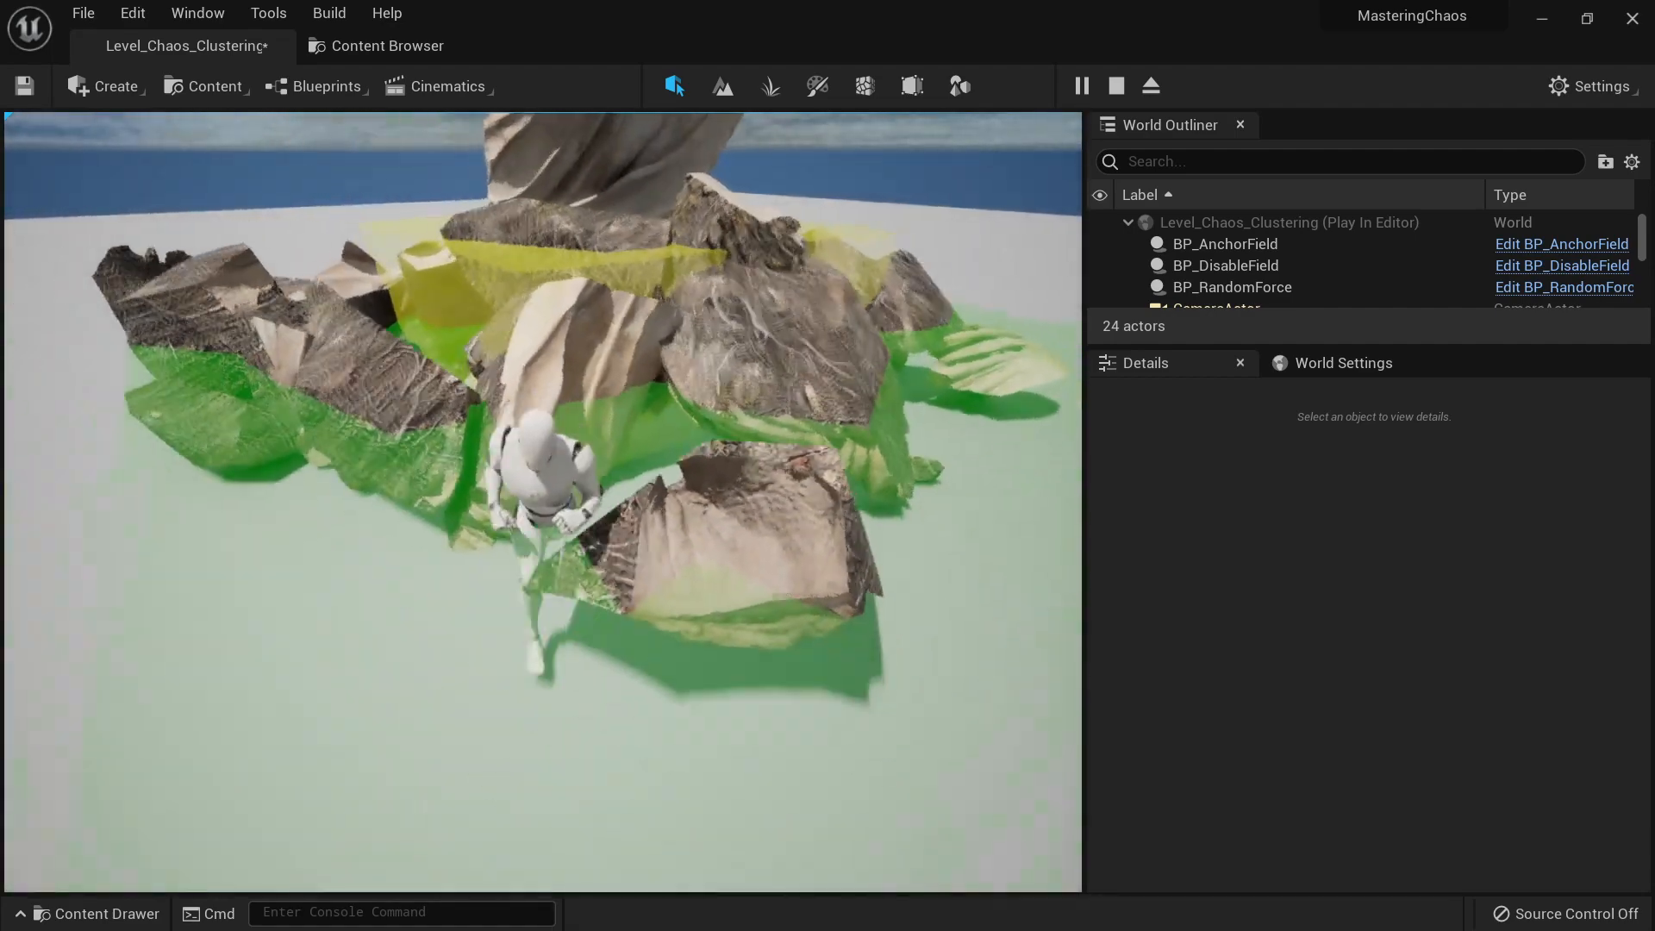
key("w")
key("d")
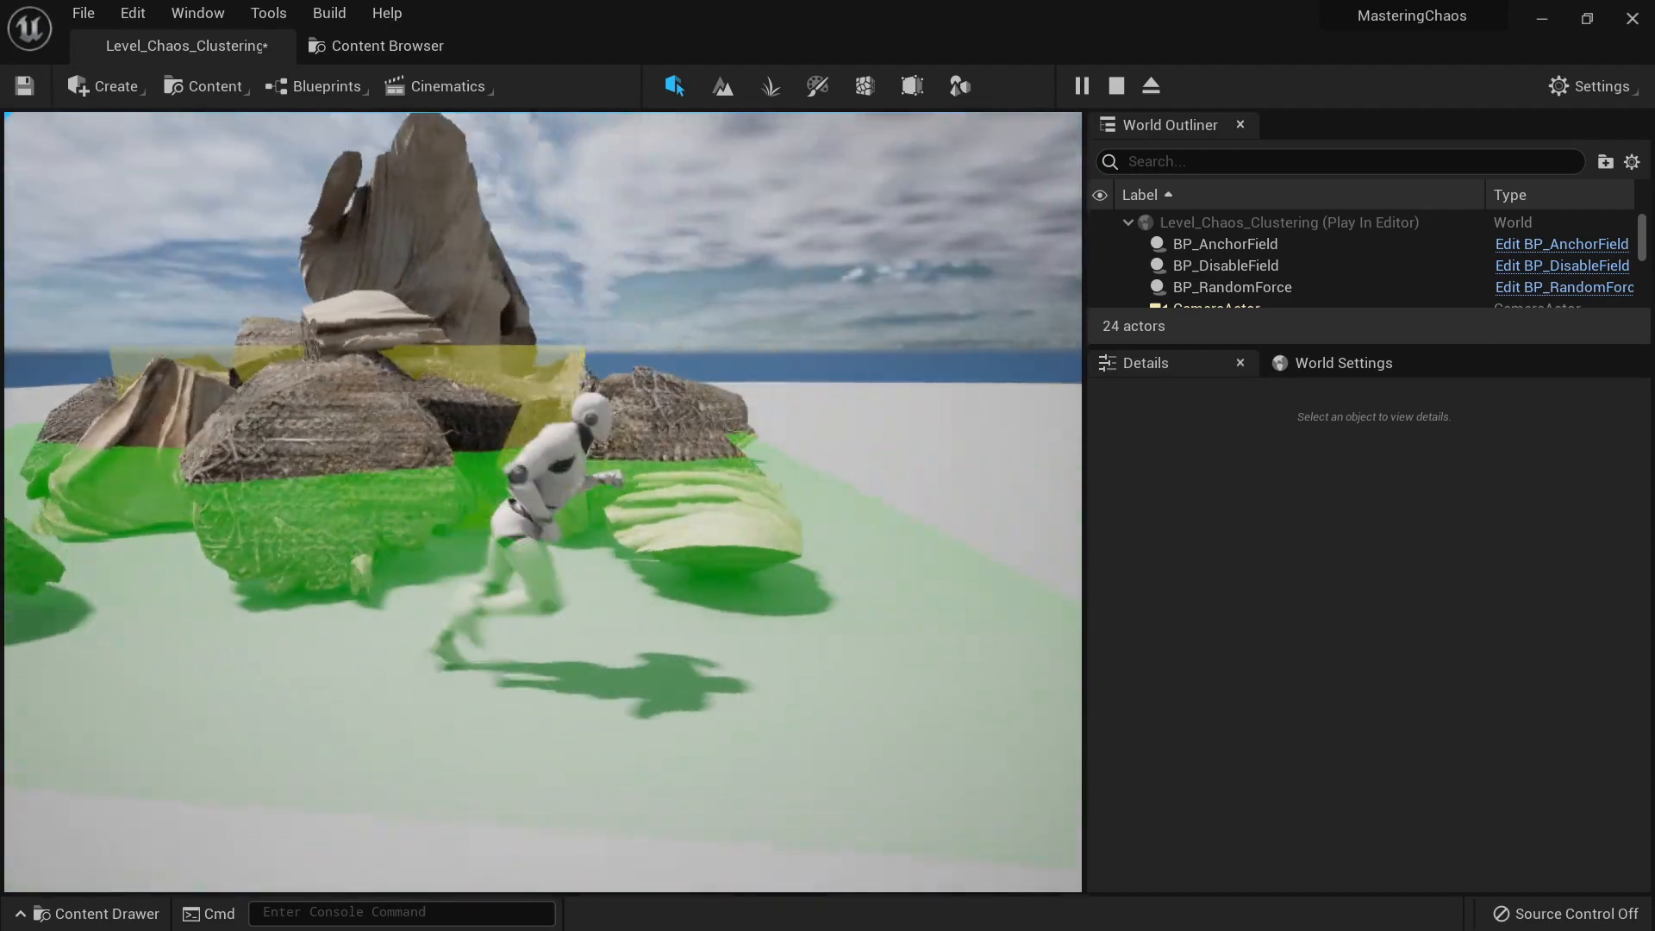
key("w")
key("d")
key("s")
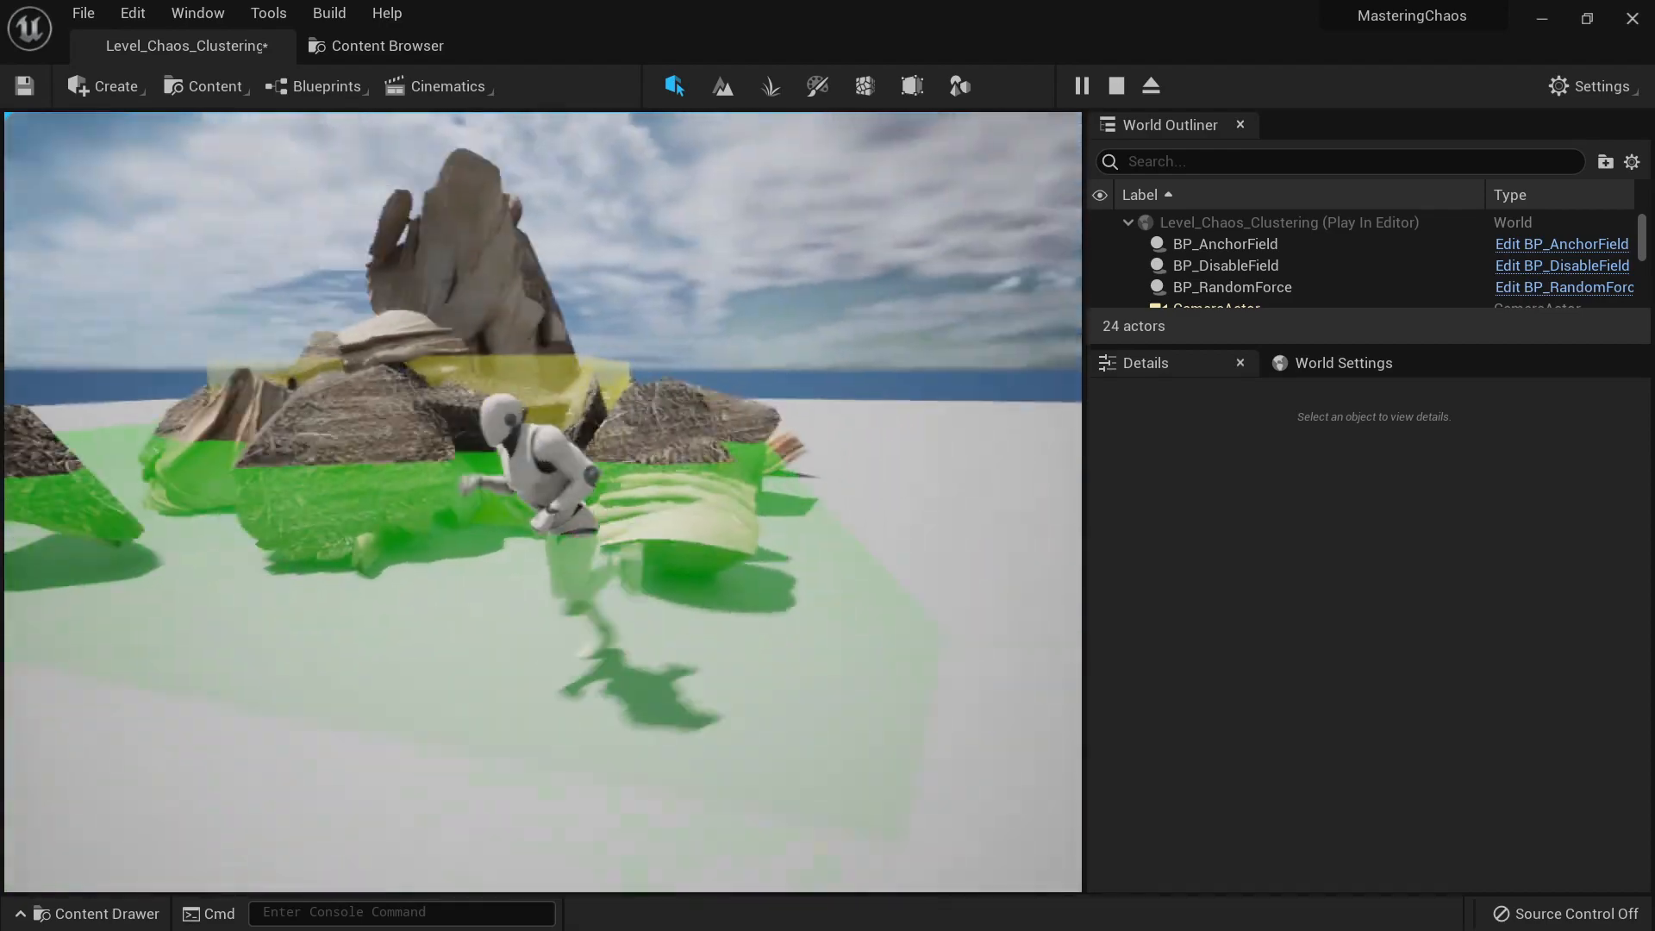
key("a")
key("w")
key("a")
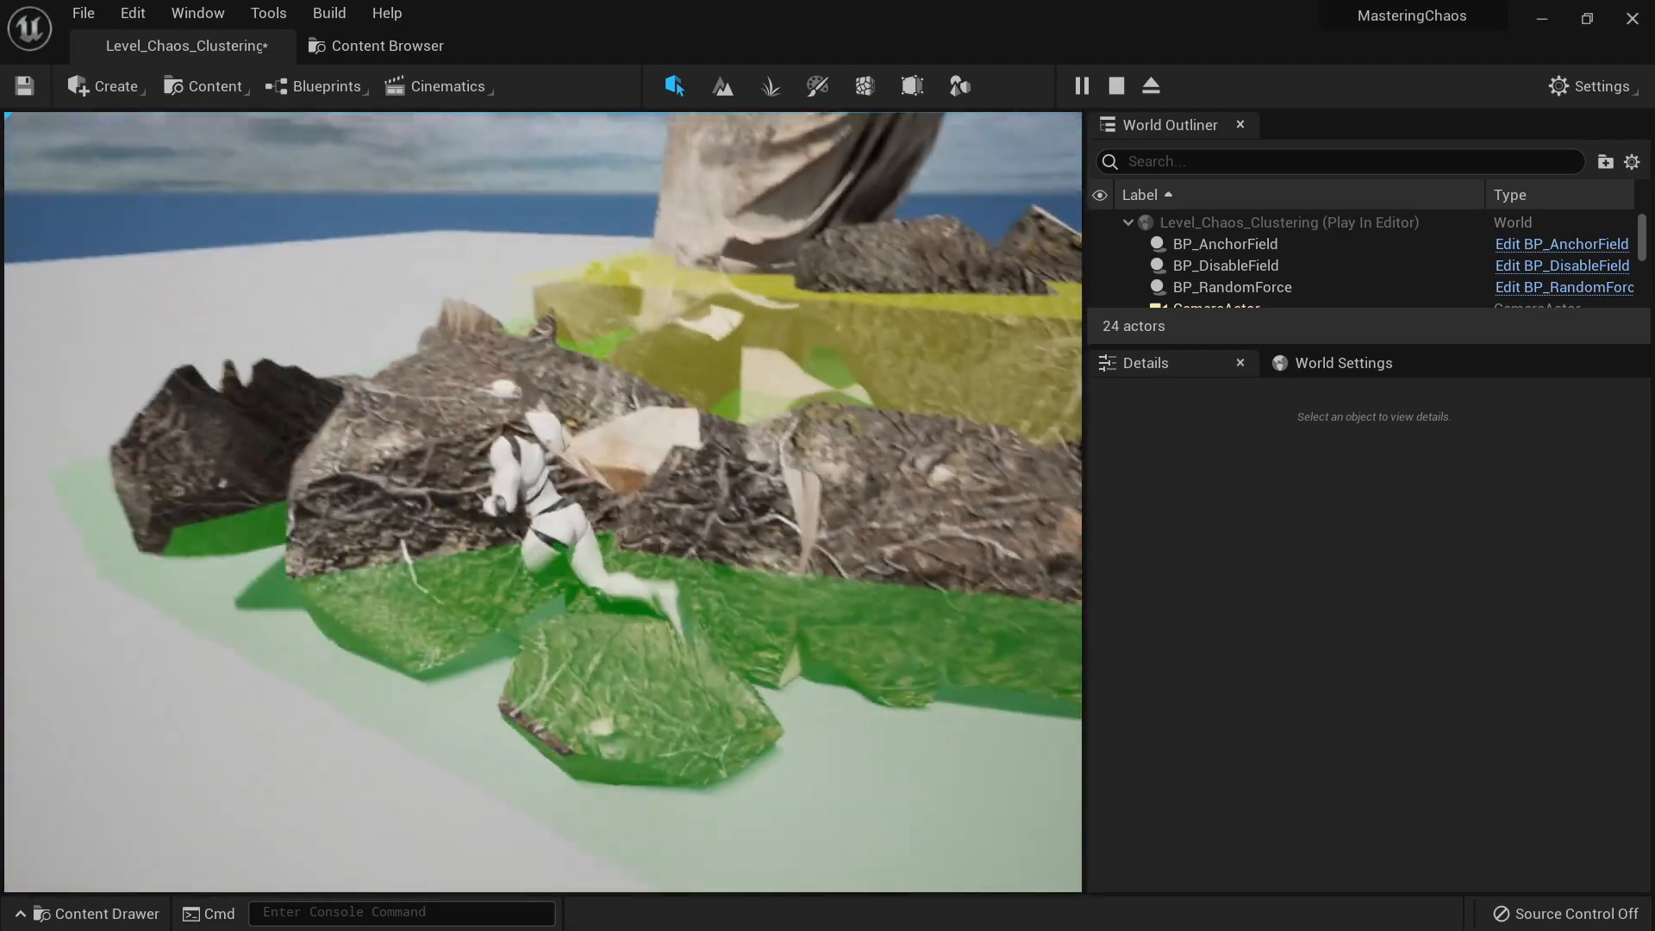
key("w")
key("d")
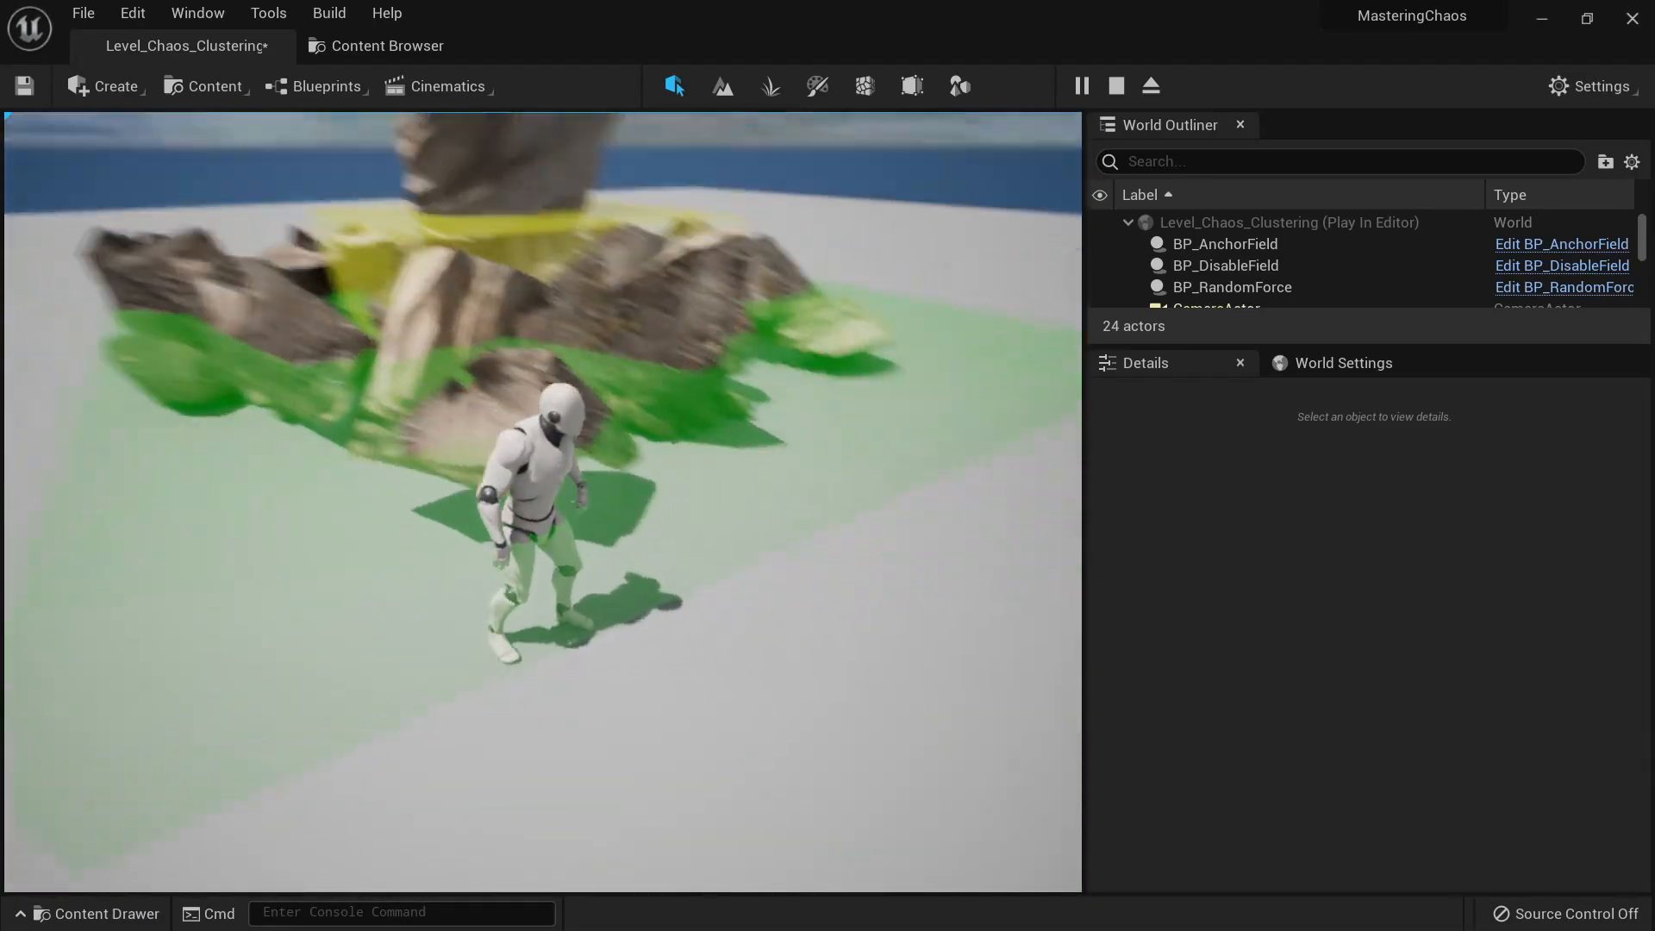
key("w")
key("s")
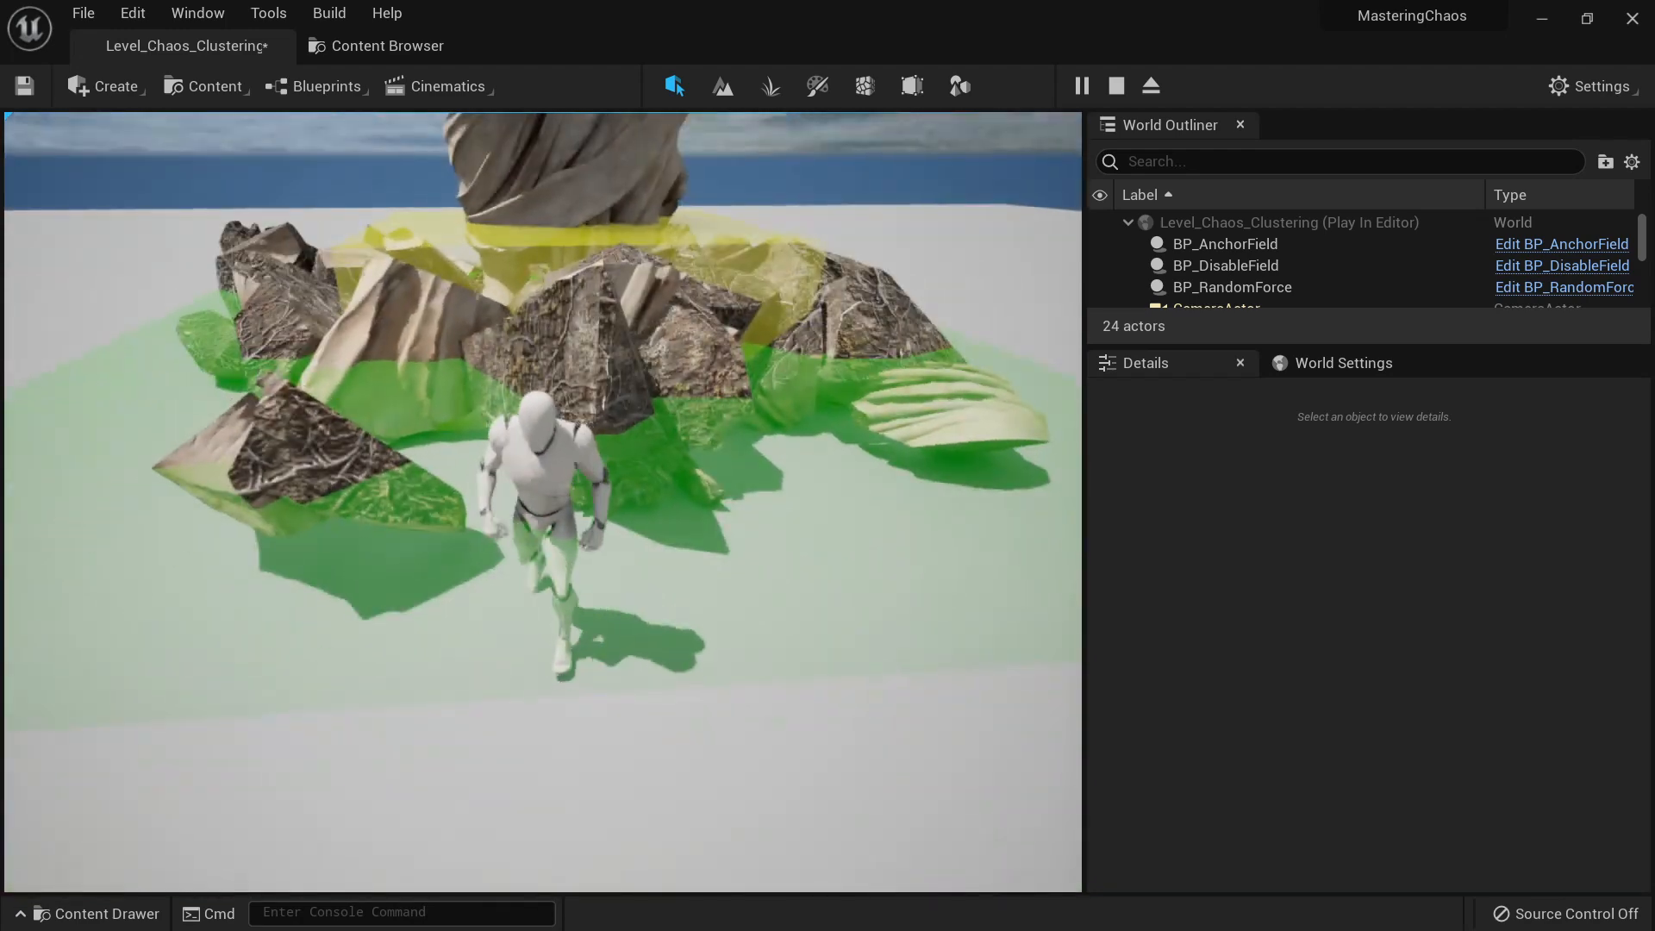
key("Escape")
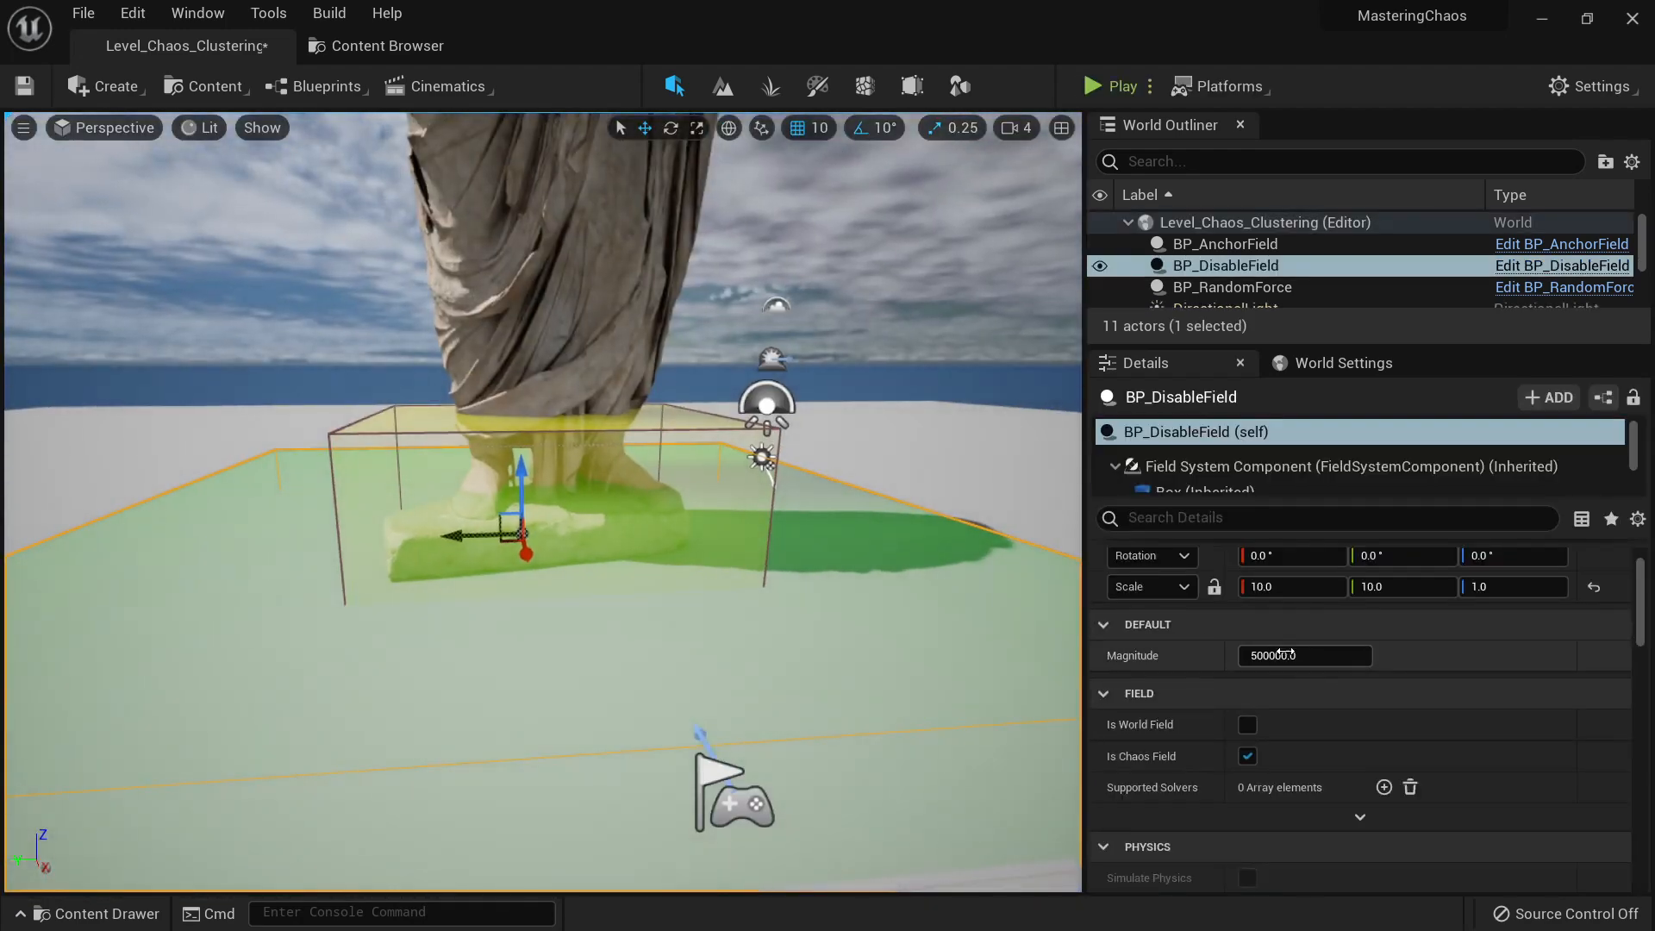
Step: Raise BP_DisableField to the middle of the statue's robe and play-test how the pieces inside it behave
scroll(685, 538, "down", 4)
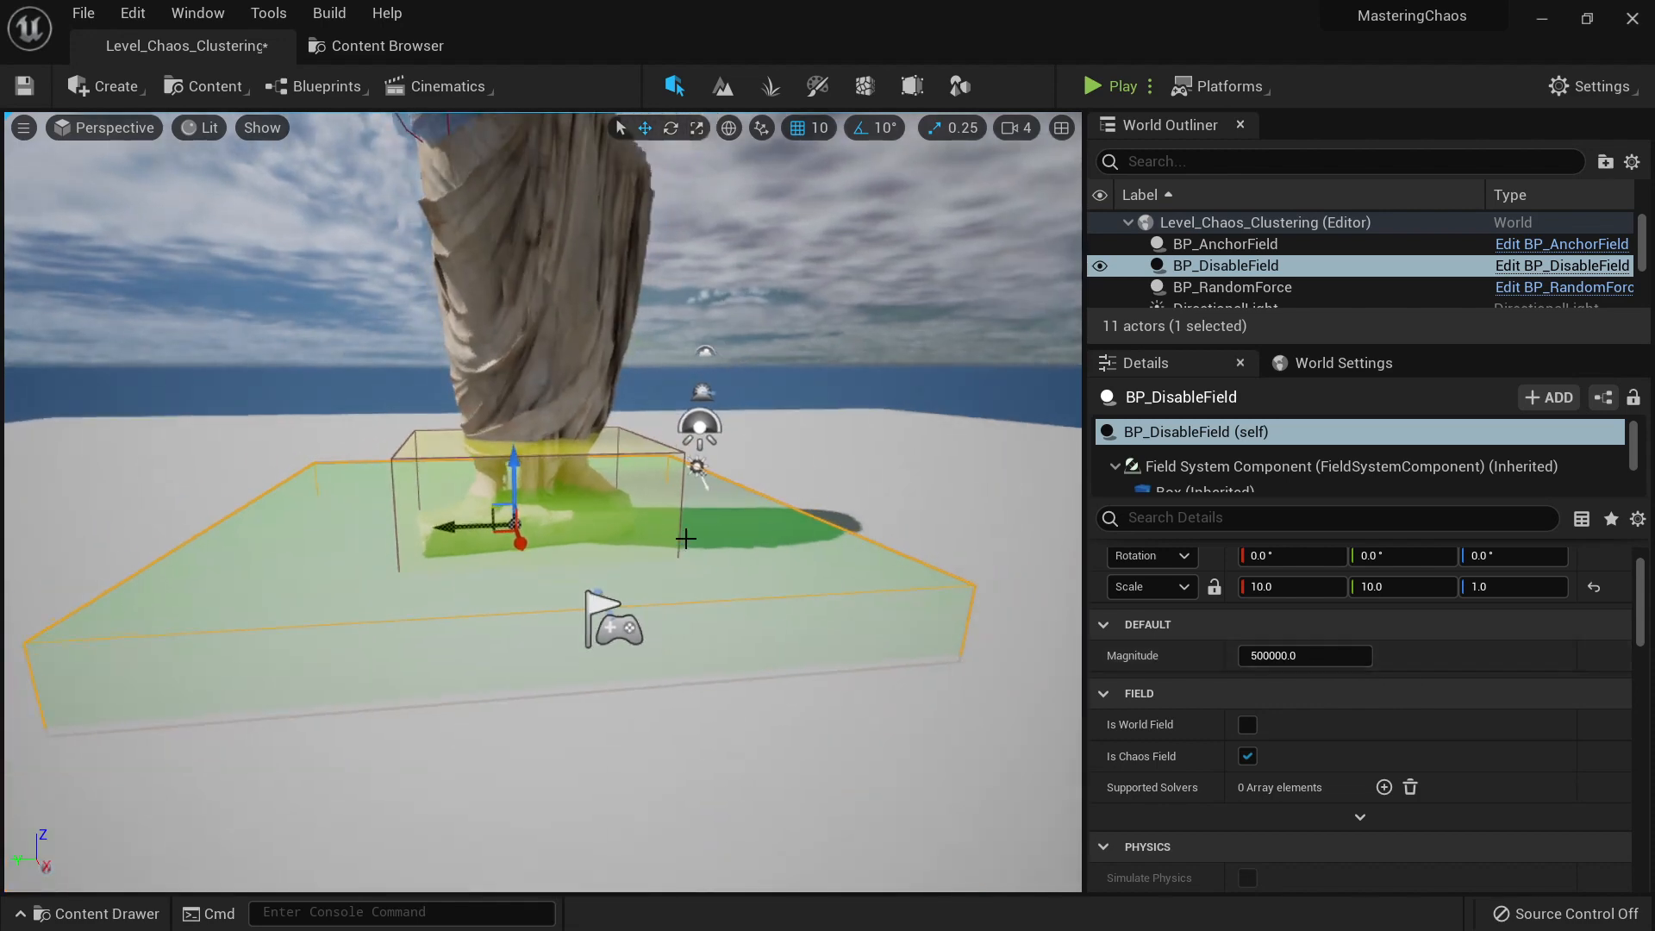
left_click_drag(514, 467, 519, 251)
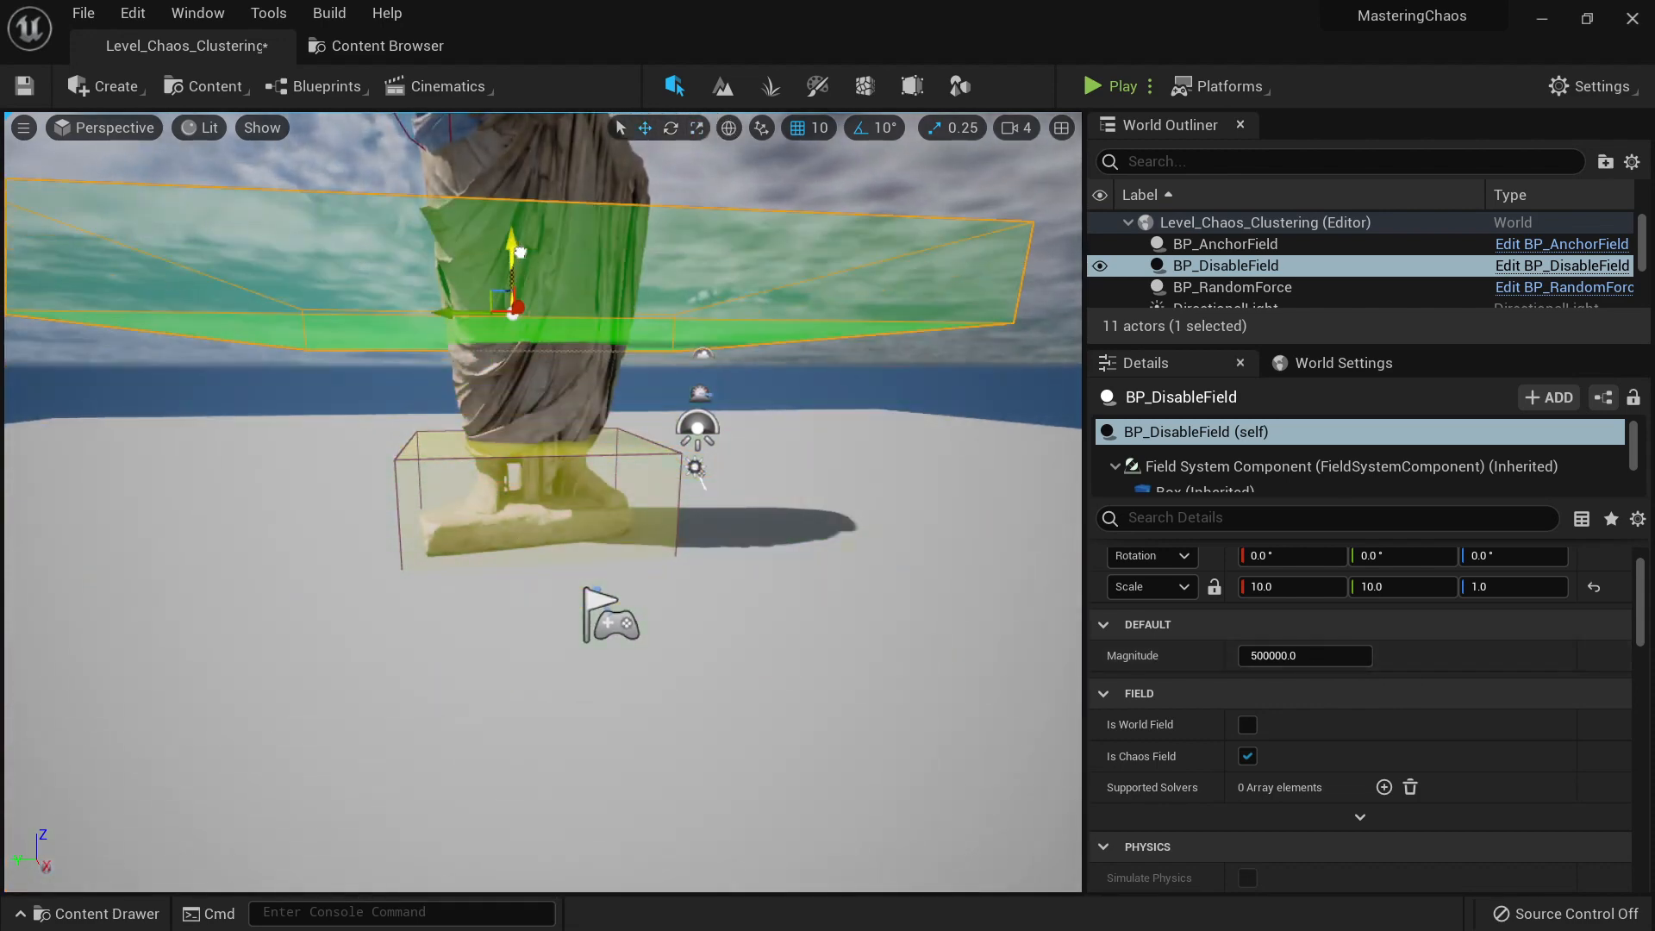
left_click(1119, 86)
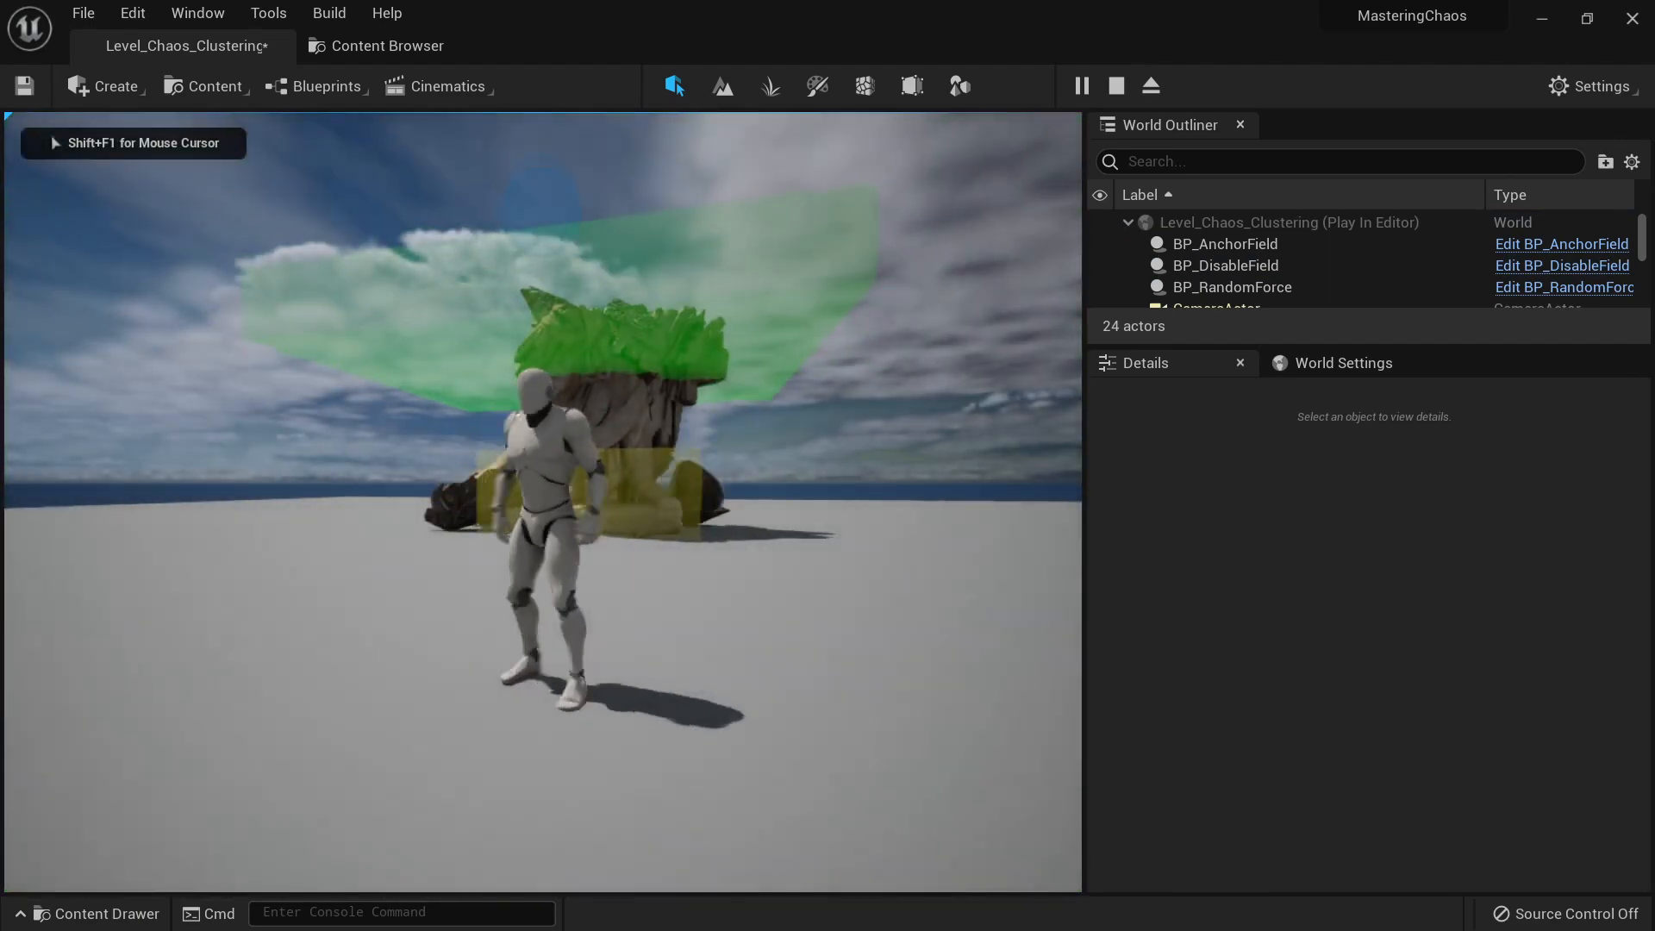
key("w")
key("a")
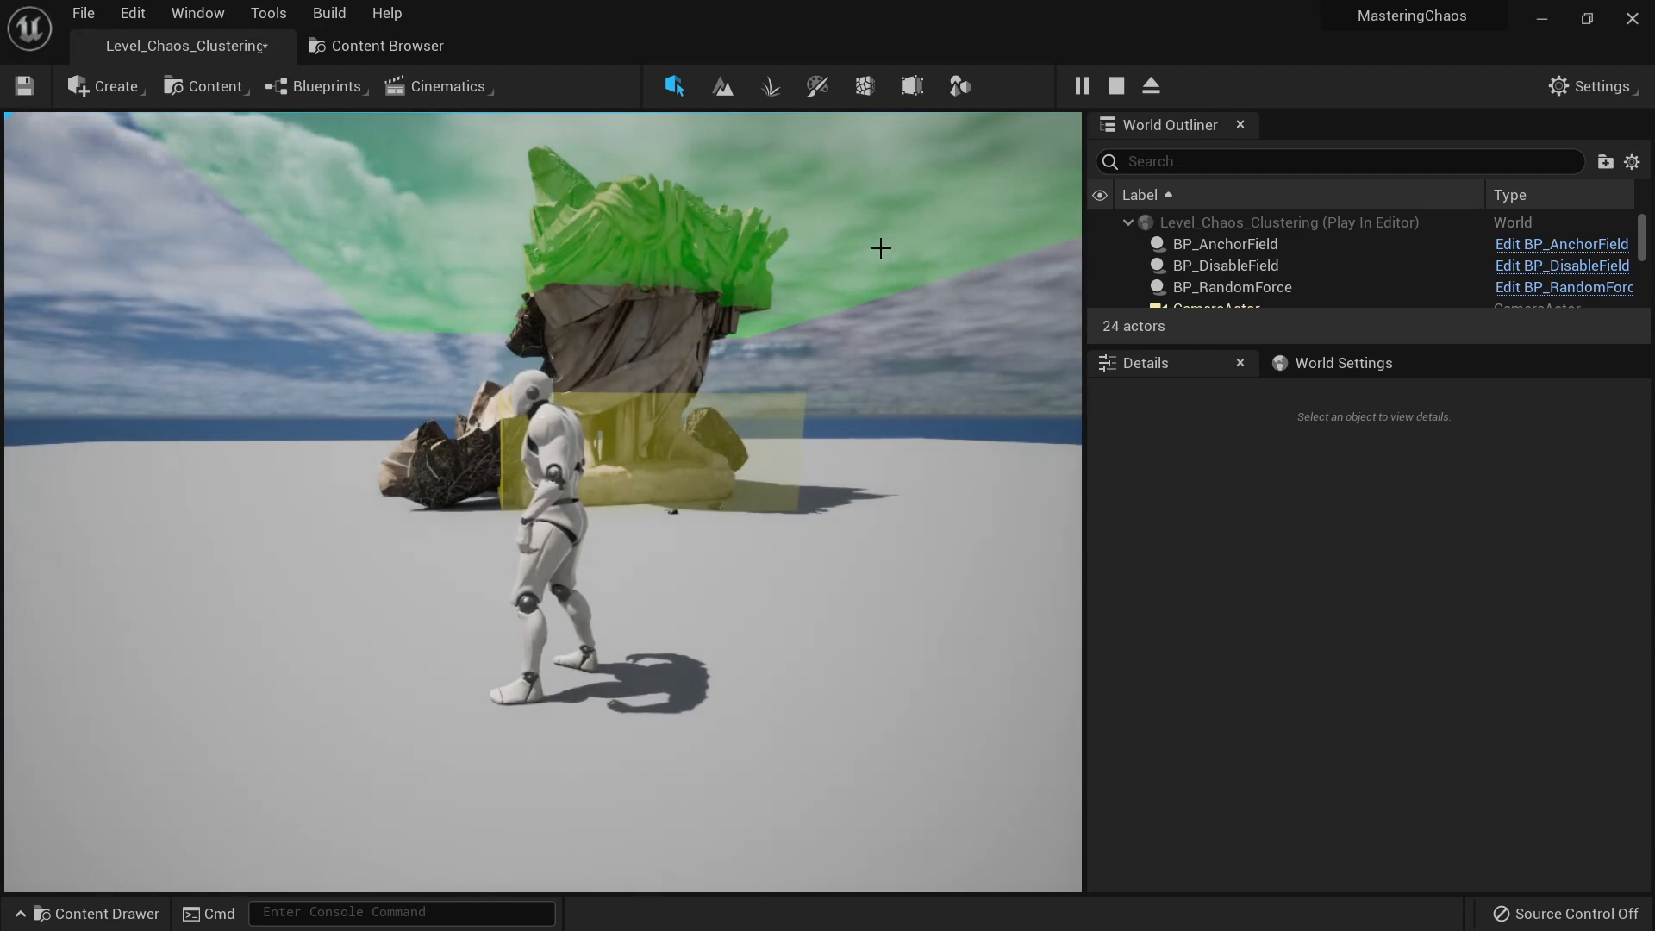
key("Escape")
Step: Place BP_DisableField back on the floor with a Z scale of 0.75 and play-test how the fallen pieces settle
left_click_drag(647, 415, 625, 556)
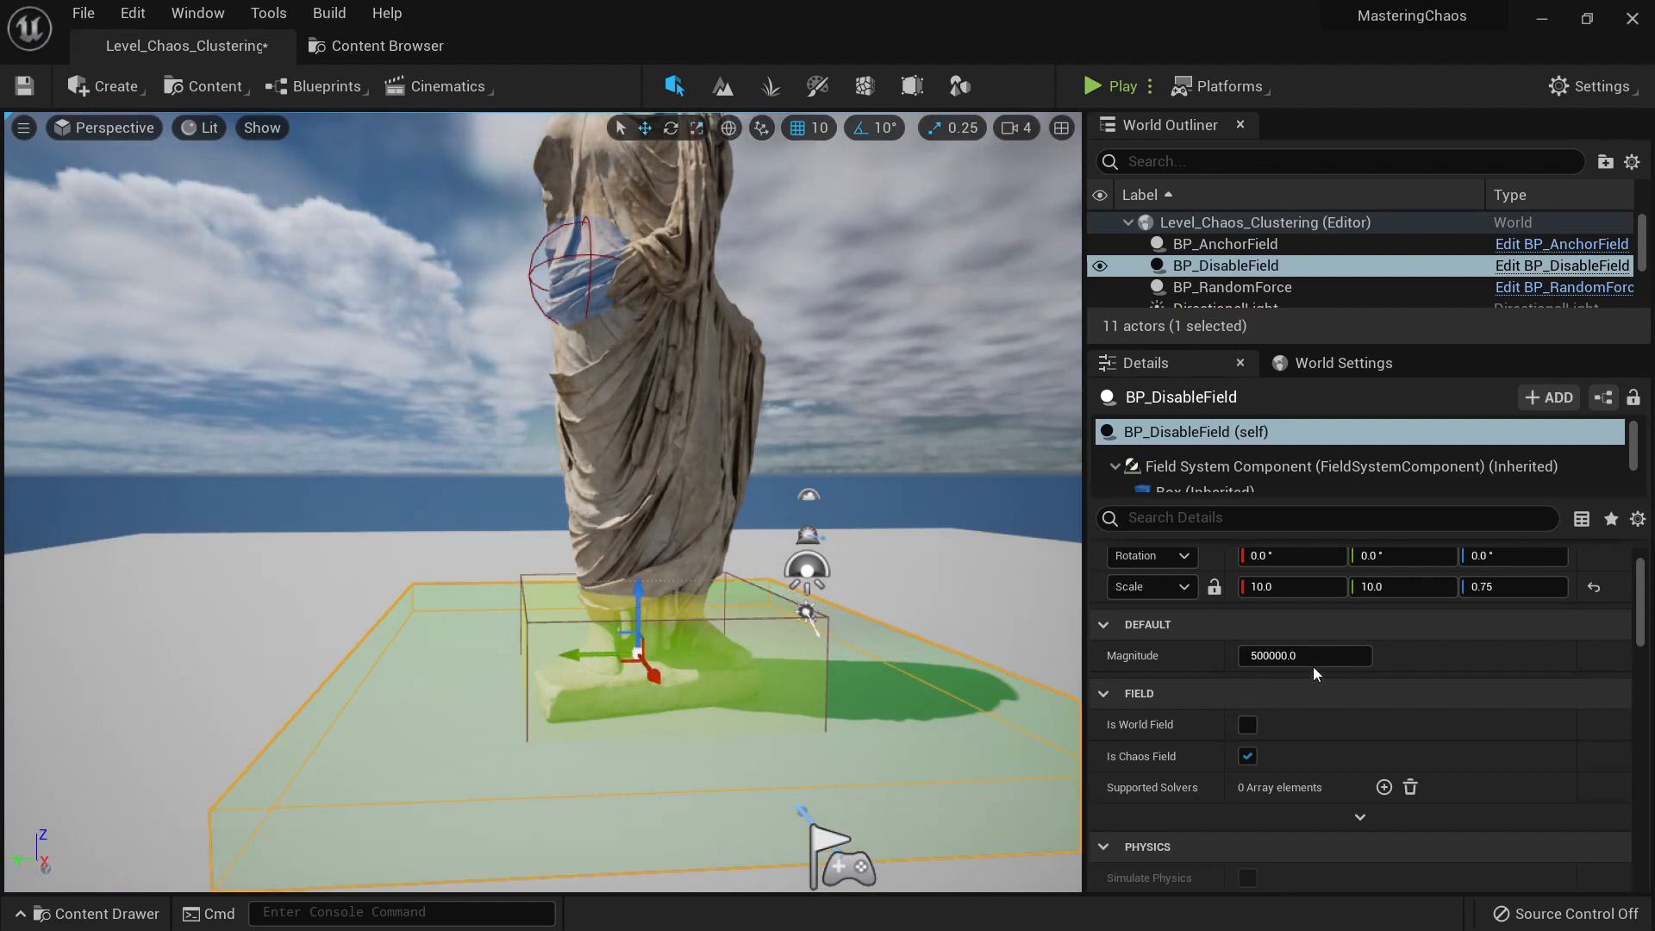
left_click(1108, 86)
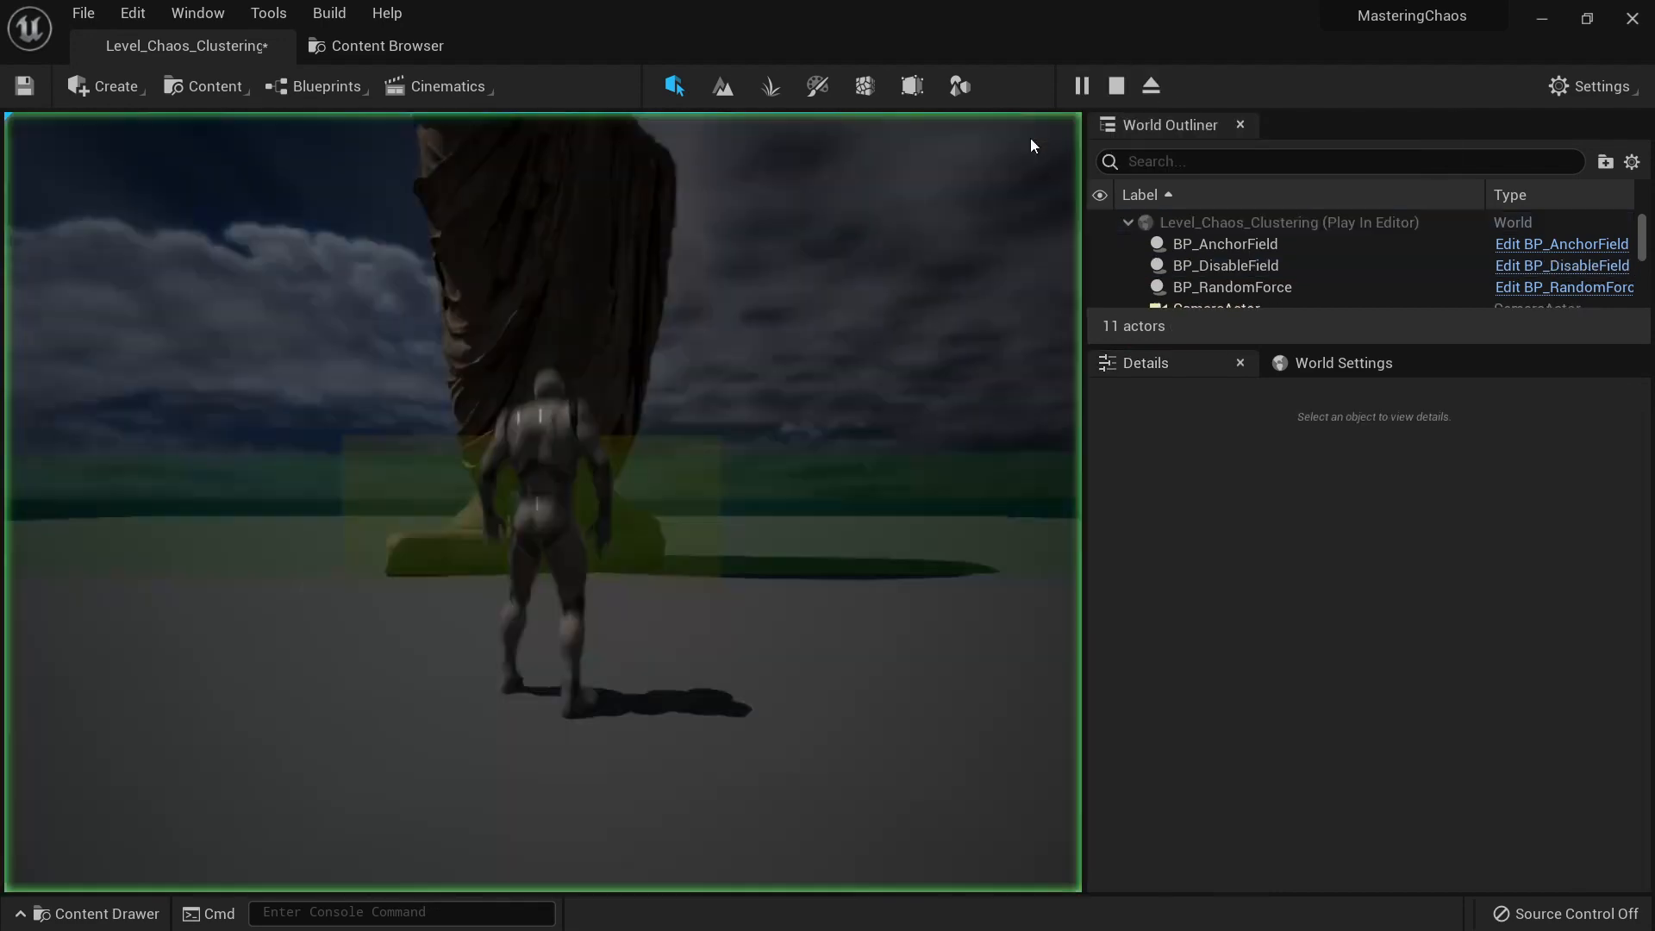
key("s")
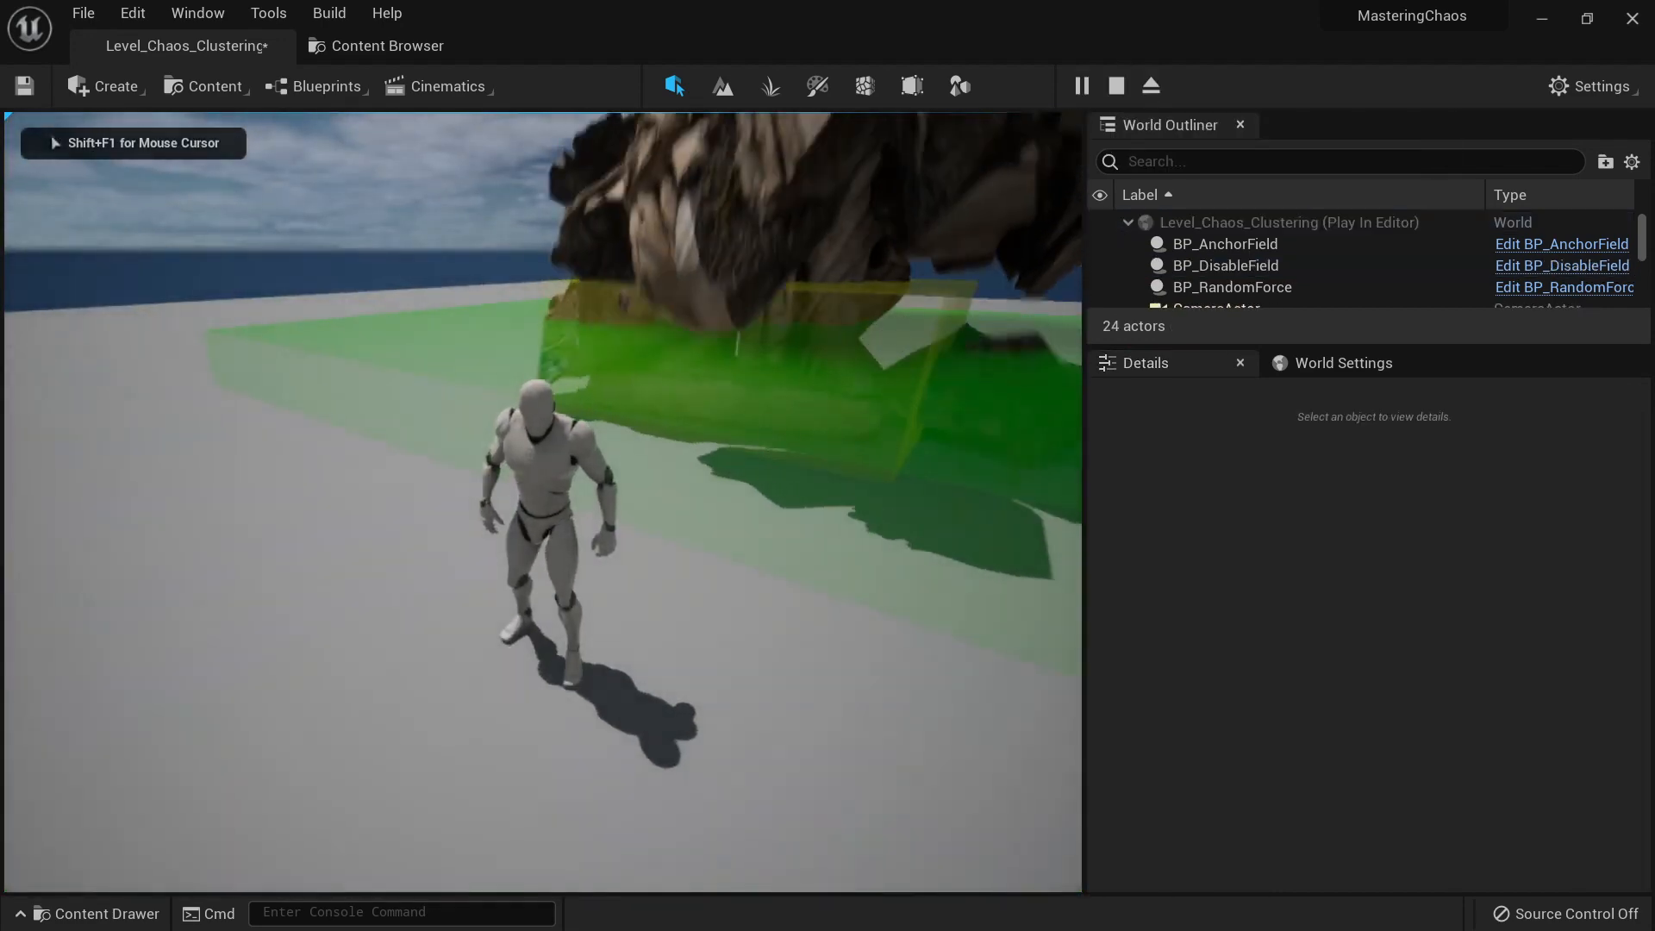
key("w")
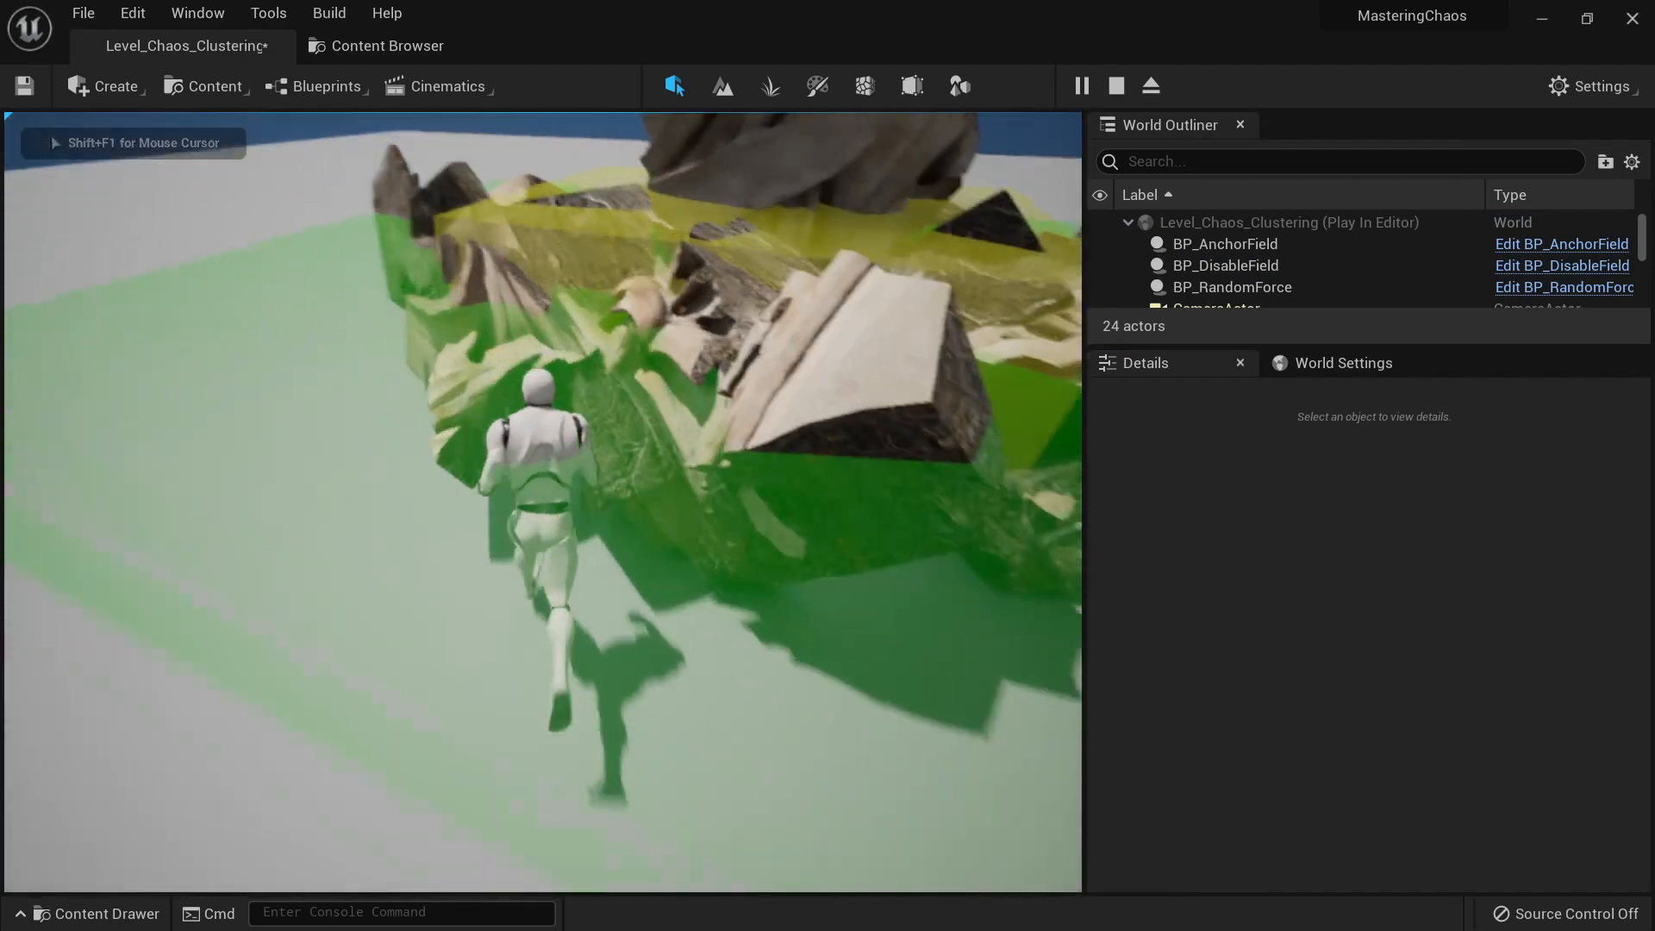
key("s")
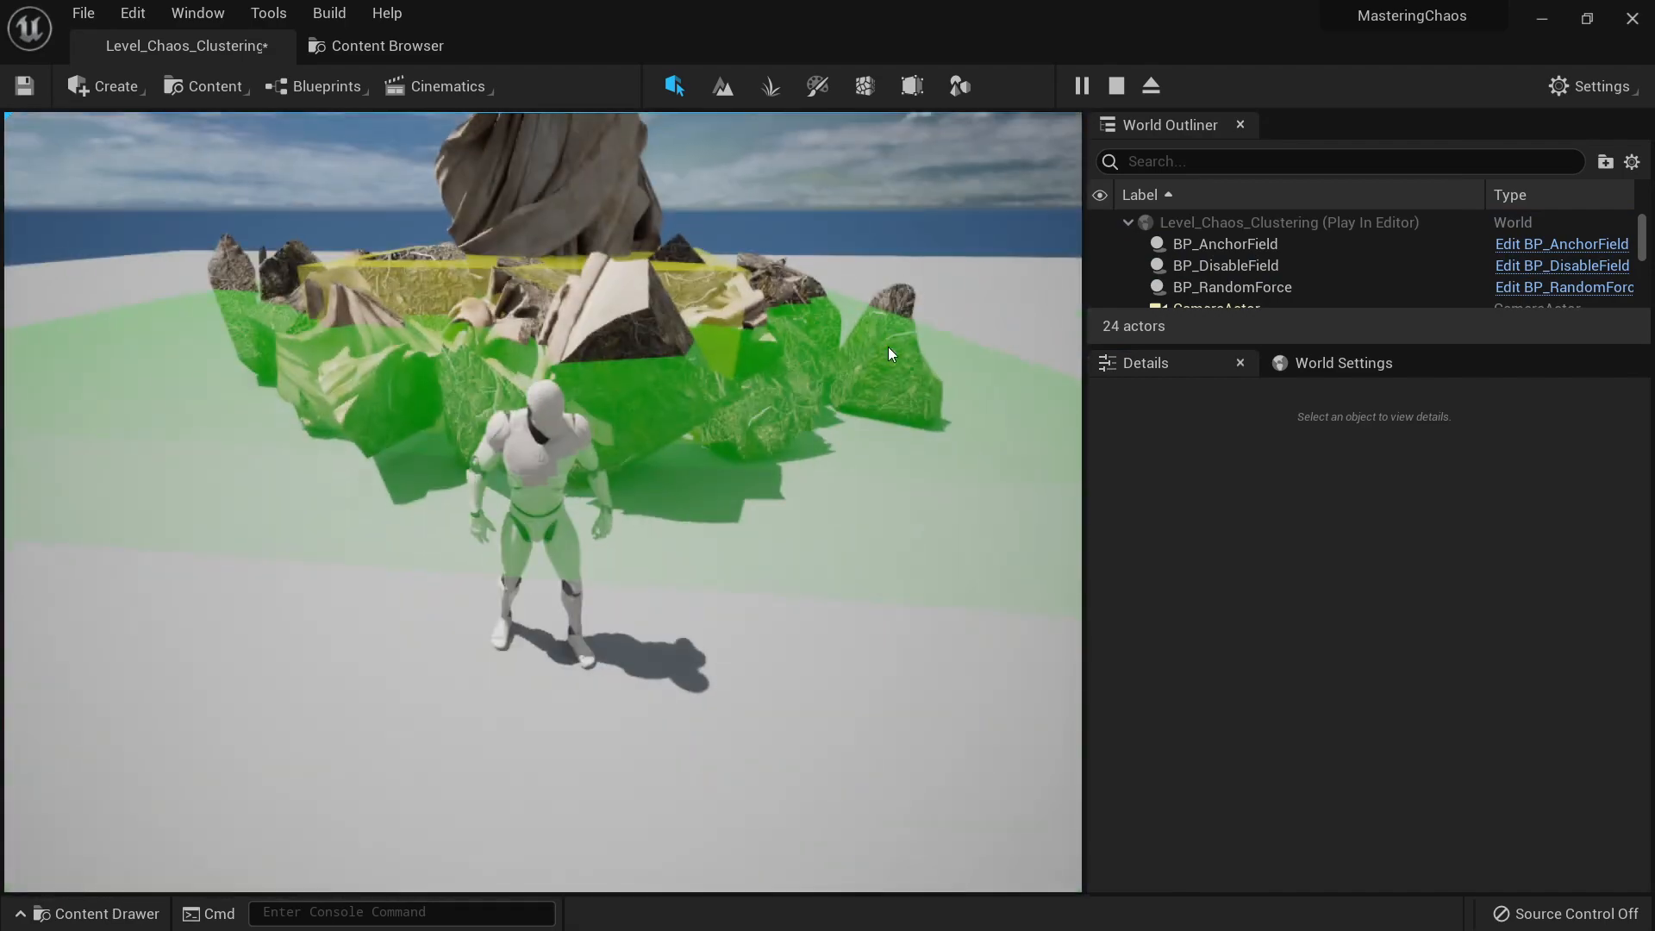
key("Escape")
Step: Set the Magnitude of BP_DisableField to 10
right_click_drag(794, 440, 782, 366)
key("s")
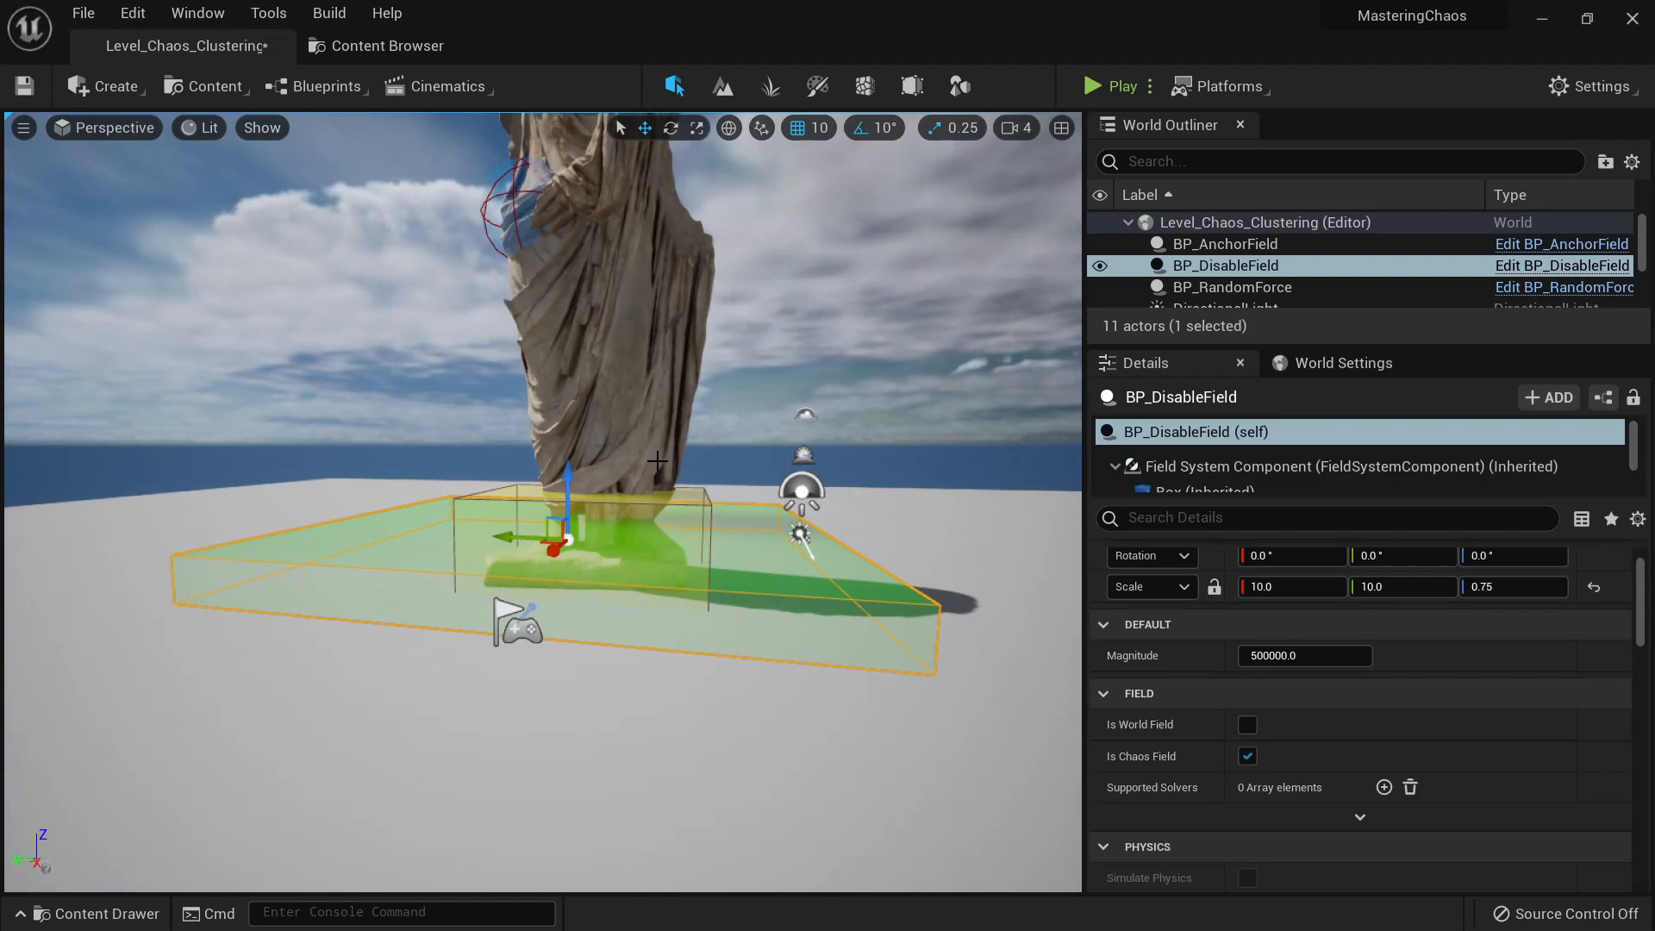
key("w")
right_click_drag(657, 462, 804, 470)
key("a")
key("s")
key("q")
key("e")
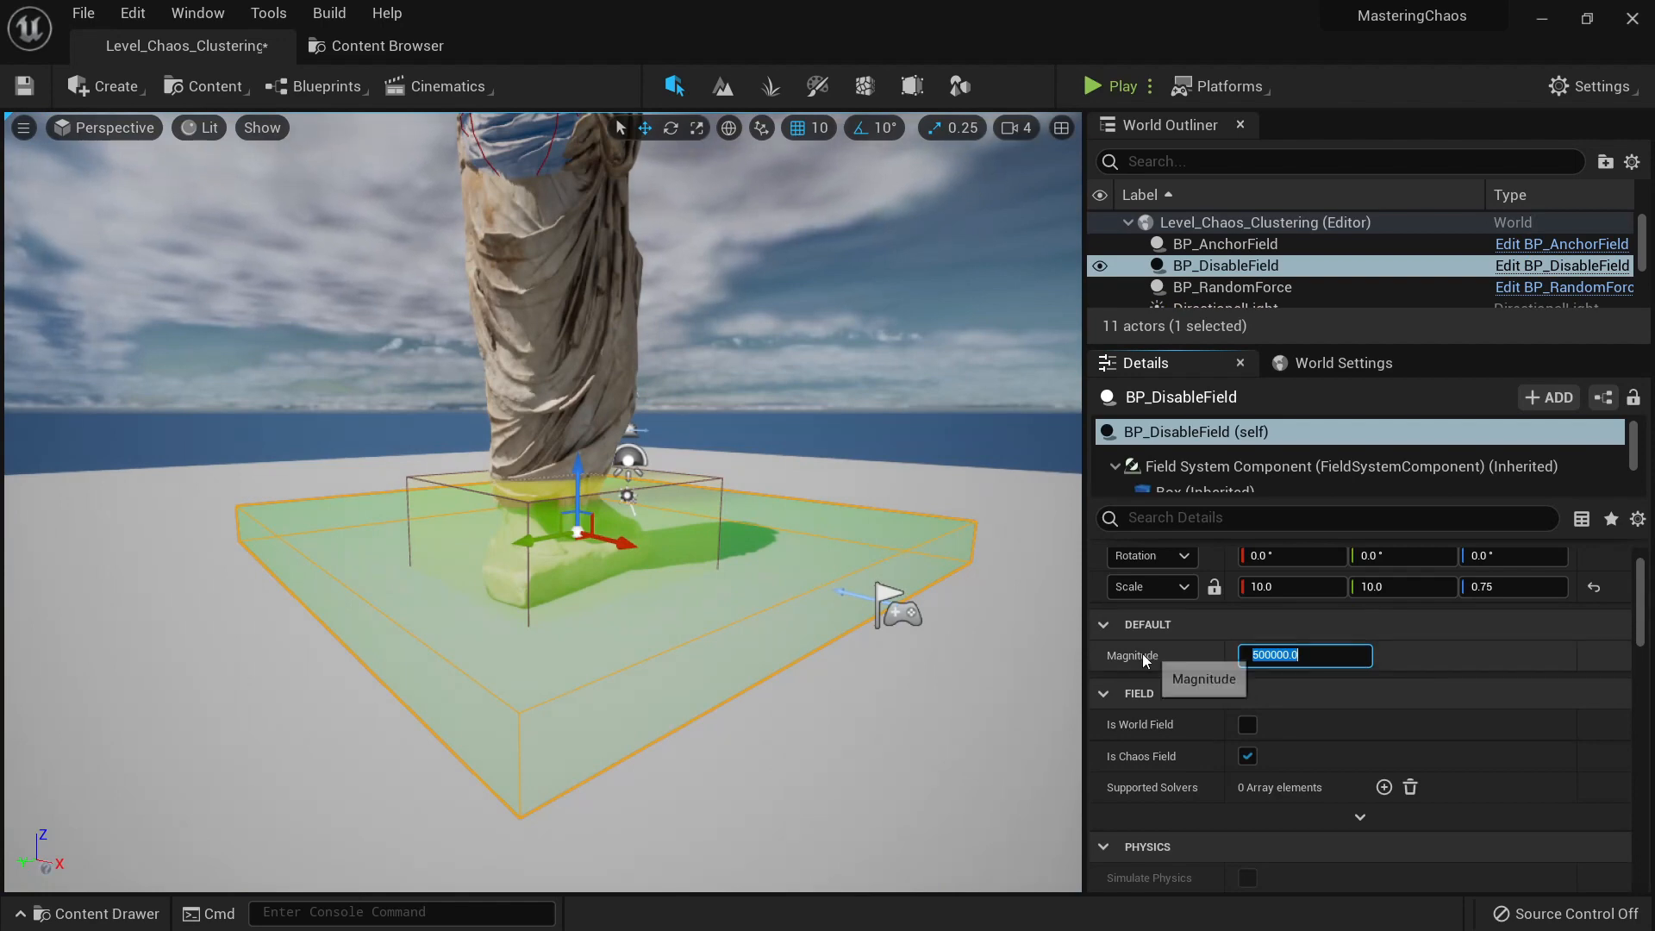
right_click_drag(957, 612, 905, 599)
key("d")
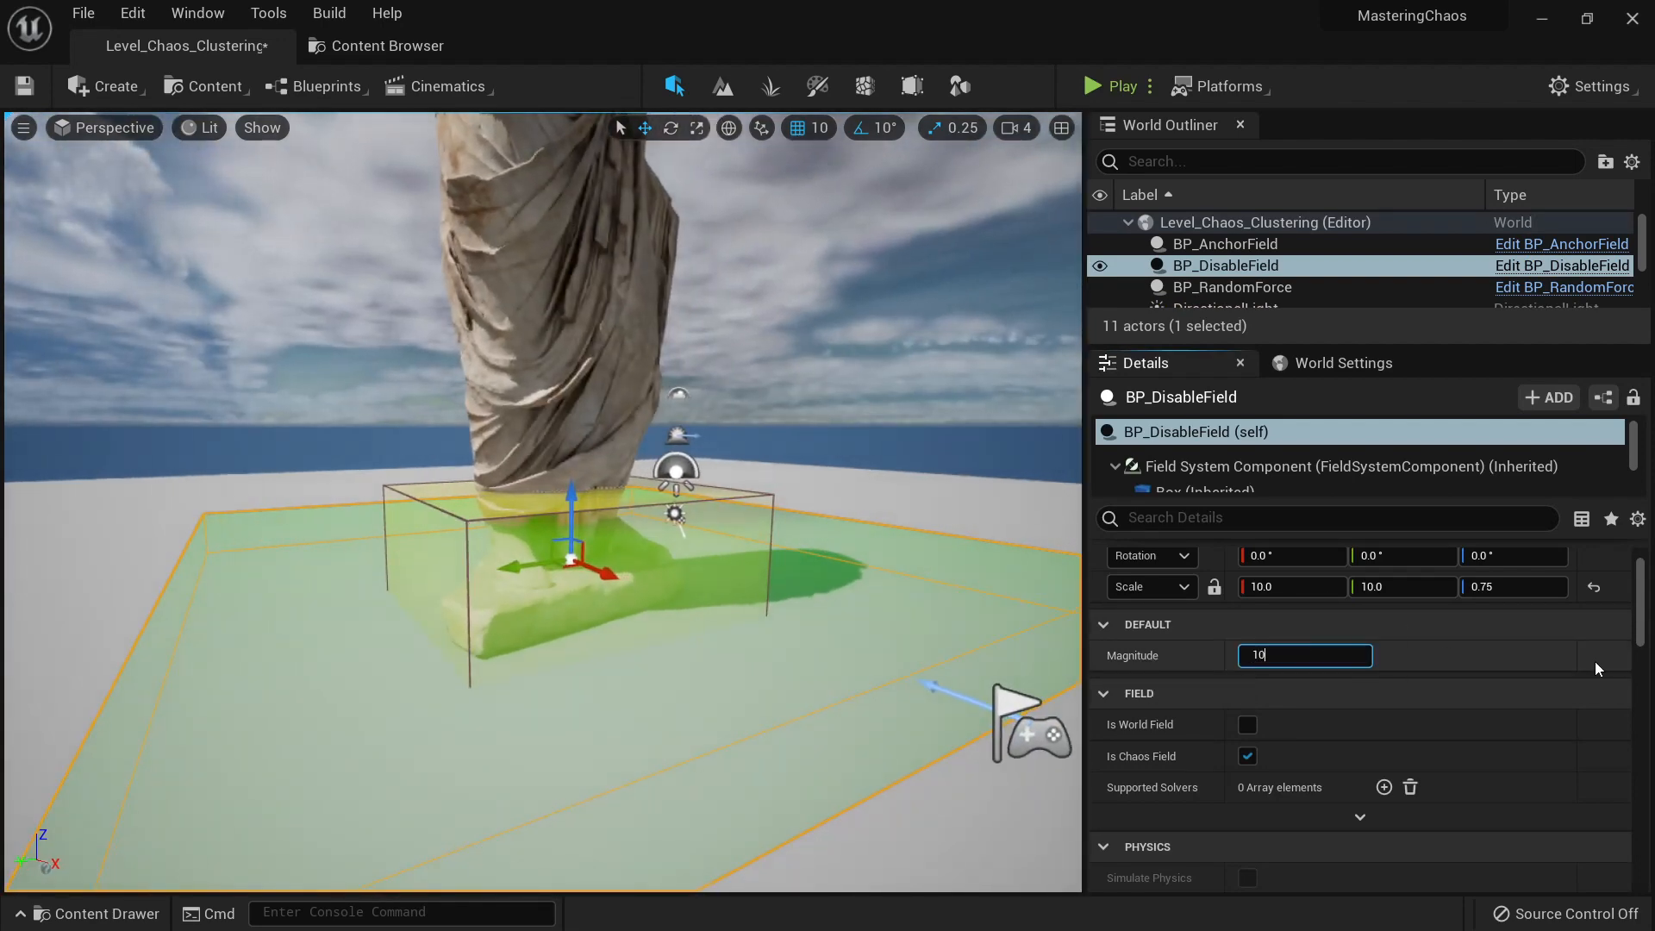
Step: Play-test the level with the reduced Magnitude, running the character around the fallen pieces at the edge of the disable field
left_click(1138, 80)
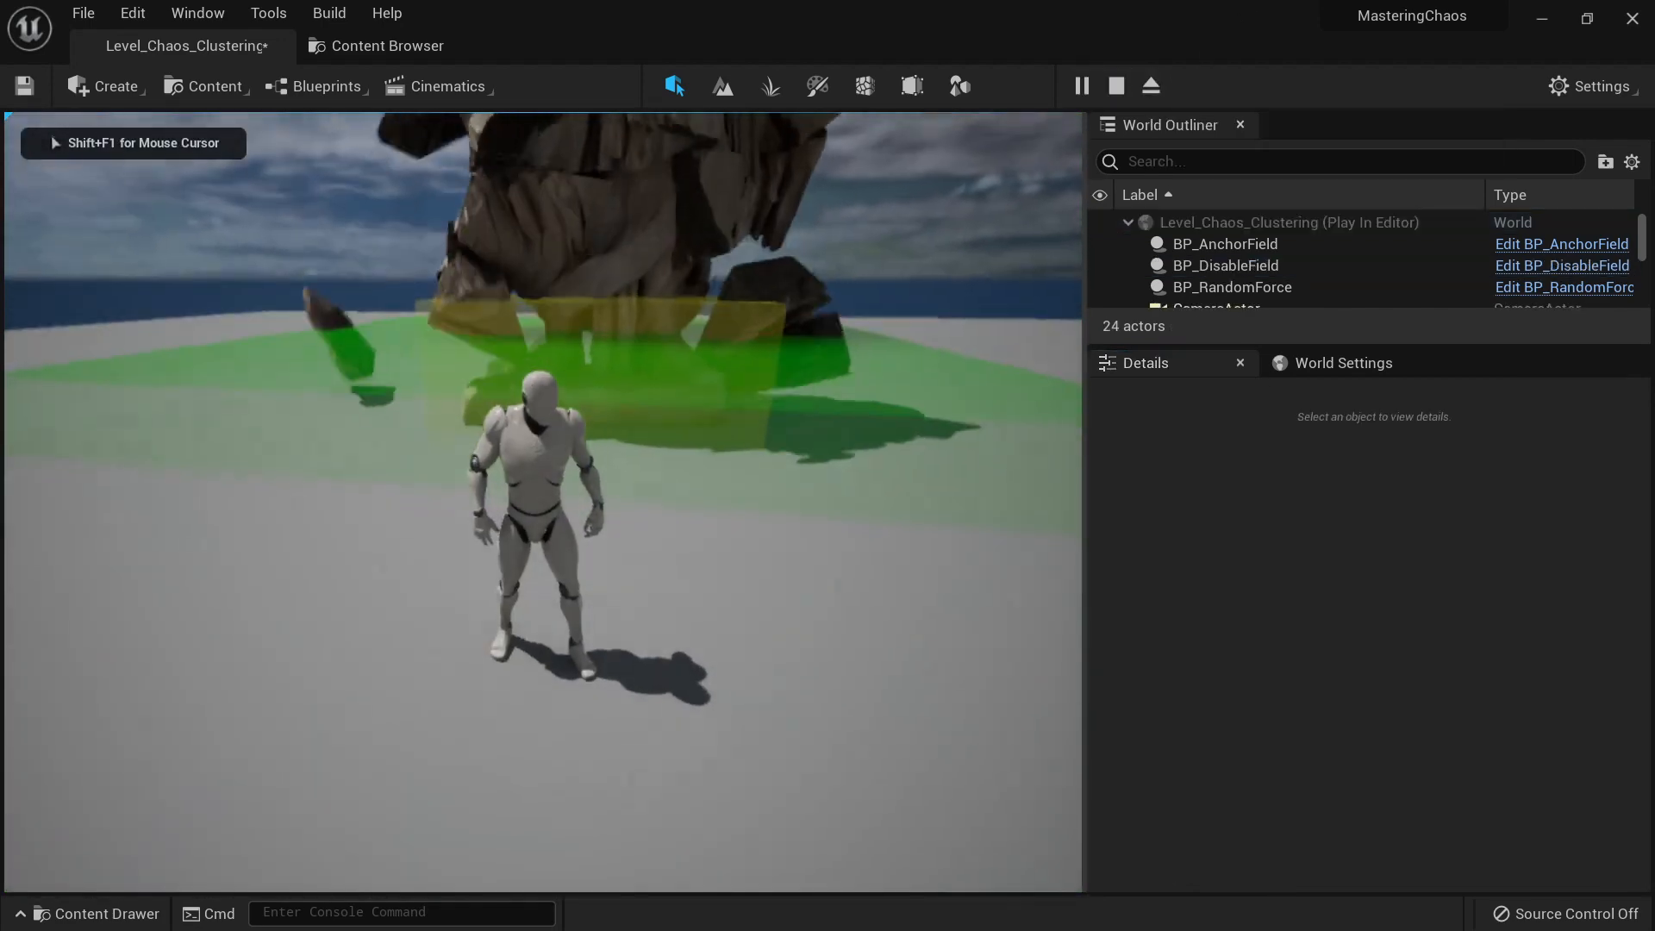
key("a")
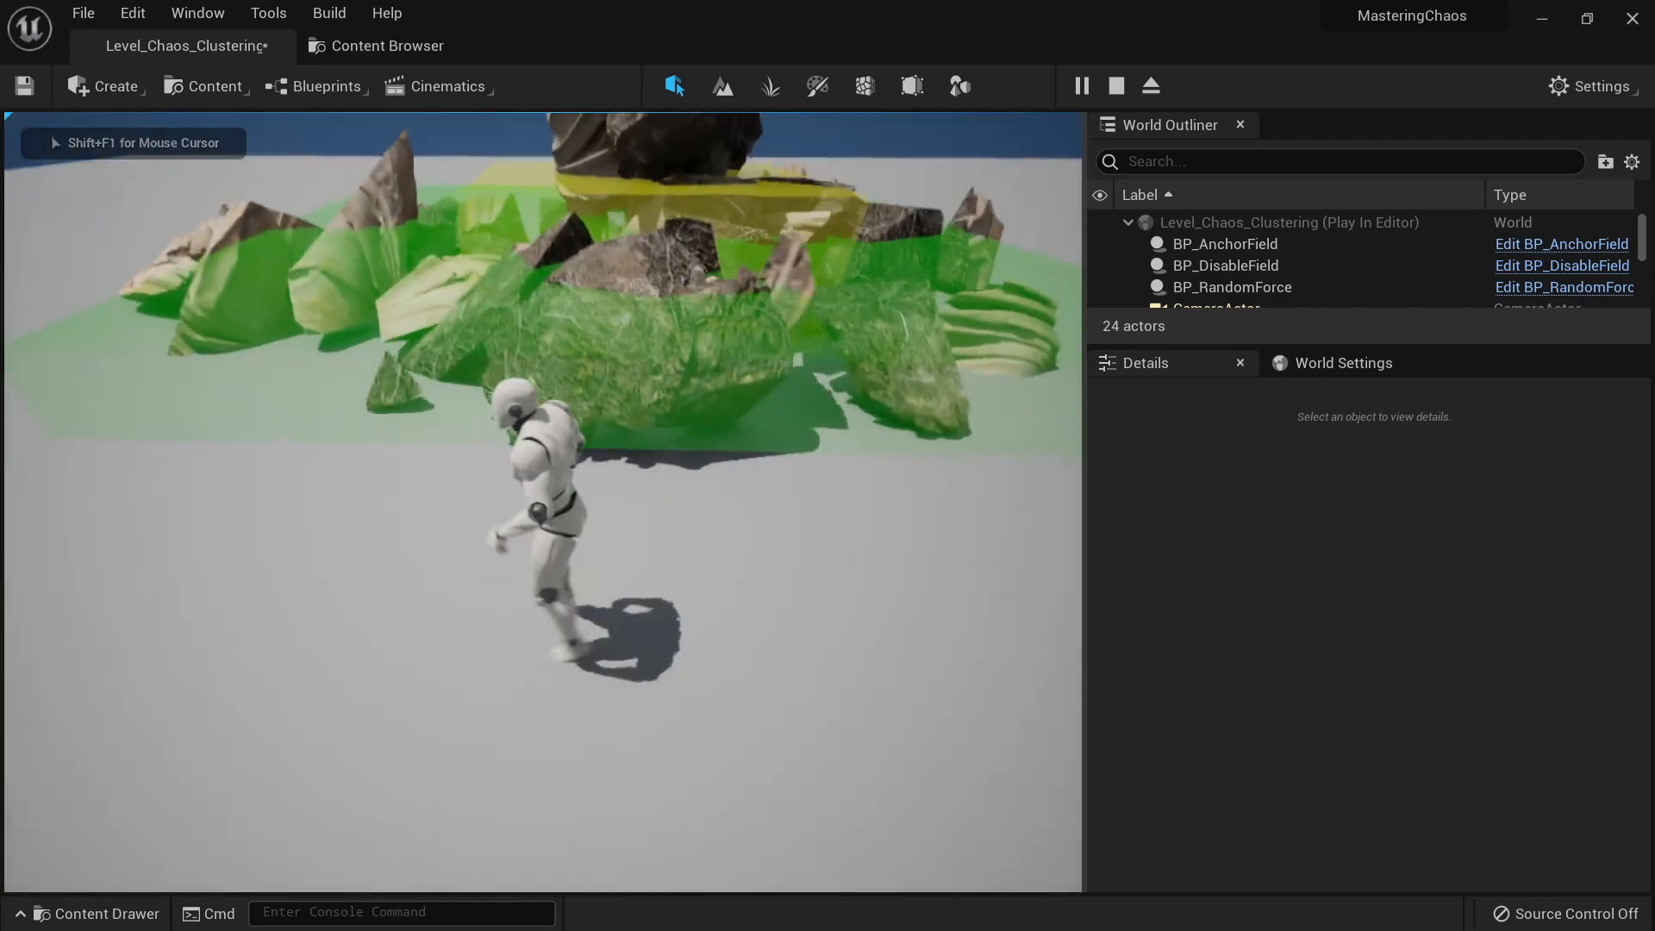
key("w")
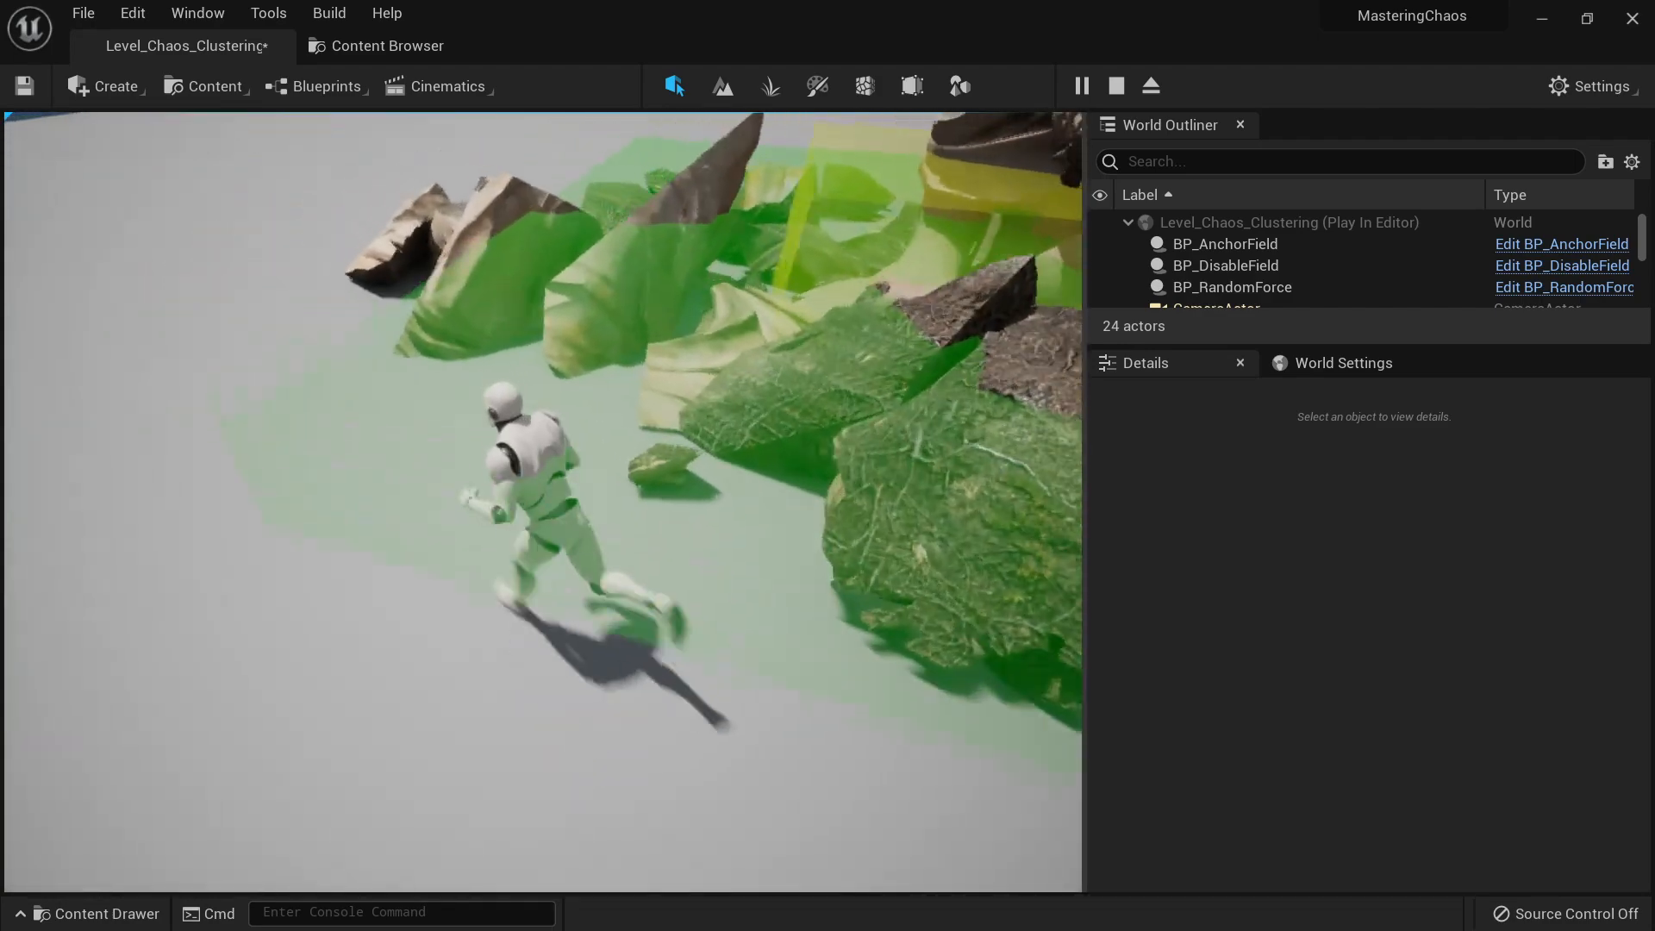
key("d")
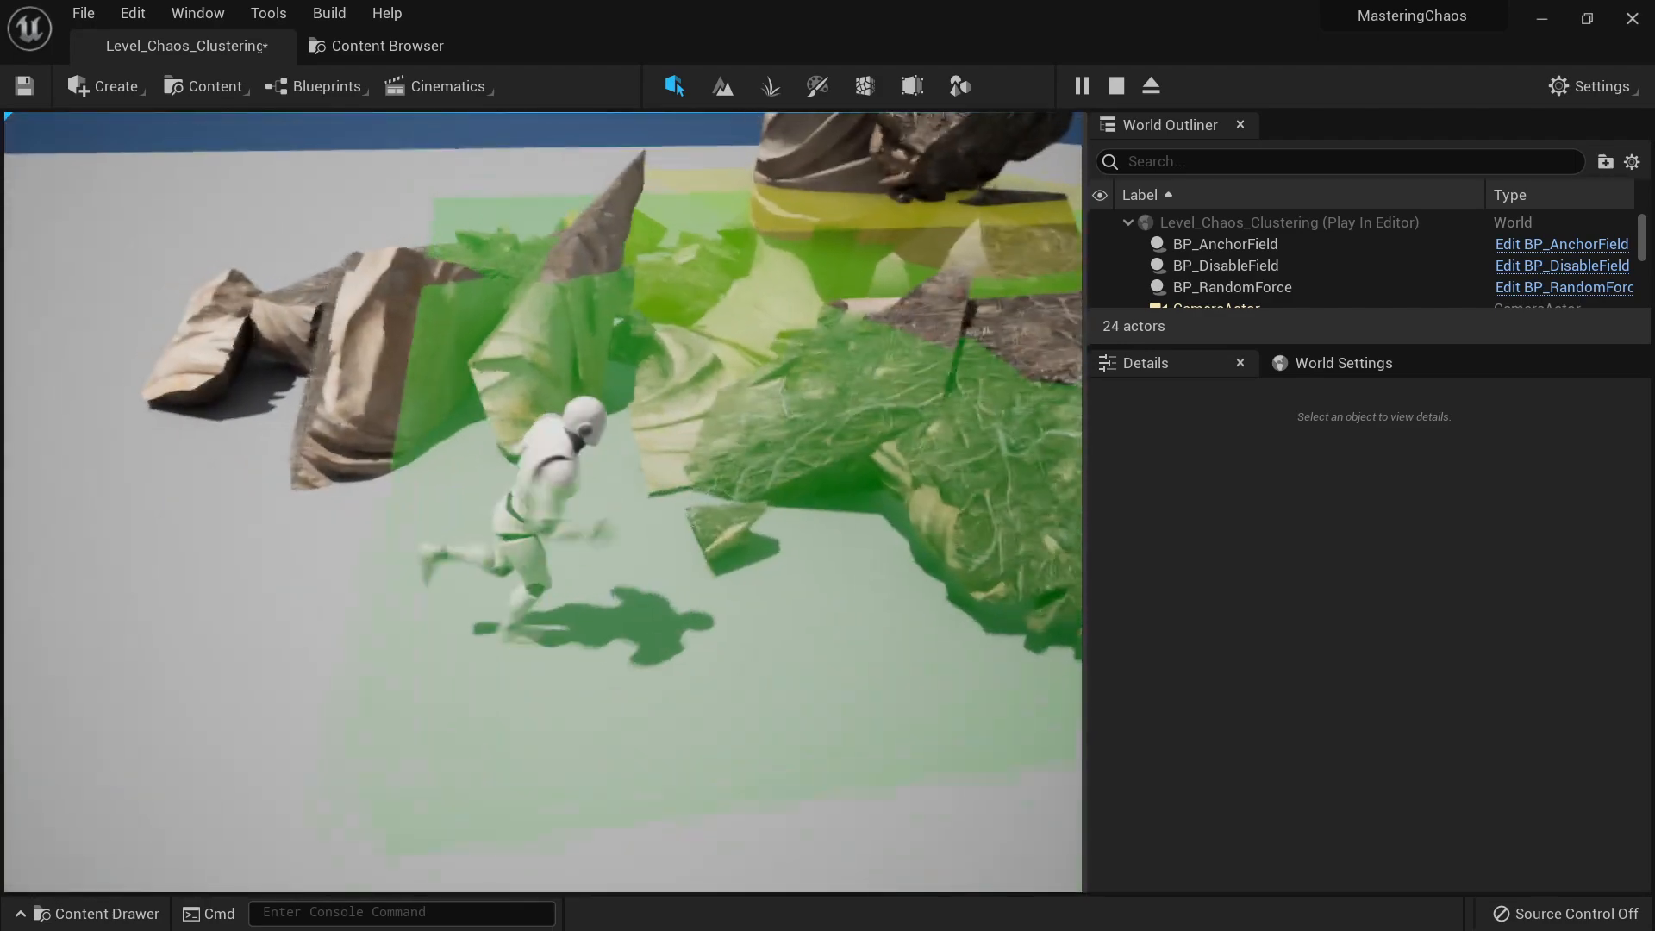
key("w")
key("s")
key("w")
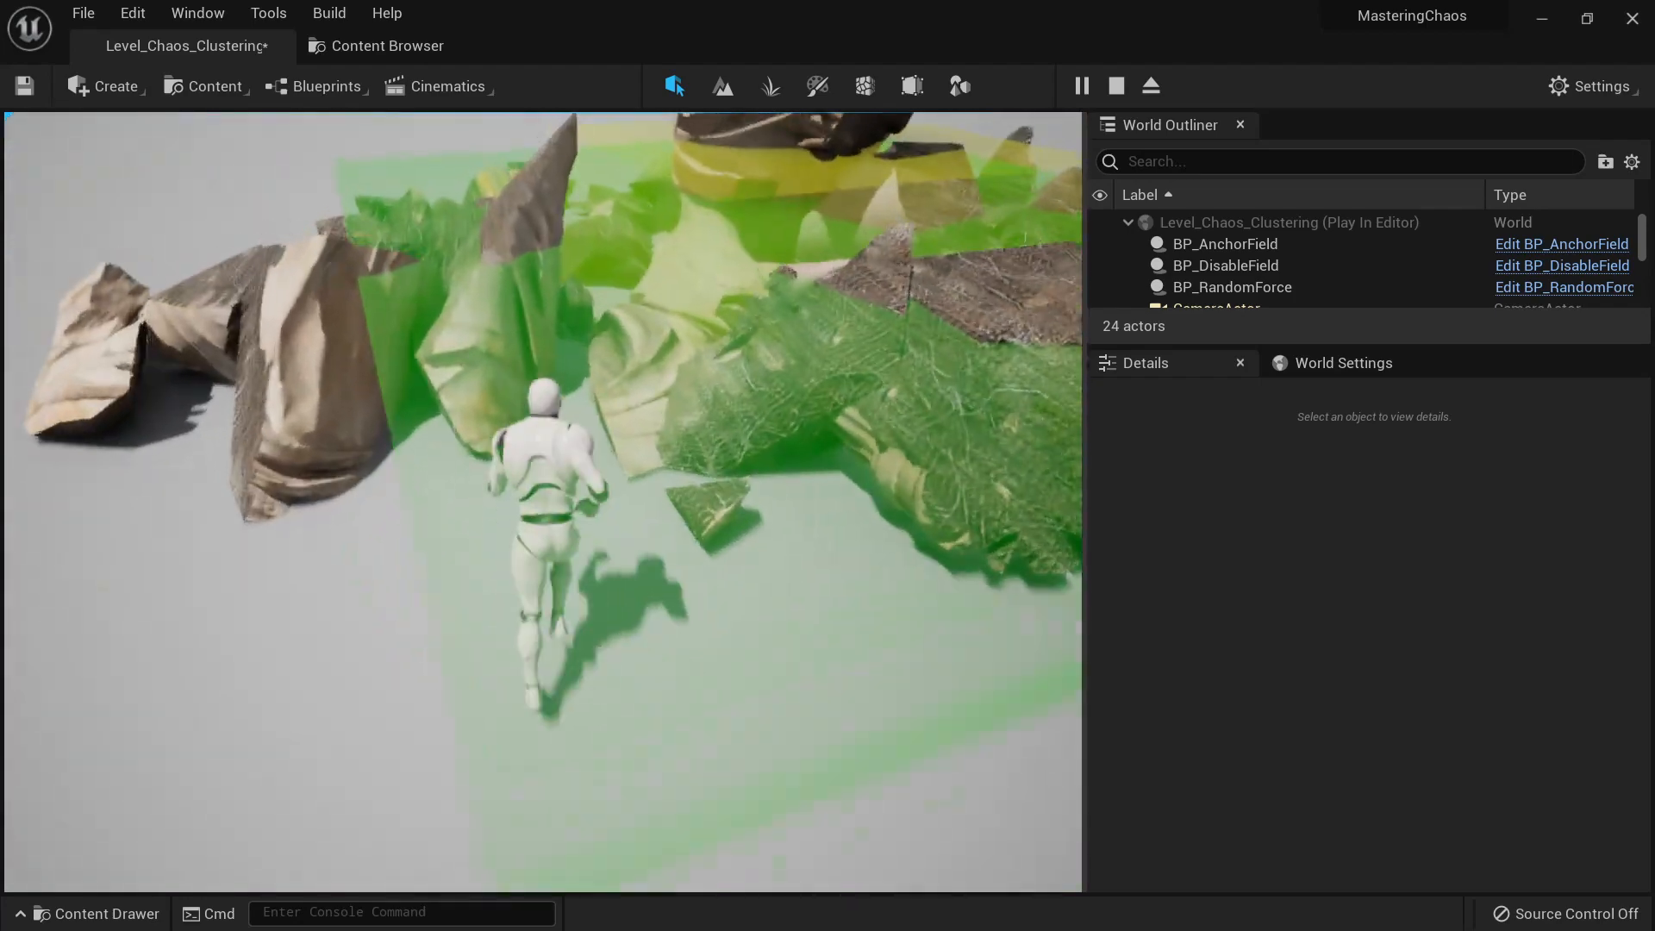
key("Escape")
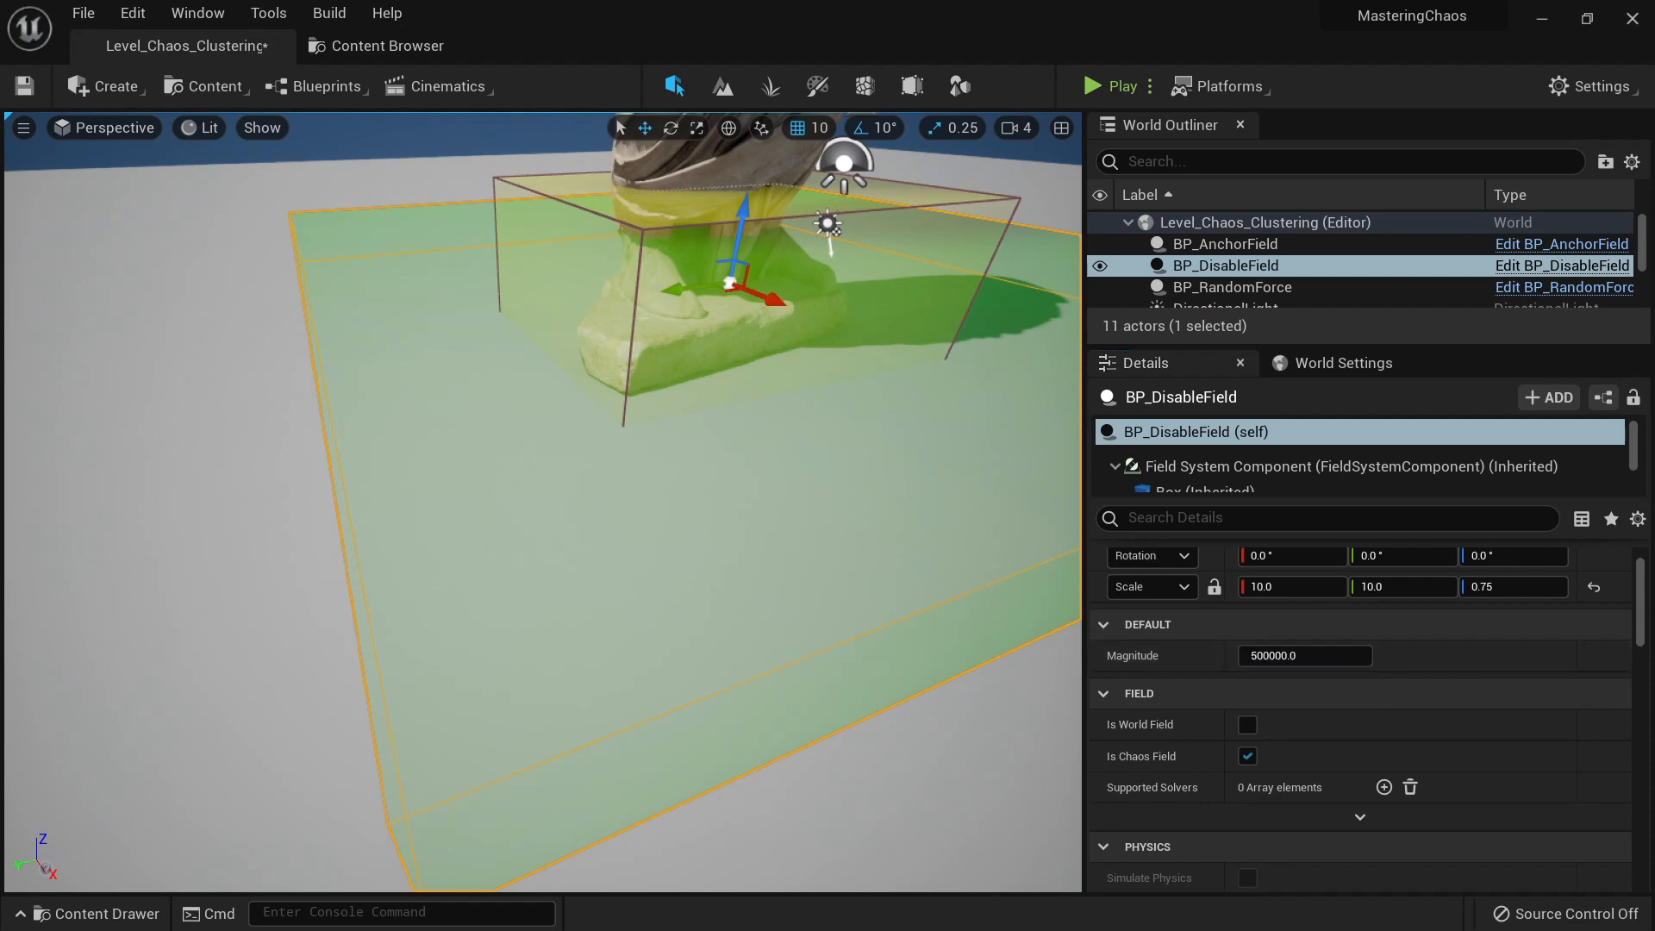
Step: Play-test the level with BP_DisableField at its default Magnitude of 500000, running the character into the broken statue pieces
right_click_drag(741, 483, 802, 328)
left_click(1095, 86)
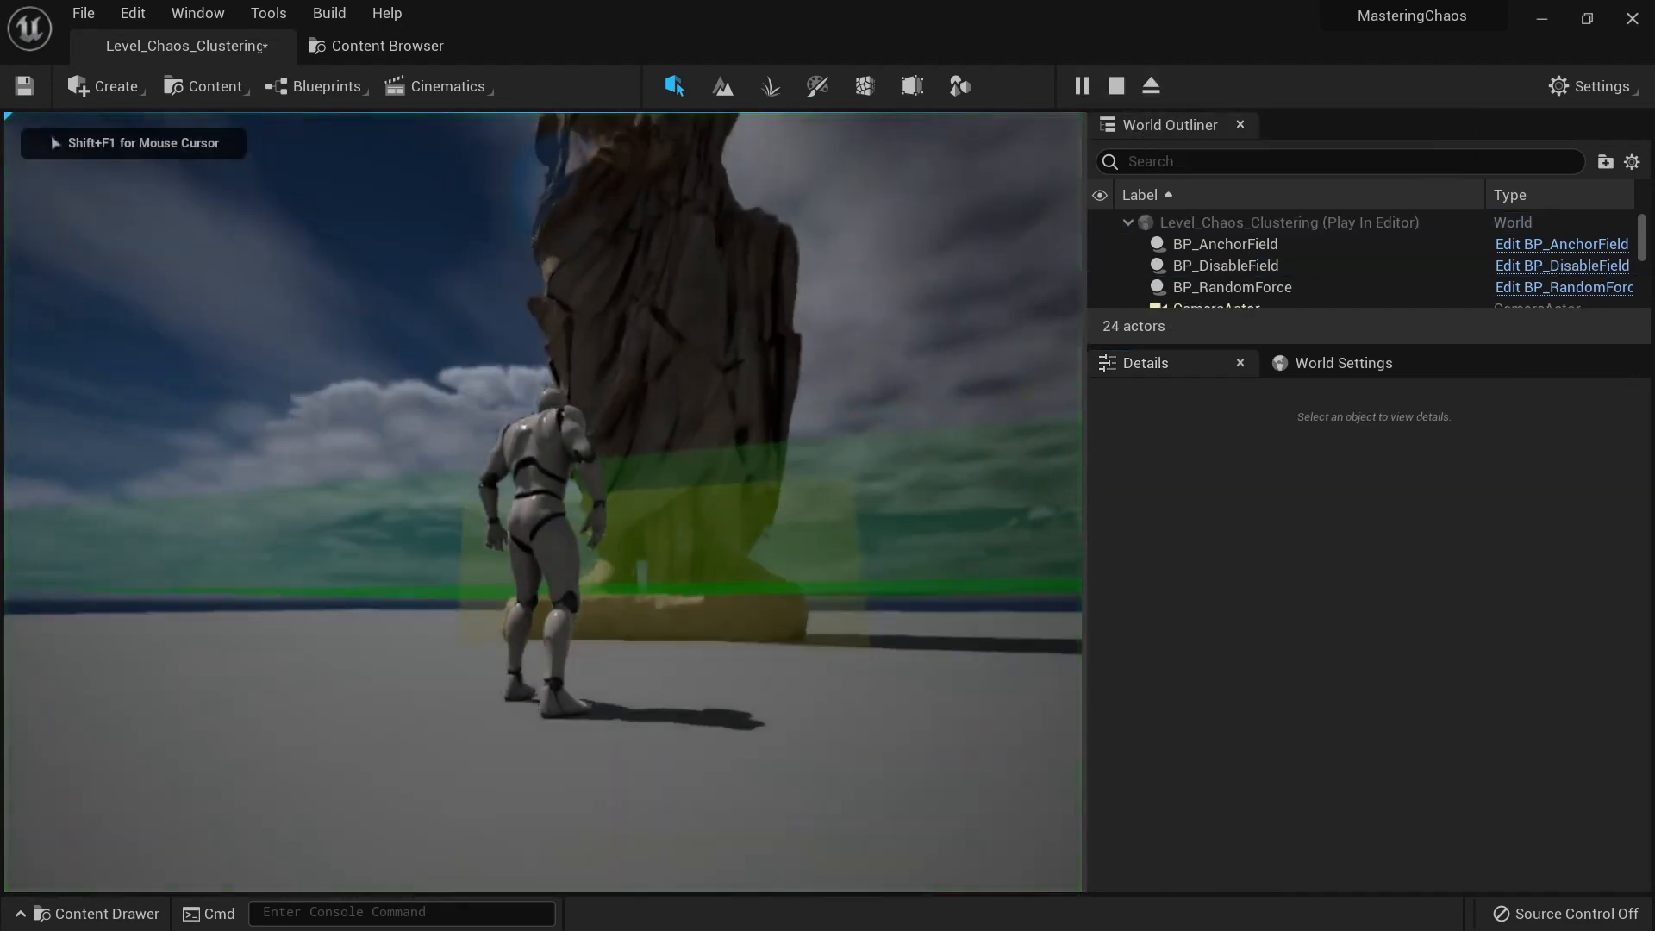
key("w")
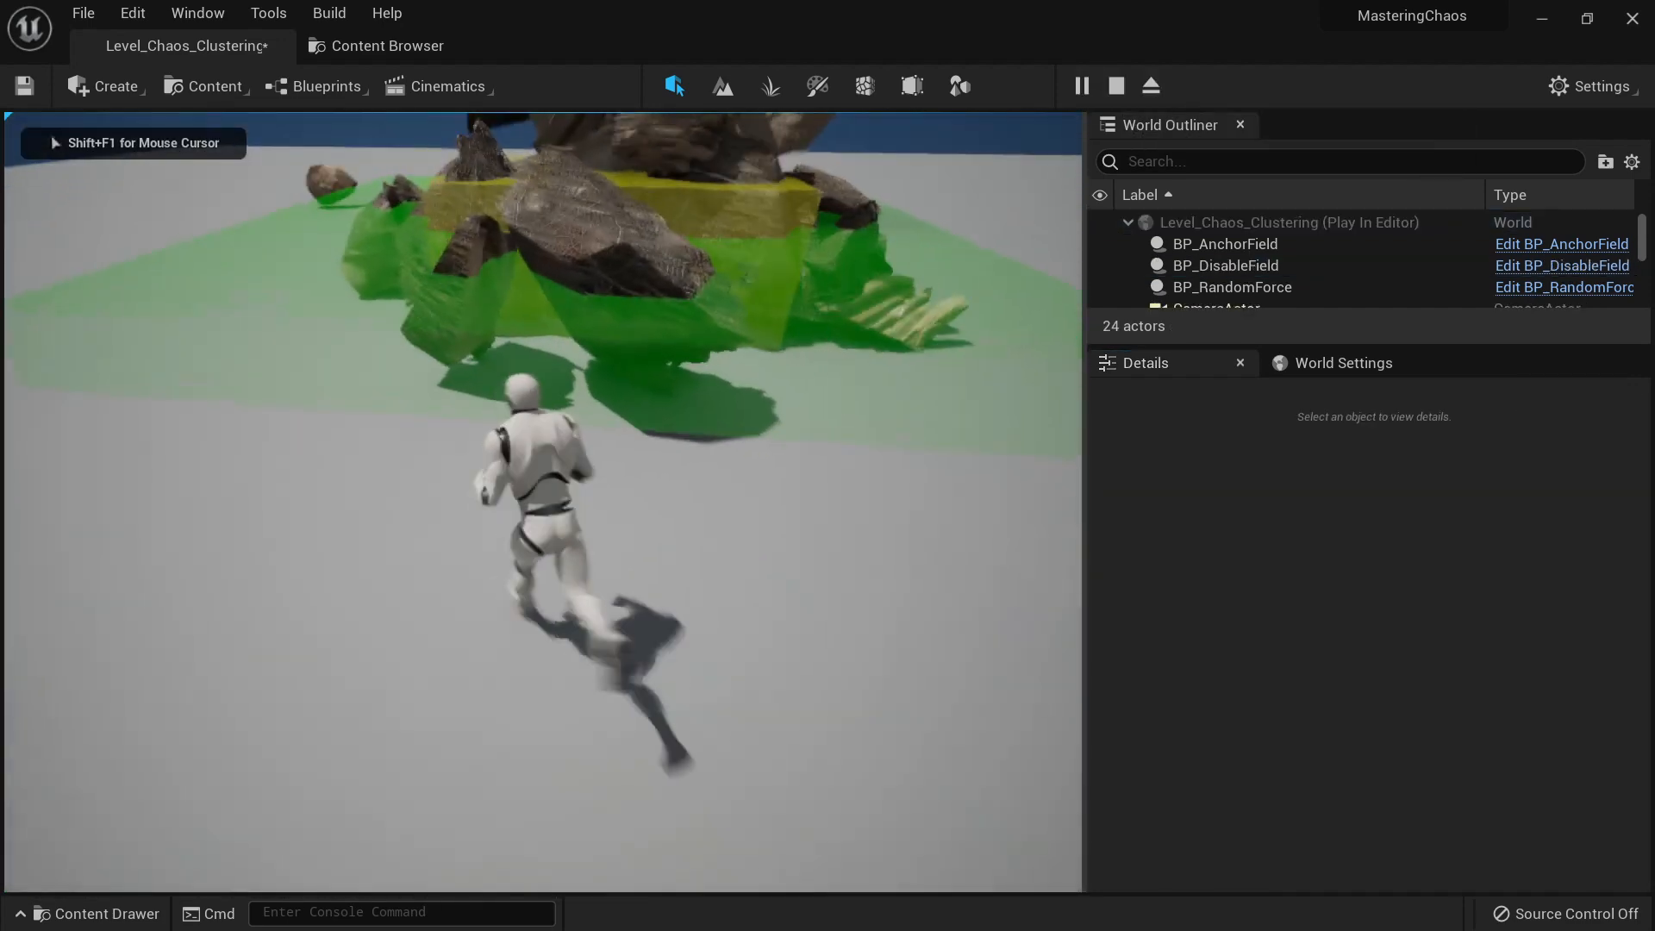
key("w")
key("d")
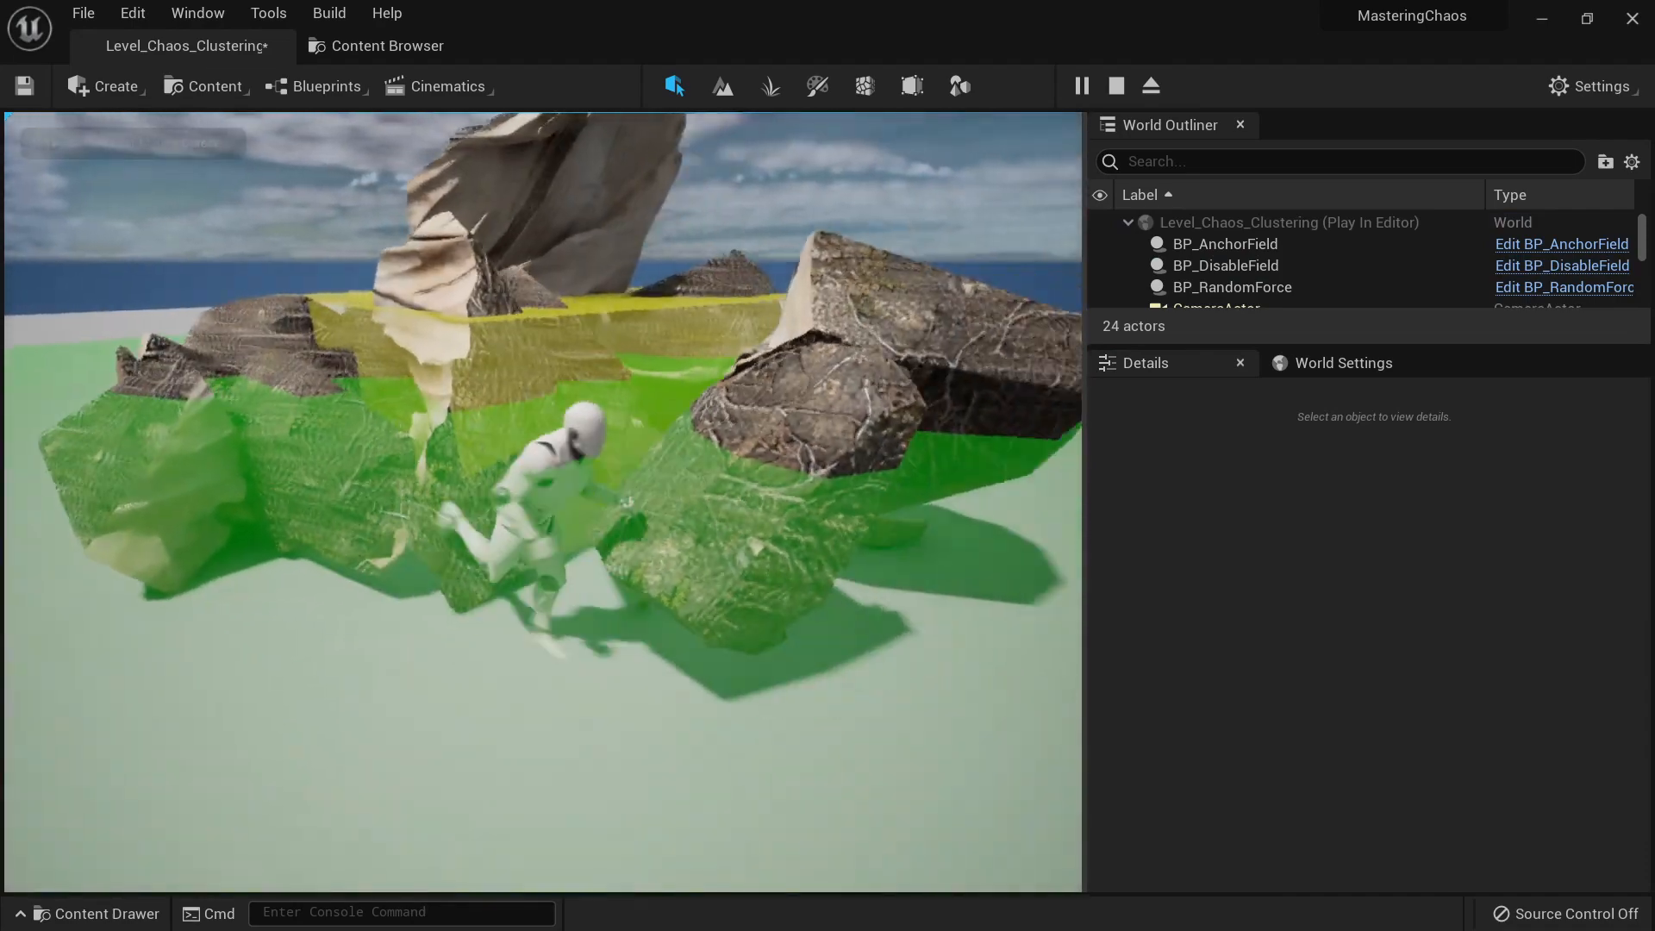
key("Escape")
Step: Set the Magnitude of BP_DisableField to 100
right_click_drag(632, 436, 487, 466)
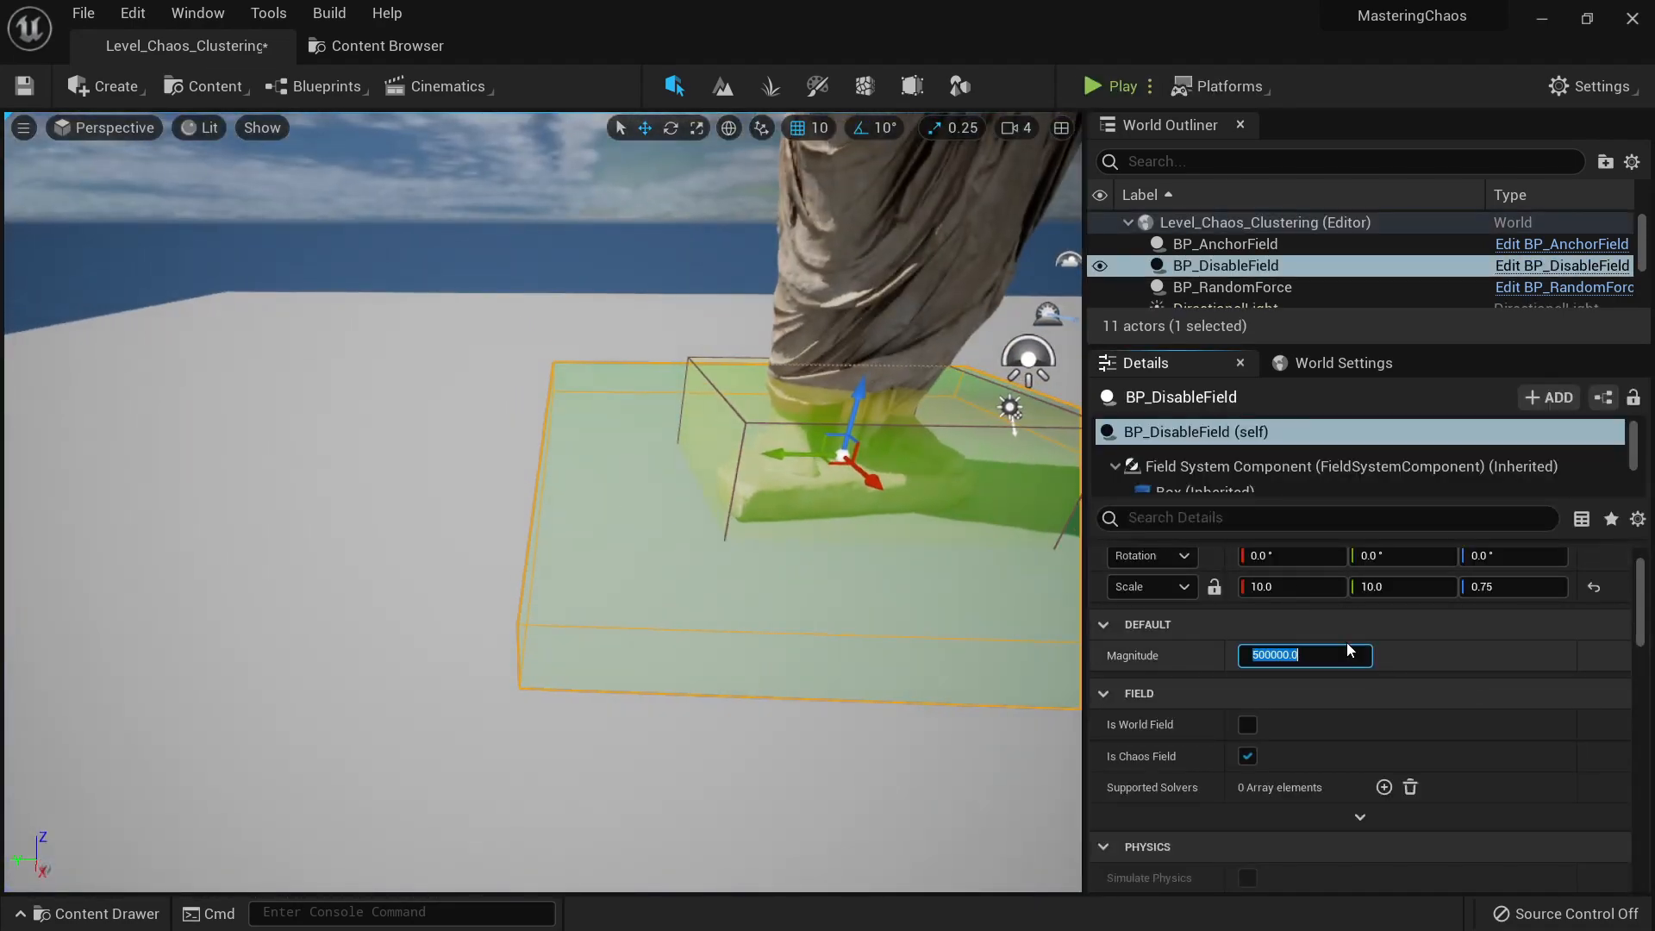
type("100")
key("Return")
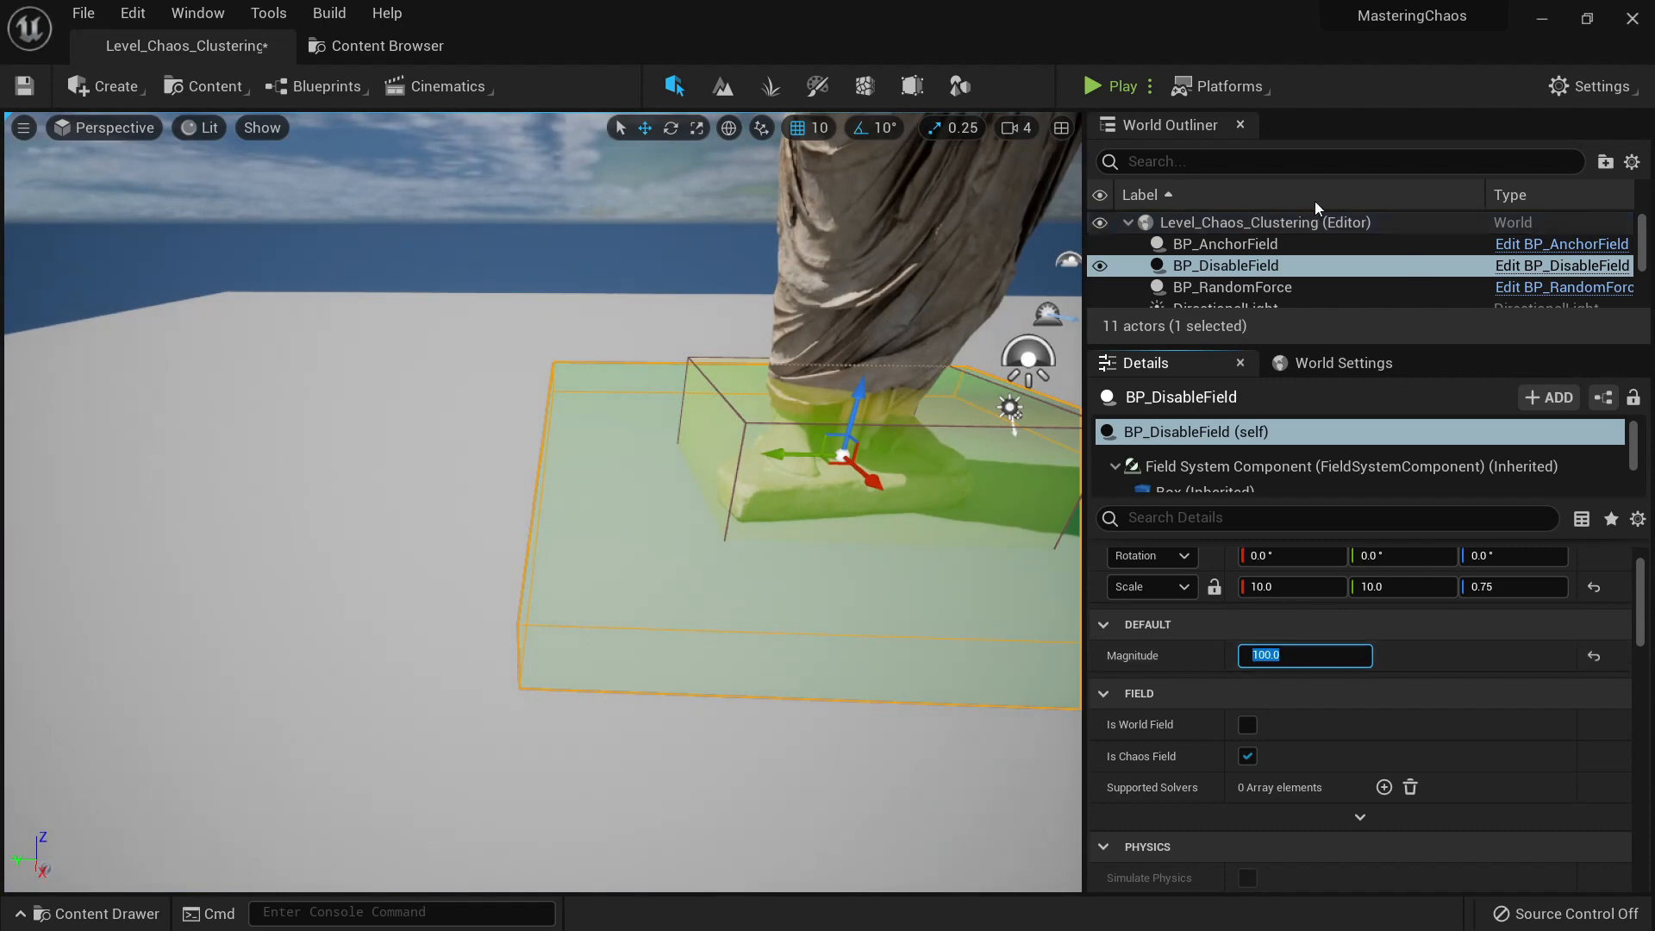
Step: Play-test the level with the new Magnitude, running the character around the fallen statue pieces inside and outside the disable field
left_click(1130, 99)
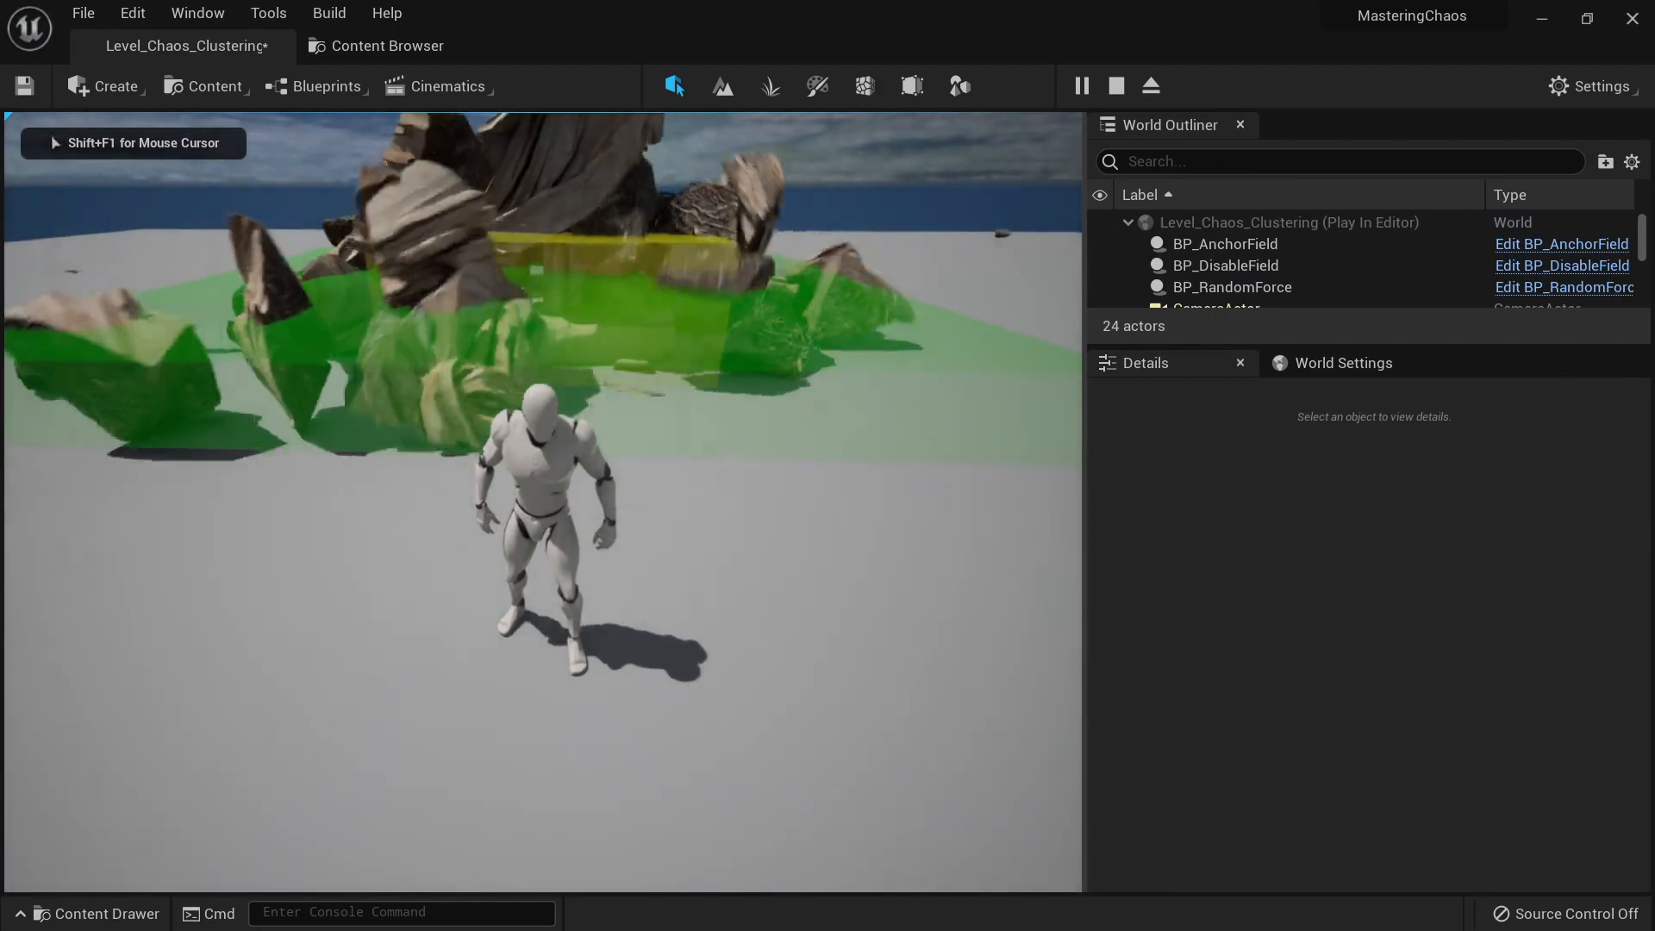
key("w")
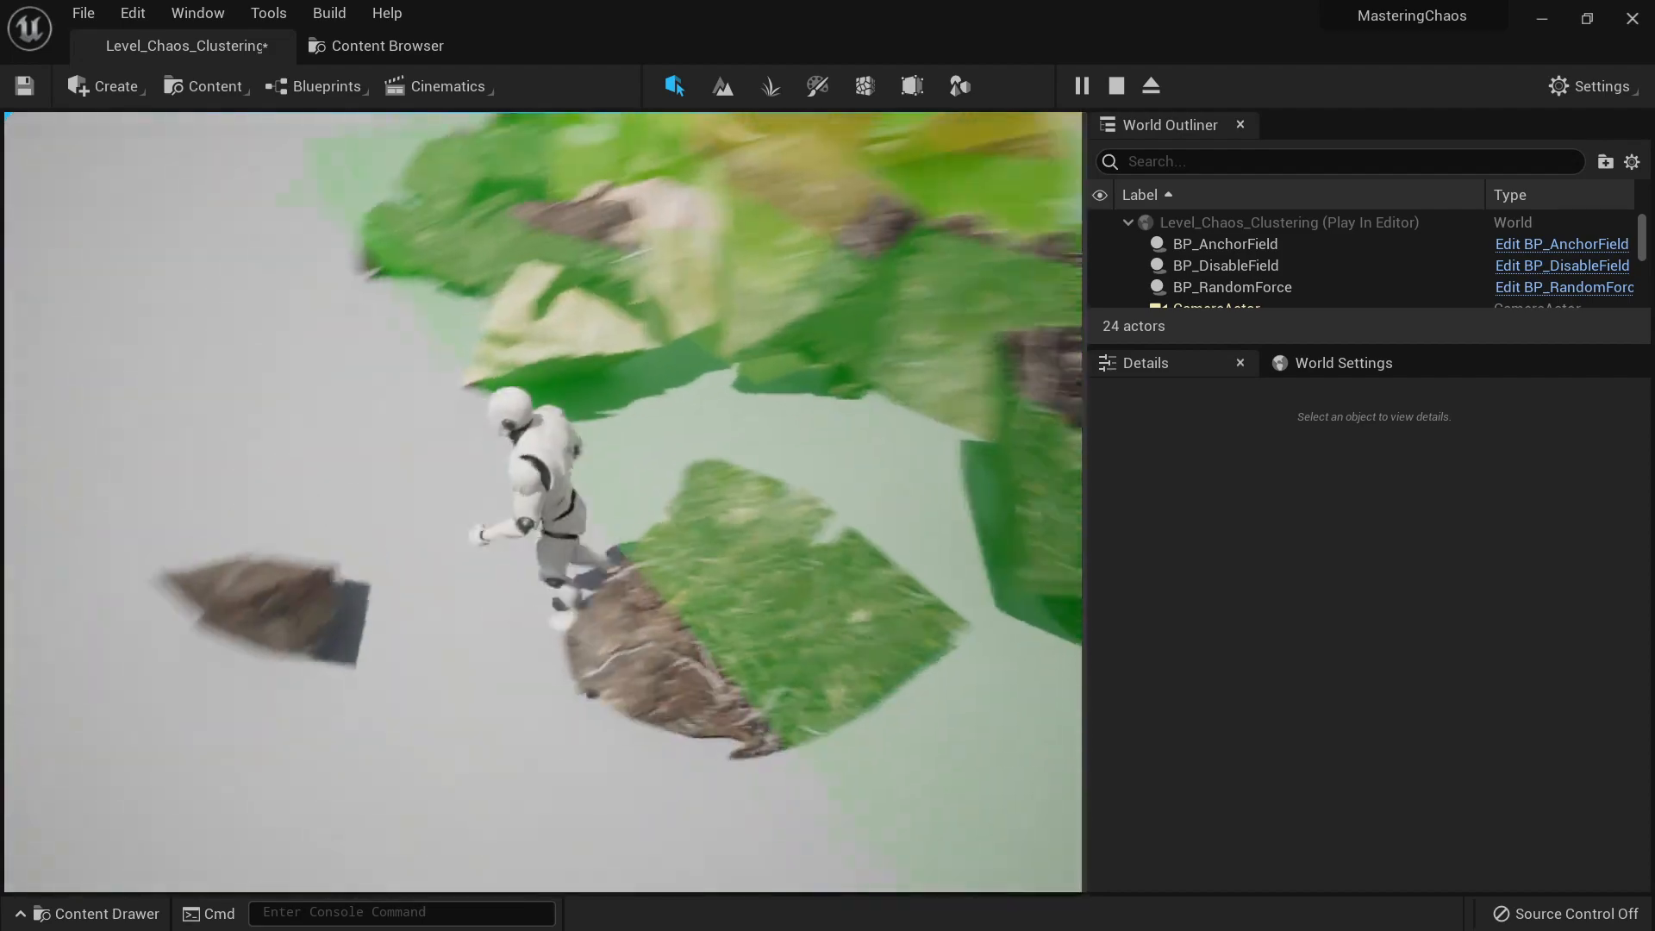
key("Escape")
key("f")
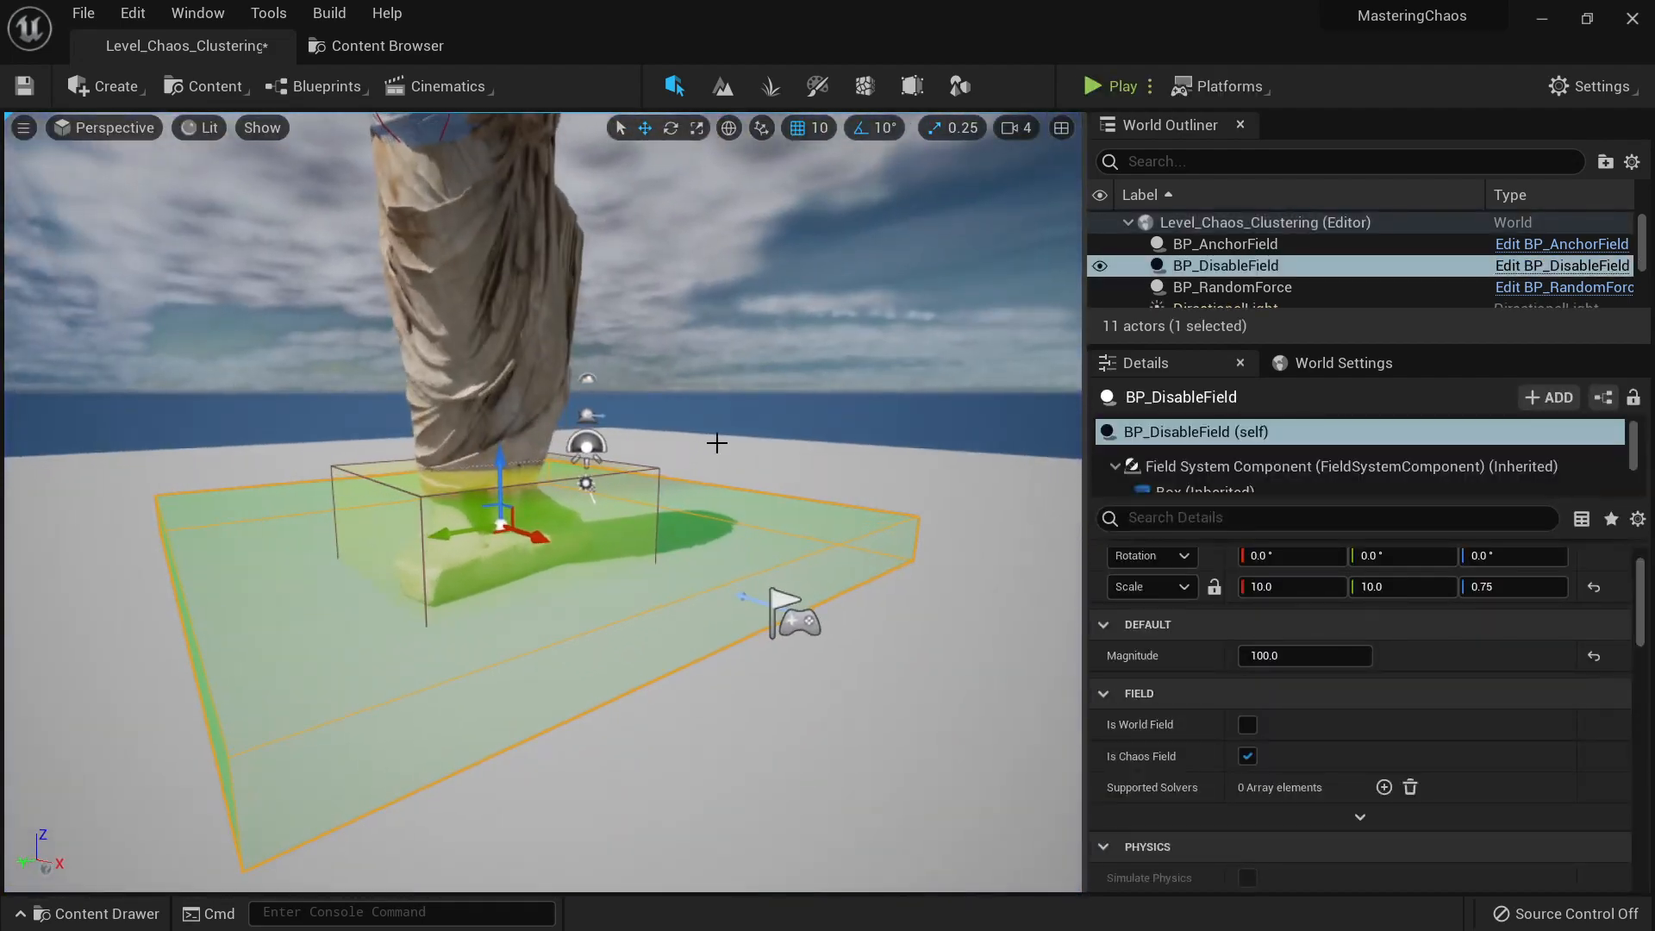
right_click_drag(716, 442, 713, 470)
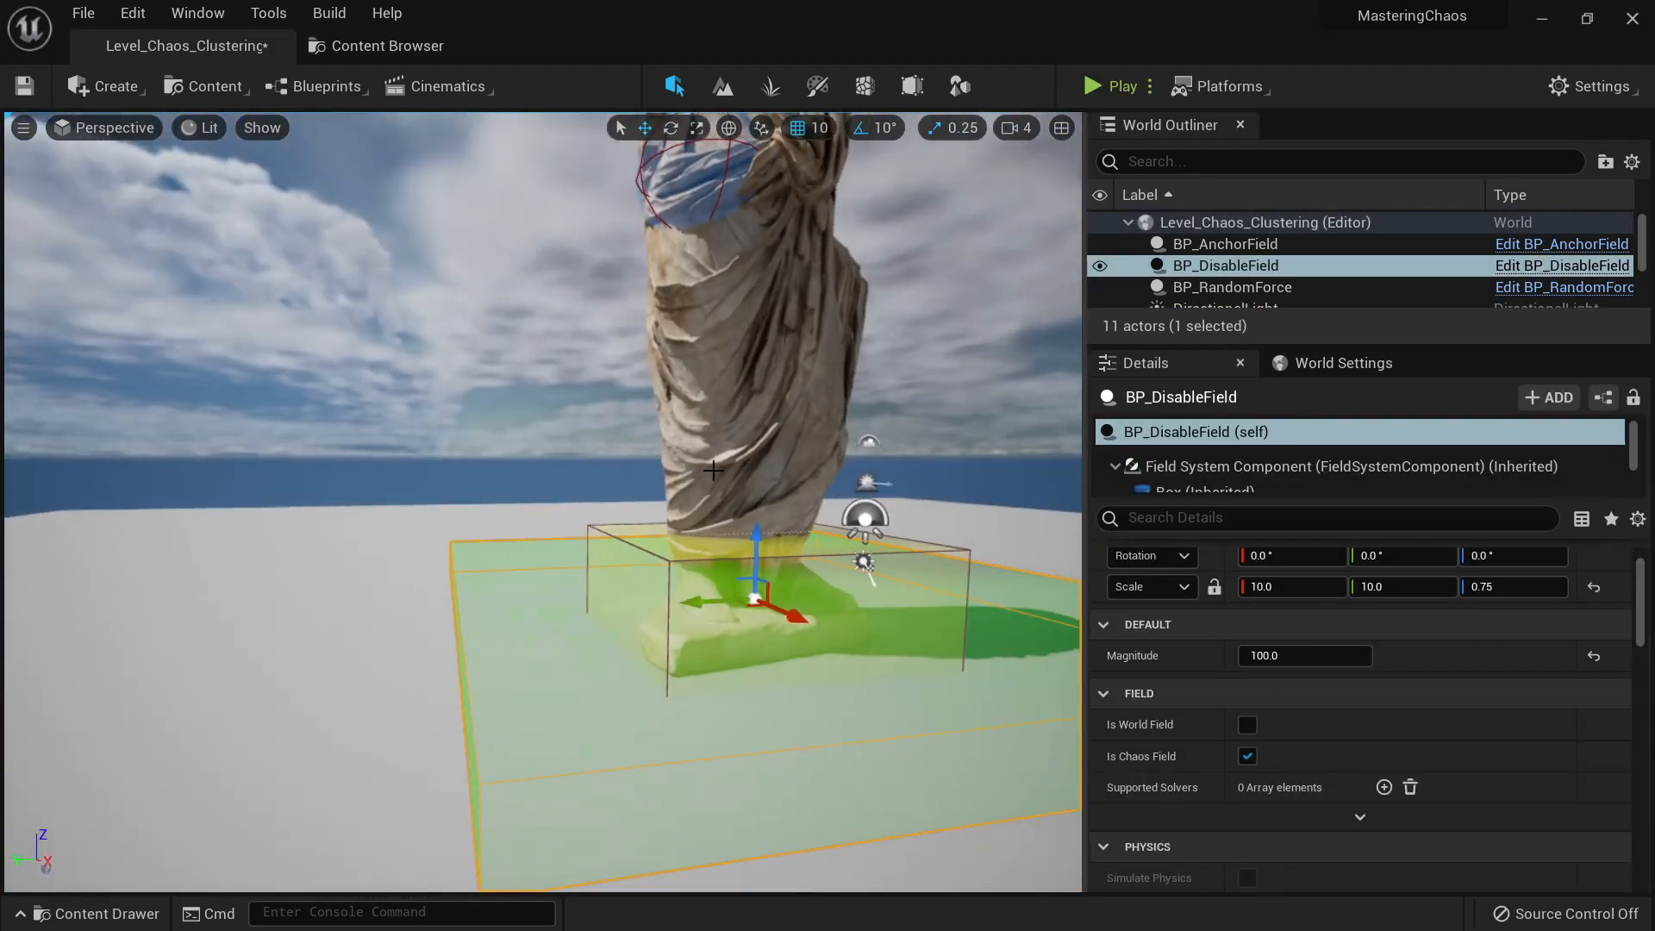
Step: Add the BP_DisableField blueprint to the FavoriteFields collection, check the collection's contents, and return to the Blueprints folder
left_click(379, 45)
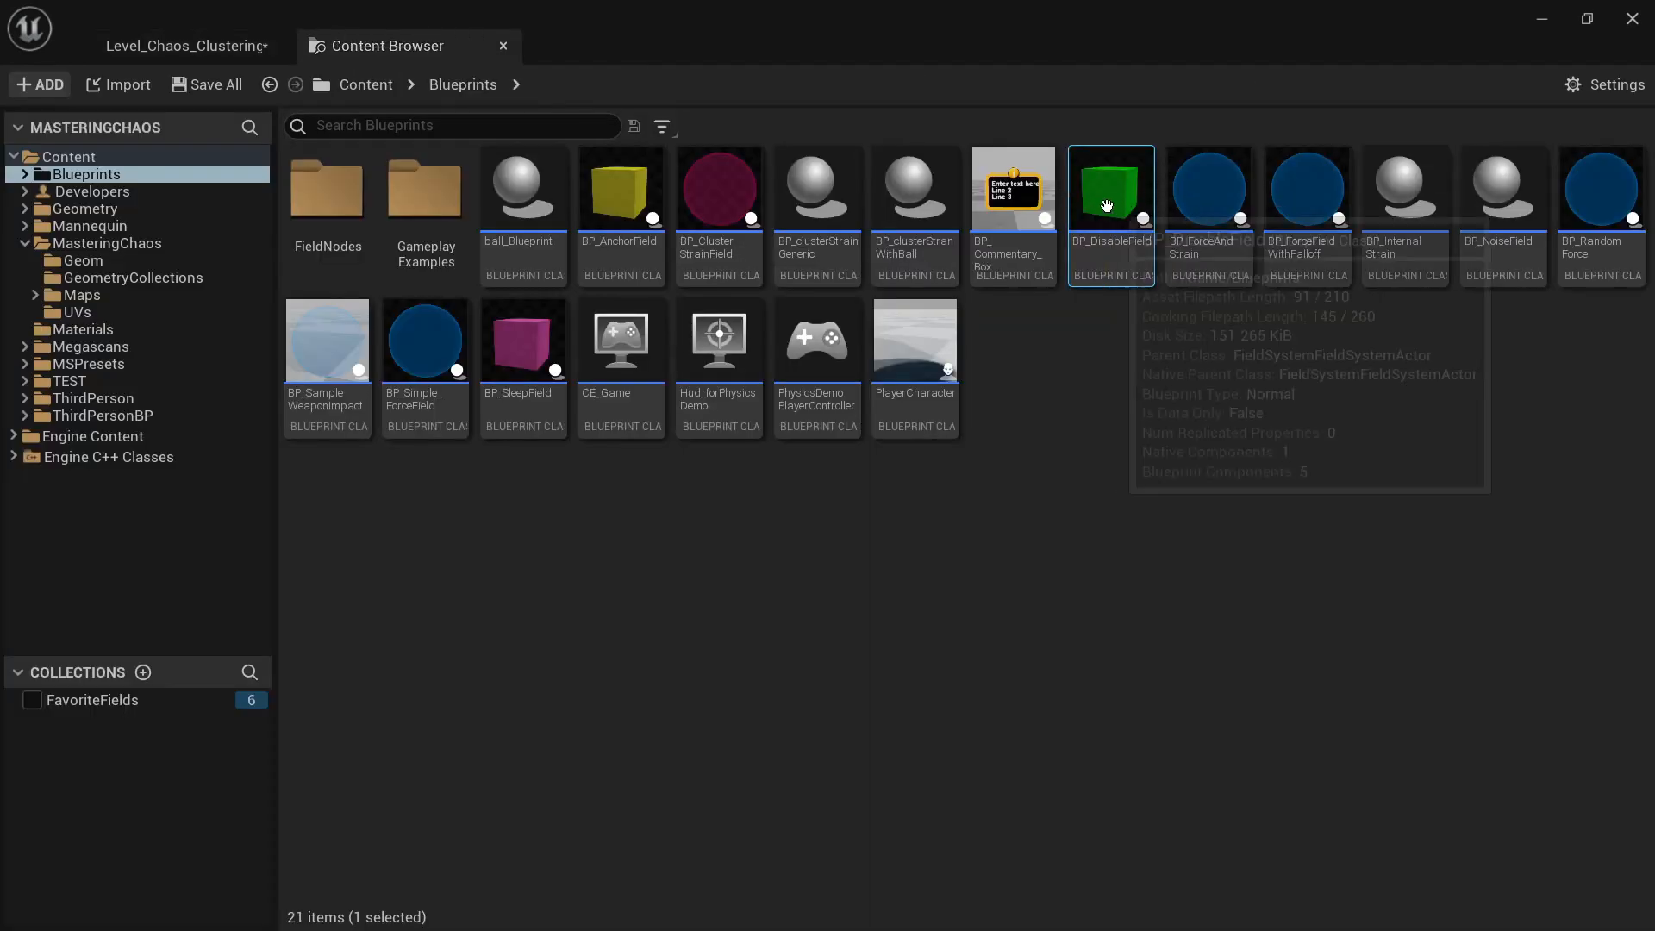
left_click_drag(1112, 194, 117, 706)
left_click(118, 703)
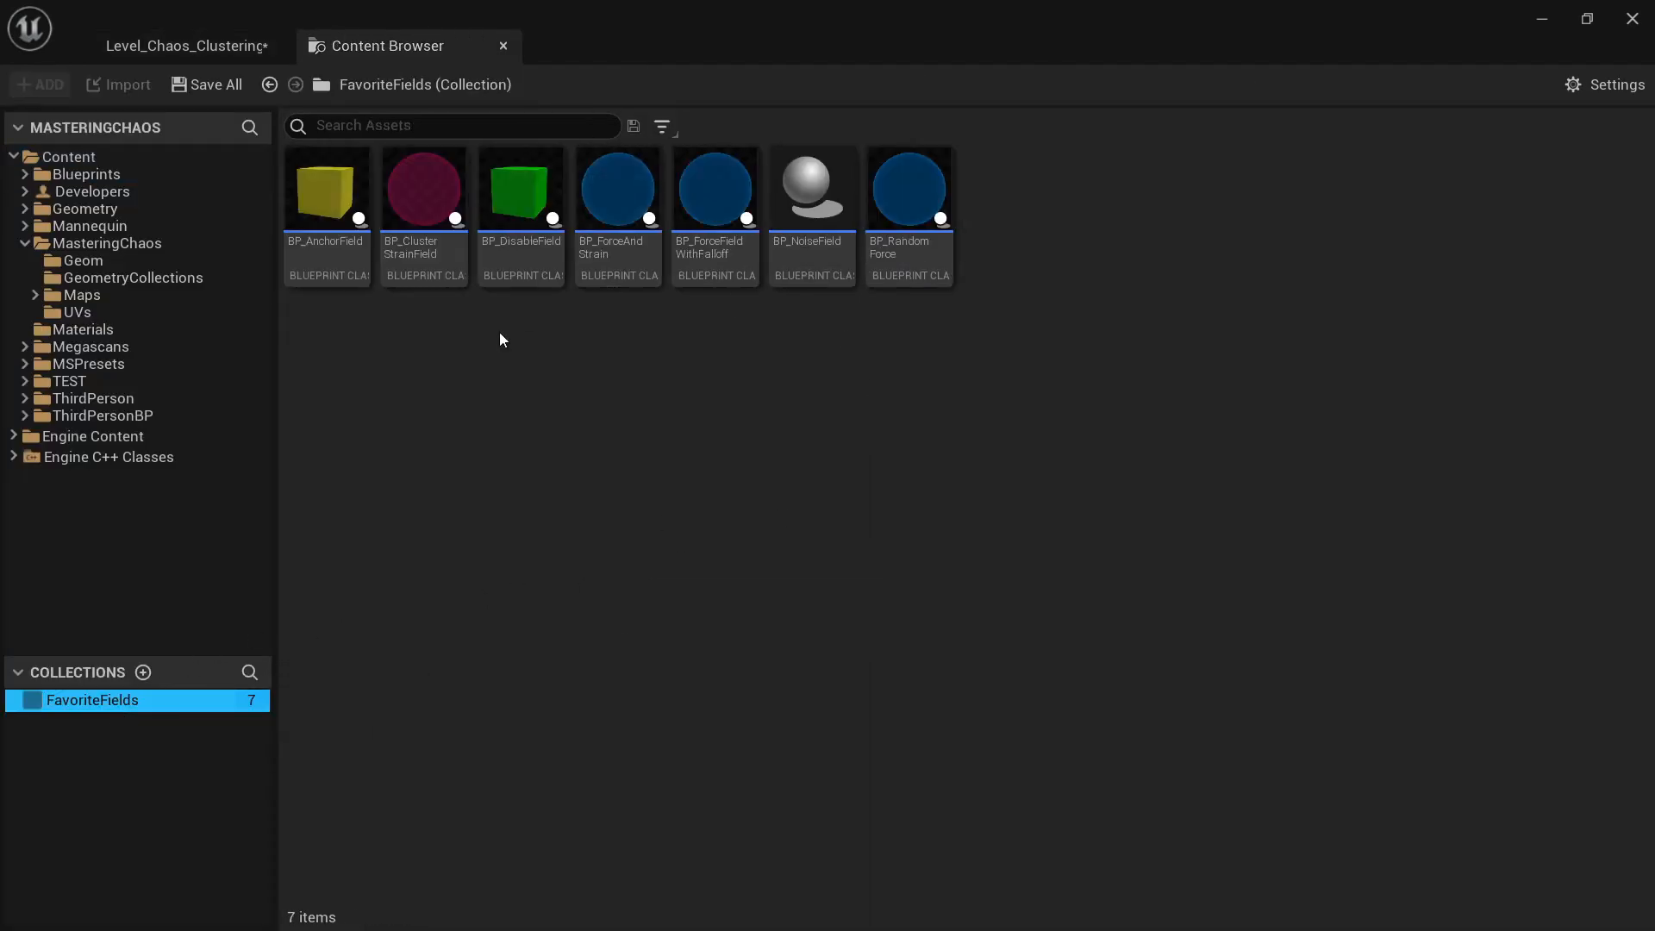
left_click(226, 44)
left_click(393, 43)
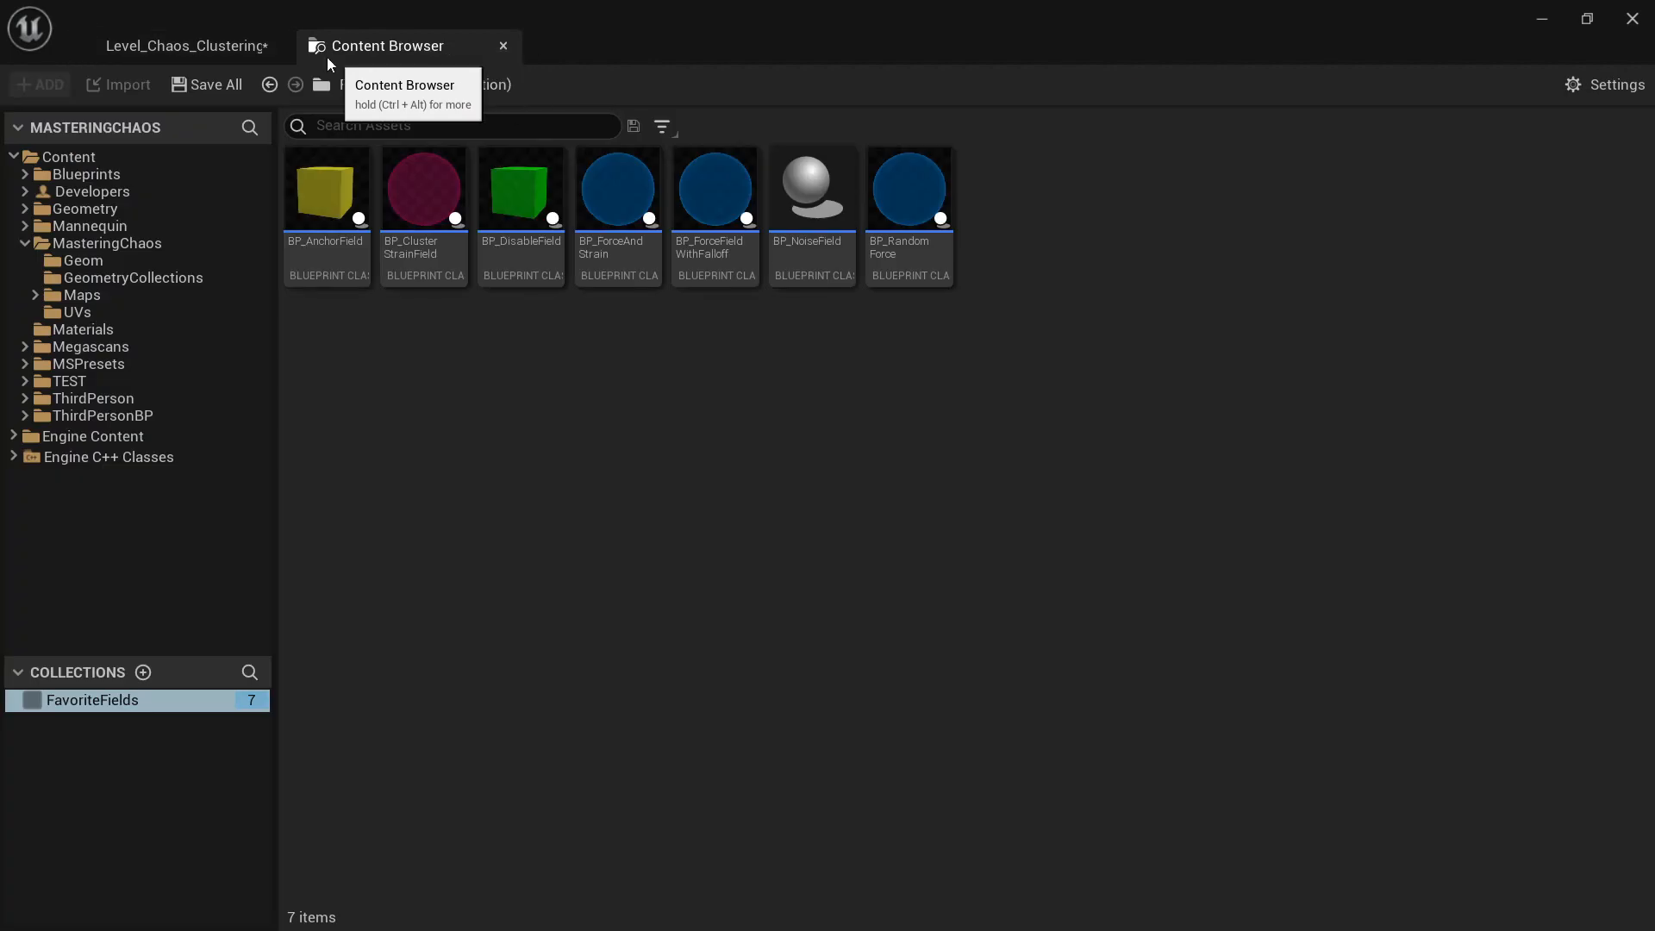
left_click(86, 175)
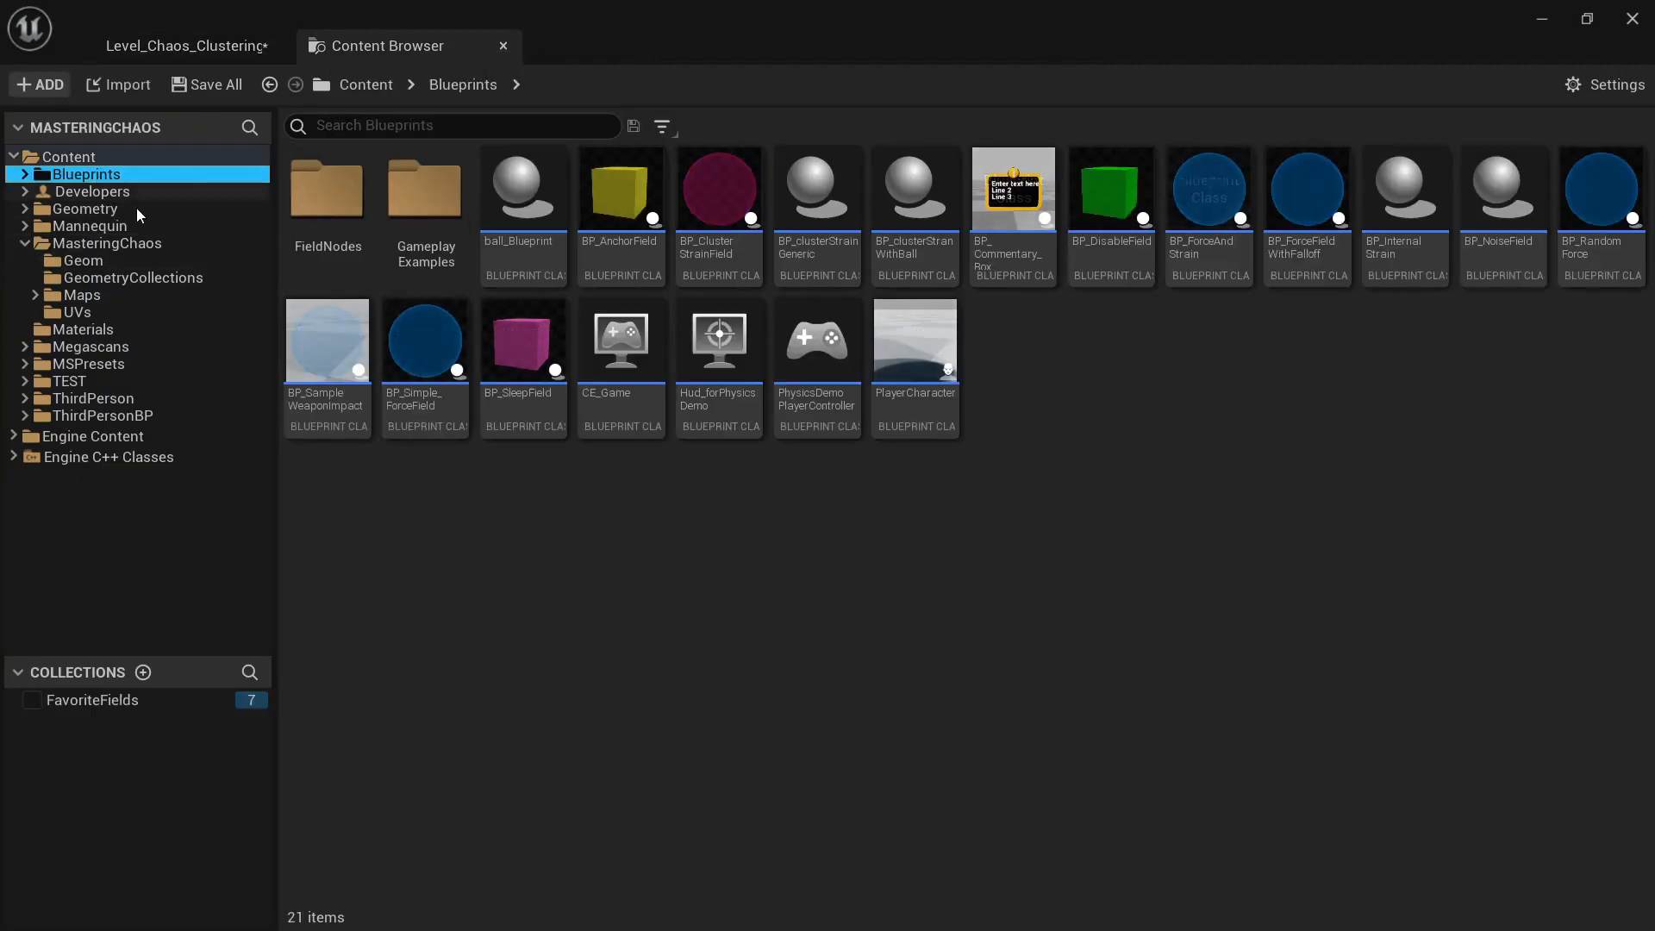
Step: Move BP_DisableField off the statue's base to an empty area of the floor, clear of the anchor field
left_click(237, 48)
right_click_drag(572, 311, 591, 322)
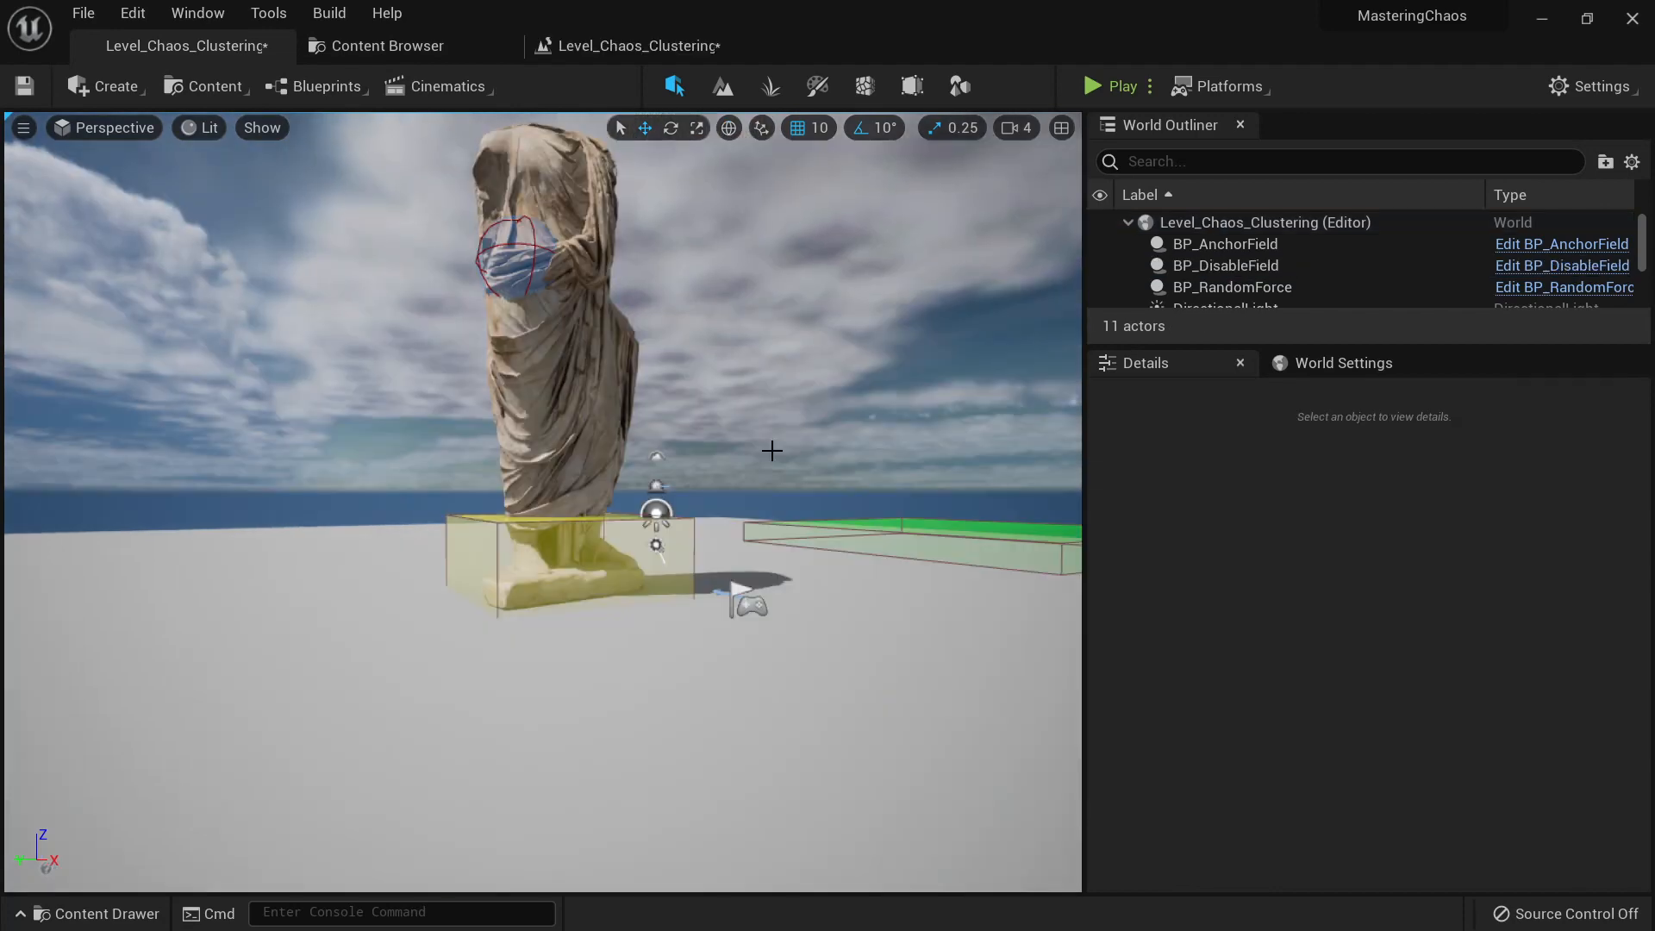
right_click_drag(888, 523, 846, 528)
left_click(846, 528)
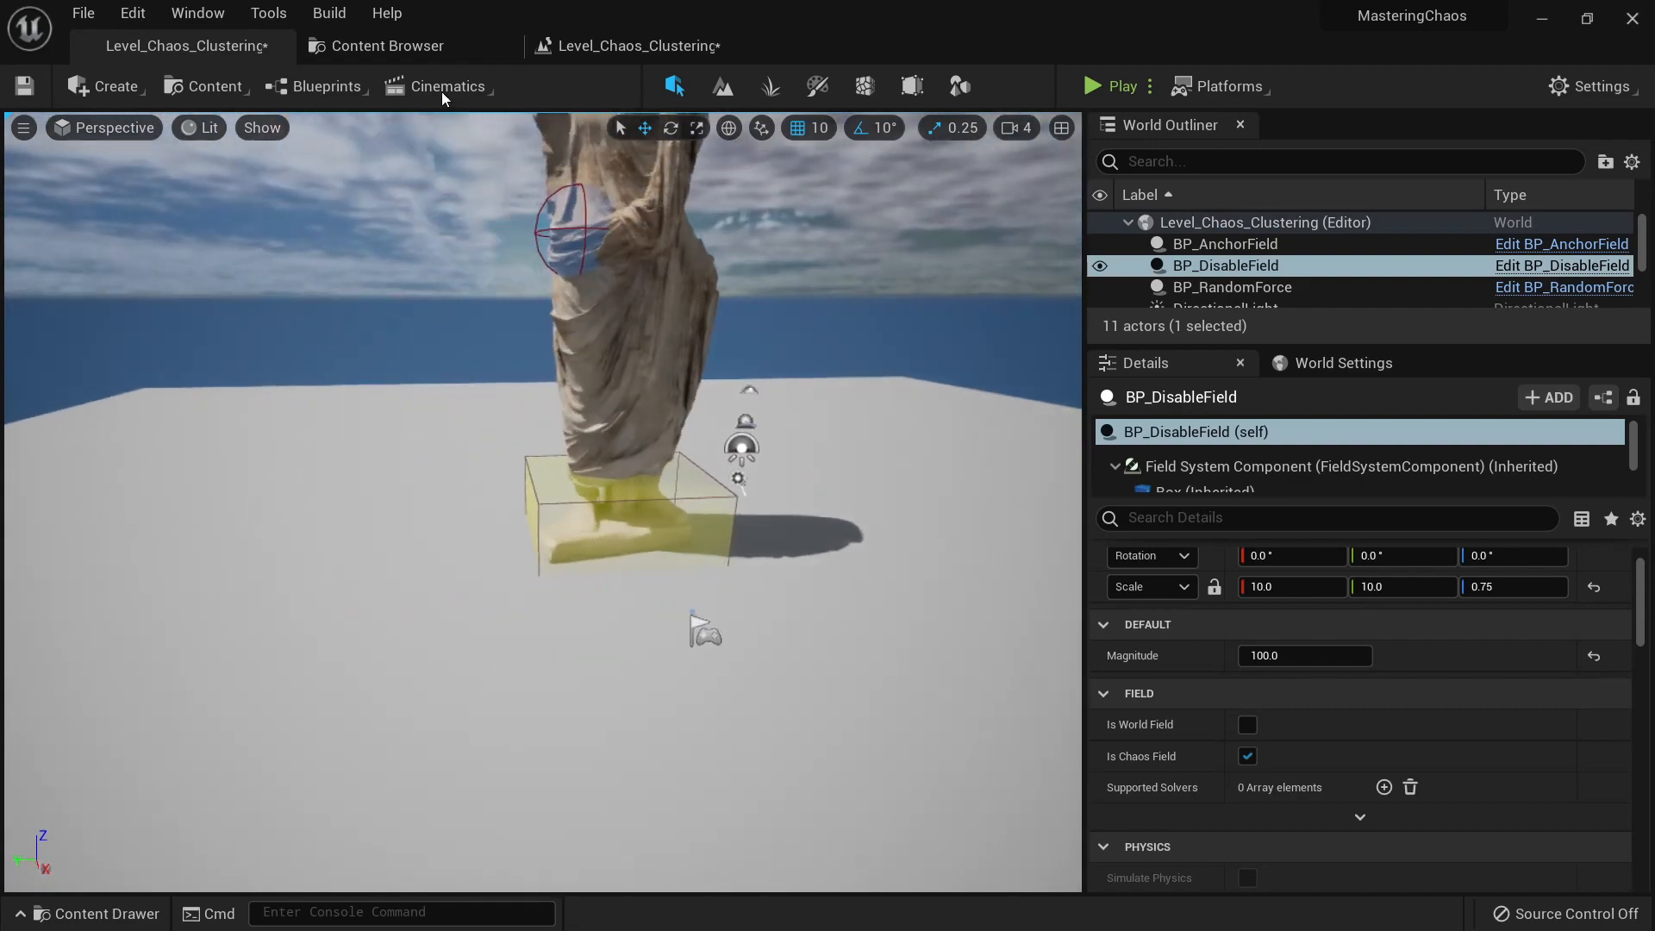
Step: Place BP_SleepField from the Blueprints folder around the statue's base, scaled to 10.75 in X and Y and 3.25 in Z
left_click(458, 48)
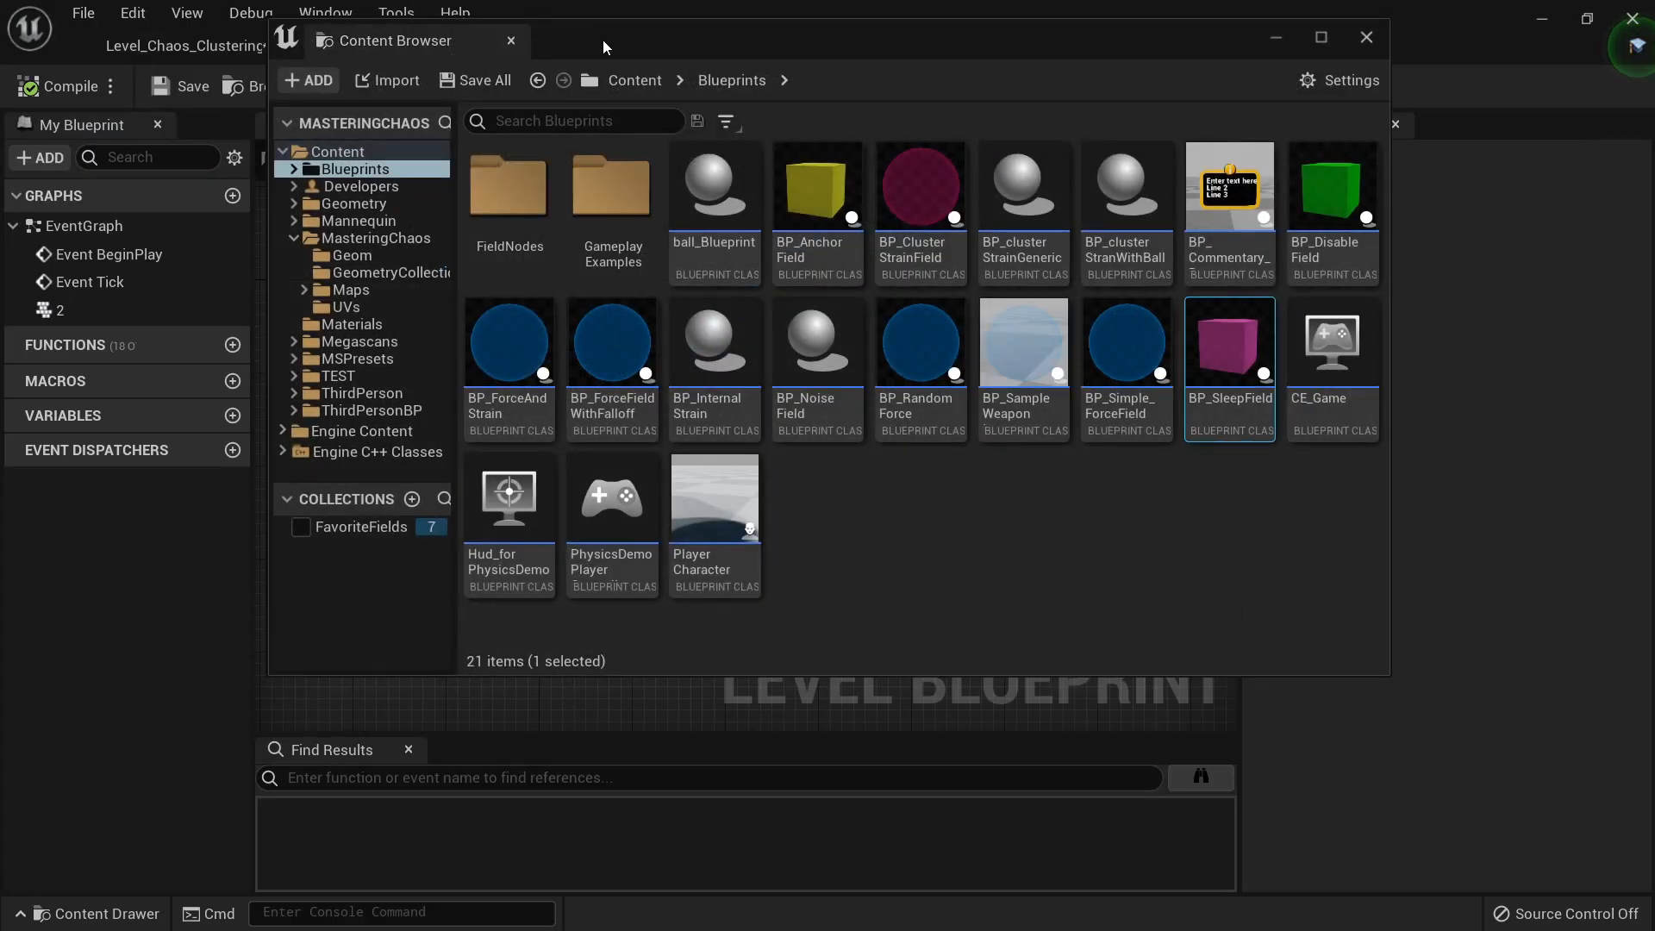
left_click_drag(427, 42, 566, 40)
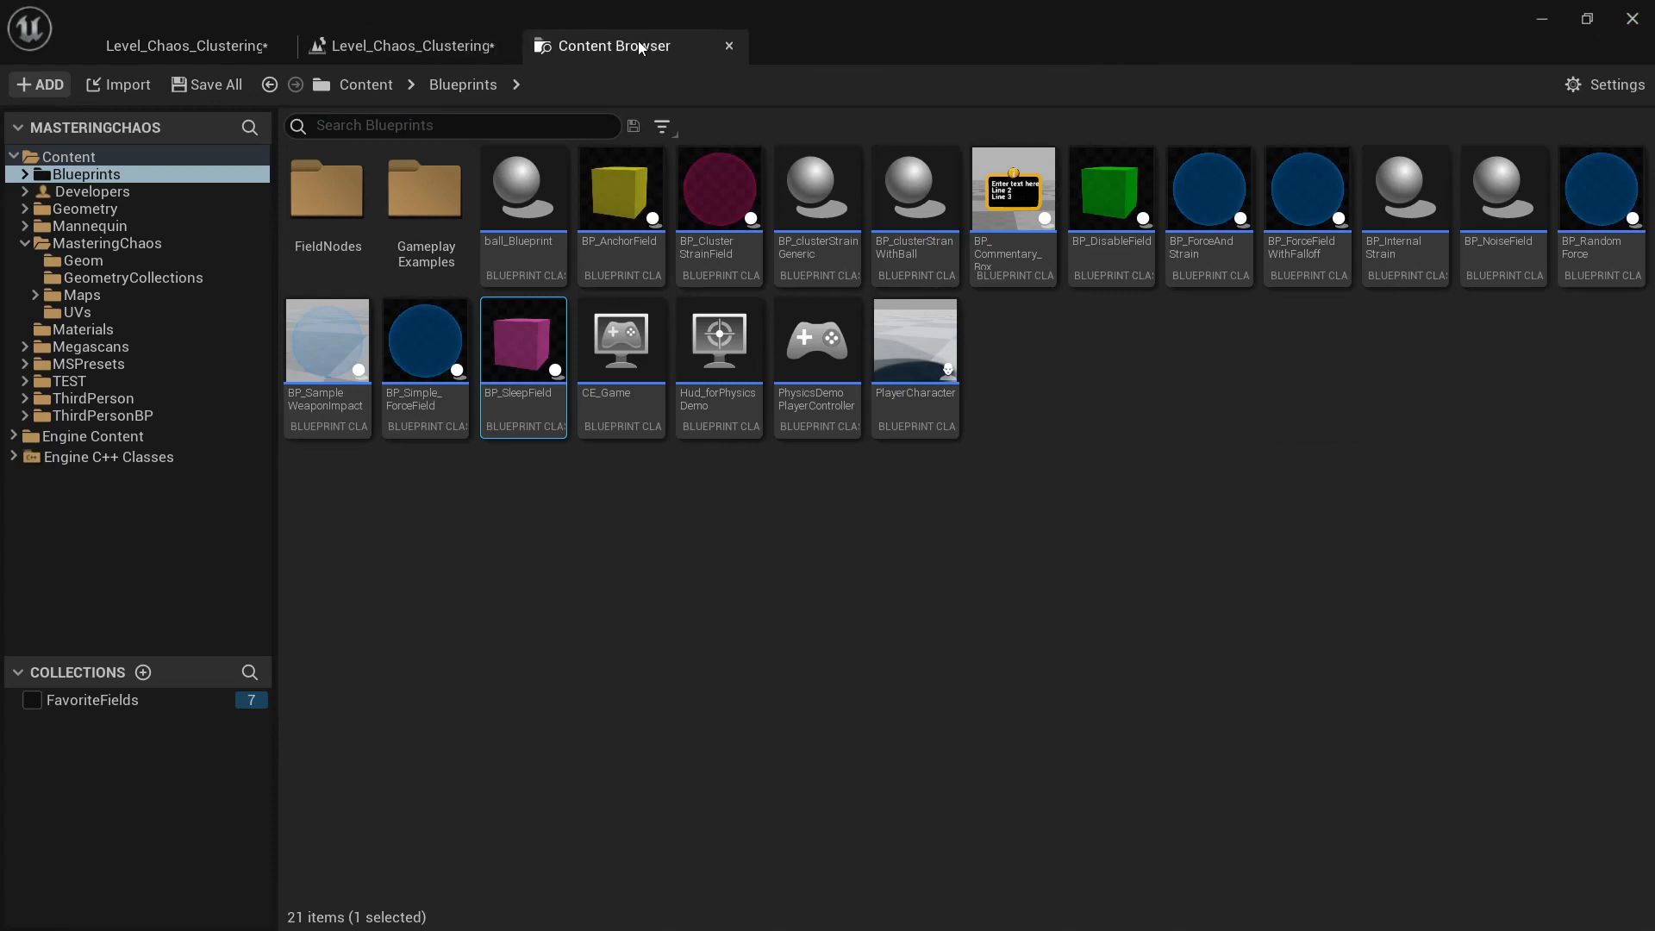
left_click_drag(523, 353, 405, 417)
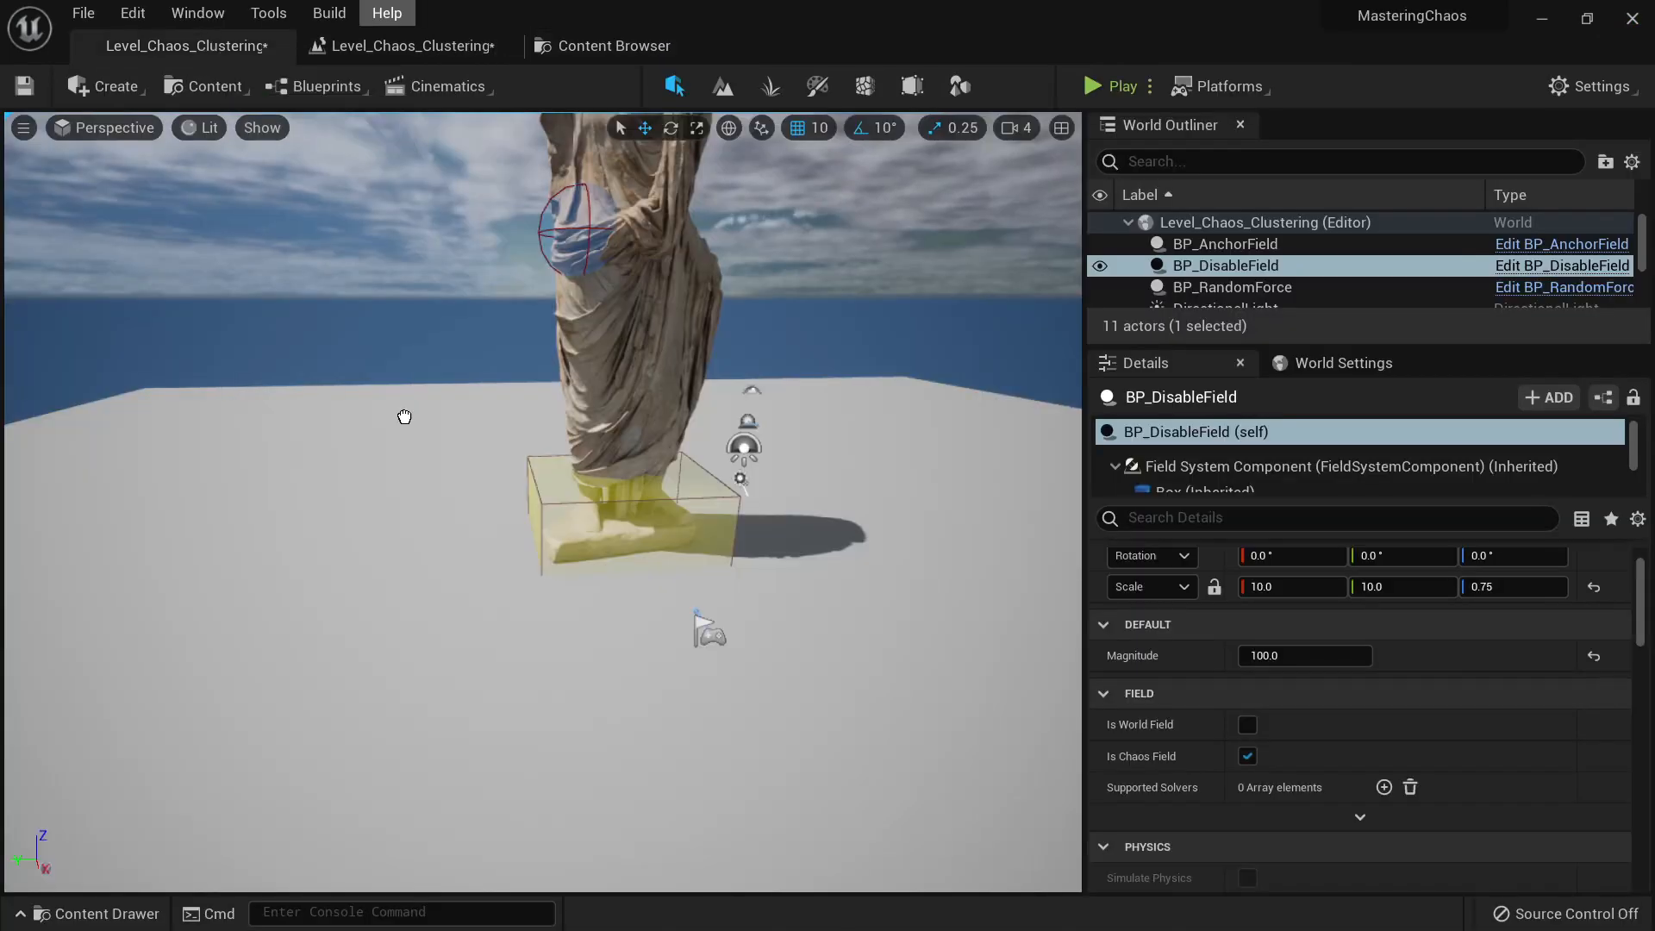
left_click_drag(665, 623, 709, 598)
right_click_drag(708, 599, 776, 598)
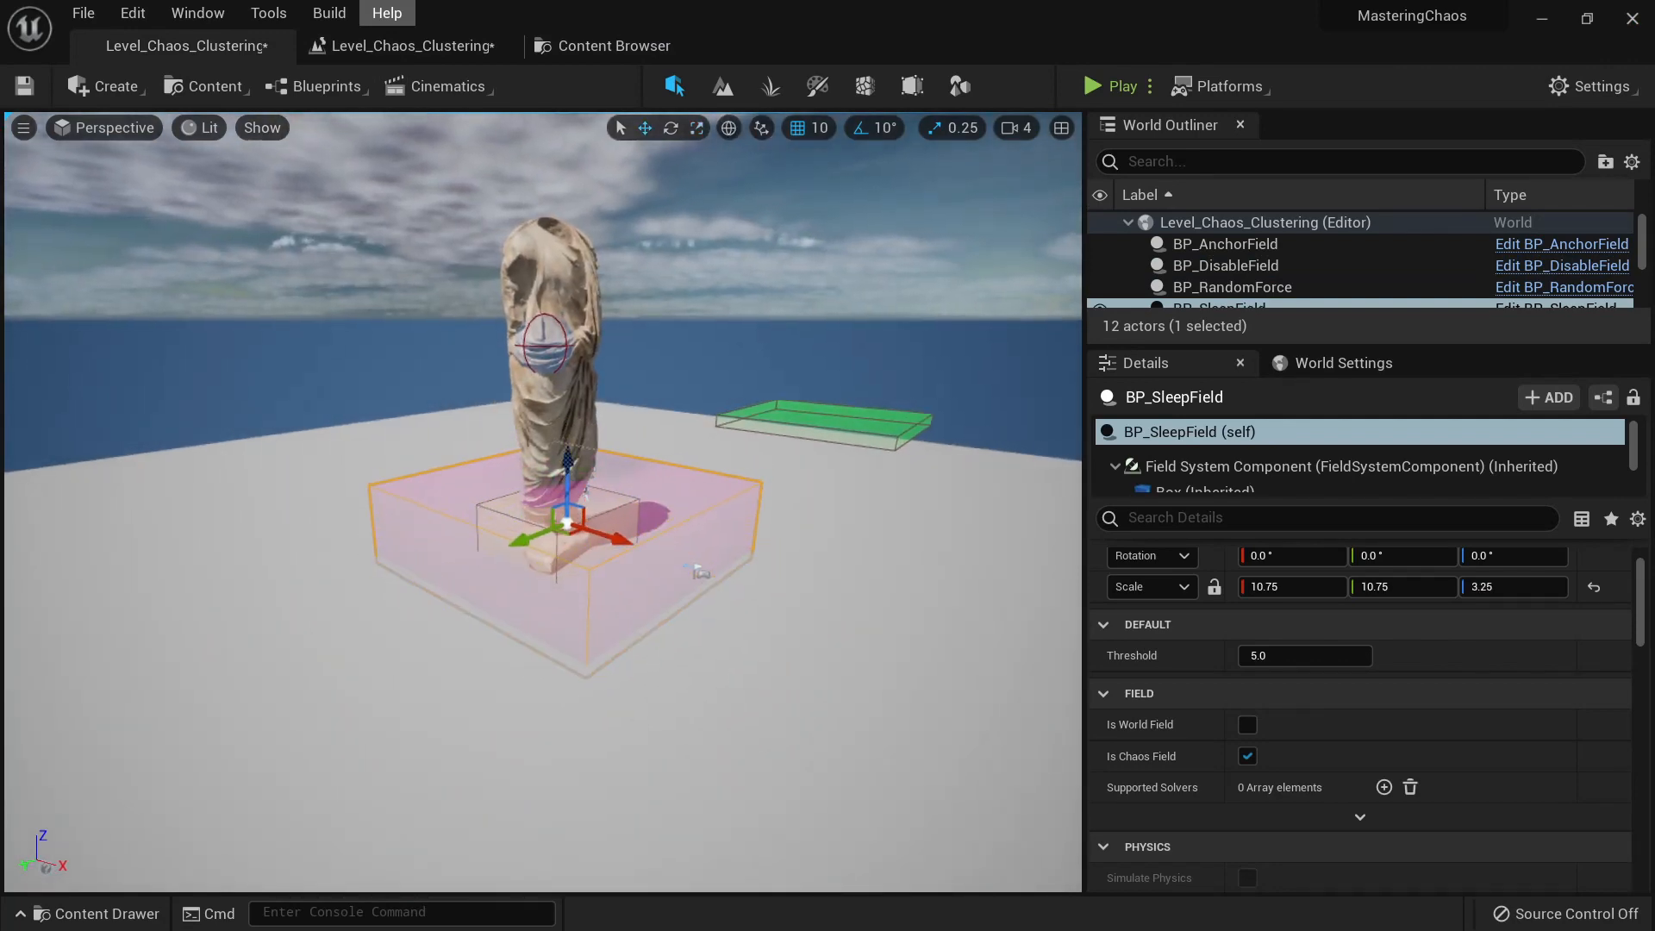
right_click_drag(570, 485, 474, 496)
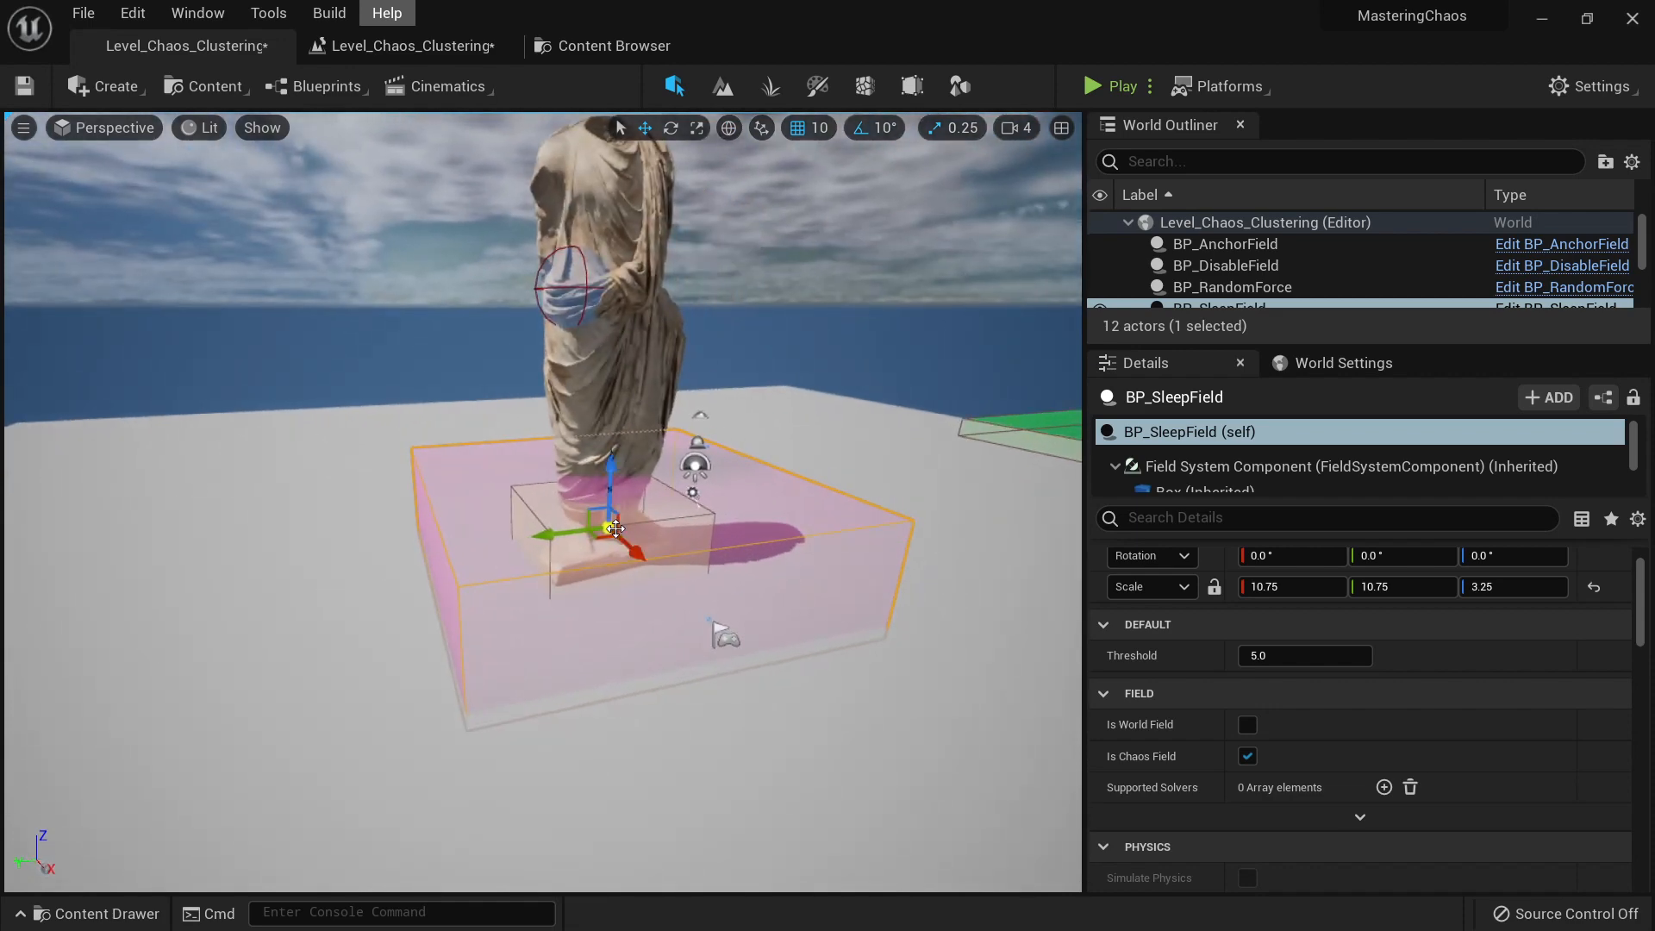
Step: Play-test the level with the sleep field's threshold at 5 and examine the collapsed statue pieces up close
key("w")
right_click_drag(631, 466, 700, 398)
key("s")
key("w")
key("q")
key("s")
key("w")
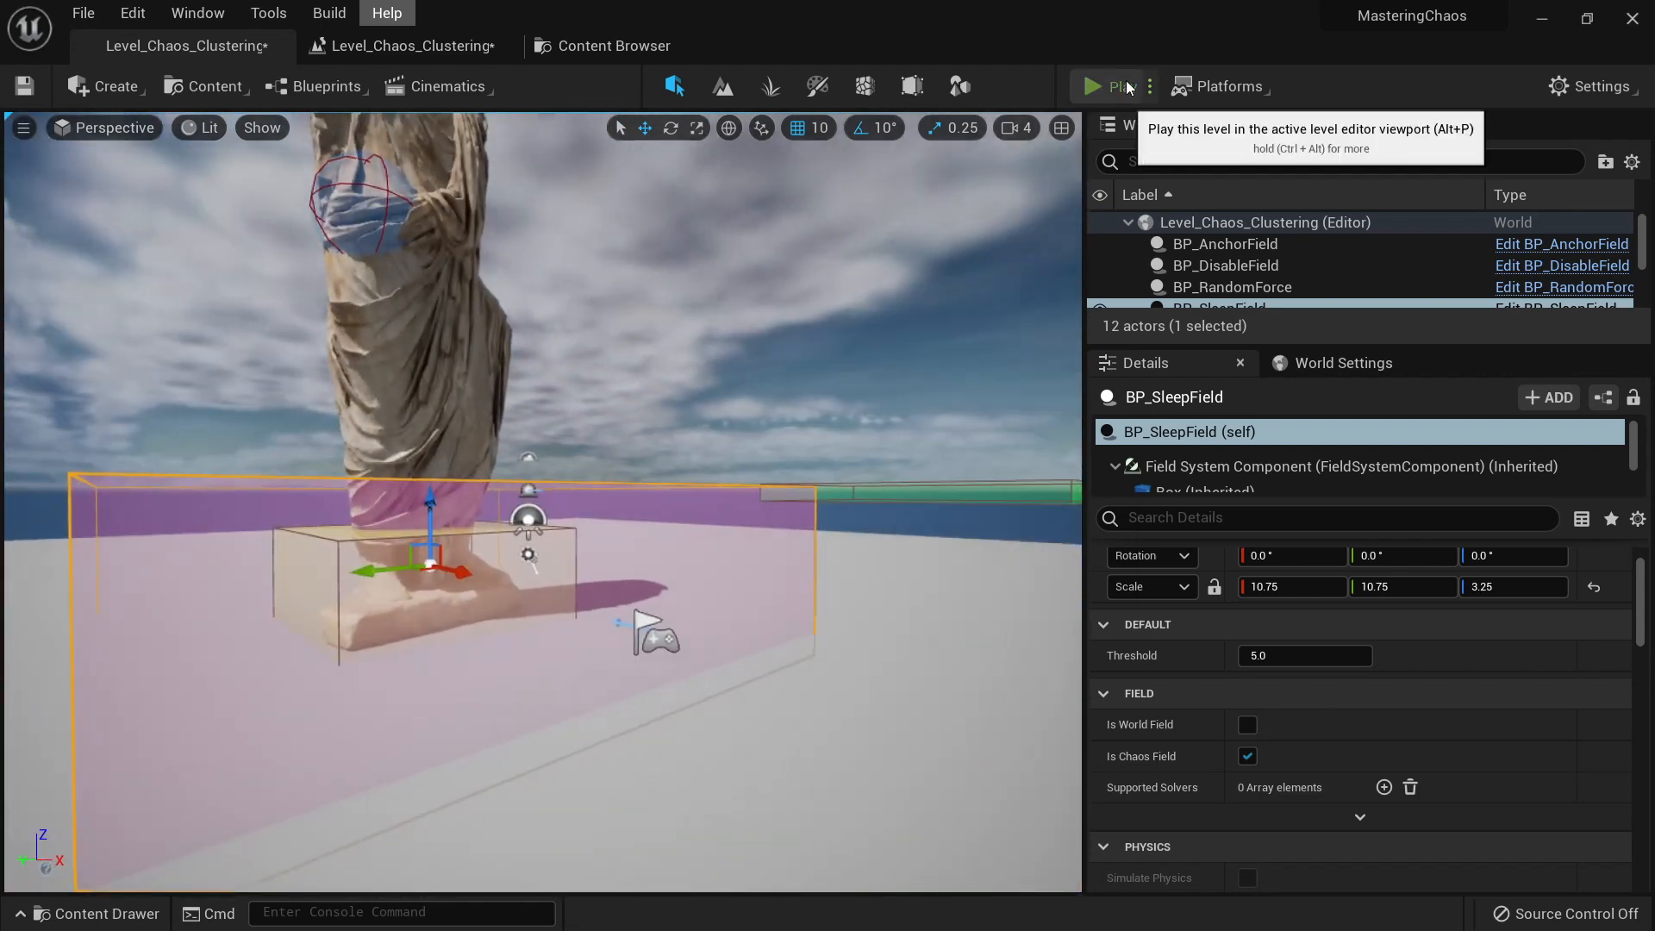
left_click(1128, 86)
key("w")
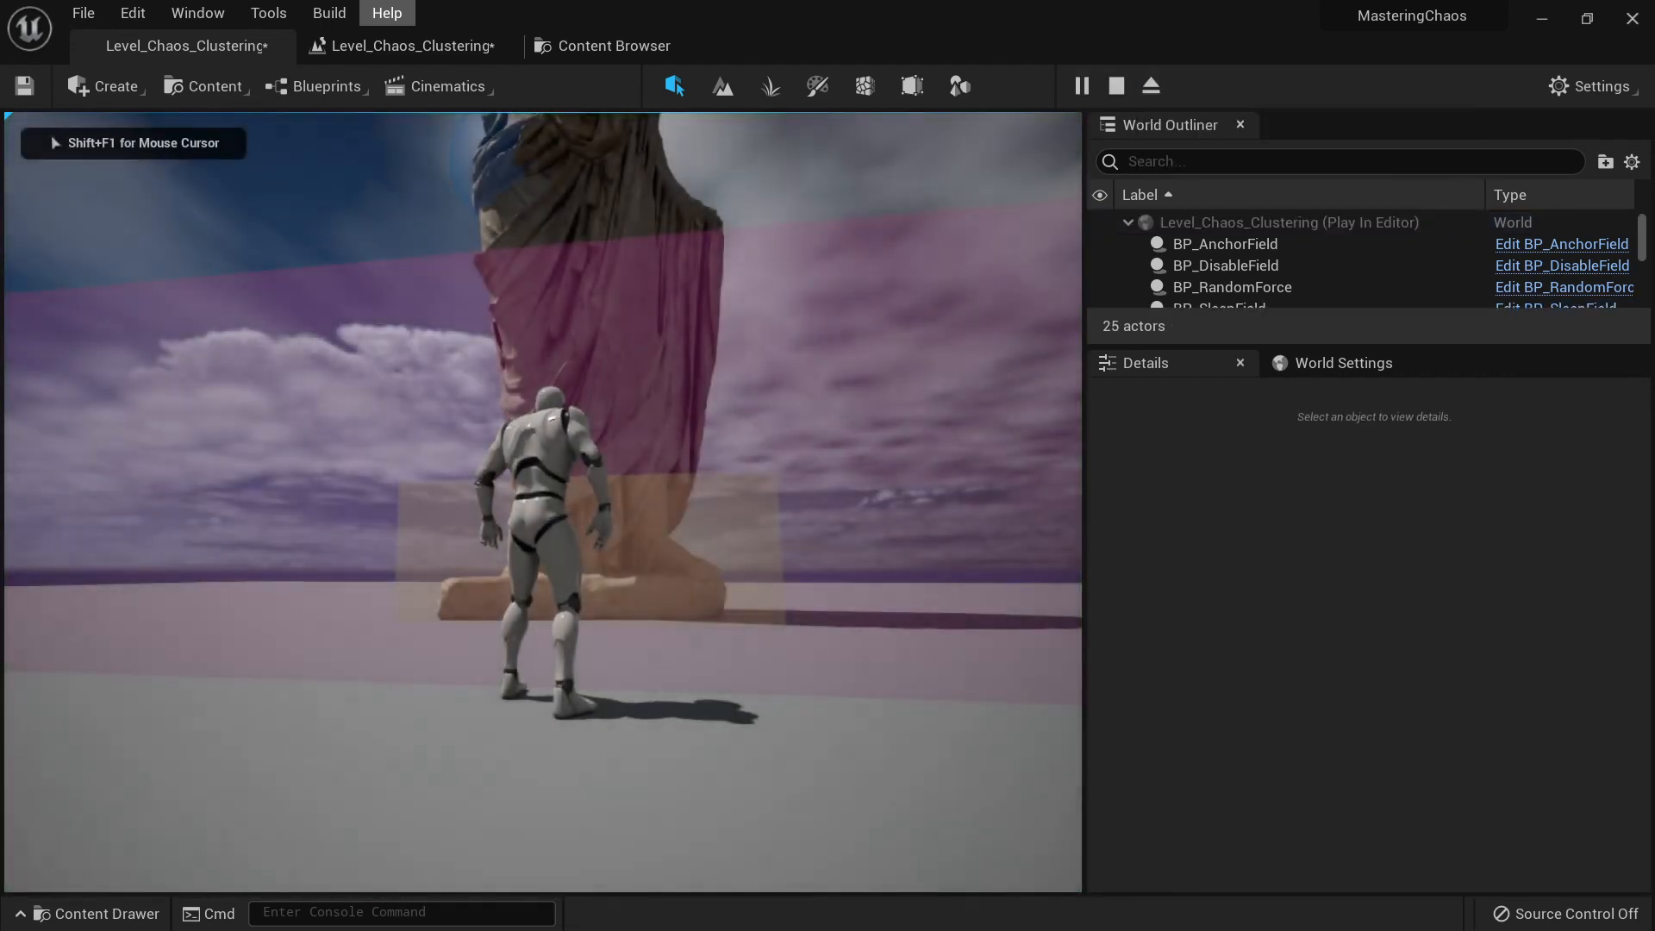
key("s")
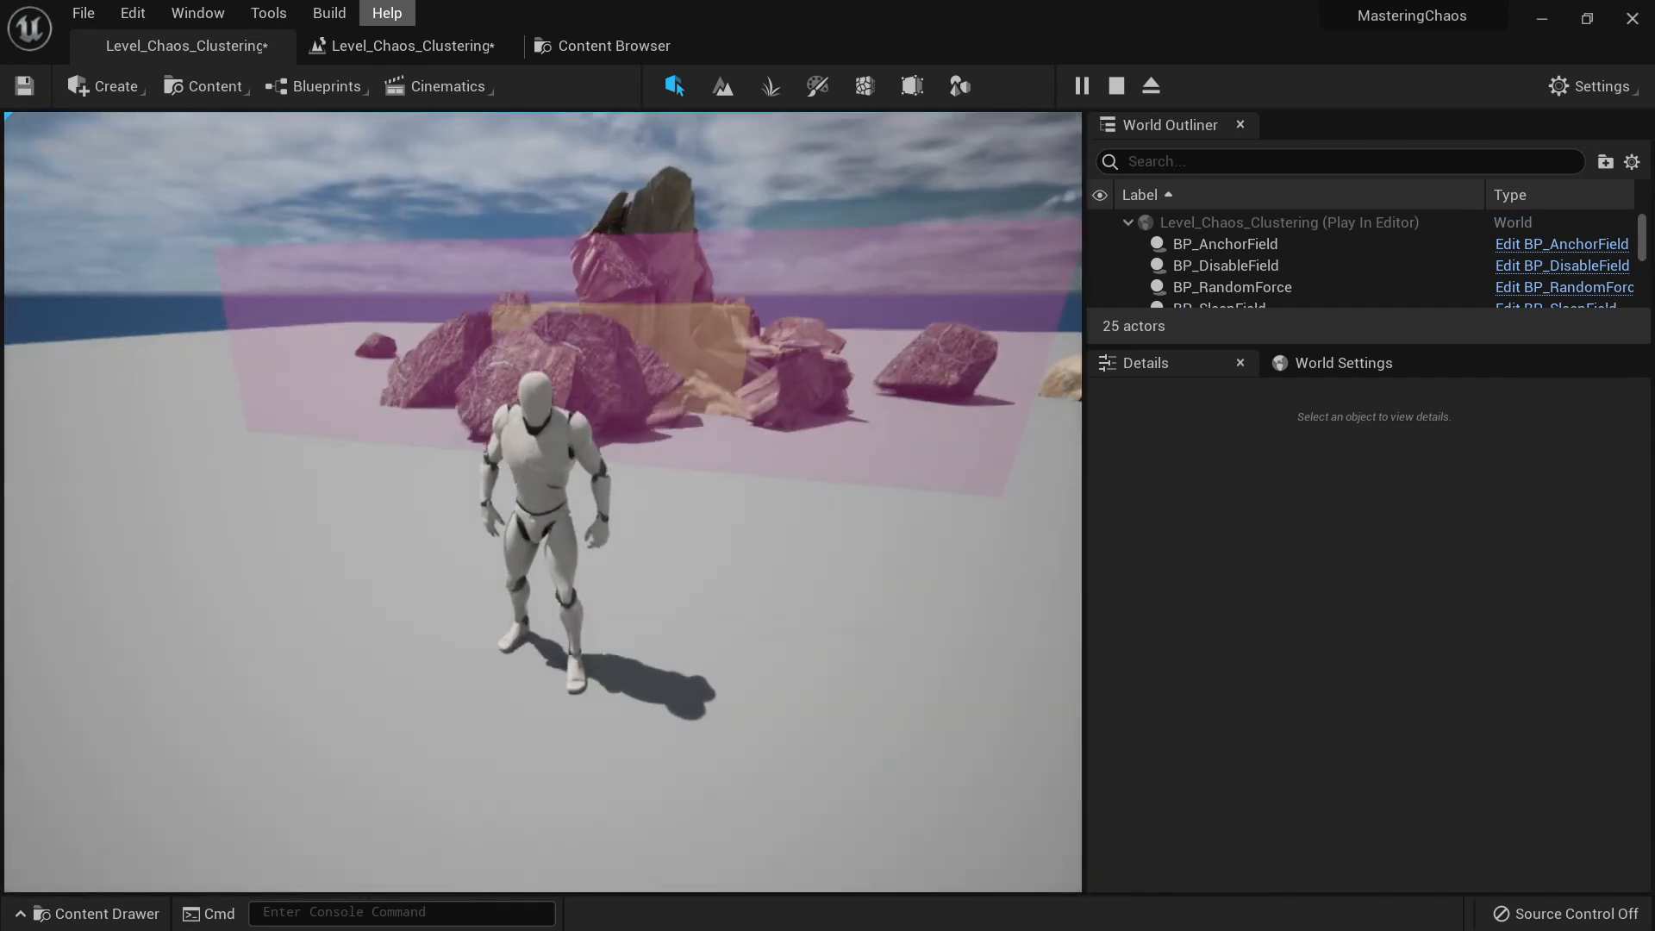
key("w")
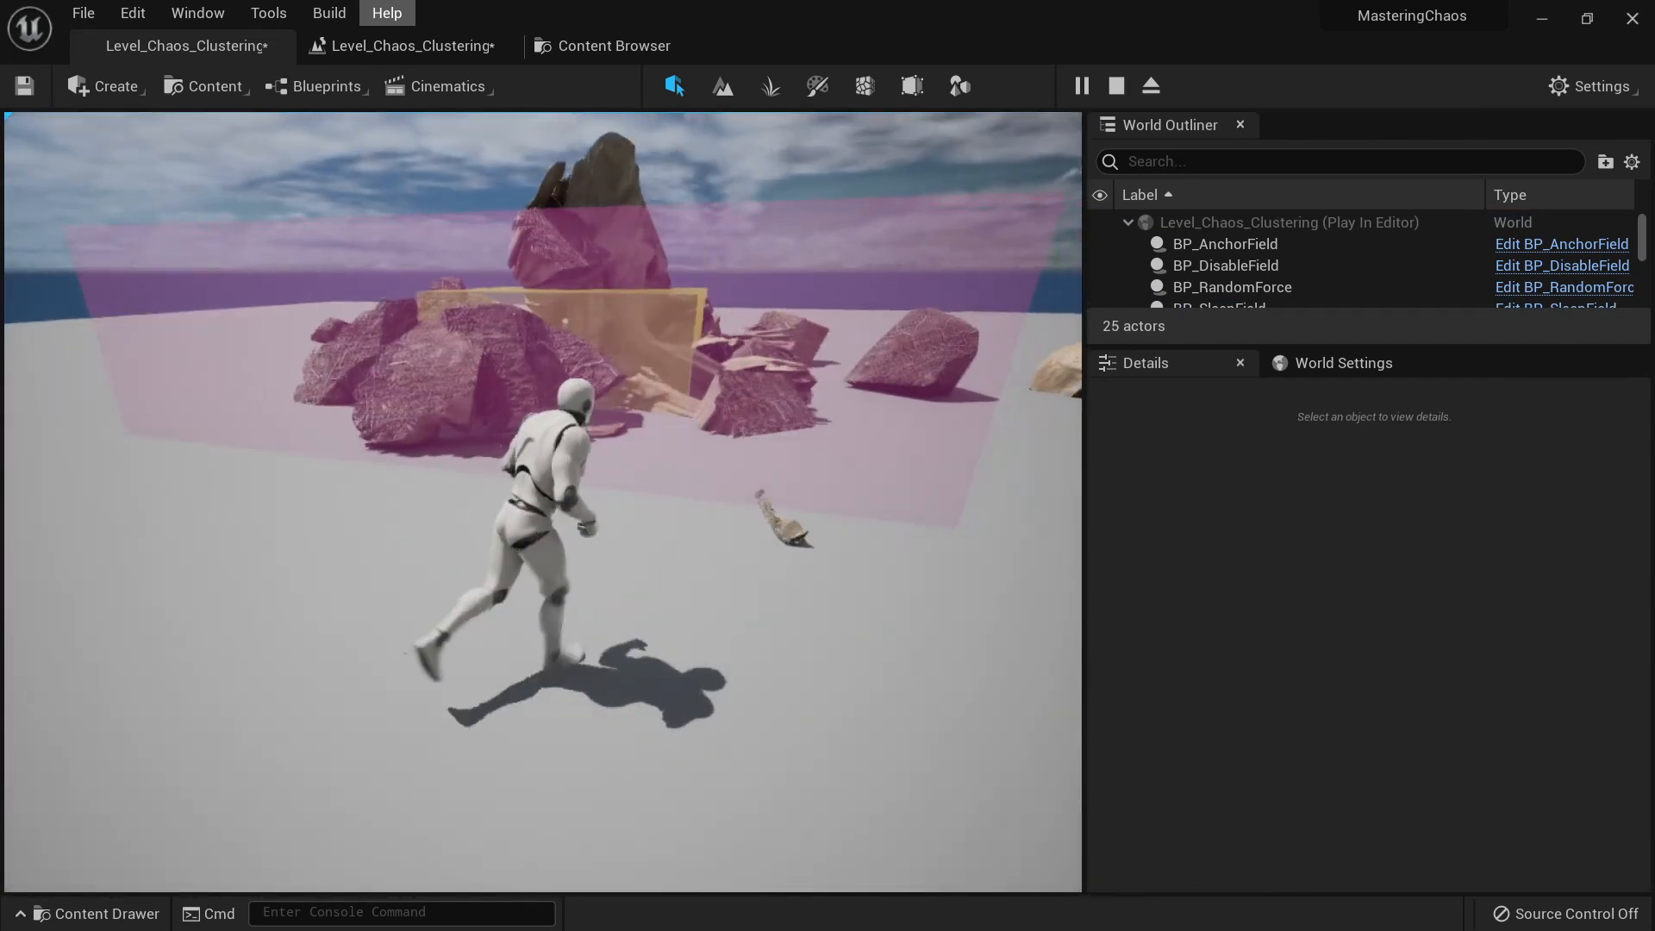
key("w")
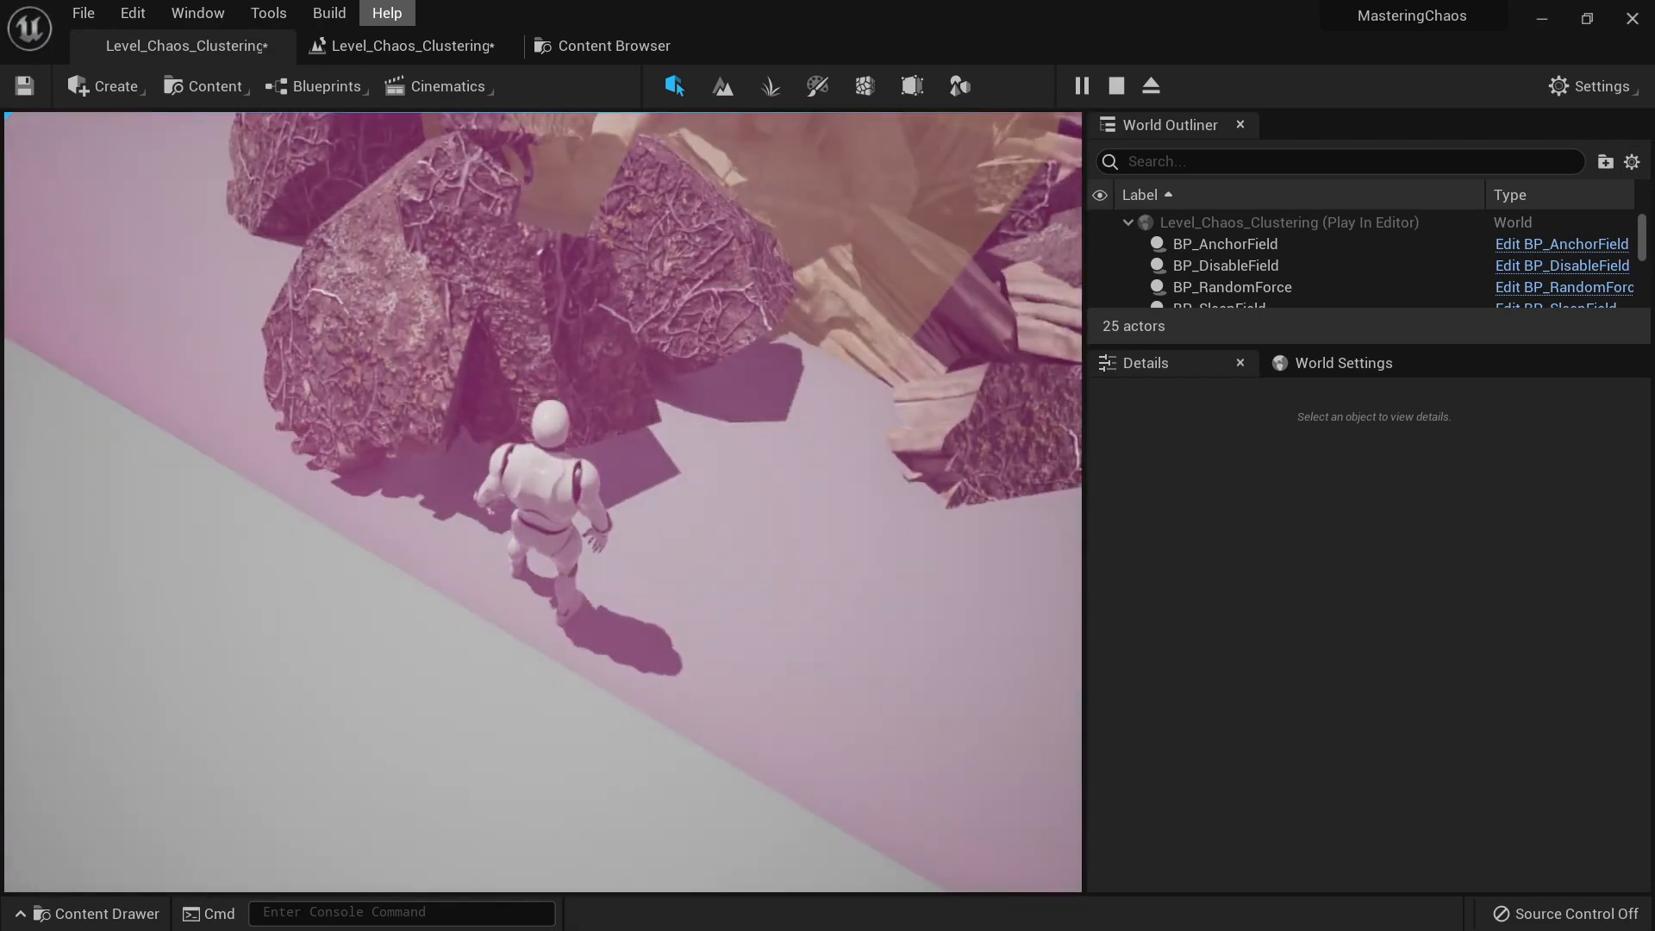
key("w")
key("space")
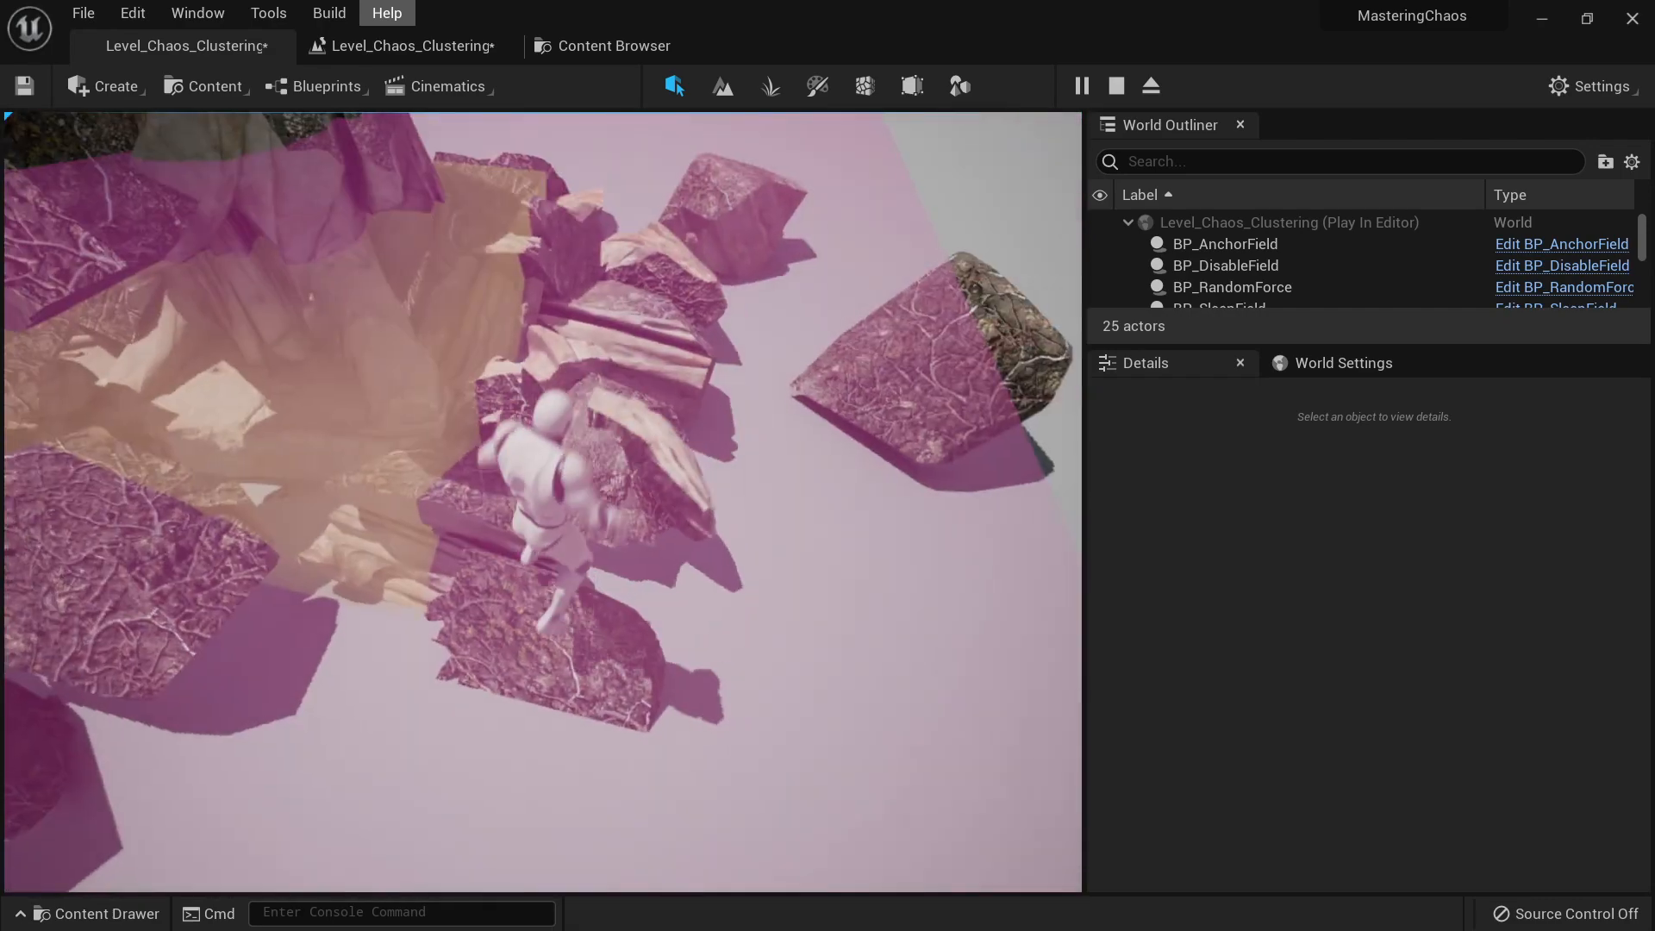
key("Escape")
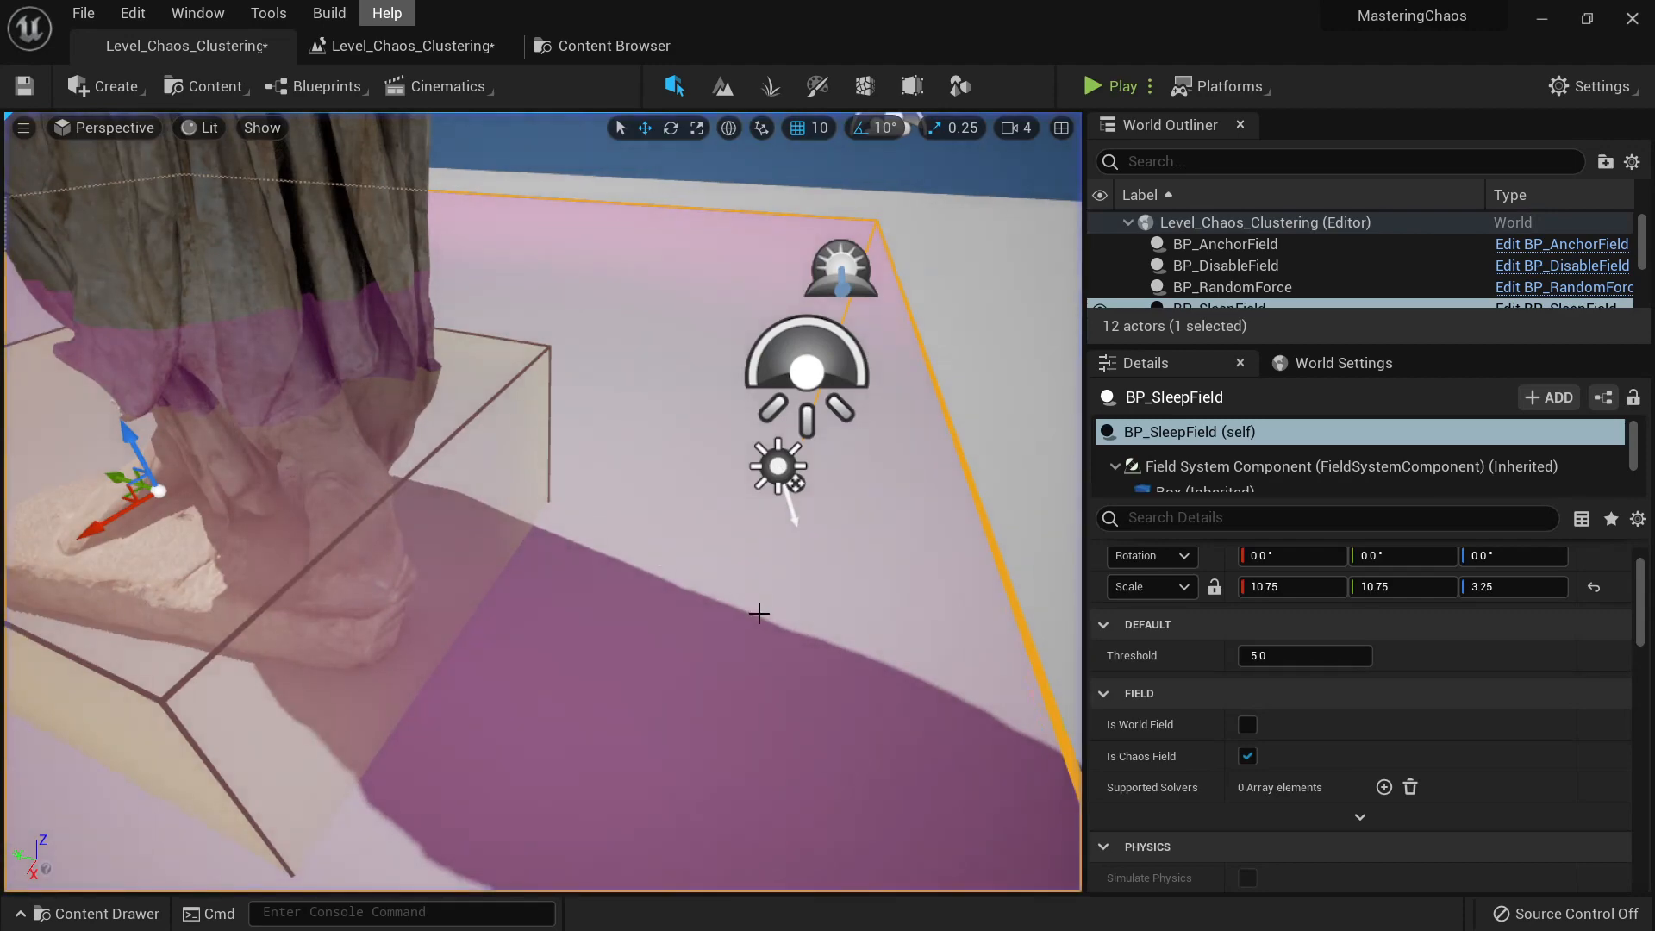
Step: Set the sleep field's Threshold to 50000 and play-test the statue's collapse
scroll(759, 613, "down", 5)
left_click(1302, 655)
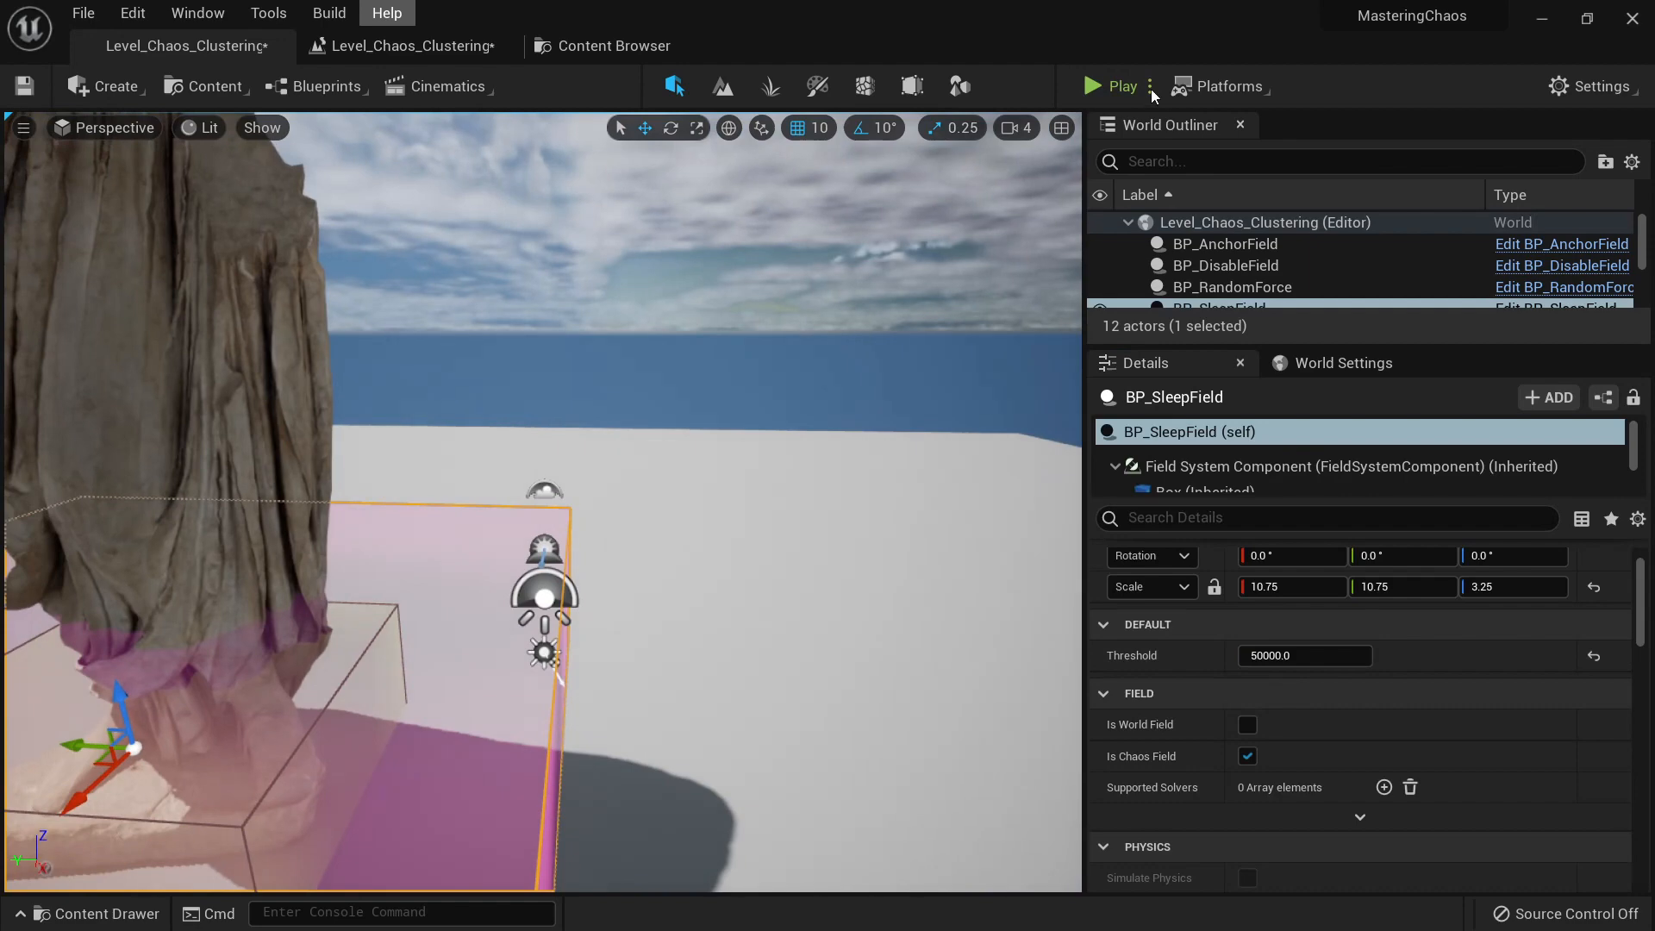
left_click(1112, 85)
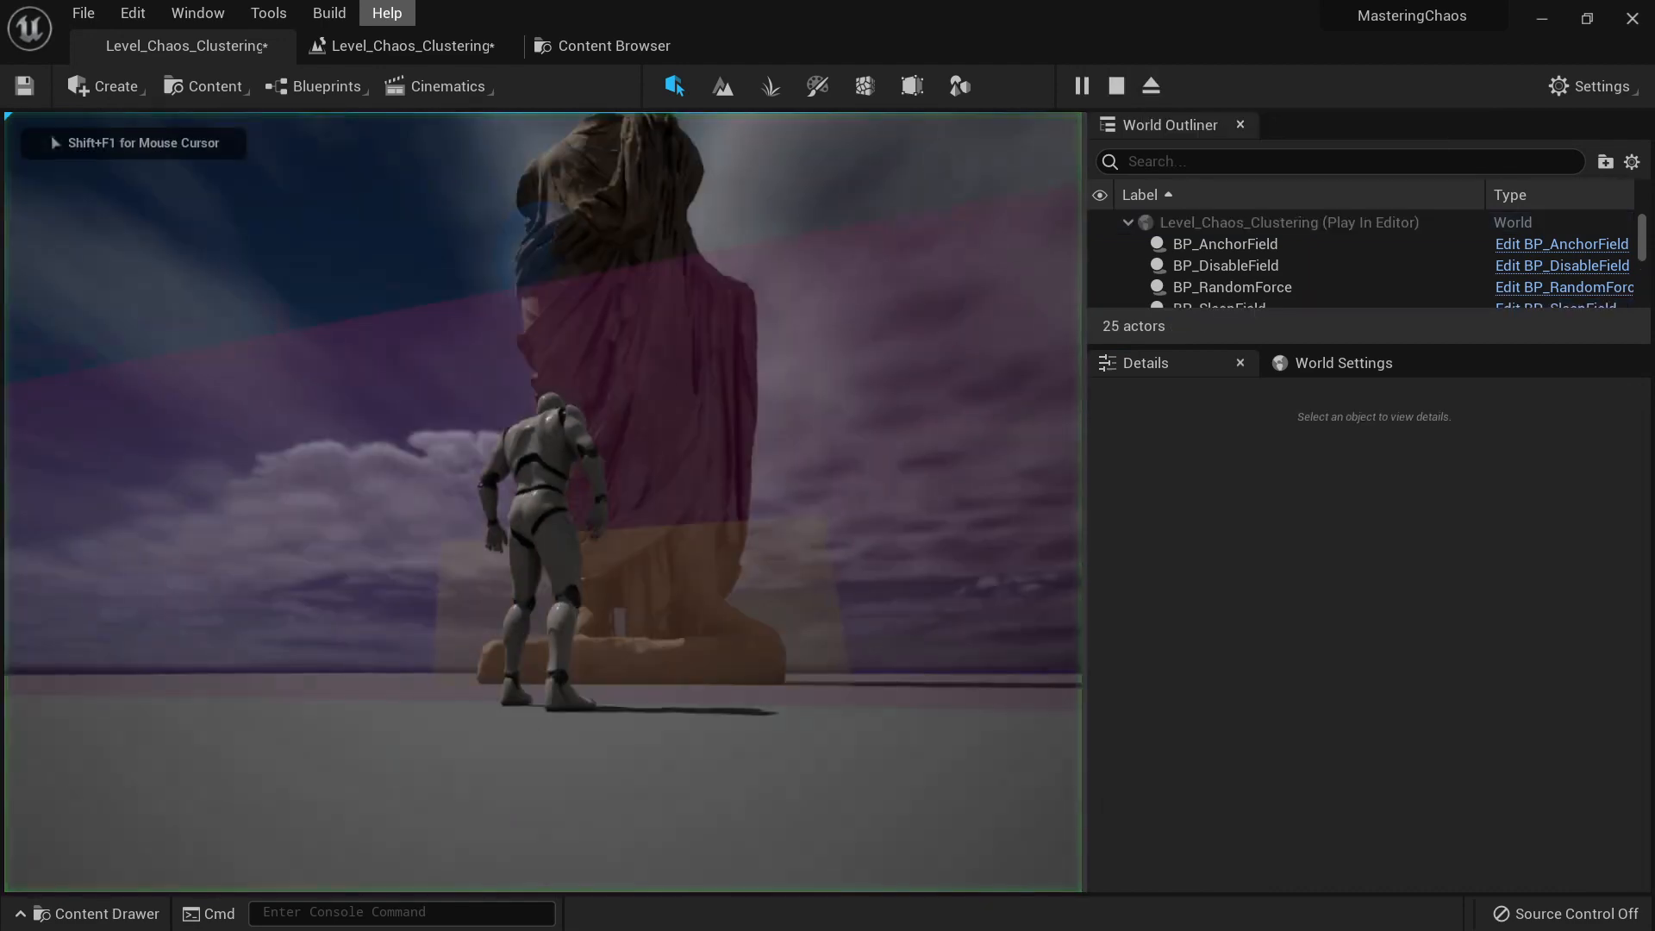
key("s")
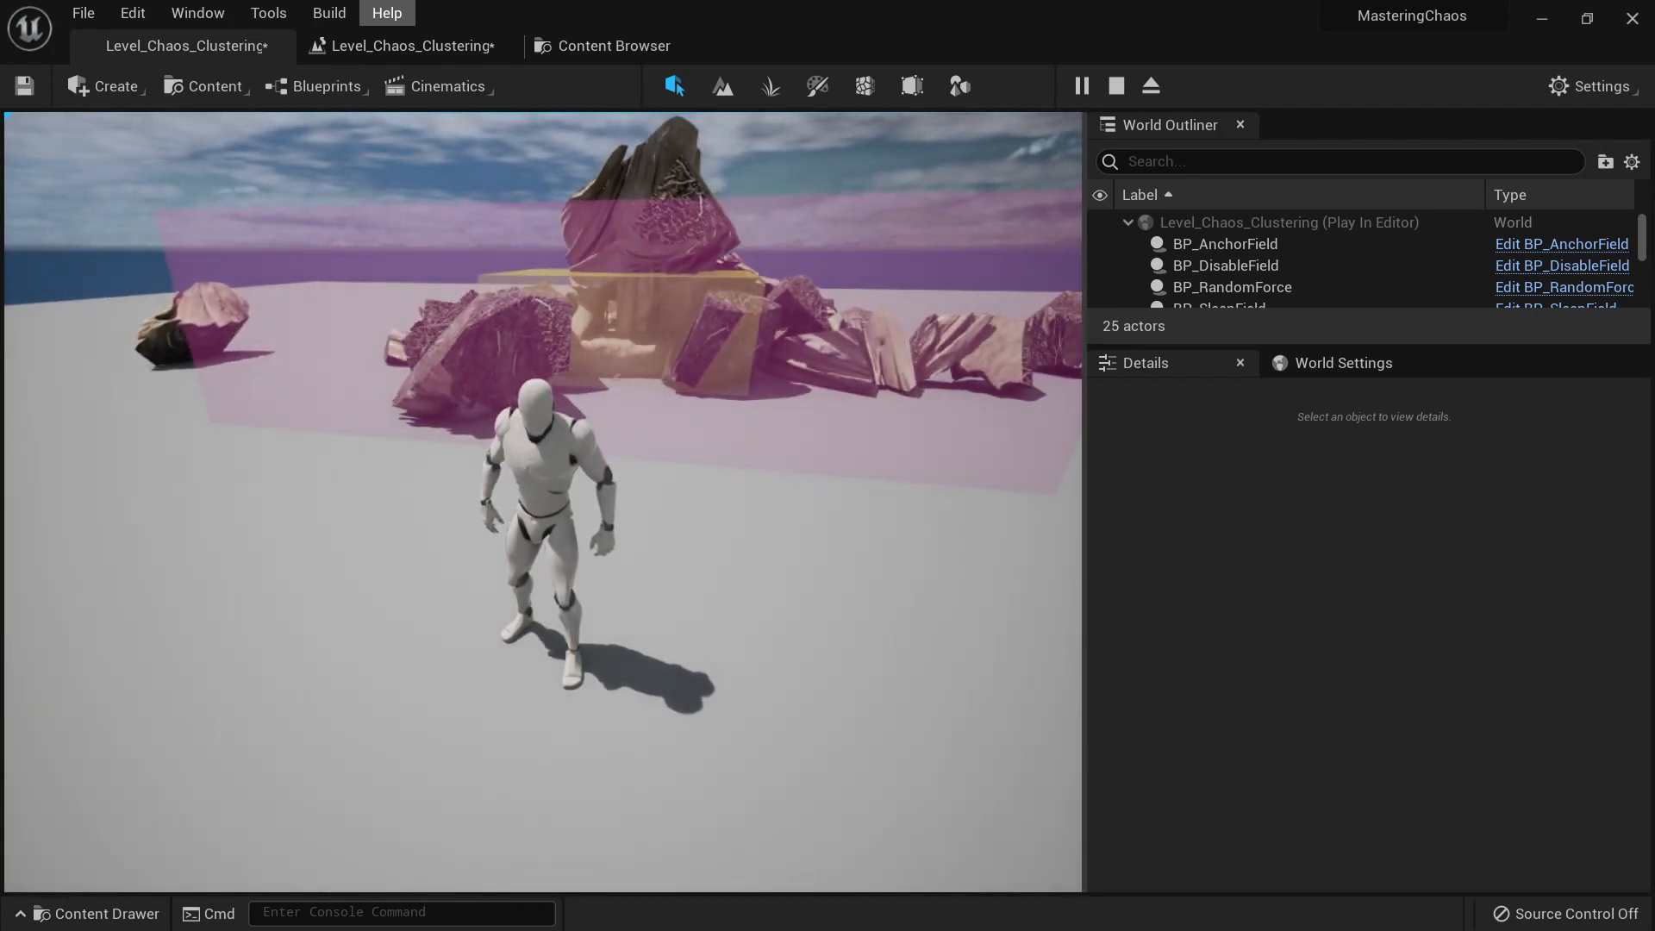
key("w")
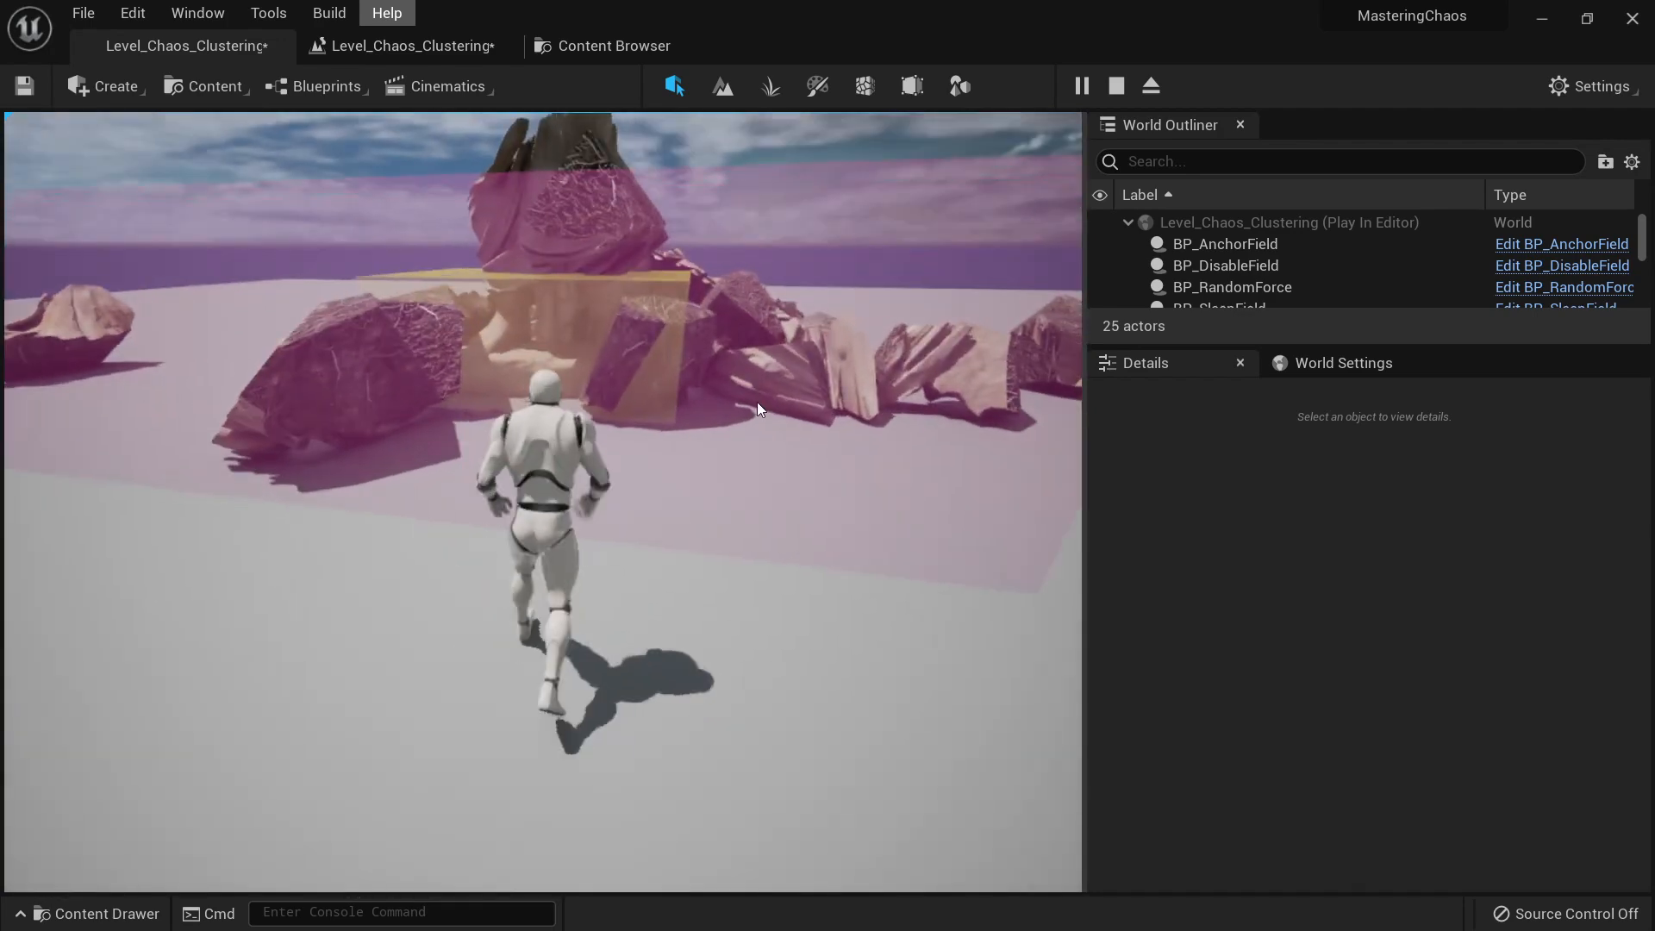
key("Escape")
Step: Enlarge the sleep field to a Z scale of 6.5, set its Threshold to 5000000, and start a play test
scroll(549, 421, "down", 4)
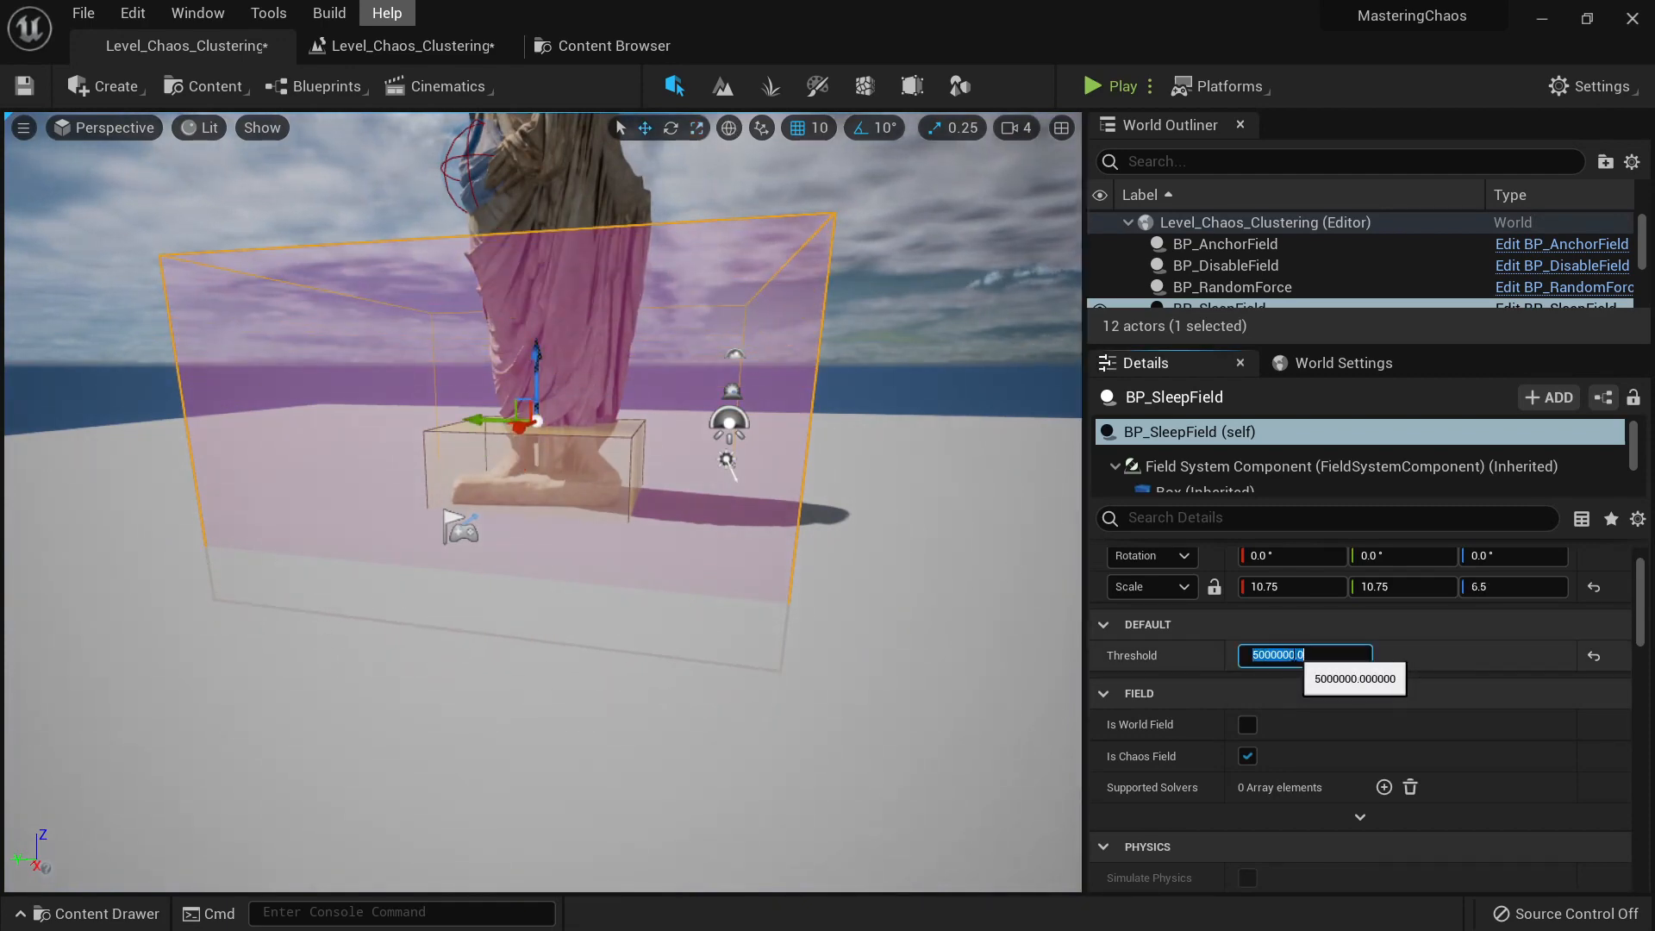
left_click(1104, 86)
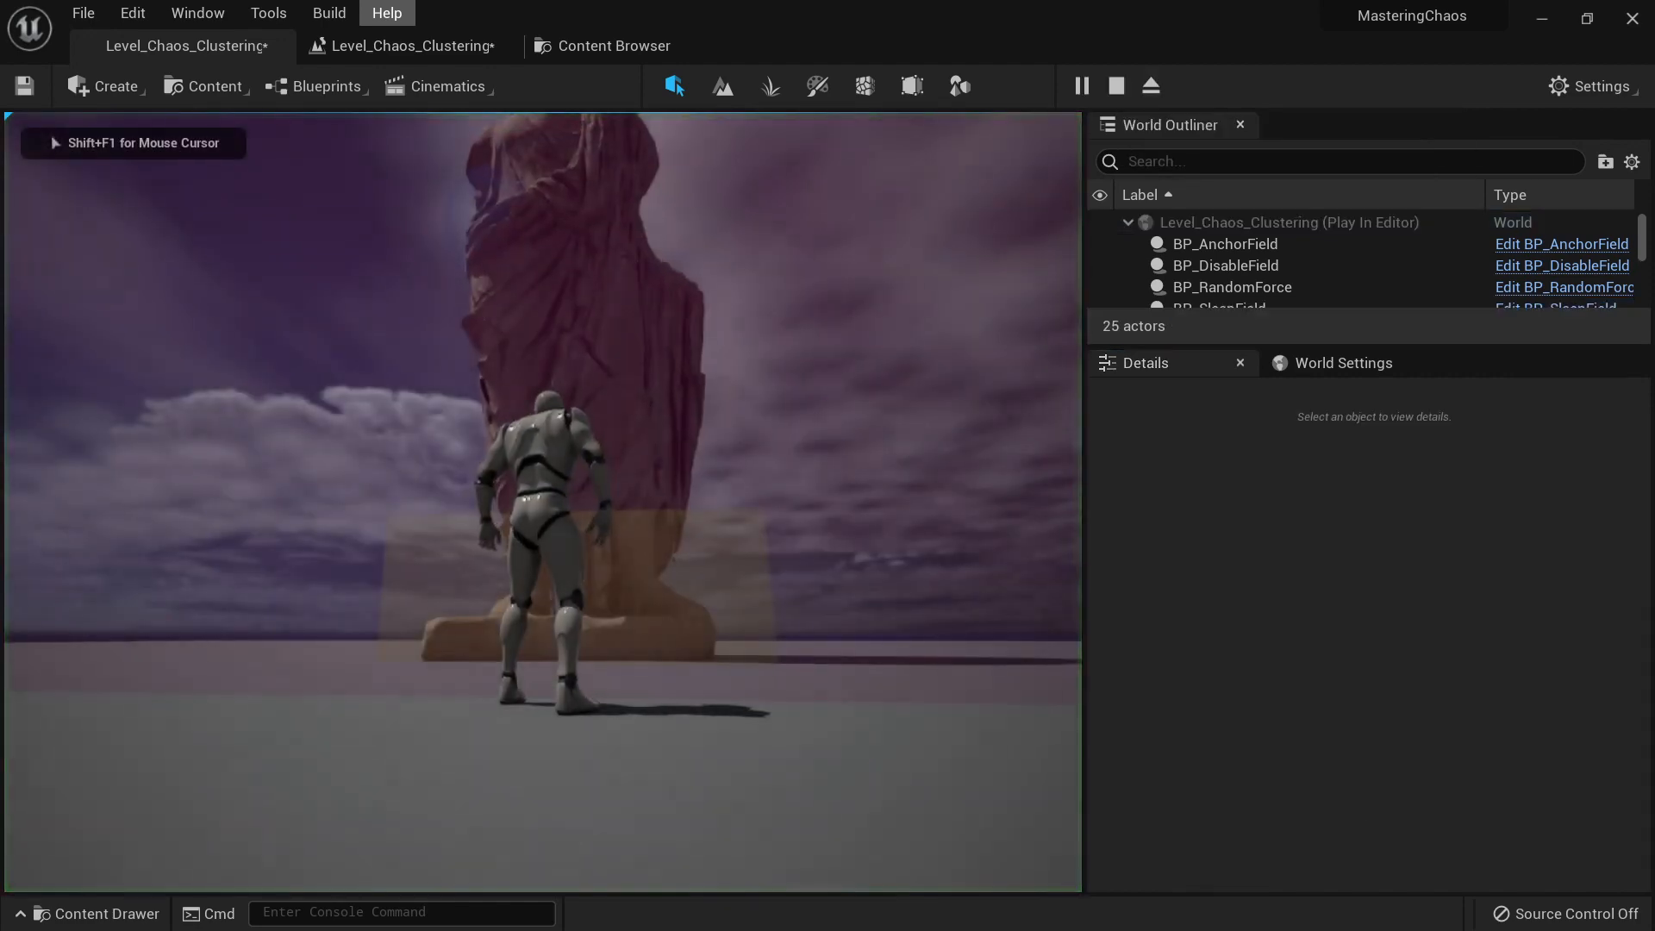
Step: Walk the character around the statue inside the sleep field, examine how its broken pieces behave, and end the play test
key("a")
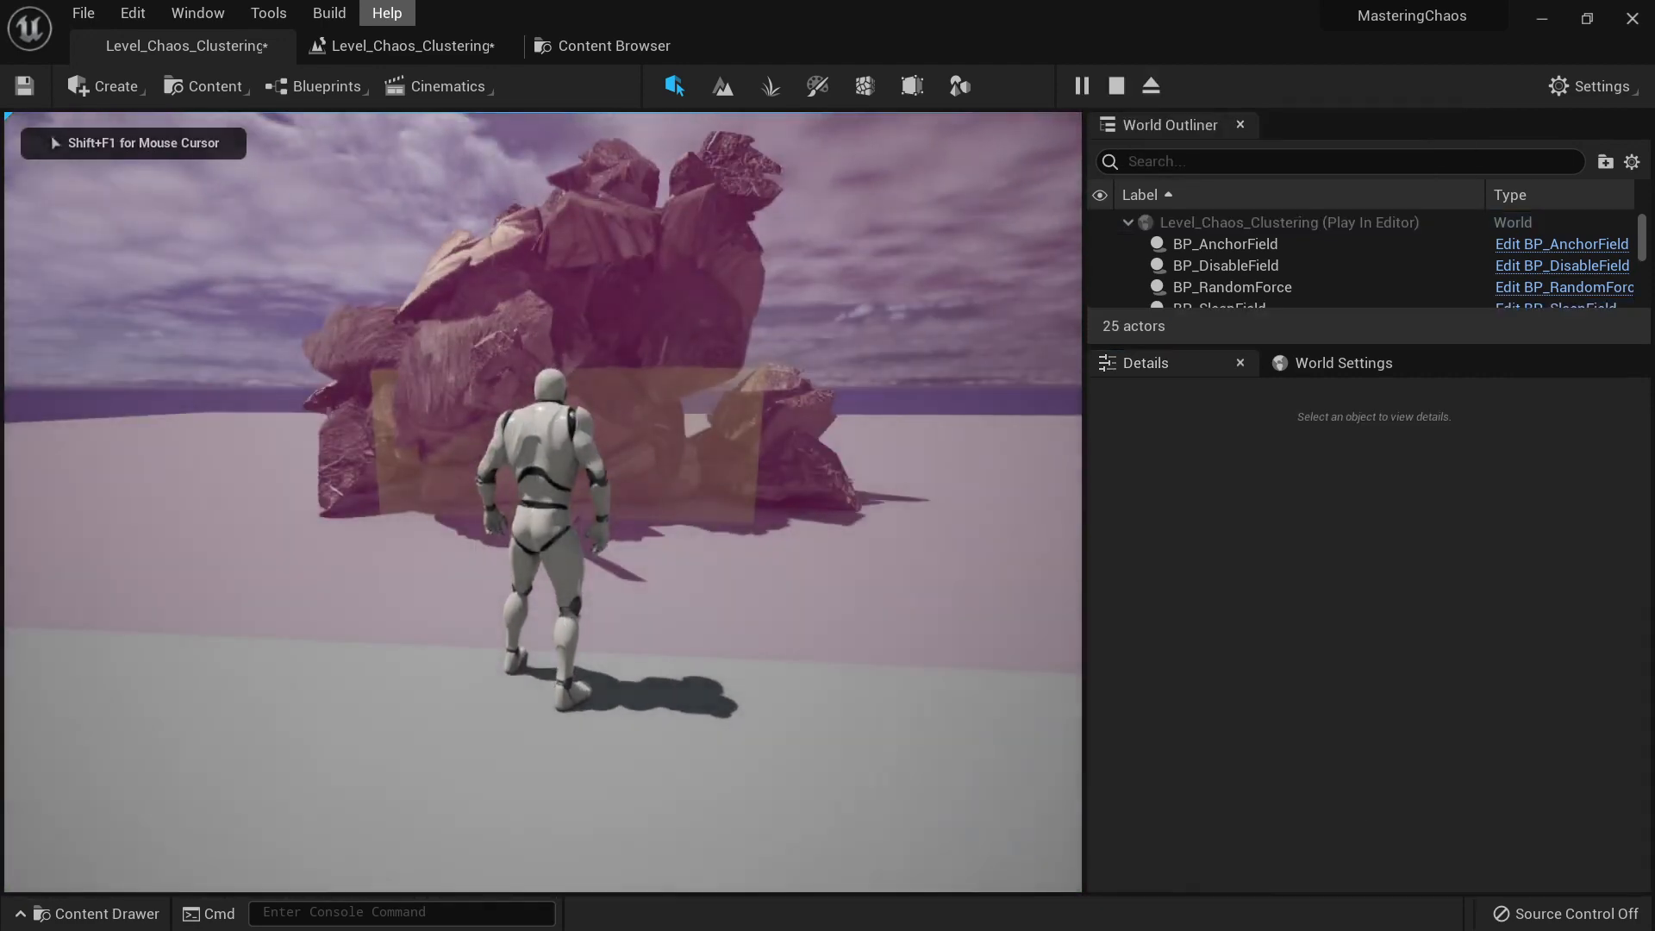
key("w")
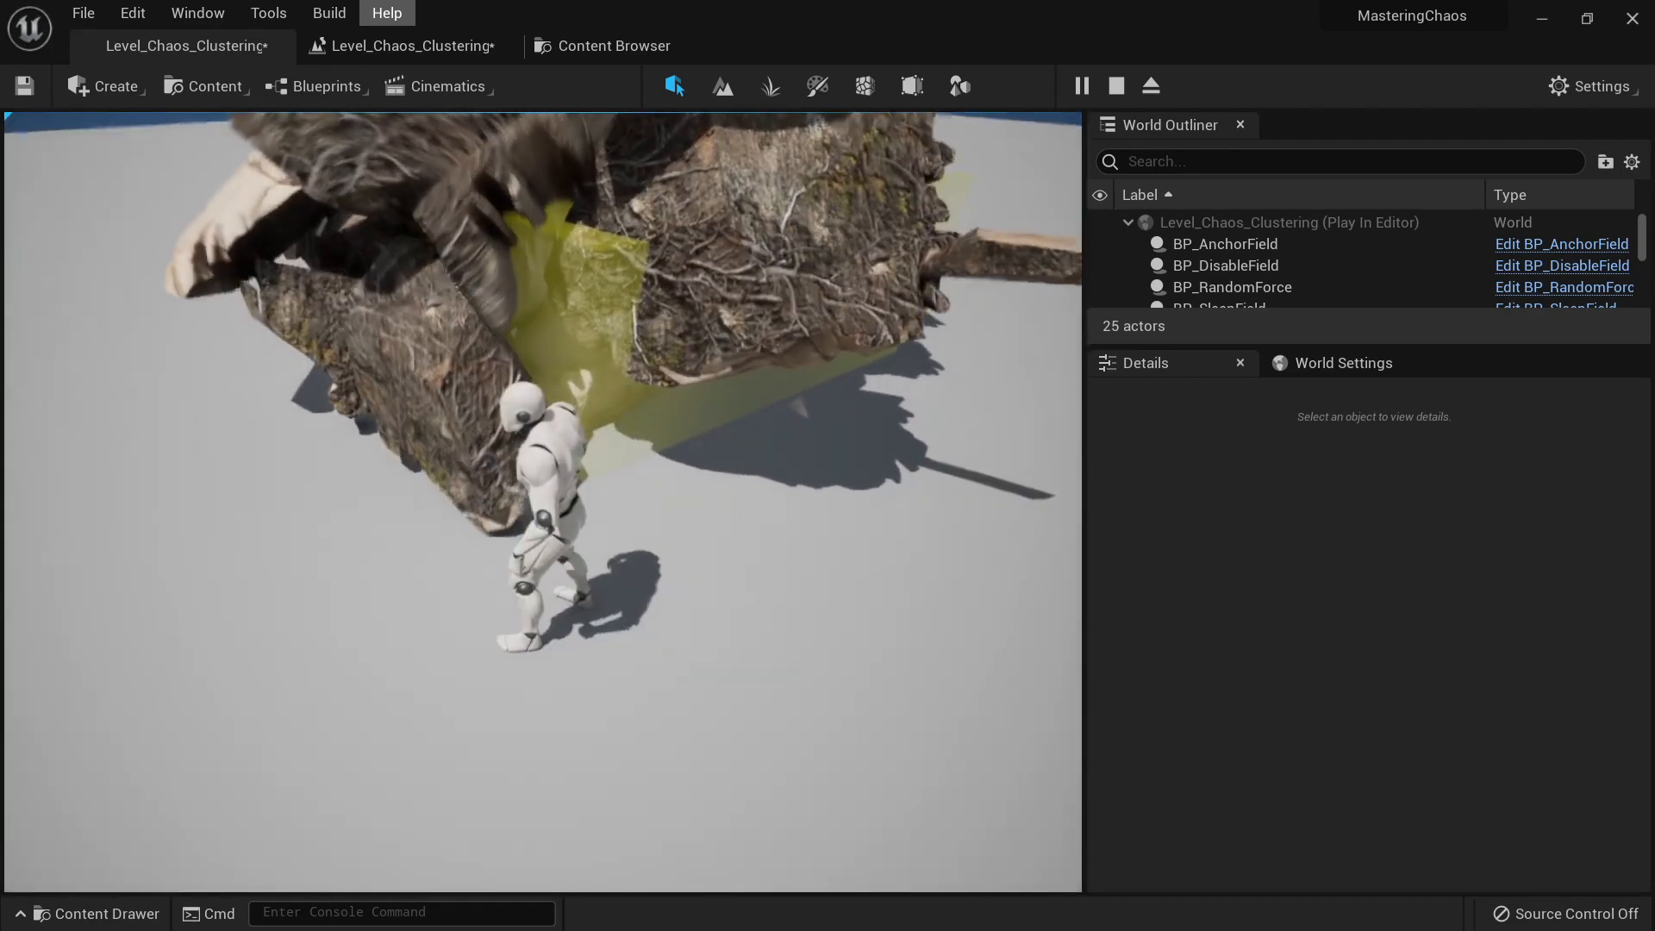
key("d")
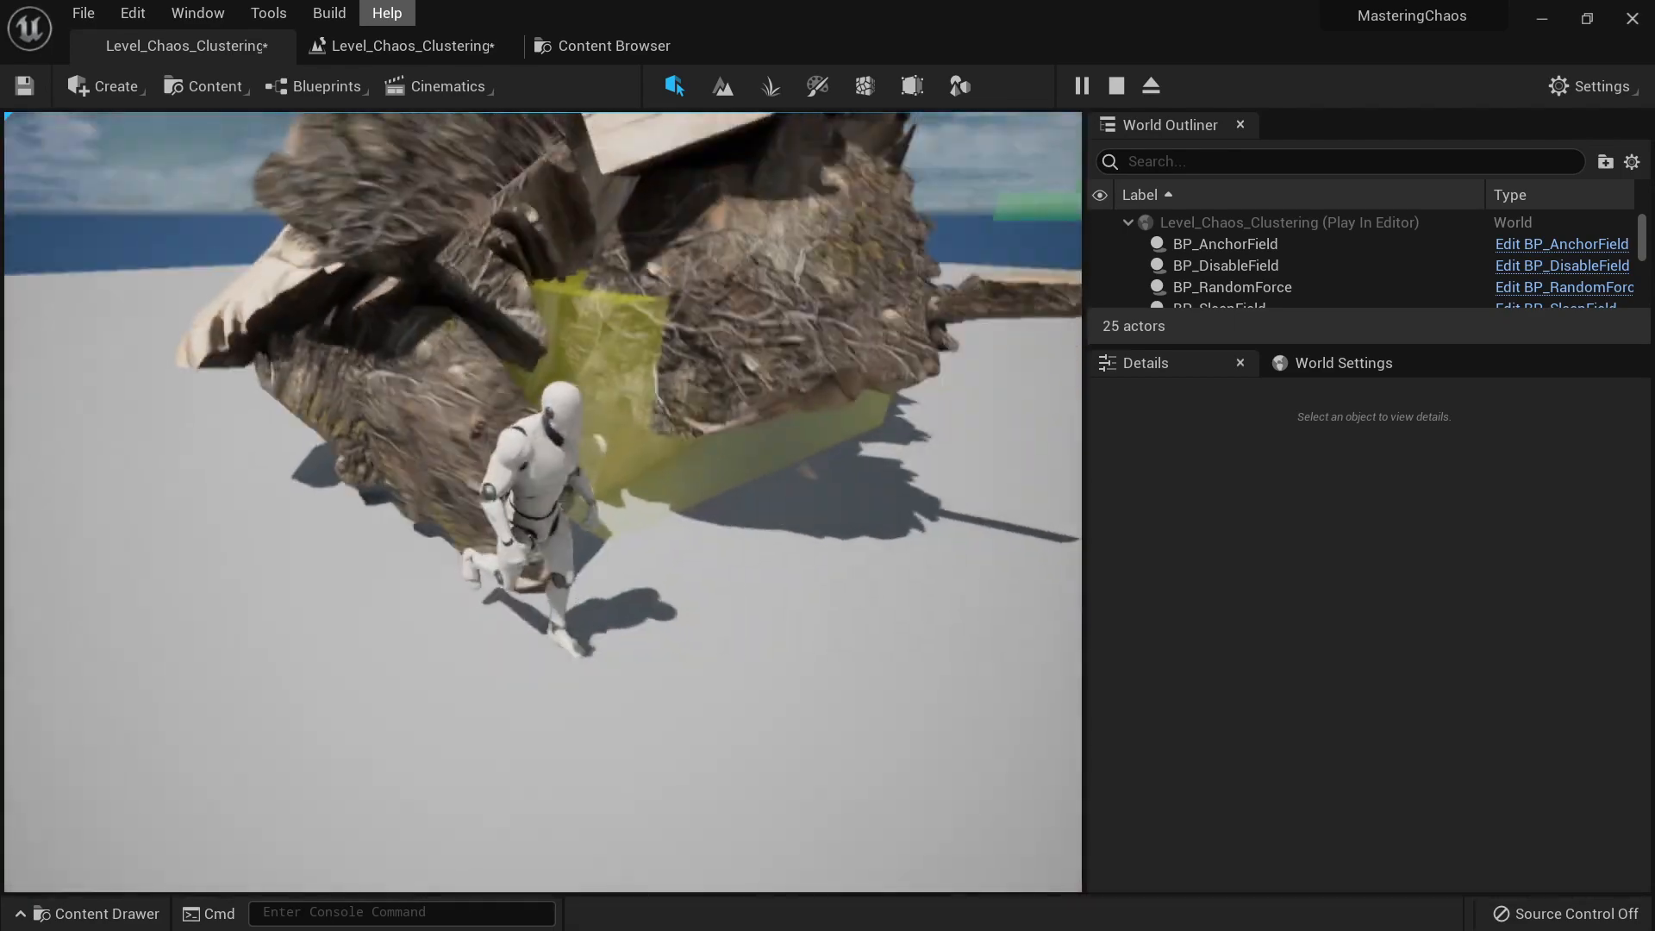
key("d")
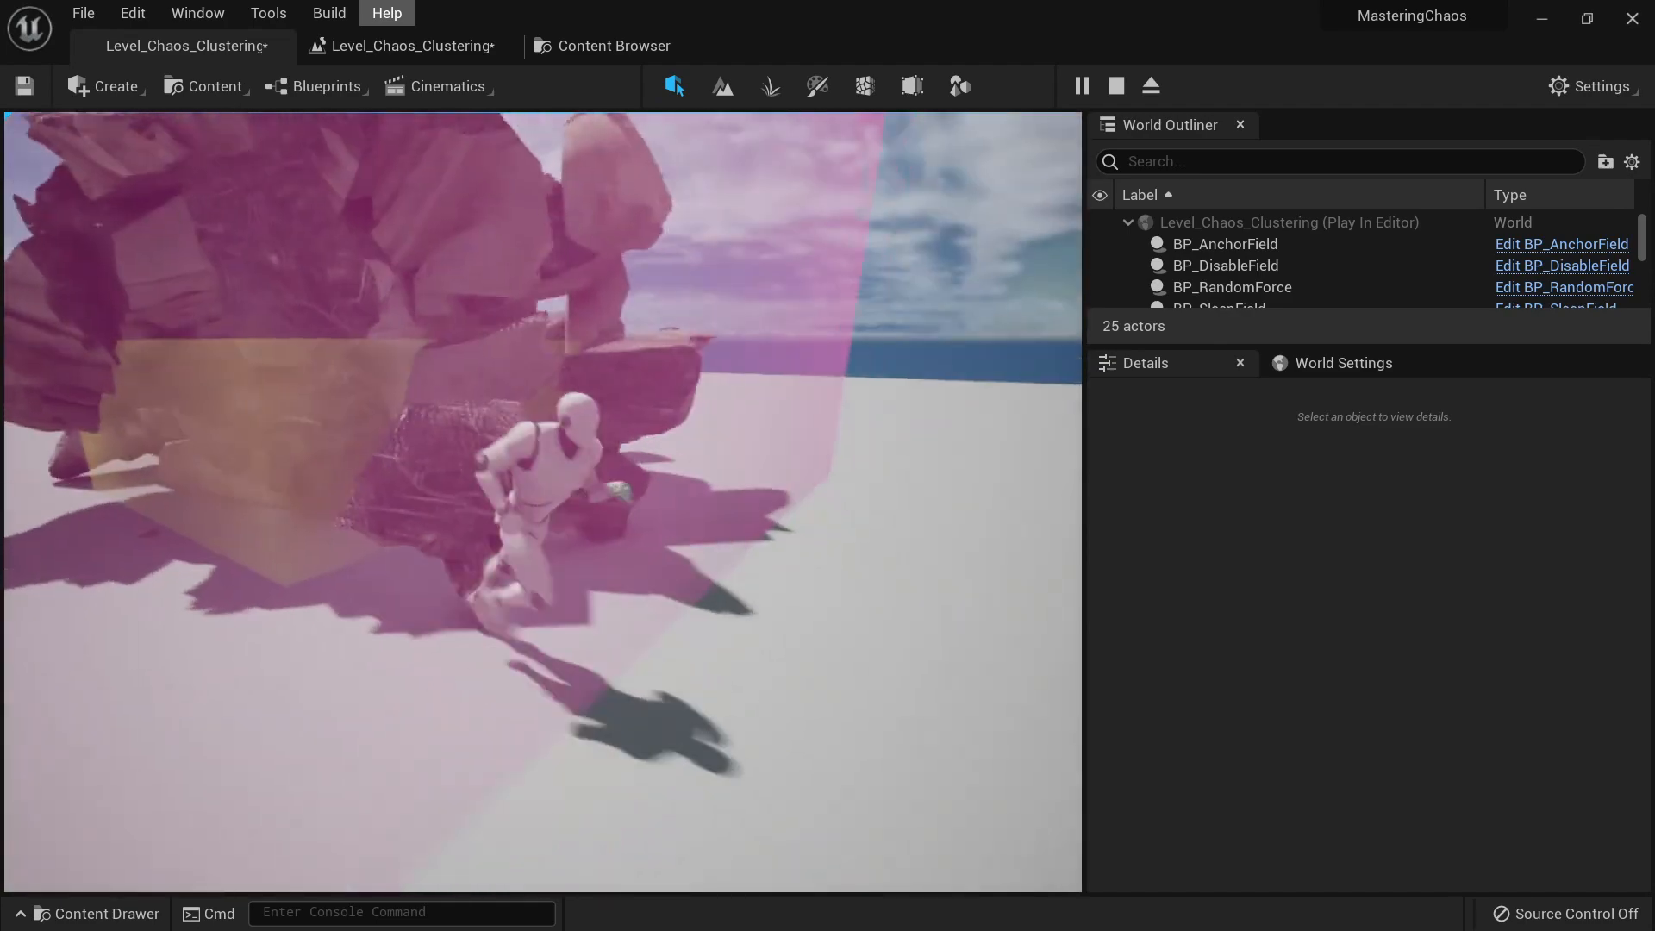
key("s")
key("w")
key("s")
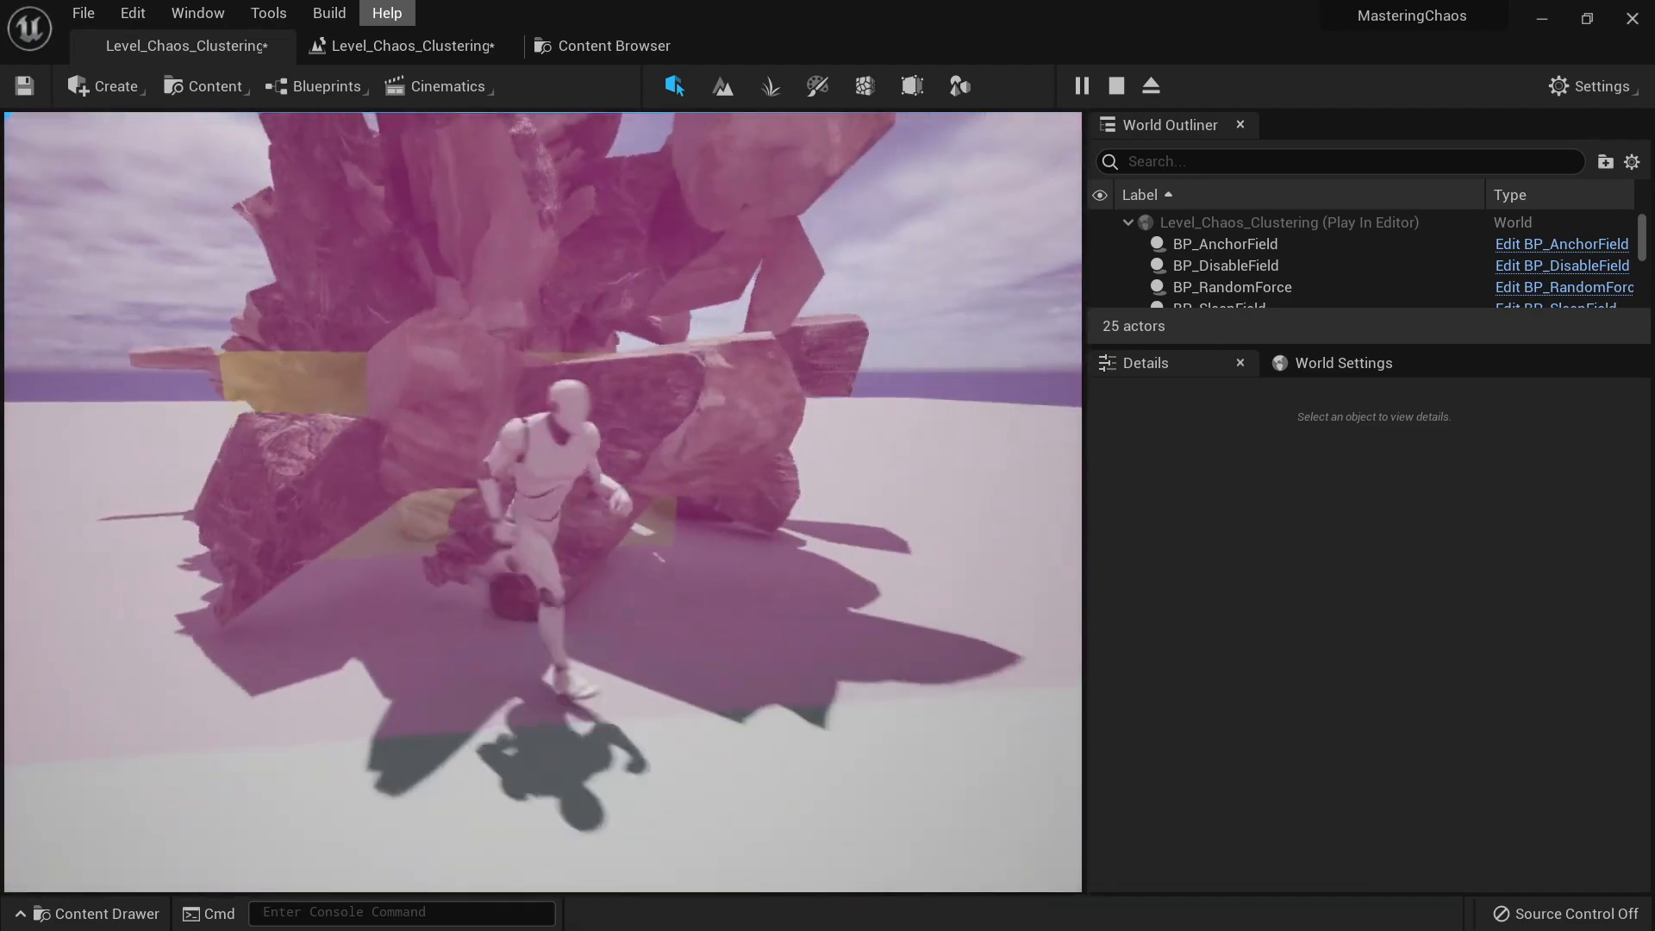
key("d")
key("w")
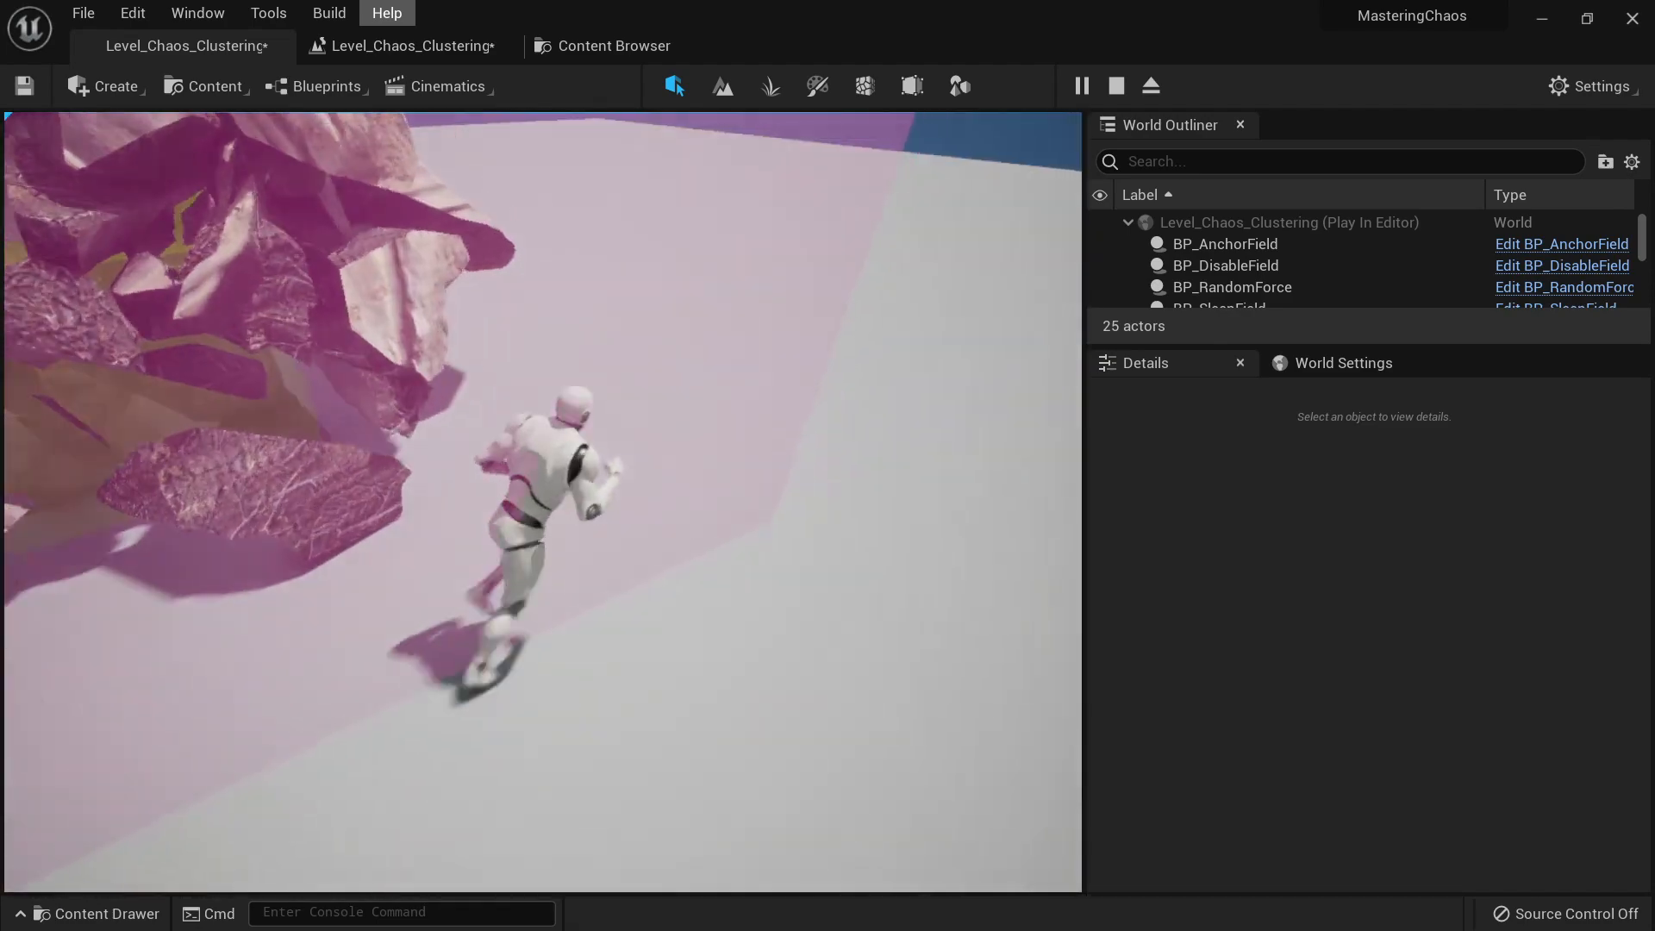
key("d")
key("w")
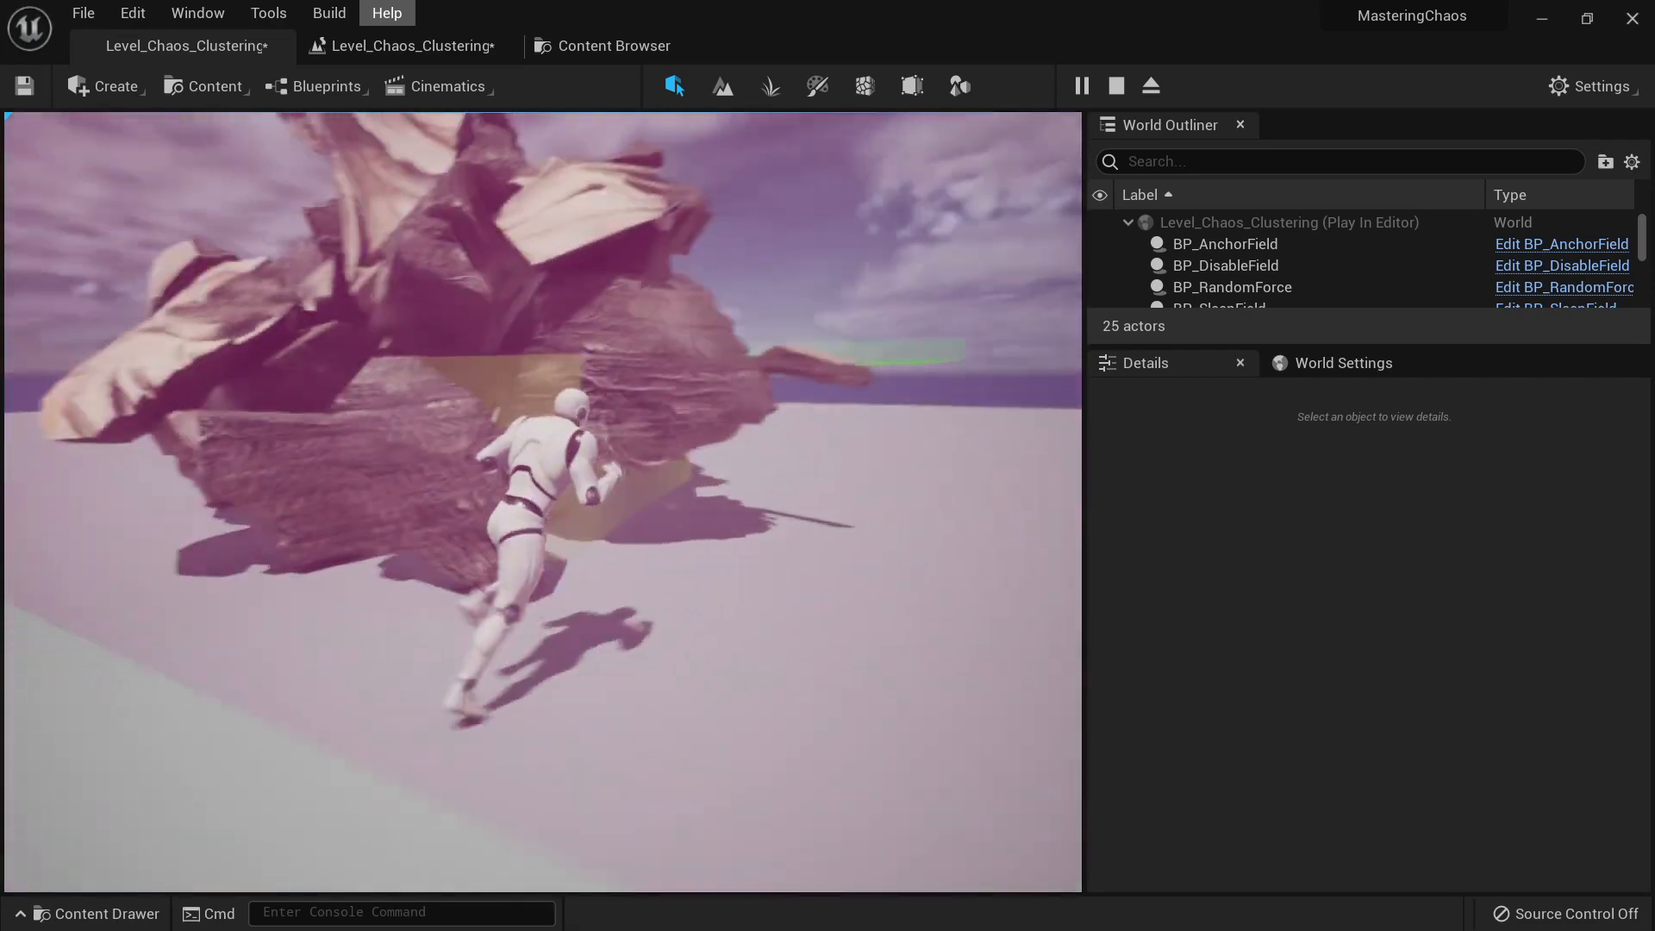
key("s")
key("d")
key("w")
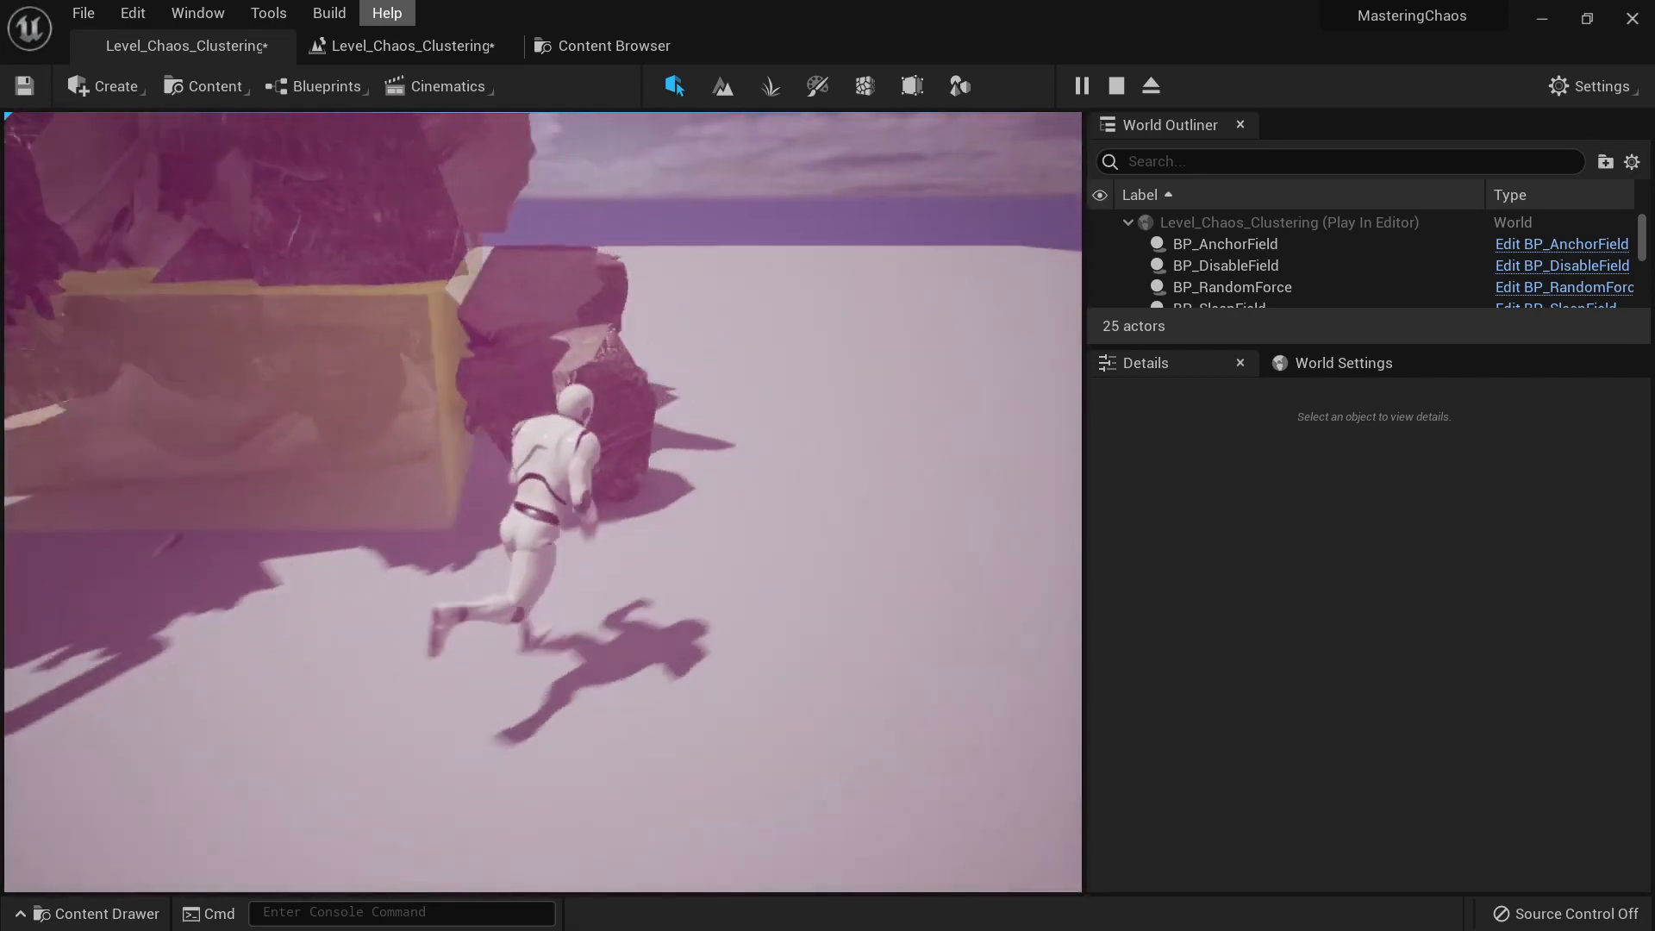
key("s")
key("a")
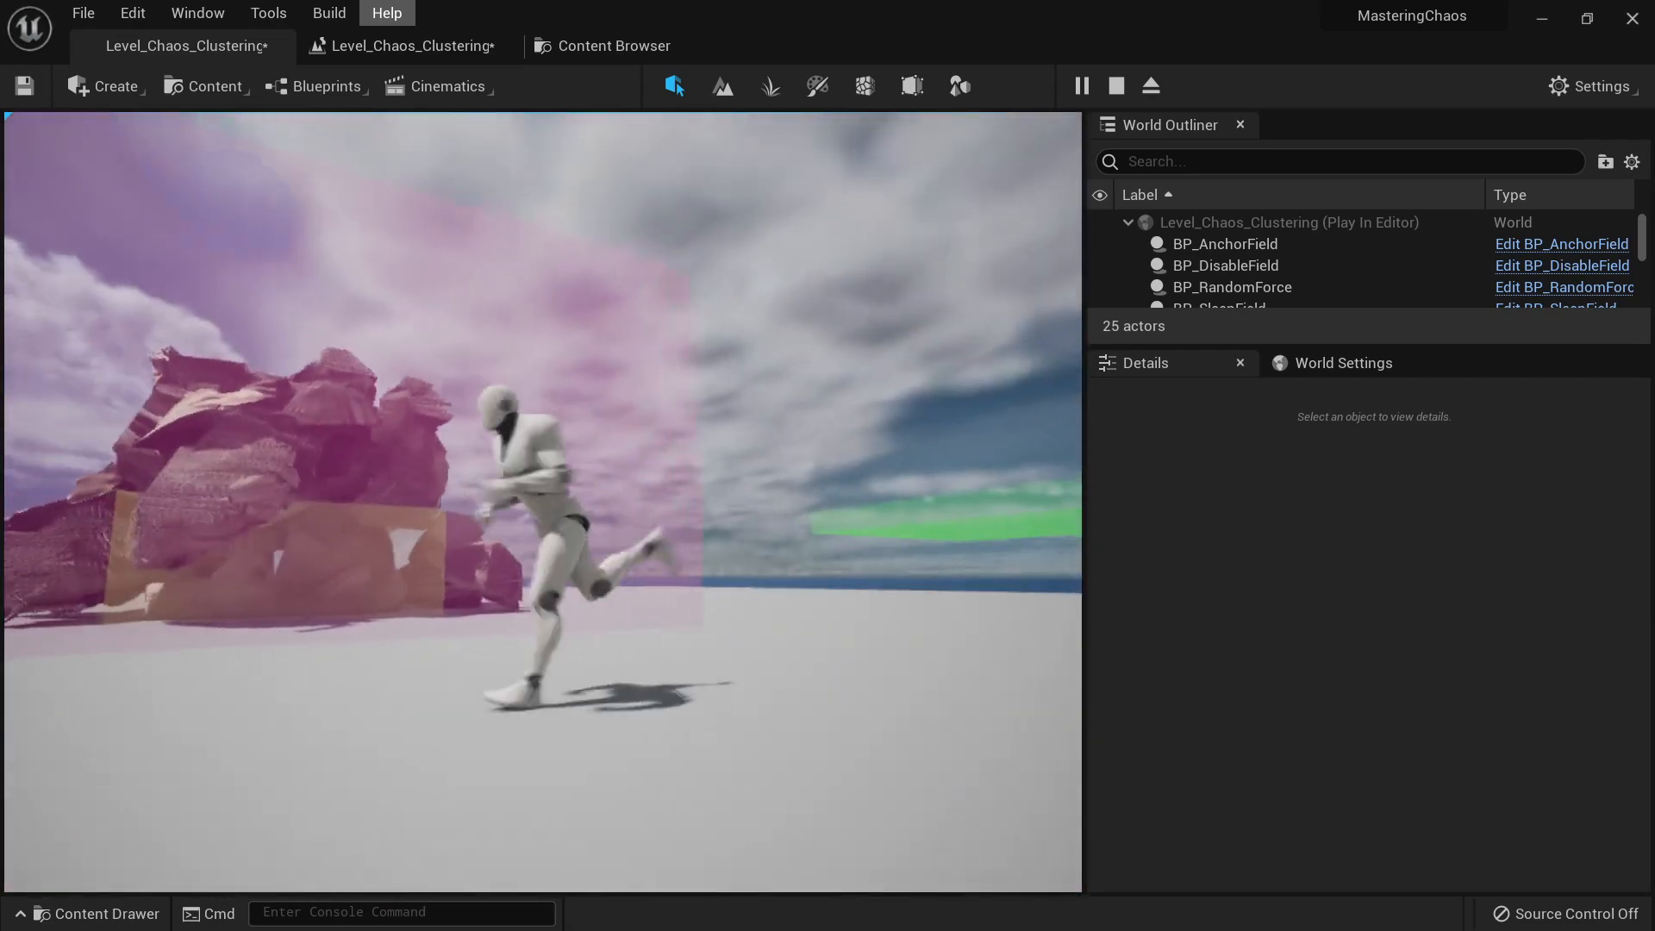
key("d")
key("w")
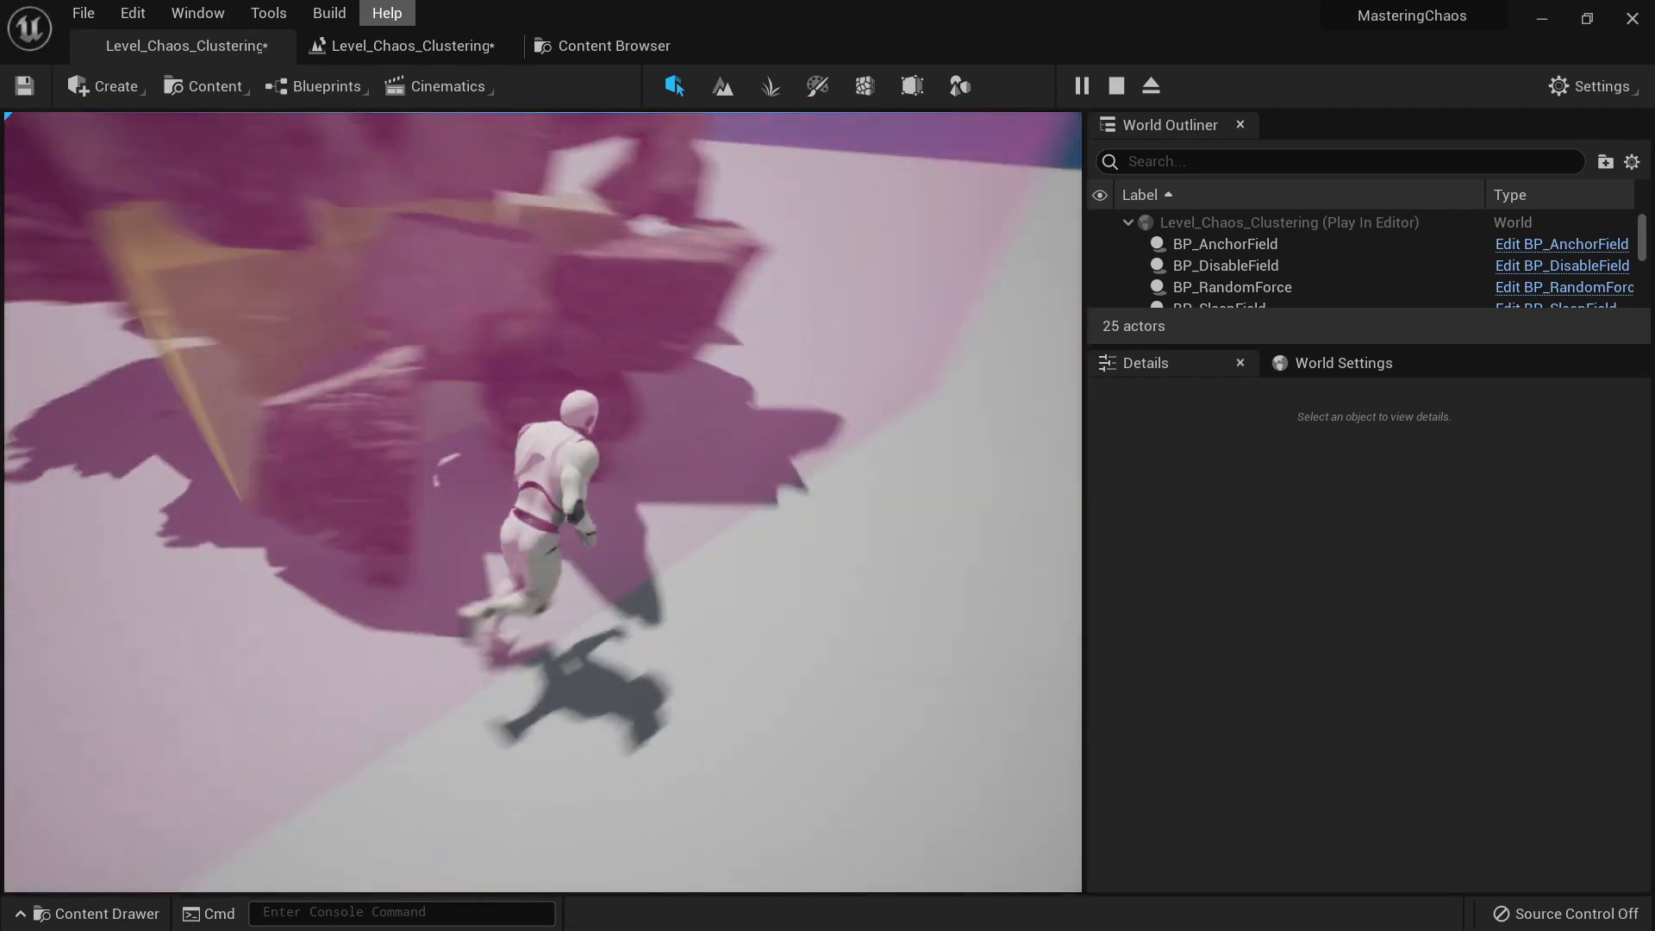
key("s")
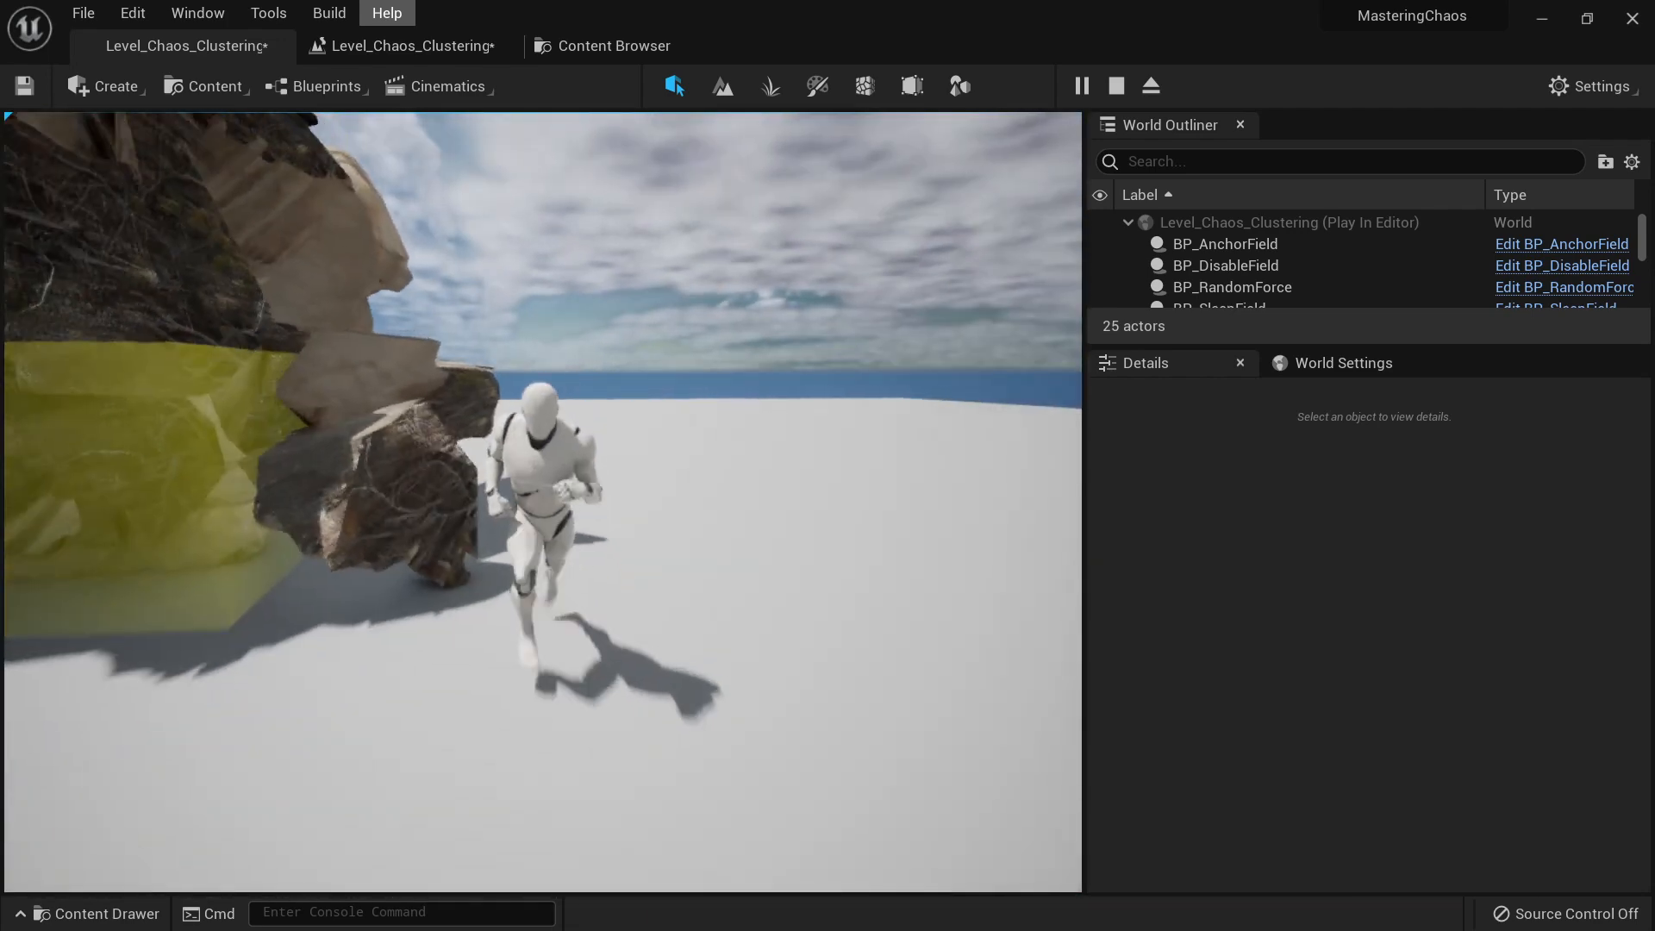
key("a")
key("Escape")
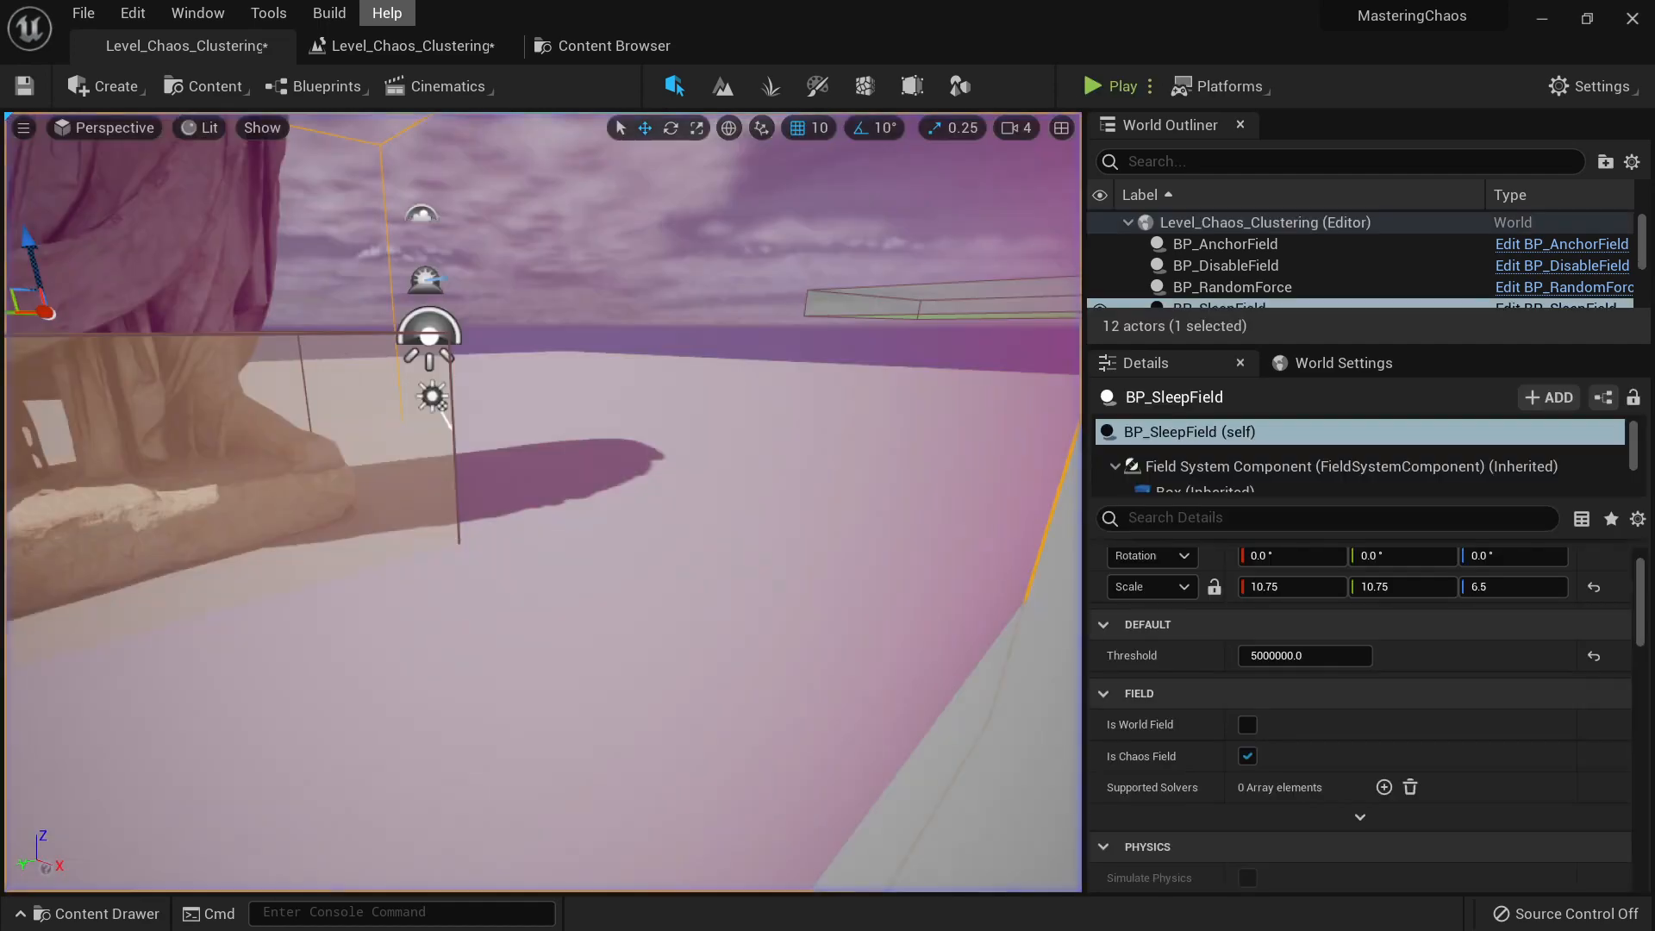
Step: Move the sleep field away from the statue to the open floor behind it
key("s")
mouse_move(655, 448)
right_mouse_down()
mouse_move(656, 500)
mouse_move(656, 474)
right_mouse_up()
left_click(898, 414)
right_click_drag(898, 413, 853, 388)
key("s")
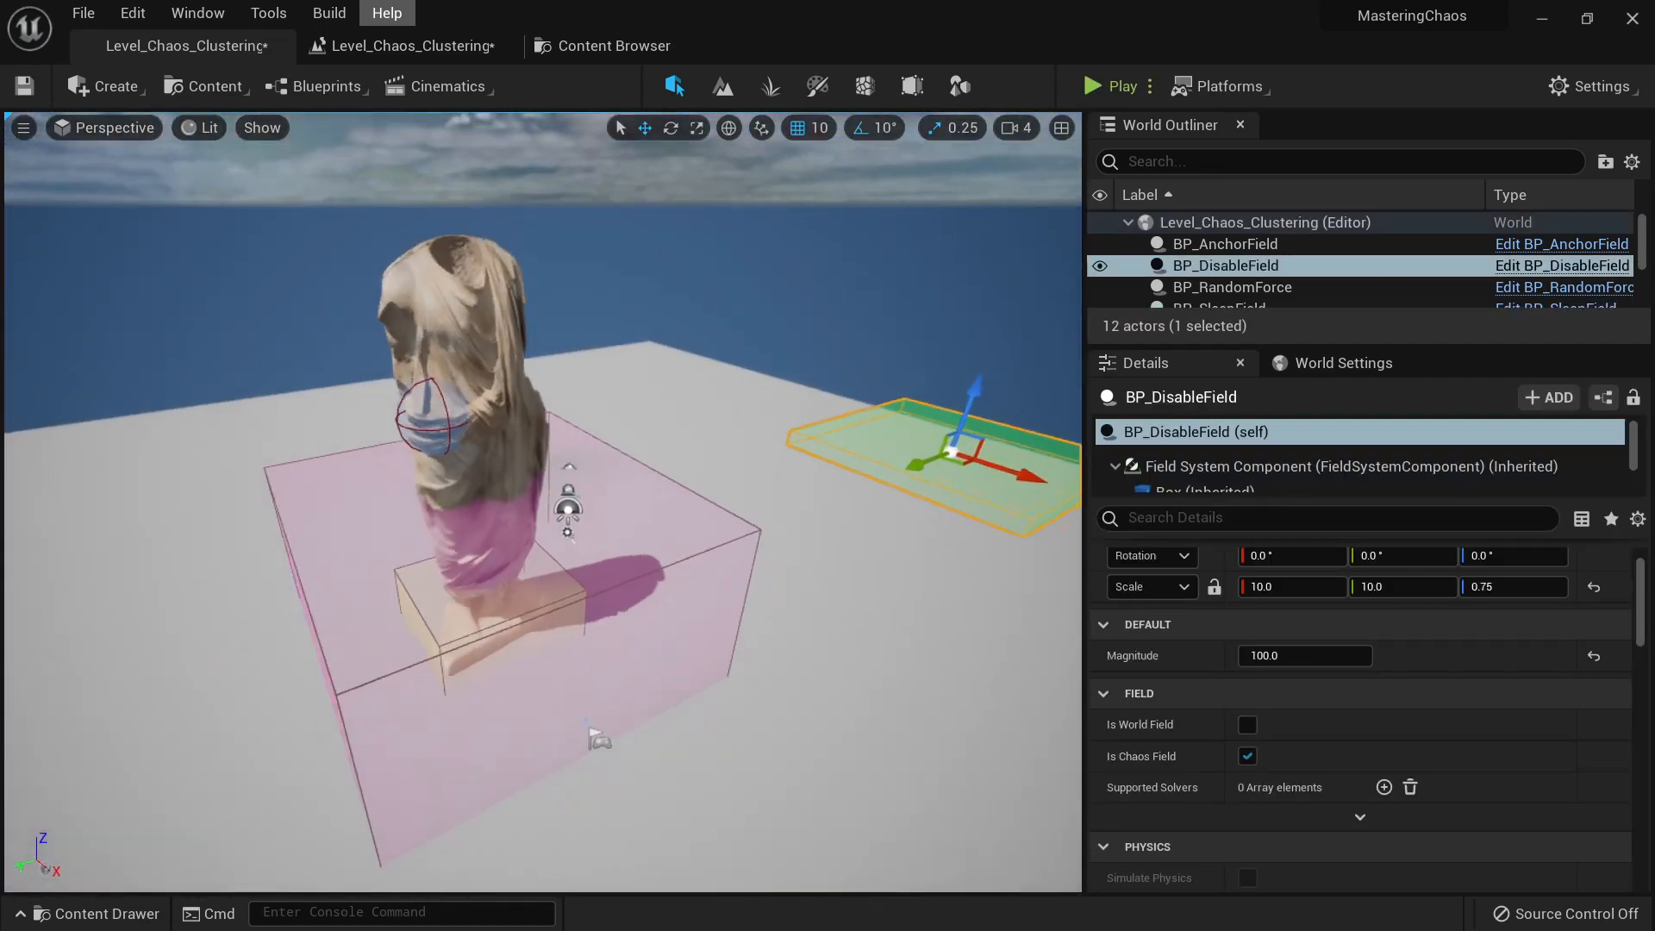
right_click_drag(573, 625, 573, 624)
left_click(573, 624)
left_click_drag(496, 590, 676, 437)
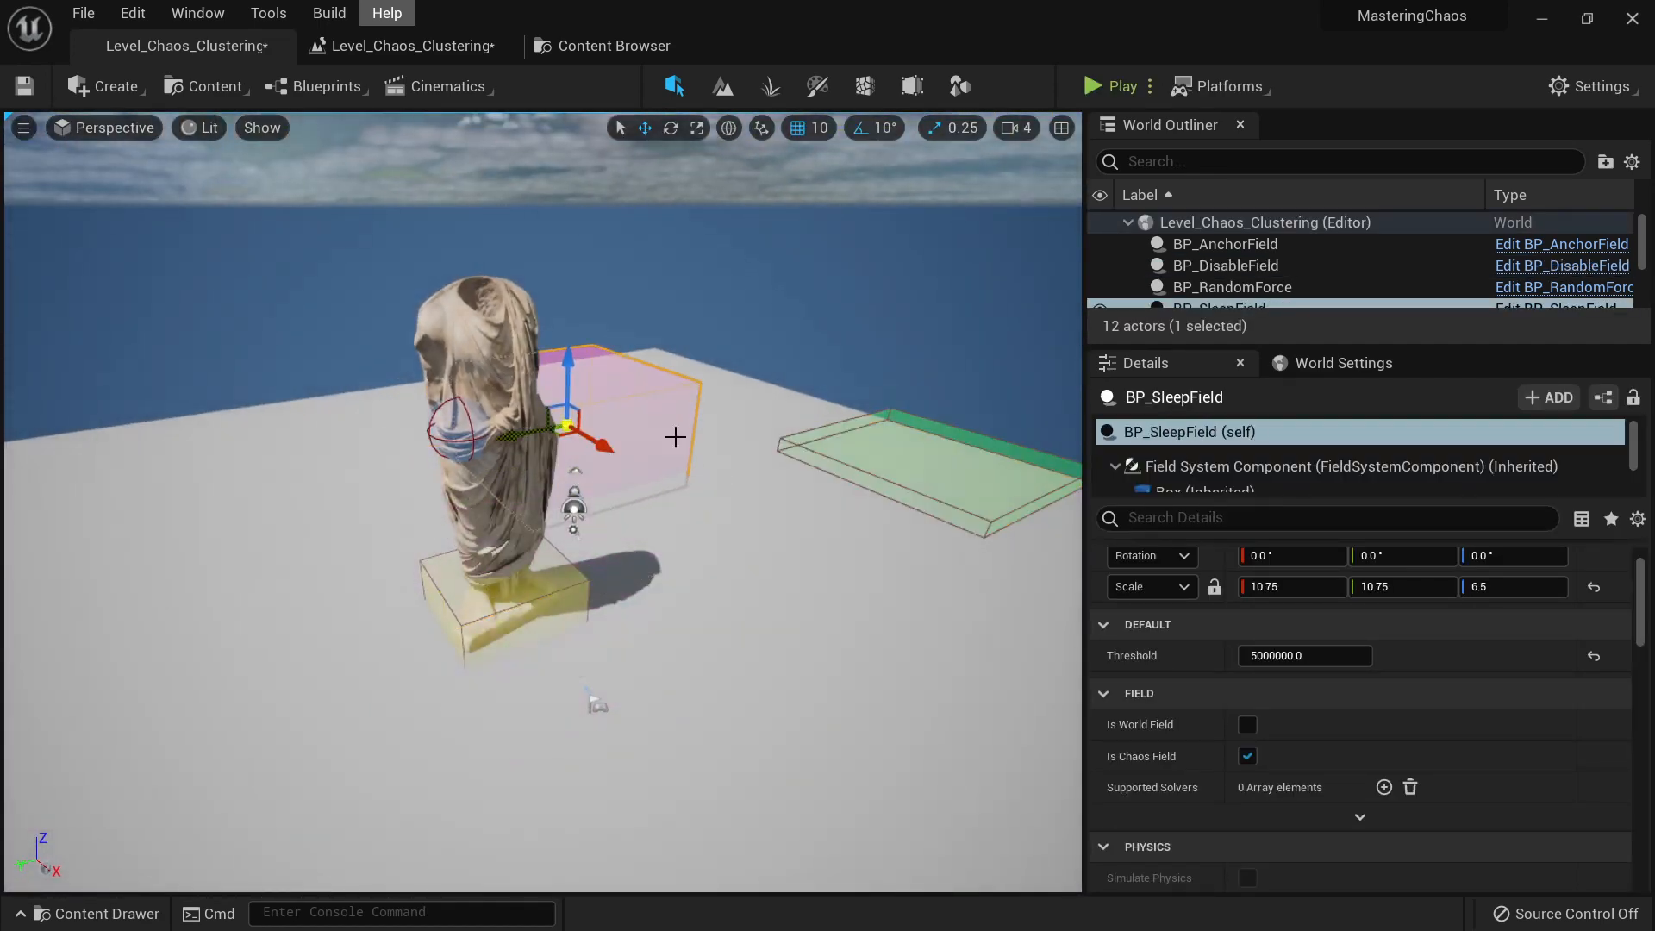
Step: Move the disable field over the statue's base and play-test the statue's collapse
left_click(930, 479)
left_click_drag(930, 479, 463, 620)
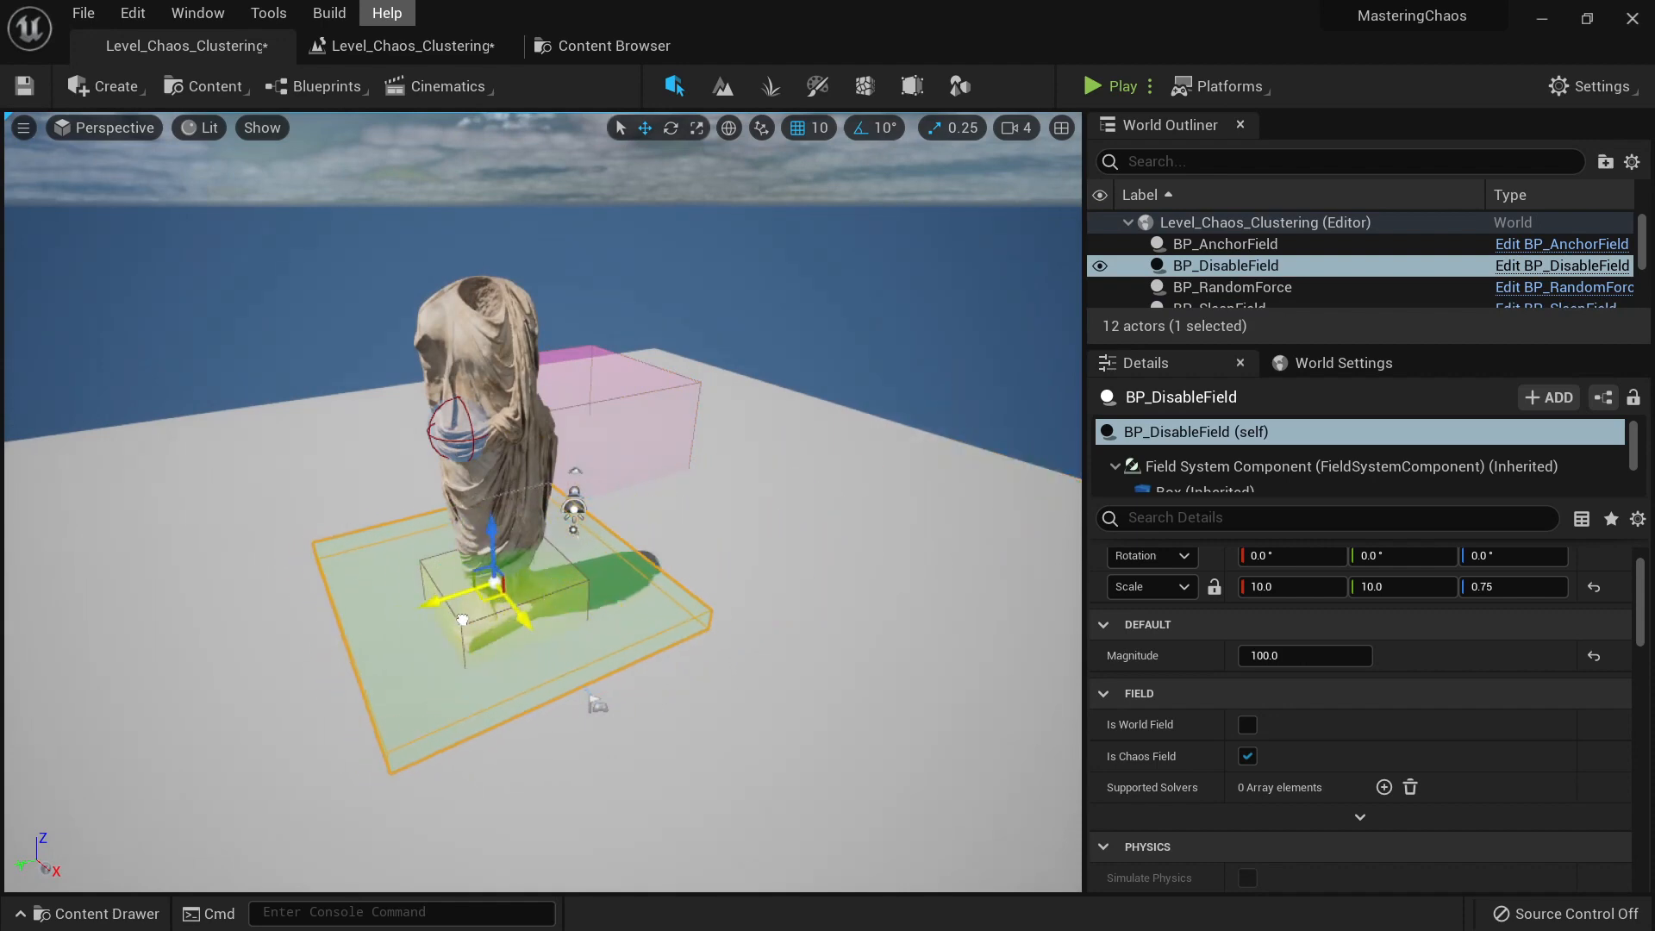
left_click(1091, 84)
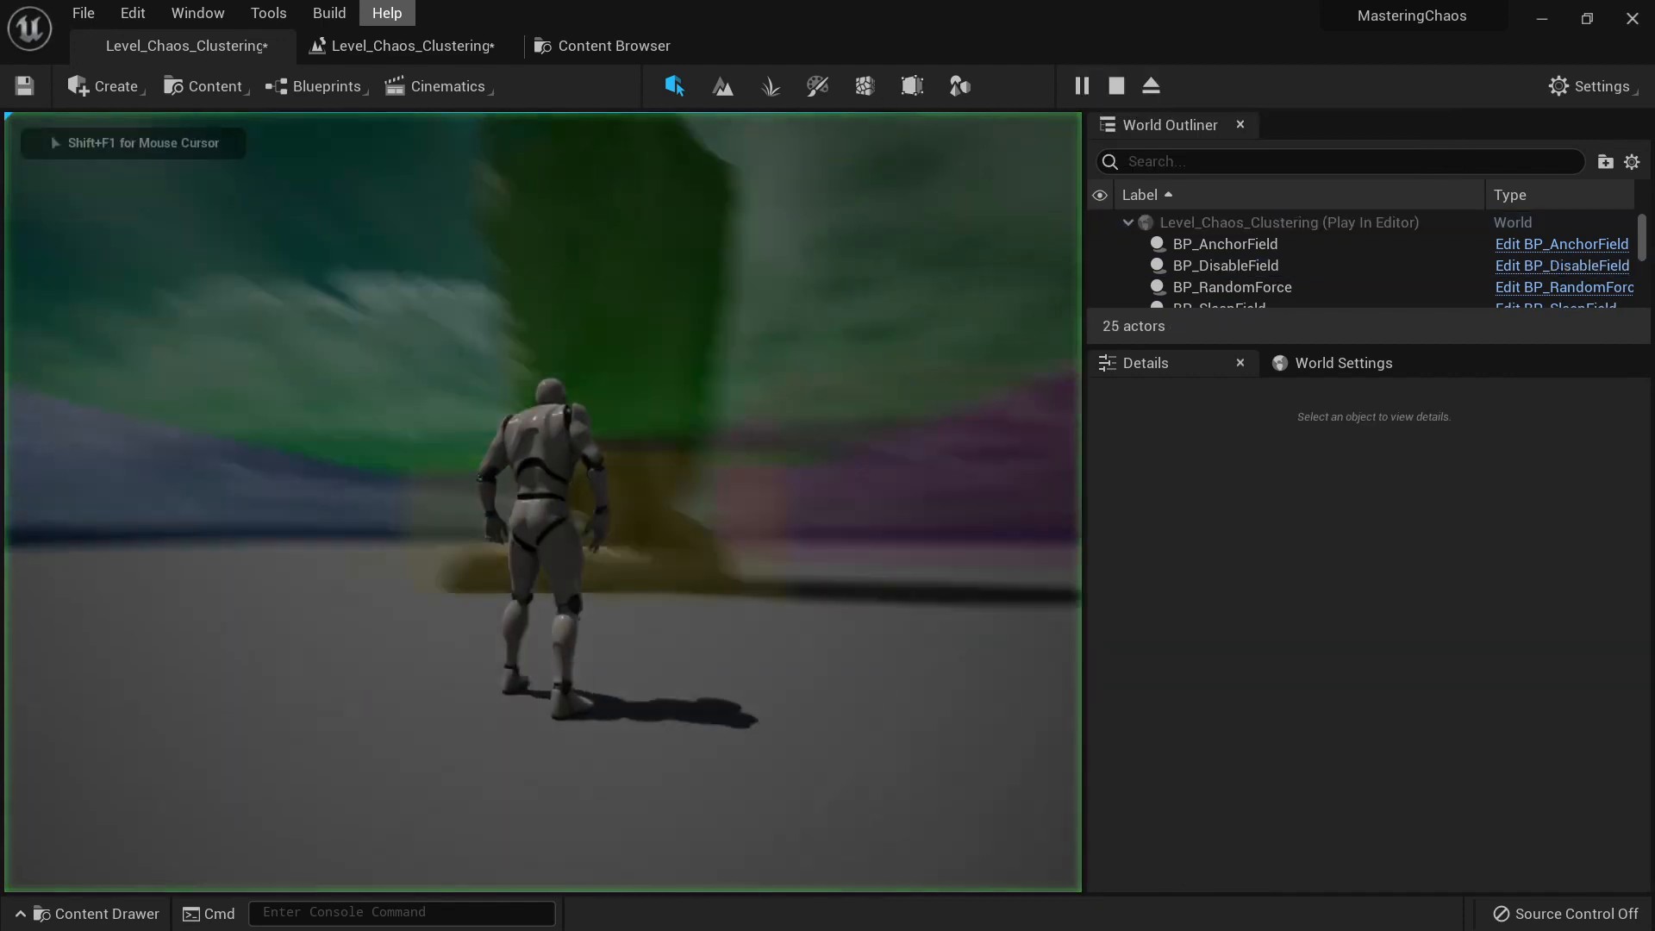
key("s")
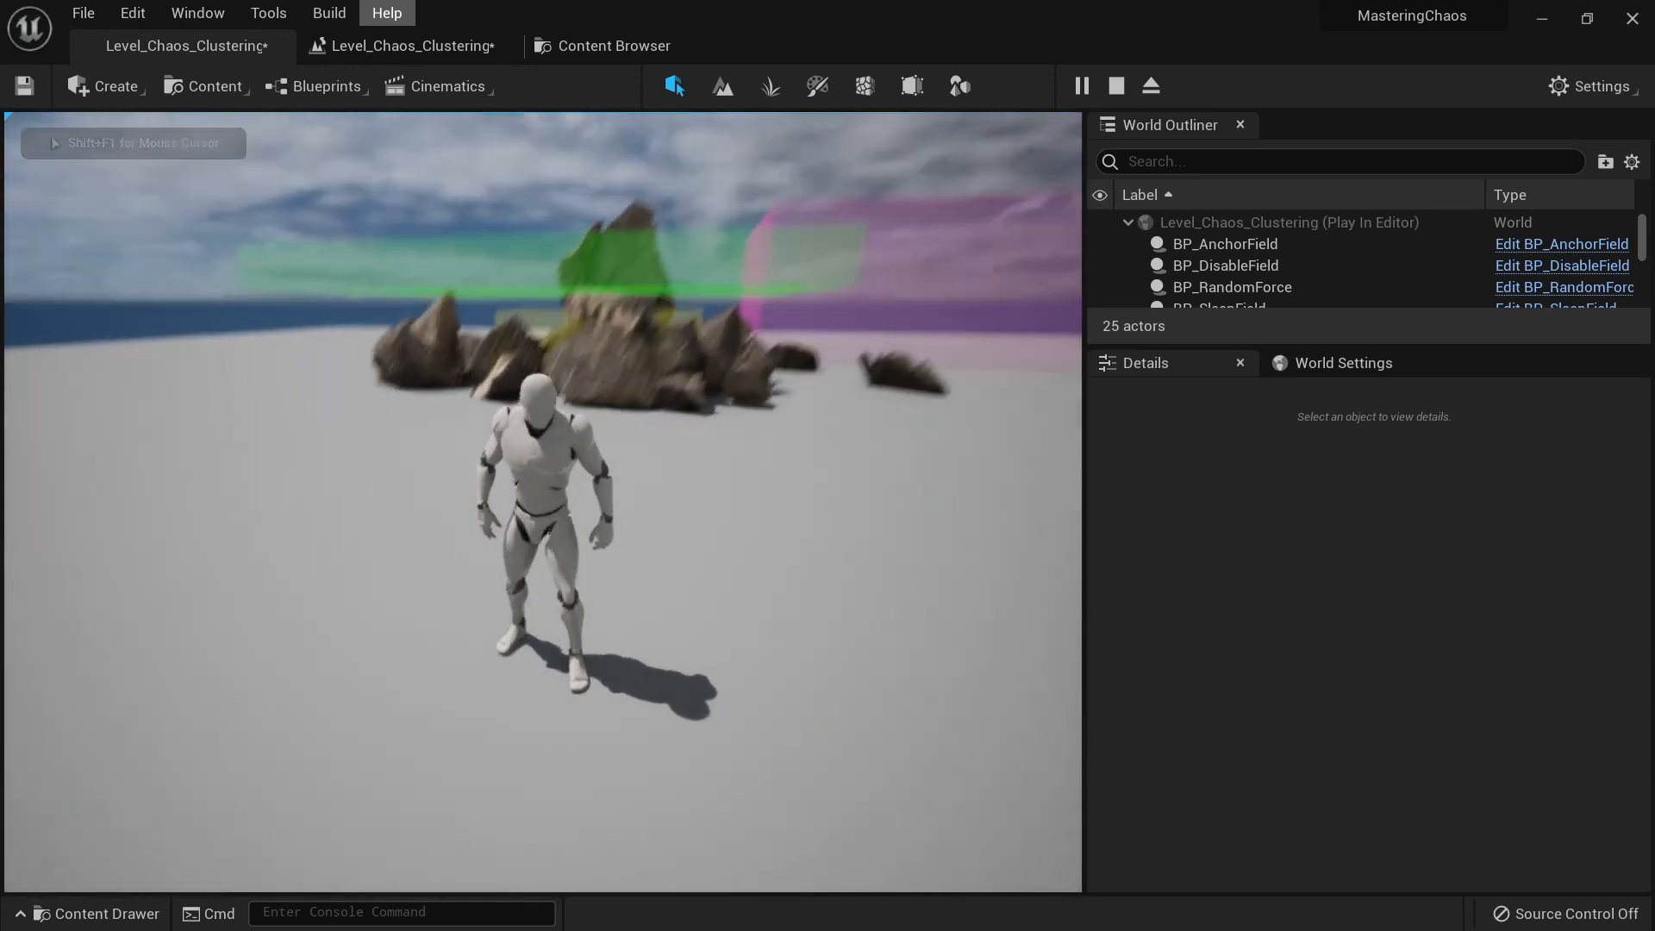
key("Escape")
Step: Scale the disable field to 3.5 in Z, lower it around the statue's base, and start a play test
left_click_drag(565, 228, 565, 173)
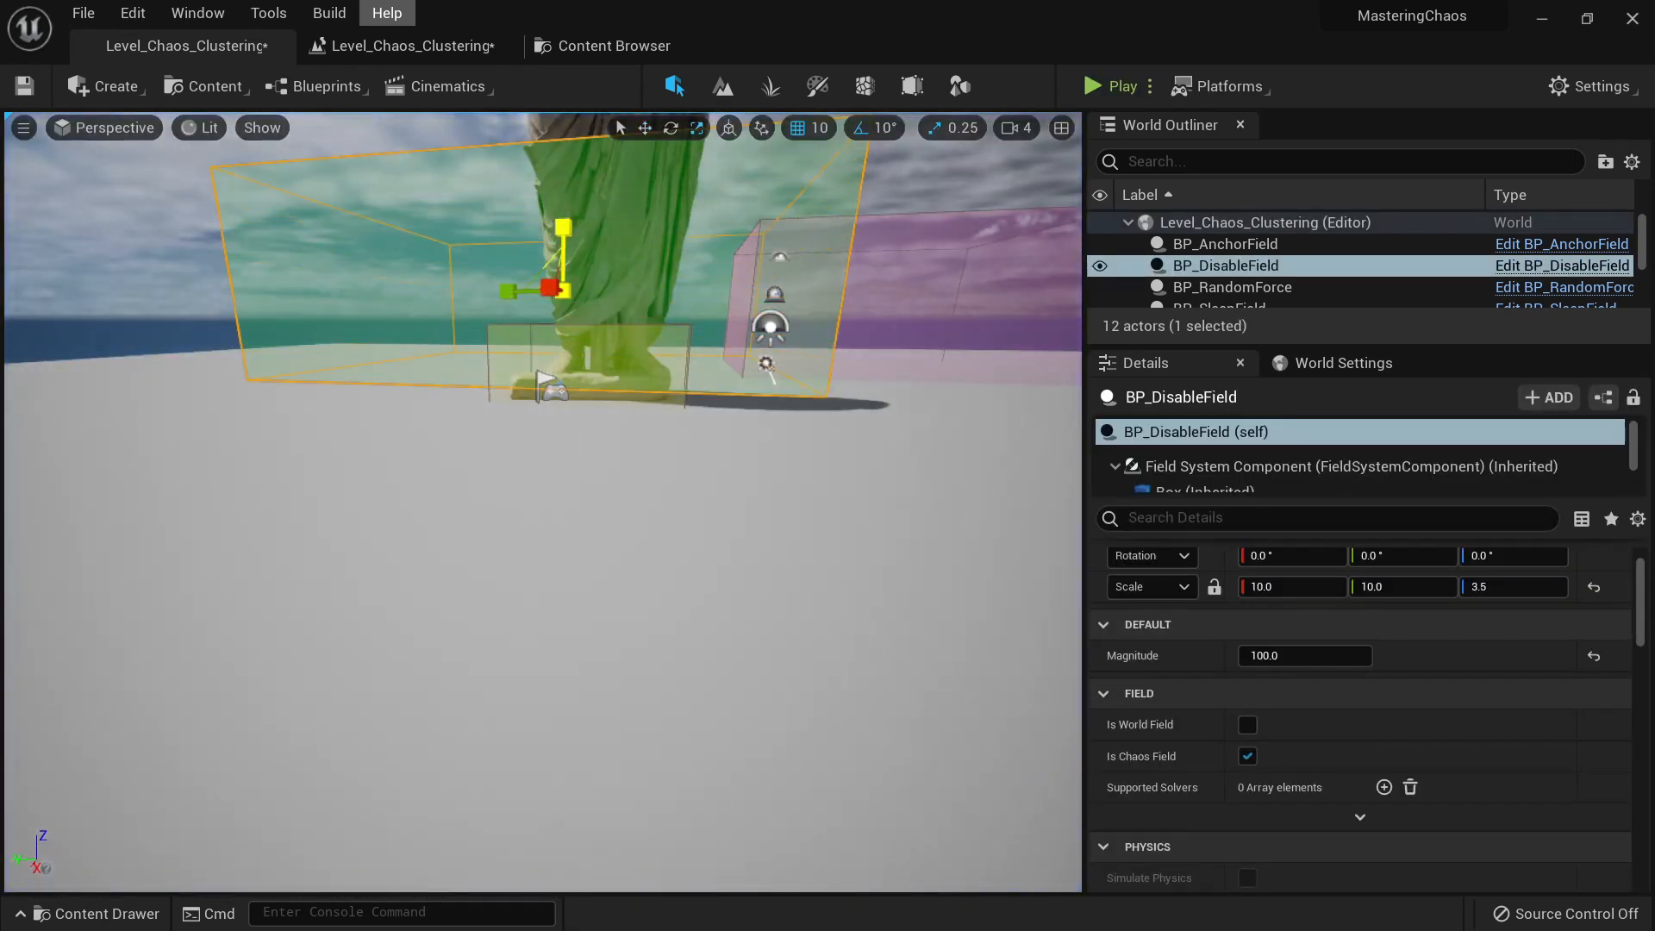
left_click_drag(561, 246, 562, 295)
left_click(1104, 91)
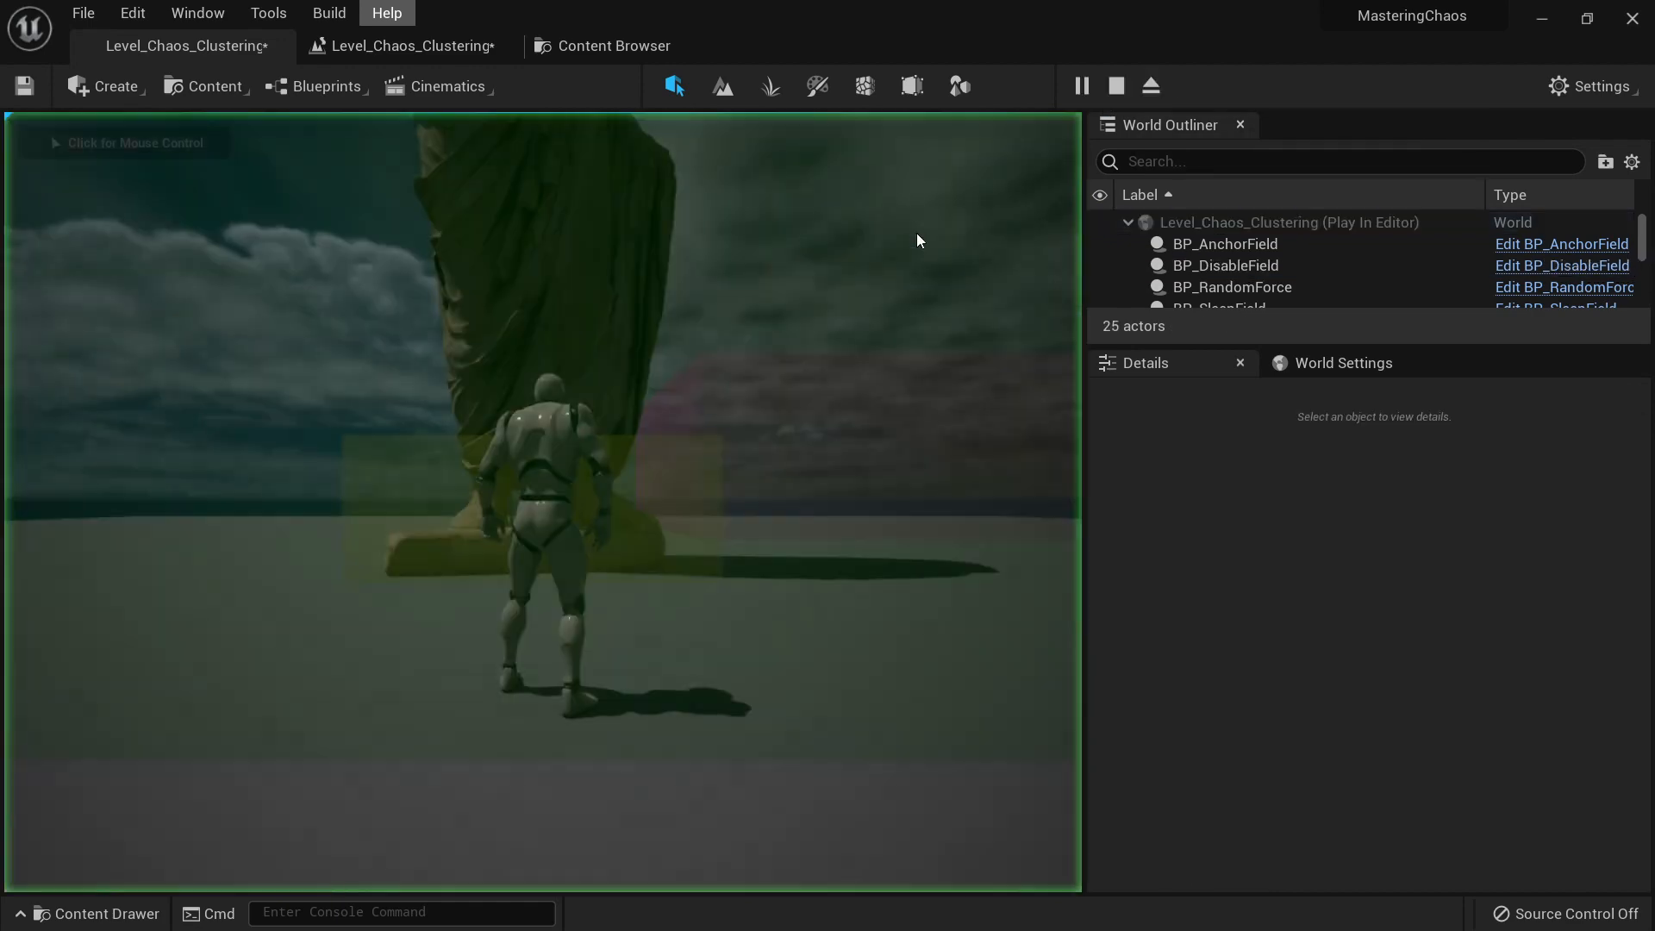
Step: Walk the character up to and around the collapsed statue inside the disable field, examine its broken pieces, and end the play test
key("s")
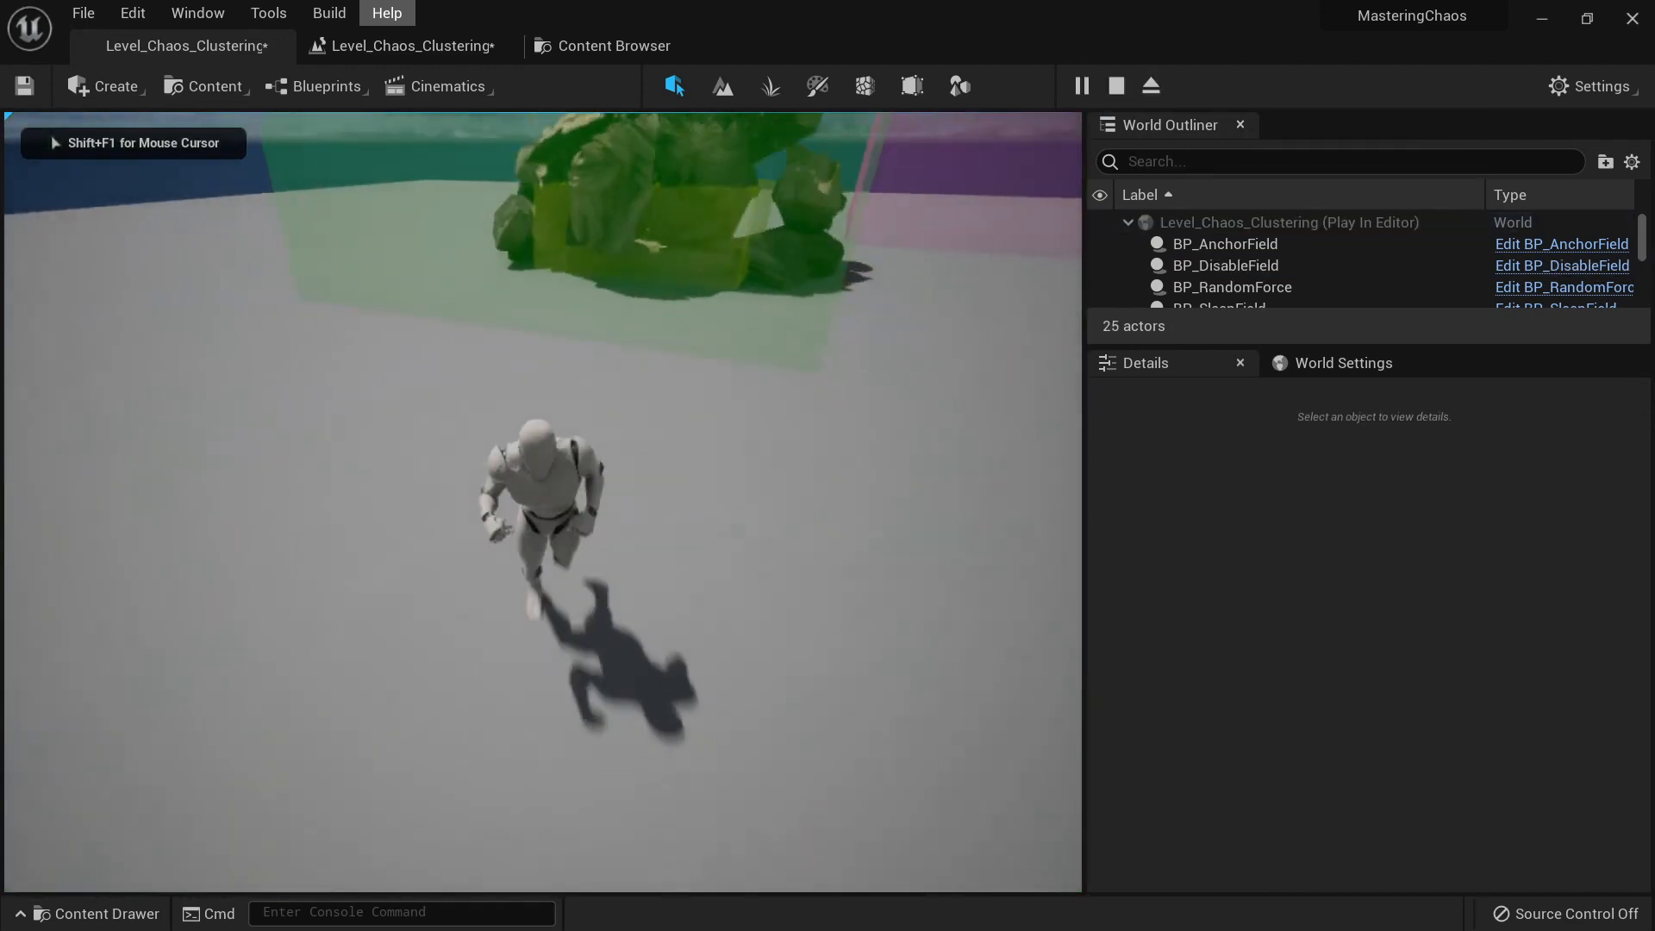
key("a")
key("w")
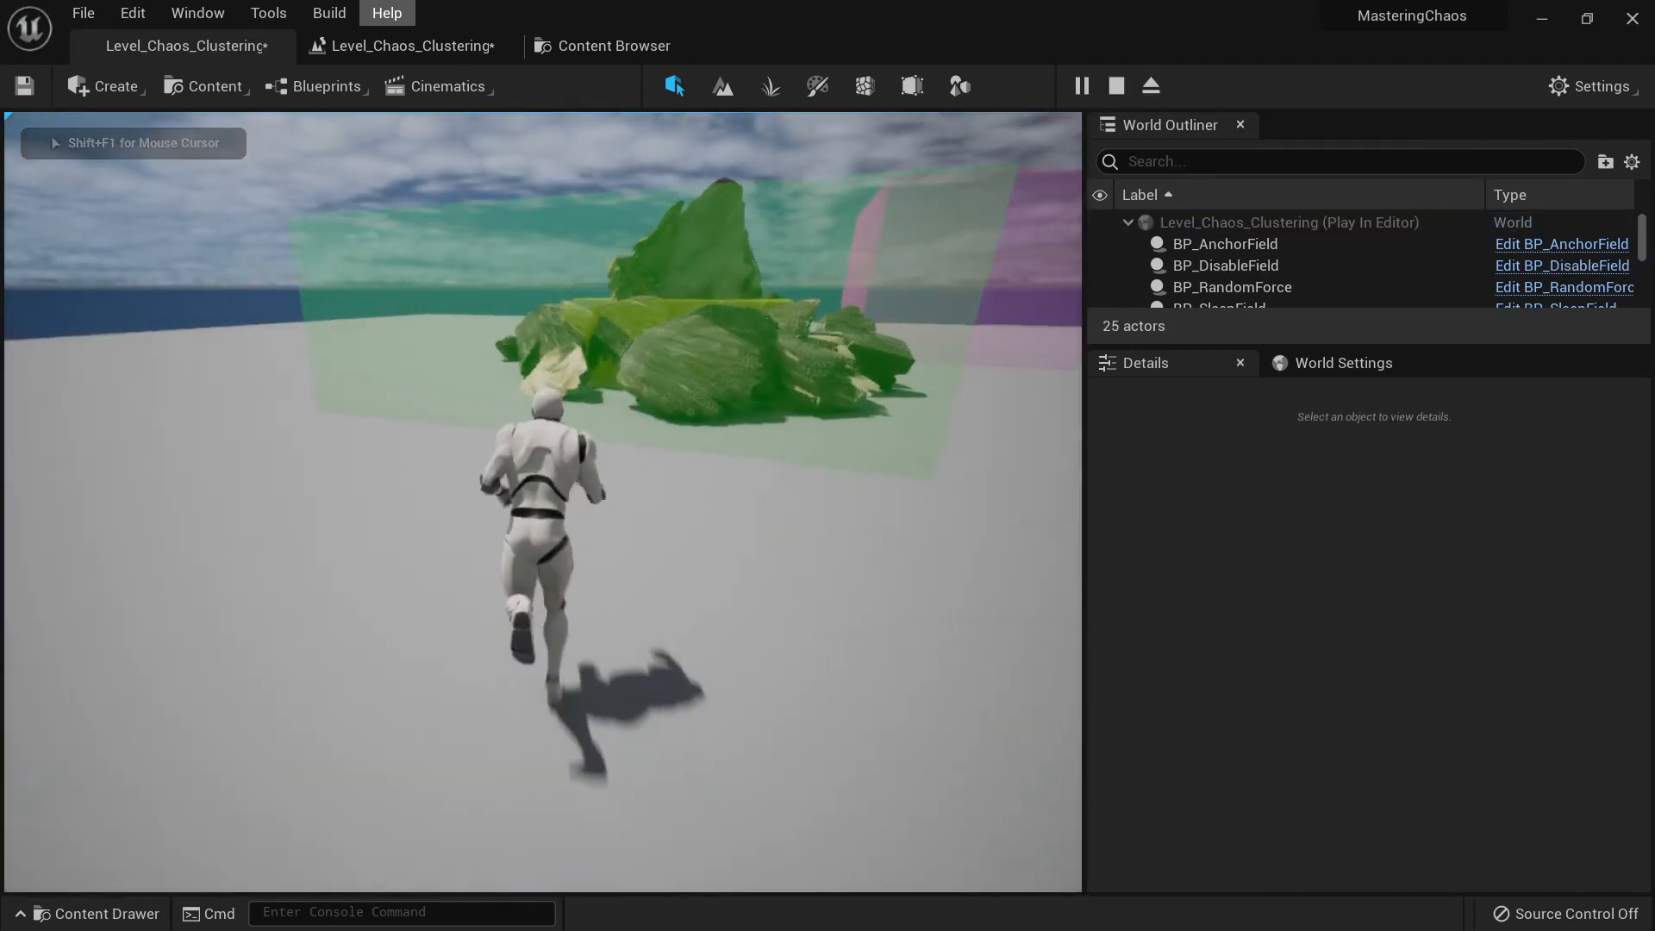
key("w")
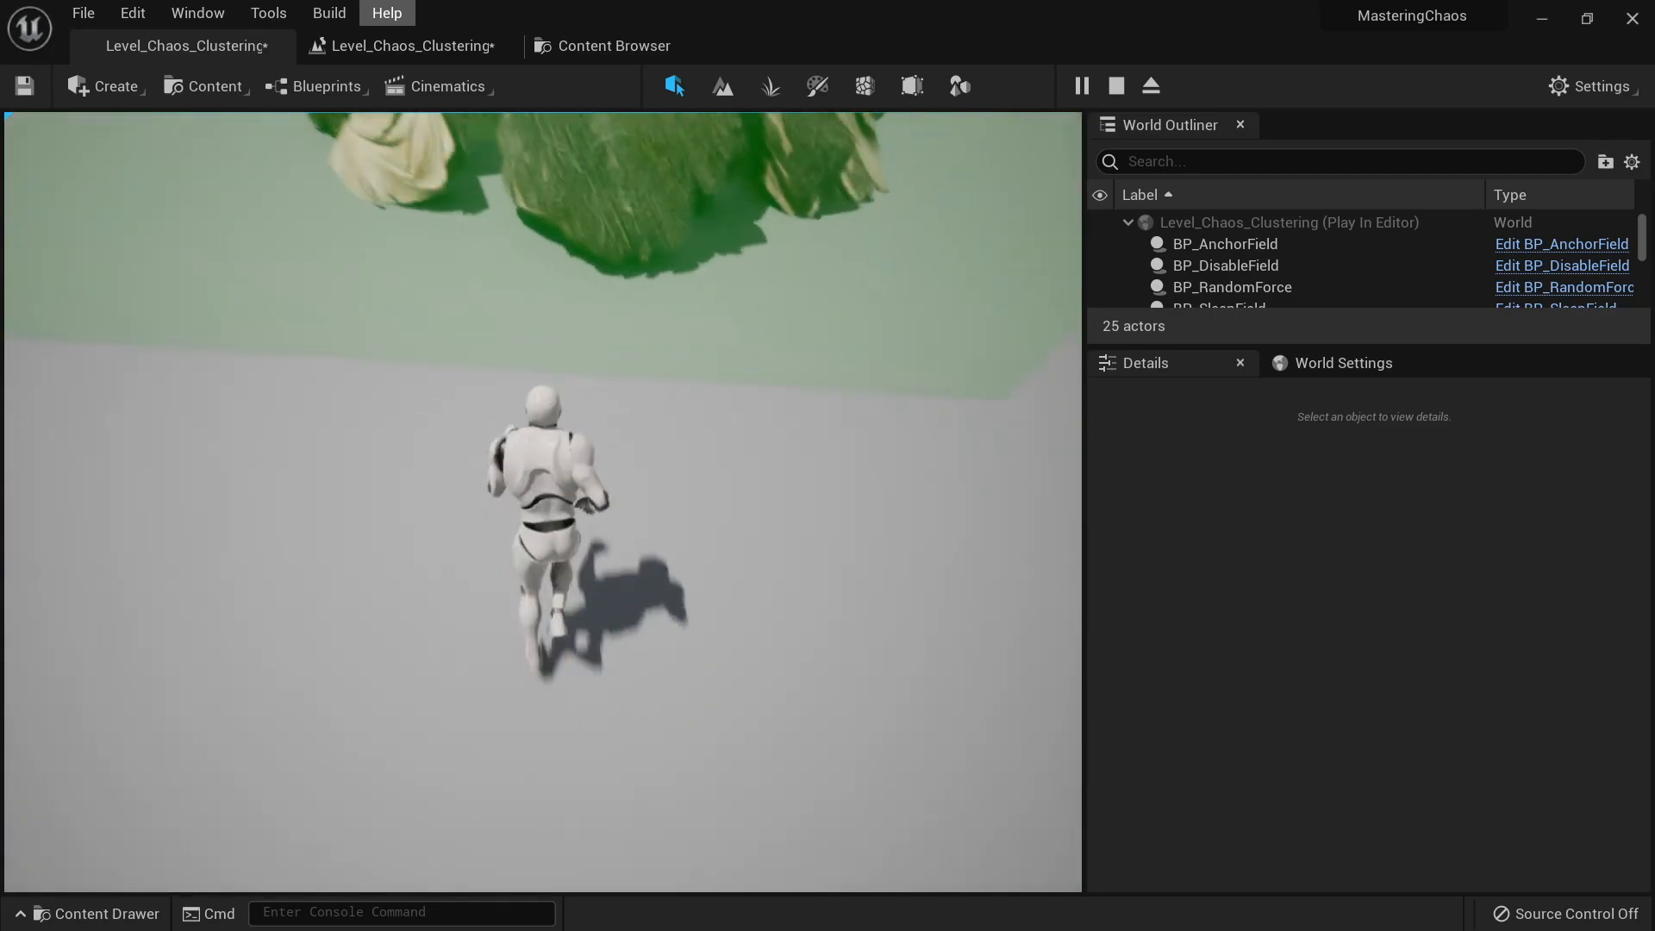
key("w")
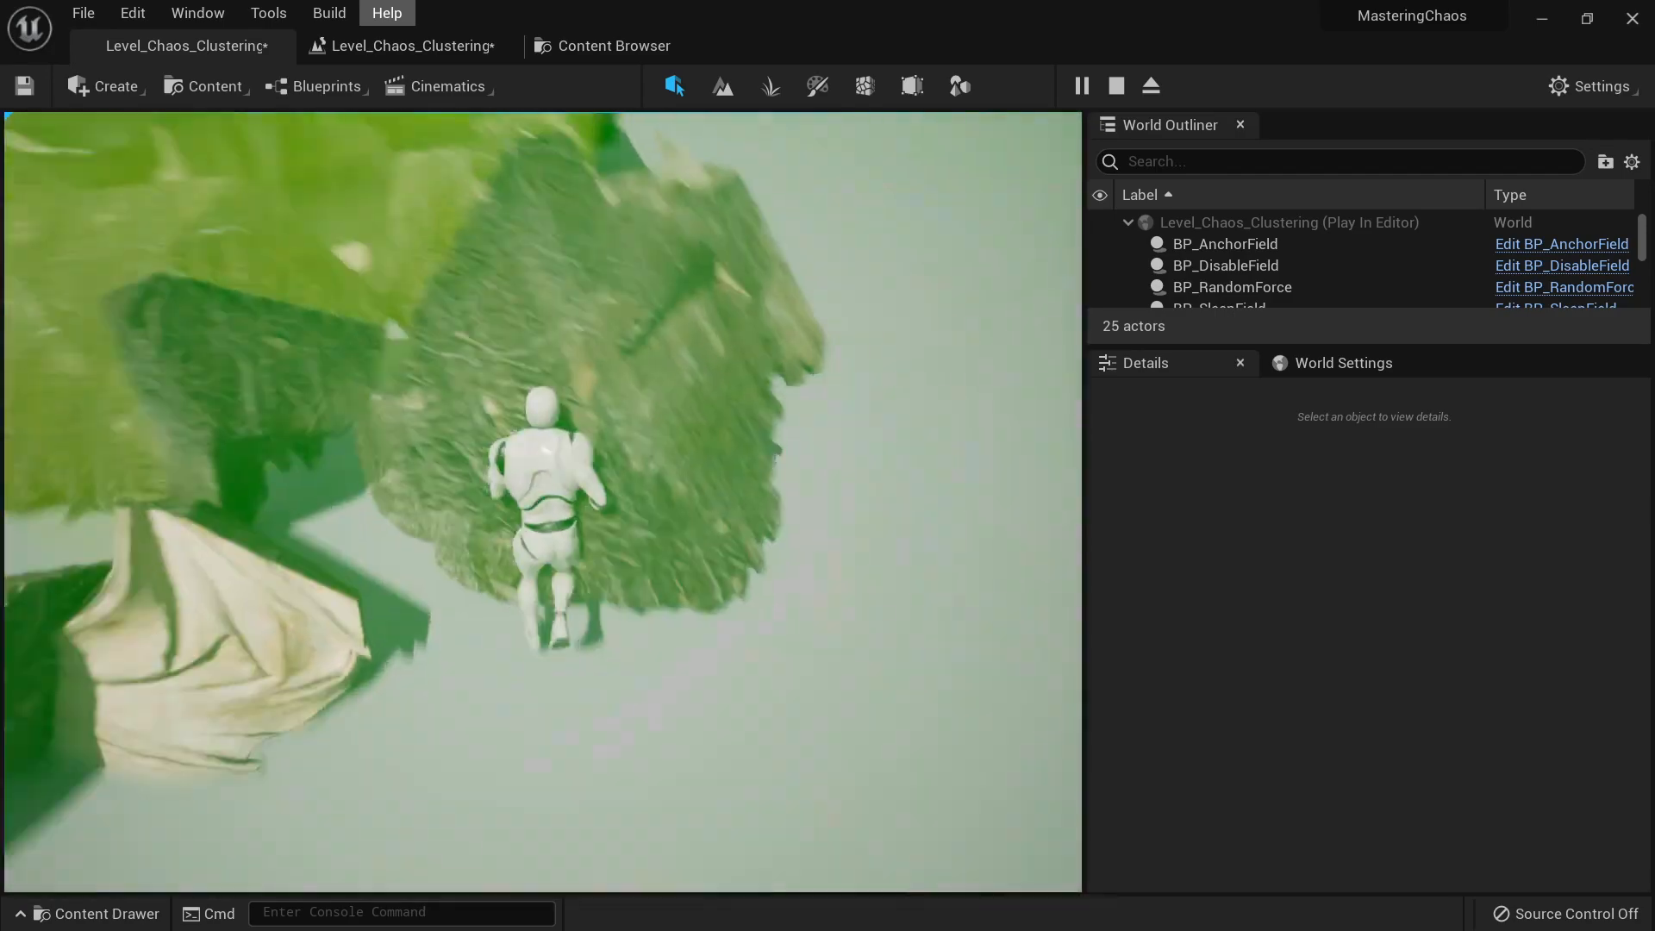
key("s")
key("w")
key("Escape")
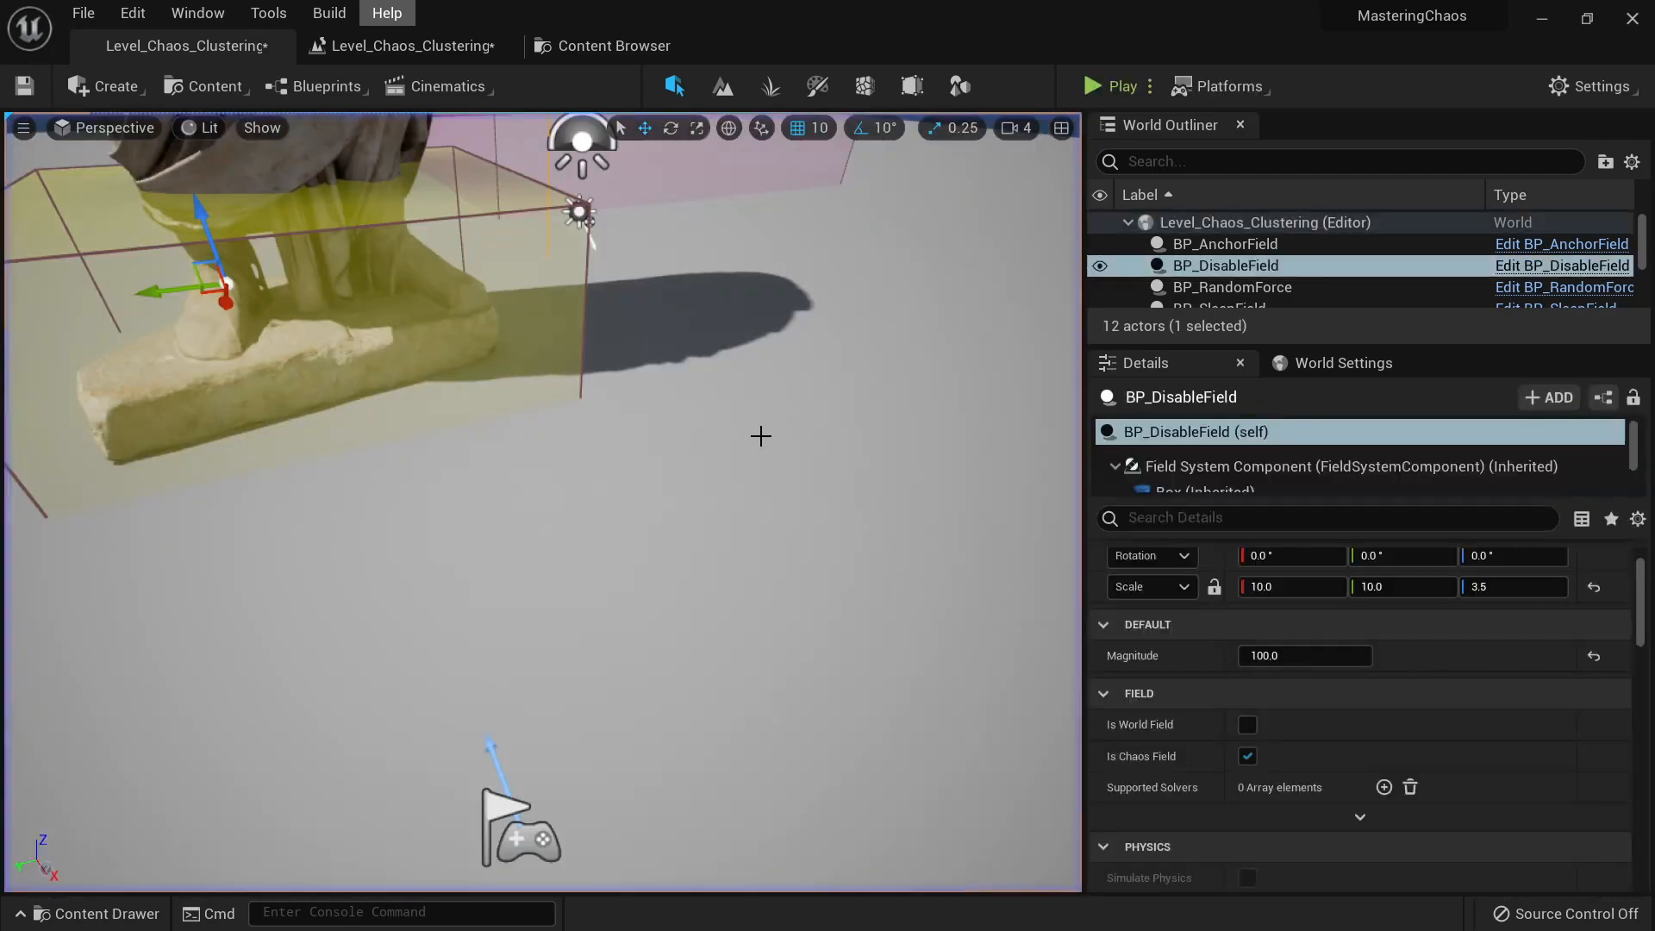
left_click_drag(442, 574, 1057, 472)
left_click(762, 308)
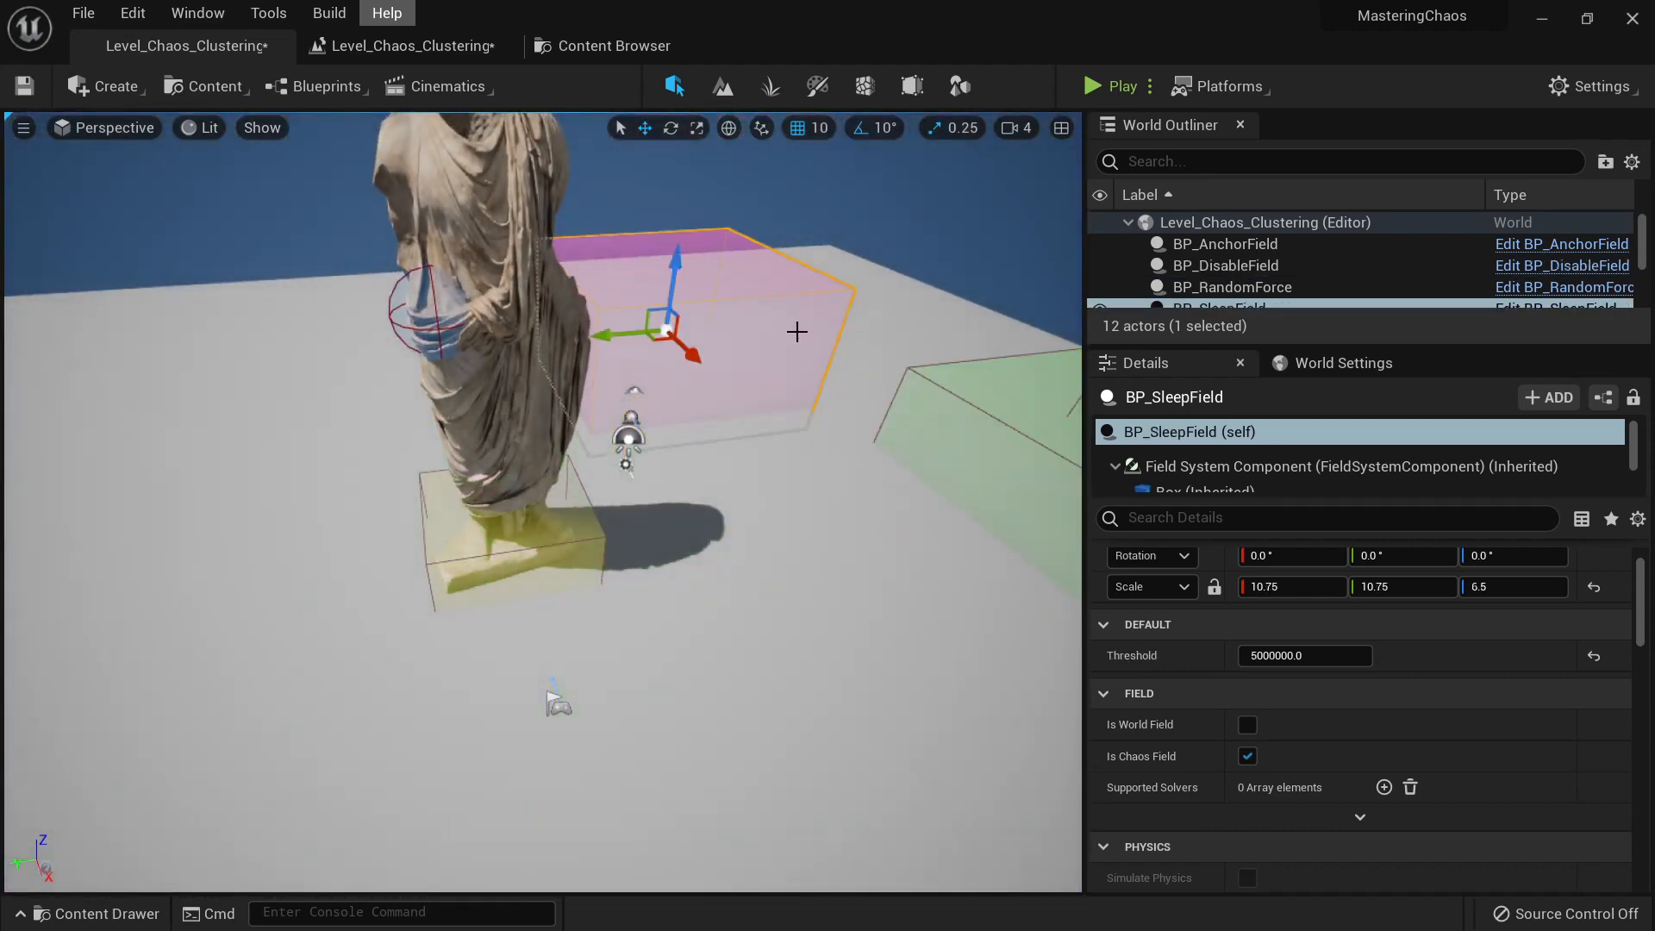
left_click(982, 437)
right_click_drag(935, 473, 552, 192)
Step: Add the BP_SleepField blueprint to the FavoriteFields collection and return to the level
left_click(604, 45)
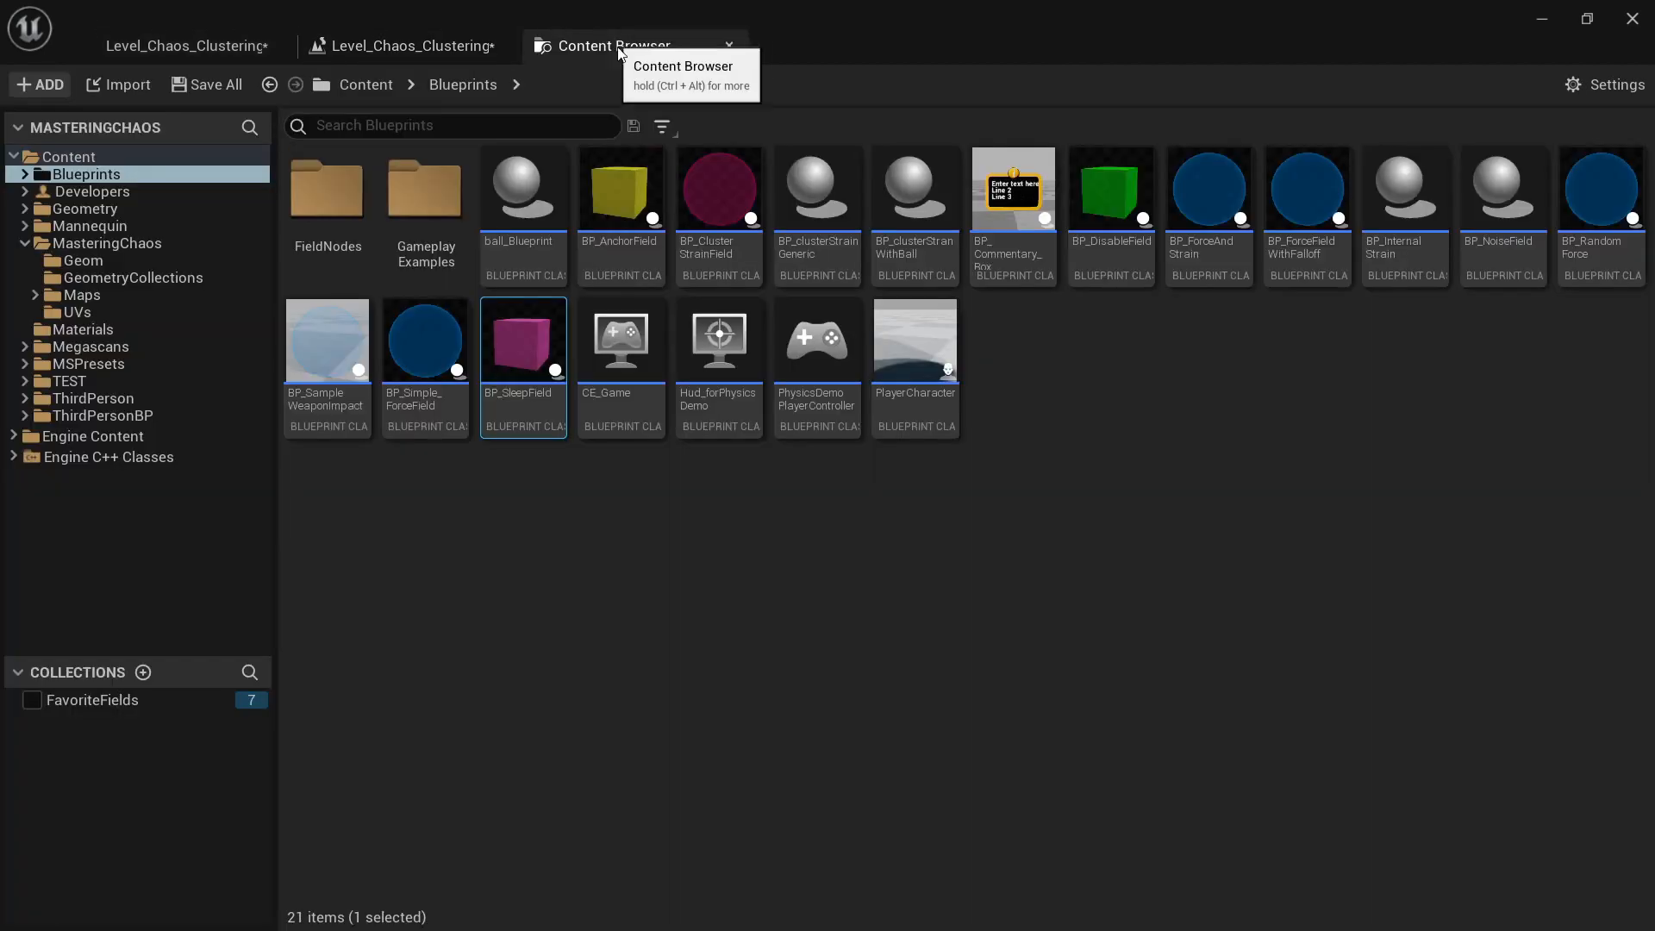
left_click_drag(517, 355, 121, 707)
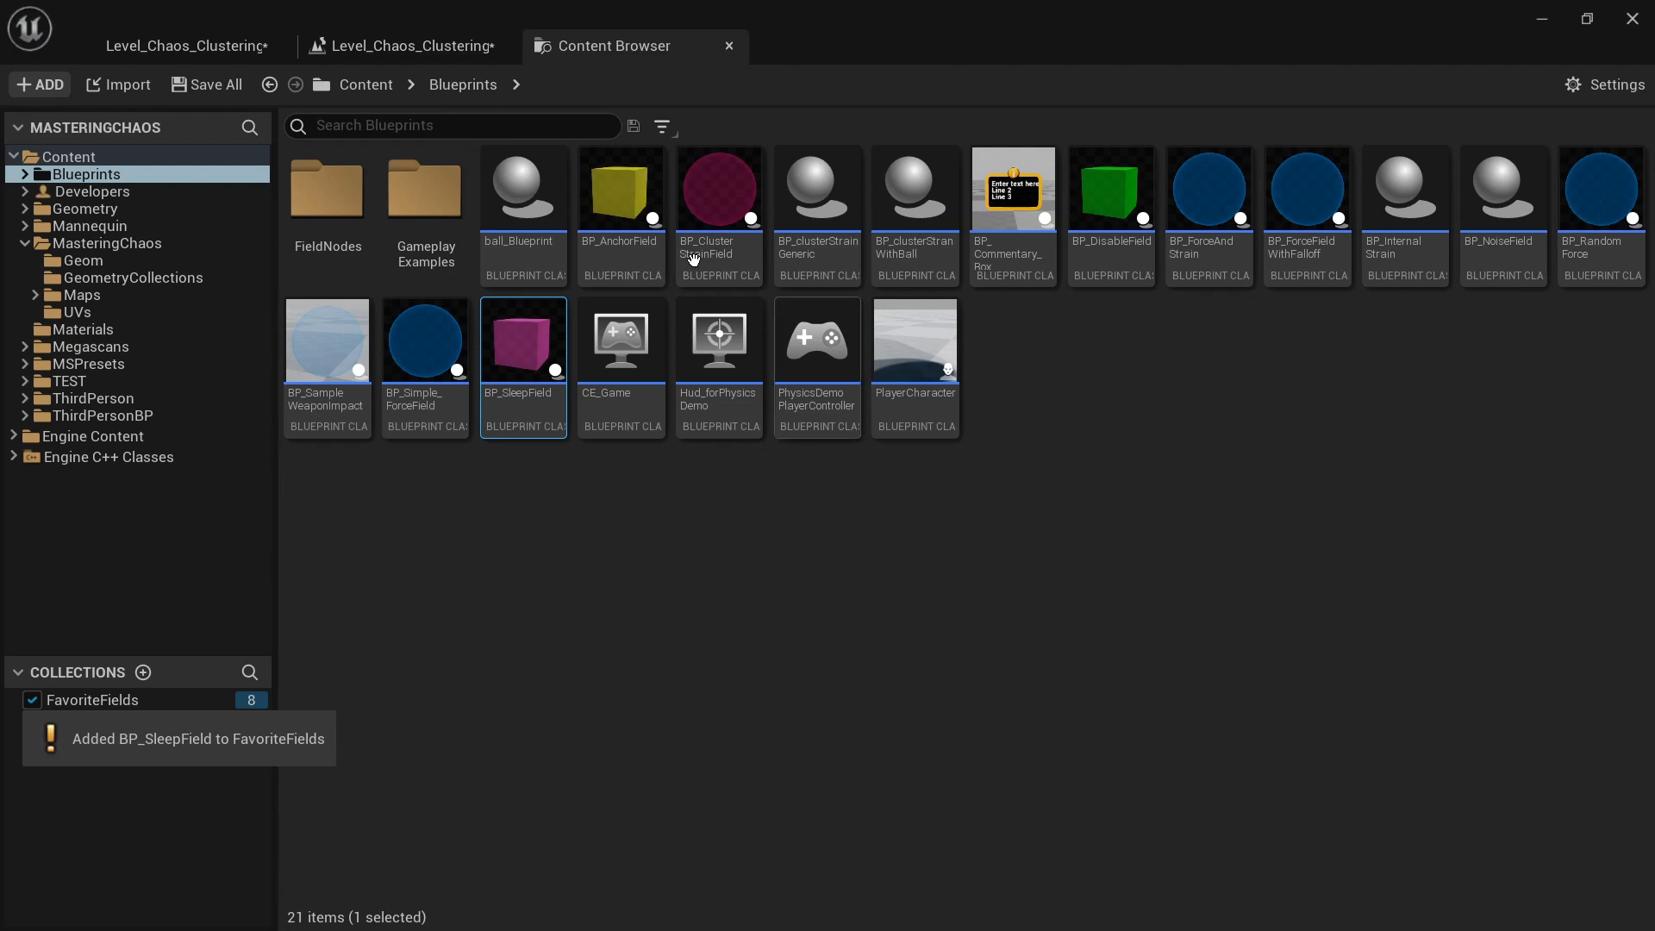
left_click(206, 46)
mouse_move(641, 402)
right_mouse_down()
mouse_move(641, 380)
mouse_move(641, 402)
right_mouse_up()
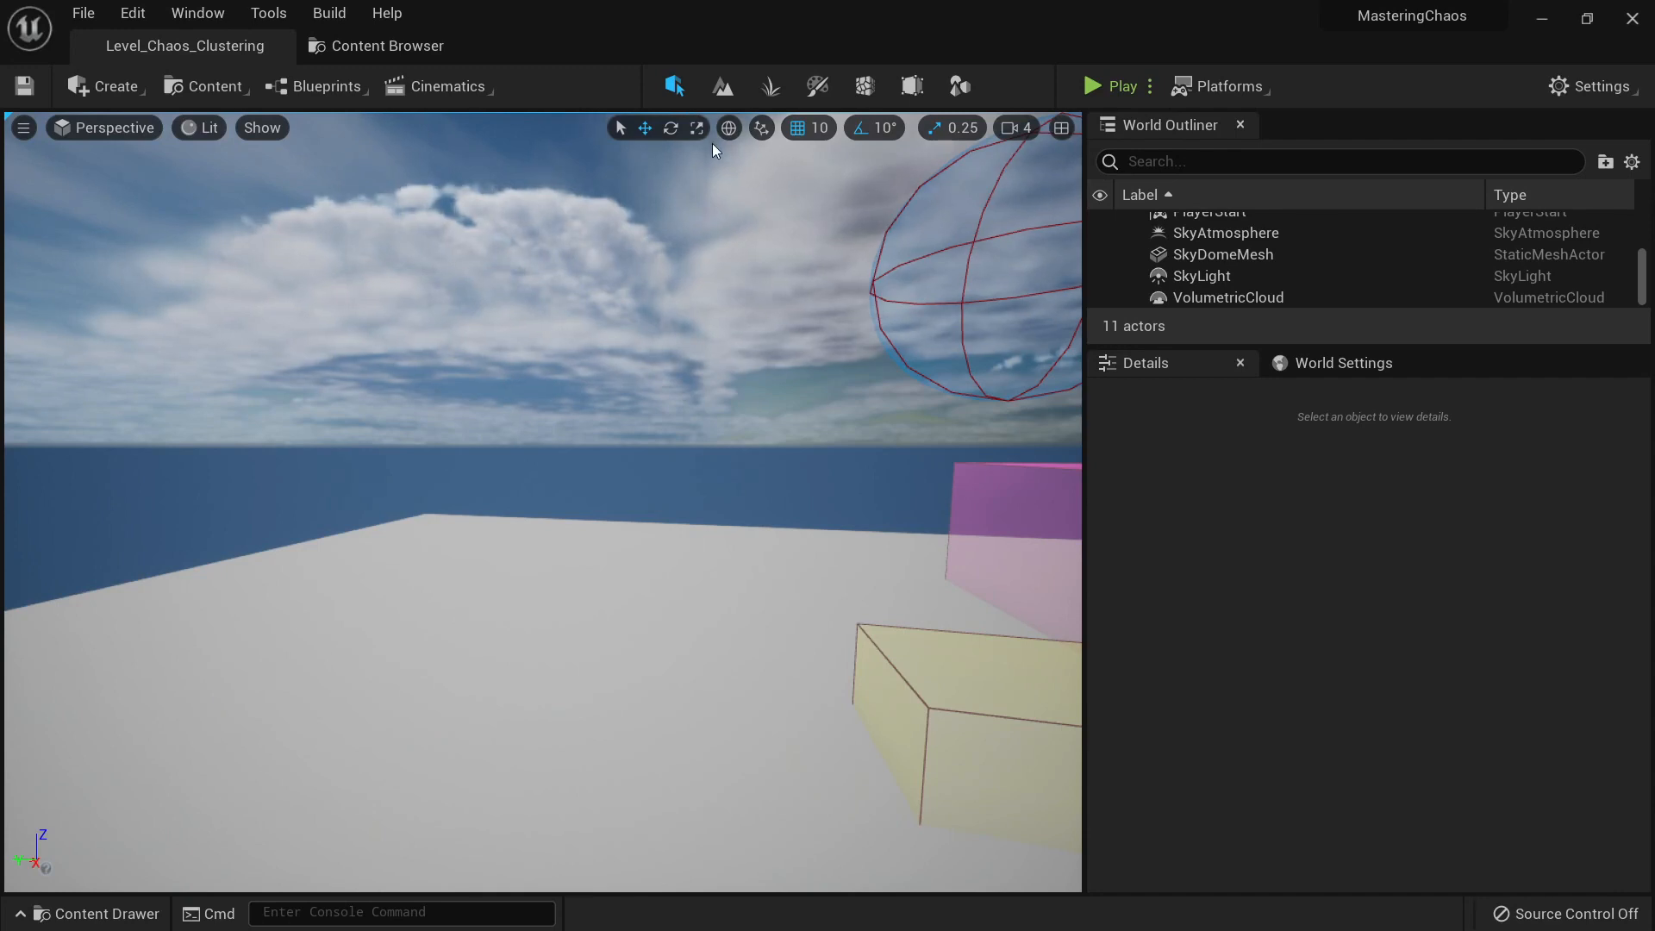
Step: Search the project's plugins for "chaos" to check which ones are enabled, and close the plugin list
left_click(133, 13)
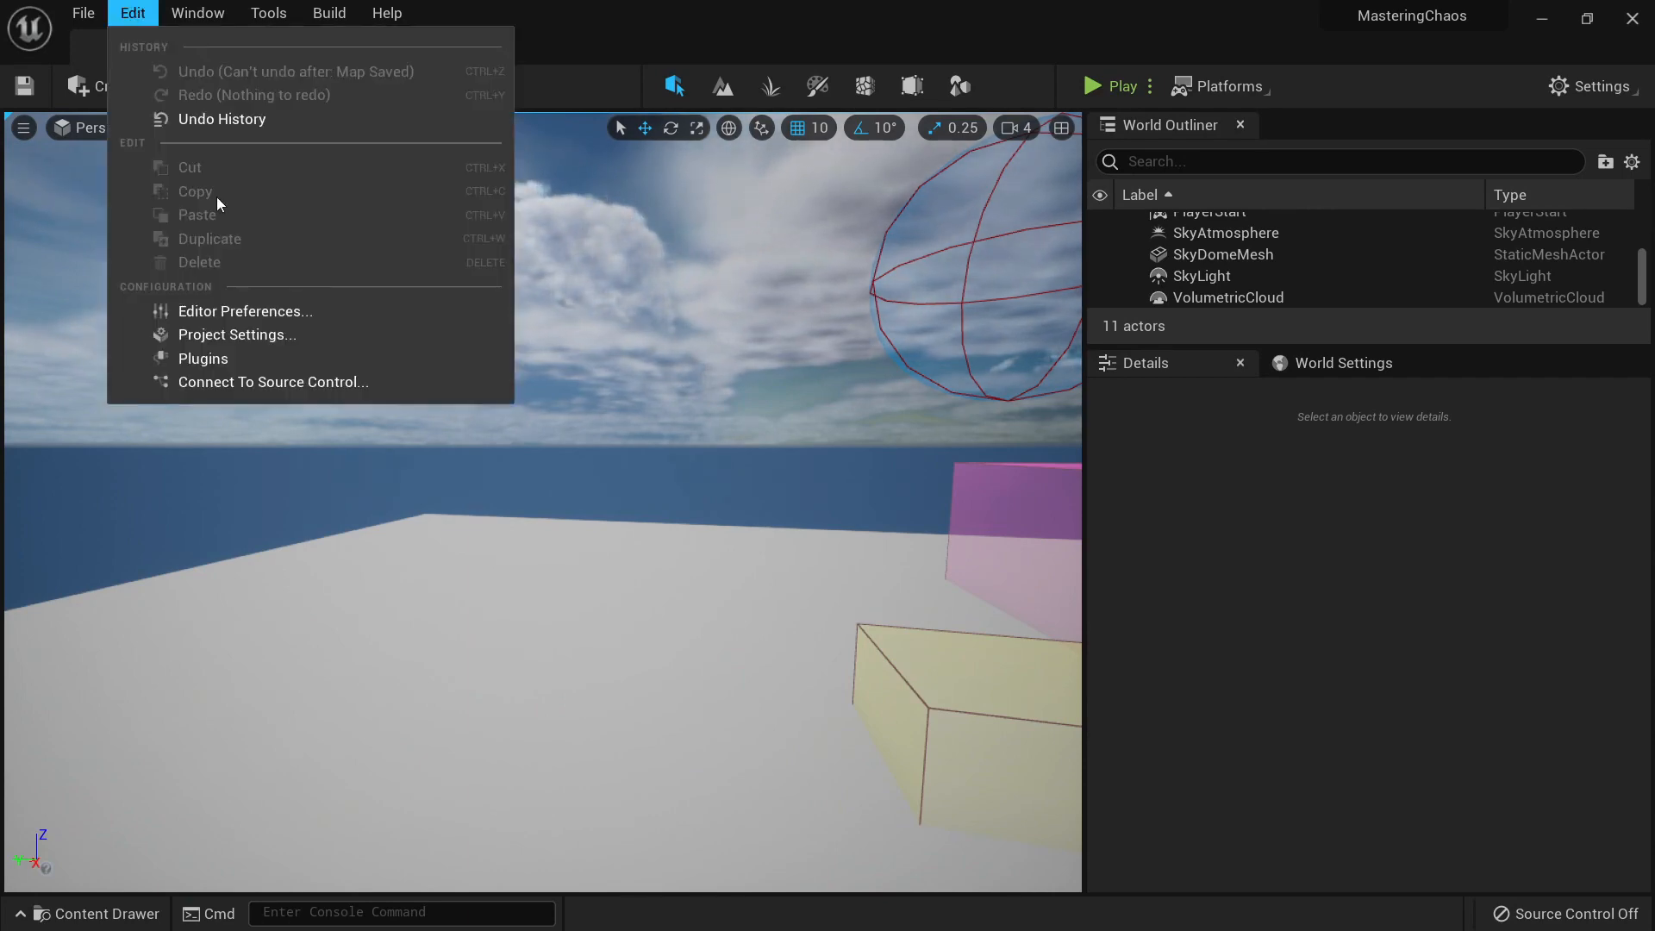
left_click(224, 353)
type("chaos")
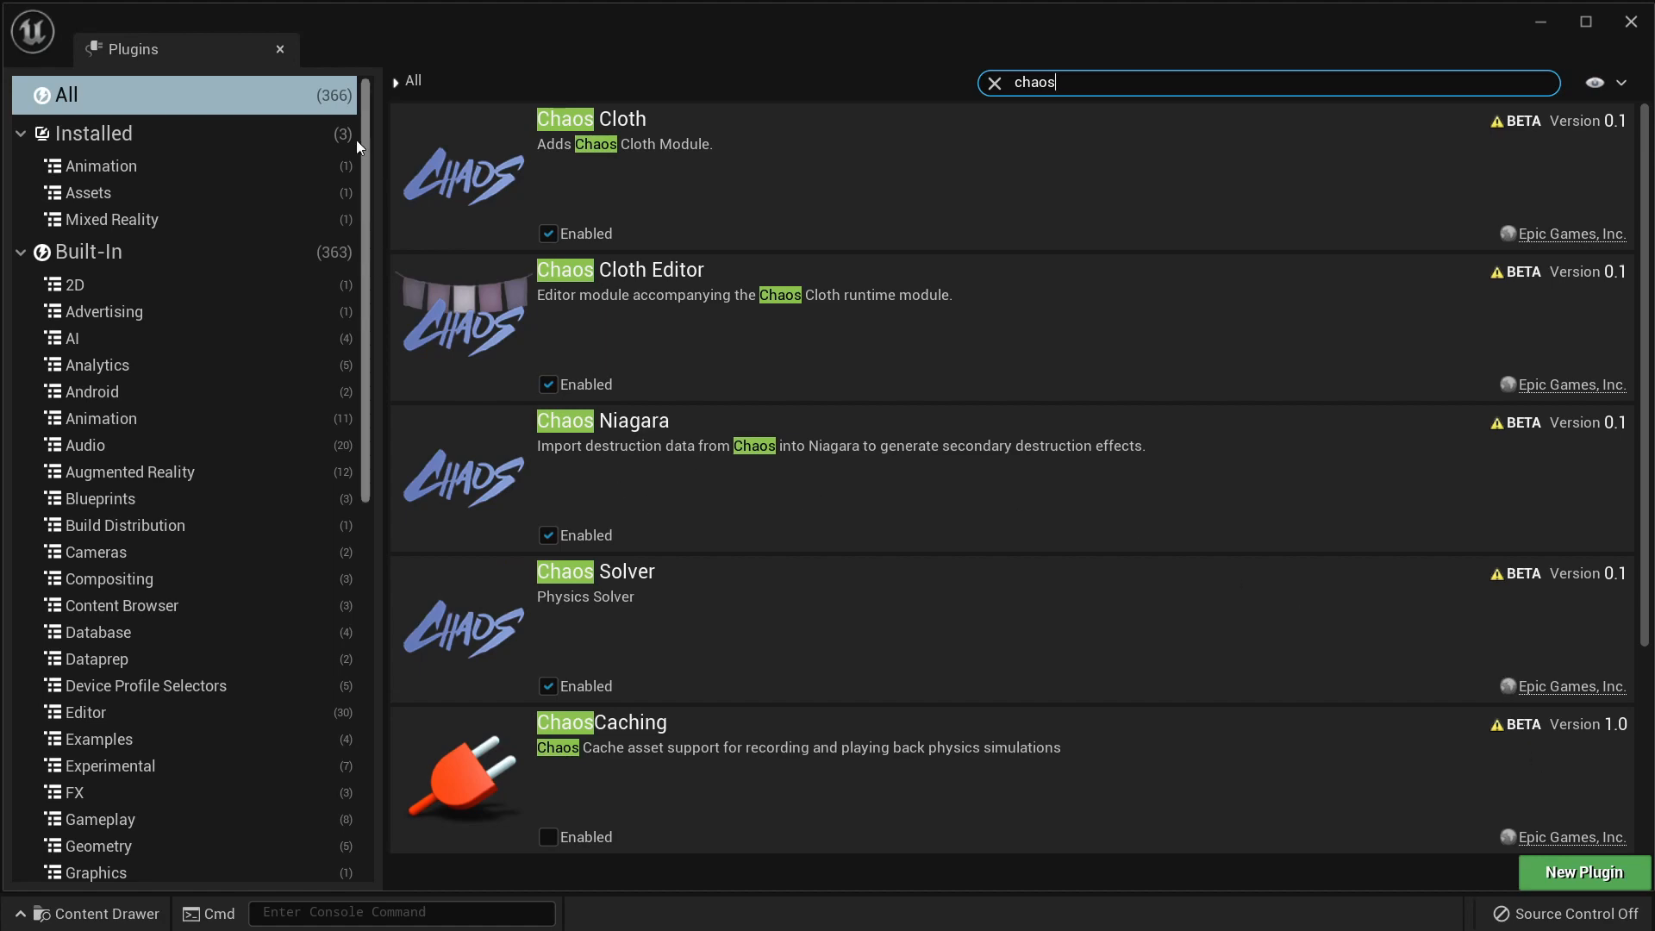
left_click(281, 49)
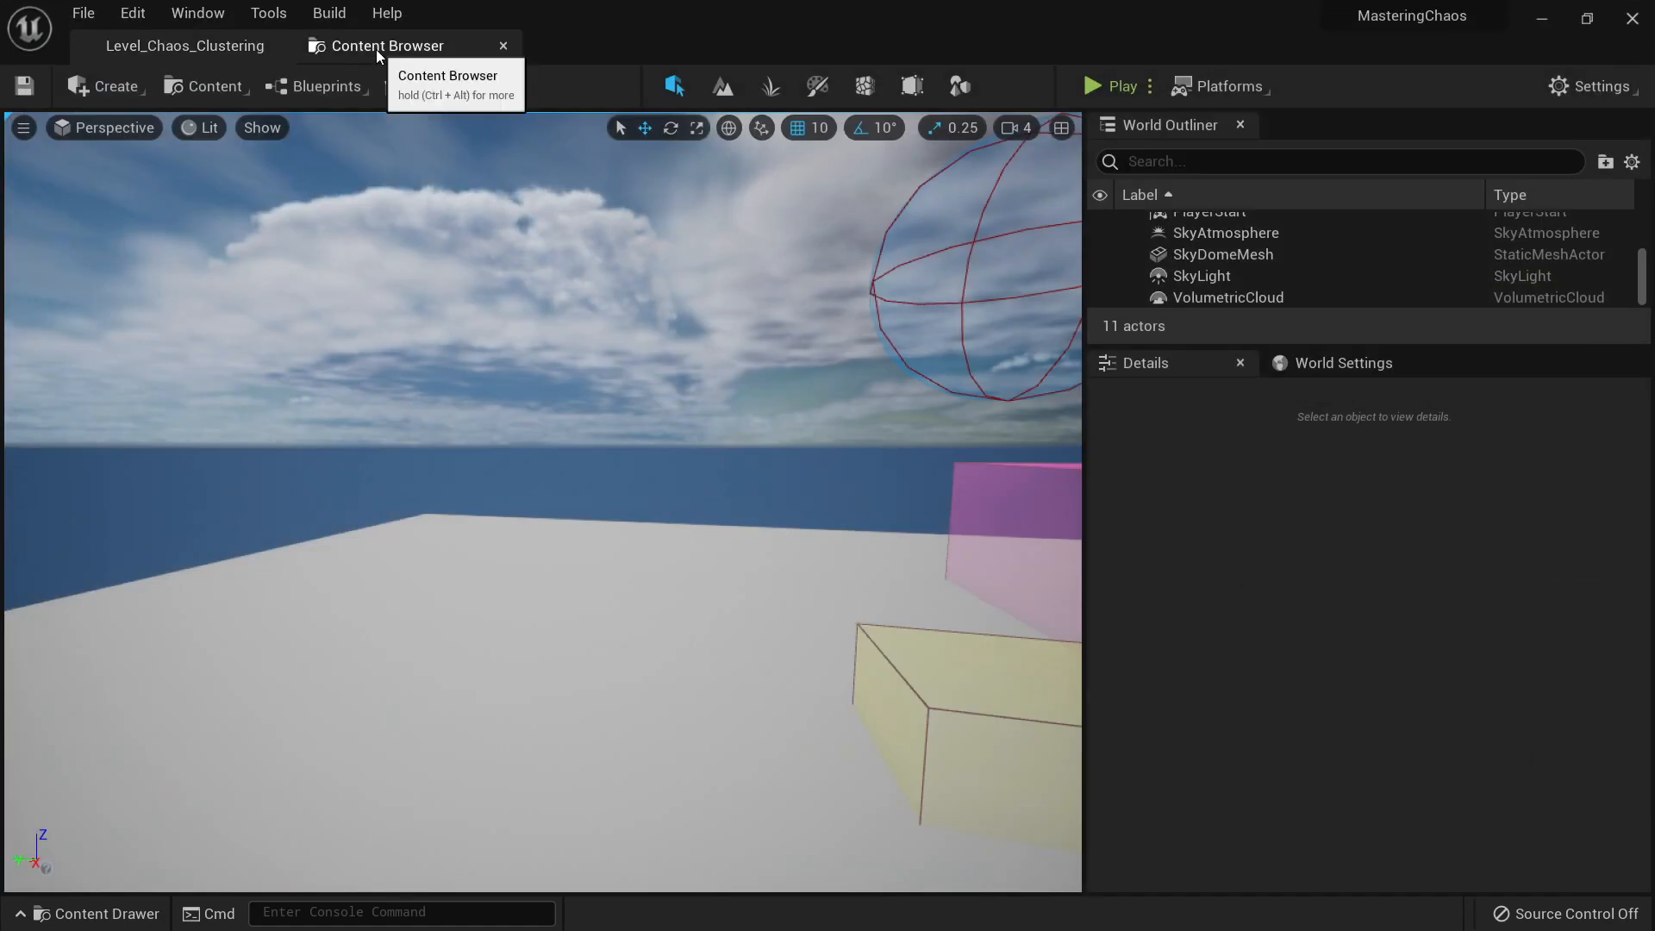
Step: View the Starter Content pack among the content that can be added to the project, and open the StarterContent Particles folder
left_click(376, 49)
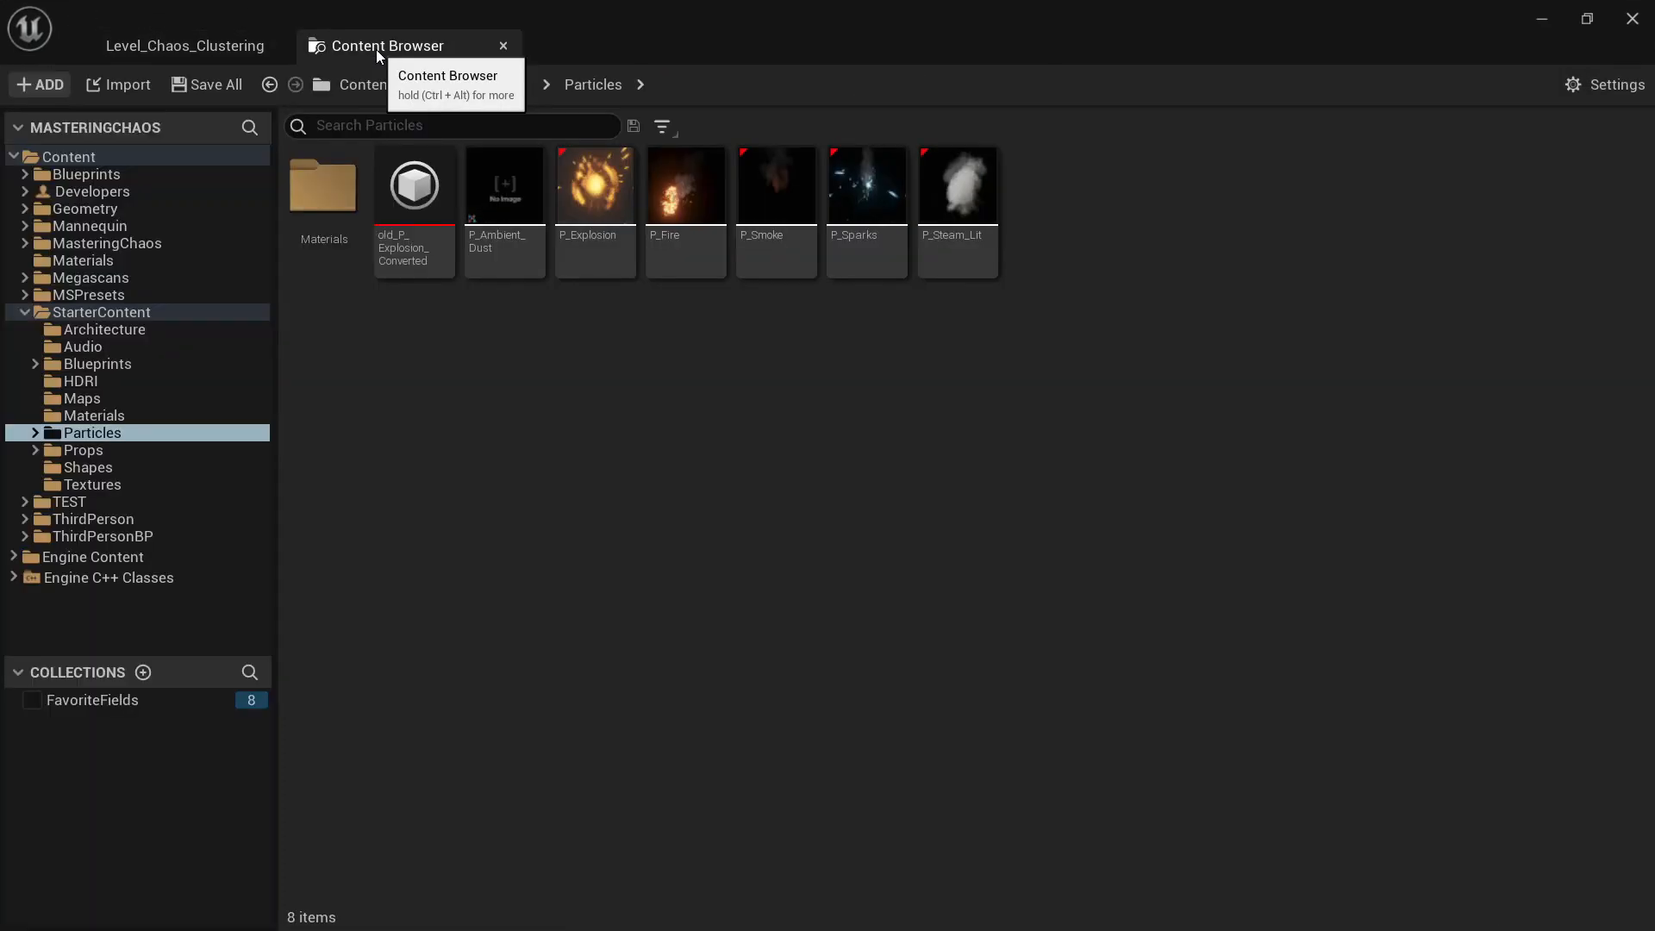
left_click(99, 307)
left_click(48, 93)
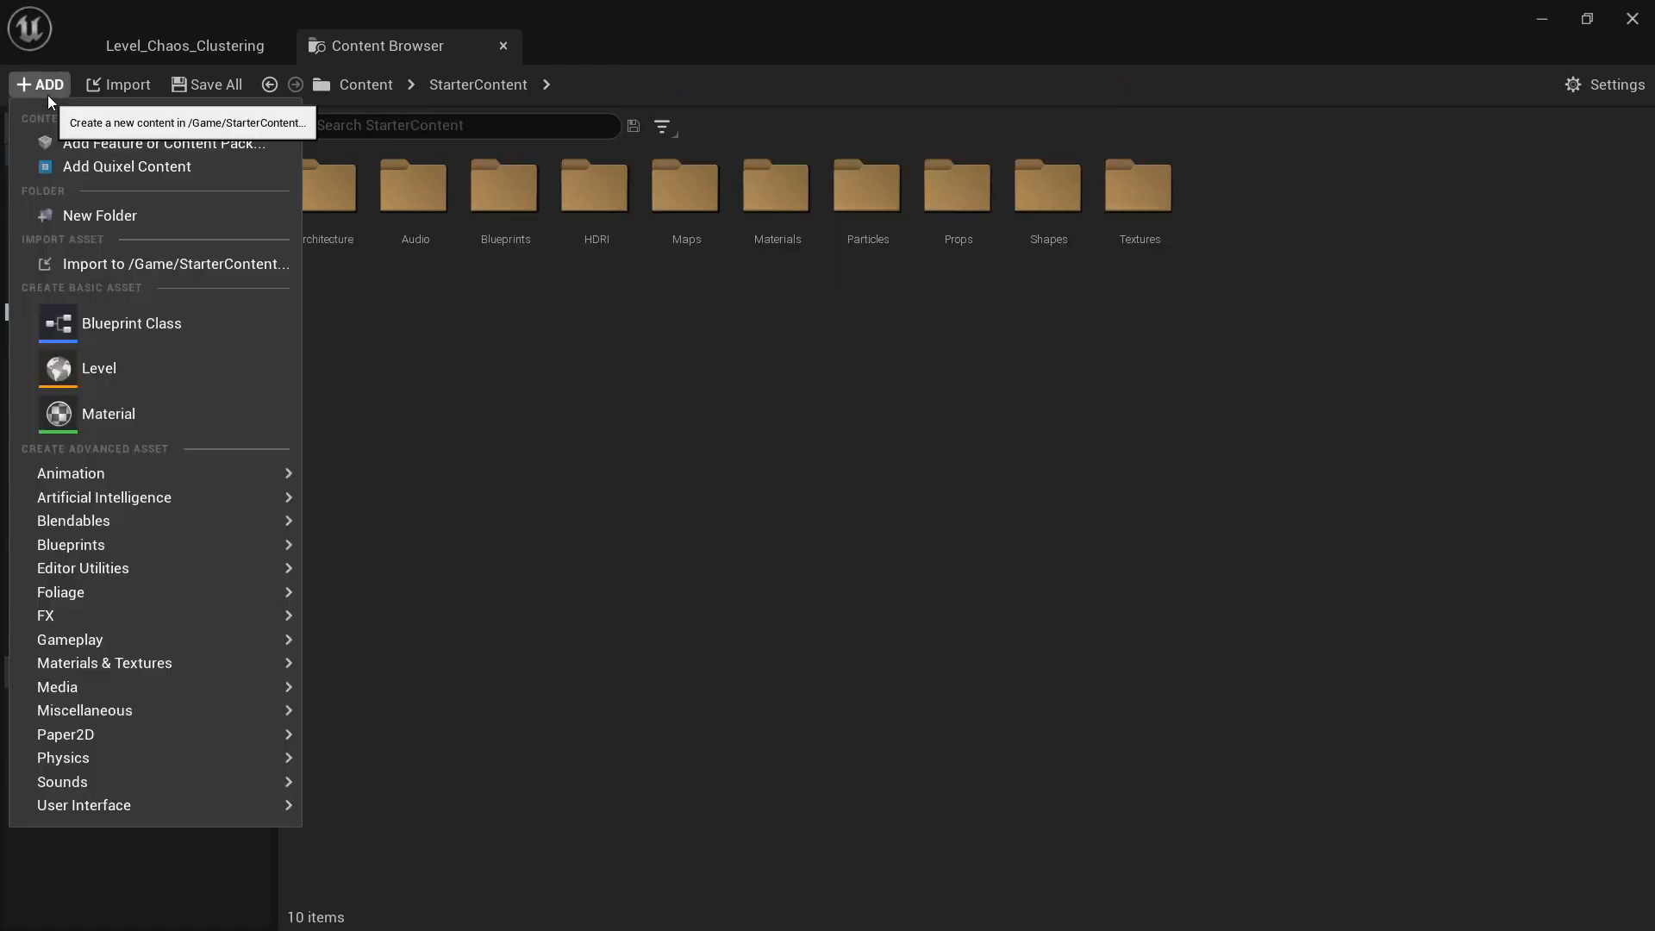
left_click(131, 152)
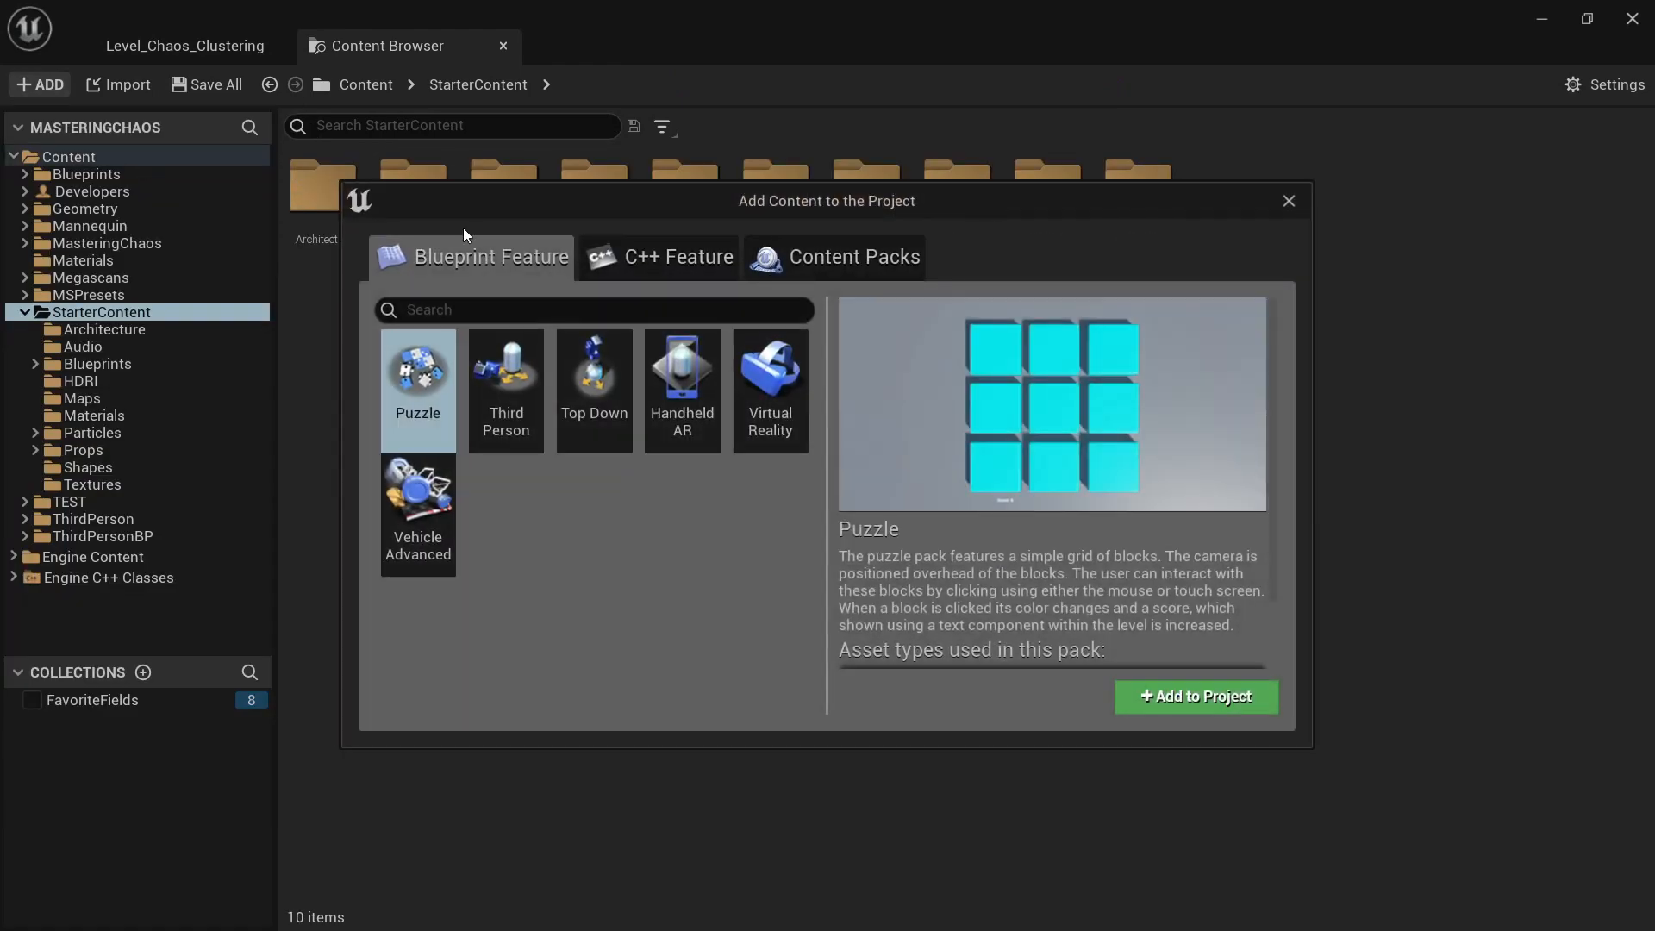
left_click(786, 259)
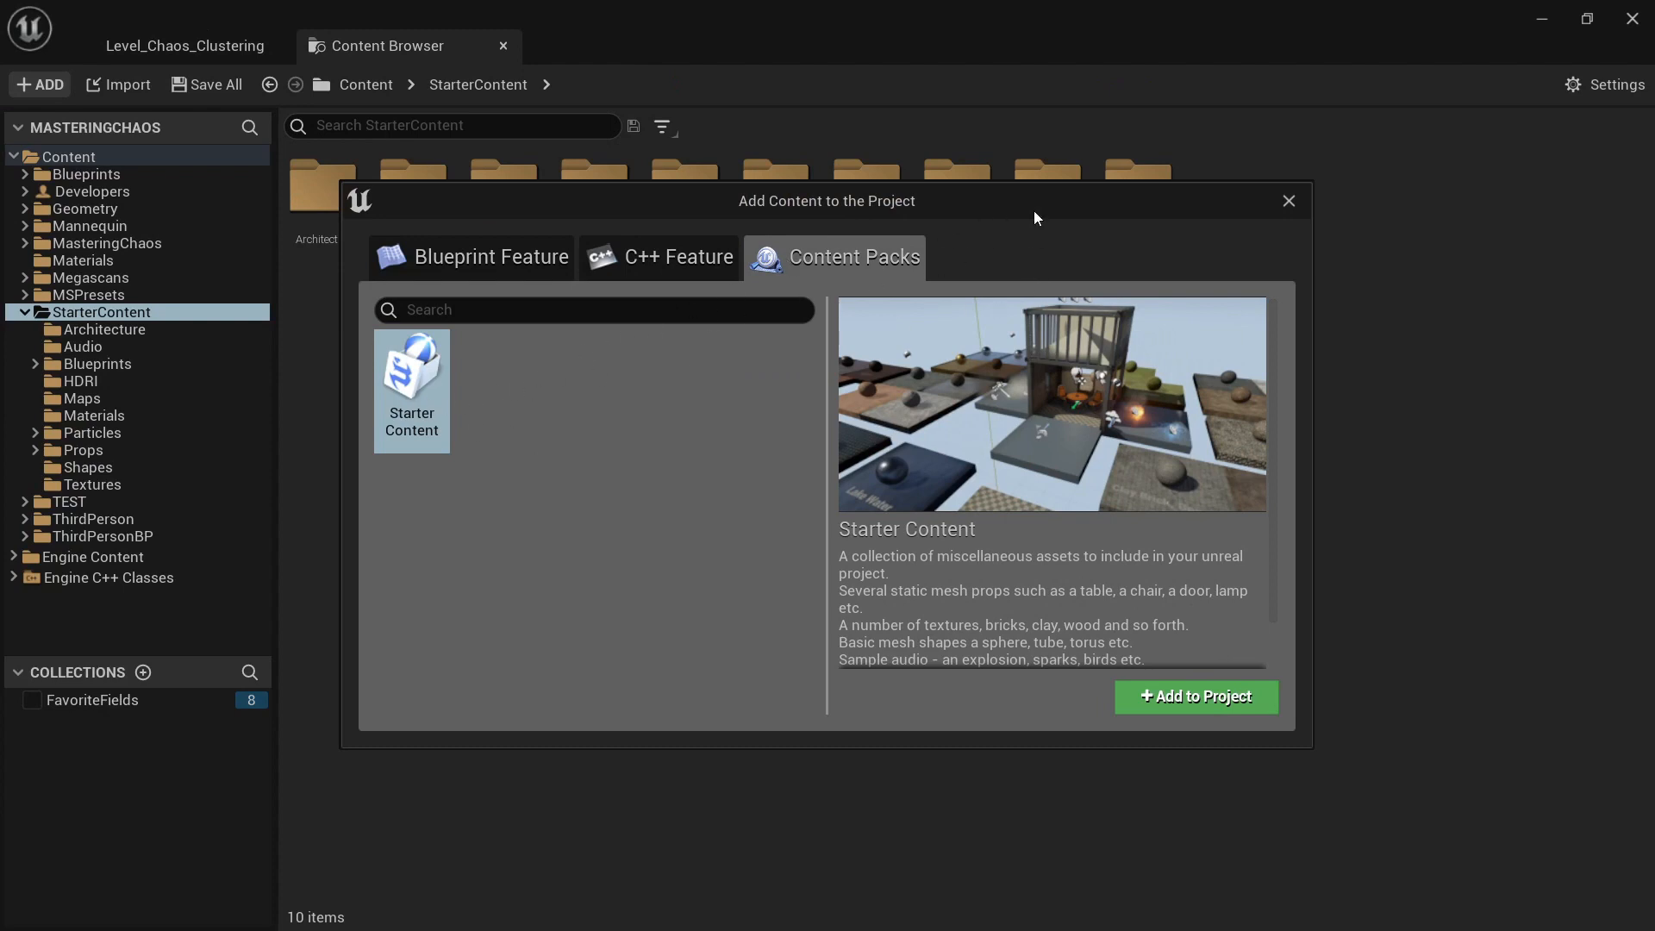
left_click_drag(1035, 216, 1063, 199)
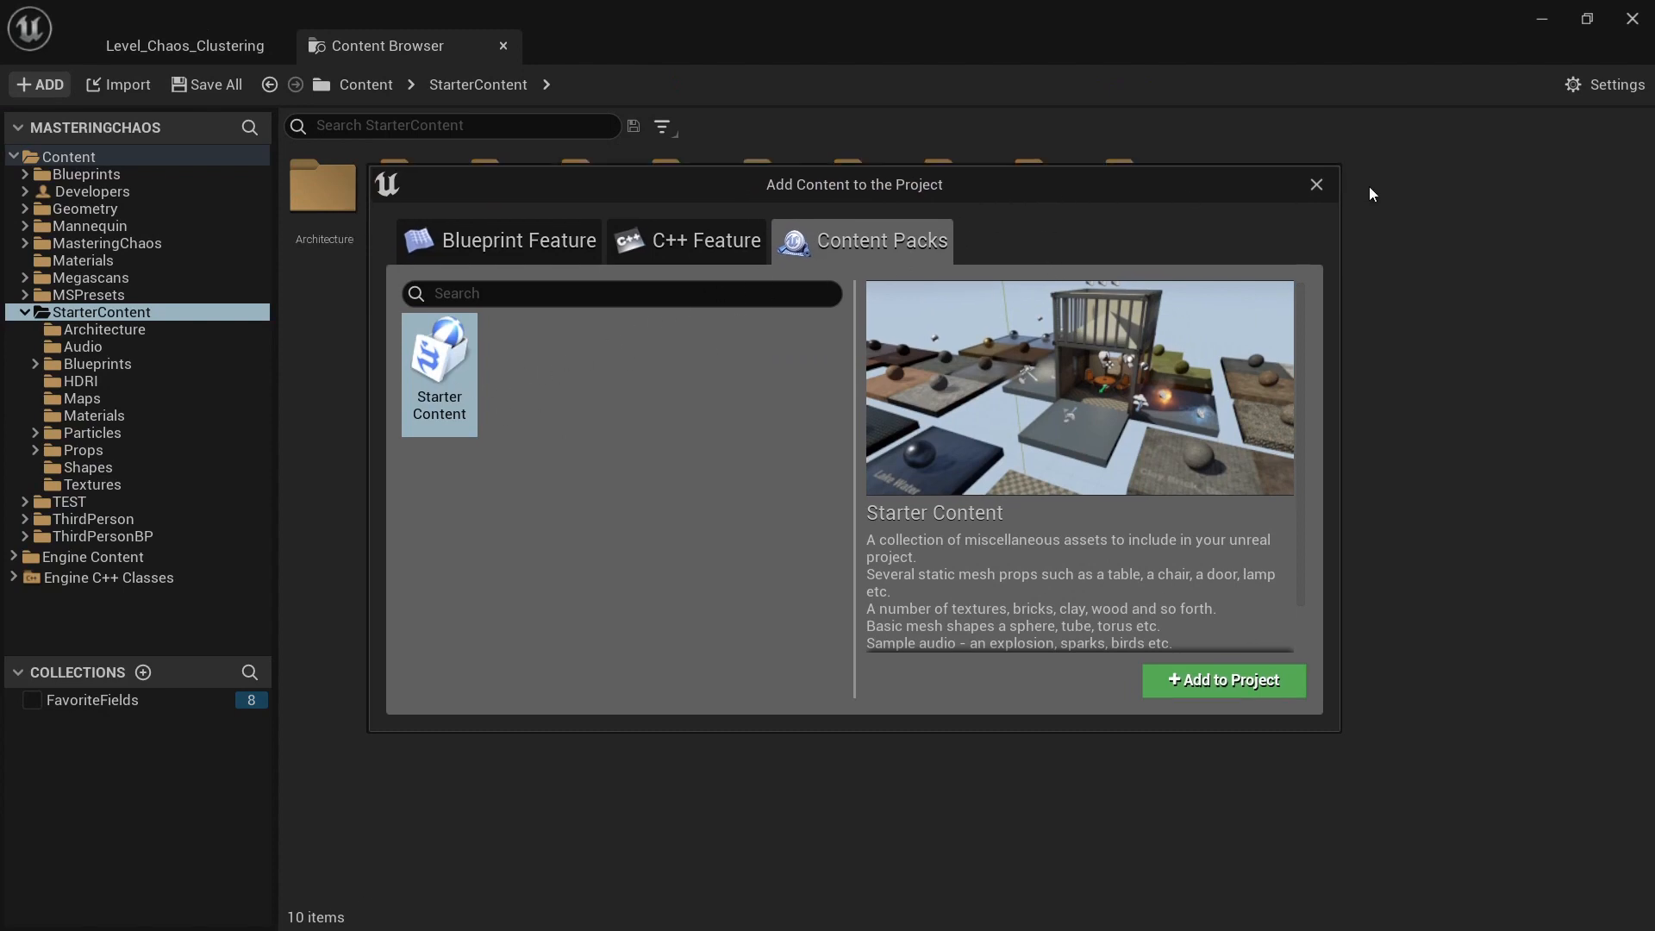
left_click(1321, 184)
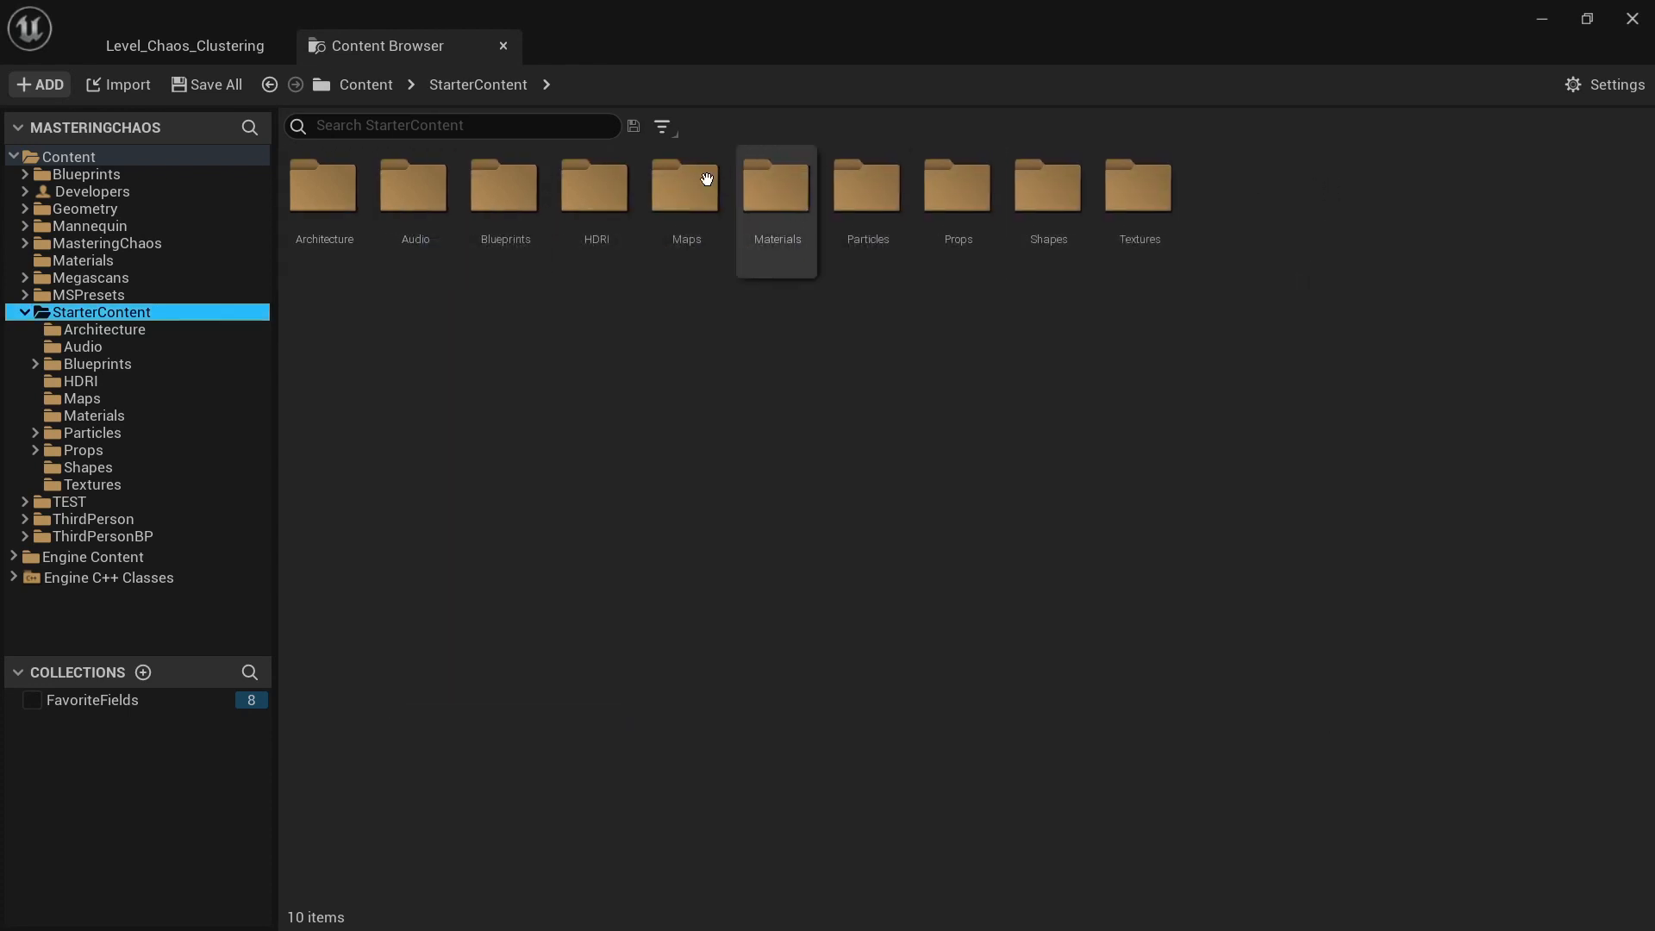
double_click(861, 210)
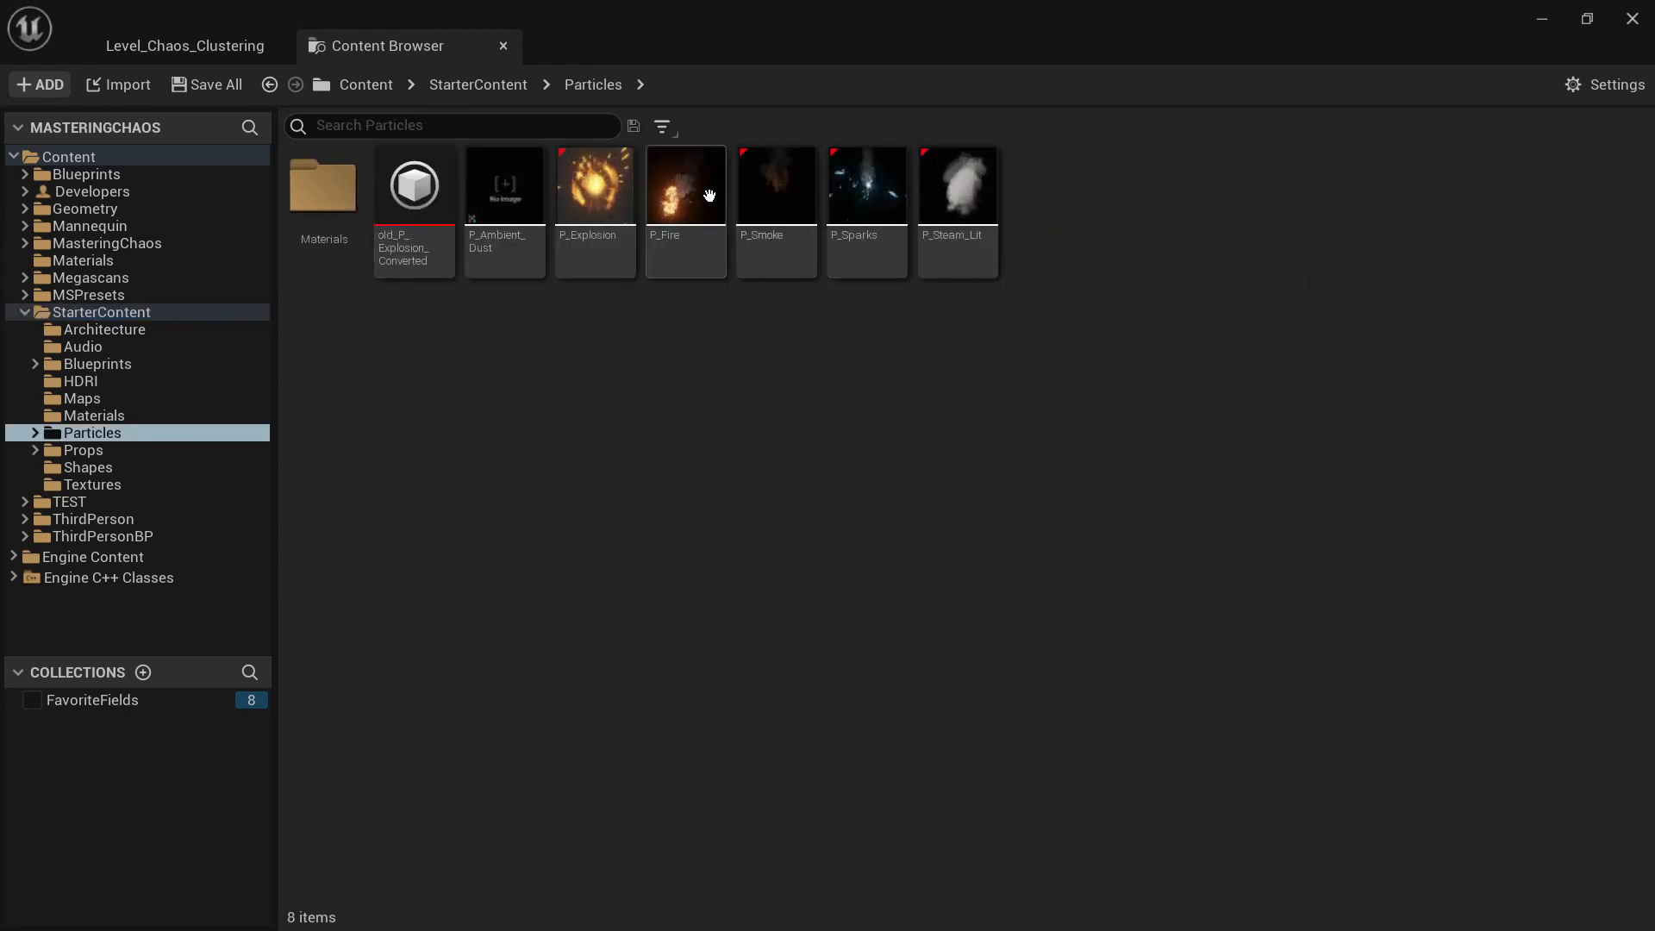
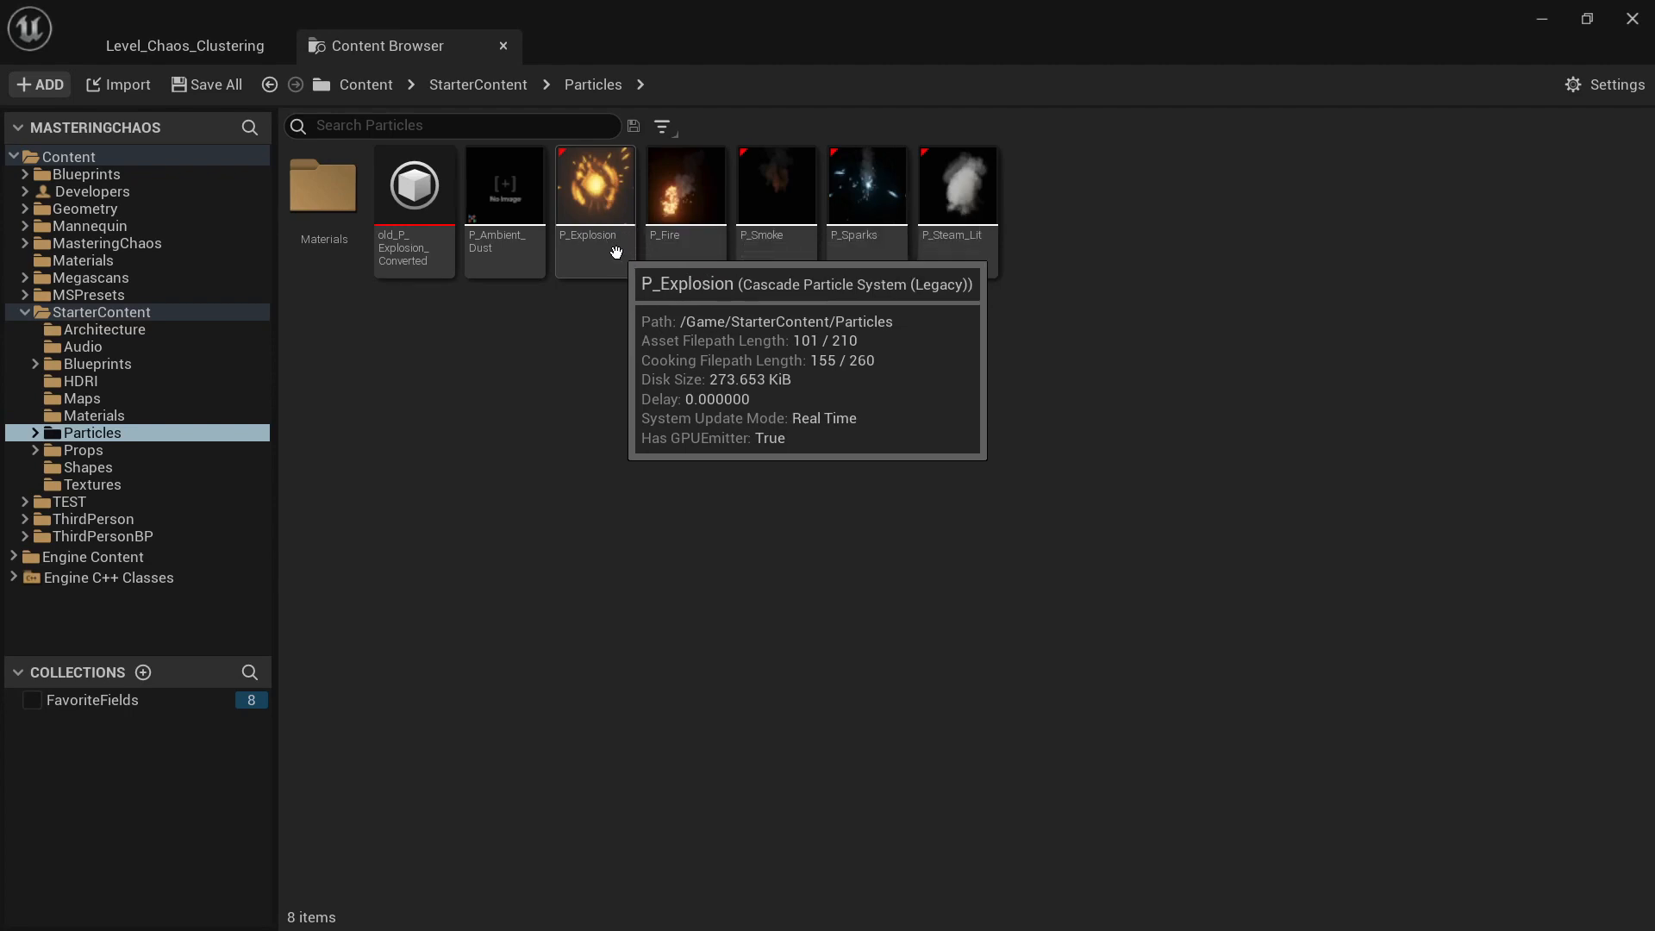
Step: Search the project's plugins for "niagara" to check the Cascade To Niagara Converter, and close the plugin list
left_click(213, 36)
left_click(147, 13)
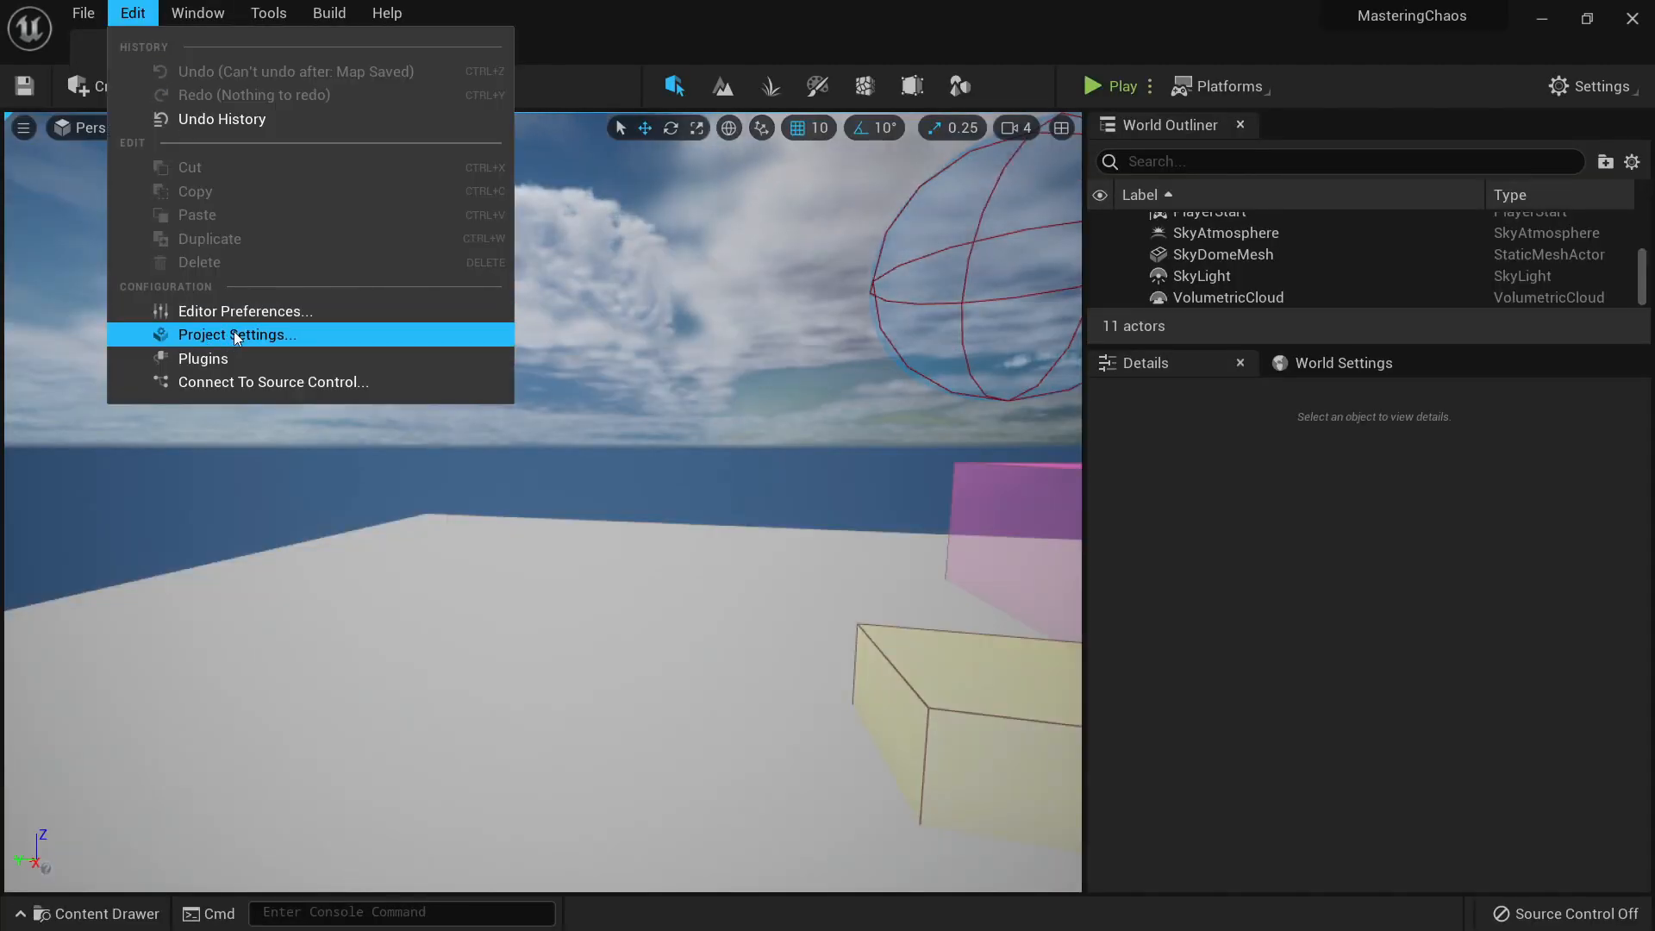
left_click(221, 353)
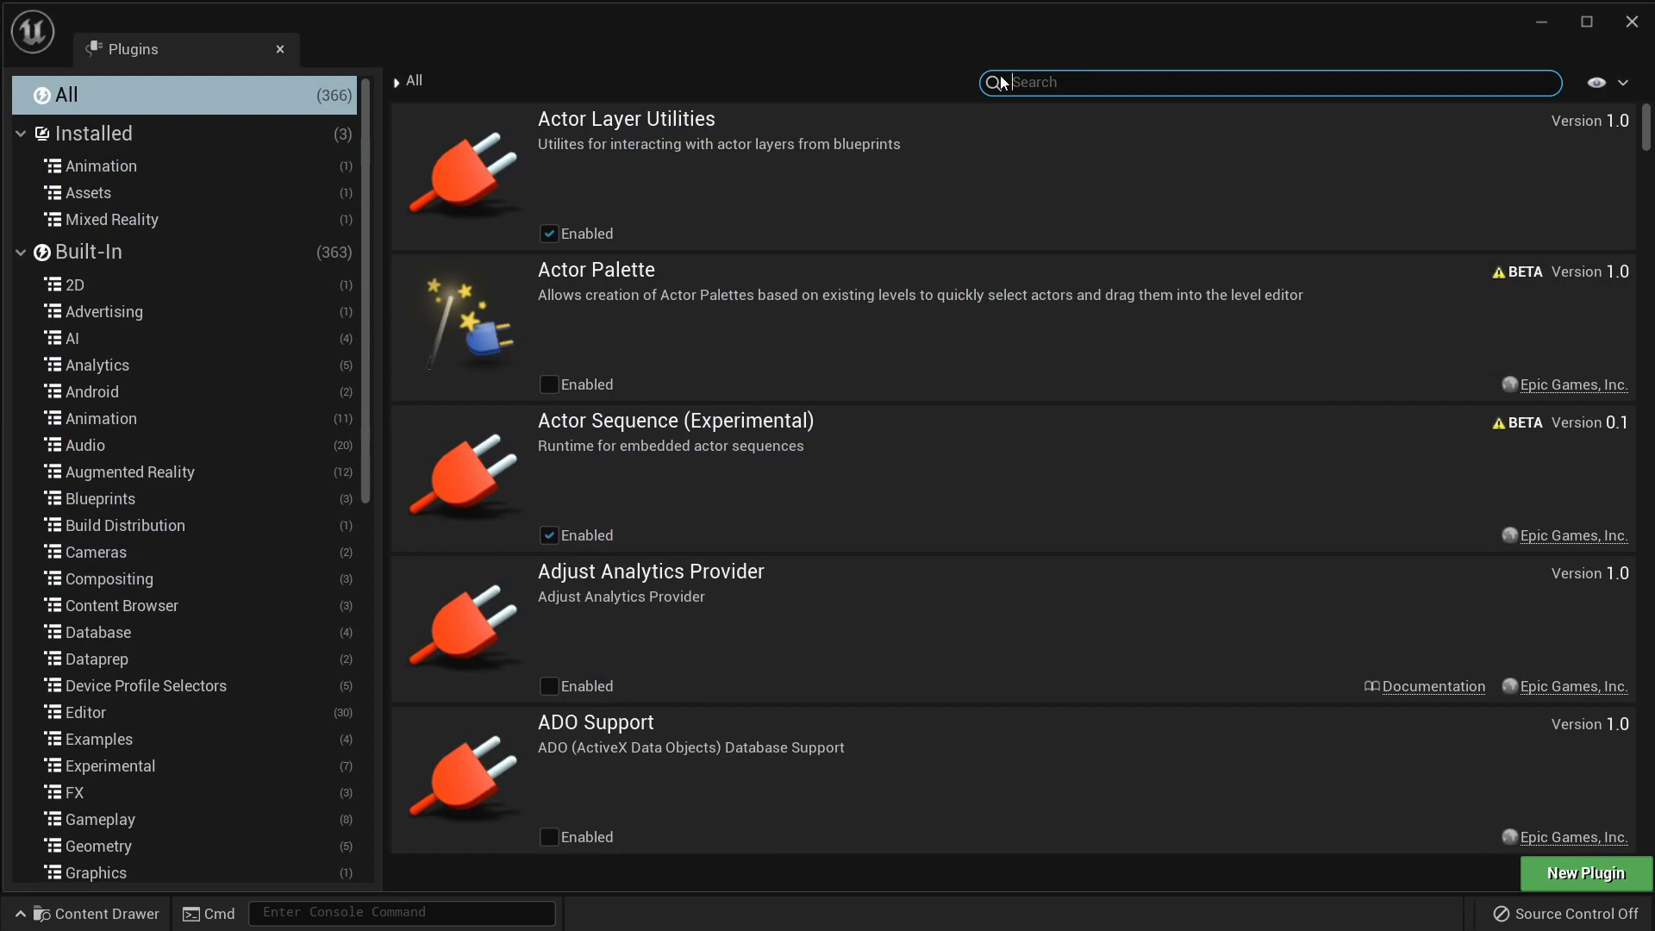
type("niagara")
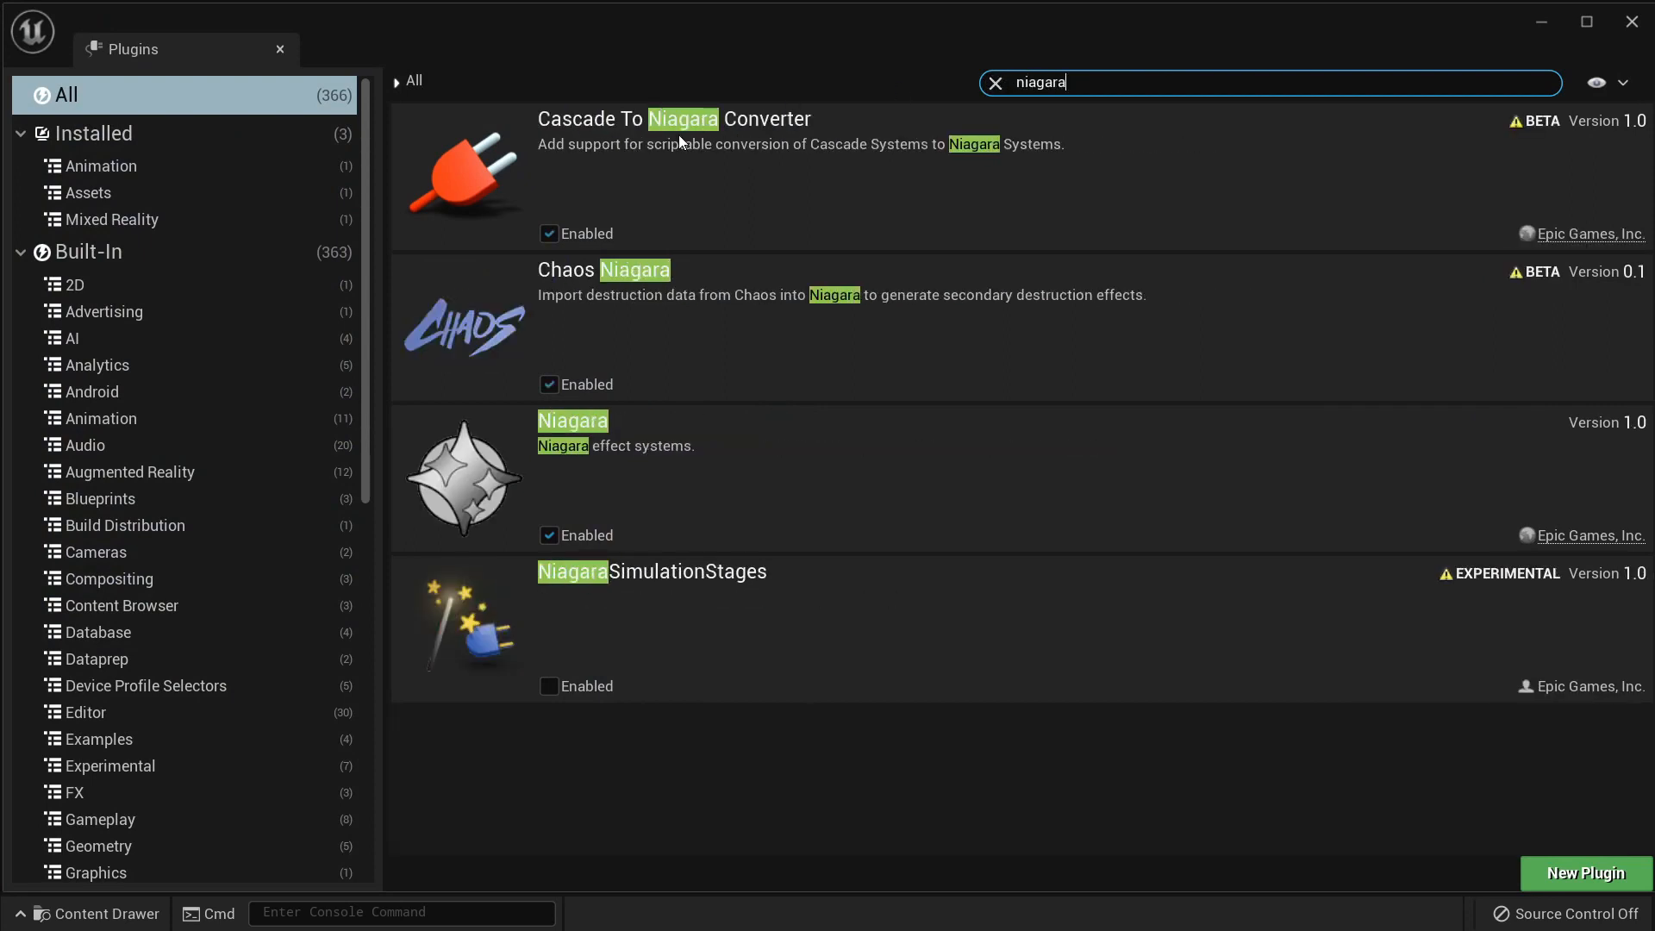
left_click(282, 50)
Step: Convert the P_Explosion Cascade particle system in the StarterContent Particles folder to a Niagara system
left_click(362, 47)
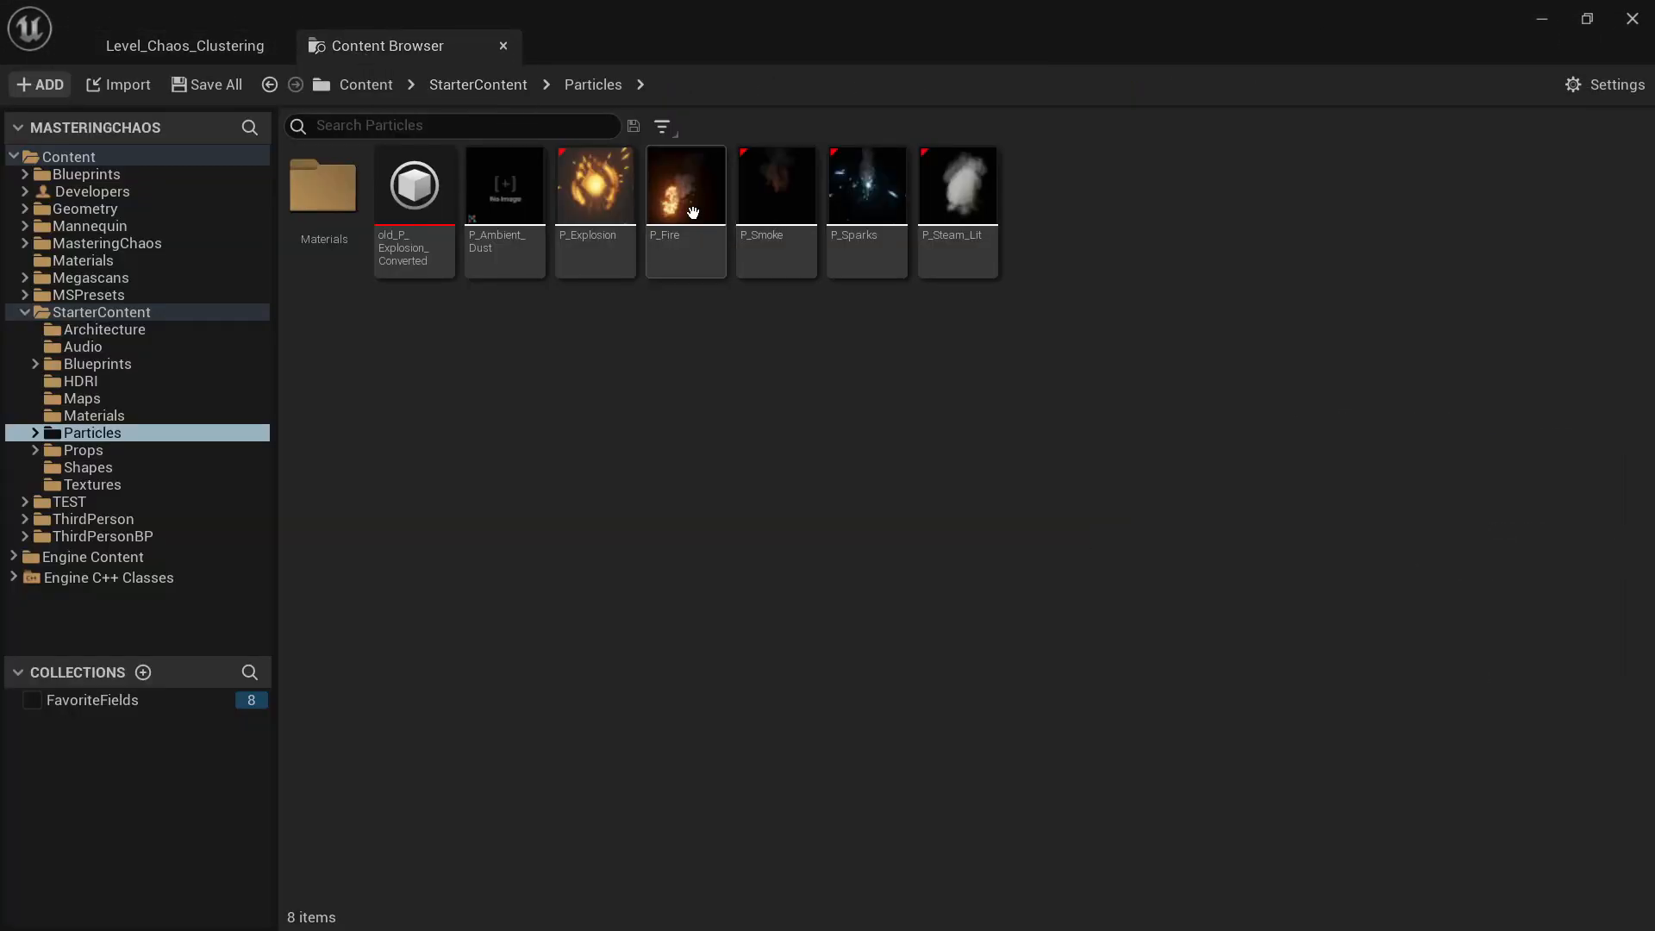
left_click(615, 193)
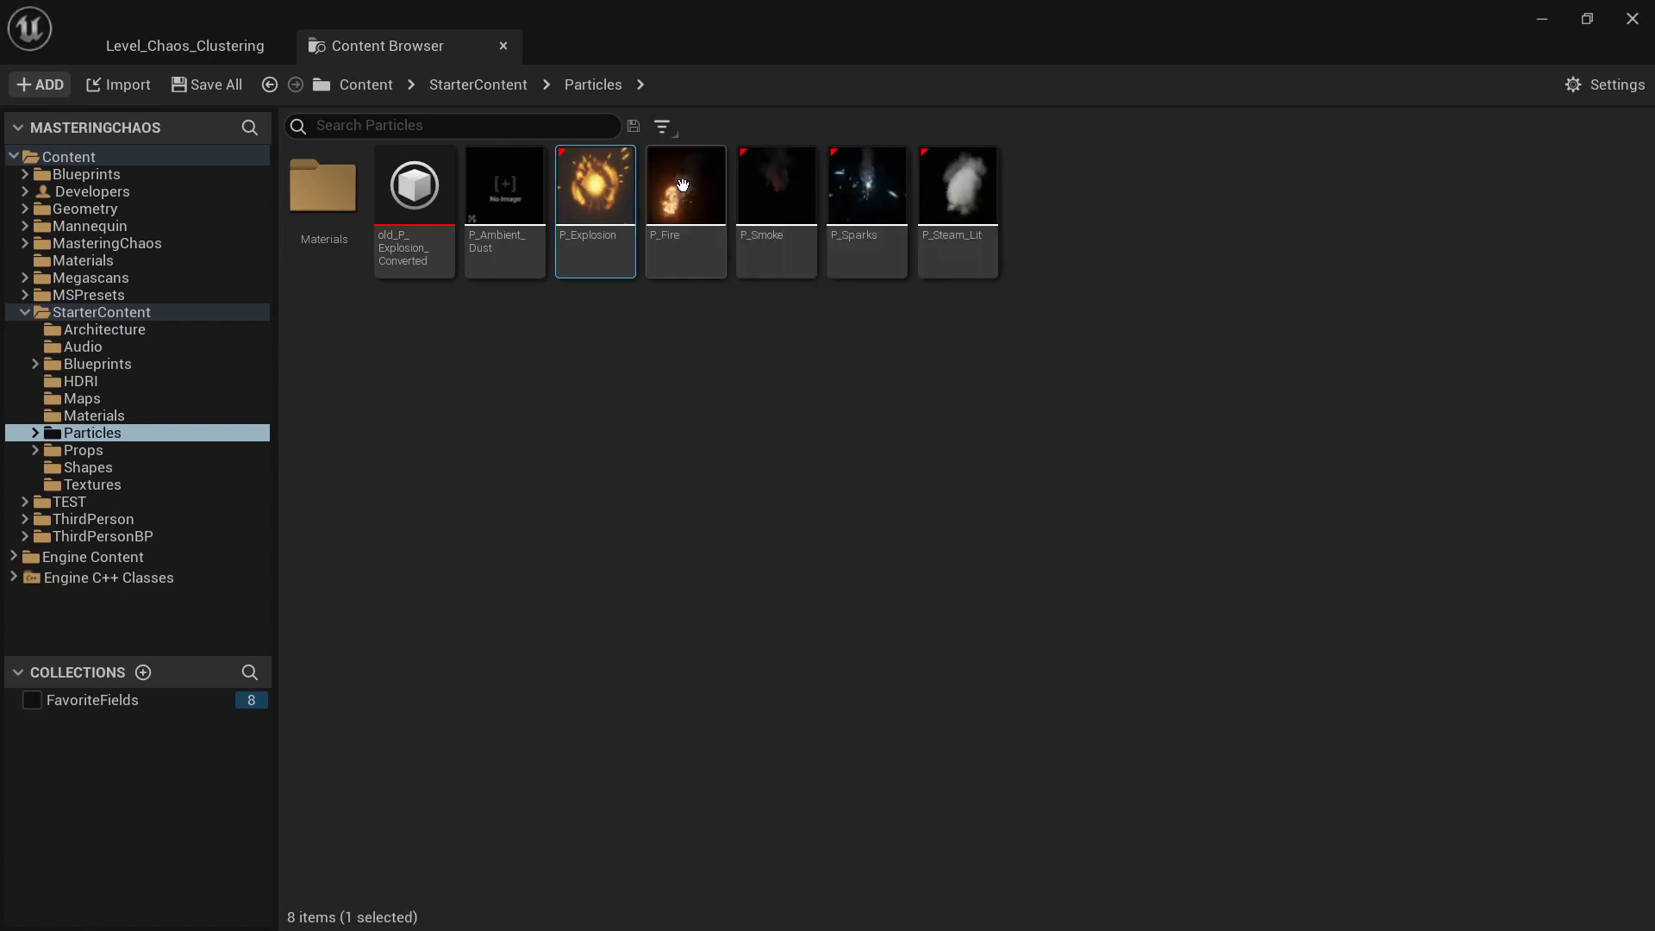
mouse_move(598, 241)
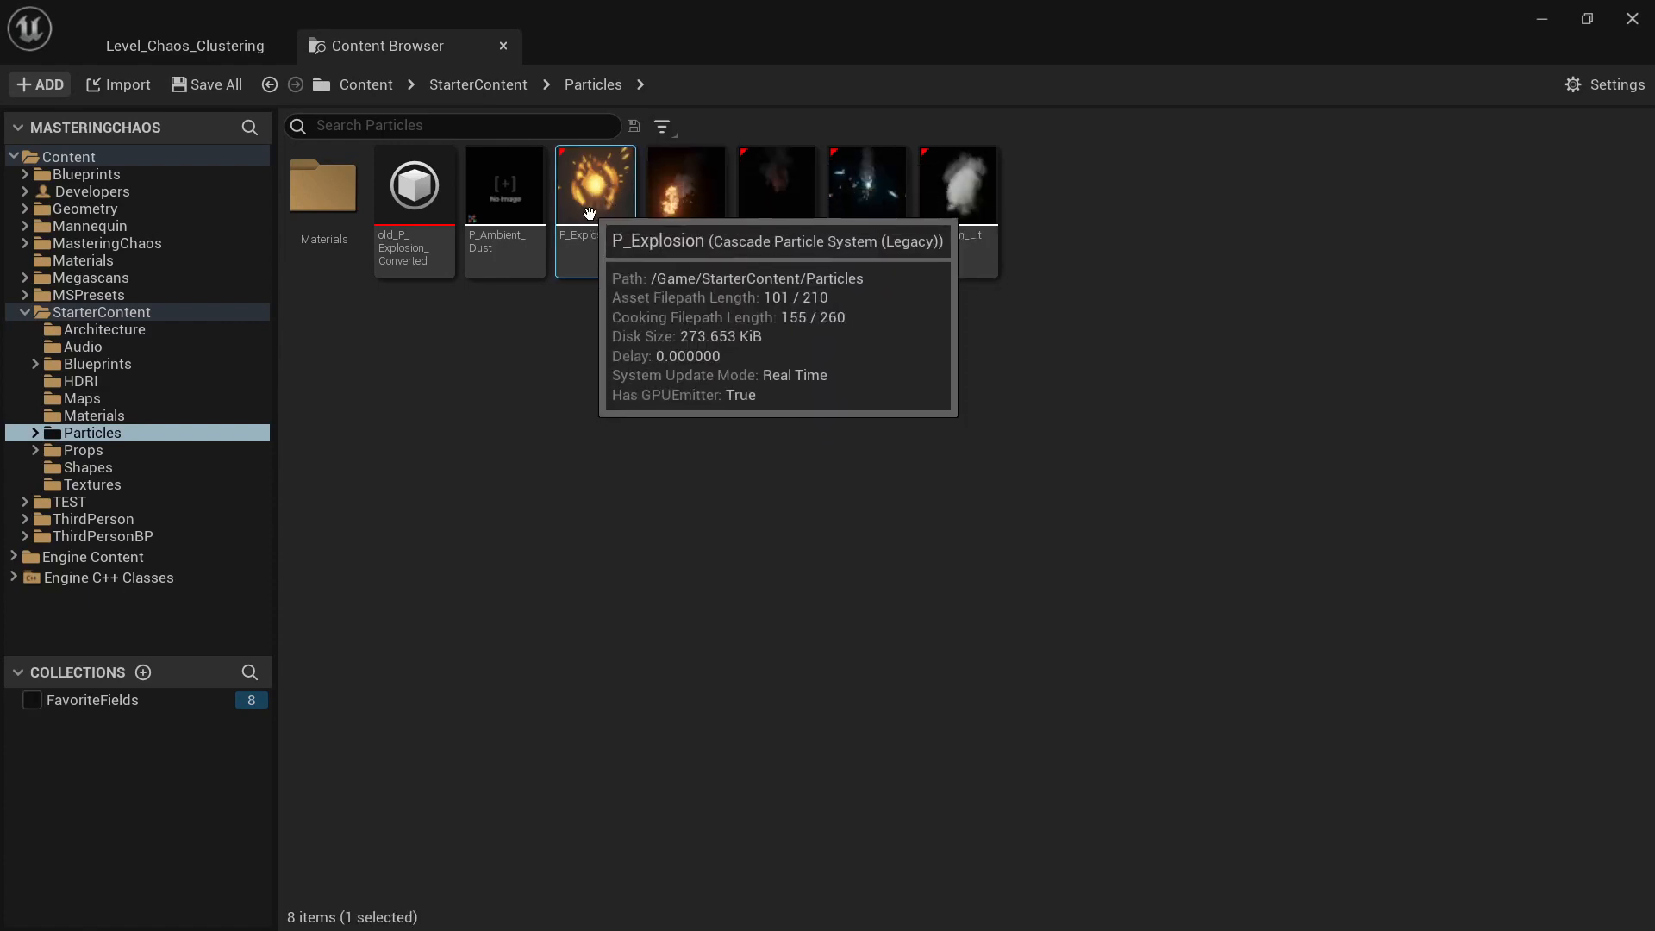
right_click(601, 198)
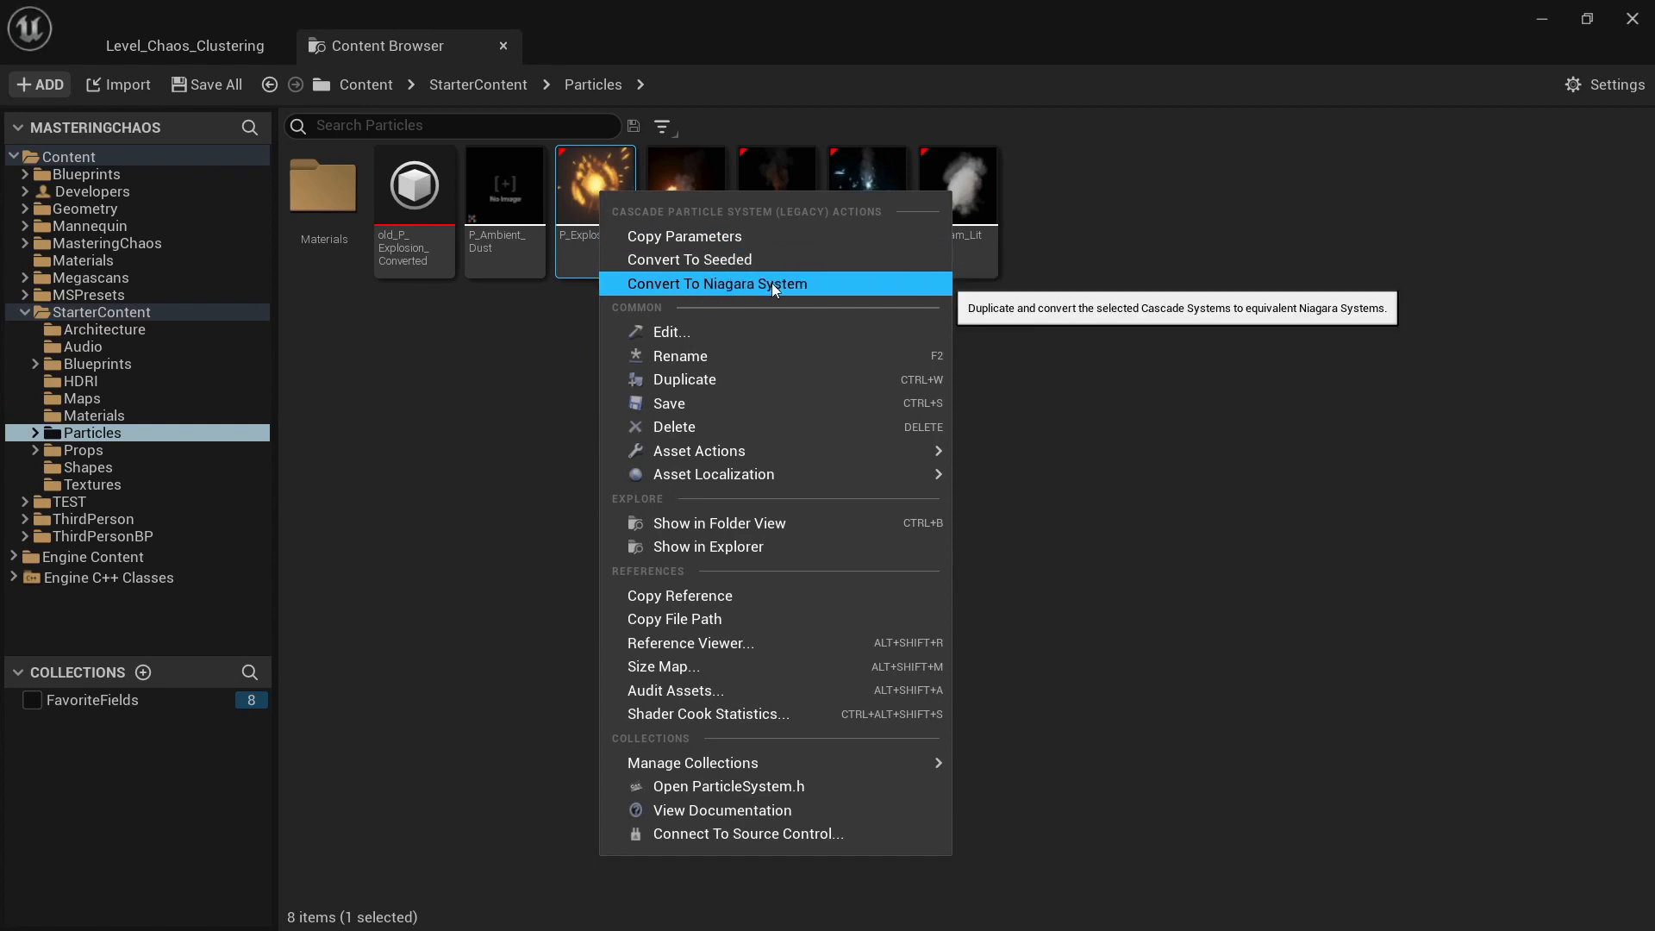
left_click(773, 284)
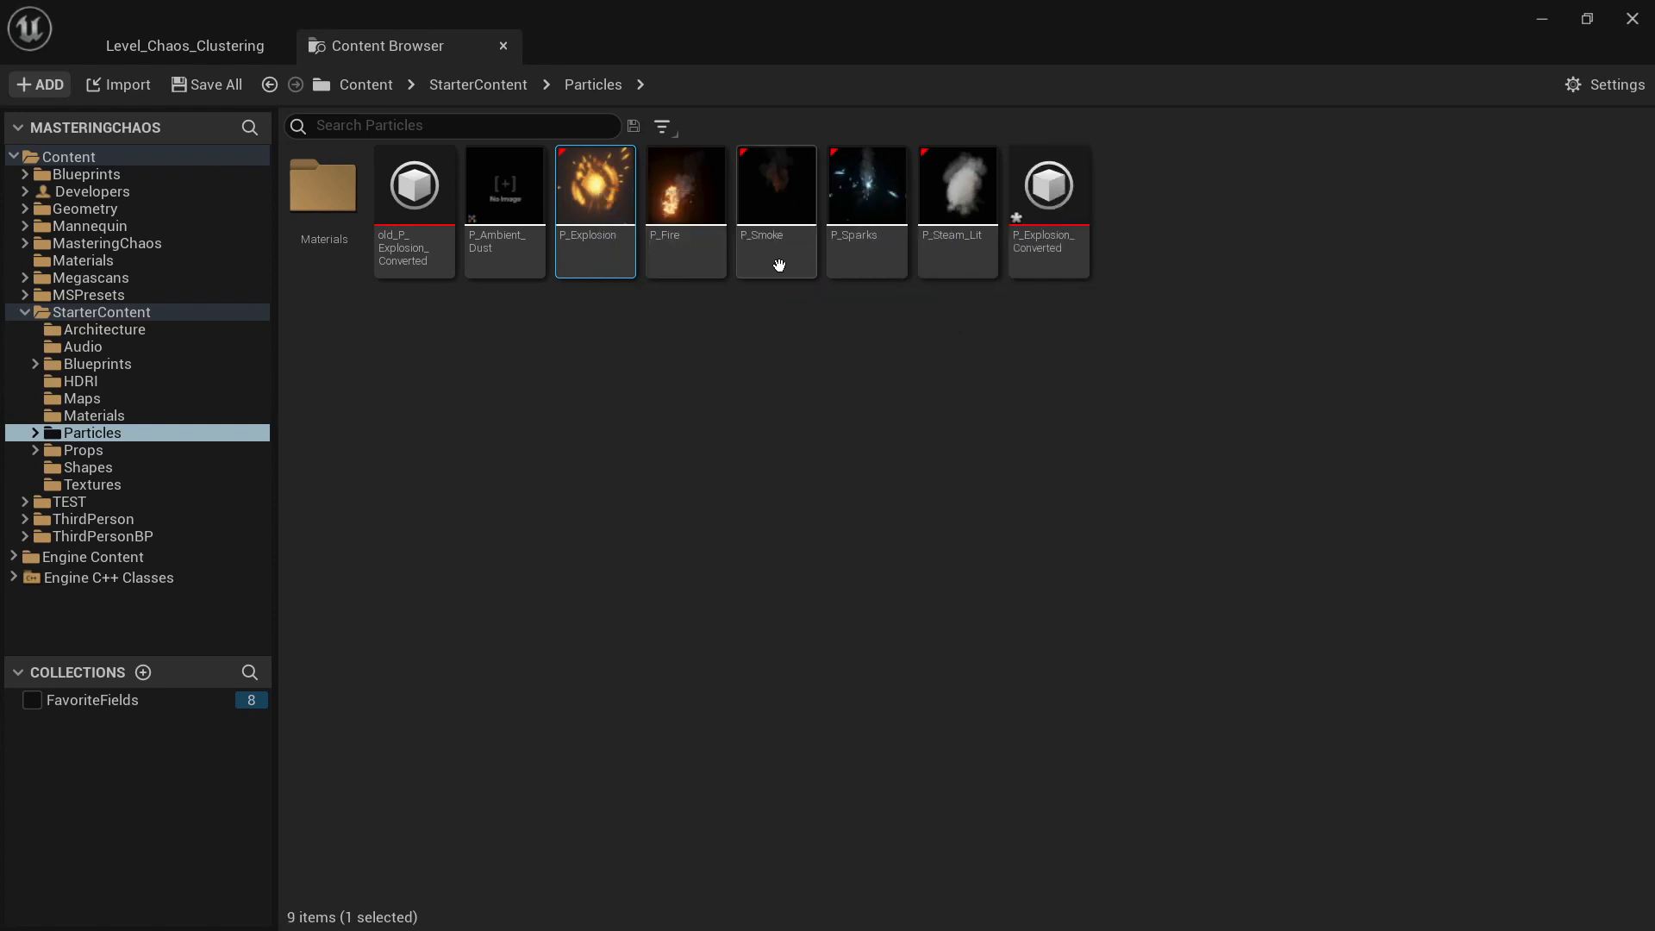
Step: Rename the converted explosion system as Chaos_Explosion_Niagara_System
left_click(1049, 207)
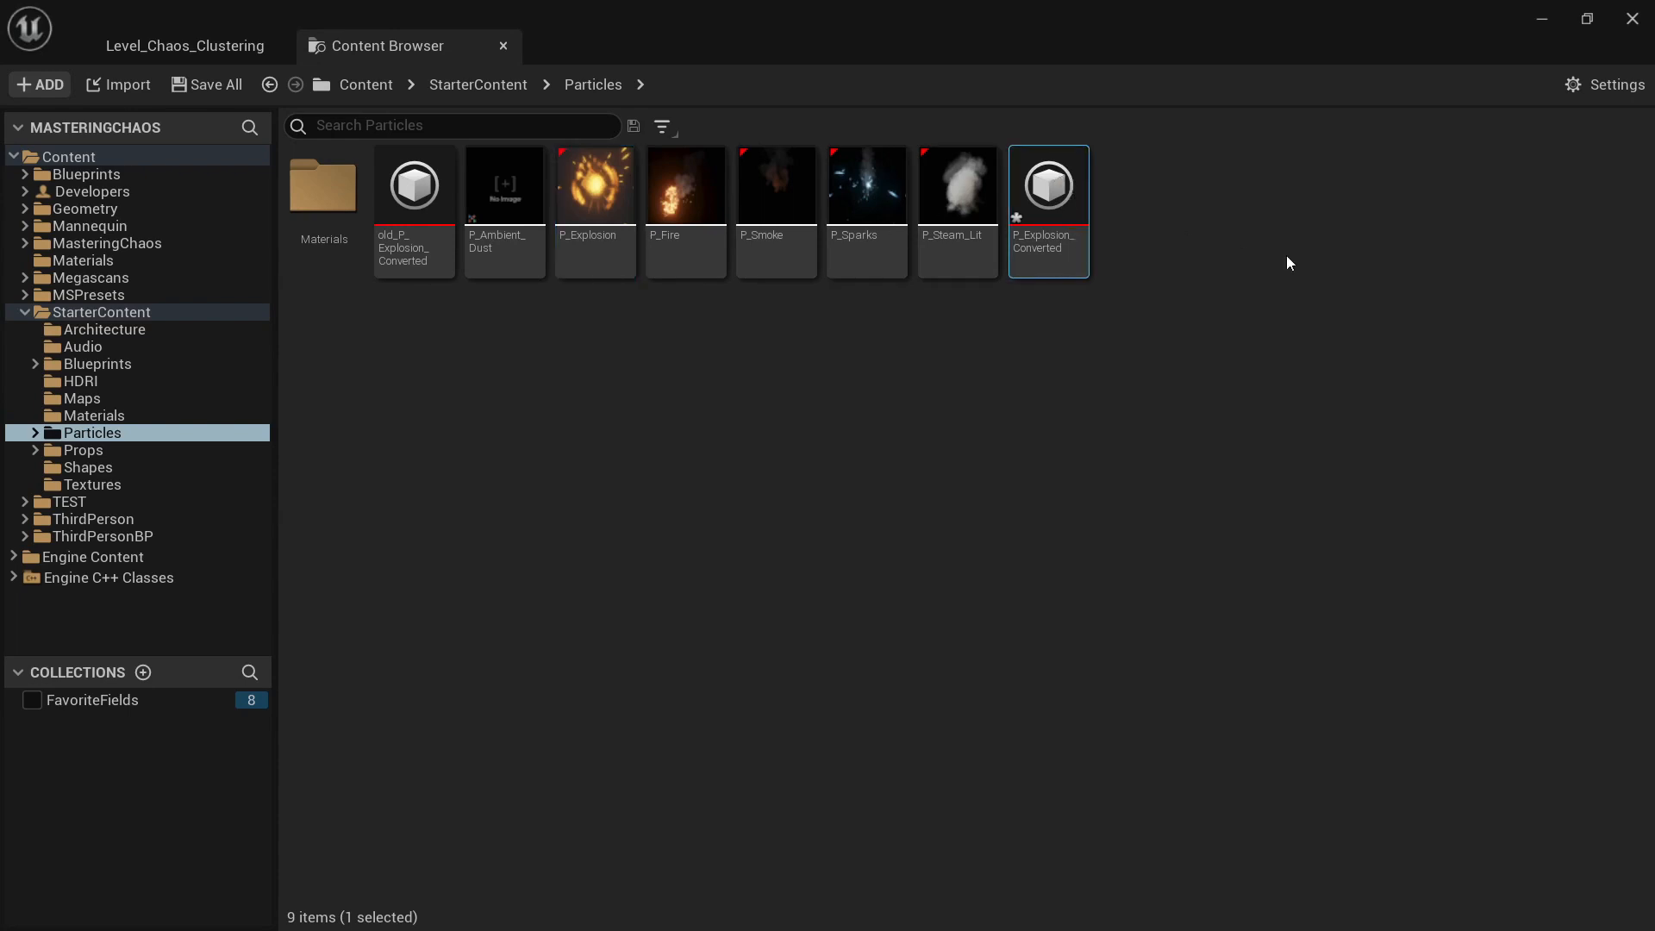
key("F2")
type("Chaos")
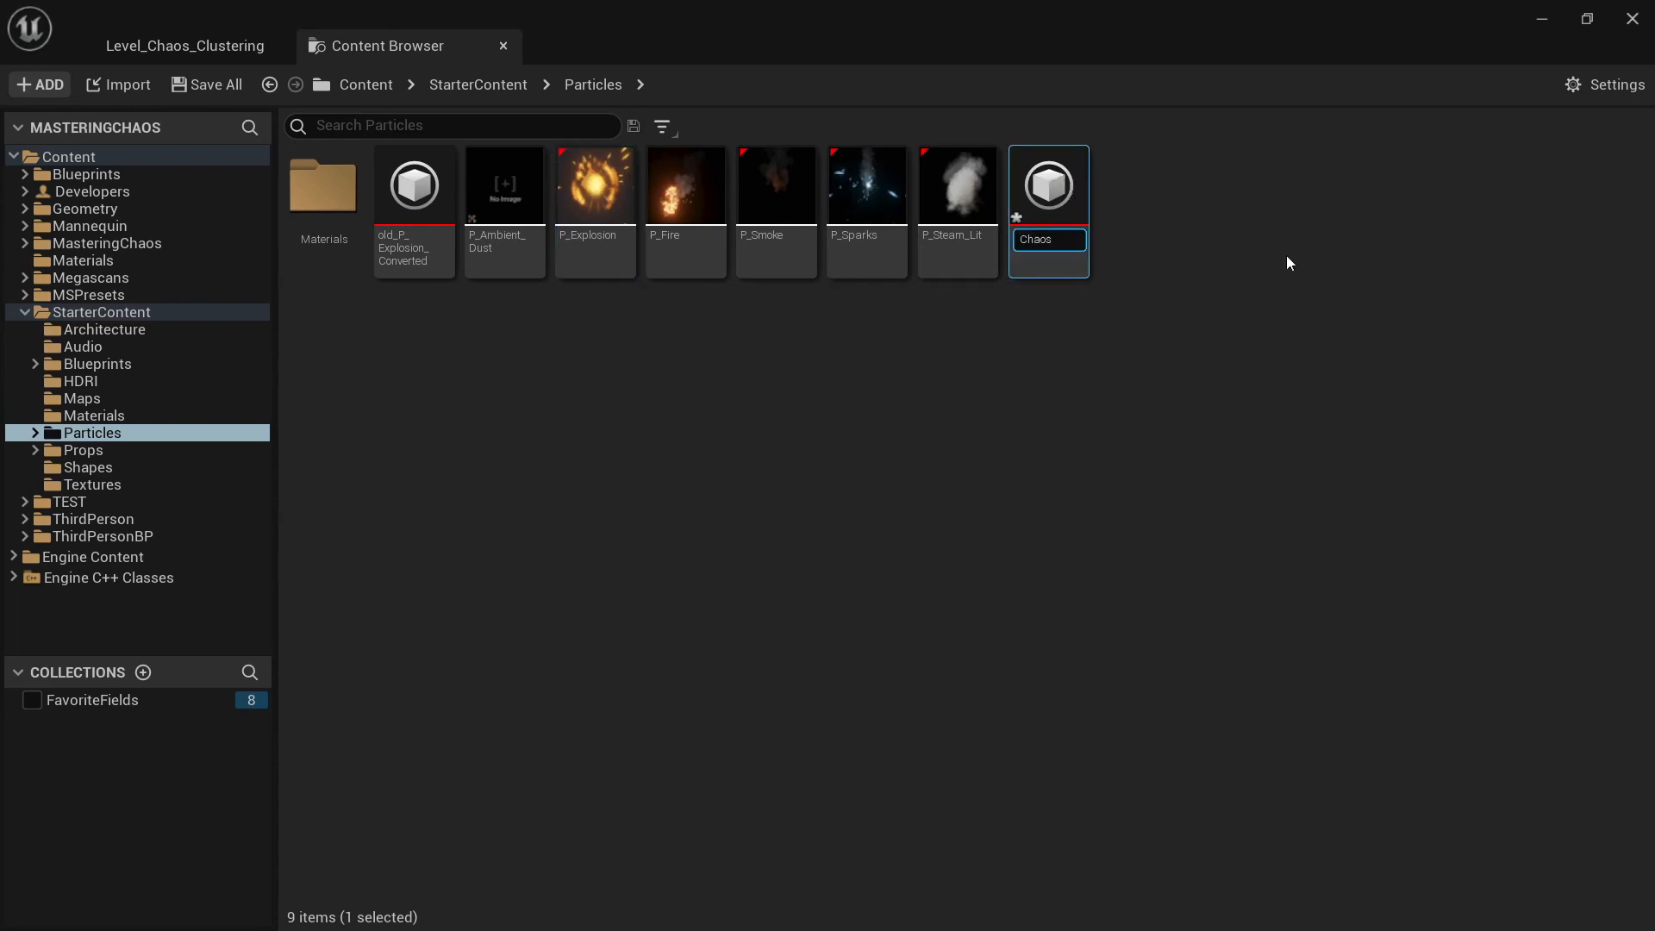
type("_P_Explosion")
type("_Niagara")
type("_System")
key("Return")
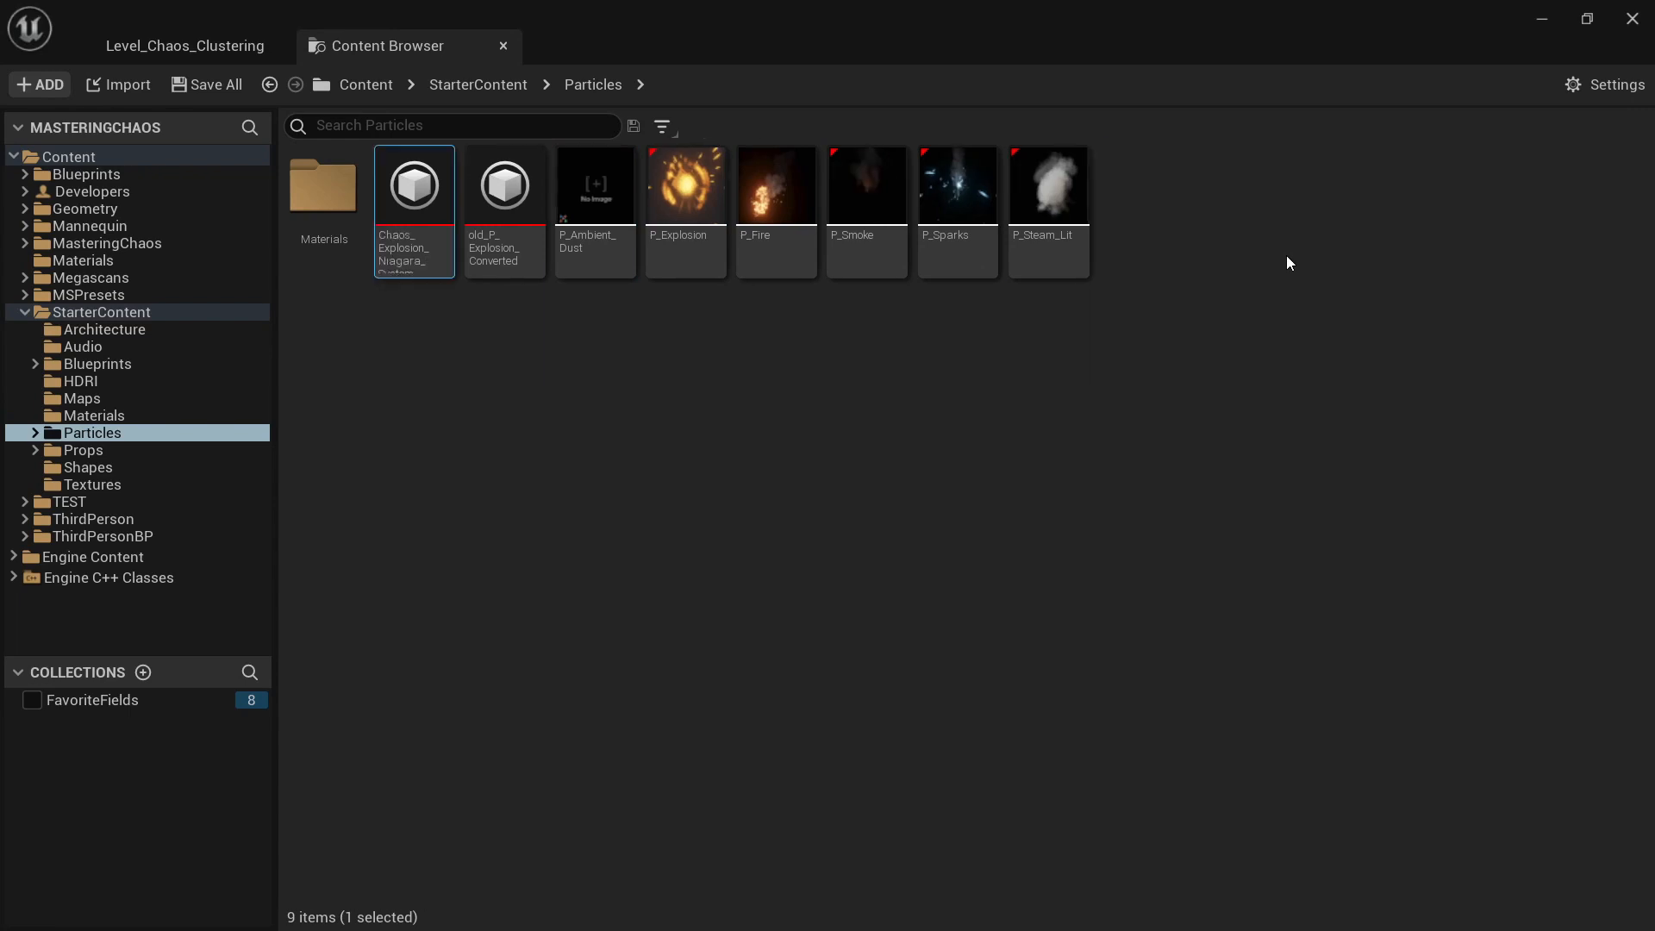
Step: Open Chaos_Explosion_Niagara_System and examine its emitters in the system overview
double_click(414, 198)
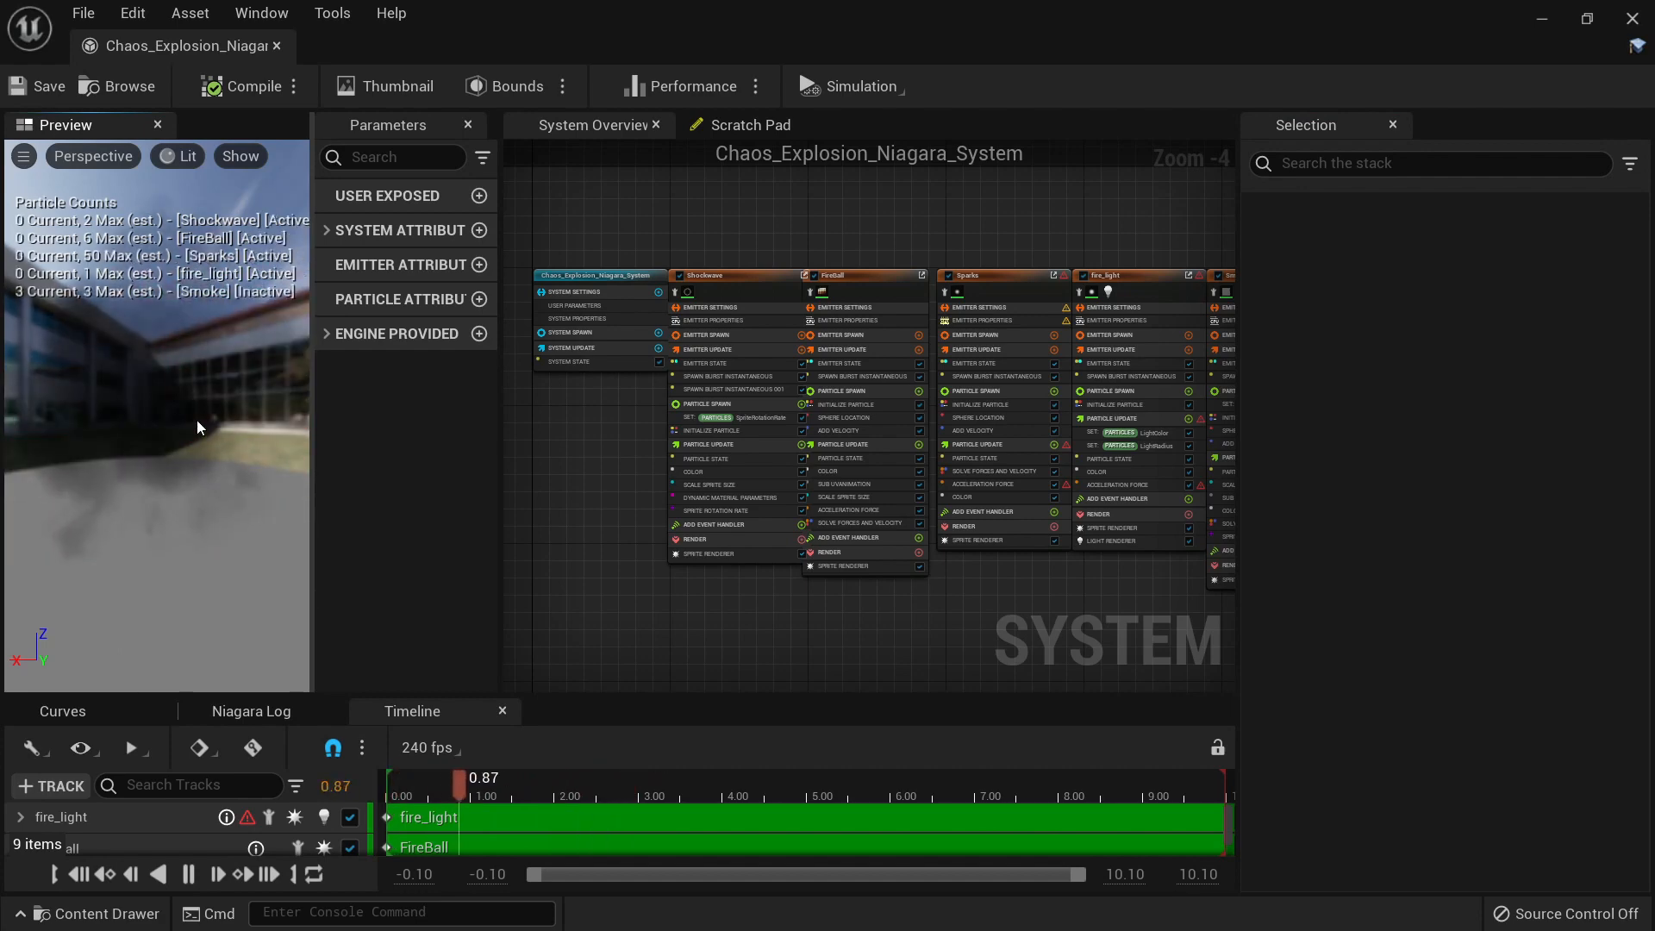
left_click(781, 211)
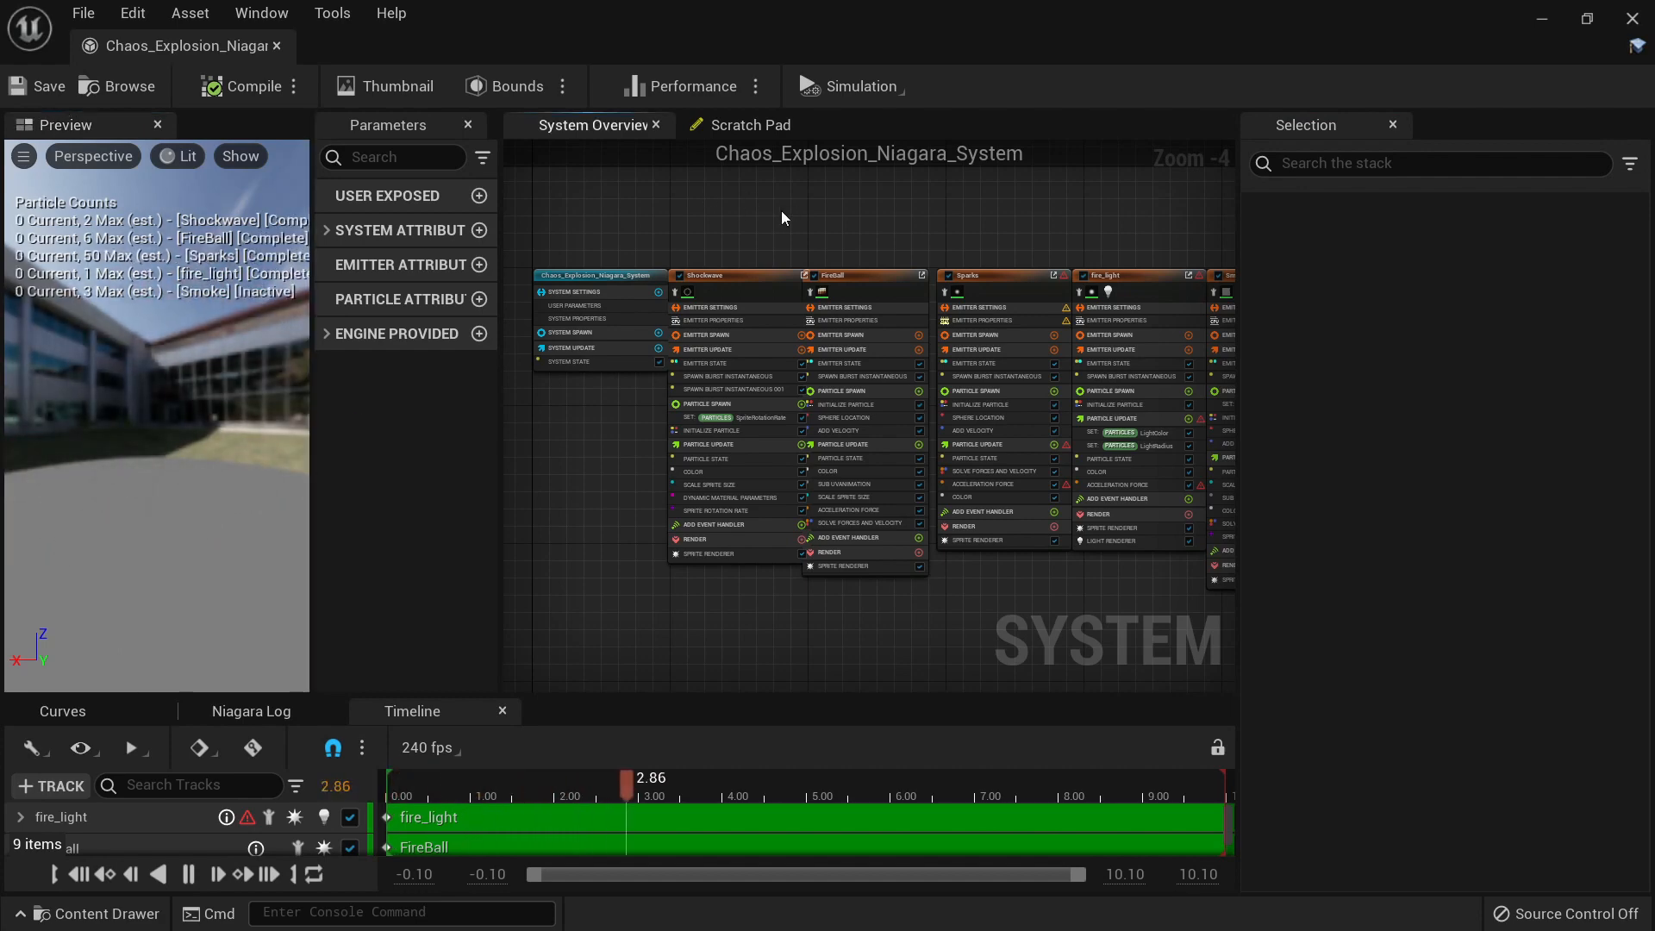
scroll(698, 210, "down", 2)
scroll(624, 209, "up", 2)
right_click_drag(626, 211, 561, 250)
scroll(636, 246, "down", 3)
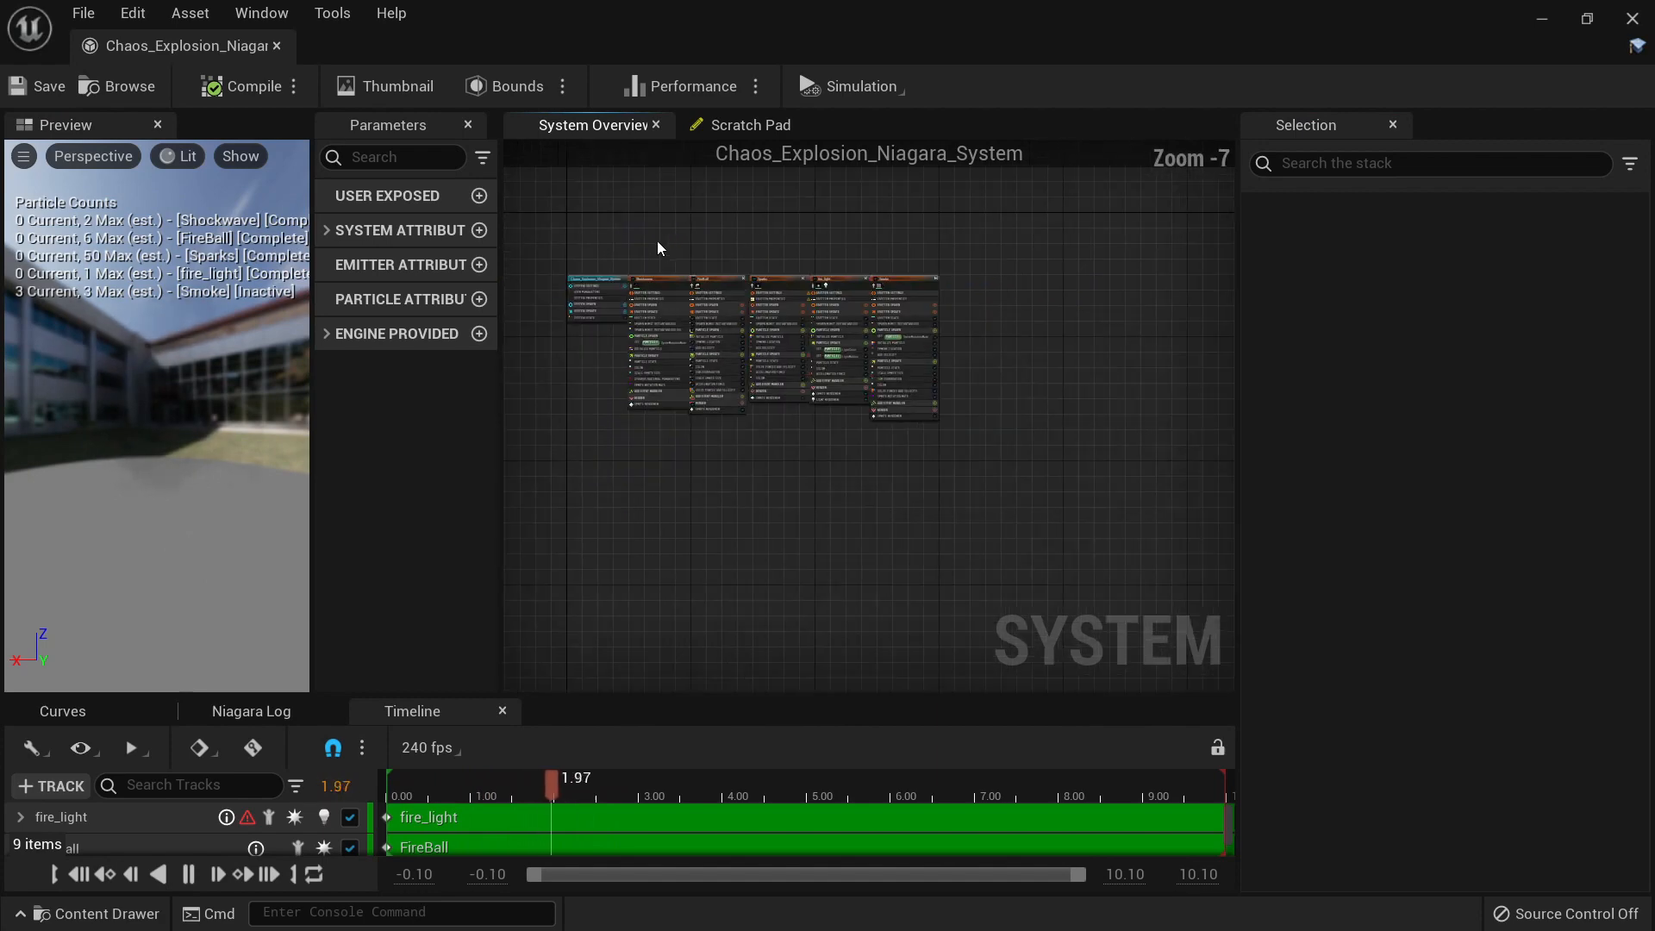
scroll(670, 232, "up", 2)
right_click_drag(671, 230, 819, 261)
scroll(755, 241, "up", 1)
scroll(699, 223, "down", 2)
scroll(765, 237, "up", 1)
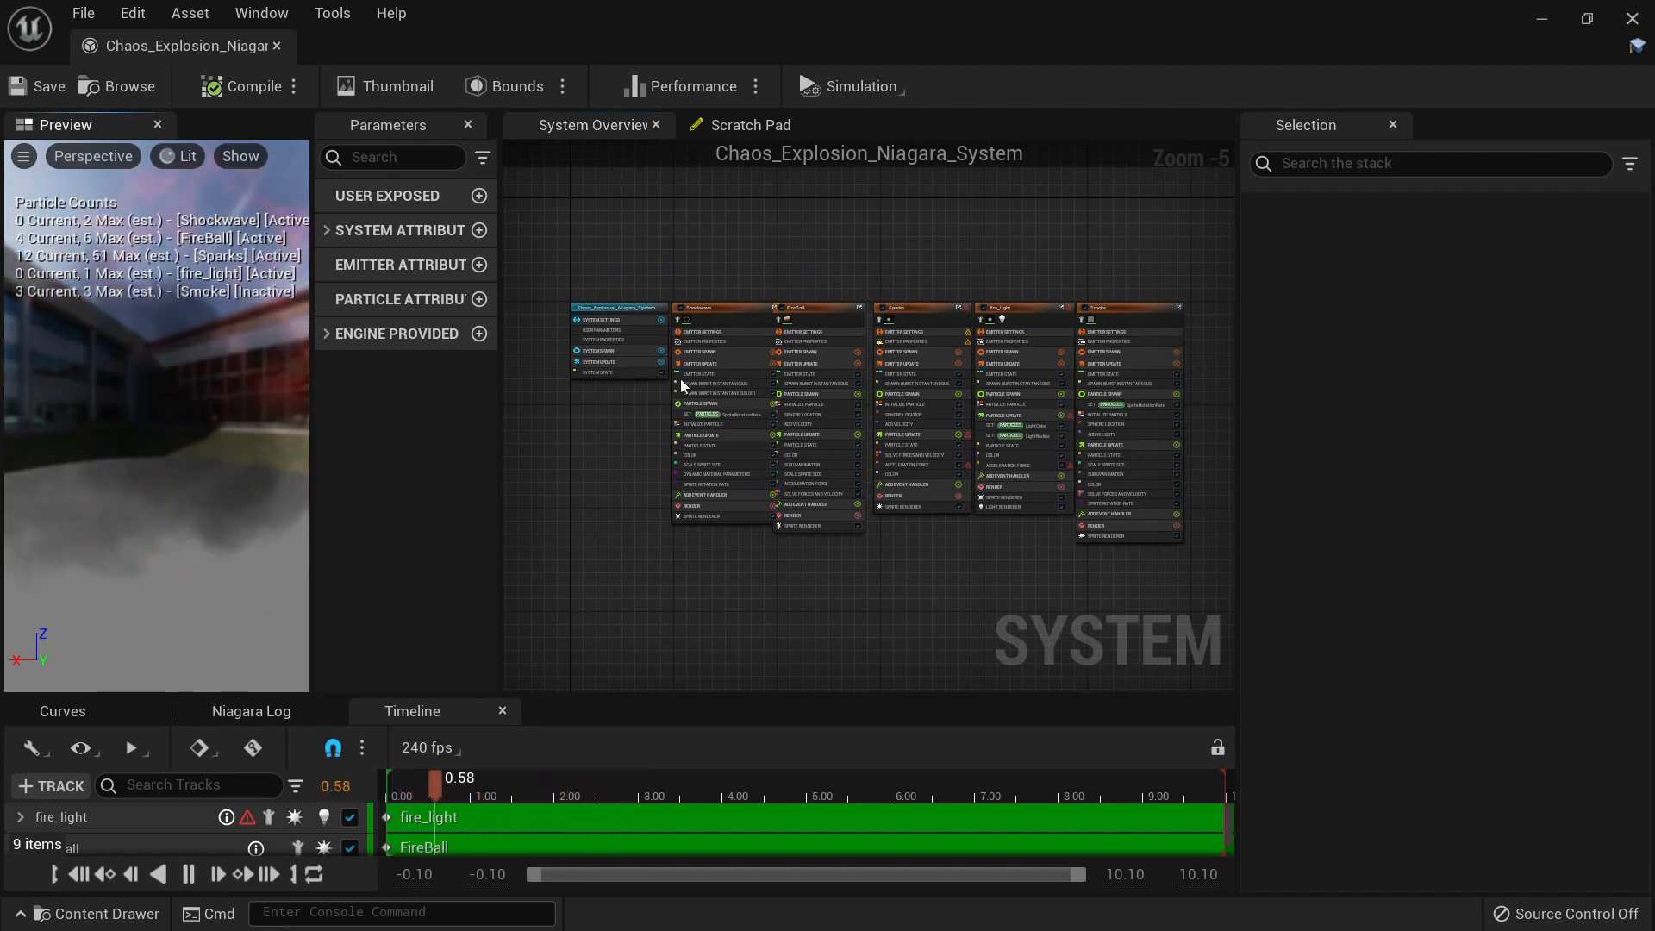
Step: Examine the Shockwave emitter's spawn and update modules, the system node's settings, and the full row of explosion emitters
scroll(731, 399, "up", 5)
left_click(659, 414)
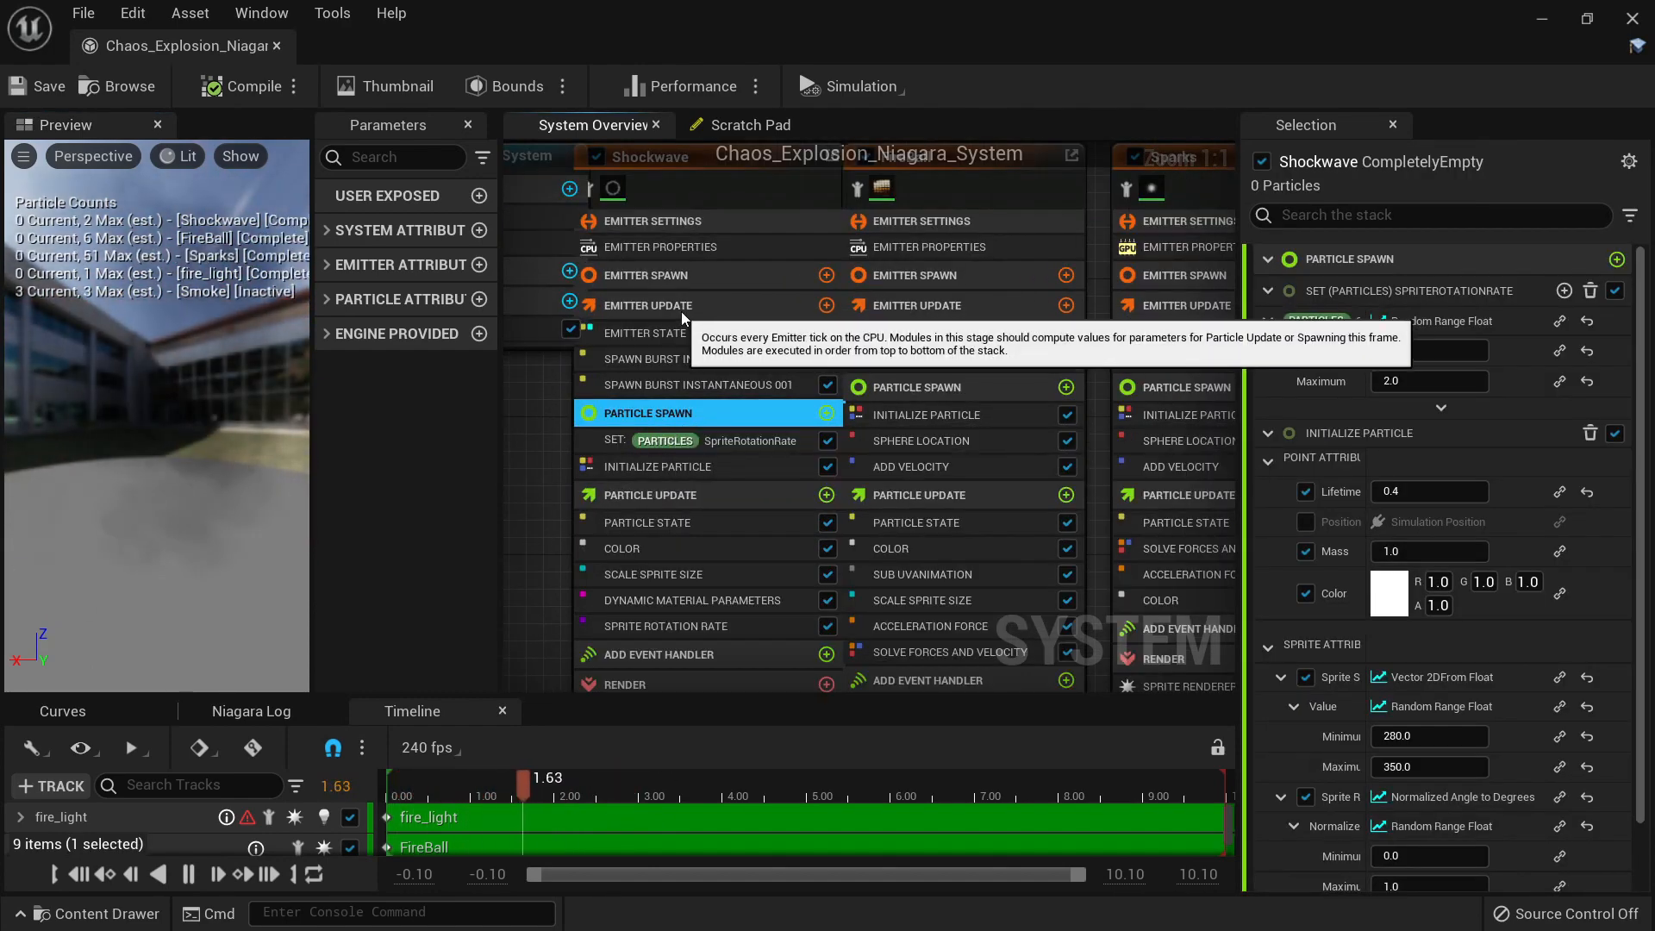
left_click(681, 308)
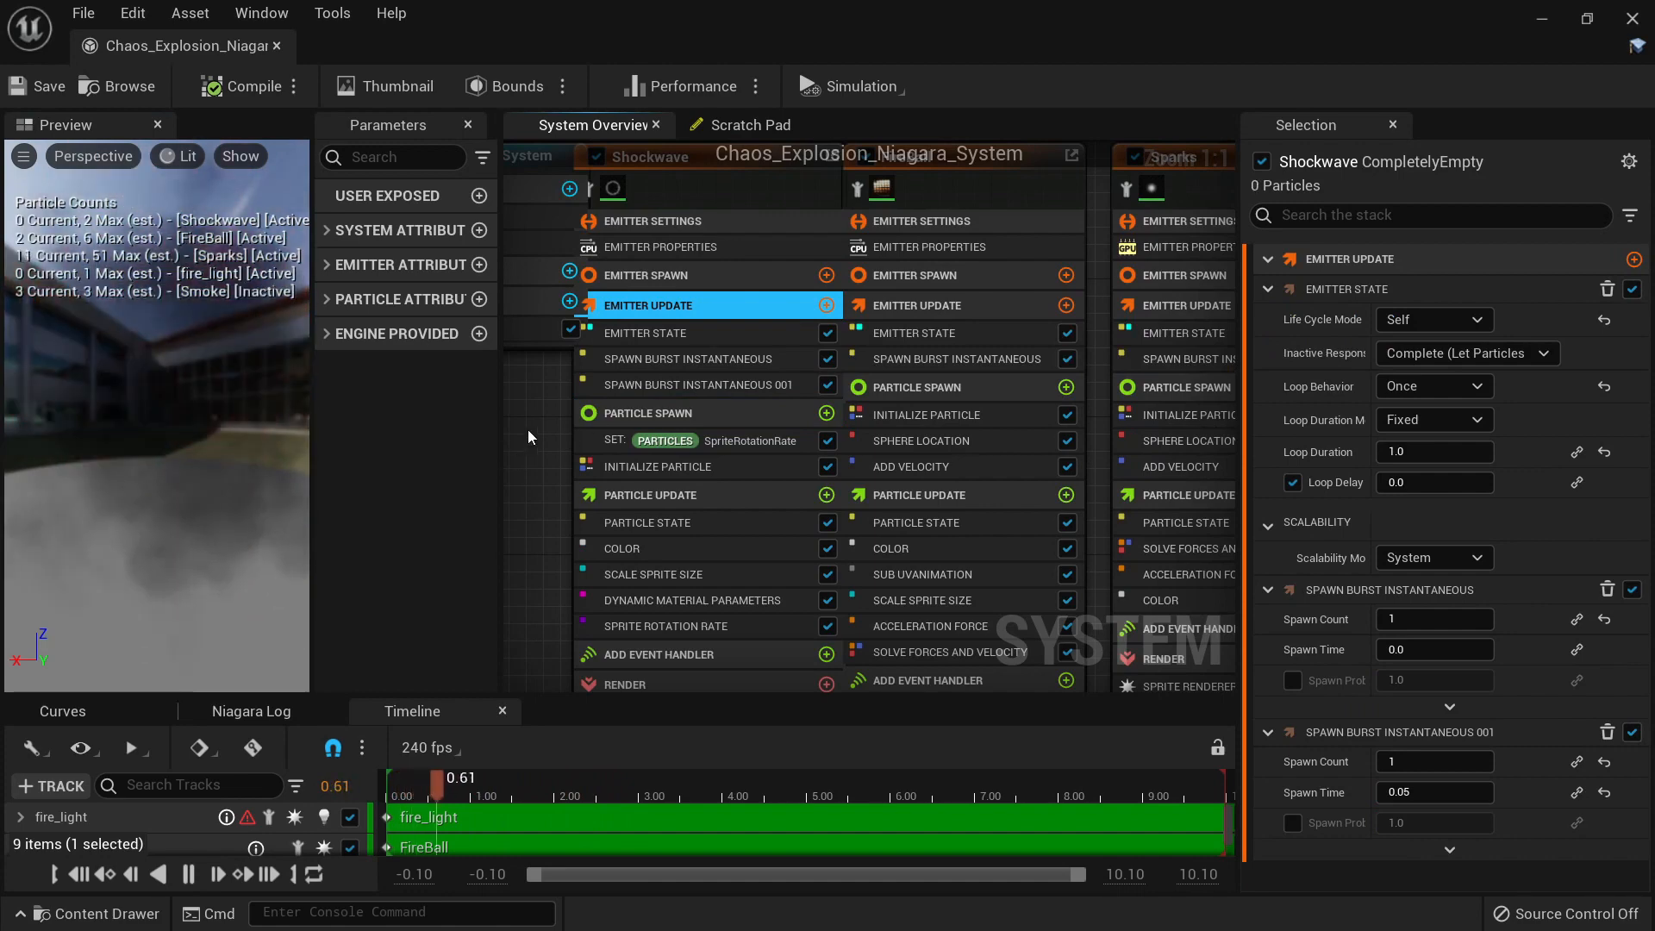
scroll(528, 429, "down", 2)
left_click(828, 302)
right_click_drag(842, 303, 711, 287)
right_click_drag(844, 260, 736, 213)
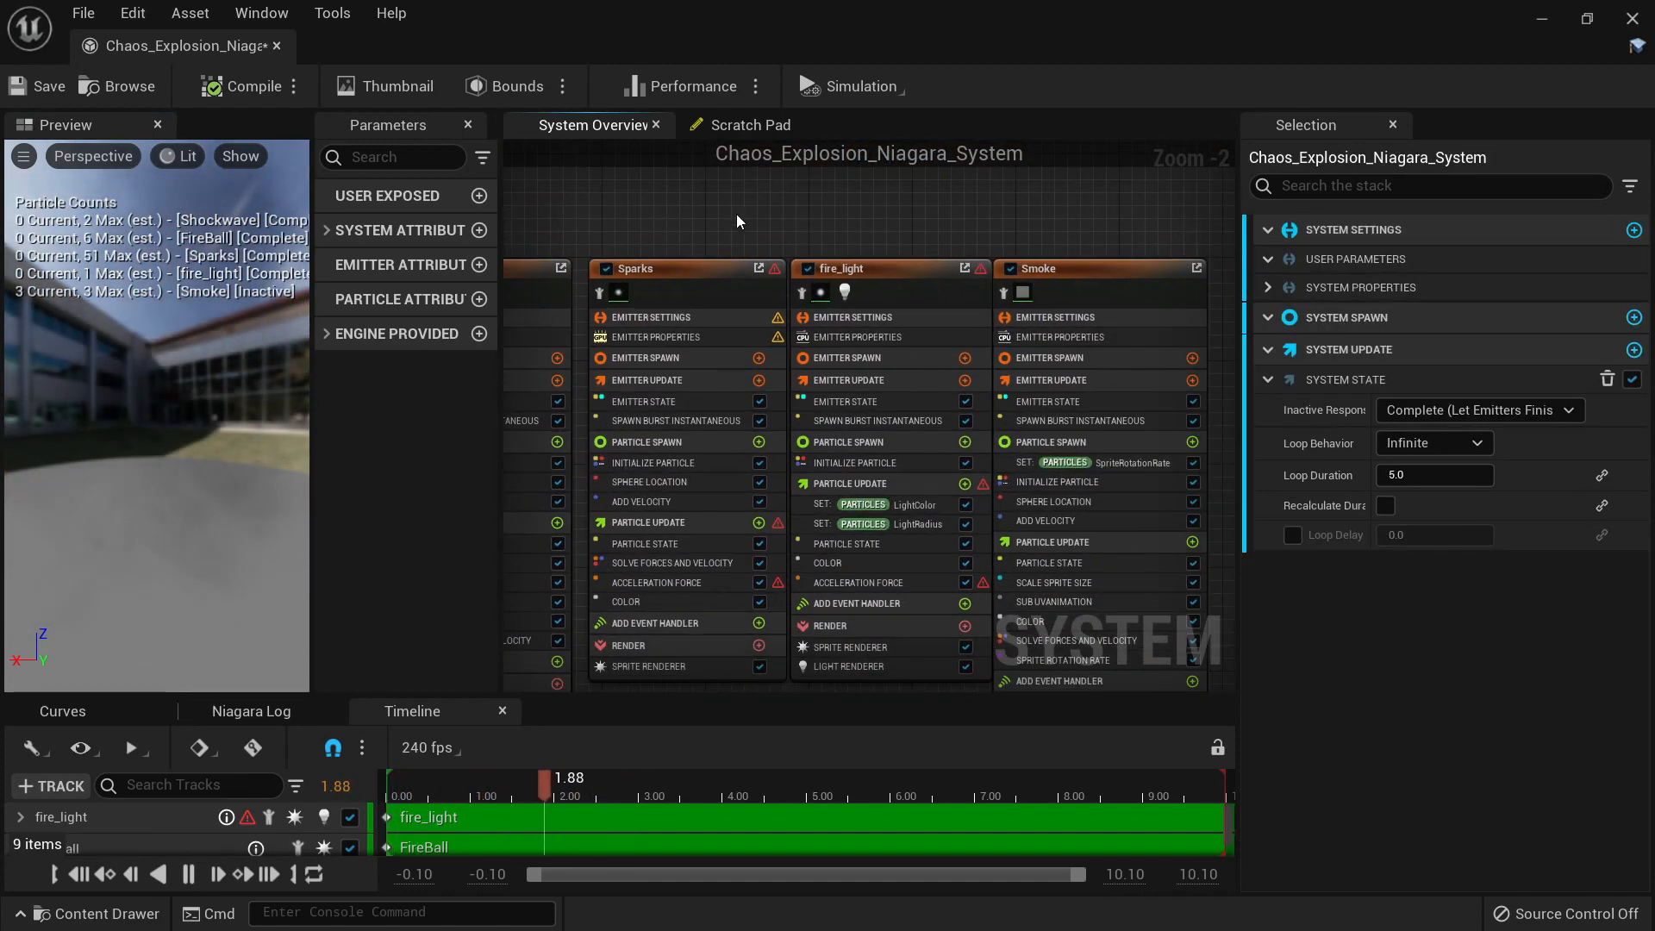
scroll(960, 205, "down", 2)
right_click_drag(970, 209, 1131, 214)
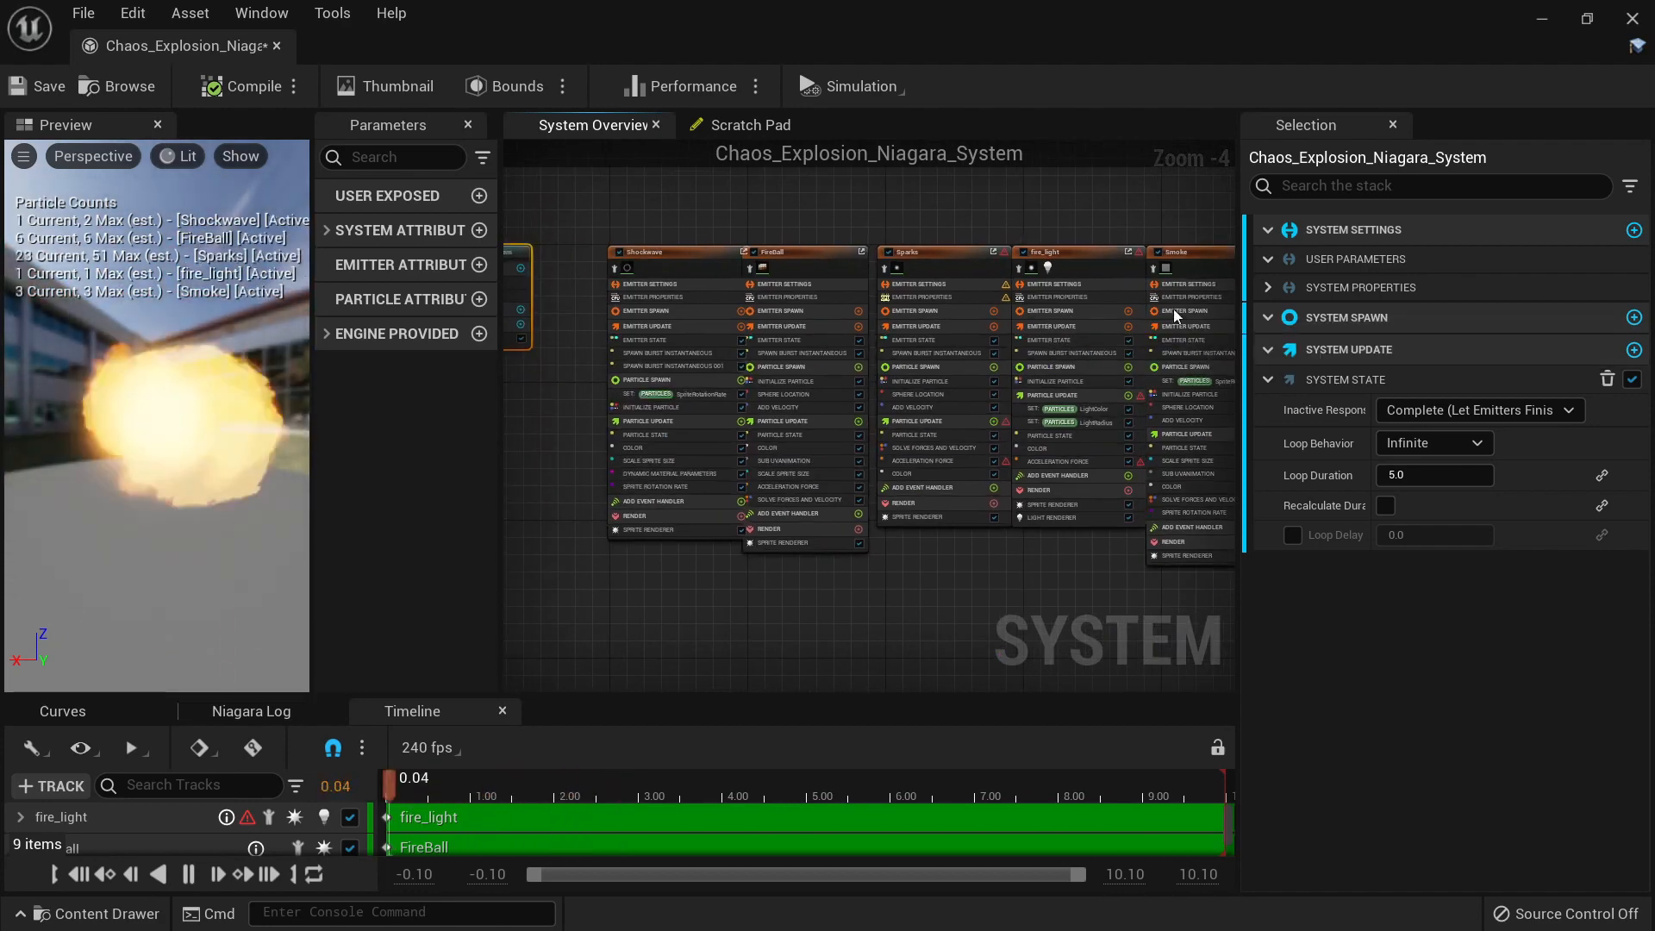
right_click_drag(759, 209, 671, 262)
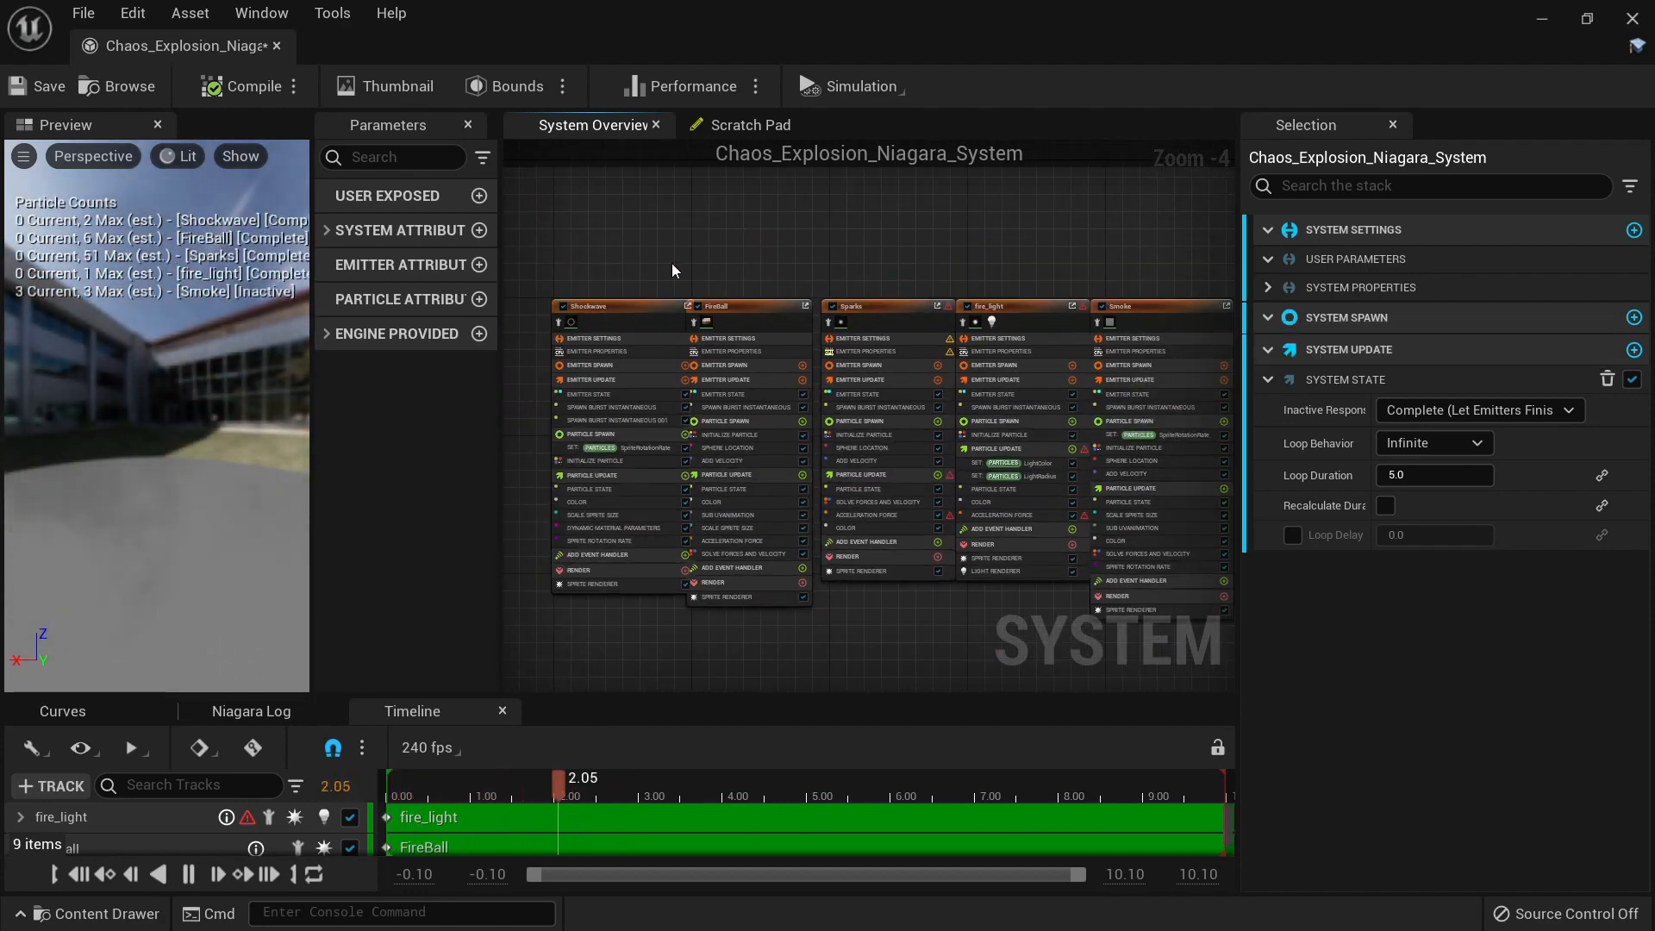
left_click_drag(671, 262, 1173, 323)
left_click(1147, 279)
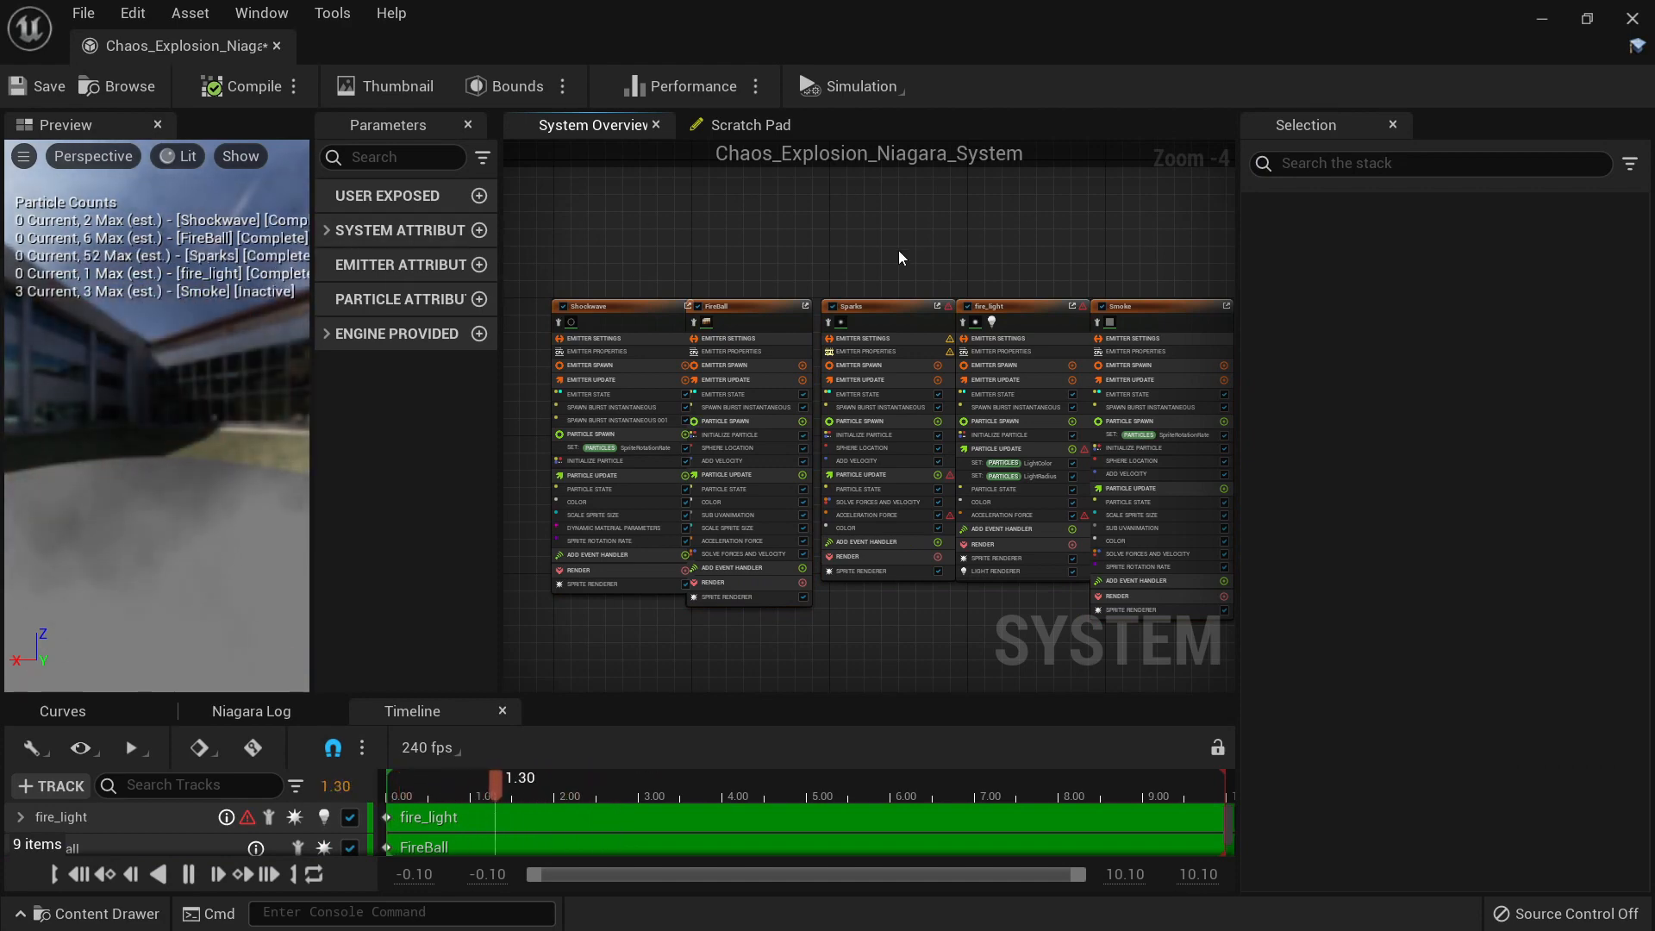
Step: Separate the Shockwave emitter node from FireBall and add a Spawn from Chaos module to Shockwave's Emitter Update group
scroll(759, 263, "up", 3)
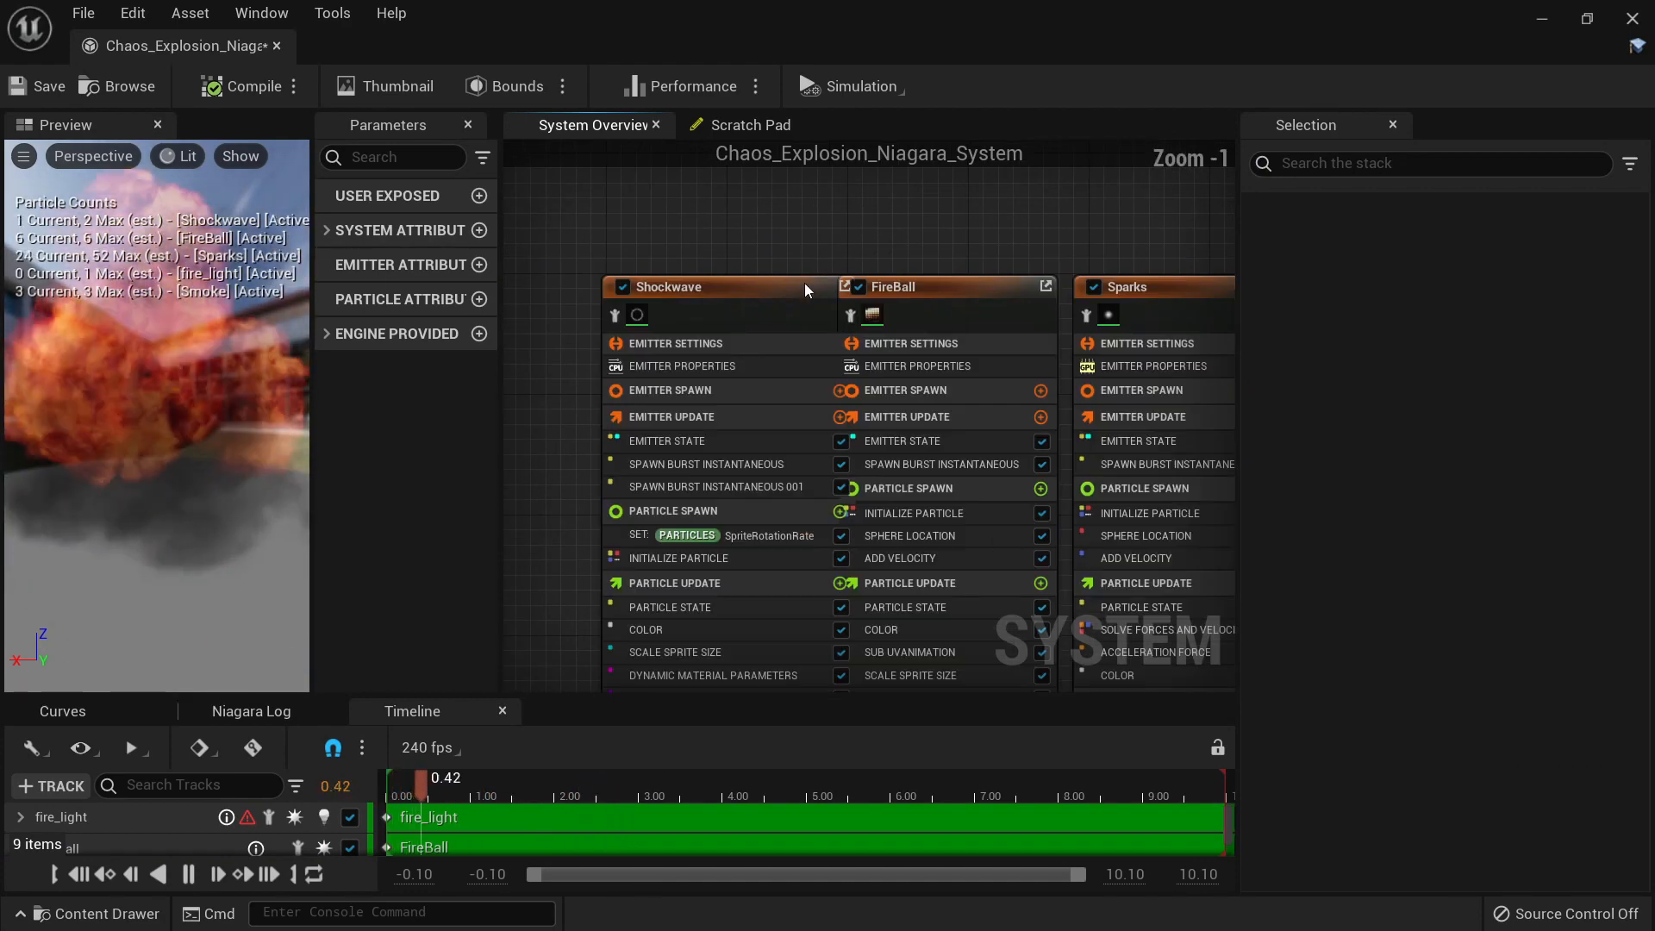
left_click(748, 286)
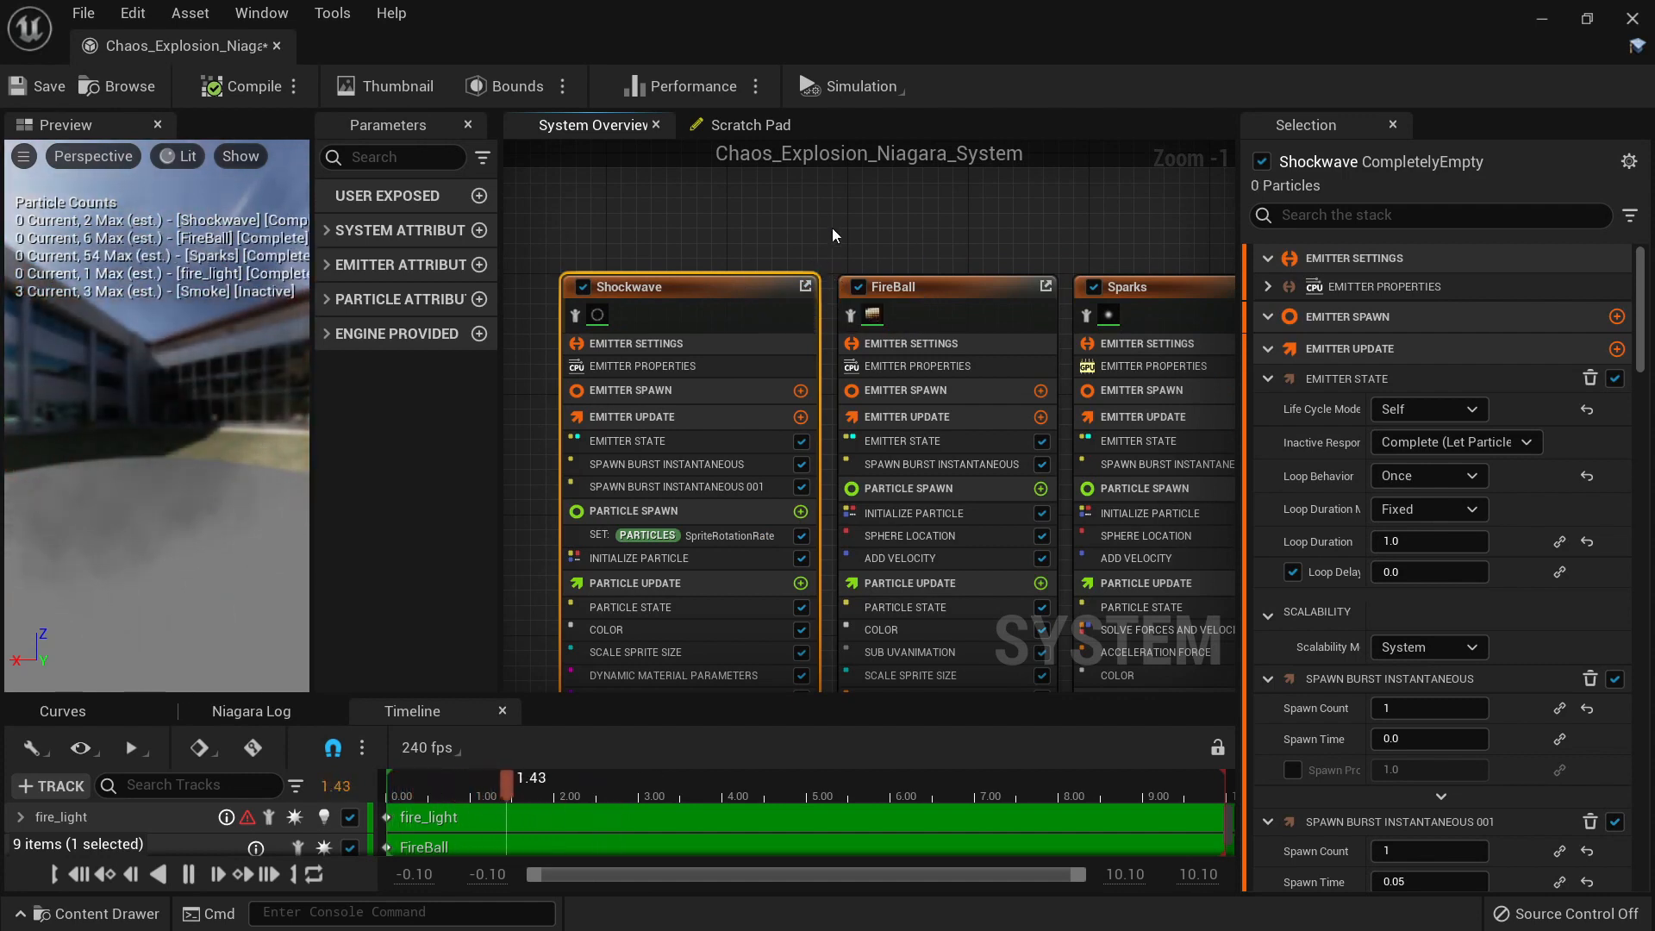
right_click_drag(831, 228, 949, 111)
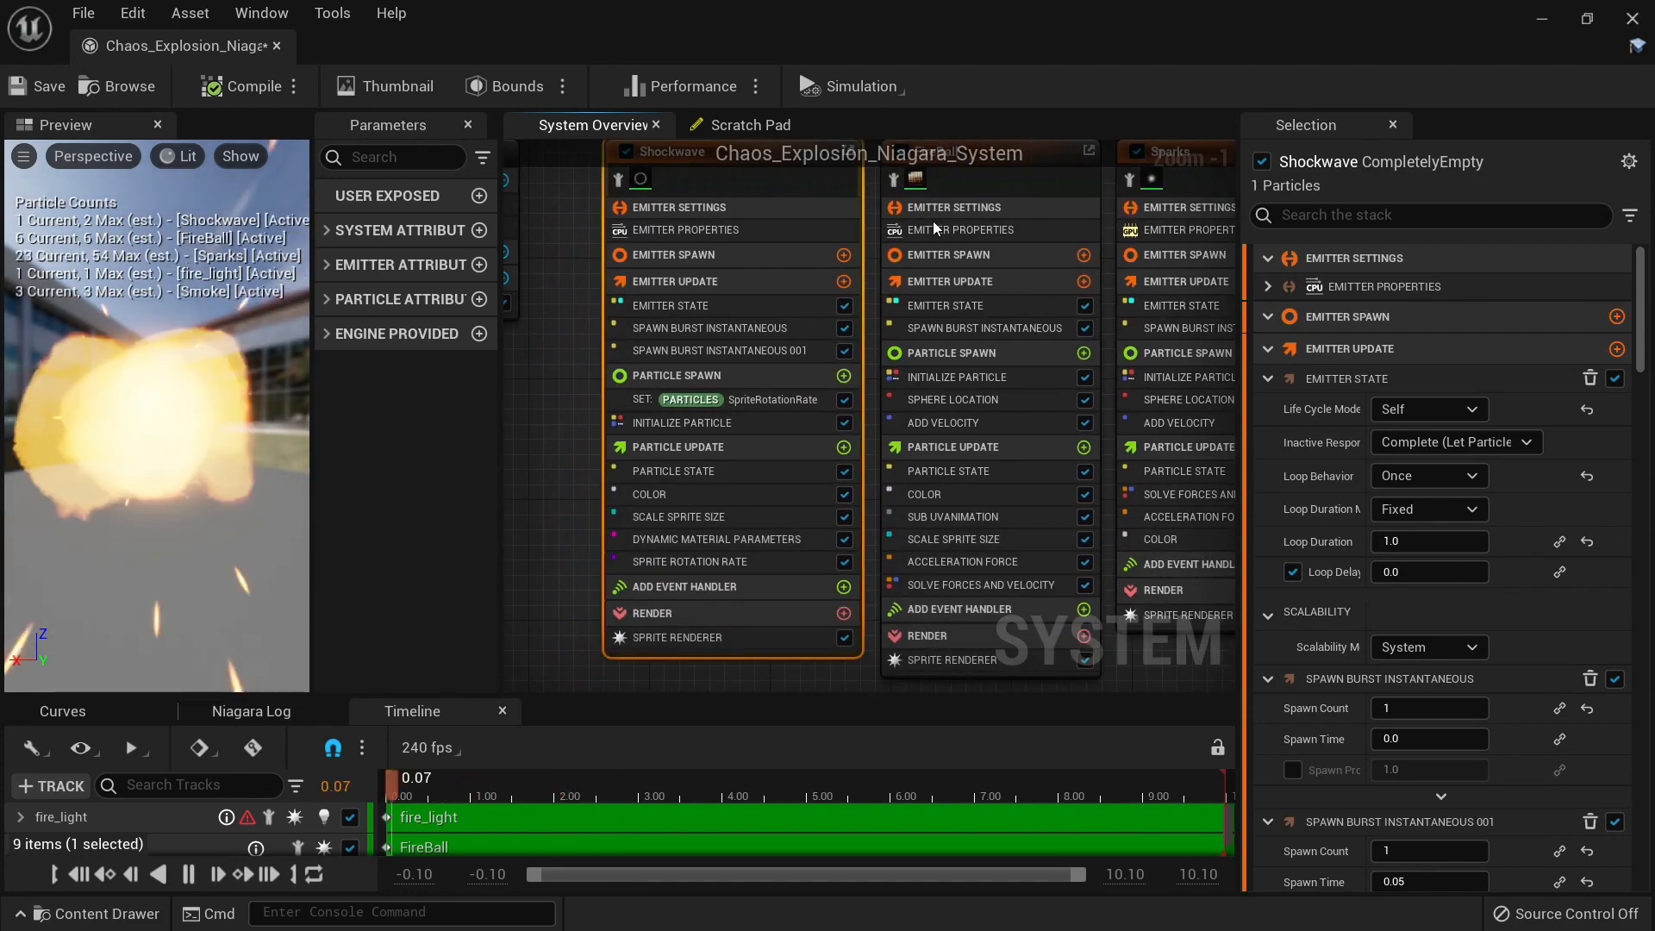
left_click(844, 282)
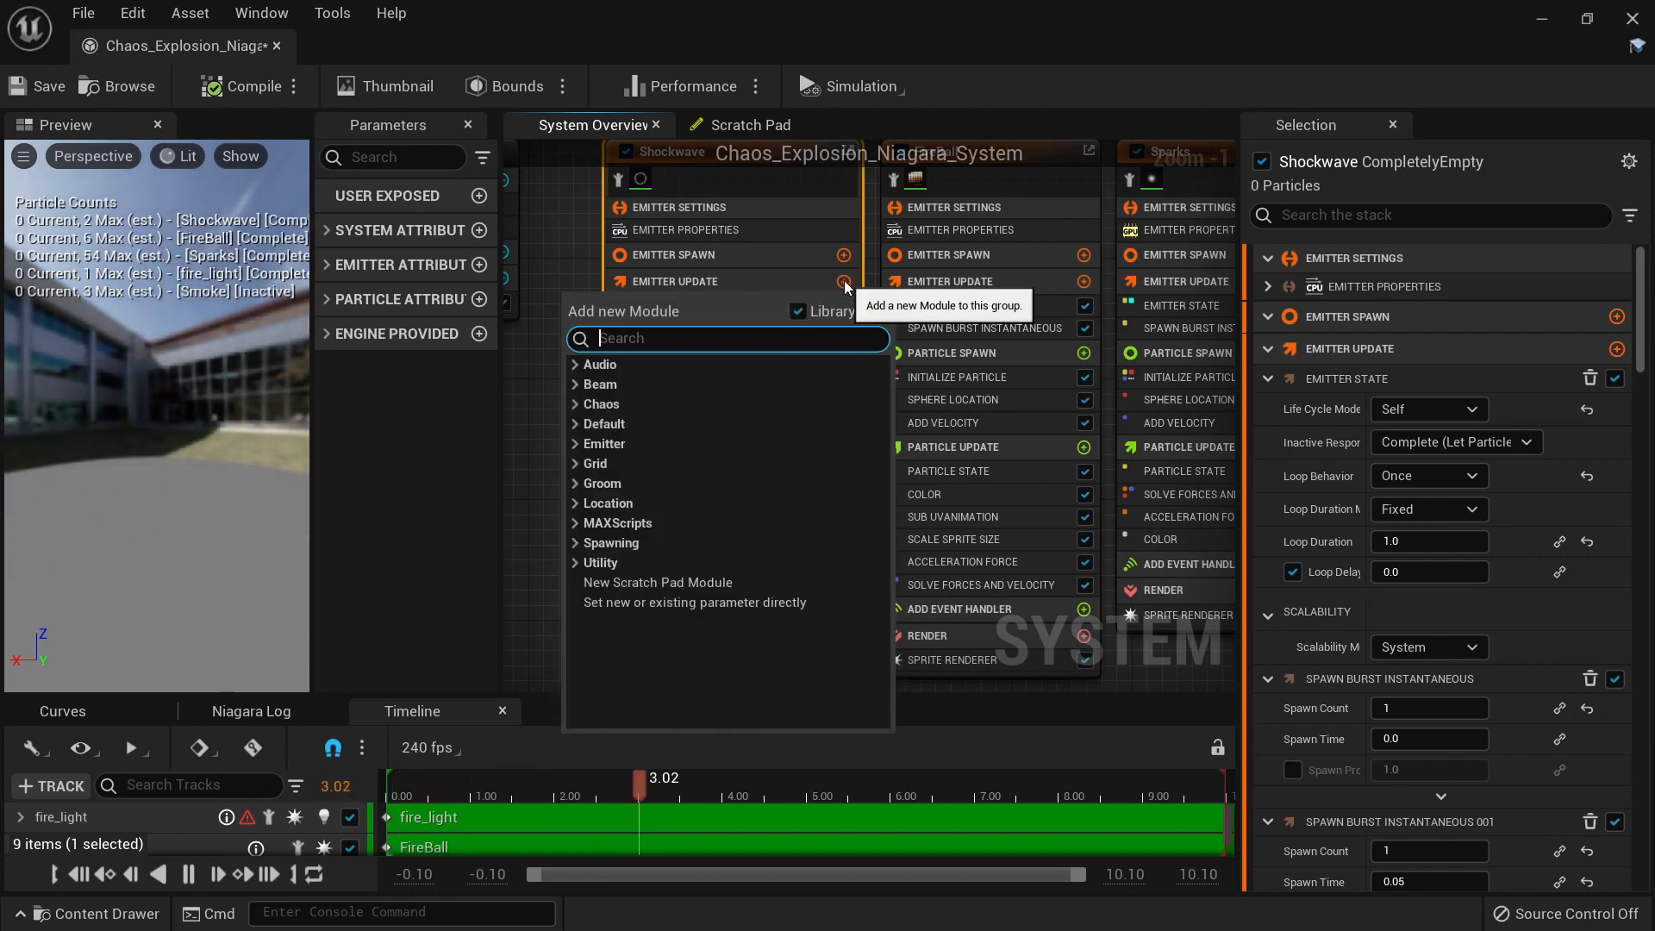
type("chaos")
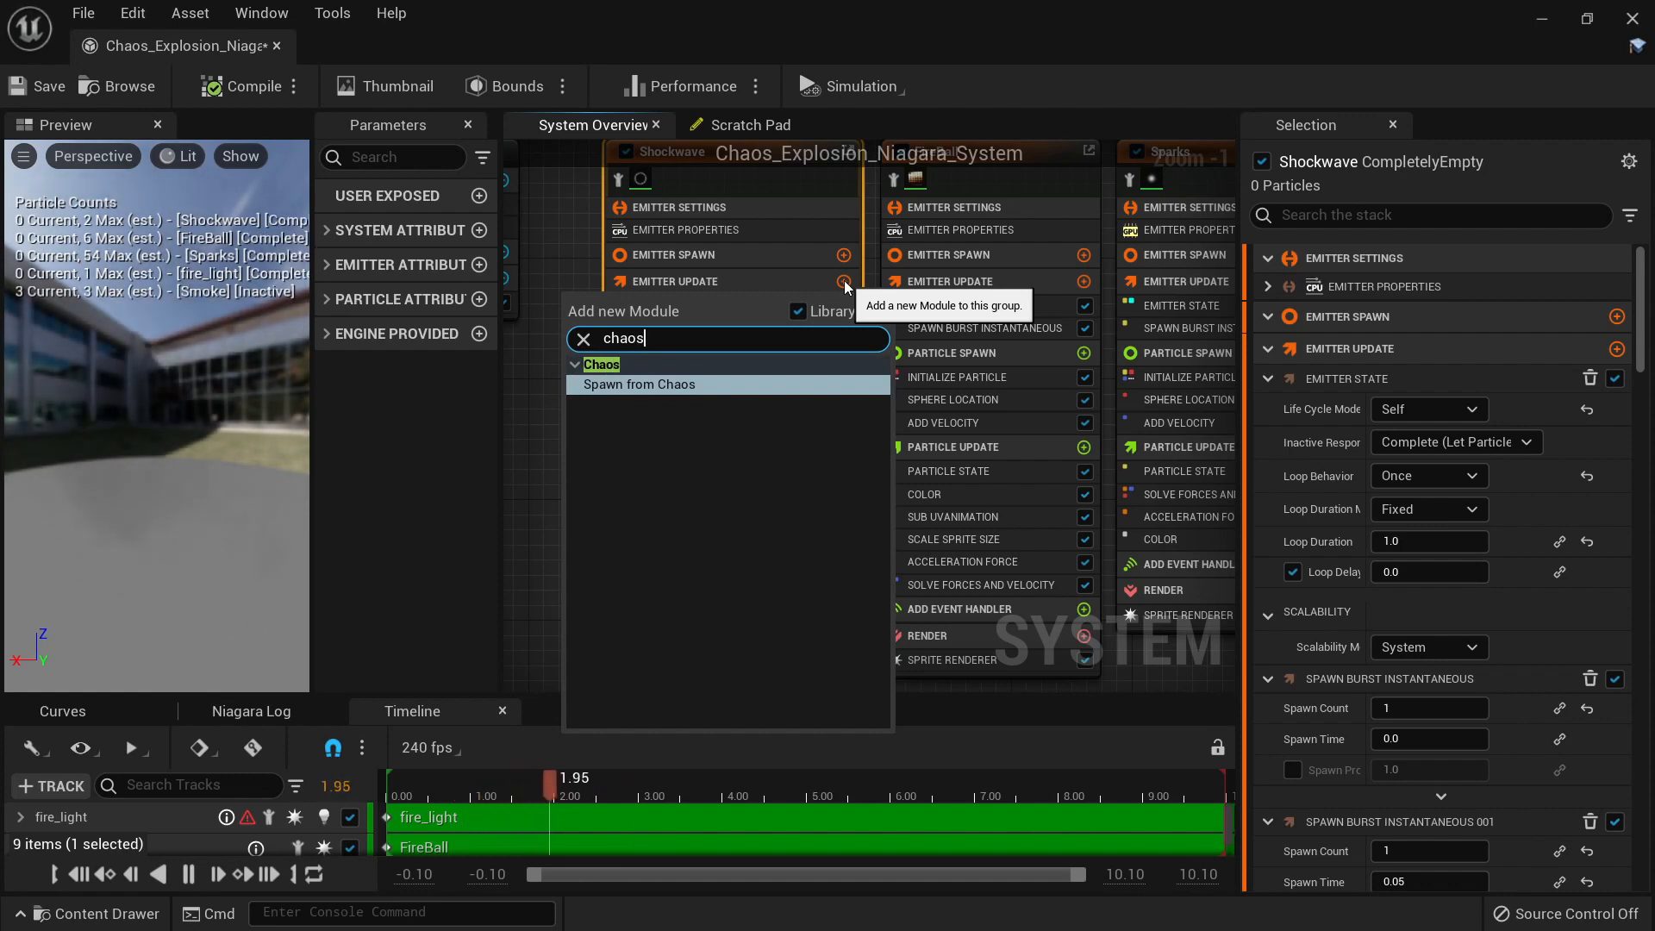
left_click(644, 385)
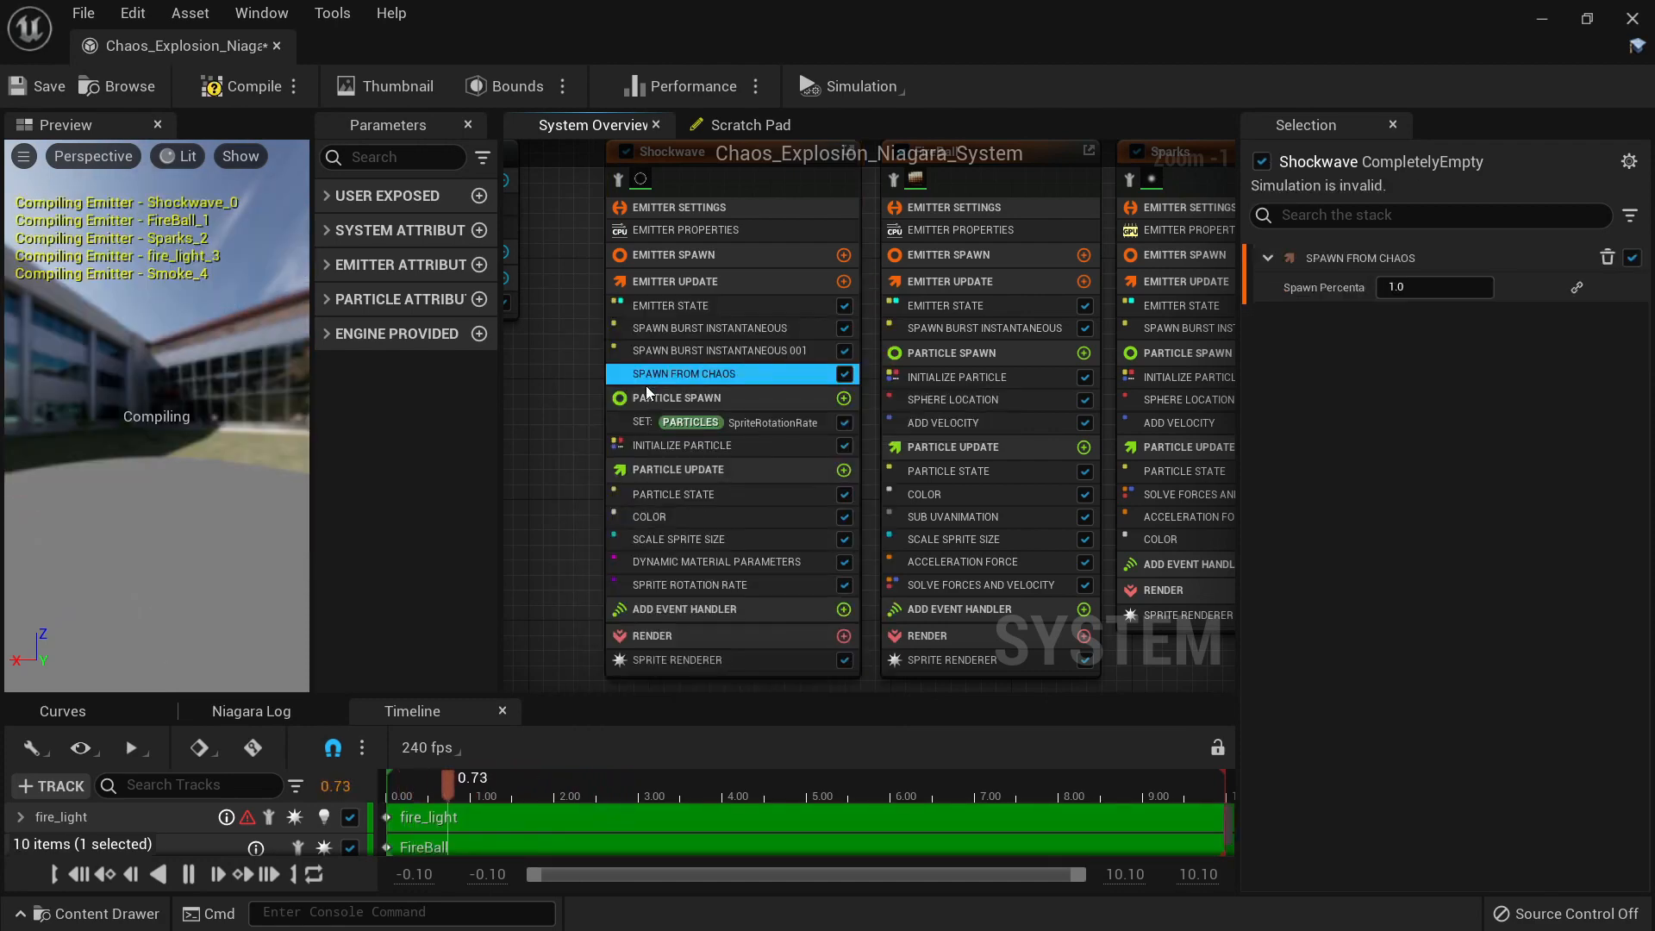
Step: Add the Apply Chaos Data module to the Shockwave emitter's Particle Spawn group
right_click_drag(575, 417, 536, 386)
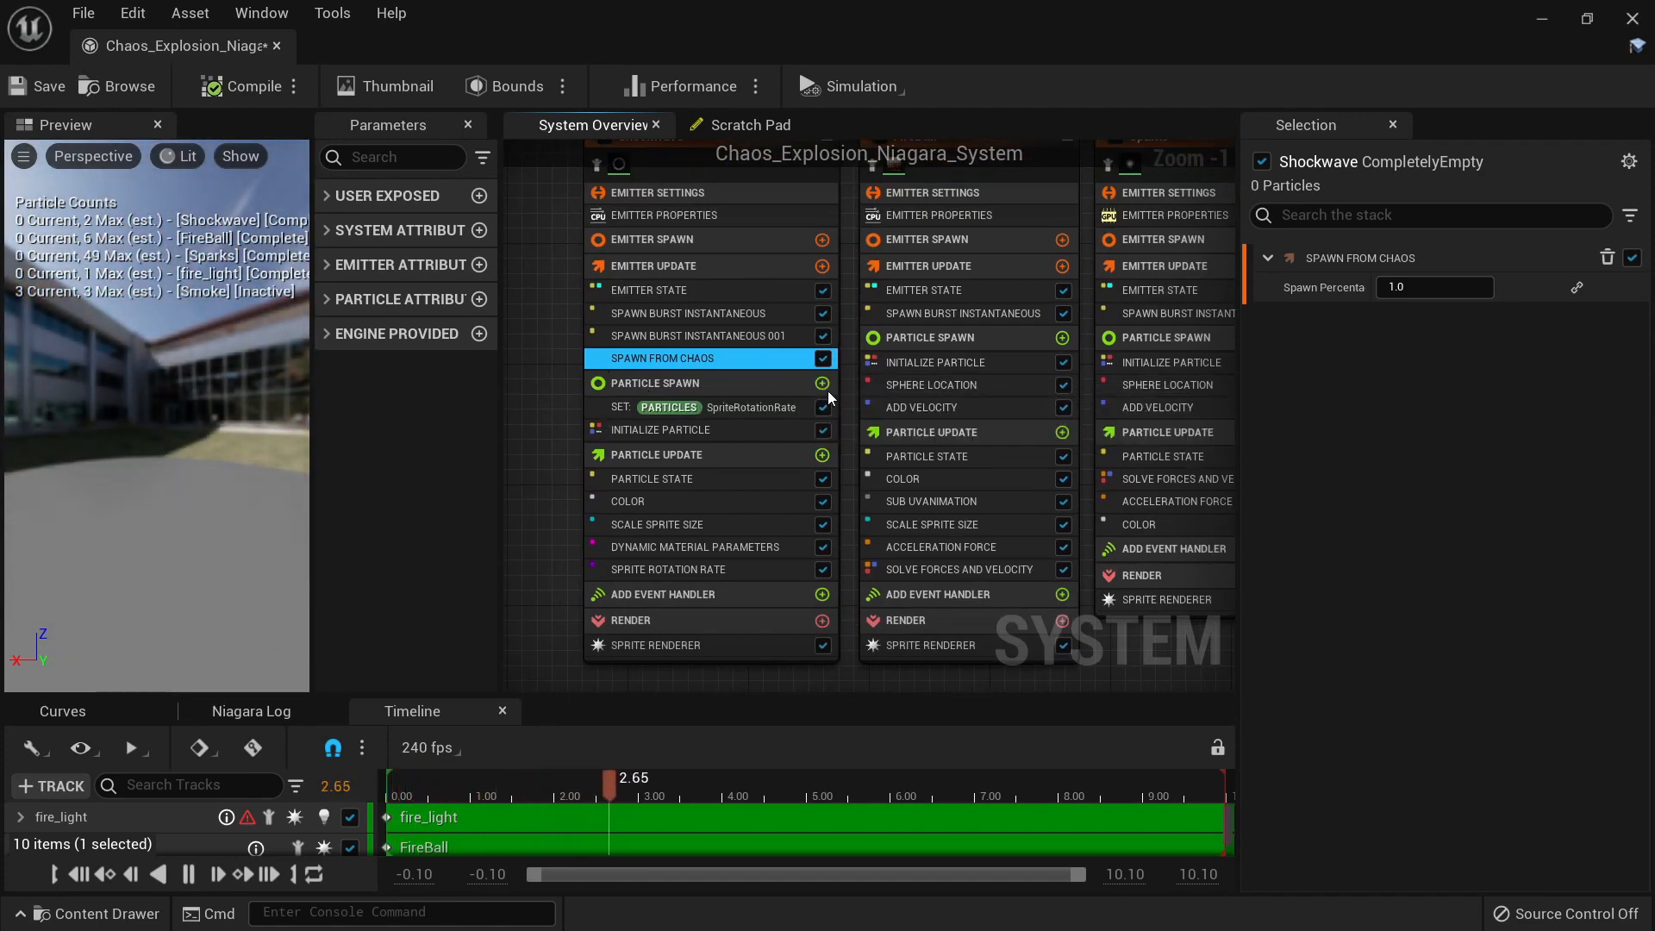
left_click(823, 384)
type("chaos")
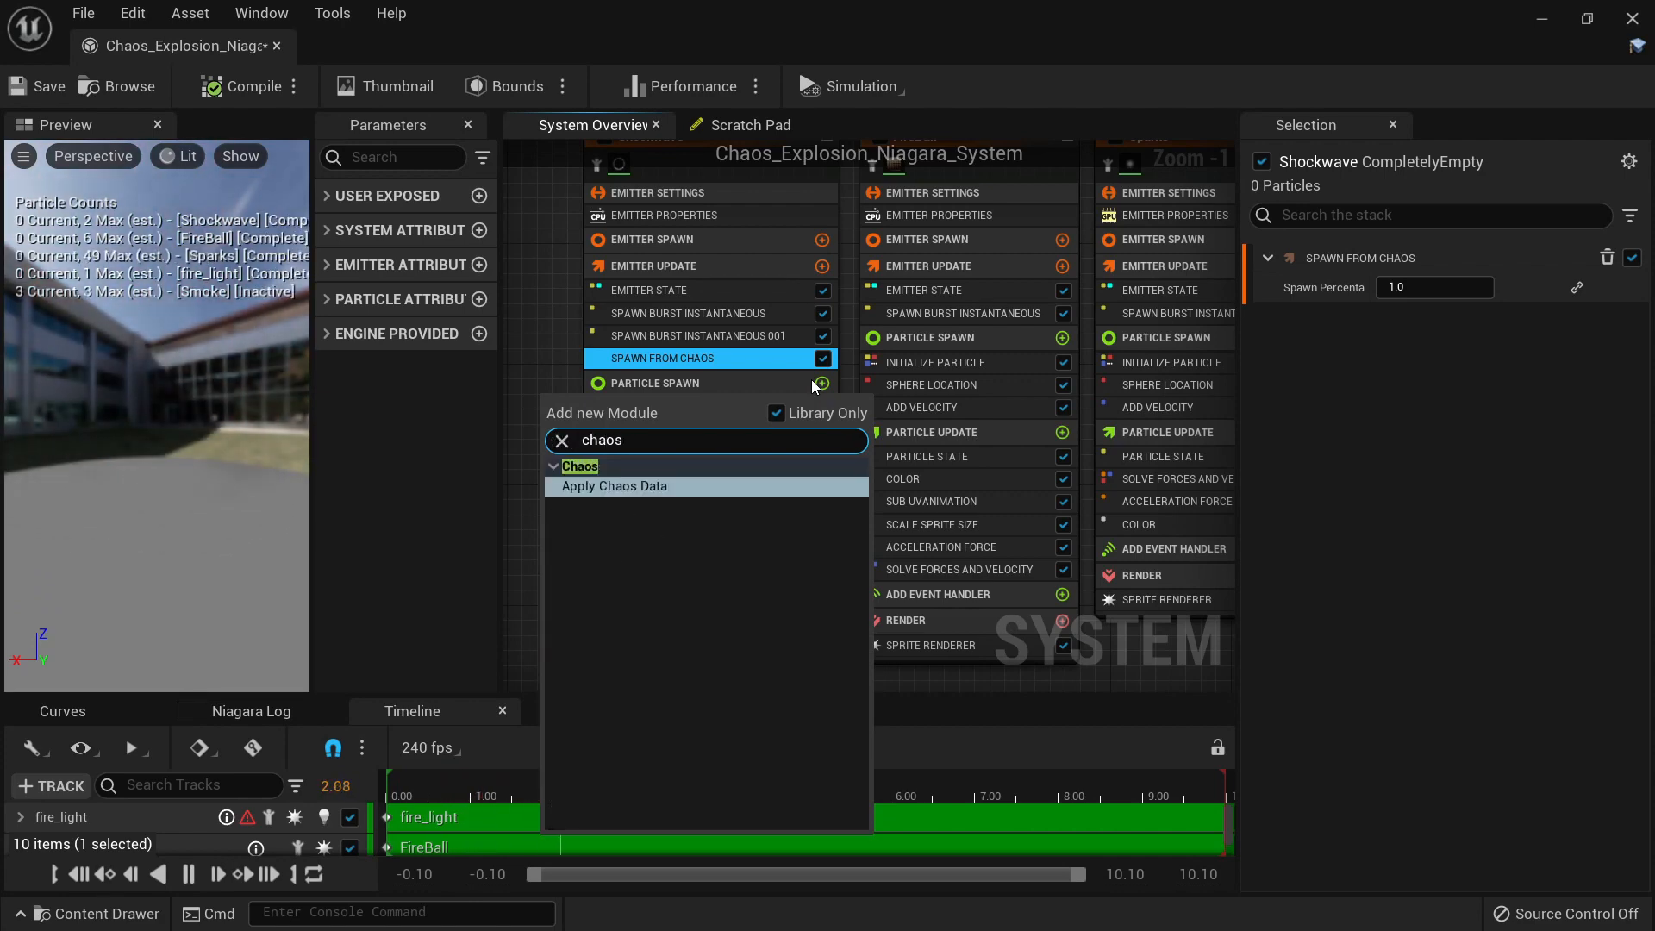
key("Return")
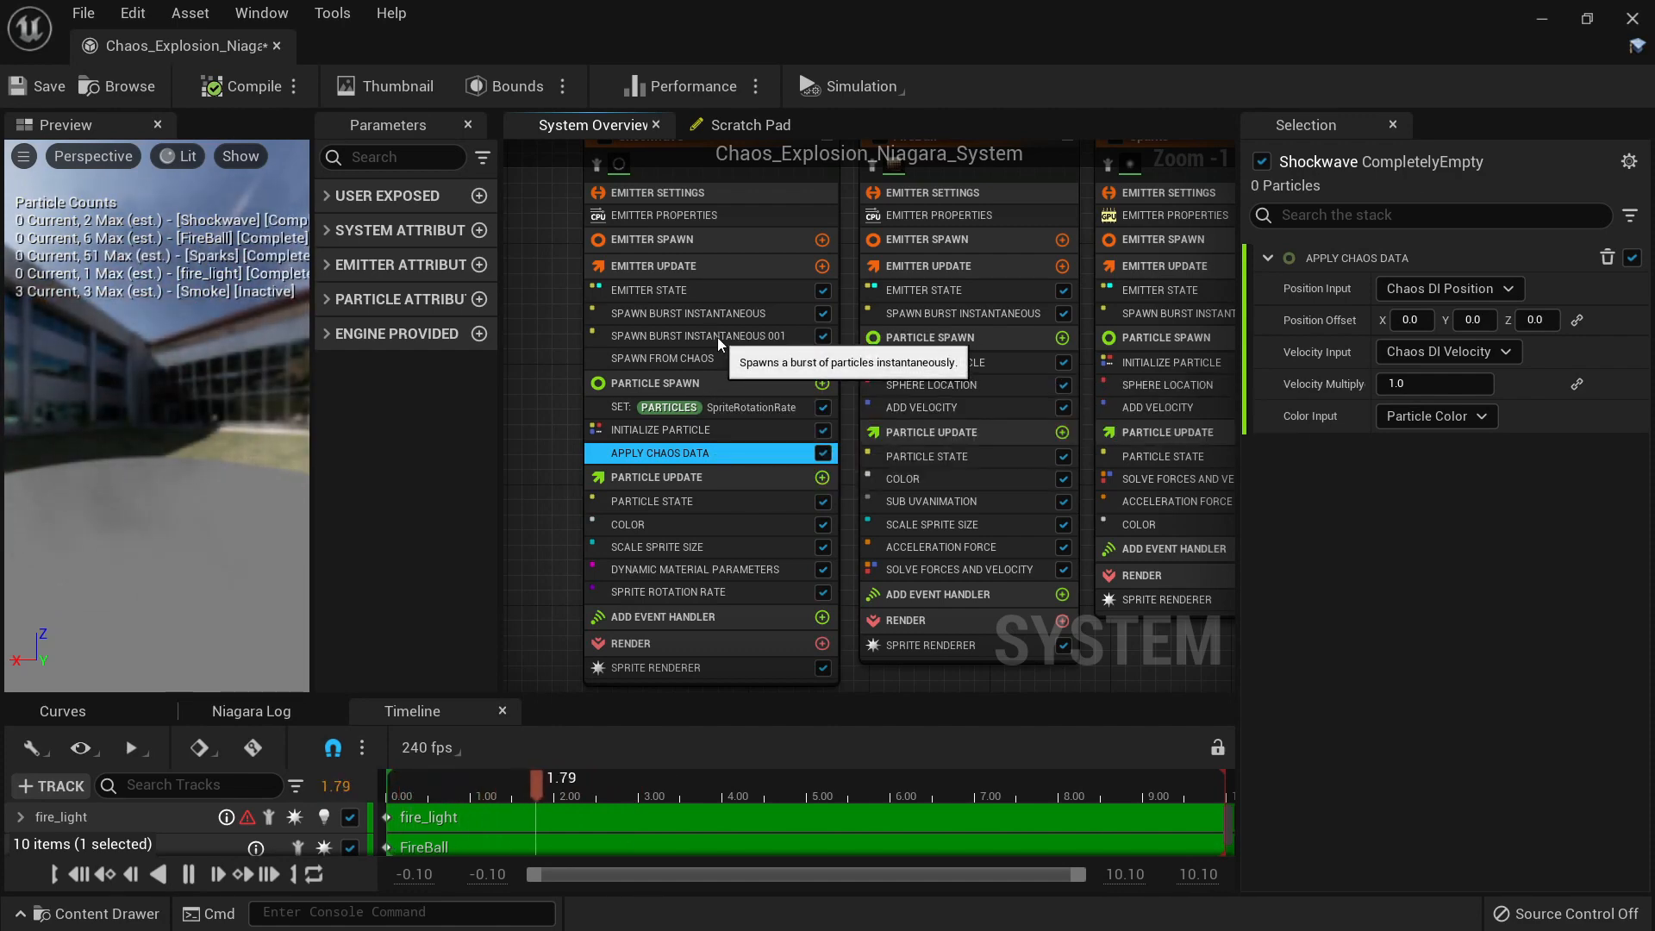
Step: Disable both Spawn Burst Instantaneous modules in the Shockwave emitter
left_click(728, 314)
left_click(823, 314)
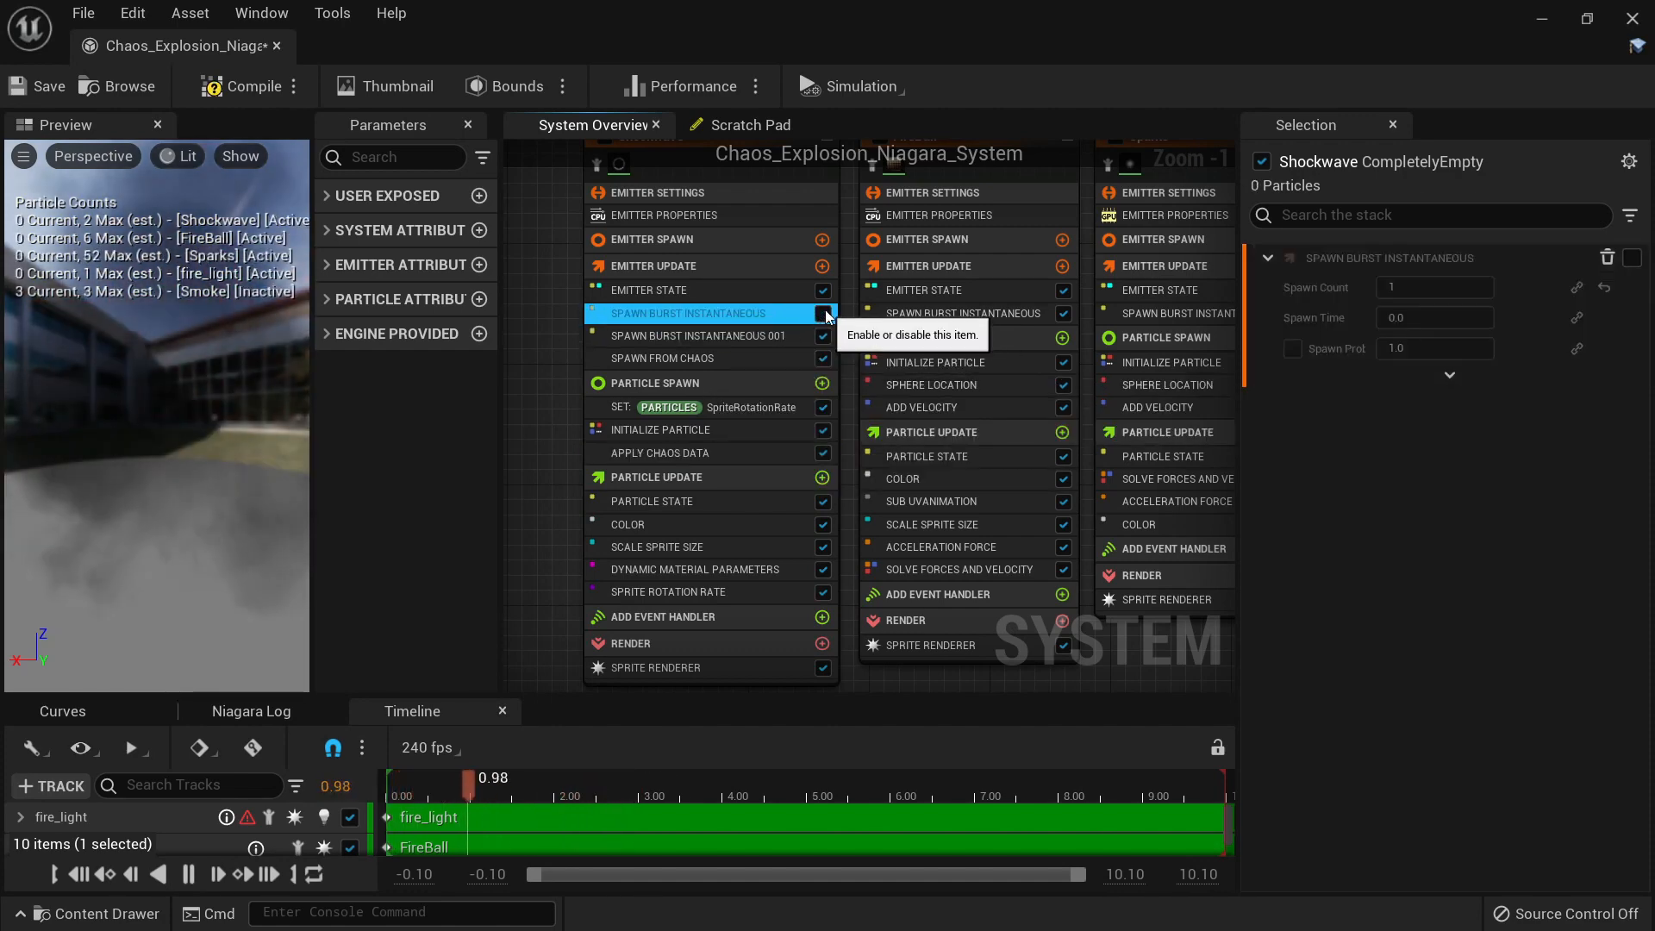
left_click(823, 336)
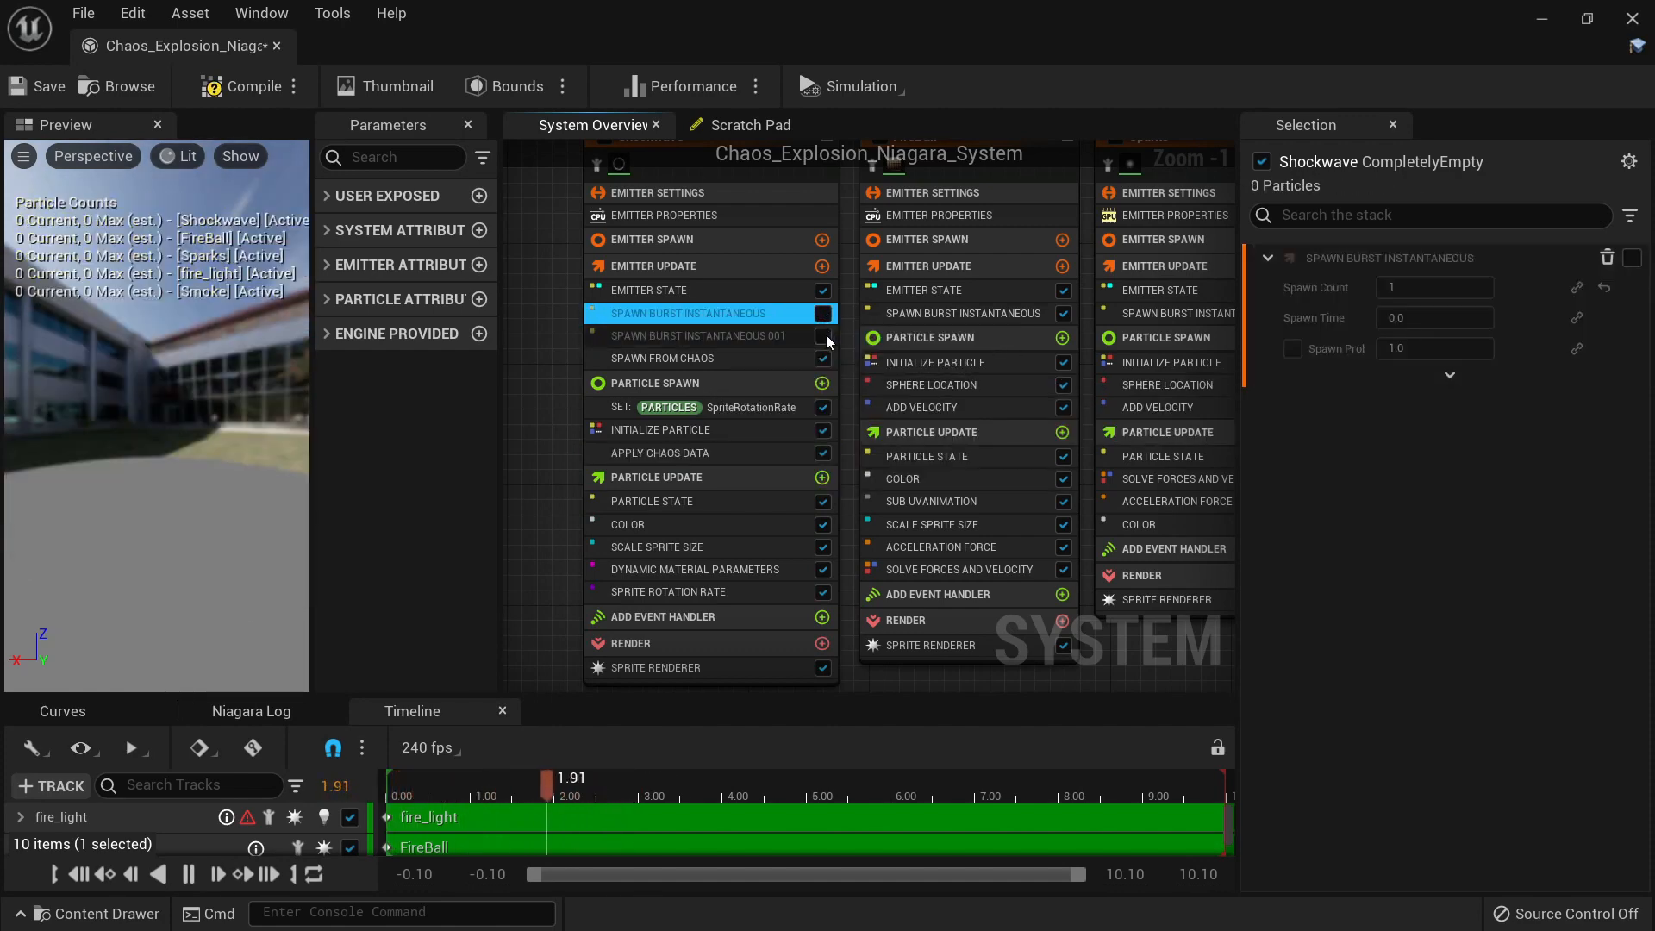
left_click(759, 337)
Step: Examine Shockwave's Spawn from Chaos module and the Chaos Destruction Data user parameter on the system node
left_click(722, 360)
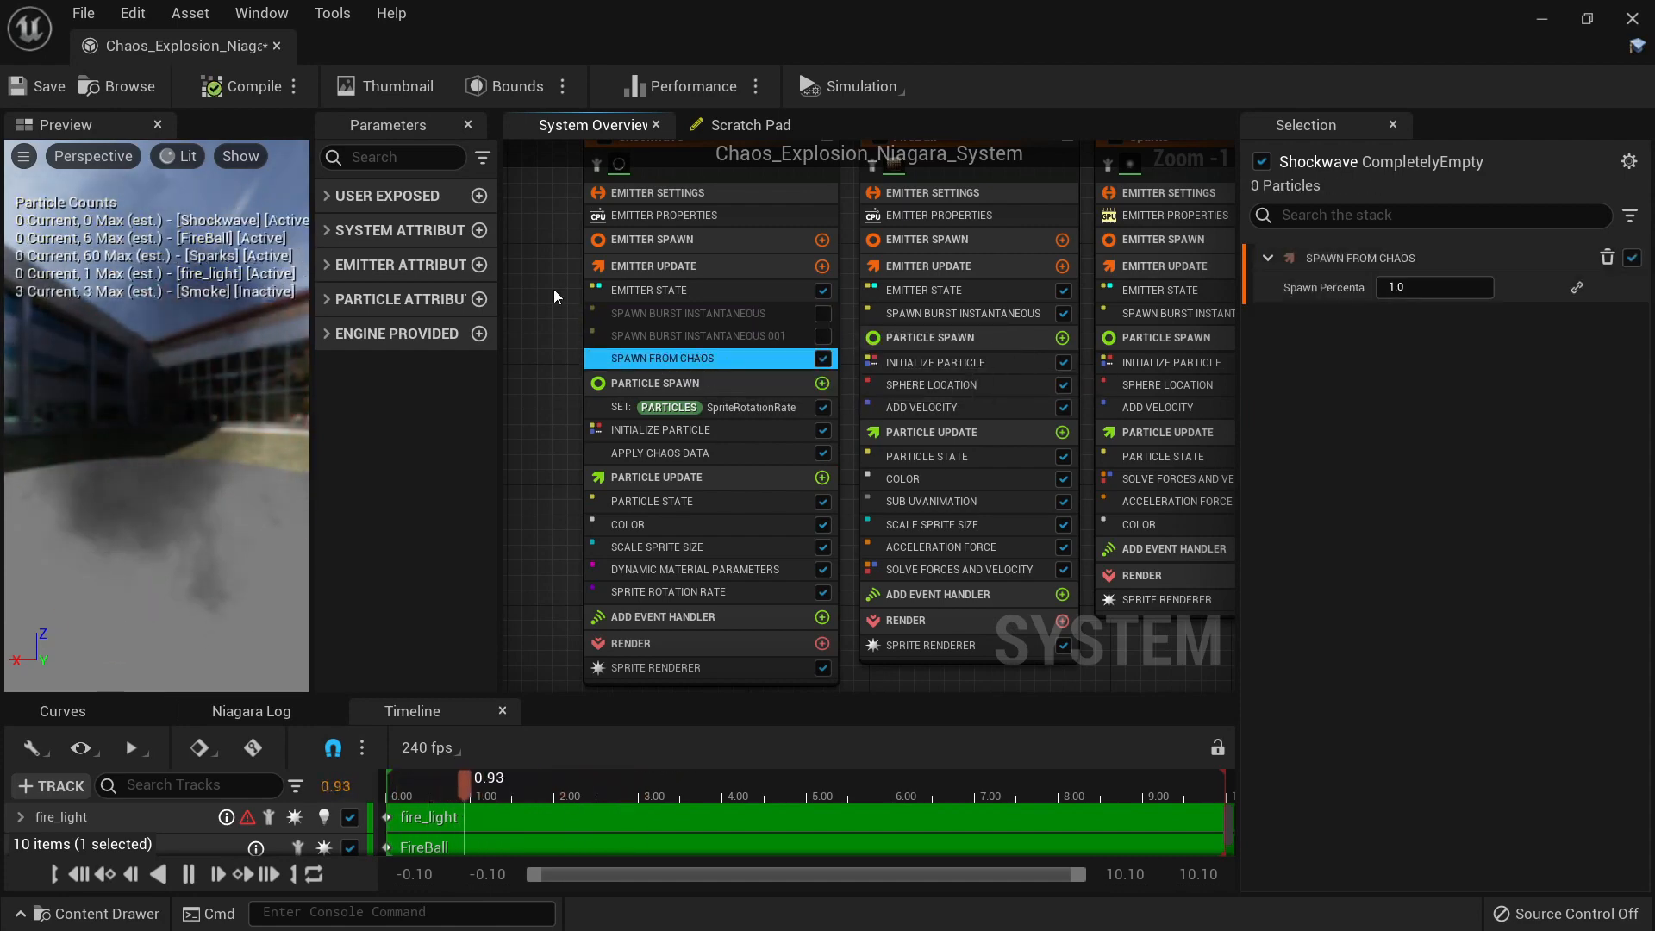
right_click_drag(554, 288, 986, 530)
left_click(826, 378)
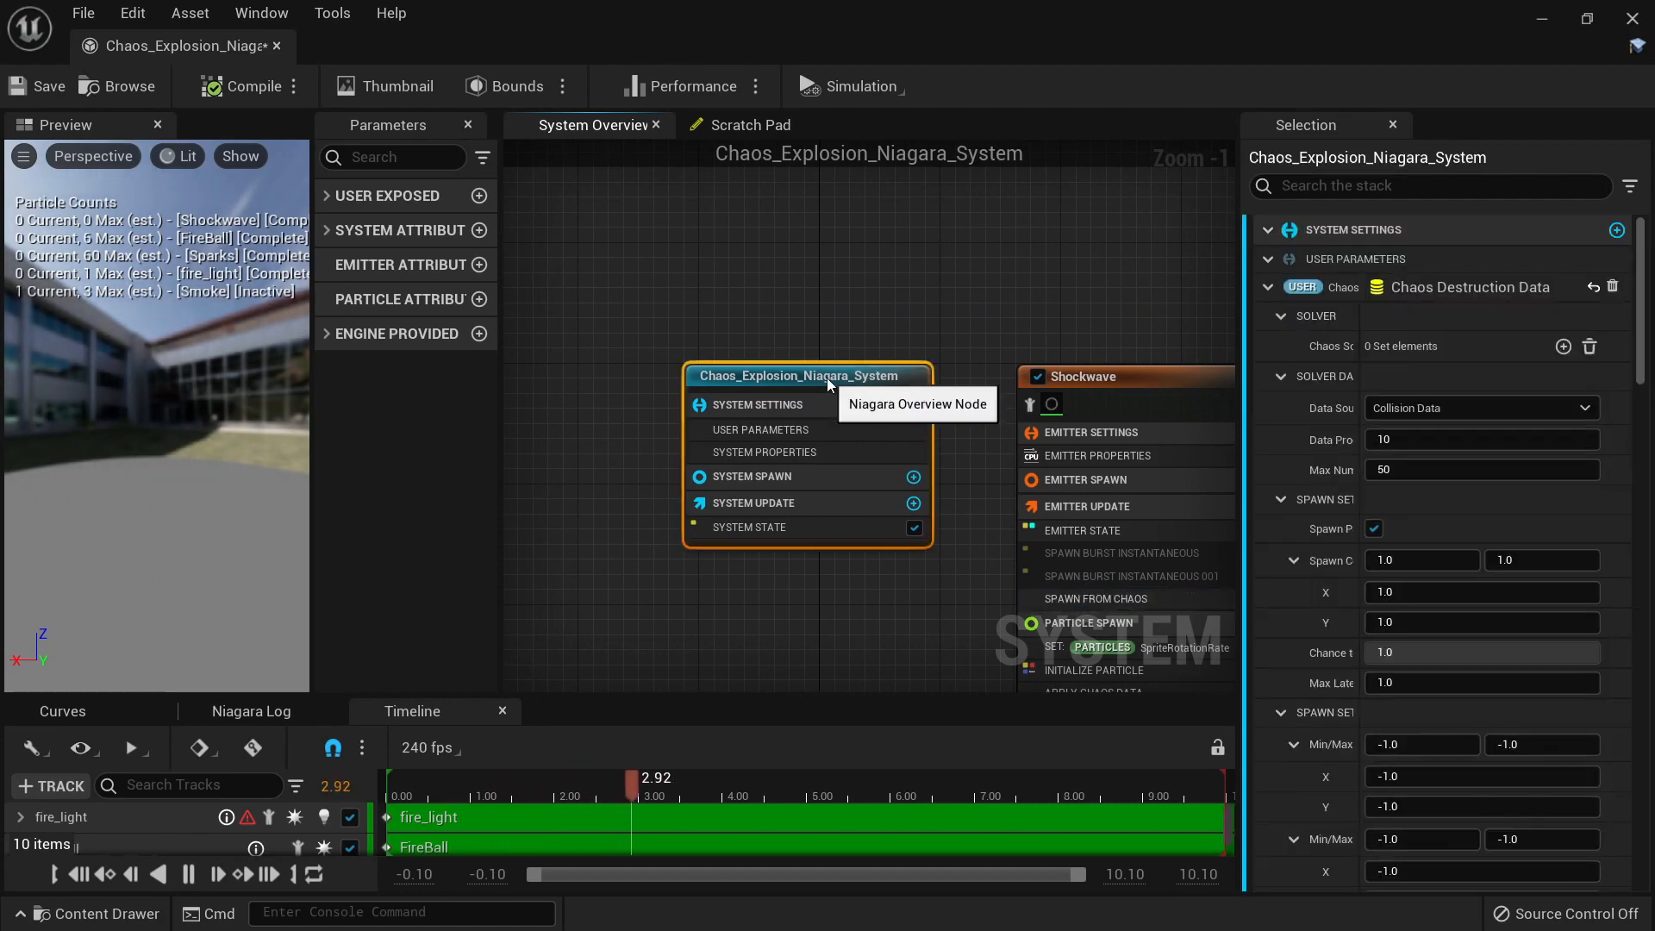
right_click_drag(1001, 313, 837, 287)
right_click_drag(996, 270, 862, 153)
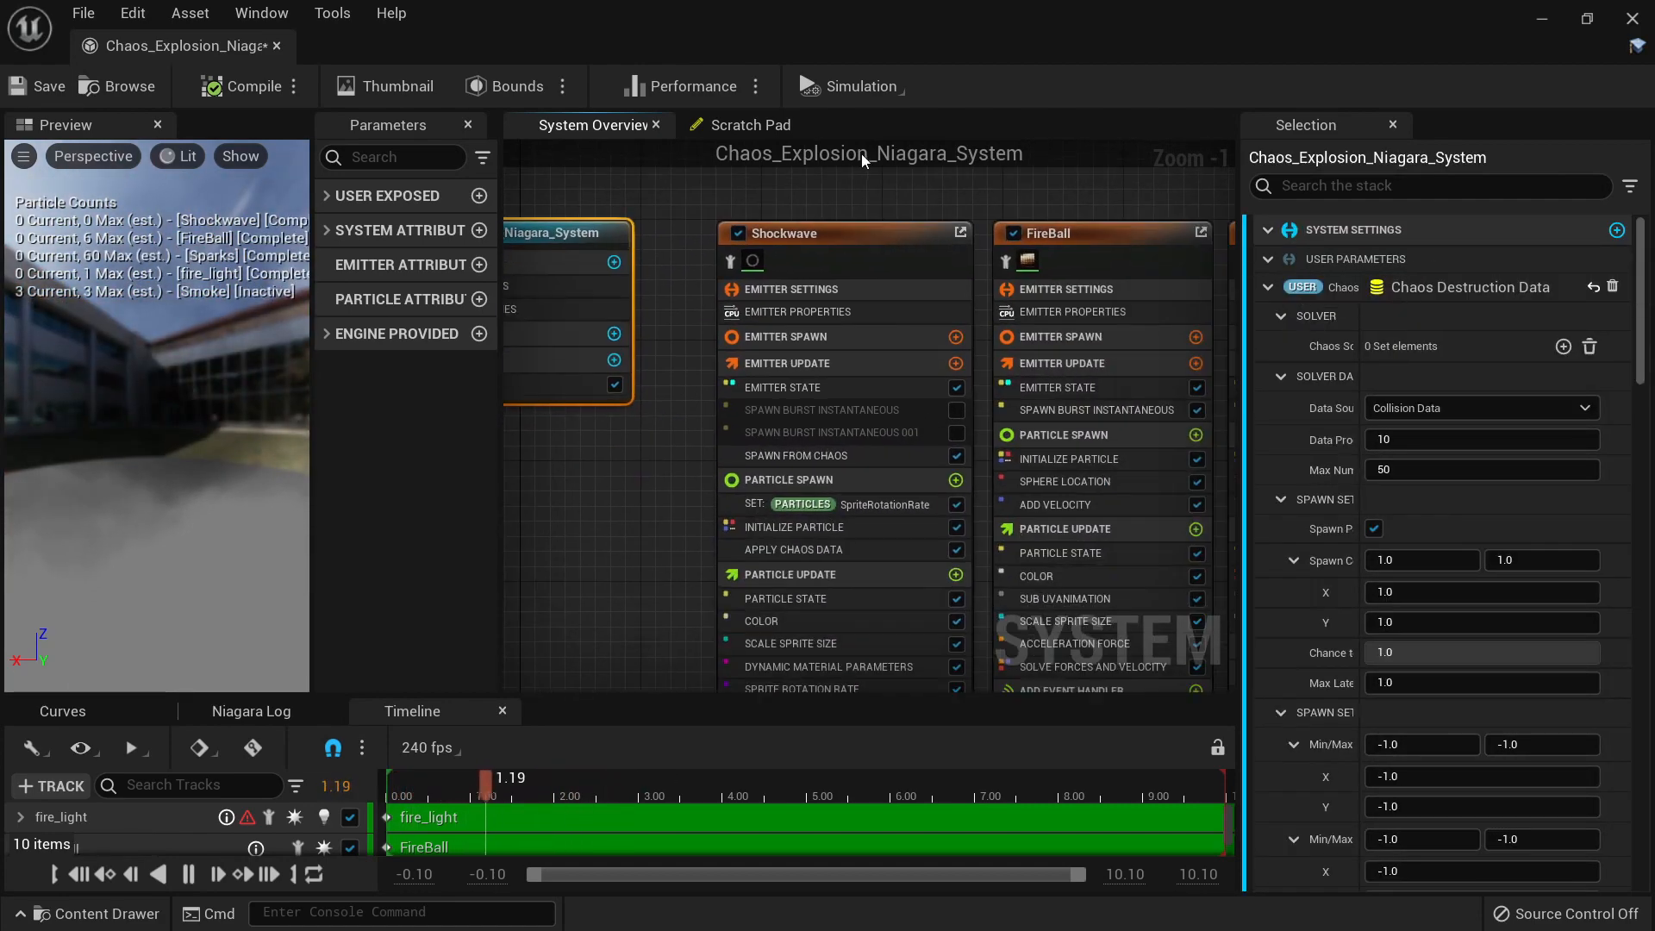
left_click(824, 460)
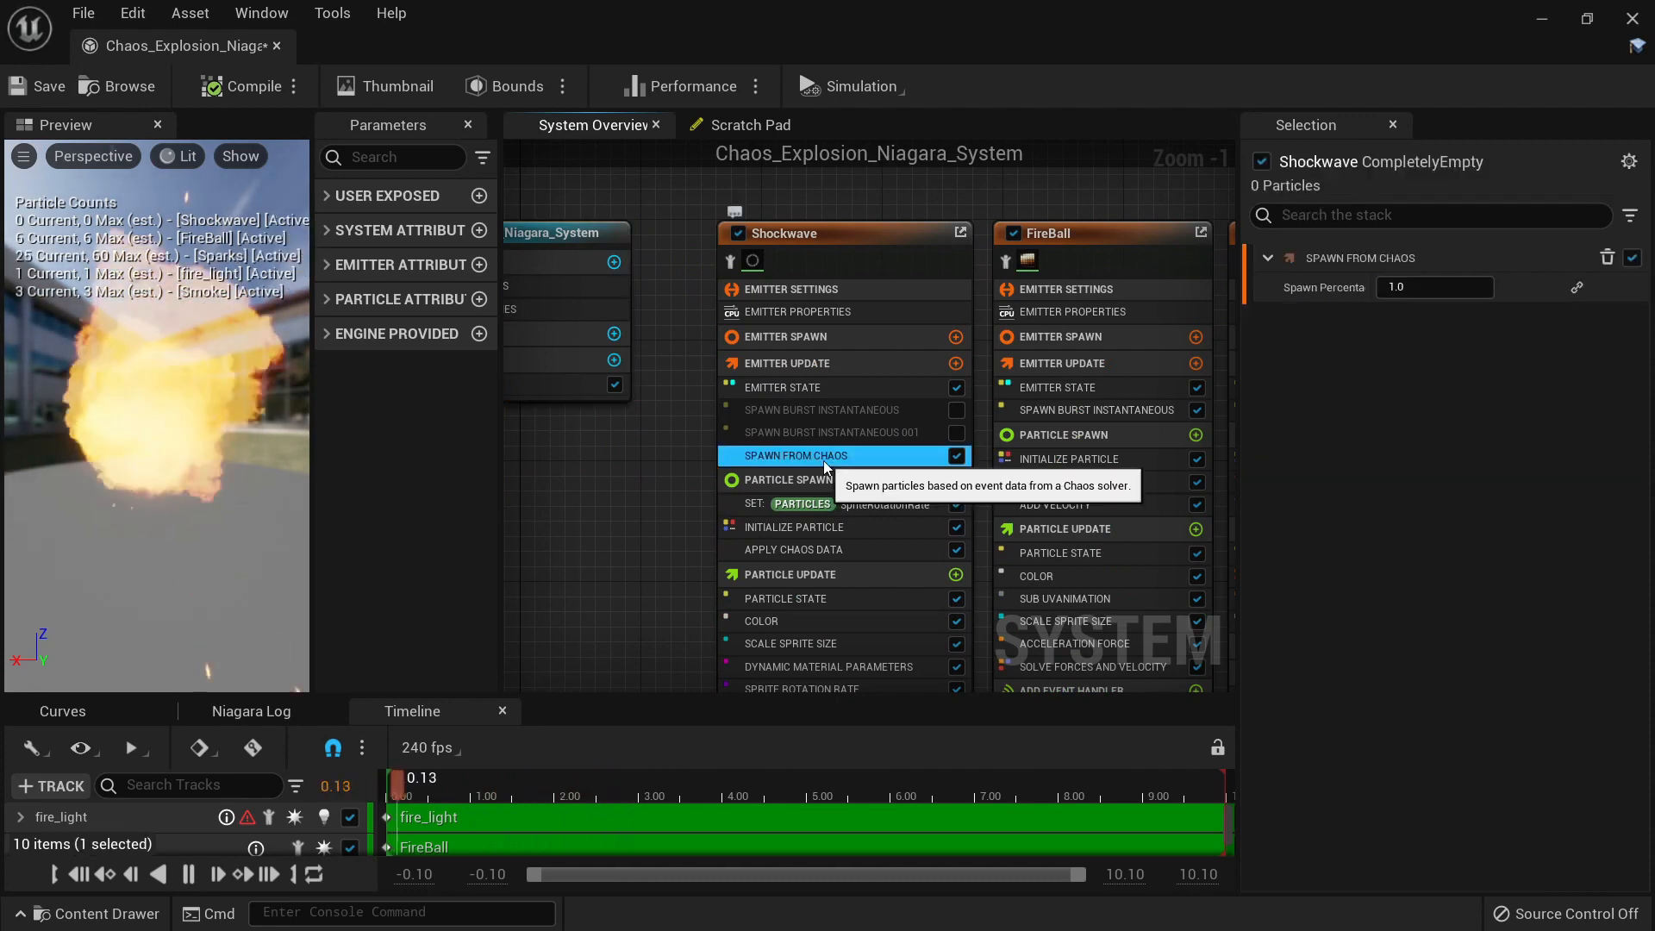
left_click(955, 364)
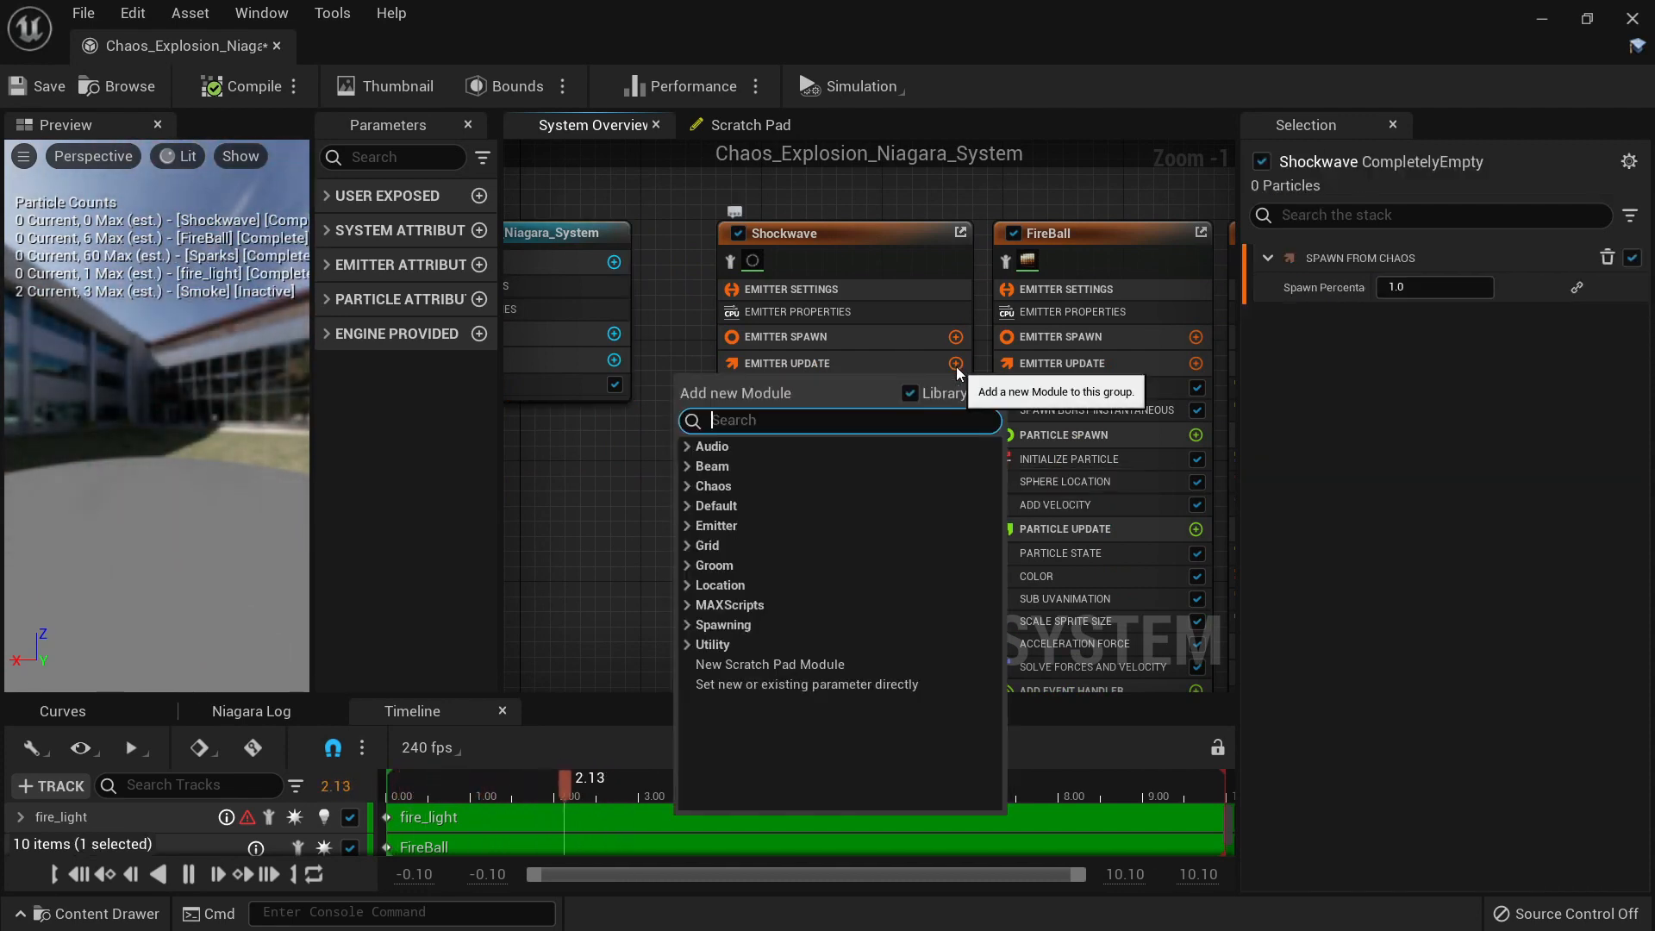
key("Escape")
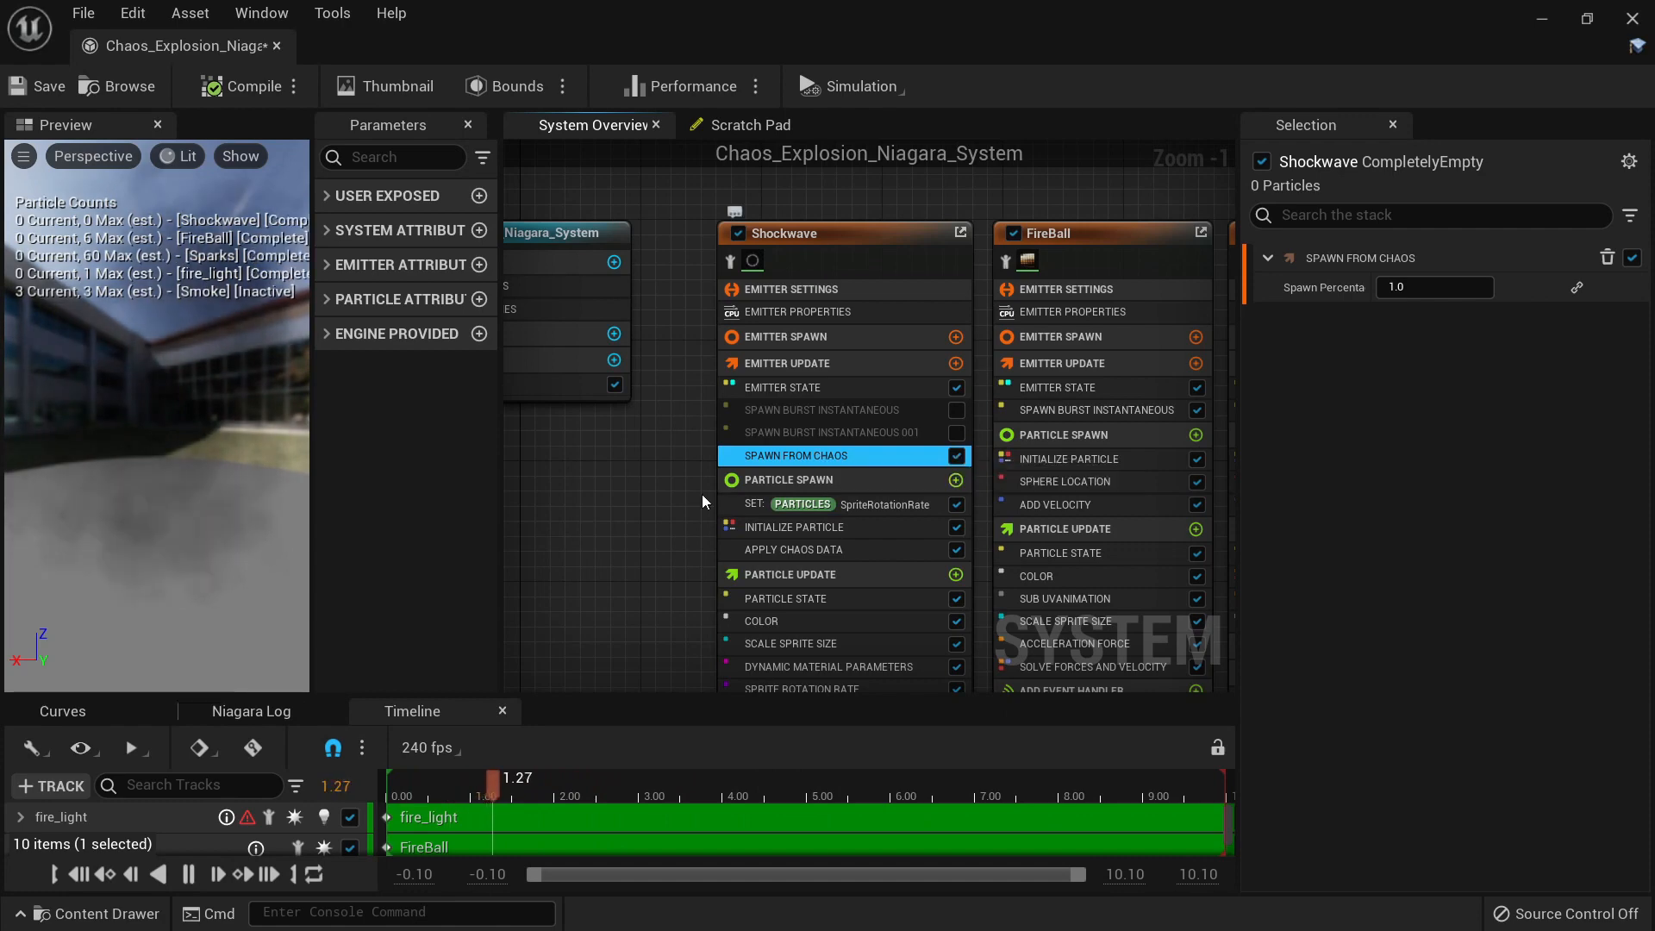
Step: Review the Data Source Type options and spawn settings of the system's Chaos Destruction Data parameter
right_click_drag(721, 520, 797, 495)
left_click(590, 208)
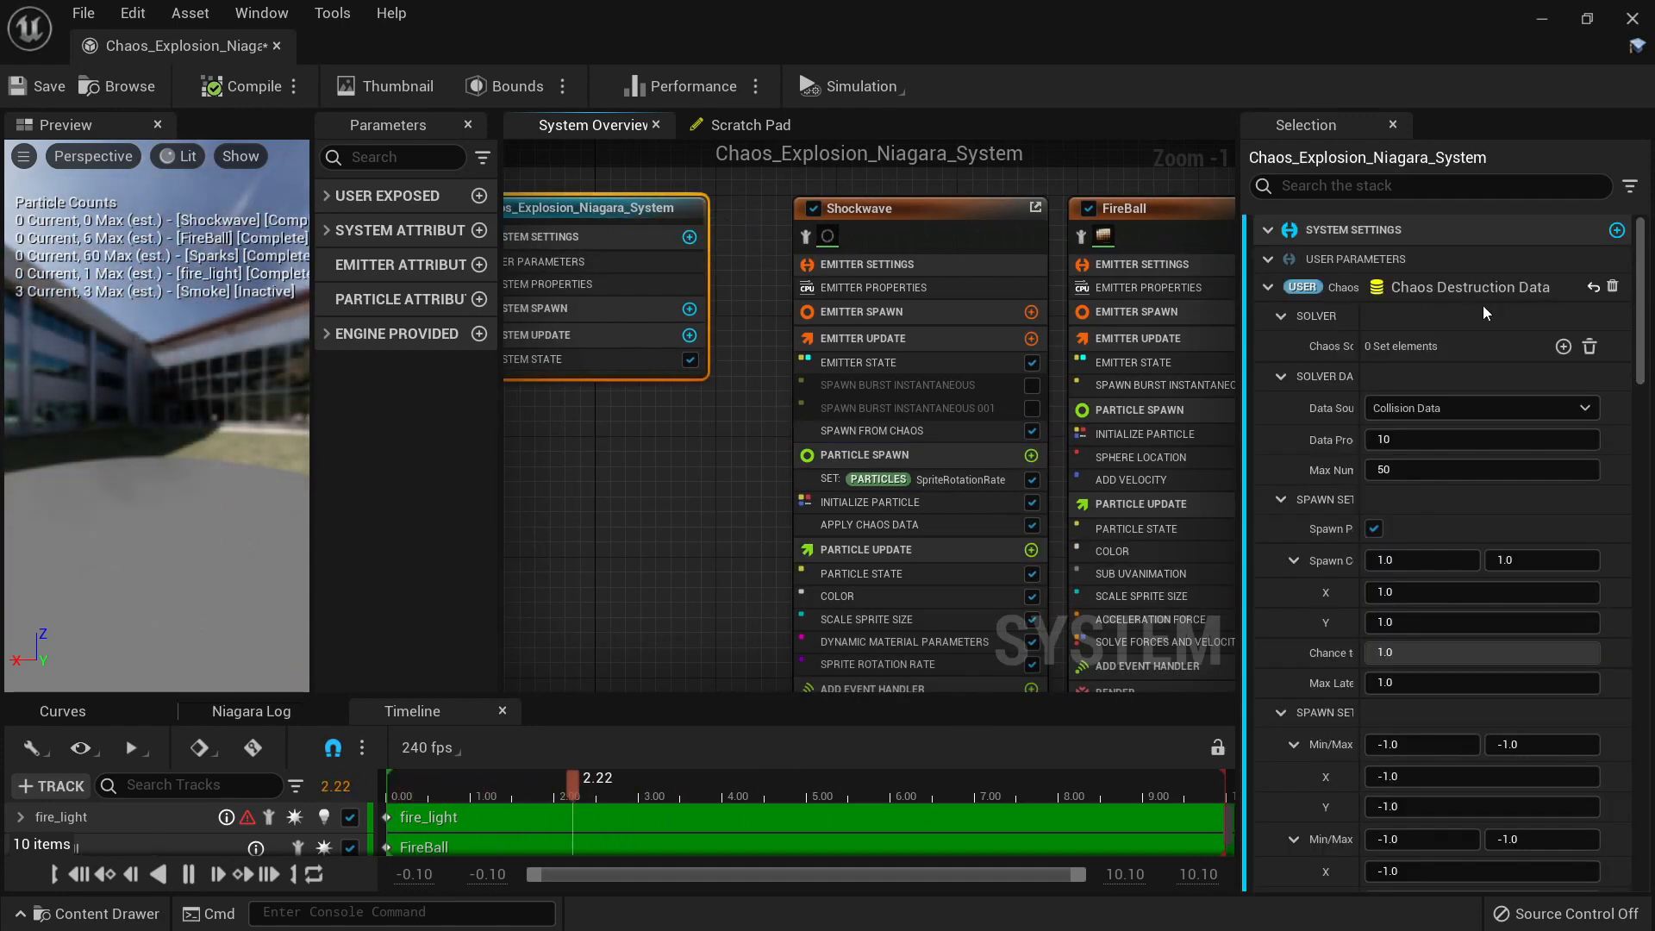
scroll(1508, 307, "down", 2)
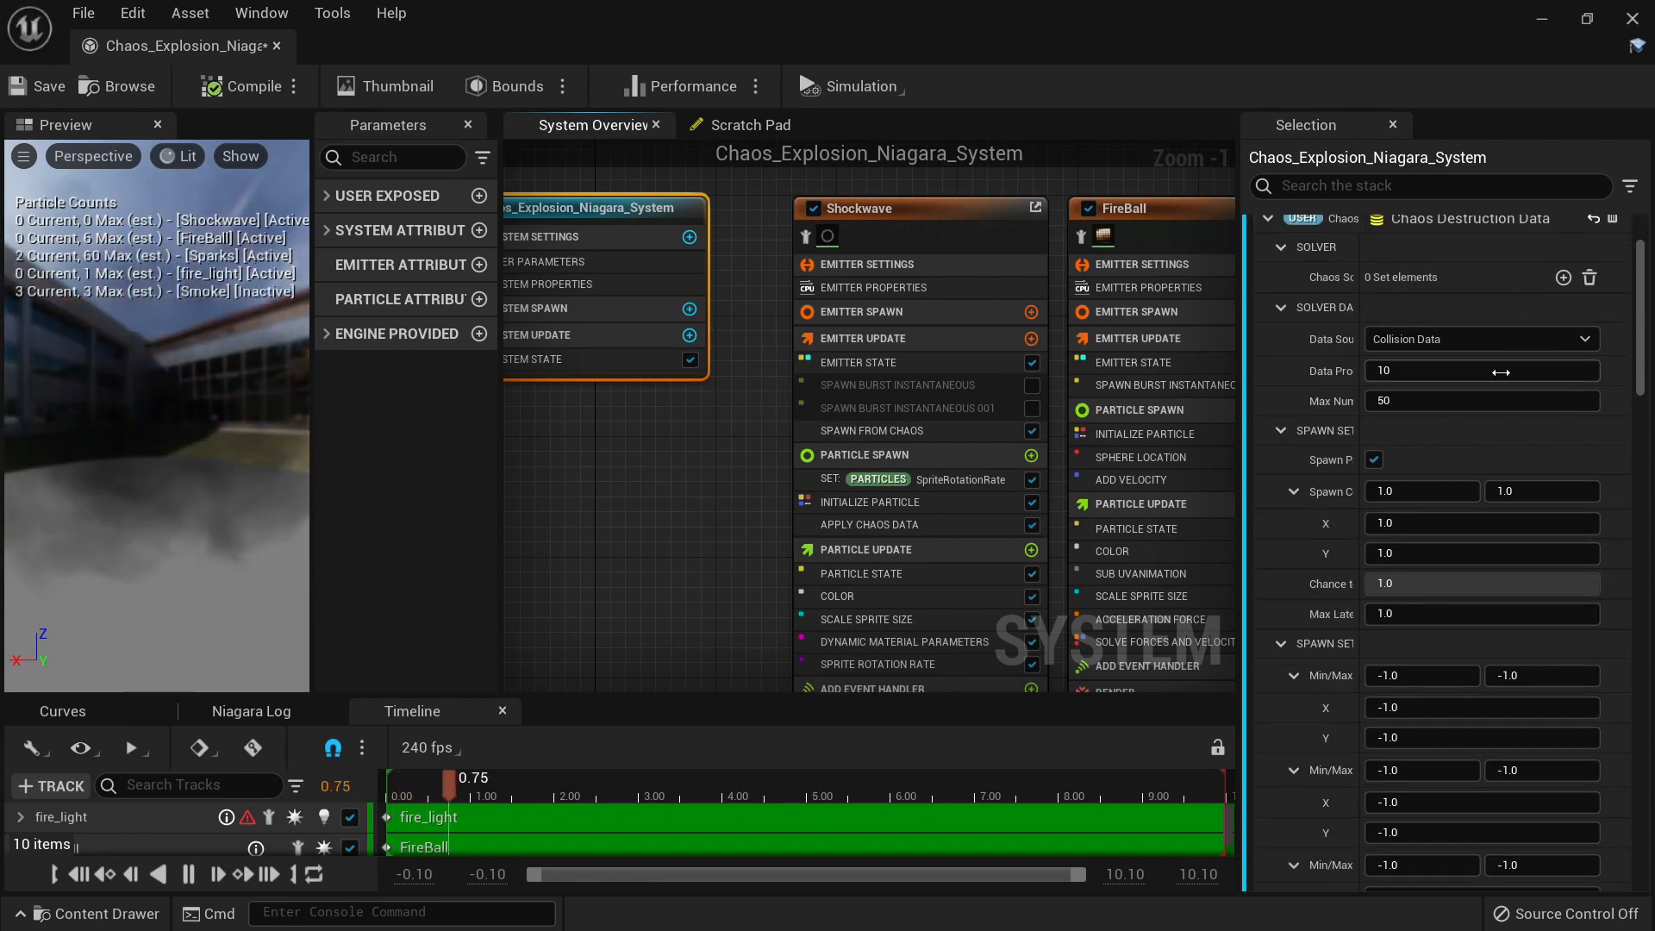
left_click(1443, 339)
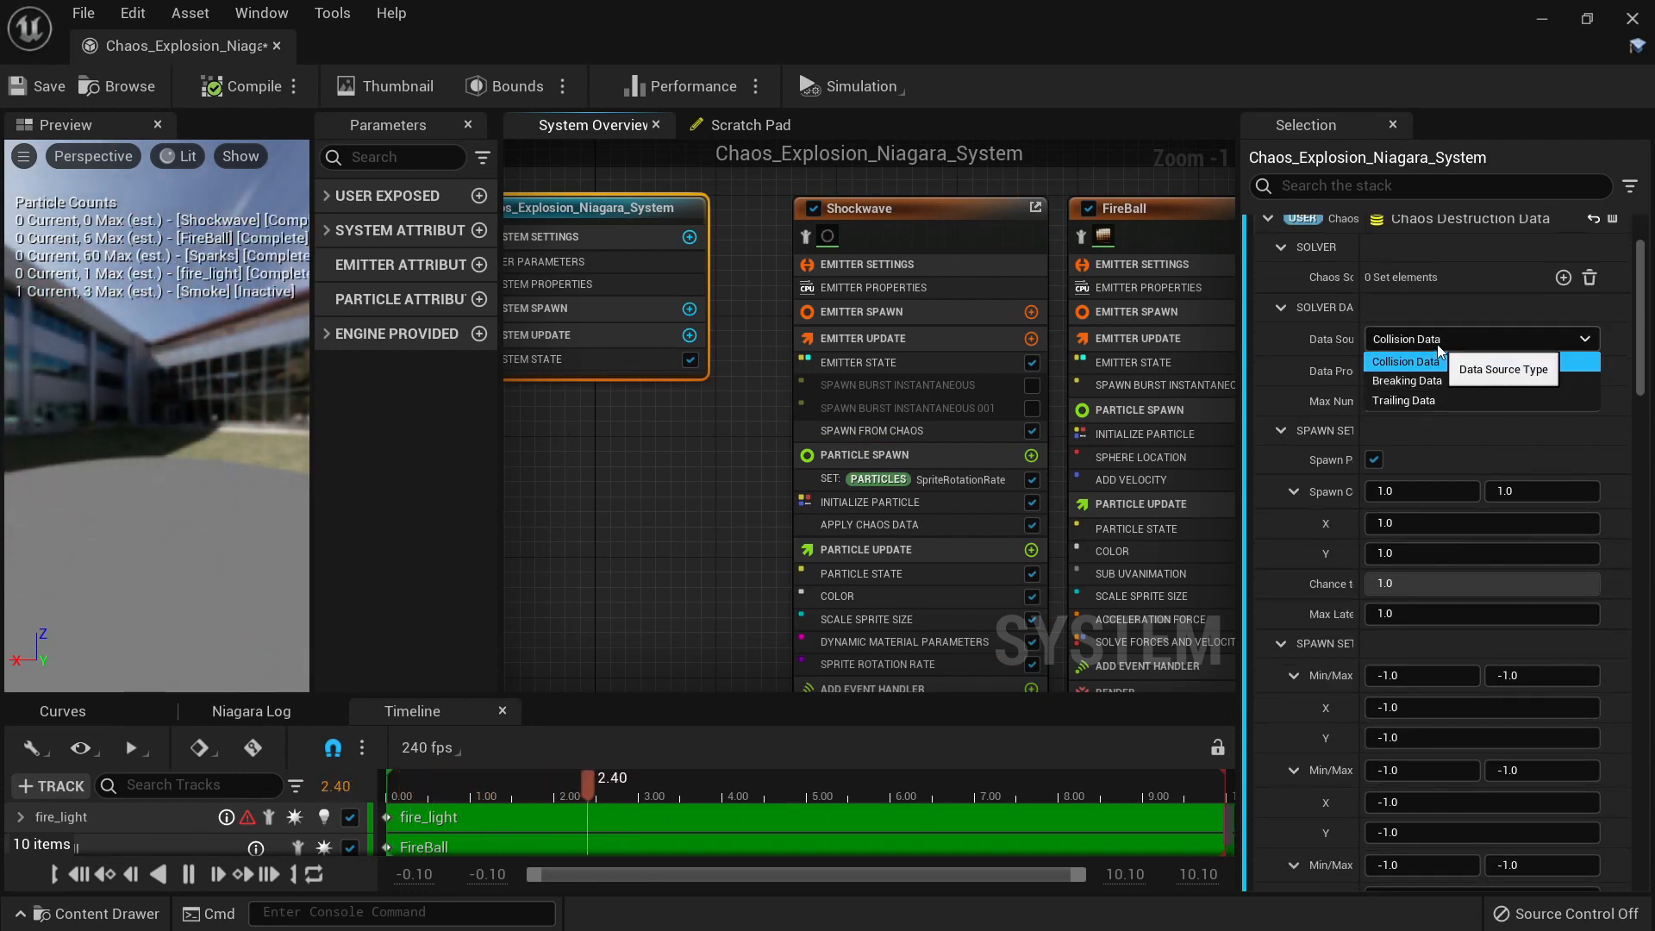
left_click(1436, 344)
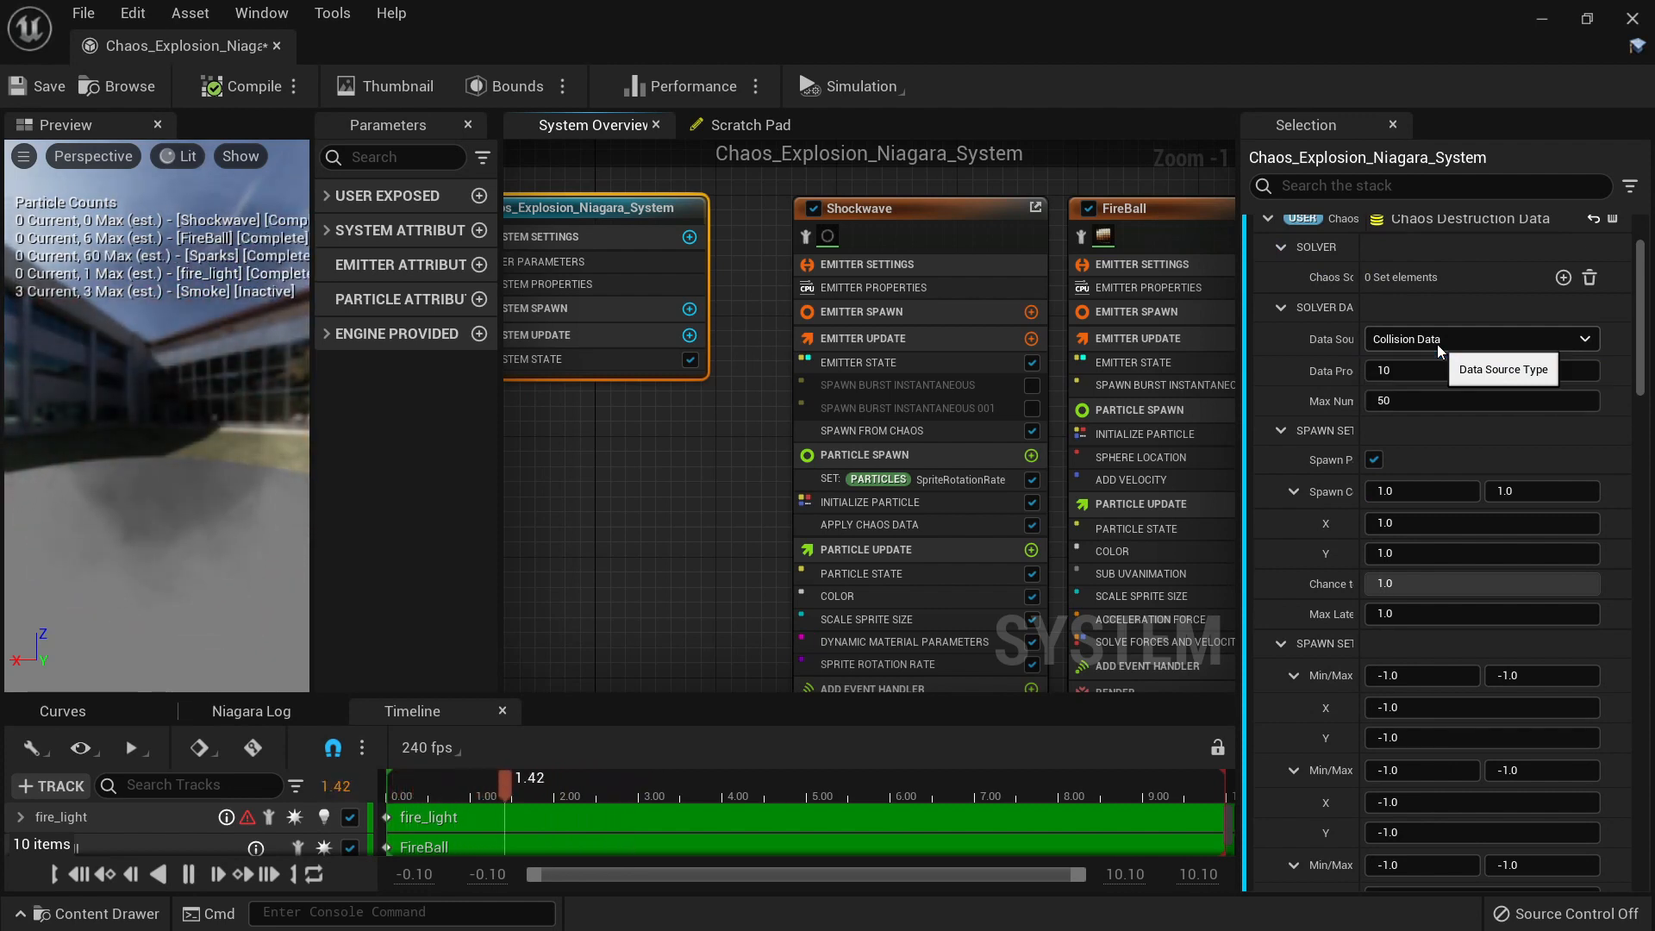
left_click(1437, 344)
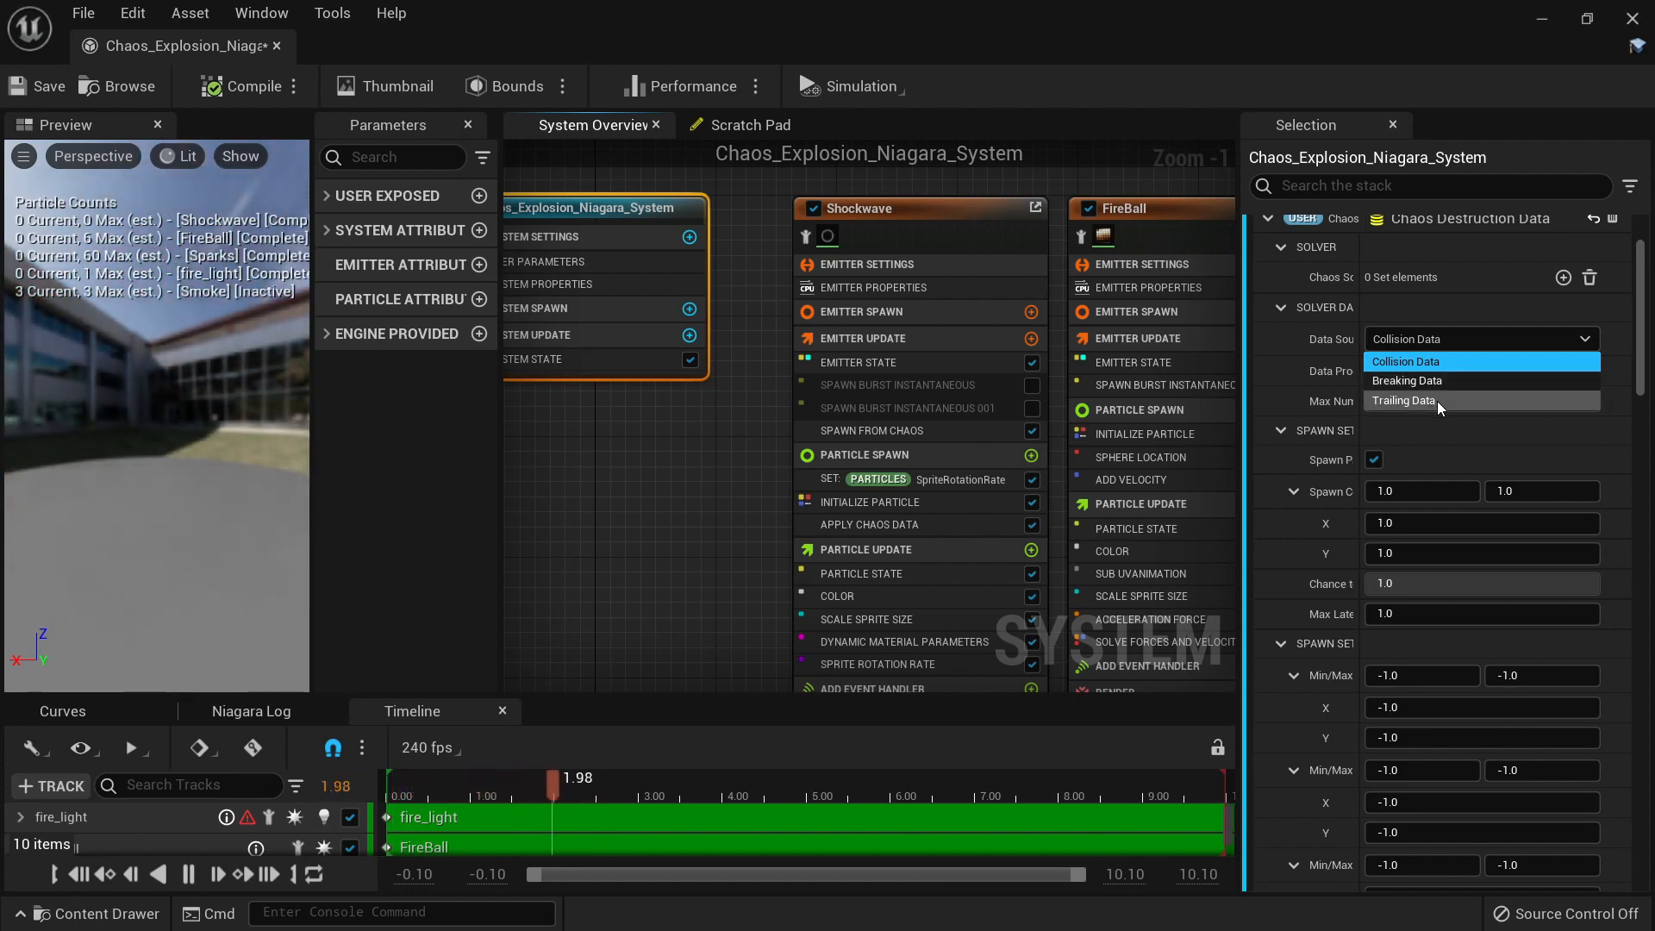
left_click(1440, 343)
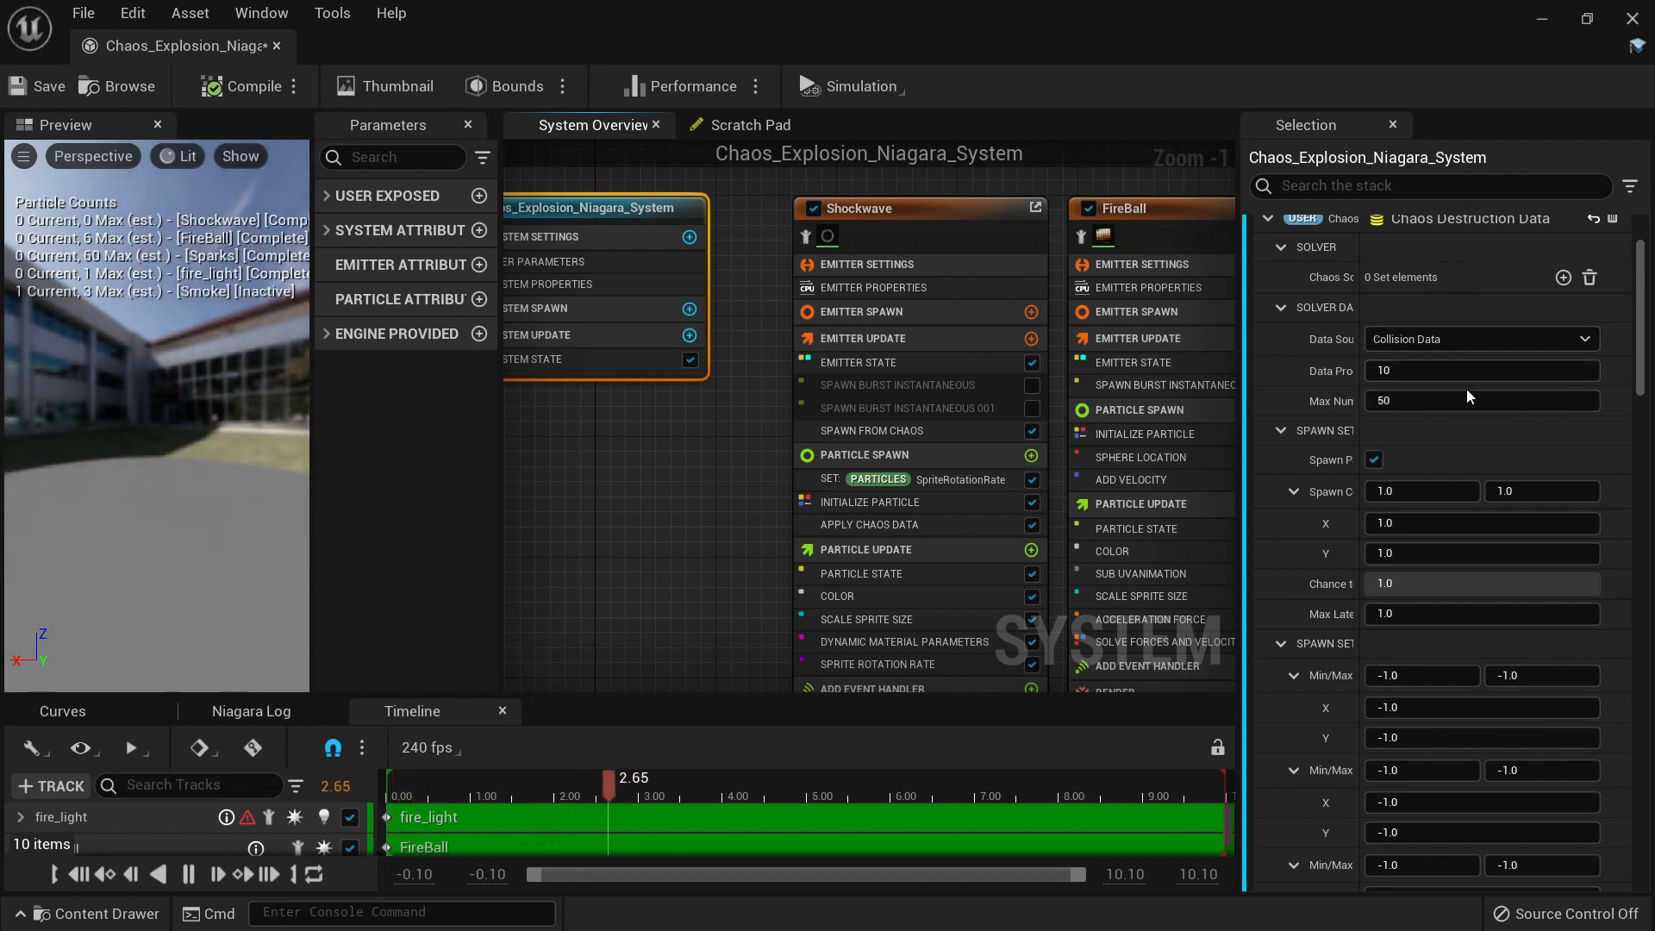
scroll(1470, 384, "up", 2)
scroll(1505, 366, "down", 8)
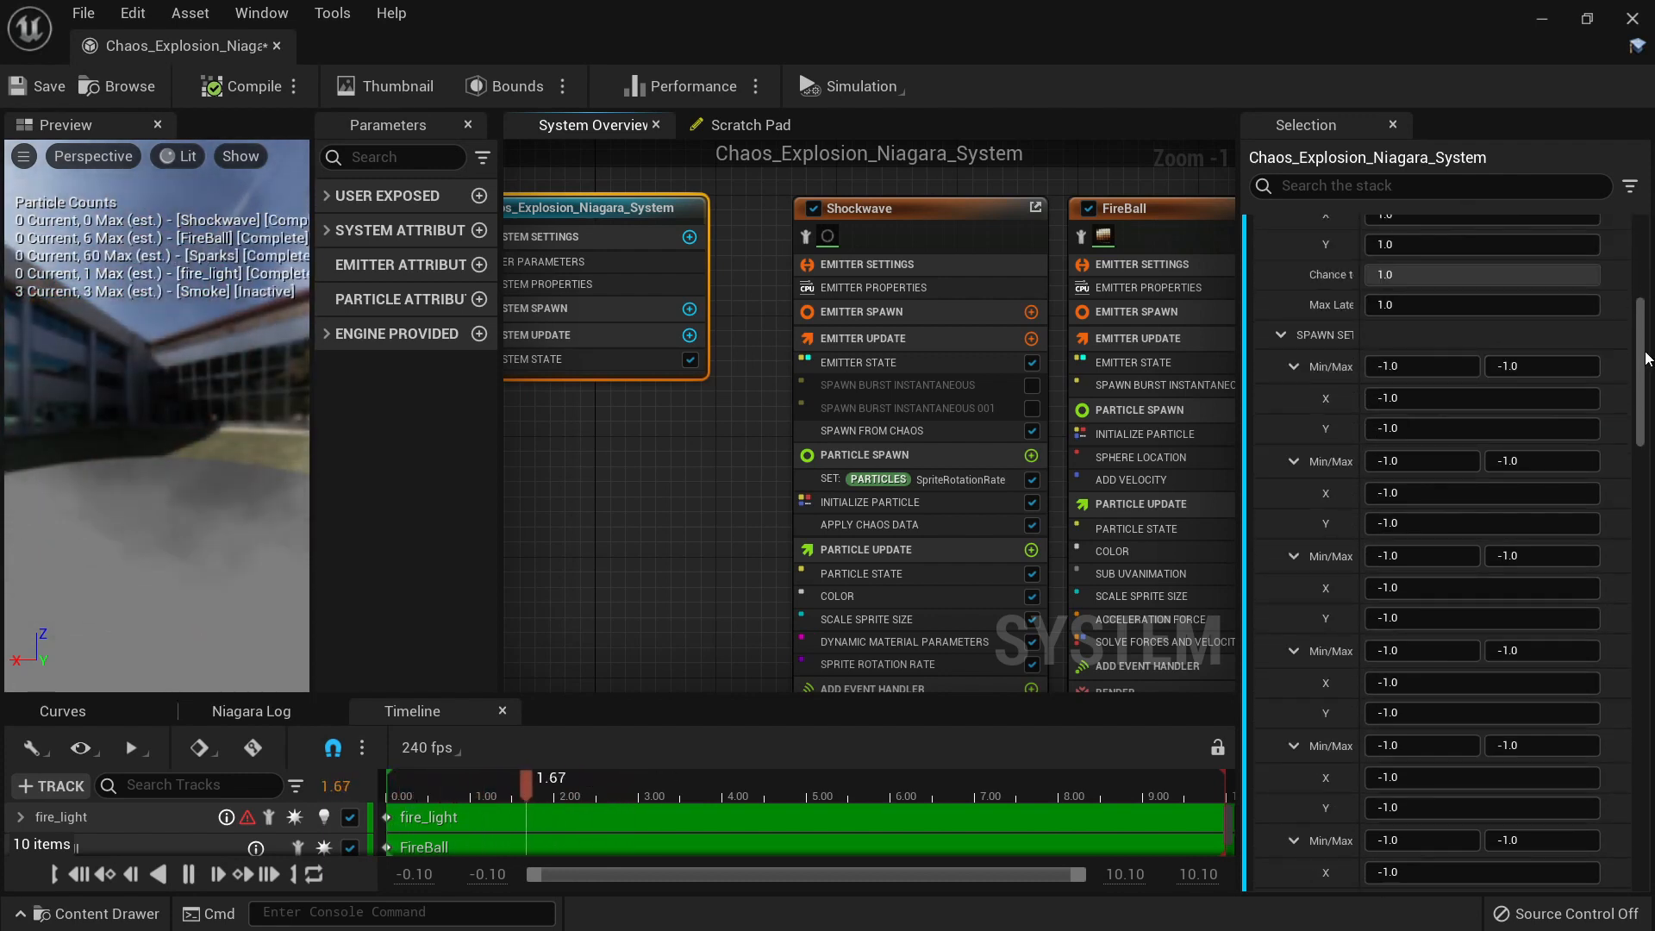
left_click_drag(1641, 354, 1622, 225)
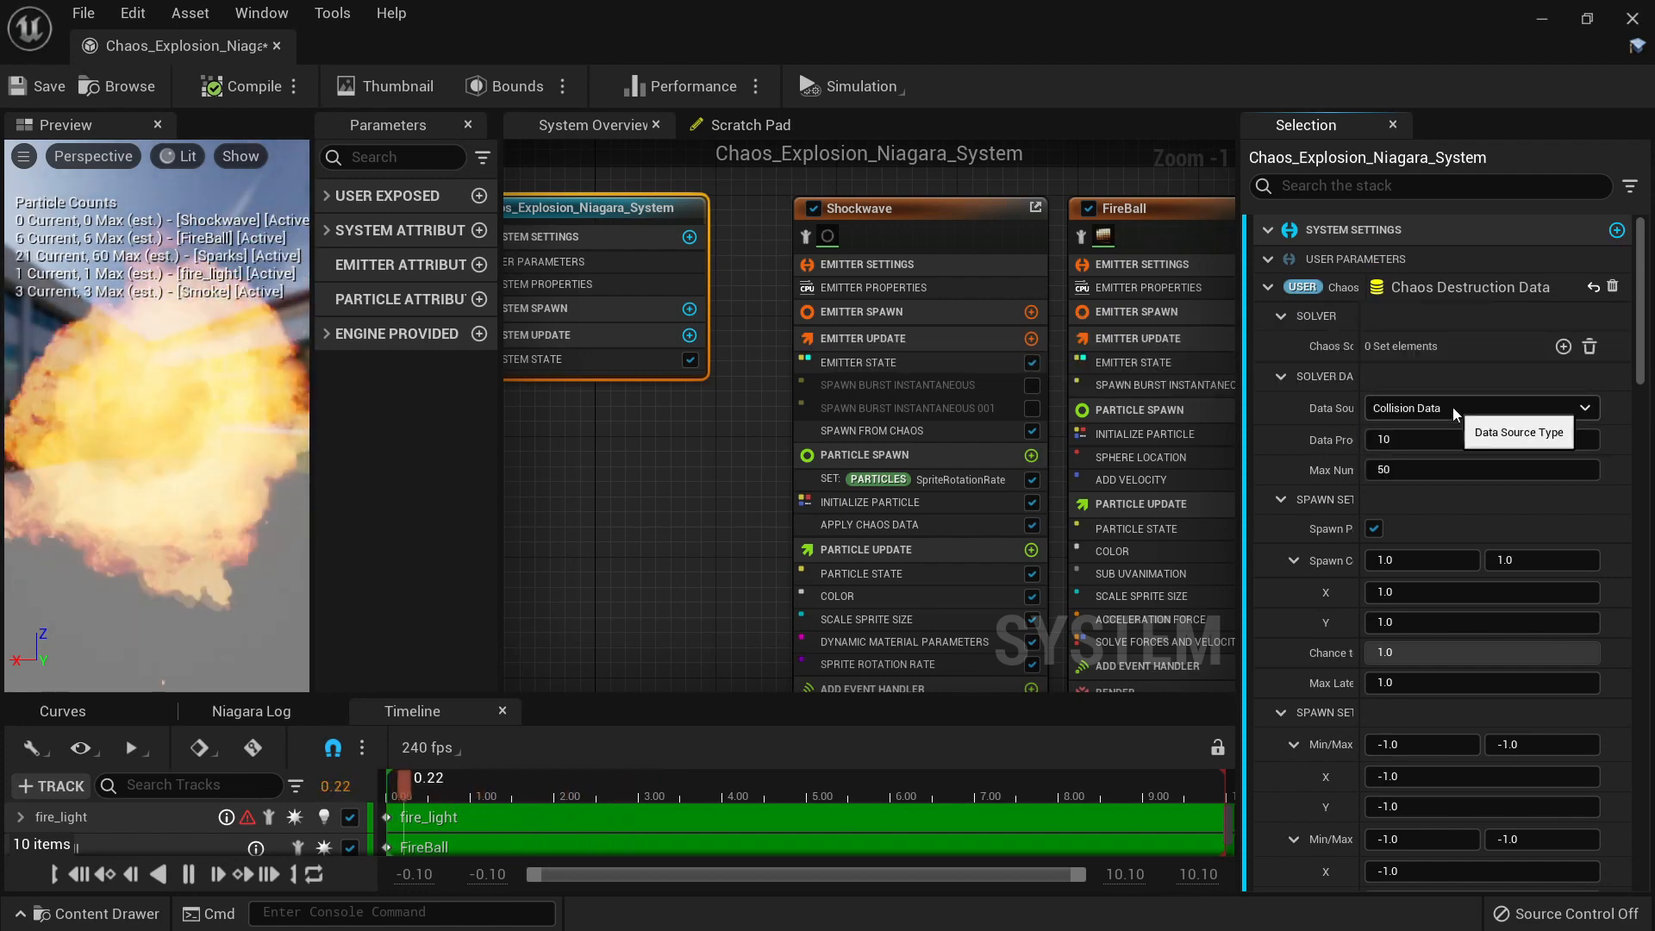
Step: Add Spawn from Chaos to the FireBall emitter's Emitter Update group and disable its Spawn Burst Instantaneous module
right_click_drag(773, 437, 729, 421)
left_click(945, 217)
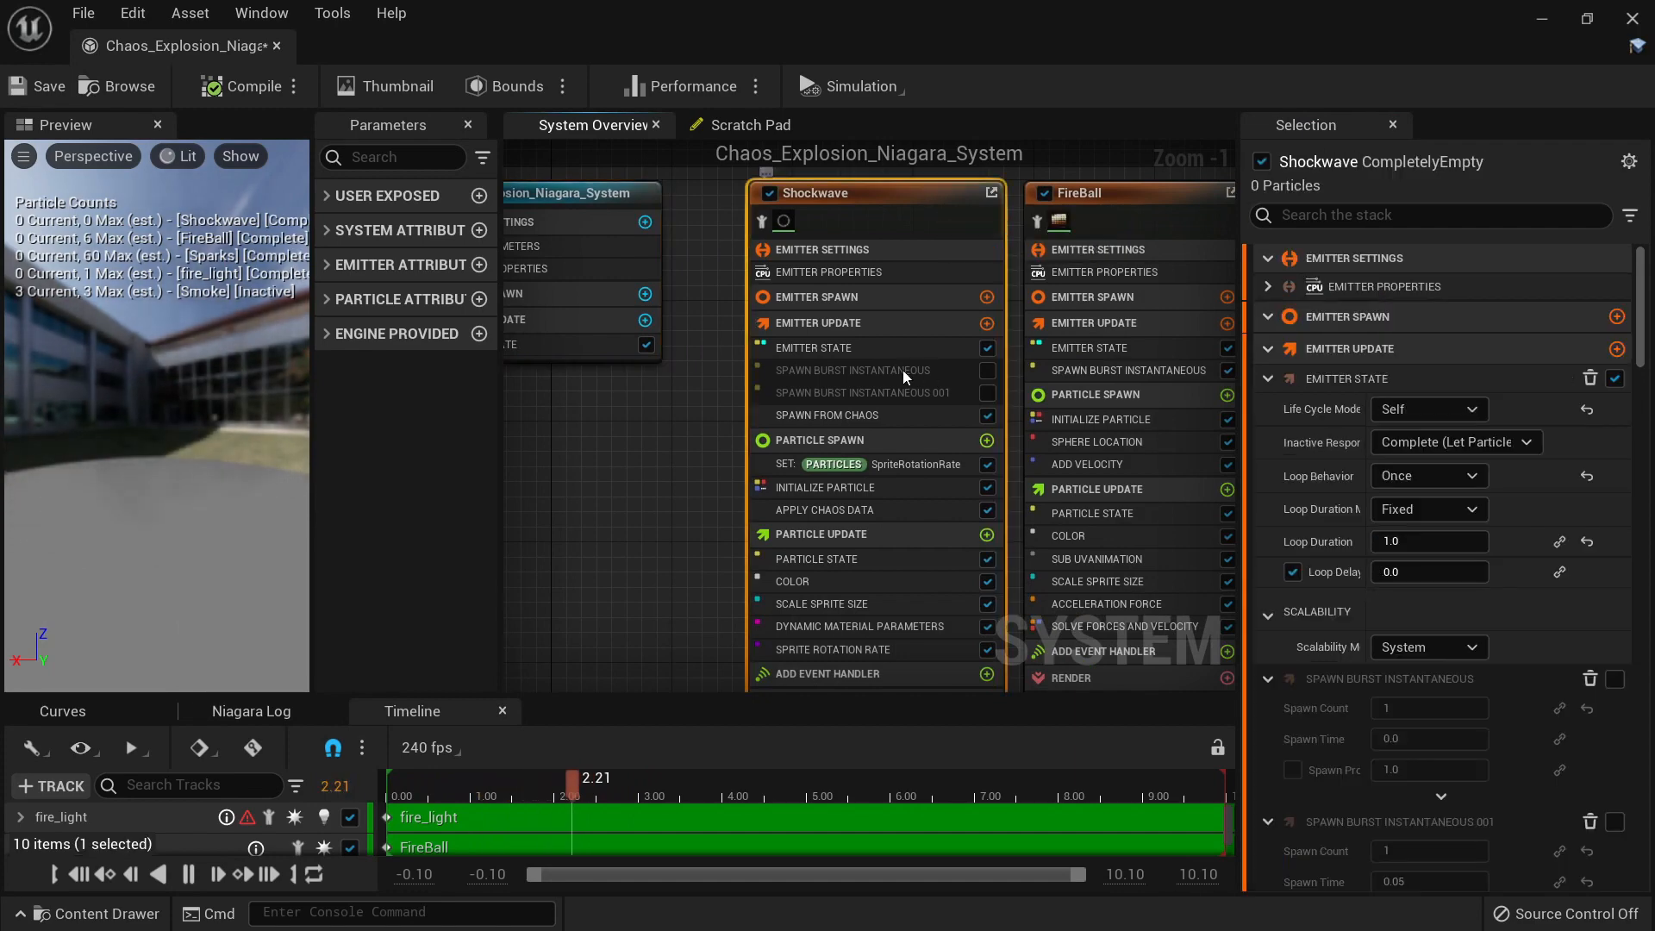
right_click_drag(651, 463, 595, 409)
left_click(1084, 283)
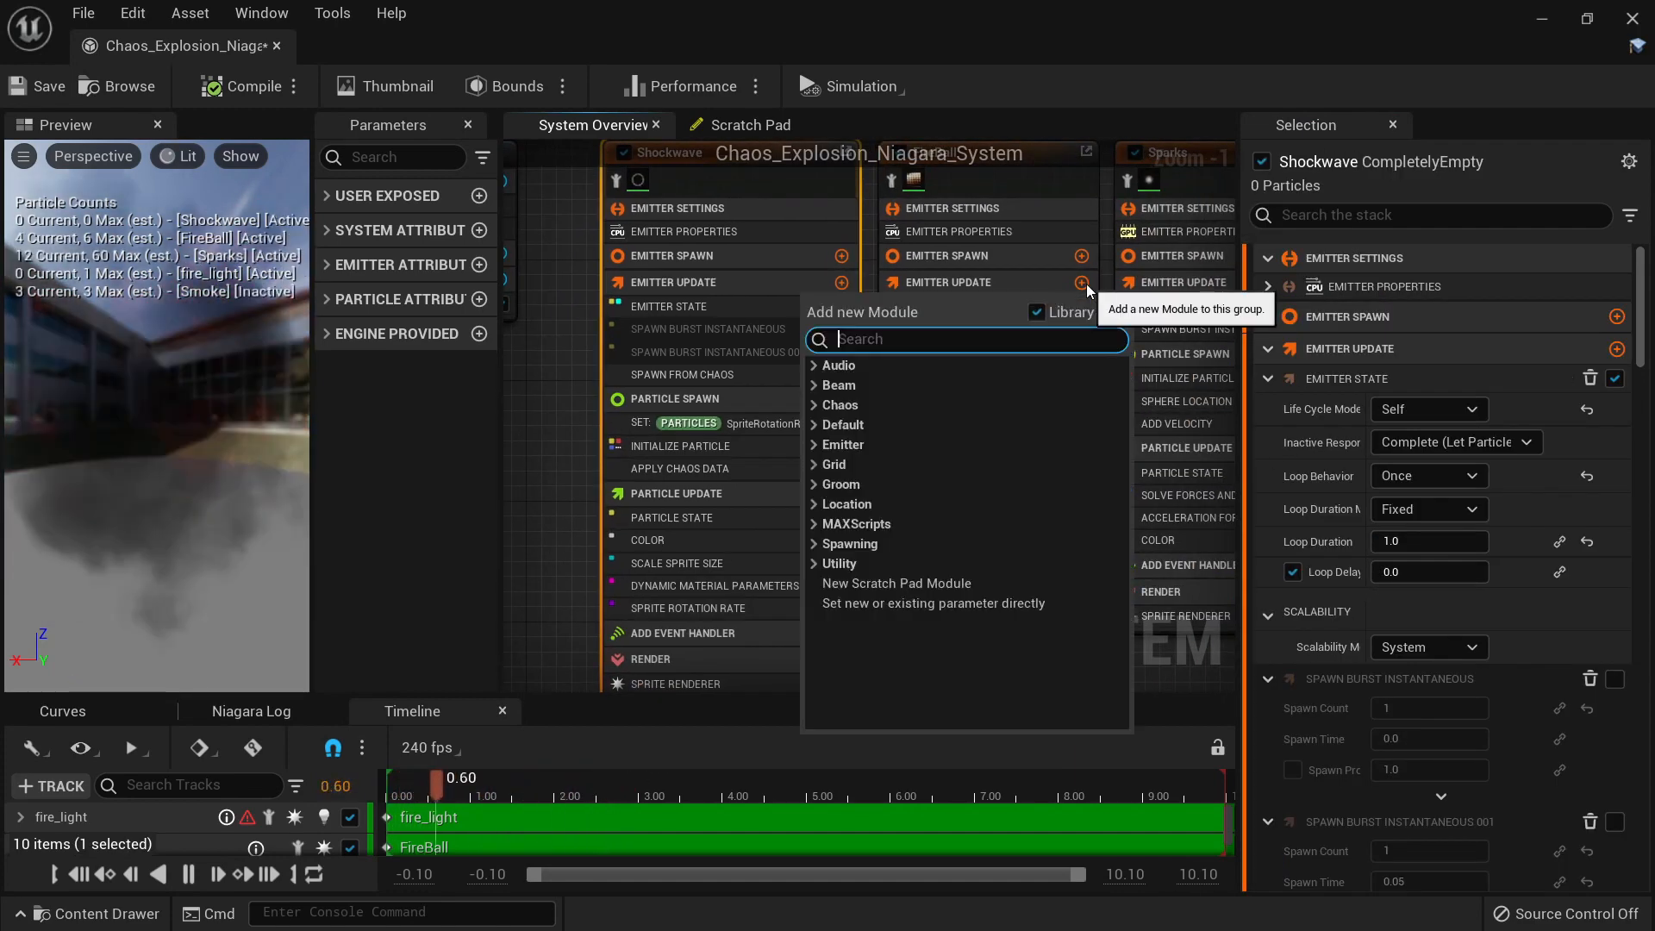
type("chaos")
key("Return")
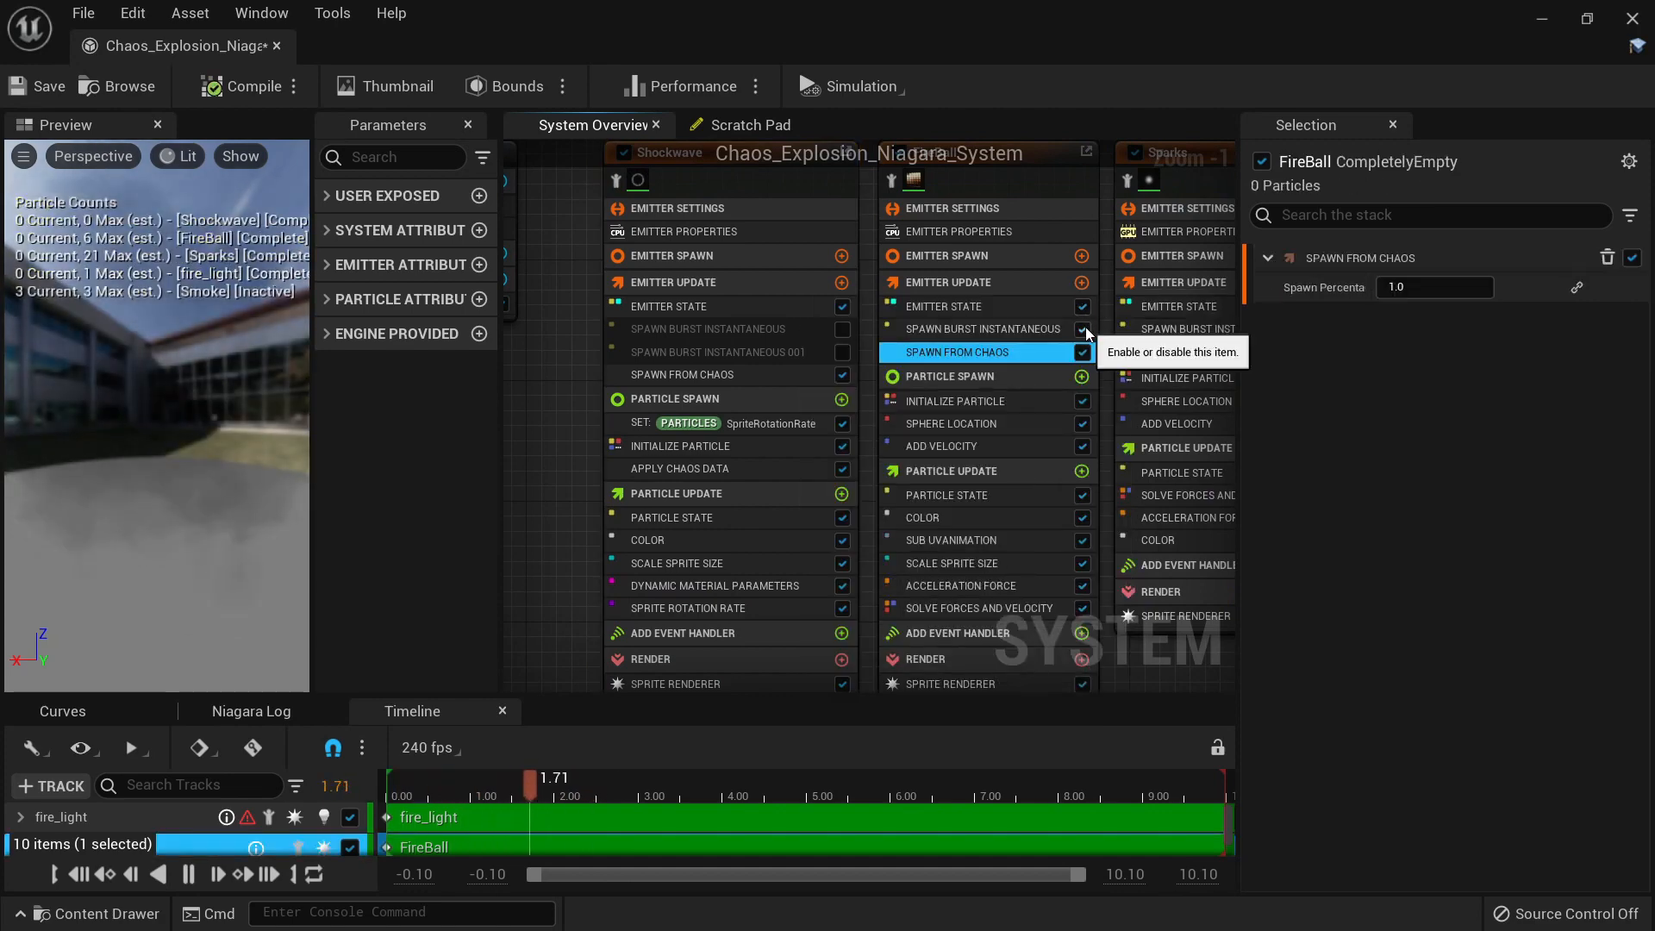
left_click(1083, 329)
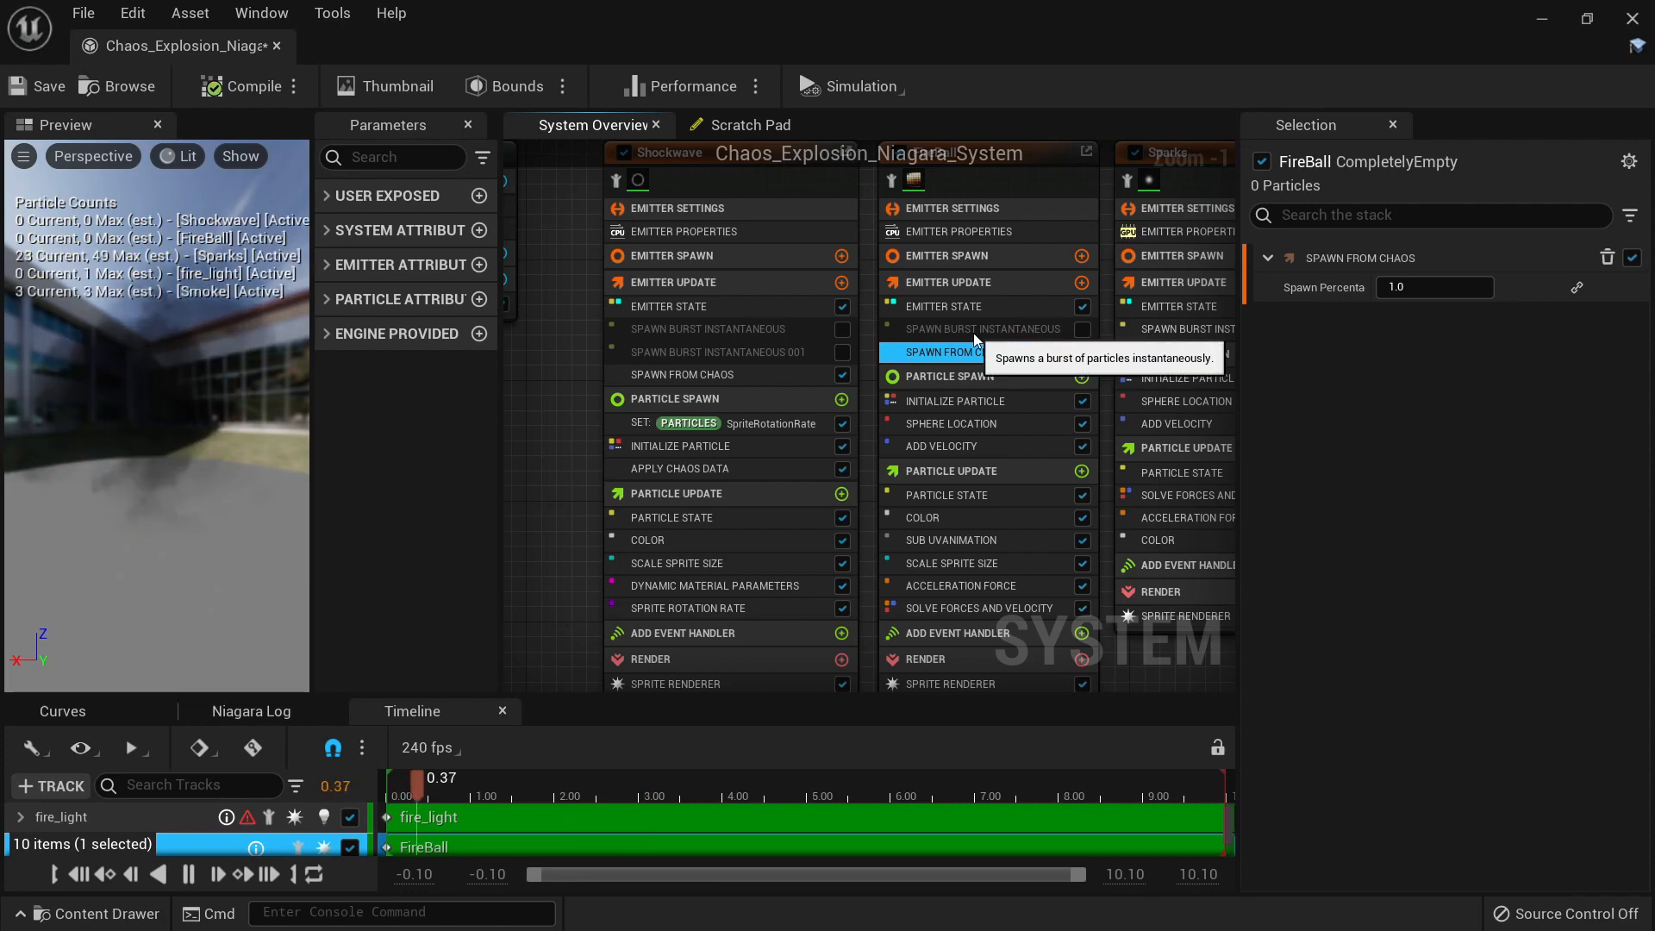
Step: Add an Apply Chaos Data module to the FireBall emitter's Particle Spawn group
left_click(1082, 377)
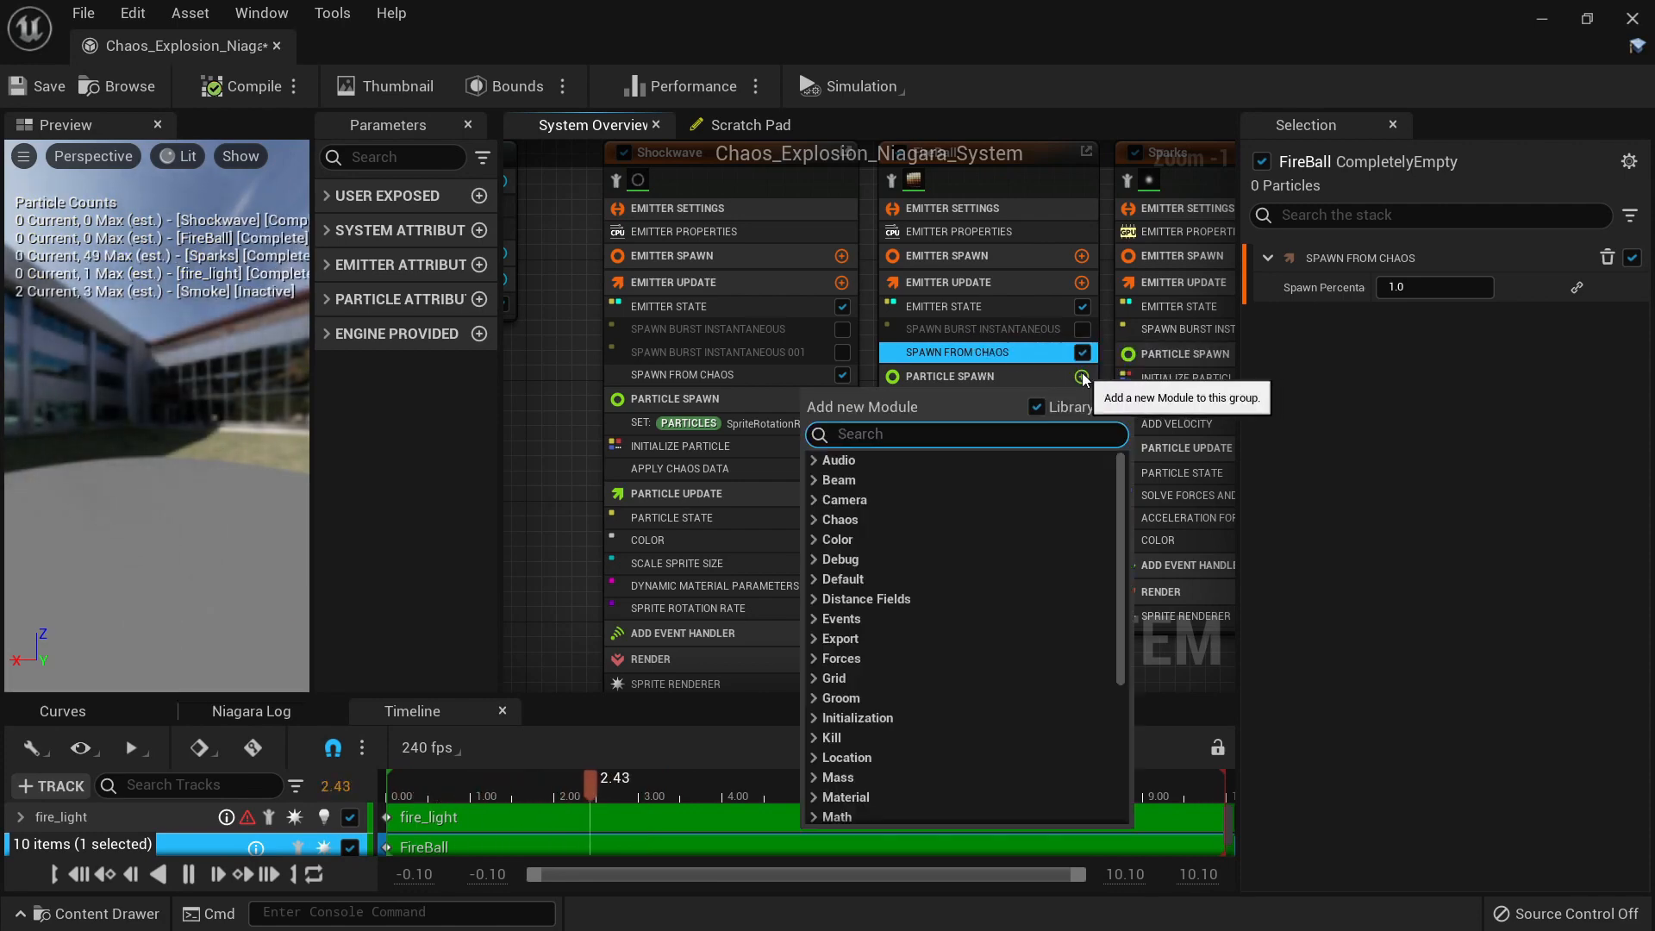
type("chaos")
key("Return")
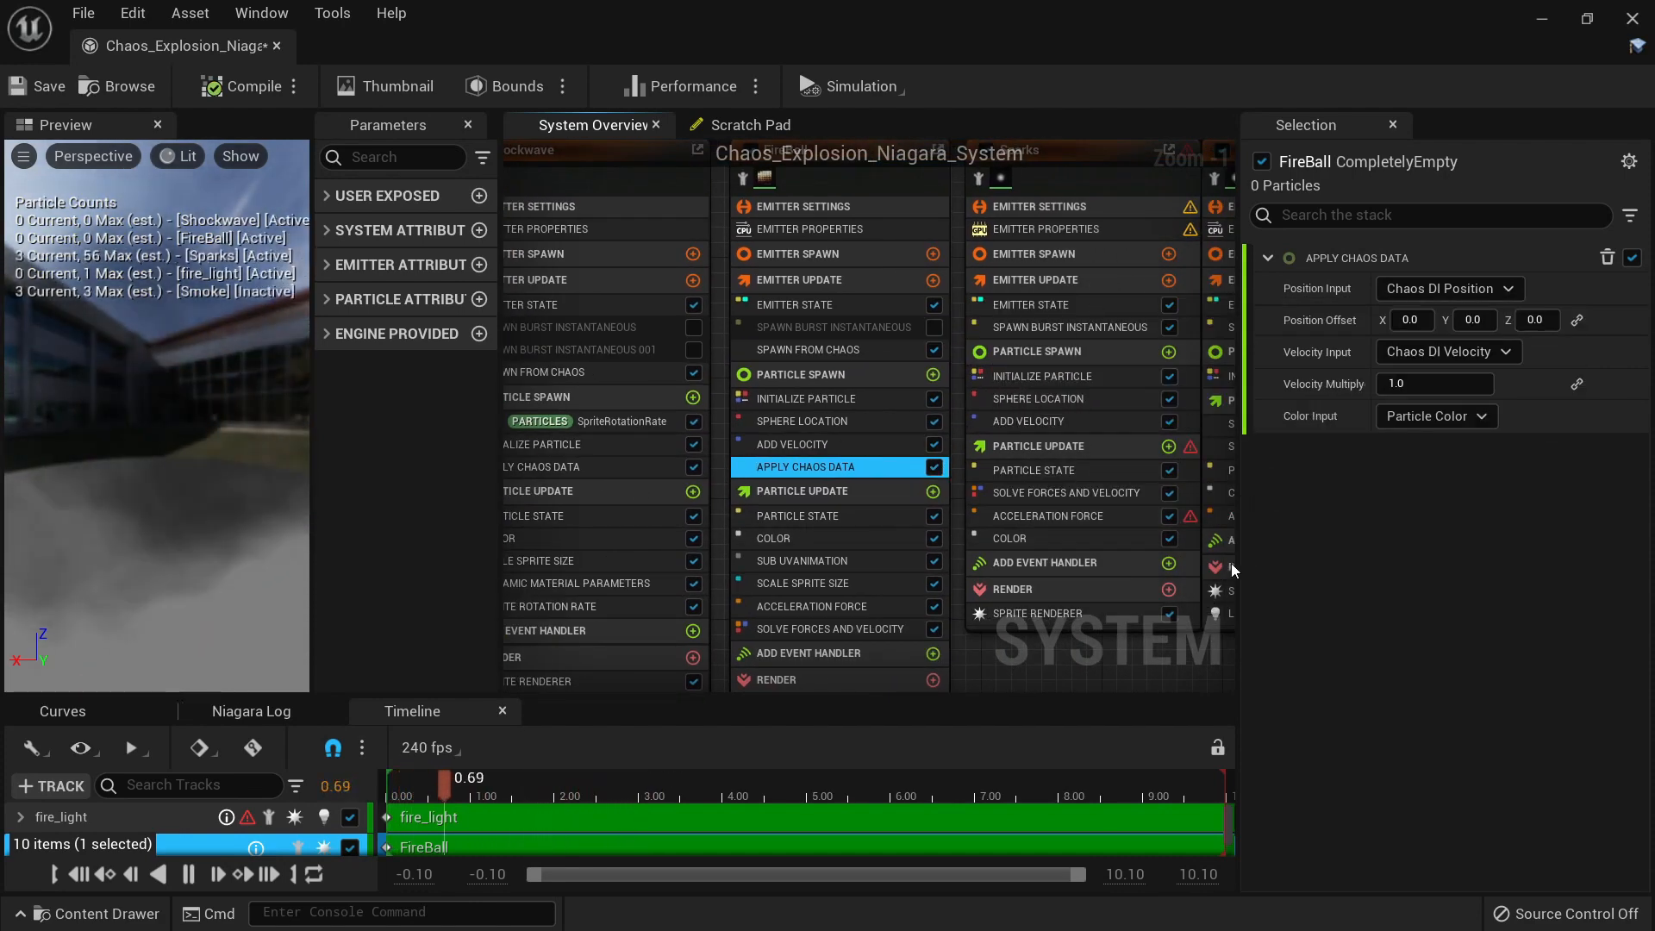
Step: Add a Spawn from Chaos module to the Sparks emitter's Emitter Update group
right_click_drag(1162, 664, 927, 672)
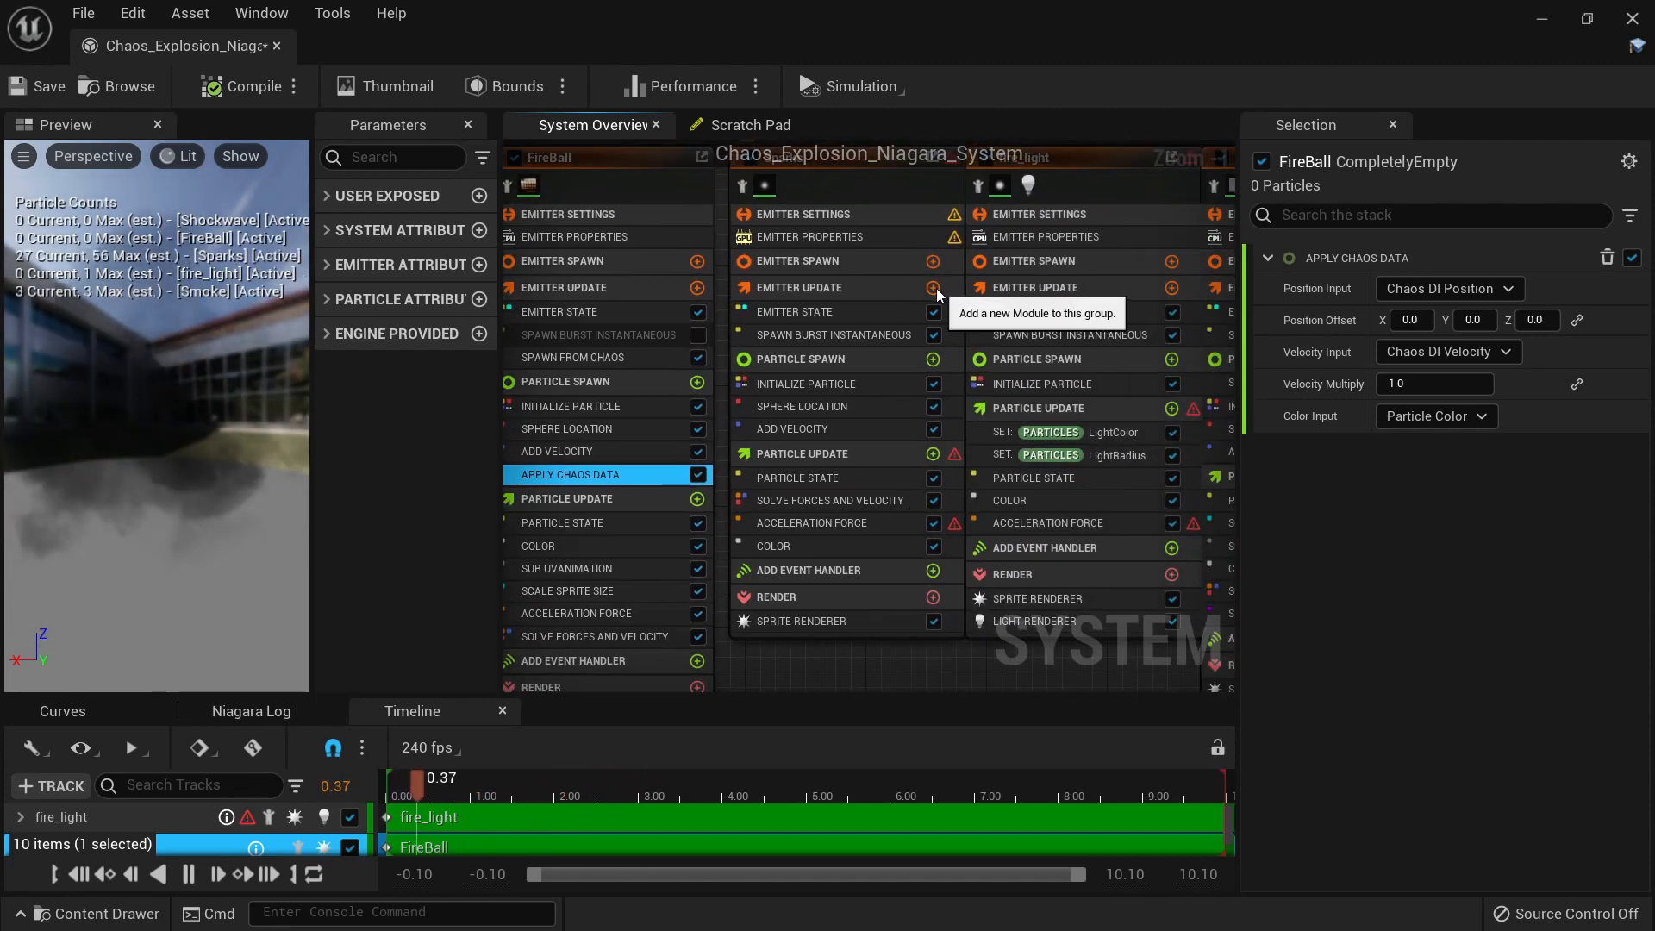
left_click(935, 287)
type("chaos")
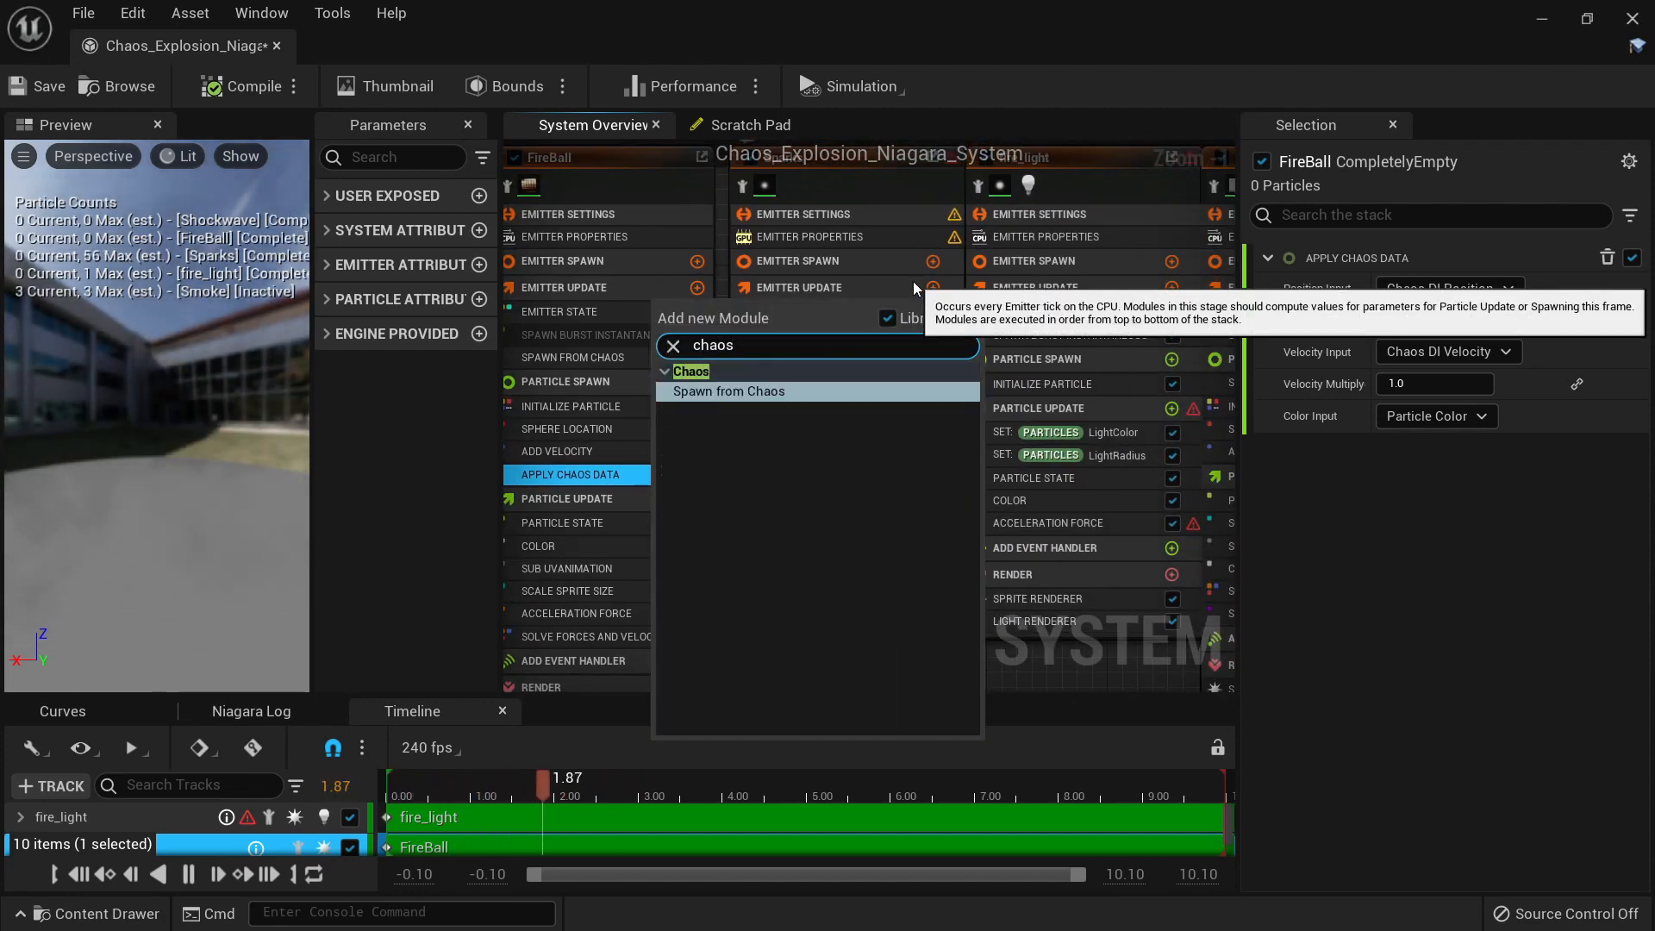
left_click(802, 392)
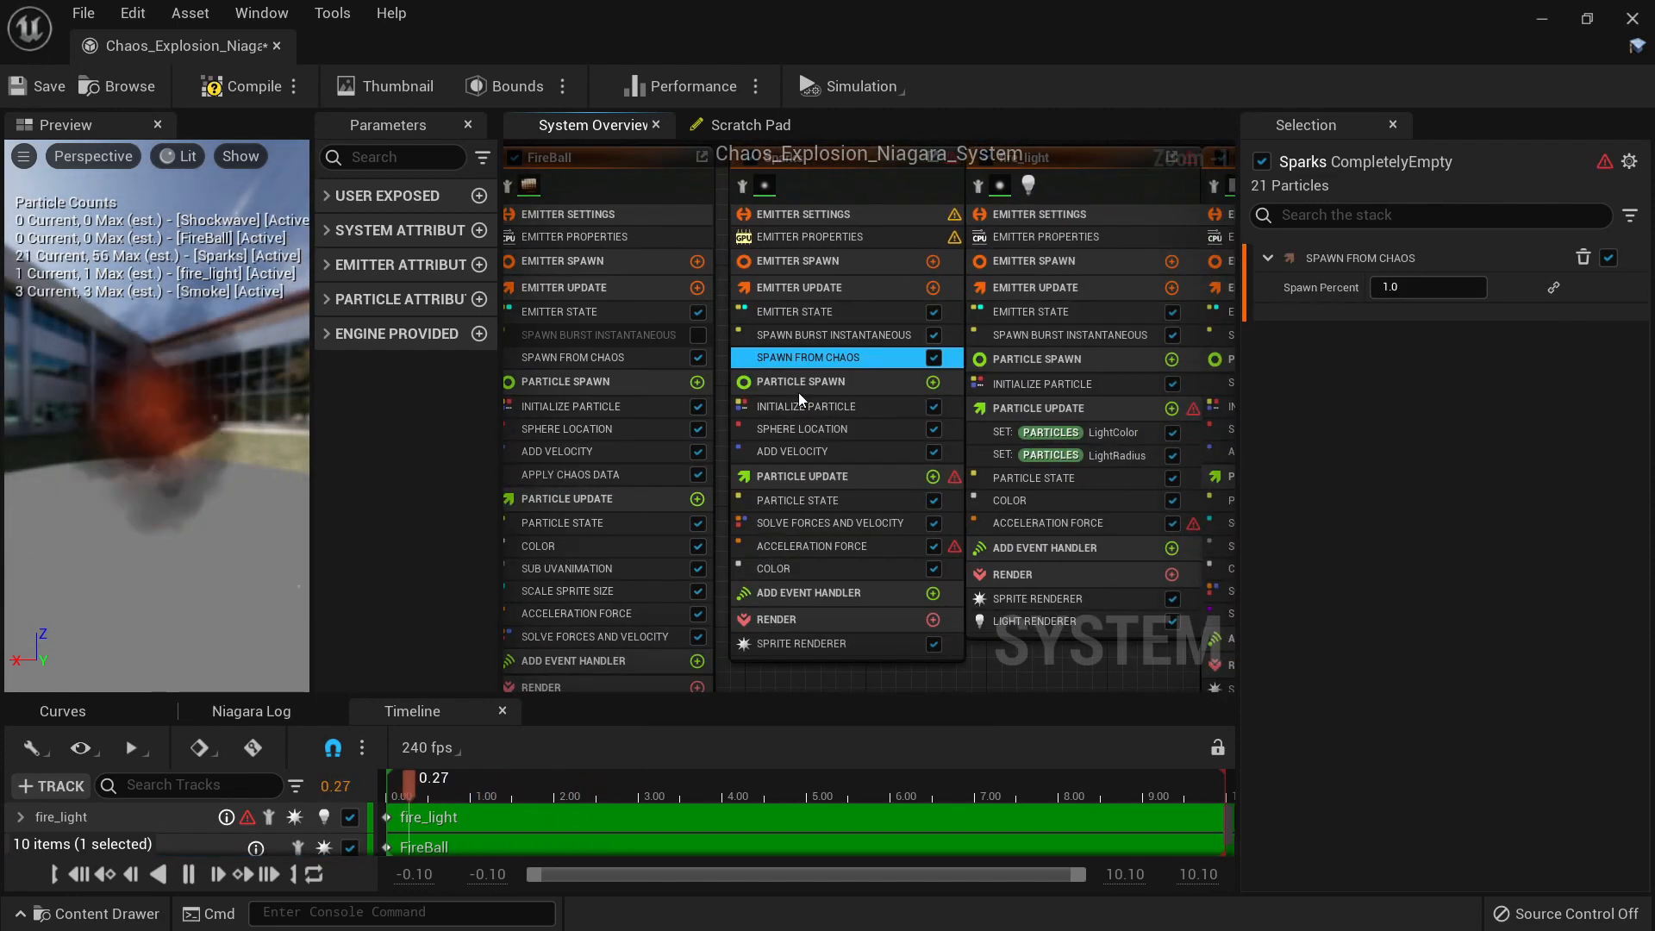
Step: Add an Apply Chaos Data module to the Sparks emitter's Particle Spawn group
left_click(933, 382)
type("chaos")
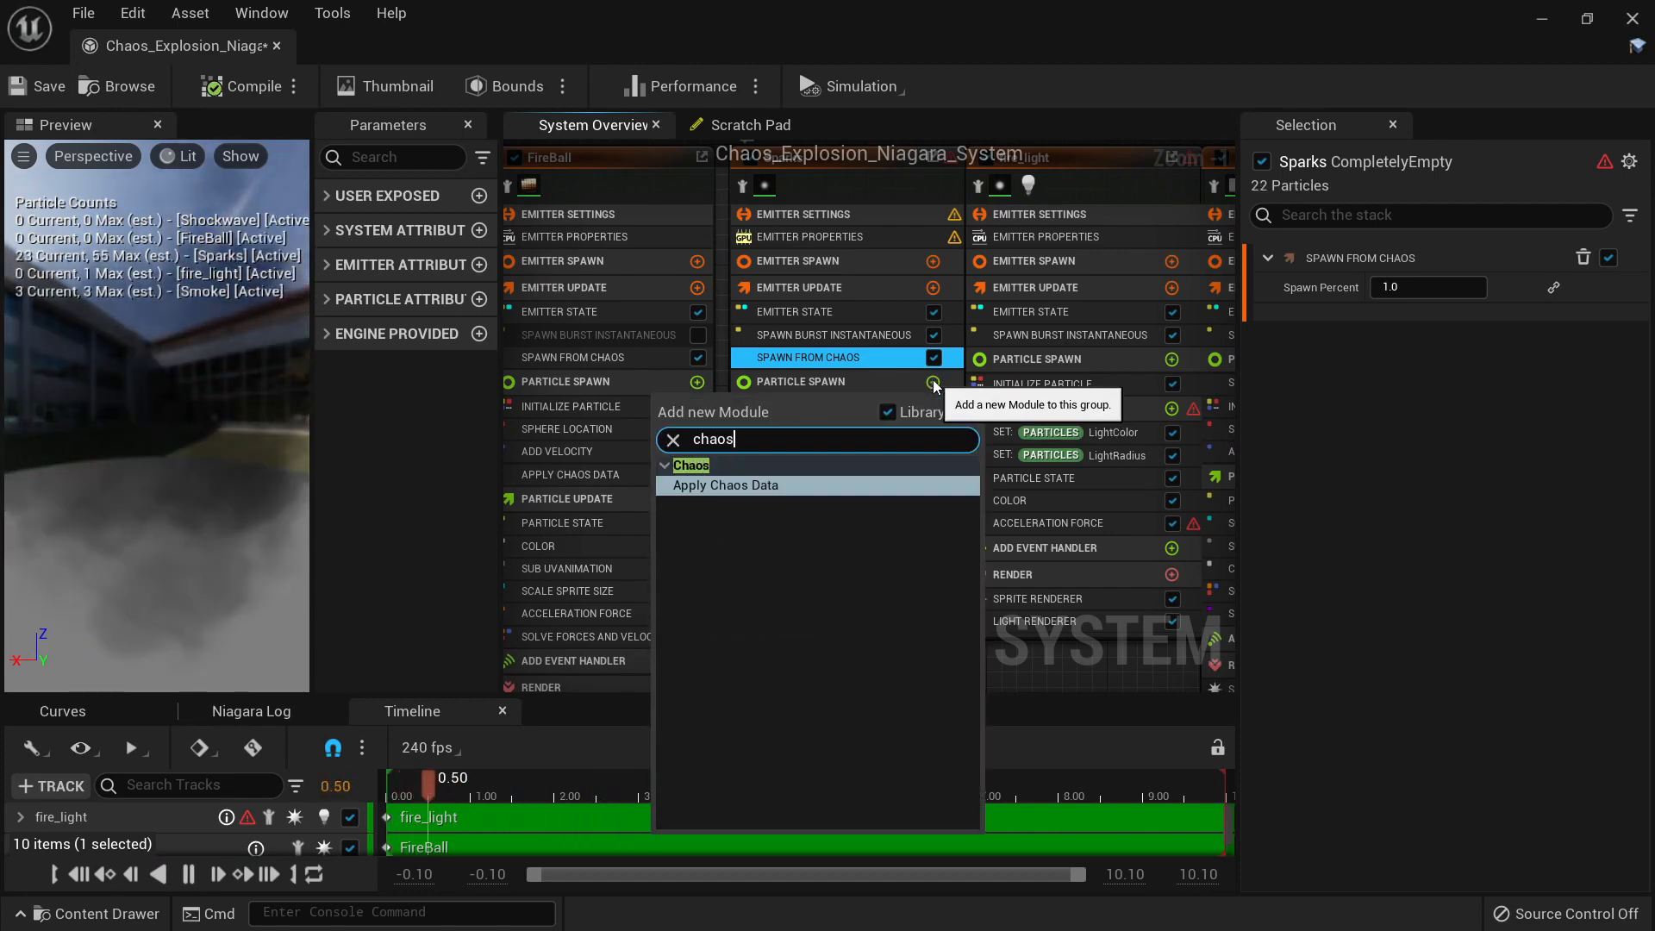
left_click(725, 484)
Step: Fix the Sparks emitter's Acceleration Force dependency issue by moving the module before Solve Forces and Velocity
left_click(880, 496)
left_click(866, 568)
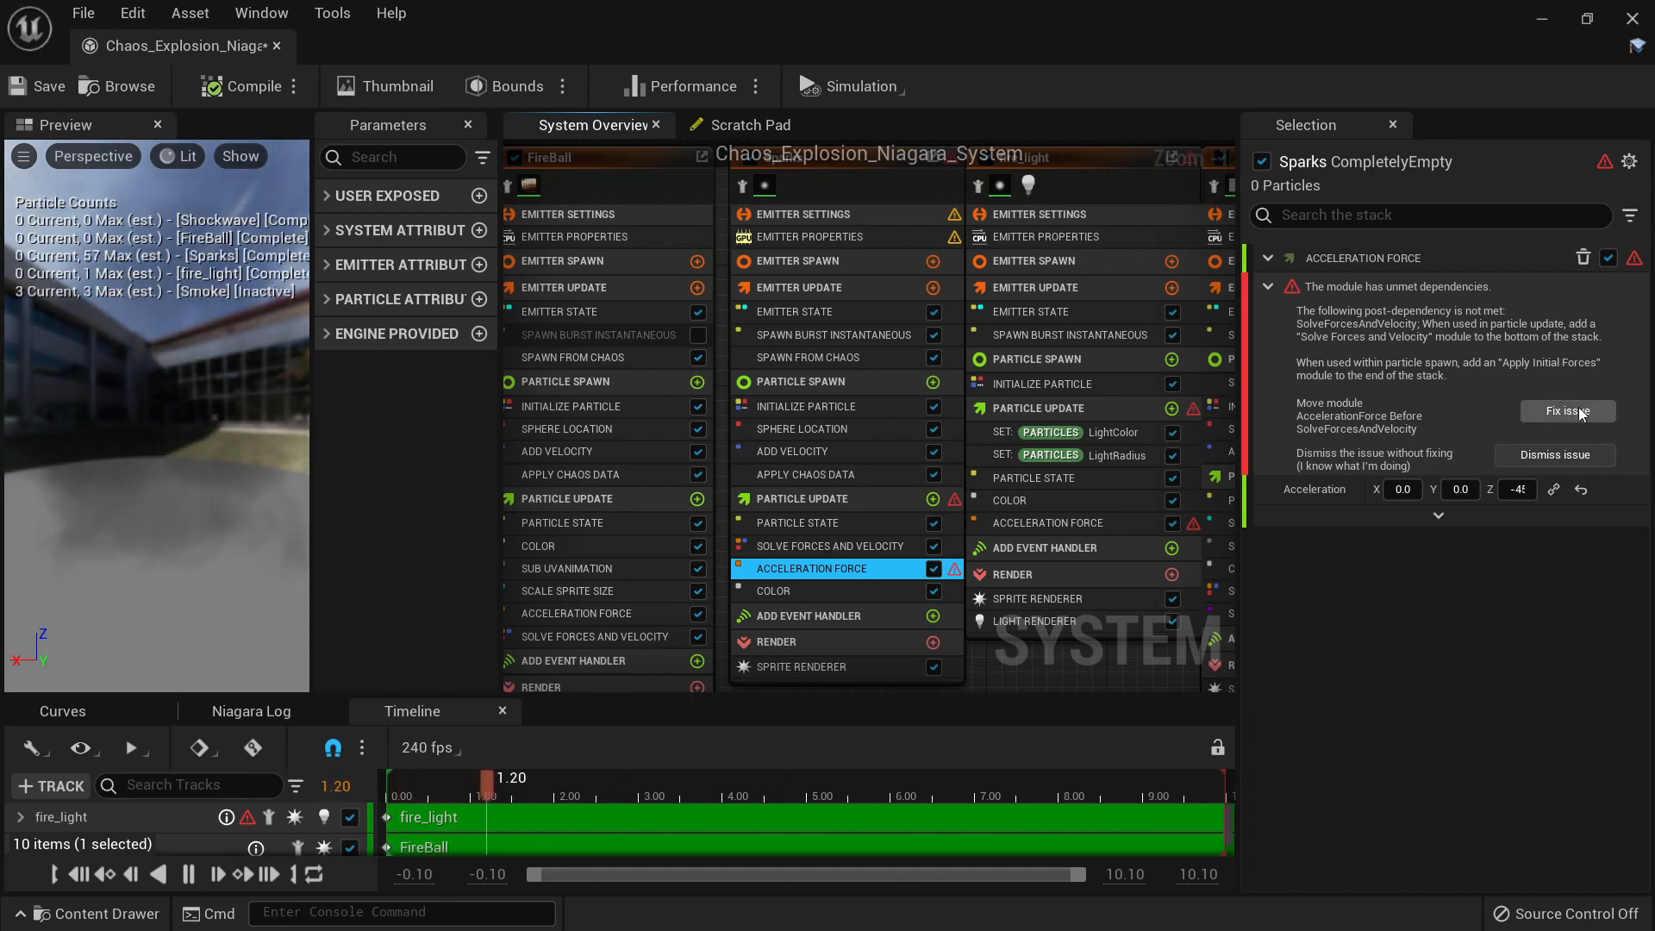
left_click(1567, 411)
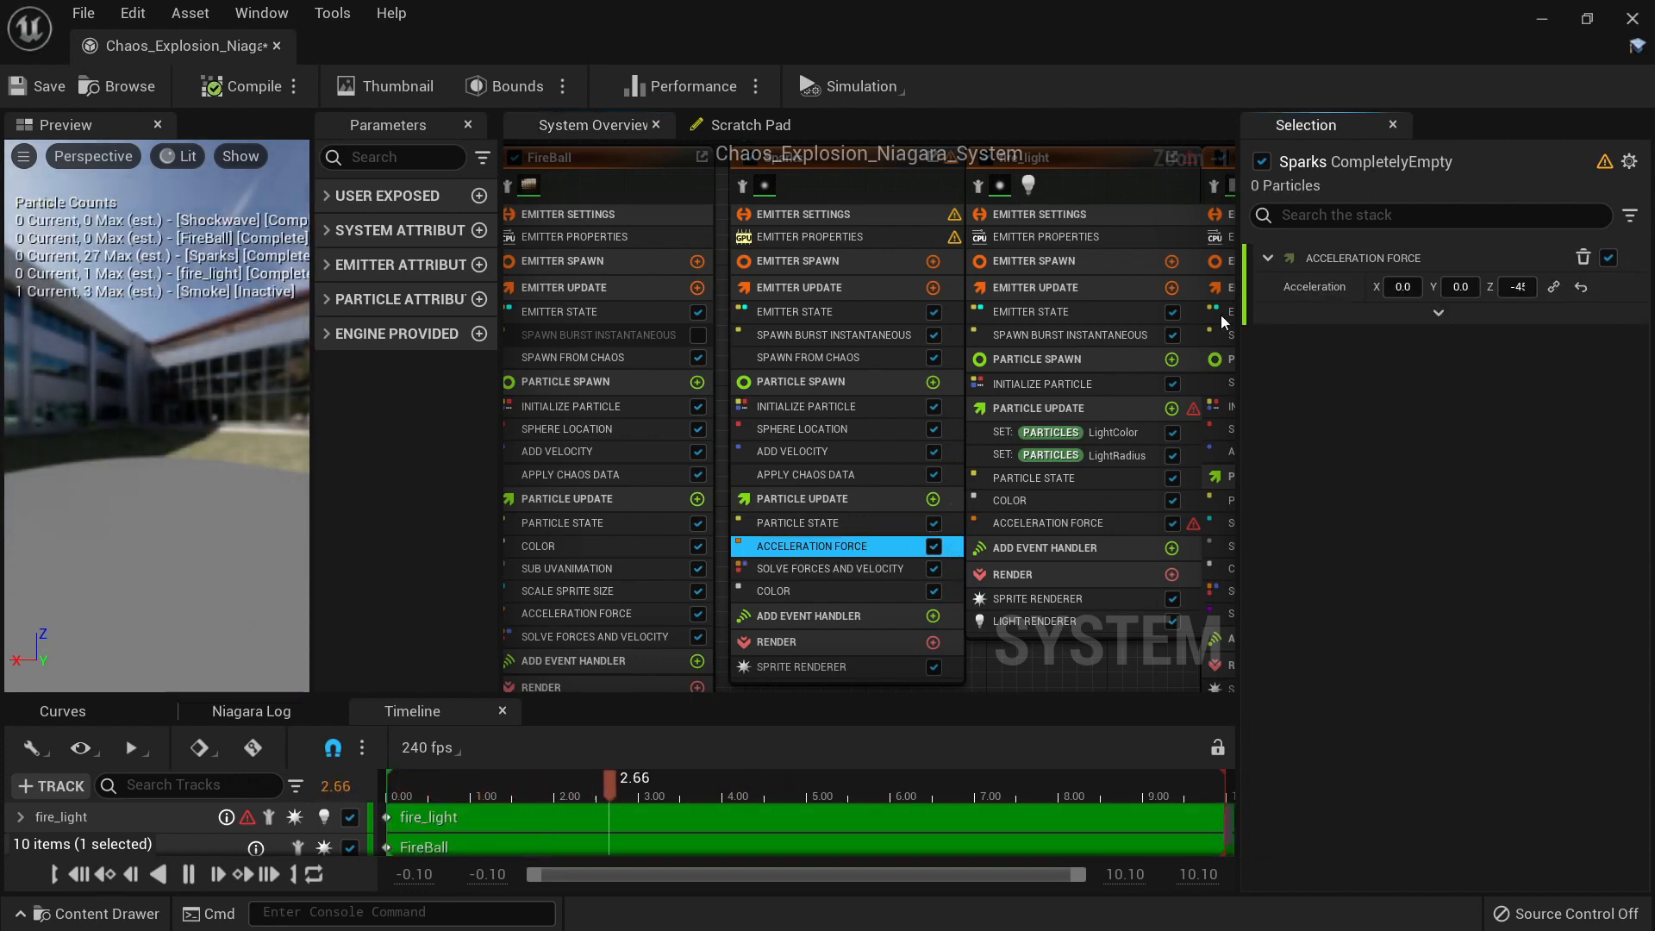
Step: Add a Spawn from Chaos module to the fire_light emitter's Emitter Update group
right_click(1078, 385)
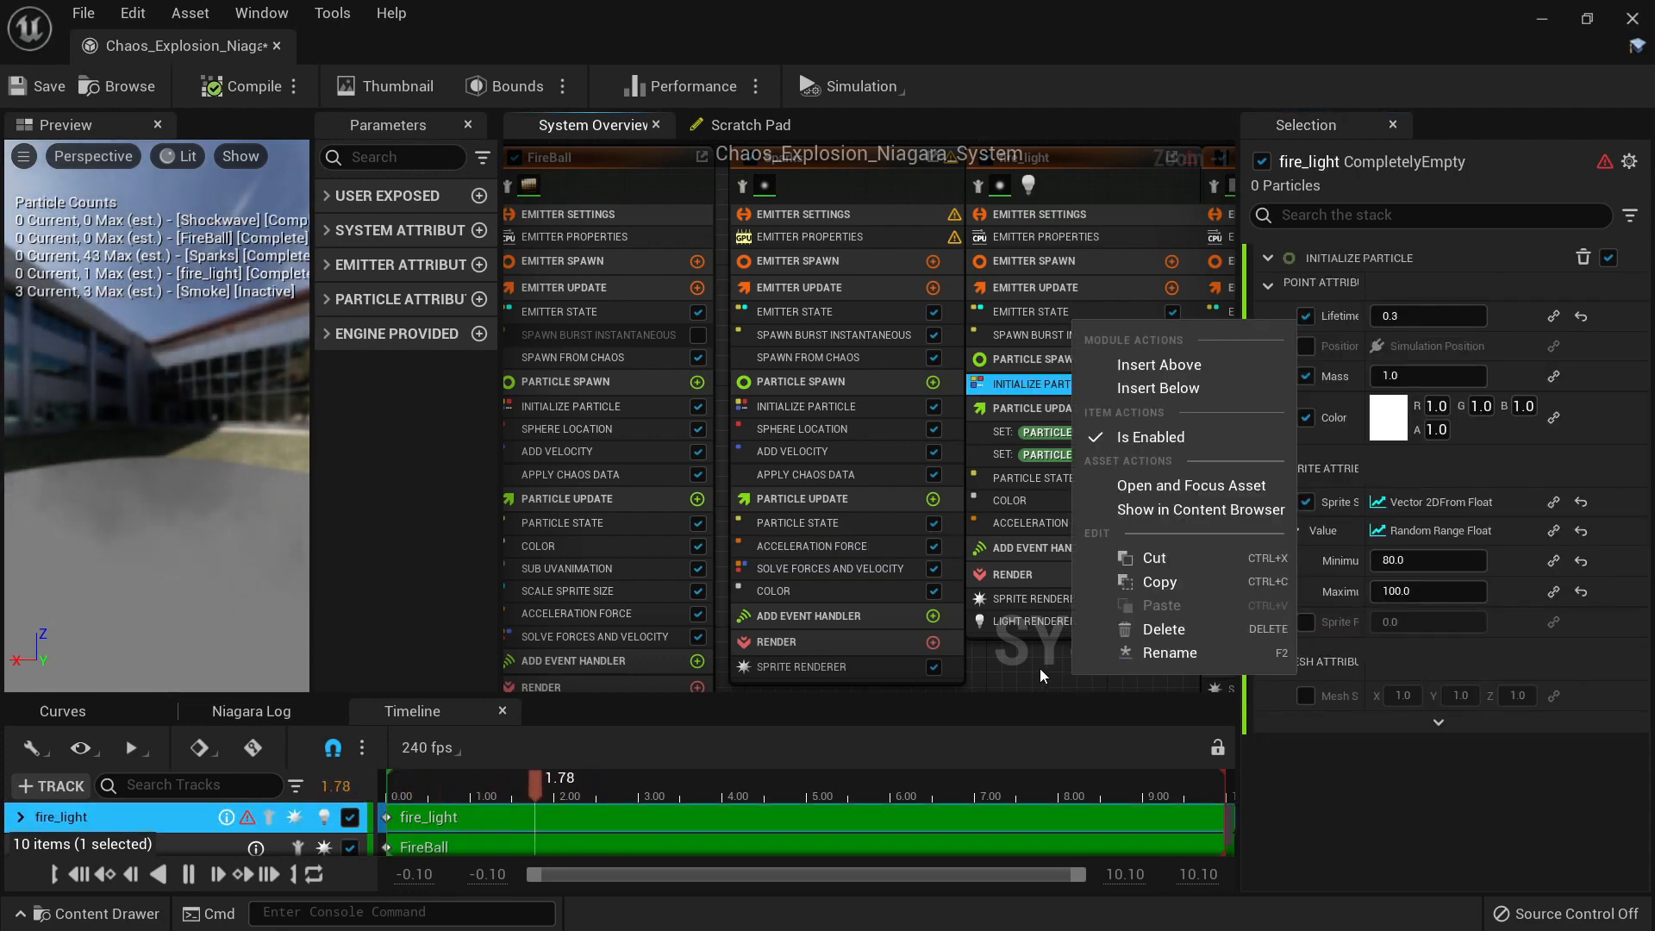
right_click_drag(1040, 671, 807, 610)
scroll(886, 625, "down", 2)
scroll(743, 429, "up", 2)
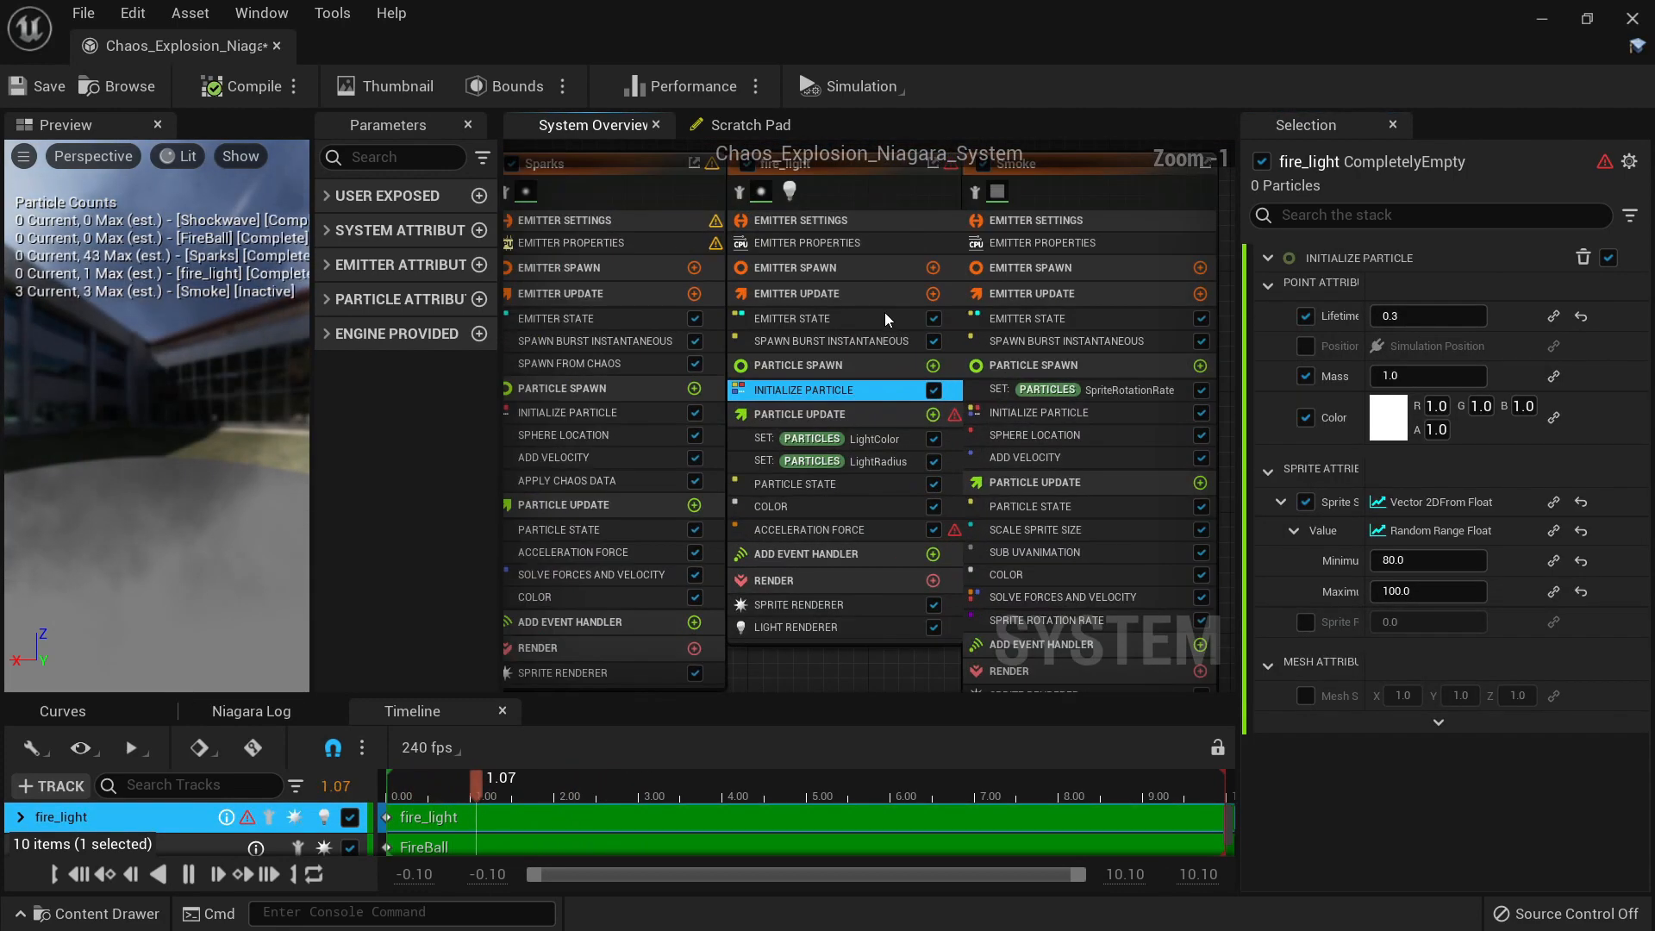
left_click(905, 295)
left_click(933, 293)
type("chaos")
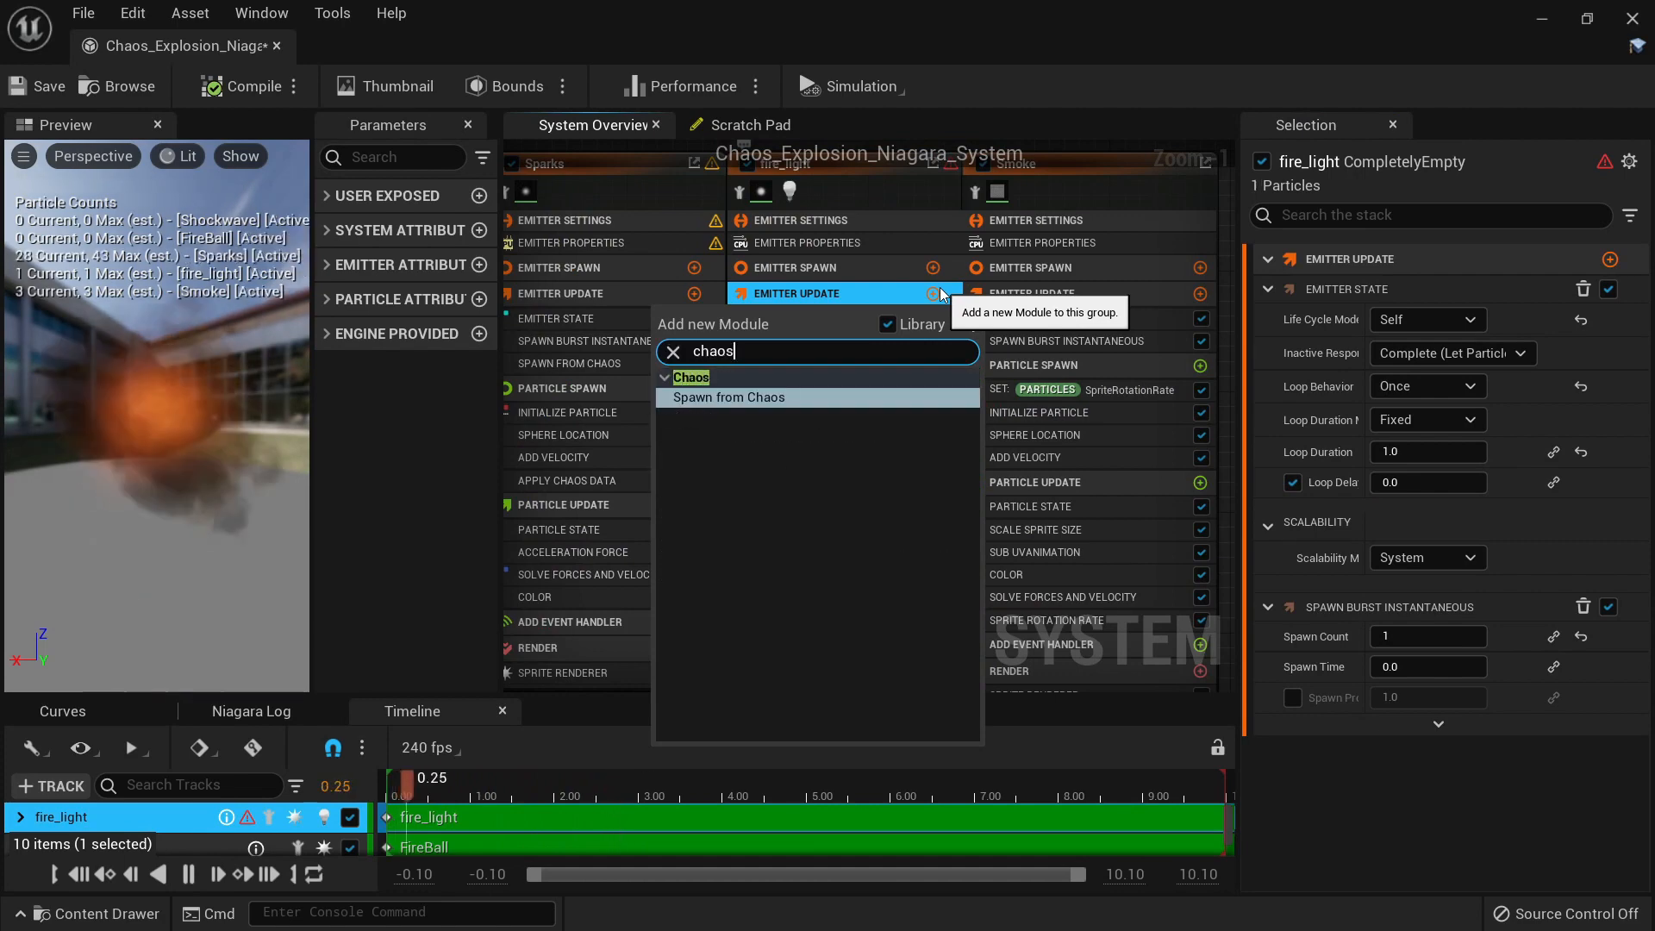
key("Return")
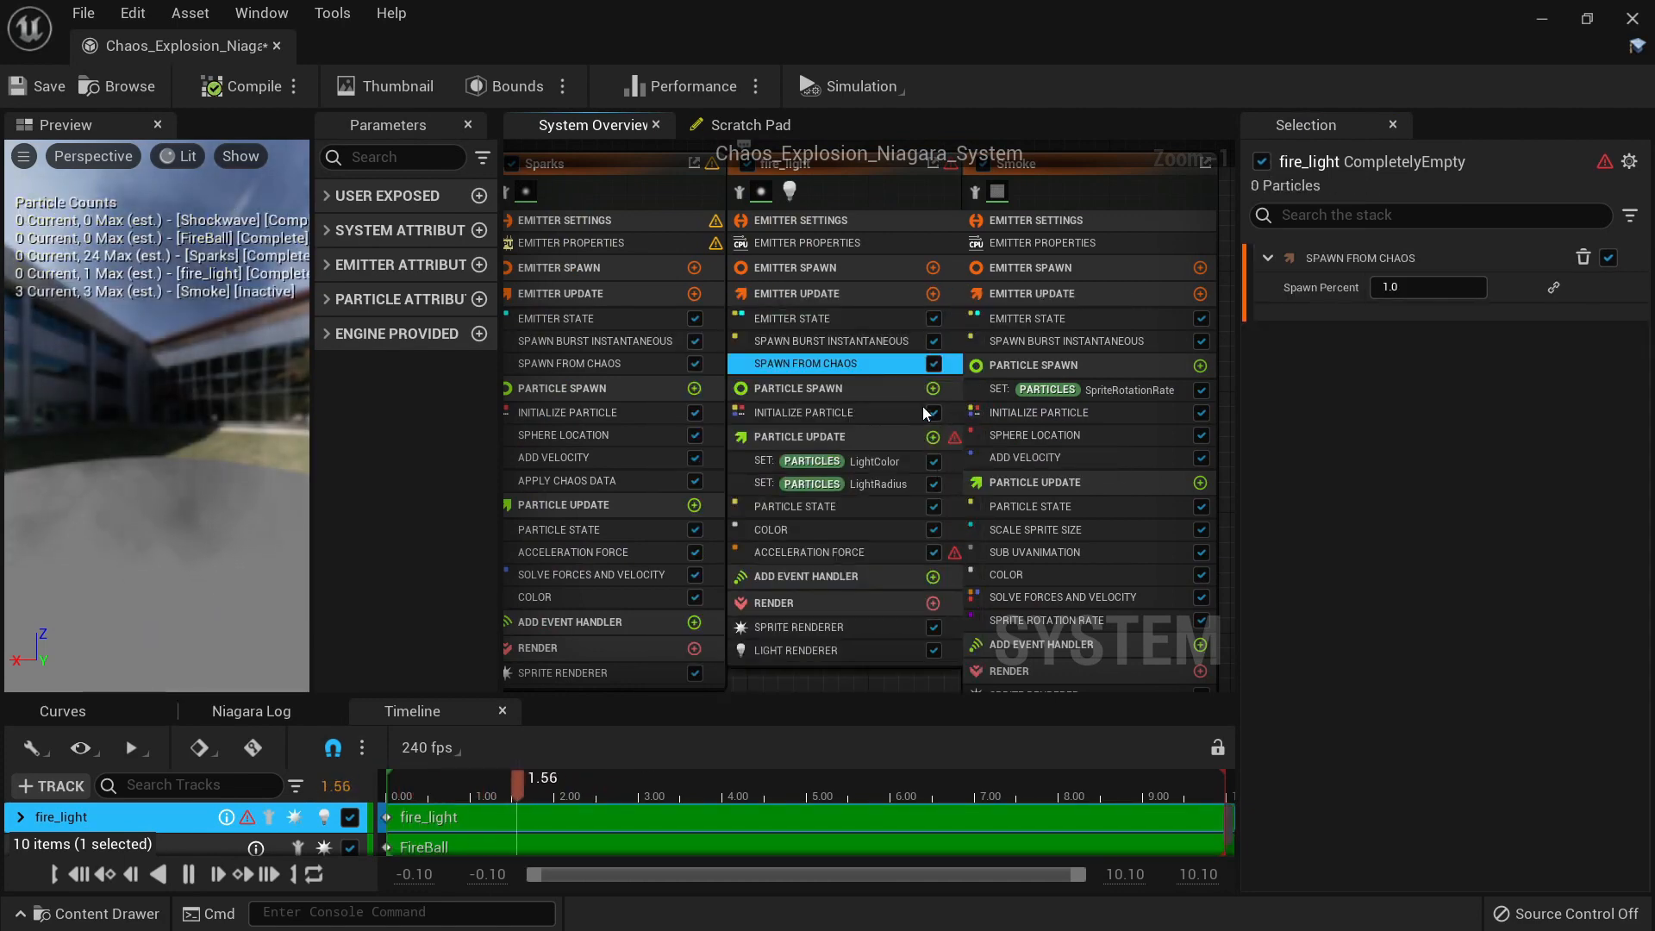
Step: Add Apply Chaos Data to fire_light's Particle Spawn group and disable Spawn Burst Instantaneous in both fire_light and Sparks
left_click(933, 388)
type("chaos")
key("Return")
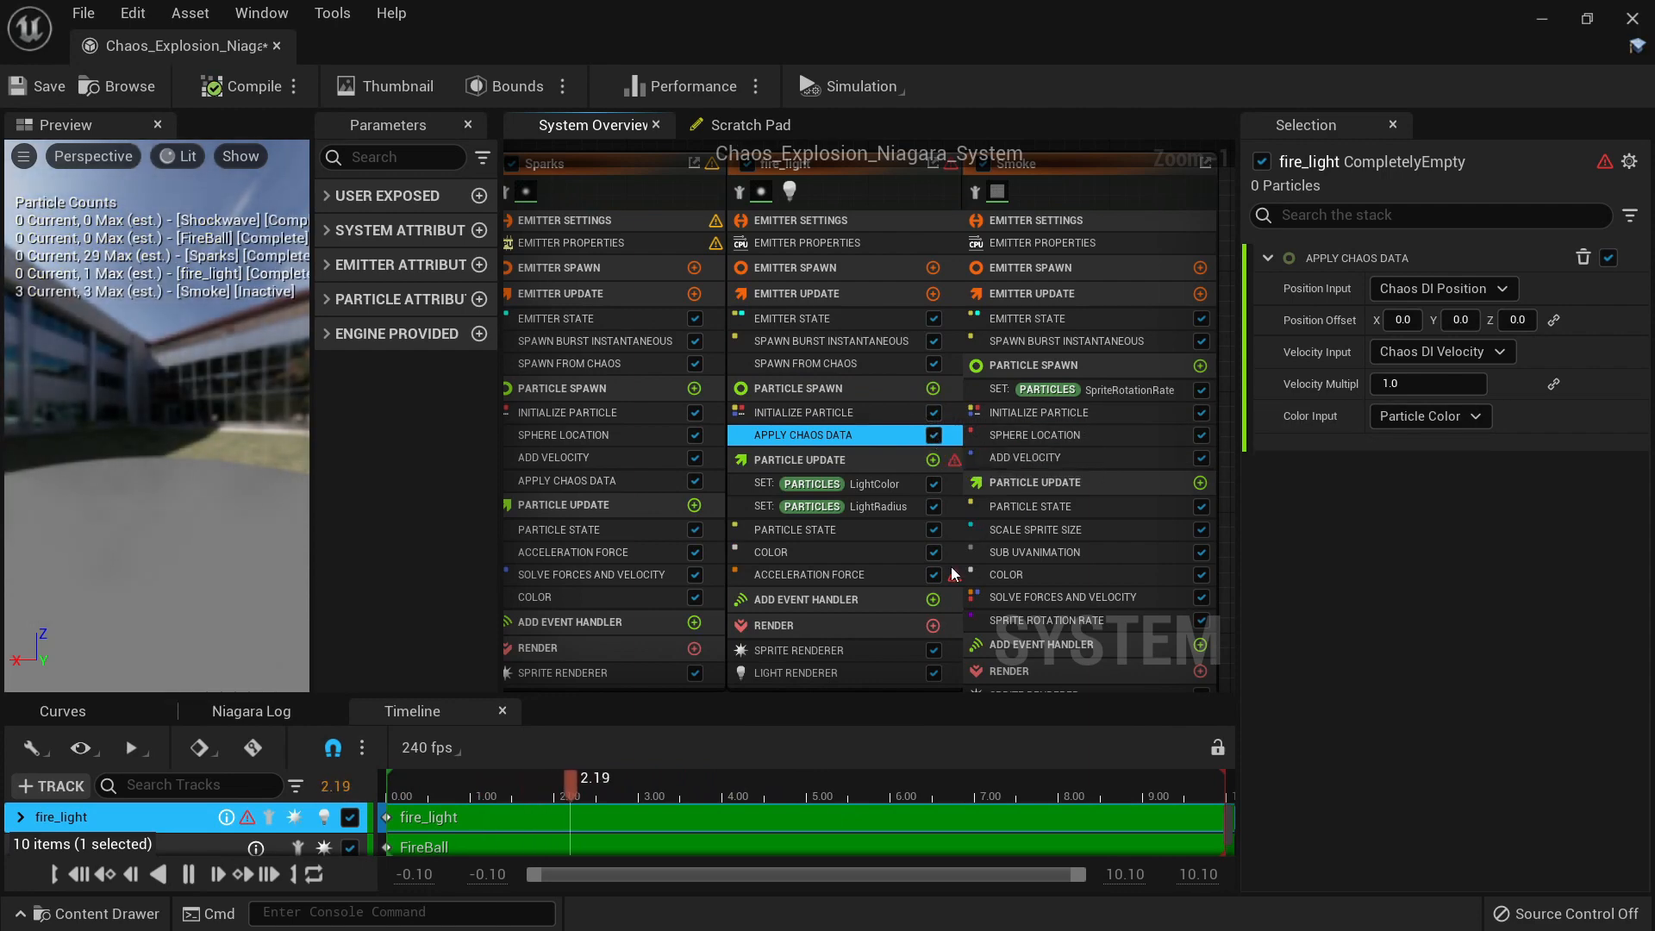
left_click(935, 341)
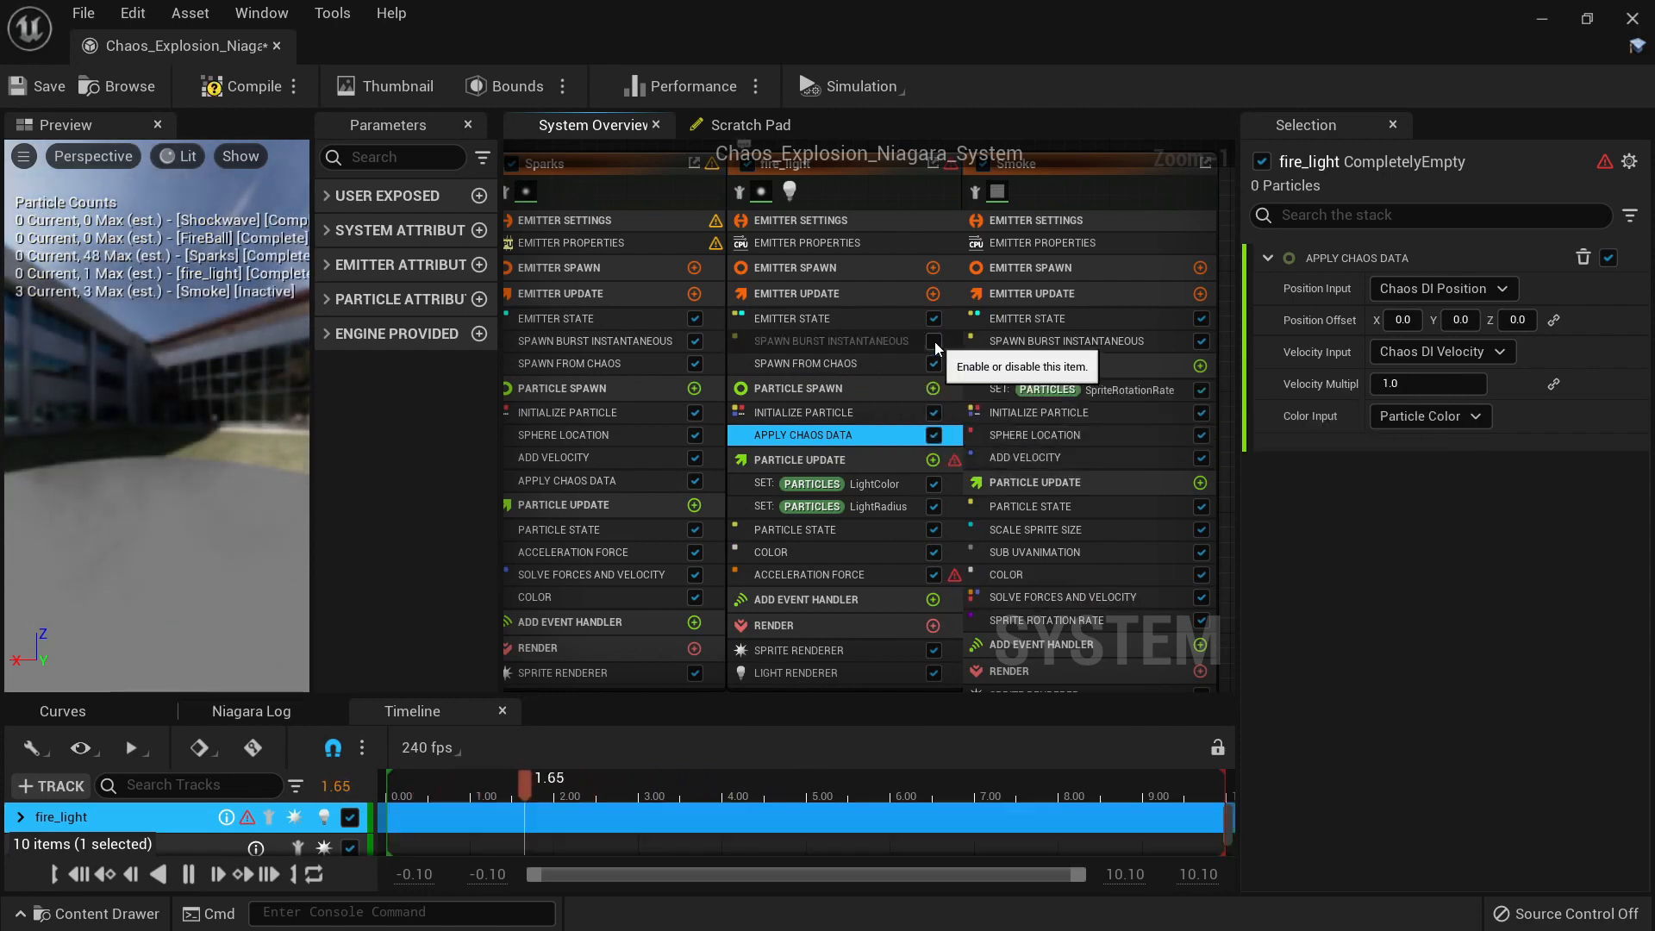
left_click(695, 341)
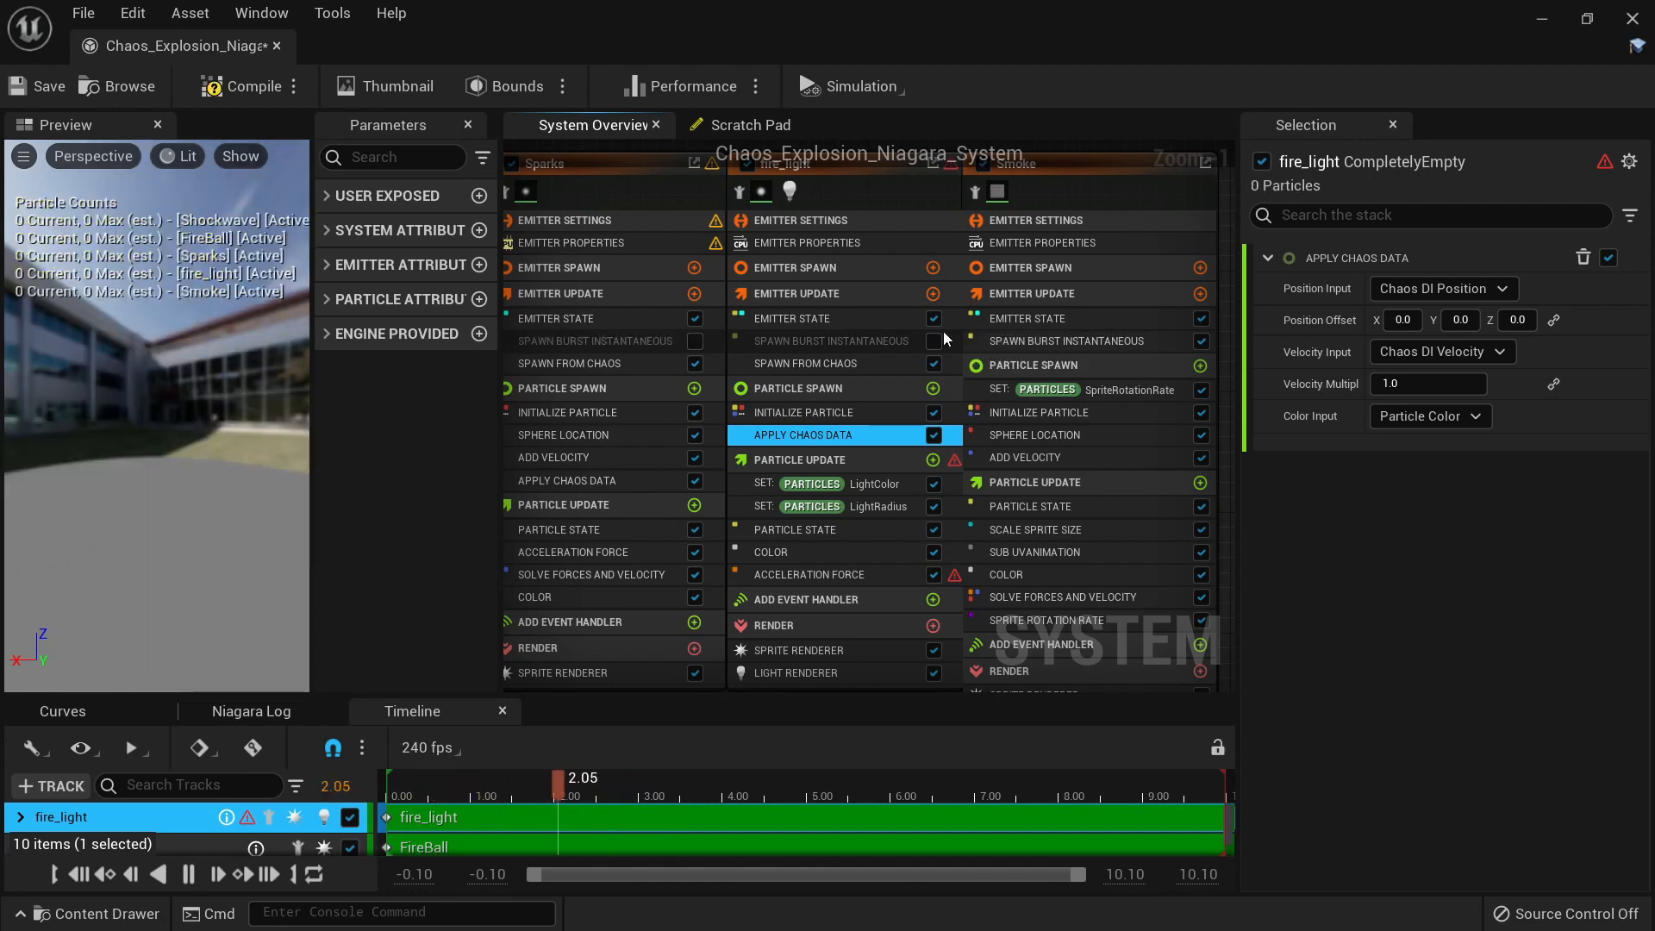
Step: Fix fire_light's Acceleration Force dependency issue by adding the missing Solve Forces and Velocity module
right_click_drag(1208, 391, 1224, 339)
scroll(1224, 338, "down", 3)
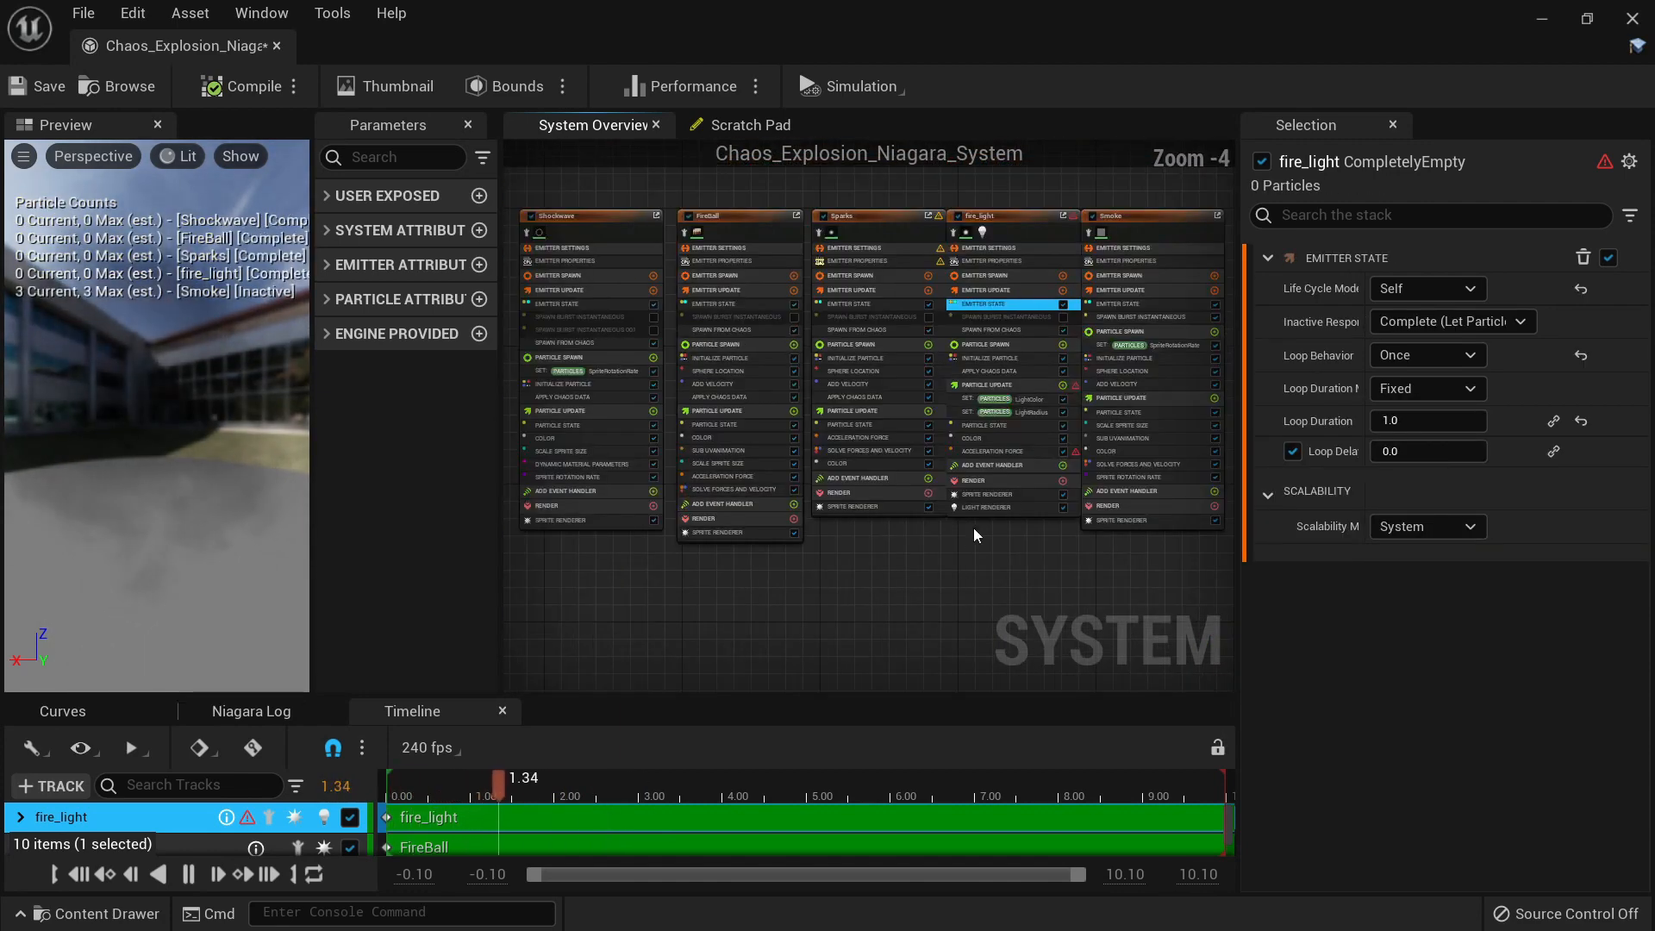
right_click_drag(974, 528, 942, 525)
scroll(724, 341, "up", 2)
scroll(707, 314, "down", 1)
right_click_drag(1024, 618, 867, 589)
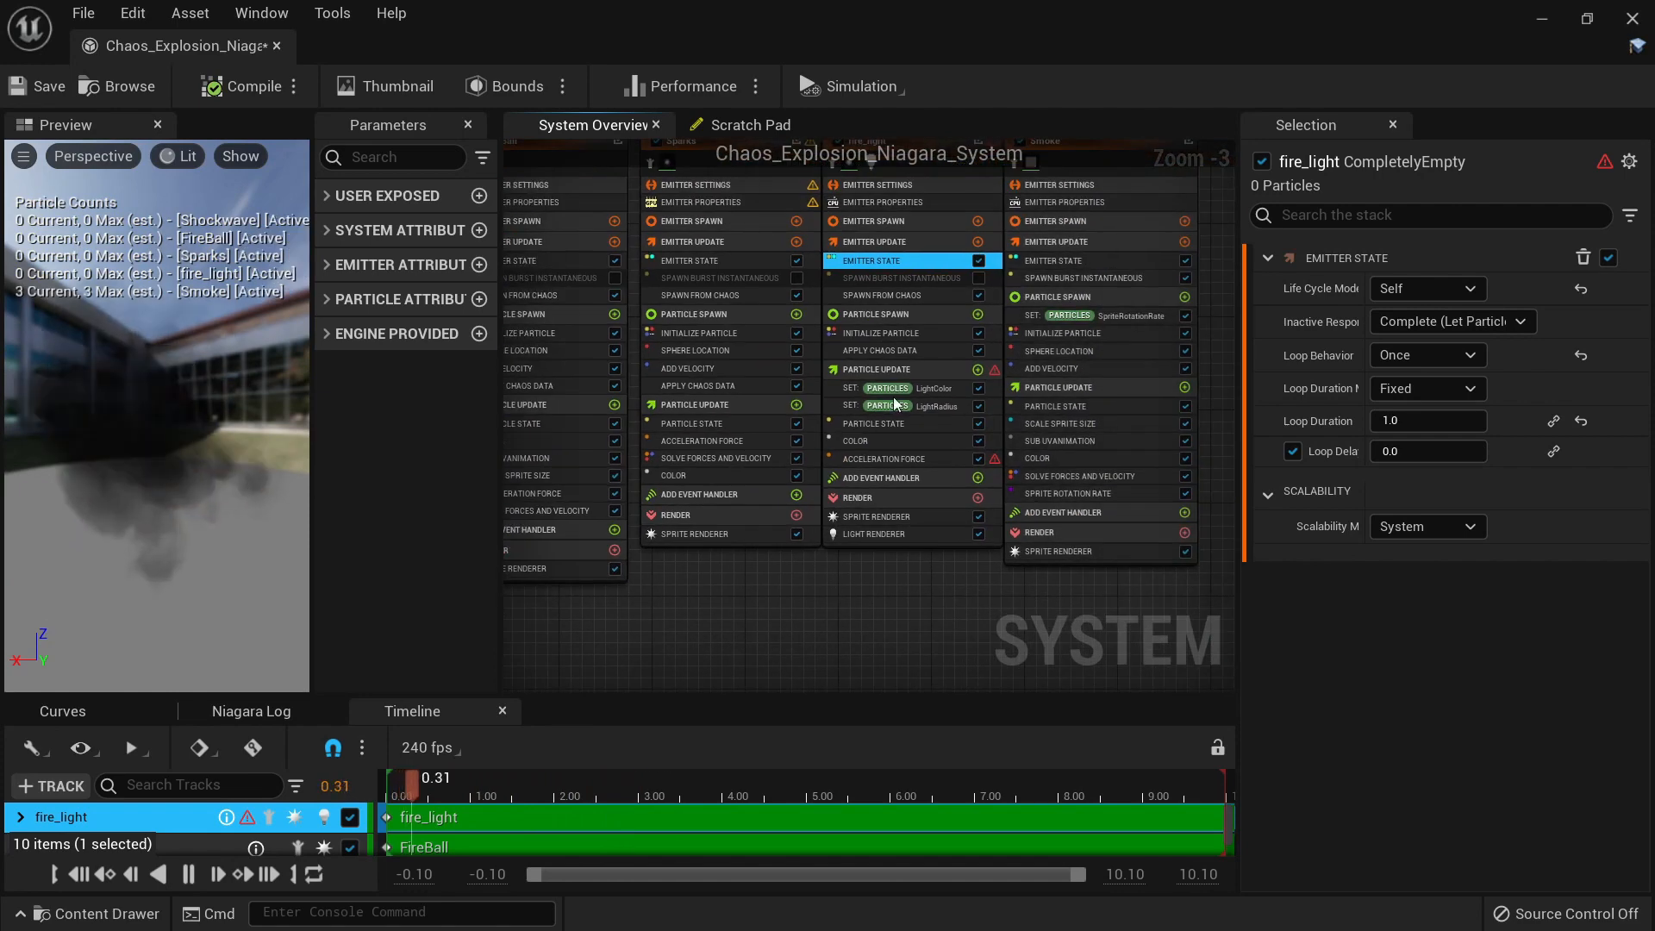
scroll(903, 344, "up", 2)
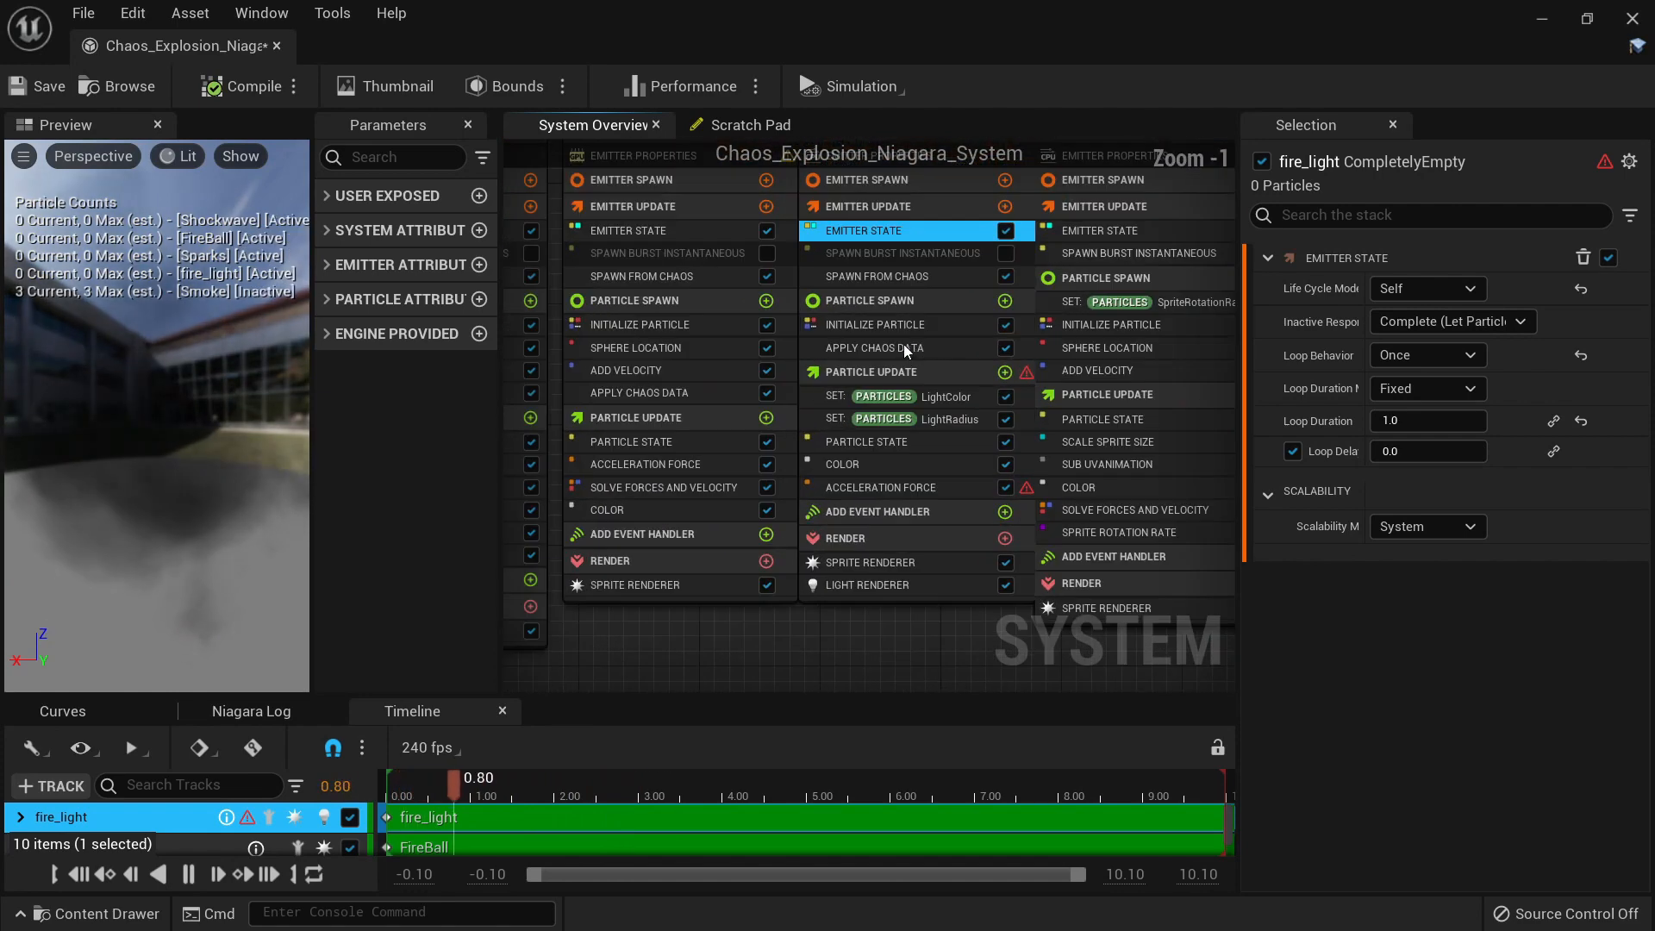
left_click(917, 488)
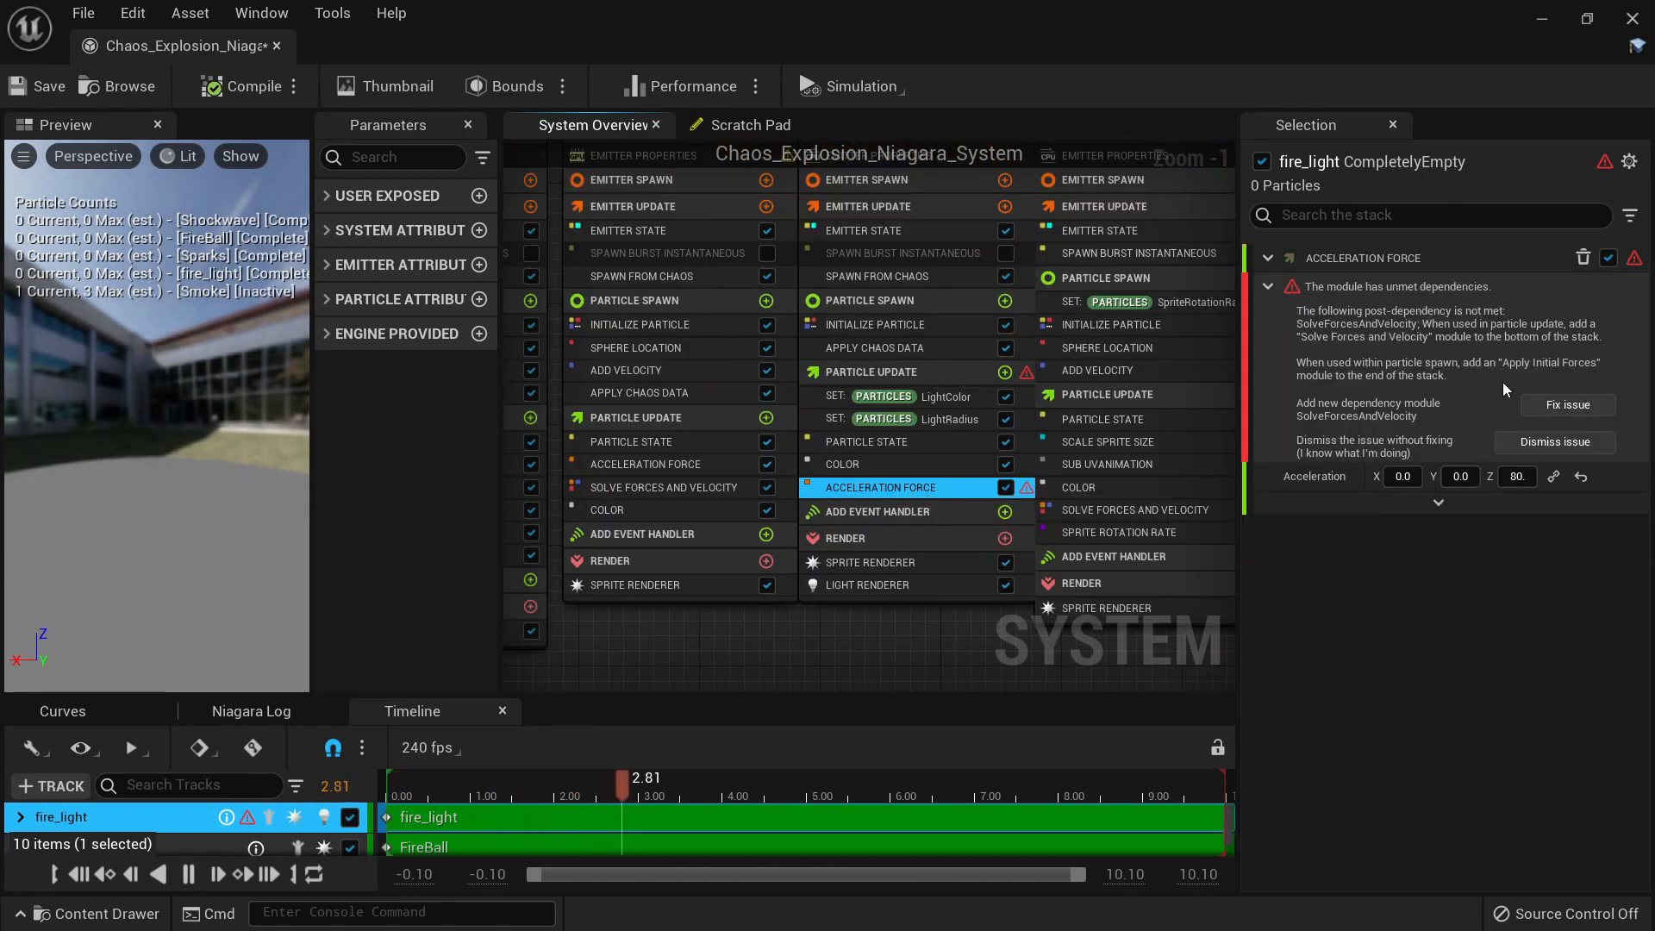
left_click(1574, 410)
Step: Add Spawn from Chaos to the Smoke emitter's Emitter Update group and disable its Spawn Burst Instantaneous module
right_click_drag(966, 641, 648, 633)
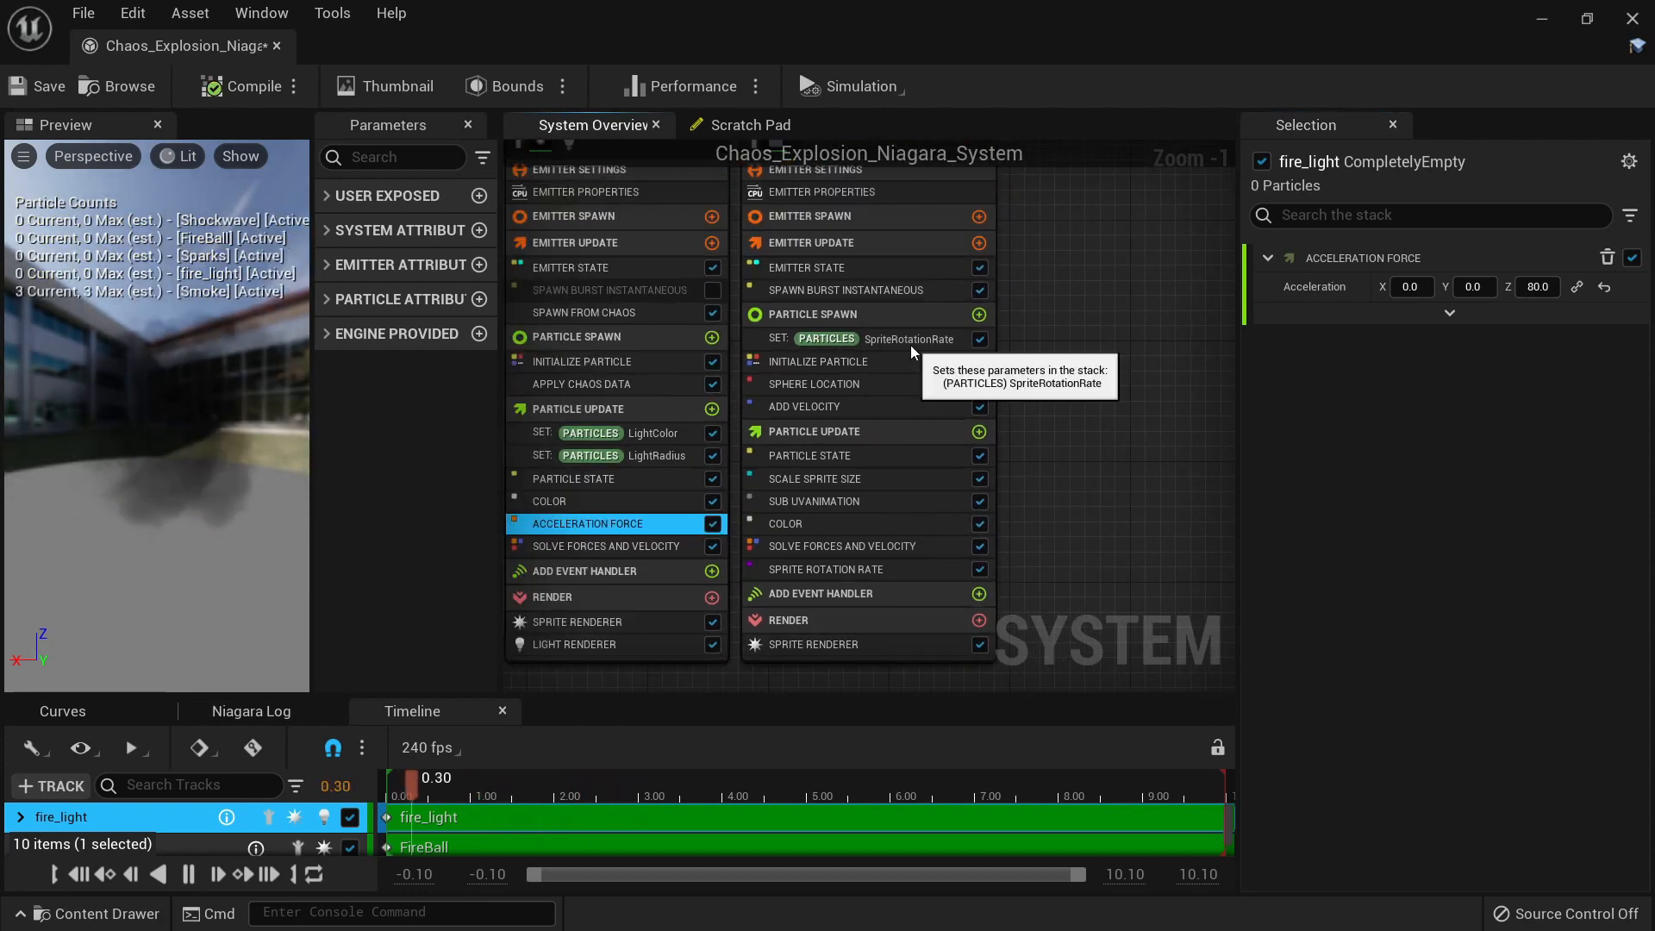
left_click(910, 344)
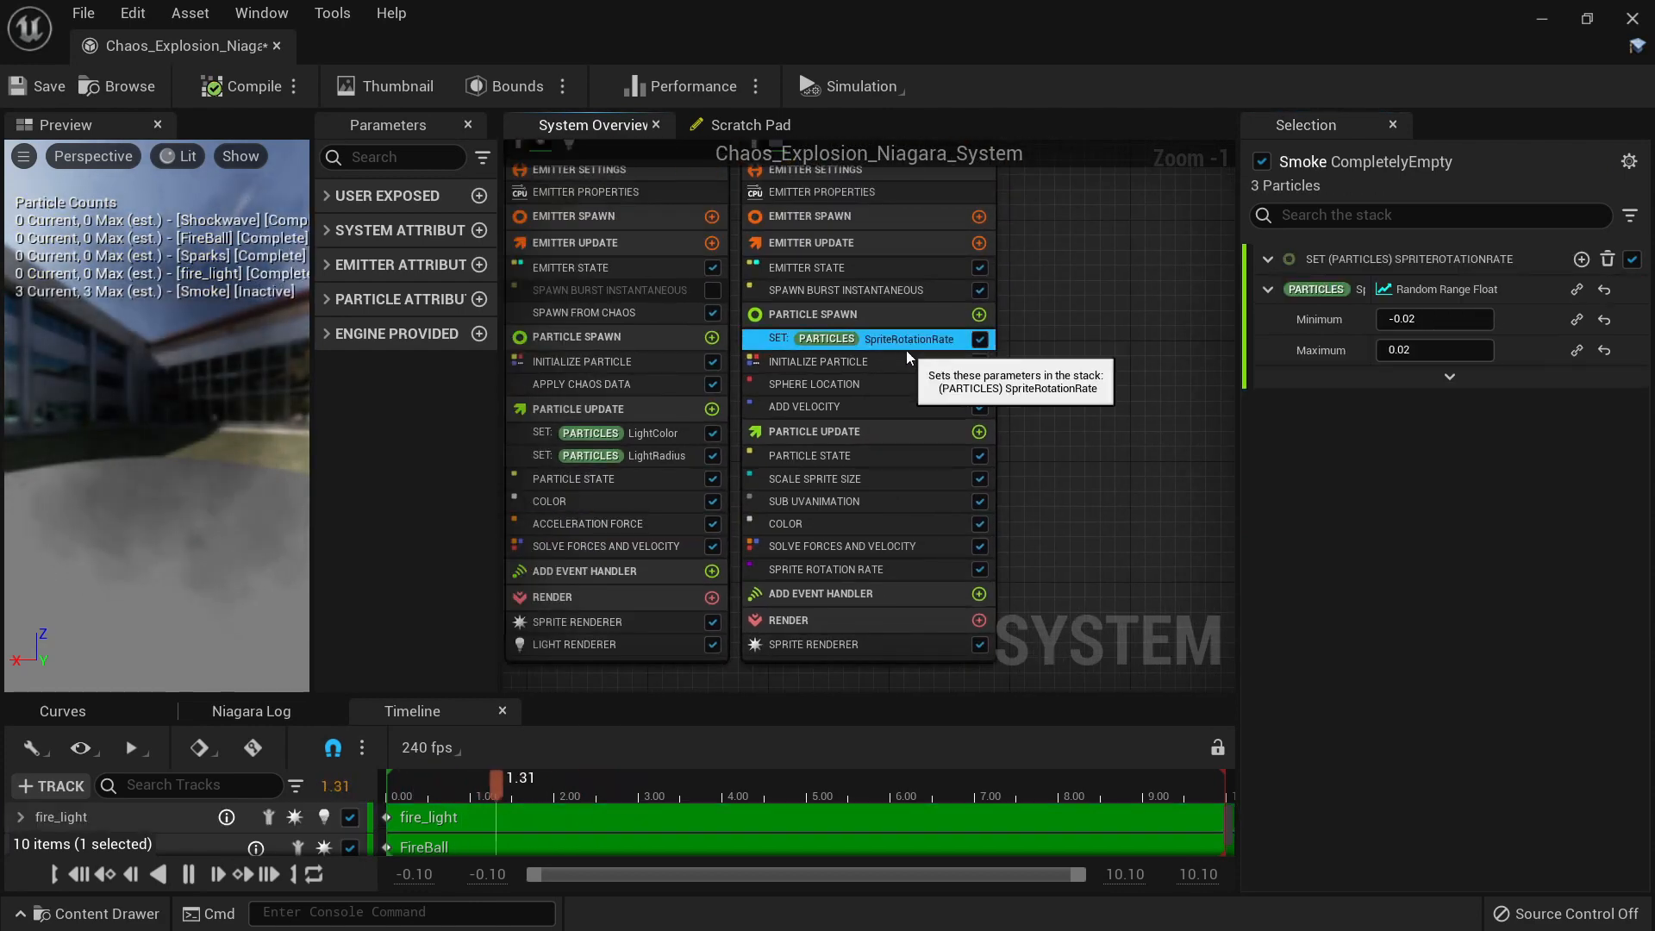
left_click(979, 243)
type("chaos")
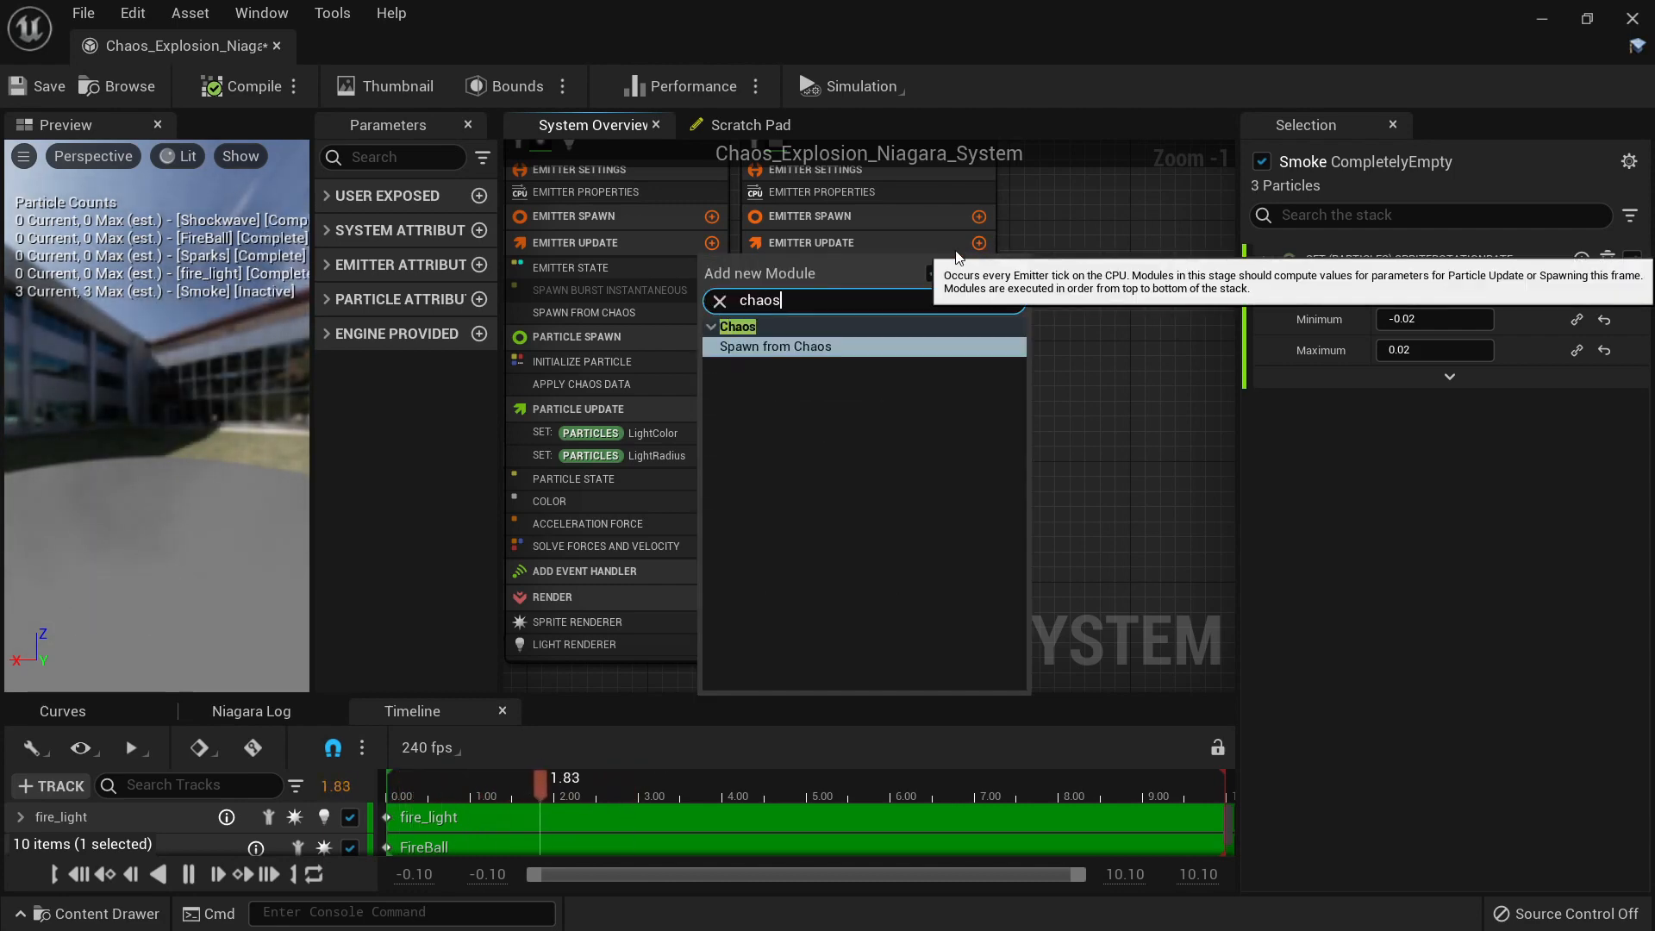
key("Return")
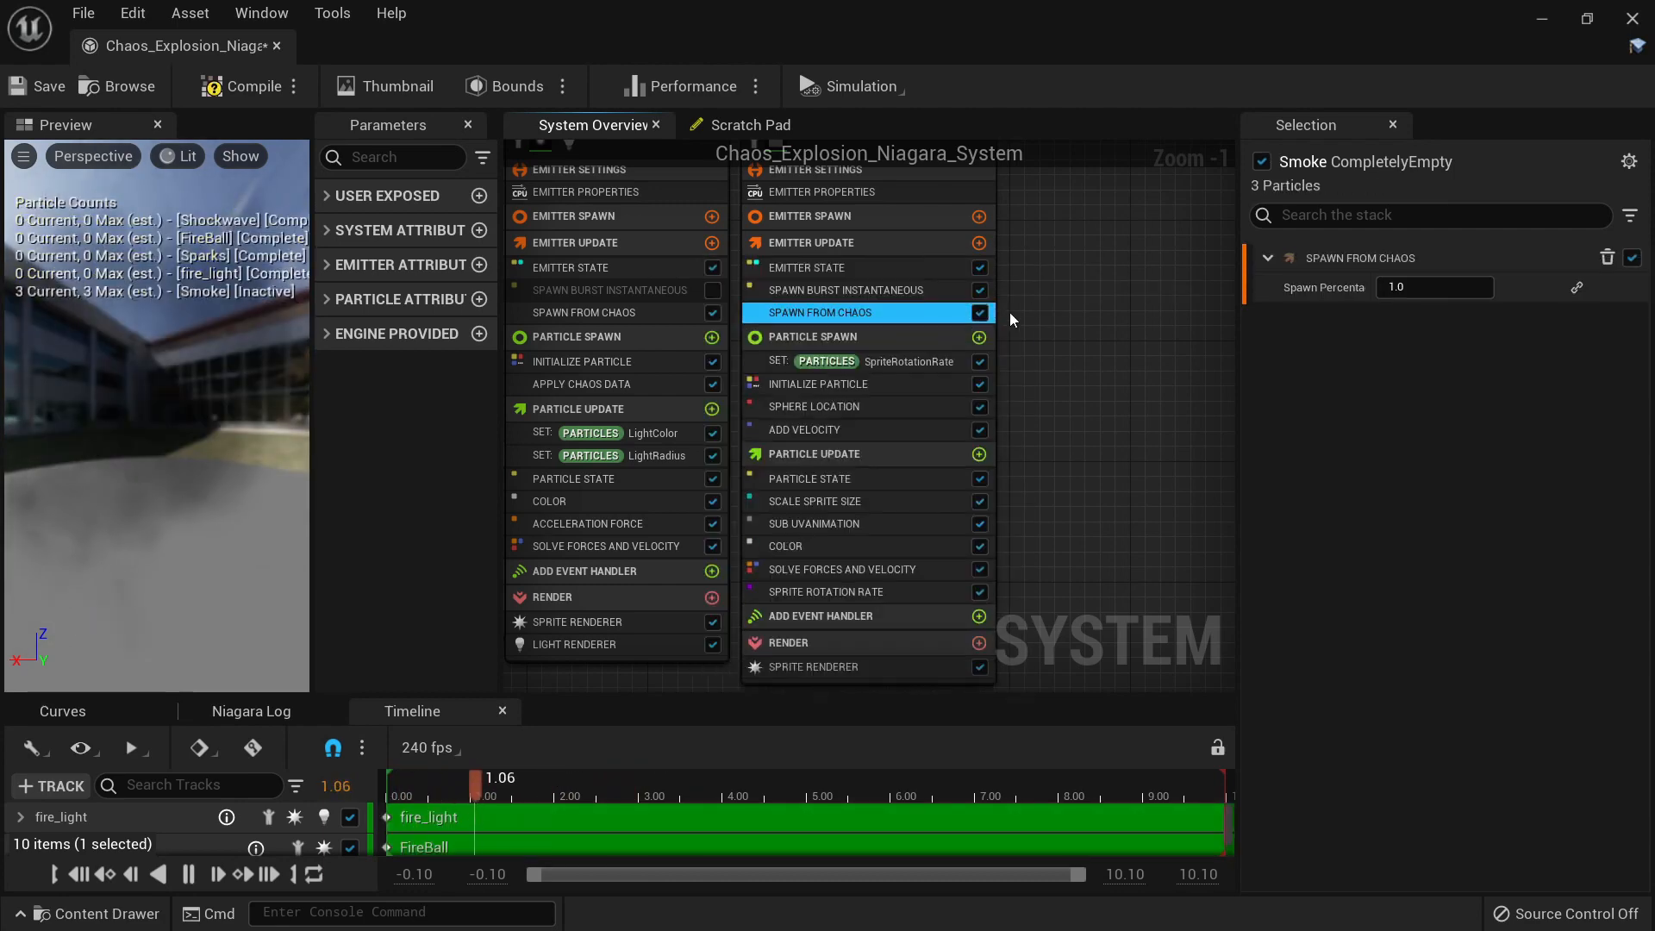
left_click(980, 290)
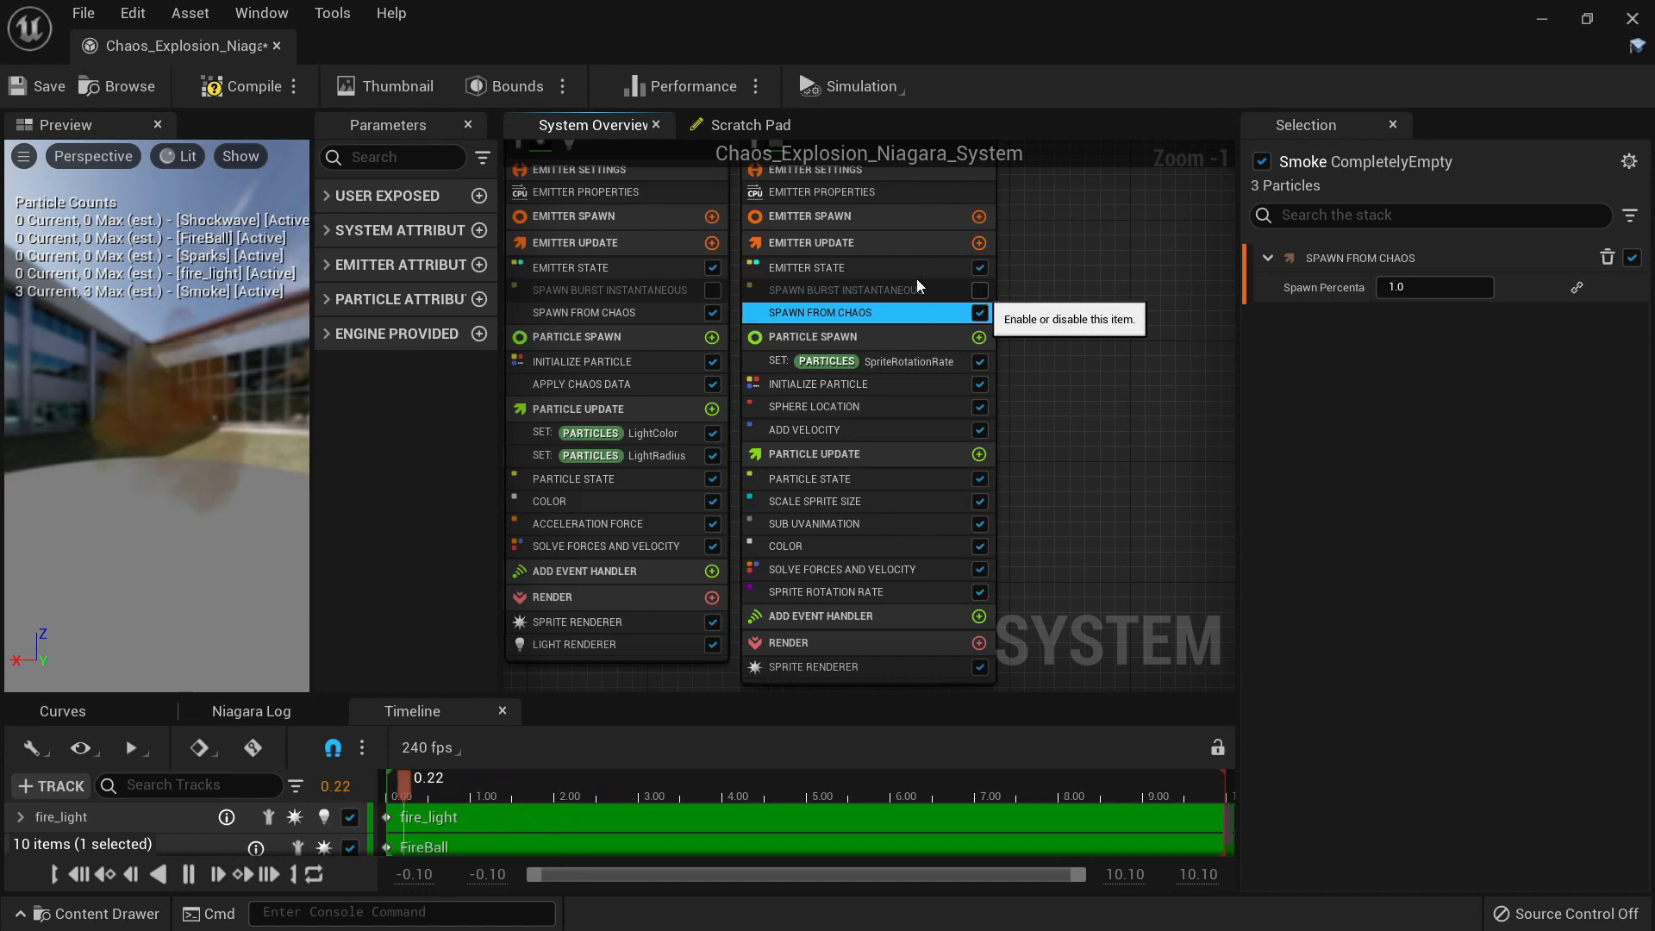
Step: Add an Apply Chaos Data module to the Smoke emitter's Particle Spawn group
right_click_drag(1108, 366, 1113, 305)
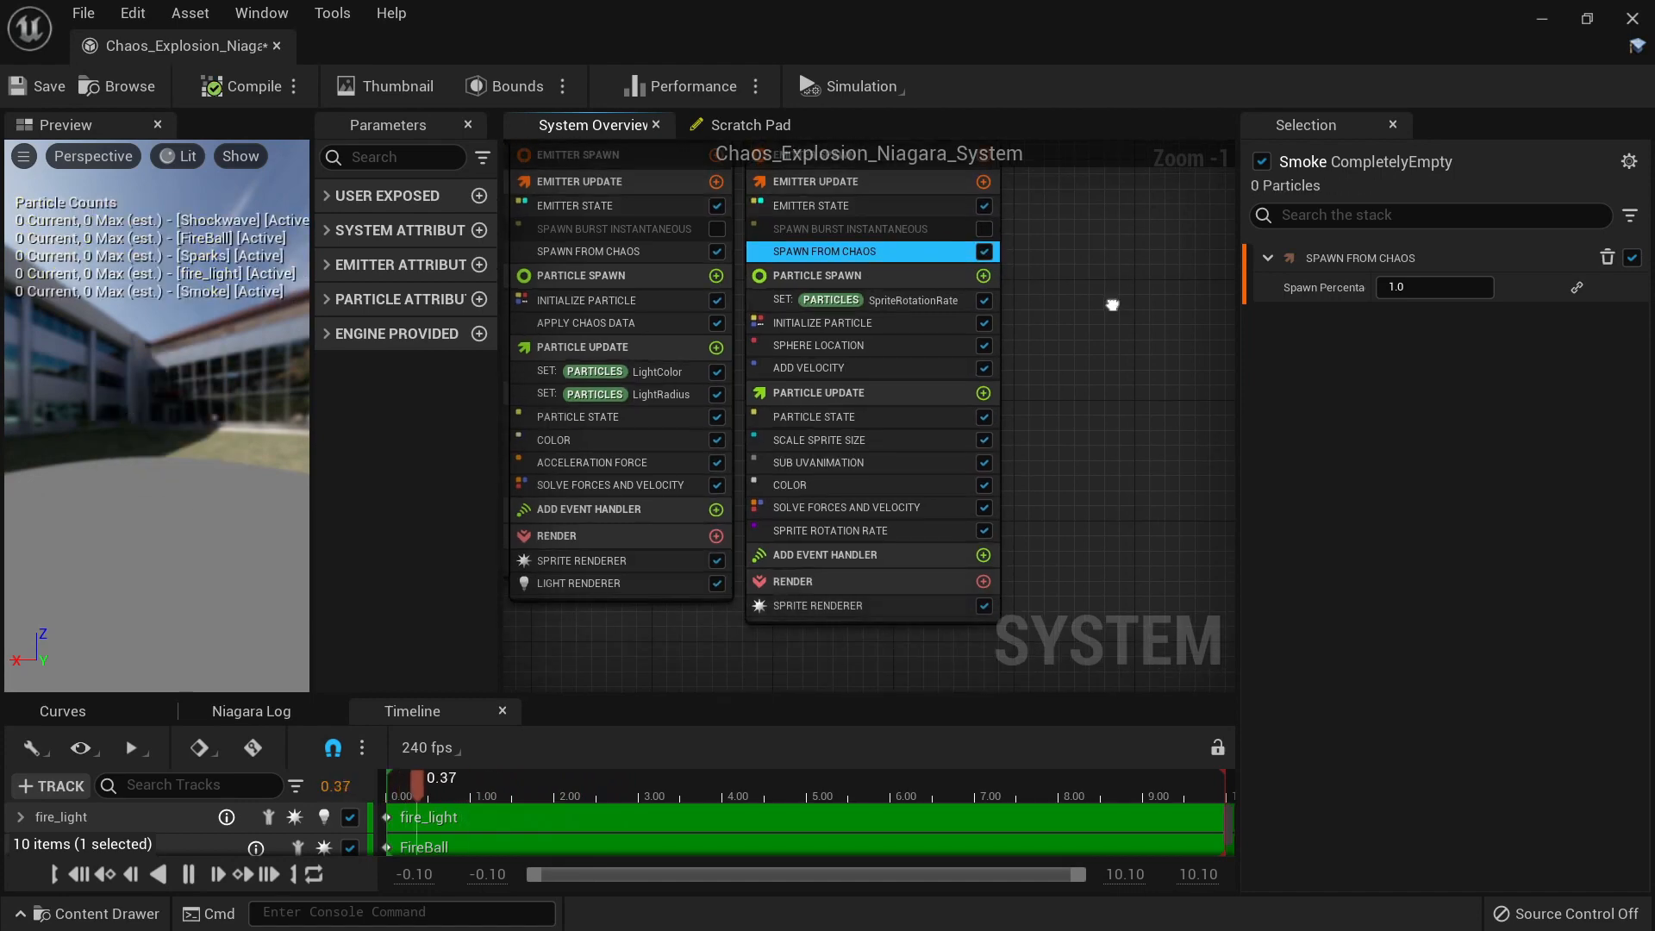
left_click(983, 275)
type("chaos")
key("Return")
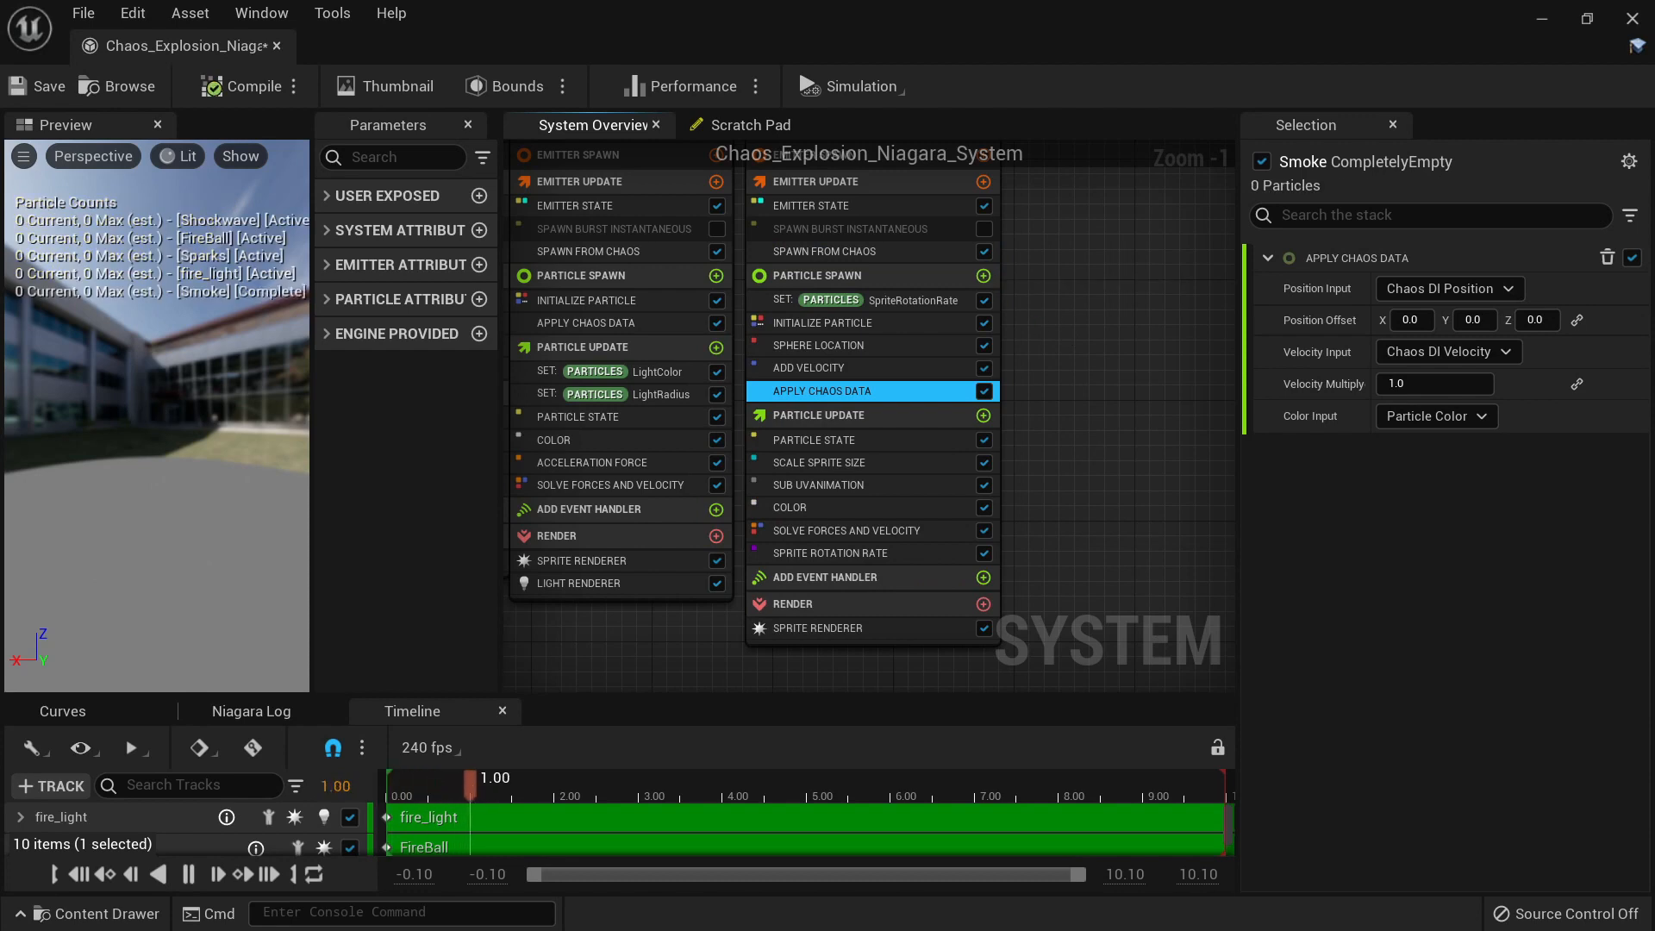
Step: Save the Niagara system and dock its editor in the main window beside the Content Browser
right_click_drag(1067, 338, 1112, 373)
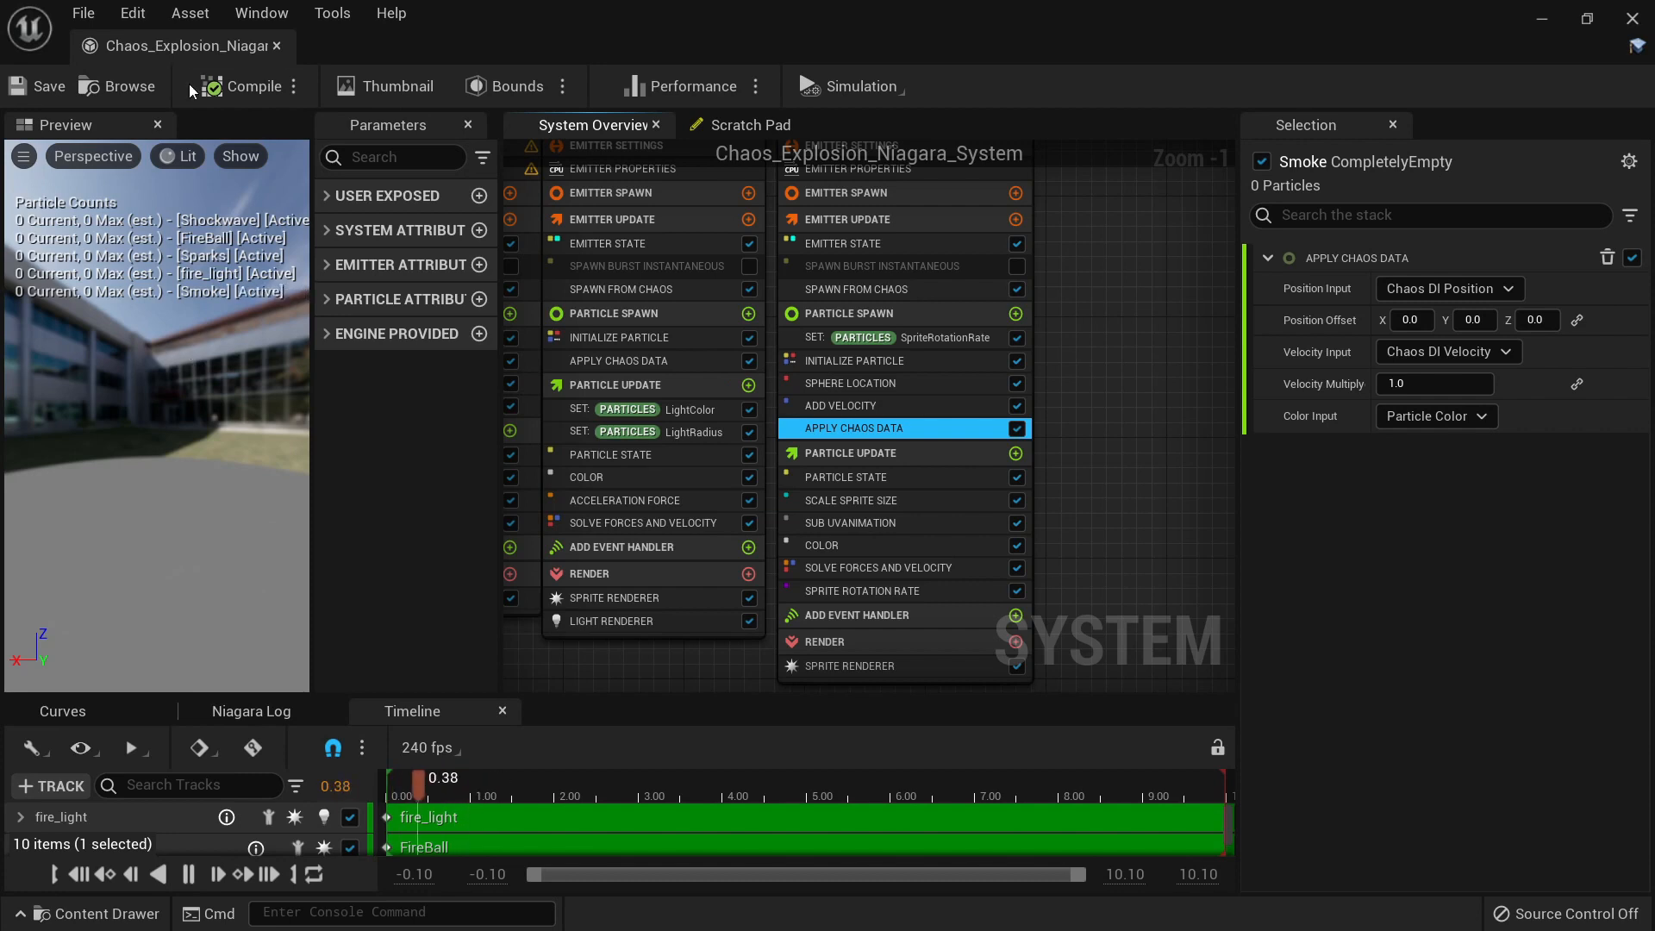
left_click_drag(186, 45, 620, 45)
left_click(448, 39)
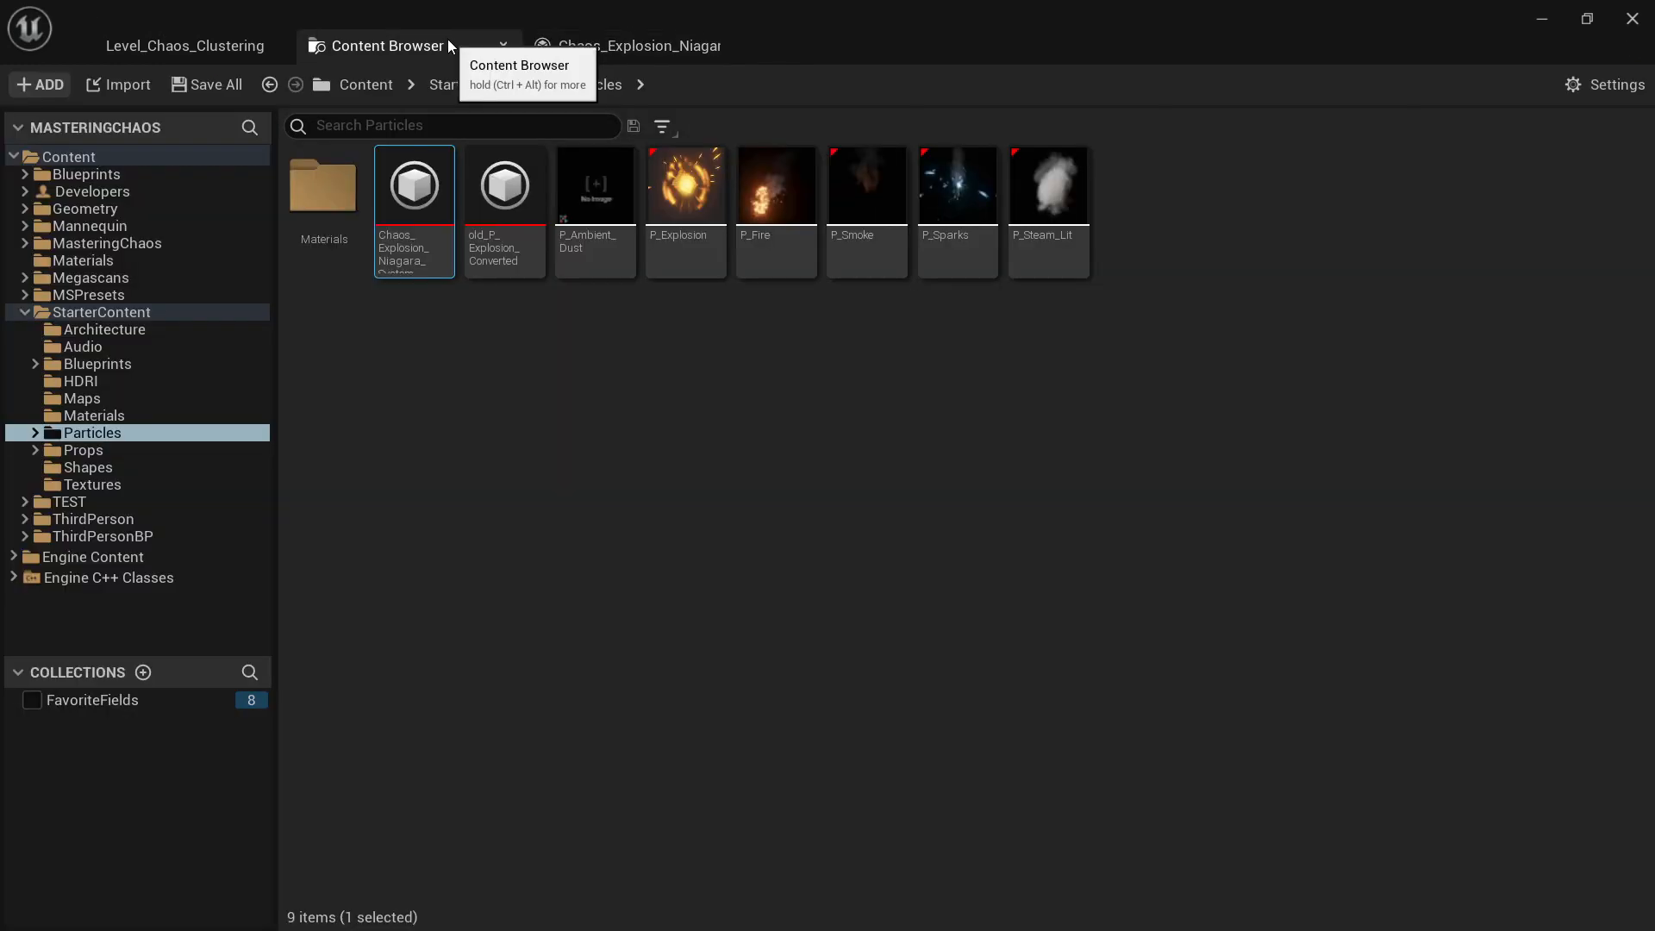
left_click(651, 52)
Step: Review the module stacks of all five emitters from Shockwave to Smoke for their Chaos spawn and data modules
right_click_drag(1123, 240, 1131, 289)
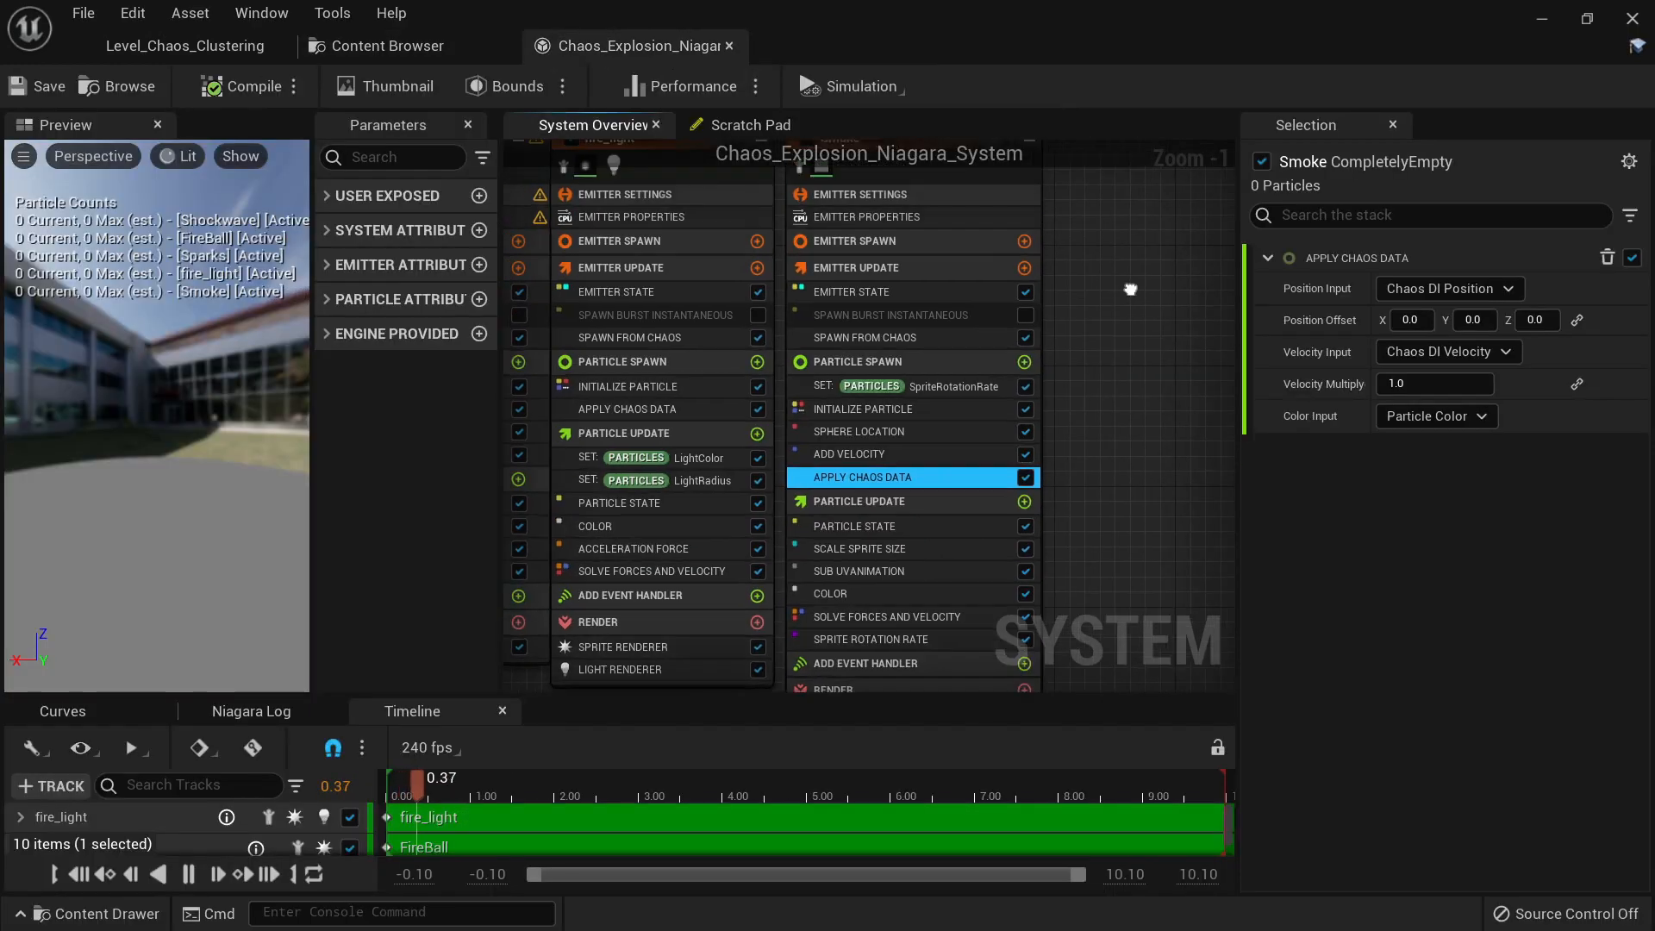
scroll(1130, 288, "down", 4)
scroll(759, 276, "up", 4)
scroll(909, 296, "up", 1)
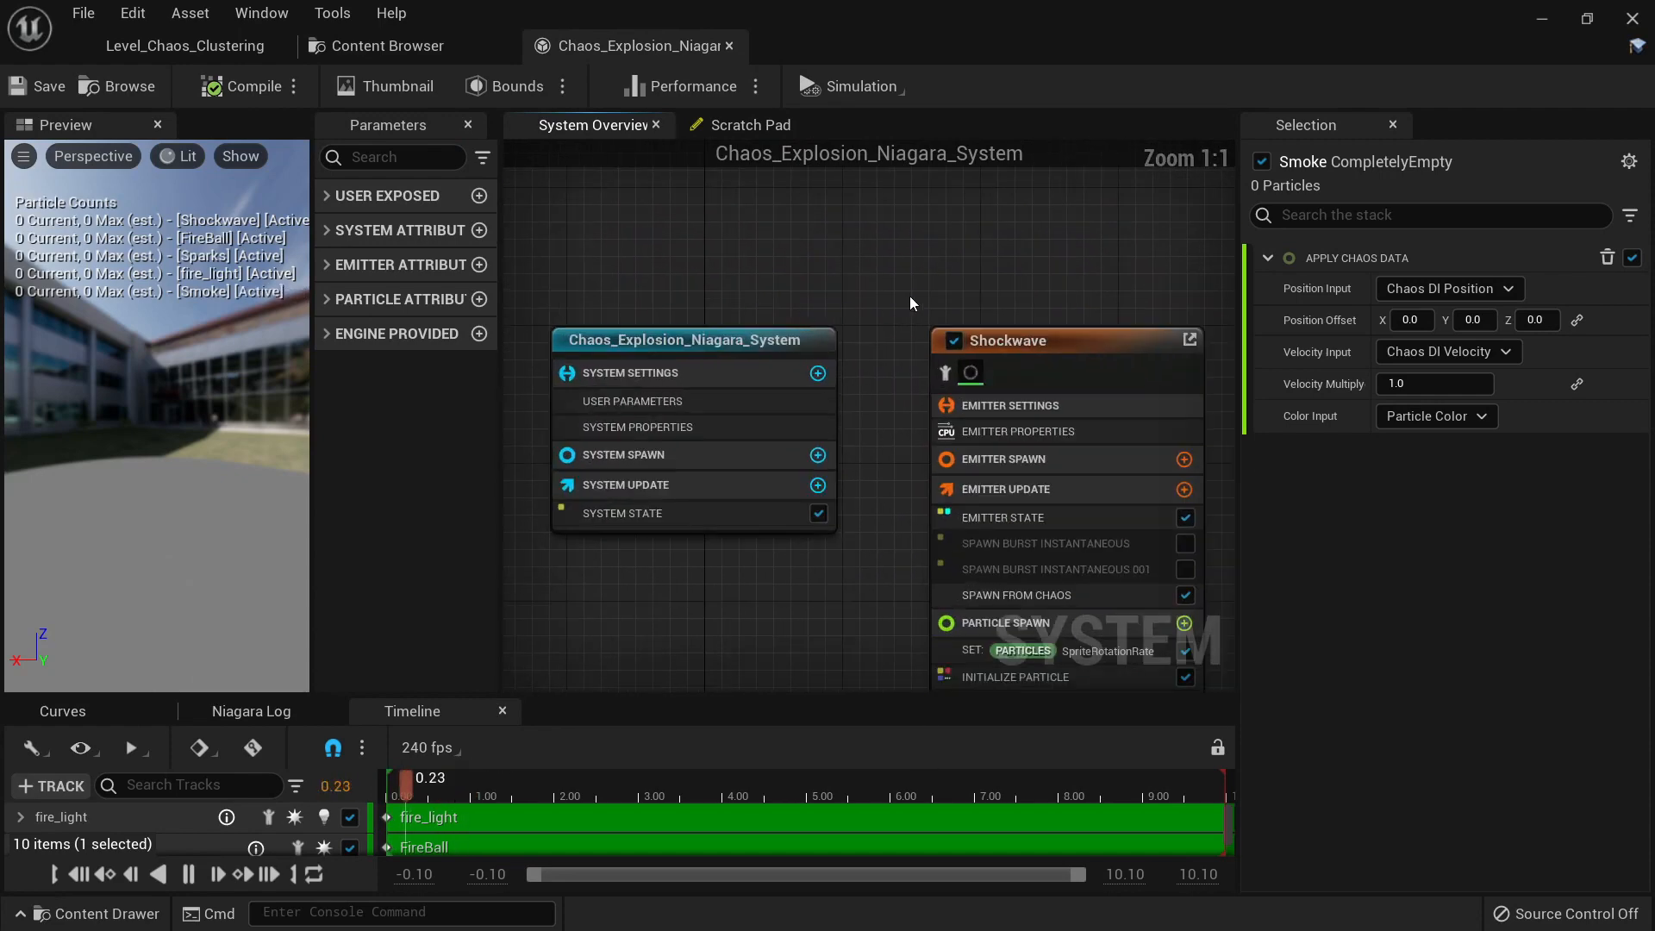
scroll(911, 303, "down", 3)
right_click_drag(911, 303, 750, 257)
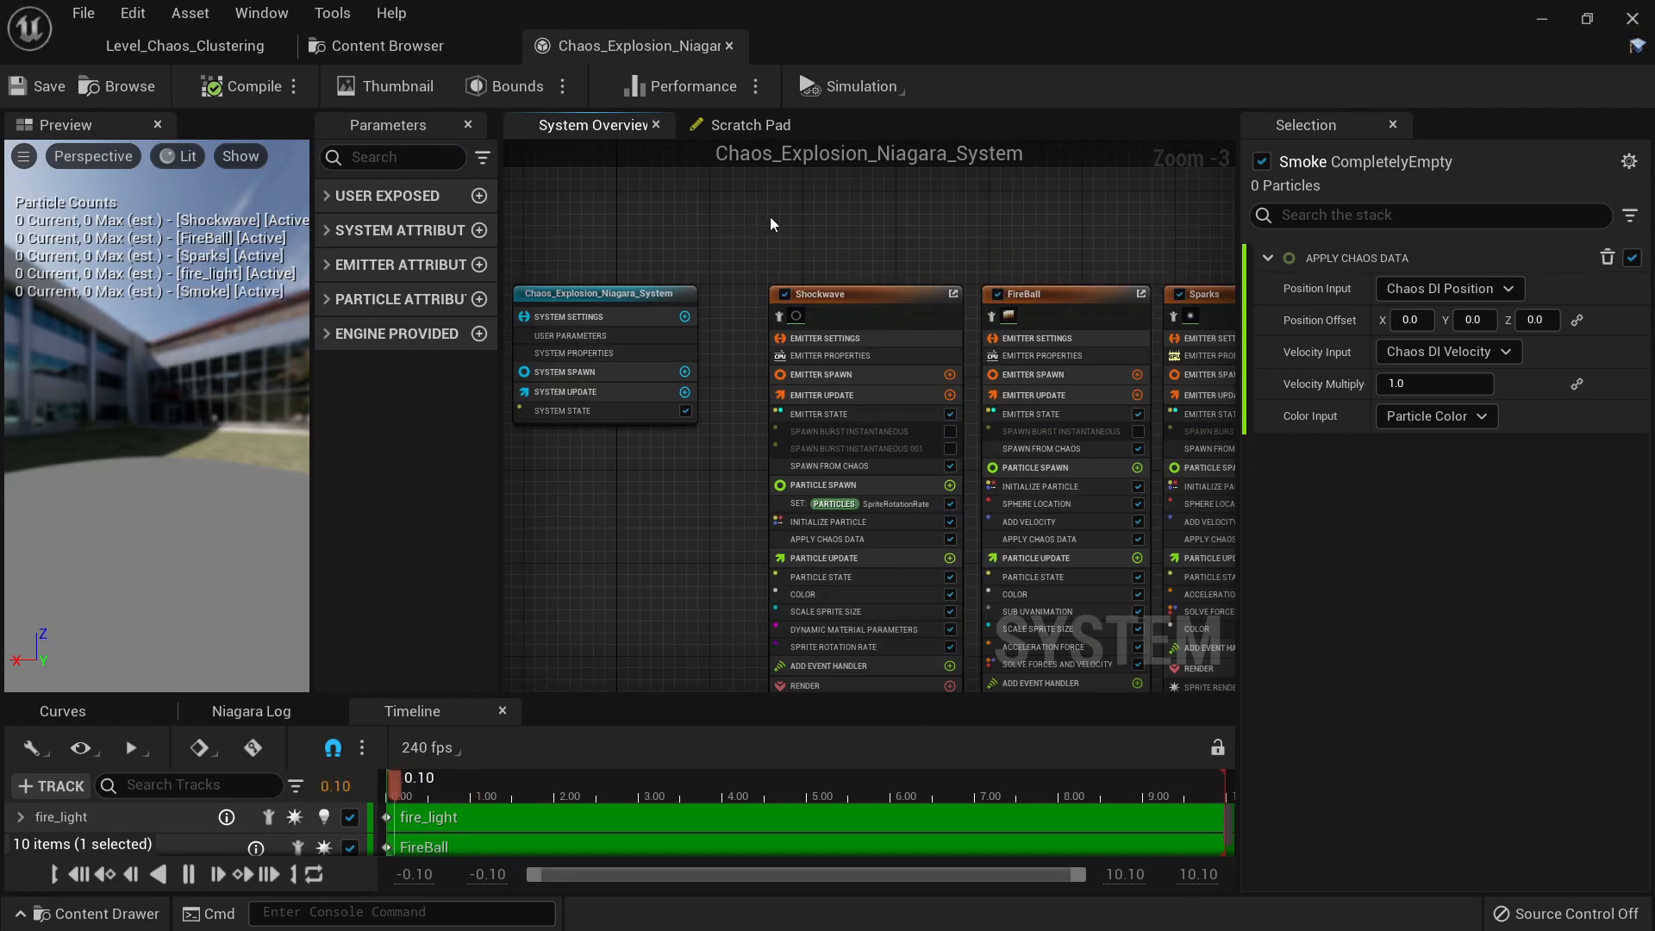
right_click_drag(995, 260, 506, 257)
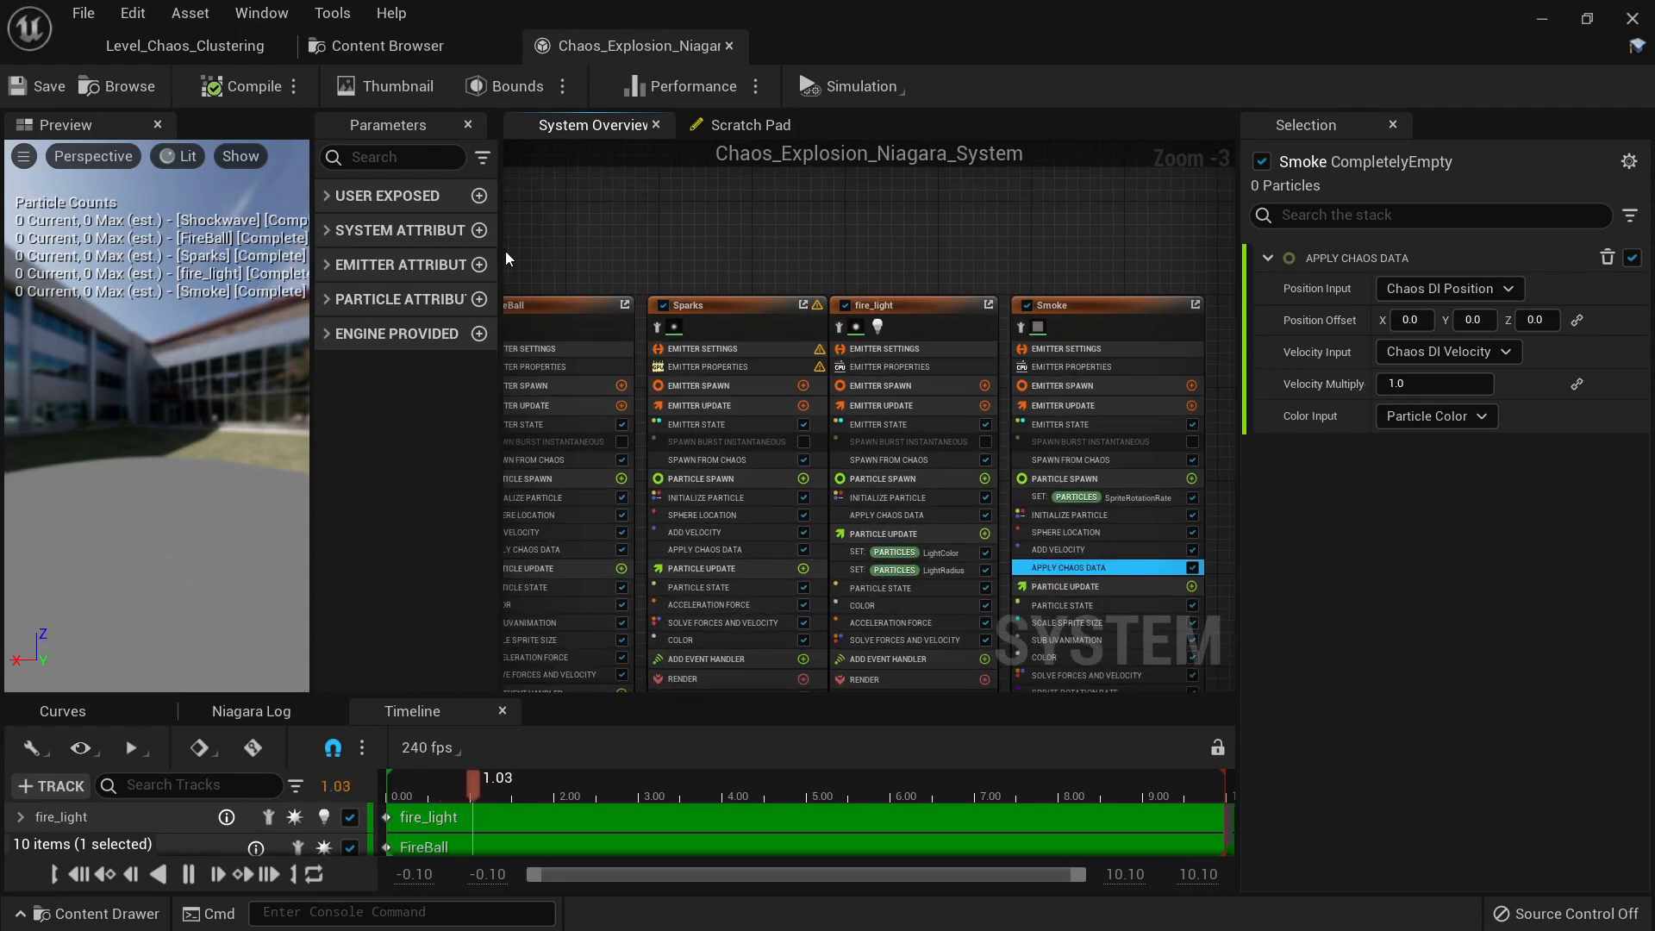
mouse_move(866, 224)
right_mouse_down()
mouse_move(731, 212)
mouse_move(807, 160)
right_mouse_up()
scroll(949, 346, "up", 3)
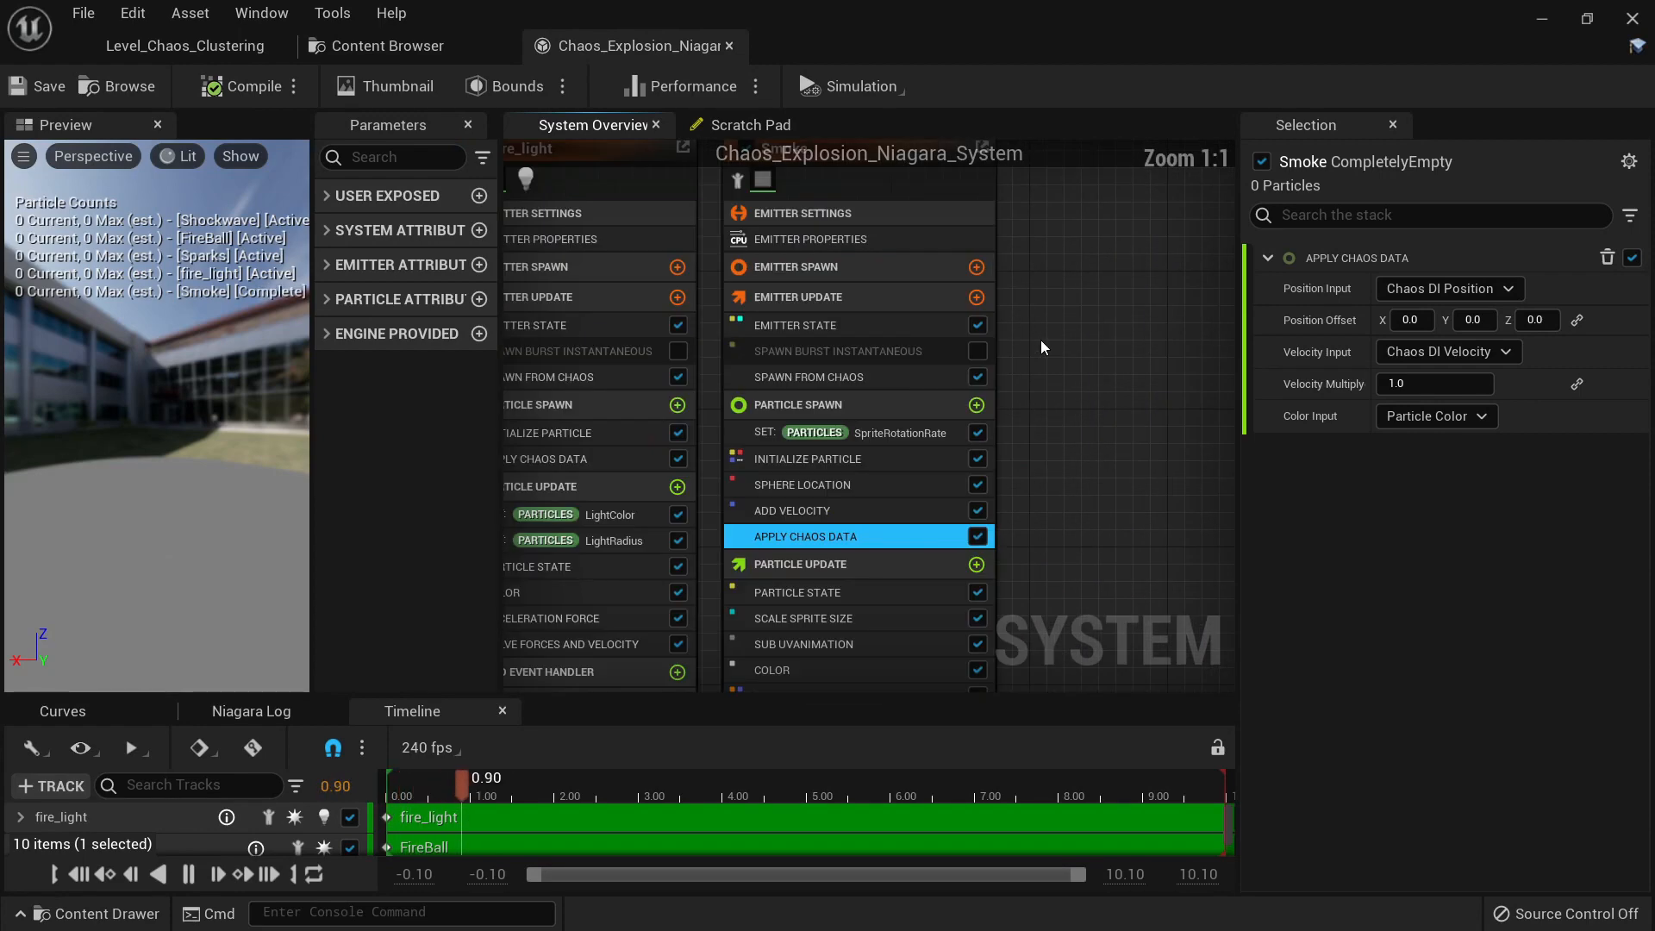
right_click_drag(1082, 328, 1100, 365)
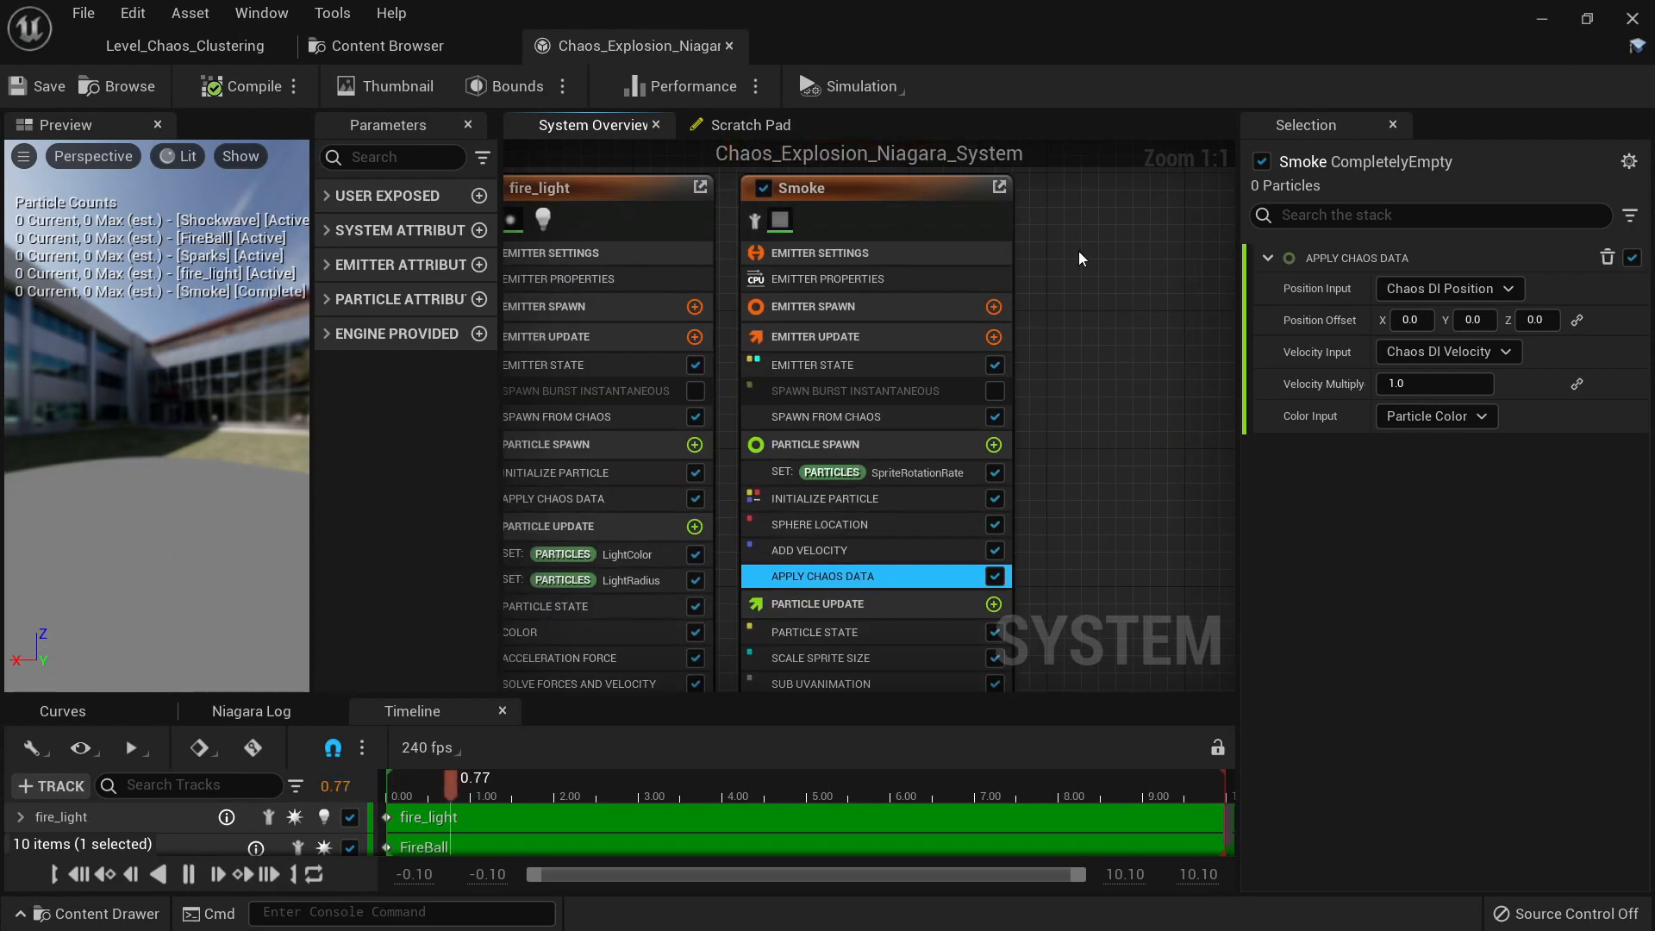
right_click_drag(1077, 285, 1139, 292)
scroll(1139, 293, "down", 3)
scroll(619, 200, "up", 1)
right_click_drag(618, 199, 857, 199)
scroll(707, 172, "down", 1)
scroll(707, 173, "down", 1)
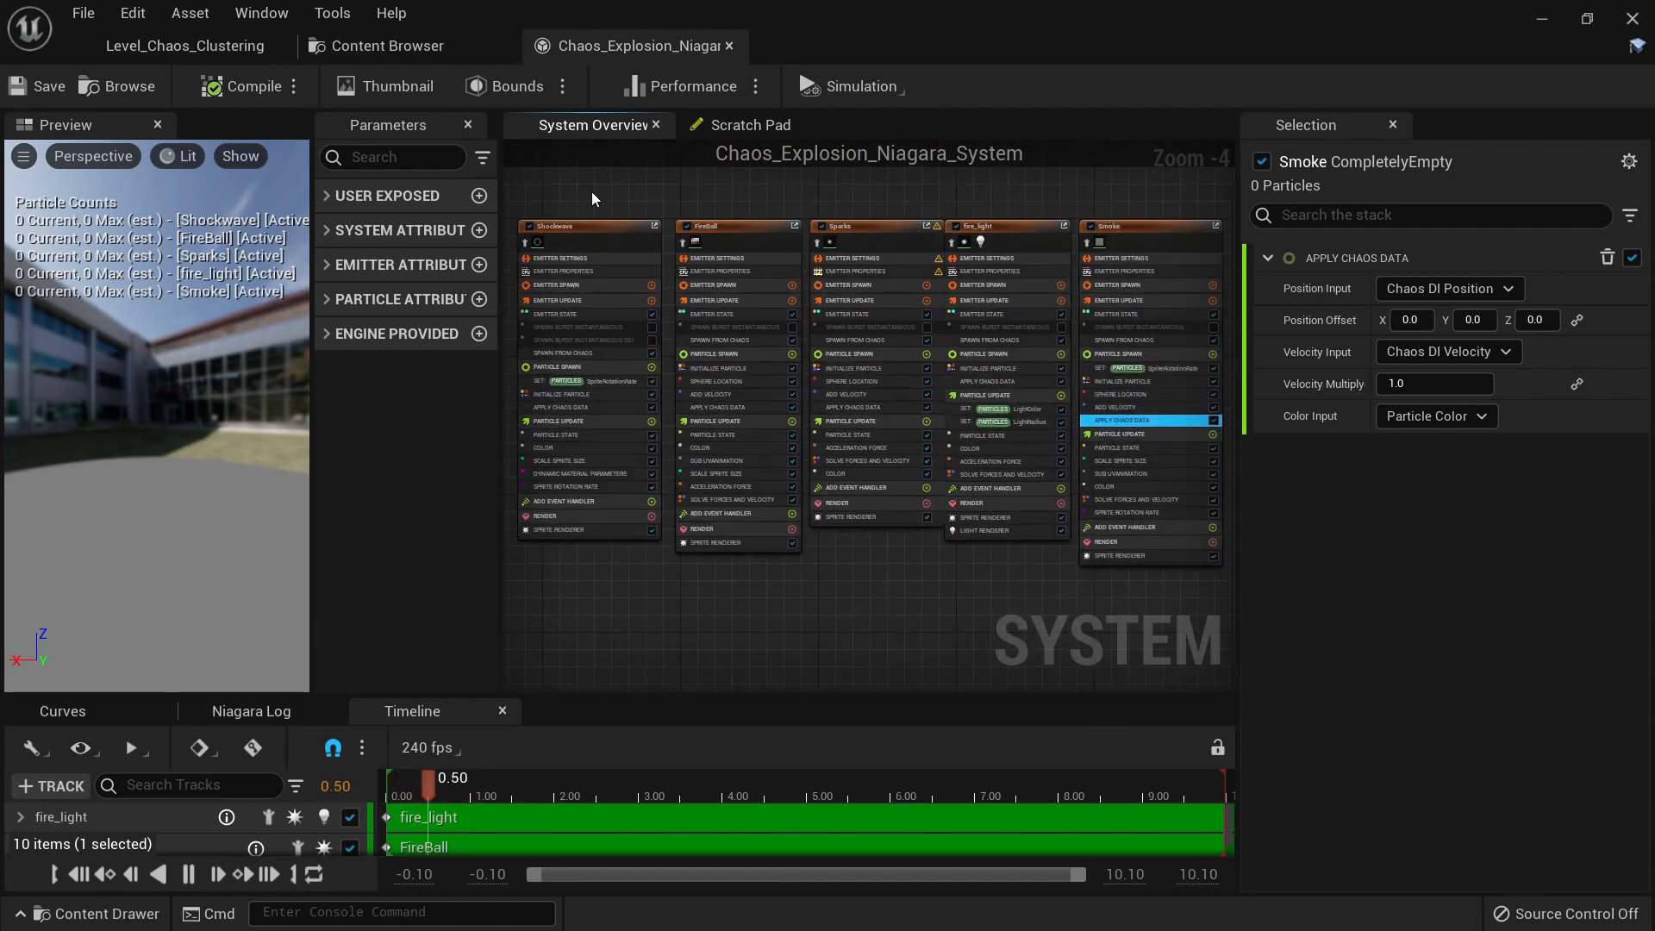
mouse_move(564, 189)
left_mouse_down()
mouse_move(1163, 581)
mouse_move(1160, 613)
mouse_move(566, 197)
left_mouse_up()
left_click(1193, 603)
left_click(567, 188)
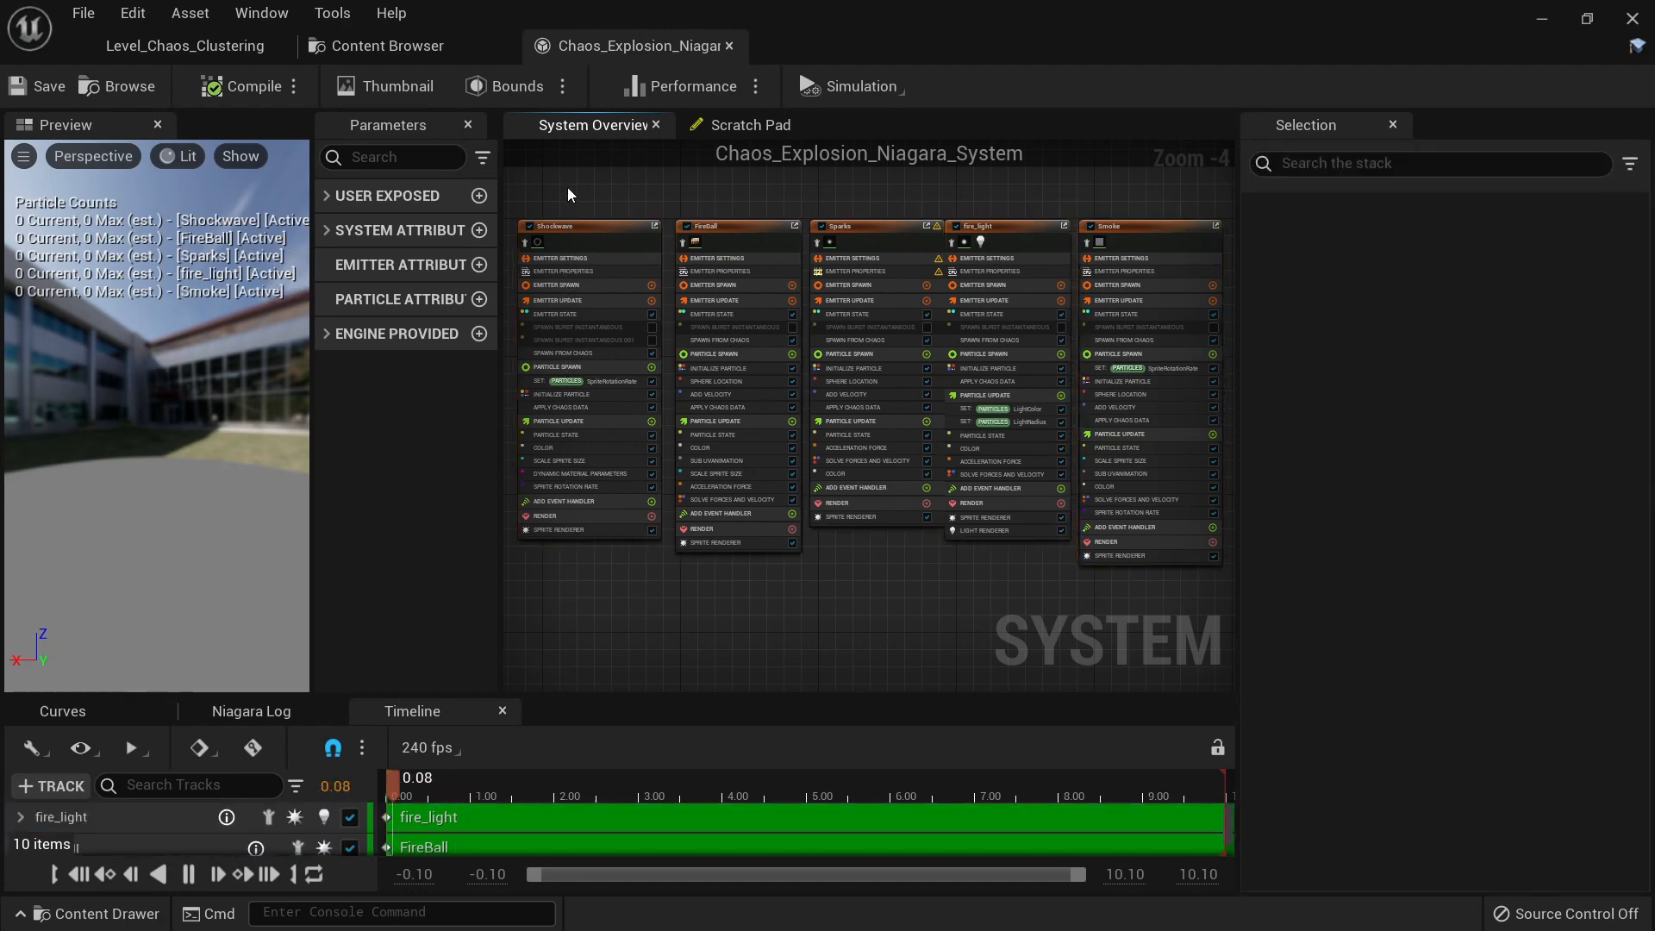
scroll(567, 188, "up", 3)
right_click_drag(639, 208, 843, 220)
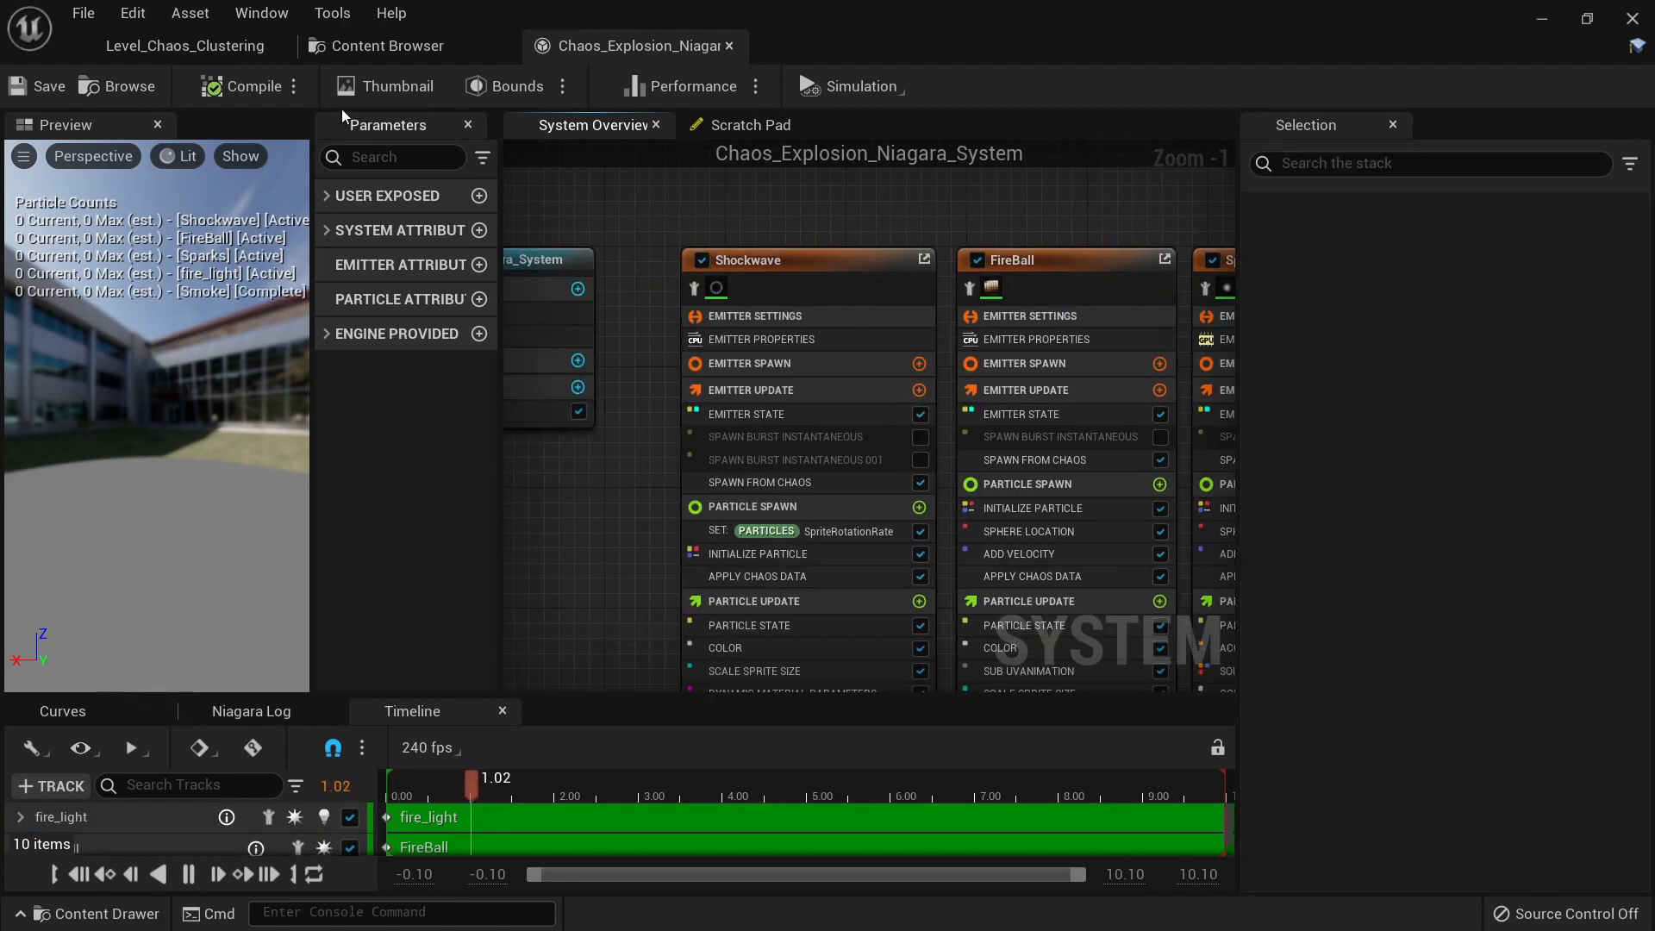
left_click(381, 55)
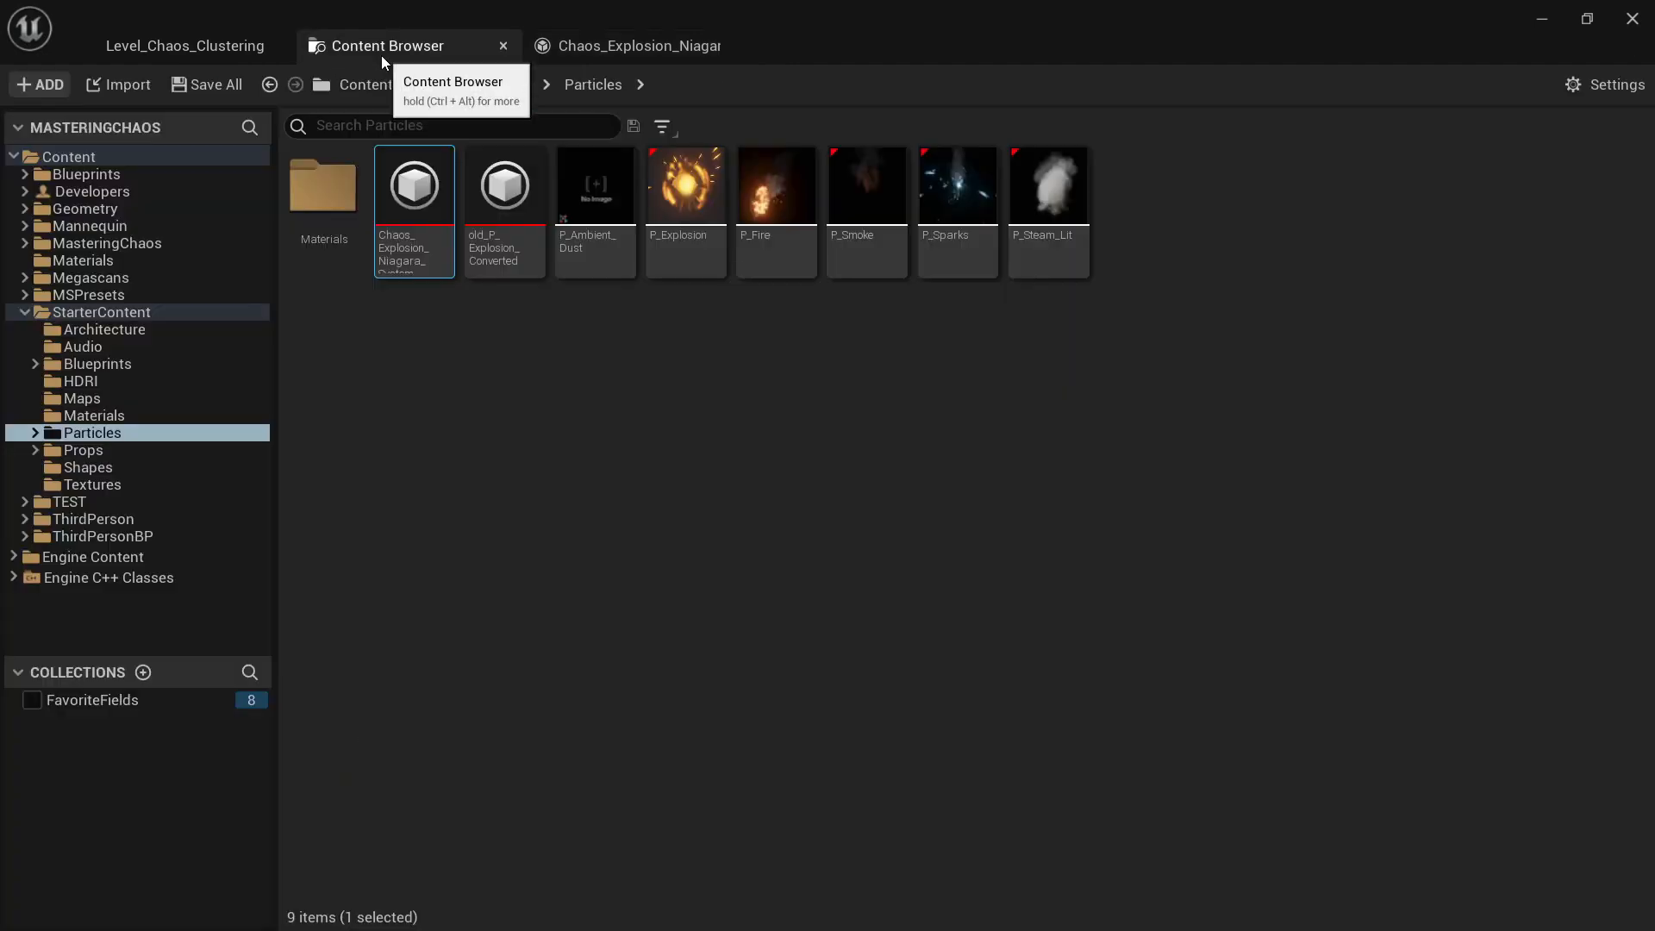
left_click(220, 57)
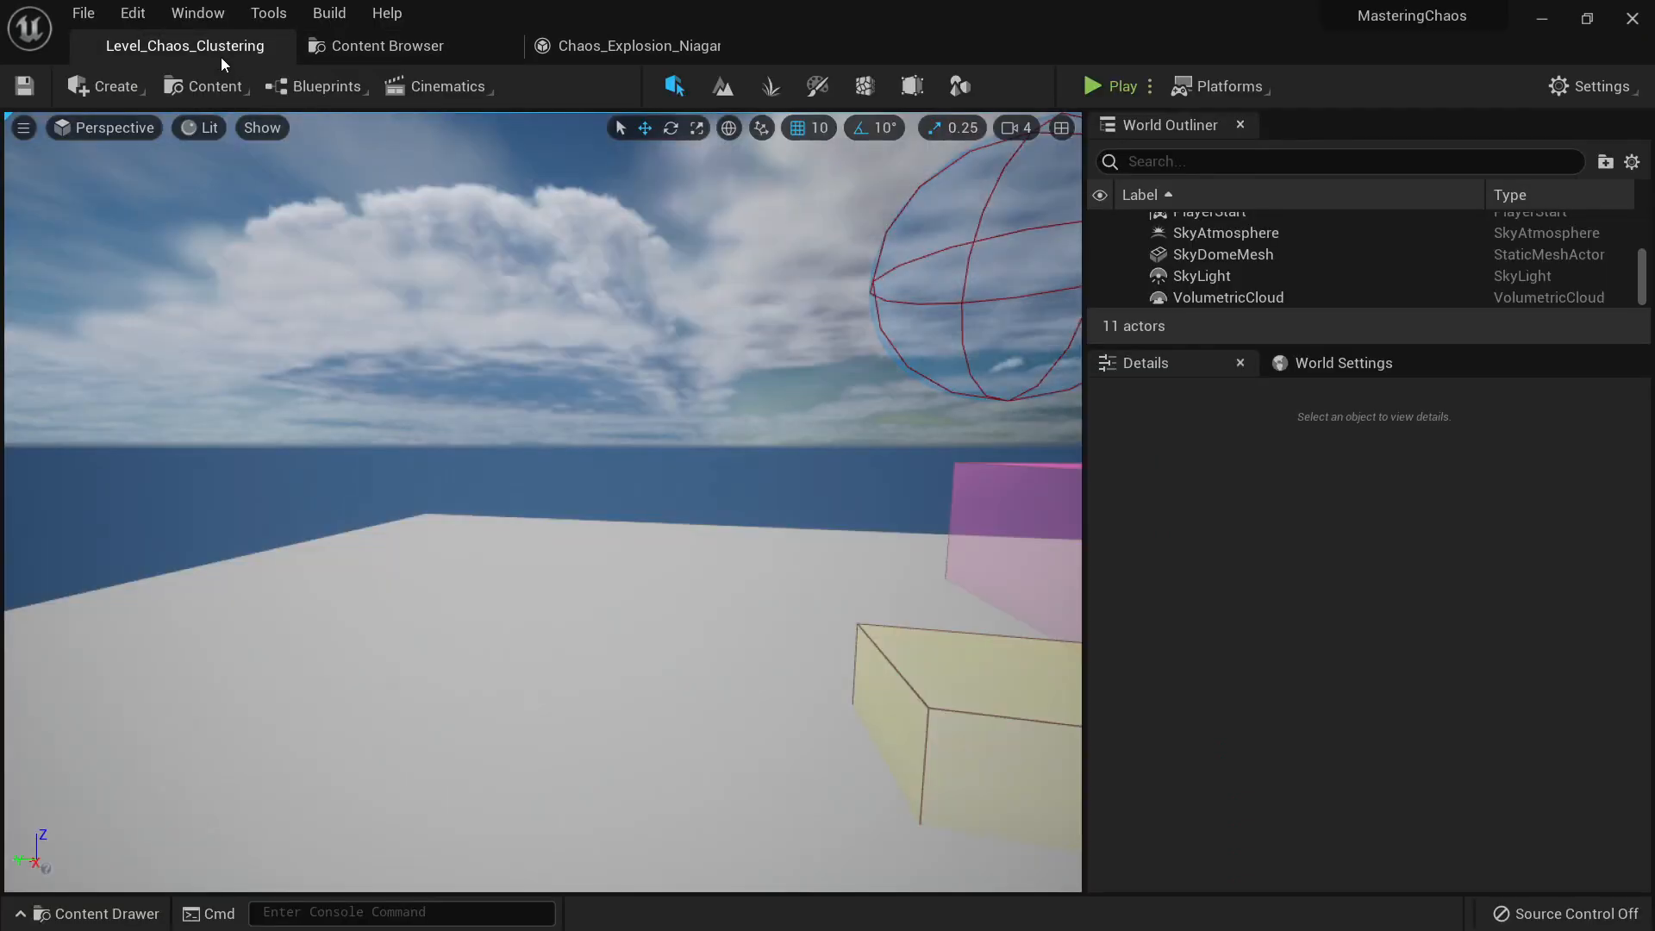
Step: Create a new folder named Niagara inside the MasteringChaos content folder
left_click(396, 62)
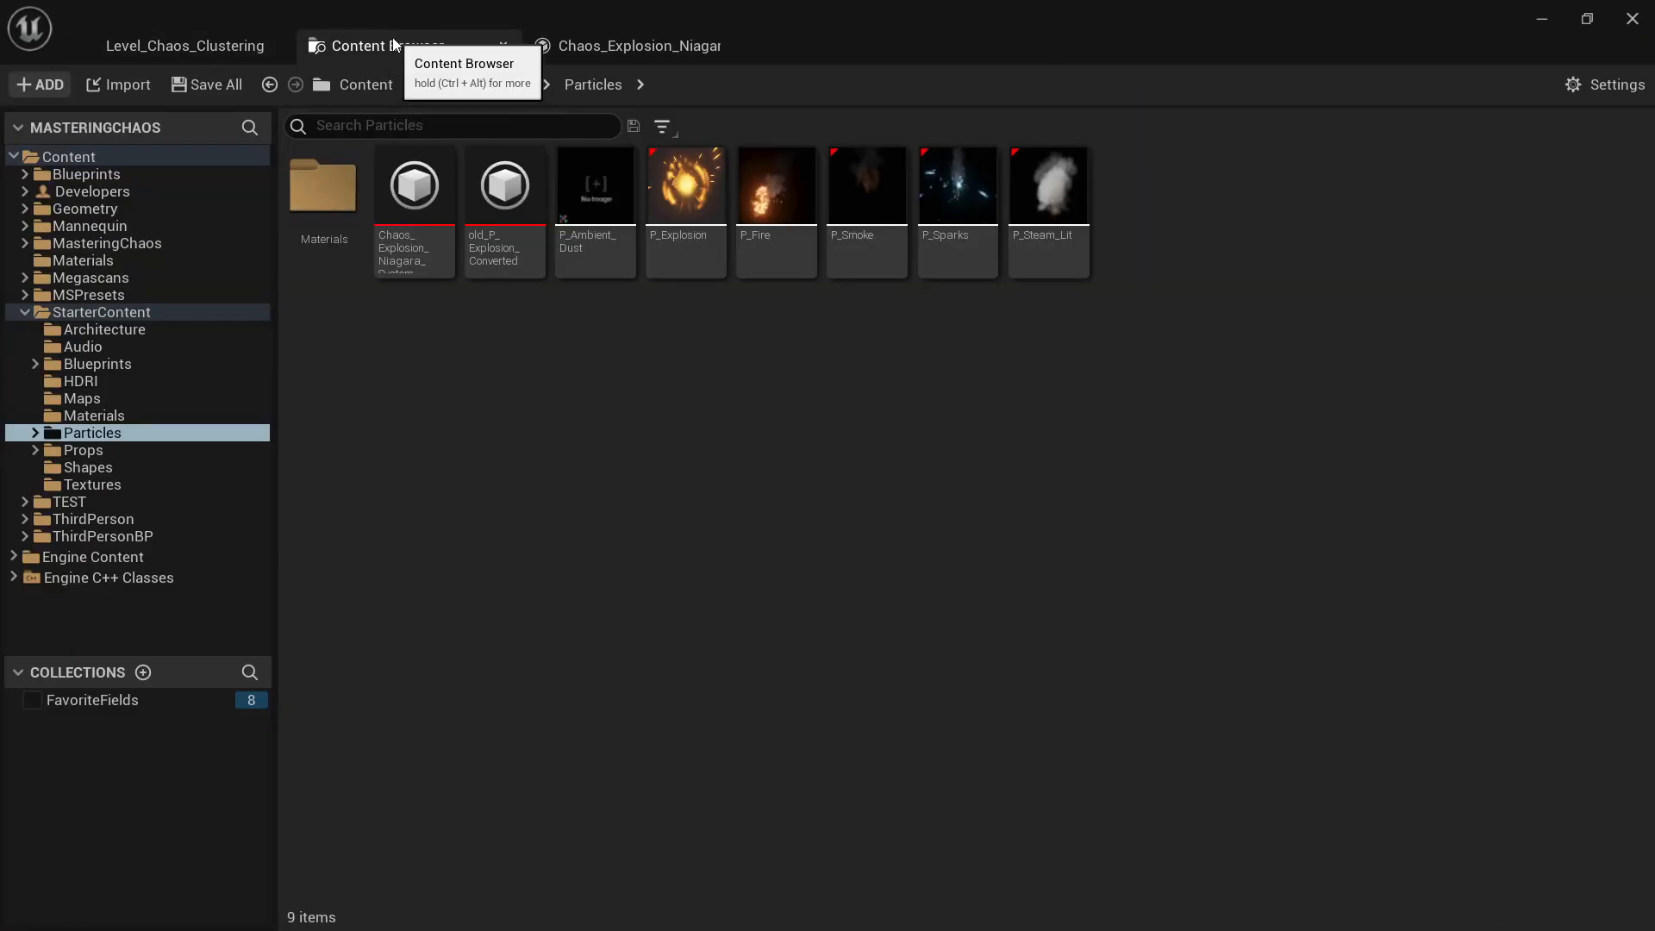
left_click(90, 312)
left_click(111, 245)
left_click(111, 247)
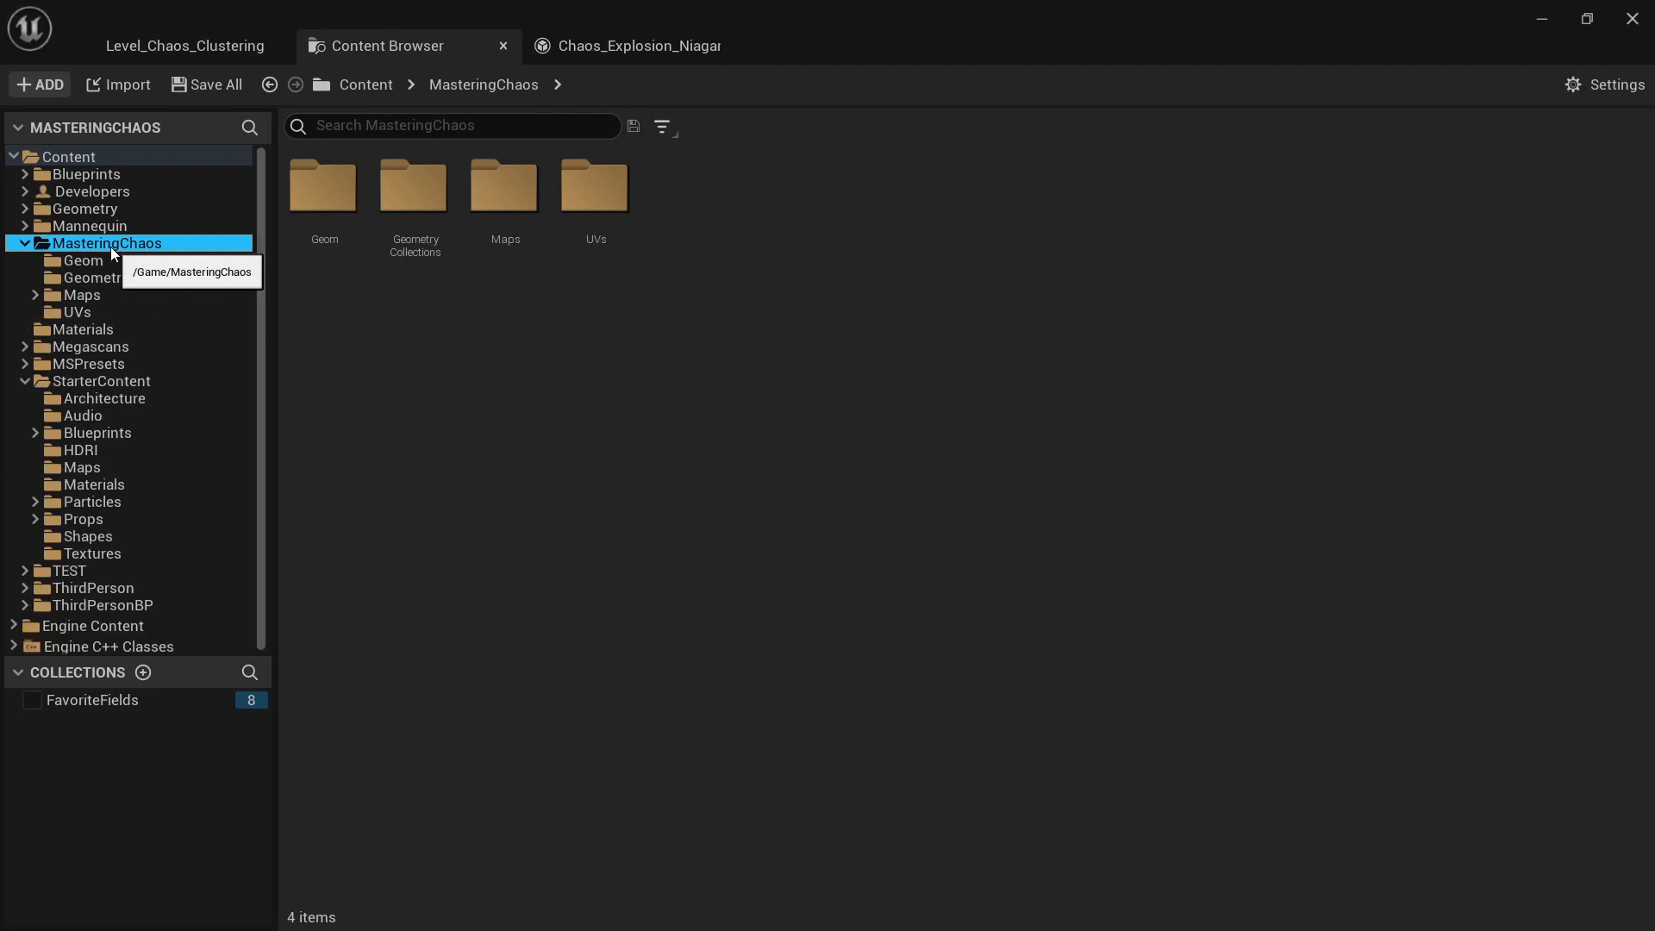
right_click(116, 244)
left_click(149, 263)
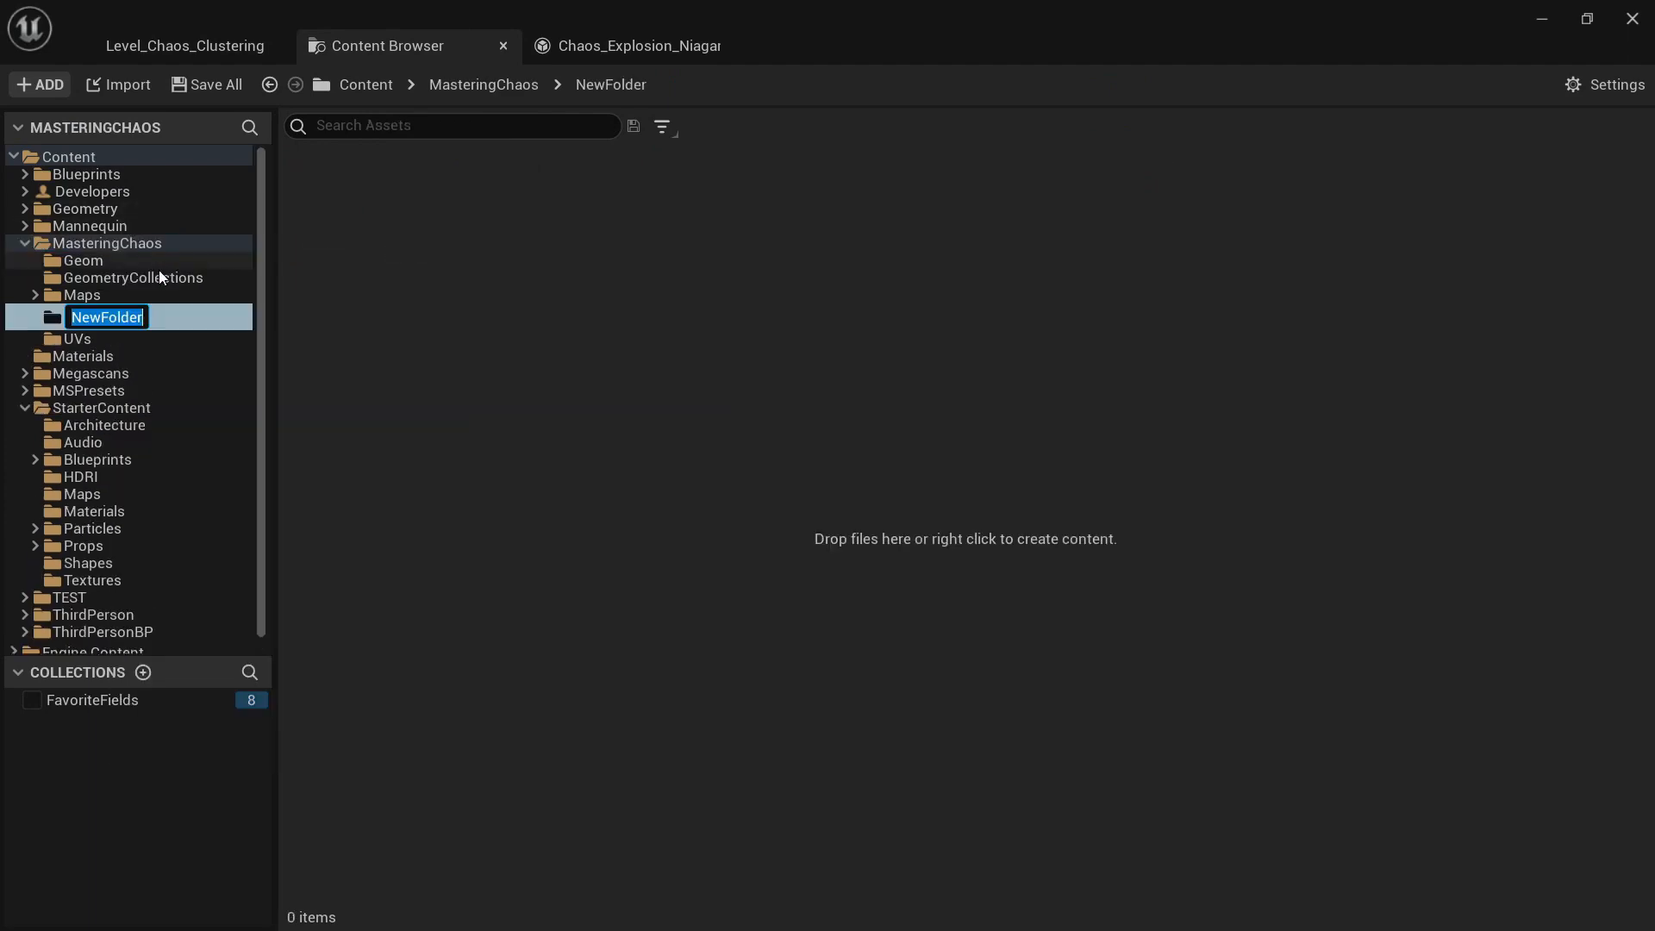
type("Niagara")
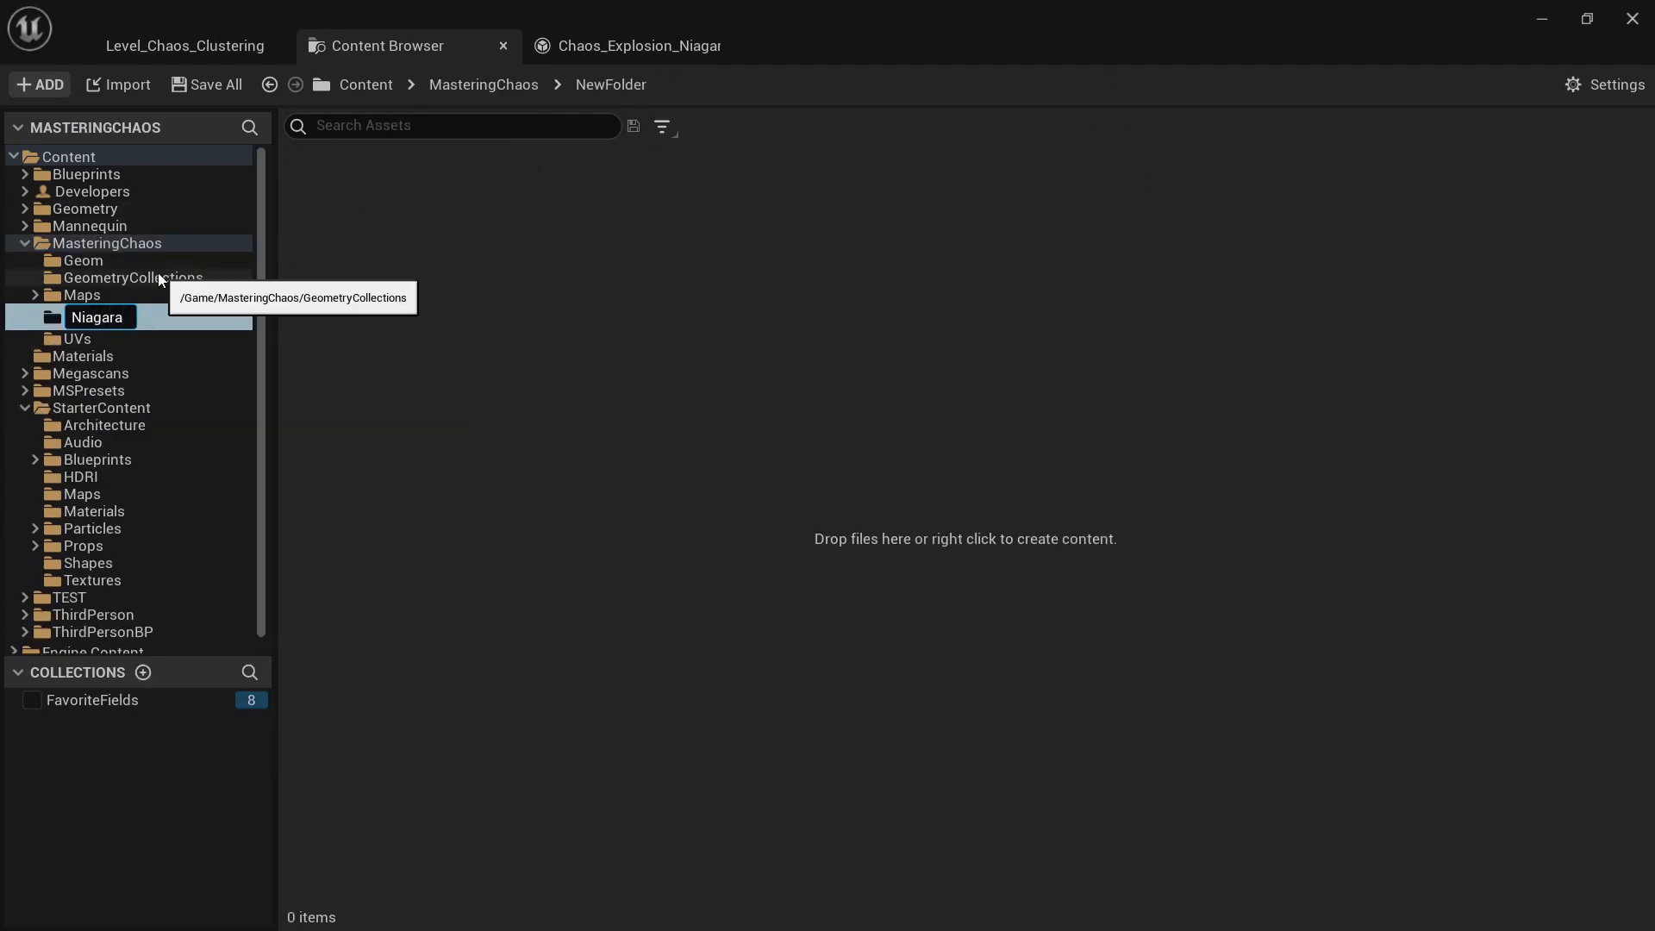
key("Return")
Step: Create an Actor Blueprint class named BP_Chaos_with_Niagara in the Niagara folder and open it for editing
right_click(431, 229)
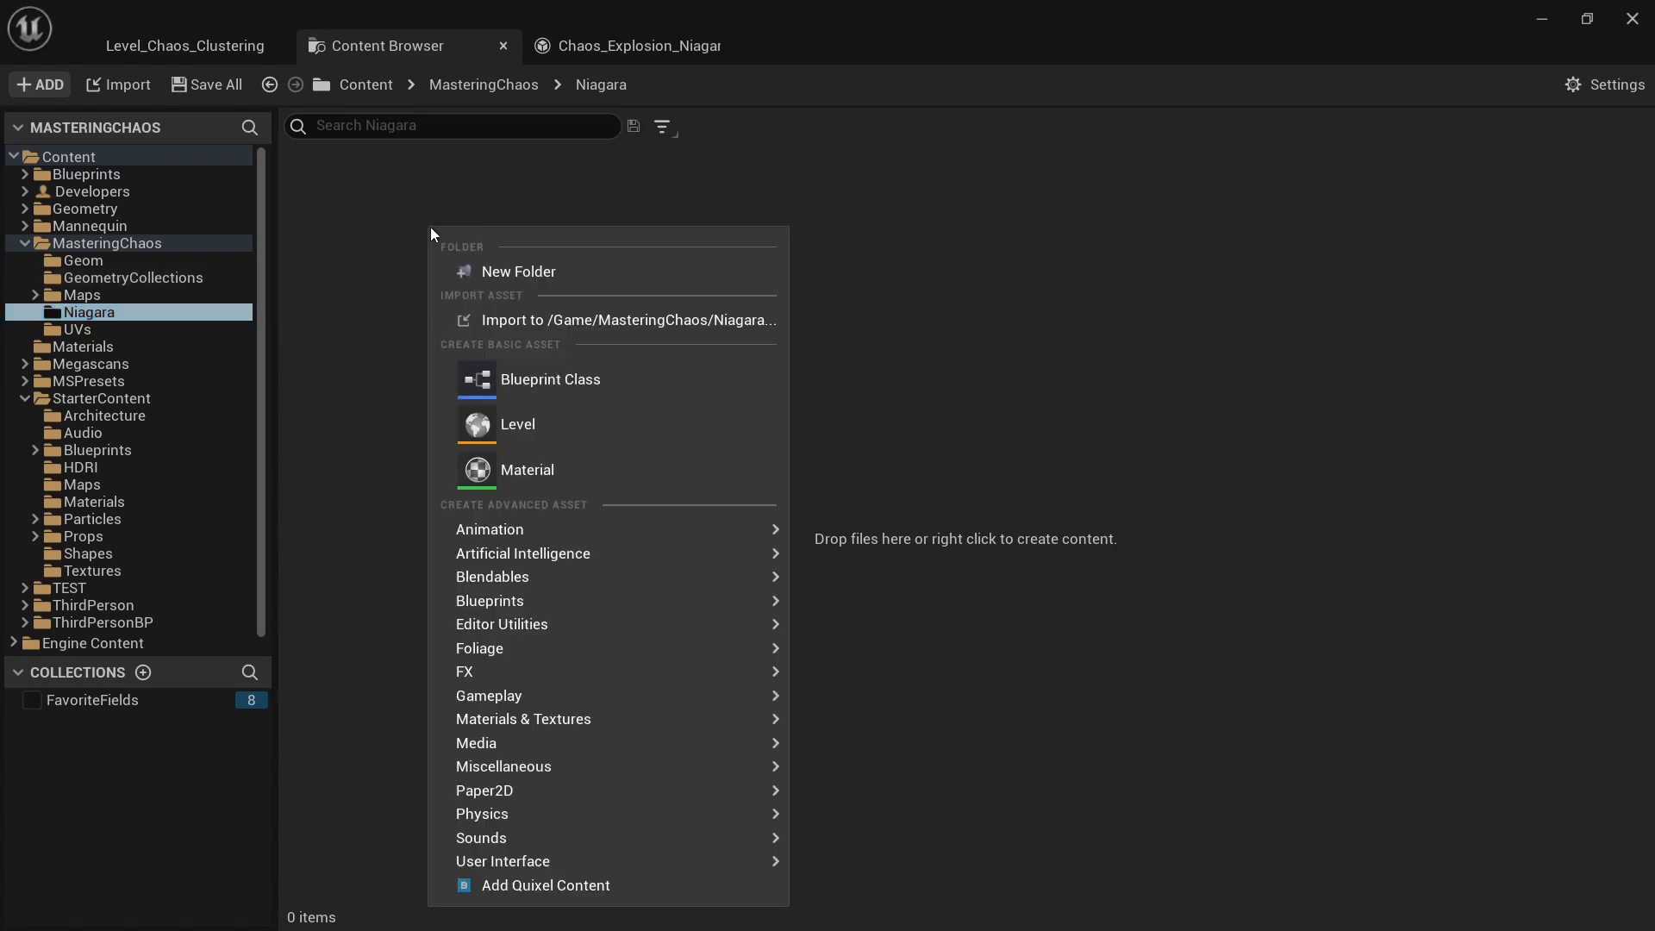
left_click(550, 385)
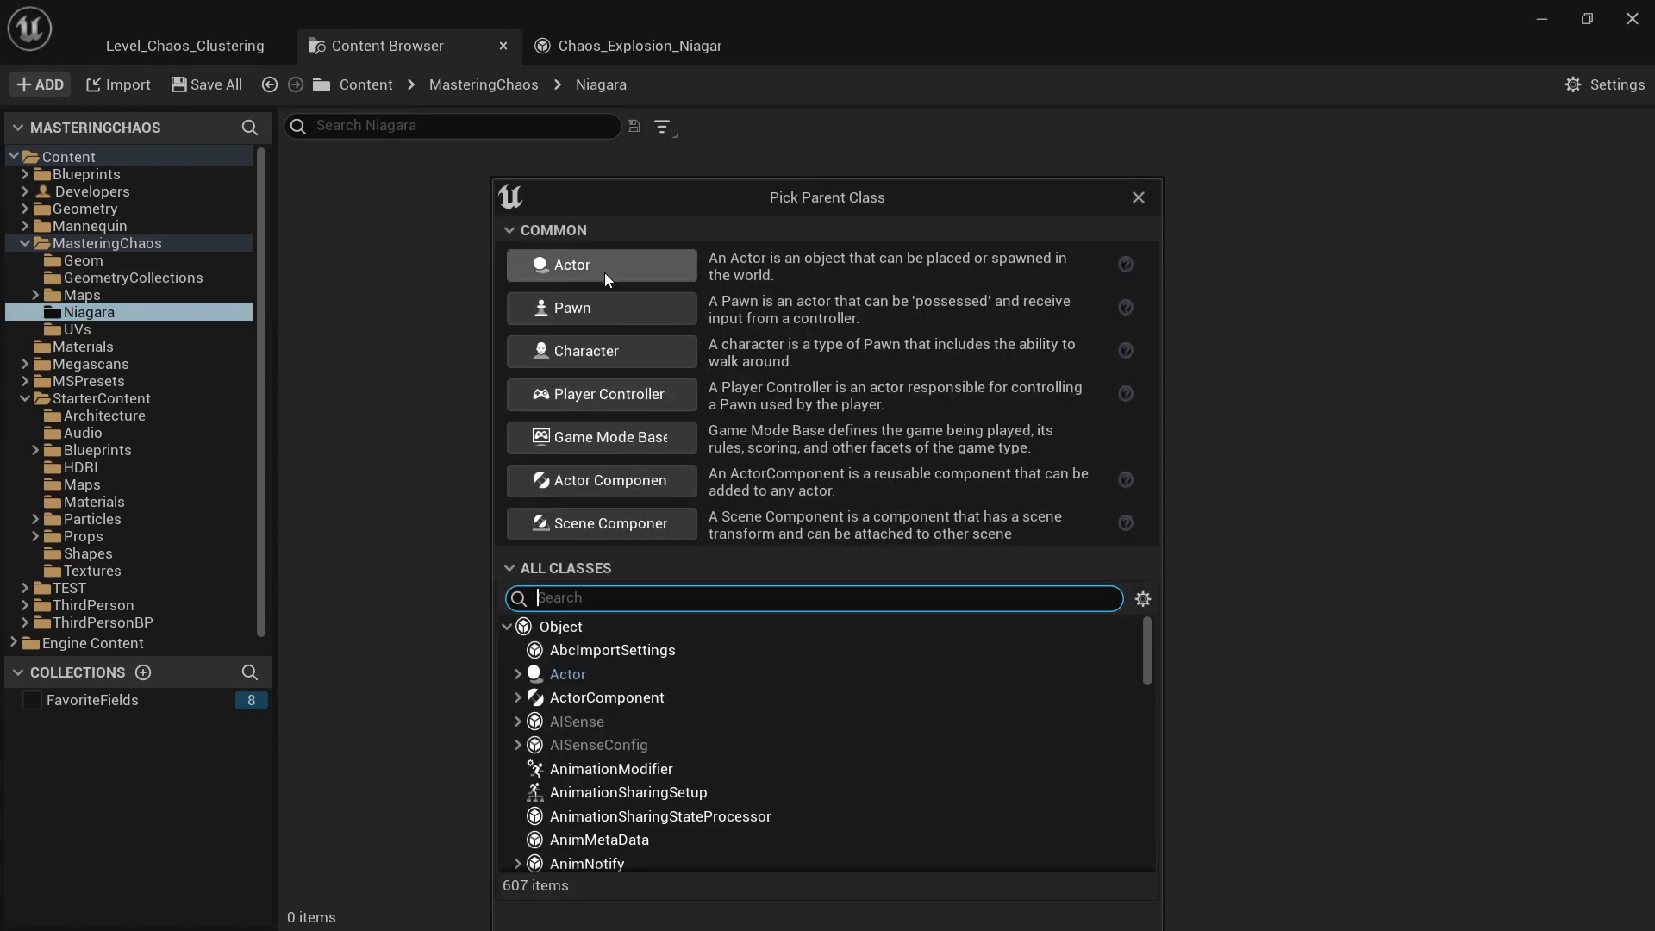
left_click(557, 267)
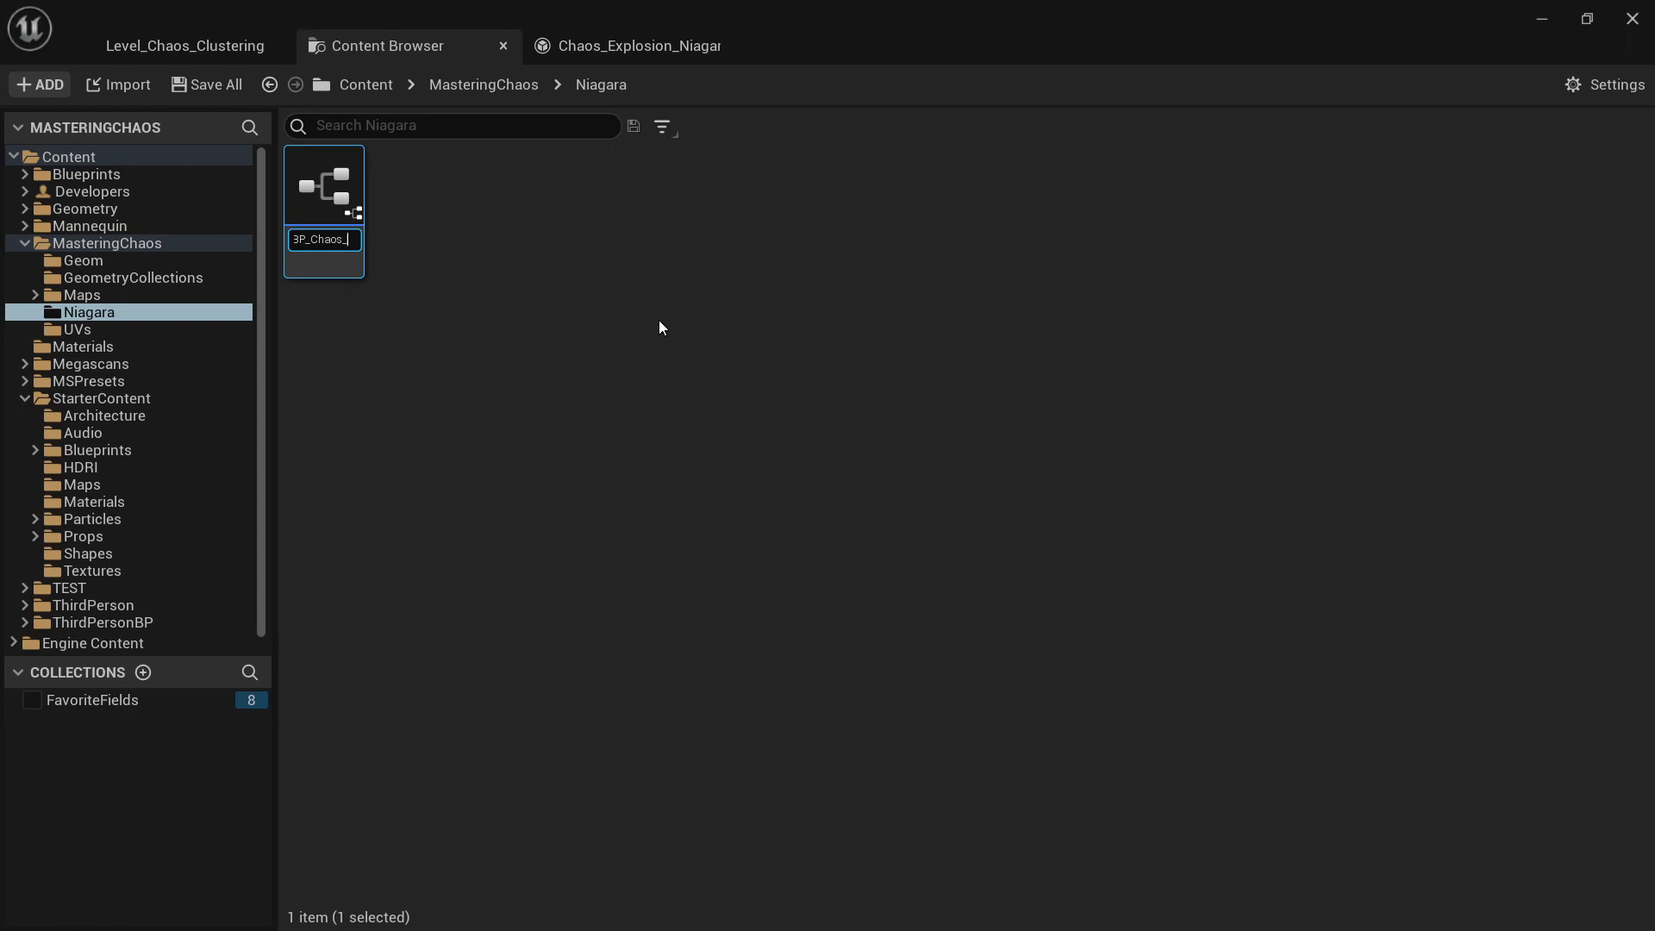
type("BP_Chaos_with_Niagara")
key("Return")
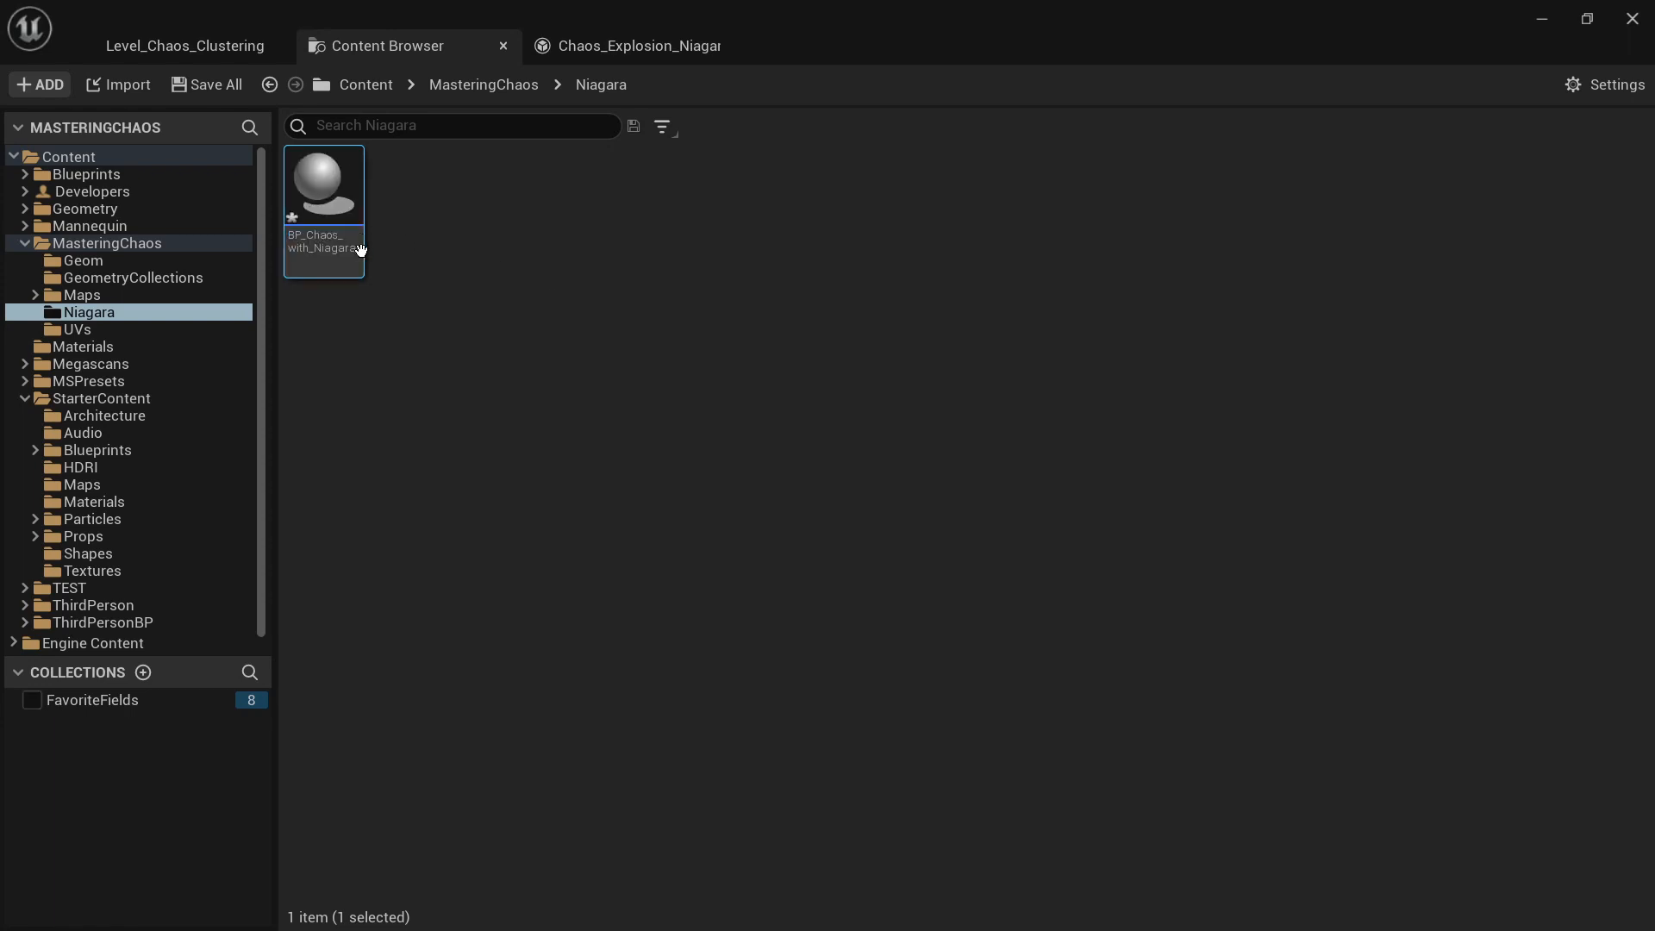
double_click(332, 218)
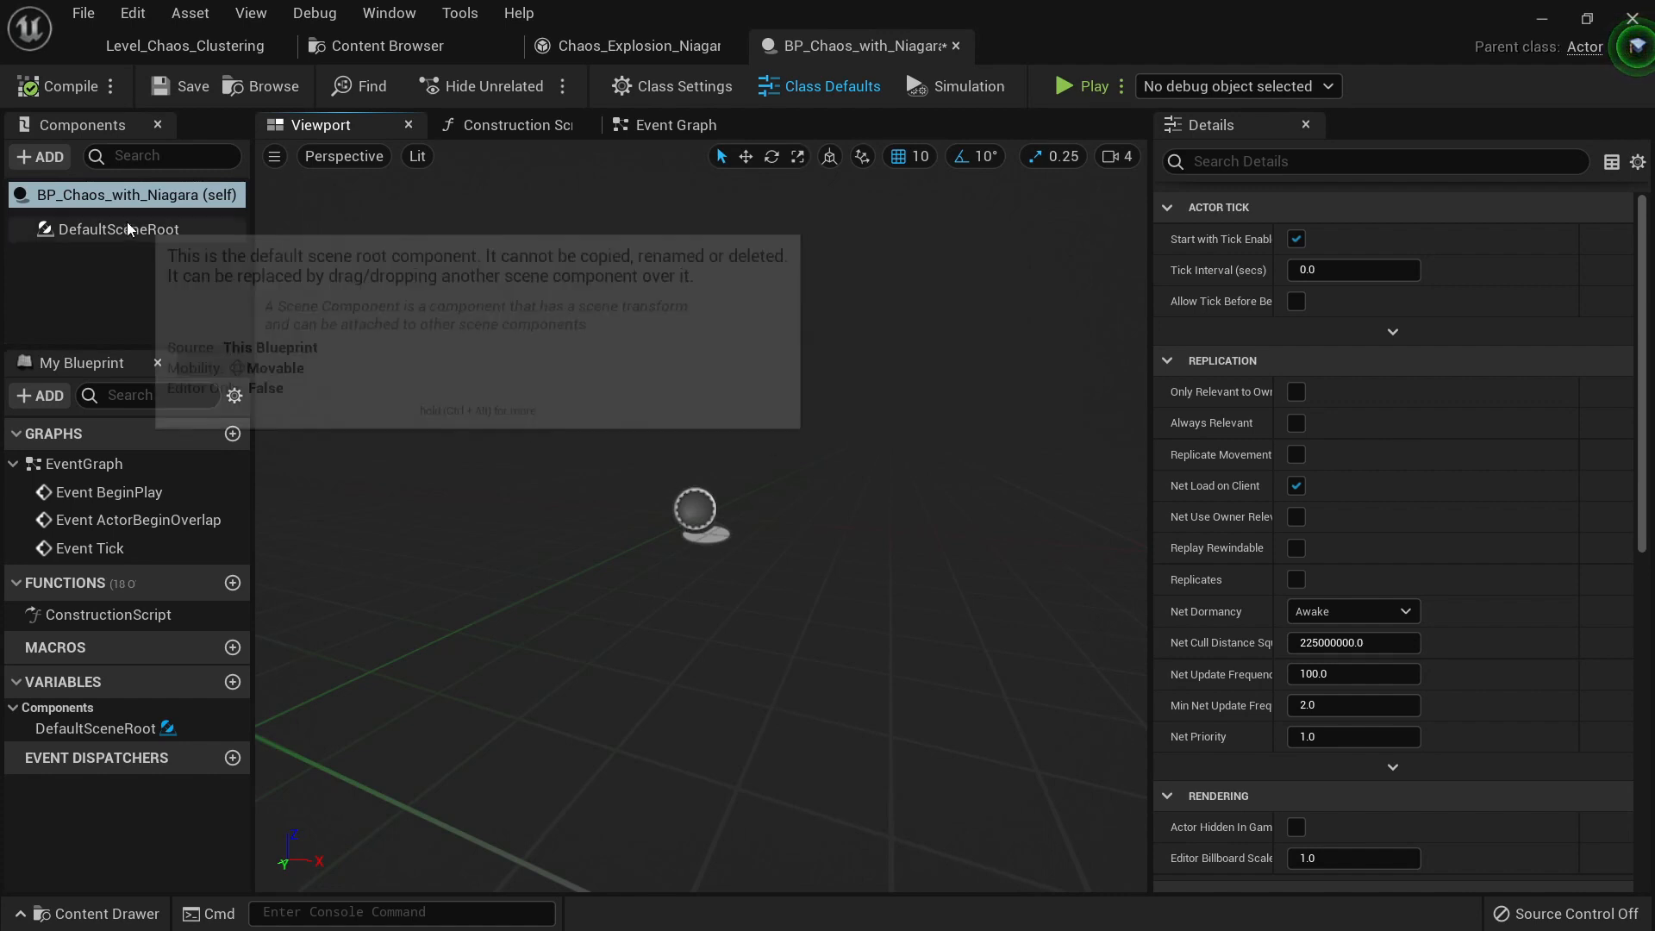
left_click(46, 158)
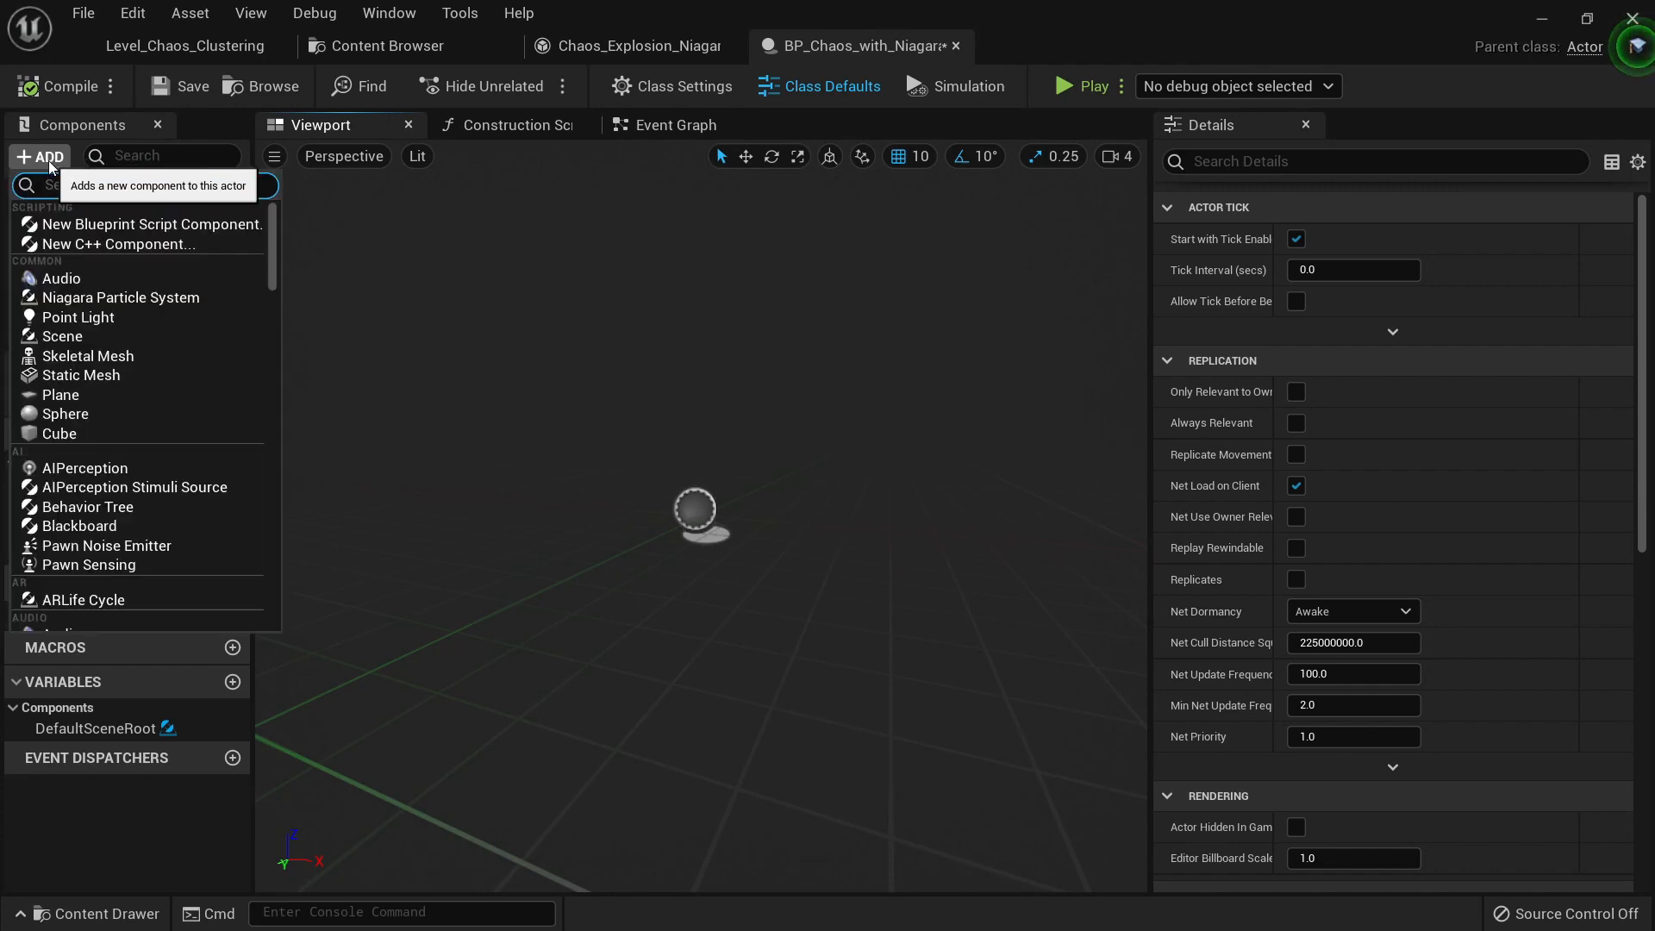
type("com")
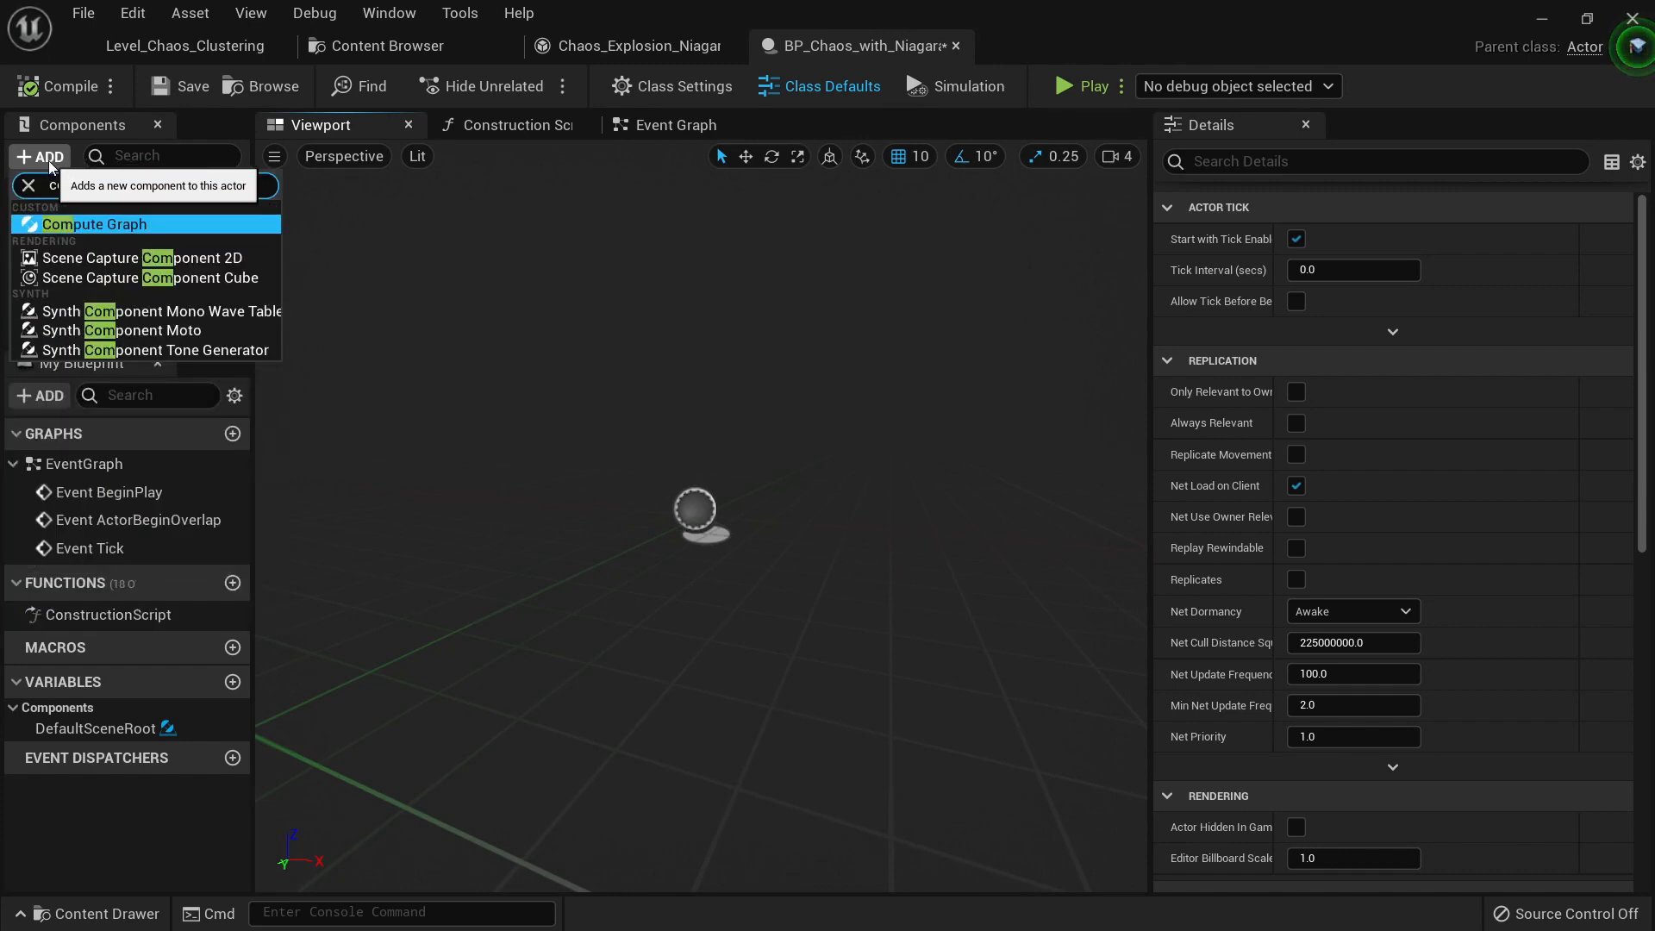
type("po")
key("BackSpace")
key("BackSpace")
key("BackSpace")
key("BackSpace")
key("BackSpace")
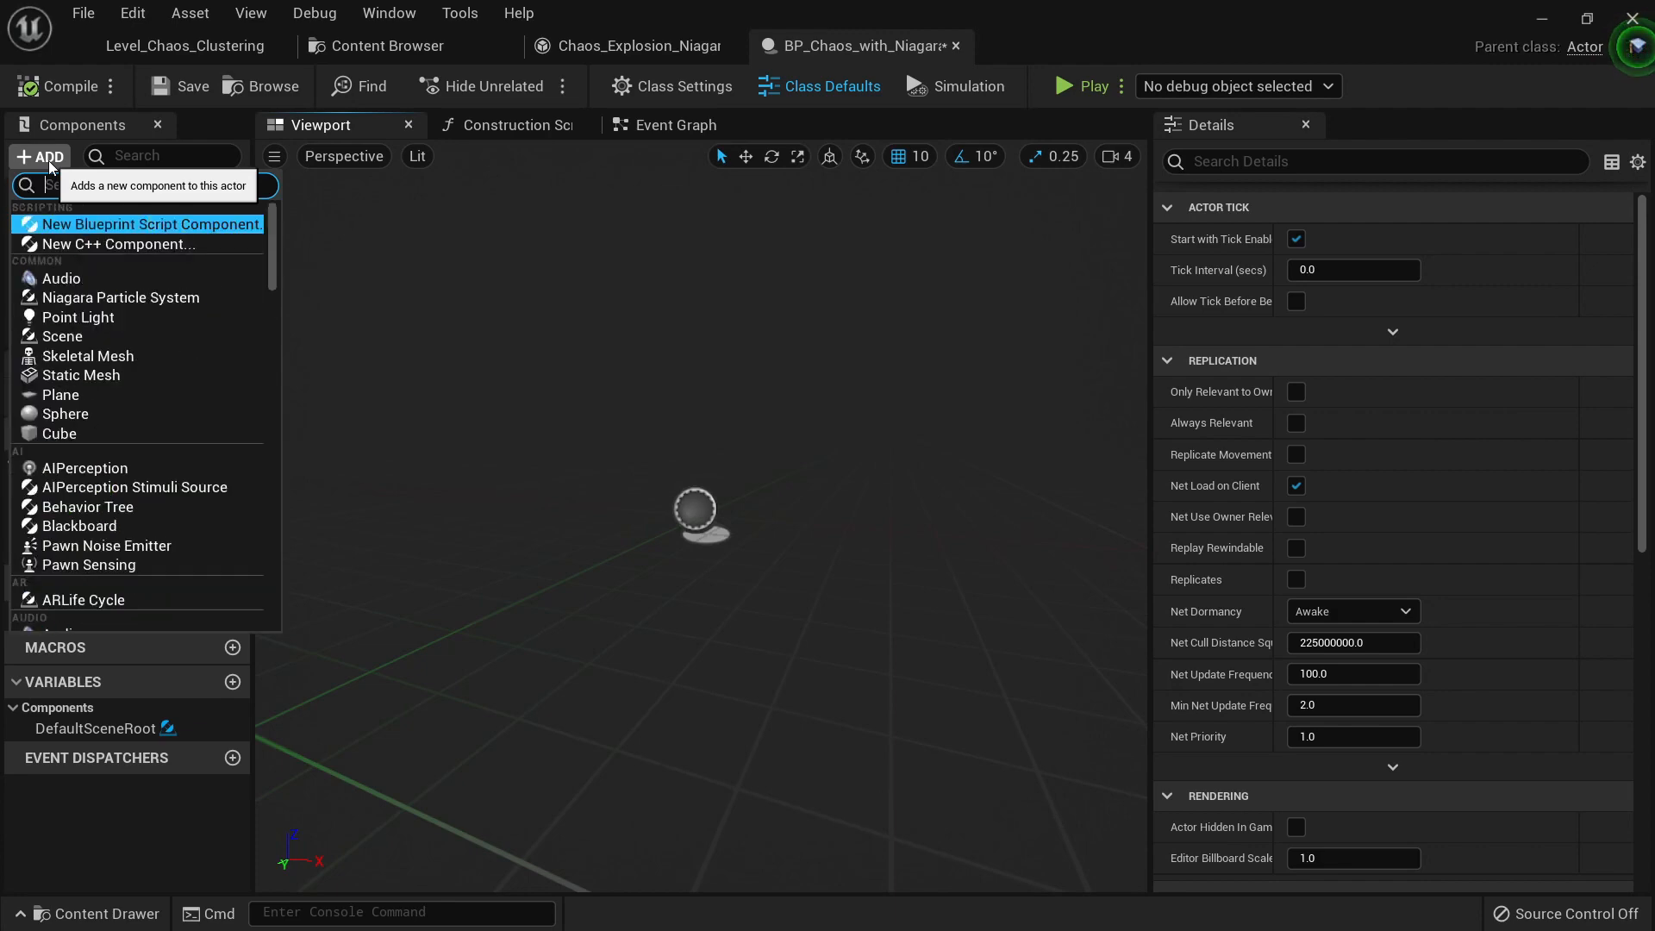
type("stat")
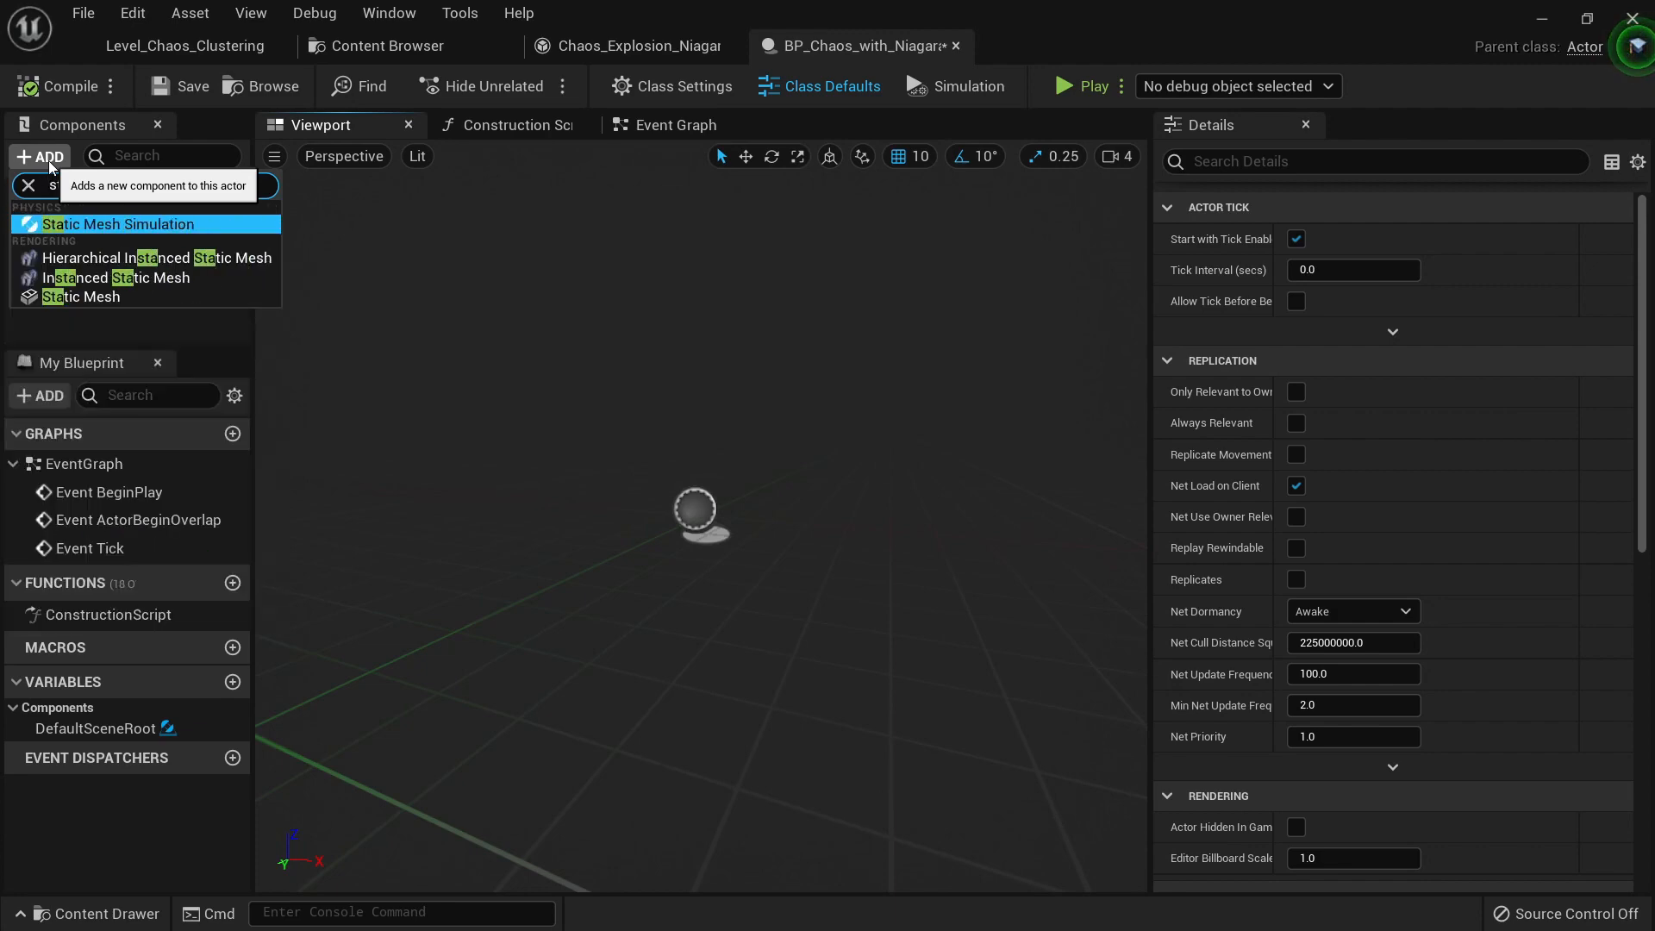
key("BackSpace")
key("BackSpace")
key("BackSpace")
key("BackSpace")
scroll(138, 362, "down", 8)
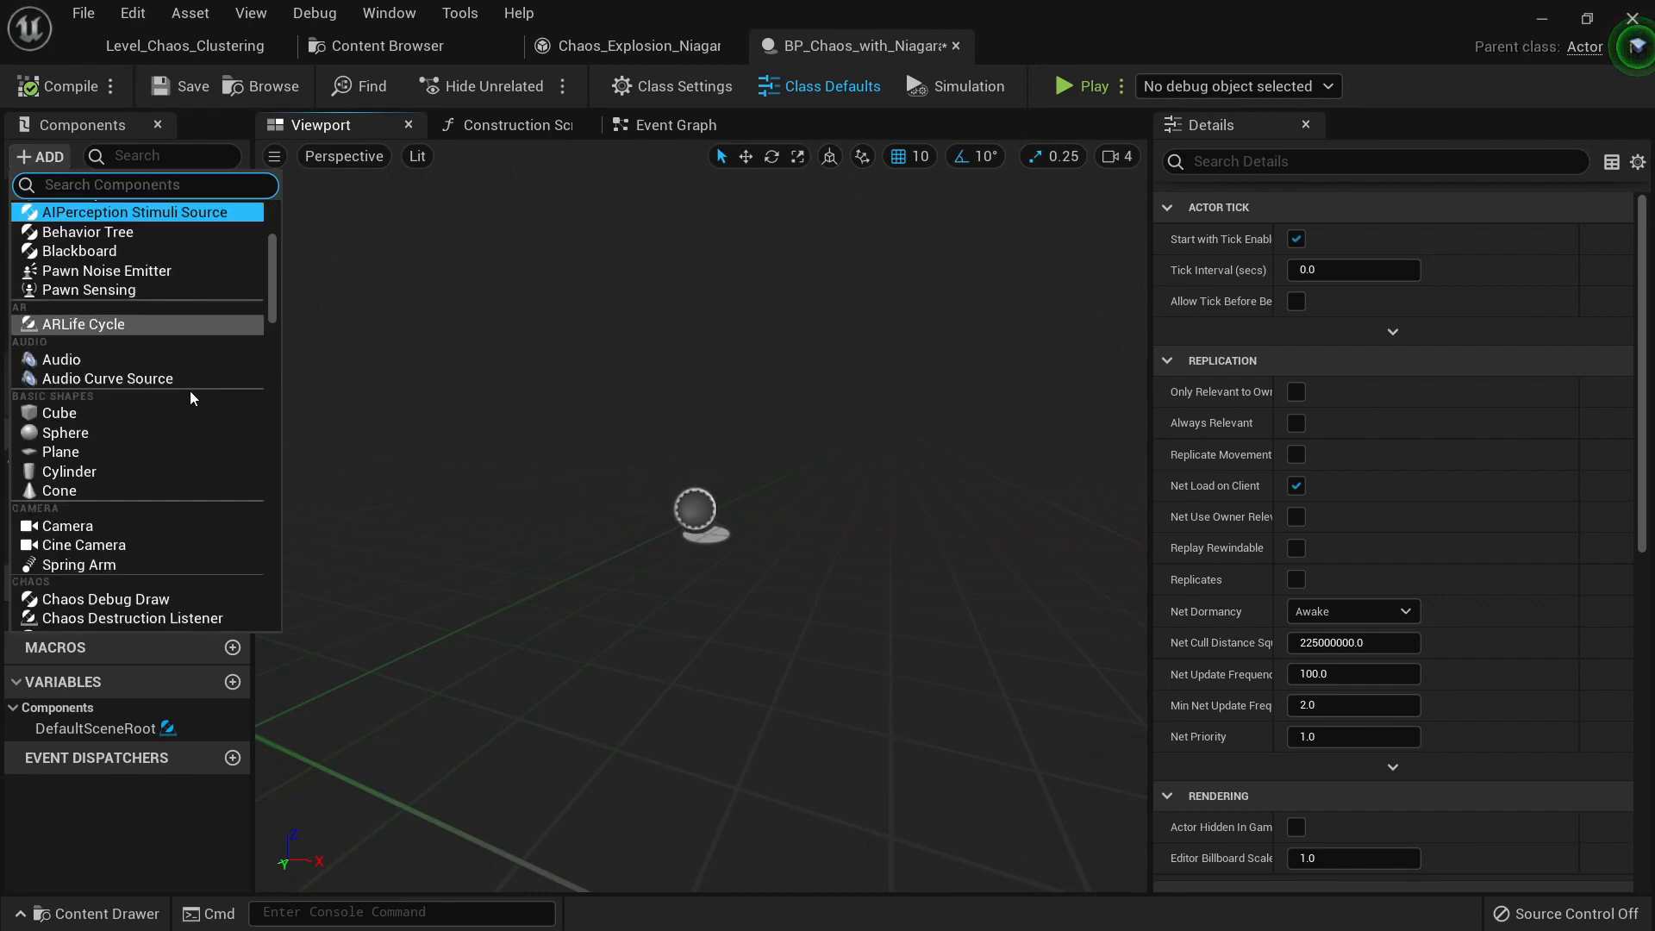
scroll(189, 356, "down", 10)
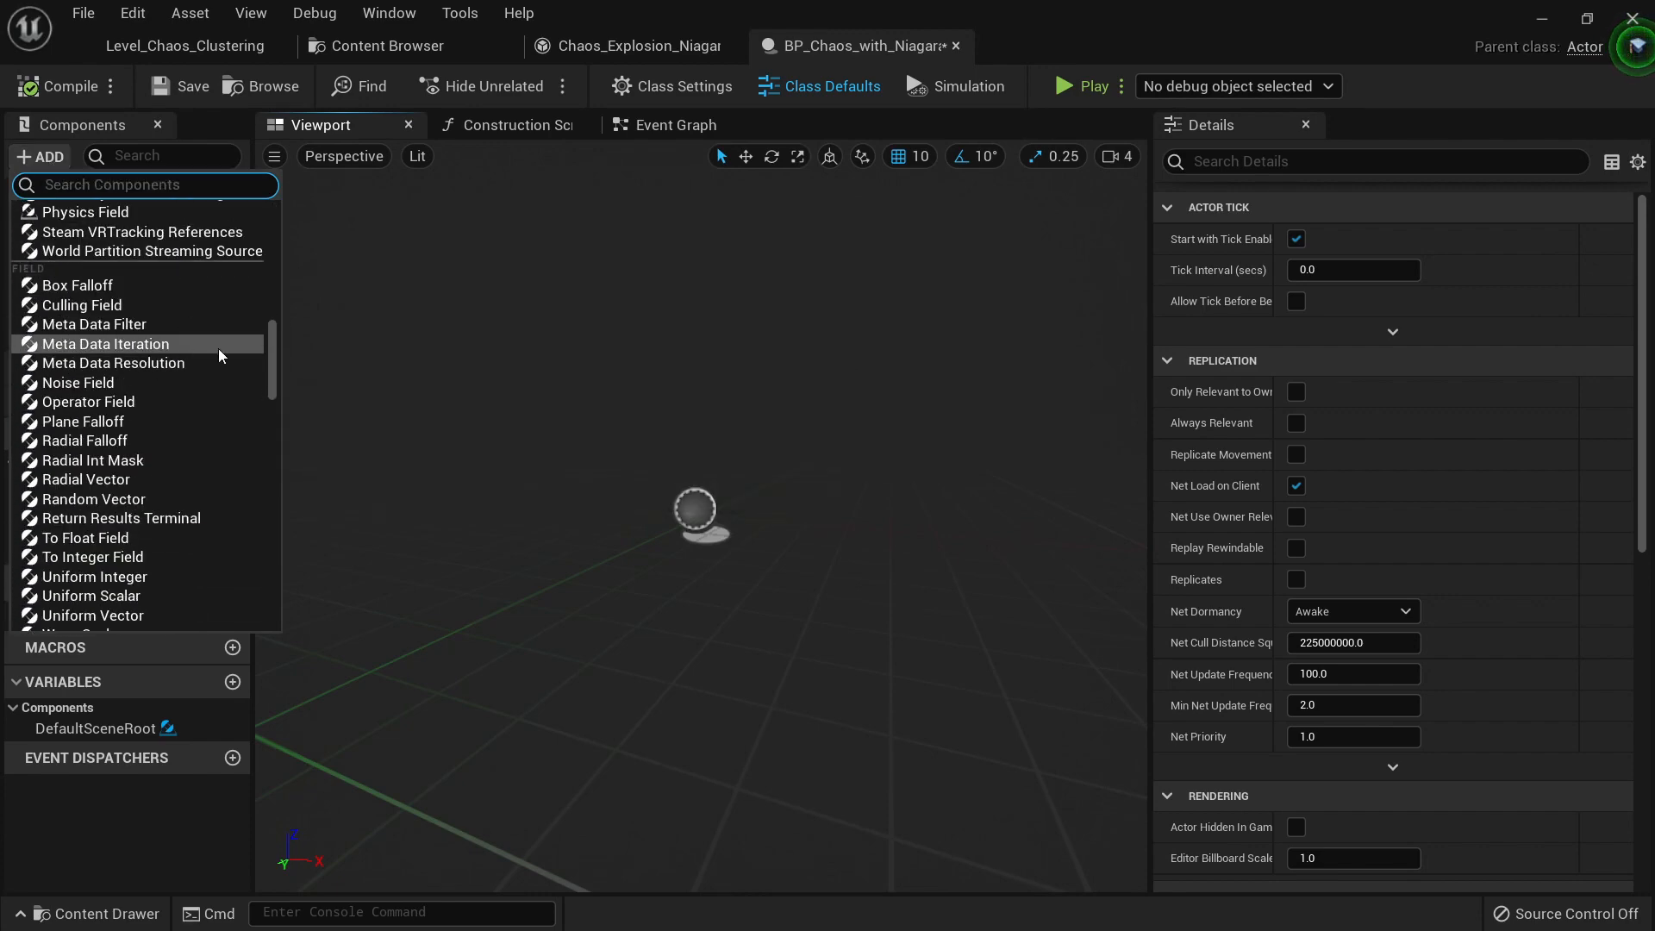
left_click(585, 336)
left_click(398, 48)
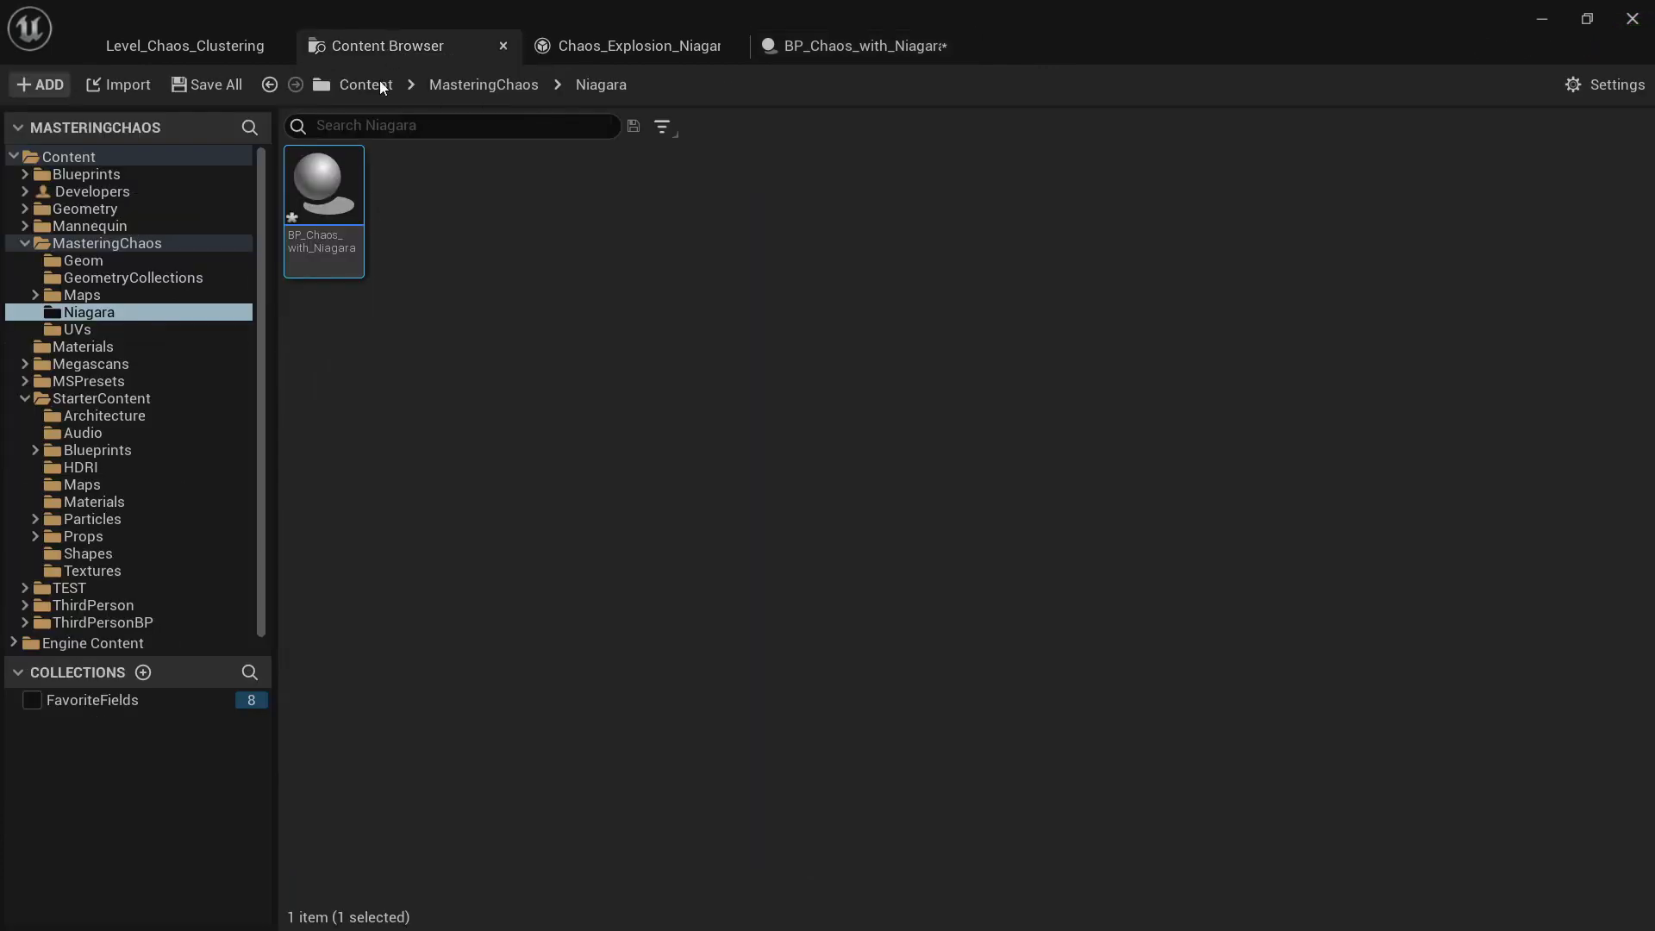
Step: Add a Geometry Collection component to the BP_Chaos_with_Niagara Blueprint
left_click(810, 50)
left_click(62, 159)
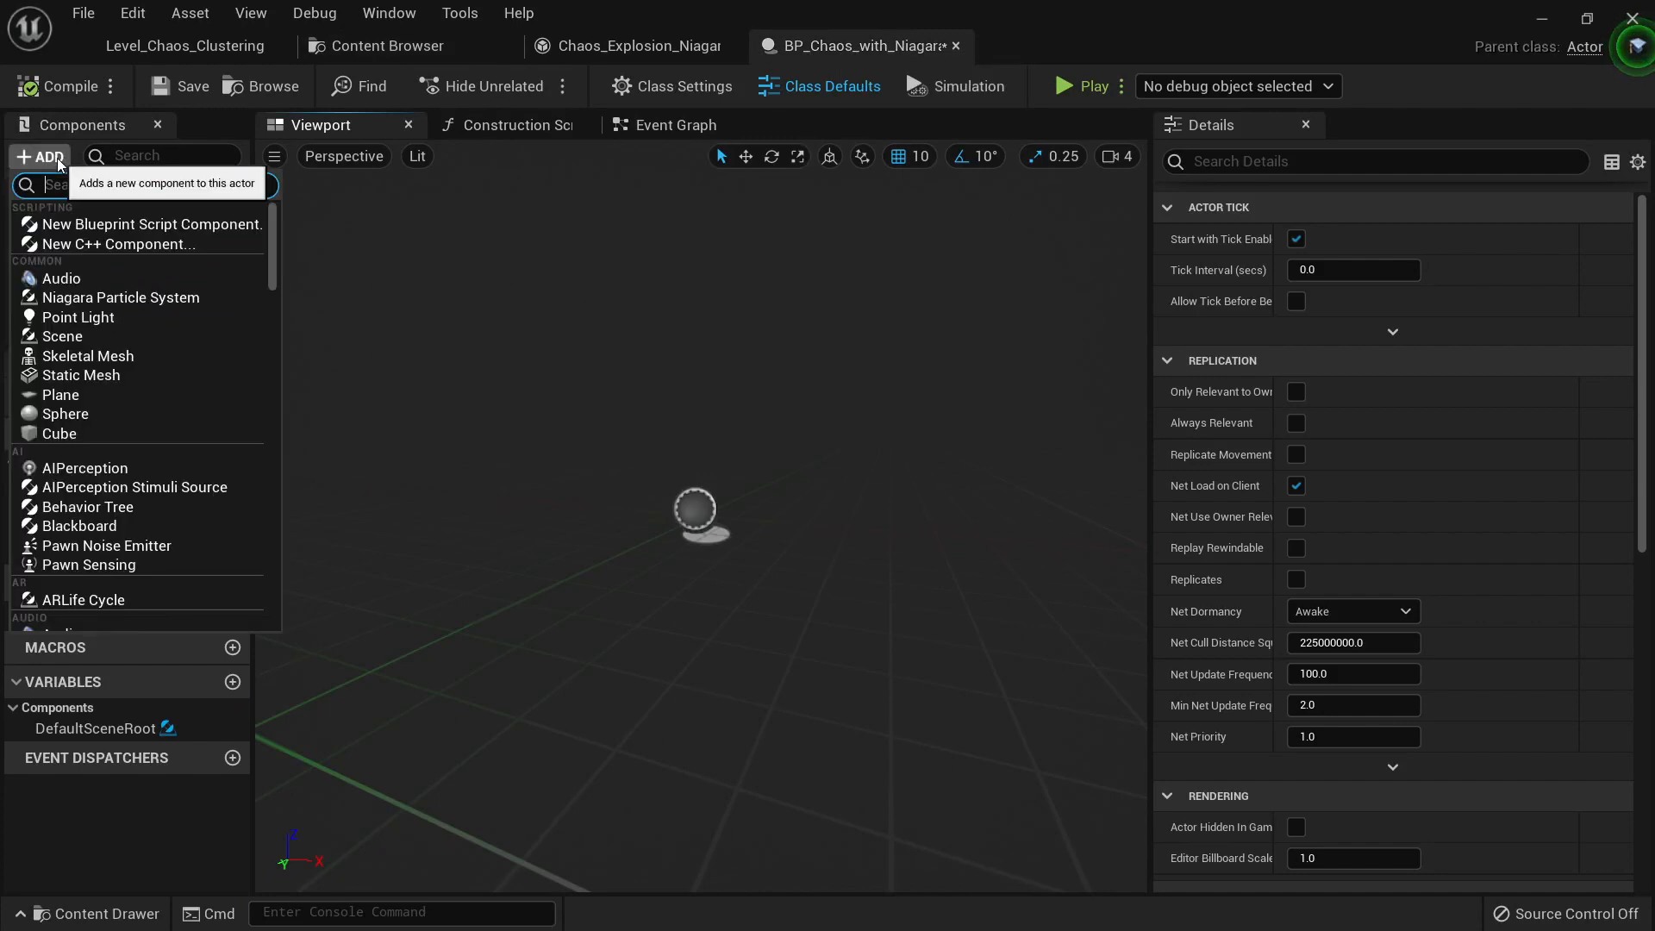
type("collec")
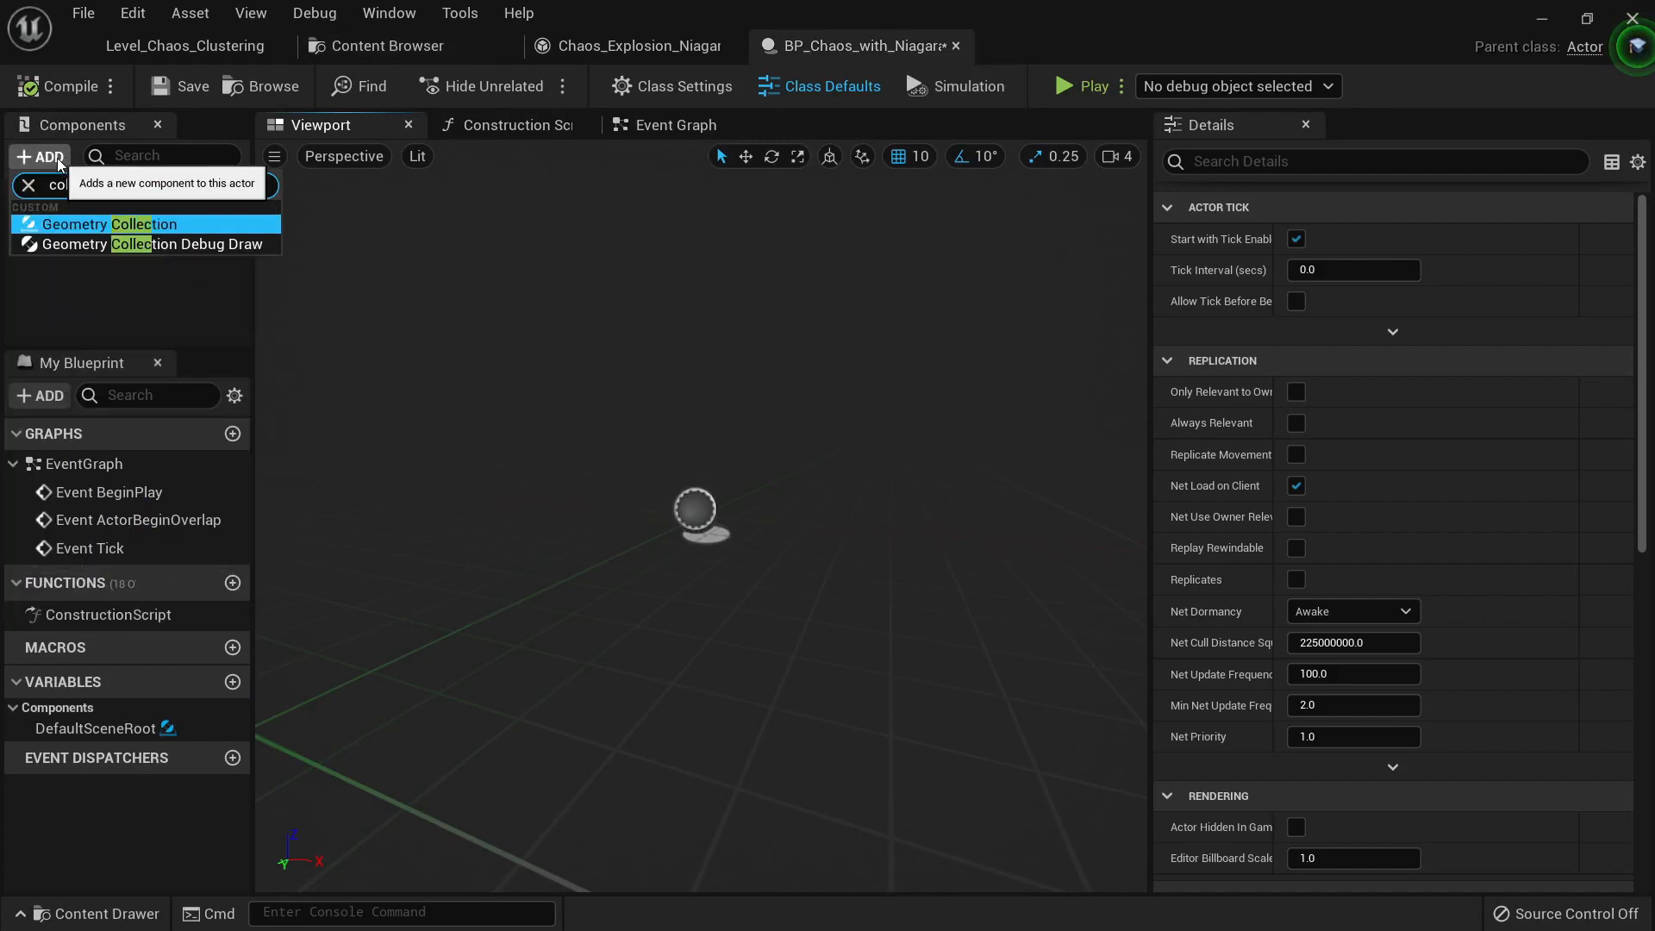
key("Return")
key("Return")
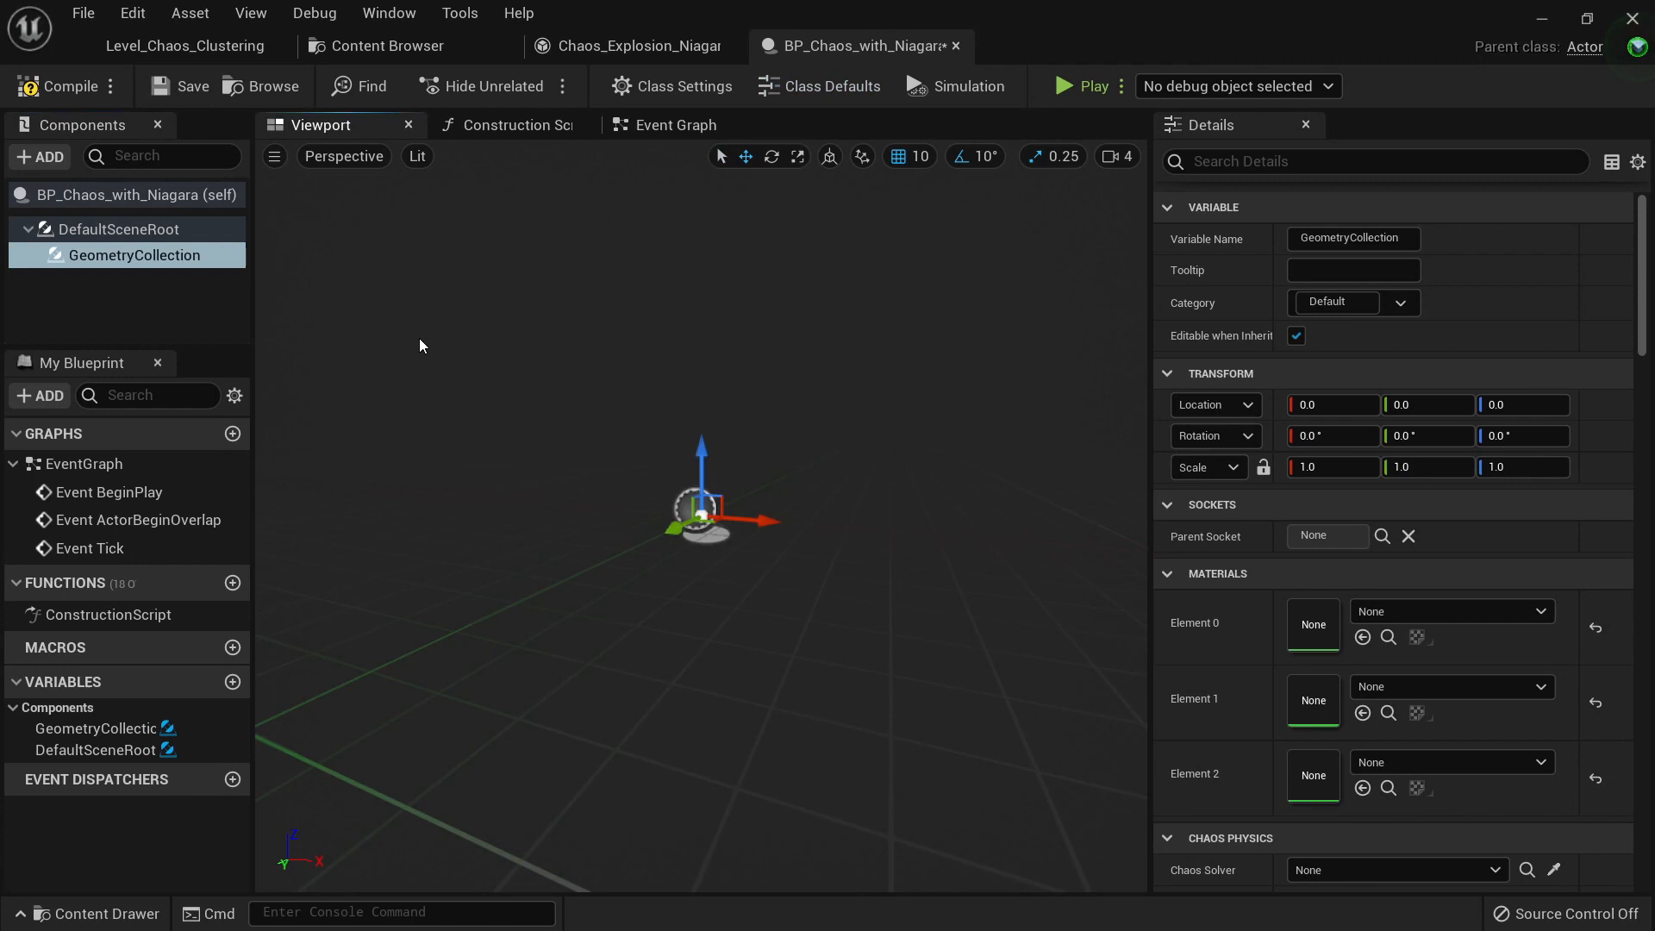
left_click(146, 262)
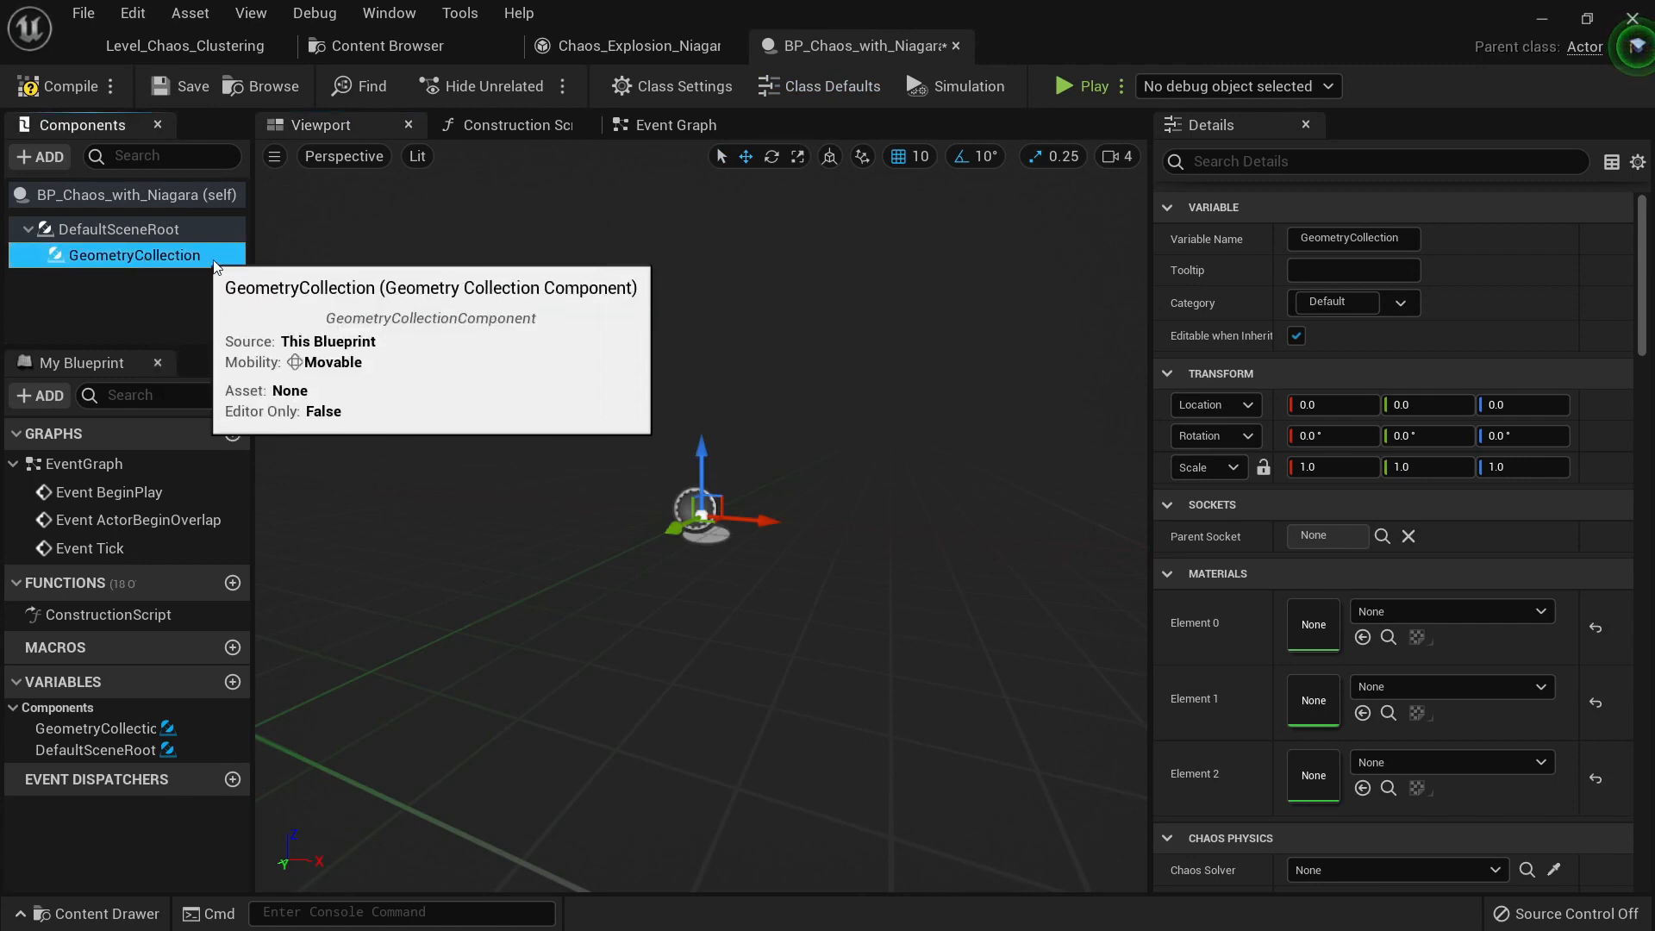
Step: Set the Collision Type of the S_Roman_Statue geometry collection in the UVs folder to Particle-Implicit, then save and close the asset
left_click(458, 49)
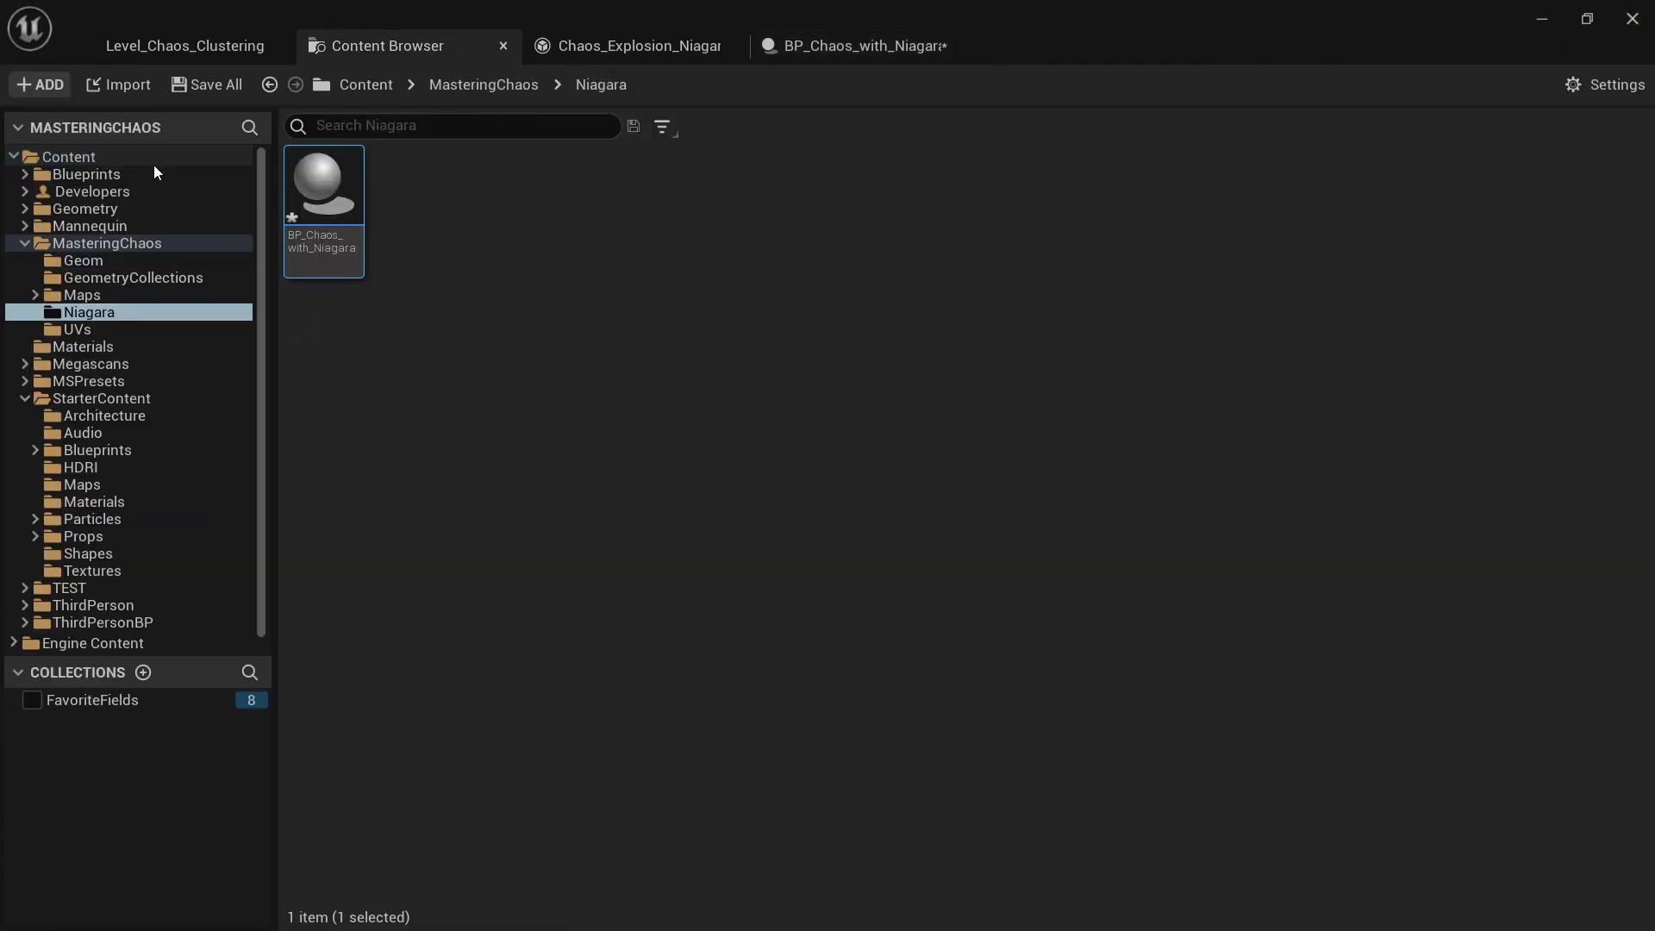
left_click(77, 328)
double_click(321, 225)
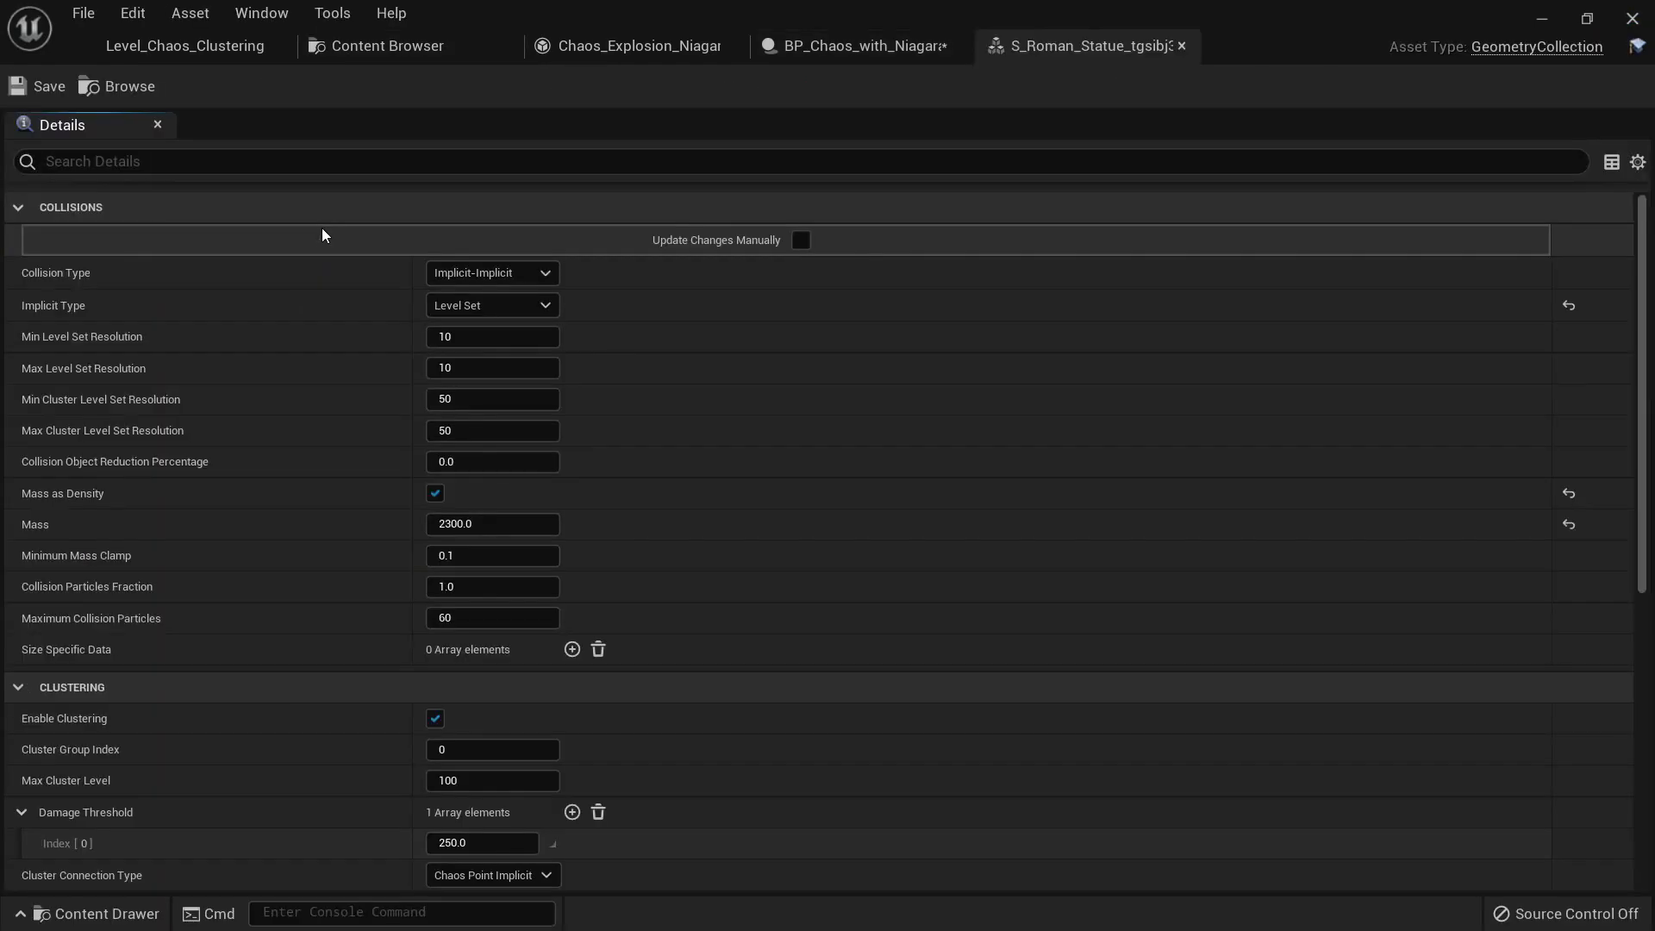
left_click(1183, 46)
left_click(411, 42)
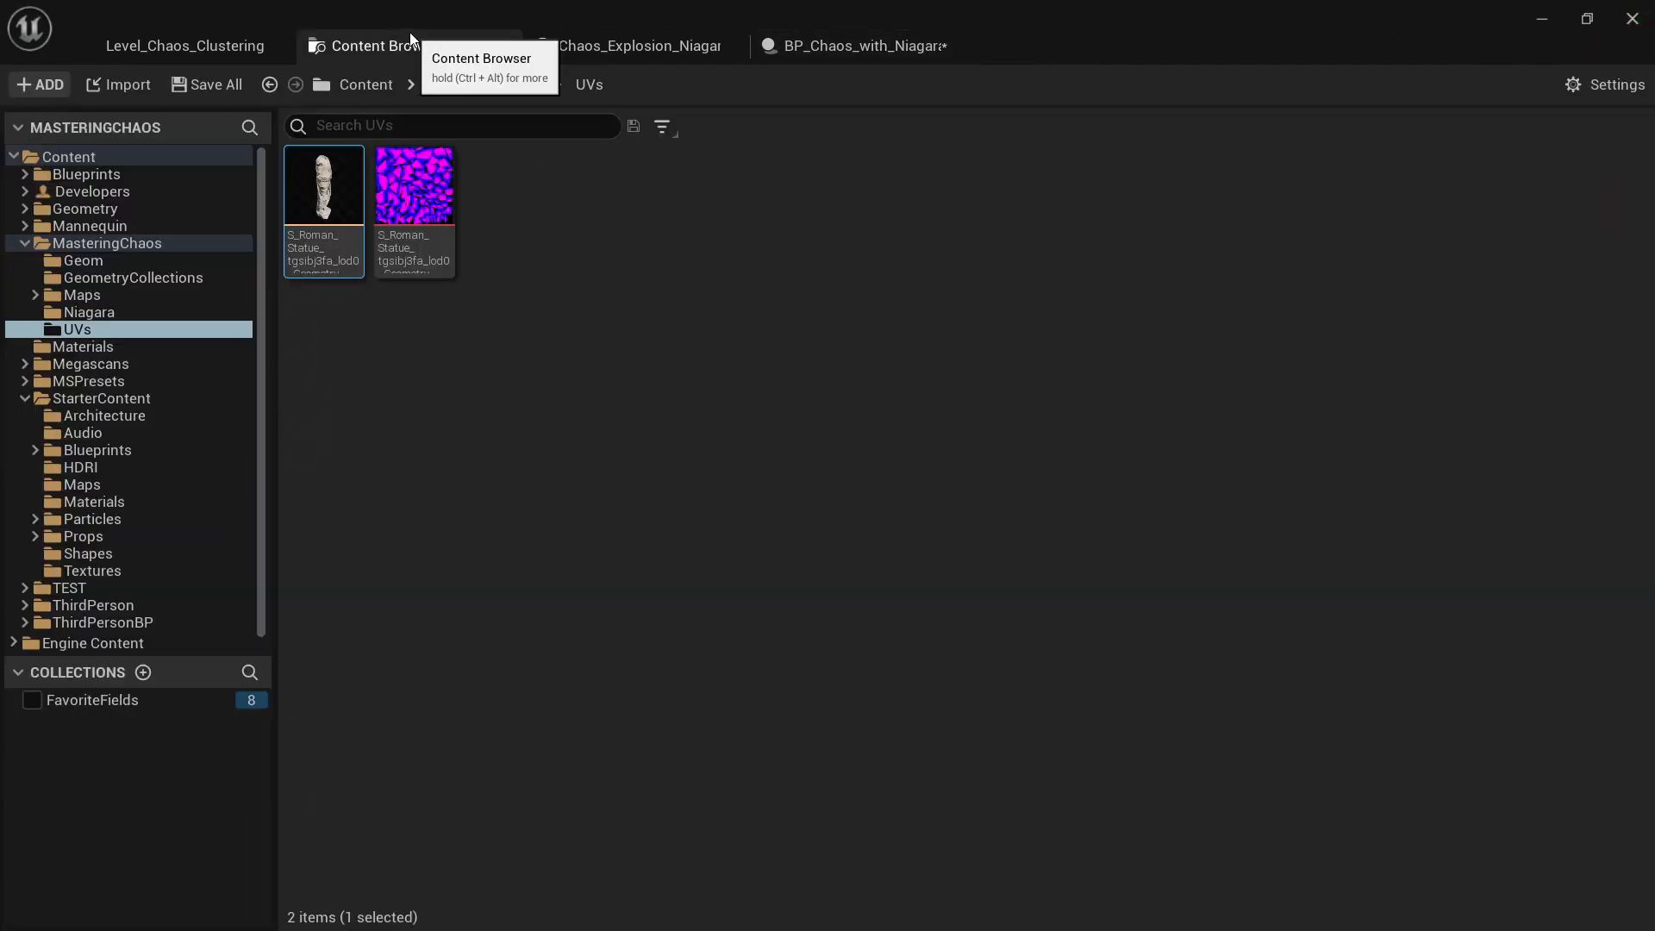
double_click(339, 209)
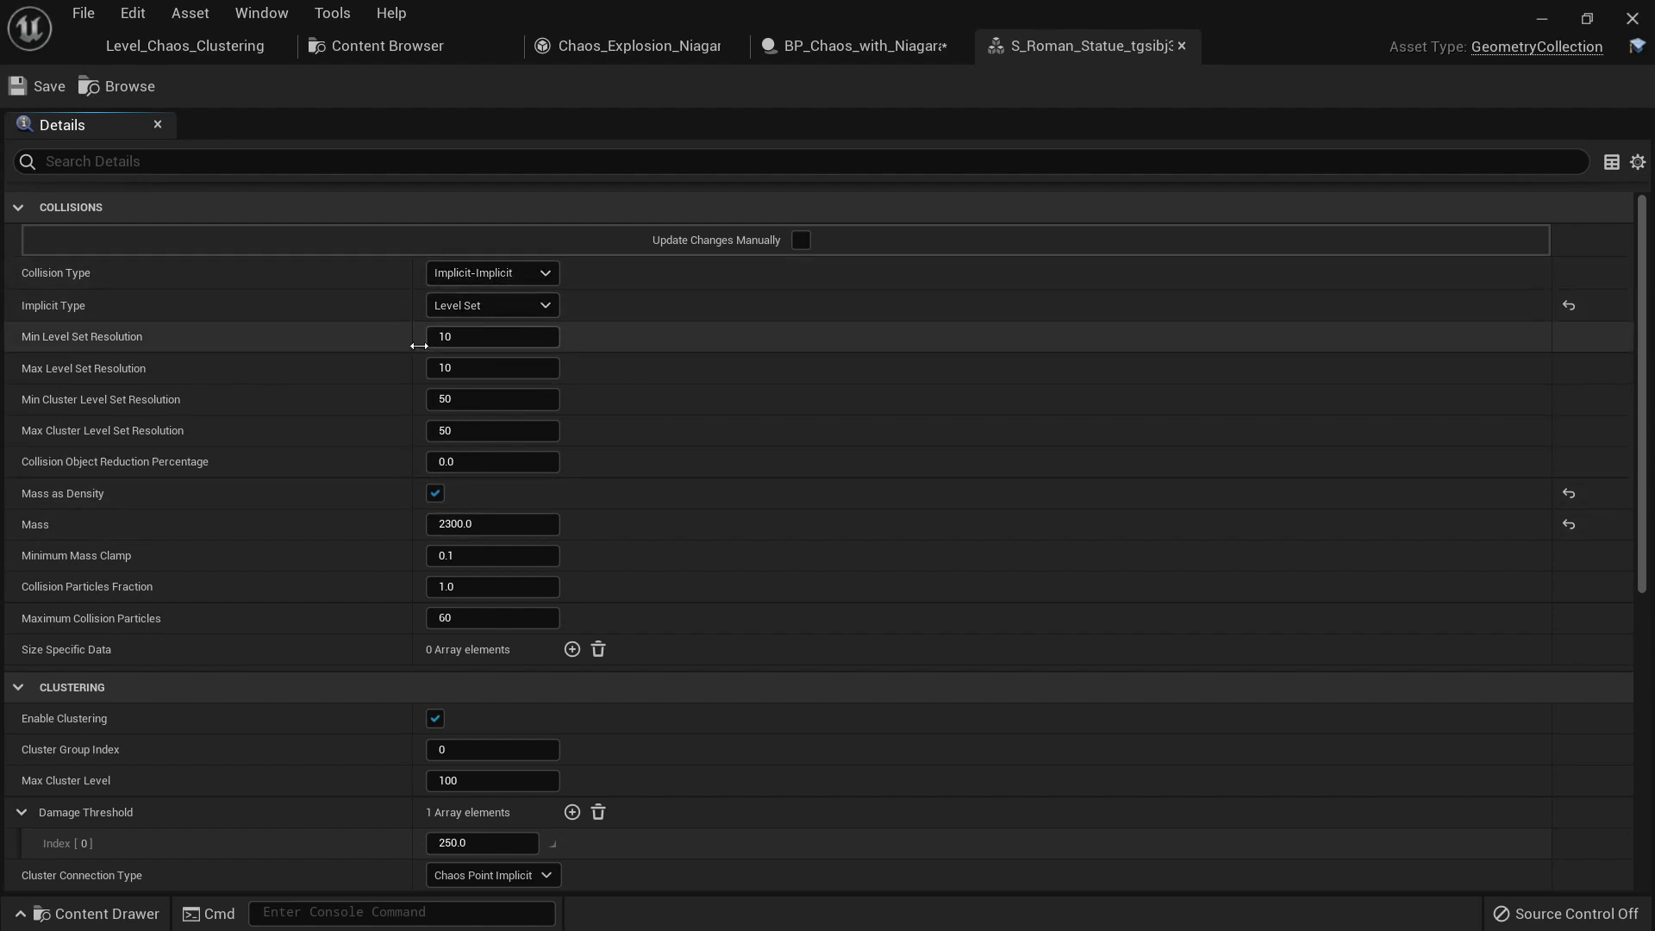
left_click(500, 280)
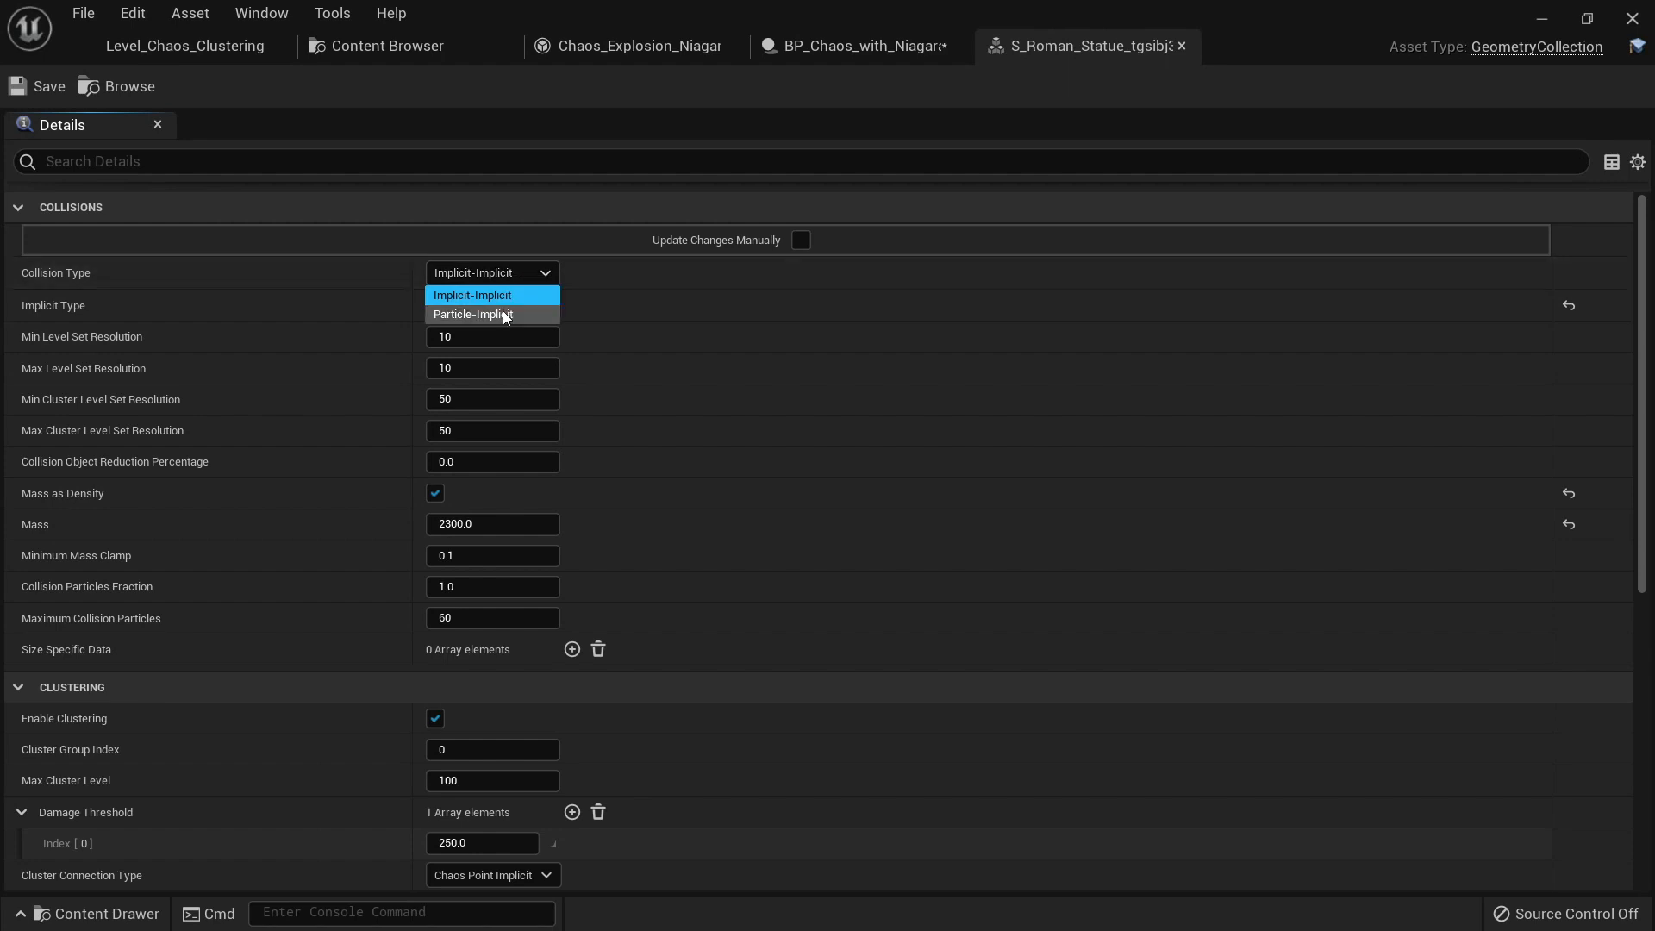
left_click(504, 312)
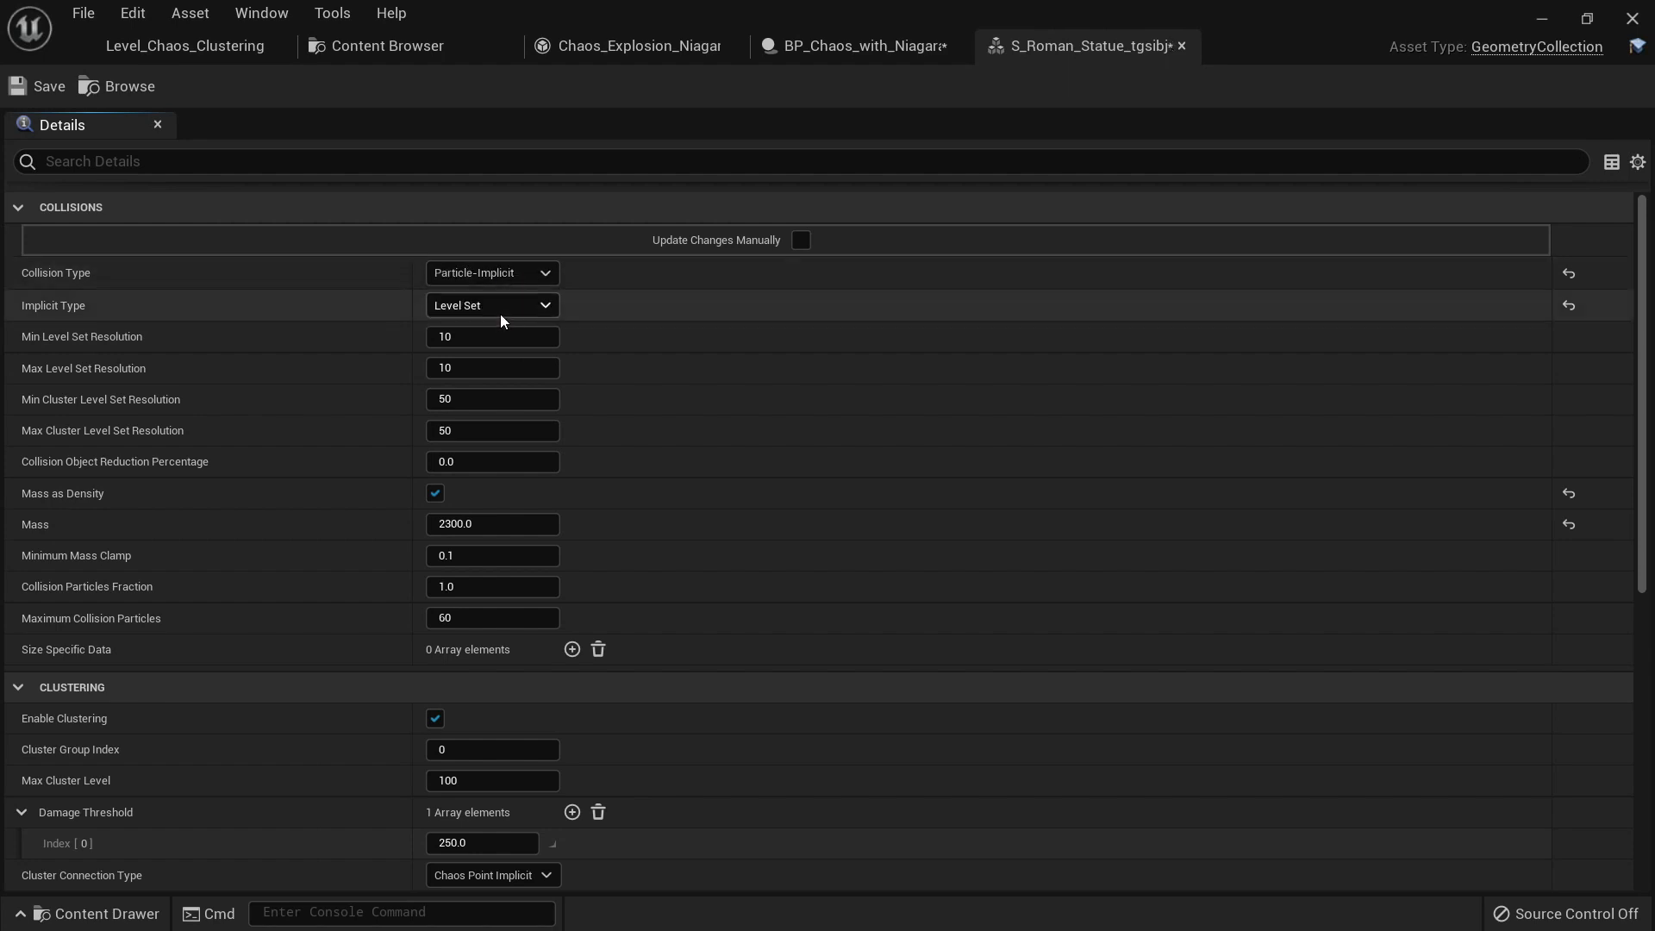
left_click(43, 86)
middle_click(1057, 49)
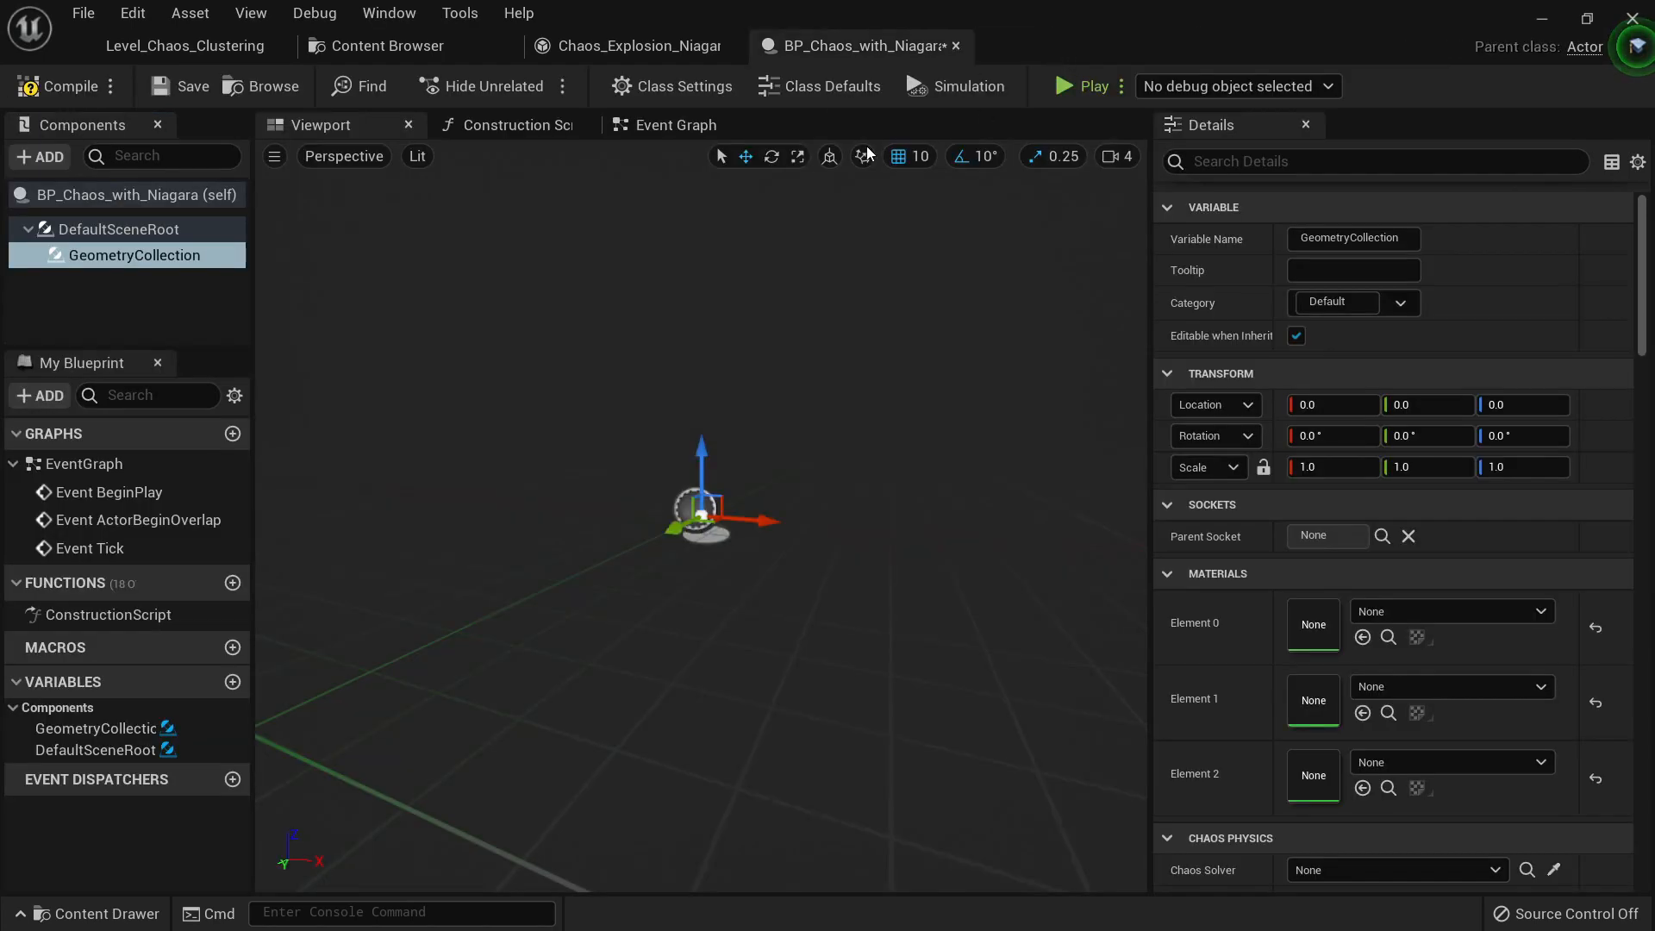
Step: Assign the S_Roman_Statue geometry collection from the UVs folder as the GeometryCollection component's Rest Collection
left_click(44, 157)
left_click(53, 161)
scroll(1376, 260, "down", 1)
scroll(1376, 260, "down", 5)
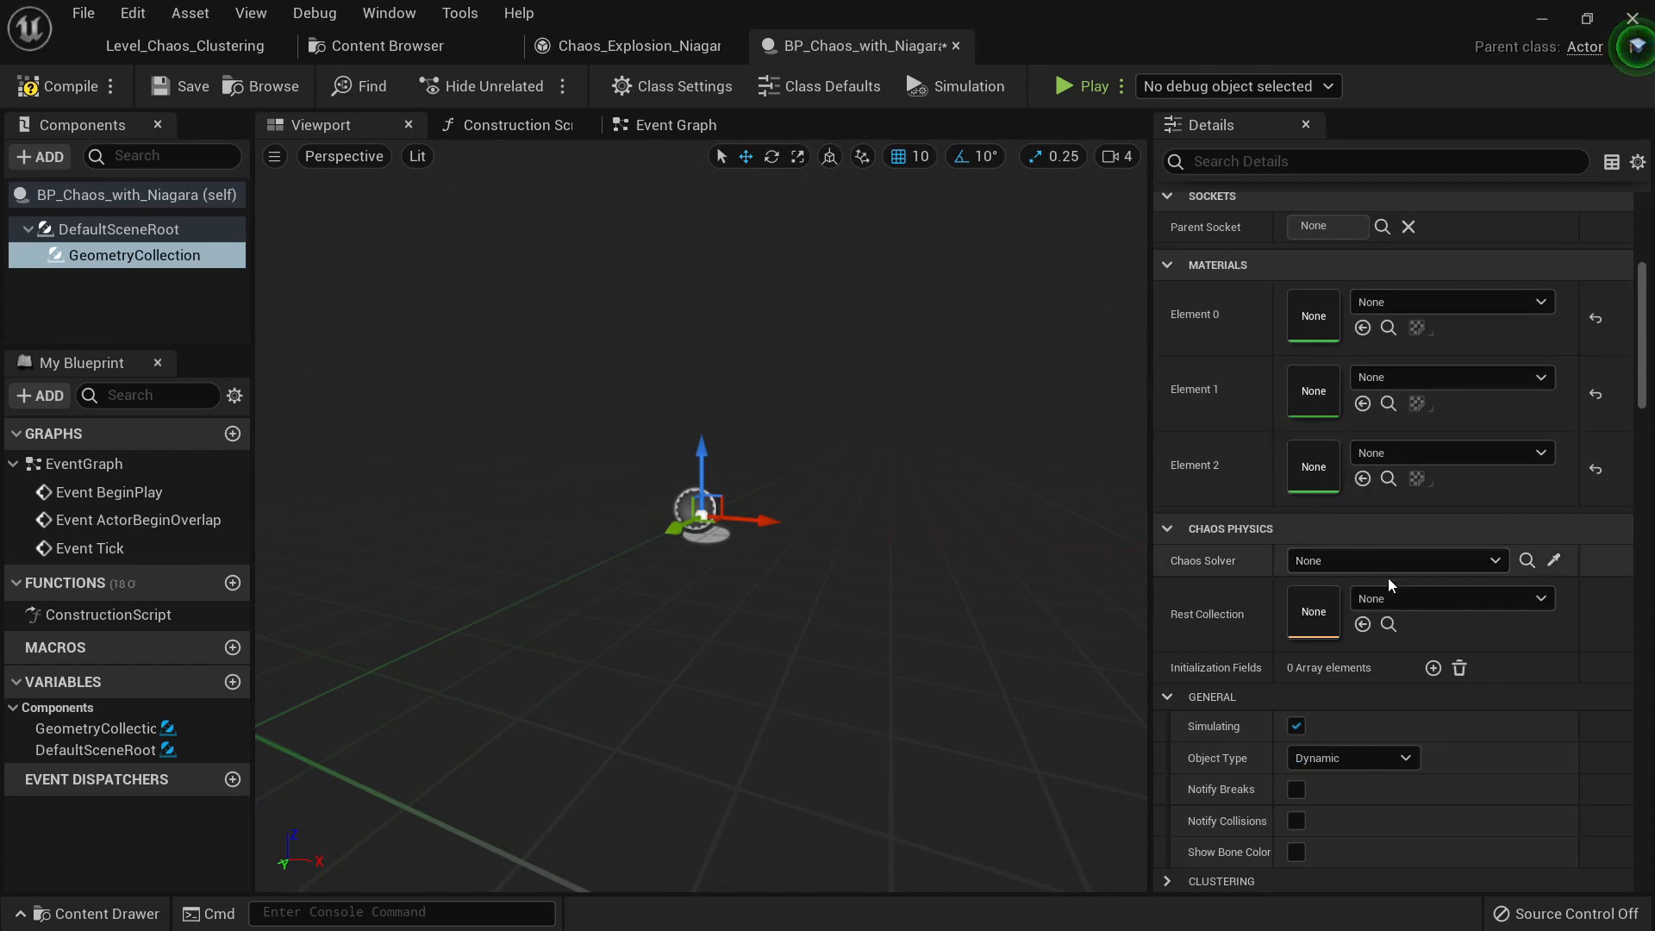
left_click(407, 52)
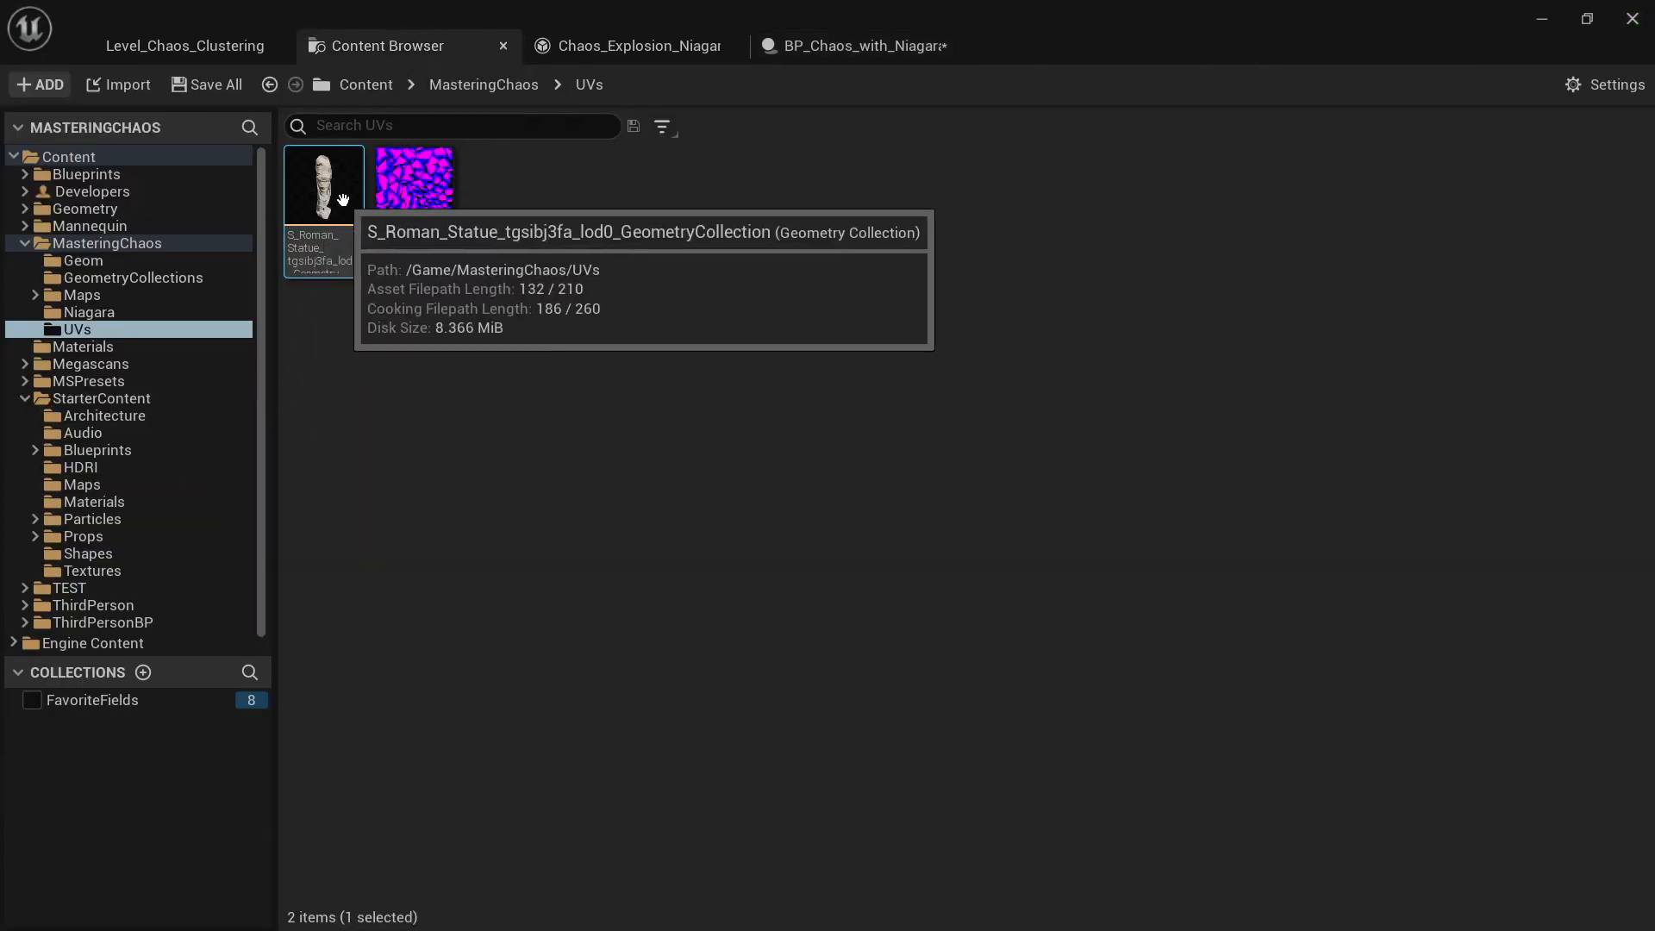
left_click(860, 45)
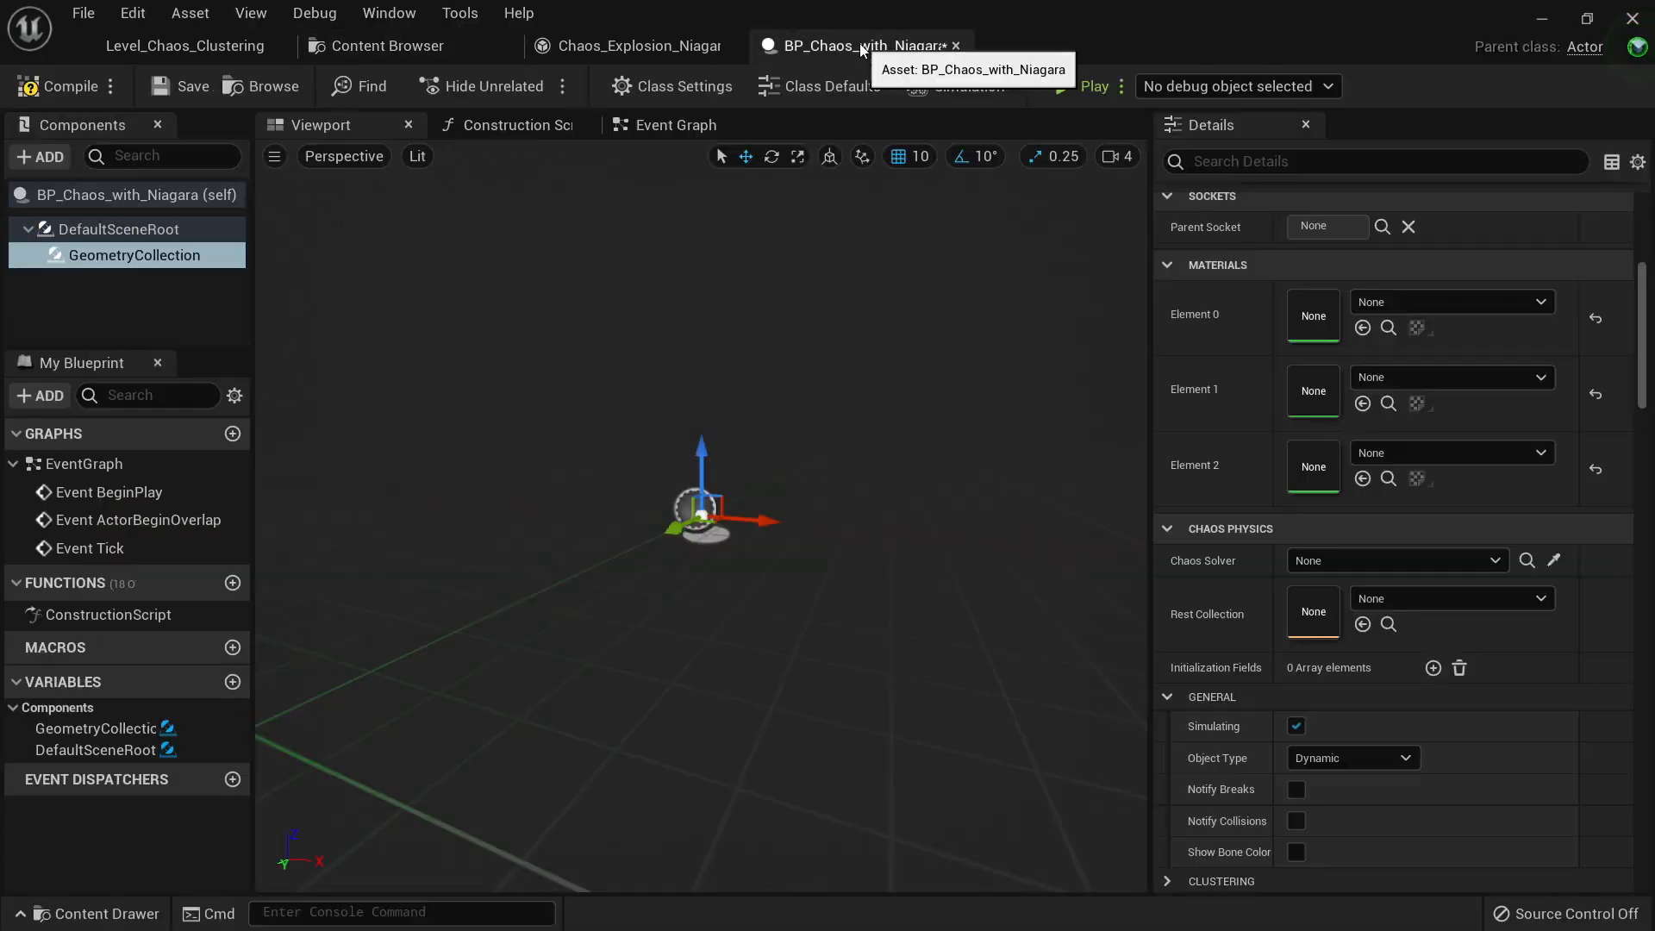
left_click(1363, 624)
right_click_drag(875, 470, 733, 362)
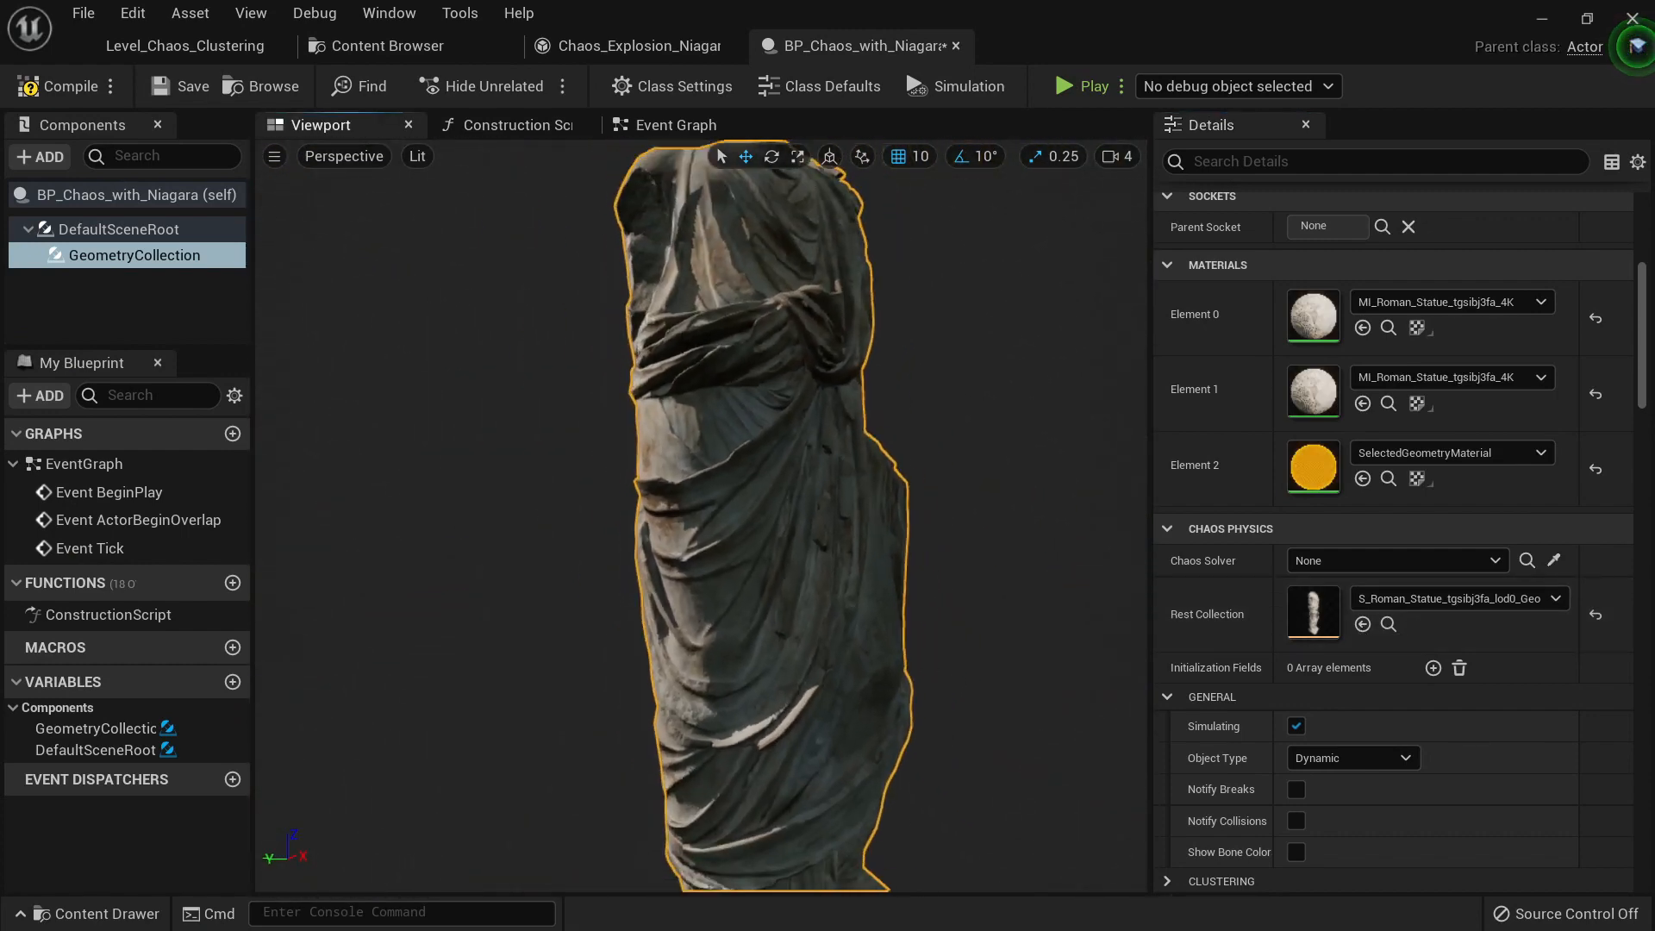
Step: Compile the Blueprint and place BP_Chaos_with_Niagara from the Niagara folder in the level at about X -120, Y 1310, Z 20
left_click(61, 87)
left_click(354, 48)
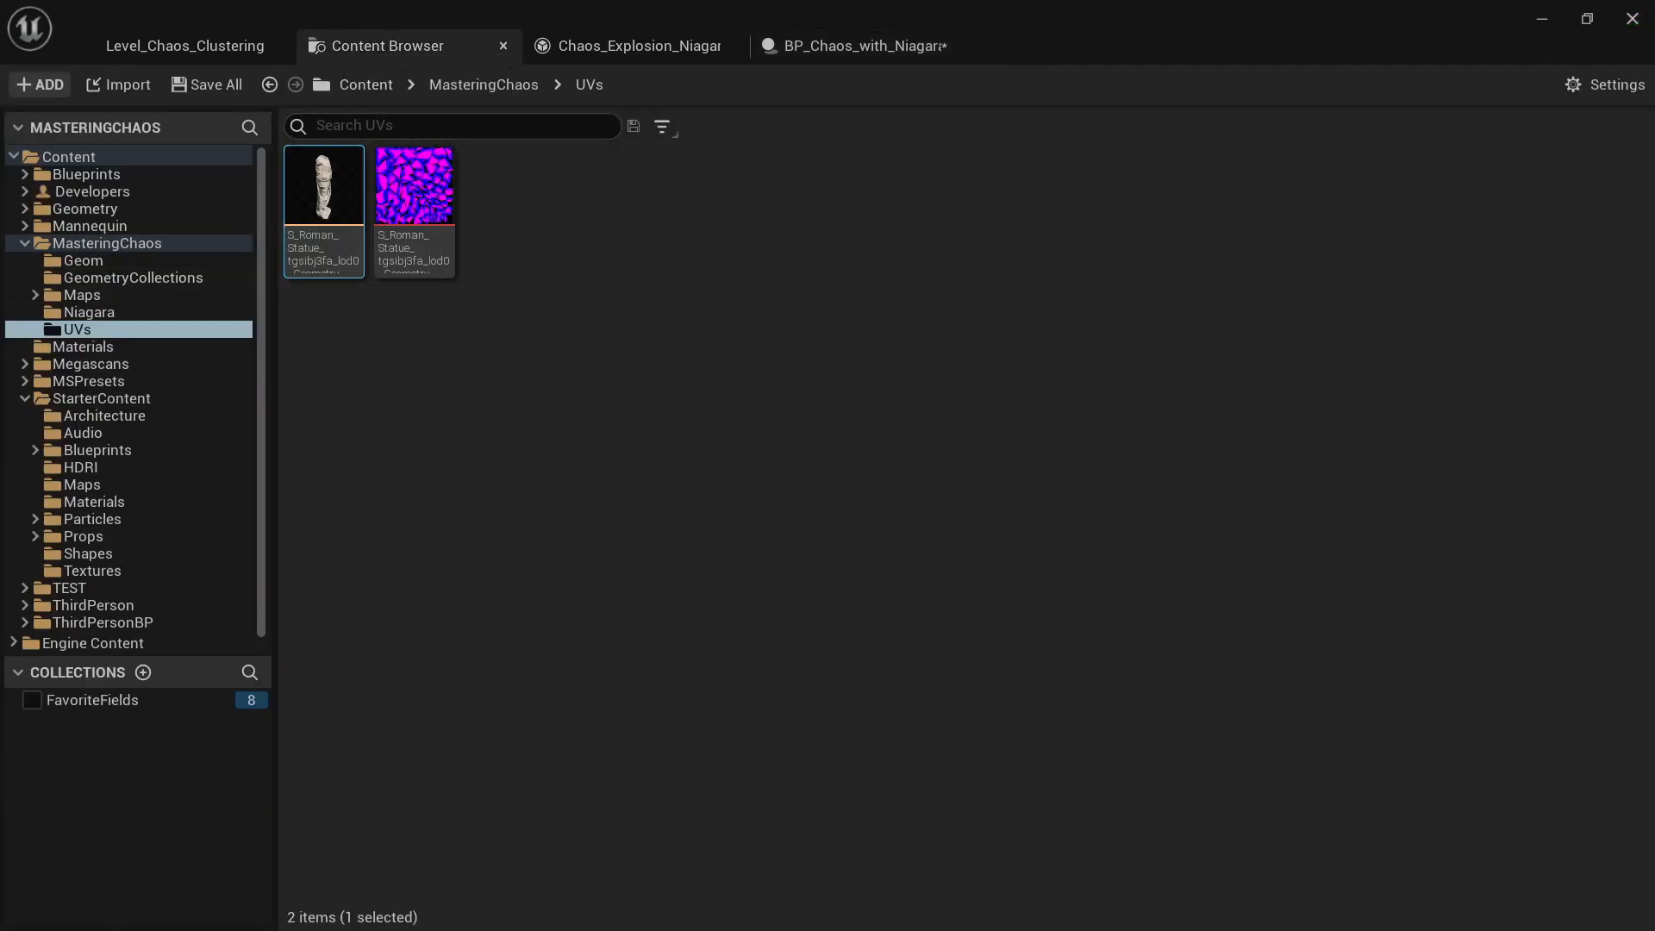
left_click(87, 313)
left_click_drag(335, 207, 488, 679)
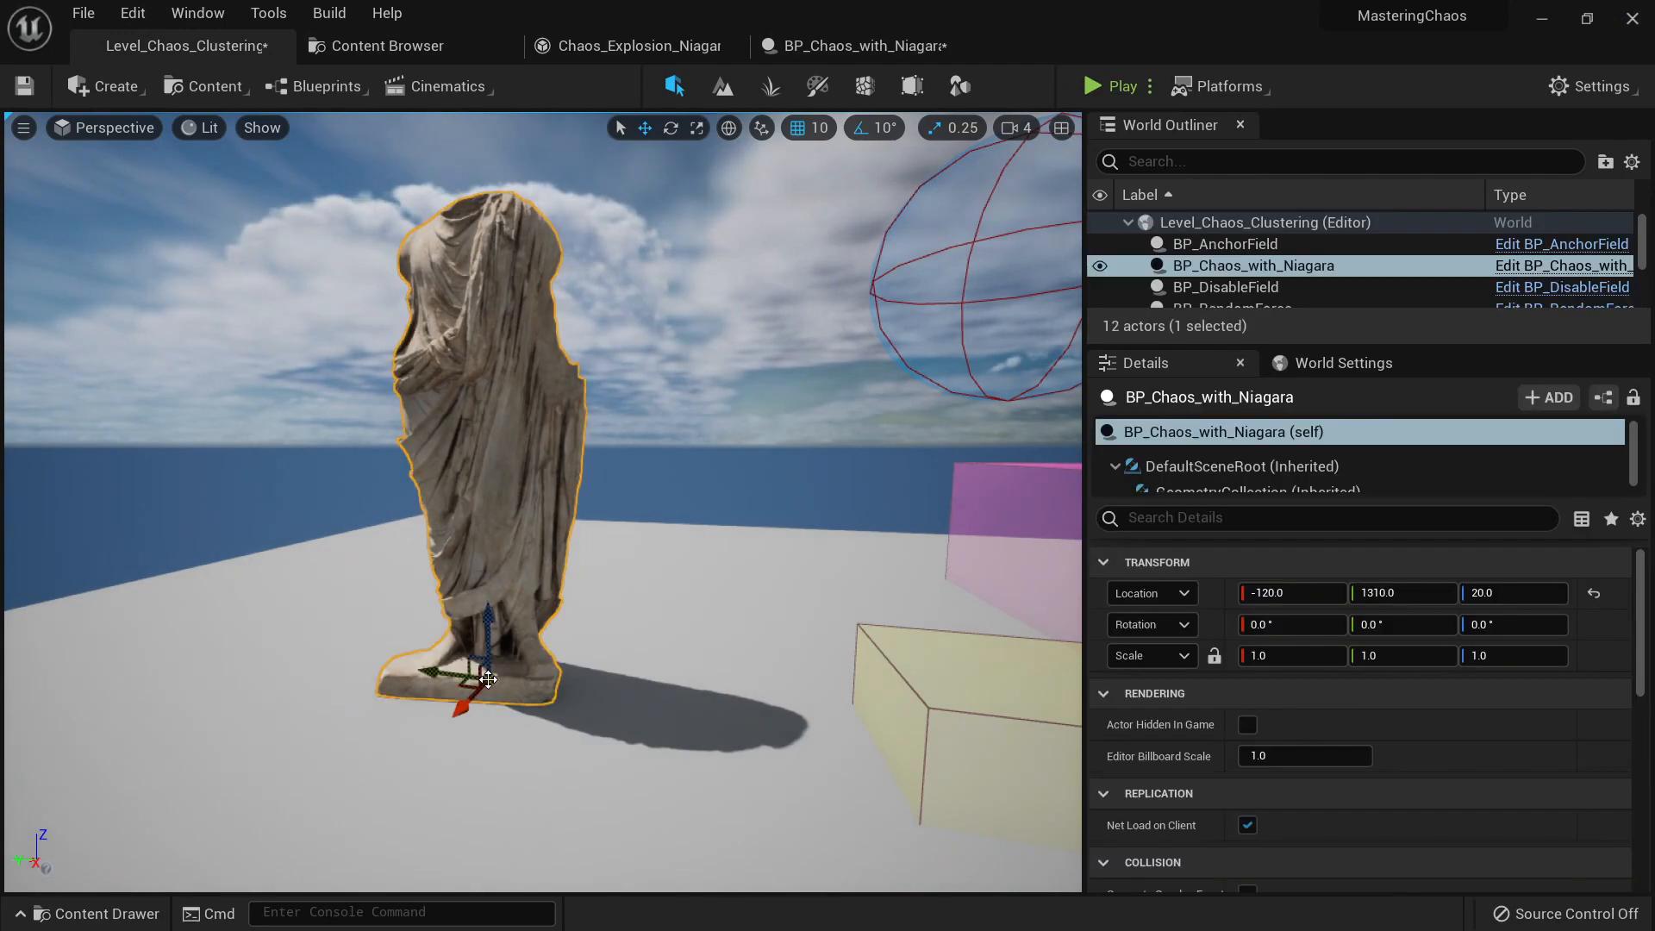
right_click_drag(549, 521, 689, 470)
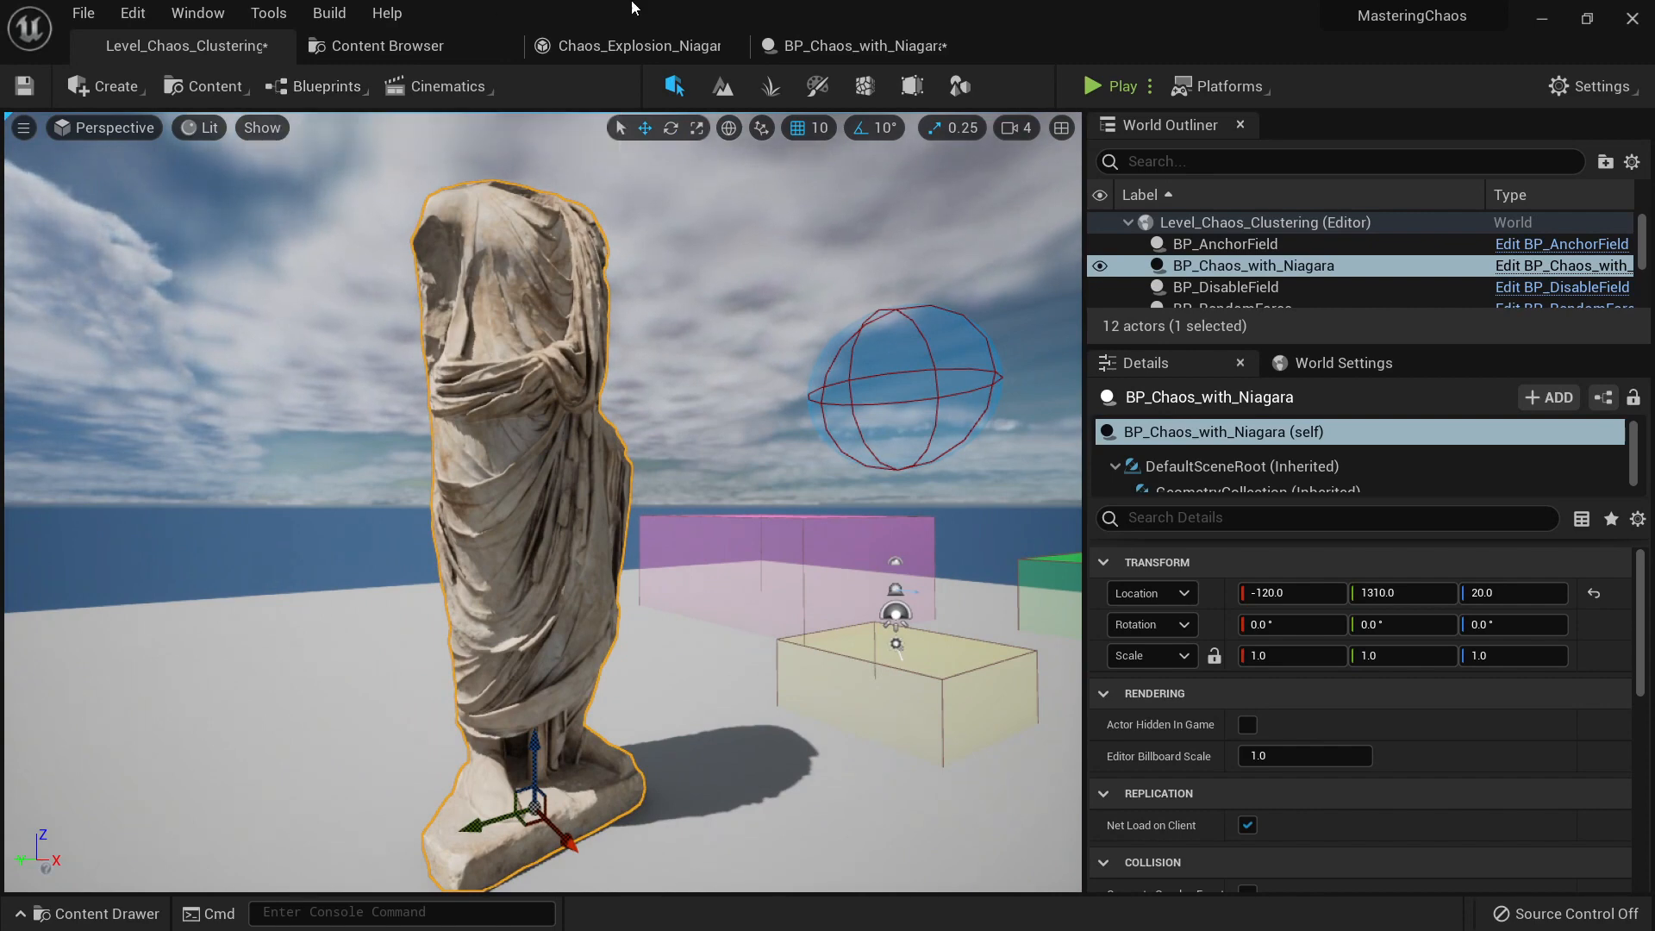
Step: Add a Niagara Particle System component named Niagara_Chaos under the DefaultSceneRoot of BP_Chaos_with_Niagara
left_click(853, 41)
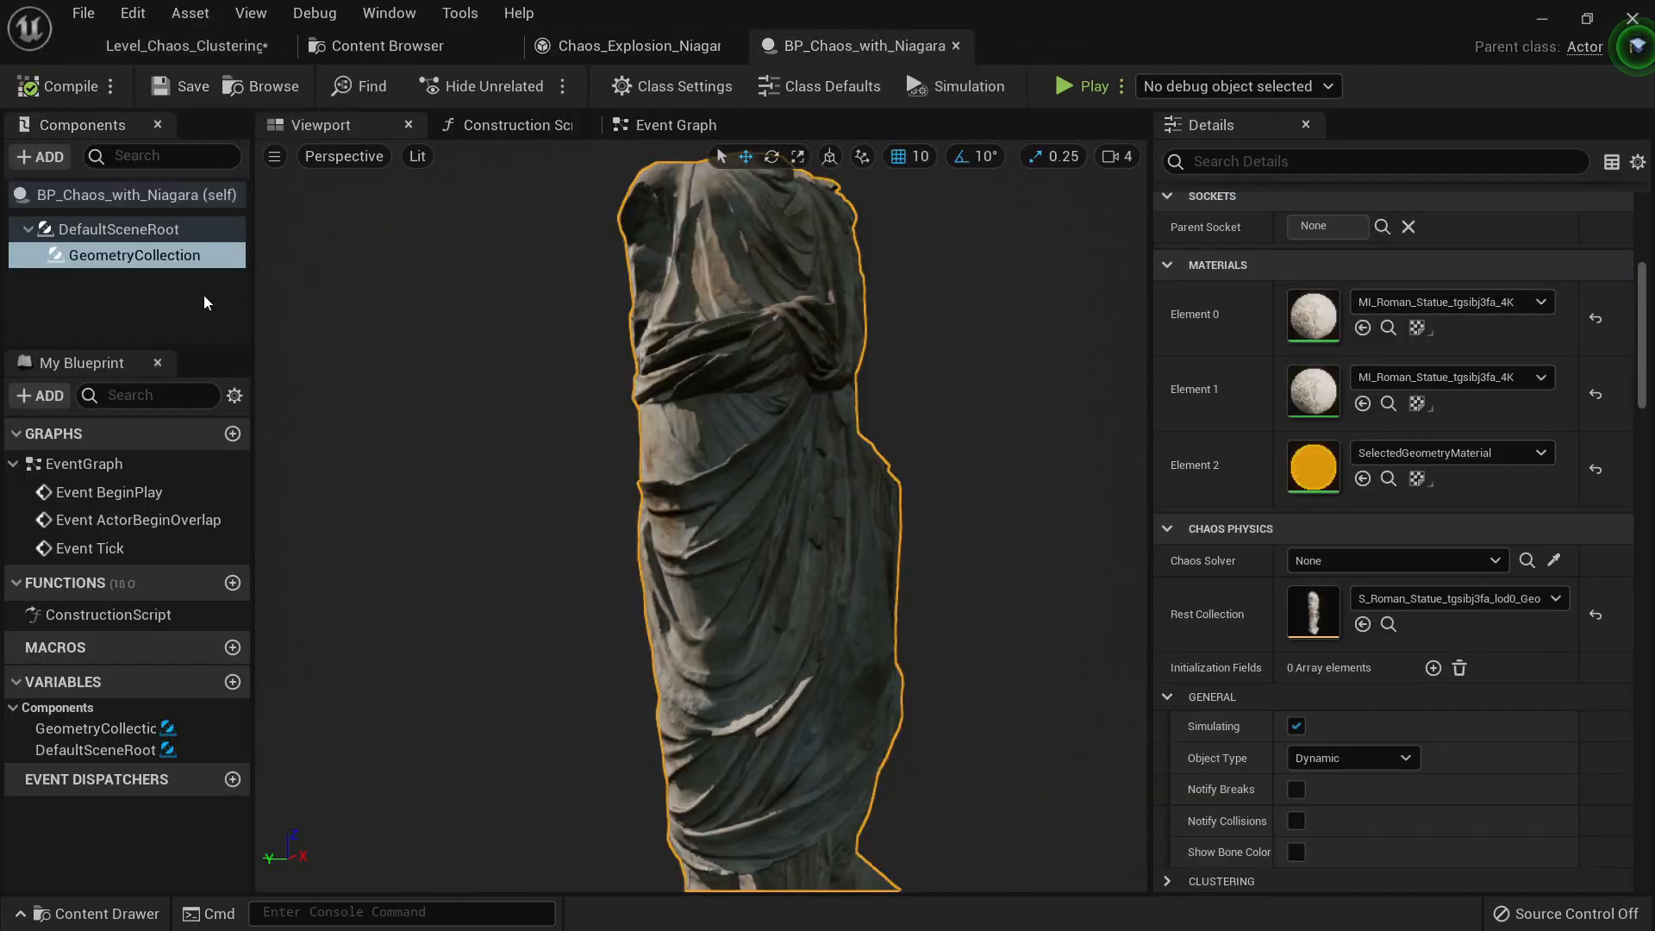
left_click(158, 230)
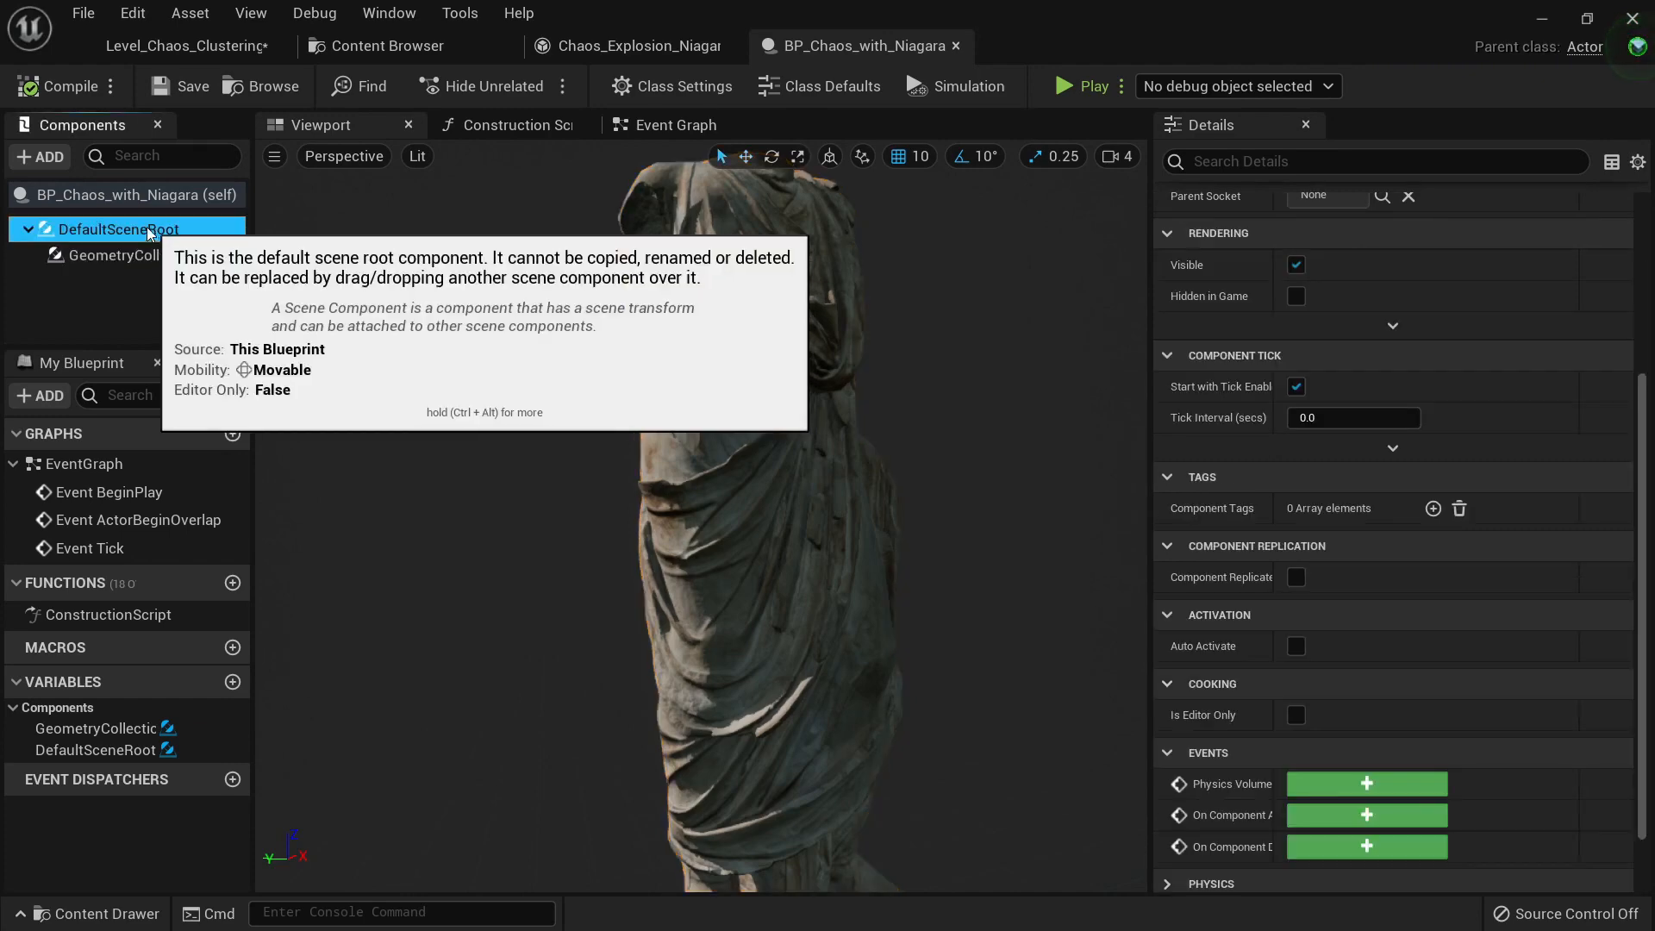
left_click(68, 158)
type("niag")
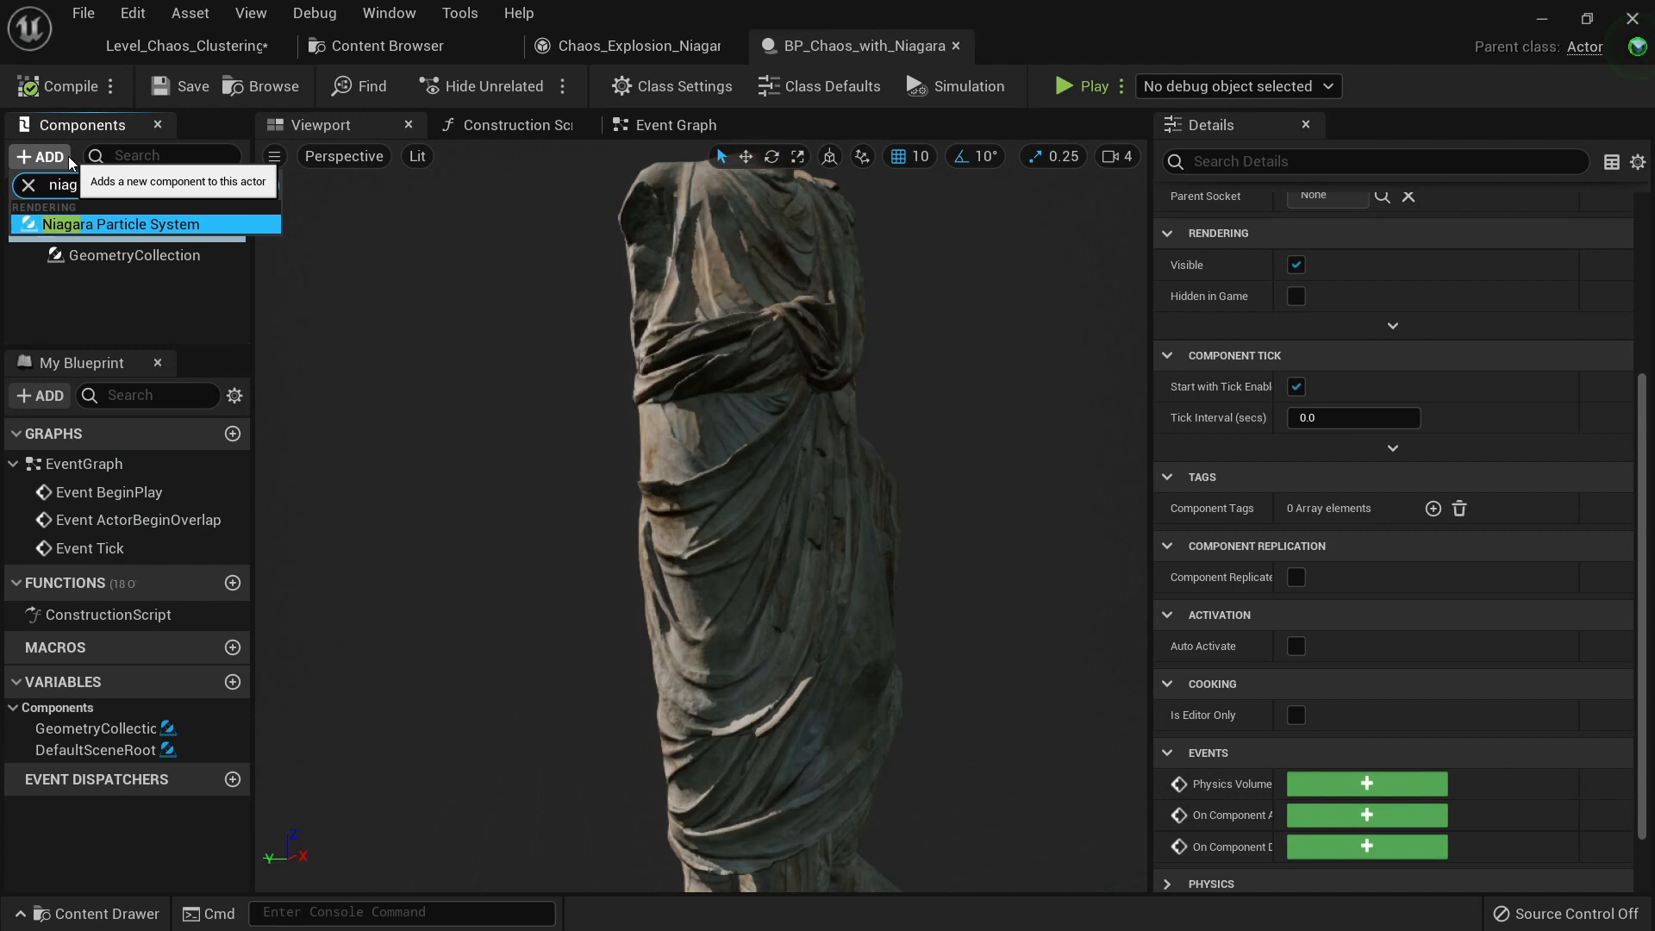
key("Return")
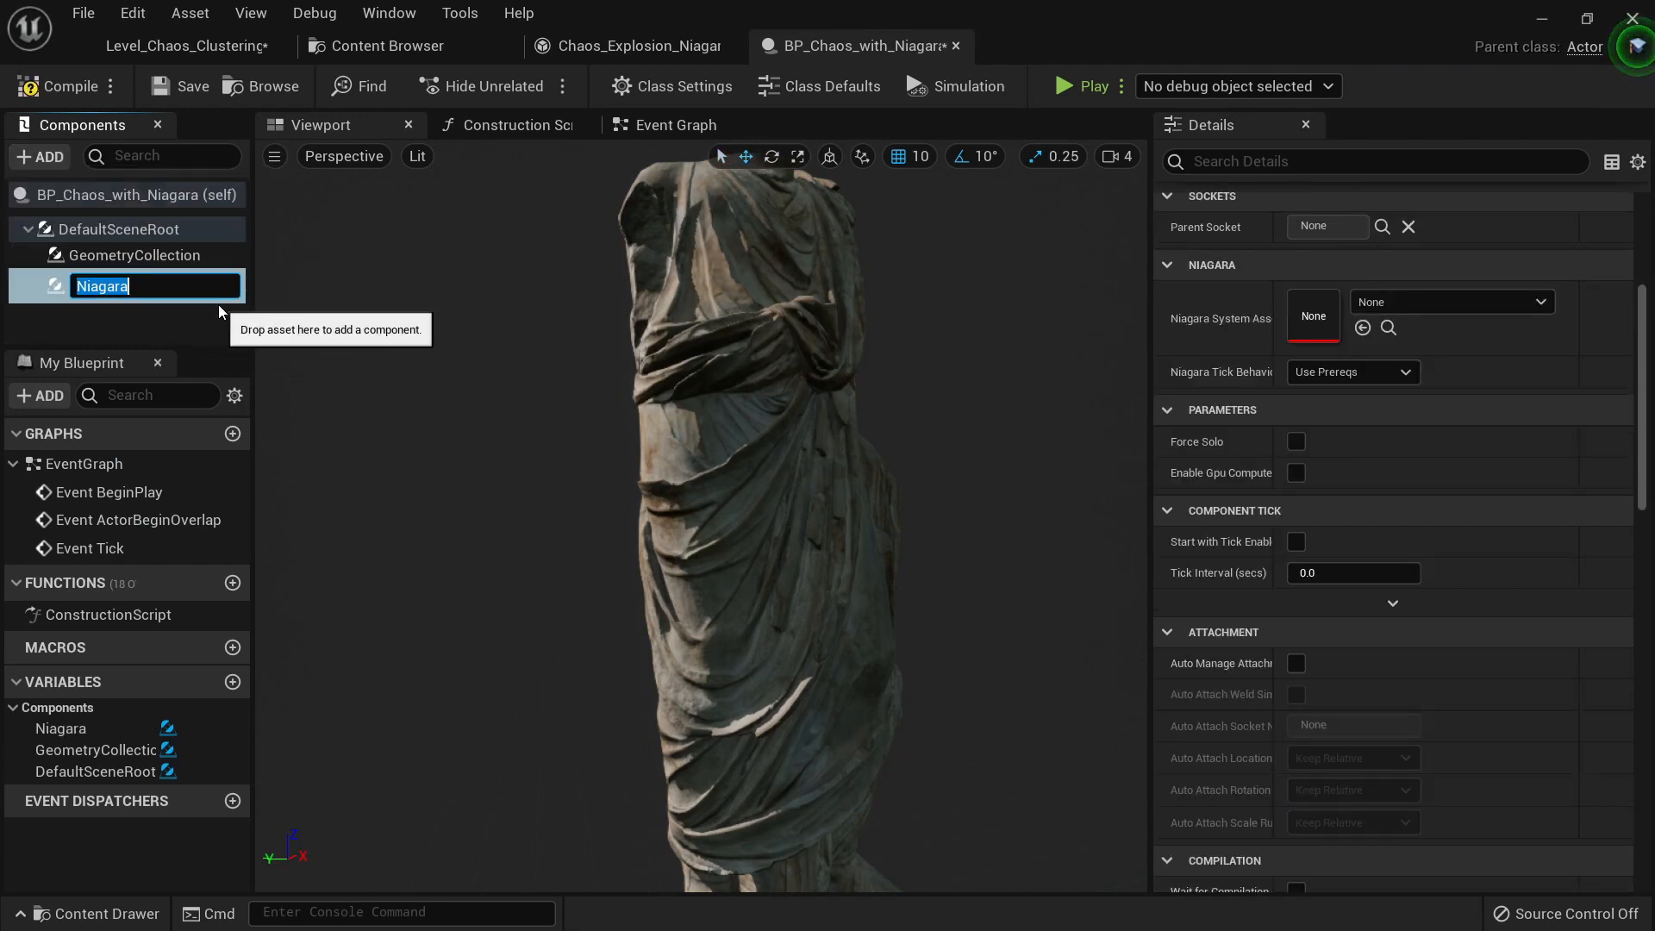
key("Right")
type("_Chaos")
key("Return")
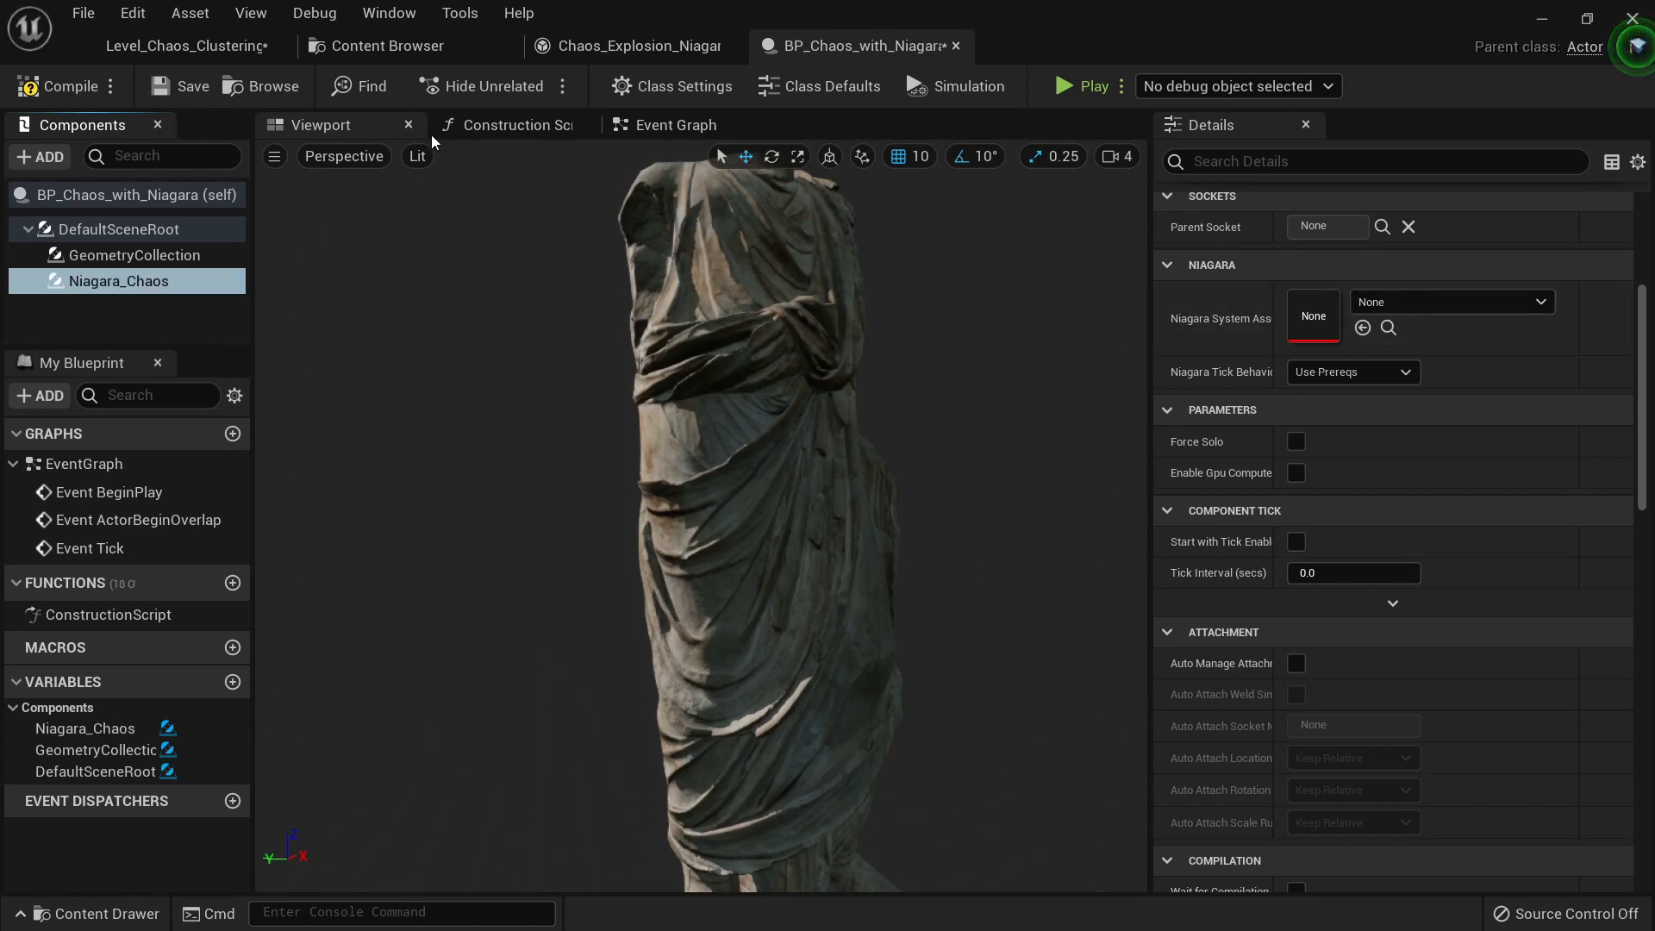
Step: Assign Chaos_Explosion_Niagara_System from the StarterContent Particles folder as the Niagara_Chaos component's Niagara System Asset
left_click(385, 45)
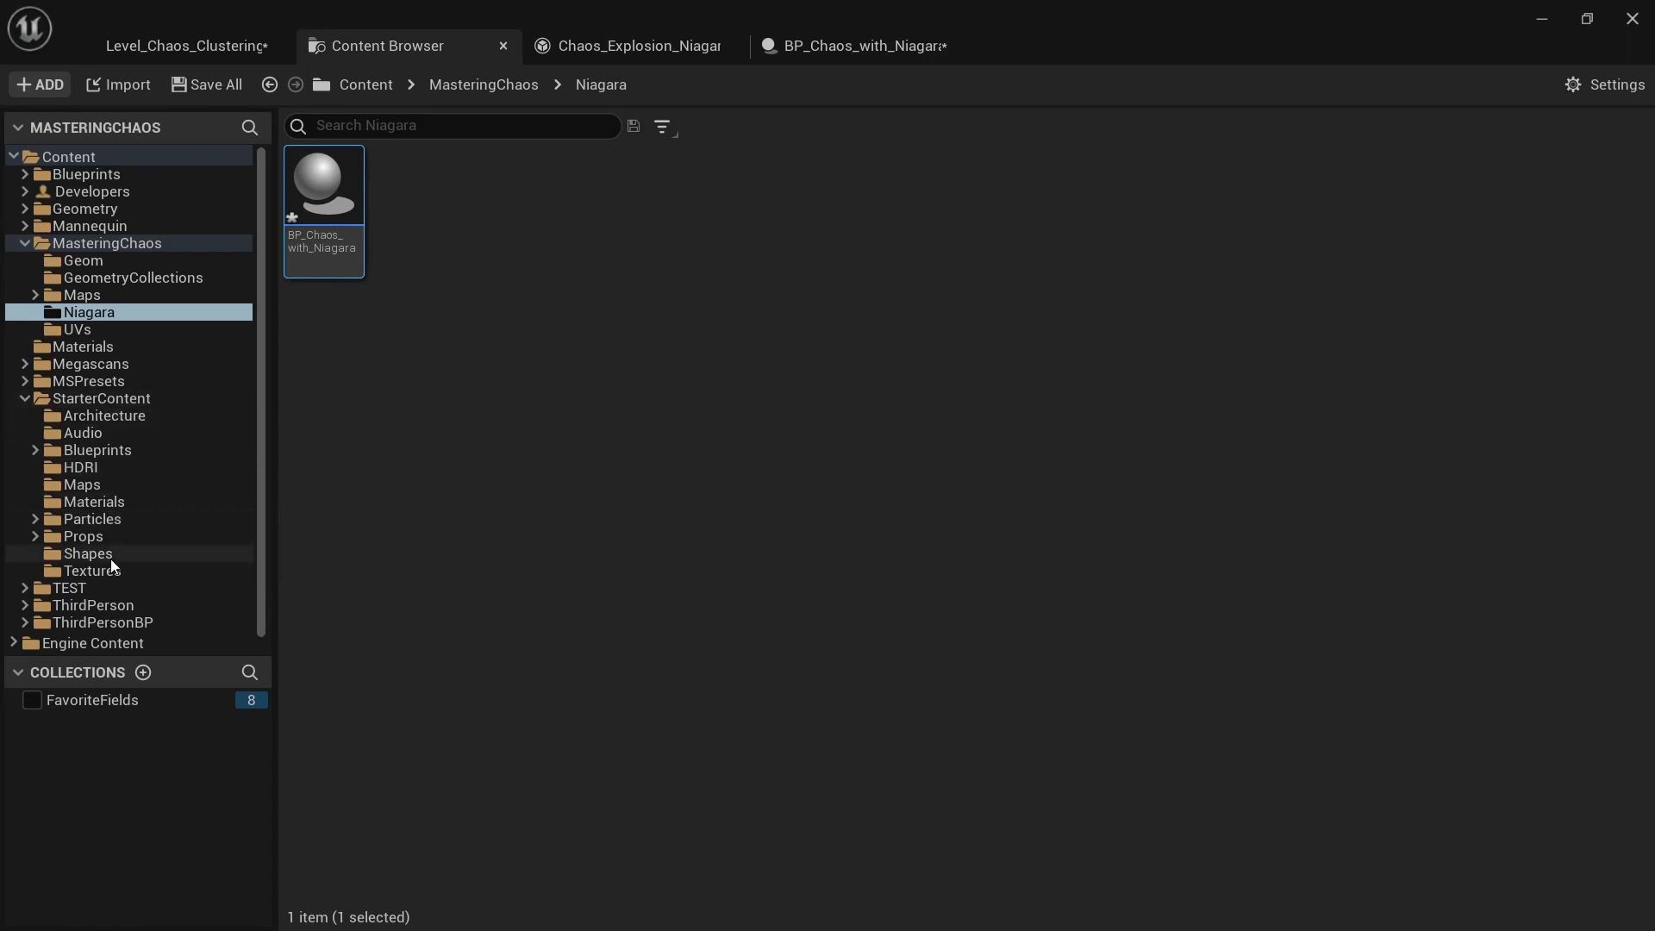
double_click(105, 521)
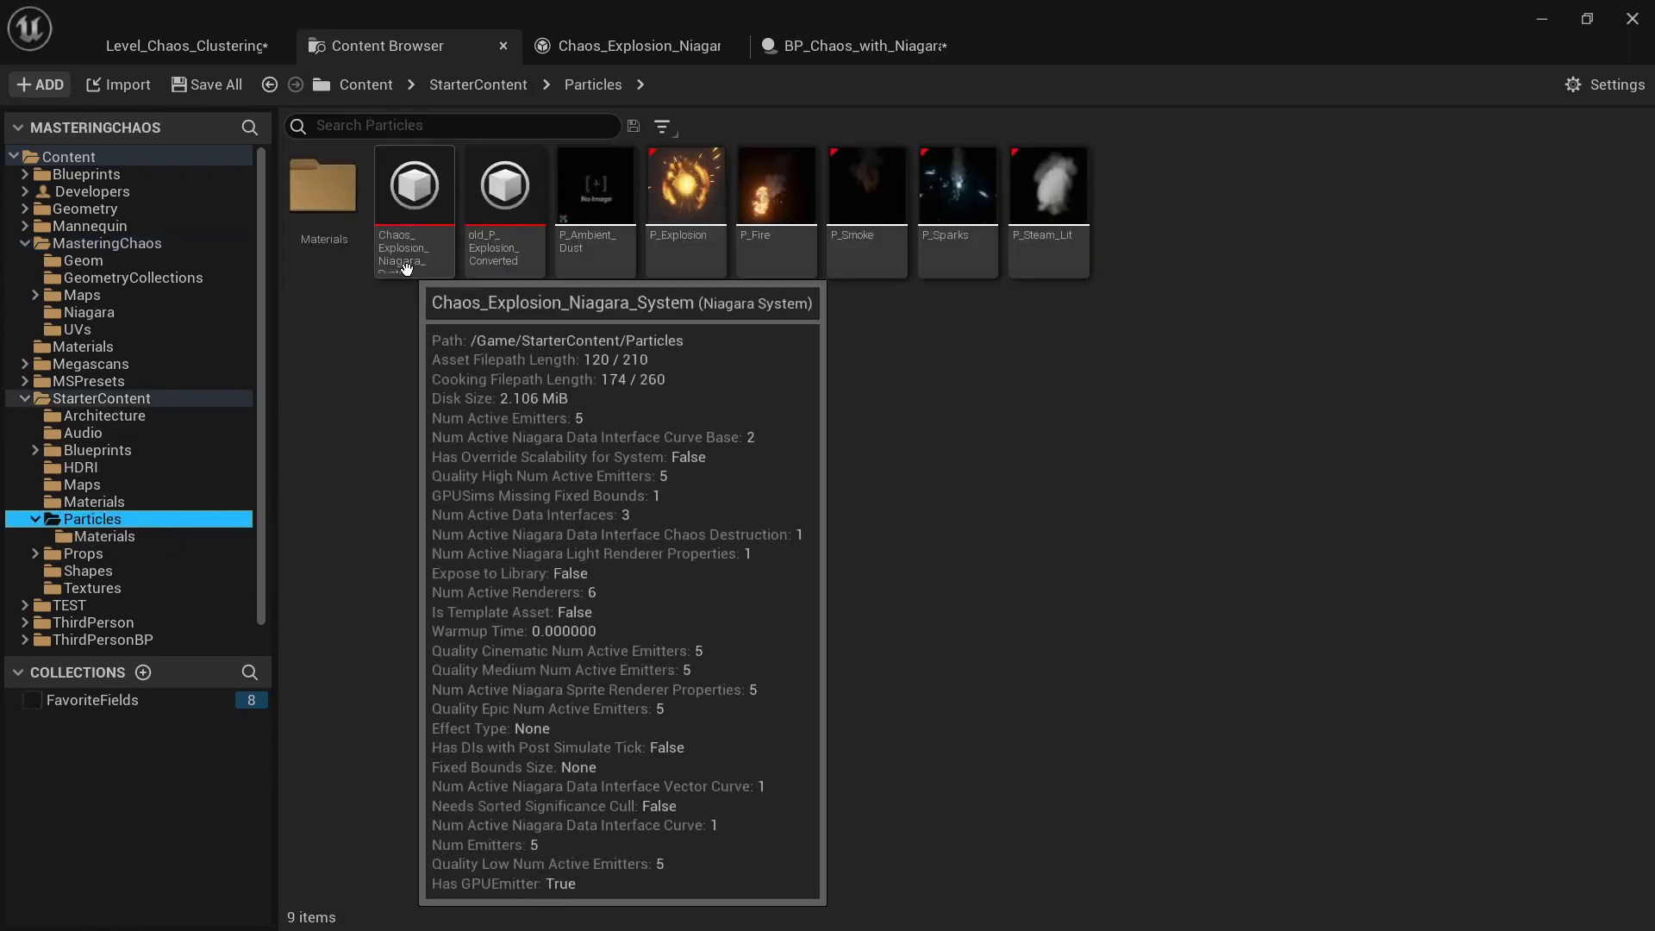
left_click(831, 46)
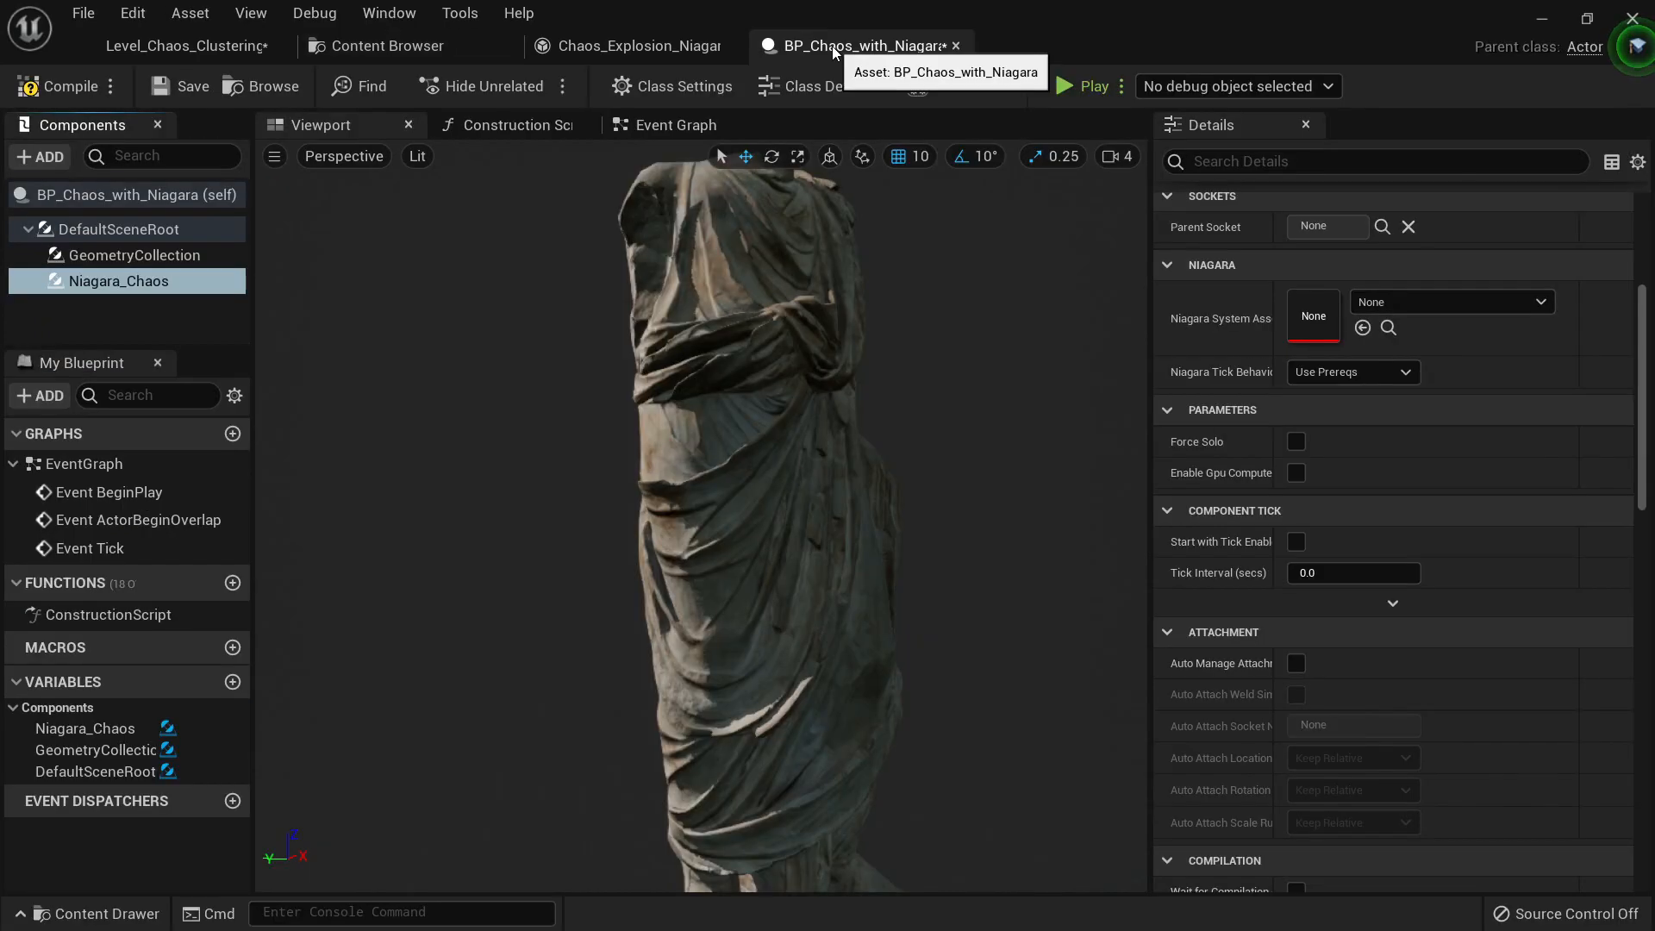
left_click(1363, 327)
Step: Move the Niagara_Chaos component up beside the statue's shoulders, to about X 0, Y -240, Z 1110
key("s")
mouse_move(688, 687)
right_mouse_down()
mouse_move(693, 703)
mouse_move(689, 687)
right_mouse_up()
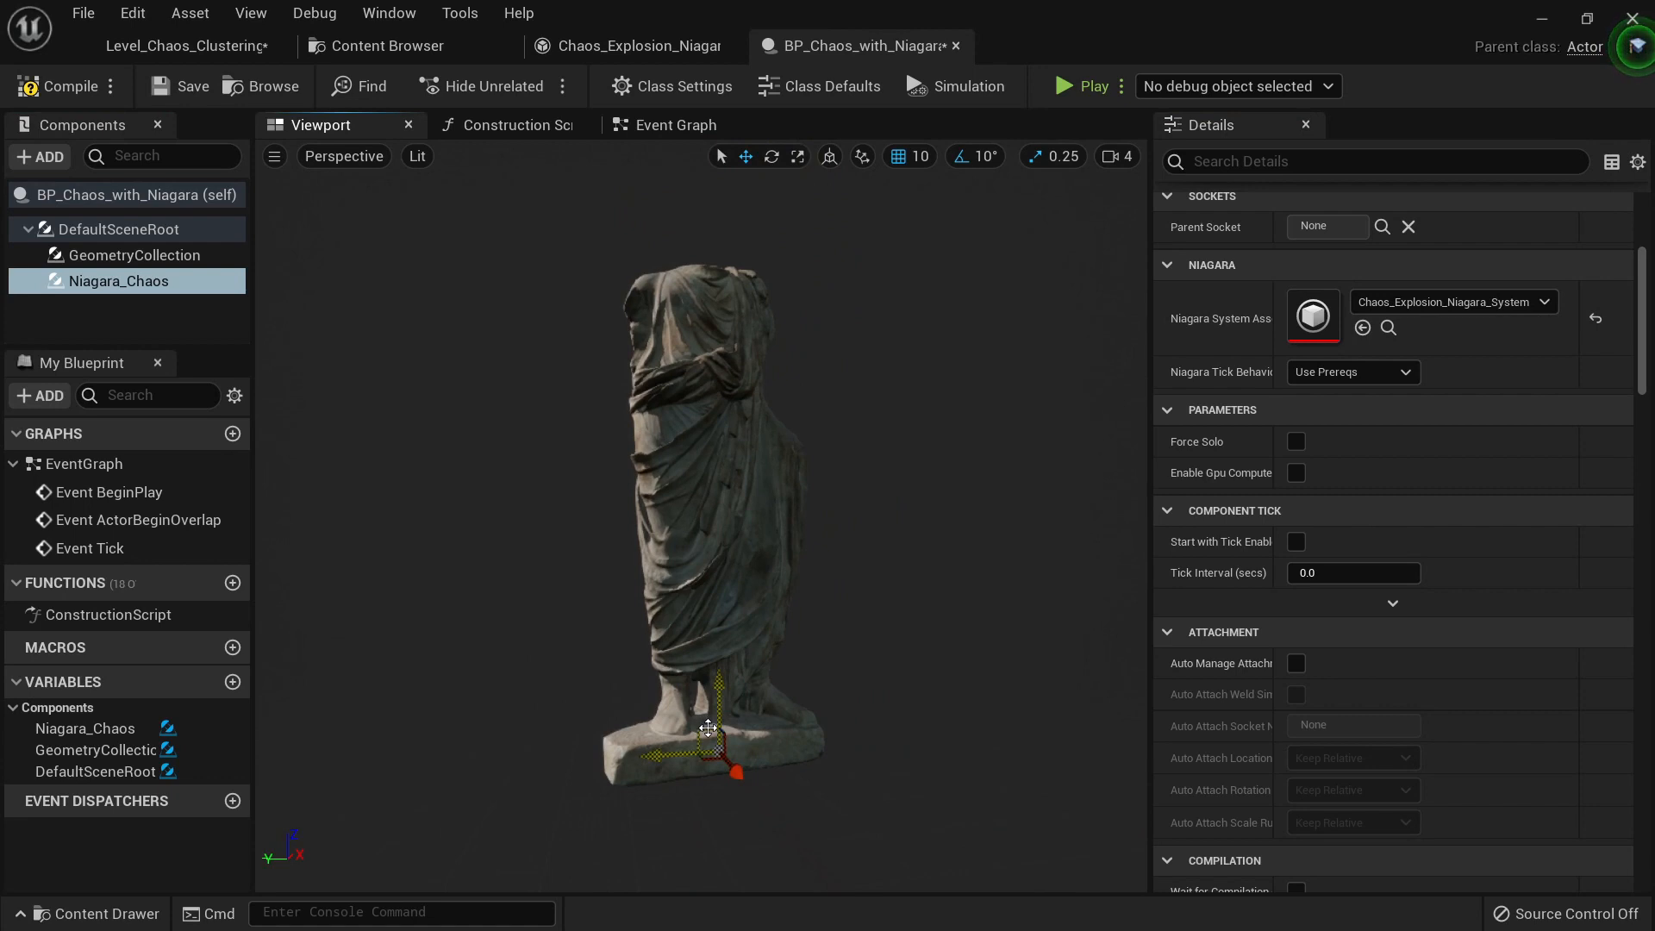
left_click_drag(708, 729, 794, 295)
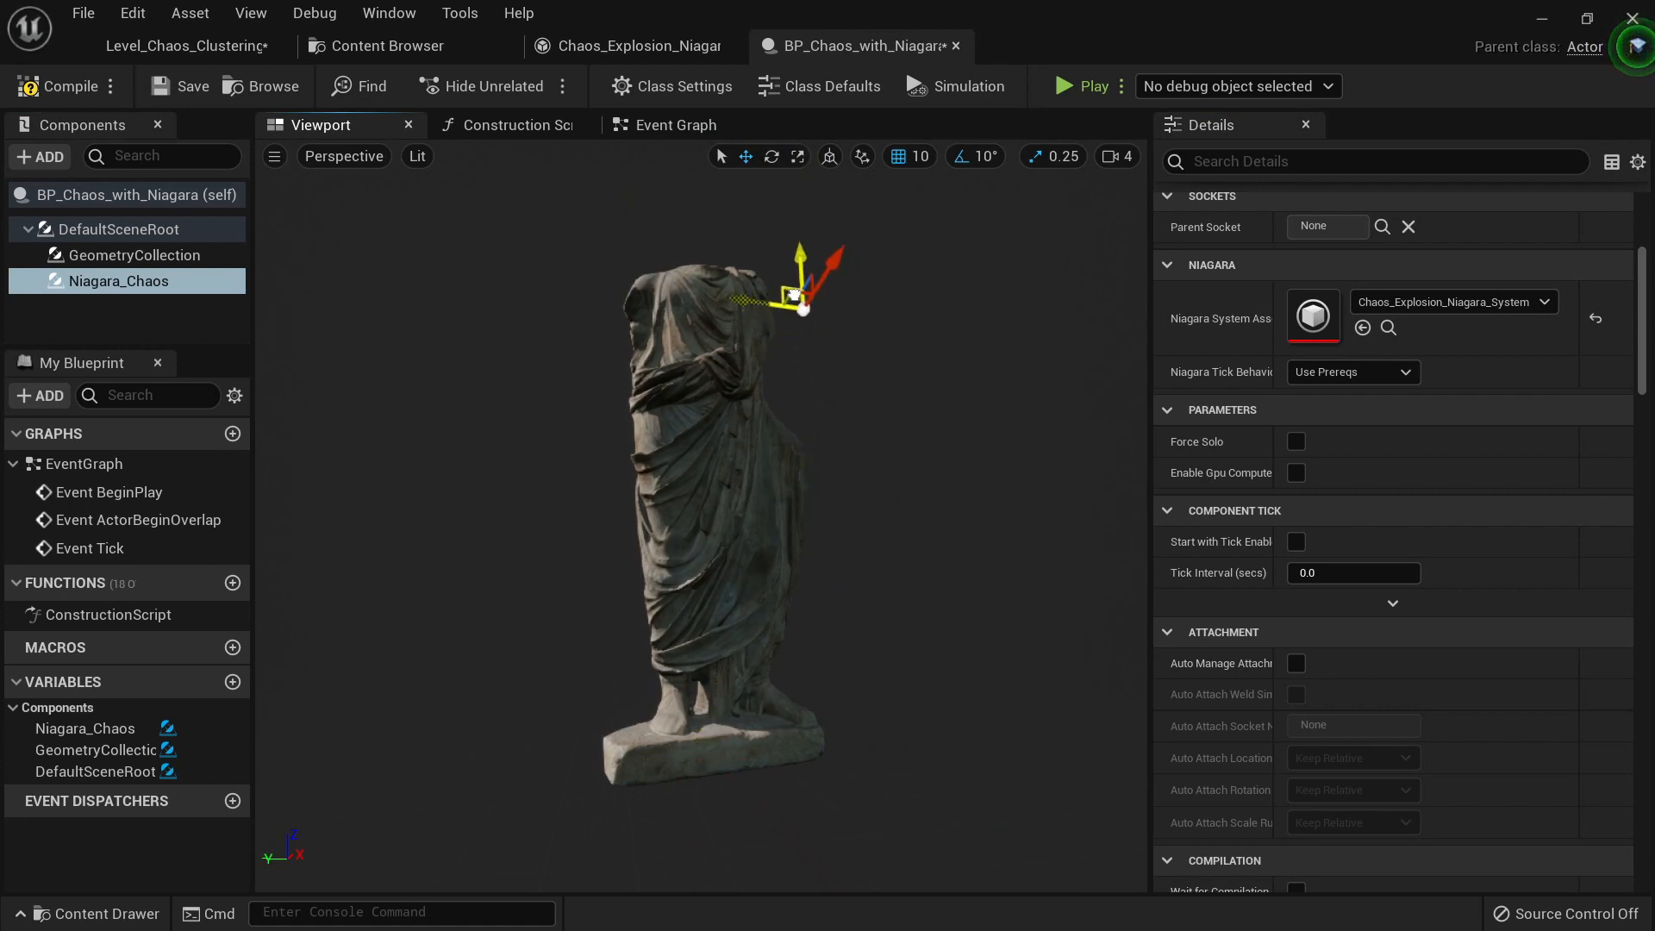
key("d")
right_click_drag(794, 296, 742, 341)
left_click(71, 90)
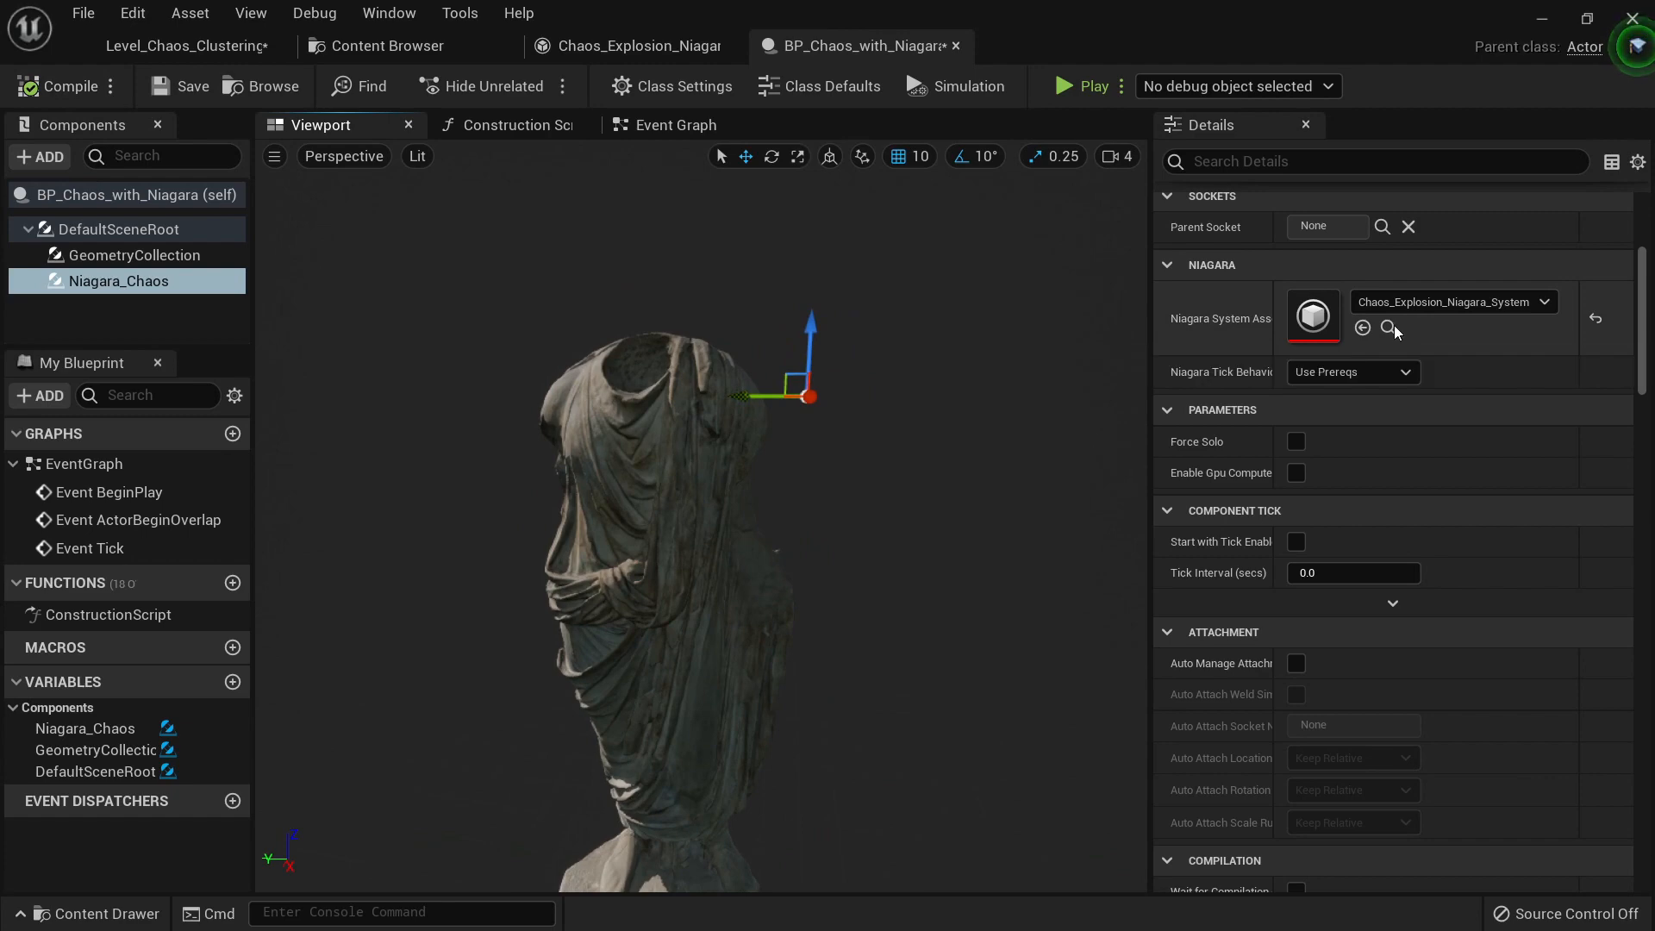
left_click(487, 47)
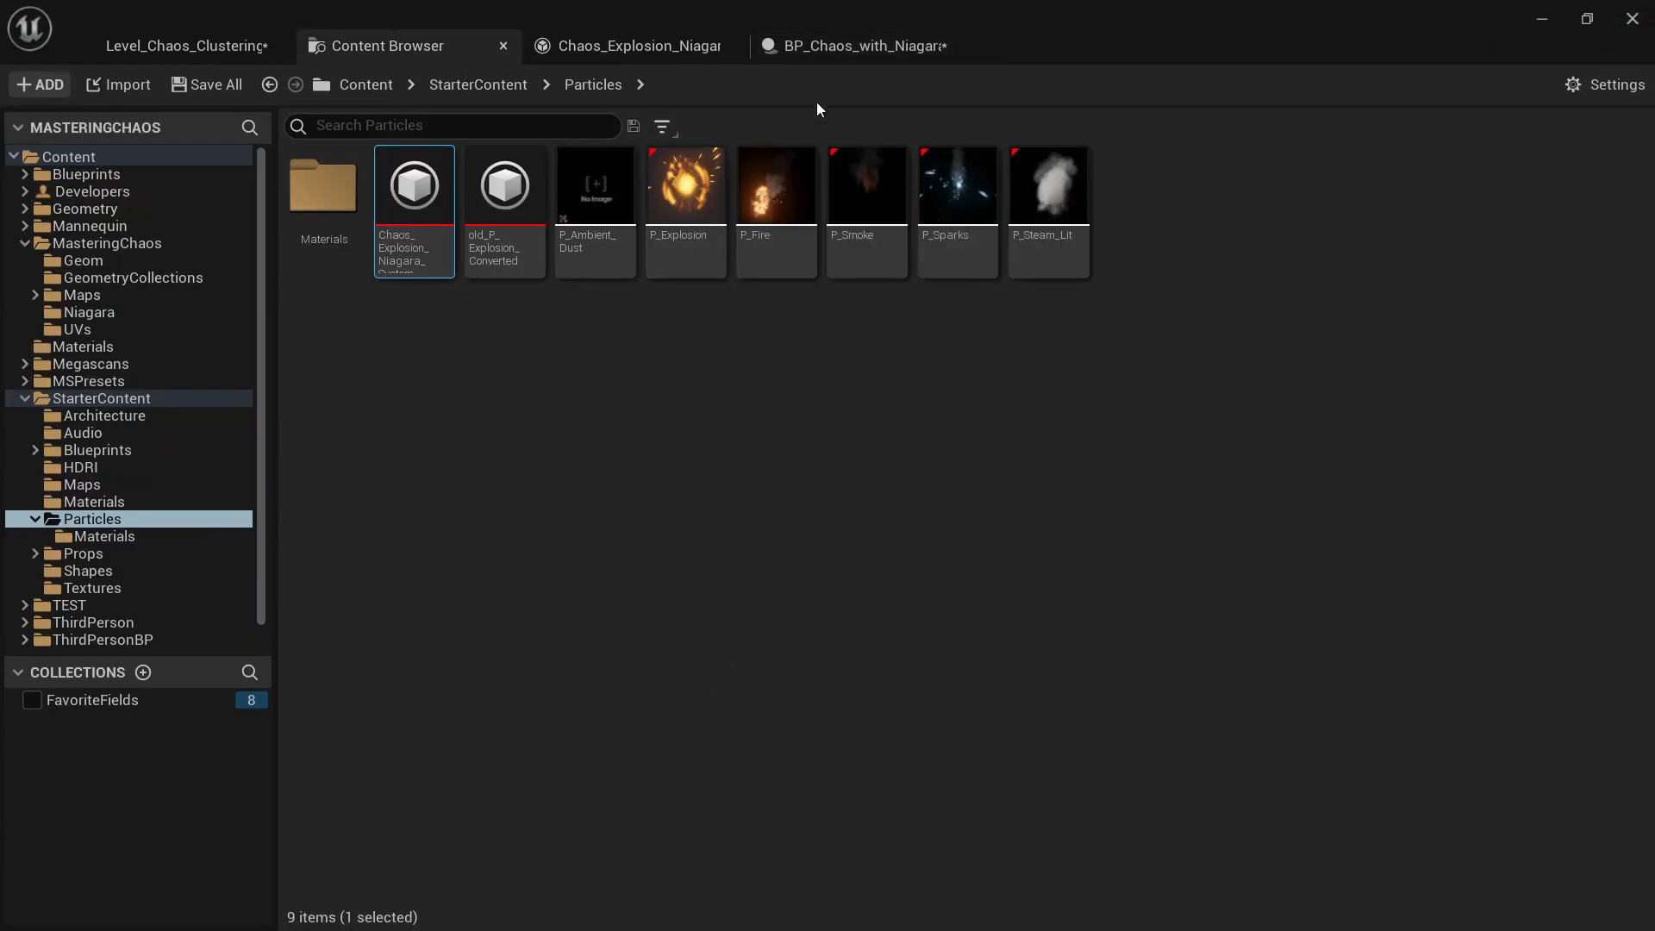
left_click(861, 48)
left_click(401, 54)
left_click(846, 50)
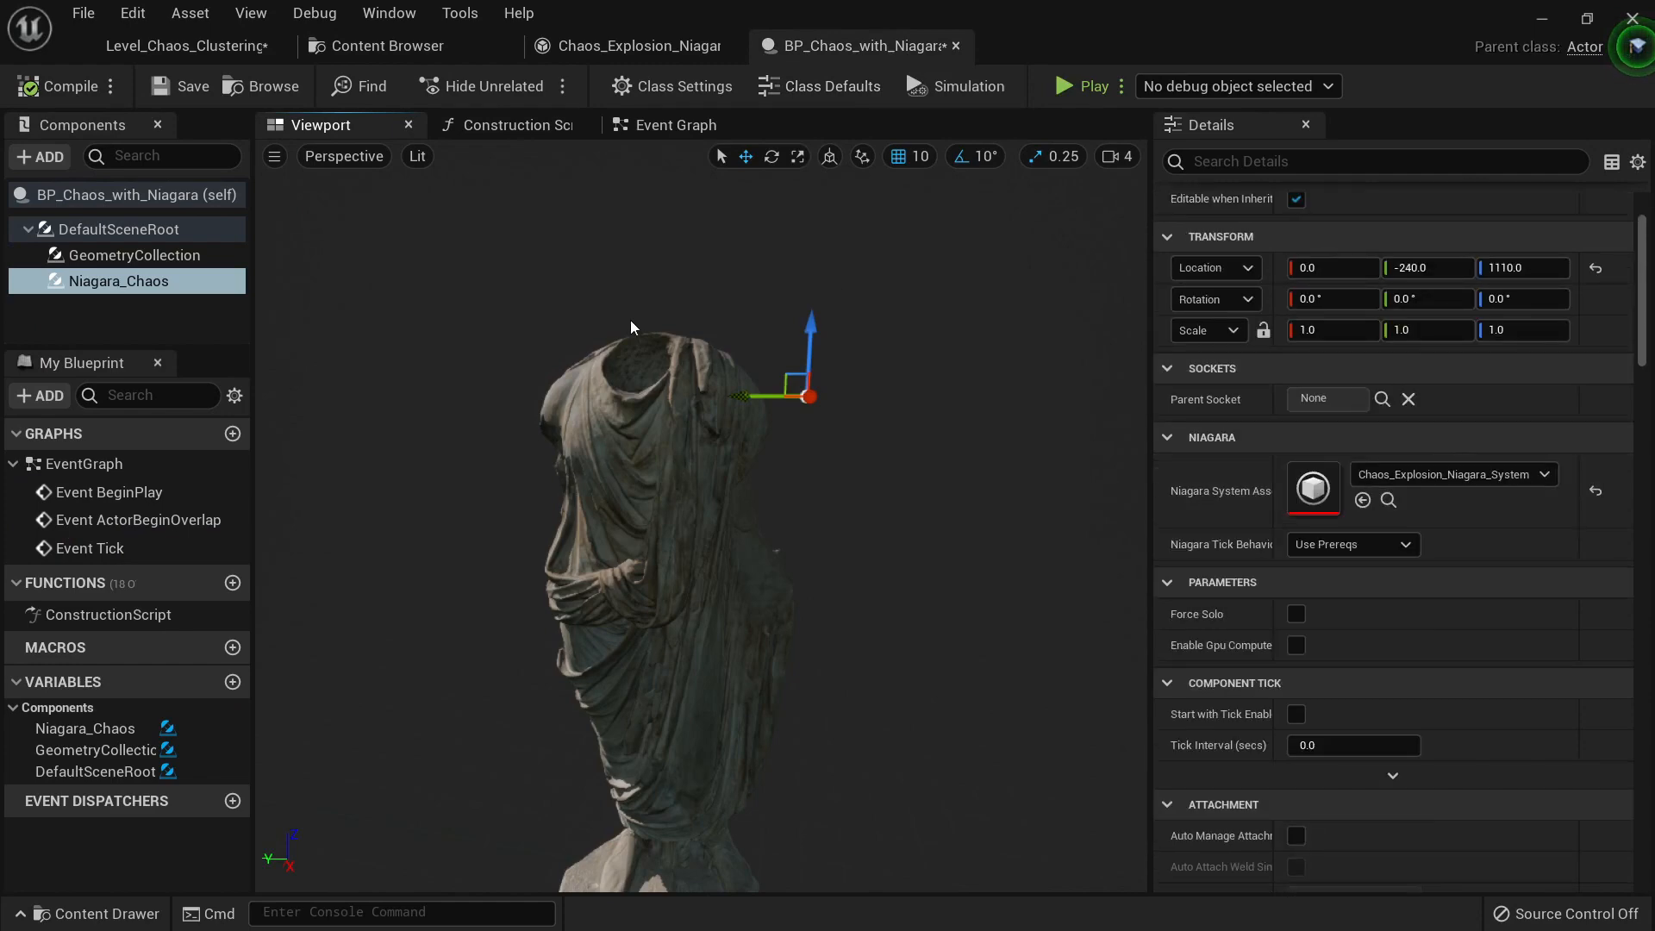
left_click(386, 46)
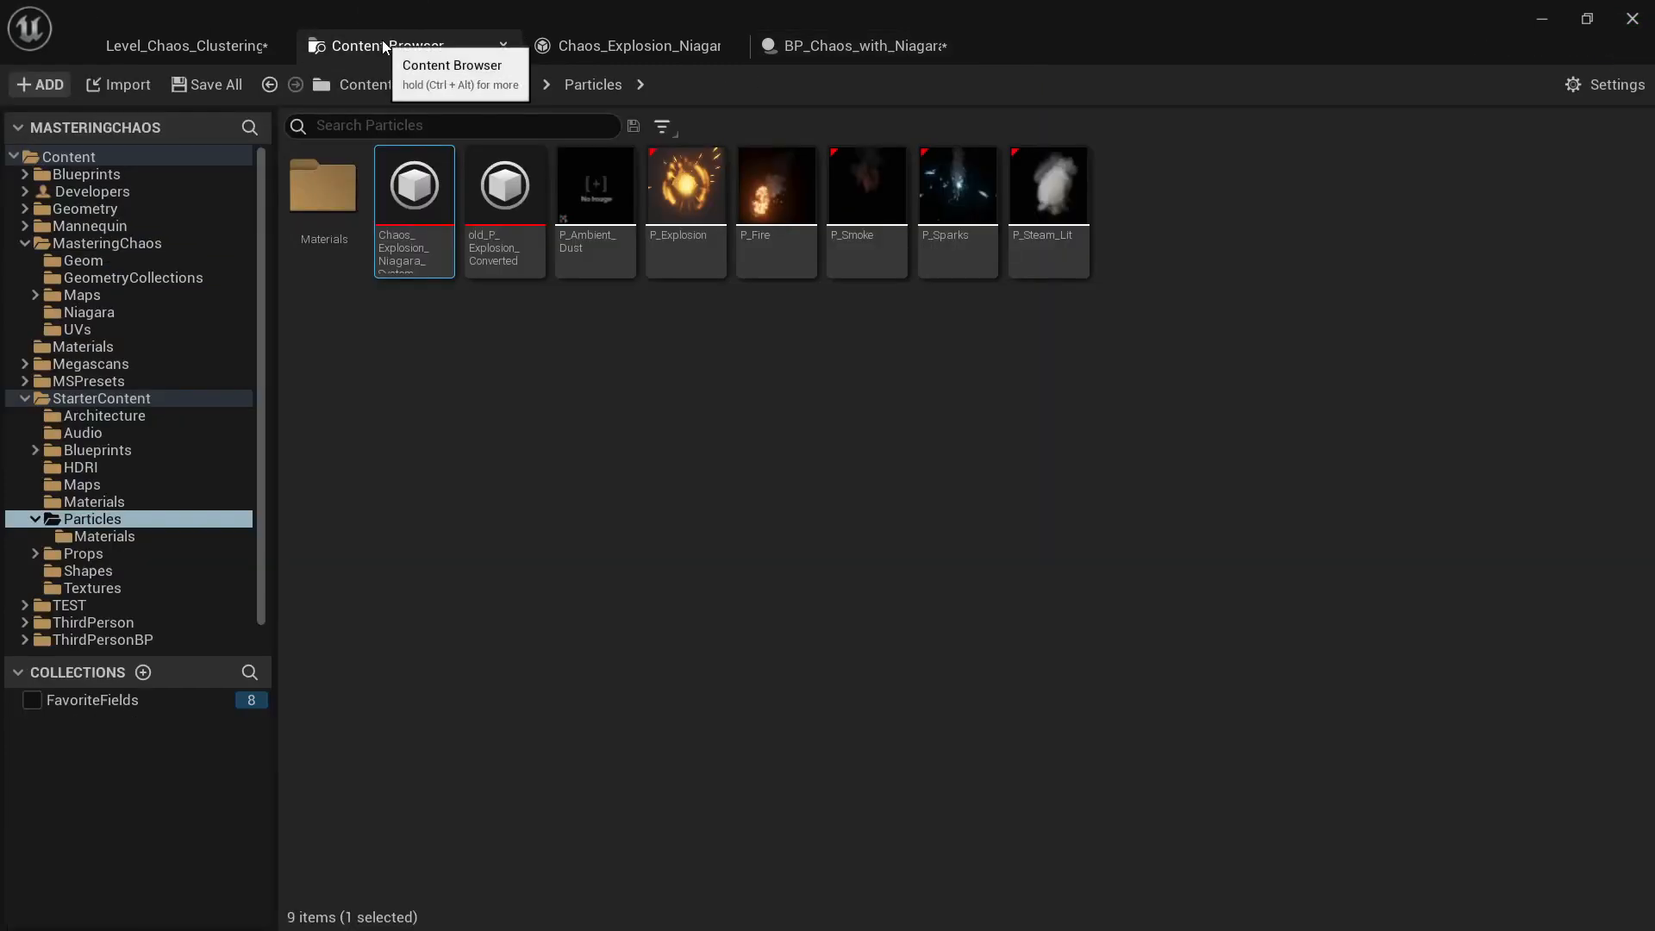
left_click(901, 48)
Step: Try Breaking Data and Trailing Data as the Data Source in Niagara_Chaos's Chaos destruction override parameters, and return it to Collision Data
scroll(1478, 453, "down", 8)
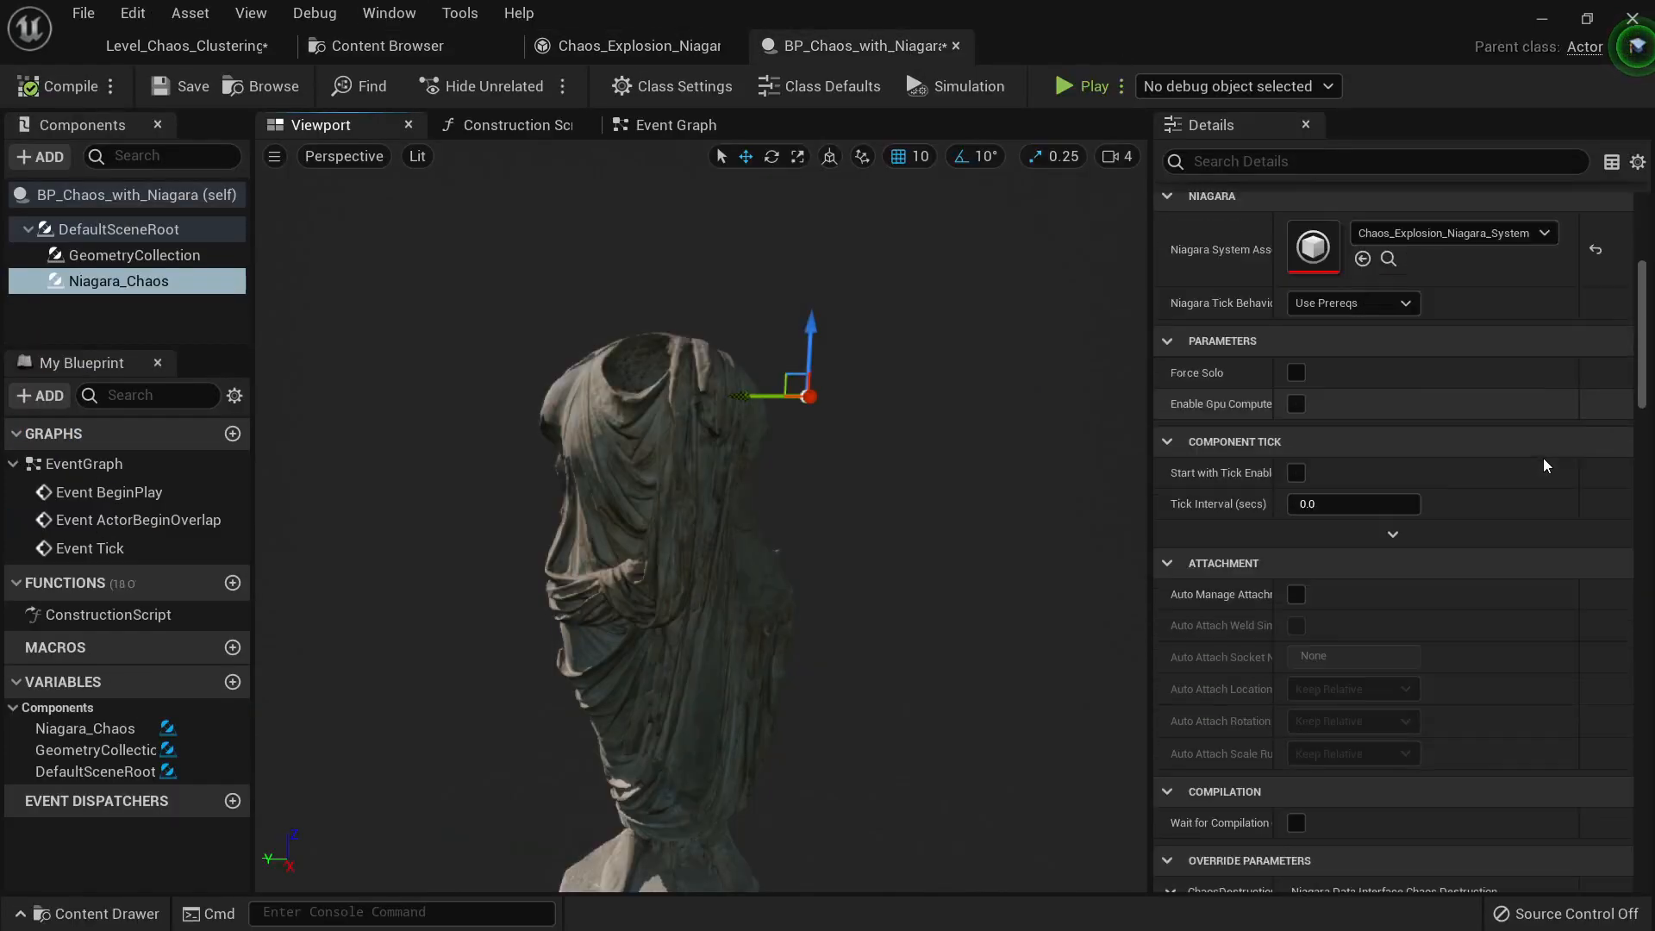
scroll(1544, 446, "down", 5)
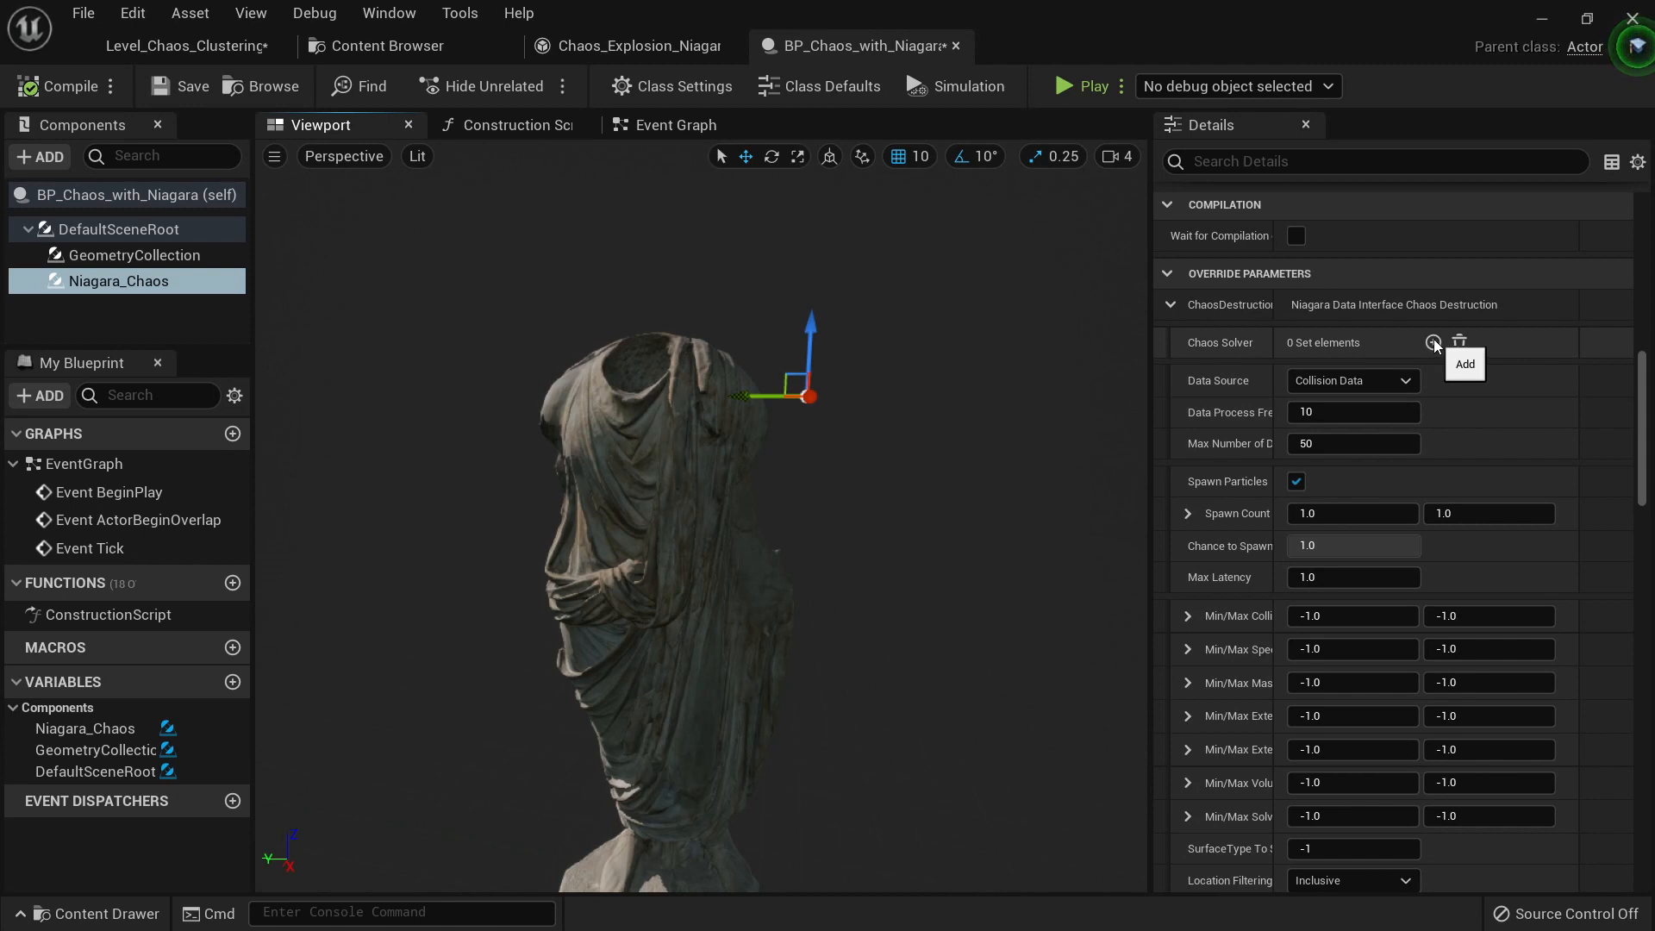
scroll(1345, 359, "down", 1)
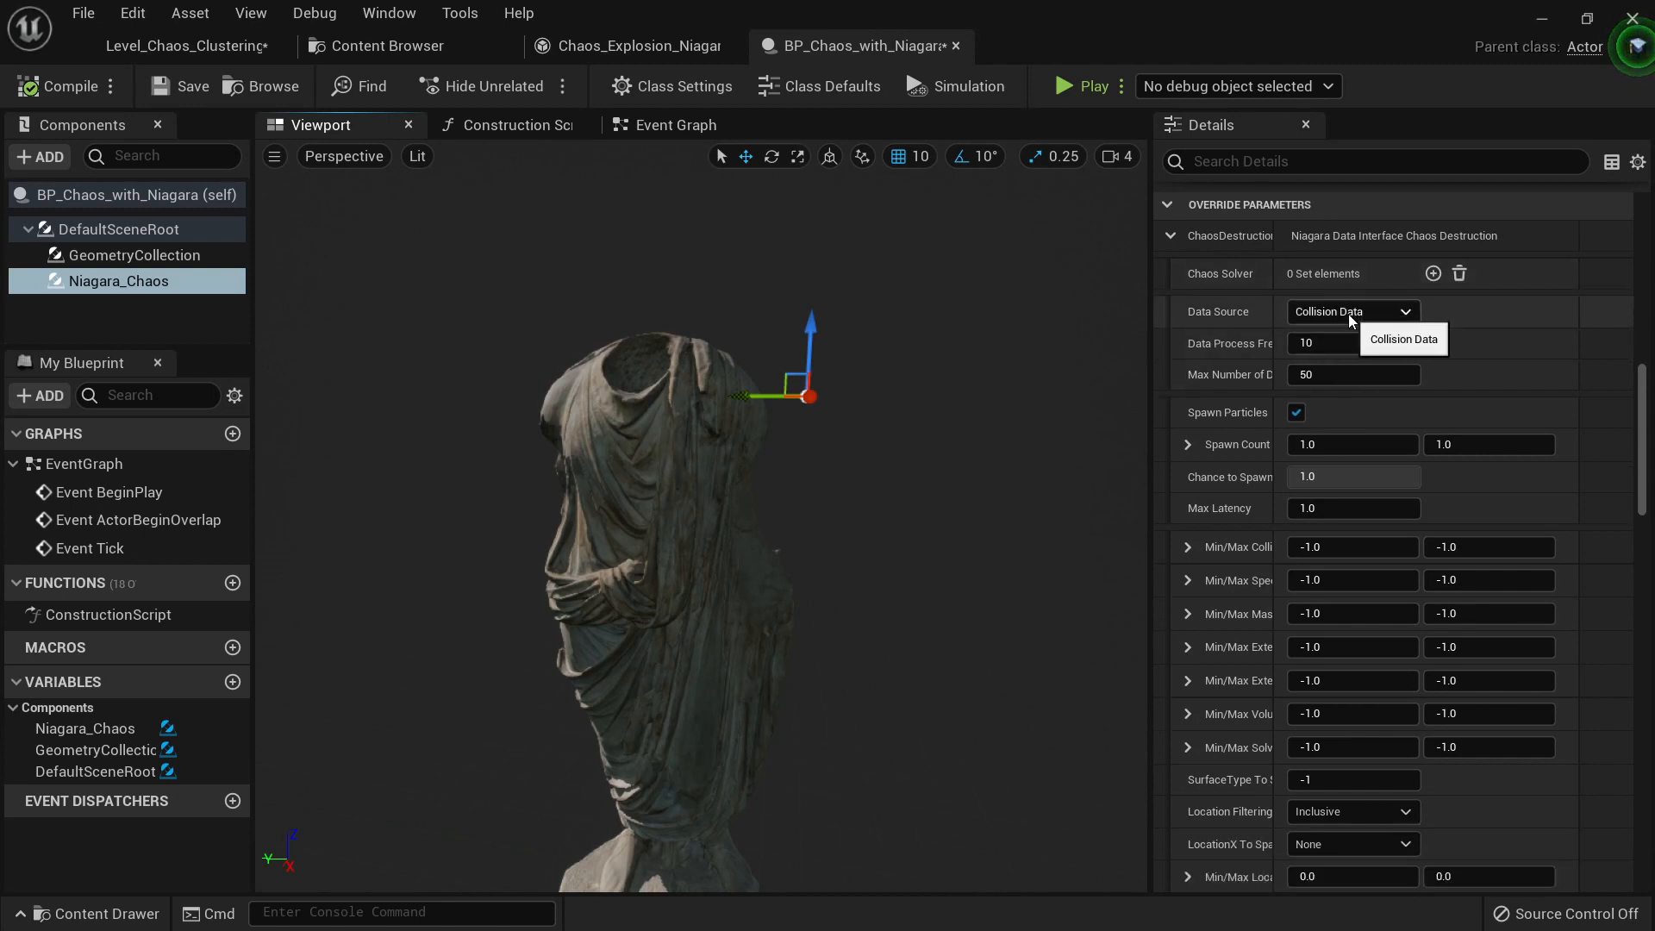
left_click(1350, 318)
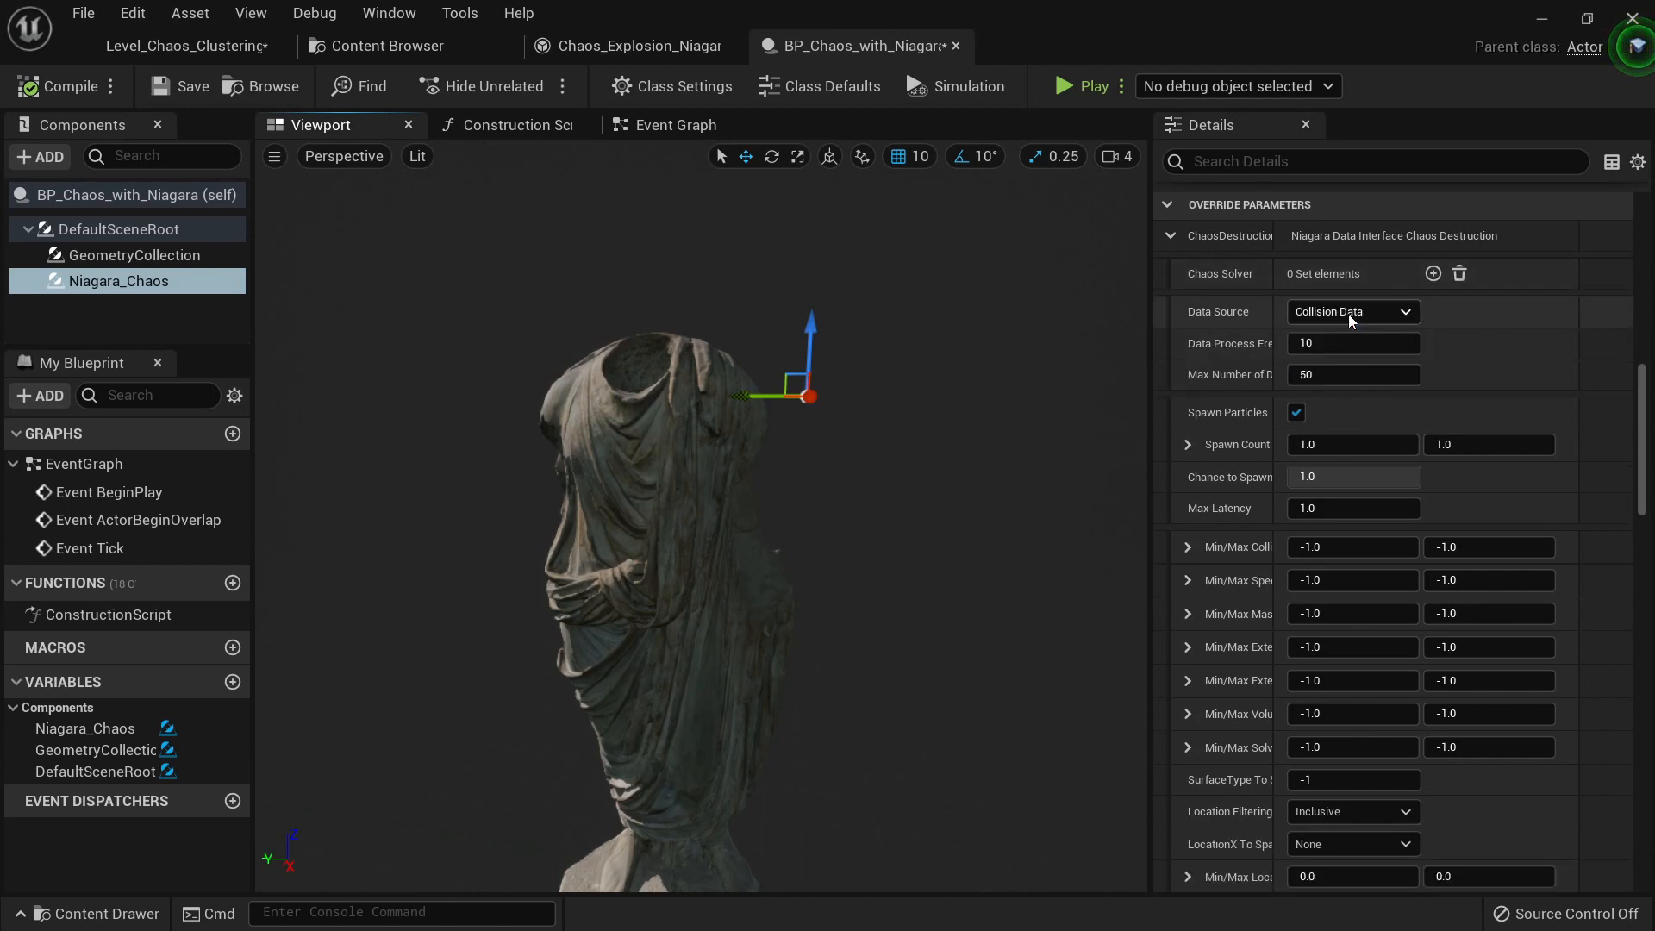
left_click(1364, 318)
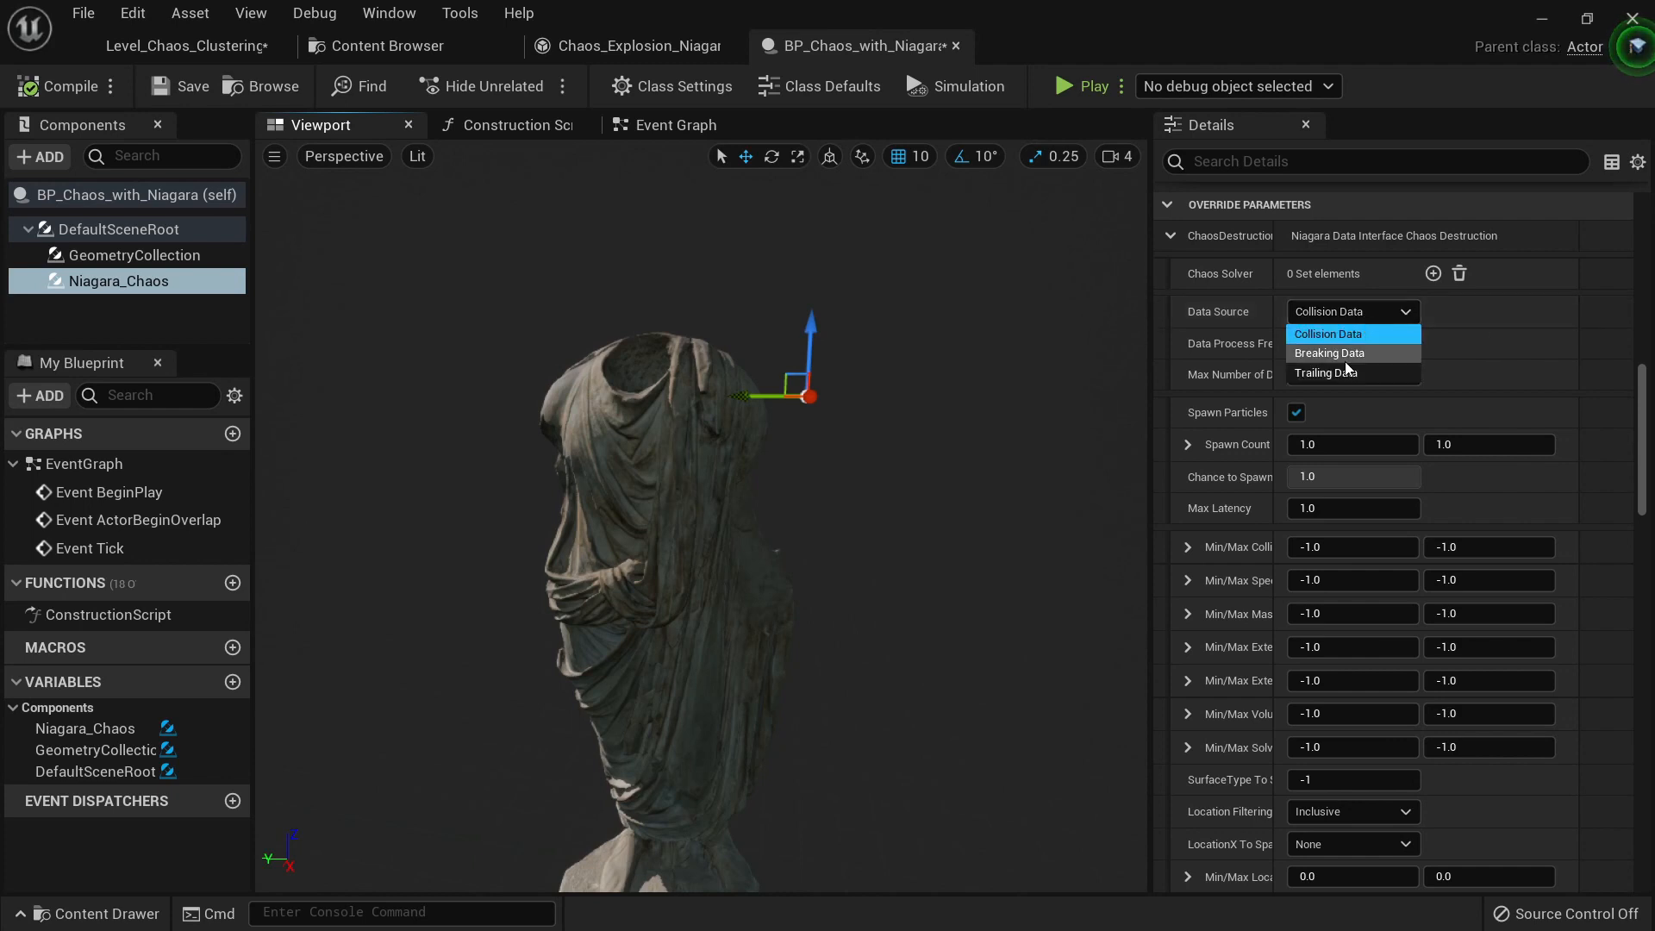
left_click(1345, 354)
left_click(1354, 316)
left_click(1343, 374)
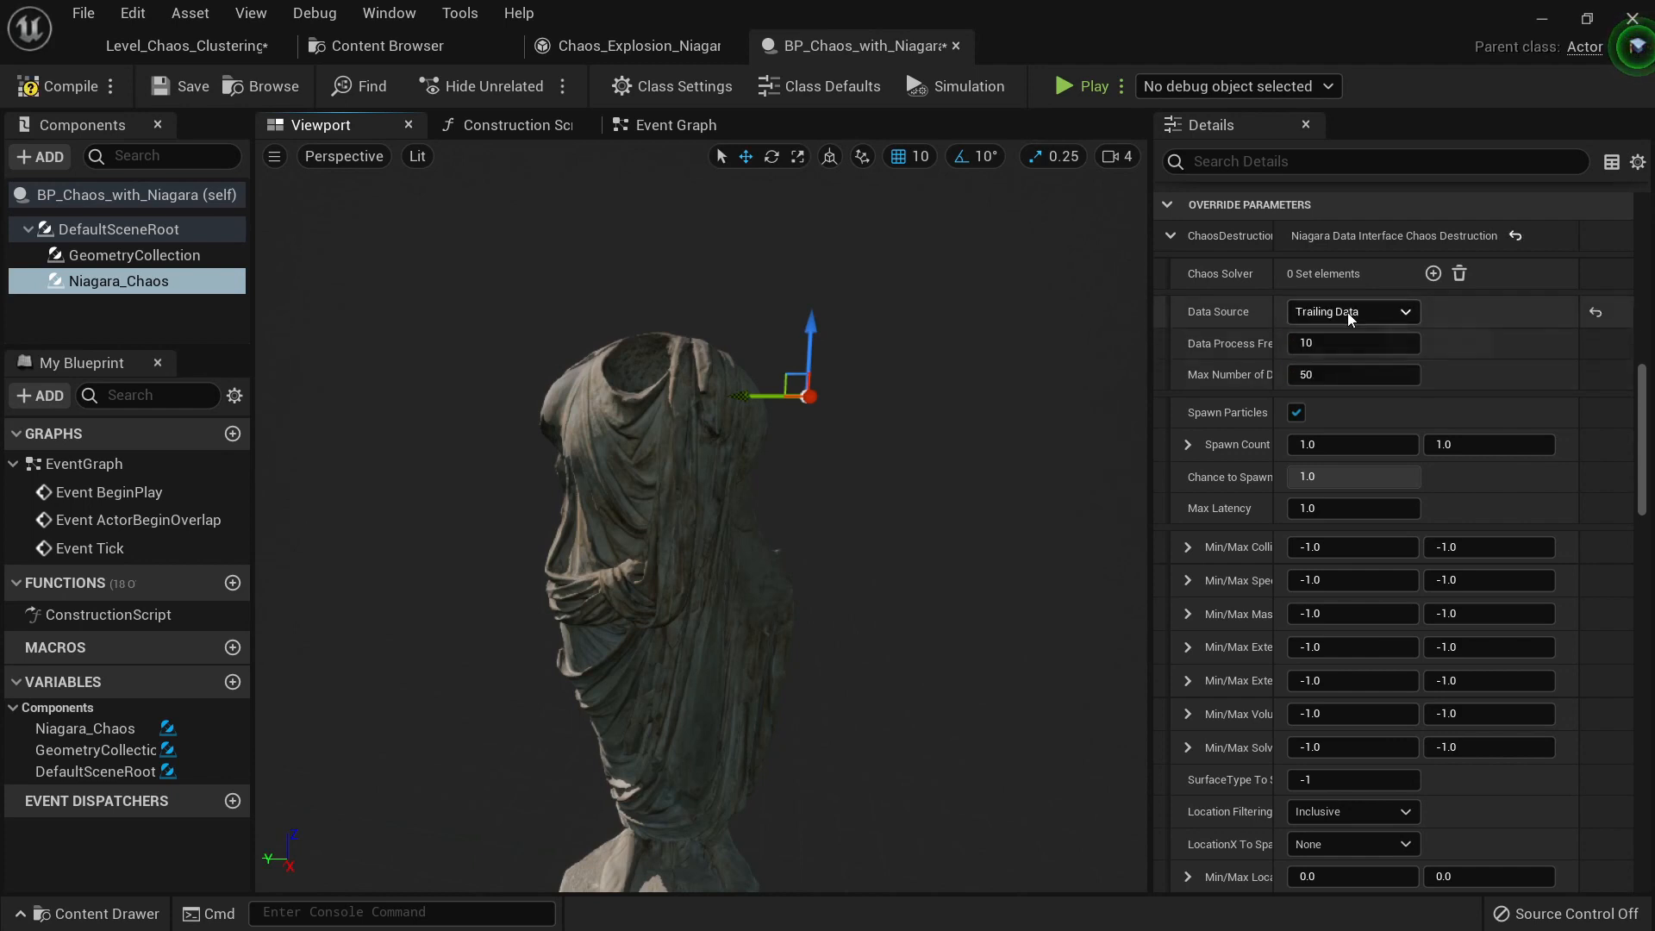
left_click(1347, 312)
left_click(1332, 333)
scroll(1508, 426, "down", 8)
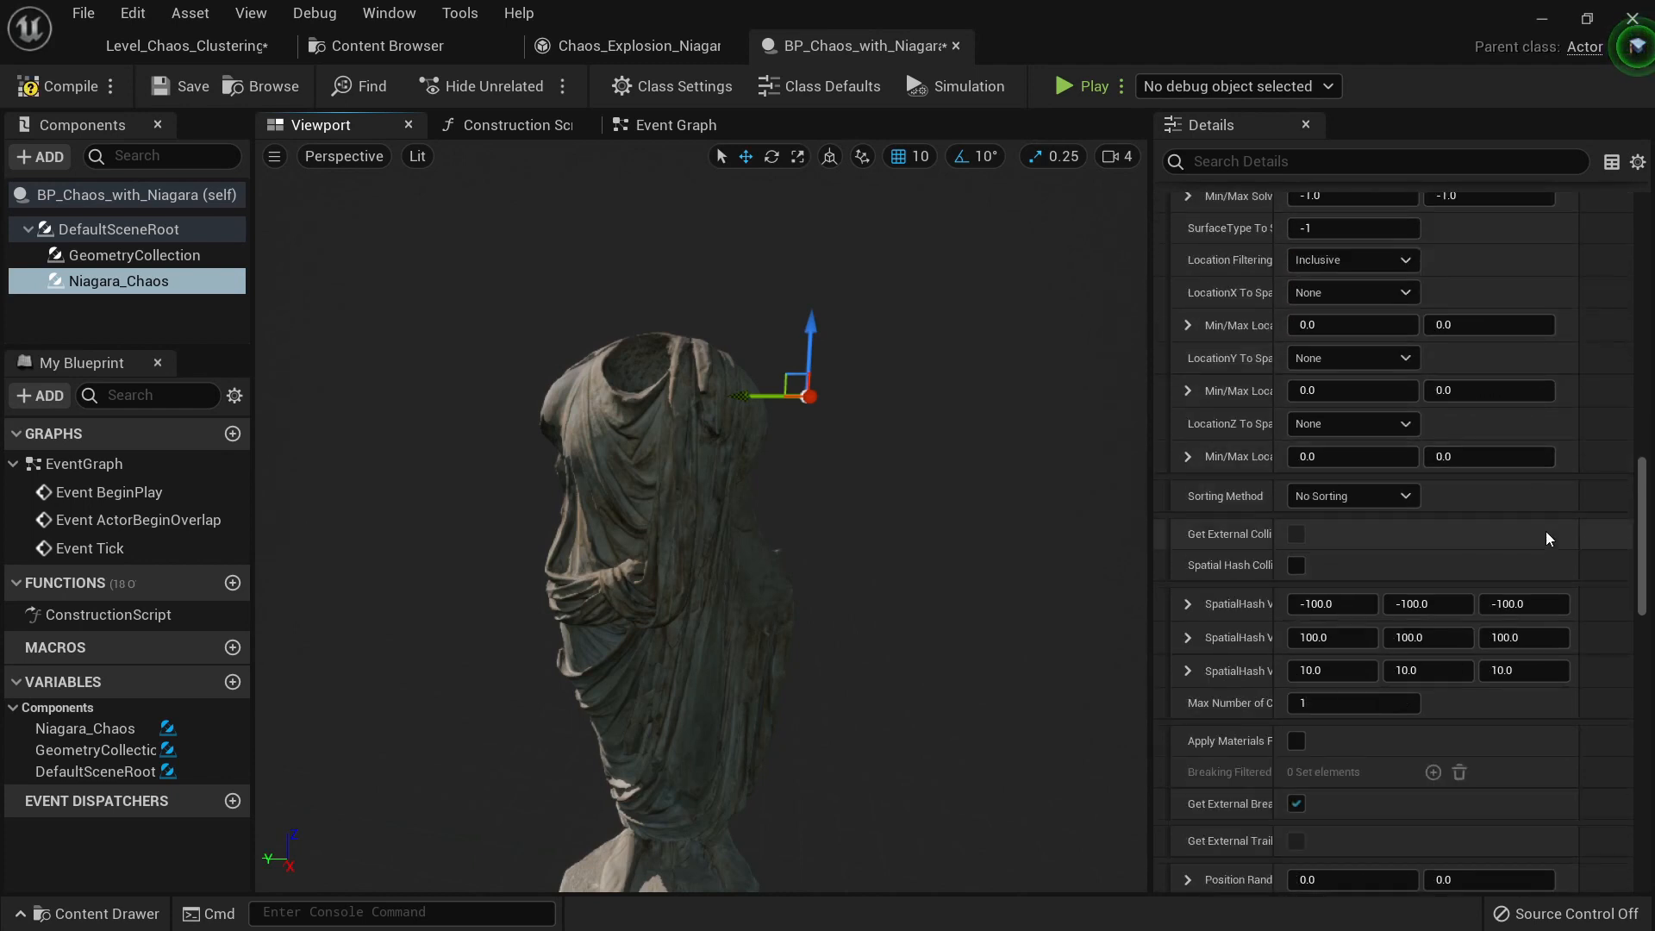
scroll(1545, 531, "up", 15)
scroll(1569, 587, "up", 6)
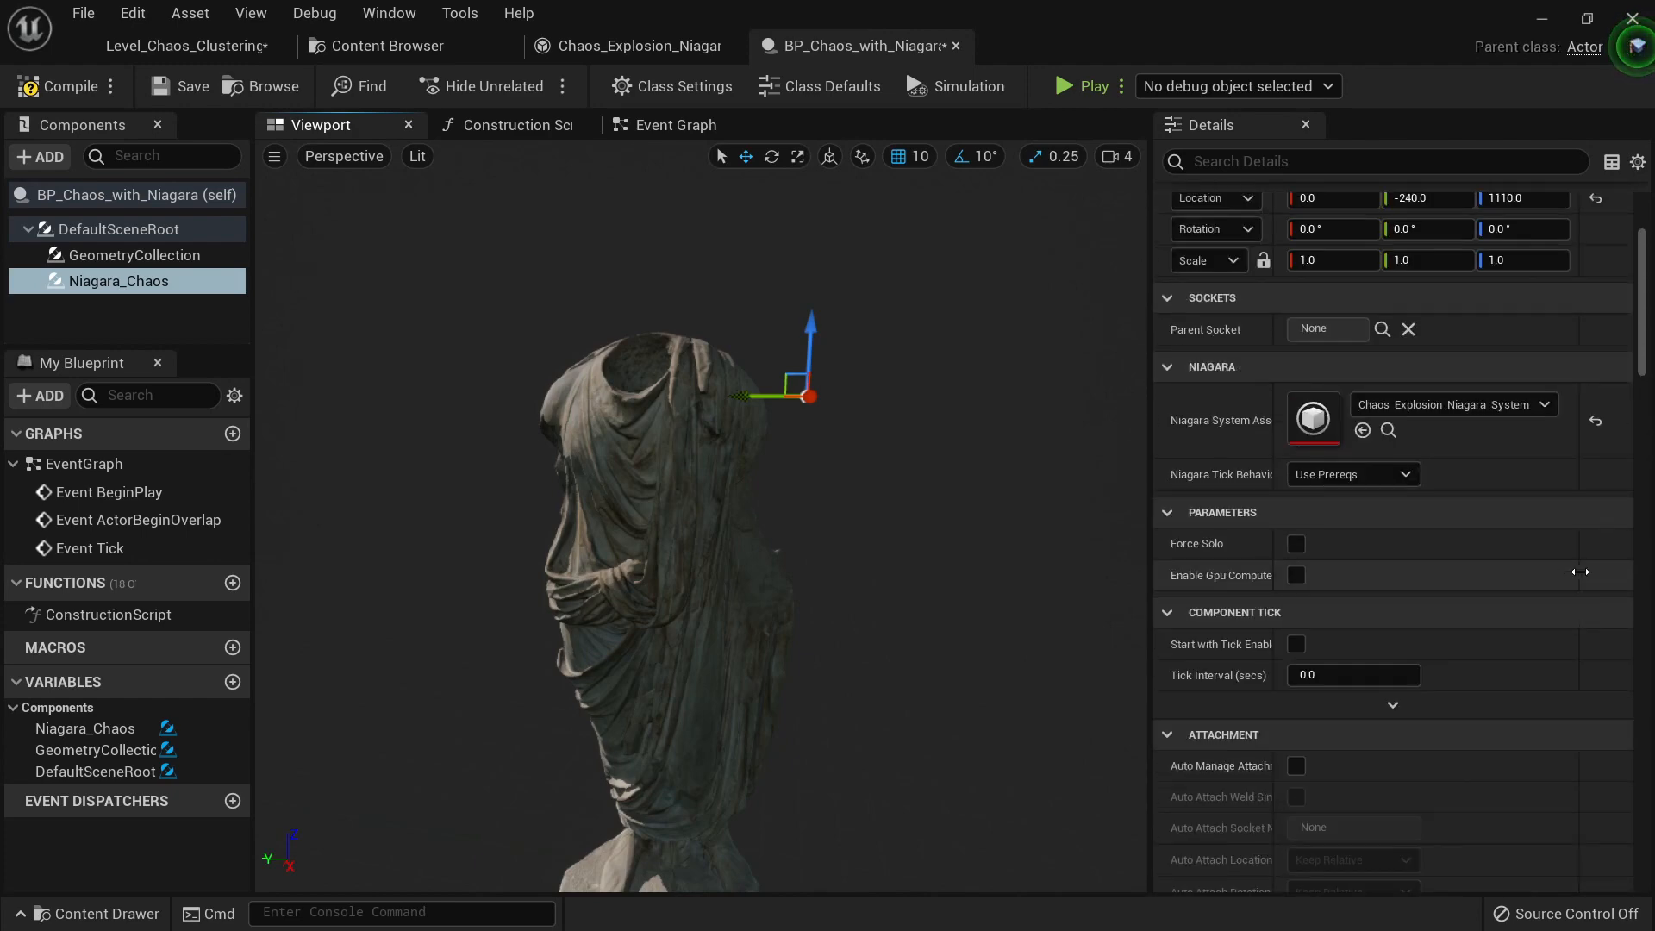
Step: Enable Notify Breaks and Notify Collisions on the GeometryCollection component and compile the Blueprint
left_click(122, 259)
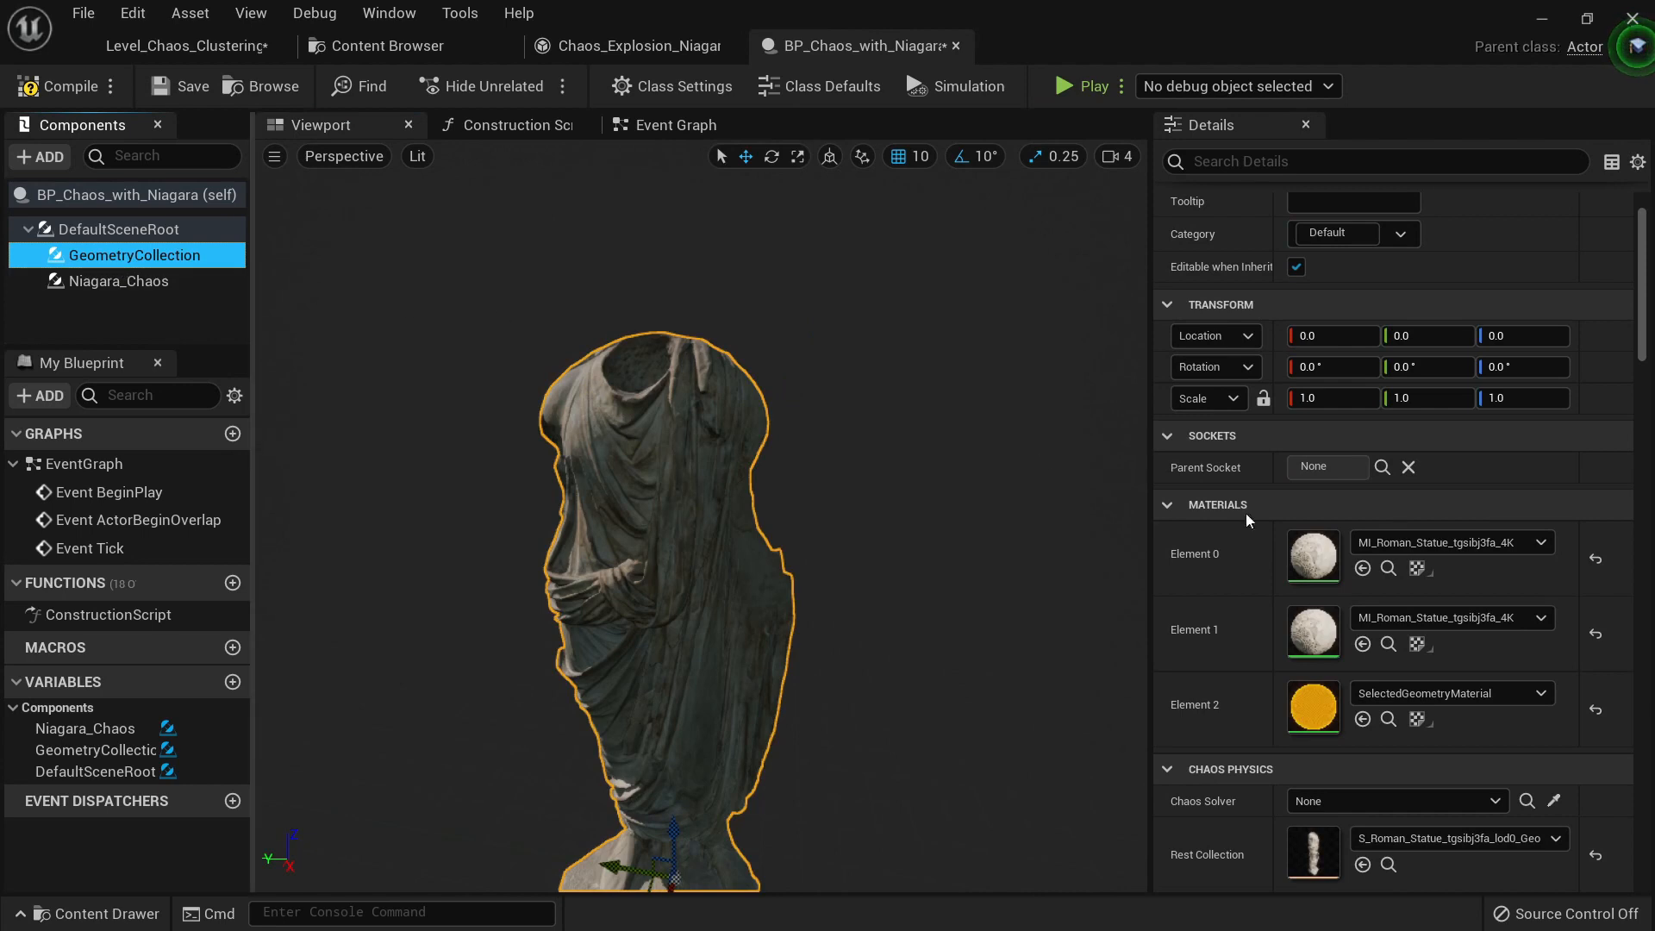
scroll(1250, 543, "down", 5)
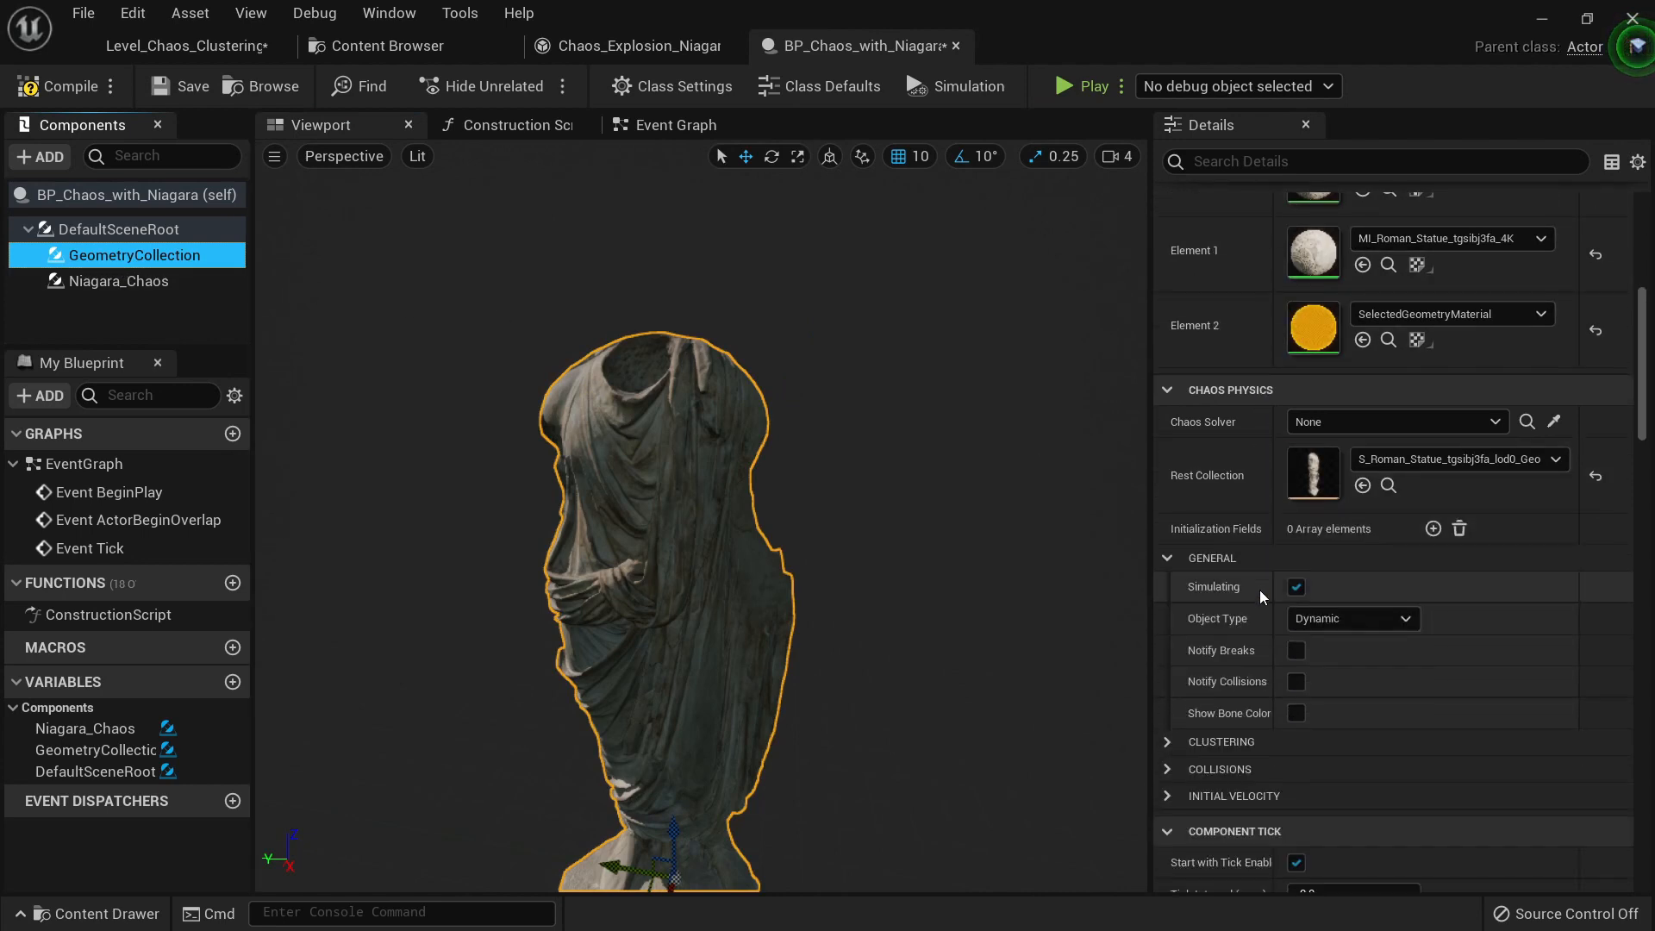
left_click(1297, 650)
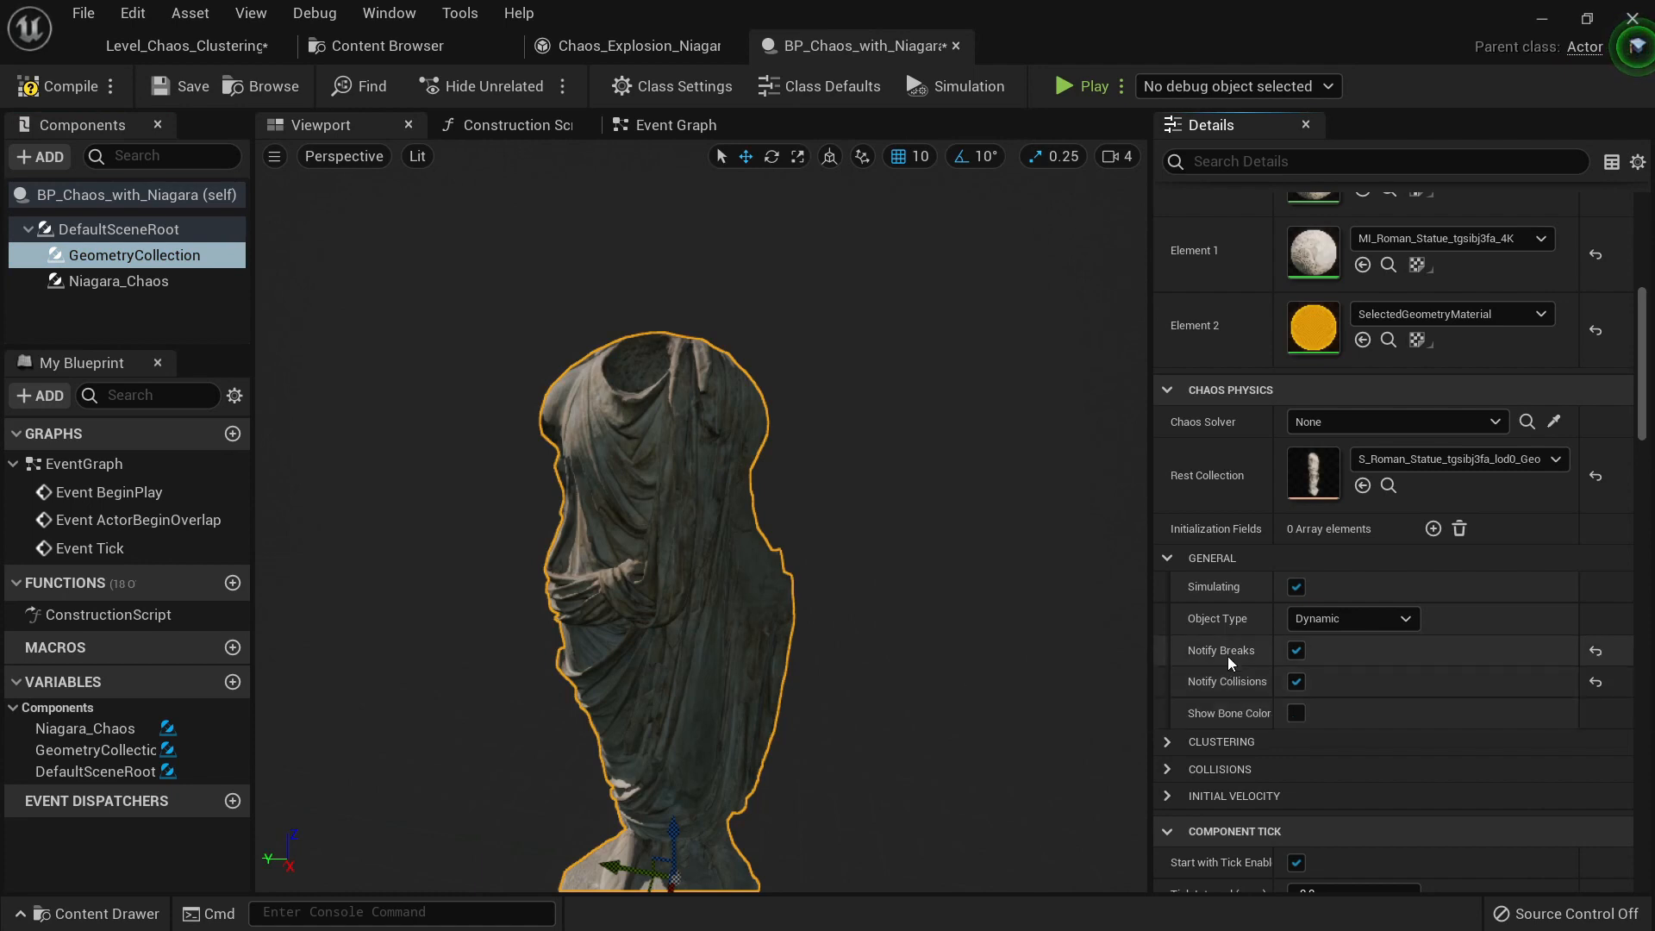
left_click_drag(1149, 638, 1085, 640)
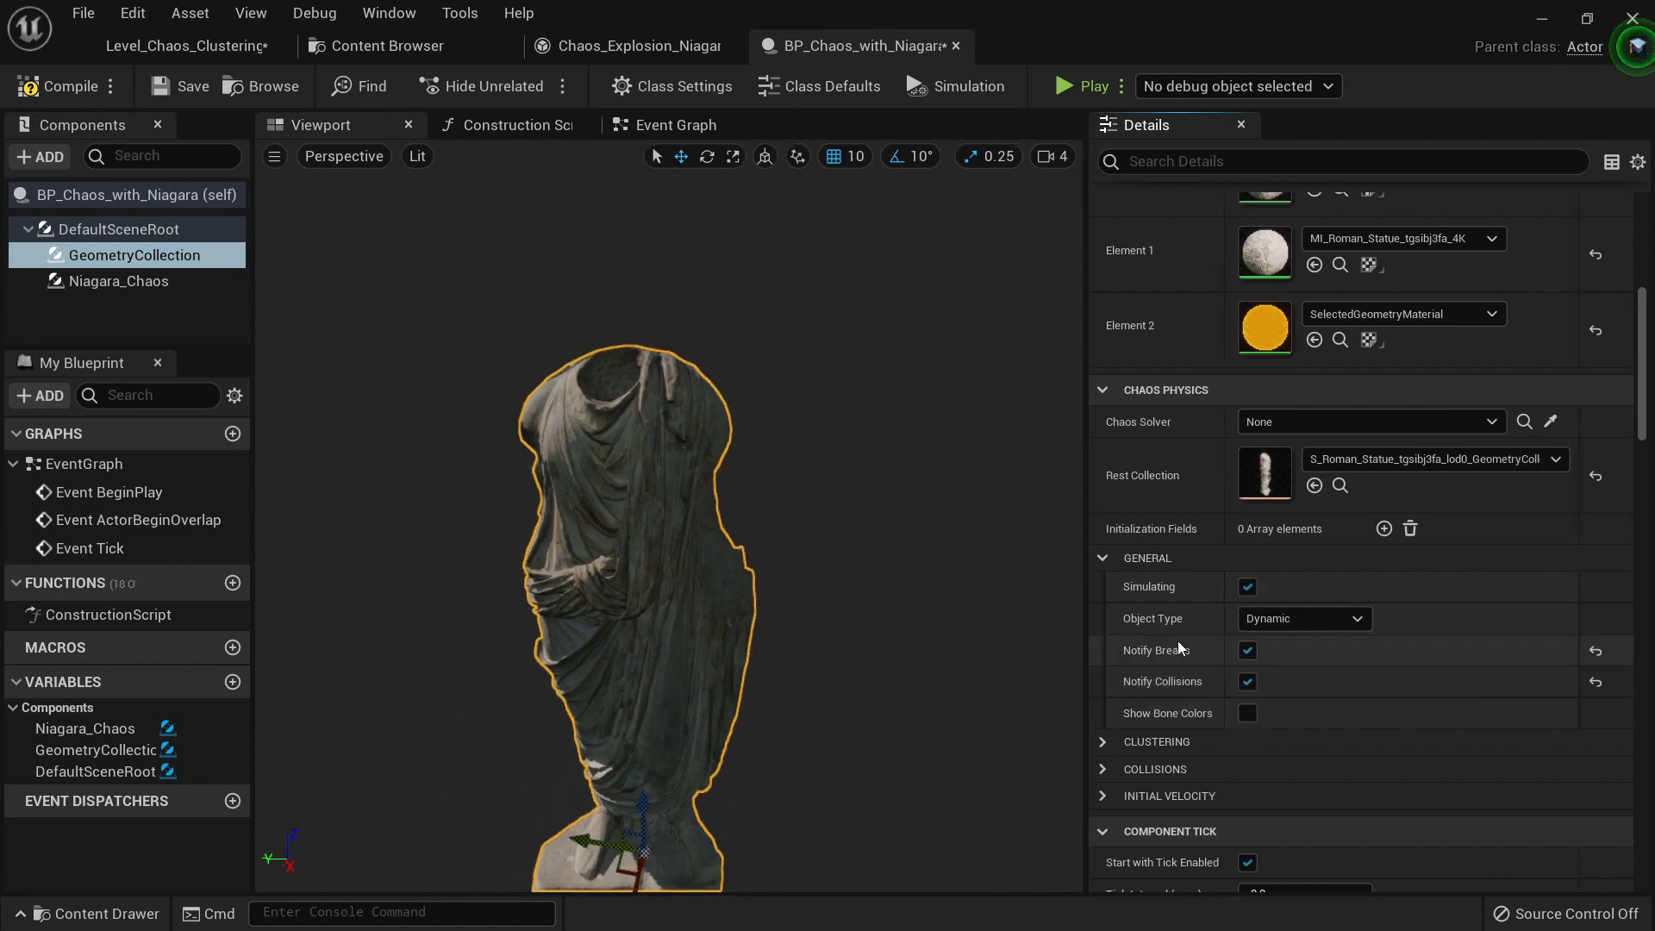
left_click(167, 280)
left_click(173, 254)
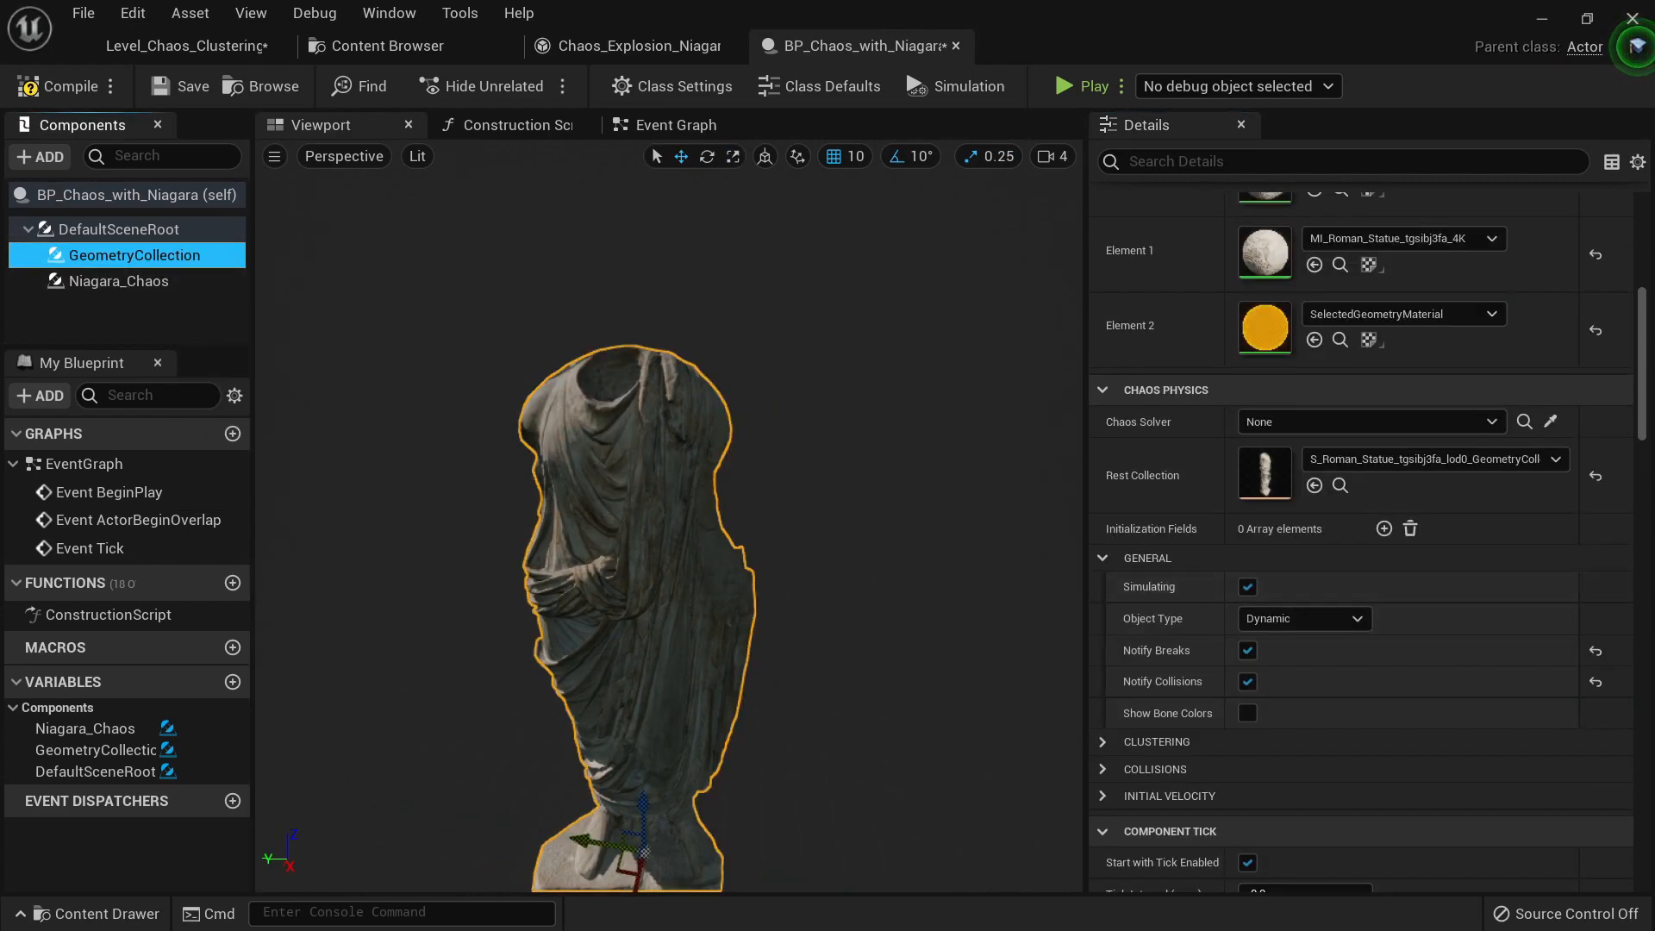
left_click(68, 87)
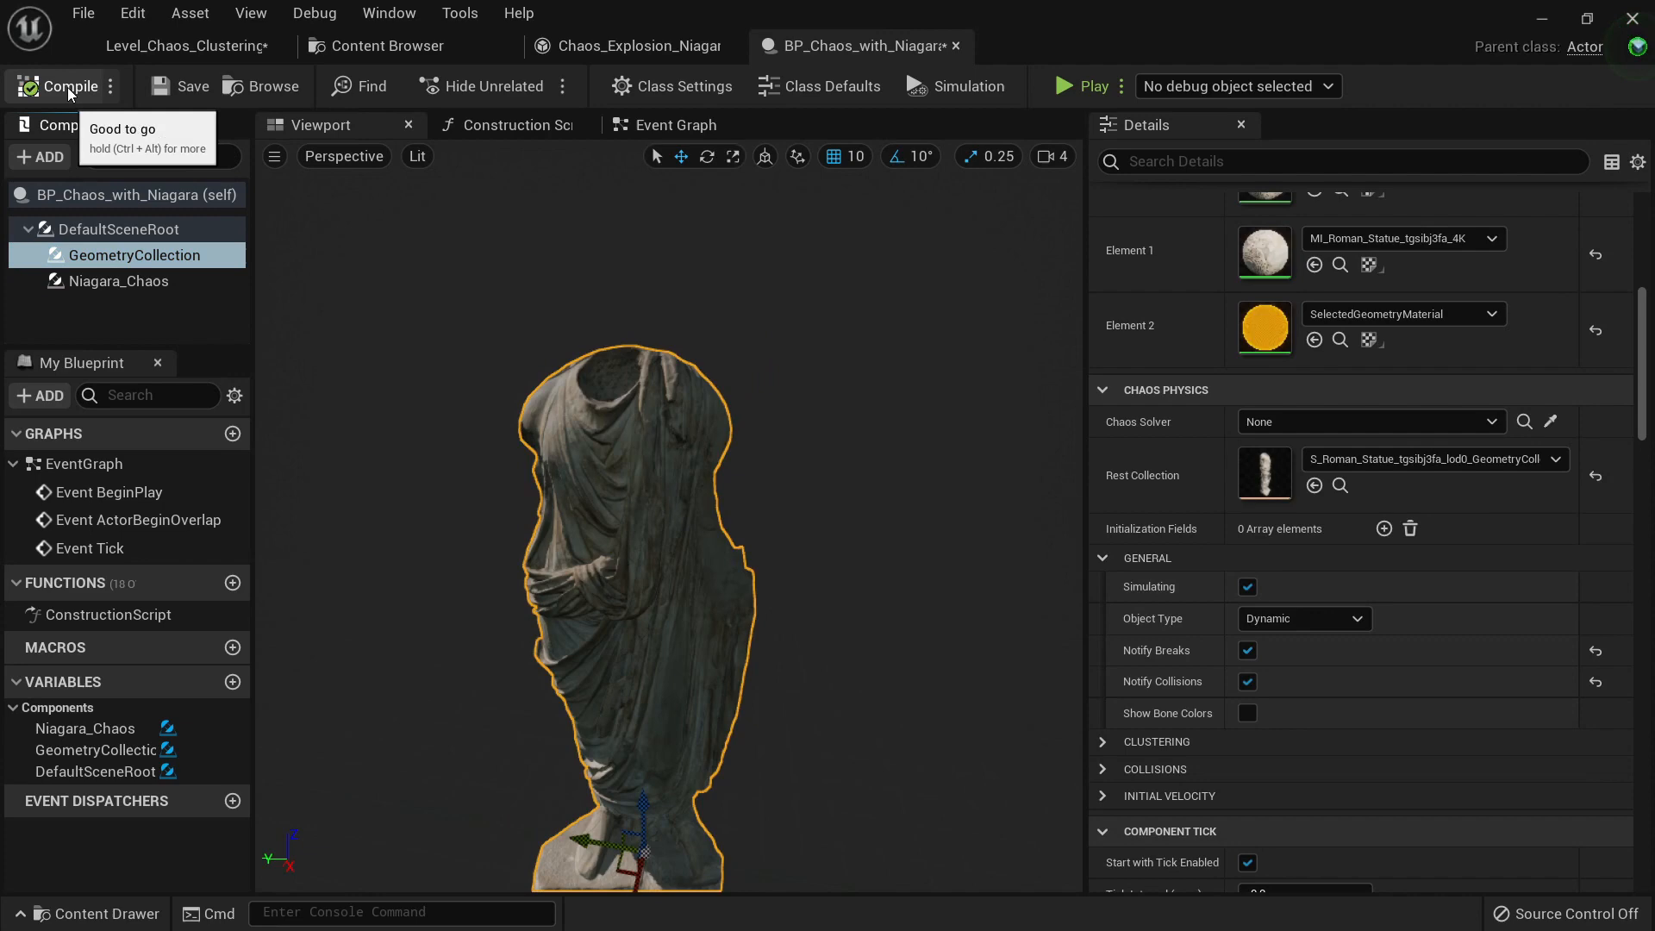
Step: Play-test Level_Chaos_Clustering, watch the statue's destruction and the explosion effect, and end the play session
left_click(191, 53)
right_click_drag(656, 331, 602, 296)
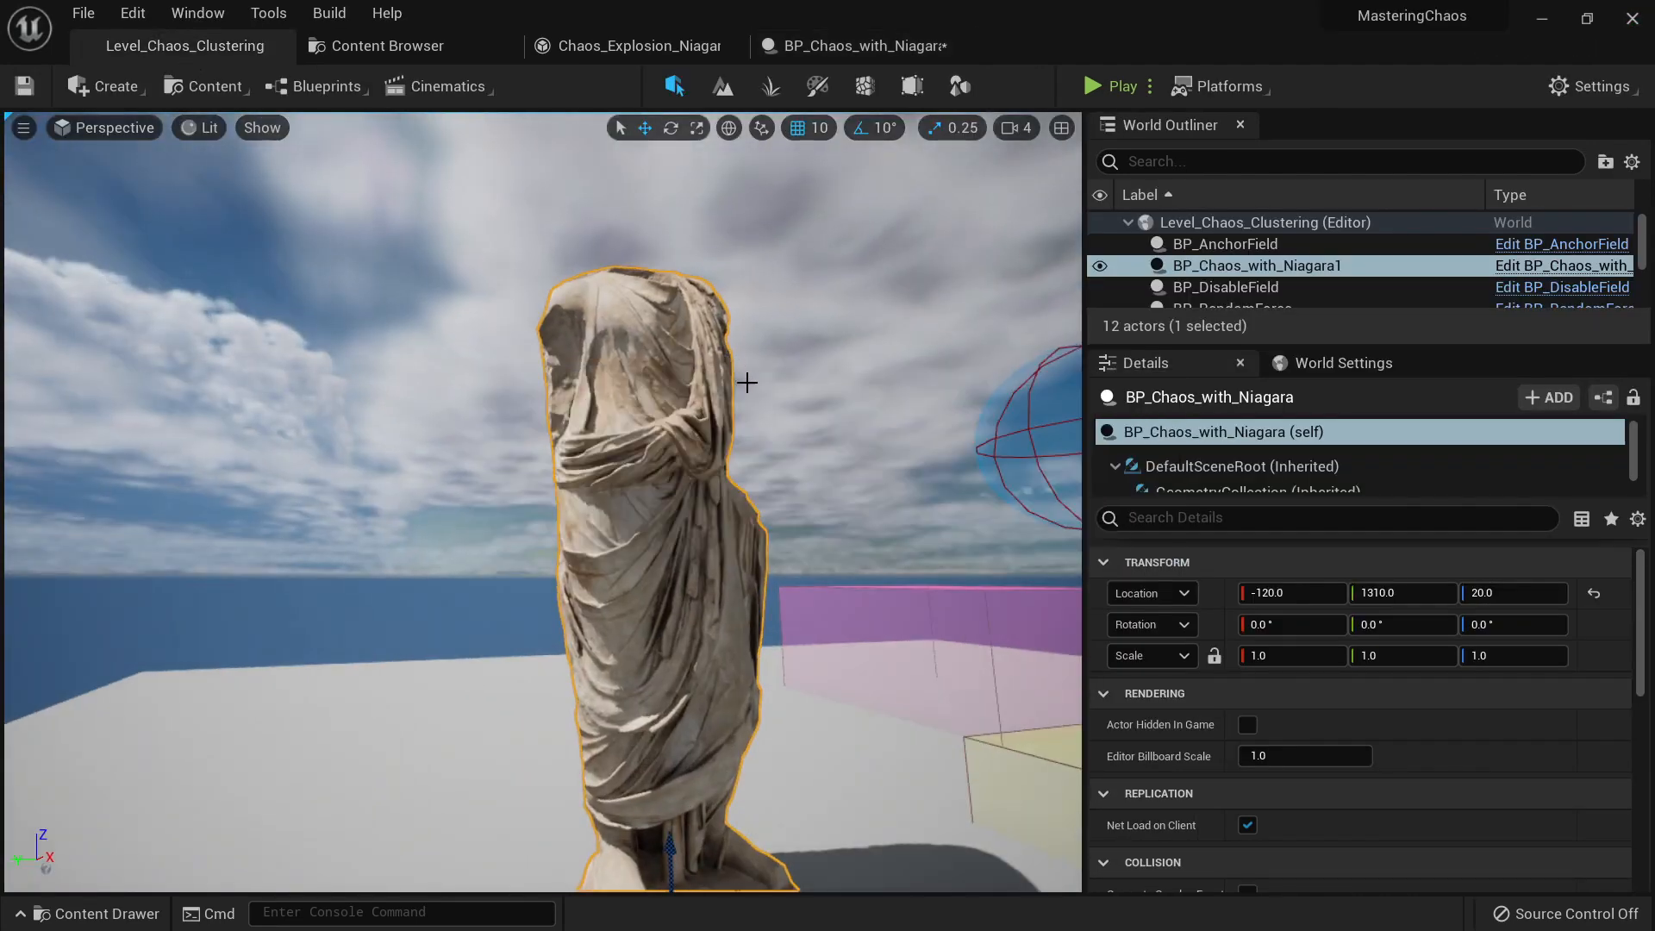
key("f")
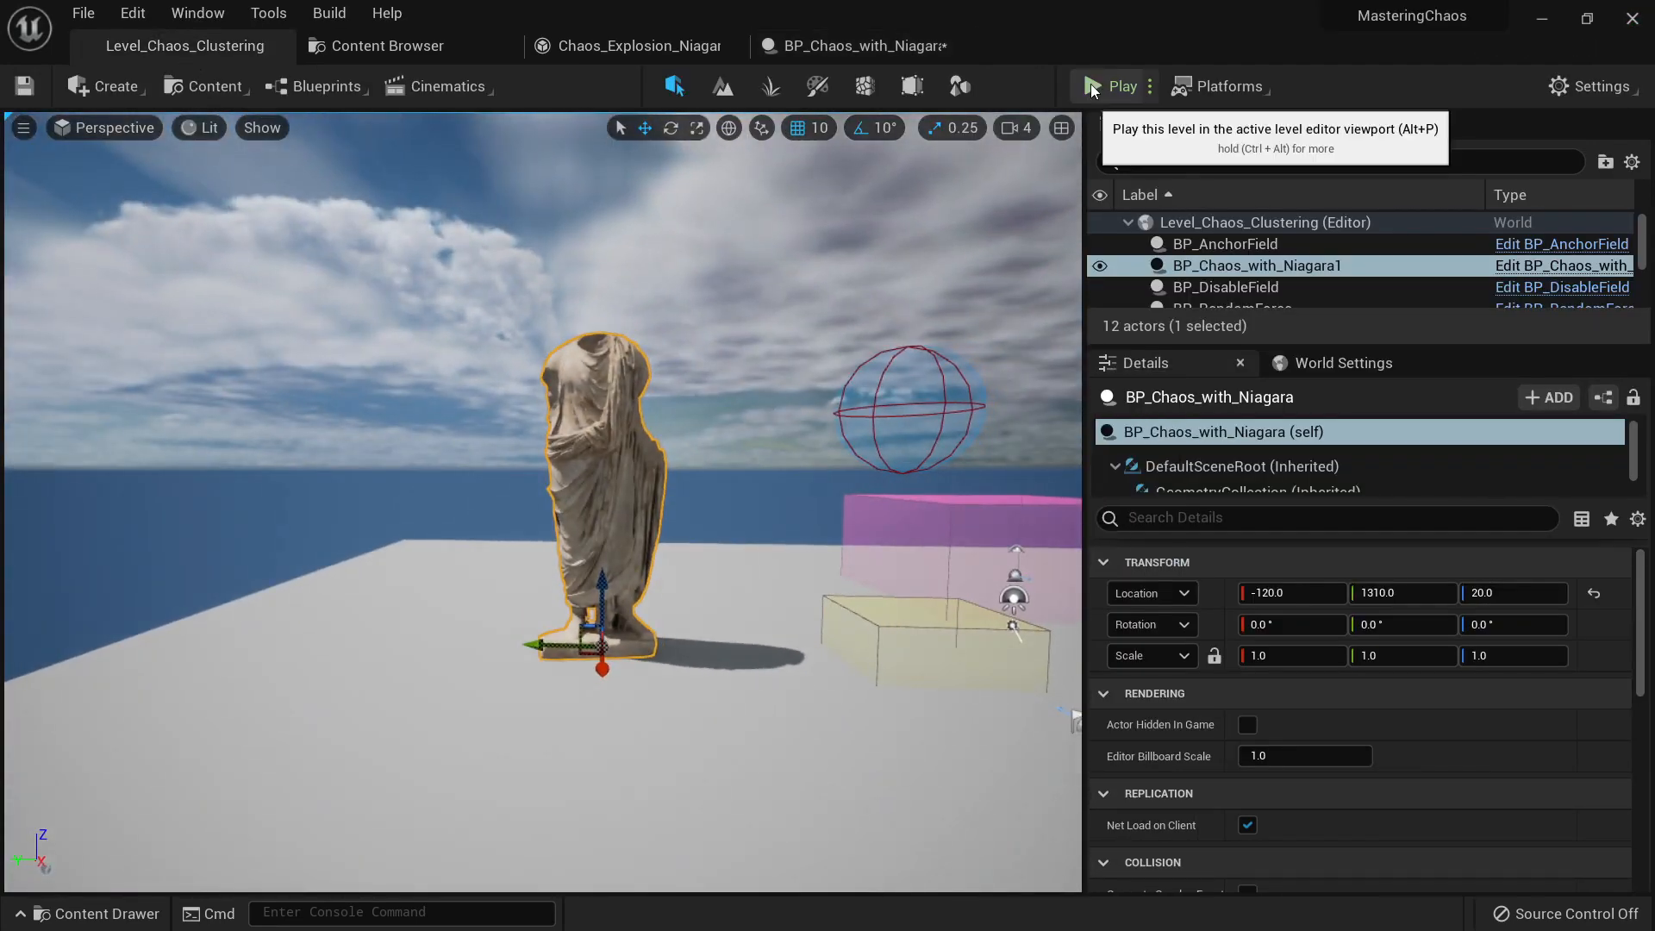
left_click(1090, 85)
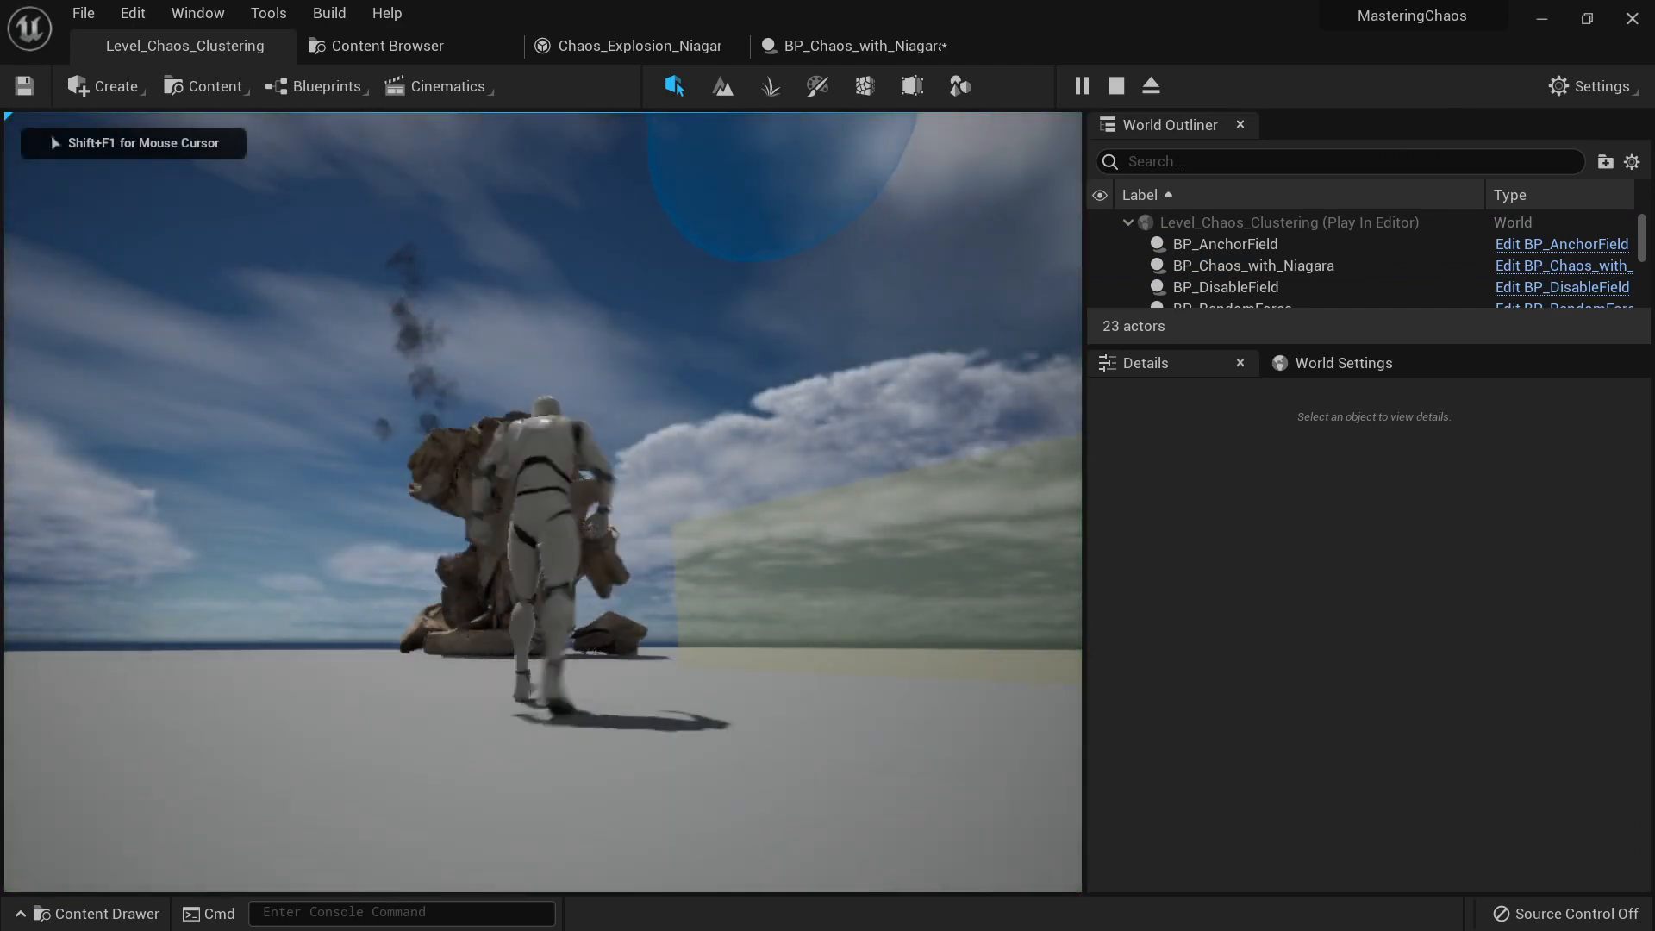
key("a")
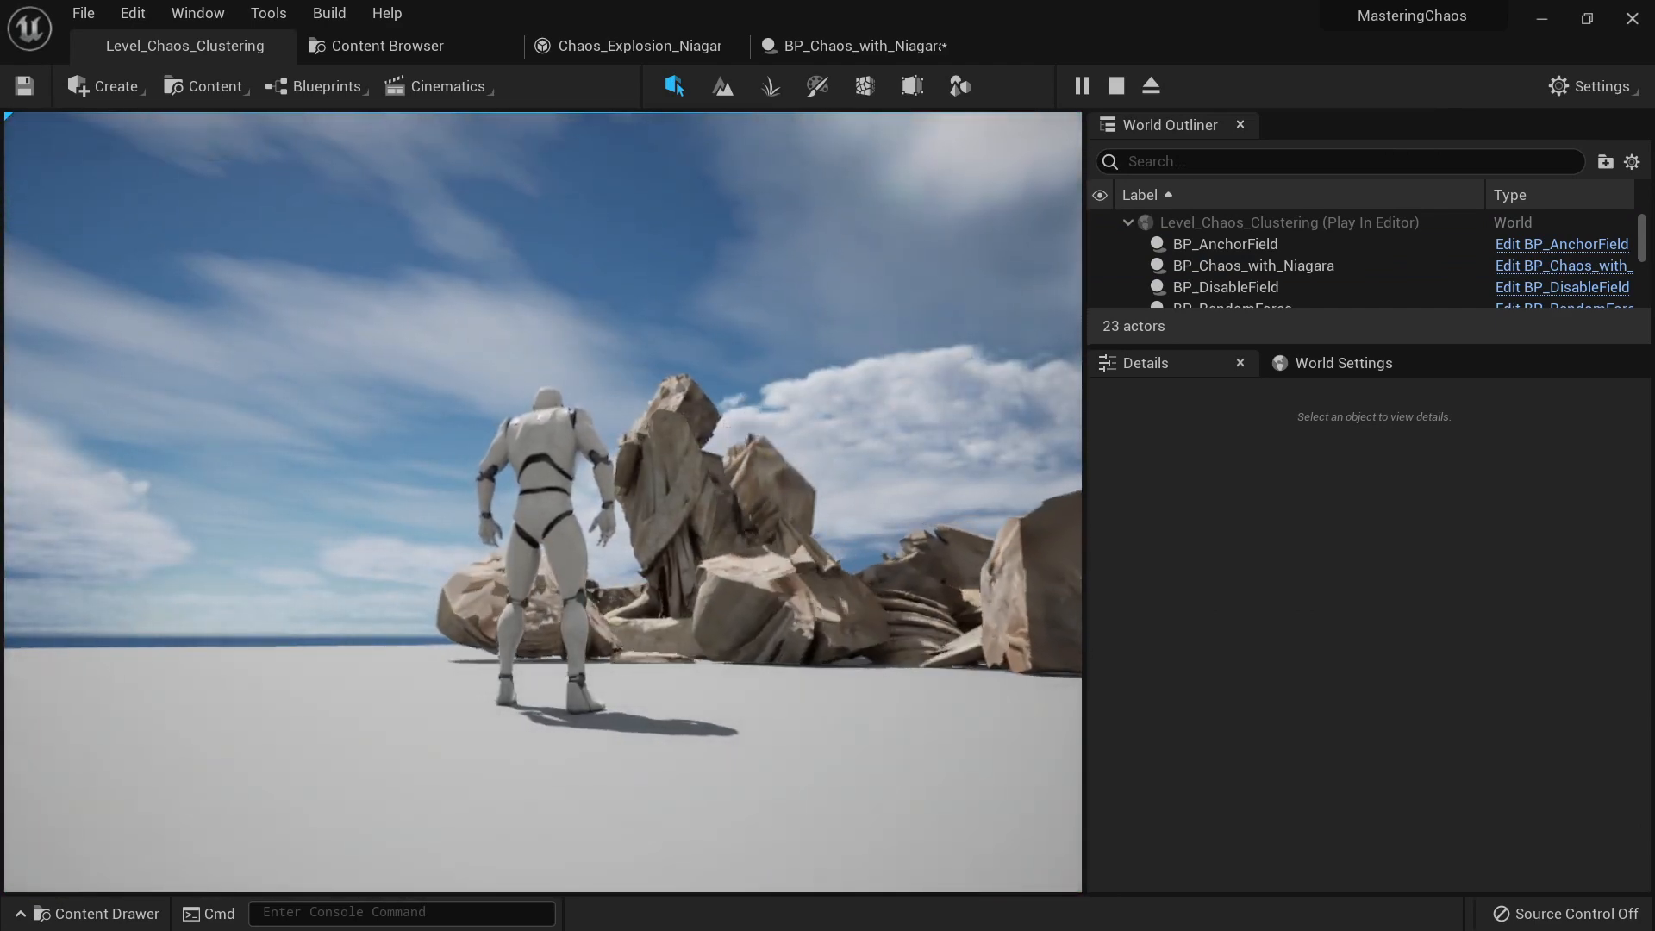
key("Escape")
Step: Move the Niagara_Chaos component sideways away from the statue along Y in BP_Chaos_with_Niagara and play-test the level
left_click(853, 46)
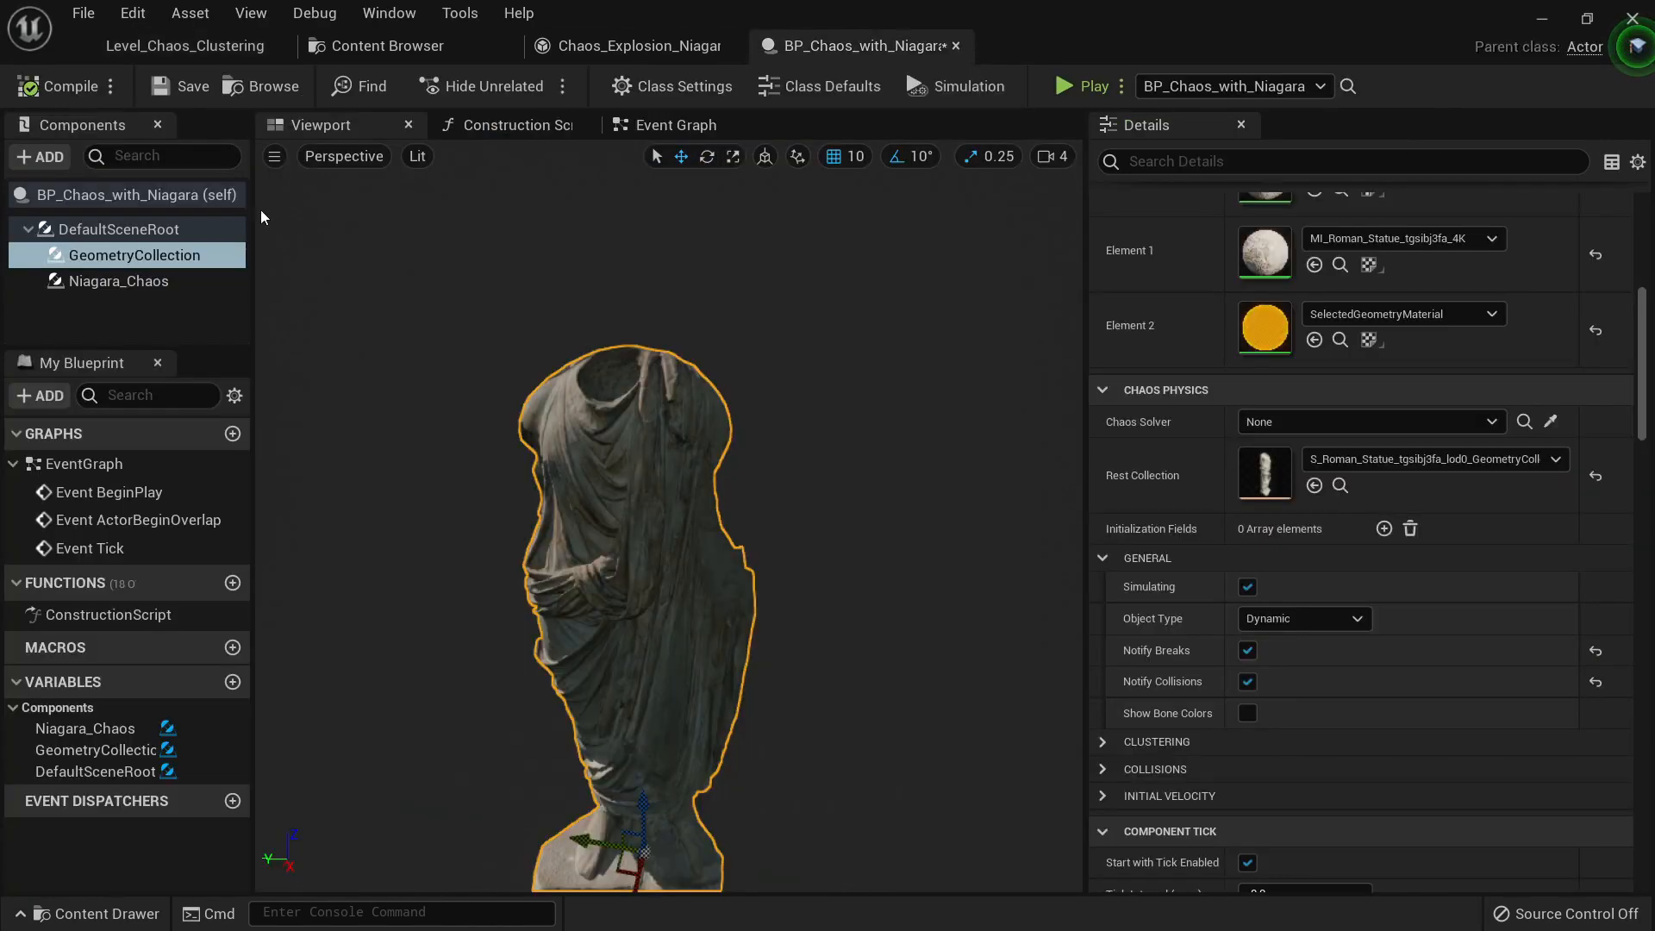
left_click(146, 281)
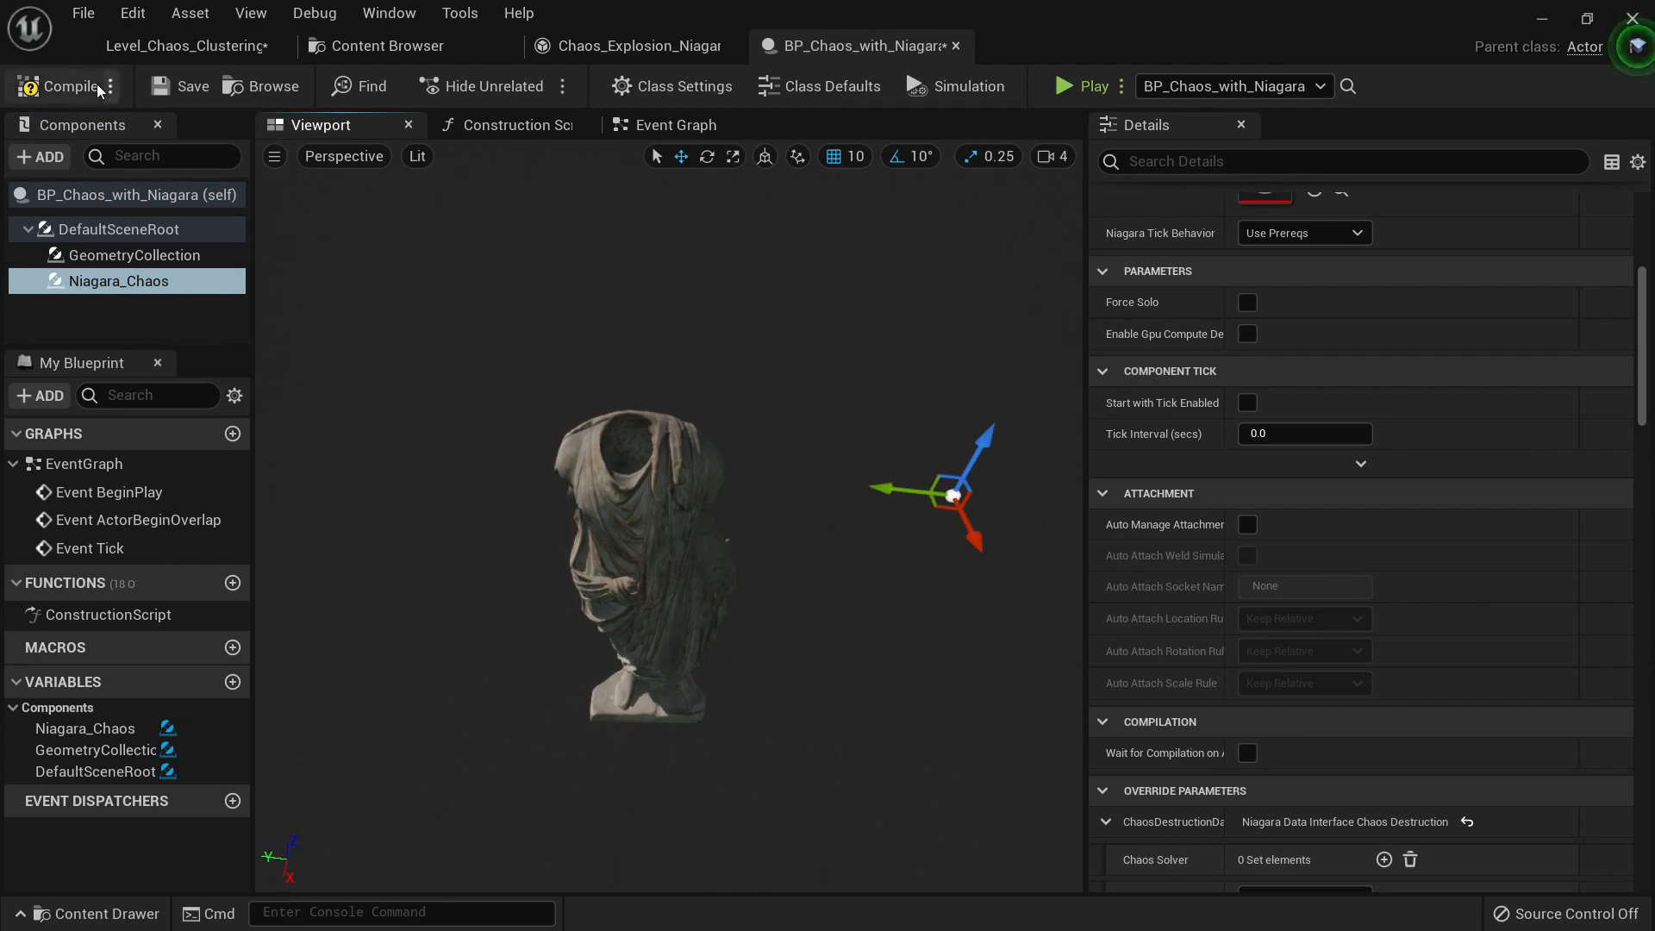
left_click(147, 46)
left_click(1088, 86)
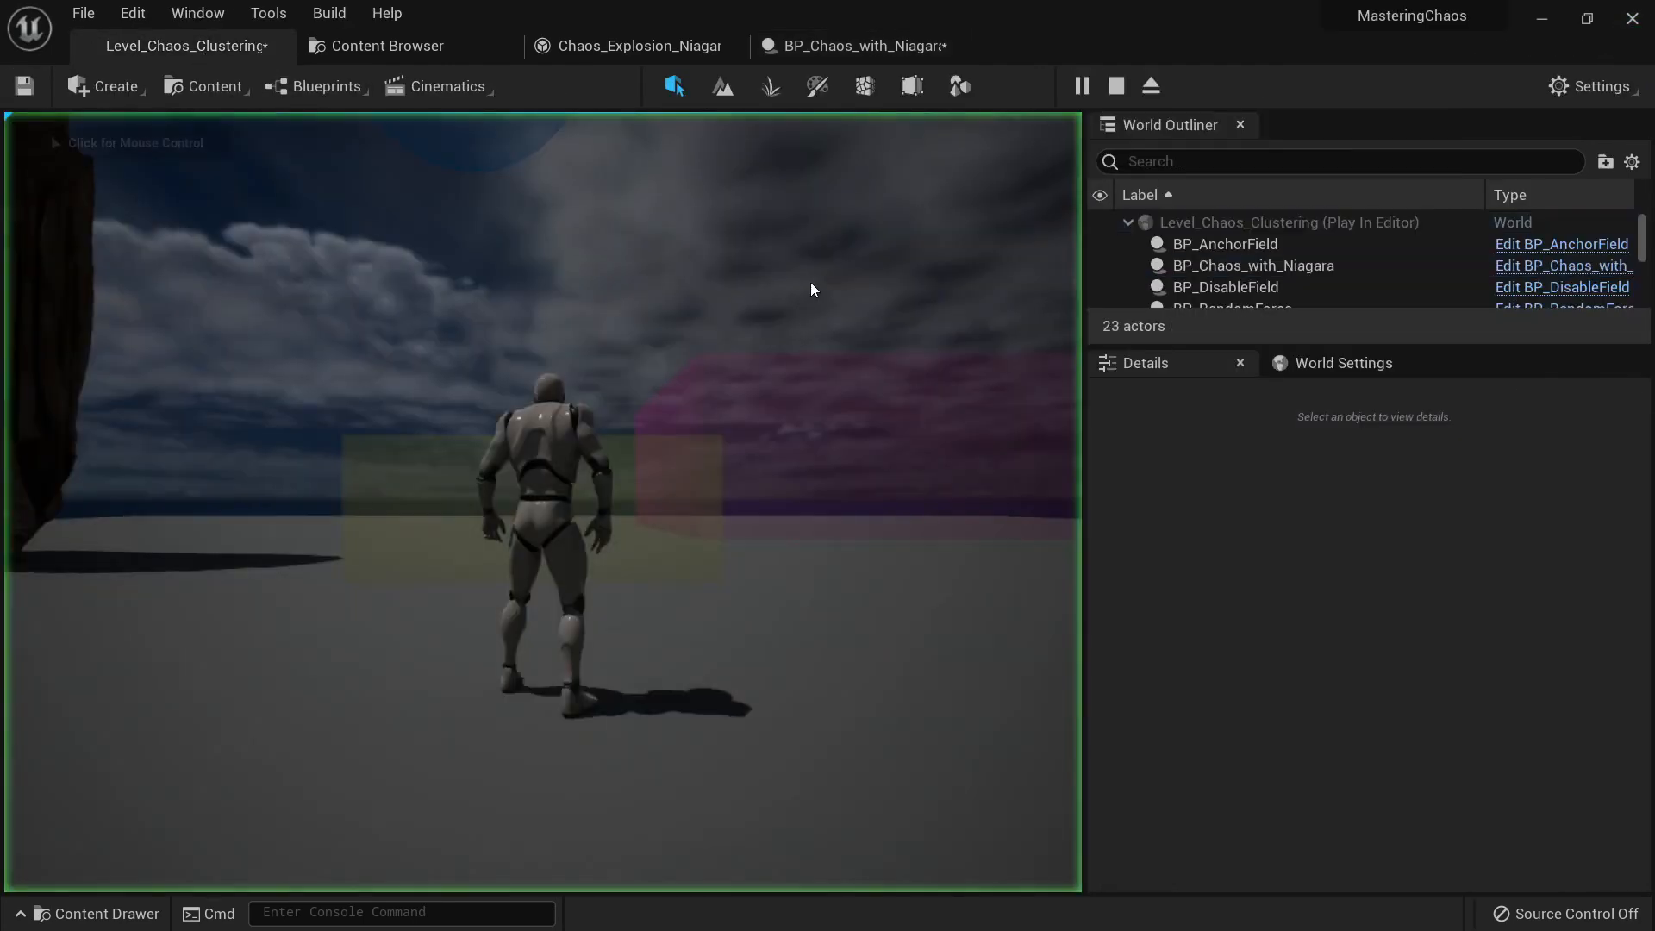
key("a")
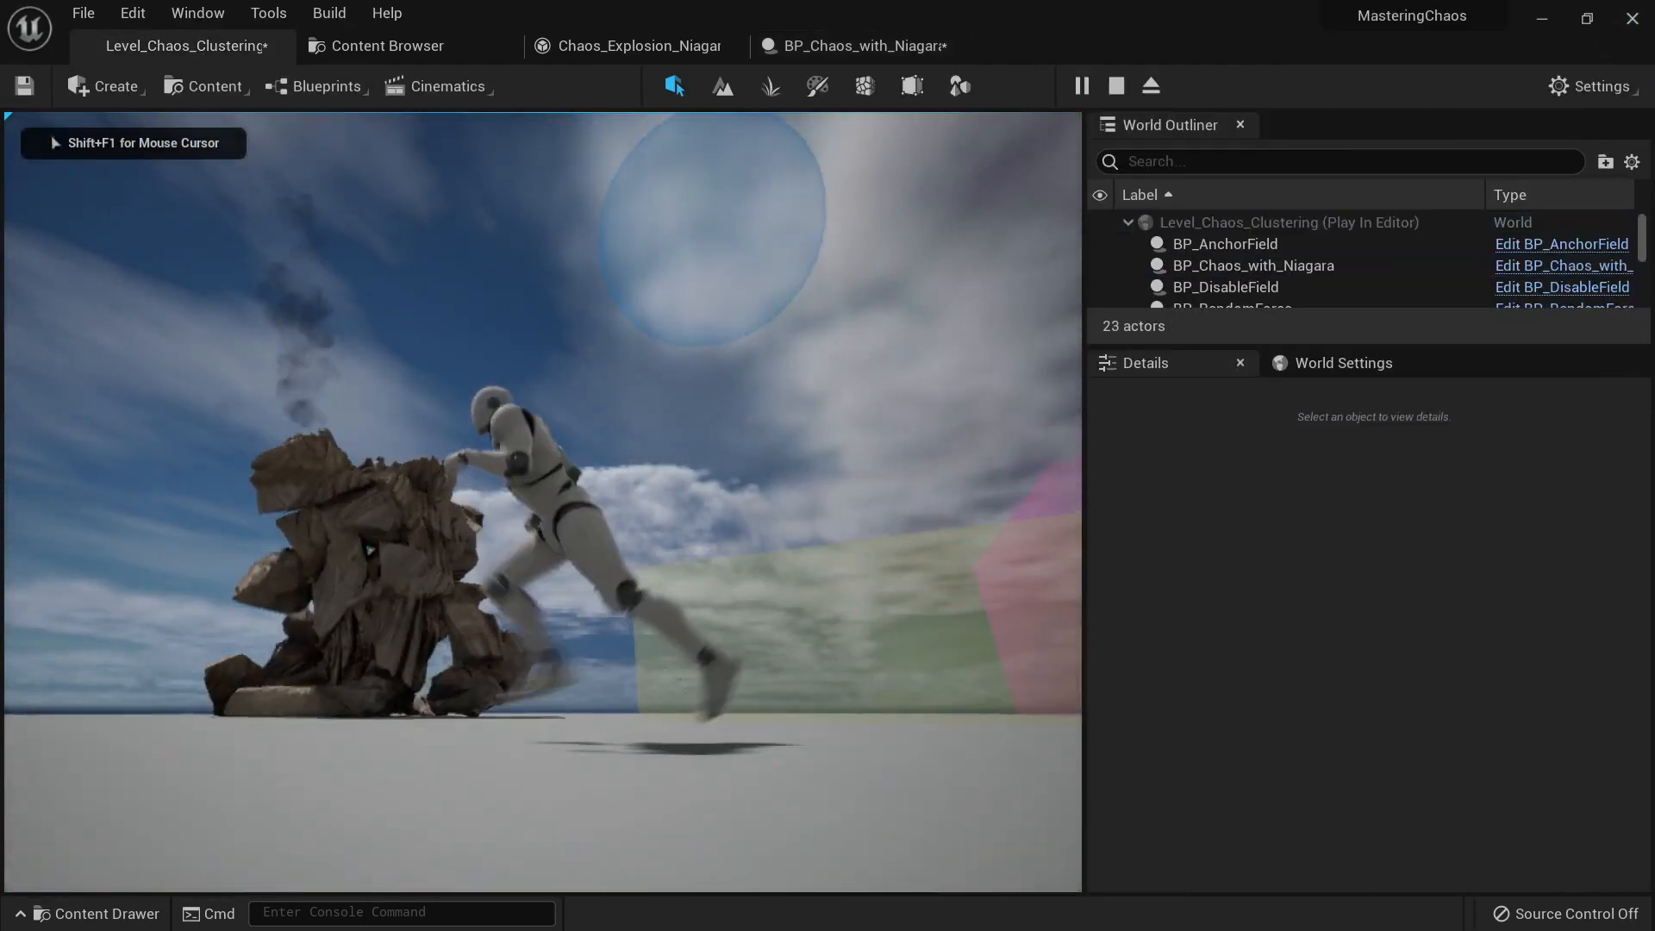
key("w")
key("Escape")
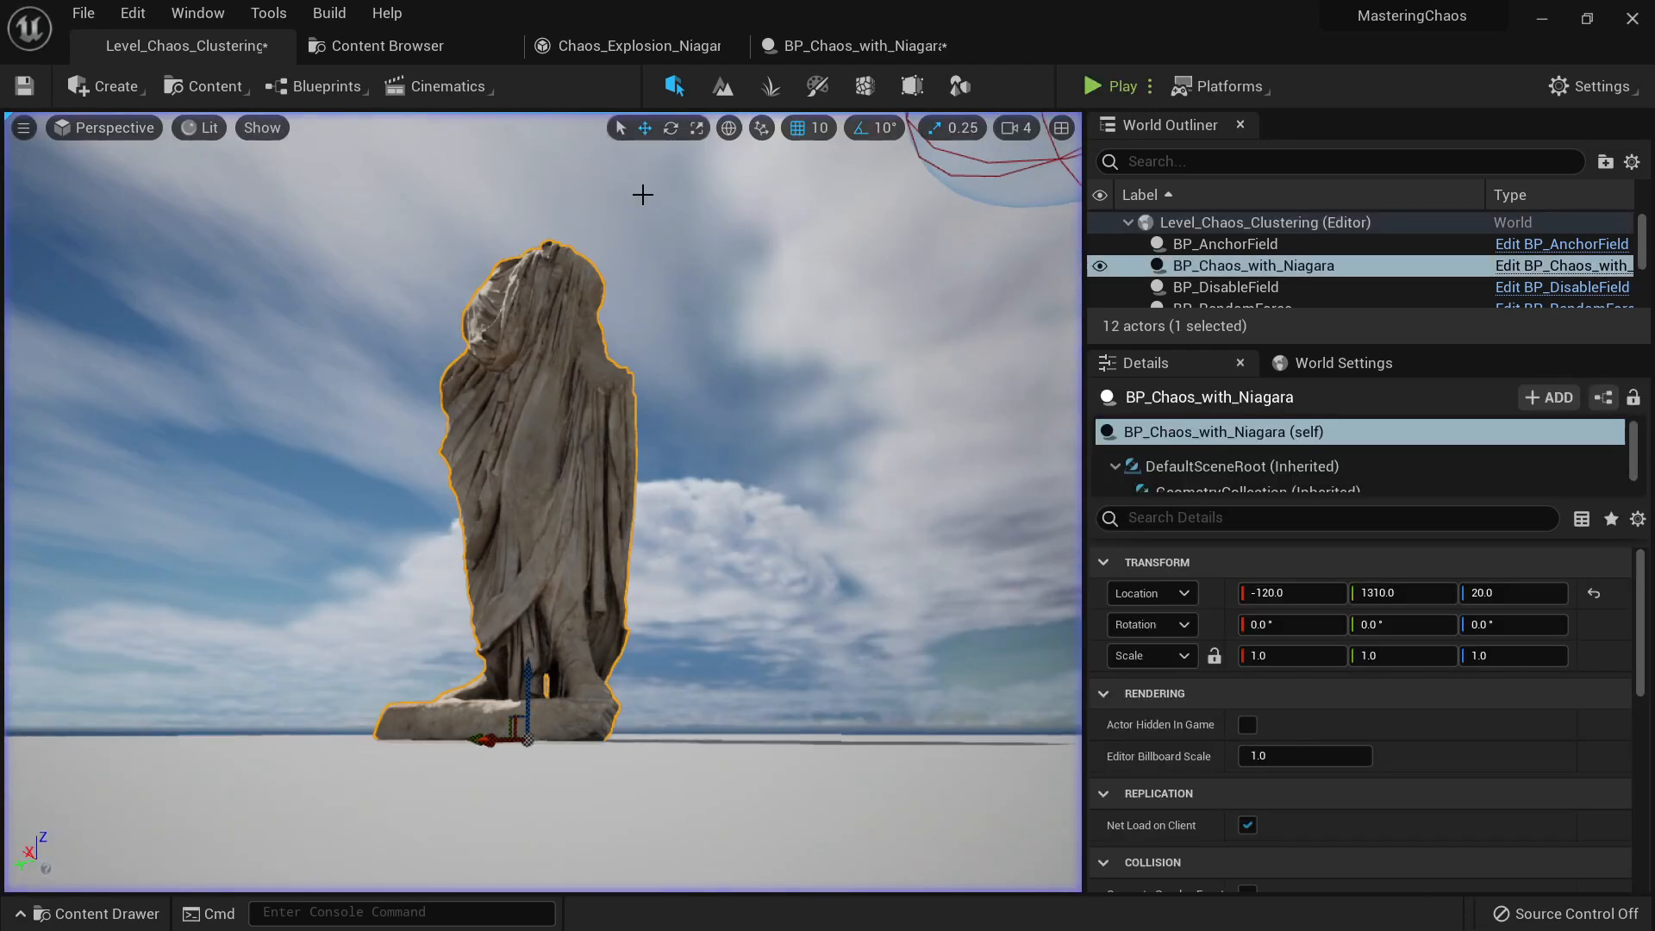
Step: Move PlayerStart in front of the statue, to X 591, Y 1336, Z 112, and play-test the level from there
mouse_move(757, 467)
right_mouse_down()
mouse_move(810, 587)
mouse_move(757, 467)
right_mouse_up()
key("s")
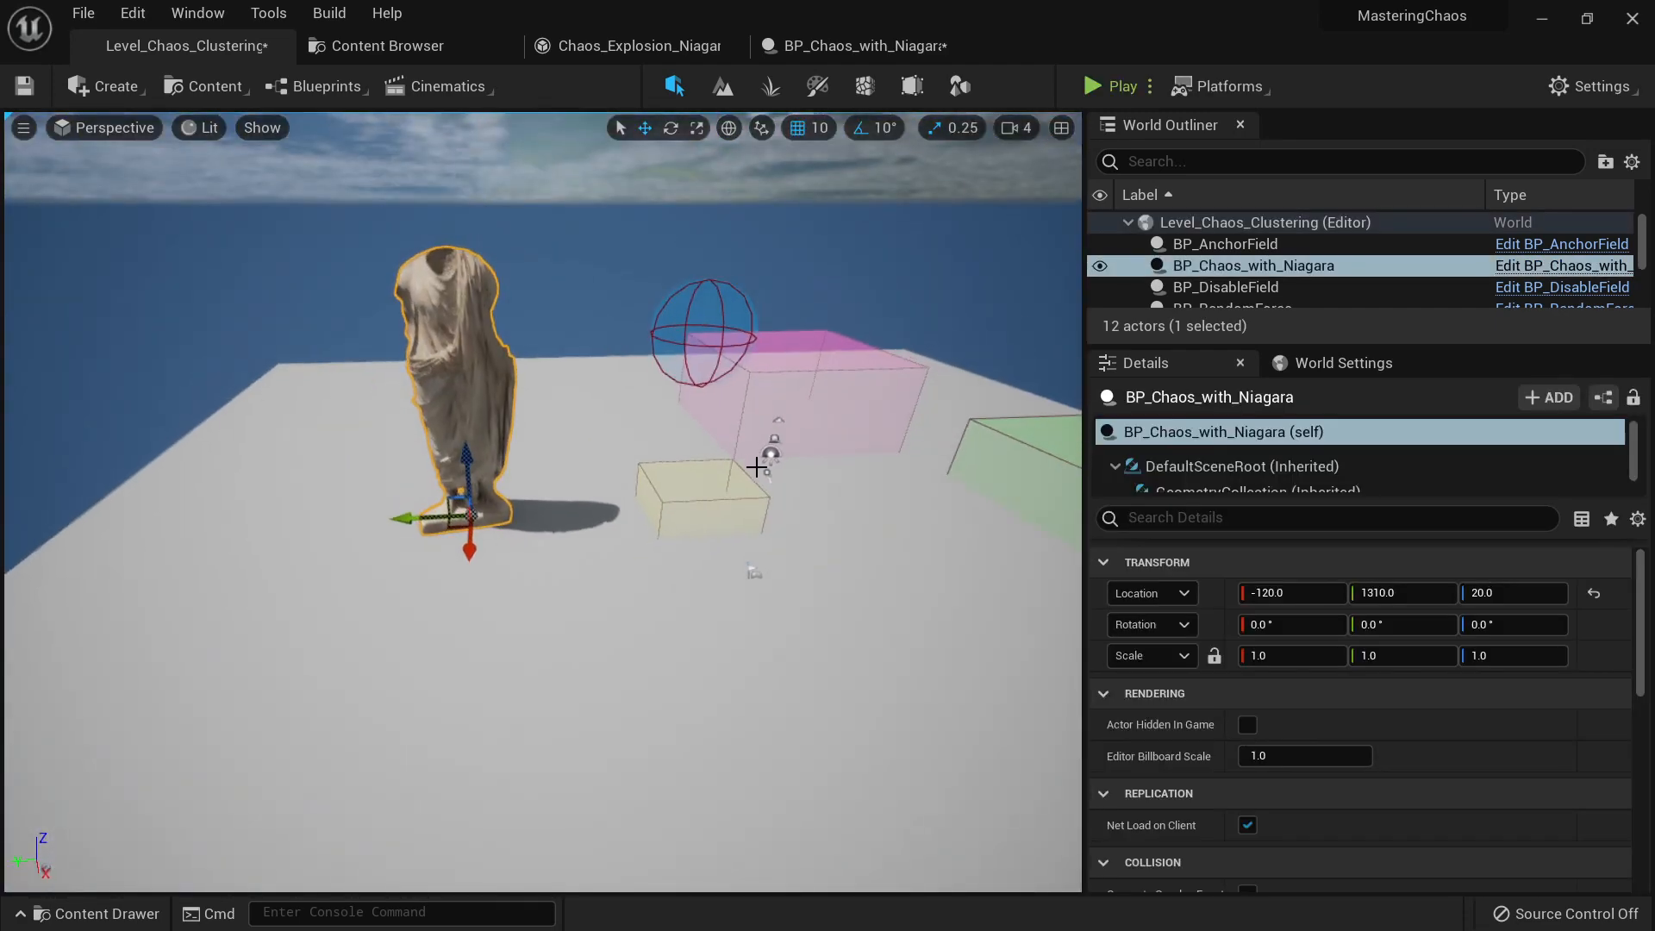
left_click(755, 574)
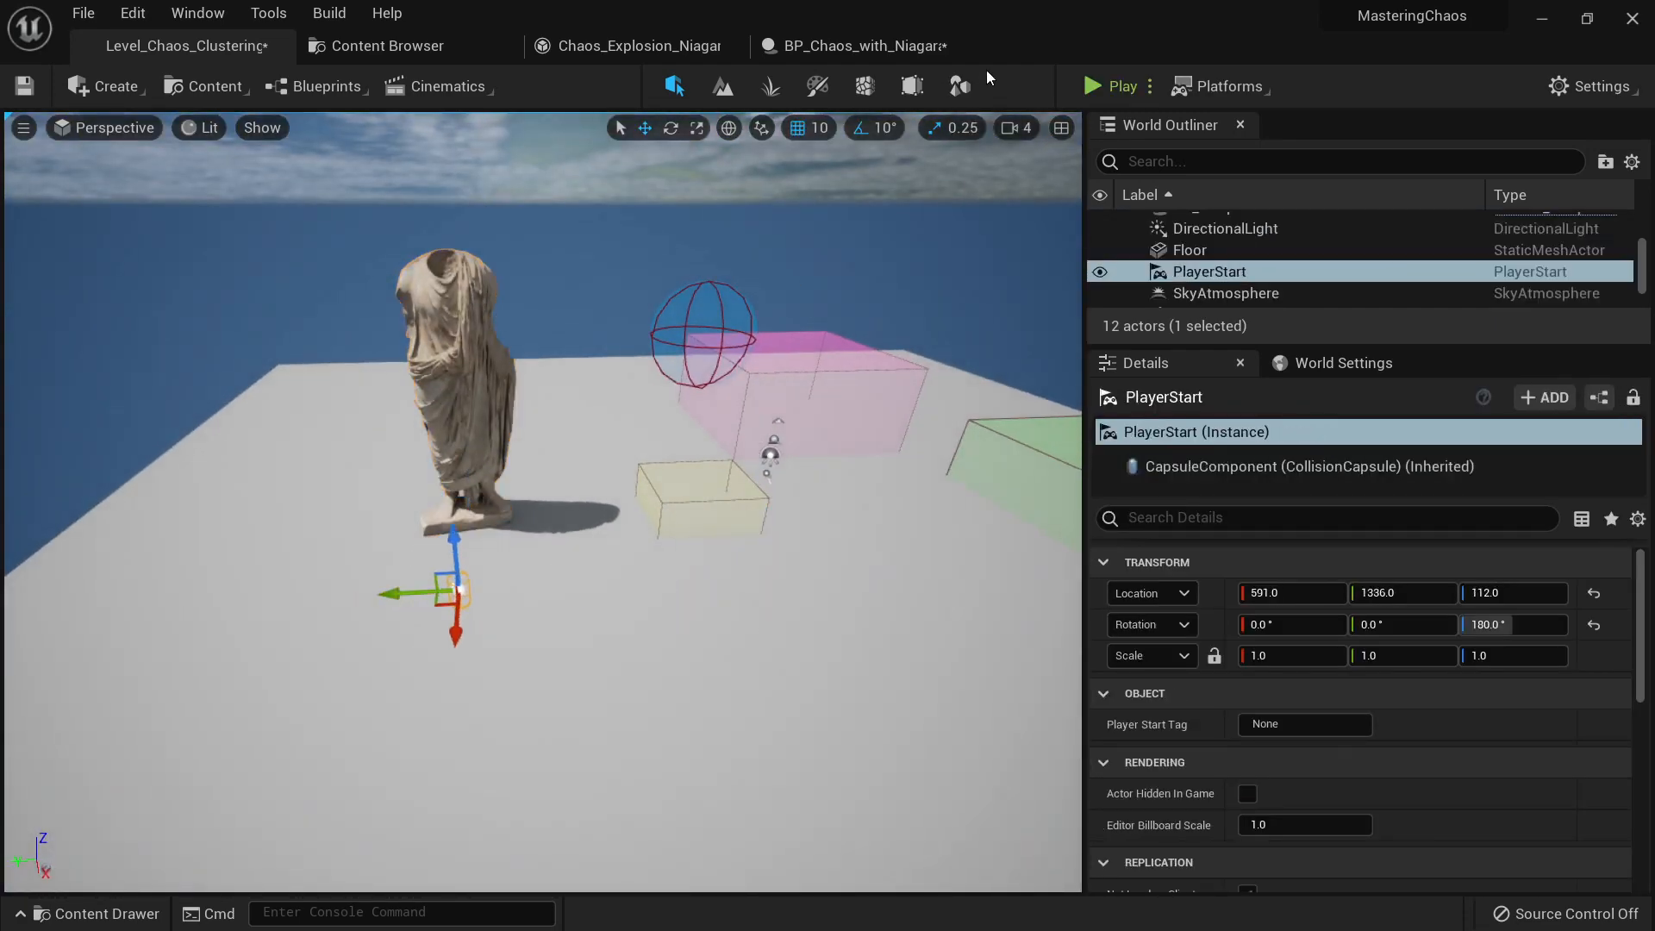
left_click(1110, 86)
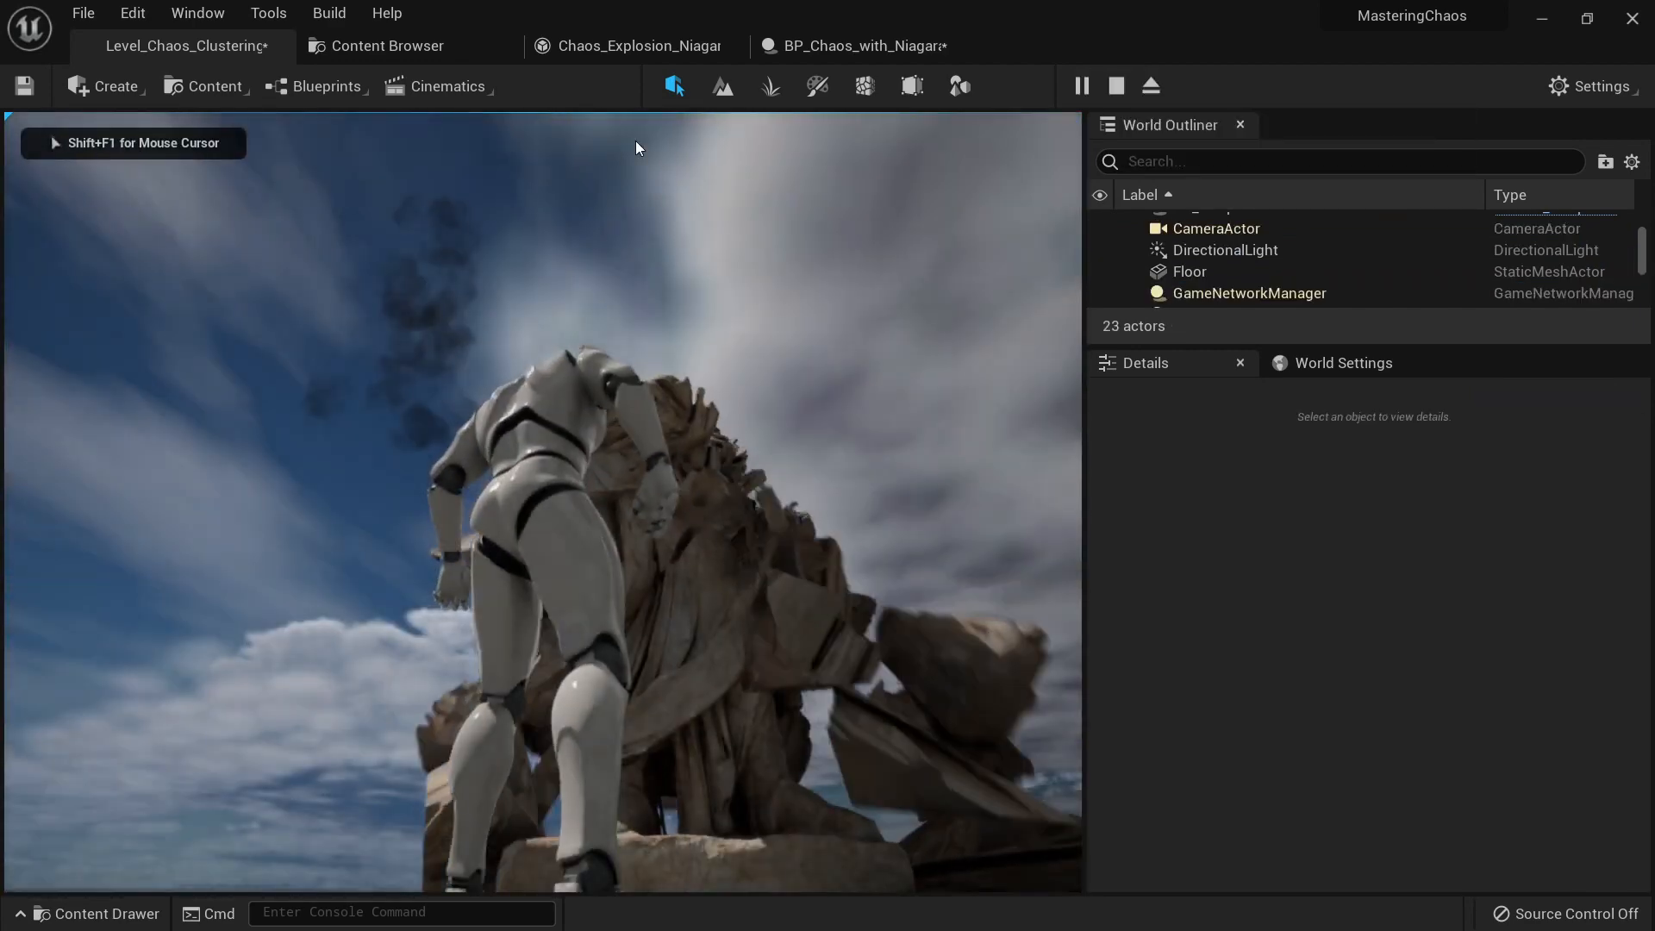
key("Escape")
Step: Shift Niagara_Chaos farther out along Y in the Blueprint and replay the level to compare the explosion with the breaking statue
left_click(797, 48)
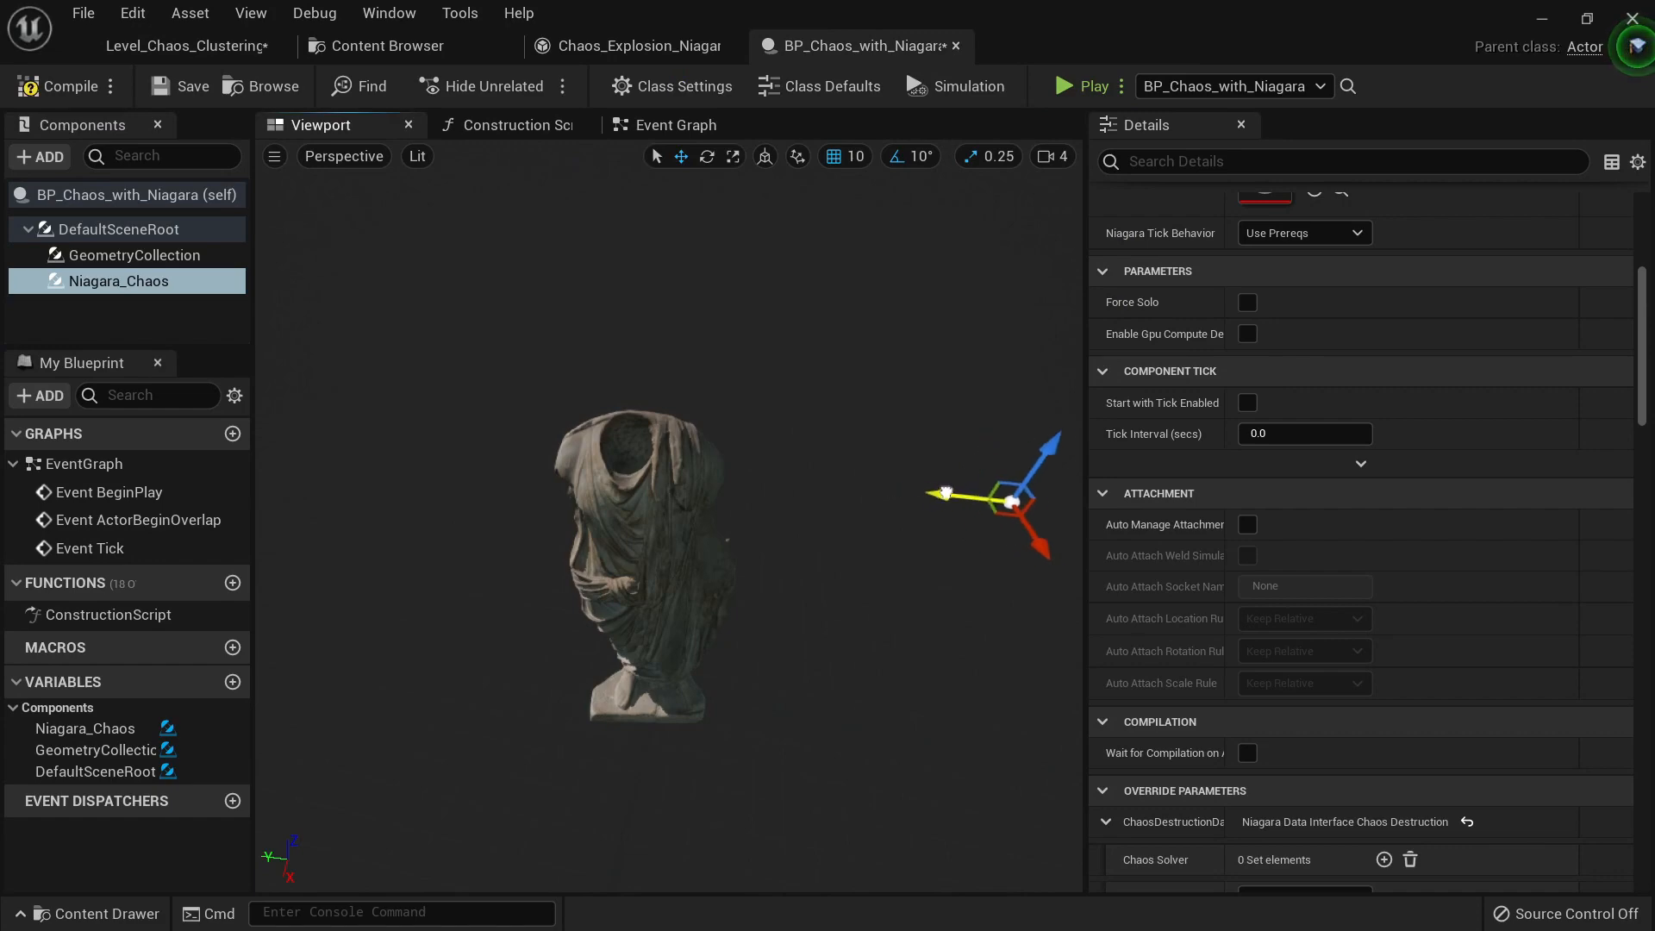
left_click(187, 45)
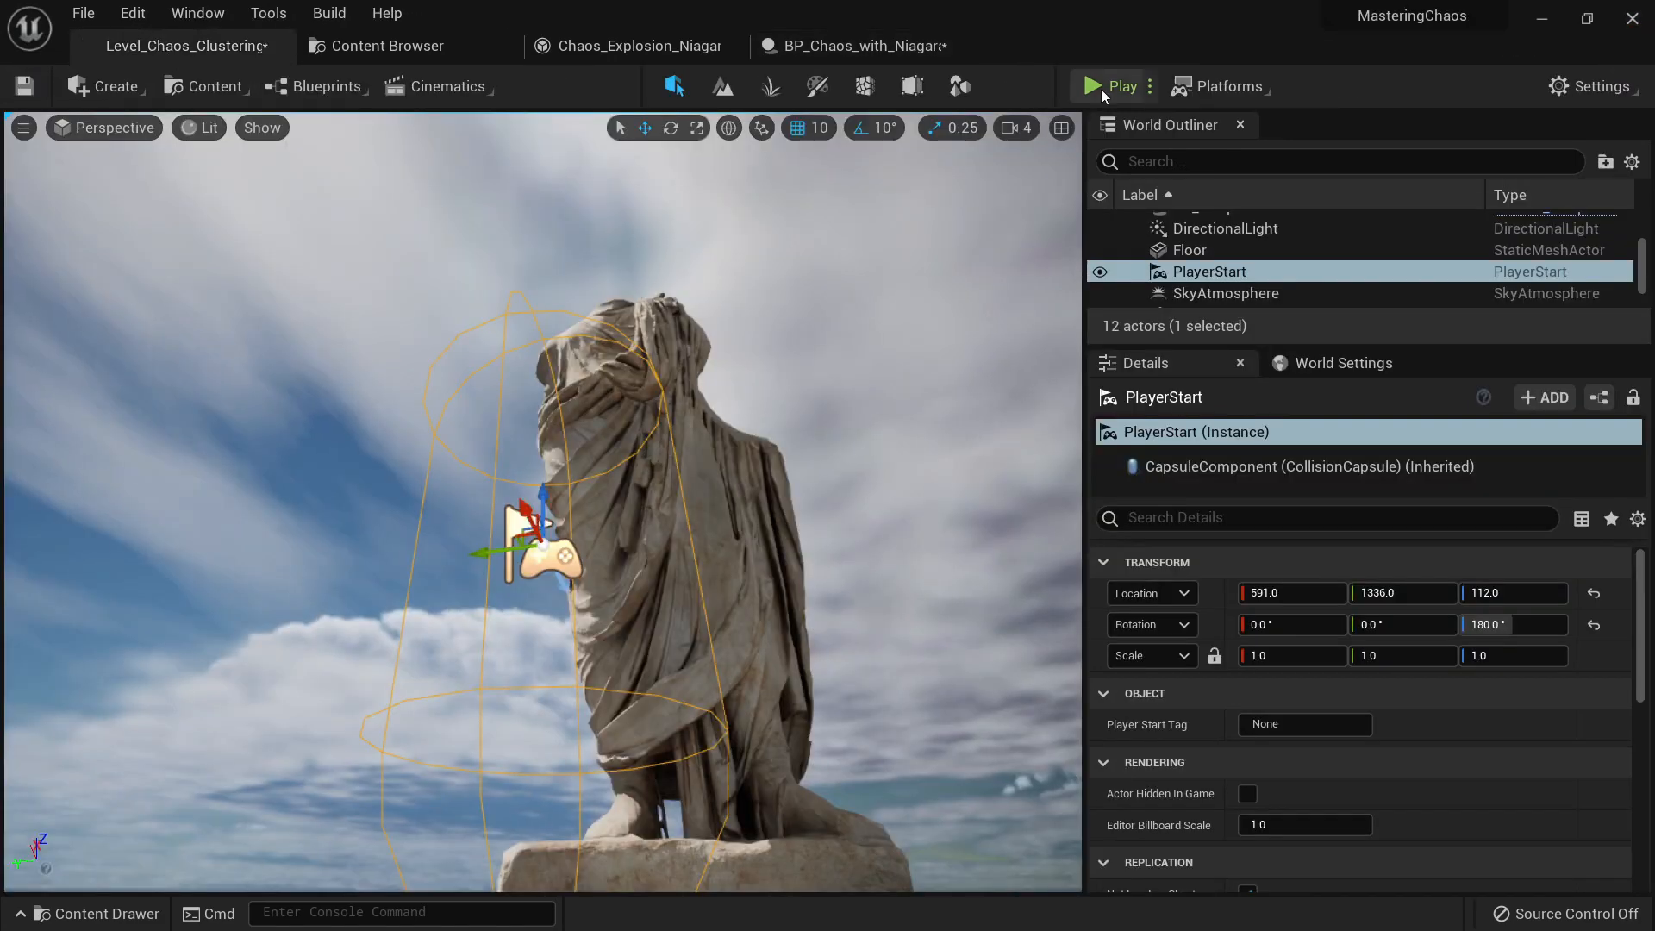
left_click(1096, 82)
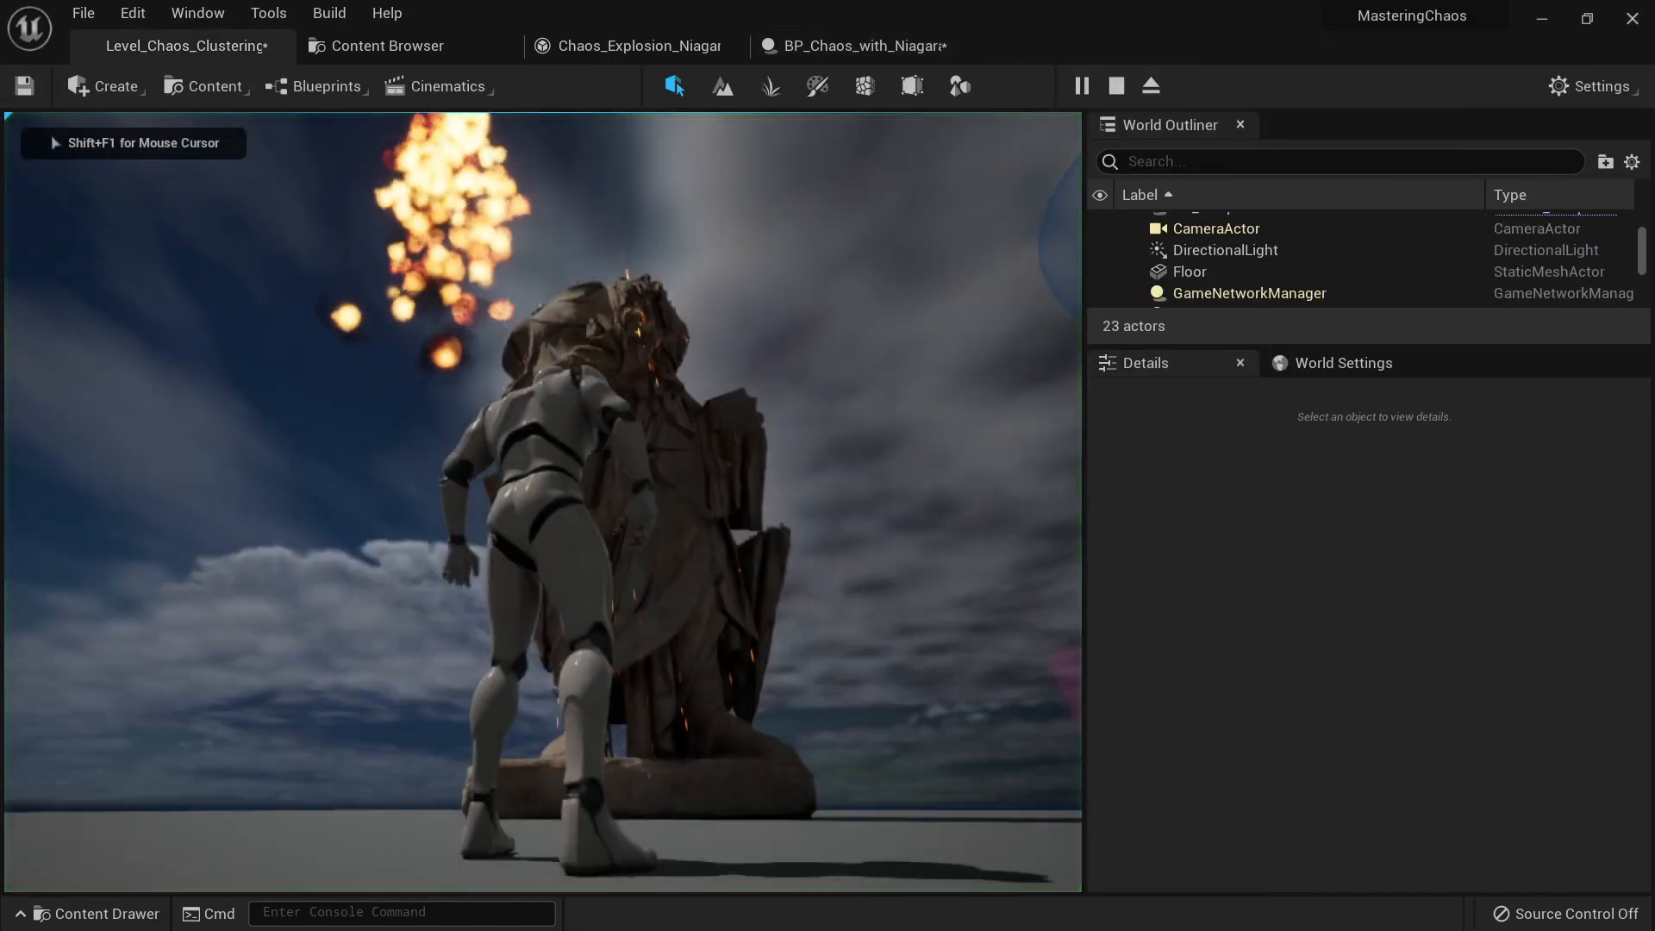
key("a")
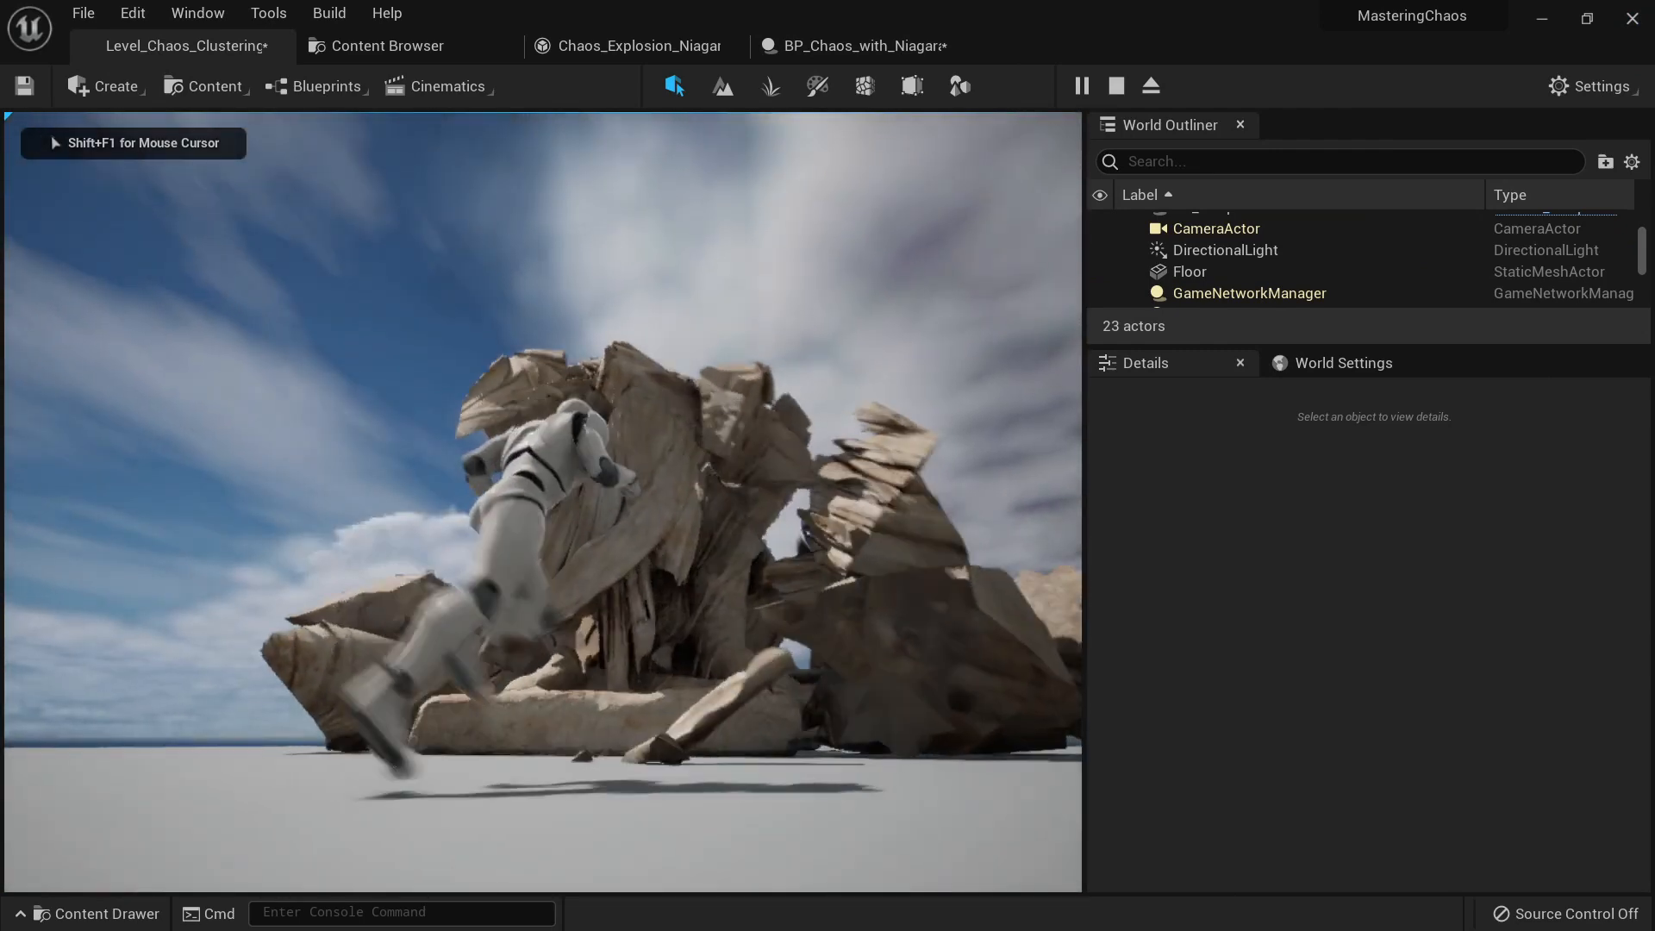
key("w")
key("shift+F1")
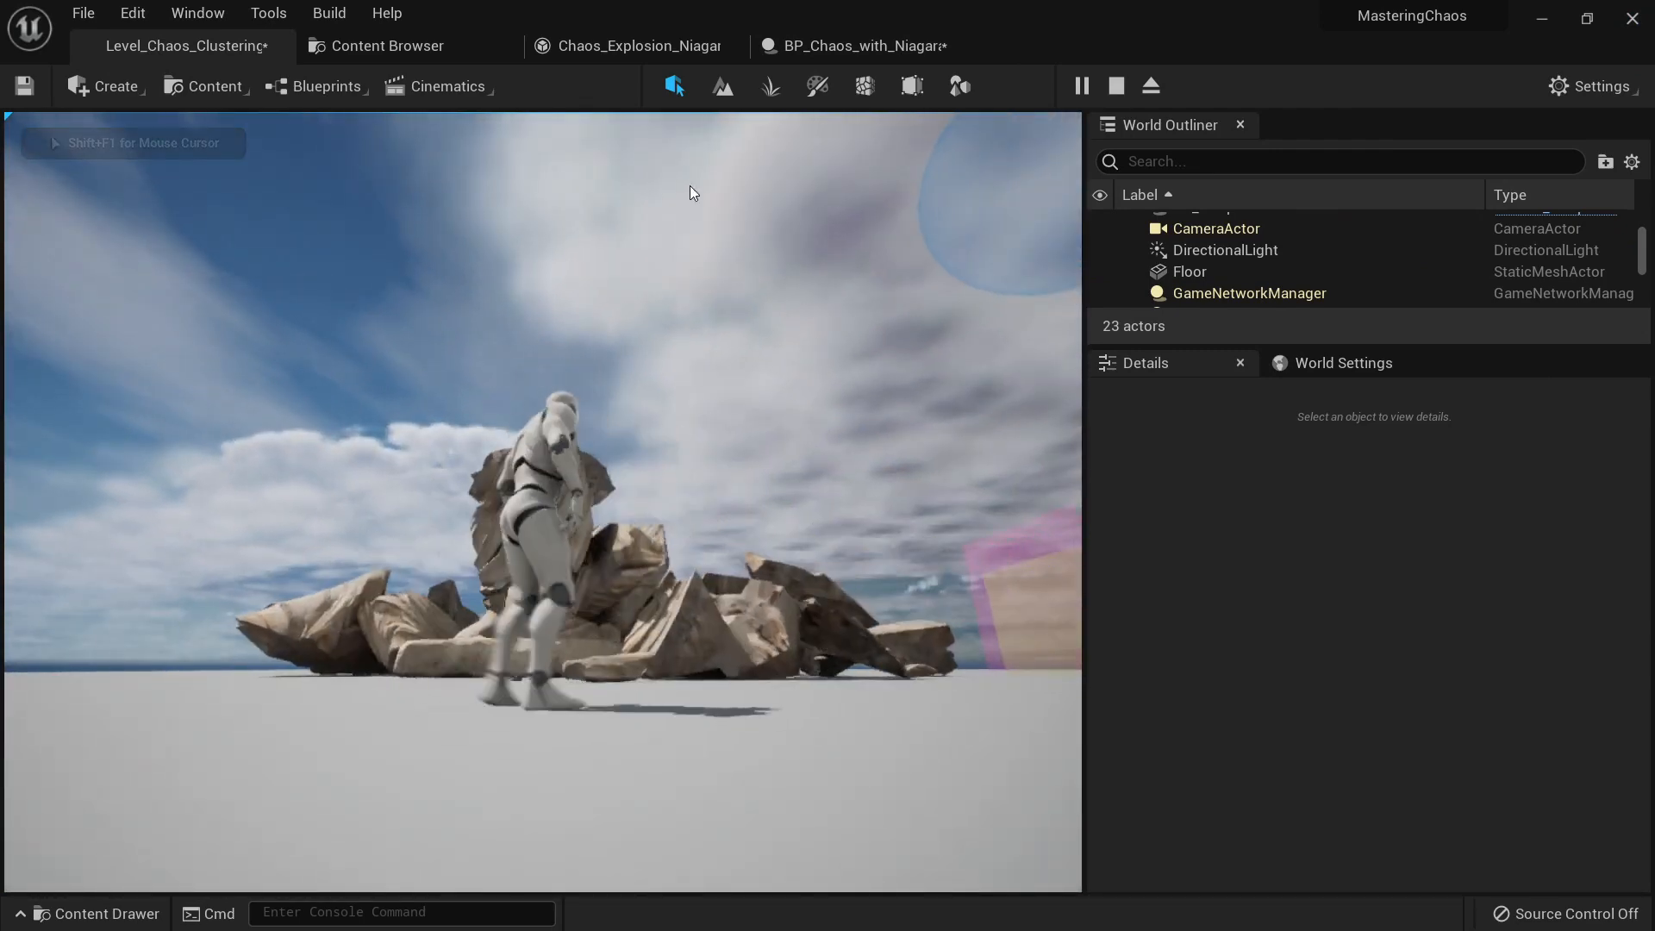
key("Escape")
Step: Move the Niagara_Chaos component out to about Y -1120, compile the Blueprint and return to the level
left_click(826, 49)
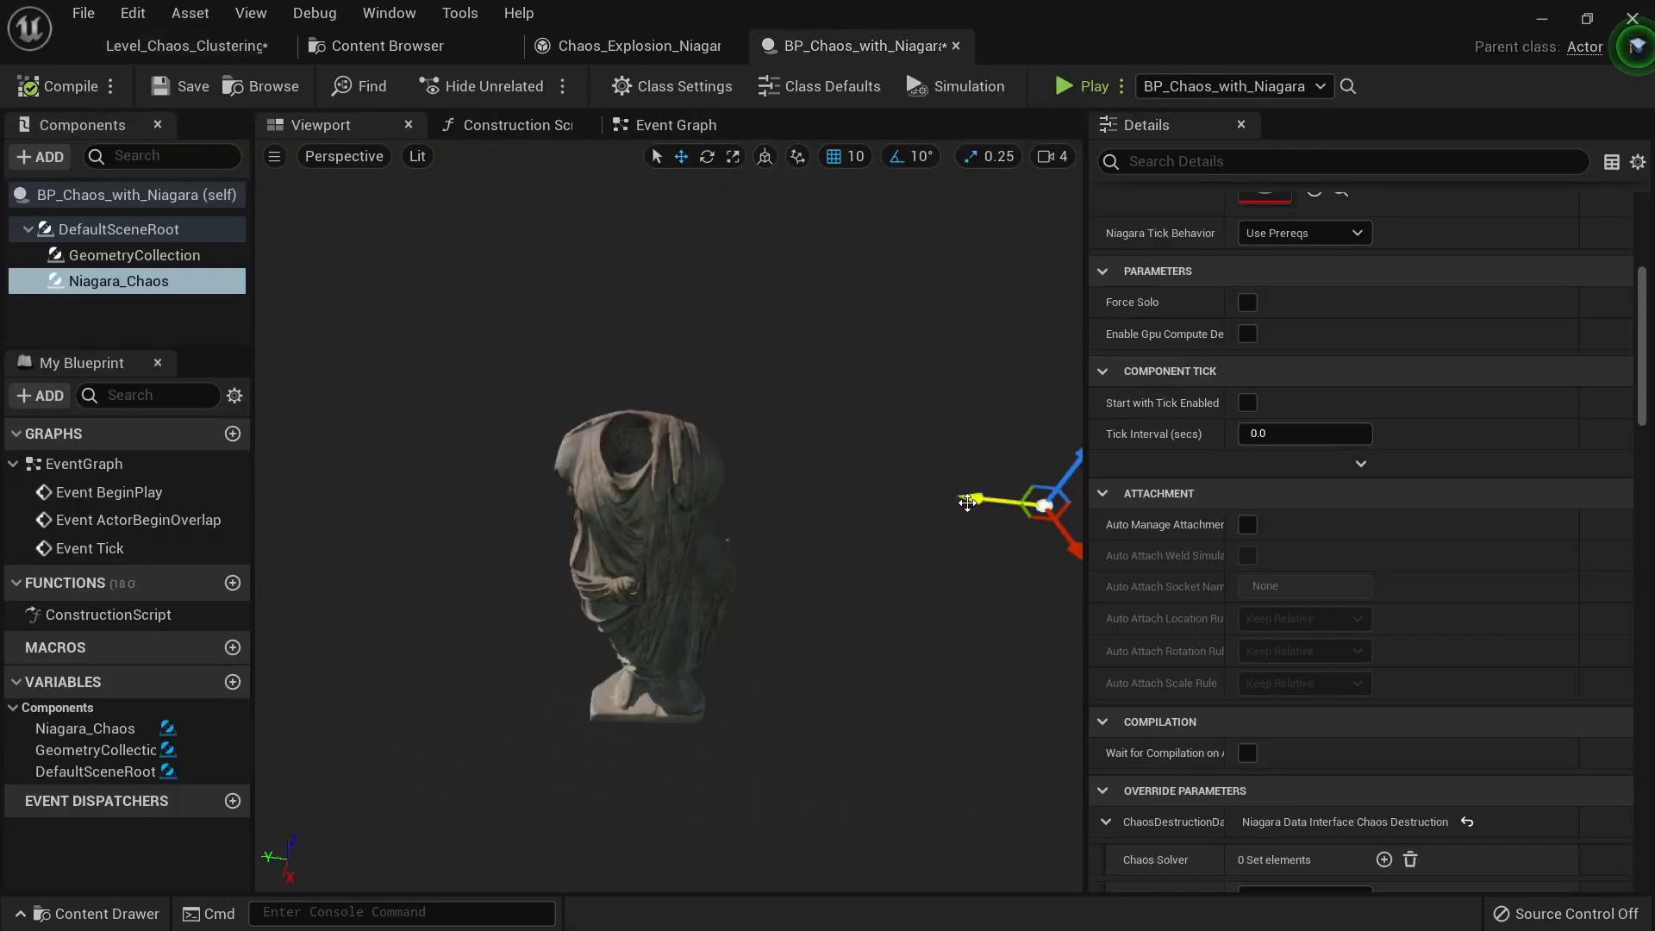
left_click(79, 89)
left_click(176, 48)
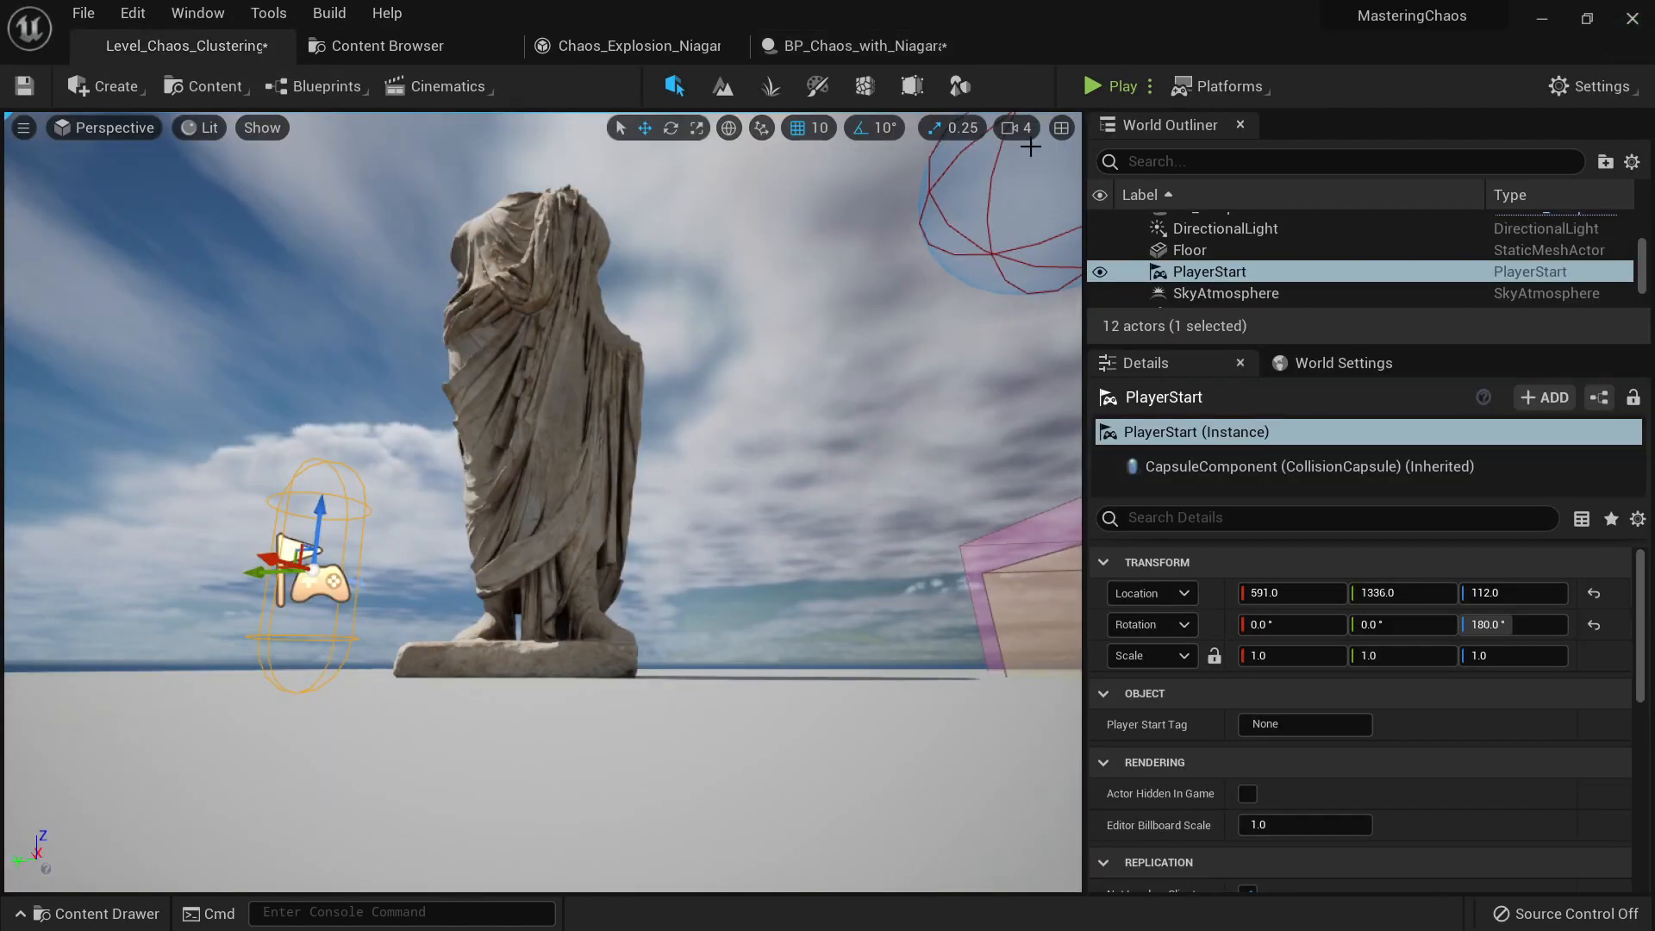
Step: Play-test the level, run the character around the collapsing statue to check where the explosion particles spawn, and end the session
left_click(1097, 95)
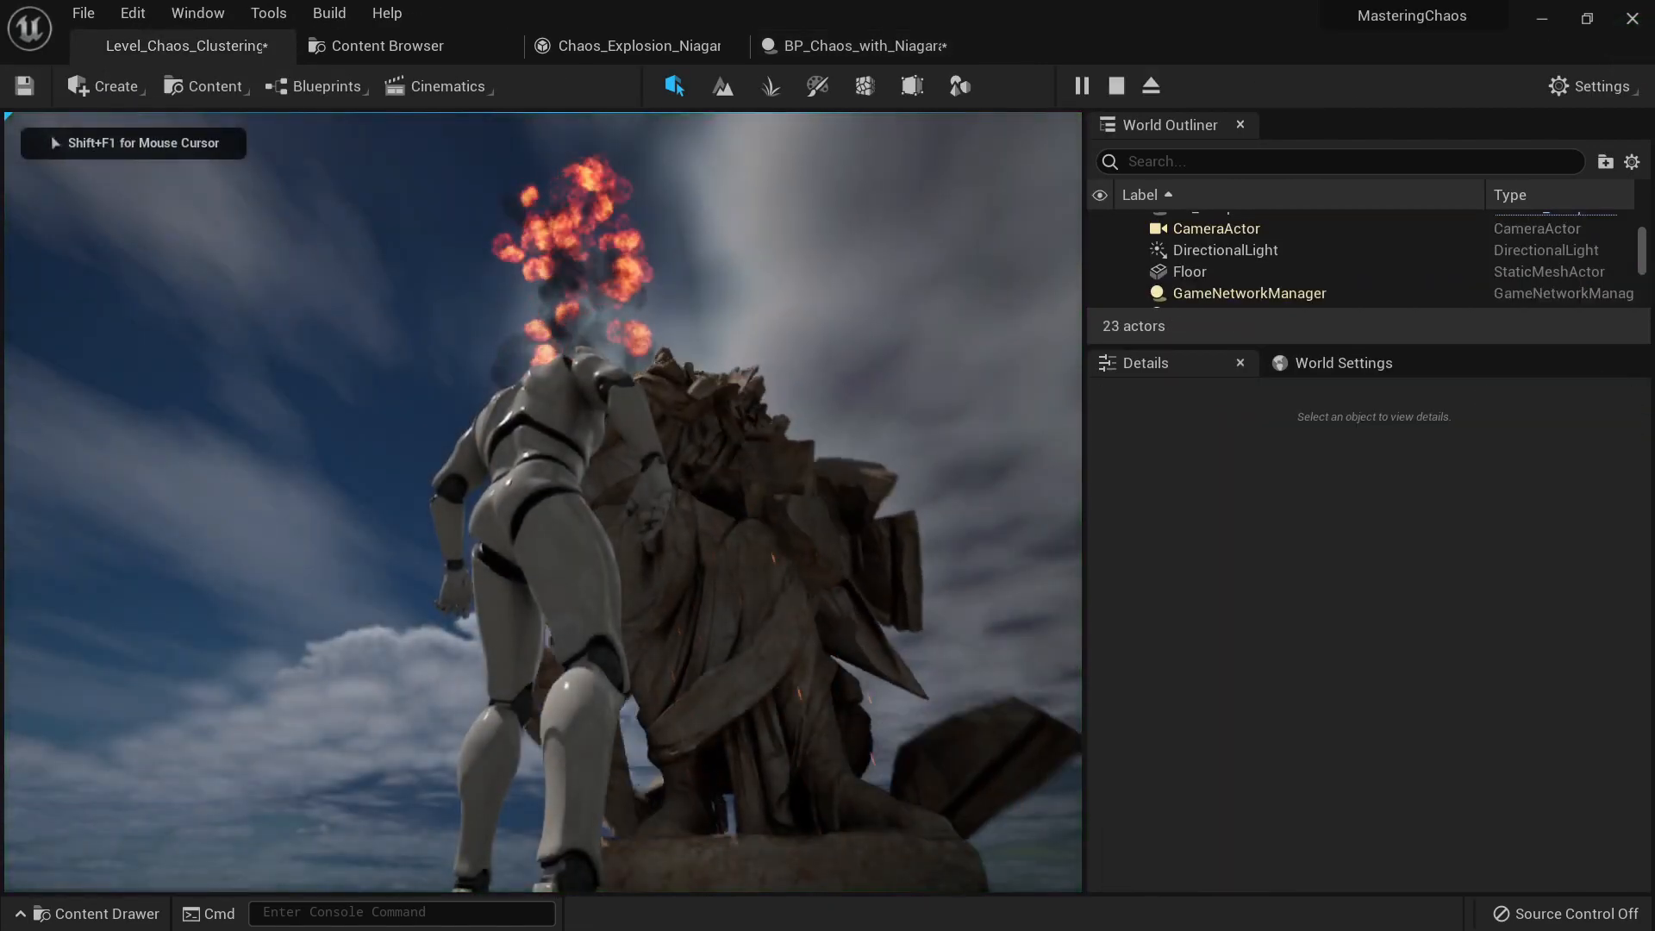
key("s")
key("a")
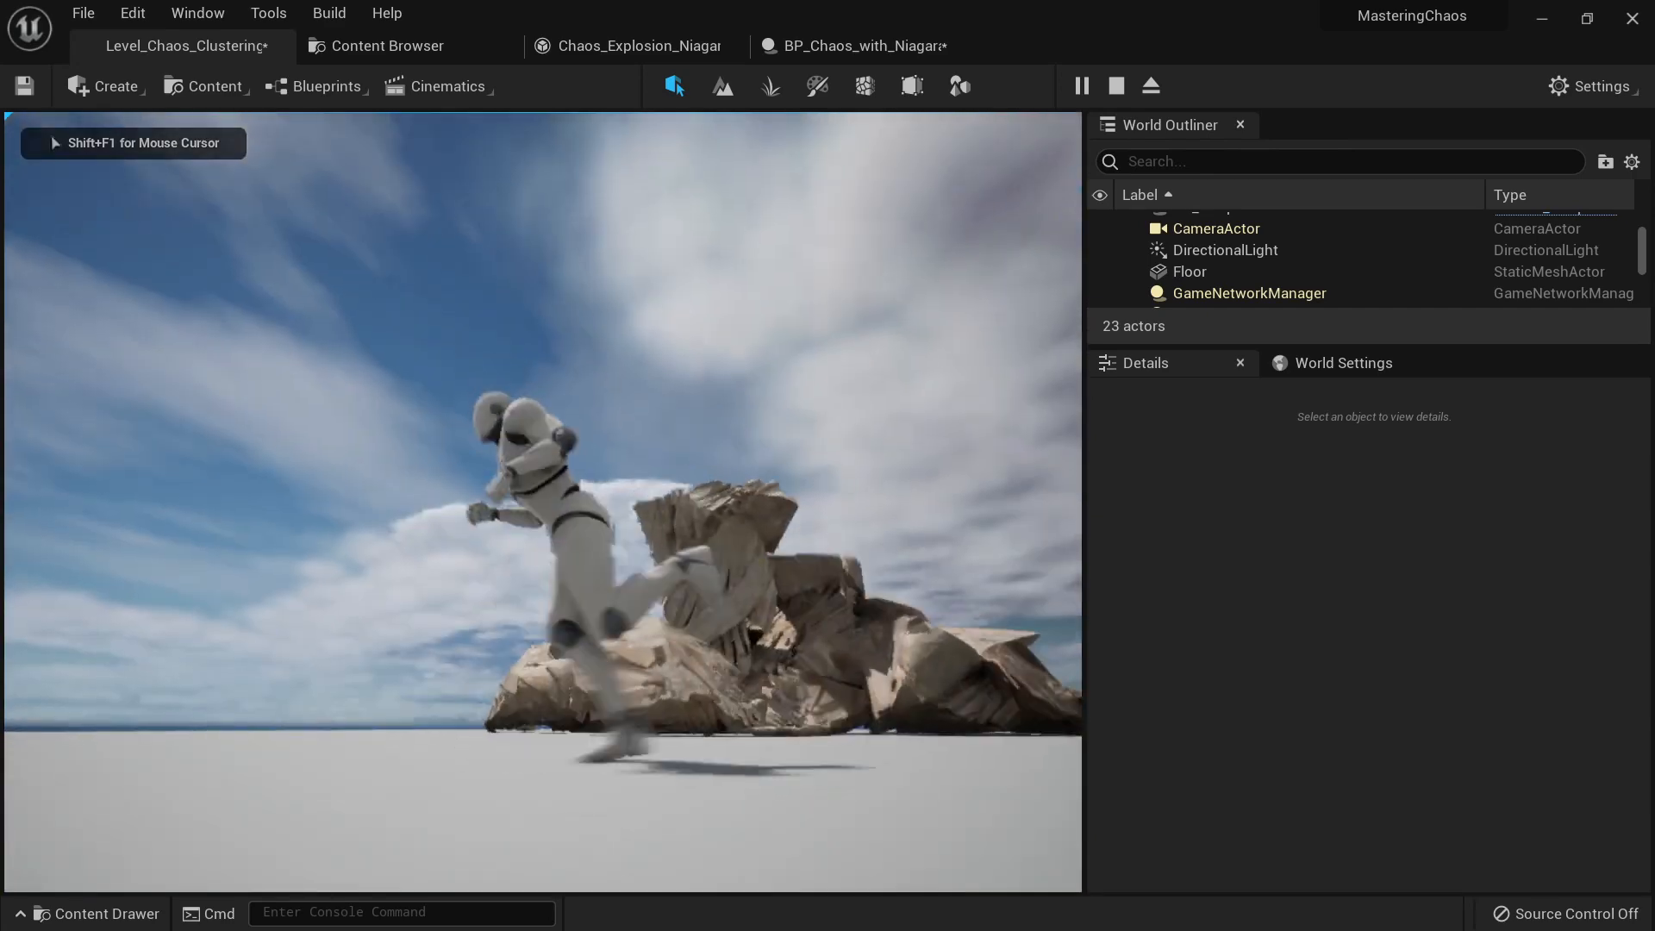
key("w")
key("d")
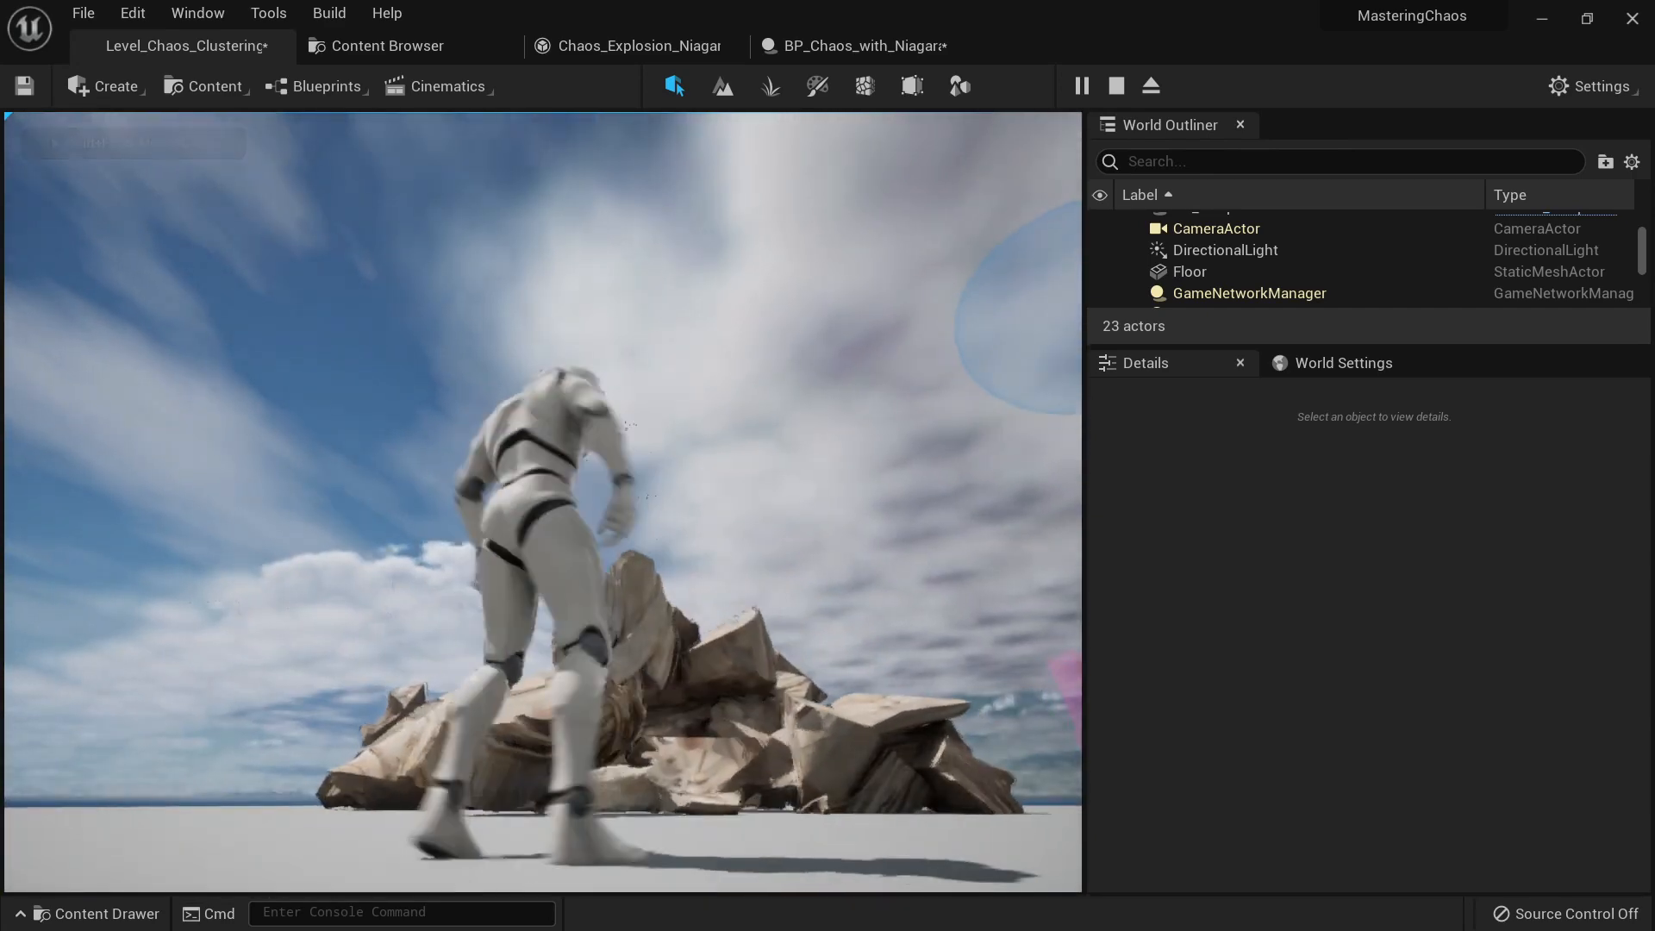
key("s")
key("w")
key("s")
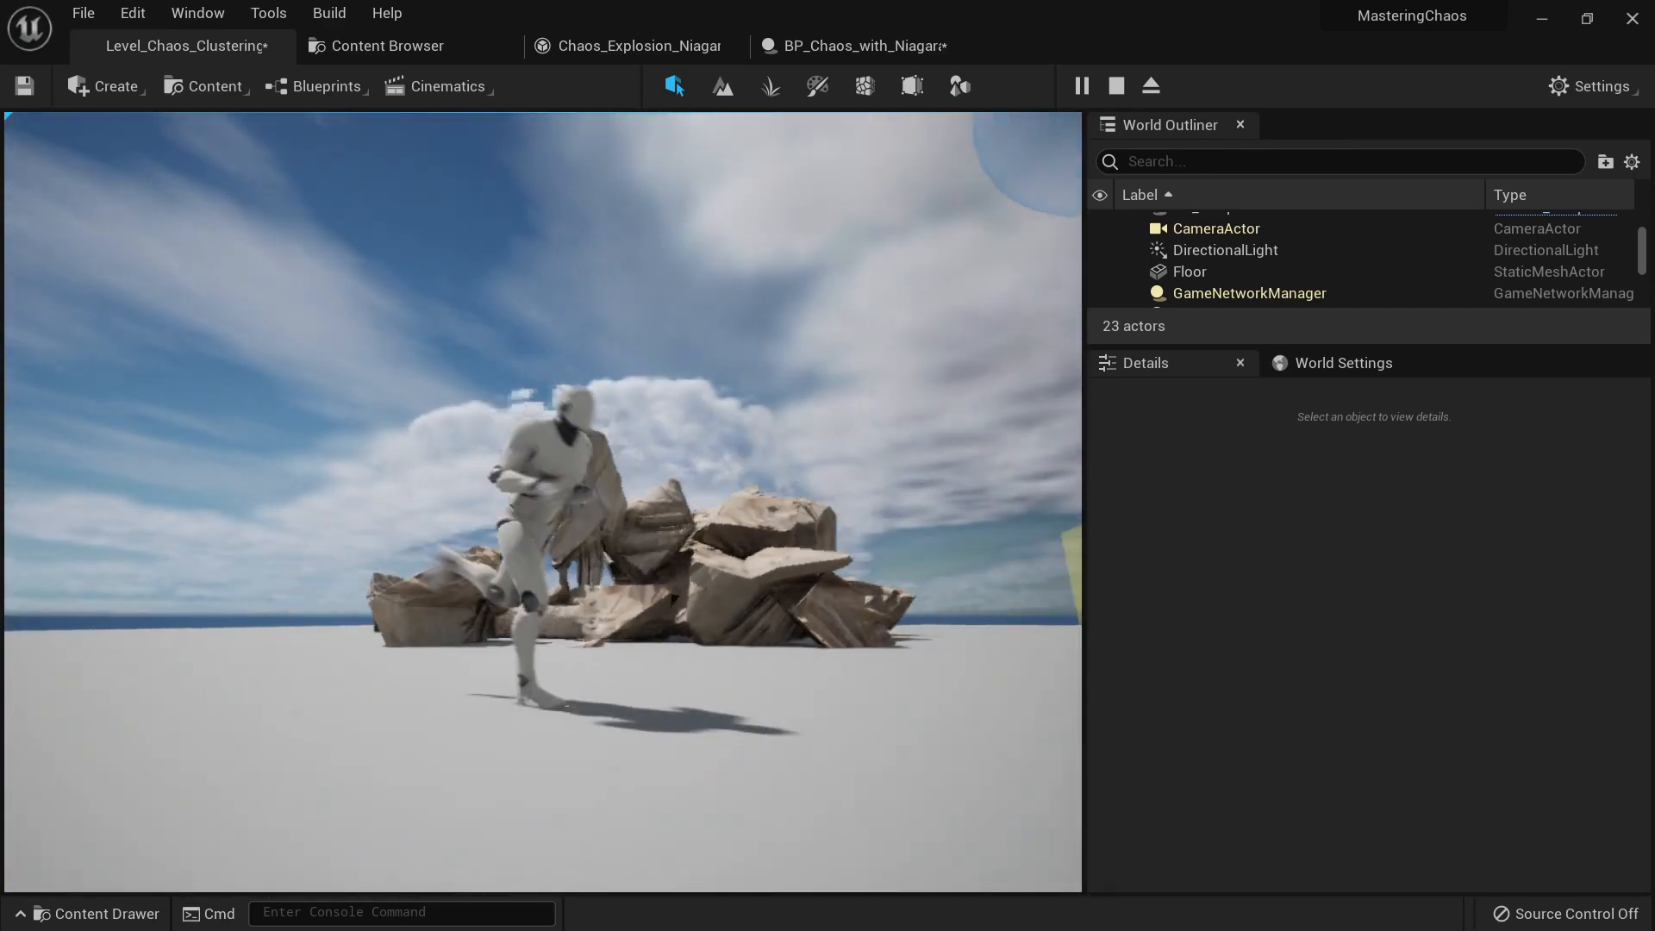
key("w")
key("Escape")
key("w")
mouse_move(737, 446)
right_mouse_down()
mouse_move(738, 388)
mouse_move(737, 447)
right_mouse_up()
left_click(737, 447)
Step: Examine the GeometryCollection component's events and notify settings, and the Niagara_Chaos component's transform, Niagara and override parameters in BP_Chaos_with_Niagara
left_click(905, 45)
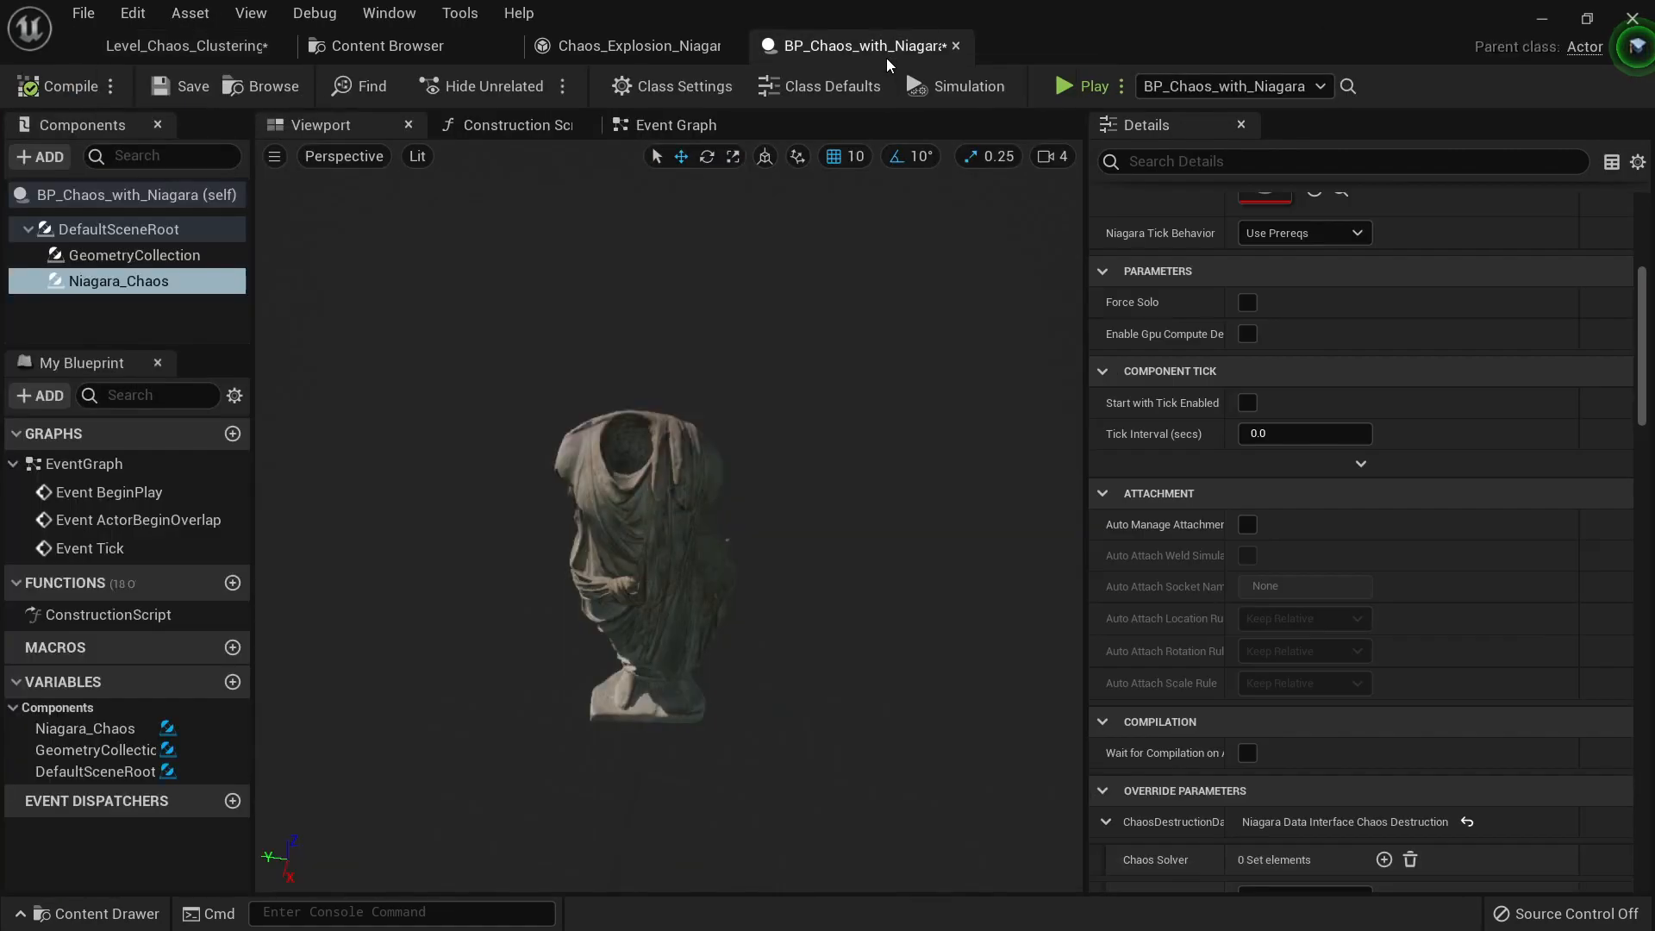
scroll(1328, 482, "down", 6)
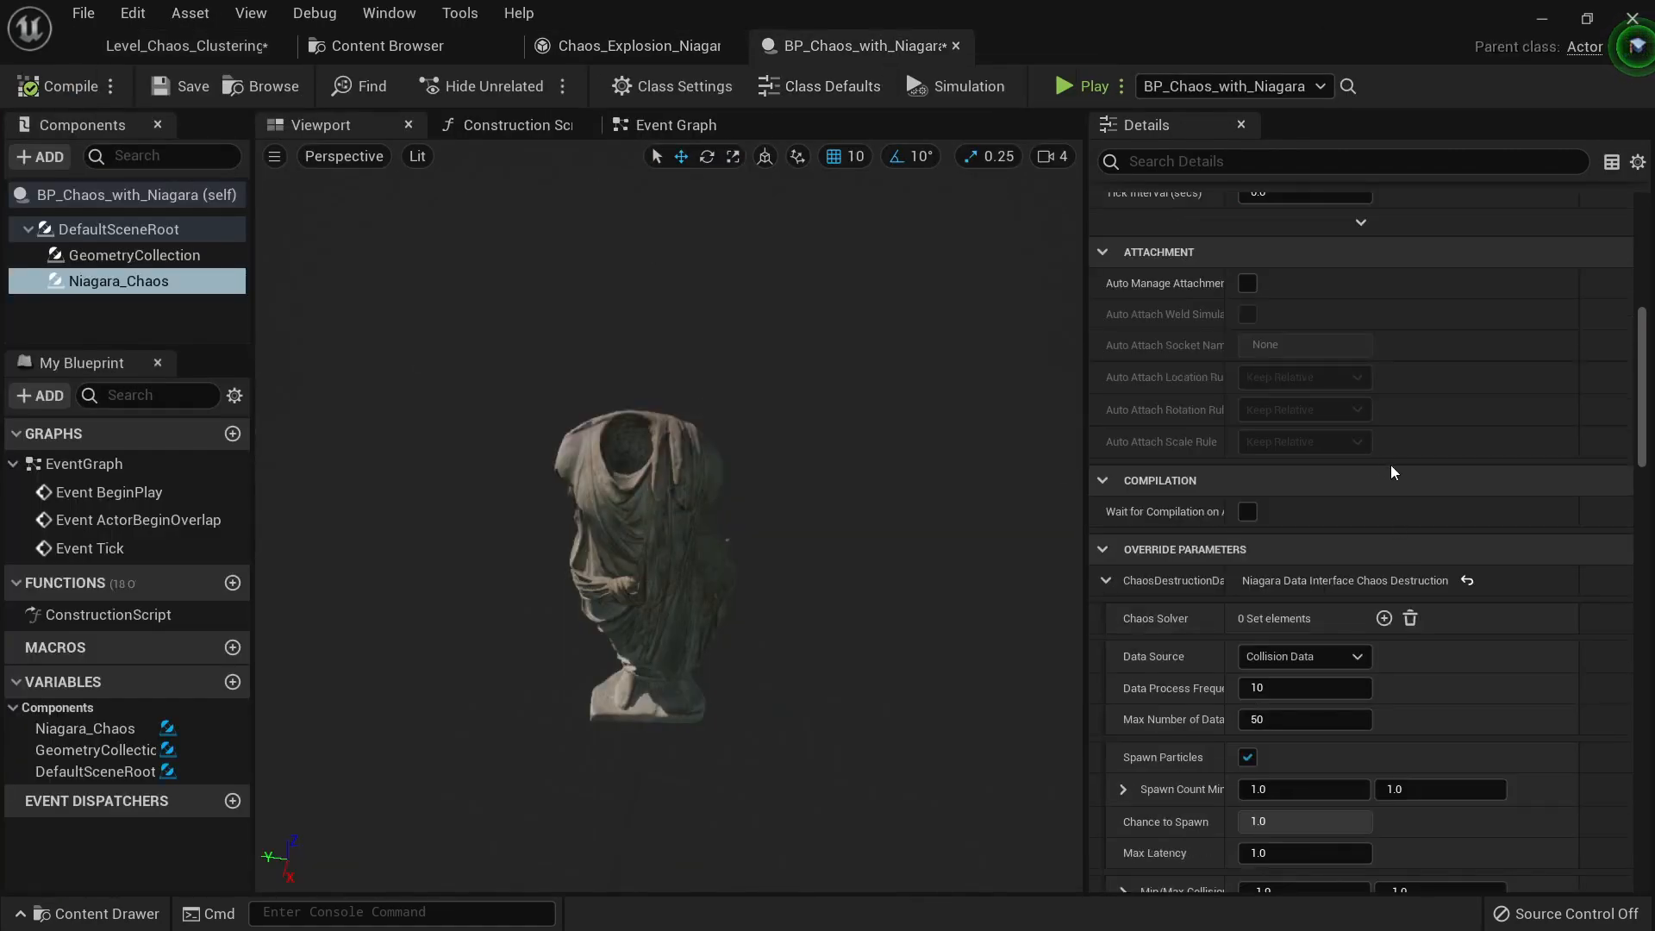
left_click(133, 255)
scroll(1249, 414, "down", 15)
scroll(1467, 478, "down", 10)
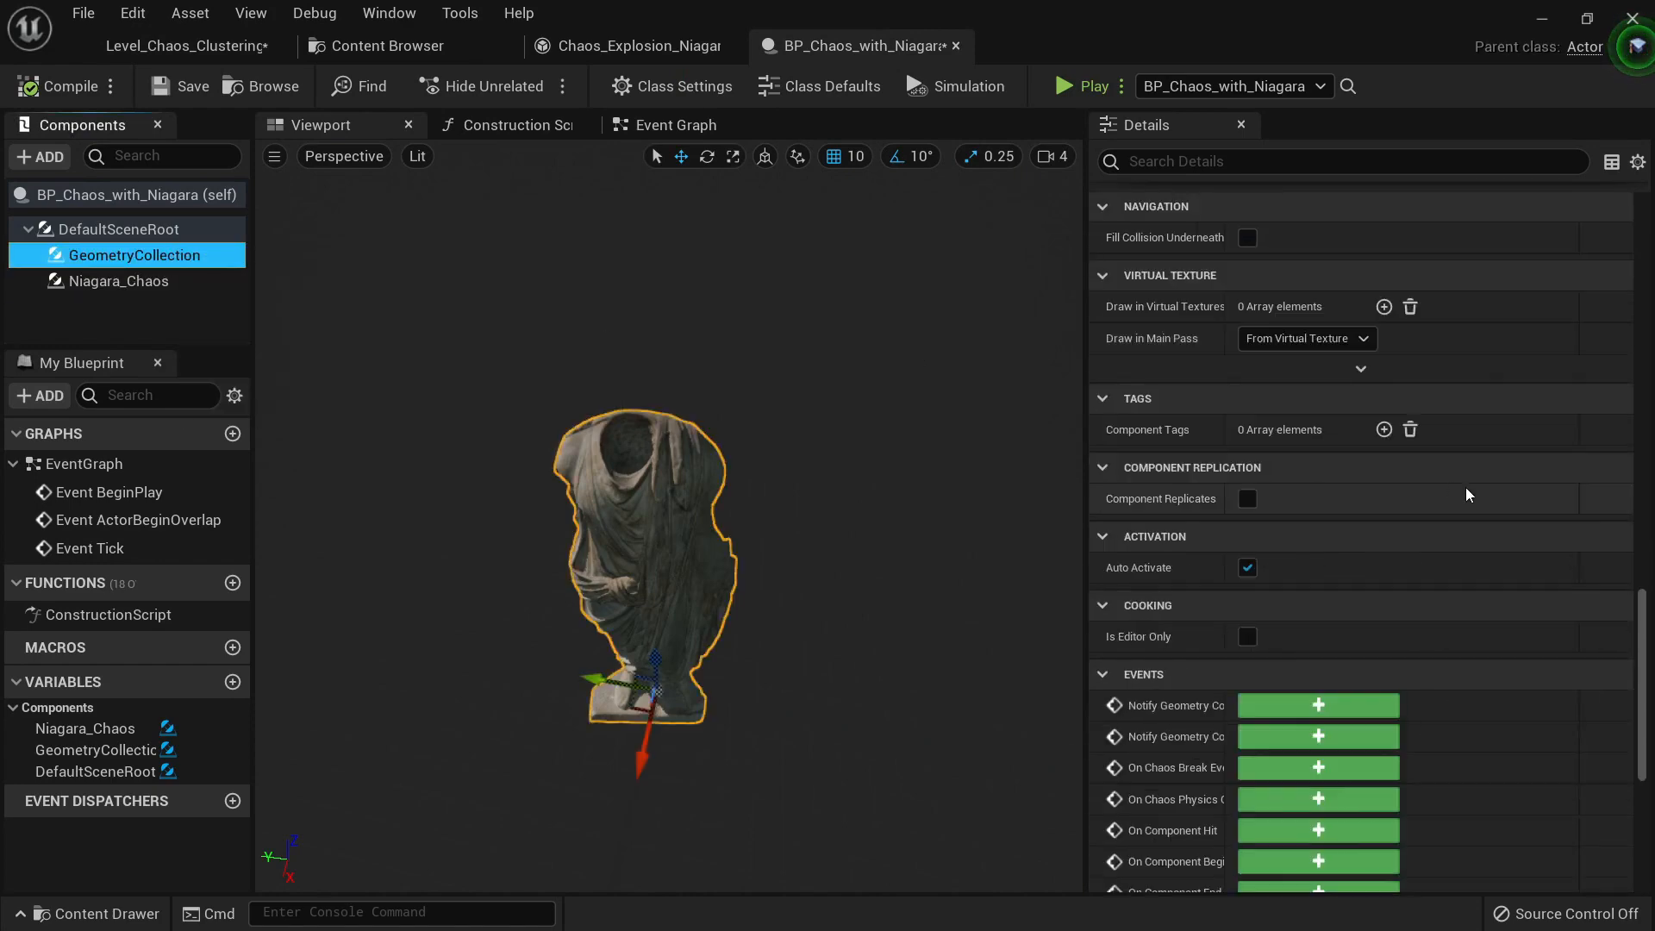
scroll(1121, 456, "down", 3)
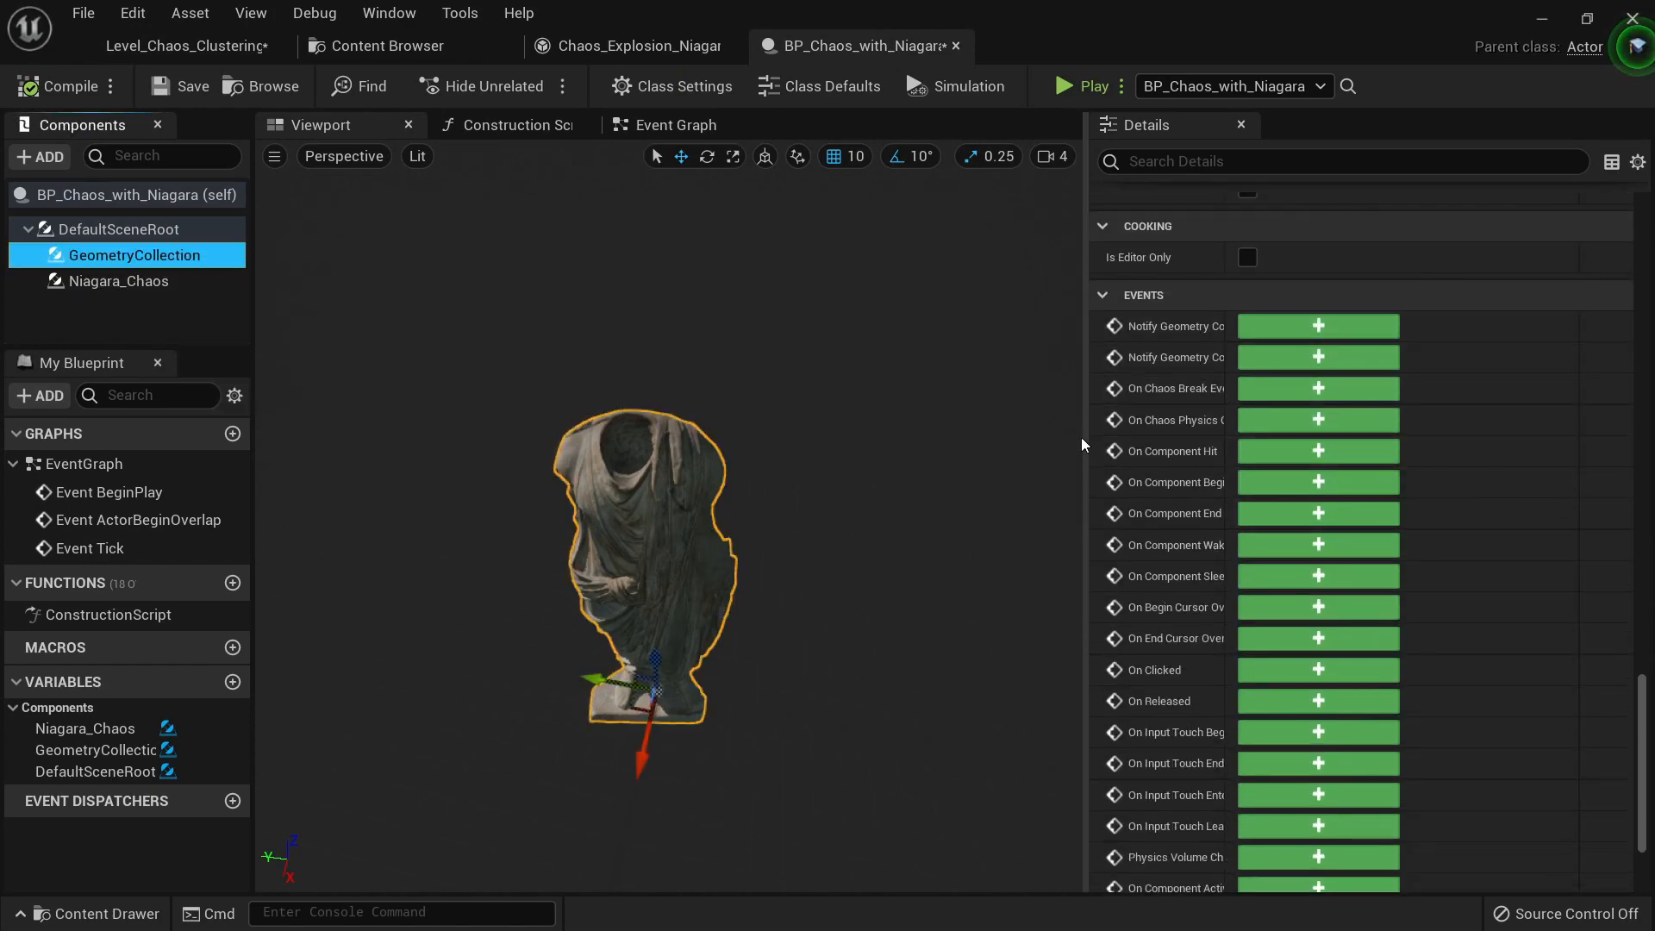
left_click_drag(1085, 440, 886, 447)
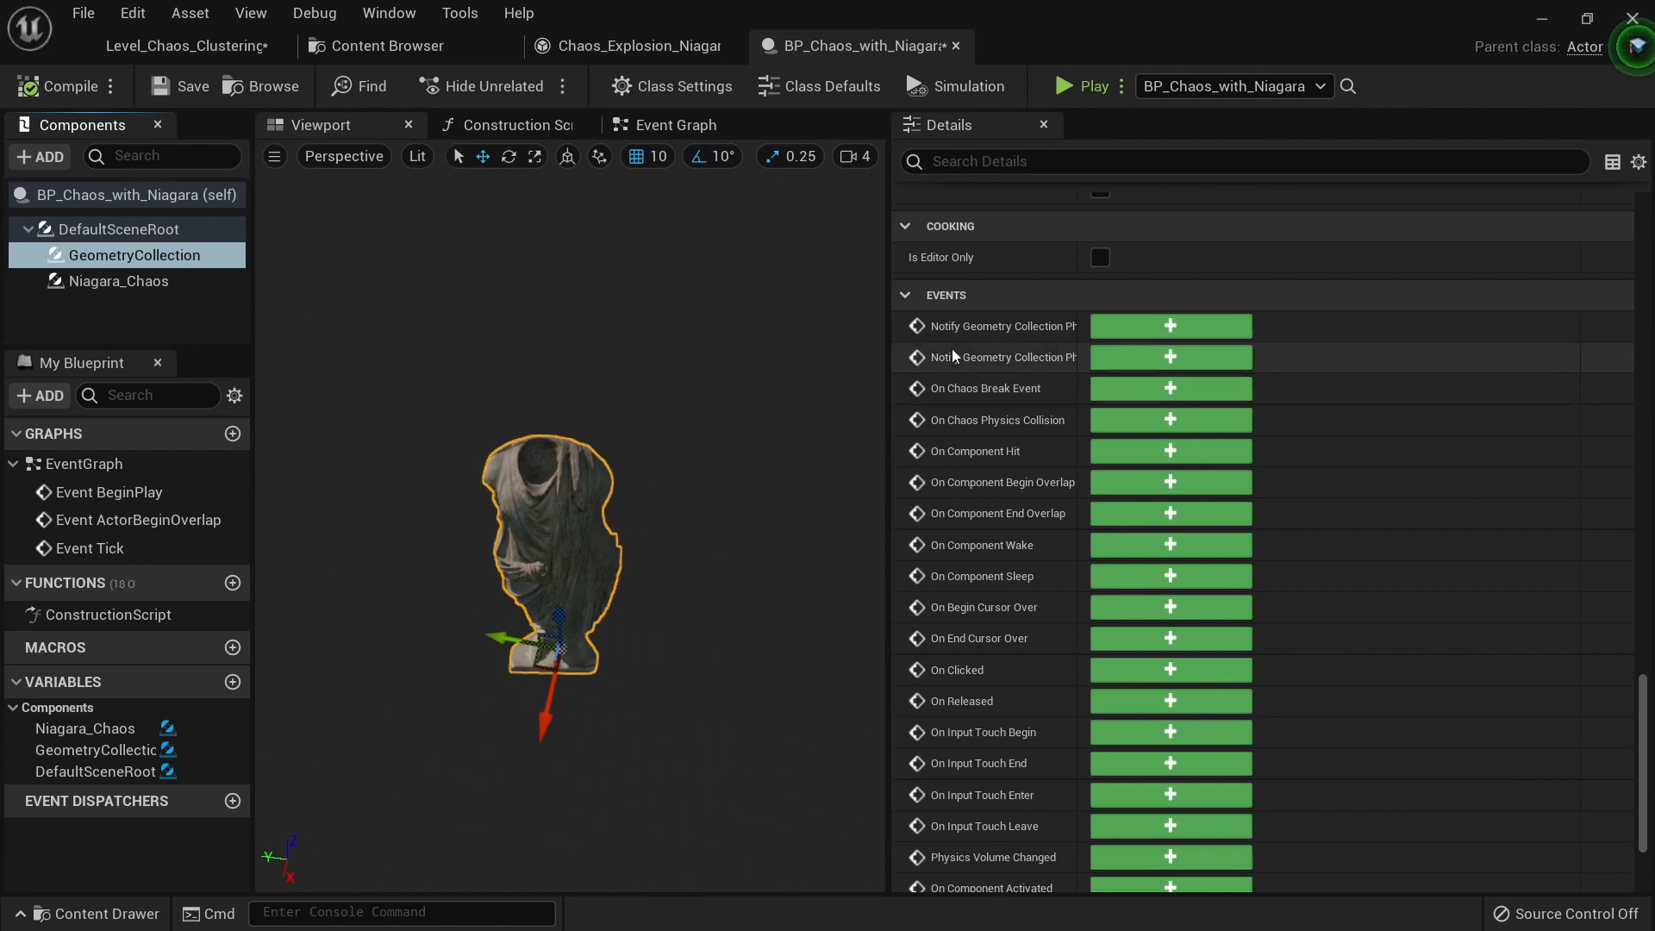
scroll(1002, 380, "up", 15)
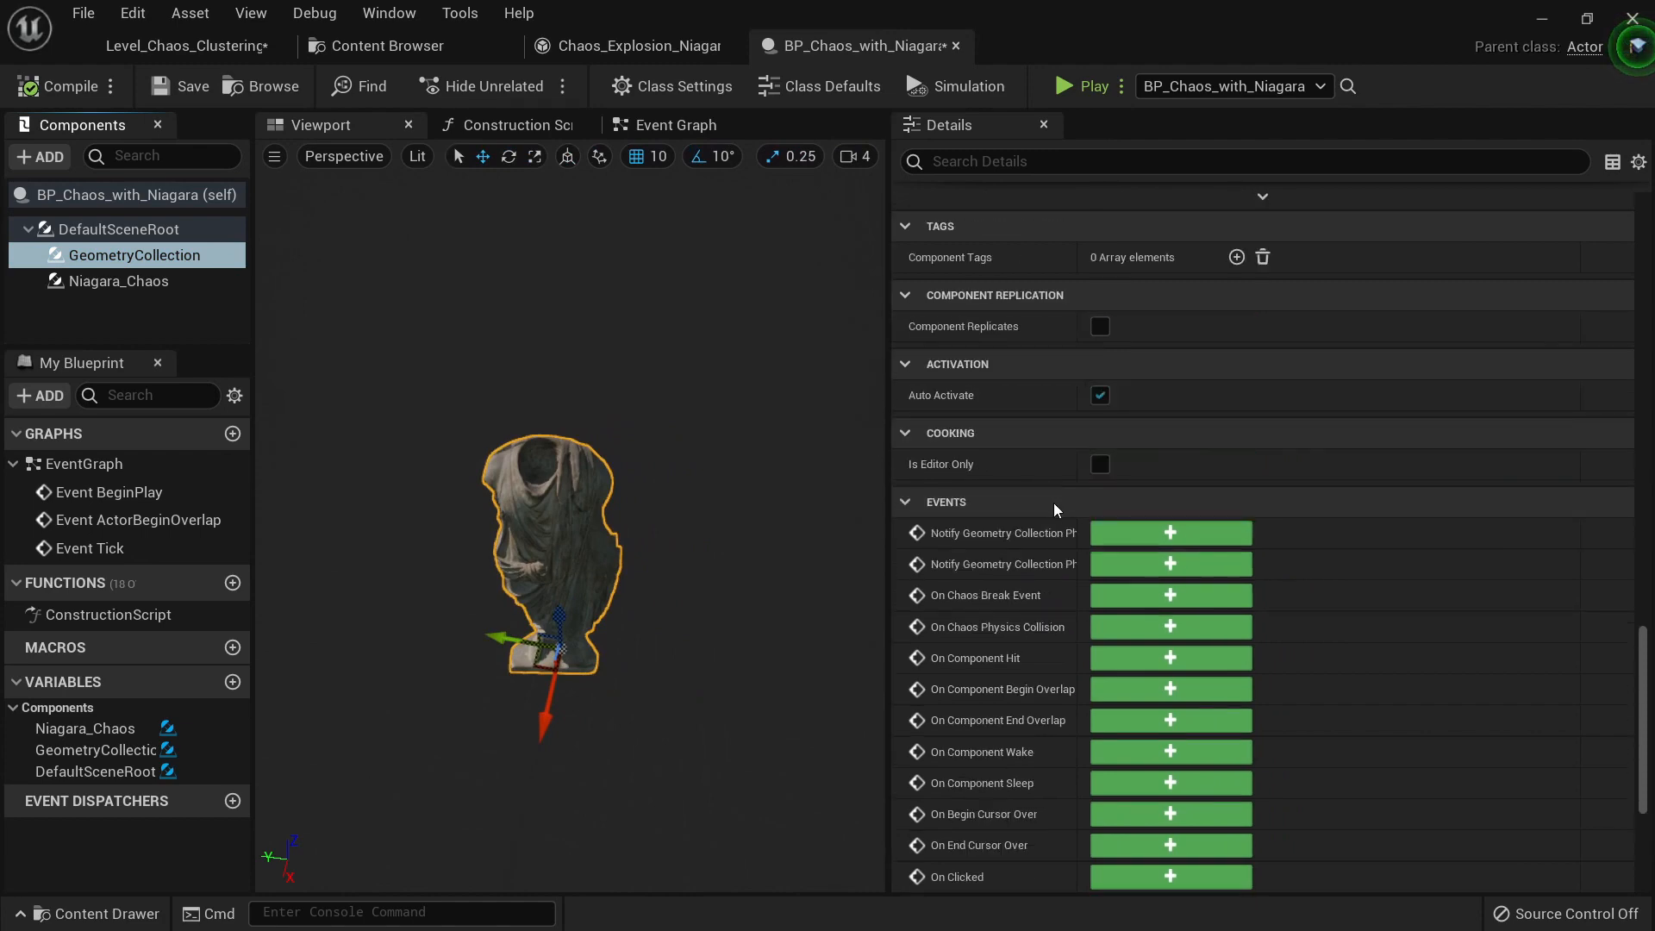
scroll(1250, 591, "up", 5)
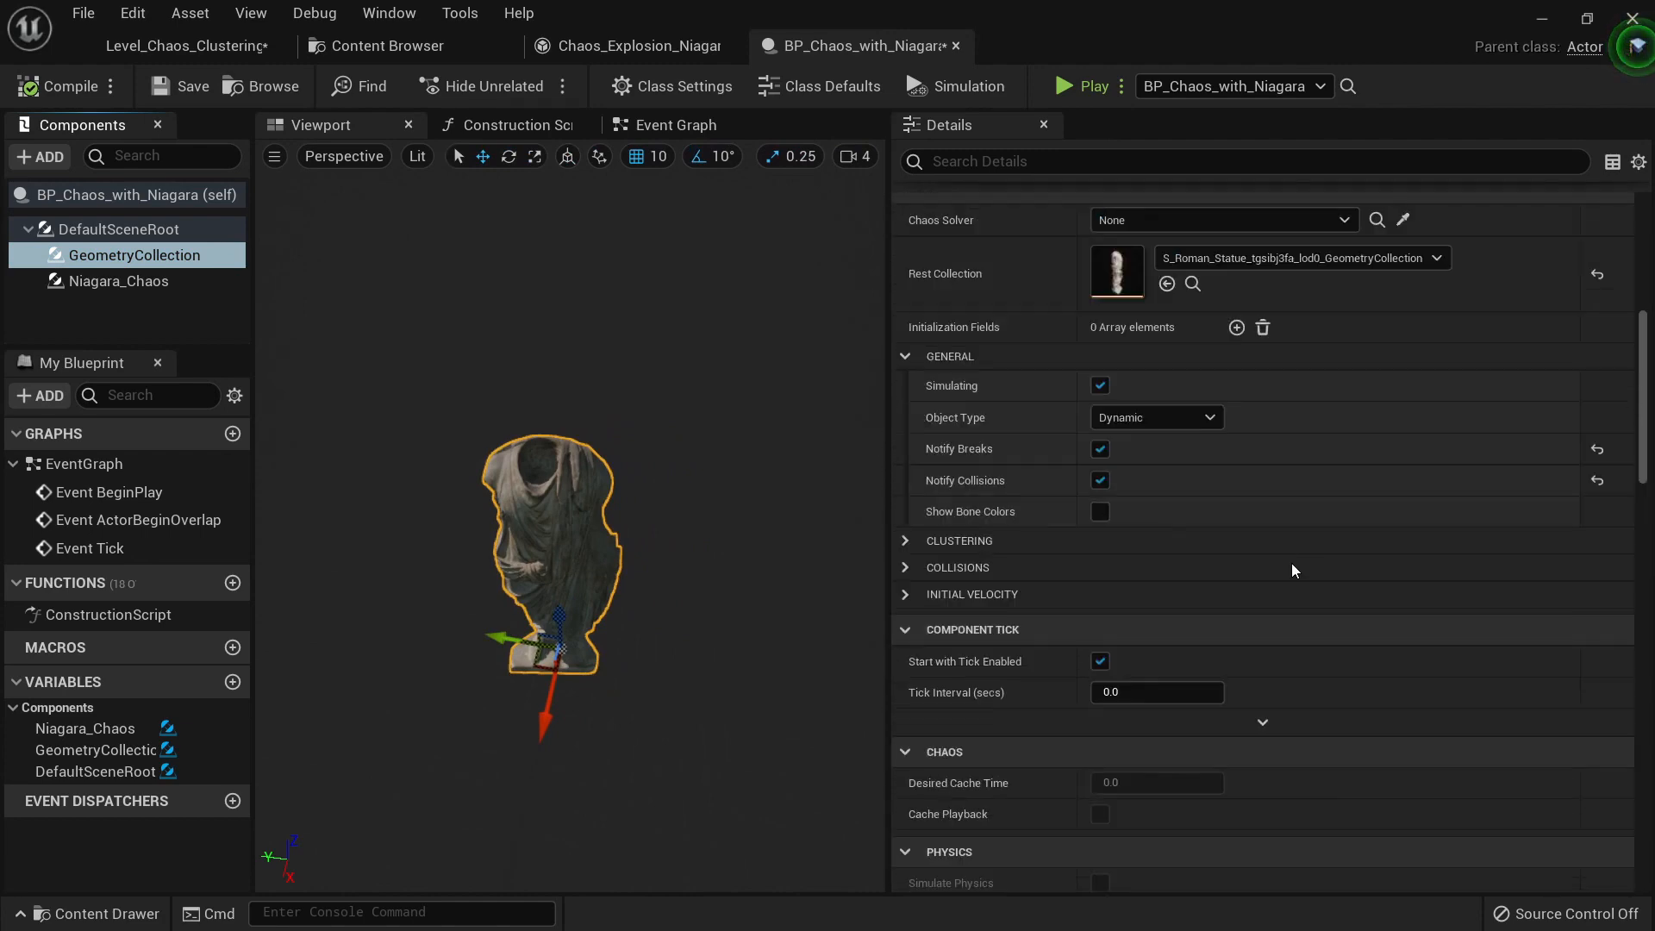
scroll(1290, 560, "up", 5)
scroll(1111, 509, "down", 5)
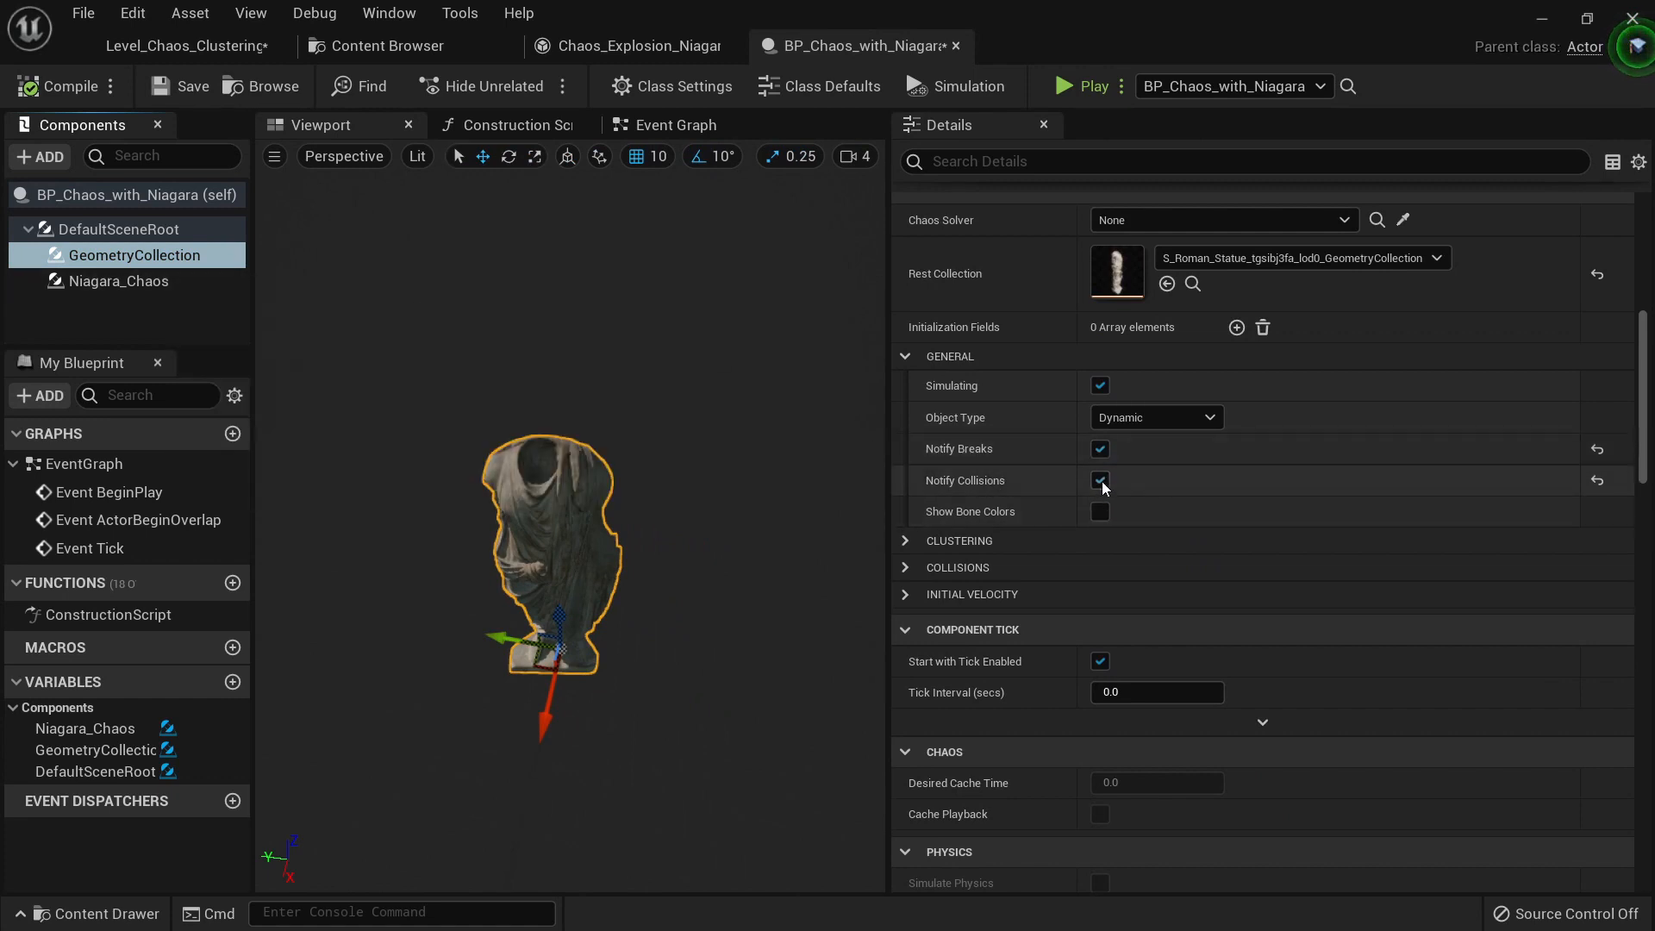
left_click(116, 281)
scroll(1238, 444, "up", 5)
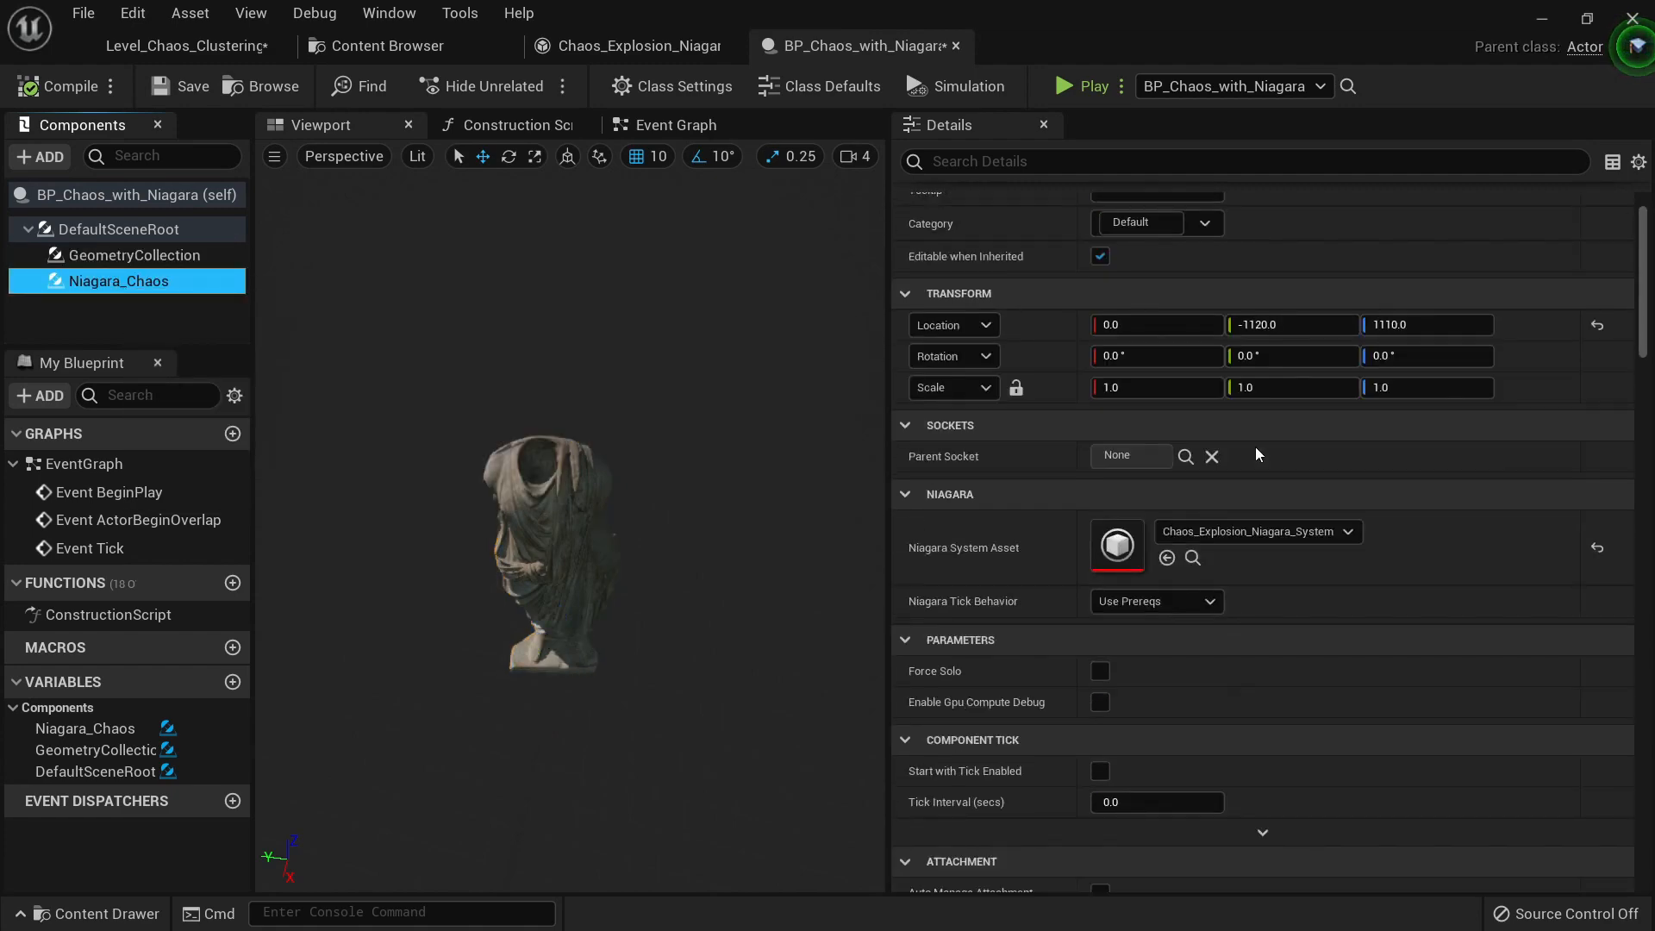
scroll(1255, 446, "down", 2)
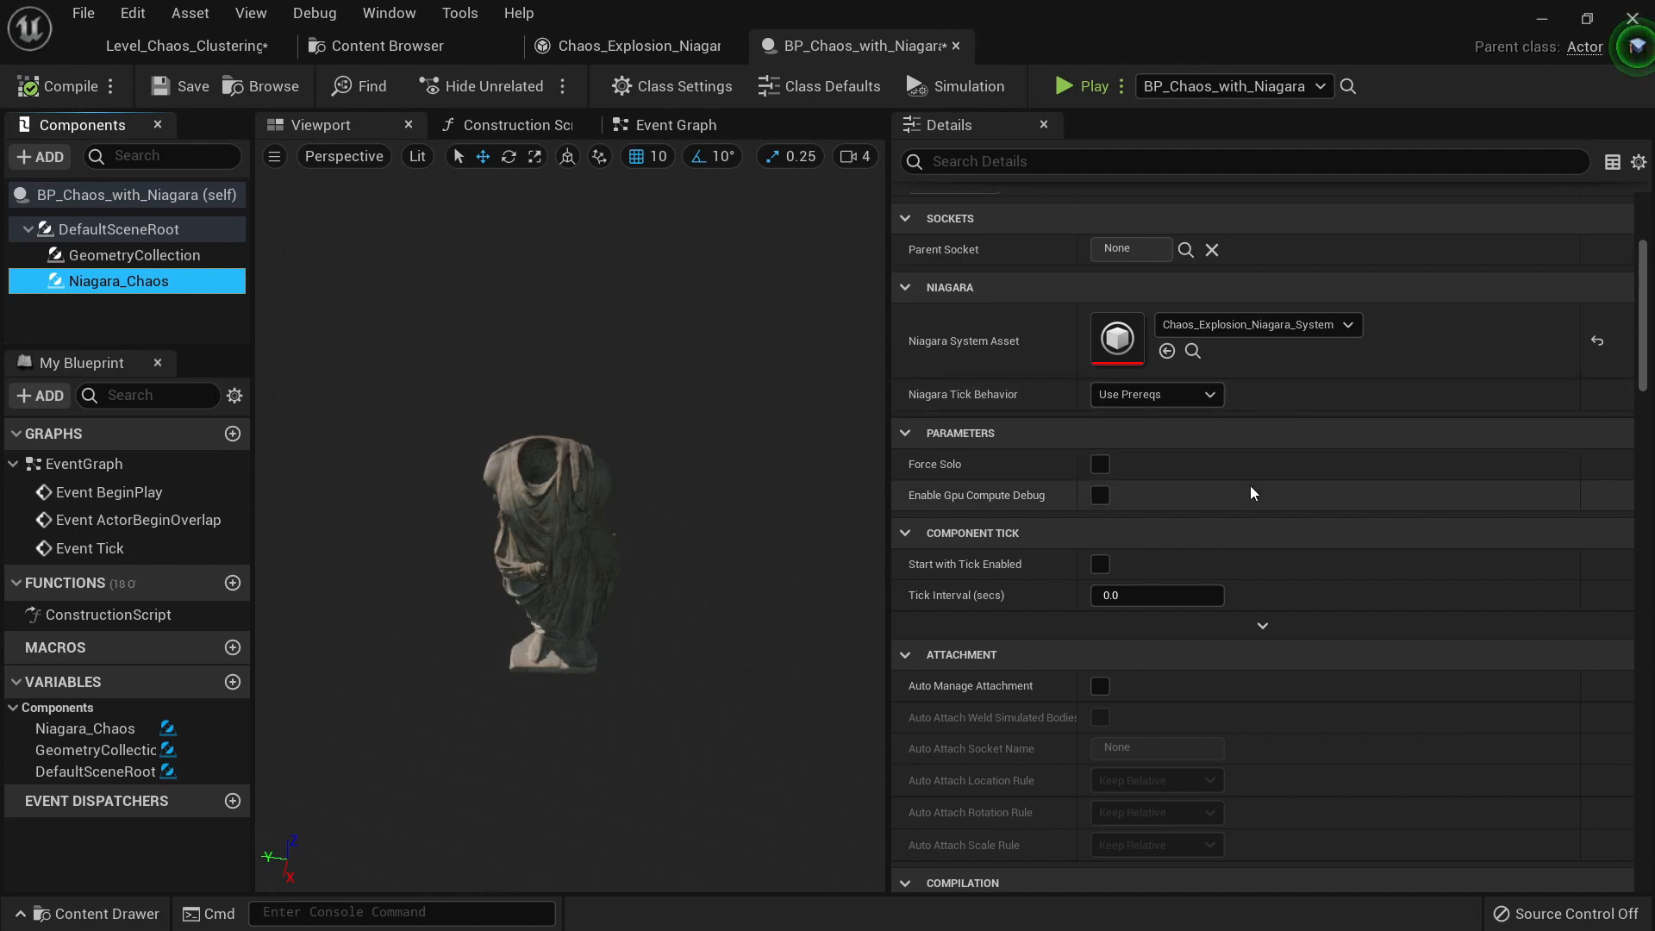
Step: Place Chaos_Explosion_Niagara_System from the StarterContent Particles folder in the level beside the statue, at about X -710, Y 640, Z 720
left_click(407, 54)
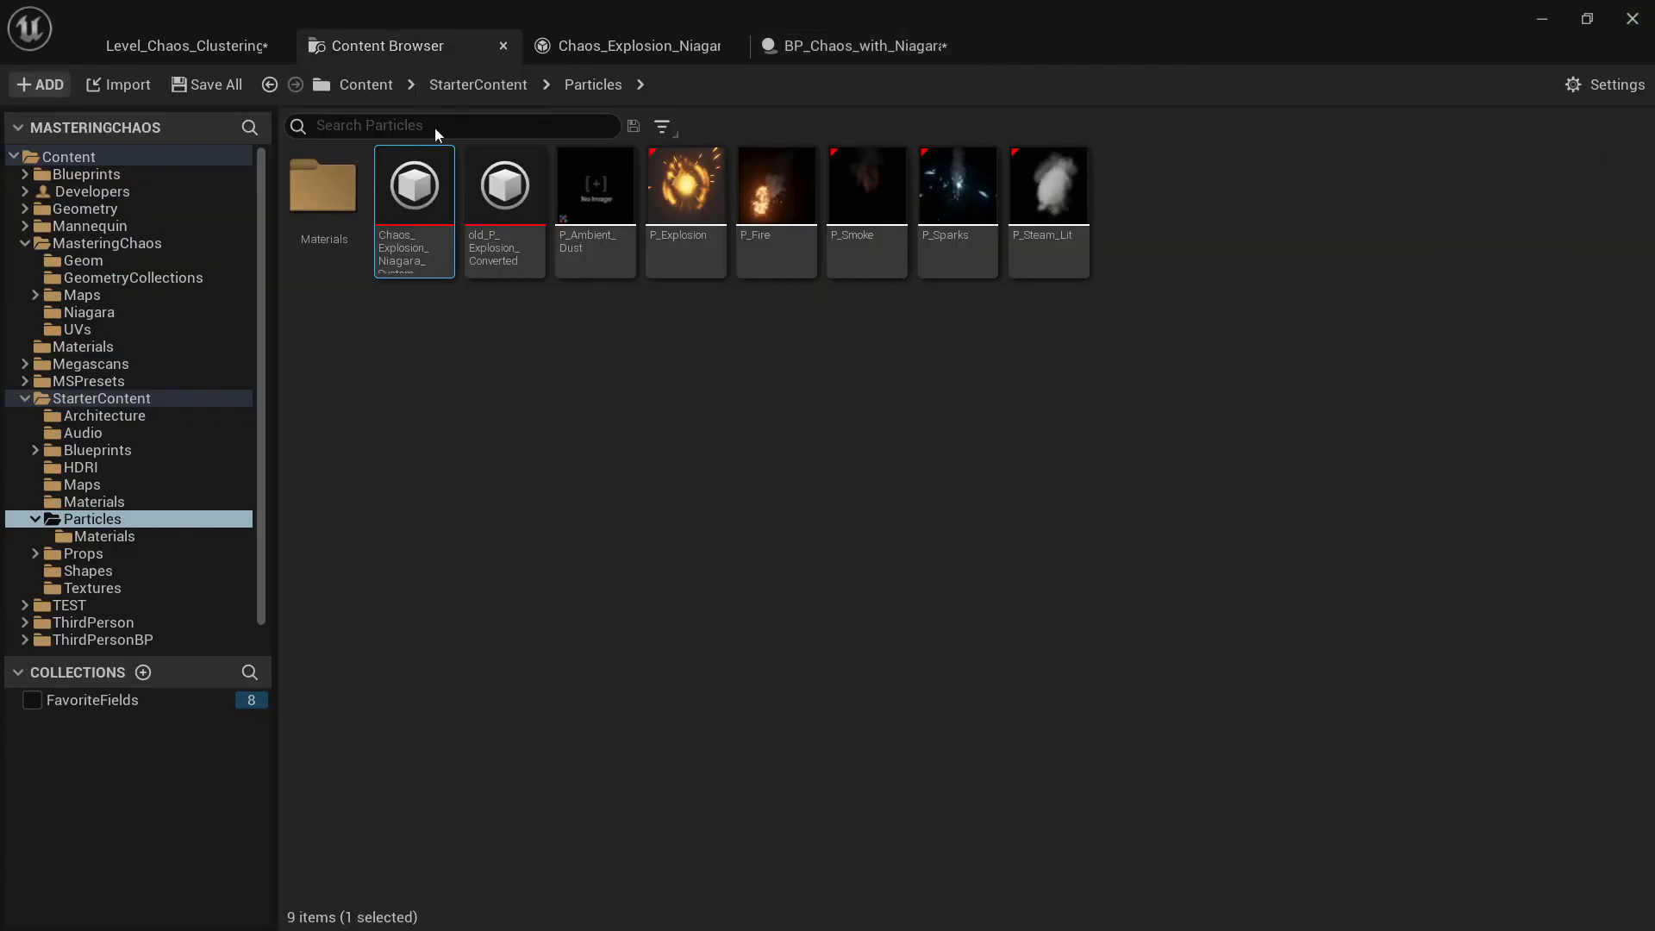
left_click_drag(424, 227, 966, 842)
left_click_drag(962, 624, 960, 617)
right_click_drag(960, 617, 793, 724)
left_click_drag(819, 560, 649, 595)
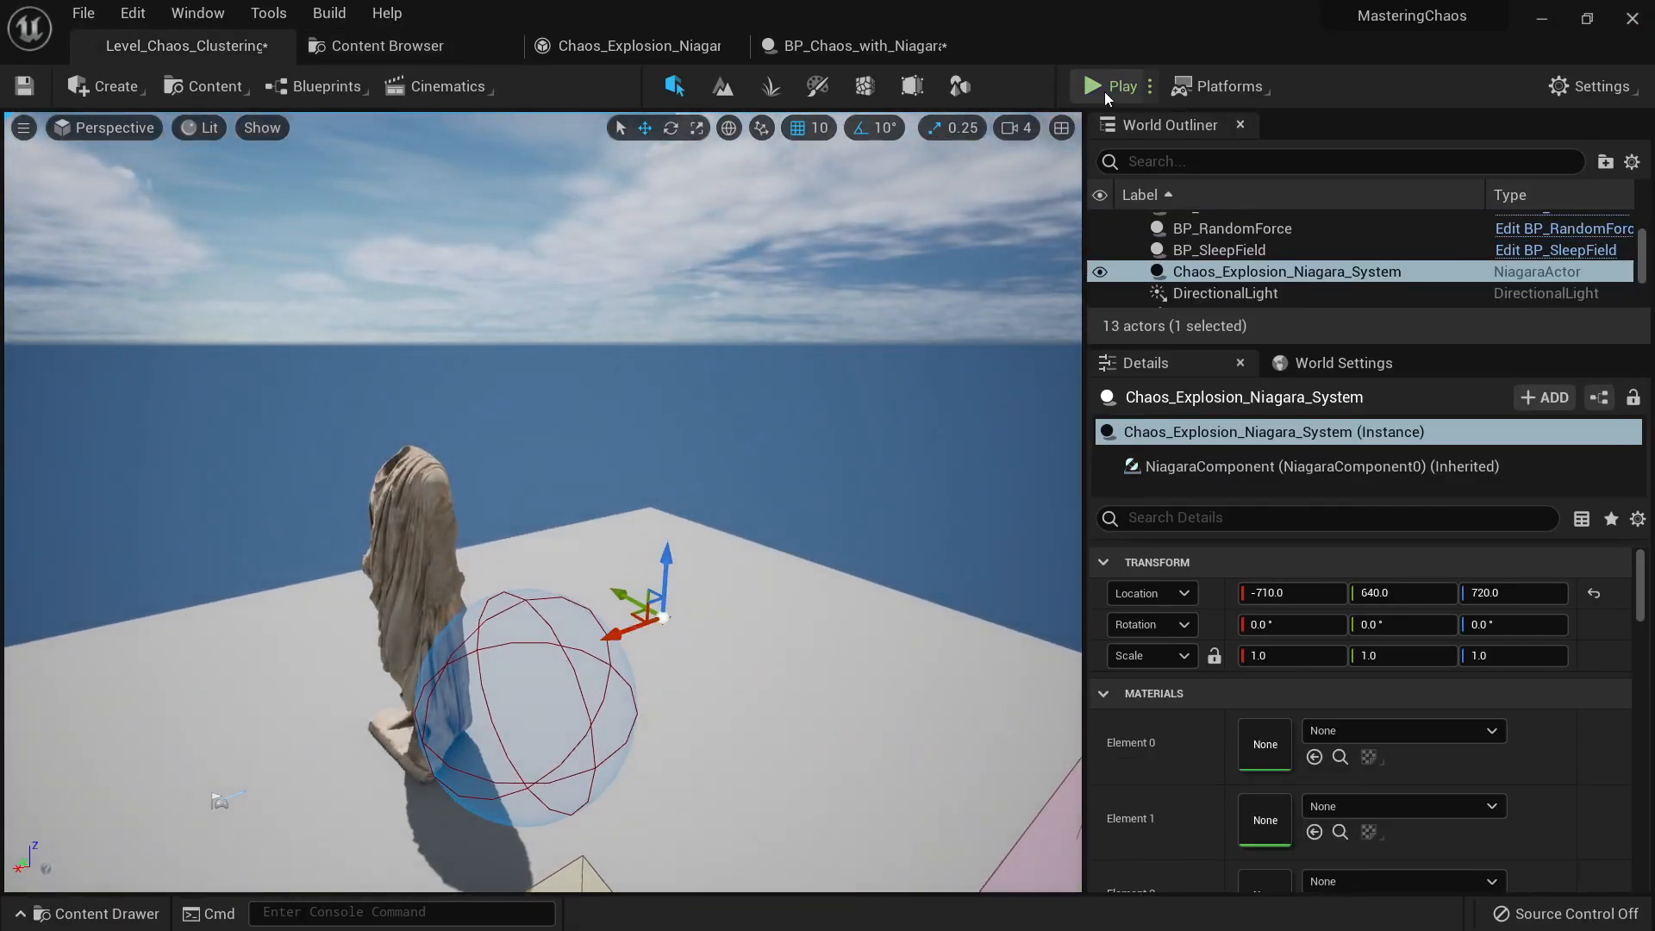
Step: Play-test the level, run the character toward the collapsing statue to check the level-placed Niagara explosion, and end the session
left_click(1105, 92)
key("w")
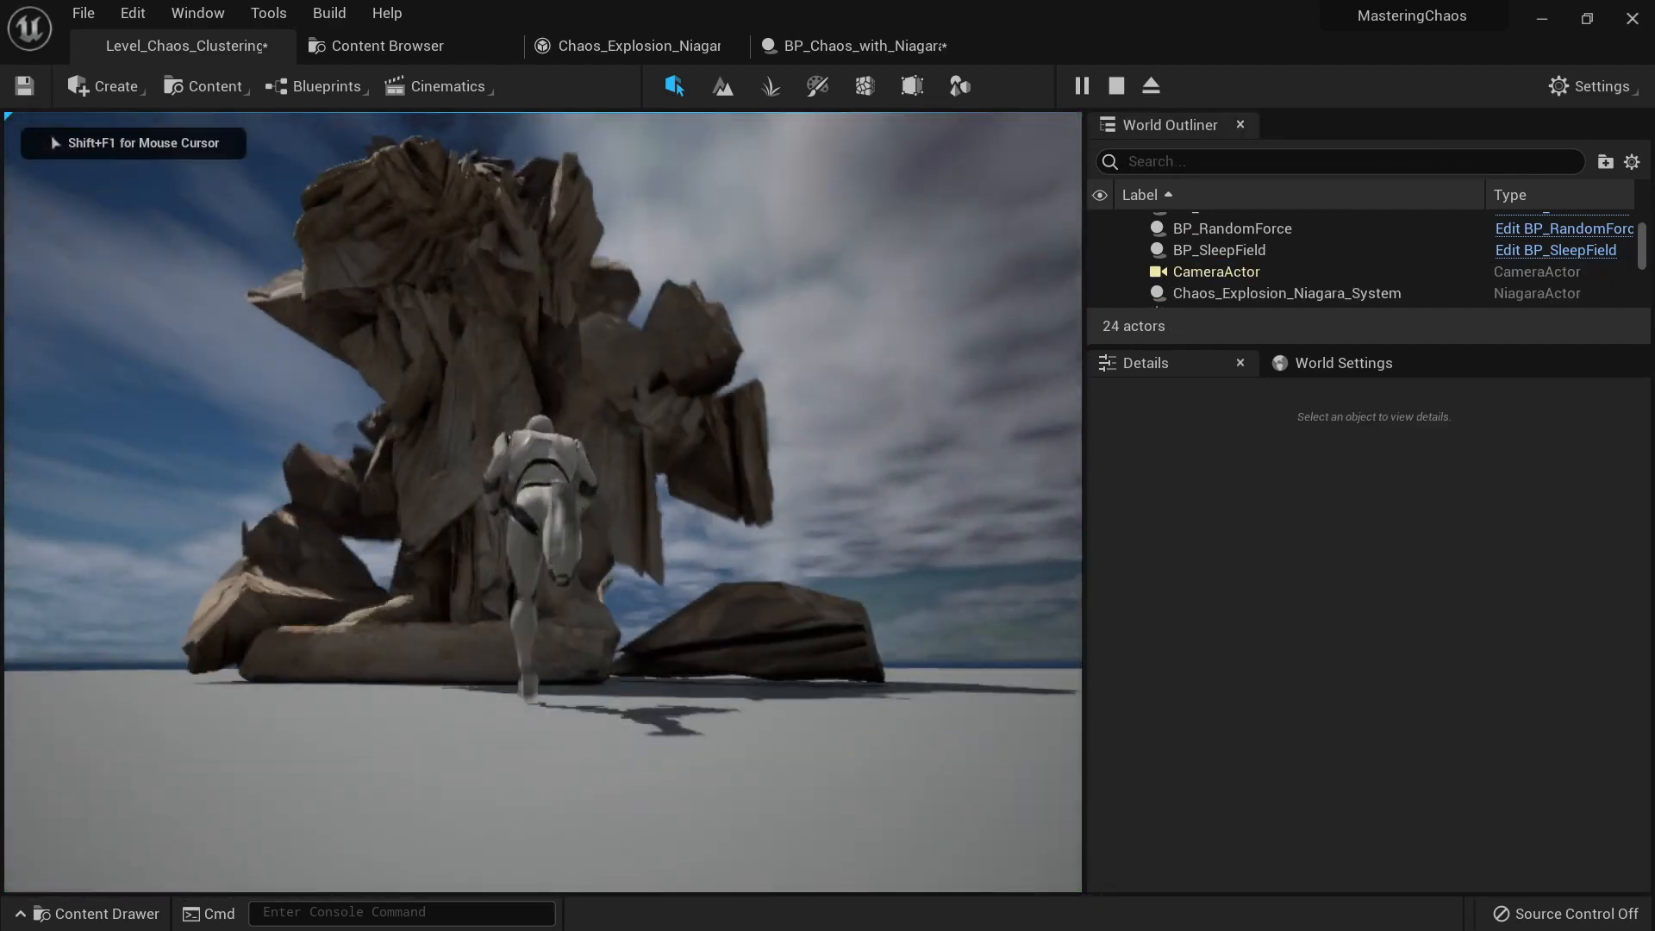
key("Escape")
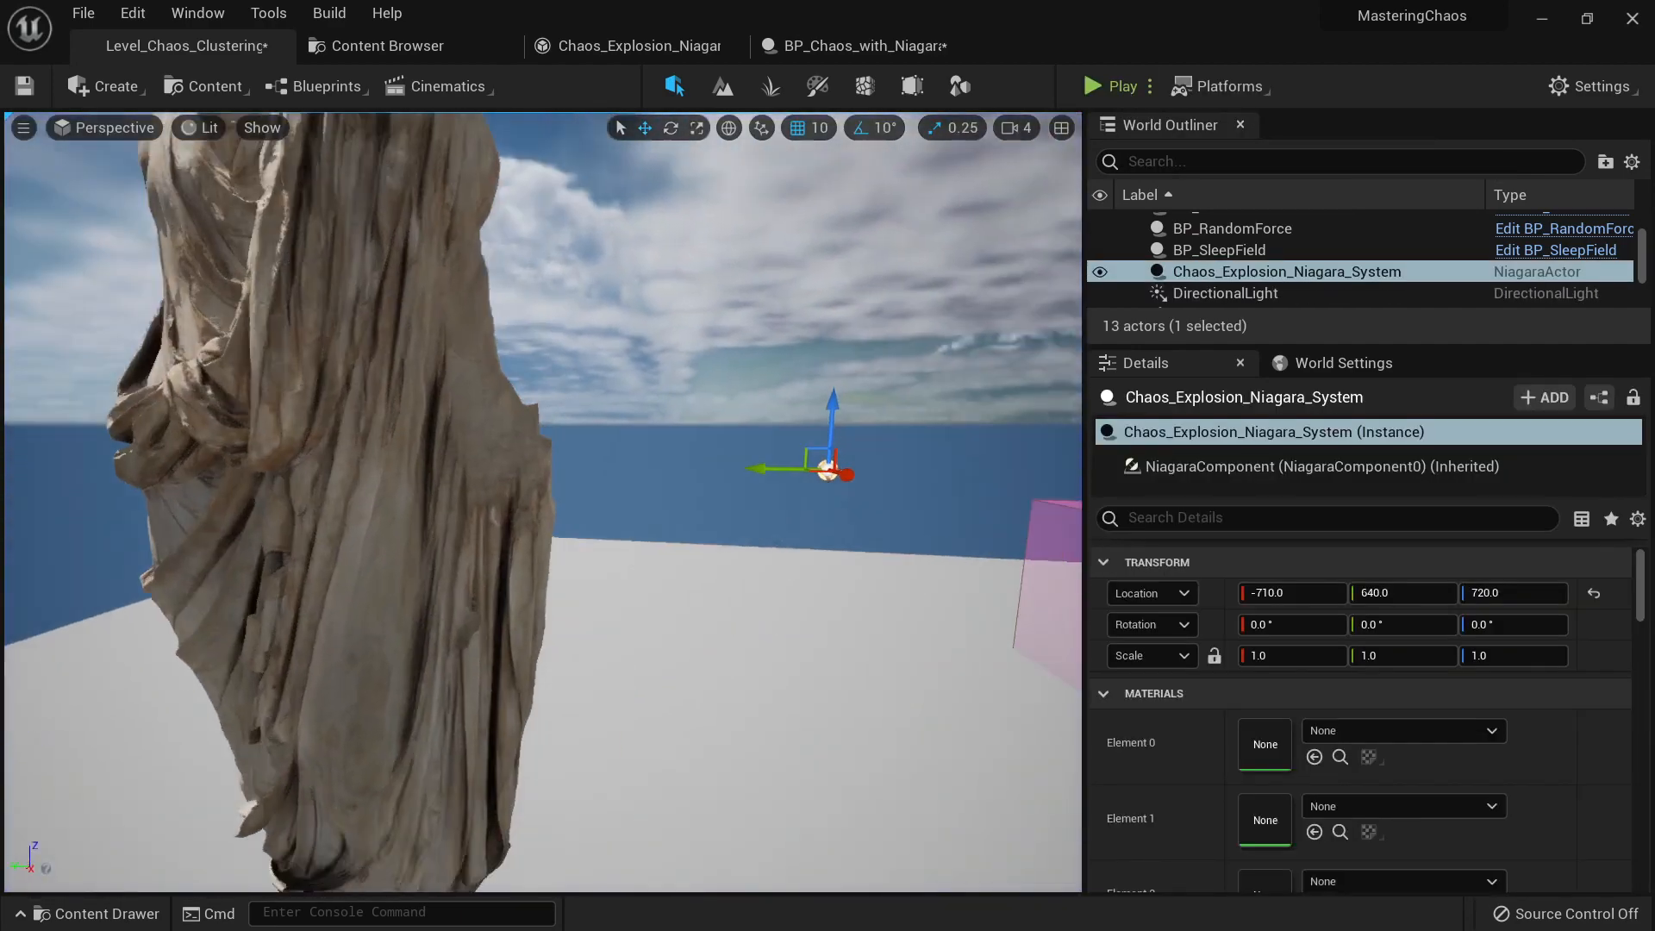
Step: Delete the Chaos_Explosion_Niagara_System actor from the level and select the BP_Chaos_with_Niagara statue
key("f")
left_click_drag(656, 558, 618, 598)
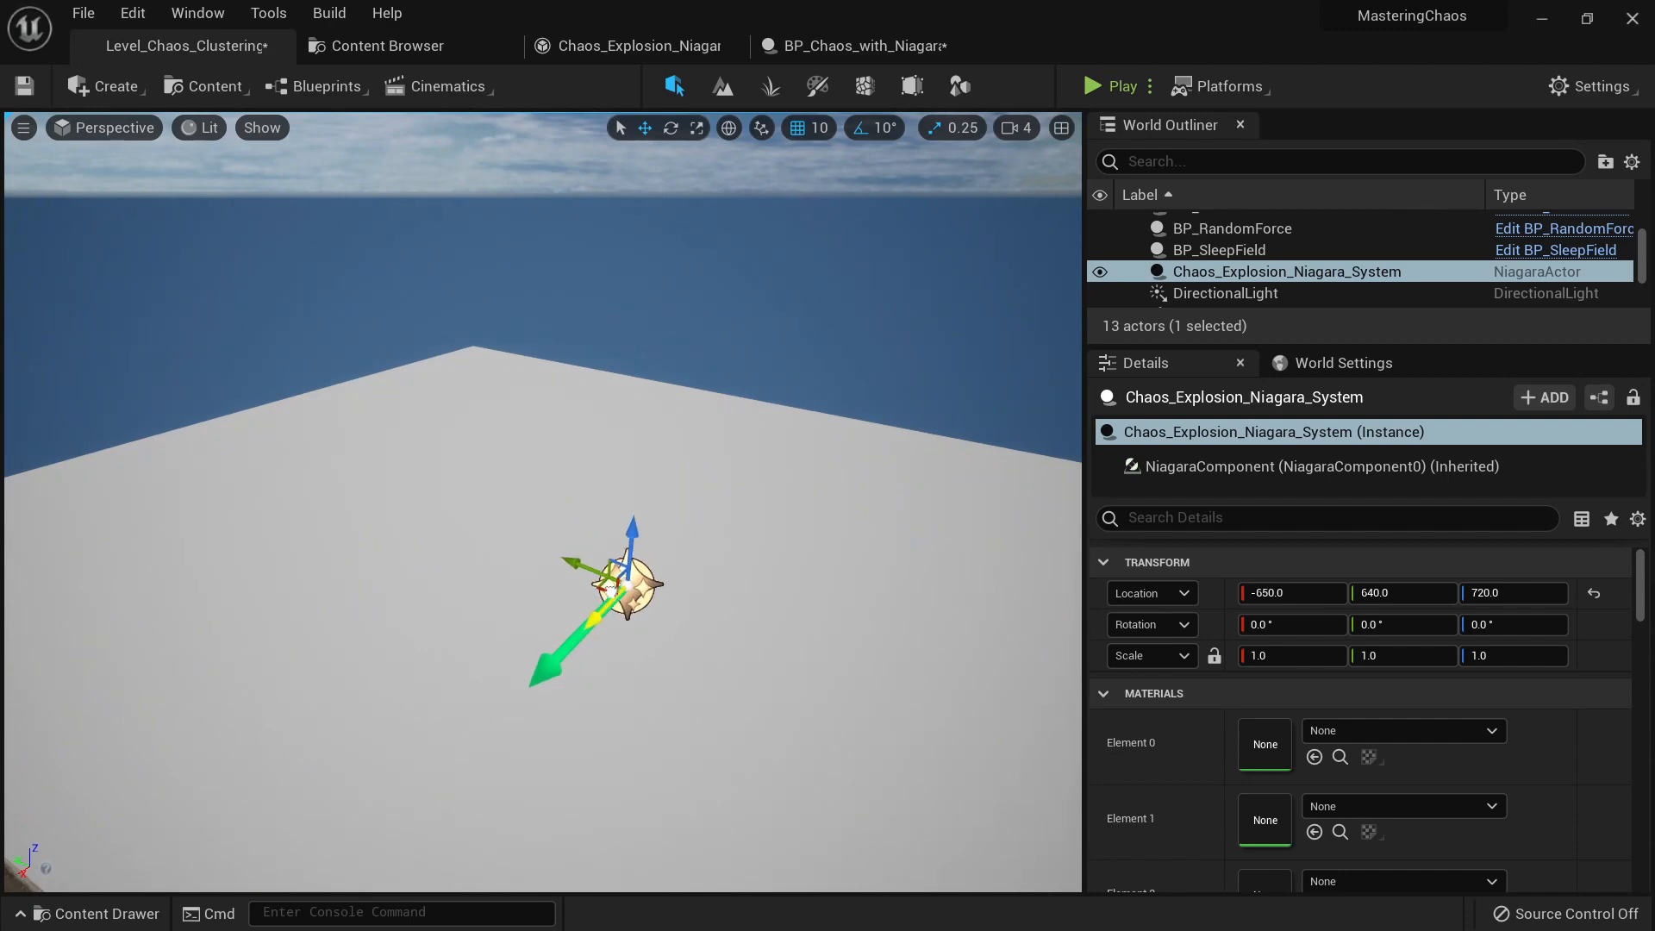
key("Delete")
right_click_drag(577, 566, 772, 569)
key("s")
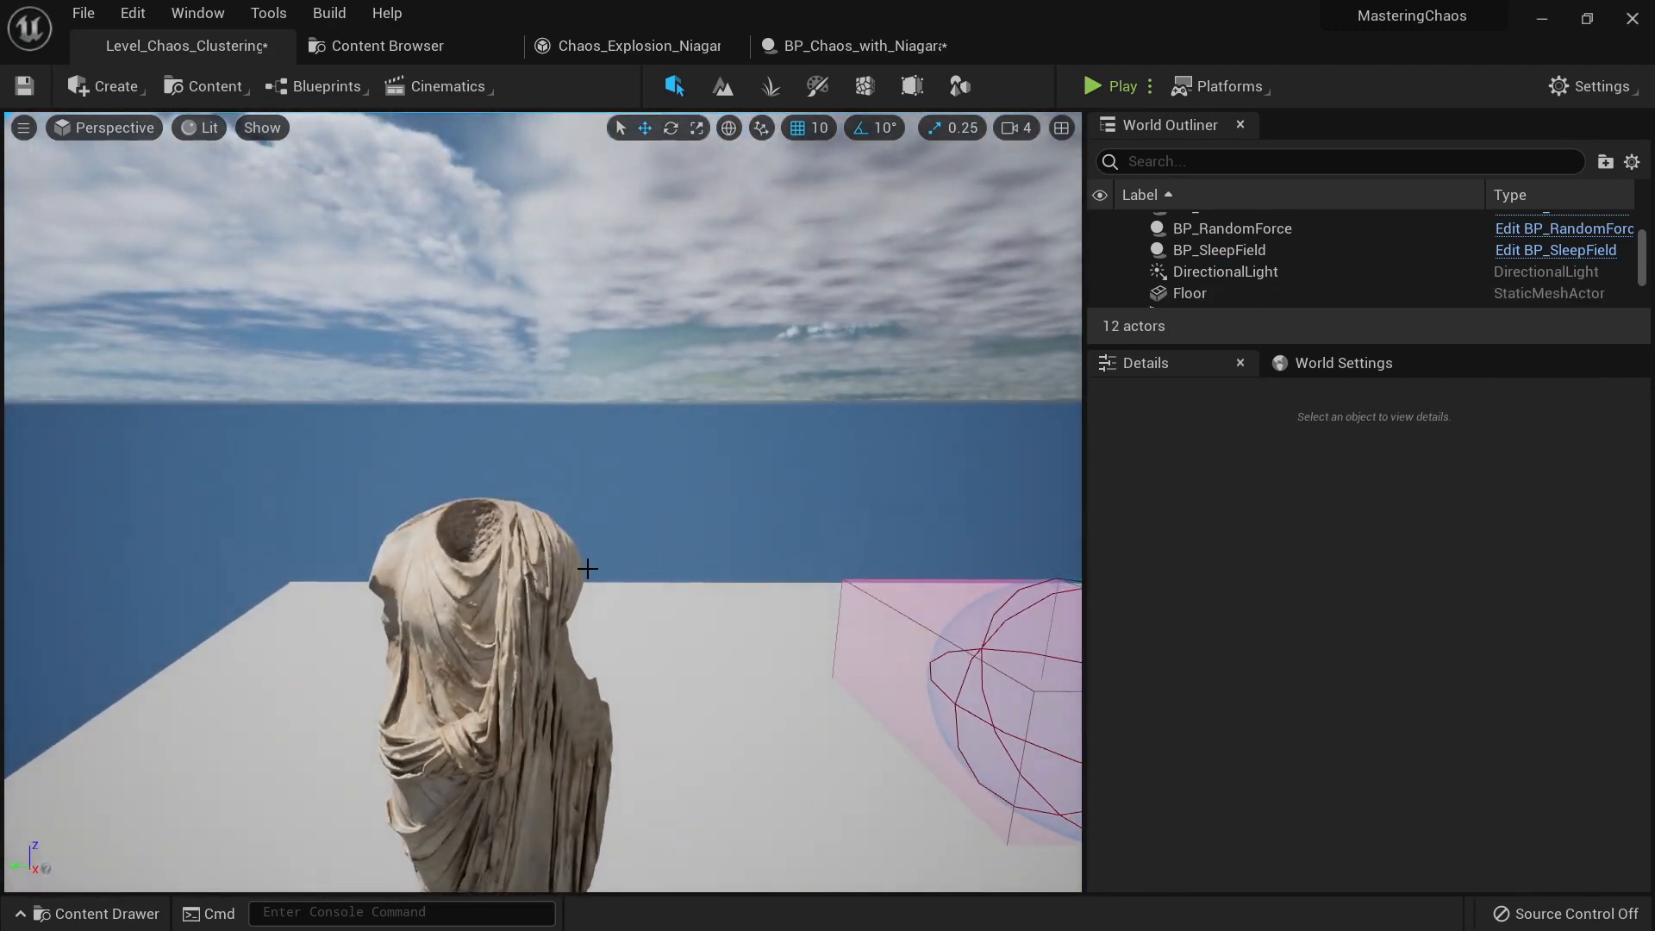
right_click_drag(587, 569, 414, 494)
left_click(491, 468)
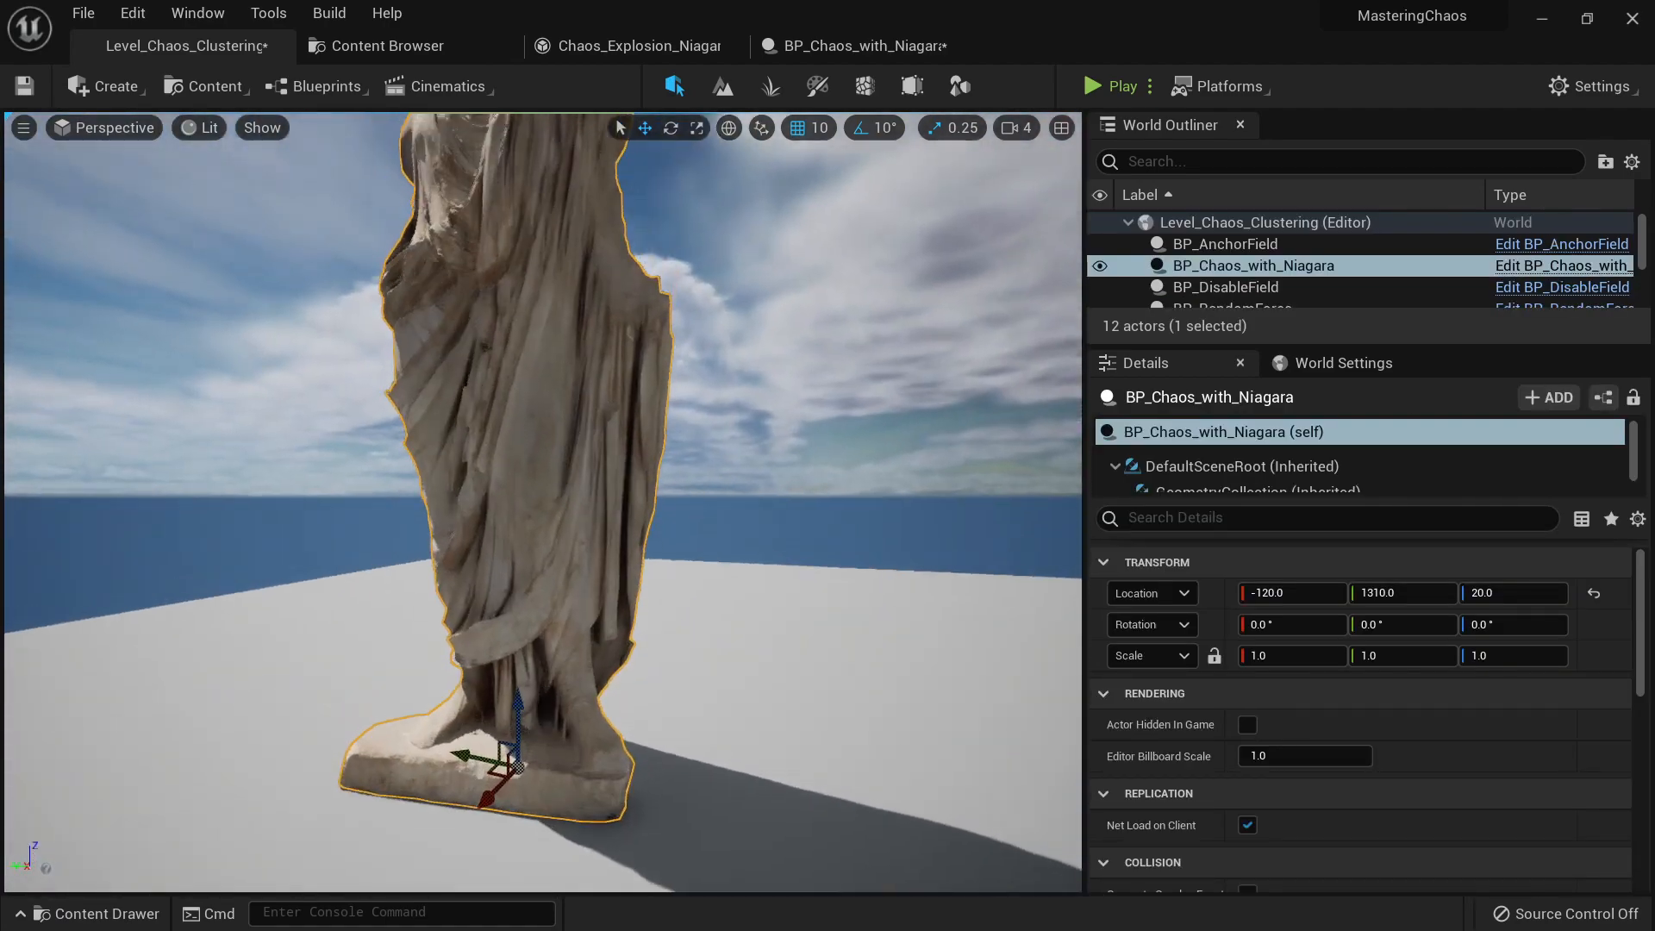
key("s")
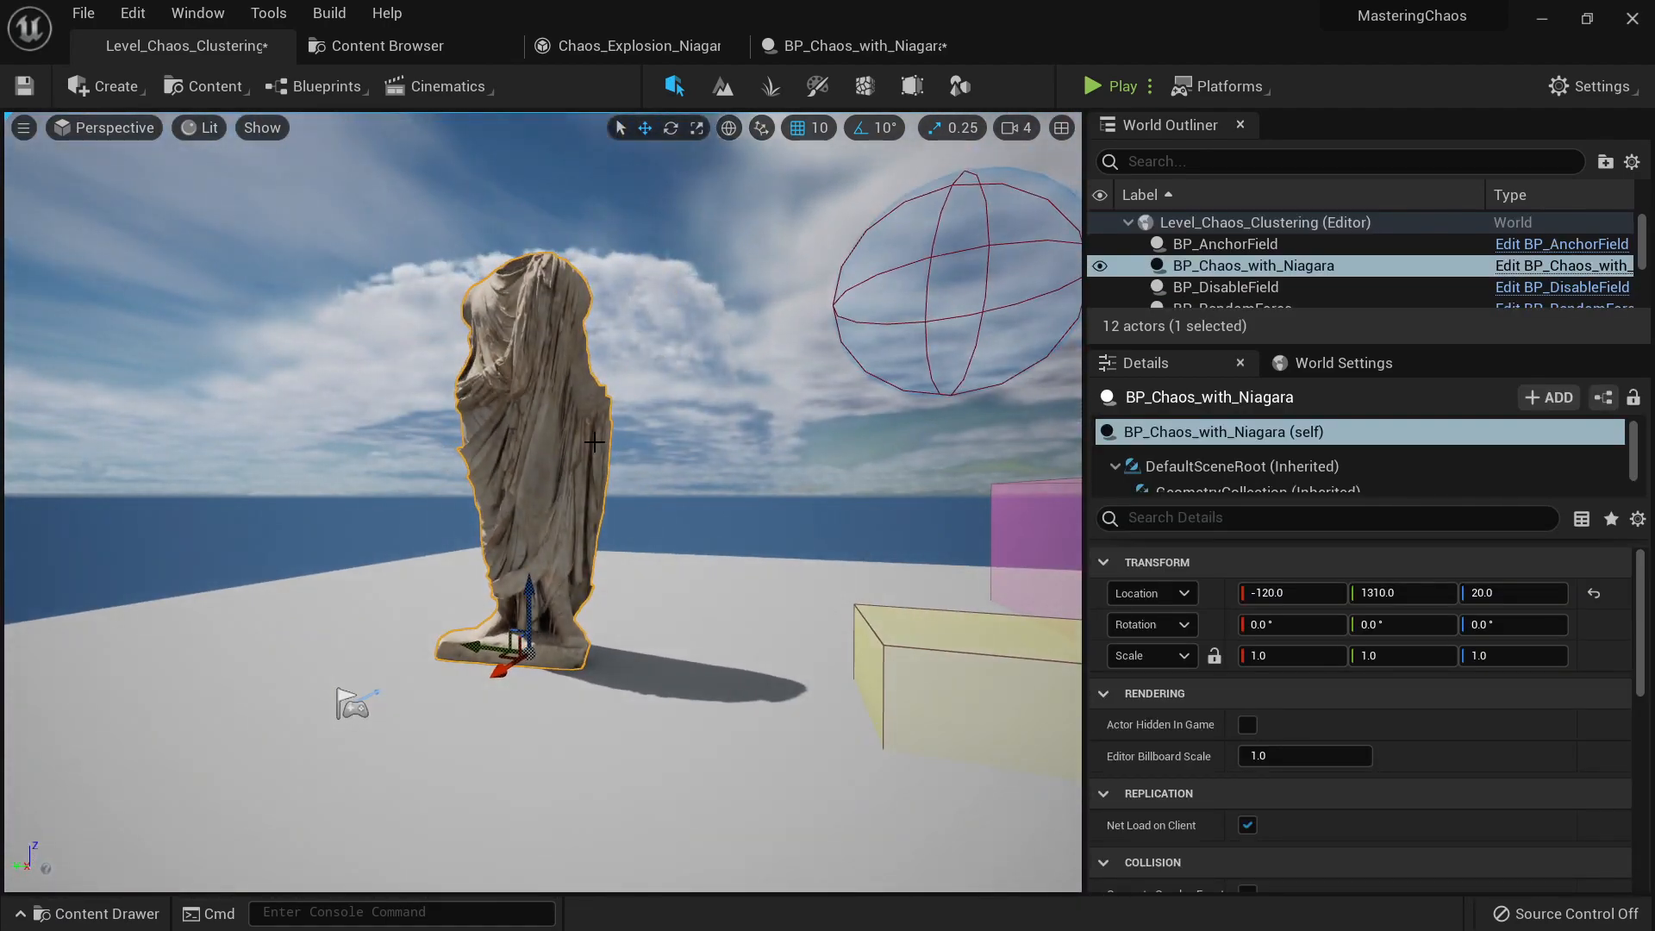
Step: In BP_Chaos_with_Niagara, set the Niagara_Chaos component's ChaosDestructionData Data Source to Breaking Data
left_click(901, 55)
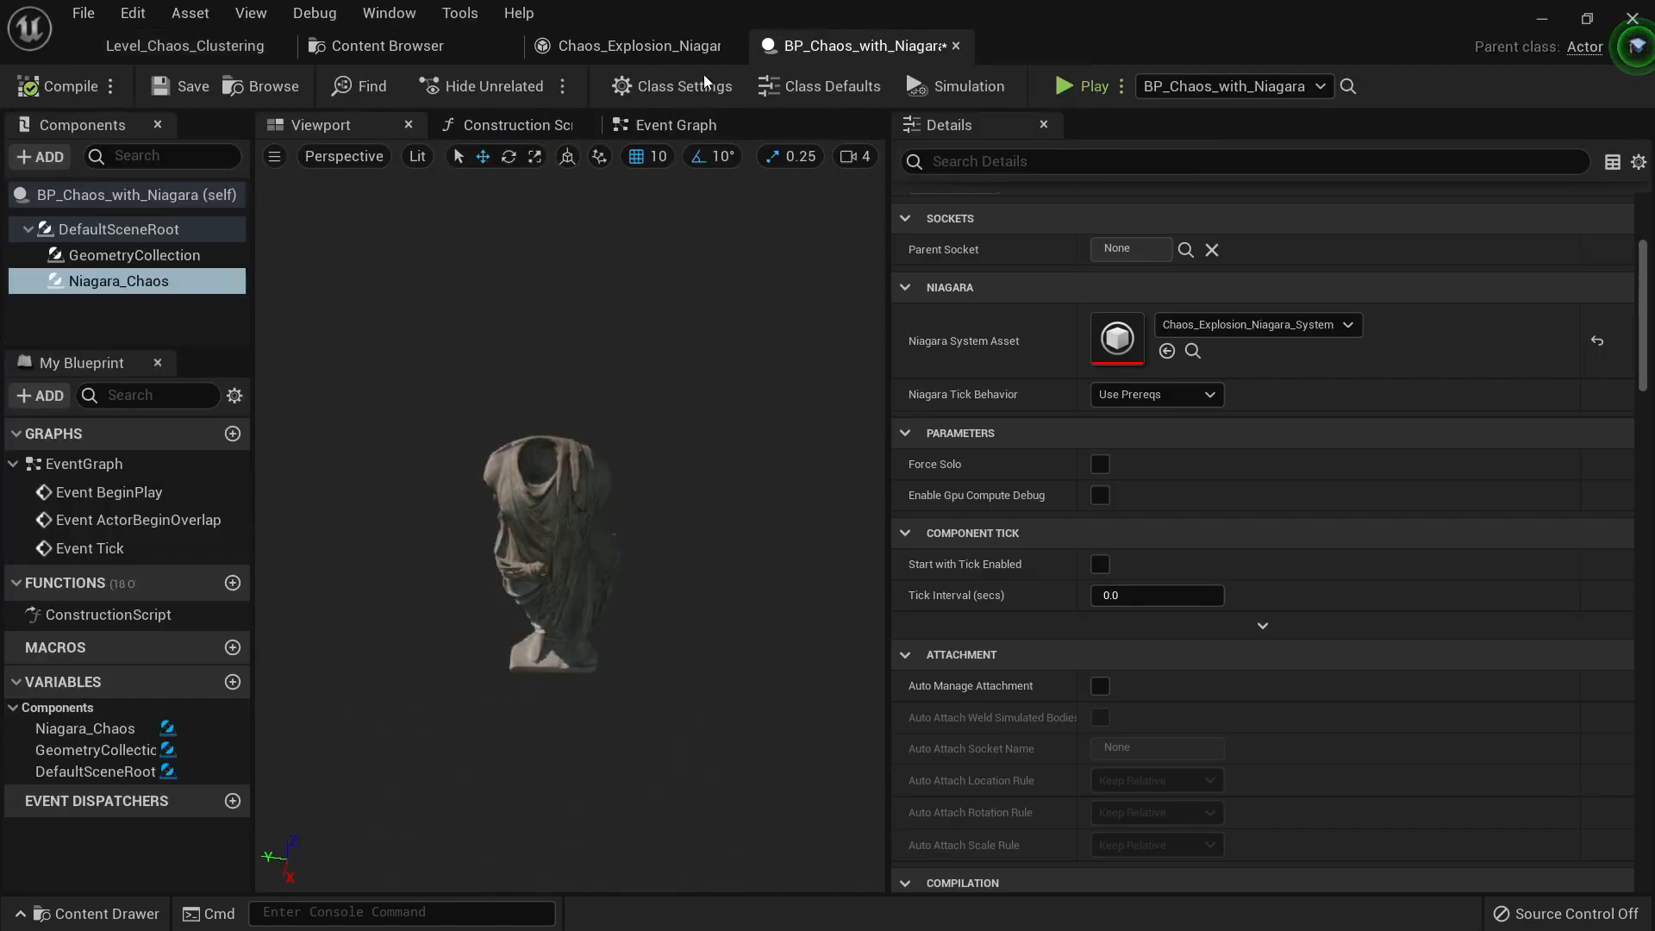
left_click(366, 50)
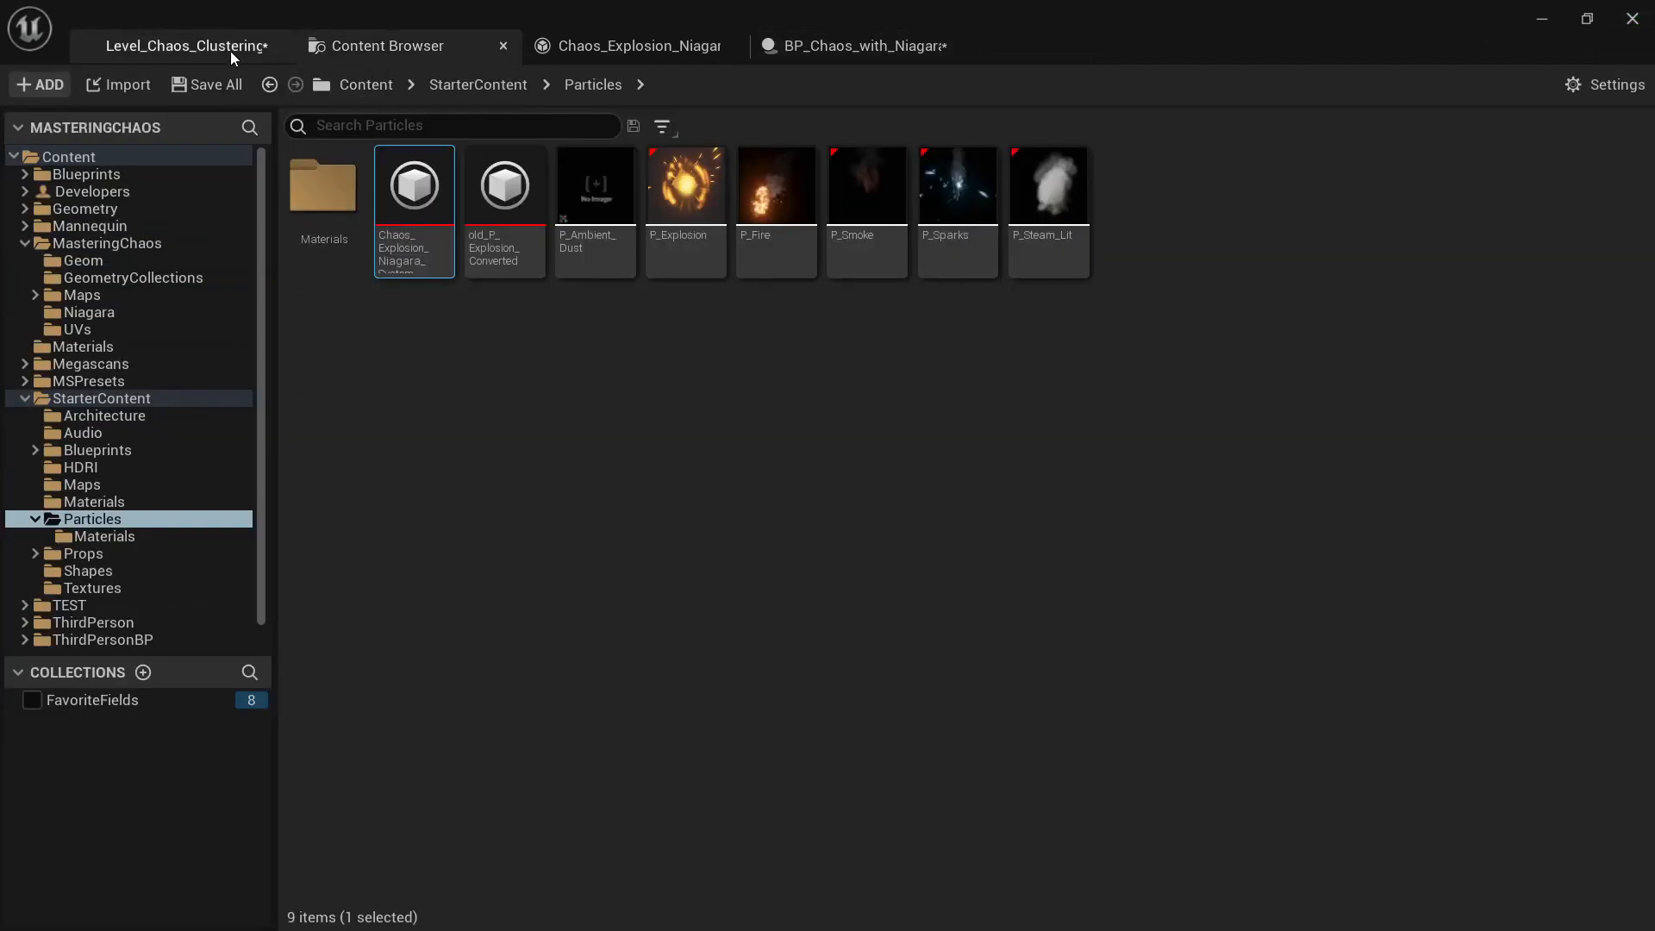
left_click(226, 48)
right_click_drag(651, 318, 588, 259)
left_click(844, 46)
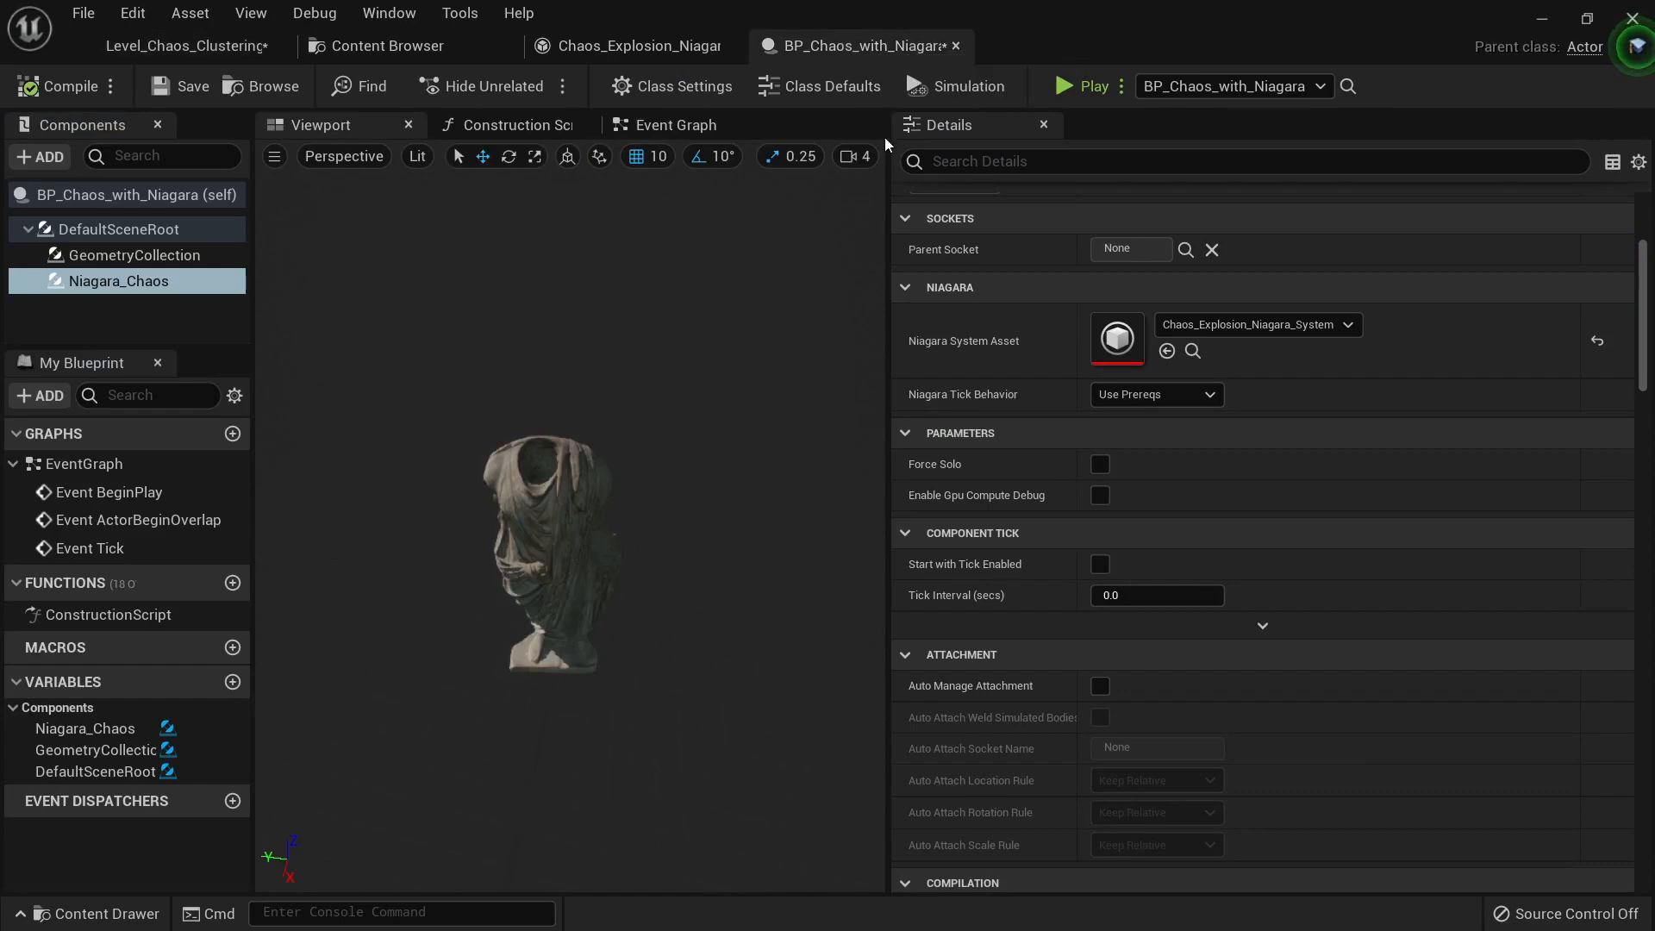
scroll(1003, 457, "up", 5)
scroll(583, 429, "down", 2)
scroll(583, 429, "up", 5)
scroll(1160, 607, "down", 10)
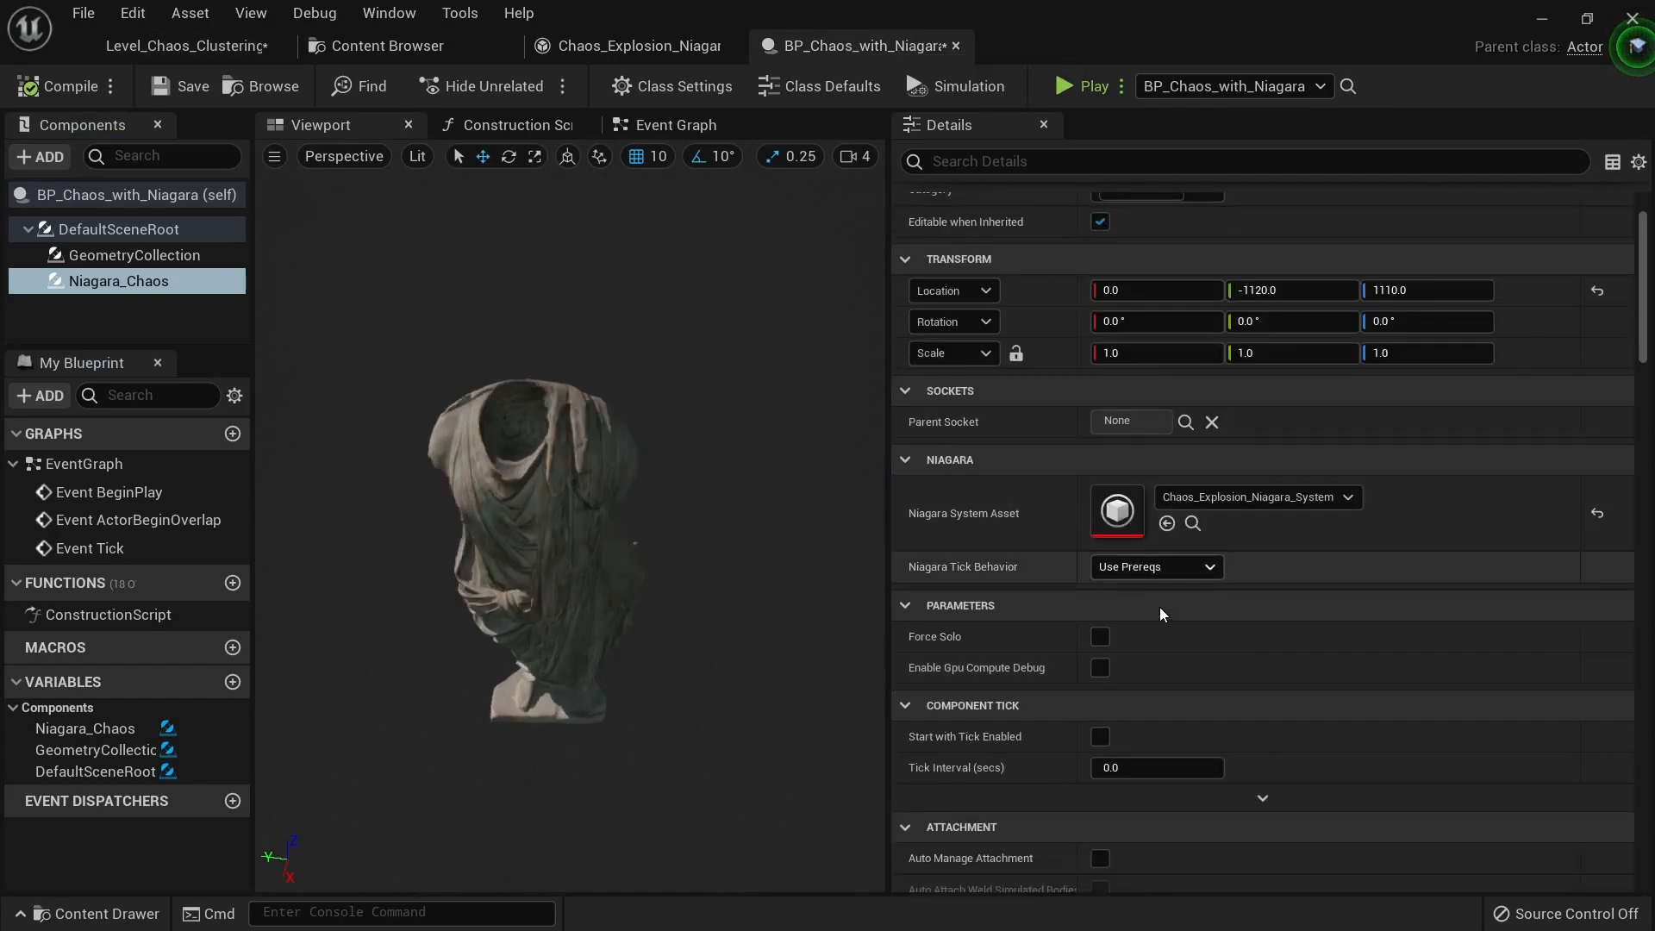
scroll(1207, 561, "down", 5)
left_click(1165, 509)
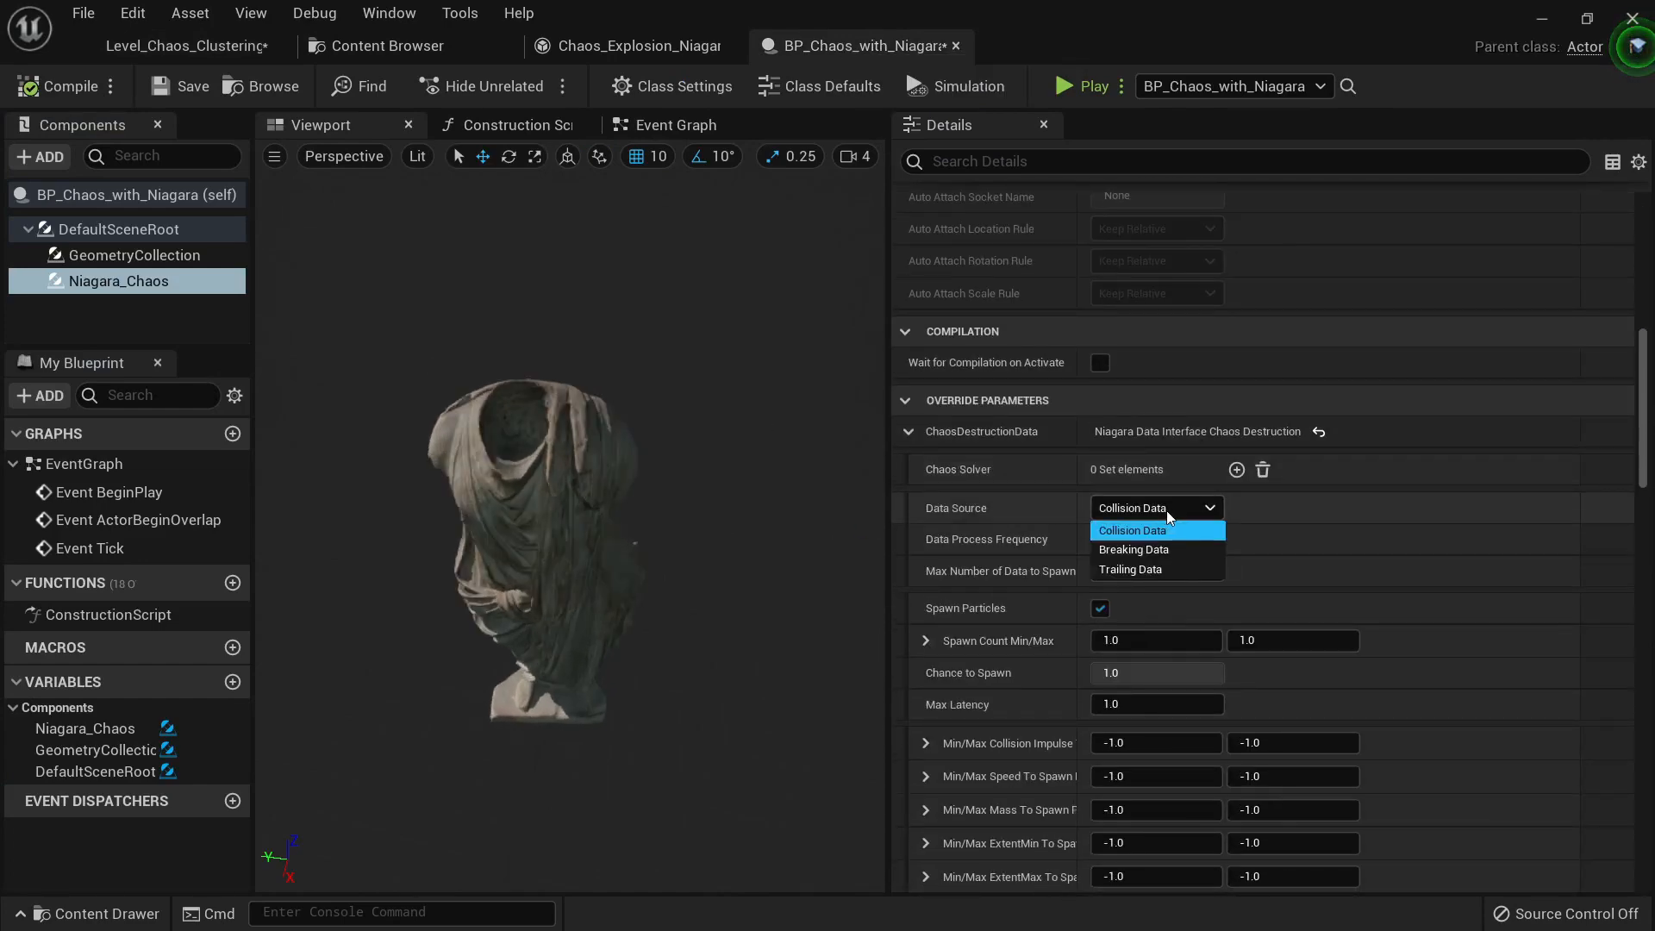
left_click(1167, 550)
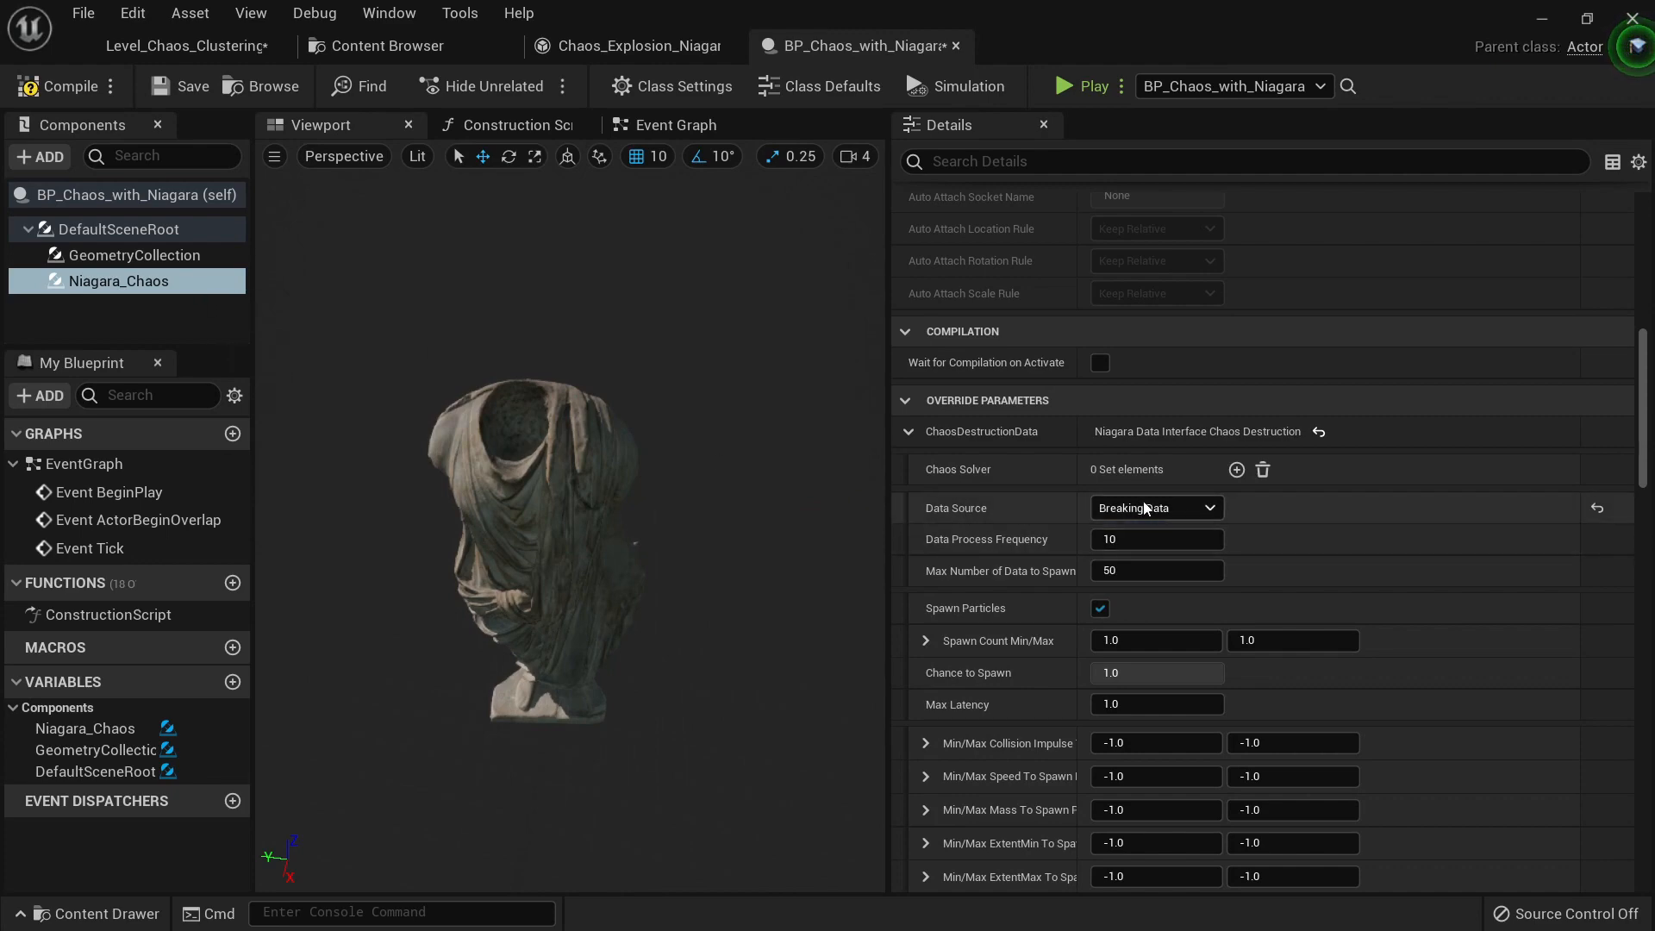
Step: Play-test the level to check the explosion particles with the Breaking Data source, and end the session
left_click(186, 46)
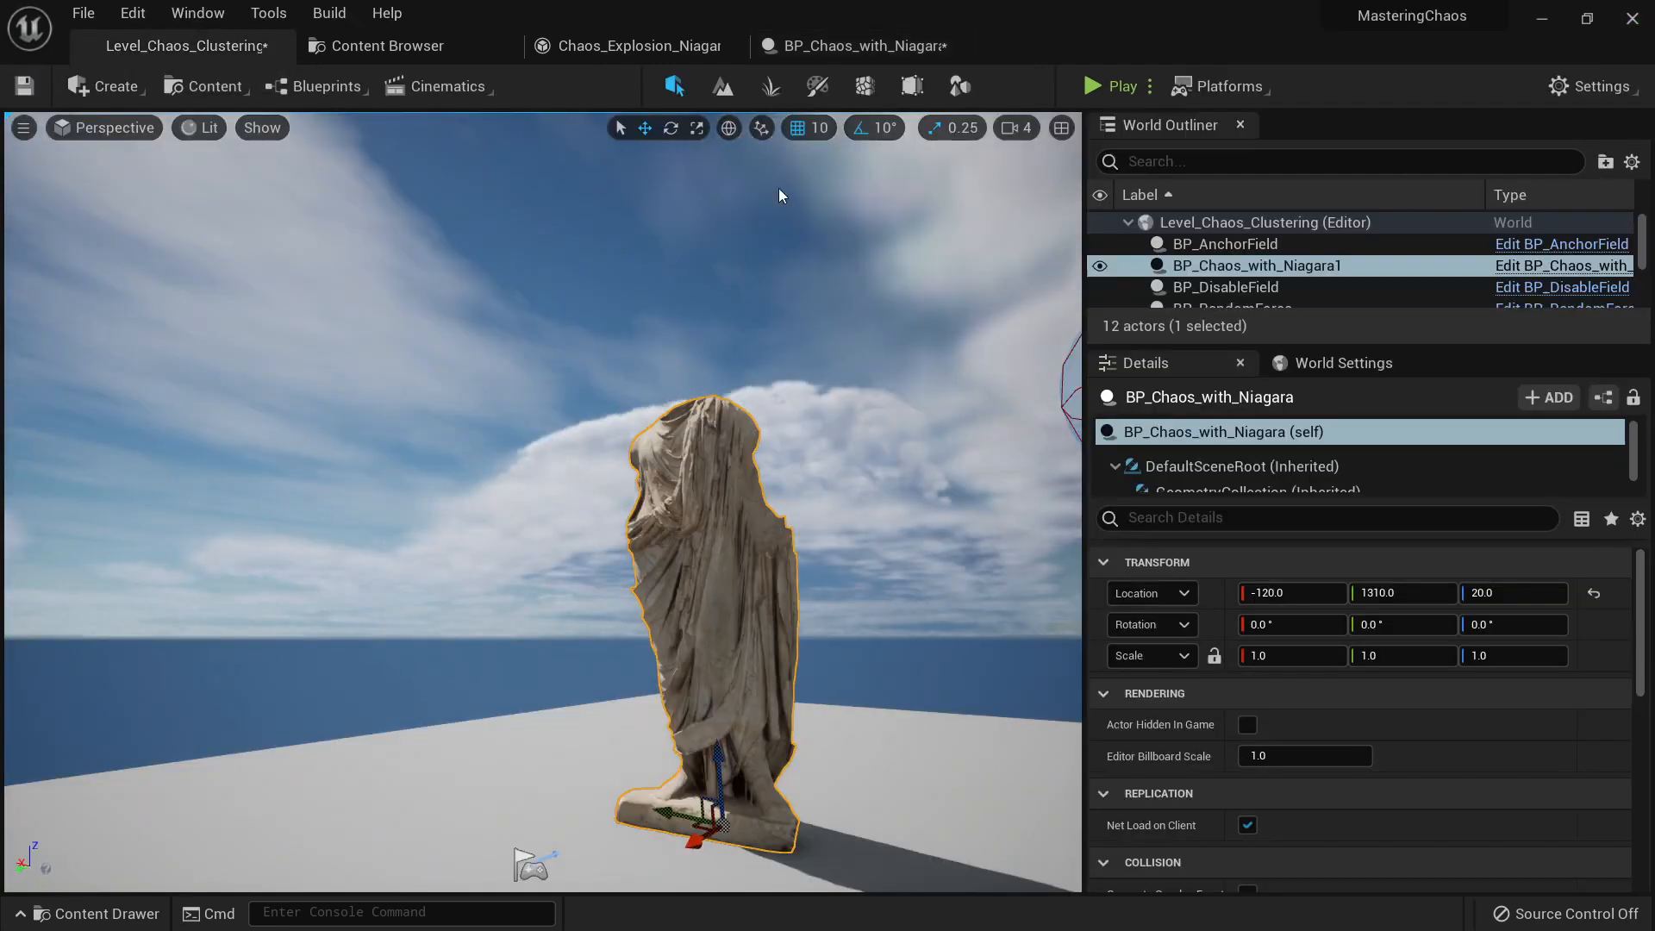
left_click(1093, 86)
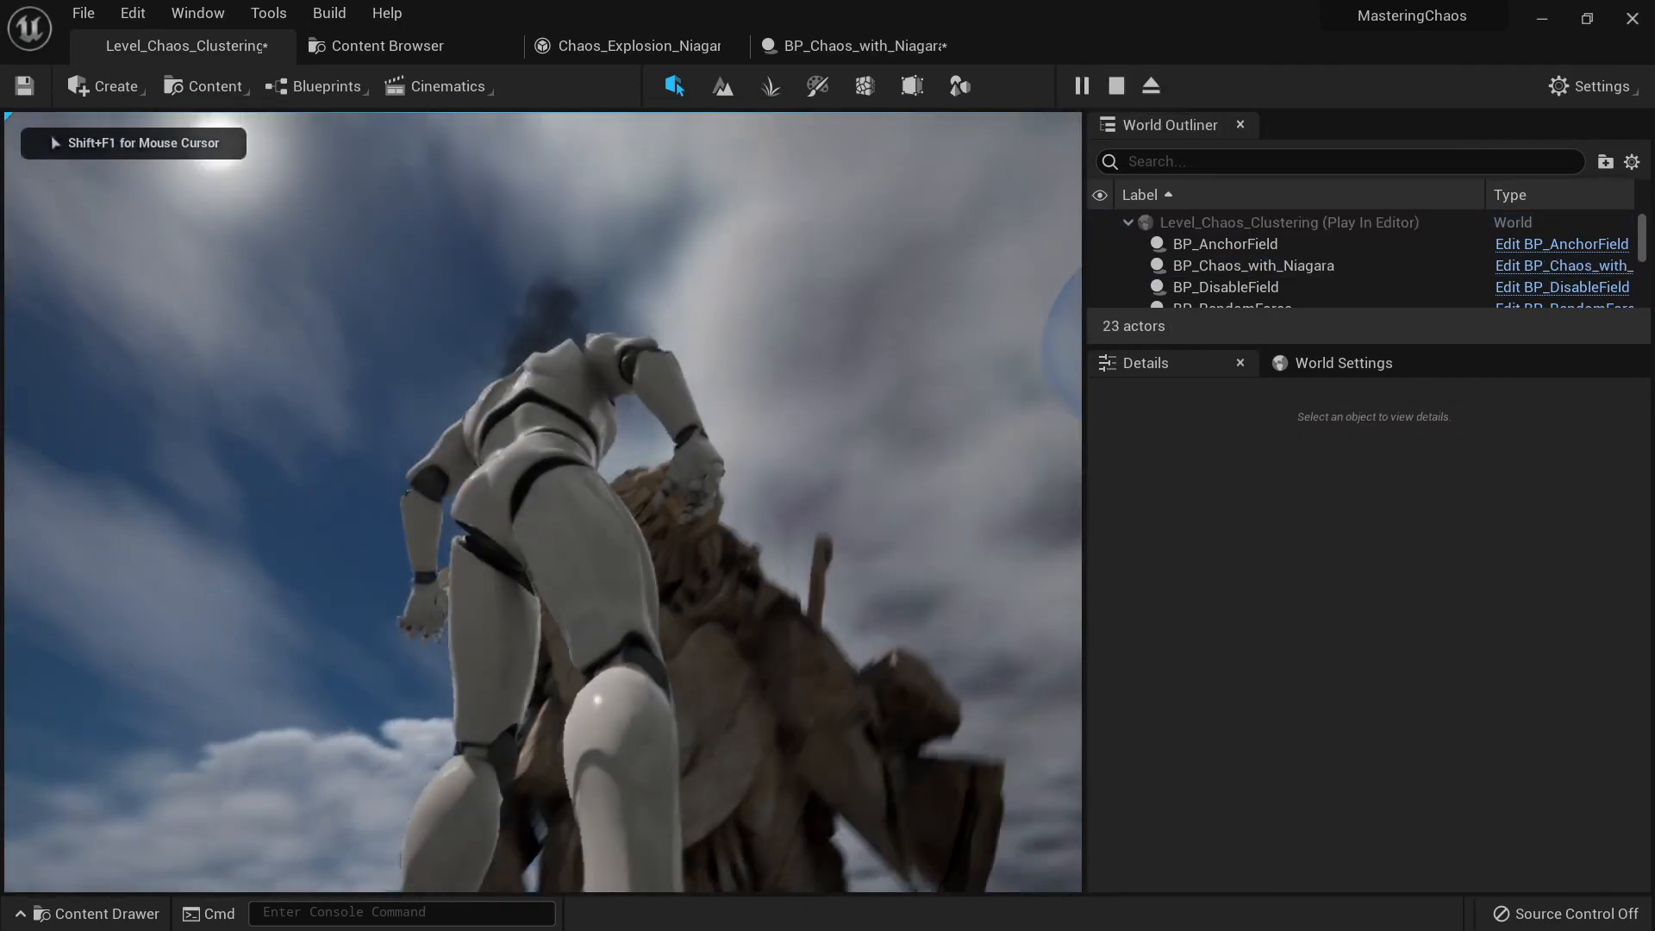
key("Escape")
Step: Change the Data Source of the Niagara_Chaos component's ChaosDestructionData to Trailing Data
left_click(817, 48)
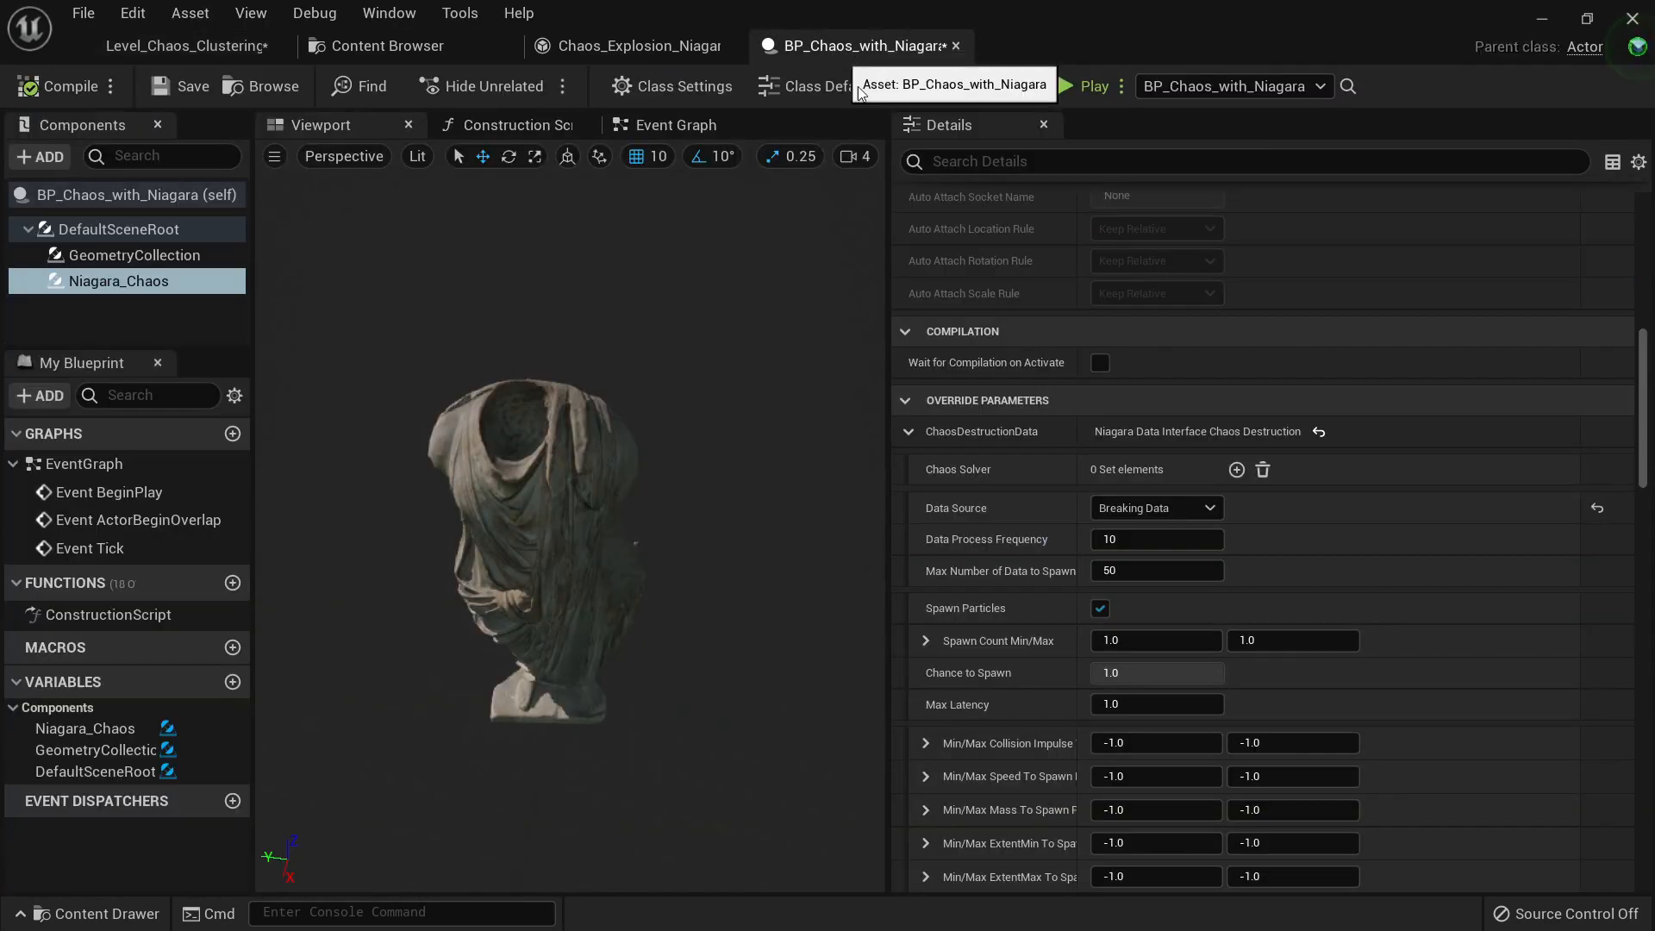
left_click(1150, 510)
left_click(1121, 565)
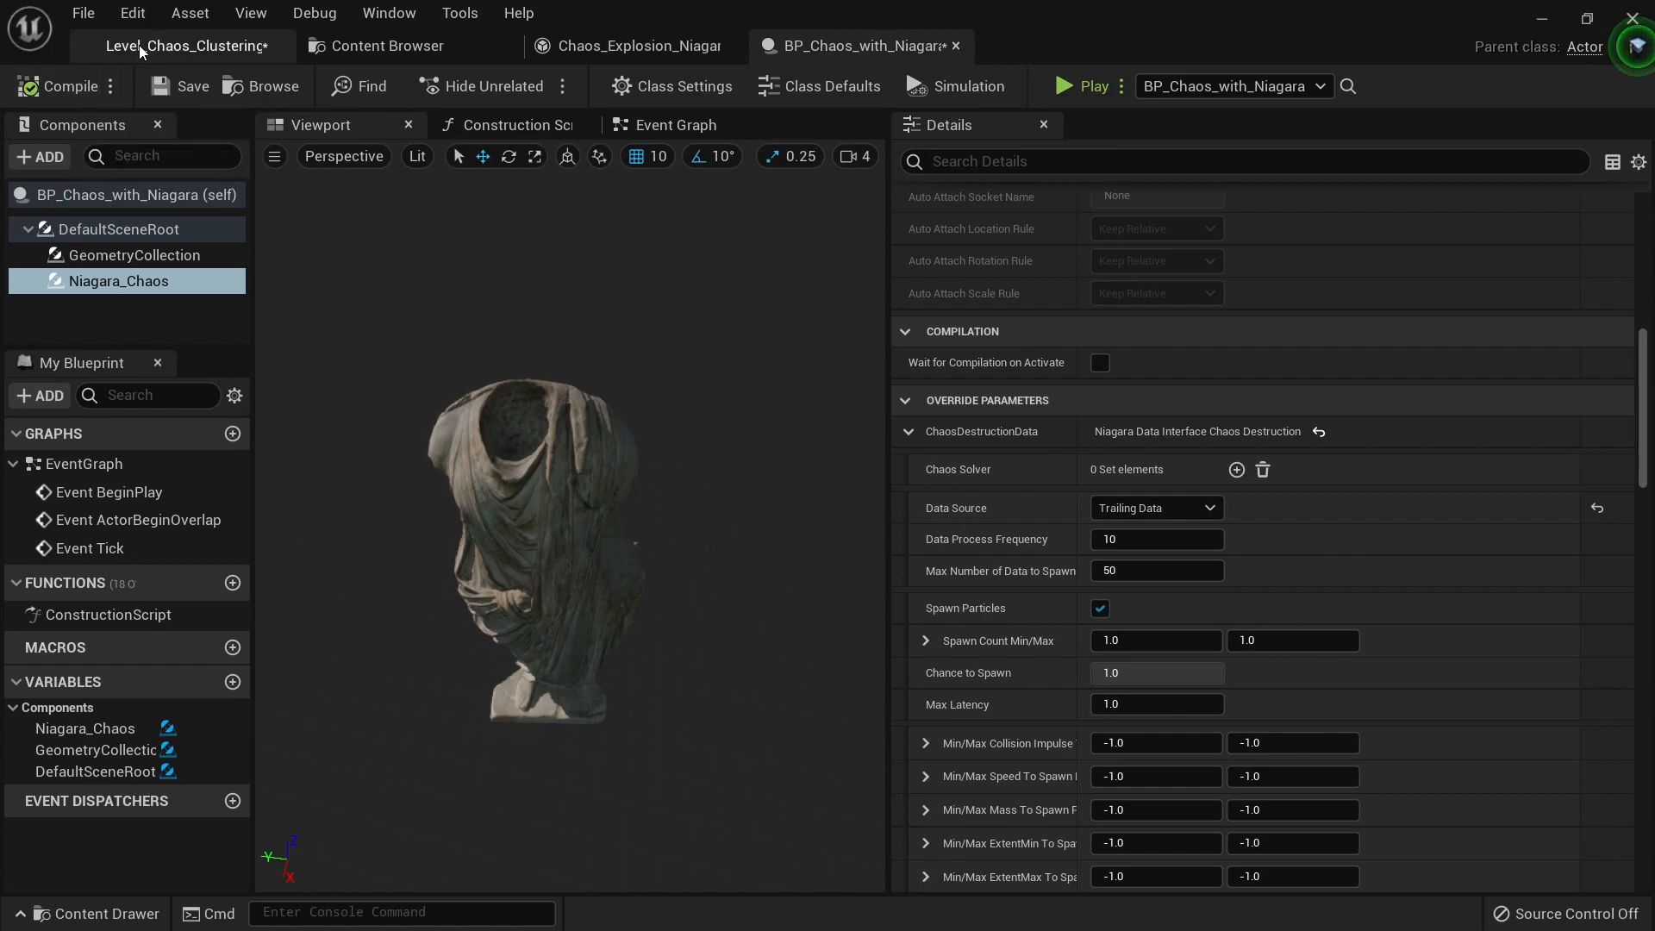
Step: Play-test the level twice, running around the collapsing statue to check for particles from the Trailing Data source
left_click(185, 45)
left_click(1096, 87)
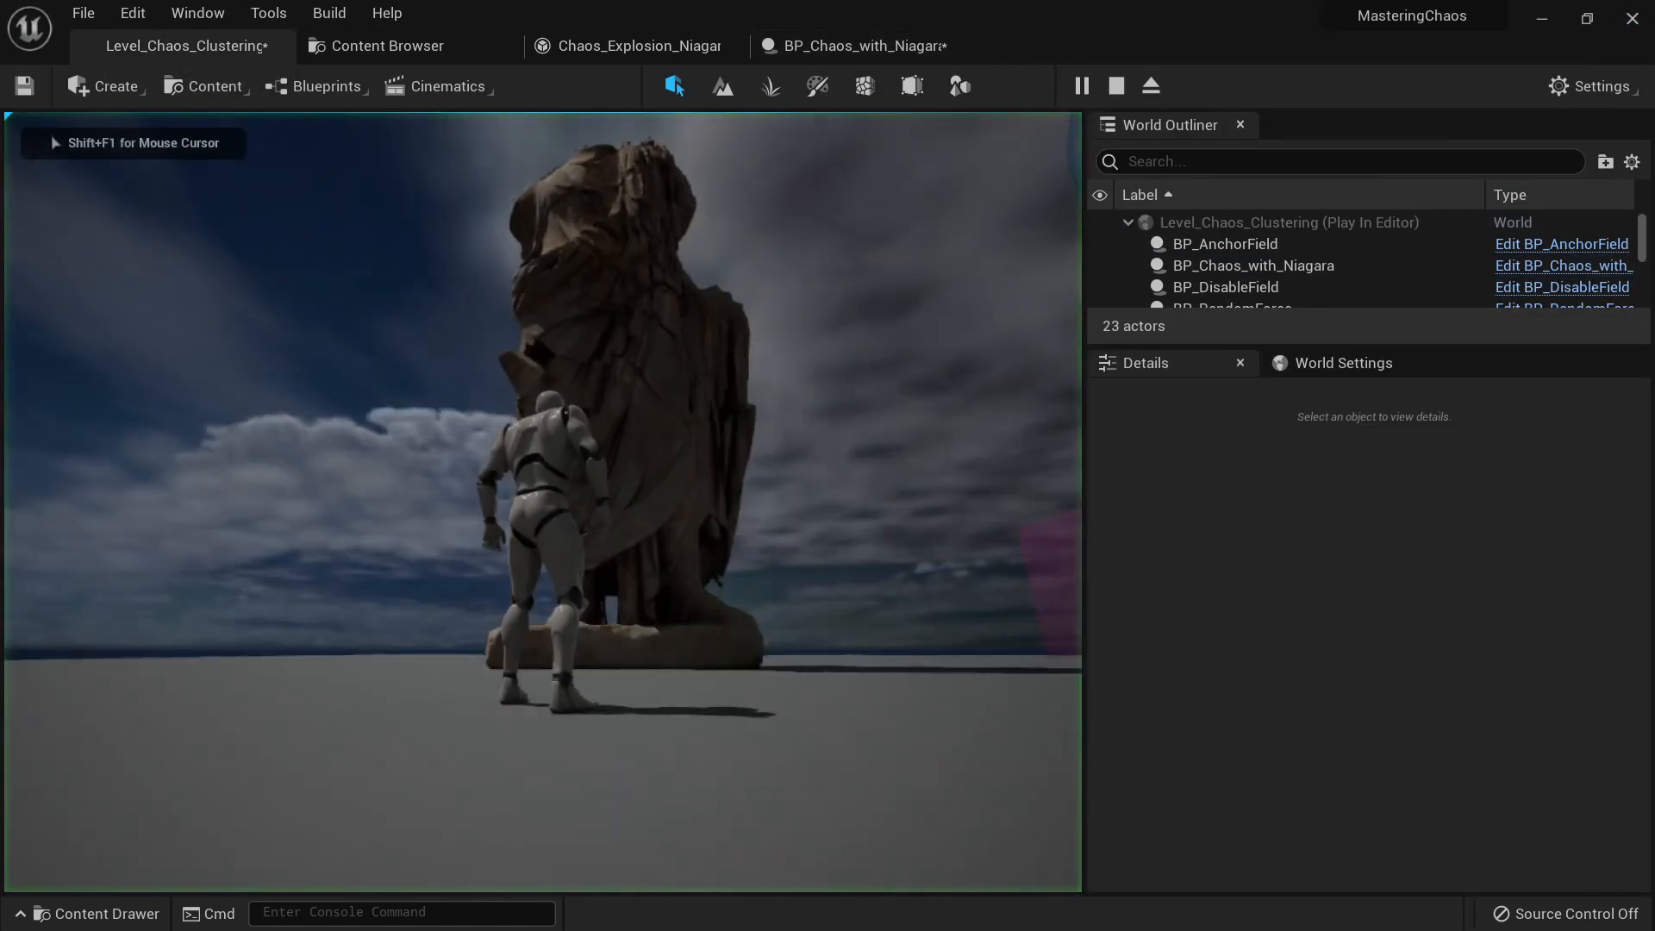
key("a")
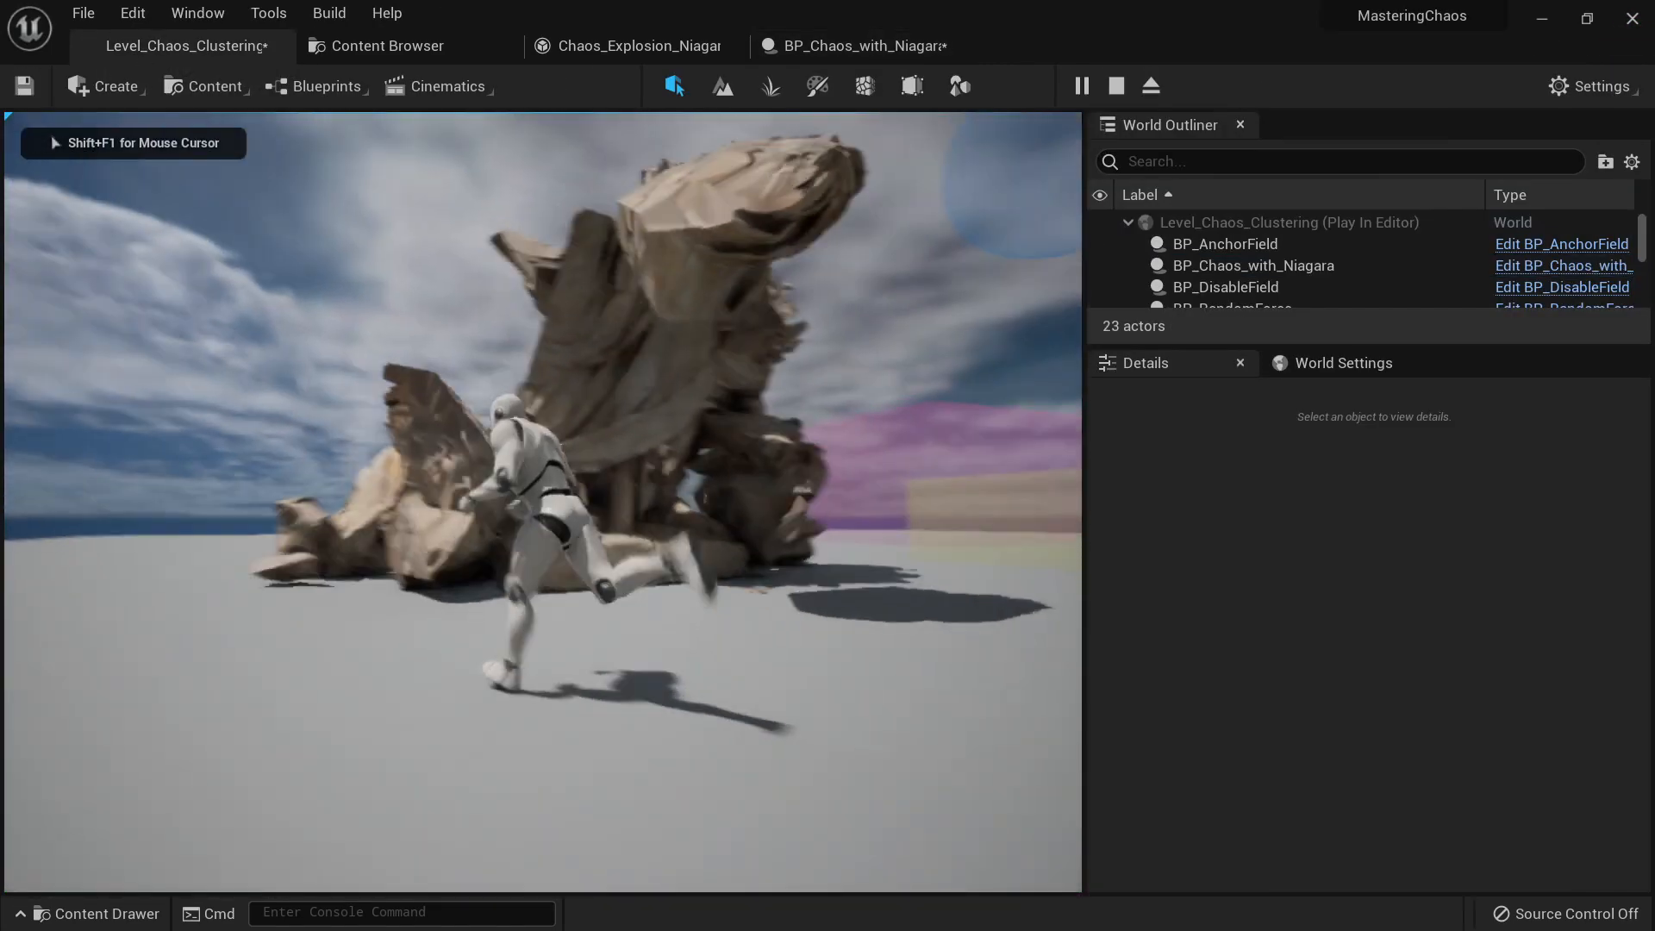
key("Escape")
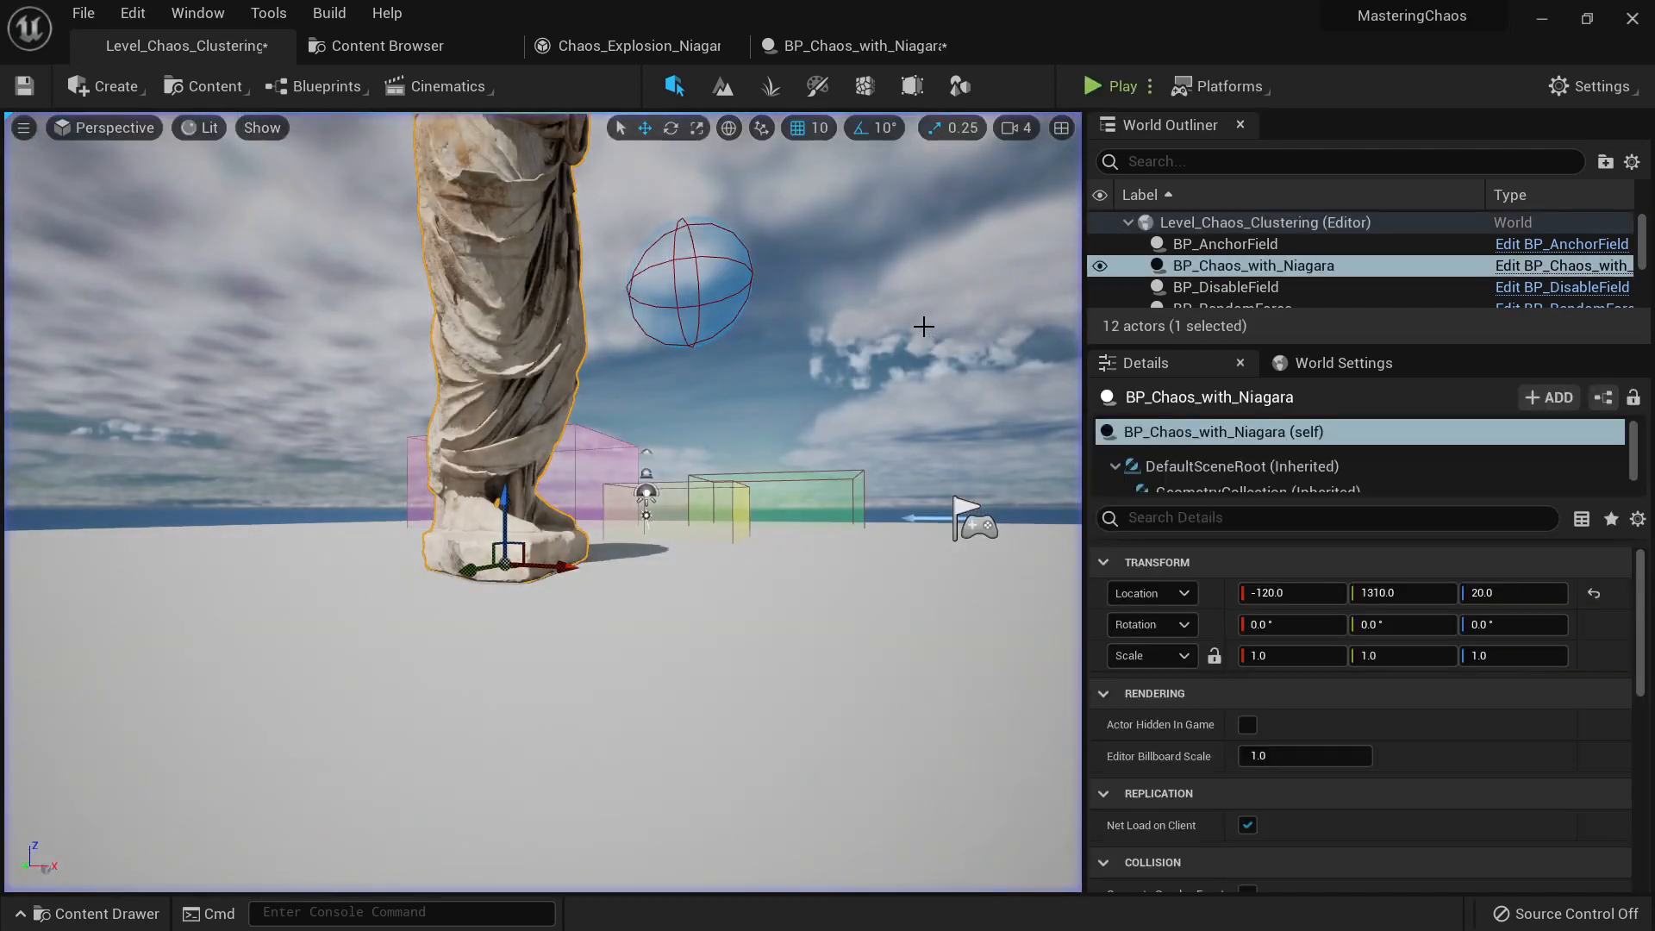
left_click(1120, 96)
key("w")
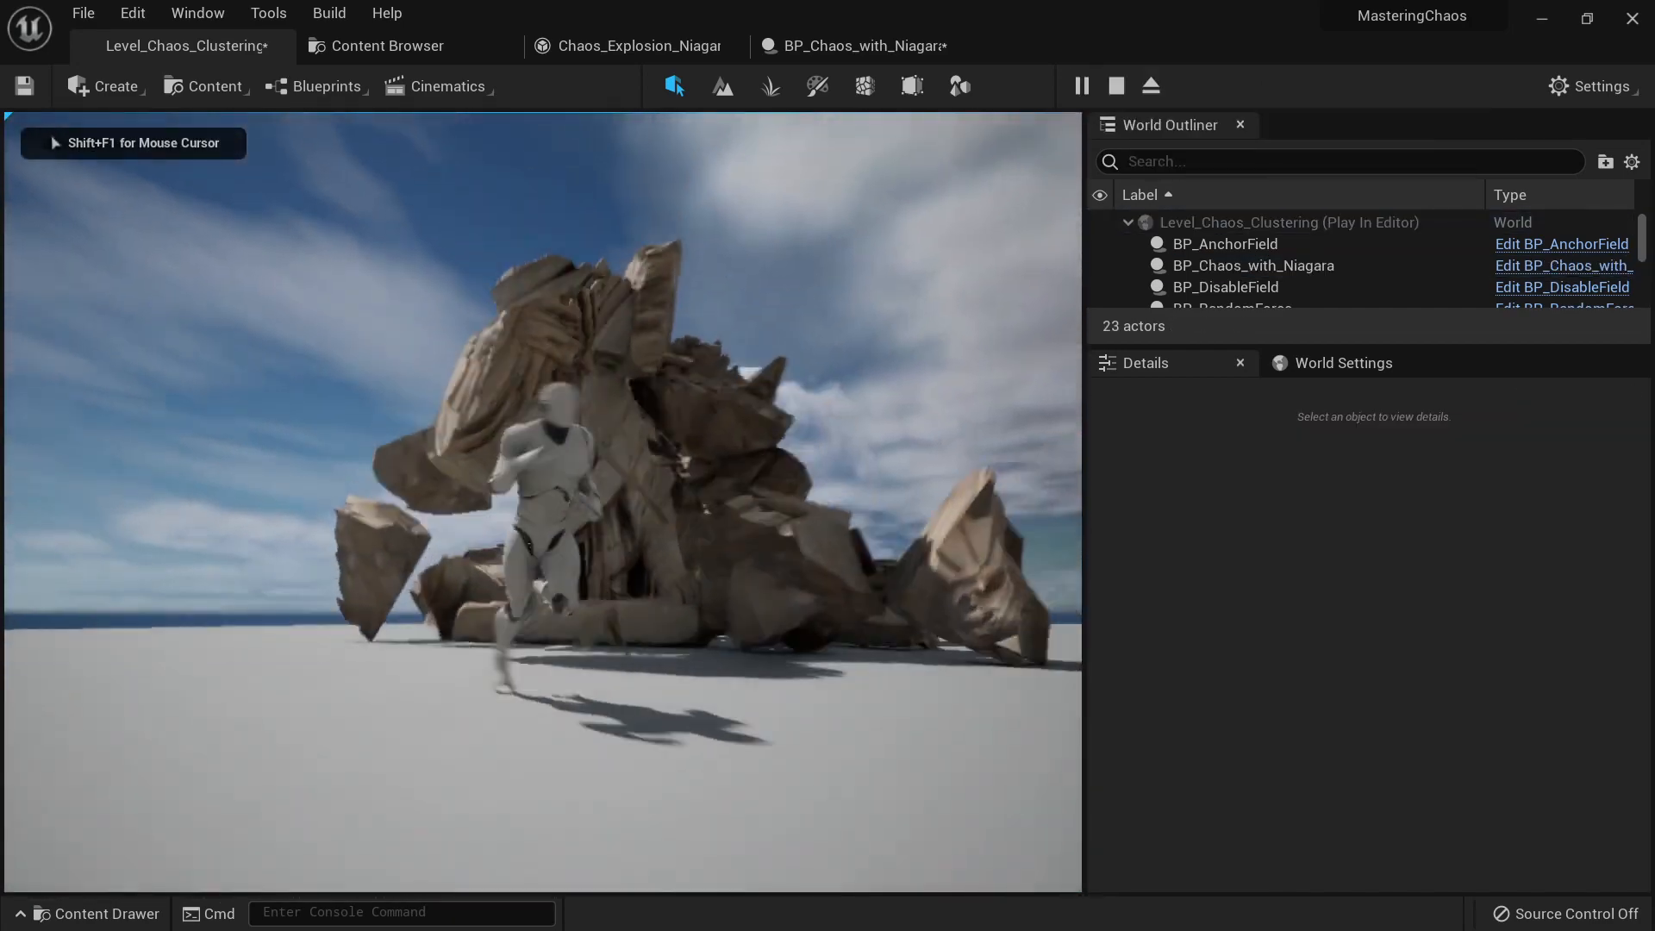
key("Escape")
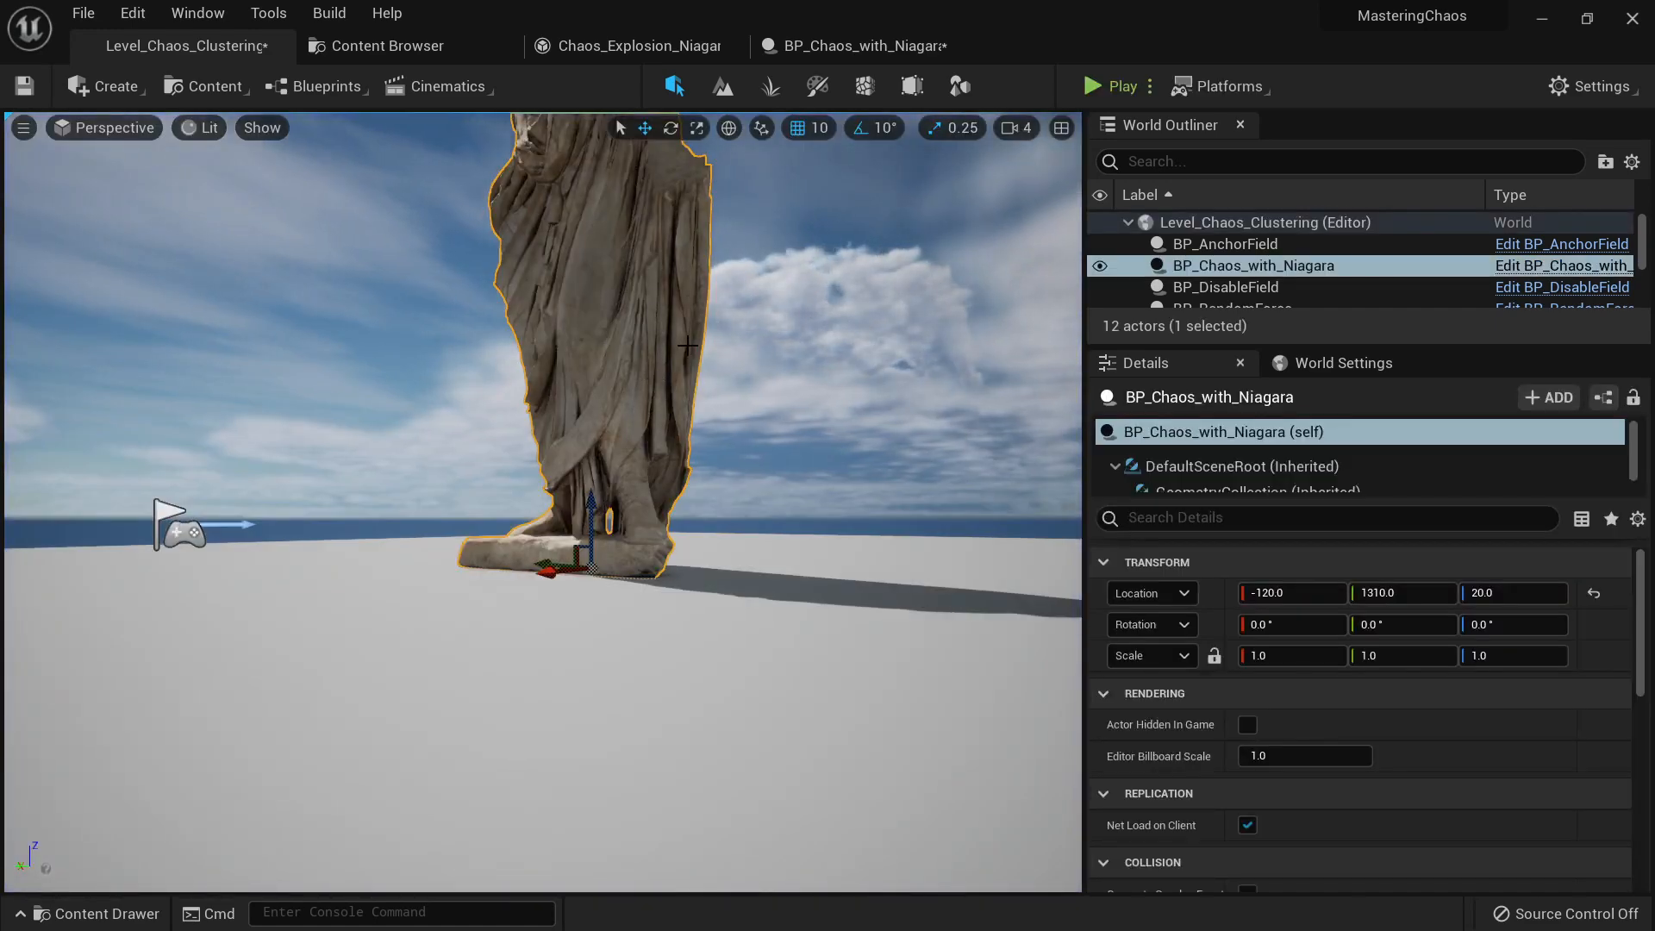
Step: Set the Niagara_Chaos component's Data Source back to Collision Data in BP_Chaos_with_Niagara
mouse_move(638, 258)
right_mouse_down()
mouse_move(604, 194)
mouse_move(621, 267)
mouse_move(638, 258)
right_mouse_up()
key("w")
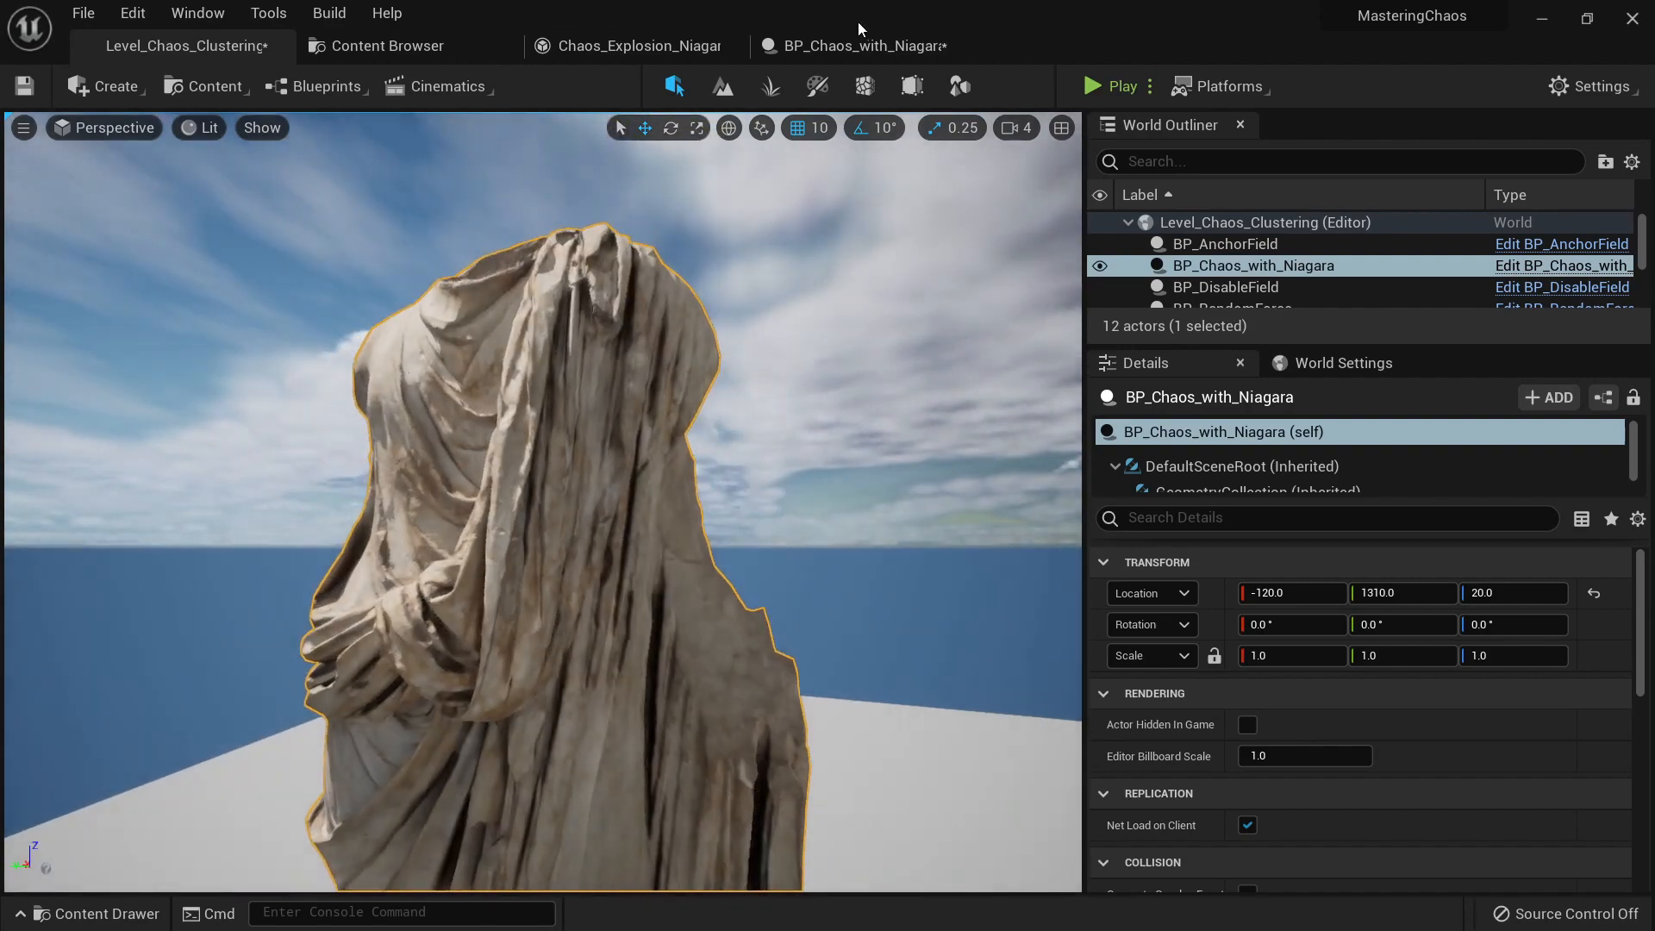
left_click(853, 45)
left_click(138, 285)
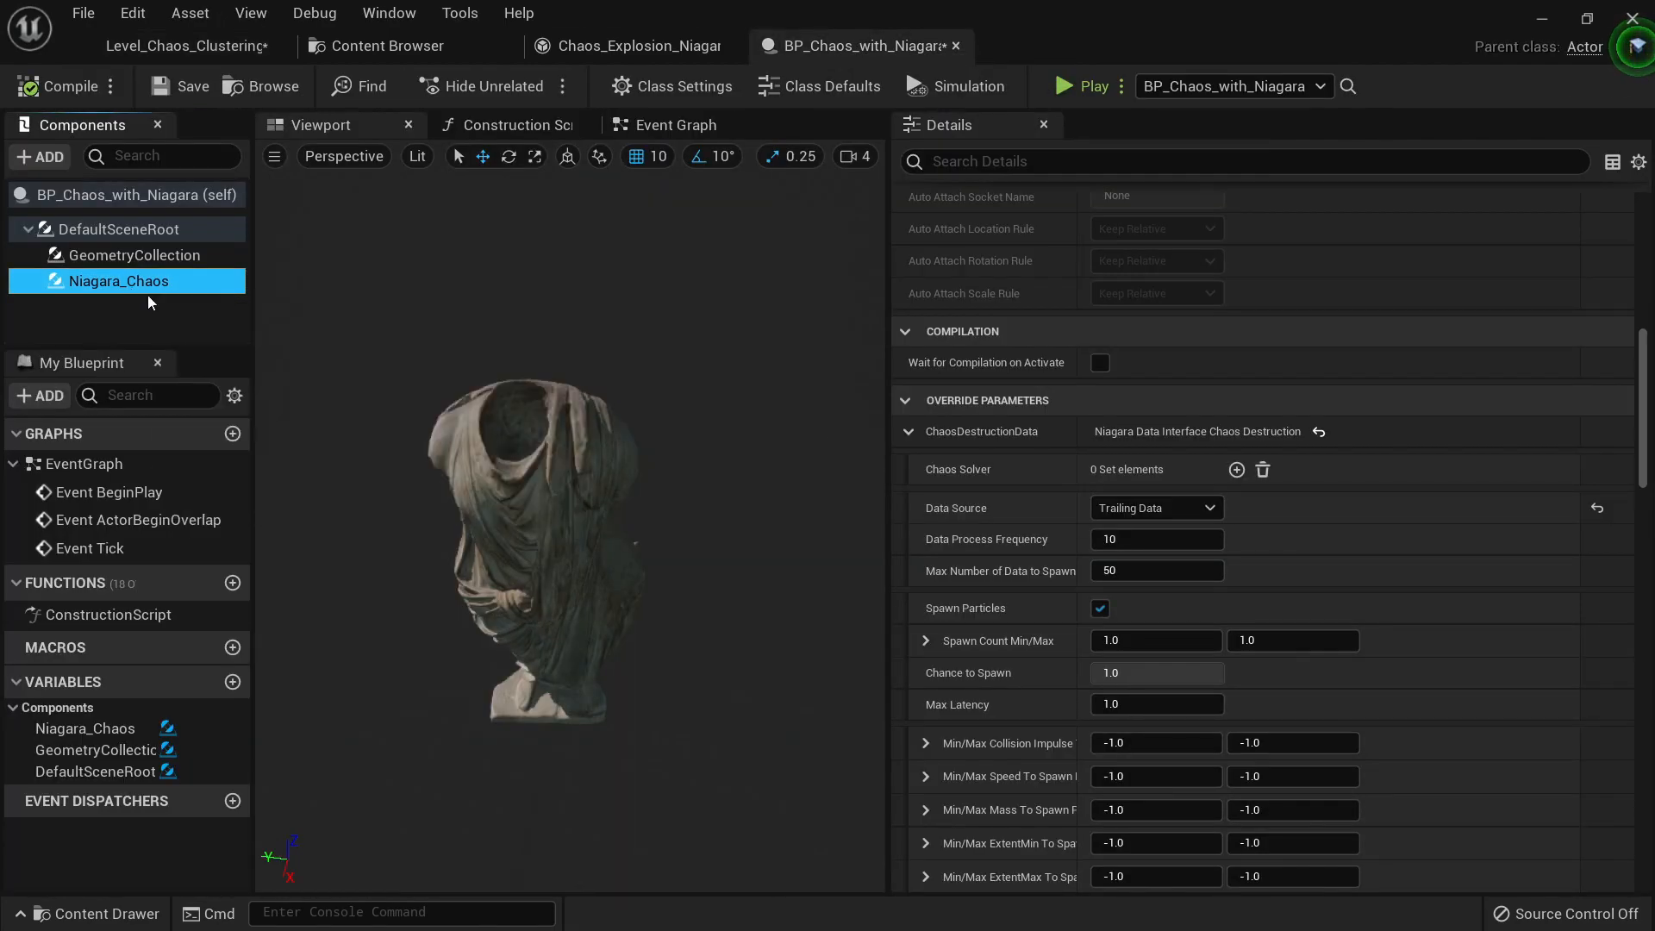
left_click(1138, 507)
left_click(1131, 529)
left_click(1150, 509)
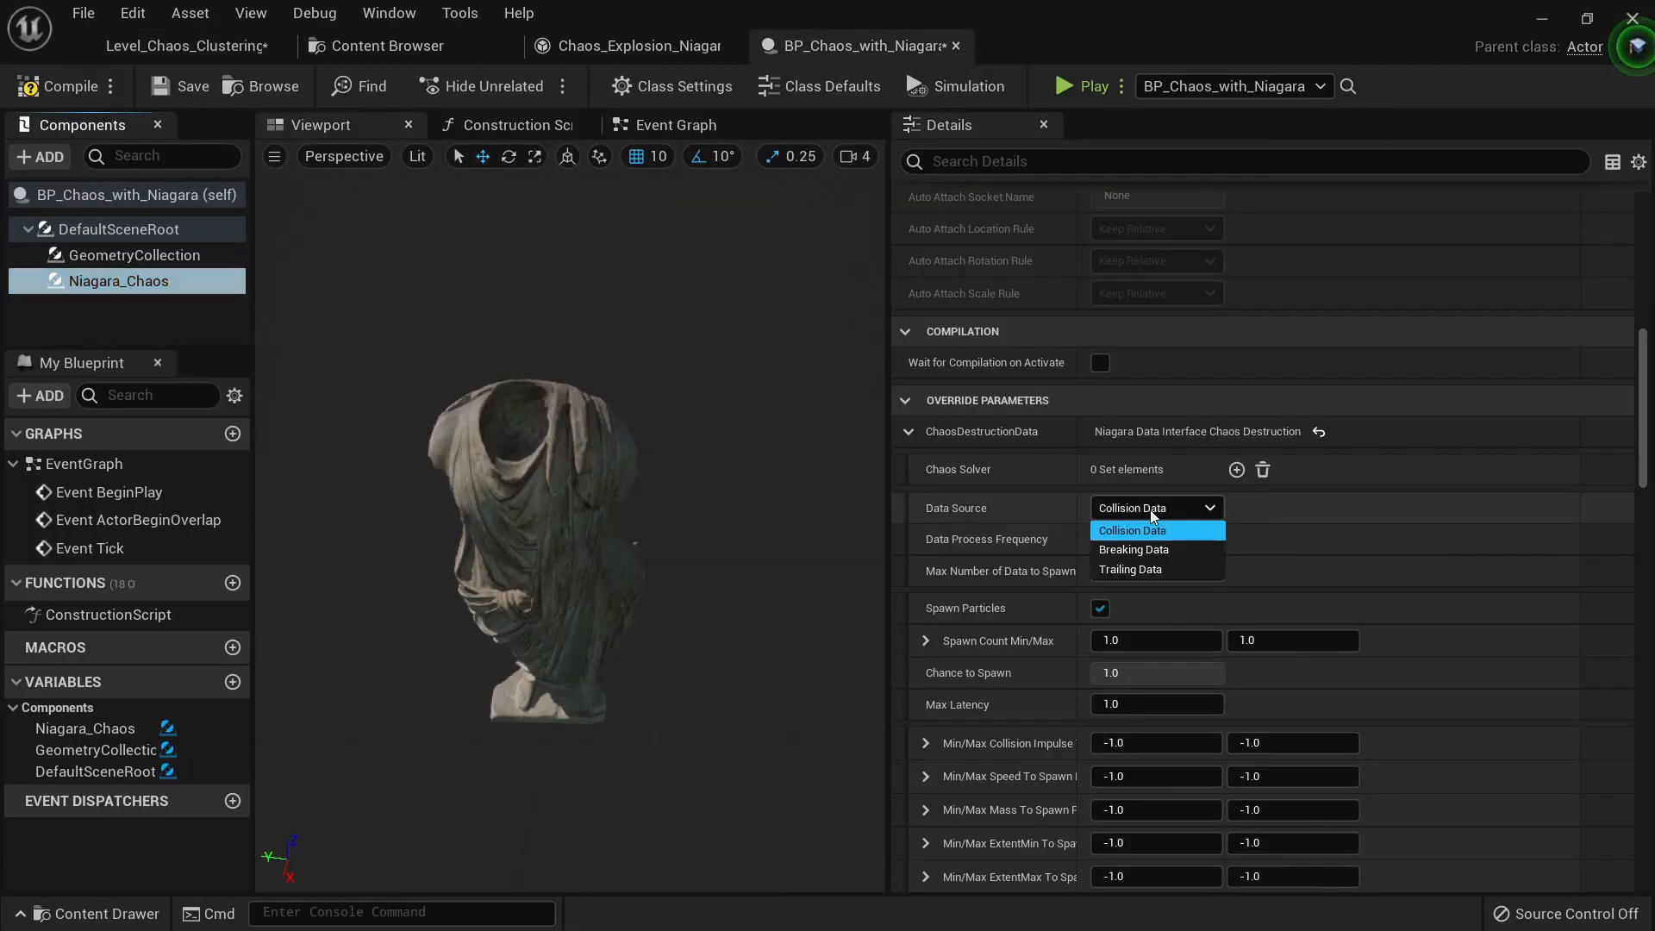
left_click(1162, 507)
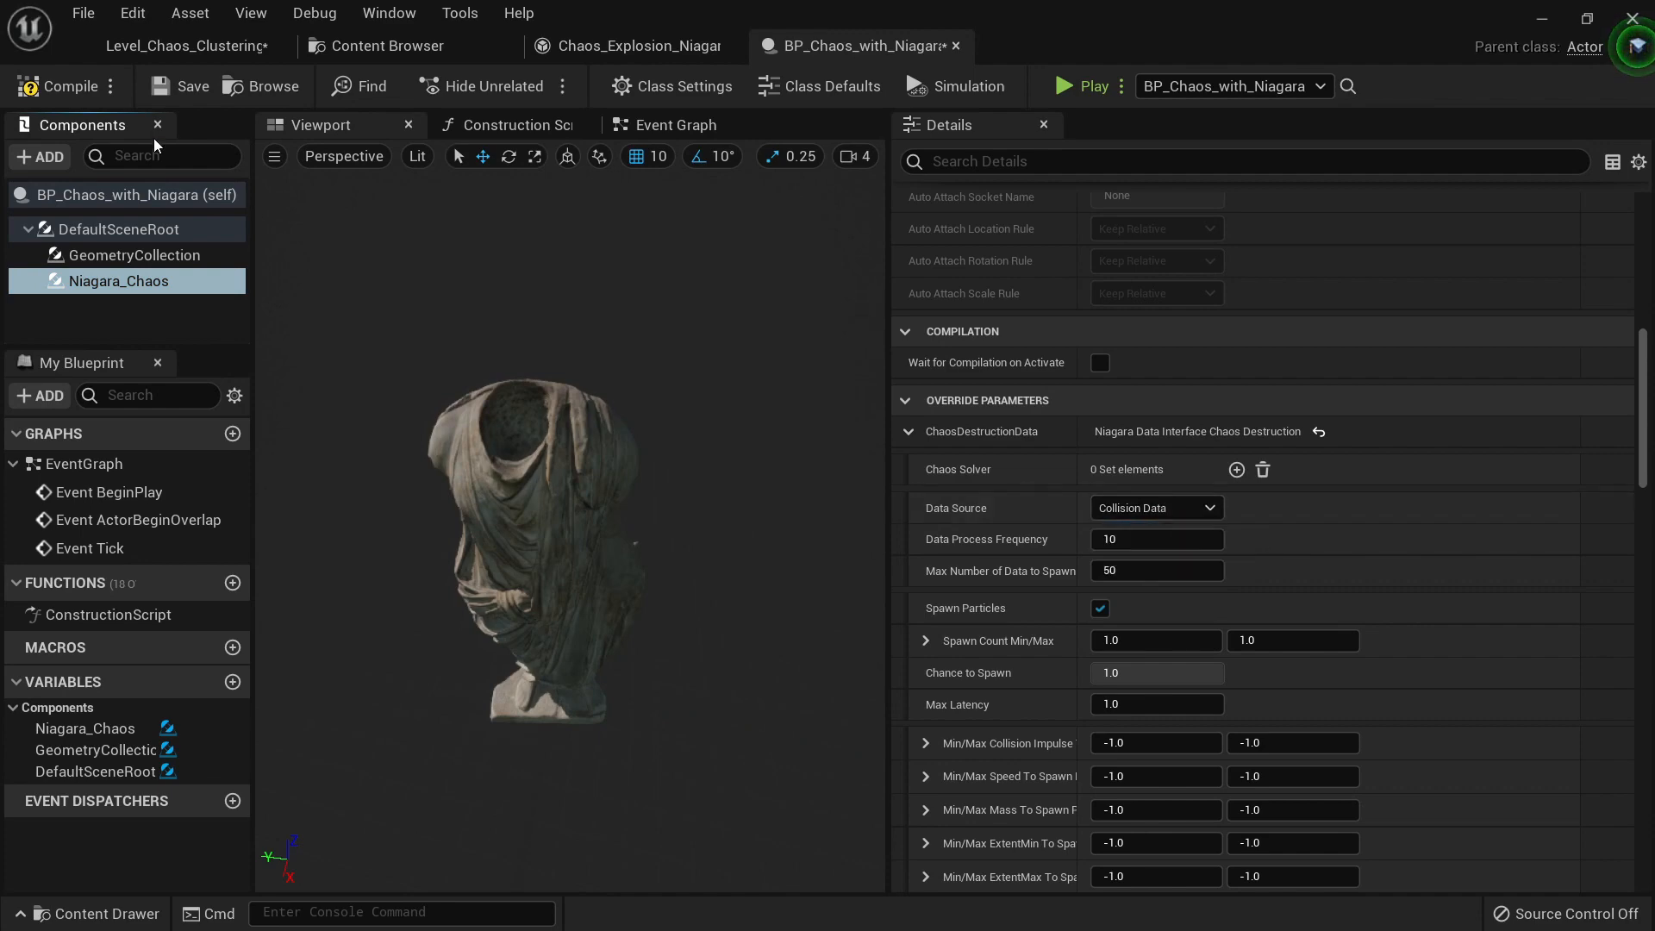
Step: Play-test the level full screen, run around the broken statue to check the Collision Data particles, and end the session
left_click(160, 47)
left_click(1125, 89)
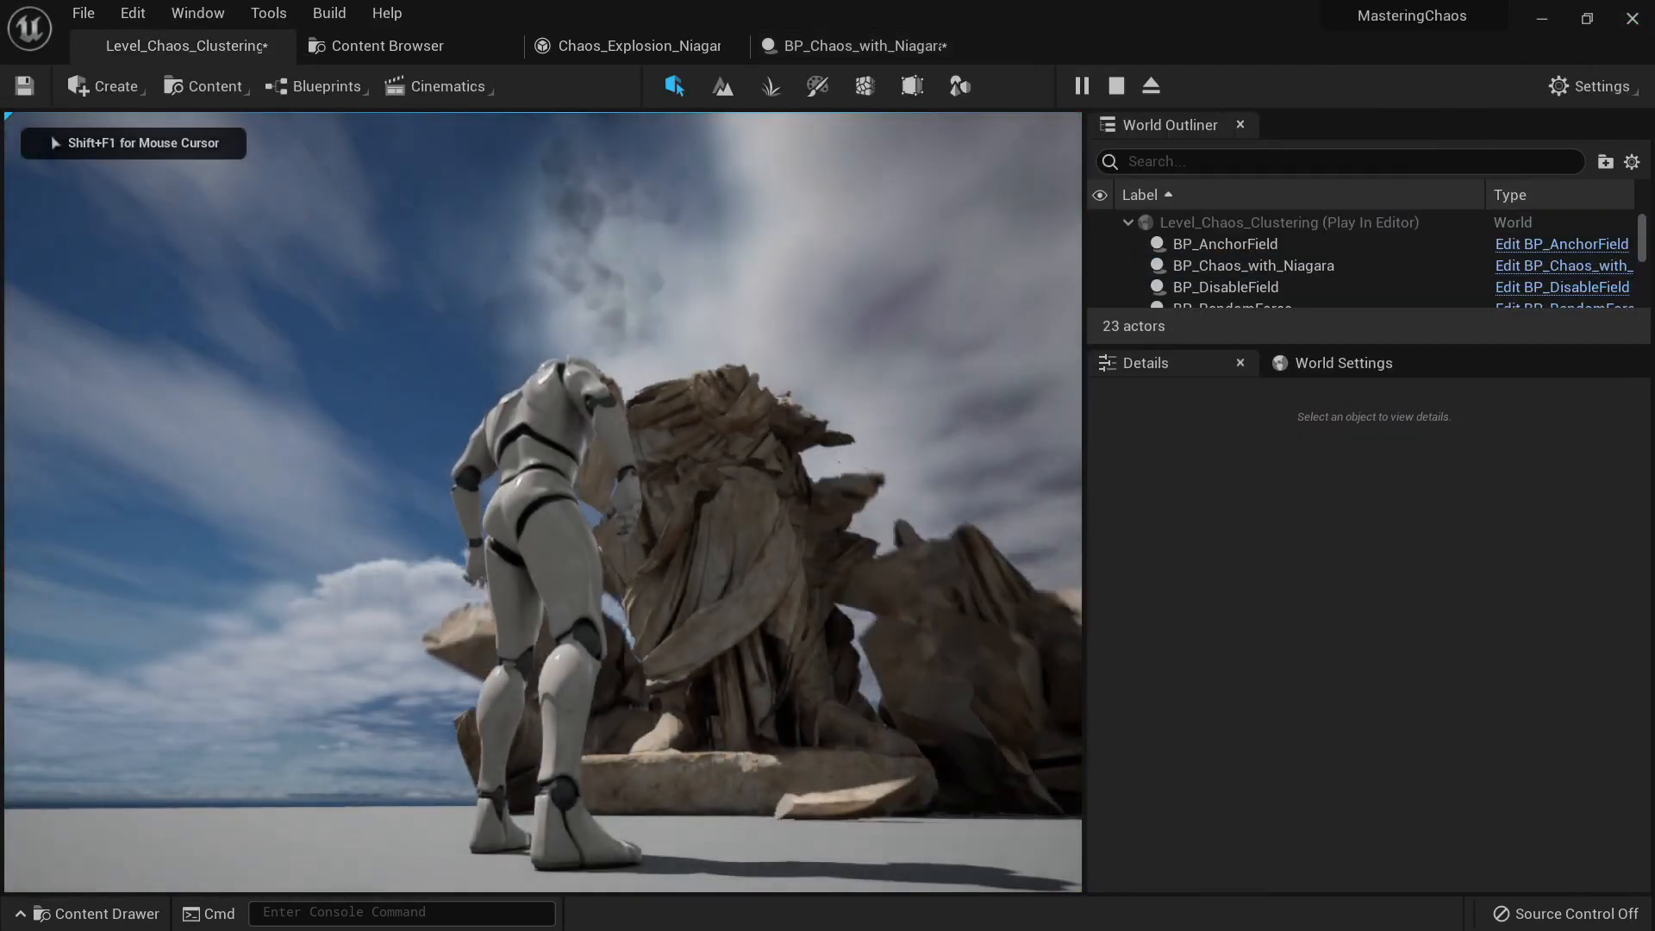
key("F11")
left_click(827, 465)
key("w")
key("s")
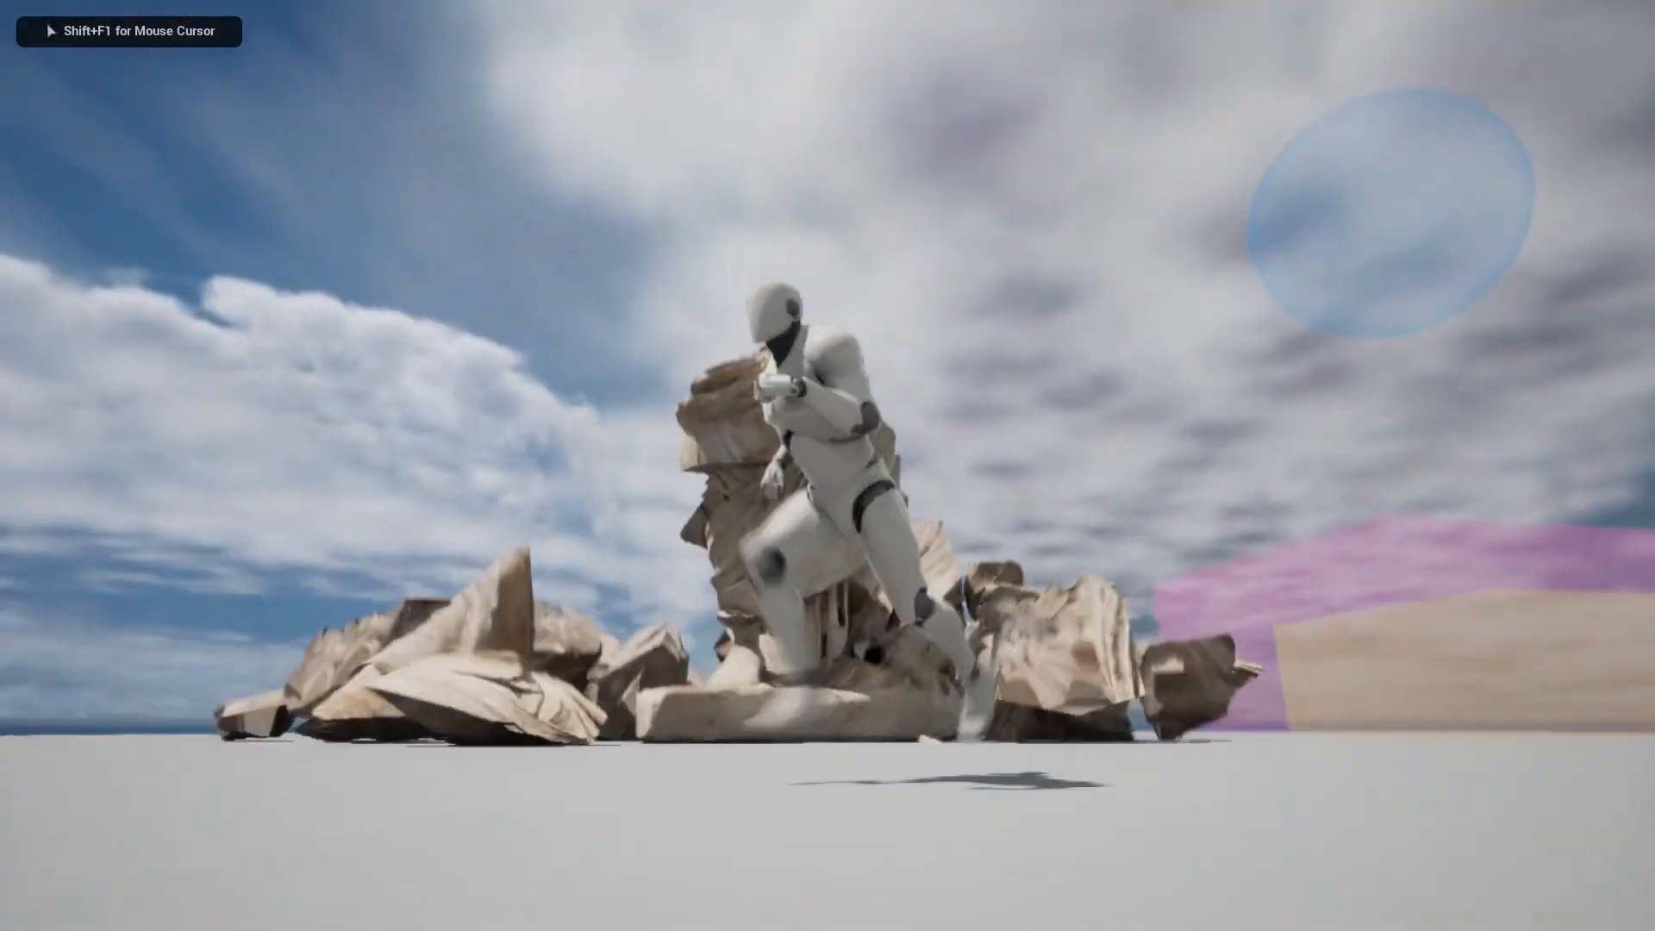
key("a")
key("w")
key("Escape")
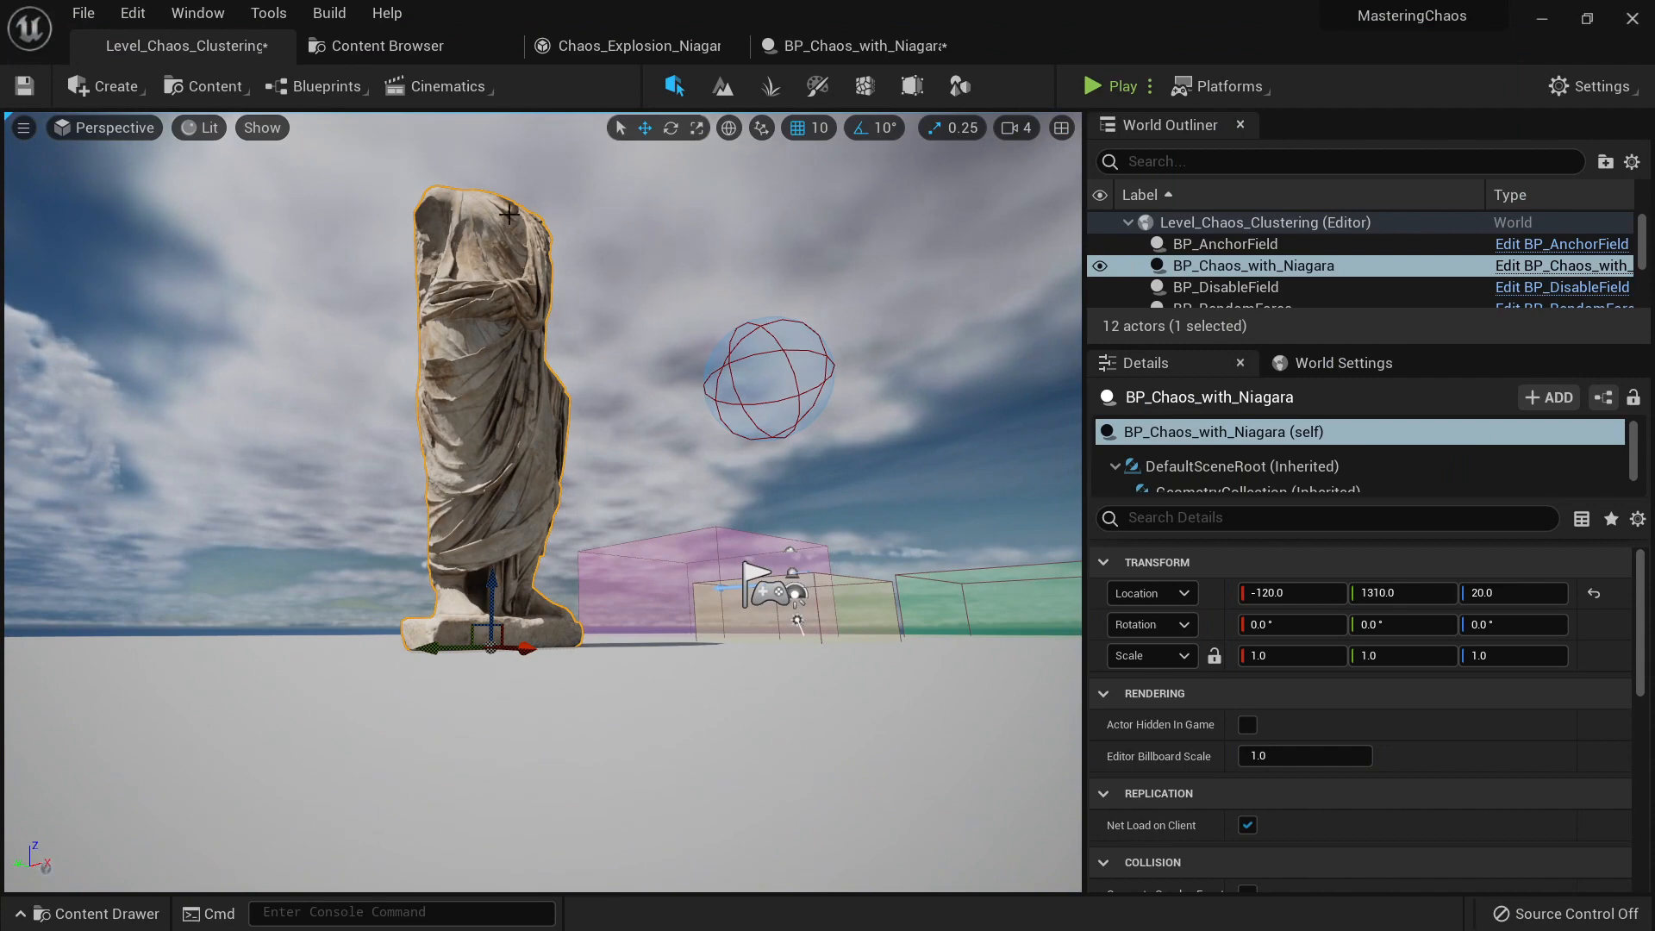
Step: View the intact statue in the level and start another full-screen play-test of its collapse
right_click_drag(537, 278, 486, 298)
key("w")
key("s")
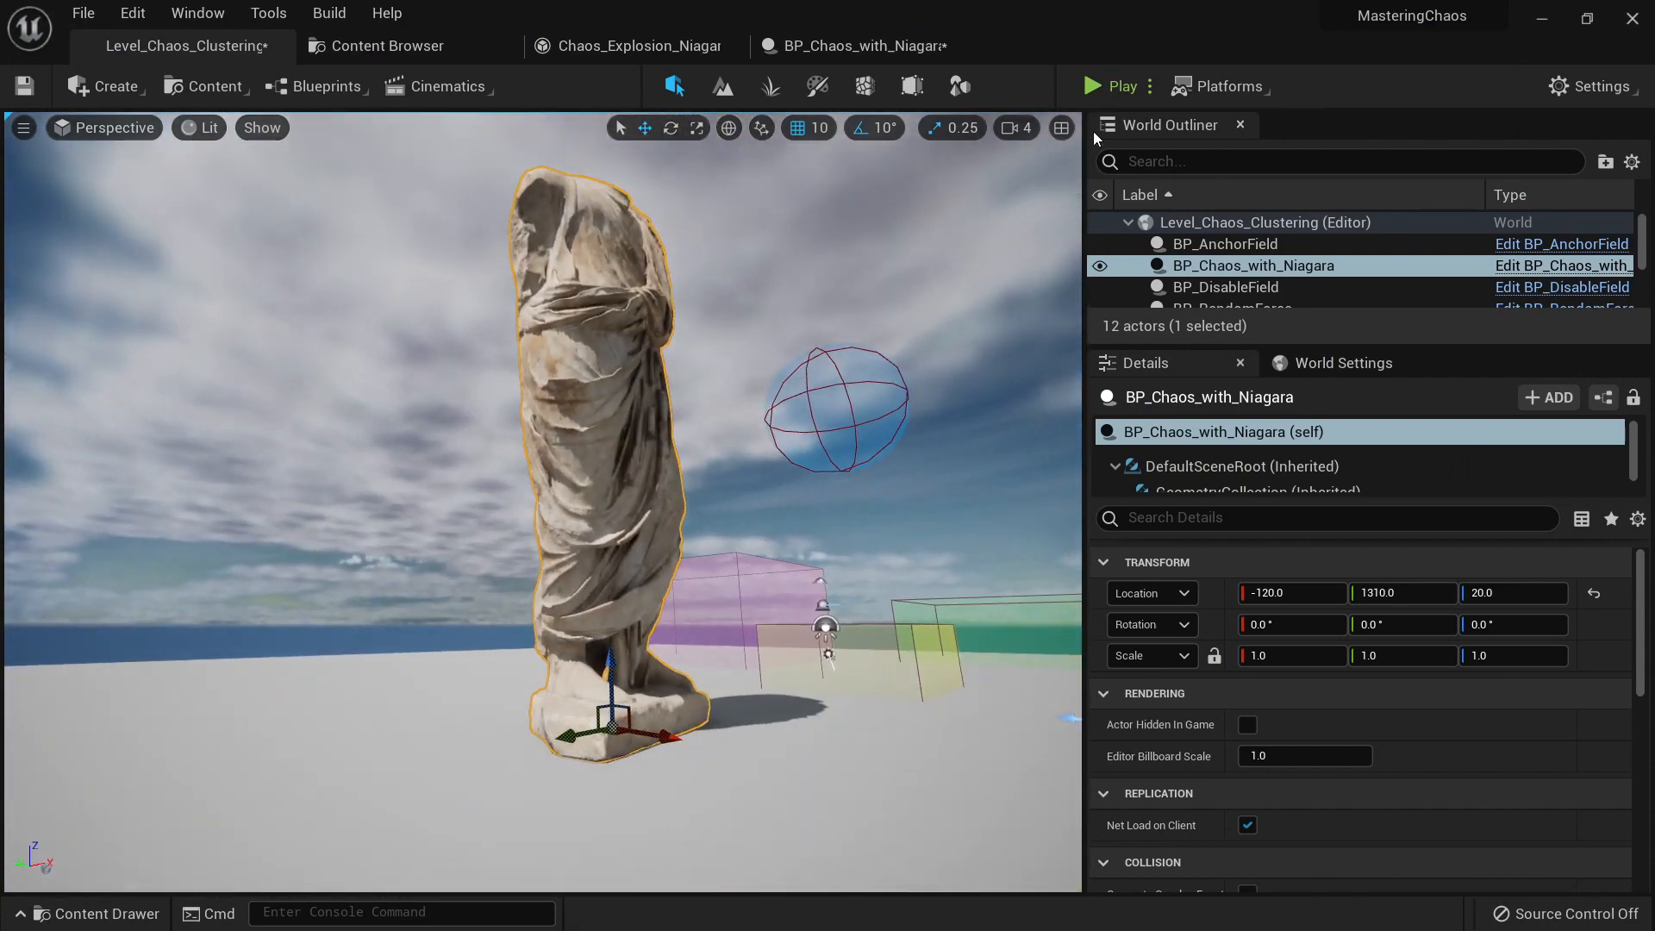
left_click(1107, 85)
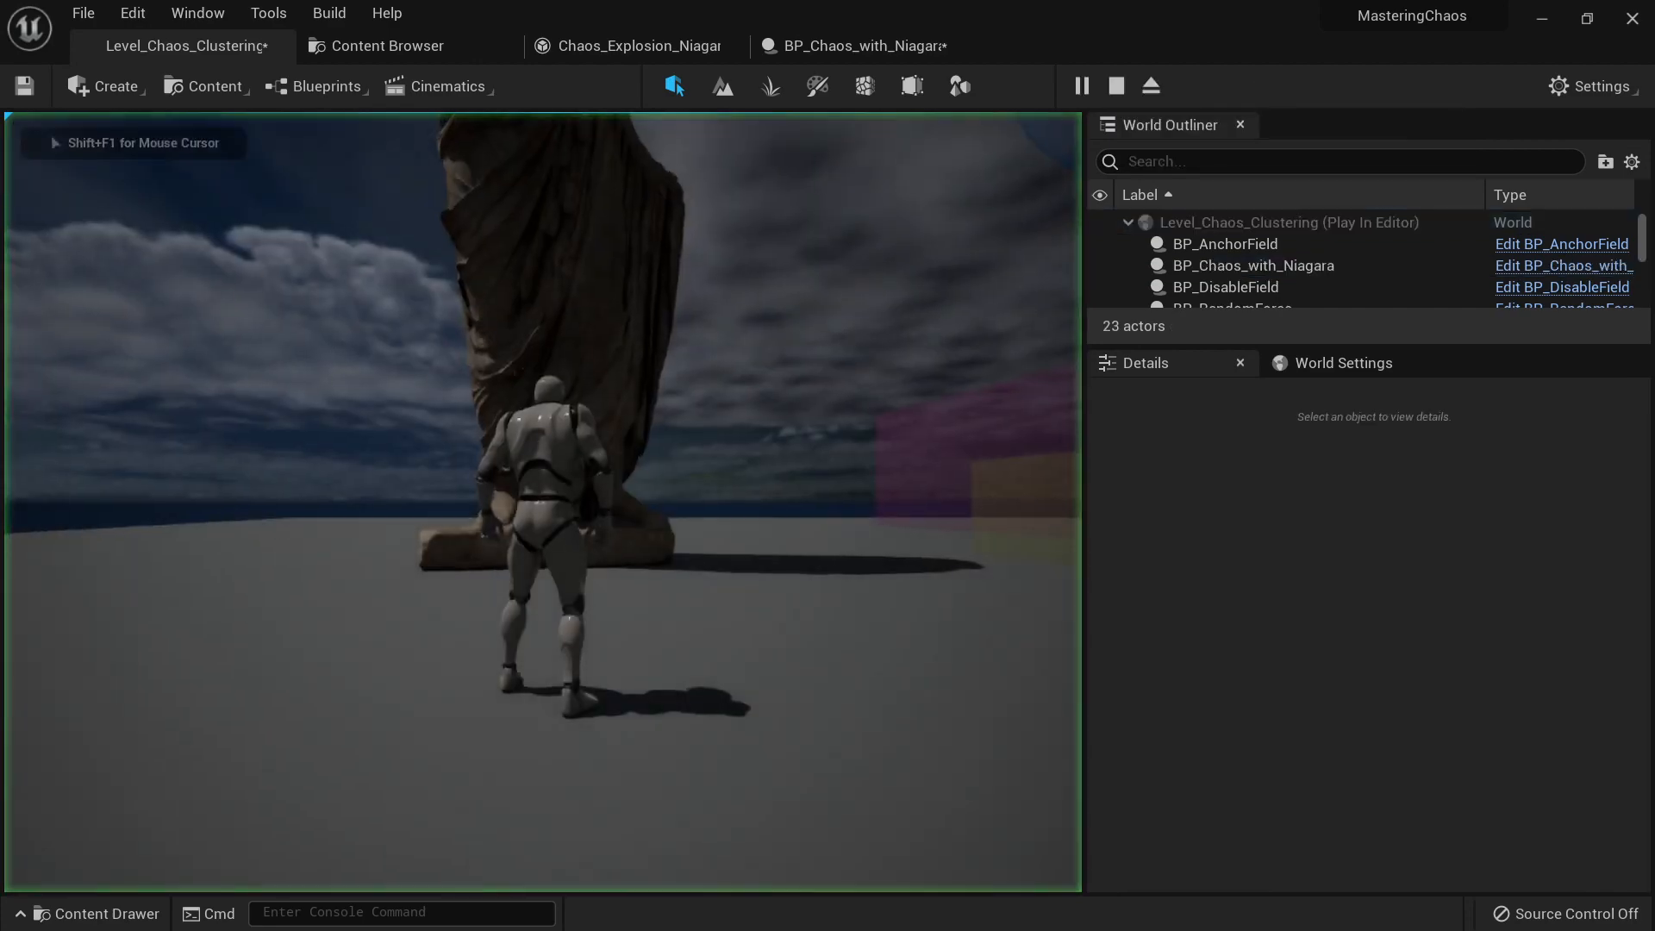
key("F11")
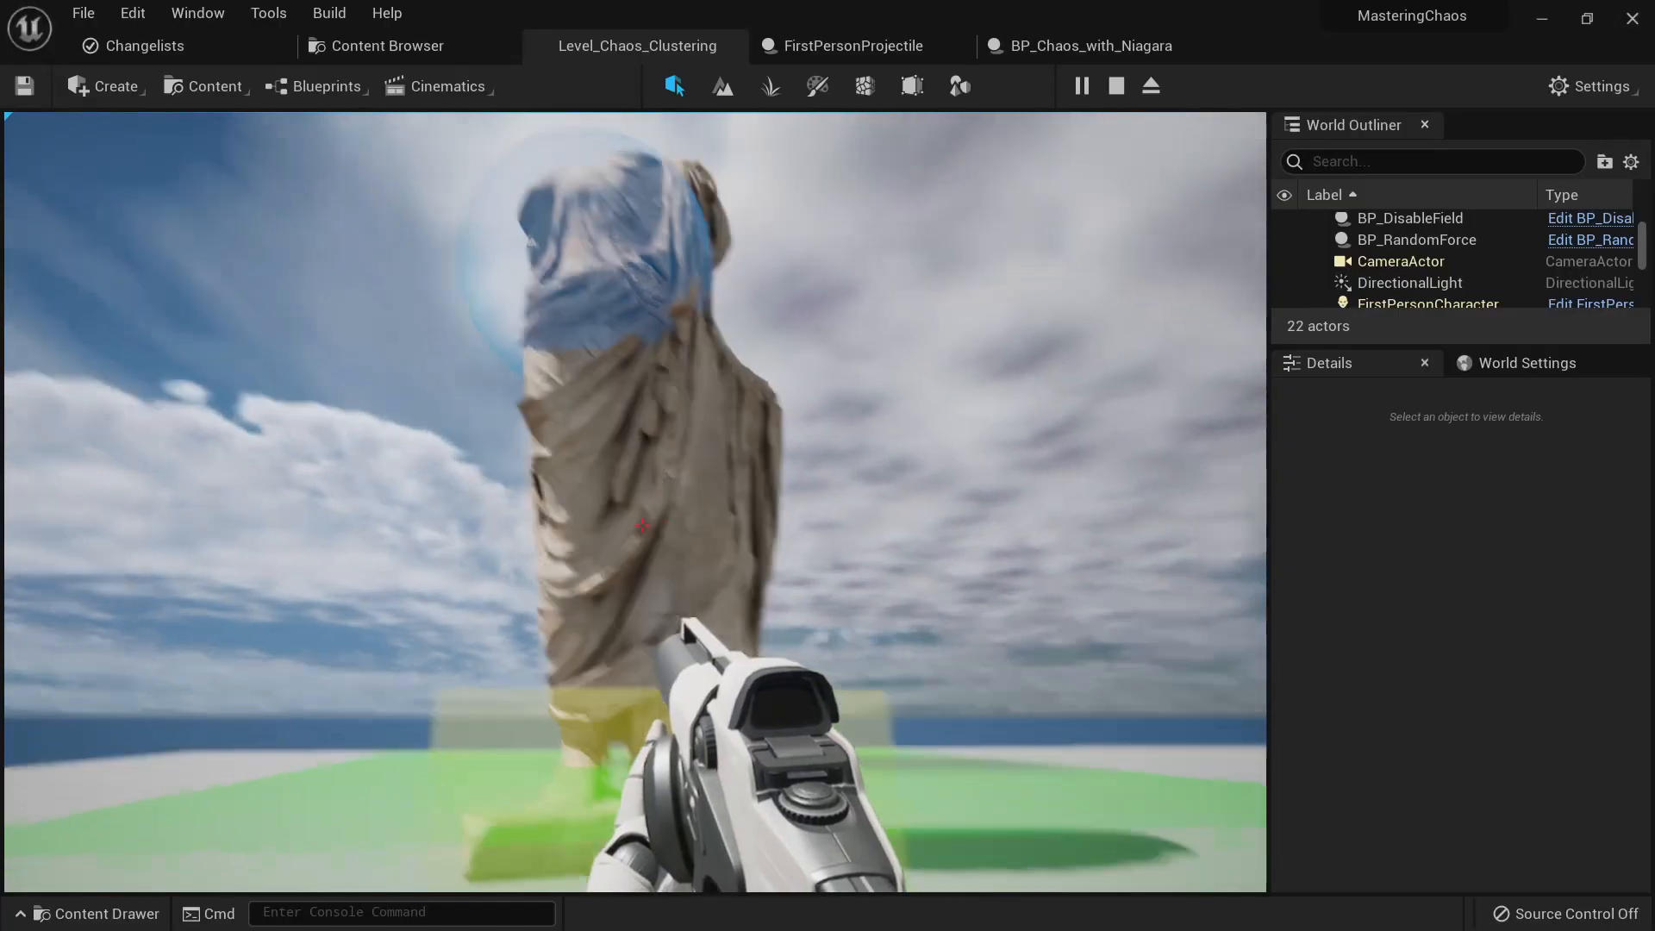
Step: Fire a series of projectiles at the statue from the first-person view to test whether they break it, and end the play-test
key("s")
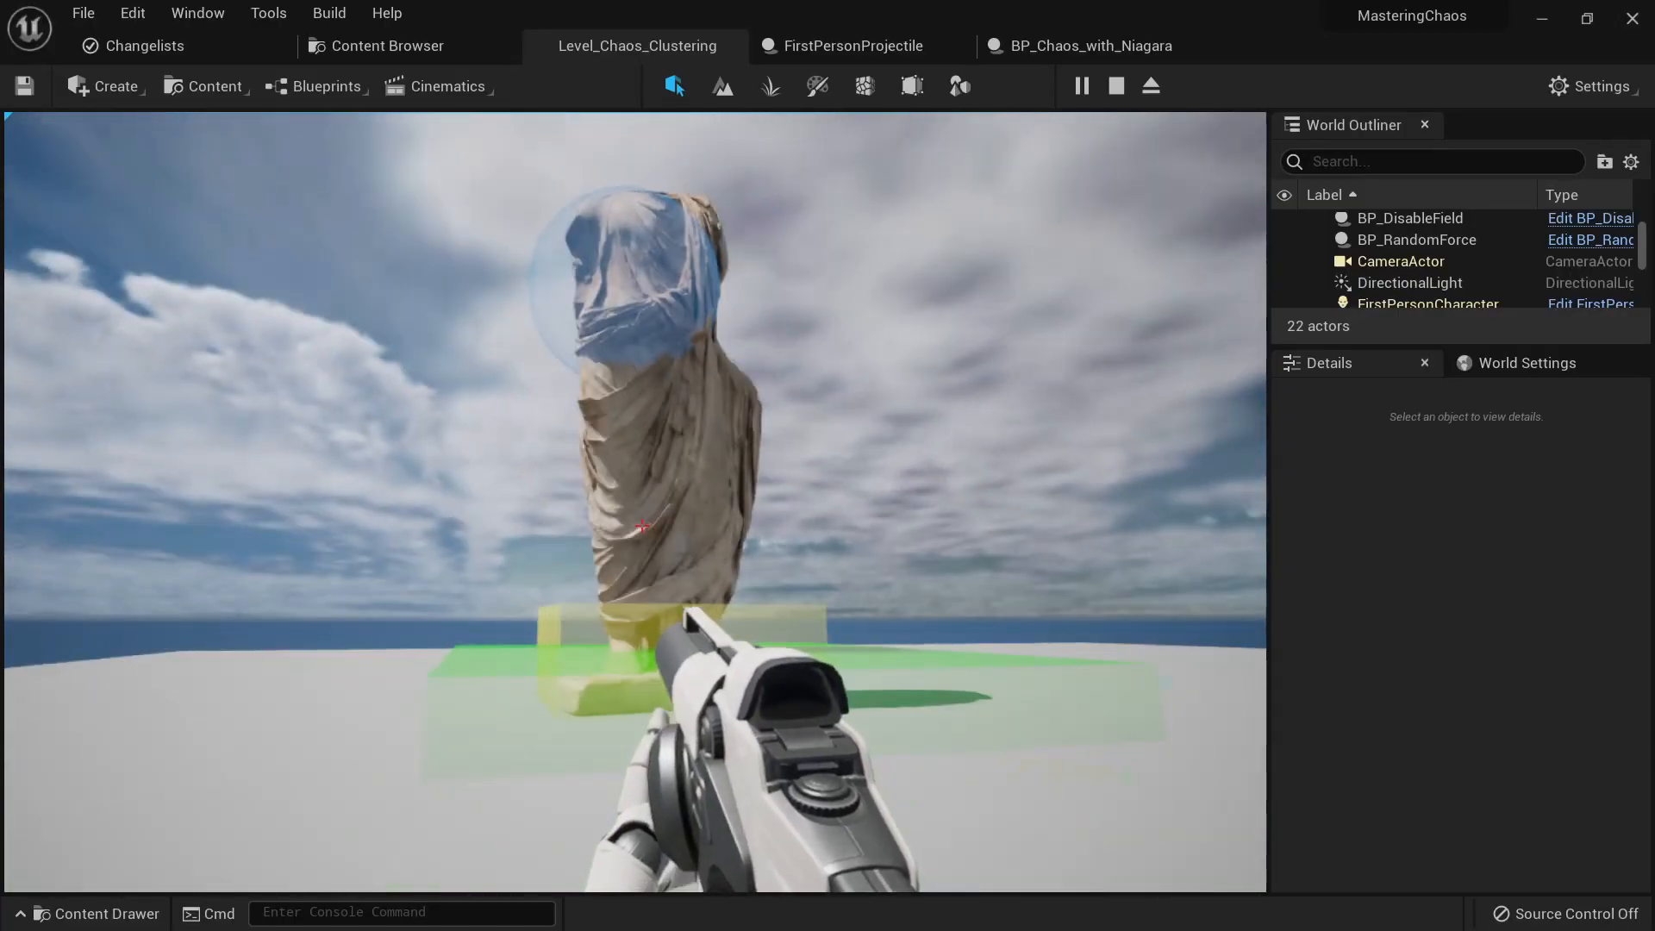
key("w")
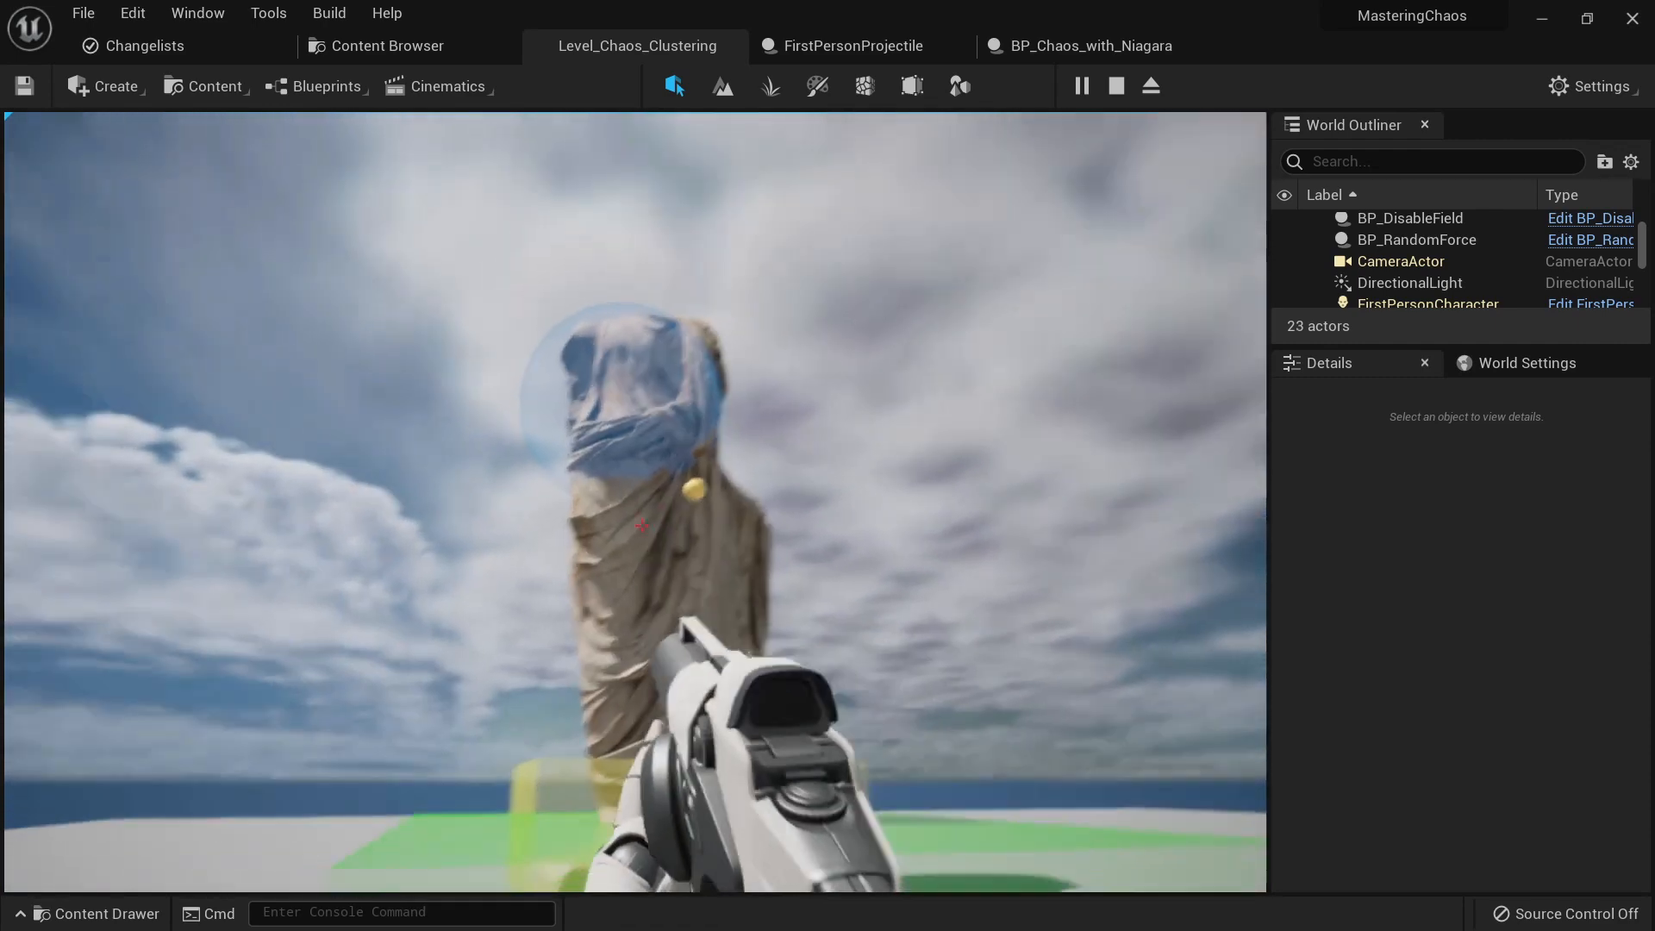
left_click(642, 526)
left_click(643, 526)
left_click(643, 526)
left_click(642, 526)
left_click(643, 526)
left_click(642, 526)
left_click(642, 526)
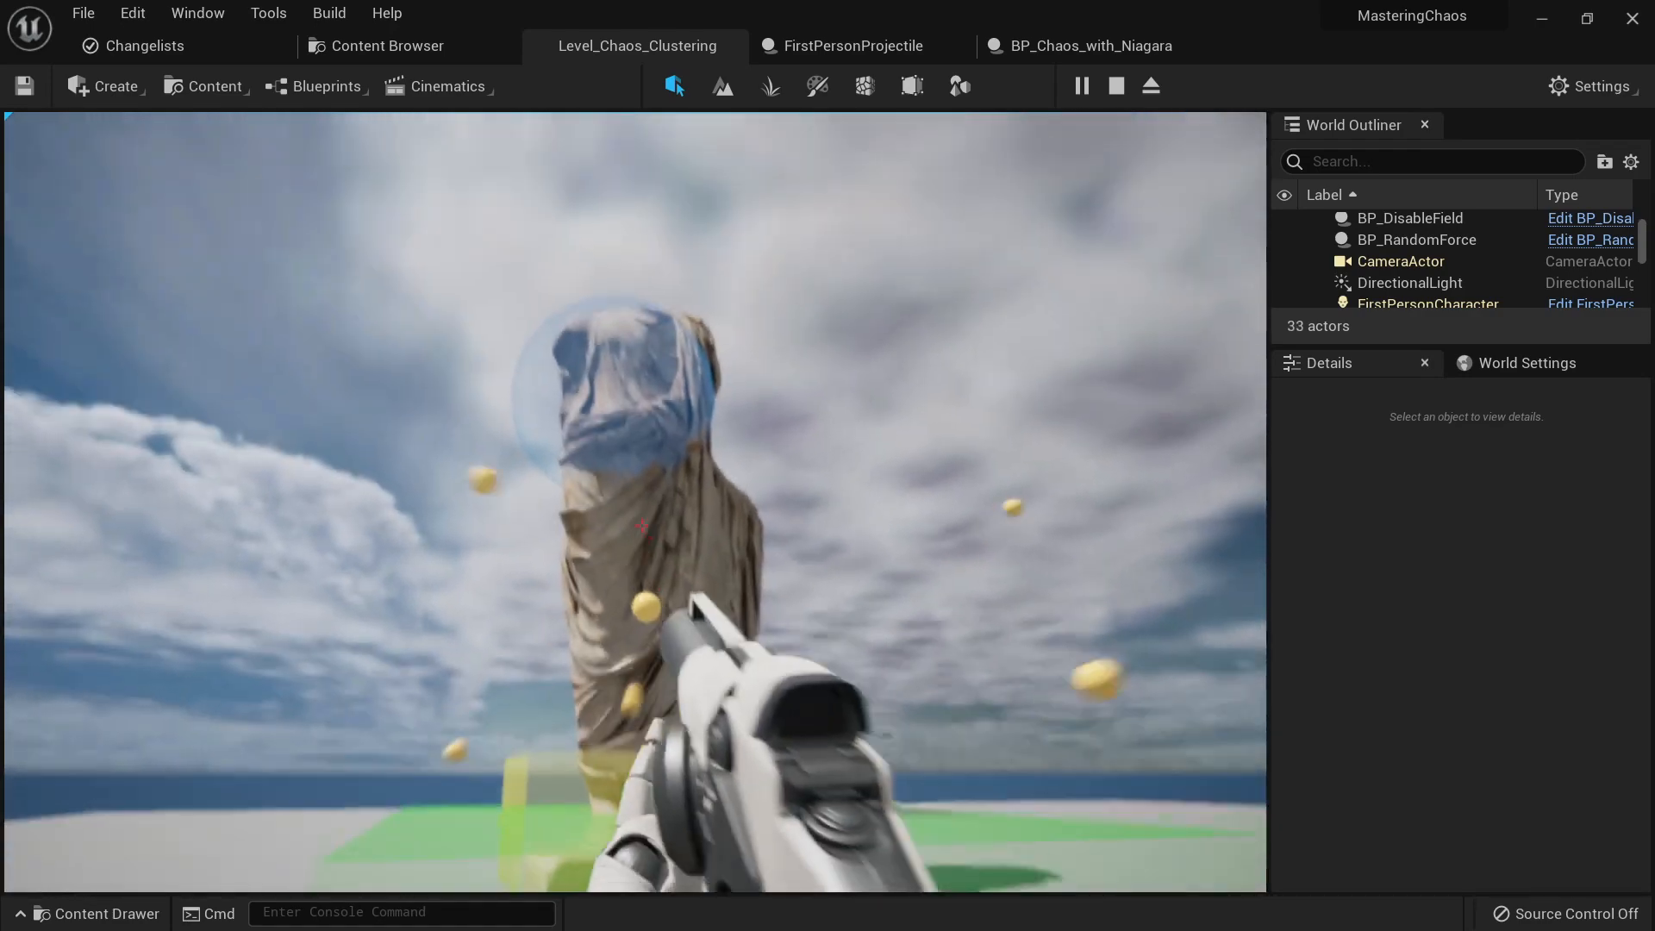
left_click(642, 526)
left_click(642, 526)
left_click(642, 526)
left_click(642, 526)
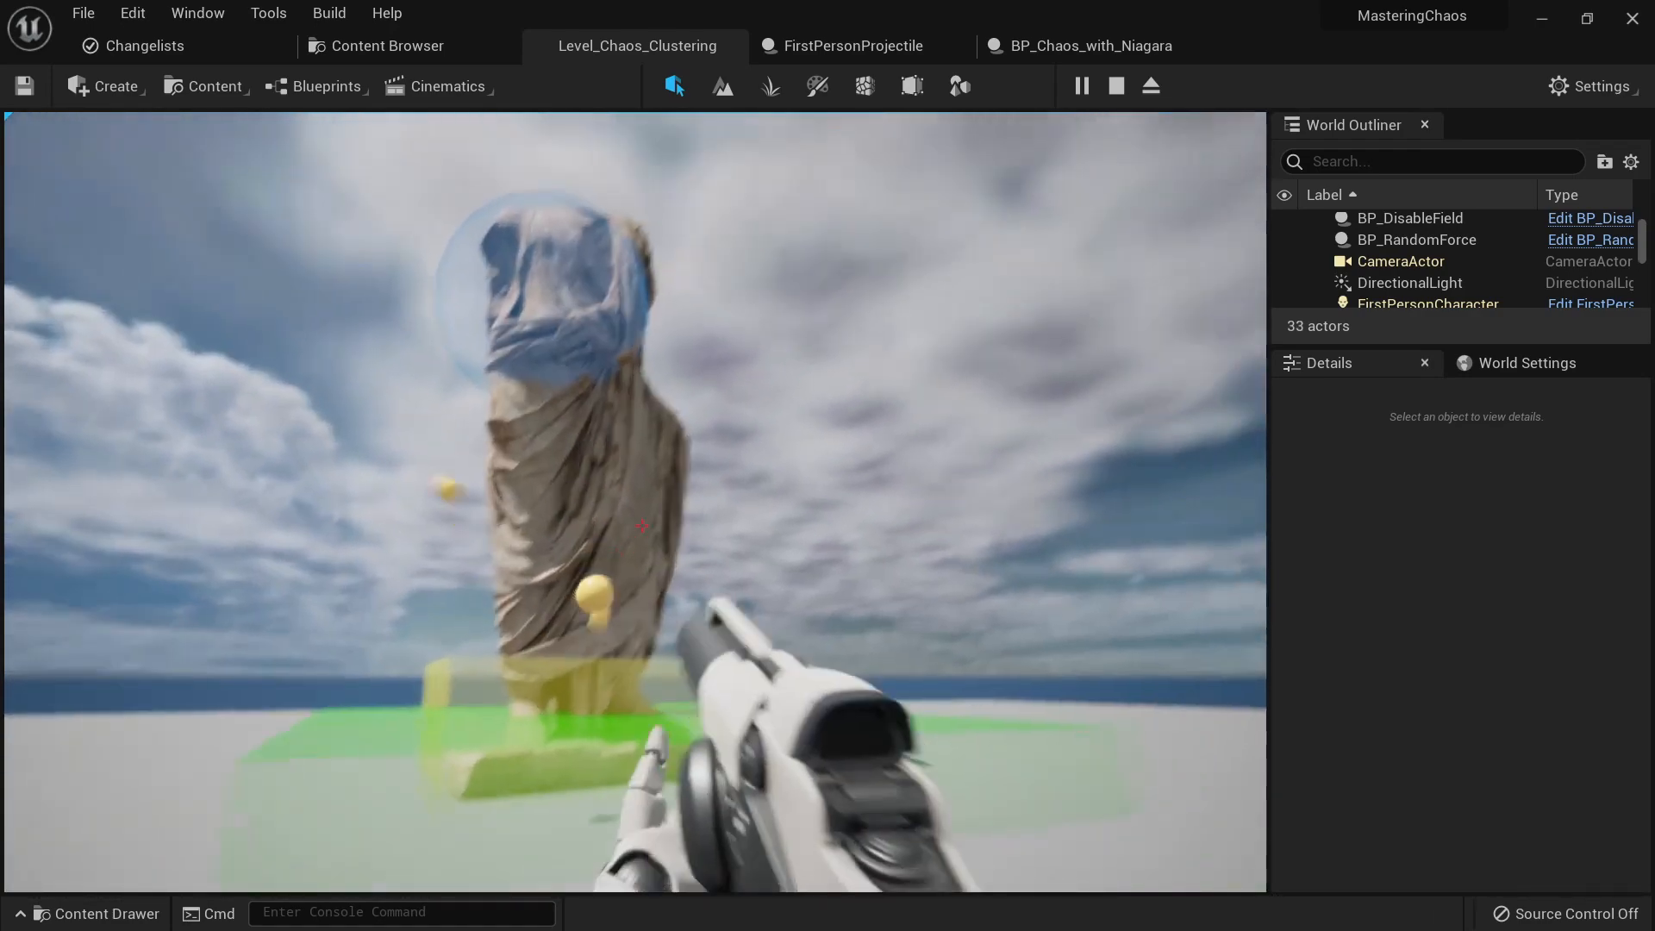
left_click(642, 526)
left_click(642, 526)
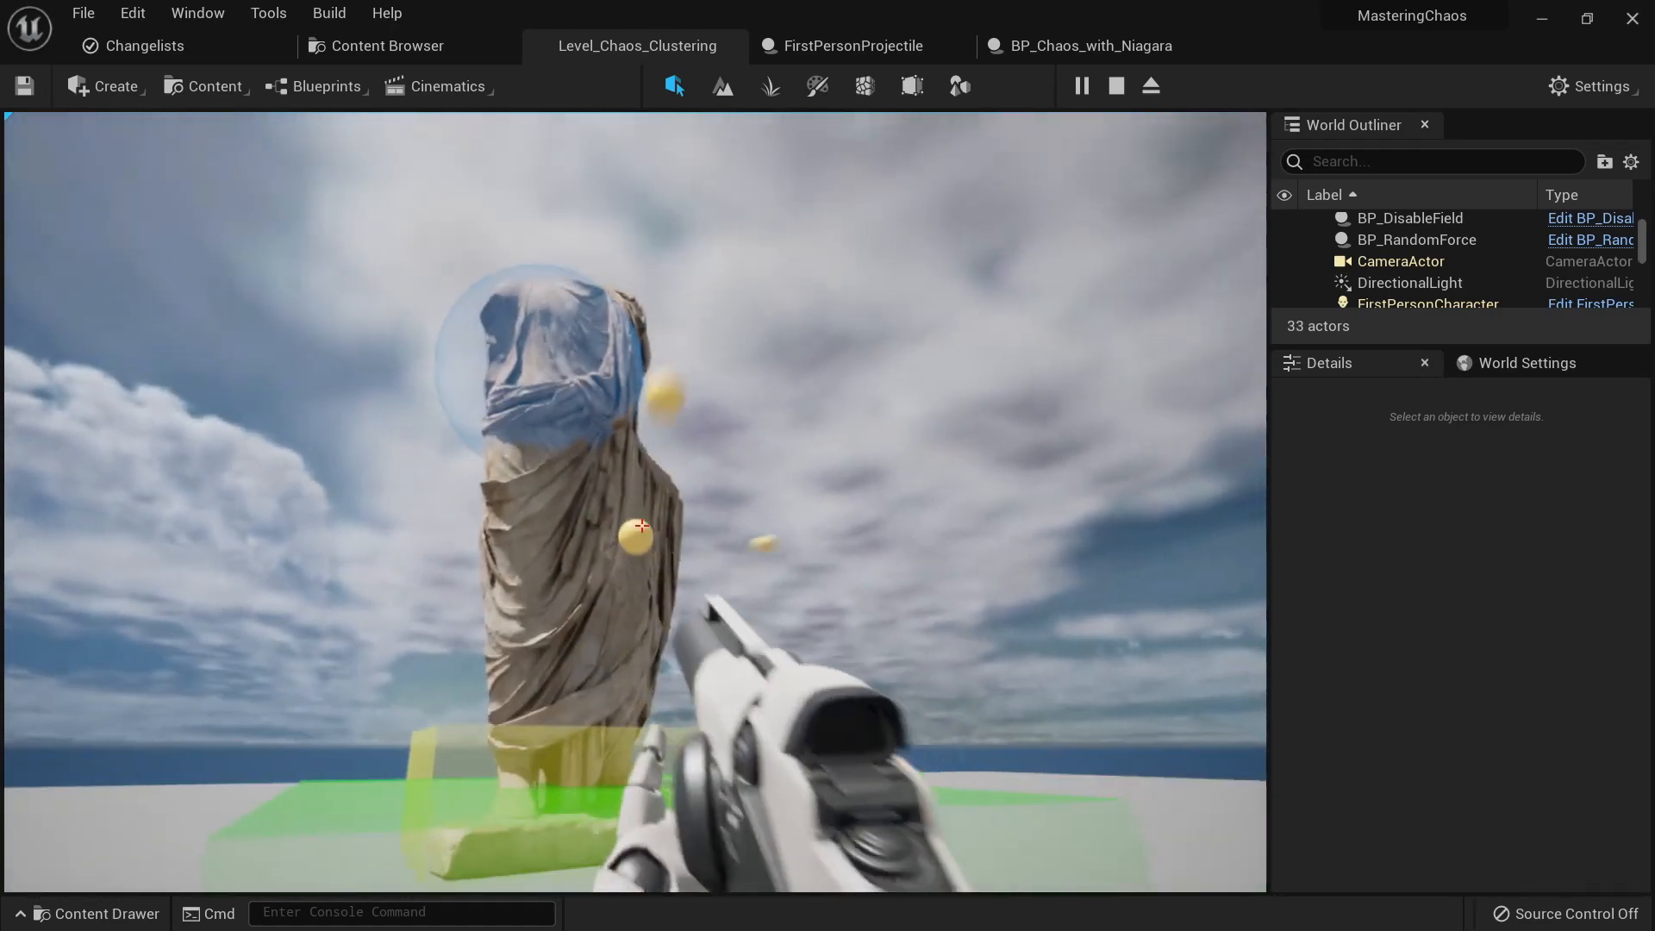
left_click(642, 526)
left_click(643, 526)
left_click(642, 526)
left_click(642, 526)
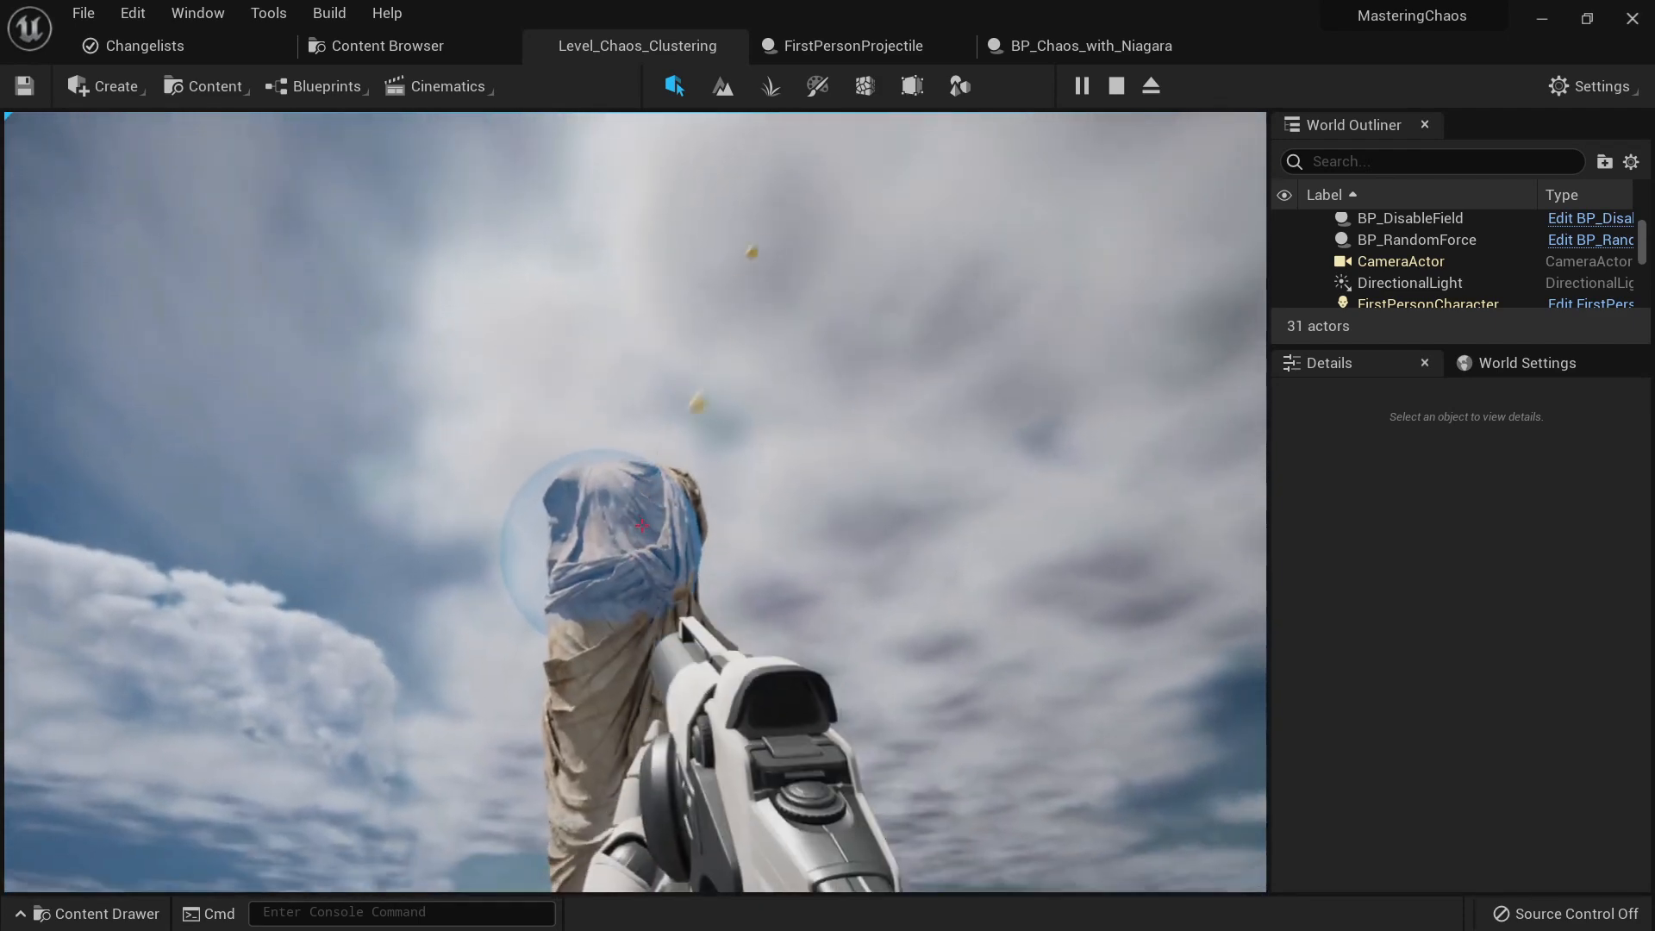
left_click(642, 526)
left_click(643, 526)
left_click(642, 526)
left_click(642, 526)
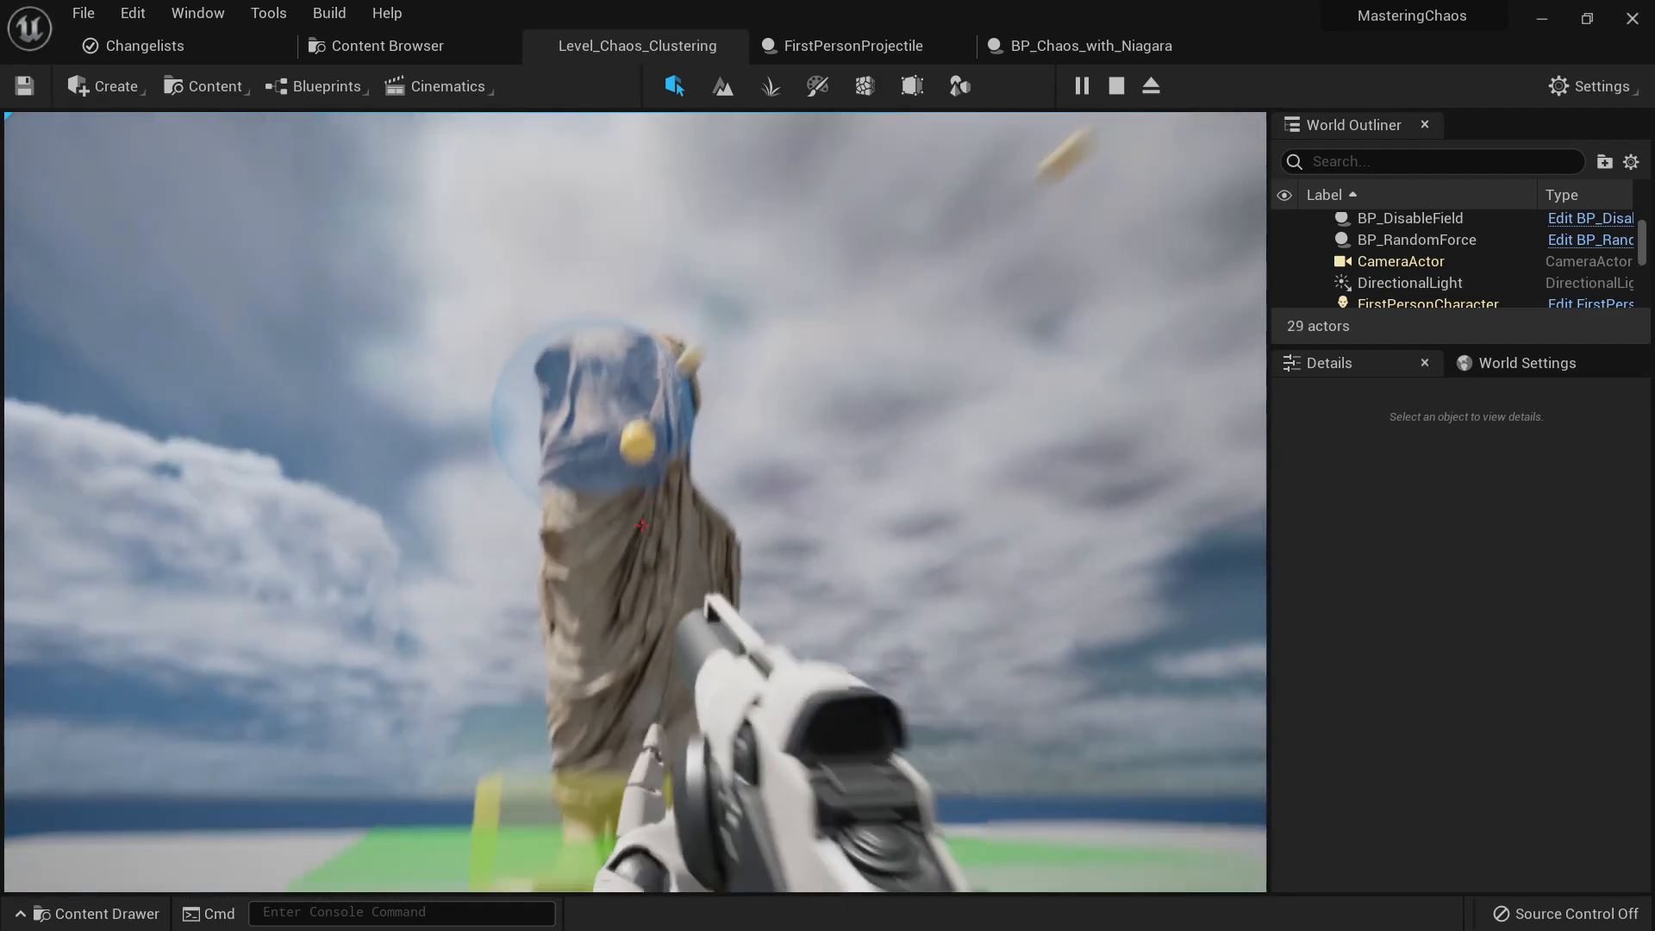
left_click(642, 526)
left_click(643, 526)
left_click(643, 526)
left_click(642, 526)
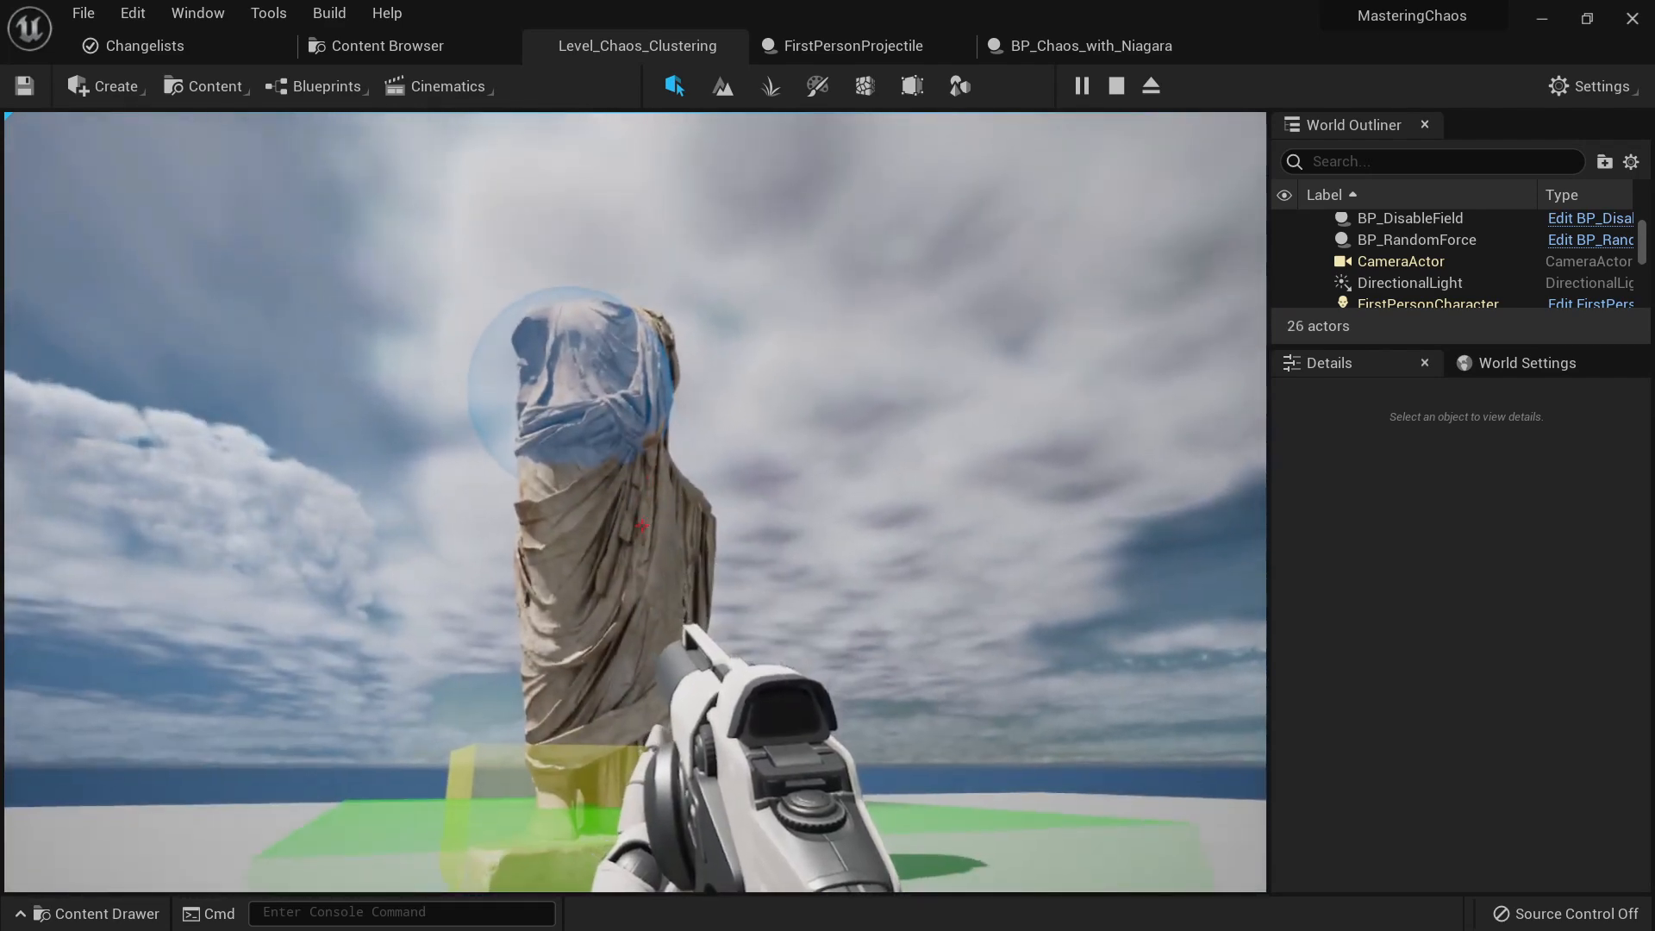
key("Escape")
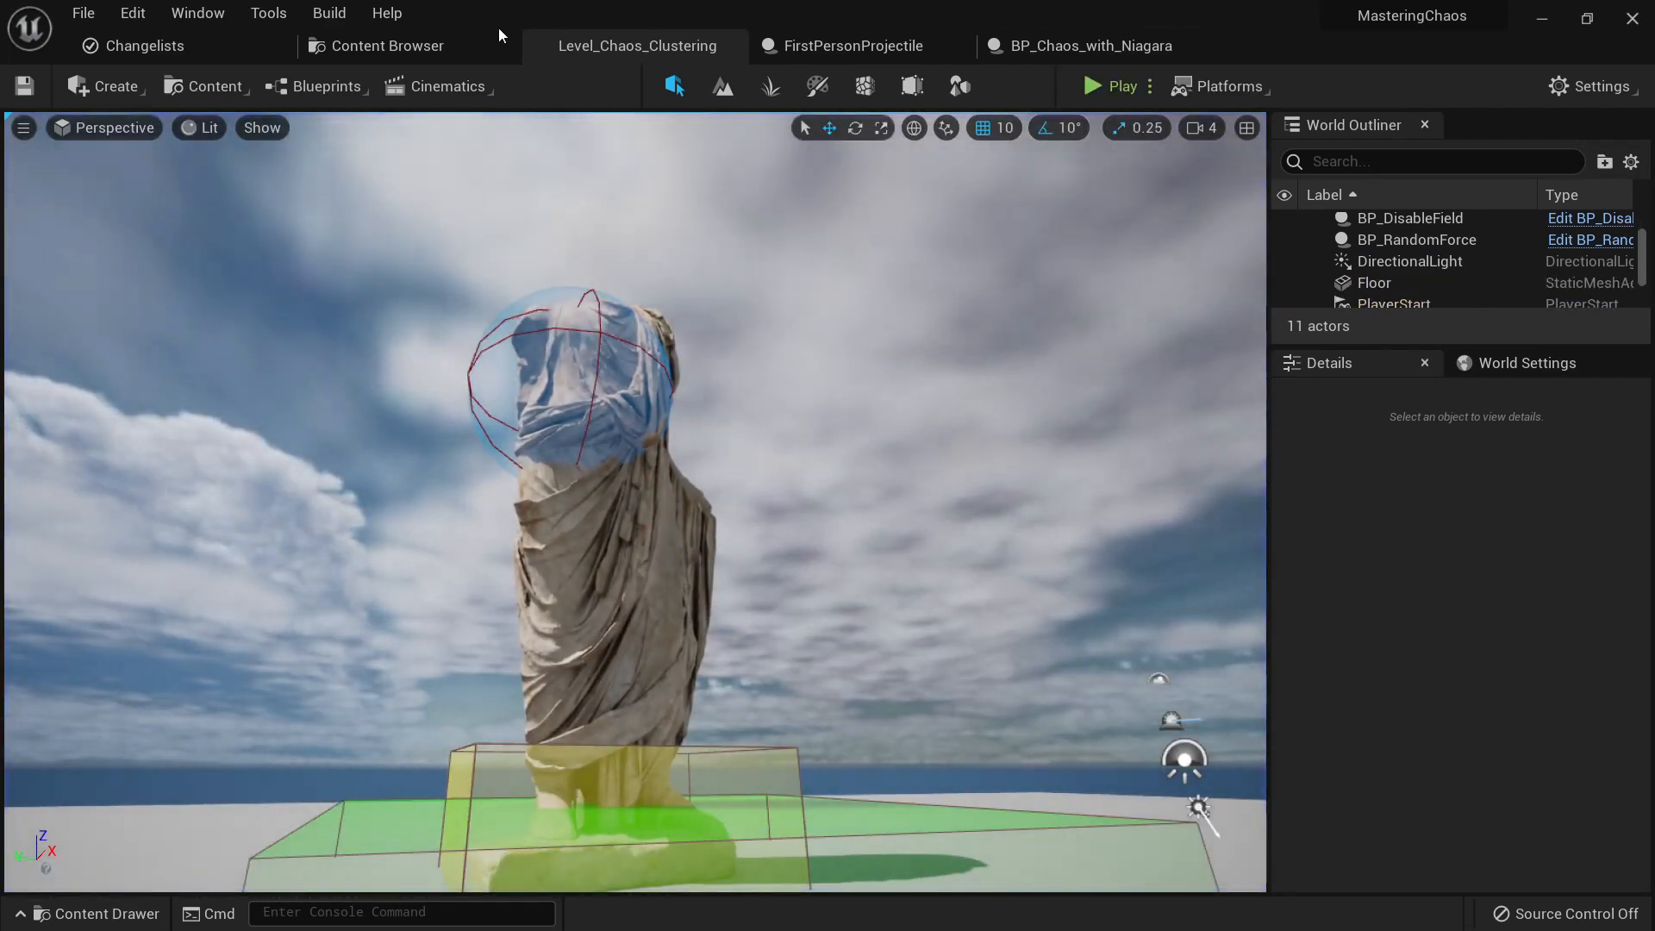
Step: Show the FirstPersonBP folder in the Content Browser, view the Blueprint feature packs that can be added to the project, and close the dialog
left_click(388, 45)
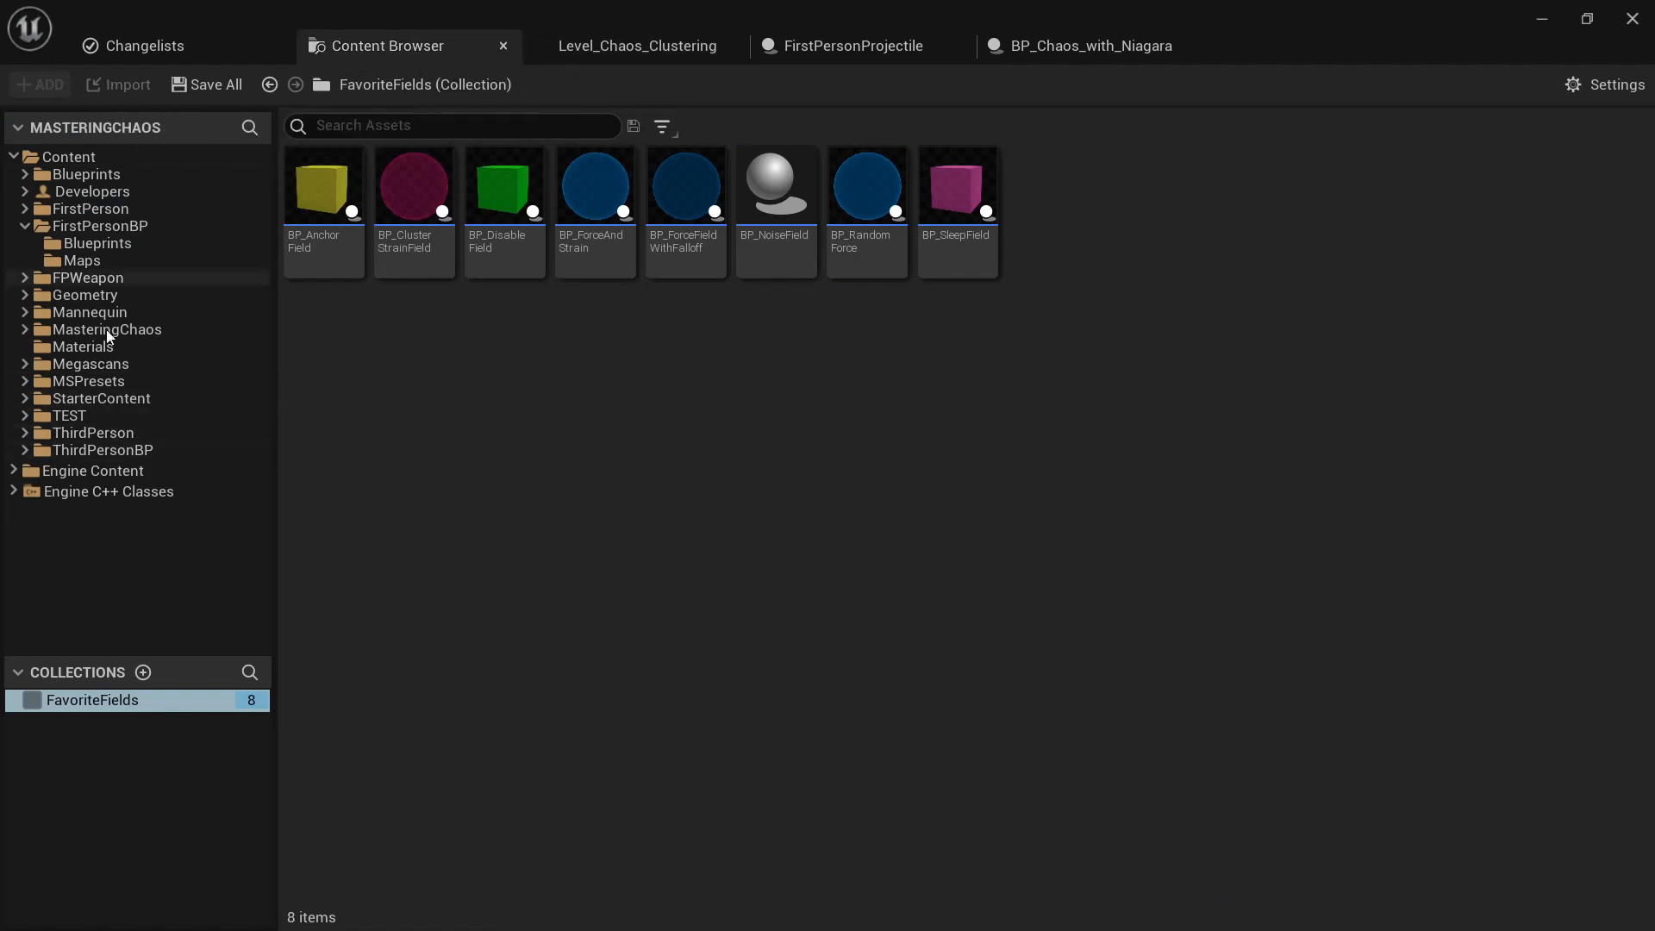
left_click(67, 431)
left_click(107, 278)
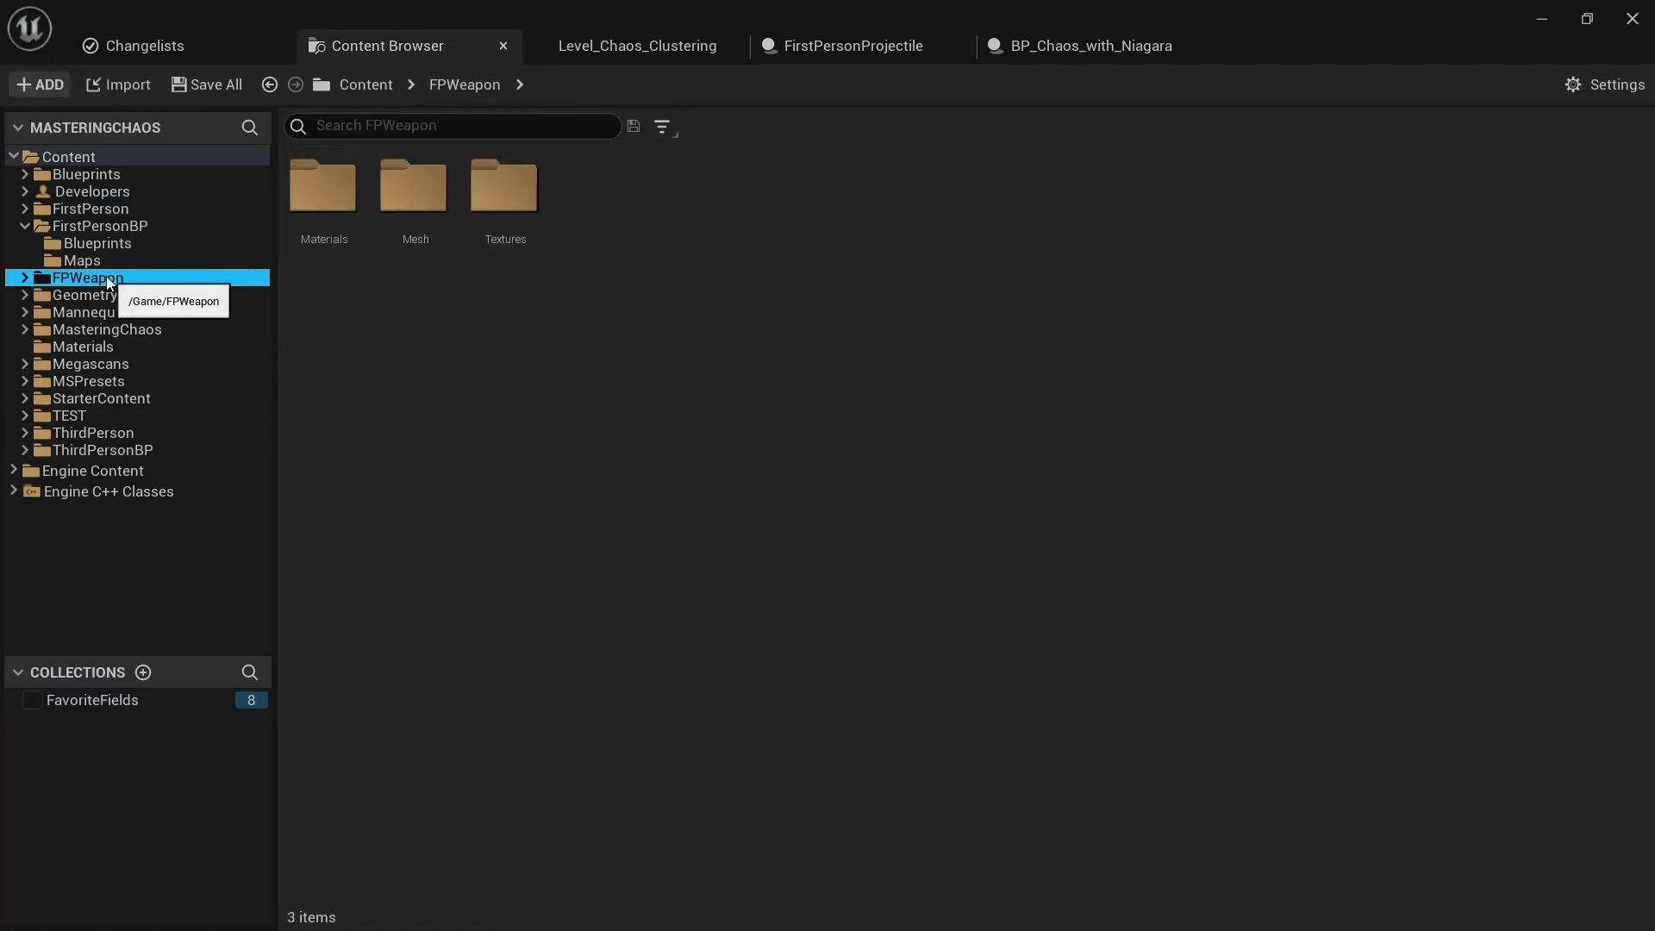
left_click(106, 228)
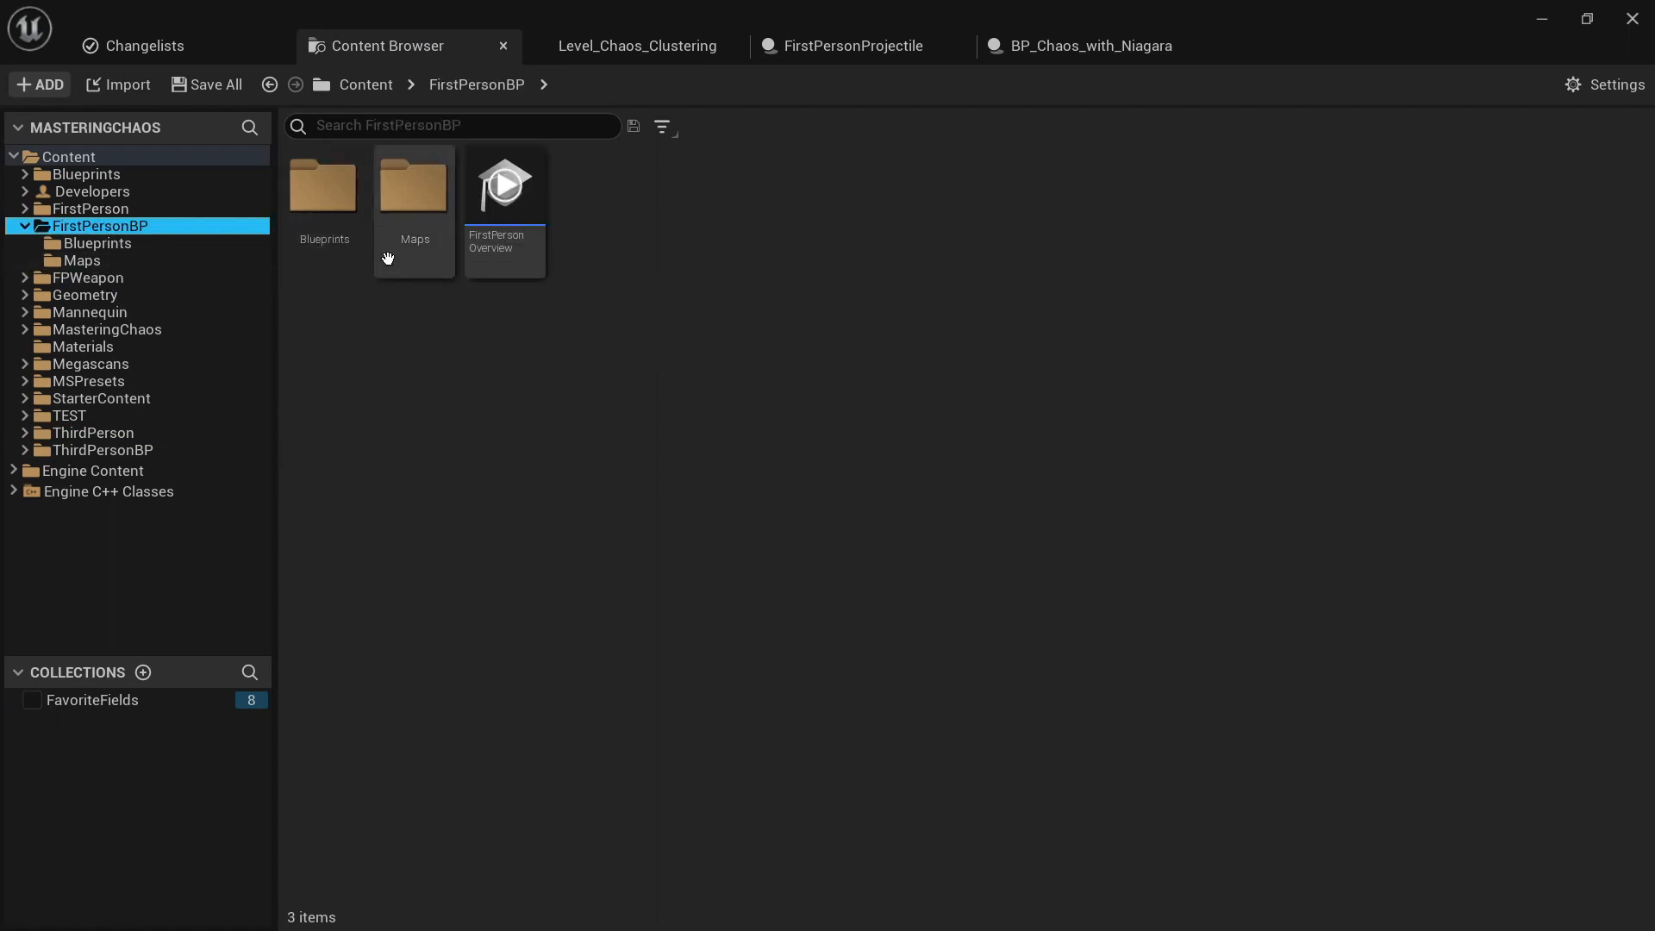
left_click(38, 84)
left_click(112, 141)
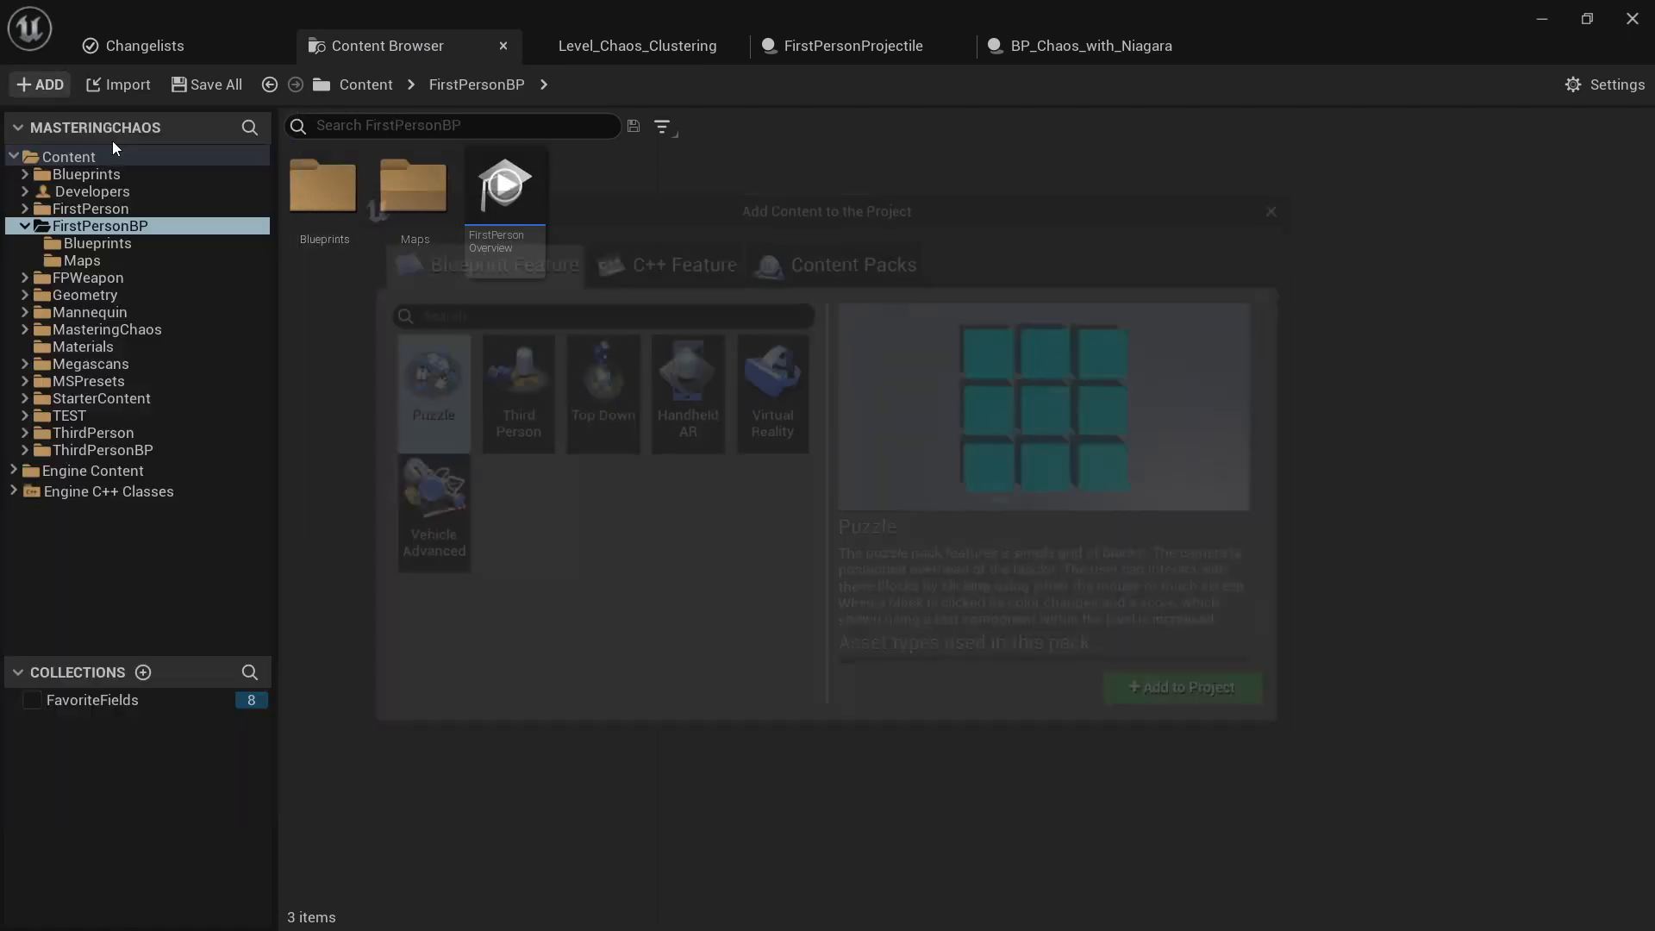
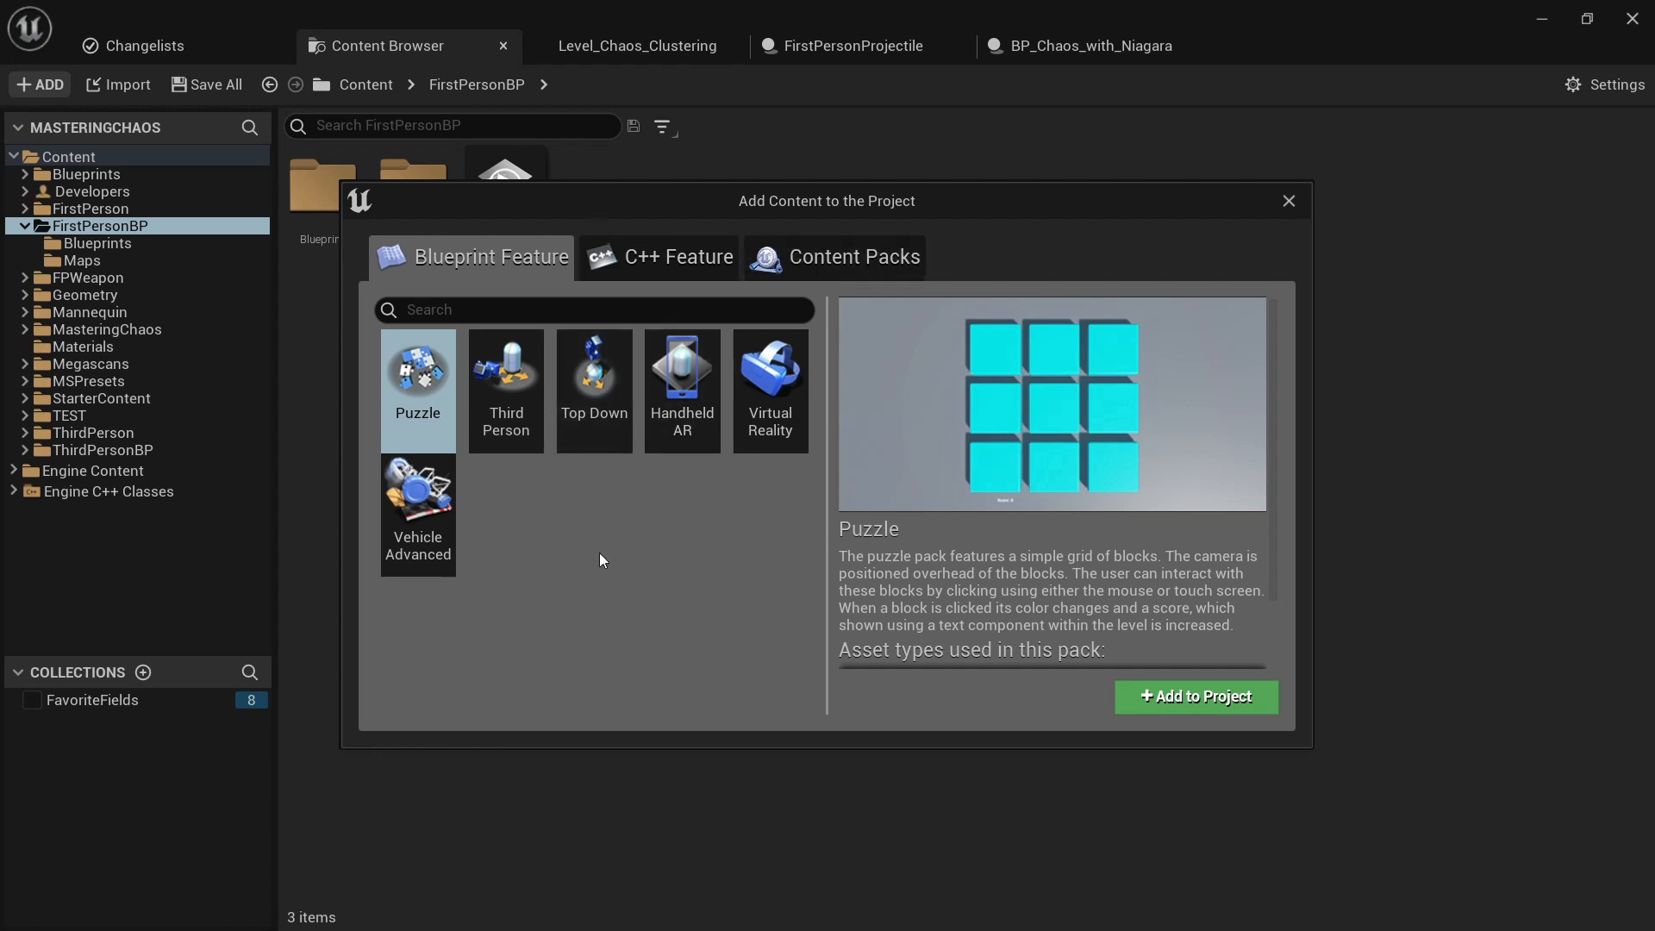
left_click(1289, 201)
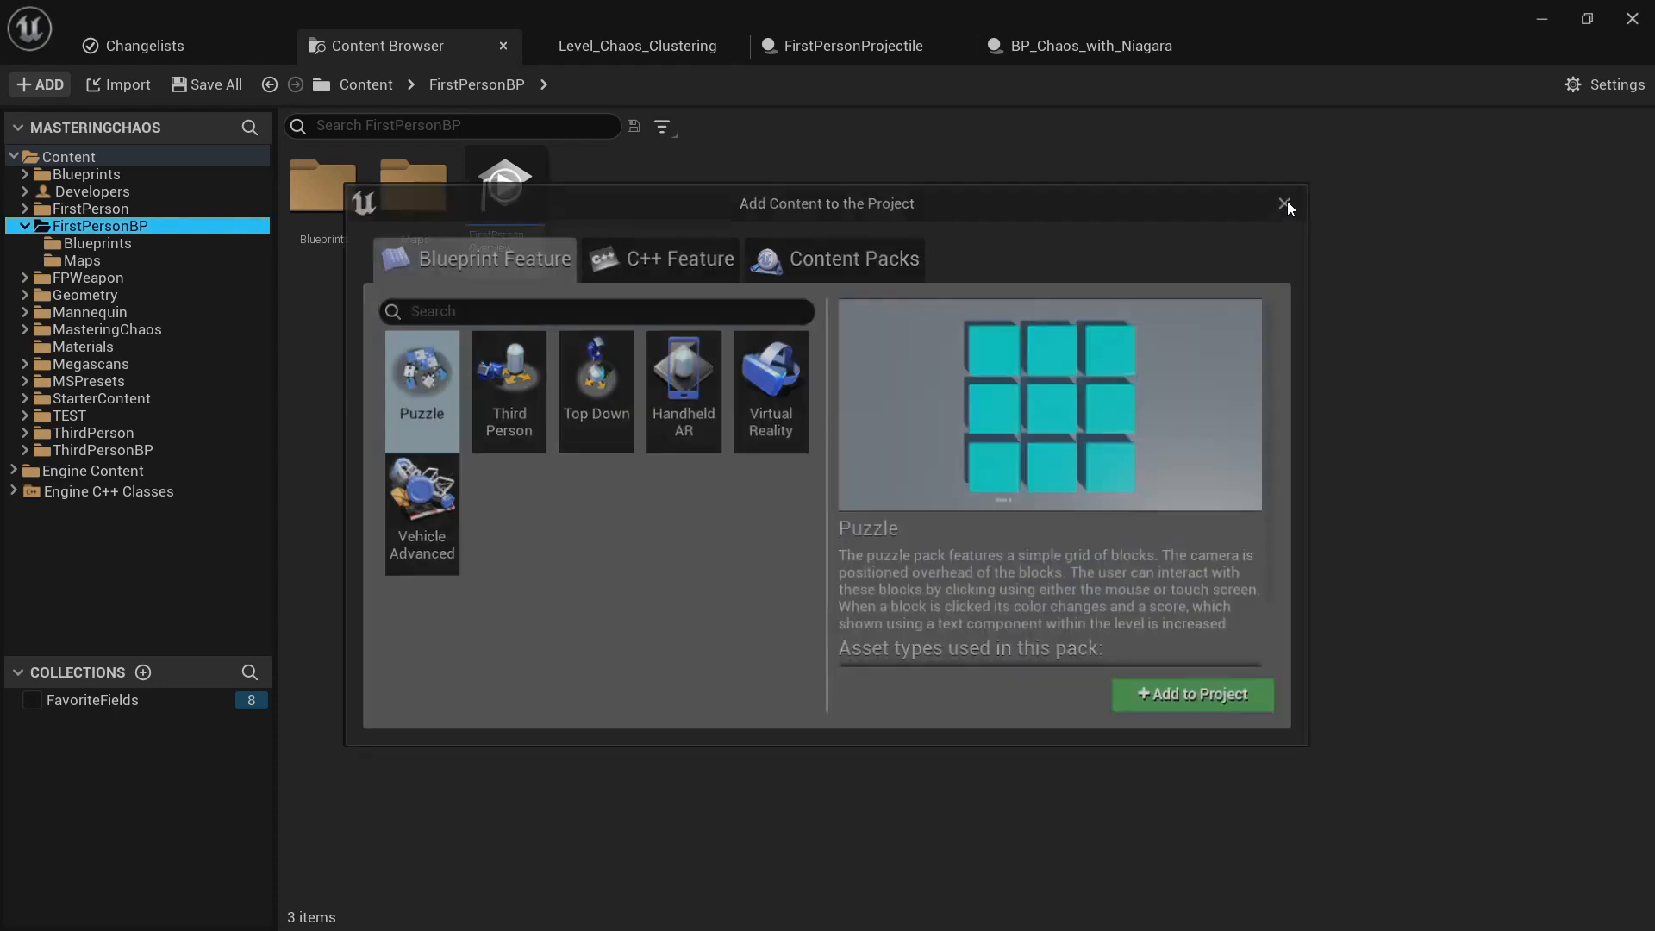
Step: Review the asset report for migrating the FirstPersonBP folder and cancel the migration
right_click(87, 233)
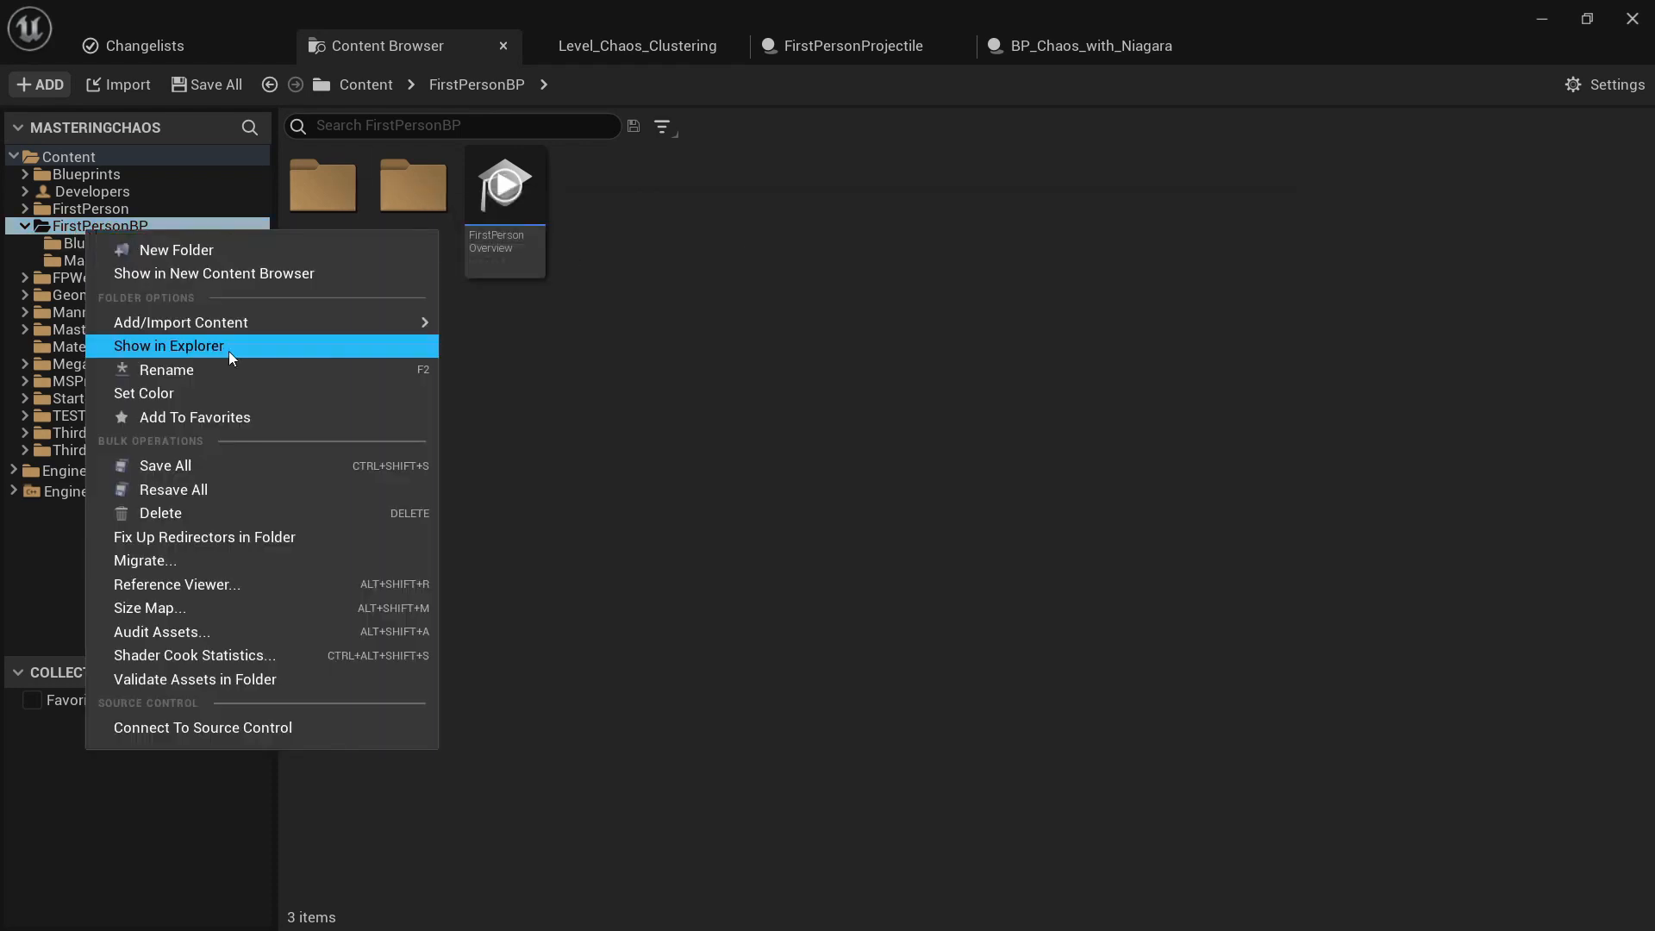
left_click(154, 568)
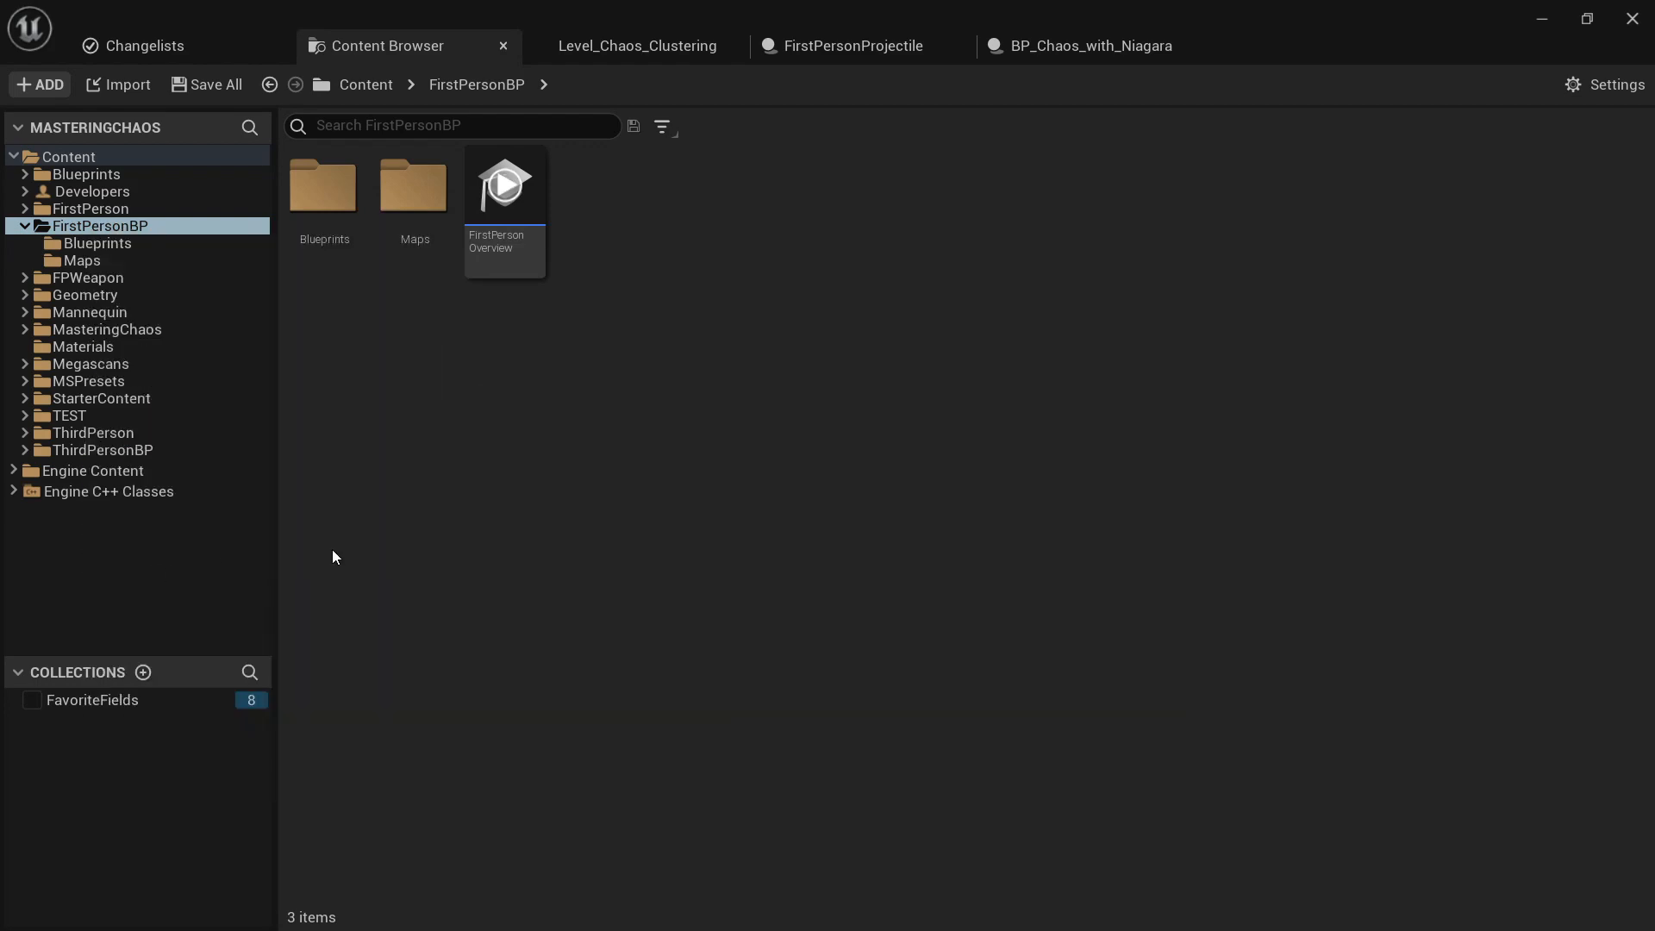
scroll(686, 331, "down", 4)
scroll(685, 331, "down", 10)
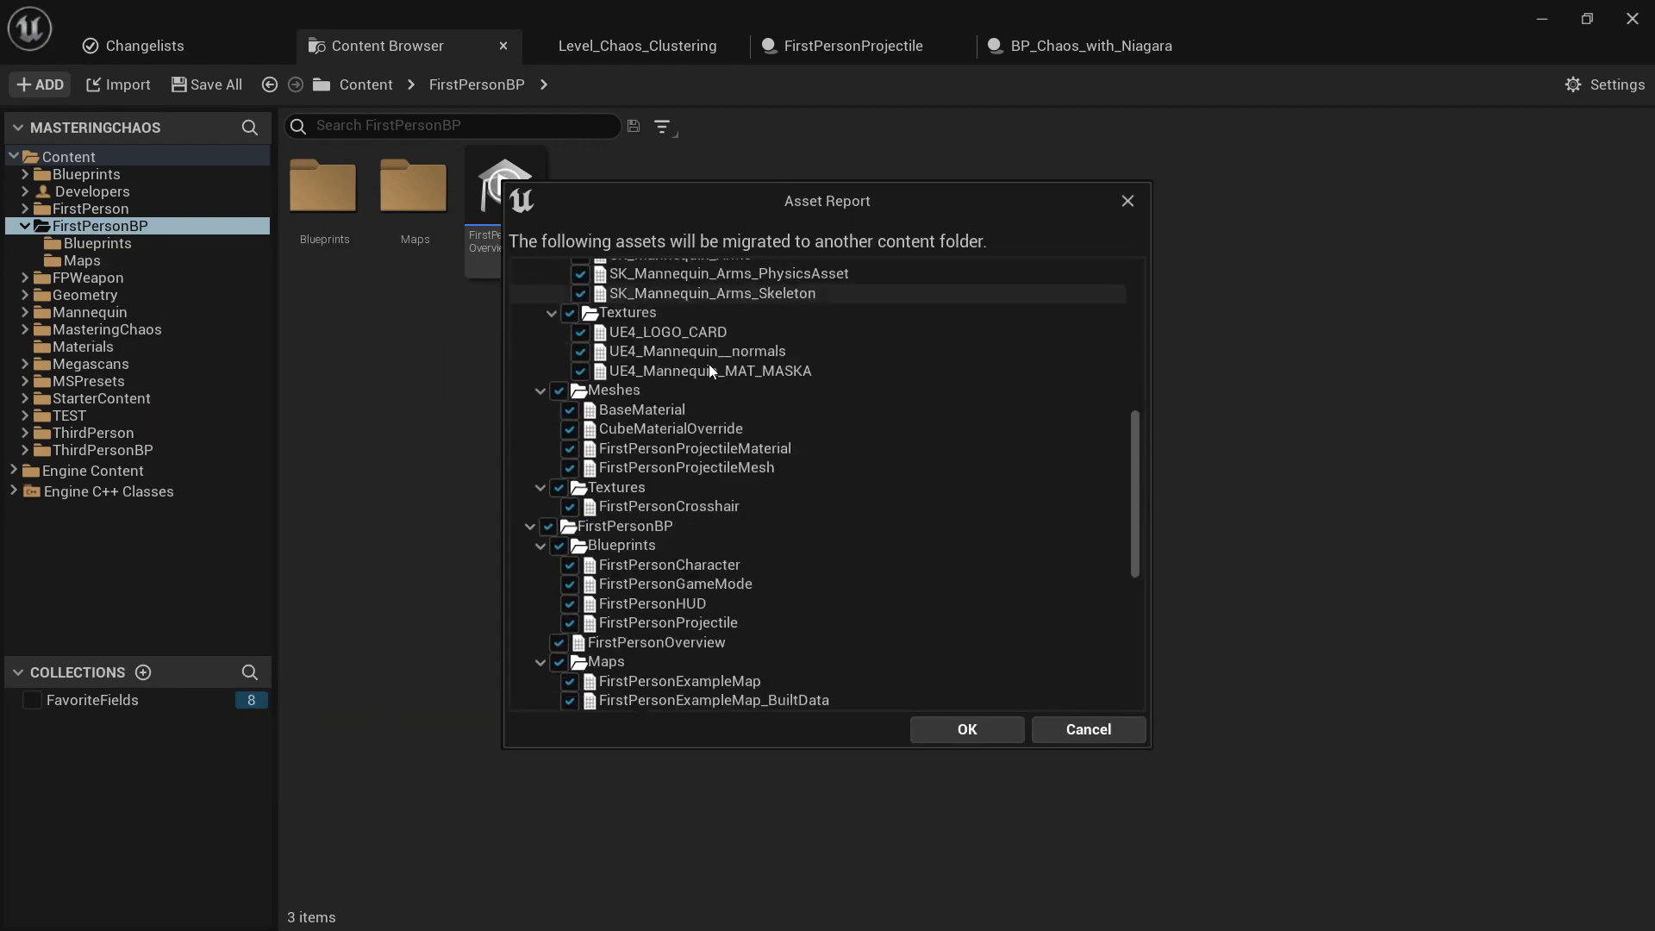
scroll(803, 436, "up", 7)
scroll(814, 441, "up", 8)
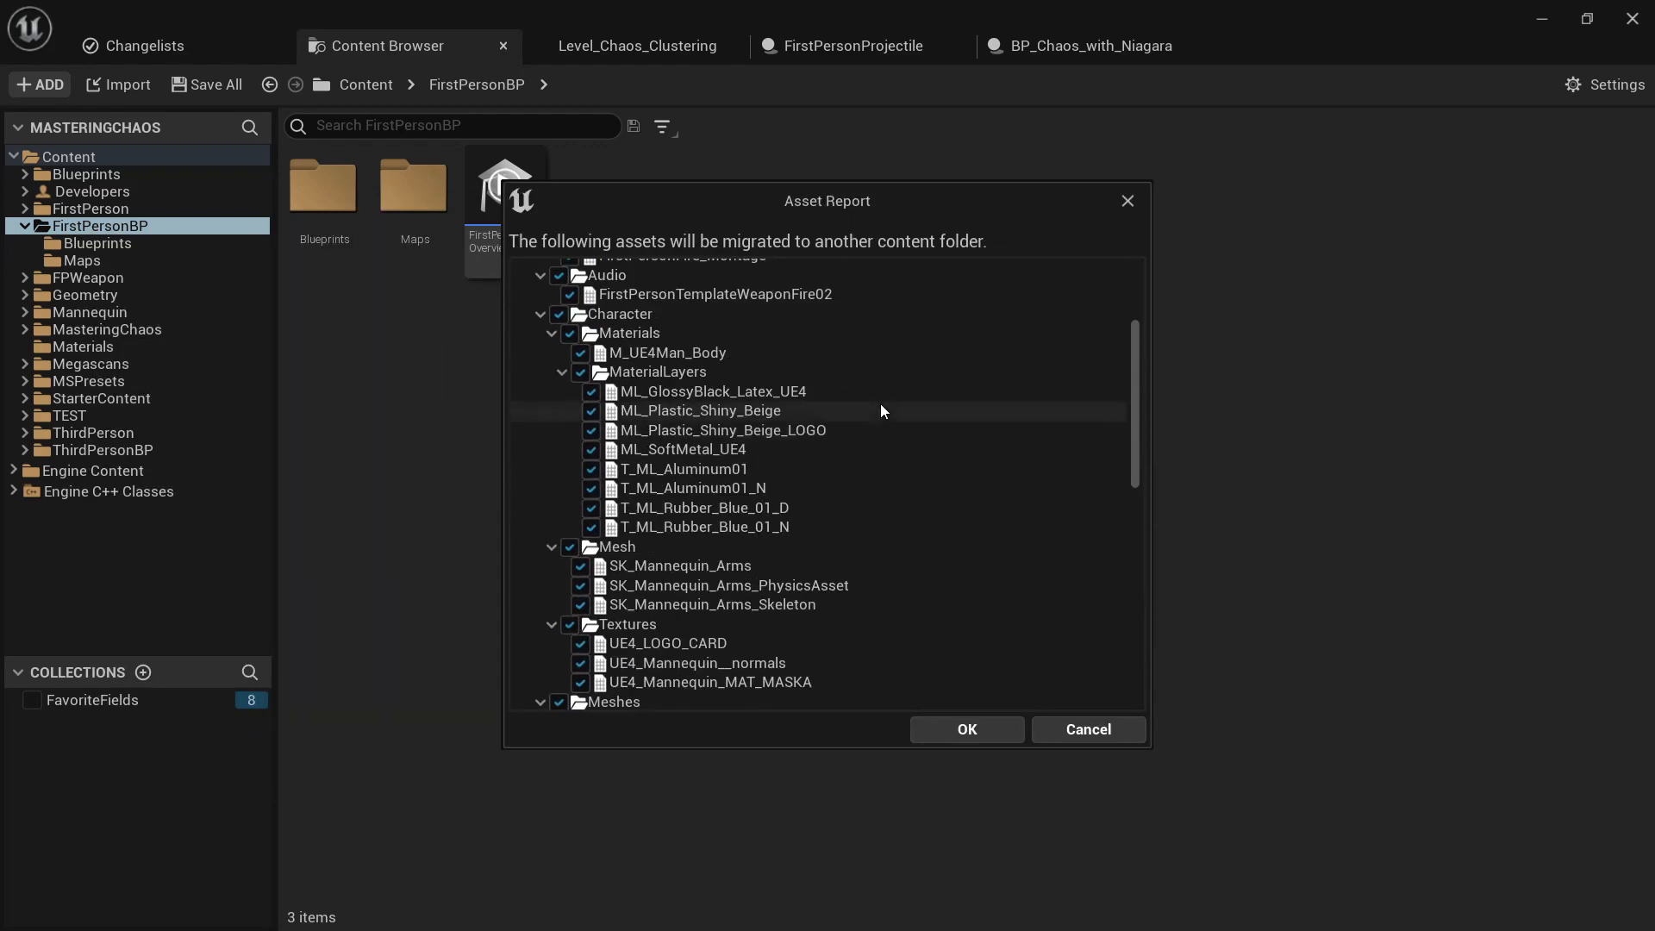
left_click(1118, 724)
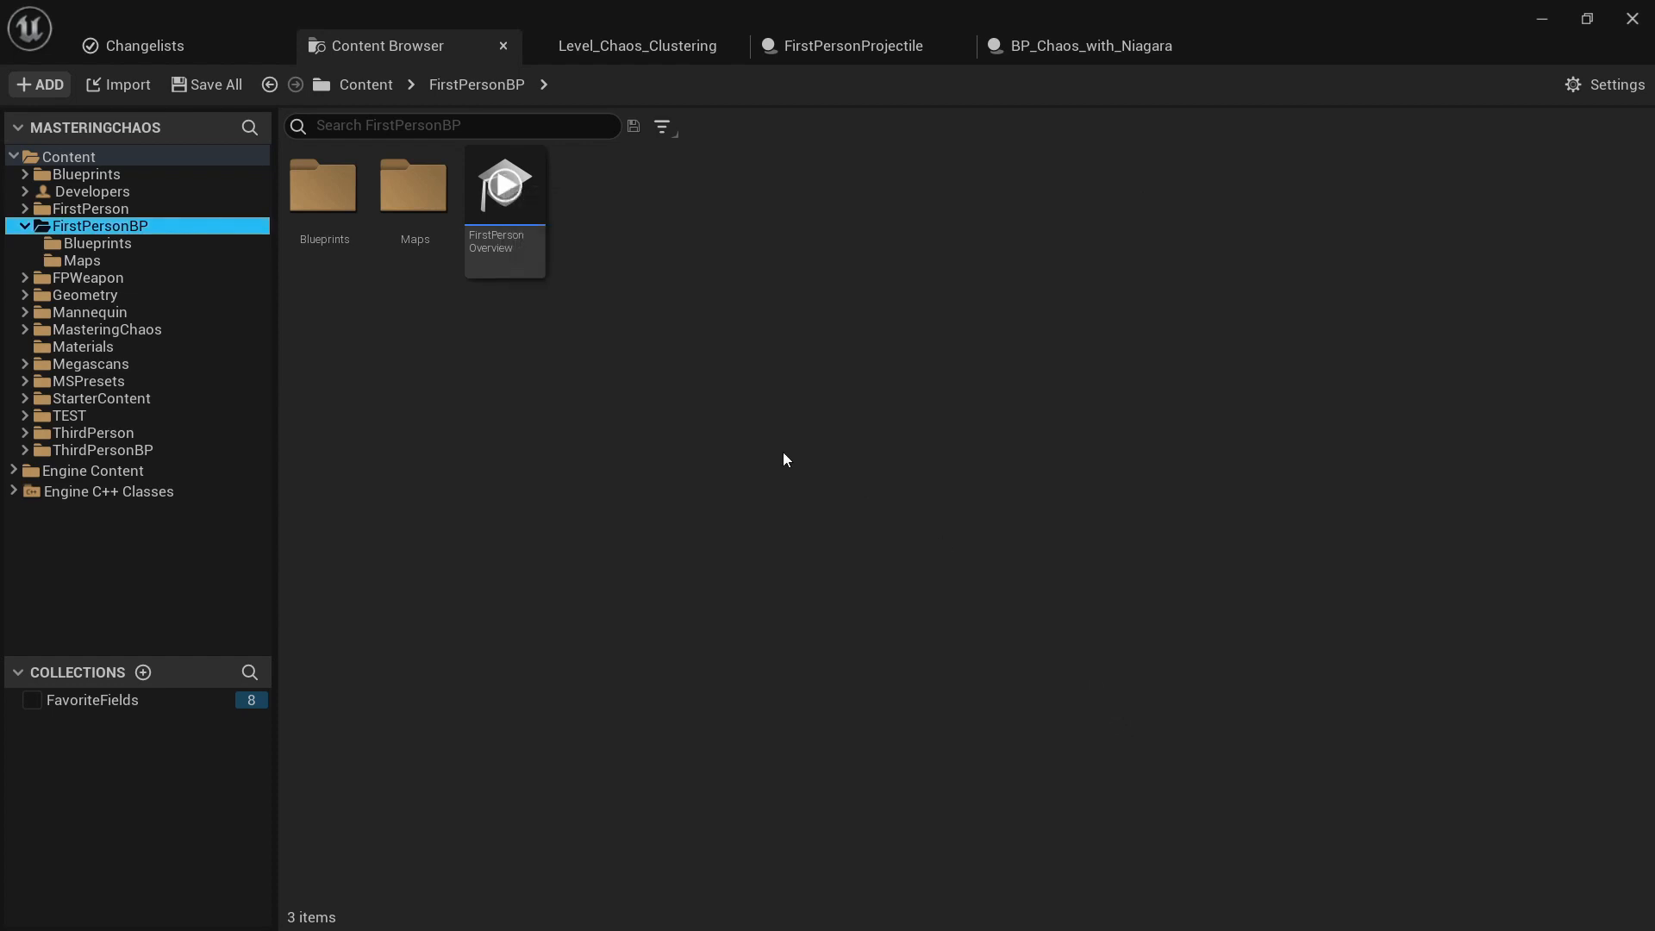
Step: Open the FirstPersonCharacter Blueprint from FirstPersonBP/Blueprints, view its character setup in the viewport, and close it
double_click(319, 226)
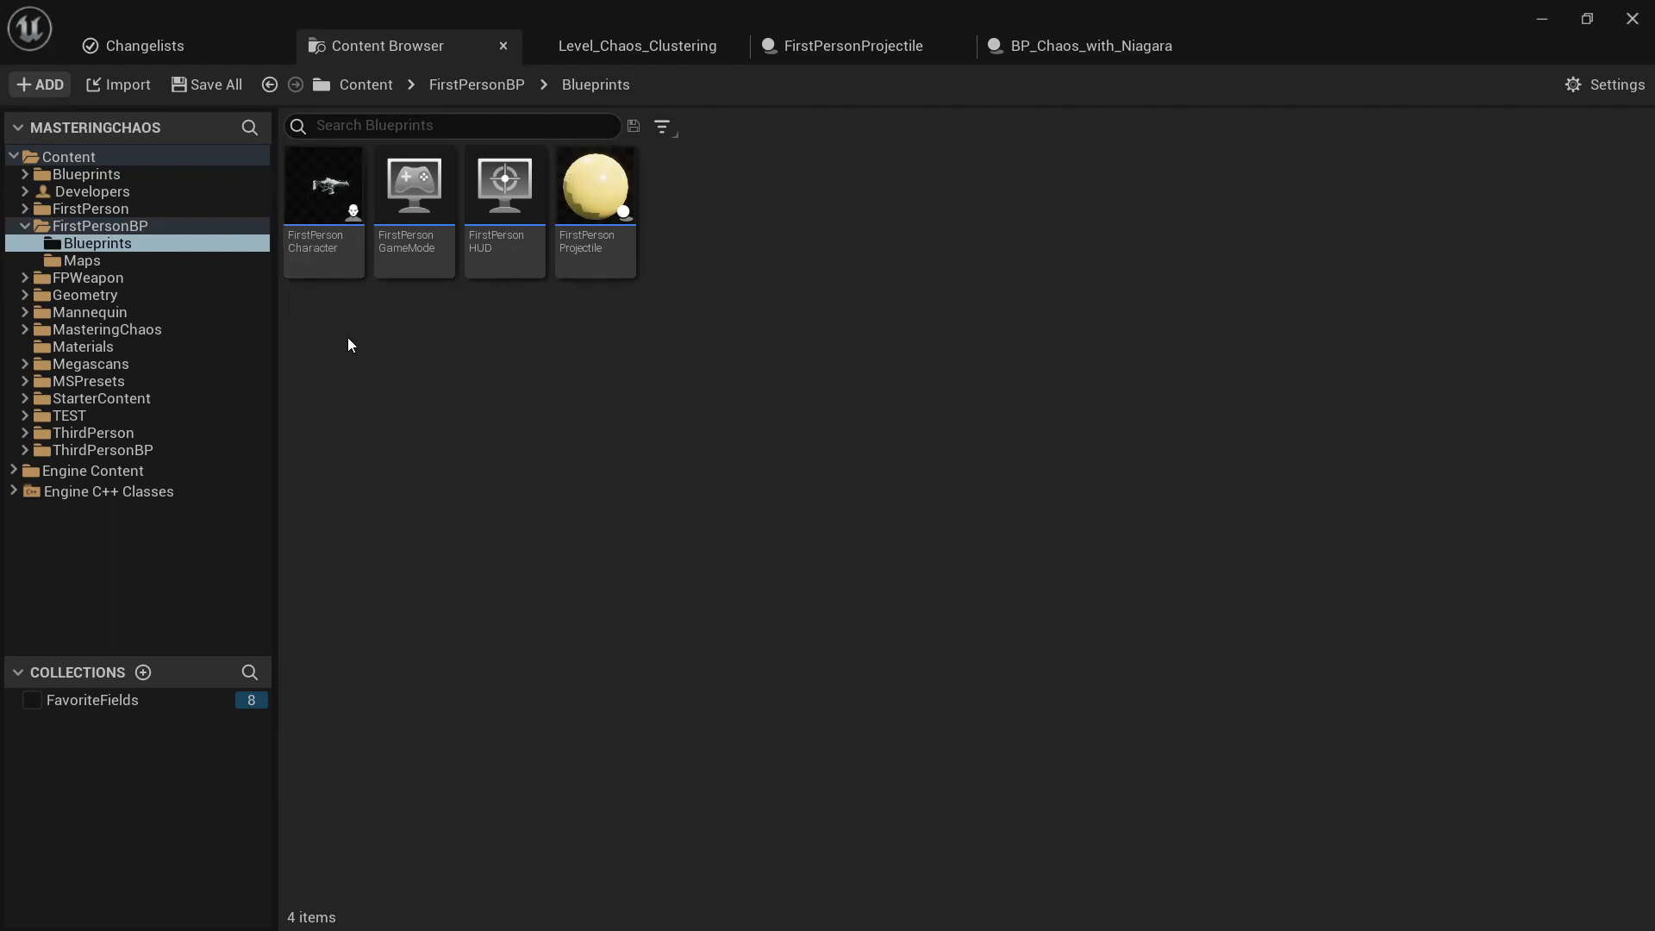
double_click(344, 273)
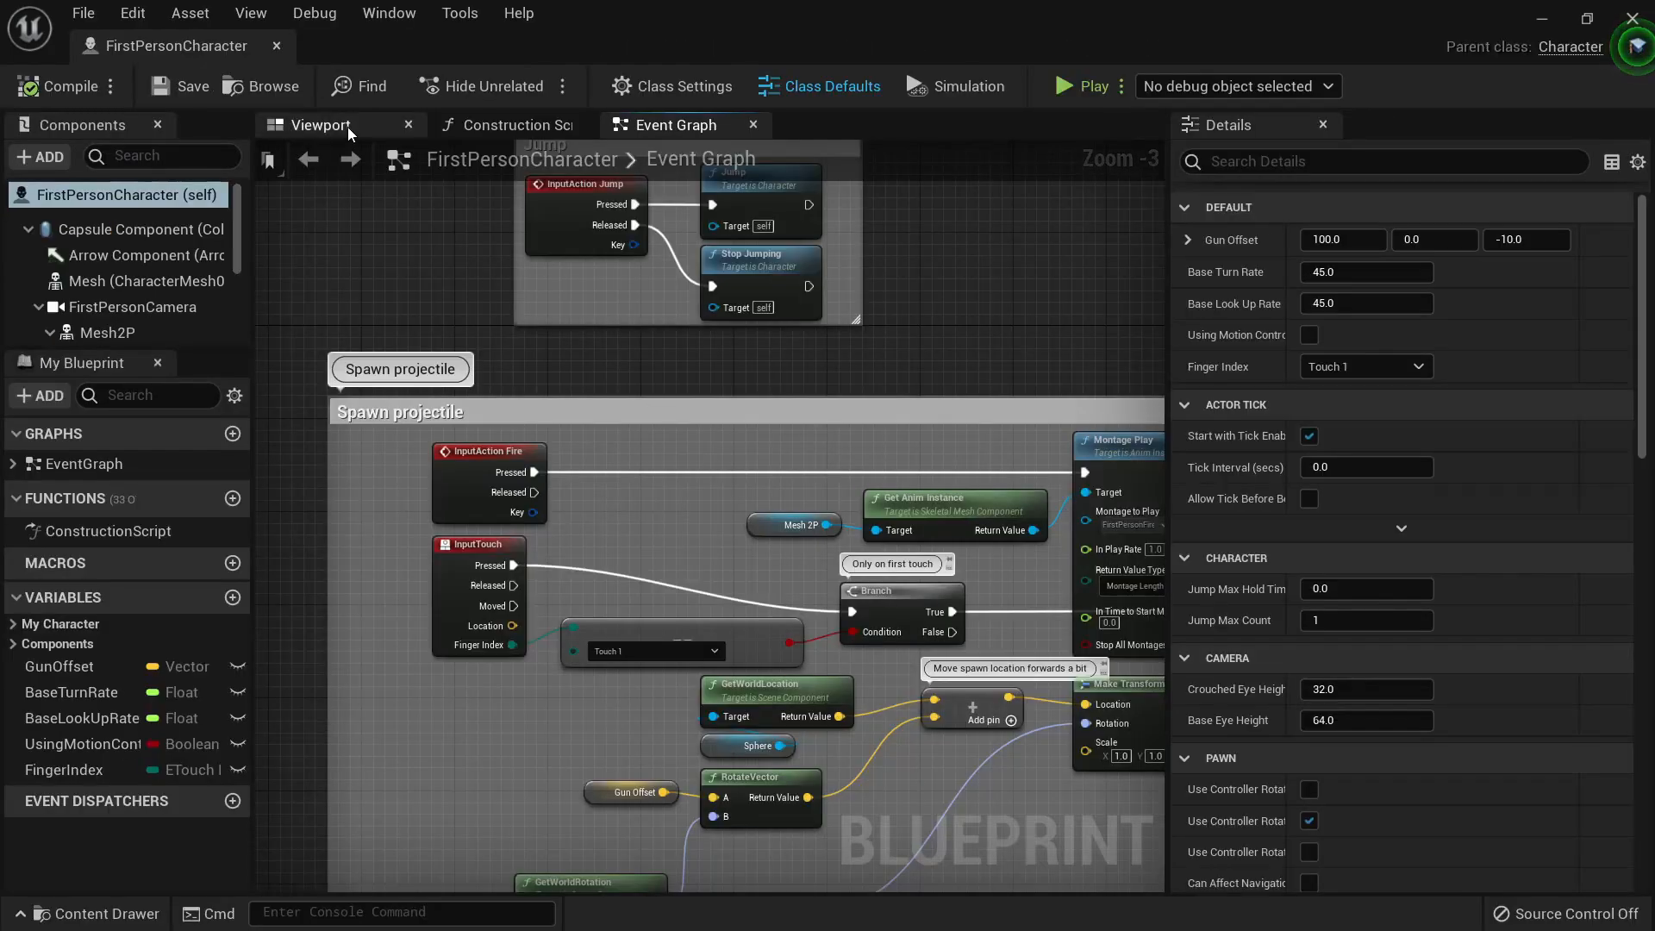
left_click(321, 125)
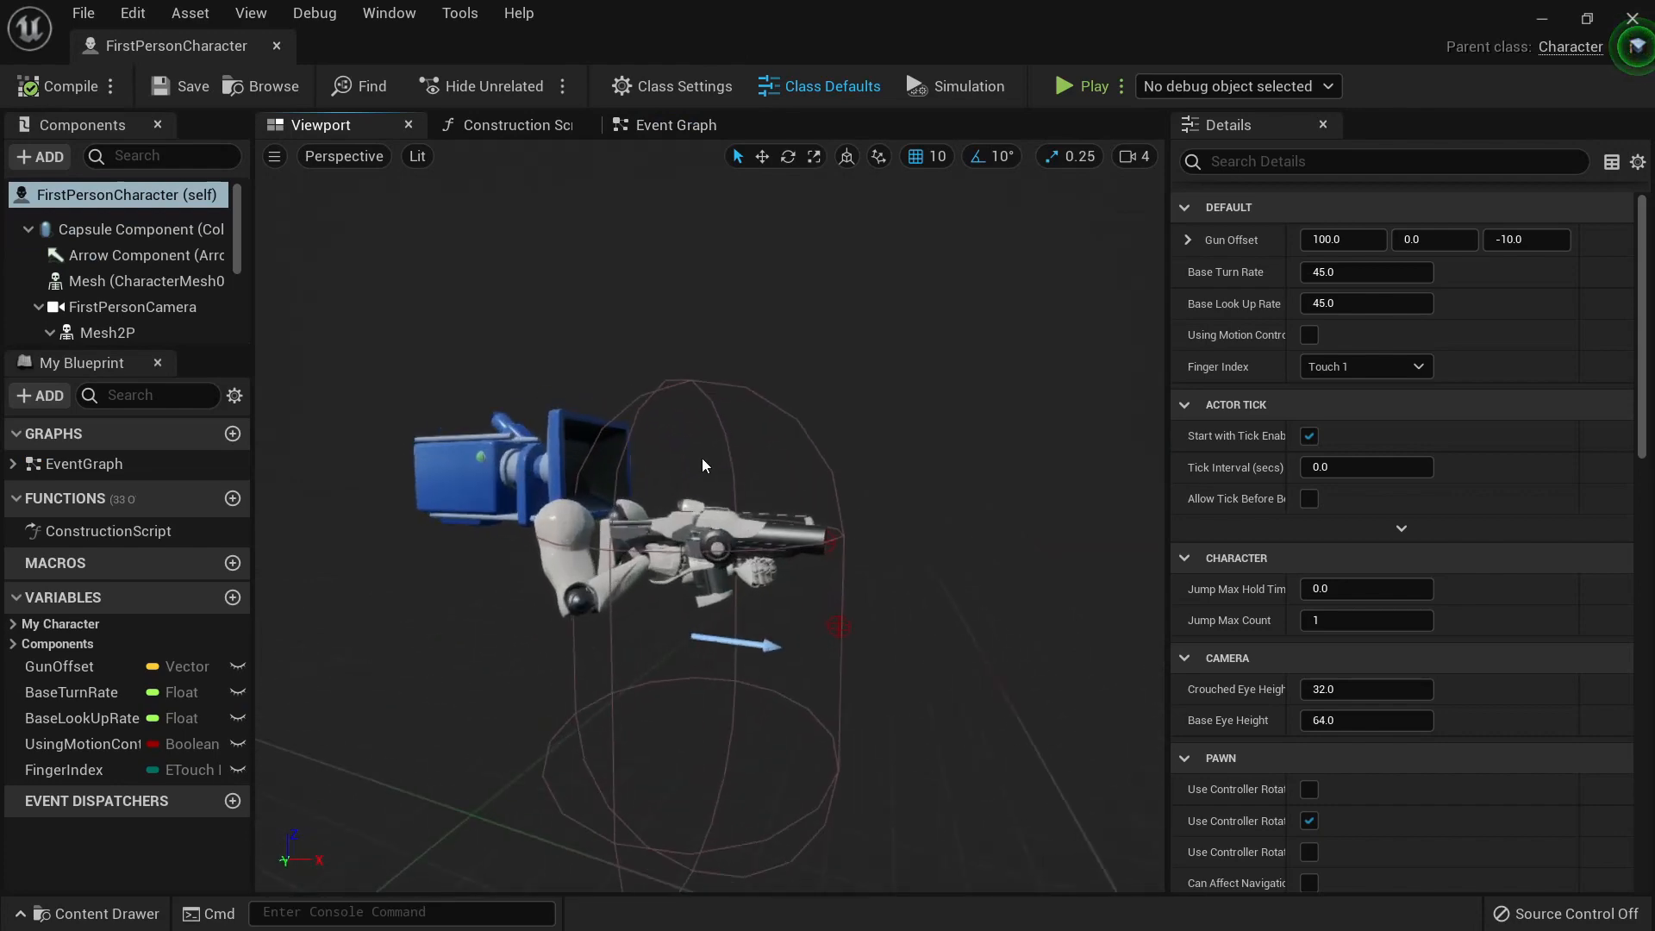
middle_click(210, 59)
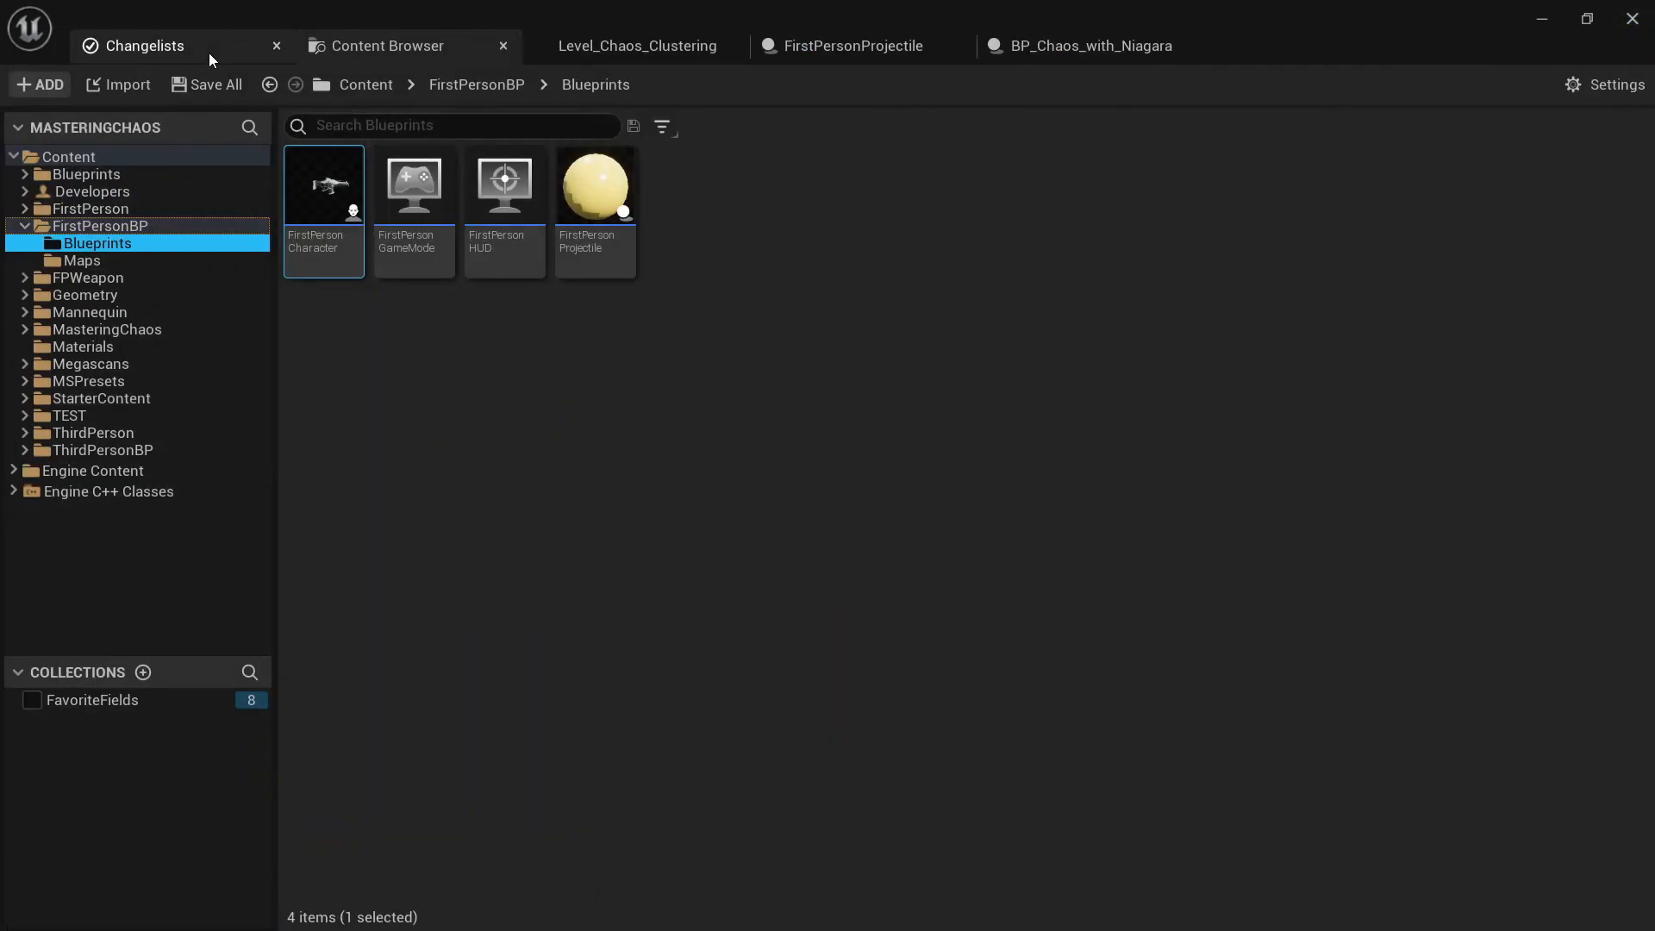
Step: Open the FirstPersonProjectile Blueprint and examine its Event Hit impulse logic, projectile mesh and CollisionComponent
left_click(609, 201)
double_click(609, 200)
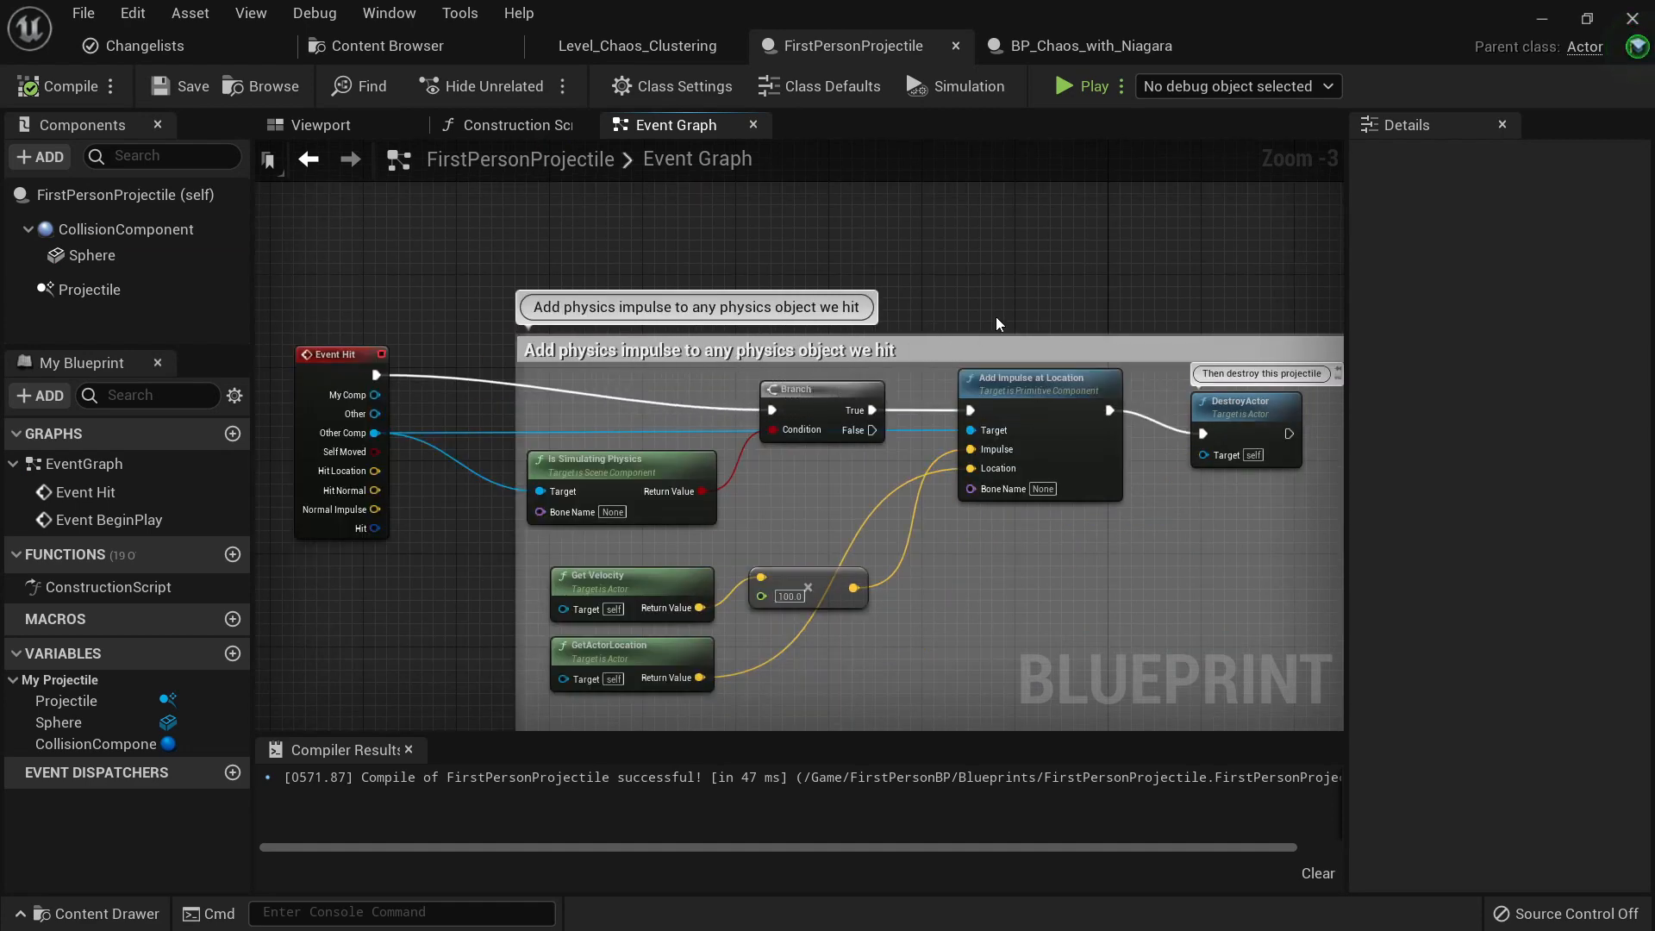
right_click_drag(998, 321, 641, 275)
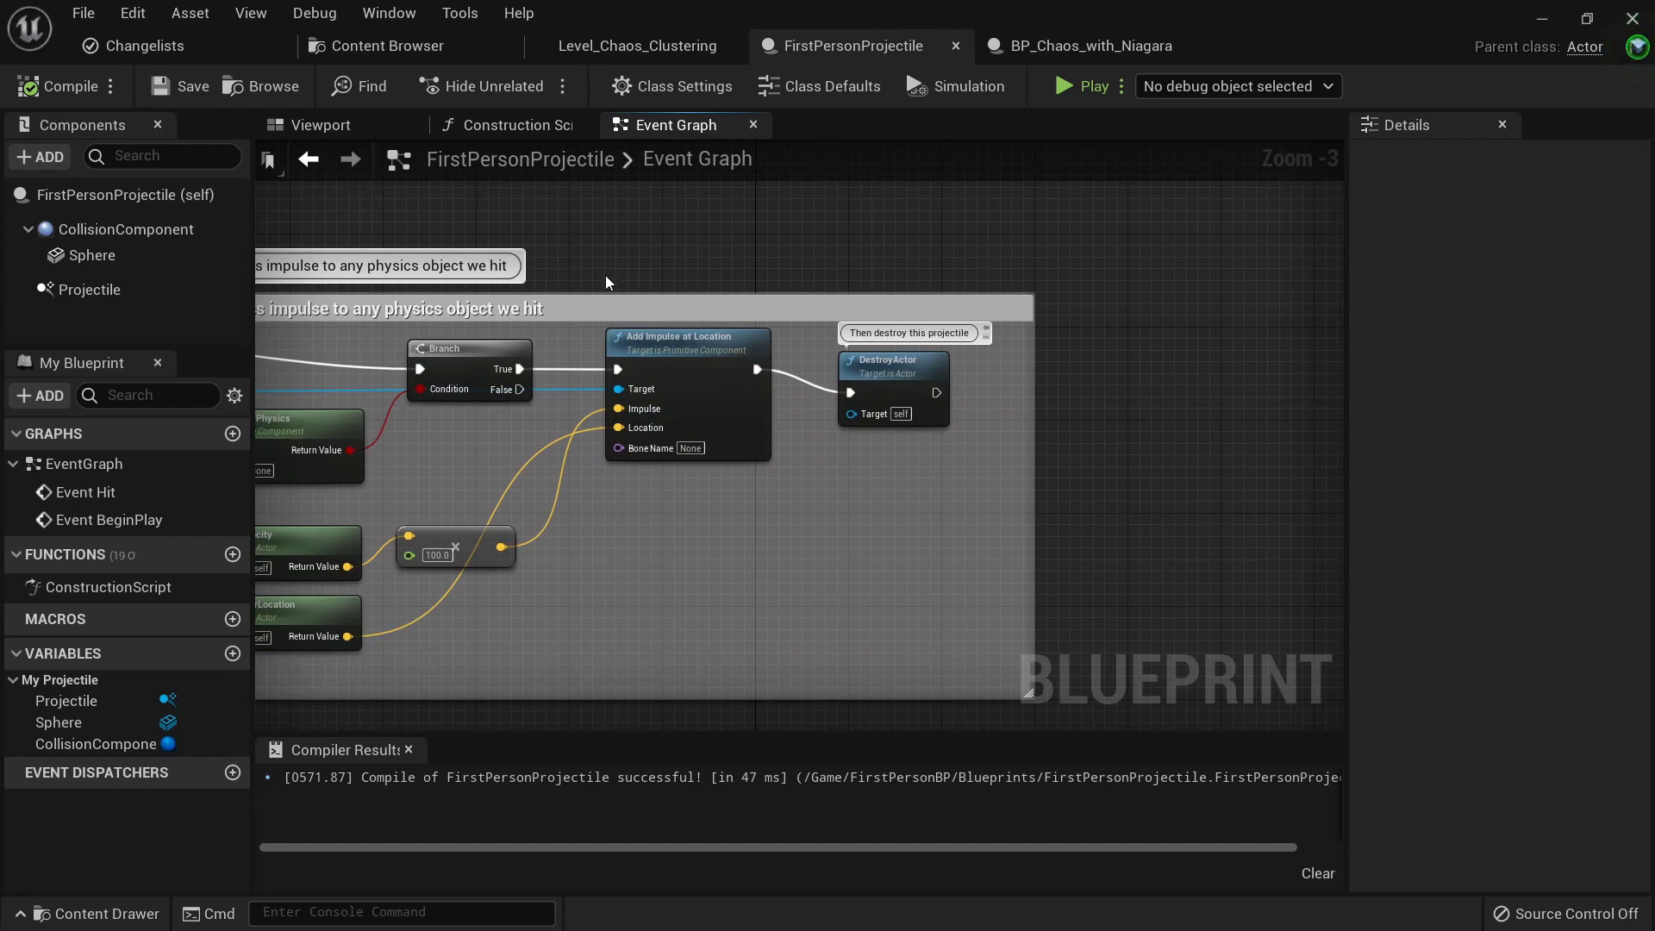
right_click_drag(606, 283, 965, 372)
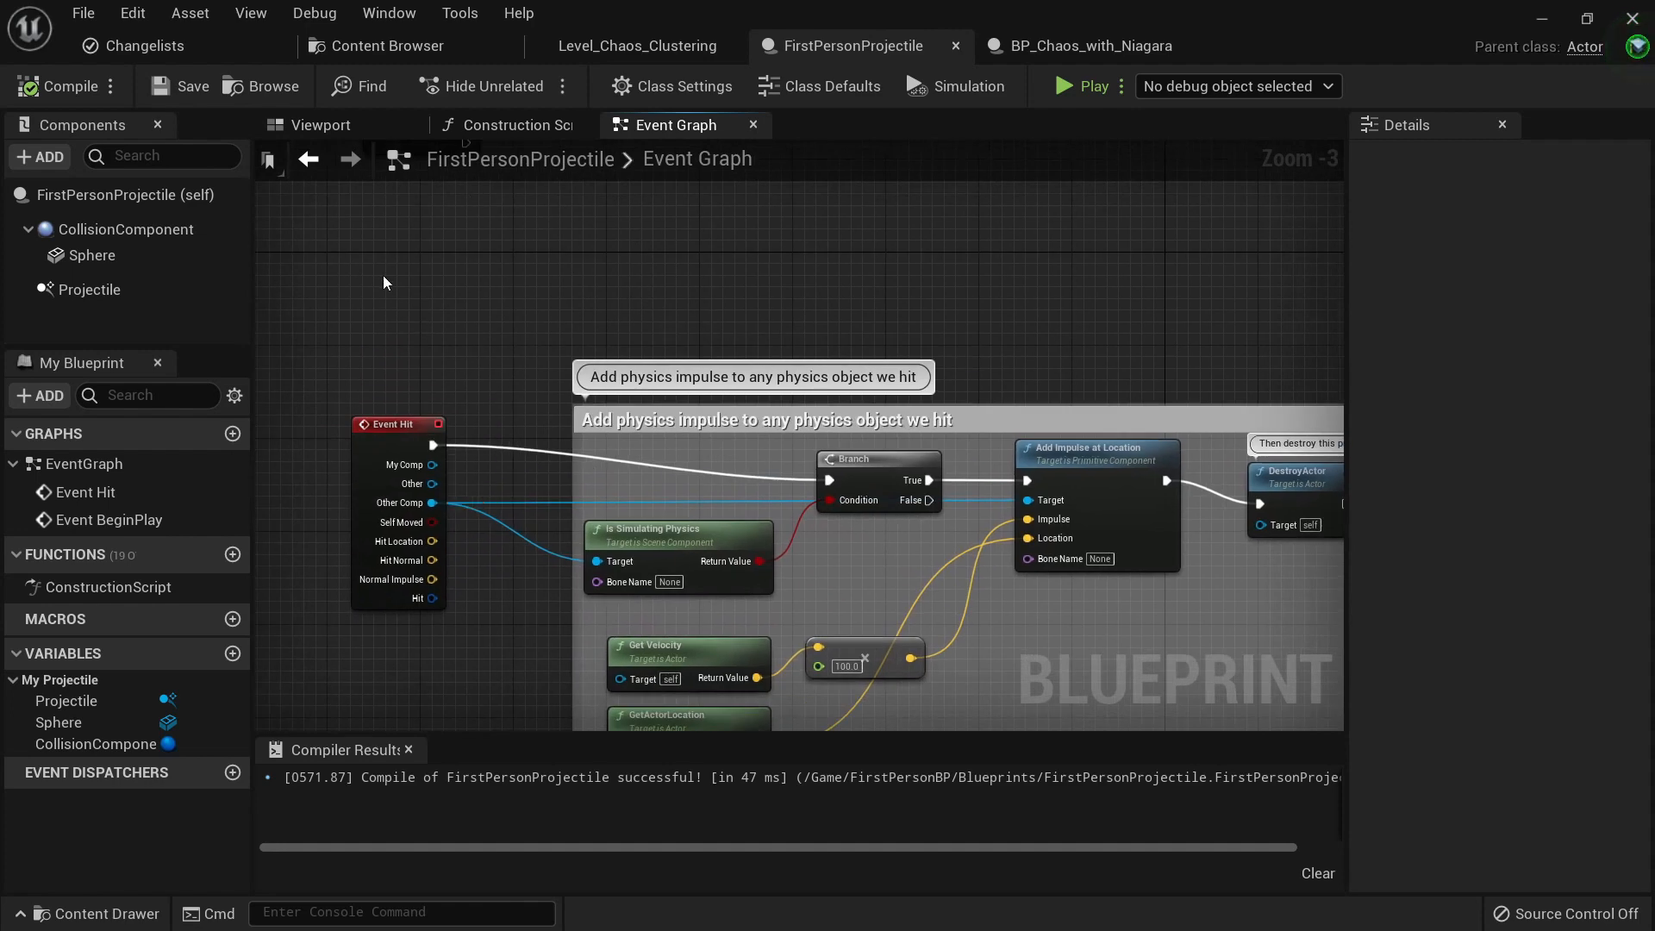
left_click(314, 131)
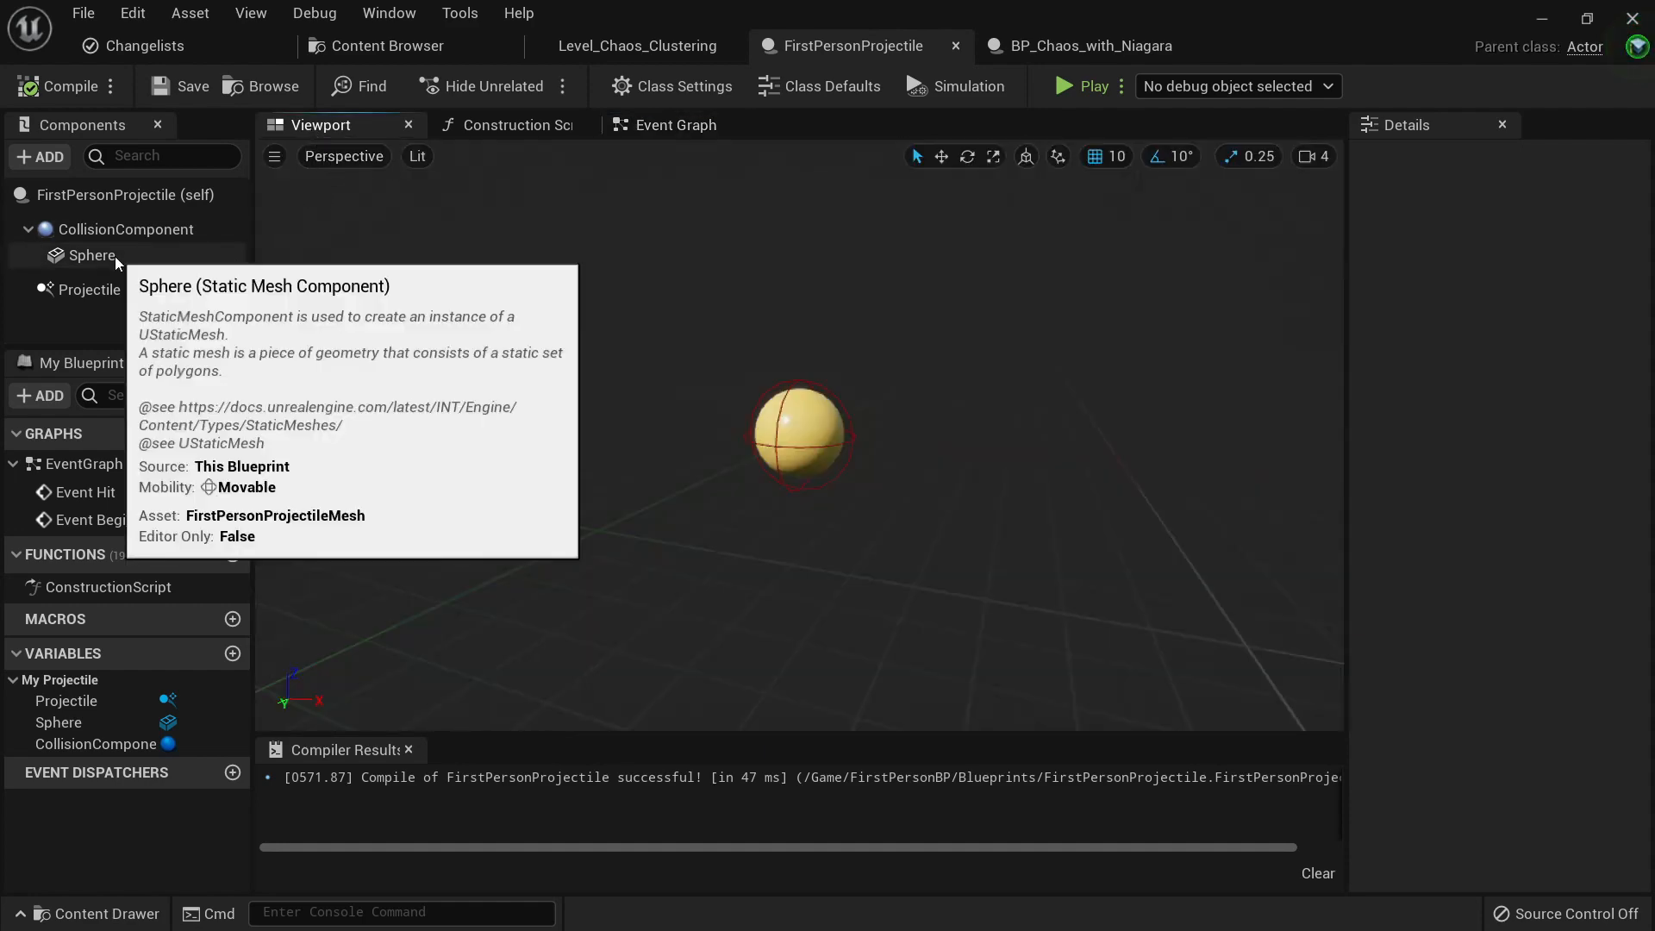
left_click(130, 238)
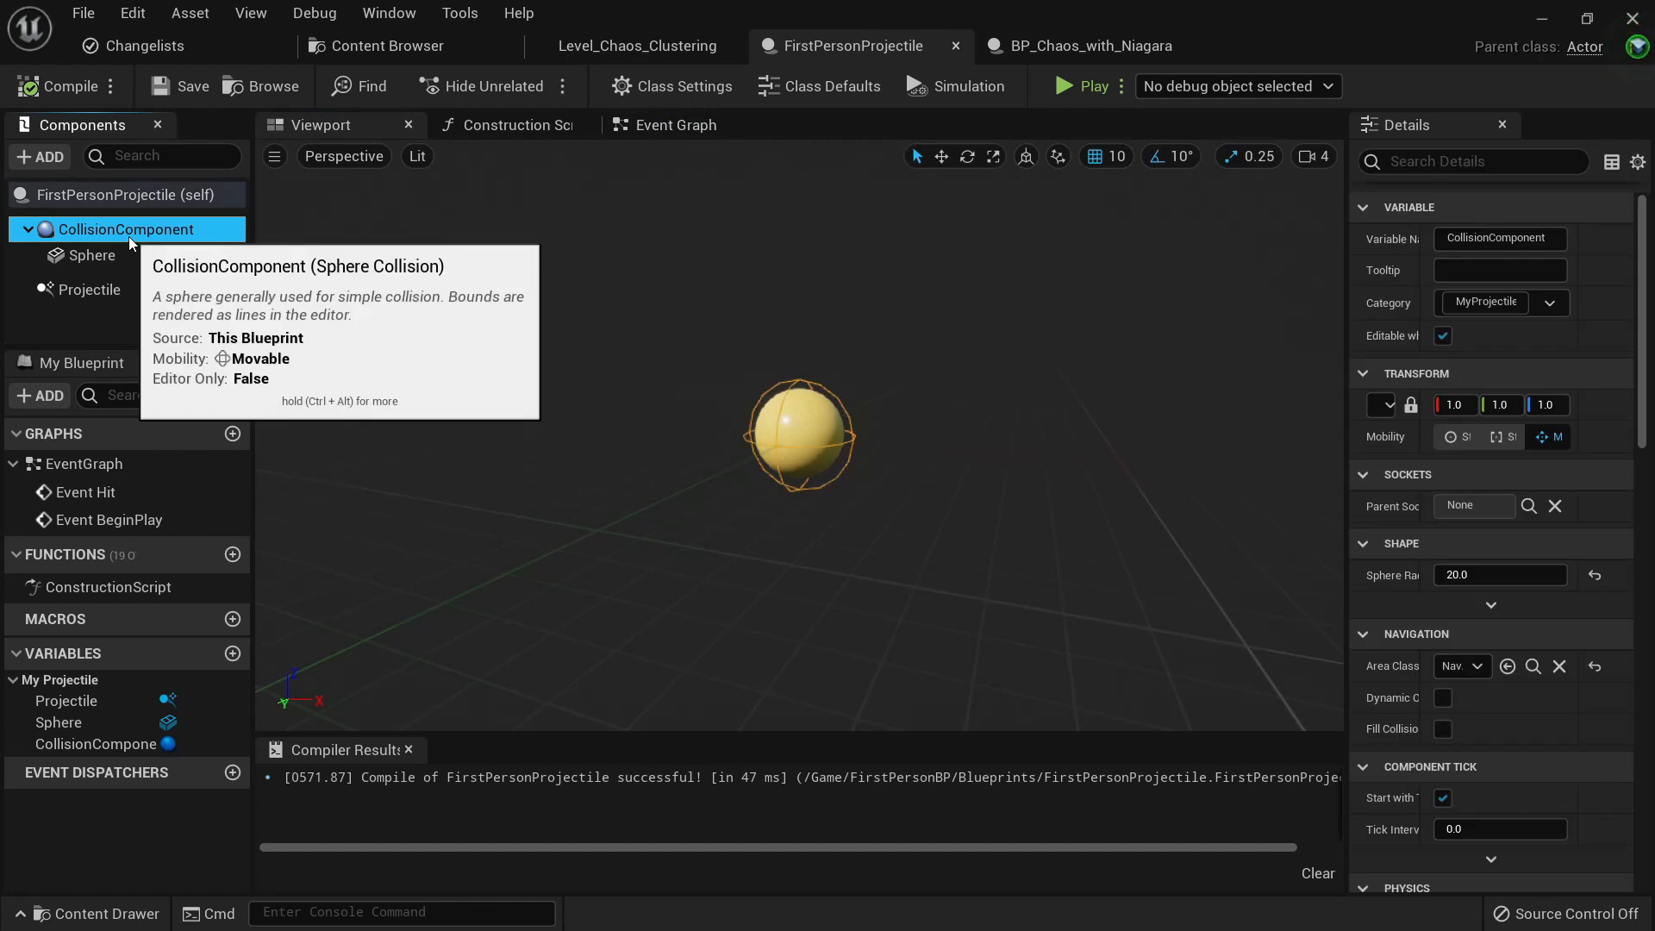
Step: Add a Child Actor component named Force Chaos to the FirstPersonProjectile Blueprint
left_click(91, 195)
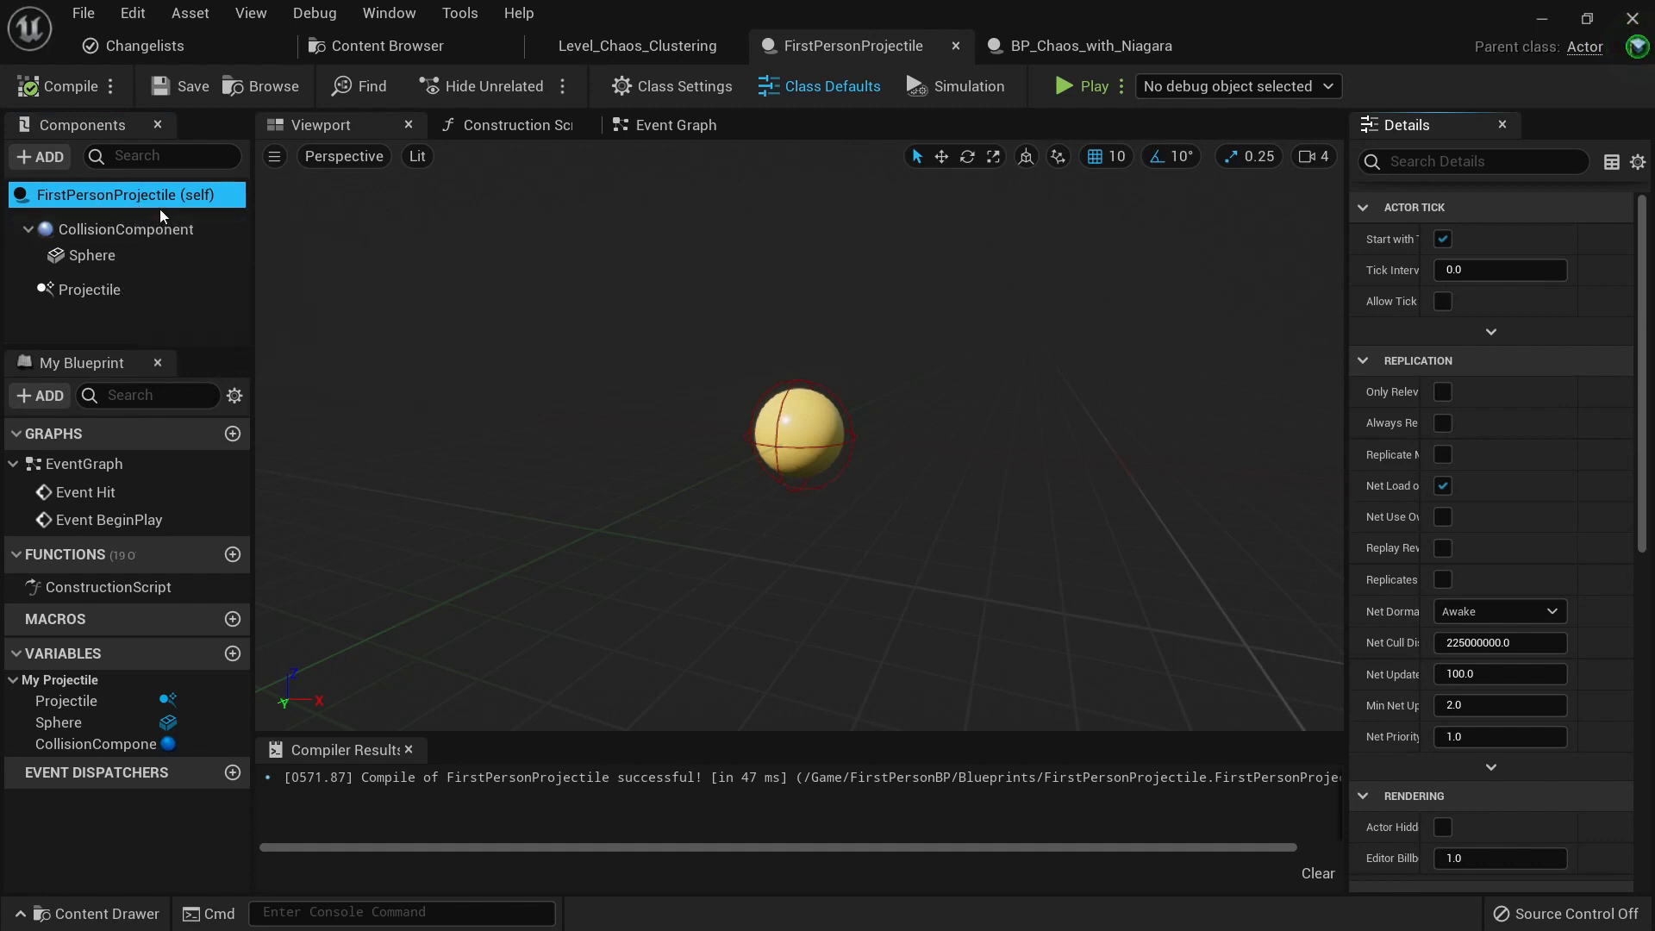
left_click(43, 157)
type("chi")
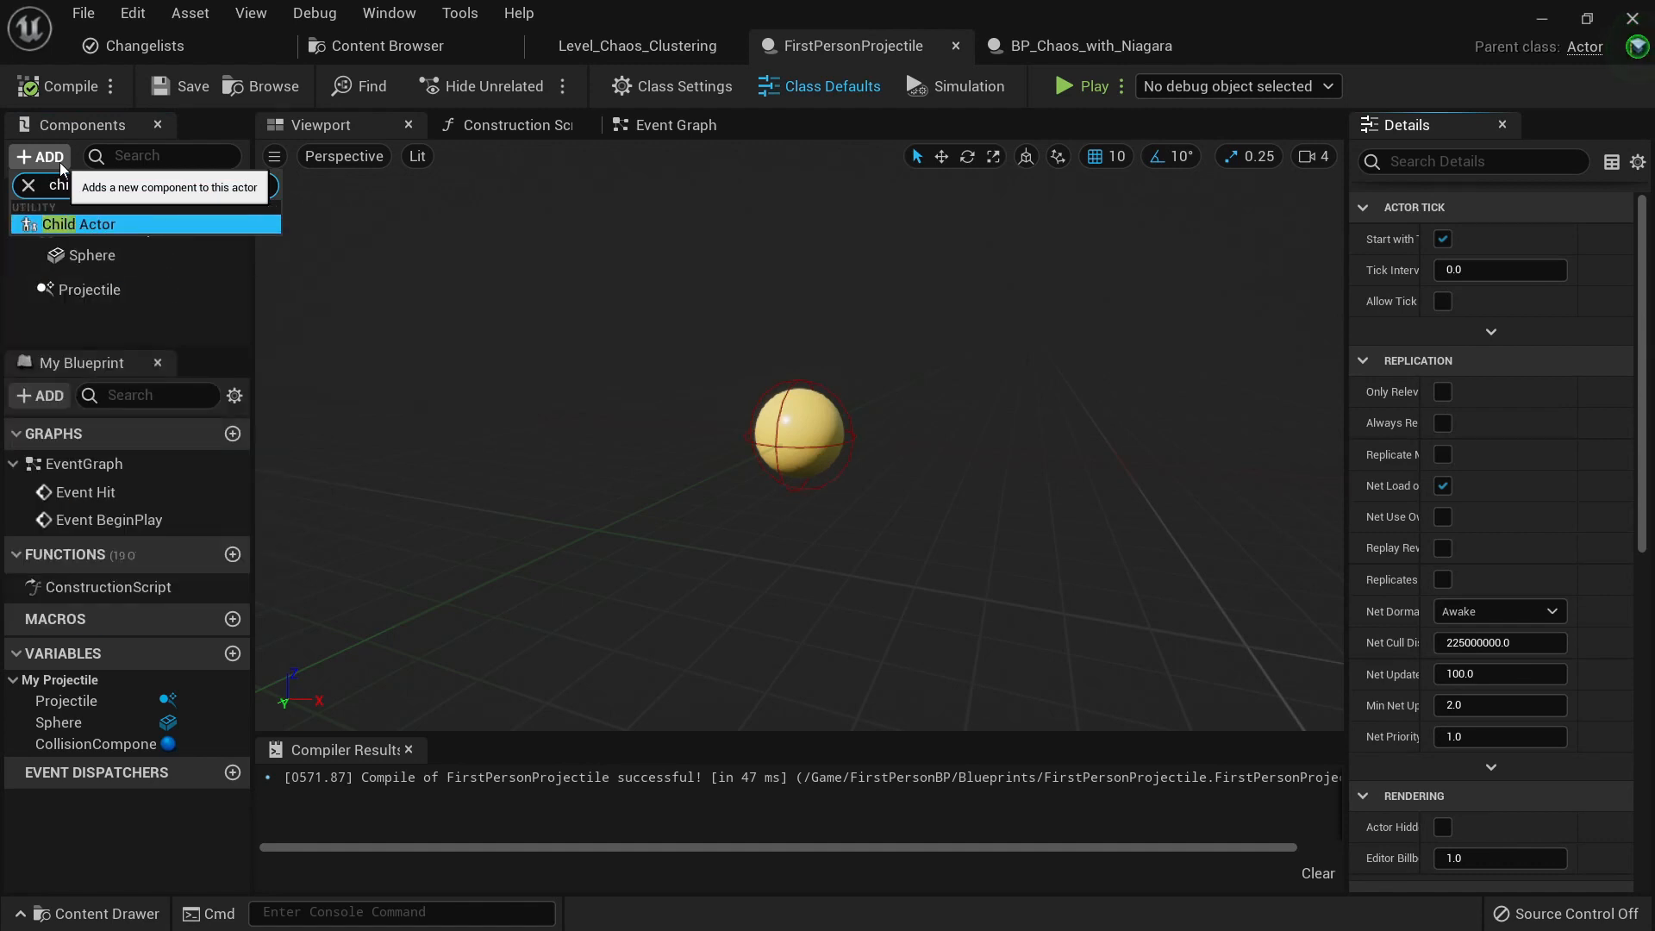
key("Return")
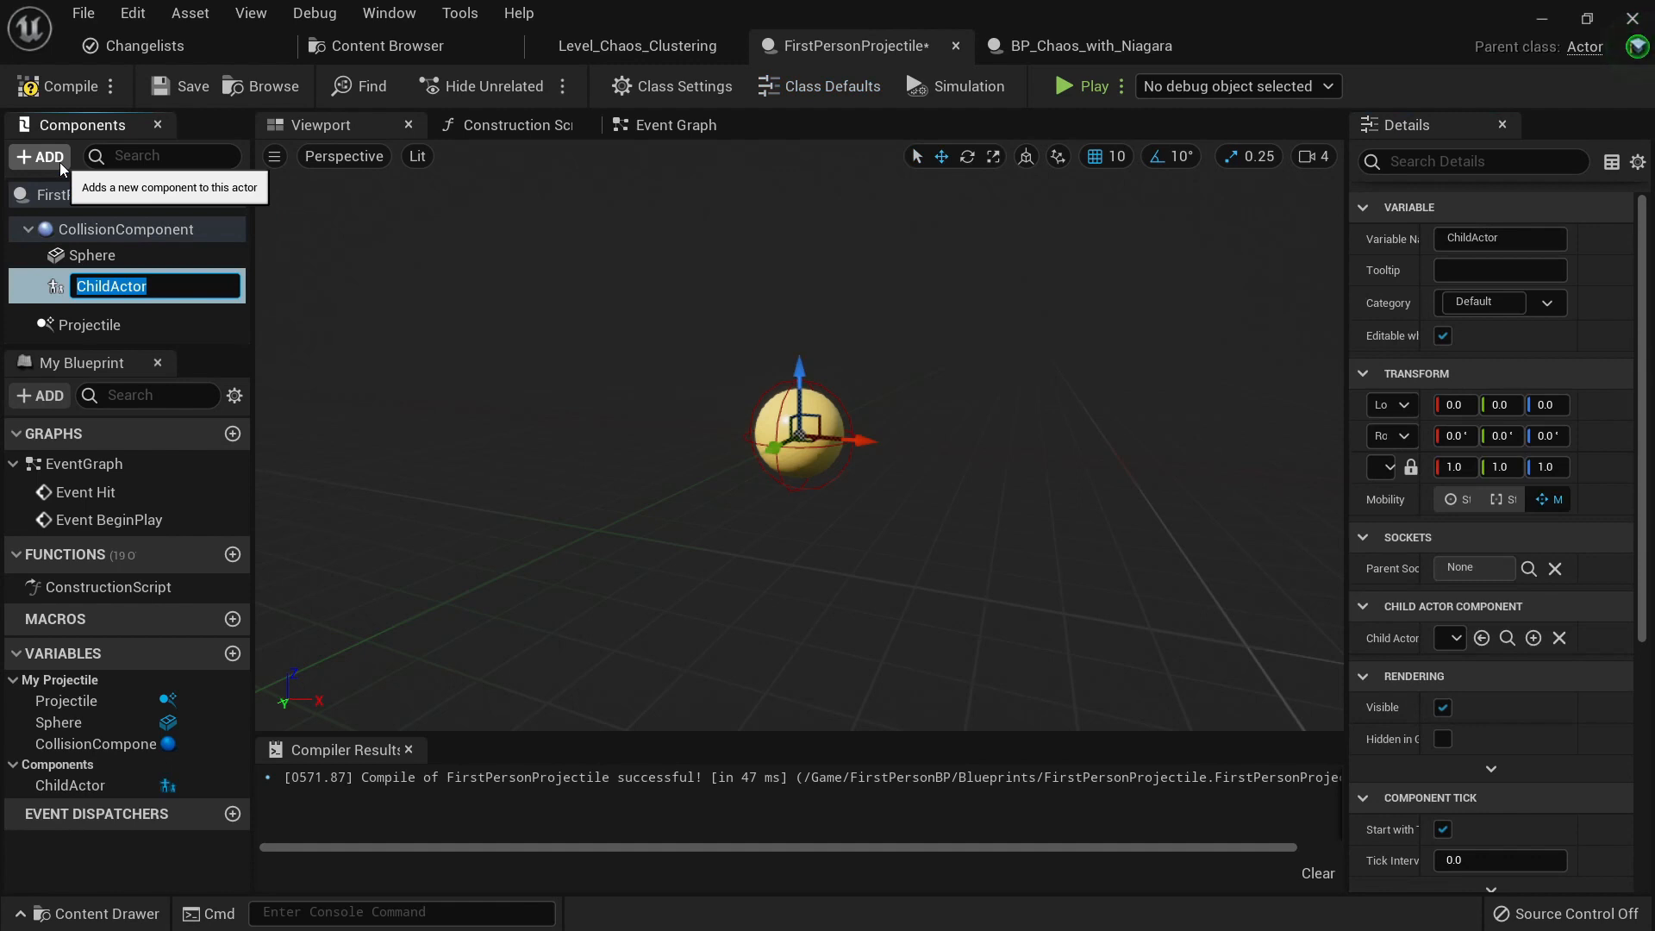
type("Force Chaos")
key("Return")
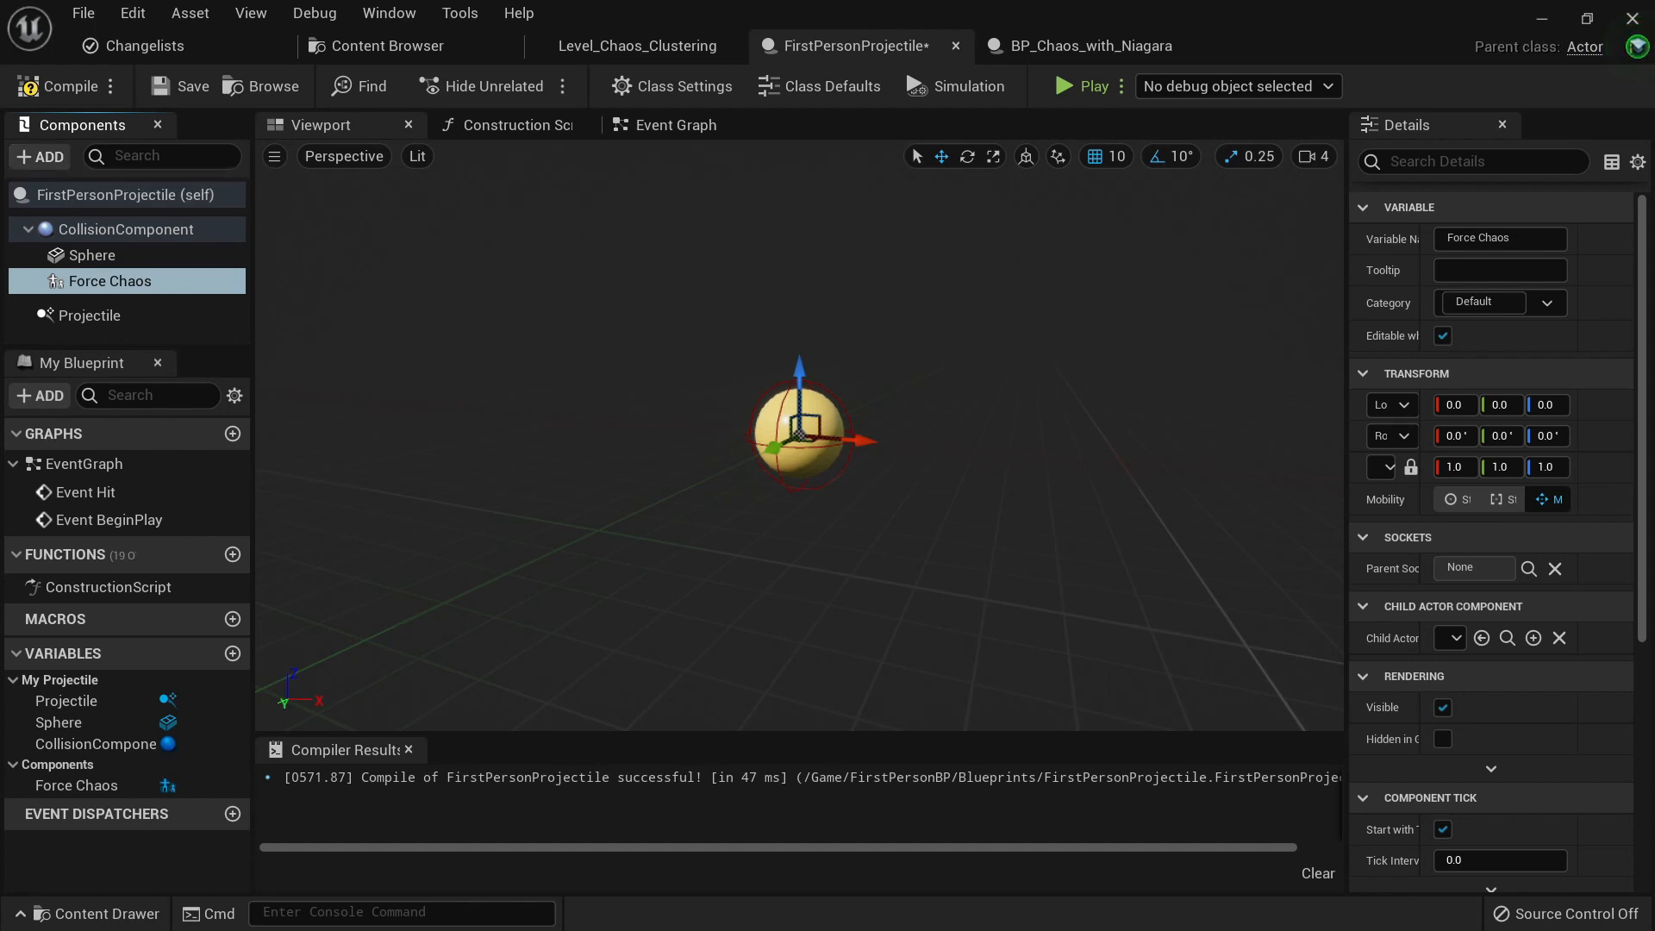
Step: Attach the Force Chaos component to the Sphere mesh and select it to show its properties
left_click_drag(126, 293, 107, 257)
left_click(107, 257)
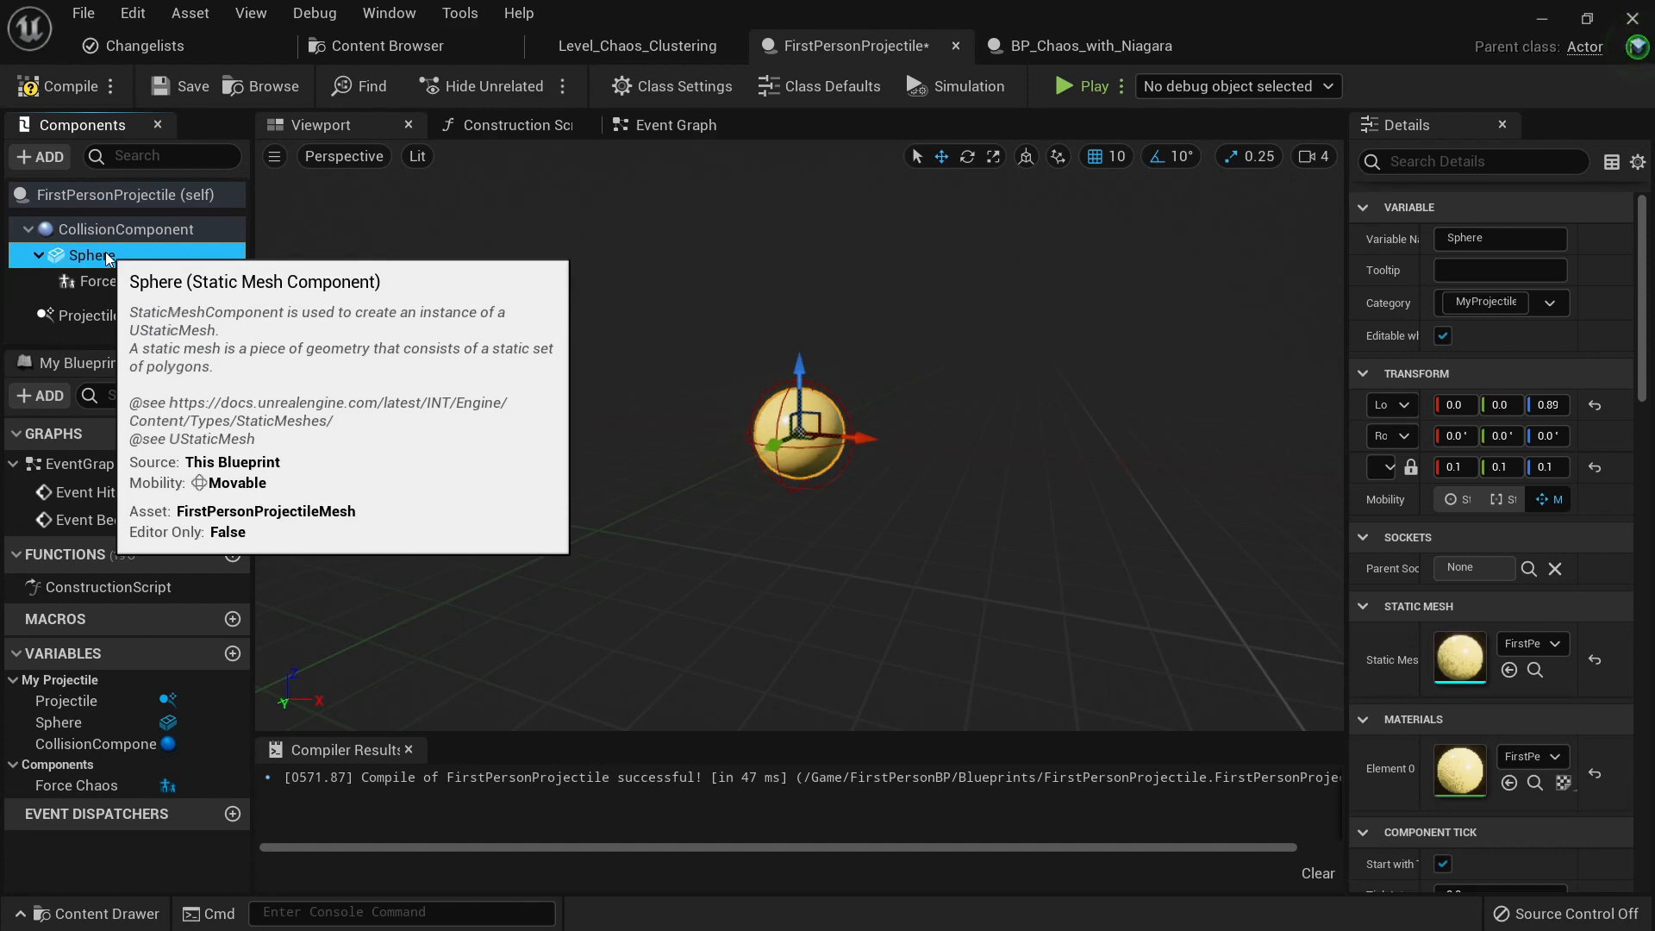
left_click(108, 281)
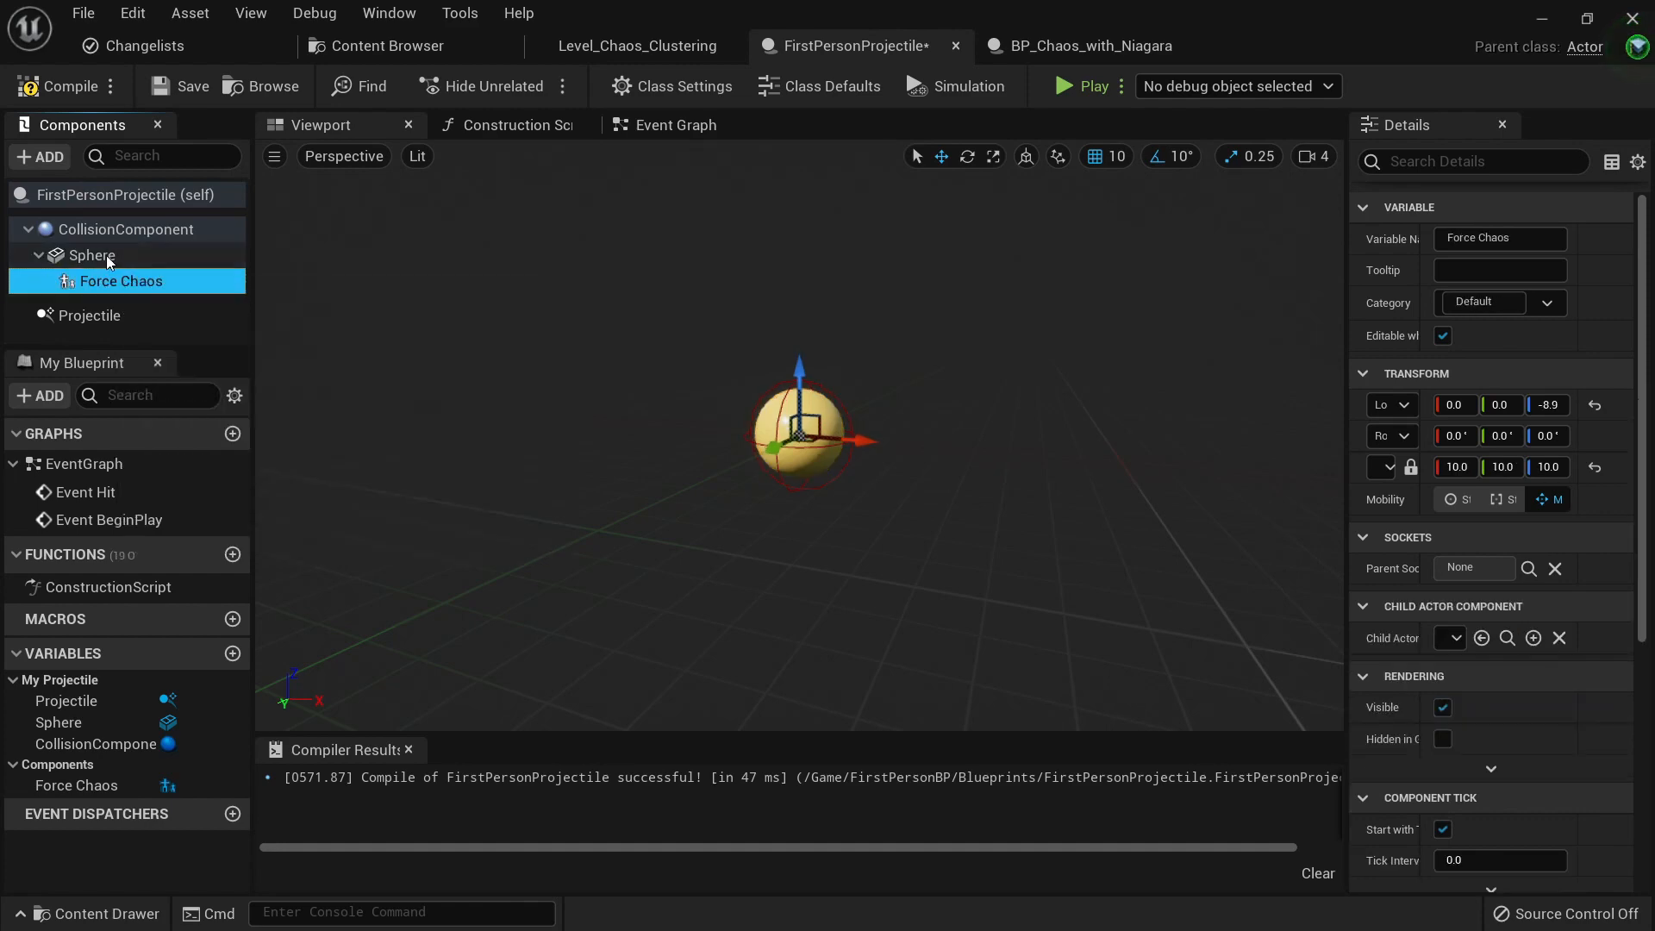
Step: Set the Force Chaos component's Child Actor Class to BP_ForceAndStrain from the FavoriteFields collection and compile the Blueprint
left_click(109, 258)
left_click(116, 281)
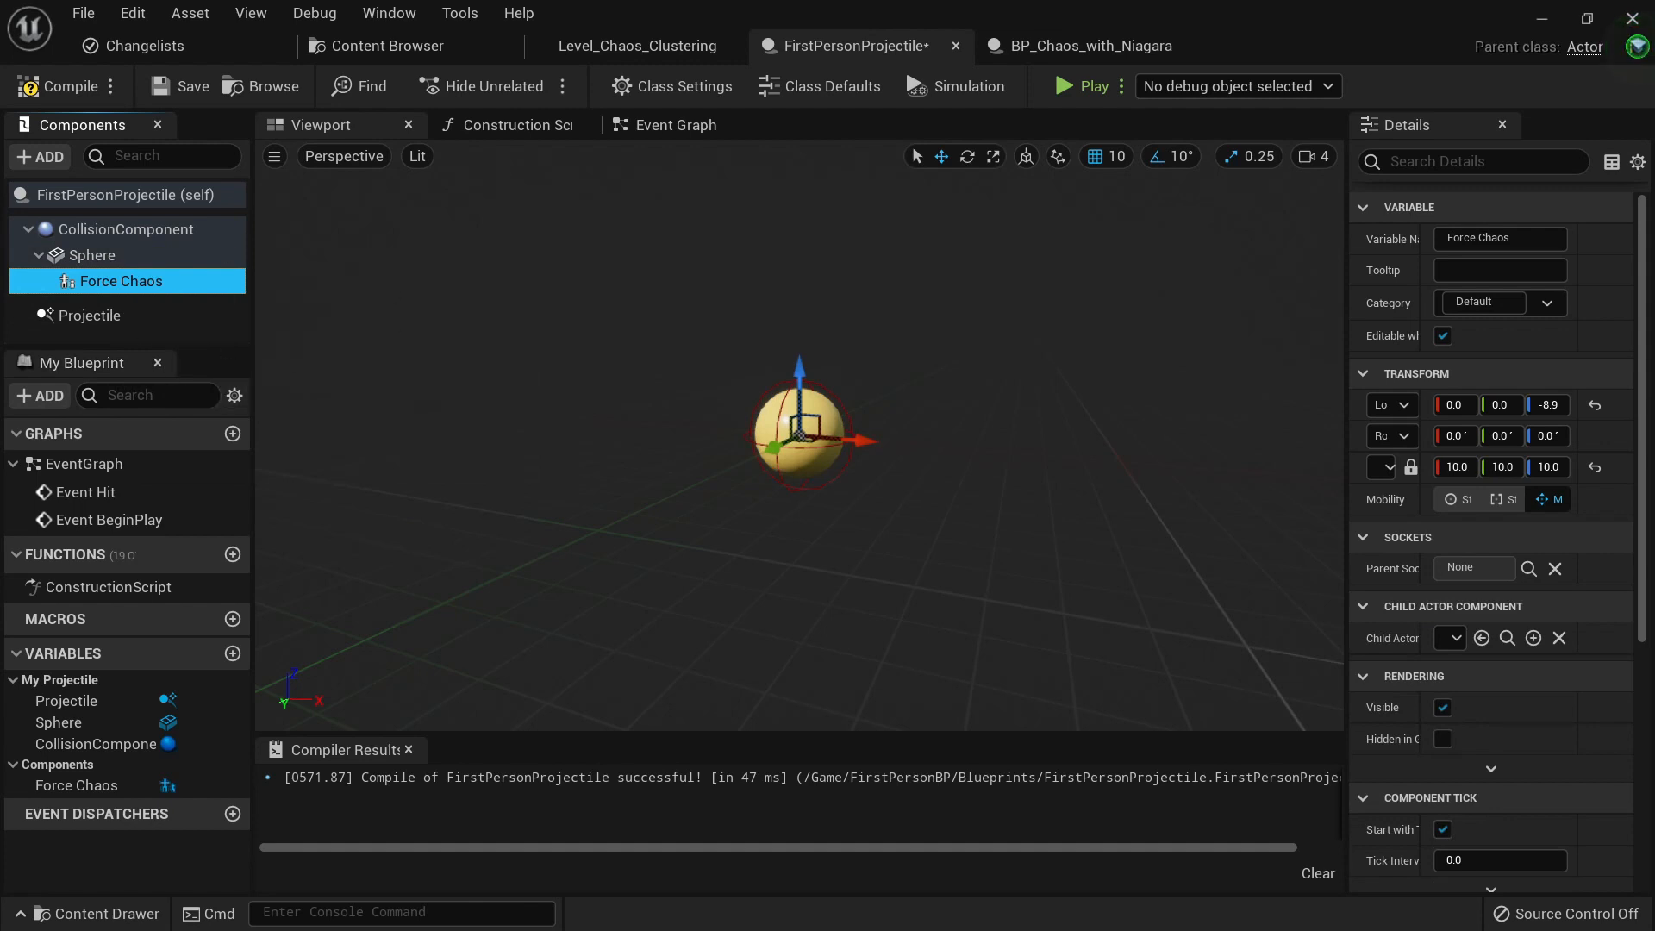
scroll(1470, 505, "down", 1)
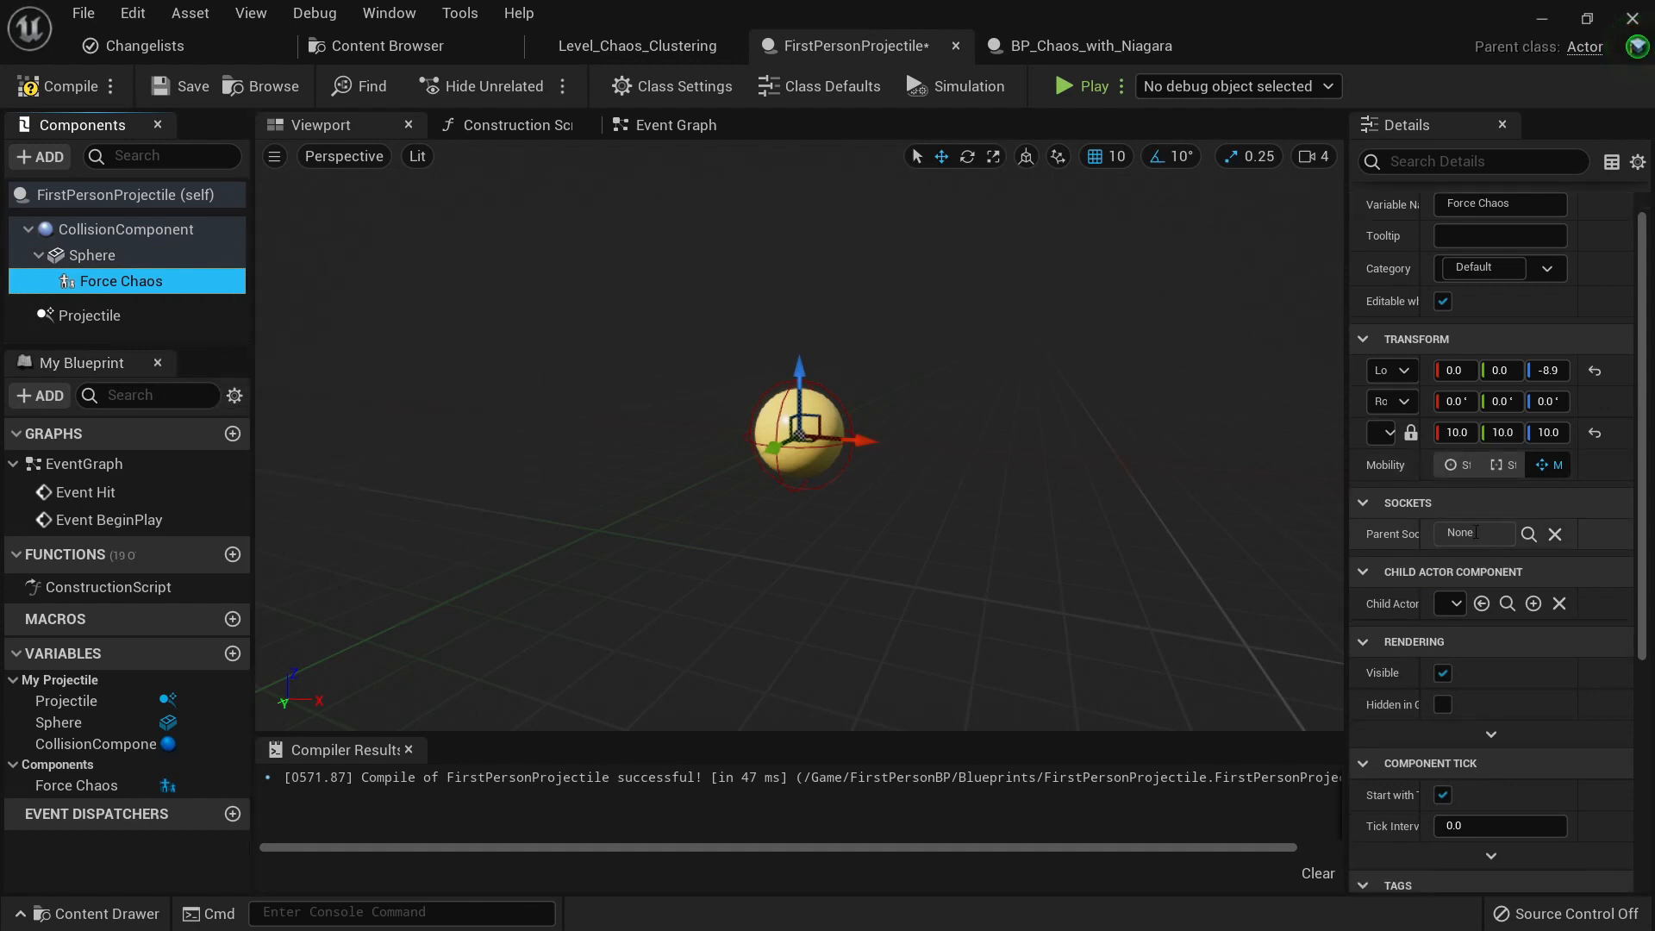
left_click(384, 43)
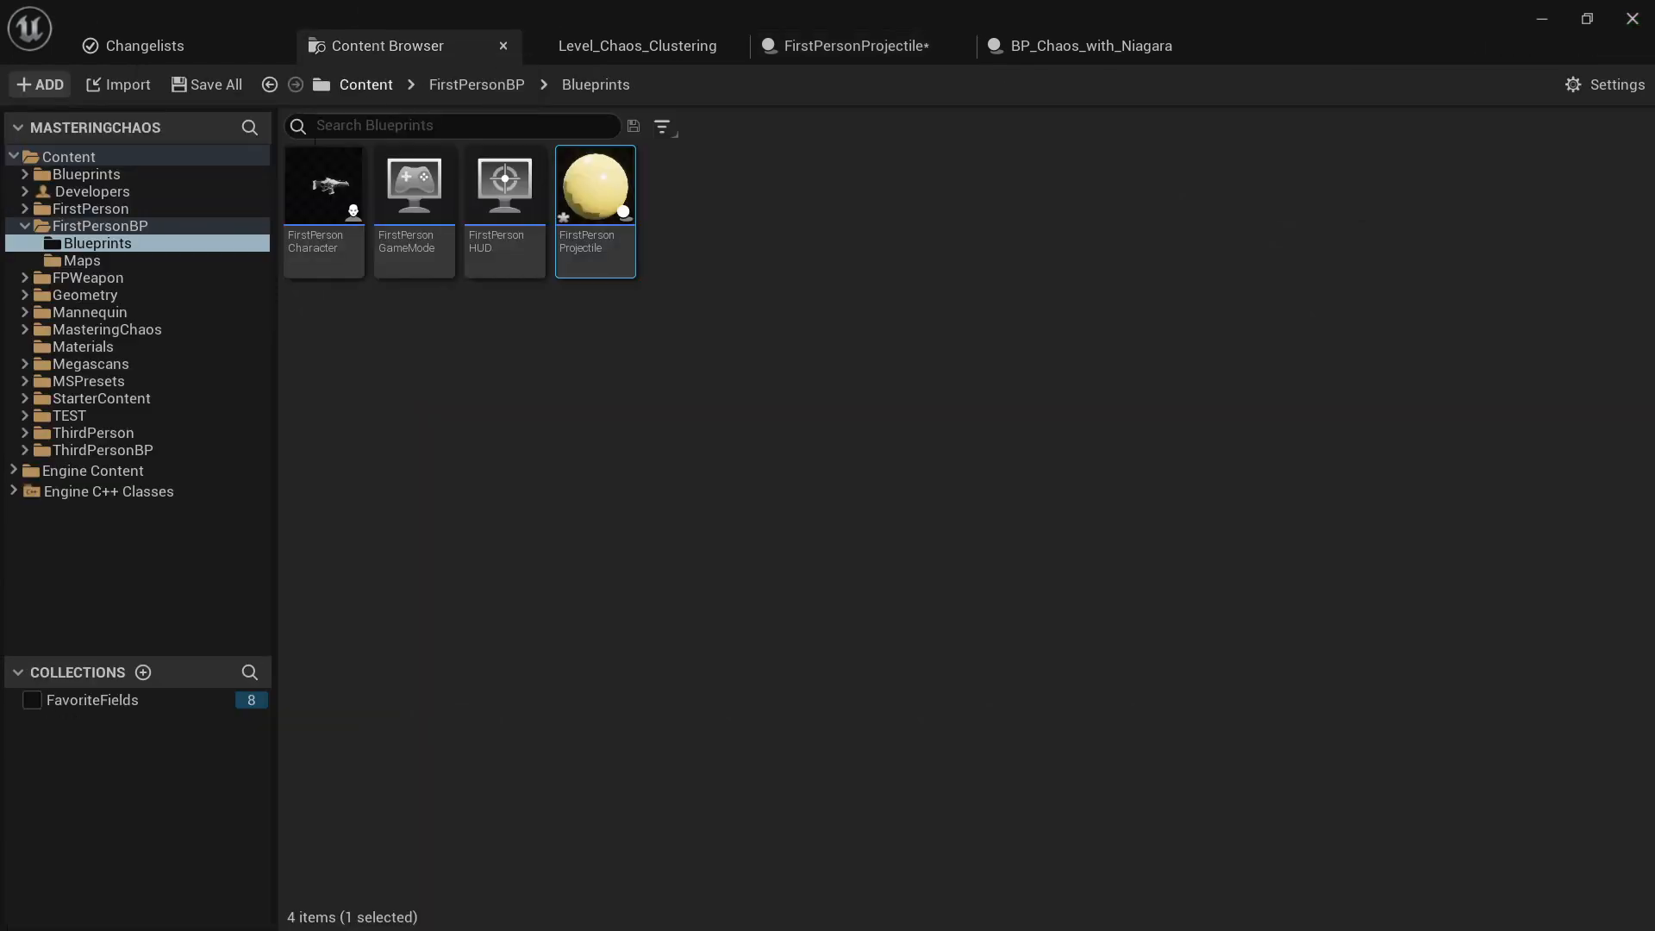
left_click(87, 698)
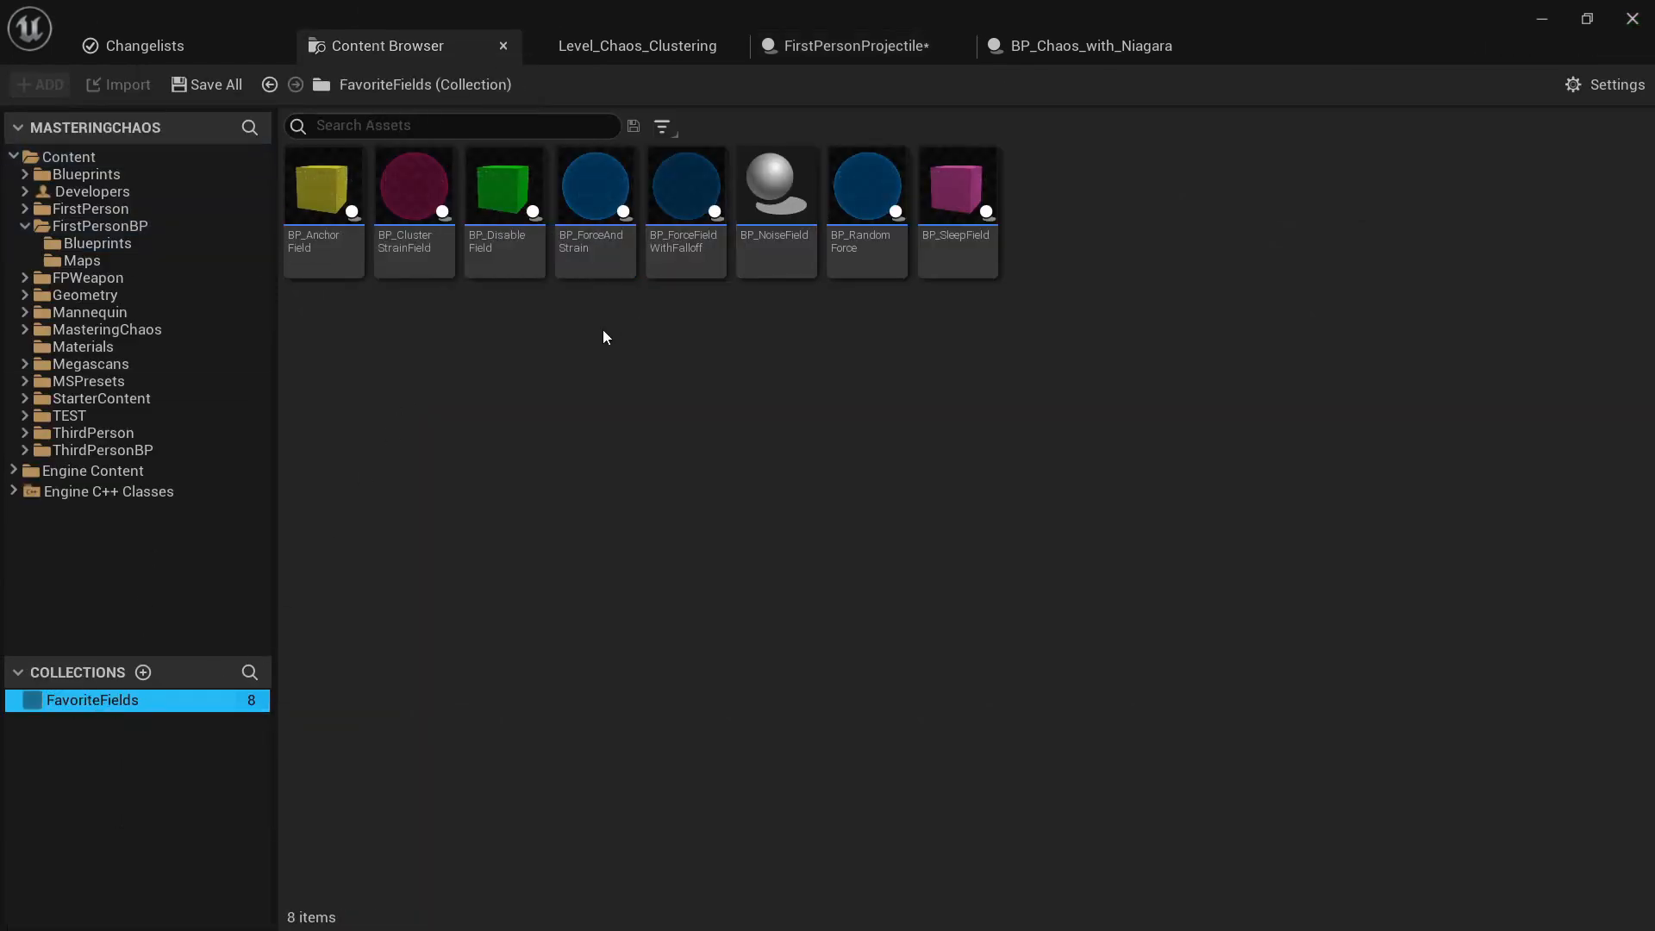
left_click(602, 258)
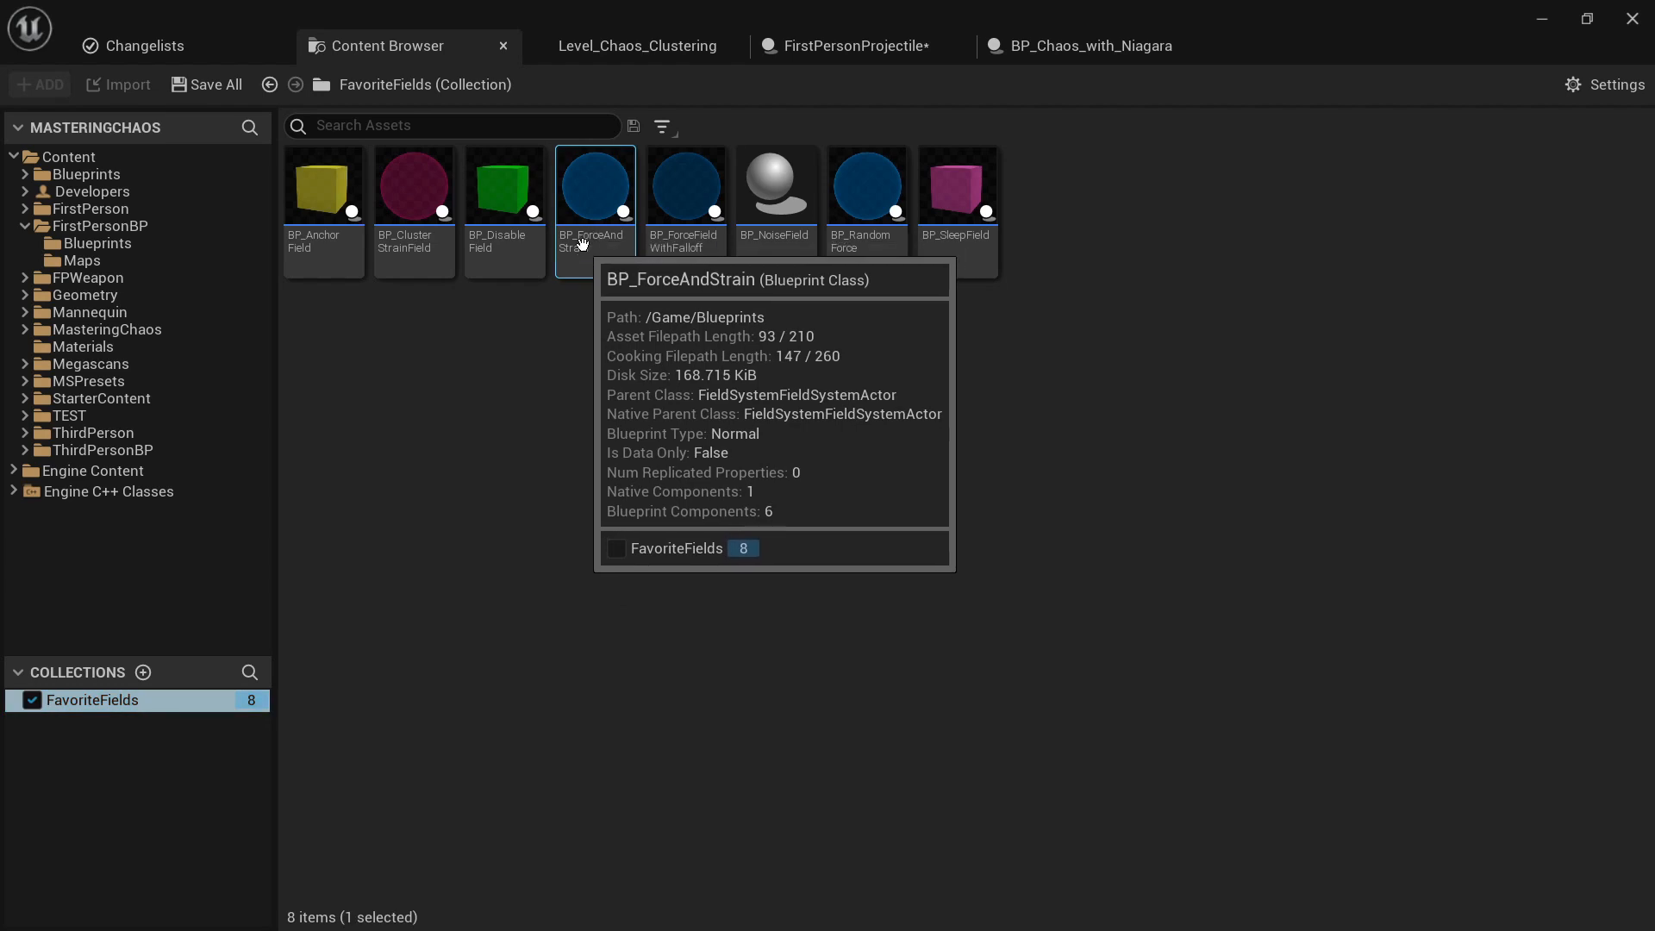
left_click(880, 47)
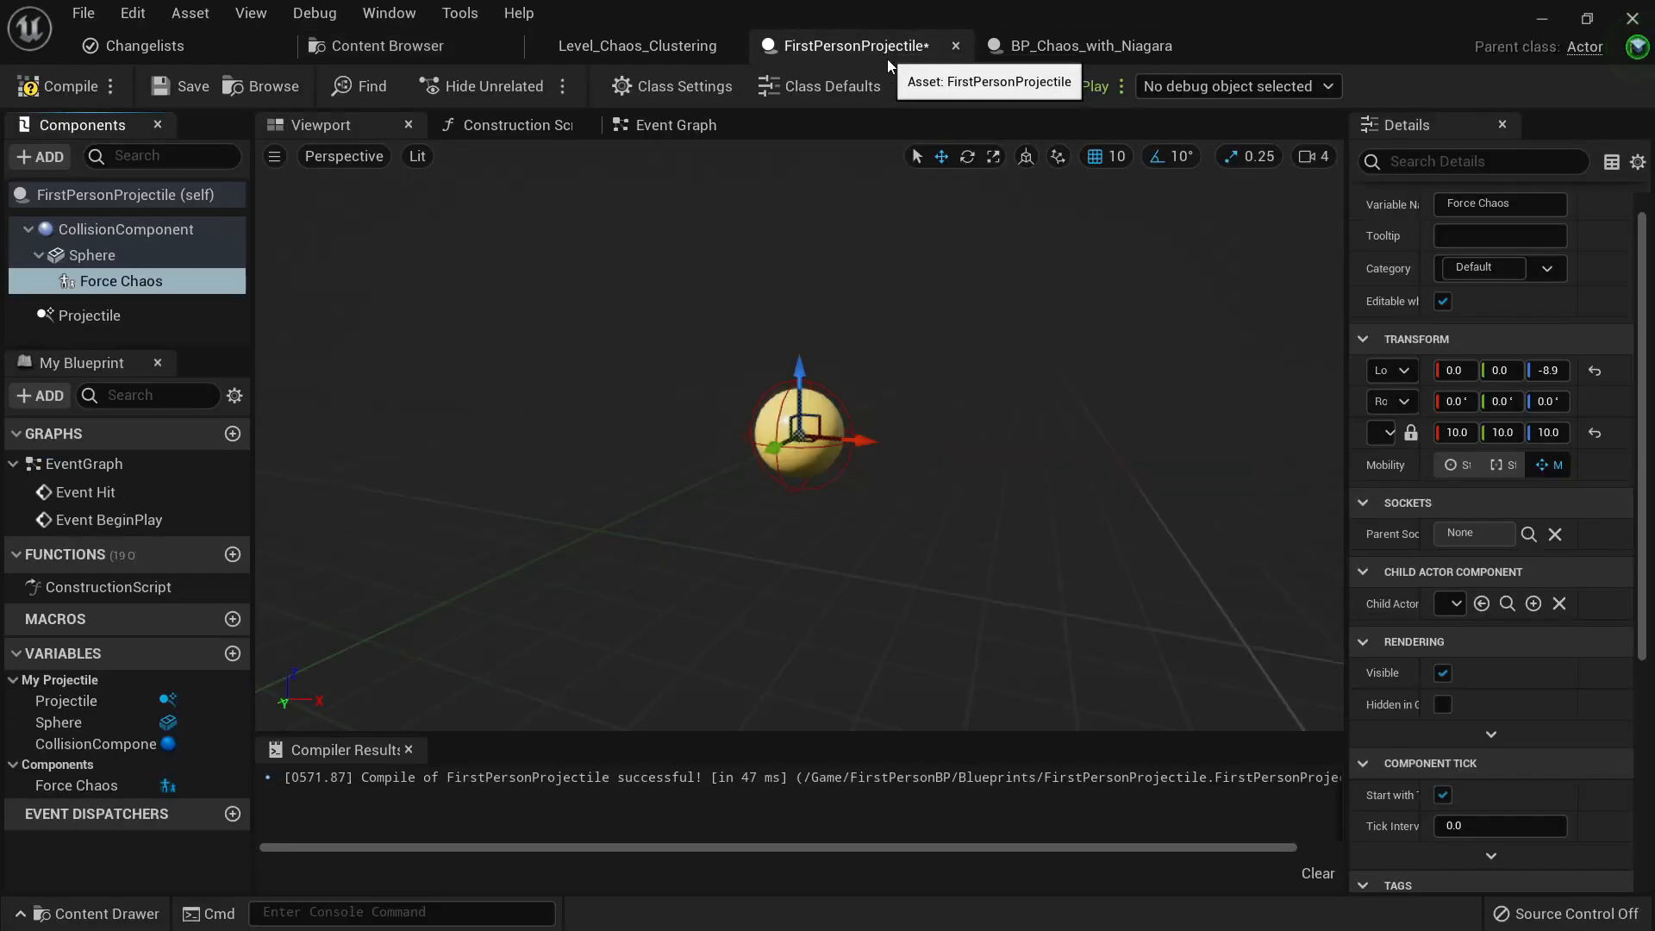
left_click(1482, 604)
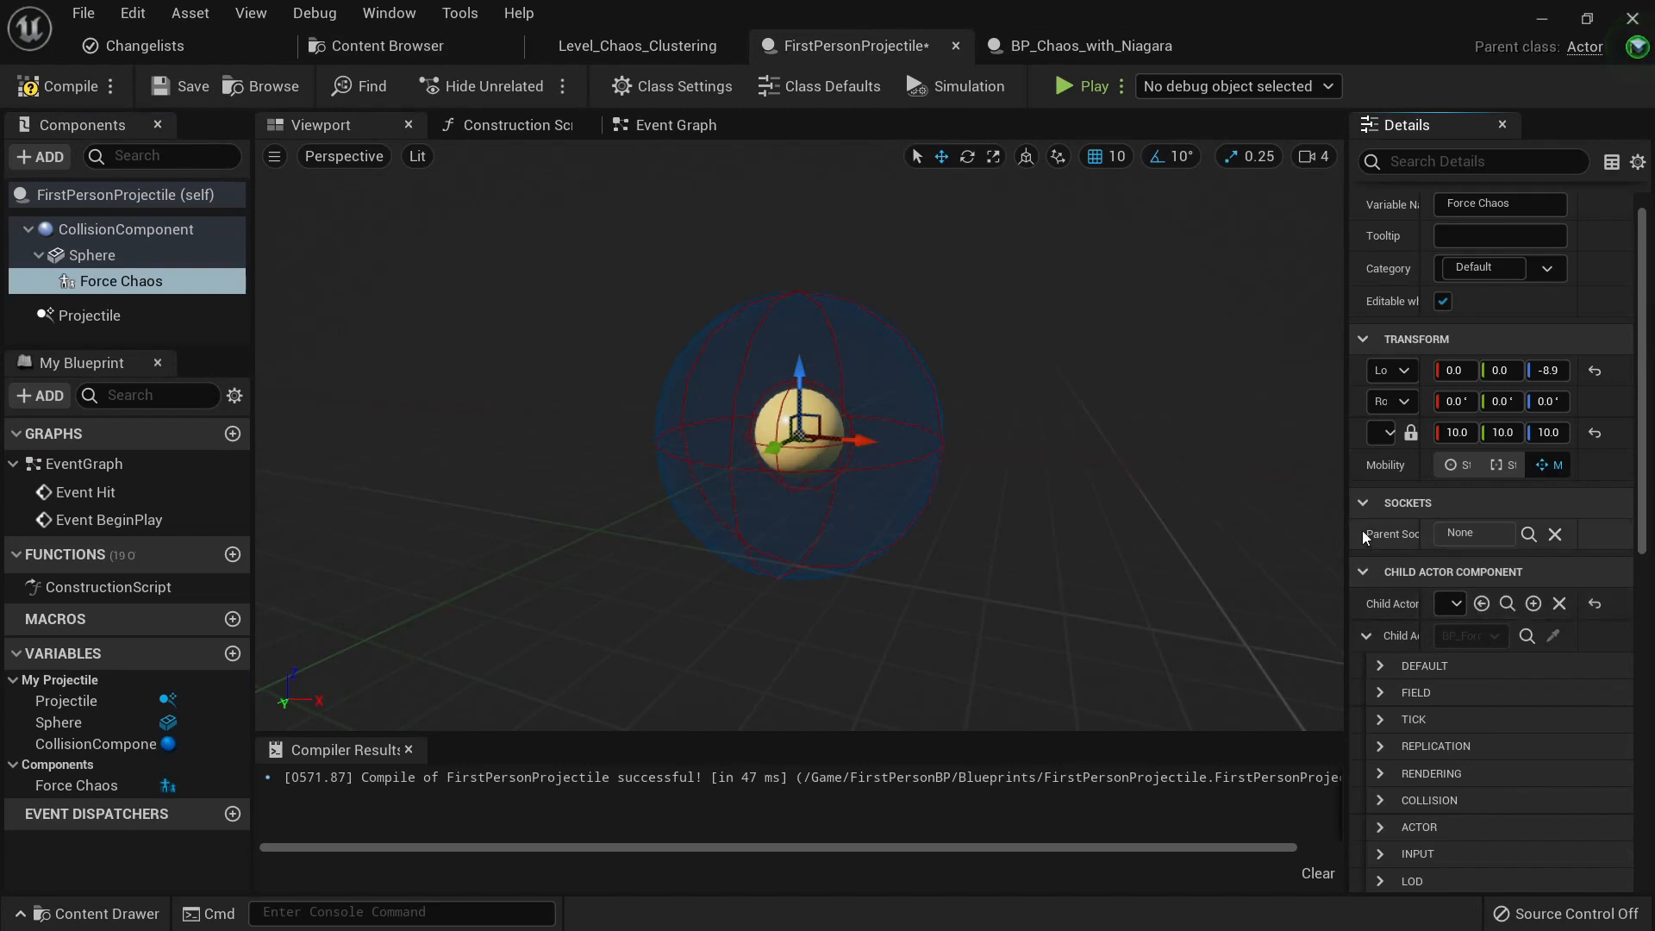
left_click_drag(1348, 525, 1046, 525)
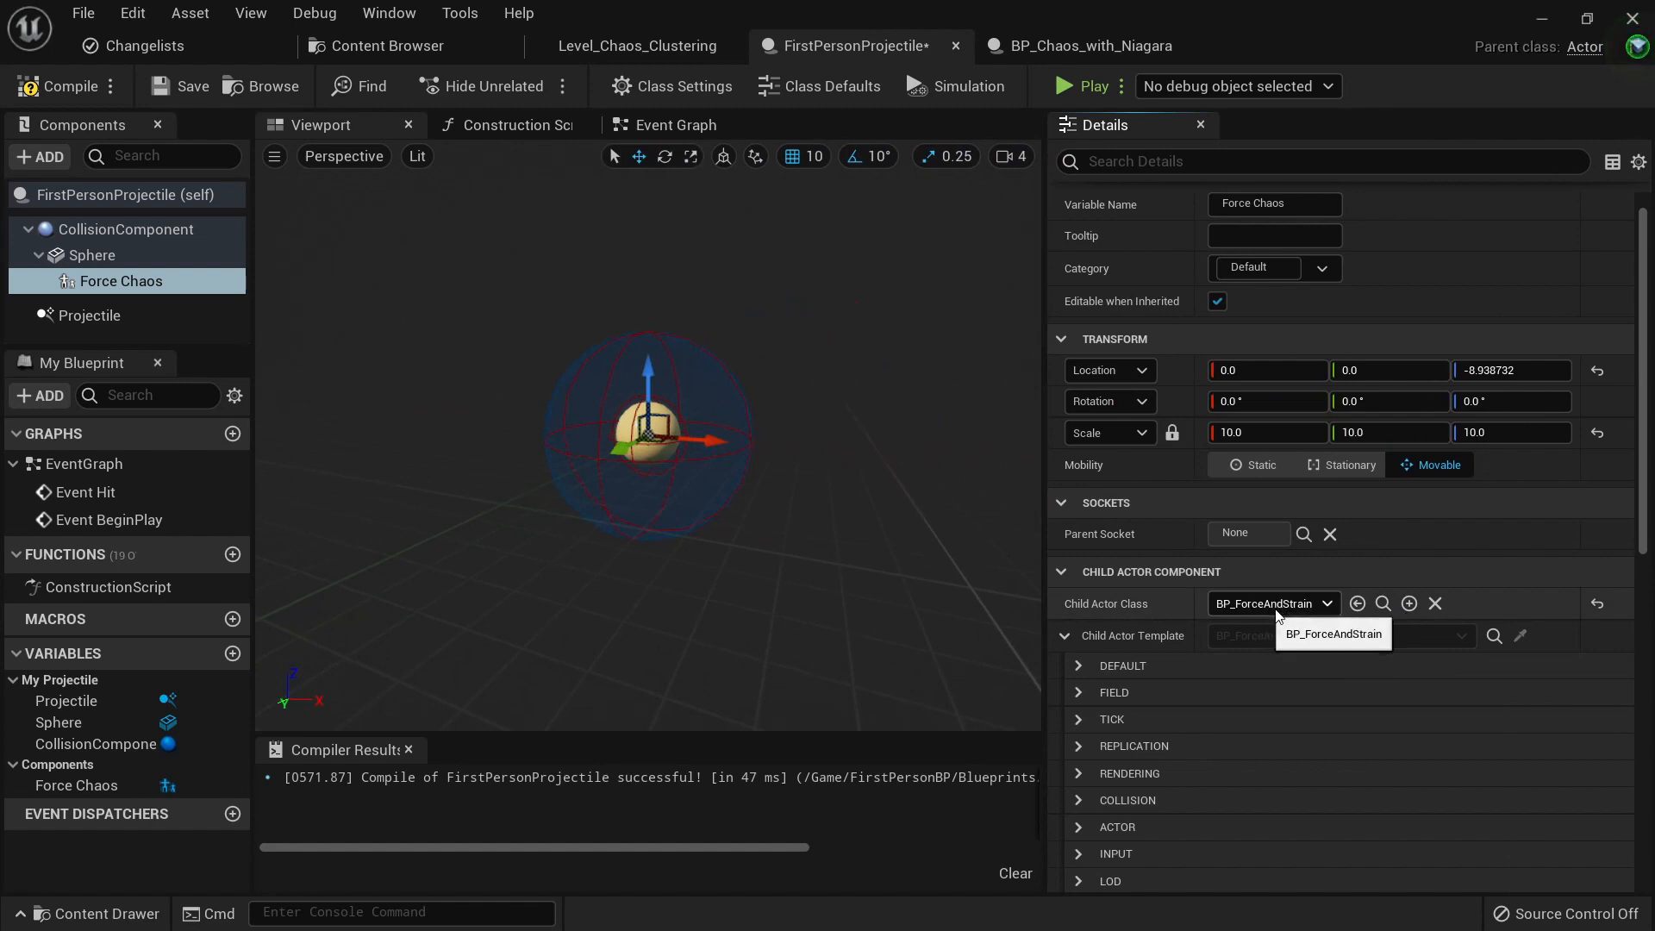
left_click(54, 98)
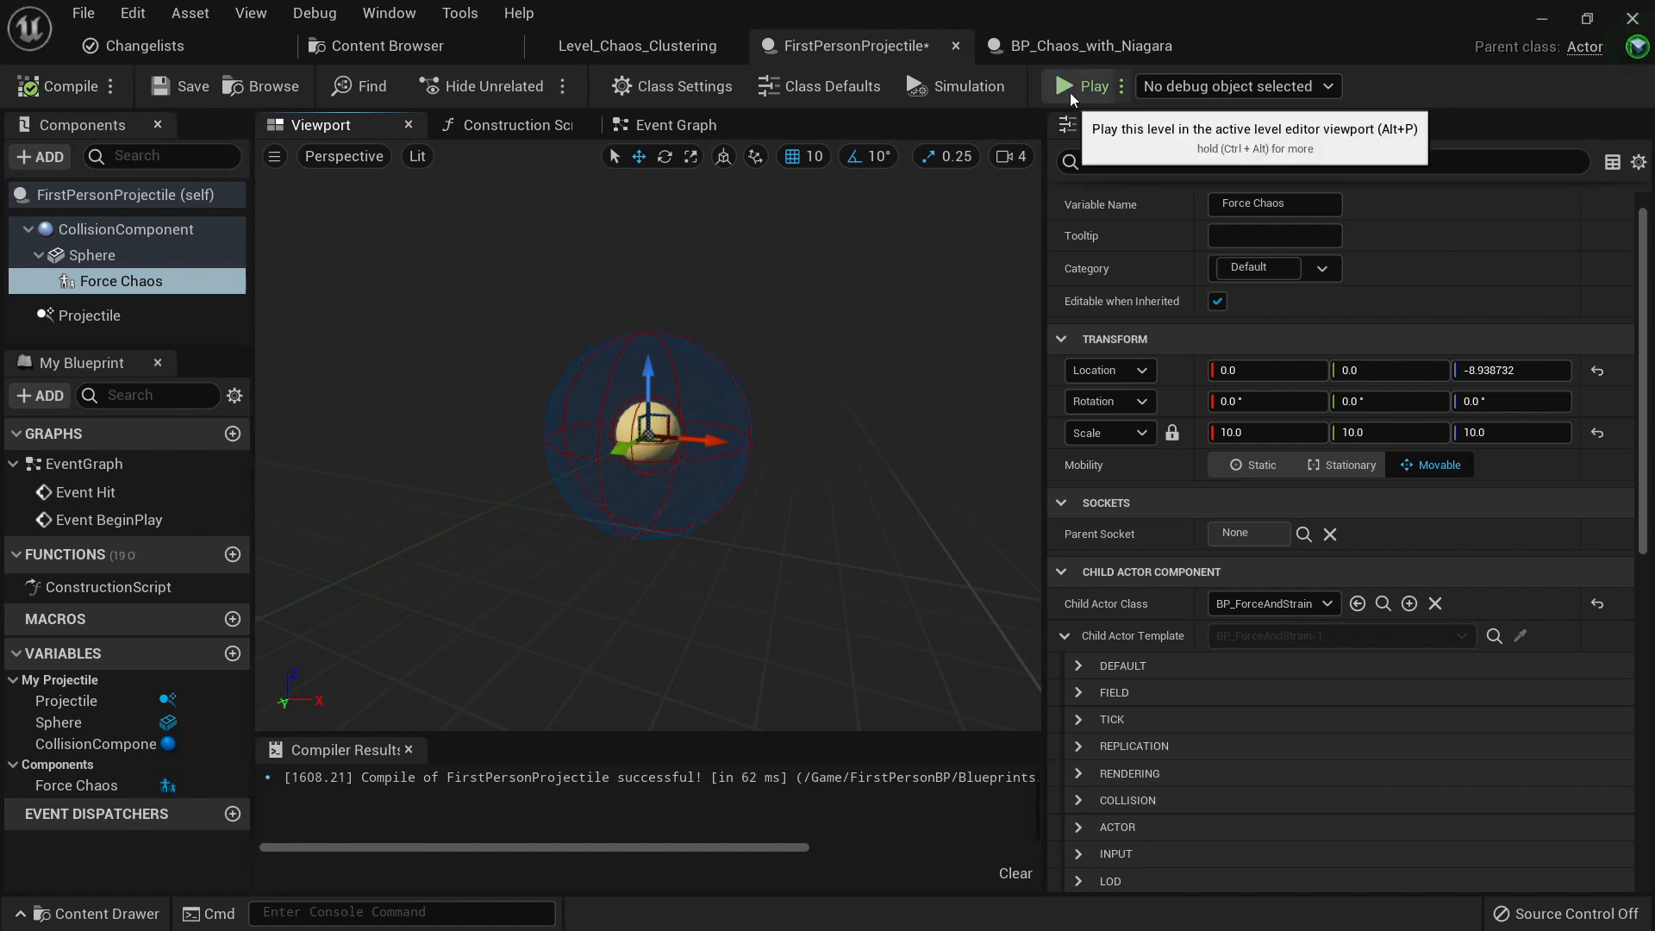
mouse_move(719, 386)
right_mouse_down()
mouse_move(719, 351)
mouse_move(698, 373)
right_mouse_up()
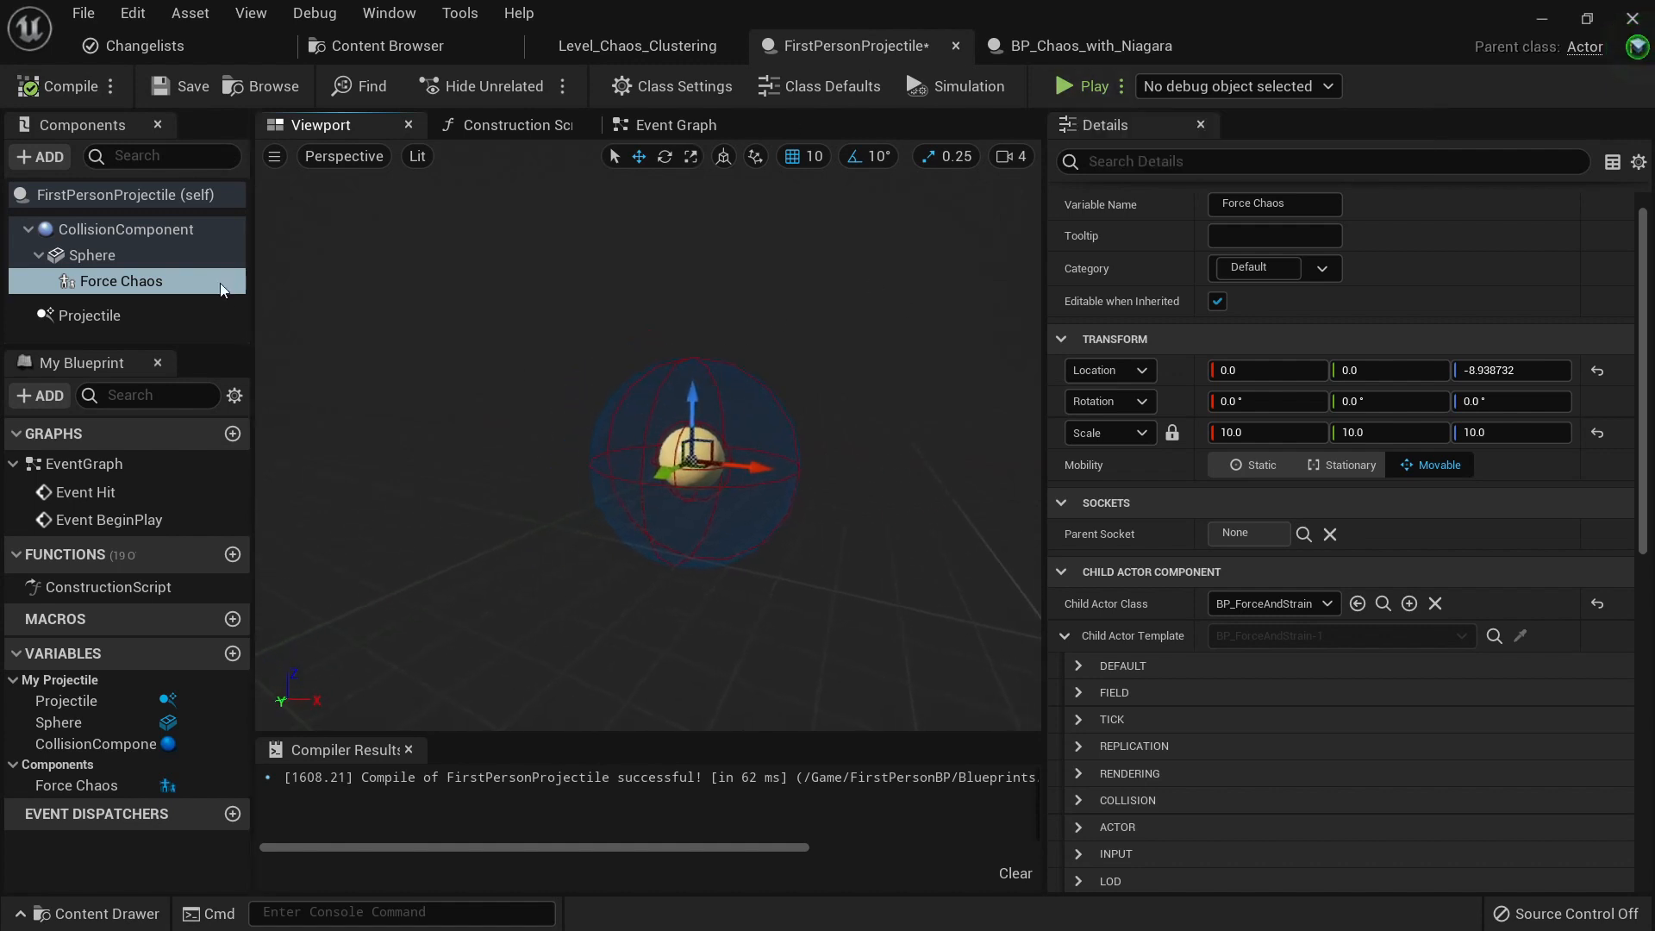
Step: Place a Force Chaos reference in the Event Graph between the Event BeginPlay and Event Hit nodes
left_click(669, 134)
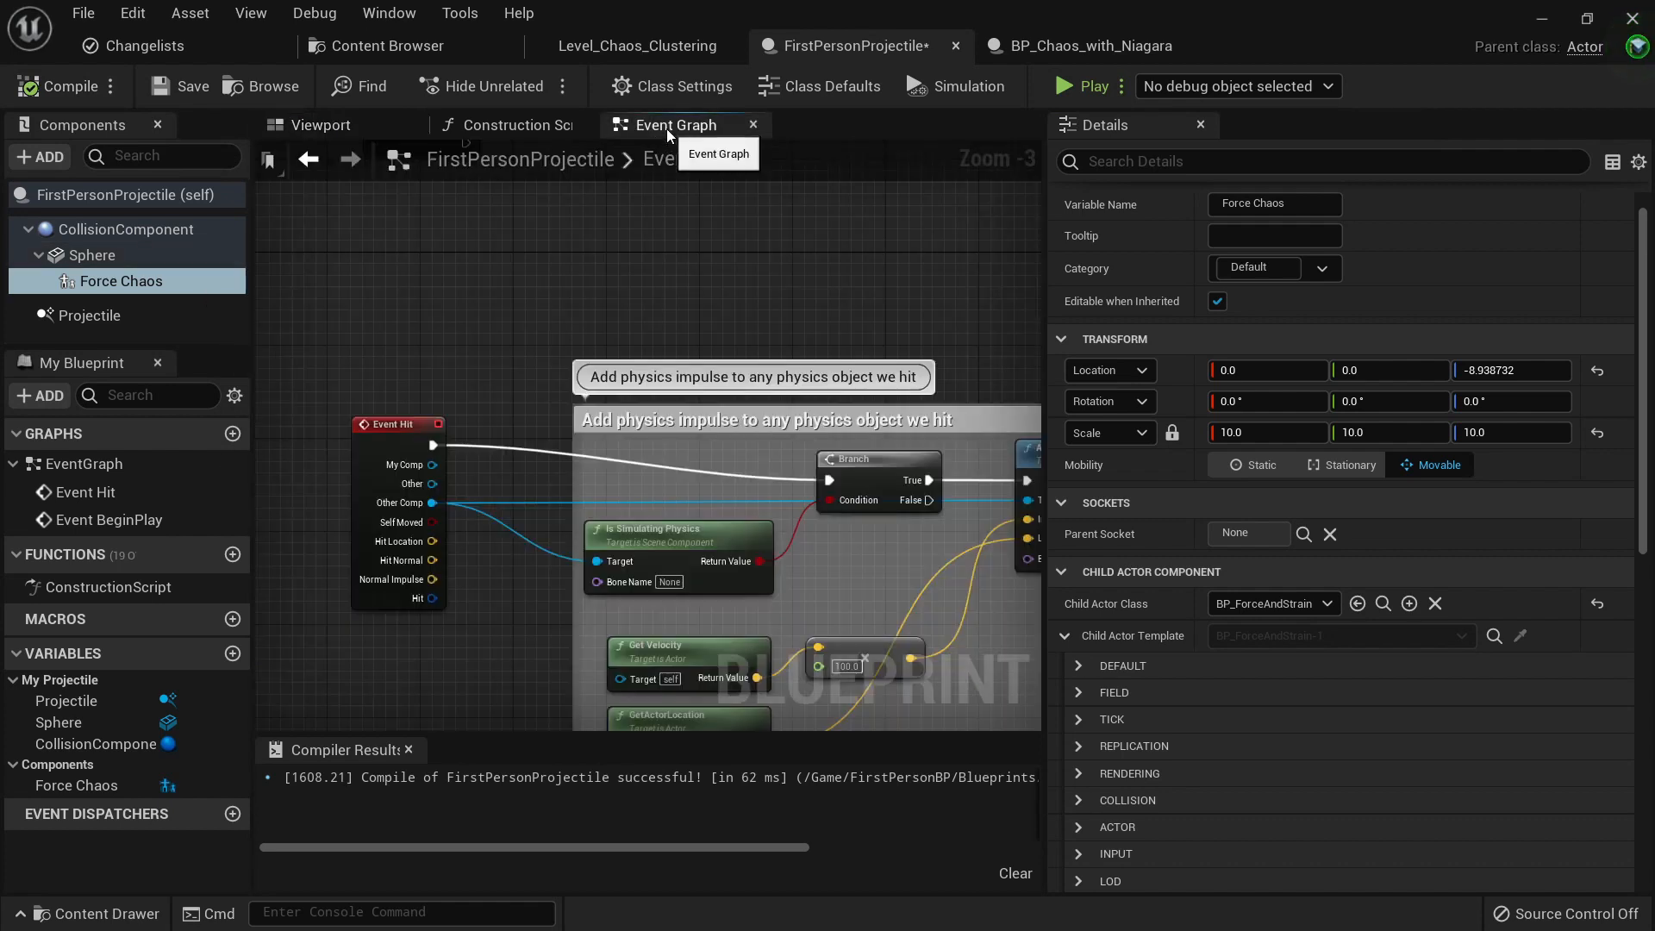
right_click_drag(707, 460, 504, 406)
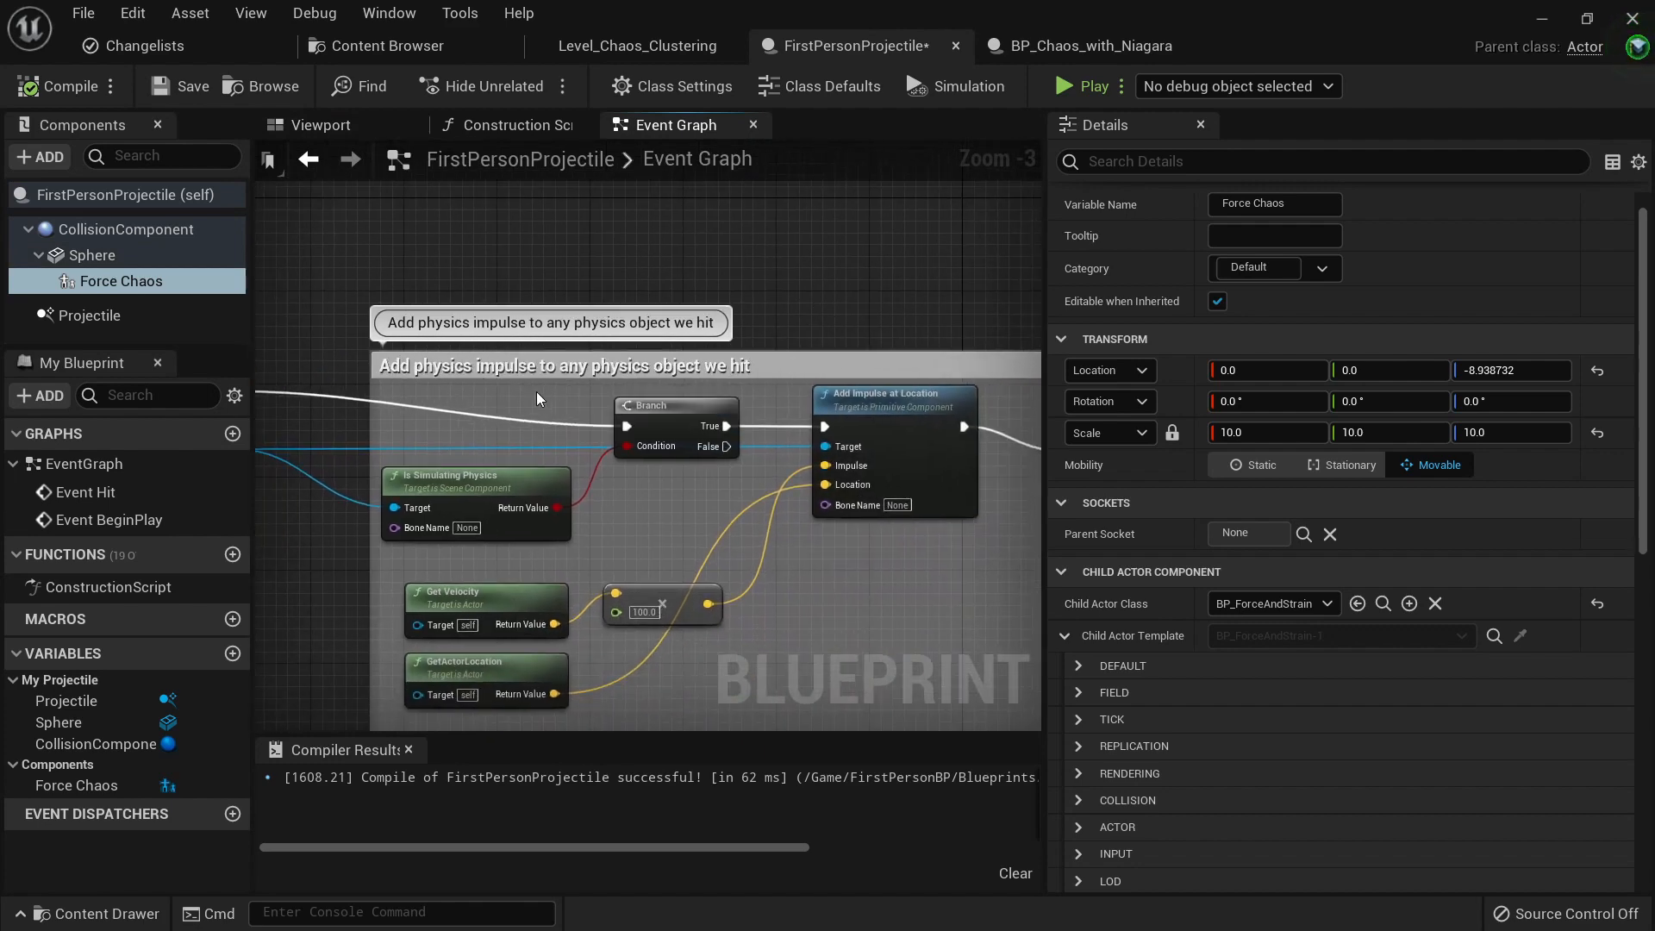
right_click_drag(832, 364, 491, 242)
right_click_drag(484, 506, 895, 598)
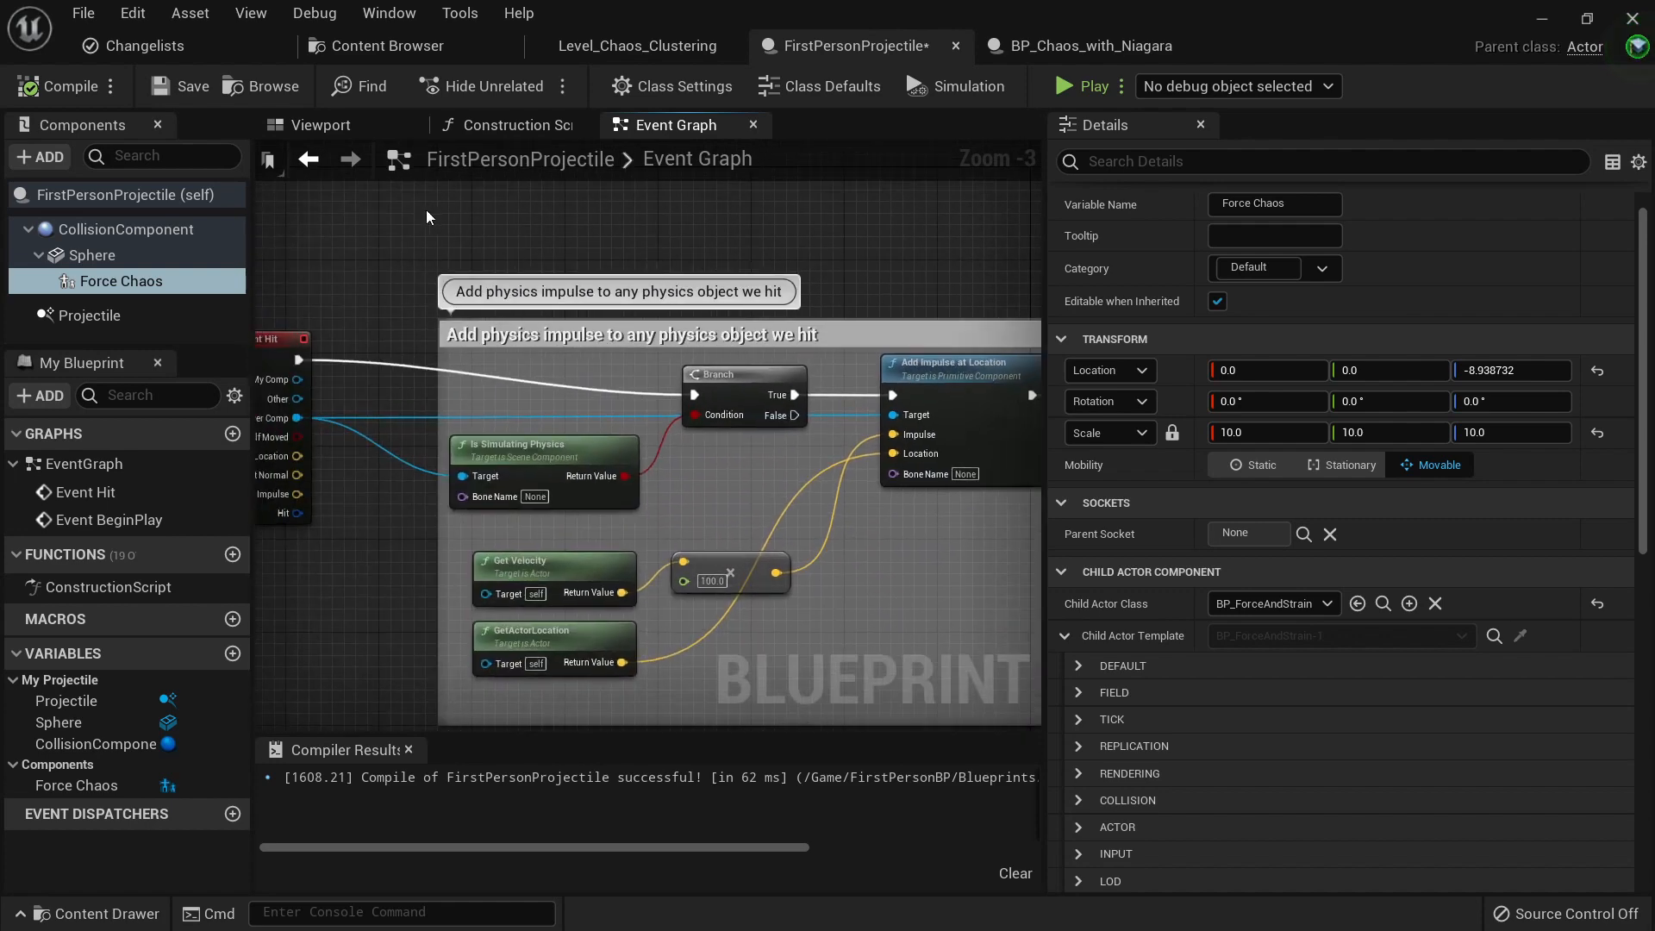
right_click_drag(426, 218, 712, 488)
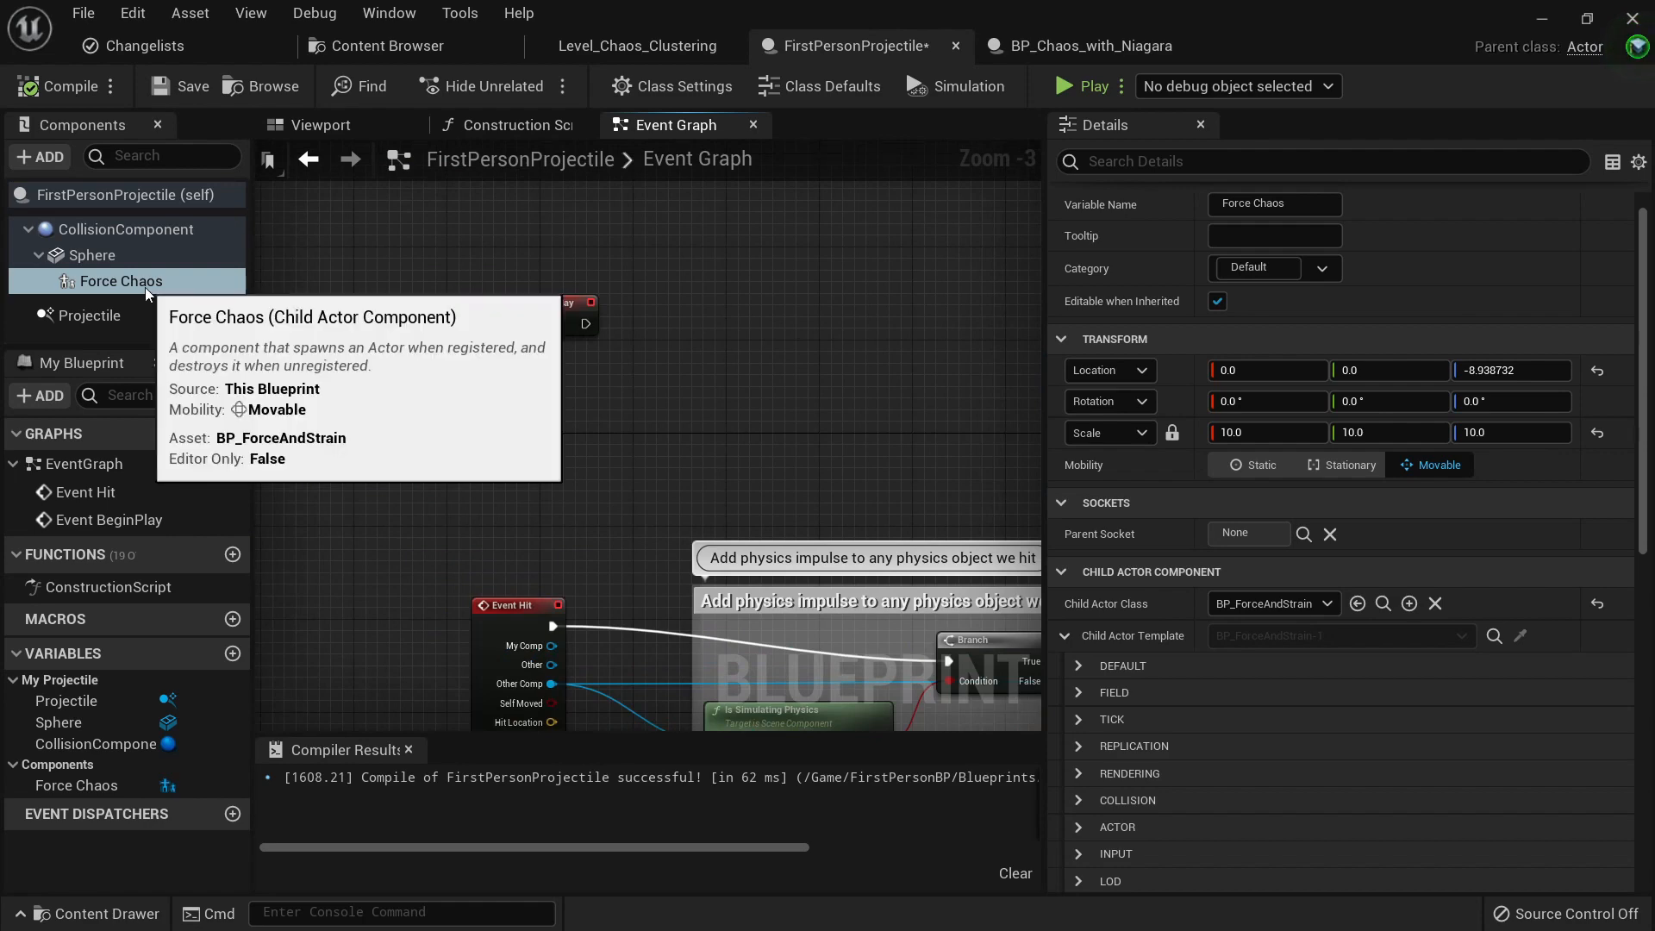
left_click_drag(147, 293, 463, 458)
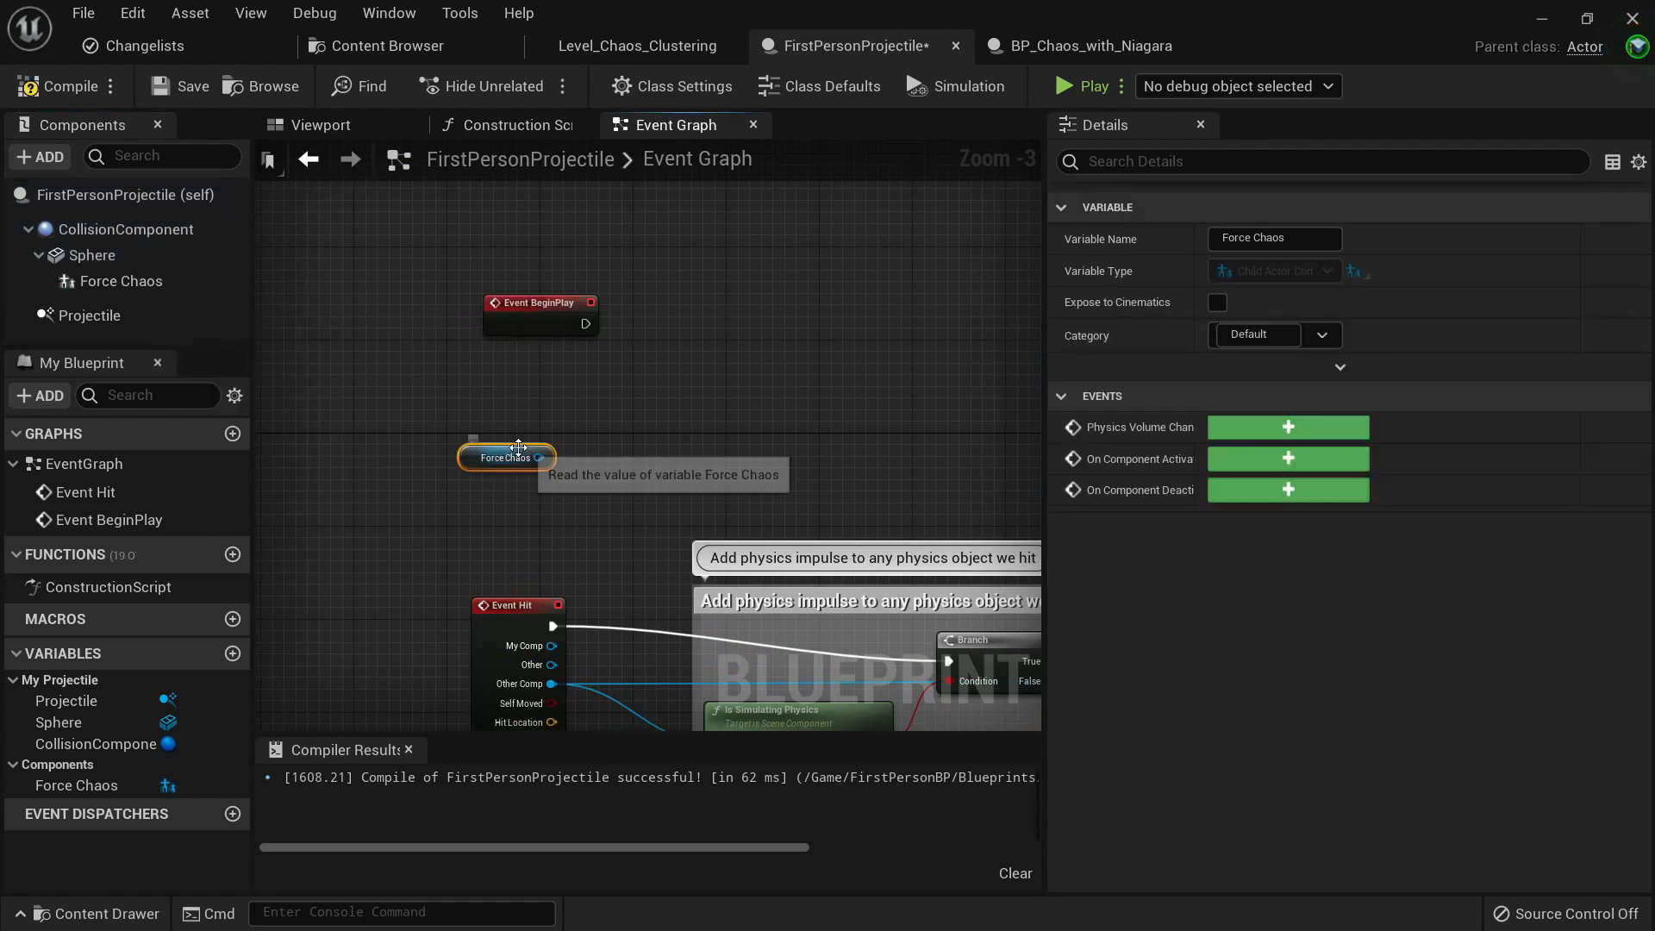
Step: Move the Event Hit node aside and insert a Sequence node between it and the existing impulse logic
right_click_drag(575, 497, 485, 303)
right_click_drag(477, 419, 627, 407)
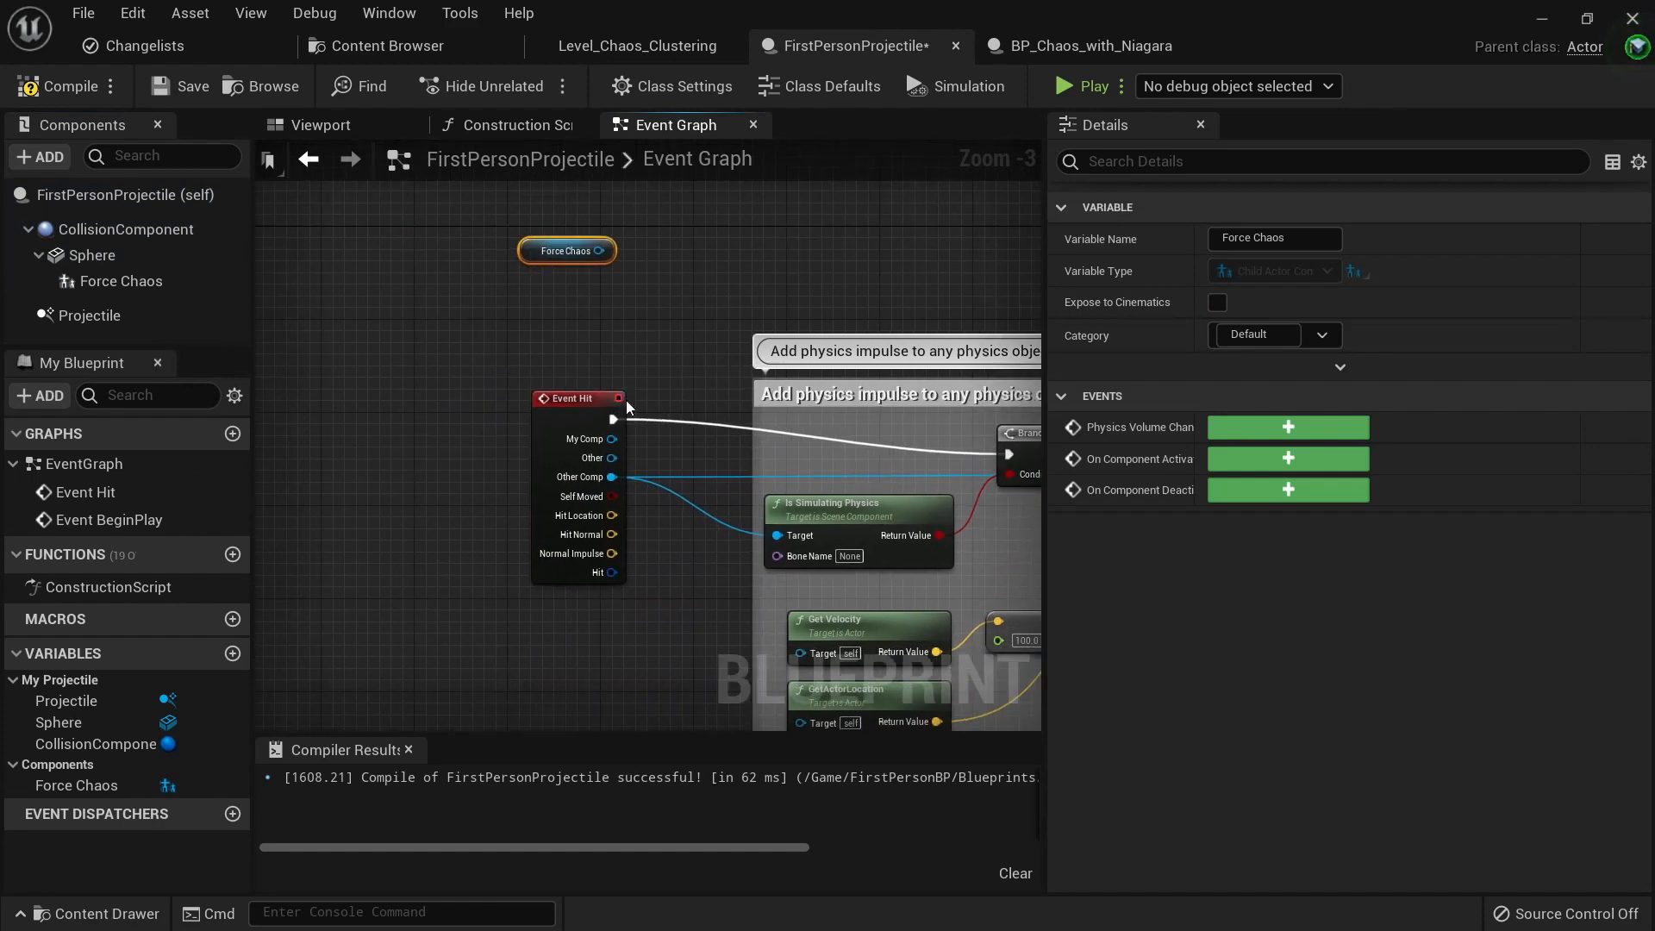
mouse_move(578, 404)
left_mouse_down()
mouse_move(466, 403)
mouse_move(552, 395)
mouse_move(563, 376)
left_mouse_up()
type("seque")
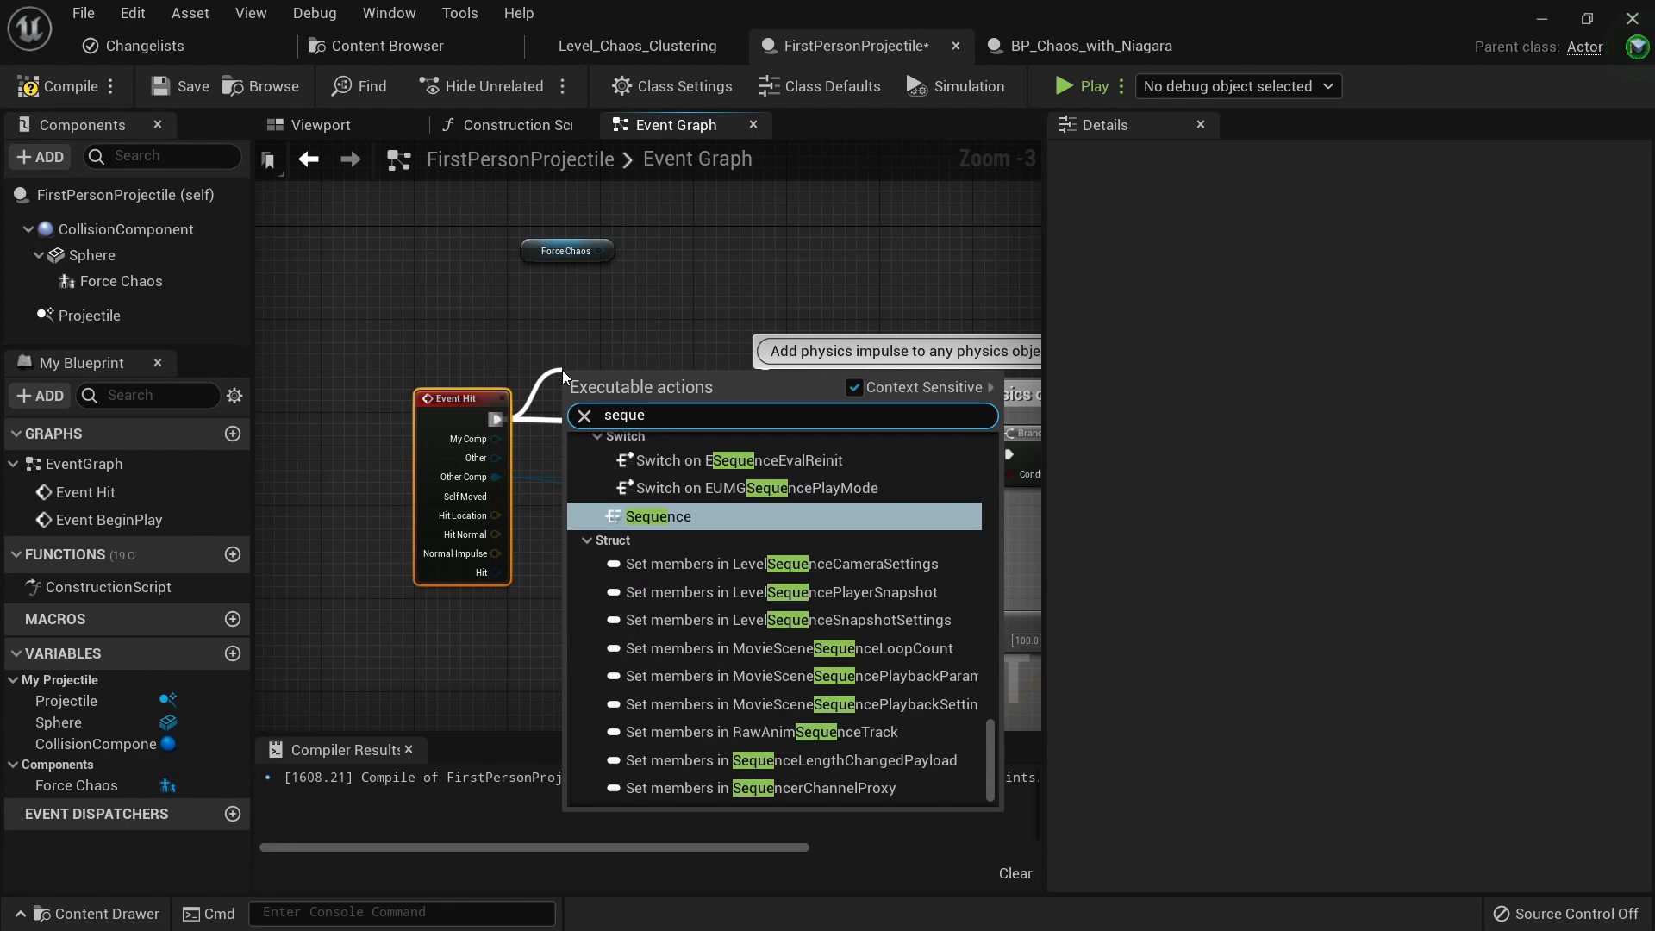
key("Return")
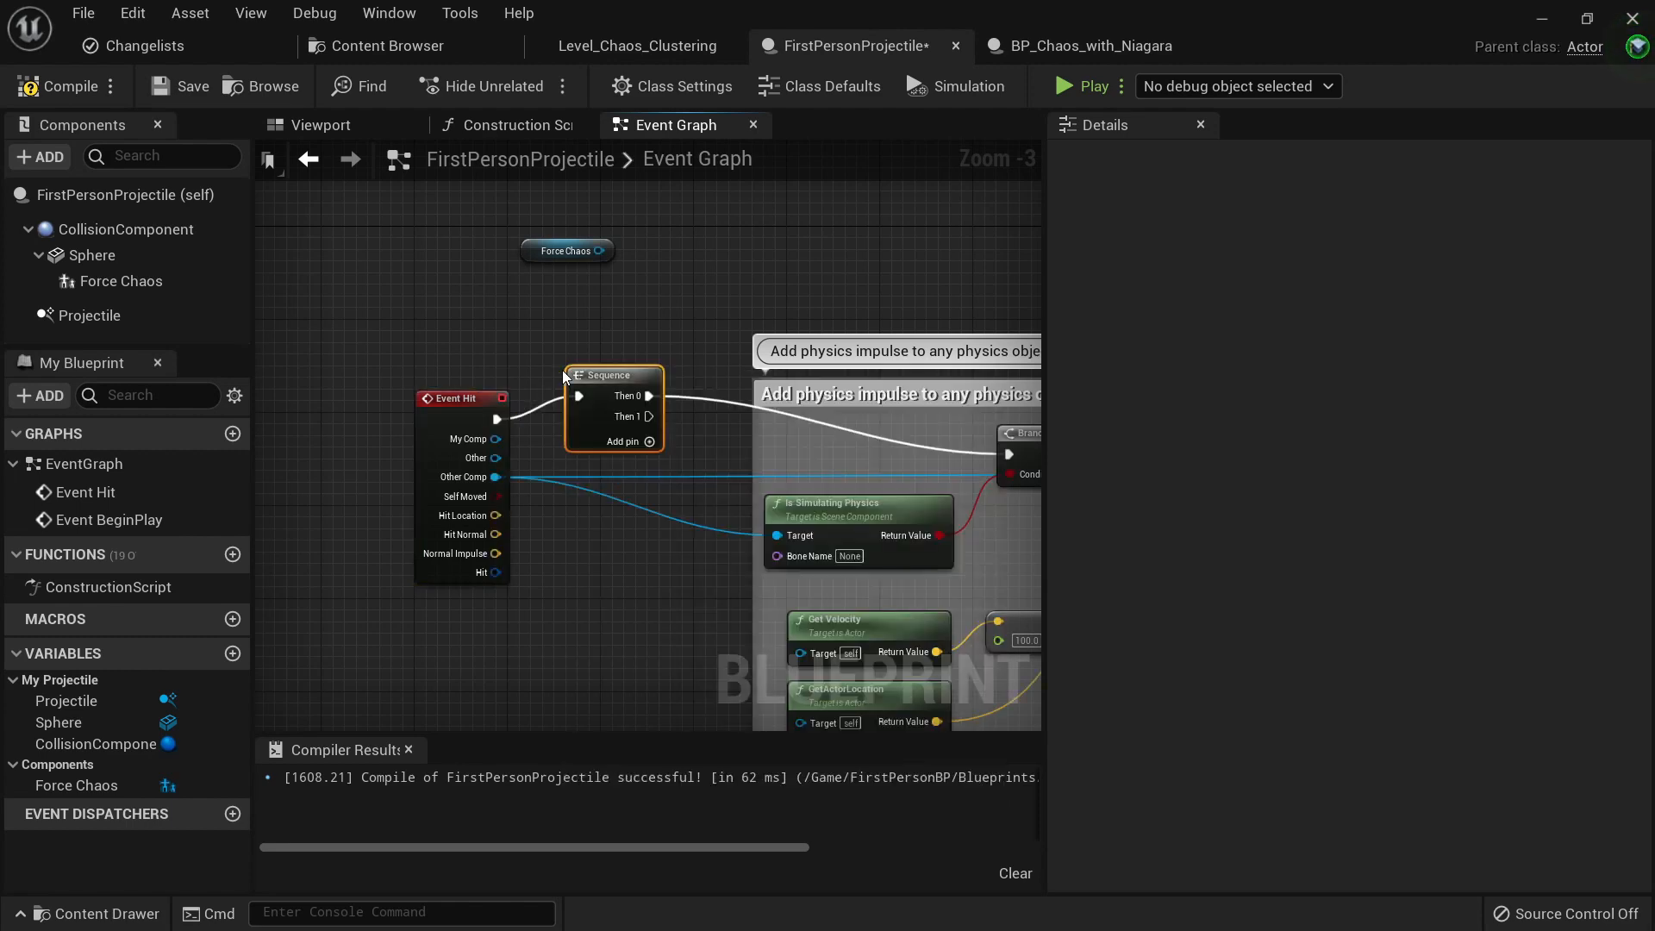
Step: Add a Get Child Actor node fed by the Force Chaos reference and place it above the Sequence node
scroll(565, 377, "up", 3)
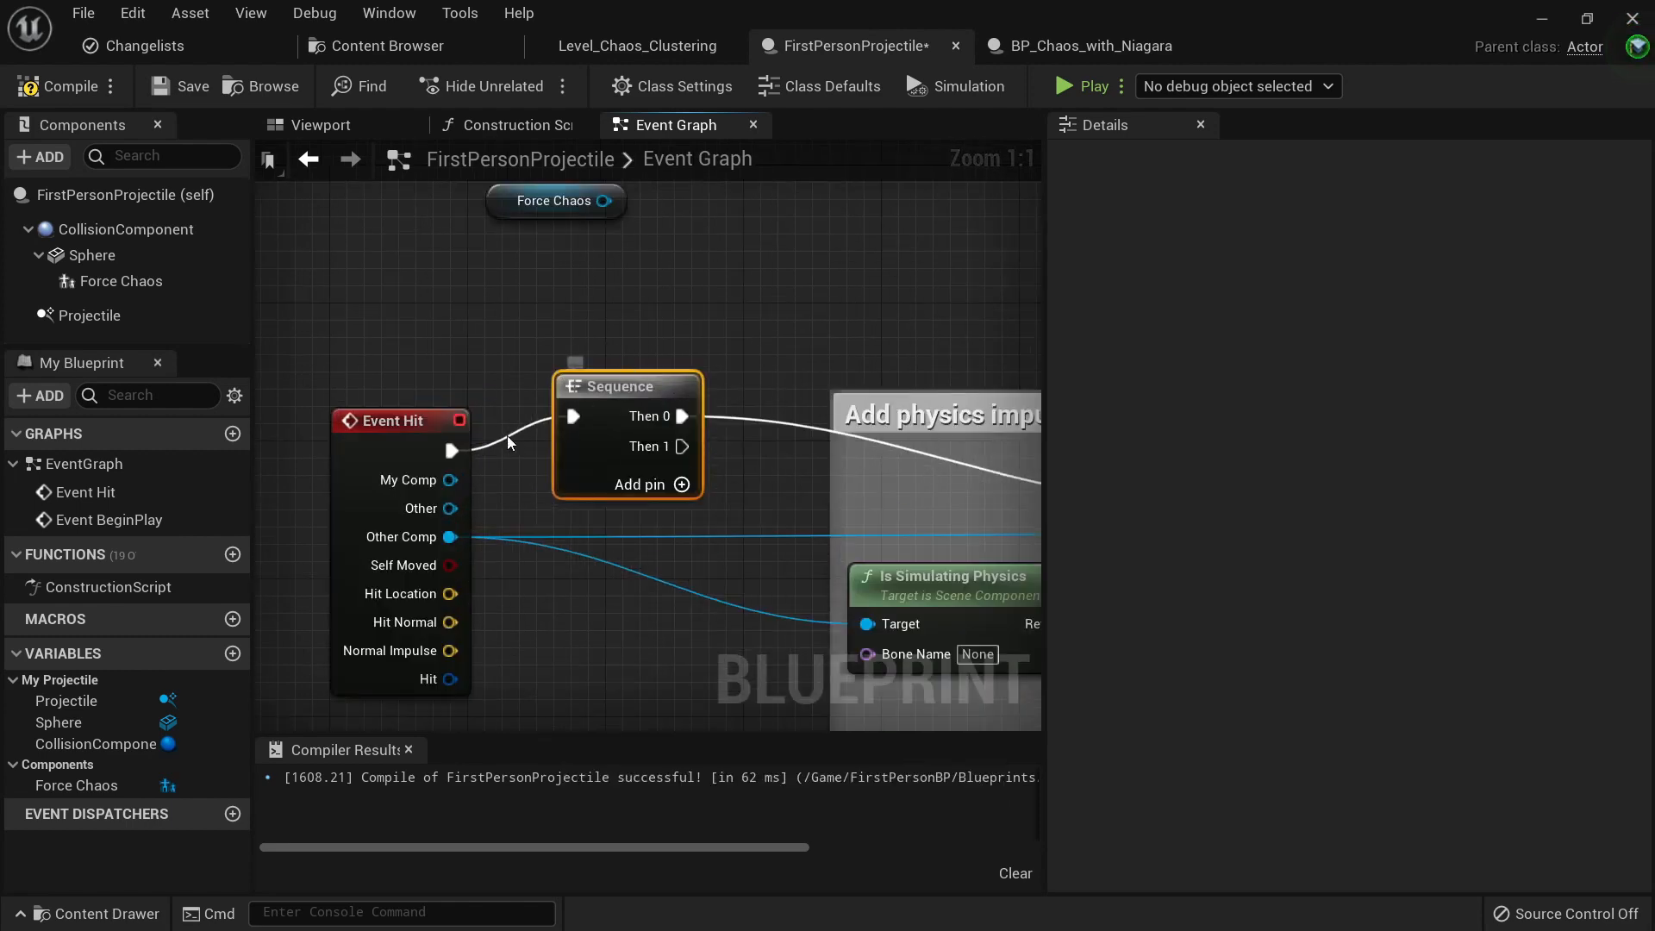
scroll(723, 419, "down", 4)
right_click_drag(907, 475, 503, 504)
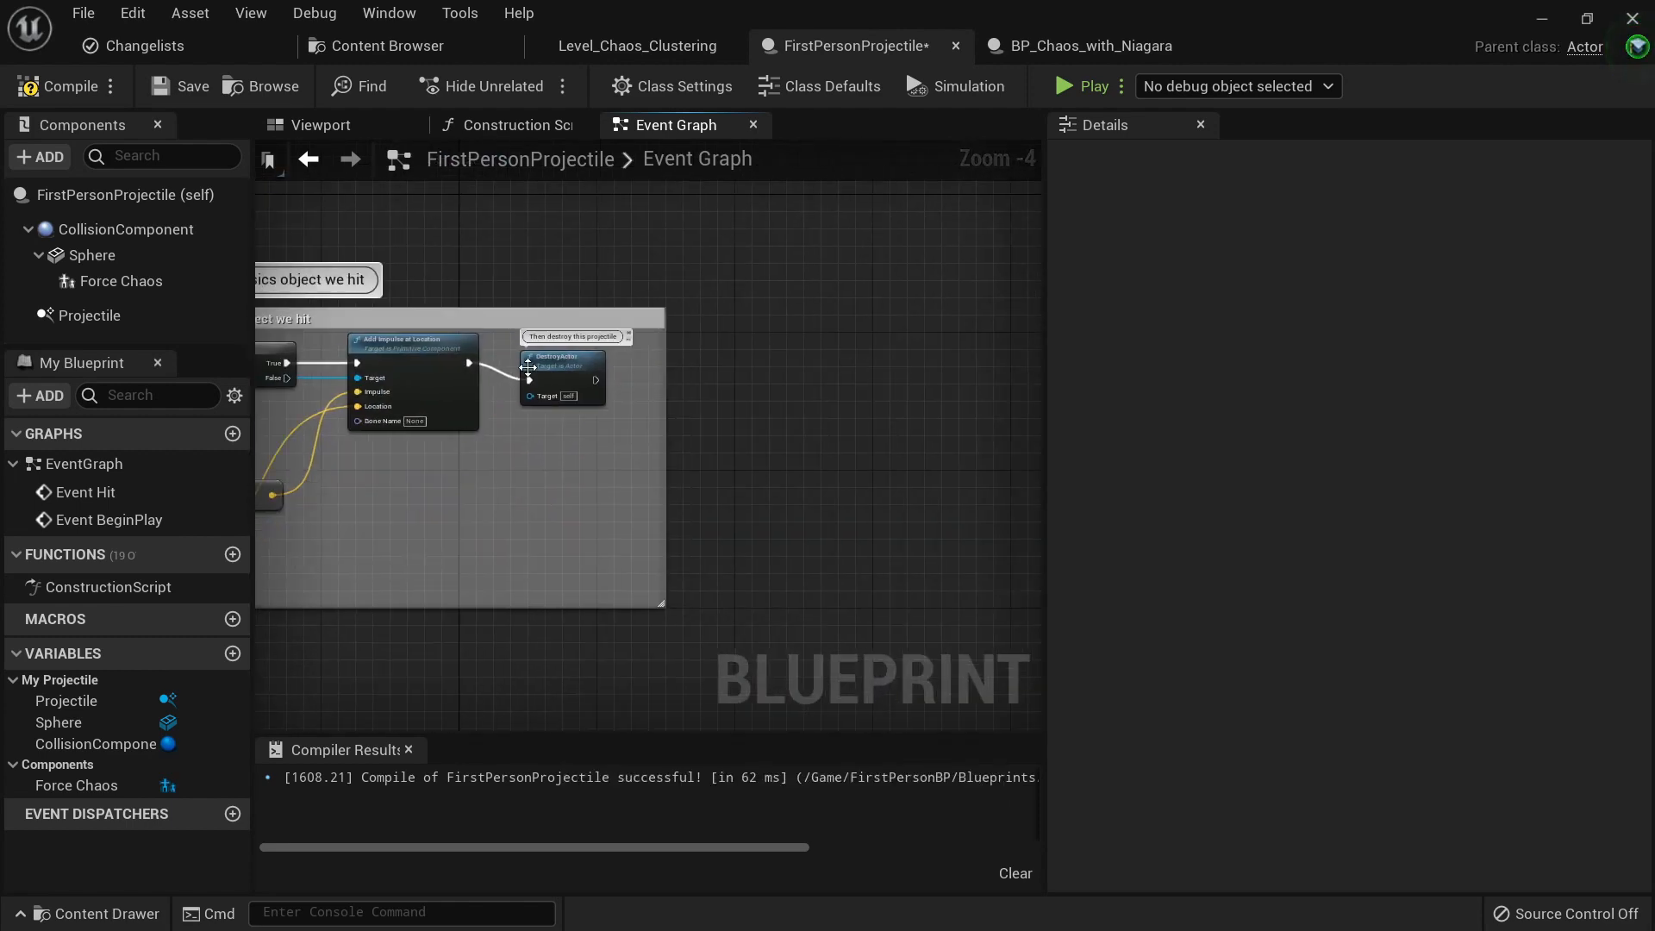
scroll(526, 380, "up", 3)
right_click_drag(381, 494, 536, 524)
scroll(536, 524, "down", 3)
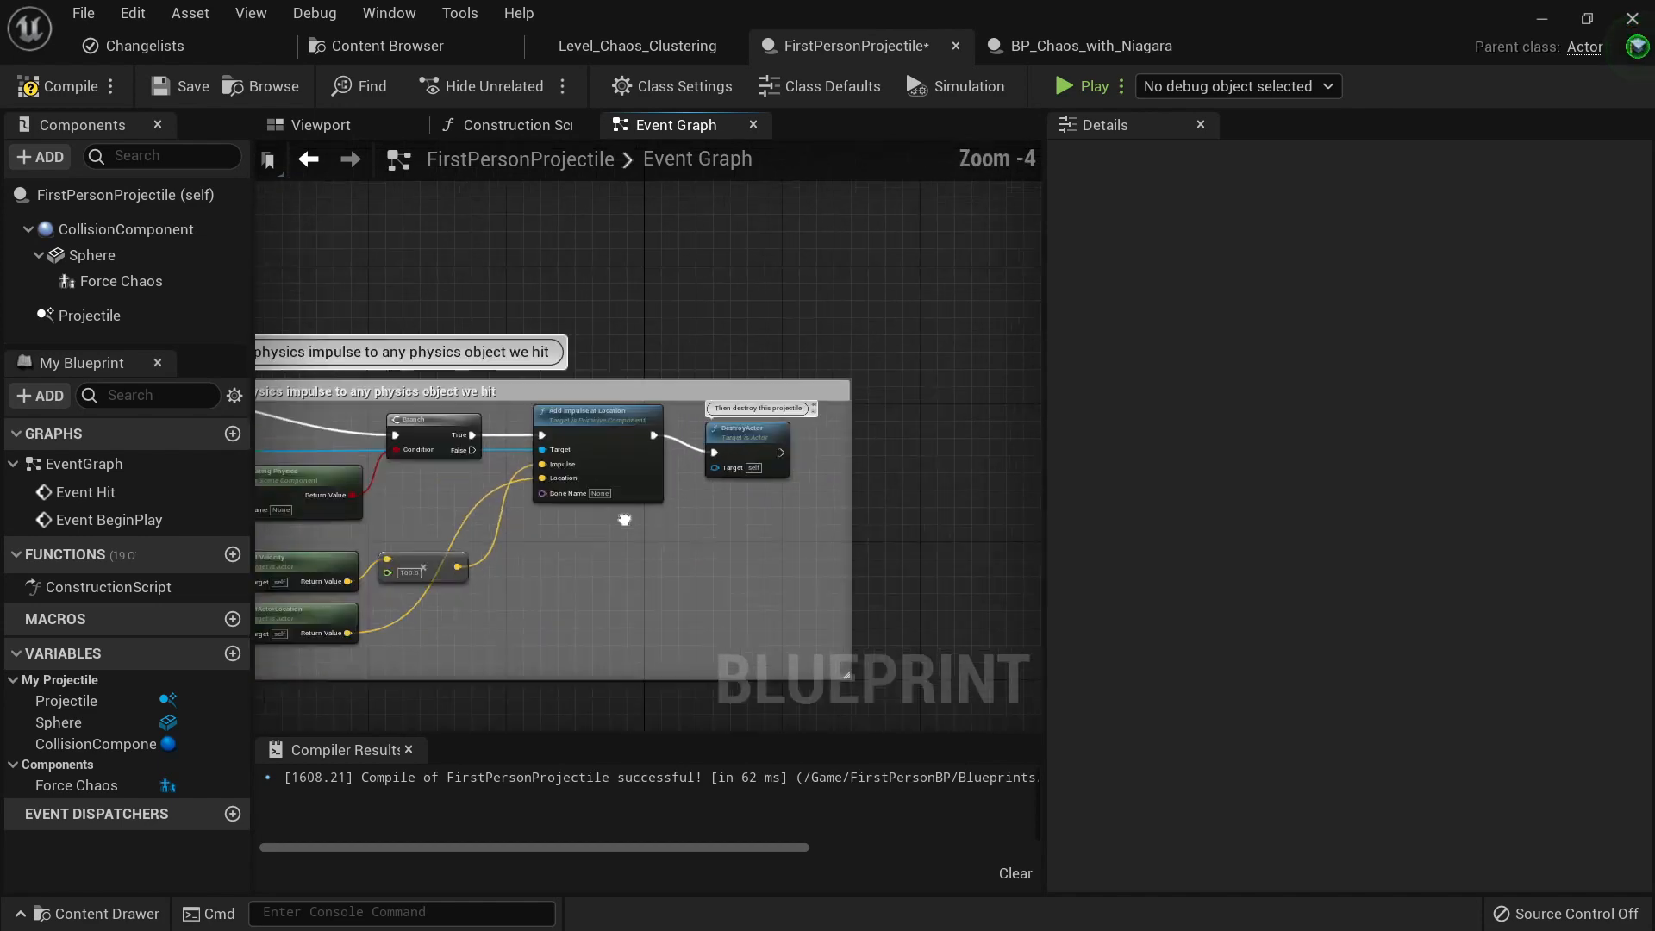
scroll(551, 491, "up", 4)
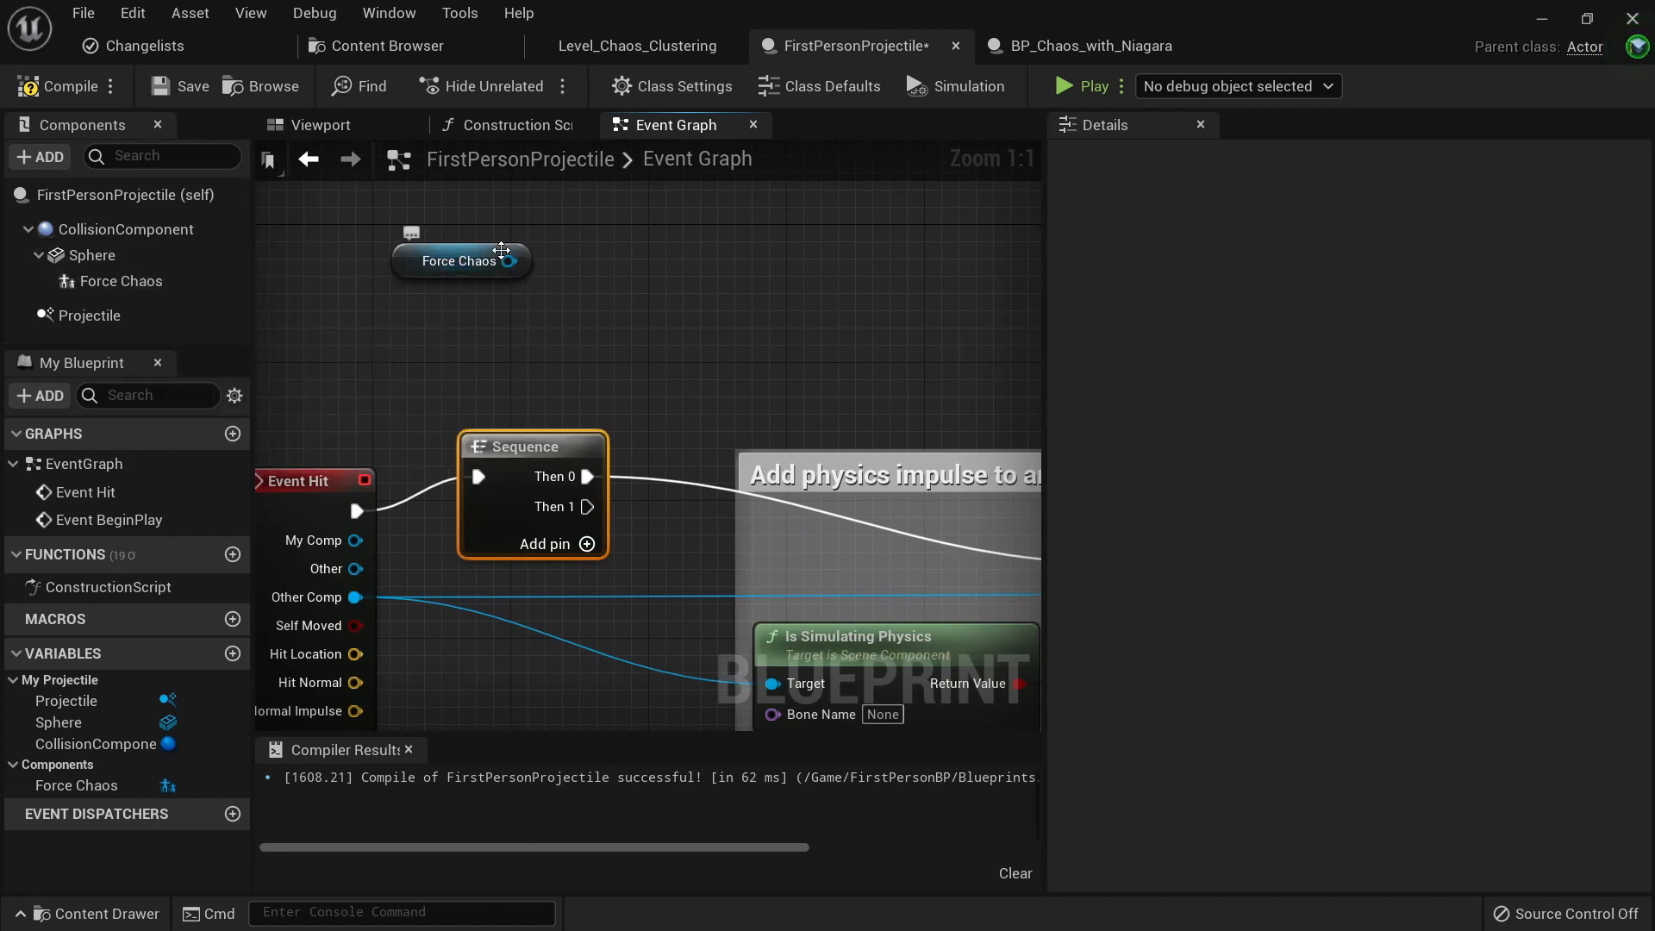
left_click_drag(509, 261, 647, 295)
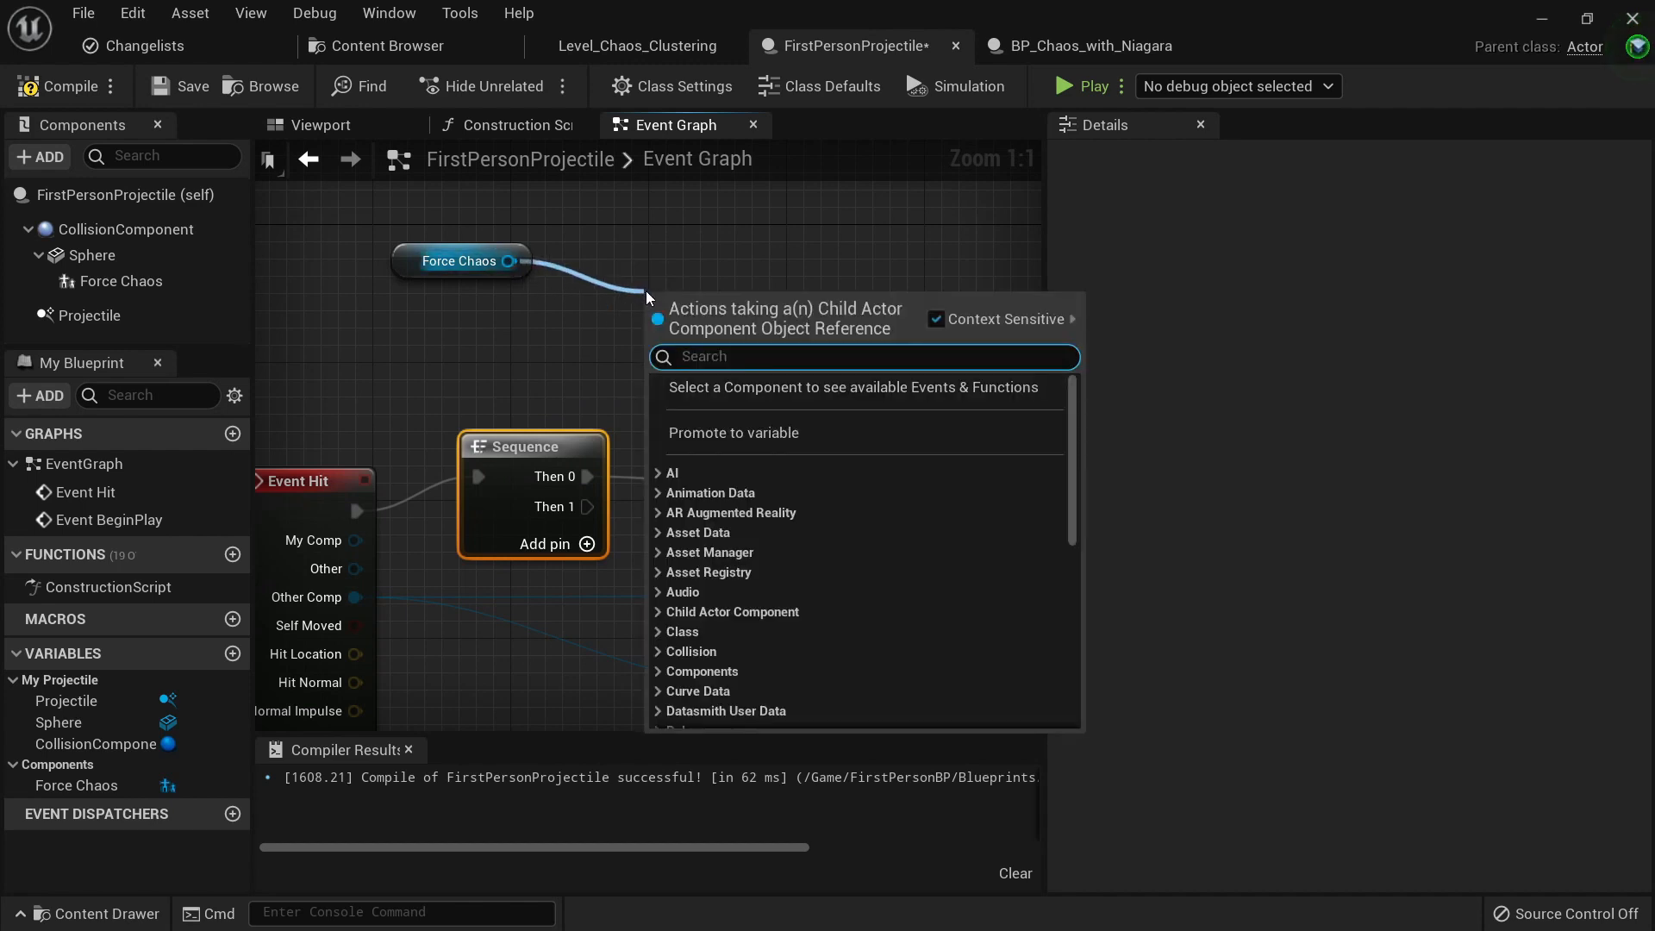
type("child ac")
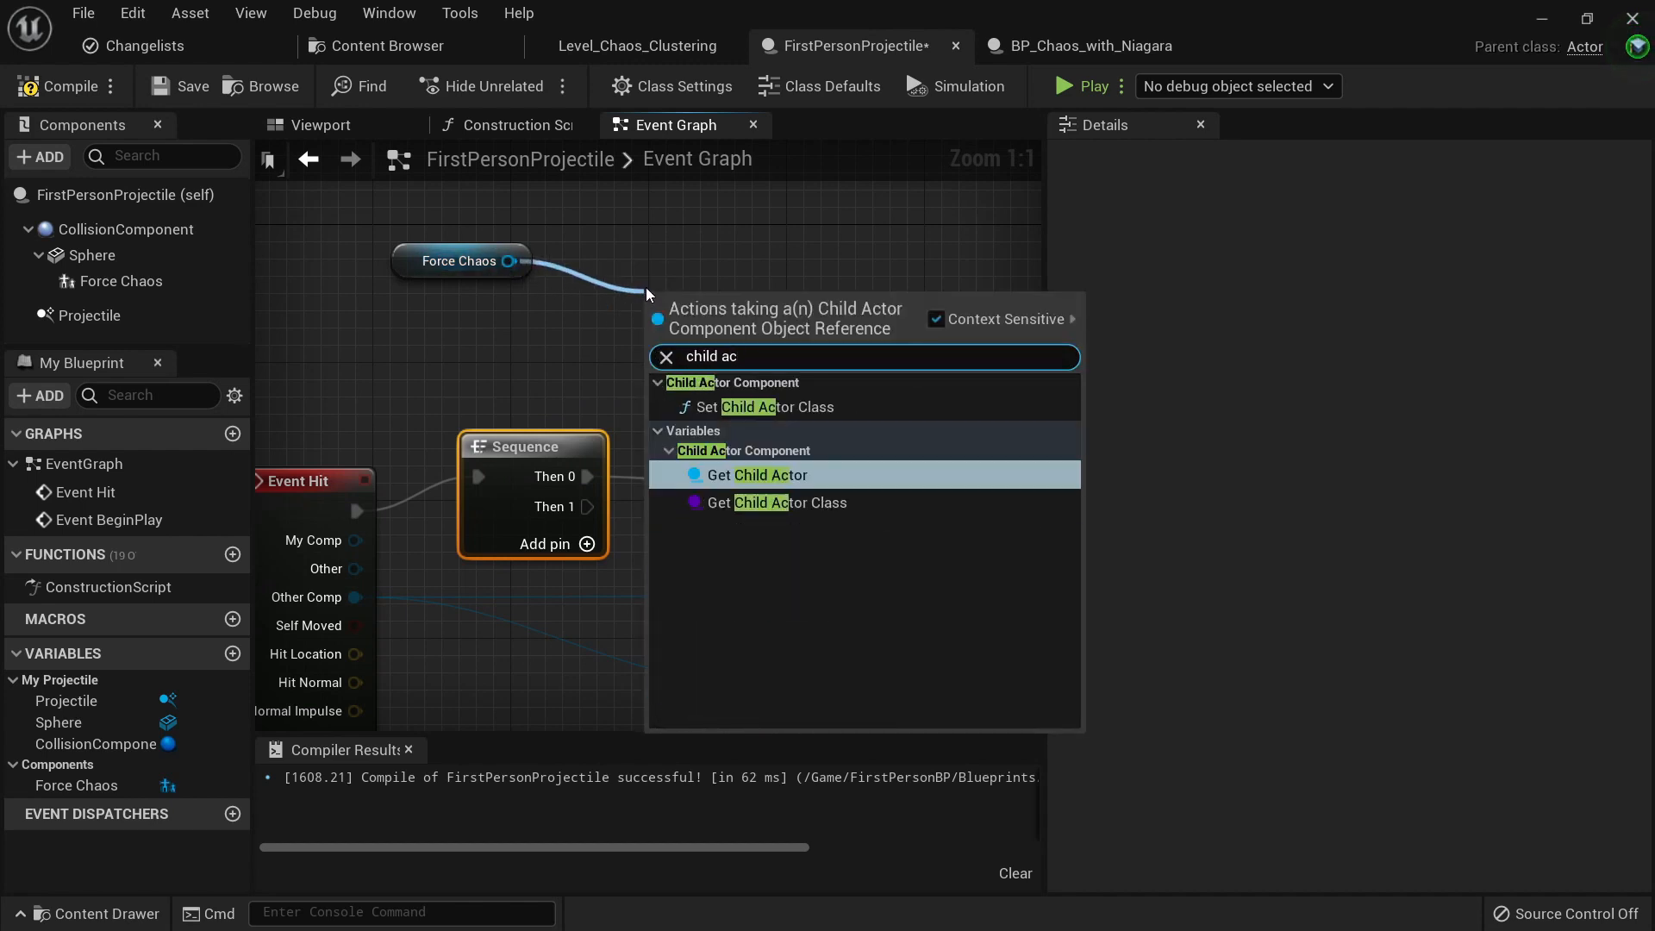
left_click(827, 476)
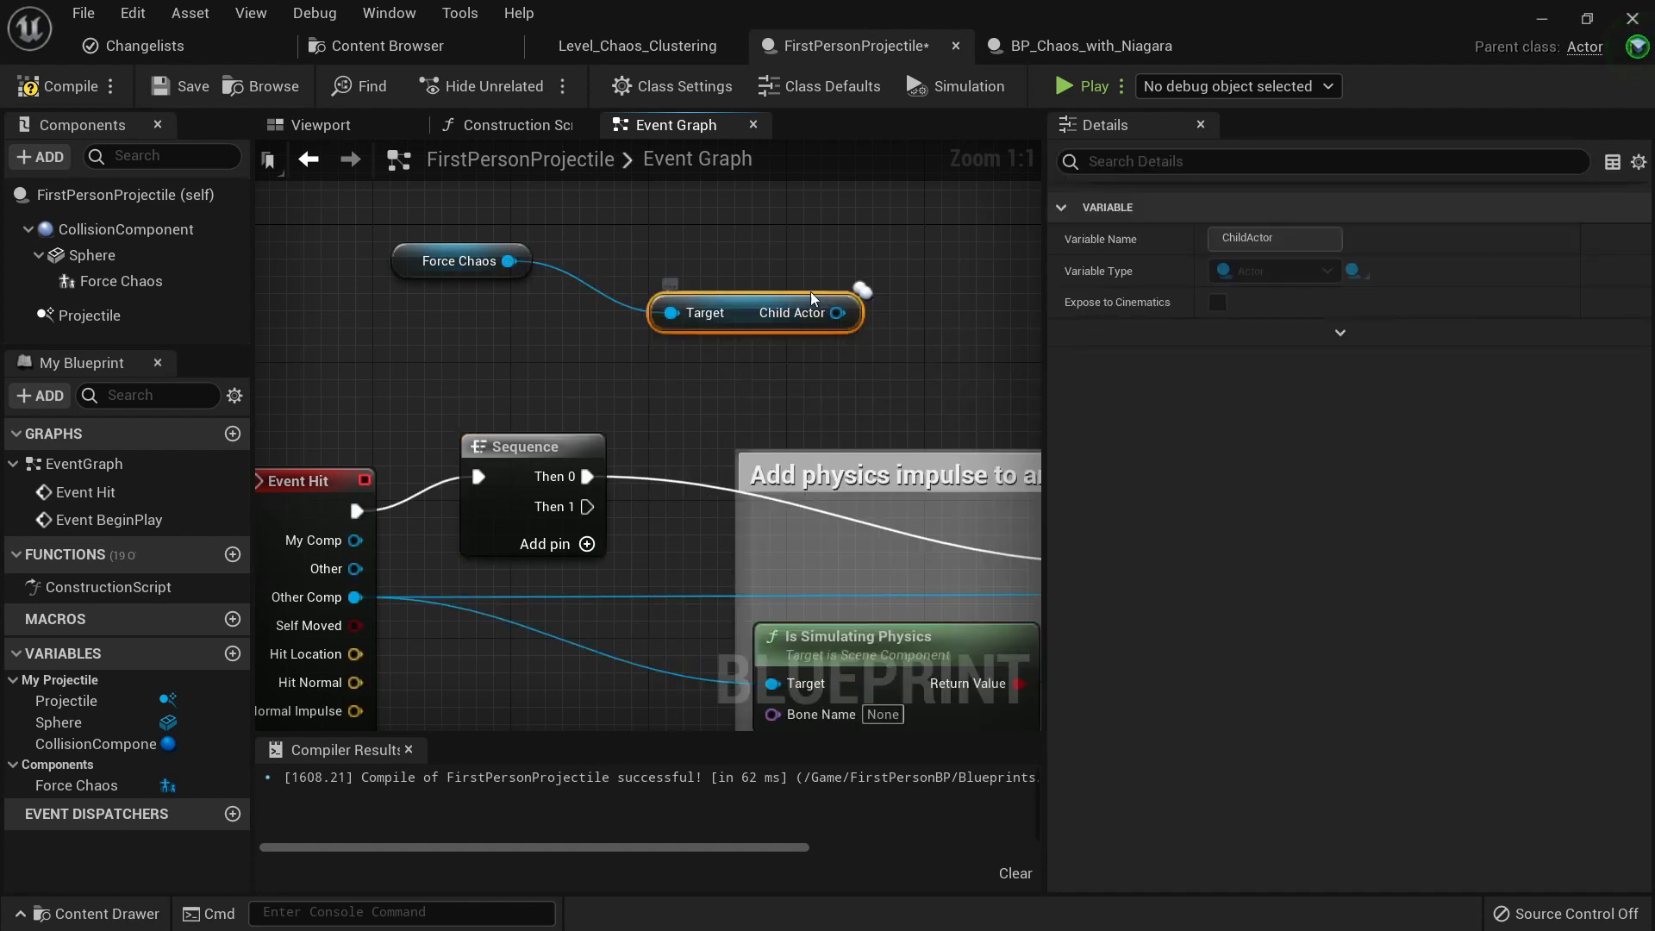
left_click_drag(813, 299, 779, 282)
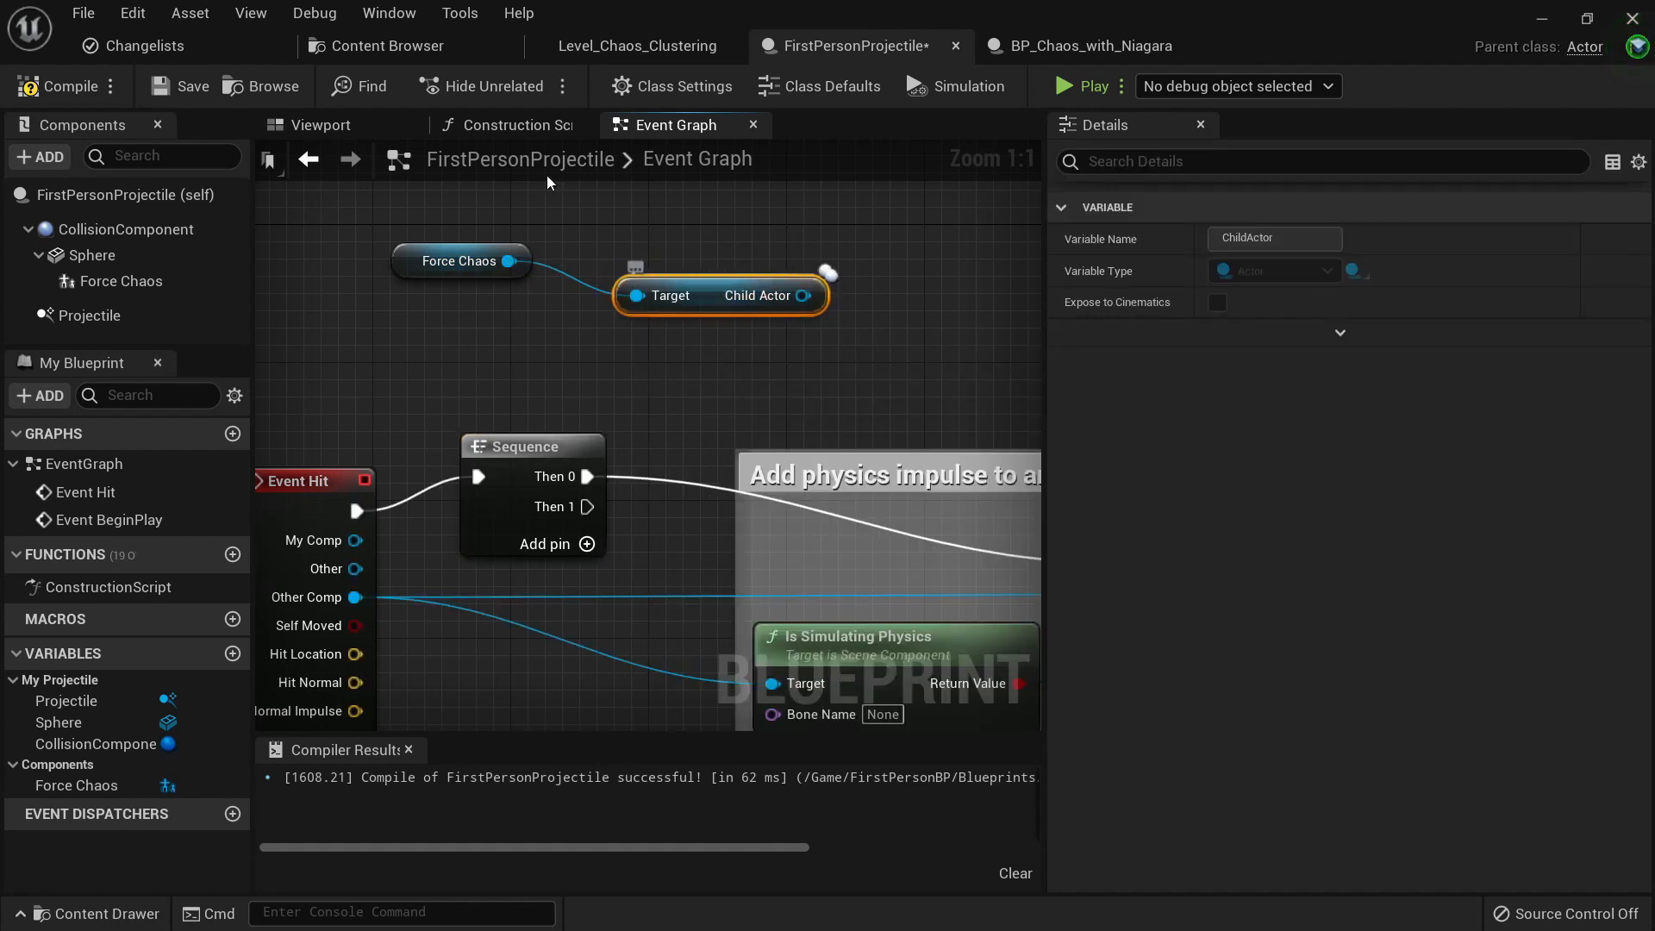
Step: Check the Force Chaos component's child actor class and add a Cast To BP_ForceAndStrain node from the Child Actor output
left_click(332, 126)
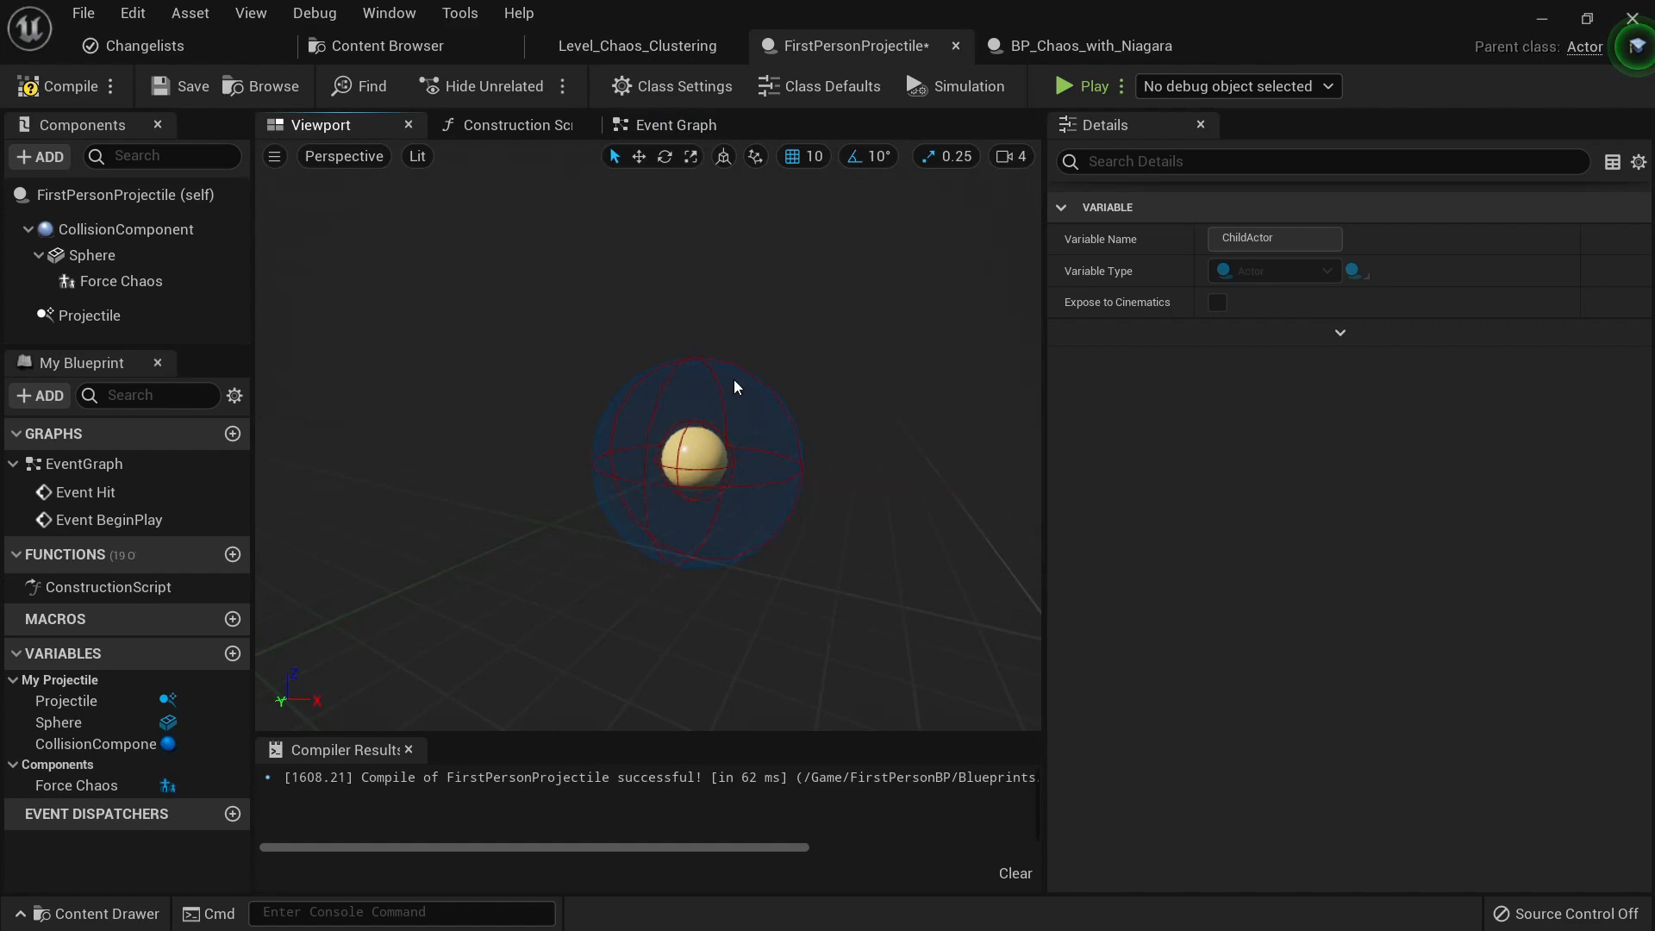
left_click(117, 281)
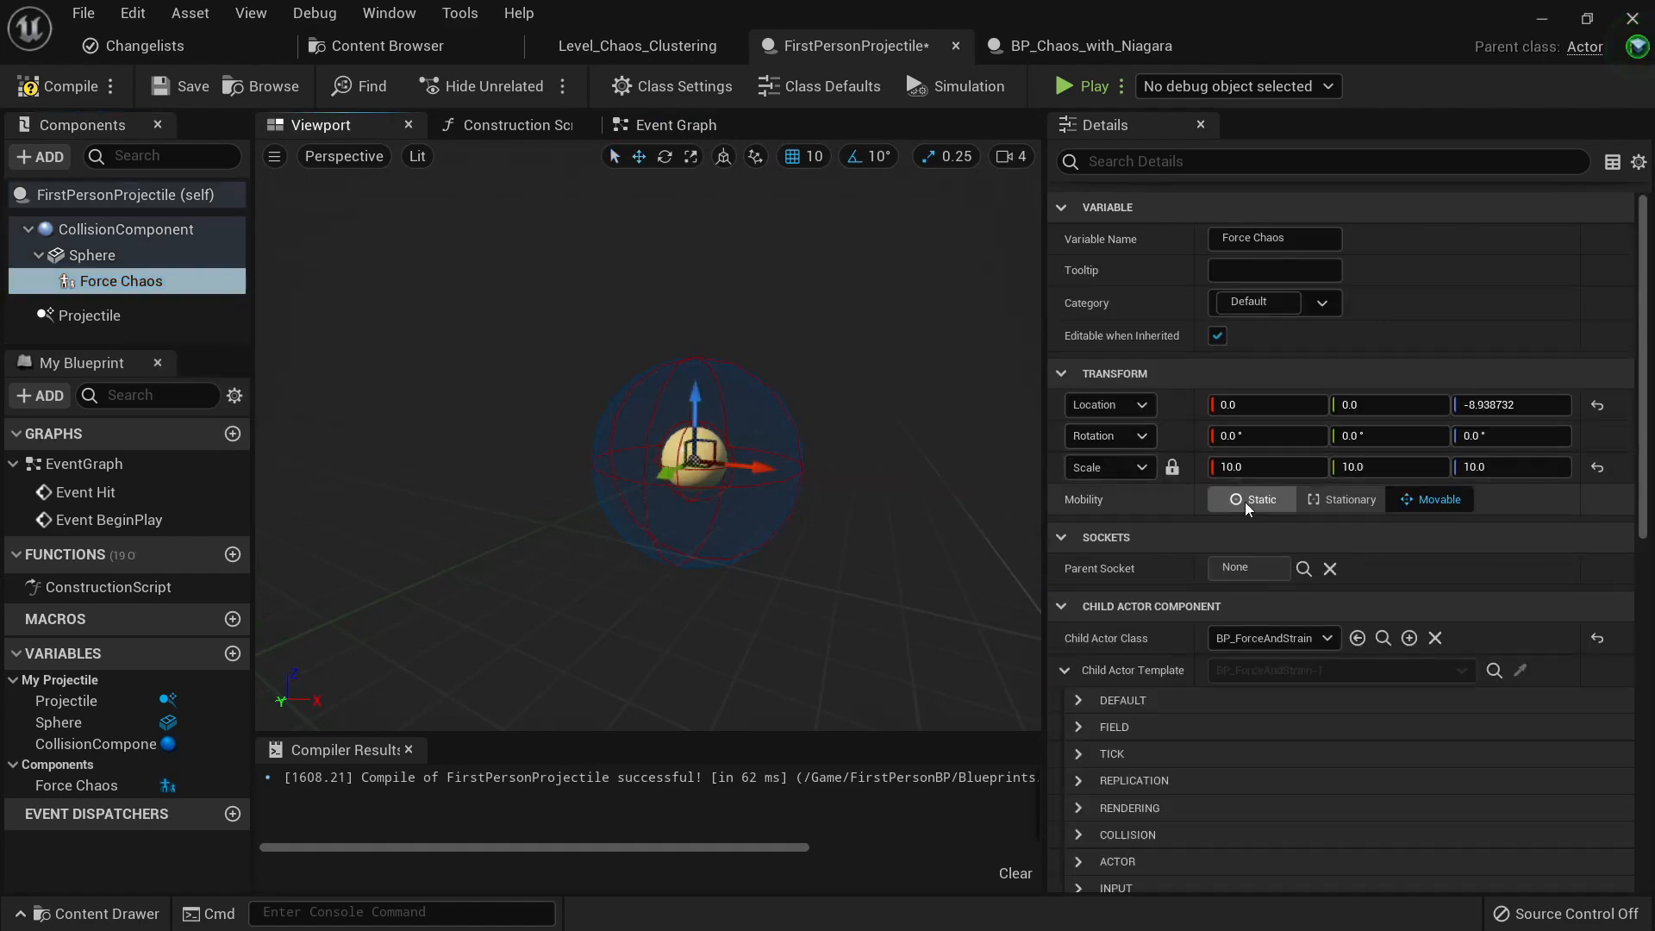
left_click(670, 138)
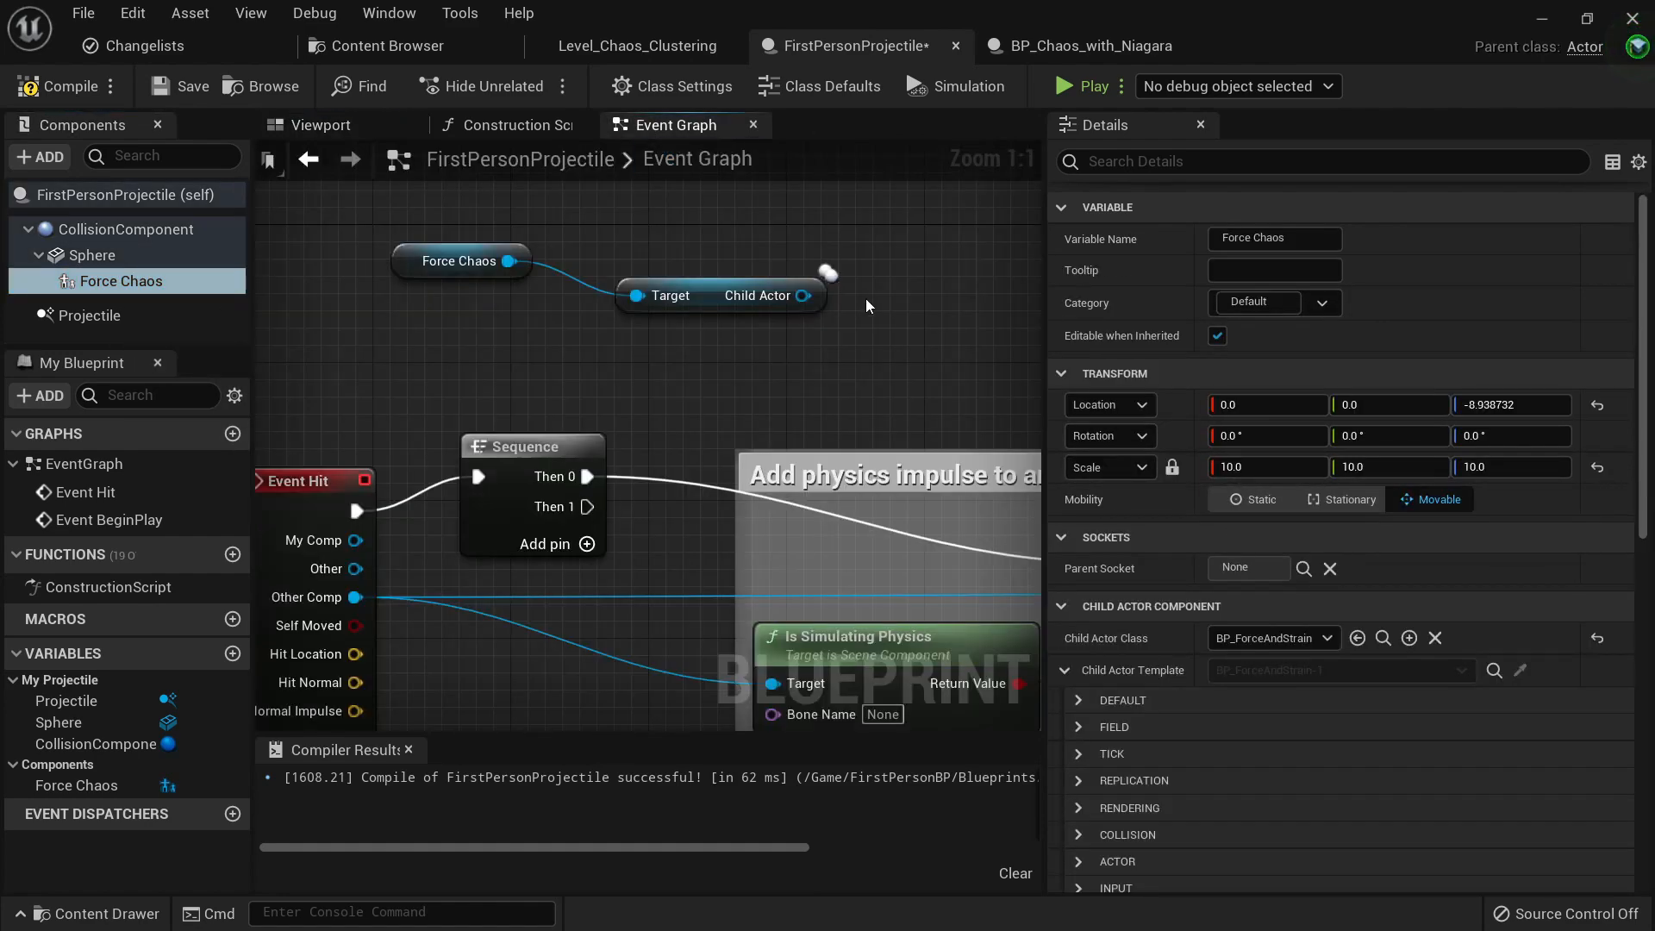
right_click_drag(858, 324, 638, 482)
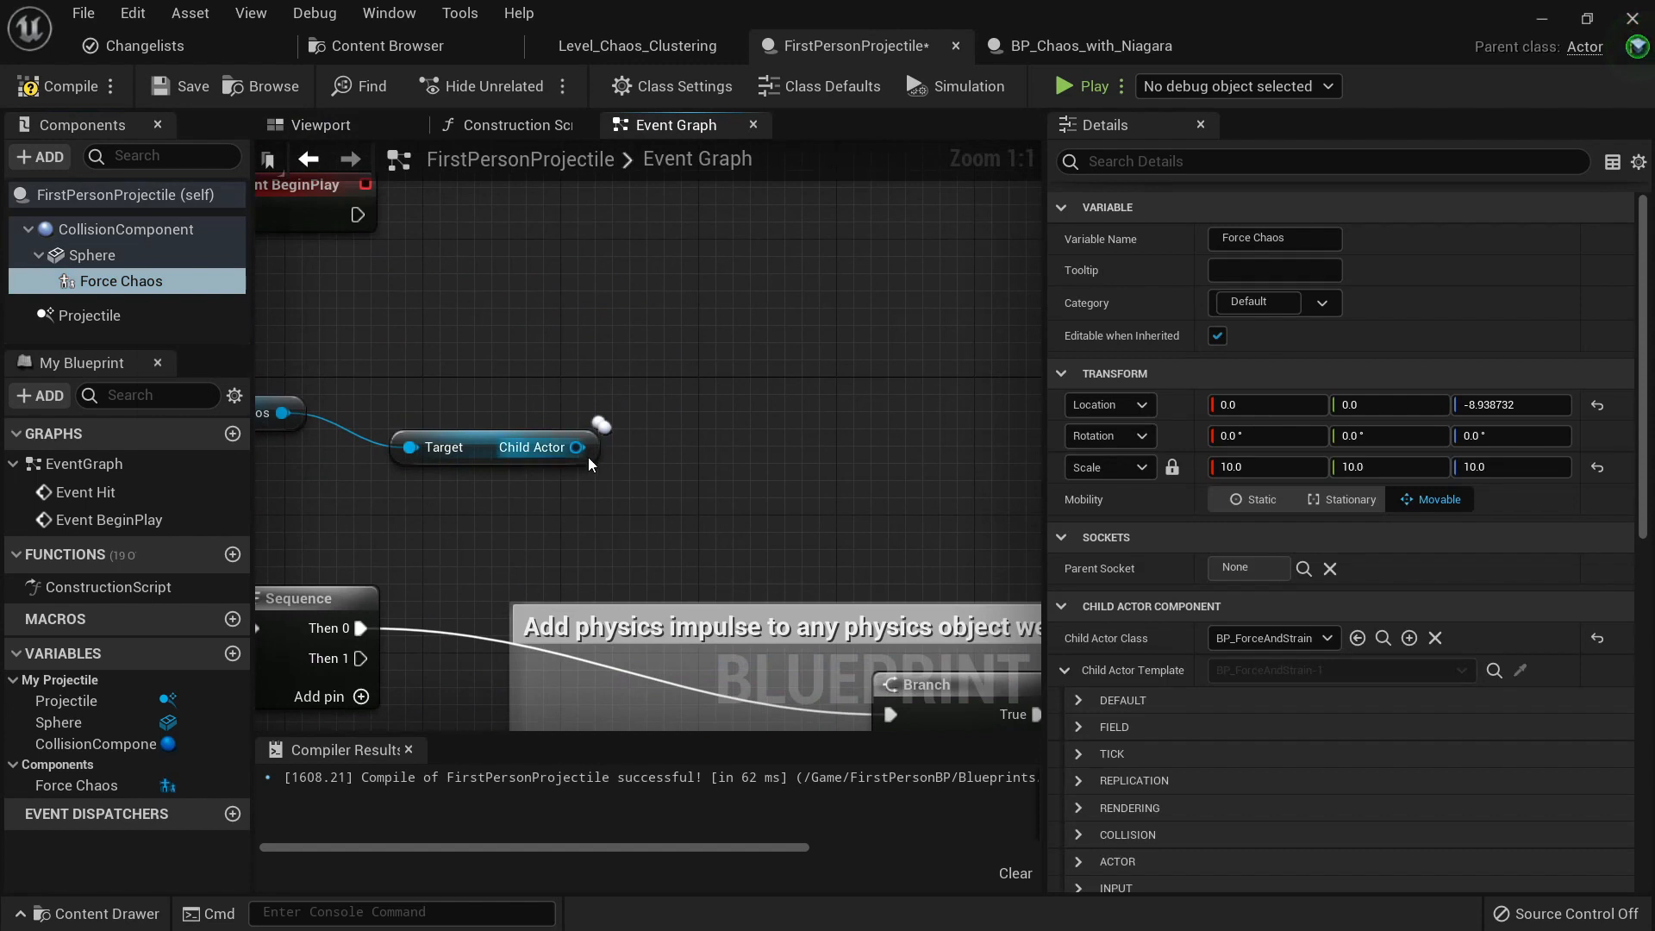
left_click_drag(577, 446, 724, 356)
type("cast")
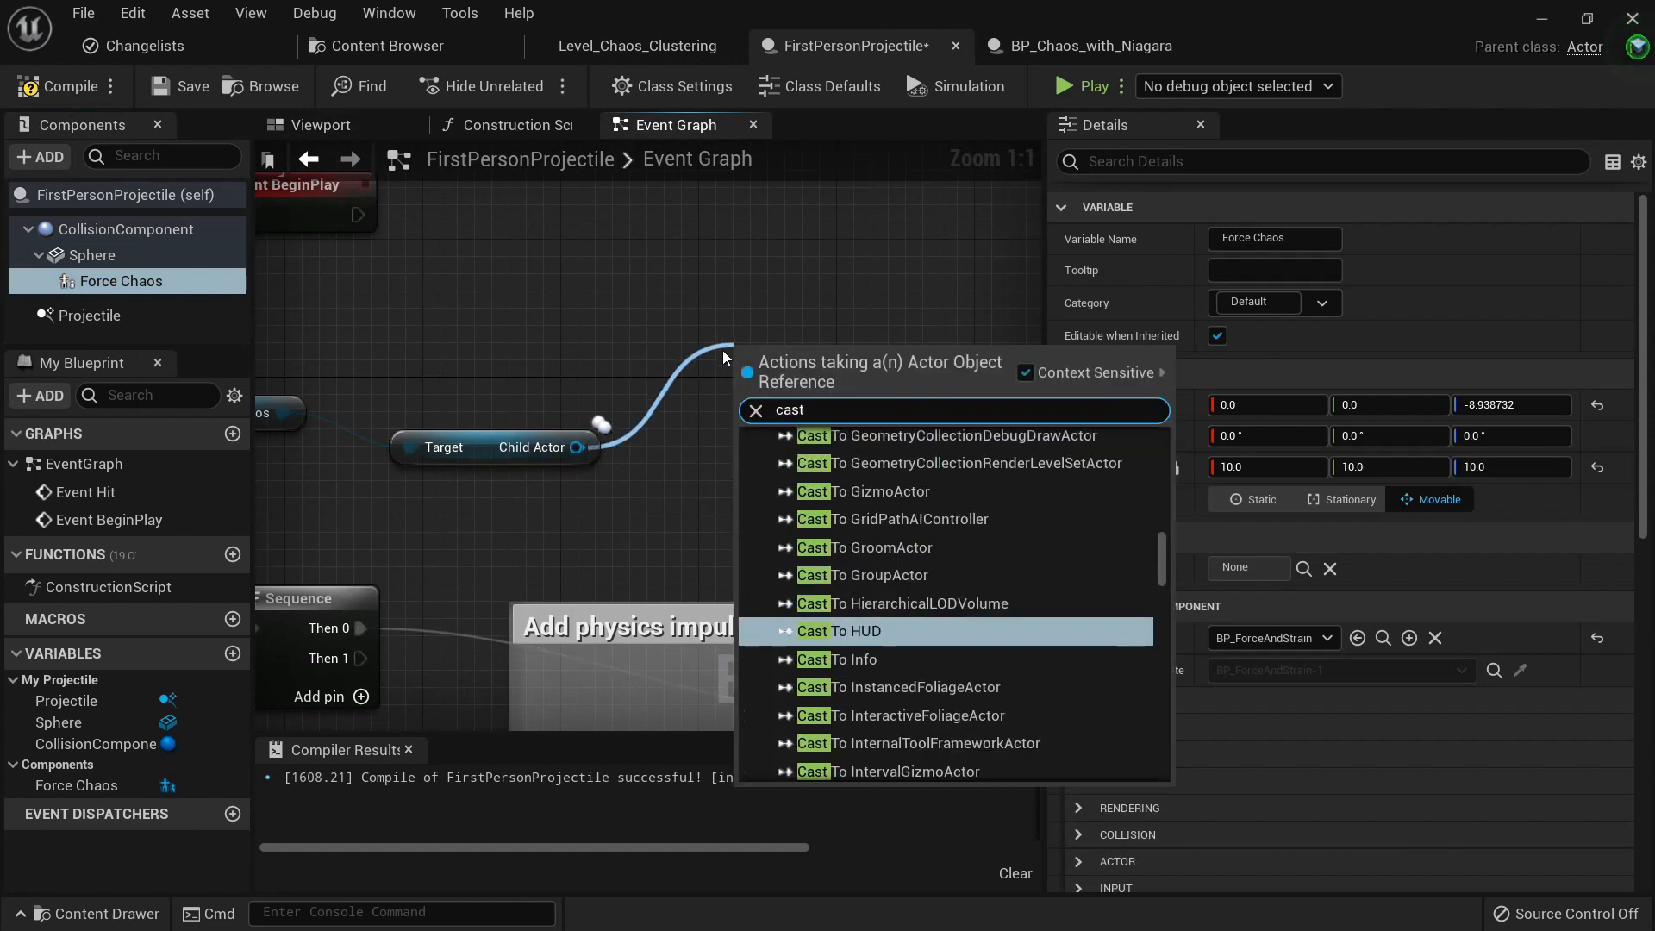
type(" to bp")
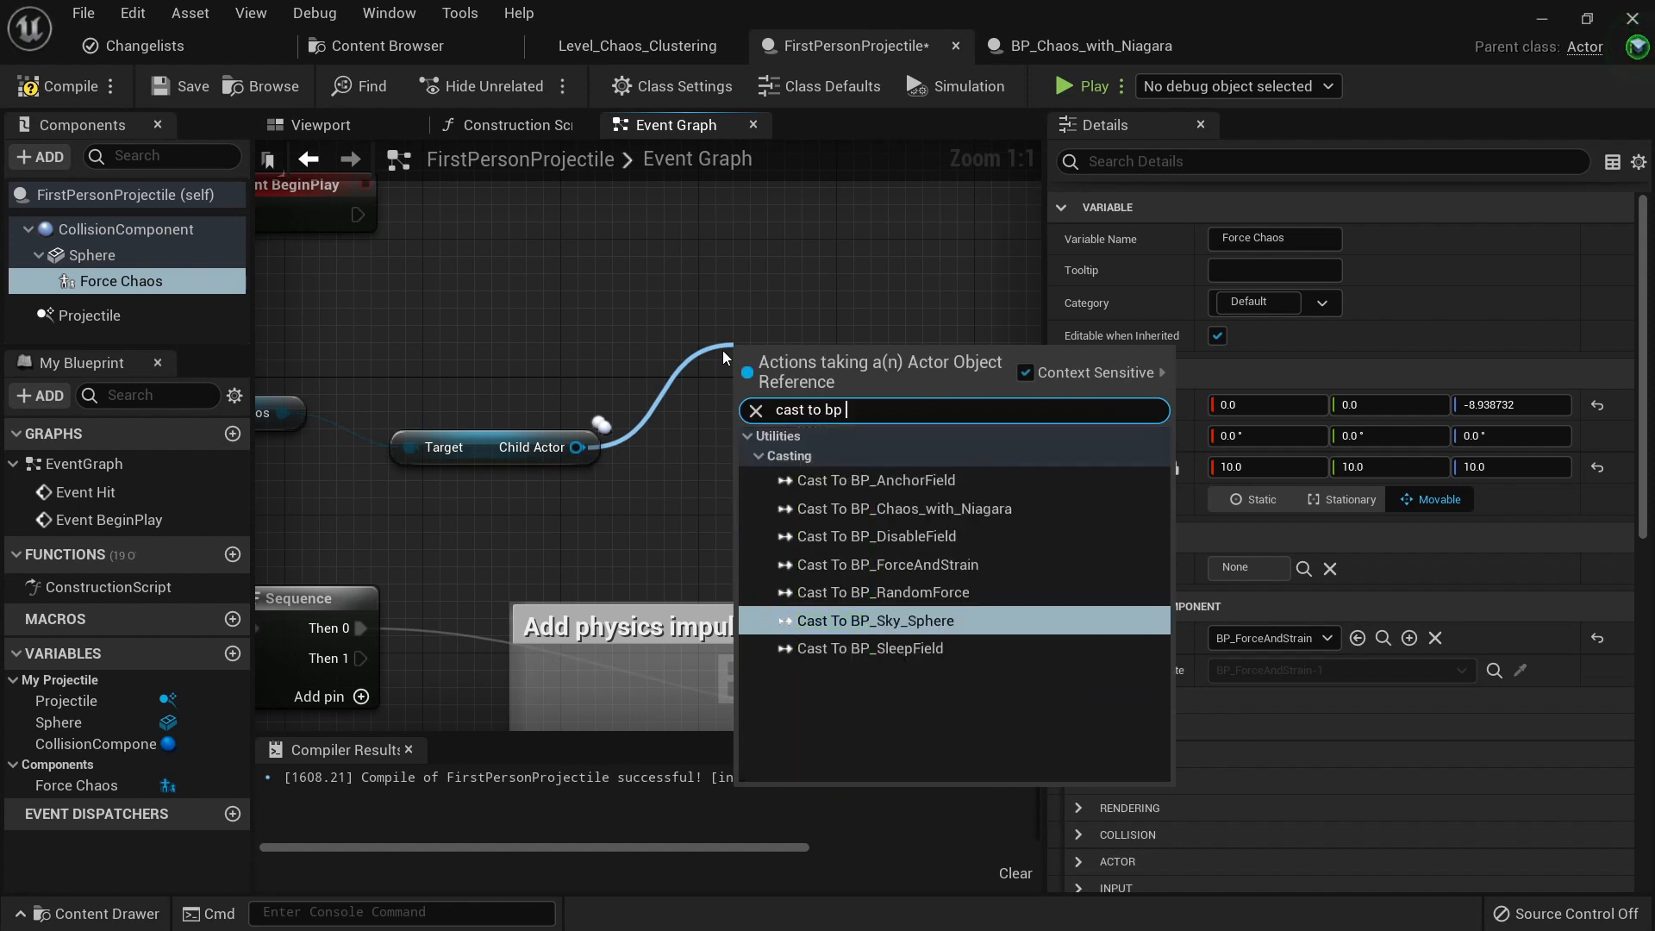
left_click(896, 565)
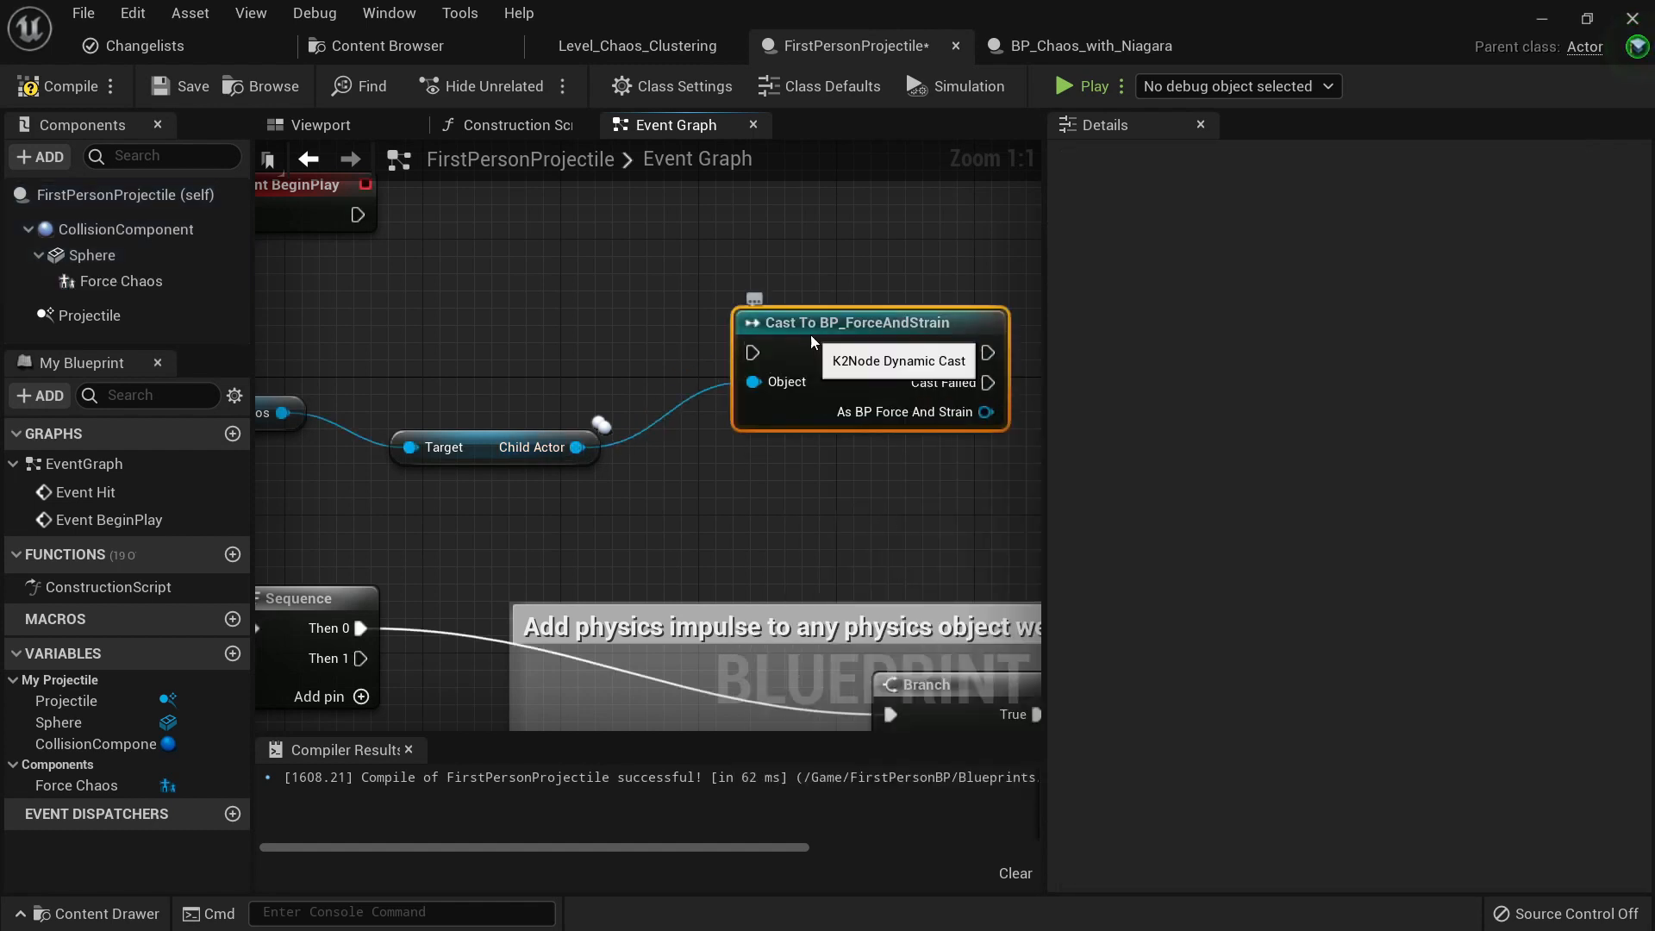
Step: Connect the Sequence node's Then 1 output to the execution input of the Cast To BP_ForceAndStrain node
left_click_drag(768, 359, 768, 342)
left_click_drag(357, 658, 749, 337)
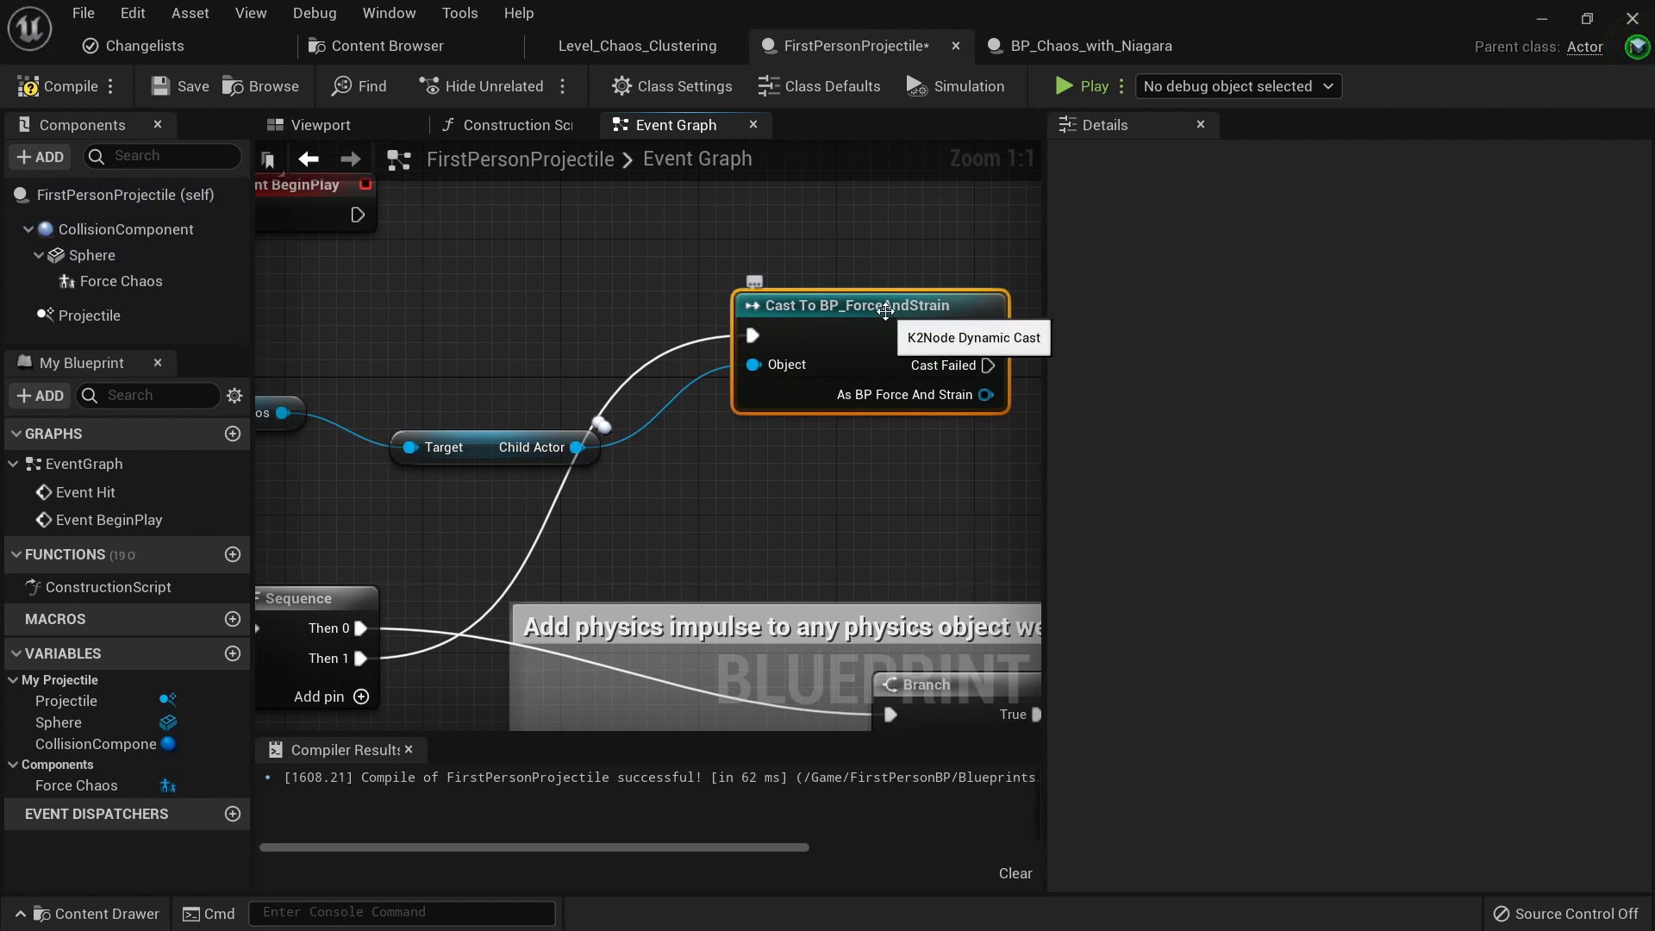
right_click_drag(887, 311, 394, 449)
right_click_drag(555, 484, 592, 464)
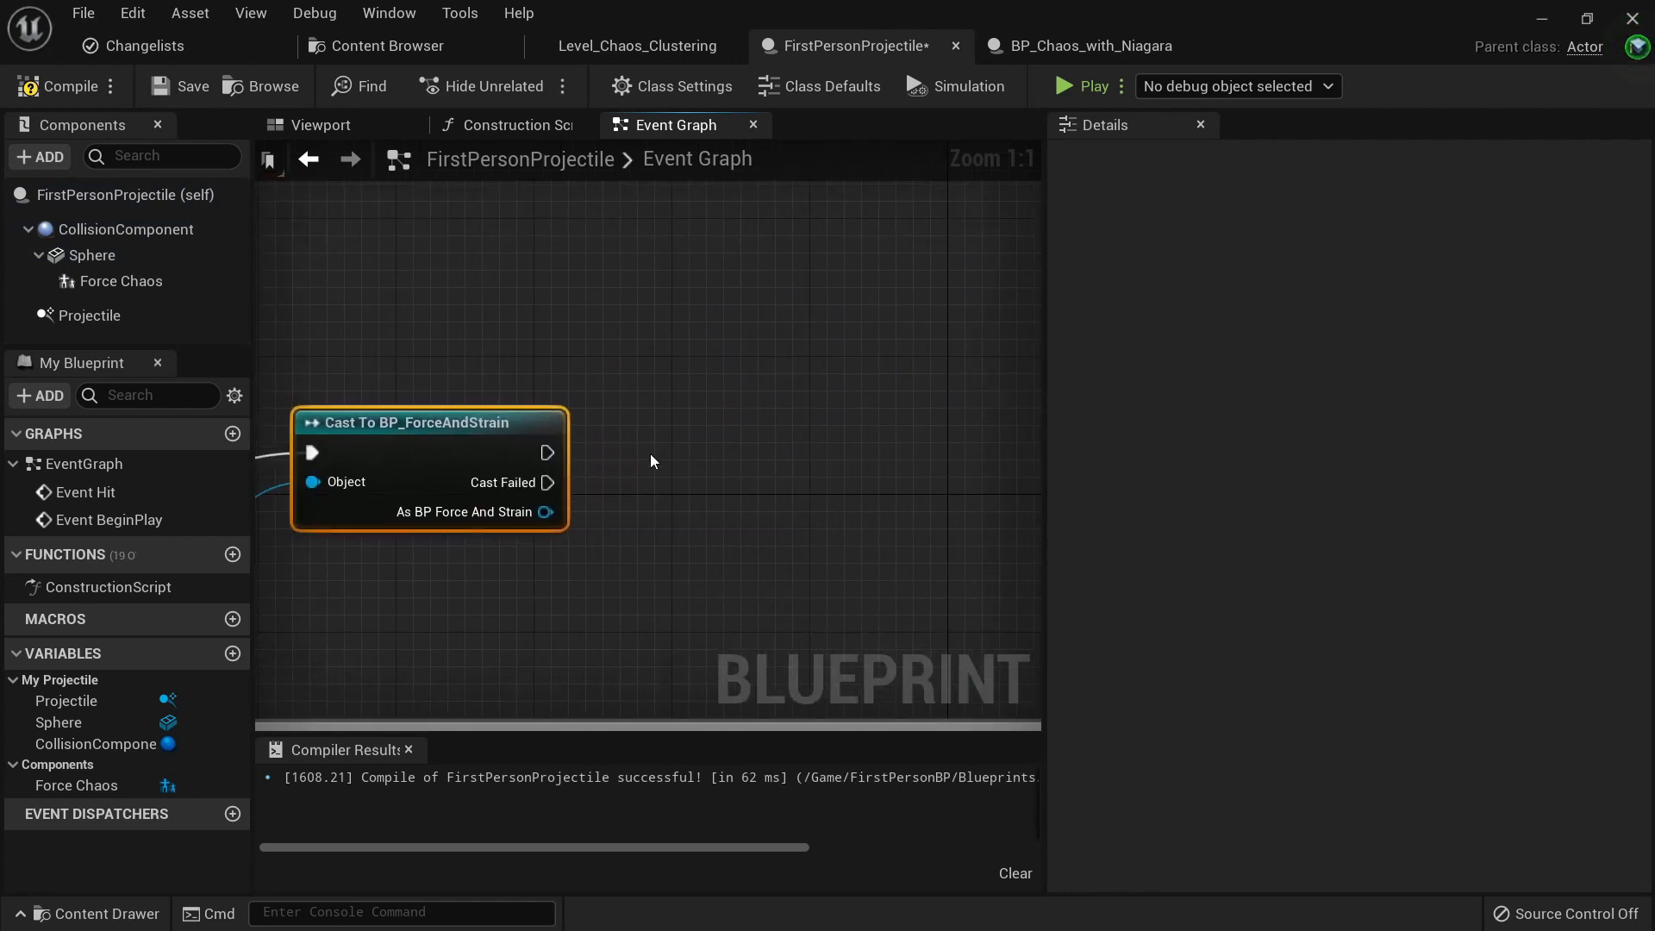
Step: Add a Toggle Field node fed by the cast's As BP Force And Strain output and place it beside the cast node
left_click_drag(545, 512, 662, 537)
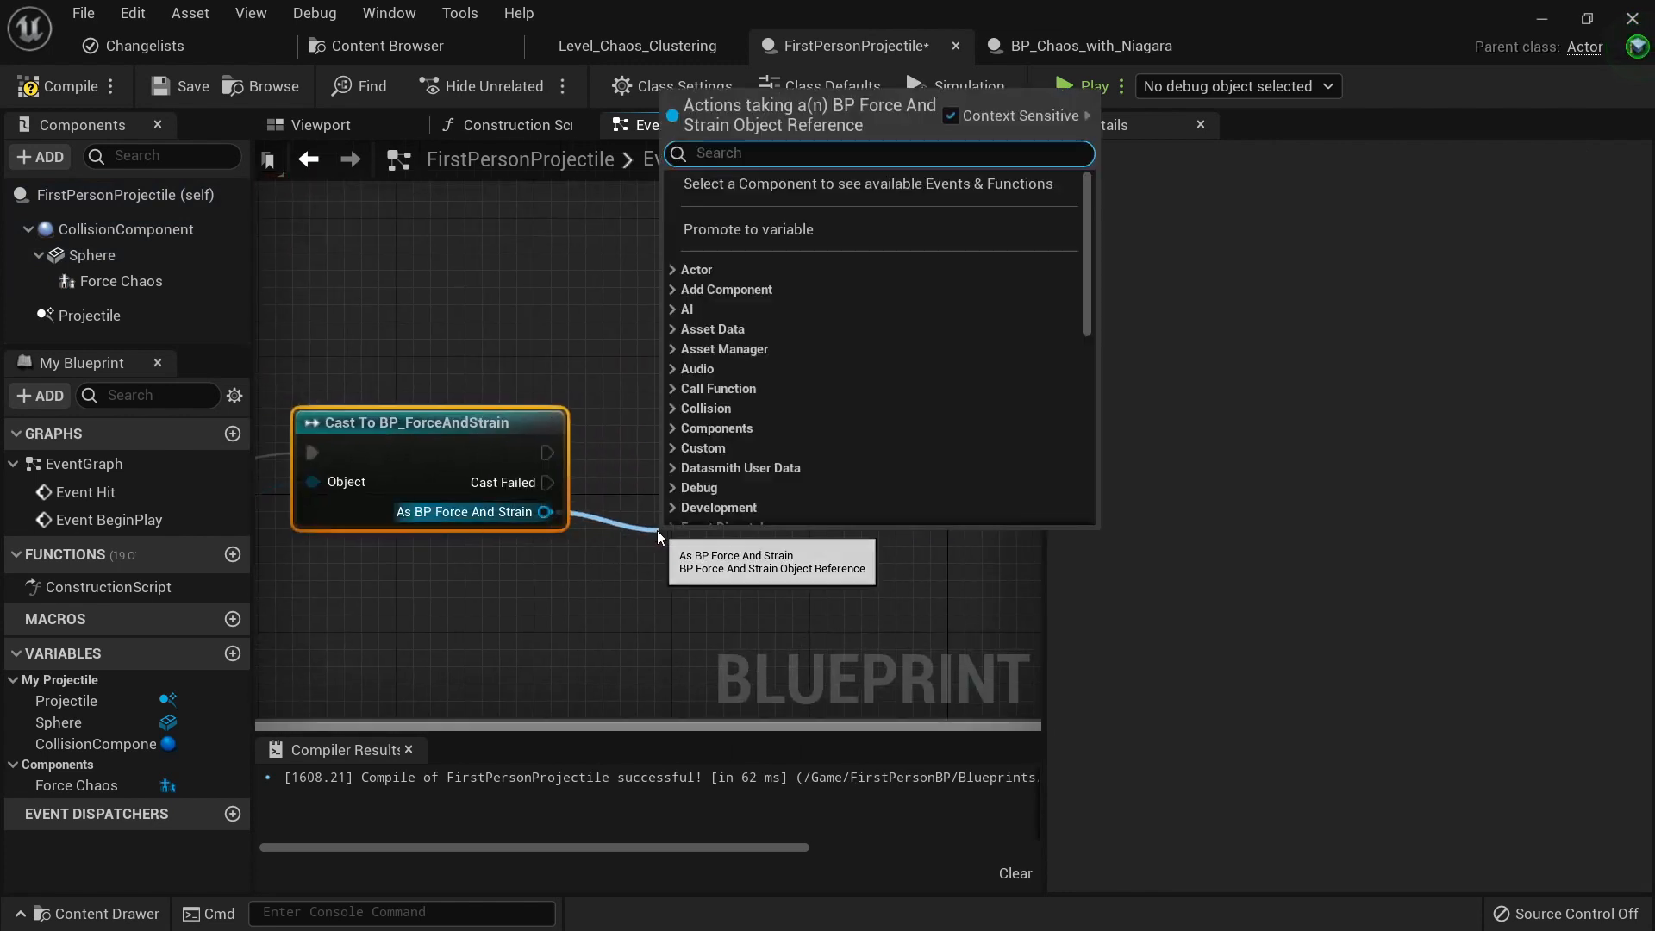
type("toggle")
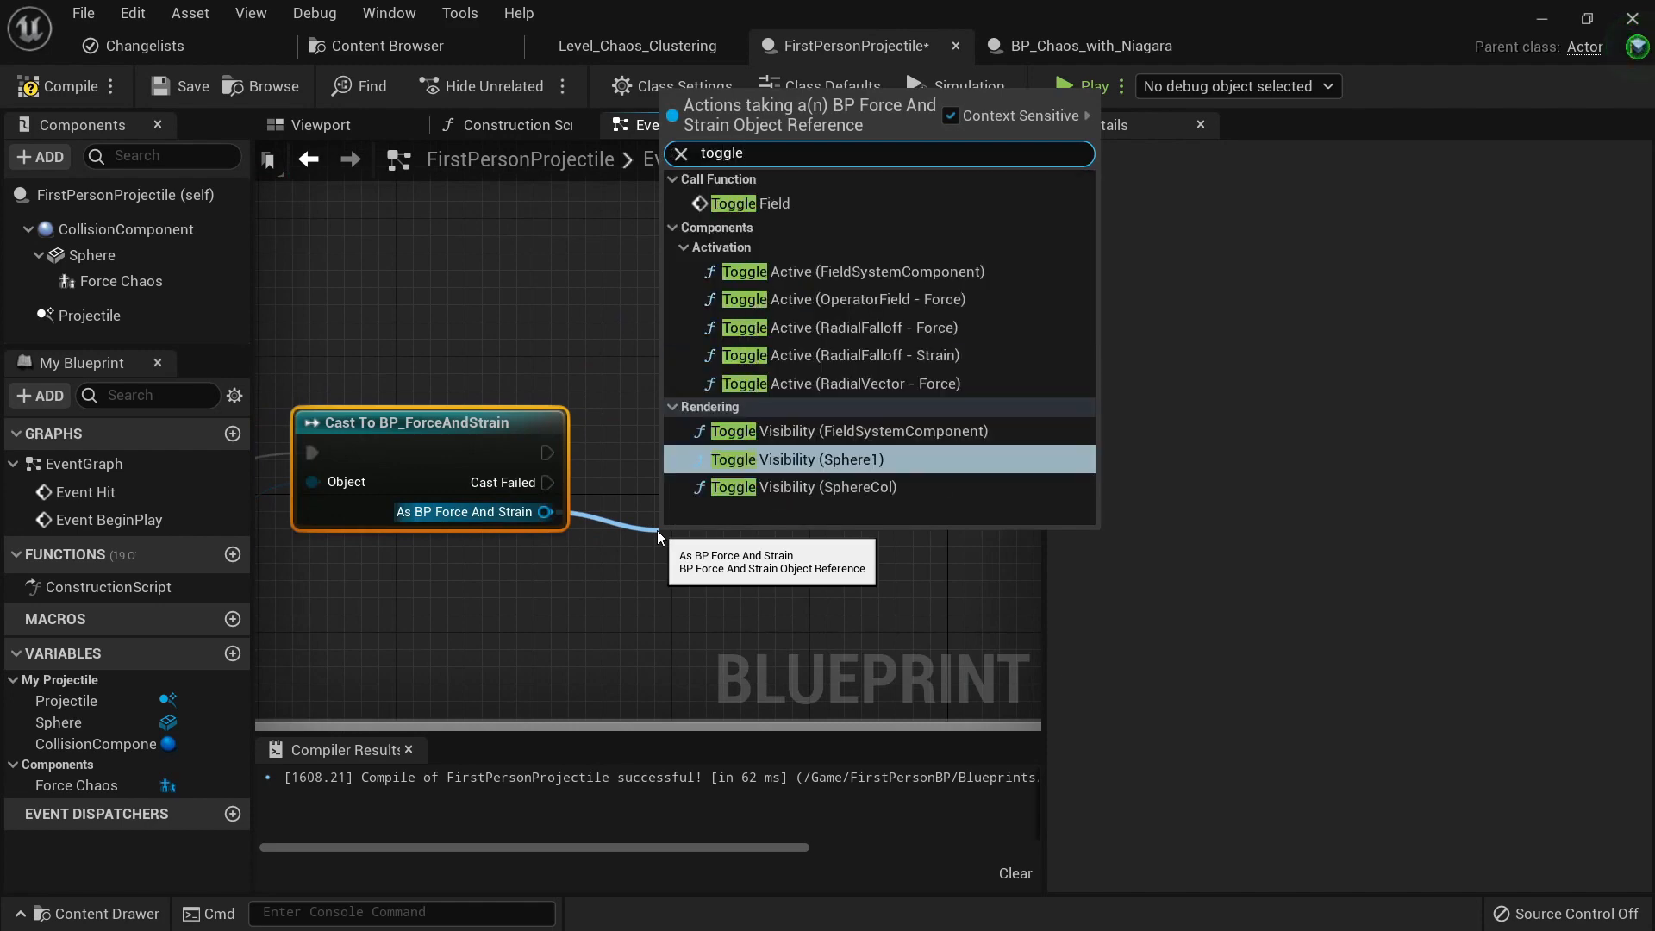
left_click(748, 203)
left_click_drag(779, 552, 802, 416)
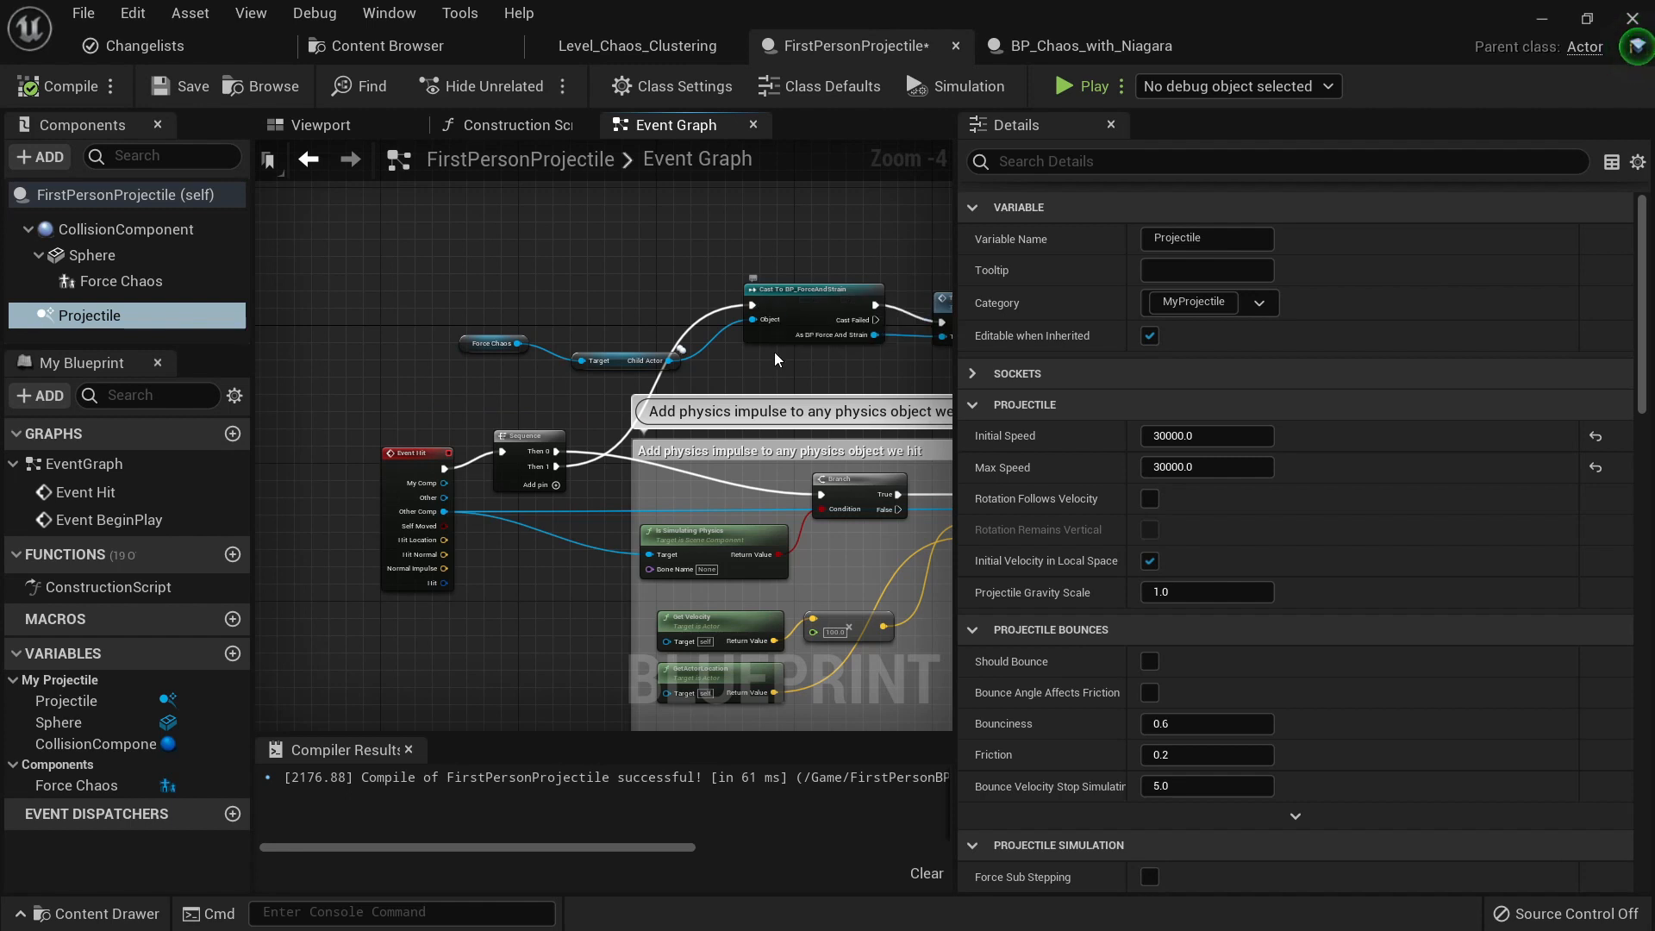
Step: Review the finished hit logic, the settings of the Sphere, CollisionComponent, Force Chaos and Projectile components, and the BP_Chaos_with_Niagara Blueprint
right_click_drag(815, 377, 629, 367)
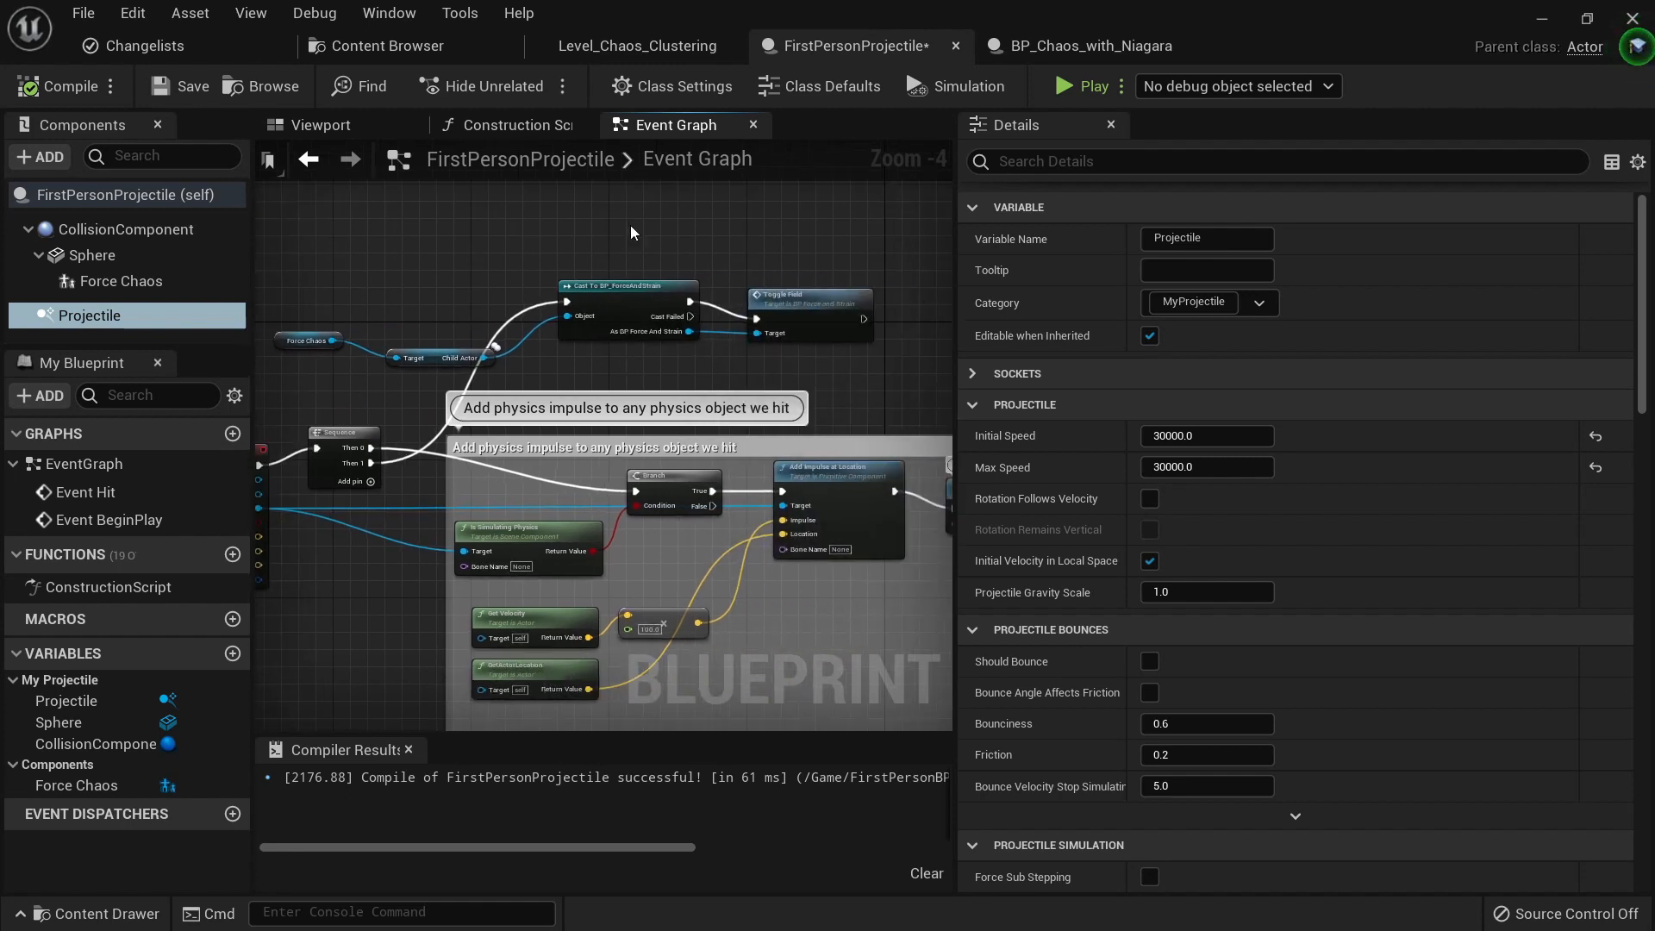
right_click_drag(559, 251, 605, 285)
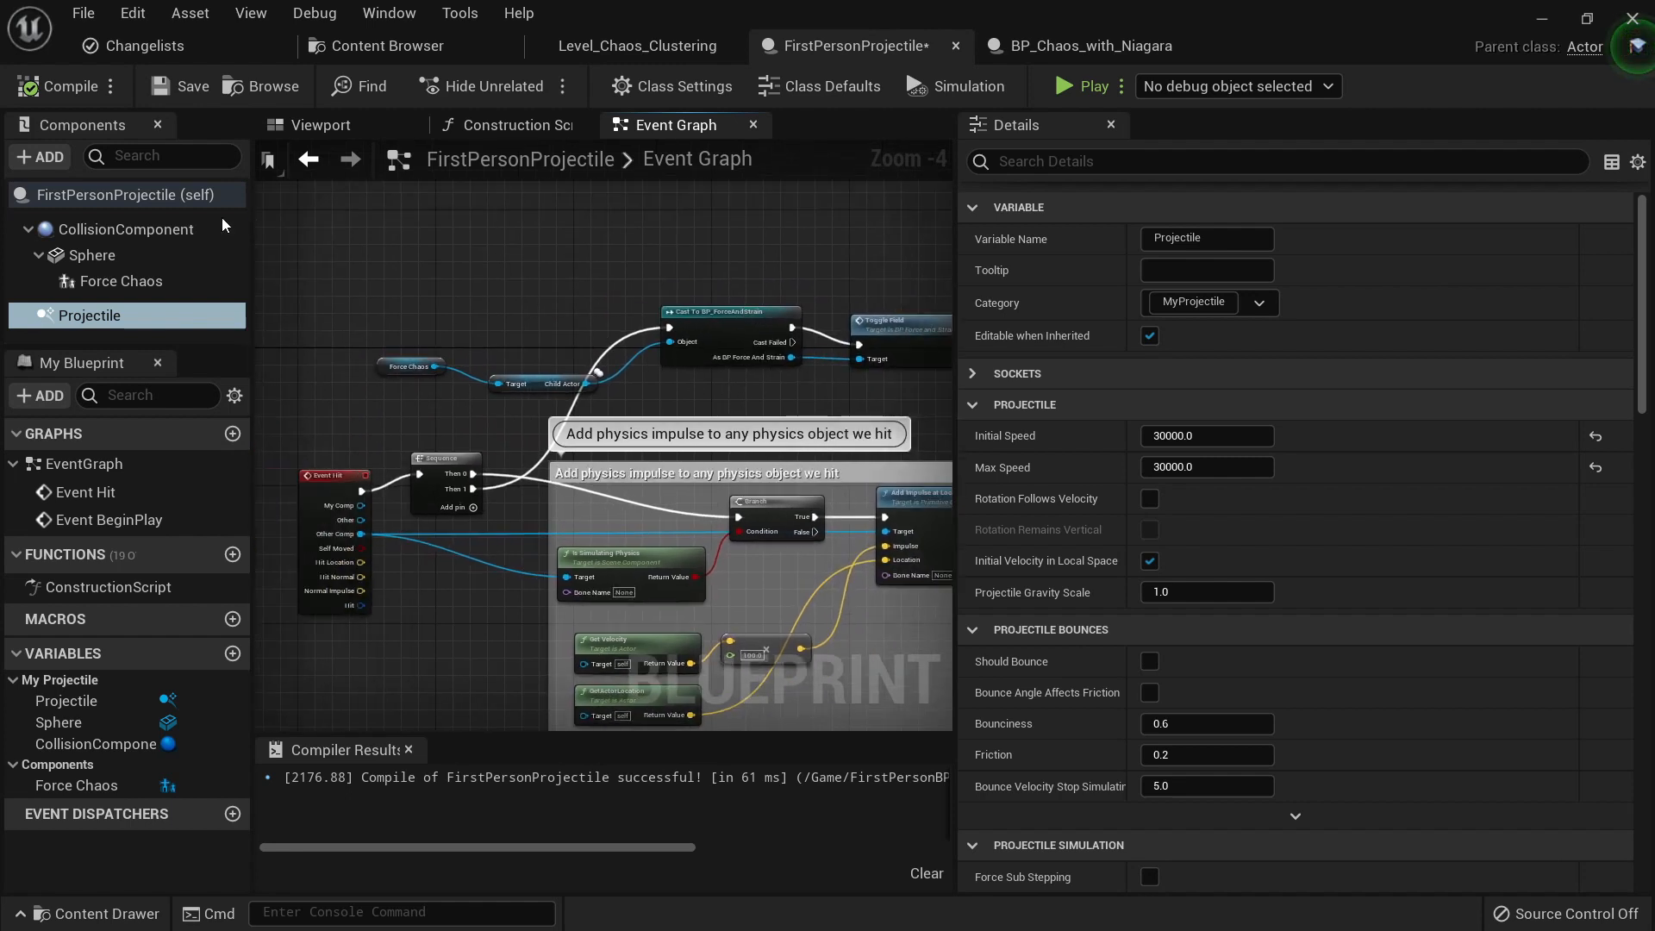
left_click(345, 125)
left_click(130, 257)
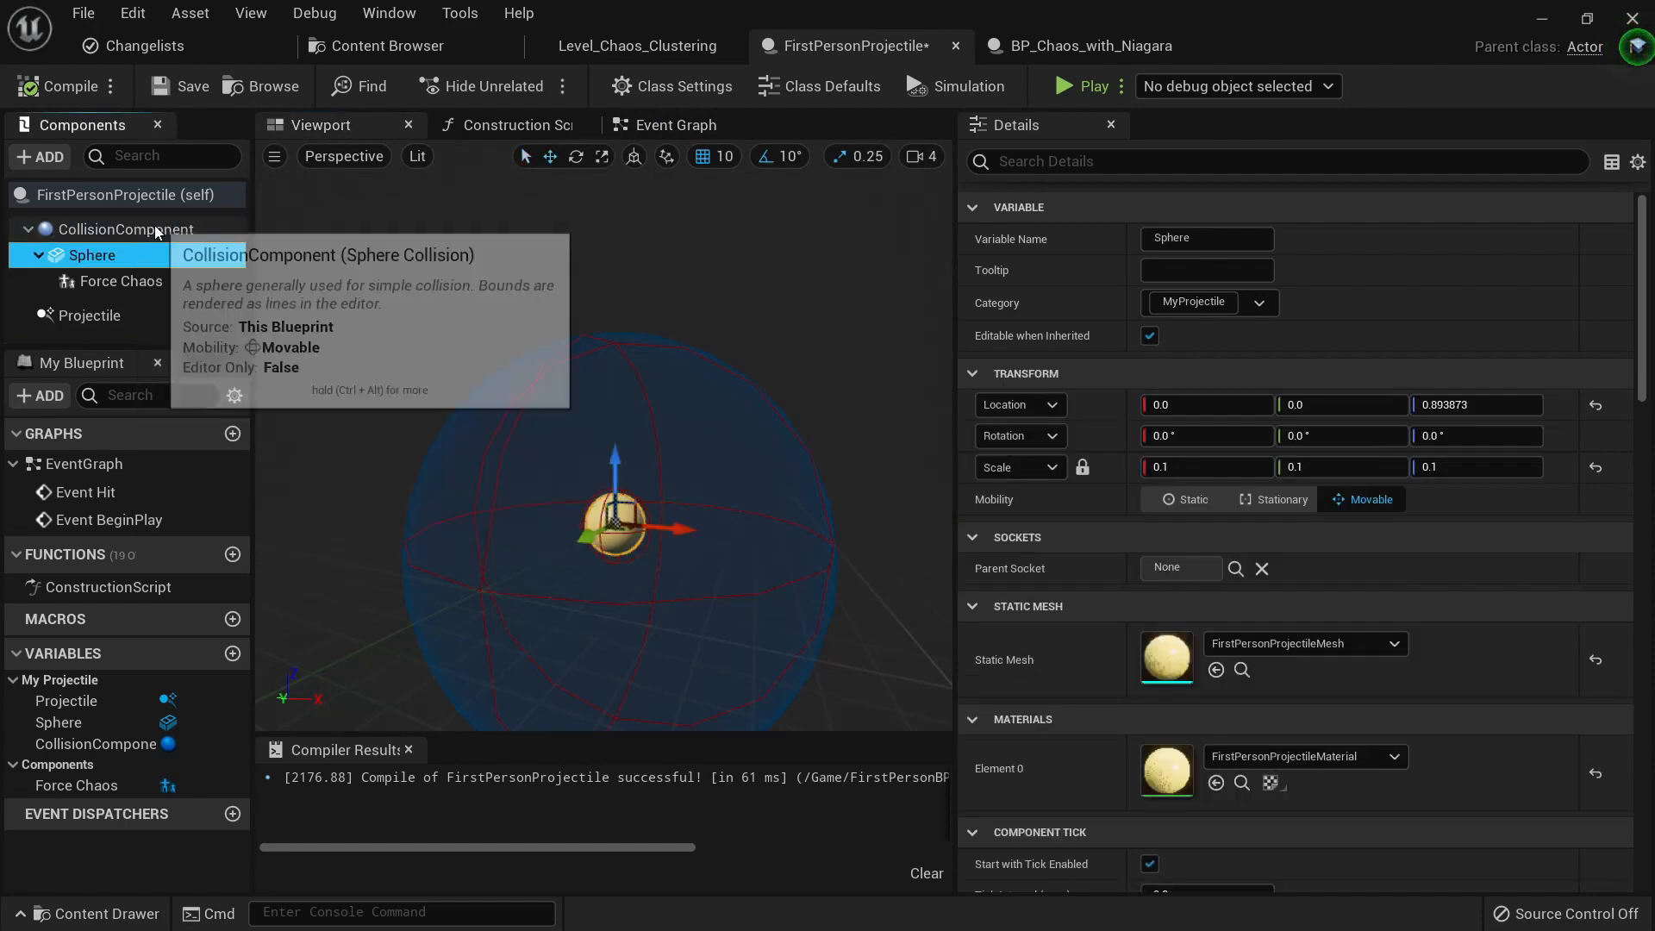
left_click(216, 229)
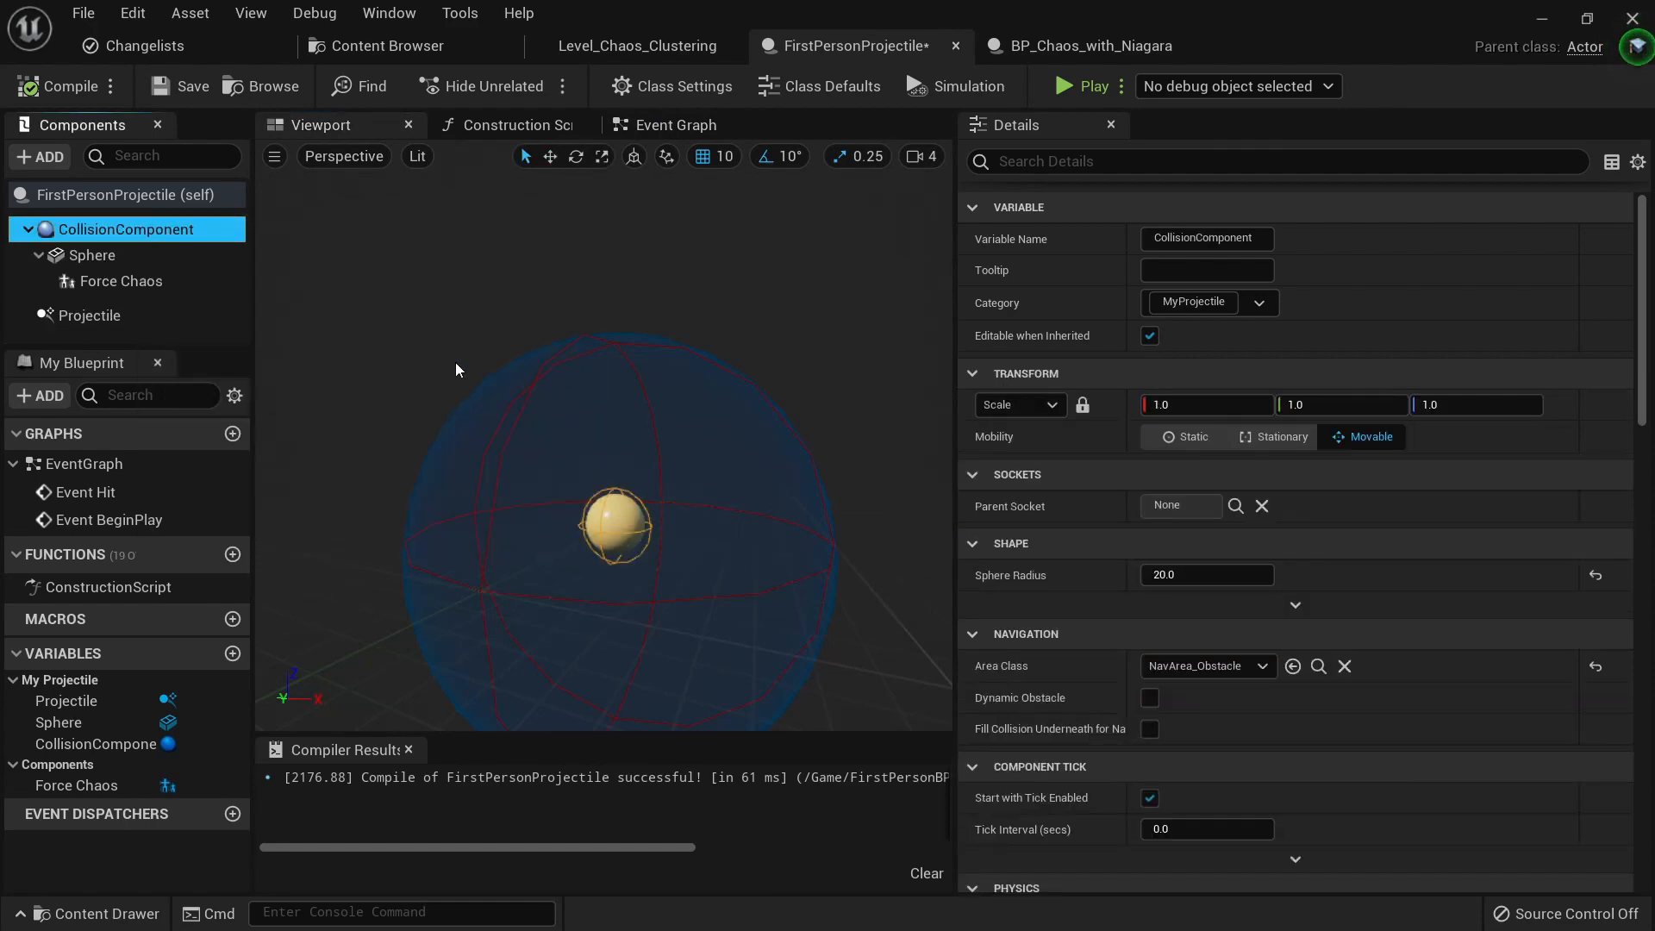
left_click(120, 281)
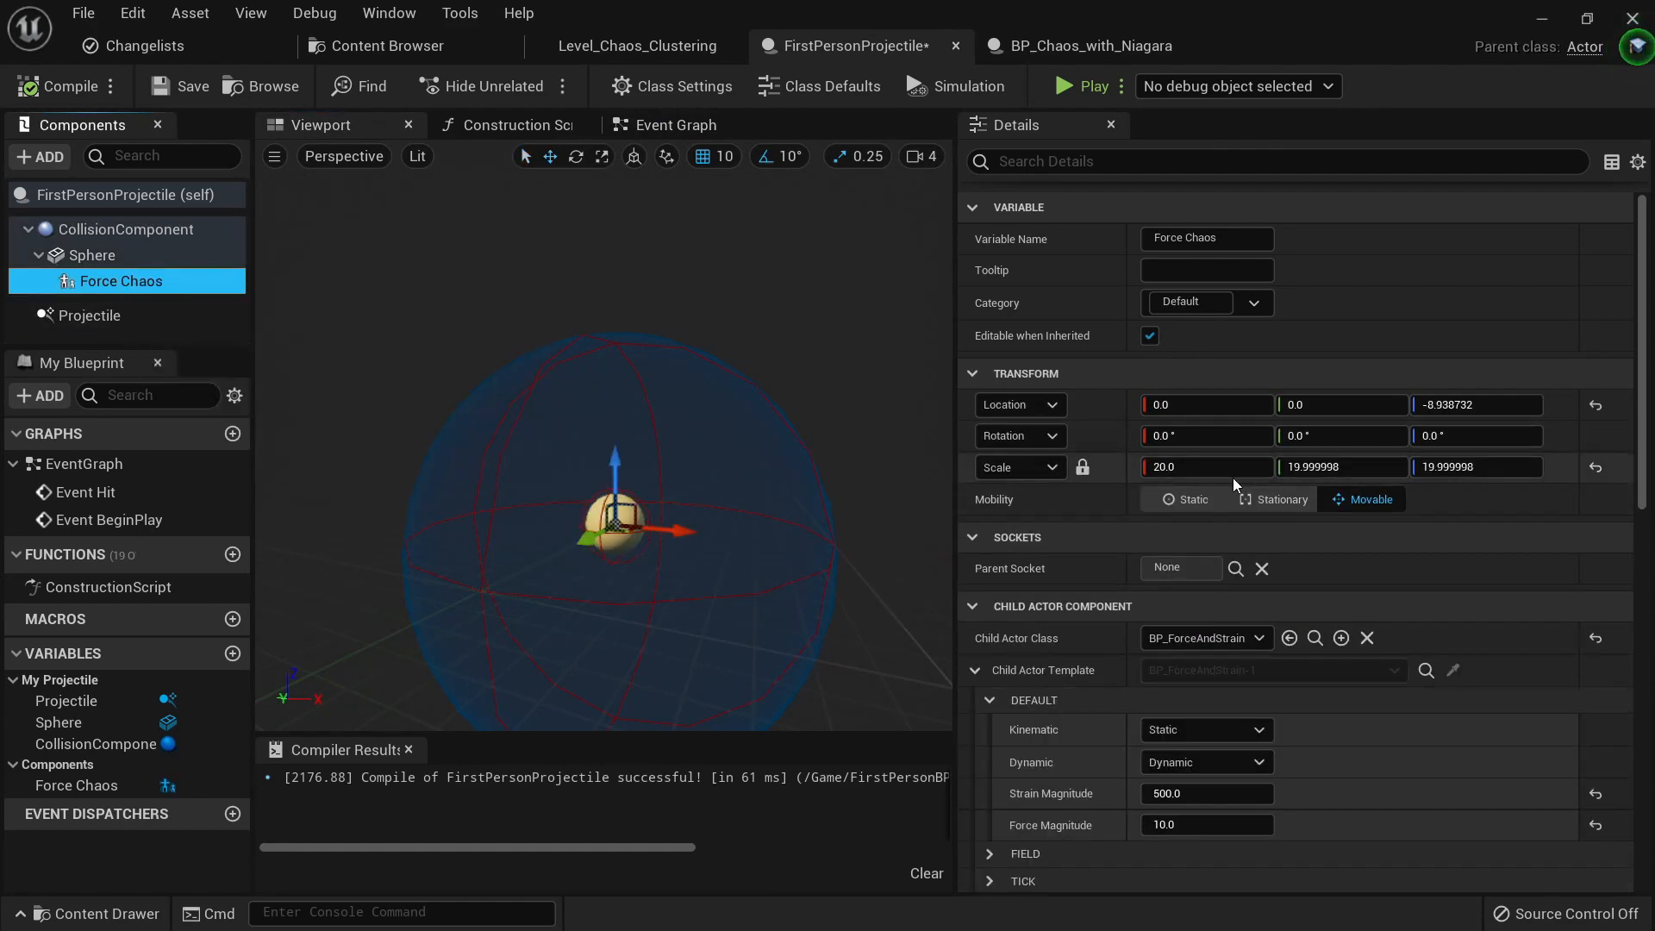
left_click(1169, 466)
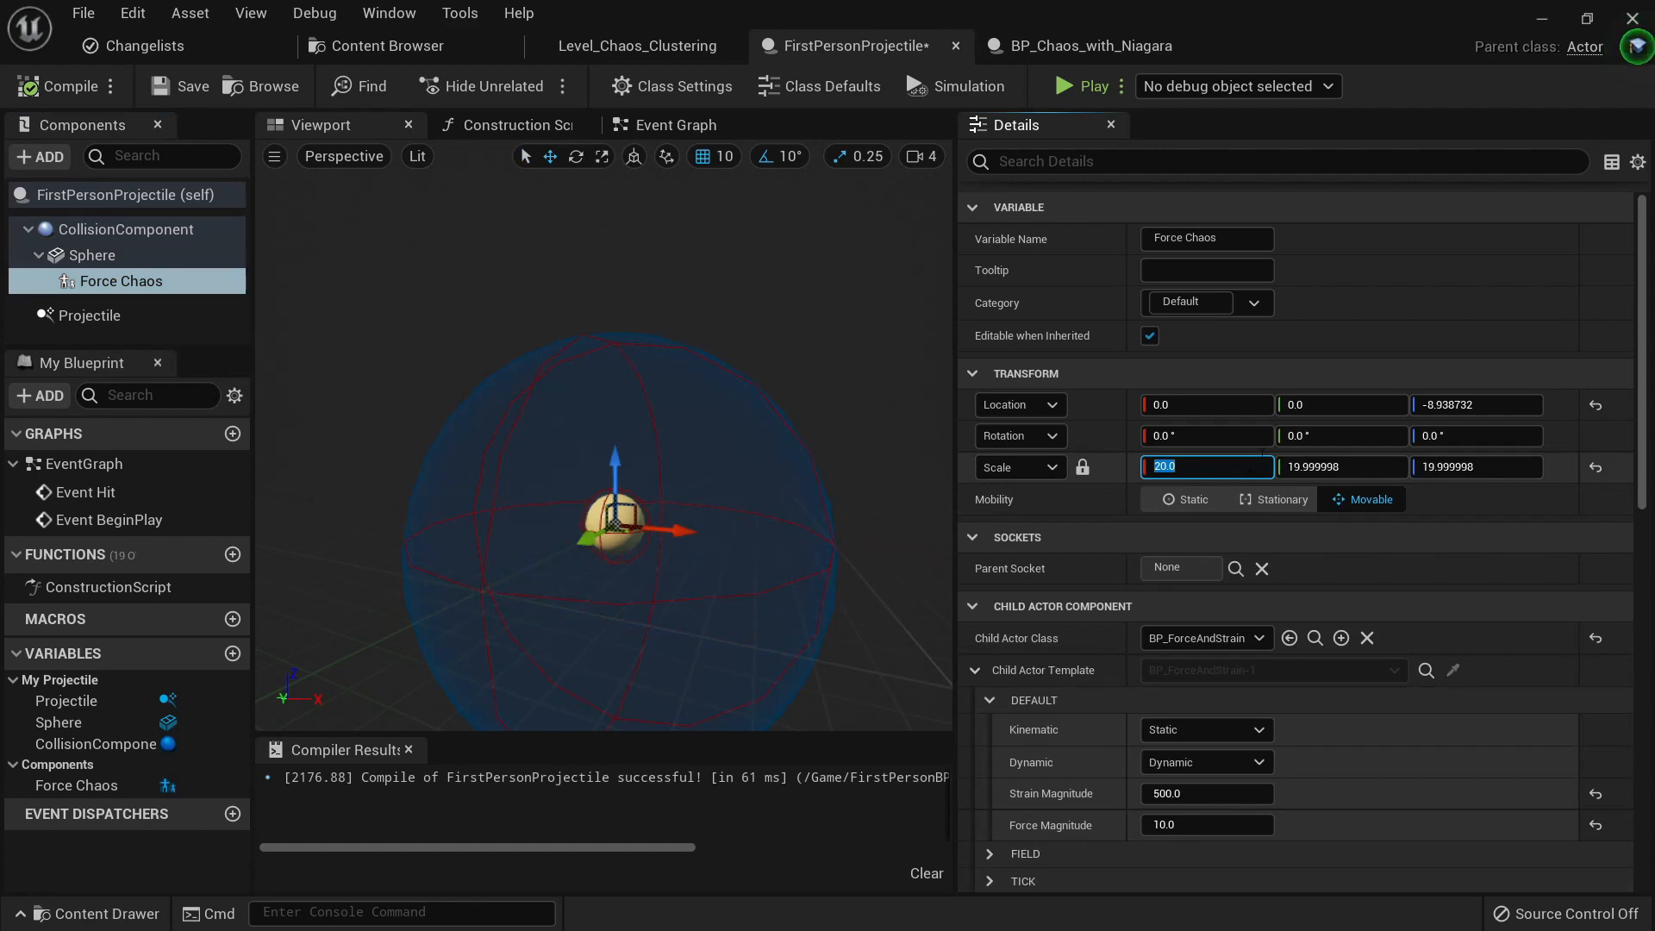
left_click(121, 318)
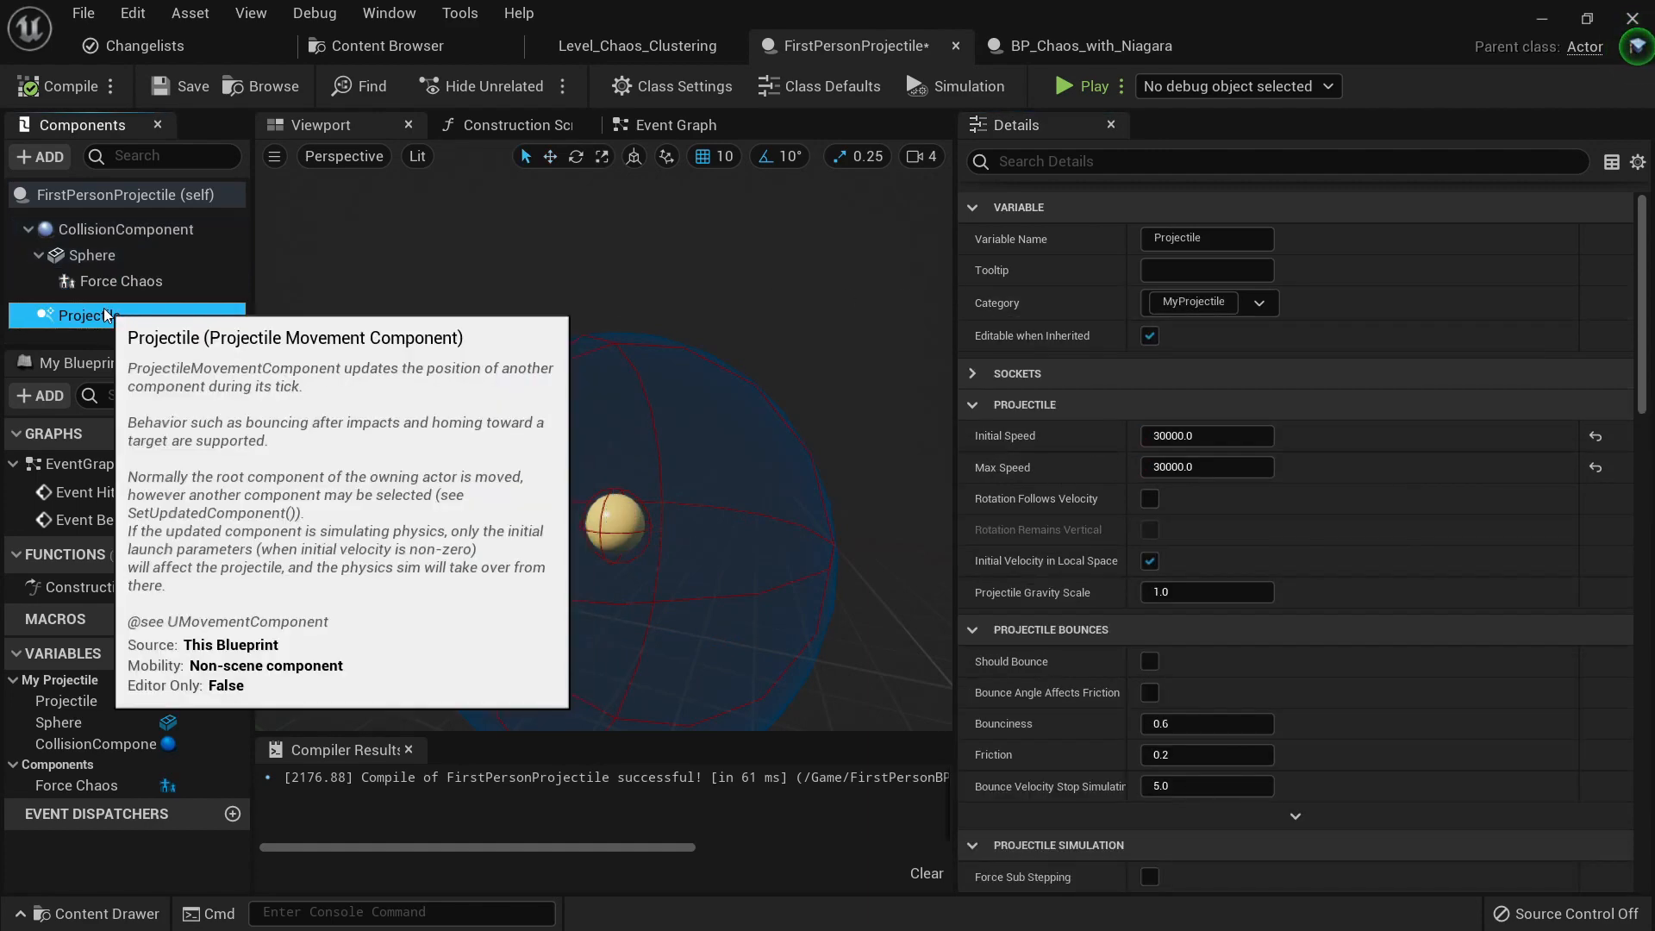
left_click(107, 315)
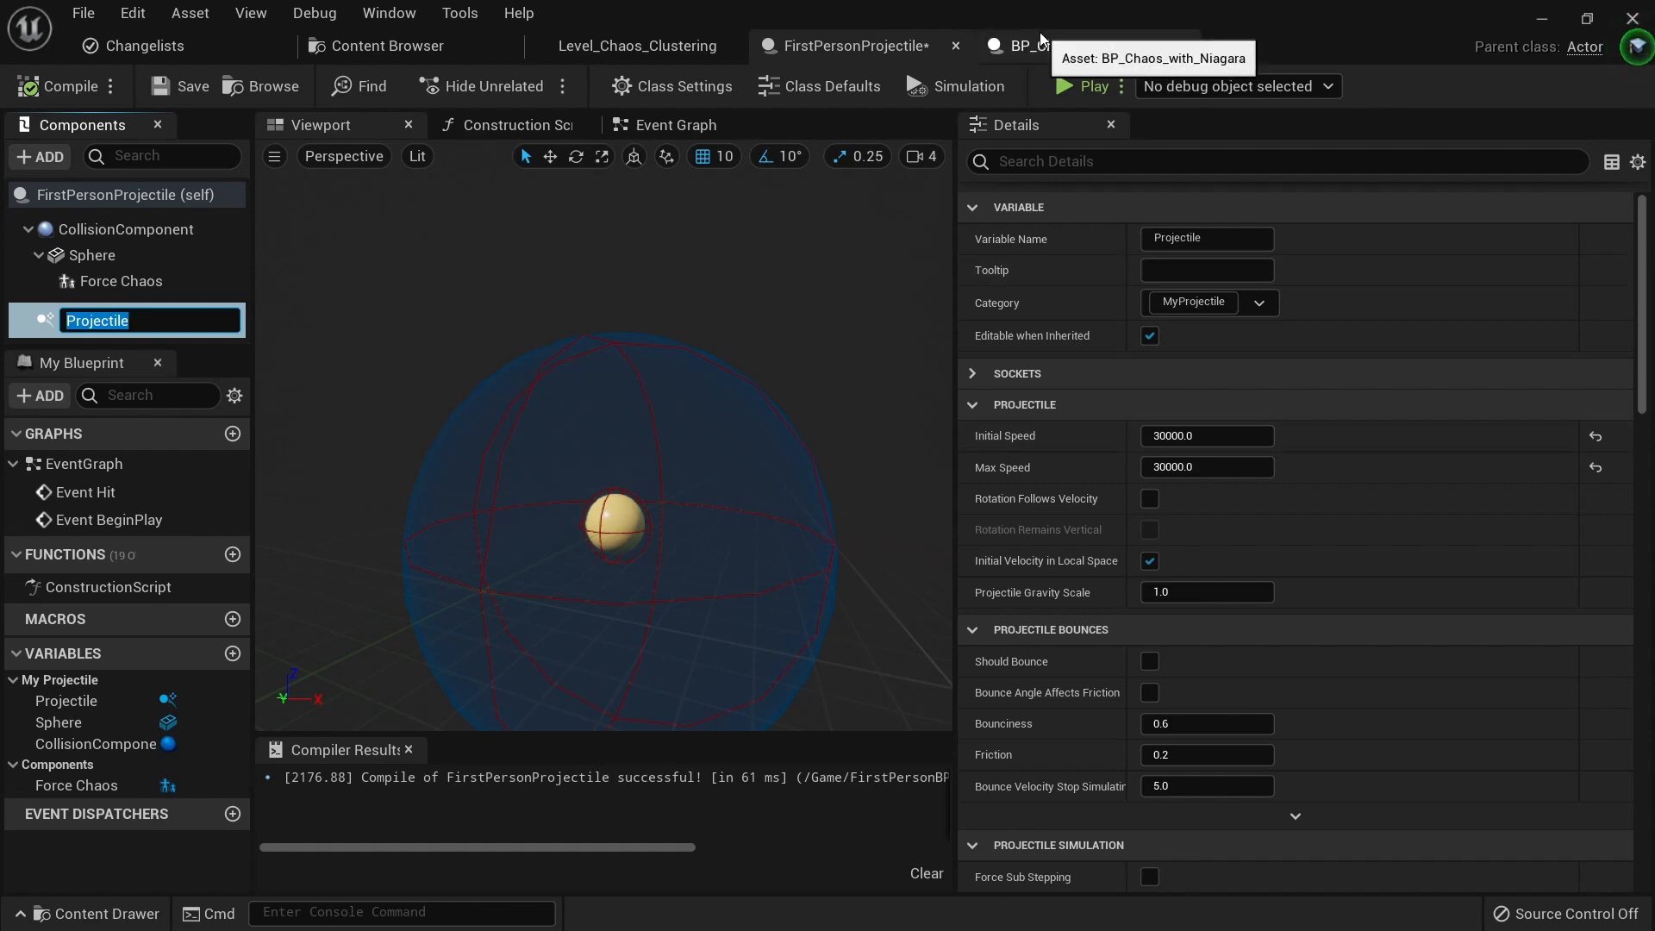
left_click(1075, 60)
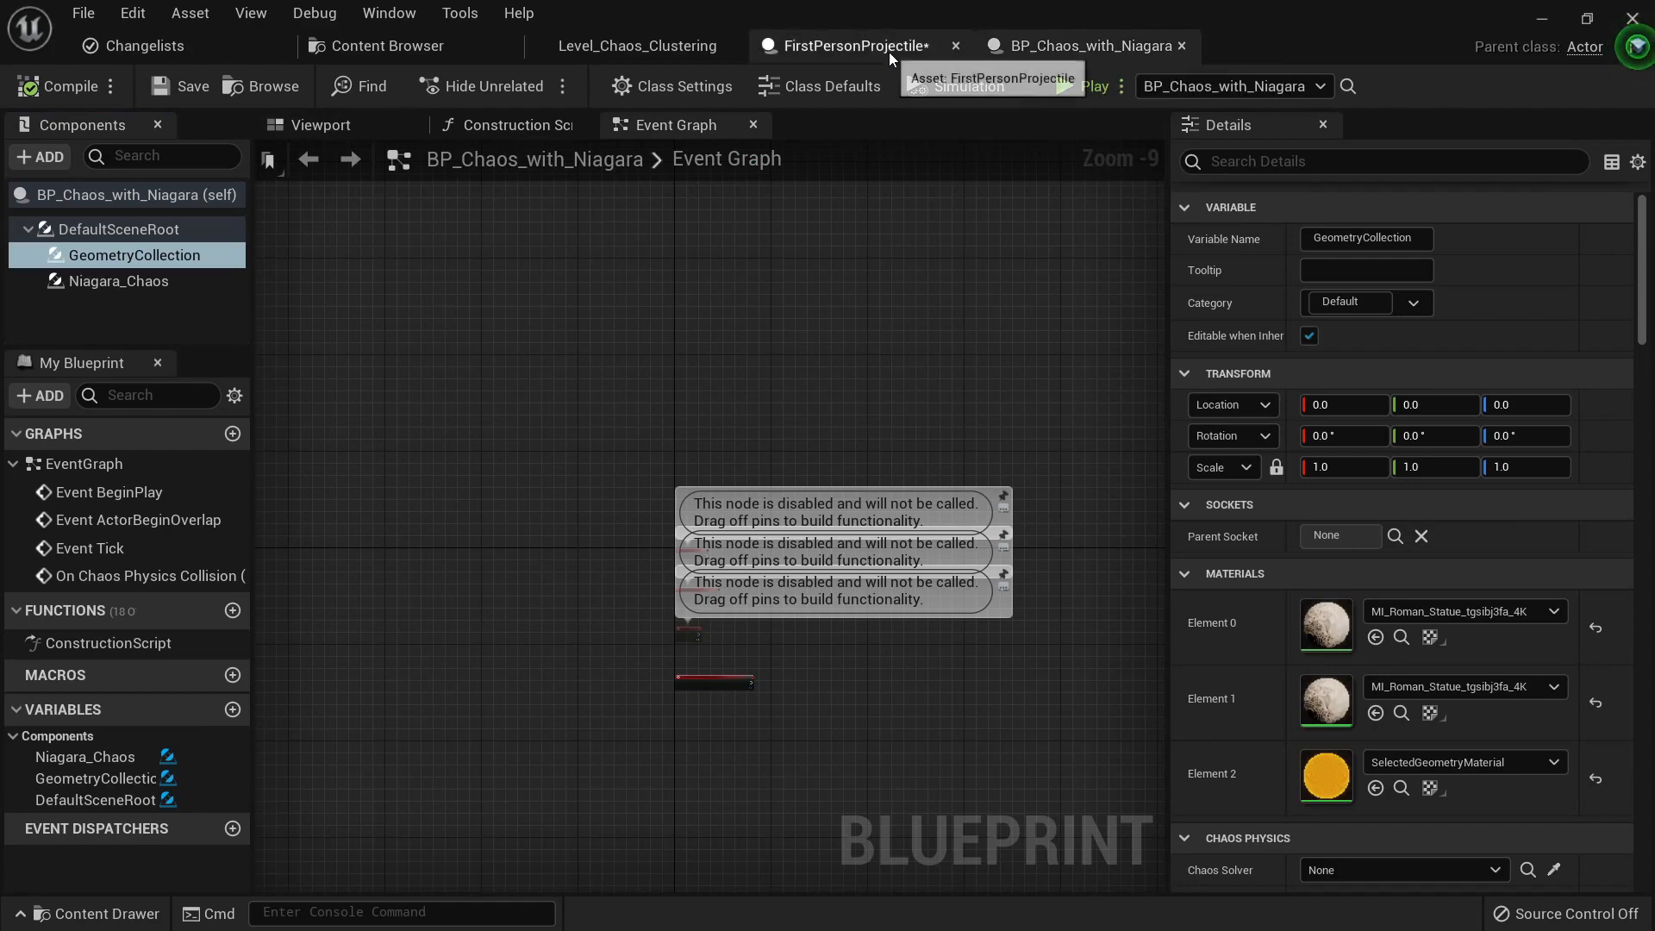
left_click(901, 46)
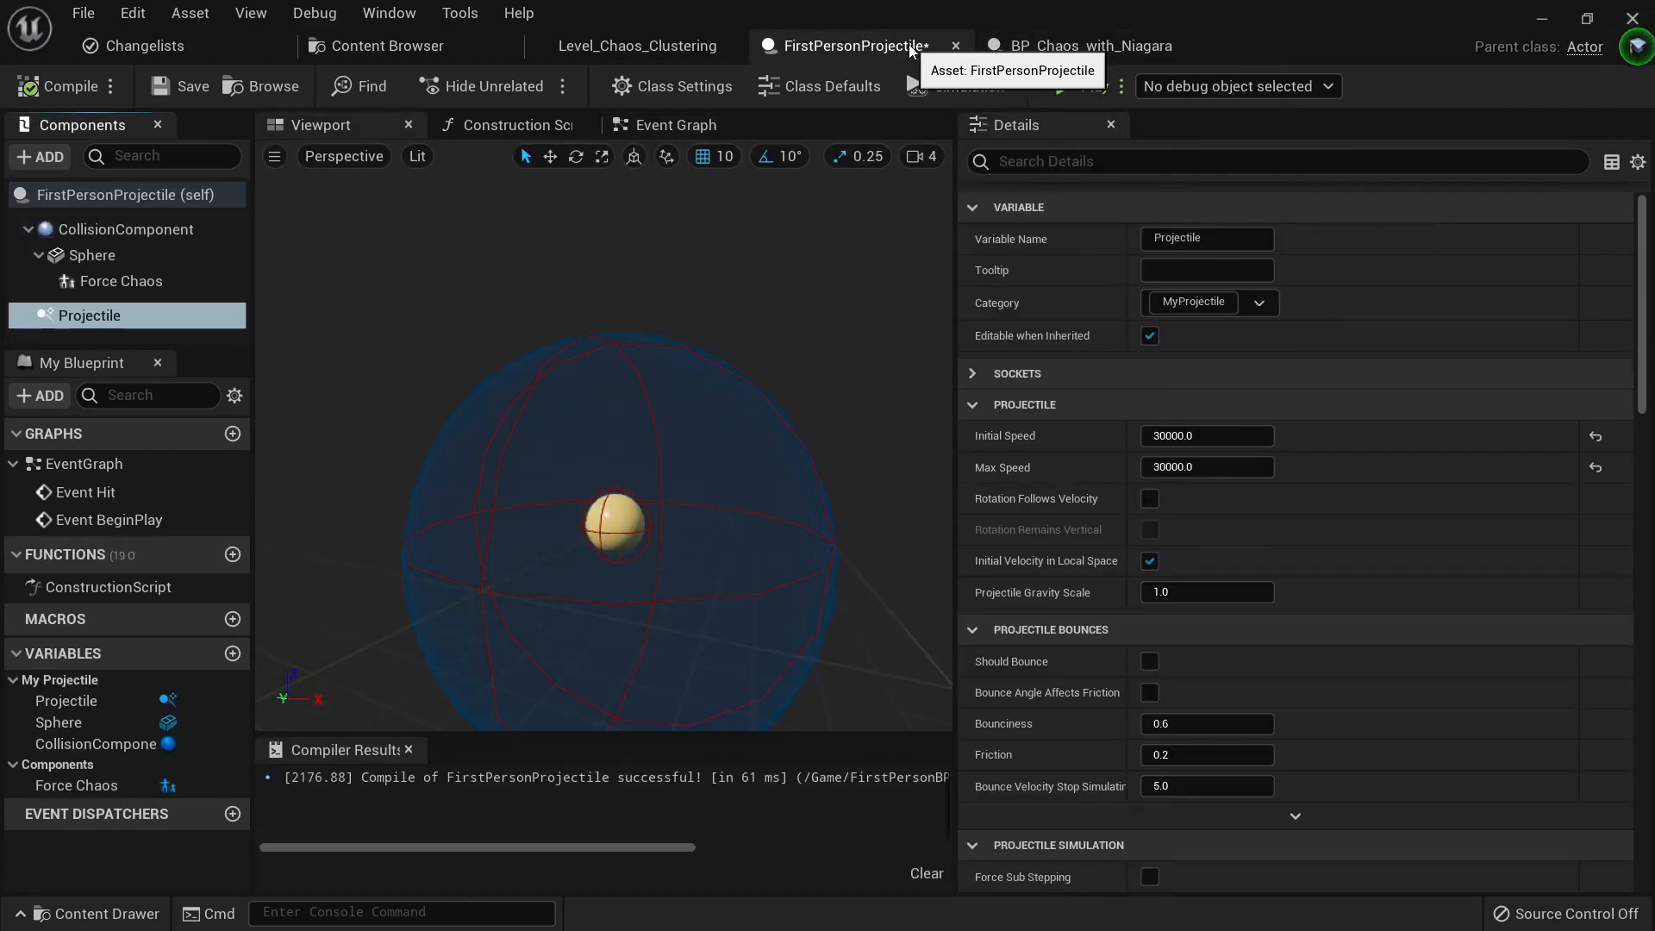
Step: Play the level, walk around the Roman statue and shoot it to test the projectile's force field, and end the preview
left_click(1067, 83)
left_click(949, 460)
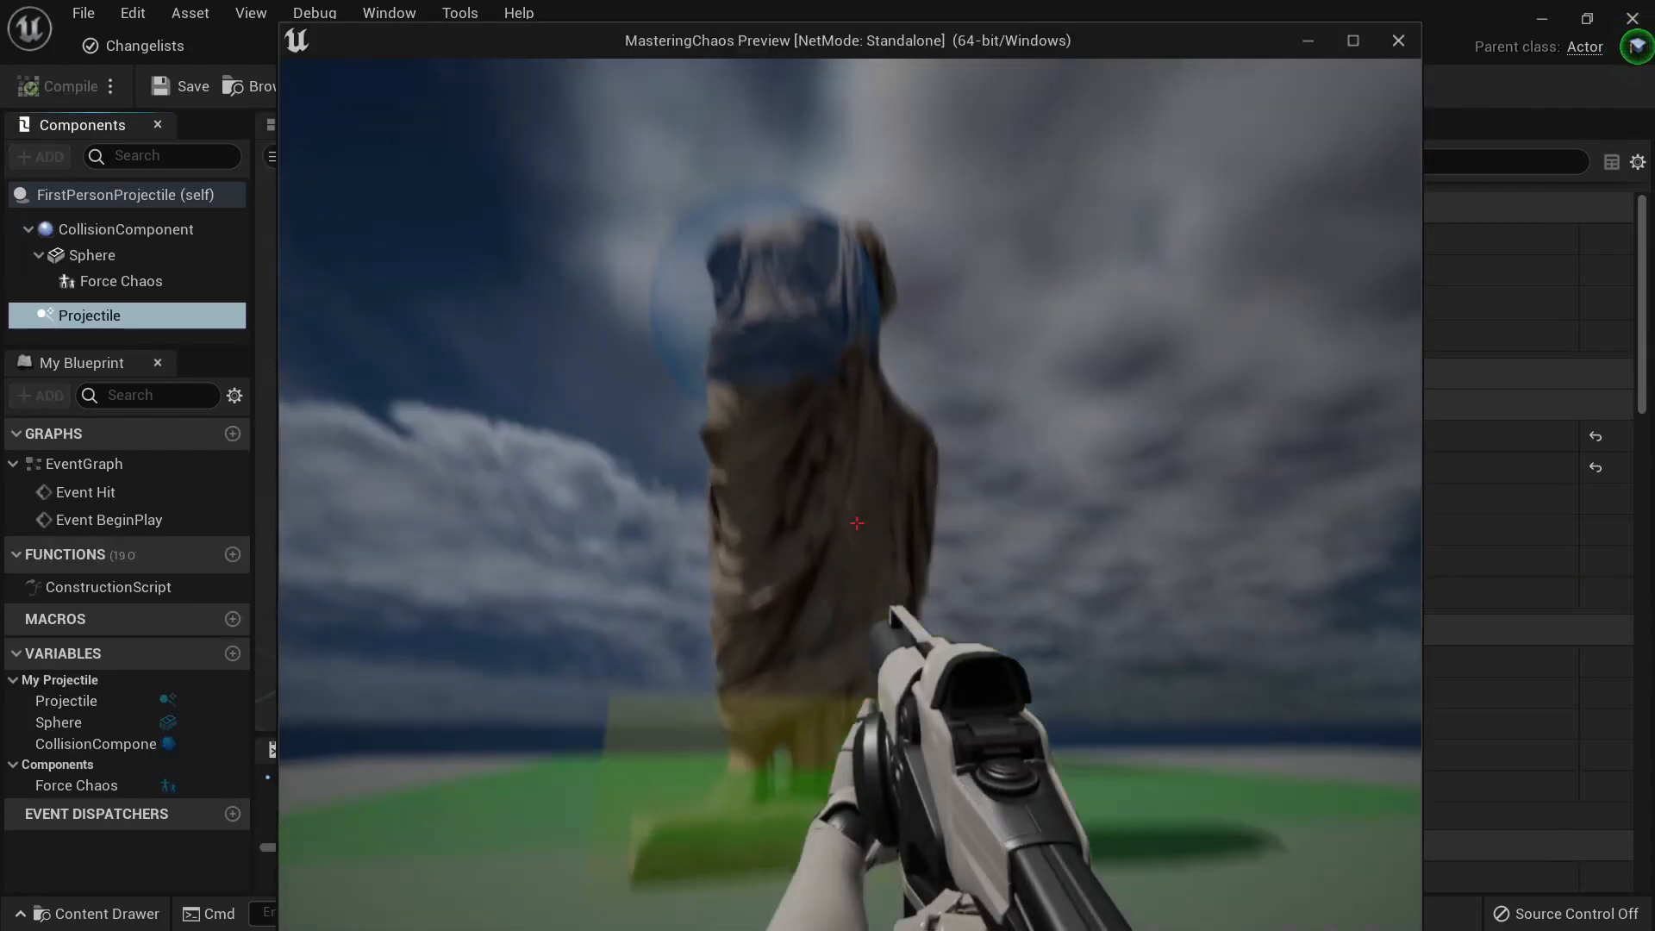
key("w")
left_click(950, 459)
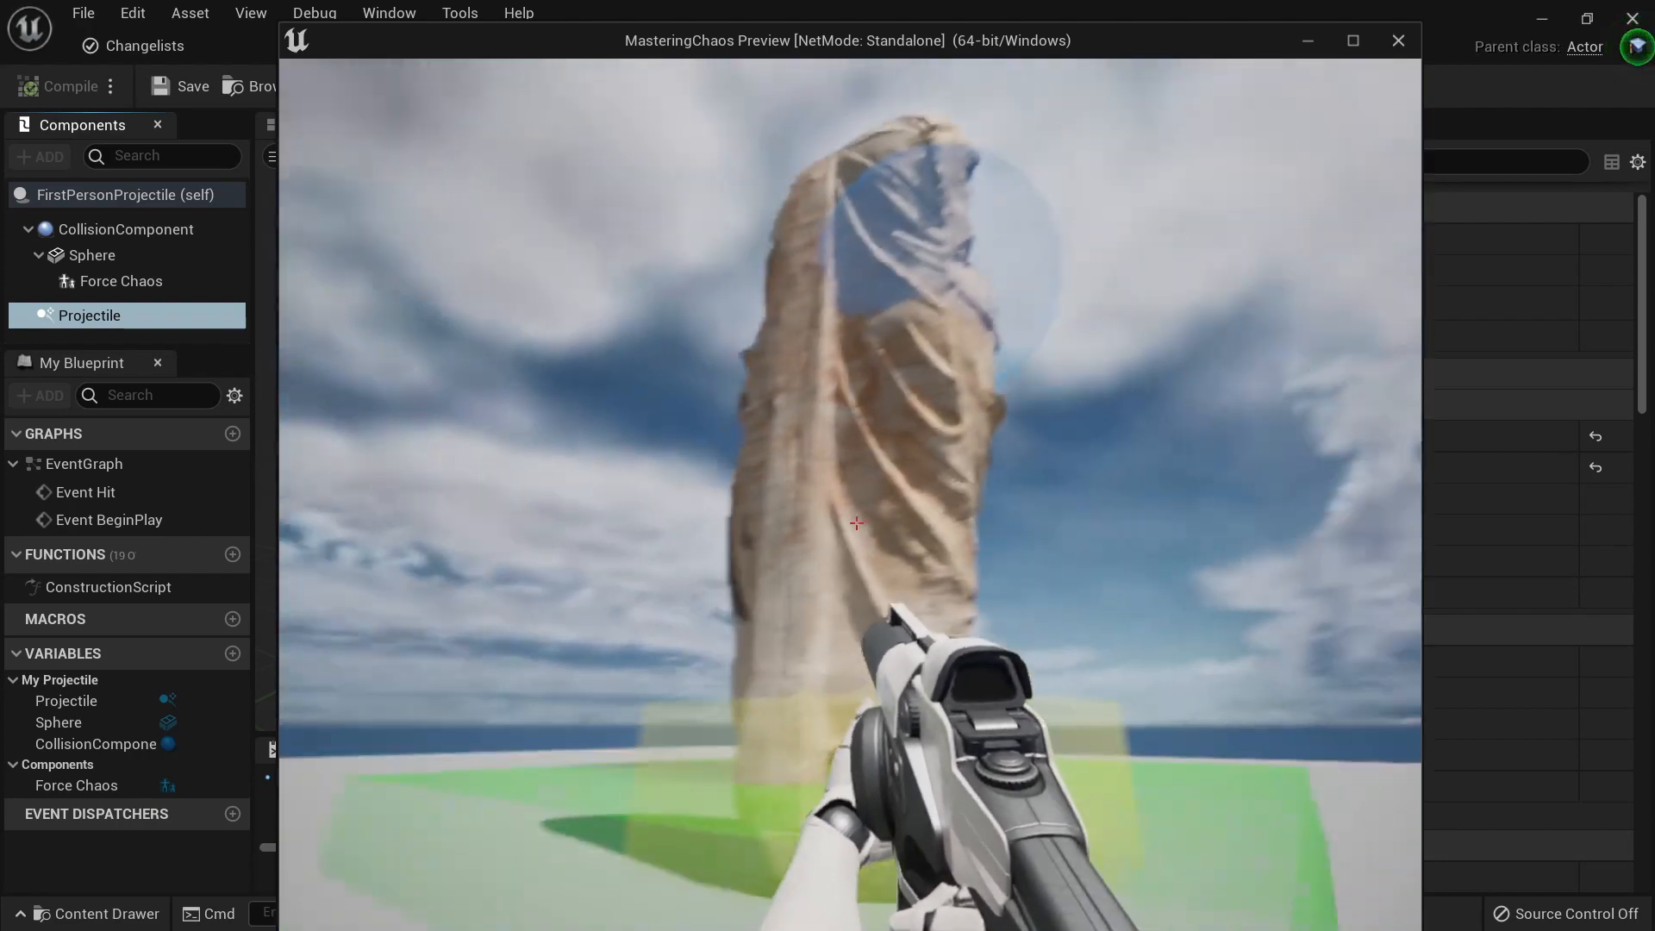
key("w")
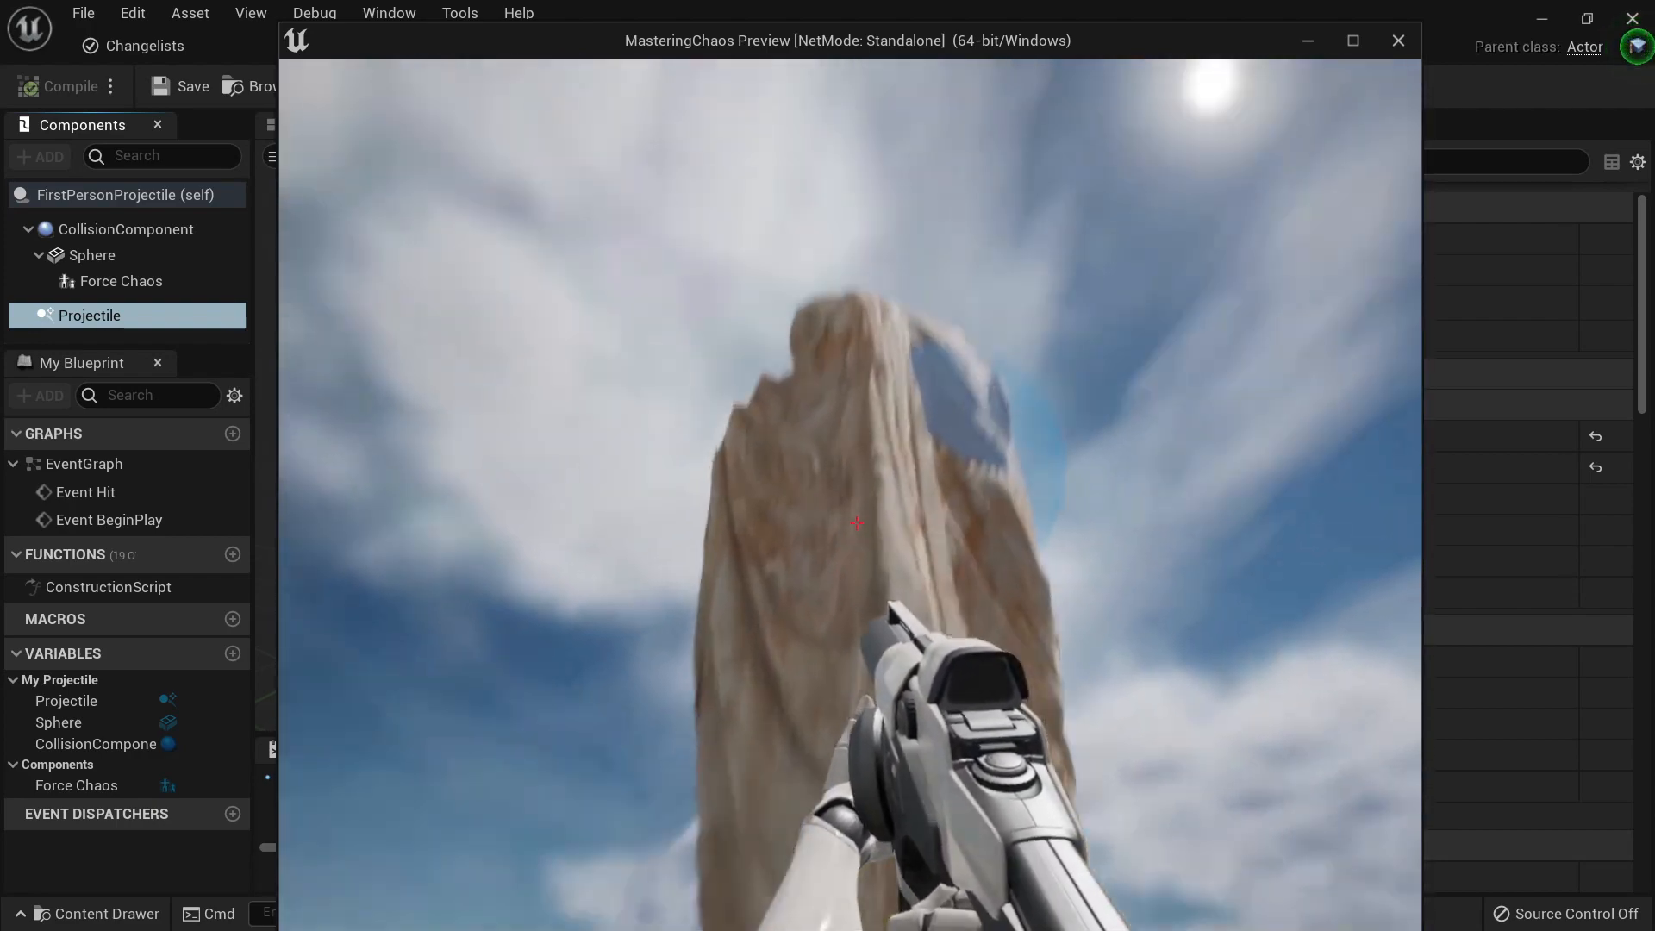
left_click(856, 523)
left_click(856, 522)
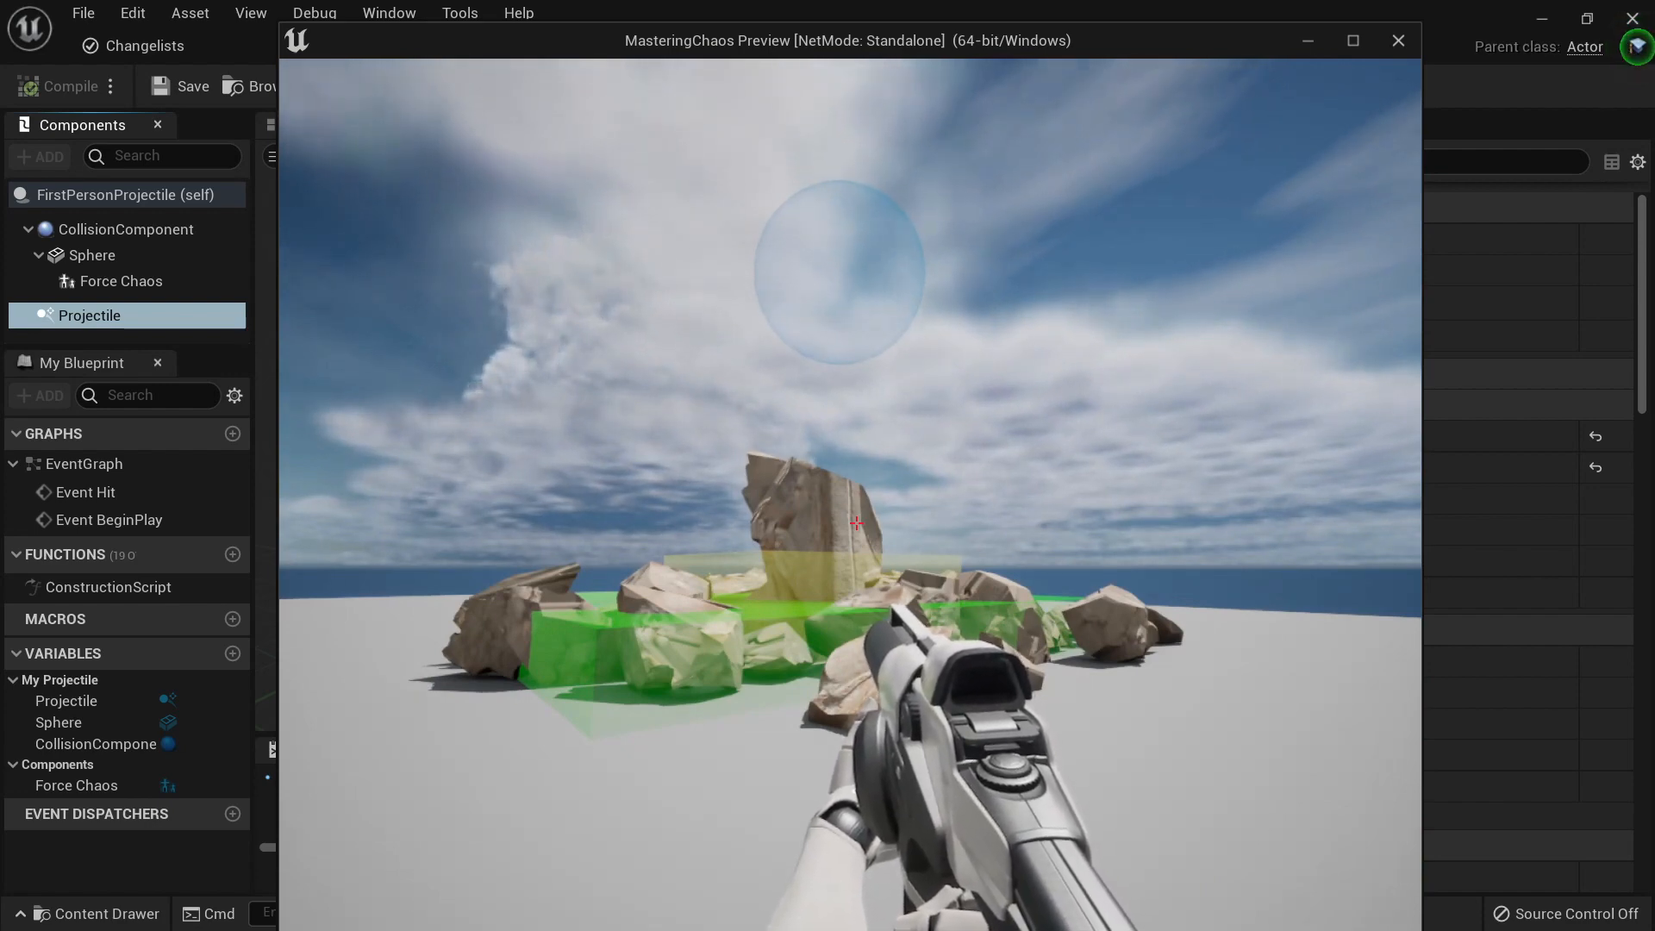
key("Escape")
Step: Examine the statue's Fracture mode tools and bone hierarchy in Level_Chaos_Clustering, and return to Selection mode
left_click(367, 48)
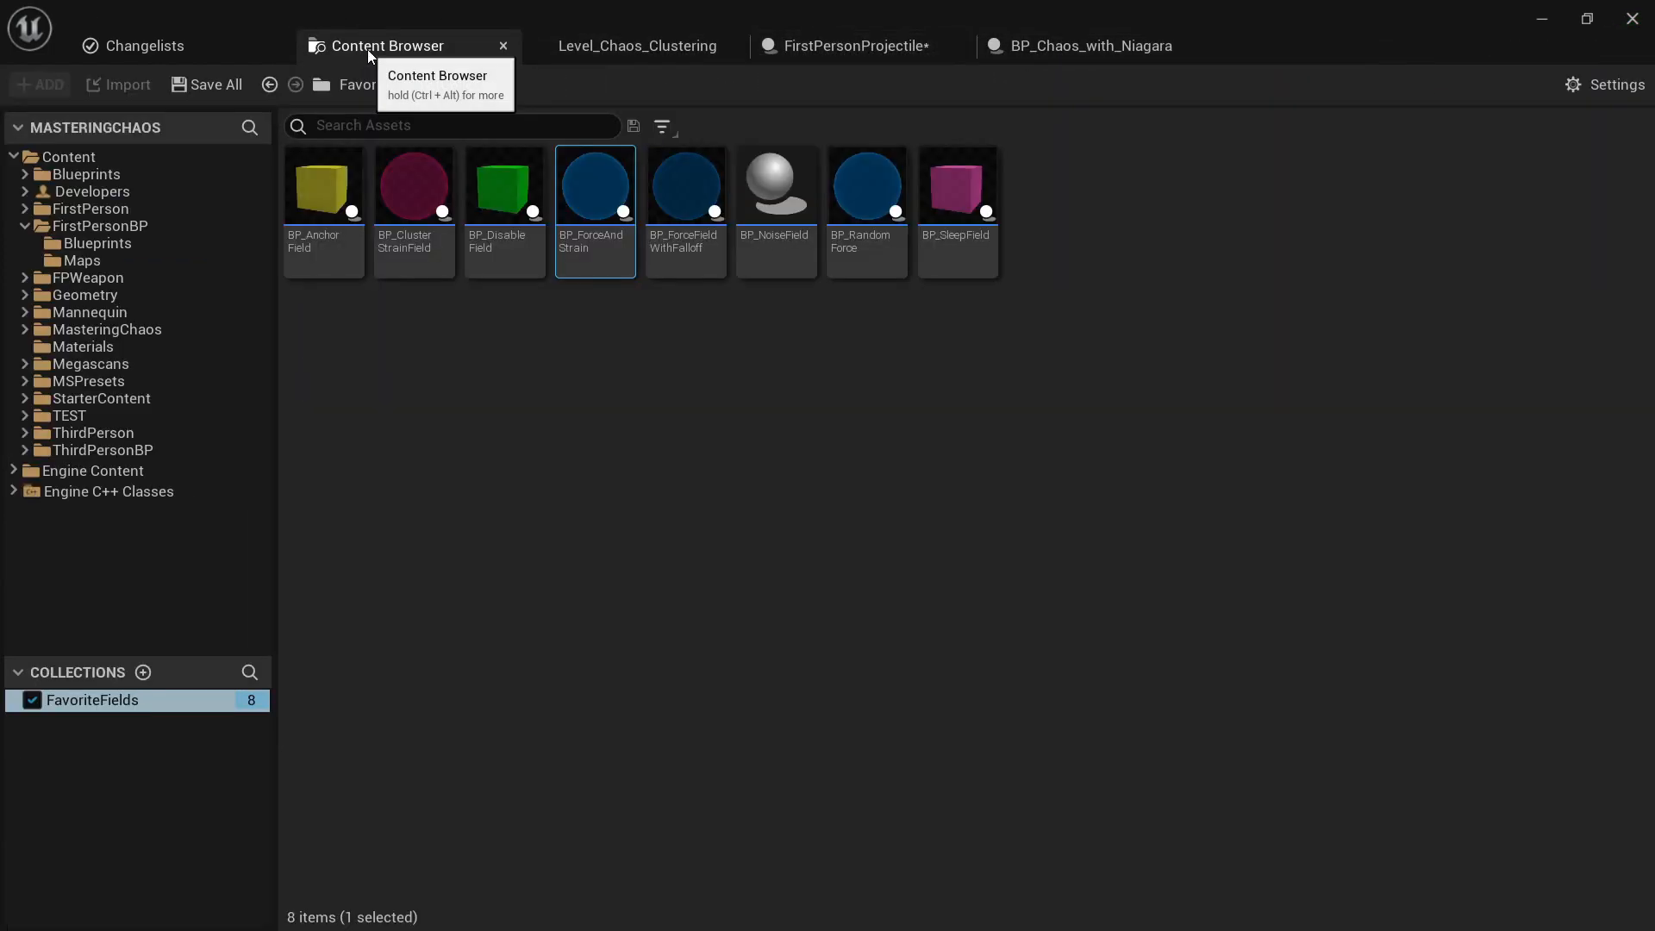
left_click(602, 45)
left_click(736, 407)
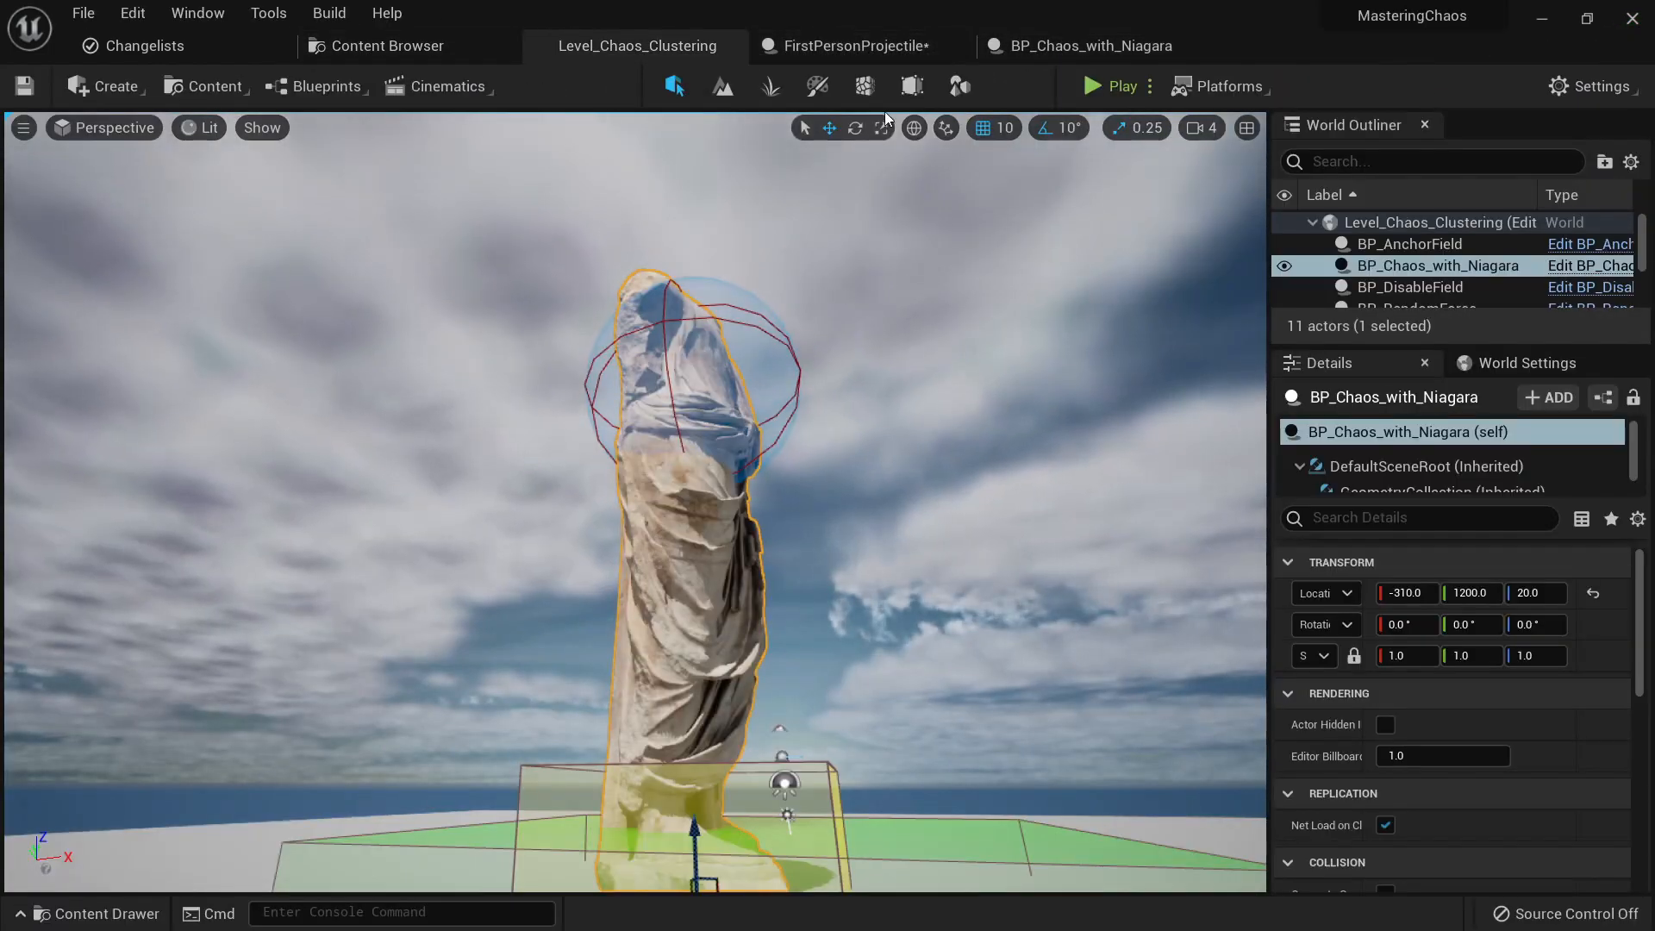
left_click(865, 86)
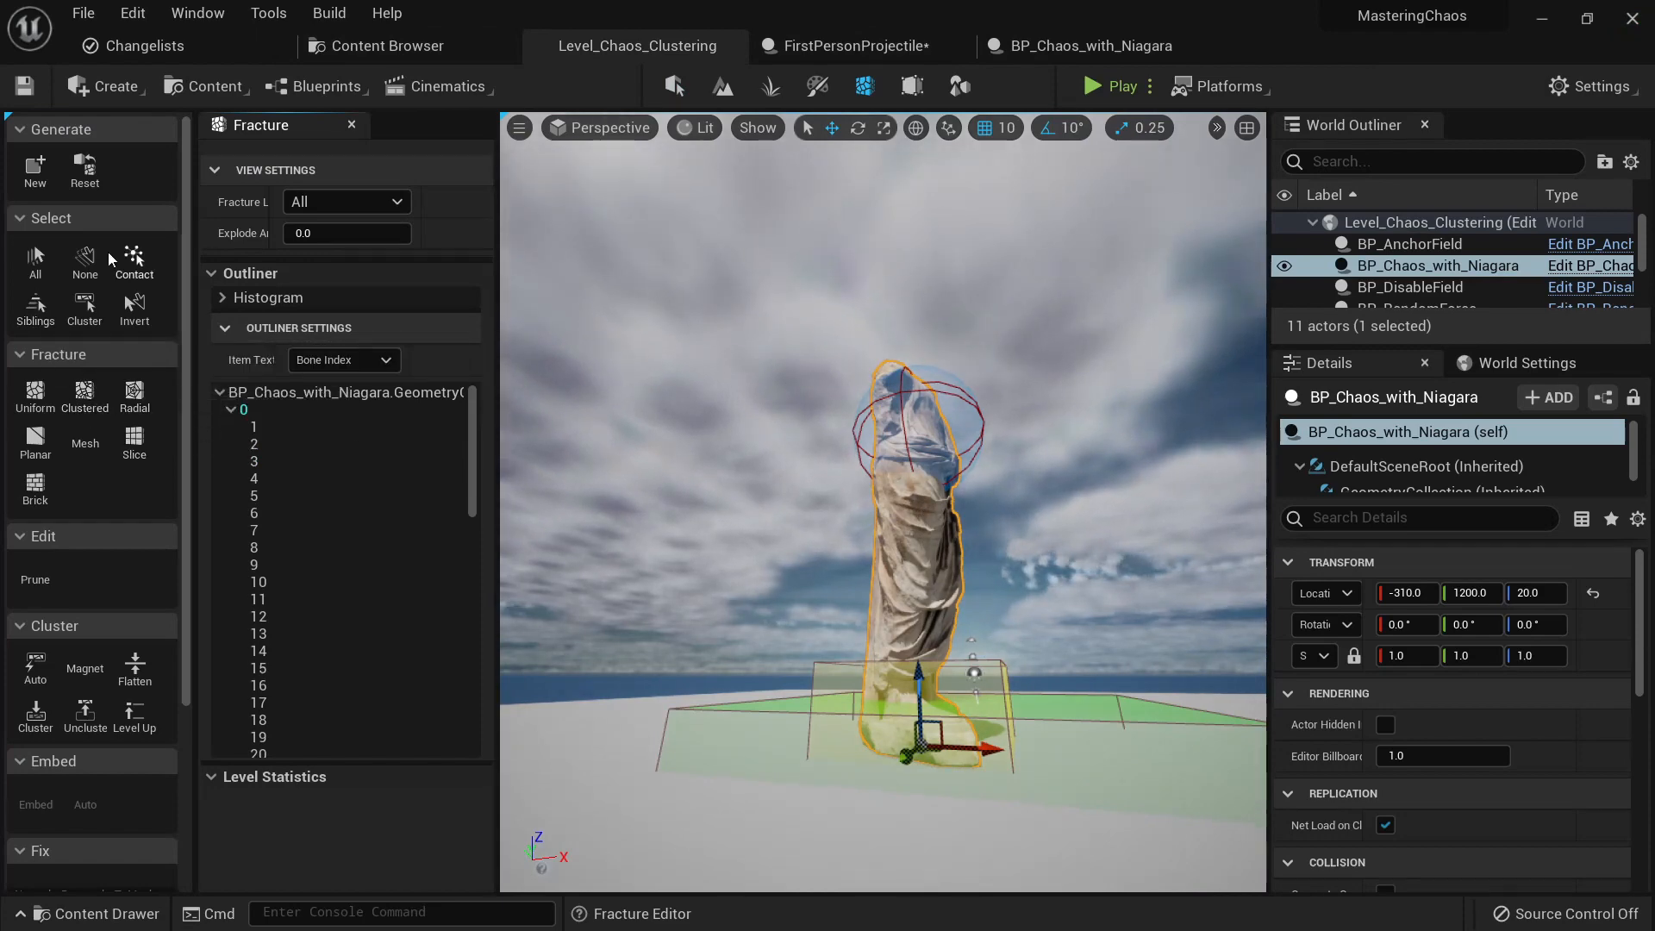
scroll(103, 415, "down", 5)
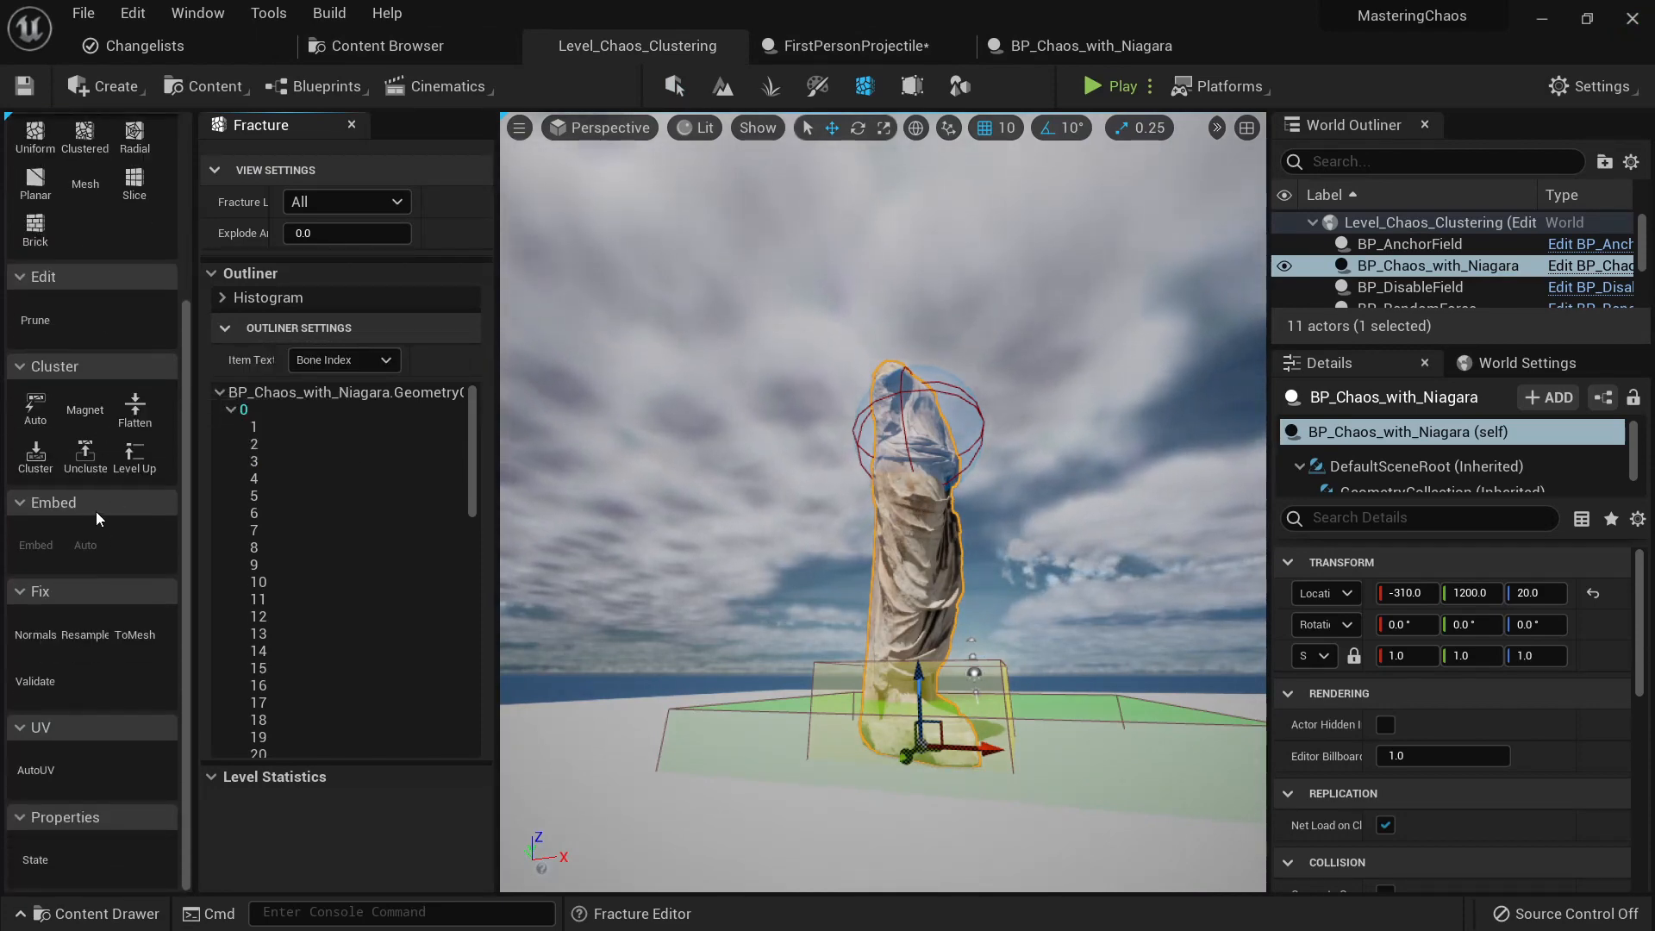
scroll(79, 750, "up", 4)
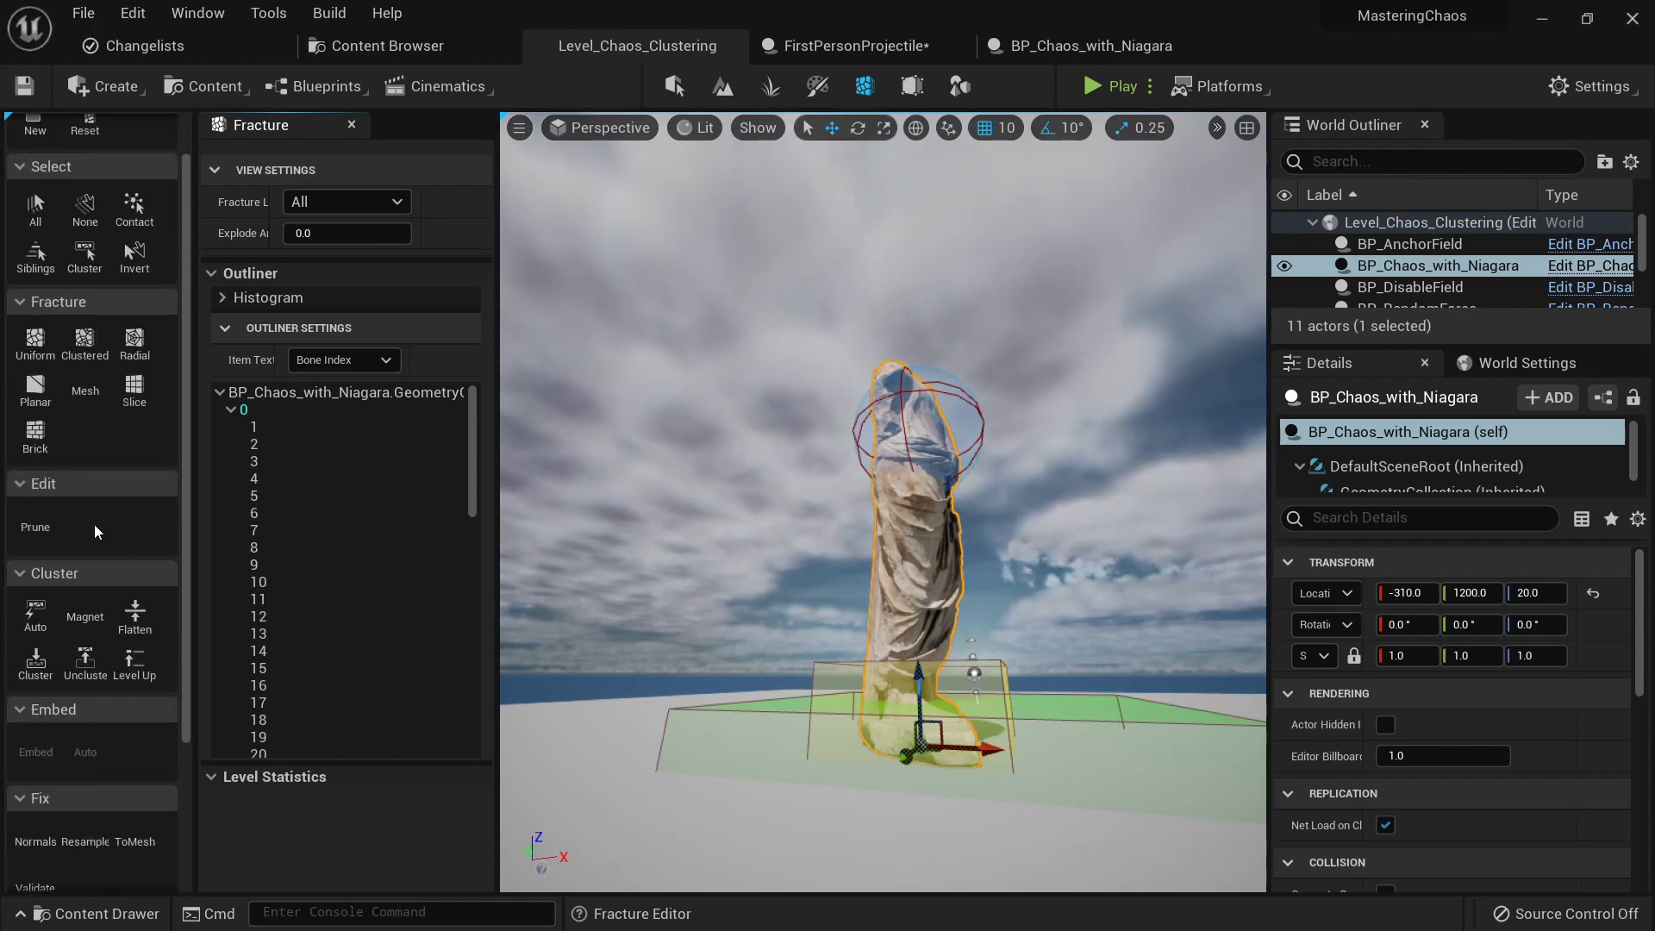
key("shift+1")
right_click_drag(528, 599, 581, 520)
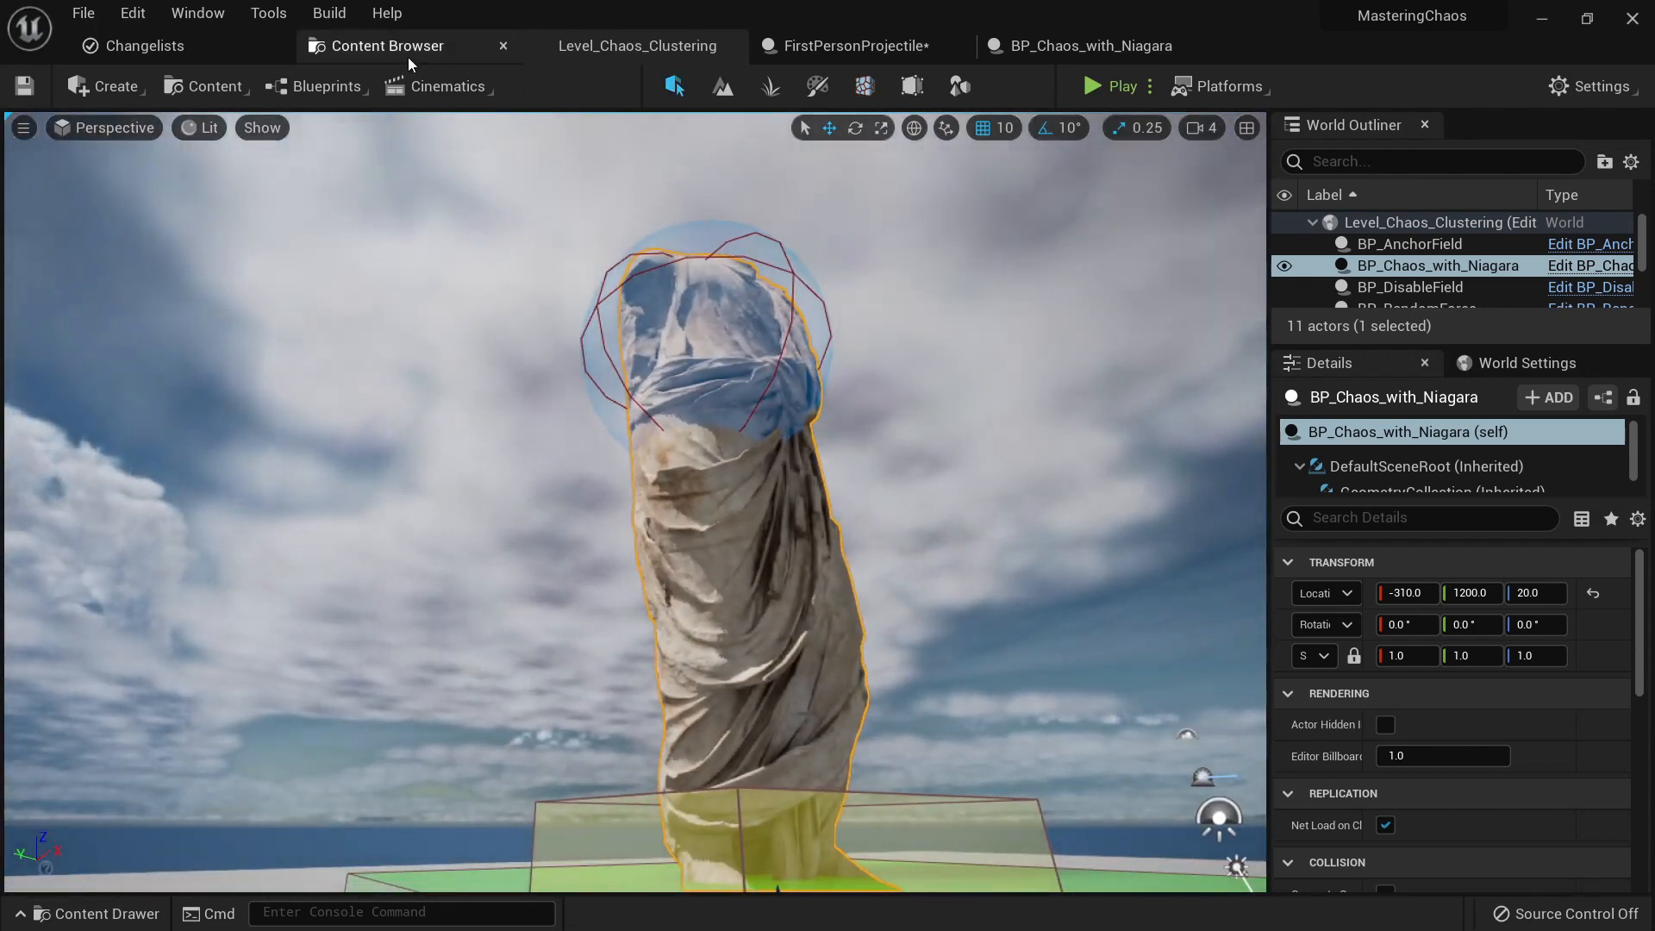
Step: Review the field Blueprints in the FavoriteFields collection, including BP_SleepField, and return to Level_Chaos_Clustering
left_click(354, 49)
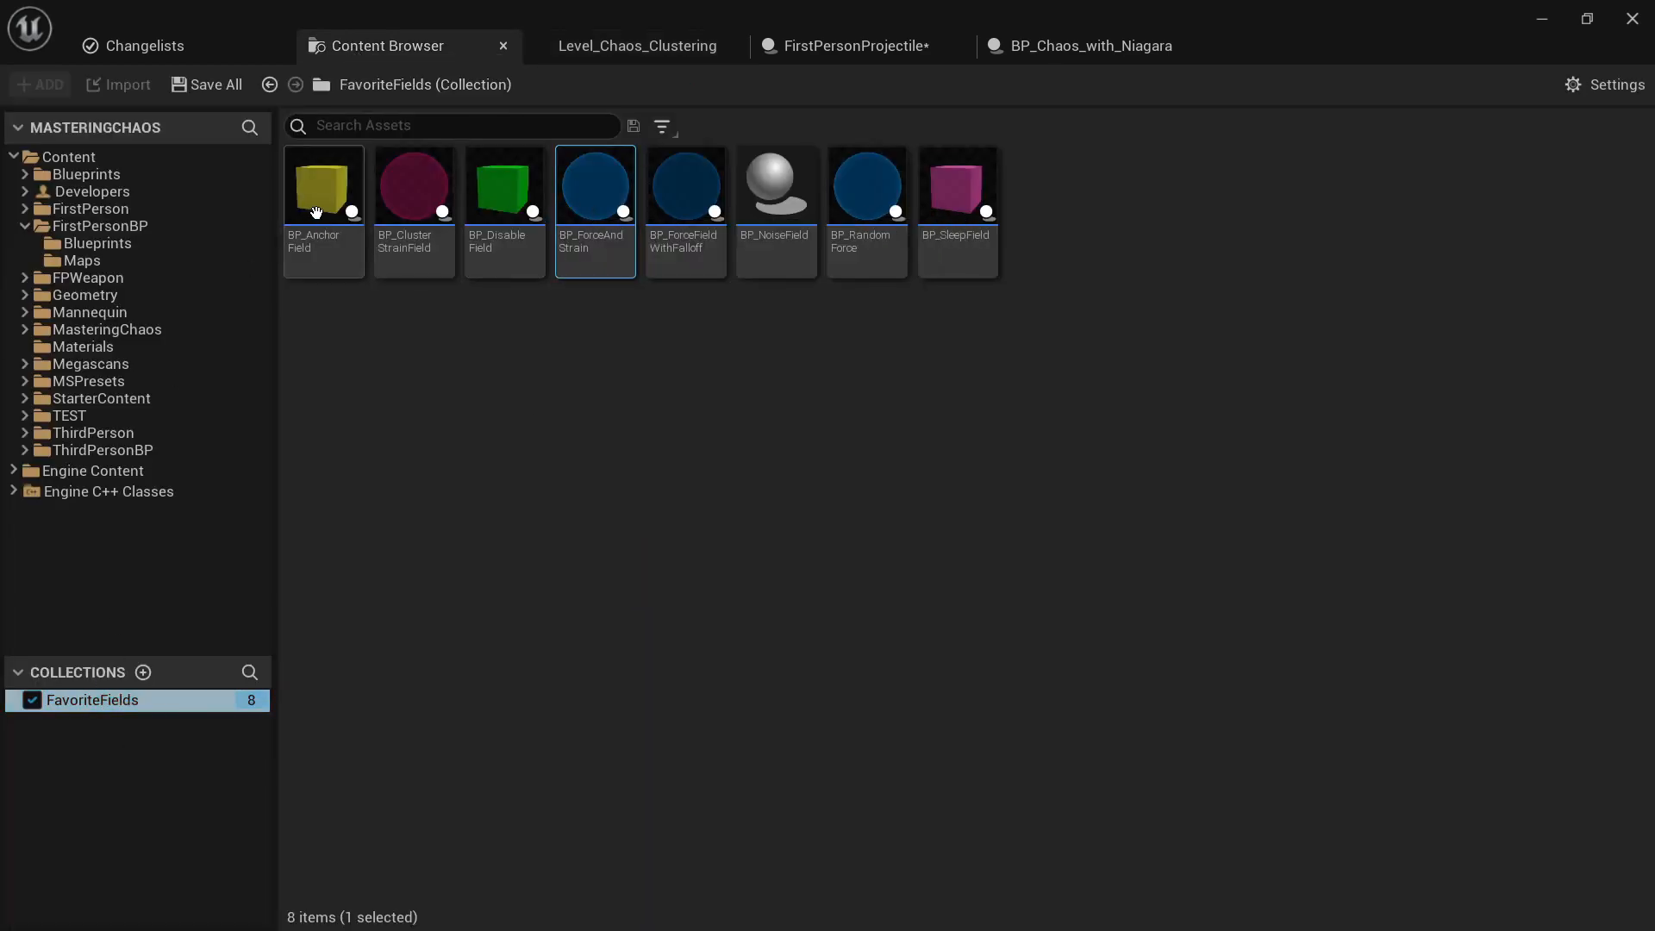
left_click(957, 186)
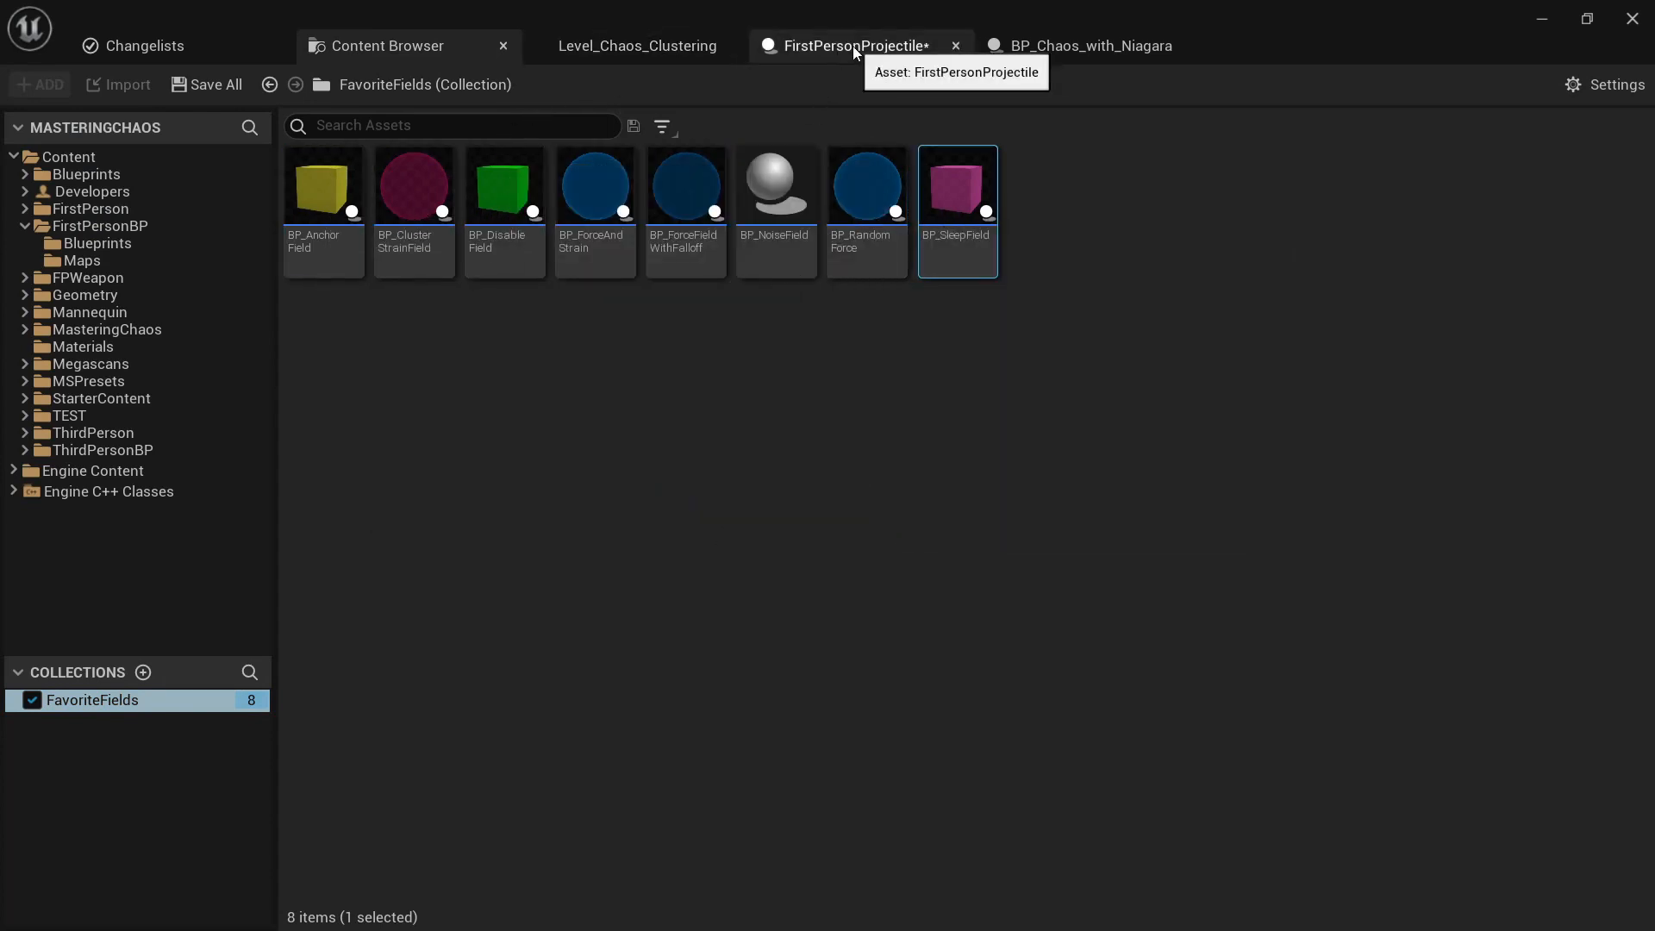
left_click(595, 47)
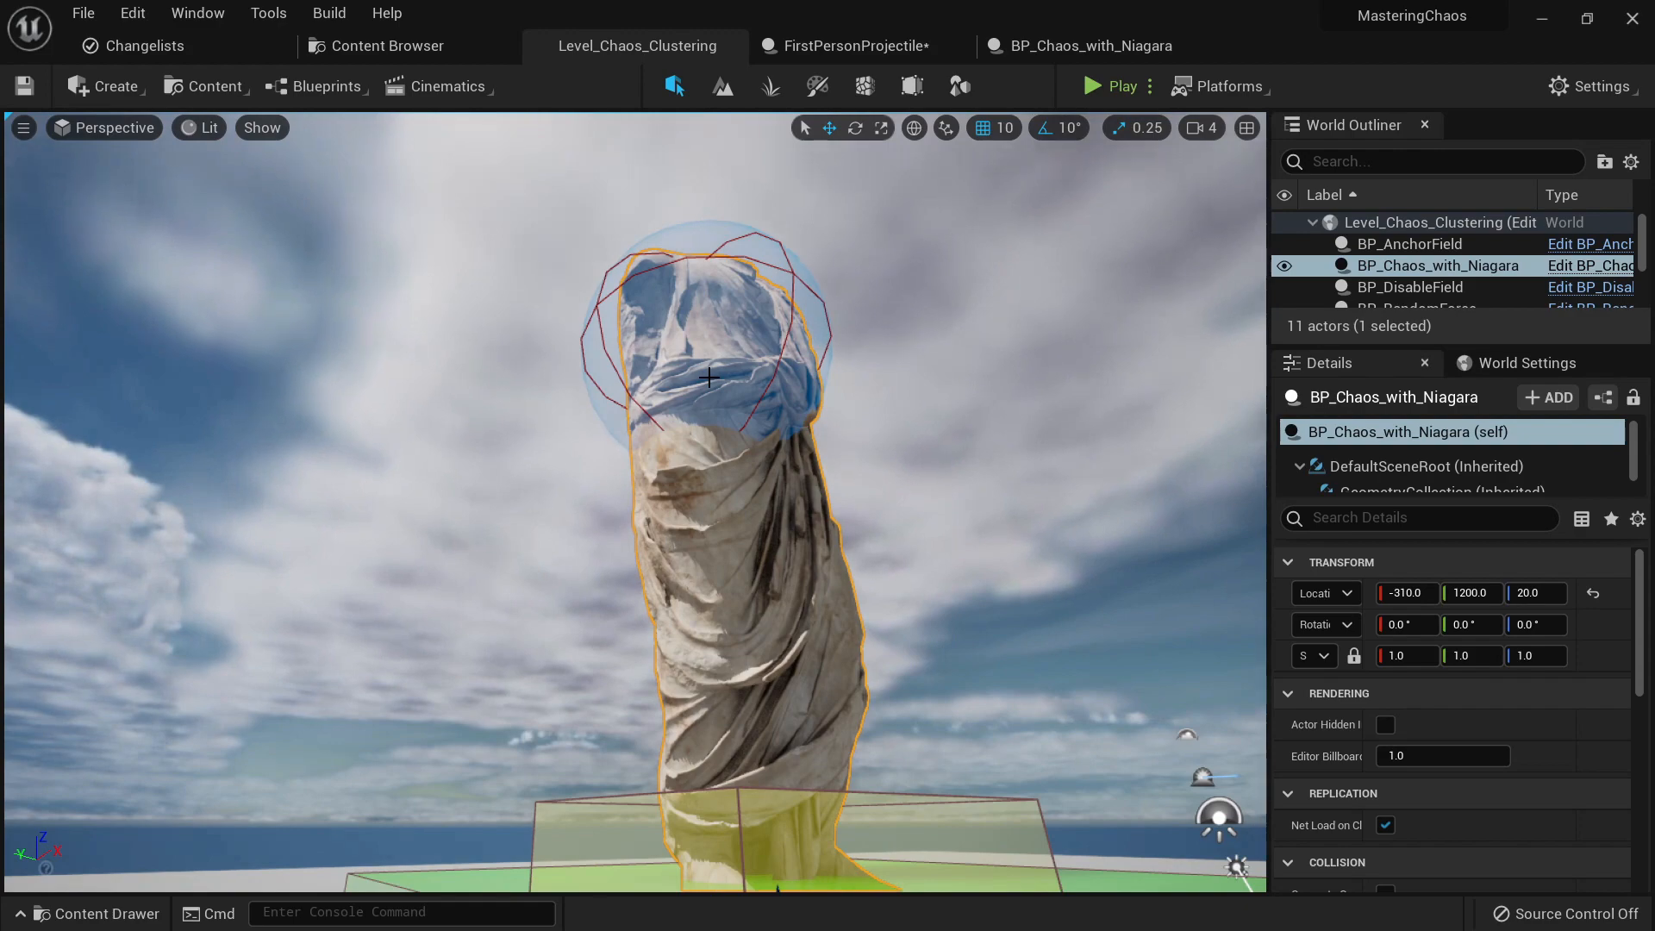
mouse_move(850, 506)
right_mouse_down()
mouse_move(848, 522)
mouse_move(888, 539)
mouse_move(871, 595)
mouse_move(893, 523)
mouse_move(853, 507)
right_mouse_up()
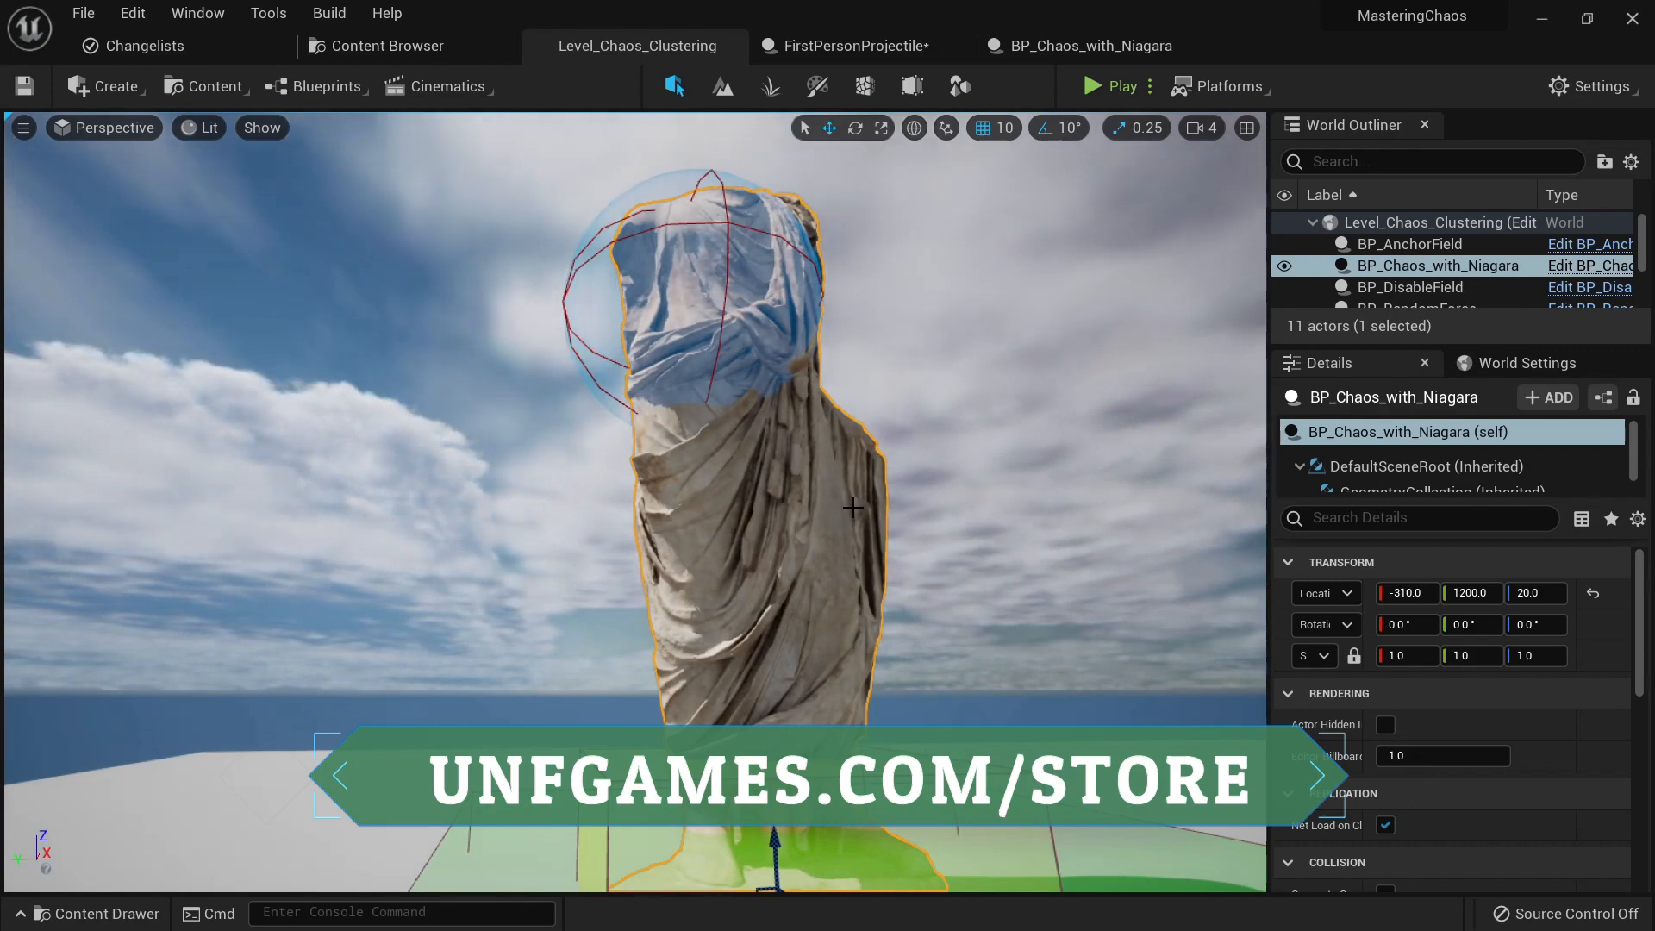
right_click_drag(844, 500, 536, 472)
key("d")
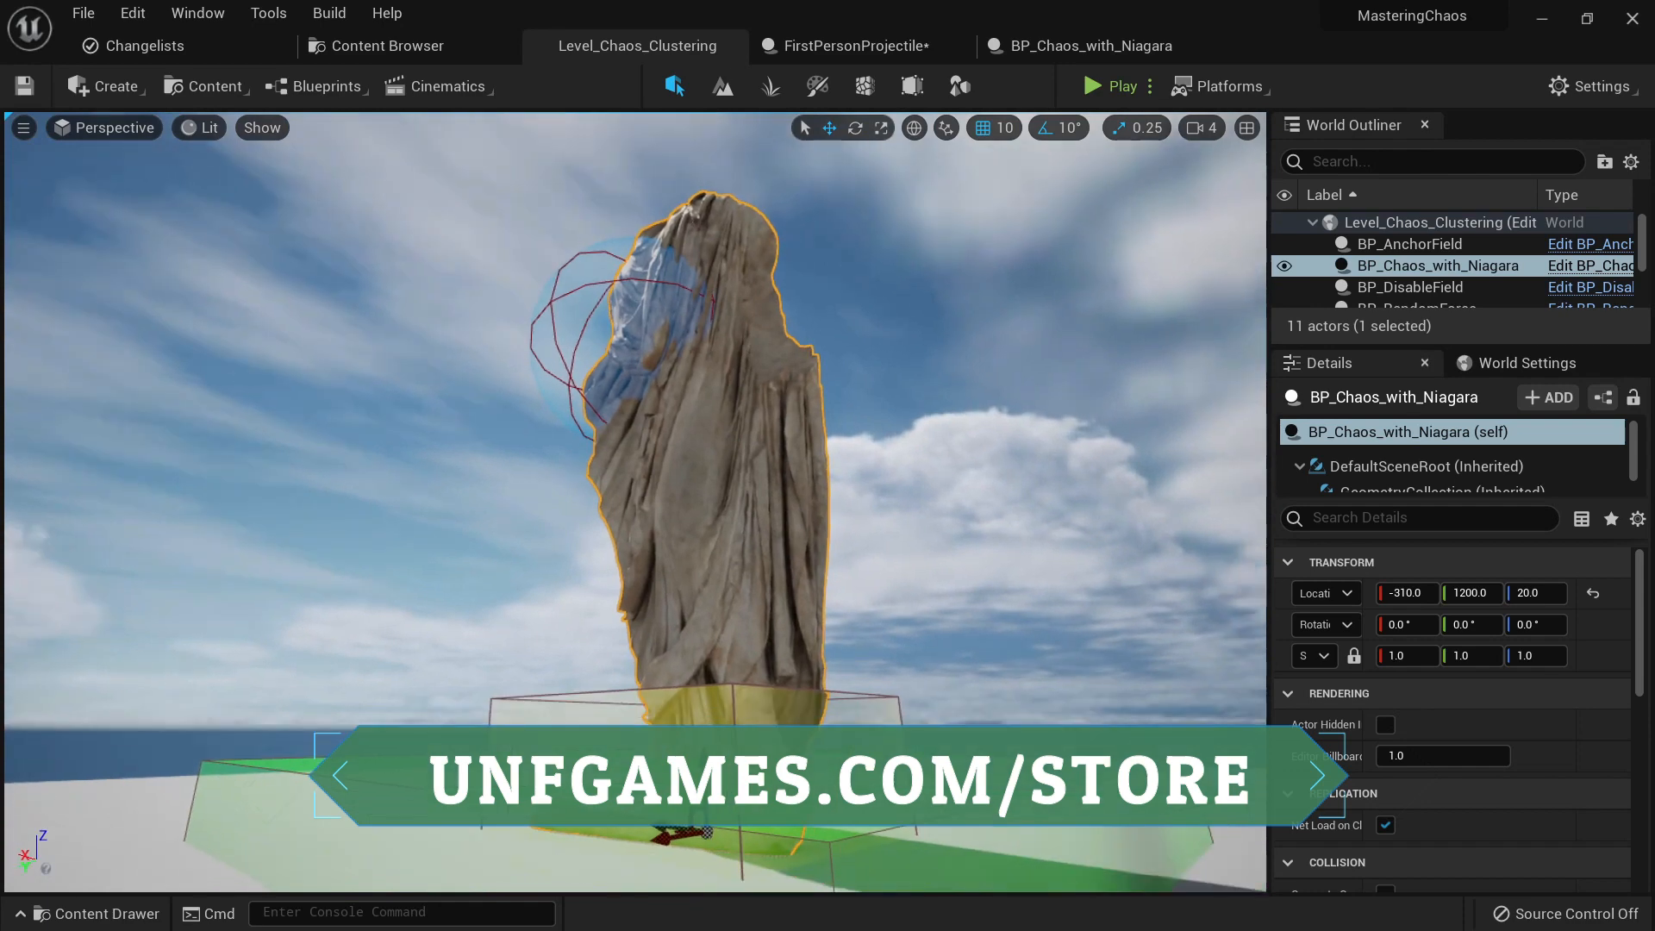
key("w")
right_click_drag(843, 500, 859, 489)
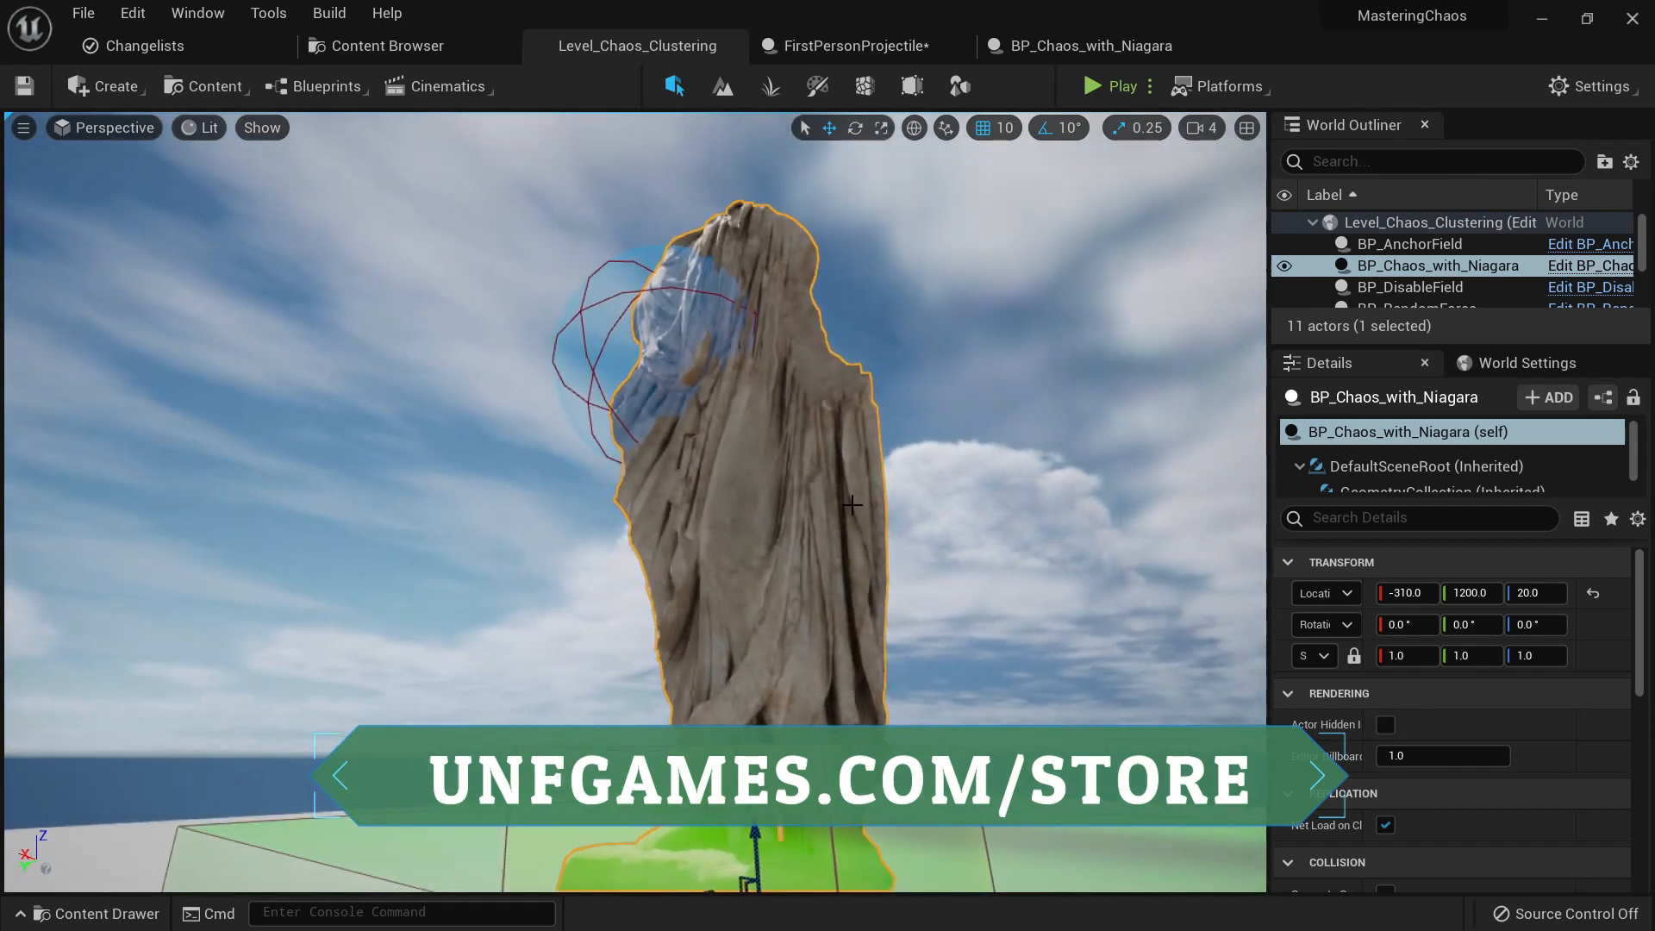